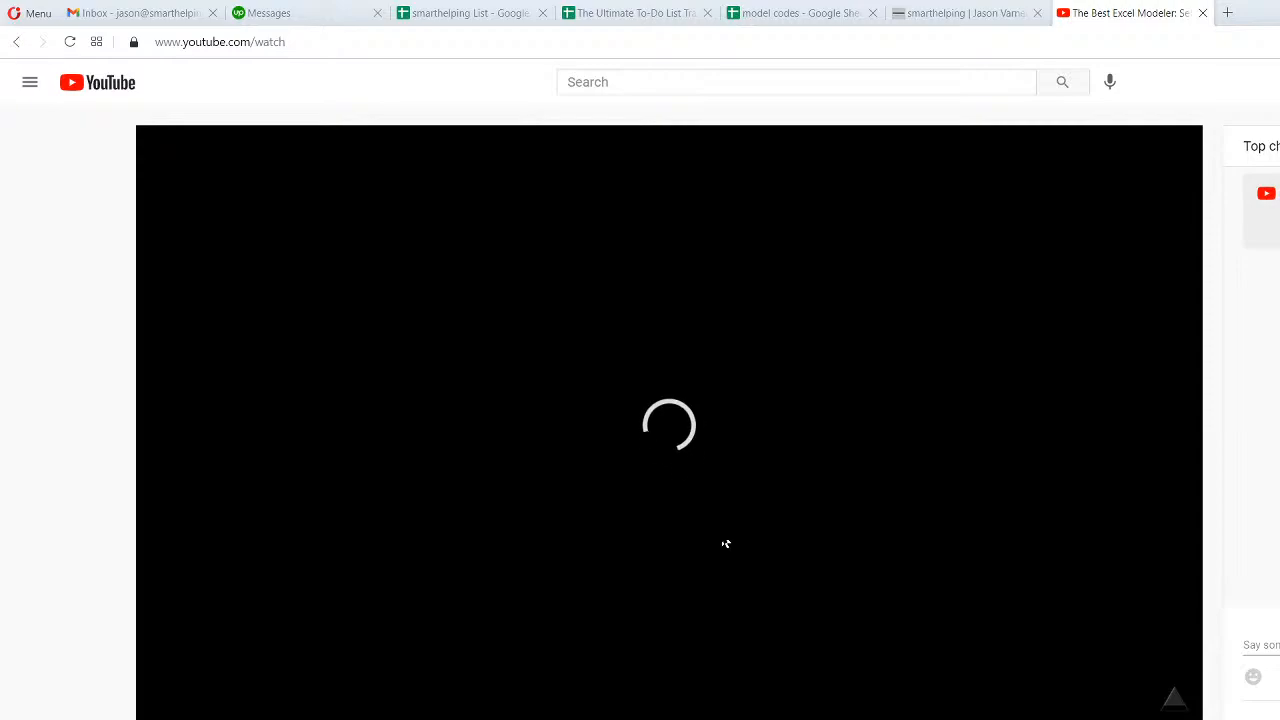
- Check the second "The Best Excel Modeler: Self Storage Ramp Up" live stream on the smarthelping channel, and close its tab
click(16, 44)
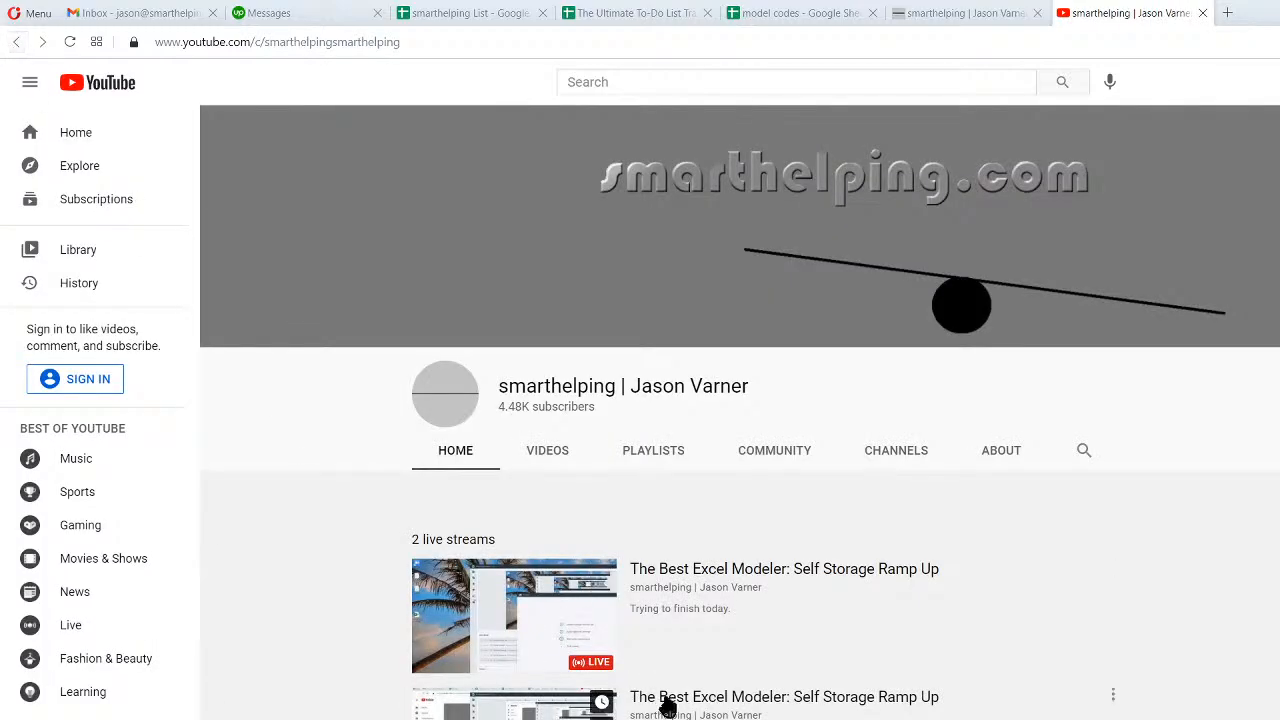
click(69, 43)
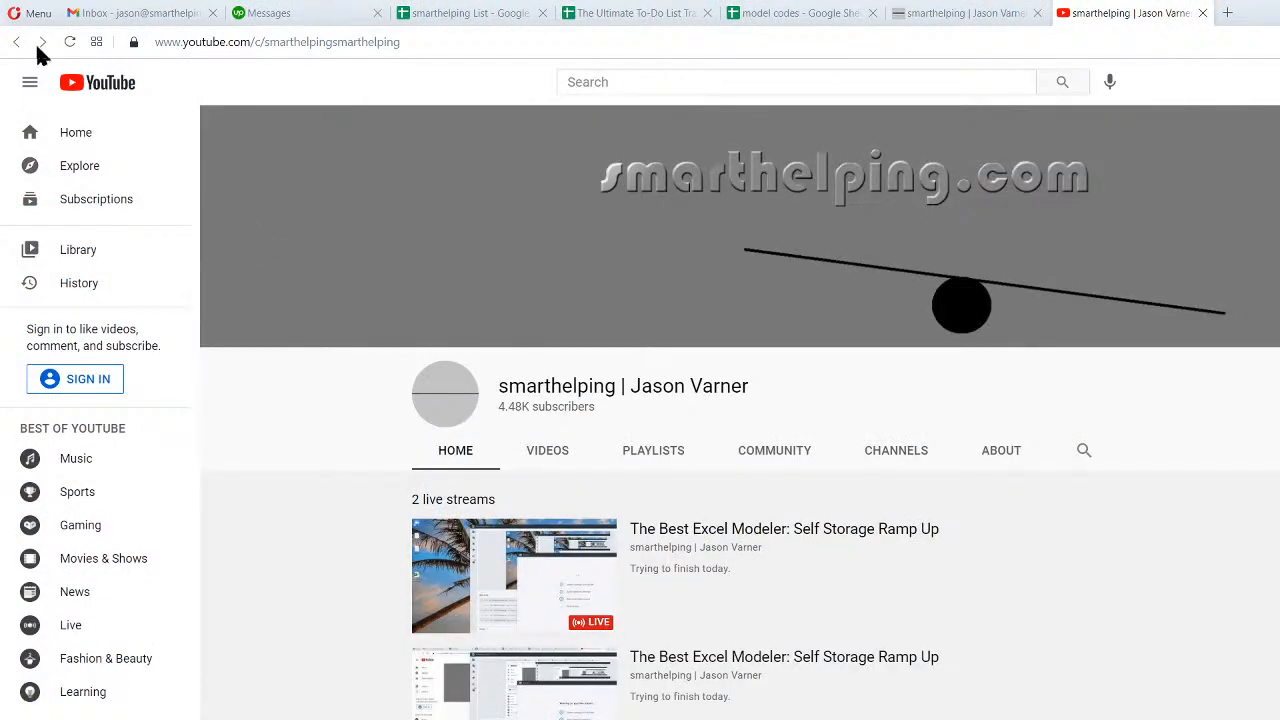
click(76, 42)
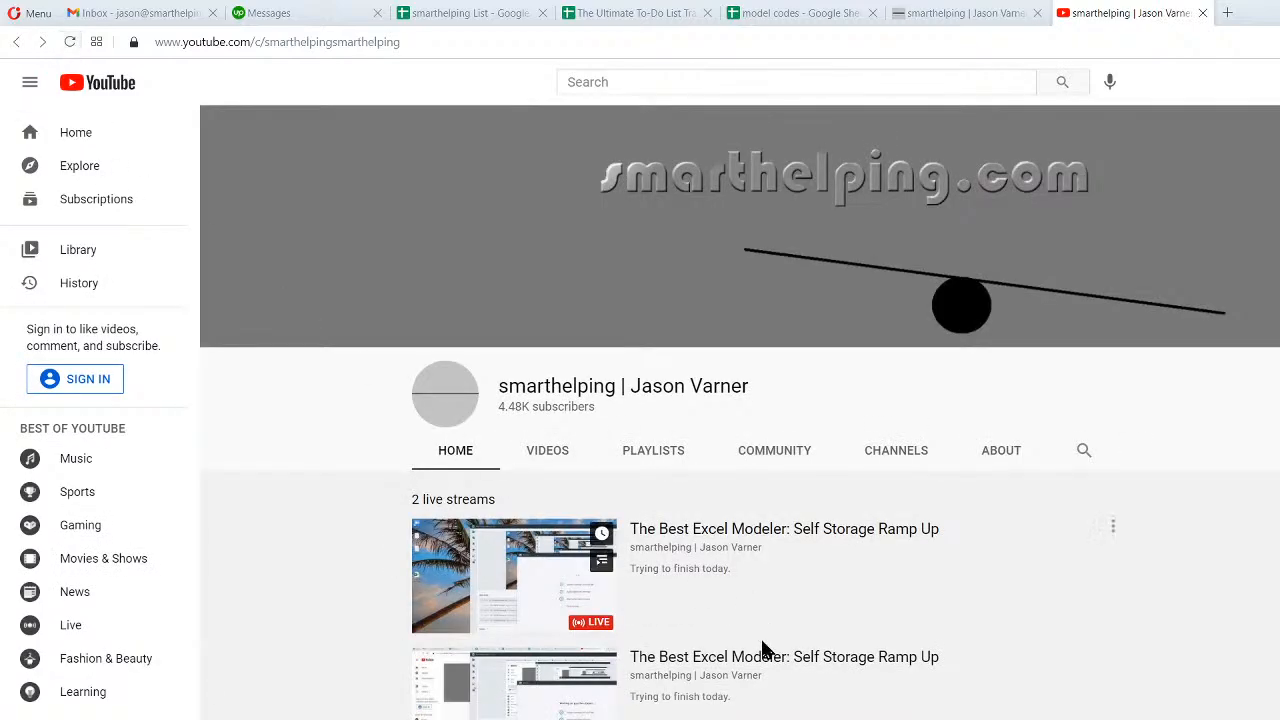
click(725, 662)
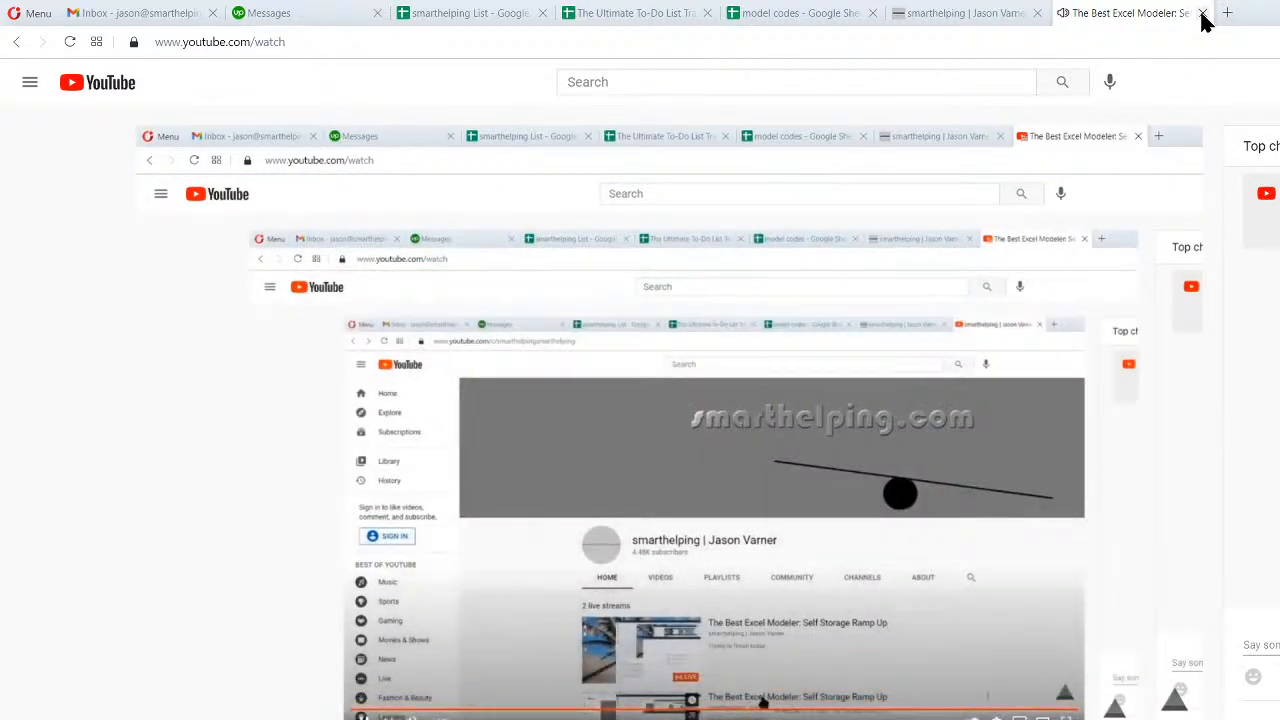
click(1202, 13)
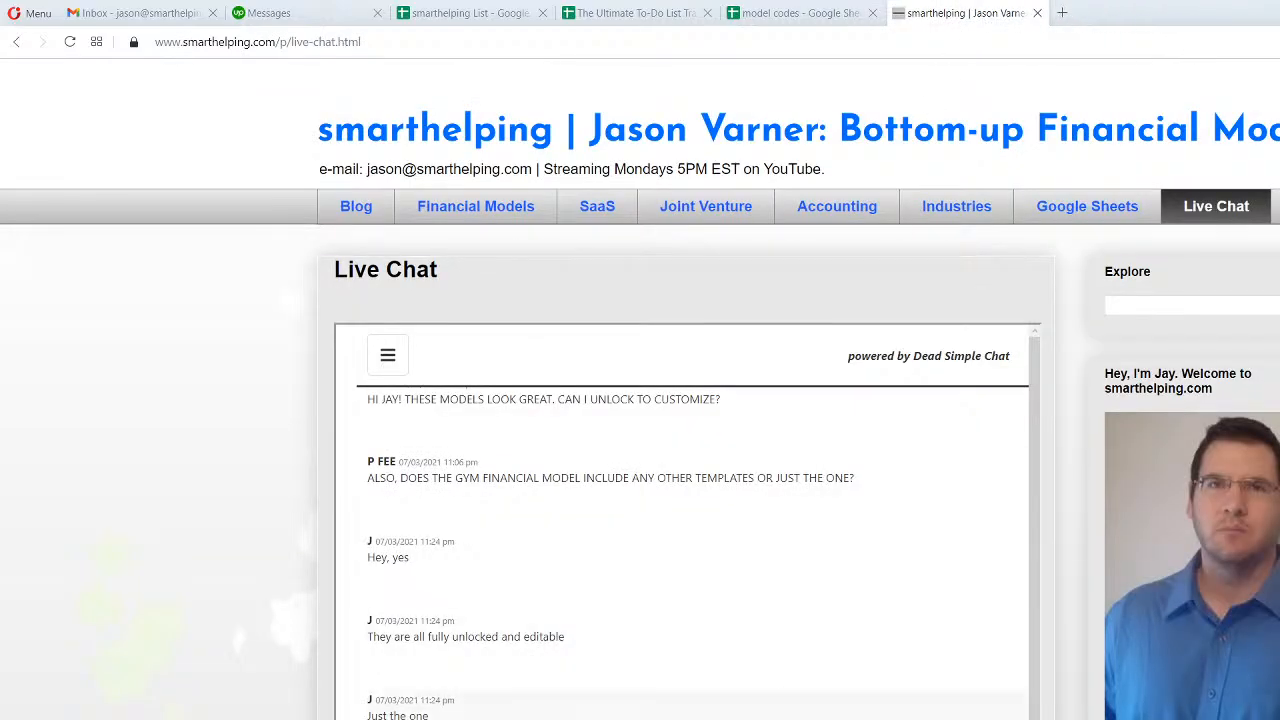
- Switch to the Self Storage - Multiple Funds workbook in Excel and refit its window on the screen
key(alt+Tab)
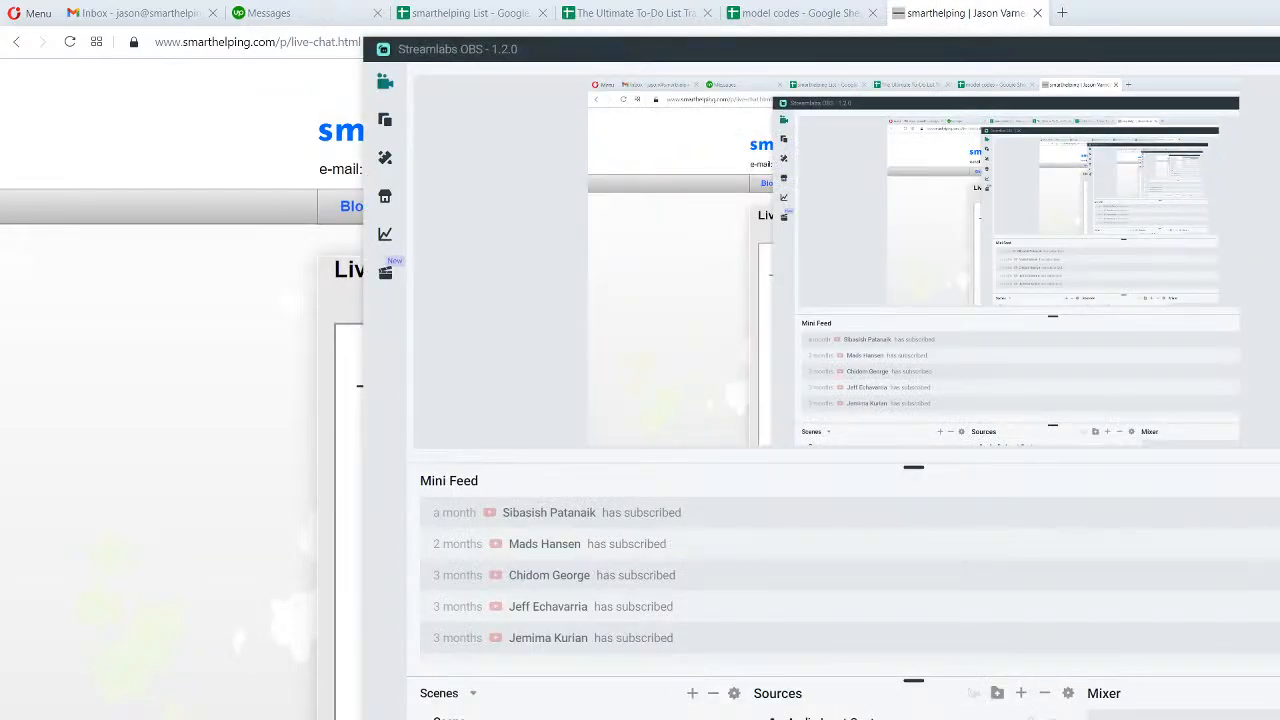
key(alt+Tab)
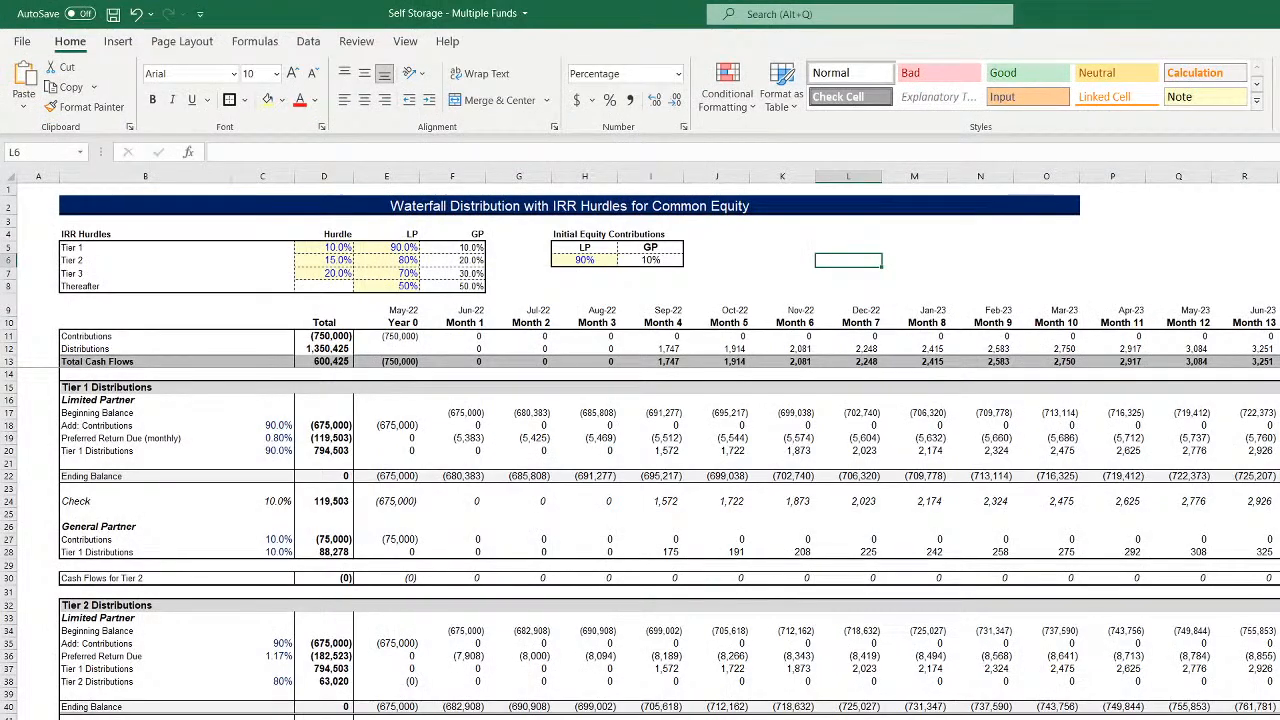
key(super+Down)
drag(1178, 40, 1042, 24)
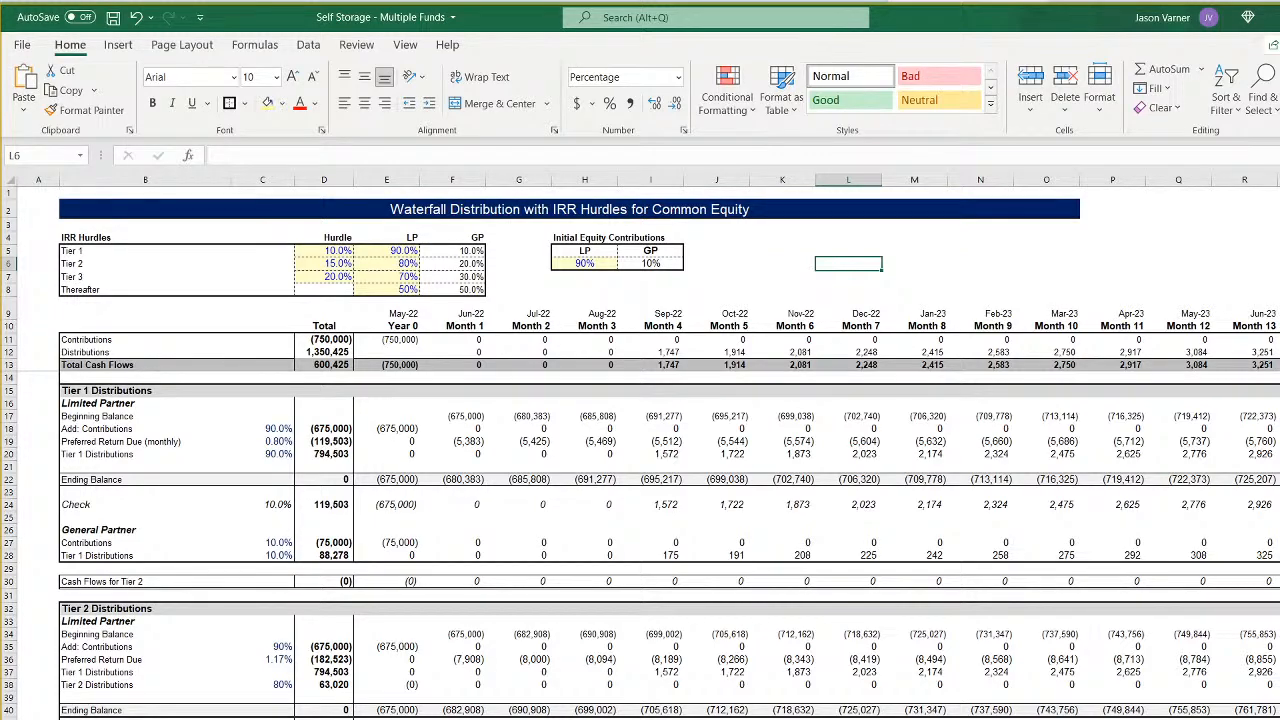
- Review the rolling fund assumptions for Fund 1 to Fund 6, including construction start, construction length and construction costs
key(ctrl+Page_Down)
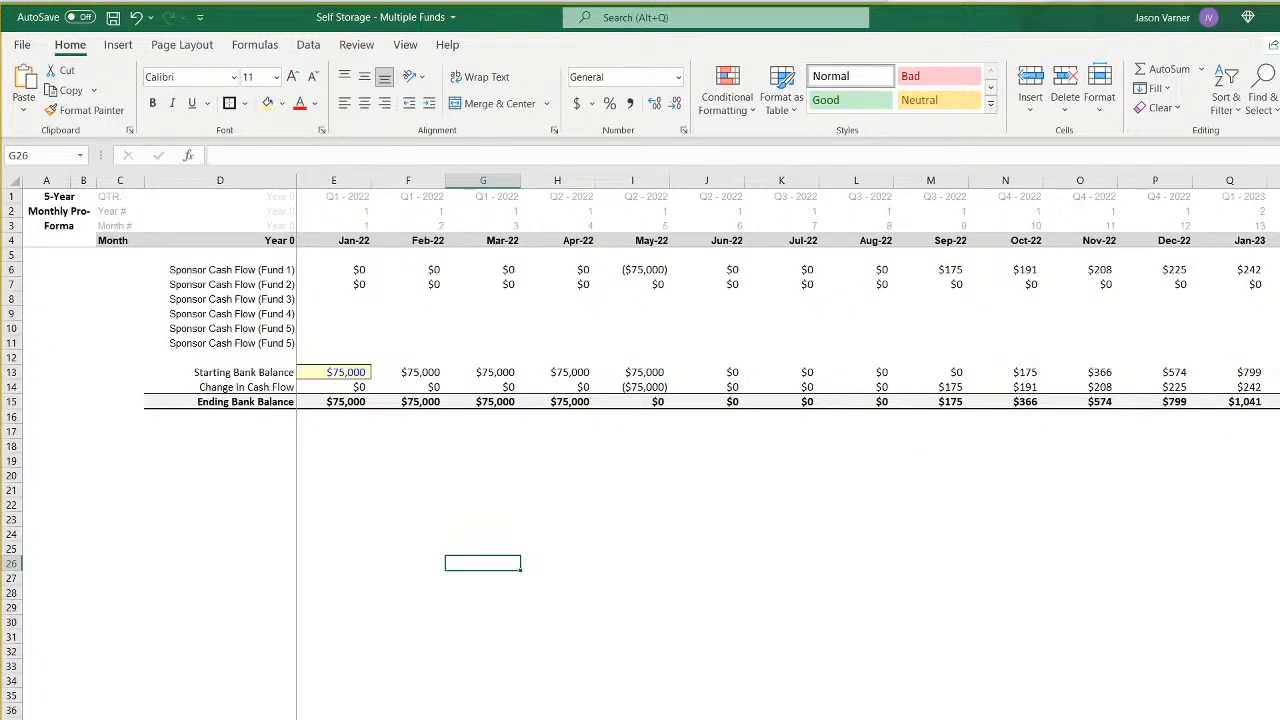
key(ctrl+Page_Up)
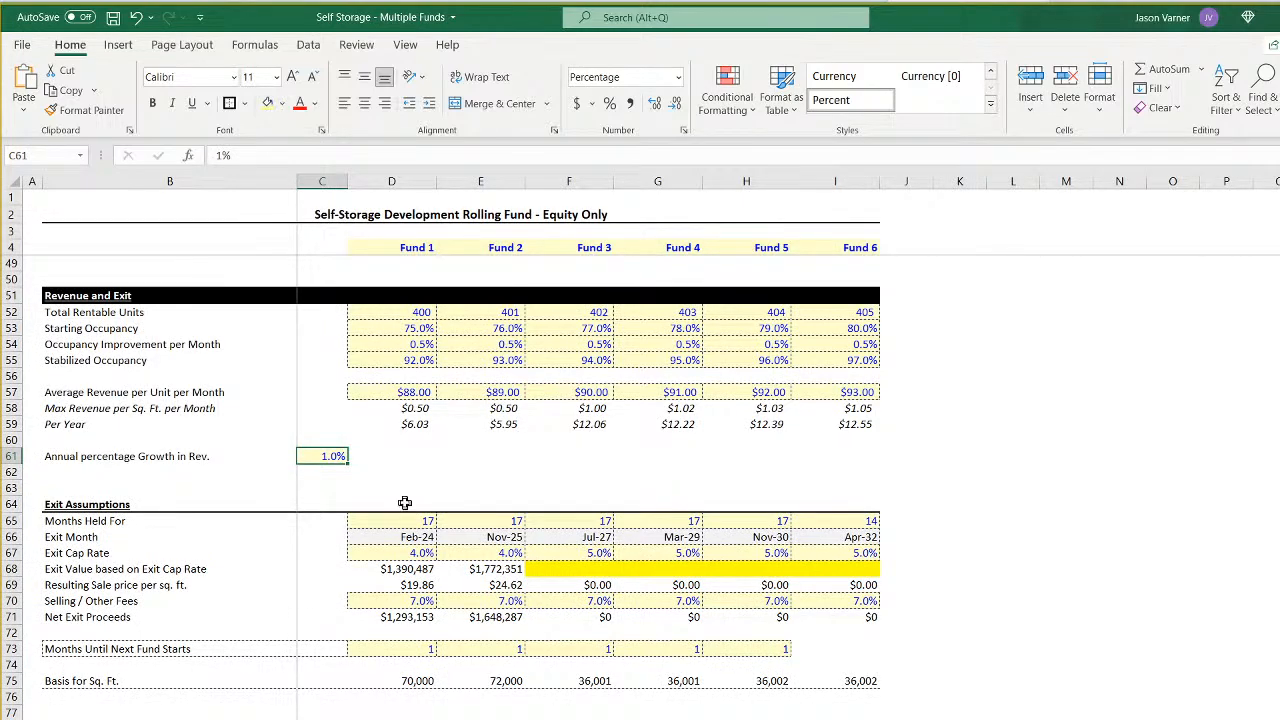
scroll(405, 503, up, 15)
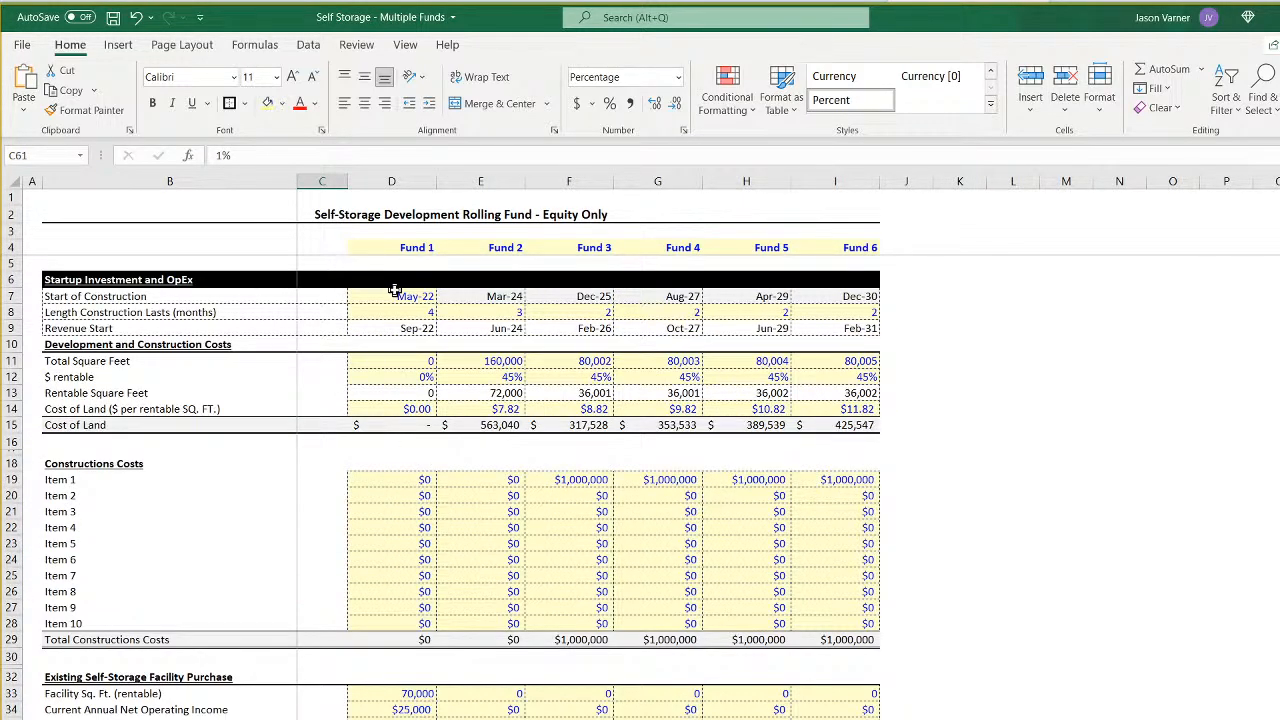
drag(395, 292, 383, 609)
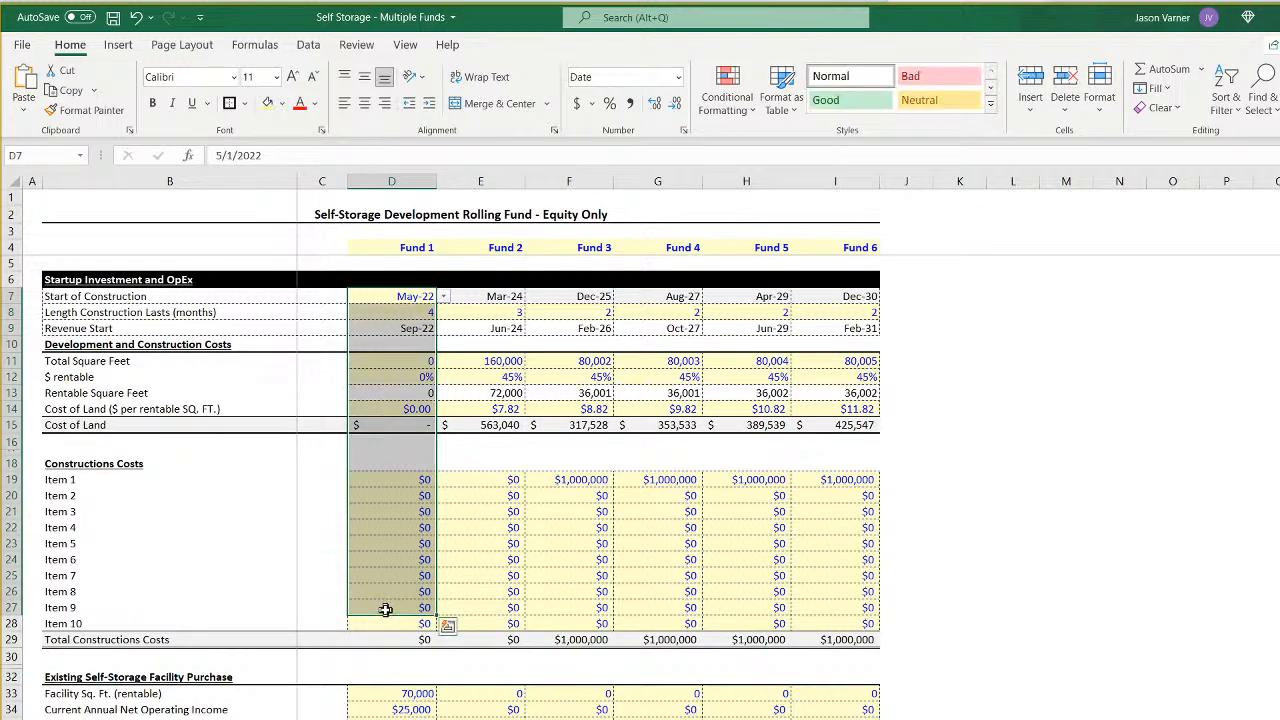
drag(414, 247, 392, 718)
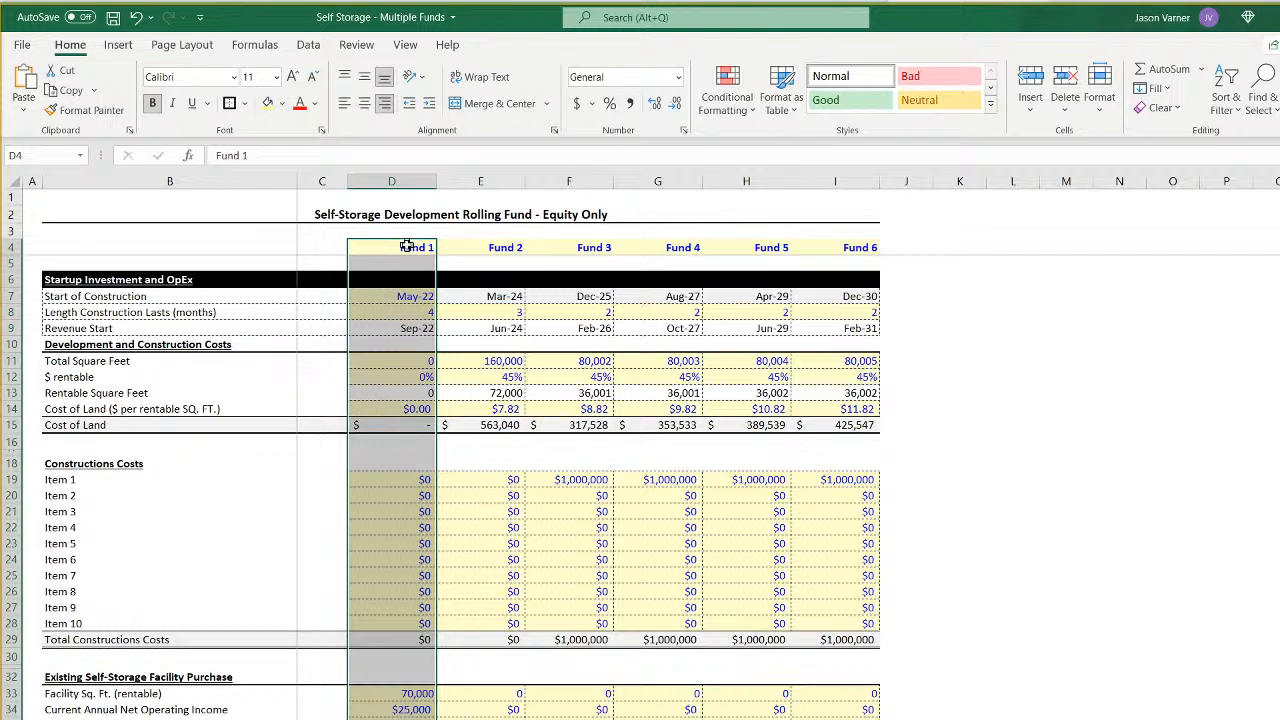
drag(366, 247, 362, 605)
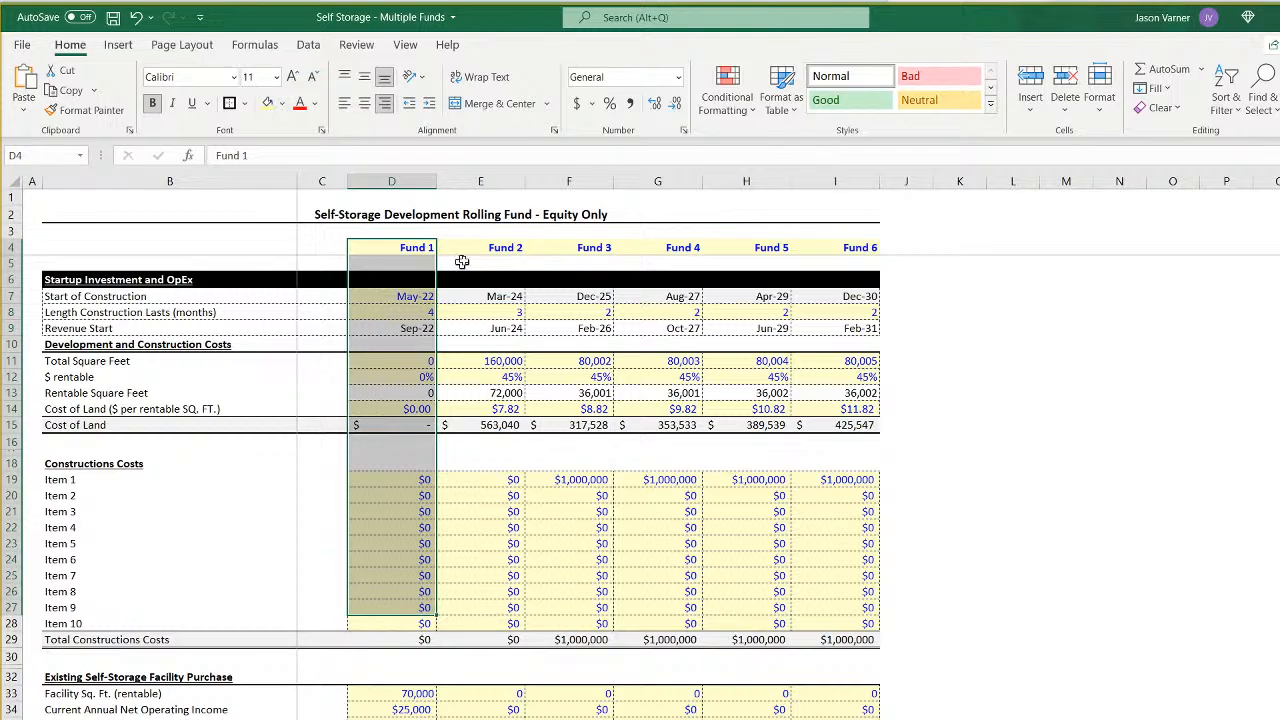
drag(502, 248, 503, 312)
drag(576, 251, 846, 247)
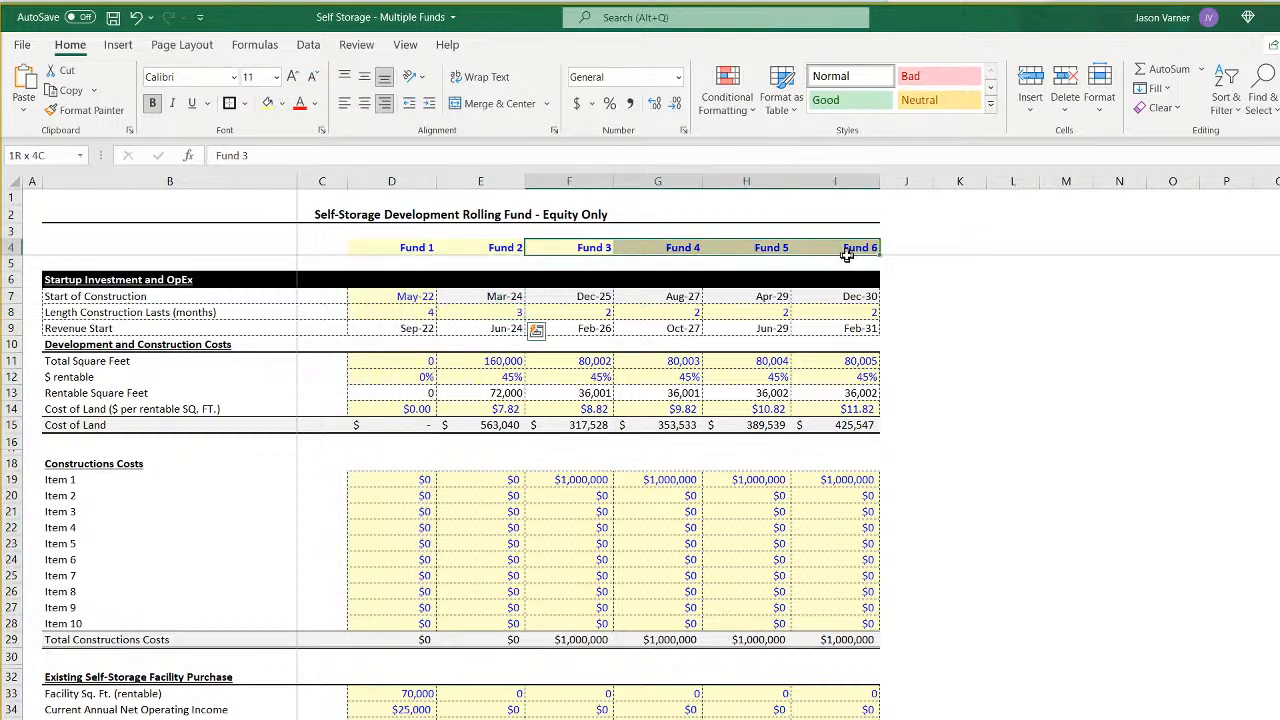
click(404, 312)
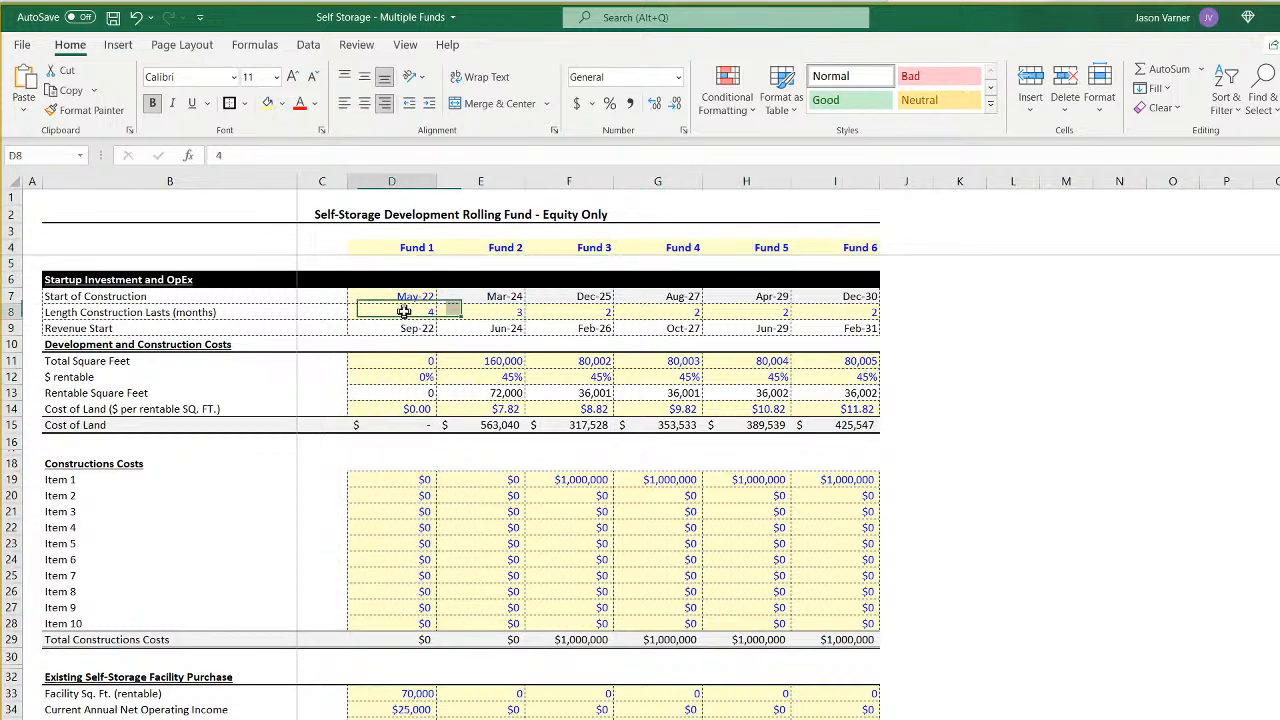
click(488, 310)
click(578, 314)
scroll(358, 671, down, 4)
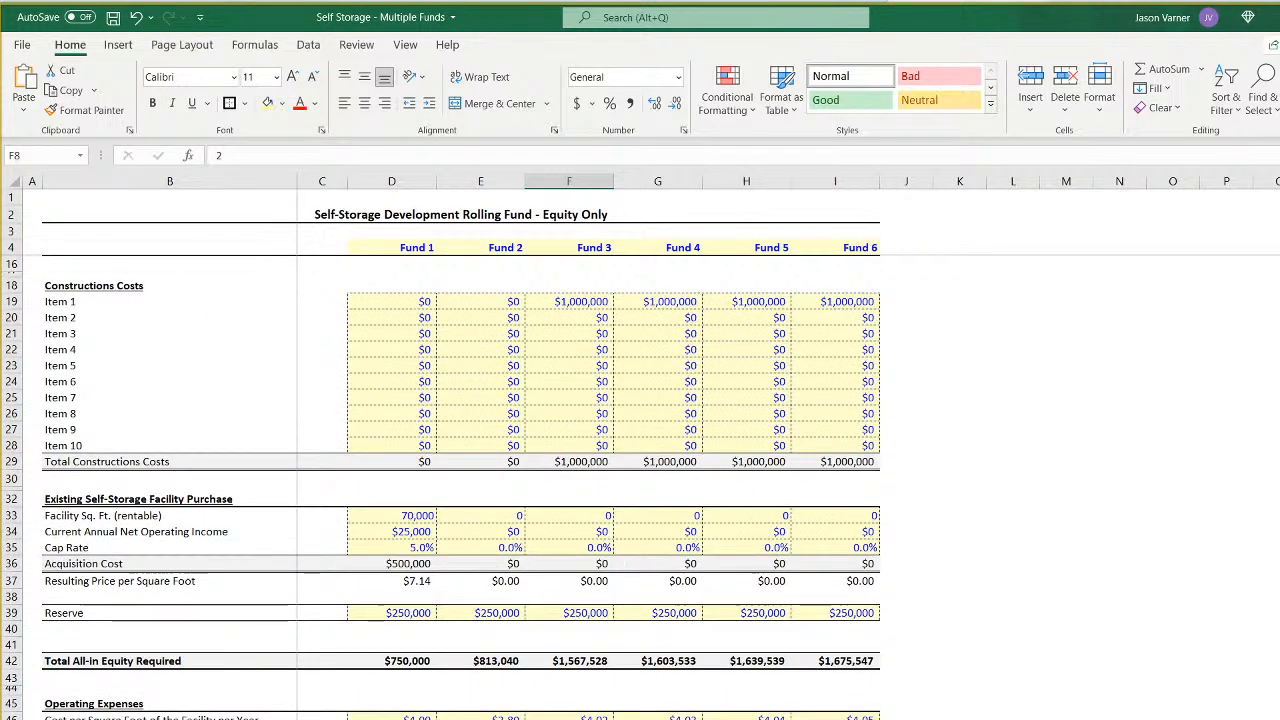
- Examine the IRR hurdle waterfall sheets down to the total investor and sponsor cash flows
click(455, 718)
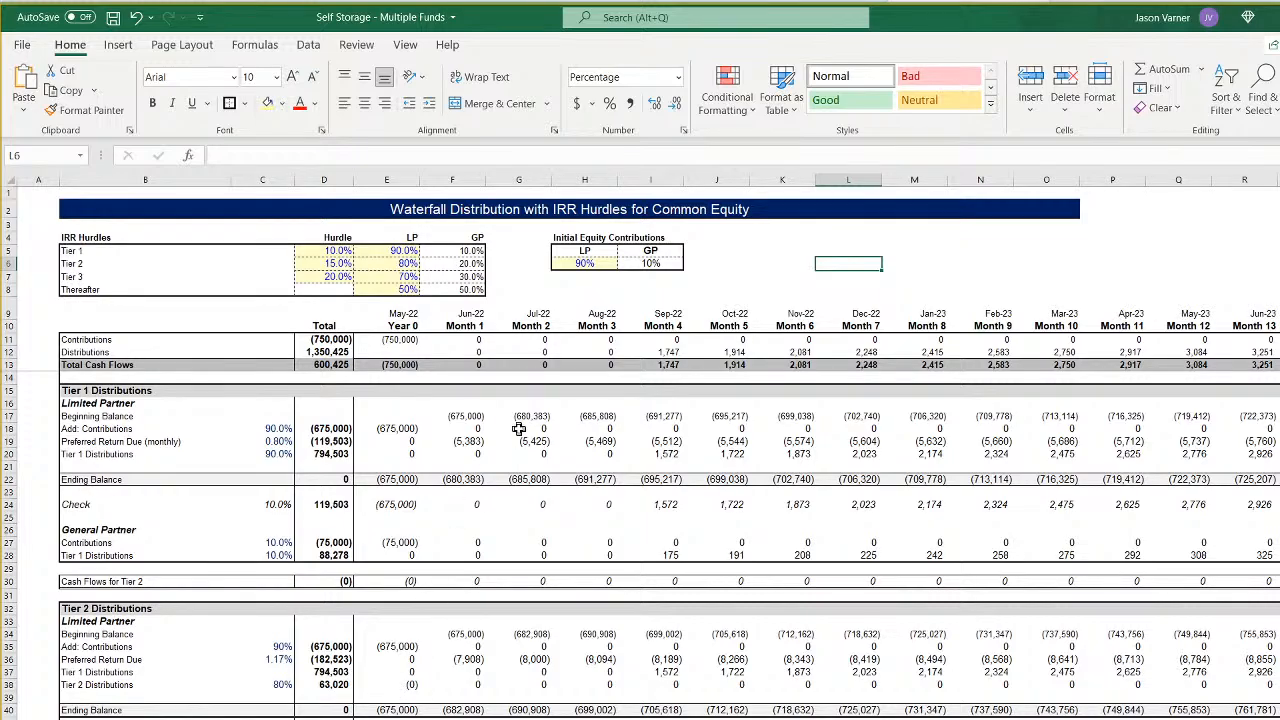
scroll(519, 429, down, 7)
scroll(519, 429, down, 8)
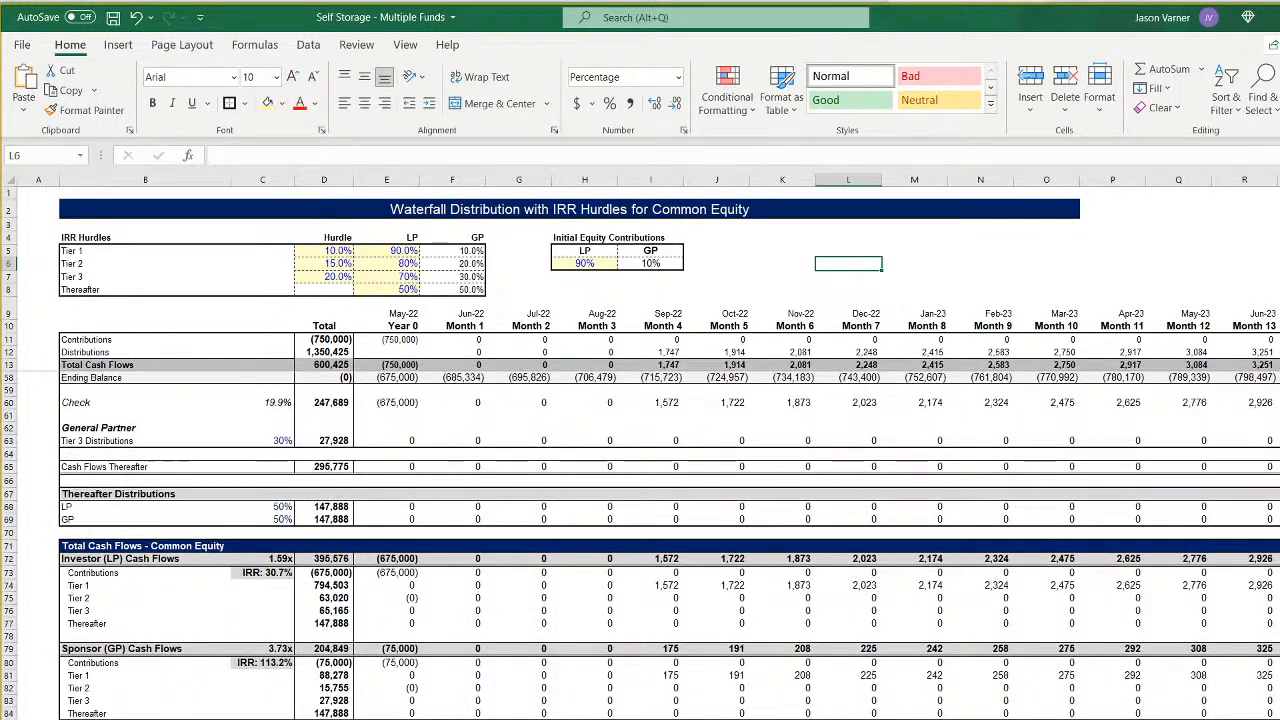
click(530, 718)
key(ctrl+Page_Up)
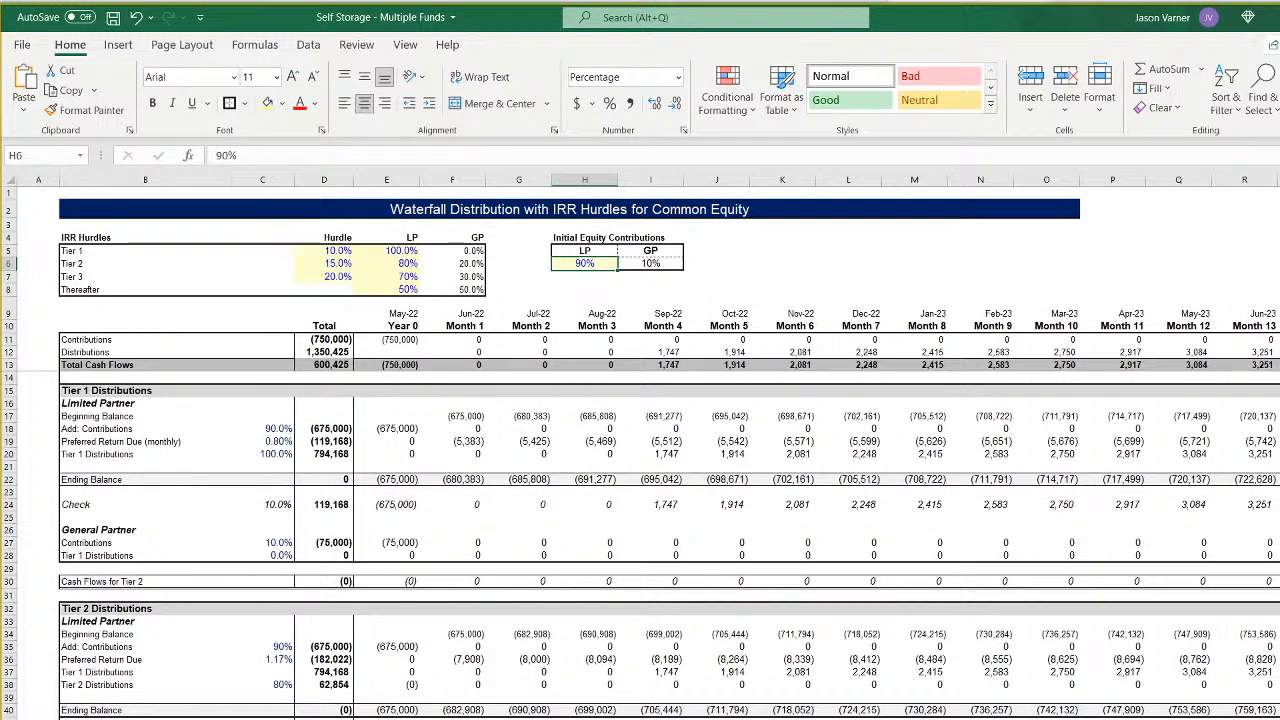
- Examine the sponsor's monthly bank balance, change in cash flow, and Fund 1 and Fund 2 cash flow rows across the timeline
key(ctrl+Page_Up)
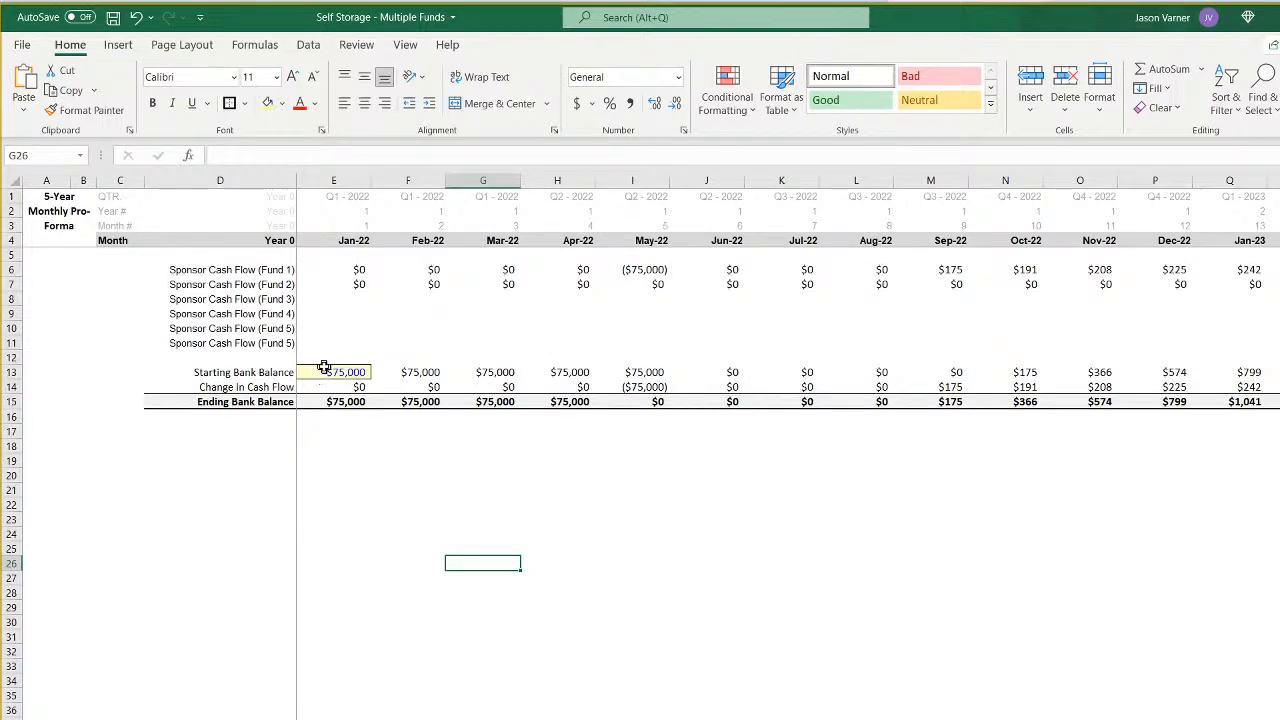
click(228, 373)
click(336, 372)
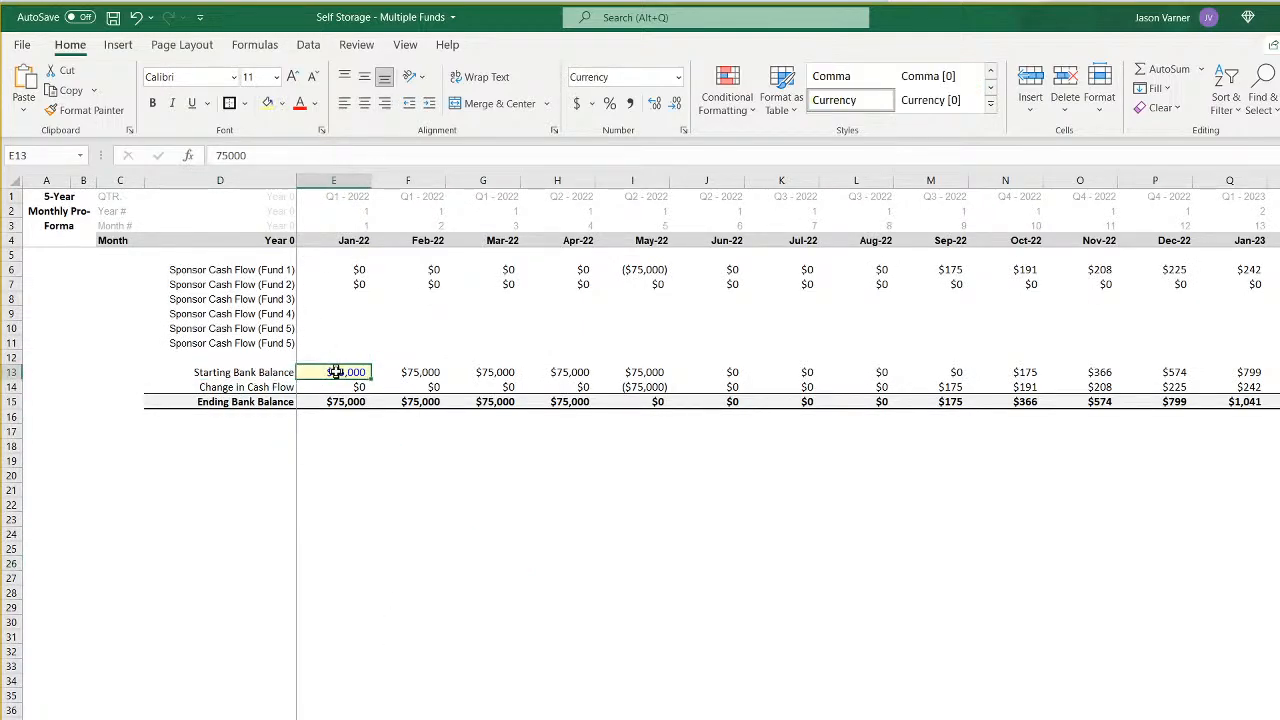
click(424, 372)
click(515, 372)
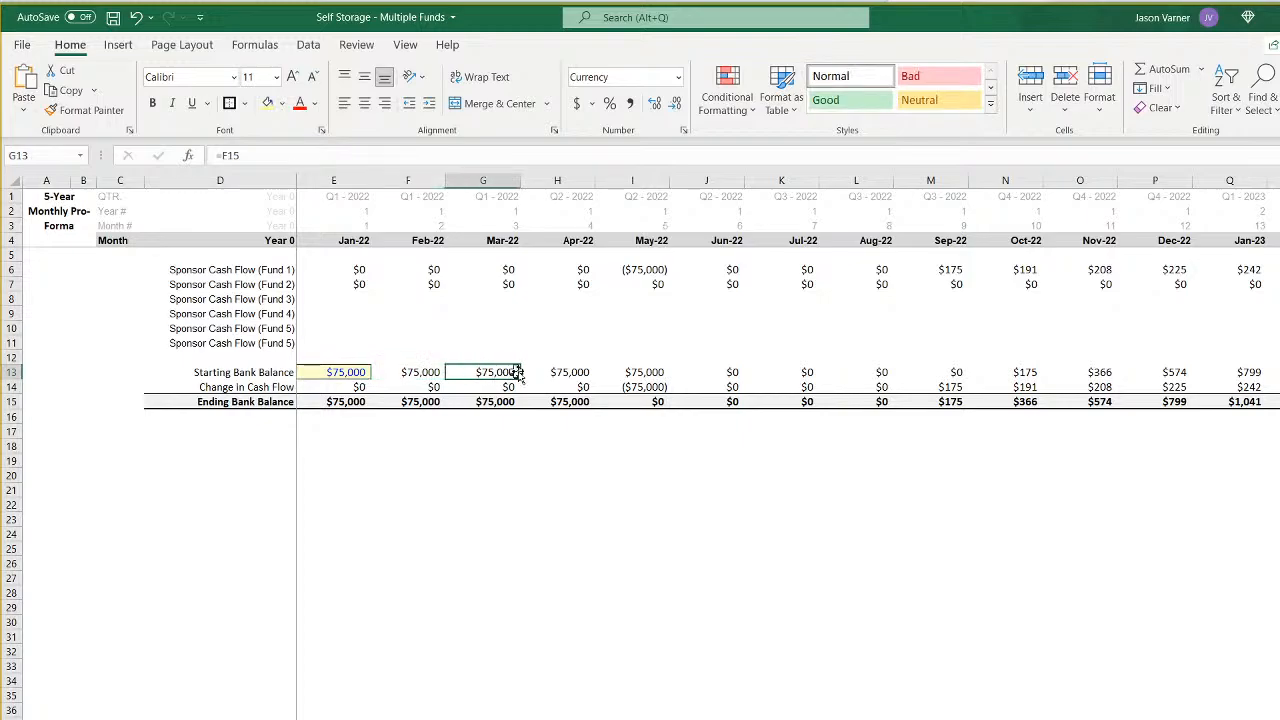
click(568, 372)
click(638, 372)
click(642, 387)
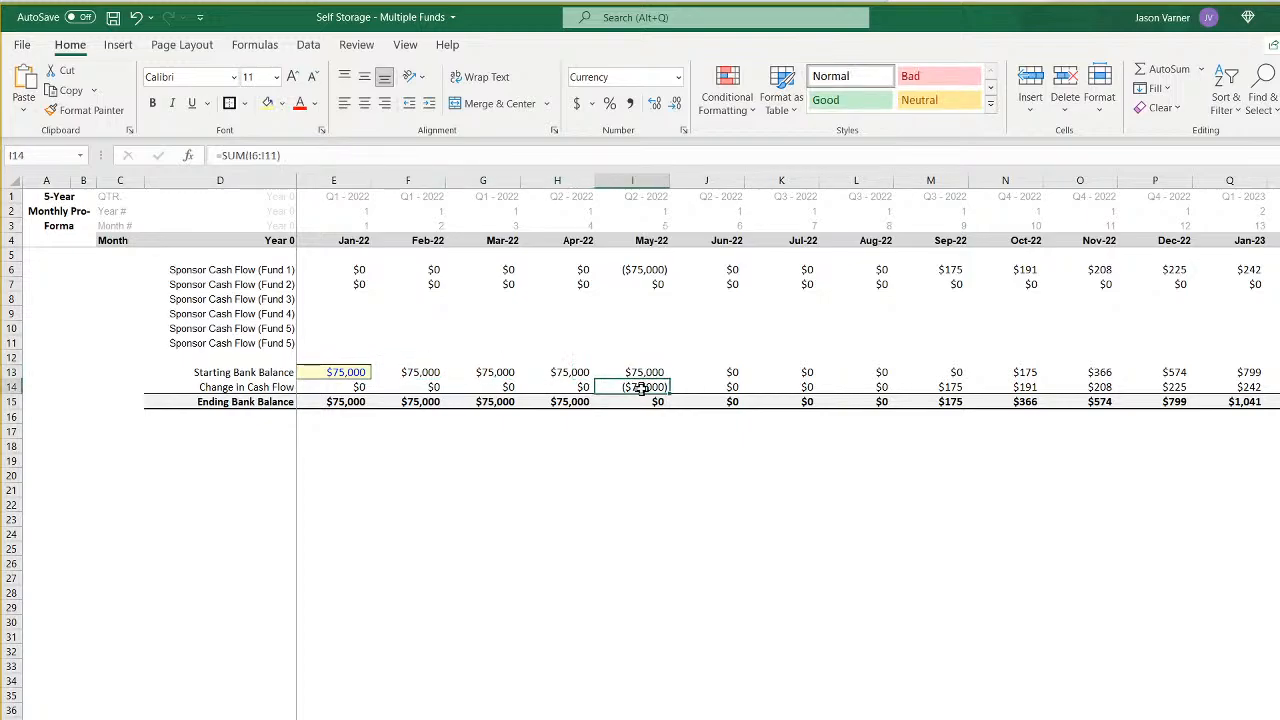
click(953, 372)
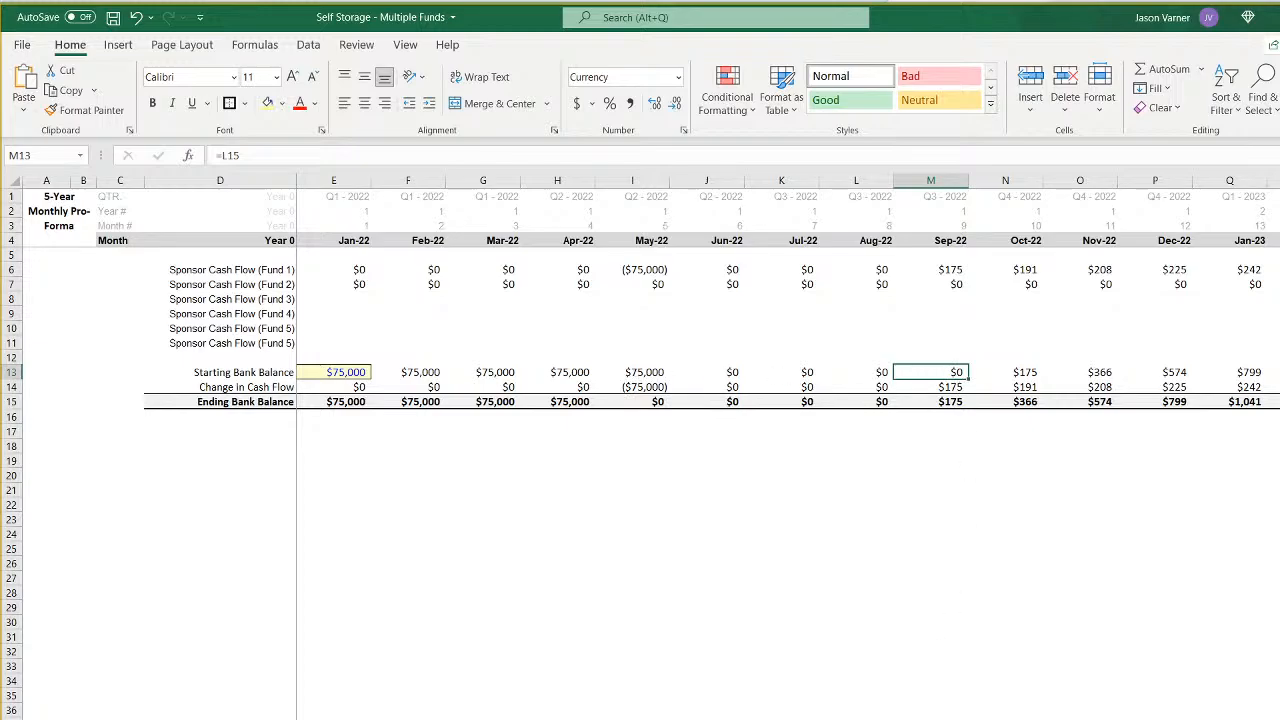
scroll(760, 400, right, 20)
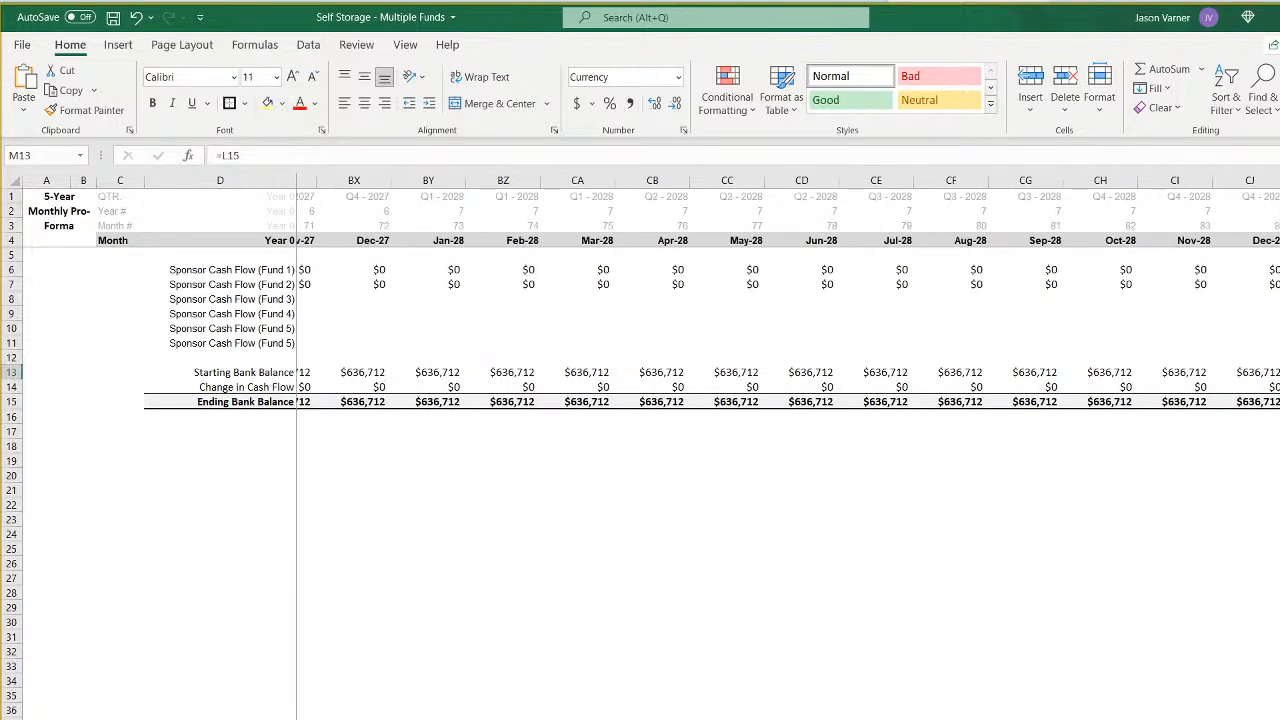
scroll(760, 400, right, 10)
scroll(760, 400, left, 20)
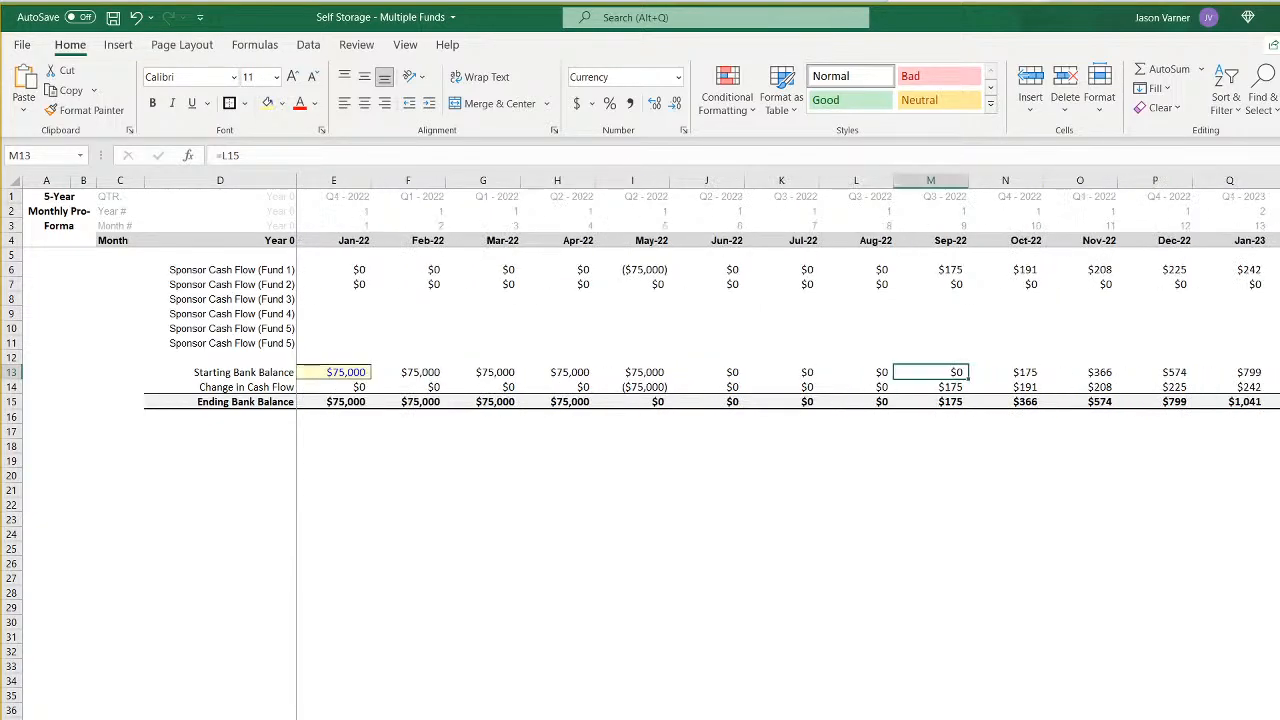
click(560, 534)
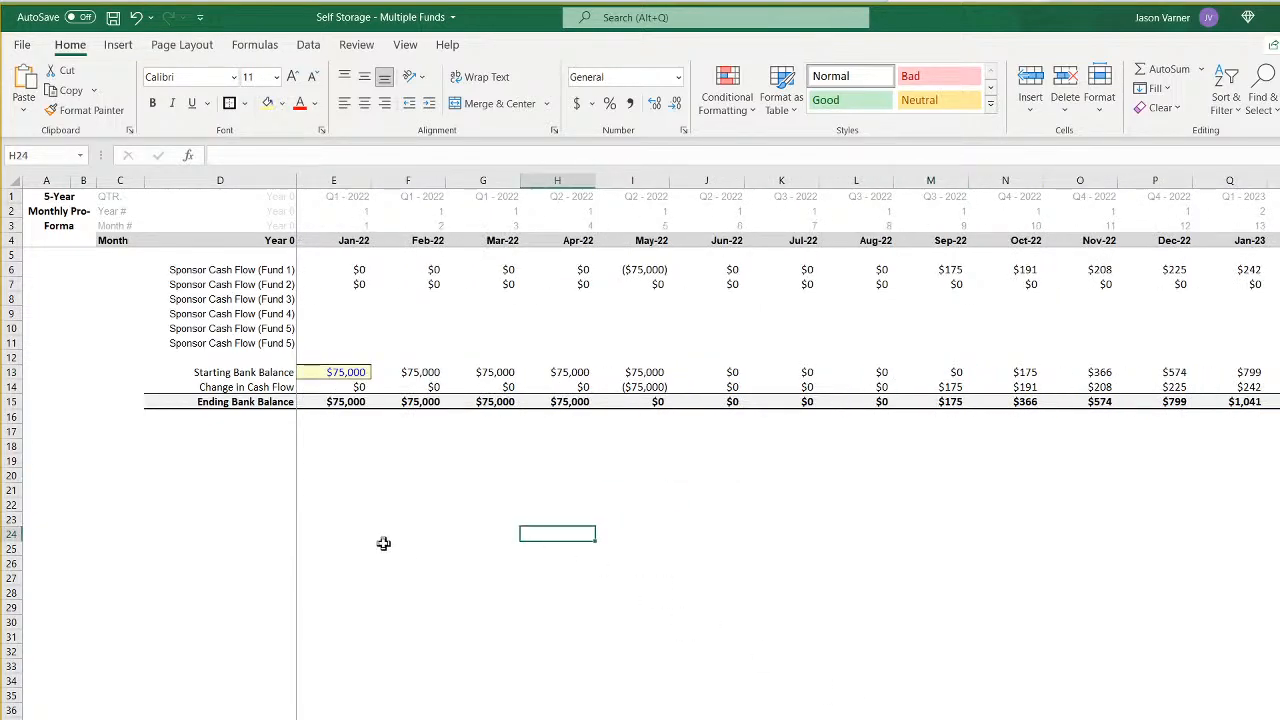
drag(262, 265, 705, 295)
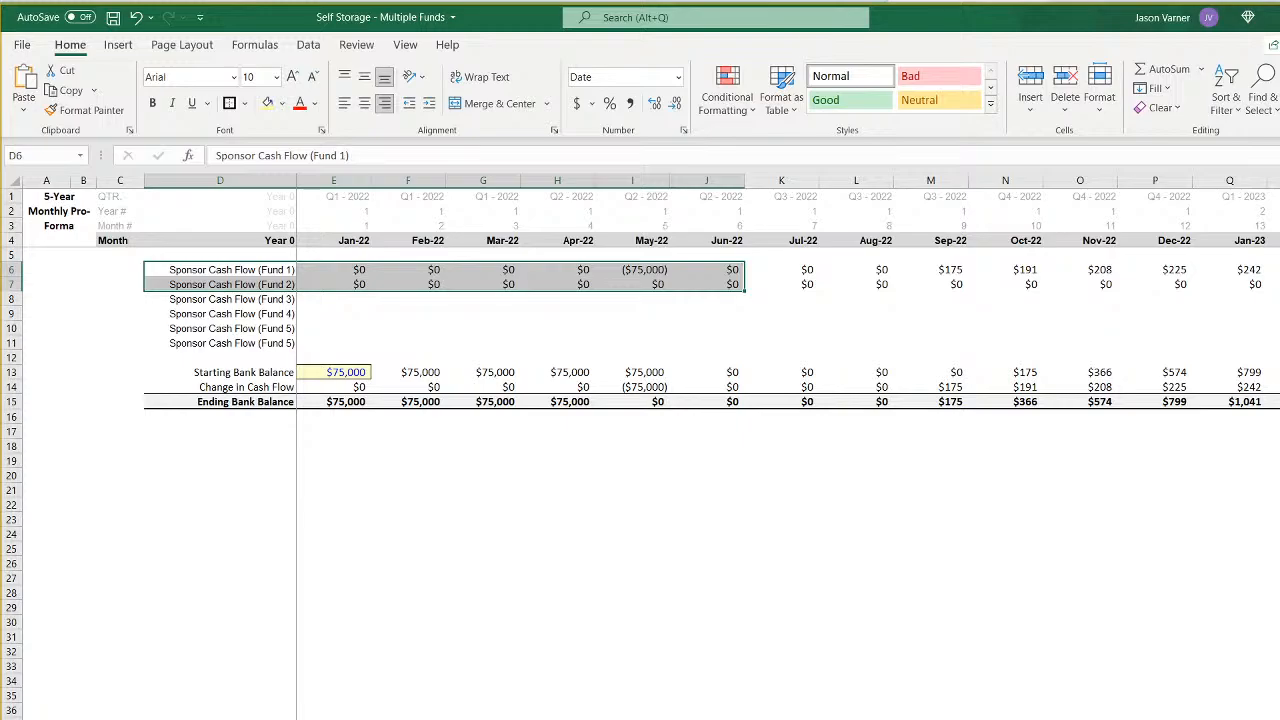
- Inspect the Year 0 and month headers of the waterfall distribution's timeline without changing them
key(ctrl+Page_Up)
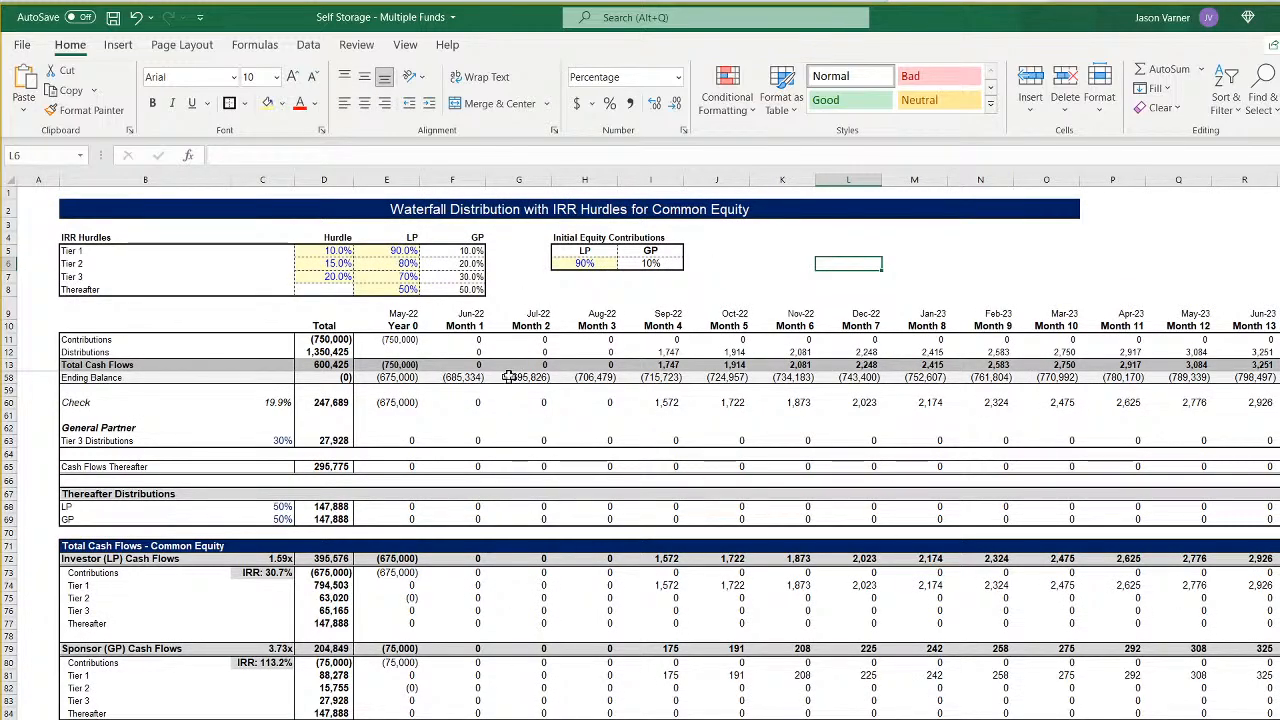
drag(404, 325, 968, 329)
double_click(400, 326)
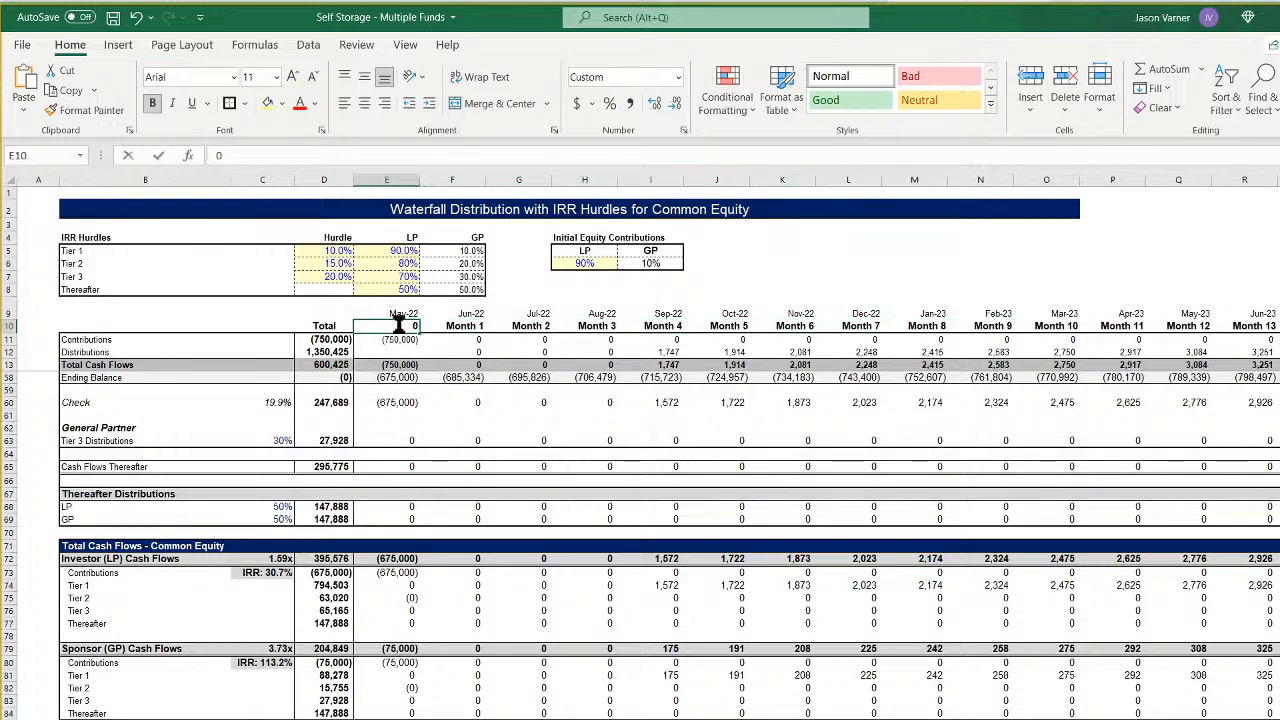
click(453, 332)
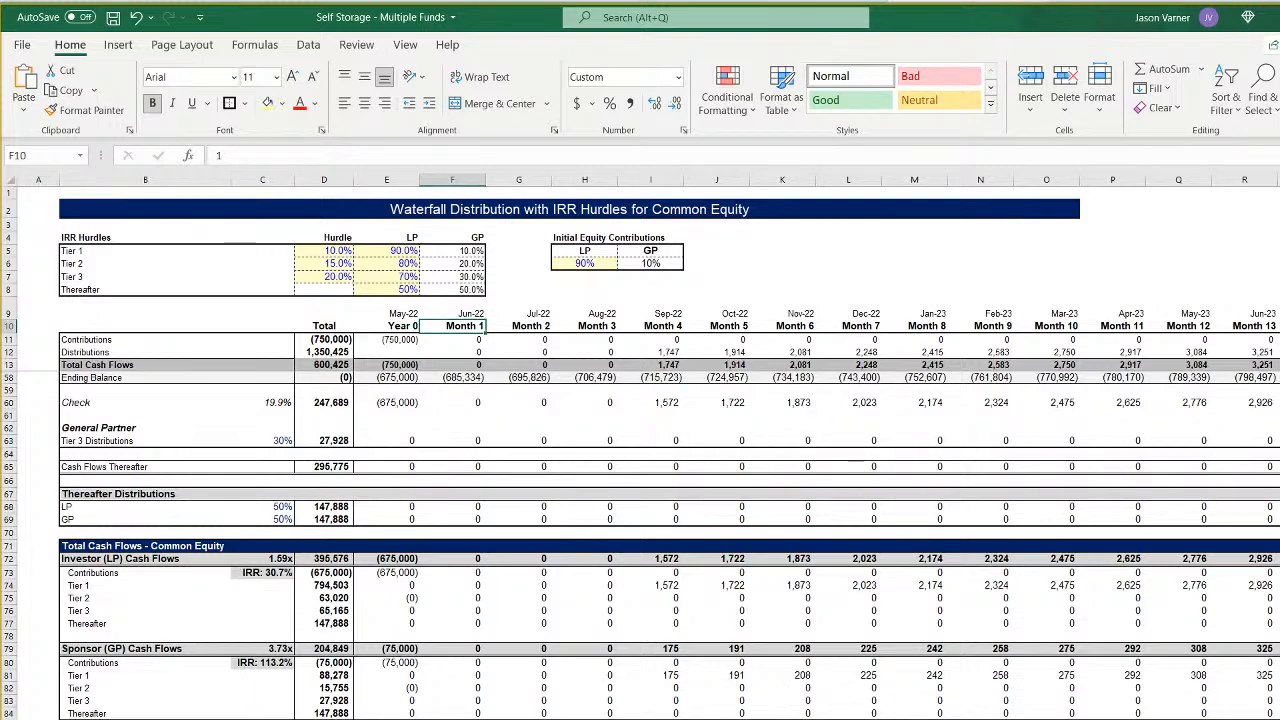
- Compare the monthly pro forma sheets of Fund 1 and Fund 2, returning to the Fund 1 sheet
key(ctrl+Page_Up)
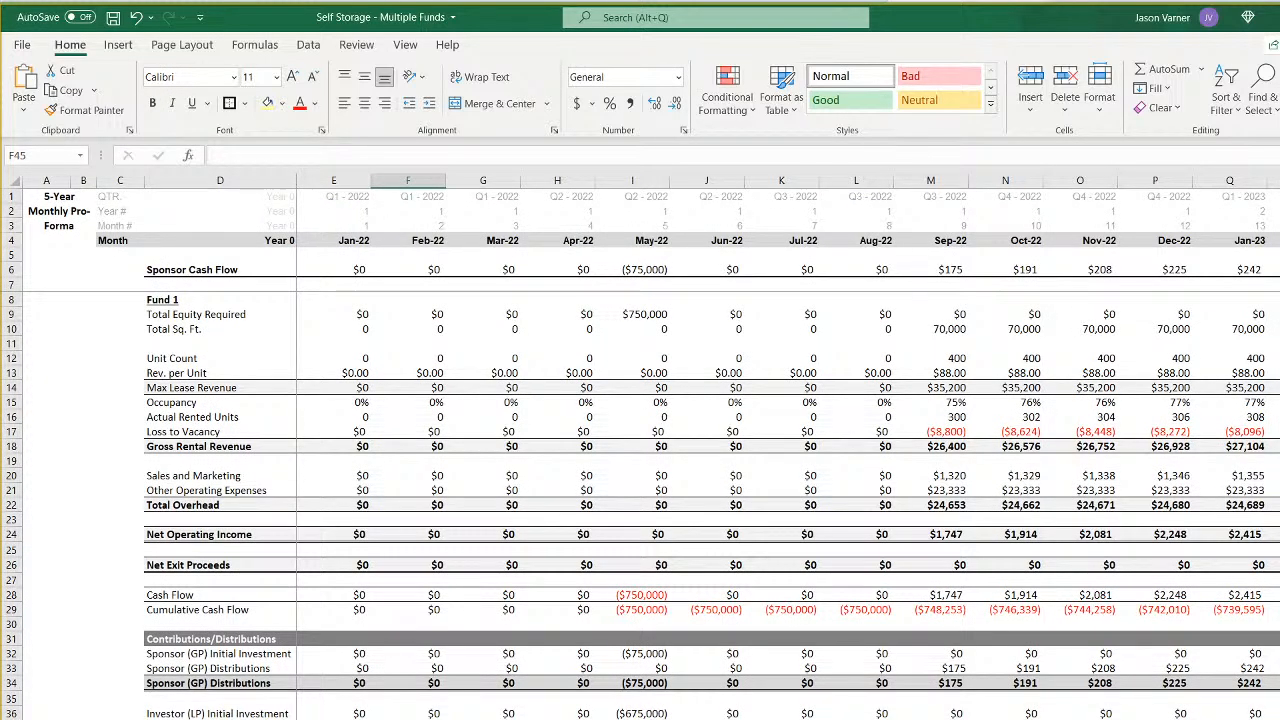
key(ctrl+Page_Up)
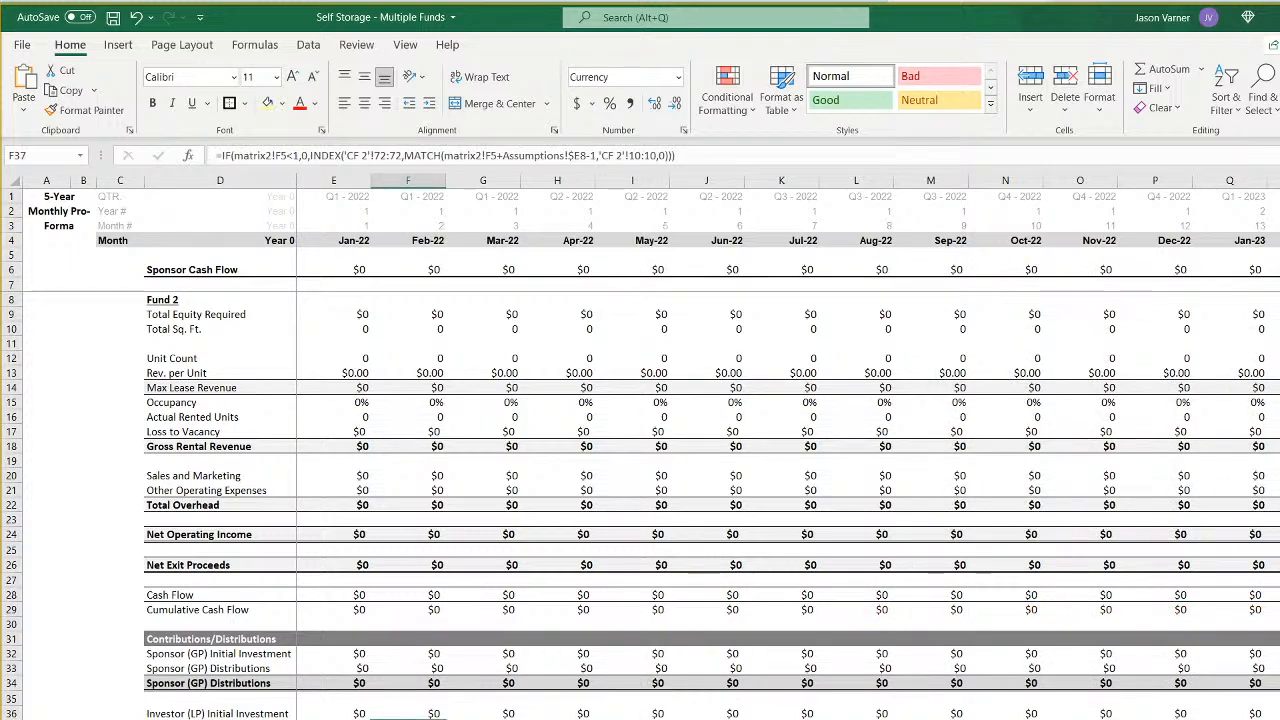
key(ctrl+Page_Down)
key(Right)
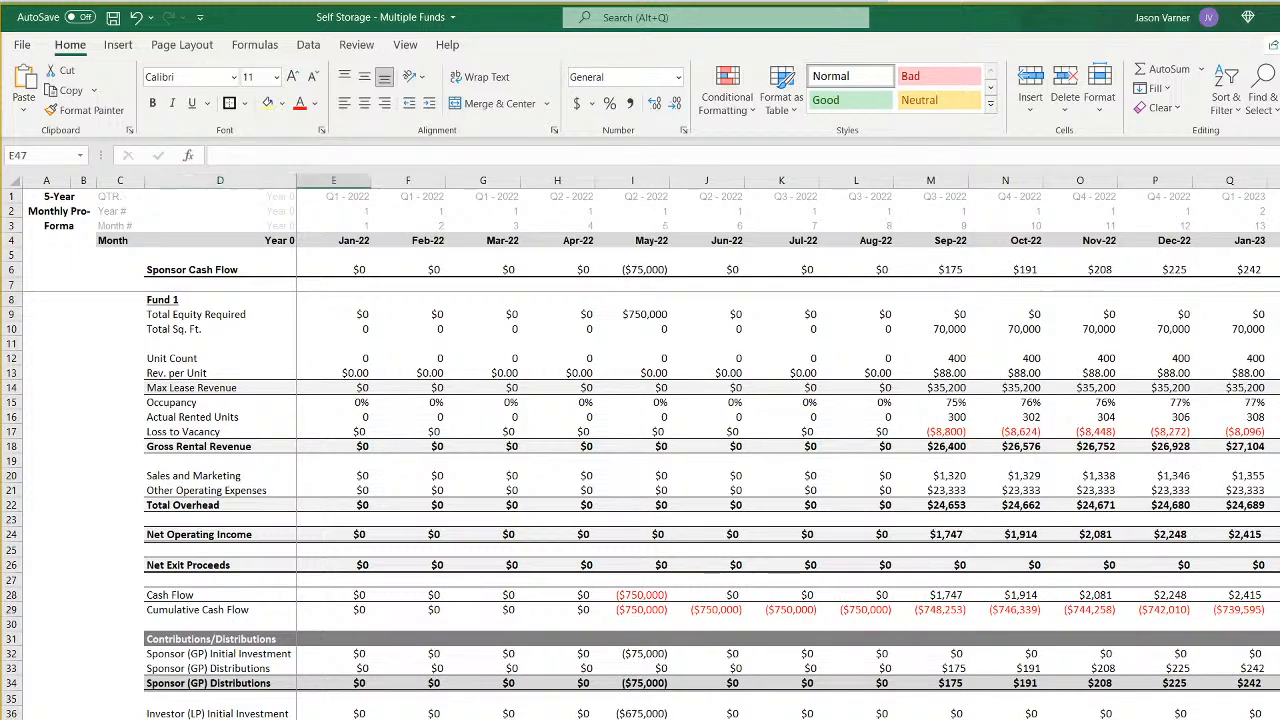
- Compare the Fund 1 and Fund 2 monthly pro formas, checking when Fund 2's equity requirement and operating revenue begin
key(Right)
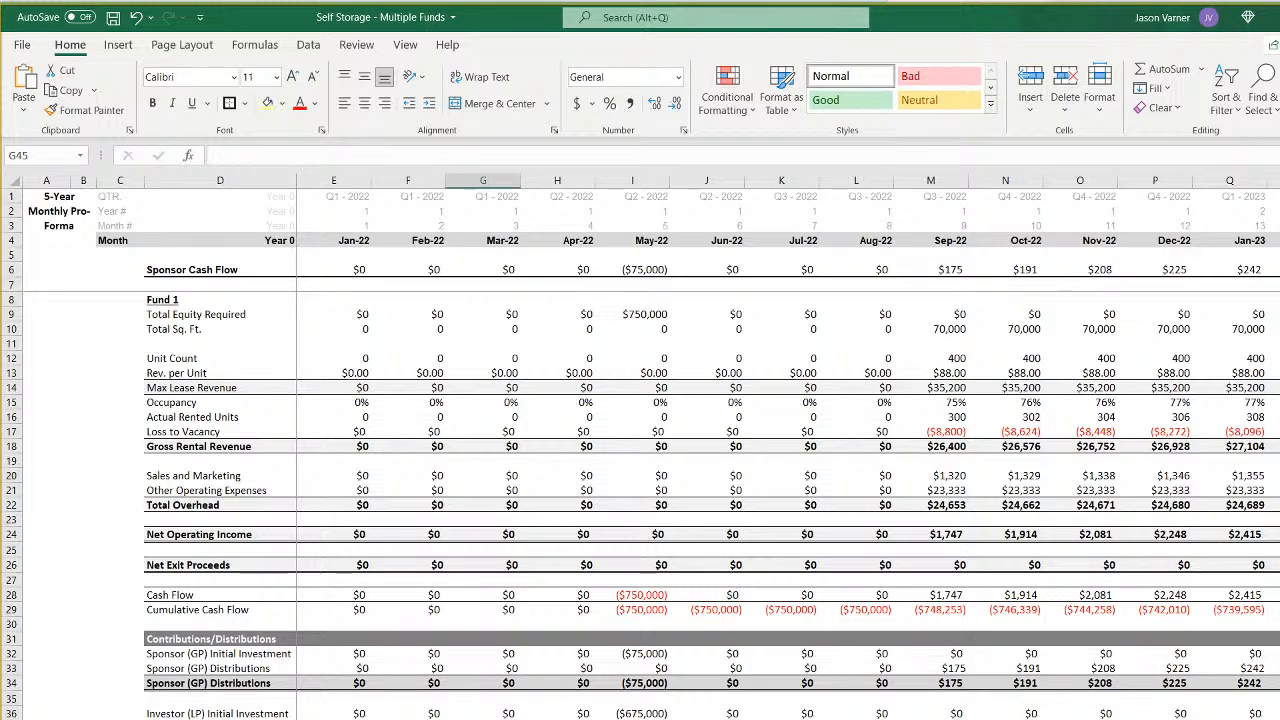
key(Up)
key(Up)
key(ctrl+Page_Up)
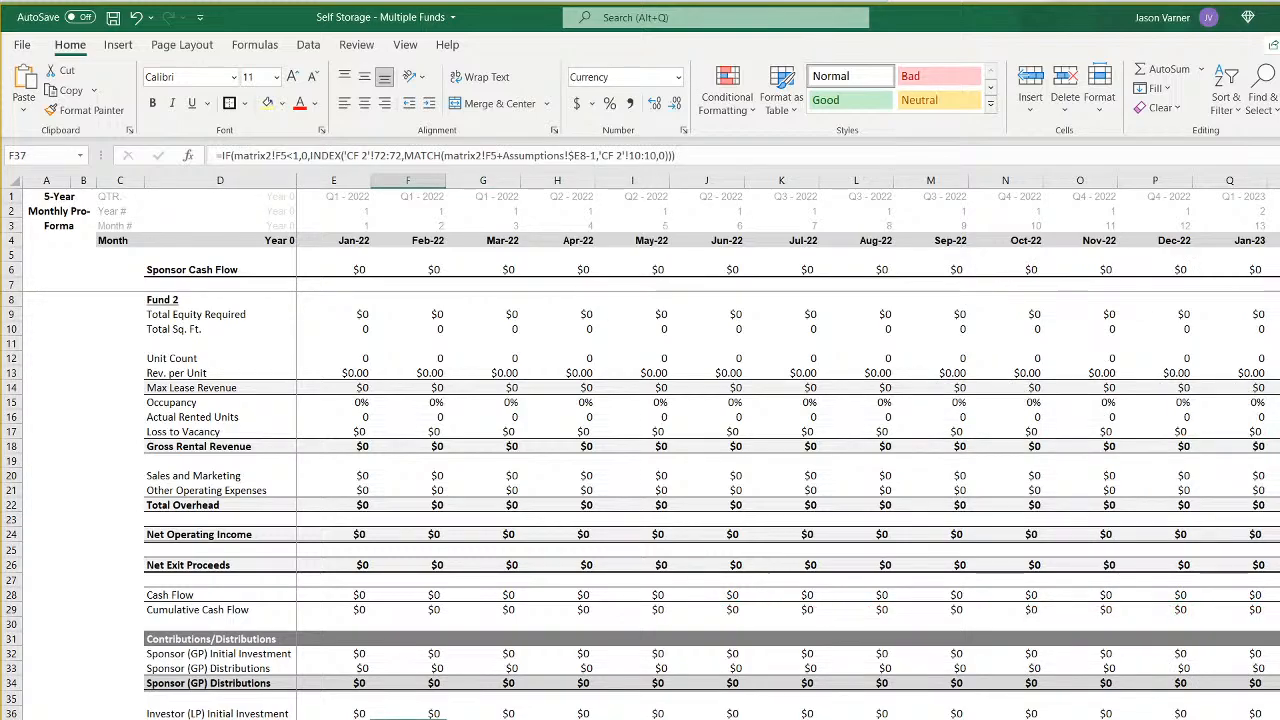
scroll(786, 450, right, 9)
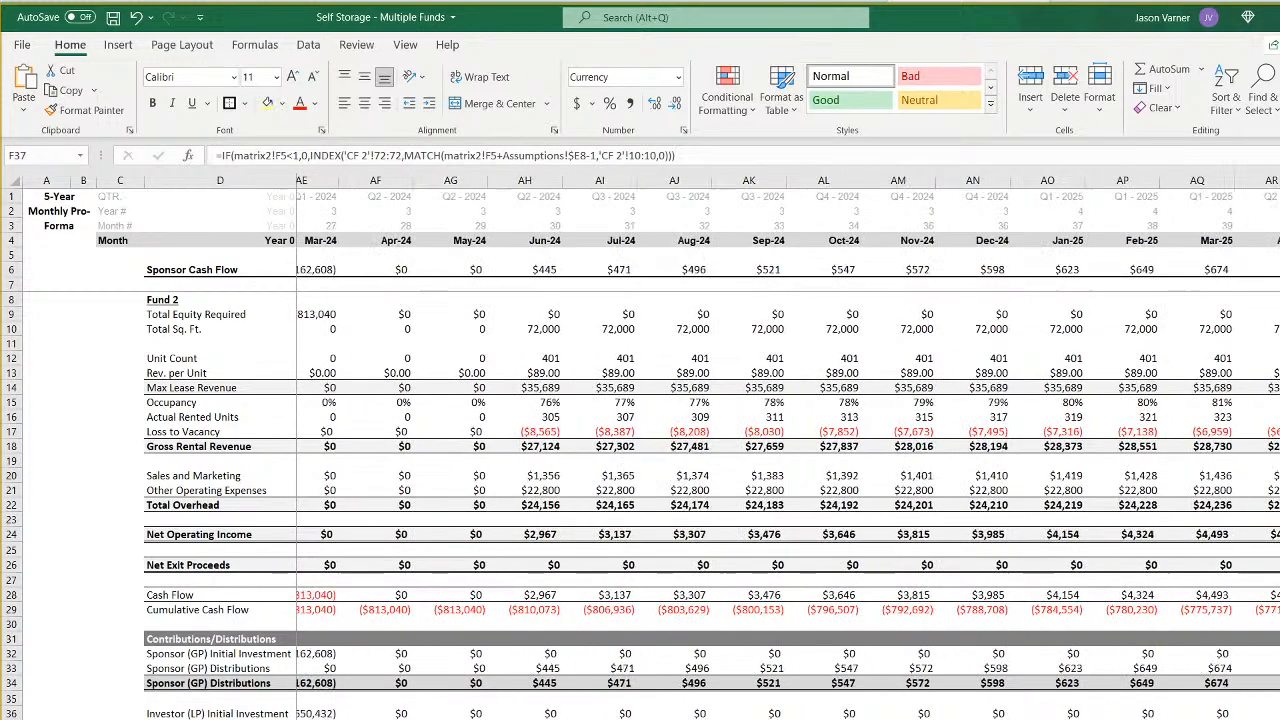
scroll(786, 450, left, 9)
key(ctrl+Page_Down)
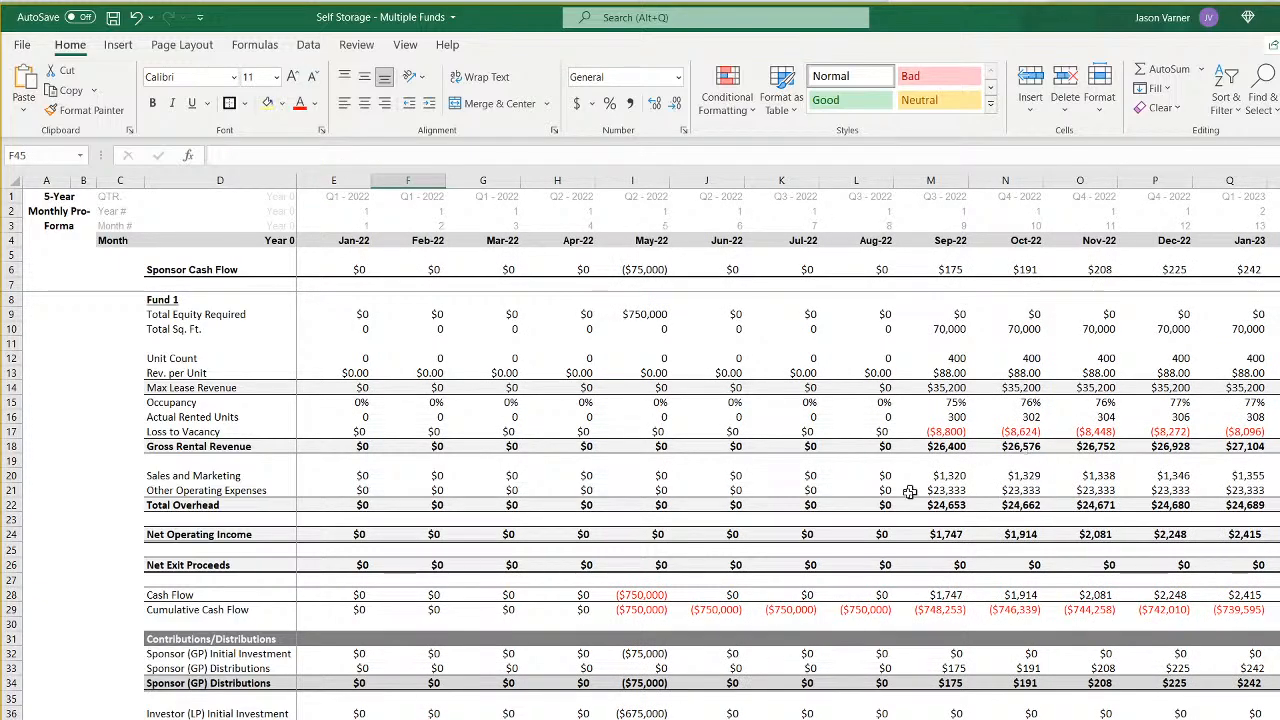
key(ctrl+Page_Up)
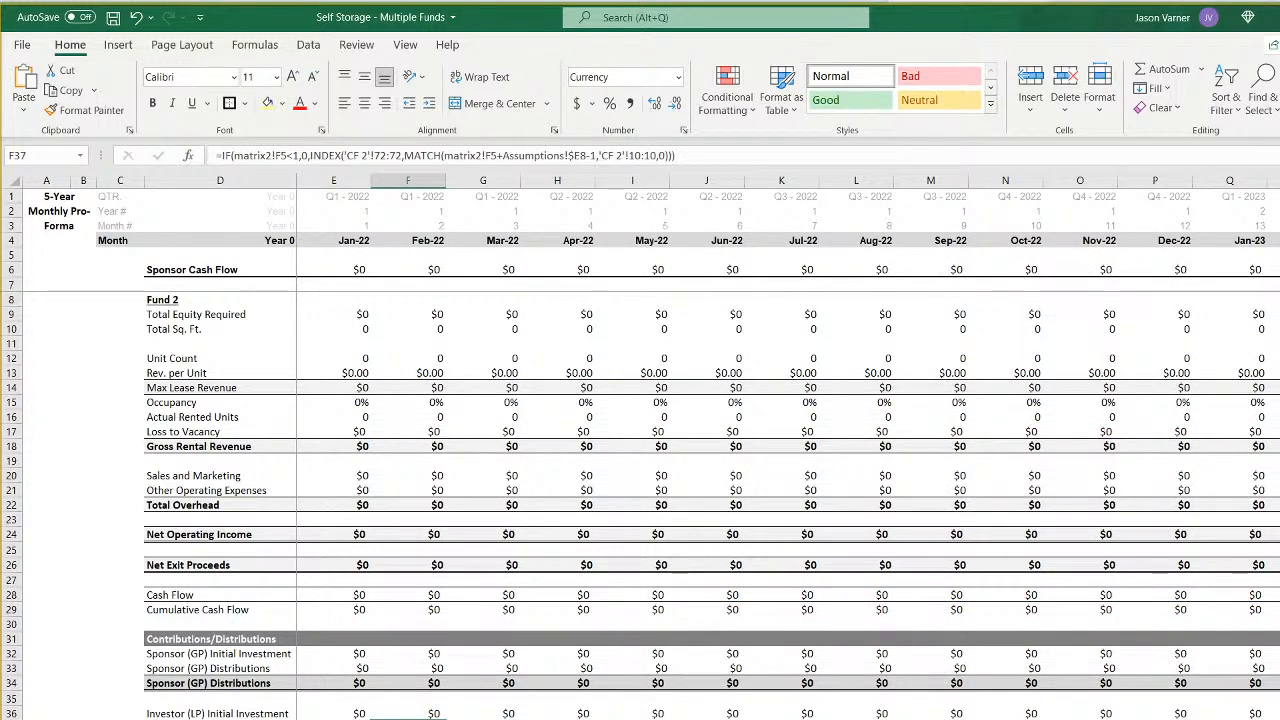
scroll(663, 446, right, 10)
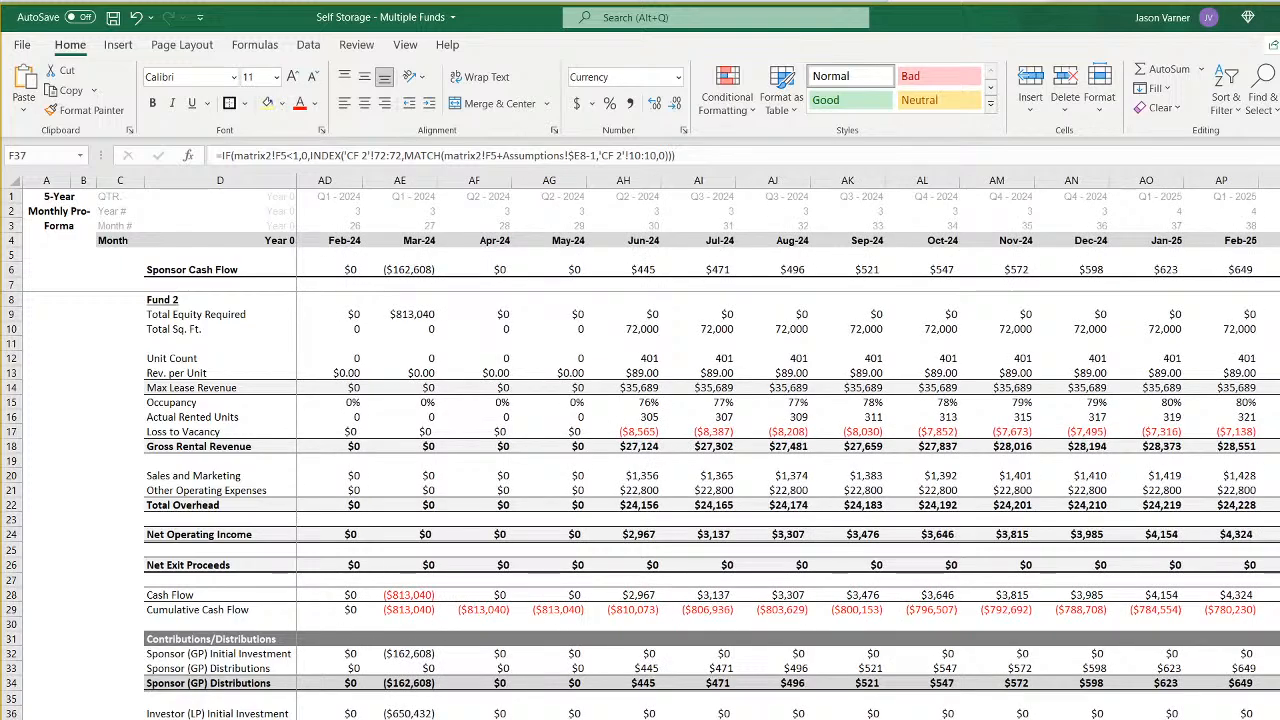
scroll(508, 592, left, 10)
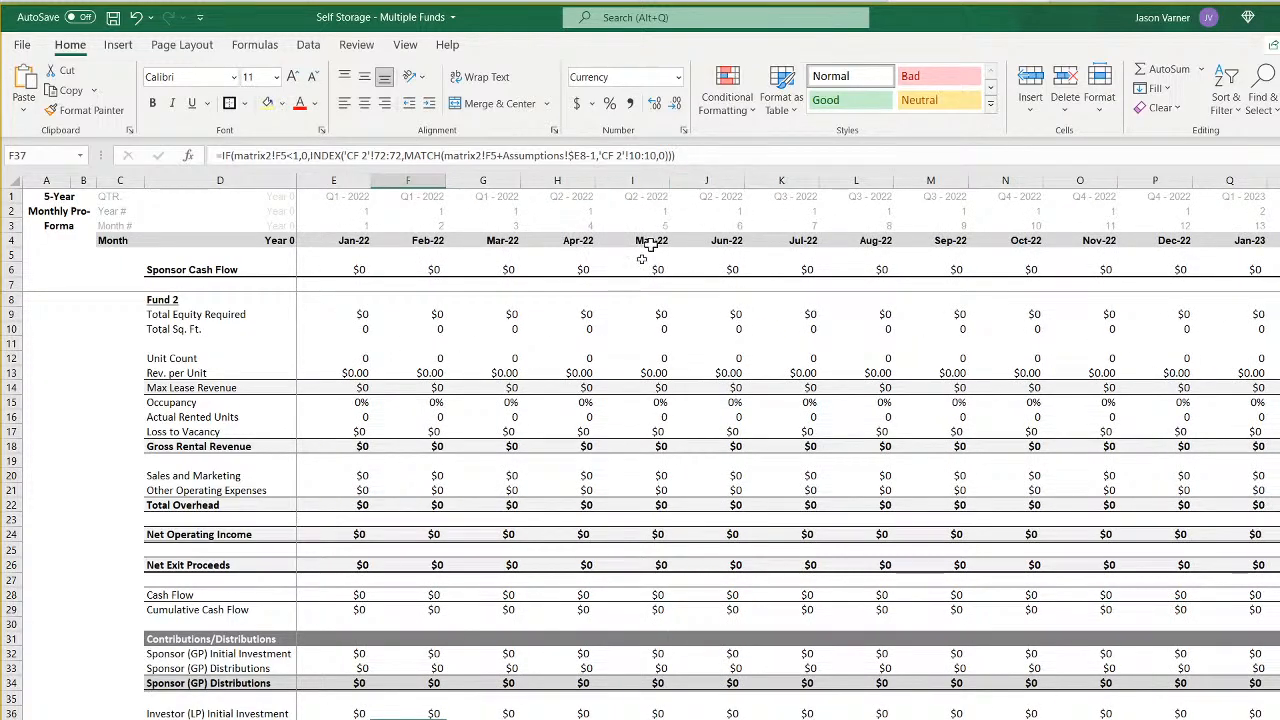
- Examine the sponsor's Fund 1 and Fund 2 cash flows alongside the bank balance rows through 2024
key(ctrl+Page_Down)
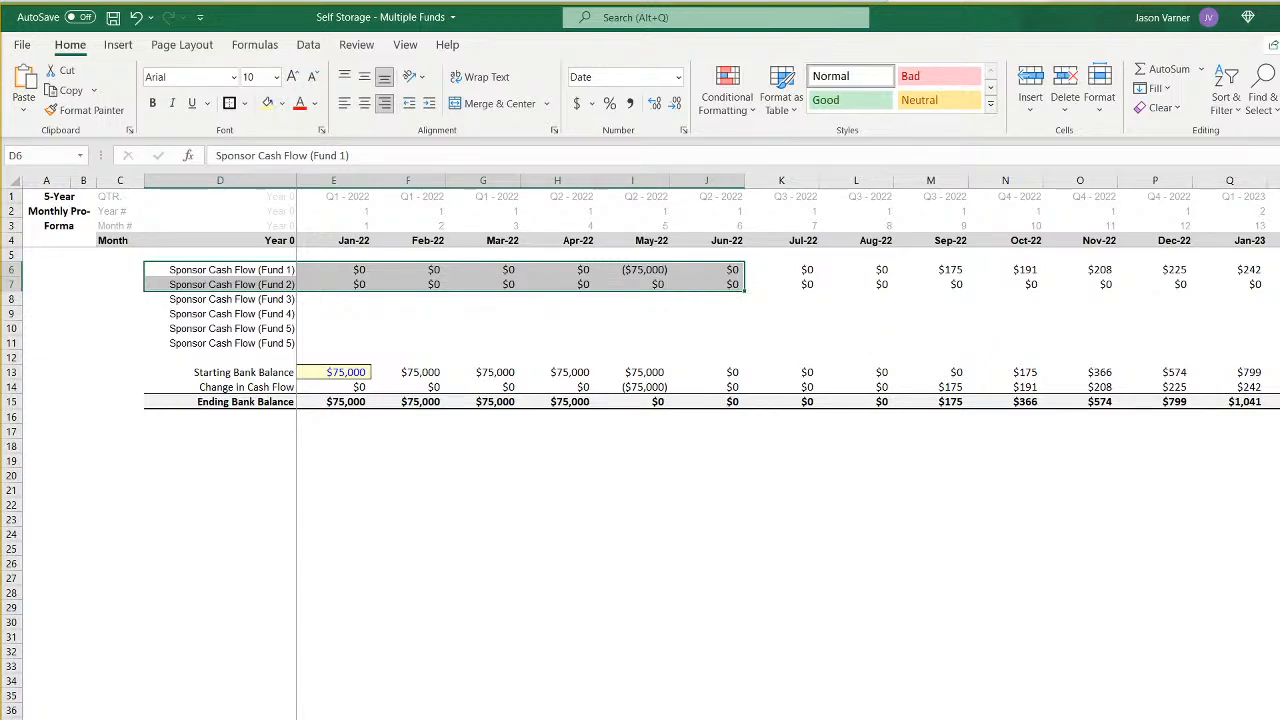
scroll(700, 400, right, 10)
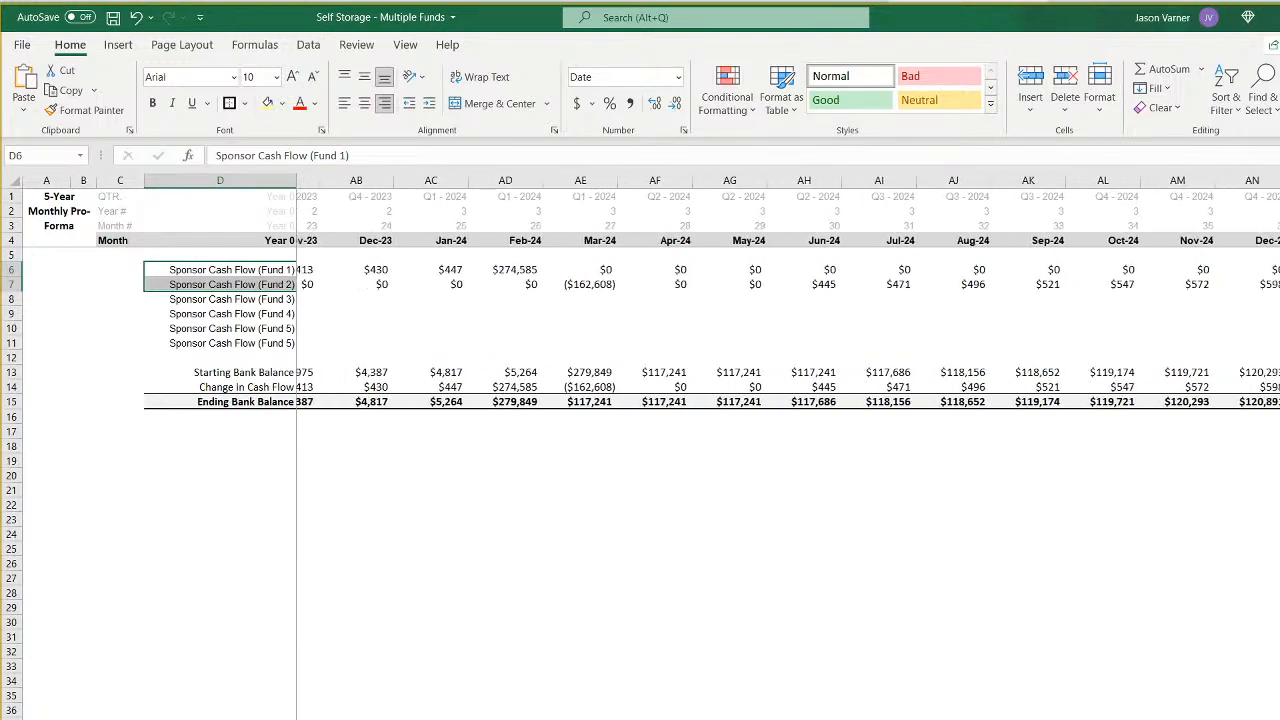
scroll(700, 400, right, 4)
scroll(700, 400, left, 9)
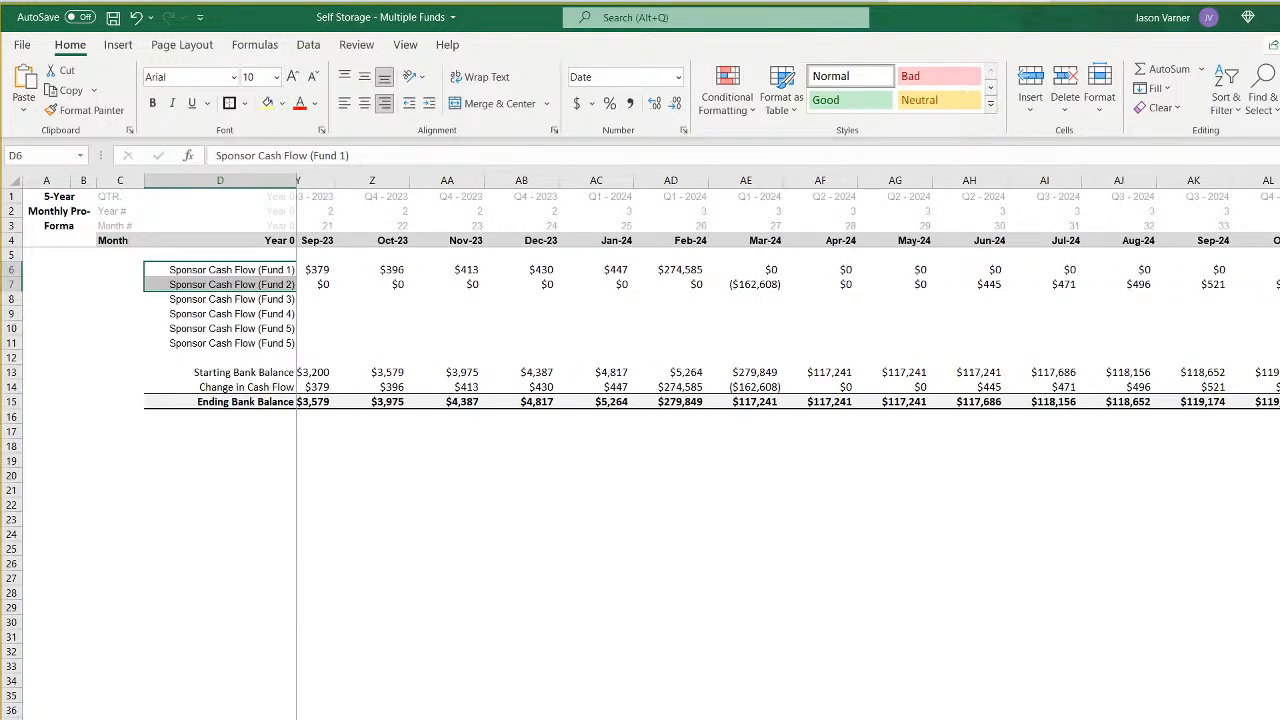
scroll(700, 400, left, 9)
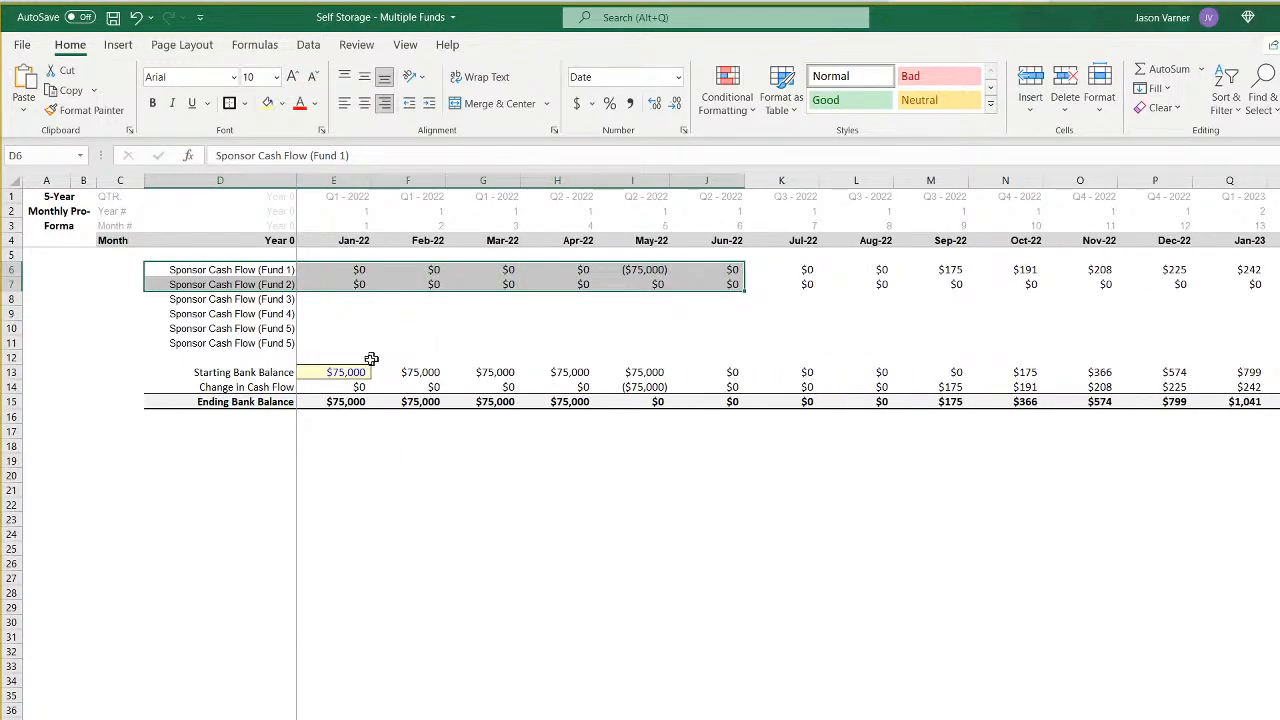
- Set the January 2022 starting bank balance to $0 and examine its effect on the ending bank balances through 2028
click(341, 372)
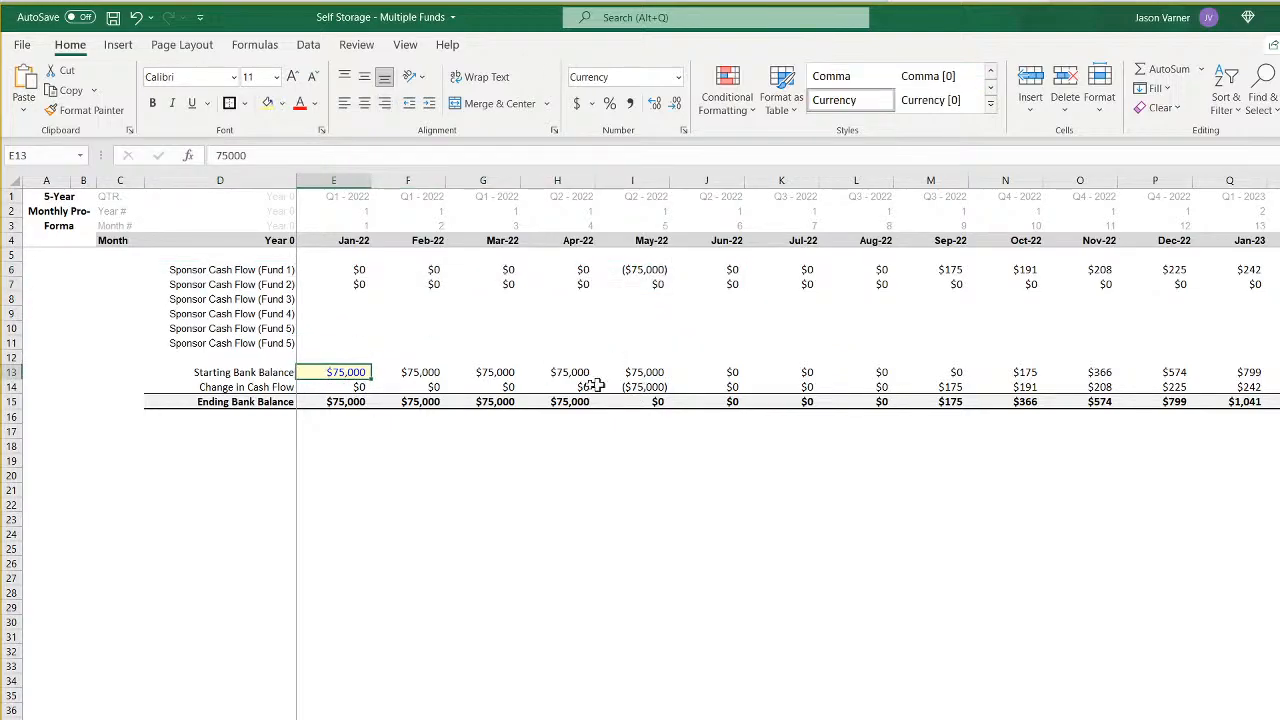
key(ctrl+z)
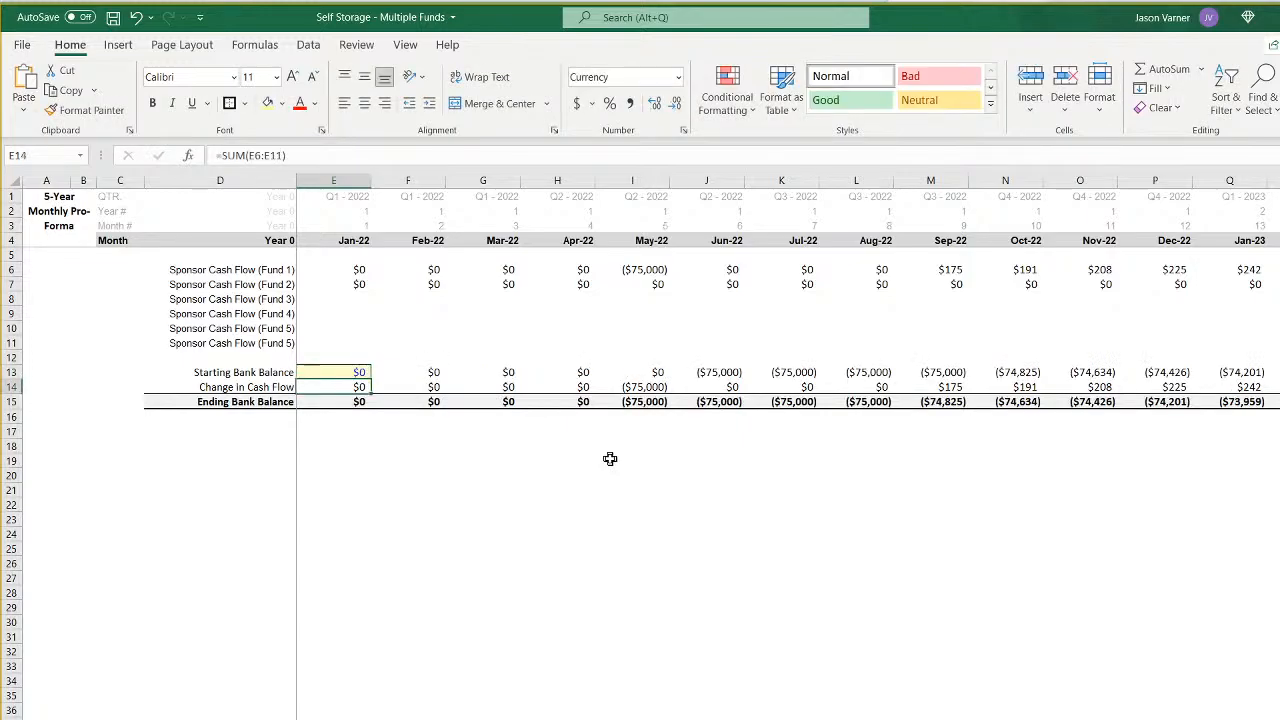
click(660, 402)
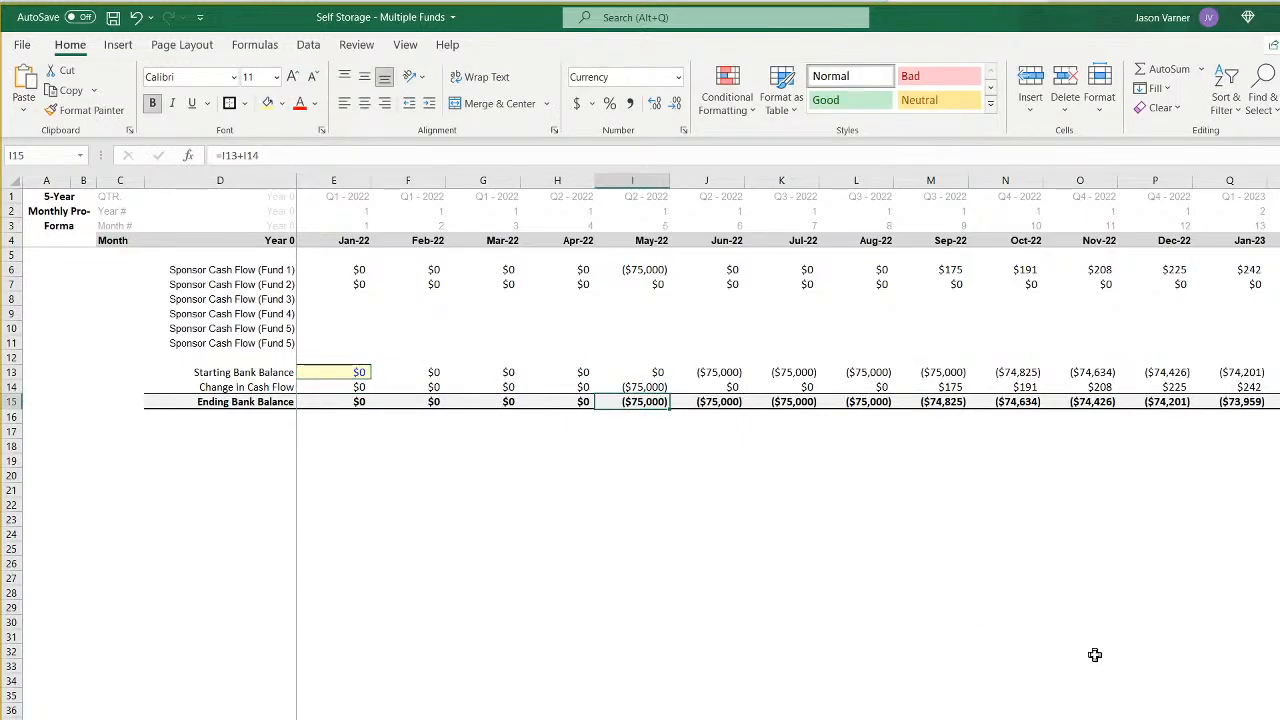
scroll(760, 400, right, 8)
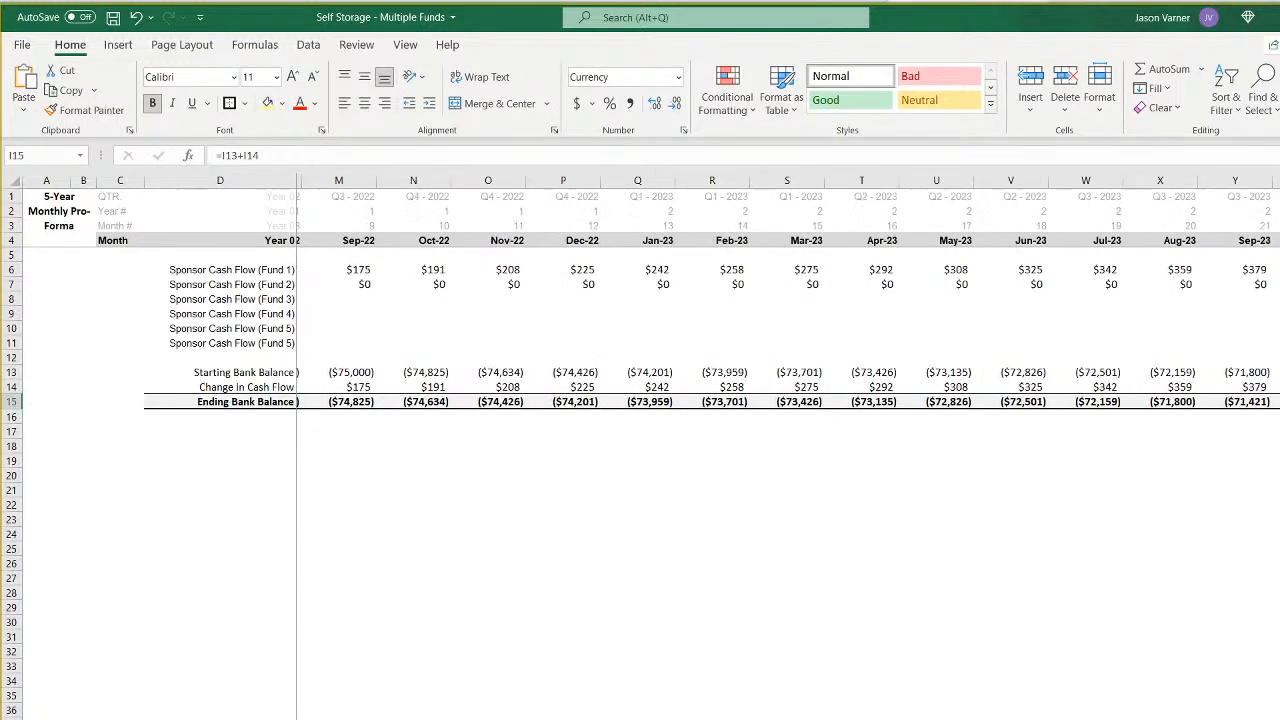
scroll(760, 300, right, 2)
scroll(790, 370, right, 3)
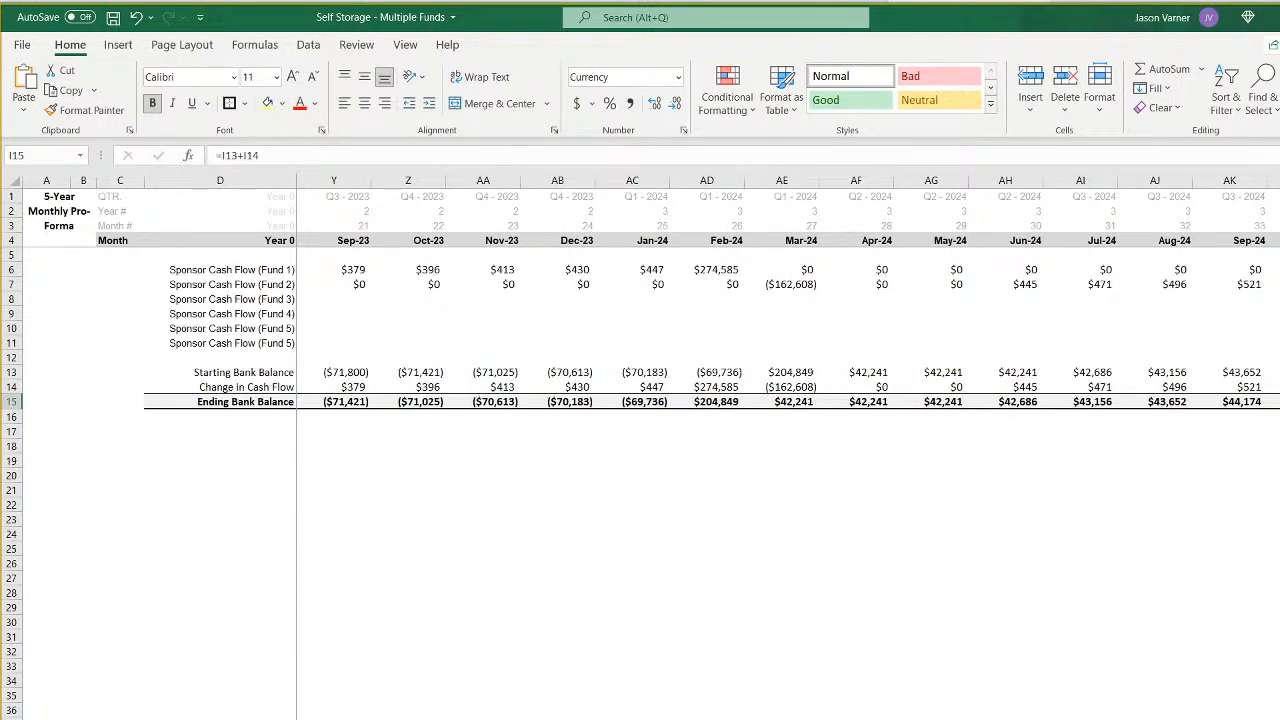
scroll(790, 370, right, 20)
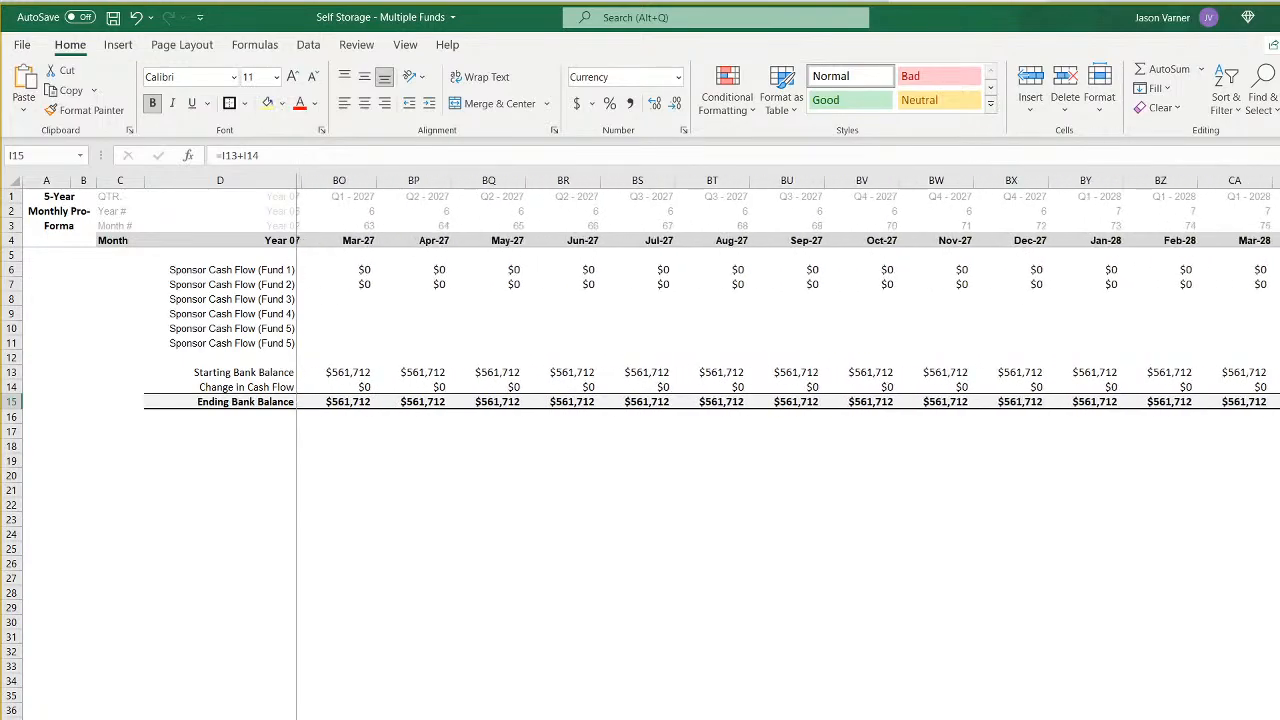
scroll(890, 399, left, 20)
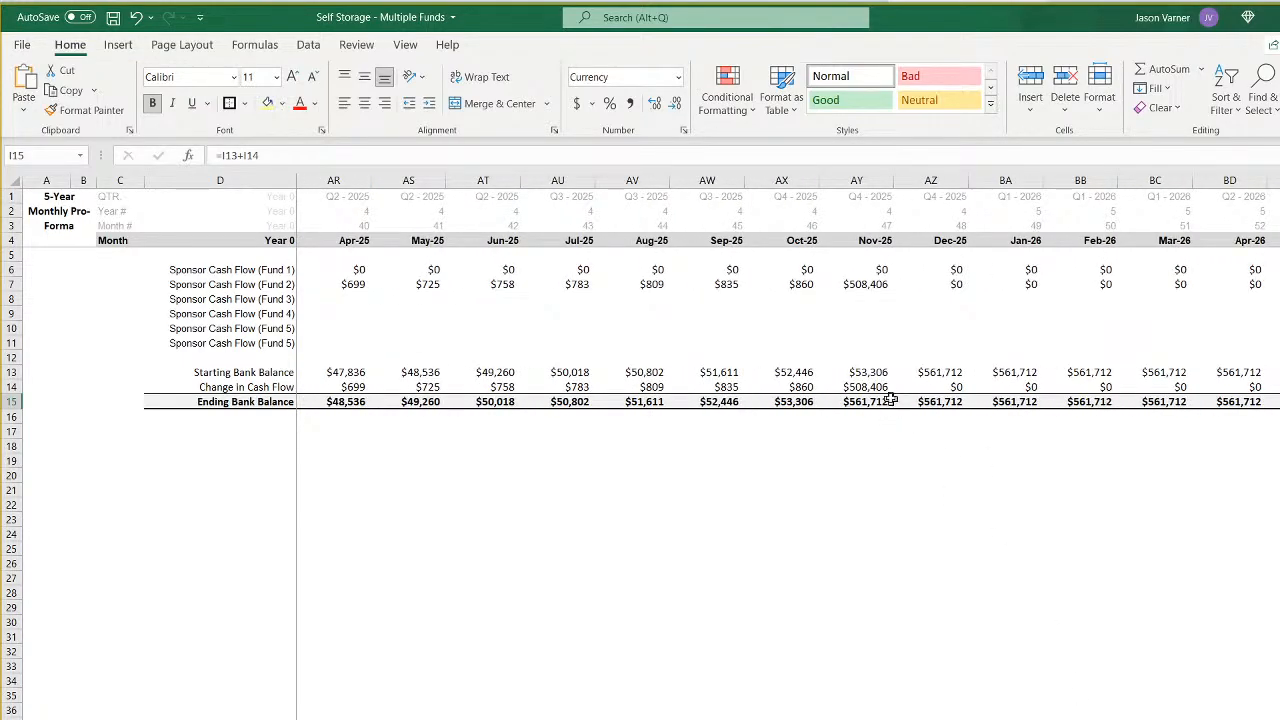
click(867, 387)
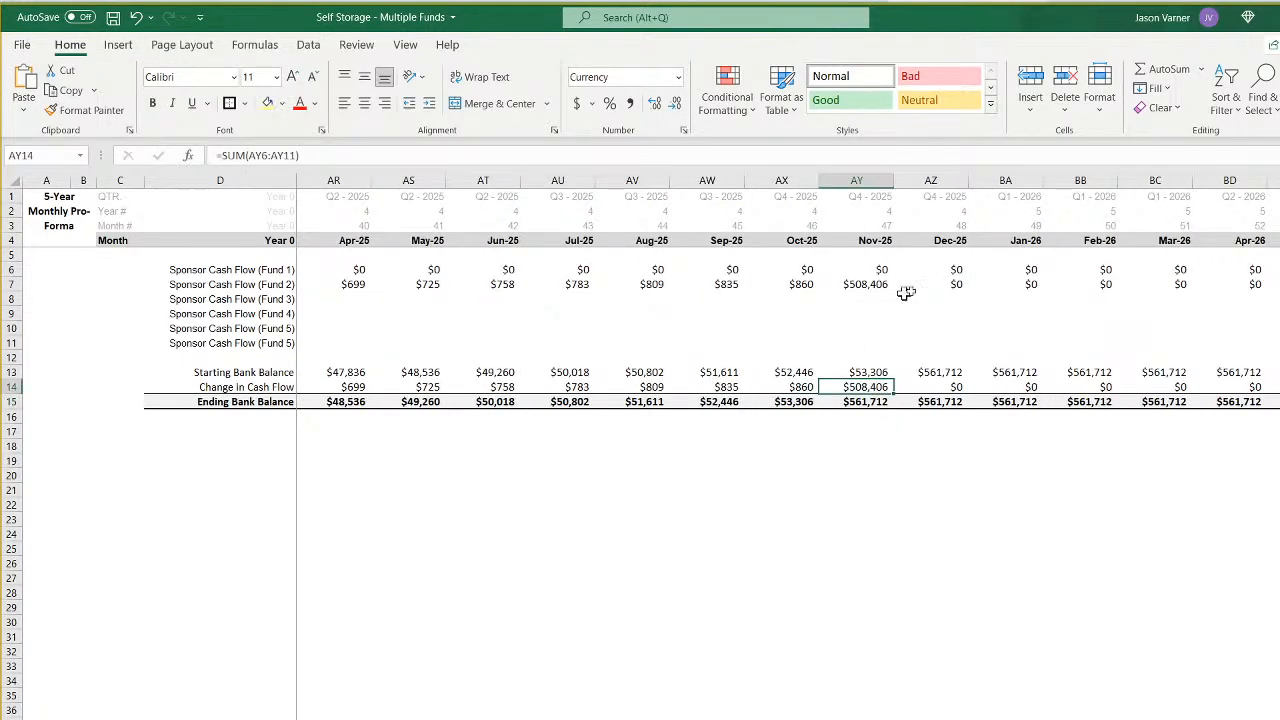
scroll(788, 290, left, 20)
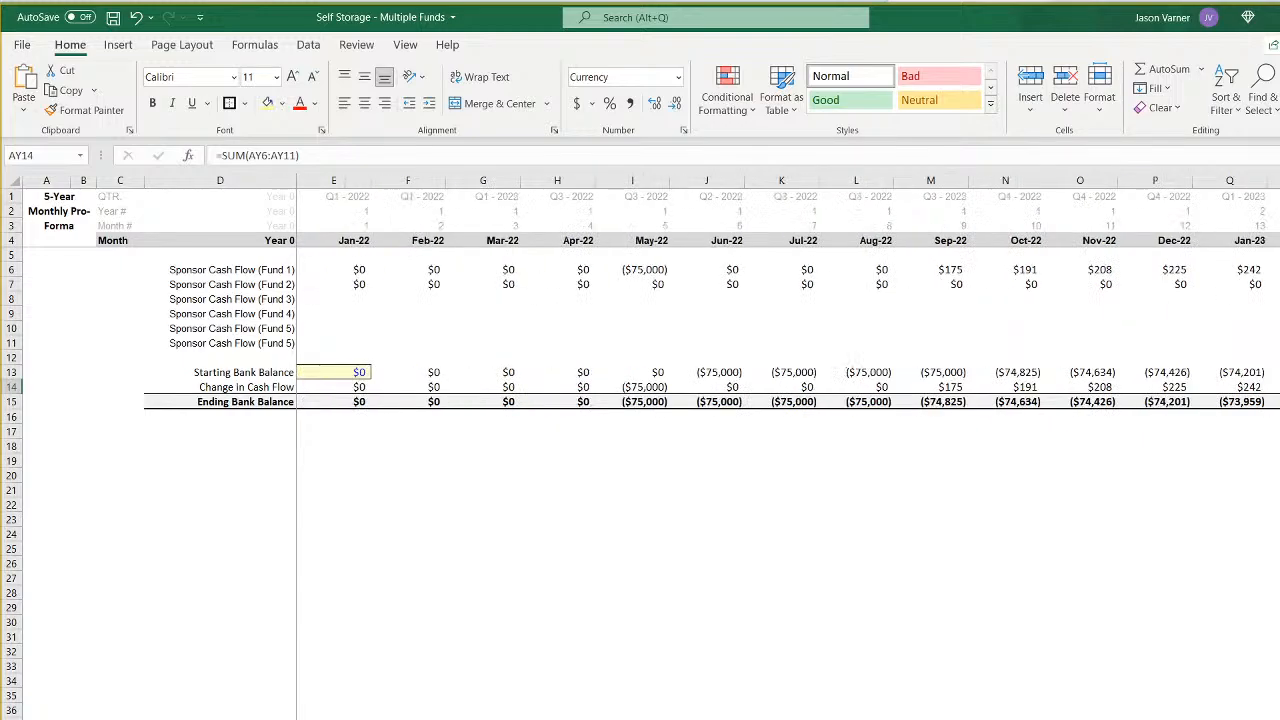
- Set the January 2022 starting bank balance to $75,000
click(320, 371)
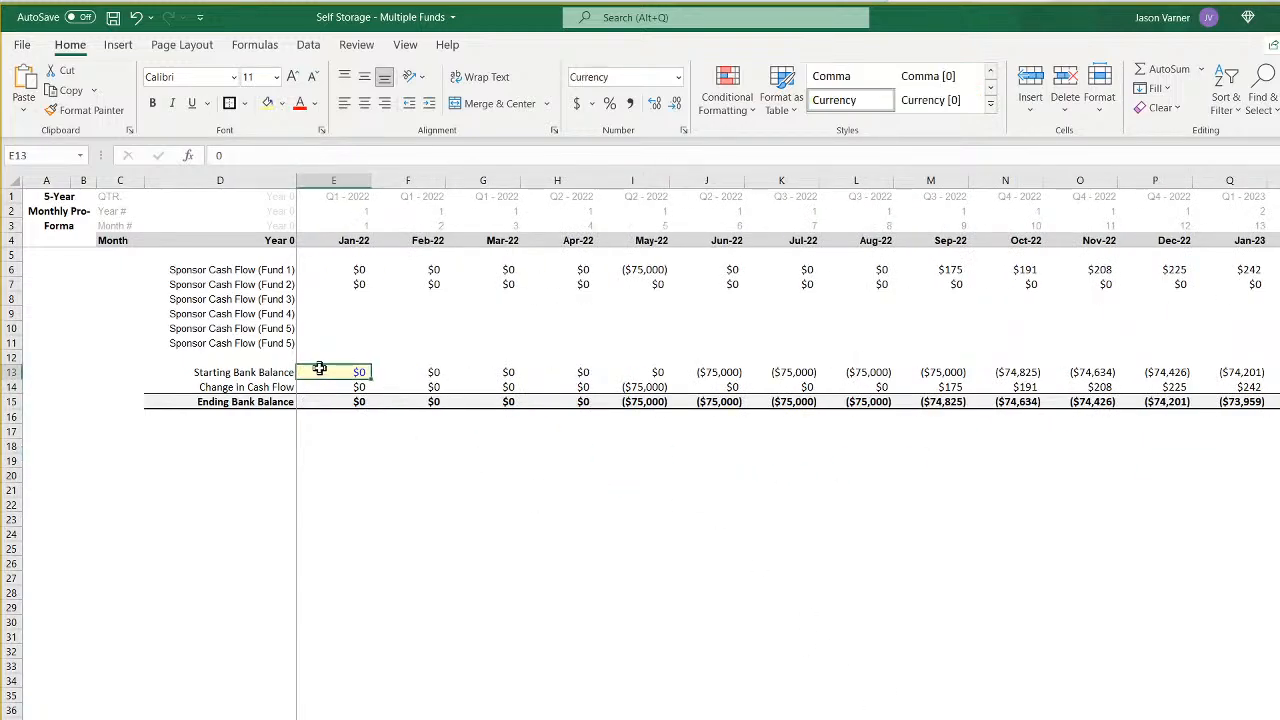
text(75,000)
key(Return)
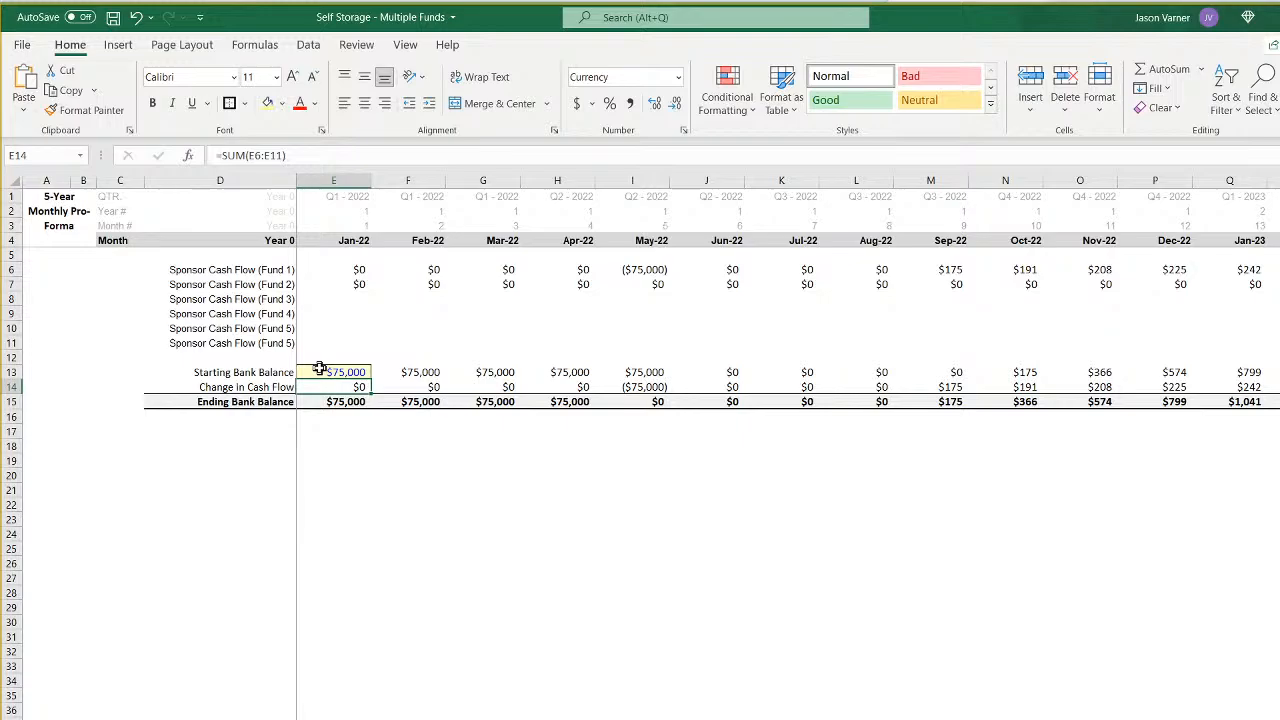
click(420, 372)
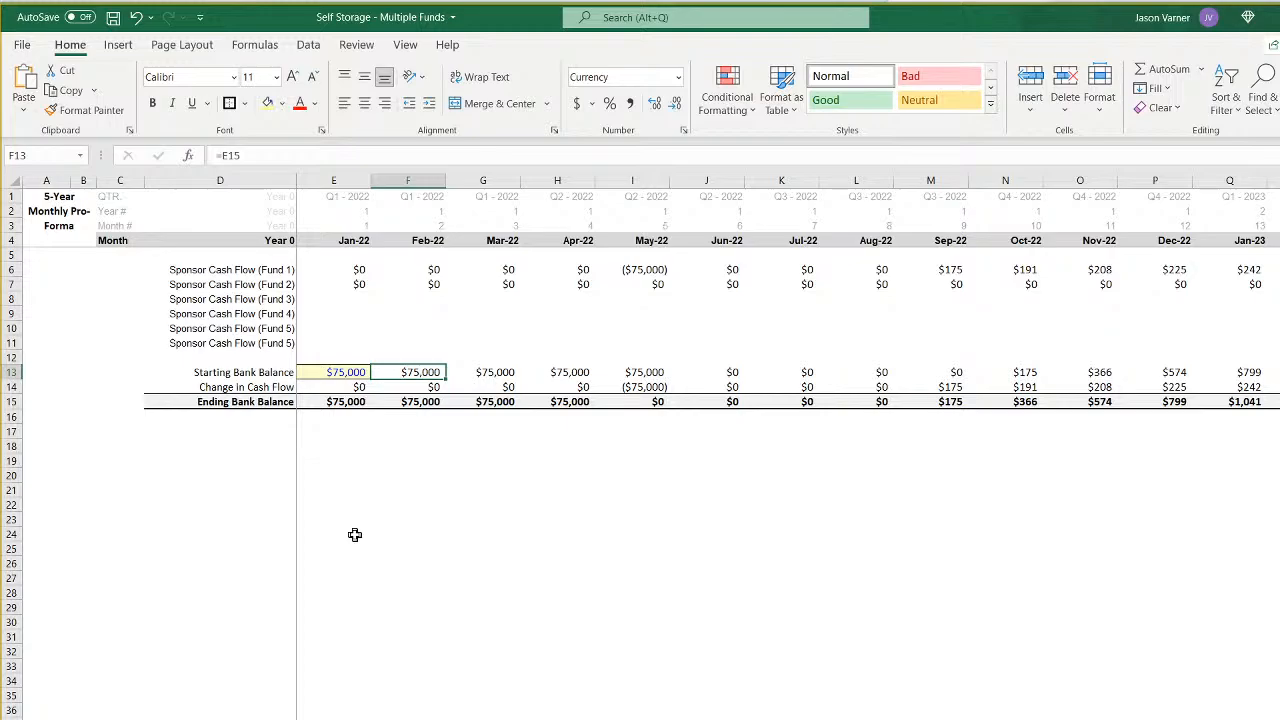
click(260, 474)
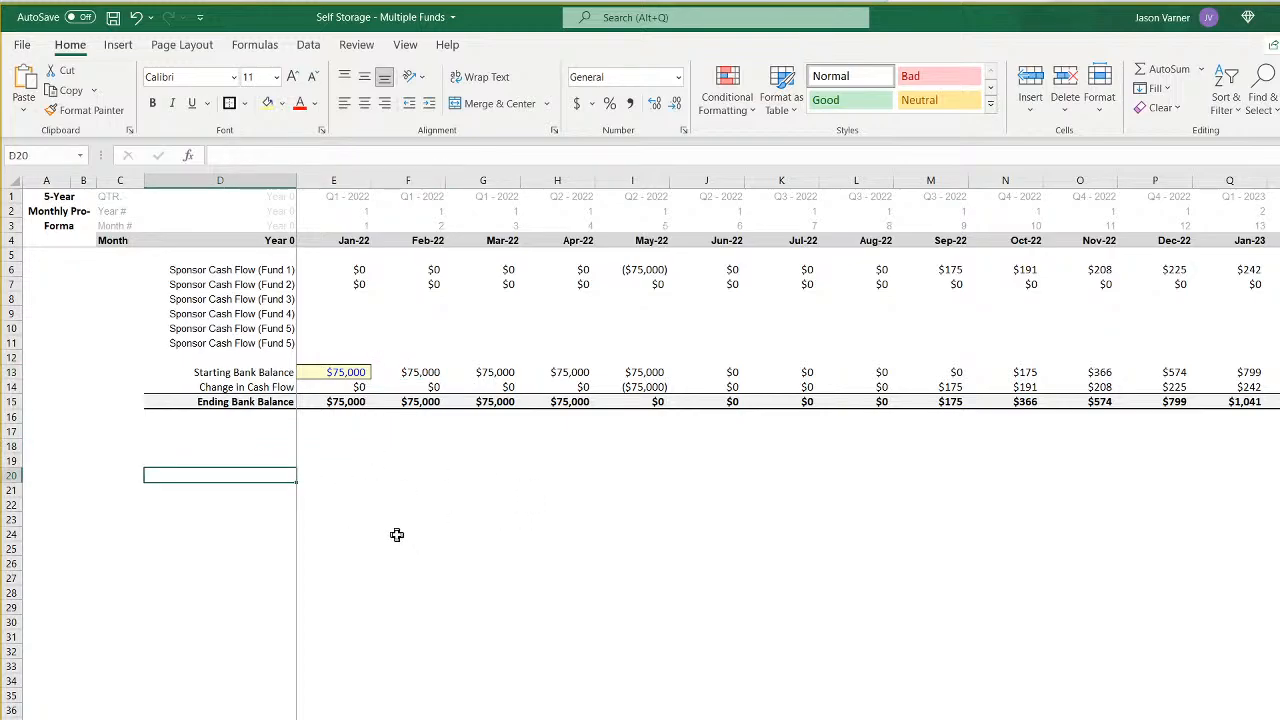
click(257, 504)
click(347, 491)
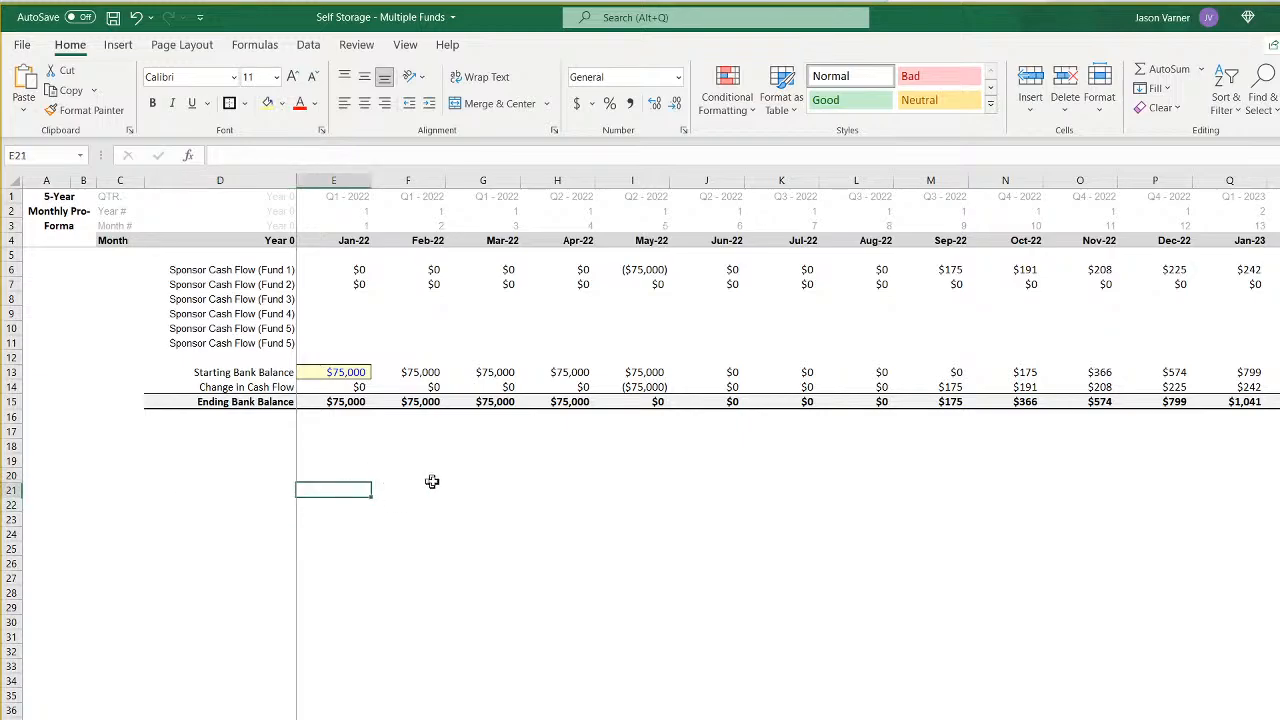
click(332, 476)
click(260, 449)
click(386, 499)
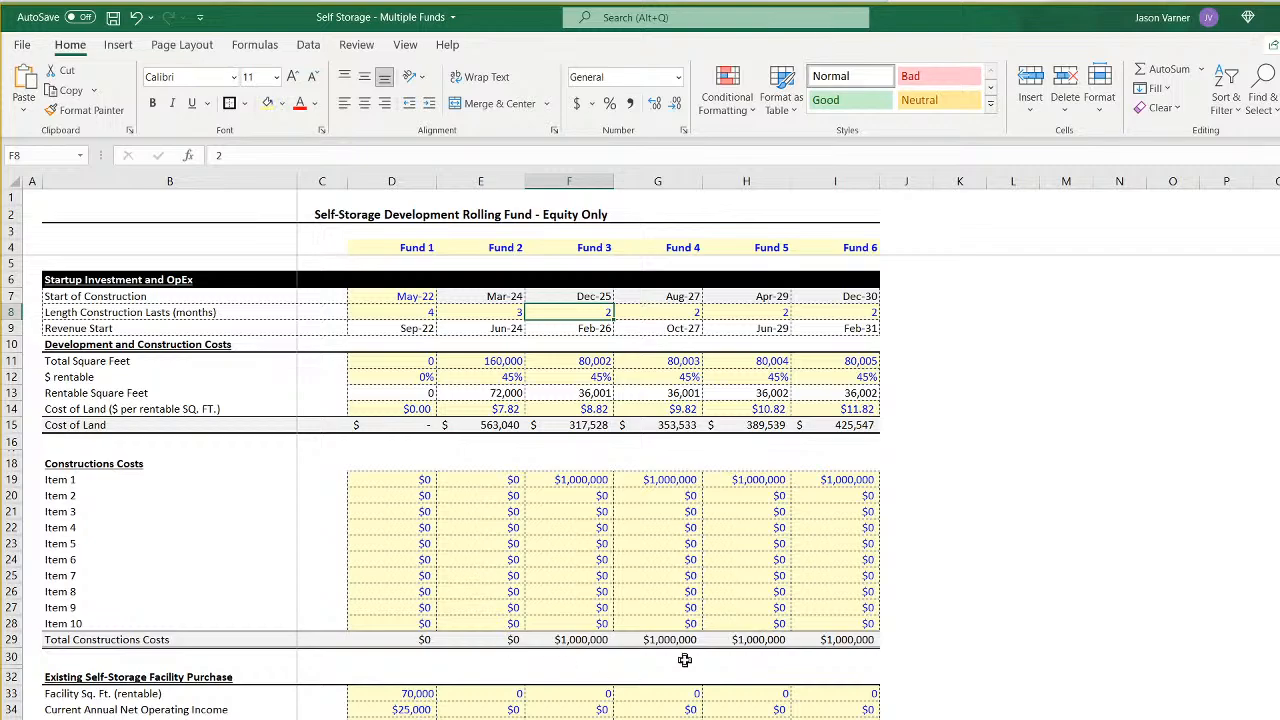
- Change the fund number in the last sponsor cash flow label, D11, so it reads "Sponsor Cash Flow (Fund 6)"
key(ctrl+Page_Down)
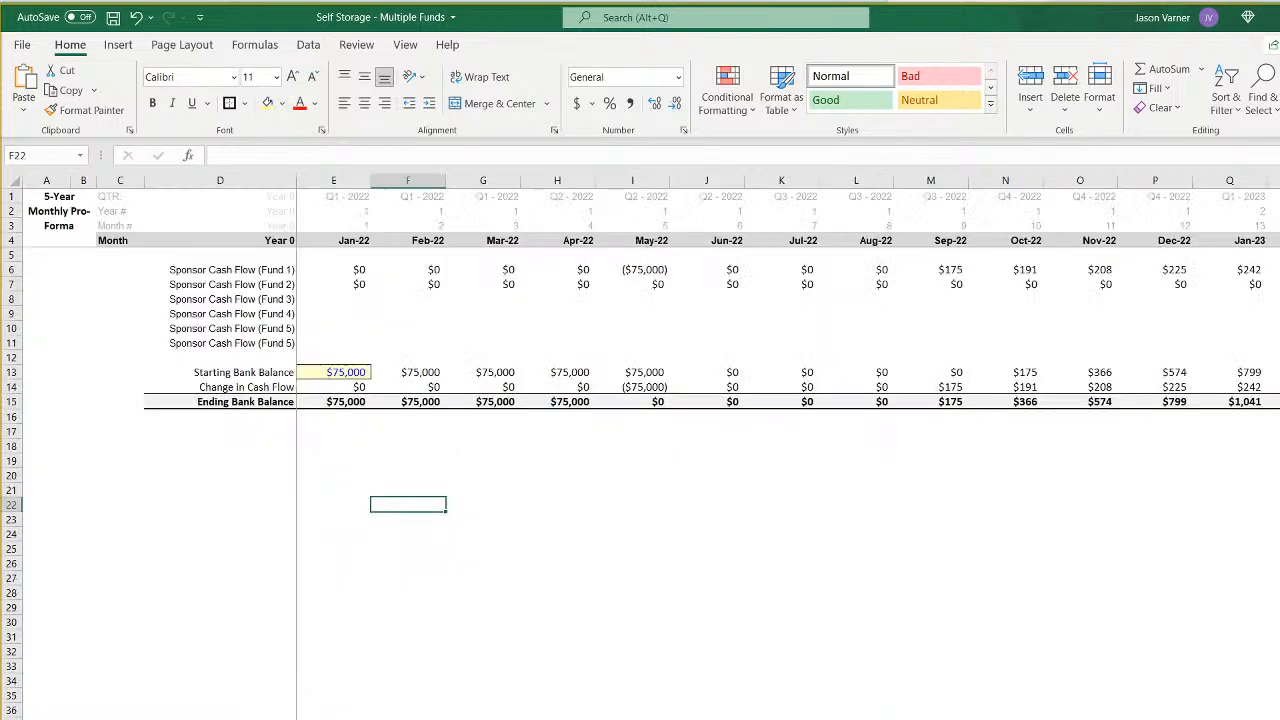
drag(335, 299, 341, 343)
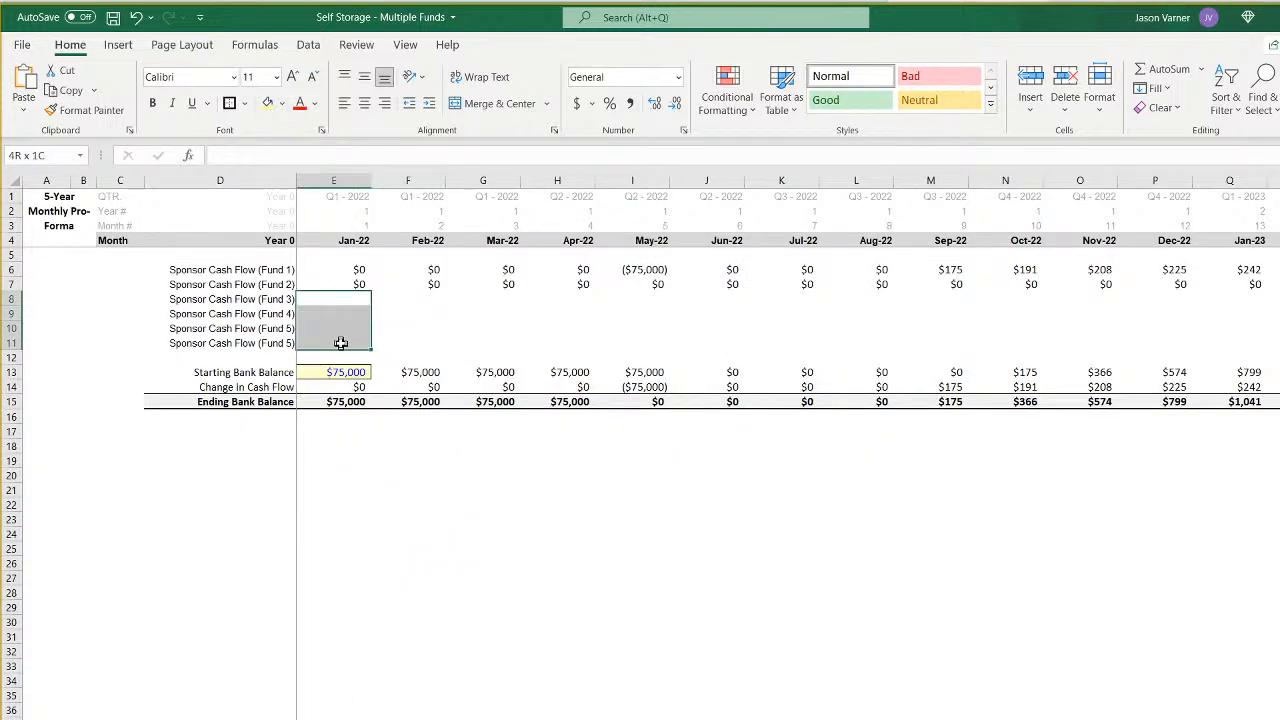
click(274, 344)
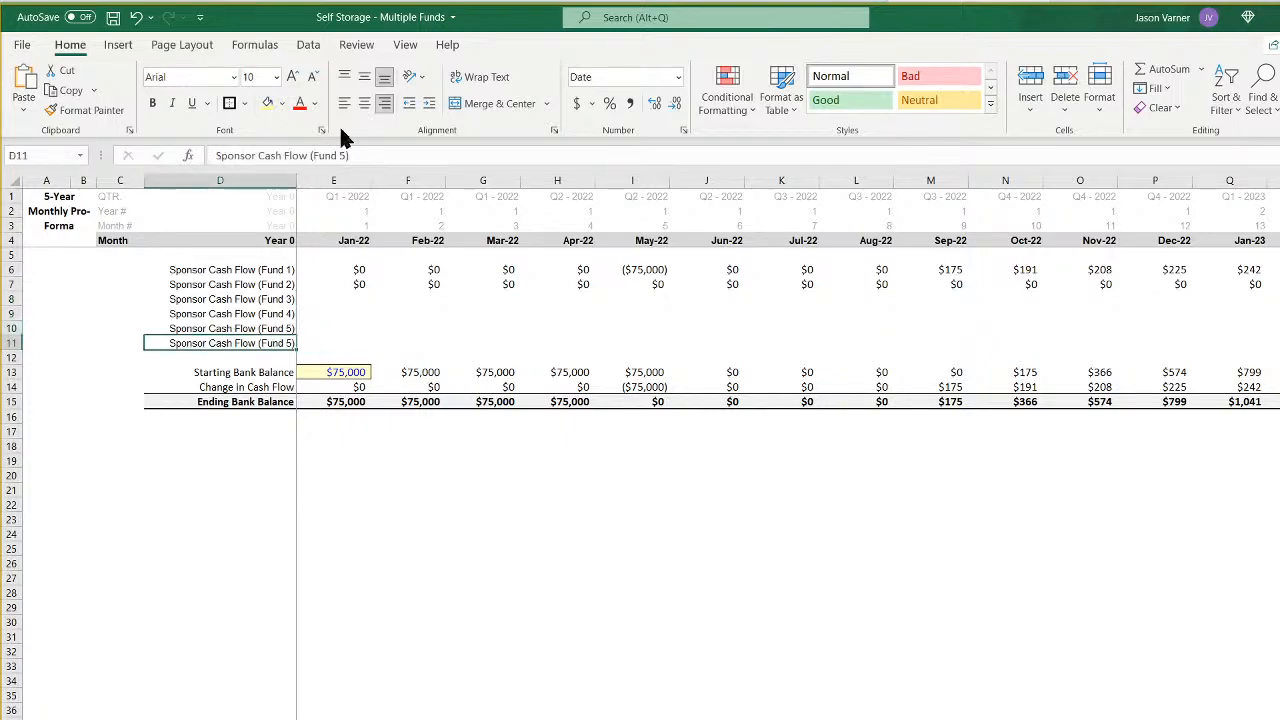
click(343, 155)
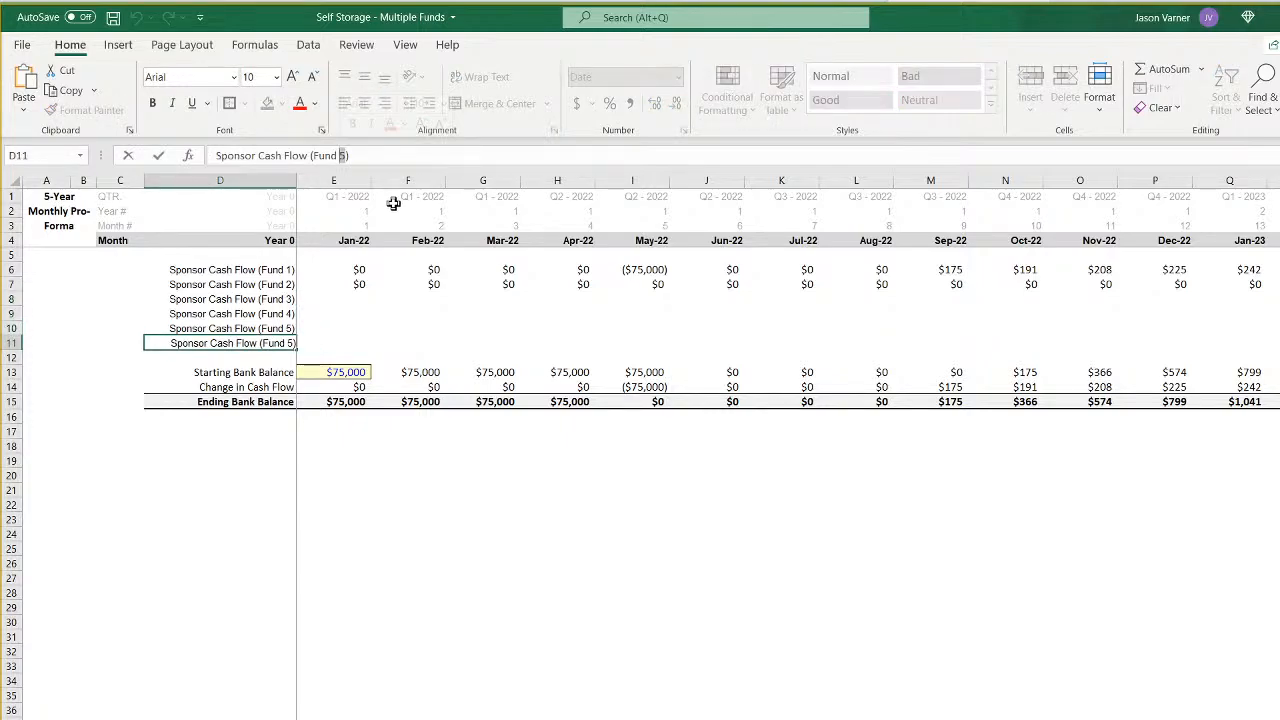
key(BackSpace)
text(6)
click(470, 580)
- Examine the Fund 3 to Fund 6 sponsor cash flow rows and the Fund 1 IRR hurdle waterfall sheet
drag(272, 299, 270, 340)
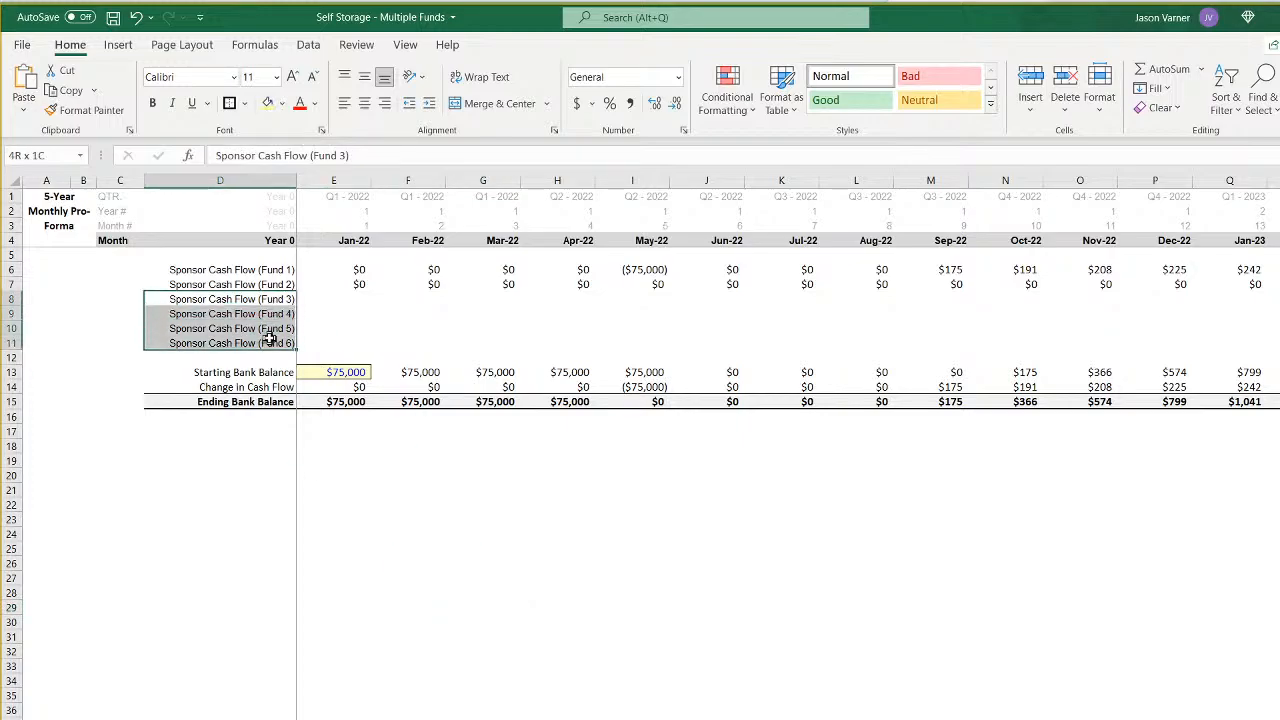
drag(340, 298, 677, 343)
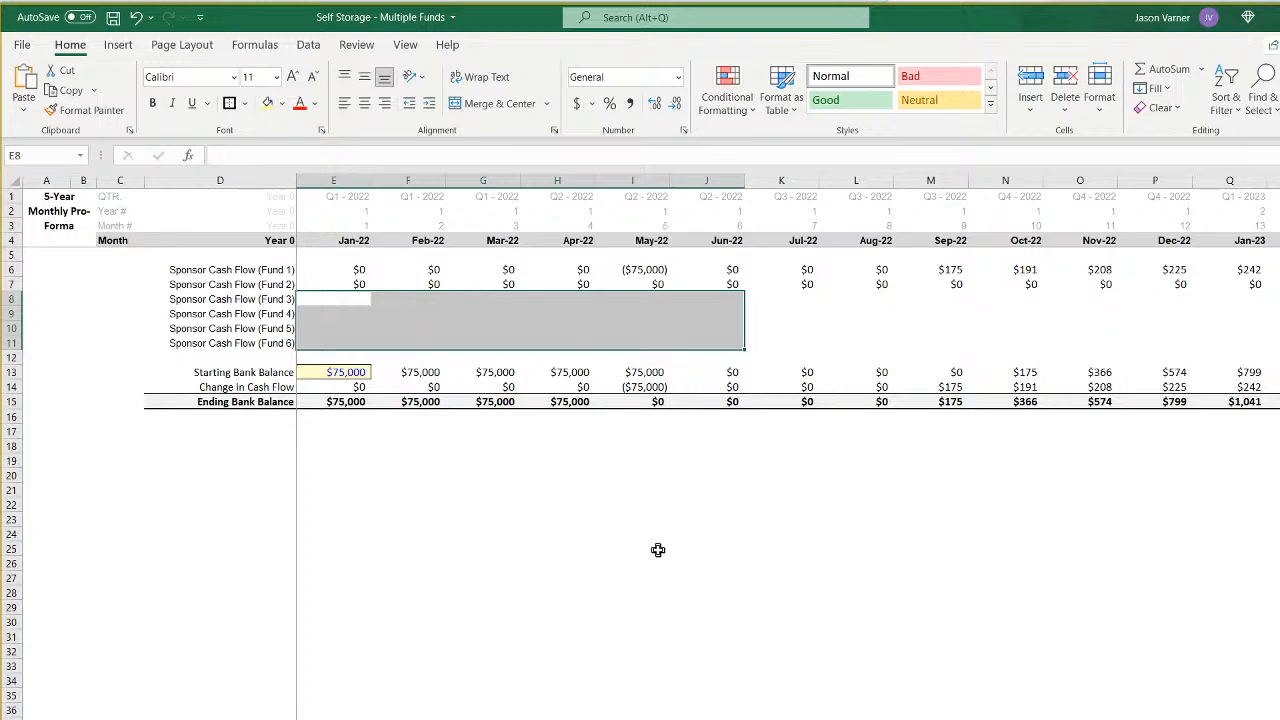
click(503, 623)
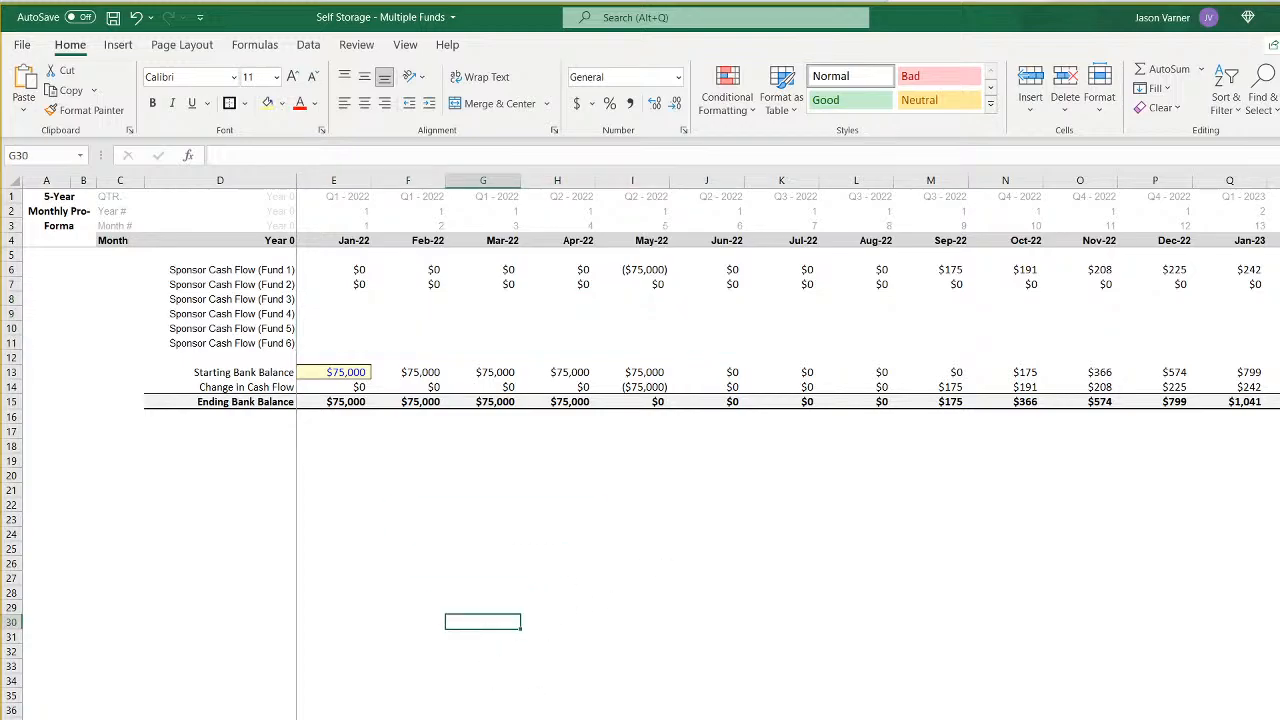
key(ctrl+Page_Up)
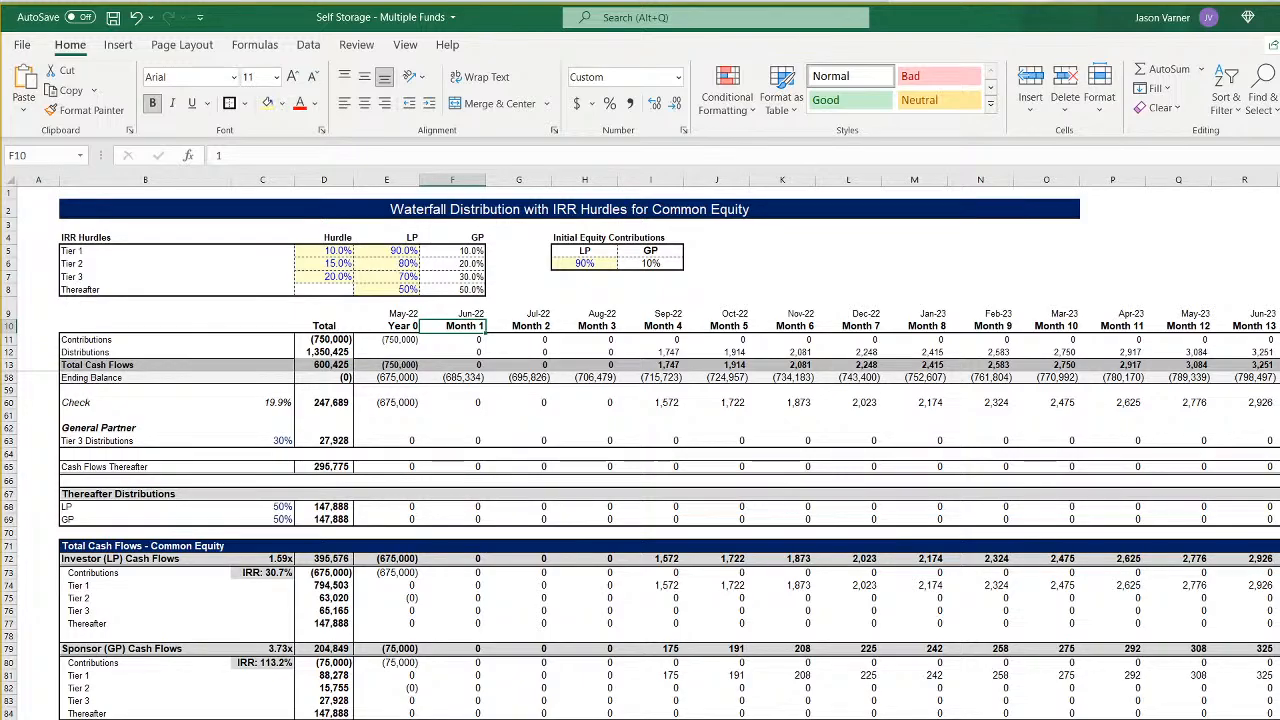
key(ctrl+Page_Up)
key(ctrl+Page_Down)
key(ctrl+Page_Up)
key(ctrl+Page_Down)
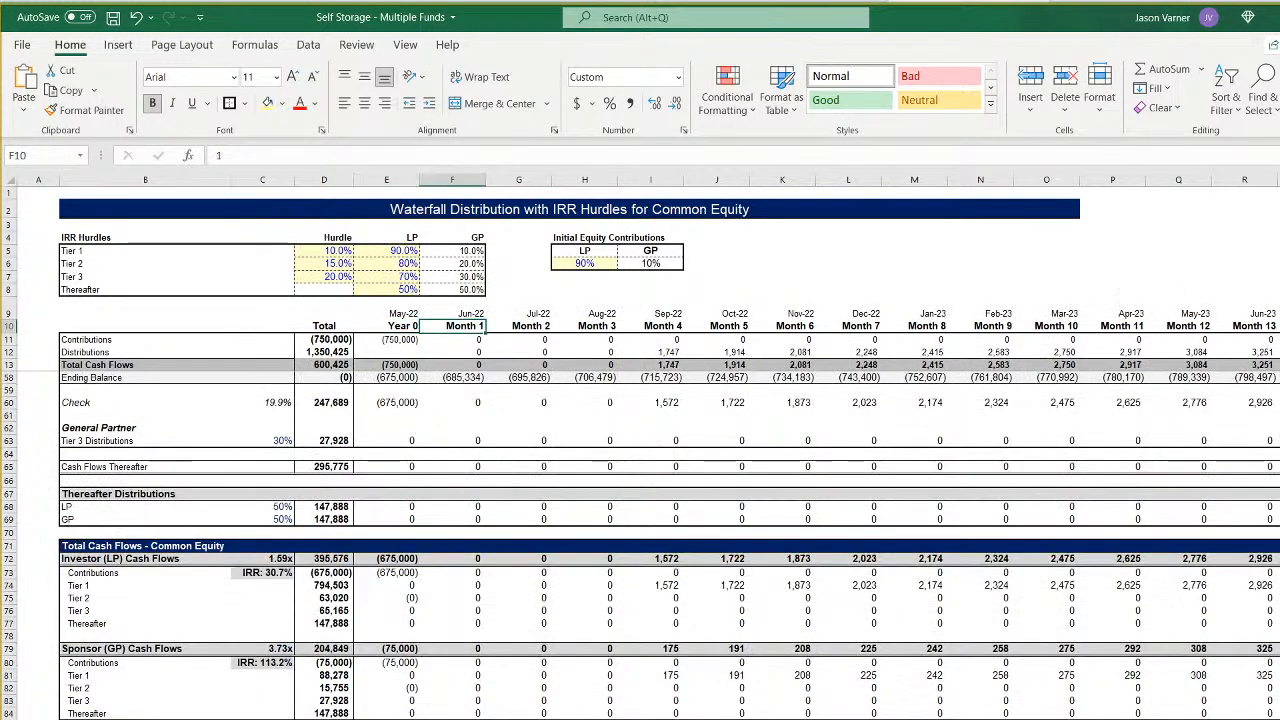
- Examine the LP and GP tier splits and initial equity contribution percentages on the Fund 1 and Fund 2 waterfall sheets
key(ctrl+Page_Up)
key(ctrl+Page_Up)
key(ctrl+Page_Down)
key(ctrl+Page_Down)
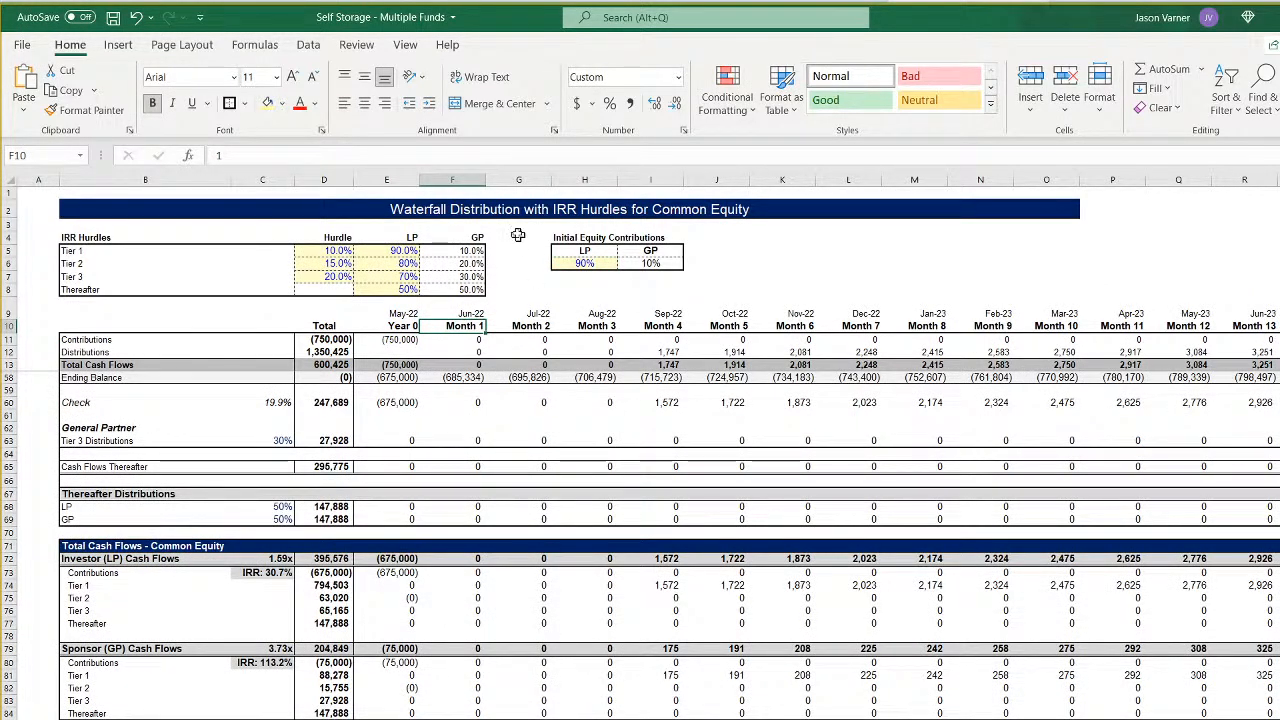
click(391, 250)
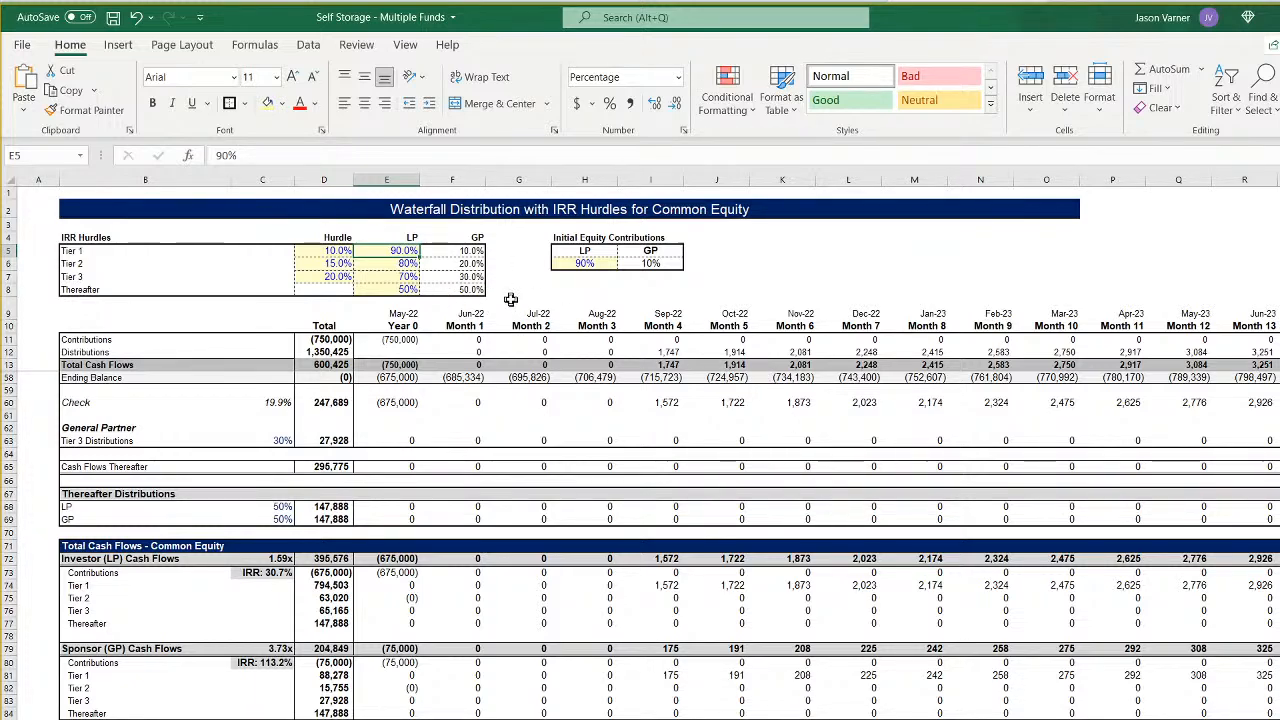
click(584, 262)
click(650, 263)
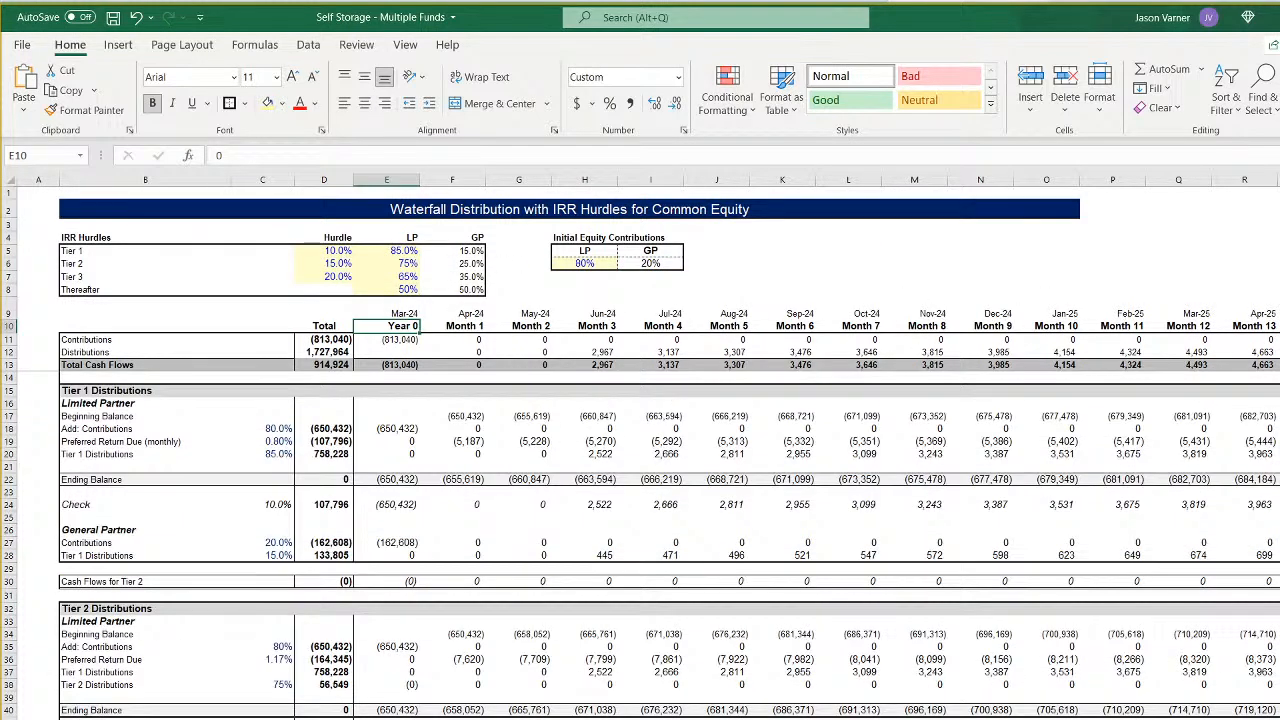
click(584, 262)
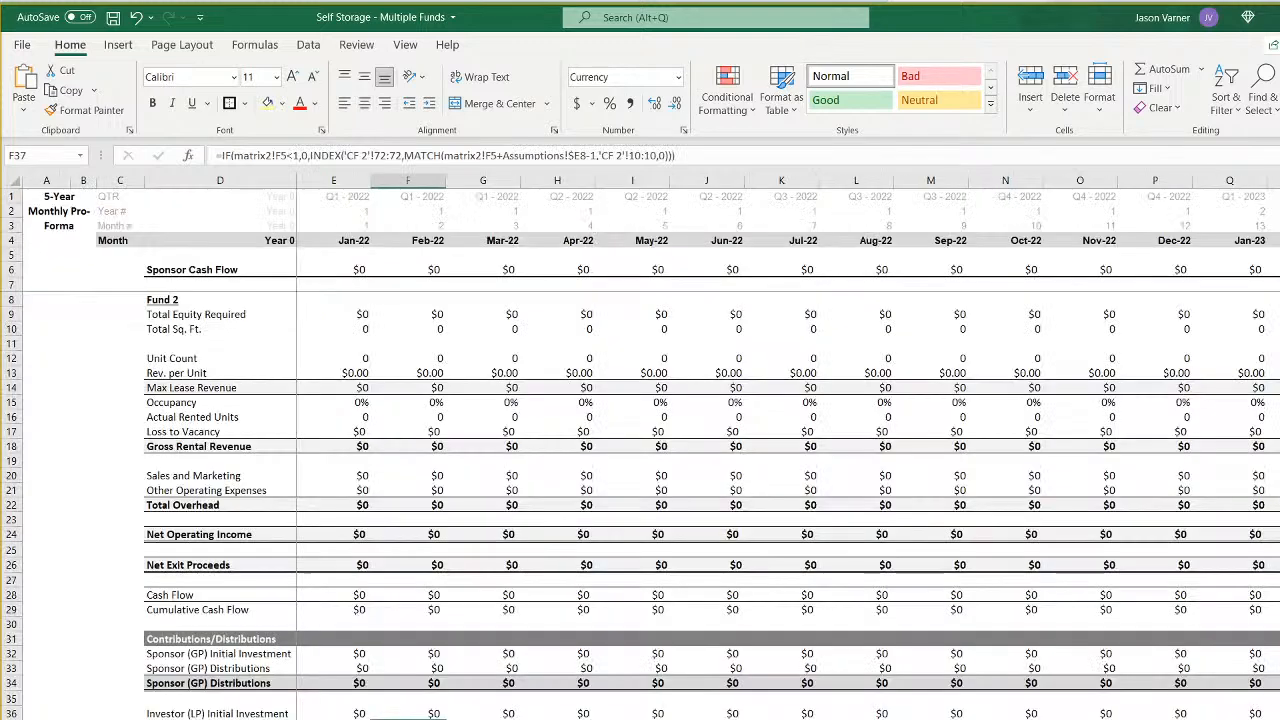
- Compare the Fund 1 and Fund 2 pro formas, and examine each fund's assumptions from construction start through exit
key(ctrl+Page_Up)
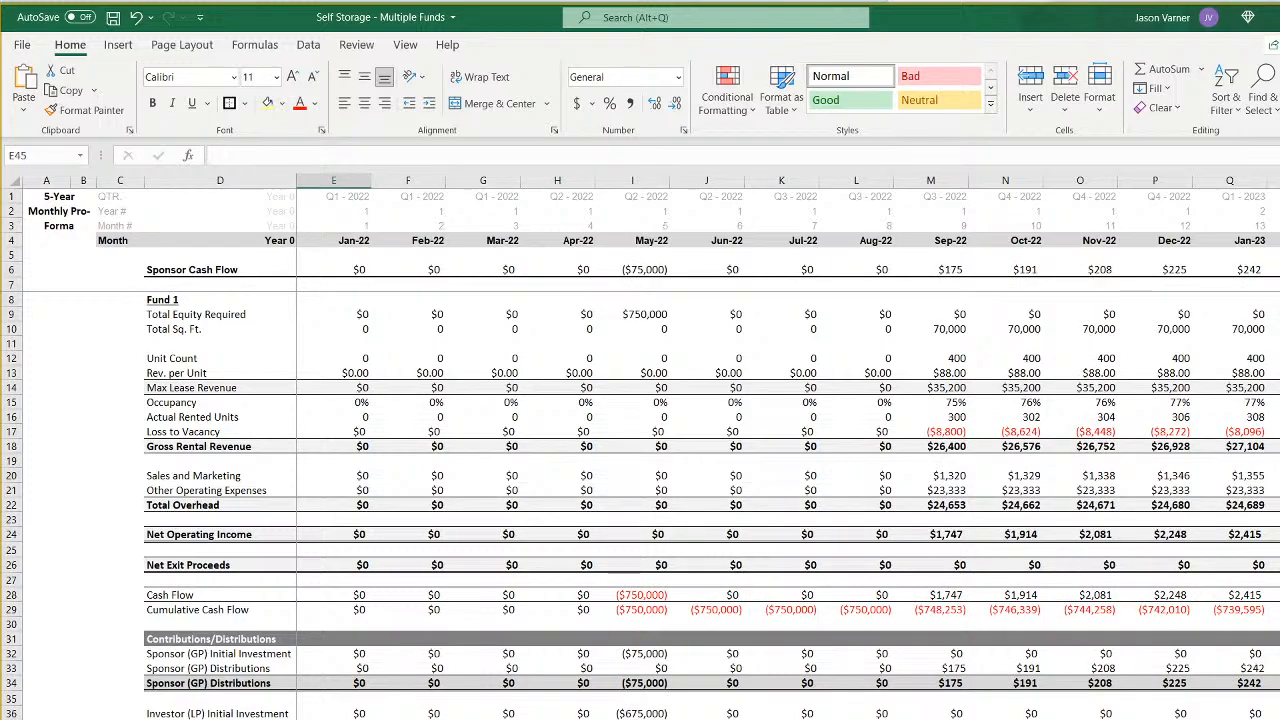
key(ctrl+Page_Down)
key(ctrl+Page_Up)
key(ctrl+Page_Up)
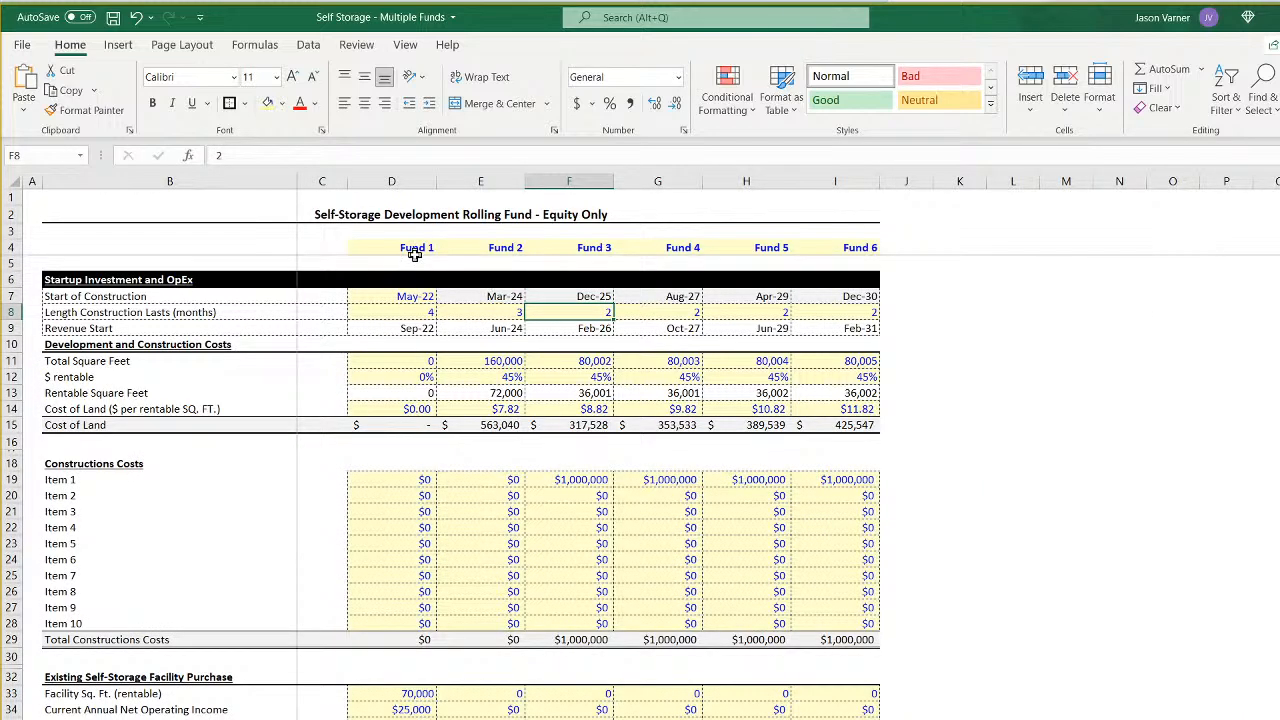
drag(417, 249, 401, 377)
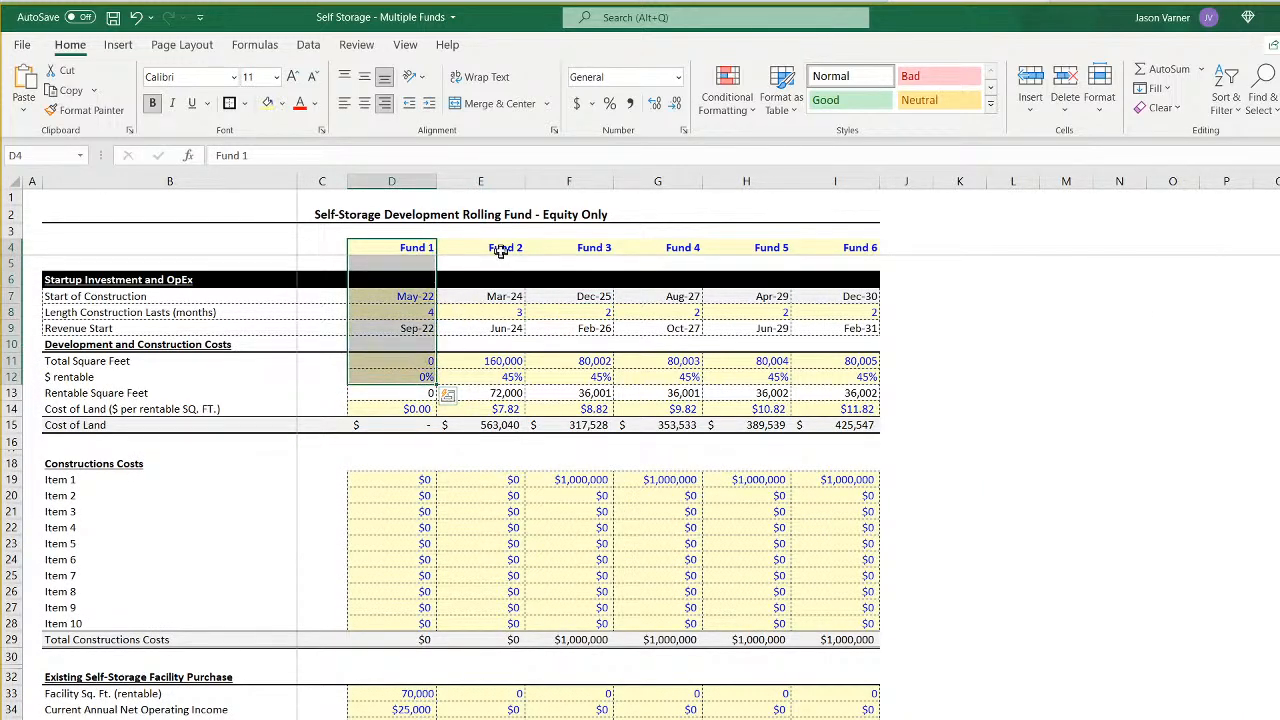
drag(502, 249, 505, 318)
drag(585, 250, 583, 361)
scroll(594, 571, down, 11)
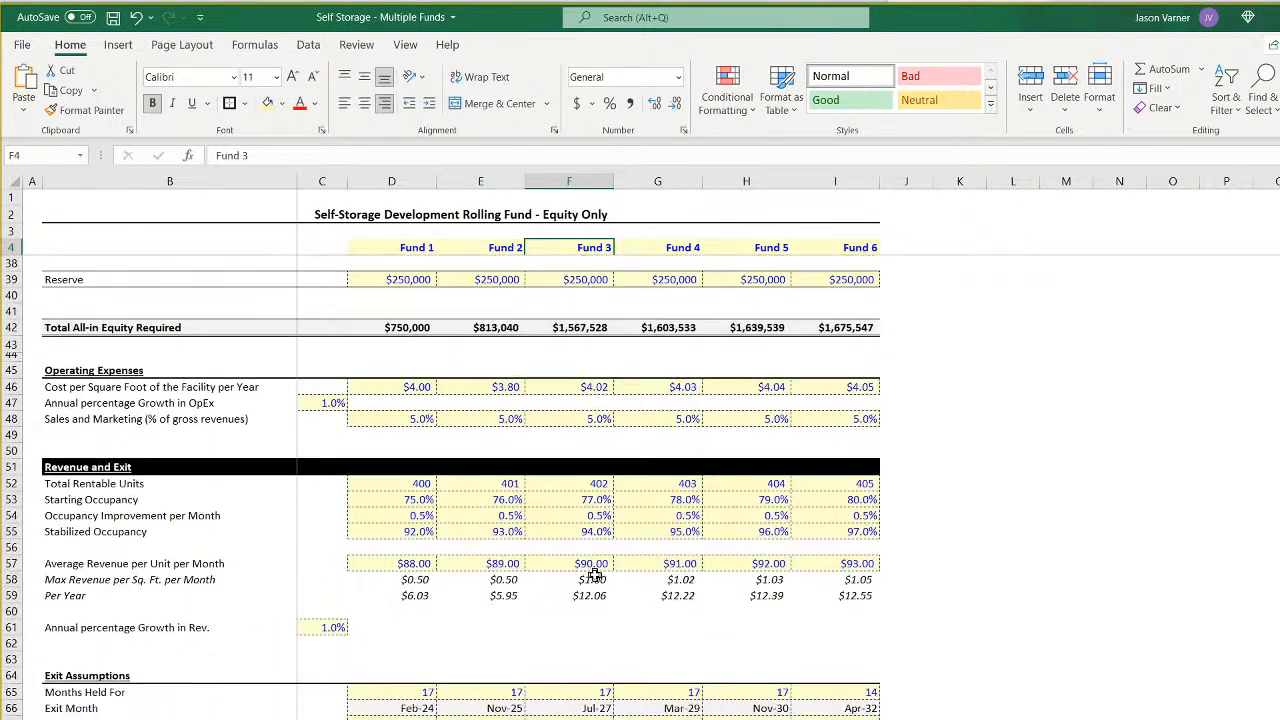
scroll(594, 574, down, 4)
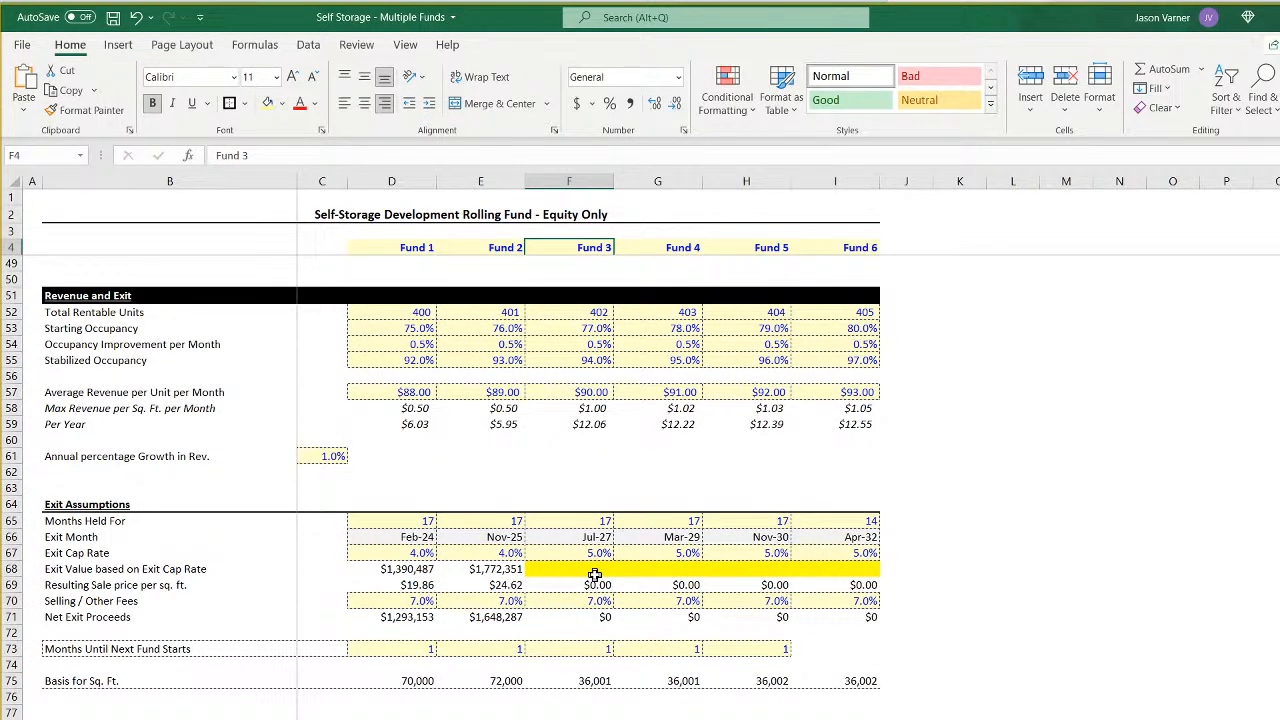
scroll(594, 574, up, 7)
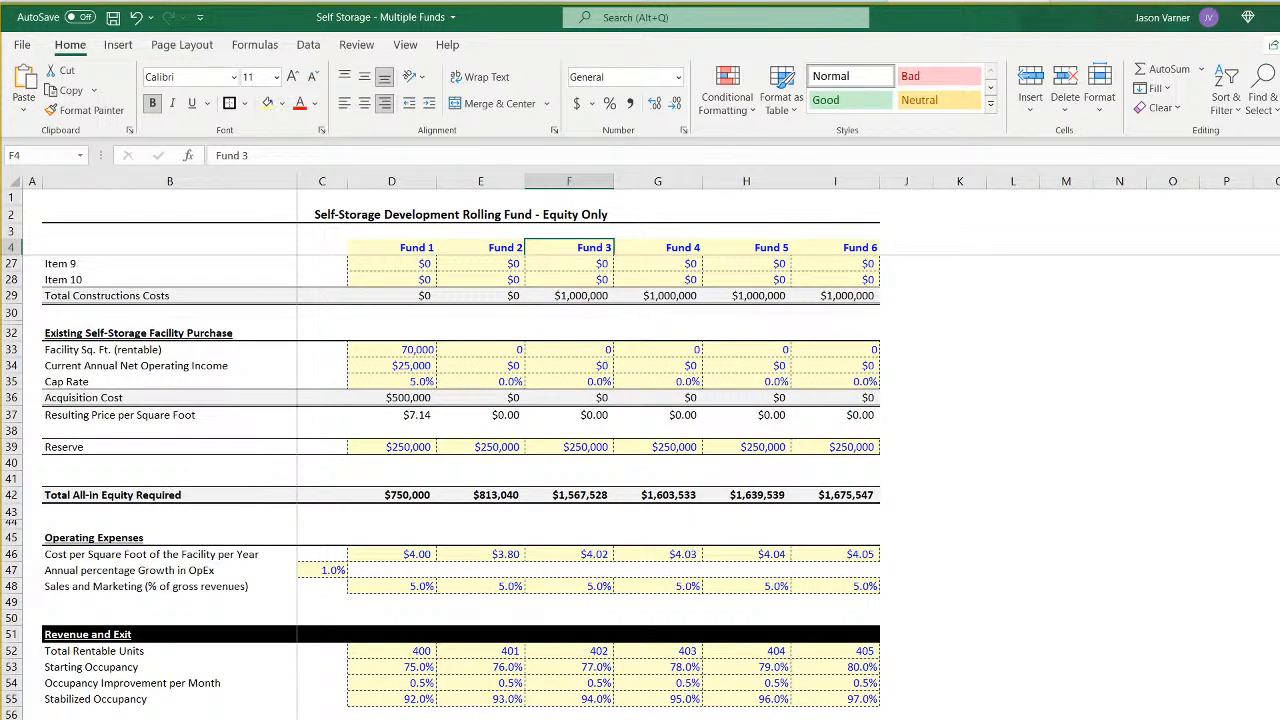
- Examine the monthly expense and revenue growth factors and the month, occupancy and year matrix for all six funds
key(ctrl+Page_Down)
scroll(640, 450, down, 20)
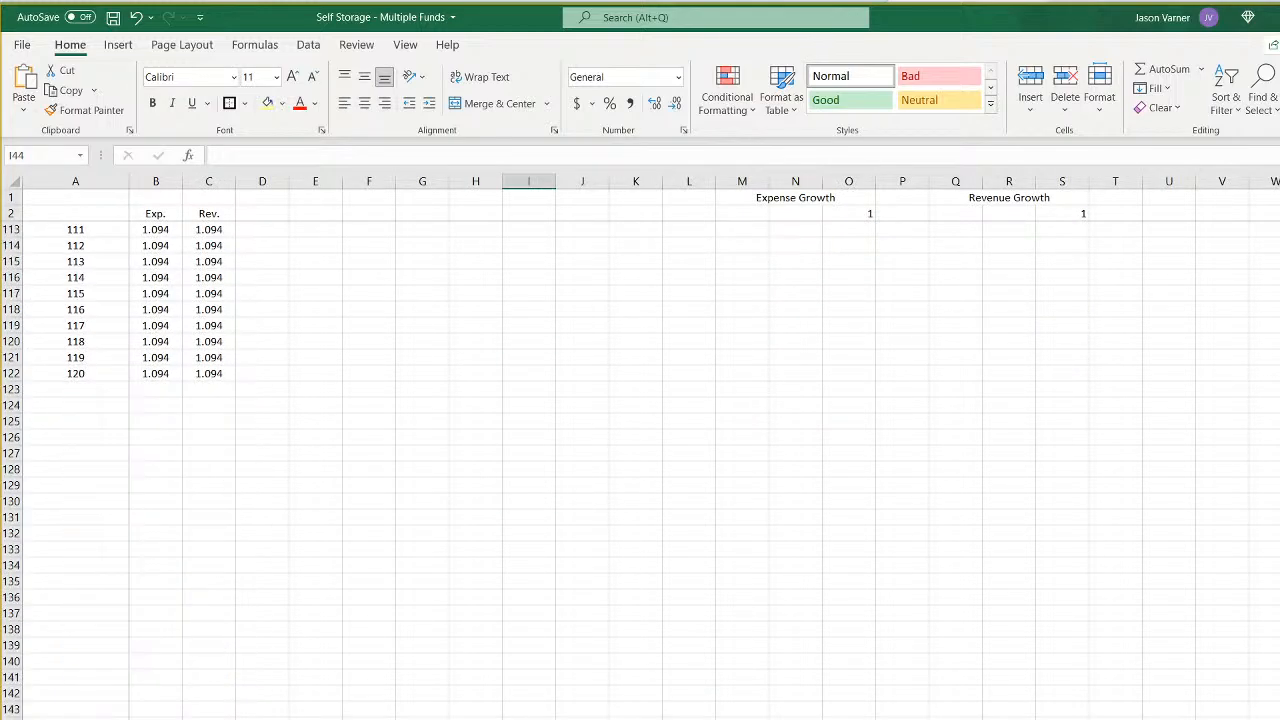
drag(80, 372, 251, 566)
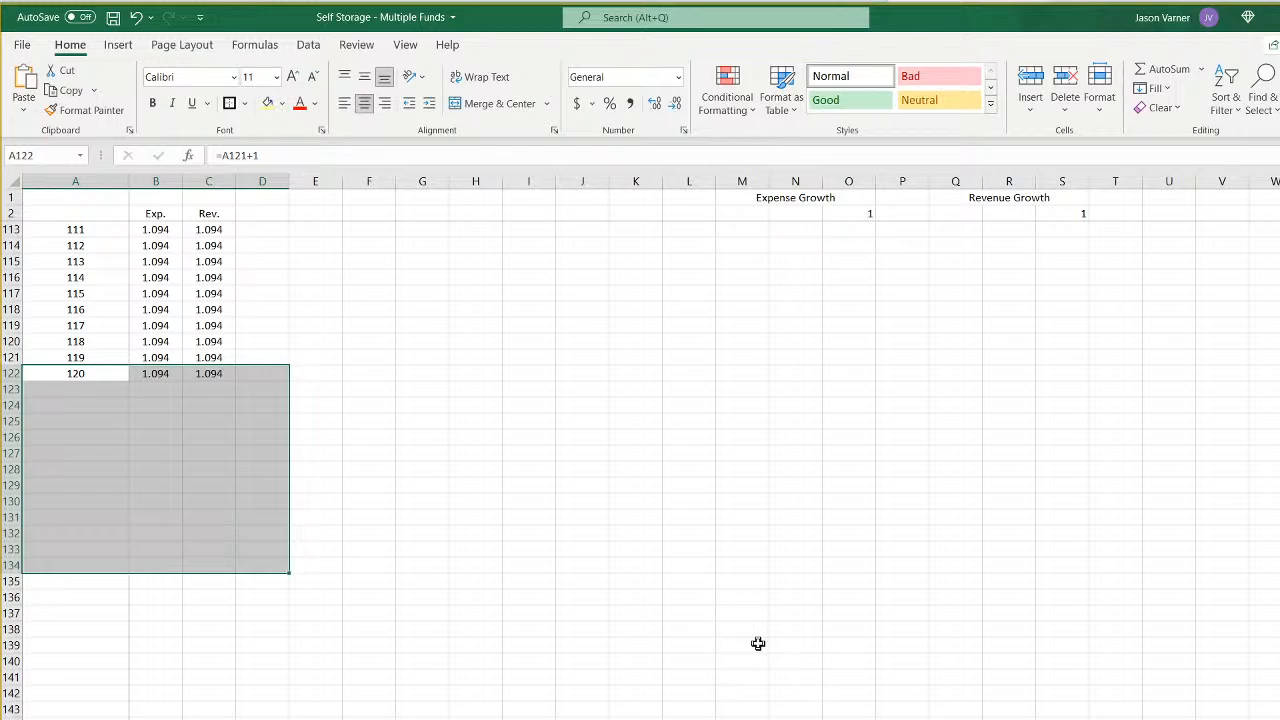
scroll(758, 644, up, 20)
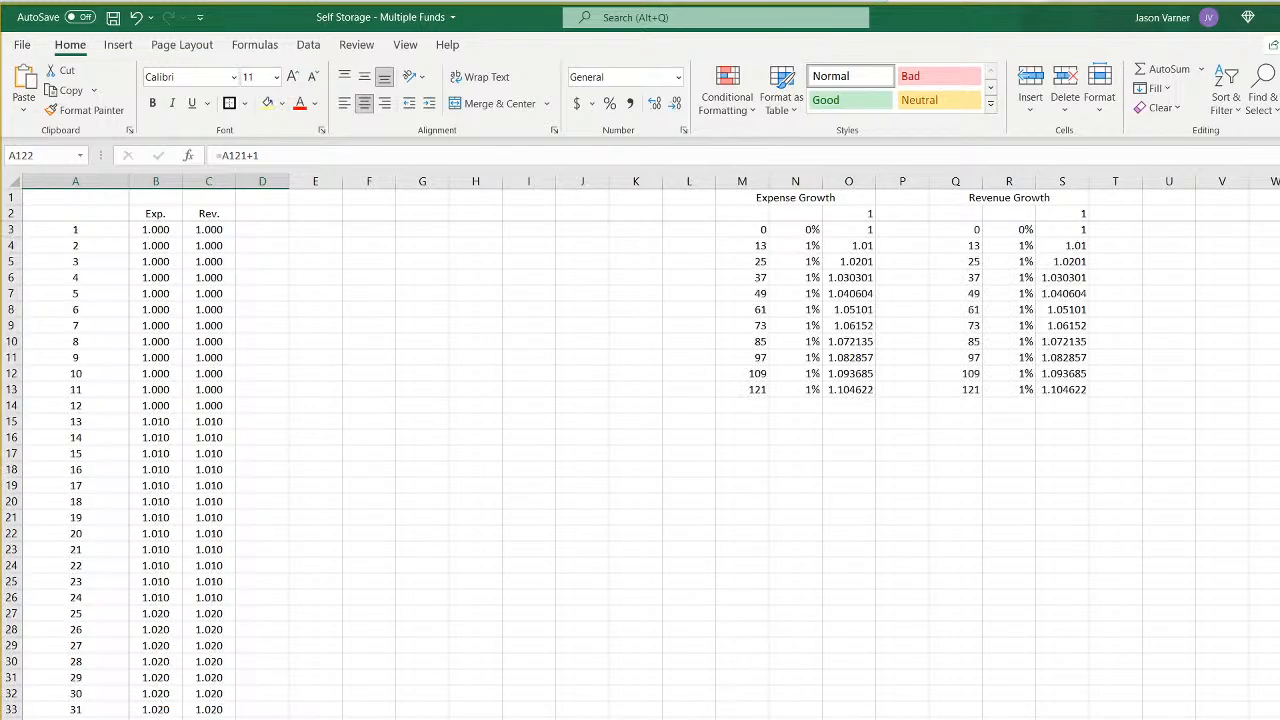
key(ctrl+Page_Up)
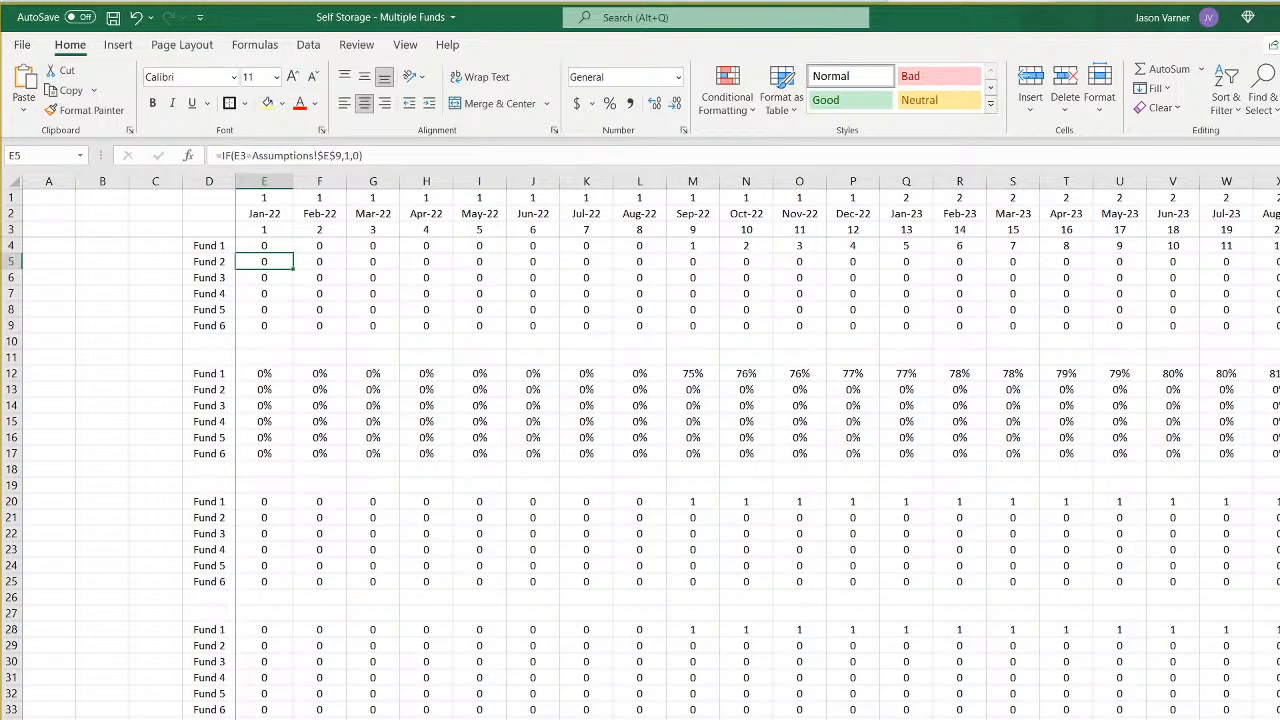
scroll(757, 446, right, 1)
scroll(758, 447, right, 20)
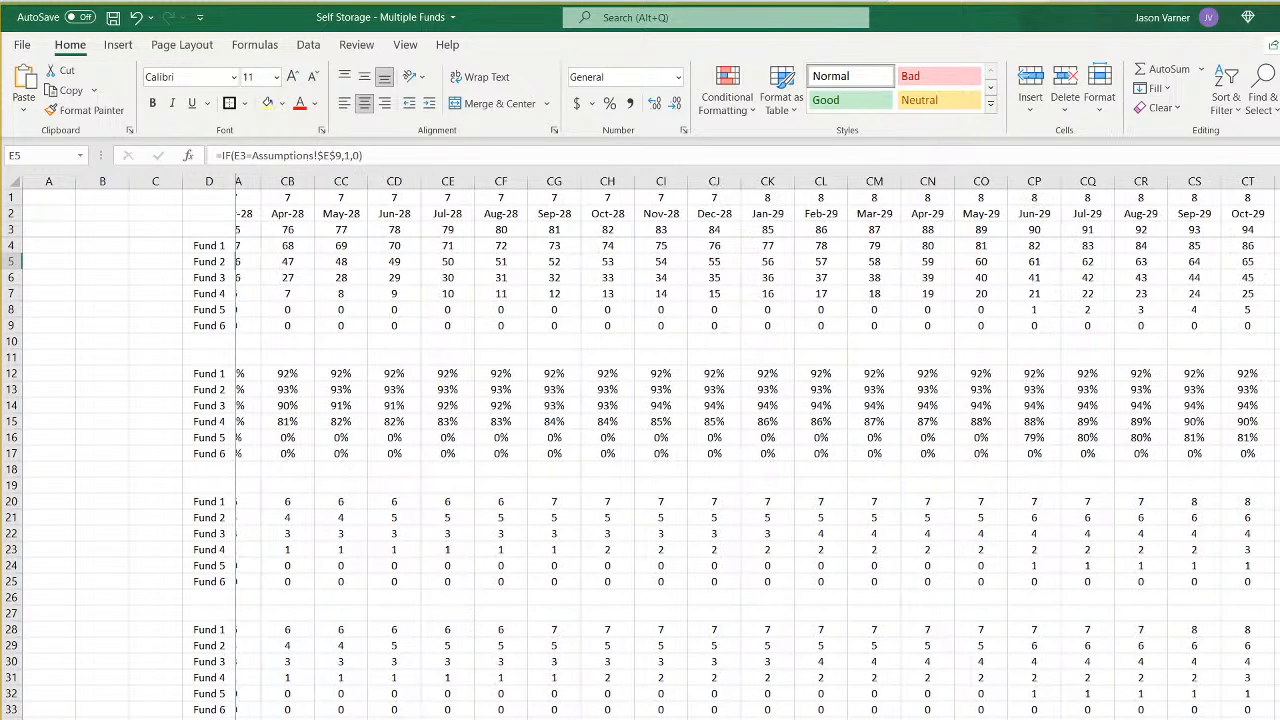
scroll(758, 447, left, 20)
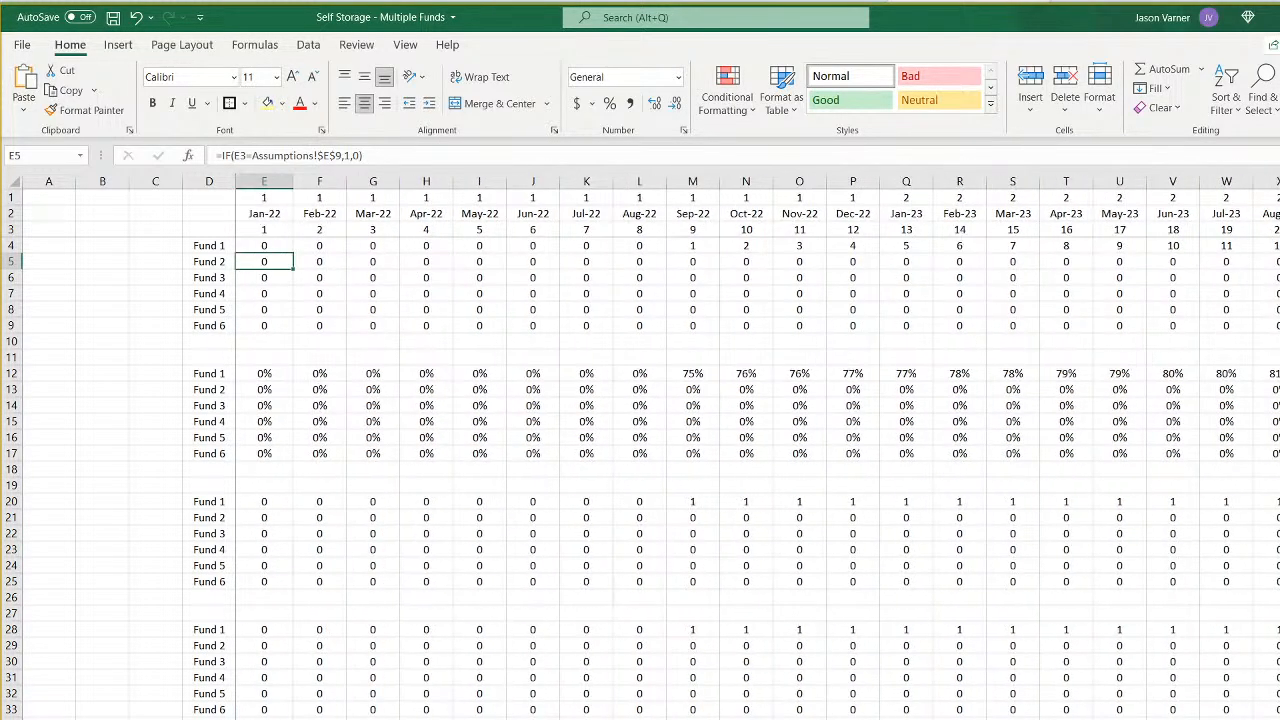
- Check which Assumptions cell the fund heading in D8 references on the Fund 2 pro forma
key(ctrl+Page_Up)
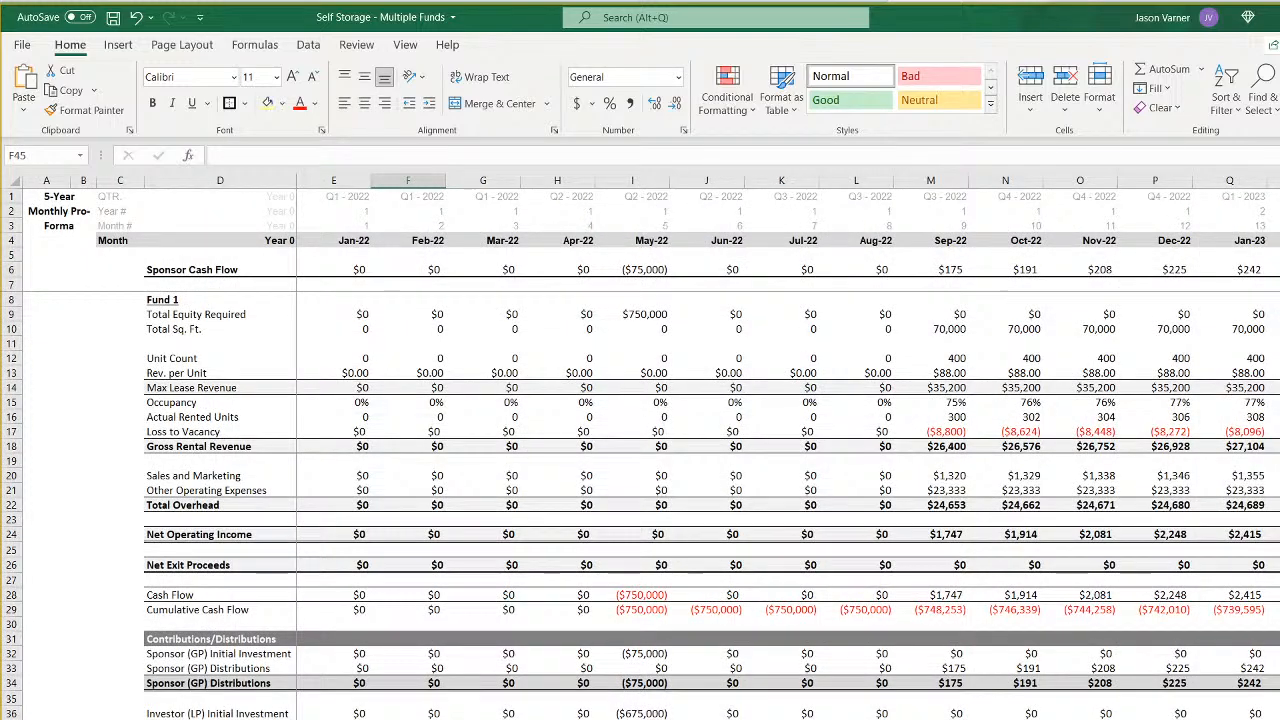
key(ctrl+Page_Up)
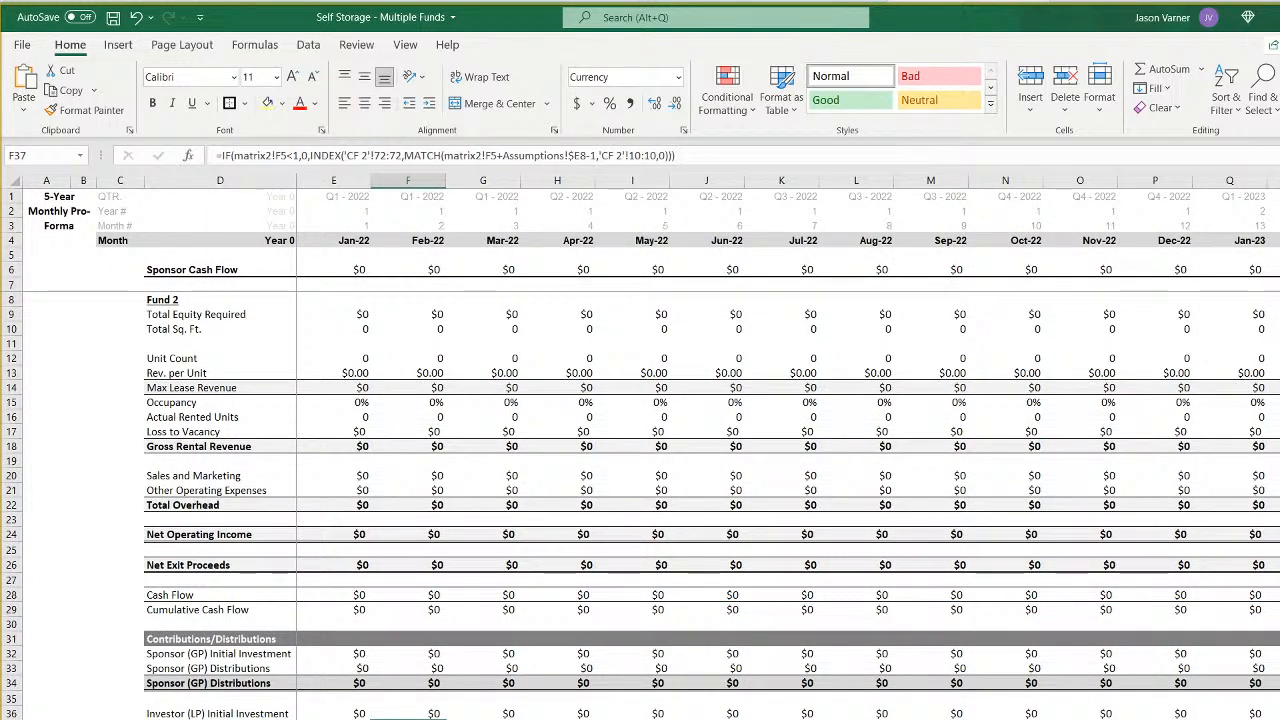
click(170, 300)
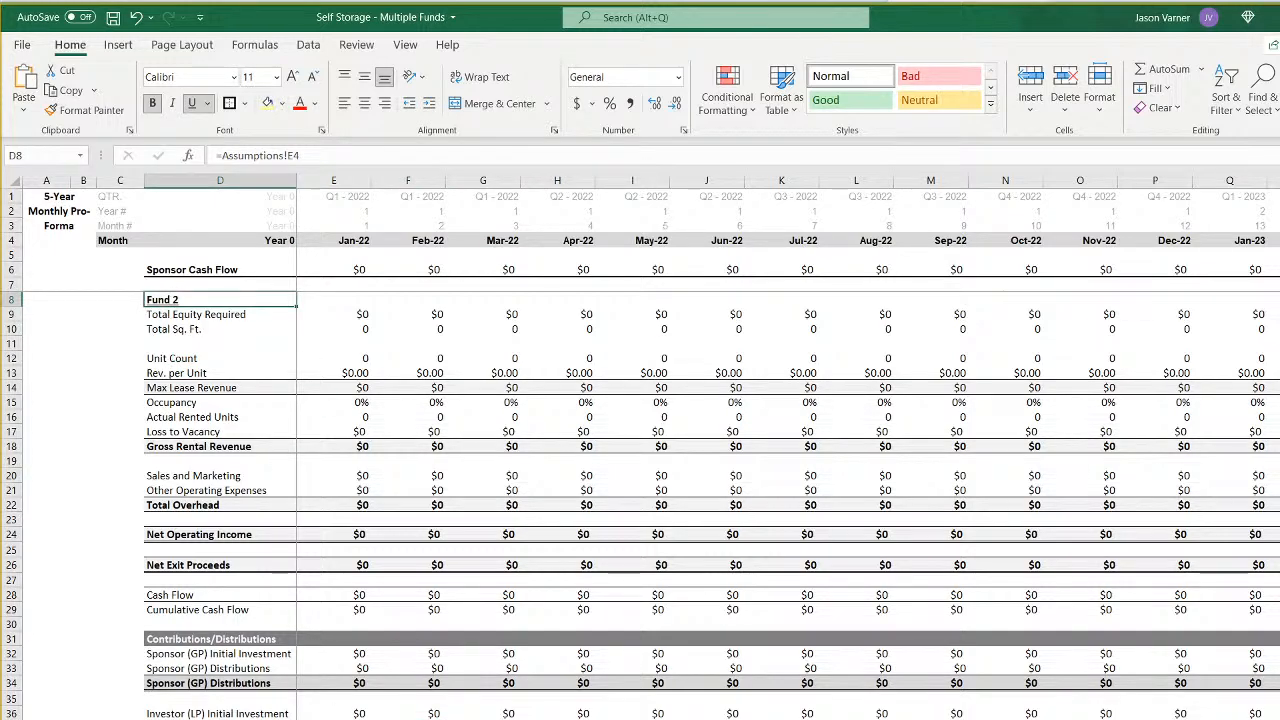
key(ctrl+Page_Up)
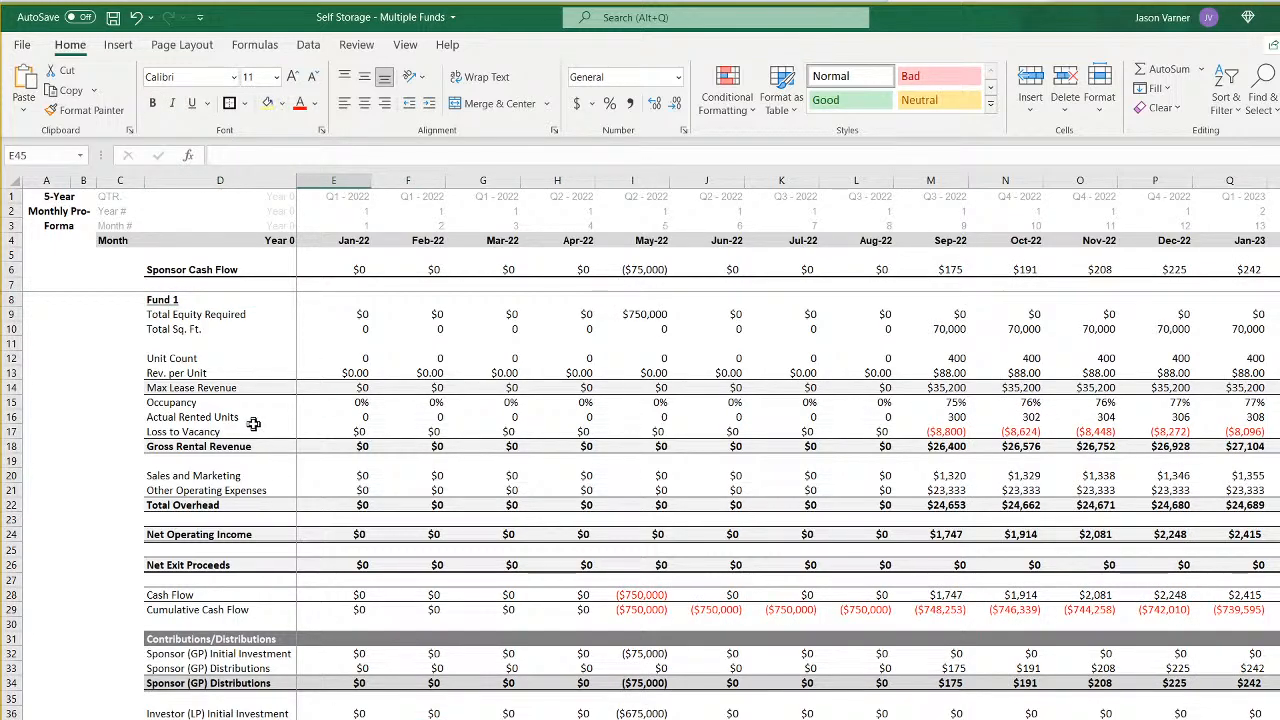
- Relink the fund heading in D8 of the pro forma with Fund 1 figures to the Fund 3 heading in Assumptions F4
click(180, 300)
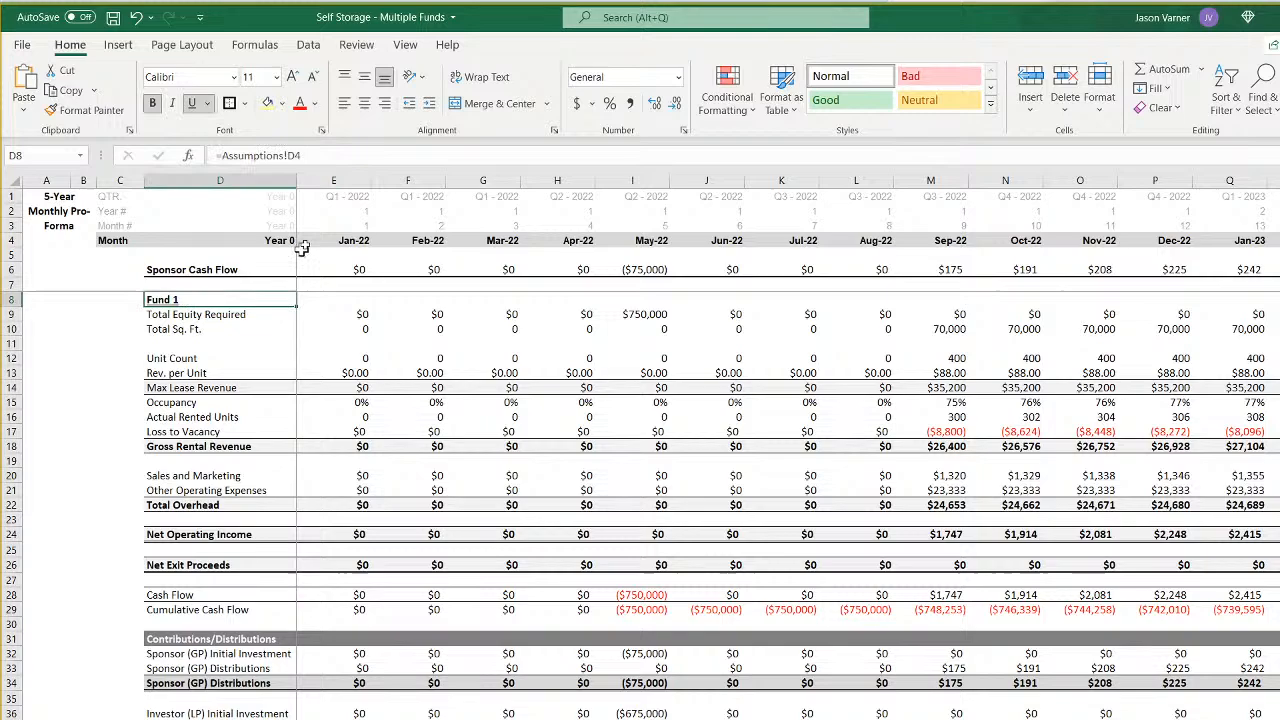
click(294, 155)
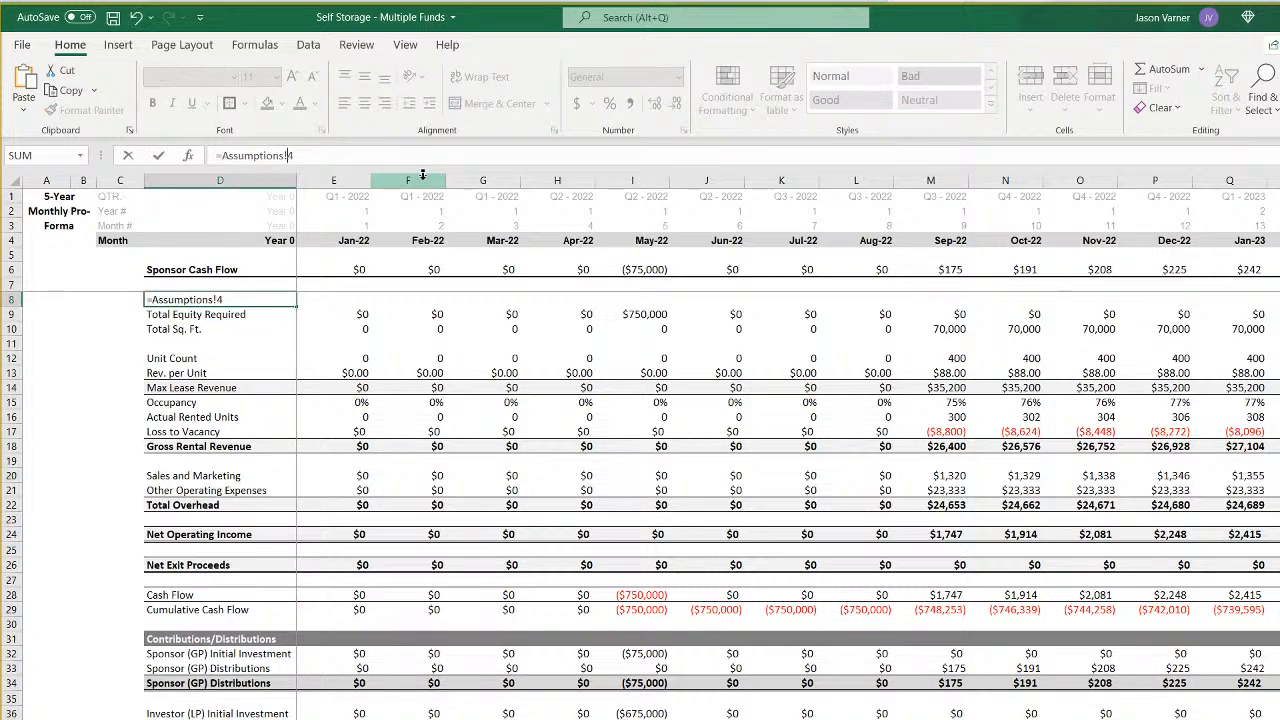
key(BackSpace)
key(BackSpace)
text(E4)
key(Return)
key(Up)
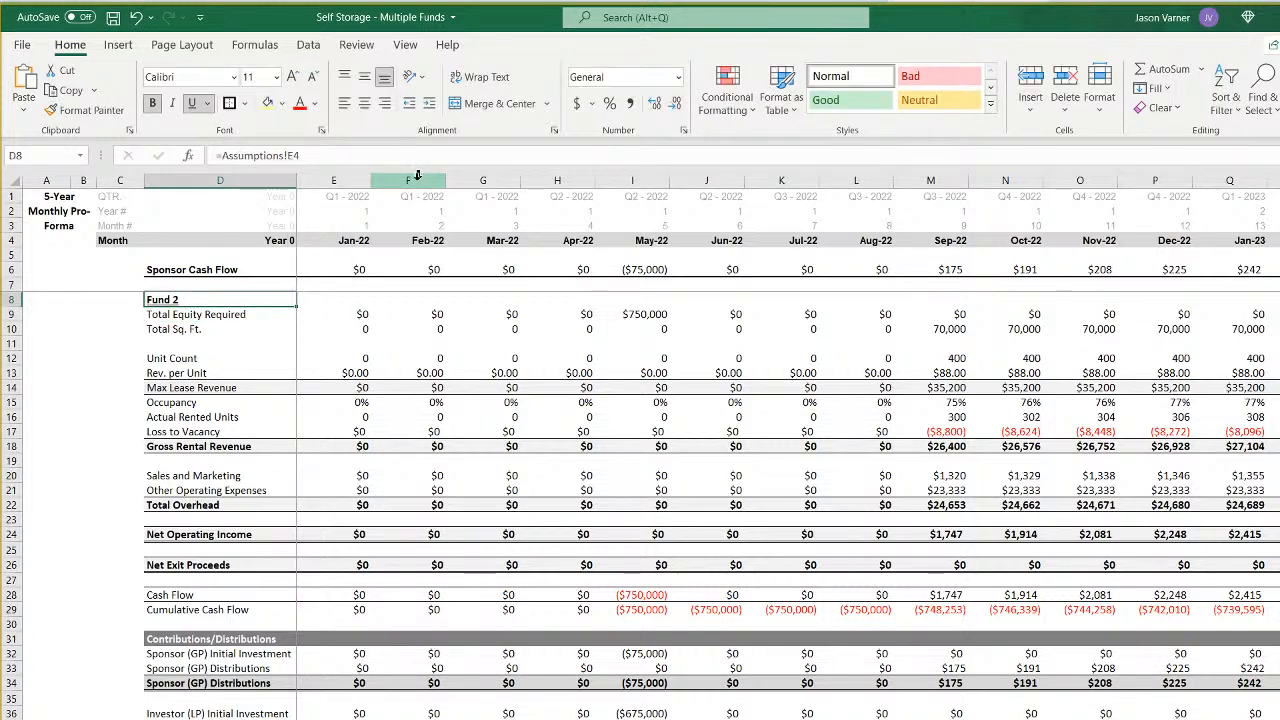
click(292, 156)
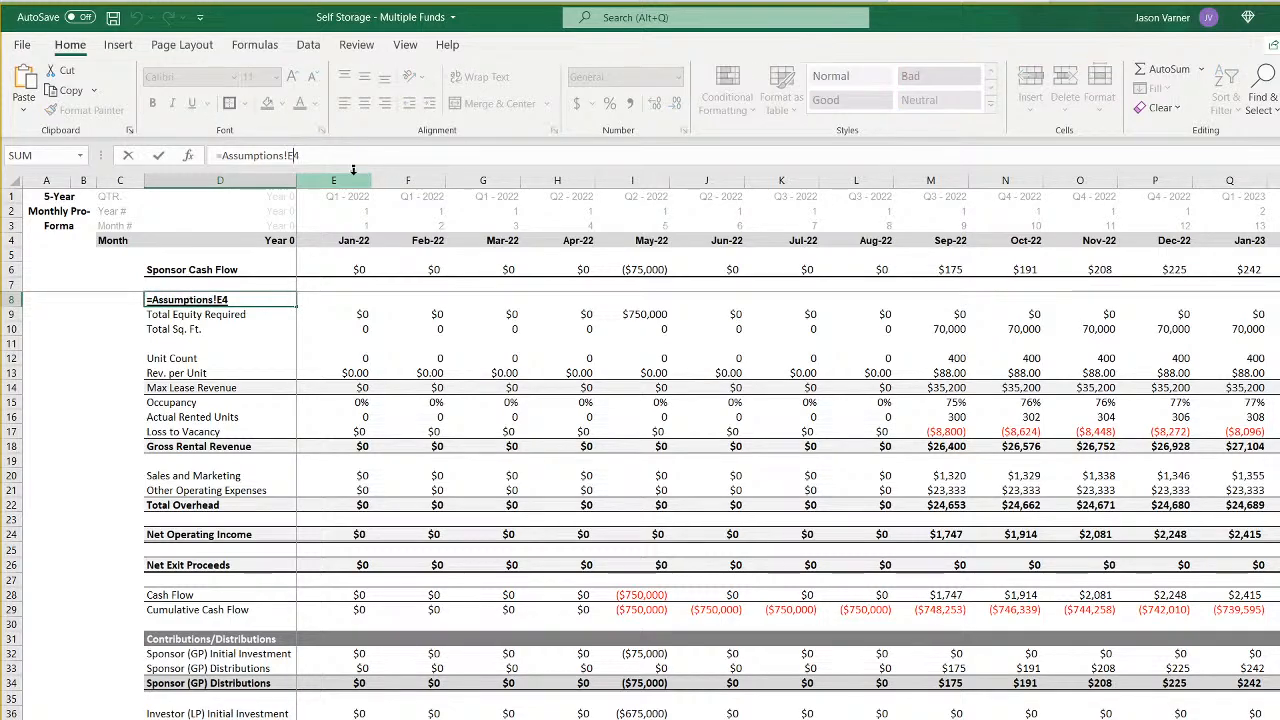
key(Return)
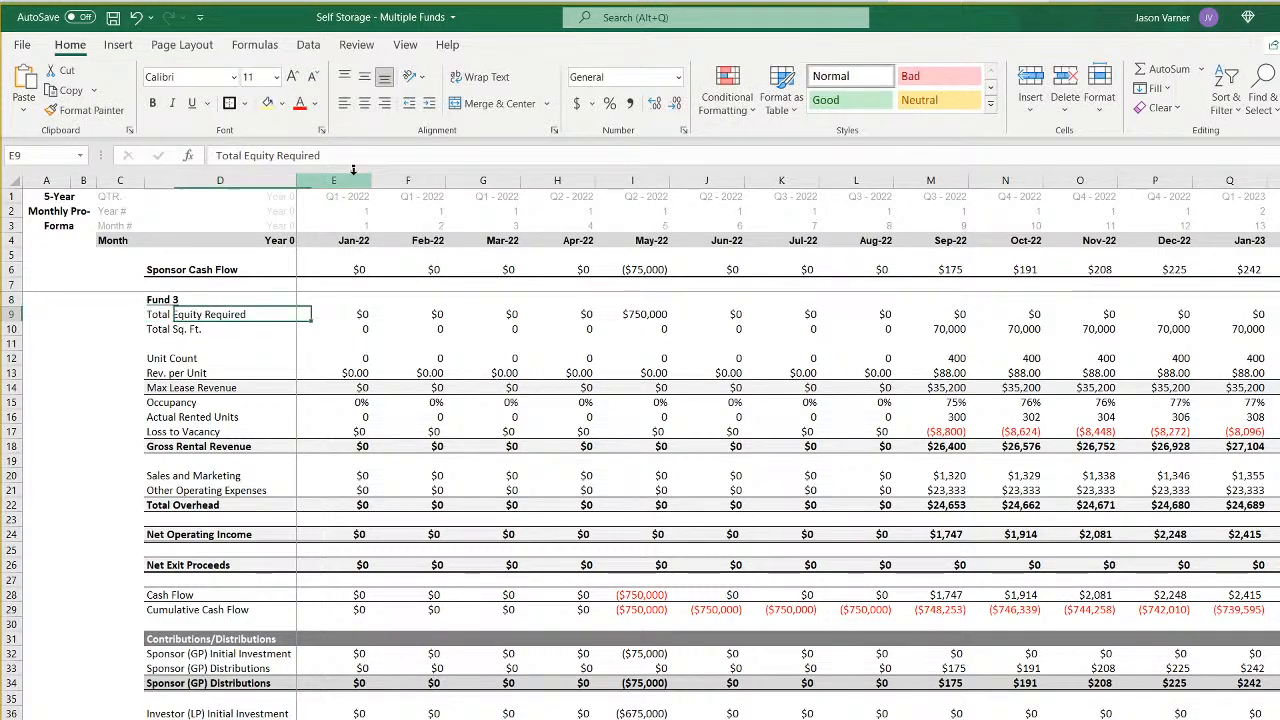
- Examine the Assumptions references in the Total Equity Required and Total Sq. Ft. formulas in rows 9 and 10
key(Right)
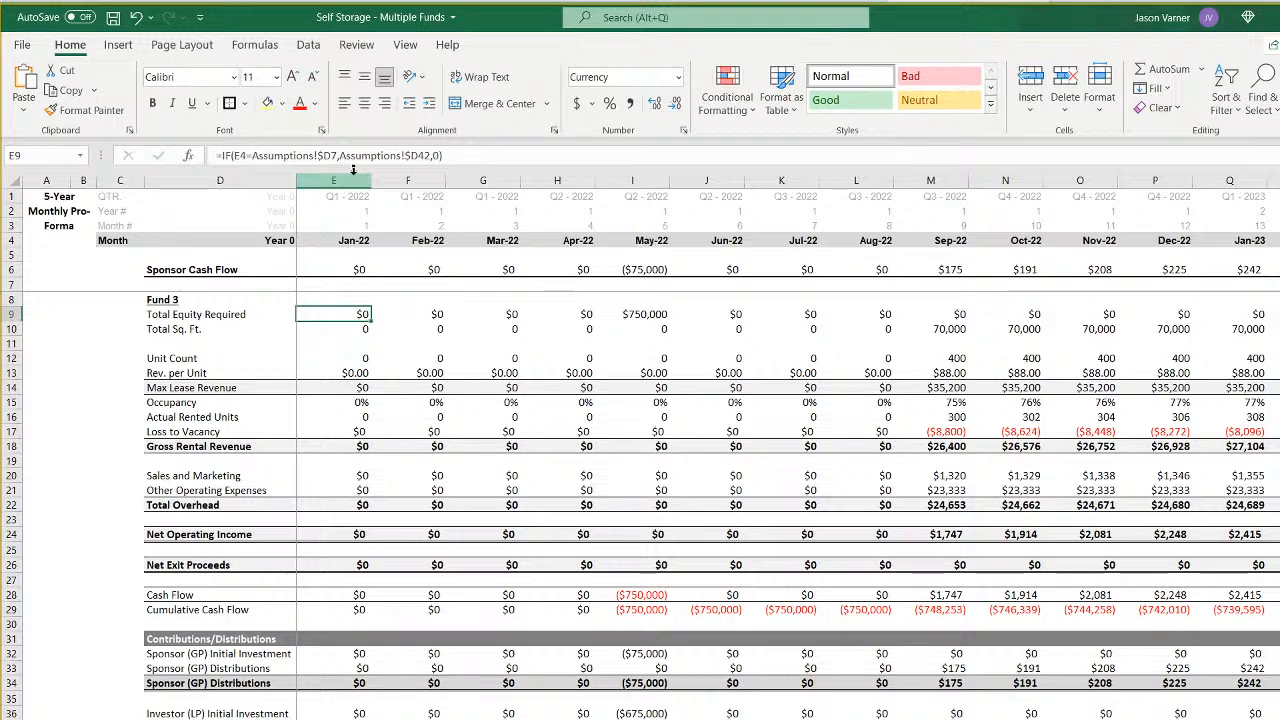
key(Right)
key(Right)
key(Left)
key(Left)
key(Down)
key(Right)
key(Right)
key(Left)
key(Left)
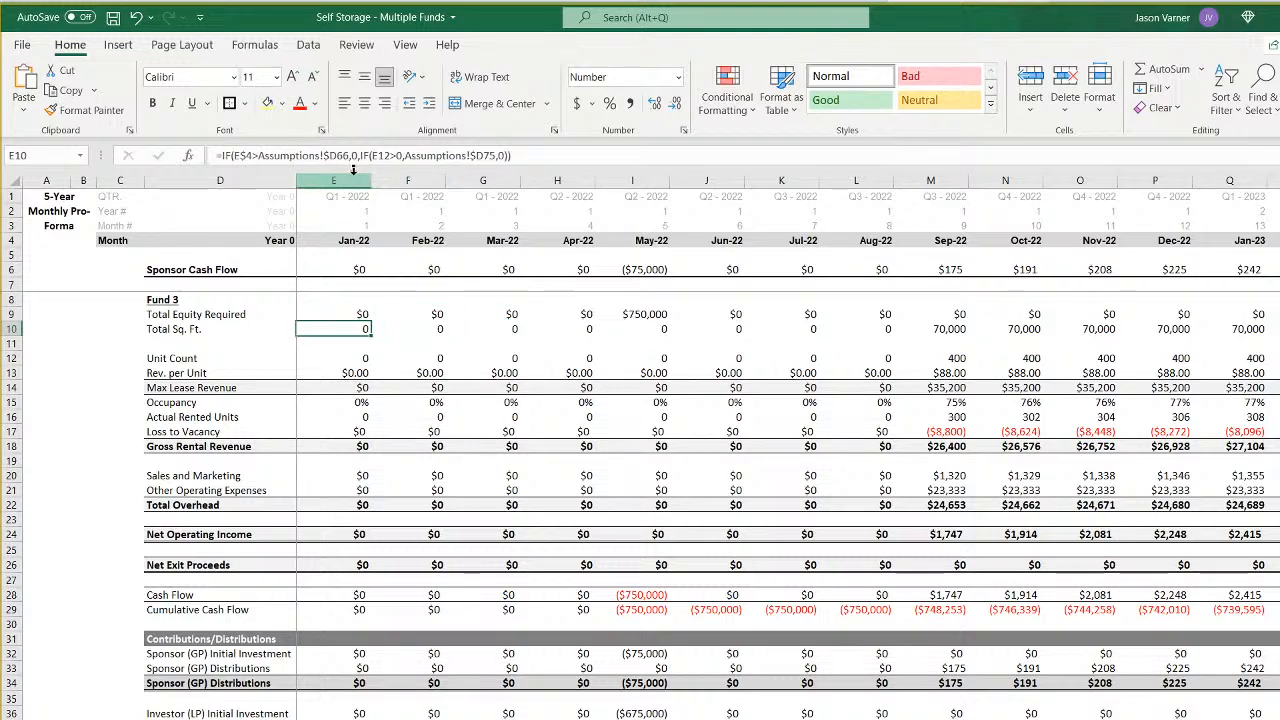
- Compare the Unit Count formulas for January and February 2022 in E12 and F12
key(Down)
key(Down)
key(Right)
key(Right)
key(Left)
key(Left)
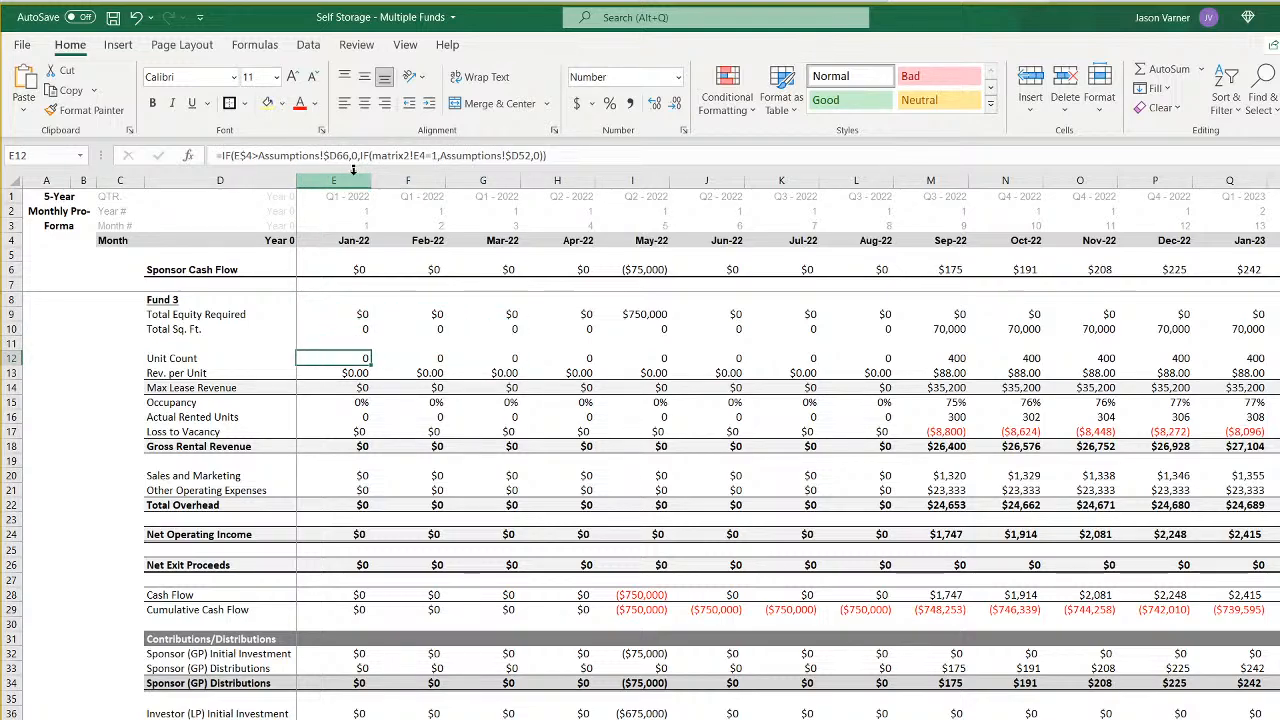
key(Right)
key(Left)
key(Right)
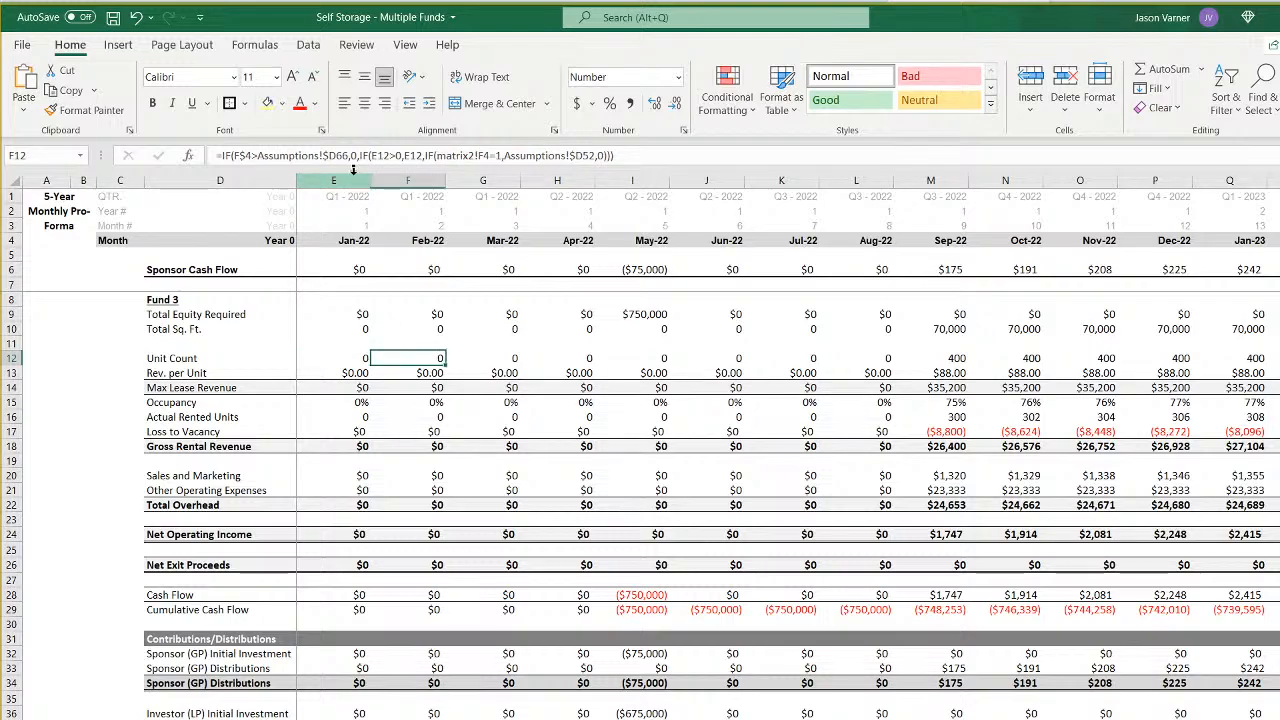
key(Left)
key(Right)
key(Left)
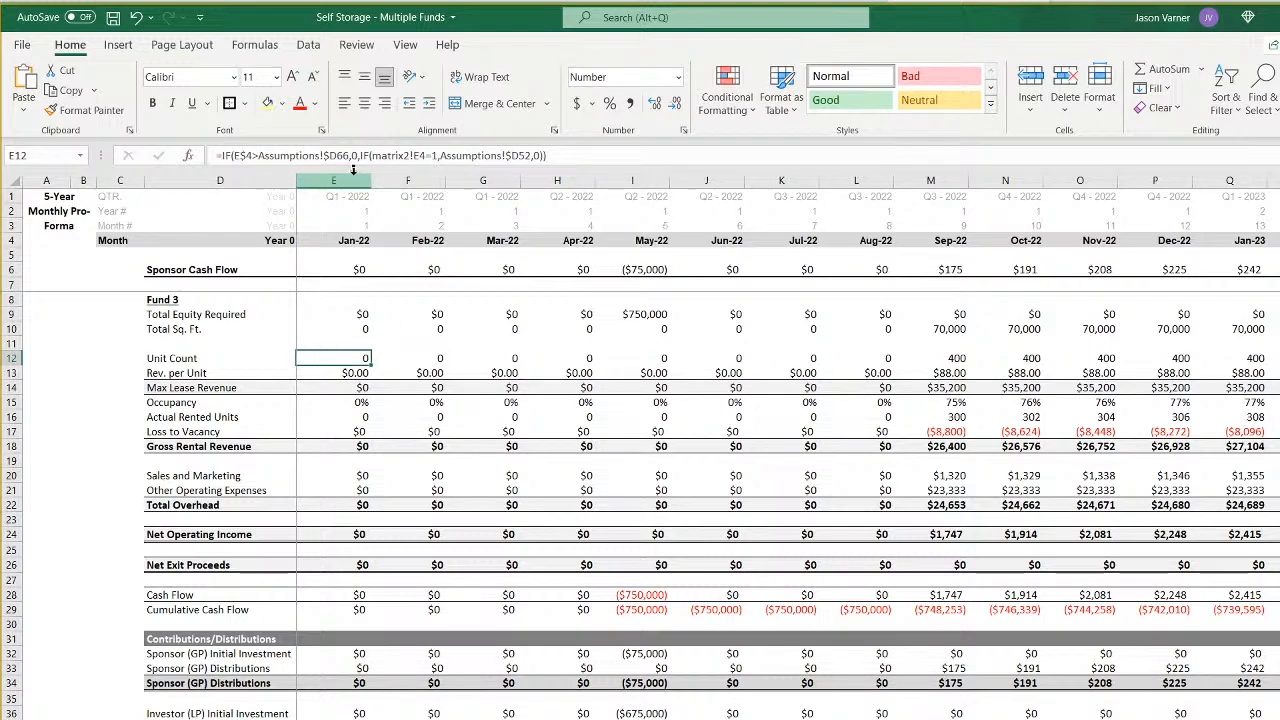
- Examine the Rev. per Unit formulas in row 13 and the Occupancy formulas in row 15
key(Down)
key(Up)
key(Down)
key(Right)
key(Left)
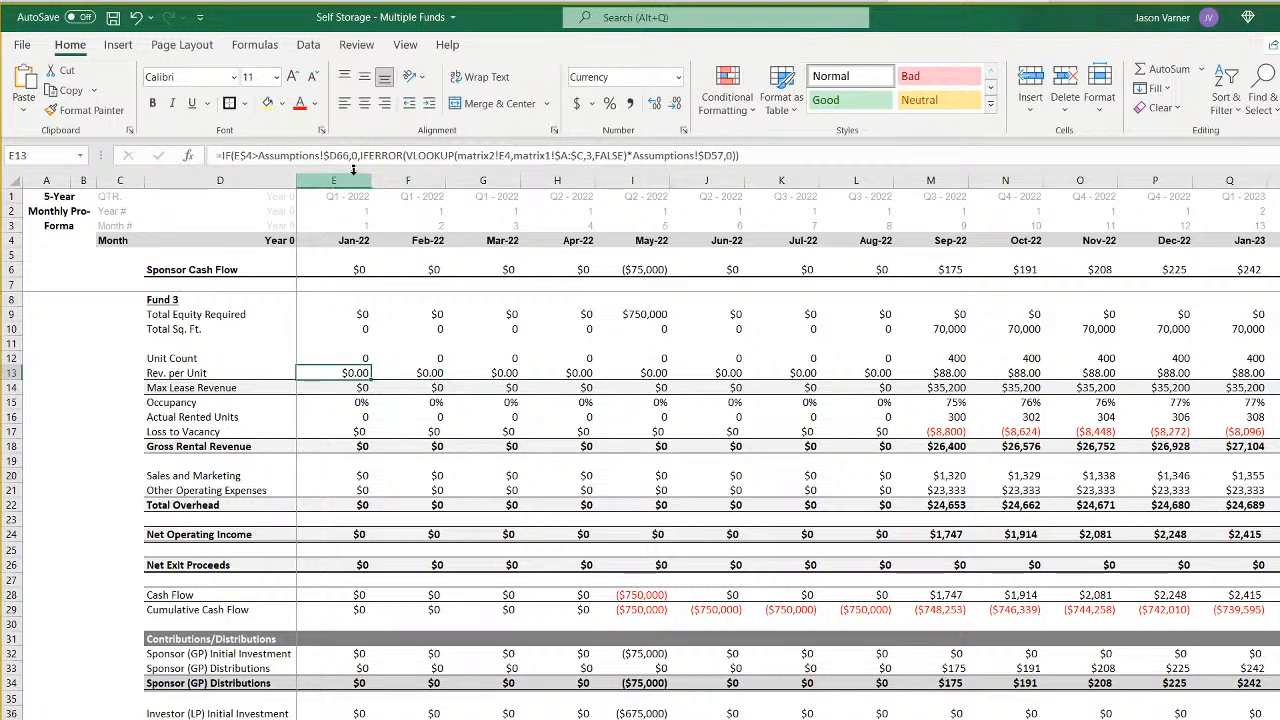
key(Down)
key(Down)
key(Right)
key(Right)
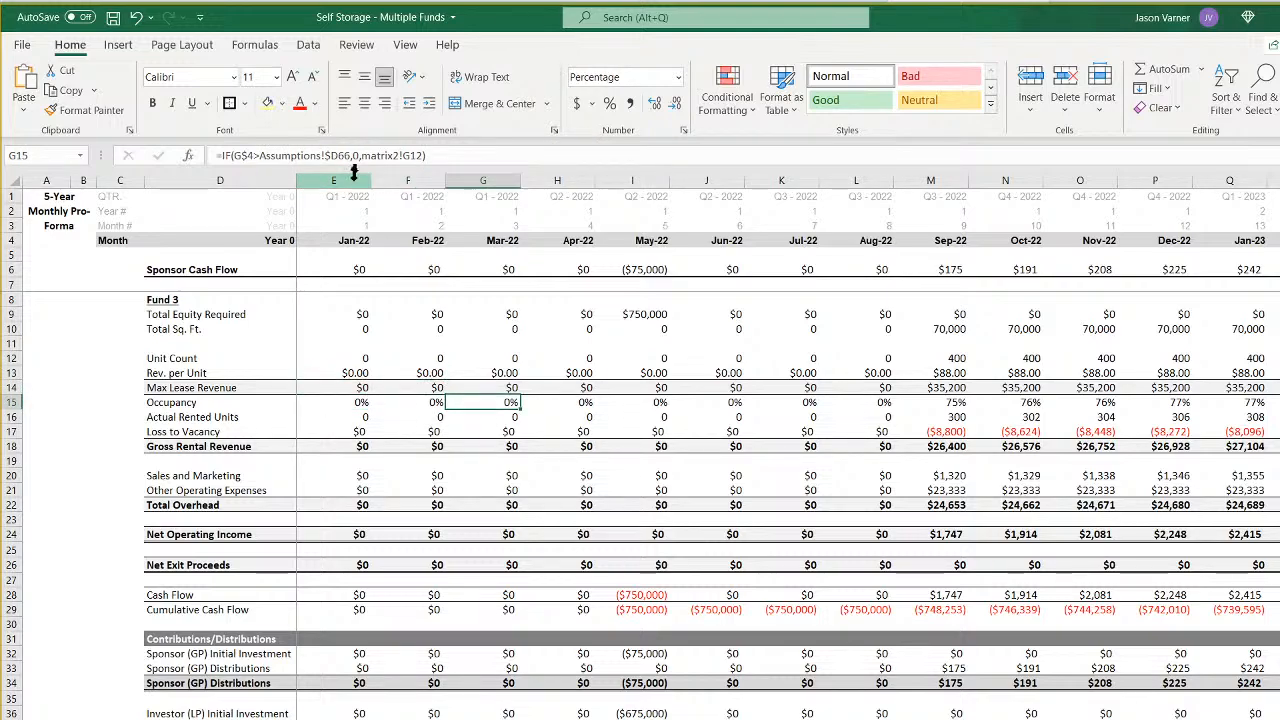
- Examine the Sponsor Cash Flow formulas across row 6 and the January 2022 Total Equity Required formula in E9
click(358, 268)
click(401, 270)
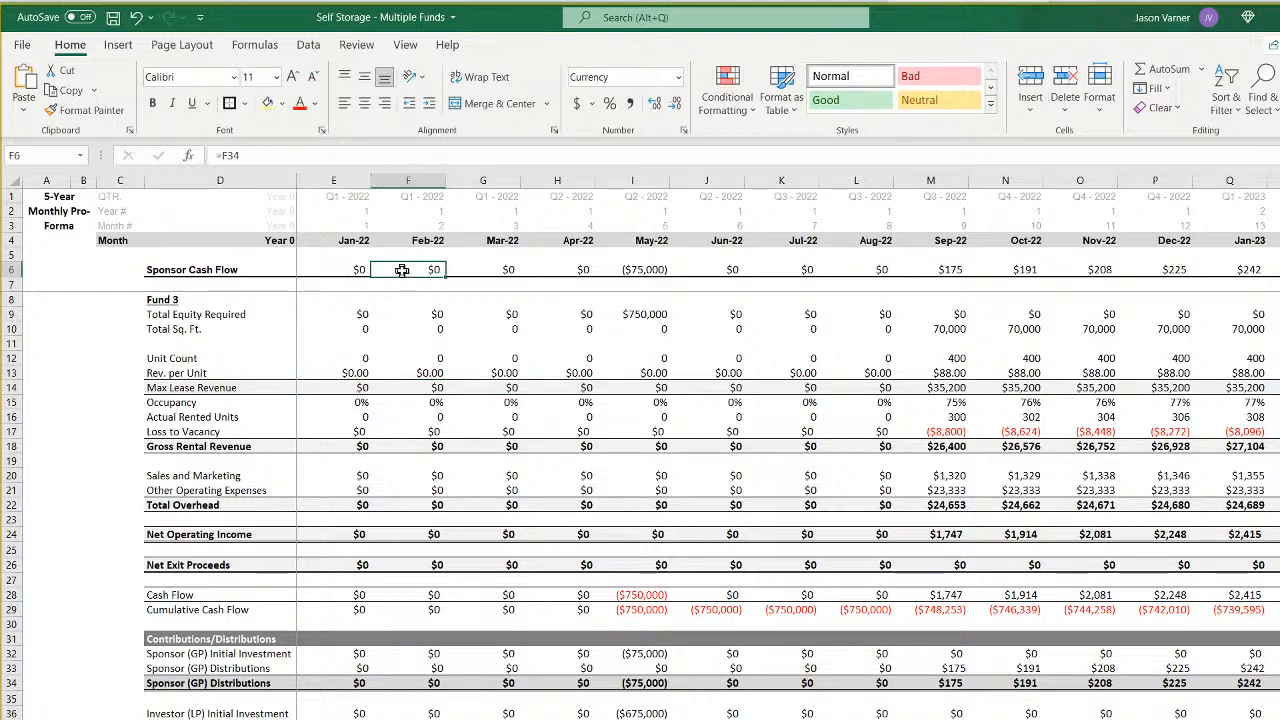
click(510, 270)
click(557, 268)
click(655, 269)
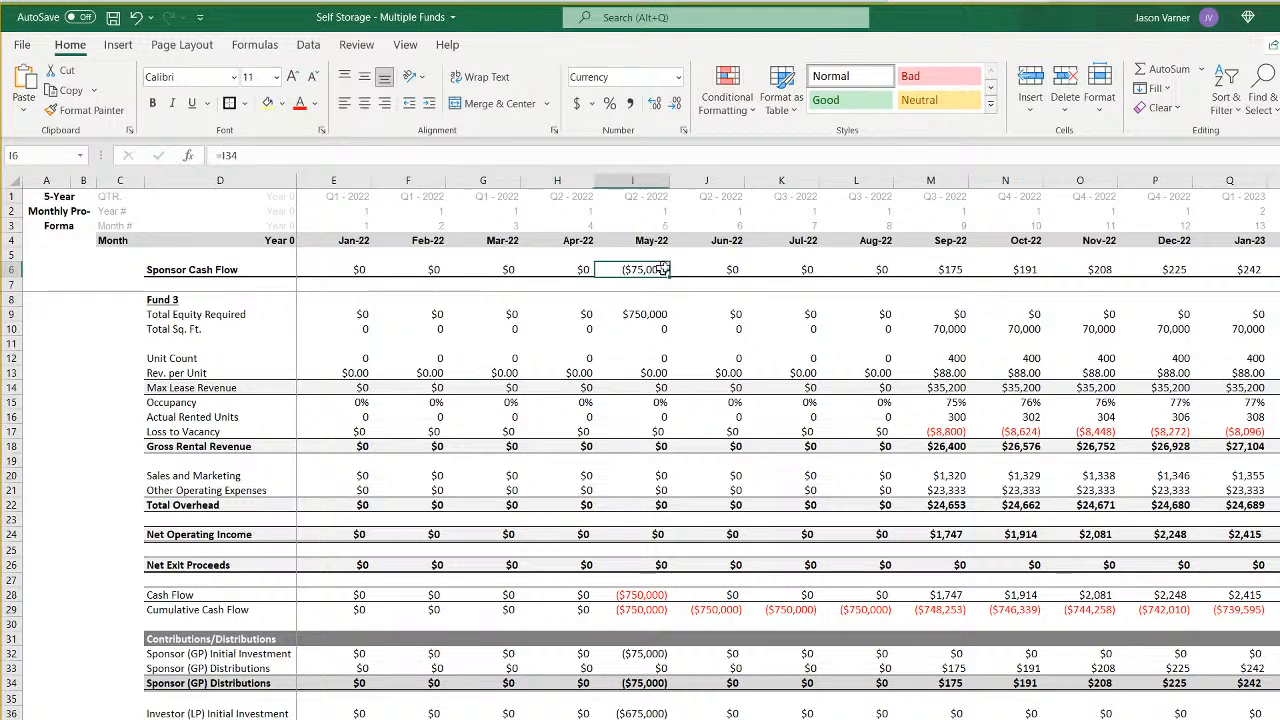
click(732, 269)
click(350, 314)
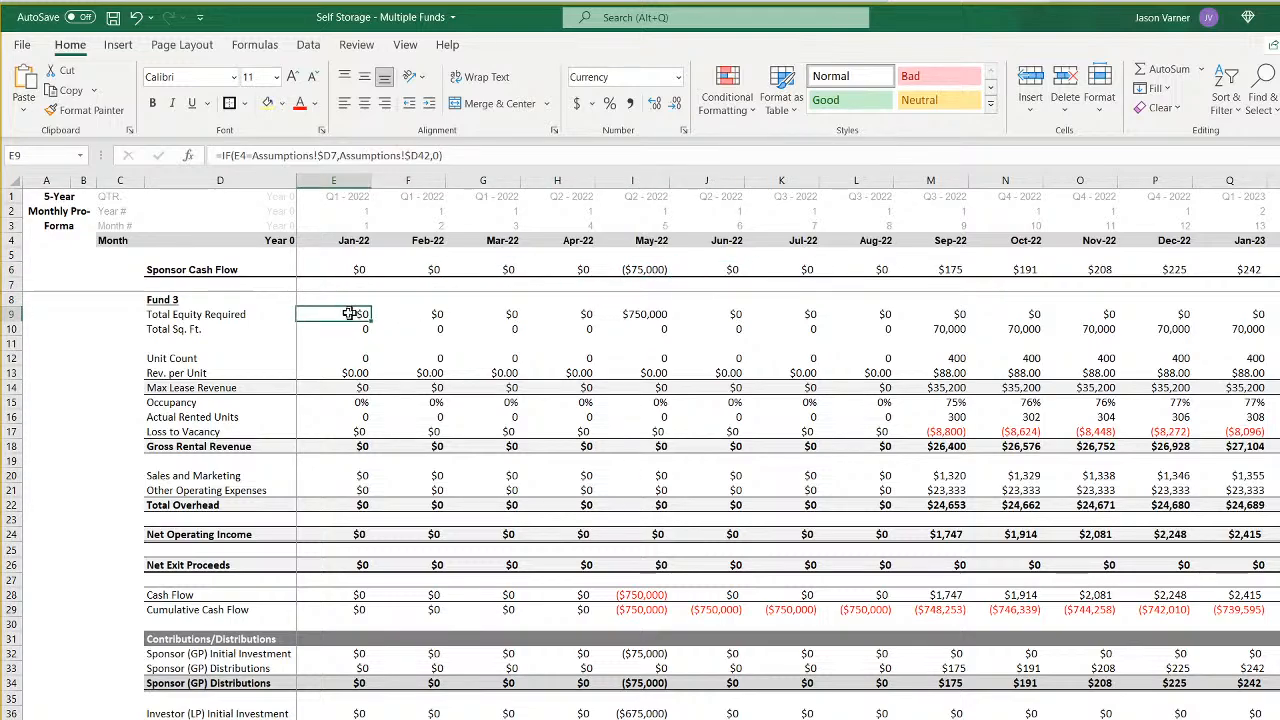
- Repoint the January 2022 Total Equity Required formula in E9 to Assumptions!$F7 and Assumptions!$F42
click(334, 155)
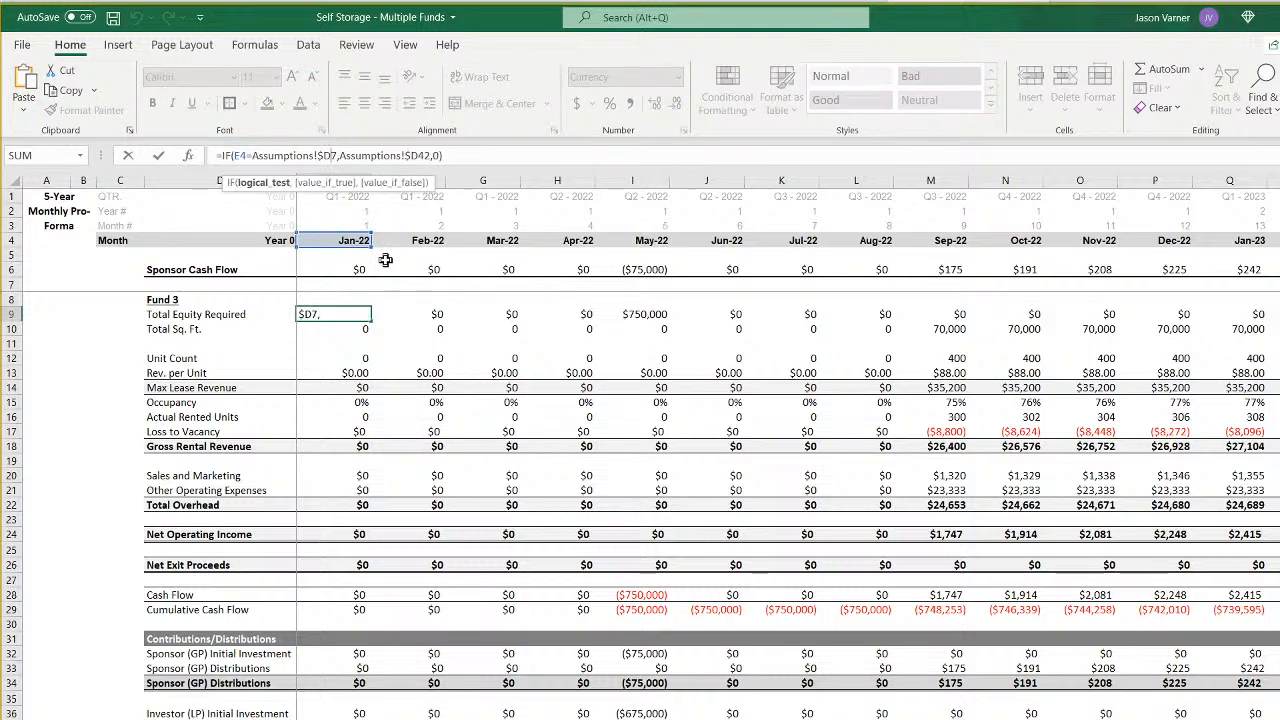
key(BackSpace)
text(f)
key(Right)
key(Right)
key(Right)
key(Right)
key(Right)
key(Right)
key(Right)
key(Right)
key(Right)
key(Right)
key(Right)
key(Right)
key(Right)
key(Right)
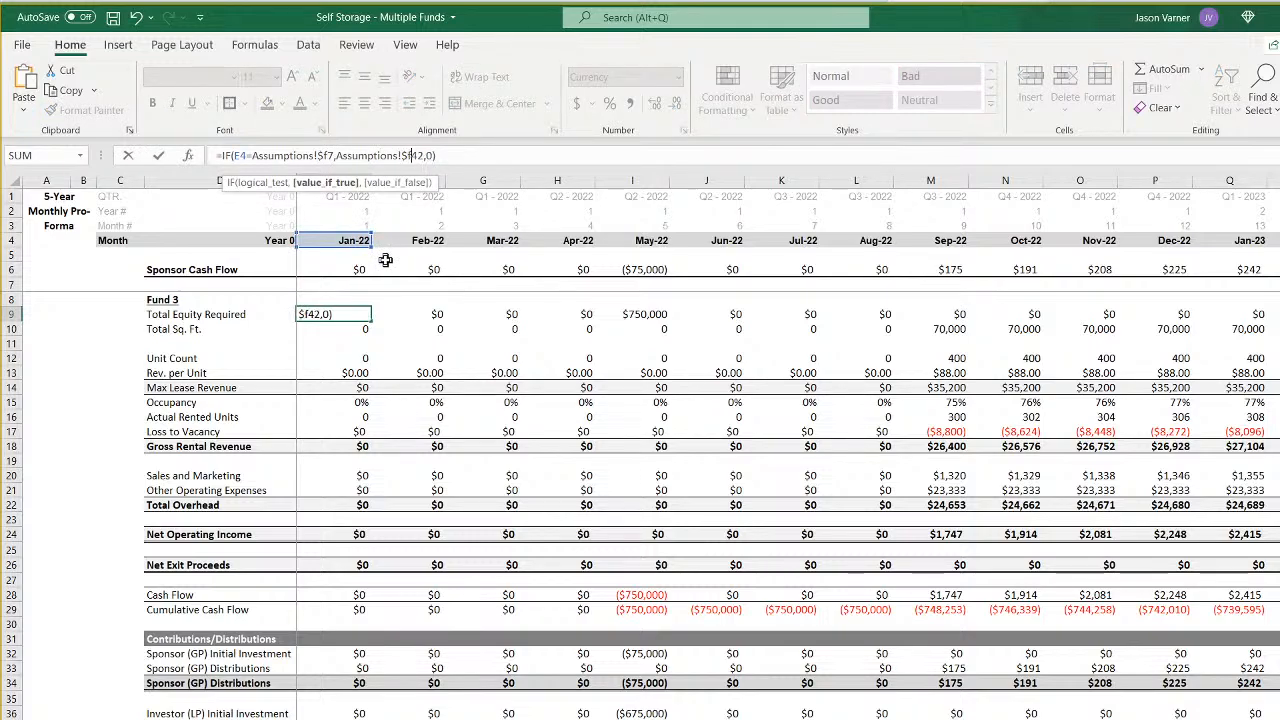
key(Return)
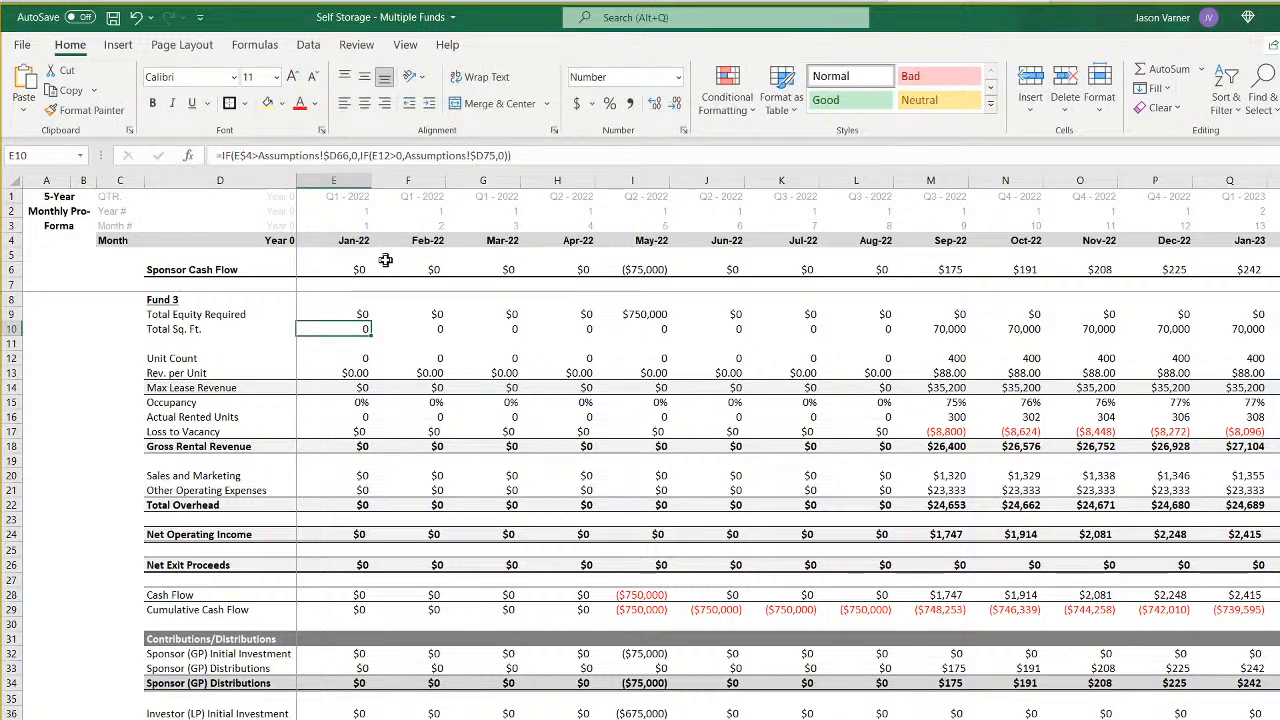
- Repoint the January 2022 Total Sq. Ft. formula in E10 to Assumptions!$F66 and Assumptions!$F75
click(337, 156)
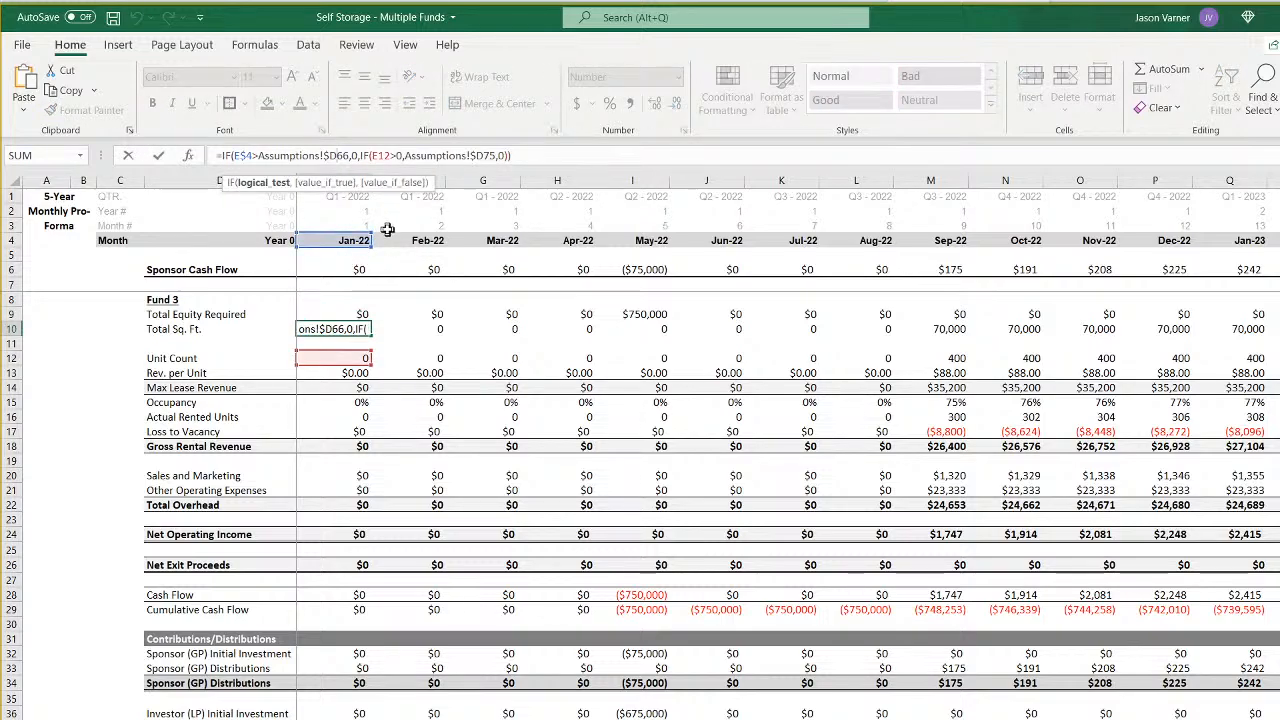
key(Delete)
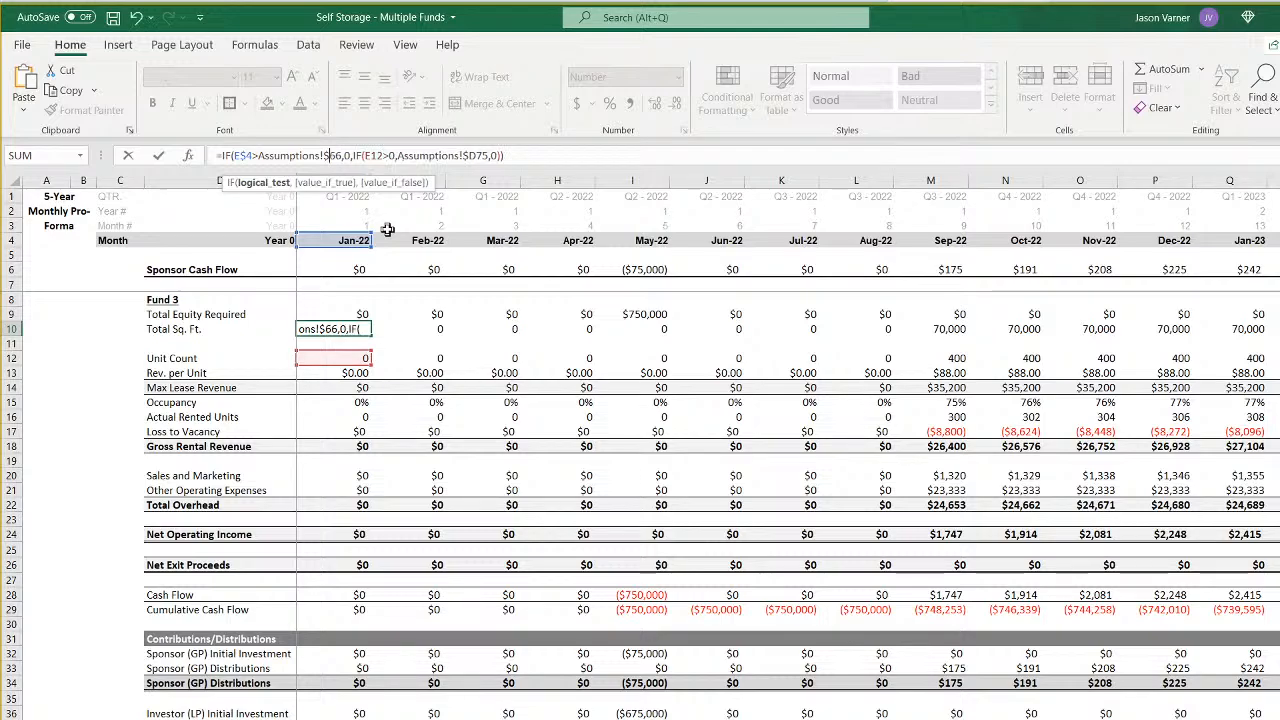
text(f)
key(Right)
key(Right)
key(Right)
key(Right)
key(Right)
key(Right)
key(Right)
key(Right)
key(Right)
key(Right)
key(Right)
key(Right)
key(Right)
key(Right)
key(Right)
key(Right)
key(Right)
key(Right)
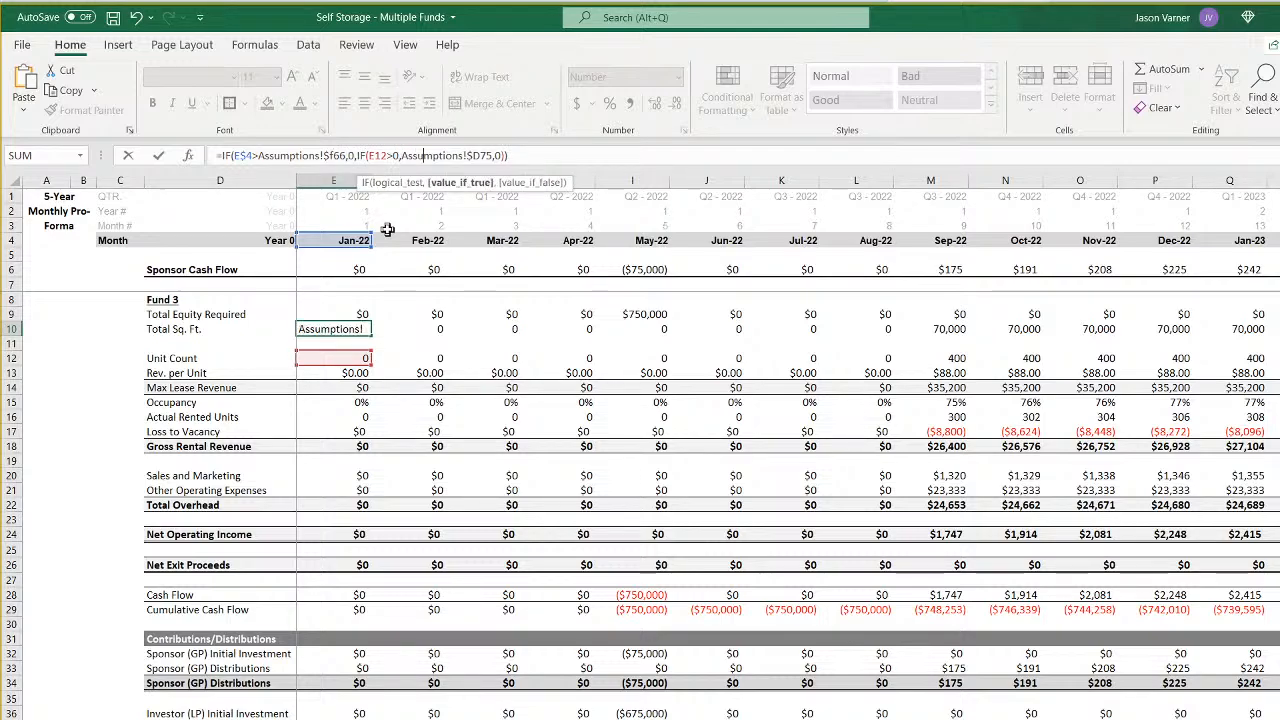
key(Right)
key(Right)
key(BackSpace)
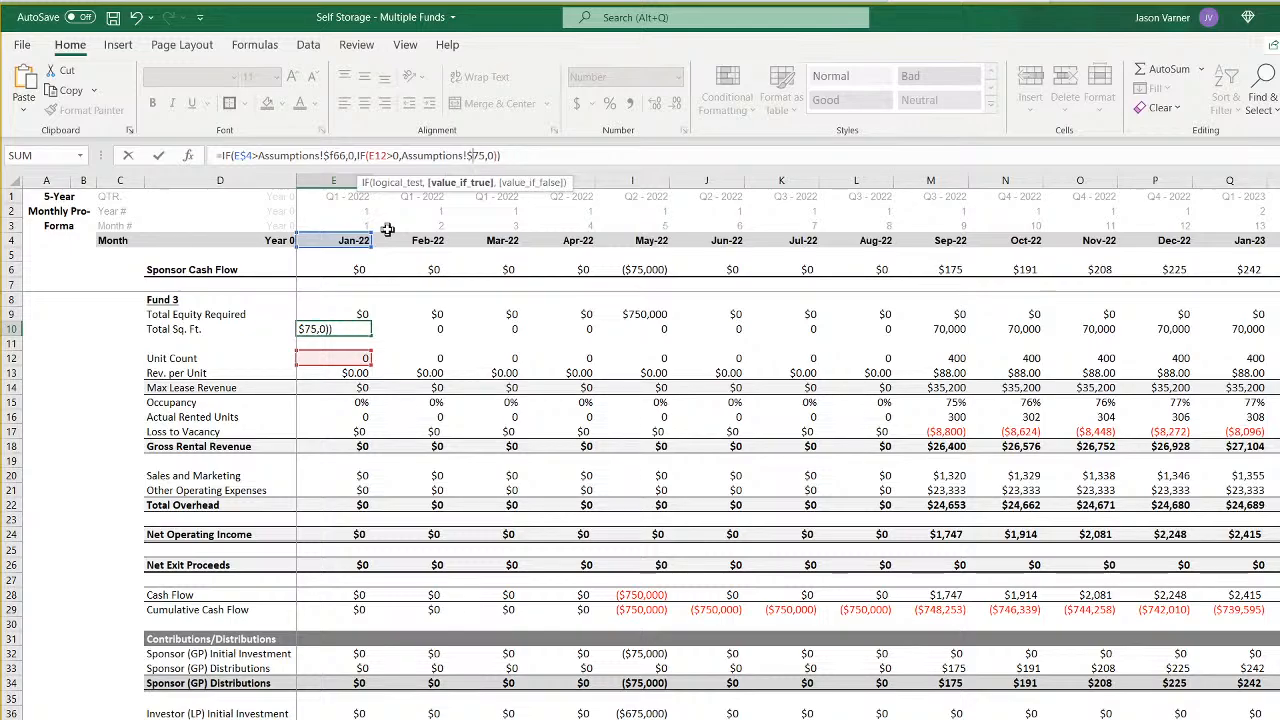
text(f)
key(Return)
- Repoint the Assumptions references in the January 2022 Unit Count formula in E12 to $F66 and $F52
key(Down)
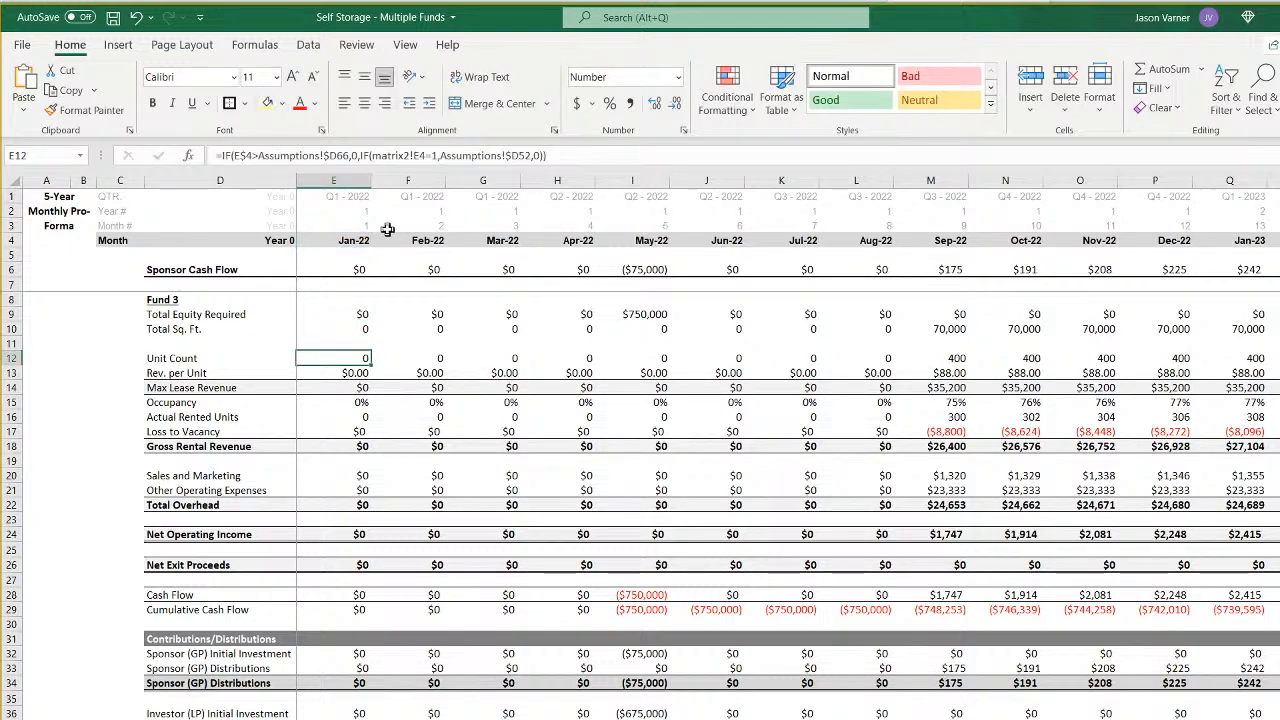
click(338, 156)
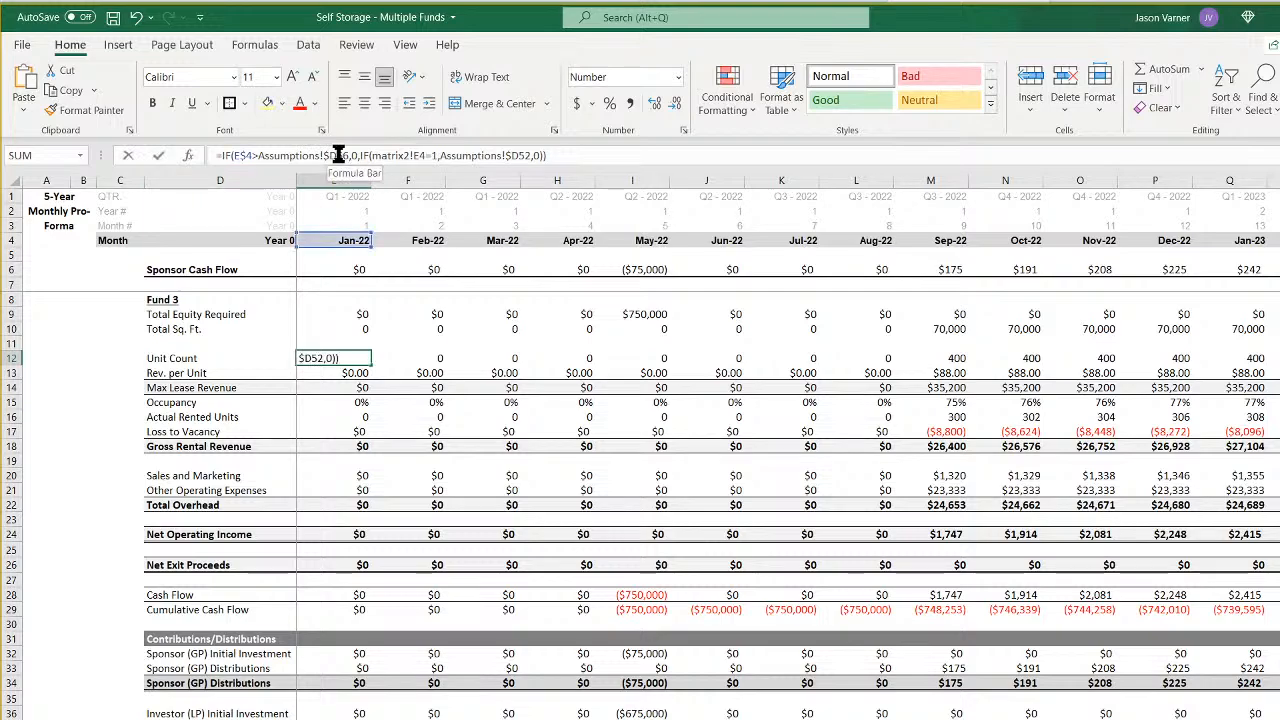
key(BackSpace)
text(f)
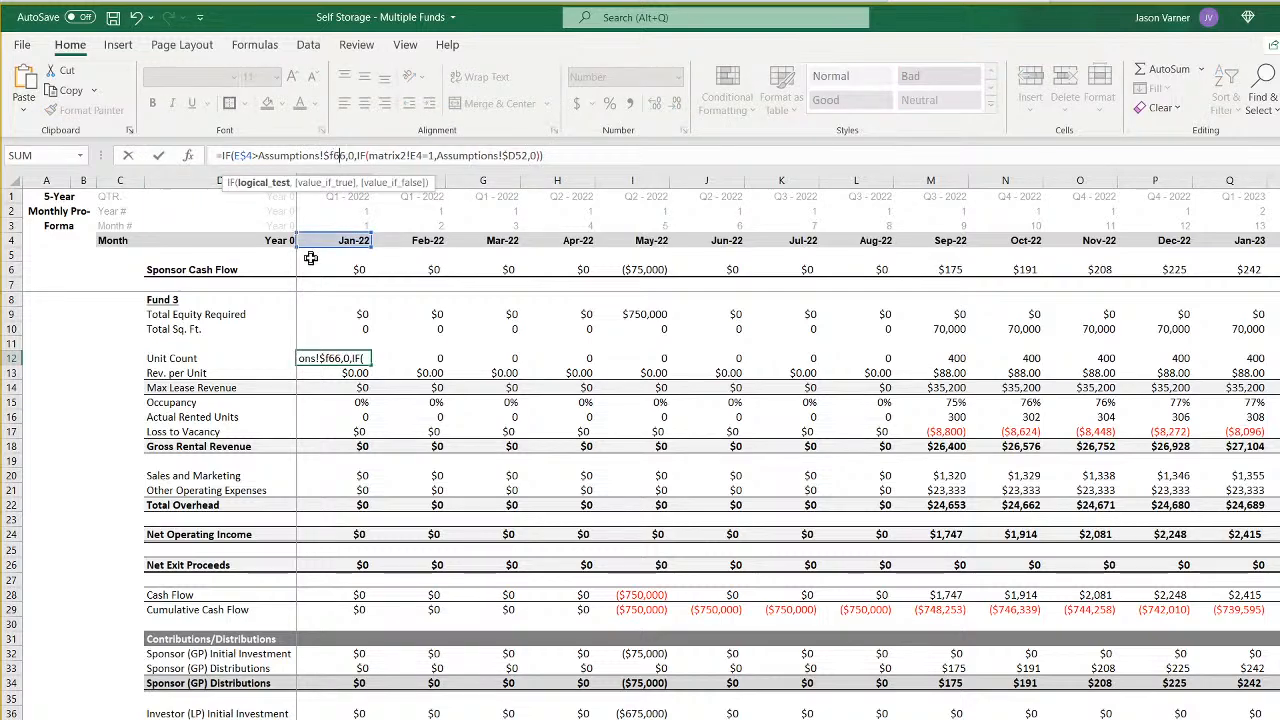
key(Right)
key(Right)
key(Right)
key(Right)
key(Right)
key(Right)
key(Right)
key(Right)
key(Right)
key(Right)
key(Right)
key(Right)
key(Right)
key(Right)
key(Right)
key(Right)
key(Right)
key(Right)
key(Right)
key(Right)
key(Right)
key(Right)
key(Right)
key(Right)
key(Right)
key(Right)
key(Right)
key(Right)
key(Right)
key(Right)
key(Right)
key(Right)
key(Right)
key(Right)
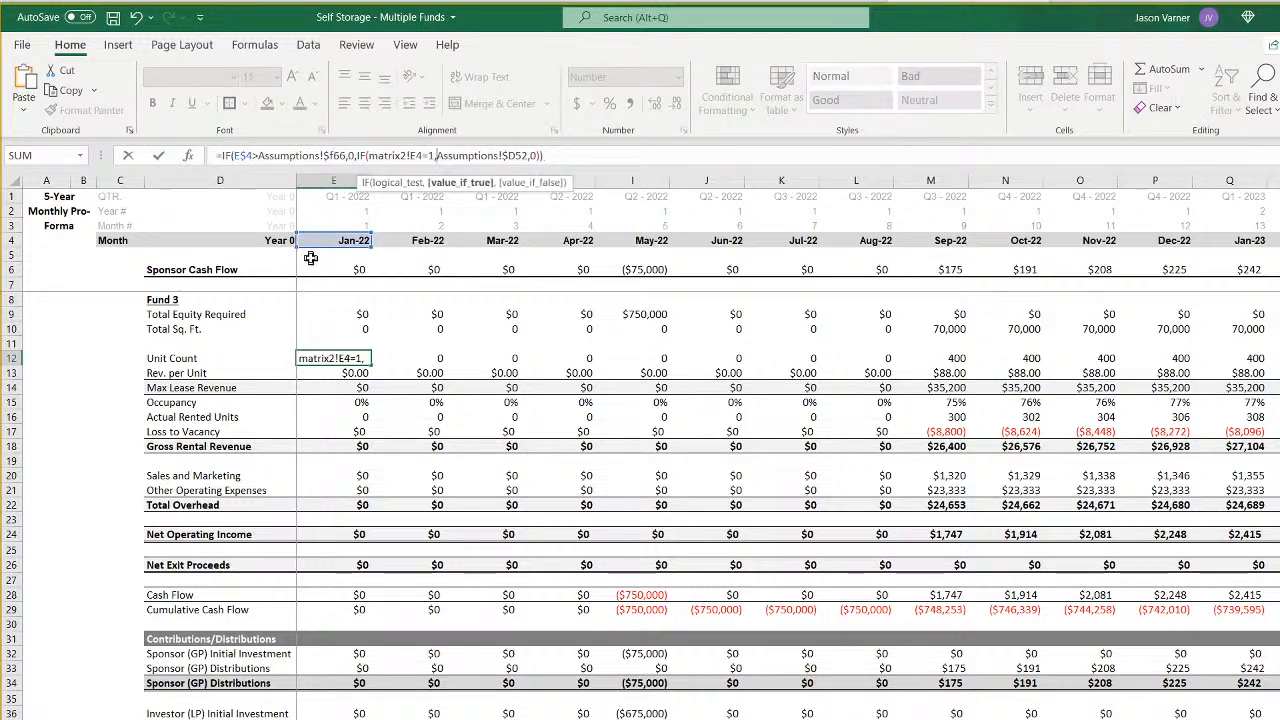
key(BackSpace)
text(f)
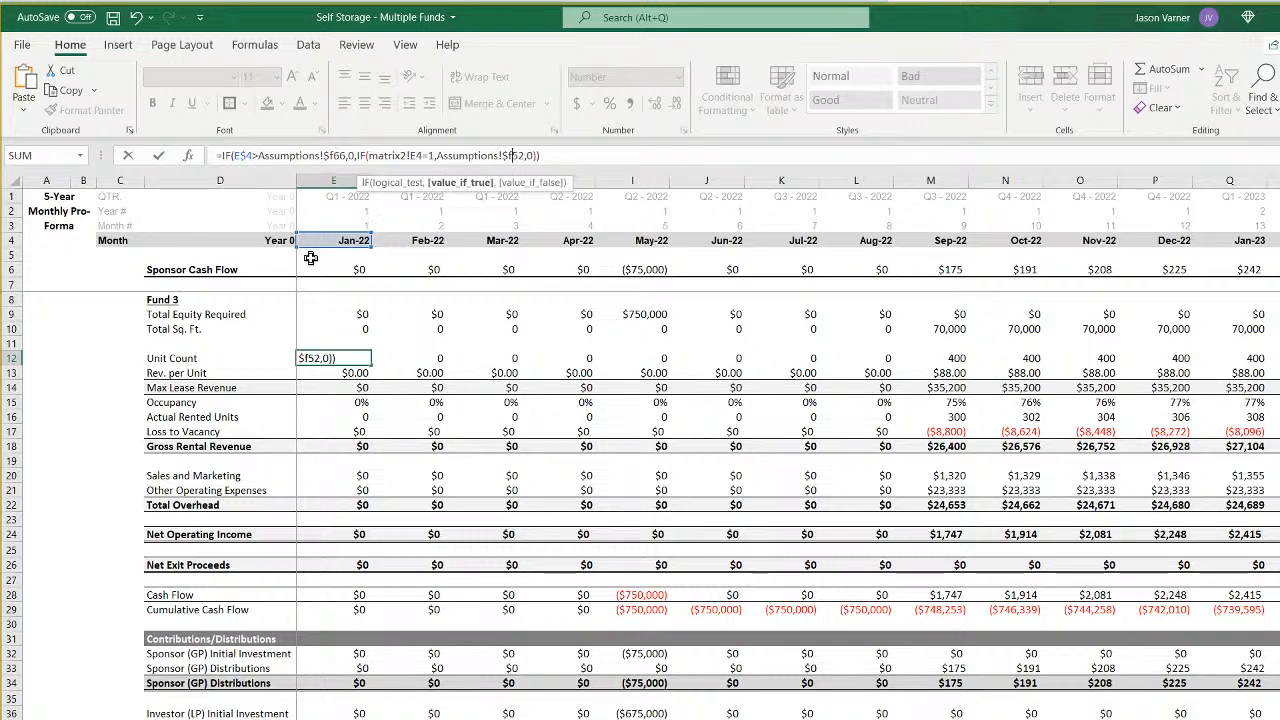
key(Left)
key(Left)
key(Left)
key(Left)
key(Left)
key(ctrl+Return)
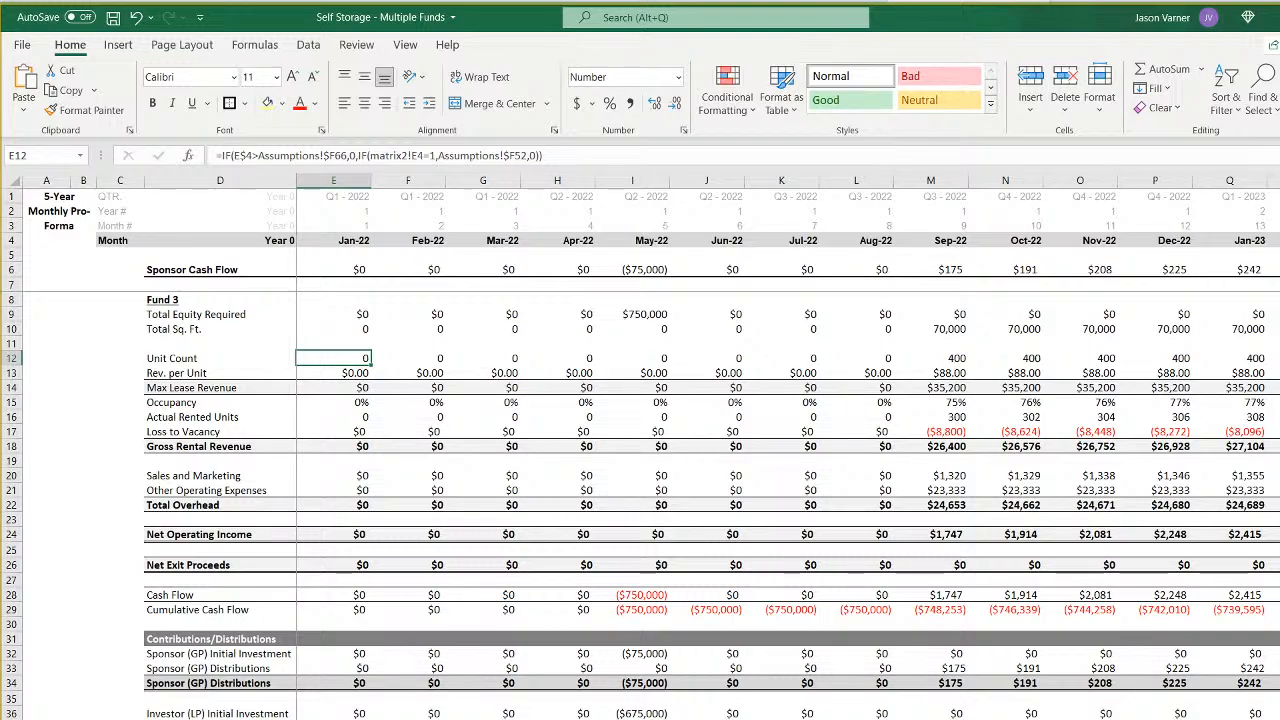
- Find the Fund 3 row on the matrix2 sheet and set the matrix reference in the E12 Unit Count formula to matrix2!E6
click(540, 718)
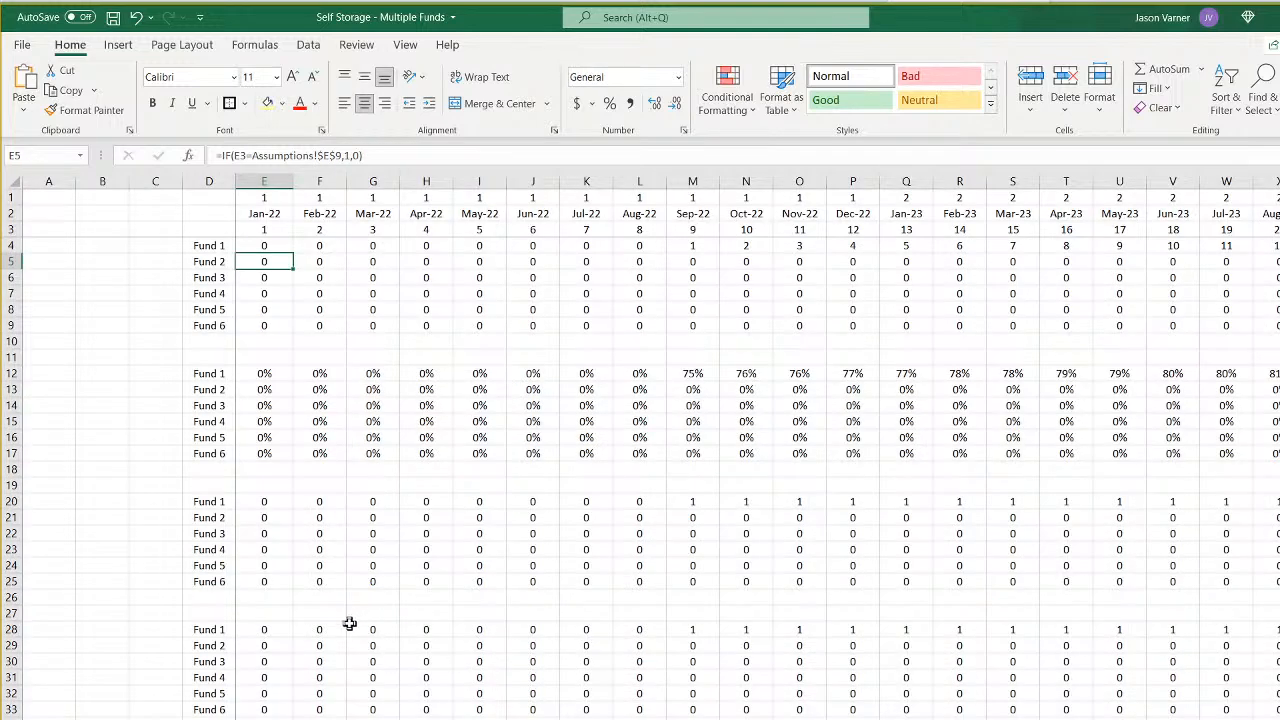
click(258, 246)
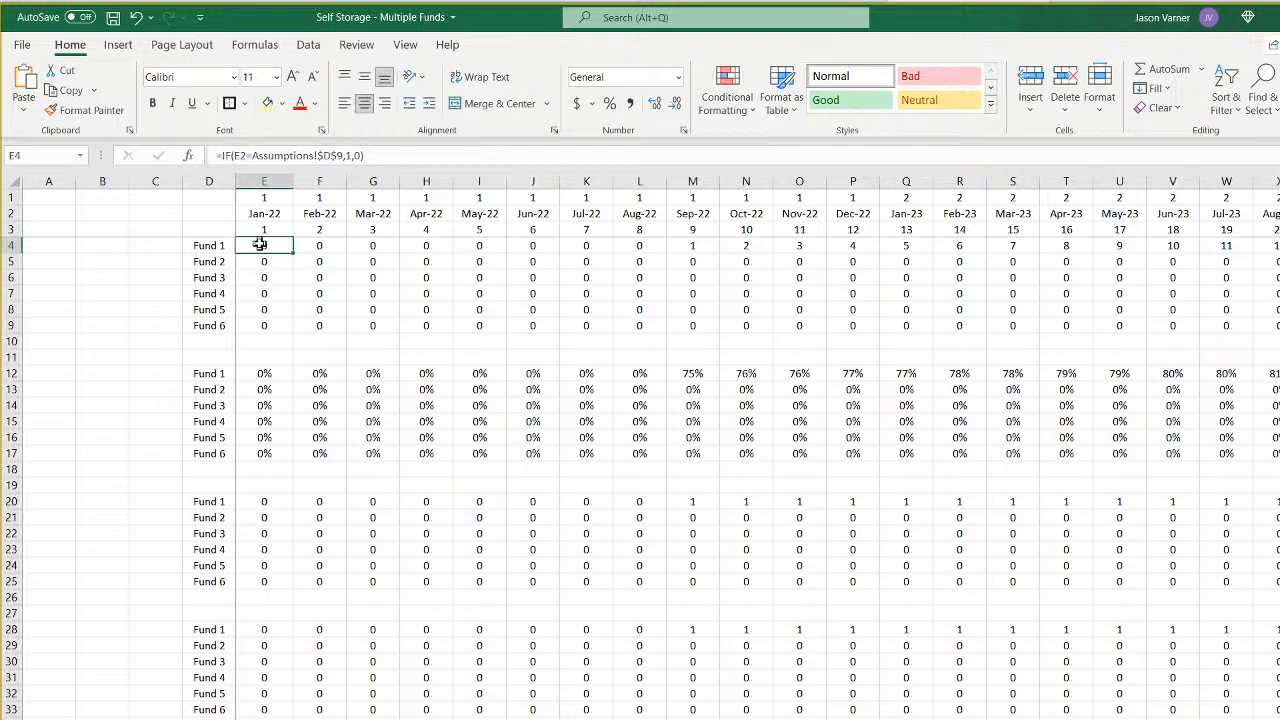
click(265, 262)
click(266, 279)
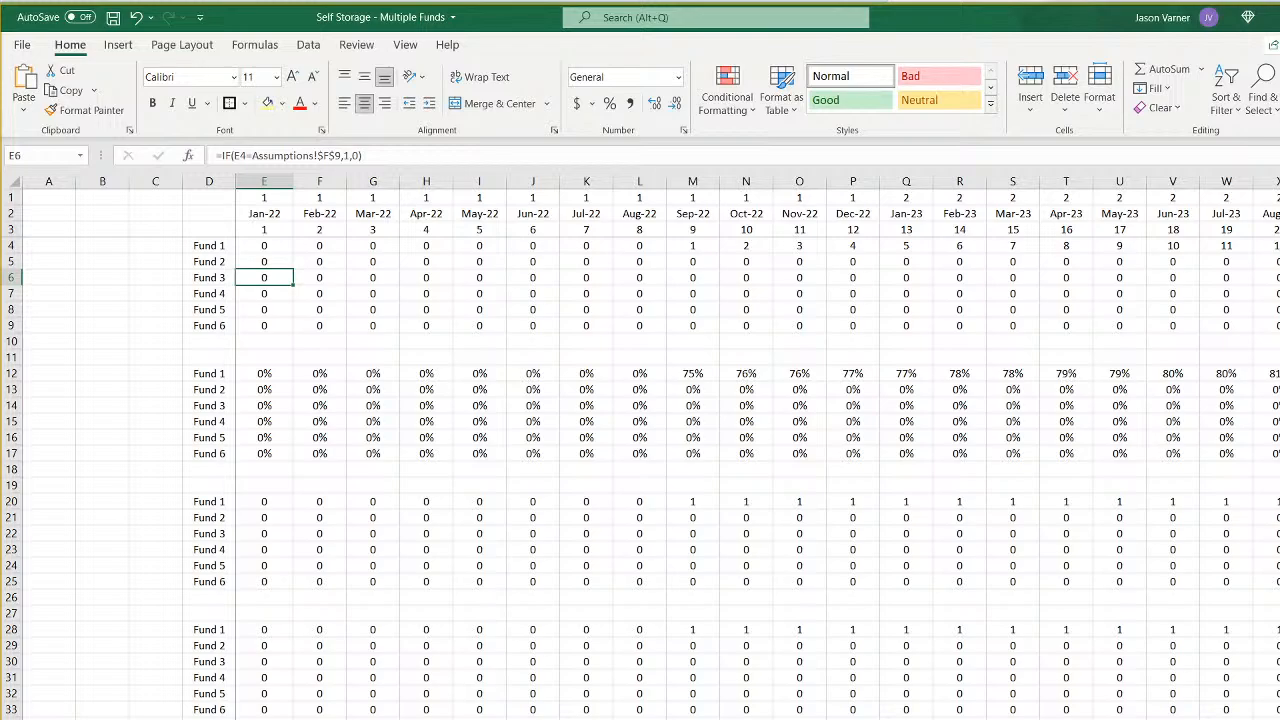
key(ctrl+Page_Up)
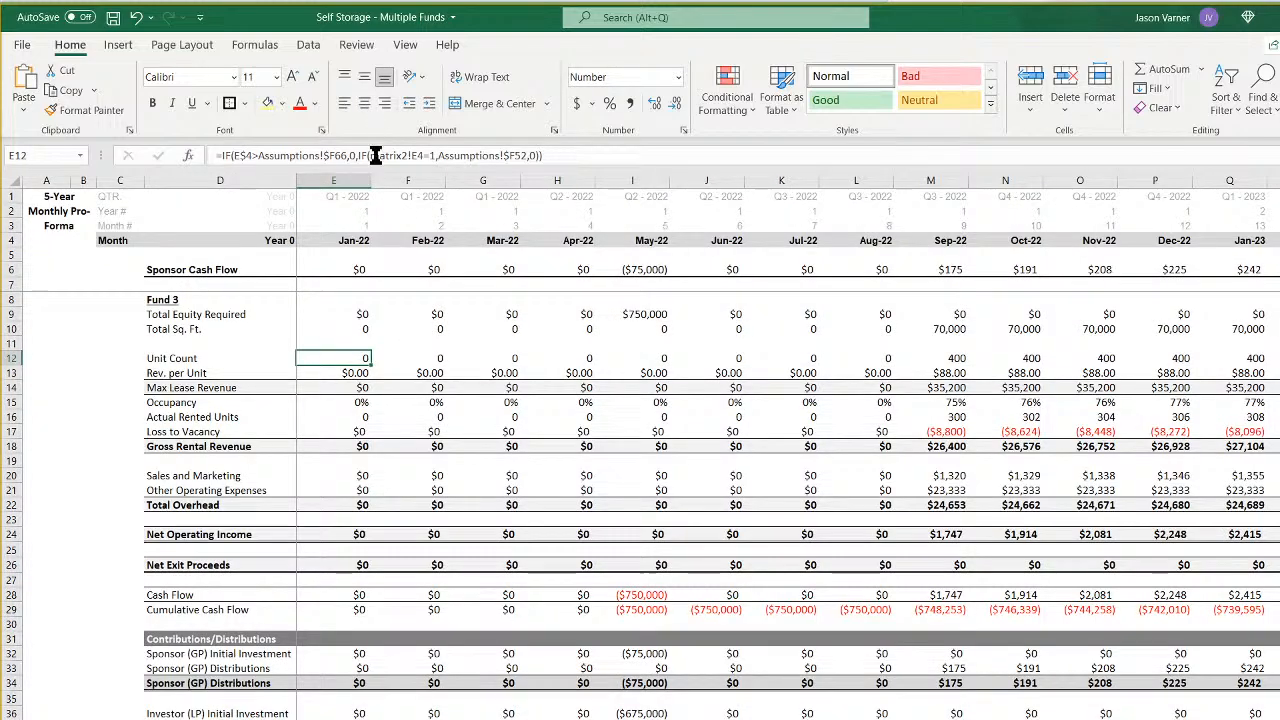
click(418, 157)
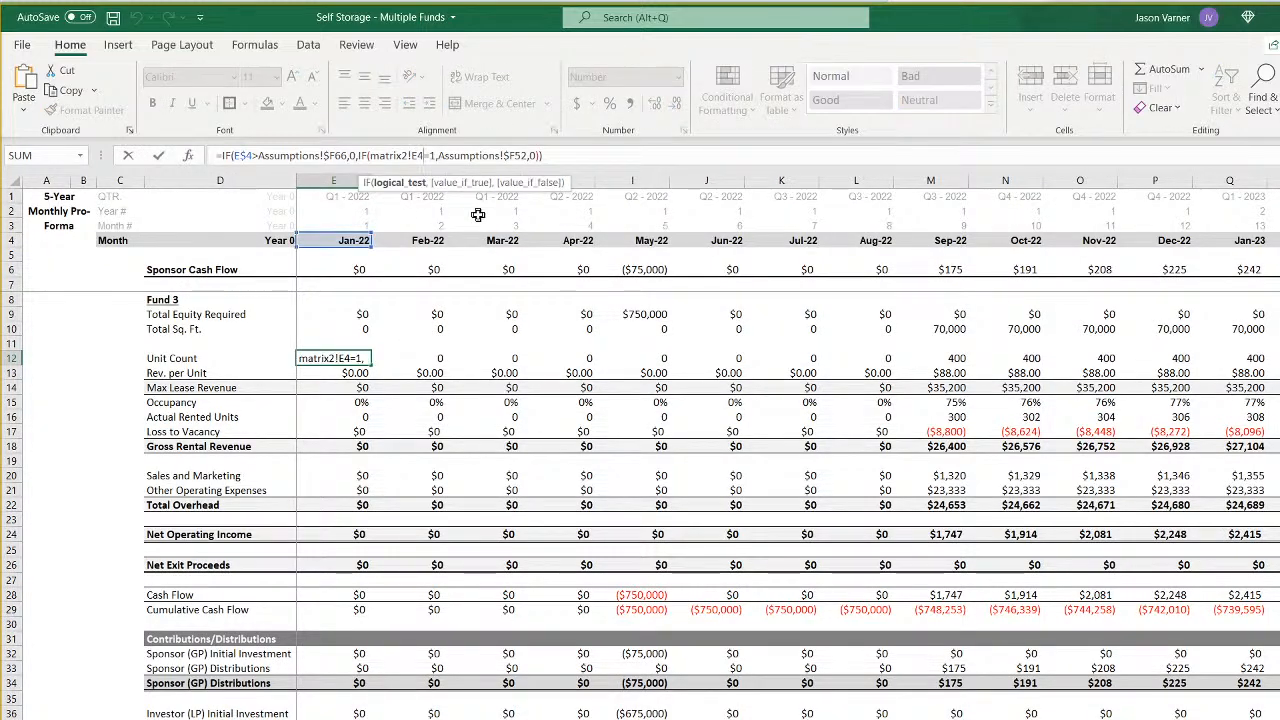
key(BackSpace)
text(6)
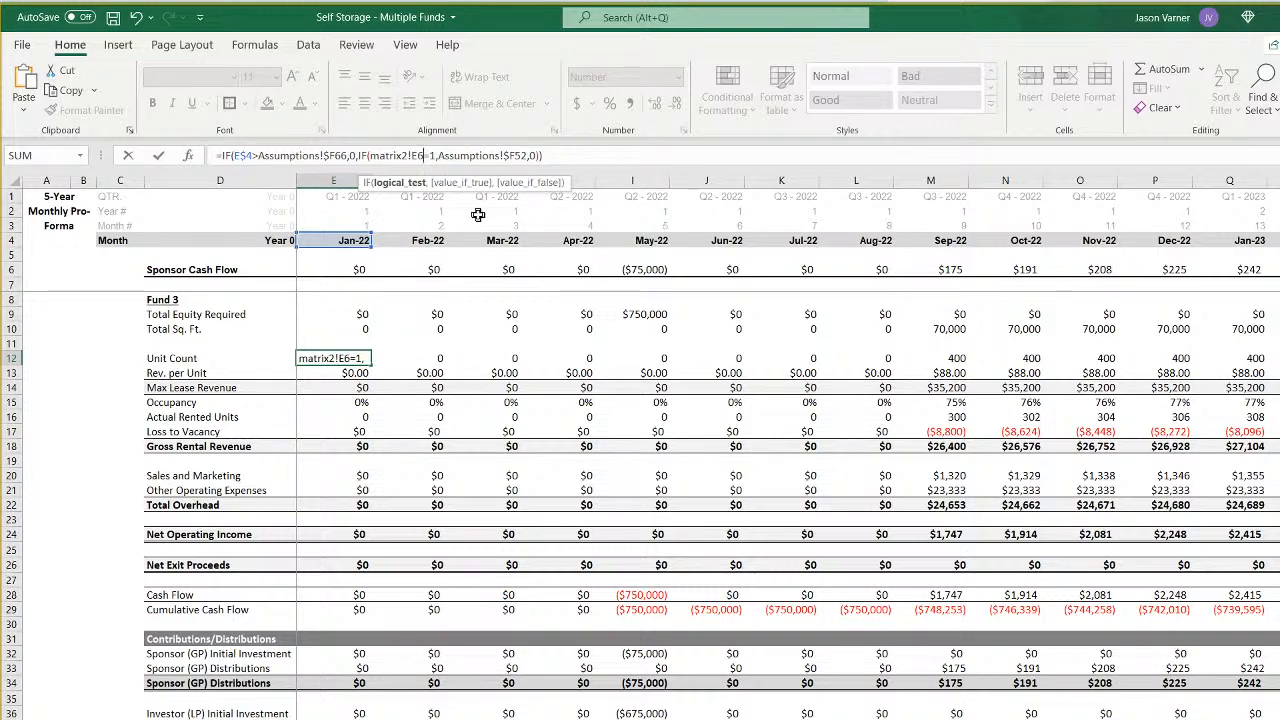
key(ctrl+Return)
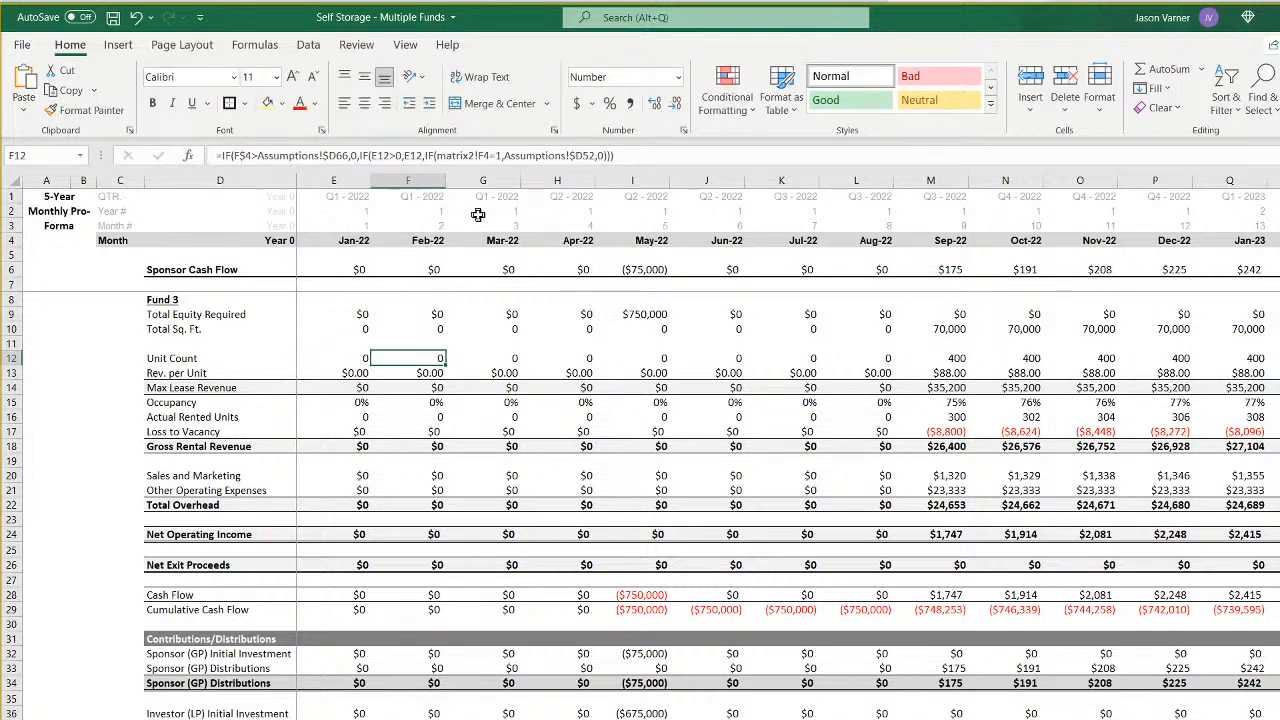
- Repoint the February 2022 Unit Count formula in F12 to Assumptions!$F66, matrix2!F6 and Assumptions!$F52
key(Right)
click(335, 155)
key(BackSpace)
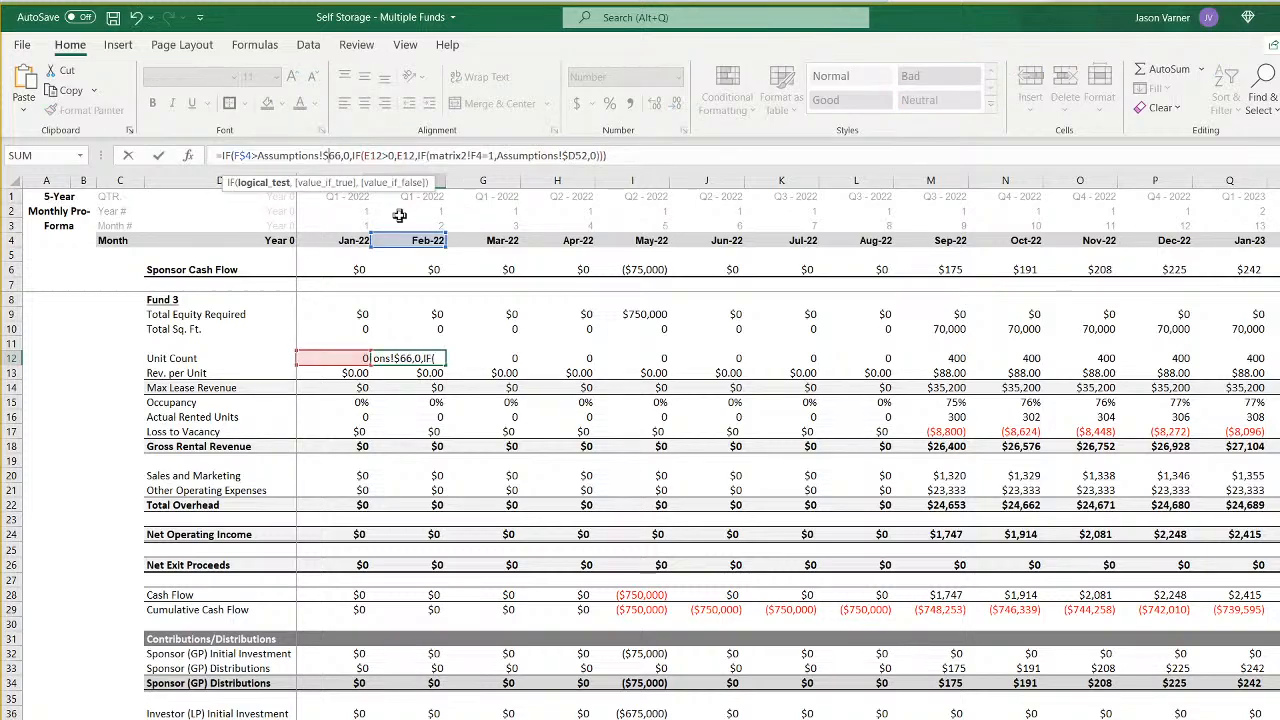
text(F)
key(Right)
key(Right)
key(Right)
key(Right)
key(Right)
key(Right)
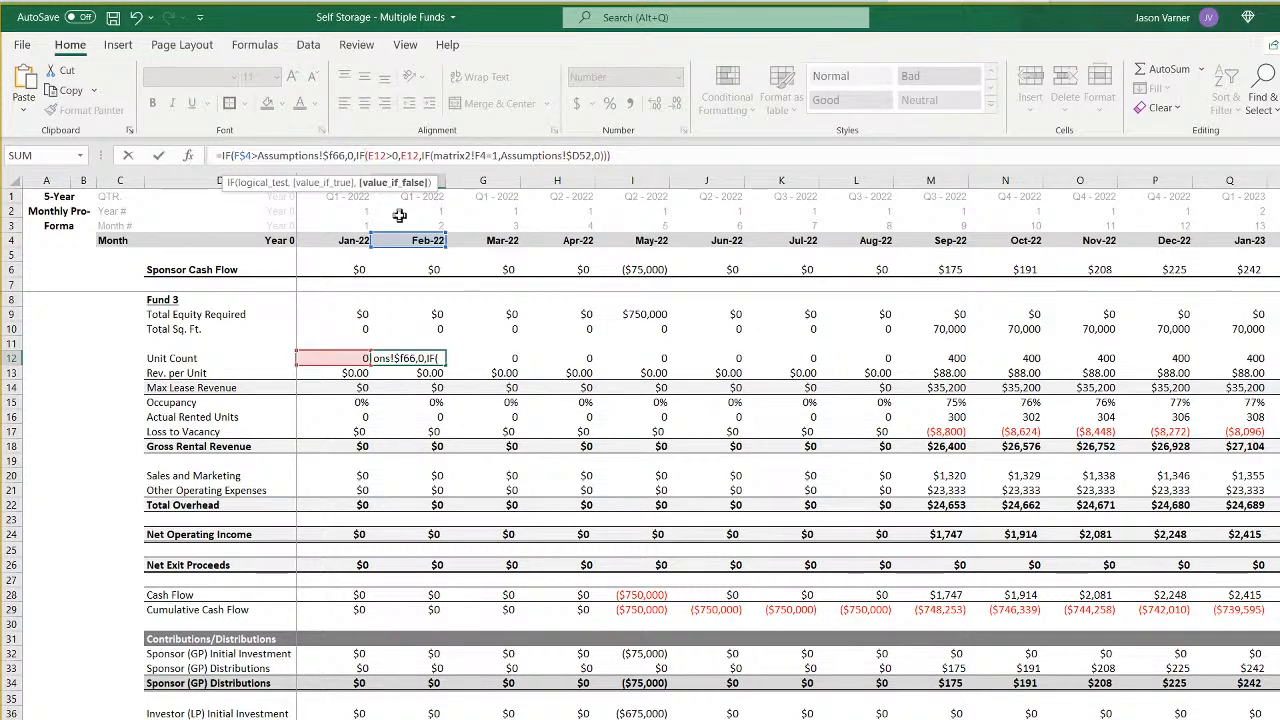
key(Right)
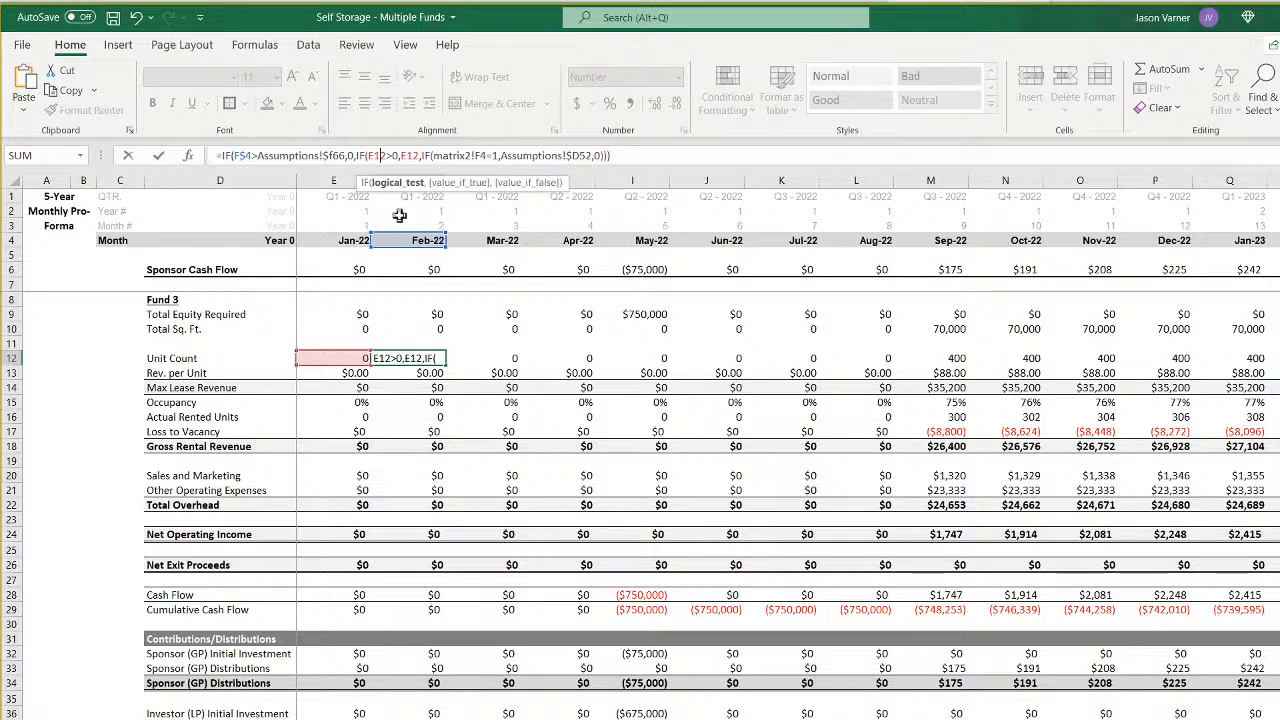
key(Right)
key(Right)
key(Right)
key(Right)
key(Right)
key(Right)
key(Right)
key(Right)
key(Right)
key(Right)
key(Right)
key(Right)
key(Right)
key(Right)
key(Right)
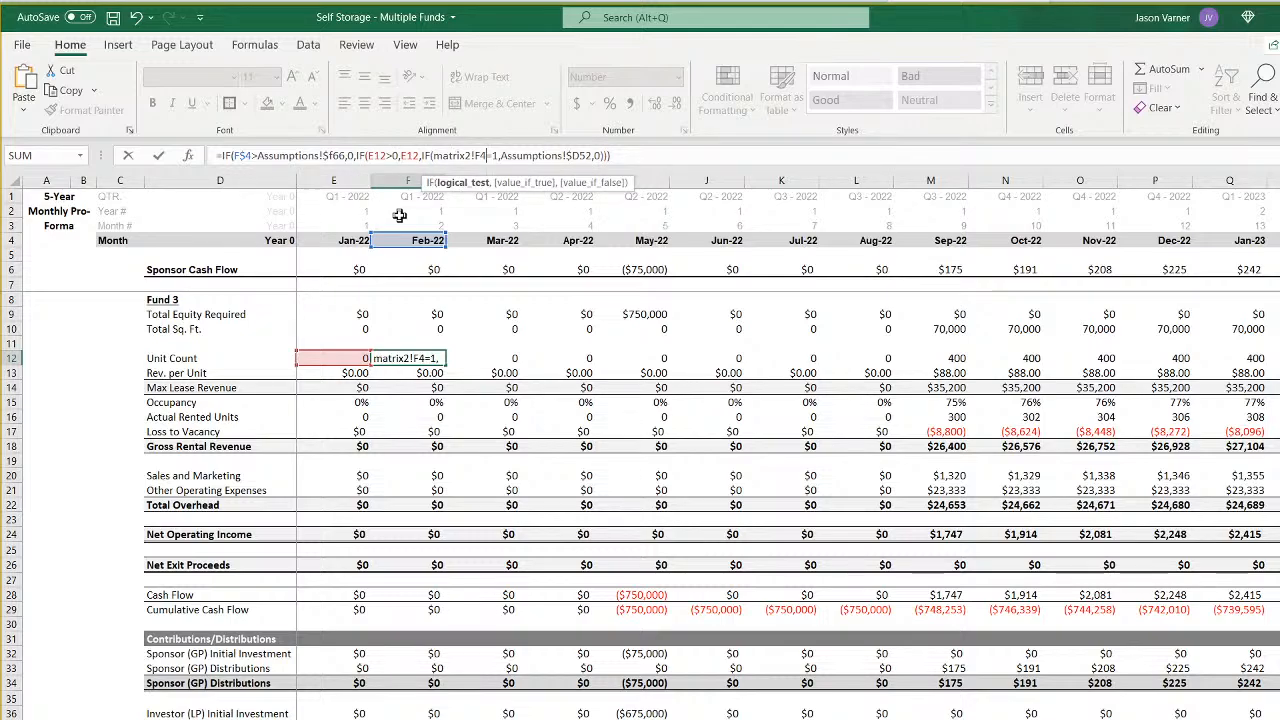
key(BackSpace)
text(6)
key(Right)
key(Right)
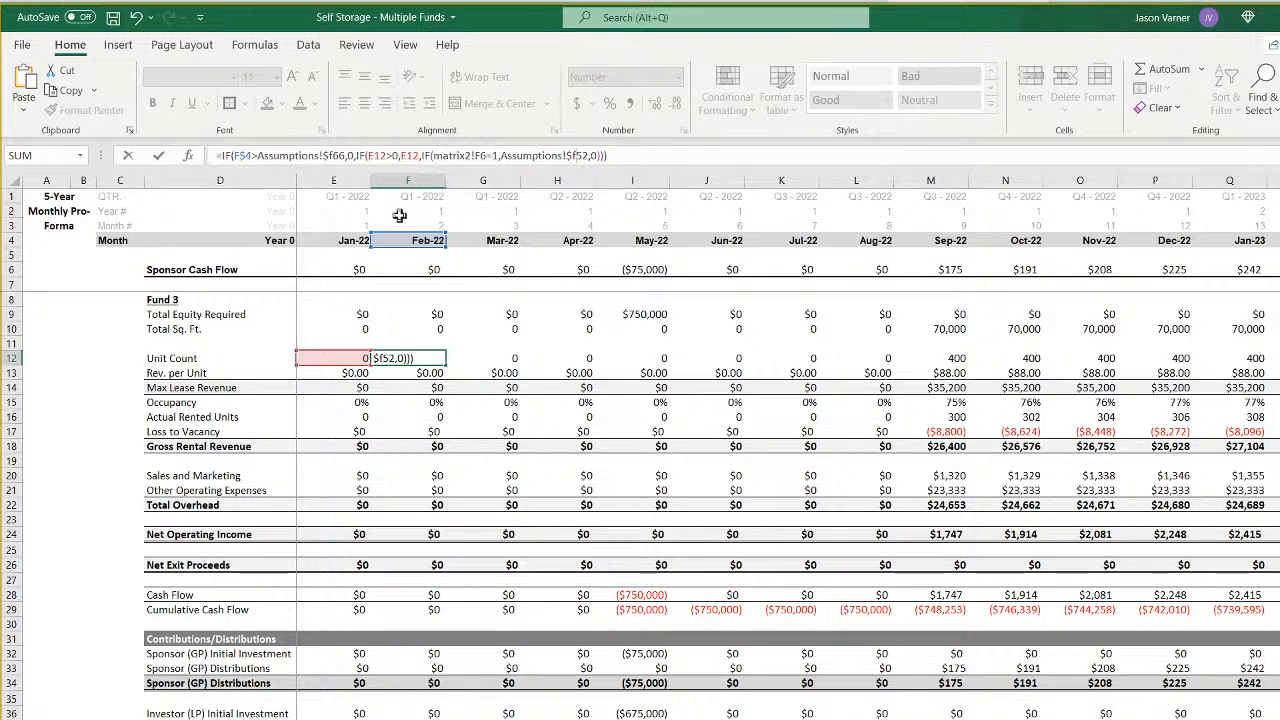
key(Return)
- Fill the Total Equity Required and Total Sq. Ft. formulas from E9:E10 across through August 2022 in column L
click(355, 328)
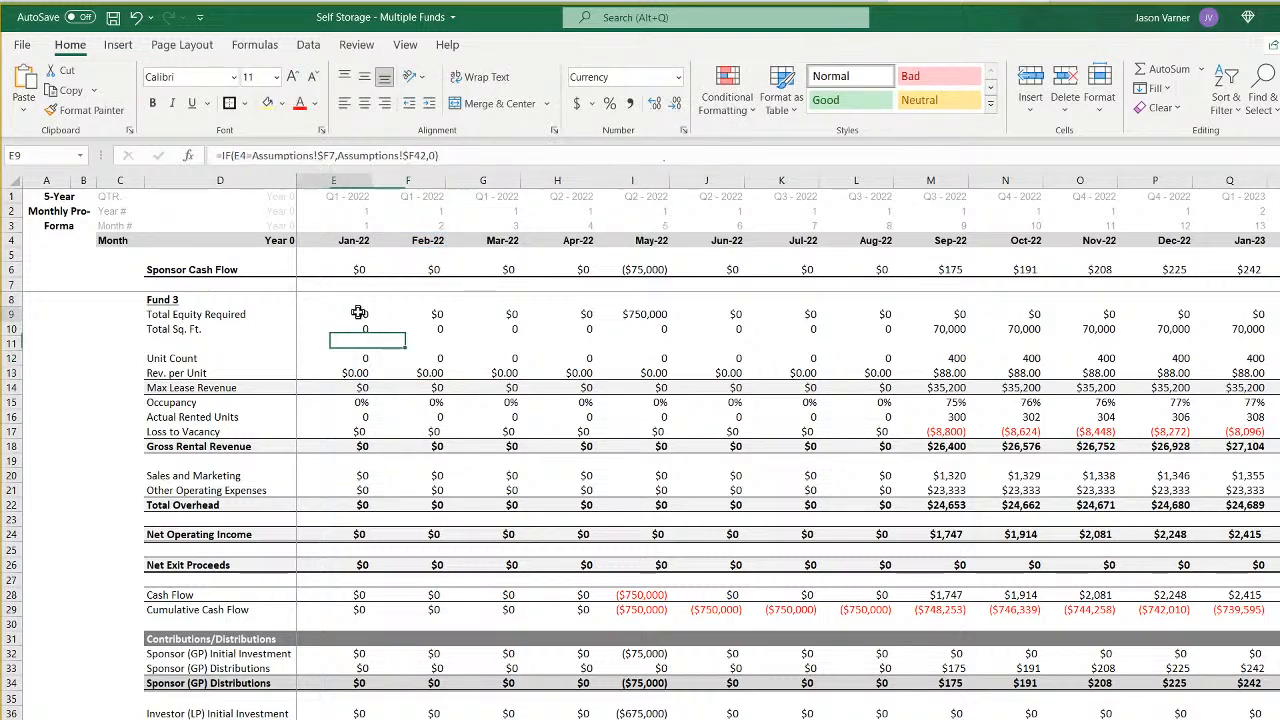
drag(354, 317, 880, 338)
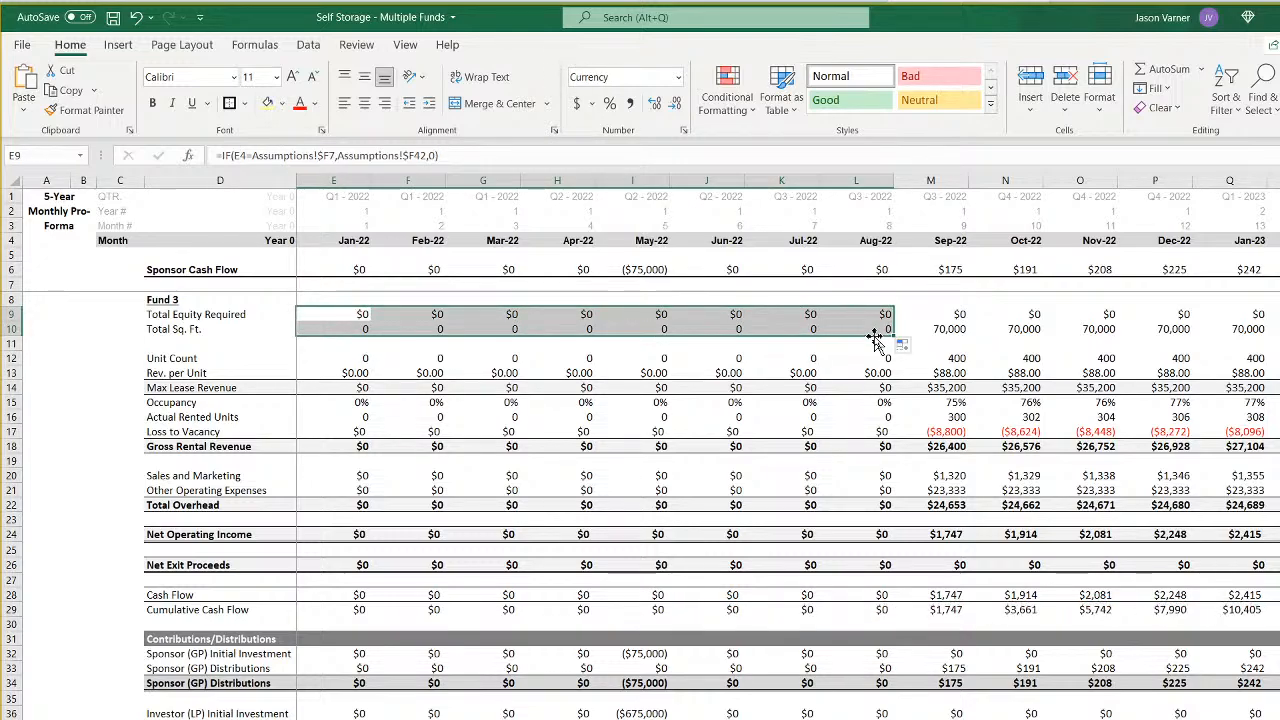
- Compare the edited Unit Count formulas in E12 and F12
click(423, 360)
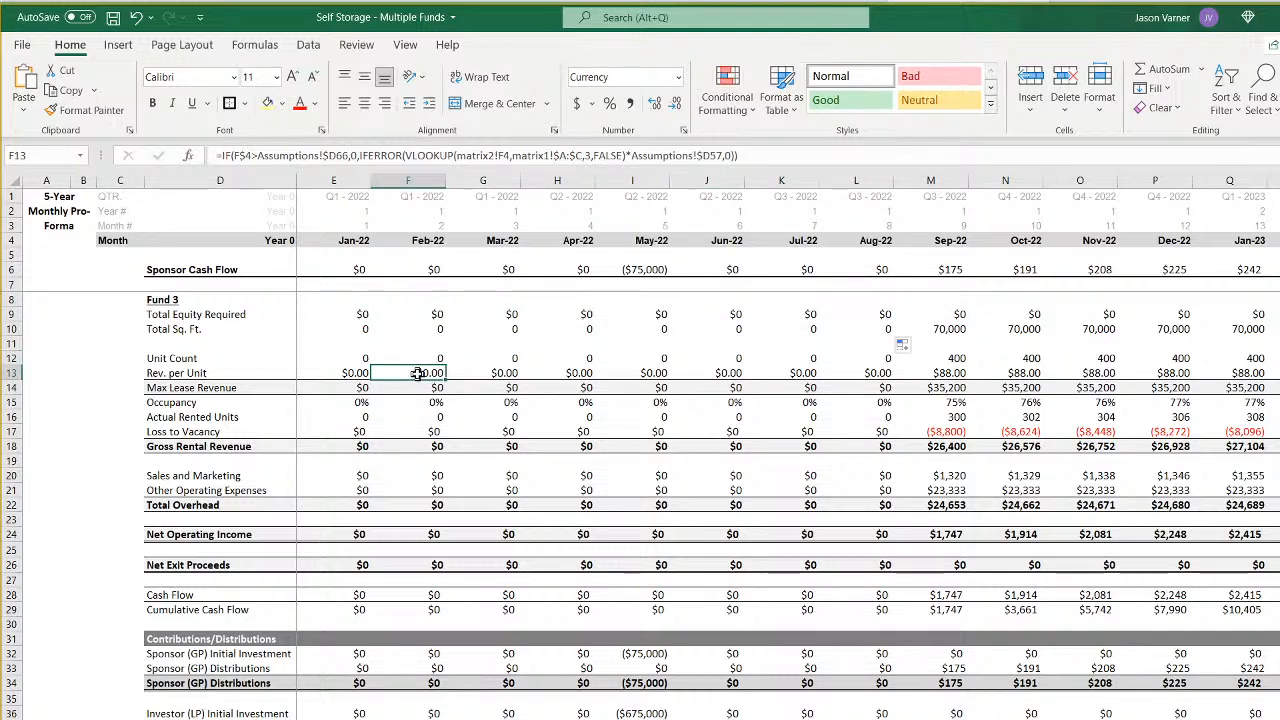
key(Left)
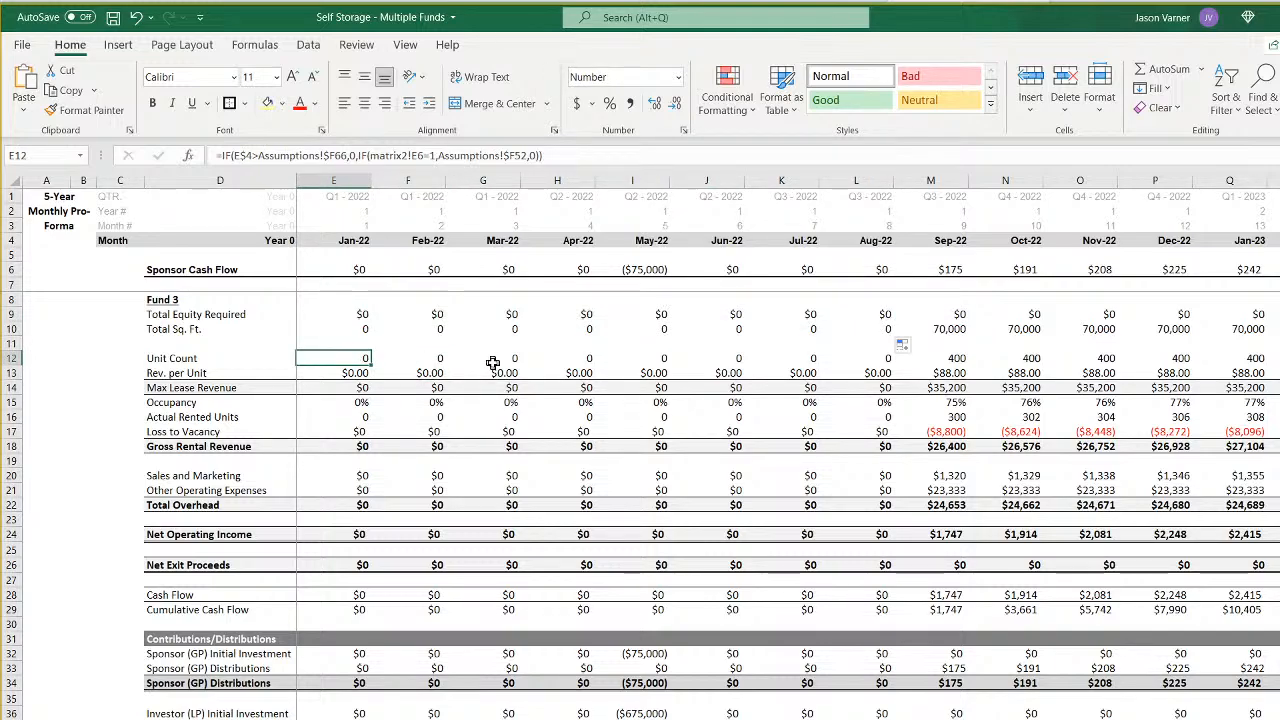
key(Right)
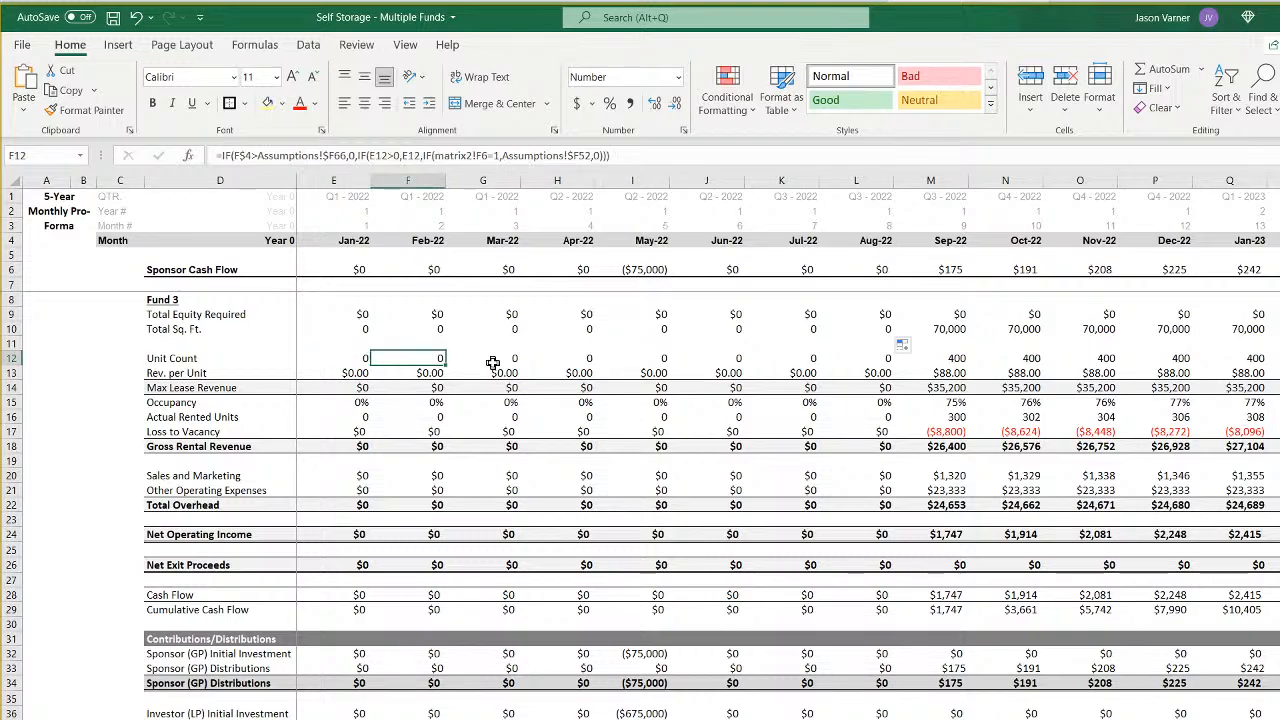
key(Left)
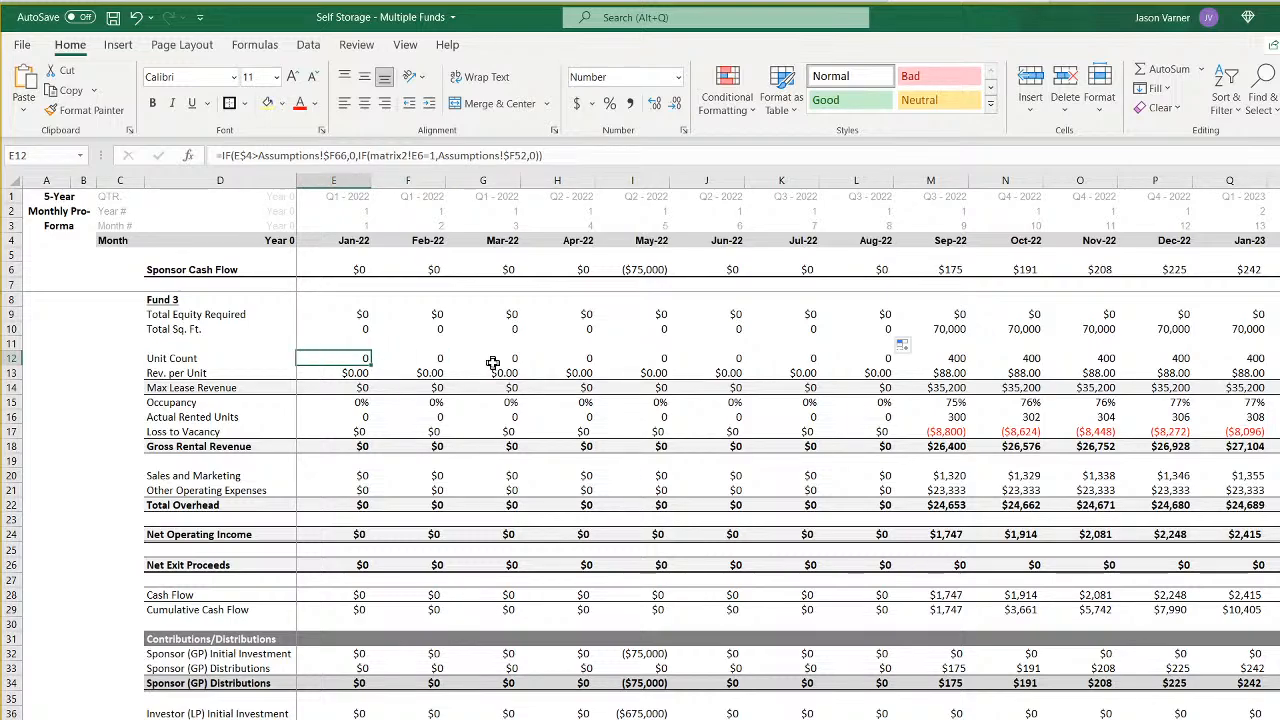
key(Right)
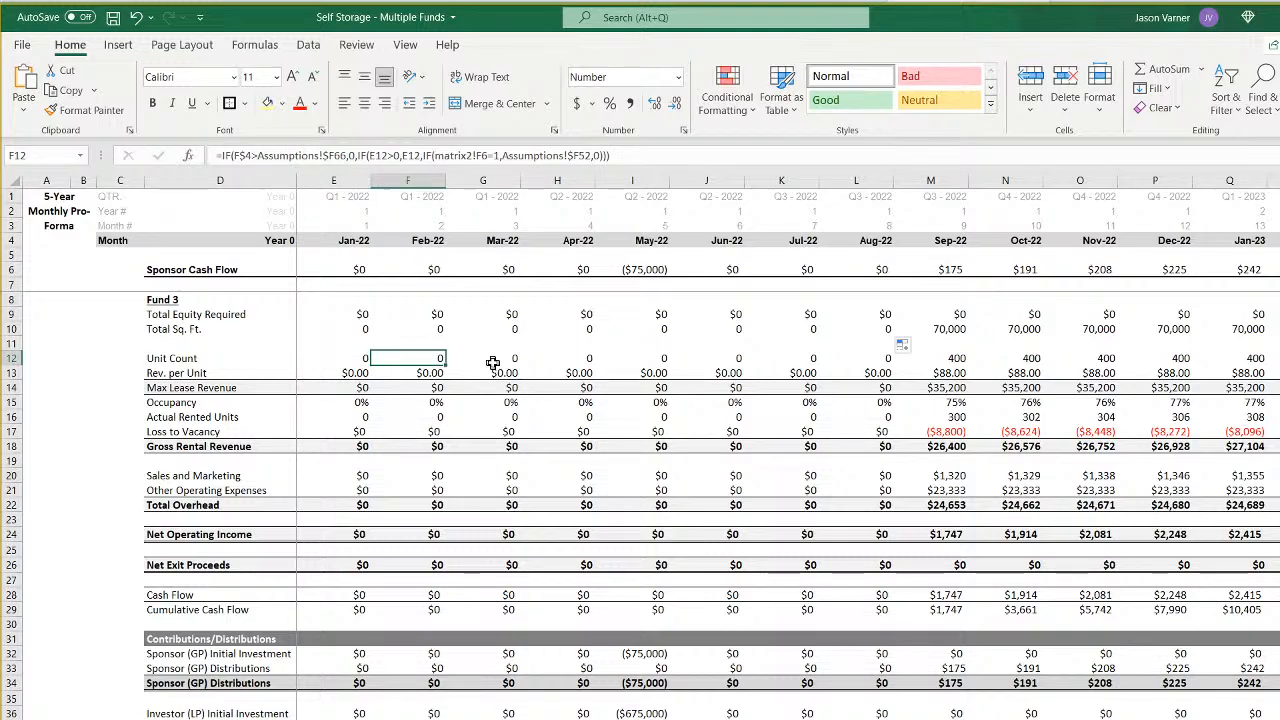
key(Left)
key(Right)
- Repoint the January 2022 Rev. per Unit formula in E13 to Assumptions!$F66 and the Fund 3 lookup value matrix2!E6
key(Down)
key(Left)
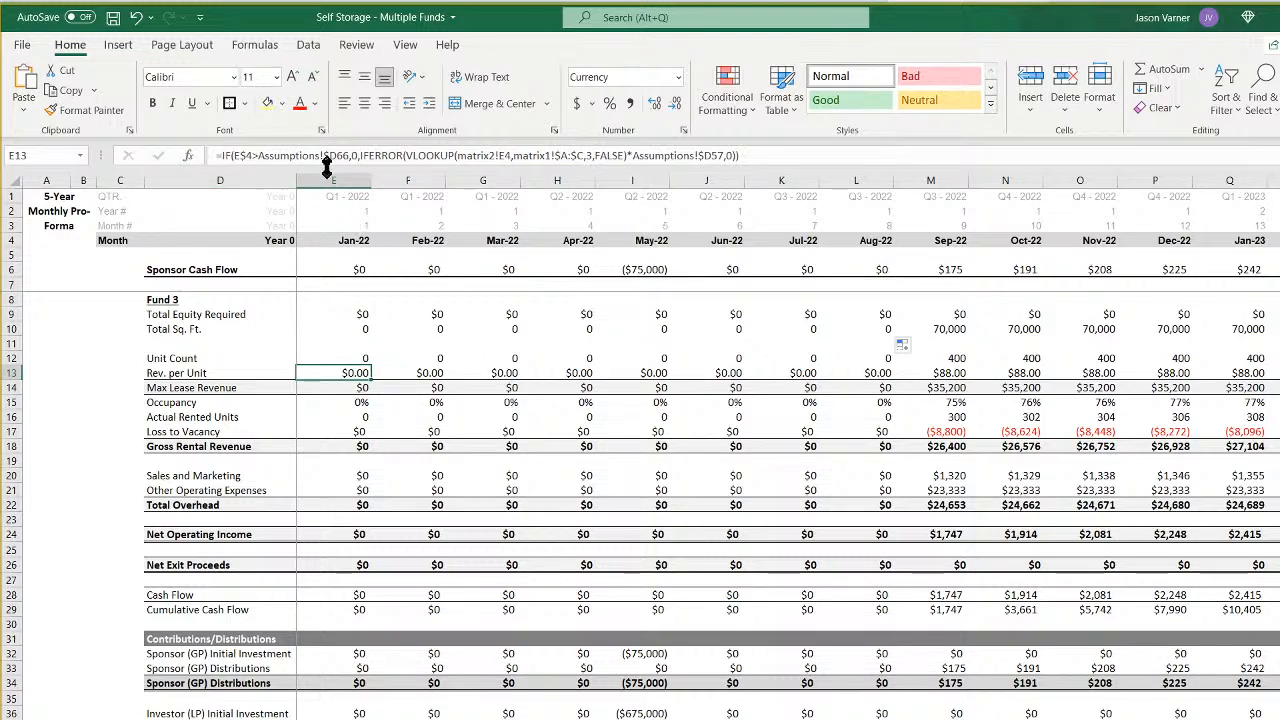
click(337, 157)
key(BackSpace)
text(f)
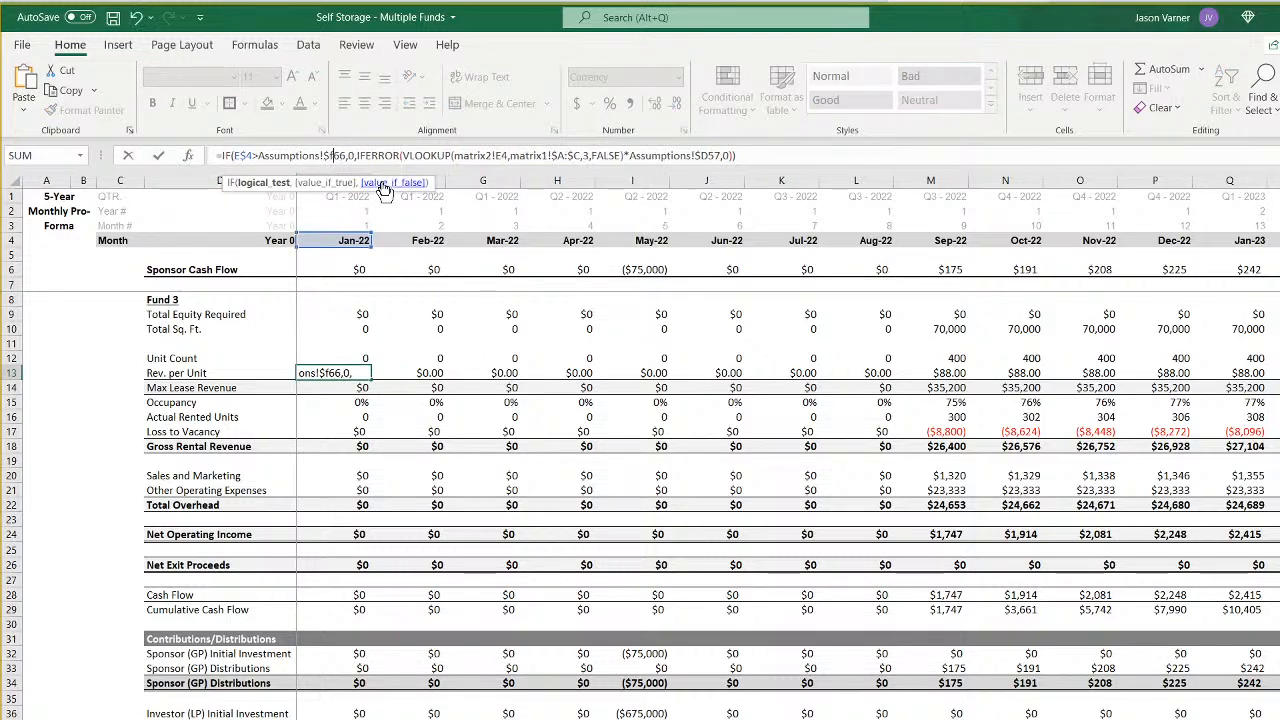
key(Right)
key(Right)
key(Right)
key(Right)
key(Right)
key(Right)
key(Right)
key(Right)
key(Right)
key(Right)
key(Right)
key(Right)
key(Right)
key(Right)
key(Right)
key(Right)
key(Right)
key(Right)
key(Right)
key(Right)
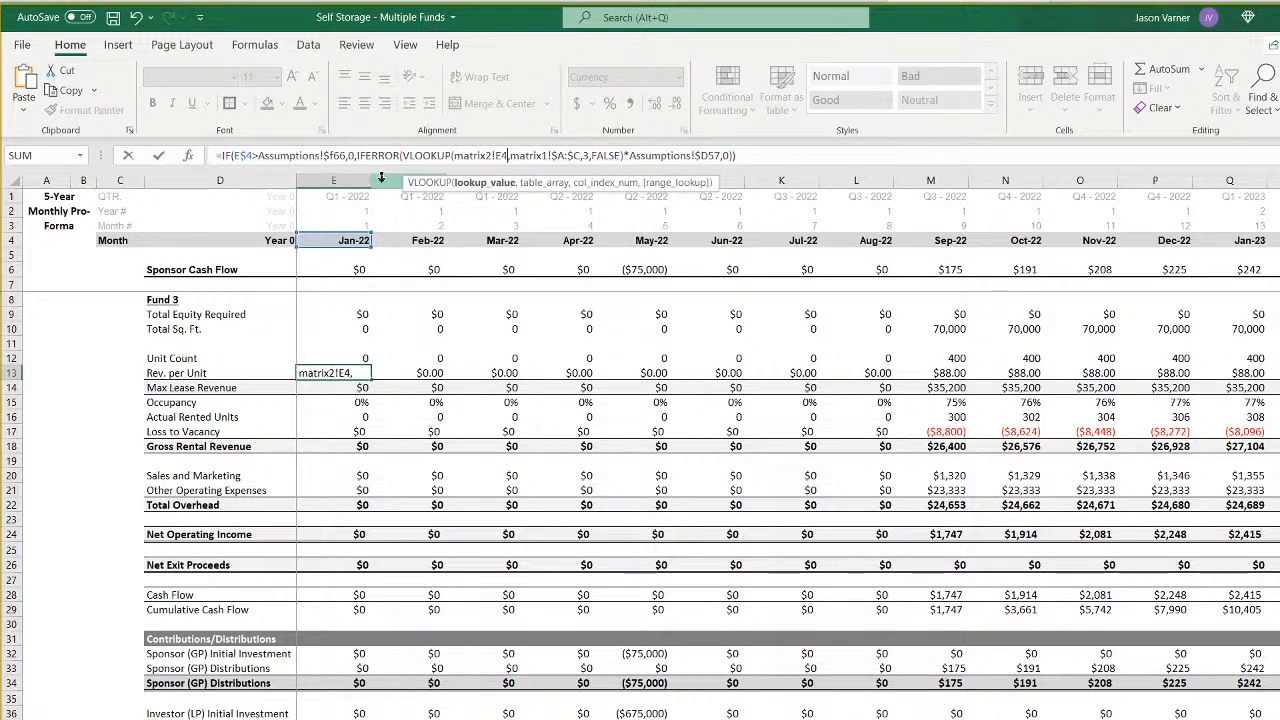
key(BackSpace)
text(6)
key(Right)
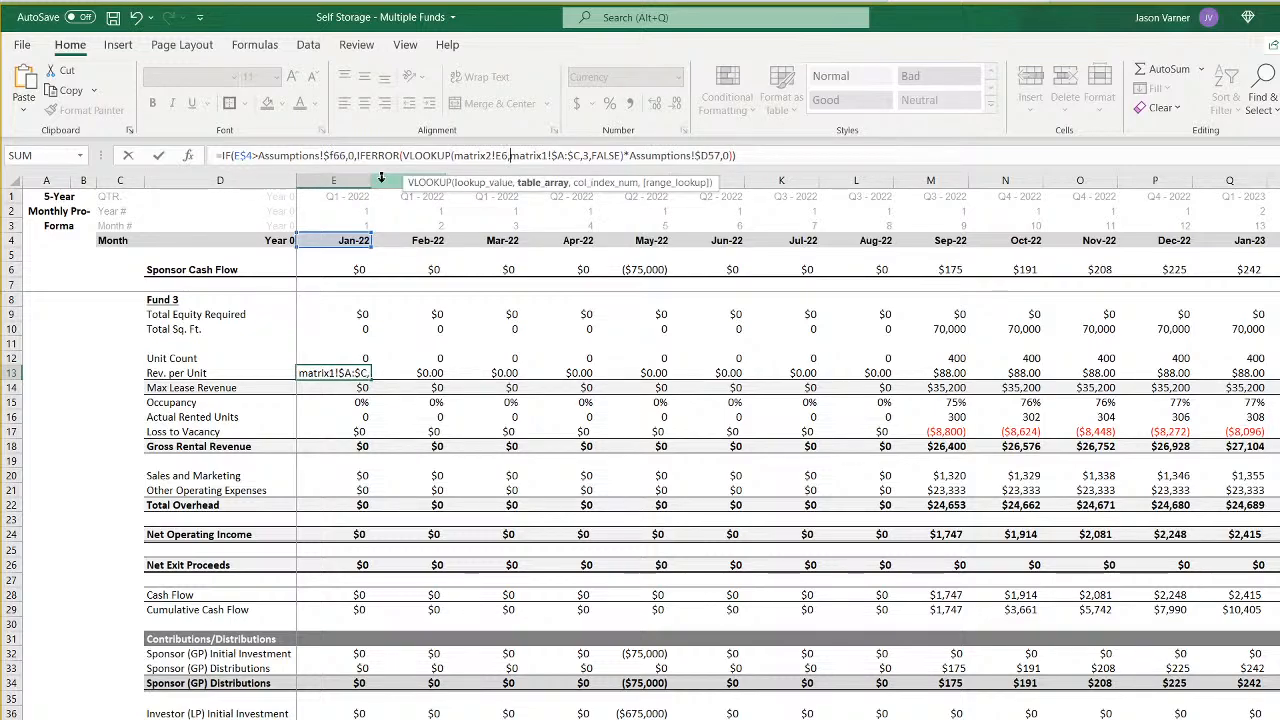
- Set the multiplier in the E13 Rev. per Unit formula to Assumptions!$F57 and fill the formula across to F13
key(Right)
key(Right)
key(Right)
key(Right)
key(Right)
key(Right)
key(Right)
key(Right)
key(Right)
key(Right)
key(Right)
key(Right)
key(Right)
key(Right)
key(Right)
key(Right)
key(Right)
key(Right)
key(Right)
key(Right)
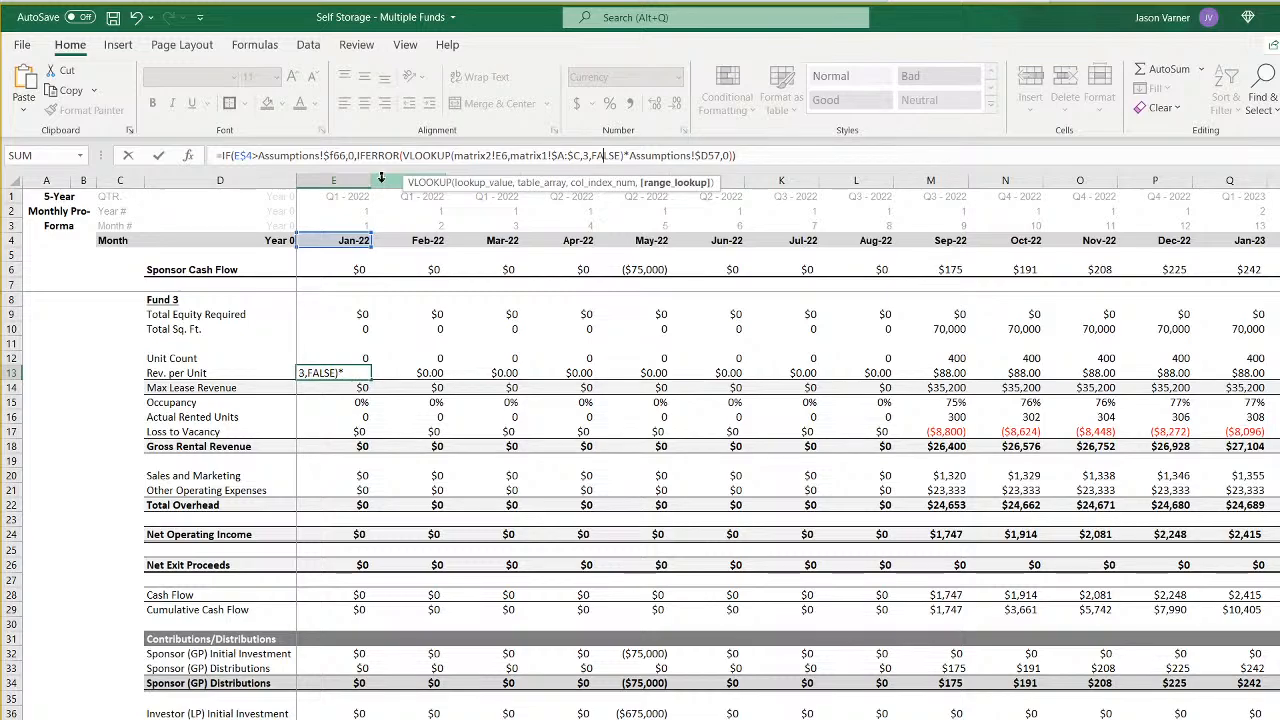
key(Right)
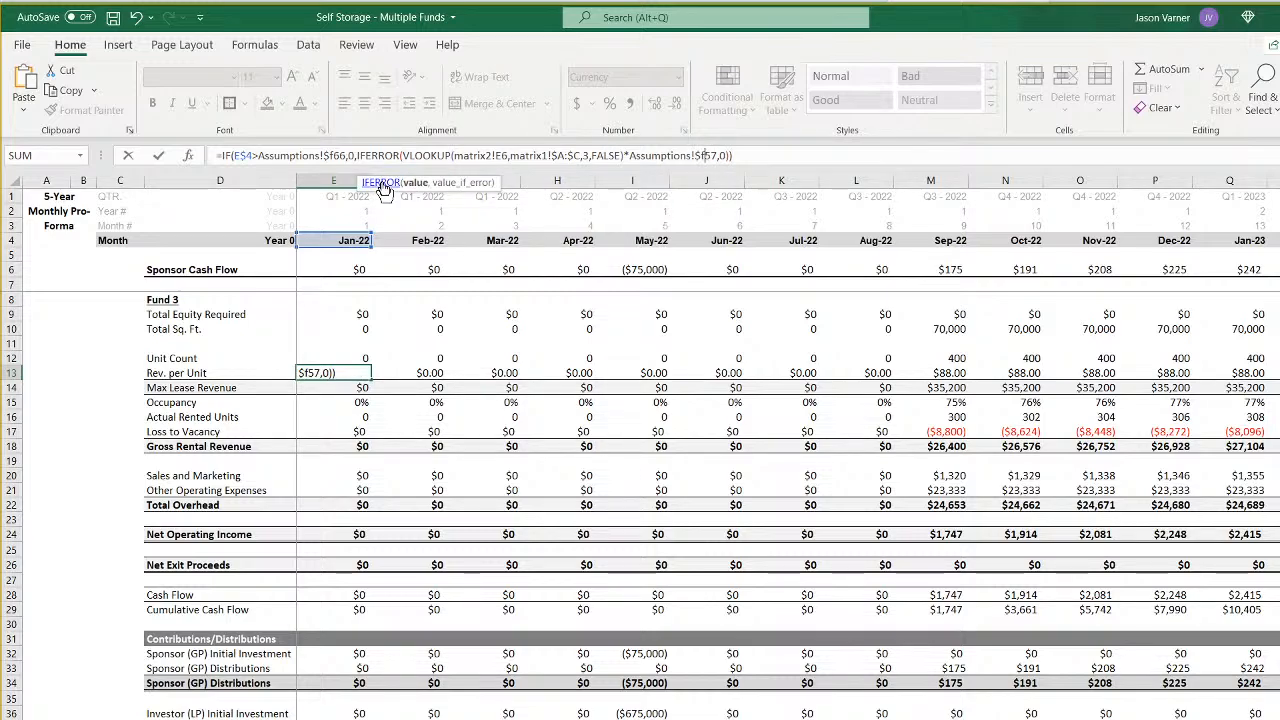
key(Return)
click(357, 373)
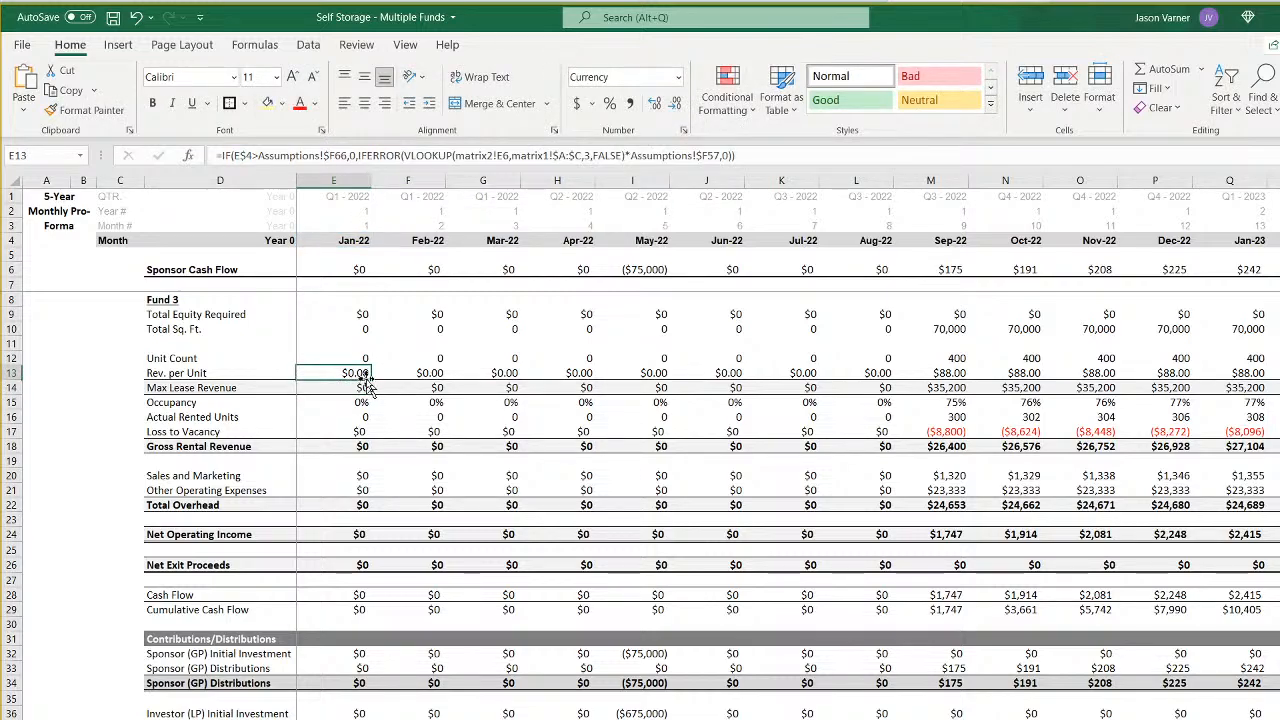
drag(370, 380, 430, 378)
- Compare the January and February 2022 formulas for Unit Count, Total Equity Required and Total Sq. Ft., and check Rev. per Unit in F13
click(360, 358)
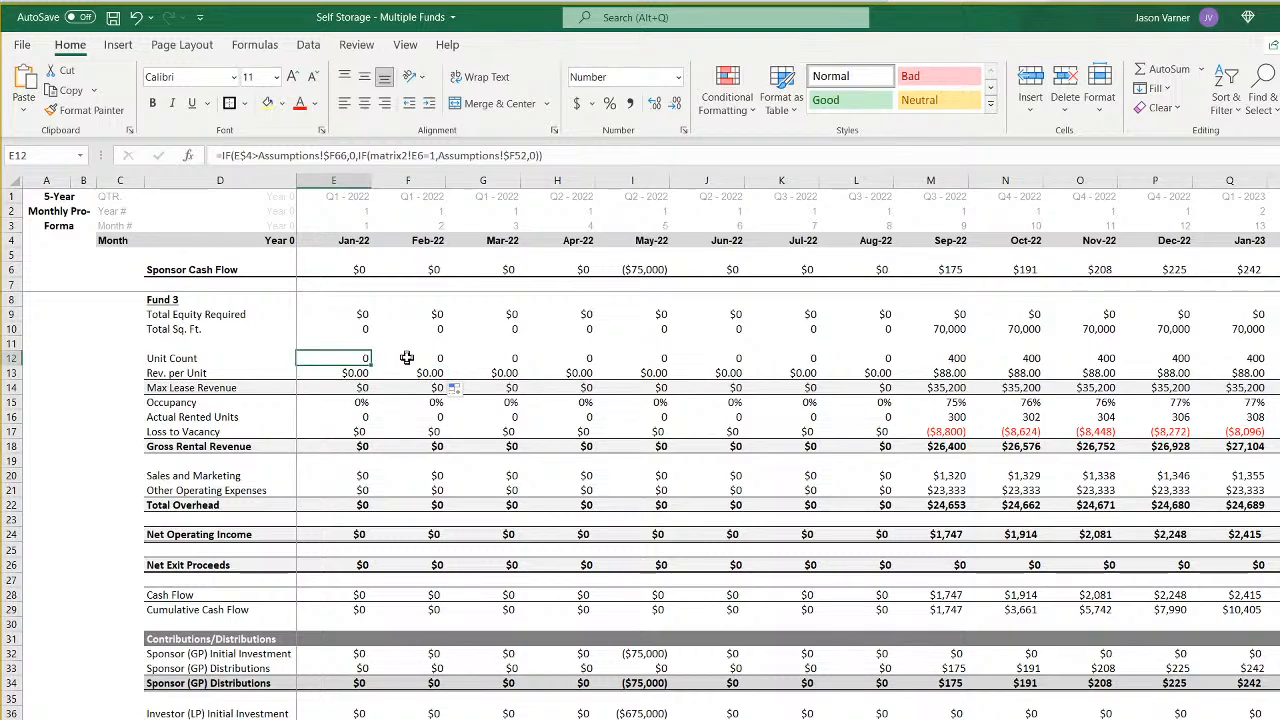
click(406, 358)
click(343, 358)
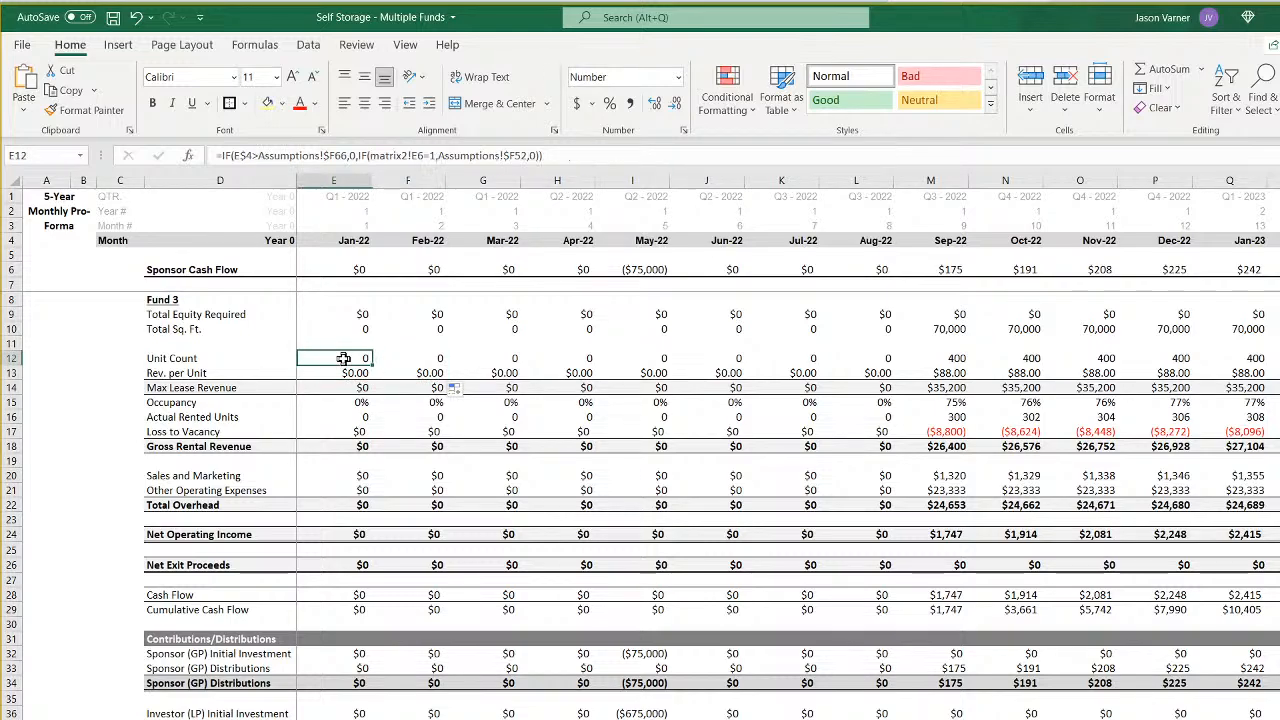
click(411, 361)
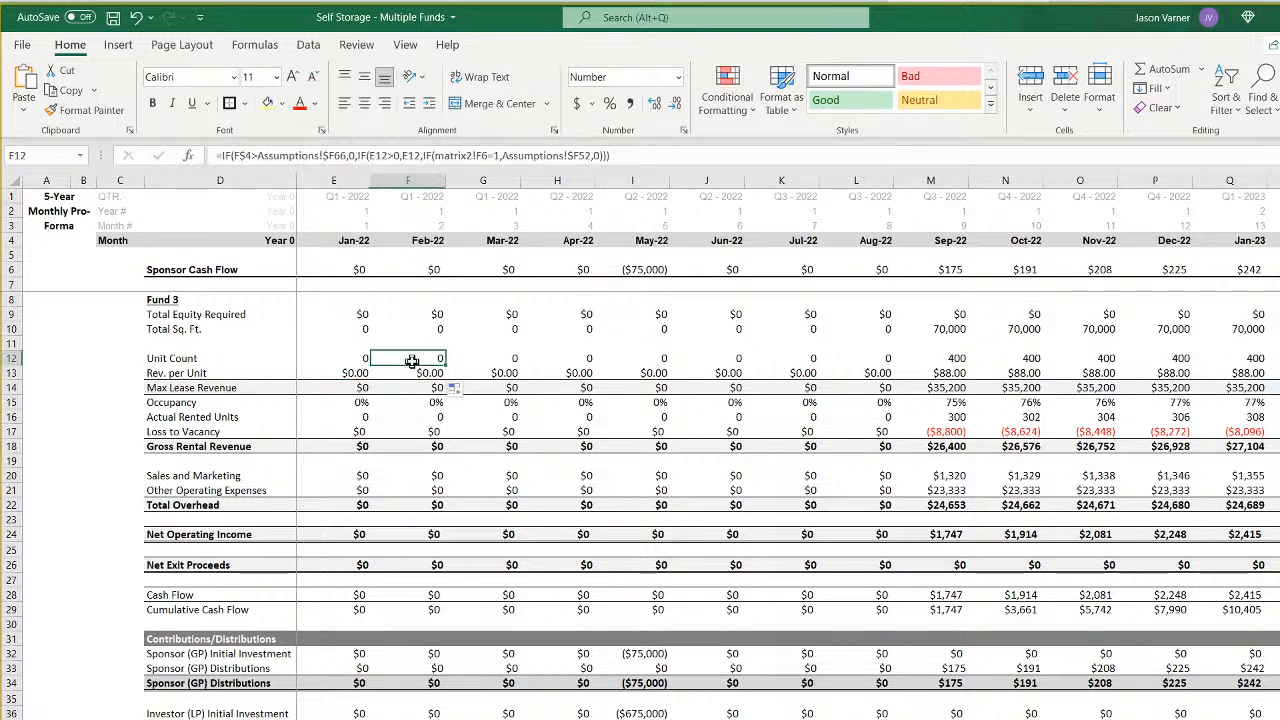
click(361, 314)
click(414, 315)
click(371, 329)
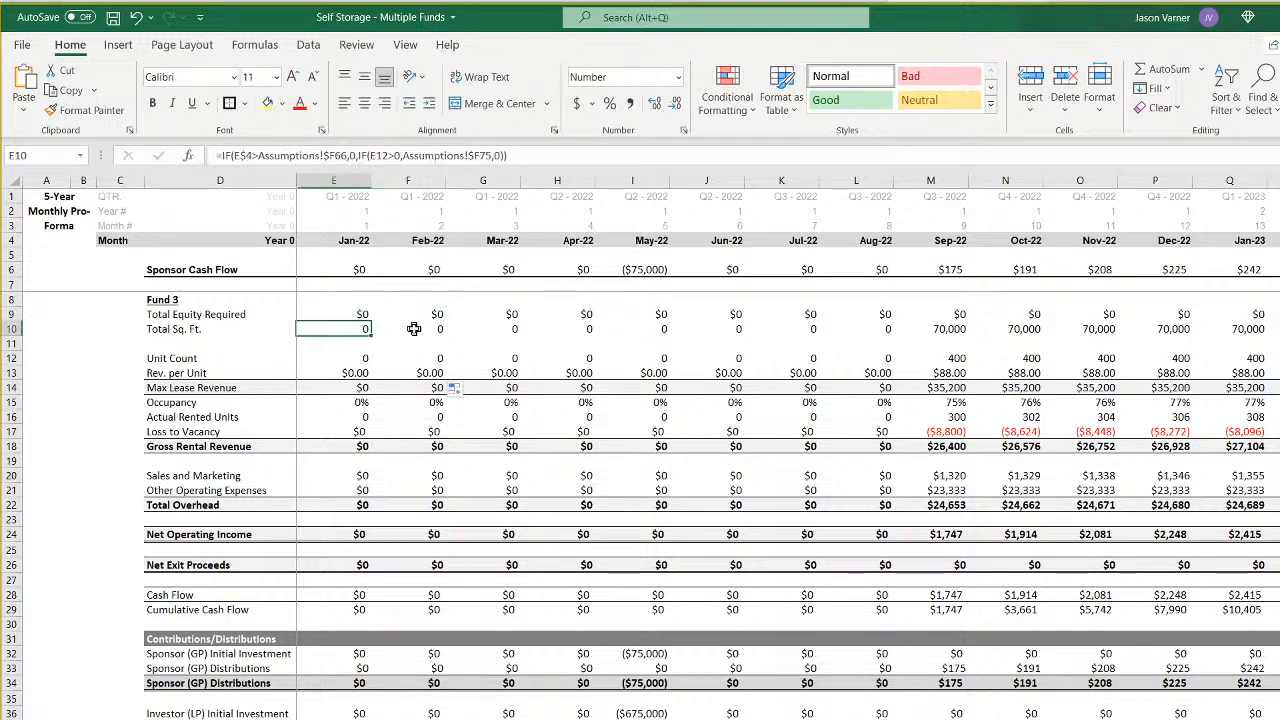
click(414, 329)
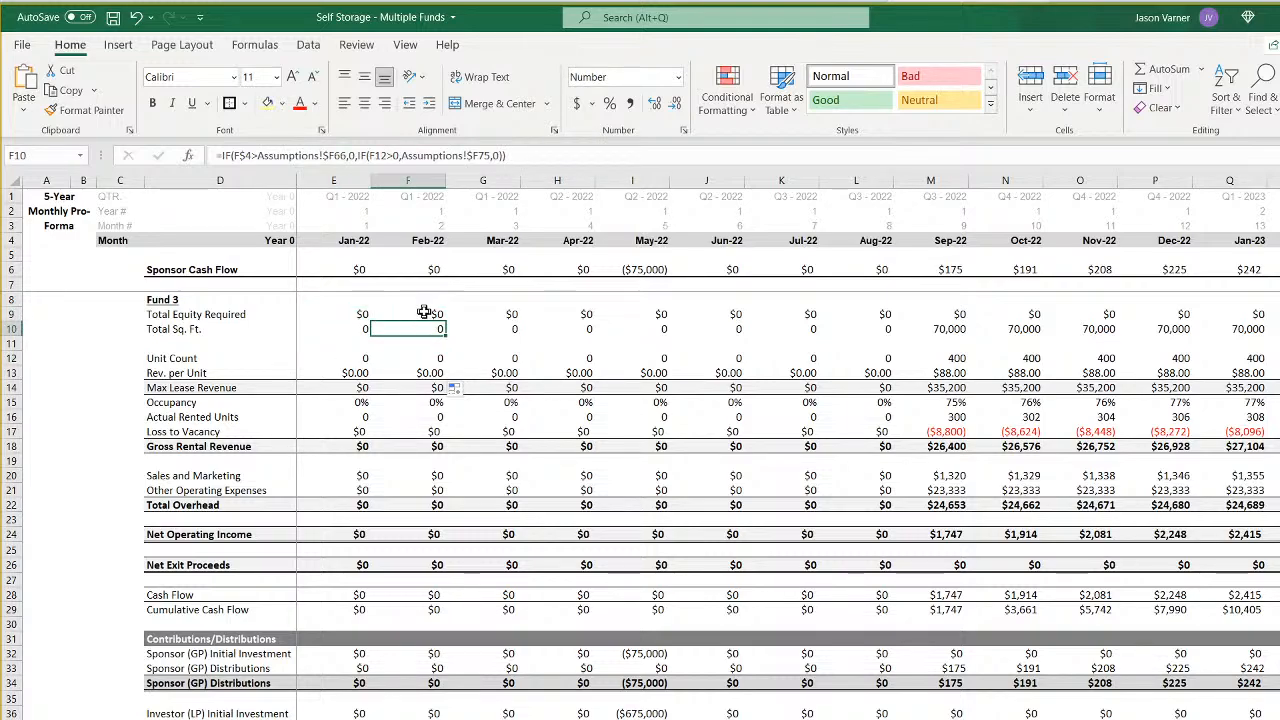
click(422, 315)
click(425, 328)
click(430, 373)
- Repoint the January 2022 Max Lease Revenue formula in E14 to Assumptions!$F66
click(432, 388)
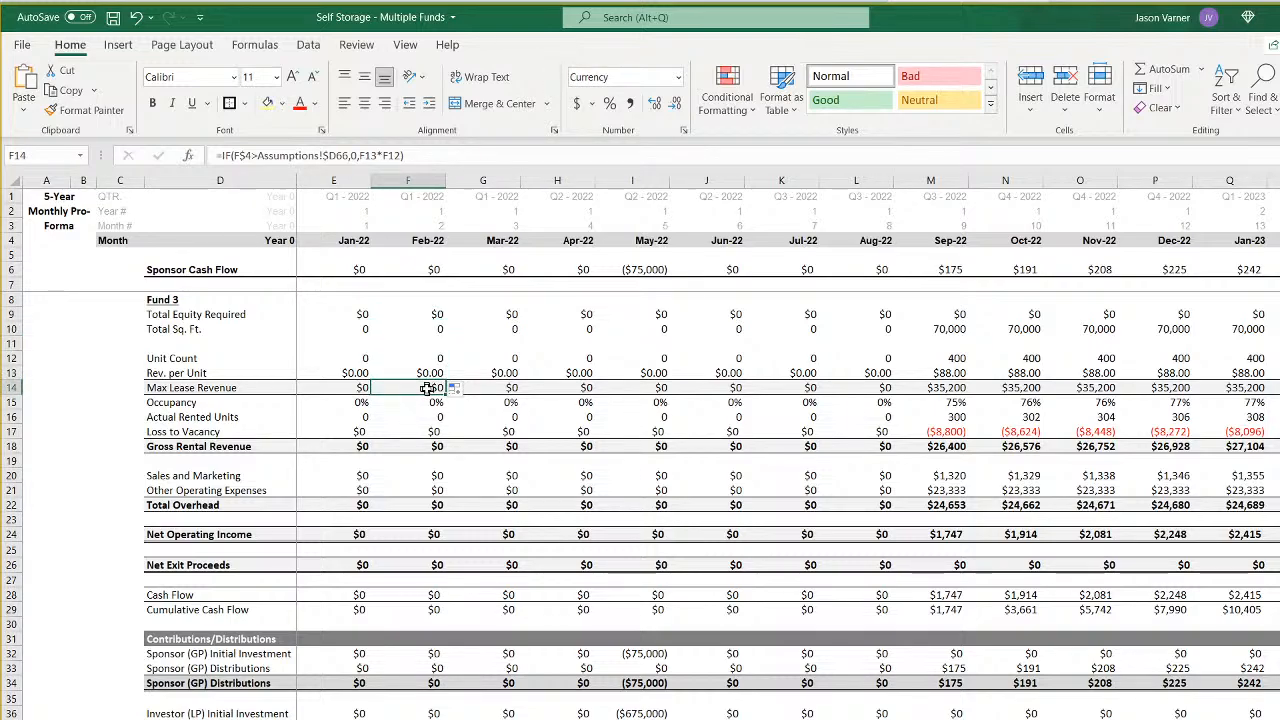
key(Left)
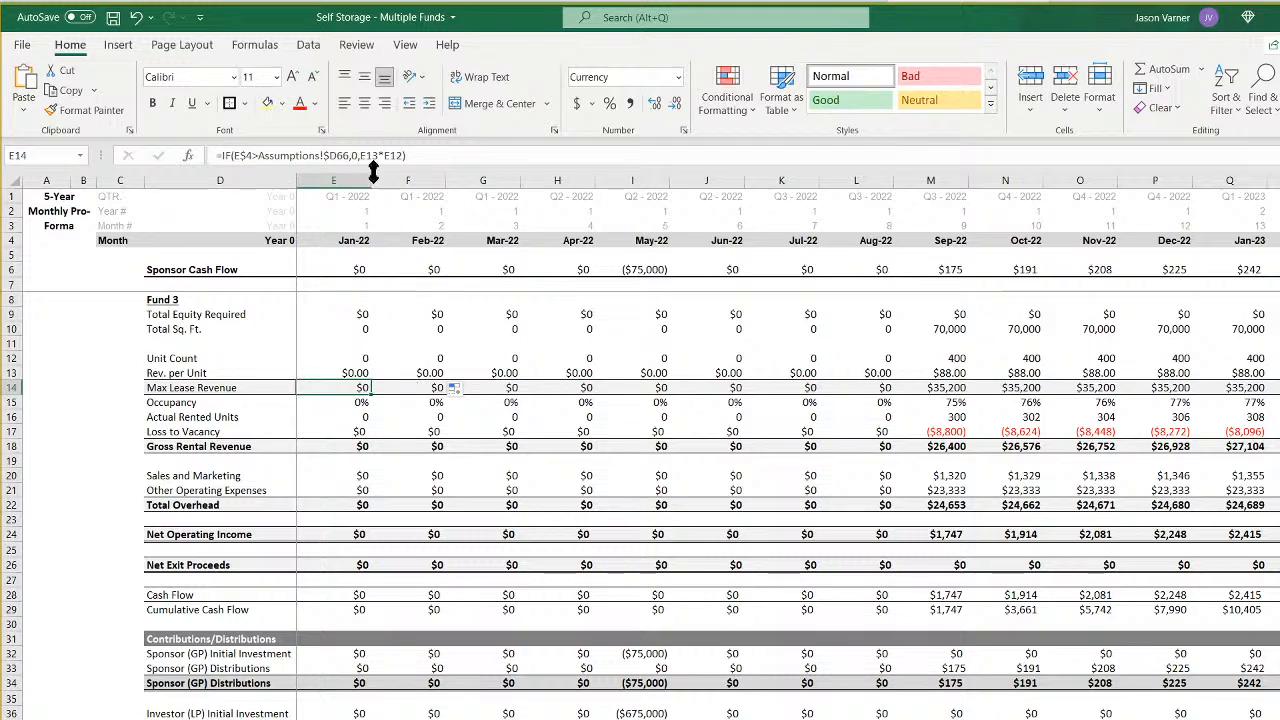
click(336, 155)
key(BackSpace)
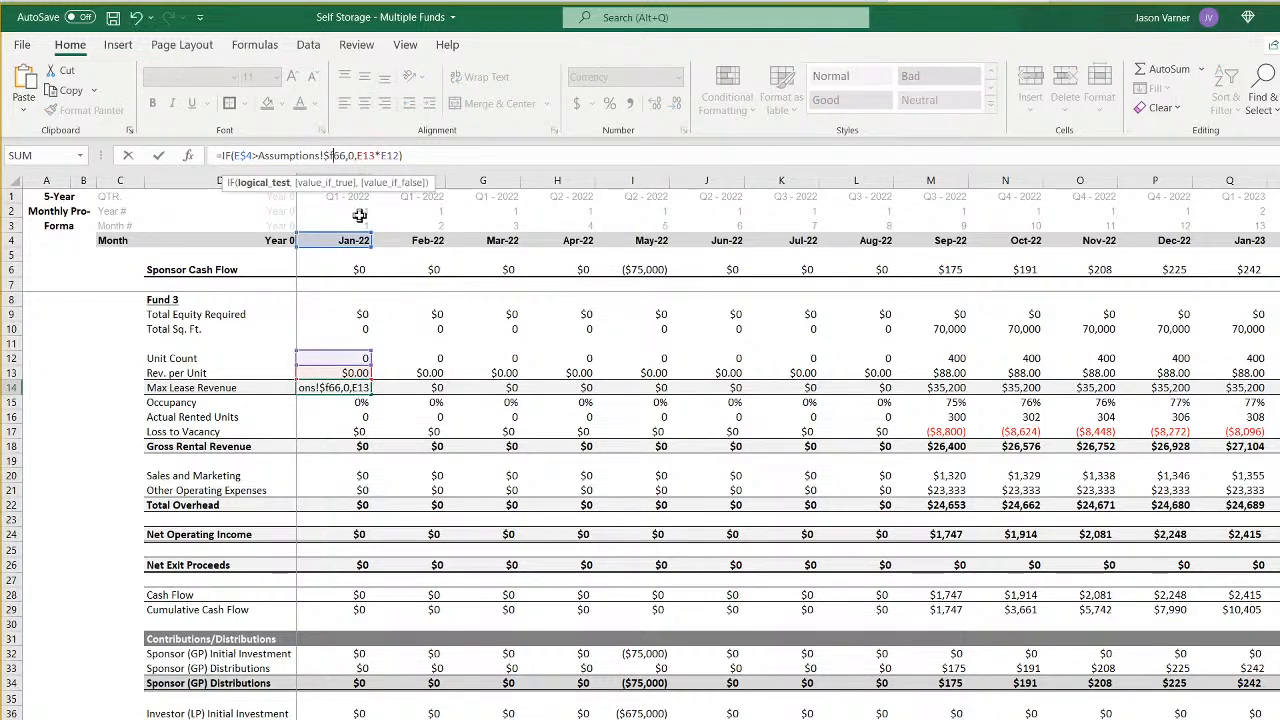
key(Return)
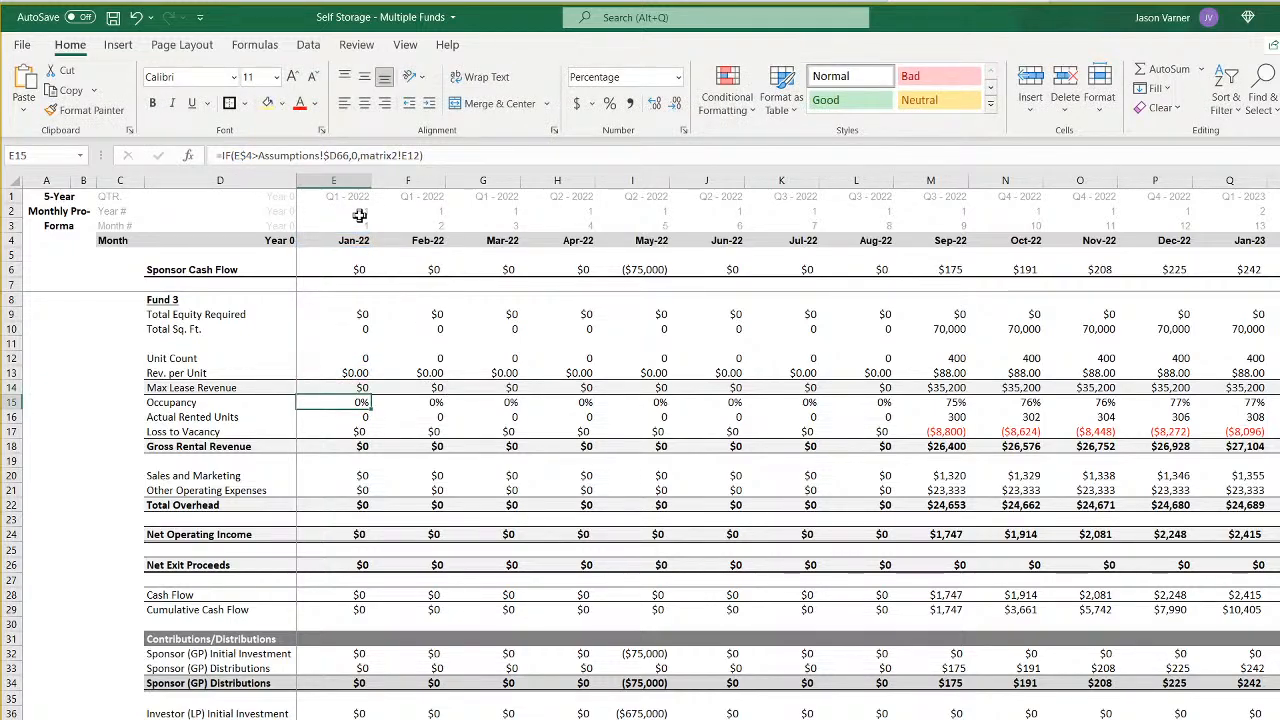
- Repoint the January 2022 Occupancy formula in E15 to Assumptions!$F66 and the Fund 3 occupancy cell matrix2!E14
click(337, 155)
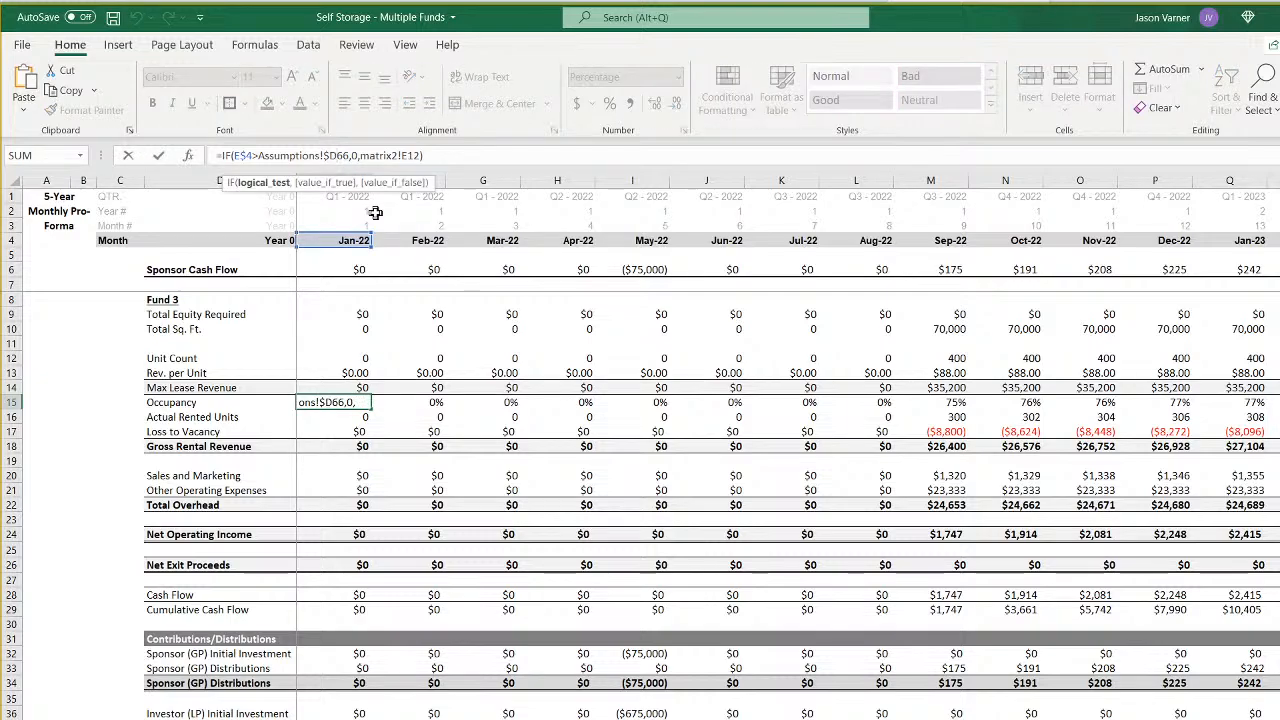
key(BackSpace)
text(F)
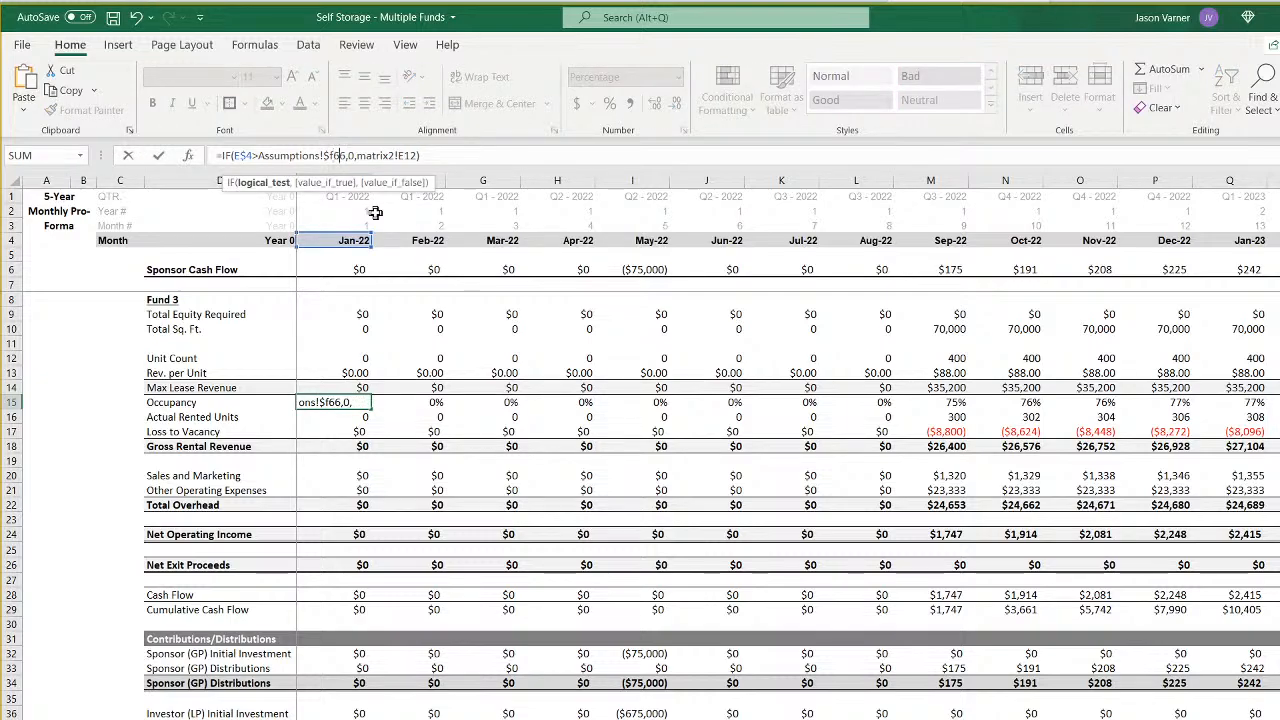
key(ctrl+Return)
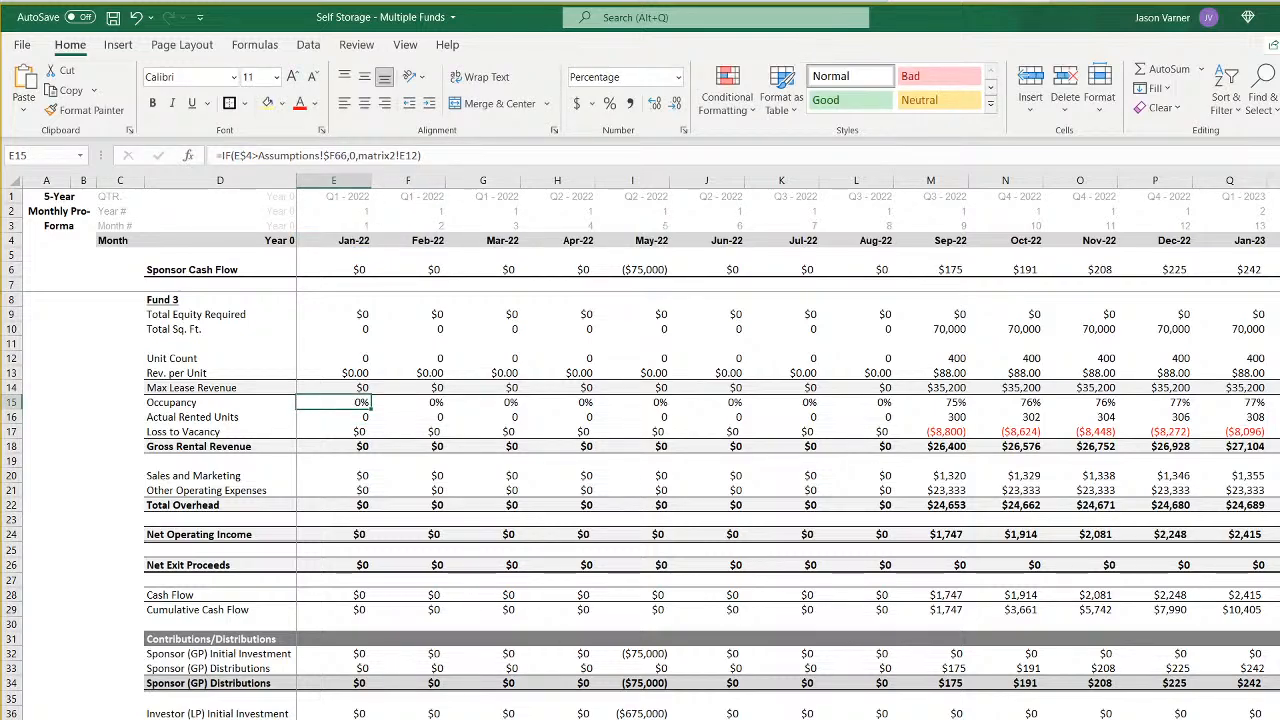
click(320, 718)
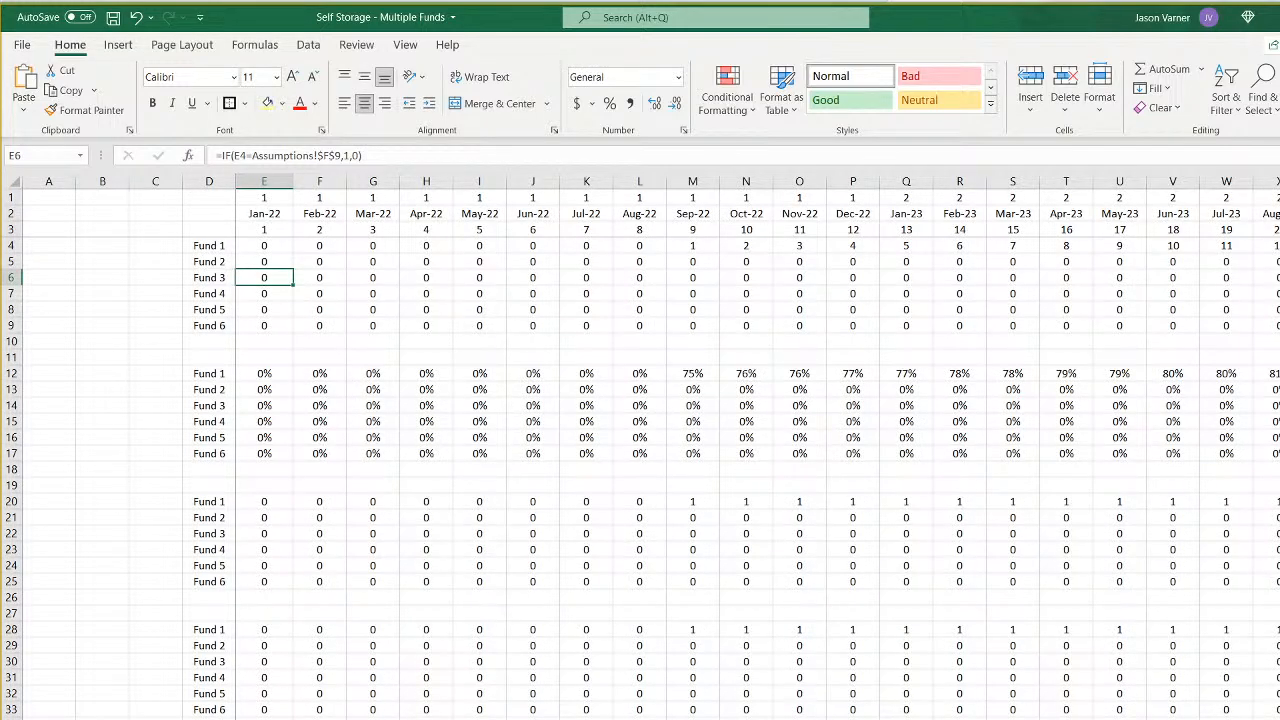
click(405, 718)
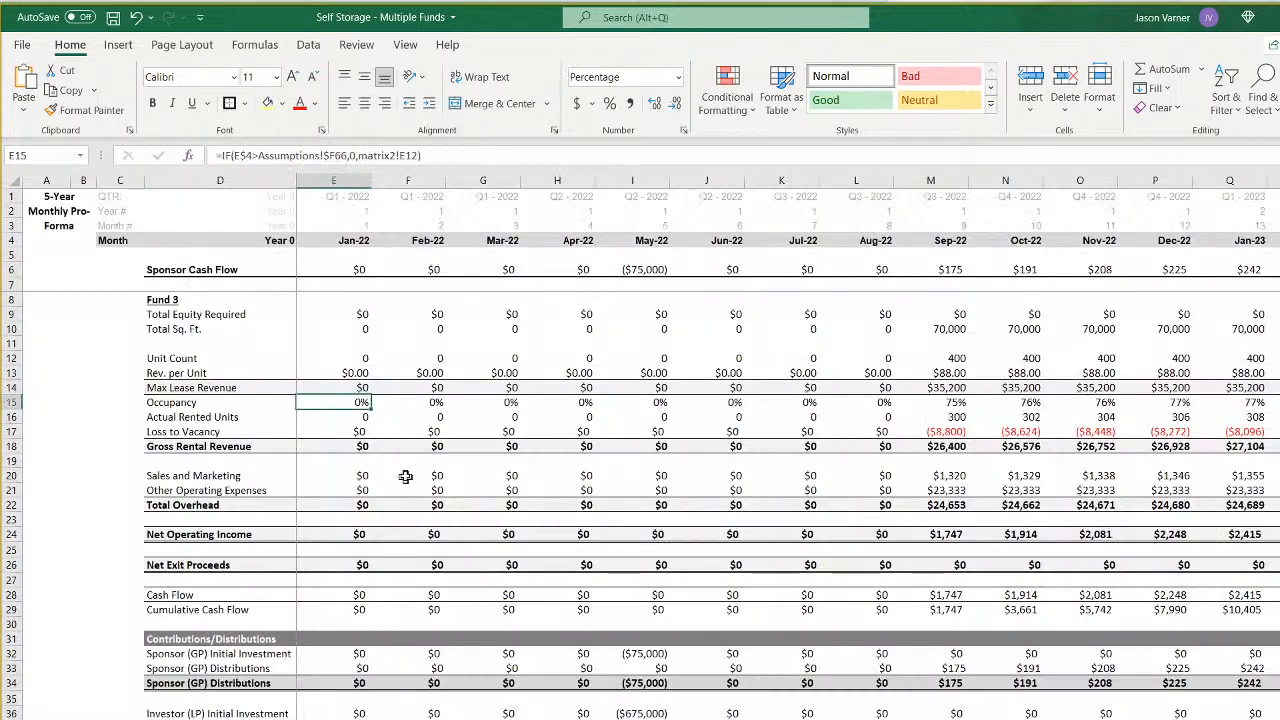
click(409, 155)
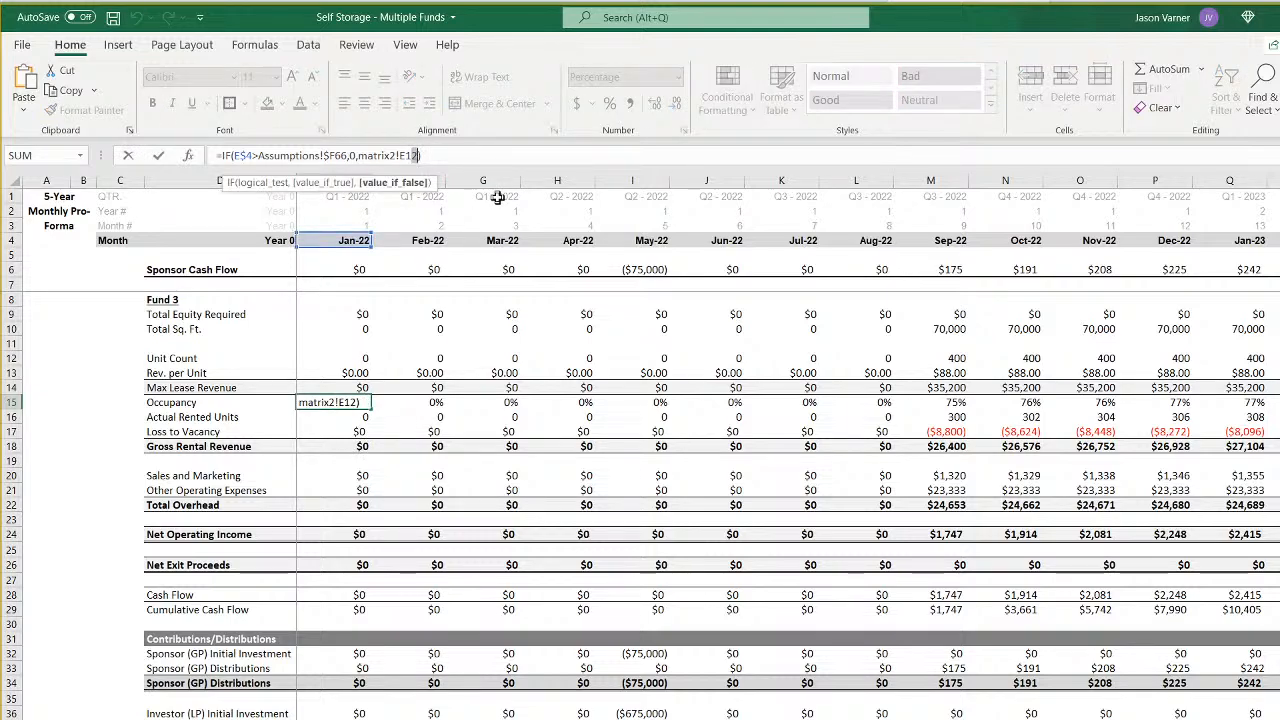
key(BackSpace)
text(4)
key(Return)
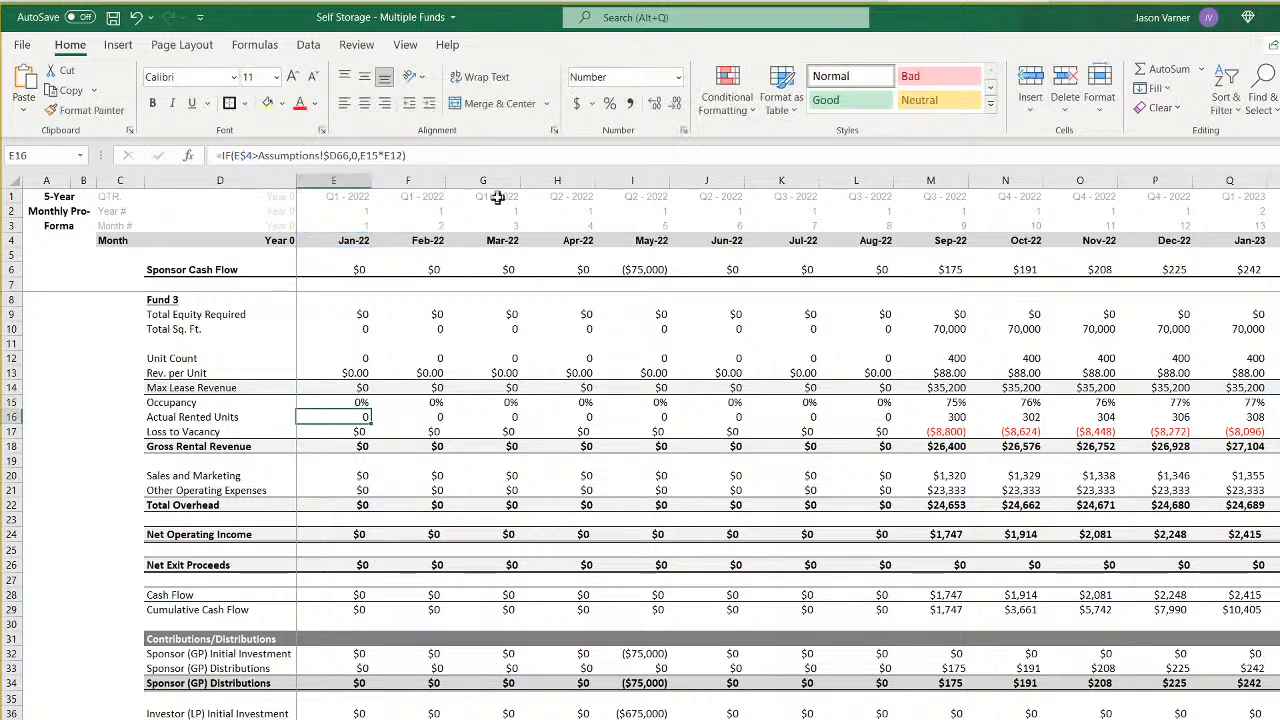
- Repoint the Actual Rented Units, Loss to Vacancy and Gross Rental Revenue formulas in E16:E18 to Assumptions!$F66
click(337, 155)
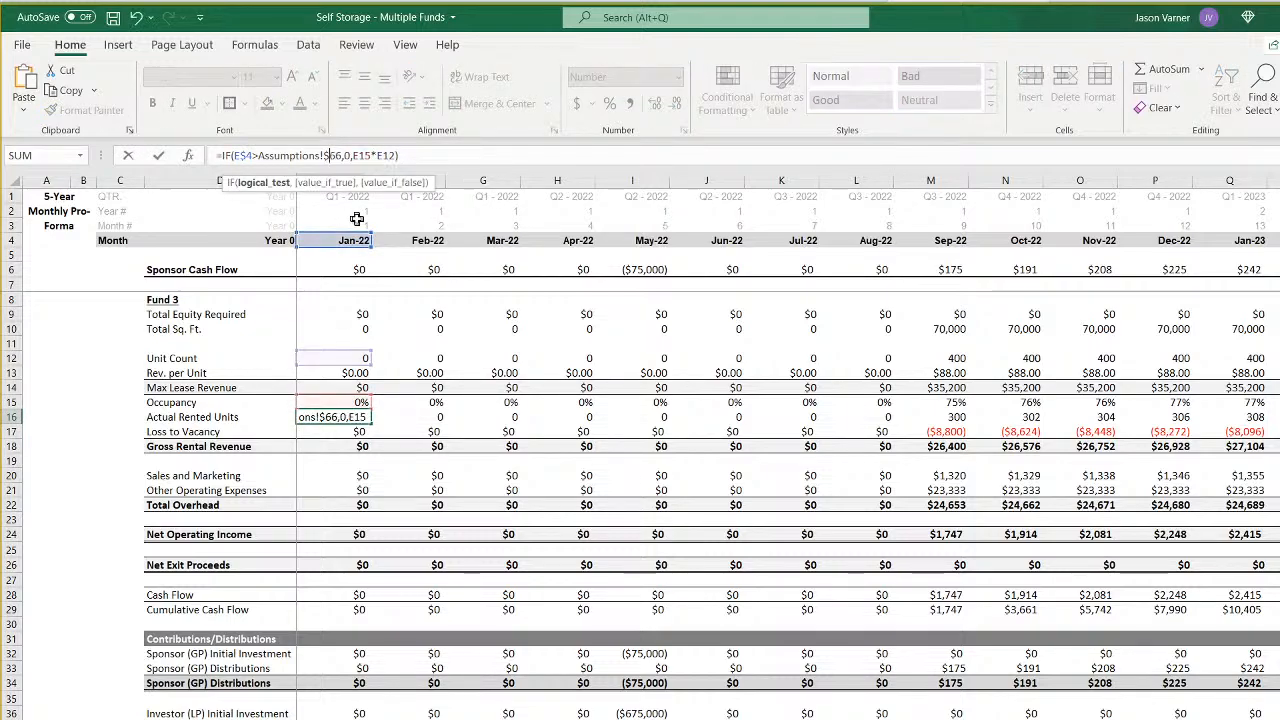
key(Return)
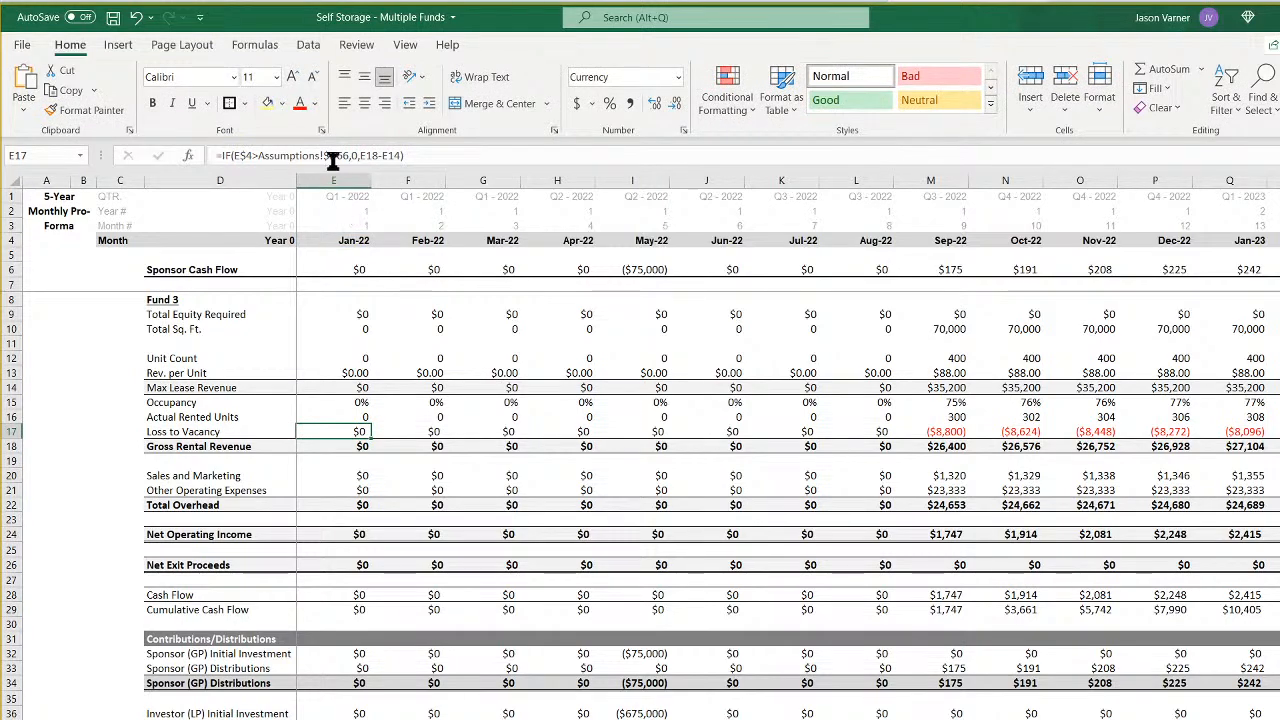
click(334, 156)
key(BackSpace)
text(f)
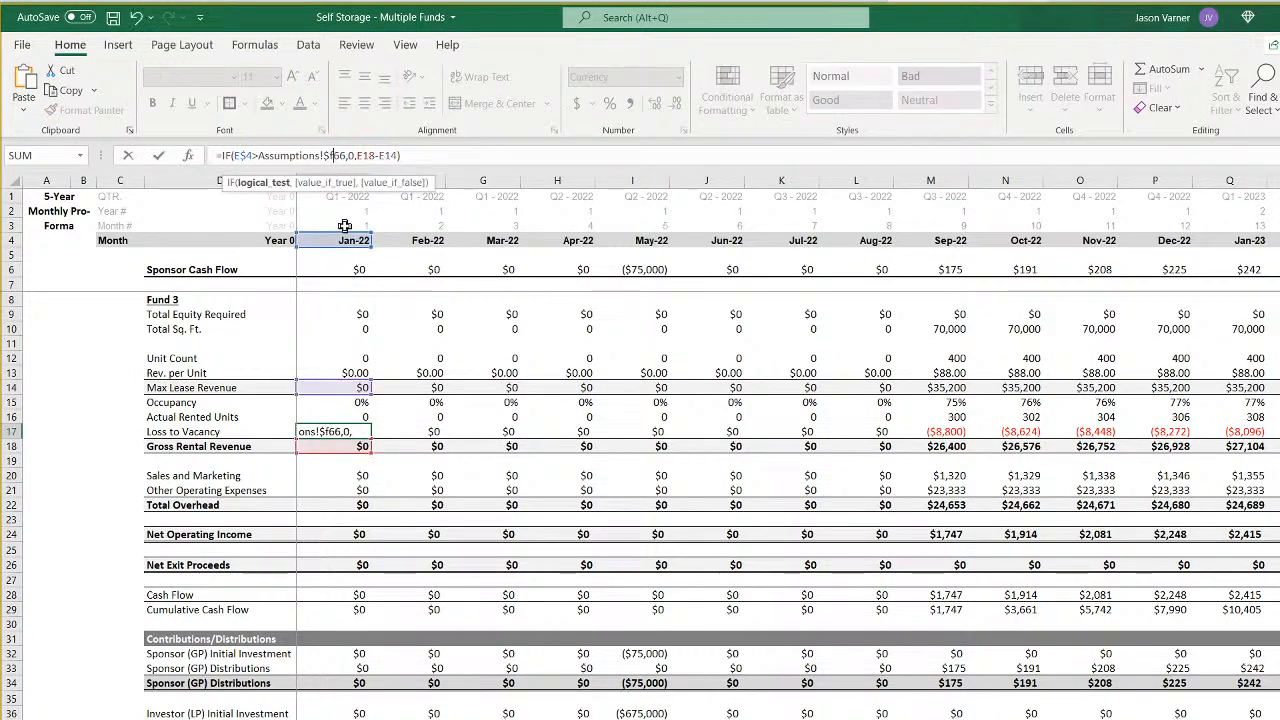
key(Return)
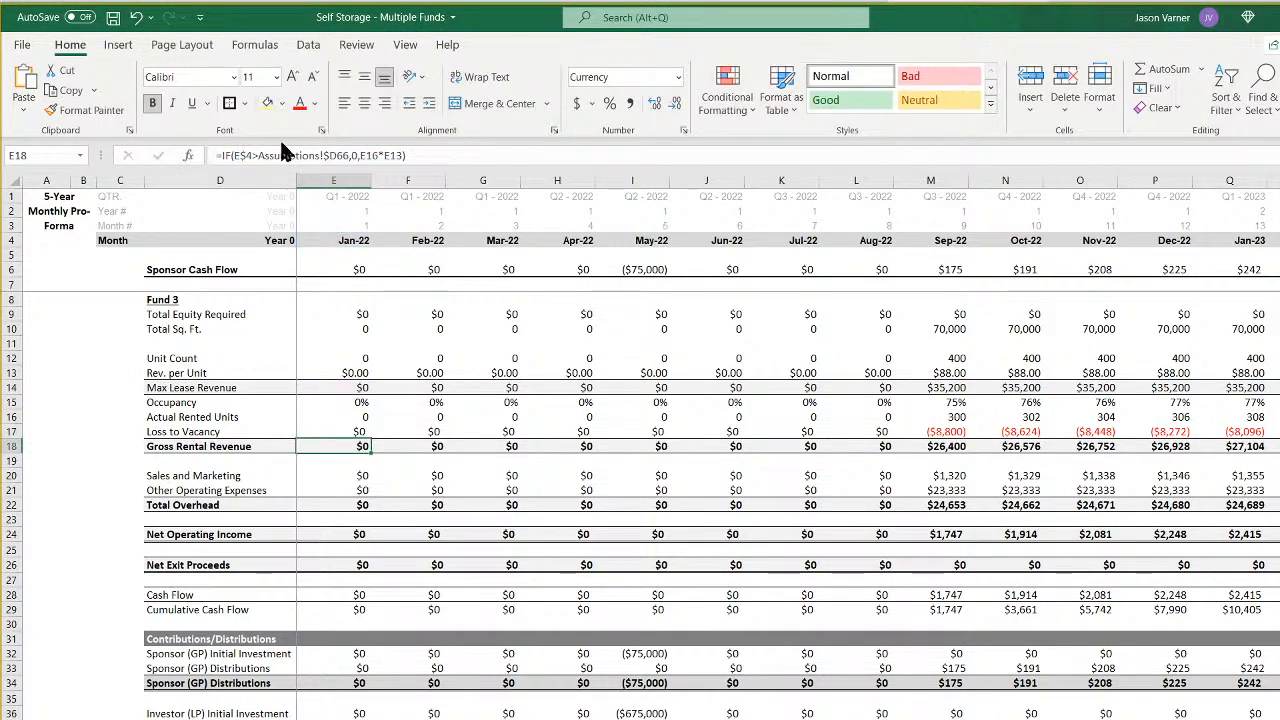
click(334, 156)
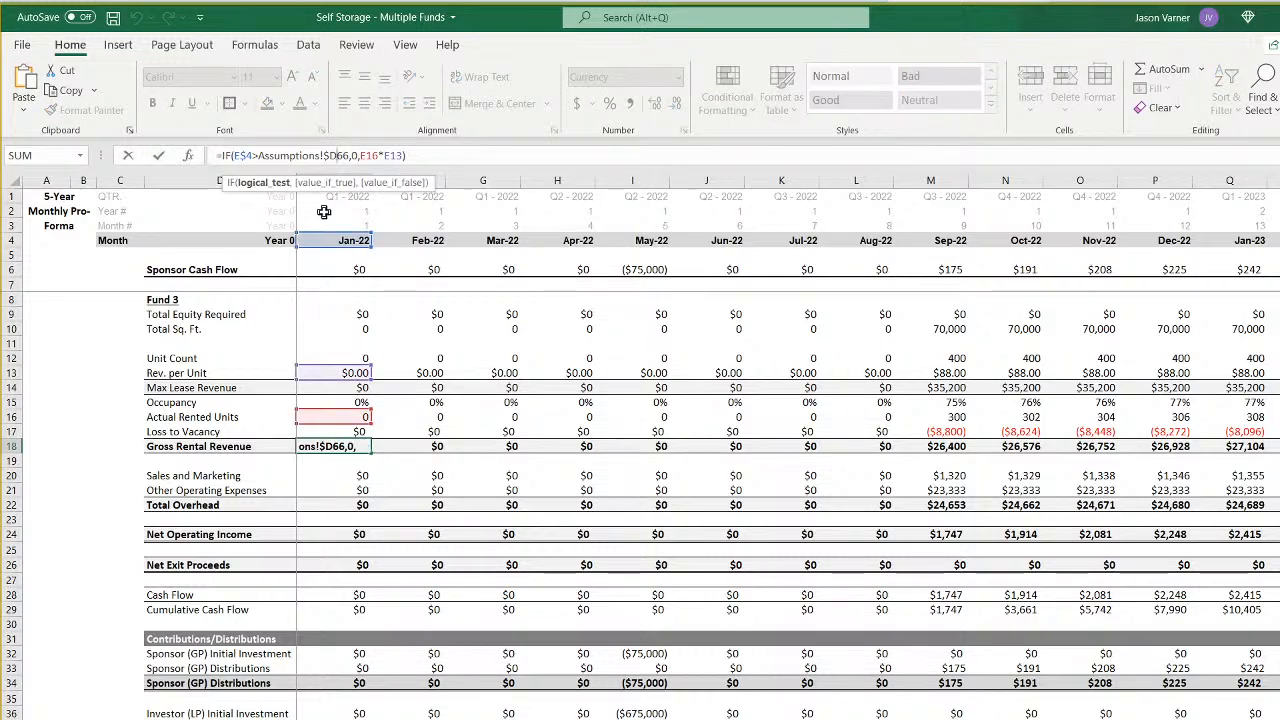
key(Return)
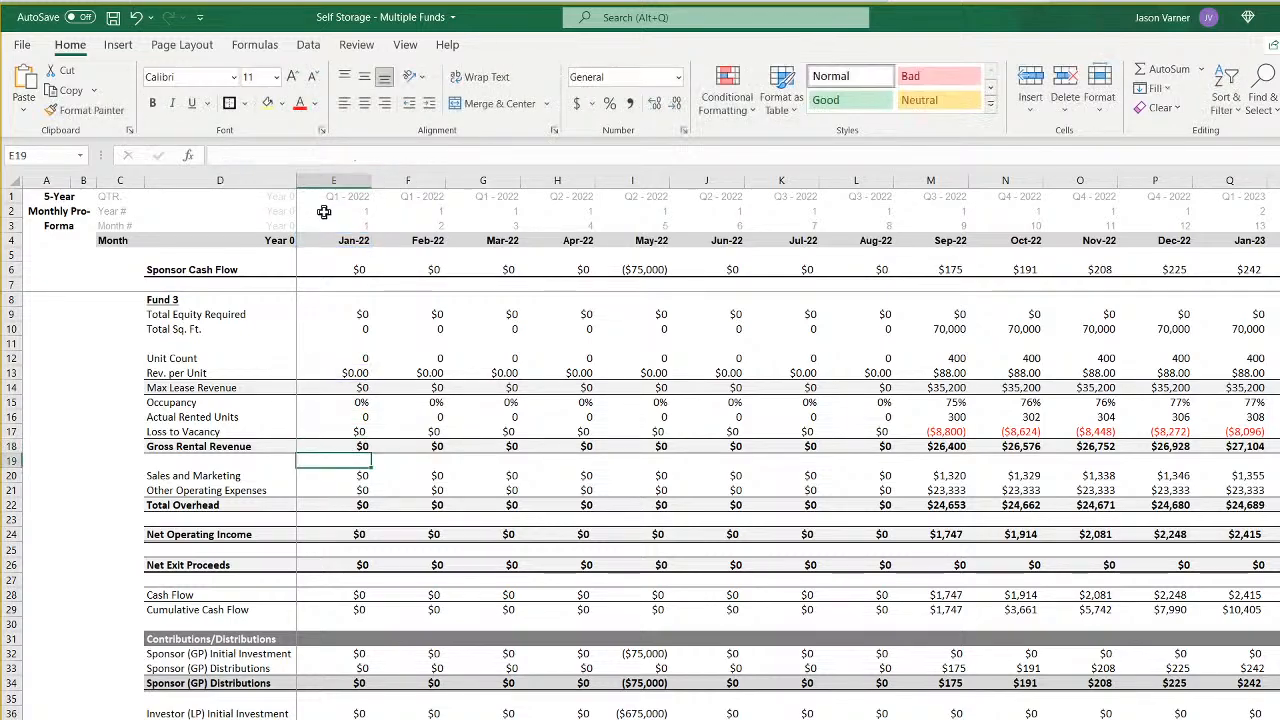
- Repoint the January 2022 Sales and Marketing formula in E20 to Assumptions!$F66 and Assumptions!$F48
click(357, 477)
click(334, 155)
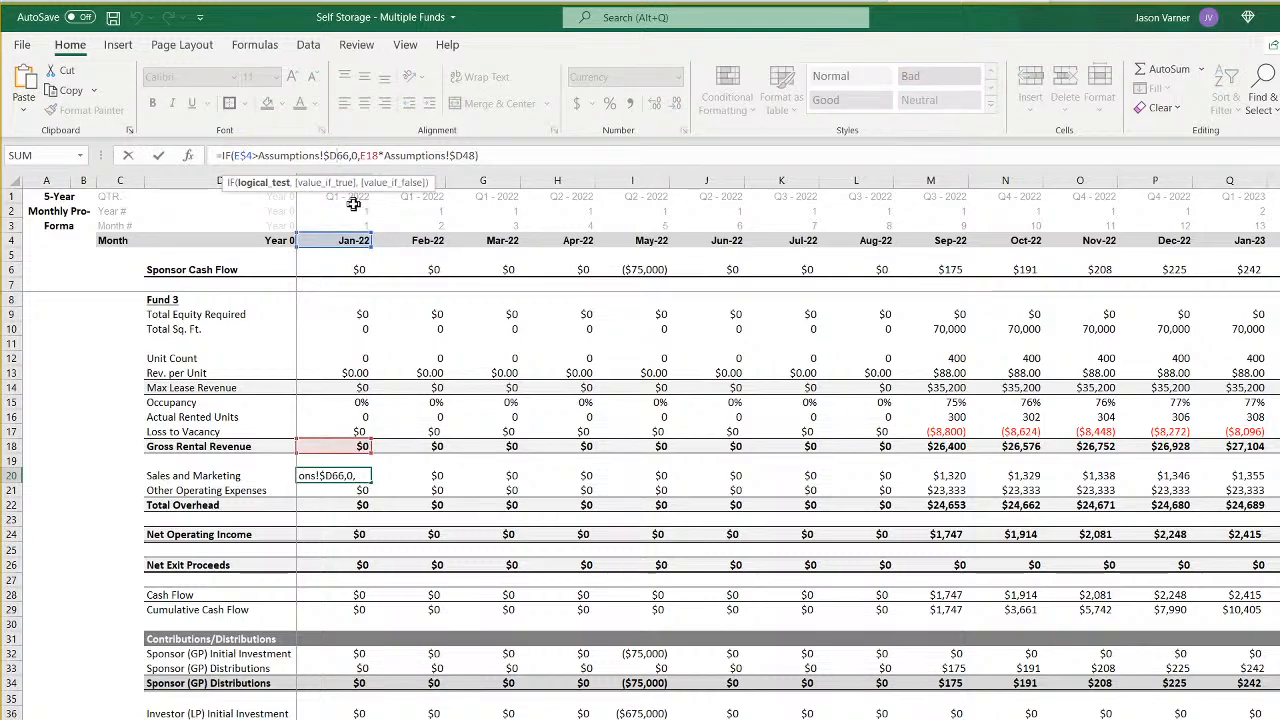
key(BackSpace)
text(f)
key(Right)
key(Right)
key(Right)
key(Right)
key(Right)
key(Right)
key(Right)
key(Right)
key(Right)
key(Right)
key(Right)
key(Right)
key(Right)
key(Right)
key(Right)
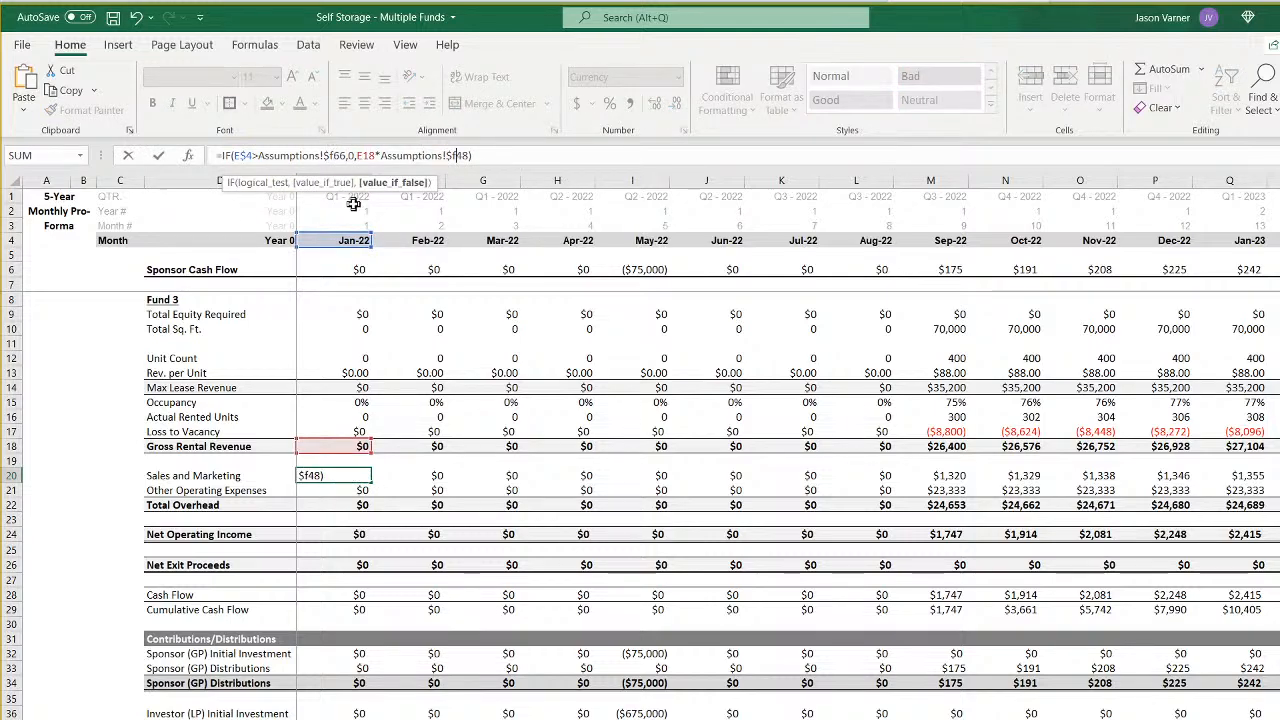
key(Return)
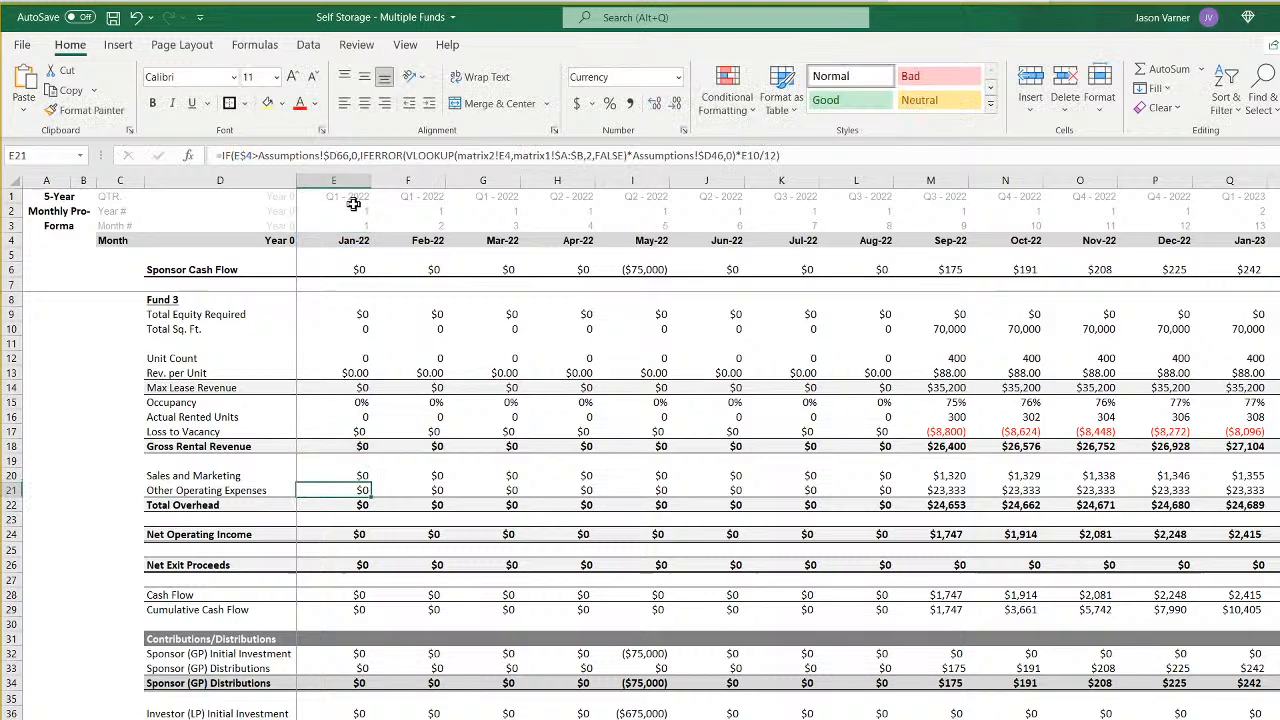
- Repoint the January 2022 Other Operating Expenses formula in E21 to Assumptions!$F66, matrix2!E6 and Assumptions!$F46
click(334, 155)
key(BackSpace)
text(f)
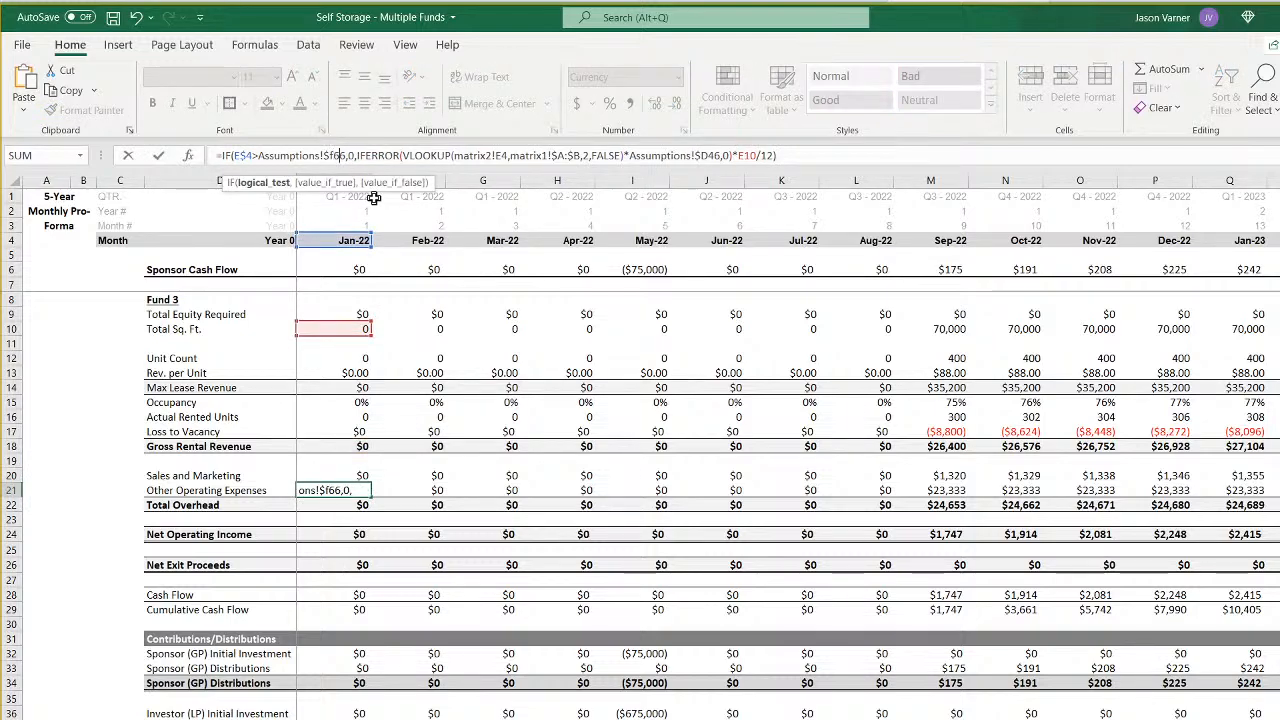
key(Right)
key(Right)
key(Right)
key(Right)
key(Right)
key(Right)
key(Right)
key(Right)
key(Right)
key(Right)
key(Right)
key(Right)
key(Right)
key(Right)
key(Right)
key(Right)
key(Right)
key(Right)
key(Right)
key(Right)
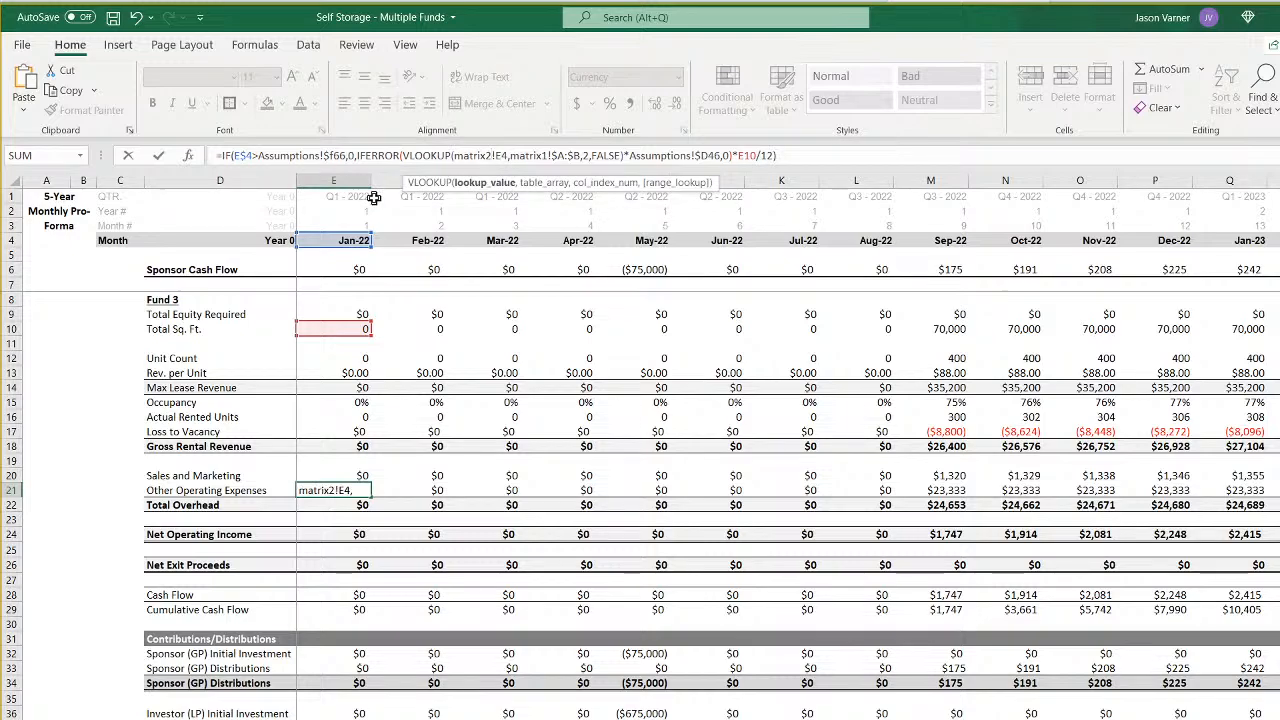
key(Right)
key(Right)
key(Right)
key(Right)
key(Right)
key(Right)
key(Right)
key(Right)
key(Right)
key(Right)
key(Right)
key(Right)
key(Right)
key(Right)
key(Right)
key(Right)
key(Right)
key(Right)
key(Right)
key(Right)
key(Right)
key(Right)
key(Right)
key(Right)
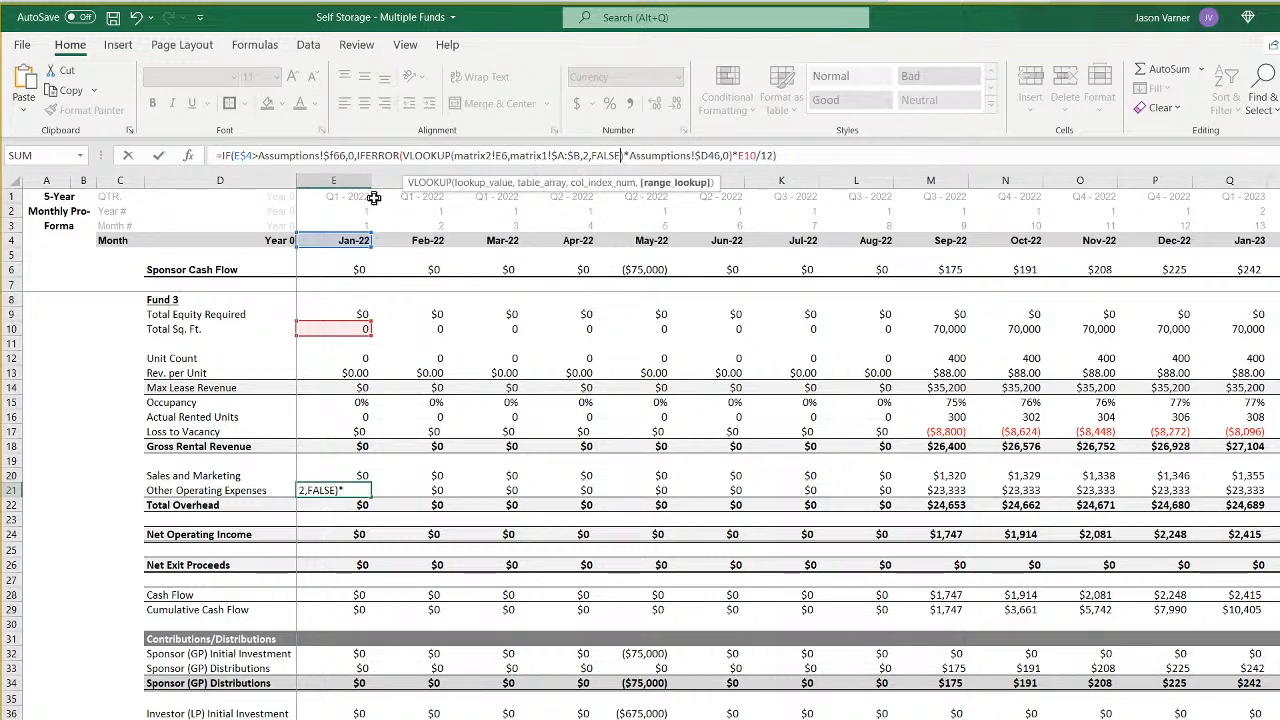
key(BackSpace)
text(f)
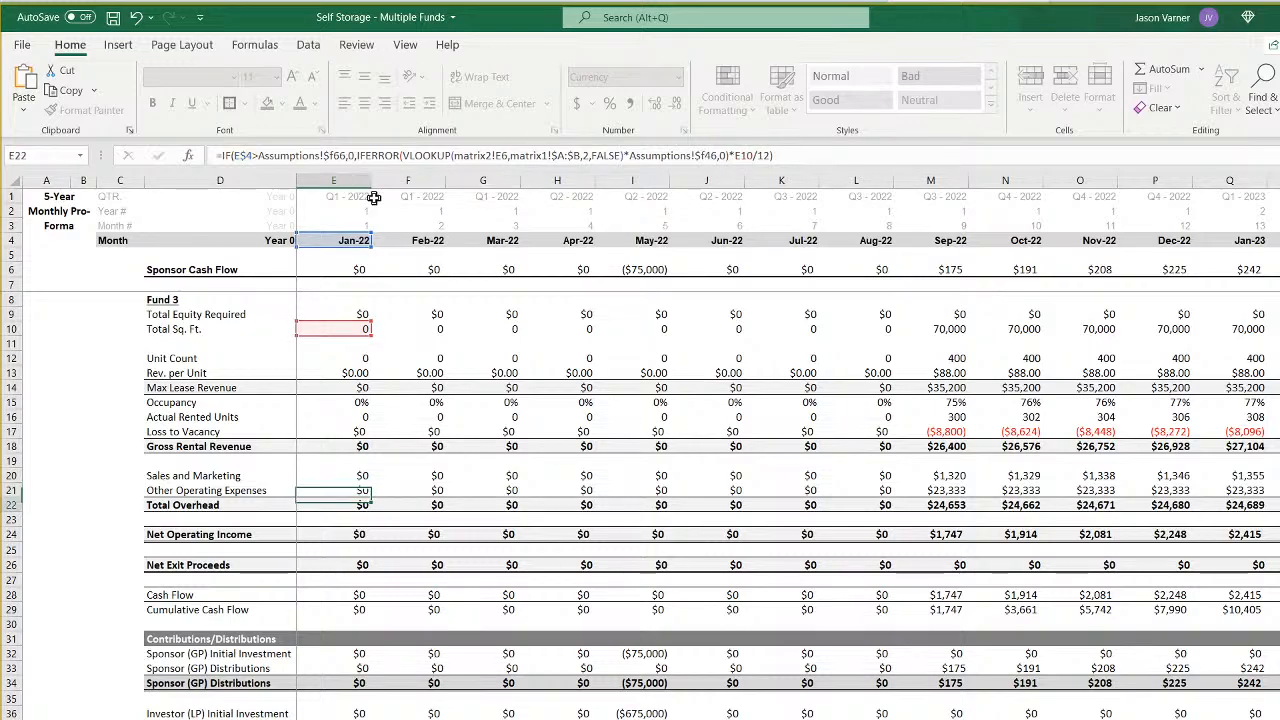
- Repoint the January 2022 Net Exit Proceeds formula in E26 to Assumptions!$F66 and Assumptions!$F71
key(Return)
key(Down)
key(Down)
key(Down)
key(Down)
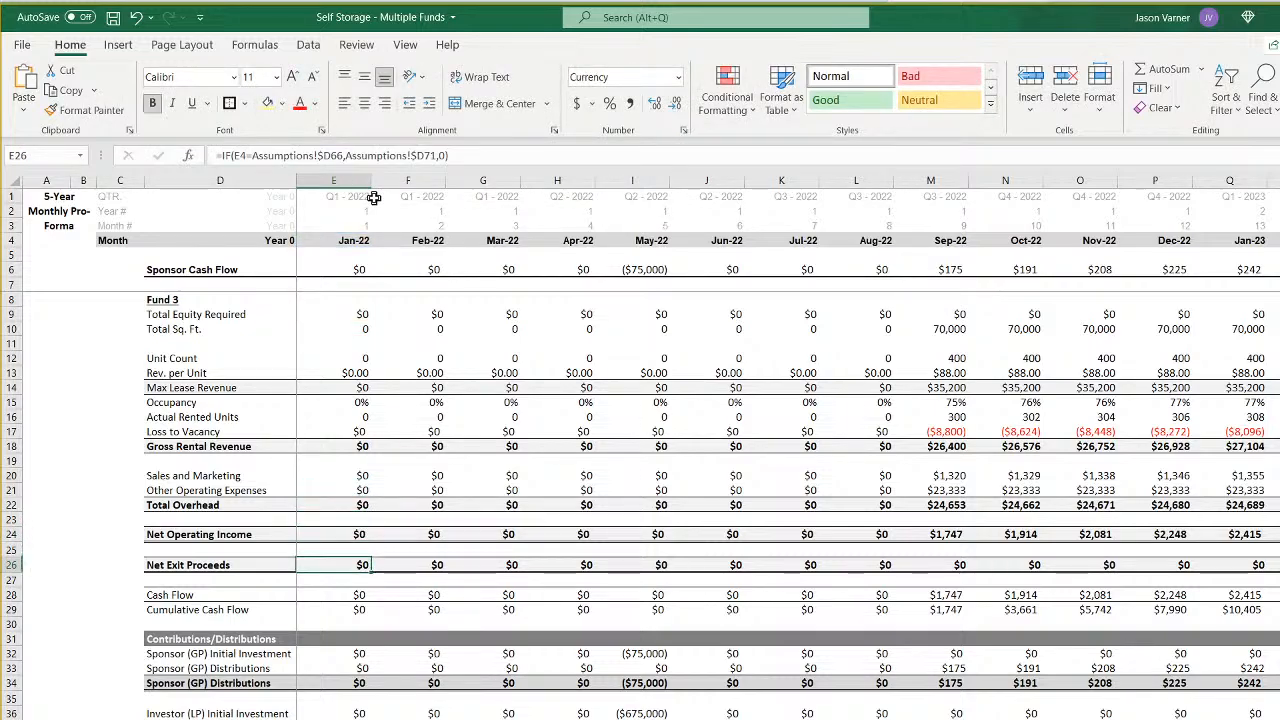
click(330, 155)
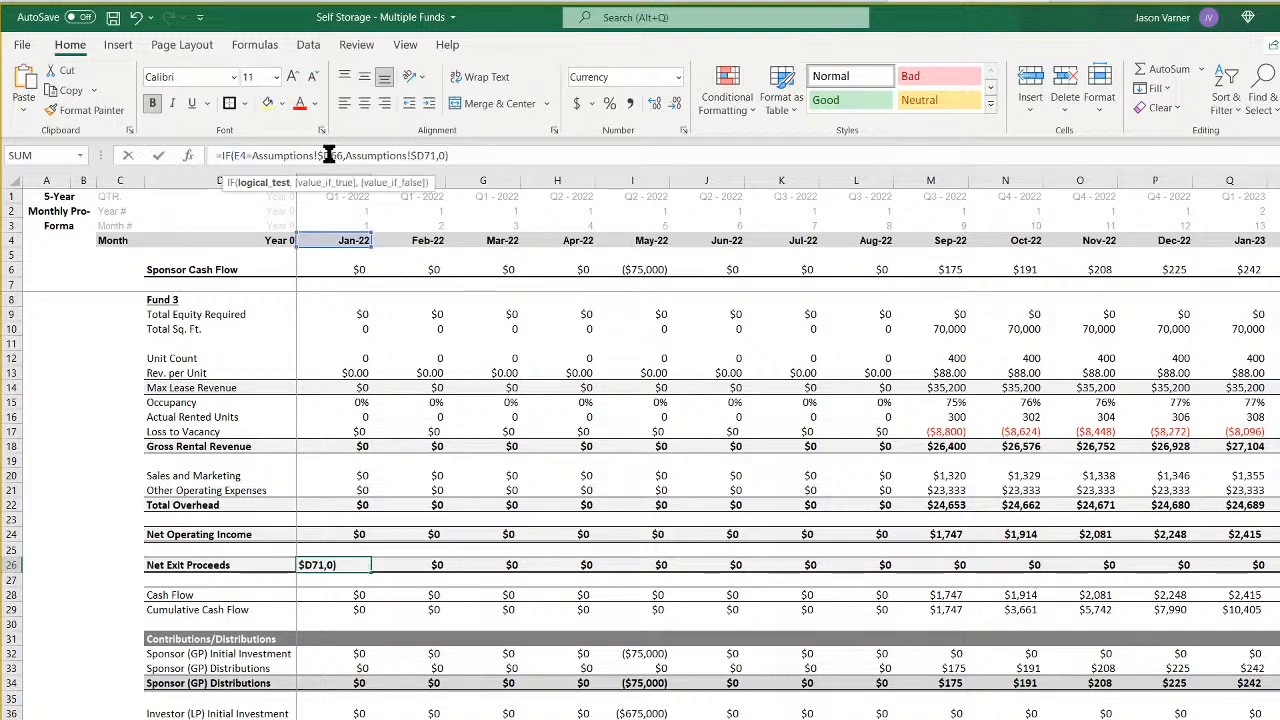
key(BackSpace)
text(f)
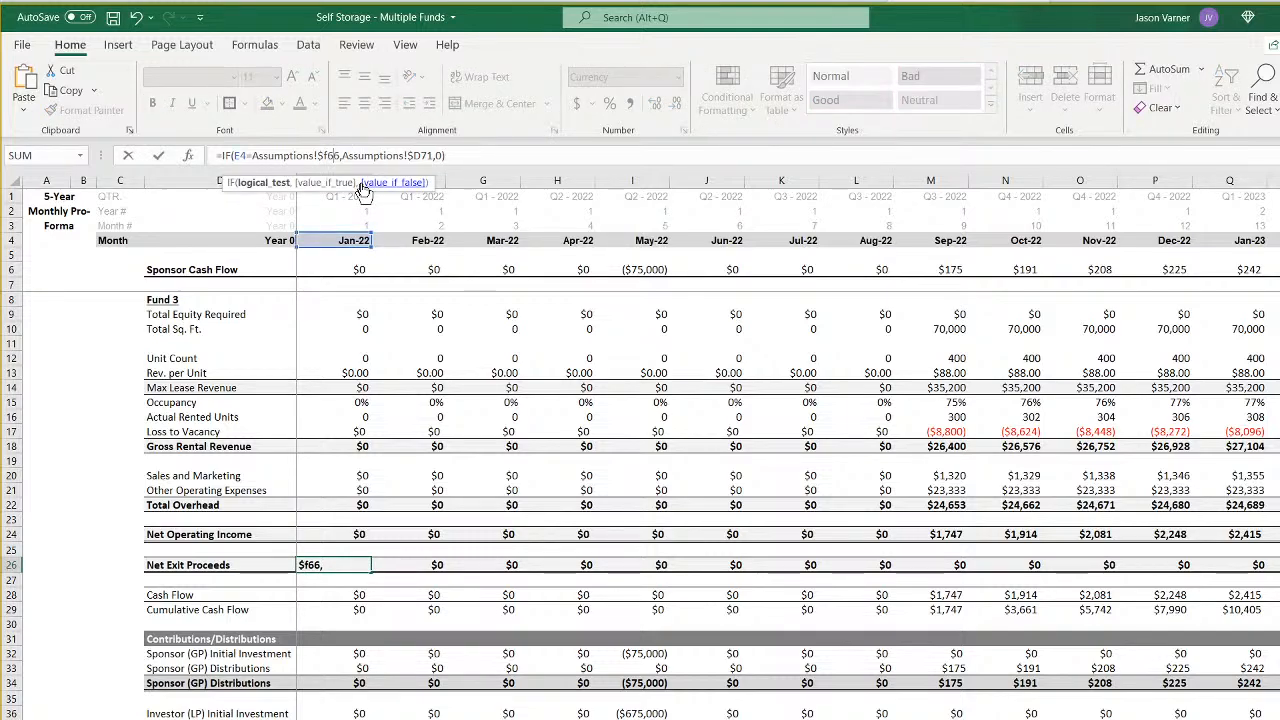
key(ctrl+Right)
key(ctrl+Right)
key(Right)
key(Right)
key(BackSpace)
text(f)
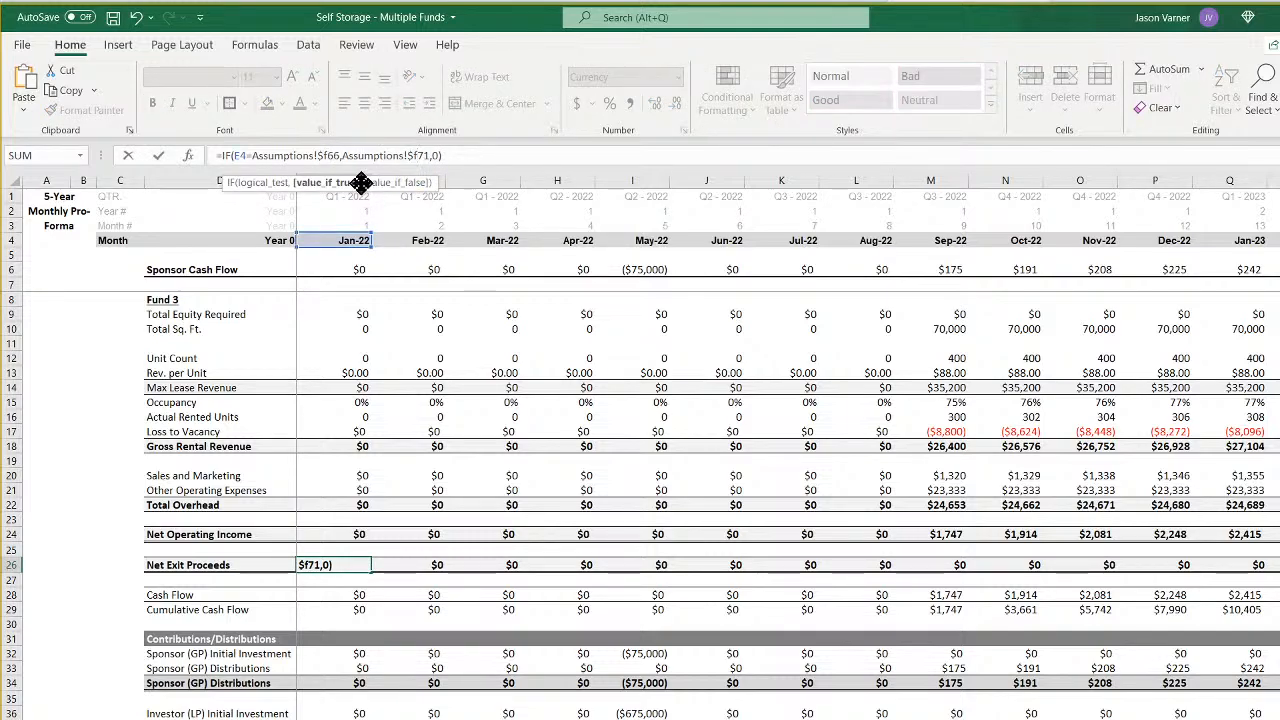
key(Return)
- Repoint the January 2022 Sponsor (GP) Initial Investment formula in E32 to Assumptions!$F7 and 'CF 3'!$E79
key(Down)
key(Down)
key(Down)
key(Down)
key(Down)
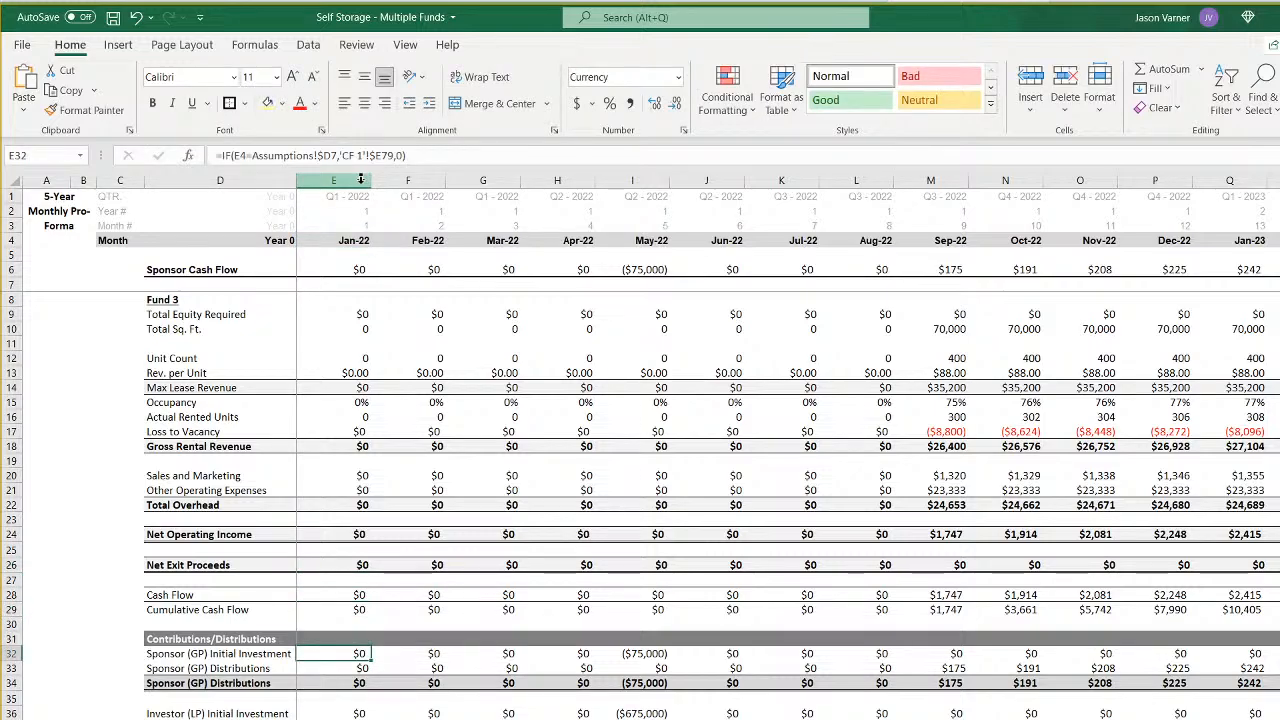
click(331, 155)
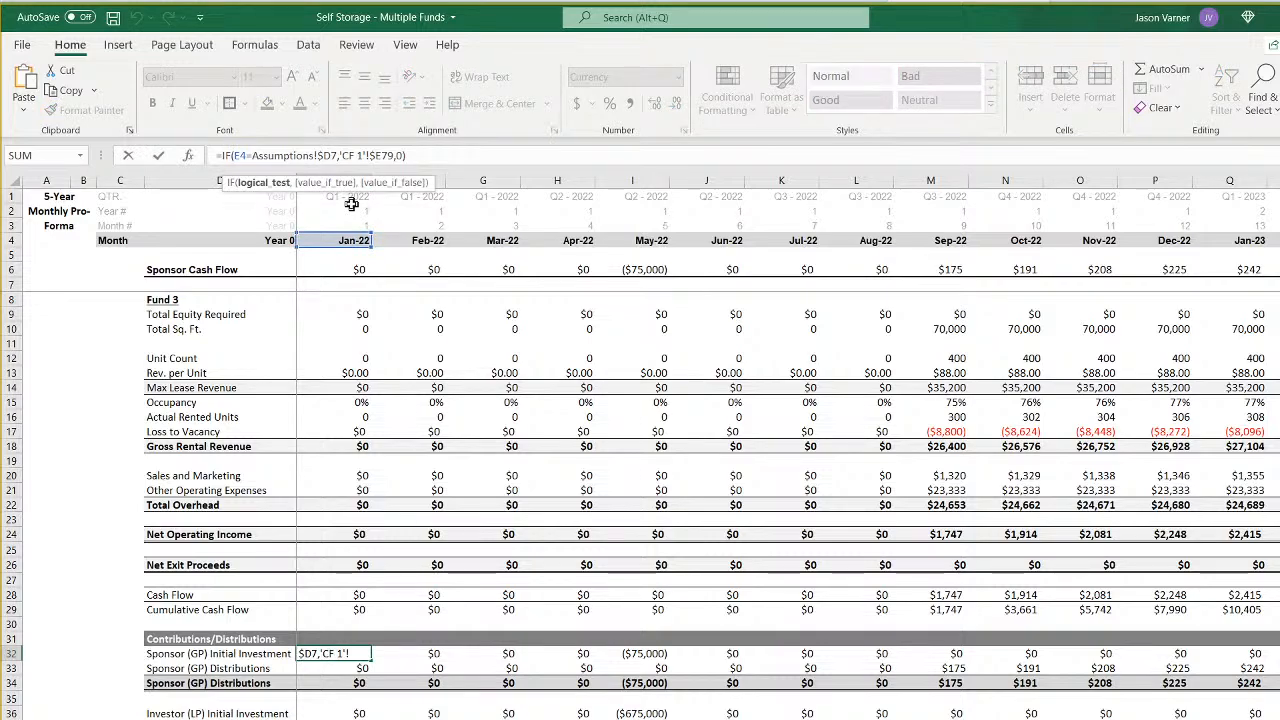
key(BackSpace)
text(F)
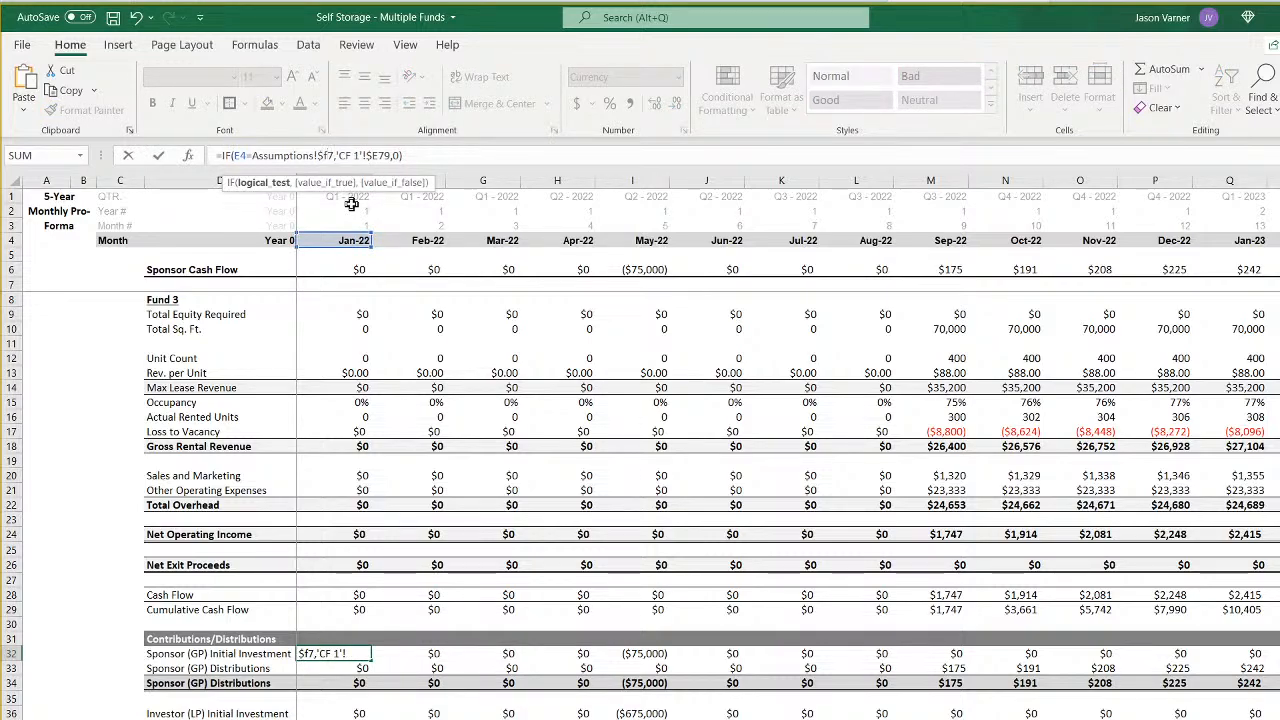
key(Right)
key(Right)
key(Right)
key(Right)
key(Right)
key(Right)
key(BackSpace)
text(3)
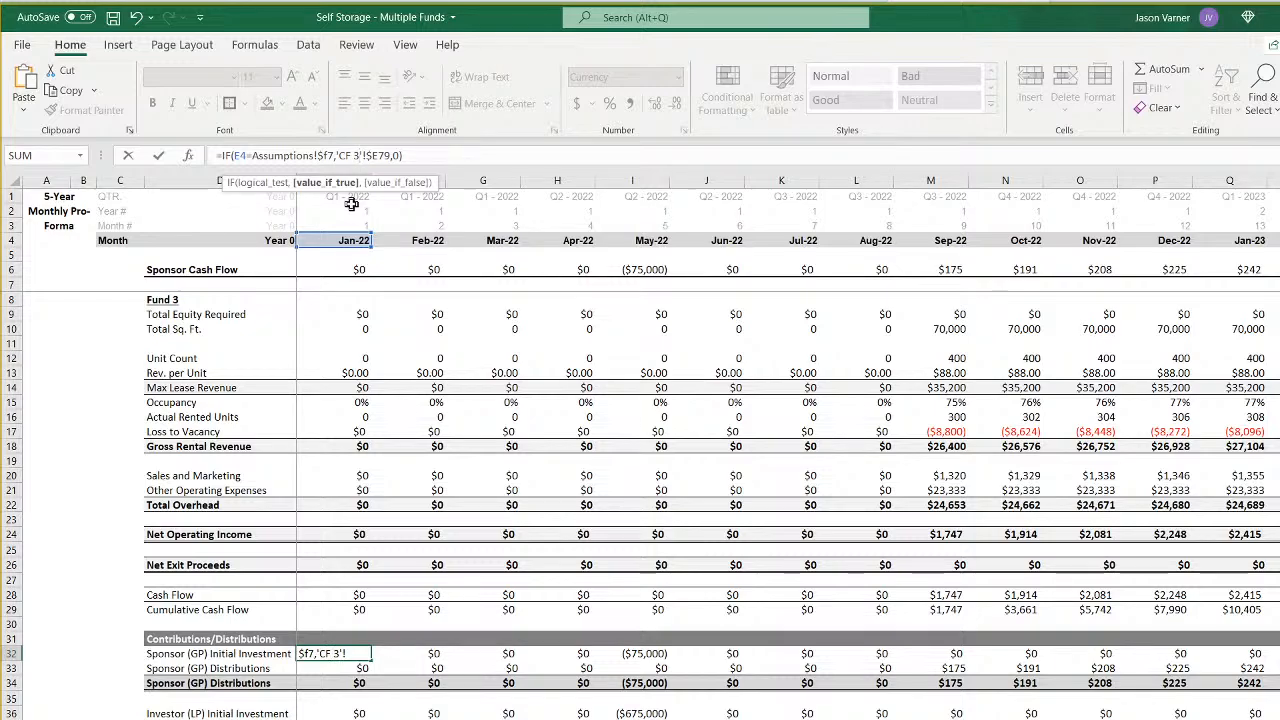
key(Return)
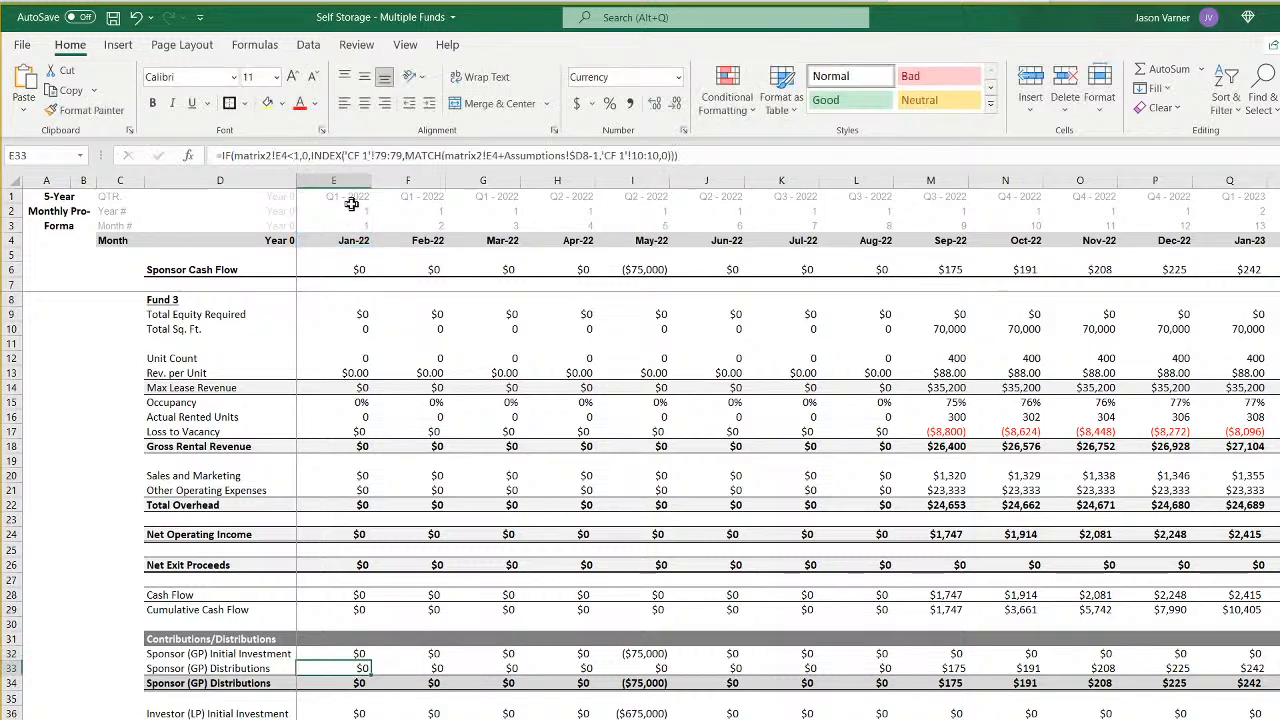
- In the Sponsor (GP) Distributions formula in E33, repoint the IF test to matrix2!E6 and the INDEX range to 'CF 3'!79:79
click(288, 155)
key(BackSpace)
text(6)
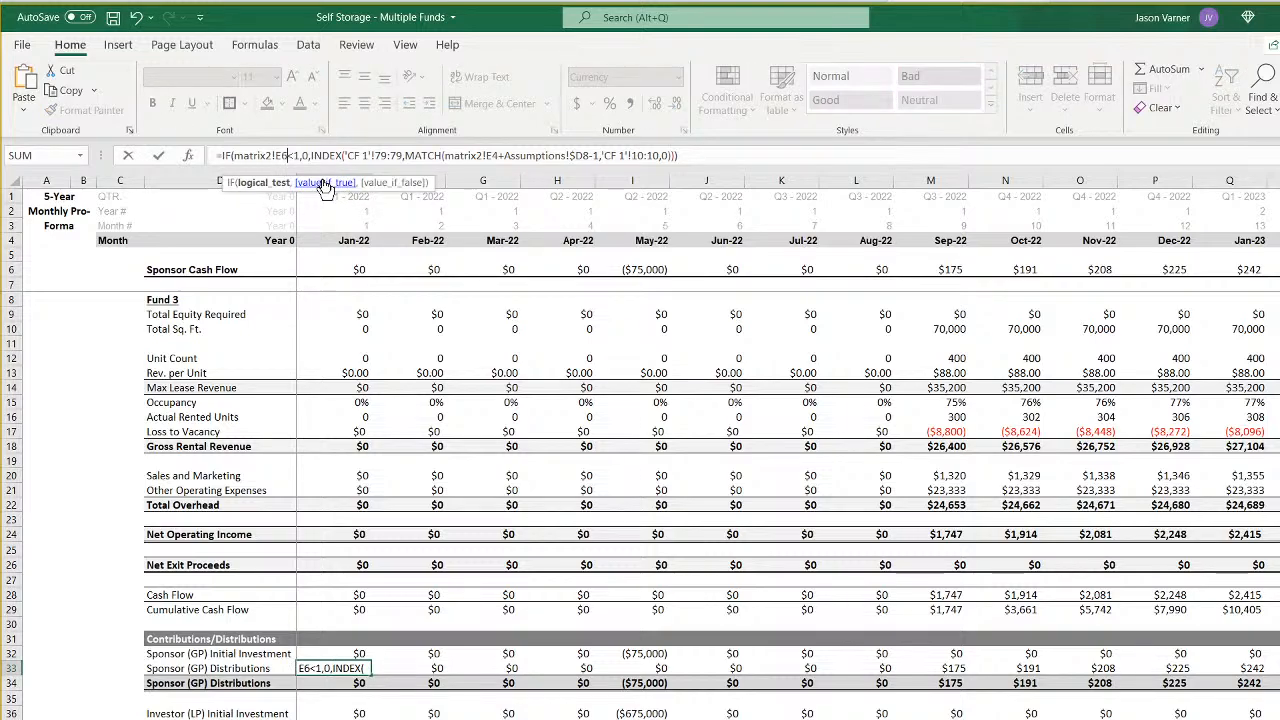
key(Right)
key(Right)
key(Right)
key(Right)
key(Right)
key(Right)
key(Right)
key(Right)
key(Right)
key(Right)
key(Right)
key(Right)
key(Right)
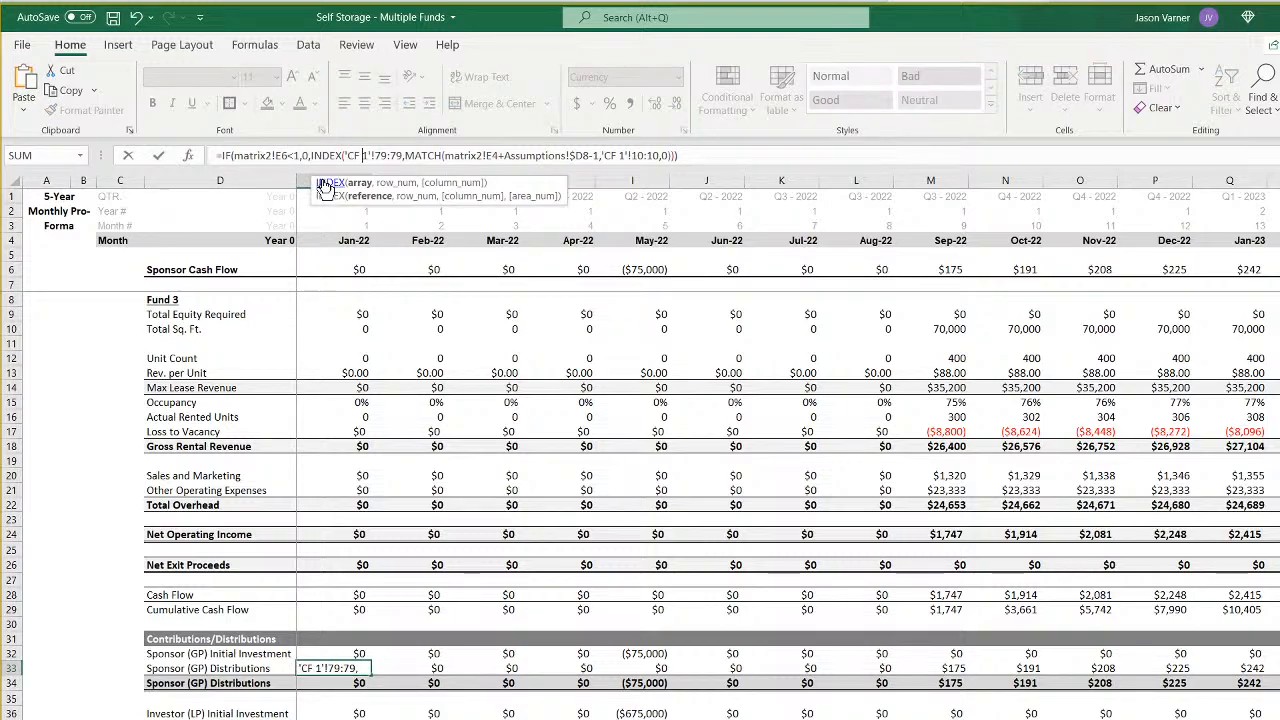
key(BackSpace)
text(3)
- Repoint the MATCH part of the E33 Sponsor (GP) Distributions formula to matrix2!E6, Assumptions!$F8 and 'CF 3'!10:10
key(Right)
key(Right)
key(Right)
key(Right)
key(Right)
key(Right)
key(Right)
key(Right)
key(Right)
key(Right)
key(Right)
key(Right)
key(Right)
key(Right)
key(Right)
key(Right)
key(Right)
key(Right)
key(Right)
key(Right)
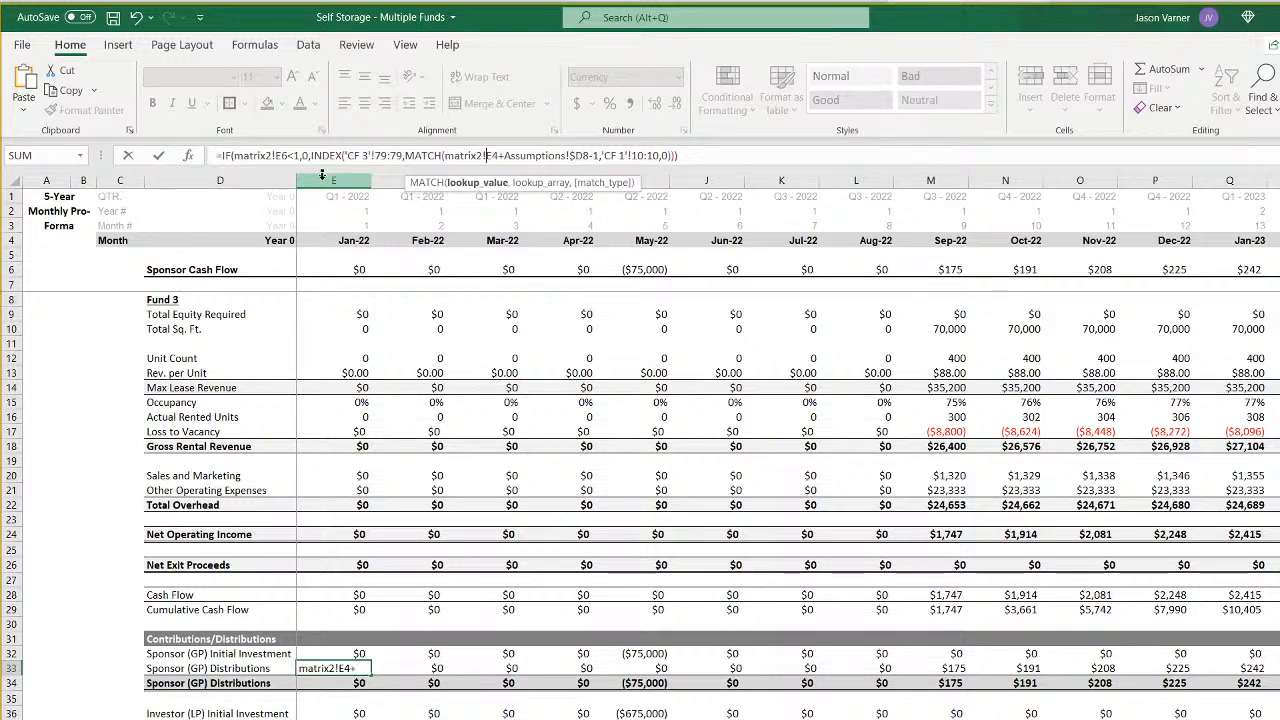
key(BackSpace)
text(6)
key(Right)
key(Right)
key(Right)
key(Right)
key(Right)
key(Right)
key(Right)
key(Right)
key(Right)
key(Right)
key(Right)
key(Right)
key(Right)
key(Right)
key(Delete)
text(f)
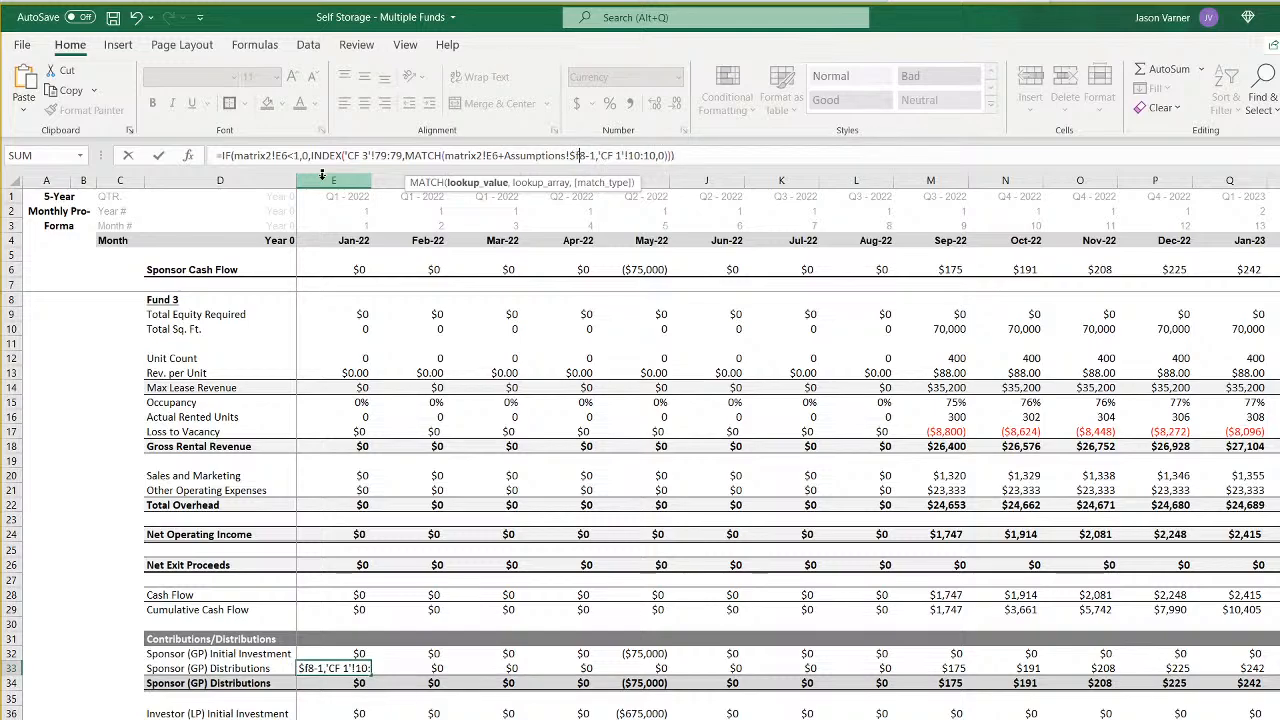
key(Right)
key(Right)
key(Right)
key(Right)
key(Right)
key(Right)
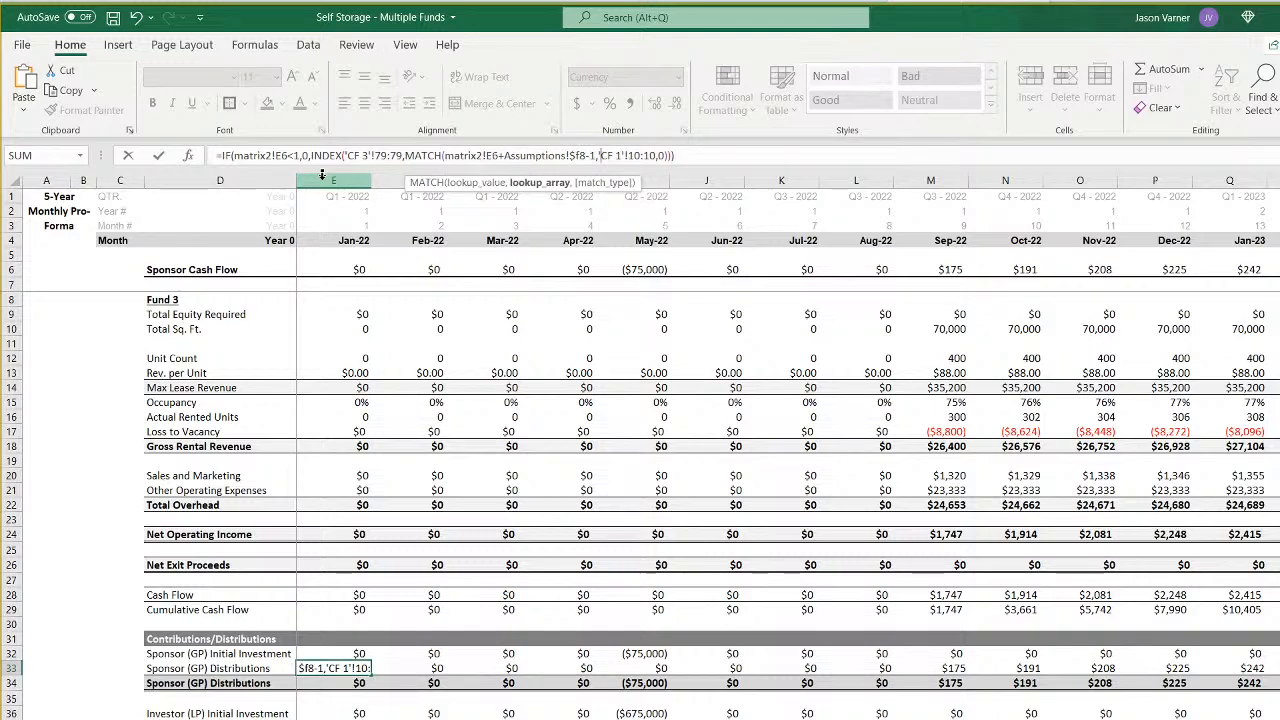
key(Delete)
text(3)
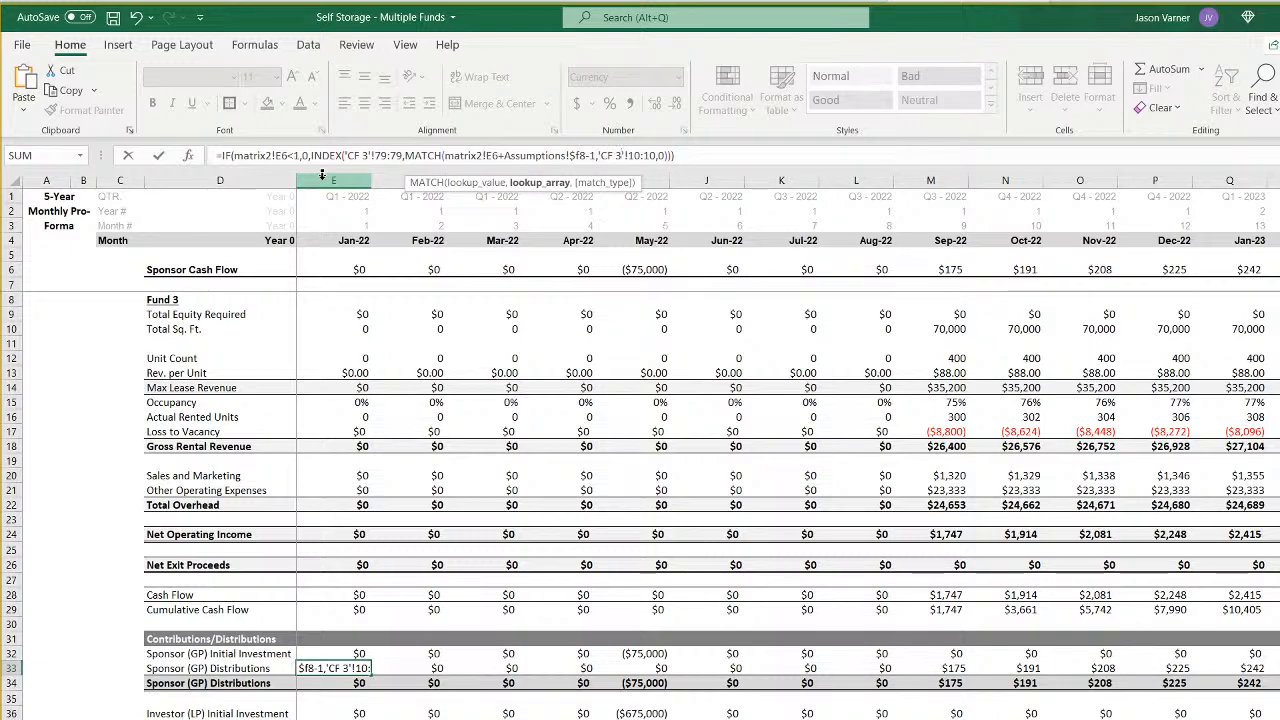
key(Return)
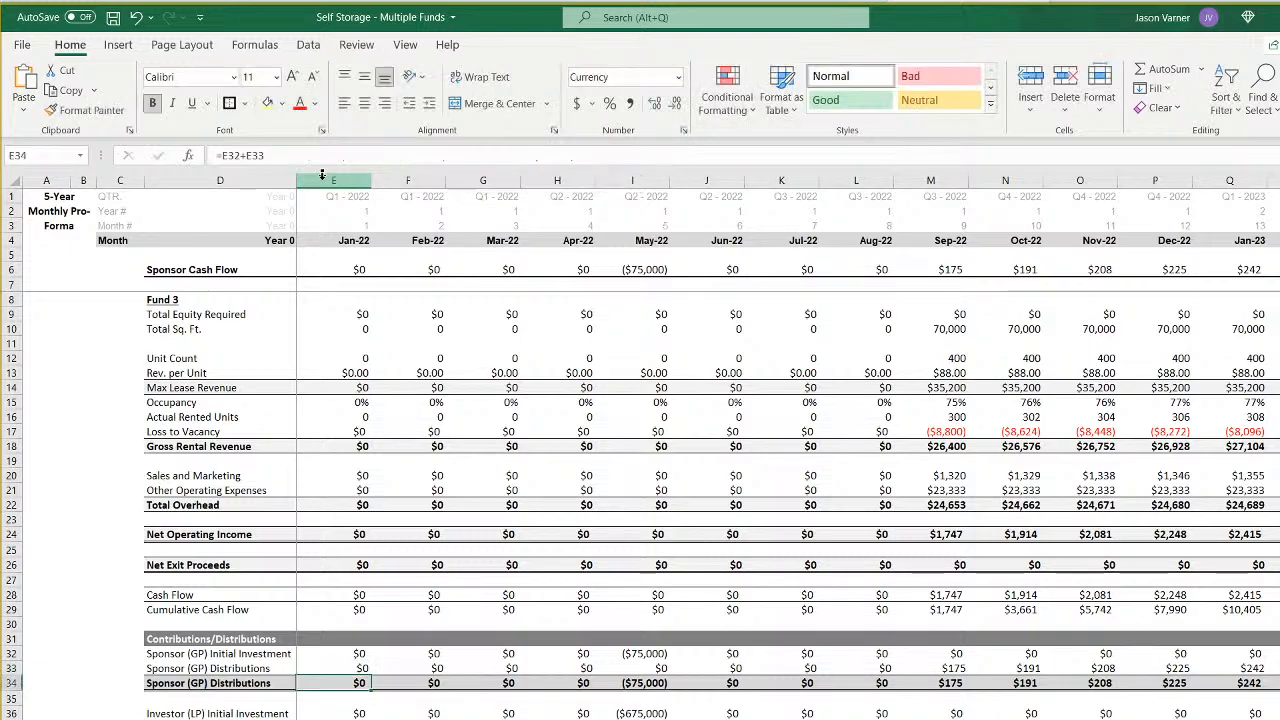
- Repoint the January 2022 Investor (LP) Initial Investment formula in E36 to Assumptions!$F7 and 'CF 3'!$E72
key(Down)
key(Down)
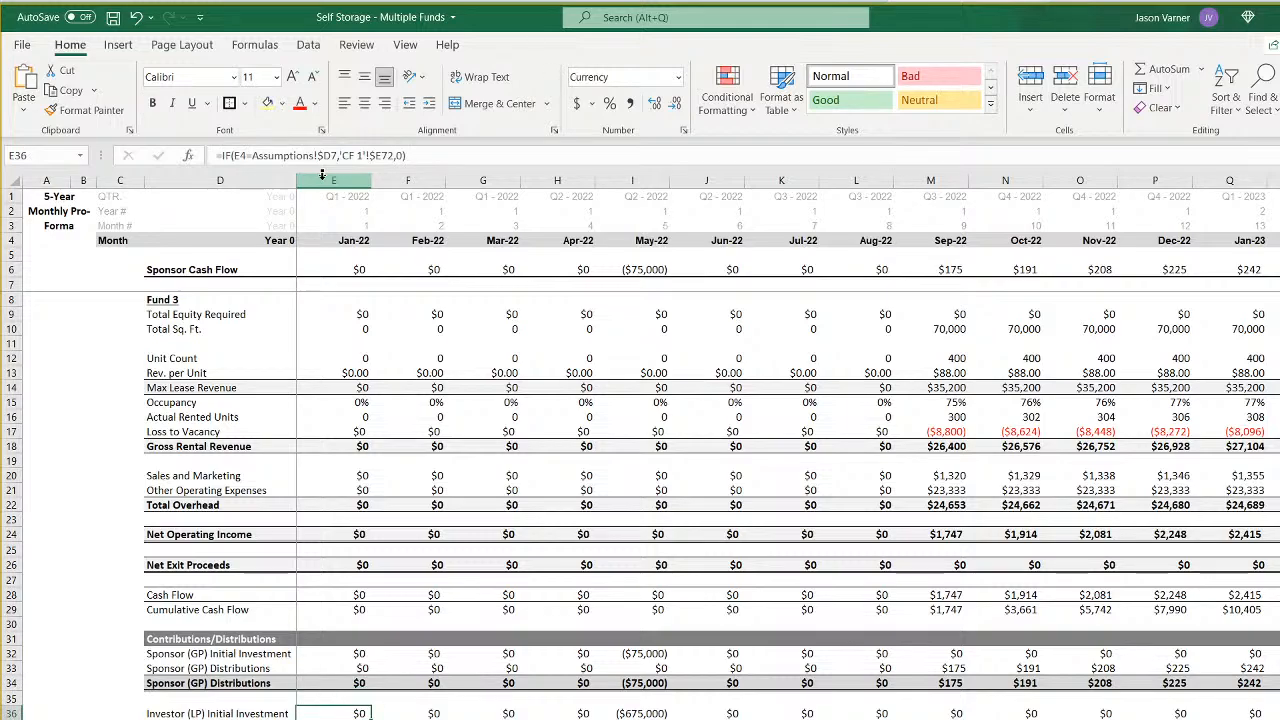
click(329, 155)
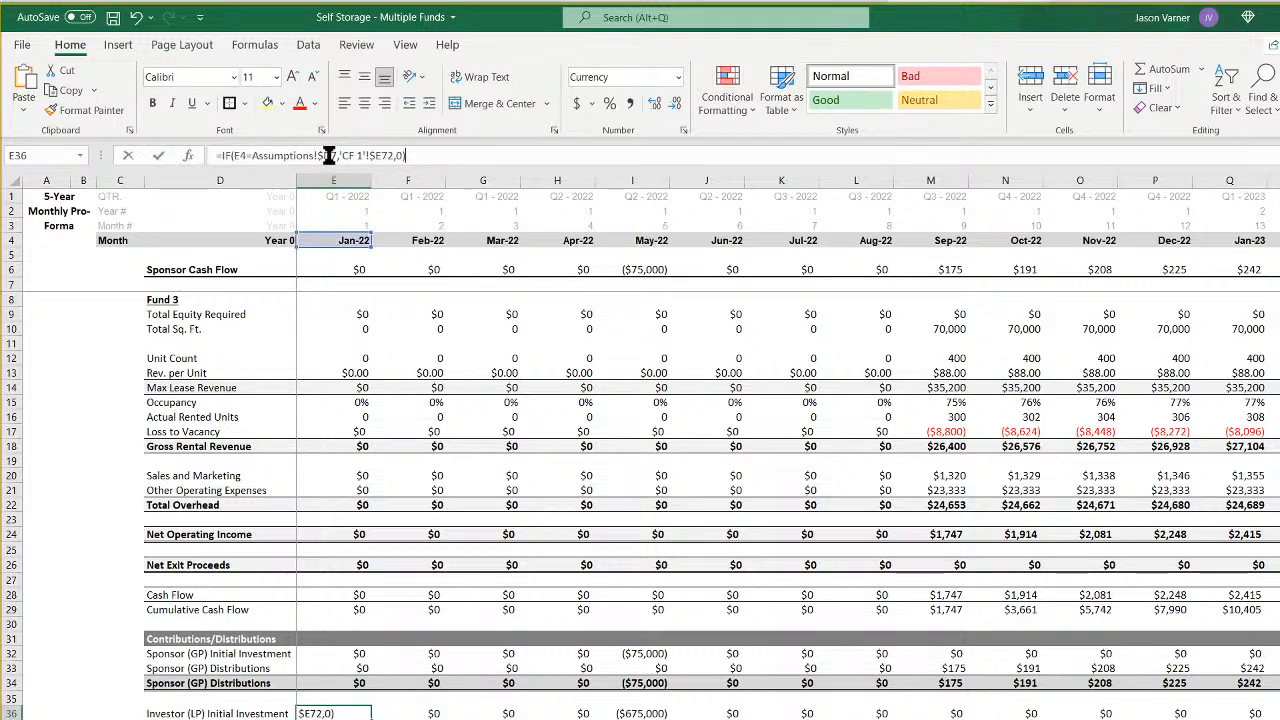
key(BackSpace)
text(f)
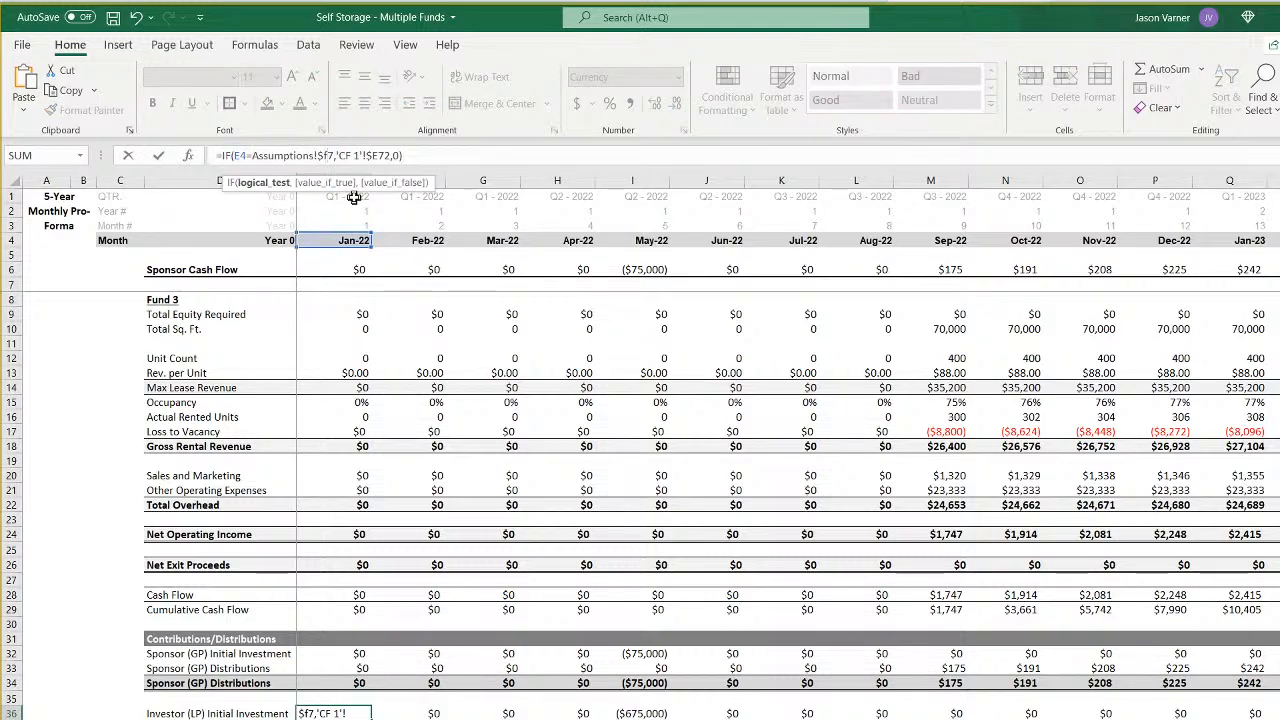
key(Right)
key(Right)
key(Right)
key(Right)
key(BackSpace)
text(3)
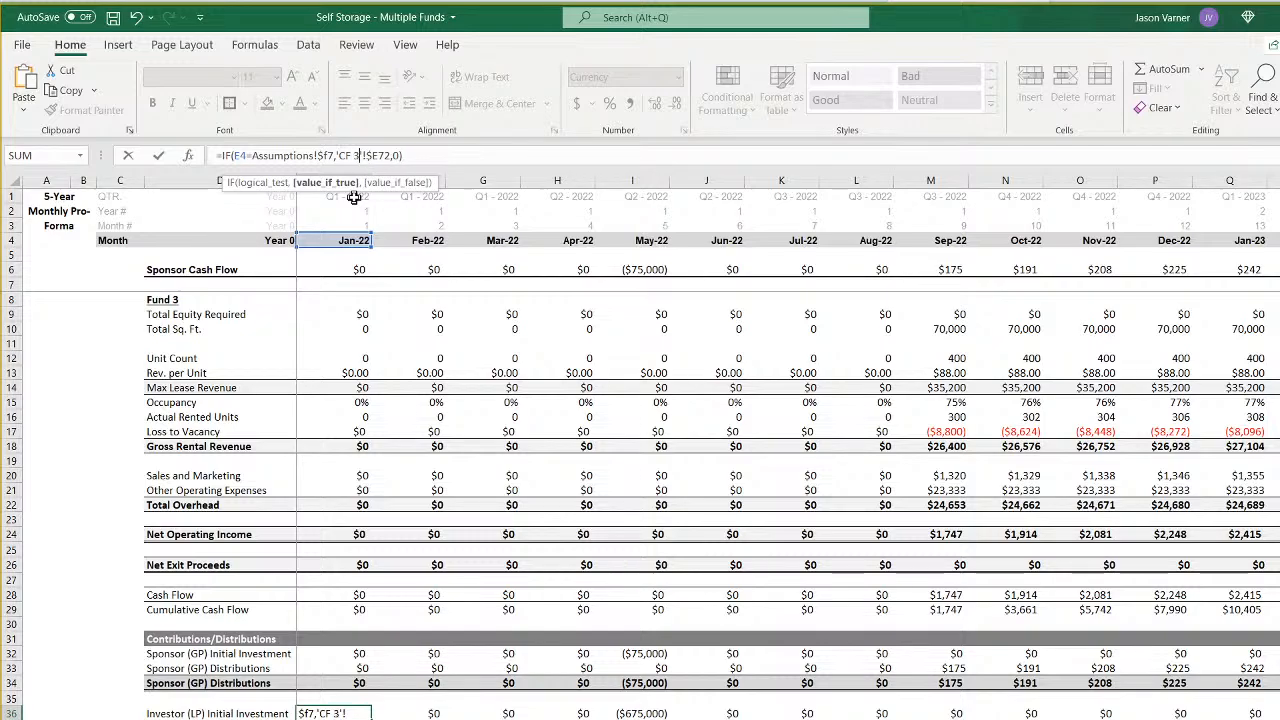
key(Return)
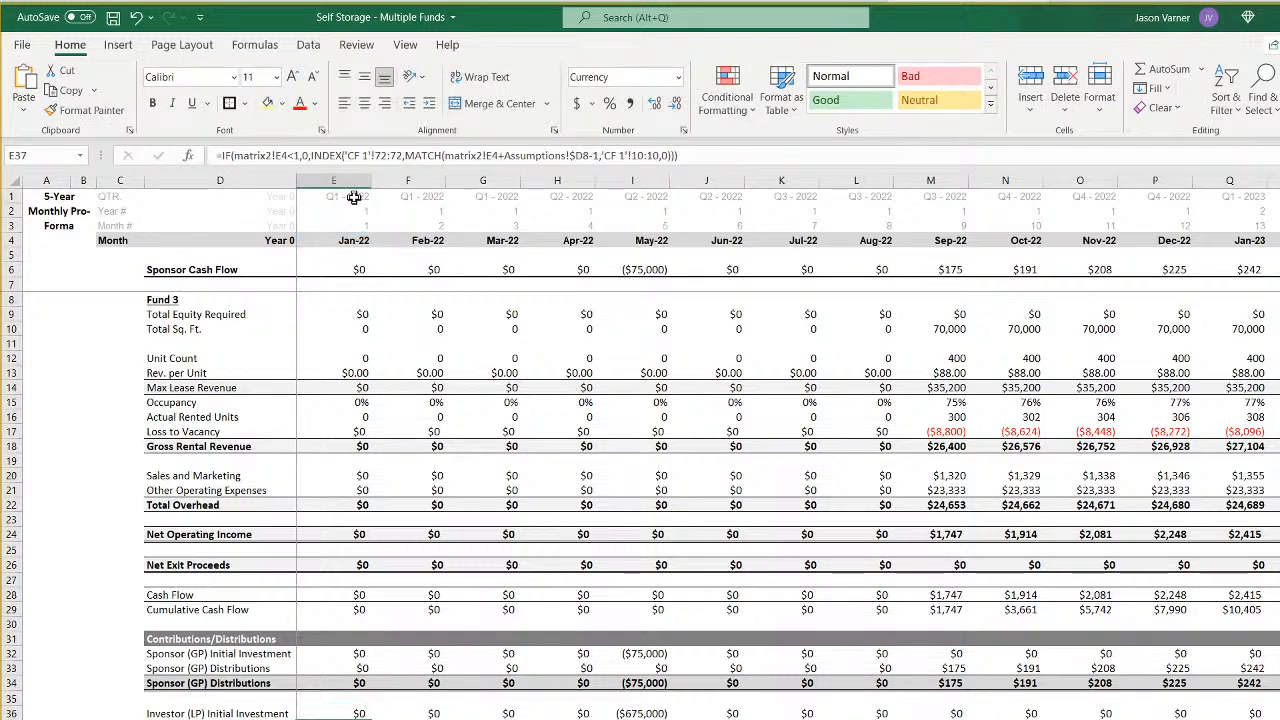
- In the E37 formula below Investor (LP) Initial Investment, repoint the IF test to matrix2!E6 and the INDEX range to 'CF 3'!72:72
click(288, 155)
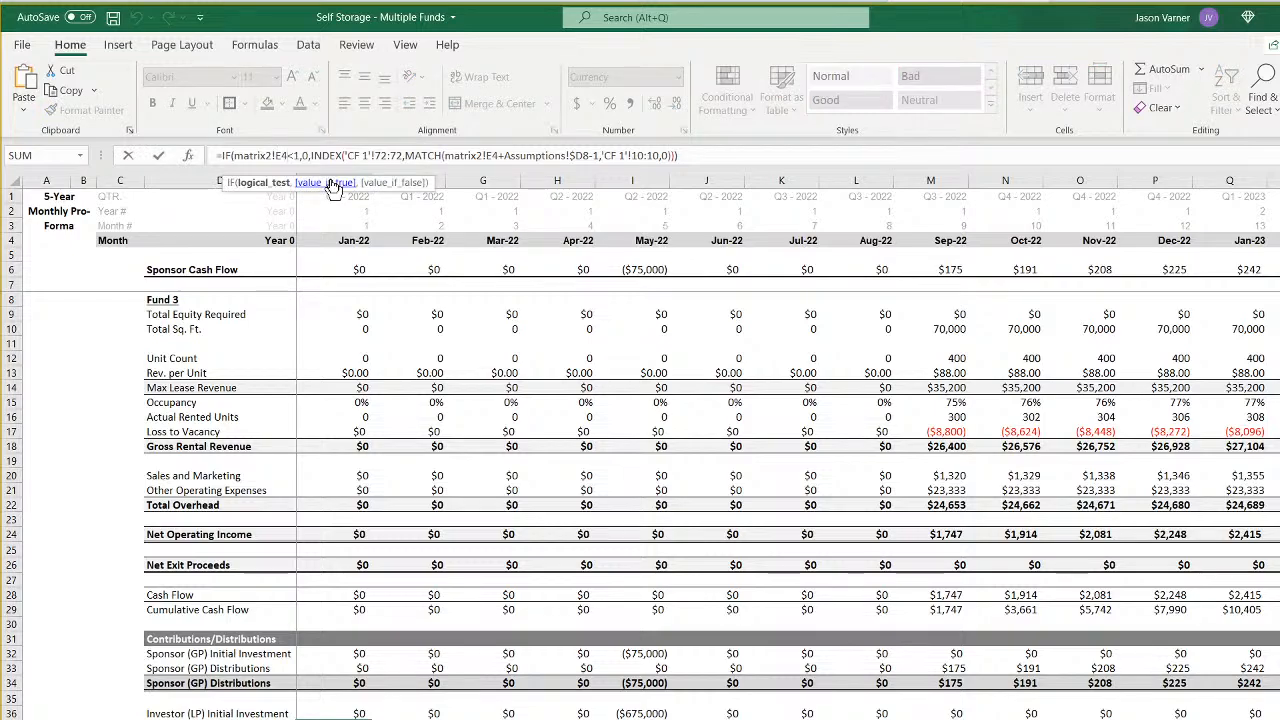
key(BackSpace)
text(6)
key(Right)
key(Right)
key(Right)
key(Right)
key(Right)
key(Right)
key(Right)
key(Right)
key(Right)
key(Right)
key(Right)
key(Right)
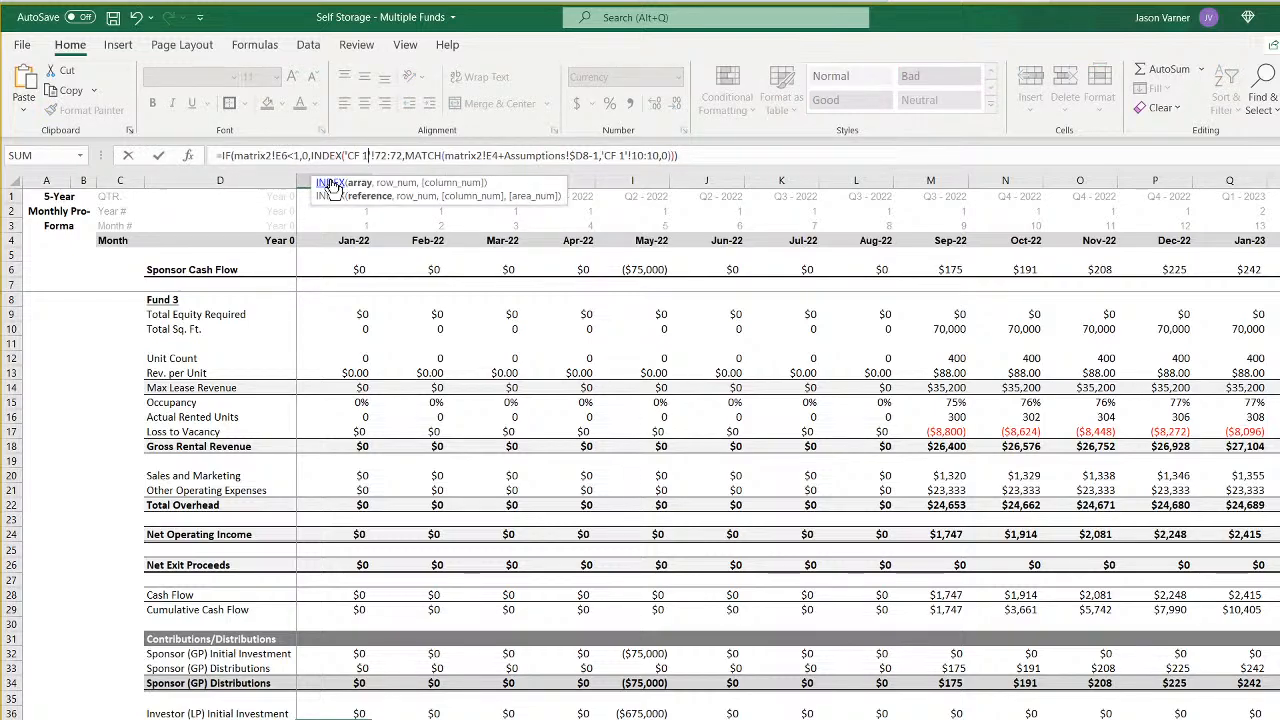
key(BackSpace)
text(3)
- Repoint the MATCH part of the E37 formula to matrix2!E6, Assumptions!$F8 and 'CF 3'!10:10
key(Right)
key(Right)
key(Right)
key(Right)
key(Right)
key(Right)
key(Right)
key(Right)
key(Right)
key(Right)
key(Right)
key(Right)
key(Right)
key(Right)
key(Right)
key(Right)
key(Right)
key(Right)
key(Right)
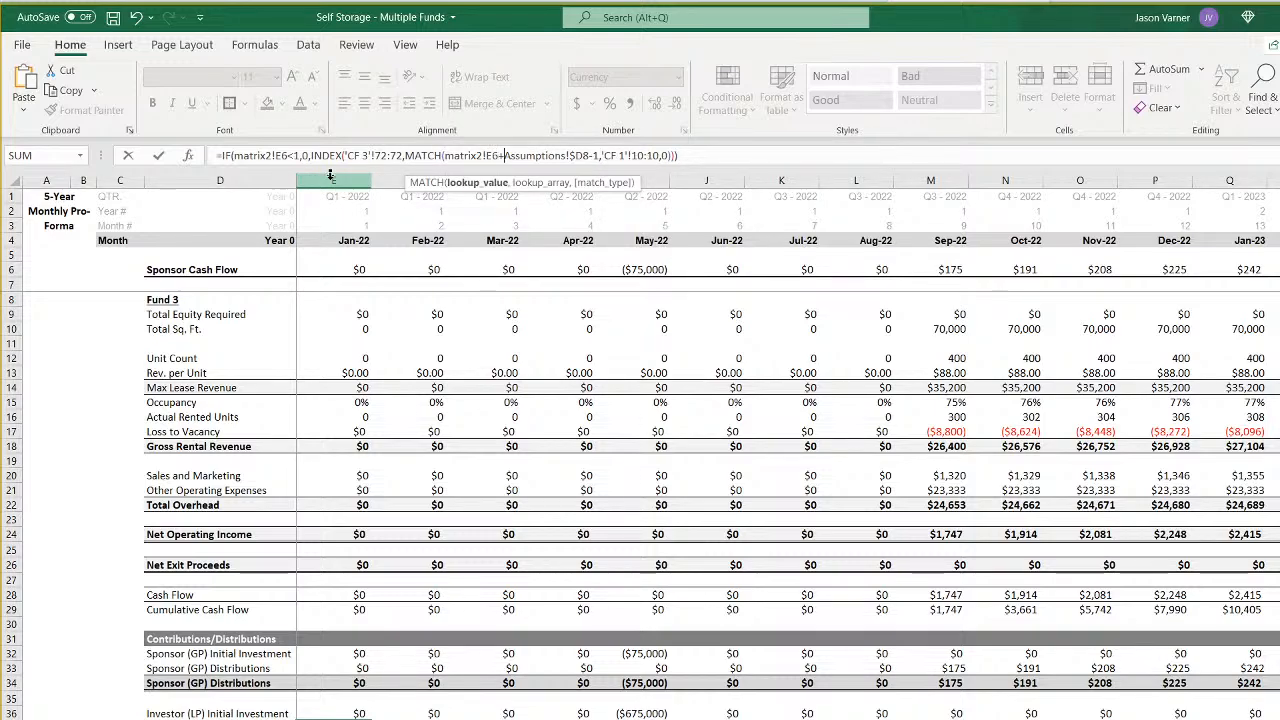
key(Right)
key(Right)
key(BackSpace)
text(f)
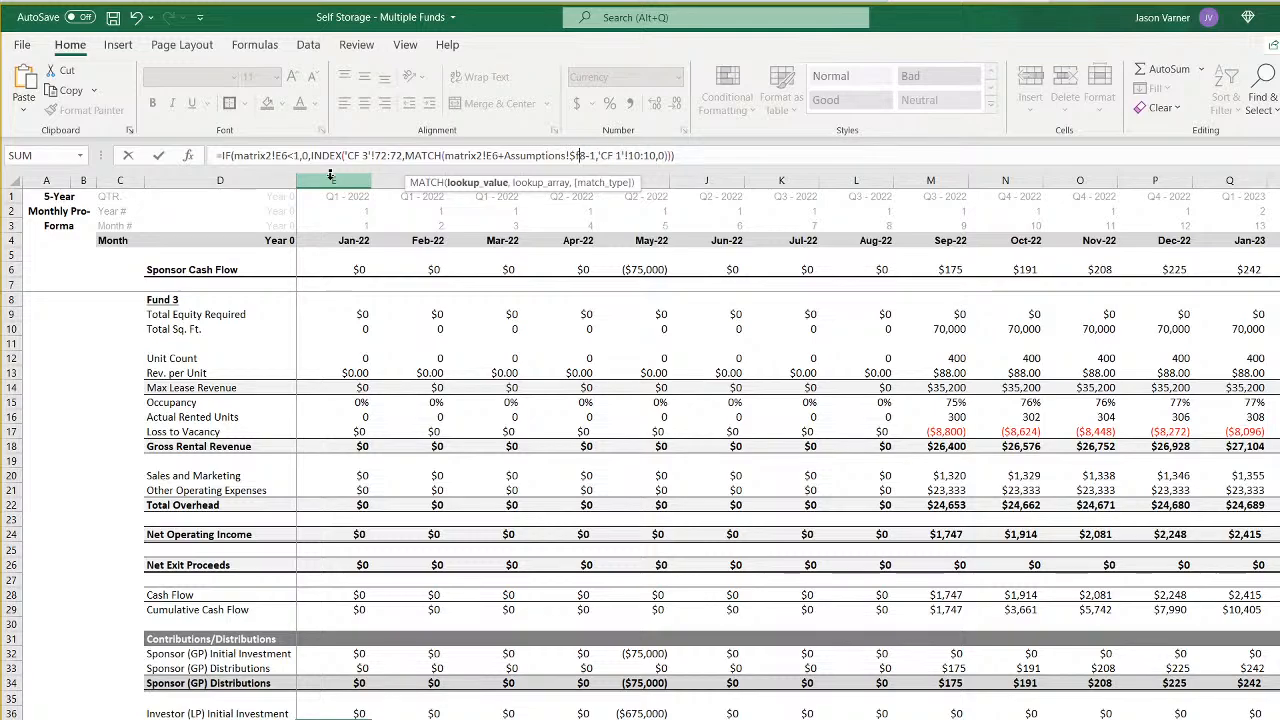
key(Right)
key(Right)
key(Right)
key(Right)
key(Right)
key(Right)
key(Right)
key(Right)
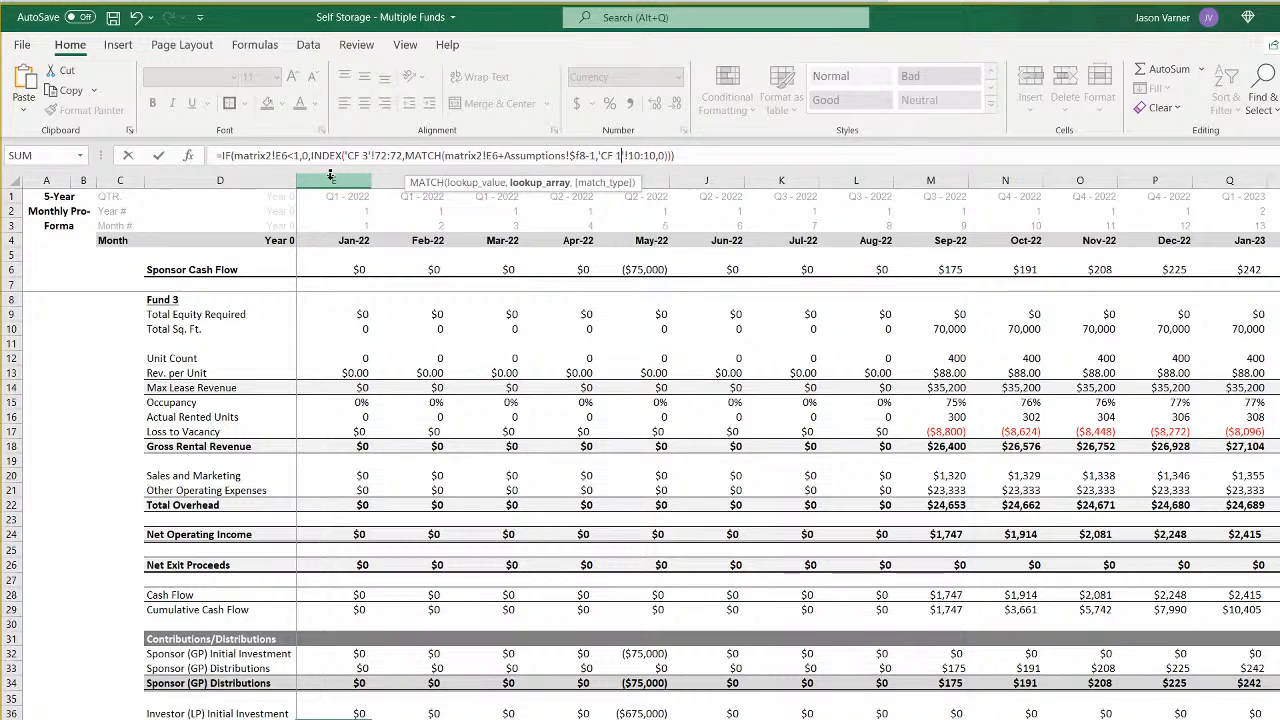
key(BackSpace)
text(3)
key(Return)
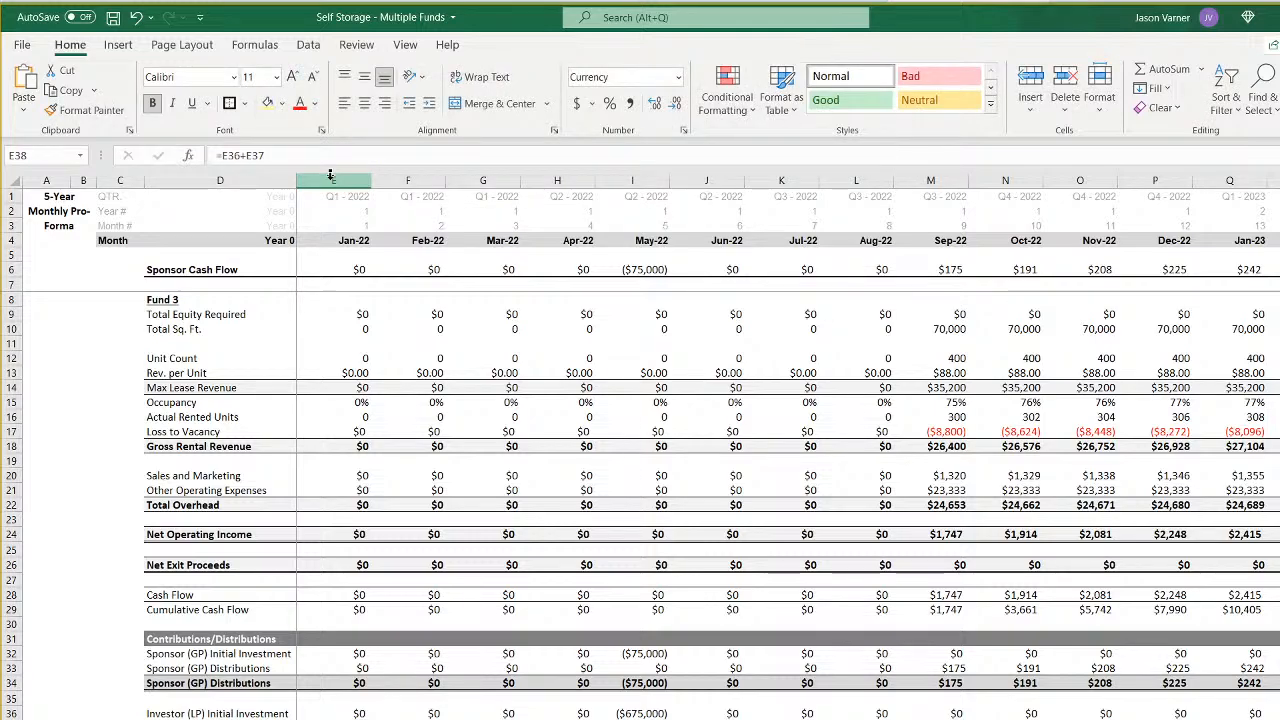
- Fill the January 2022 formulas from Rev. per Unit in E13 down through the distribution rows across to August 2022
click(357, 370)
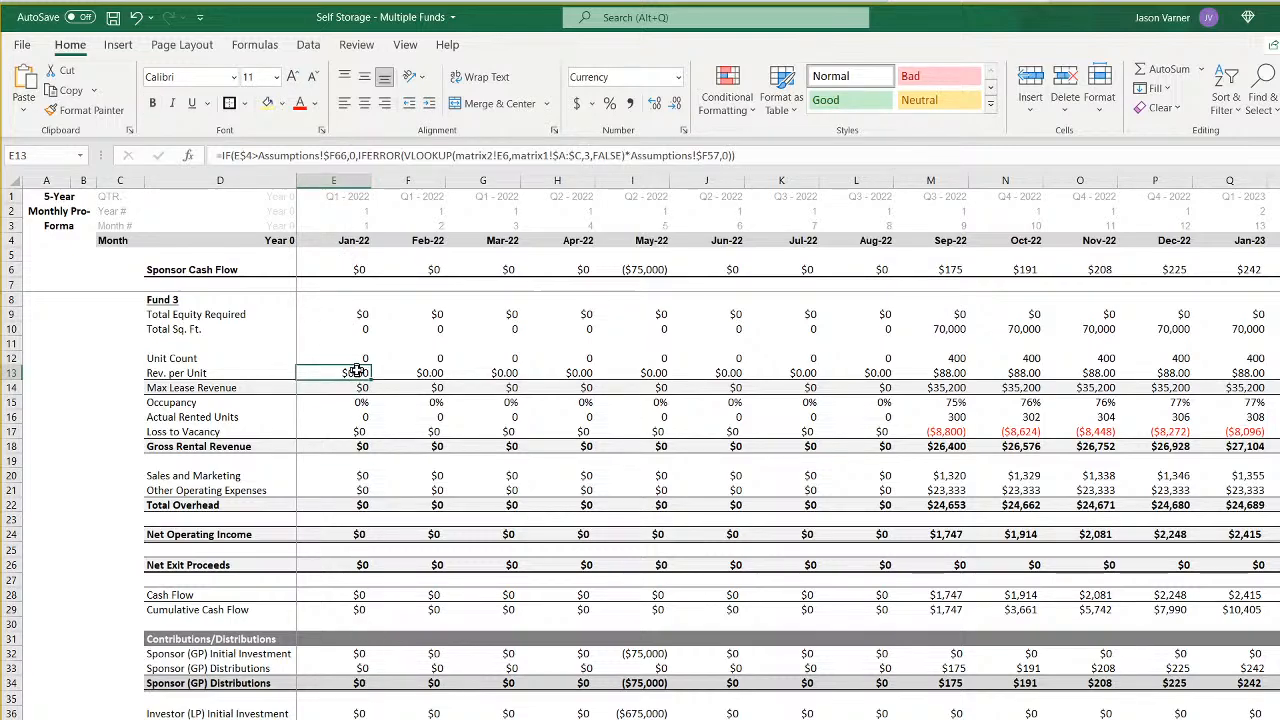
key(Up)
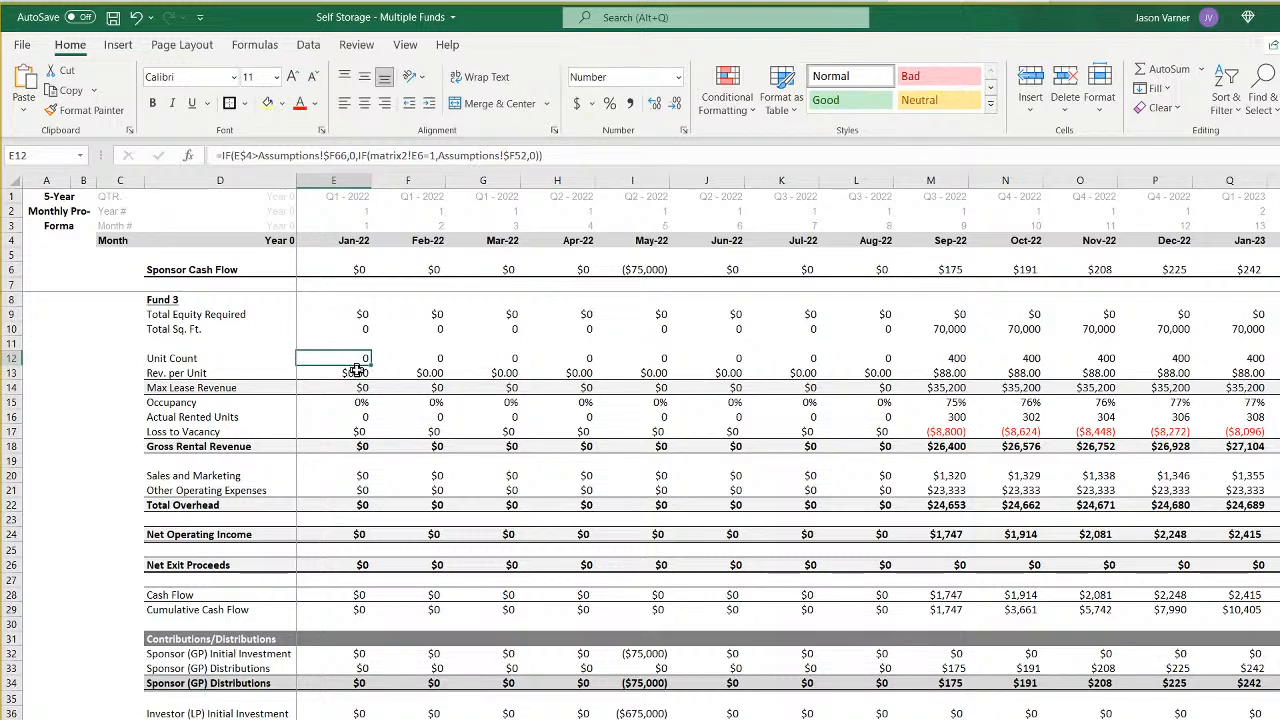
key(Right)
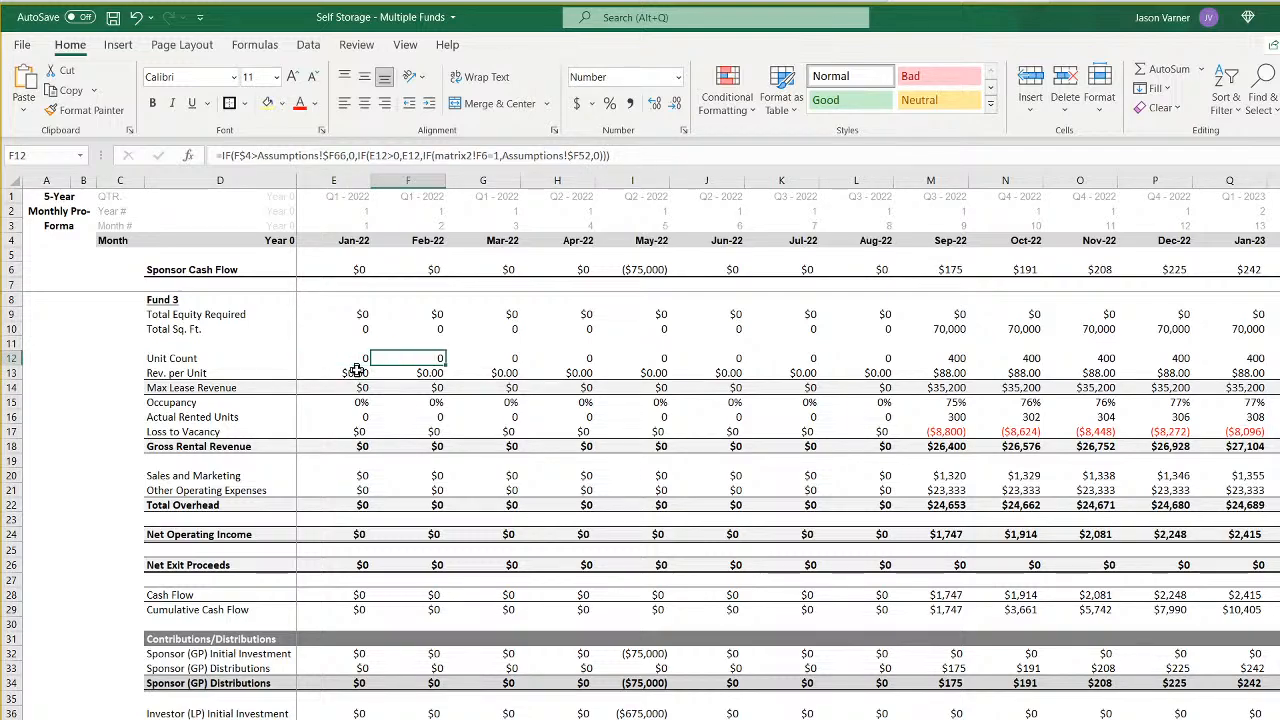
key(Down)
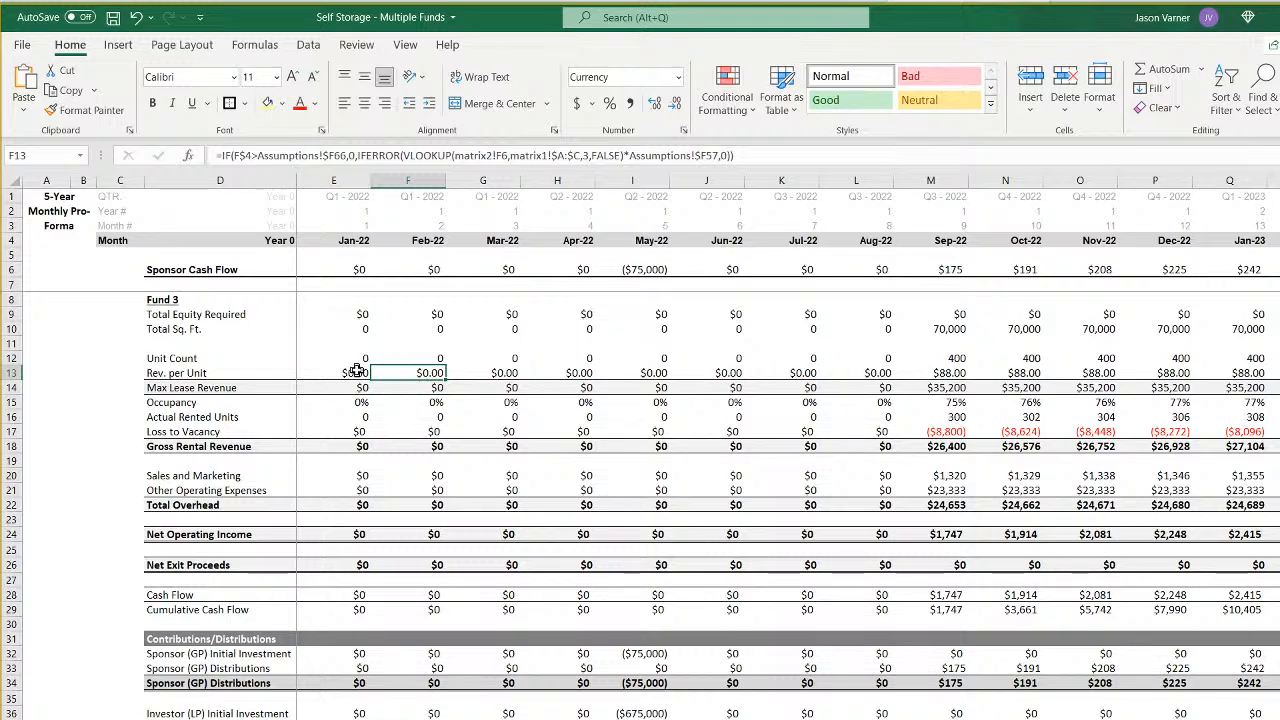
click(357, 370)
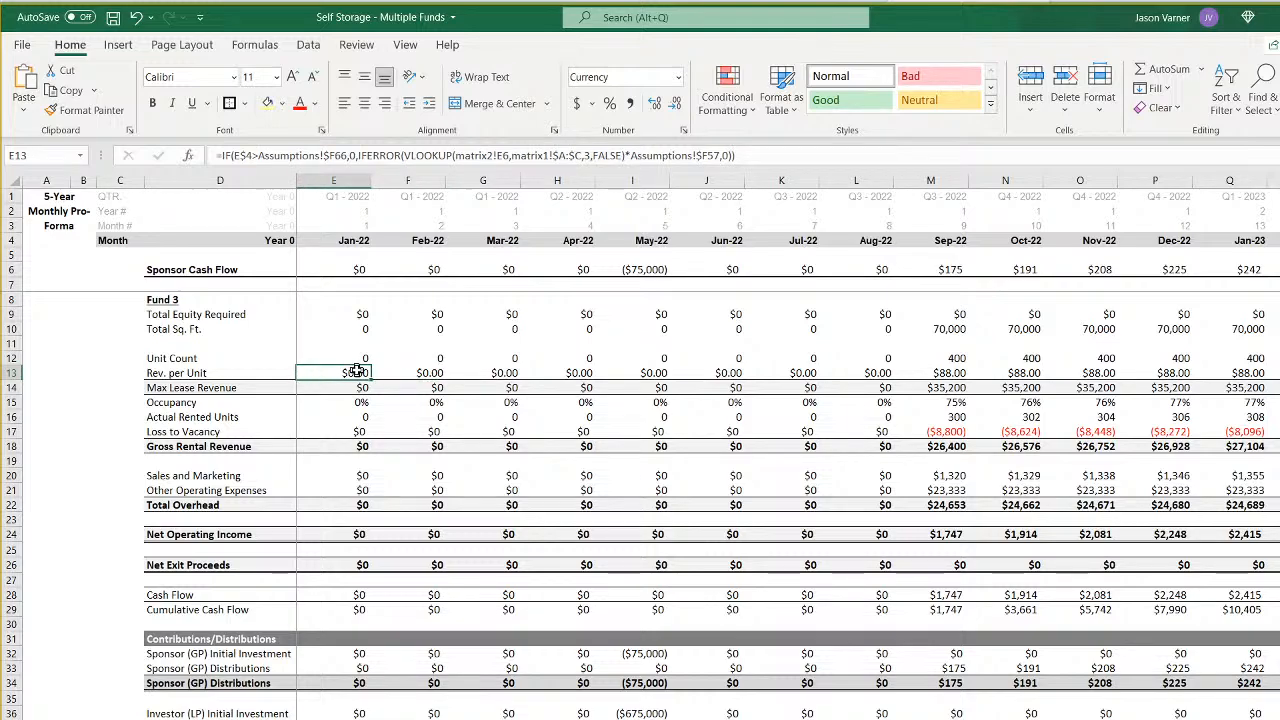
drag(357, 370, 357, 719)
key(shift+Right)
key(shift+Right)
key(shift+Right)
key(shift+Right)
key(shift+Right)
key(shift+Right)
key(shift+Right)
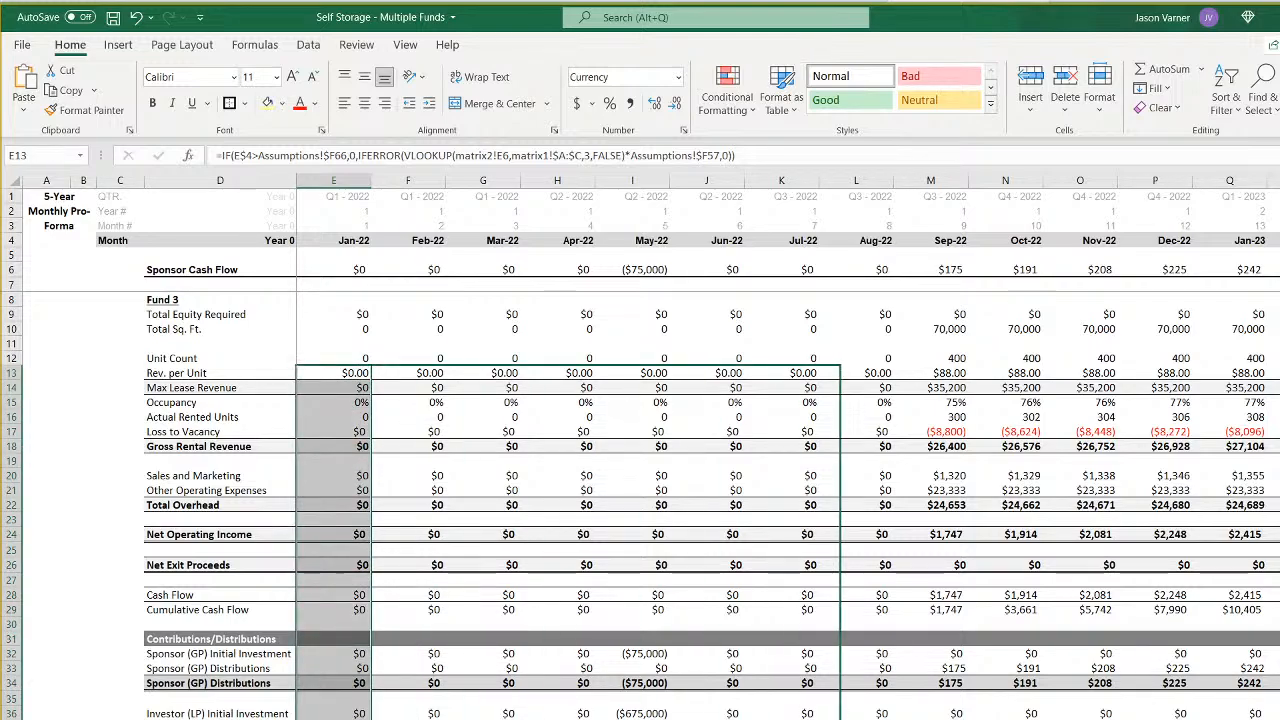
key(ctrl+r)
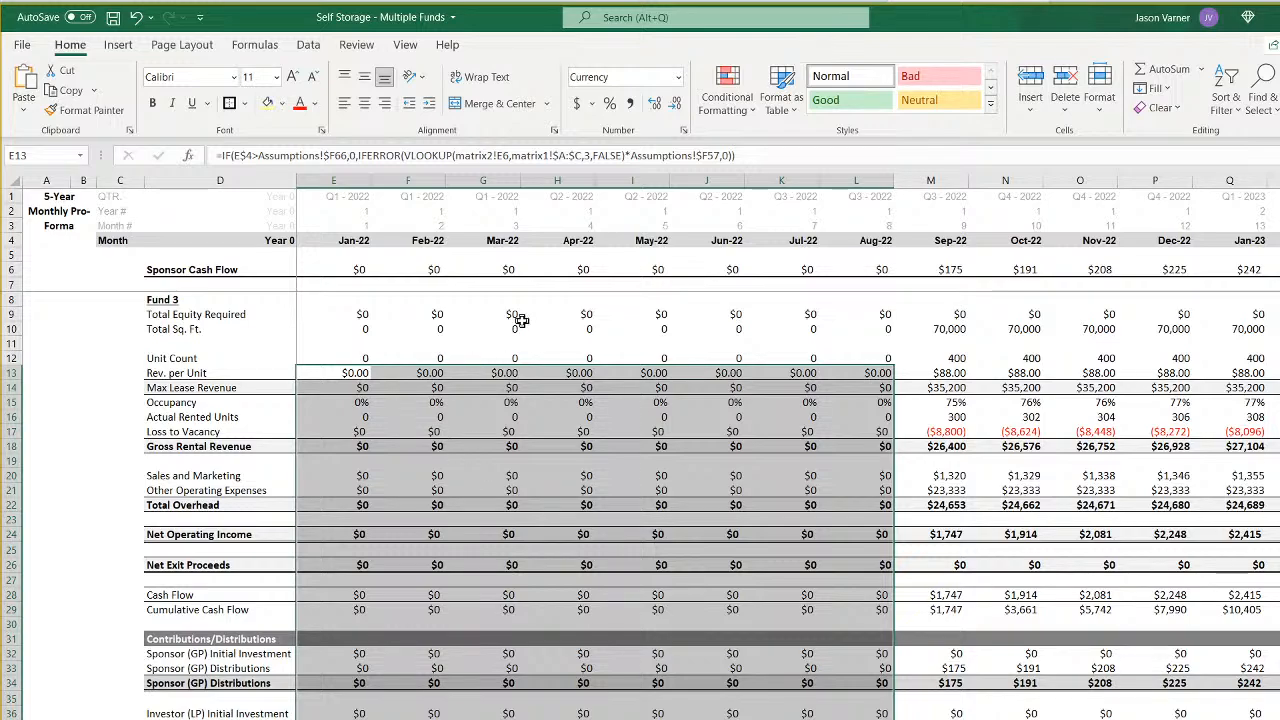
click(432, 314)
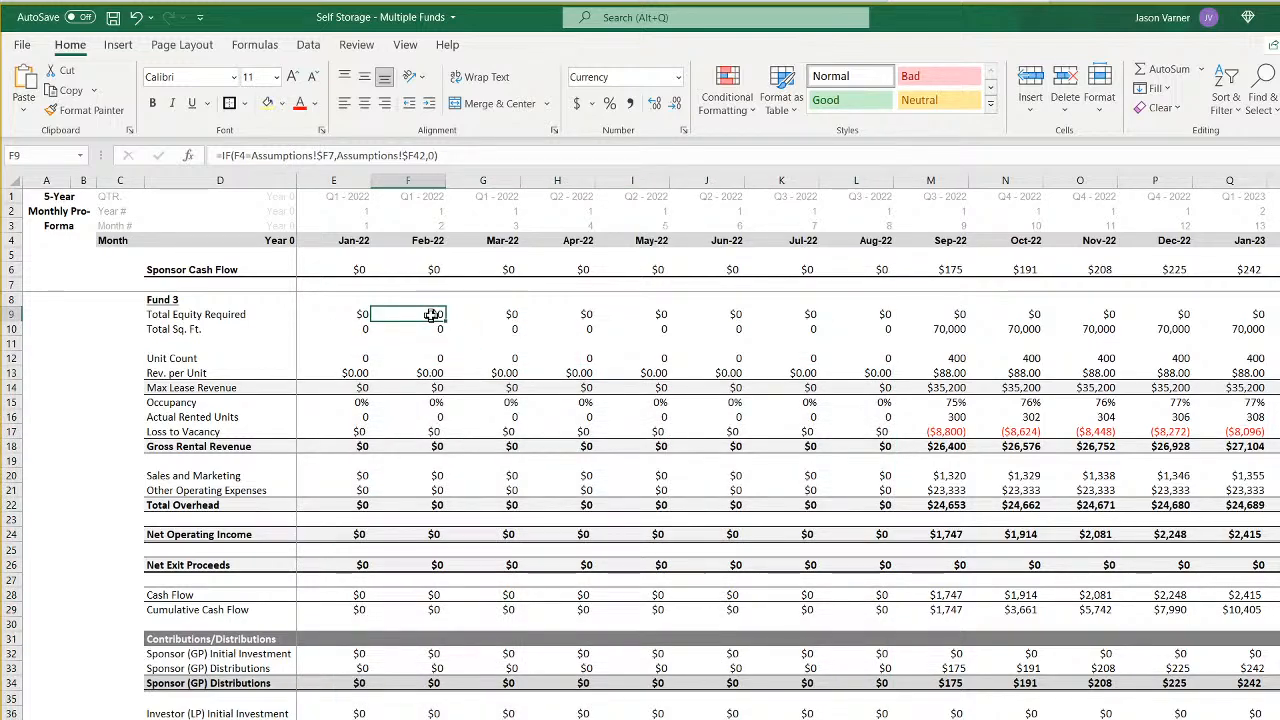
- Fill the February 2022 Fund 3 formulas from F9 down through the distribution rows across all remaining months
click(426, 268)
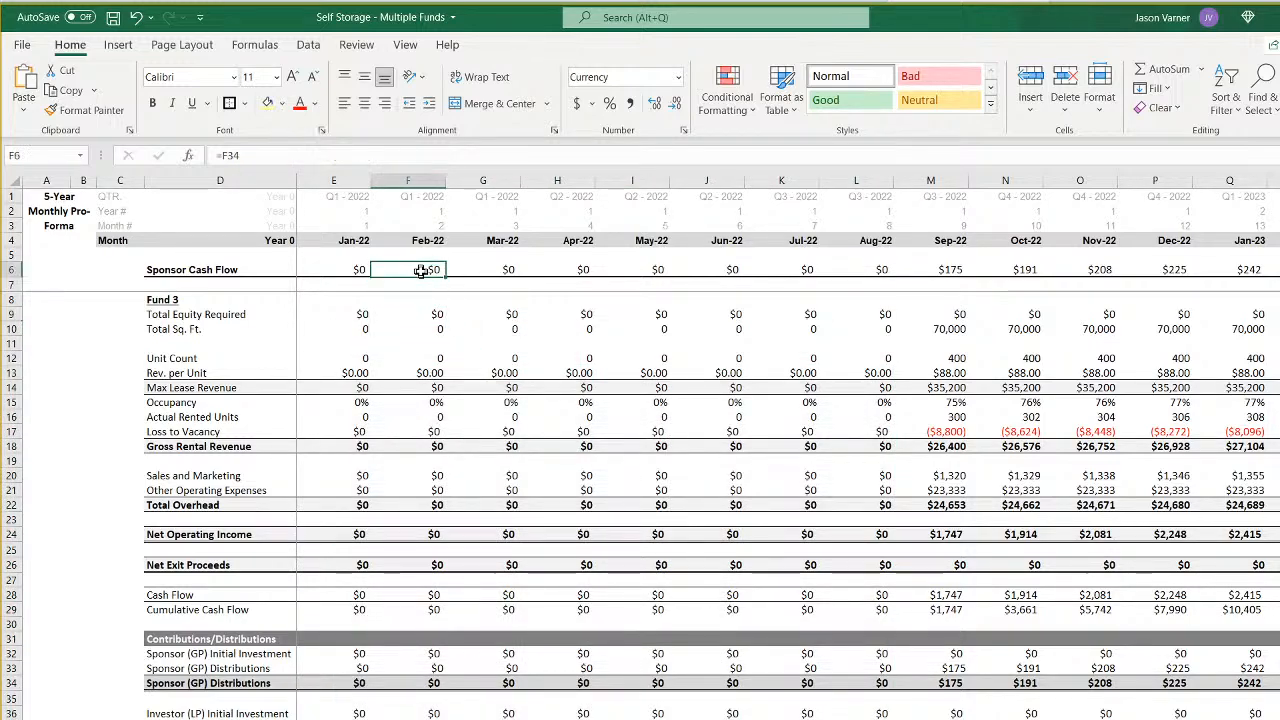
mouse_move(422, 316)
mouse_down()
mouse_move(423, 718)
mouse_move(1278, 718)
mouse_up()
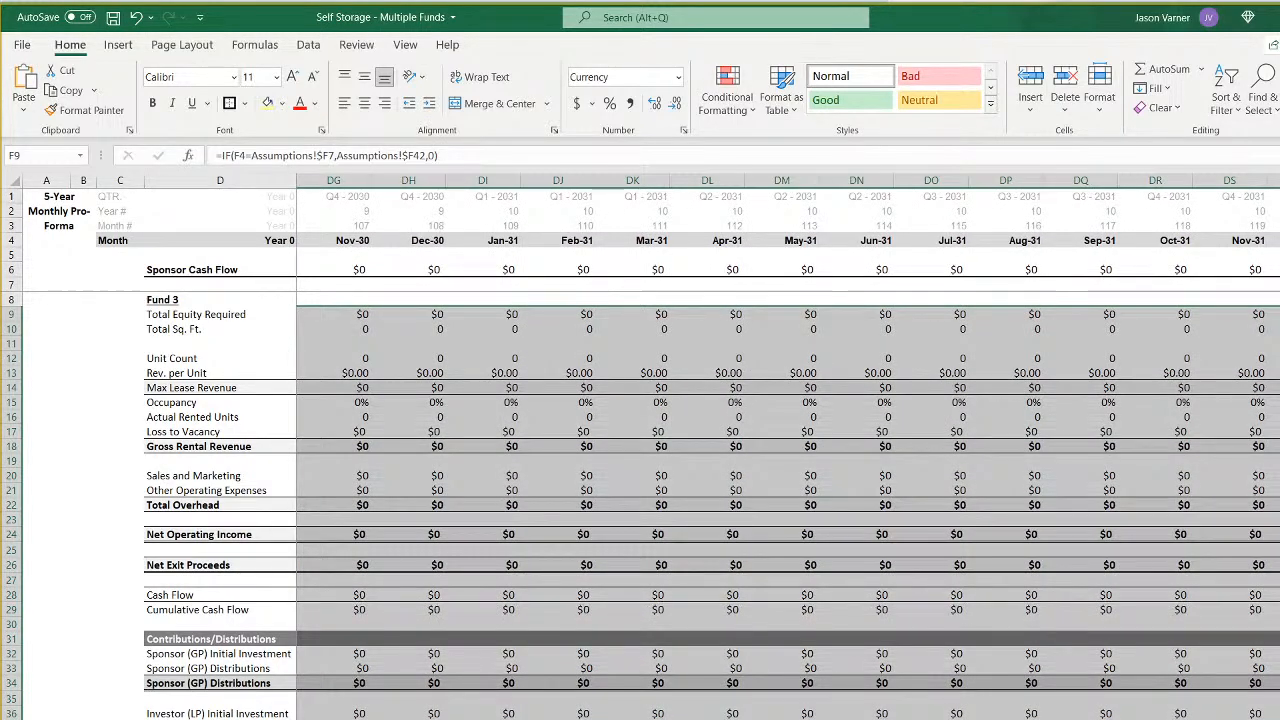
scroll(790, 450, left, 15)
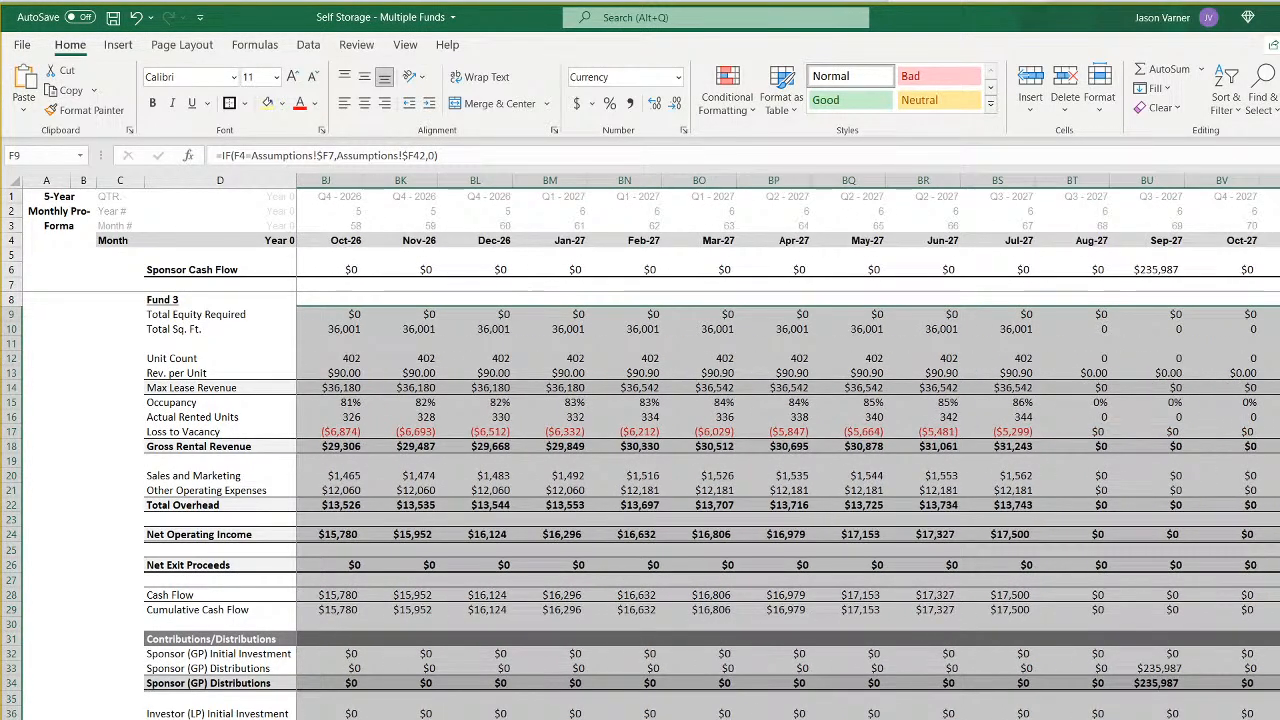
scroll(790, 450, left, 8)
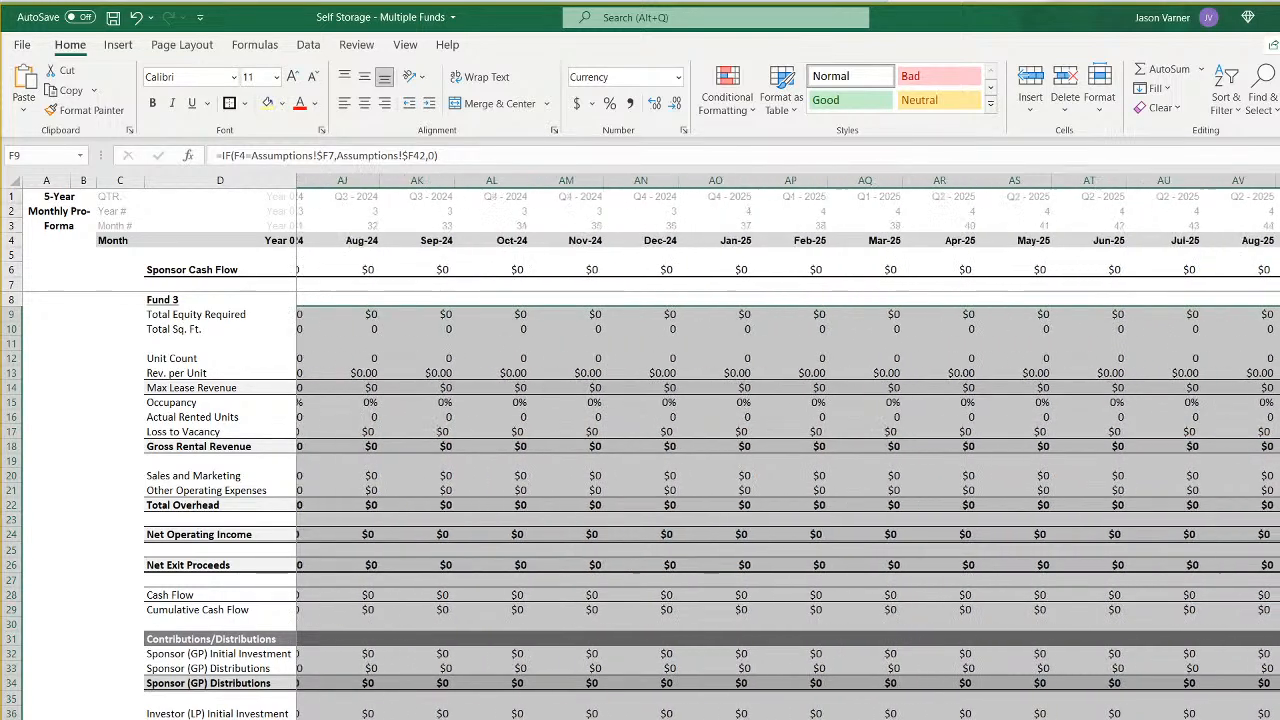
scroll(790, 450, right, 5)
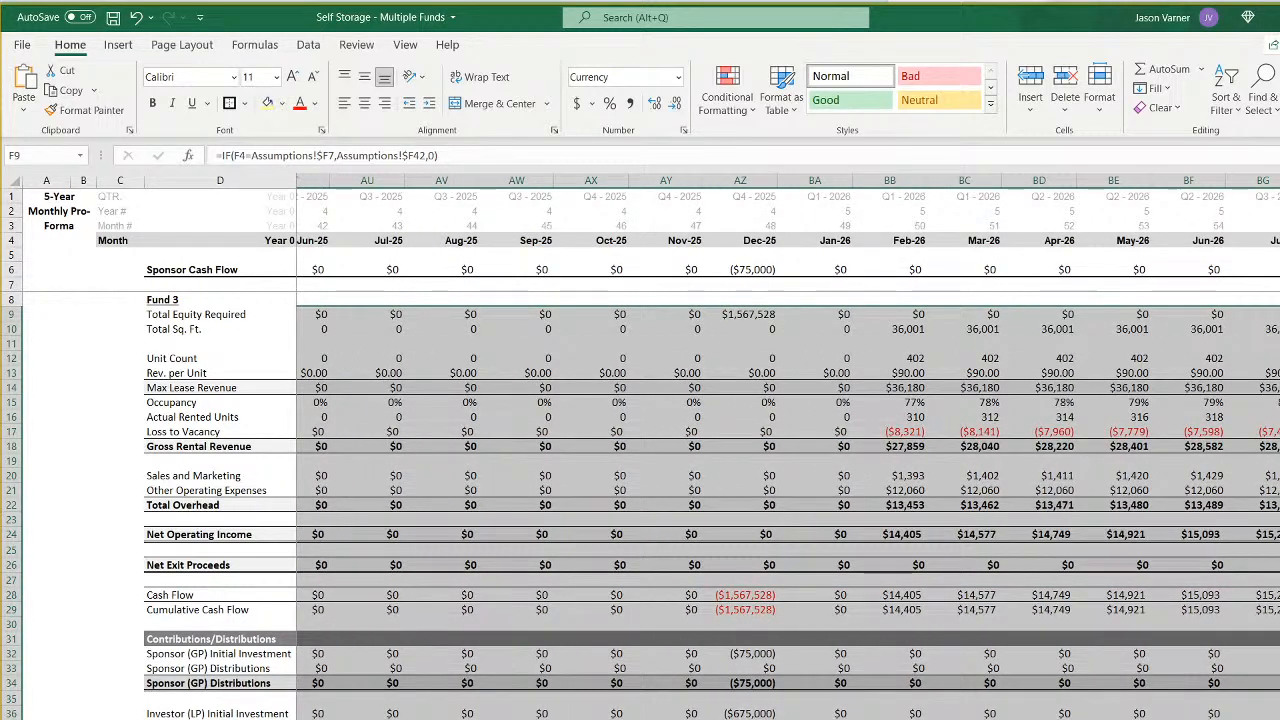
scroll(768, 447, right, 1)
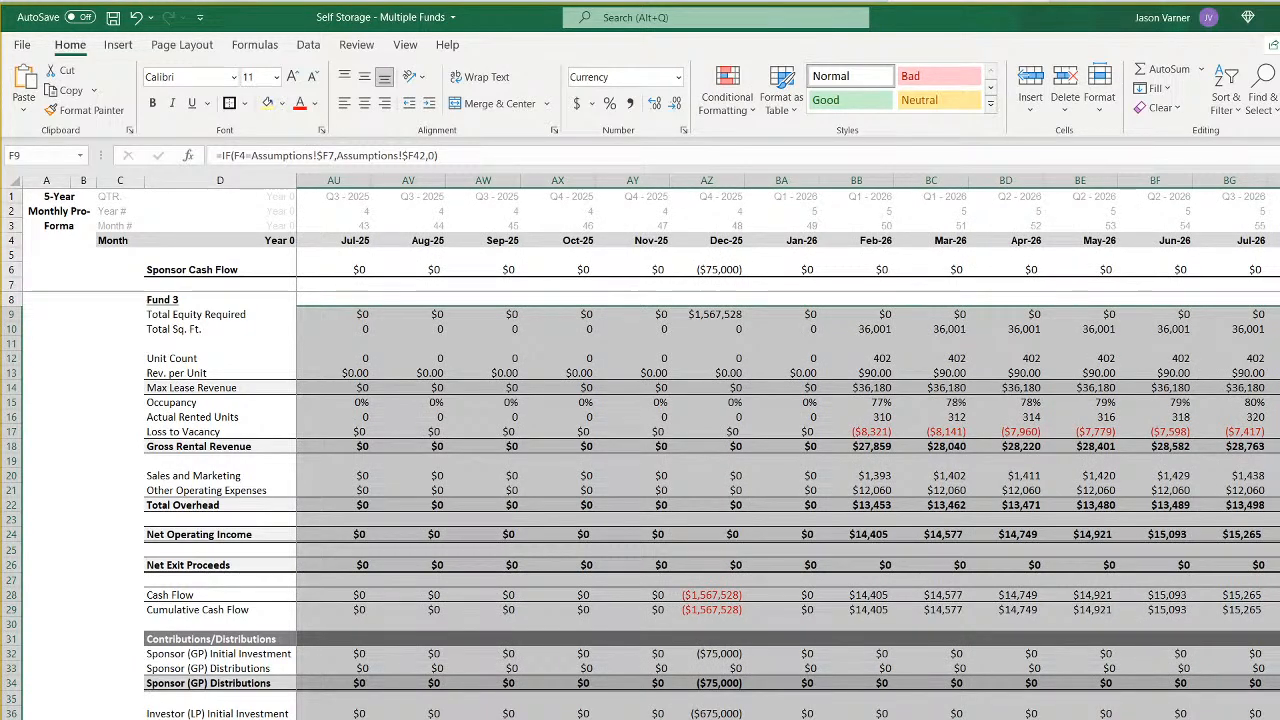
- On the CF 3 waterfall sheet, repoint the Year 0 Contributions formula in E11 to -Assumptions!F42
click(392, 718)
click(392, 341)
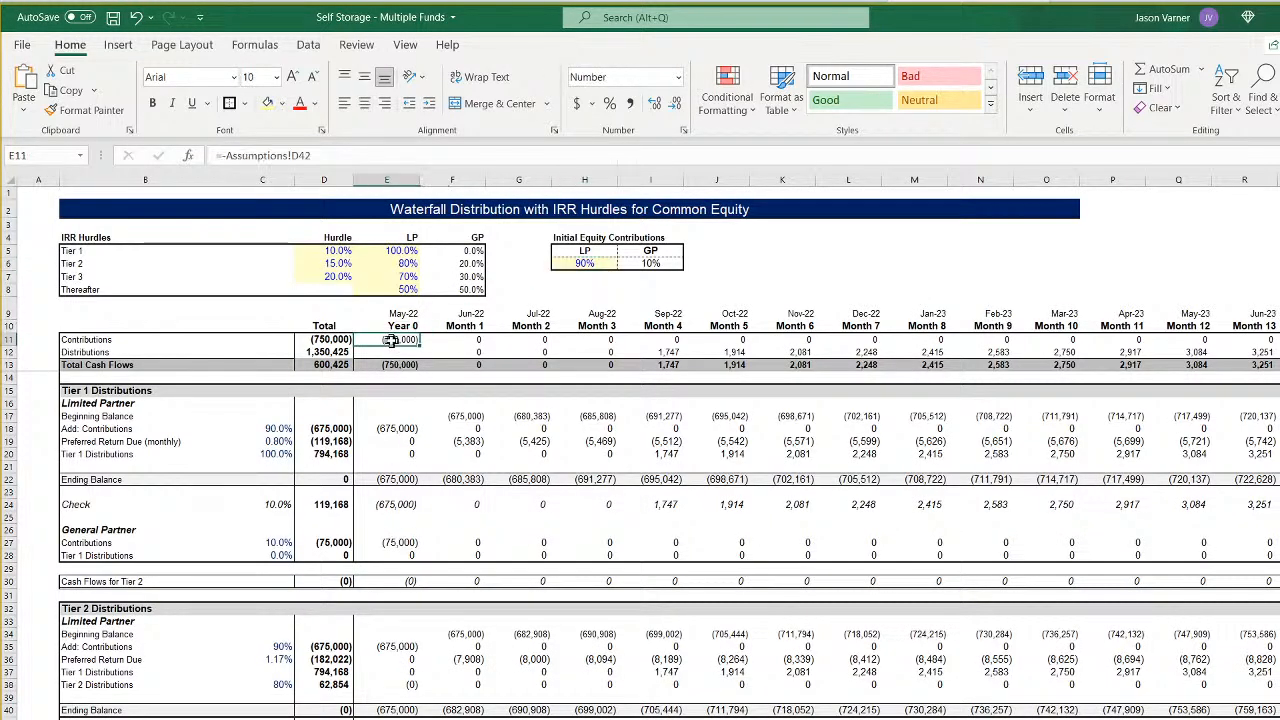
click(298, 155)
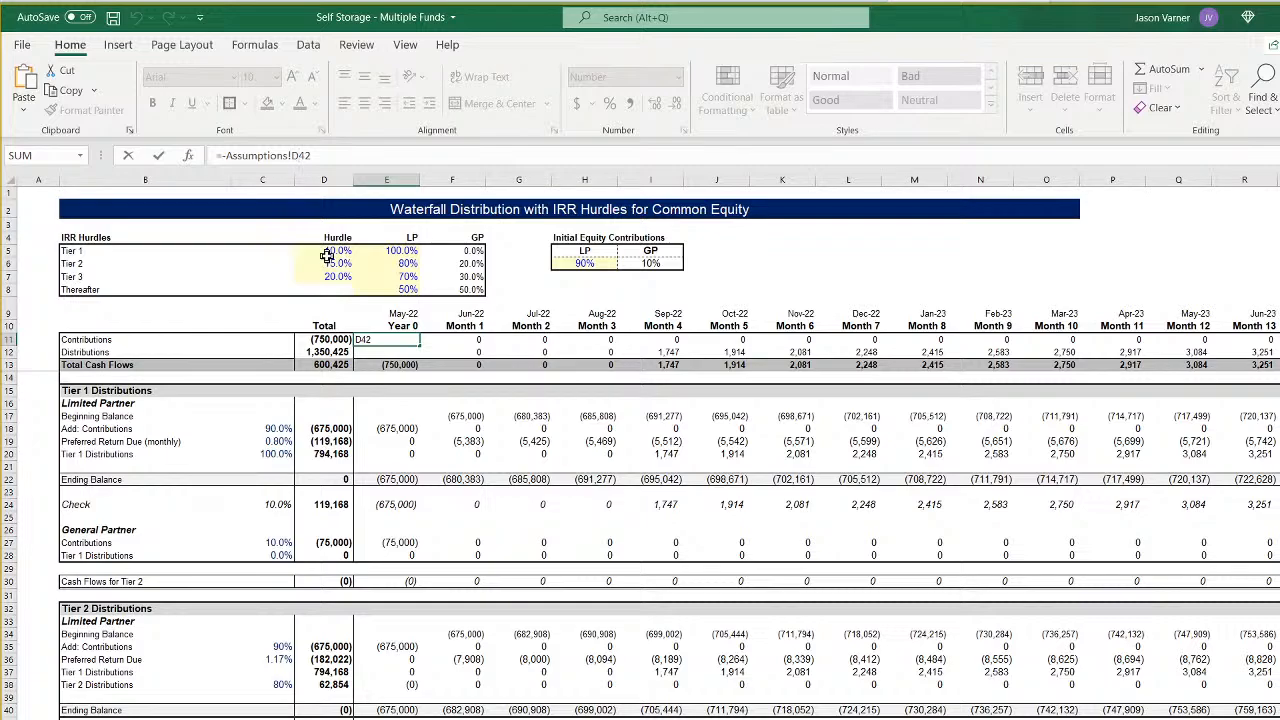
key(BackSpace)
text(f)
key(Return)
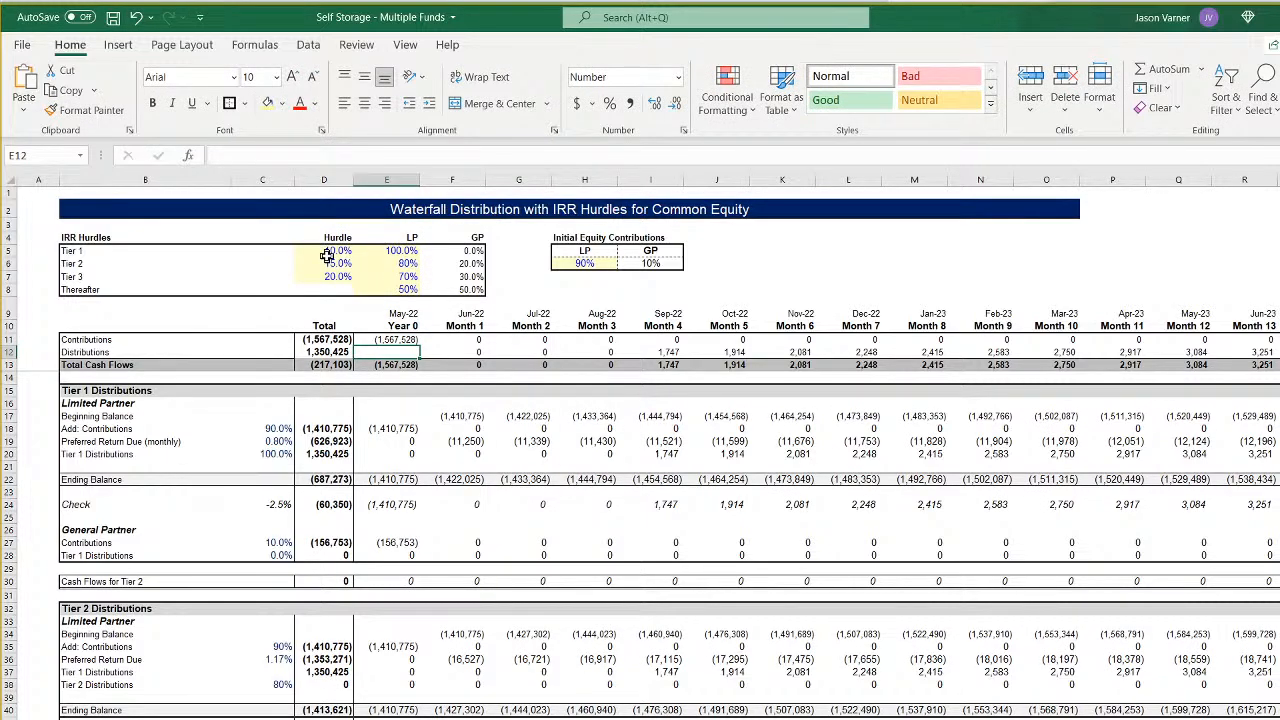
key(Up)
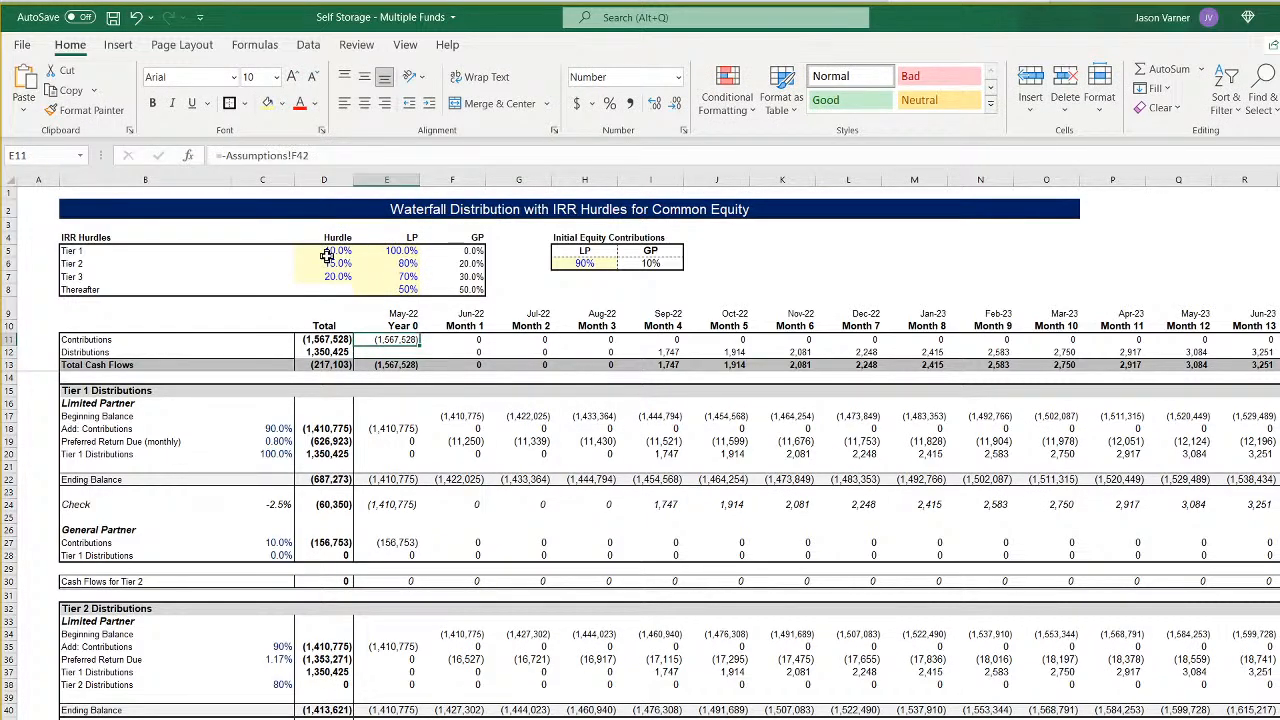
click(136, 17)
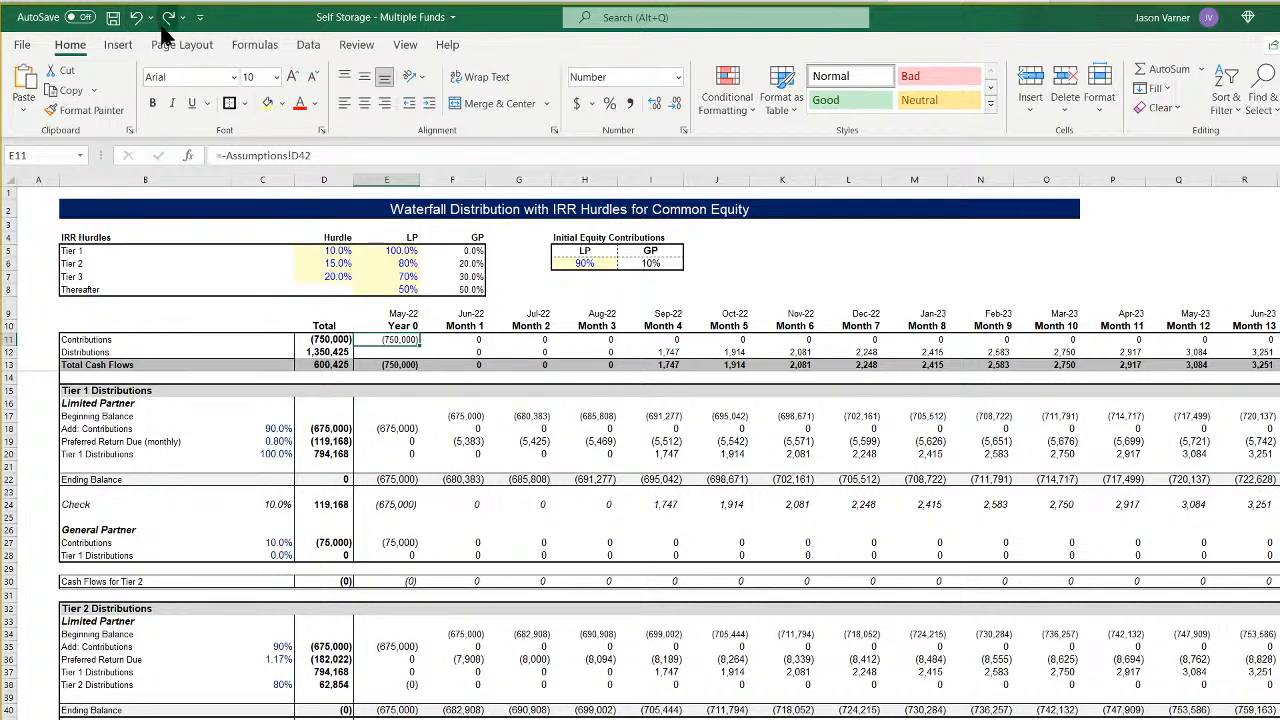
click(168, 17)
- In the Month 1 Contributions SUMIFS formula in F11, repoint the sum range and first criteria range to '3'!28:28
click(465, 339)
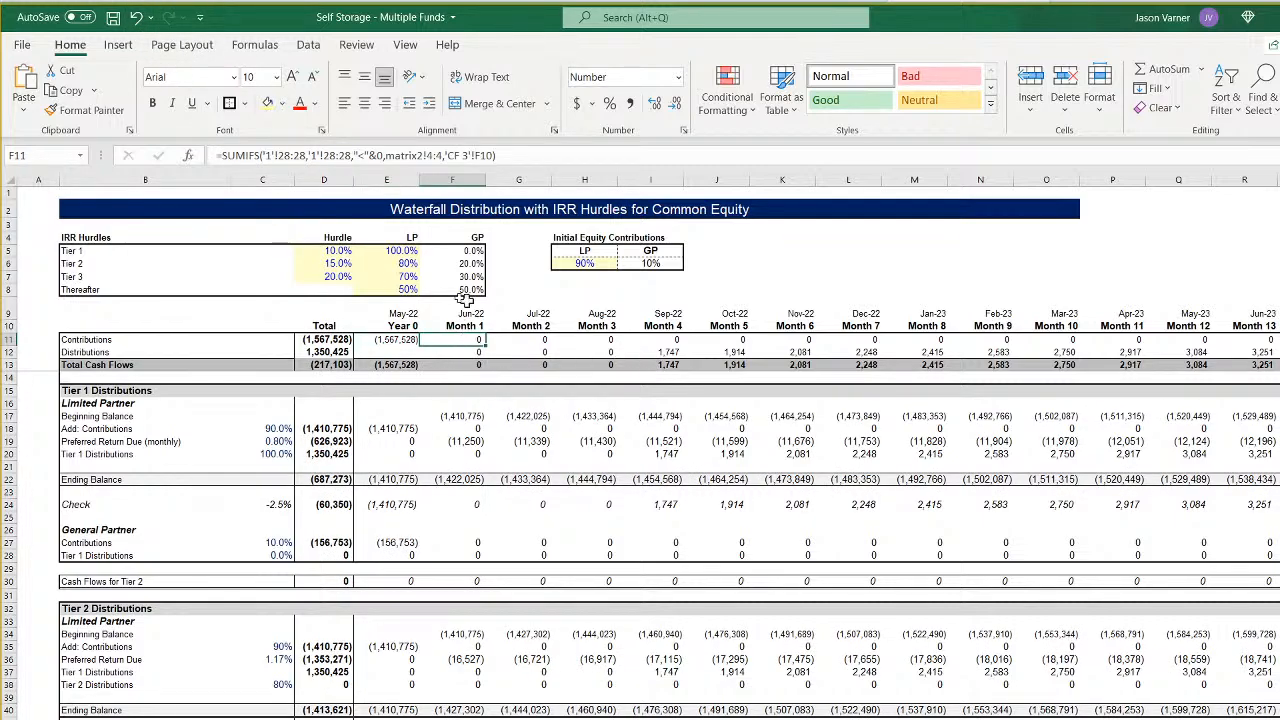
click(267, 155)
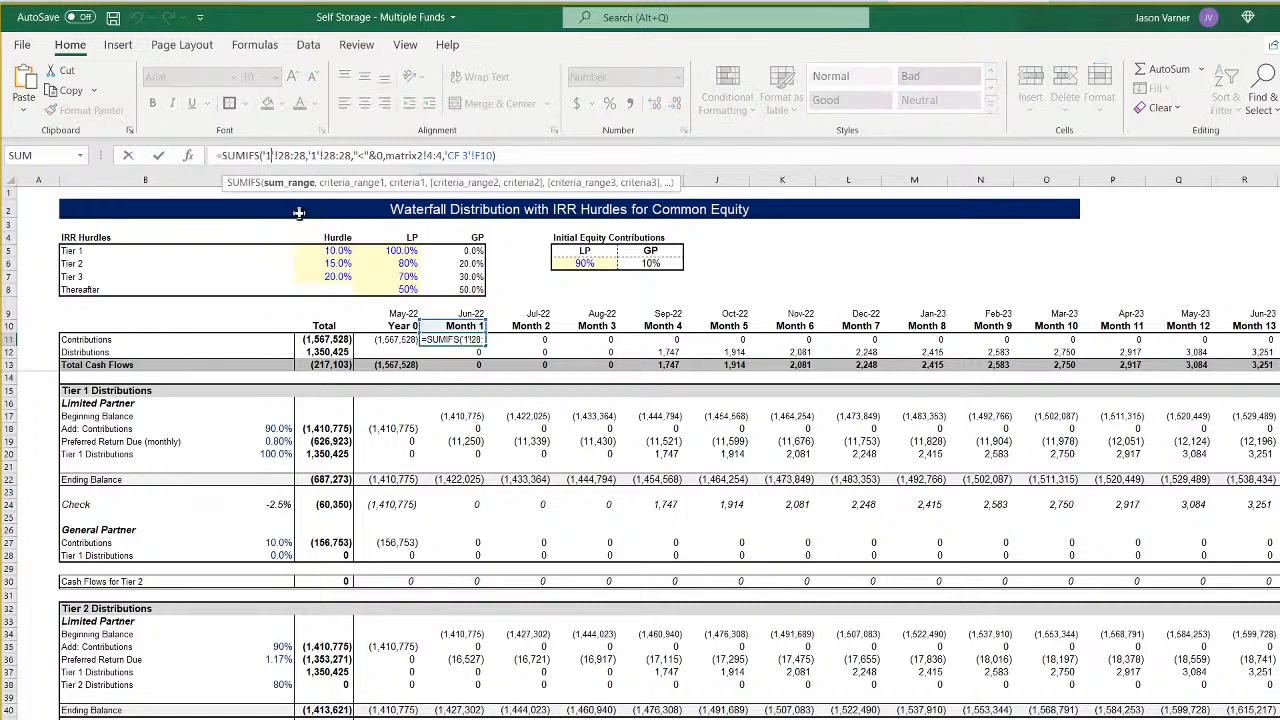
key(BackSpace)
text(3)
key(Right)
key(Right)
key(Right)
key(Right)
key(Right)
key(Right)
key(Right)
key(Right)
key(Right)
key(Right)
key(BackSpace)
text(3)
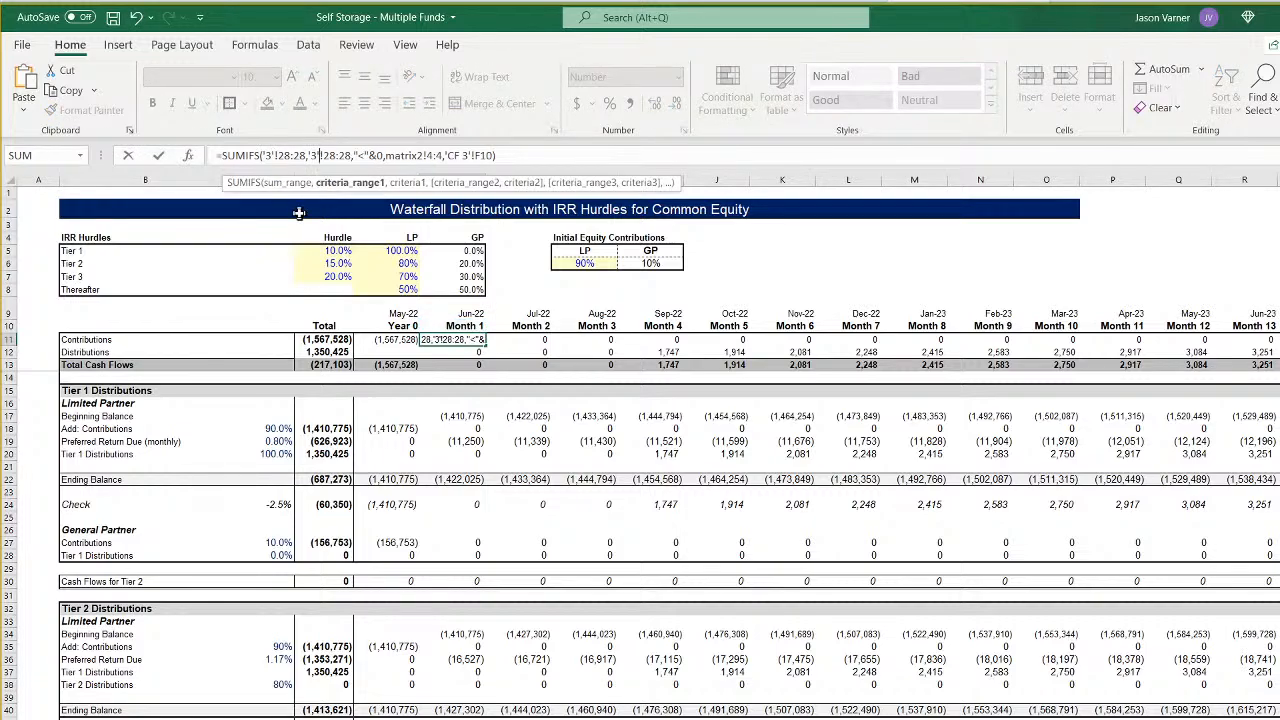
key(Right)
key(Right)
key(Right)
key(Right)
key(Right)
key(Right)
key(Right)
key(Right)
key(Right)
key(Right)
key(Right)
key(Right)
key(Right)
key(Right)
key(Right)
key(Right)
key(Right)
key(Right)
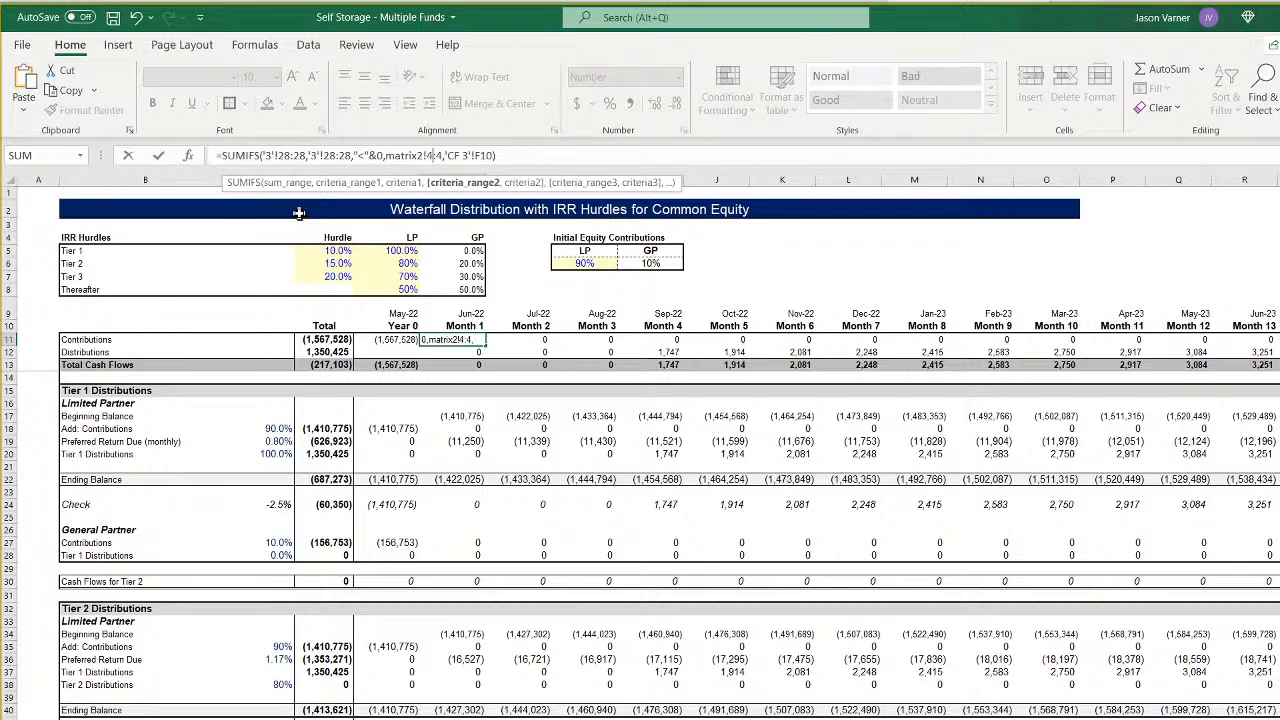
key(Right)
key(Right)
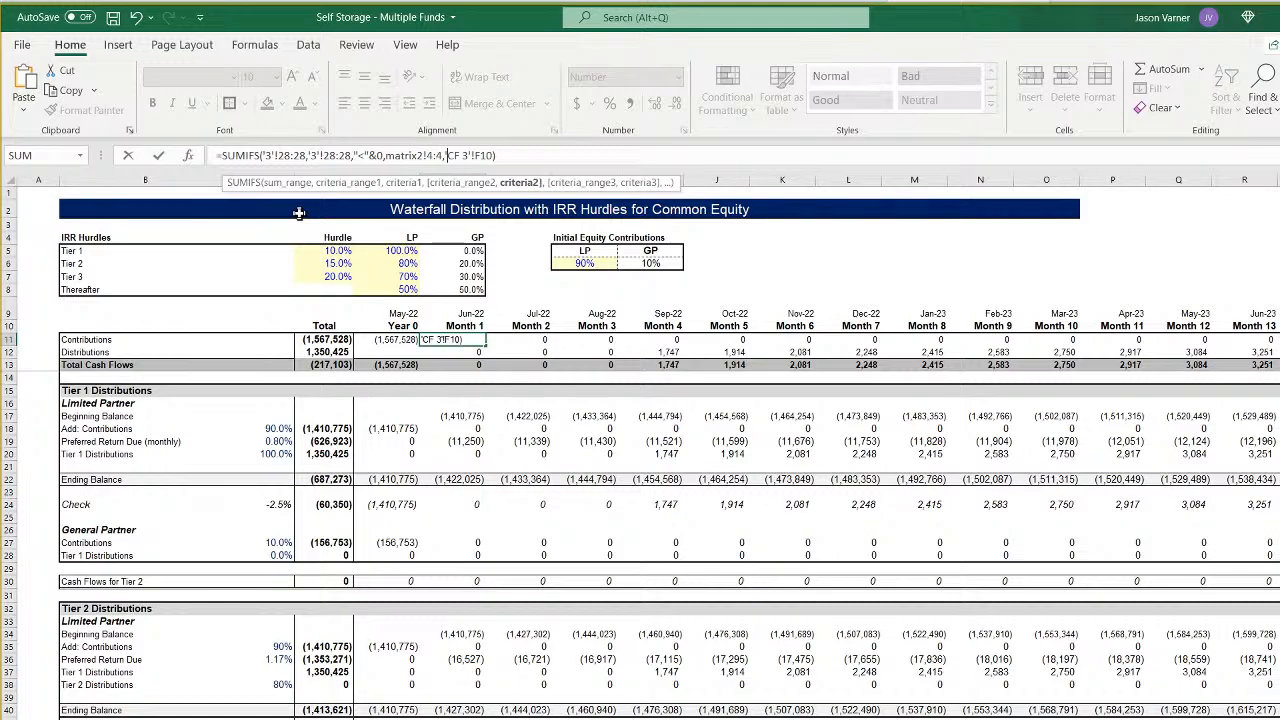
key(Return)
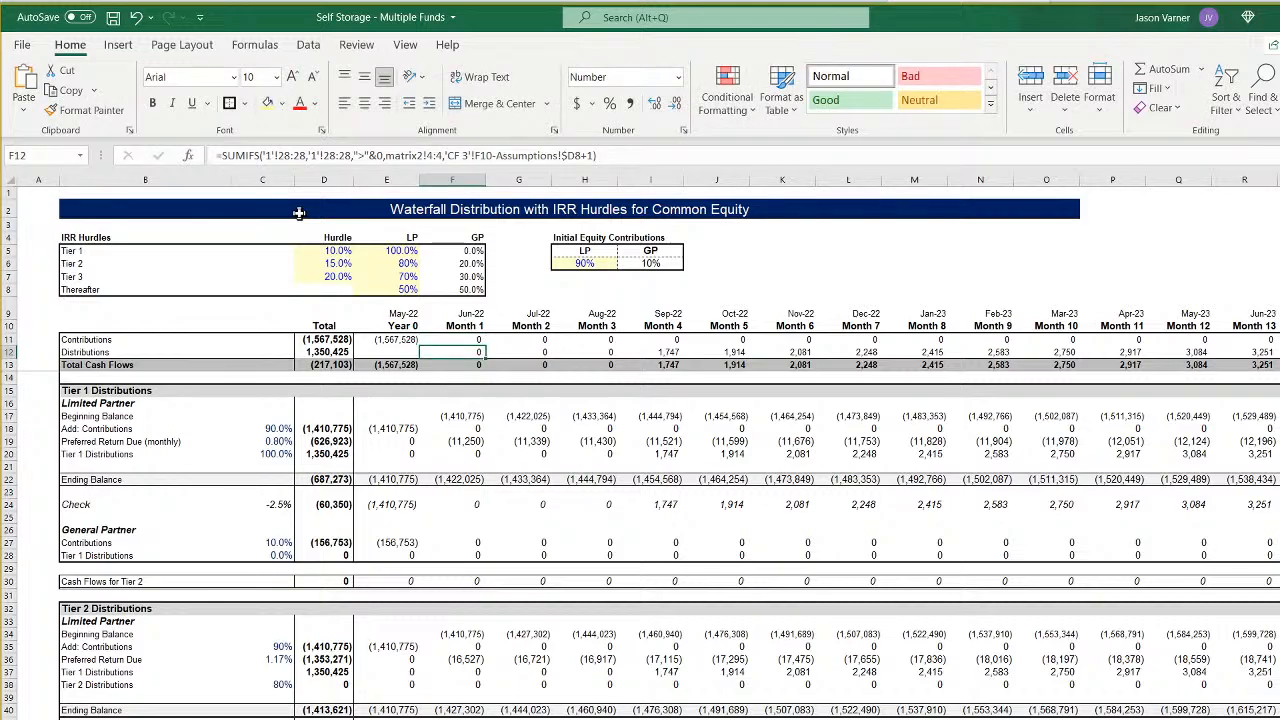
key(Up)
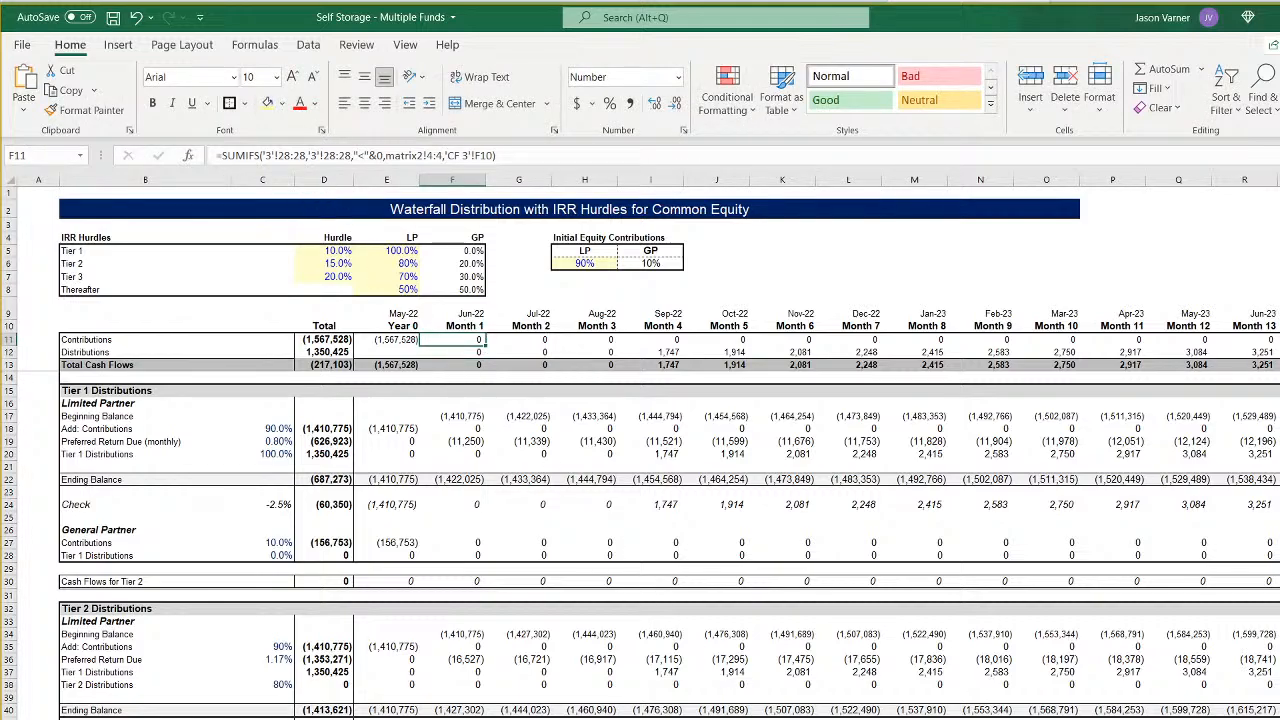
- Repoint the second criteria range in F11 to Fund 3's row, matrix2!6:6, and fill the Contributions formula across to Month 11
click(632, 716)
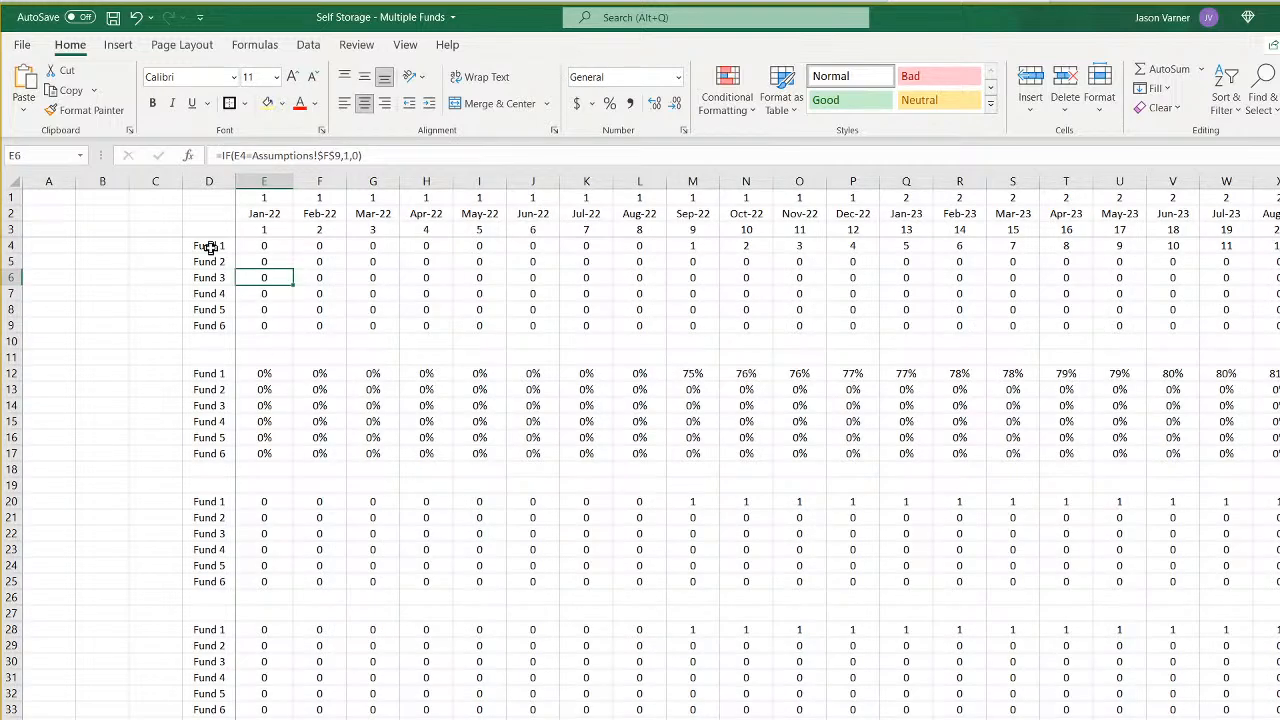
click(560, 717)
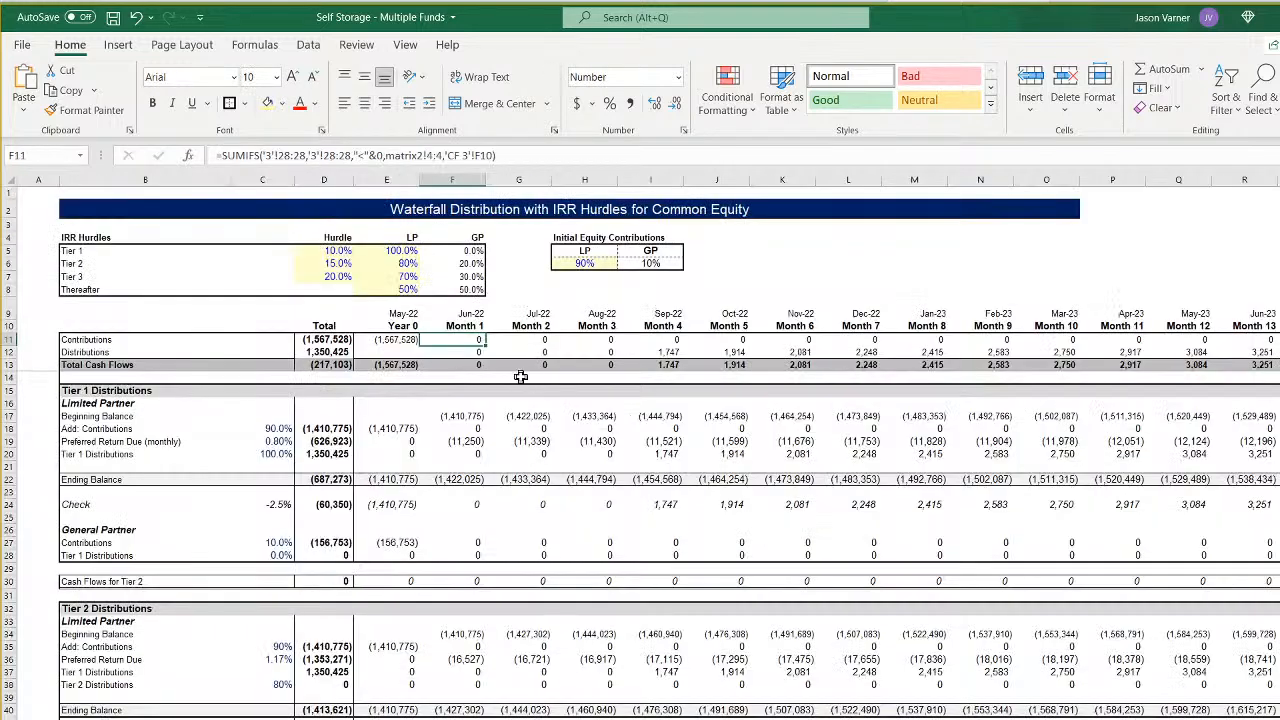
click(432, 155)
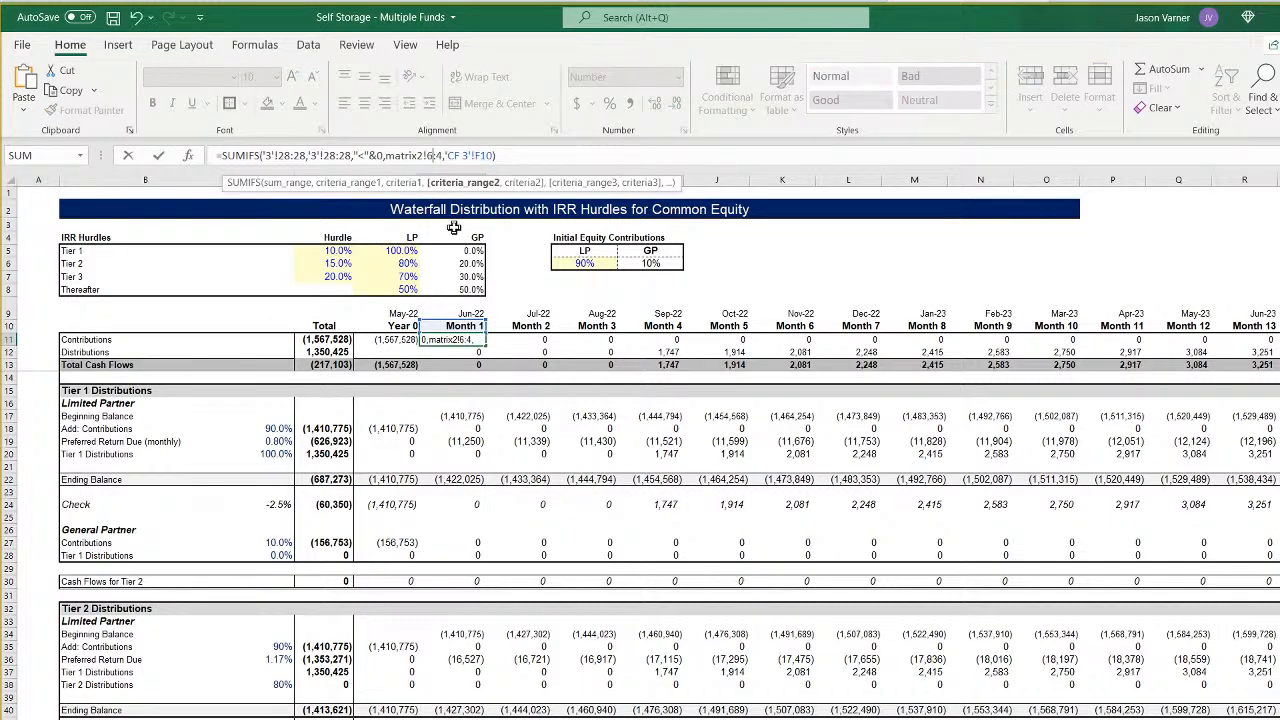
key(Delete)
text(6)
key(Return)
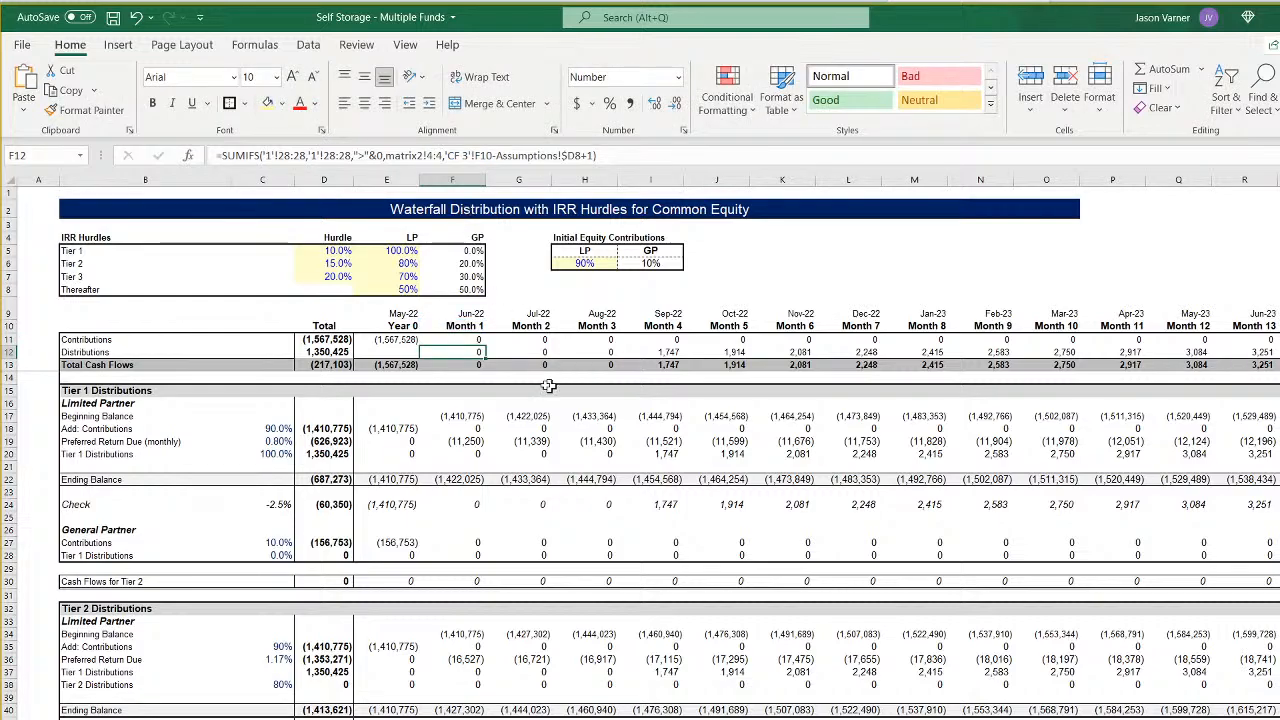
click(478, 341)
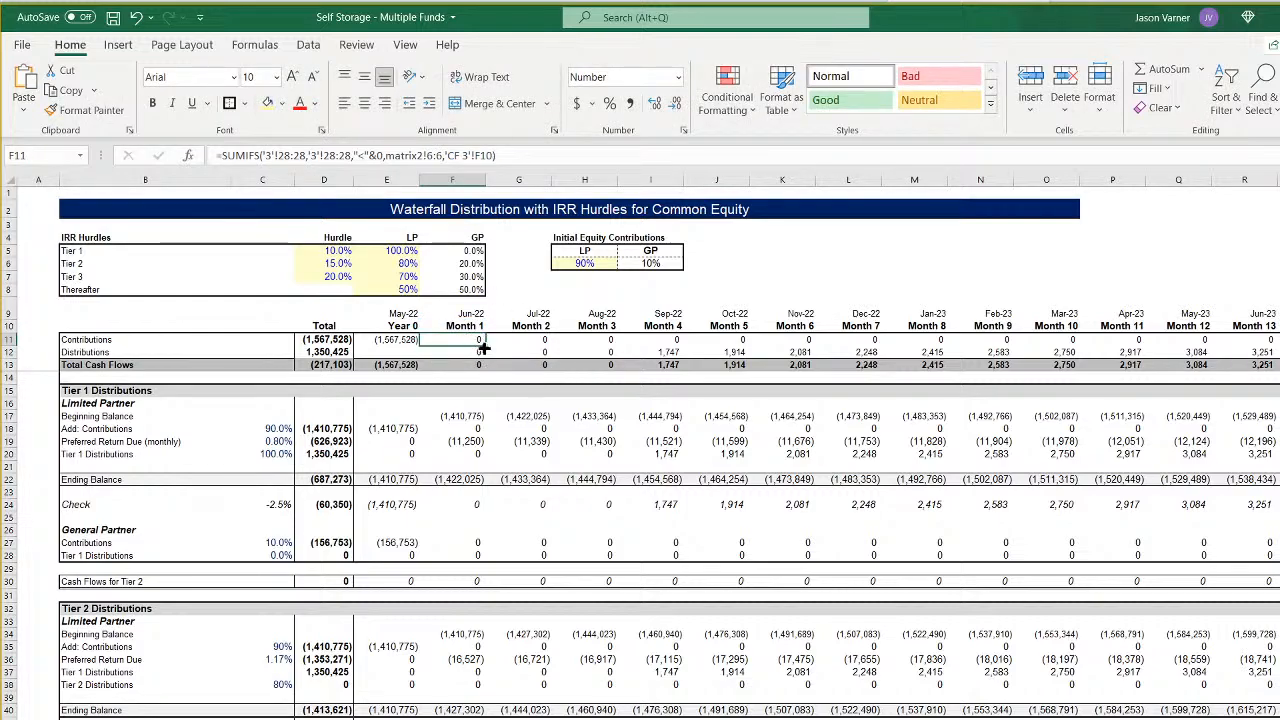
drag(485, 345, 1153, 360)
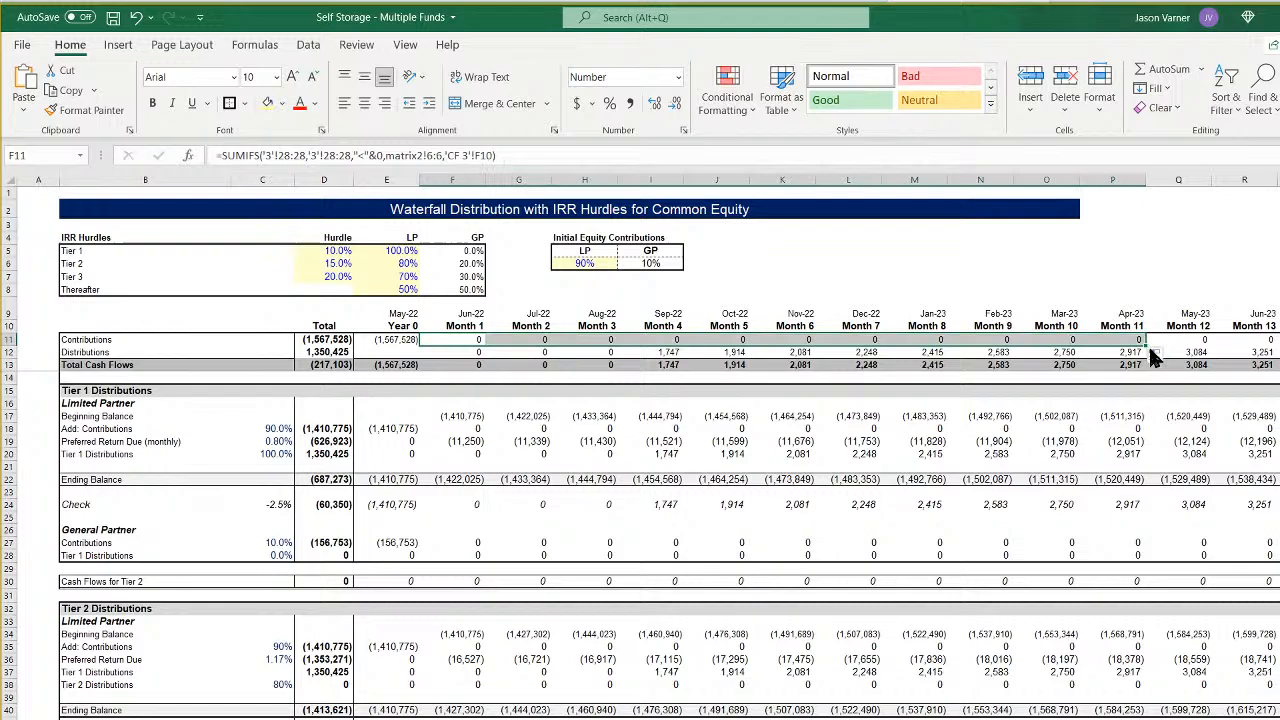
click(460, 340)
- In the Month 1 Distributions formula in F12, repoint both cash flow ranges to '3'!28:28 and the second criteria range to matrix2!6:6
click(458, 353)
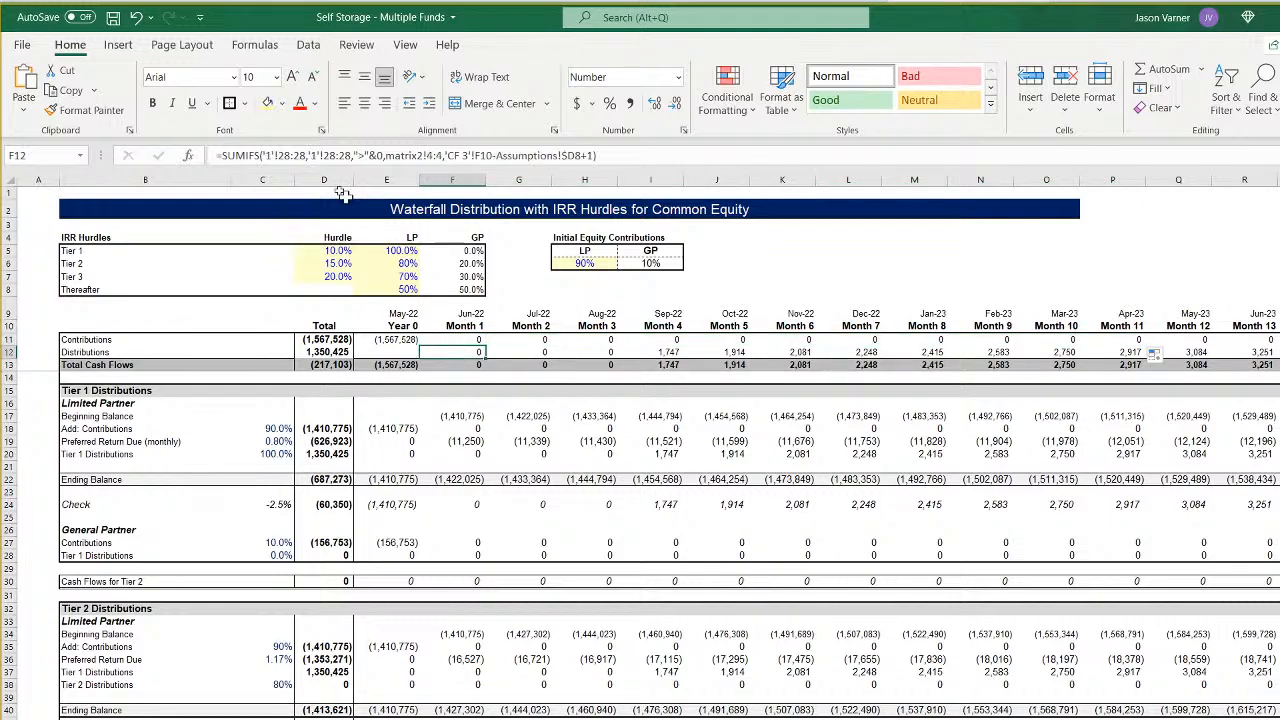
click(267, 155)
key(BackSpace)
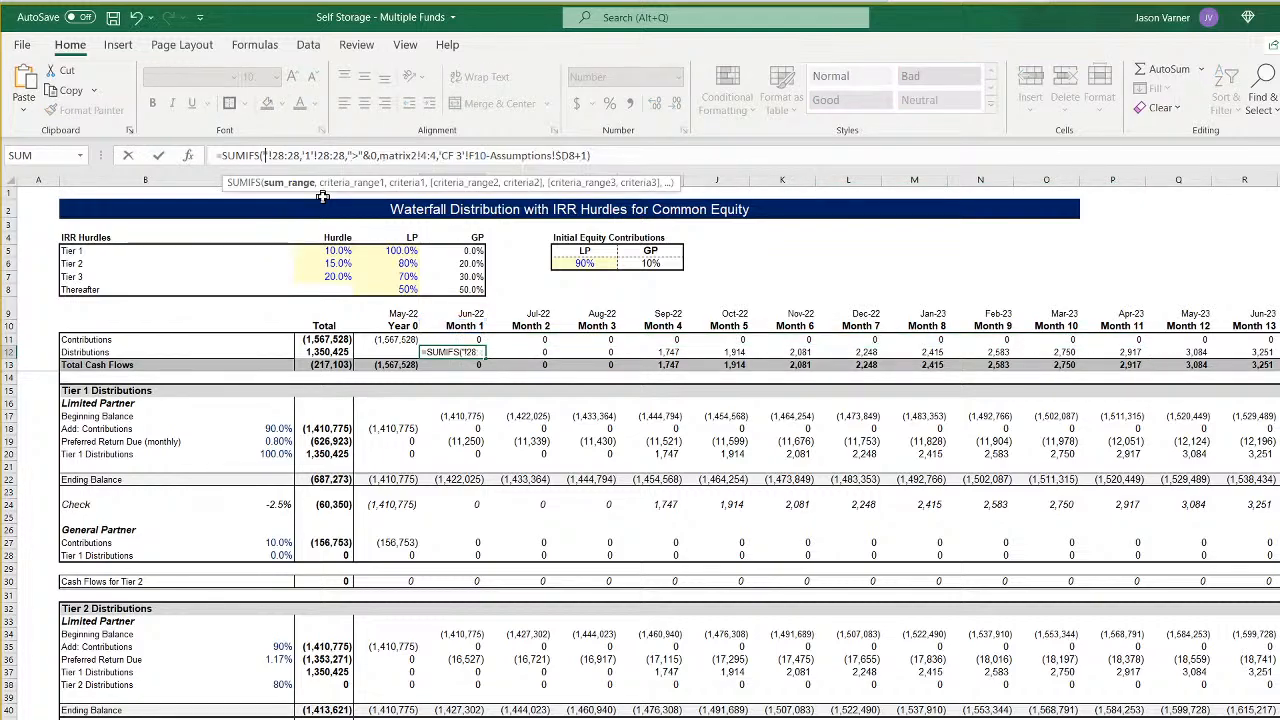
text(3)
key(Right)
key(Right)
key(Right)
key(Right)
key(Right)
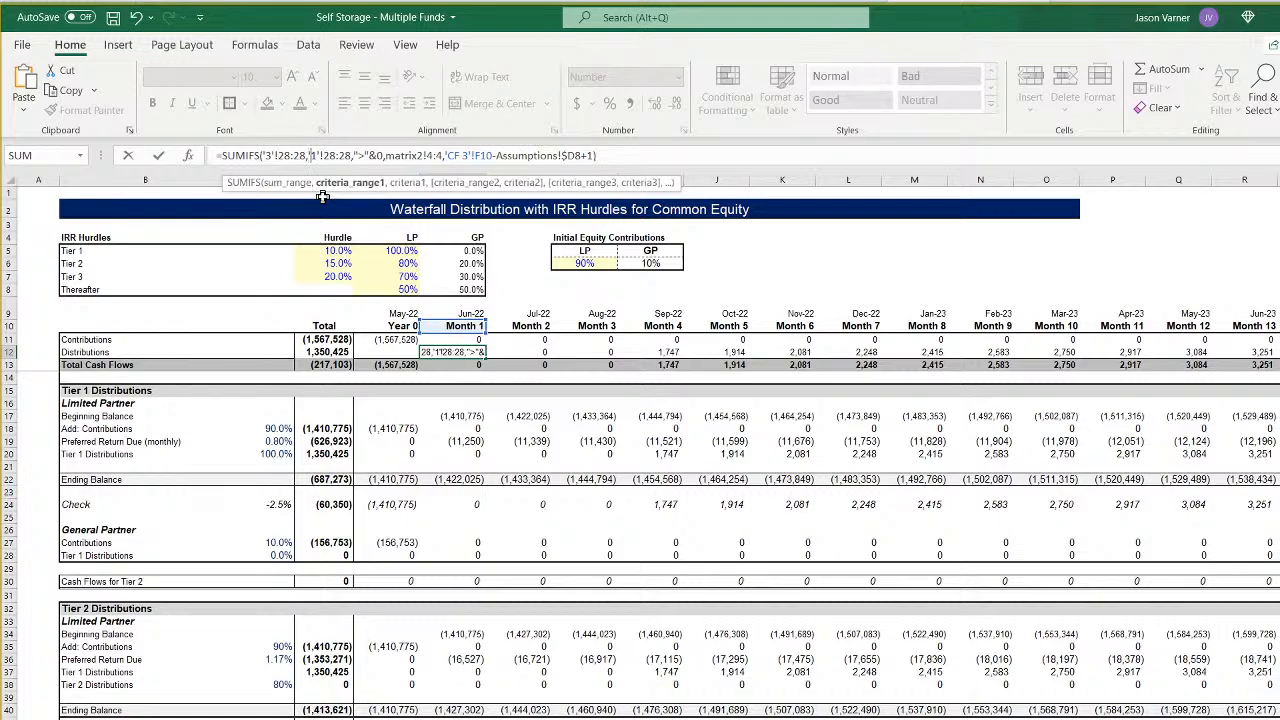
key(BackSpace)
text(3)
key(Right)
key(Right)
key(Right)
key(Right)
key(Right)
key(Right)
key(Right)
key(Right)
key(Right)
key(Right)
key(Right)
key(Right)
key(Right)
key(Right)
key(Right)
key(Right)
key(Right)
key(Right)
key(Right)
key(Right)
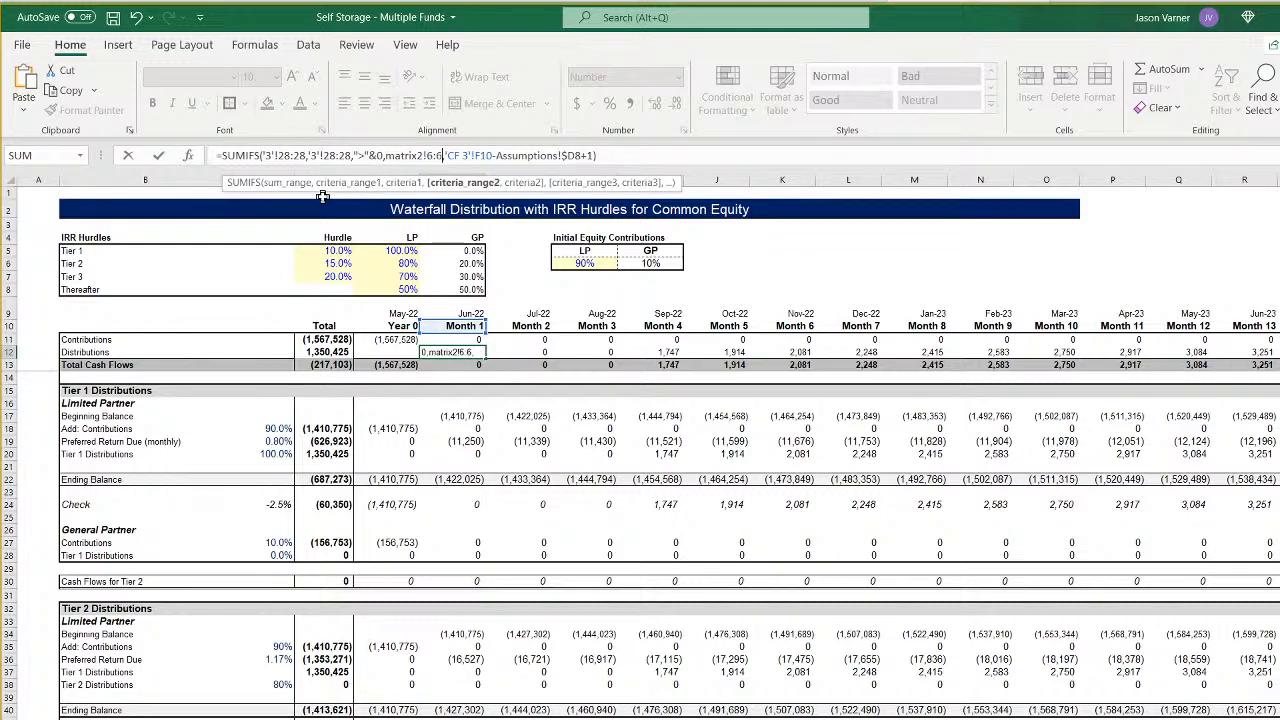
- Repoint the Assumptions reference at the end of the F12 Distributions formula to the Fund 3 column
text(,)
key(Right)
key(Right)
key(Right)
key(Right)
key(Right)
key(Right)
key(Right)
key(Right)
key(Right)
key(Right)
key(Right)
key(Right)
key(Right)
key(Right)
key(Right)
key(Right)
key(Right)
key(Right)
key(Right)
key(Right)
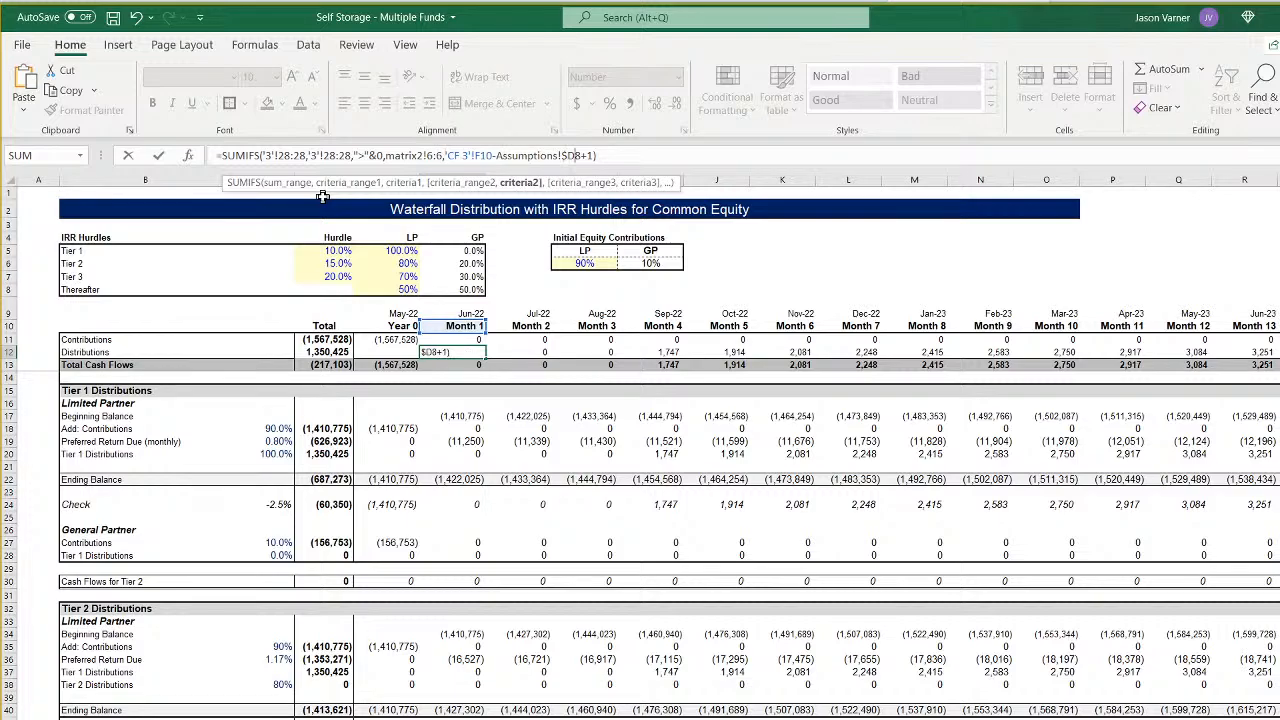
key(Left)
key(Return)
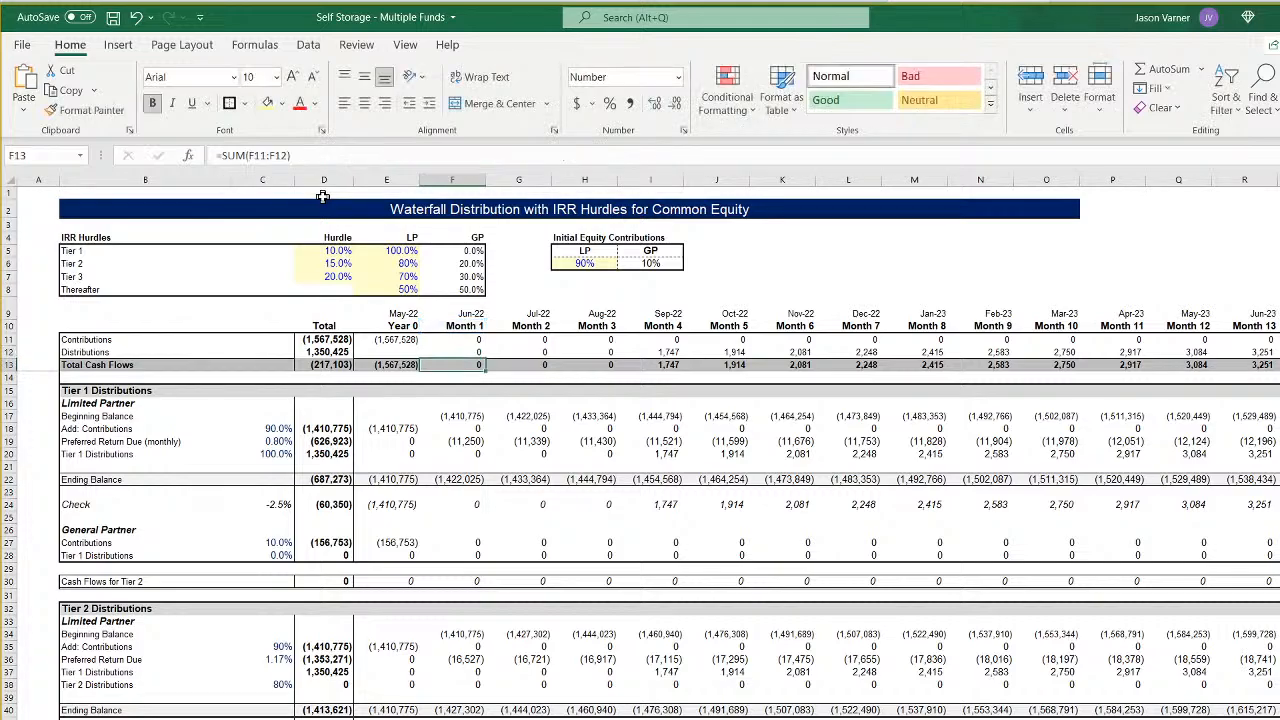
- Fill the Month 1 Contributions and Distributions formulas in F11:F12 across to Month 120
click(470, 340)
mouse_move(470, 338)
mouse_down()
mouse_move(474, 352)
mouse_move(1279, 355)
mouse_up()
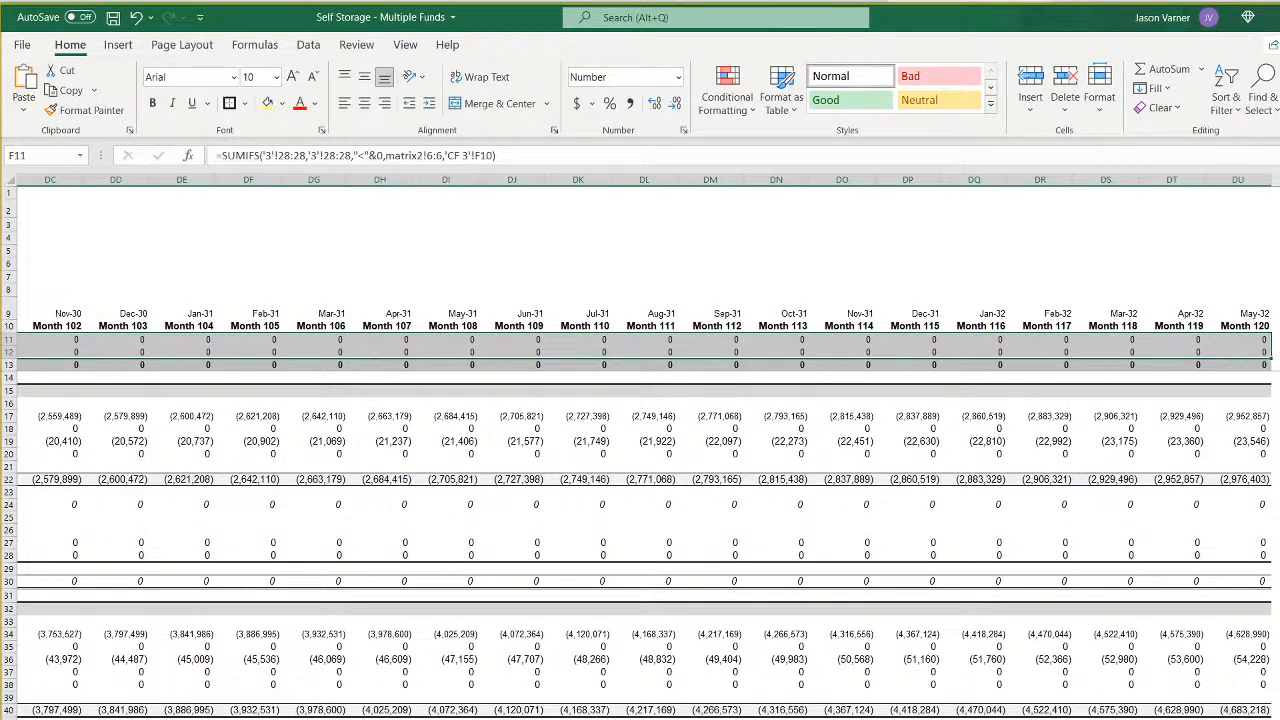
drag(1200, 719, 760, 719)
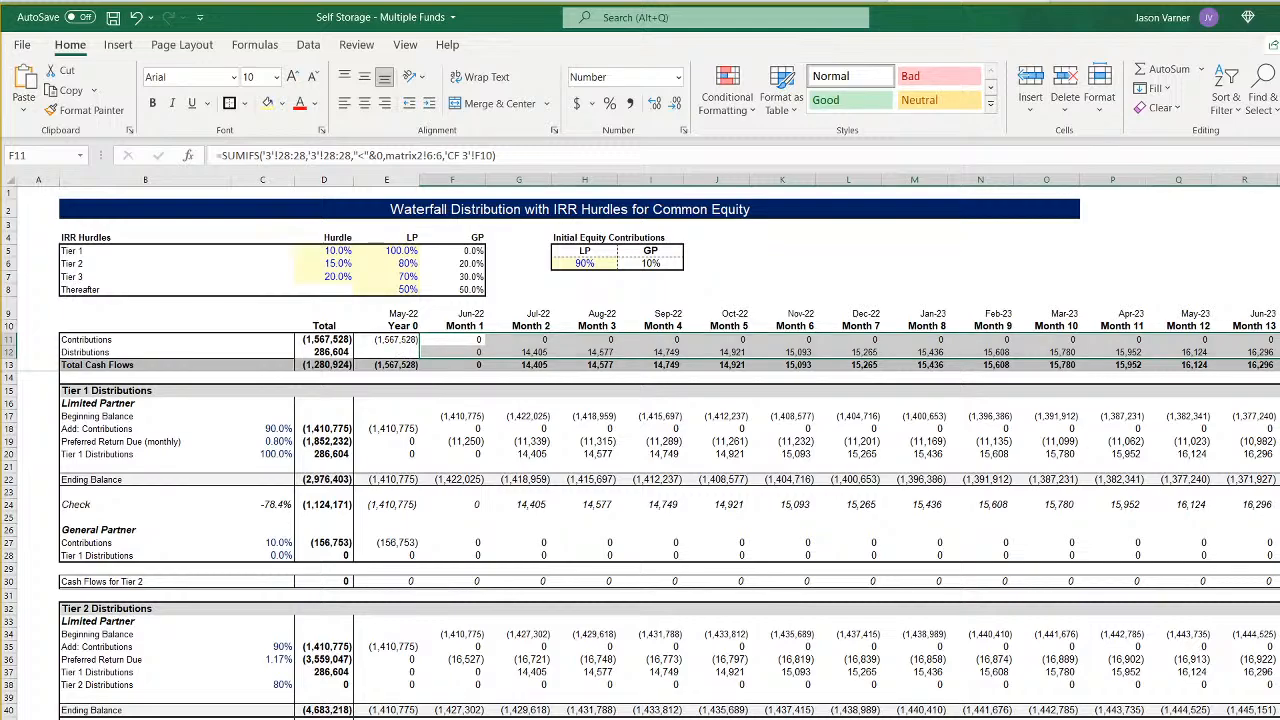
- Check the CF 3 waterfall cash flows against the Fund 3 assumptions and the Fund 3 monthly pro forma
click(140, 719)
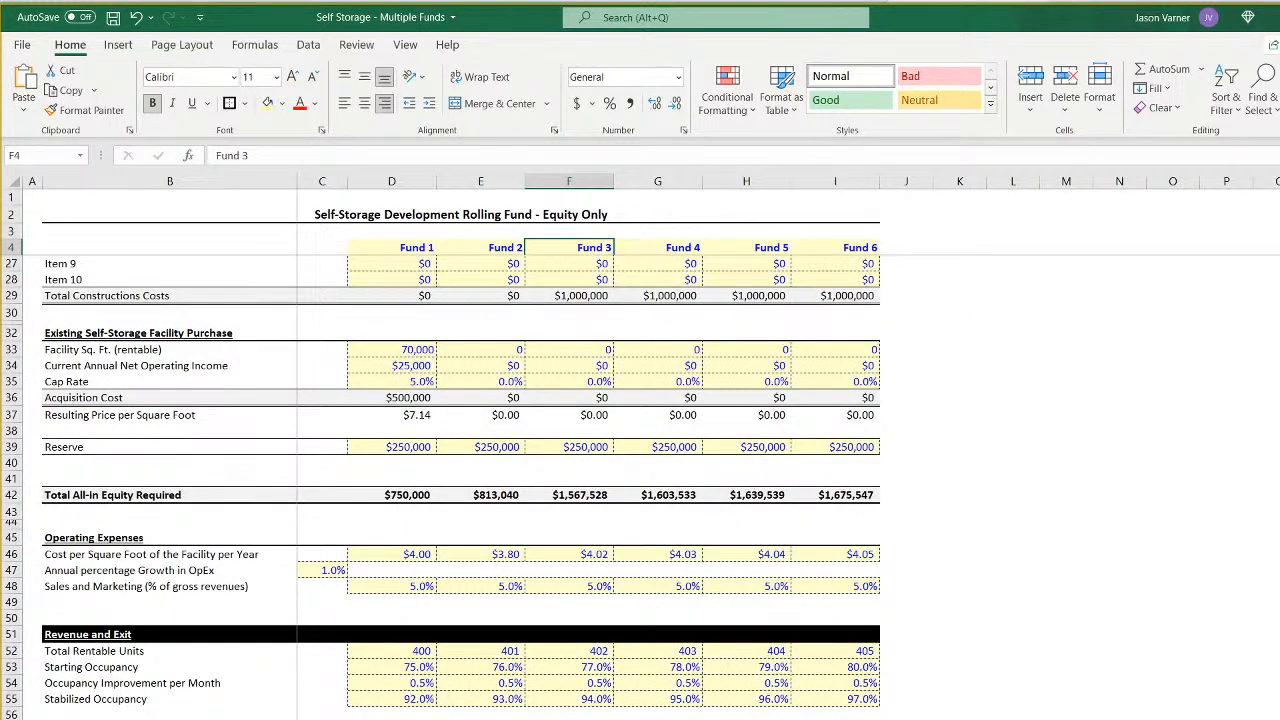
click(450, 719)
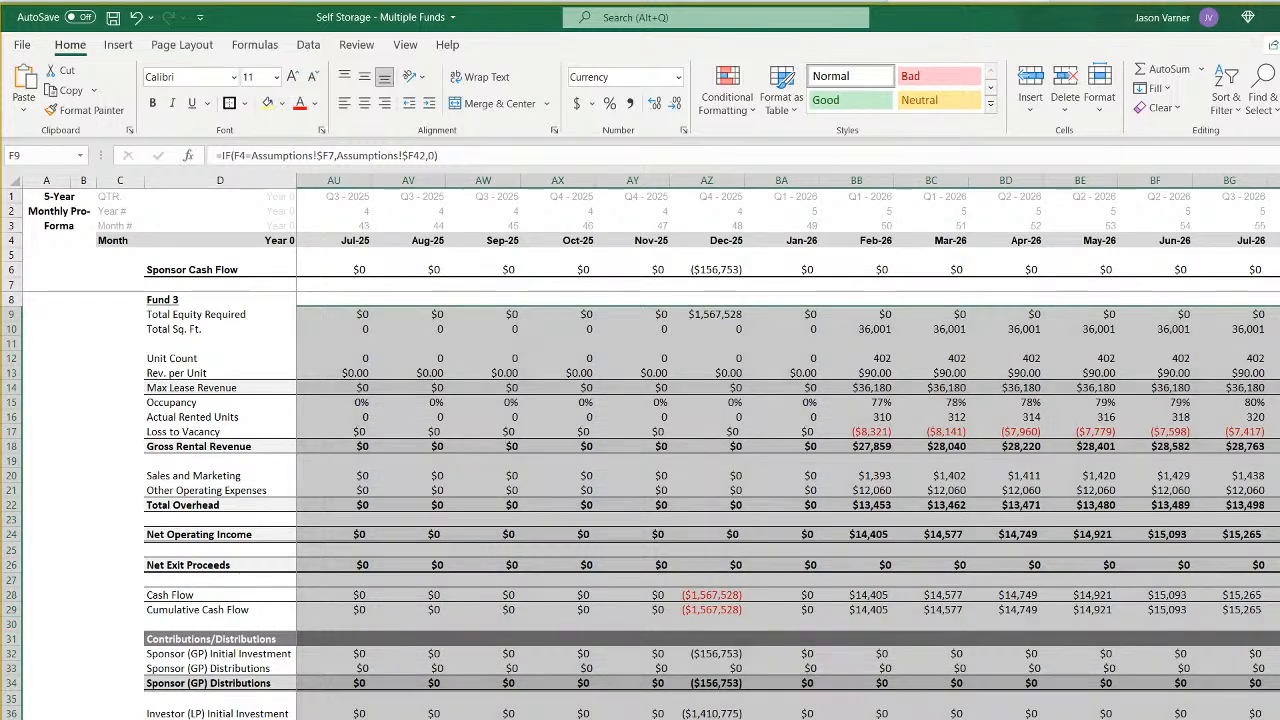
click(482, 719)
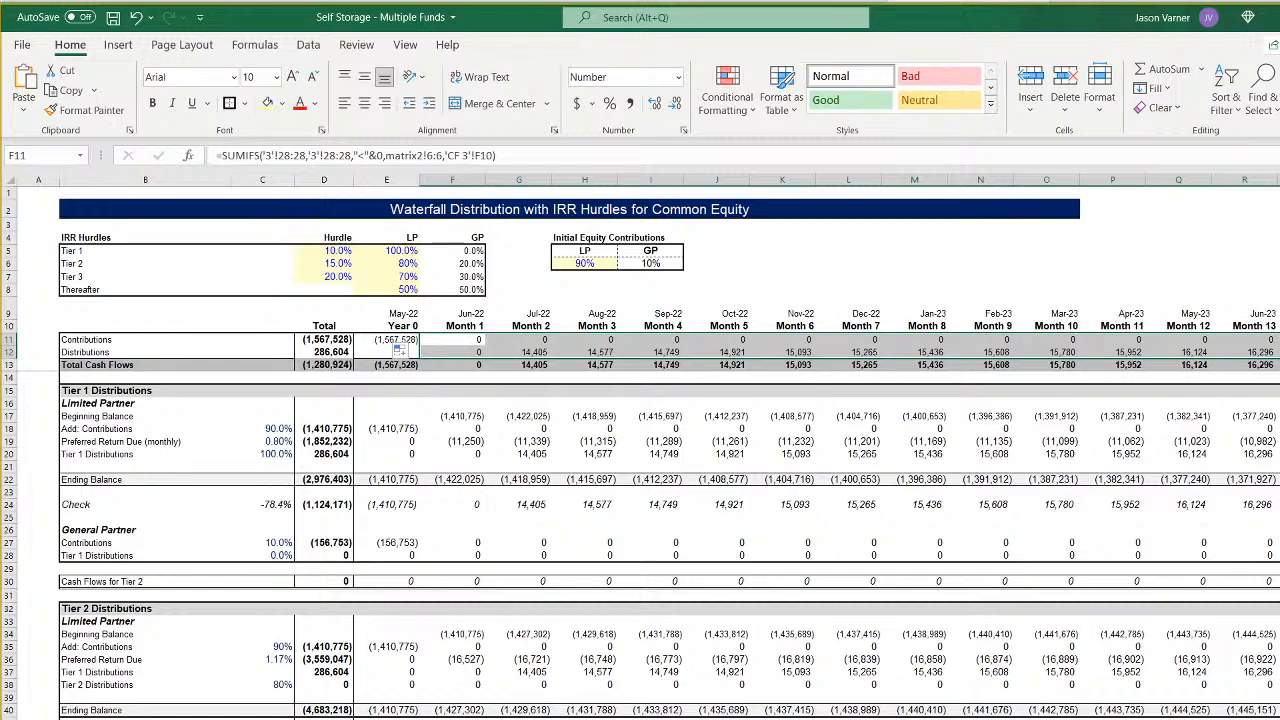
- Examine the Year 0 to Month 3 Contributions and Distributions formulas in the CF 3 waterfall, comparing their timing with the Fund 3 monthly pro forma
click(452, 719)
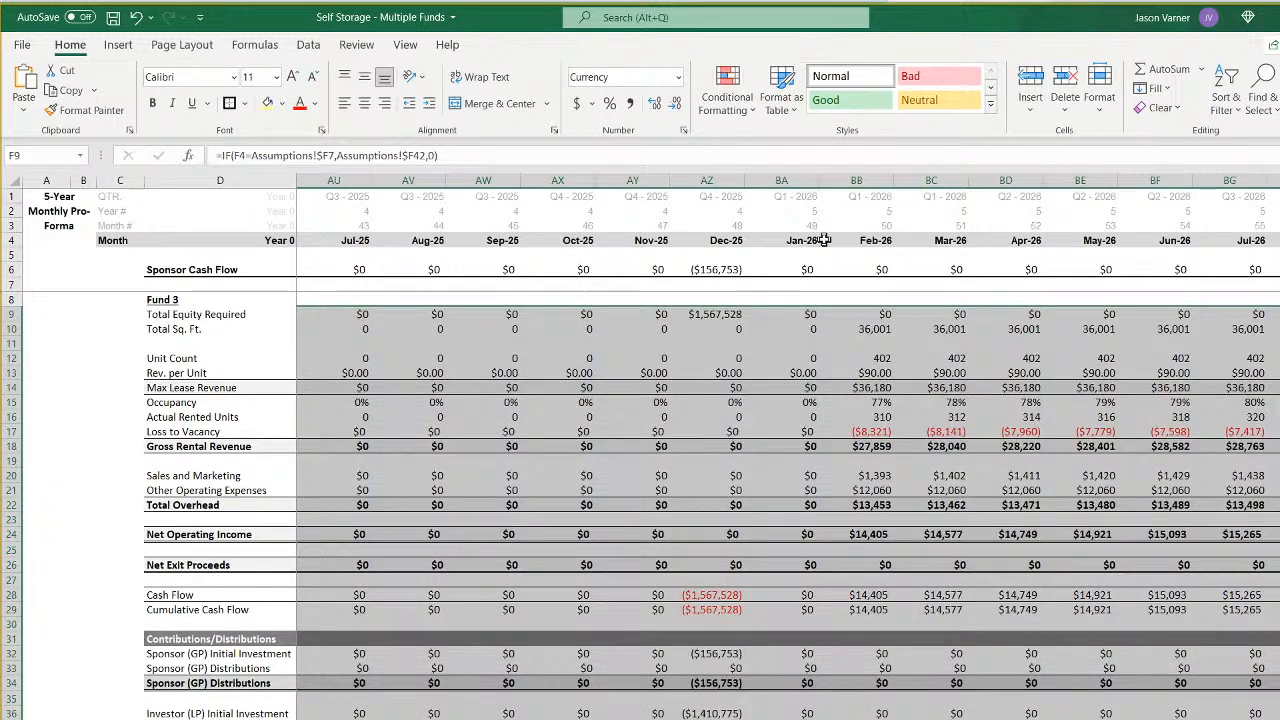
click(716, 240)
scroll(788, 450, left, 14)
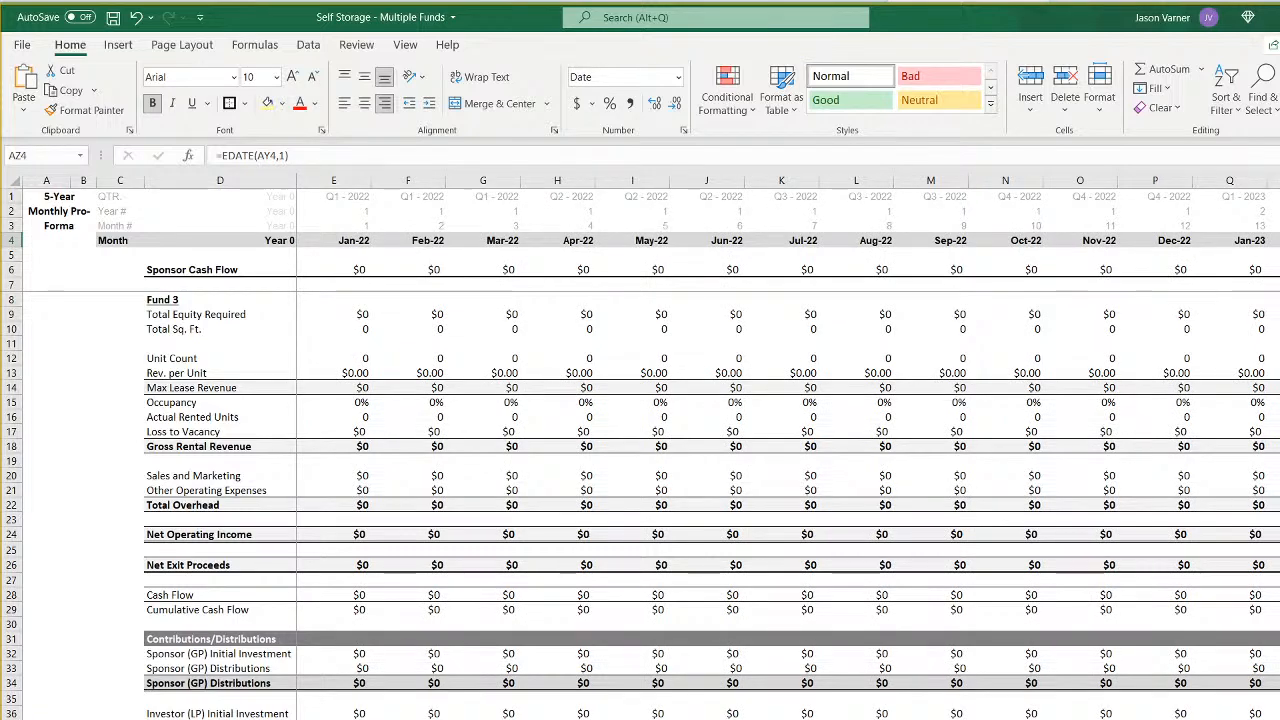
click(690, 719)
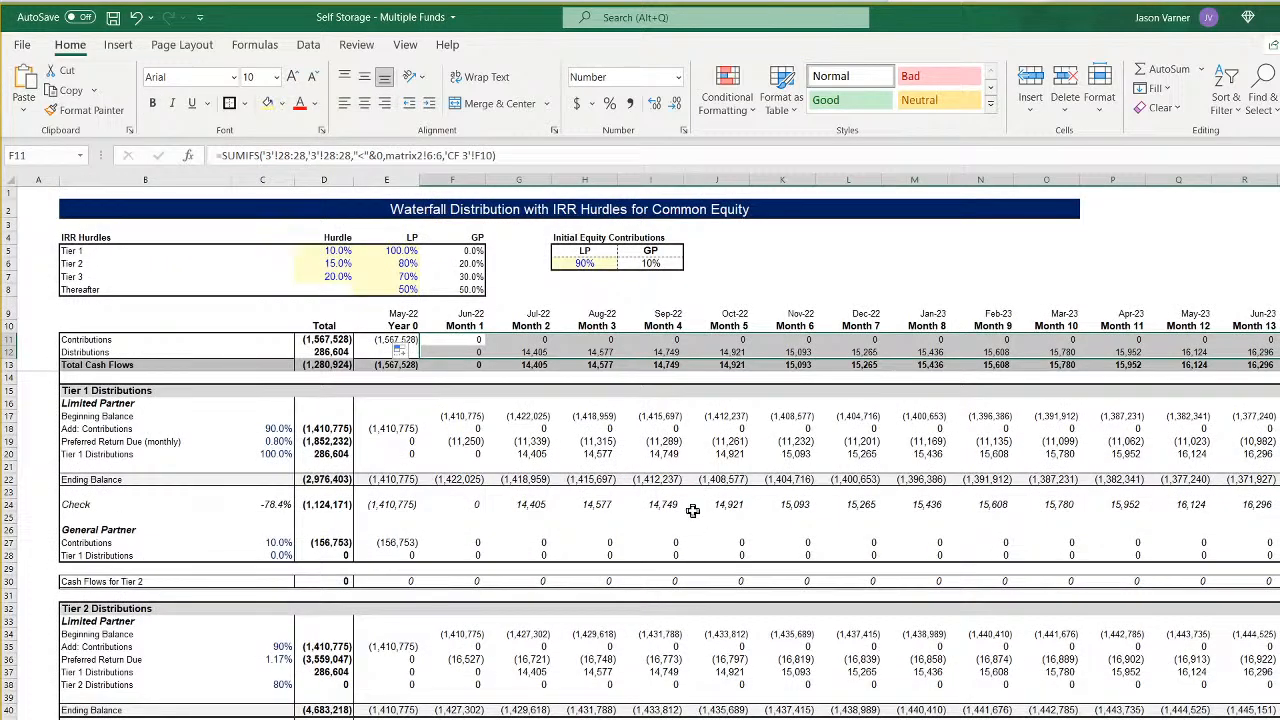
click(532, 352)
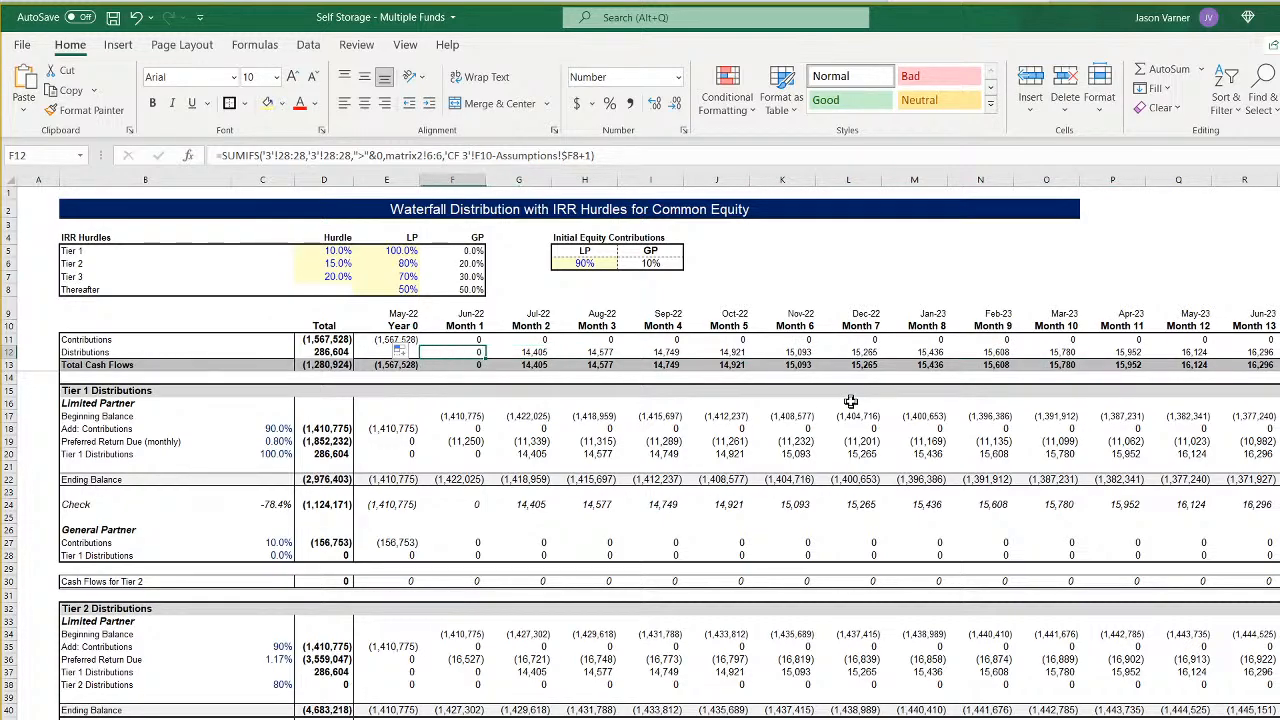
key(Right)
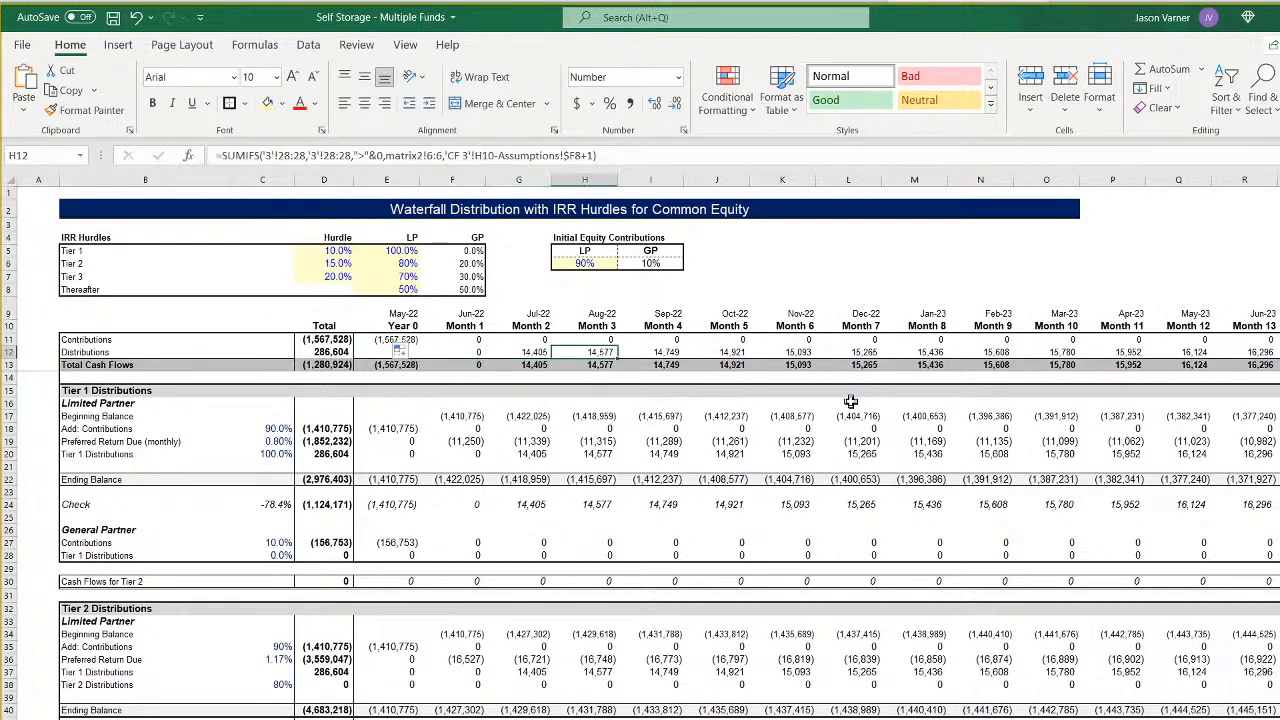
key(Left)
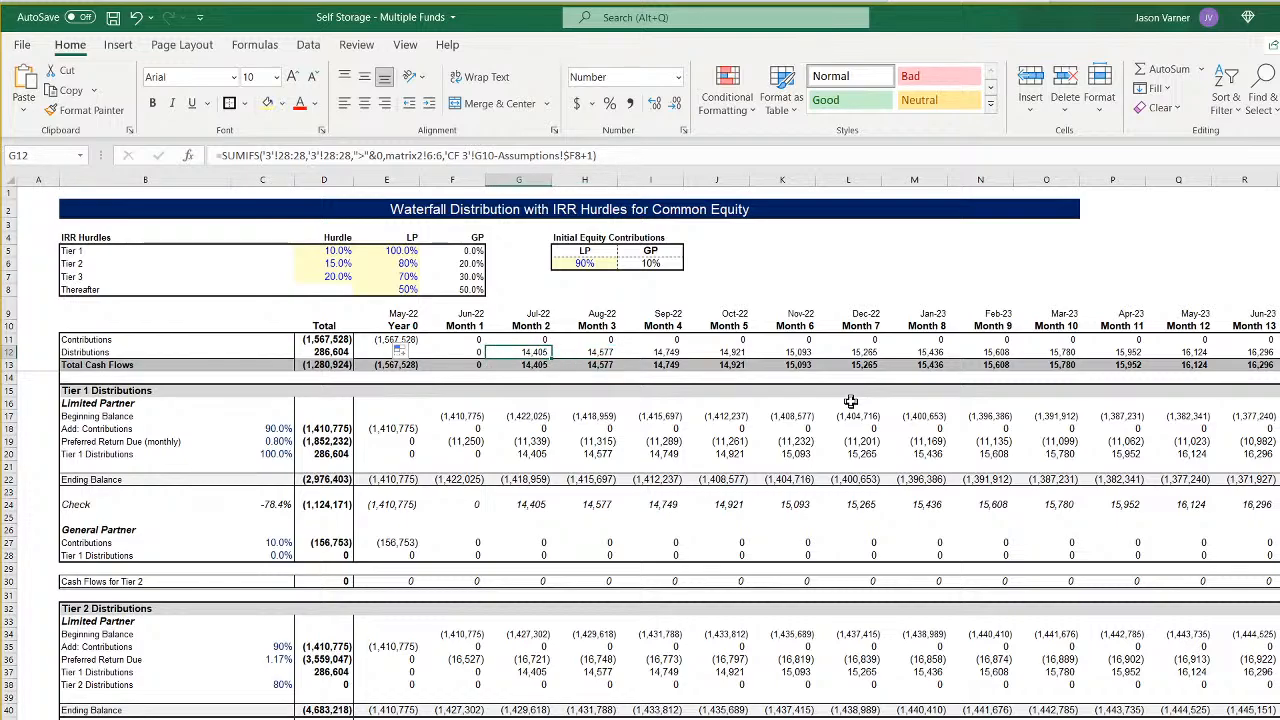
key(Left)
key(Left)
key(Up)
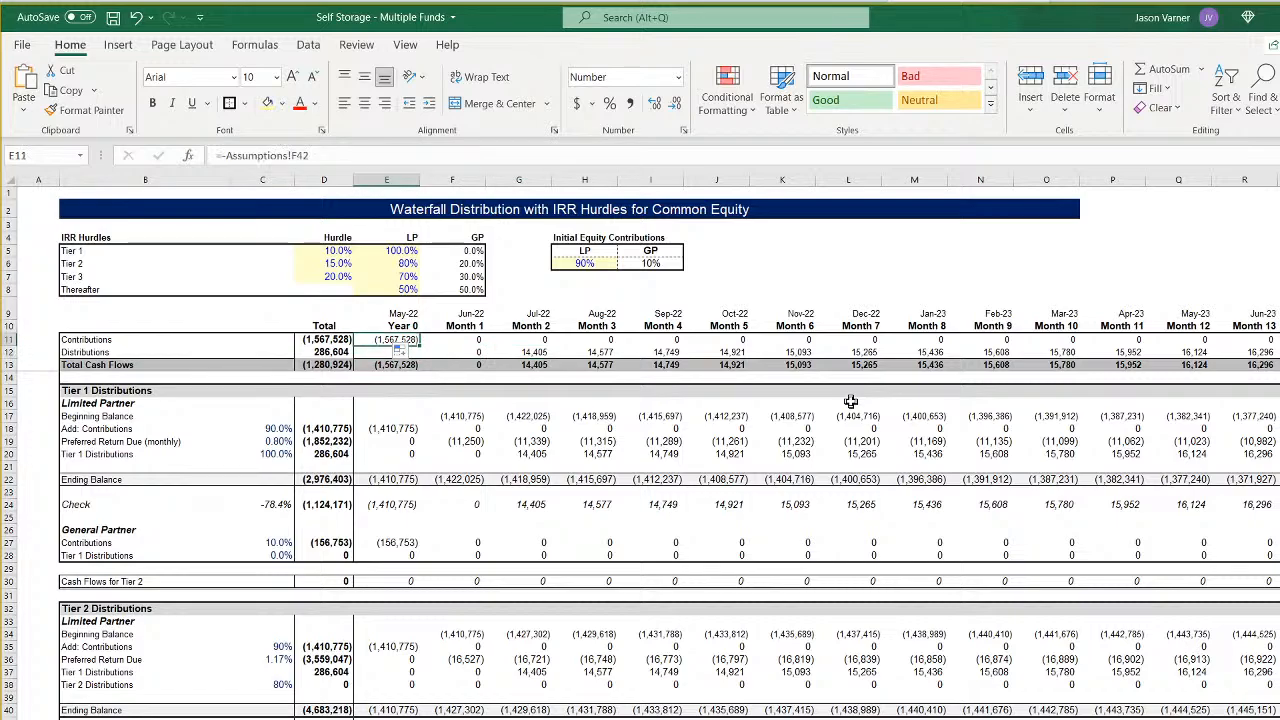
key(Right)
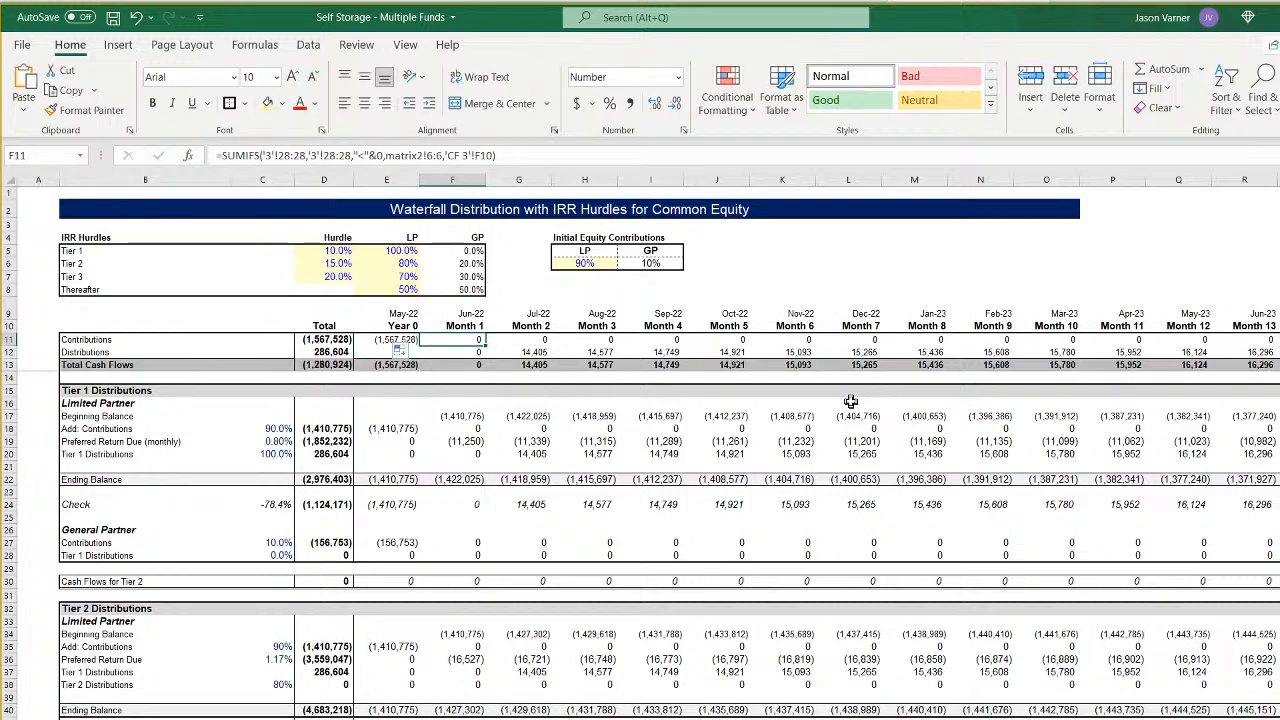
key(Down)
key(Right)
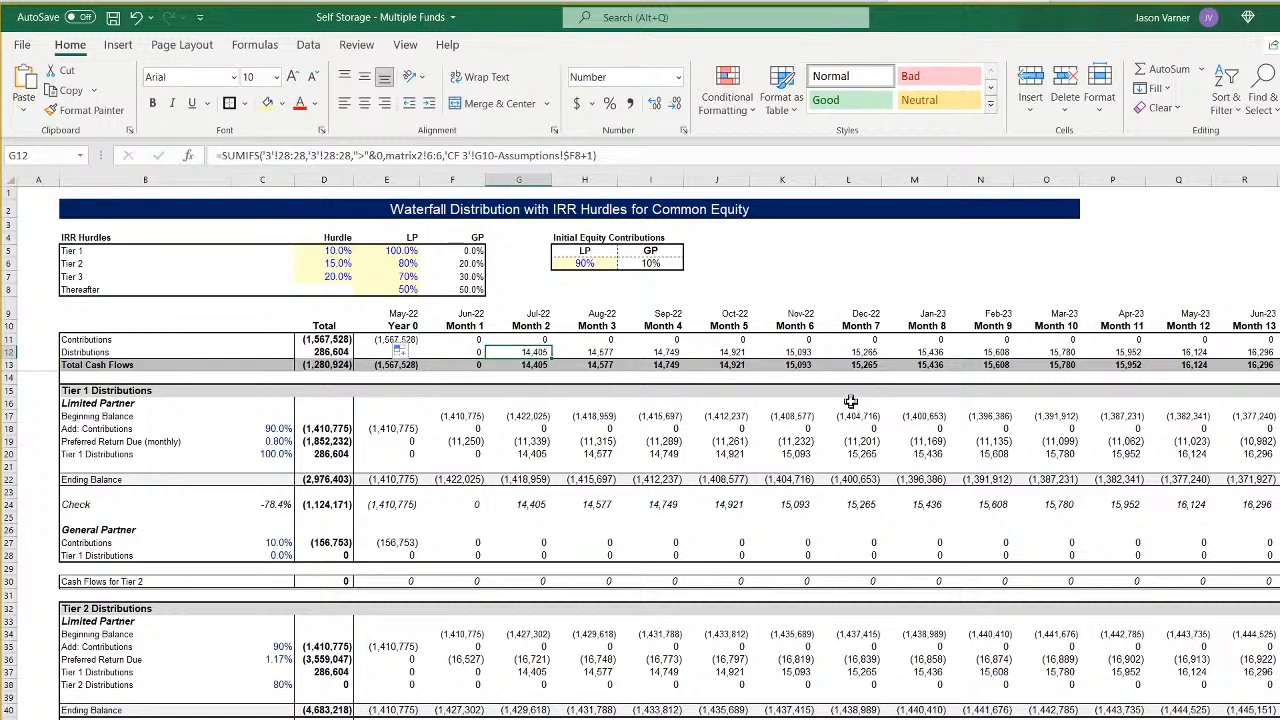
- Compare Fund 3's construction start, construction length and revenue start in Assumptions with the timing of the first cash flows in the Fund 3 pro forma
click(379, 339)
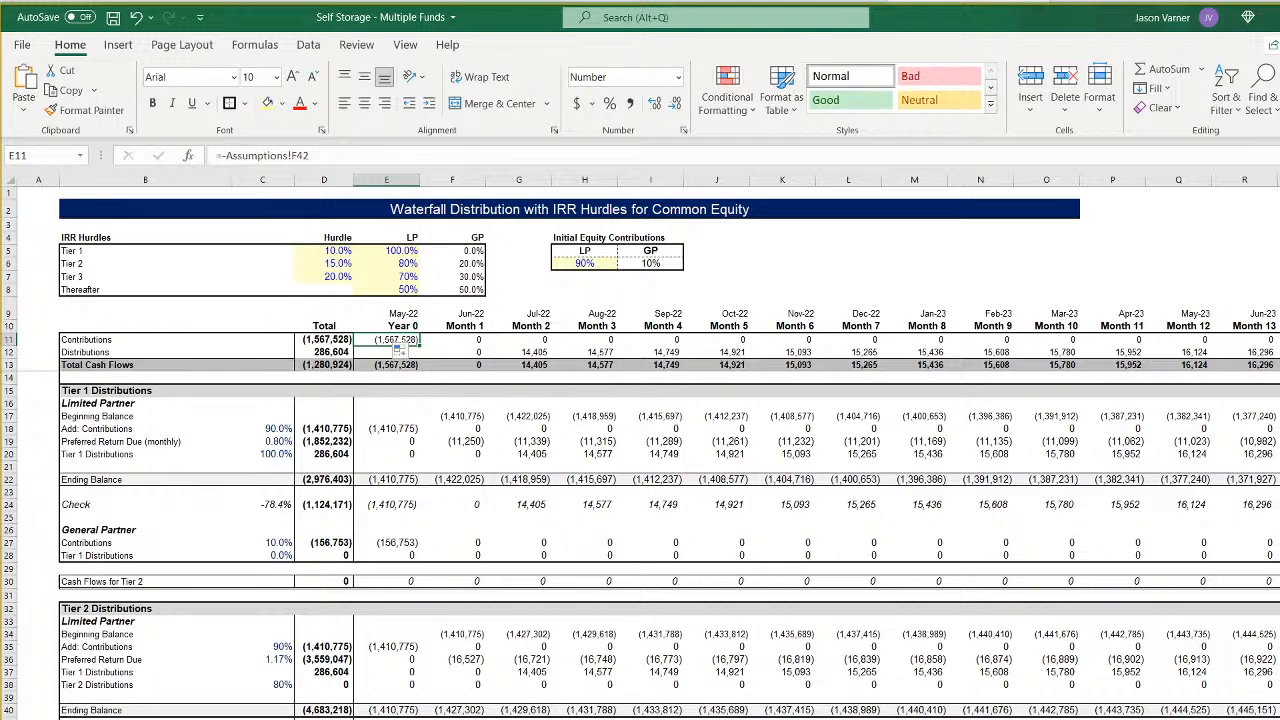
key(ctrl+Page_Up)
scroll(788, 448, right, 15)
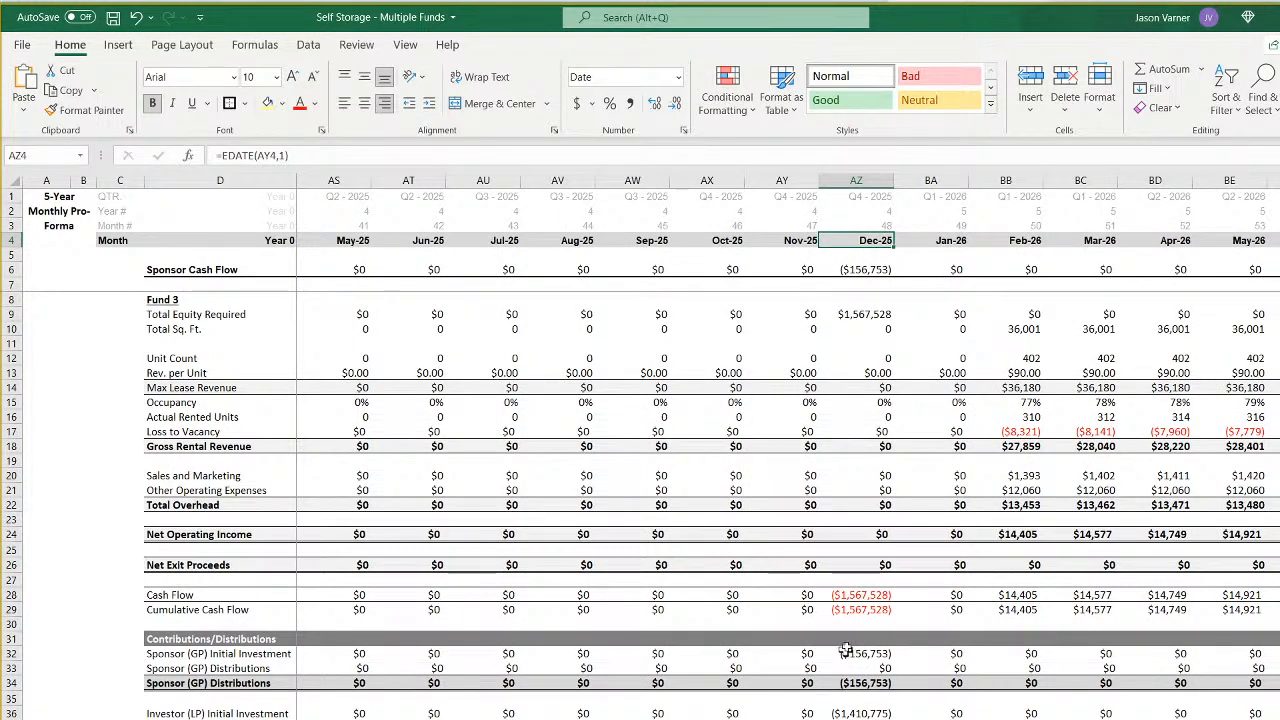
key(ctrl+Page_Up)
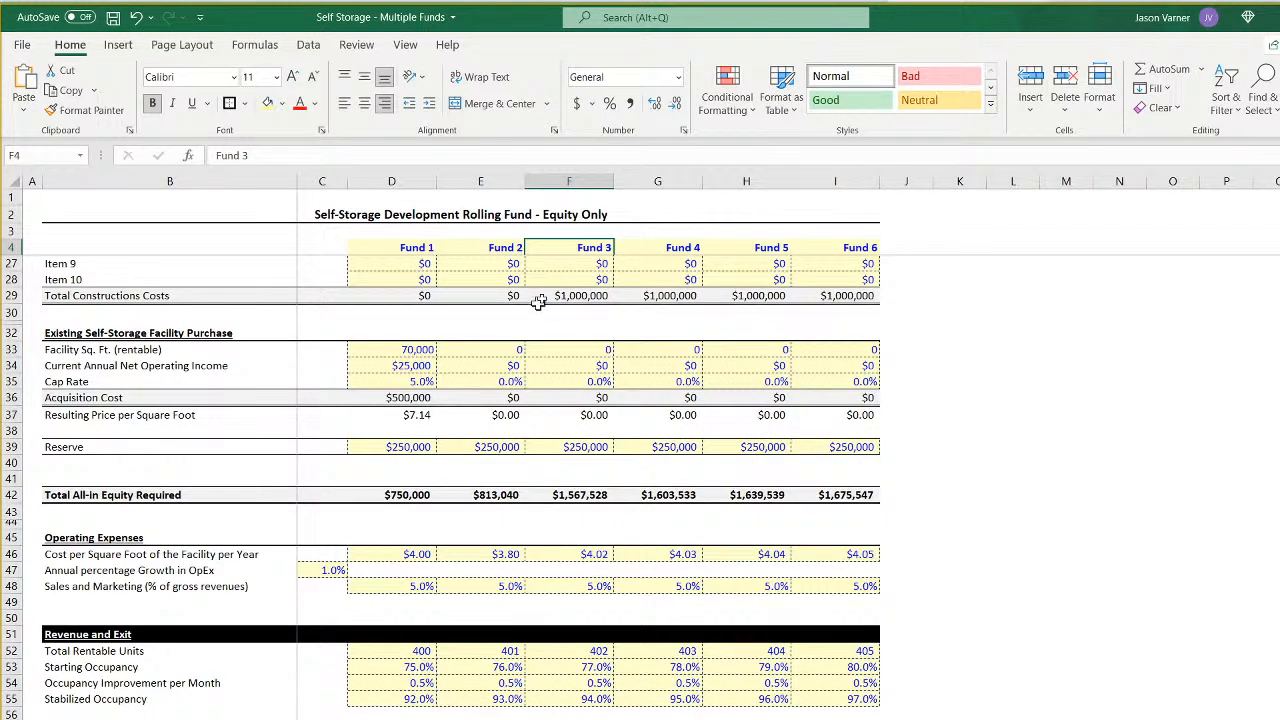
scroll(576, 341, up, 7)
click(581, 296)
key(Escape)
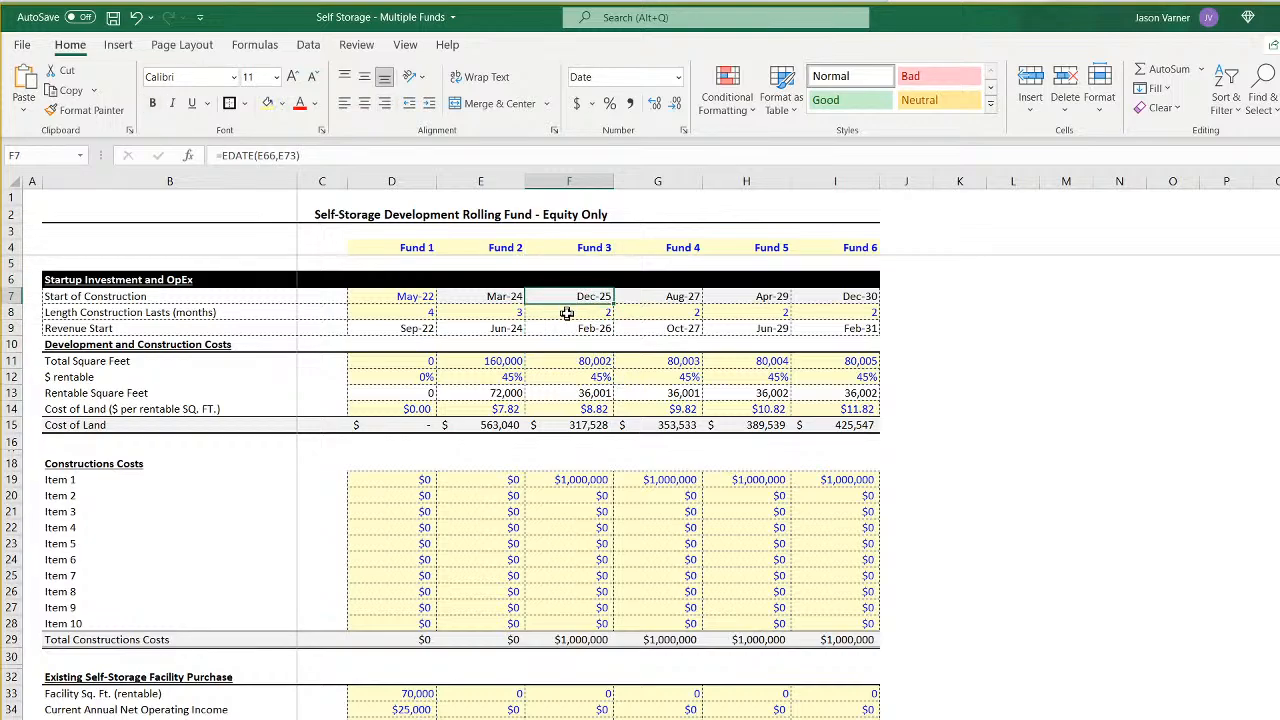
click(567, 313)
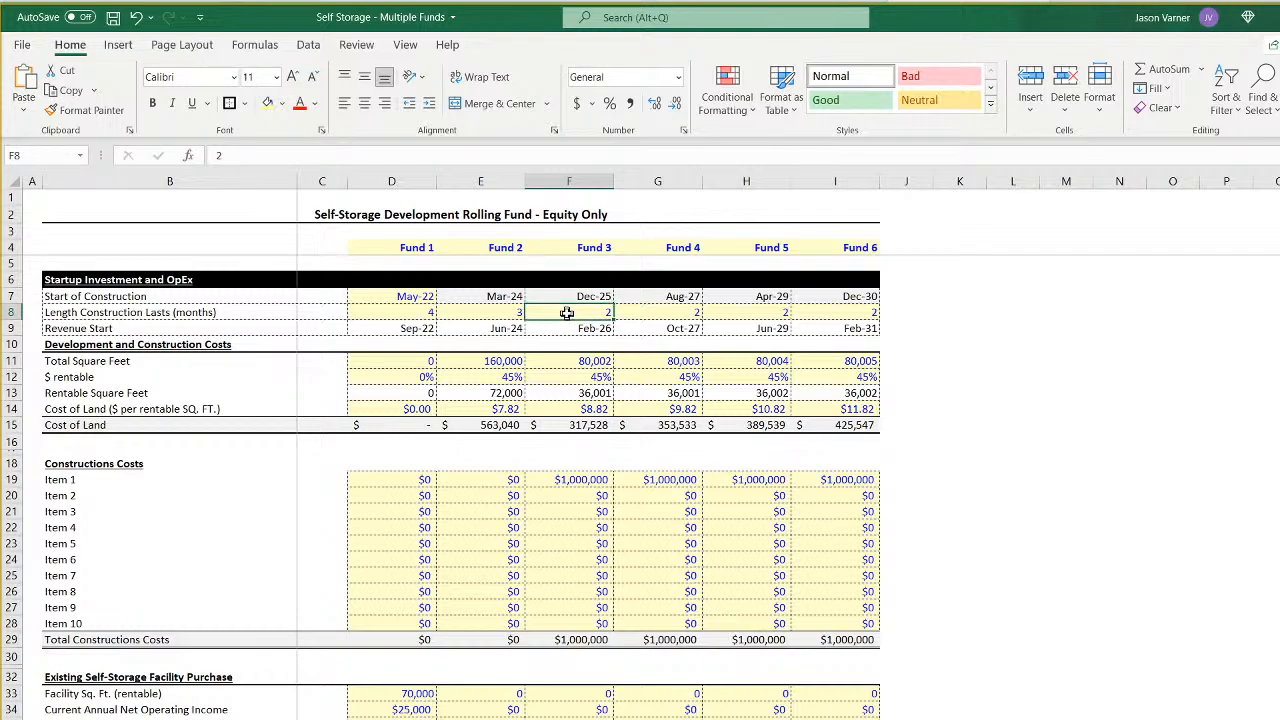
click(577, 329)
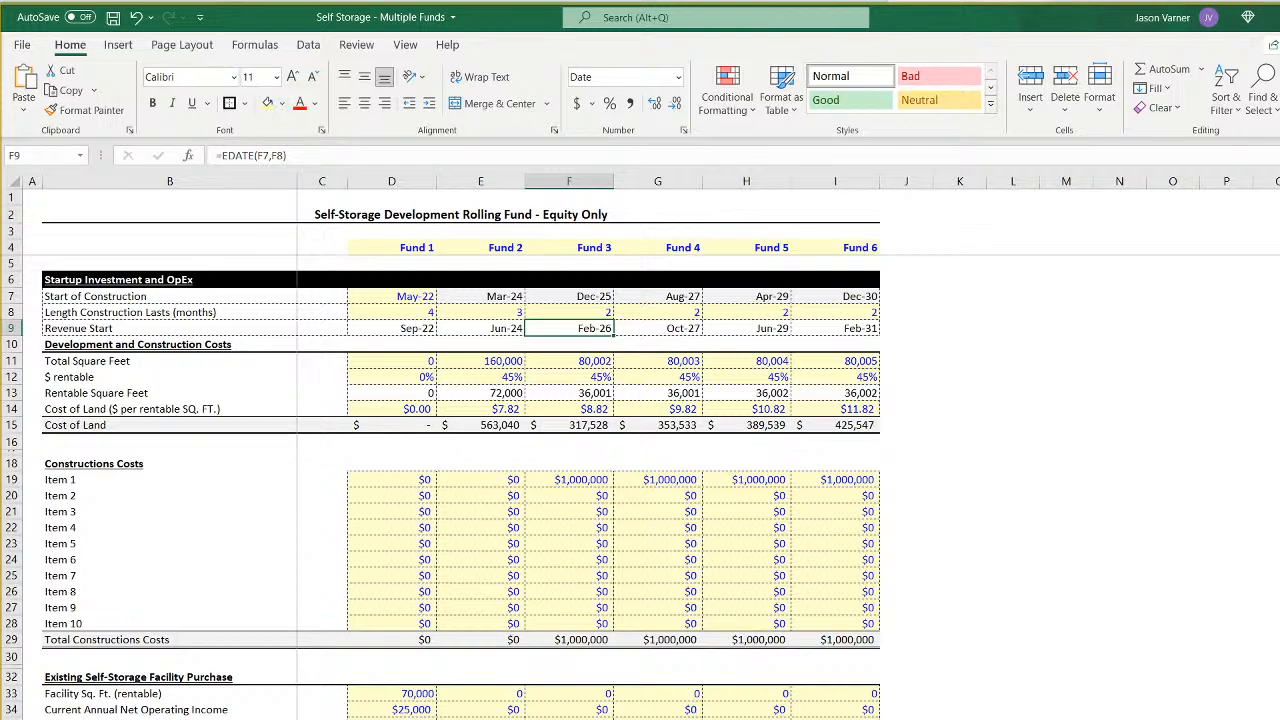
key(ctrl+Page_Down)
click(1018, 239)
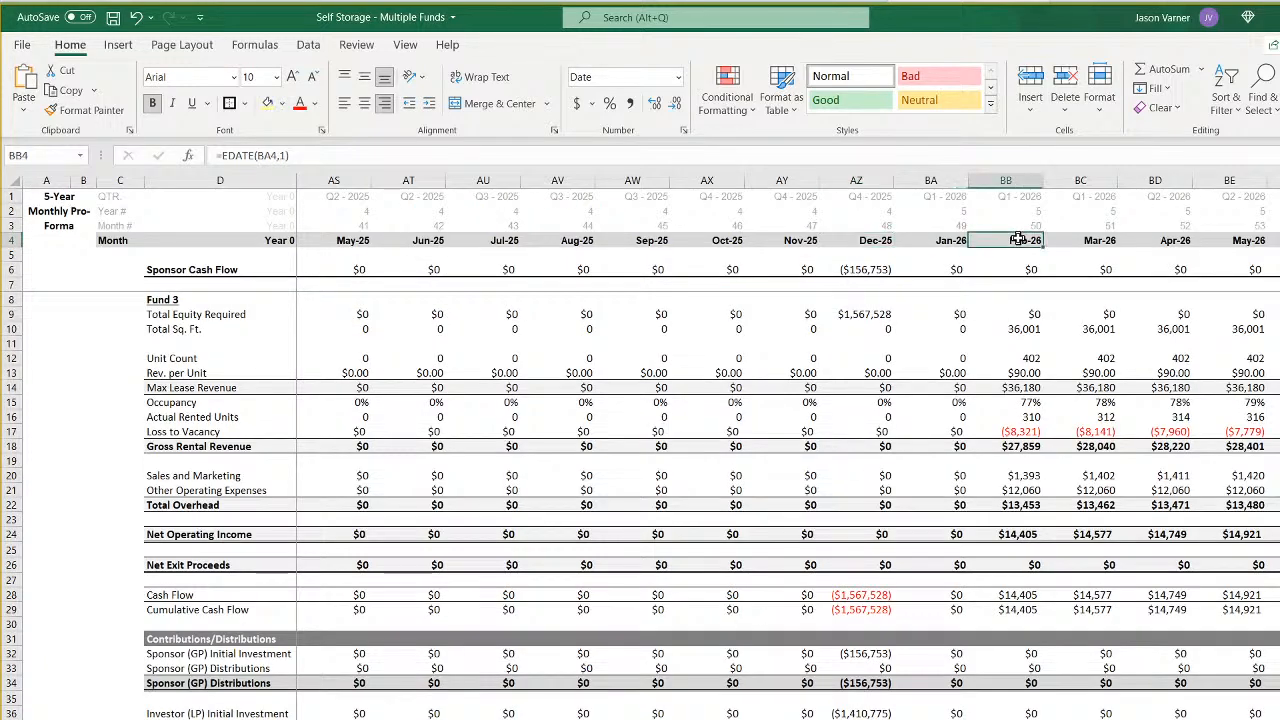
click(1014, 597)
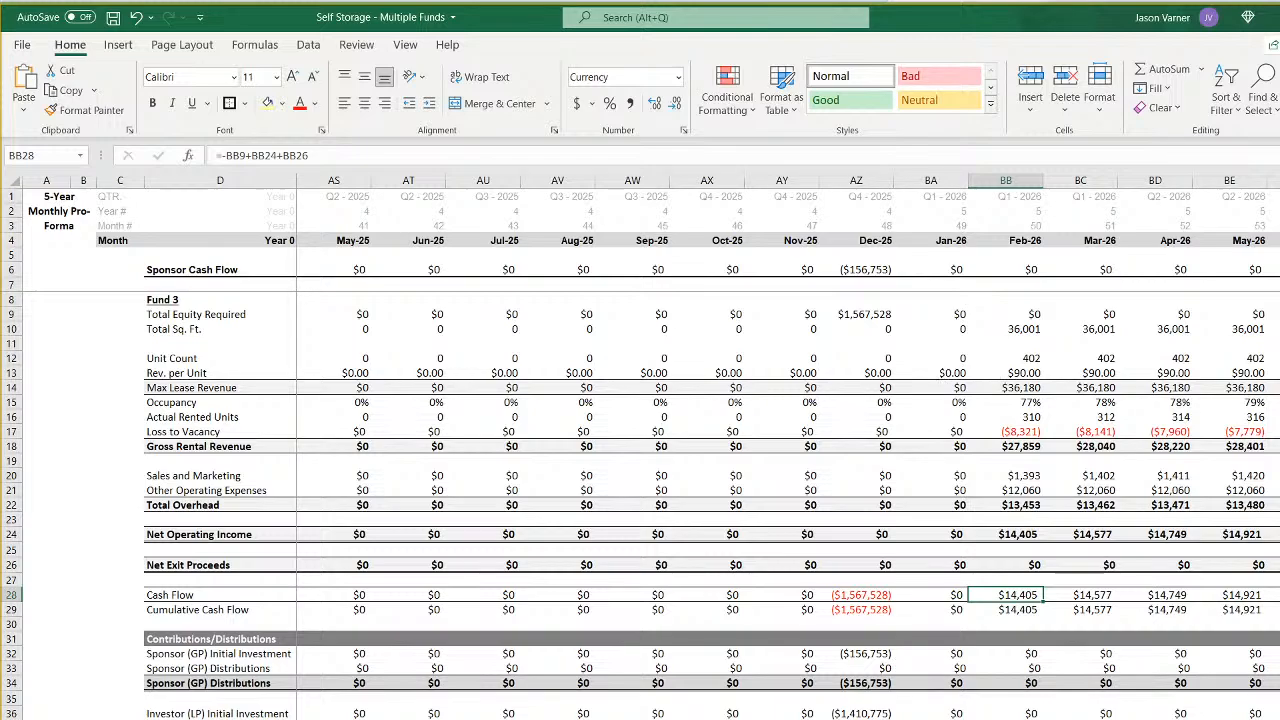
- Link the Year 0 date in E9 of the CF 3 waterfall to Fund 3's construction start with =Assumptions!F7
key(ctrl+Page_Down)
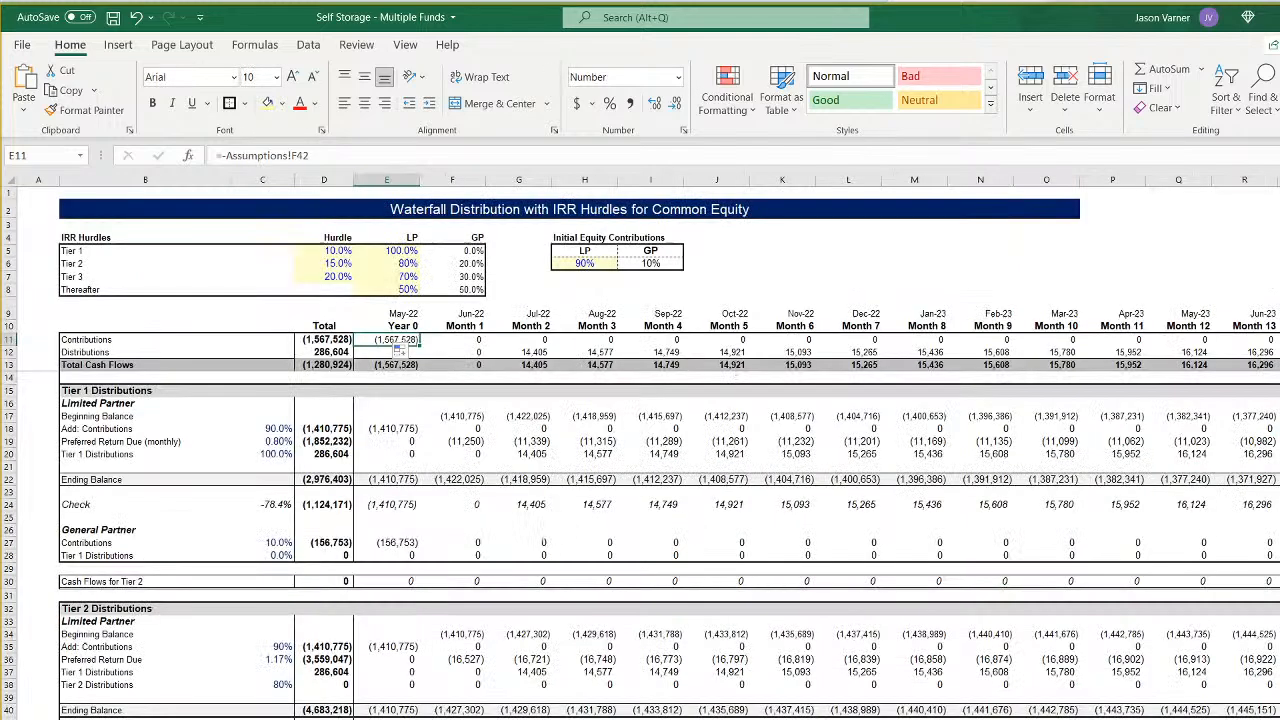
click(474, 340)
click(538, 340)
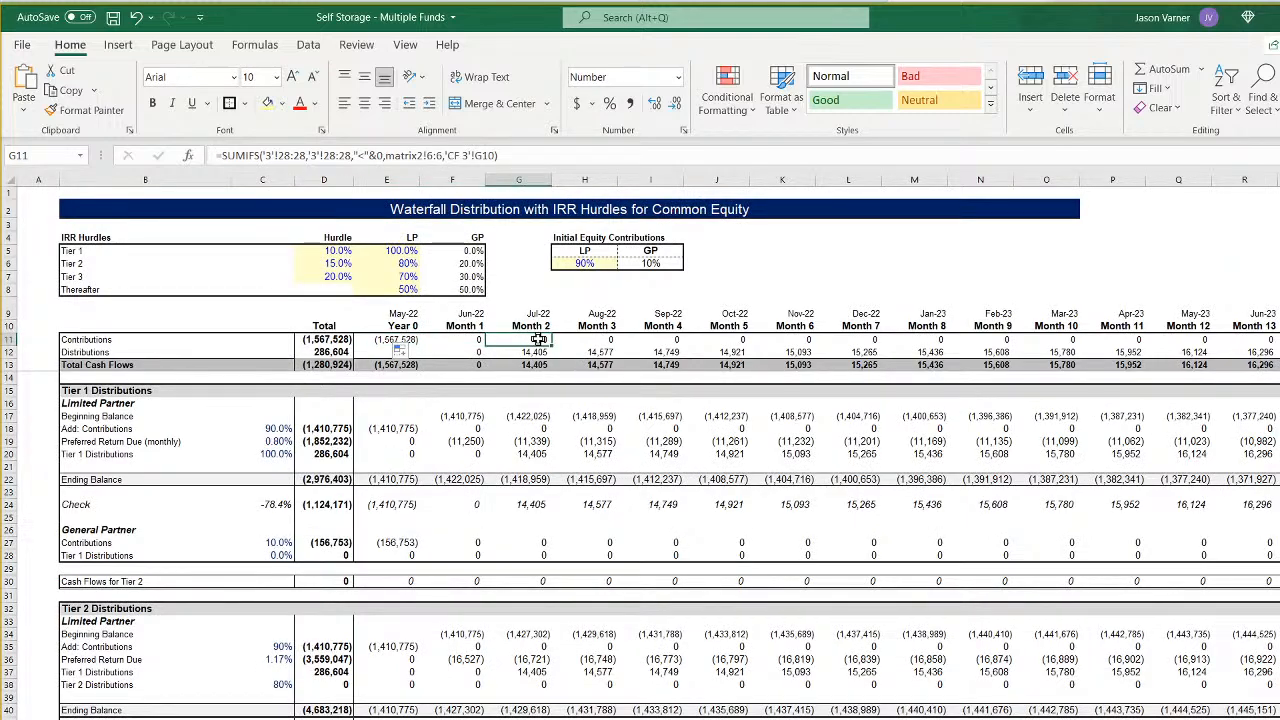
click(412, 312)
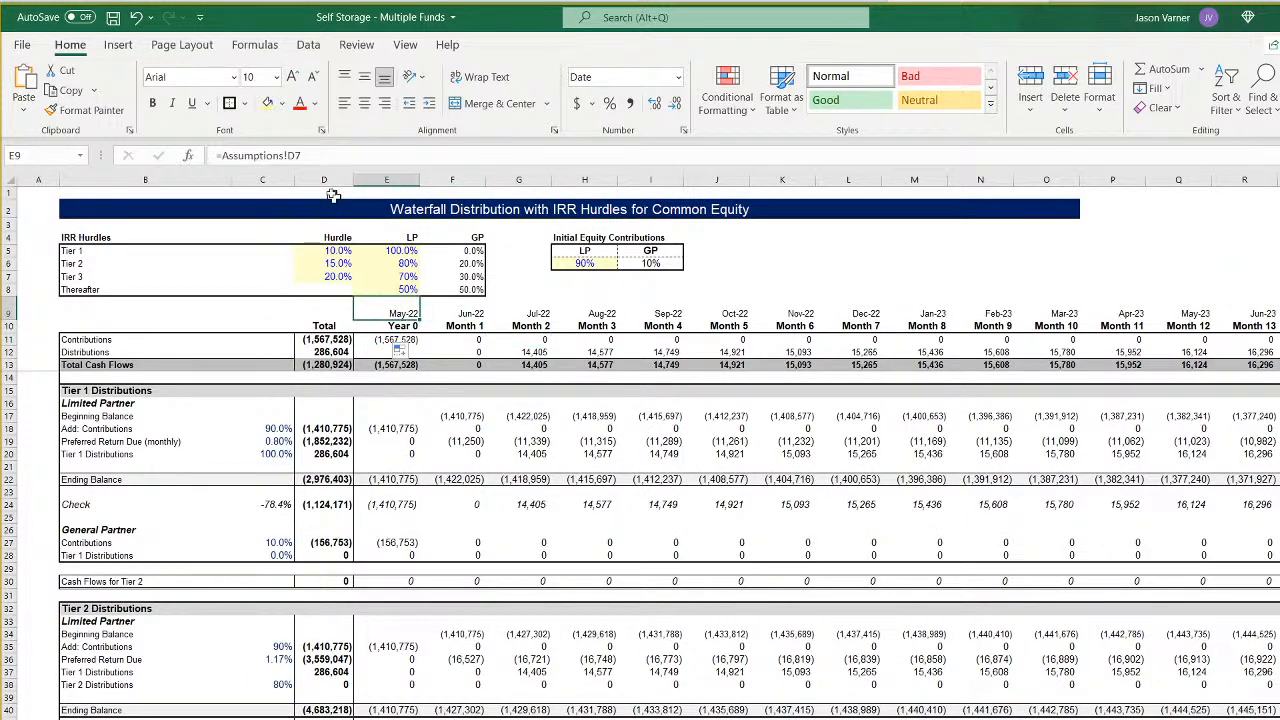
click(293, 153)
key(BackSpace)
text(f)
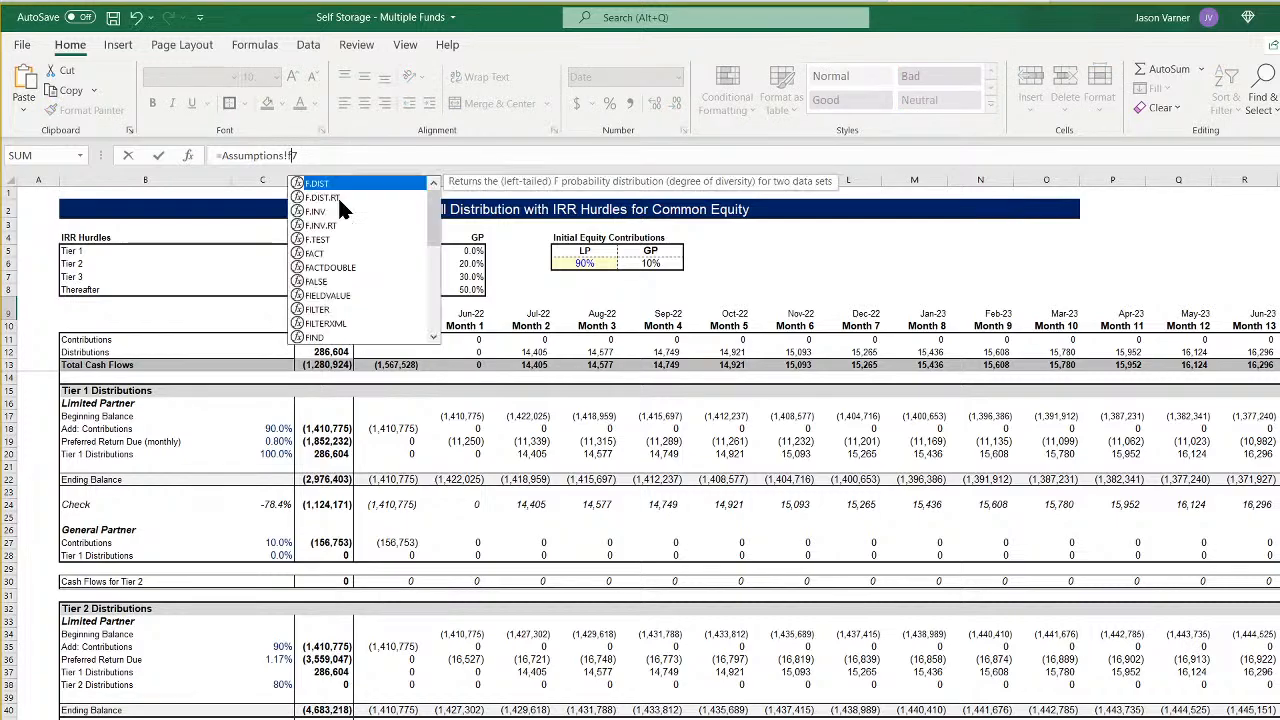
key(Return)
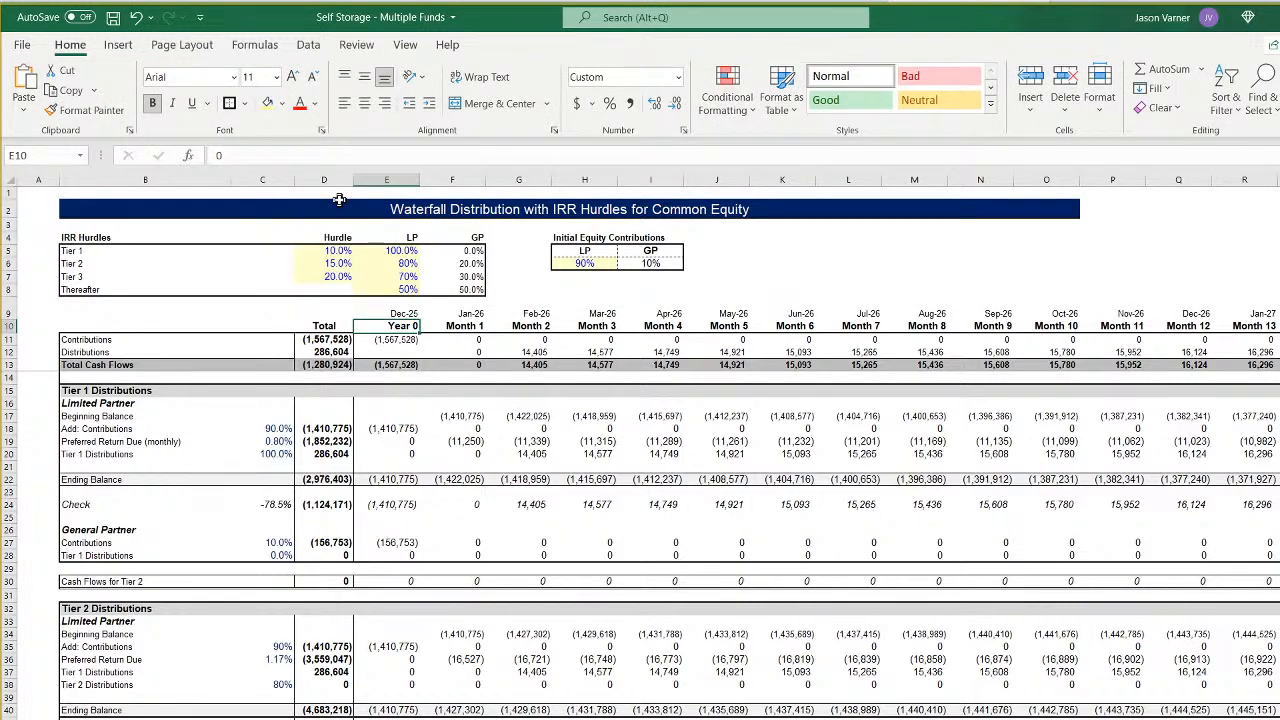
- Review the first CF 3 contributions and distributions against their dates and set Fund 3's construction length to 3 months in Assumptions
click(396, 310)
click(398, 341)
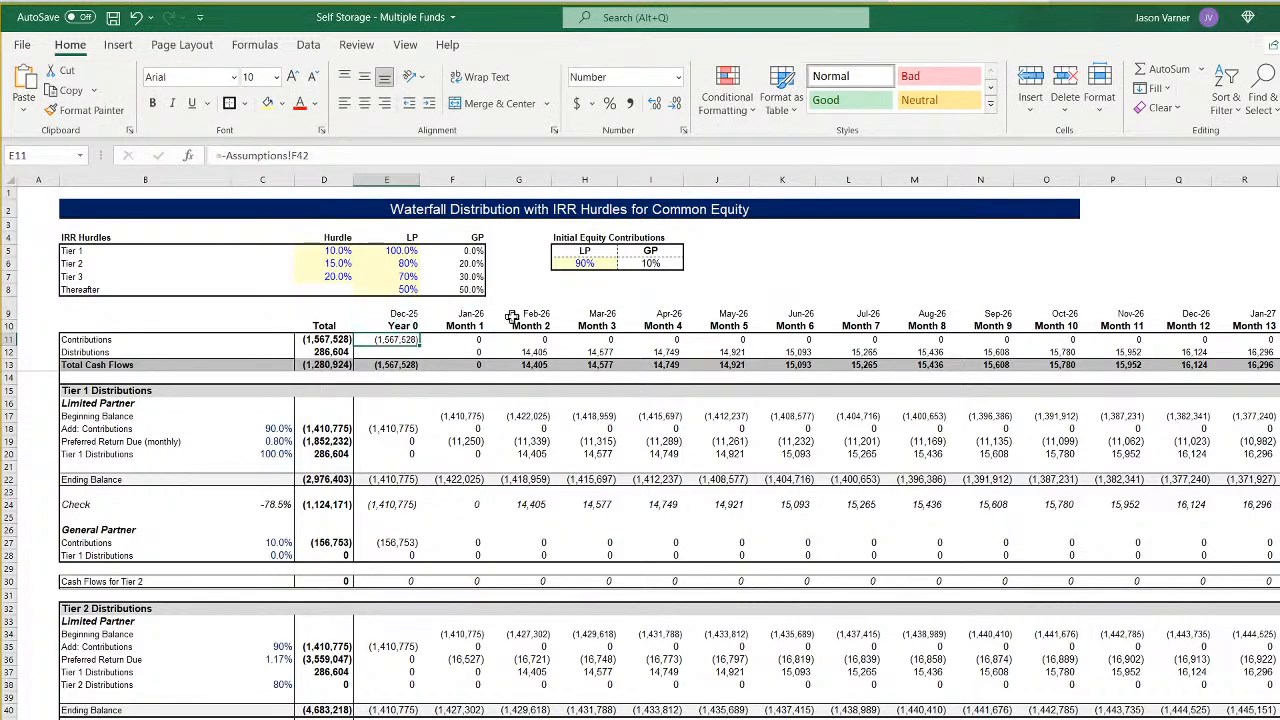
click(540, 350)
click(595, 352)
drag(467, 340, 465, 354)
key(ctrl+Page_Up)
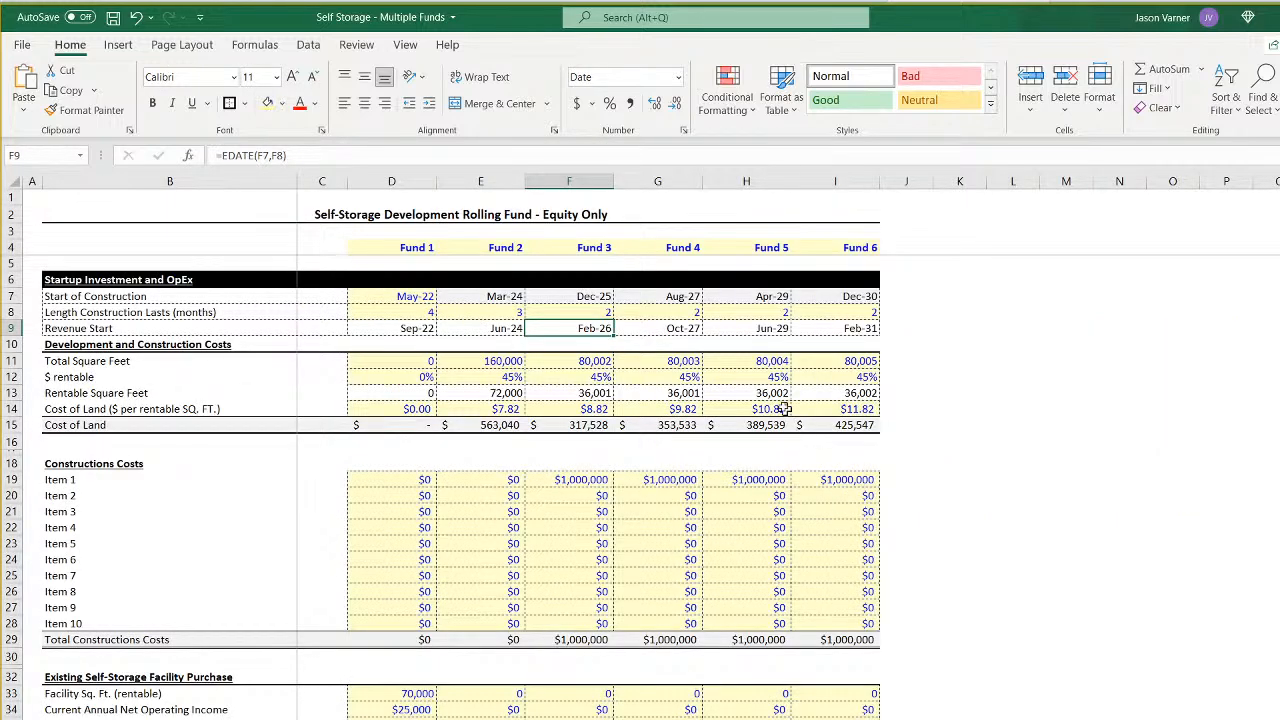
click(592, 313)
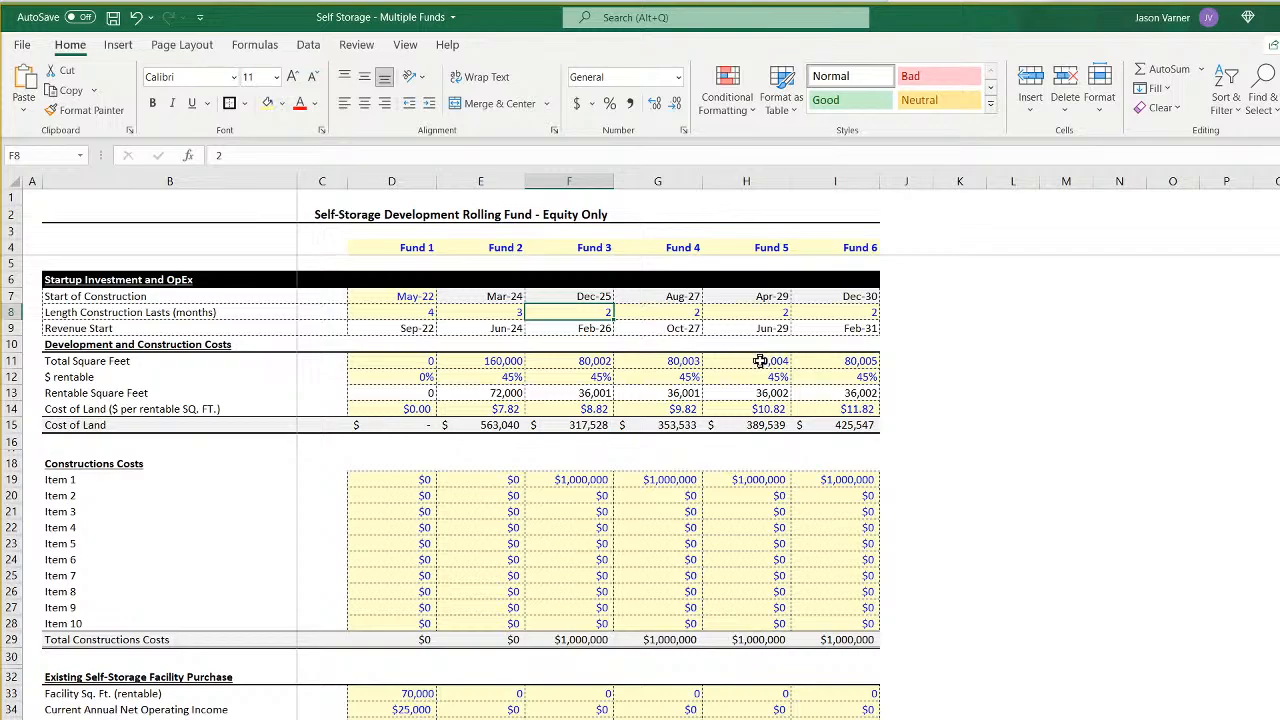
text(3)
key(Return)
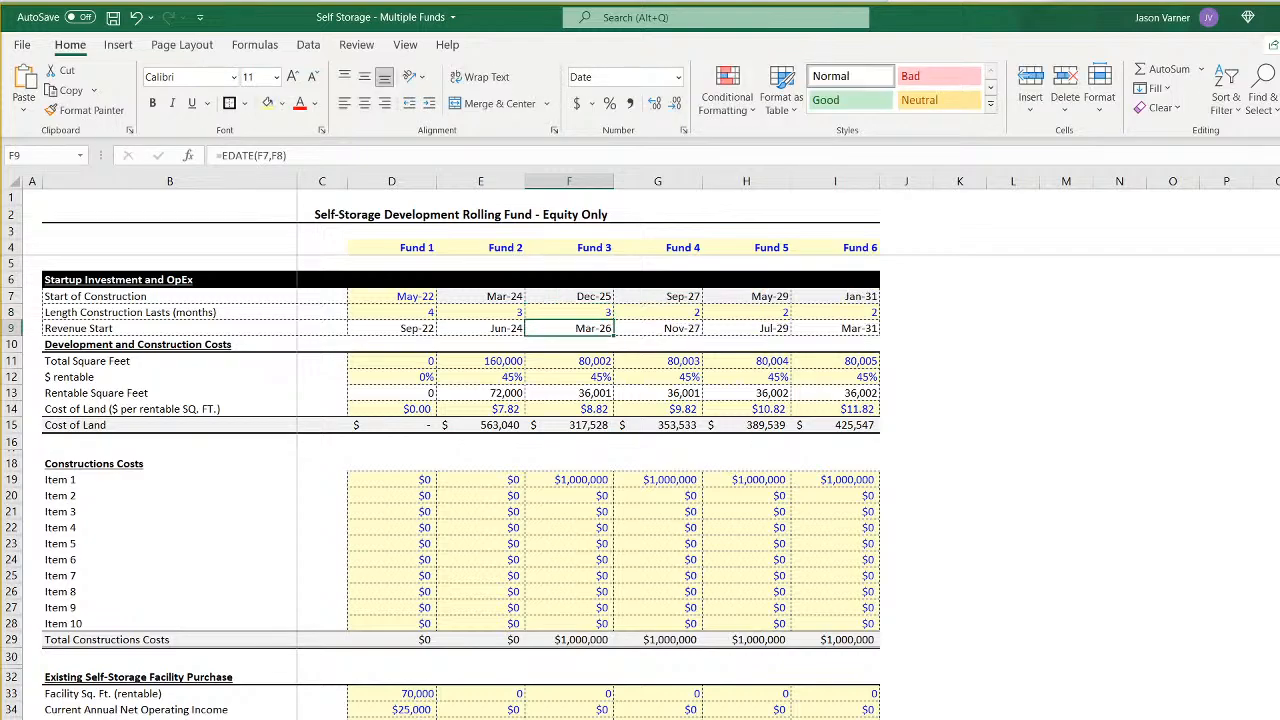
- Check the early monthly Contributions and Distributions in the CF 3 waterfall against Fund 3's revised revenue start
key(ctrl+Page_Down)
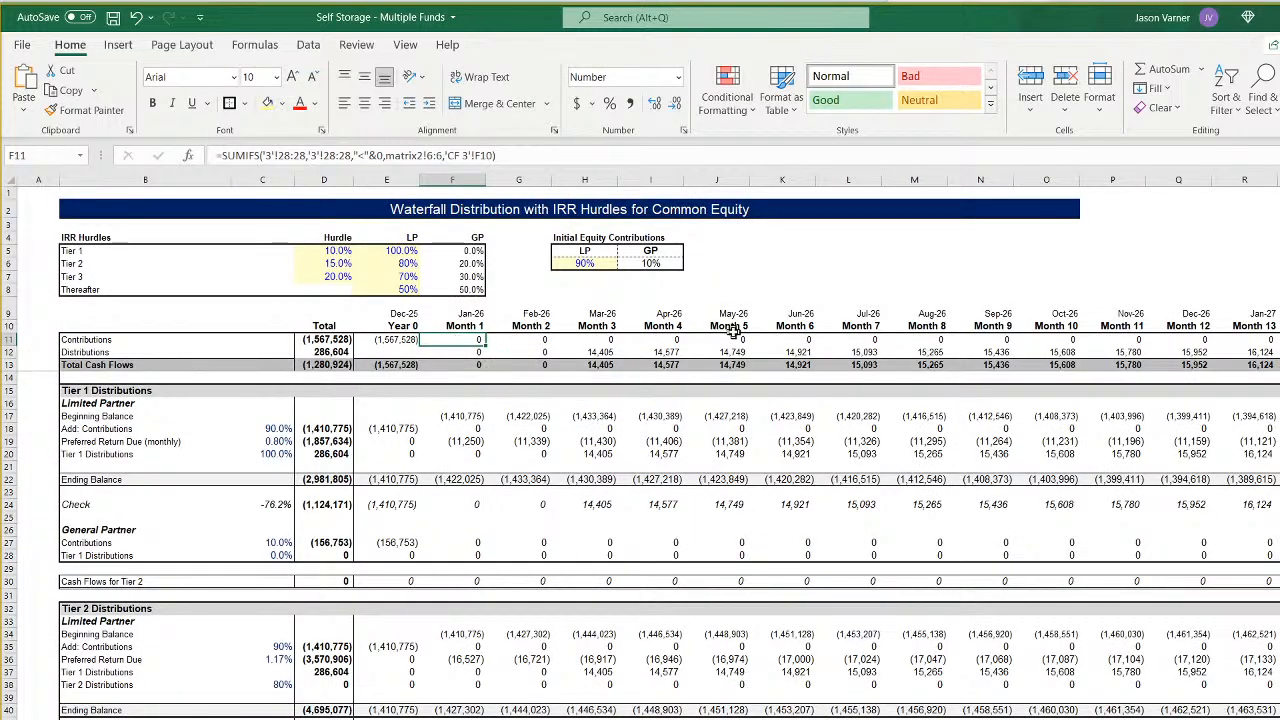
key(Right)
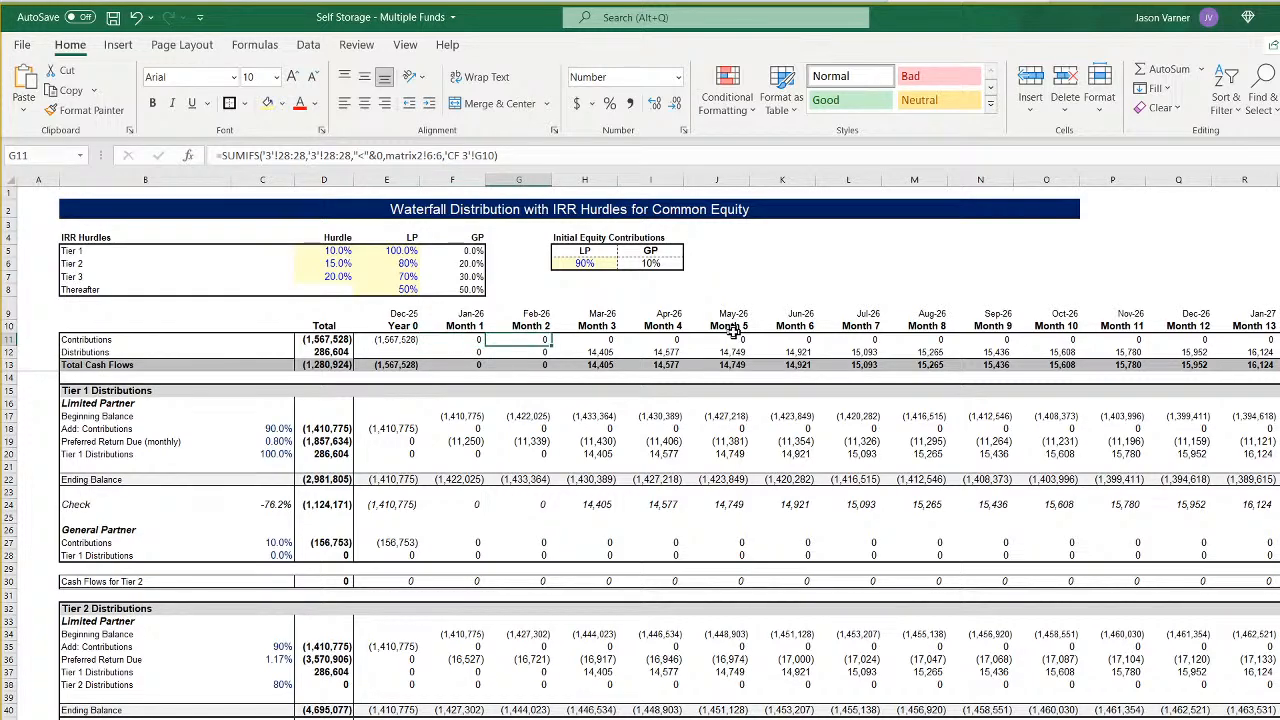
key(Right)
key(Down)
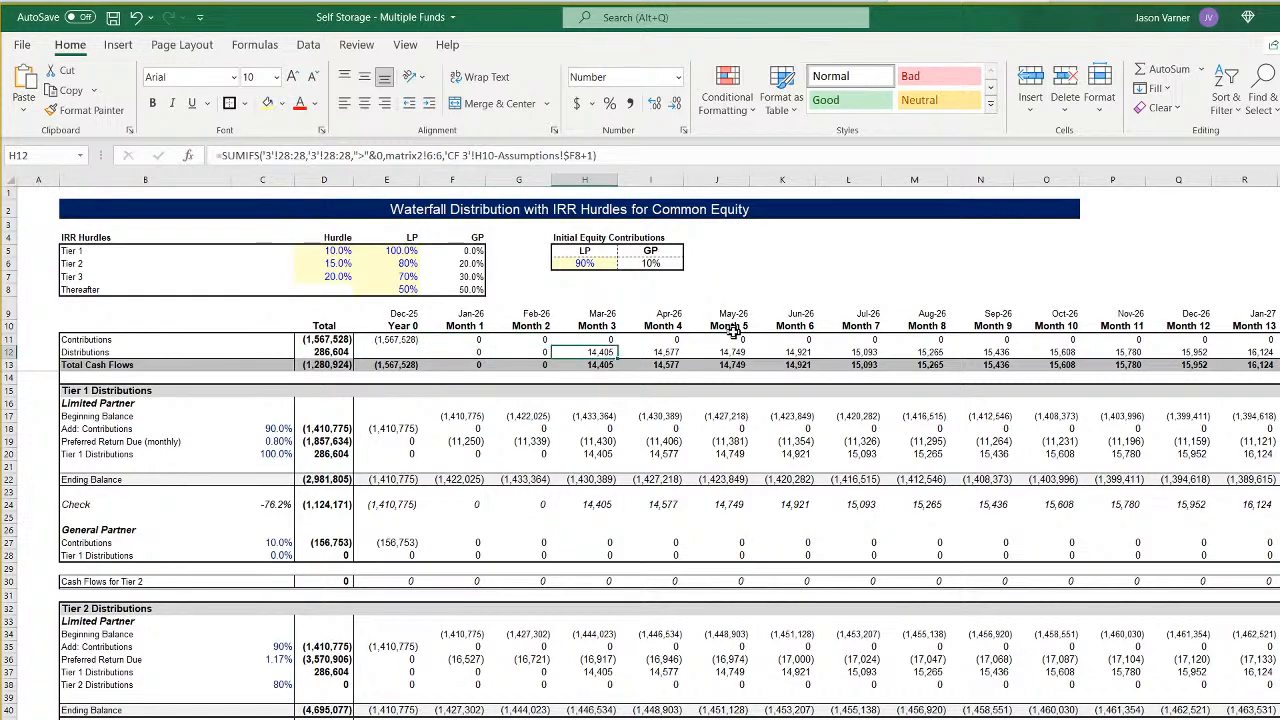
key(Right)
key(Right)
key(Right)
key(Right)
key(Right)
key(Right)
key(Right)
key(Right)
key(Right)
key(Right)
key(Right)
key(Right)
key(Right)
key(Right)
key(Right)
key(Right)
key(Right)
key(Right)
key(Right)
key(Right)
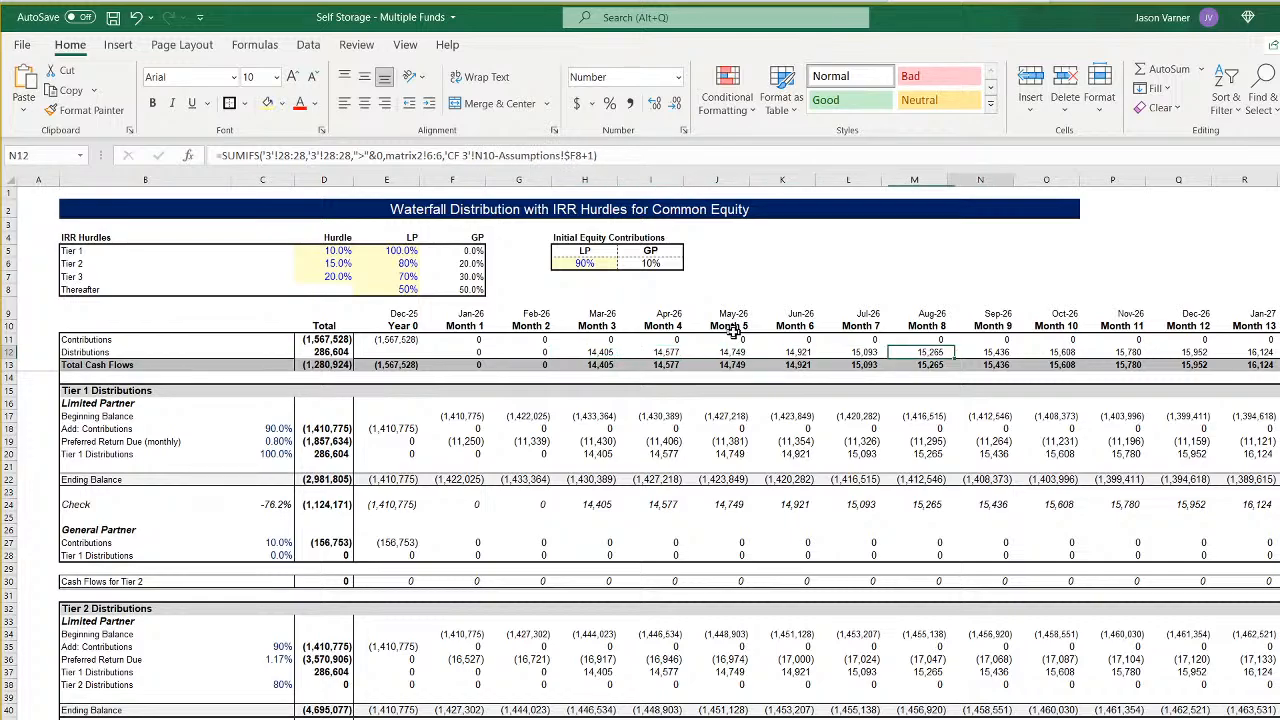
key(Left)
key(Left)
key(Left)
key(Left)
key(Left)
key(Left)
key(Left)
key(Left)
key(Left)
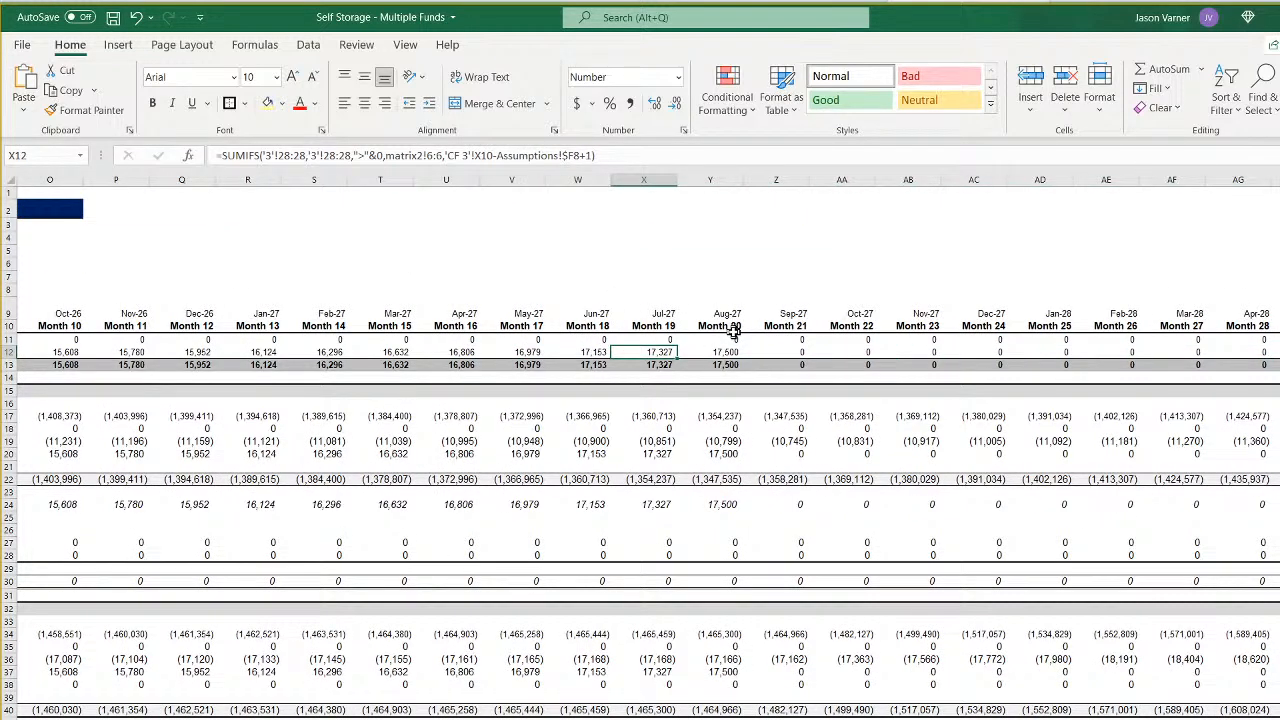
- Examine the CF 3 Distributions row across the later months for the end of operating cash flows and the exit proceeds
key(Up)
key(Up)
key(Down)
key(Down)
key(Right)
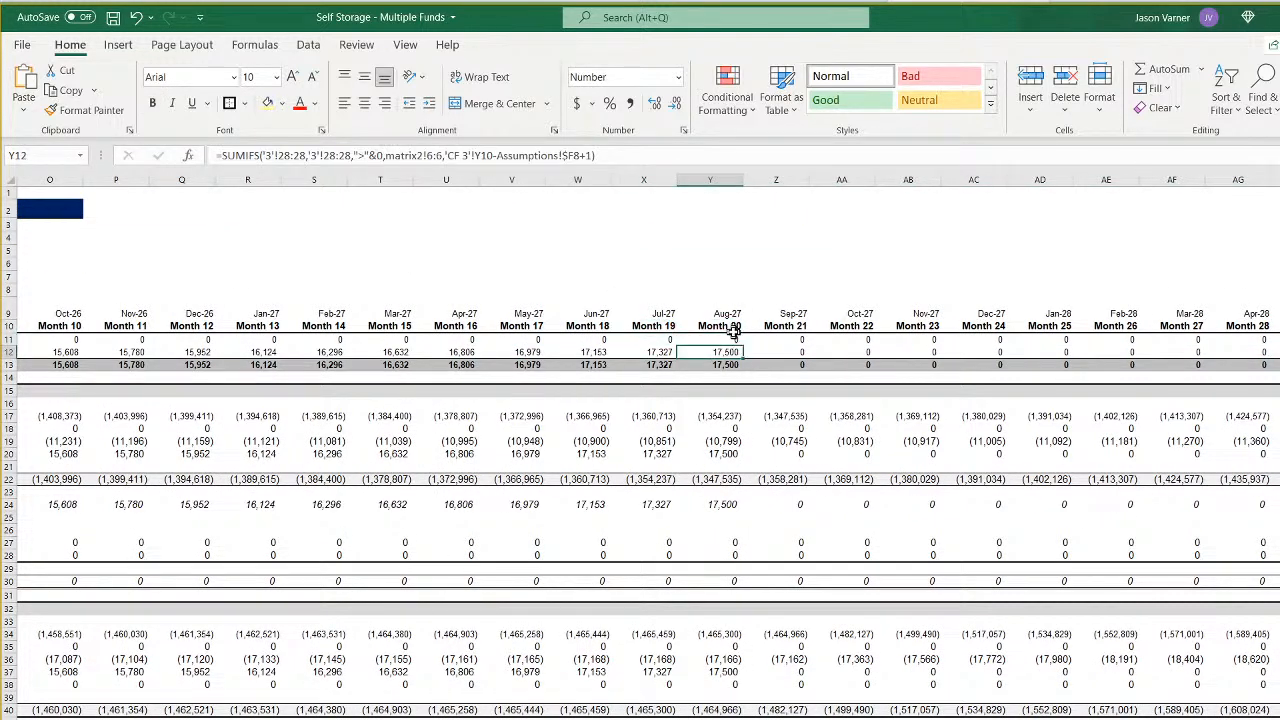
key(Right)
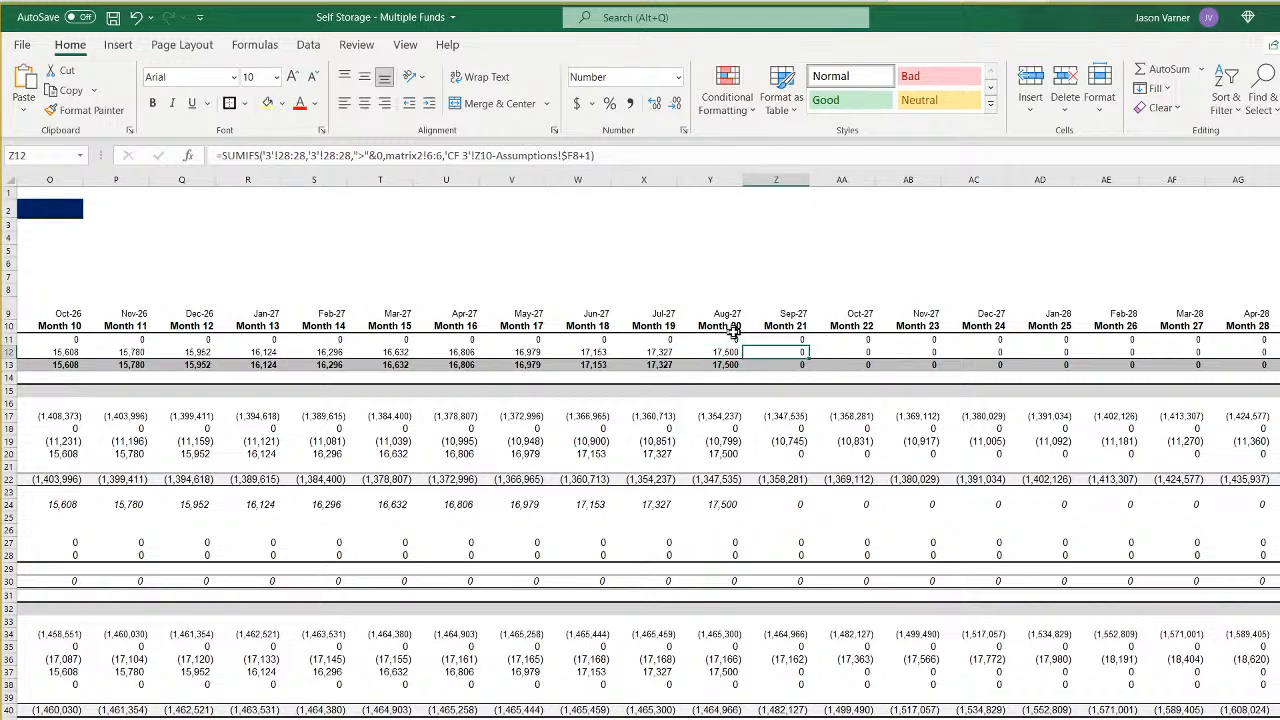
key(Right)
key(Right)
key(Right)
key(Right)
key(Right)
key(Right)
key(Right)
key(Right)
key(Right)
key(Right)
key(Right)
key(Right)
key(Right)
key(Right)
key(Right)
key(Right)
key(Right)
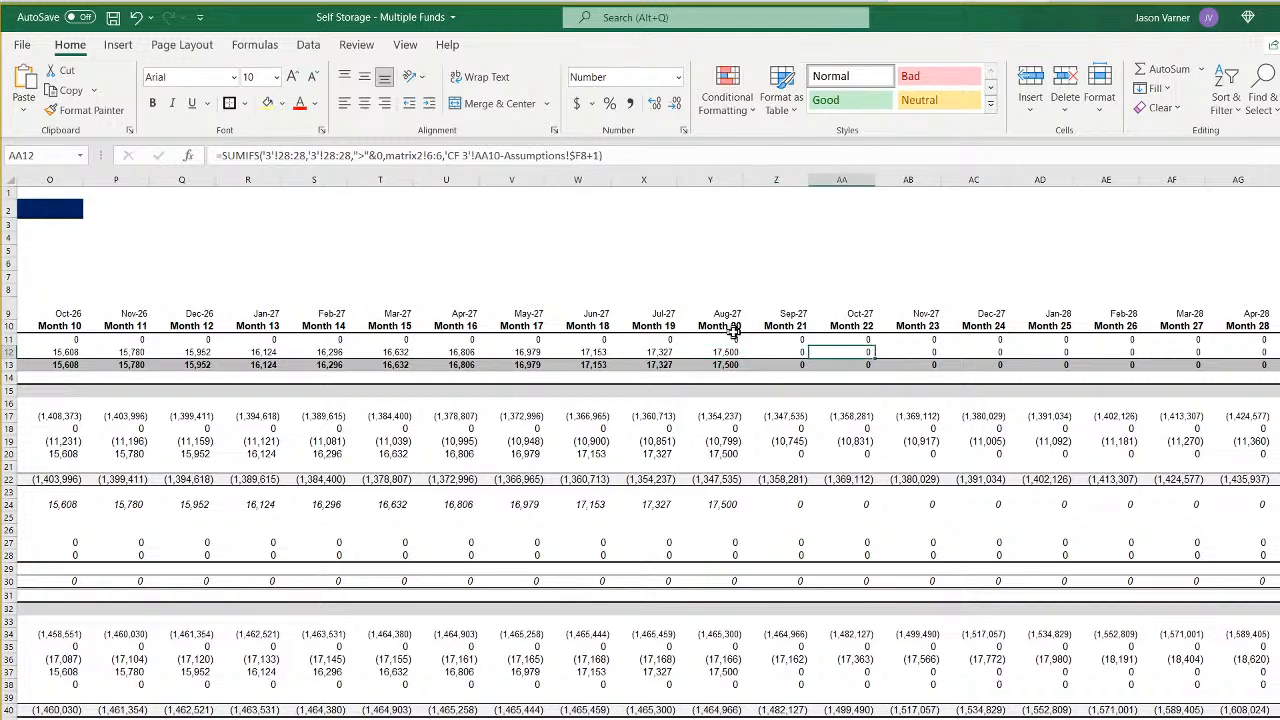
key(Right)
key(Right)
key(Right)
key(Right)
key(Right)
key(Right)
key(Right)
key(Right)
key(Right)
key(Right)
key(Right)
key(Right)
key(Right)
key(Right)
key(Right)
key(Right)
key(Right)
key(Right)
key(Right)
key(Right)
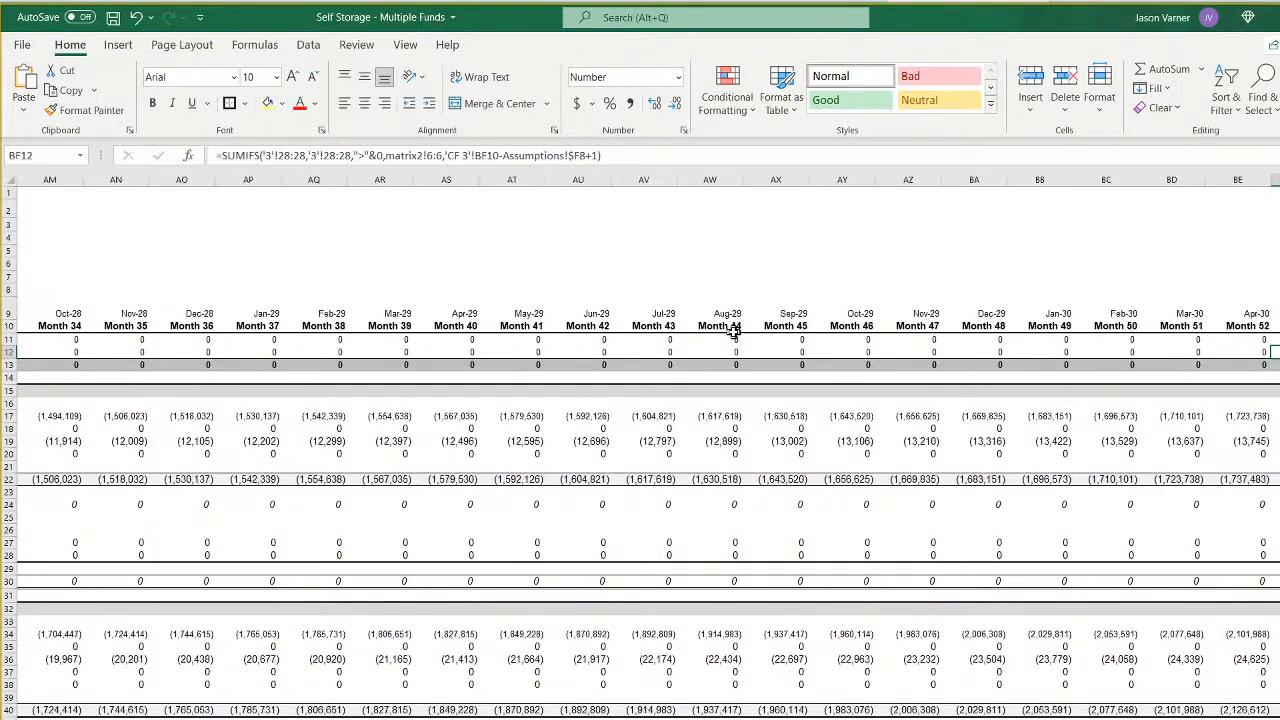
key(Left)
key(Left)
key(Left)
key(Left)
key(Left)
key(Left)
key(Left)
key(Left)
key(Left)
key(Left)
key(Left)
key(Left)
key(Left)
key(Left)
key(Left)
key(Left)
key(Left)
key(Left)
key(Left)
key(Left)
key(Left)
key(Left)
key(Left)
key(Left)
key(Left)
key(Left)
key(Left)
key(Left)
key(Left)
key(Left)
key(Left)
key(Left)
key(Left)
key(Left)
key(Left)
key(Left)
key(Left)
key(Left)
key(Left)
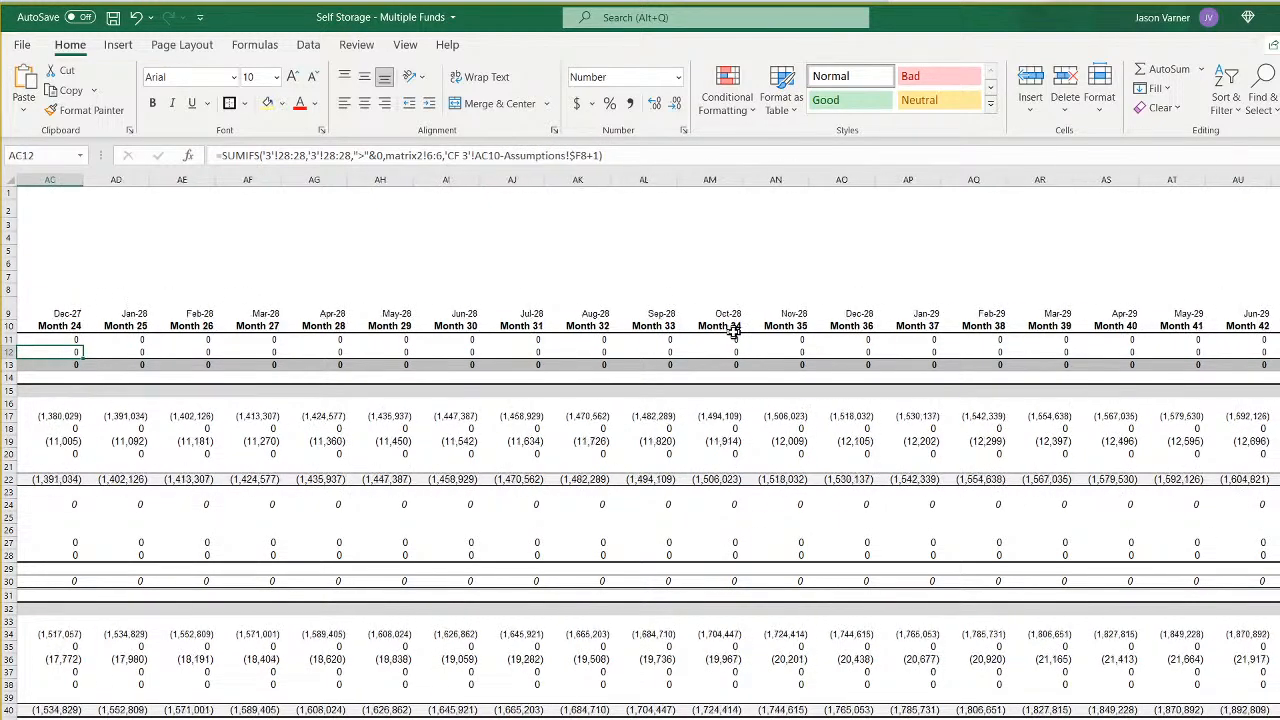
key(Right)
key(Right)
key(Right)
key(Right)
key(Right)
key(Right)
key(Right)
key(Right)
key(Right)
key(Right)
key(Right)
key(Right)
key(Right)
key(Right)
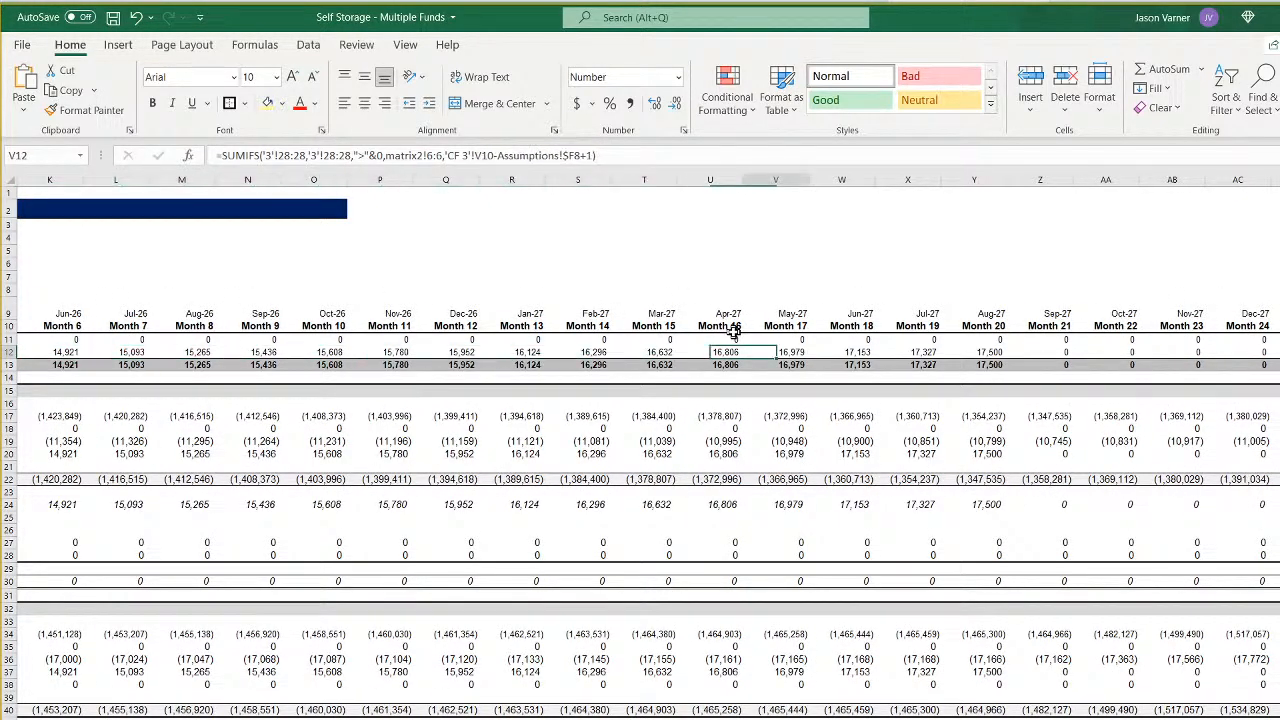
key(Left)
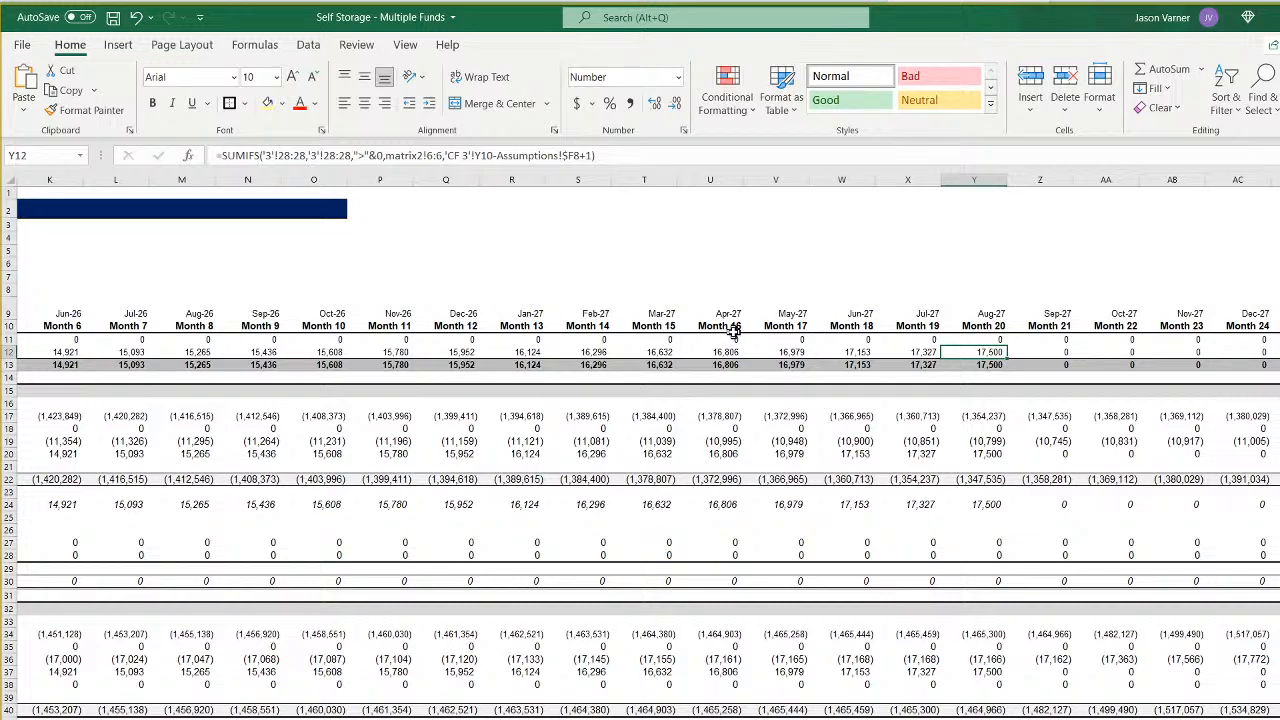
key(Left)
key(Left)
key(Left)
key(Left)
key(Left)
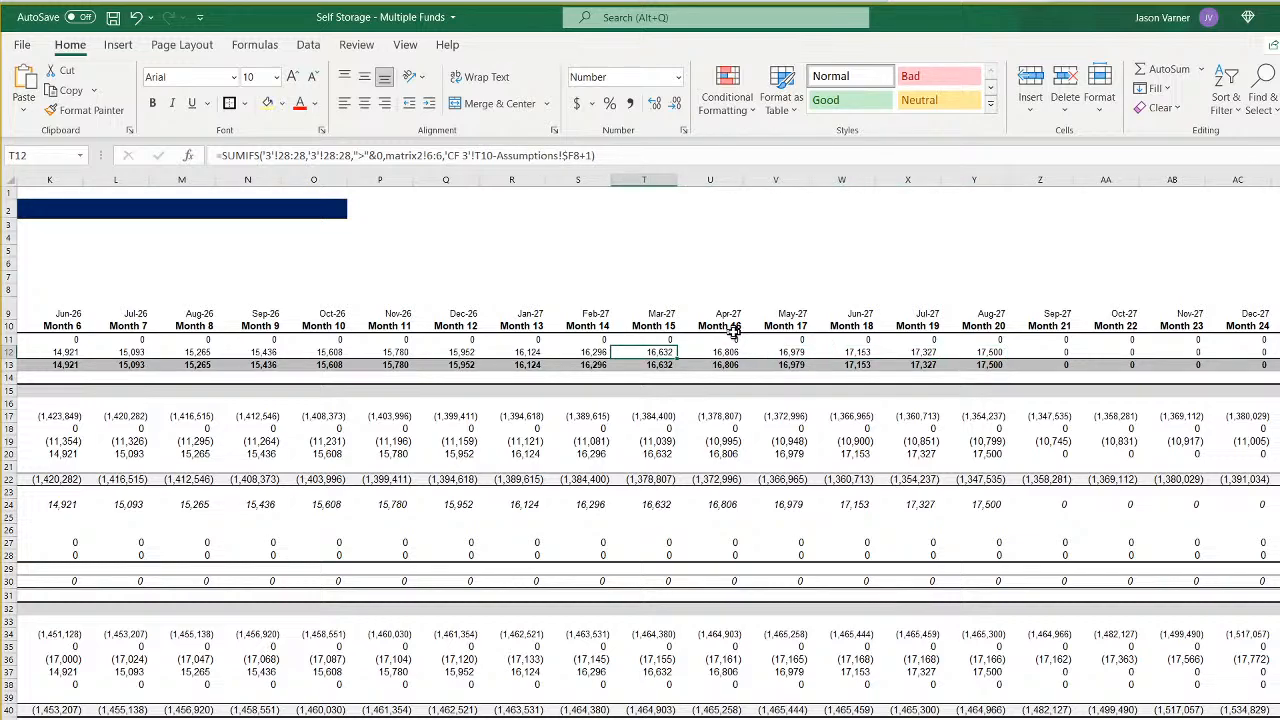
key(Left)
key(Left)
key(Left)
key(Left)
key(Left)
key(Left)
key(Left)
key(Left)
key(Left)
key(Left)
key(Left)
key(Left)
key(Left)
key(Left)
key(Left)
key(Left)
key(Left)
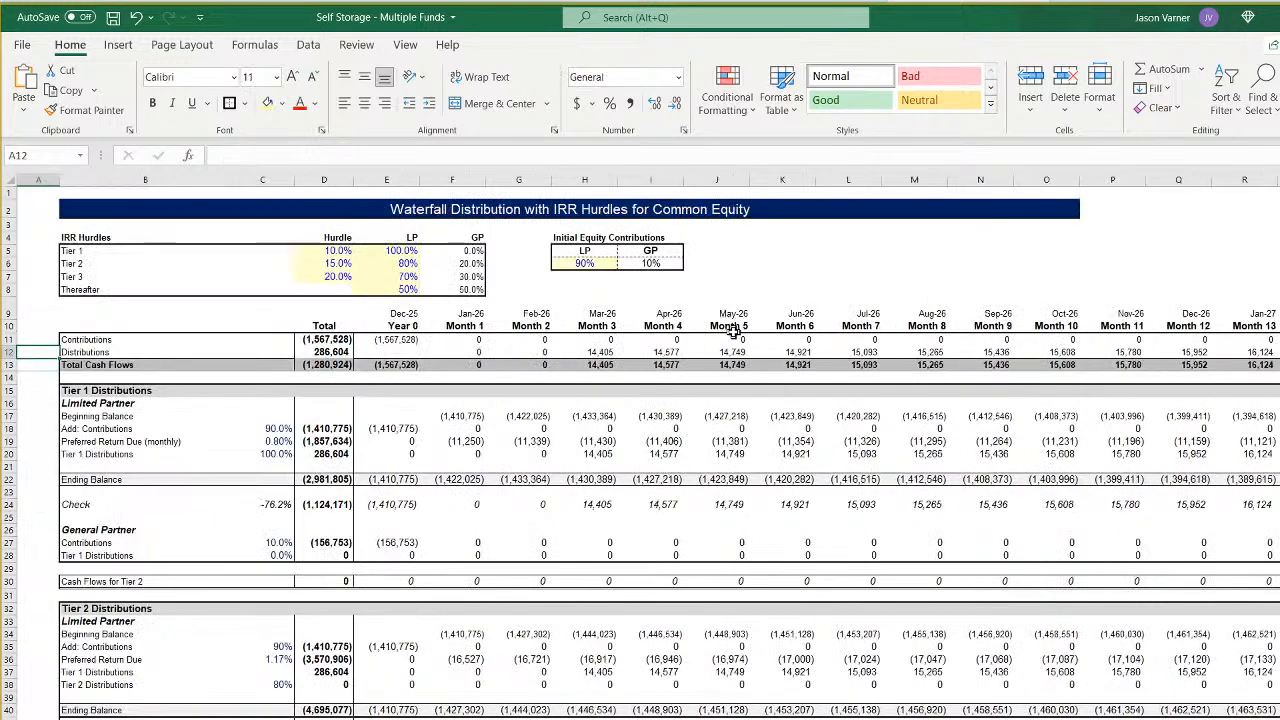
key(Right)
key(Right)
key(Right)
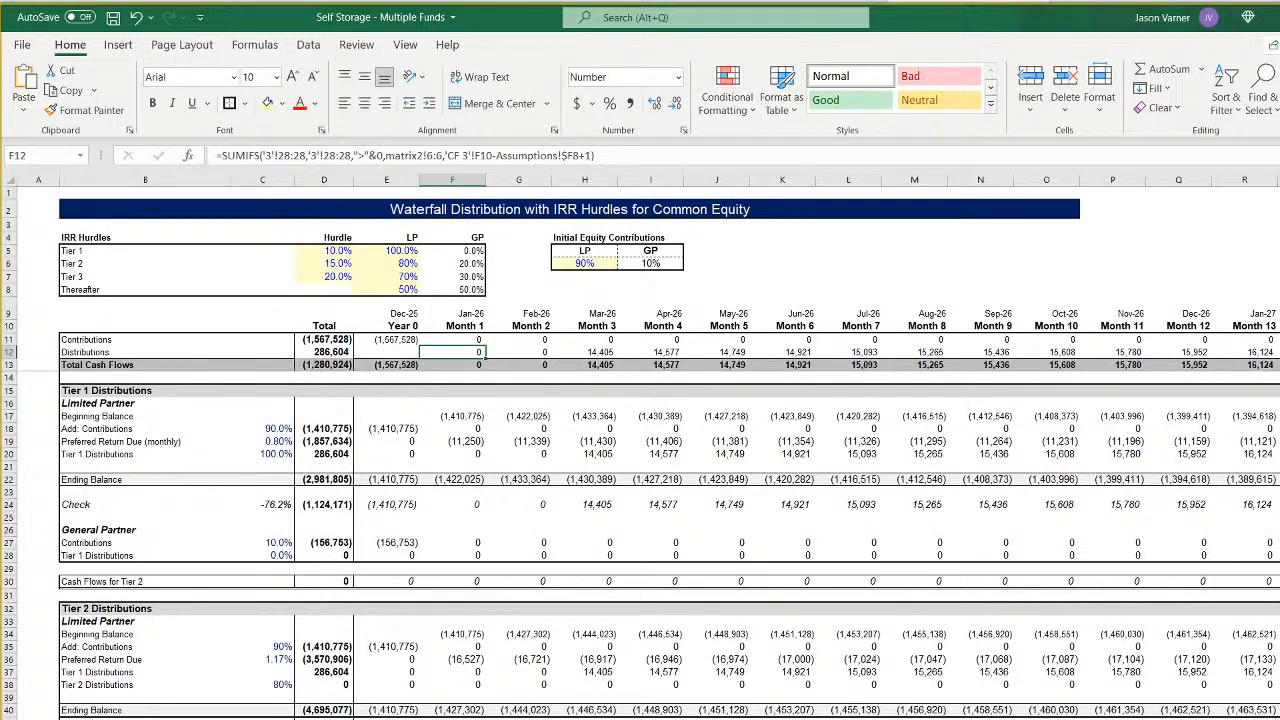
- Examine the Cash Flow and Net Exit Proceeds rows around Dec-25 in Fund 3's monthly pro forma
click(150, 718)
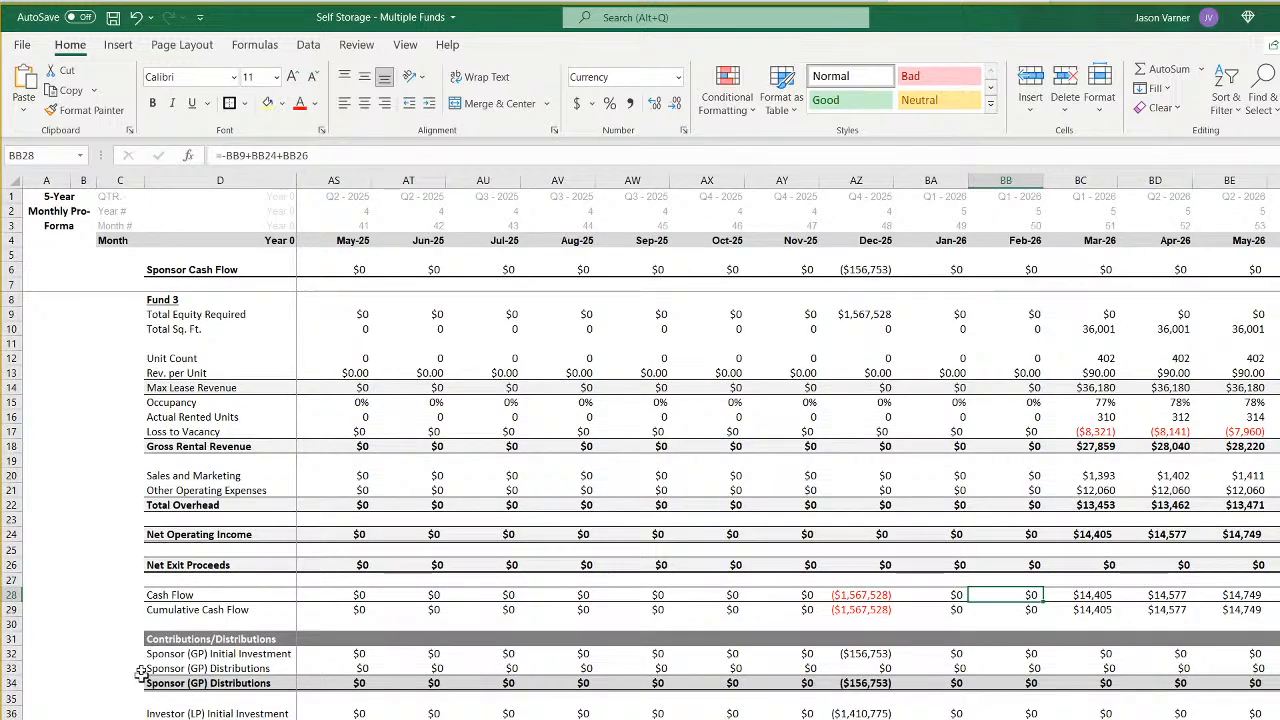
click(347, 595)
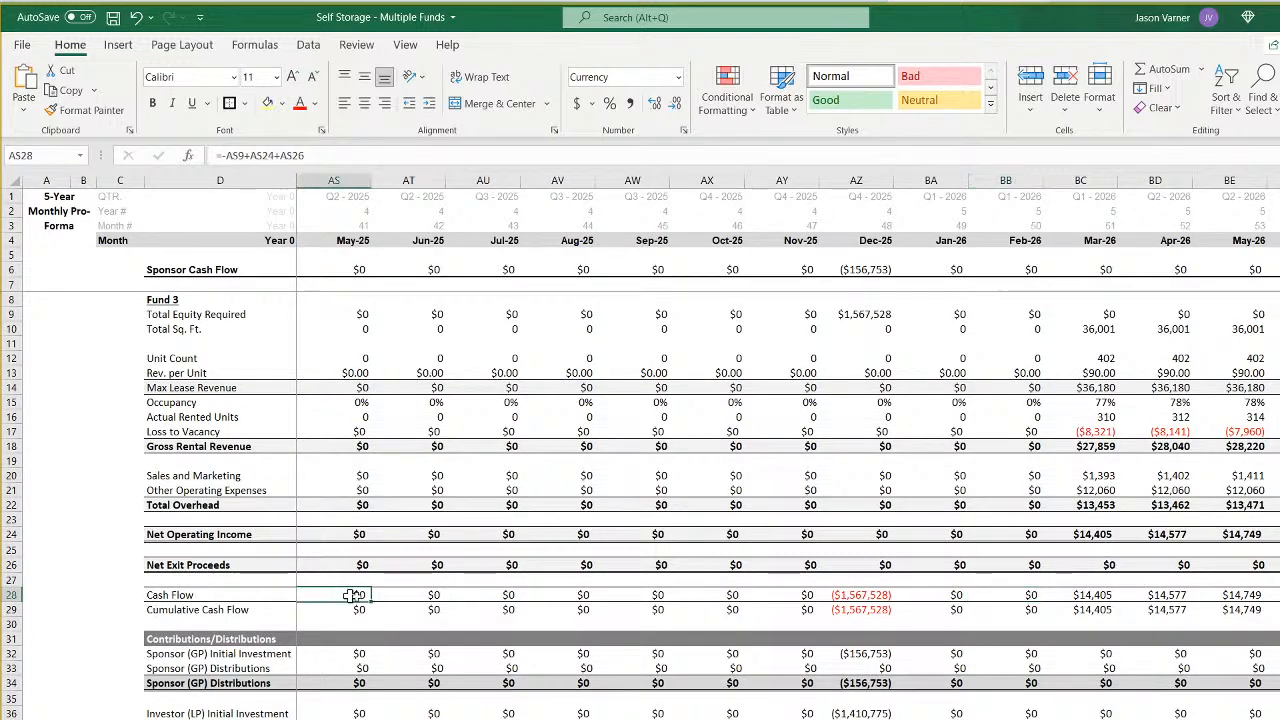
key(Right)
key(Right)
key(Right)
key(Right)
key(Right)
key(Right)
key(Right)
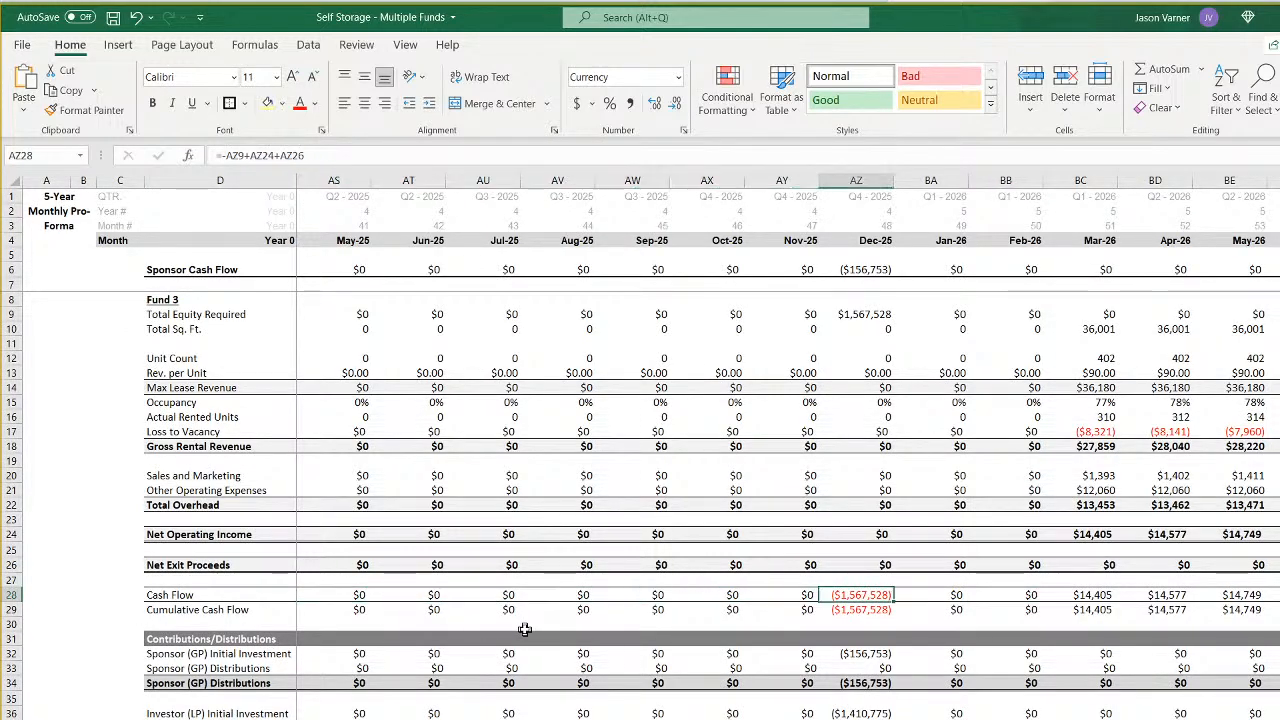
key(Up)
key(Up)
key(Right)
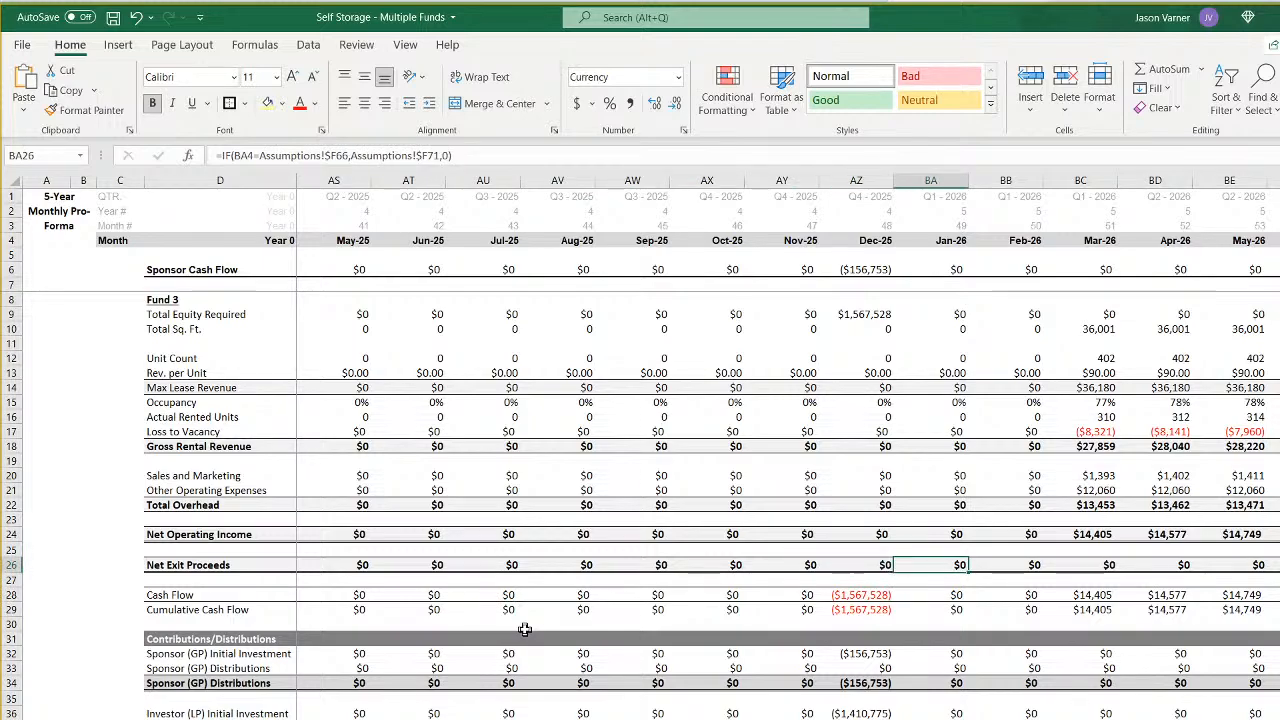
- Trace the Net Exit Proceeds formulas across Fund 3's monthly pro forma up to late 2027 and return to the Assumptions sheet
key(Left)
key(Left)
key(Left)
key(Left)
key(Left)
key(Left)
key(Left)
key(Left)
key(Left)
key(Left)
key(Left)
key(Left)
key(Left)
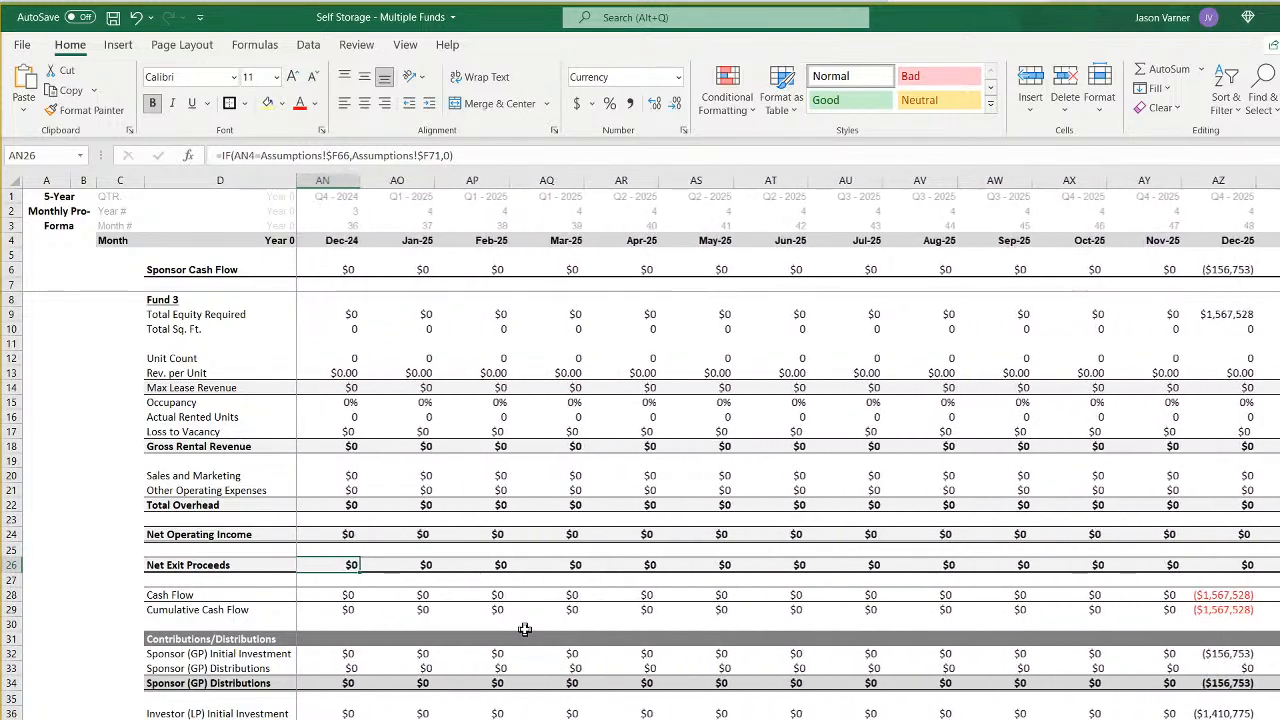
key(Left)
key(Left)
key(Left)
key(Left)
key(Left)
key(Left)
key(Left)
key(Left)
key(Left)
key(Left)
key(Left)
key(Left)
key(Left)
key(Left)
key(Left)
key(Left)
key(Left)
key(Left)
key(Left)
key(Left)
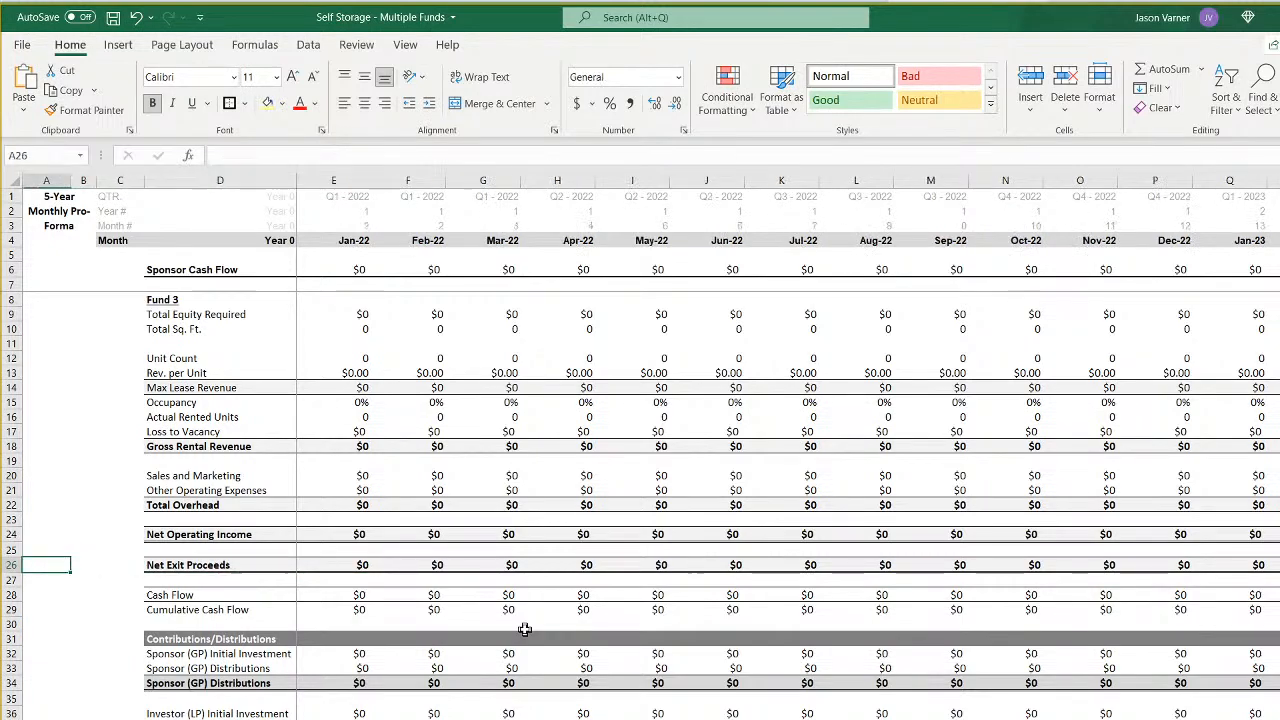
key(Right)
key(Right)
key(Right)
key(Right)
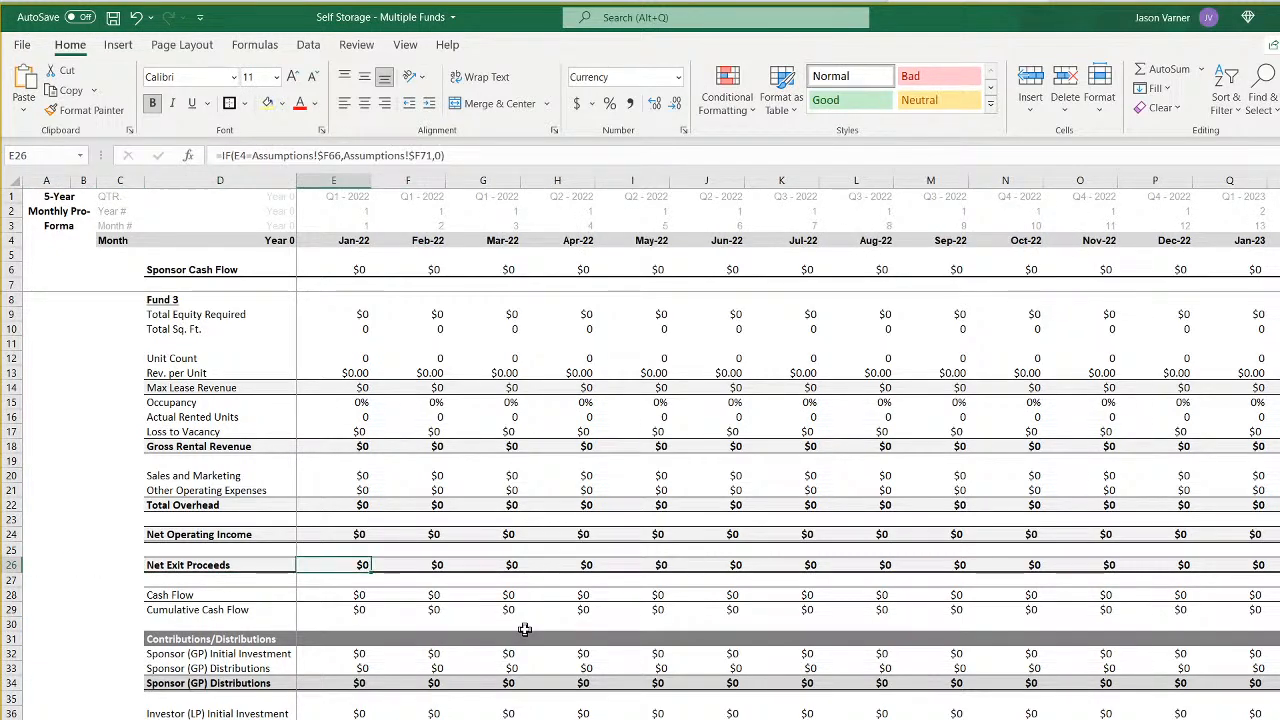
key(Right)
key(Right)
key(Right)
key(Right)
key(Right)
key(Right)
key(Right)
key(Right)
key(Right)
key(Right)
key(Right)
key(Right)
key(Right)
key(Right)
key(Right)
key(Right)
key(Right)
key(Right)
key(Right)
key(Right)
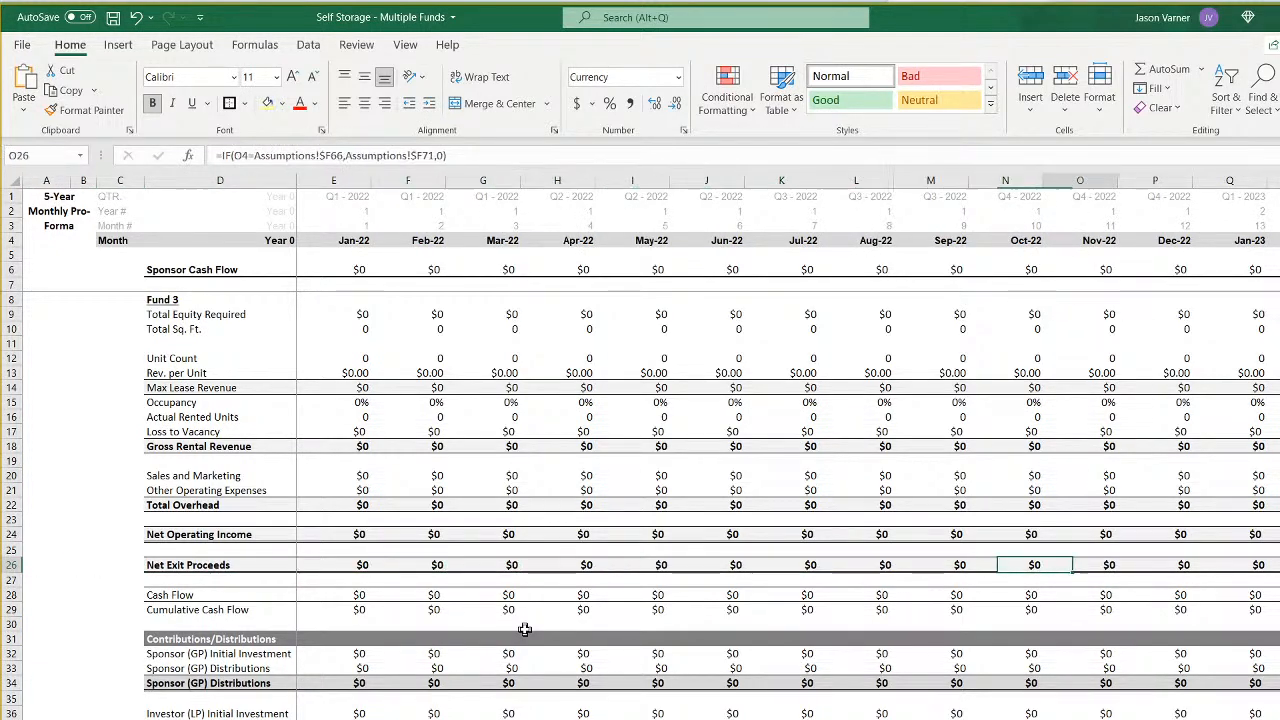
key(Right)
key(Right)
key(Right)
key(Right)
key(Right)
key(Right)
key(Right)
key(Right)
key(Right)
key(Right)
key(Right)
key(Right)
key(Right)
key(Right)
key(Right)
key(Right)
key(Right)
key(Right)
key(Right)
key(Right)
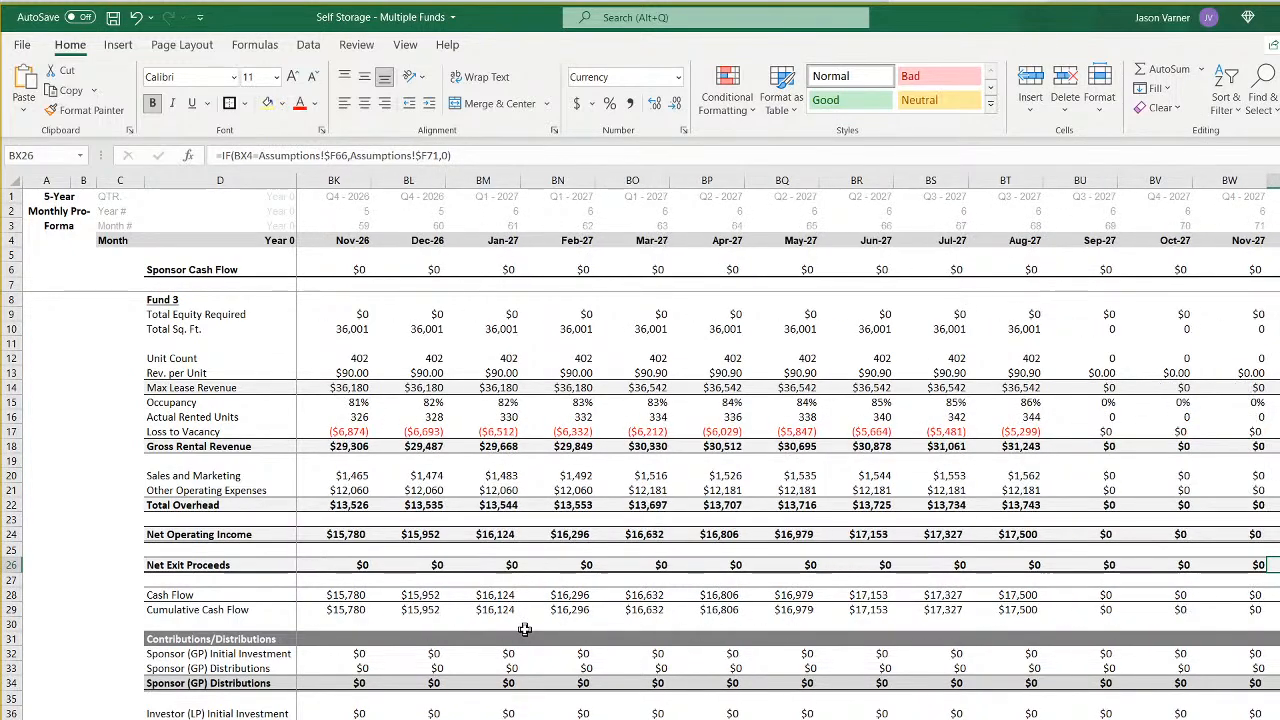
key(Left)
key(Left)
key(Left)
key(Left)
key(Left)
key(Left)
key(Left)
key(Left)
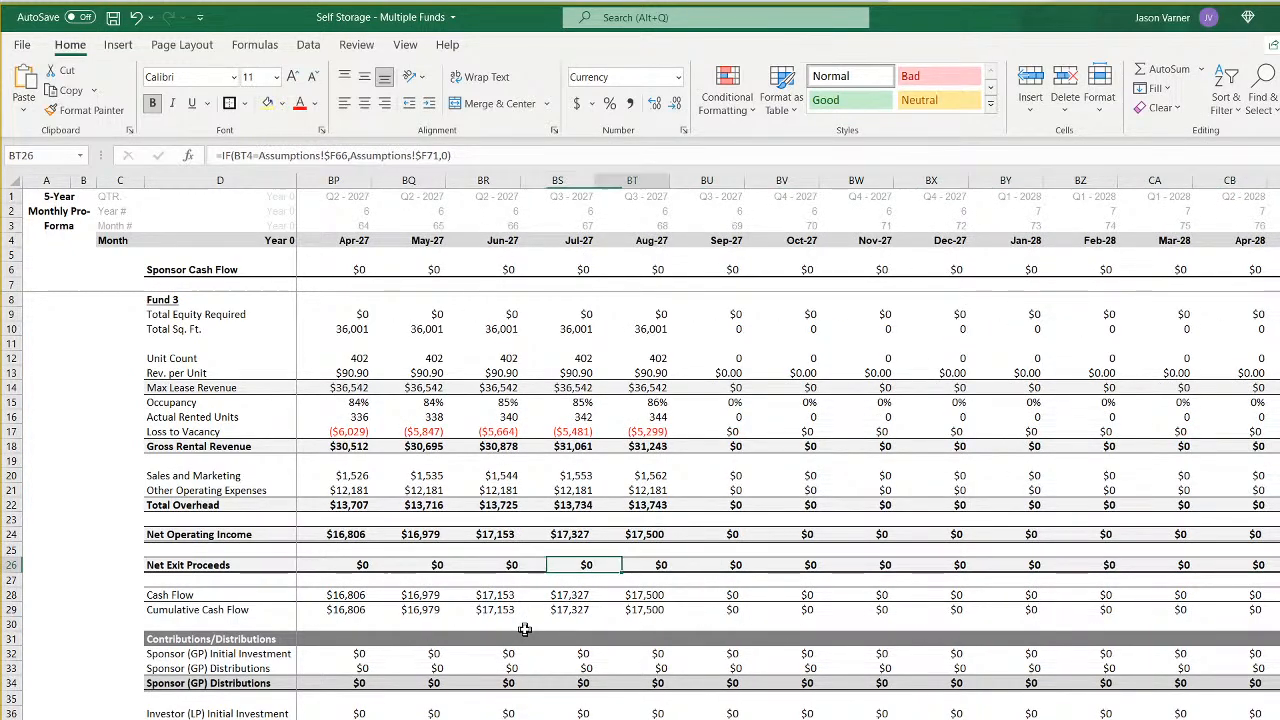
key(ctrl+Page_Up)
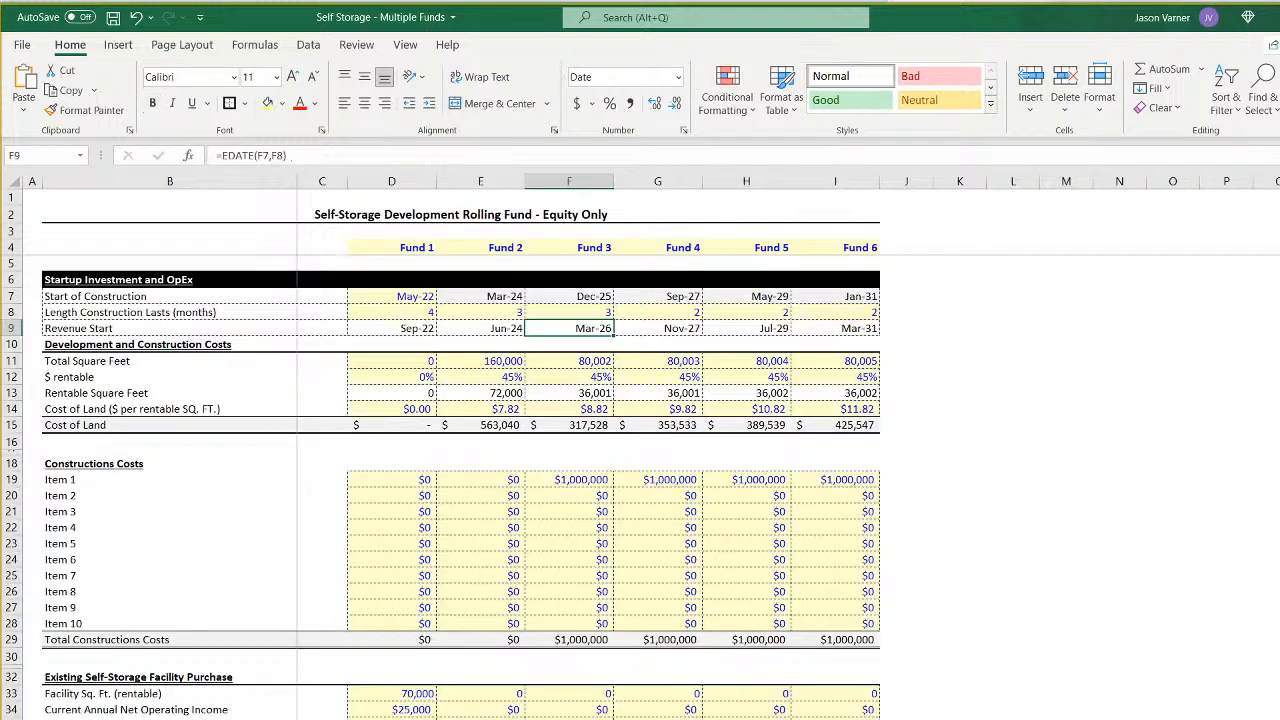
- Copy Fund 2's row 68 exit formula from E68 into Fund 3's F68 in the Exit Assumptions
scroll(594, 598, down, 11)
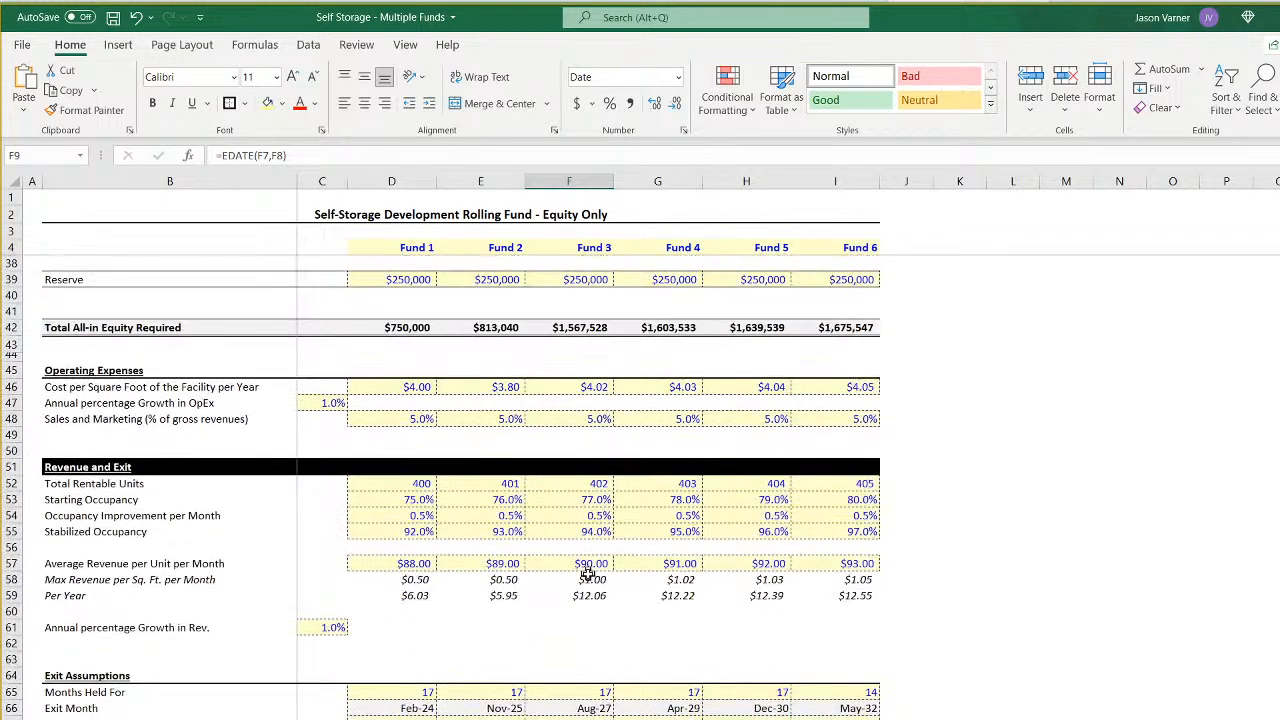
click(604, 708)
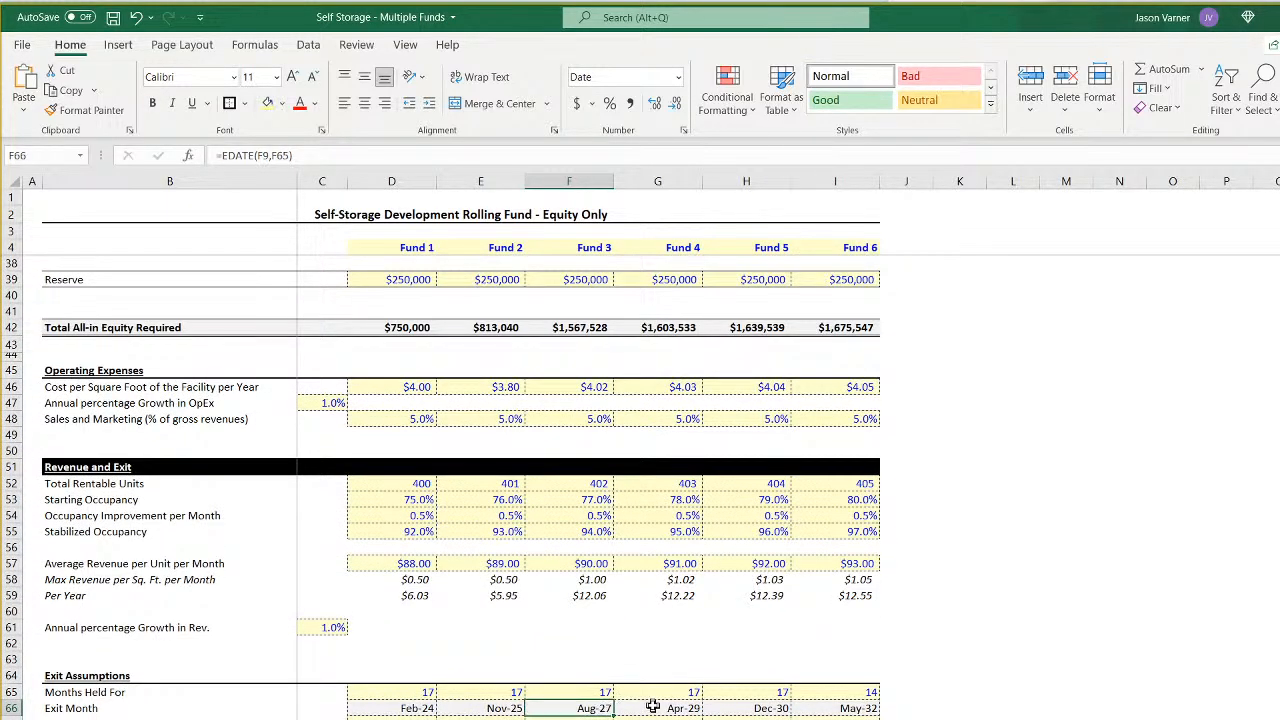
key(Down)
key(Down)
key(Left)
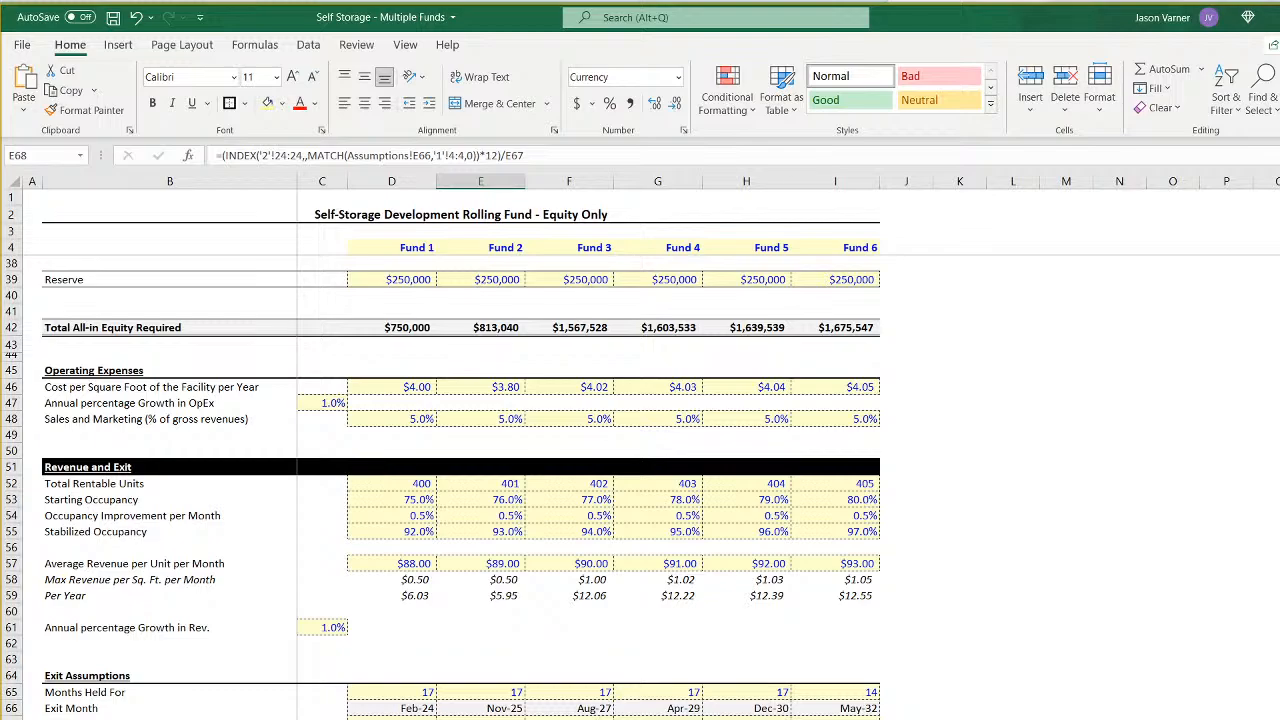
key(shift+Right)
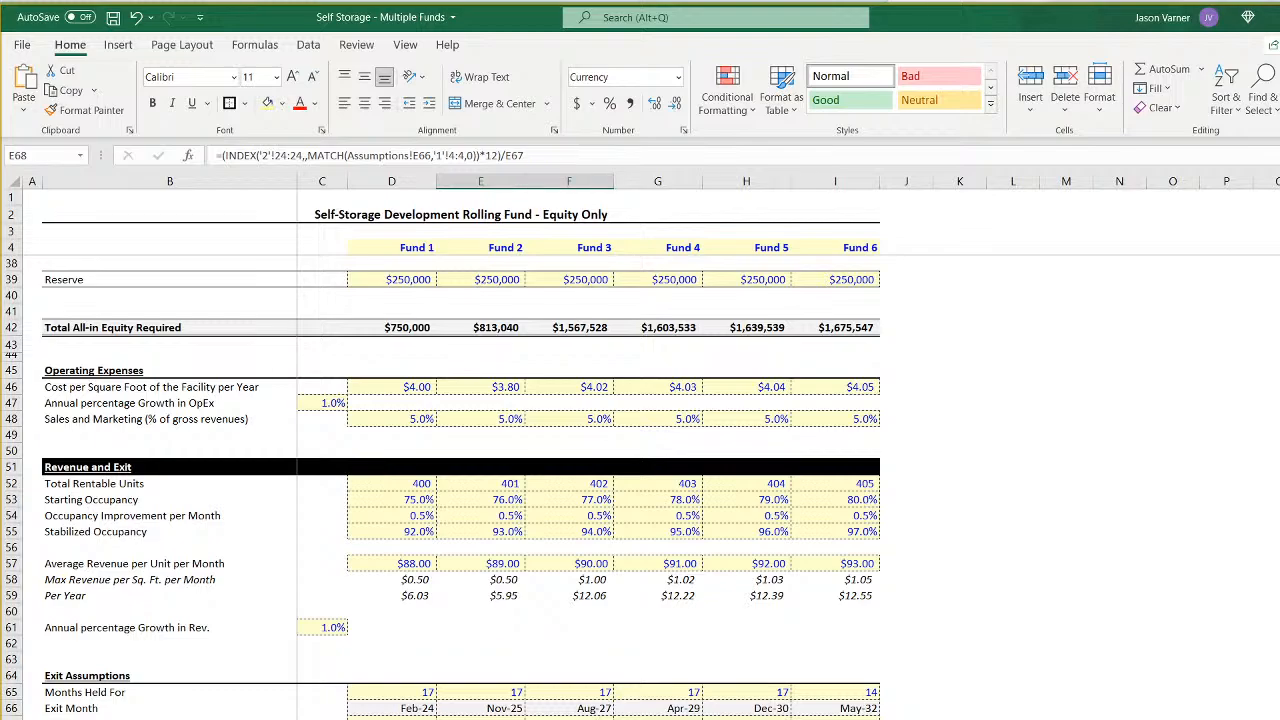
key(ctrl+r)
key(Right)
- Point both sheet references in F68 to sheet 3, giving =(INDEX('3'!24:24,,MATCH(Assumptions!F66,'3'!4:4,0))*12)/F67
key(F2)
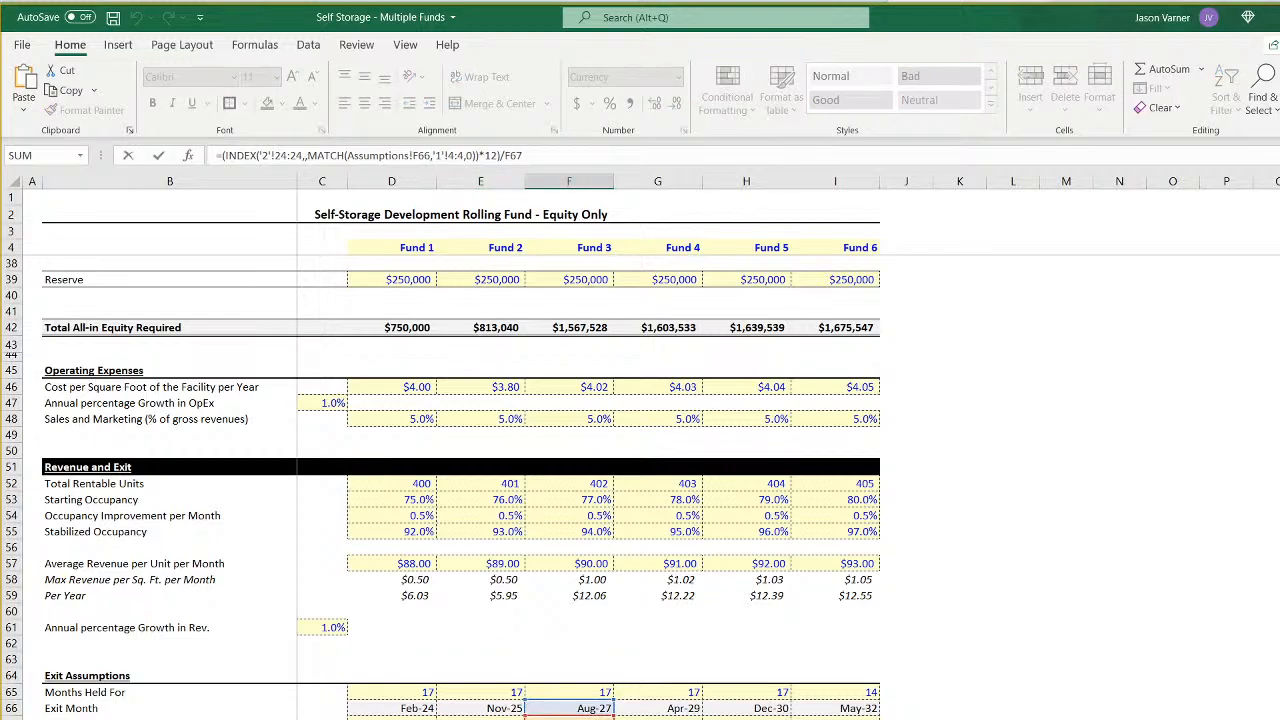
click(266, 155)
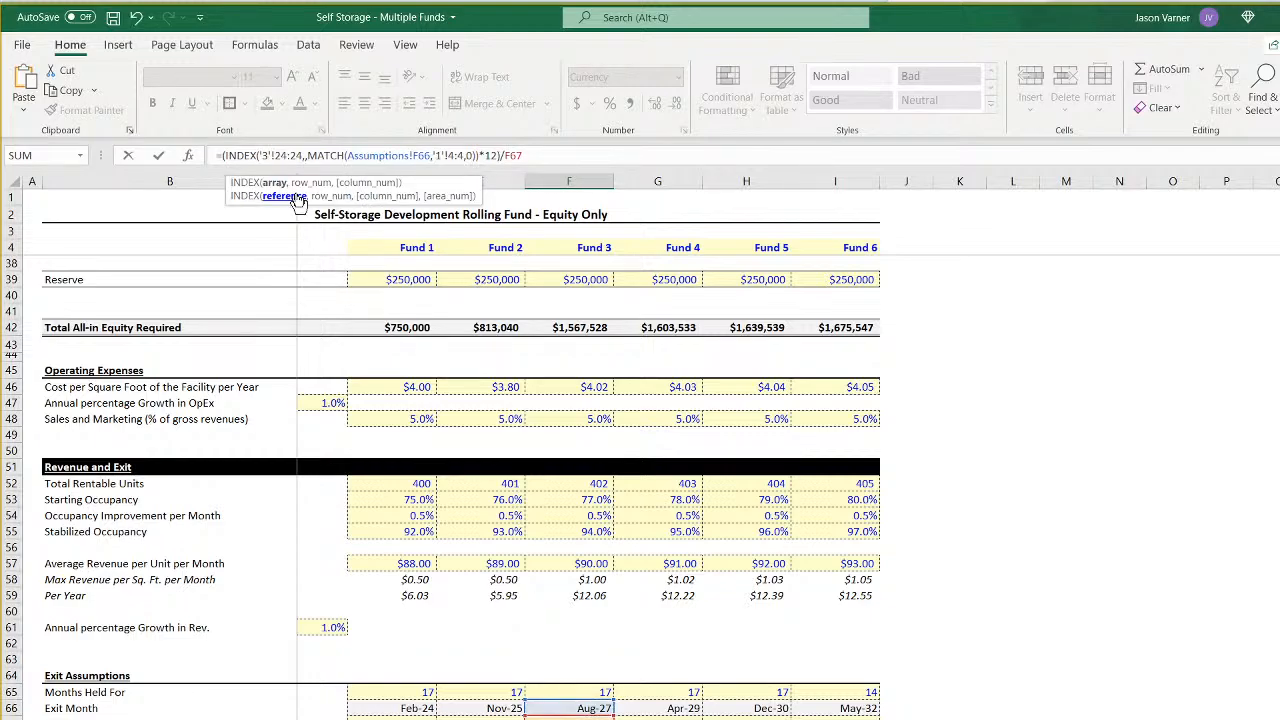
key(Right)
key(Right)
key(Right)
key(Right)
key(Right)
key(Right)
key(Right)
key(Right)
key(Right)
key(Right)
key(Right)
key(Right)
key(Right)
key(Right)
key(Right)
key(Right)
key(Right)
key(Right)
key(Right)
key(Right)
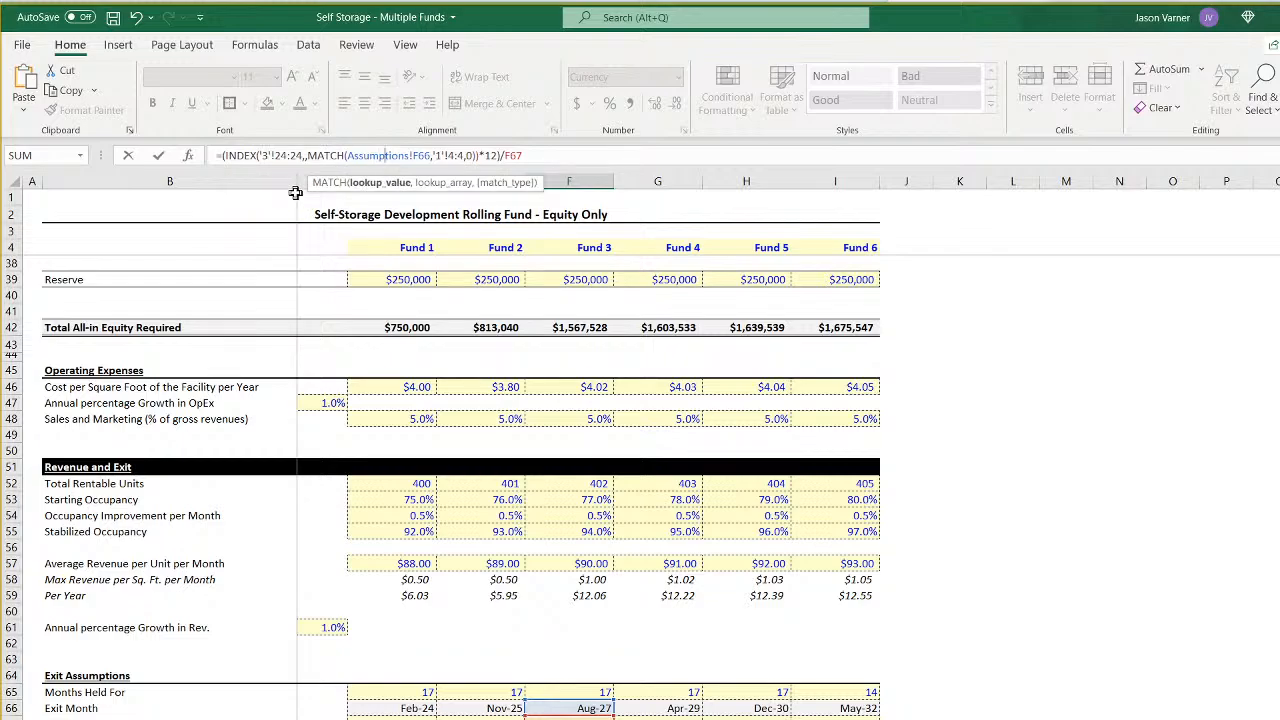
key(Right)
key(Right)
key(Right)
key(Right)
key(Right)
key(Right)
key(Right)
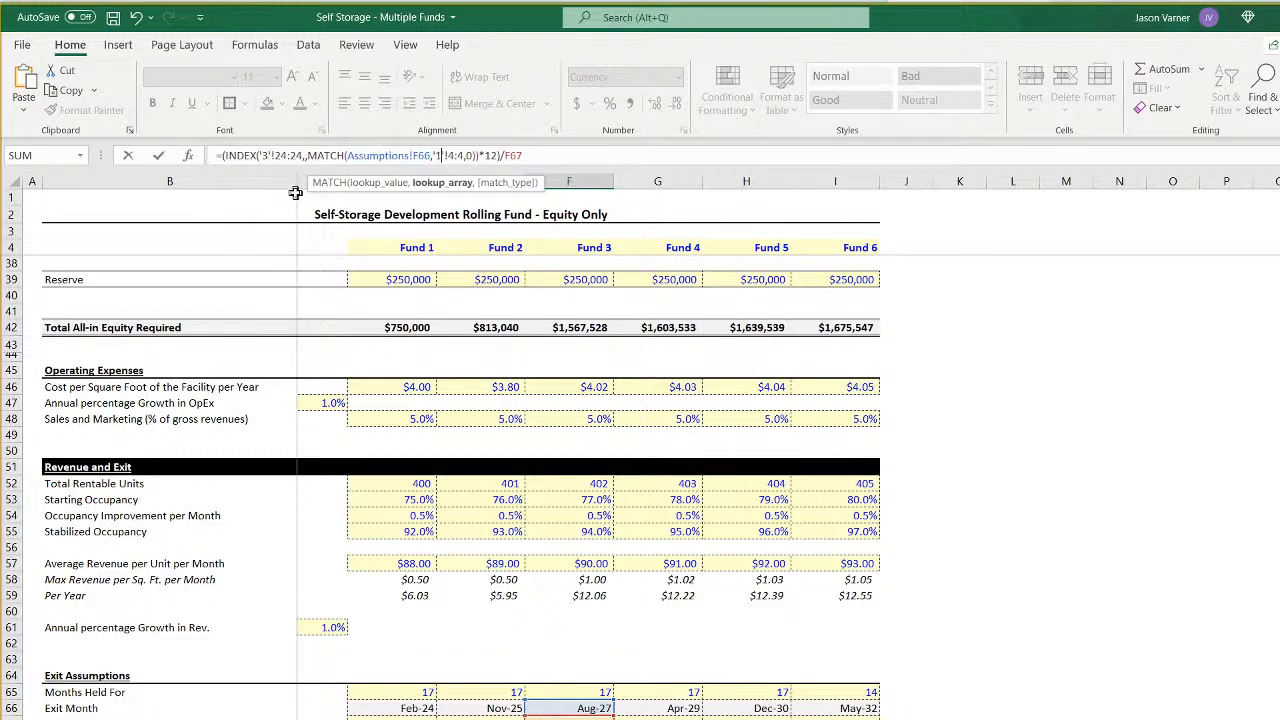
key(Return)
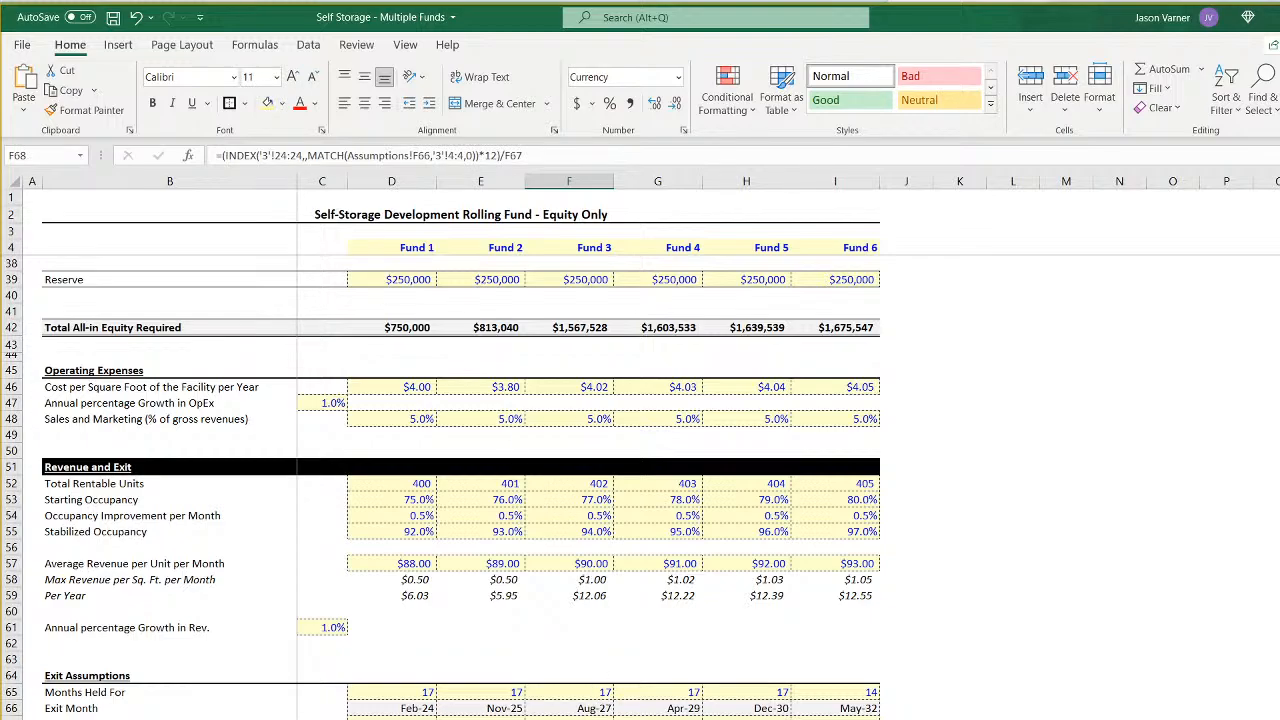
- Review Fund 3's exit formulas in F68 through F71 of the Exit Assumptions
click(170, 719)
key(Right)
key(Right)
key(Right)
key(Right)
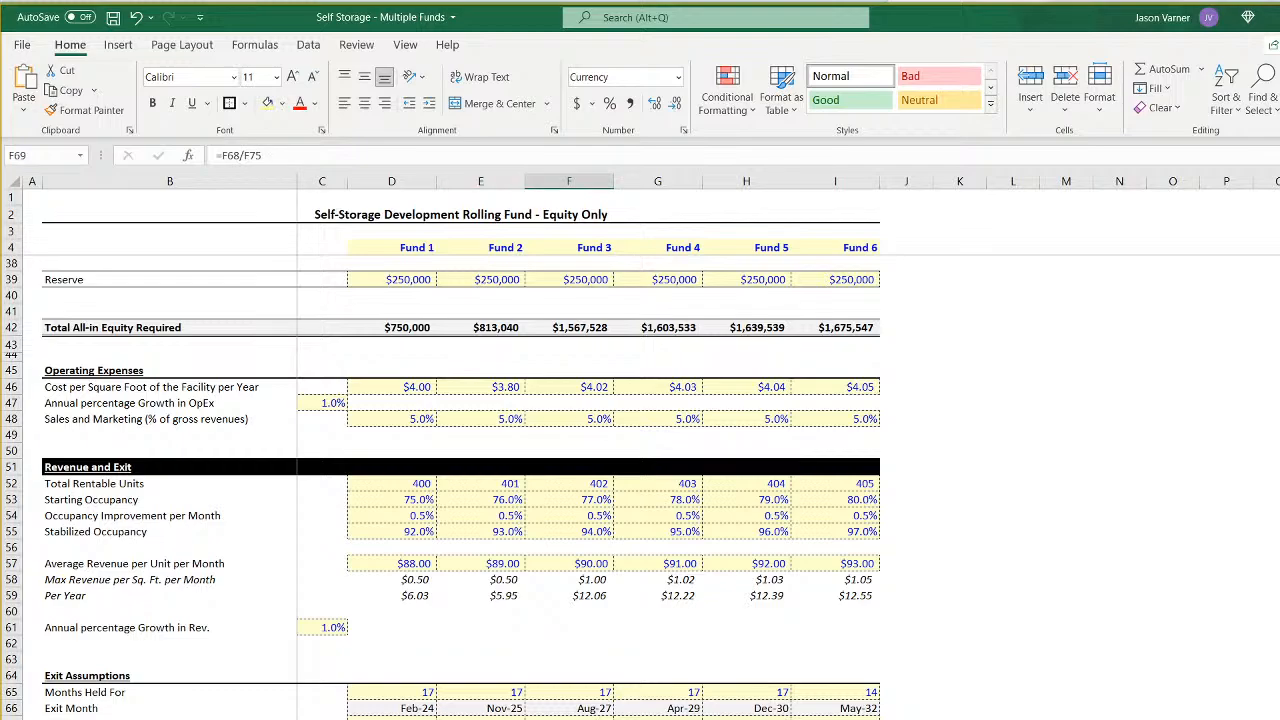
key(Up)
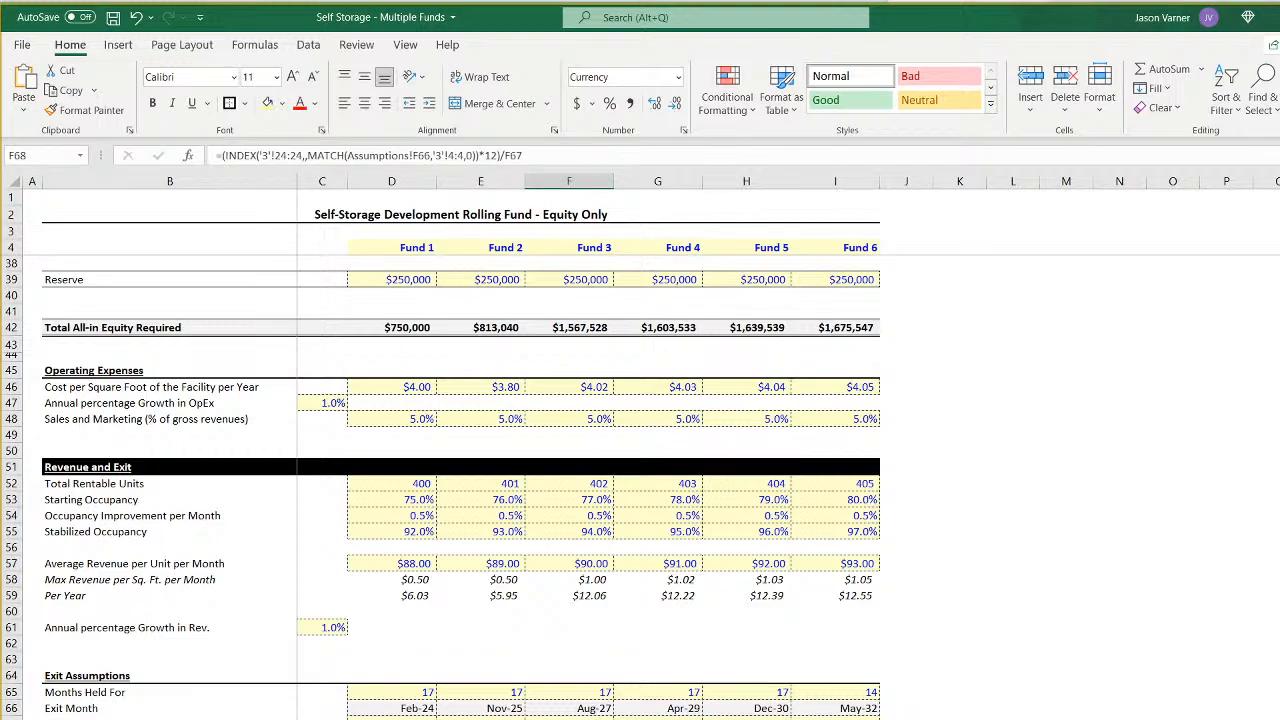
key(Down)
key(Down)
key(Down)
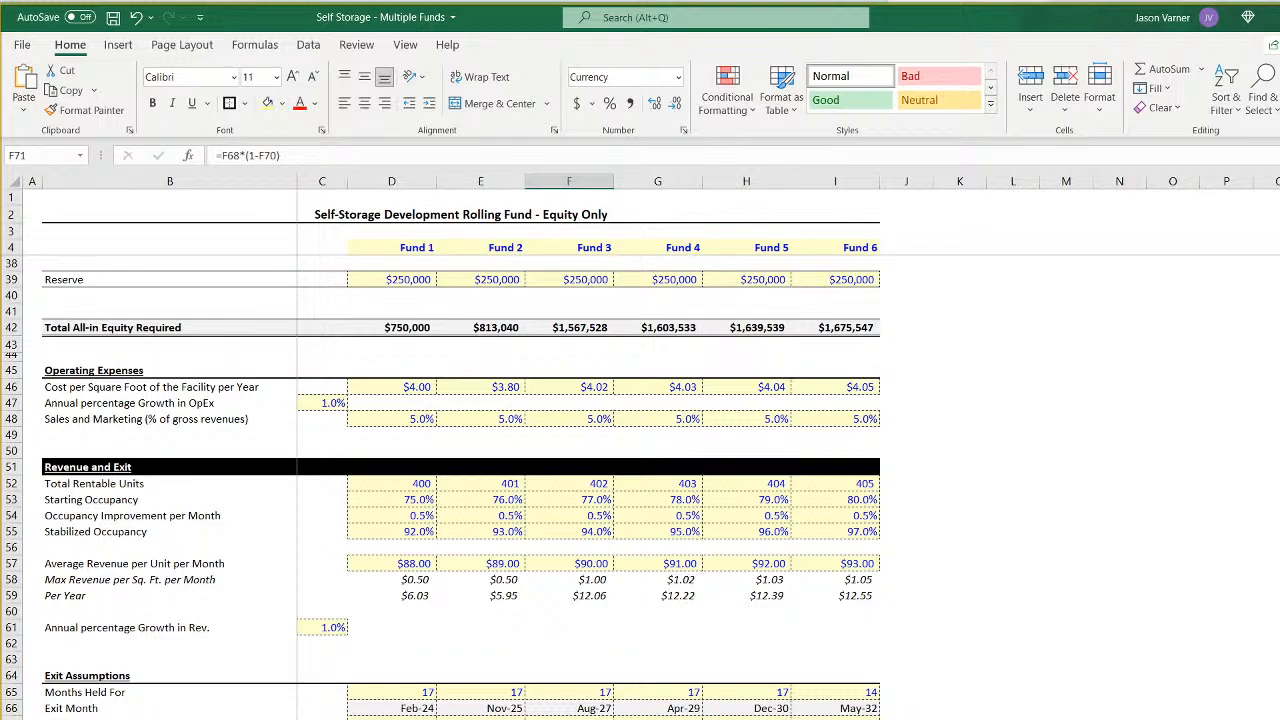
- Check Fund 3's Net Exit Proceeds in the monthly pro forma and the exit-month Distributions and Total Cash Flows in CF 3
key(ctrl+Page_Down)
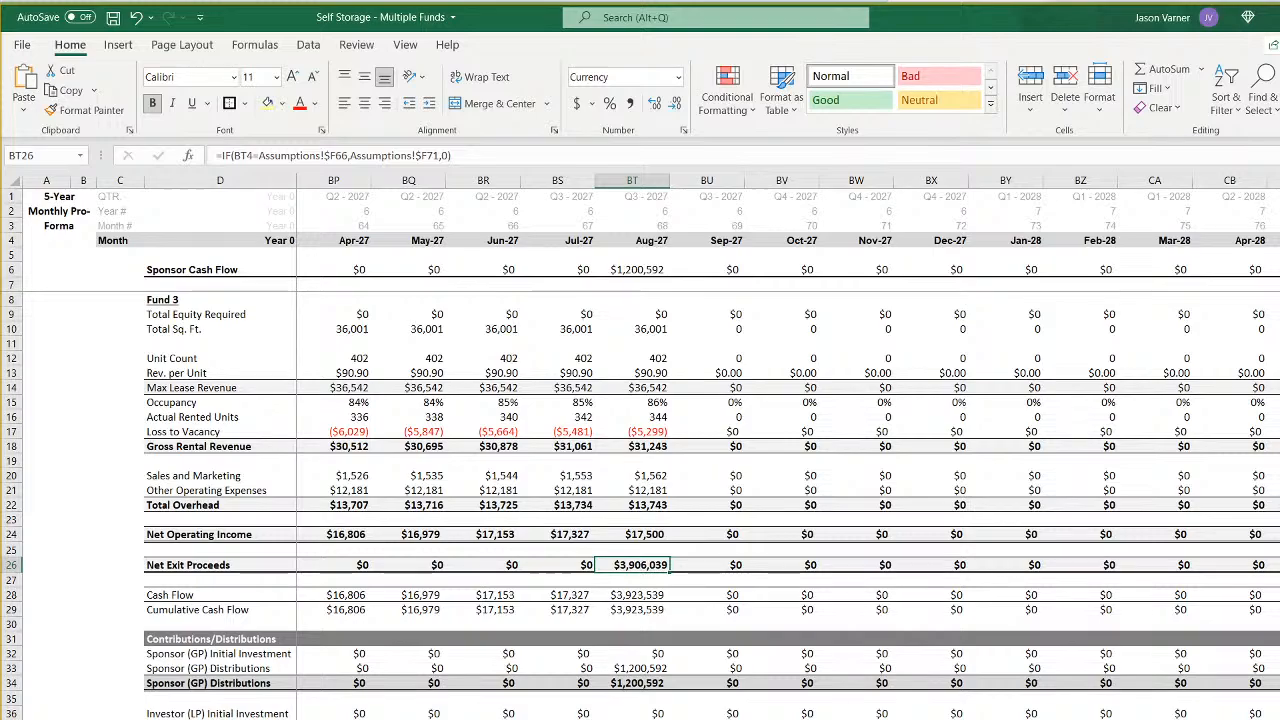
key(ctrl+Page_Down)
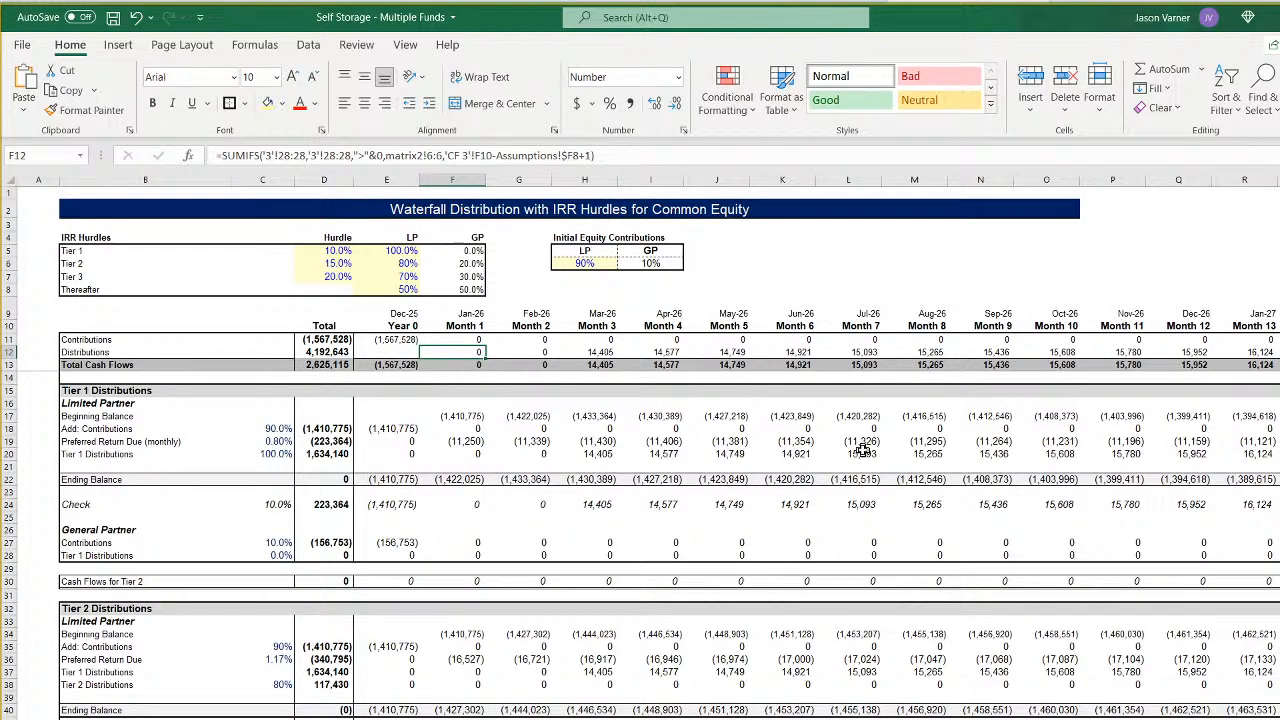
key(Right)
key(Right)
key(Right)
key(Right)
key(Right)
key(Right)
key(Right)
key(Right)
key(Right)
key(Right)
key(Right)
key(Right)
key(Right)
key(Right)
key(Right)
key(Right)
key(Right)
key(Right)
key(Right)
key(Right)
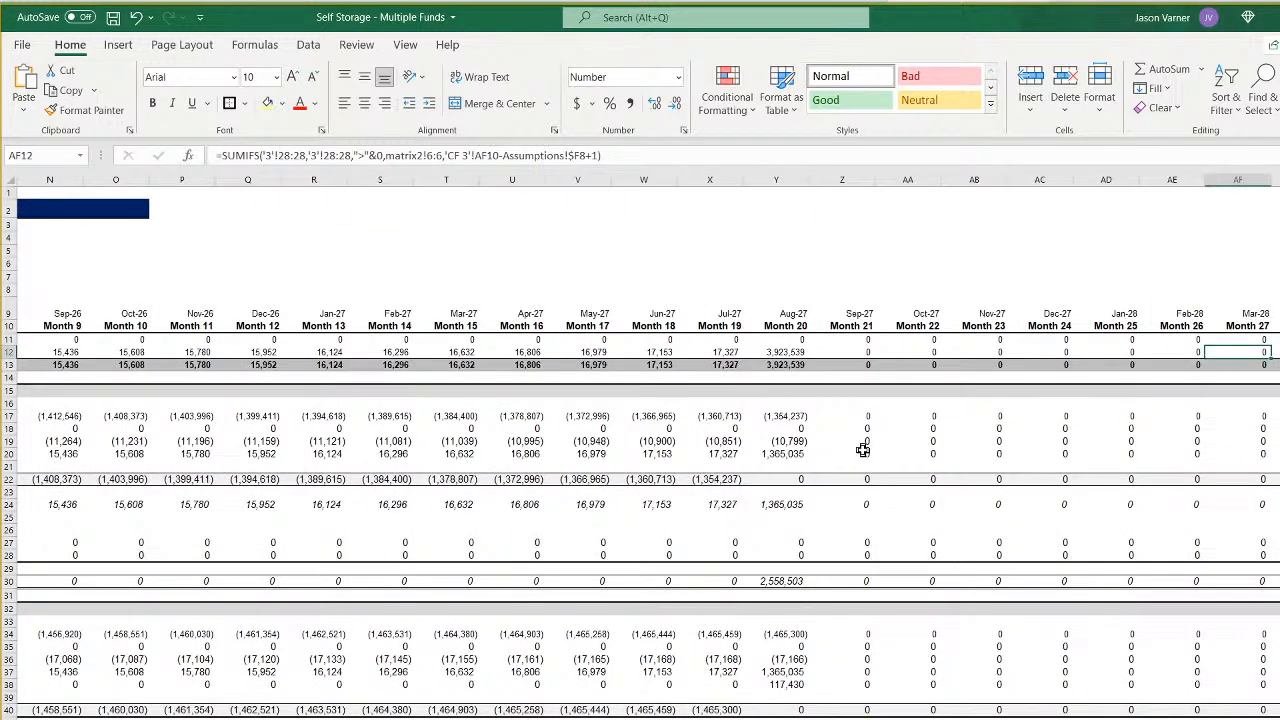
key(Left)
key(Left)
key(Left)
key(Left)
key(Down)
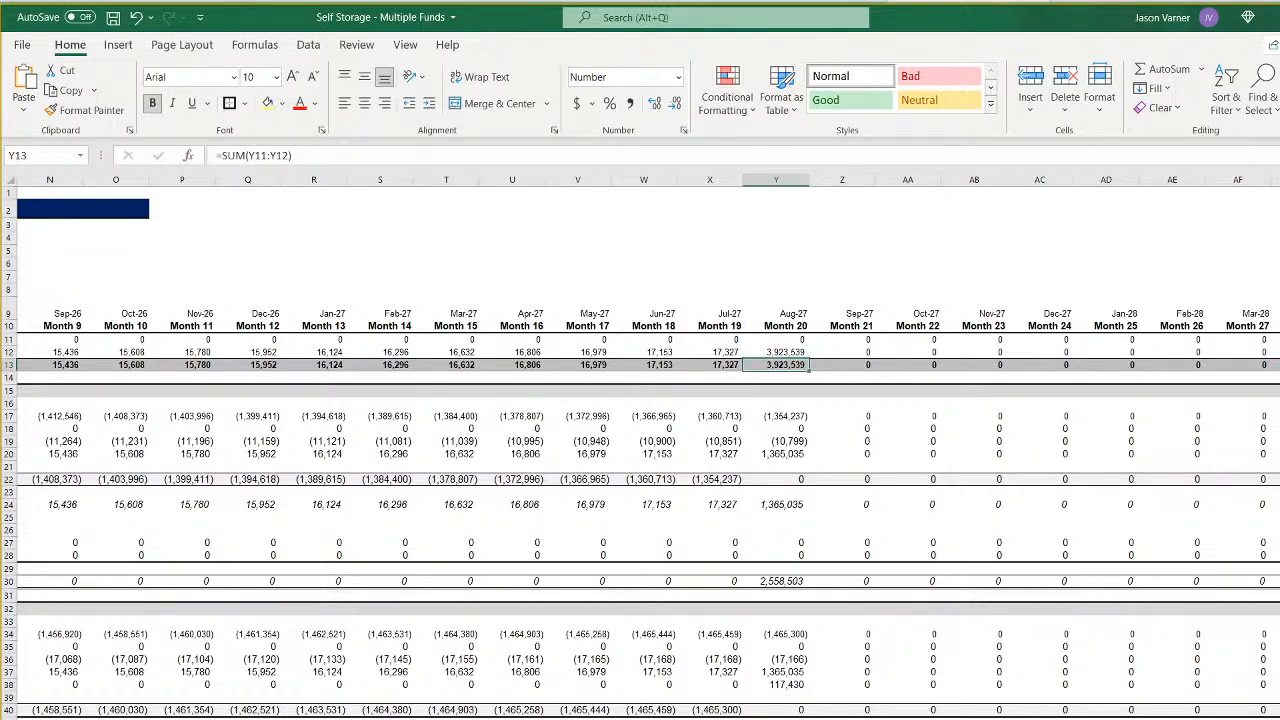
- Reset the freeze panes in the CF 3 waterfall at cell E14, locking the row labels and Total column along with the header rows
scroll(640, 545, down, 8)
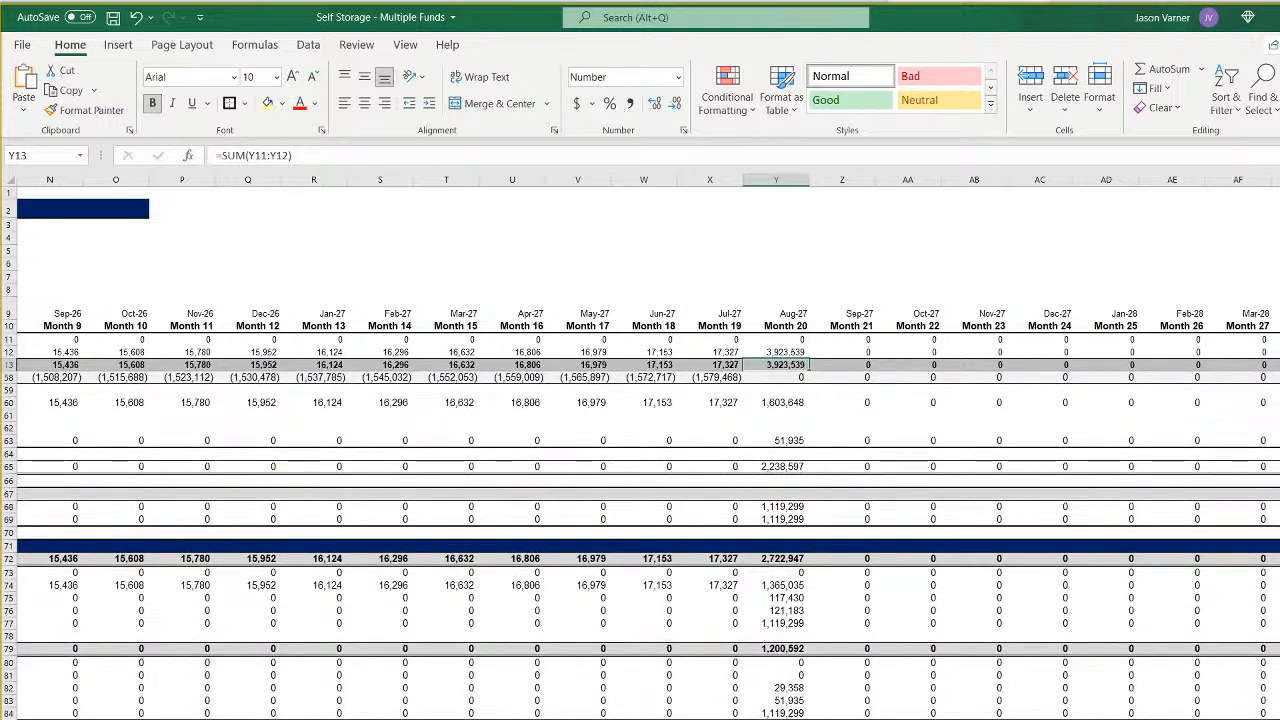
scroll(640, 450, left, 8)
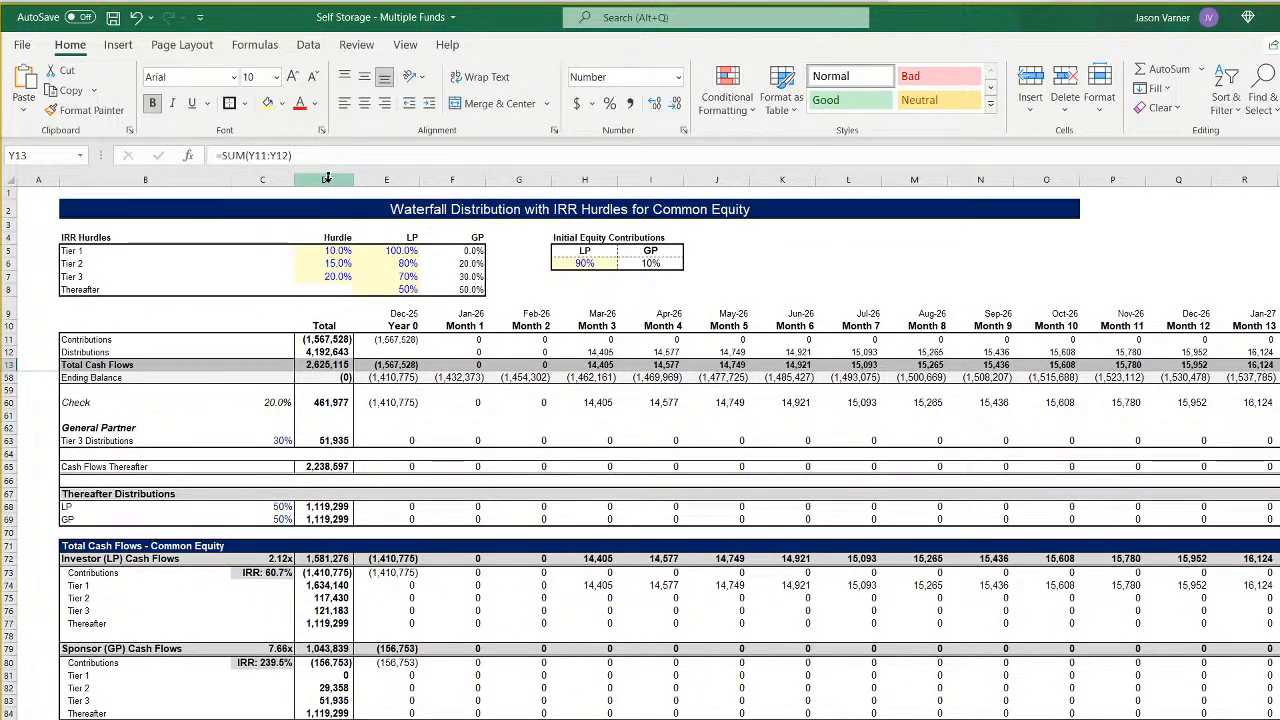
scroll(333, 289, up, 15)
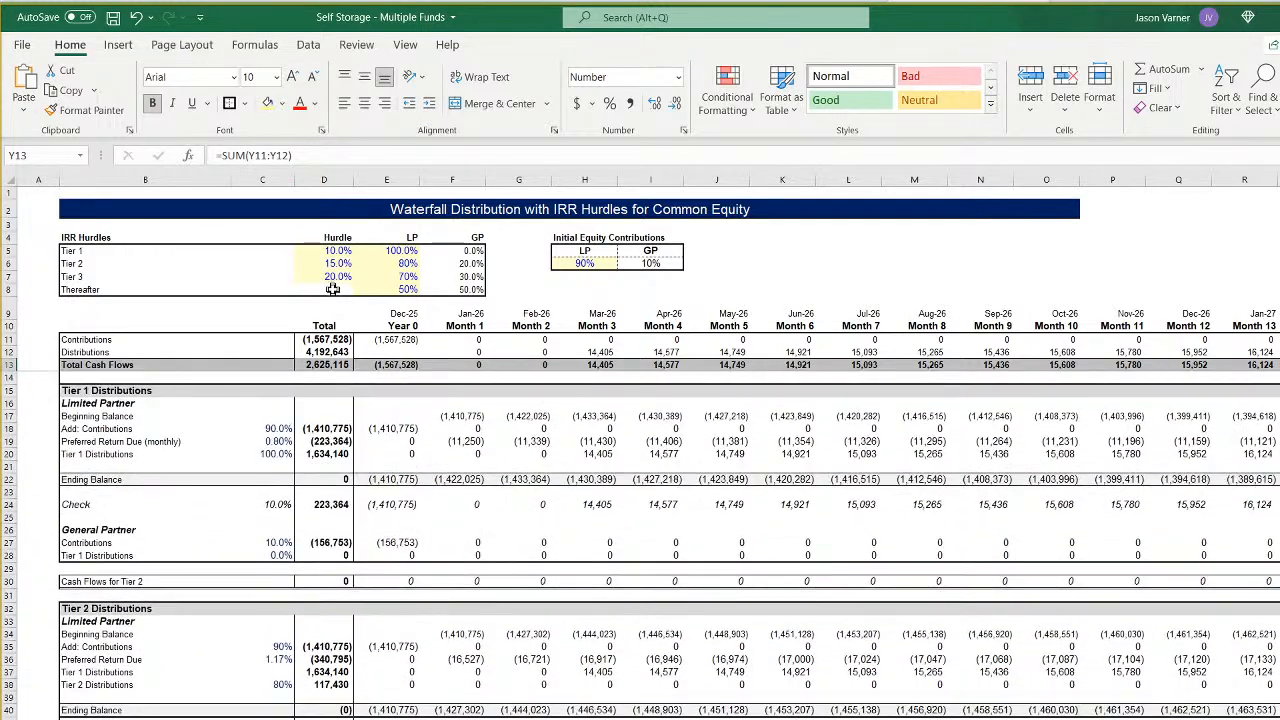
scroll(429, 414, down, 5)
scroll(429, 414, up, 5)
click(384, 381)
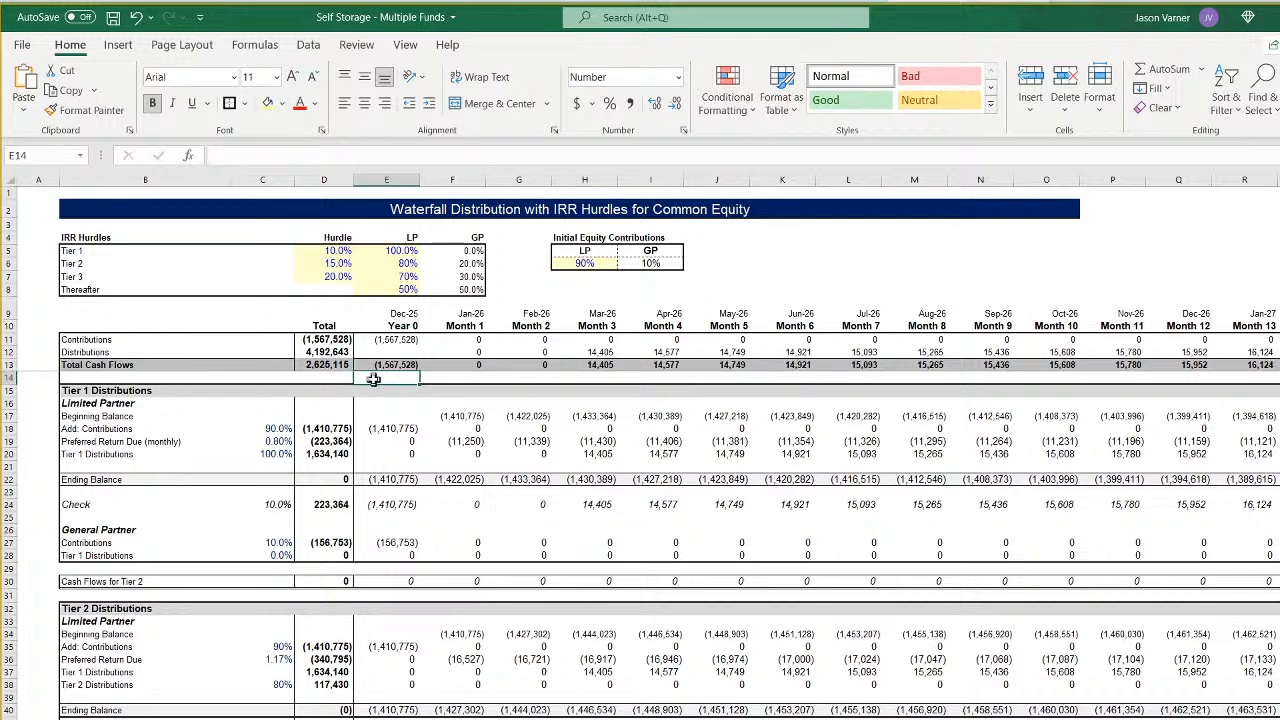
click(403, 45)
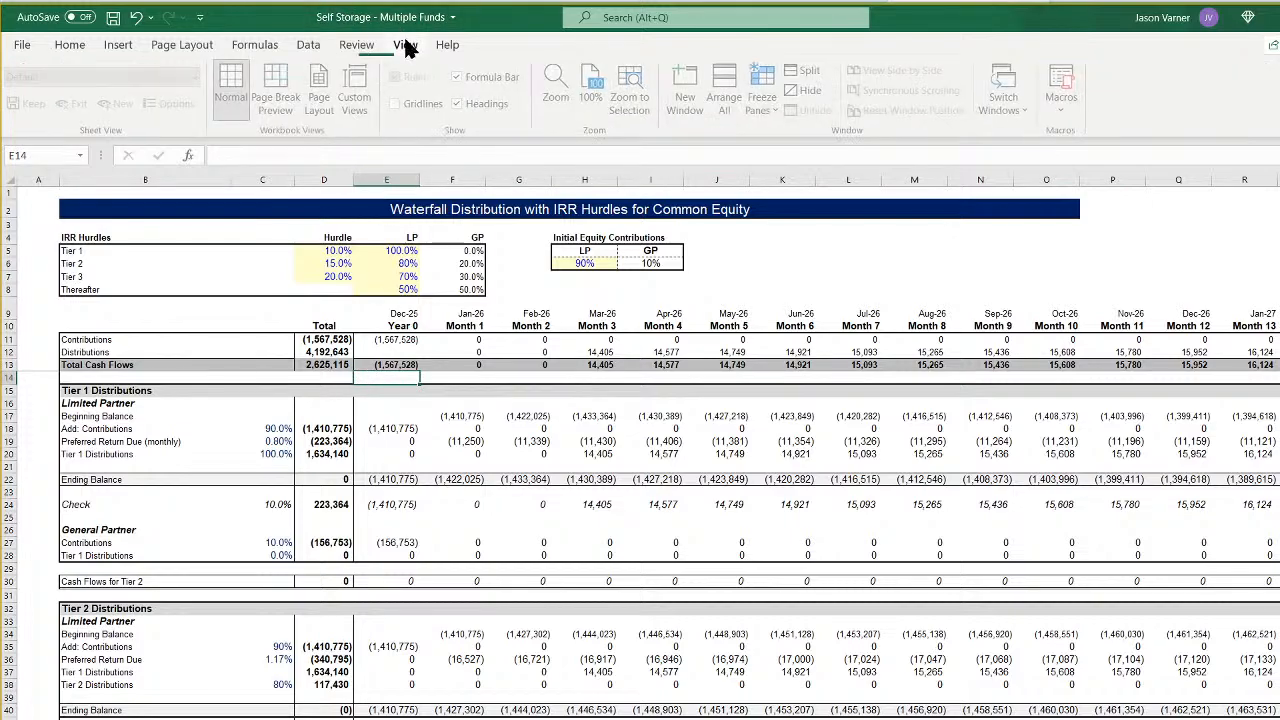
click(766, 105)
click(808, 135)
click(766, 105)
click(808, 132)
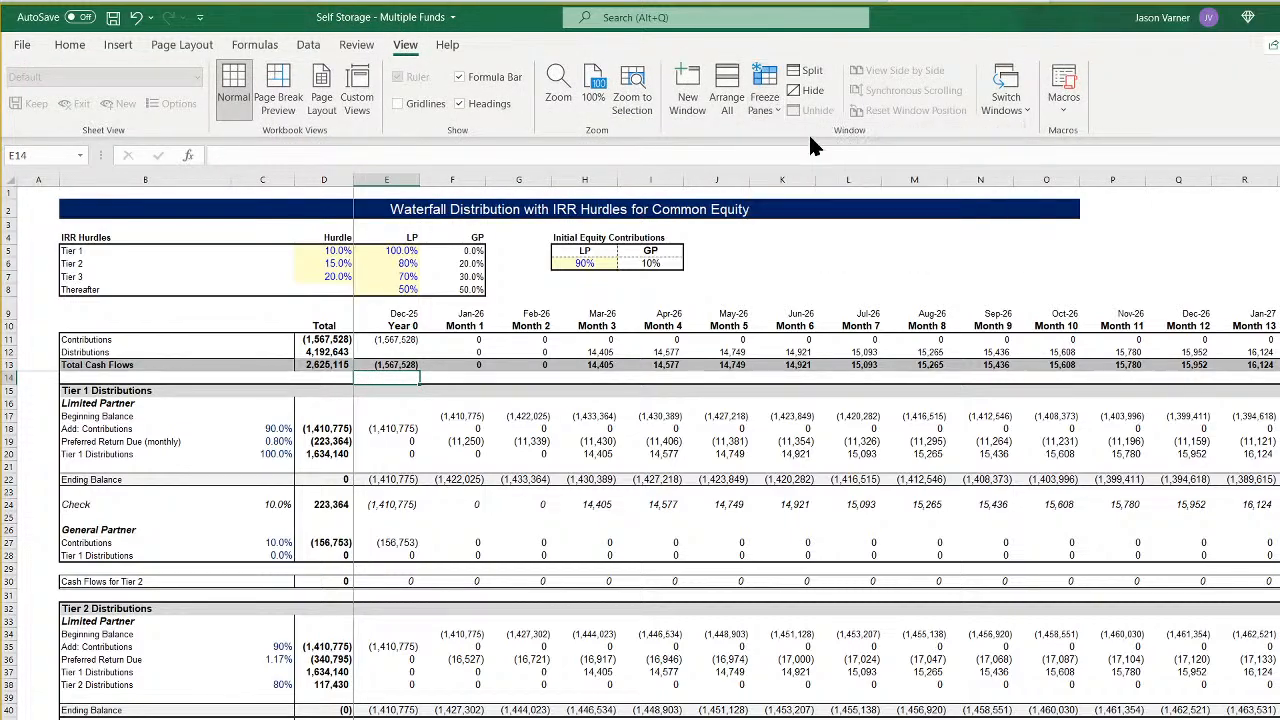
- Examine the Investor (LP) cash flow tiers for the Aug-27 exit month in the CF 3 waterfall
scroll(435, 428, down, 15)
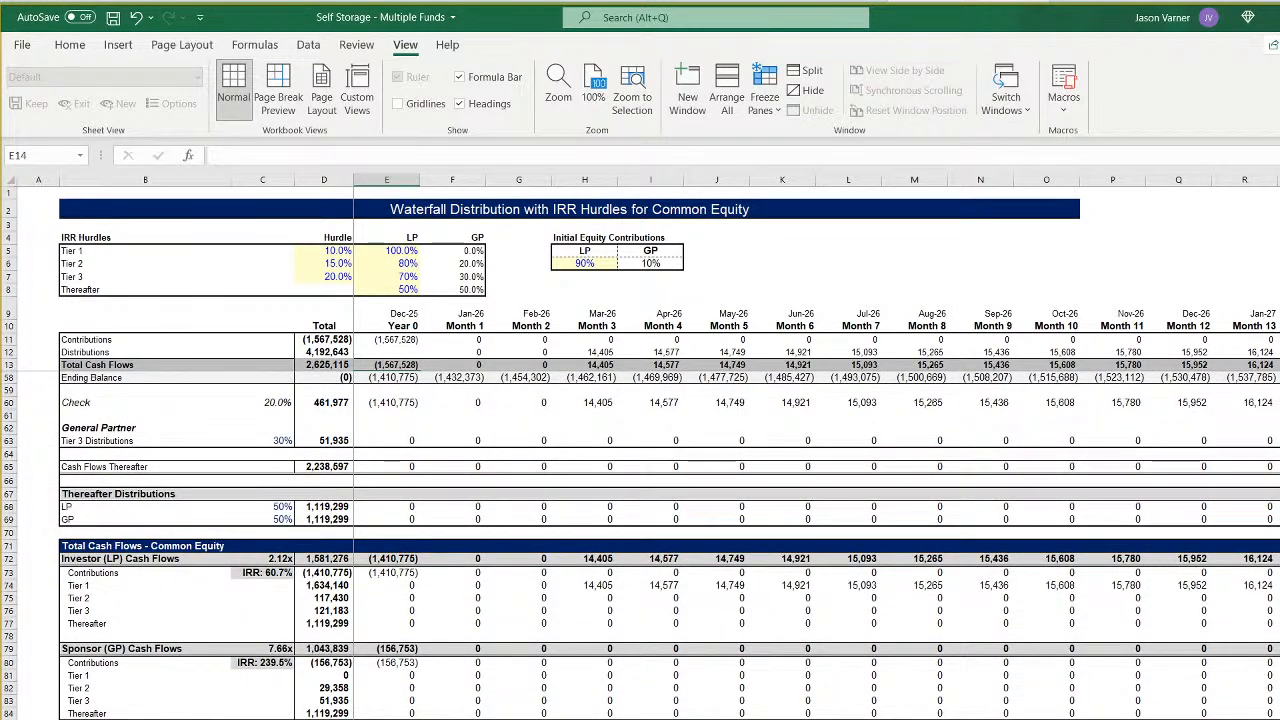
scroll(214, 625, right, 5)
scroll(816, 448, right, 2)
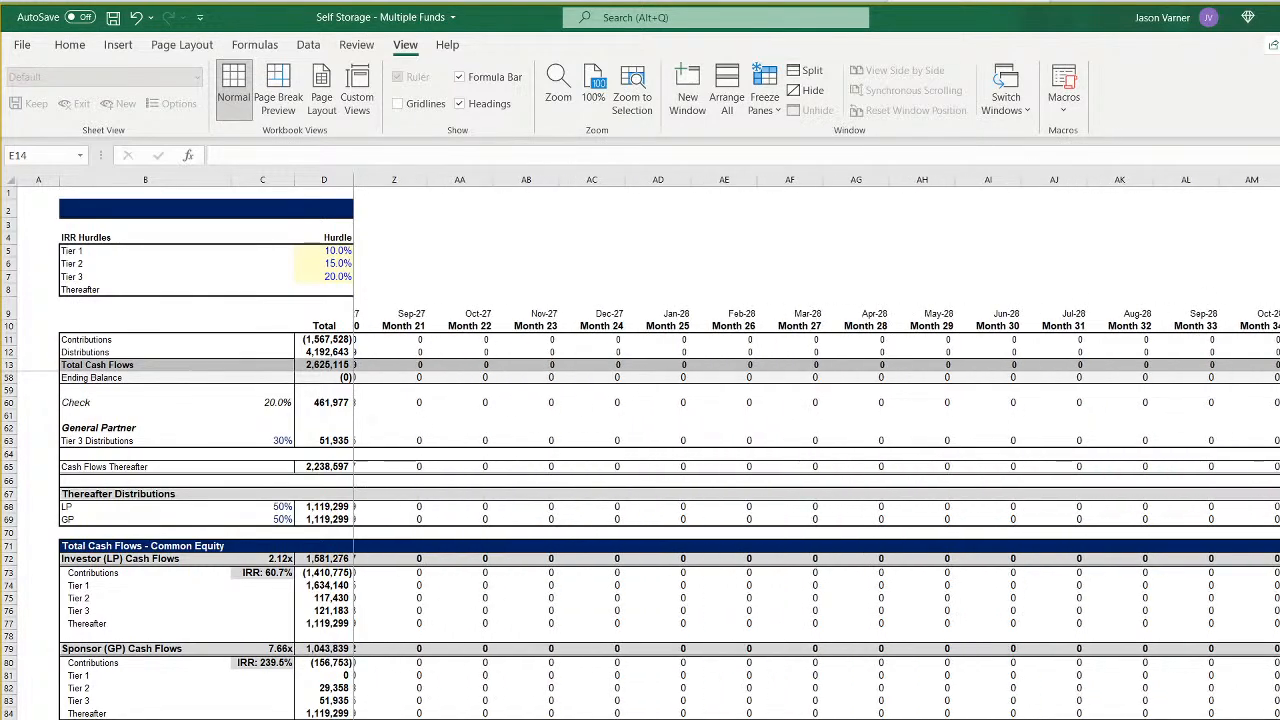
scroll(651, 587, left, 2)
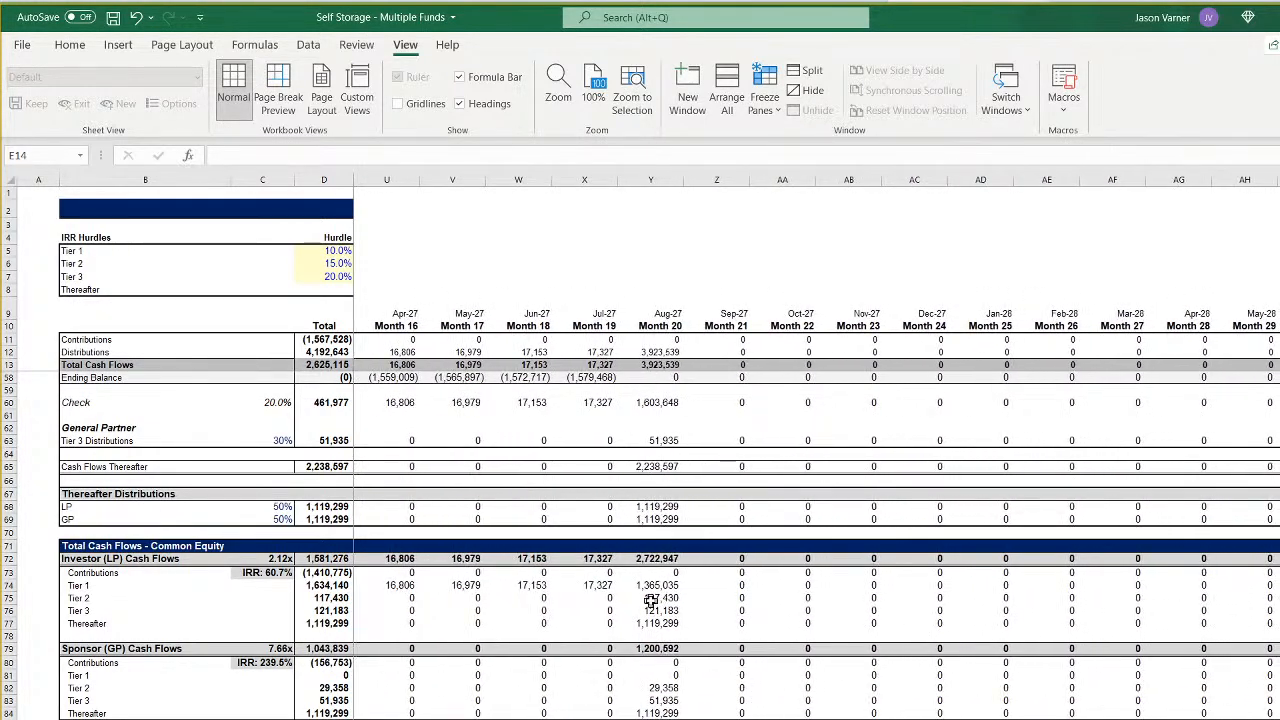
click(651, 587)
click(654, 609)
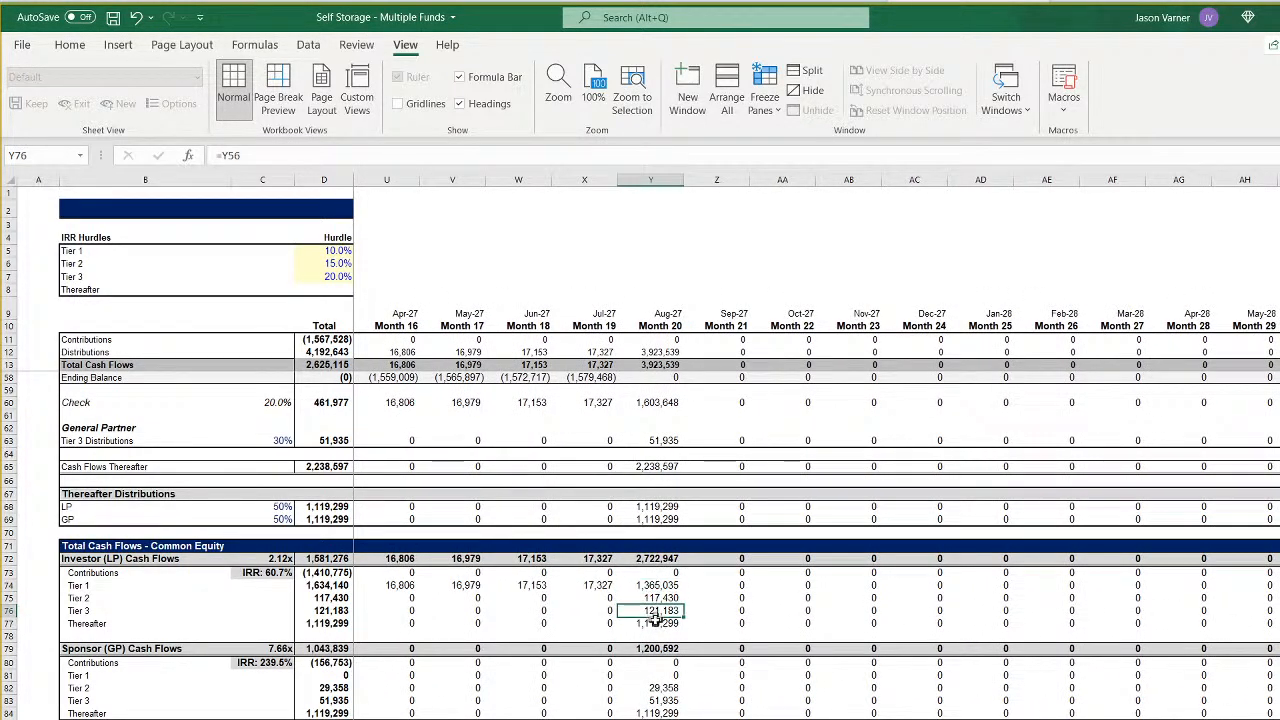
click(655, 623)
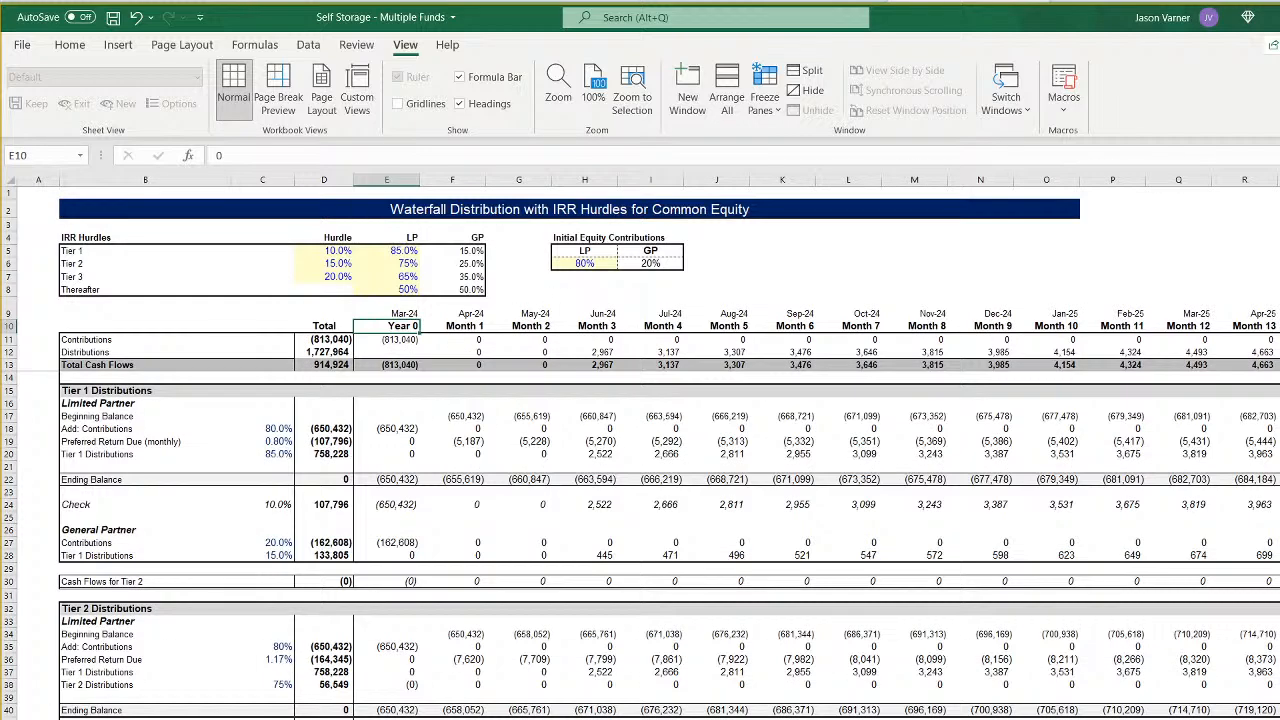
- Freeze the panes at cell E14 in the CF 2 waterfall to lock its label and Total columns
scroll(397, 695, down, 4)
scroll(397, 695, right, 3)
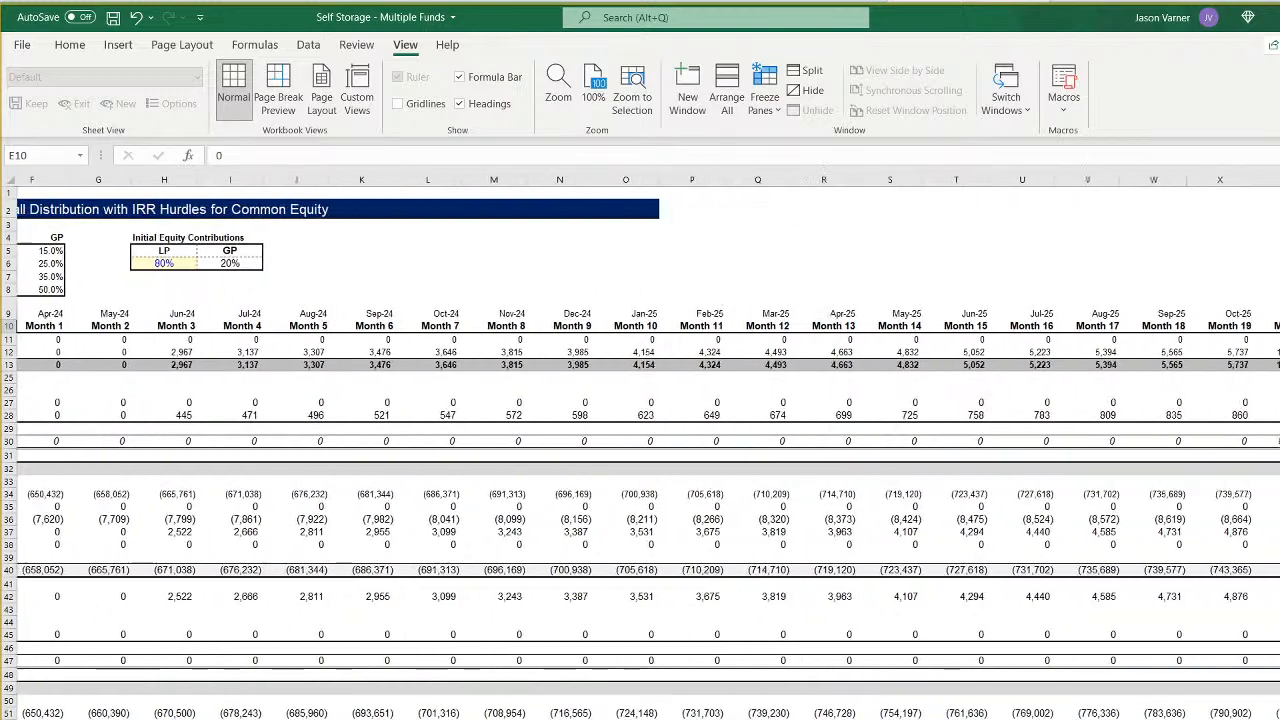
scroll(397, 695, left, 3)
scroll(384, 441, up, 4)
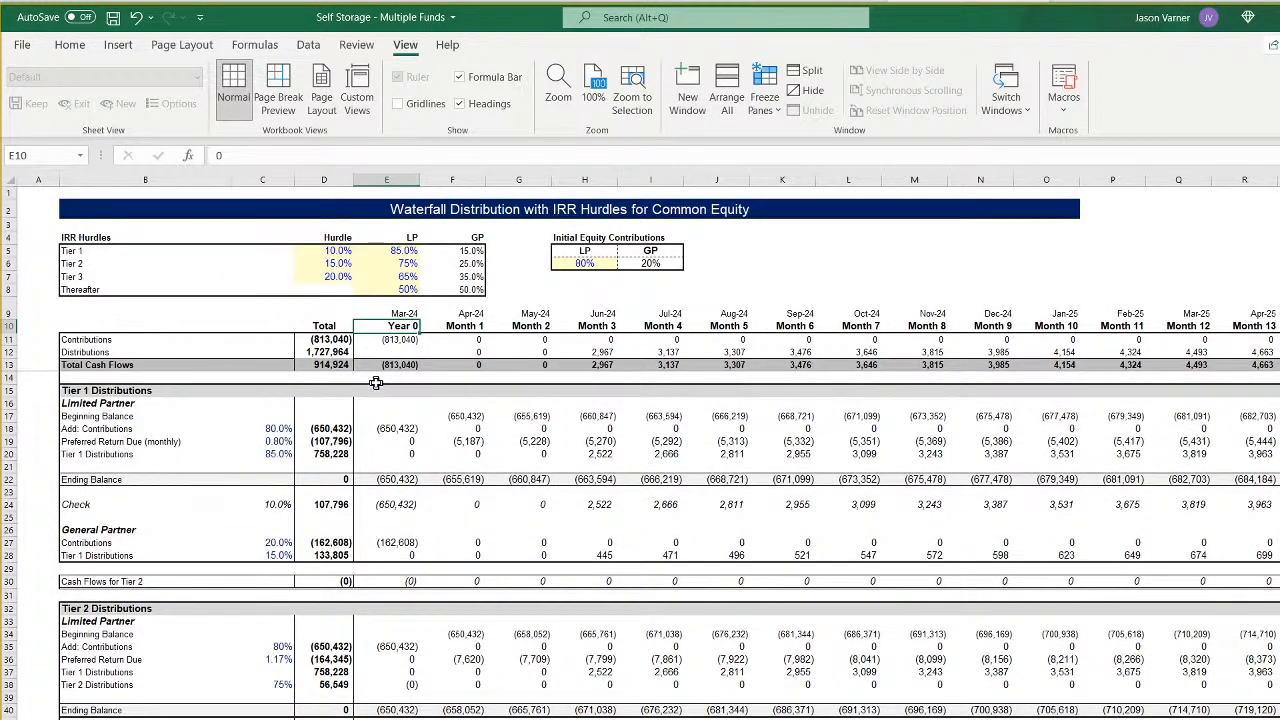
click(376, 381)
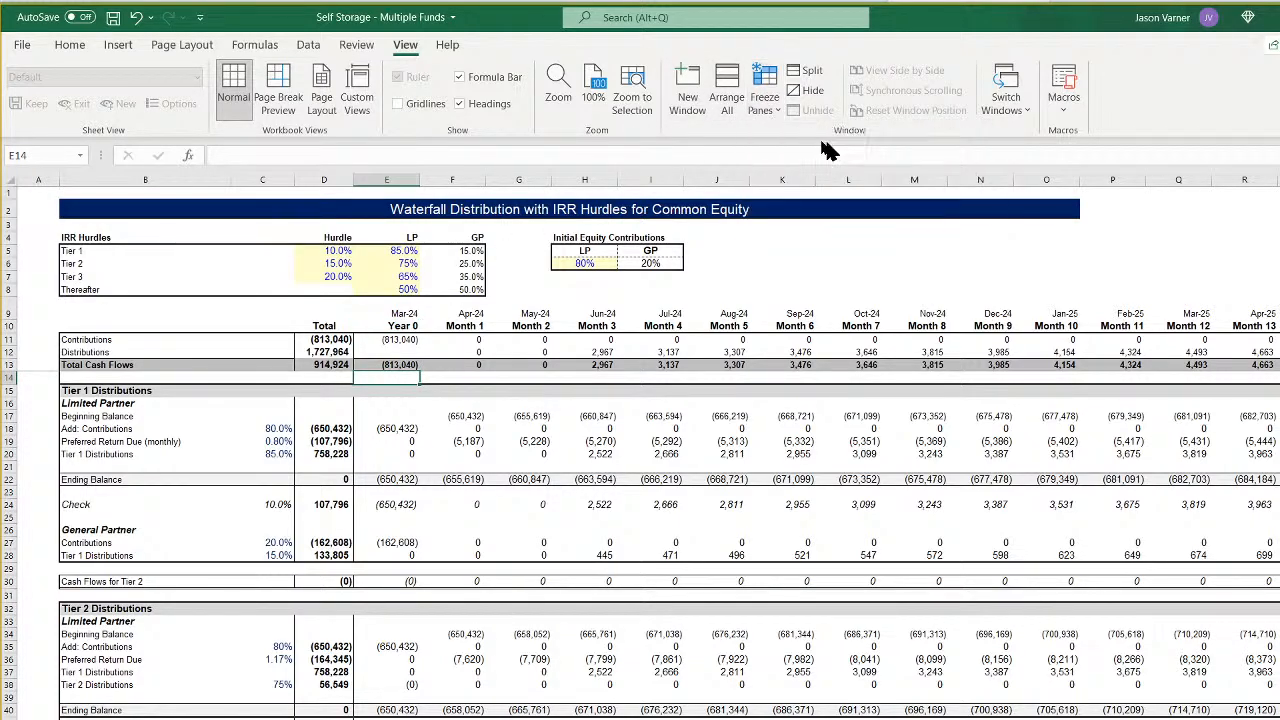
click(764, 100)
click(826, 132)
- Inspect the Year 0 and Month 1 Contributions formulas and the Month 1 Distributions cell in the CF 2 waterfall
click(405, 341)
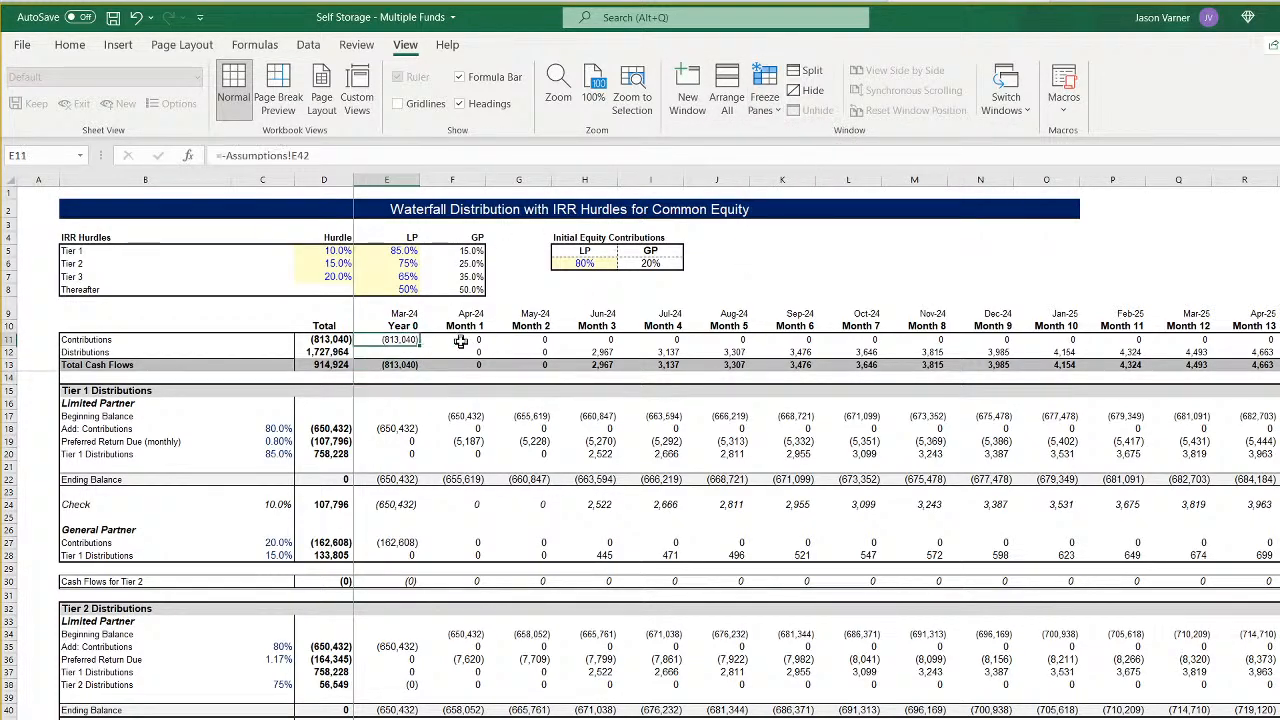
click(473, 341)
click(405, 341)
click(476, 341)
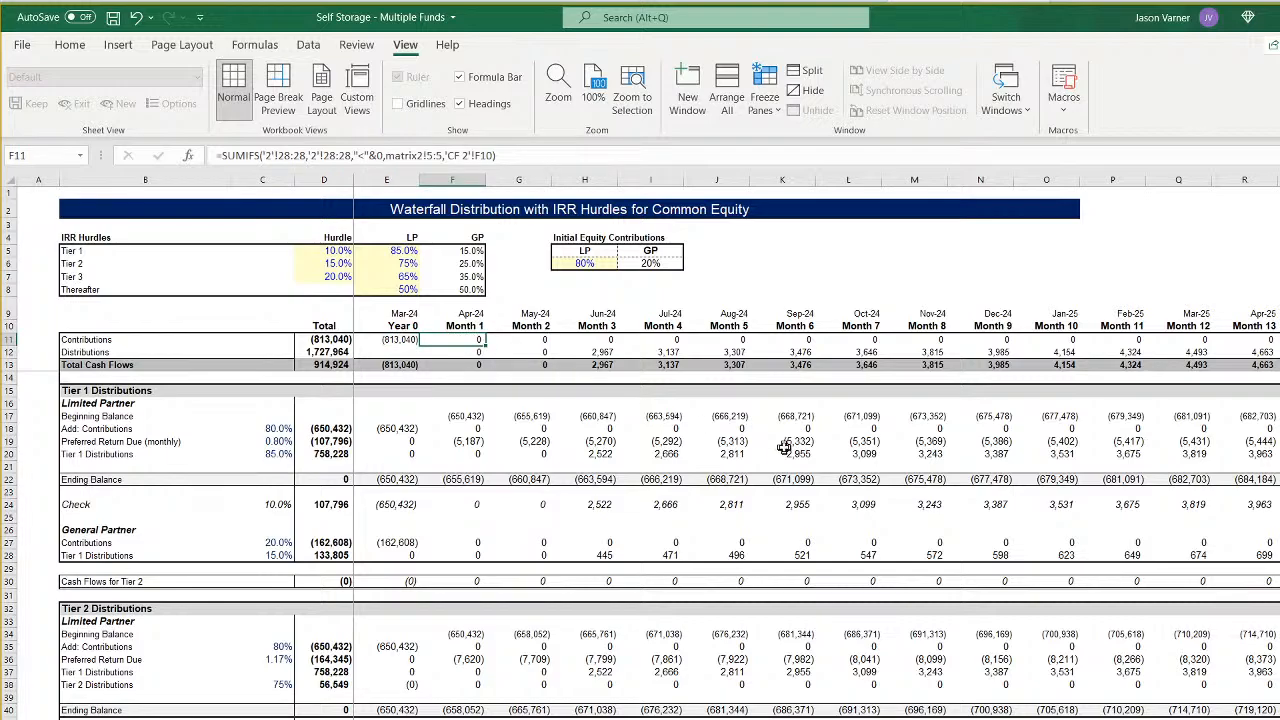
key(Down)
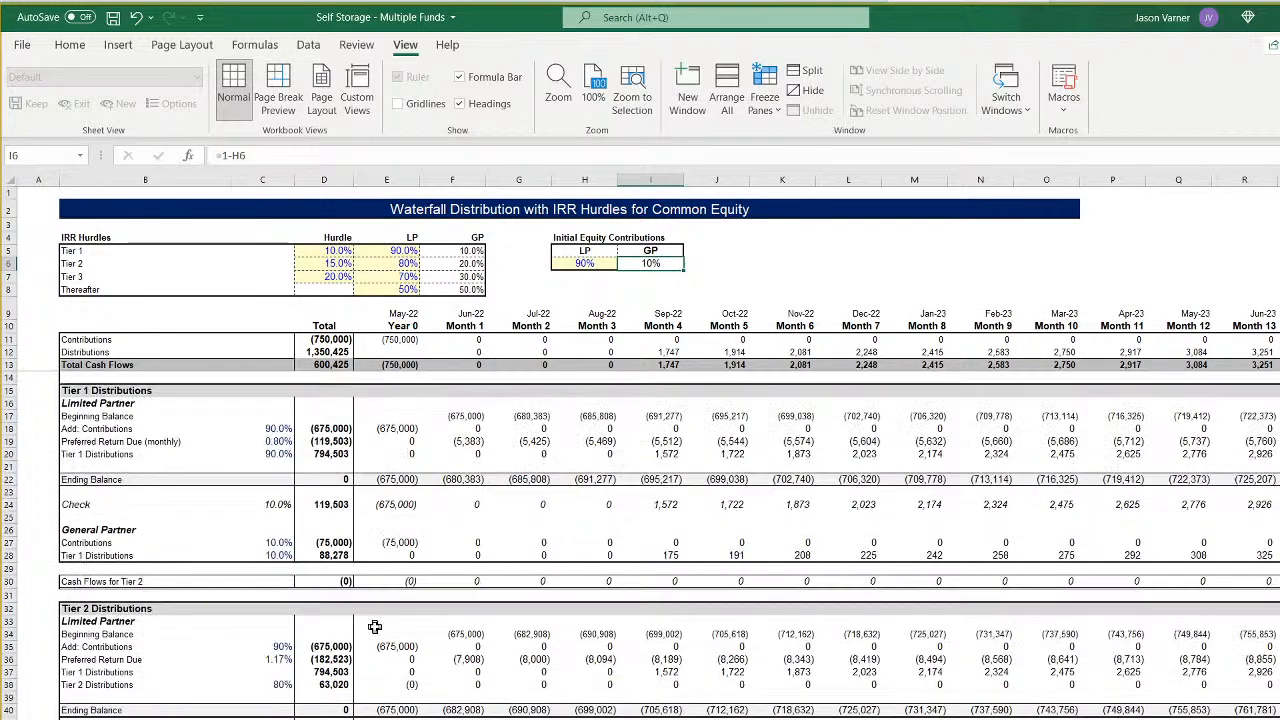
- Freeze the panes at cell E14 in Fund 1's waterfall to lock its label and Total columns
click(375, 378)
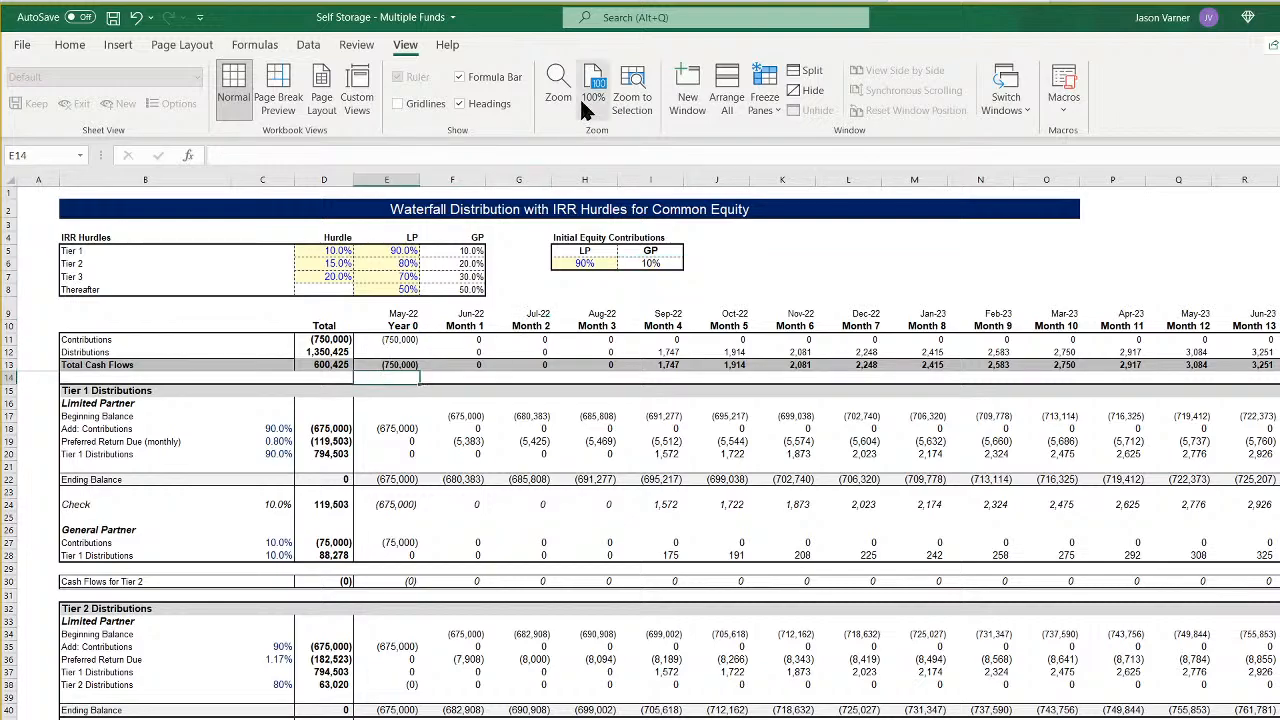
click(764, 100)
click(805, 145)
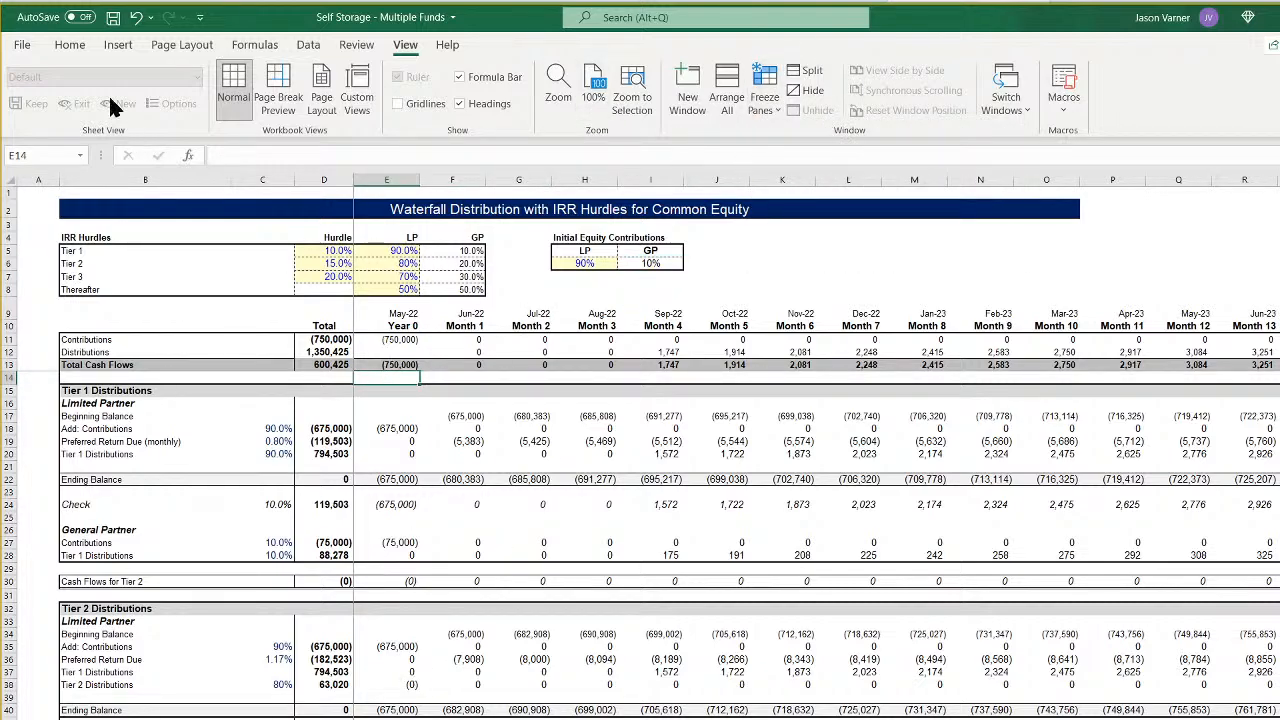
- Save the workbook and return to the start of the CF 3 waterfall
click(69, 45)
click(112, 17)
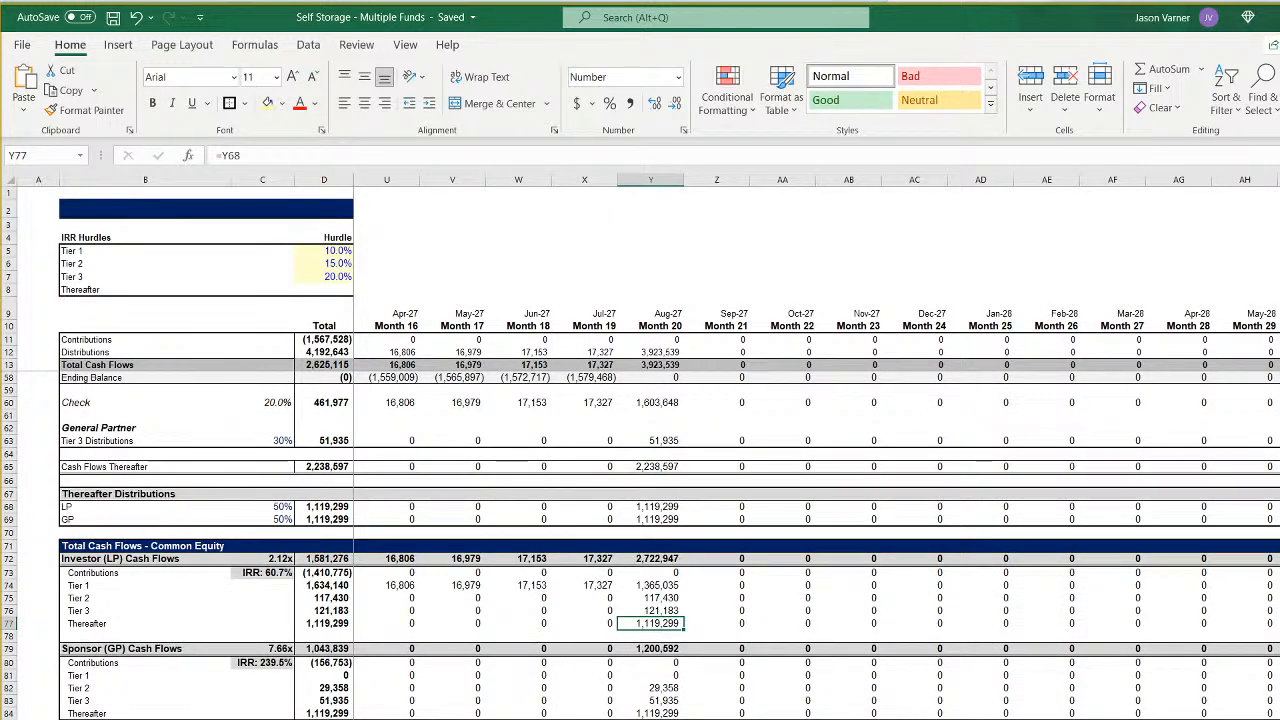
click(590, 719)
scroll(620, 715, up, 15)
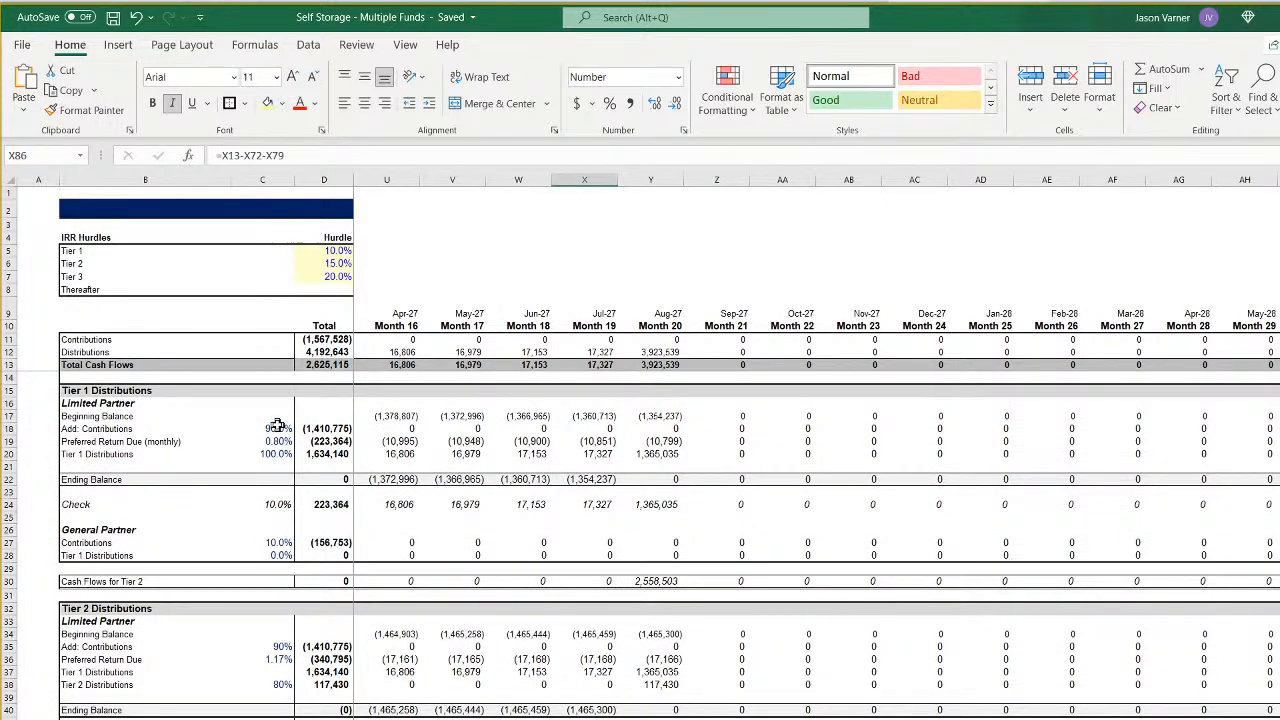
key(ctrl+Home)
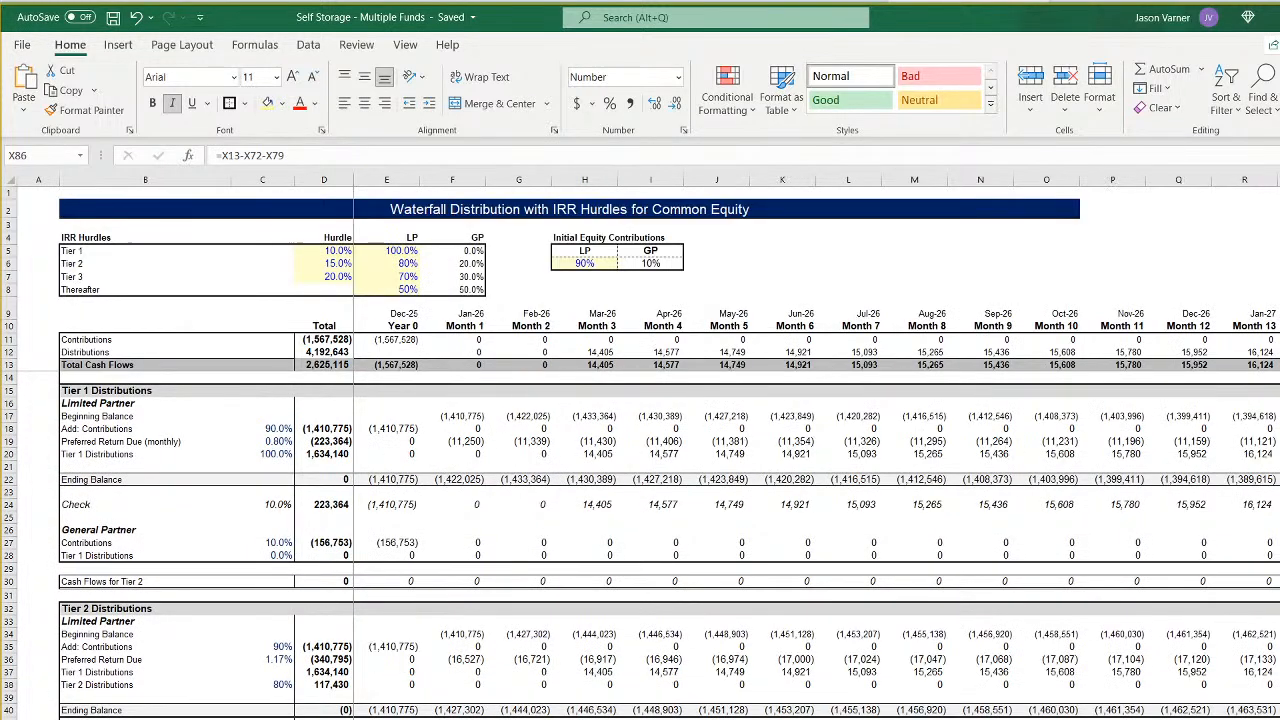
- Inspect the Tier 1 Preferred Return Due rate, the Tier 1 Distributions total and the Month 1 preferred return formula in CF 3
click(275, 428)
key(Down)
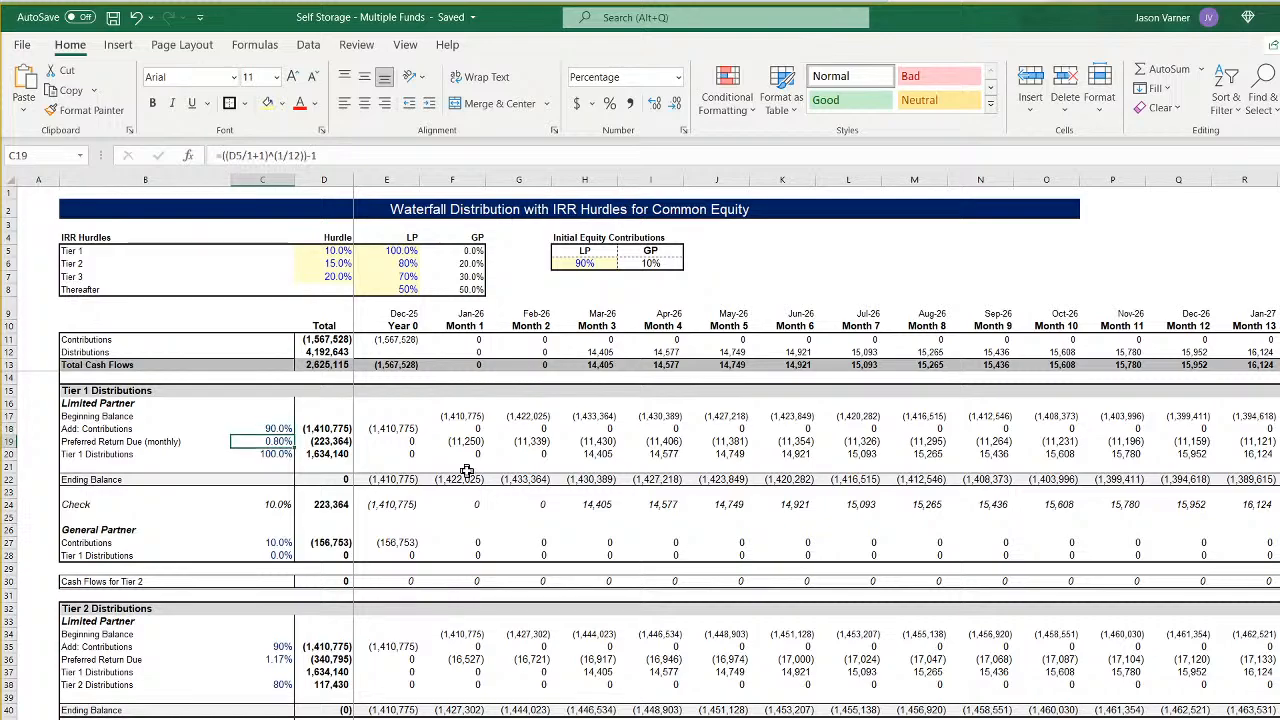
key(Down)
key(Right)
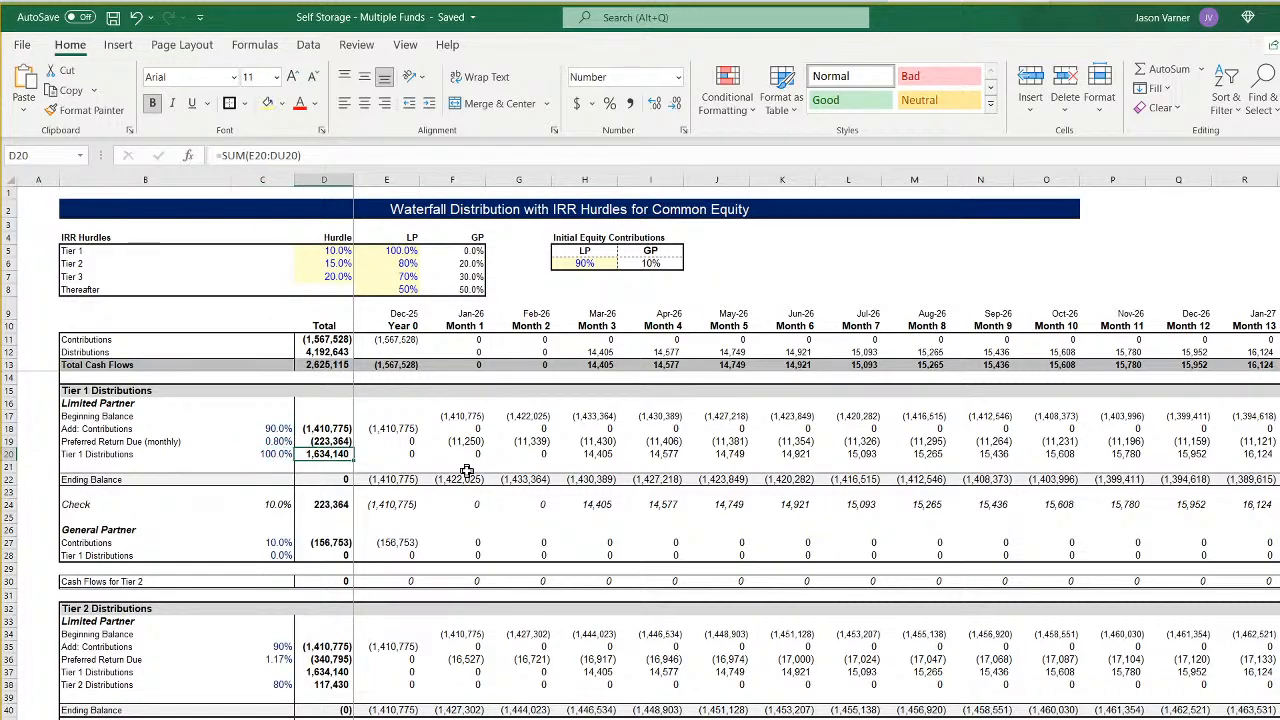
key(Right)
key(Up)
key(Up)
key(Down)
key(Right)
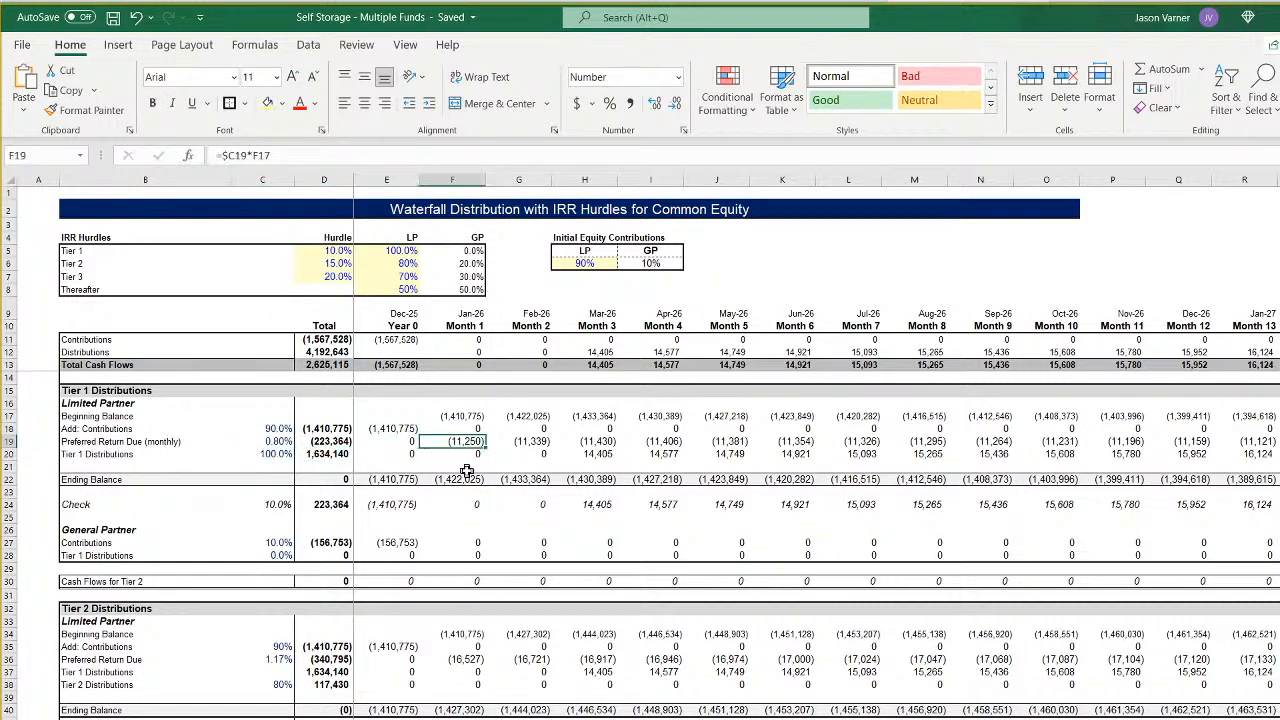
- Review the cash flow rows 9 to 13 and the Month 3 Distributions formula in the CF 3 waterfall
key(Right)
key(Down)
key(Down)
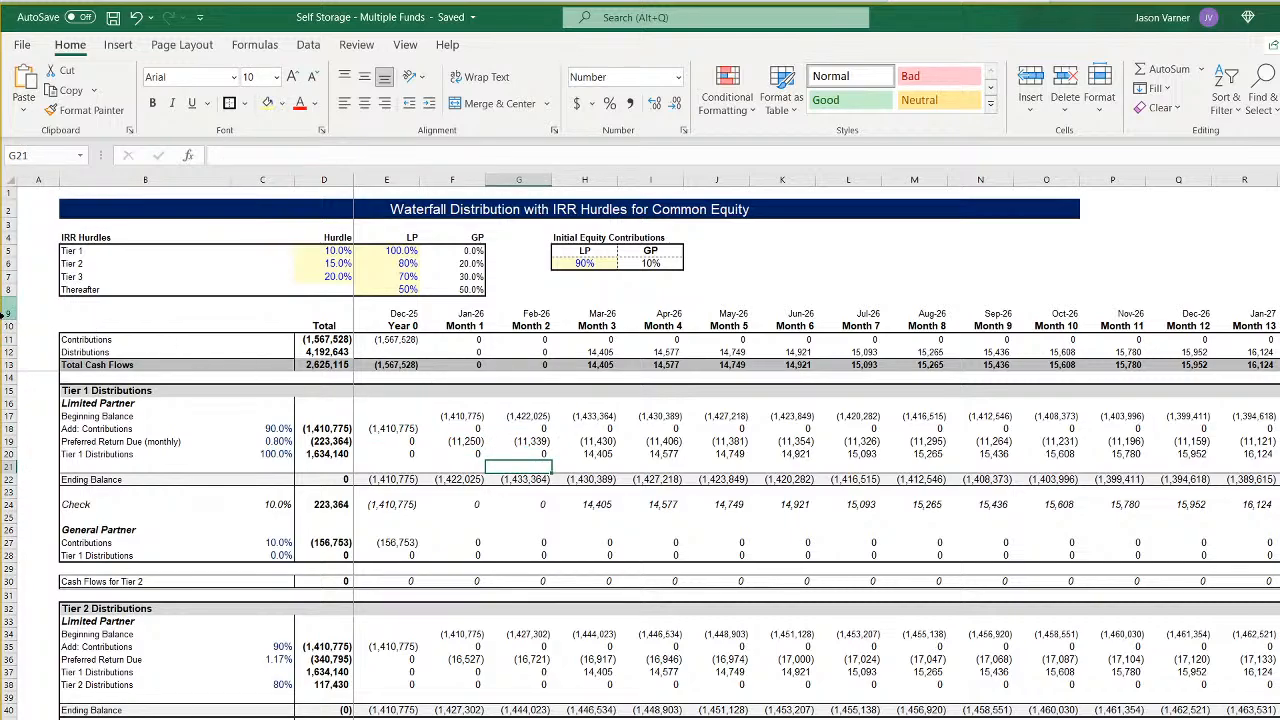
drag(8, 313, 5, 365)
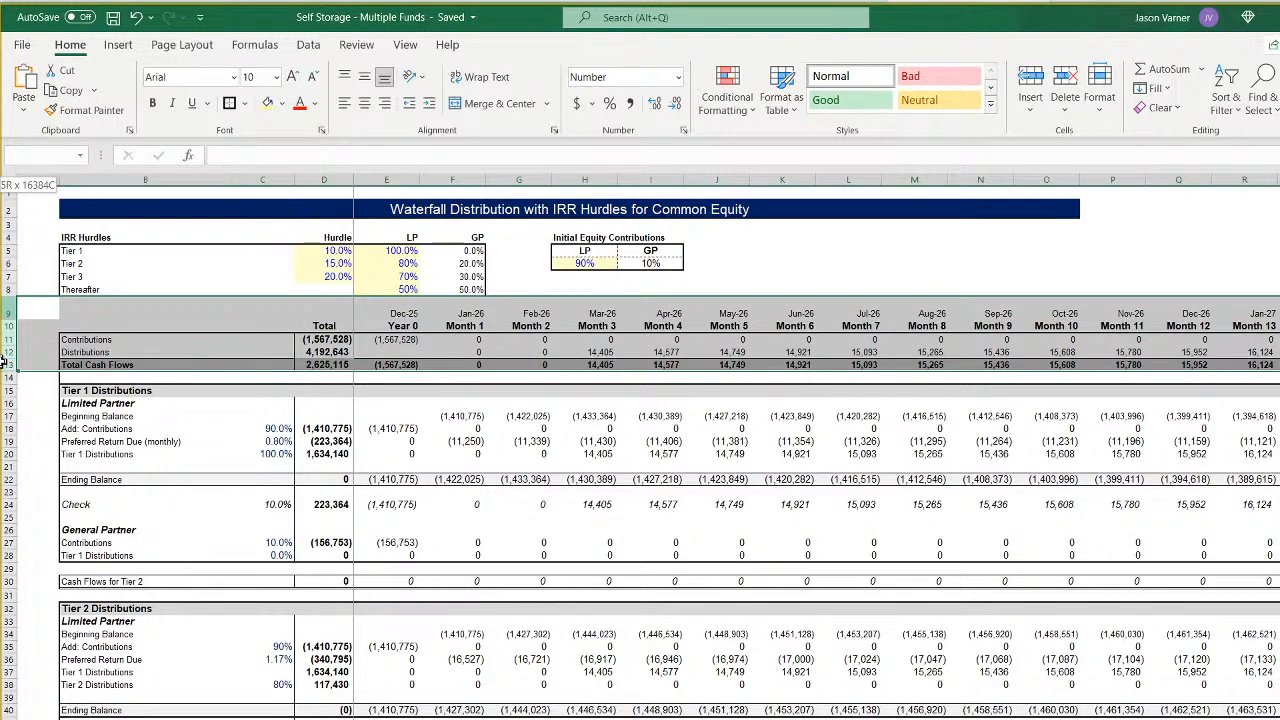
click(596, 351)
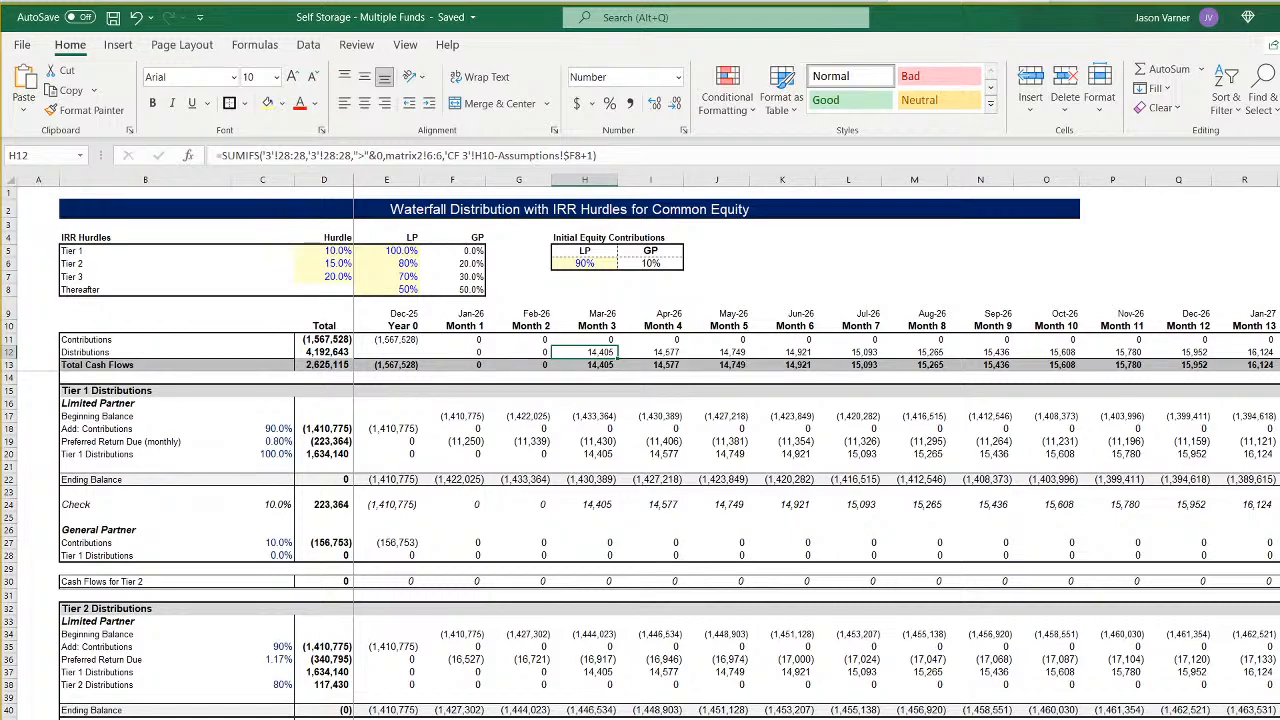
- Compare the Jan-22 Sponsor Cash Flow formulas of Fund 1 and Fund 2 on the bank balance summary sheet
key(ctrl+Page_Down)
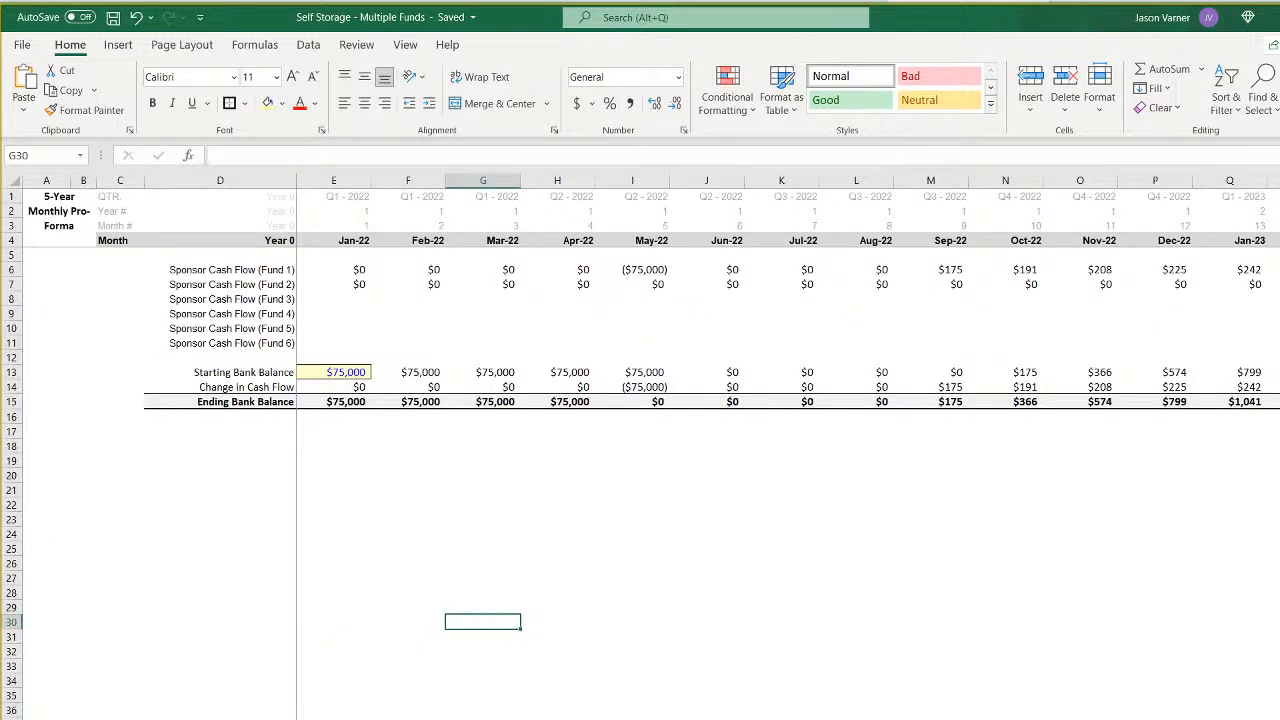
click(341, 287)
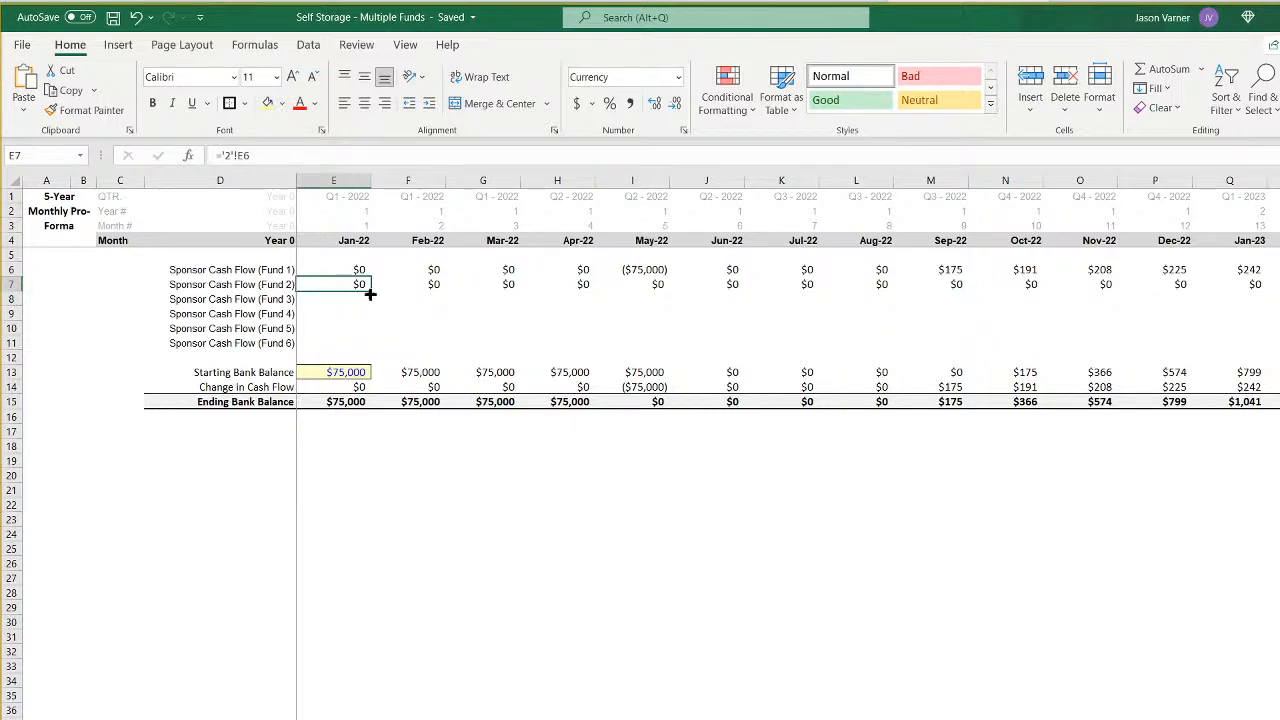
click(352, 270)
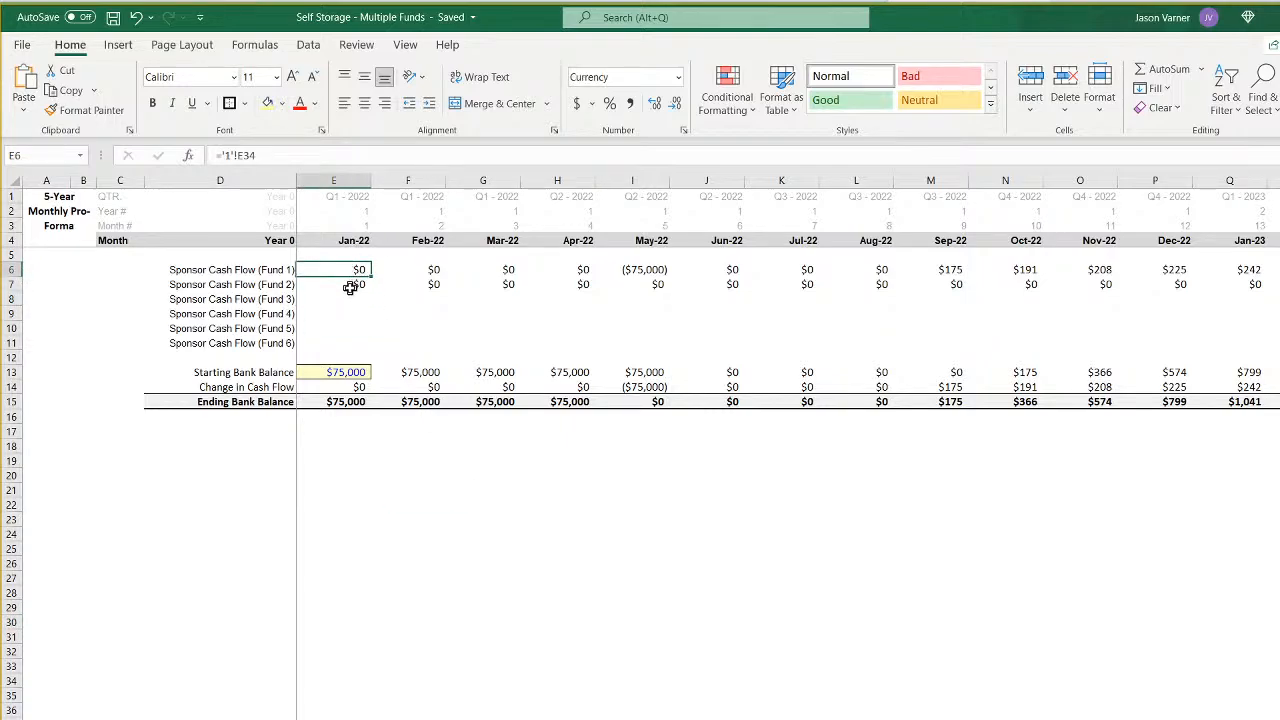
click(350, 290)
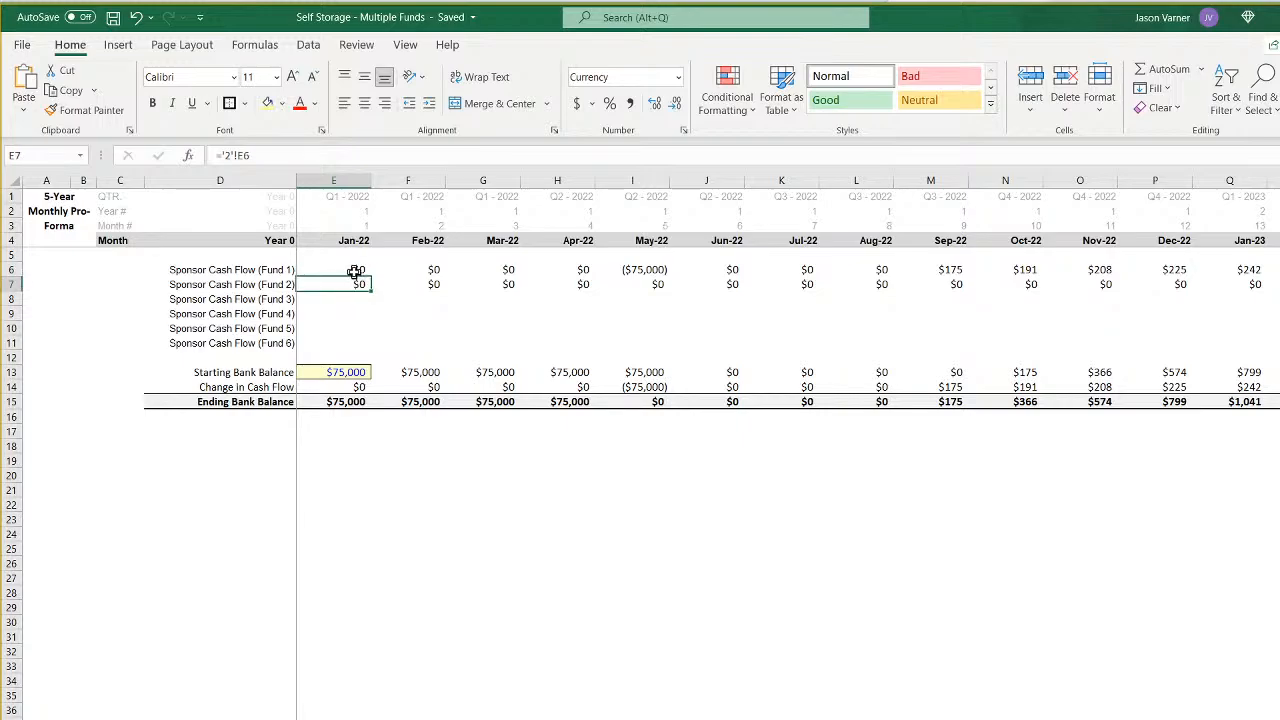
click(355, 271)
drag(355, 271, 108, 282)
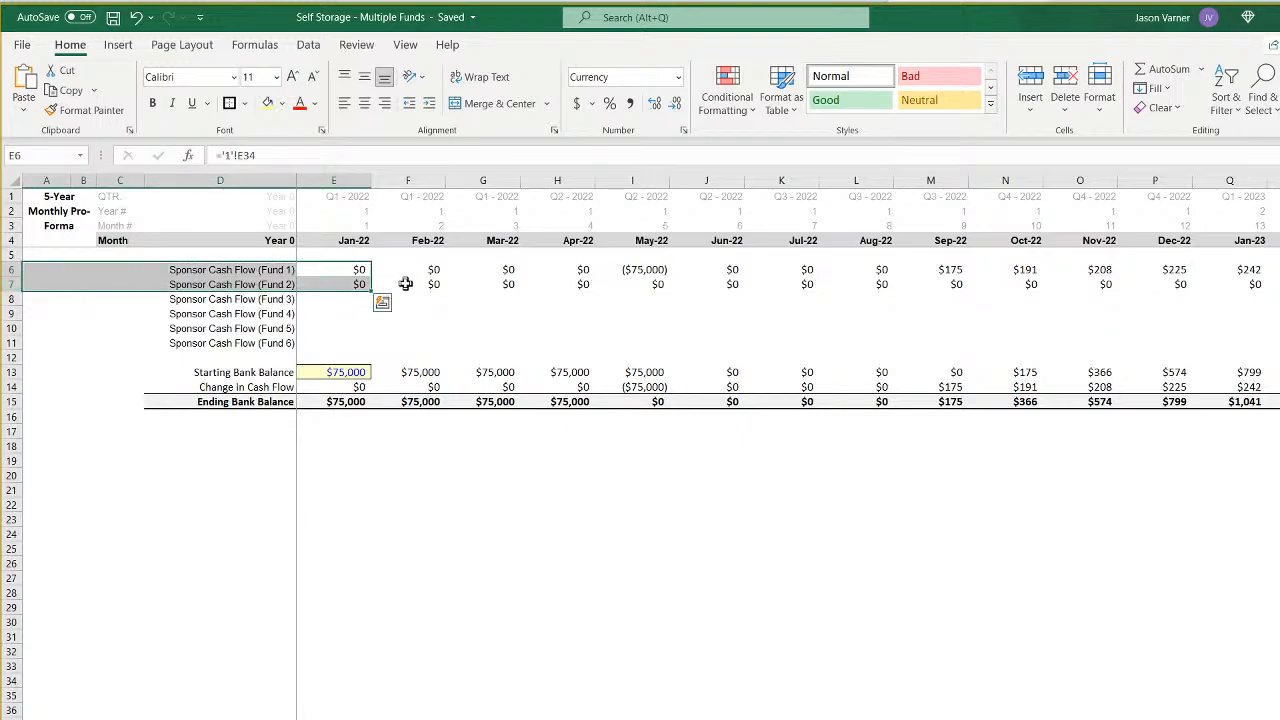
click(342, 270)
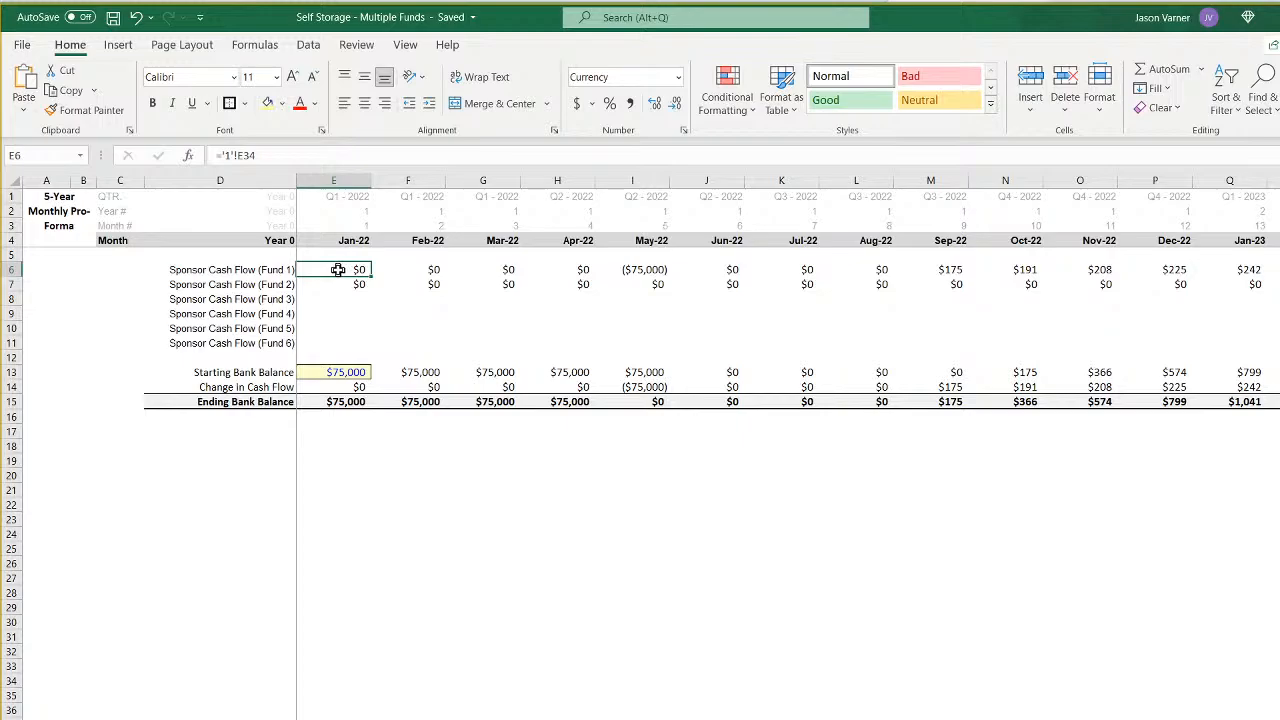
click(336, 284)
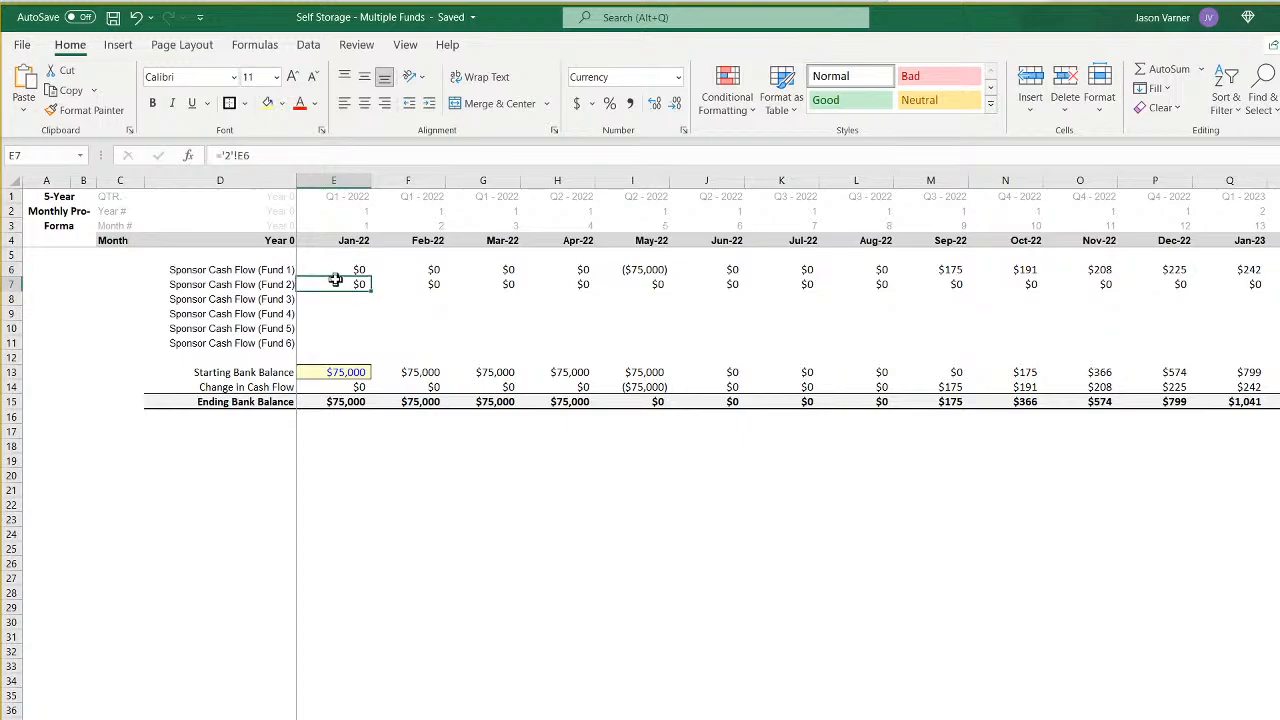
- Check on the Fund 1 and Fund 2 pro forma sheets how the Sponsor Cash Flow row links to Sponsor (GP) Distributions
click(206, 717)
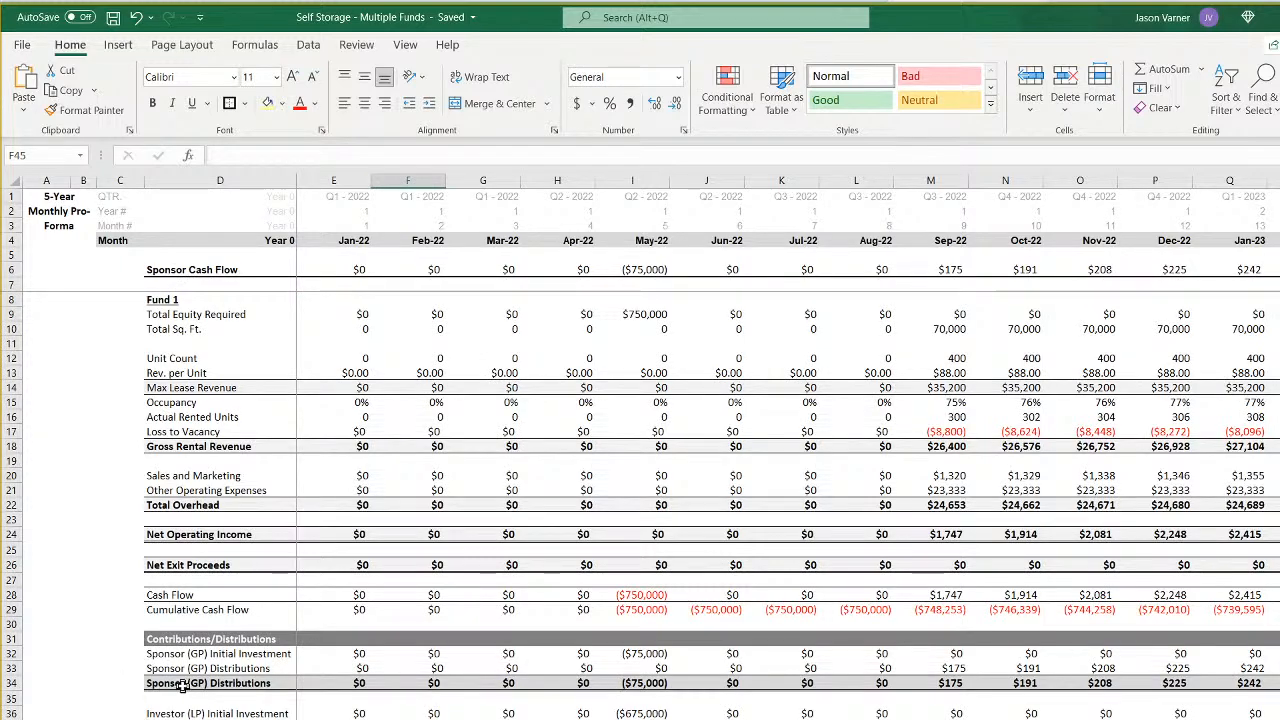
drag(184, 686, 760, 685)
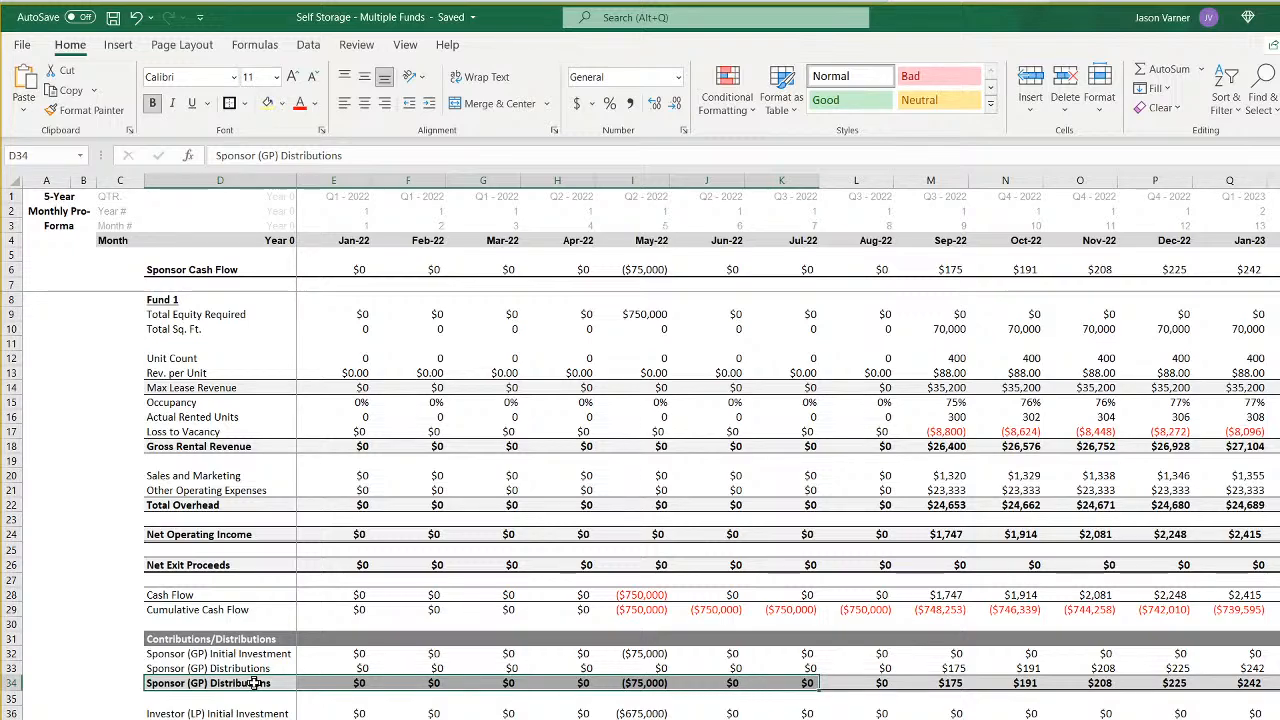
click(355, 270)
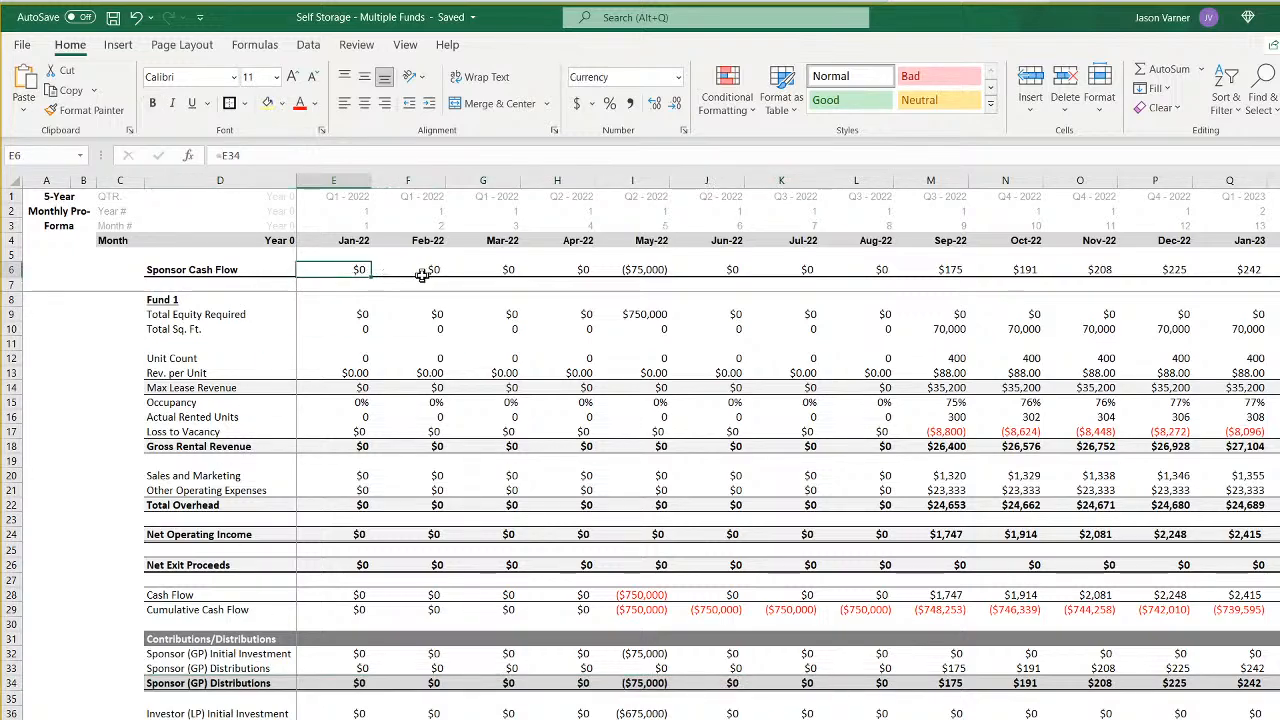
double_click(431, 267)
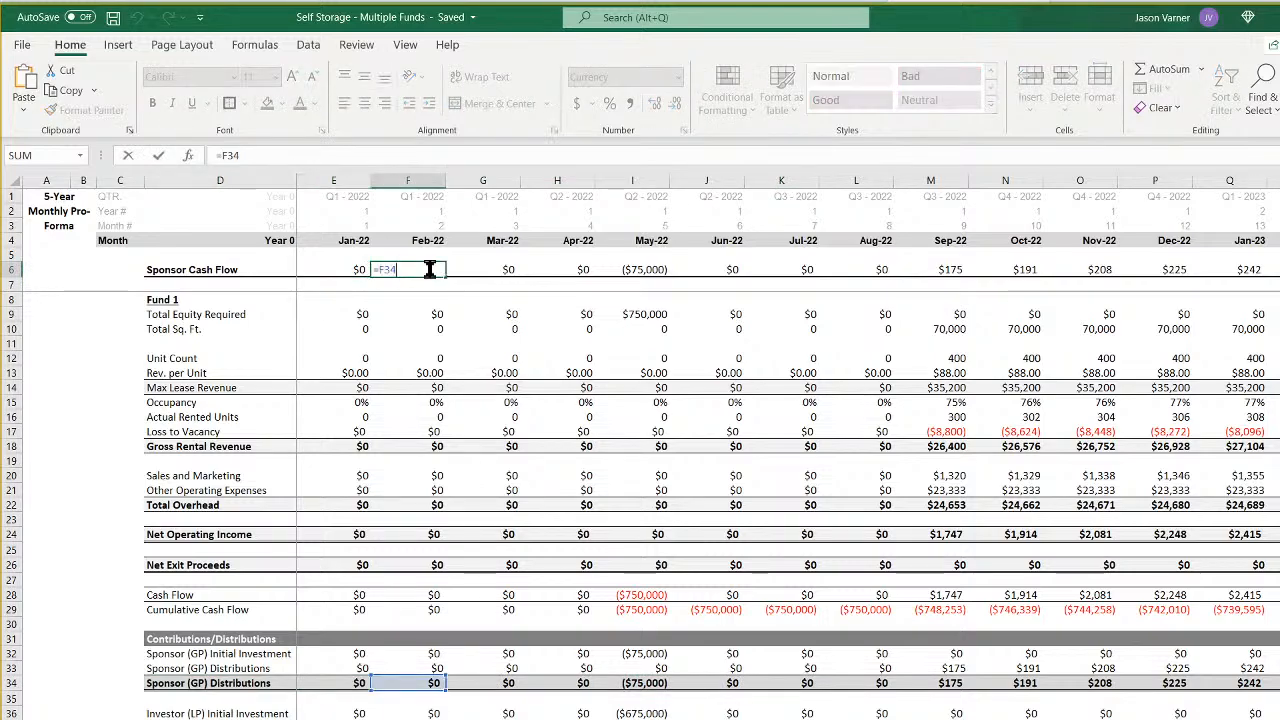
key(Escape)
click(344, 268)
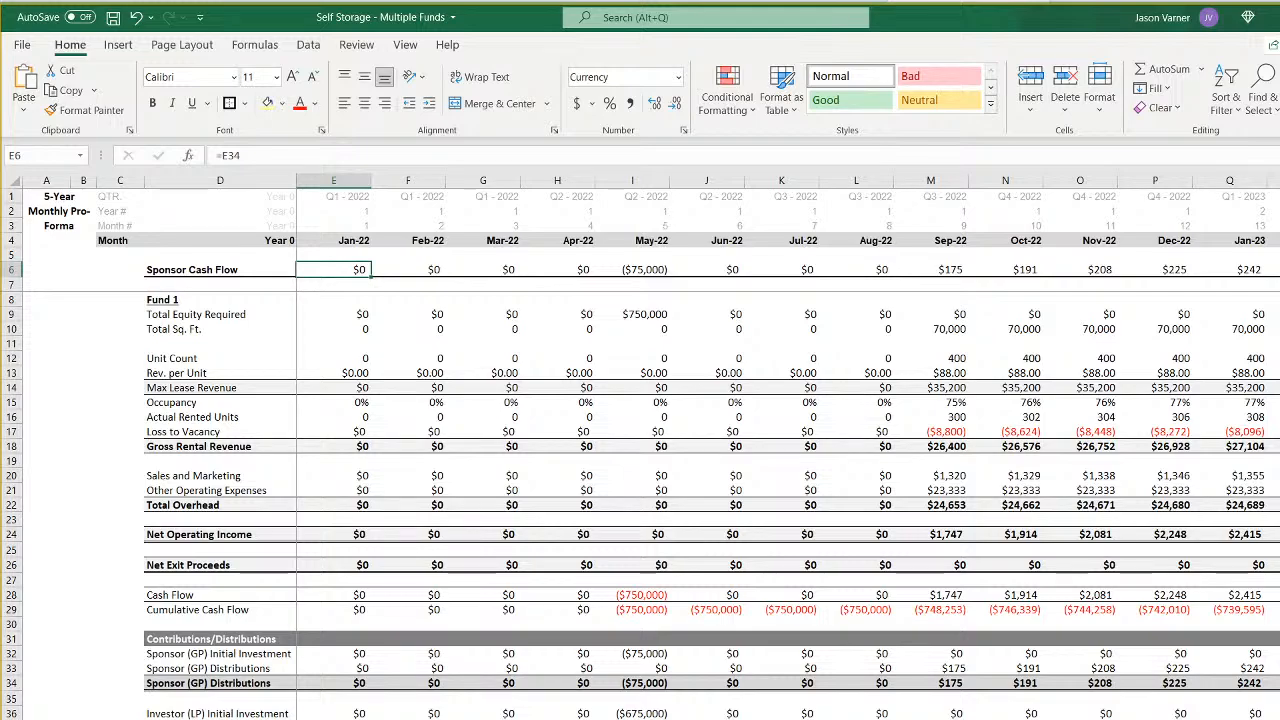
key(ctrl+Page_Down)
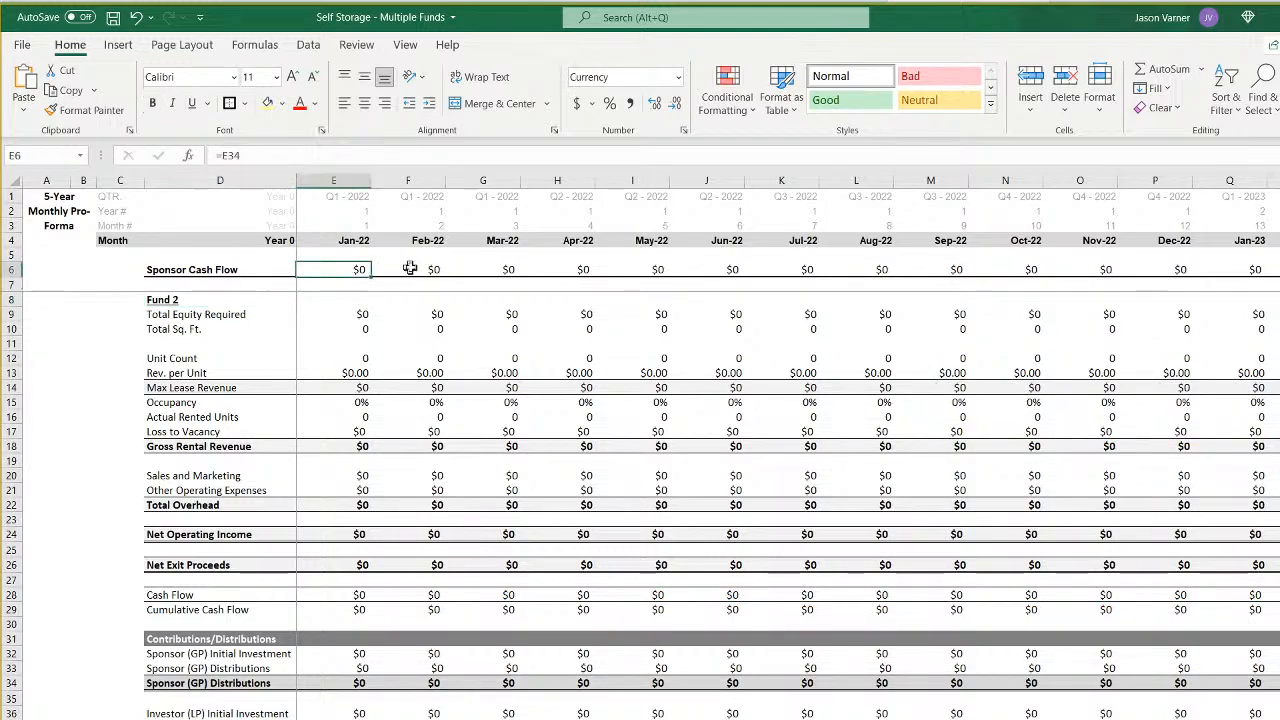
click(425, 267)
- On the bank balance summary sheet, change Fund 1's Jan-22 sponsor cash flow to ='1'!E6 and fill it across to Jan-23
click(350, 717)
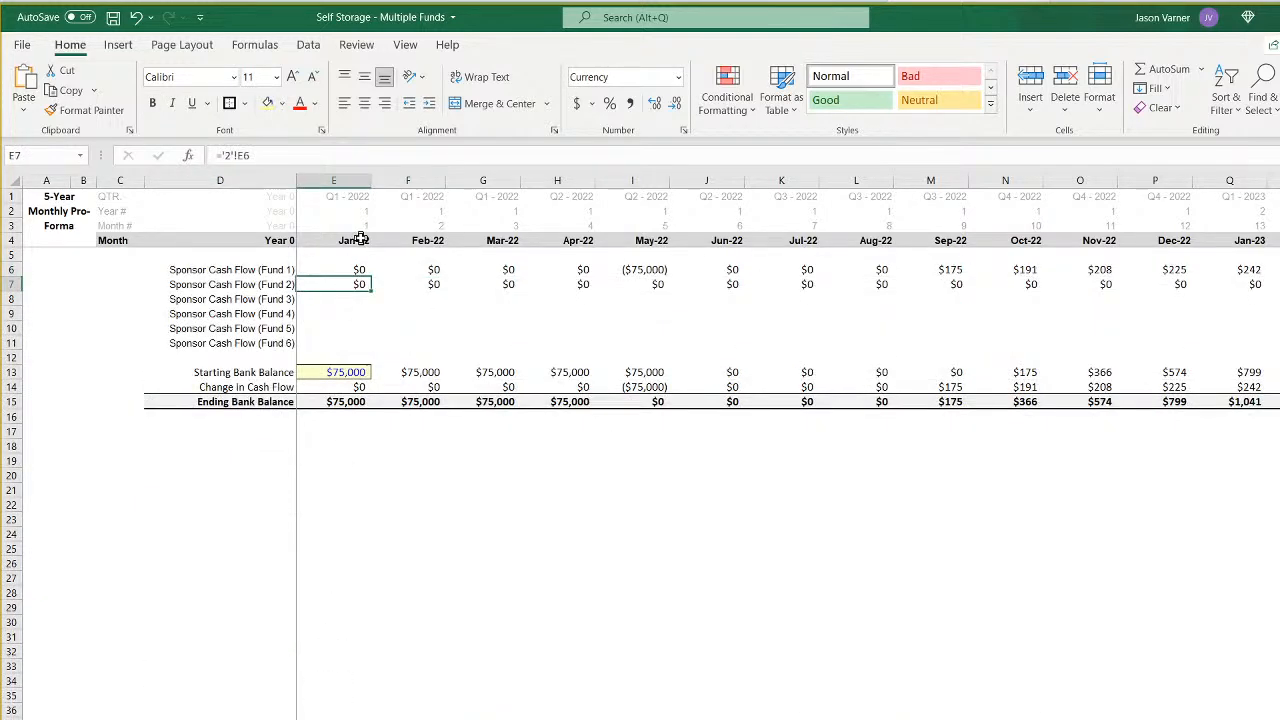
click(345, 267)
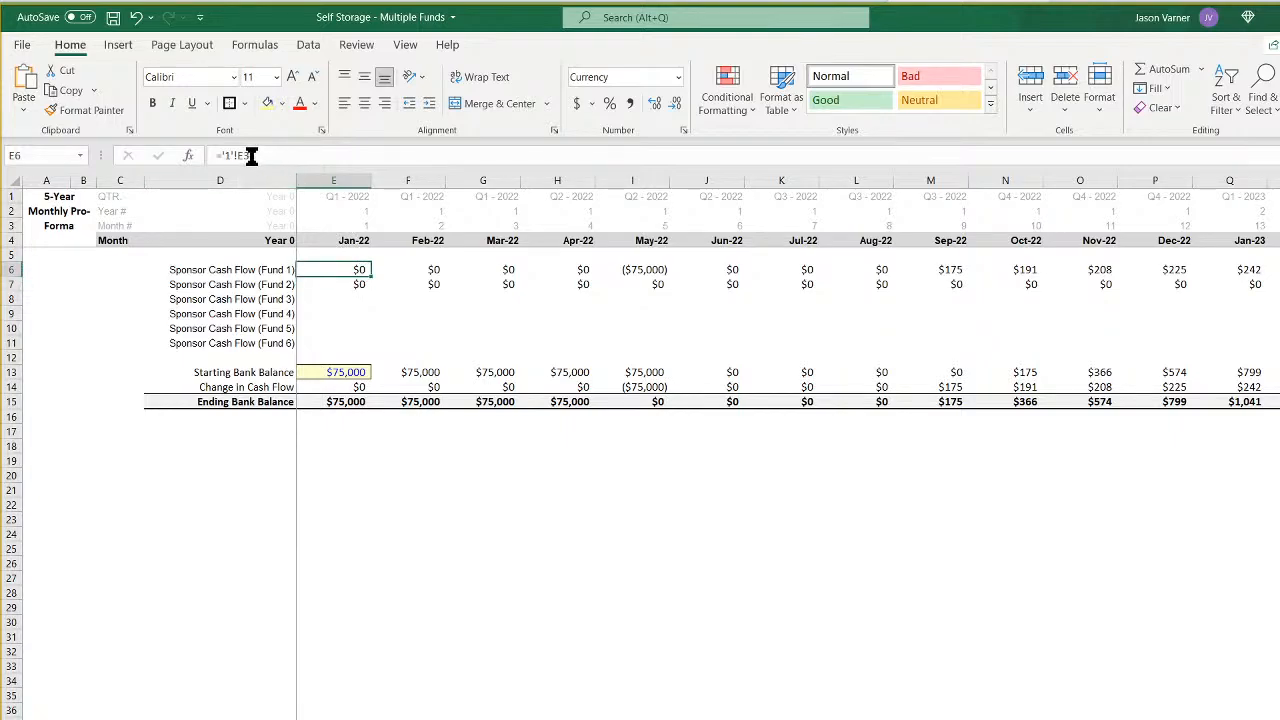
drag(241, 155, 305, 155)
text(E6)
key(Return)
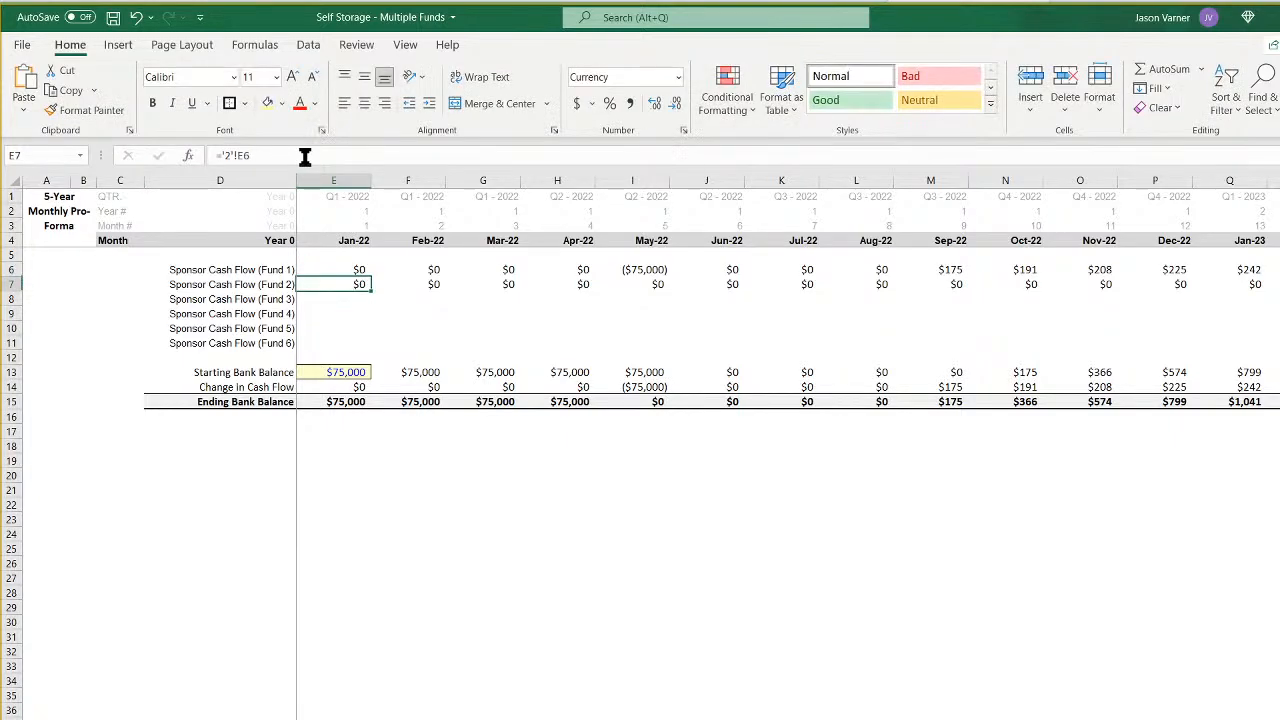
click(343, 267)
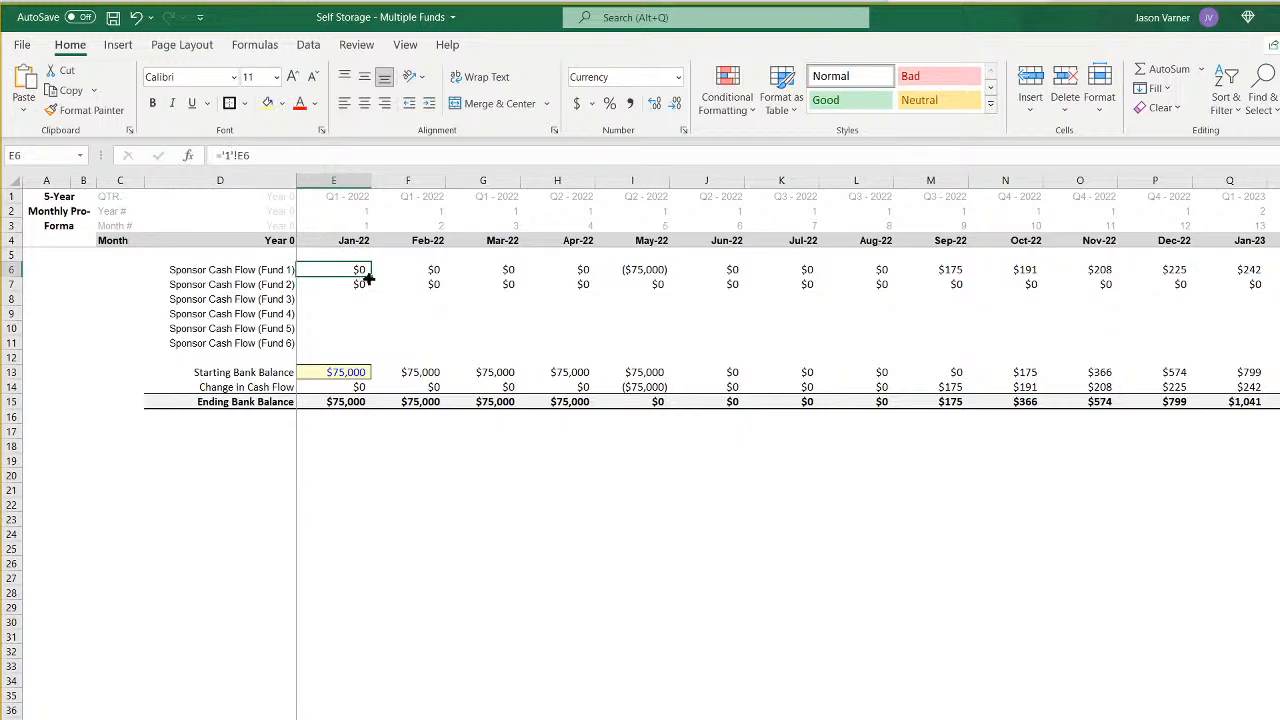
mouse_move(368, 277)
mouse_down()
mouse_move(1260, 274)
mouse_move(1248, 274)
mouse_up()
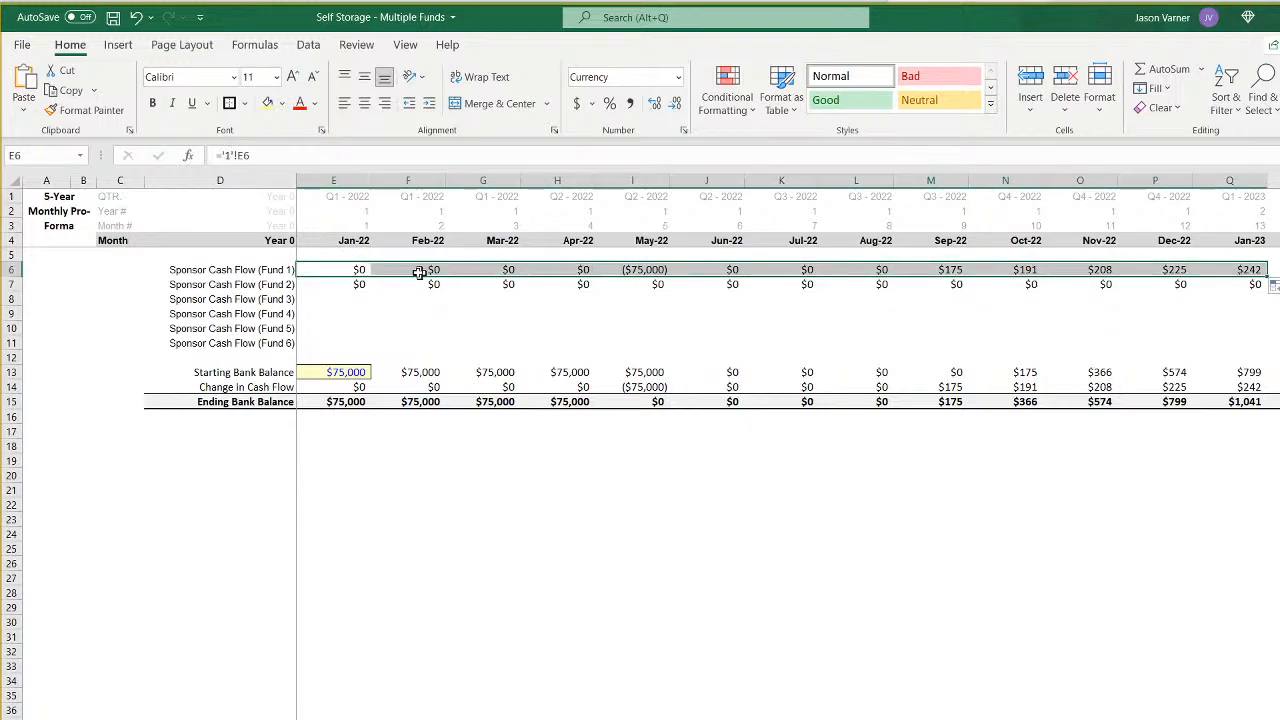
- Lock the row in Fund 2's Jan-22 sponsor cash flow formula as ='2'!E$6 and copy it down to the Fund 3 row
click(359, 286)
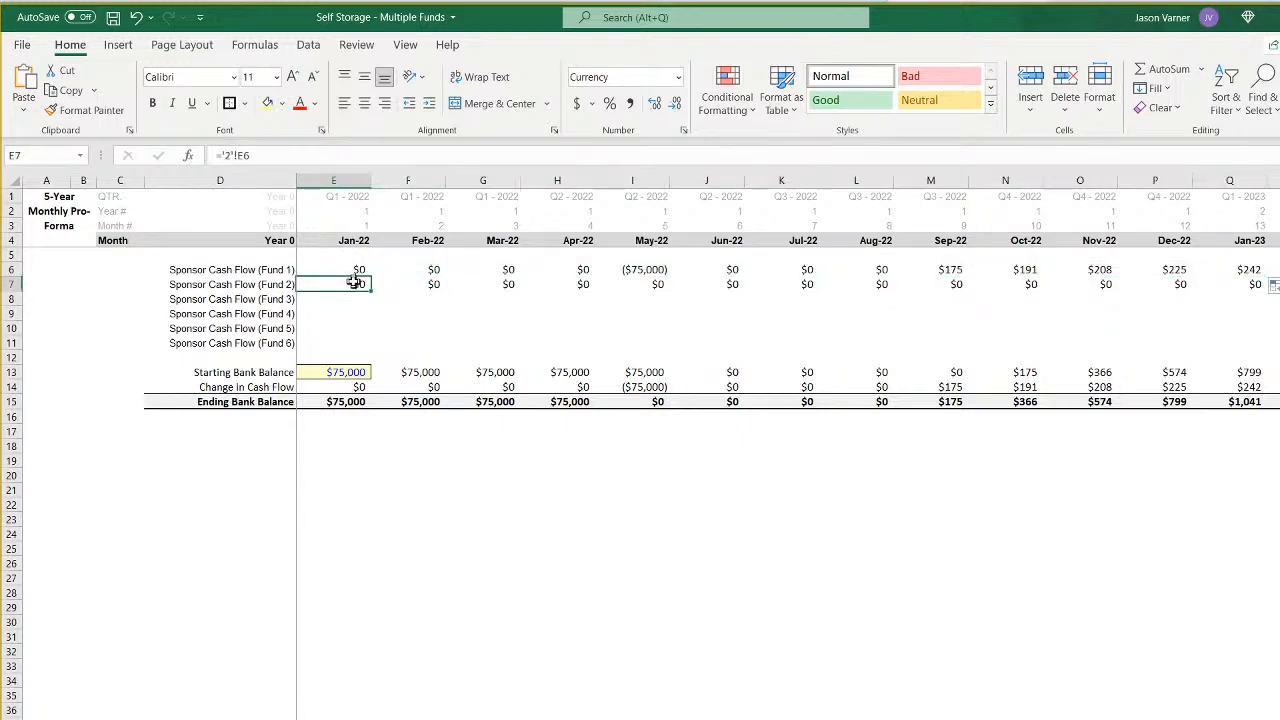
click(249, 154)
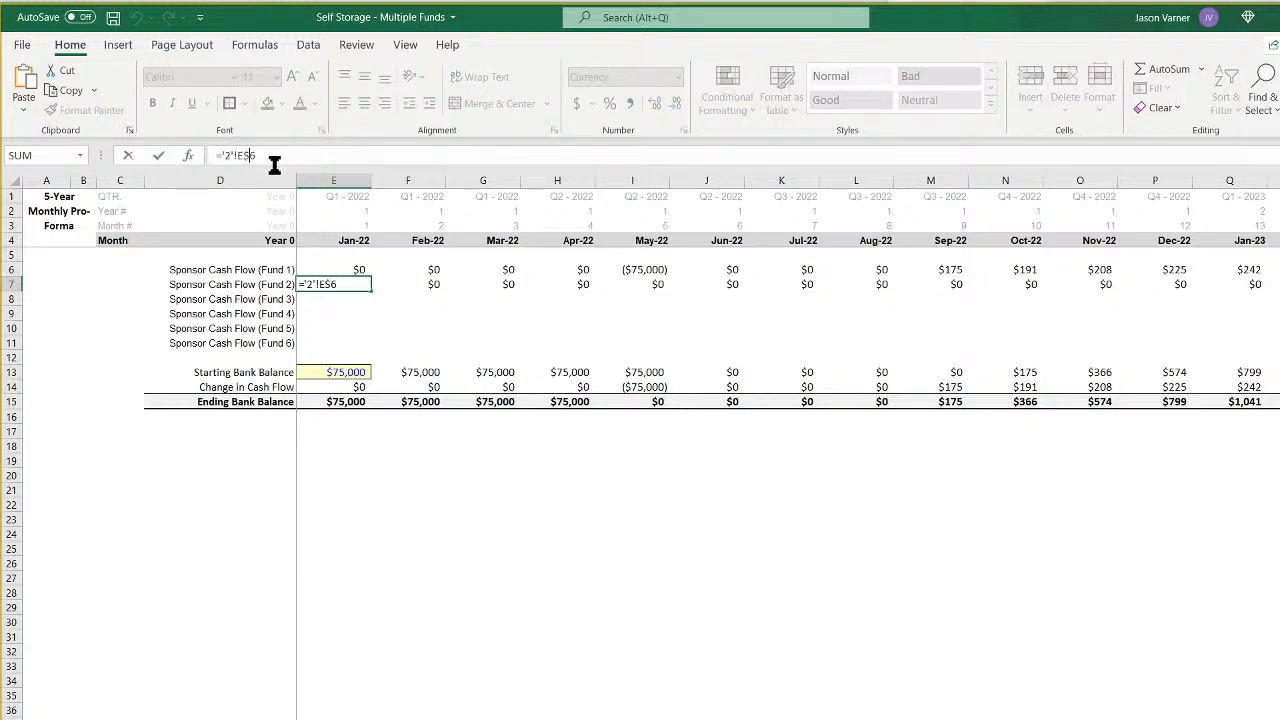
key(Return)
click(358, 284)
drag(371, 291, 366, 303)
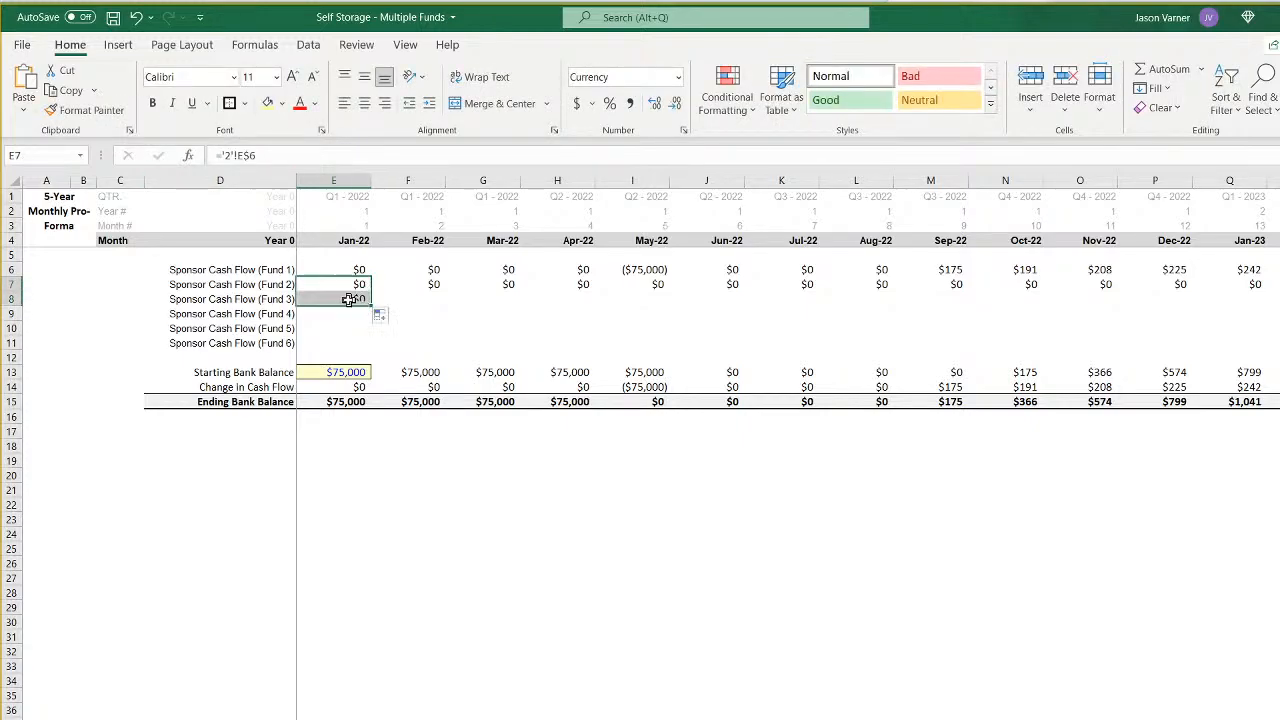
- Point Fund 3's Jan-22 sponsor cash flow at its own sheet with ='3'!E$6
click(348, 299)
click(230, 155)
key(BackSpace)
text(3'!E)
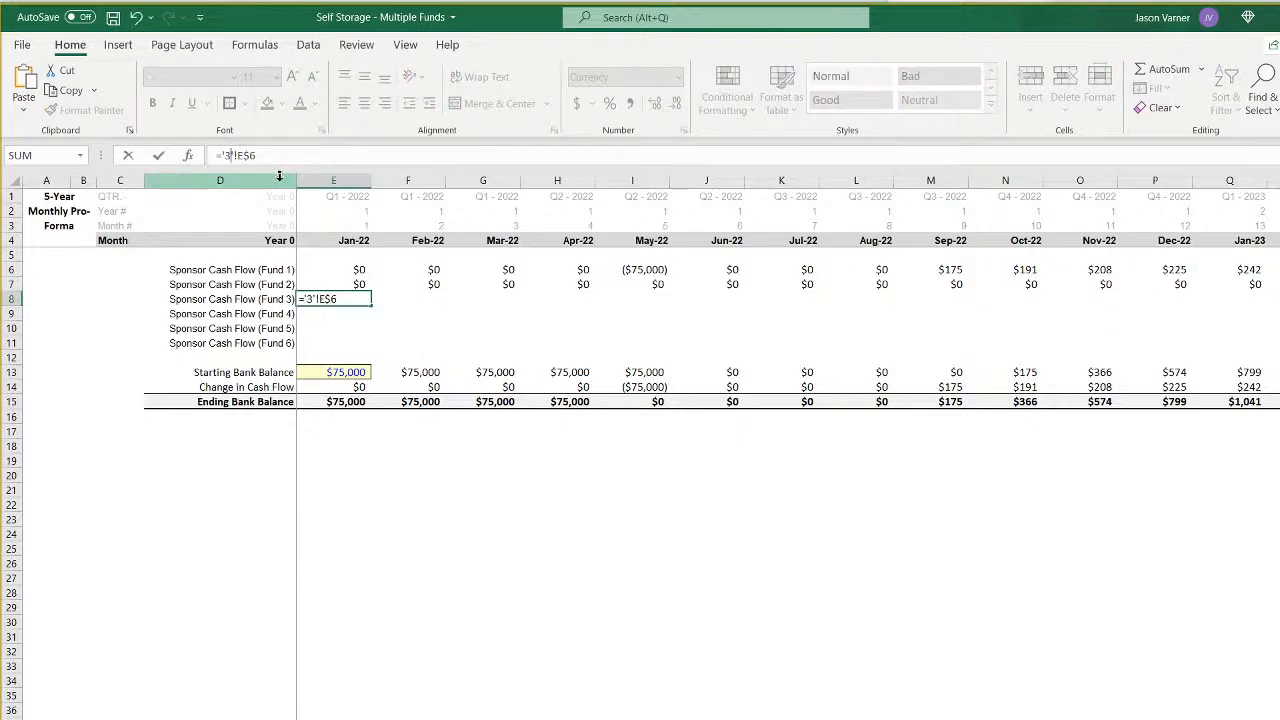
key(Return)
- Fill Fund 3's sponsor cash flow formula from Jan-22 across the monthly columns through Nov-31
click(358, 303)
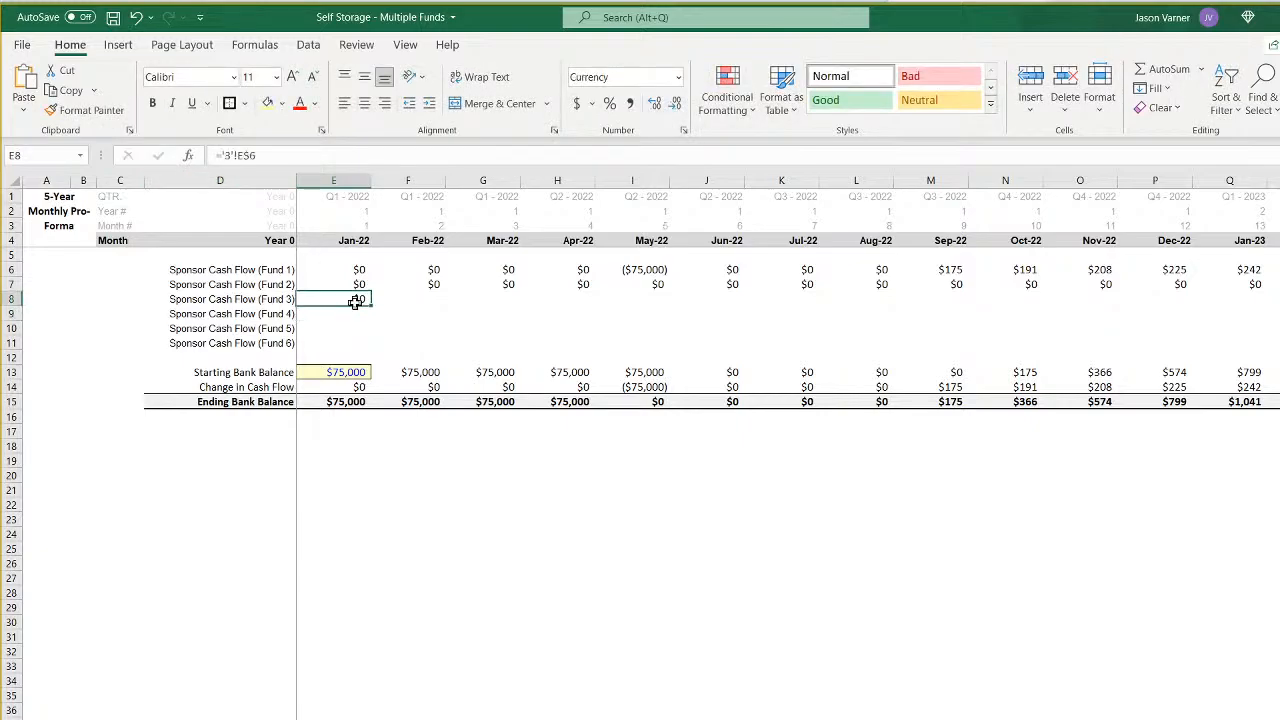
drag(371, 306, 1193, 306)
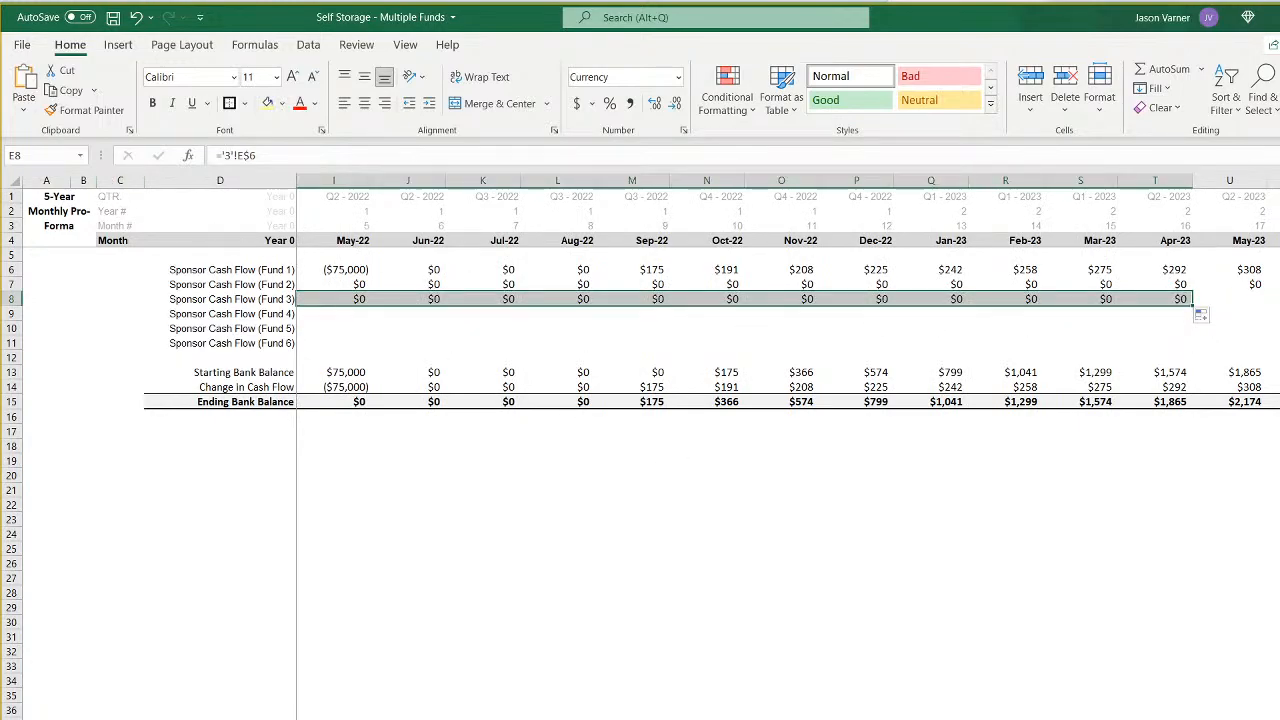
scroll(640, 446, down, 2)
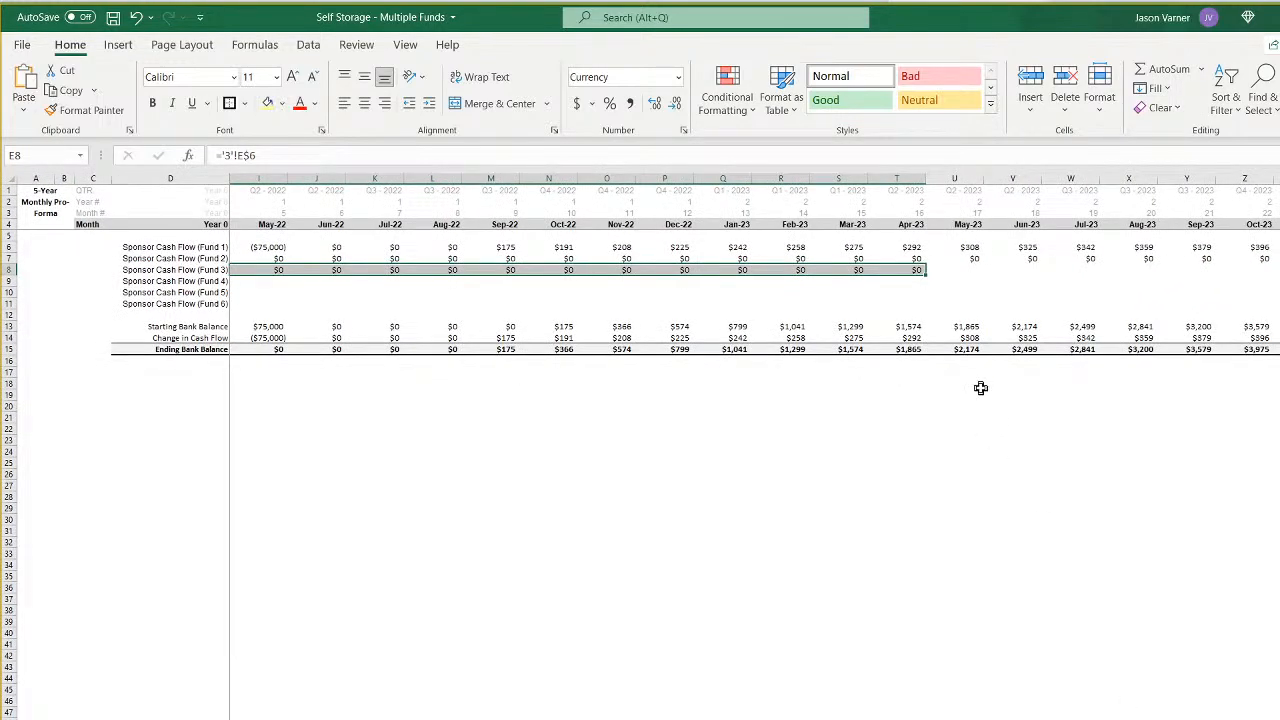
click(912, 270)
drag(925, 275, 1279, 278)
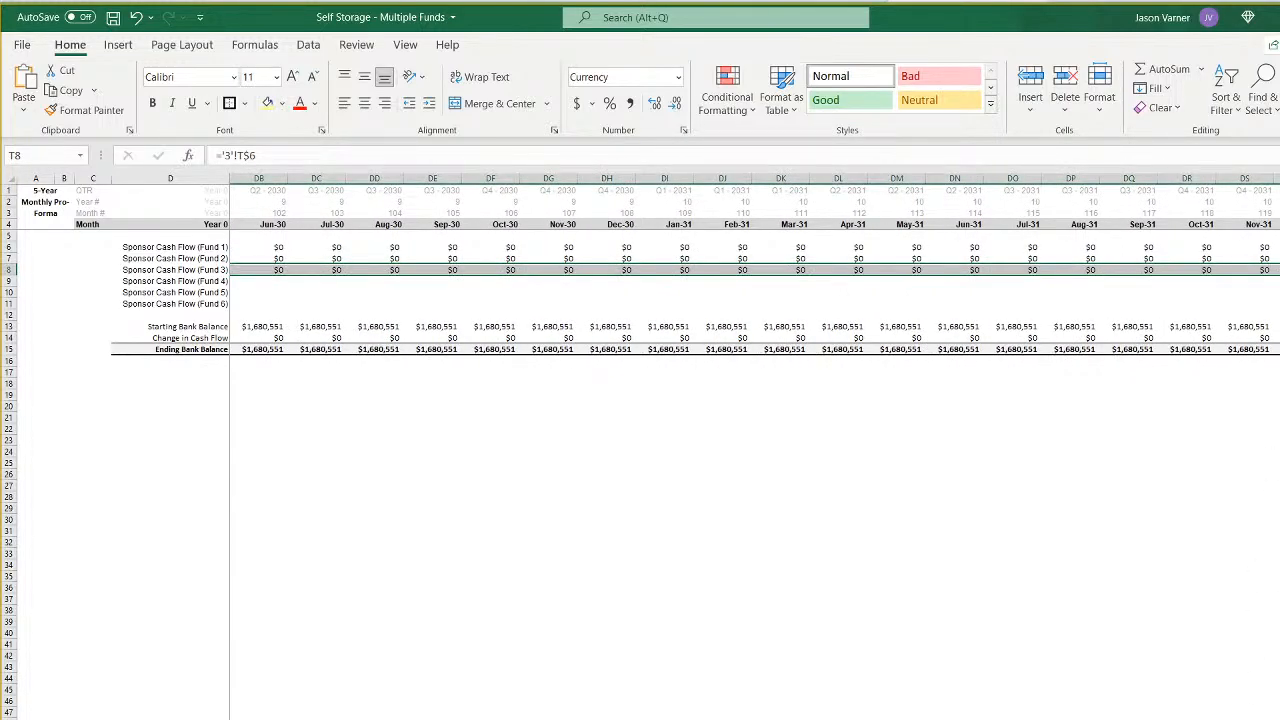
- Review Fund 3's sponsor cash flows on the bank balance summary for Dec-25 and Aug-27, and their effect on the balance
scroll(754, 265, left, 15)
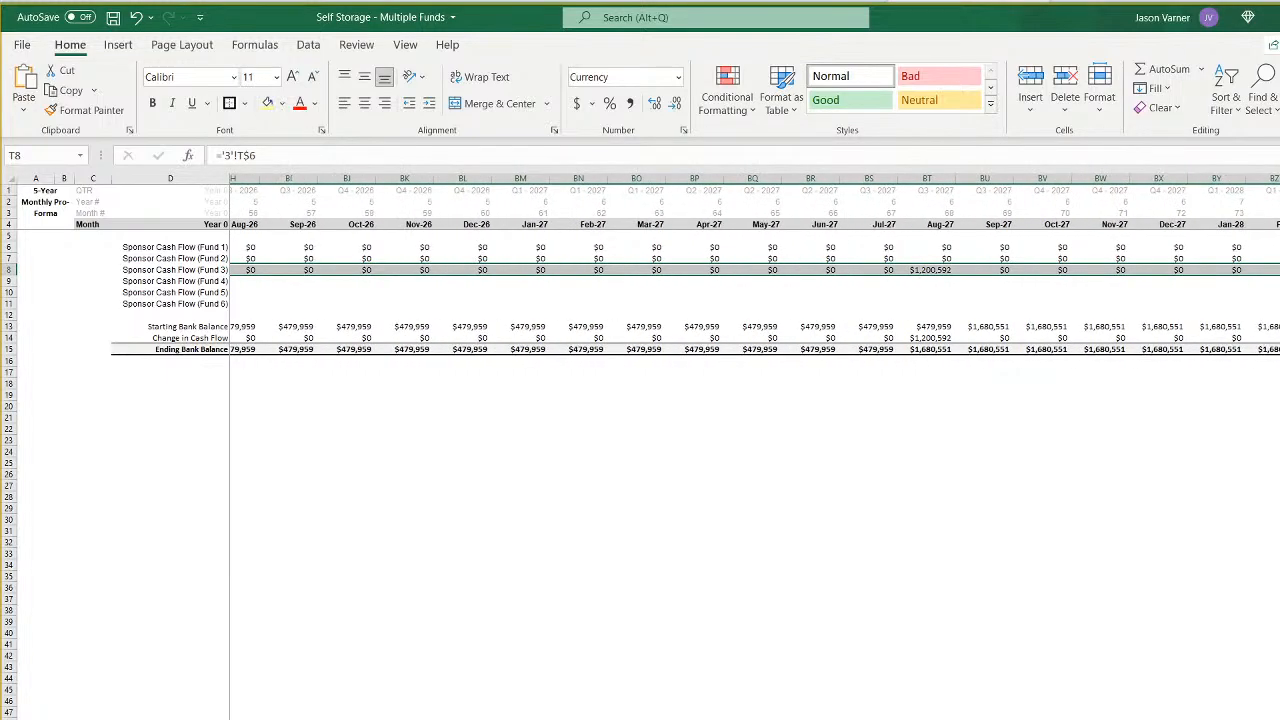
scroll(740, 270, left, 5)
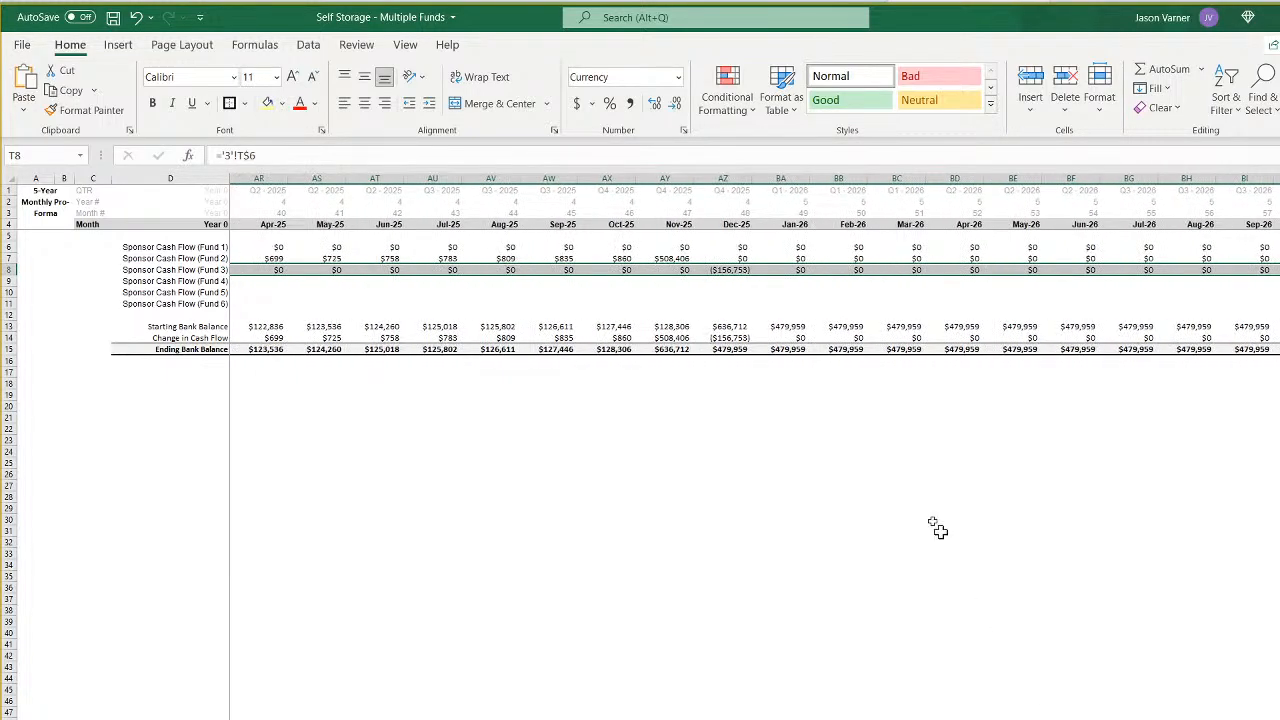
click(738, 271)
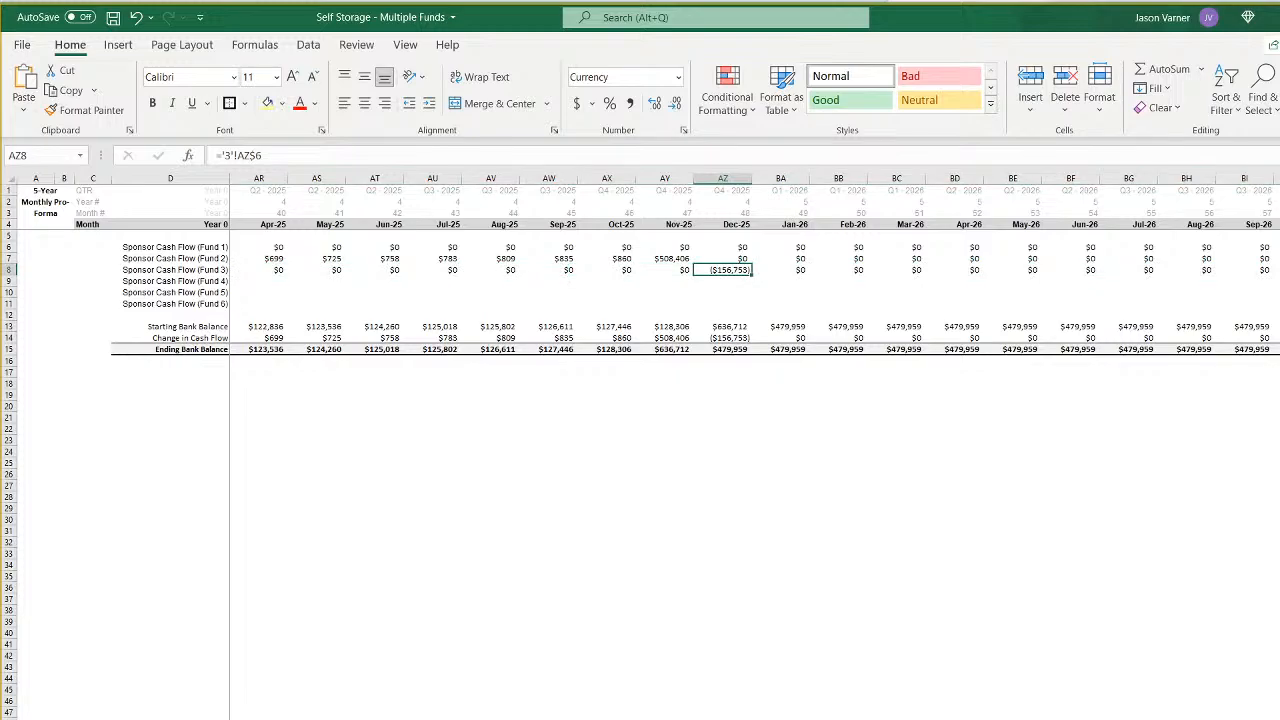
scroll(905, 258, right, 8)
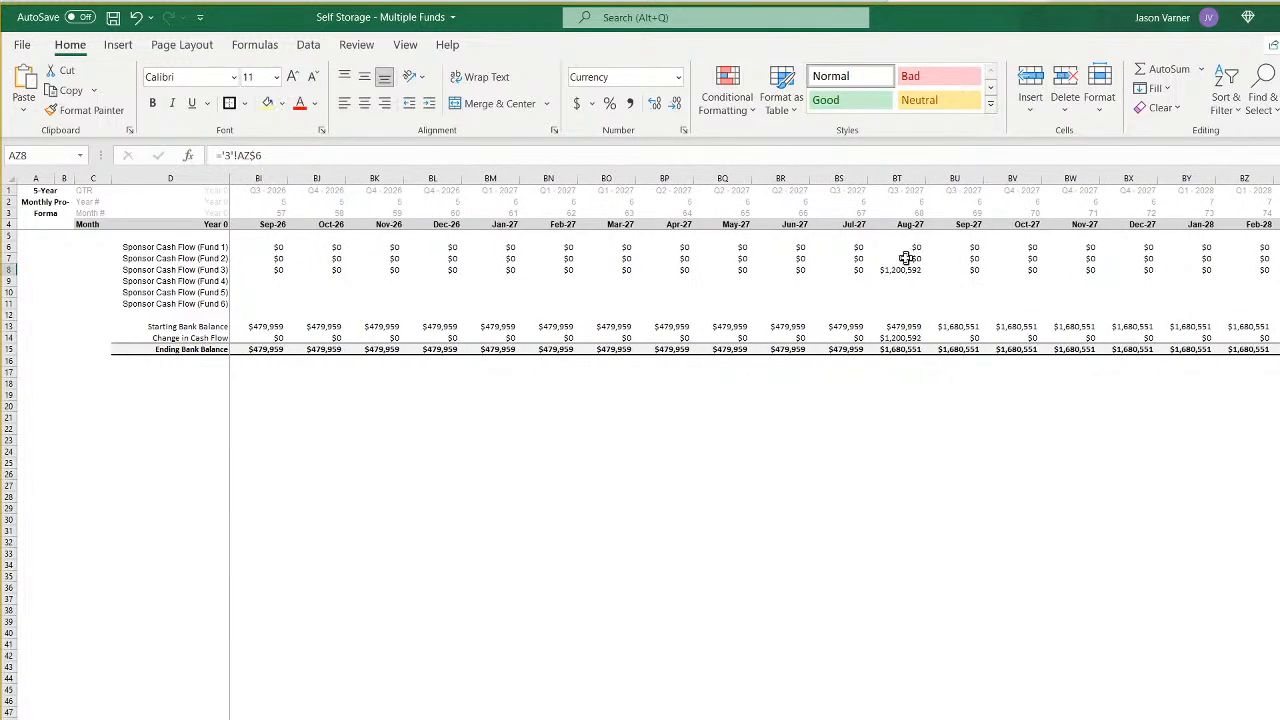
click(900, 269)
scroll(755, 400, left, 19)
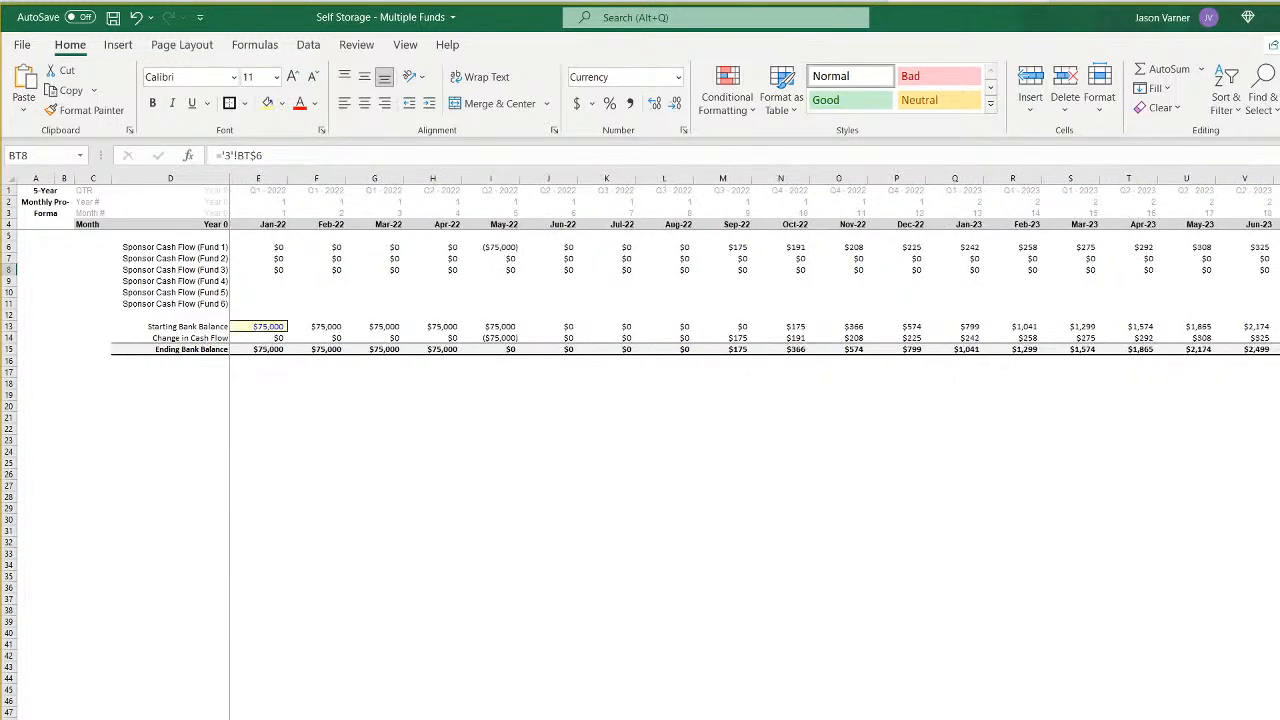
- Compare the IRR hurdle splits and initial LP/GP equity contributions across the waterfall sheets of Funds 3, 2 and 1
click(530, 718)
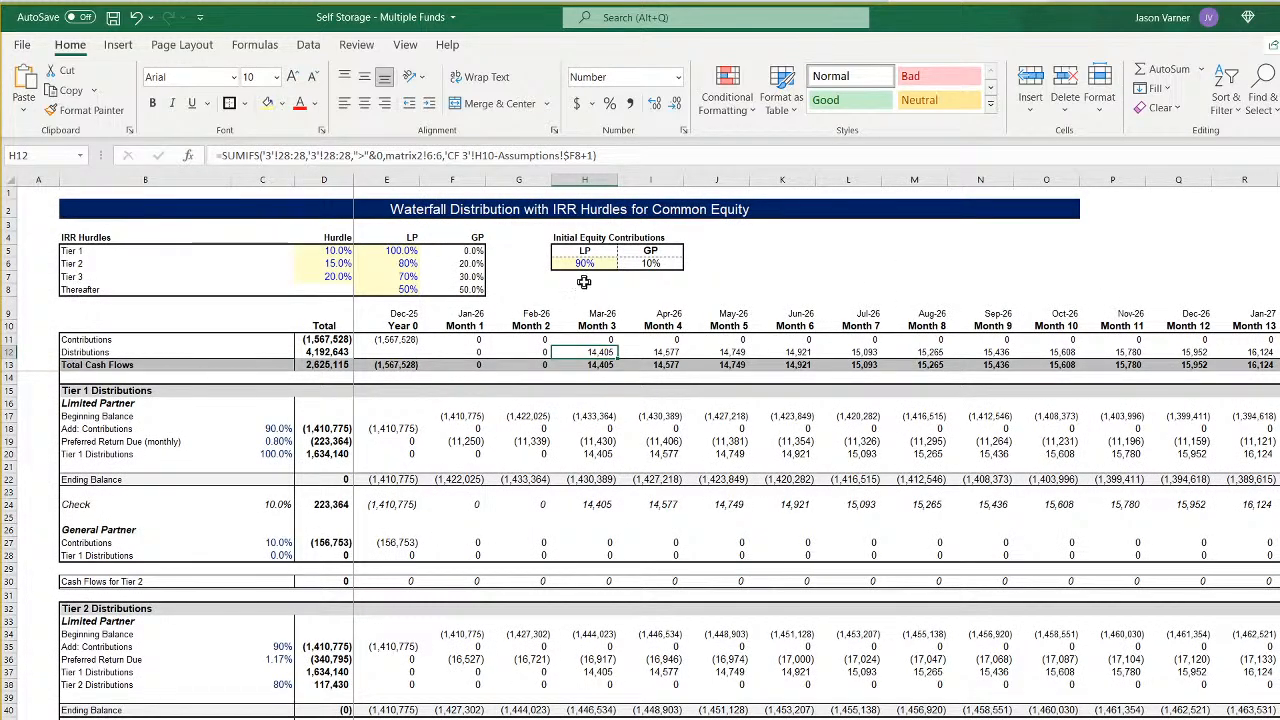
click(636, 262)
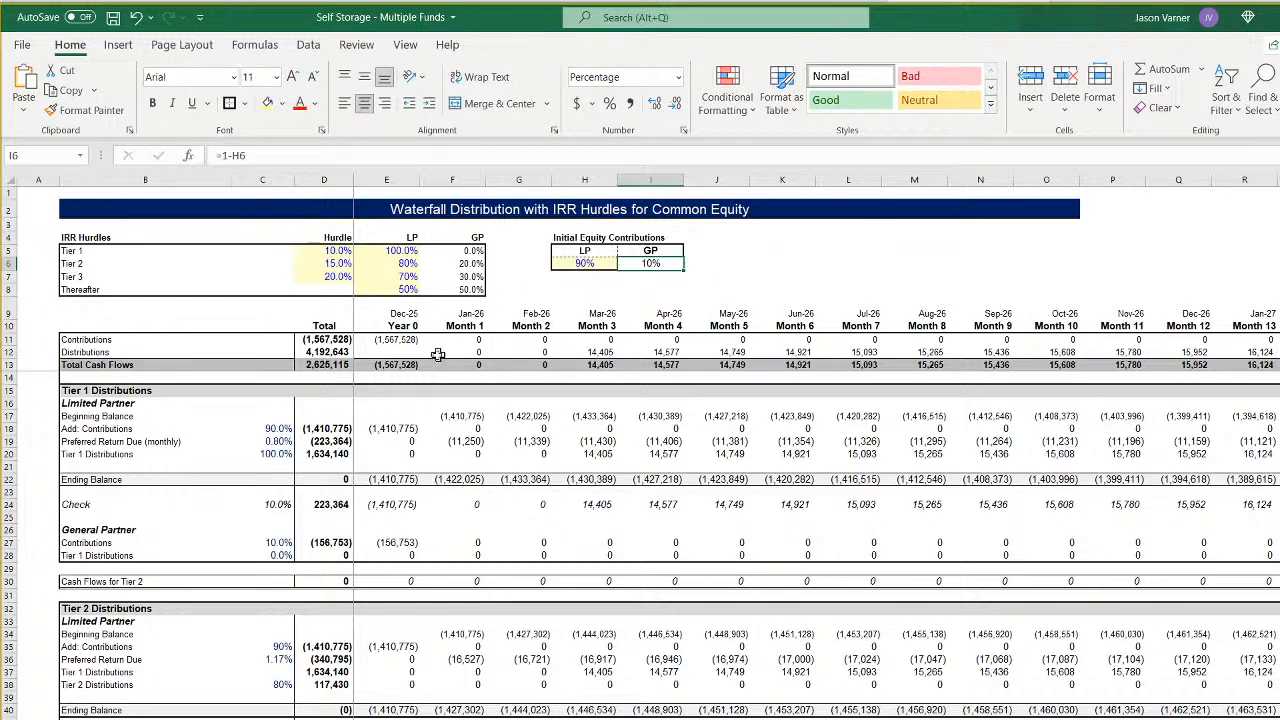
key(ctrl+Page_Down)
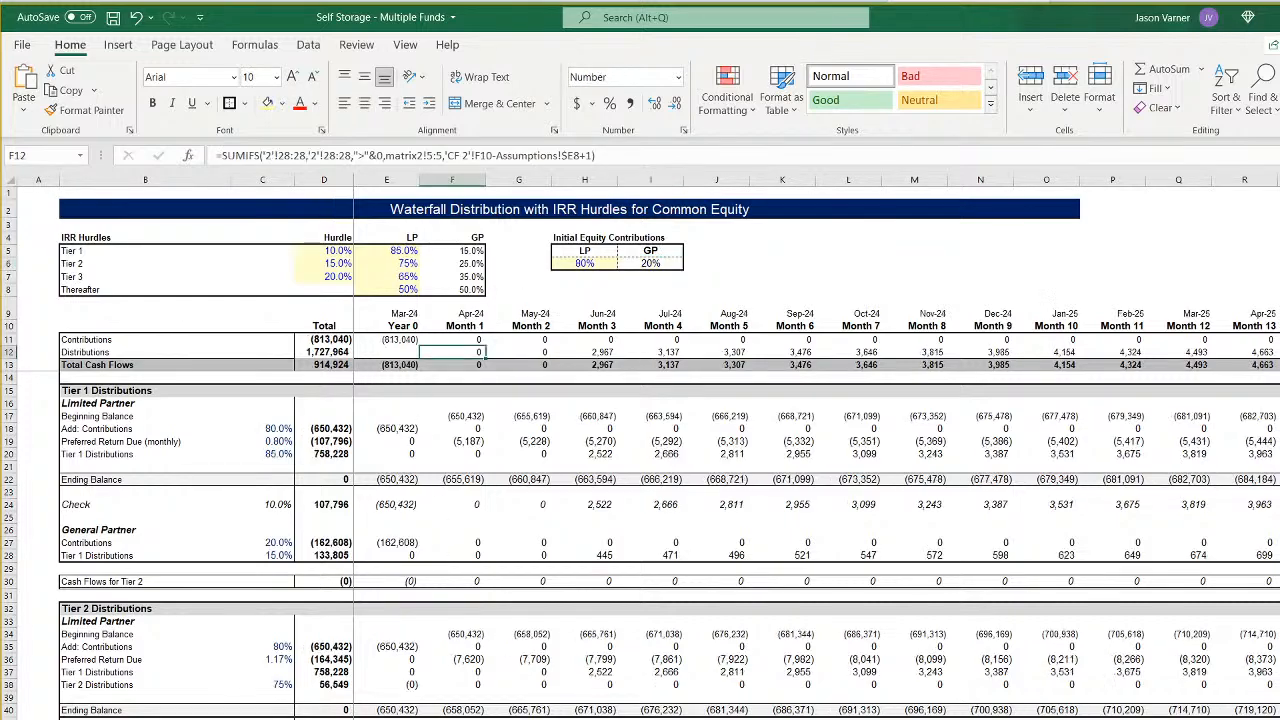
key(ctrl+Page_Down)
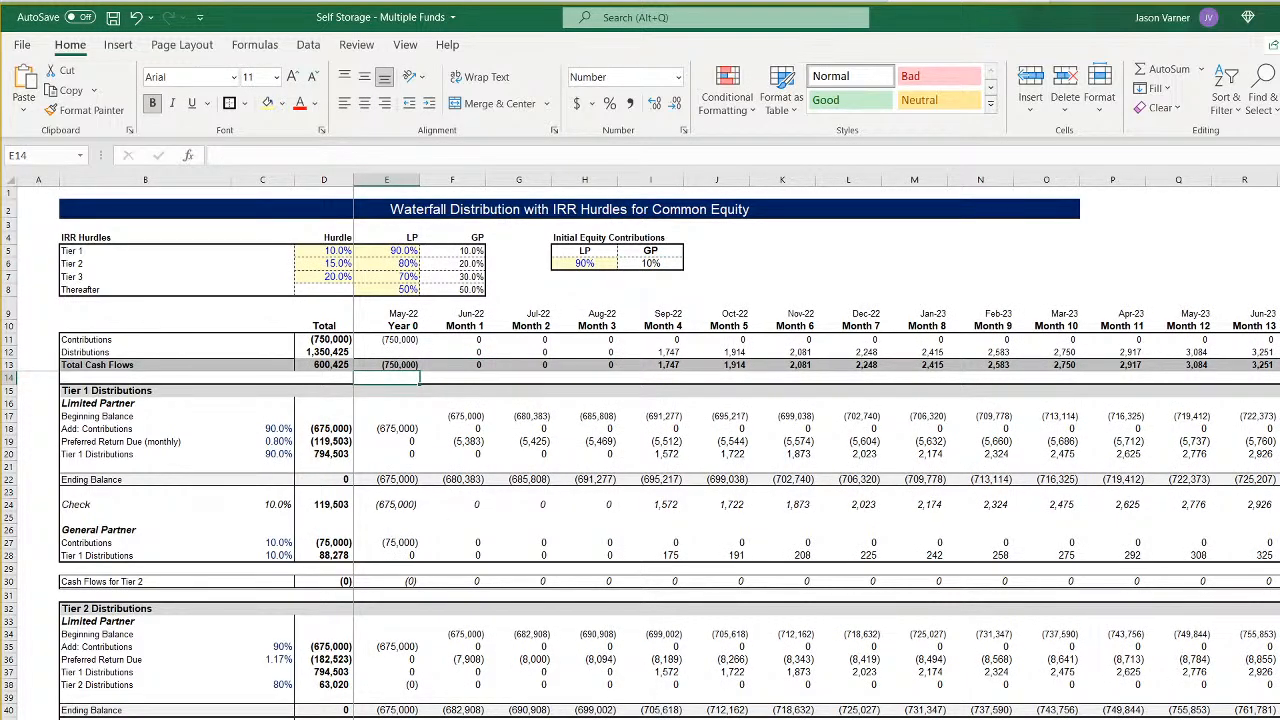
key(ctrl+Page_Down)
key(ctrl+Page_Down)
- Examine Fund 3's waterfall tiers and its investor and sponsor total cash flows through the Aug-27 exit month
scroll(587, 636, down, 6)
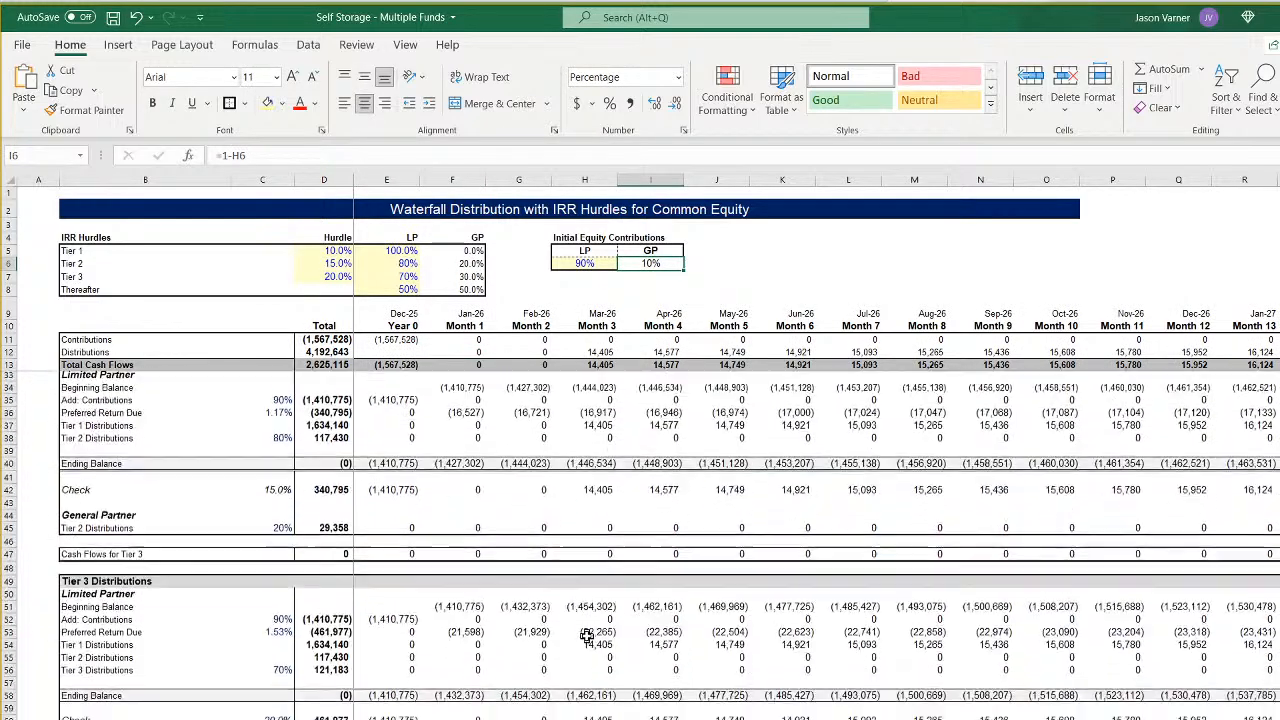
scroll(587, 636, down, 11)
scroll(586, 714, up, 3)
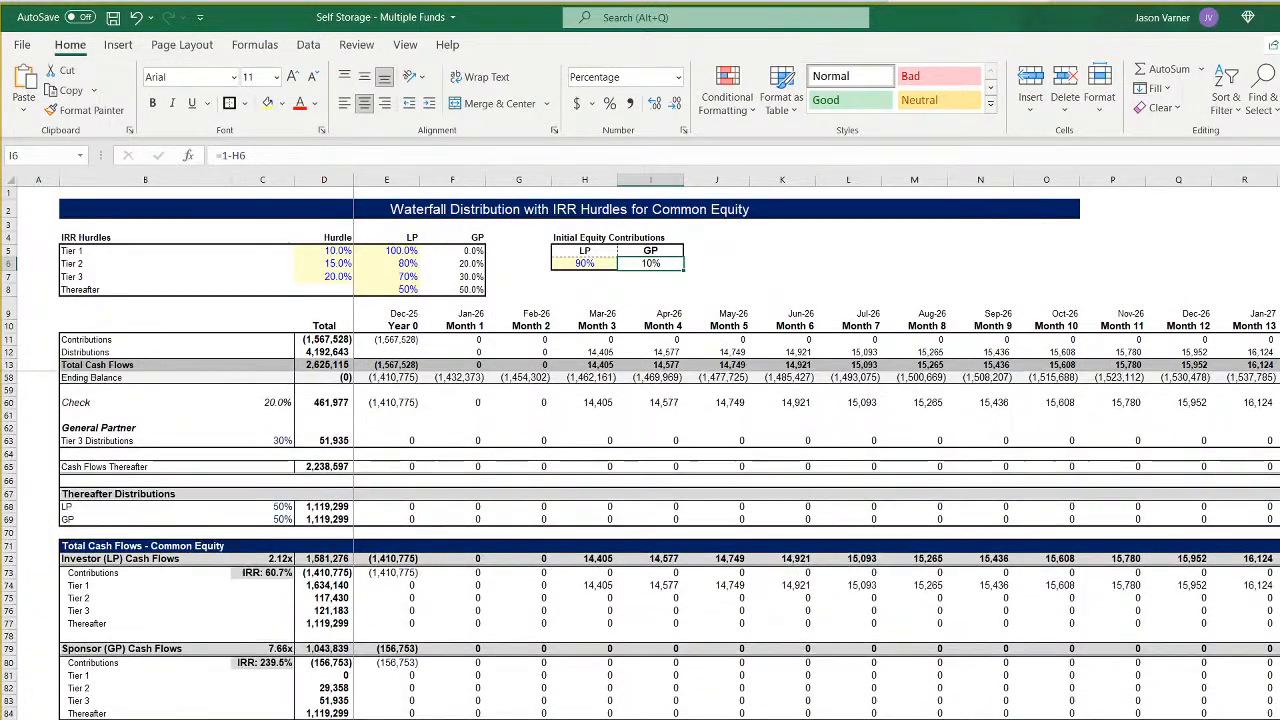
scroll(816, 450, right, 10)
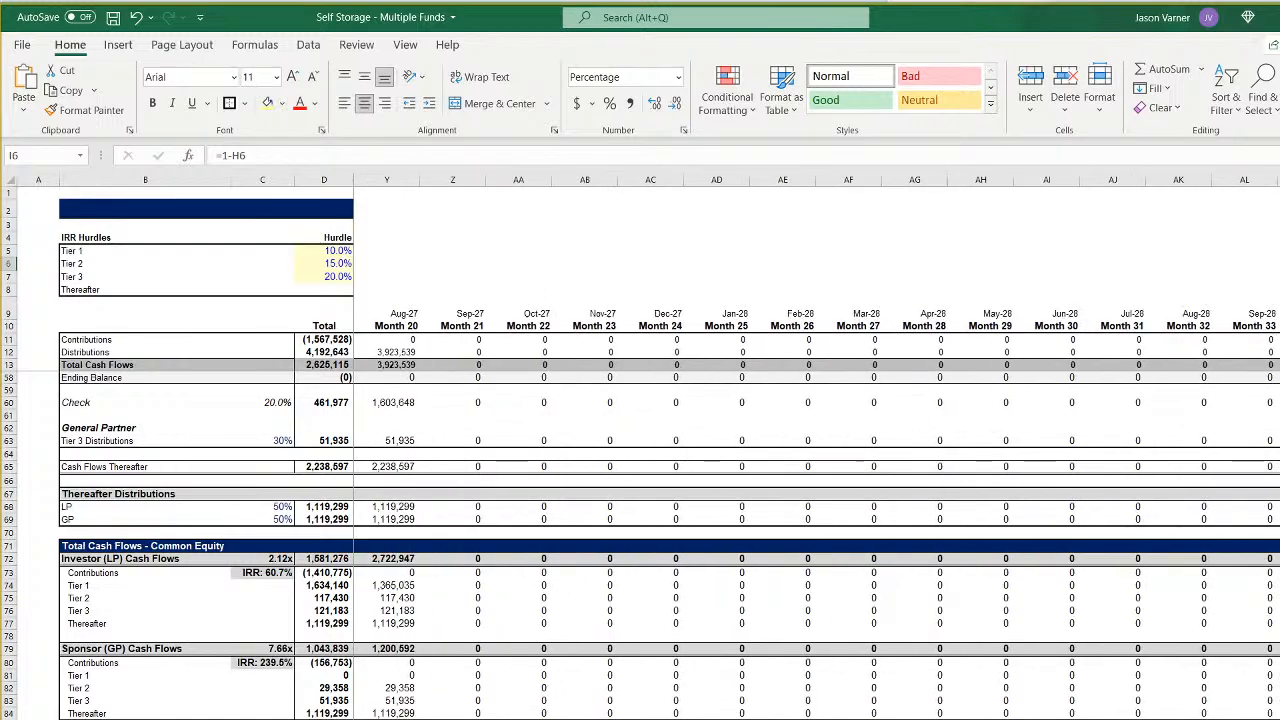
scroll(816, 450, left, 3)
click(788, 648)
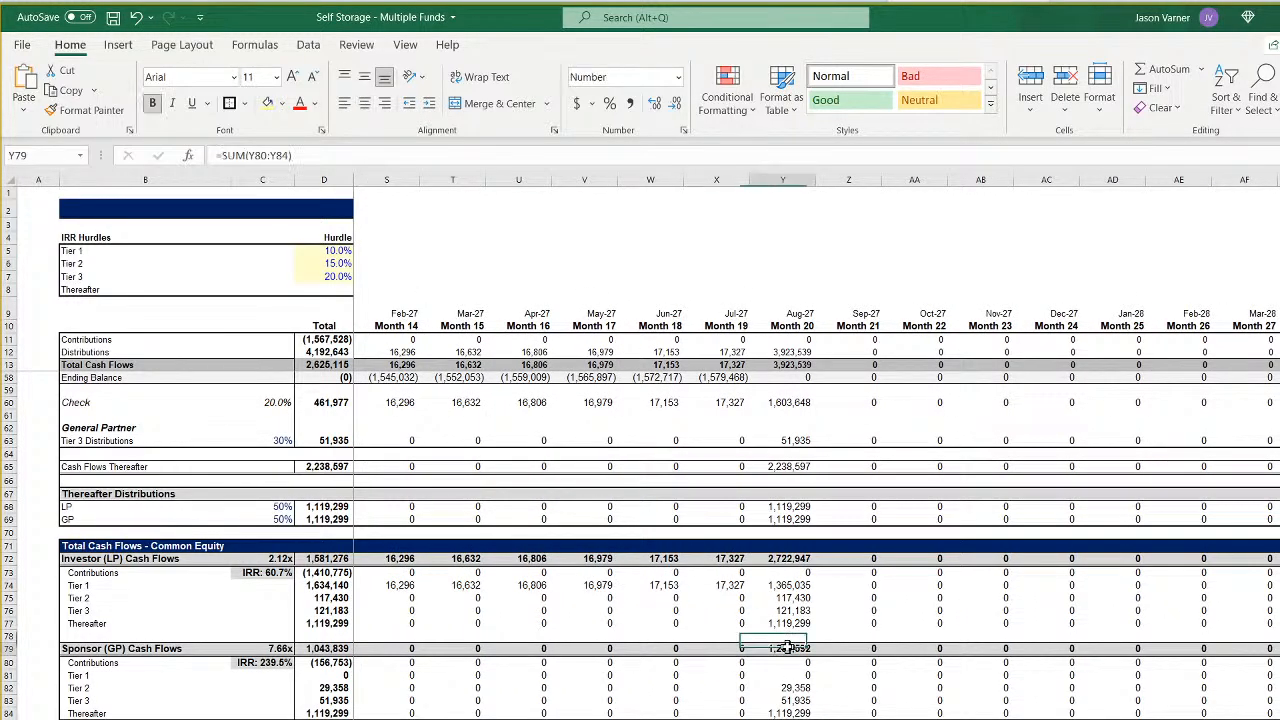
scroll(770, 392, up, 8)
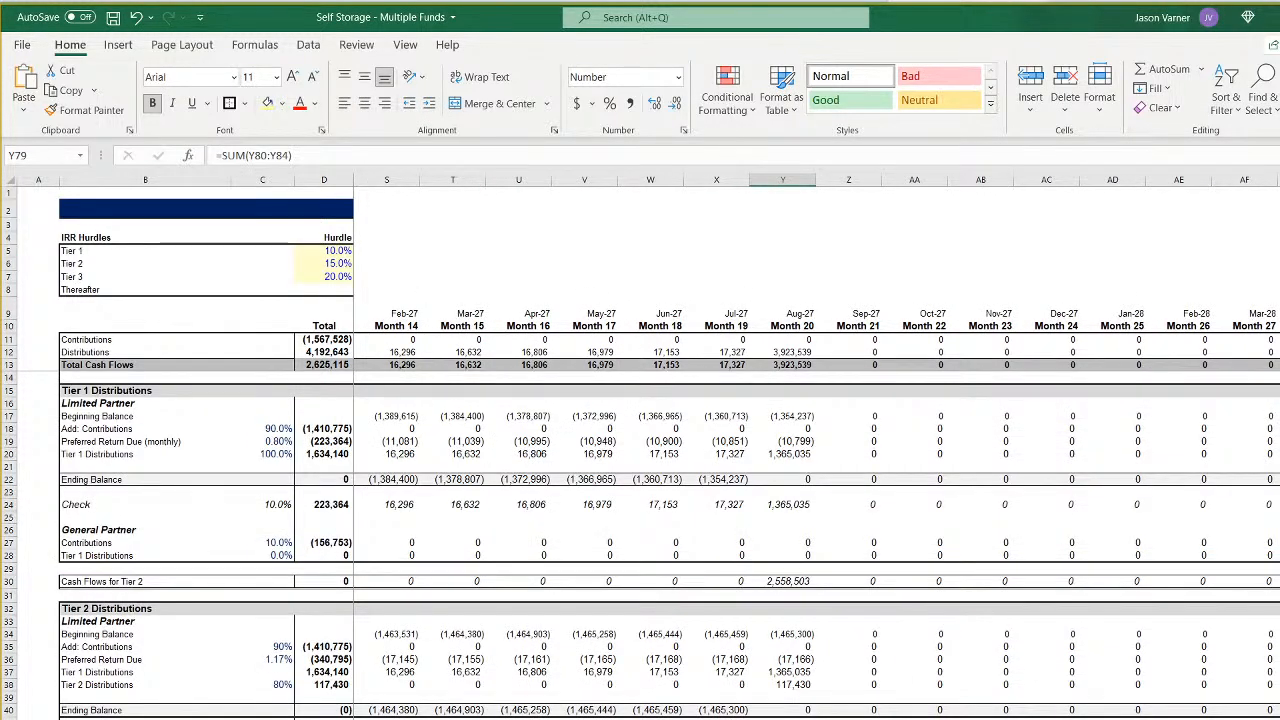
scroll(550, 566, left, 7)
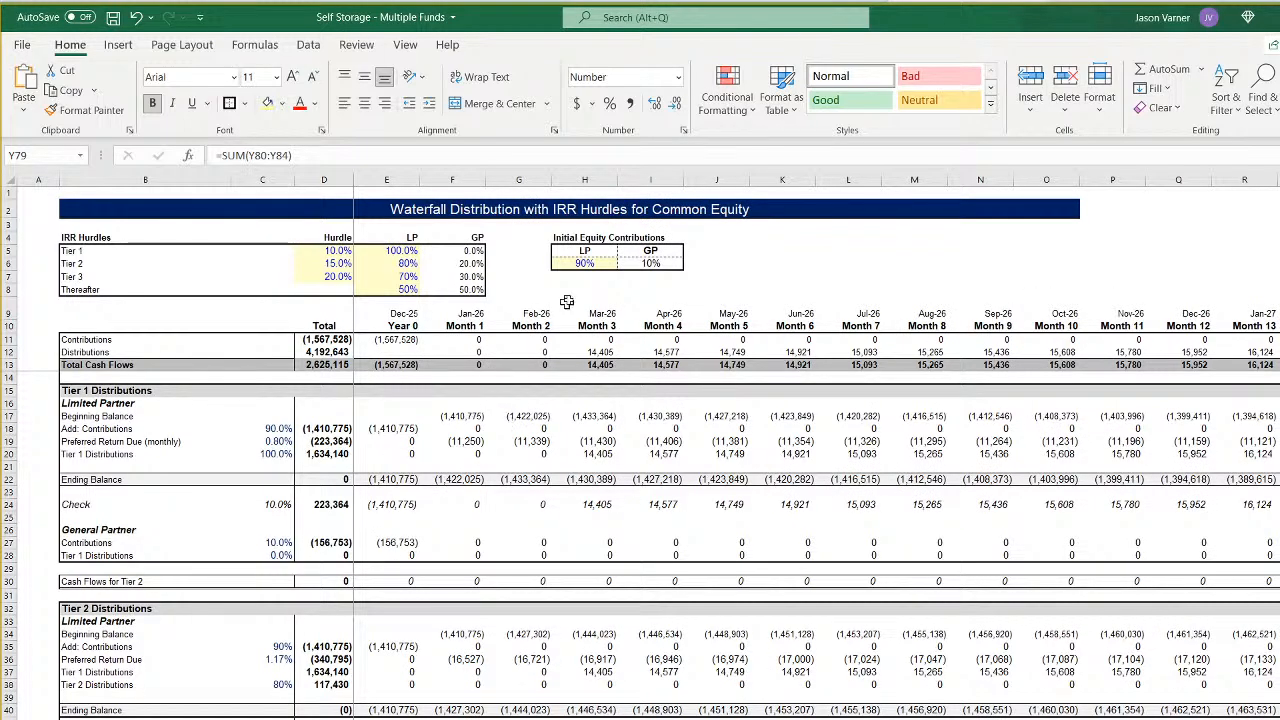
- Review the funds' construction, revenue and exit inputs on the Assumptions sheet, including Fund 1's start of construction
key(ctrl+Page_Up)
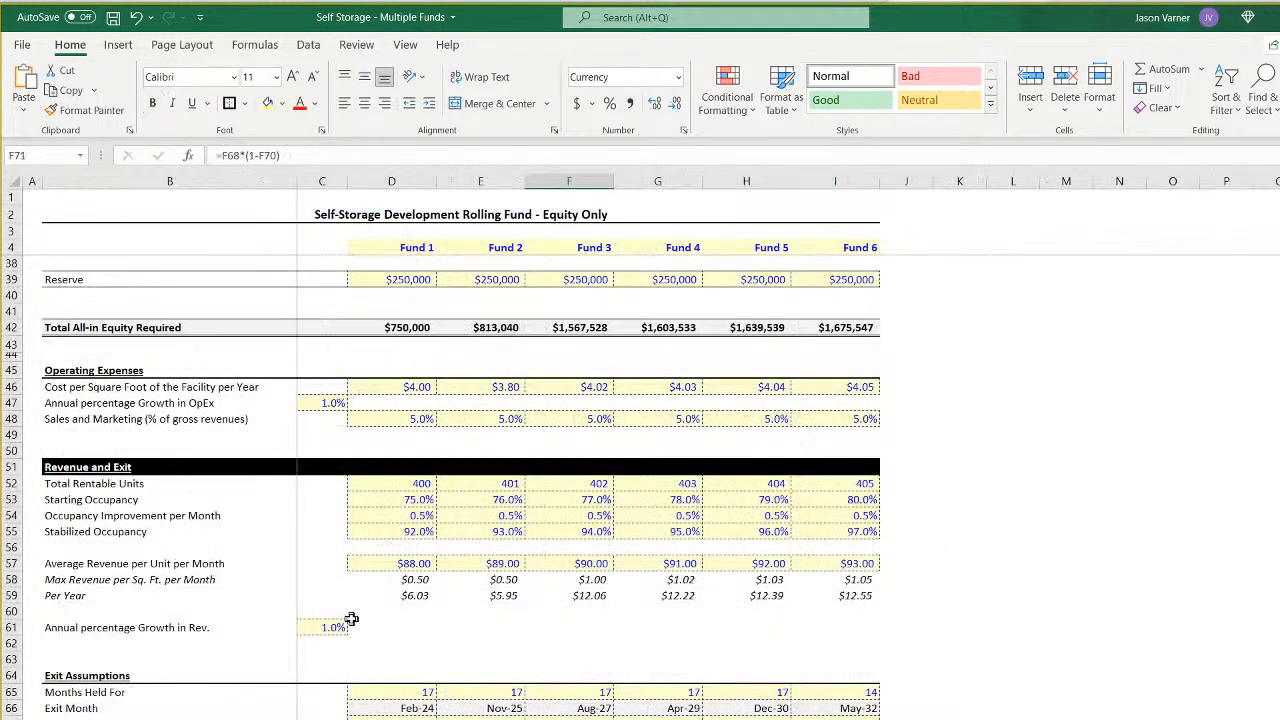
scroll(340, 660, up, 12)
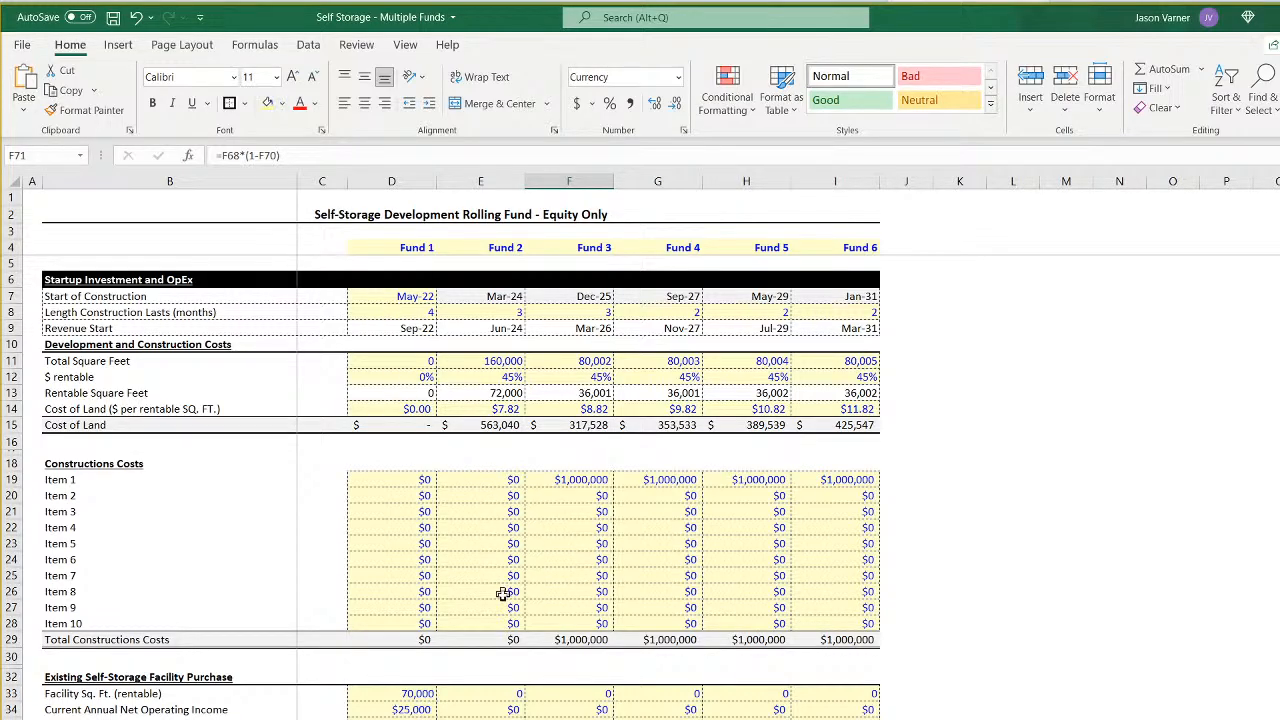
scroll(444, 680, down, 15)
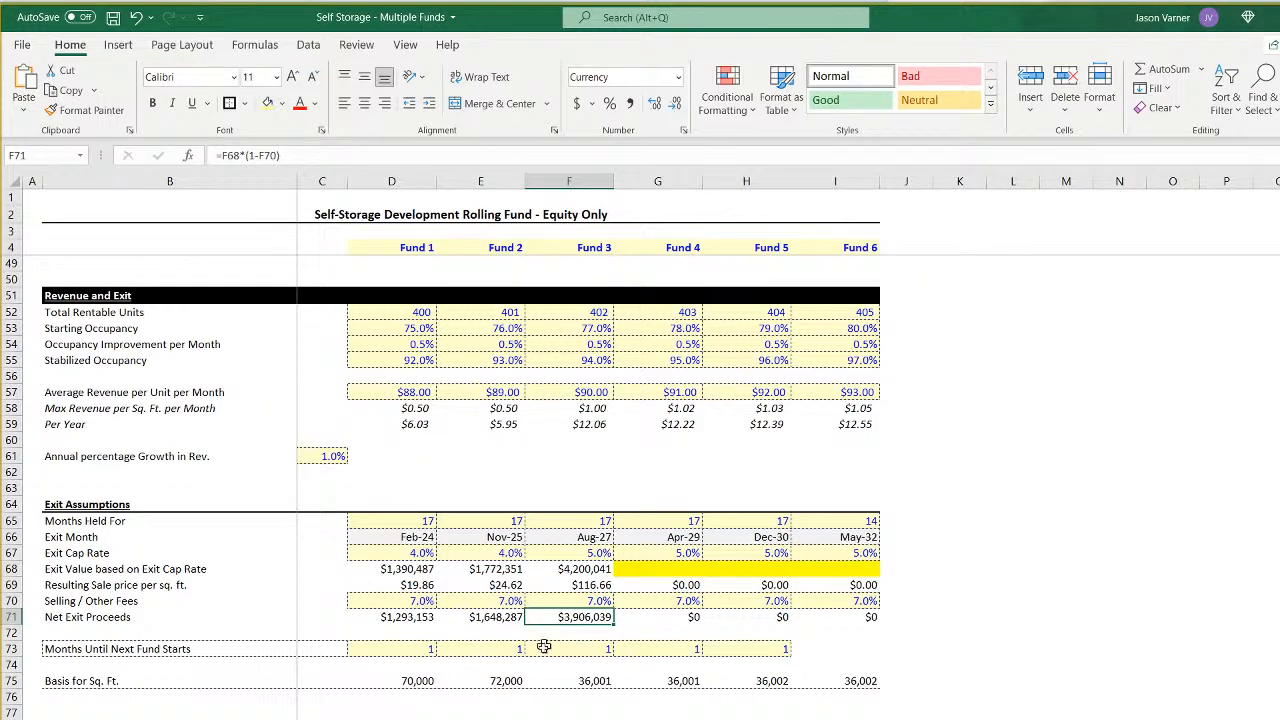
scroll(545, 645, up, 15)
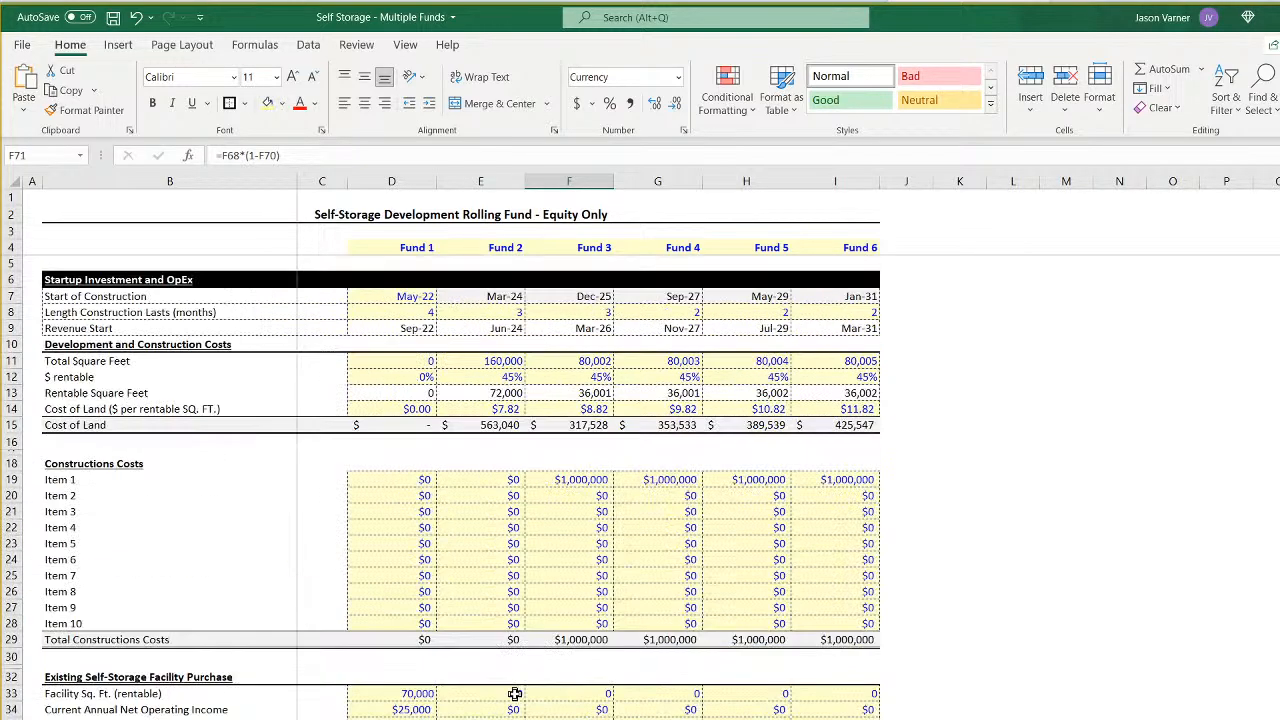
click(399, 297)
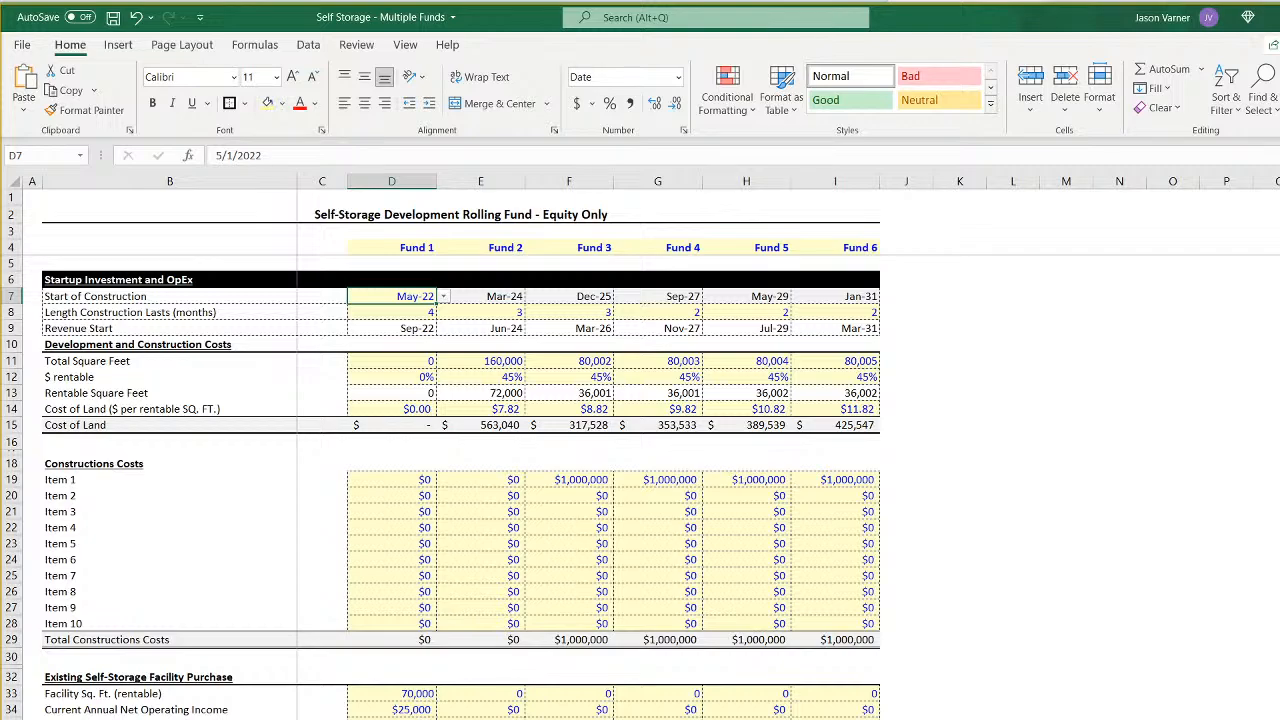
- Check Fund 3's monthly sheet for its operating income, exit proceeds and sponsor cash flows from Aug-27 back to Dec-25
key(ctrl+Page_Down)
key(ctrl+Page_Down)
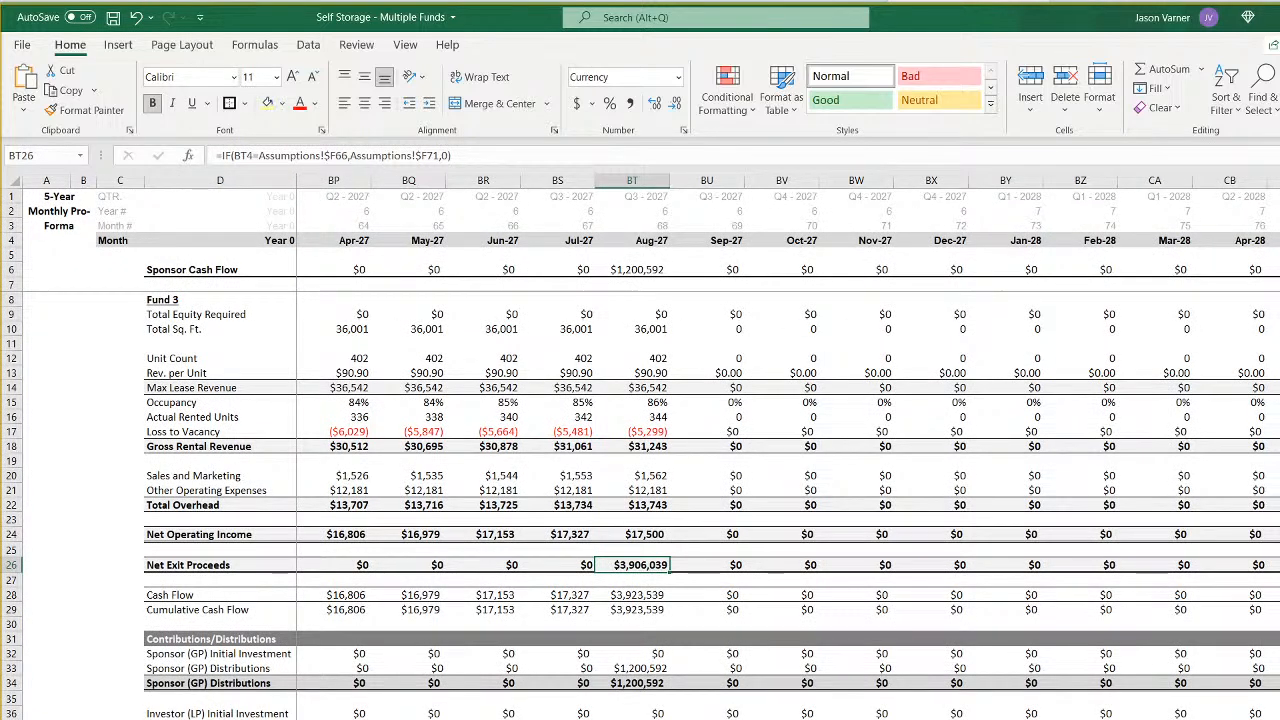
scroll(664, 446, left, 10)
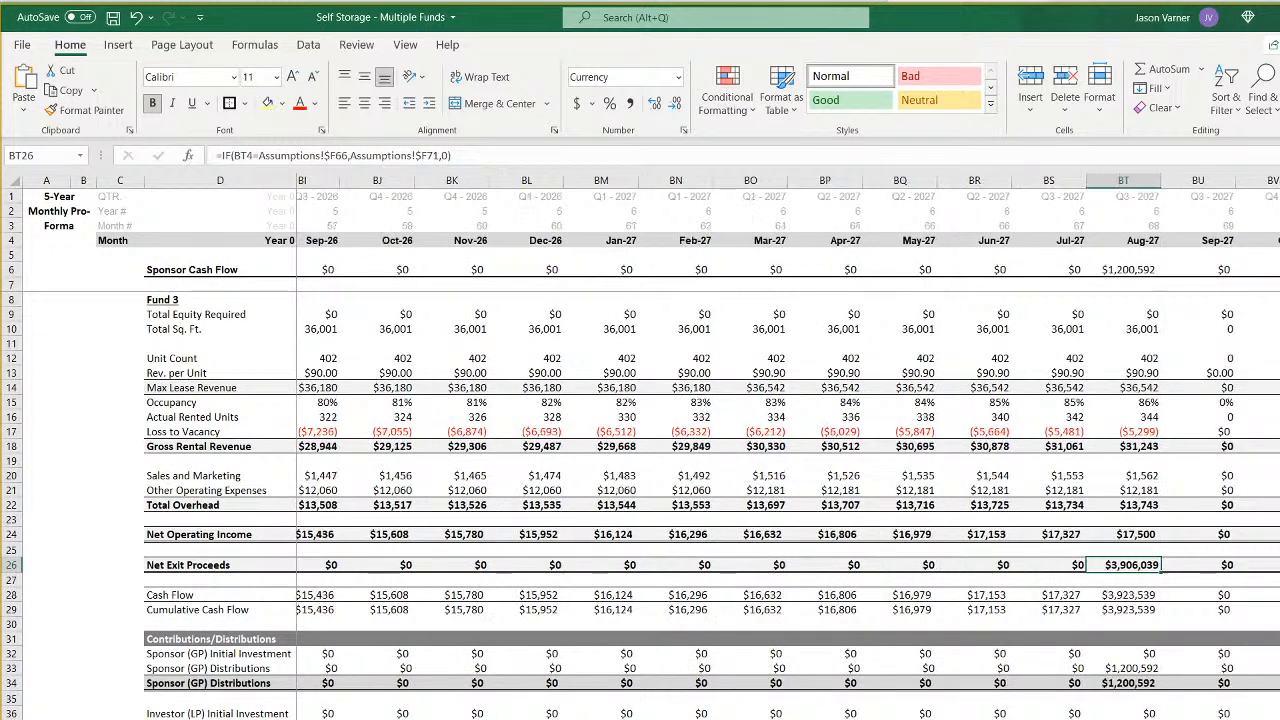
scroll(664, 446, right, 8)
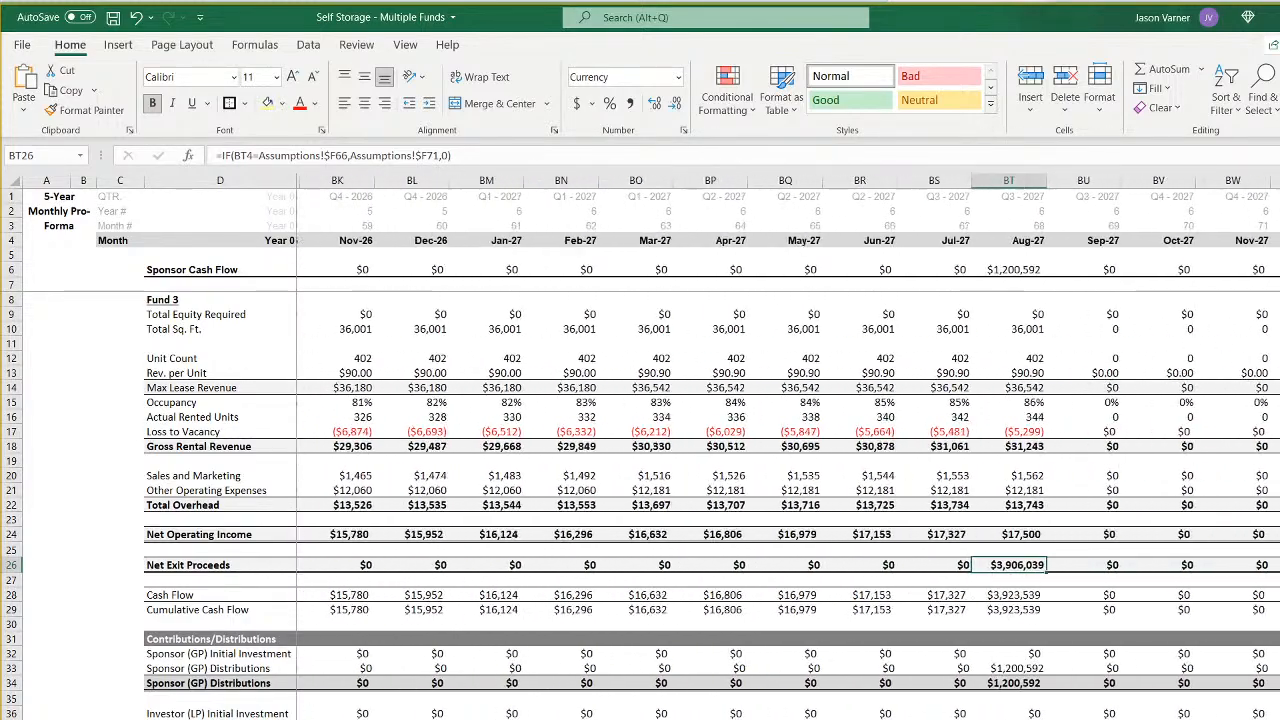
scroll(664, 446, left, 2)
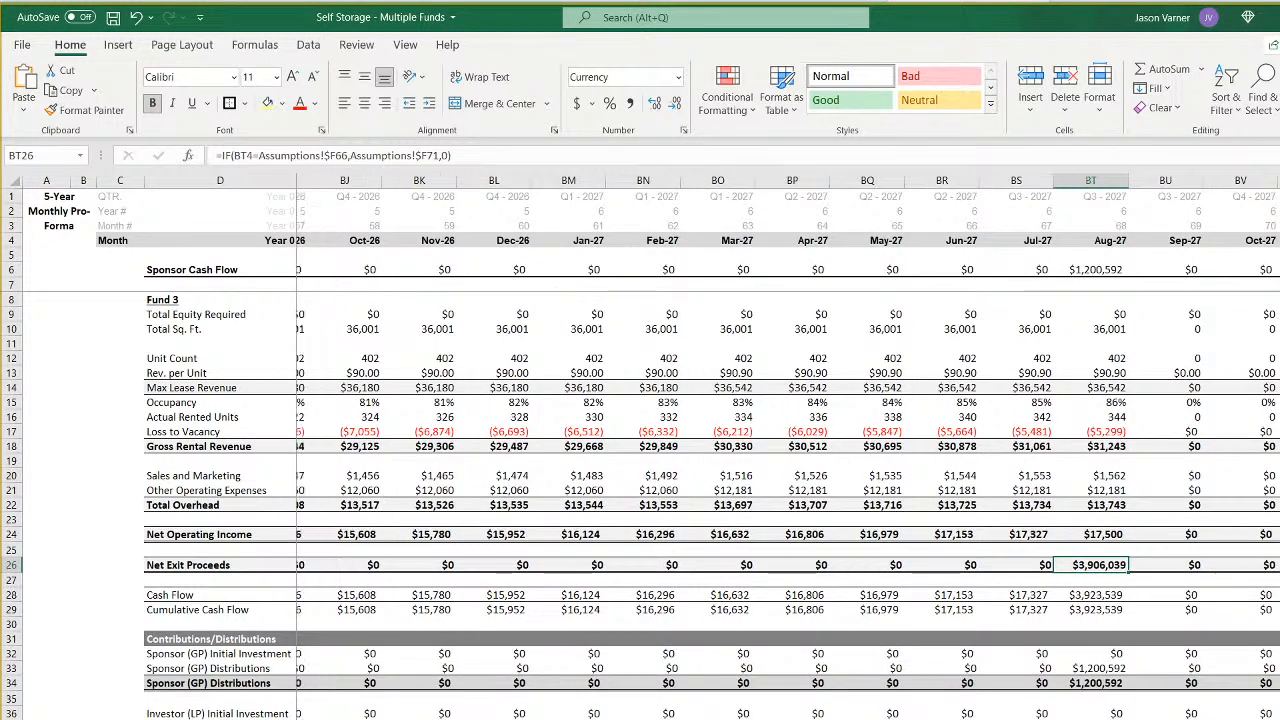
scroll(664, 446, left, 18)
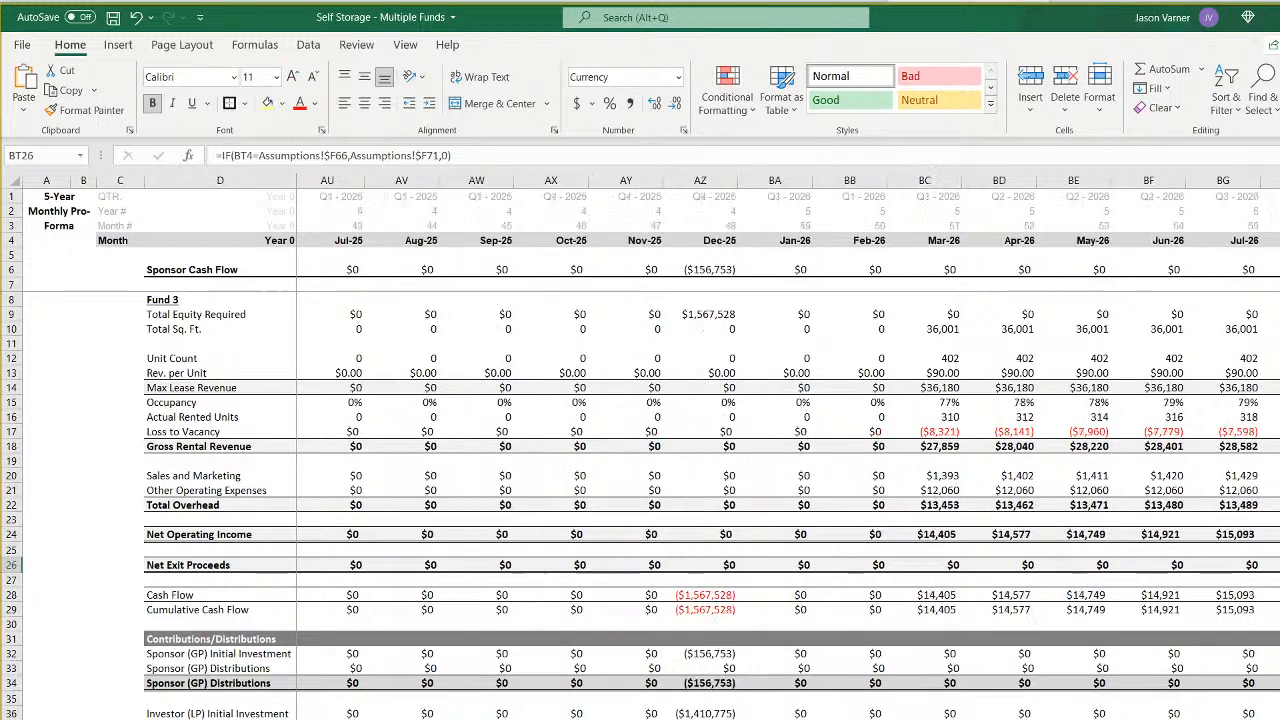
- On the sheet copied for Fund 4, trace the Jan-22 total equity formula to Assumptions and check which column holds Fund 4
click(352, 716)
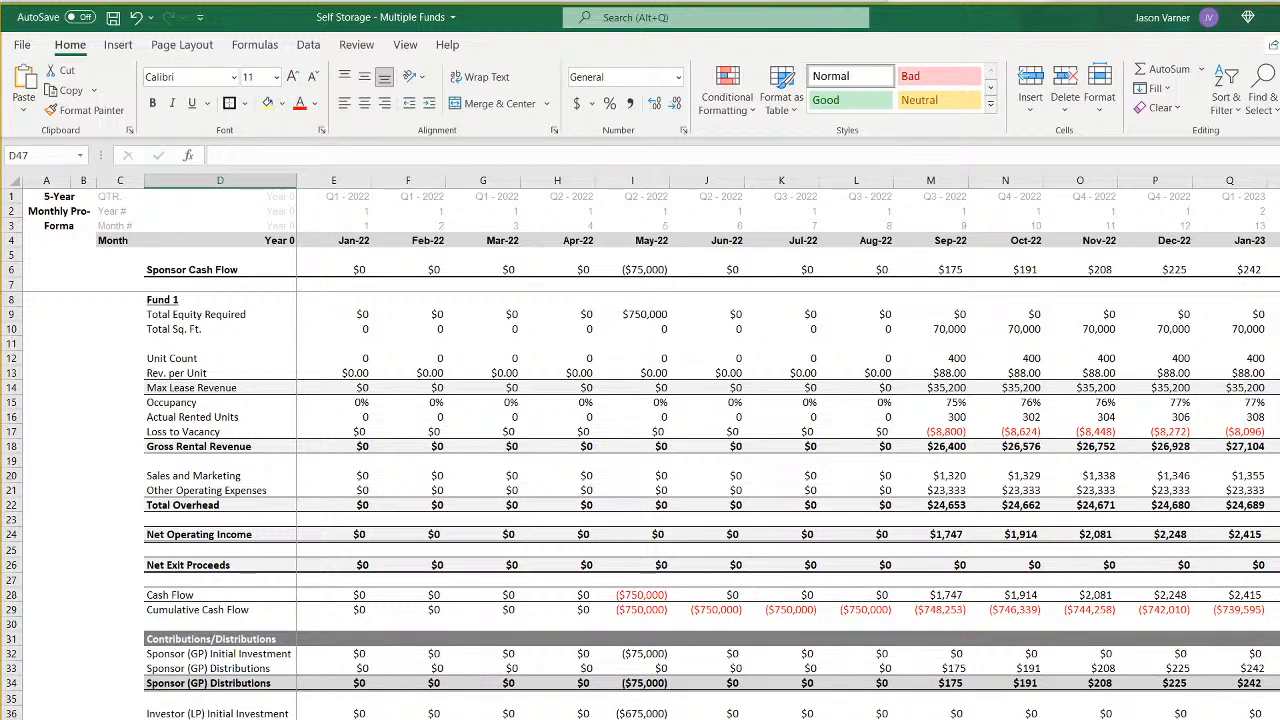
click(357, 270)
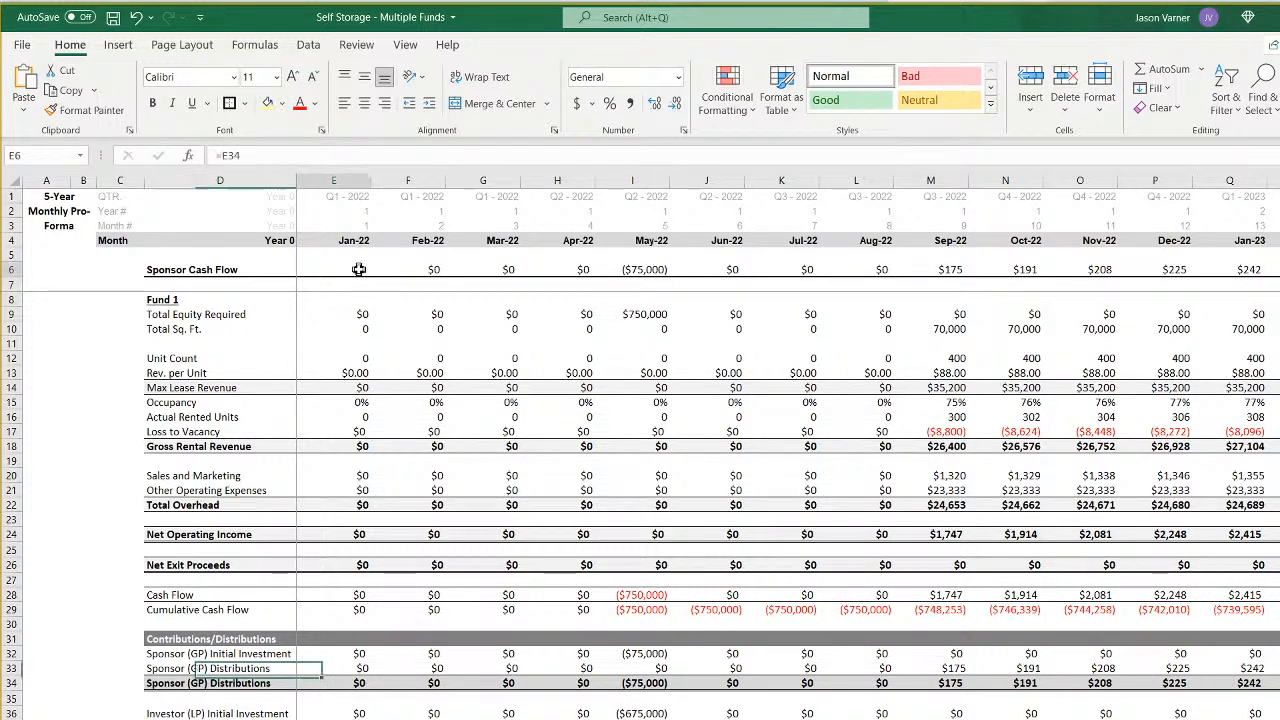
click(347, 312)
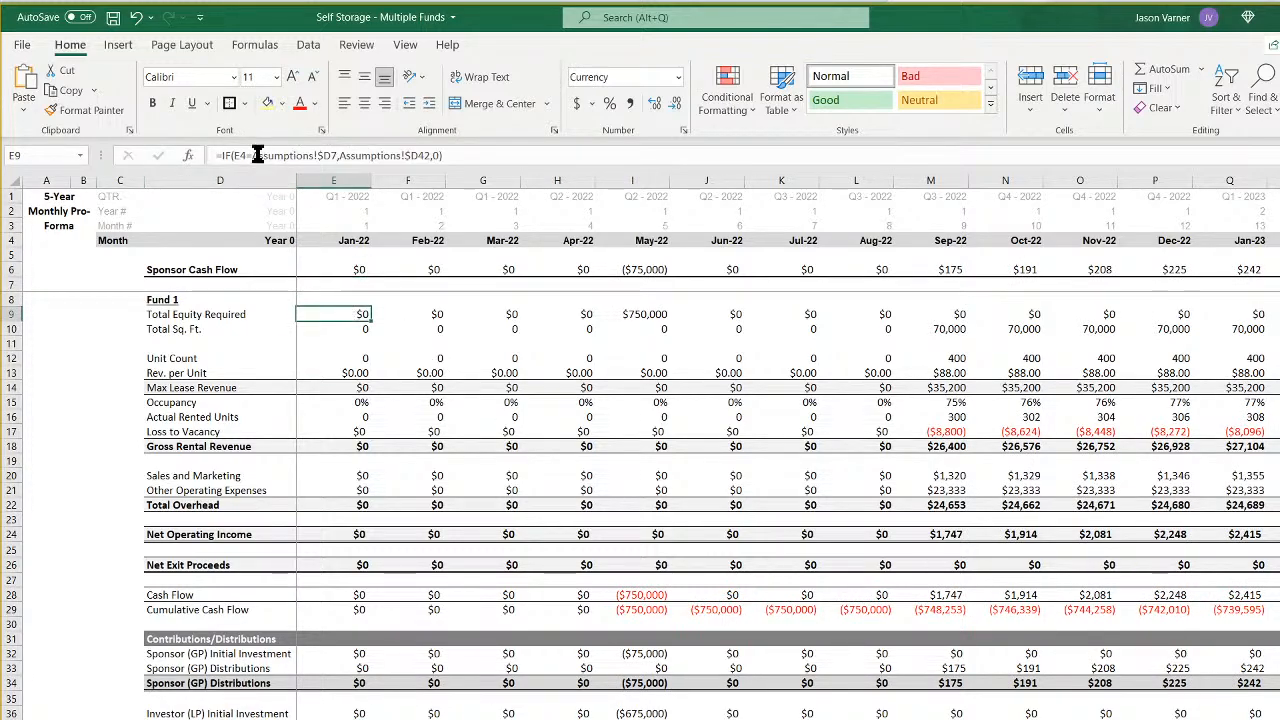
key(ctrl+bracketleft)
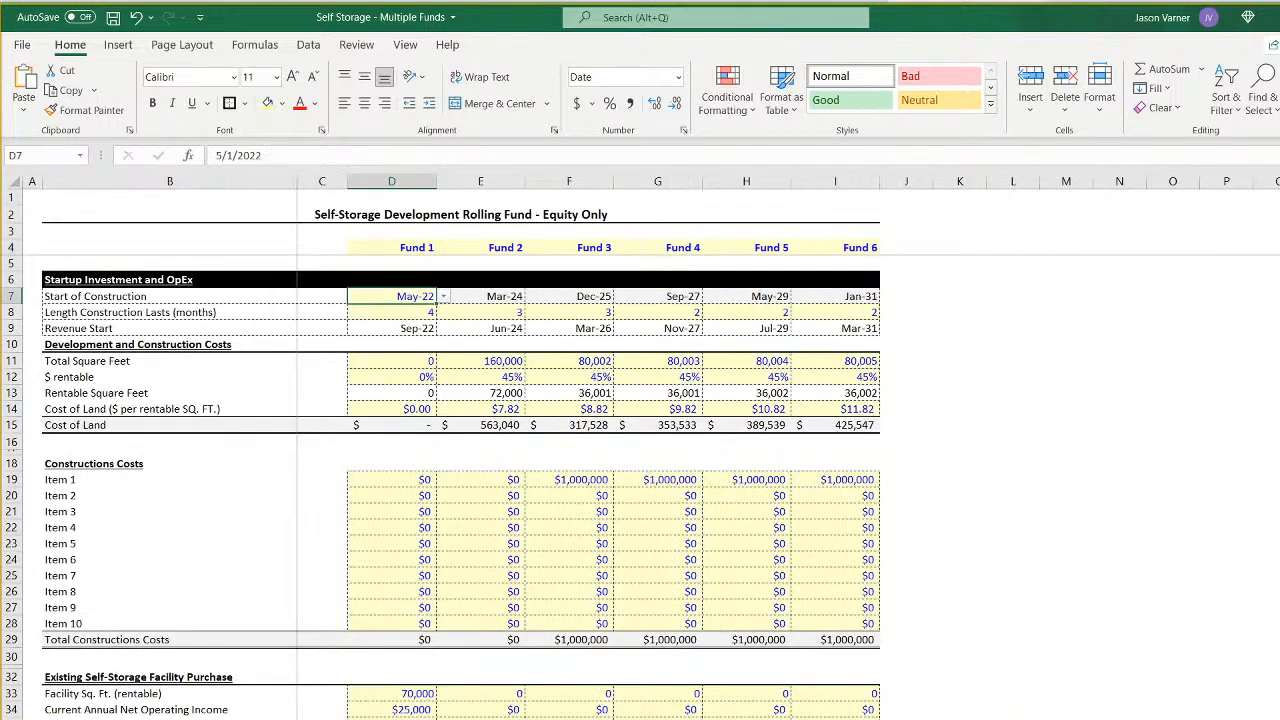
click(682, 248)
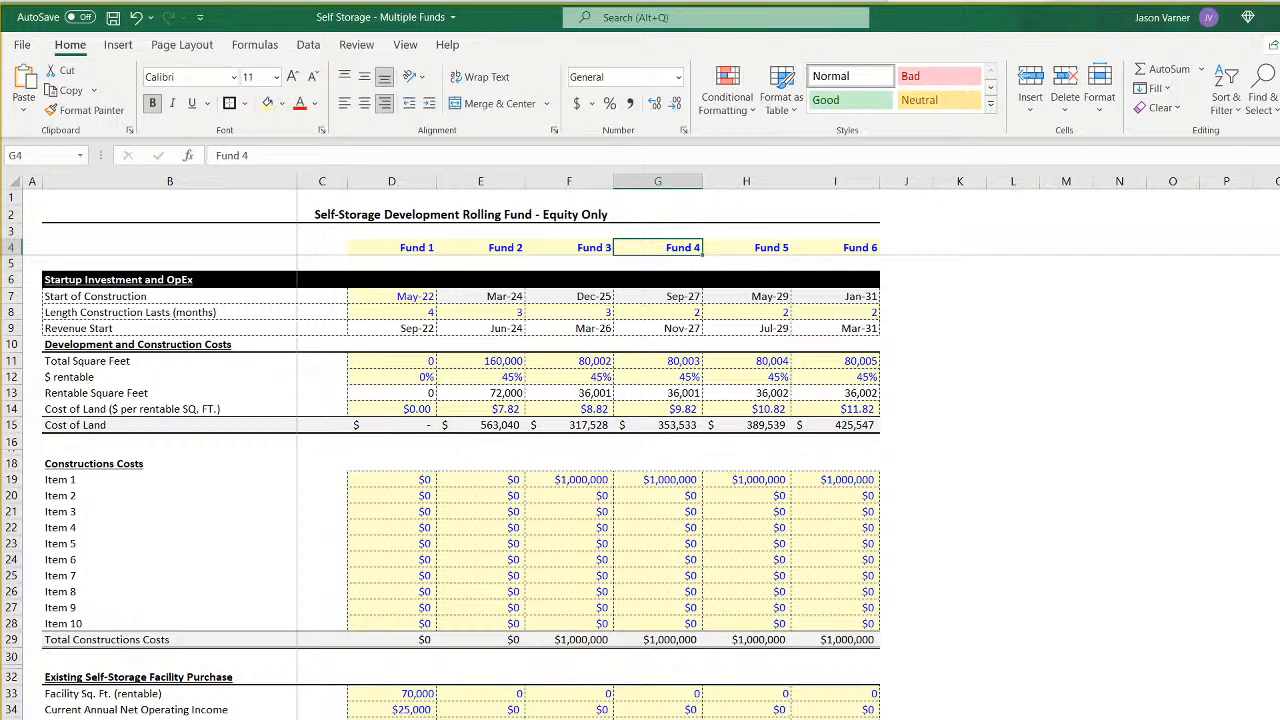
key(ctrl+Page_Down)
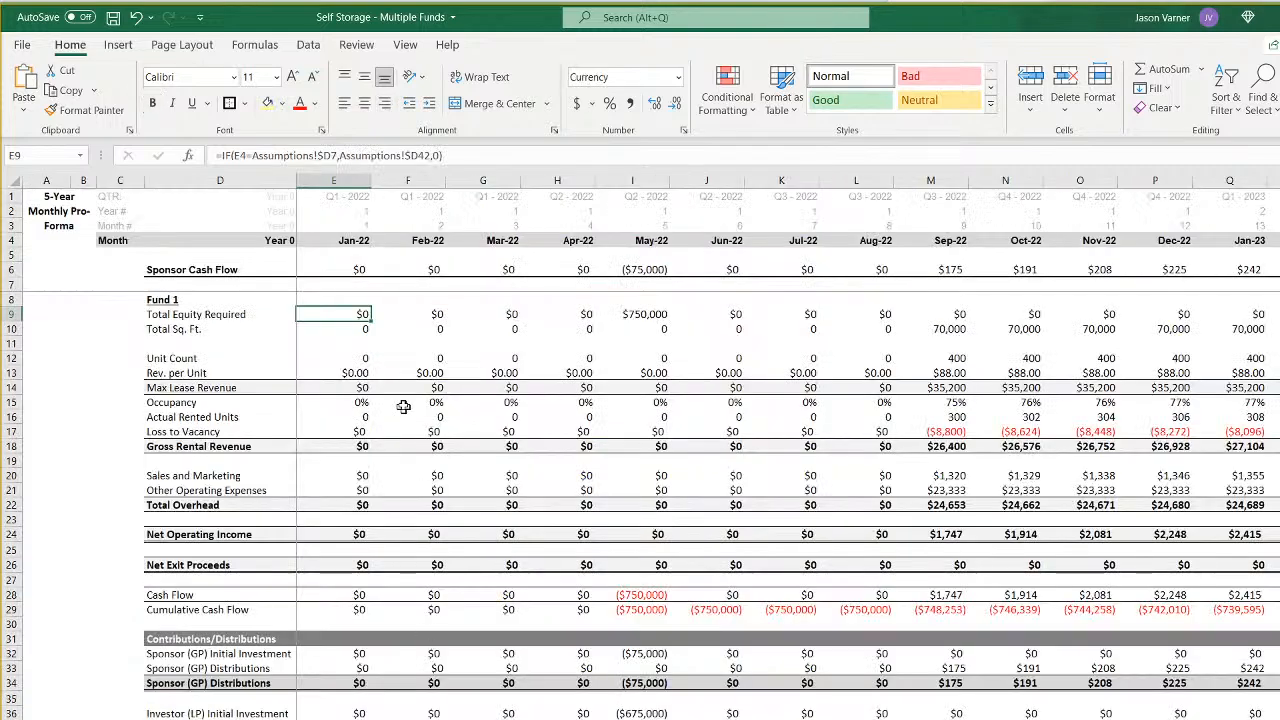
- Change the Jan-22 Total Equity Required formula to Fund 4's column: =IF(E4=Assumptions!$G7,Assumptions!$G42,0)
click(333, 155)
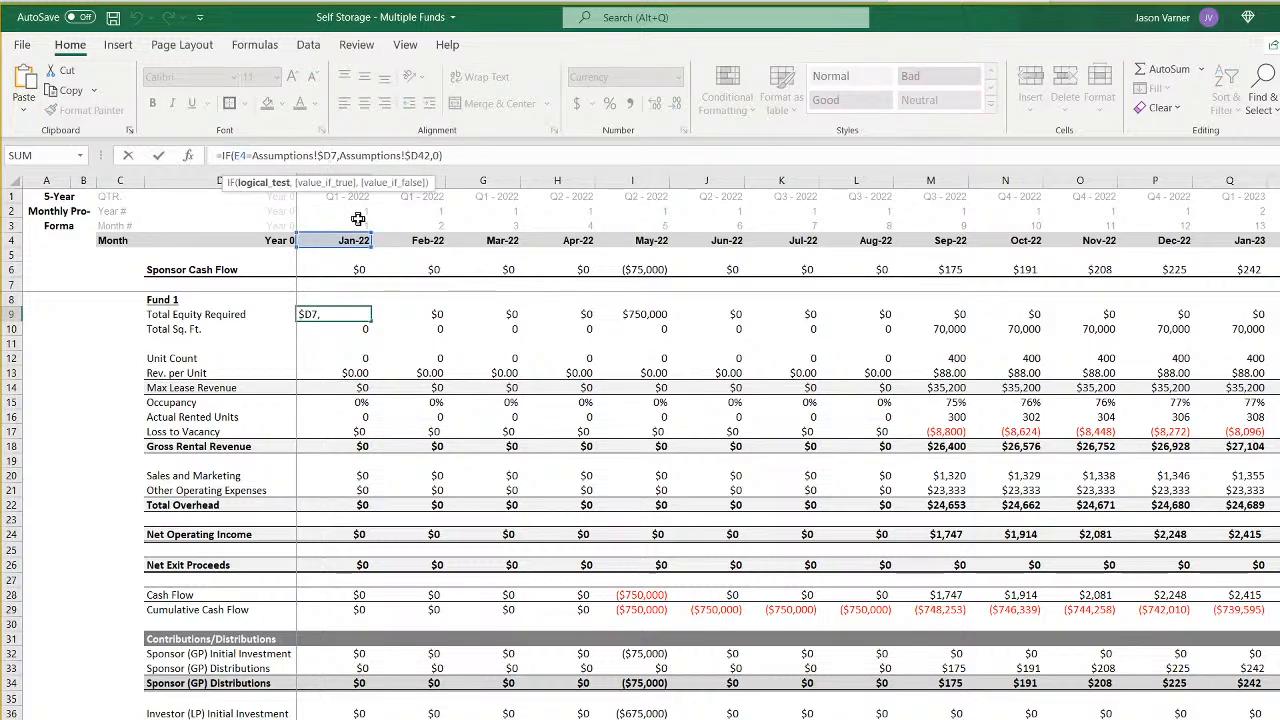
key(BackSpace)
text(g)
key(Right)
key(Right)
key(Right)
key(Right)
key(Right)
key(Right)
key(Right)
key(Right)
key(Right)
key(Right)
key(Right)
key(Right)
key(Right)
key(Right)
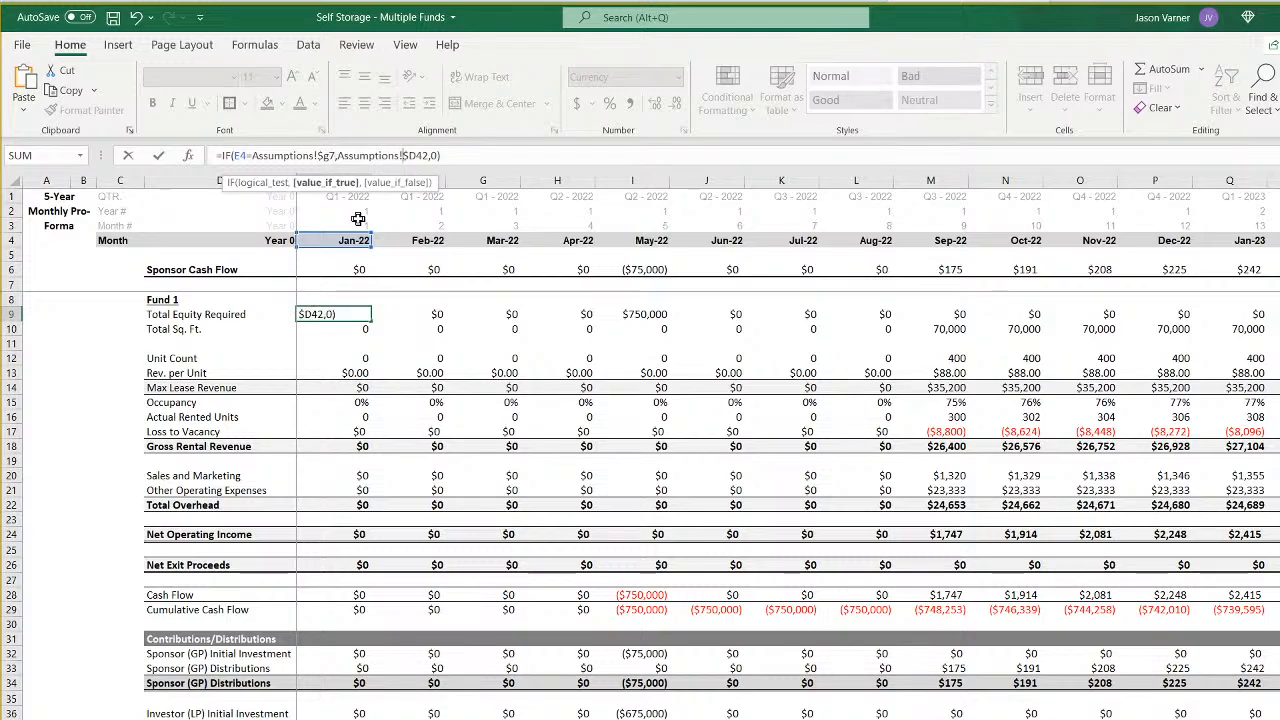
key(BackSpace)
text(g)
key(Return)
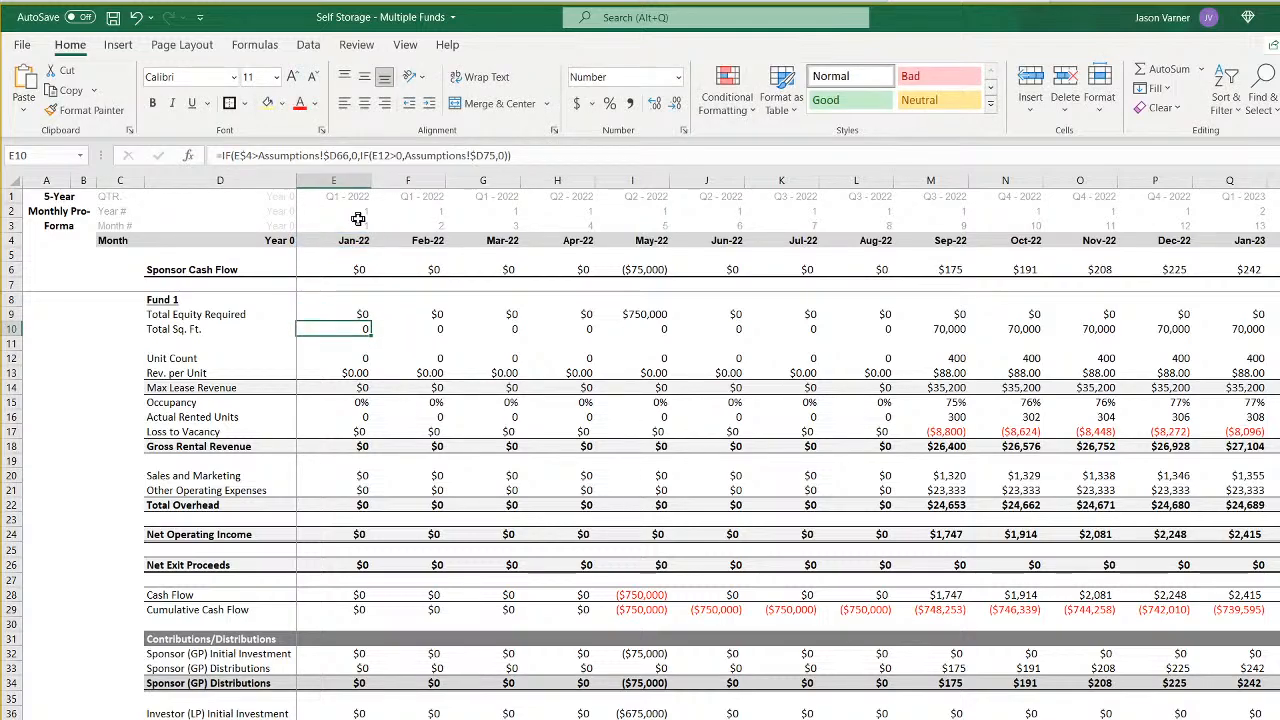
- Change the Jan-22 Total Sq. Ft. formula to Fund 4's column: =IF(E$4>Assumptions!$G66,0,IF(E12>0,Assumptions!$G75,0))
click(336, 155)
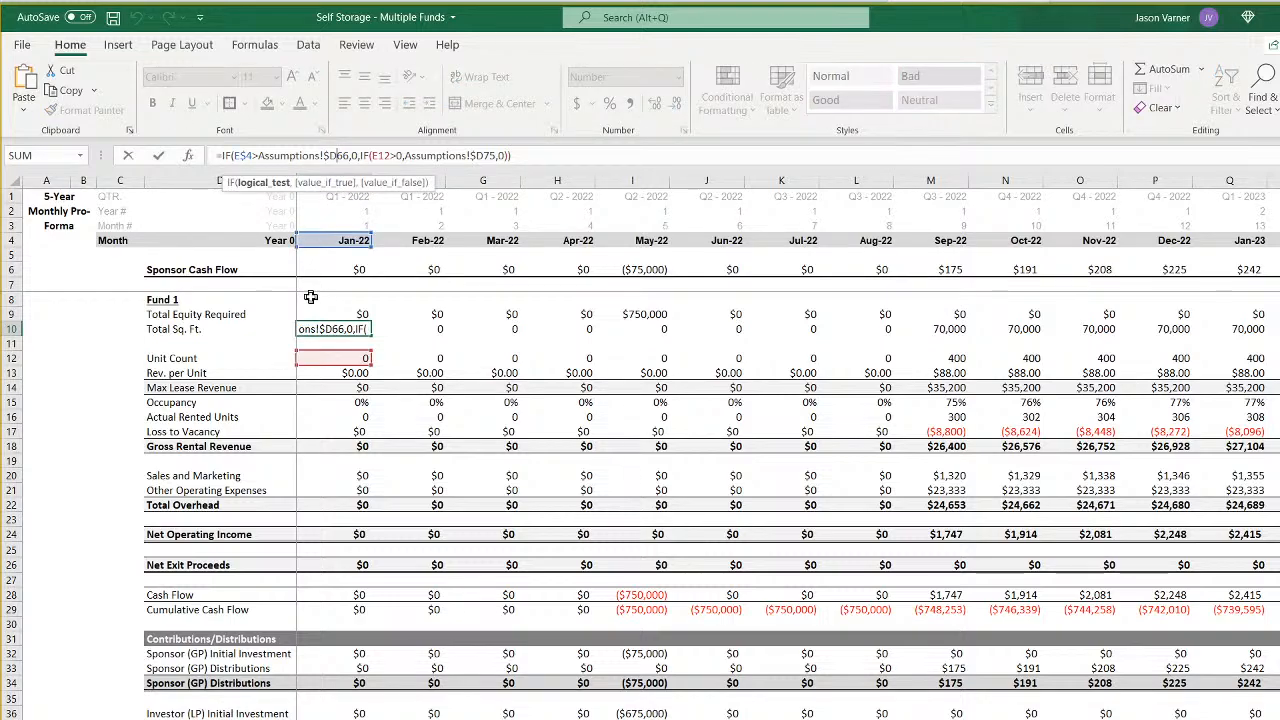
key(BackSpace)
text(g)
key(Right)
key(Right)
key(Right)
key(Right)
key(Right)
key(Right)
key(Right)
key(Right)
key(Right)
key(Right)
key(Right)
key(Right)
key(Right)
key(Right)
key(Right)
key(Right)
key(Right)
key(Right)
key(Right)
key(Right)
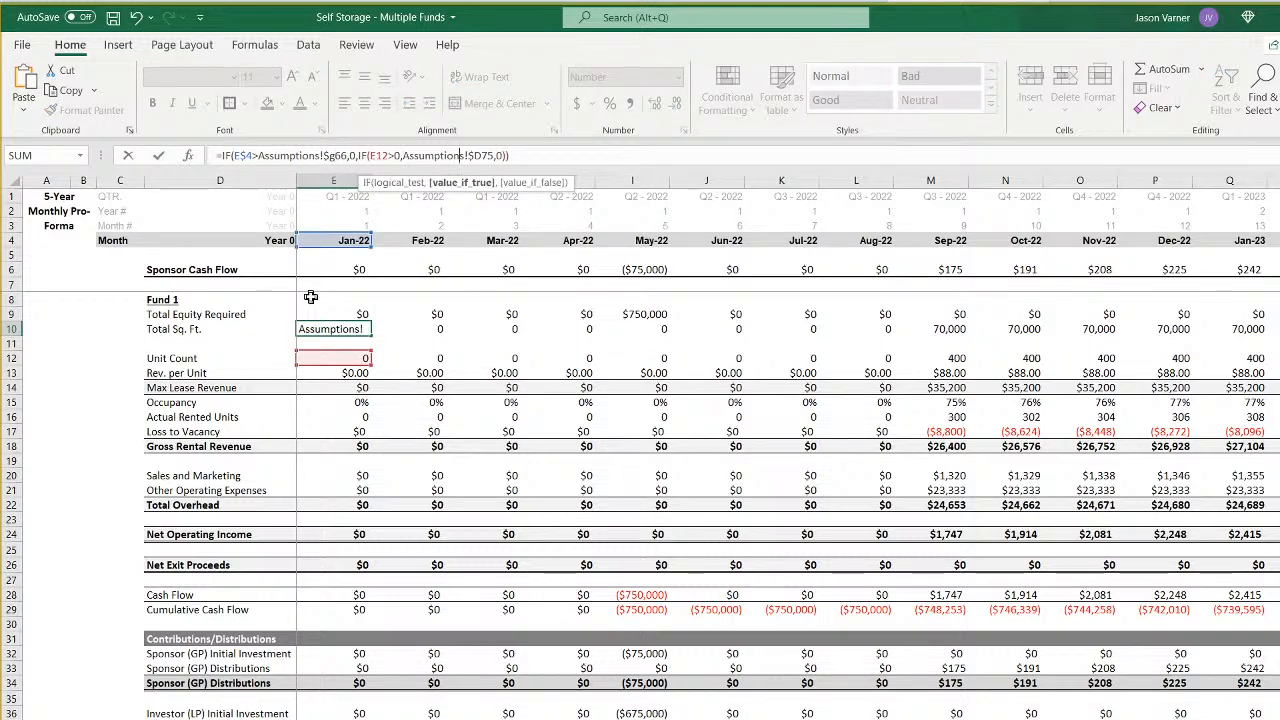
key(BackSpace)
text(g)
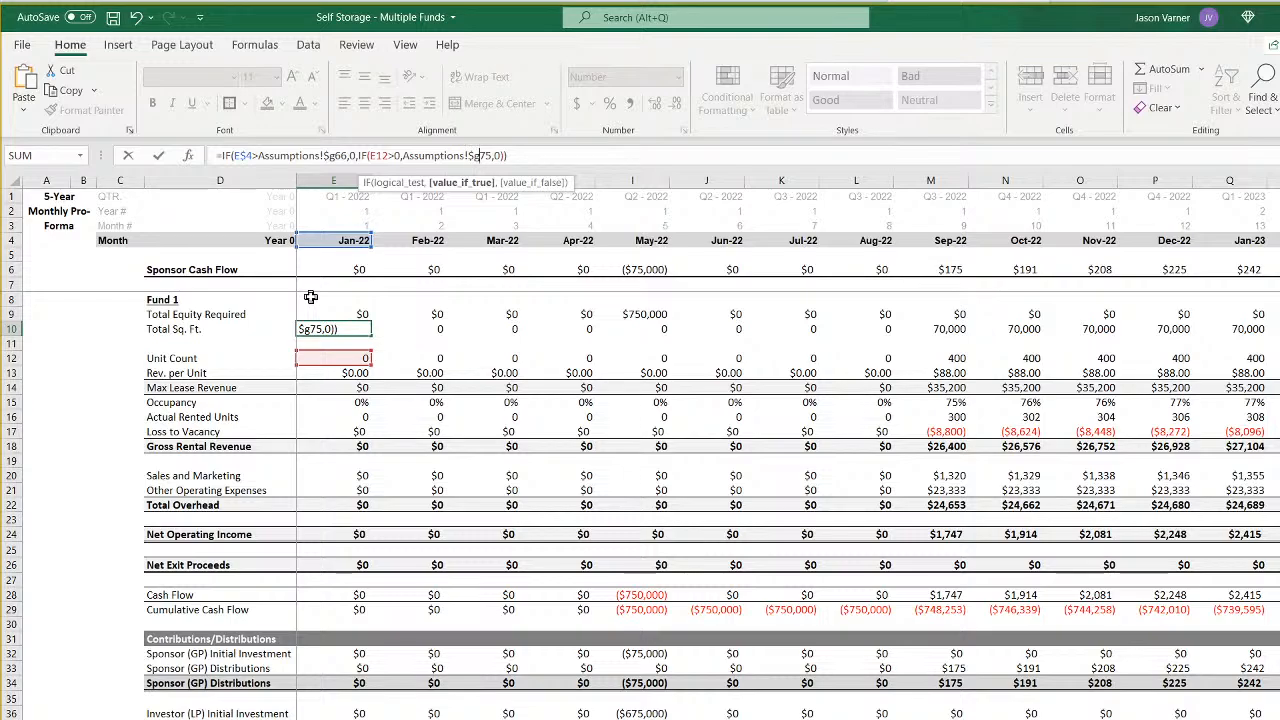
key(Return)
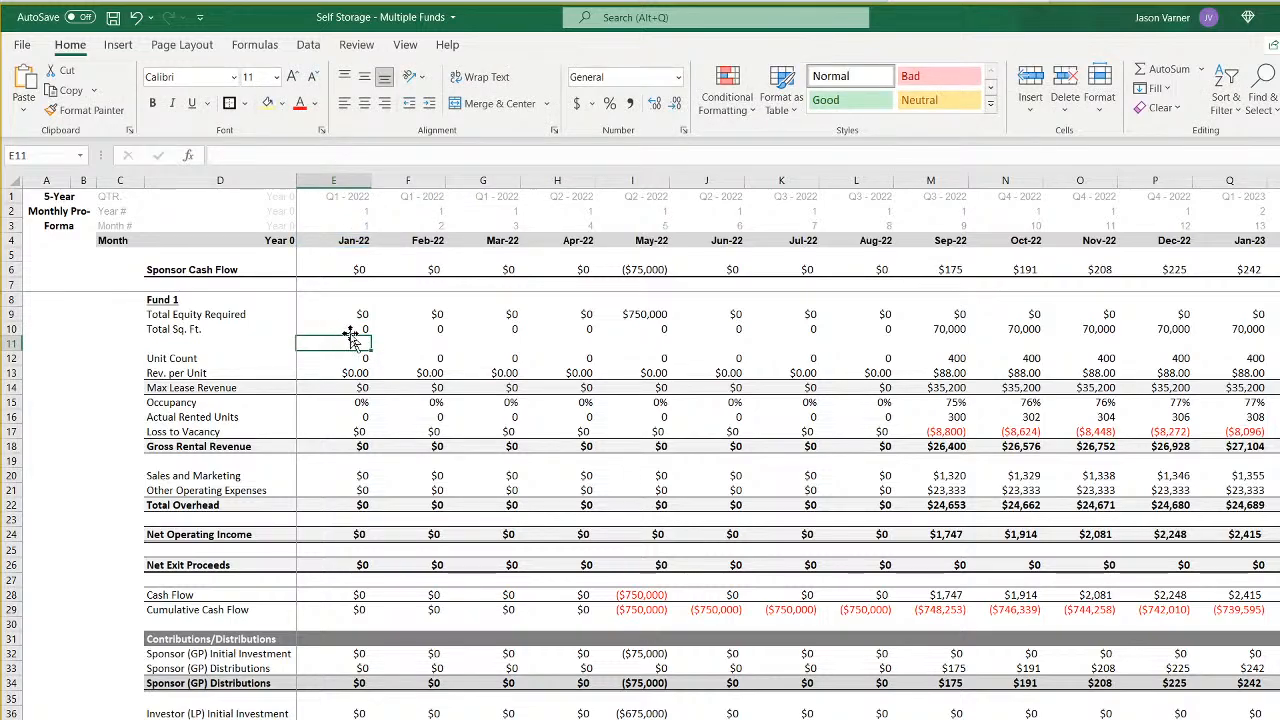
click(345, 328)
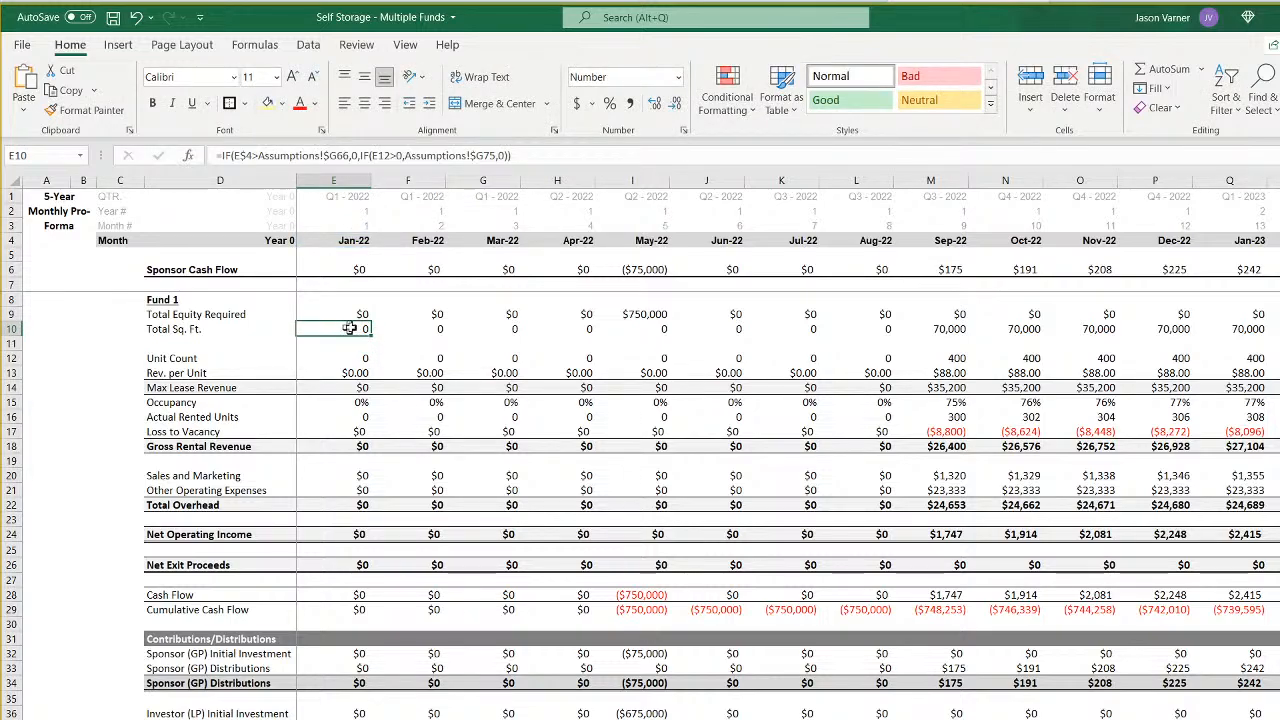
click(424, 329)
click(355, 327)
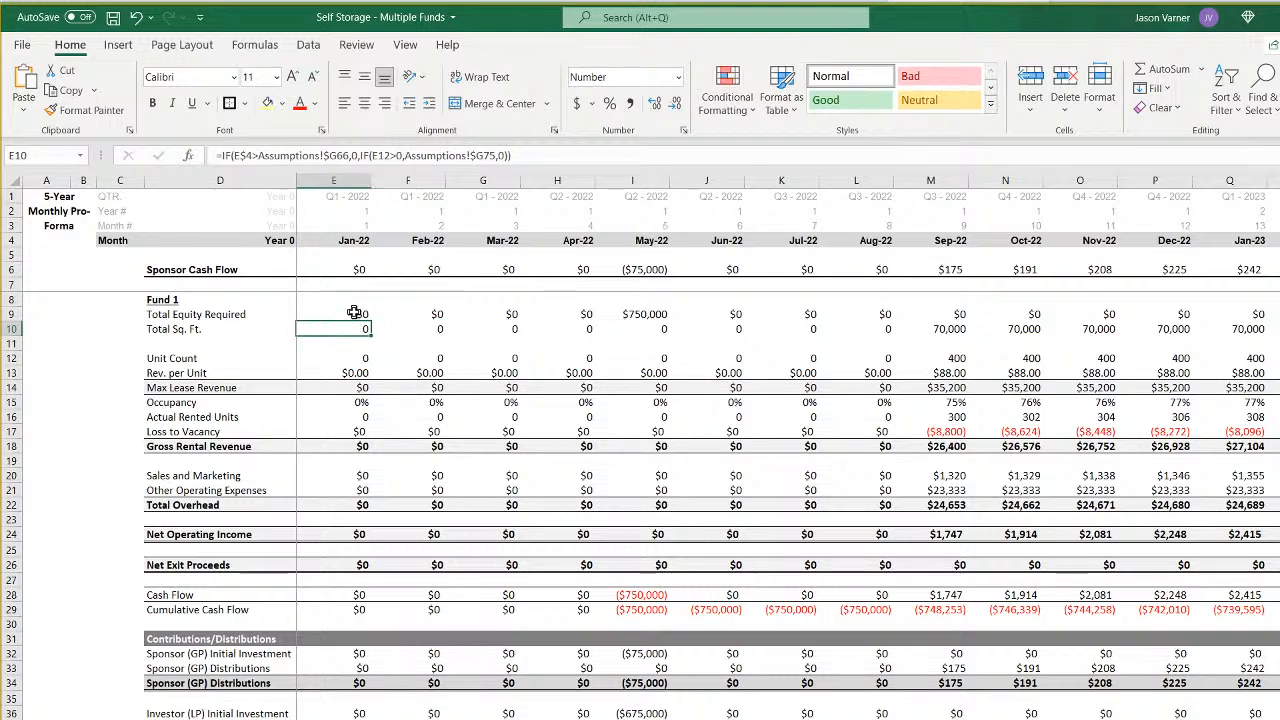
click(355, 313)
click(357, 327)
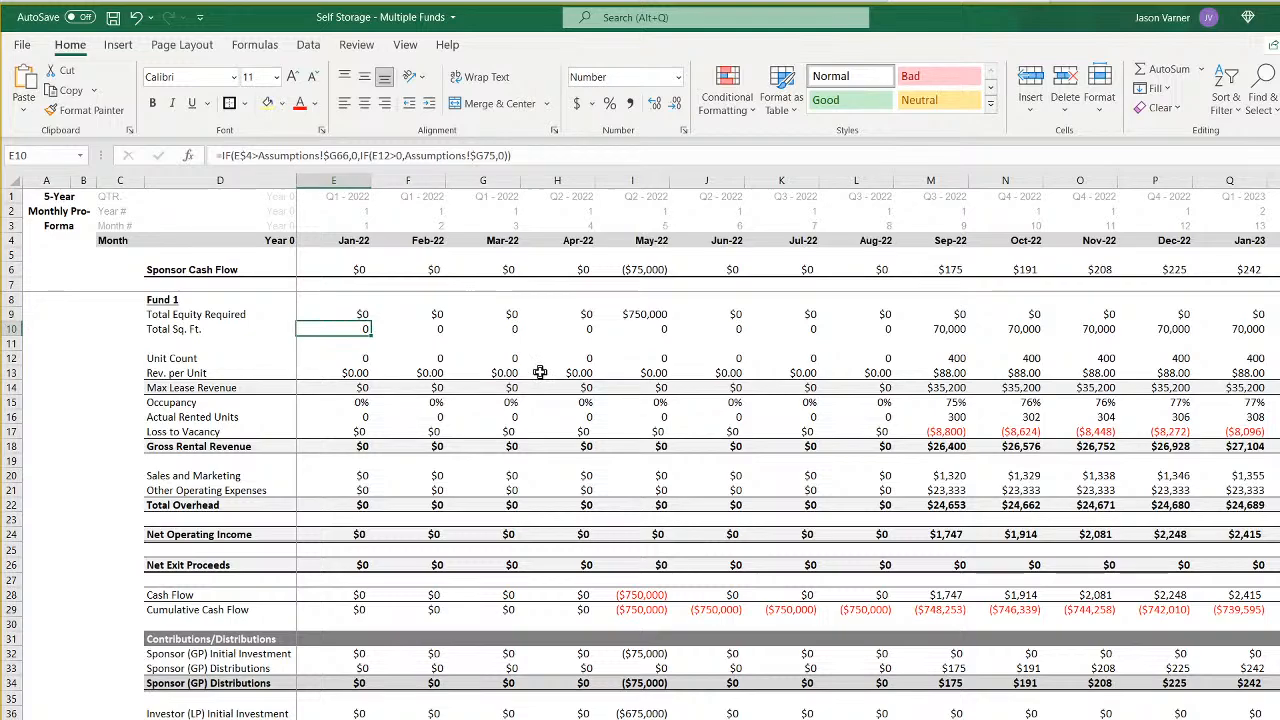
- Point the Jan-22 Unit Count formula to Fund 4: =IF(E$4>Assumptions!$G66,0,IF(matrix2!E7=1,Assumptions!$G52,0))
key(Right)
key(Left)
key(Down)
key(Down)
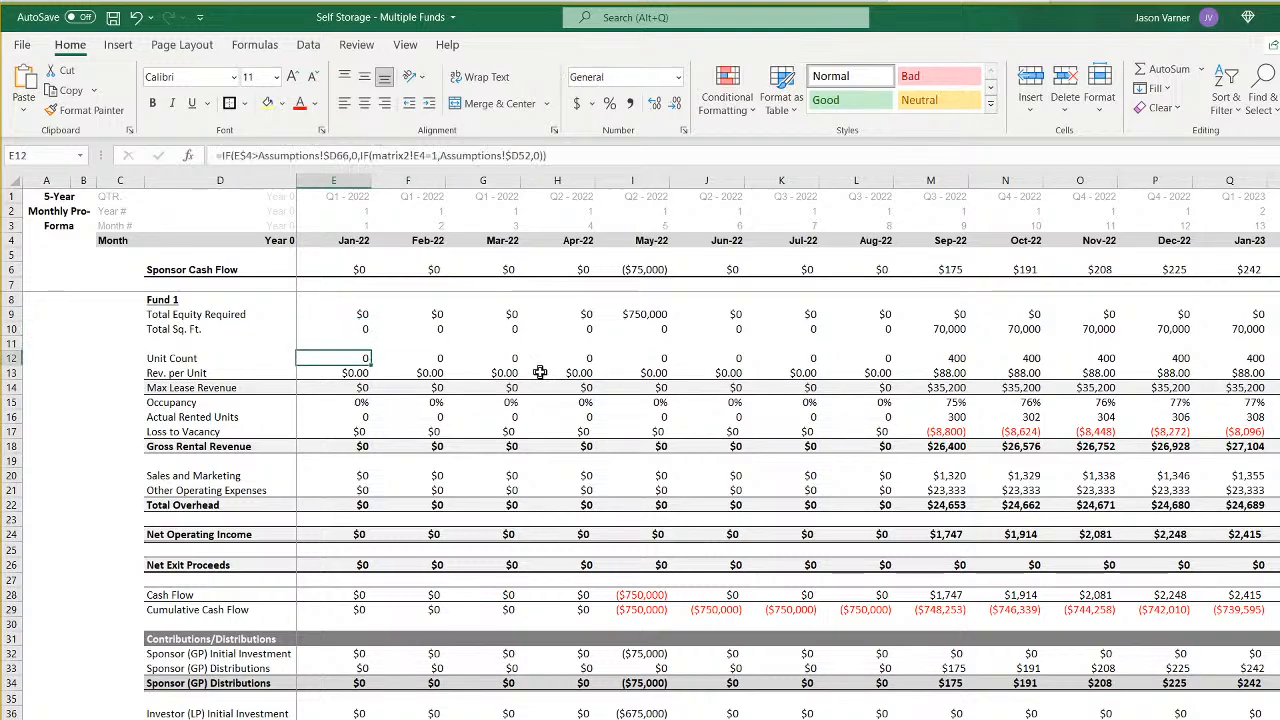
click(337, 156)
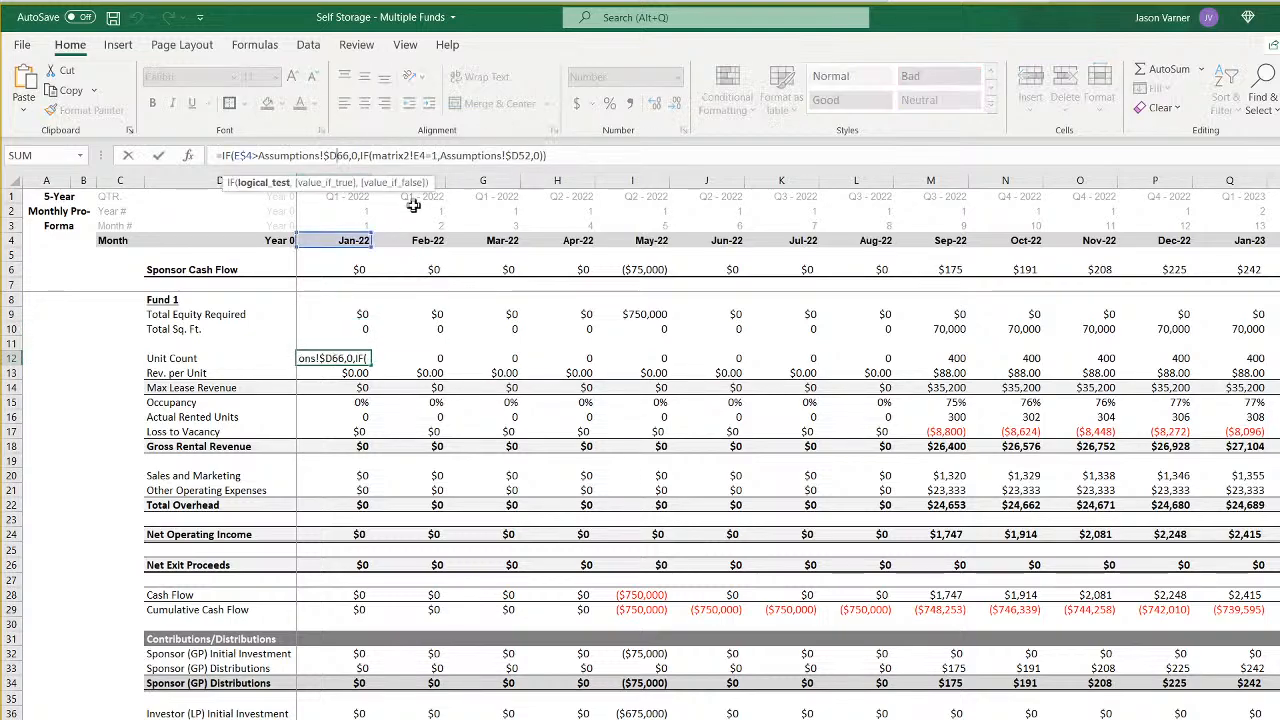
key(BackSpace)
text(g)
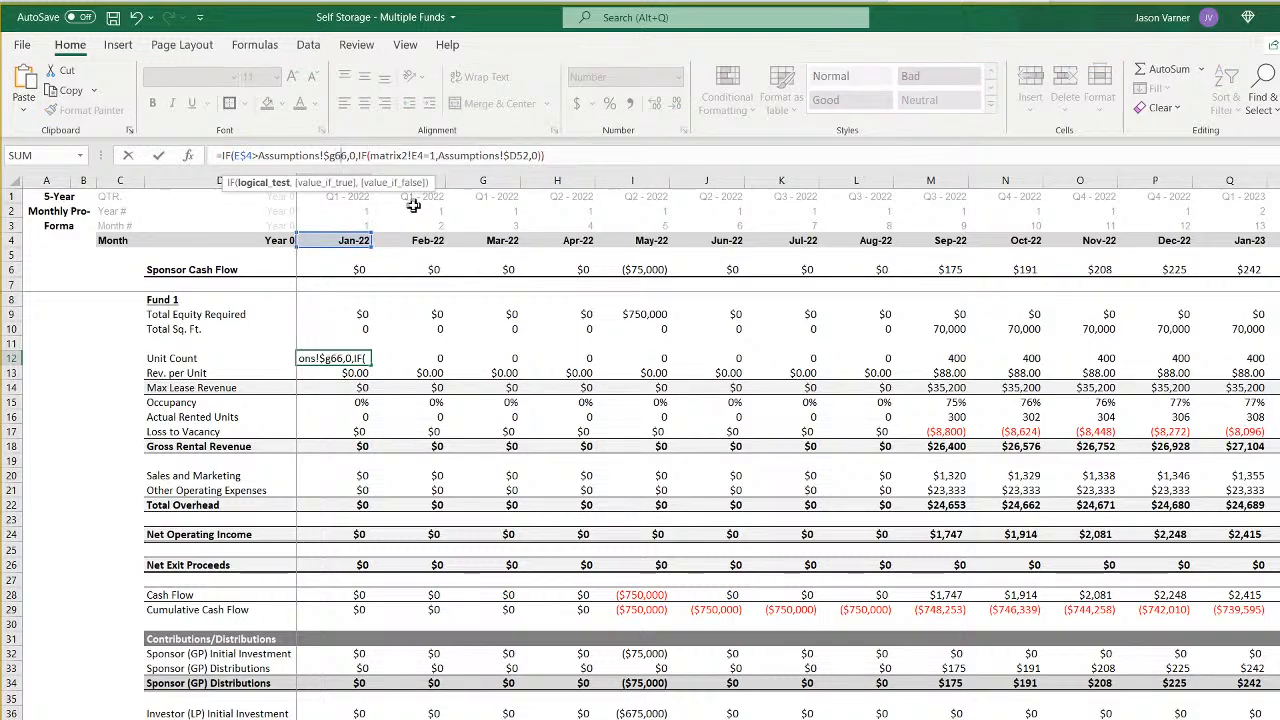
key(Right)
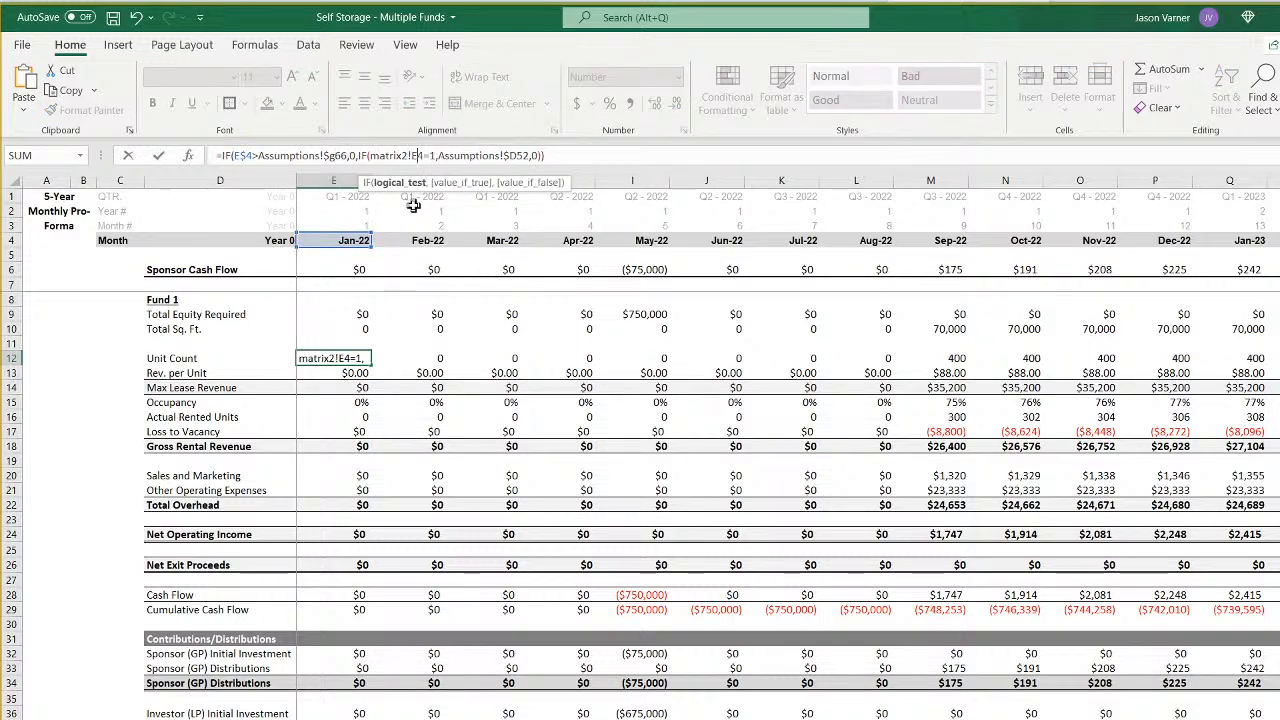
key(BackSpace)
text(7)
key(Right)
key(Right)
key(Right)
key(Right)
key(Right)
key(Right)
key(Right)
key(Right)
key(Right)
key(Right)
key(Right)
key(Right)
key(Right)
key(Right)
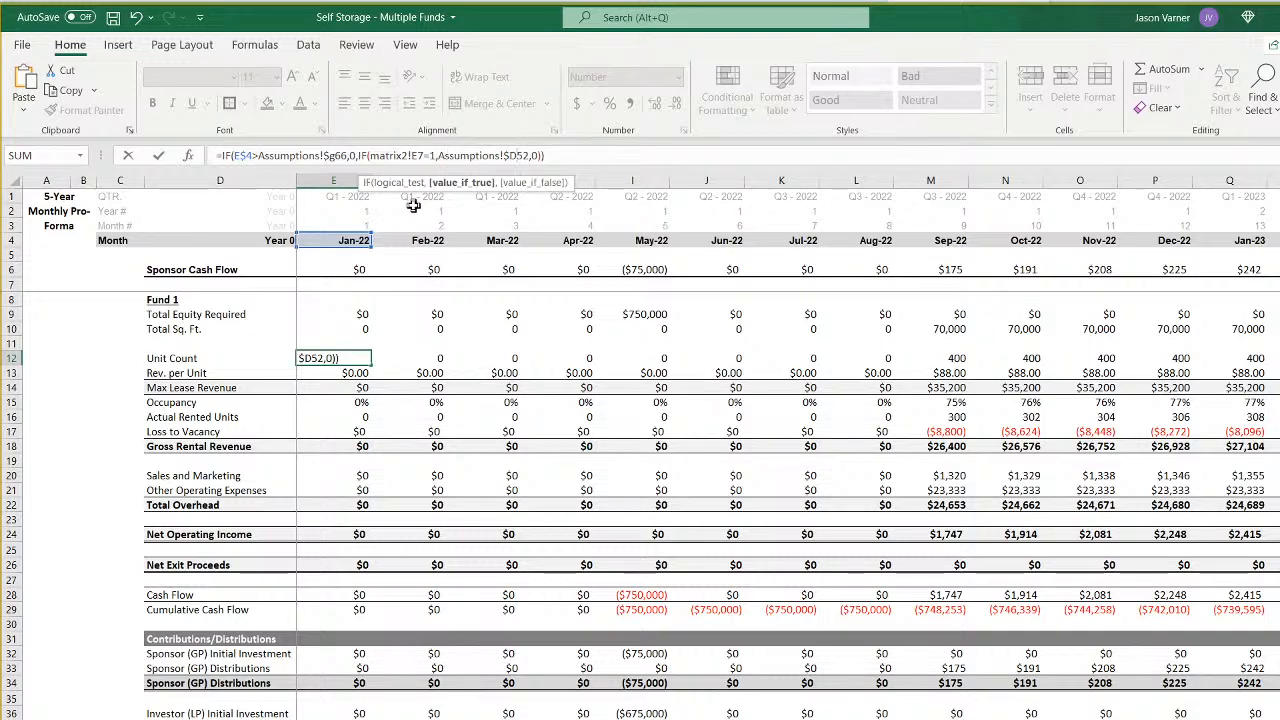
key(Right)
key(Right)
key(BackSpace)
text(g)
key(Return)
key(Up)
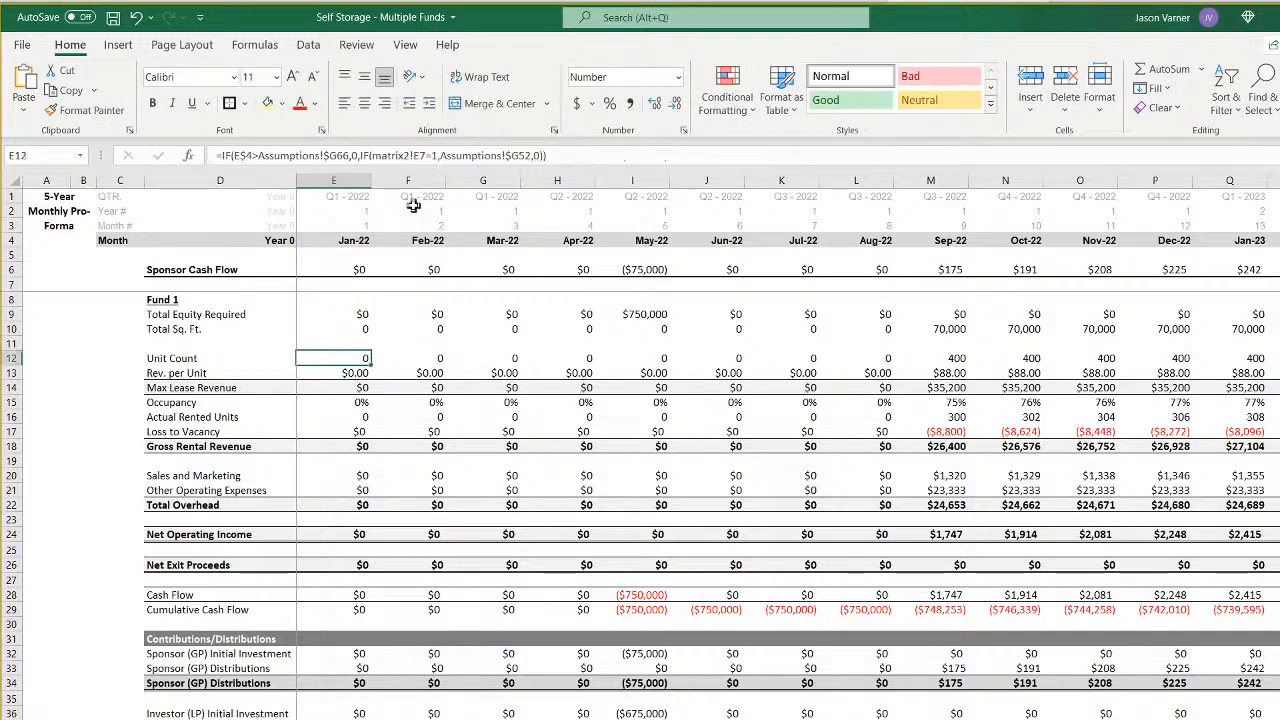
- Point the Feb-22 Unit Count formula to Fund 4: =IF(F$4>Assumptions!$G66,0,IF(E12>0,E12,IF(matrix2!F7=1,Assumptions!$G52,0)))
key(Right)
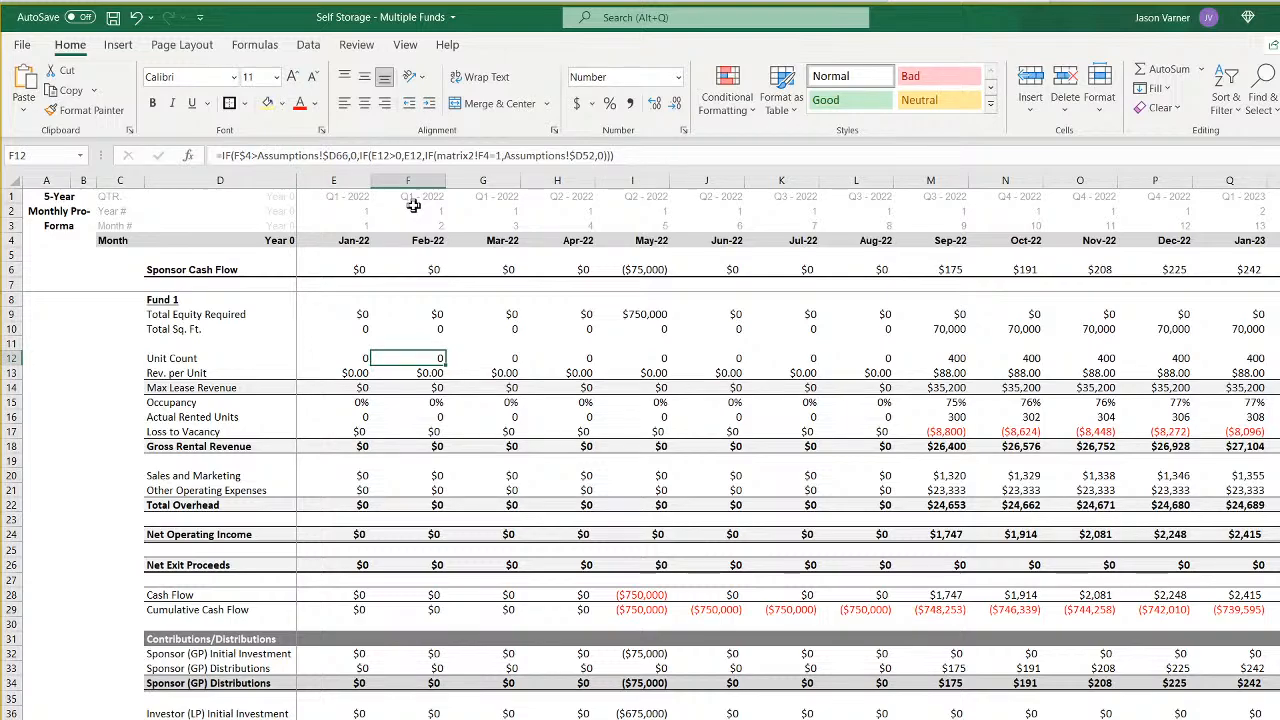
click(336, 156)
key(BackSpace)
text(g)
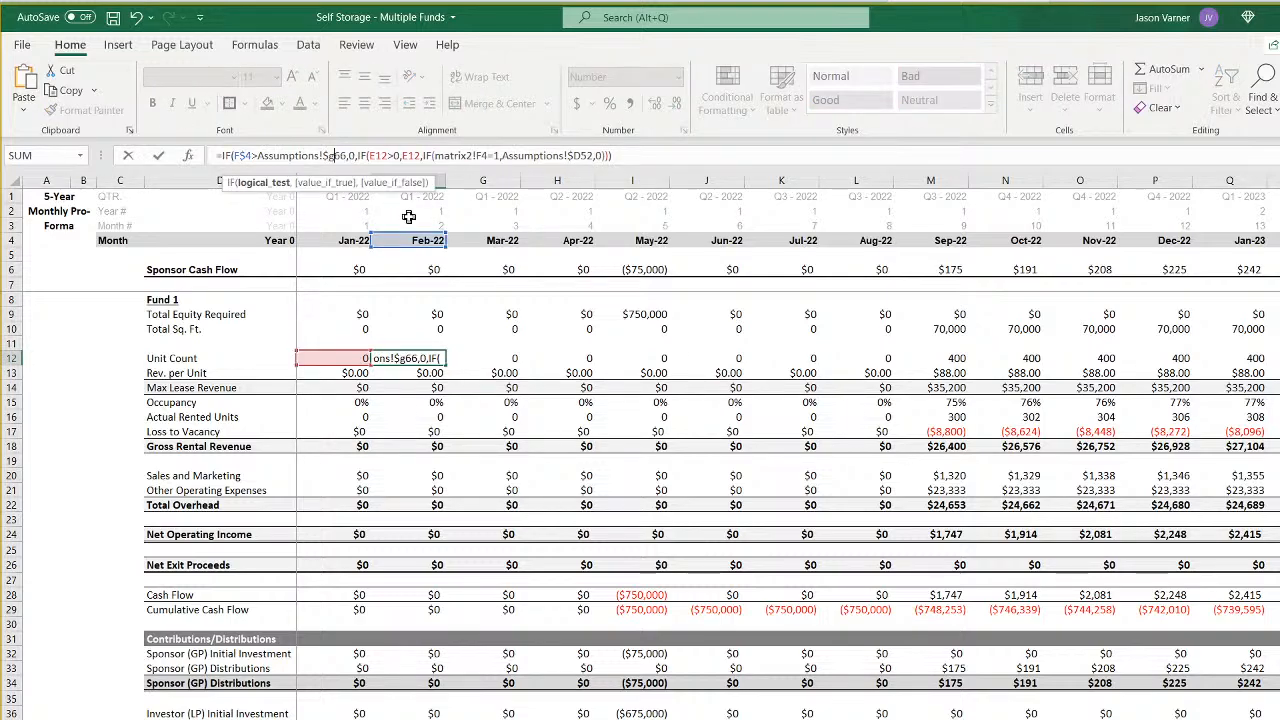
key(Right)
key(Right)
key(Right)
key(Right)
key(Right)
key(Right)
key(Right)
key(Right)
key(Right)
key(Right)
key(Right)
key(Right)
key(Right)
key(Right)
key(Right)
key(Right)
key(Right)
key(Right)
key(Right)
key(Right)
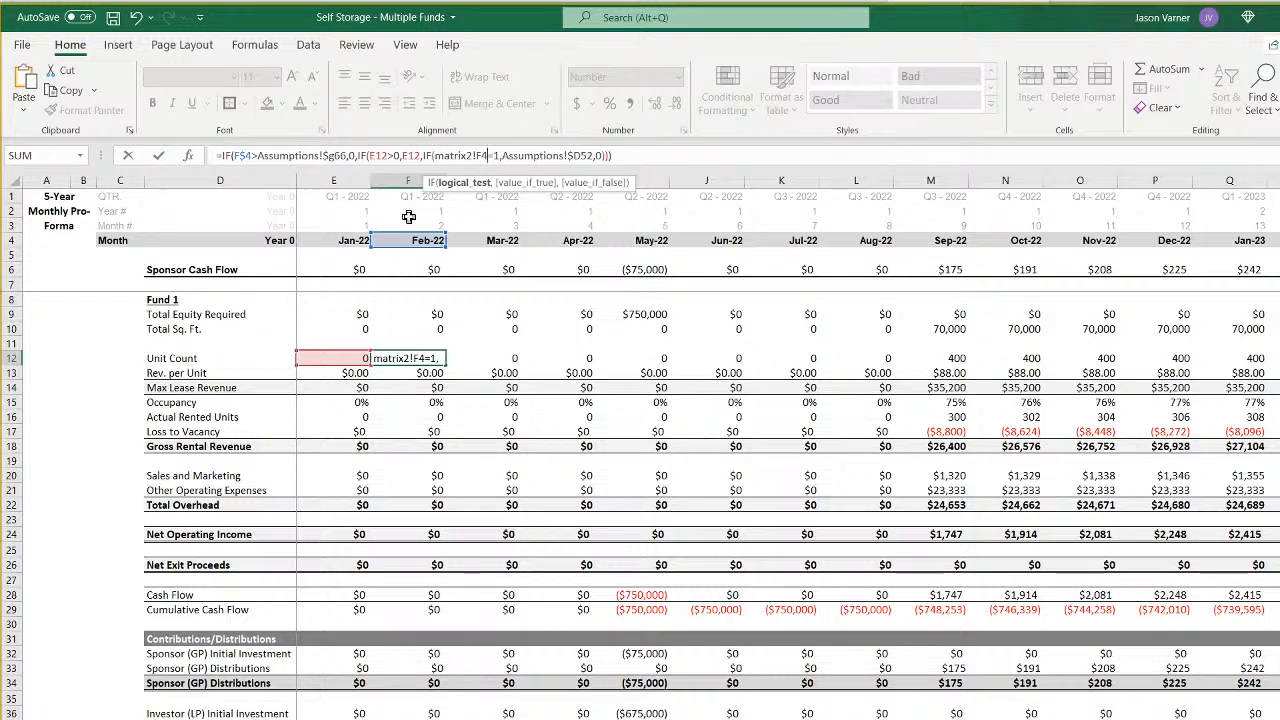
key(BackSpace)
text(7)
key(Right)
key(Right)
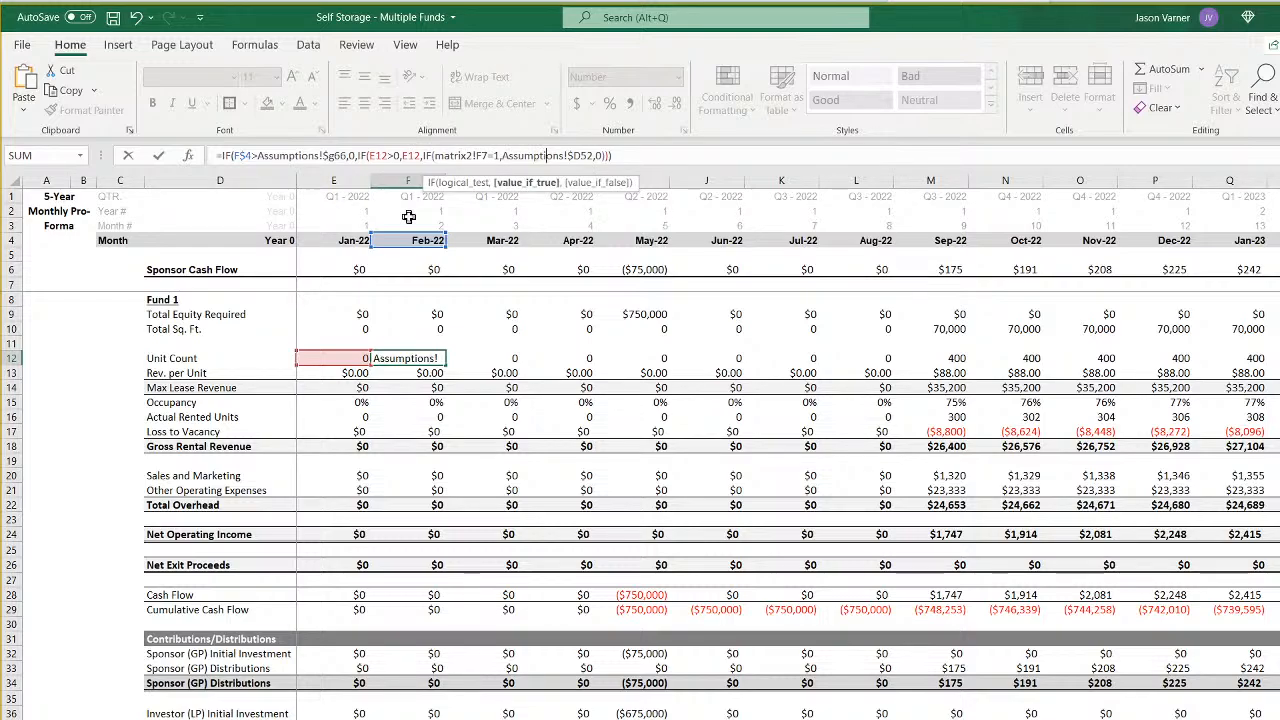
key(Right)
key(Right)
key(Right)
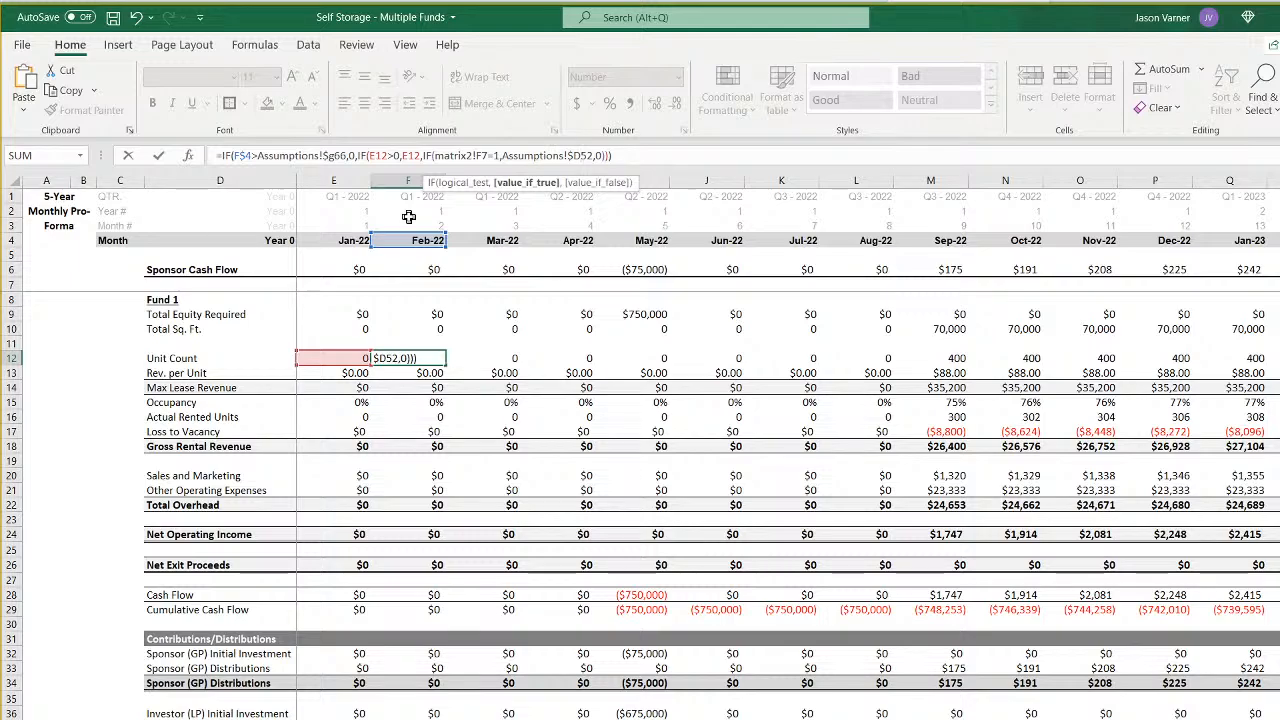
key(Right)
key(Delete)
text(g)
key(Return)
- Change the Jan-22 Rev. per Unit formula to =IF(E$4>Assumptions!$G66,0,IFERROR(VLOOKUP(matrix2!E7,matrix1!$A:$C,3,FALSE)*Assumptions!$G57,0))
key(Left)
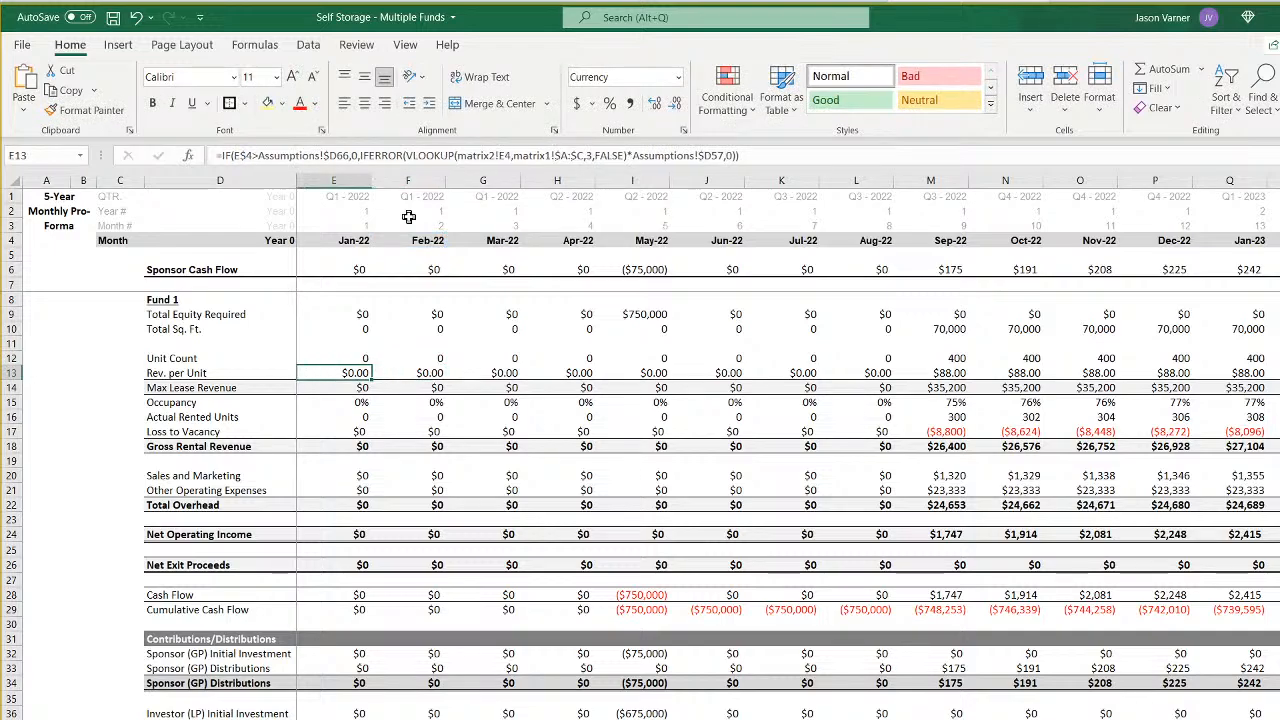
click(337, 155)
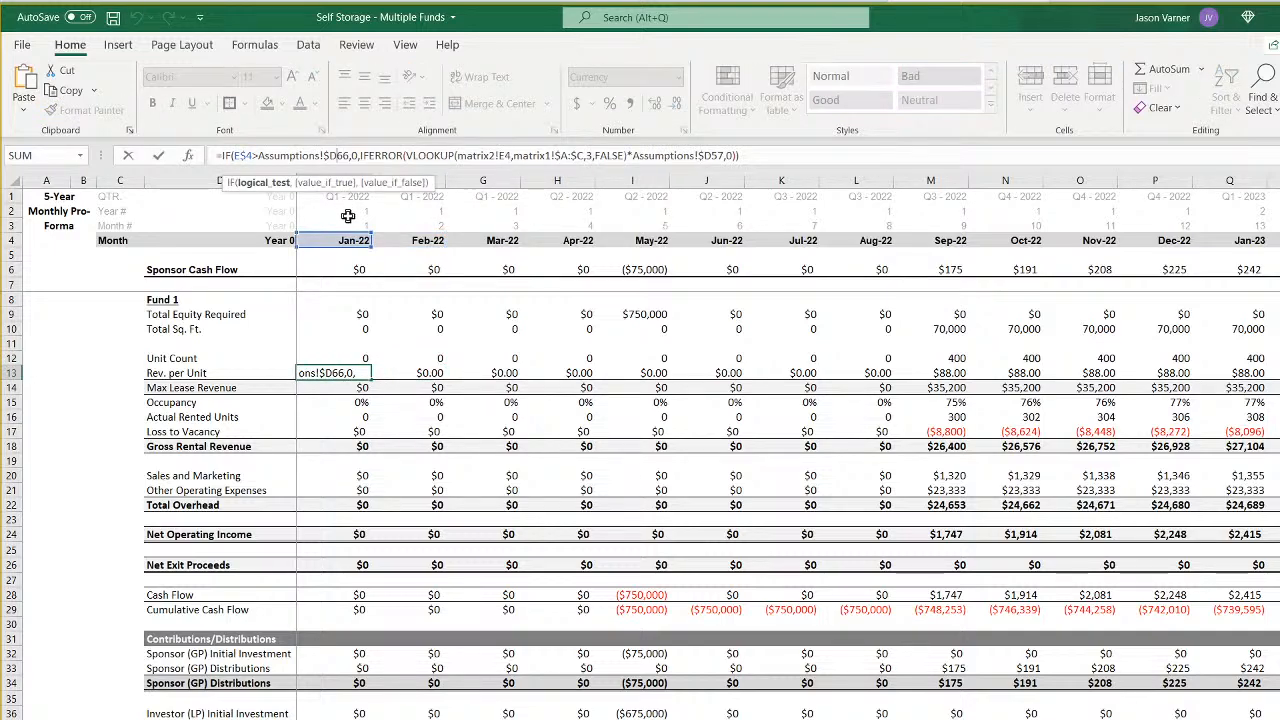
key(BackSpace)
text(g)
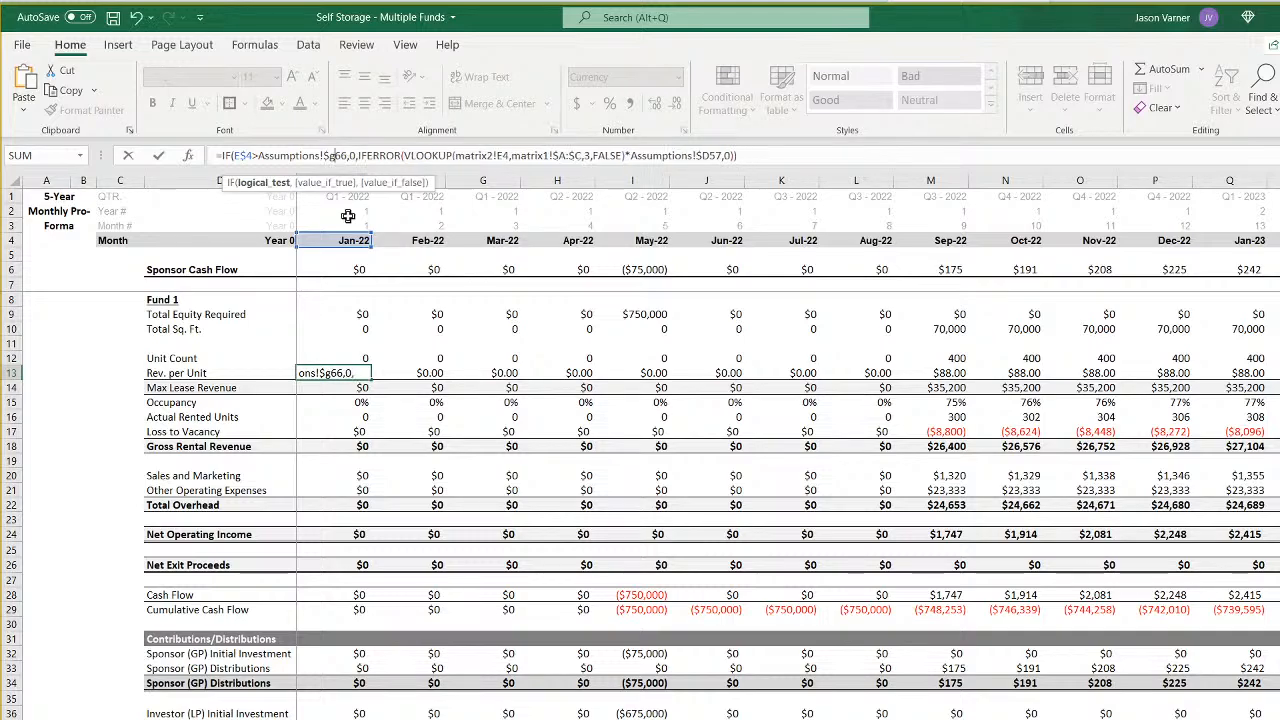
key(Right)
key(Right)
key(Right)
key(Right)
key(Right)
key(Right)
key(Right)
key(Right)
key(Right)
key(Right)
key(Right)
key(Right)
key(Right)
key(Right)
key(Right)
key(Right)
key(Right)
key(Right)
key(Right)
key(Right)
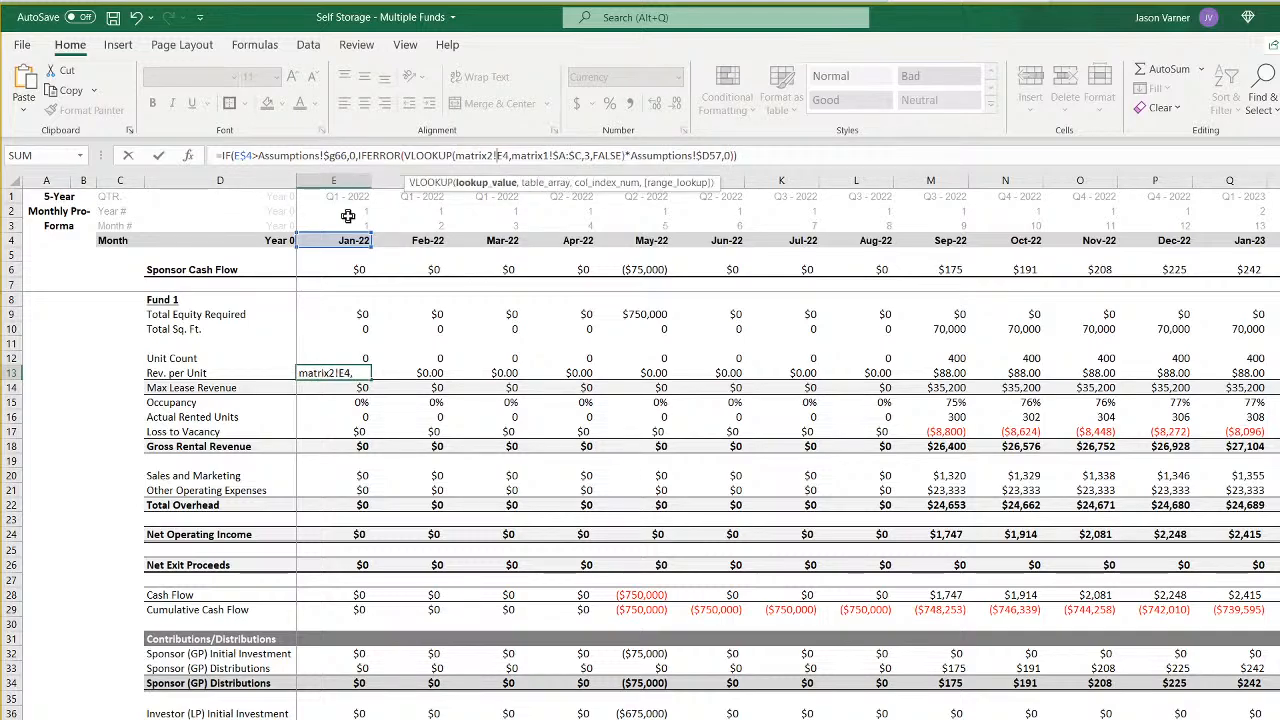
key(BackSpace)
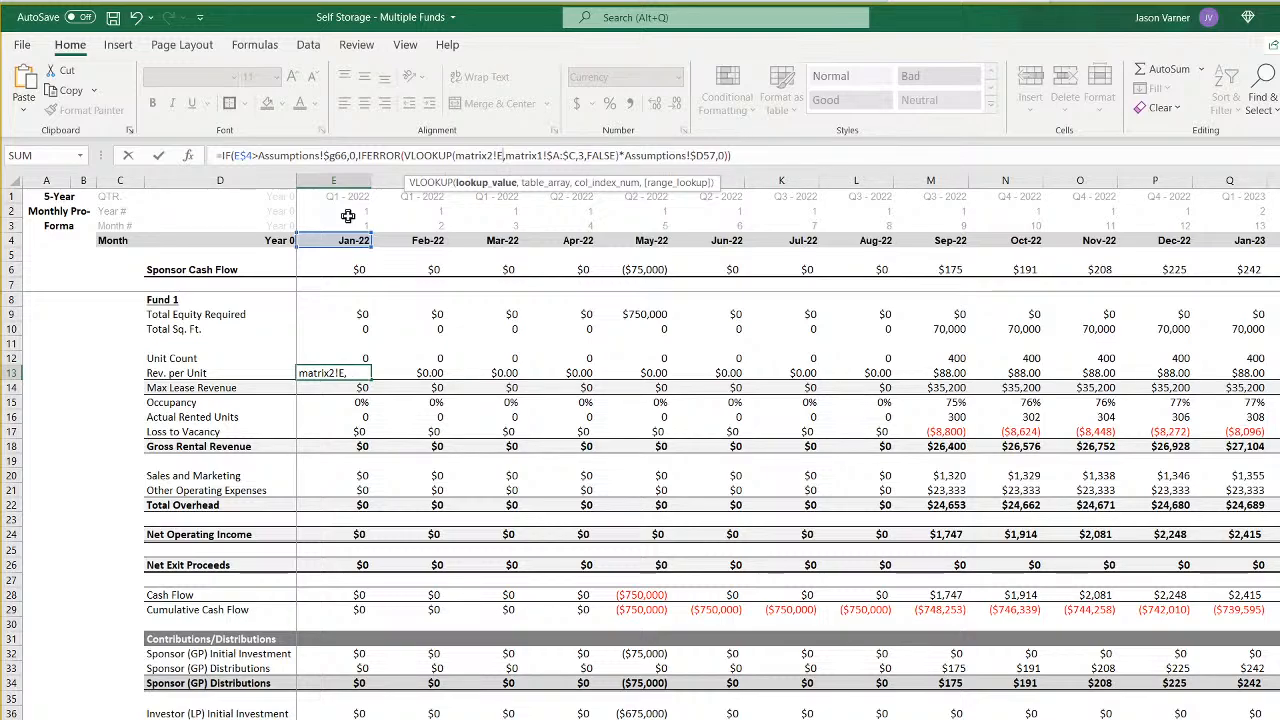
text(7)
key(Right)
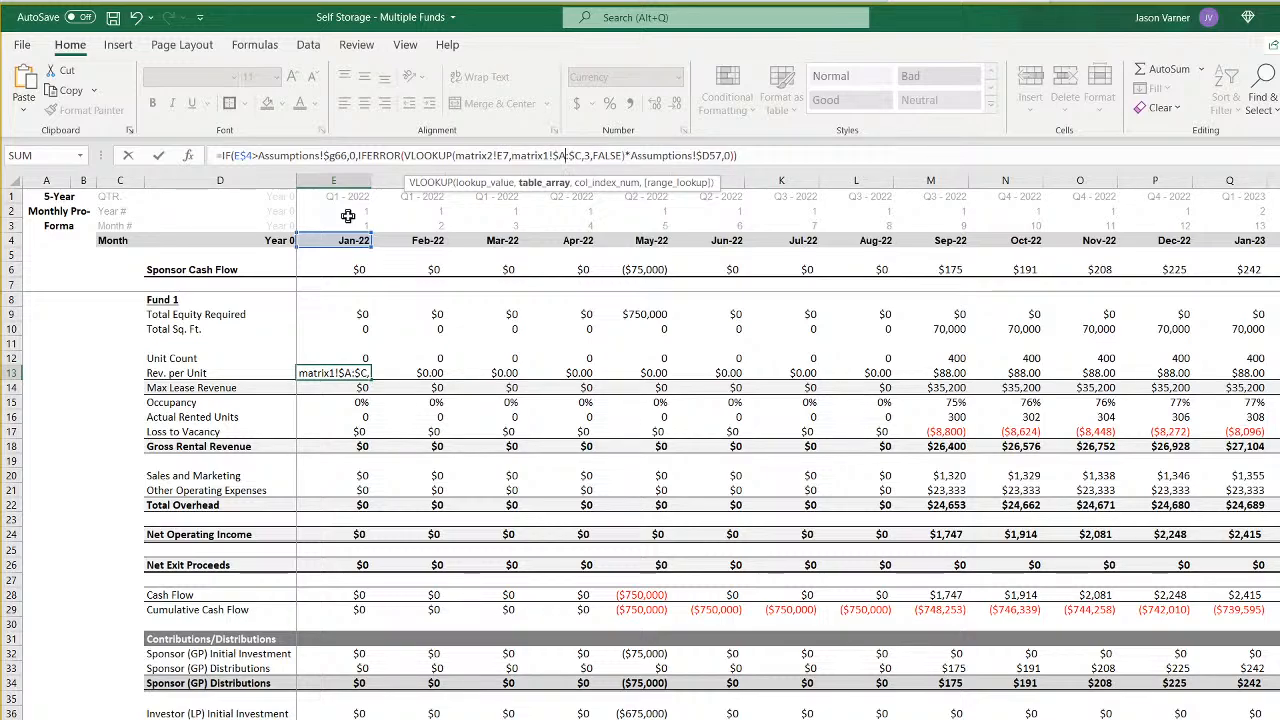
key(Right)
key(Right)
key(Right)
key(Right)
key(Right)
key(Right)
key(Right)
key(Right)
key(Right)
key(Right)
key(Right)
key(Right)
key(Right)
key(Right)
key(Right)
key(Right)
key(Right)
key(Right)
key(Right)
key(Right)
key(Right)
key(Right)
key(Right)
key(Right)
key(Right)
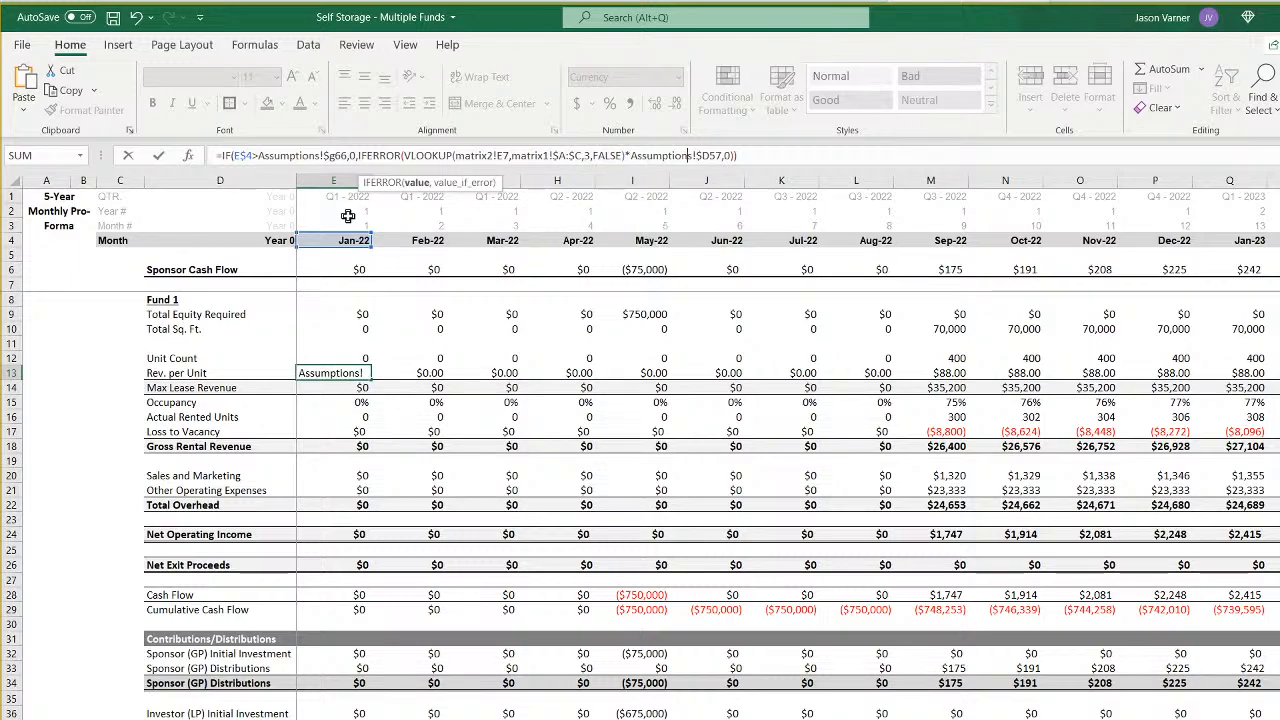
key(Delete)
text(g)
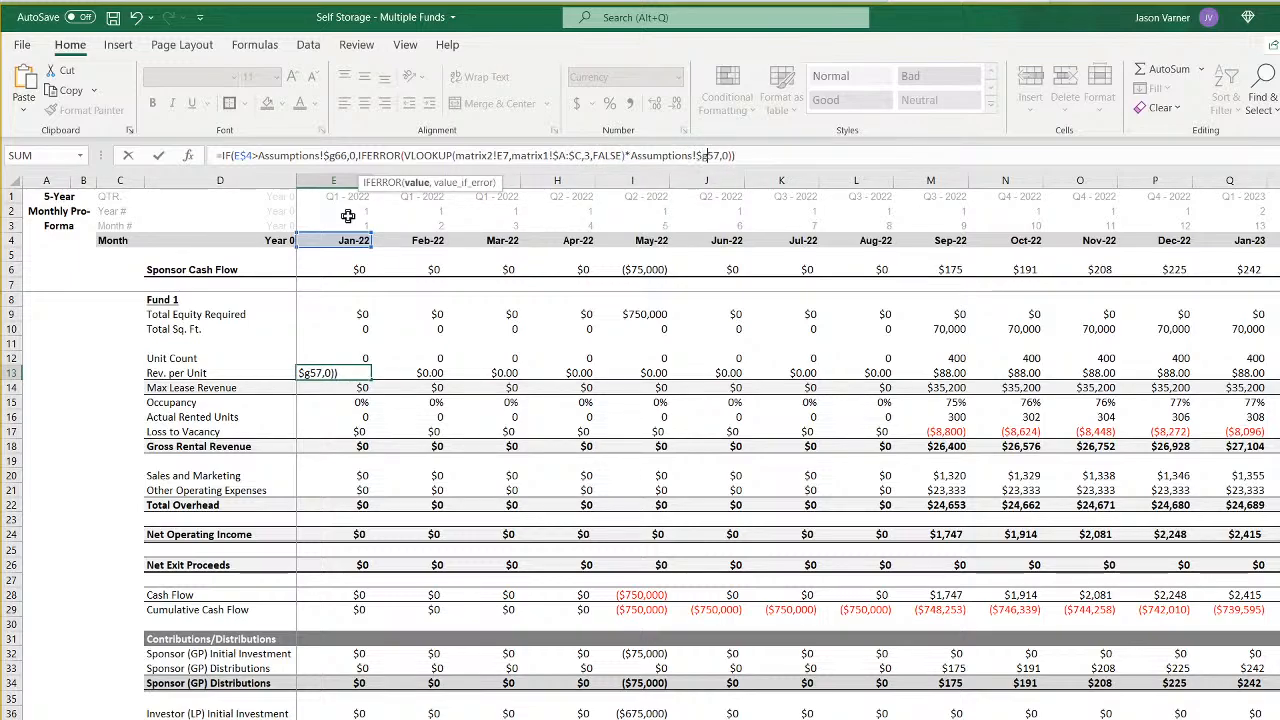
key(Return)
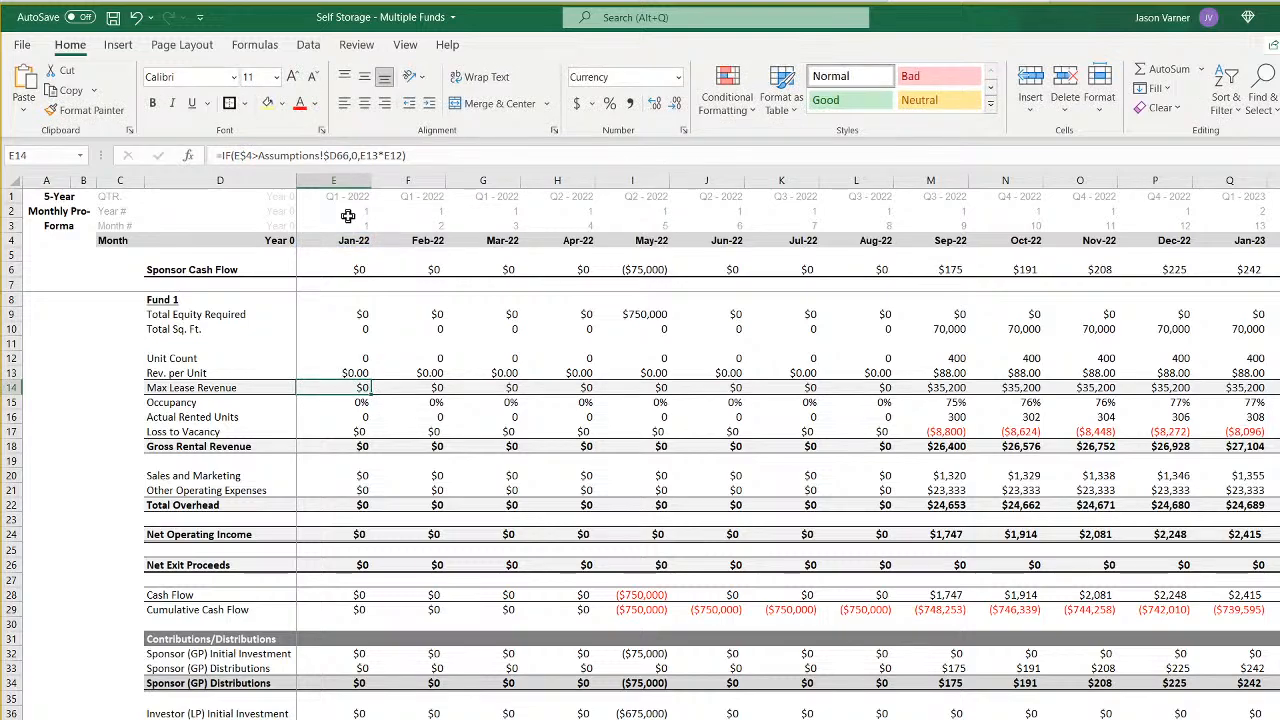
- Change the Jan-22 Max Lease Revenue formula to Fund 4's column: =IF(E$4>Assumptions!$G66,0,E13*E12)
click(331, 155)
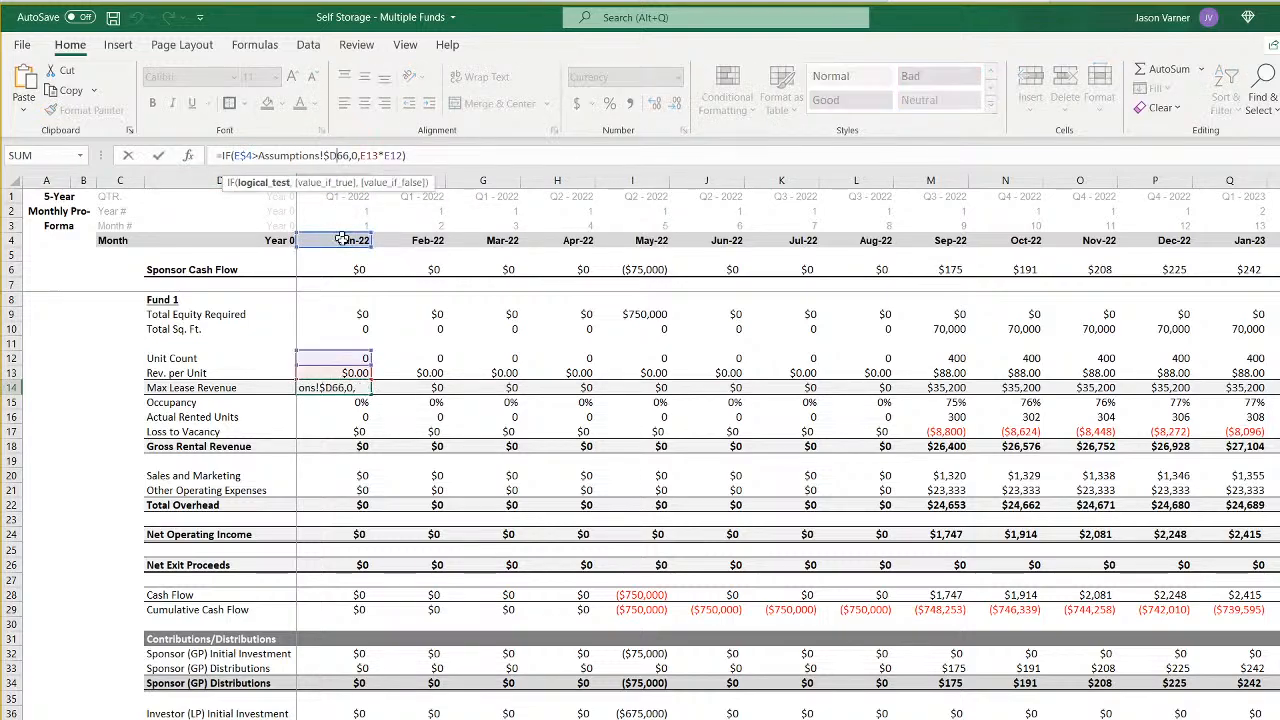
key(Delete)
text(g)
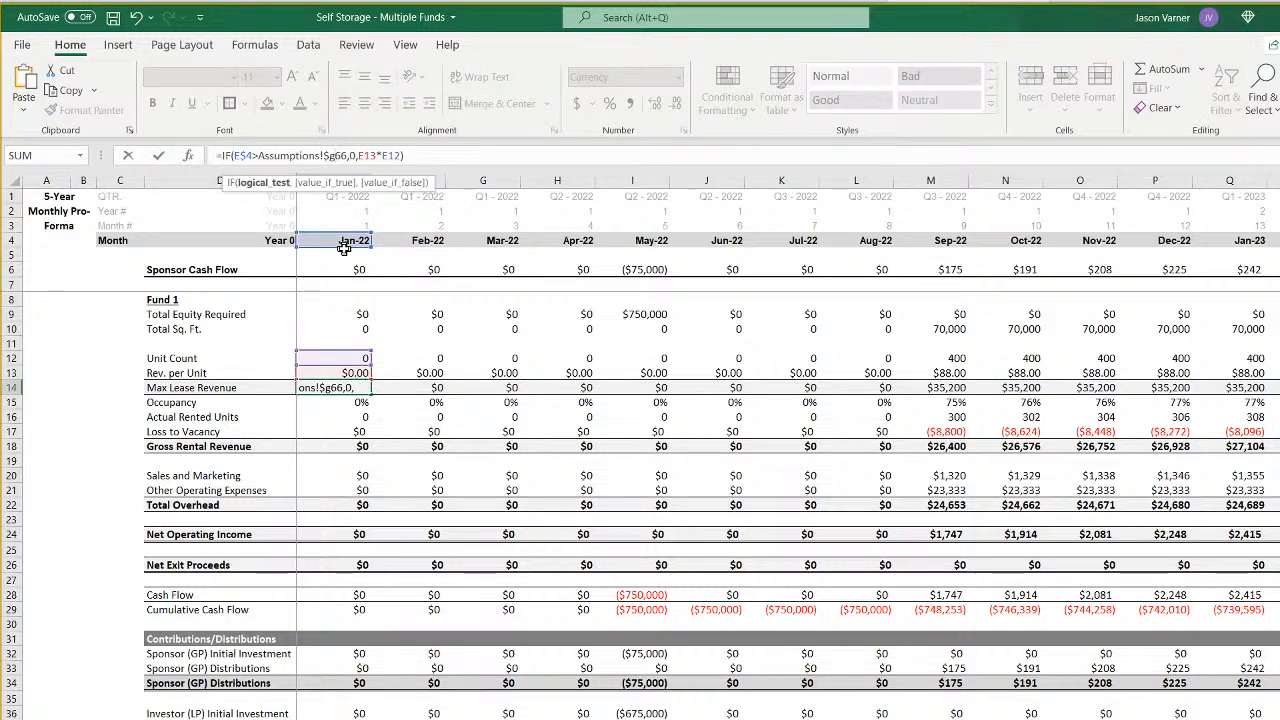
key(Return)
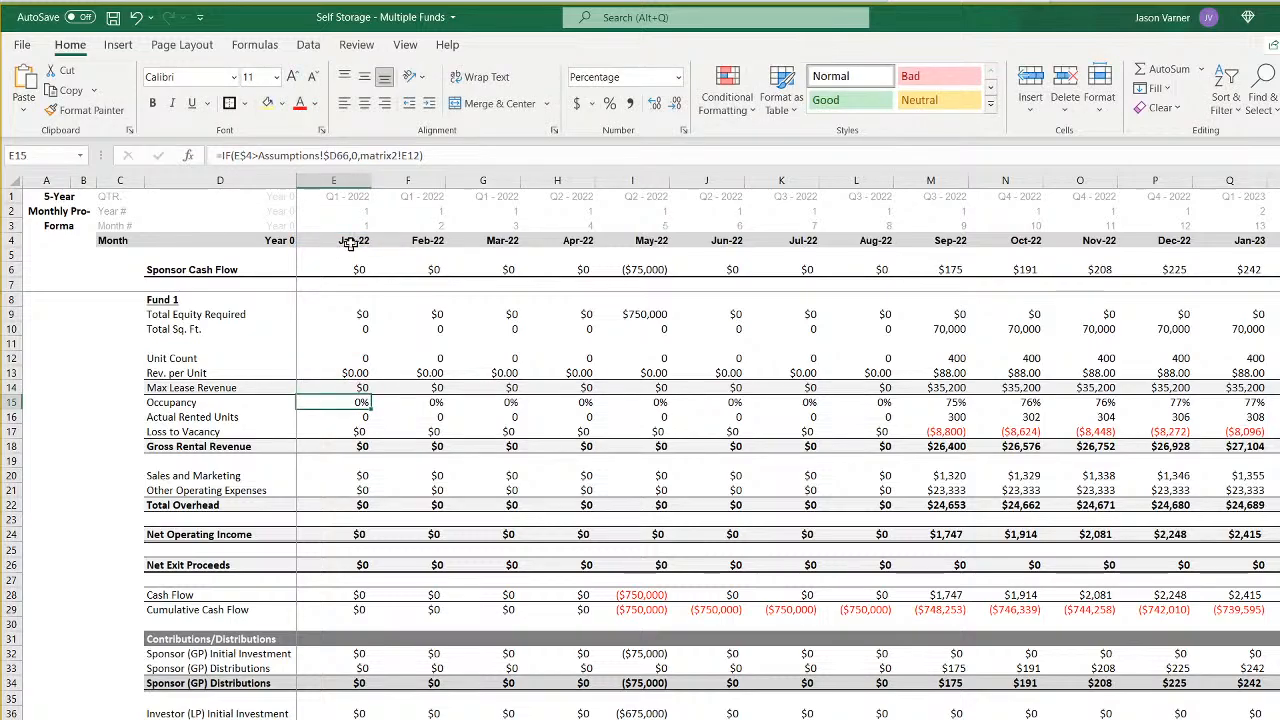
- Change the Jan-22 Occupancy formula to =IF(E$4>Assumptions!$G66,0,matrix2!E16) and check Fund 4's occupancy row on the matrix2 sheet
click(337, 155)
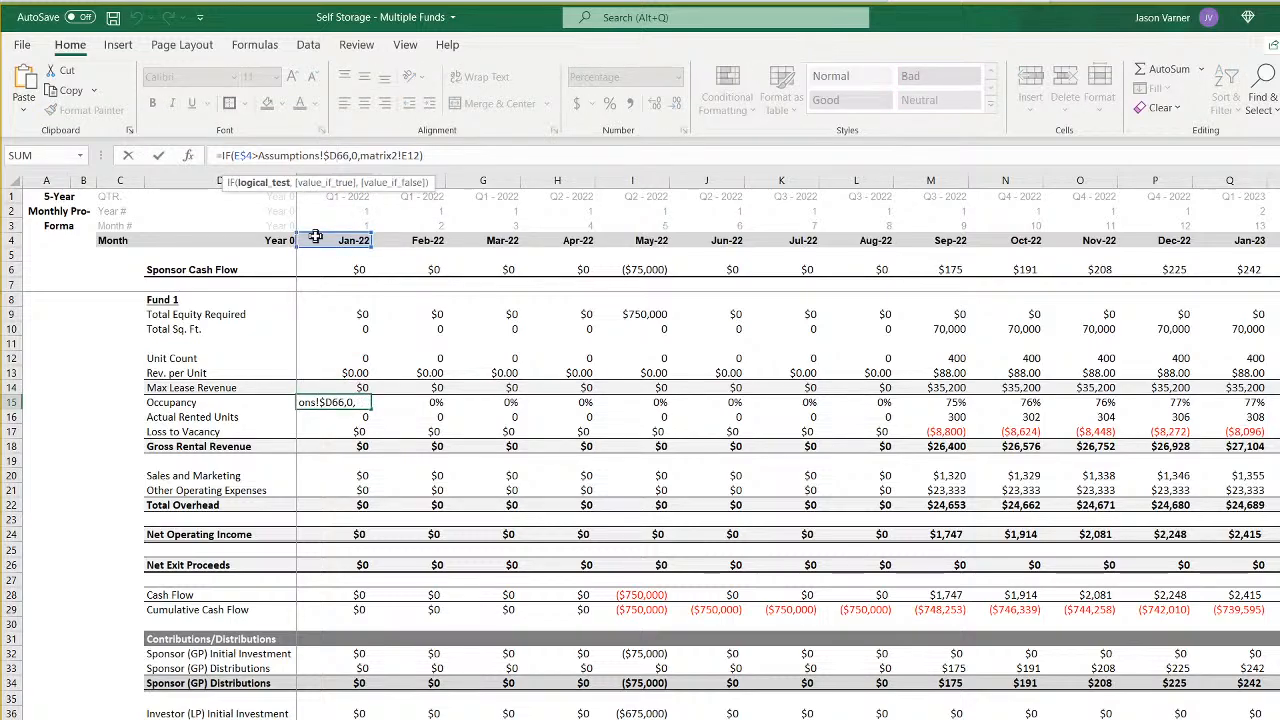
key(BackSpace)
text(g)
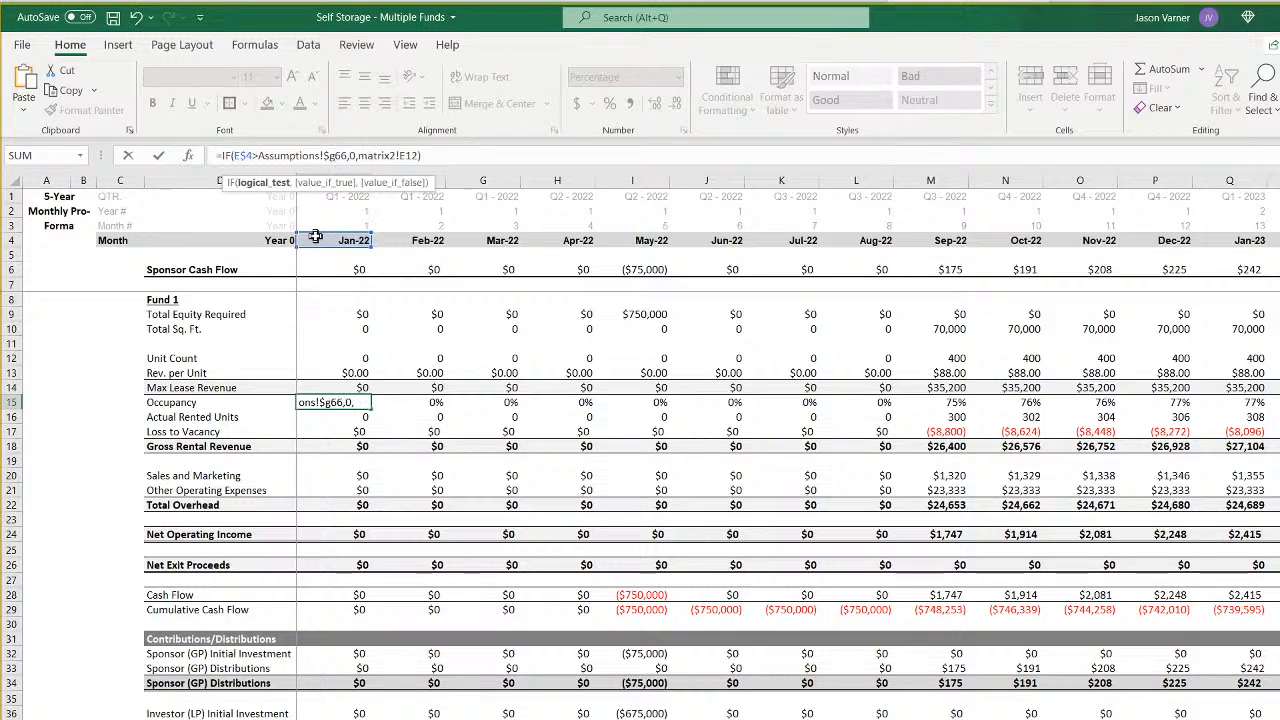
key(Right)
key(Right)
key(Right)
key(Right)
key(Right)
key(Right)
key(Right)
key(Right)
key(Right)
key(Right)
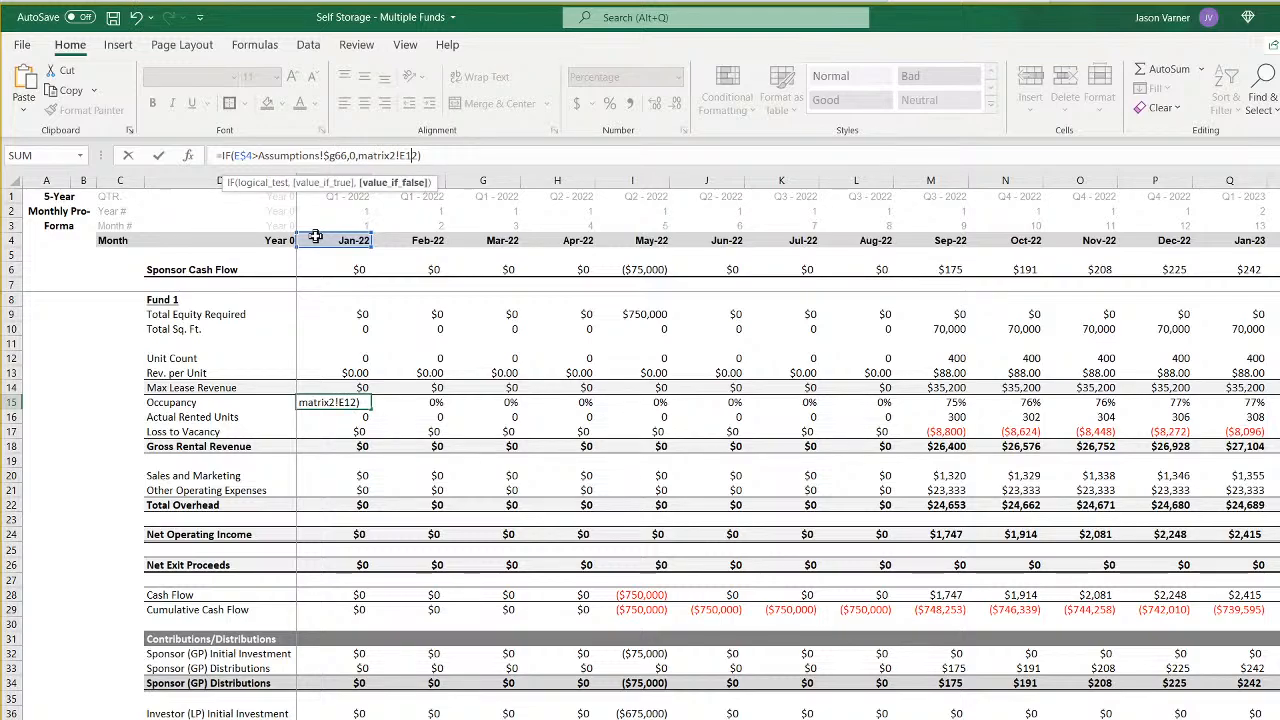
key(BackSpace)
text(6)
key(ctrl+Return)
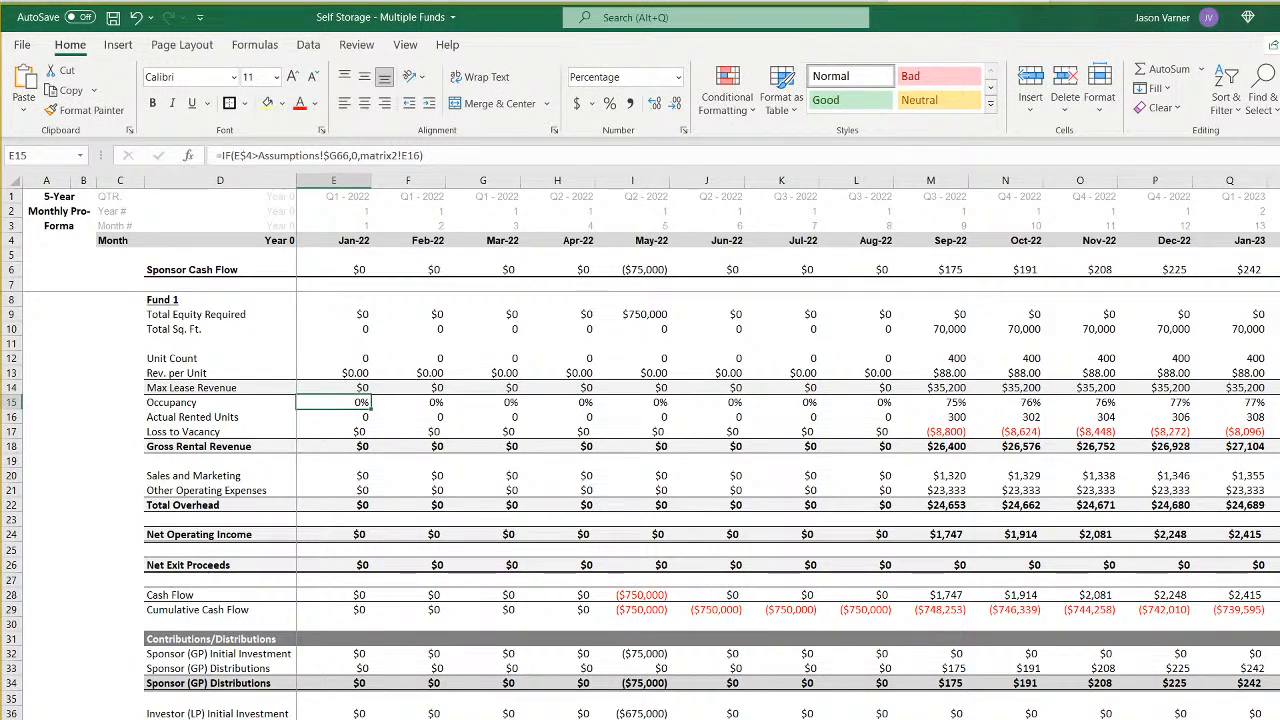
click(240, 718)
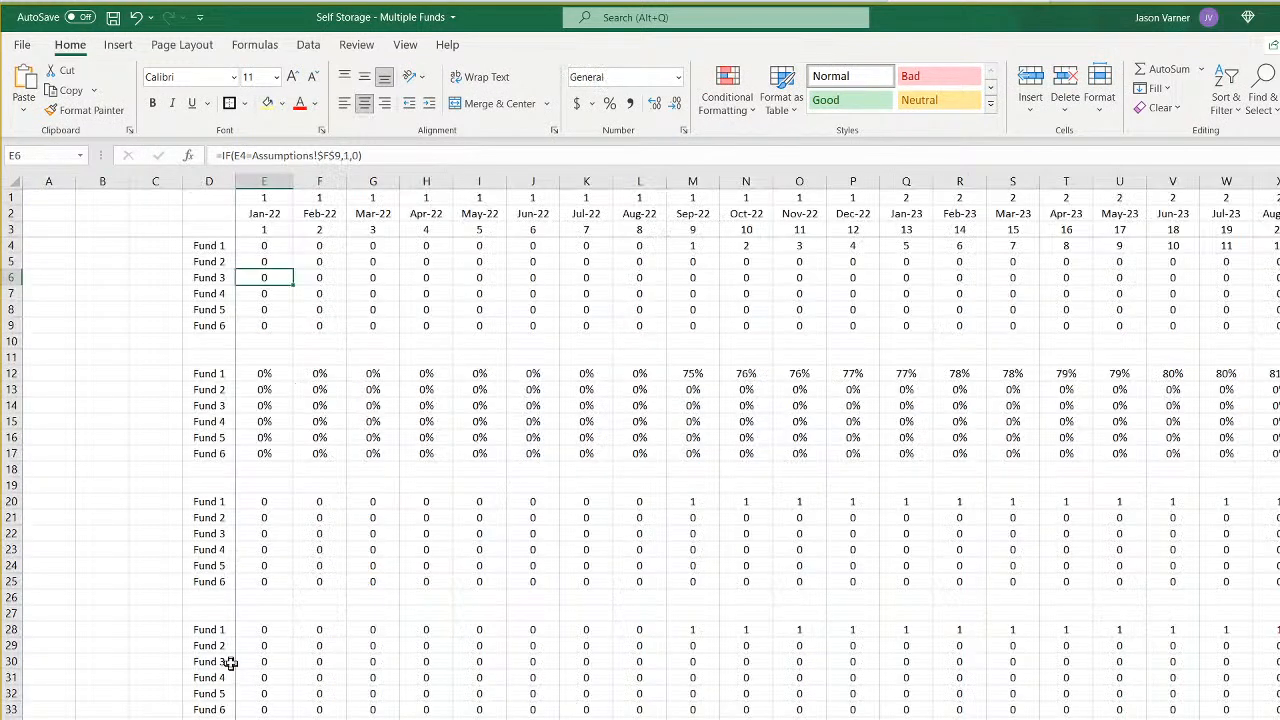
- Check Fund 4's occupancy row on matrix2 and correct the Jan-22 Occupancy formula to =IF(E$4>Assumptions!$G66,0,matrix2!E15)
click(207, 423)
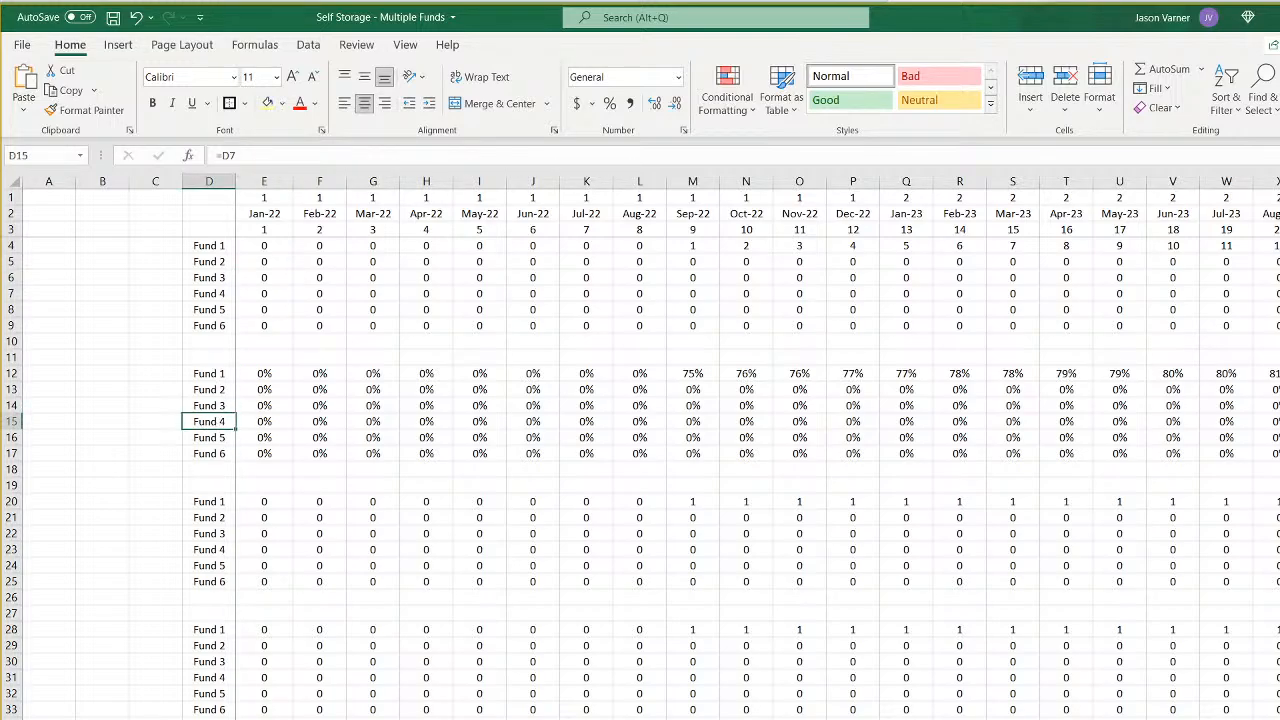
key(ctrl+Page_Up)
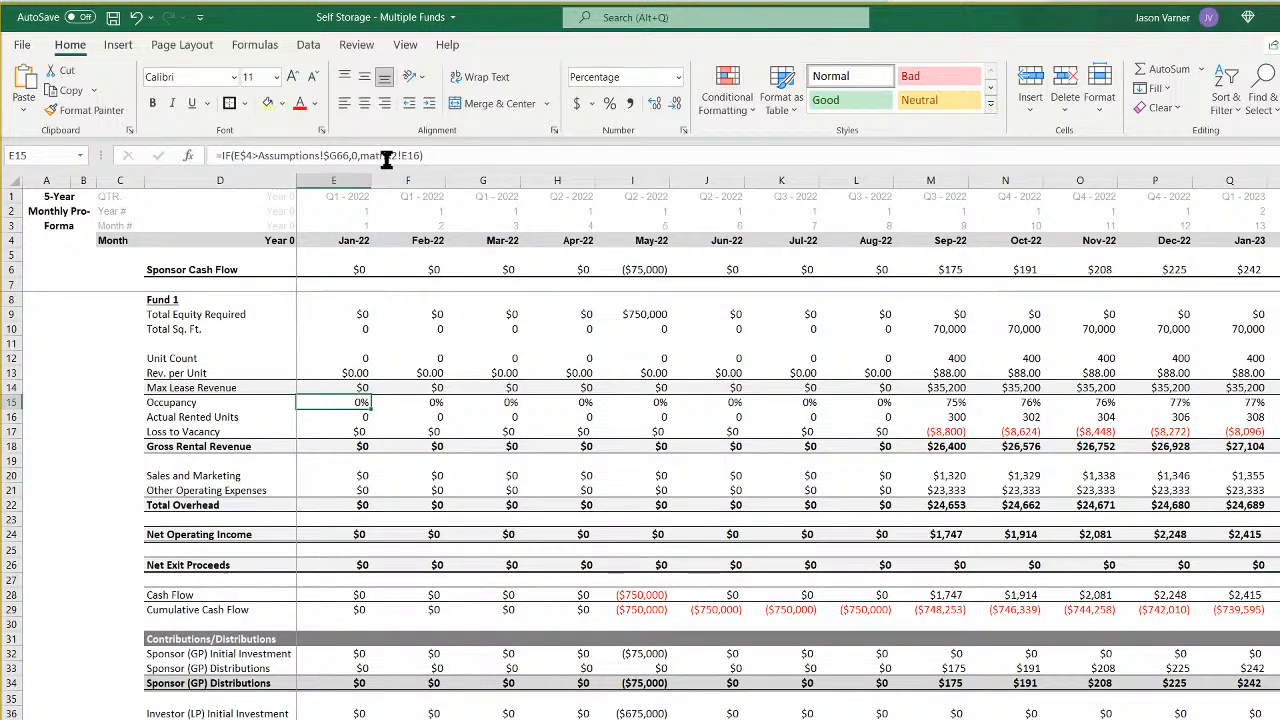
click(420, 157)
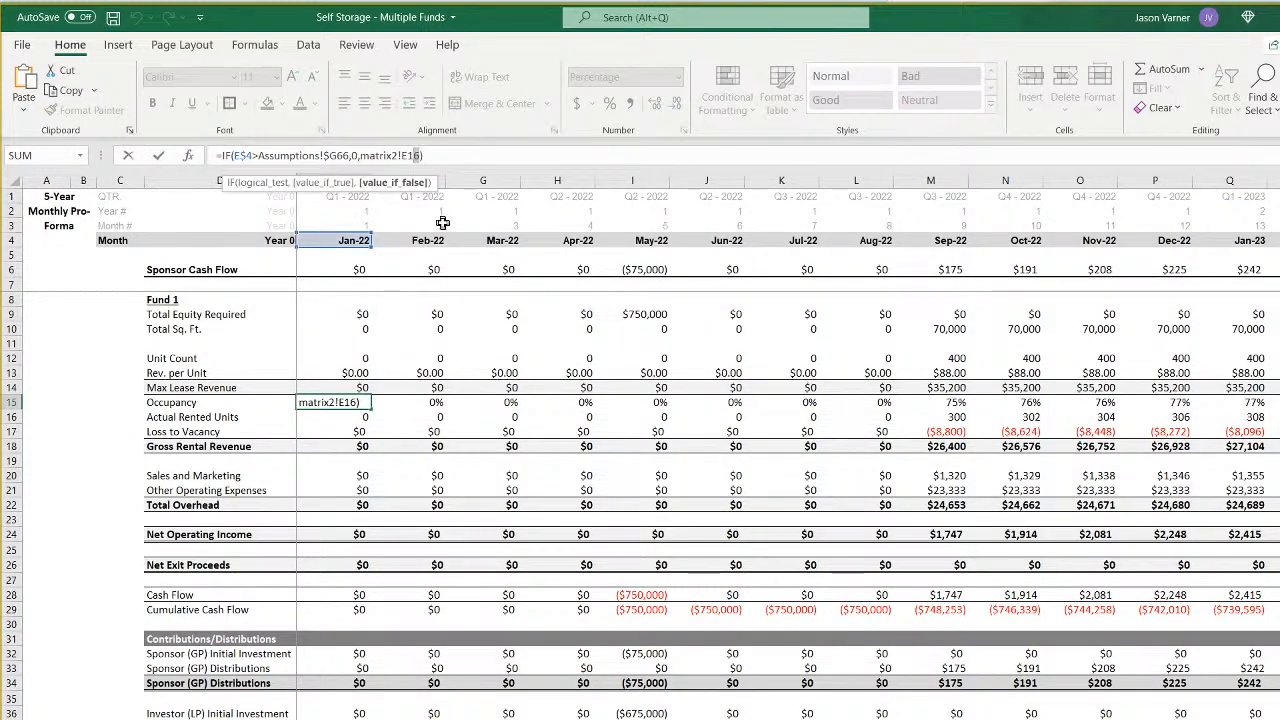
key(BackSpace)
text(5)
key(ctrl+Return)
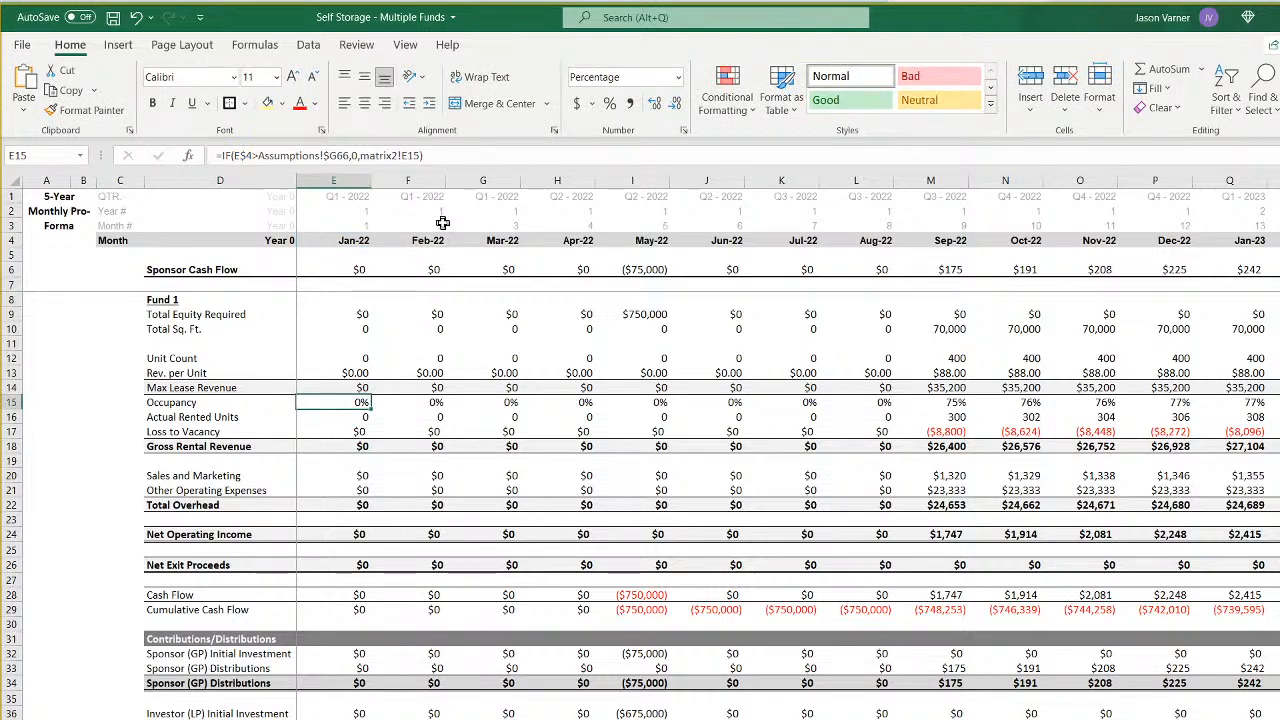
- Compare the Jan-22 Occupancy formulas on the Fund 3 and Fund 2 monthly sheets with the one on Fund 4's sheet
key(ctrl+Page_Down)
click(345, 404)
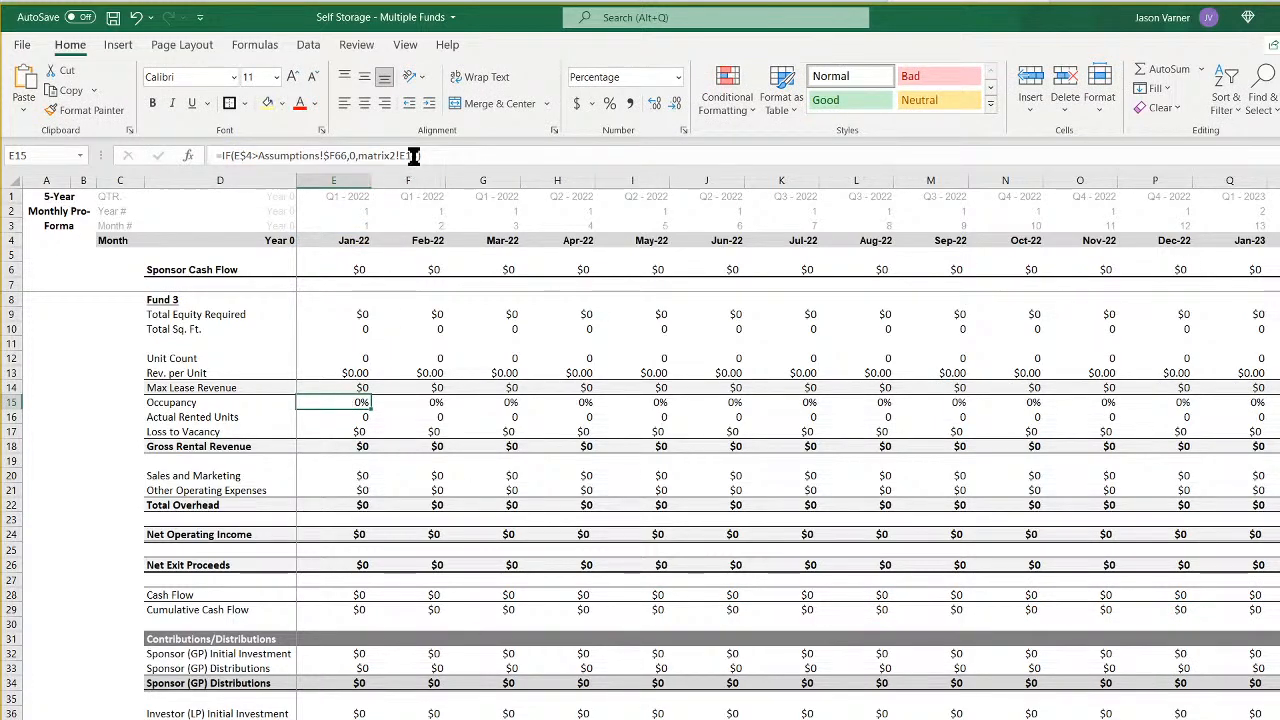
key(ctrl+Page_Up)
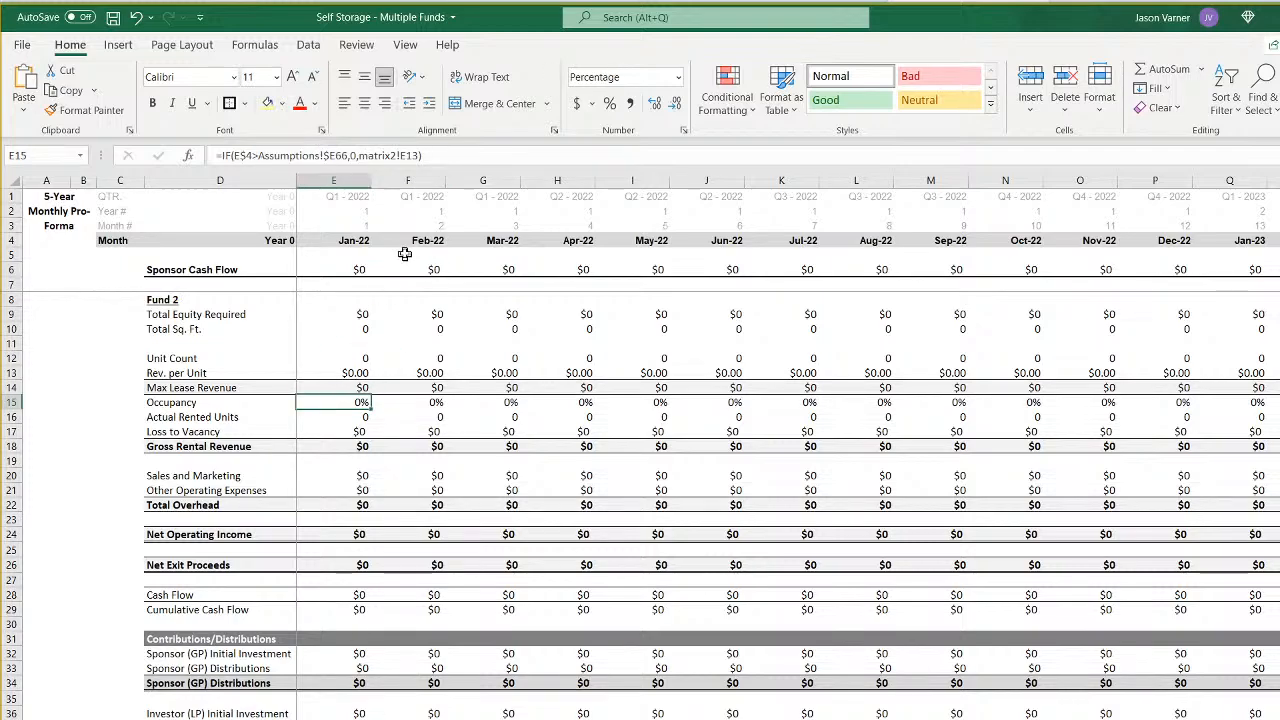
key(ctrl+Page_Up)
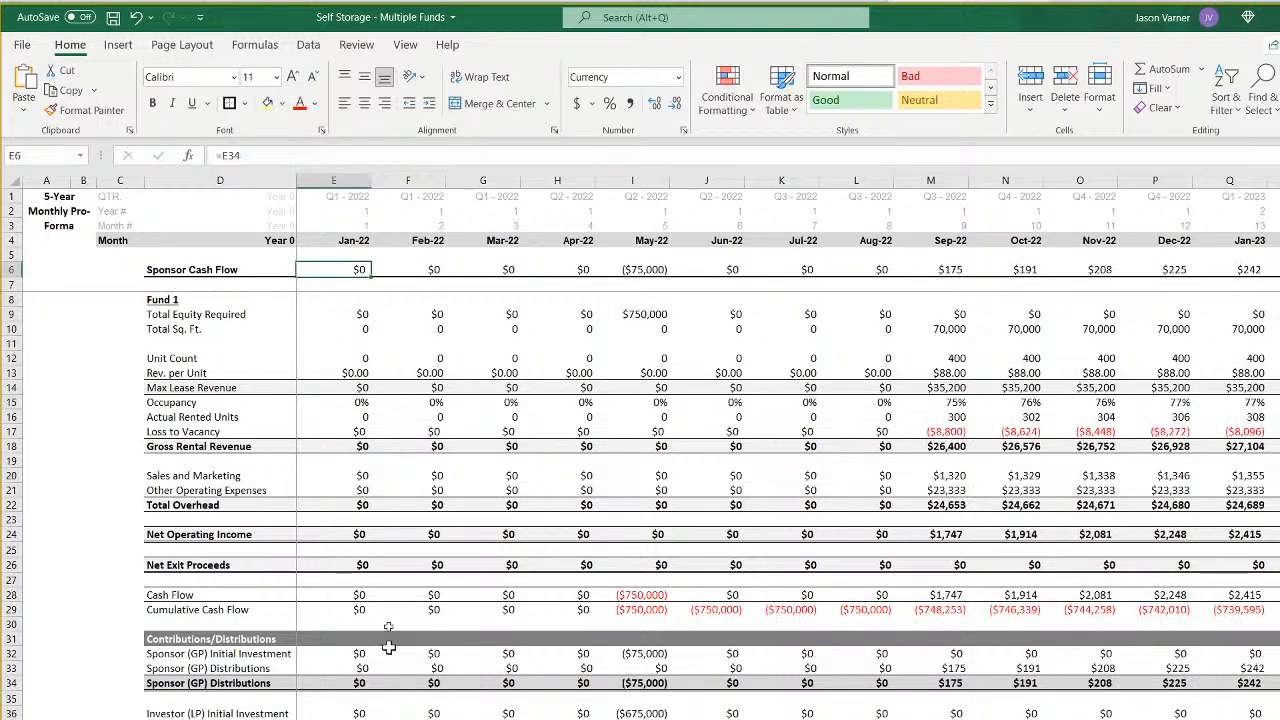
click(342, 402)
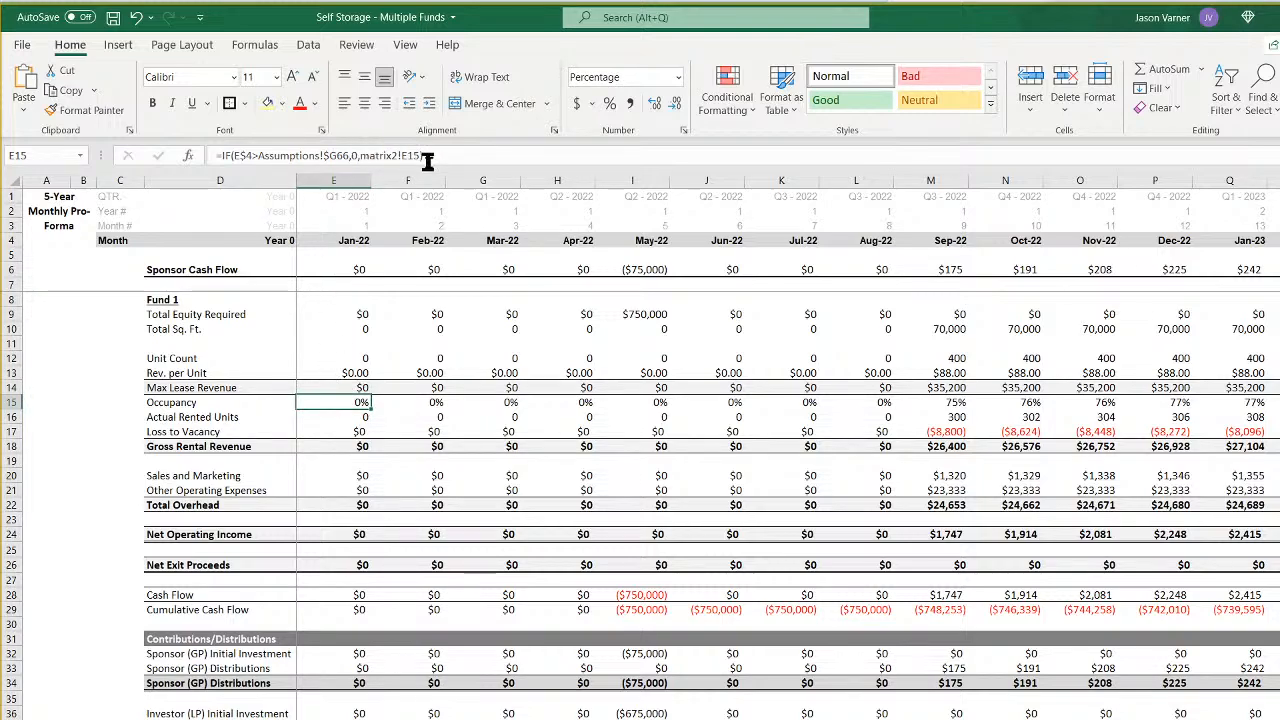
- Change the Jan-22 Actual Rented Units formula to =IF(E$4>Assumptions!$G66,0,E15*E12)
click(320, 415)
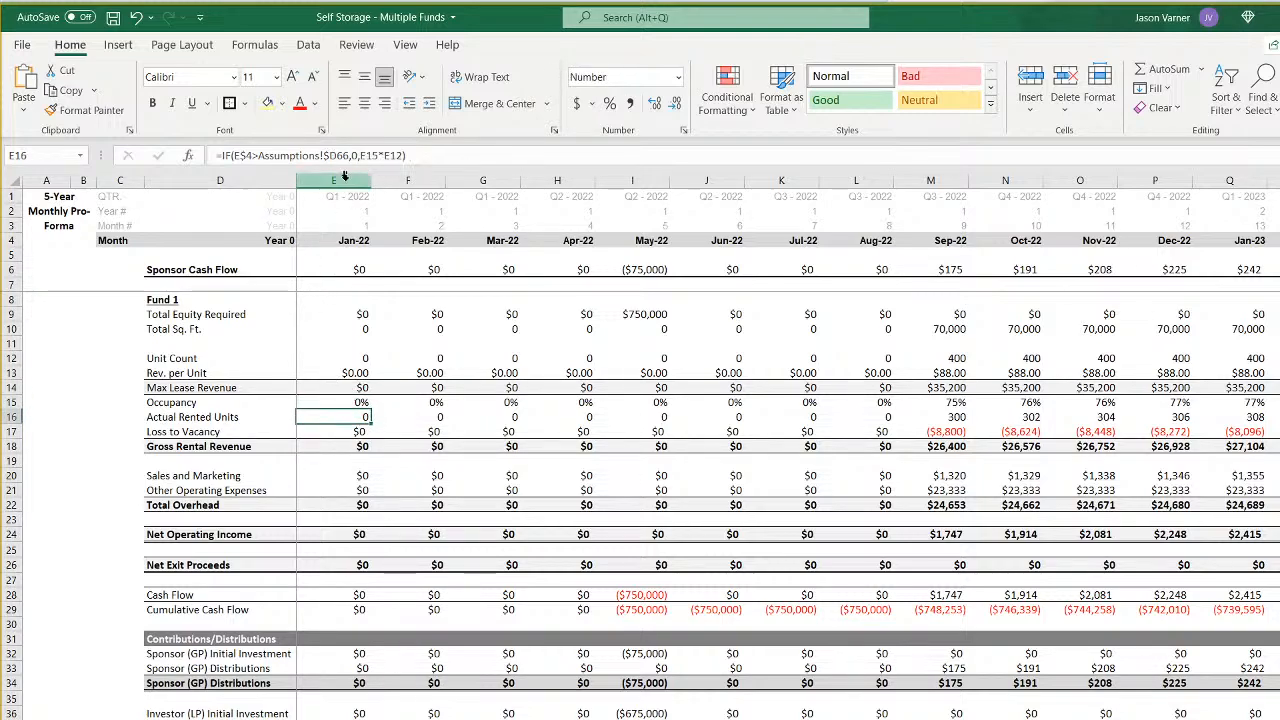
click(333, 155)
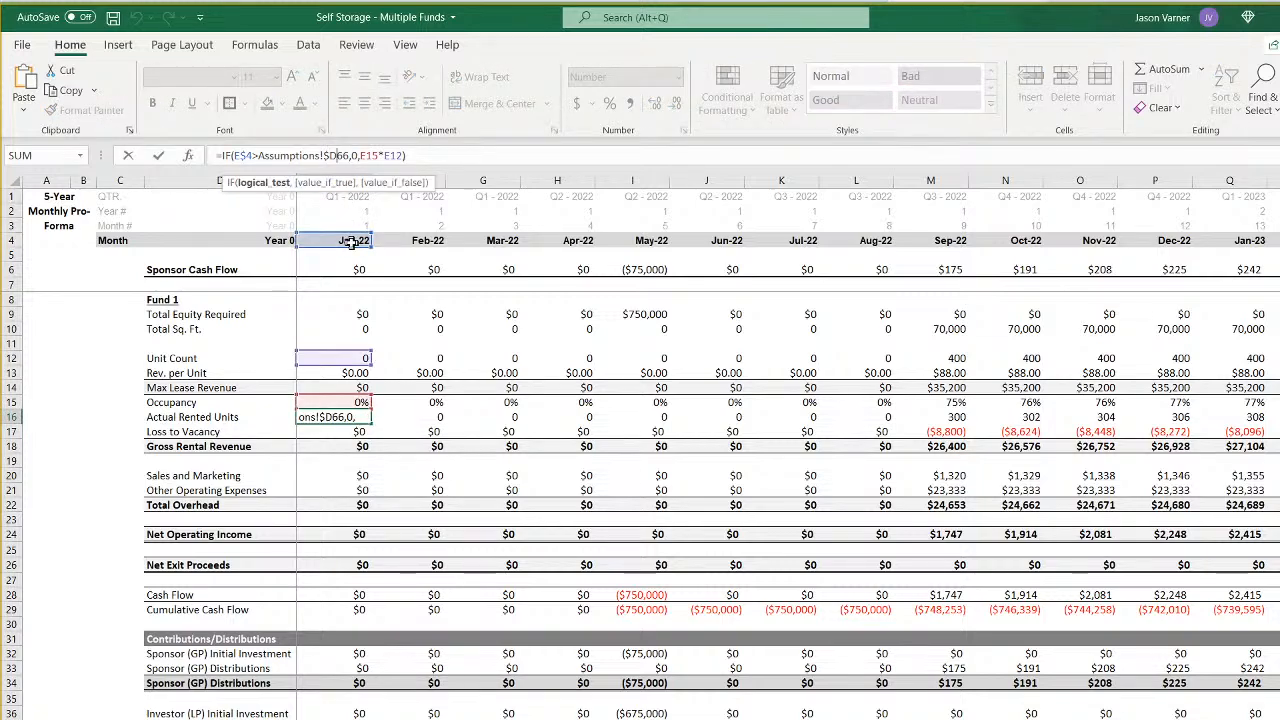
key(BackSpace)
text(g)
key(Return)
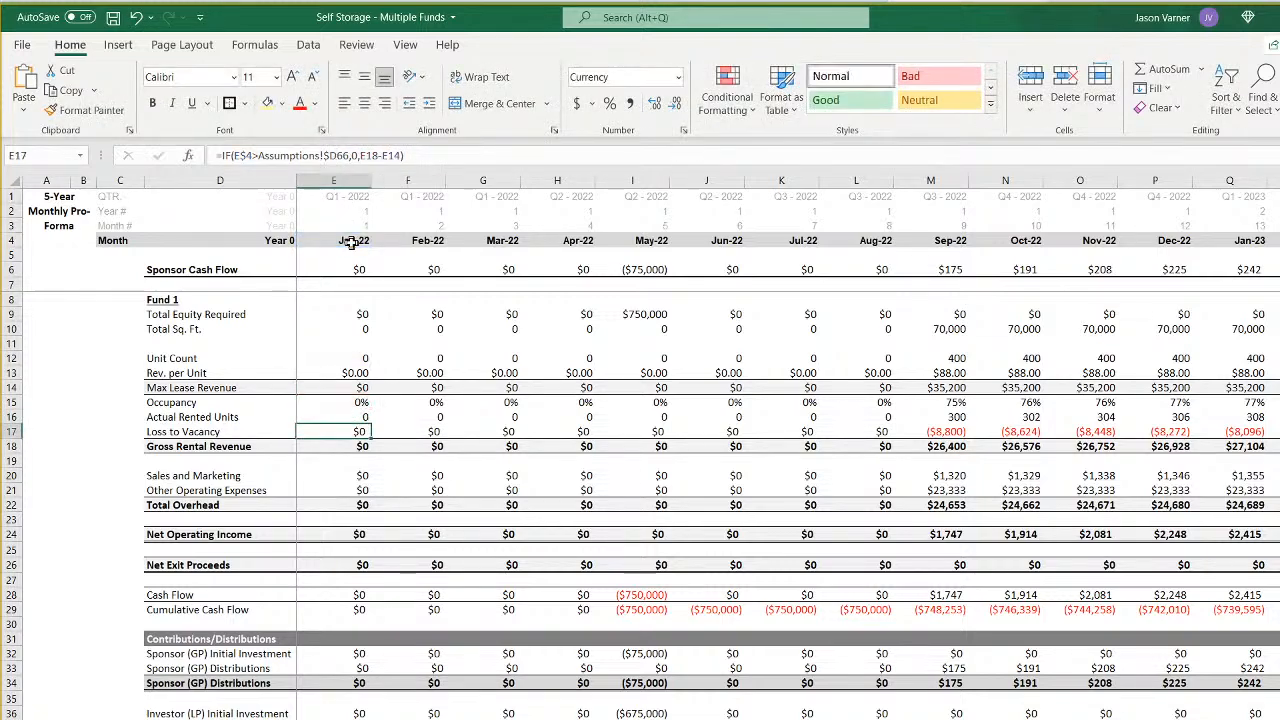
- Point the Jan-22 Loss to Vacancy formula to Fund 4's column: =IF(E$4>Assumptions!$G66,0,E18-E14)
click(333, 155)
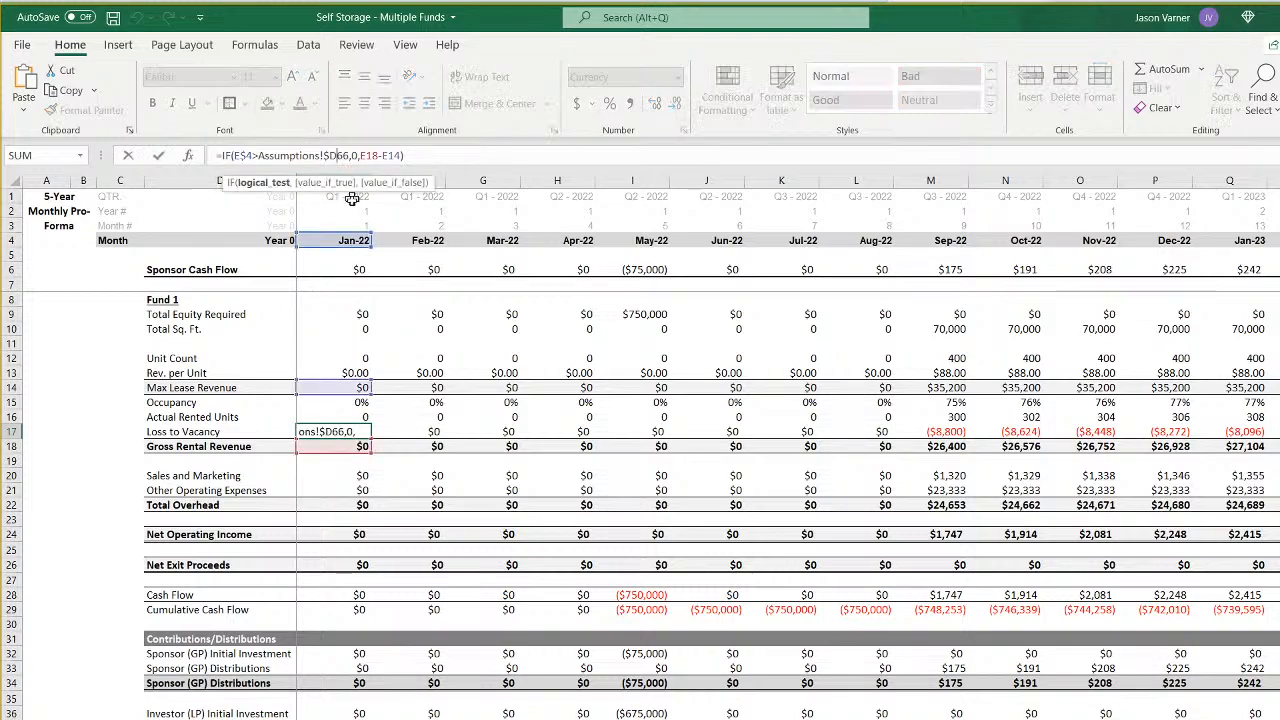
key(BackSpace)
text(g)
key(Return)
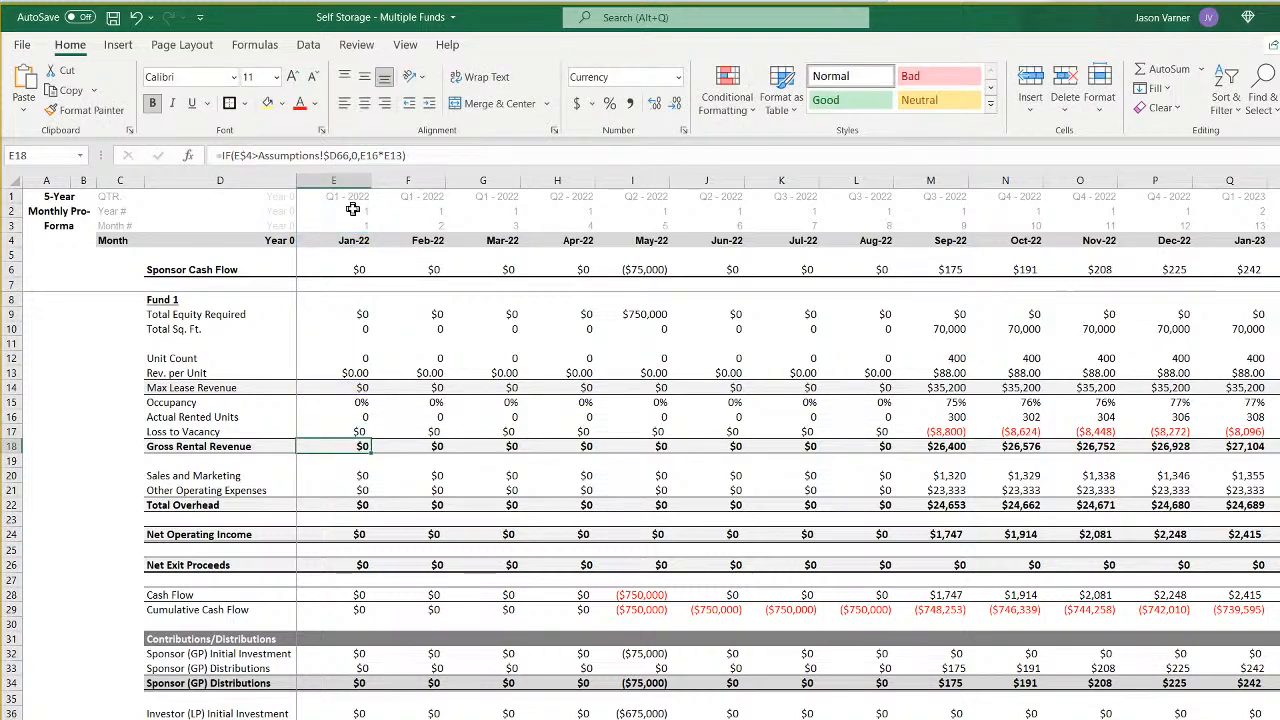
- Change the Jan-22 Gross Rental Revenue formula to =IF(E$4>Assumptions!$G66,0,E16*E13)
click(336, 155)
key(BackSpace)
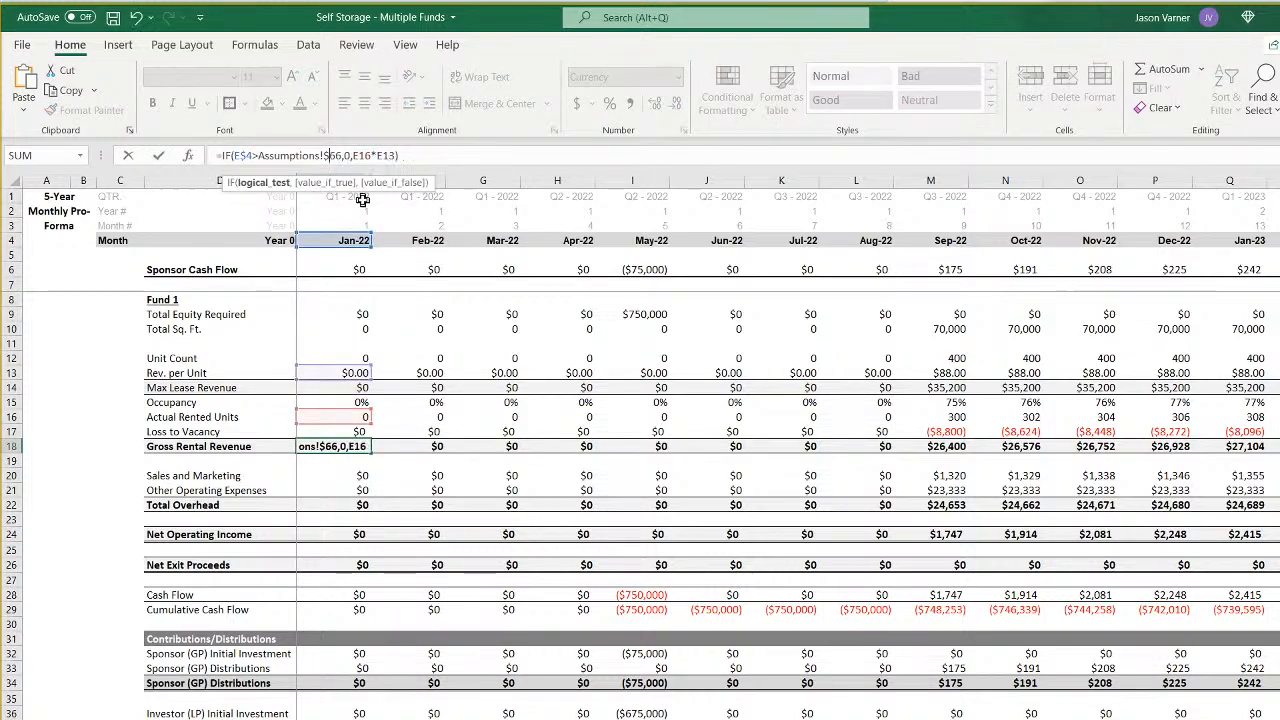
text(g)
key(Return)
- Repoint both Assumptions references in the Jan-22 Sales and Marketing formula: =IF(E$4>Assumptions!$G66,0,E18*Assumptions!$G48)
key(Down)
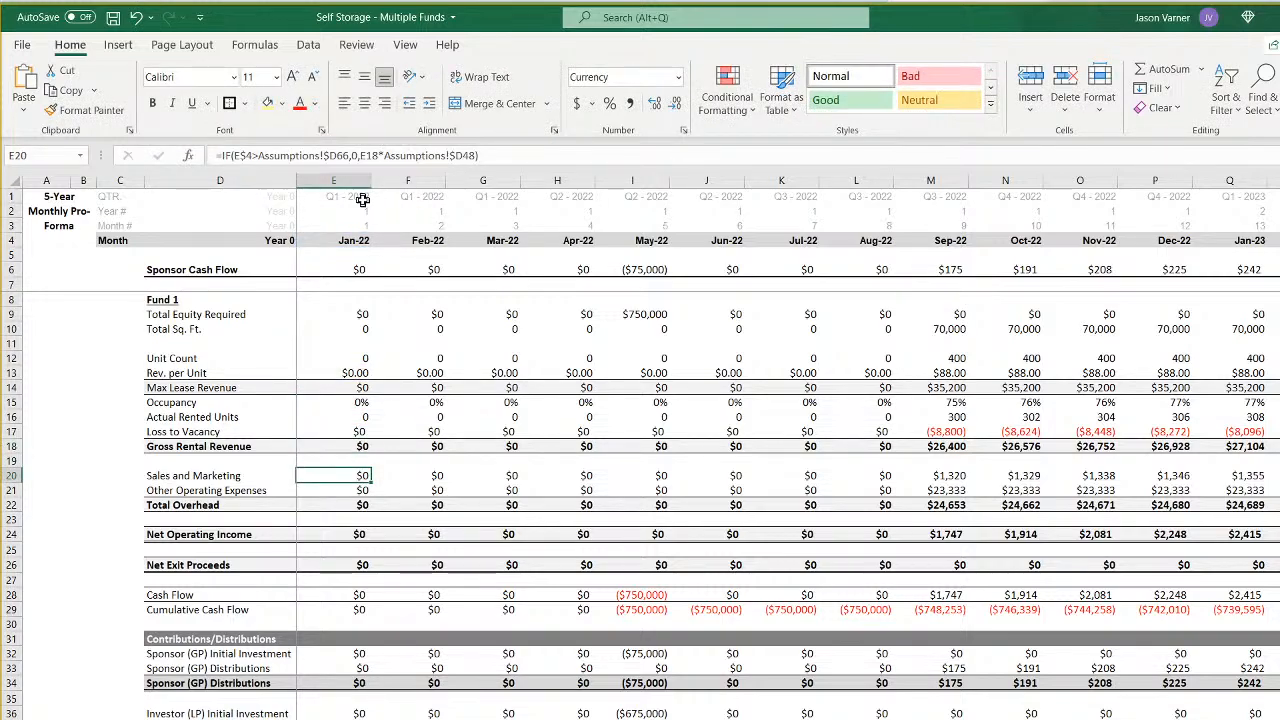
click(336, 155)
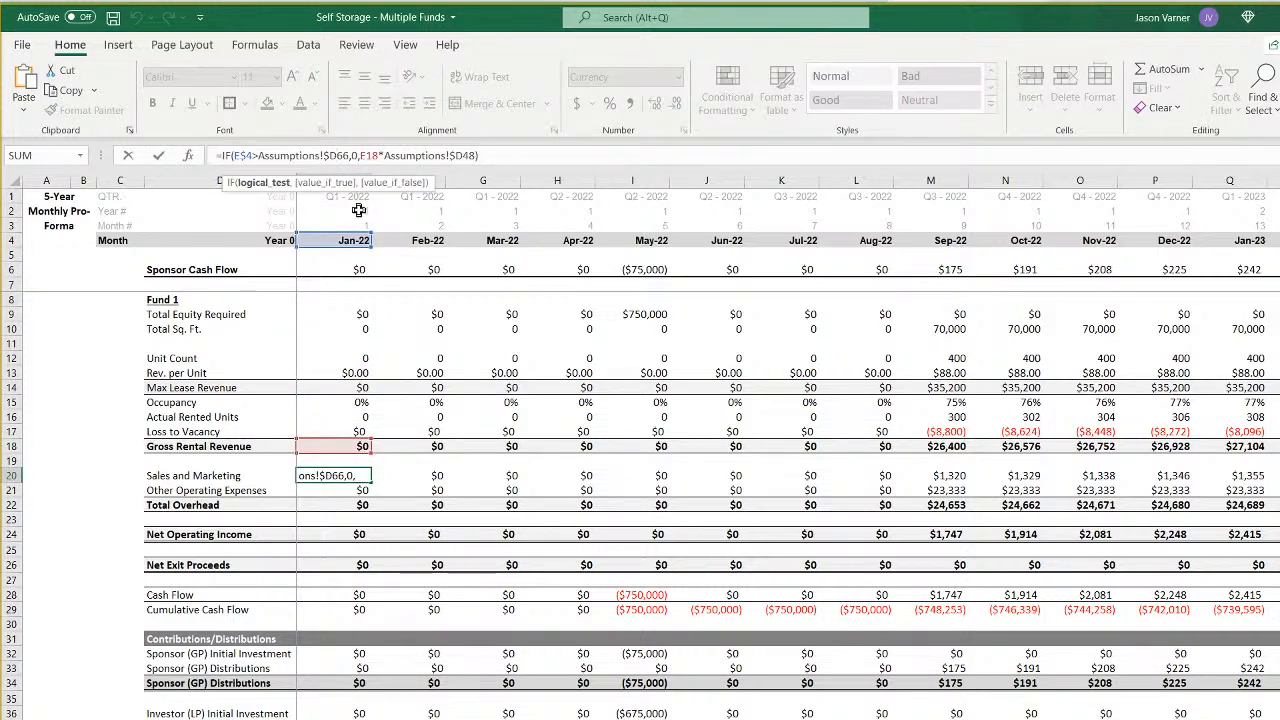
key(BackSpace)
text(g)
key(End)
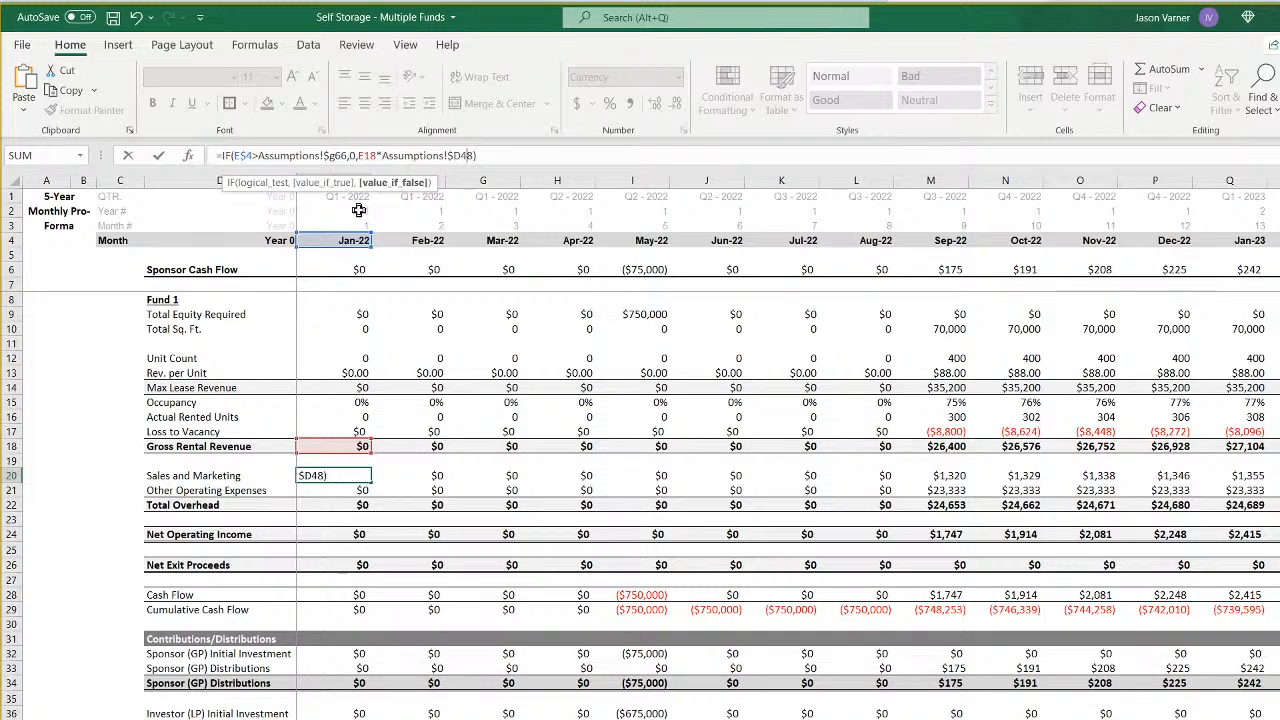
key(BackSpace)
text(g)
key(Return)
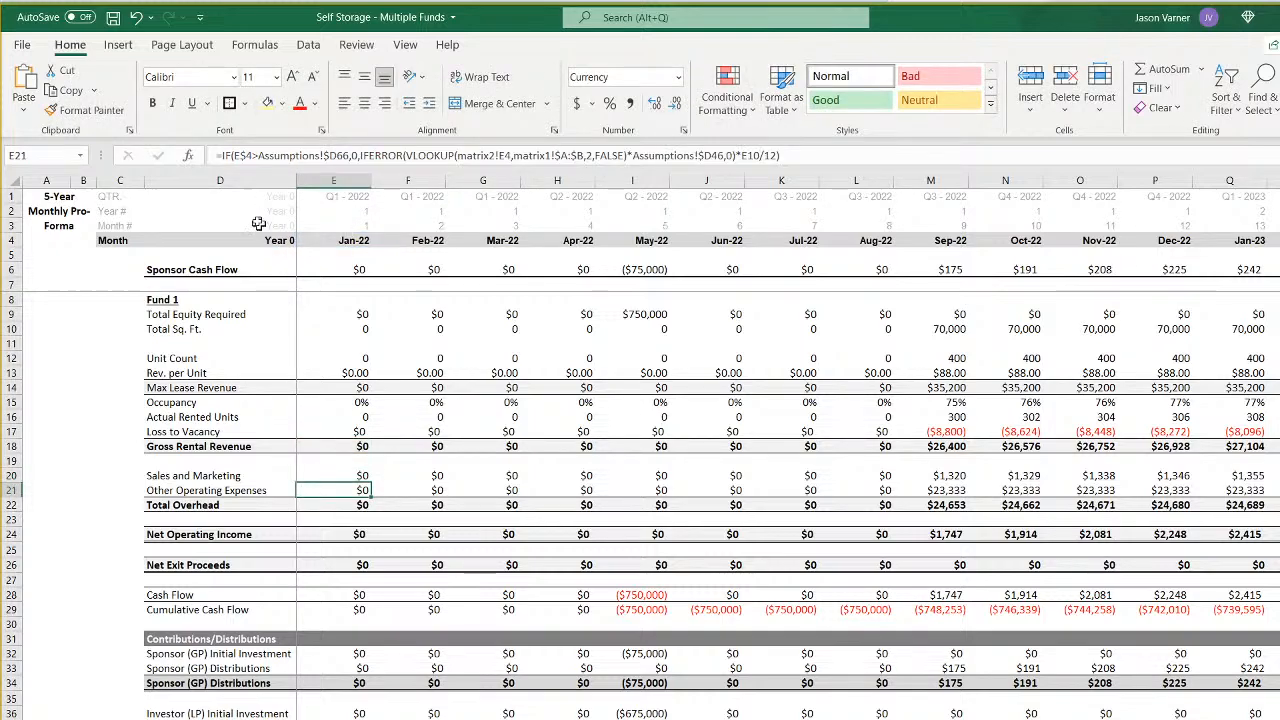
- Change the Jan-22 Other Operating Expenses formula to =IF(E$4>Assumptions!$G66,0,IFERROR(VLOOKUP(matrix2!E7,matrix1!$A:$B,2,FALSE)*Assumptions!$G46,0)*E10/12)
click(335, 155)
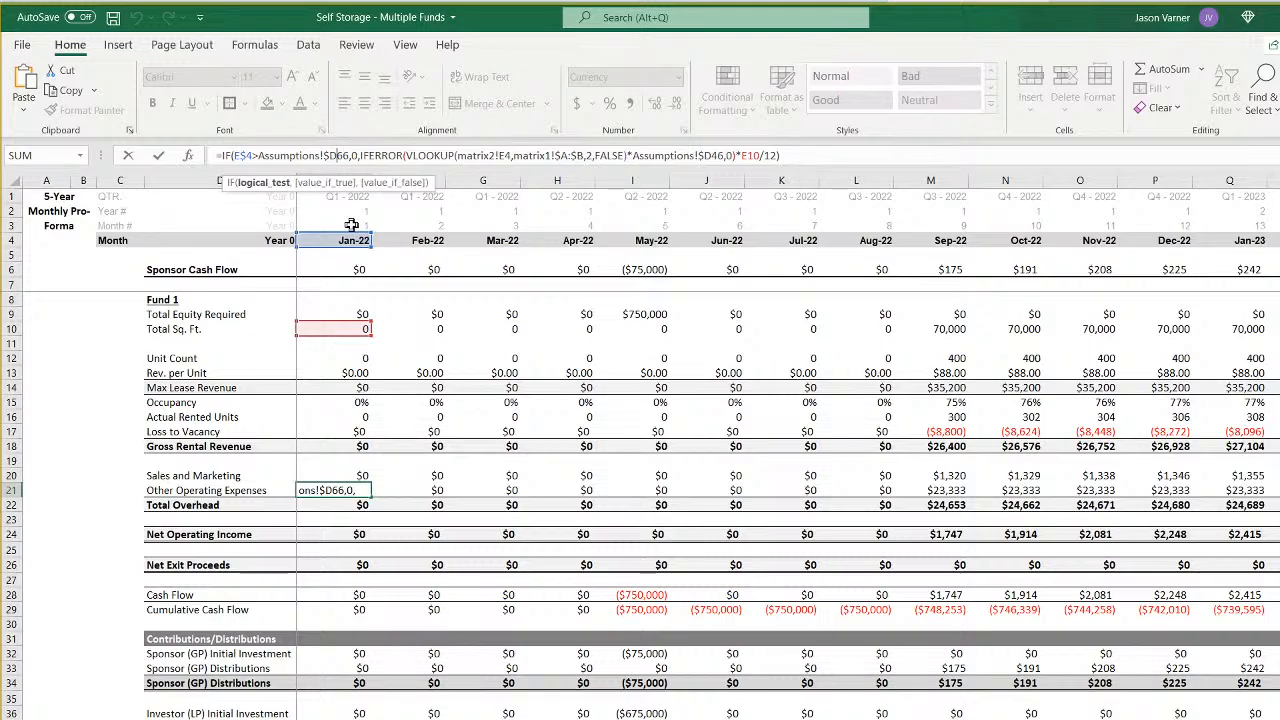
key(BackSpace)
text(g)
key(Right)
key(Right)
key(Right)
key(Right)
key(Right)
key(Right)
key(Right)
key(Right)
key(Right)
key(Right)
key(Right)
key(Right)
key(Right)
key(Right)
key(Right)
key(Right)
key(Right)
key(Right)
key(Right)
key(Right)
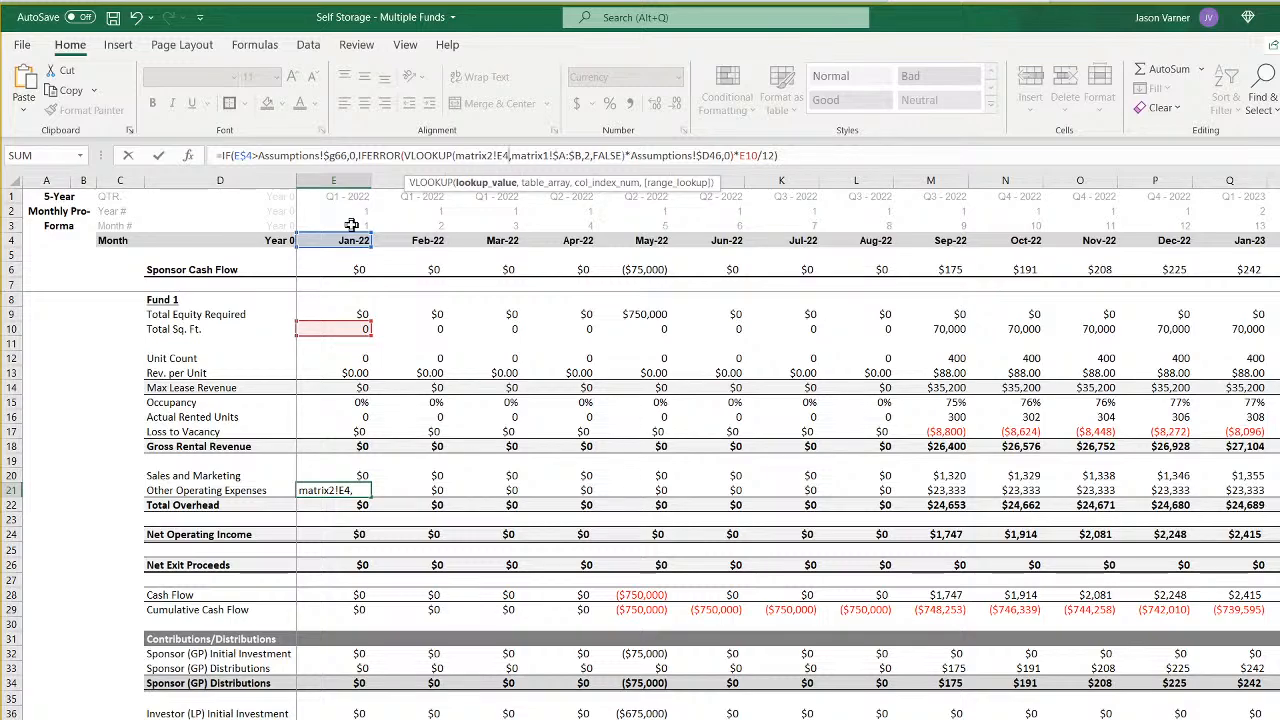
key(BackSpace)
text(7)
click(708, 155)
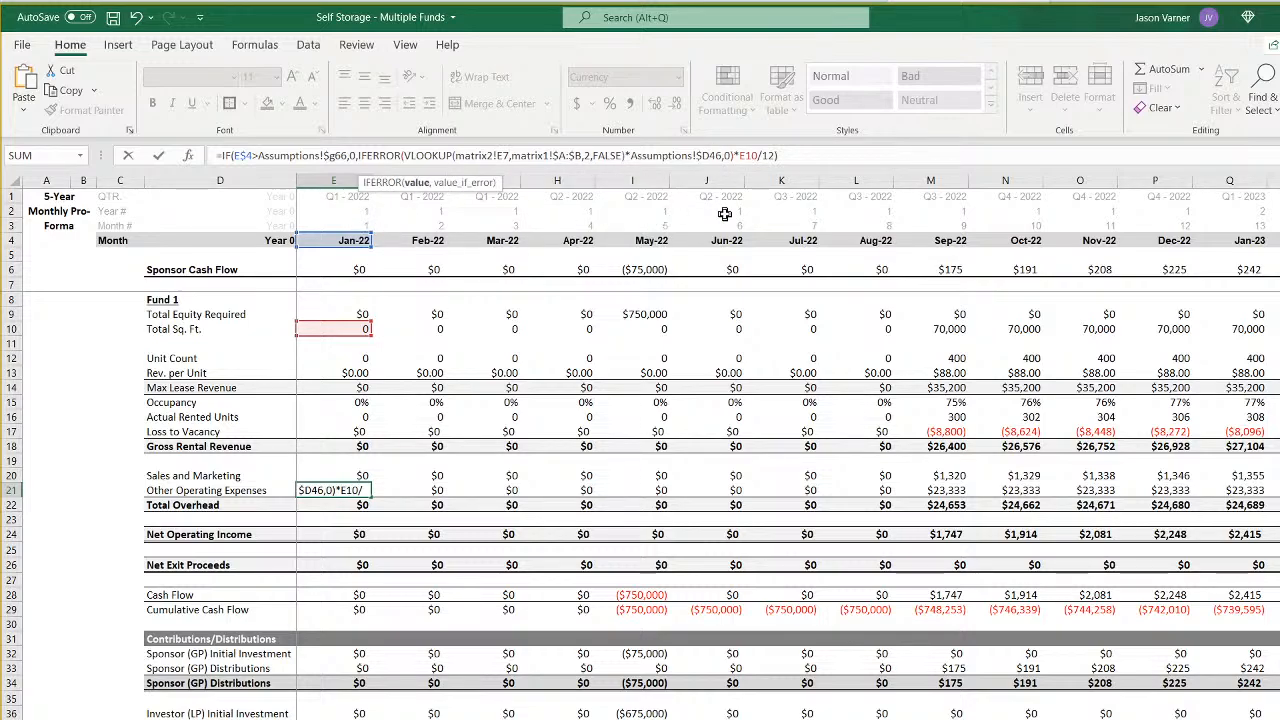
key(BackSpace)
text(g)
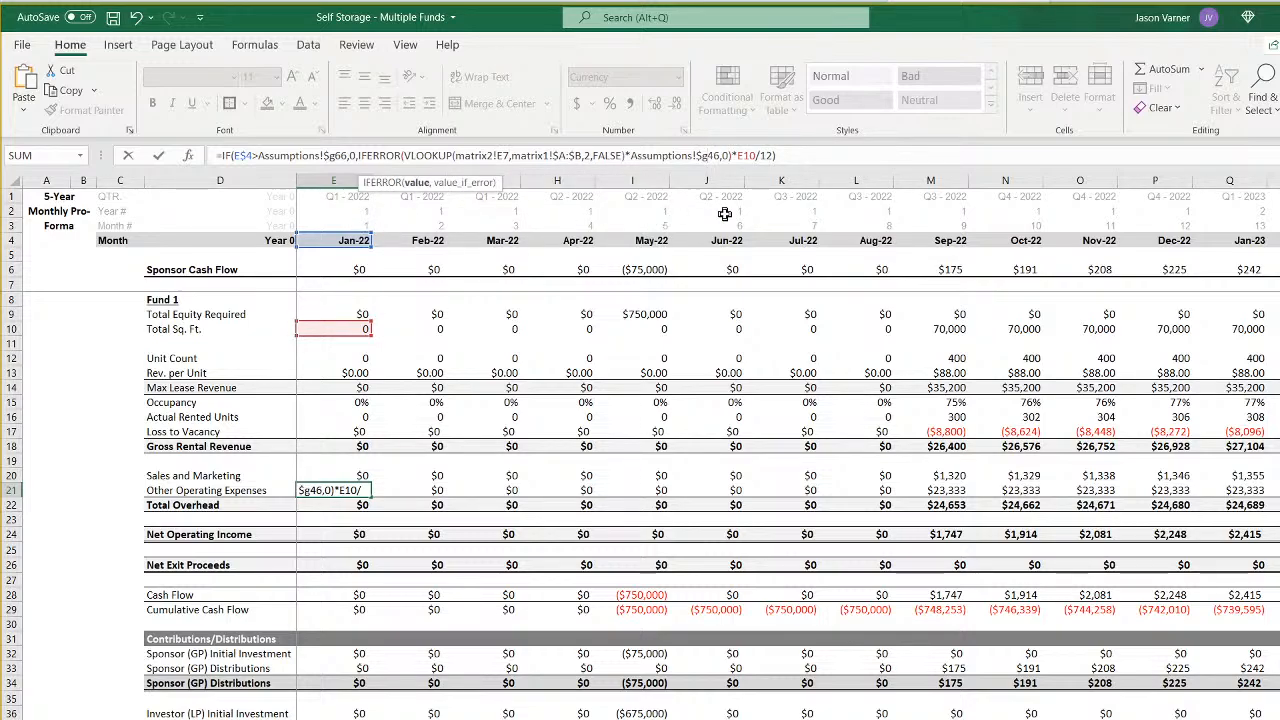
key(ctrl+Return)
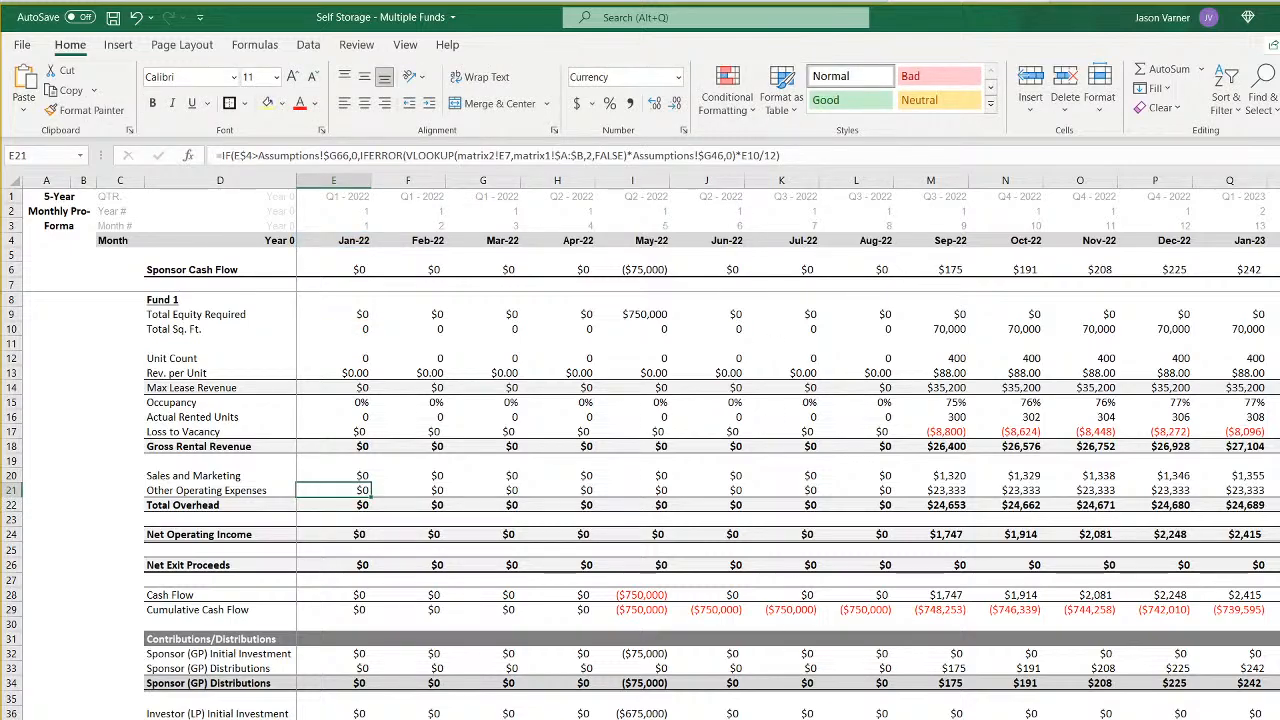
- Examine Fund 4's rows 7 and 31 on the matrix2 sheet, including the Feb-22 formula, and return to Fund 4's monthly sheet
click(262, 718)
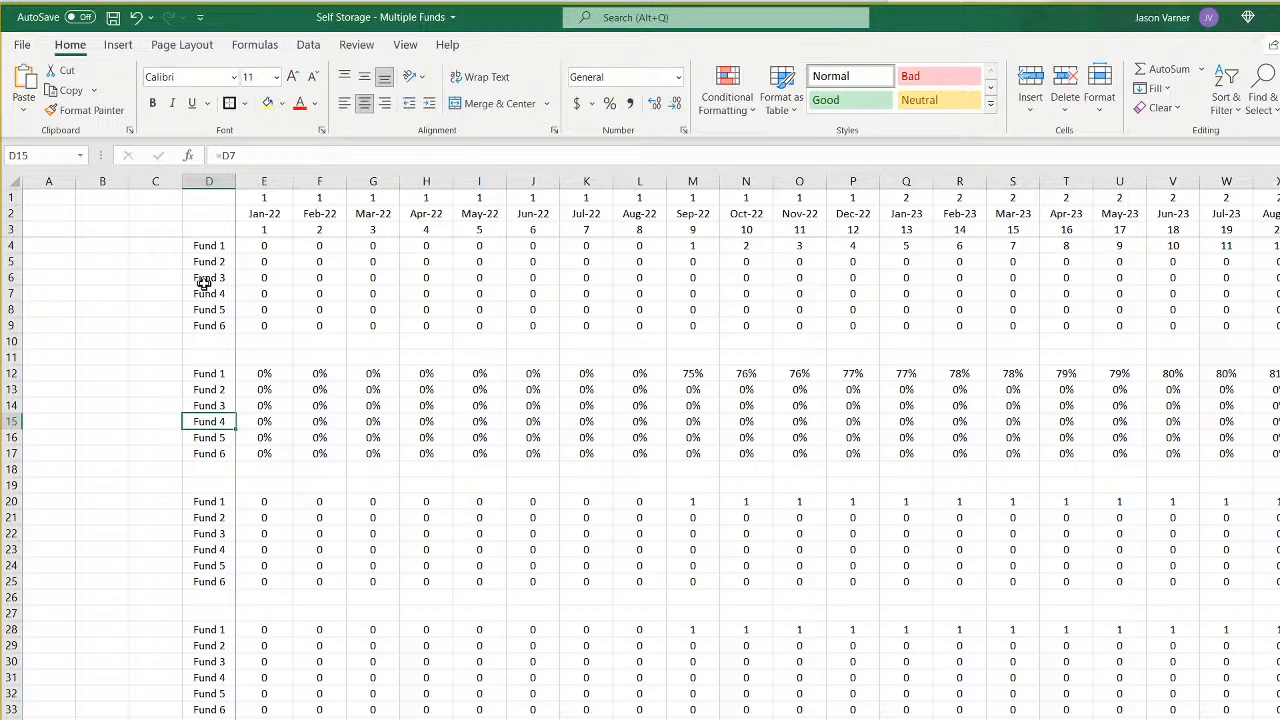
drag(54, 296, 264, 297)
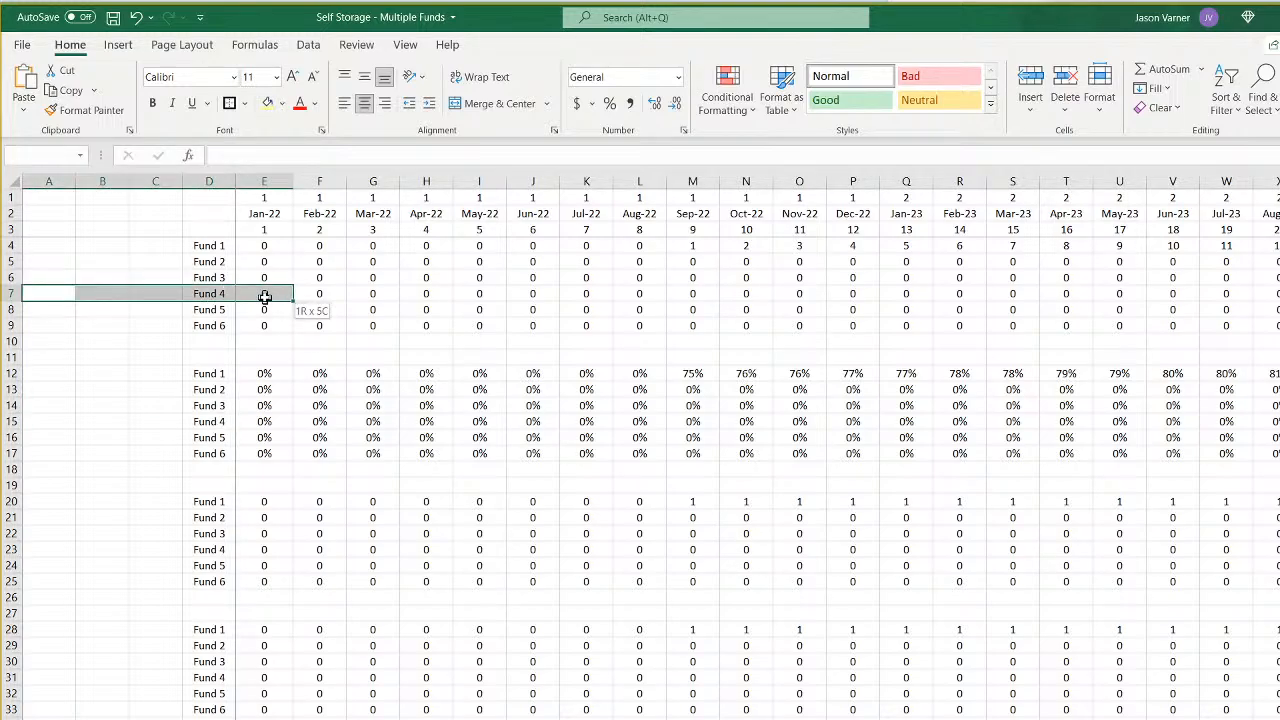
click(218, 678)
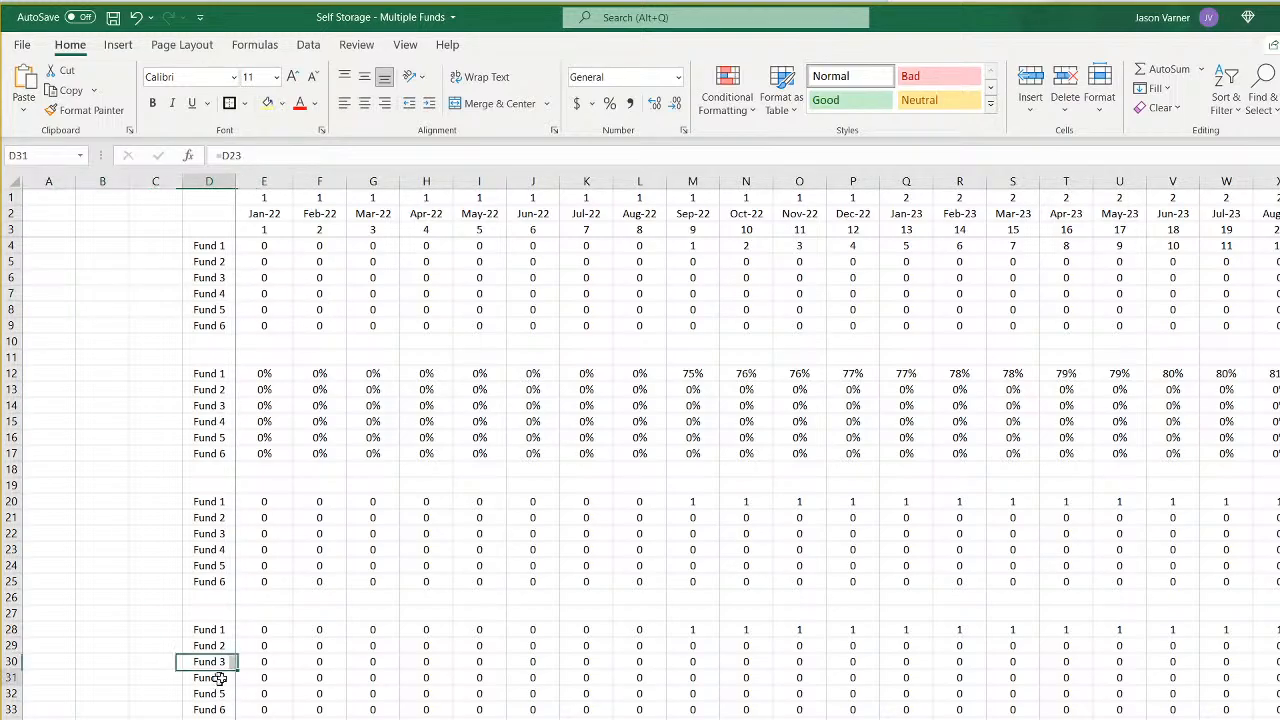
drag(220, 678, 314, 677)
click(325, 678)
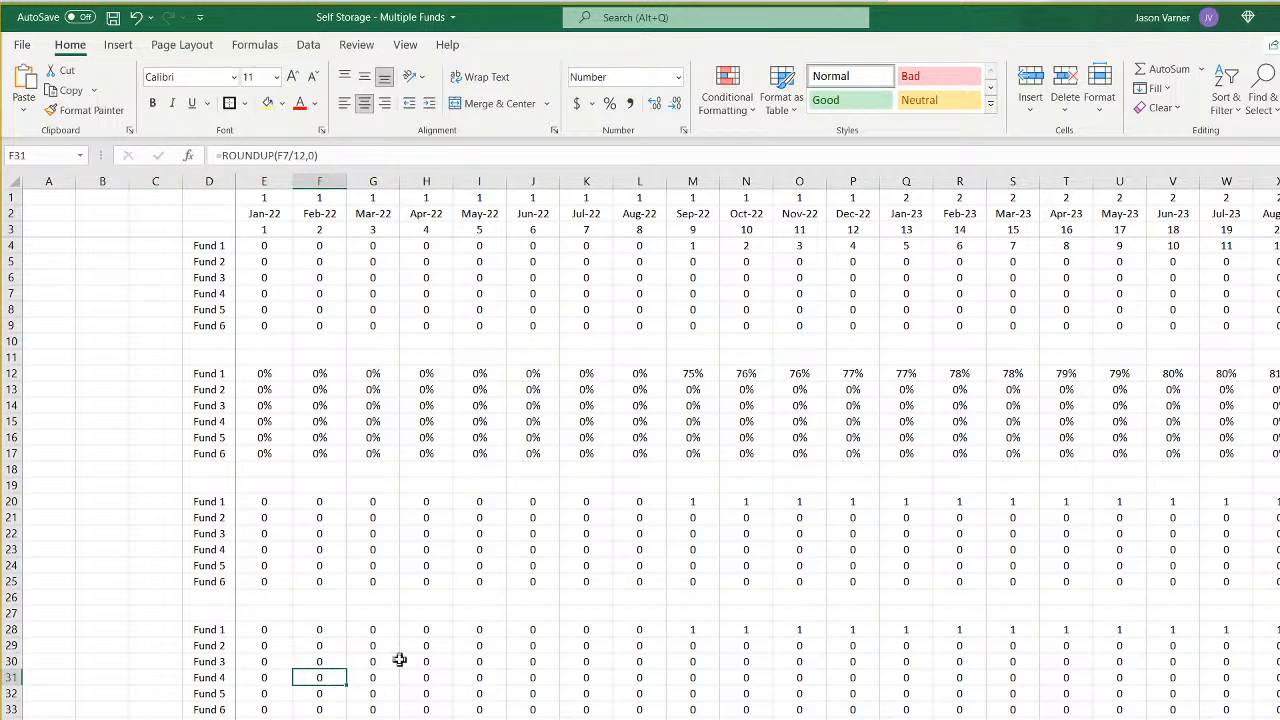
key(ctrl+Page_Up)
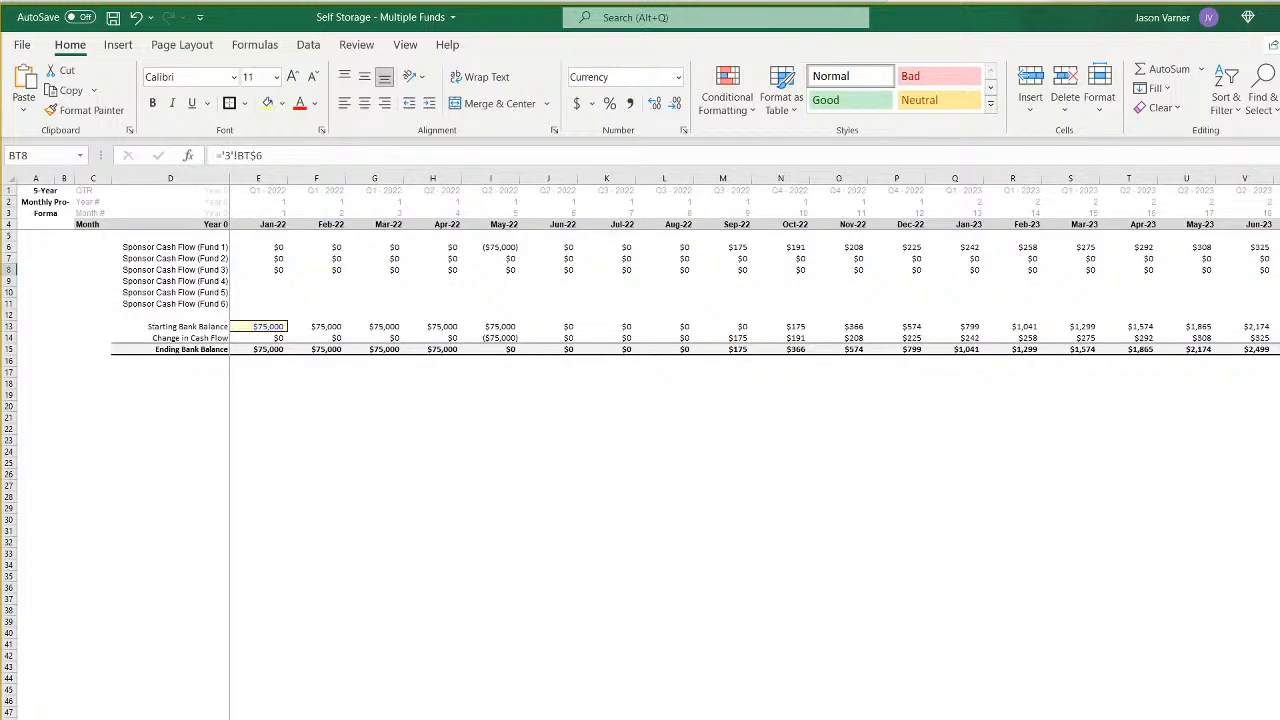
key(ctrl+Page_Up)
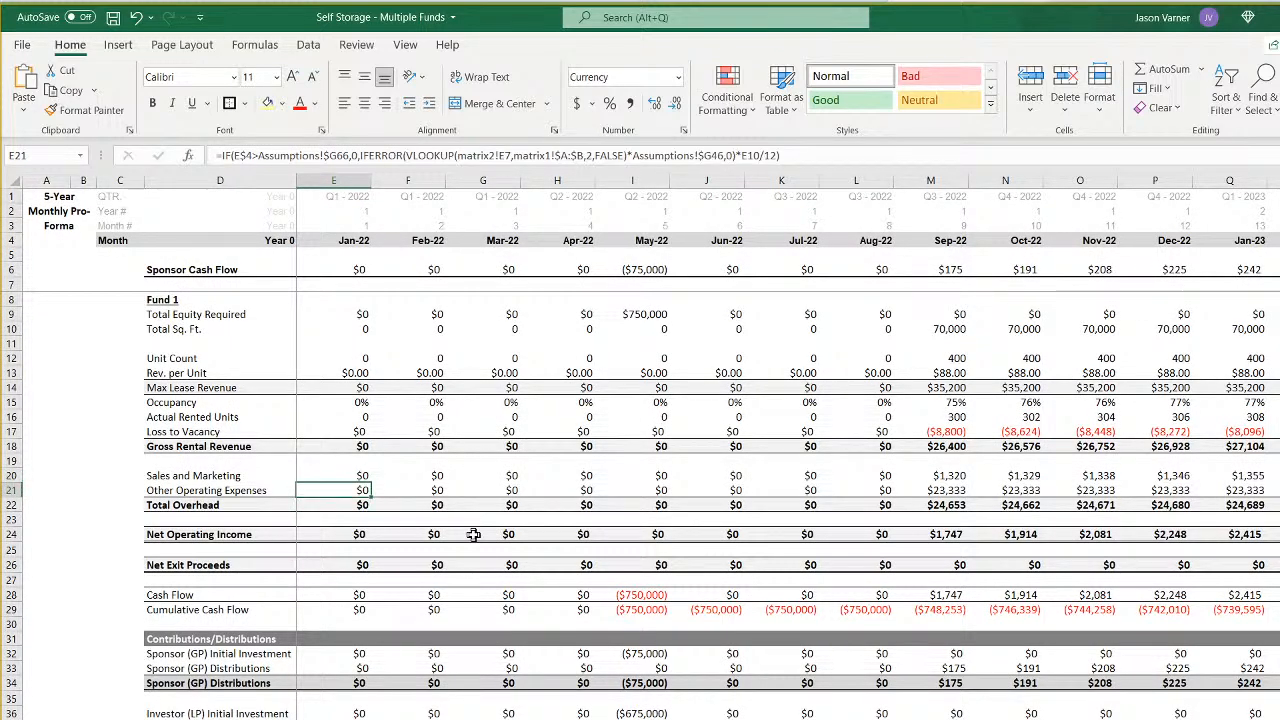
- Change the Jan-22 Net Exit Proceeds formula to =IF(E4=Assumptions!$G66,Assumptions!$G71,0)
key(Down)
key(Down)
key(Down)
key(Down)
key(Down)
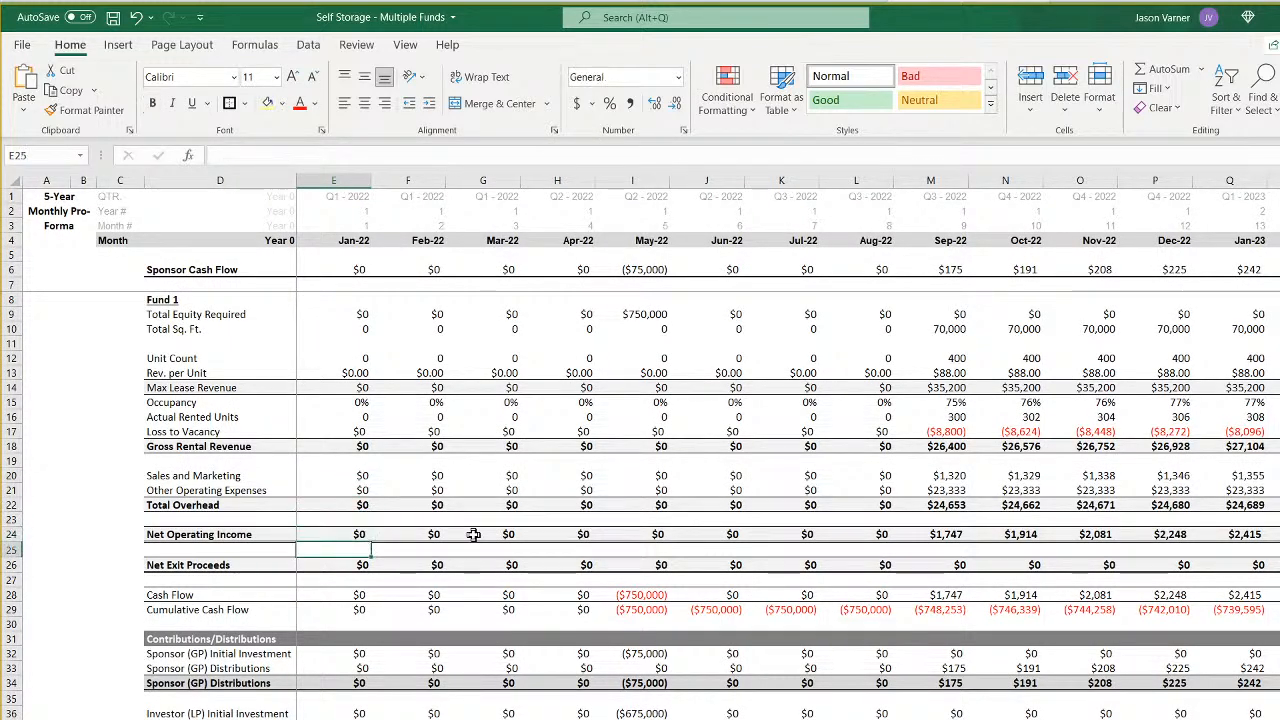
click(332, 155)
key(Delete)
text(g)
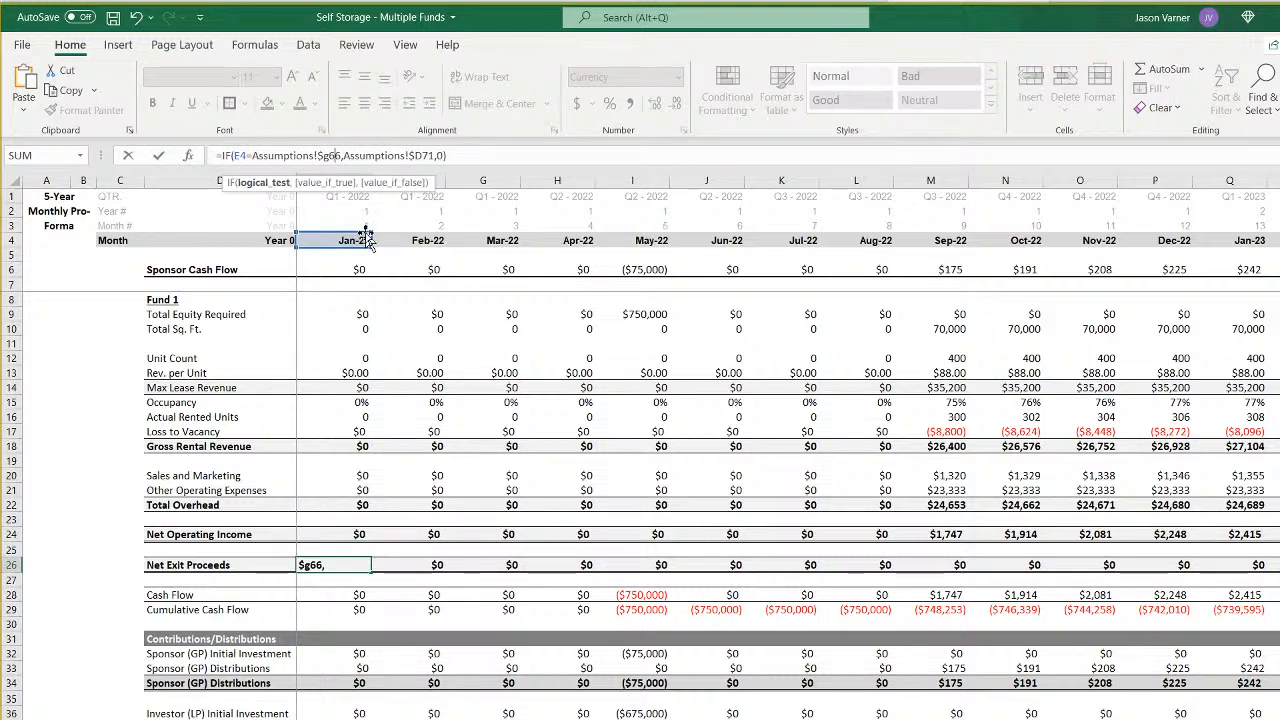
key(Right)
key(Right)
key(Right)
key(Right)
key(Right)
key(Right)
key(Right)
key(Right)
key(Right)
key(Right)
key(Right)
key(Right)
key(Right)
key(Right)
key(Right)
key(Right)
key(BackSpace)
text(g)
key(Return)
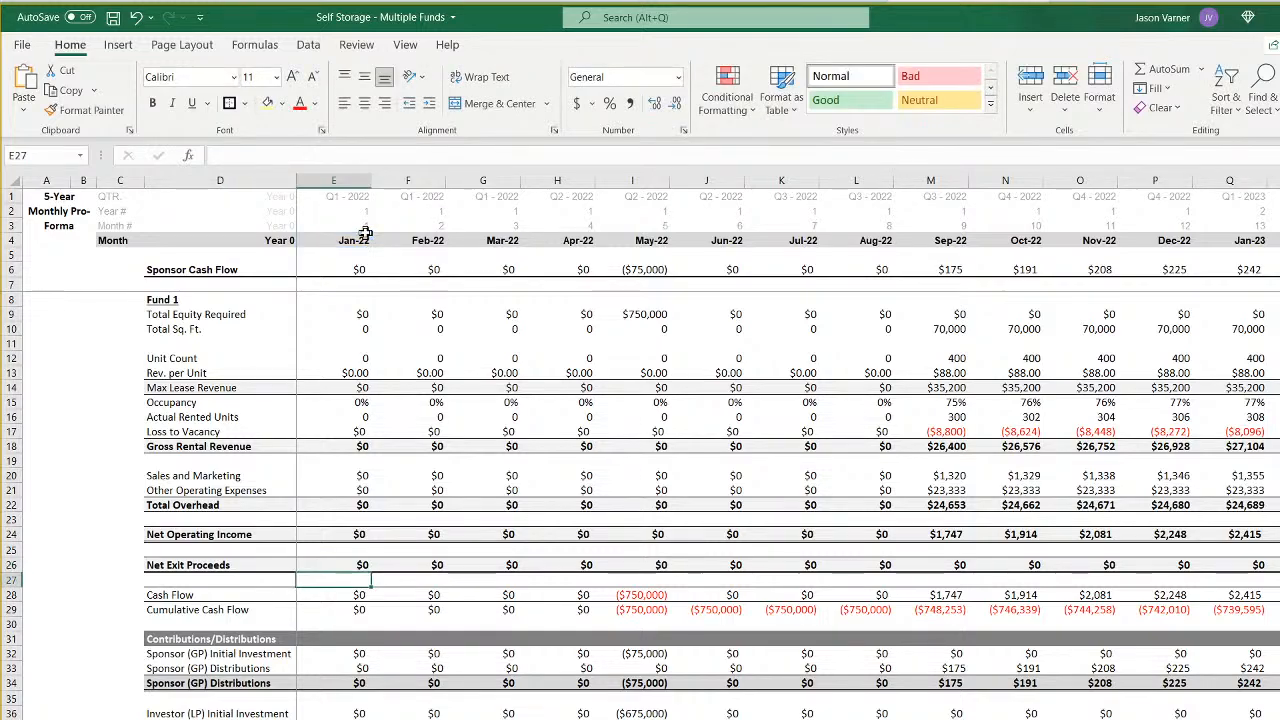
- Change the Jan-22 Sponsor (GP) Initial Investment formula to =IF(E4=Assumptions!$G7,'CF 4'!$E79,0)
key(Down)
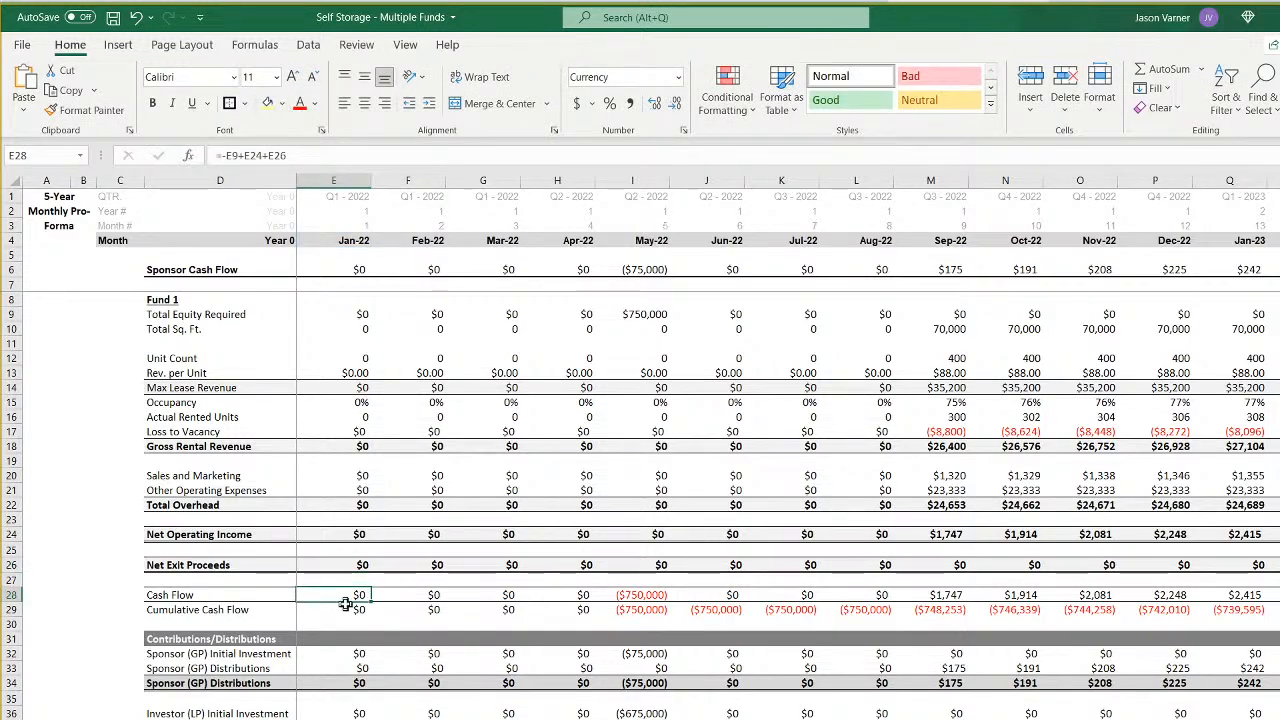
key(Down)
key(Down)
key(Down)
key(Down)
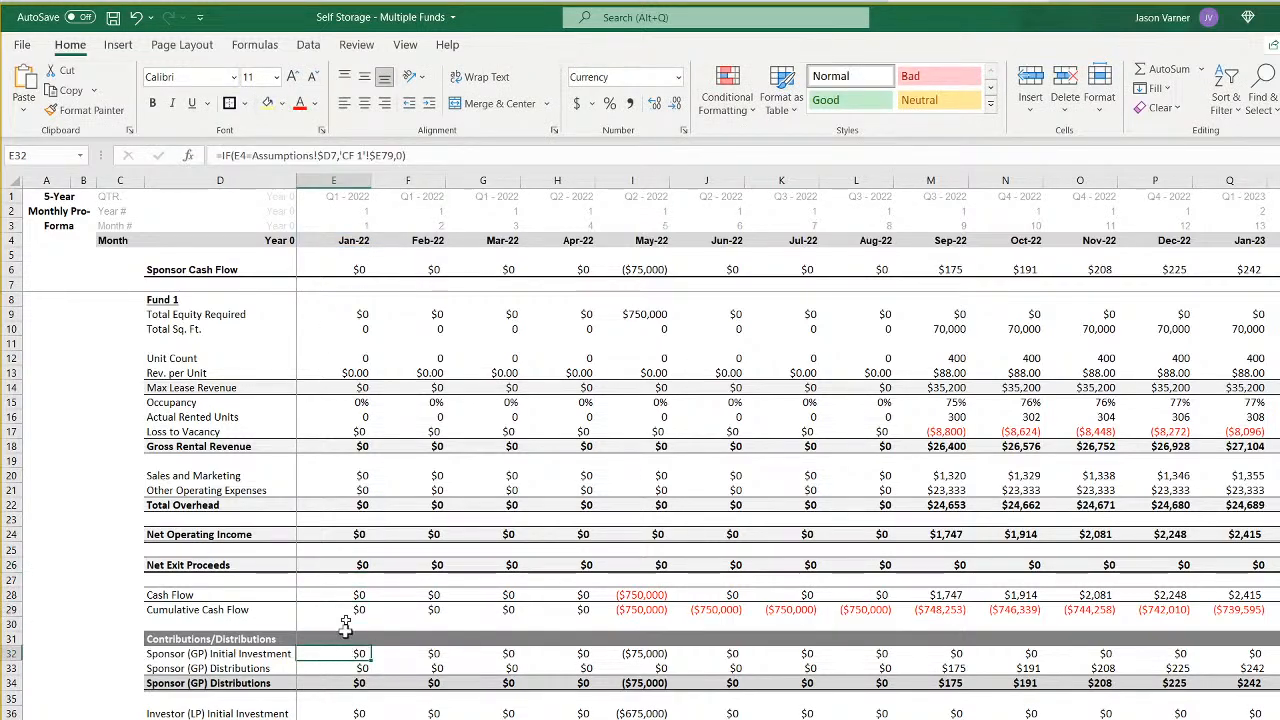
click(330, 155)
key(BackSpace)
text(g)
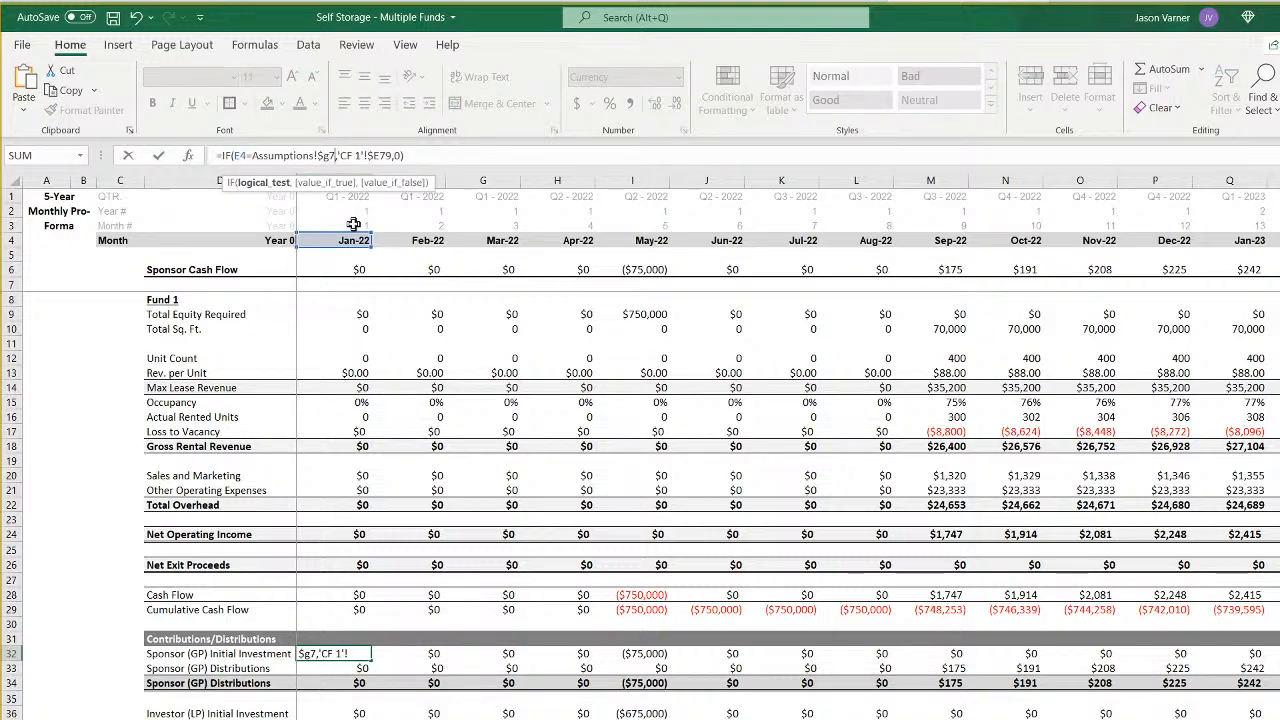
key(BackSpace)
text(4)
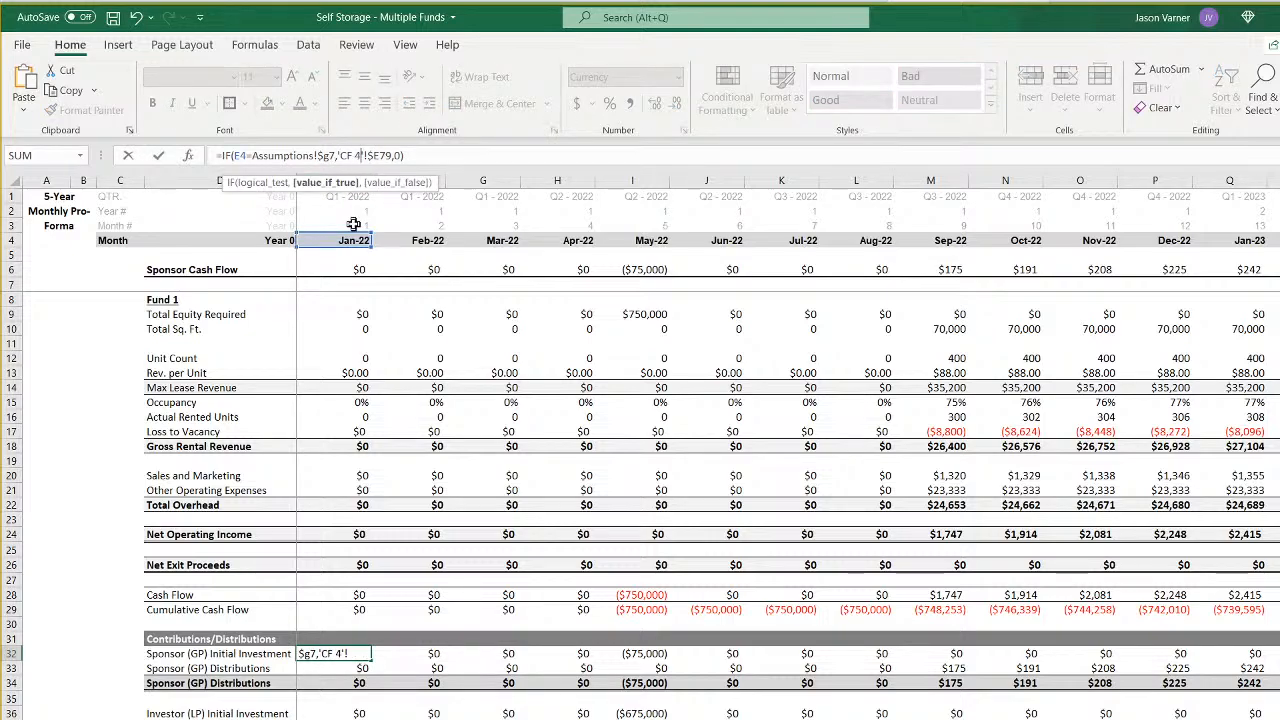
key(Return)
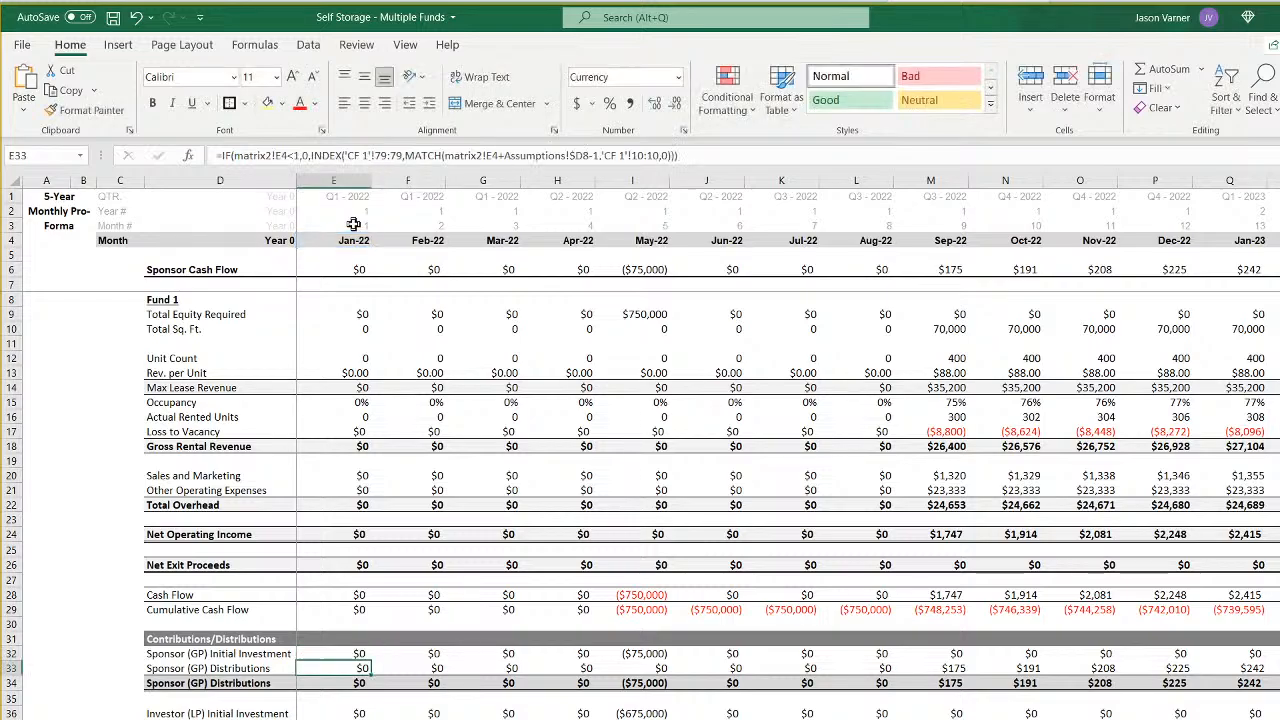
key(Up)
key(Right)
key(Left)
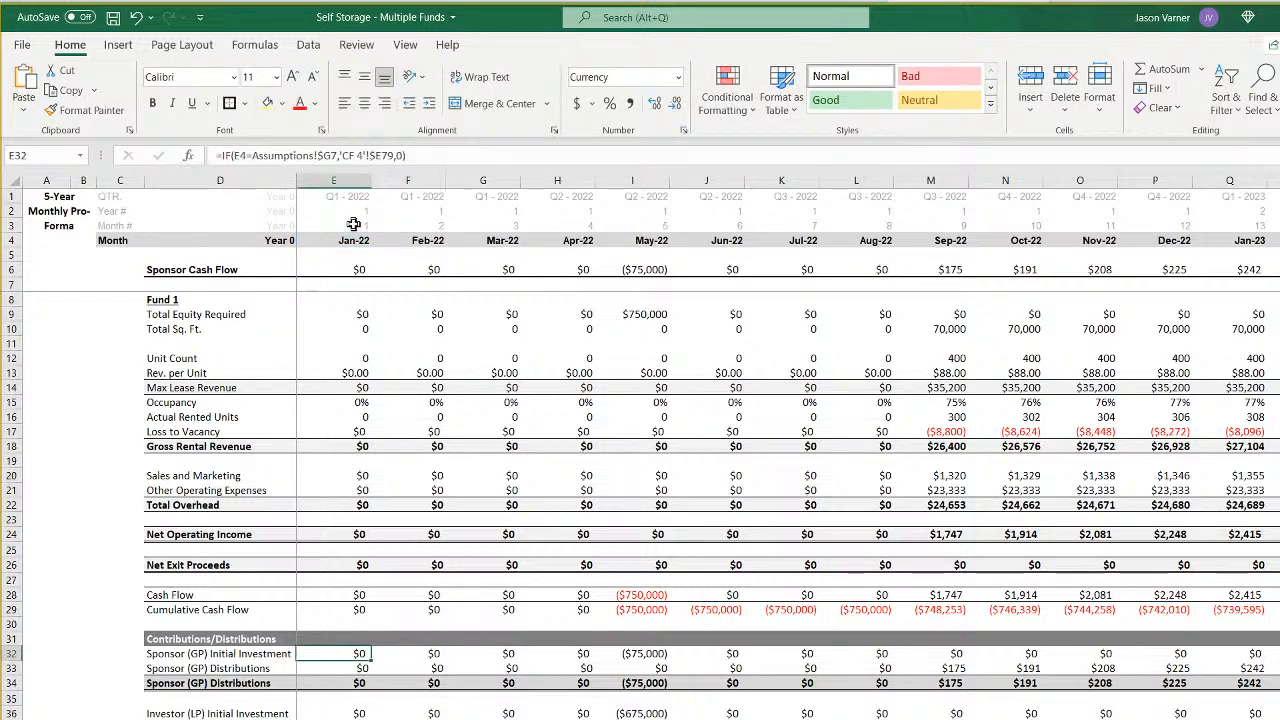
- In the Jan-22 Sponsor (GP) Distributions formula in E33, change the condition to matrix2!E7<1 and the INDEX range to 'CF 4'!79:79
key(Down)
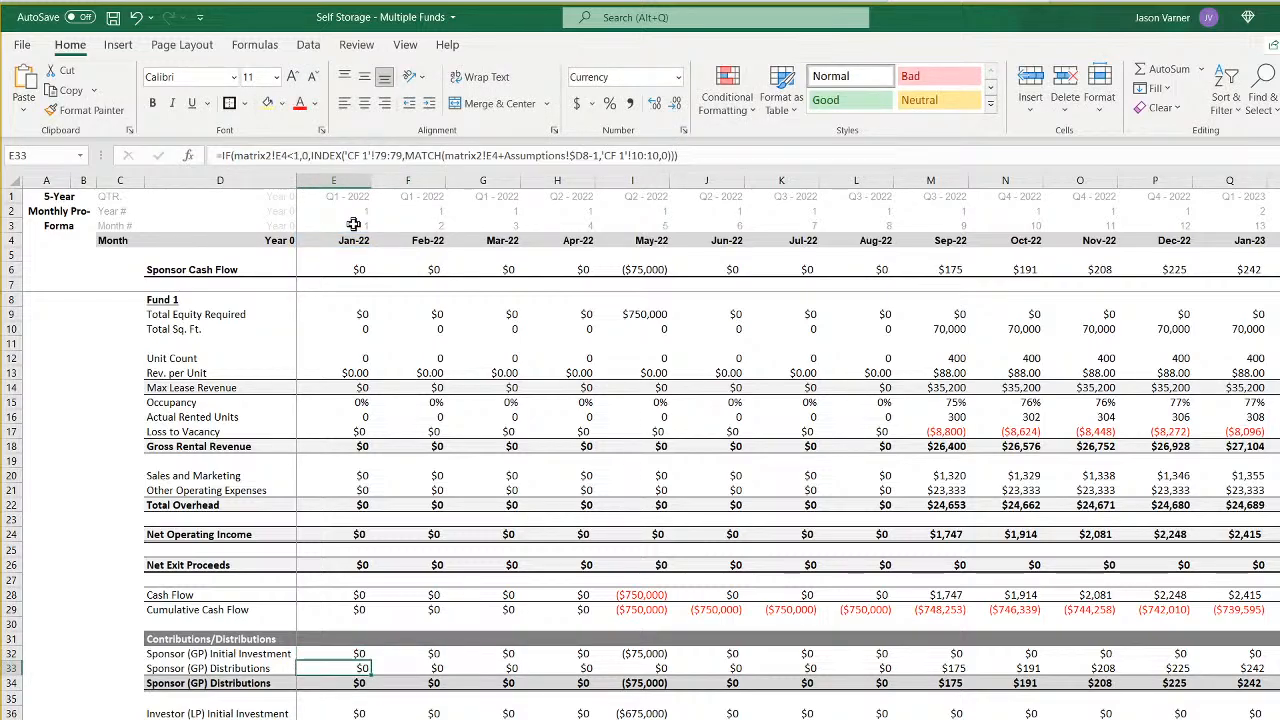
click(286, 155)
key(BackSpace)
text(7)
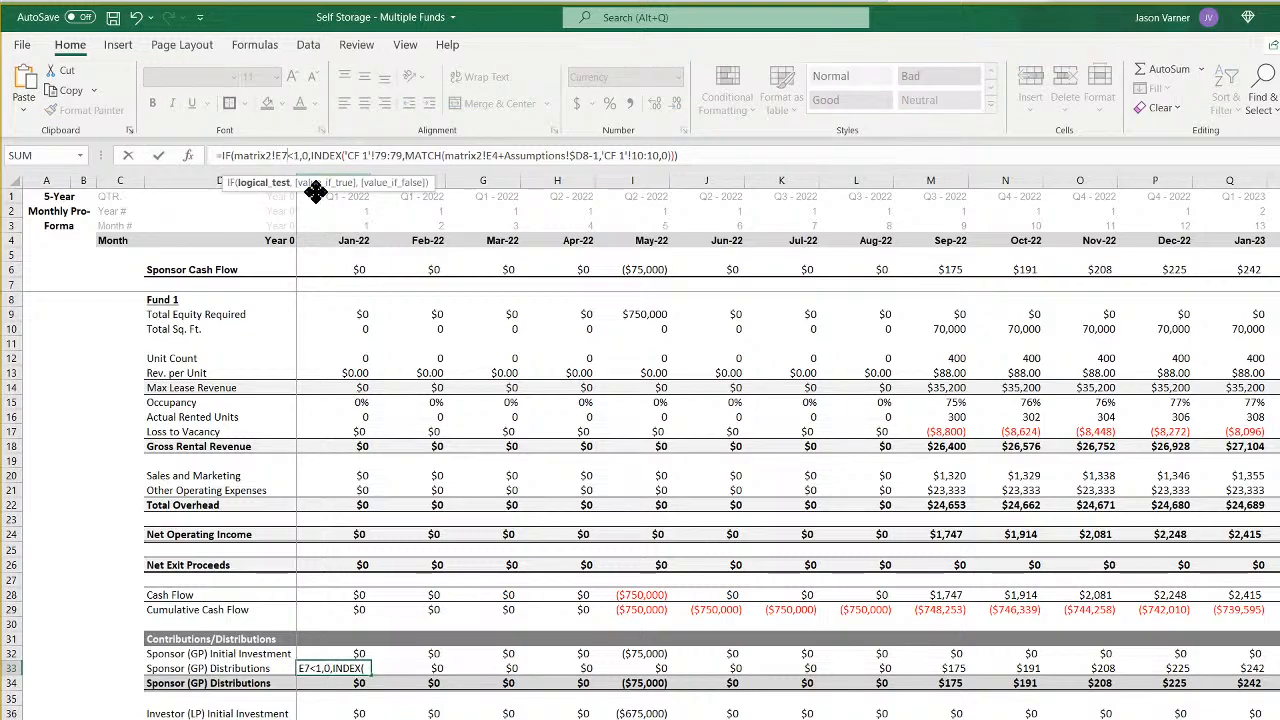
key(Right)
key(Right)
key(Right)
key(Right)
key(Right)
key(Right)
key(Right)
key(Right)
key(Right)
key(Right)
key(Right)
key(Right)
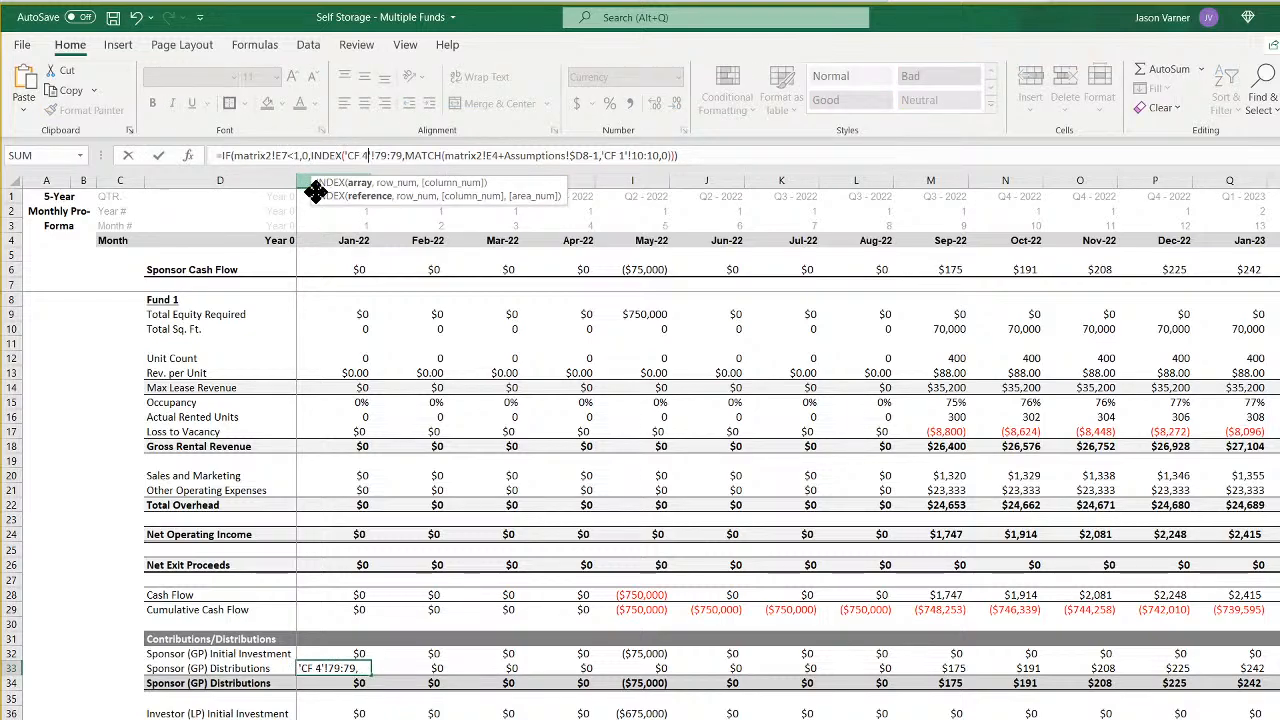
key(Right)
key(Right)
key(Right)
key(Right)
key(Right)
key(Right)
key(Right)
key(Right)
key(Right)
key(Right)
key(Right)
key(Right)
key(Right)
key(Right)
key(Right)
key(Right)
key(Right)
key(Right)
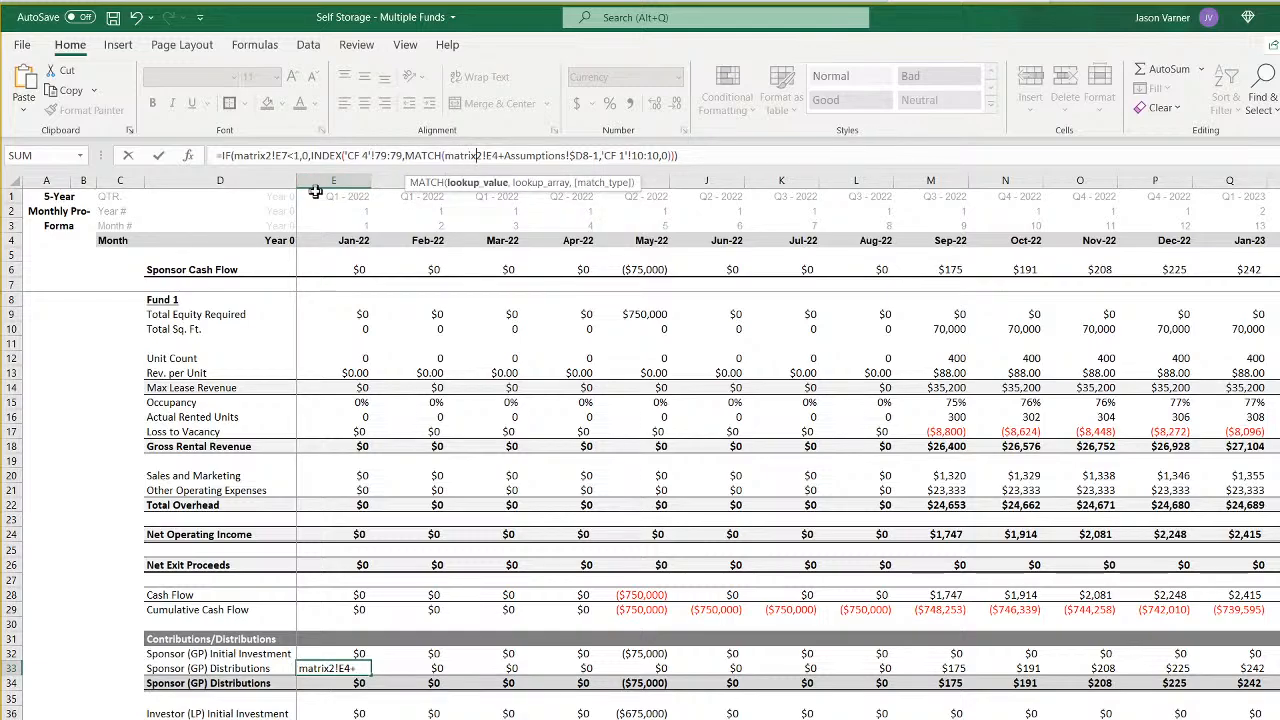
- Repoint the MATCH part of the E33 formula to matrix2!E7+Assumptions!$G8-1 and row 10 of the CF 4 sheet
key(BackSpace)
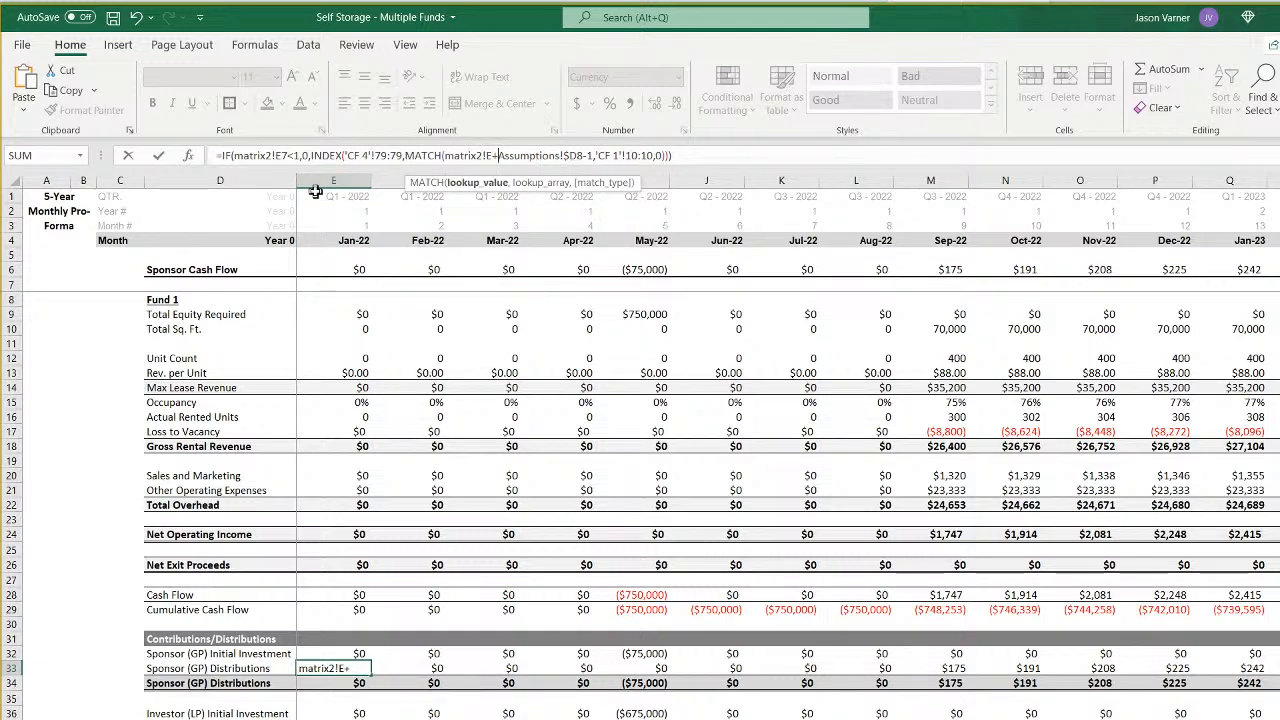
text(7)
key(Right)
key(Right)
key(Right)
key(Right)
key(Right)
key(Right)
key(Right)
key(Right)
key(Right)
key(Right)
key(Right)
key(Right)
key(Right)
key(Right)
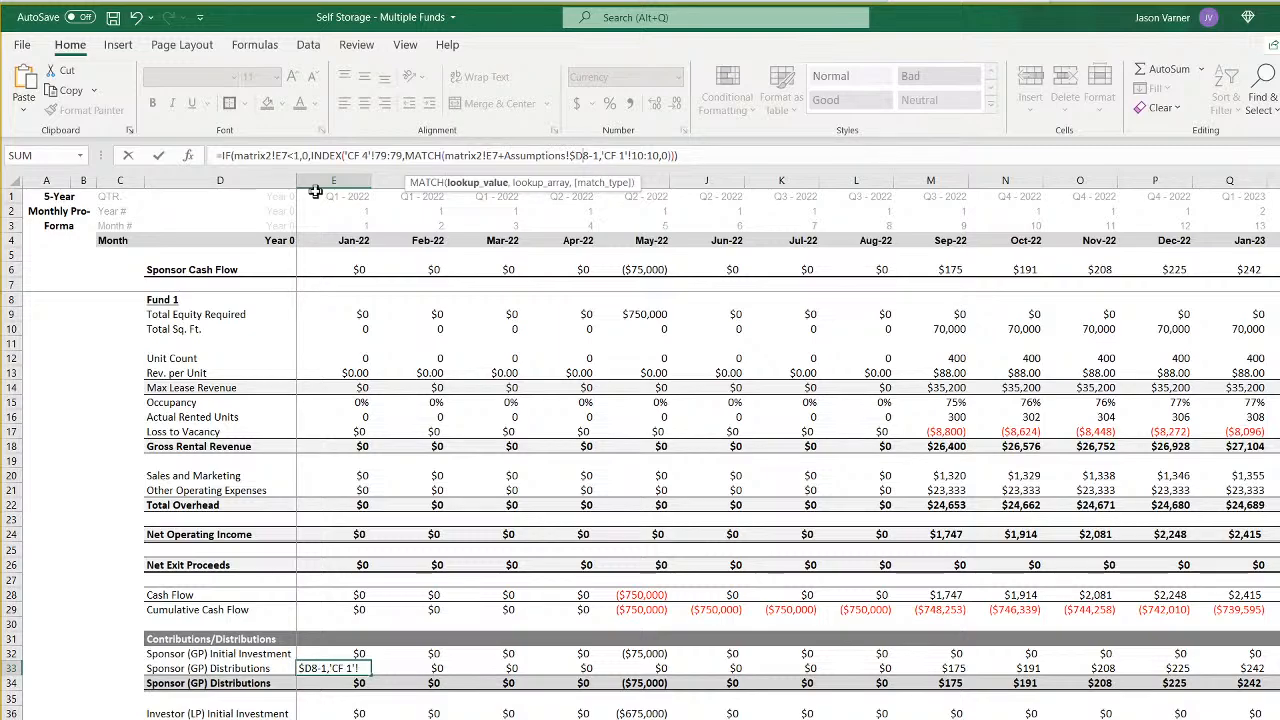
key(BackSpace)
text(g)
key(Right)
key(Right)
key(Right)
key(Right)
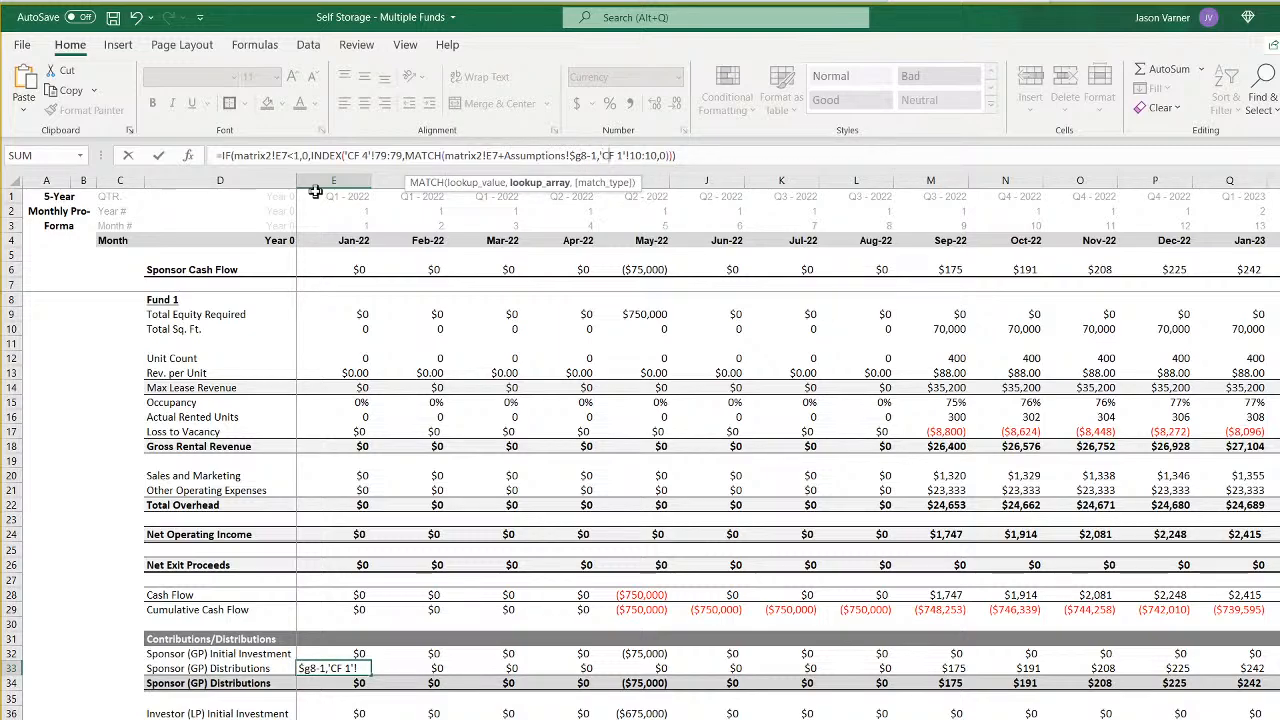
key(Return)
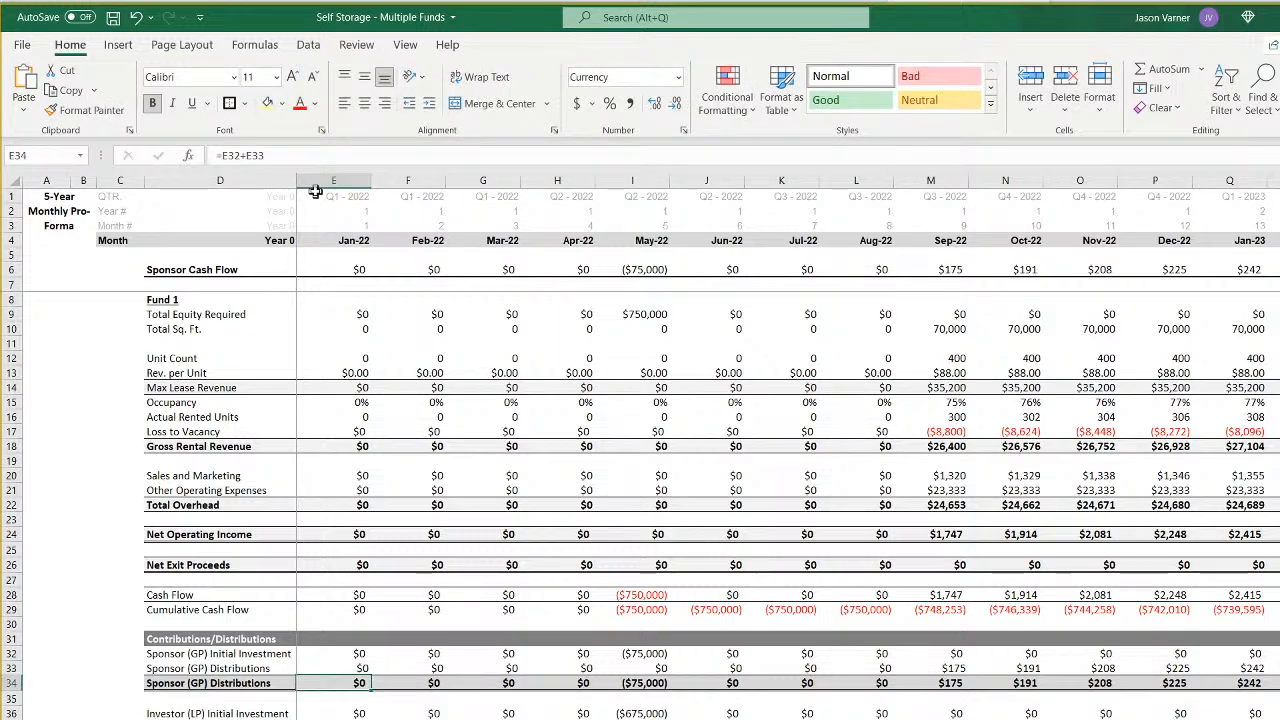
- Repoint the Jan-22 Investor (LP) Initial Investment formula to Assumptions!$G7 and $E72 on the CF 4 sheet
key(Down)
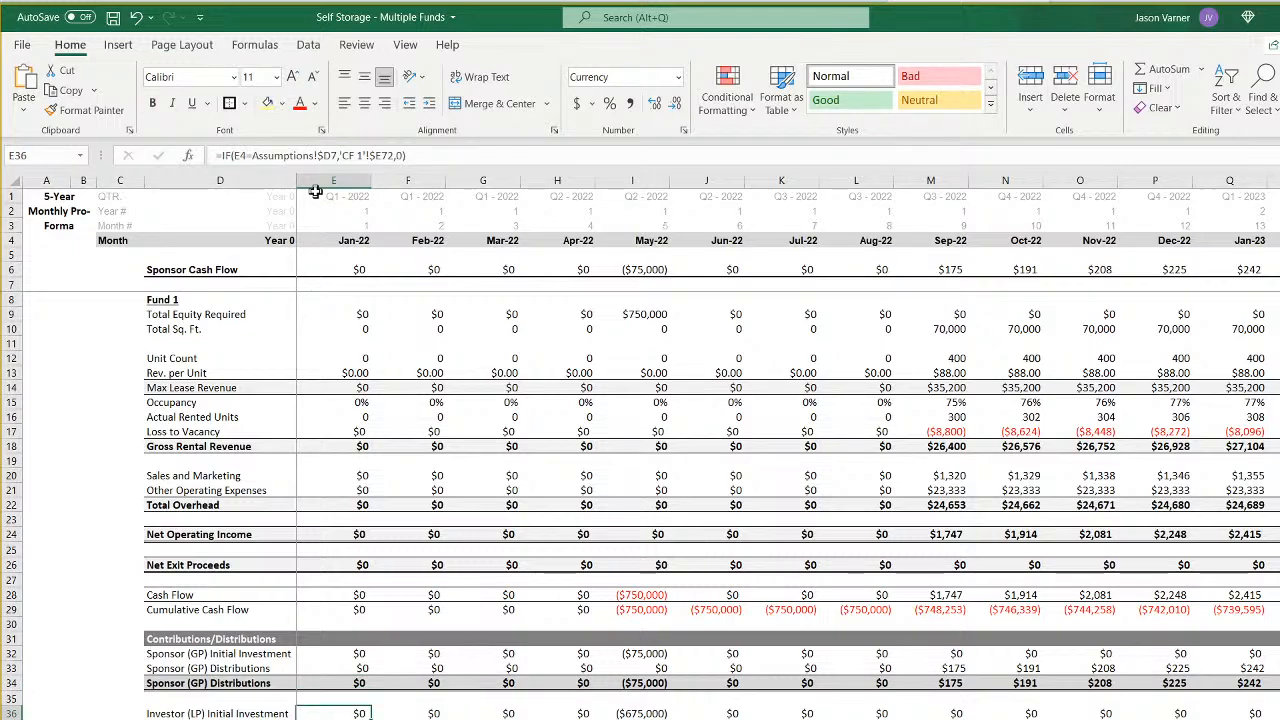
click(331, 157)
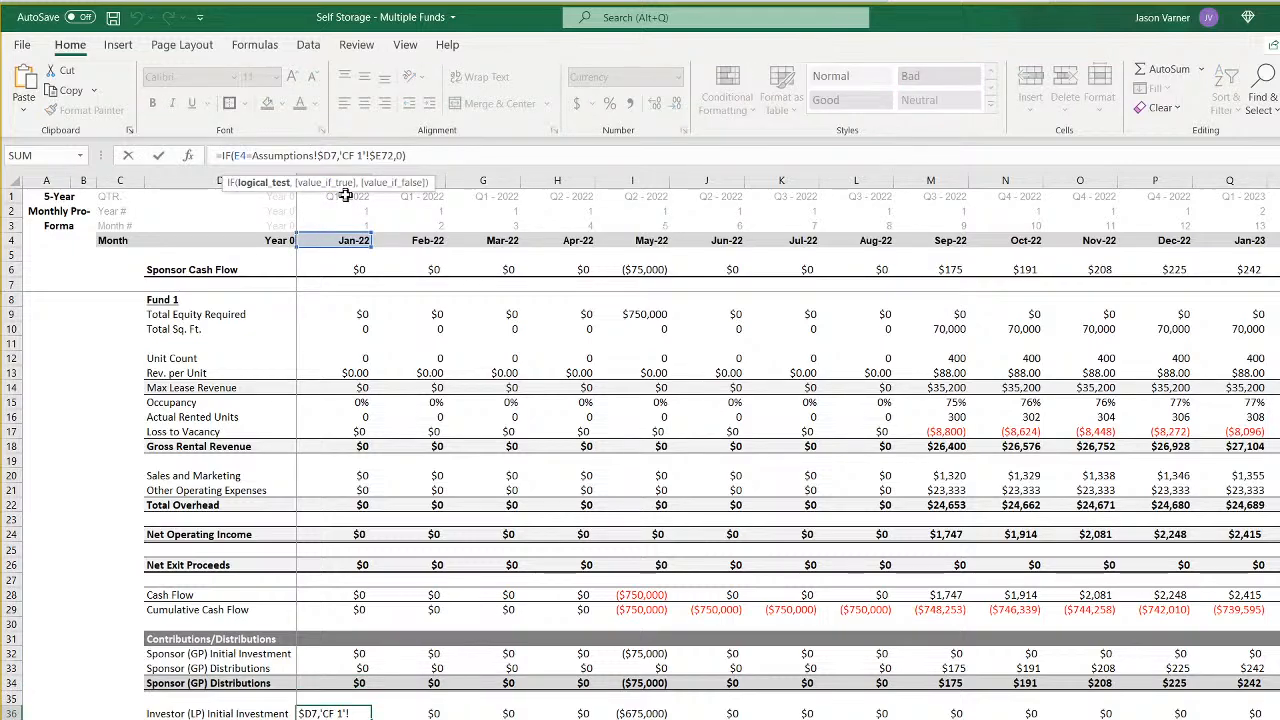
key(BackSpace)
text(g)
key(Right)
key(Right)
key(Right)
key(Right)
key(Right)
key(Right)
key(Right)
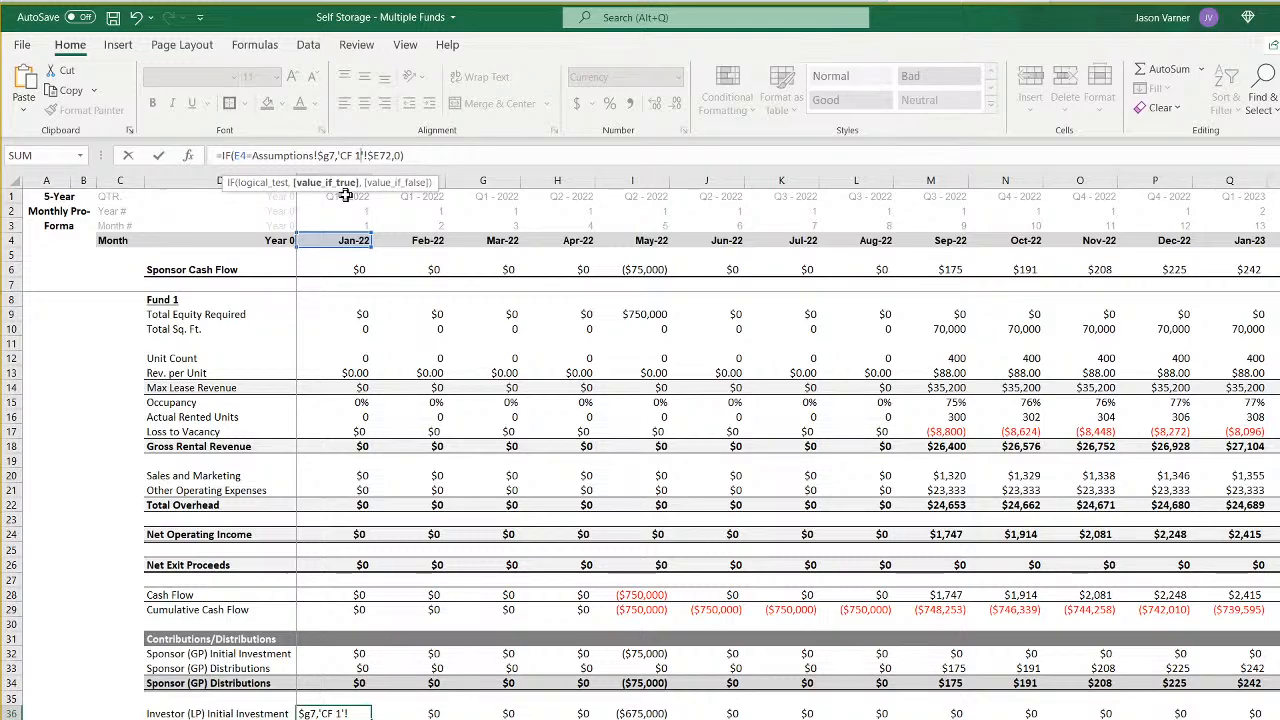
key(Return)
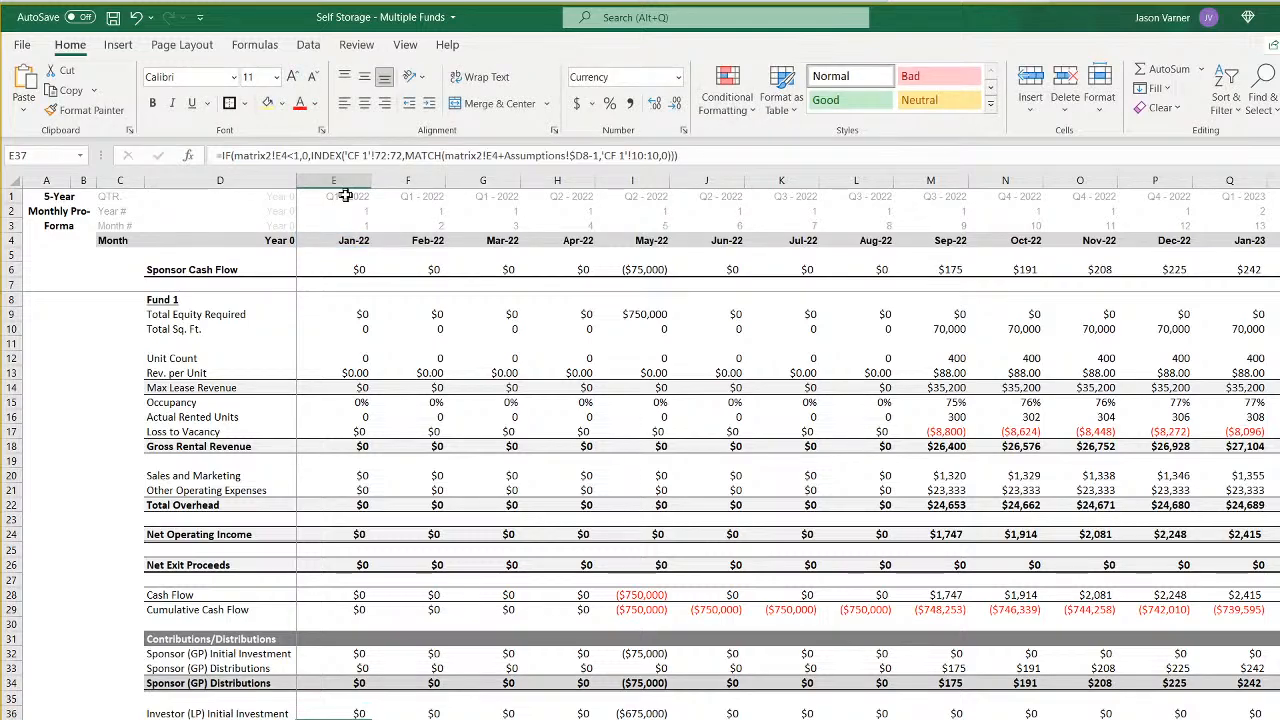
- In the Jan-22 formula in E37, change the condition to matrix2!E7<1 and the INDEX range to 'CF 4'!72:72
click(285, 155)
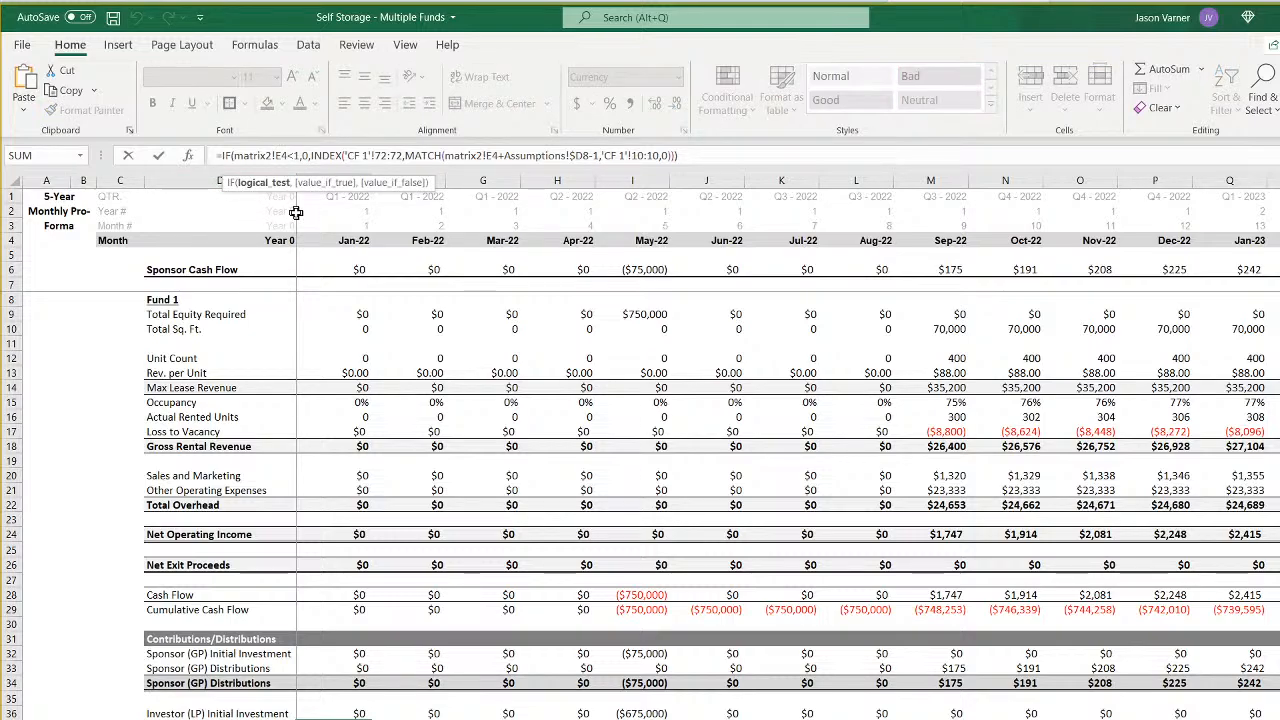
key(BackSpace)
text(7)
key(Right)
key(Right)
key(Right)
key(Right)
key(Right)
key(Right)
key(Right)
key(Right)
key(Right)
key(Right)
key(Right)
key(Right)
key(Right)
key(Right)
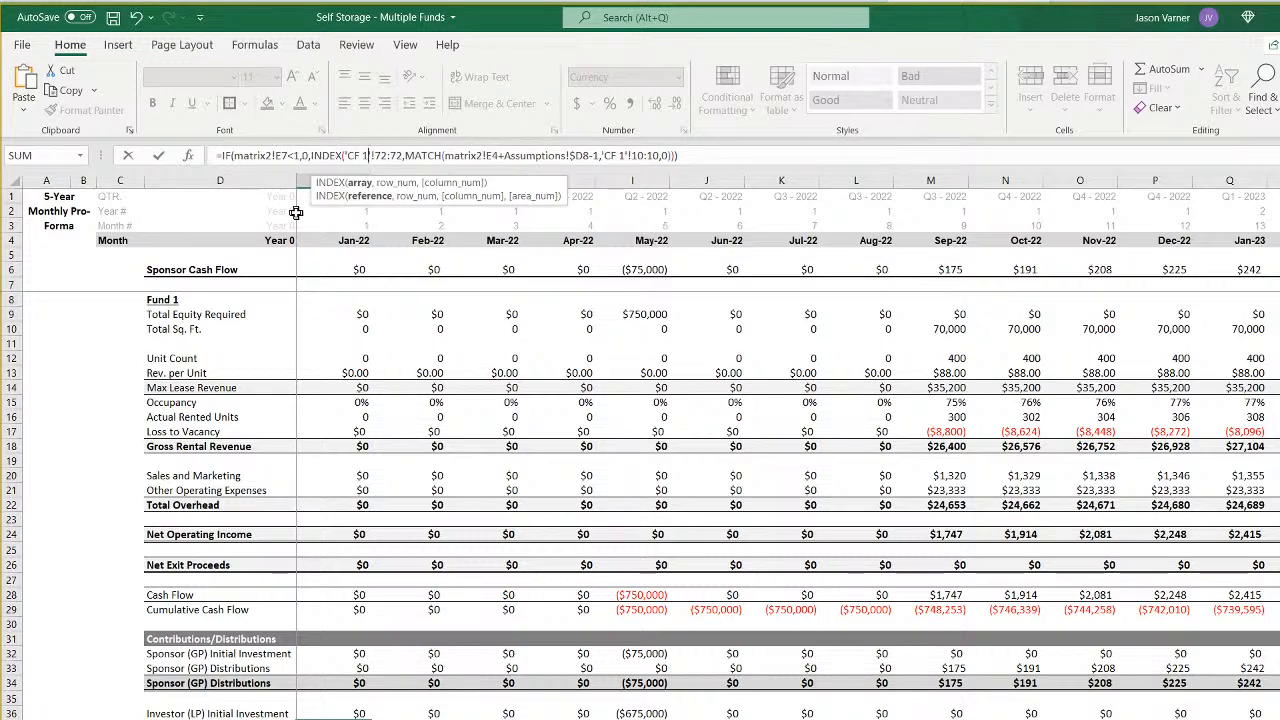
- Change the MATCH lookup value in the E37 formula to matrix2!G4+Assumptions!$G8-1 and repoint its lookup row to the CF 4 sheet
key(Right)
key(Right)
key(Right)
key(Right)
key(Right)
key(Right)
key(Right)
key(Right)
key(Right)
key(Right)
key(Right)
key(Right)
key(Right)
key(Right)
key(Right)
key(Right)
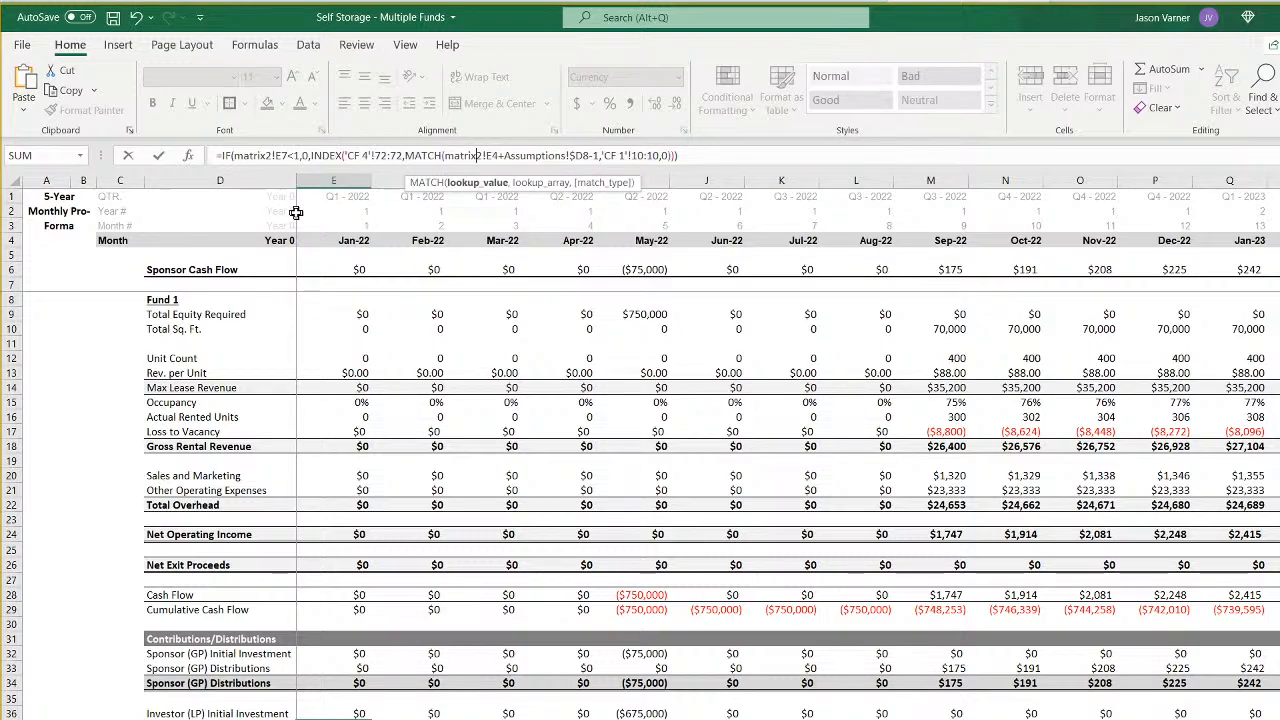
key(Right)
key(Right)
key(Right)
key(BackSpace)
text(g)
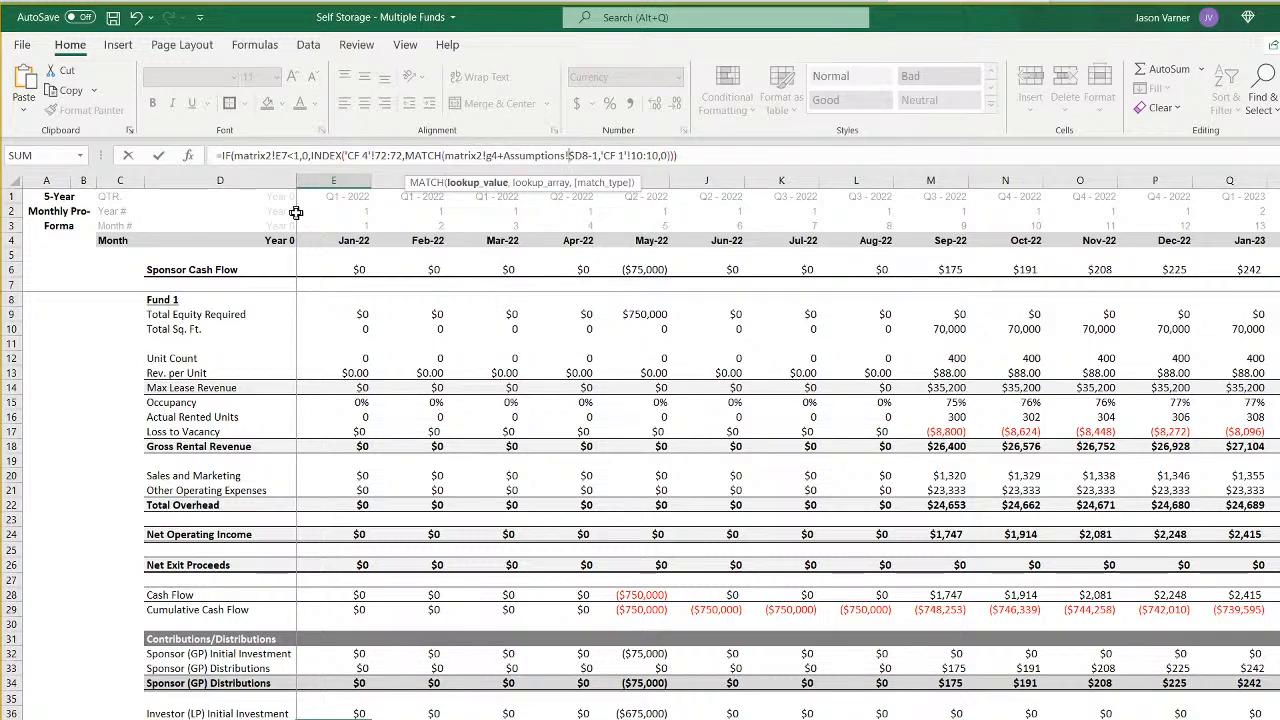
key(BackSpace)
text(g)
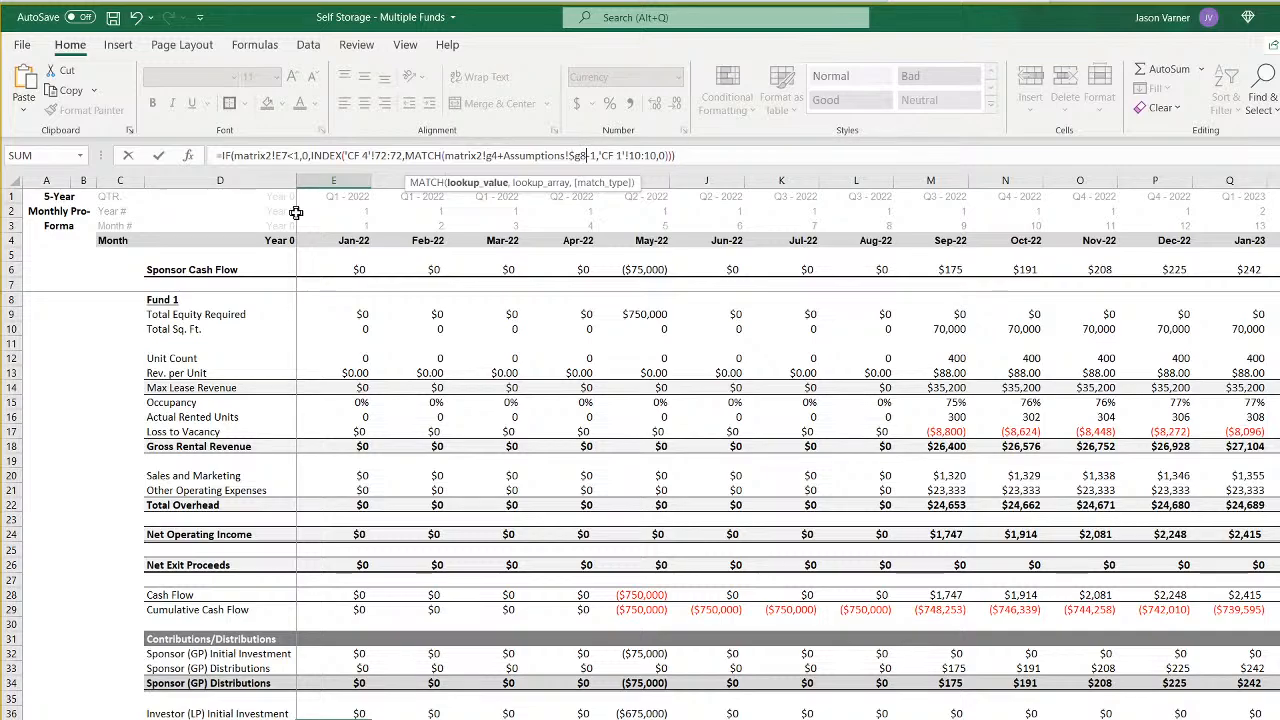
key(Right)
key(Right)
key(Right)
key(Right)
key(Right)
key(Right)
key(Right)
key(Return)
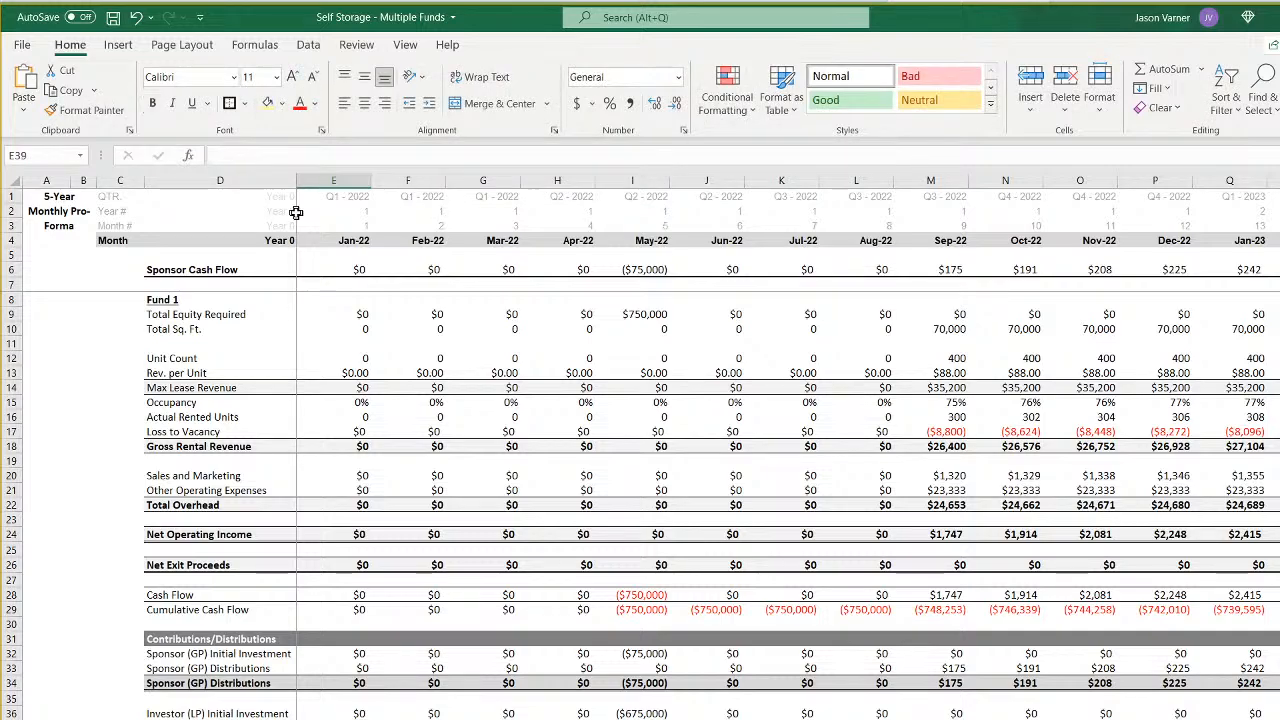
- Copy the Jan-22 formulas above and below Unit Count into the following months and fill the Feb-22 column across all remaining months
click(347, 357)
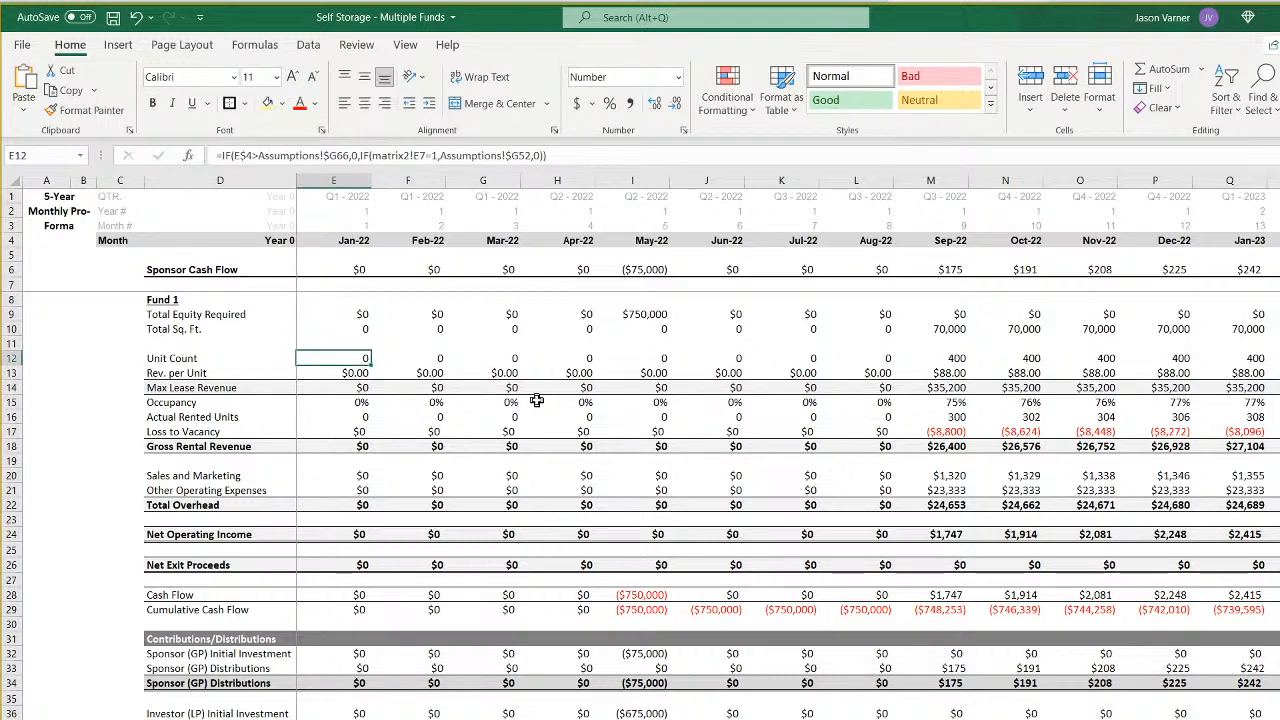
key(Right)
drag(358, 372, 795, 719)
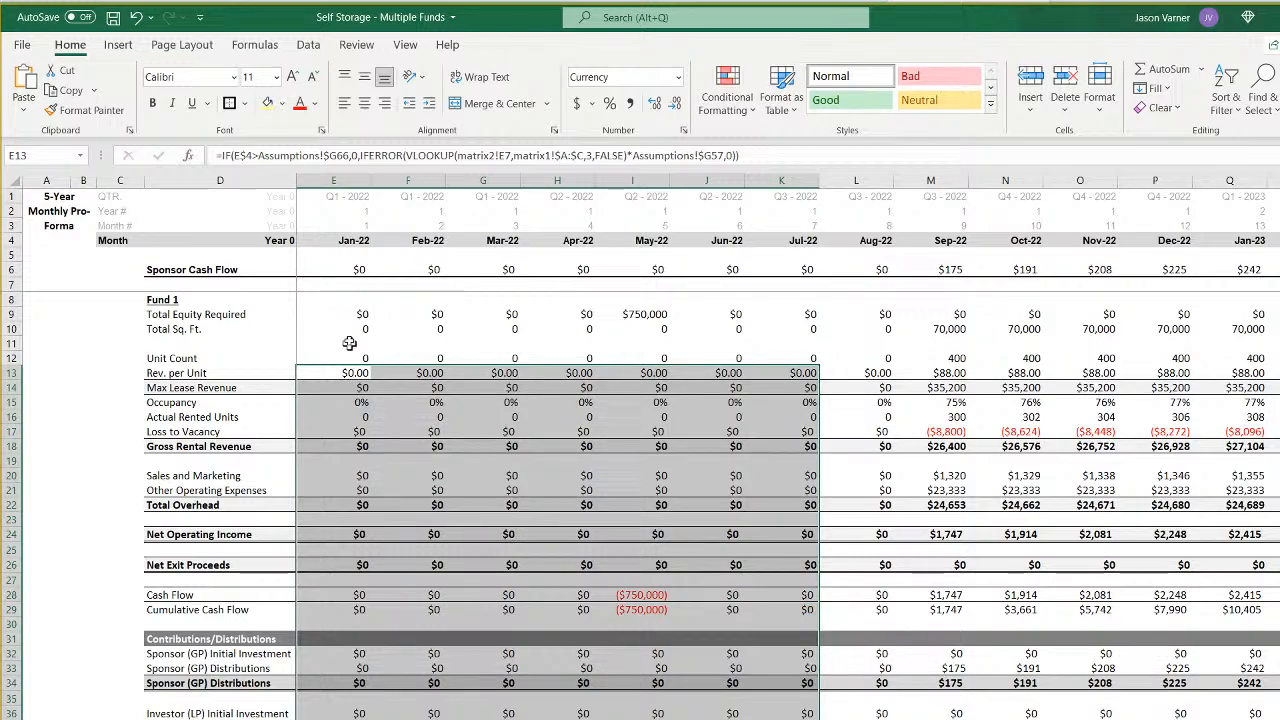
drag(344, 268, 700, 343)
click(431, 357)
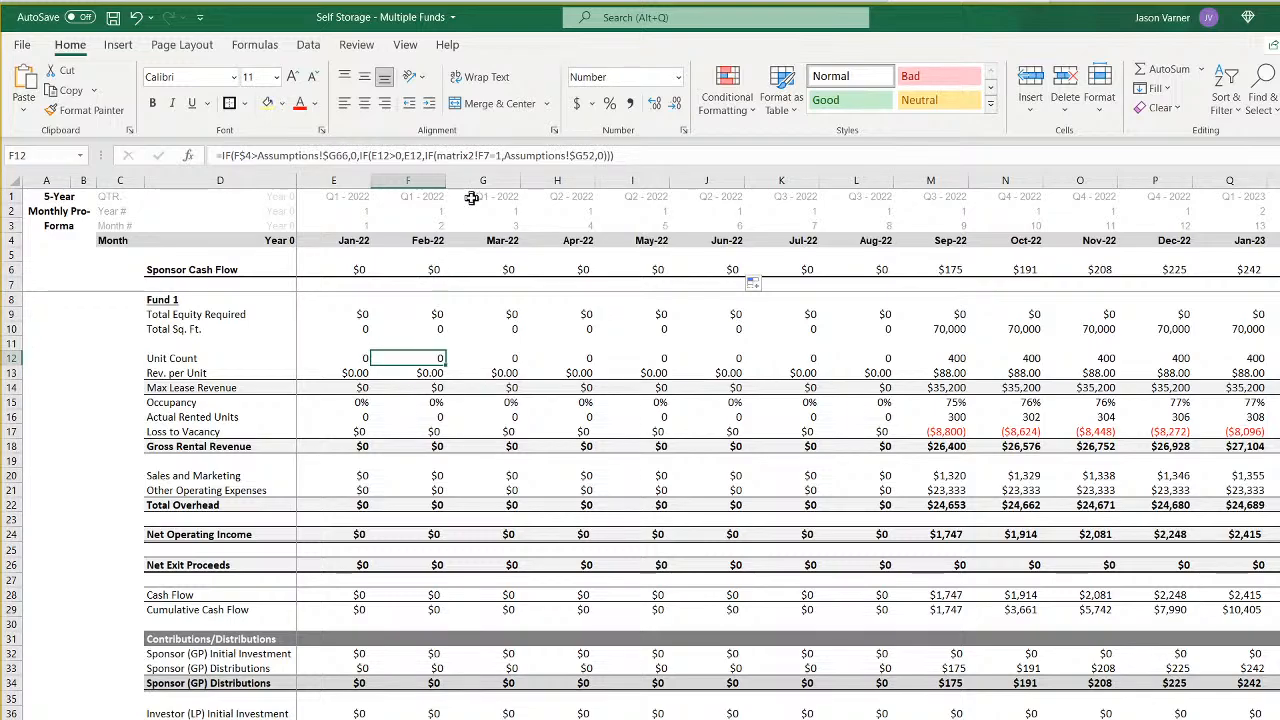
drag(428, 270, 1278, 715)
- Compare Fund 4's construction and revenue start dates in the assumptions with the timing of cash flows on its monthly sheet
scroll(788, 448, left, 14)
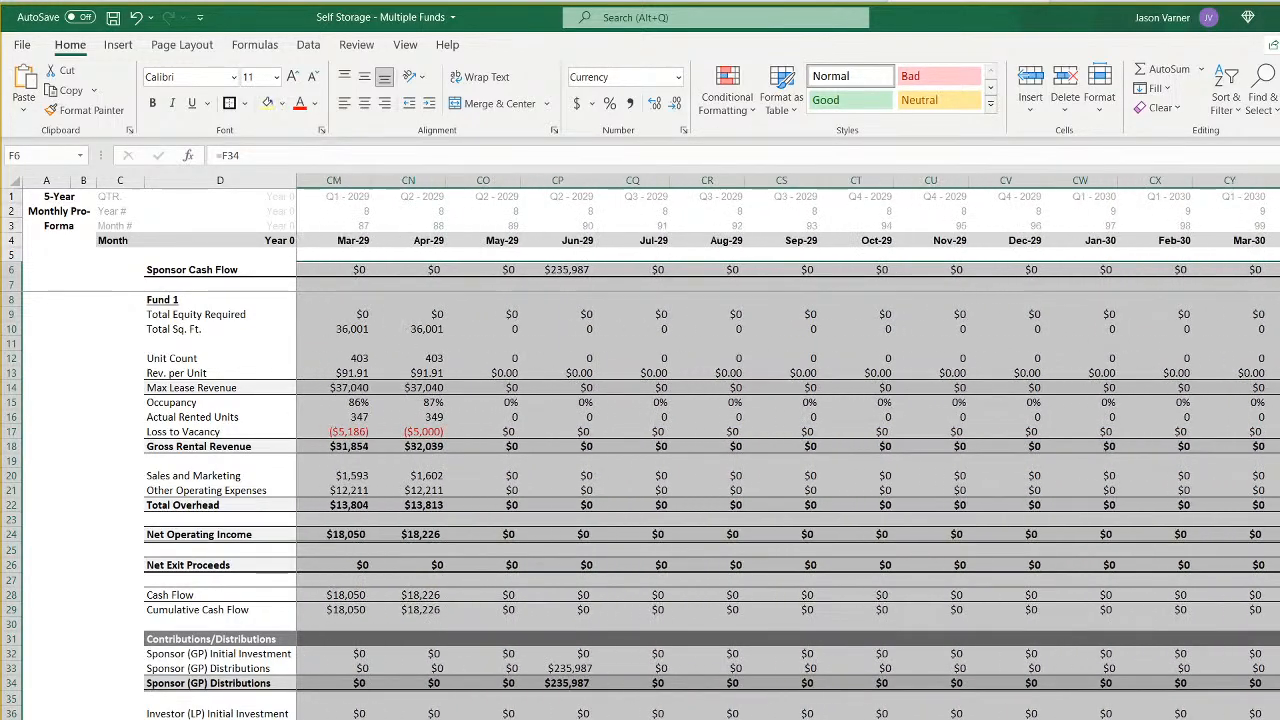
scroll(710, 280, left, 1)
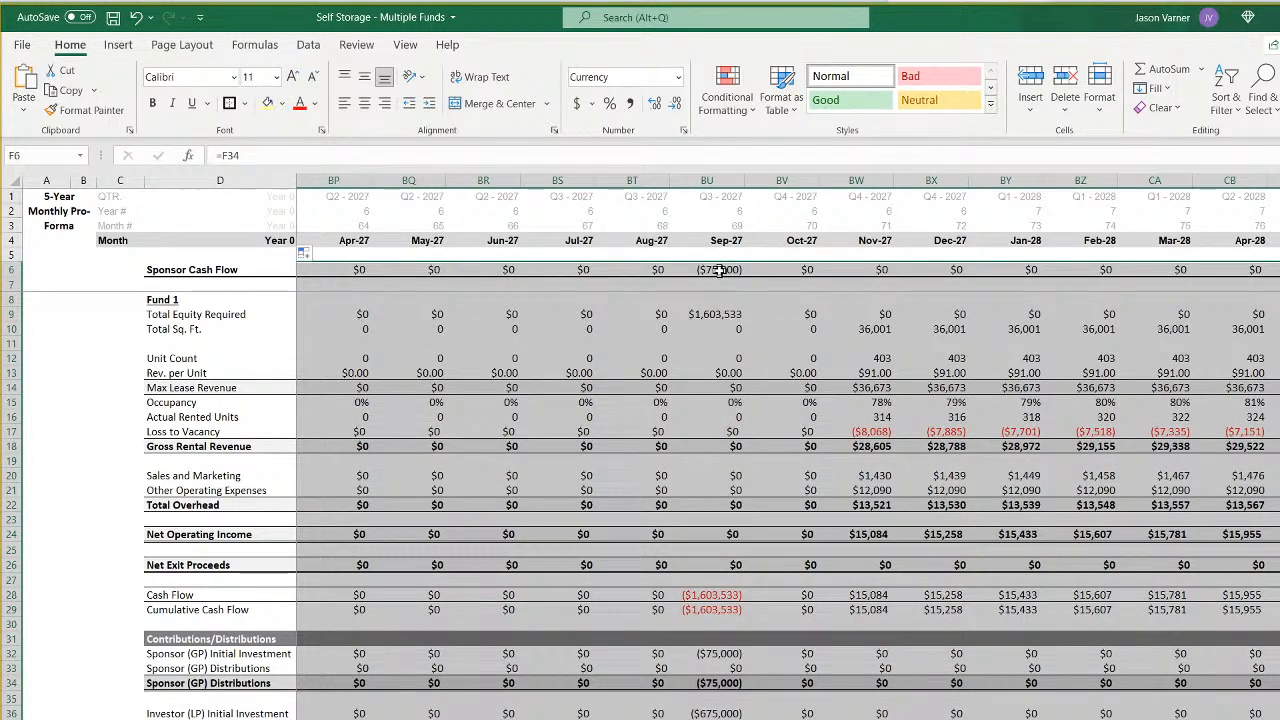
key(ctrl+Page_Up)
key(ctrl+Page_Up)
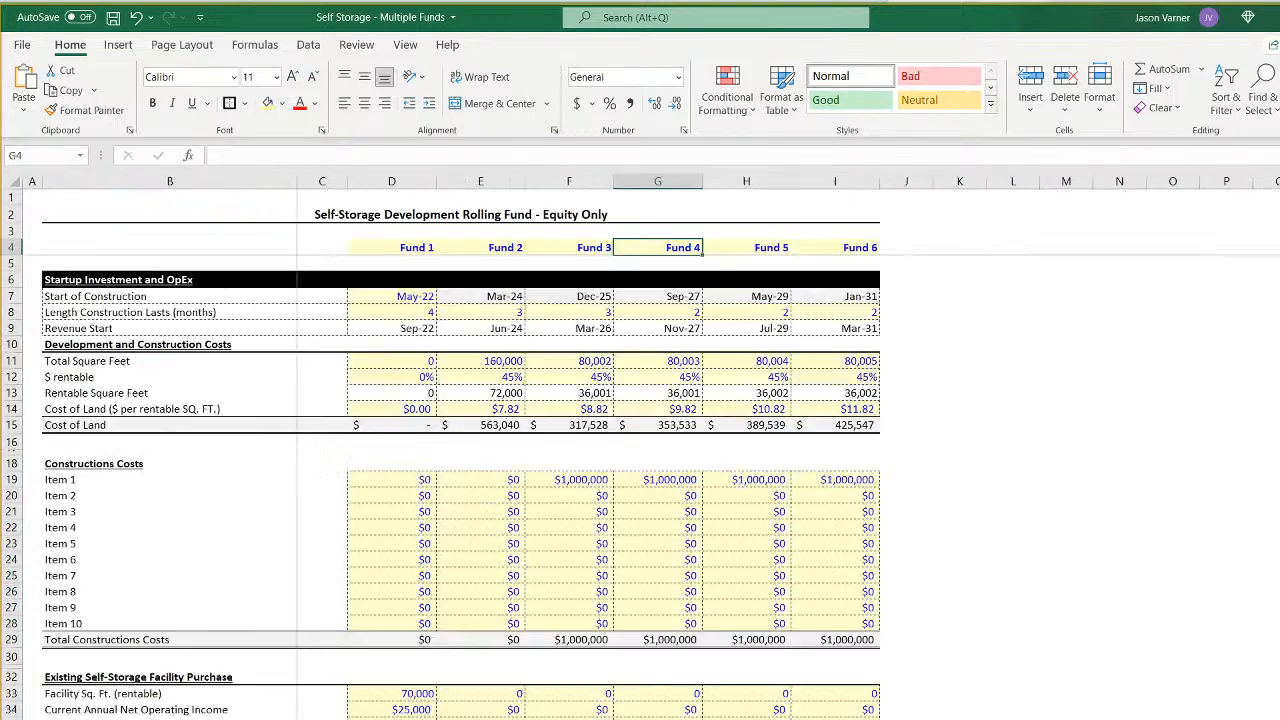
click(685, 295)
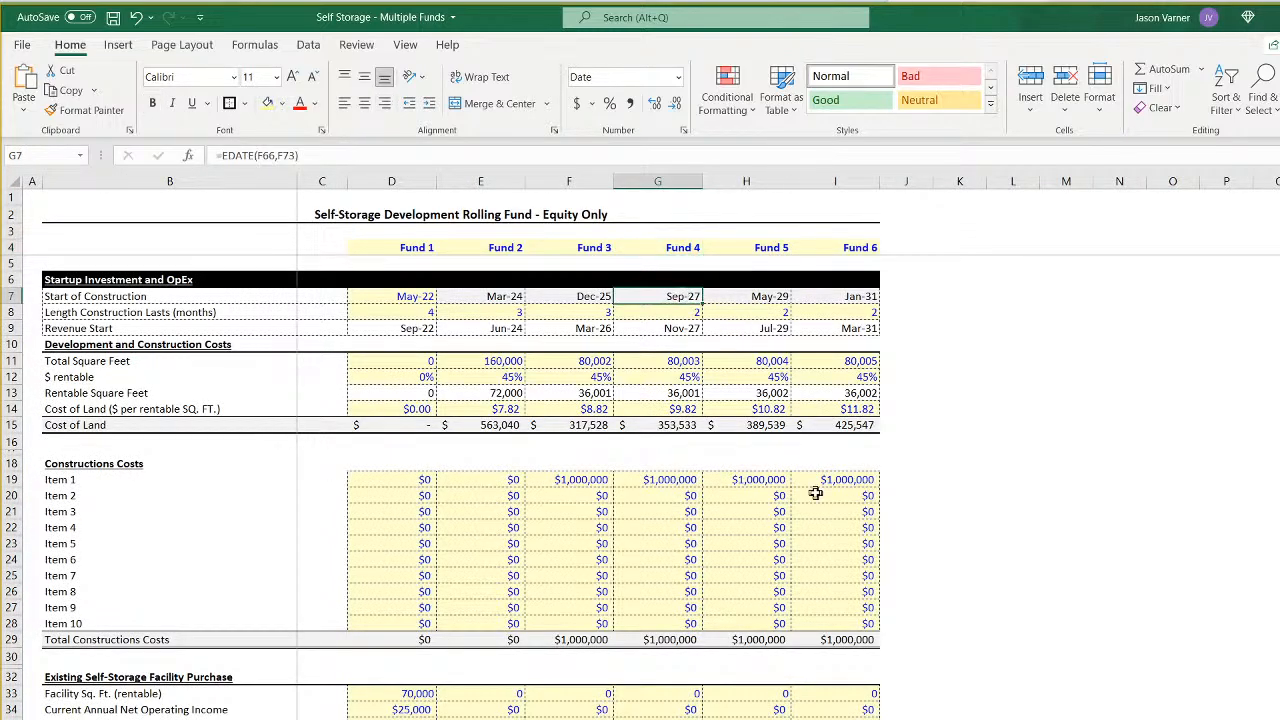
click(684, 329)
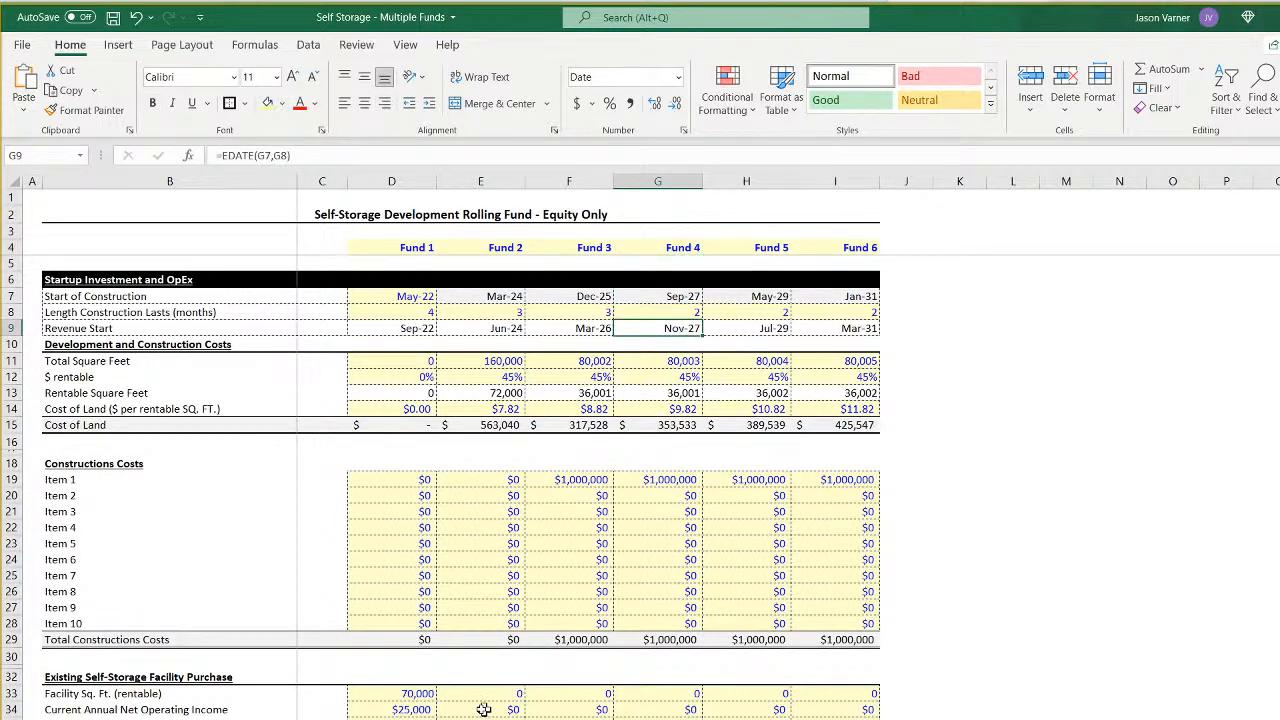
key(ctrl+Page_Down)
key(ctrl+Page_Down)
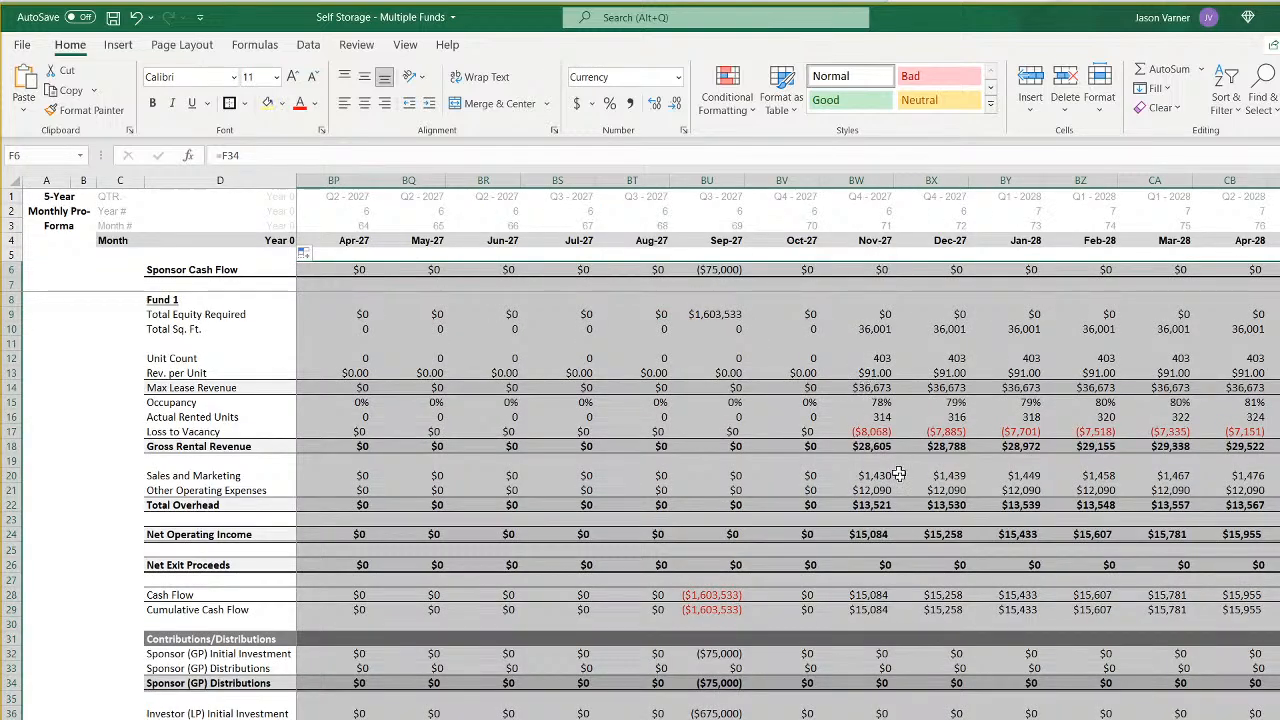
scroll(895, 479, right, 6)
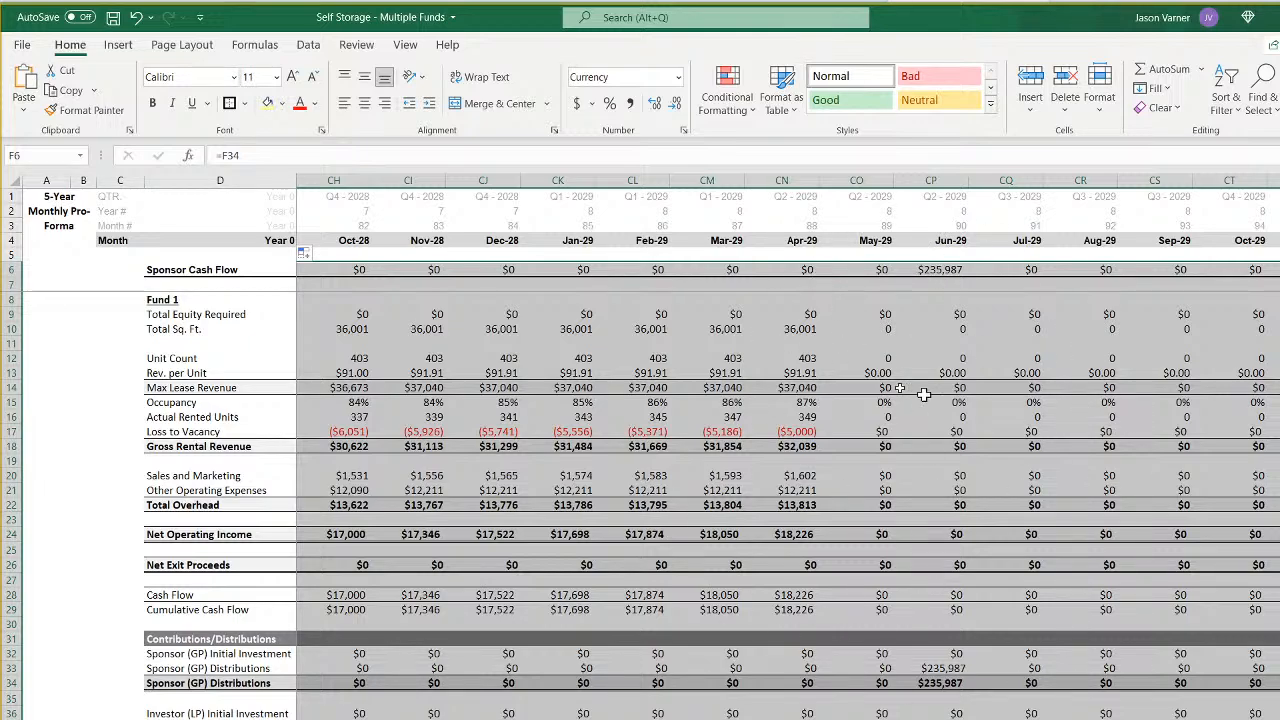
key(ctrl+Page_Up)
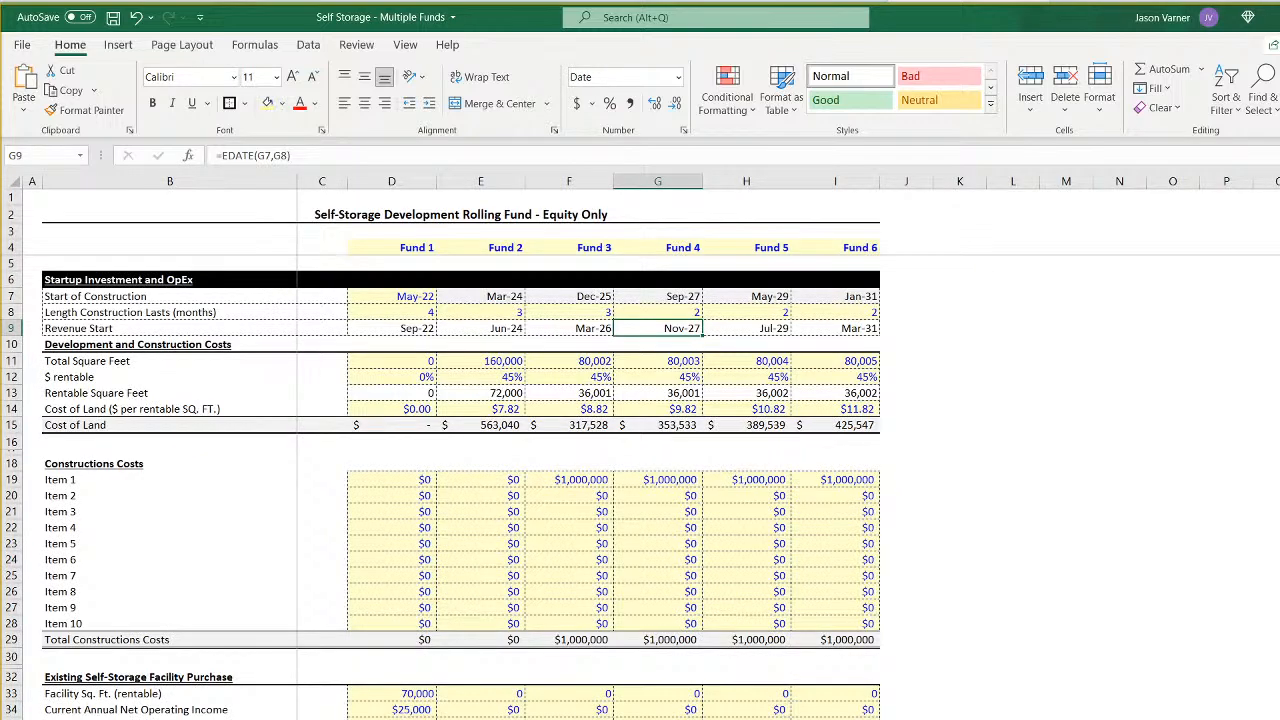
- On the CF 4 waterfall sheet, repoint the Year 0 Contributions formula in E11 to -Assumptions!G42
key(ctrl+Page_Down)
key(ctrl+Page_Down)
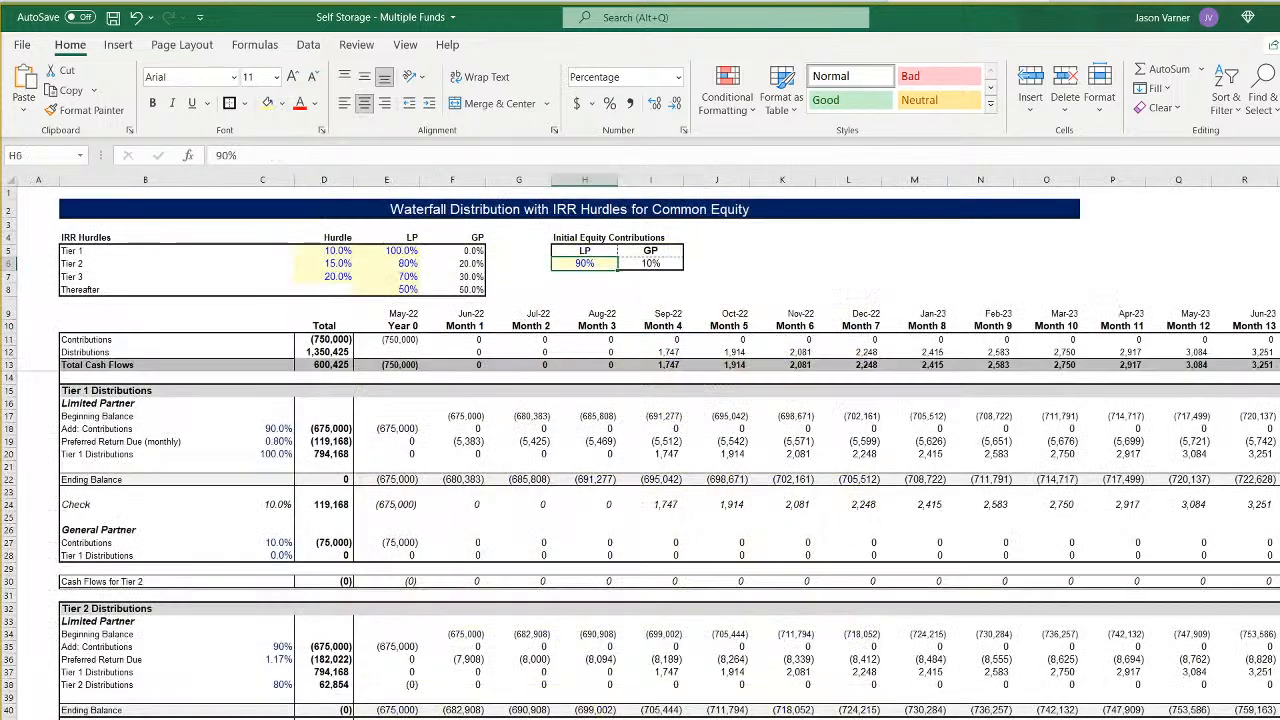
click(390, 337)
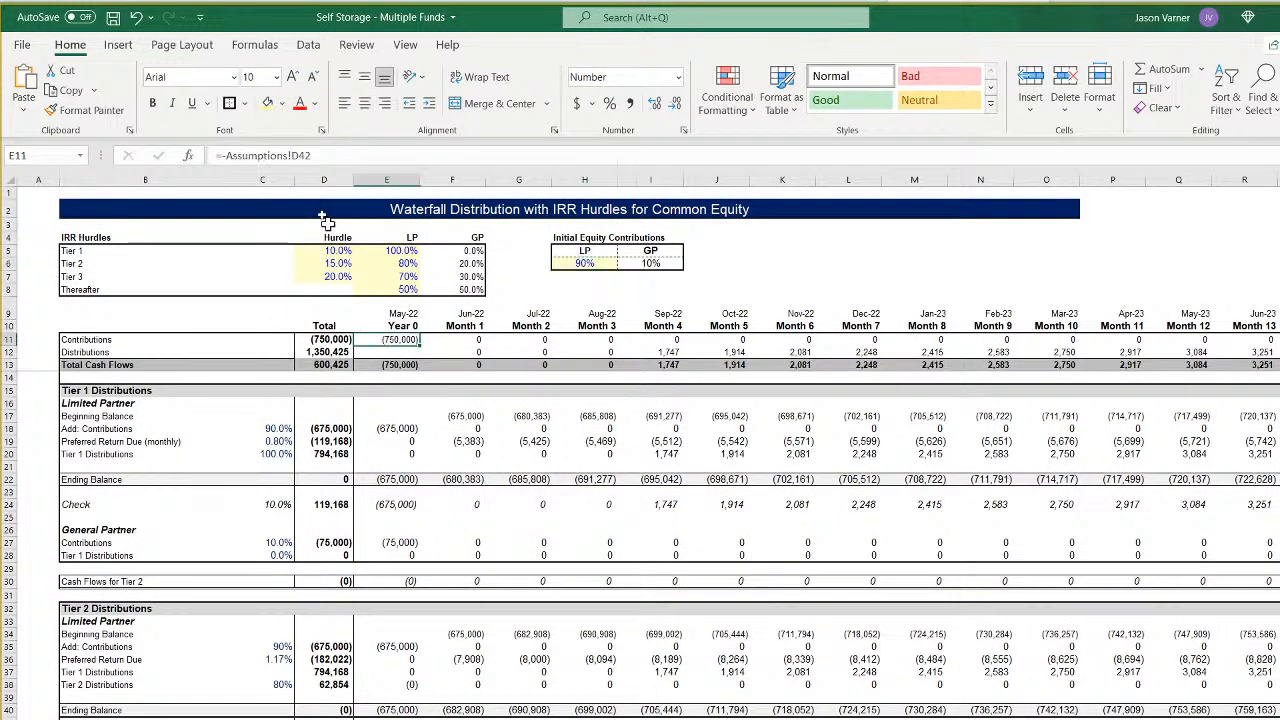
click(293, 155)
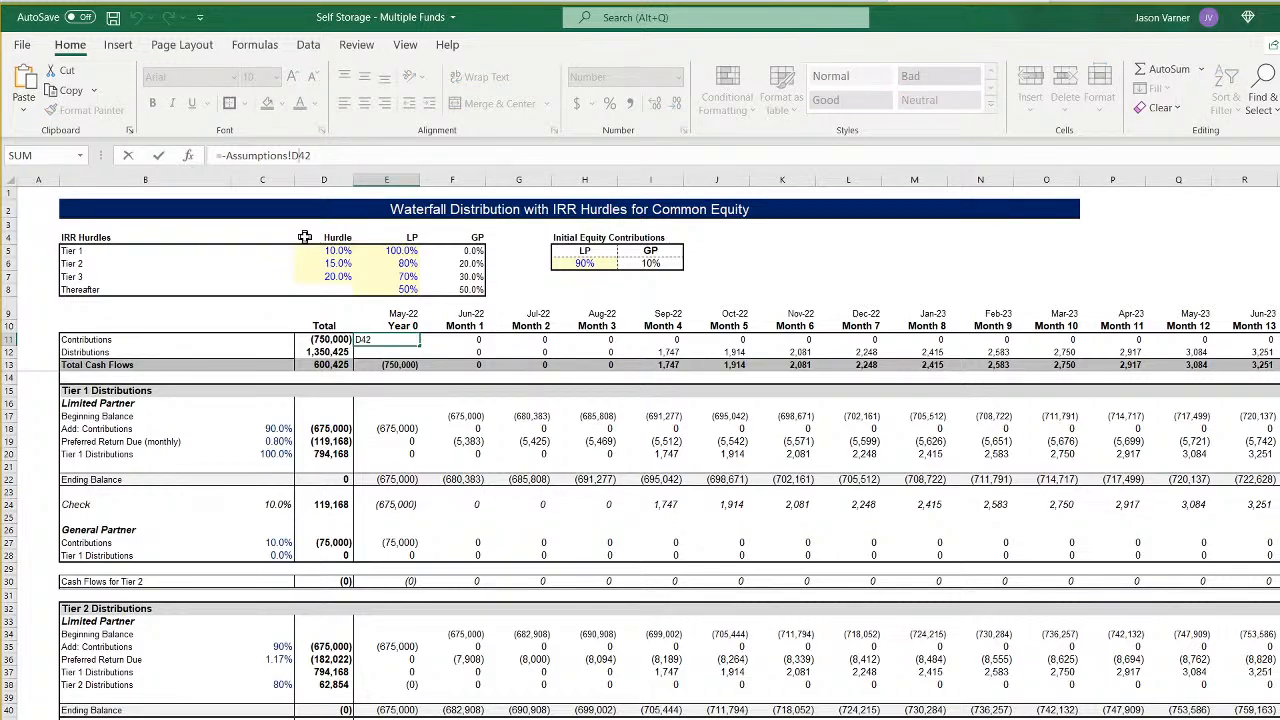
key(BackSpace)
text(G)
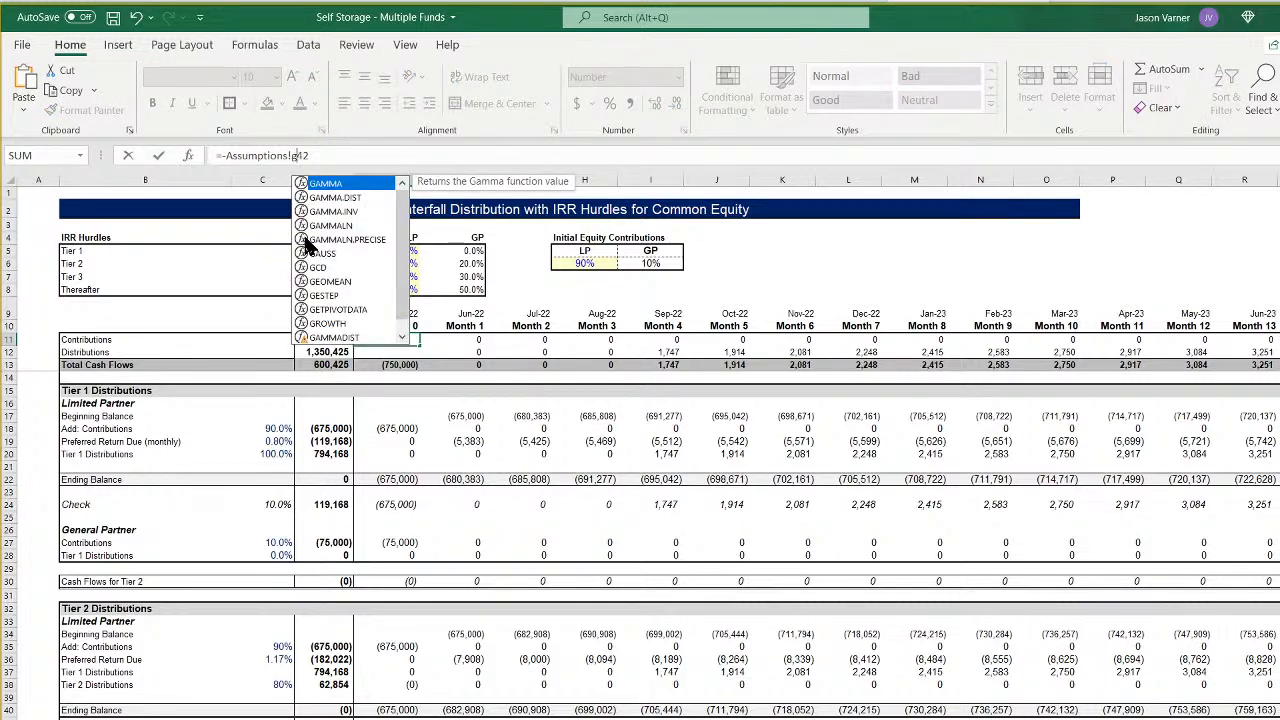
key(Return)
- Repoint the Year 0 date formula in E9 from Fund 1 to Fund 4's start of construction, Assumptions!G7
key(Up)
key(Up)
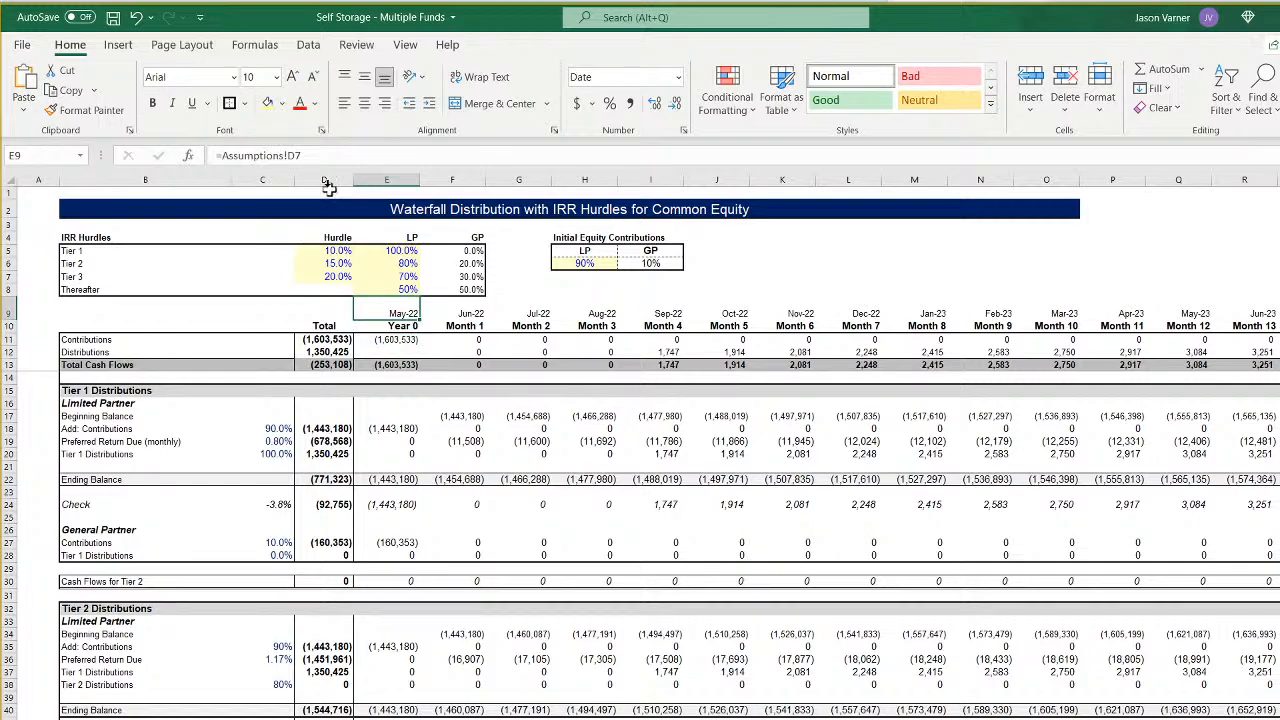
click(293, 155)
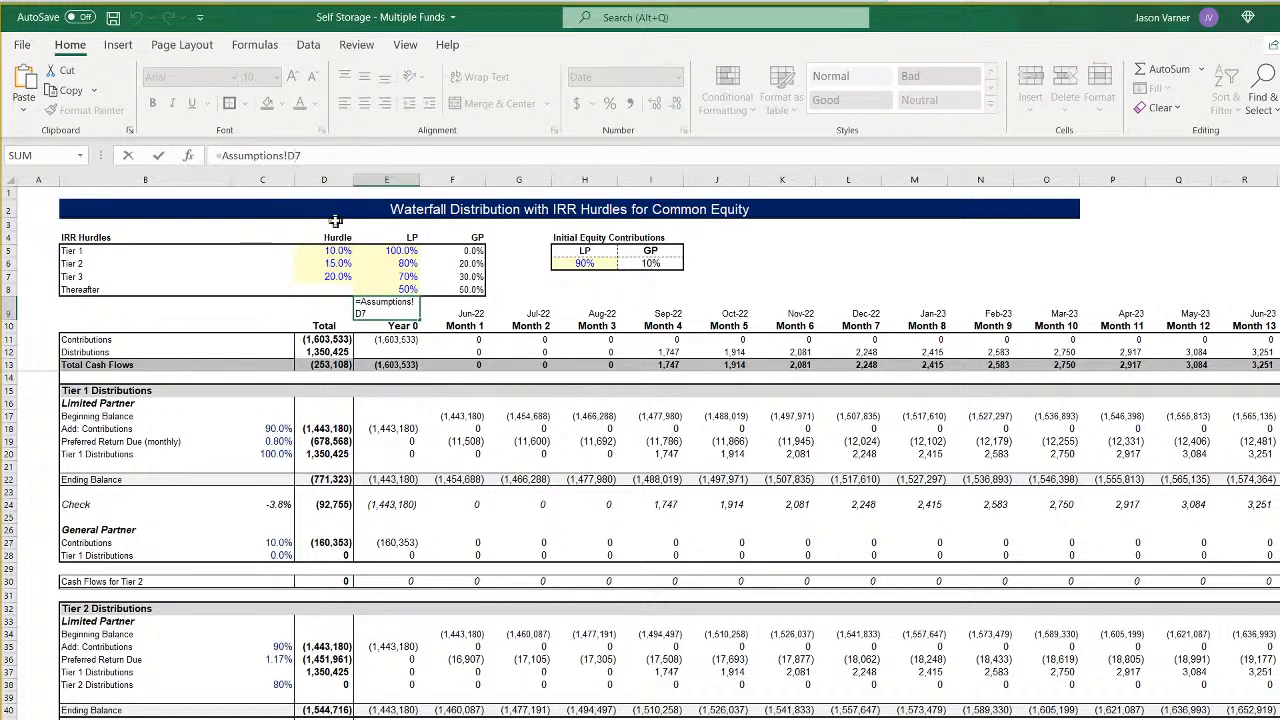
key(BackSpace)
text(G)
key(Return)
- Change both 28:28 ranges in the Month 1 Contributions formula in F11 to refer to sheet '4'
key(Down)
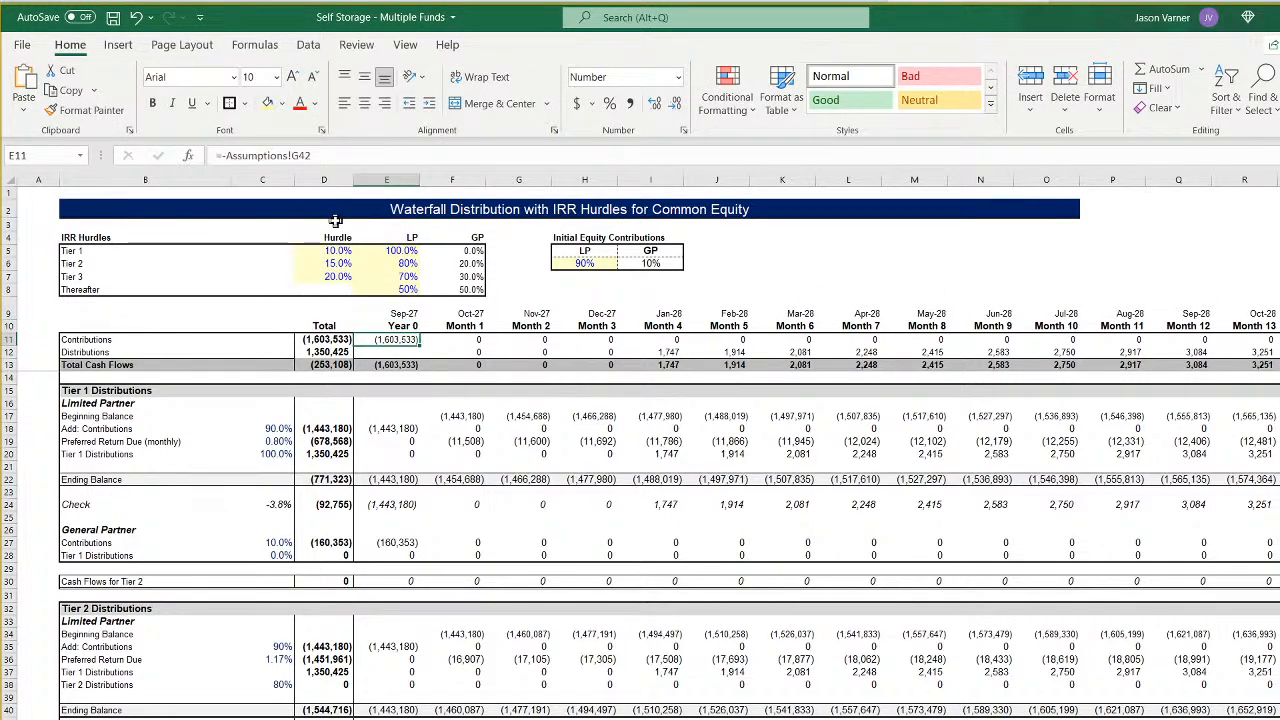
key(Right)
click(268, 155)
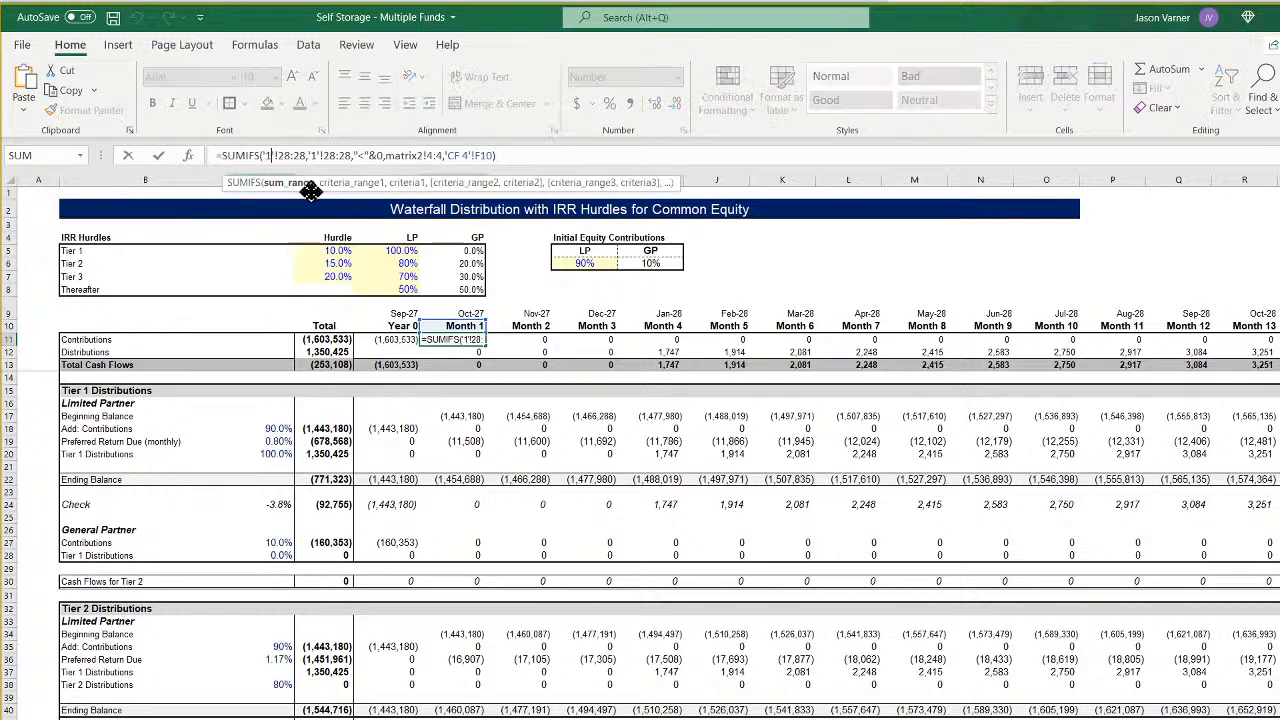
key(BackSpace)
text(4)
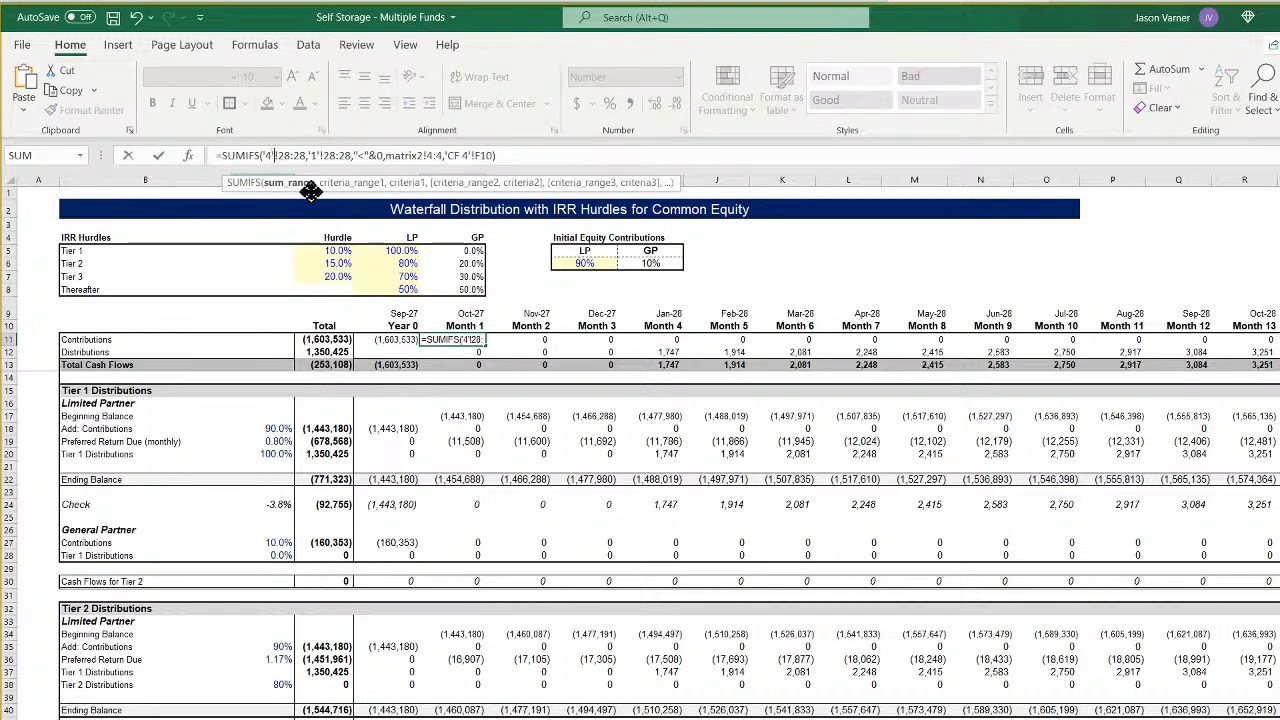
key(Right)
key(Right)
key(Right)
key(Right)
key(Right)
key(Right)
key(Right)
key(Right)
key(BackSpace)
text(4)
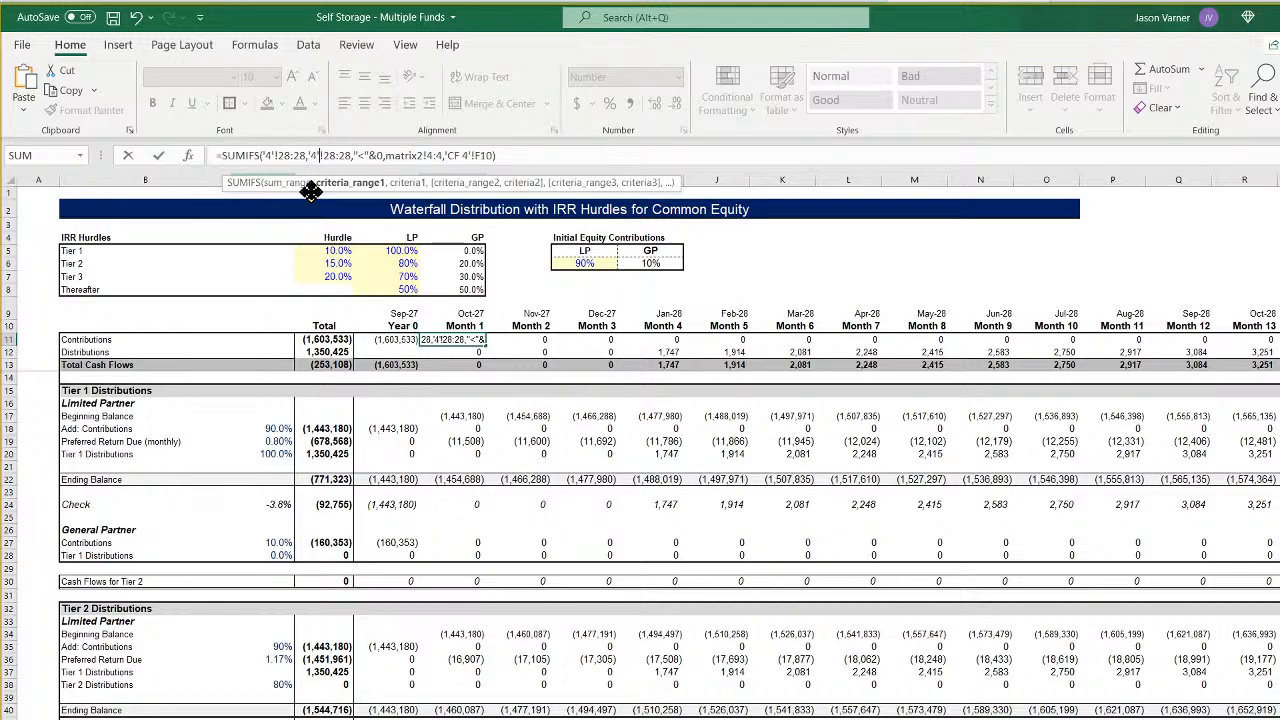
- Set the second criteria range in the F11 Contributions formula to matrix2!7:7 and commit the formula
key(Right)
key(Right)
key(Right)
key(Right)
key(Right)
key(Right)
key(Right)
key(Right)
key(Right)
key(Right)
key(Right)
key(Right)
key(Right)
key(Right)
key(Right)
key(Right)
key(Right)
key(Right)
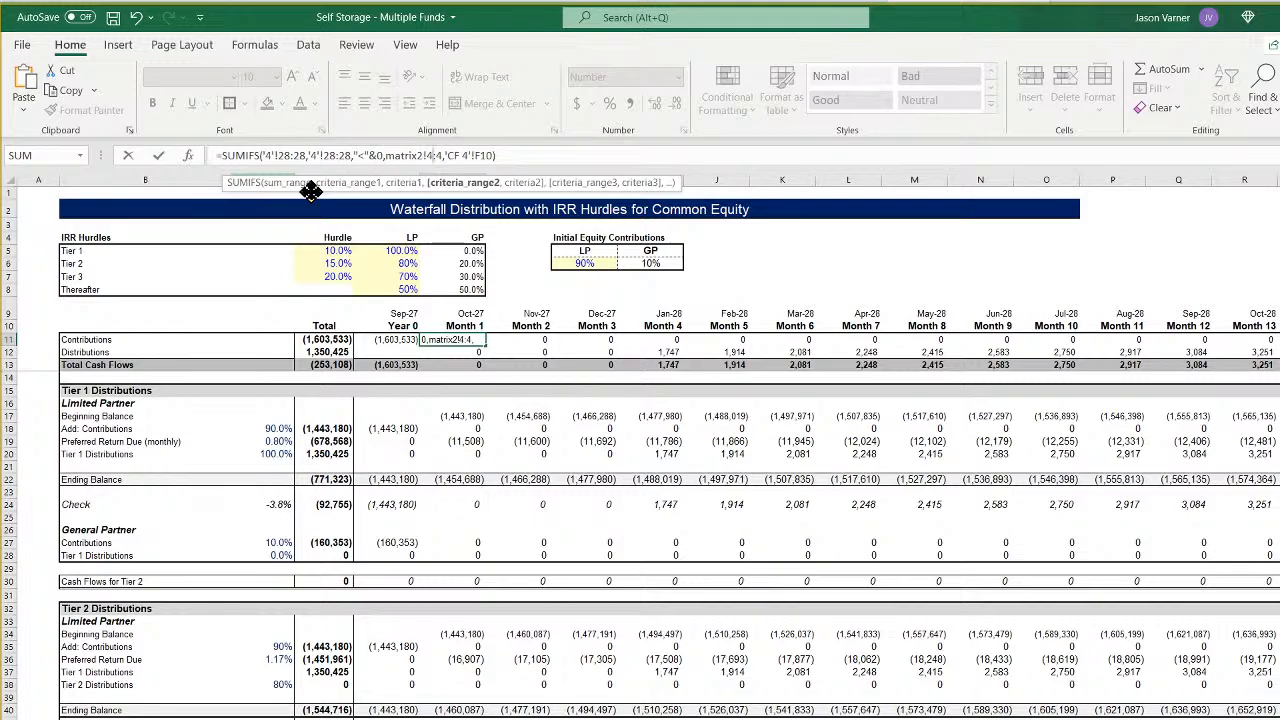
key(BackSpace)
text(7)
key(Right)
key(Right)
key(BackSpace)
text(7)
key(Right)
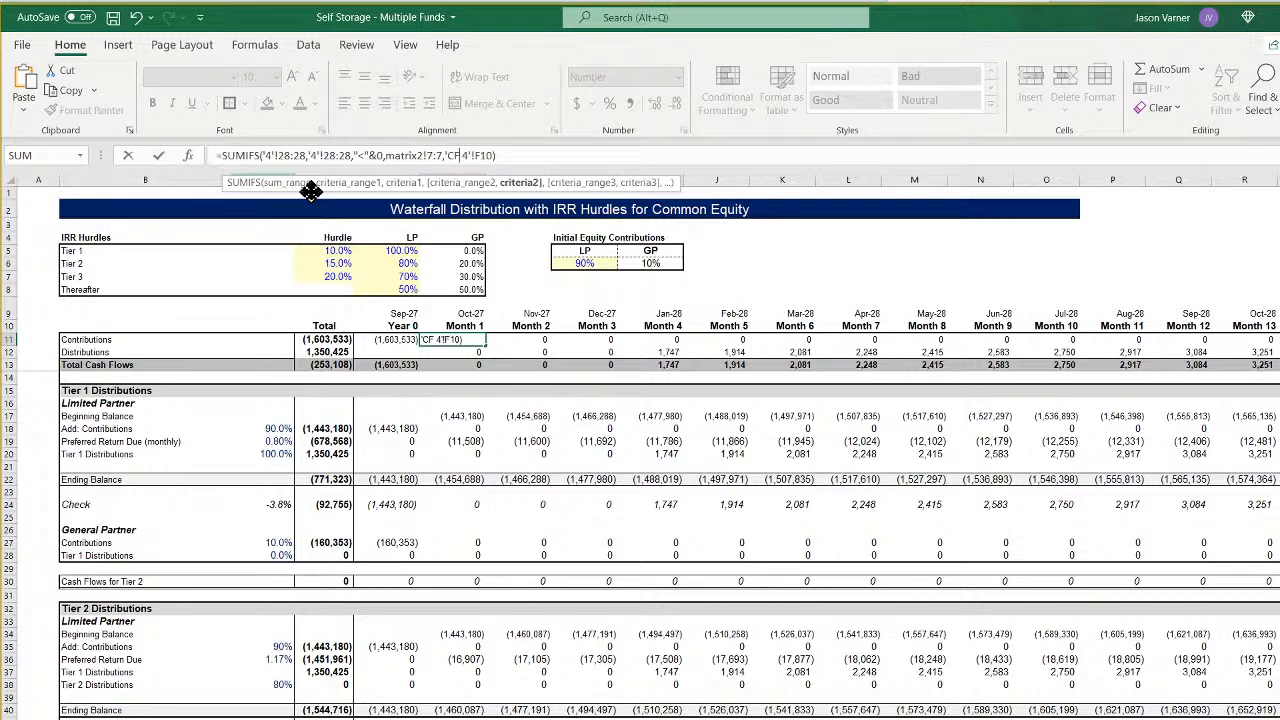
key(Return)
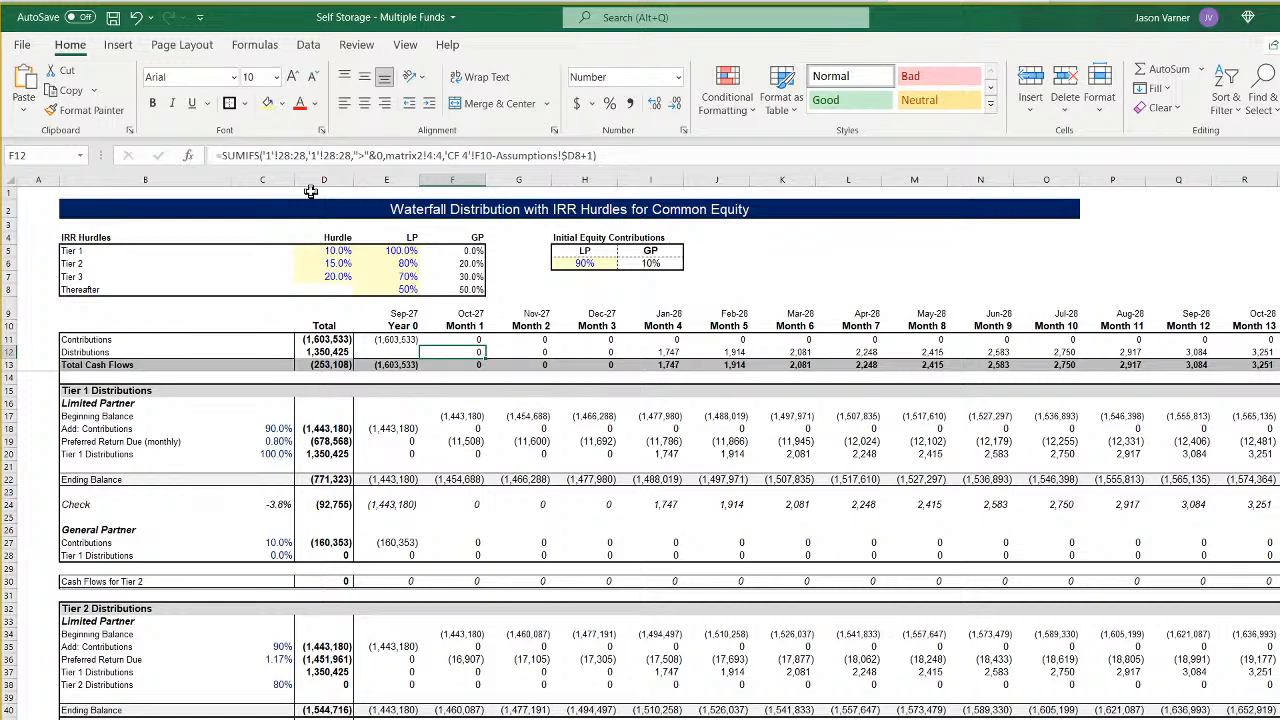
- Change both 28:28 ranges in the Month 1 Distributions formula in F12 to refer to sheet '4'
click(276, 155)
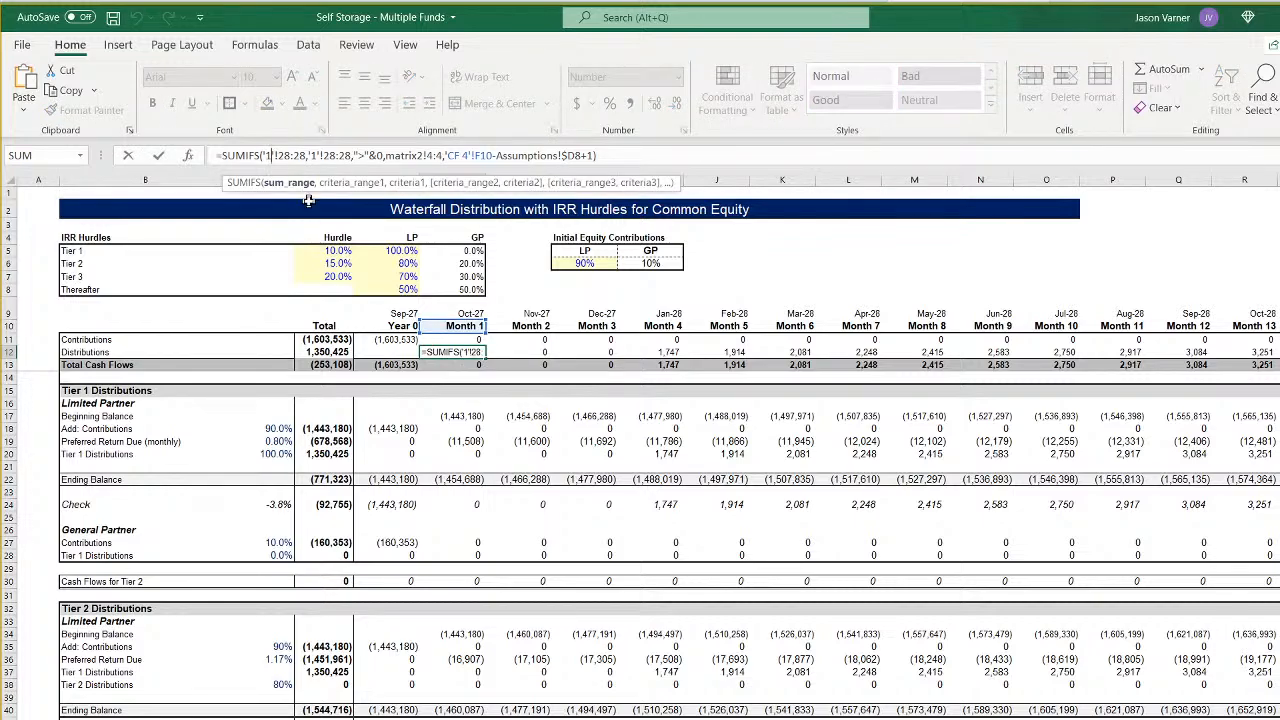
key(BackSpace)
text(4)
key(Right)
key(Right)
key(Right)
key(Right)
key(Right)
key(BackSpace)
text(4)
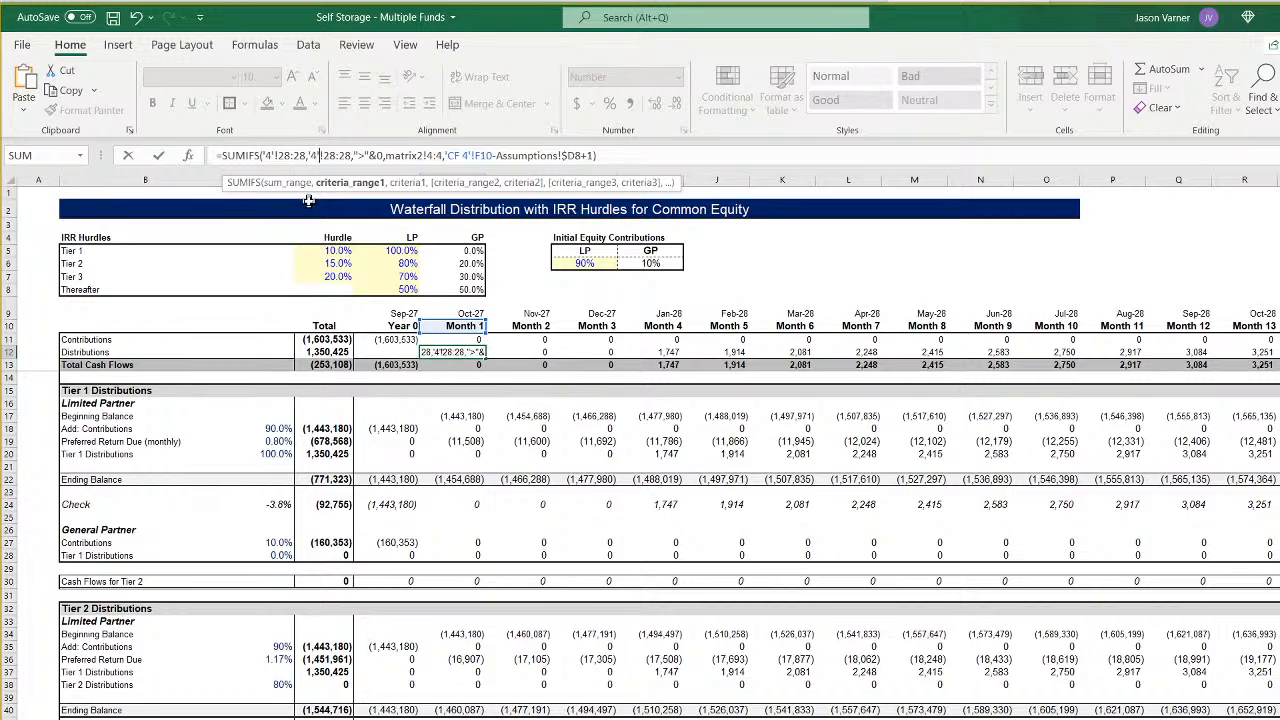
- Repoint the construction length in the F12 Distributions formula to Assumptions!$G8
key(Right)
key(Right)
key(Right)
key(Right)
key(Right)
key(Right)
key(Right)
key(Right)
key(Right)
key(Right)
key(Right)
key(Right)
key(Right)
key(Right)
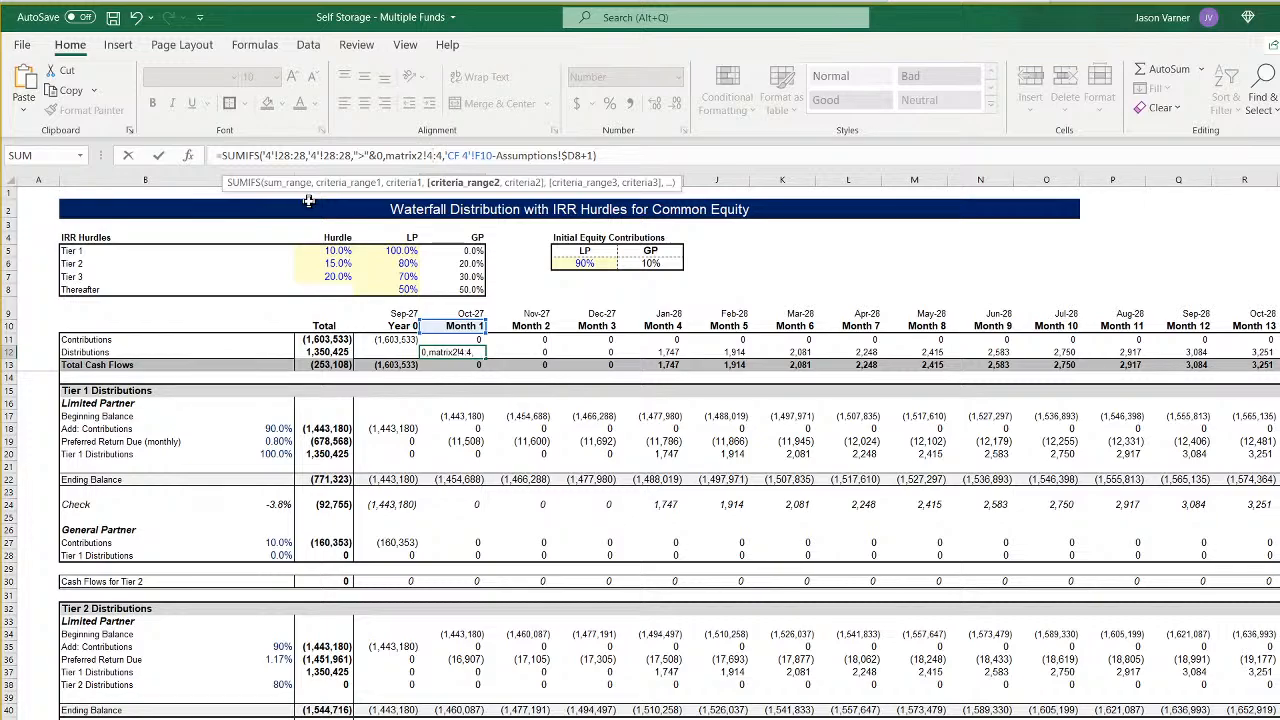
key(Right)
key(Right)
key(Right)
key(Right)
key(Right)
key(Right)
key(Right)
key(Right)
key(Right)
key(Right)
key(Right)
key(Right)
key(Right)
key(Right)
key(Right)
key(Right)
key(Right)
key(Right)
key(Right)
key(Right)
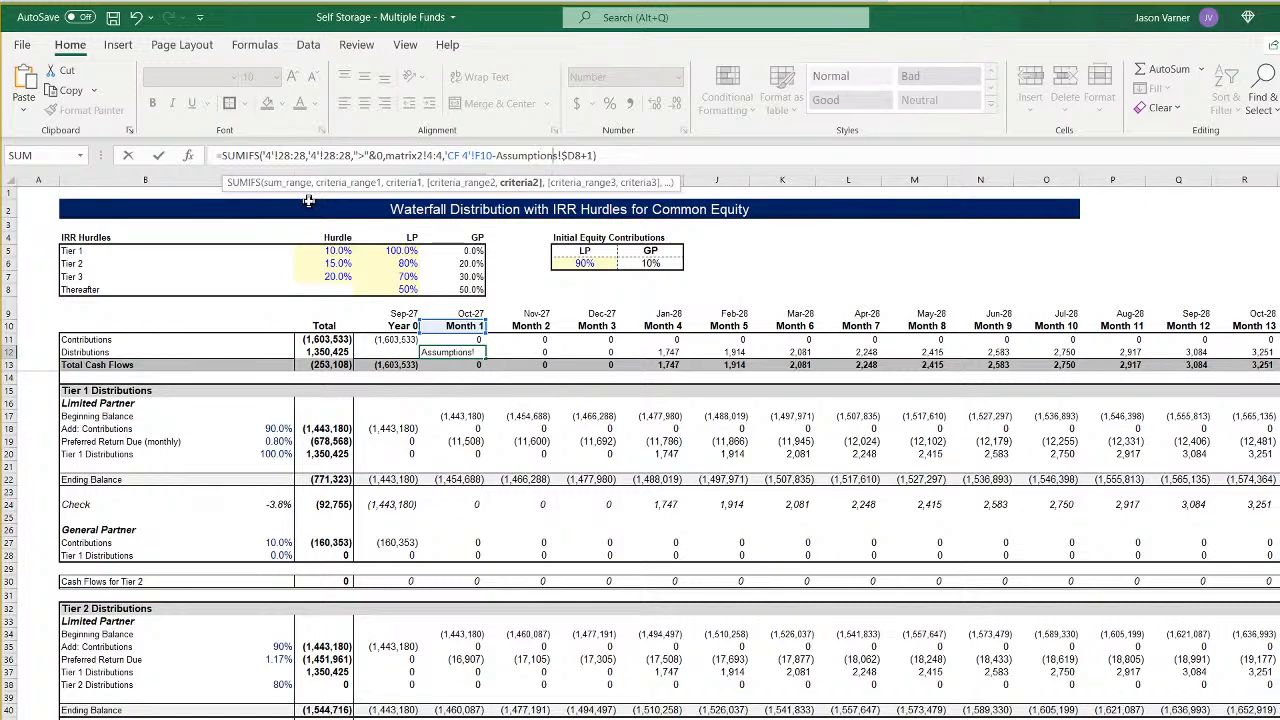
key(BackSpace)
text(g)
key(Return)
key(Up)
key(Right)
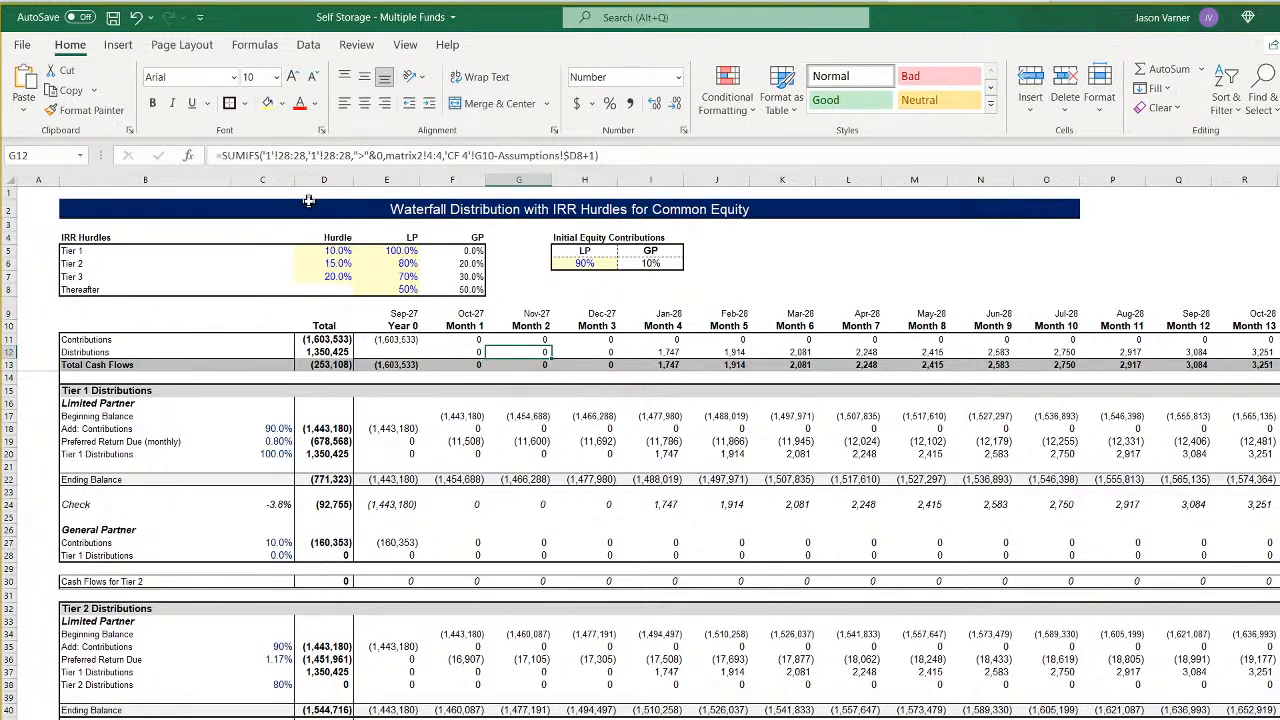
- Change the second criteria range in the F11 Contributions formula back to matrix2!4:4
key(Left)
key(Up)
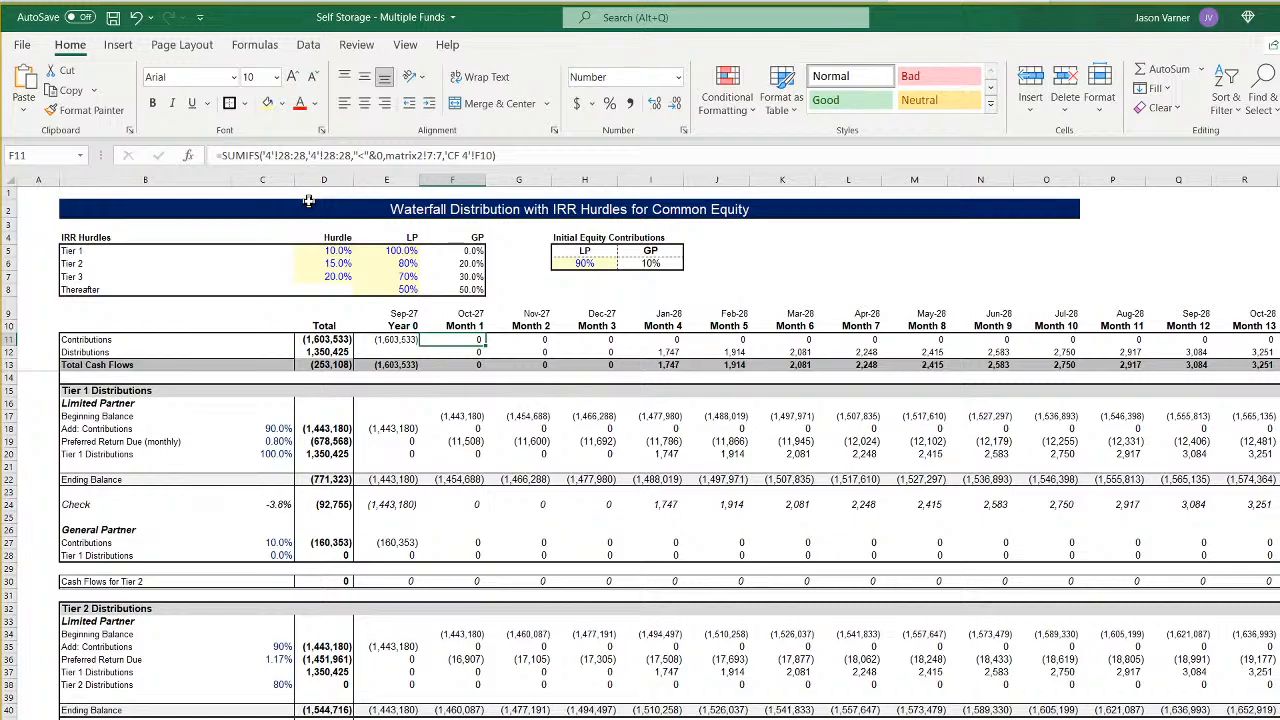
click(434, 155)
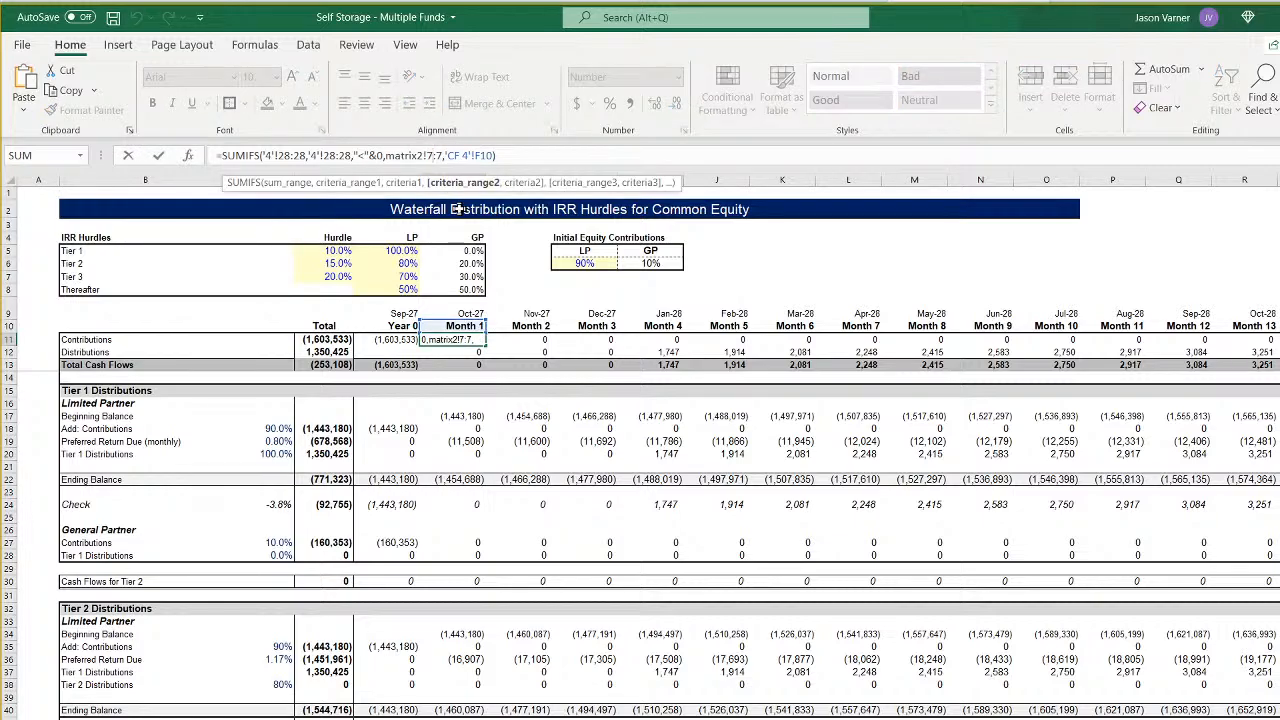
key(BackSpace)
text(4)
key(BackSpace)
text(4)
key(Return)
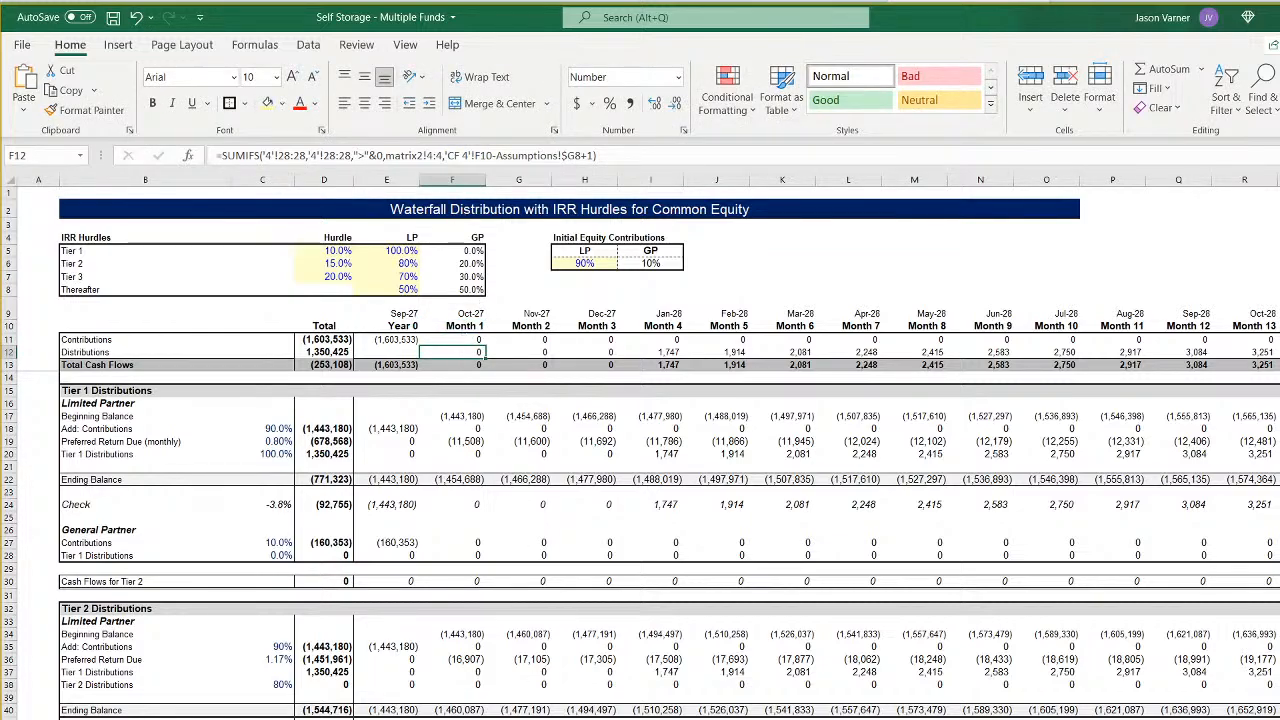
- Check Fund 4's row on the matrix2 sheet and set the F12 Distributions formula's second criteria range to matrix2!7:7
click(555, 718)
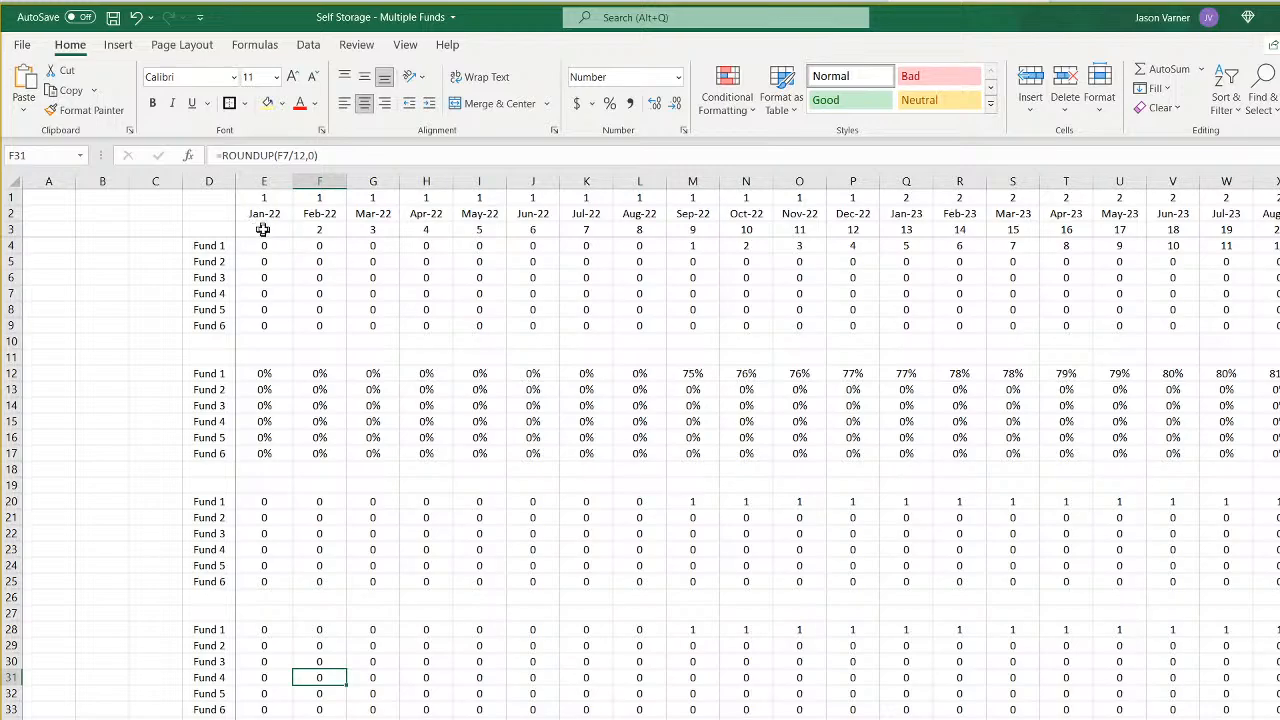
click(266, 245)
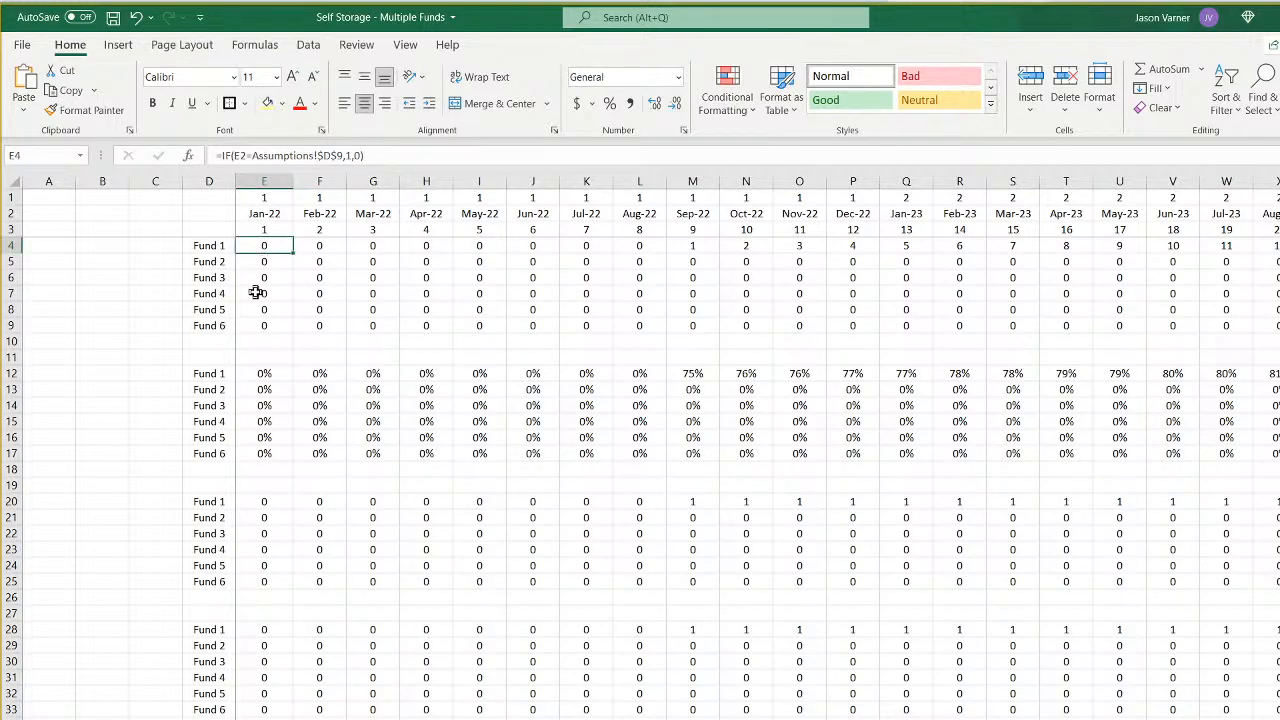
click(256, 293)
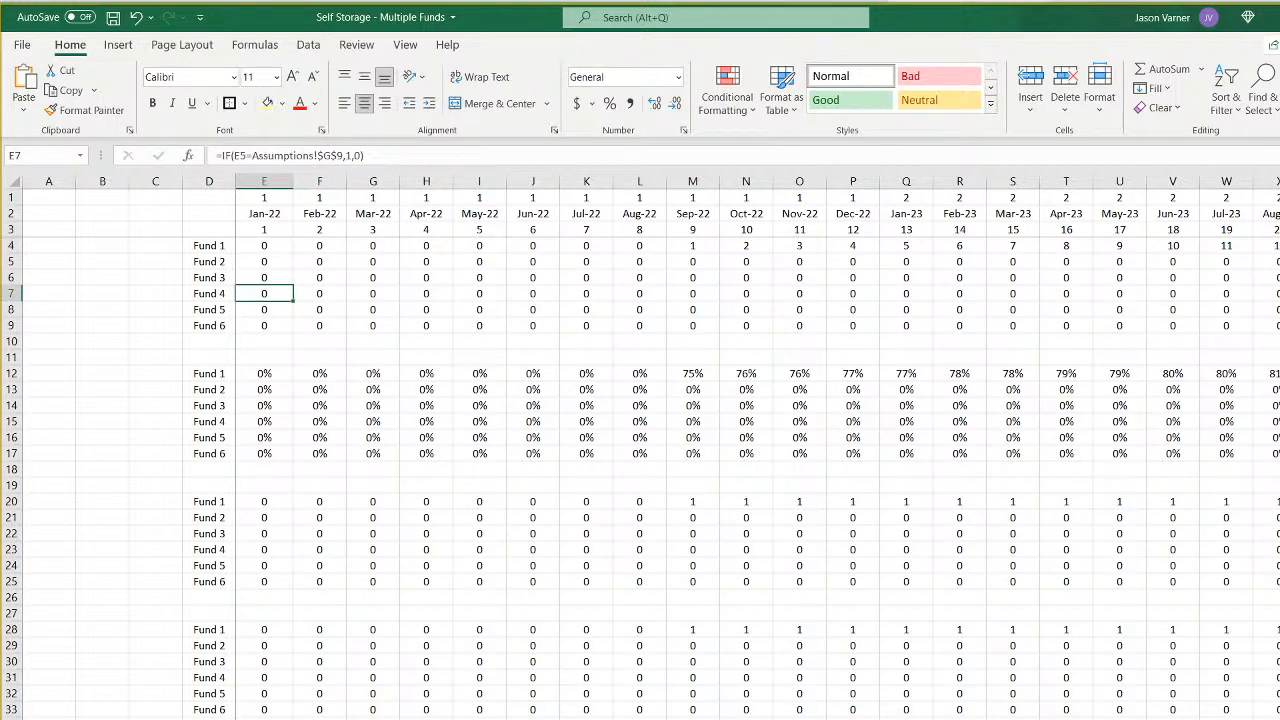
click(430, 718)
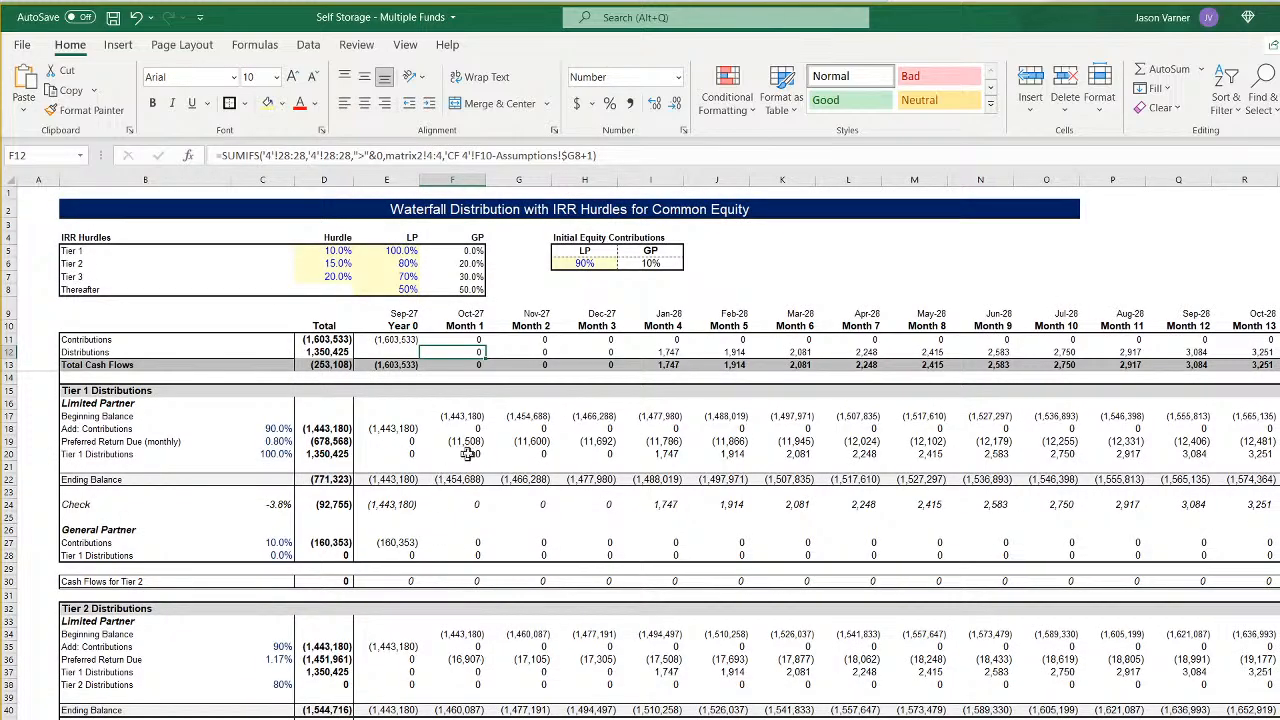
click(434, 155)
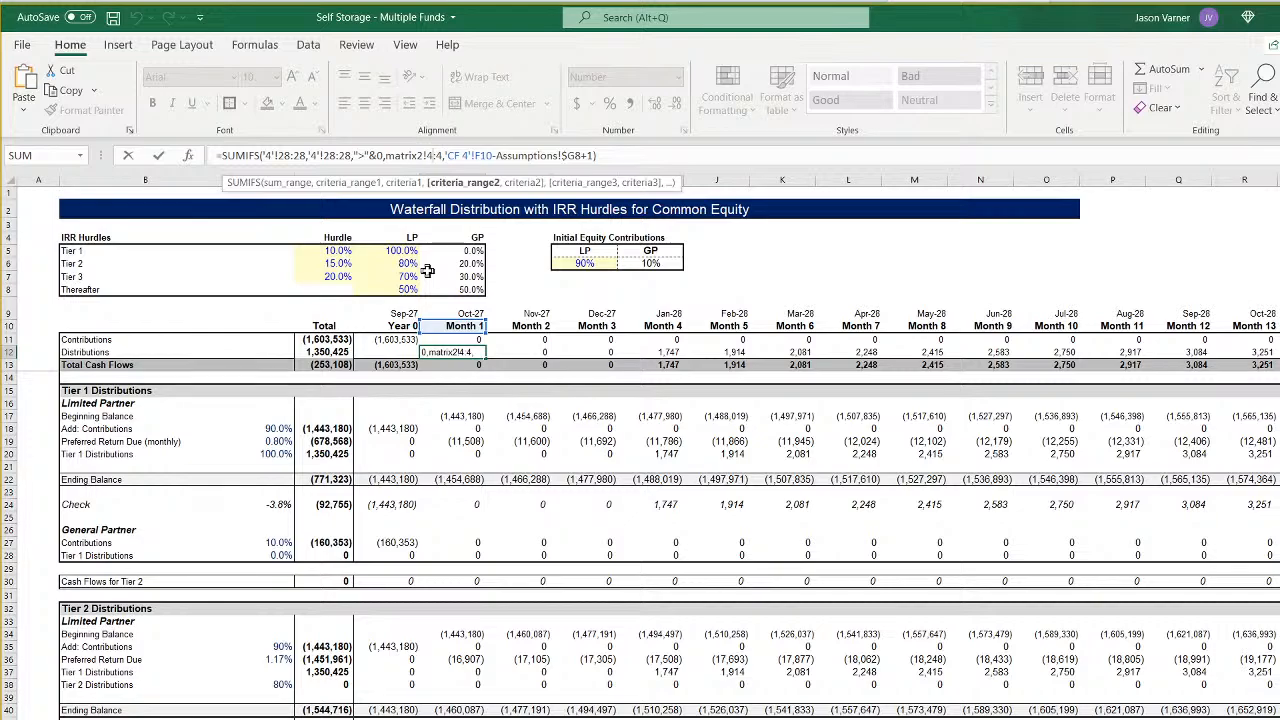
key(BackSpace)
text(7)
key(Return)
key(Up)
key(Up)
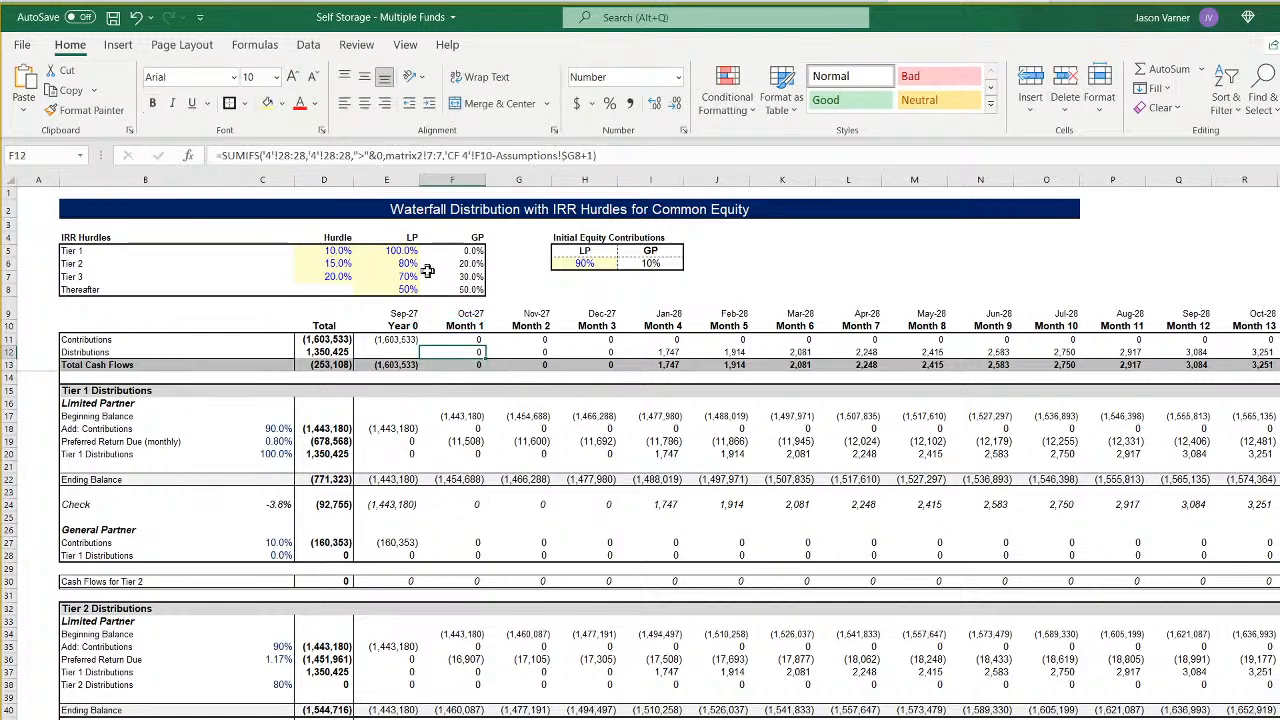
- Set the second criteria range in the F11 Contributions formula to matrix2!7:7 again
key(Down)
key(Up)
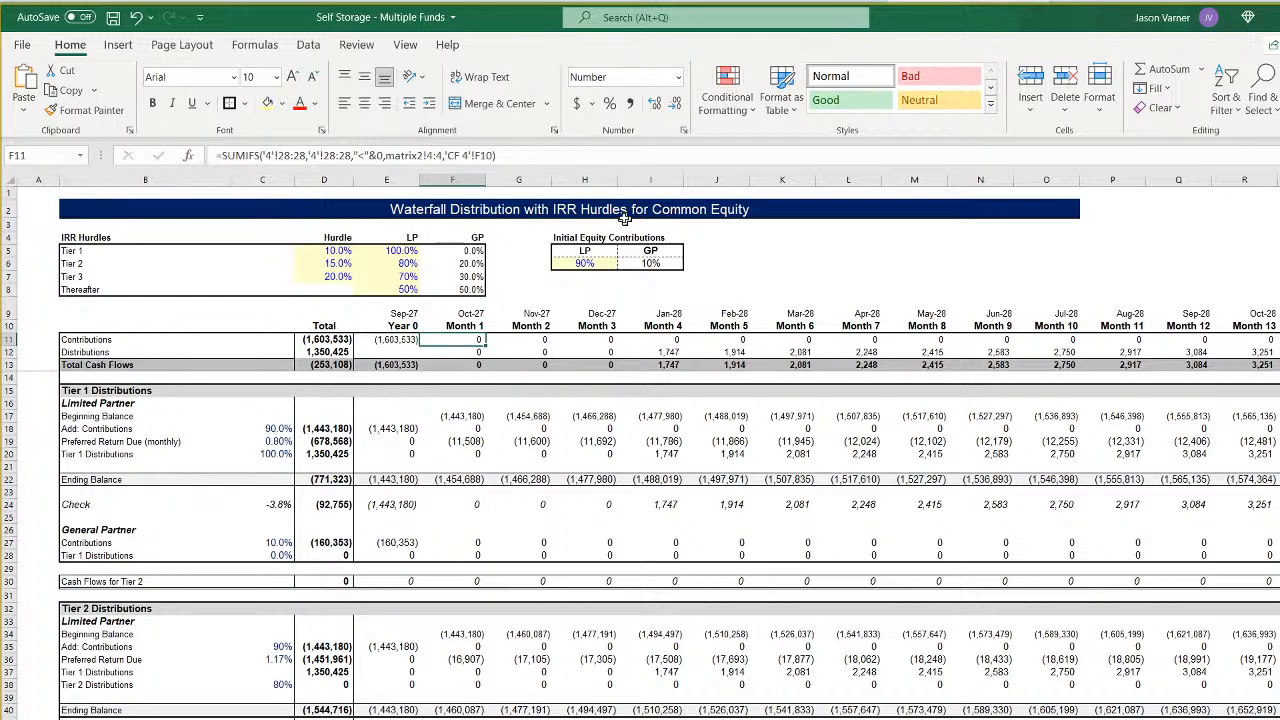
click(440, 156)
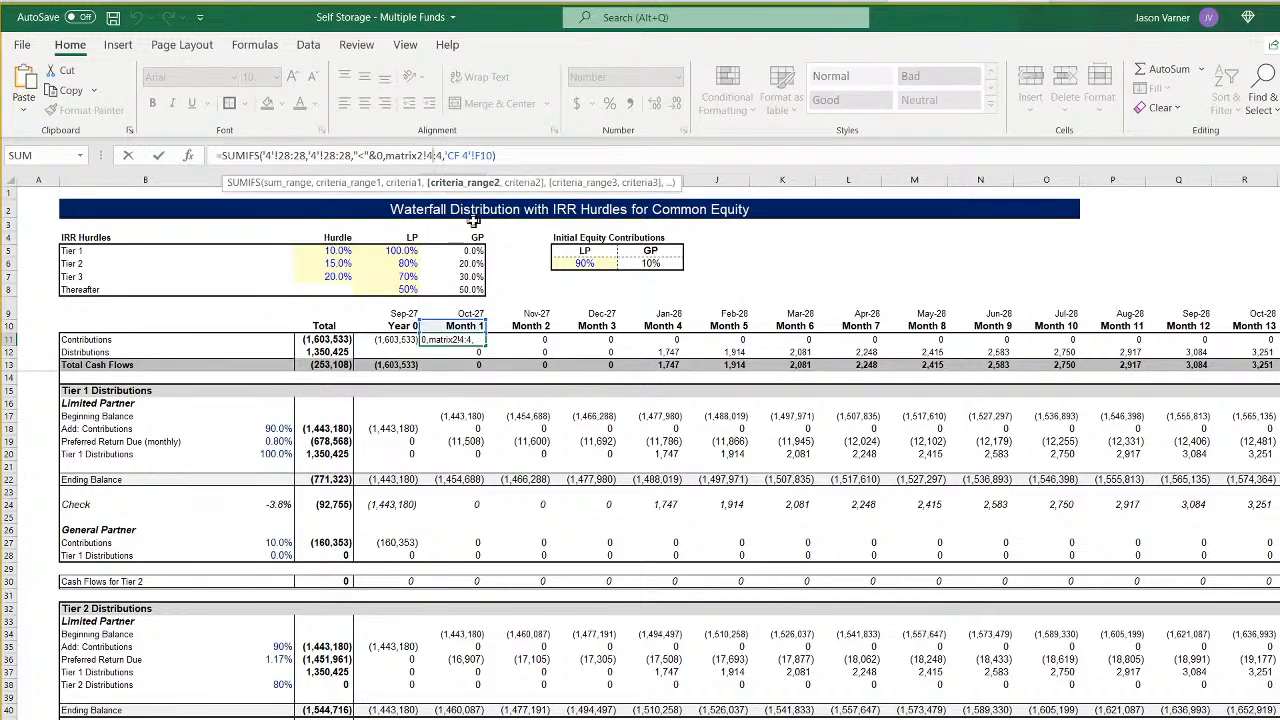
key(BackSpace)
text(7)
key(Right)
key(Return)
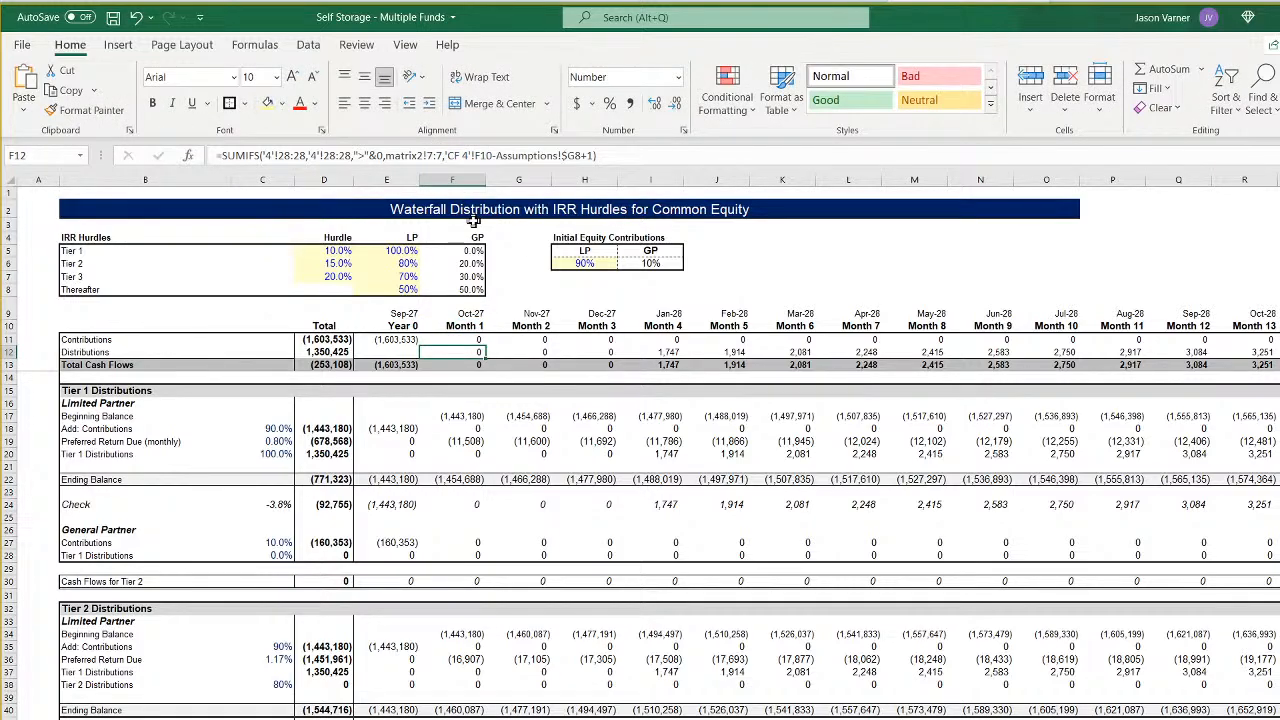
- Select the Month 1 Contributions and Distributions formulas in F11:F12
drag(464, 338, 470, 352)
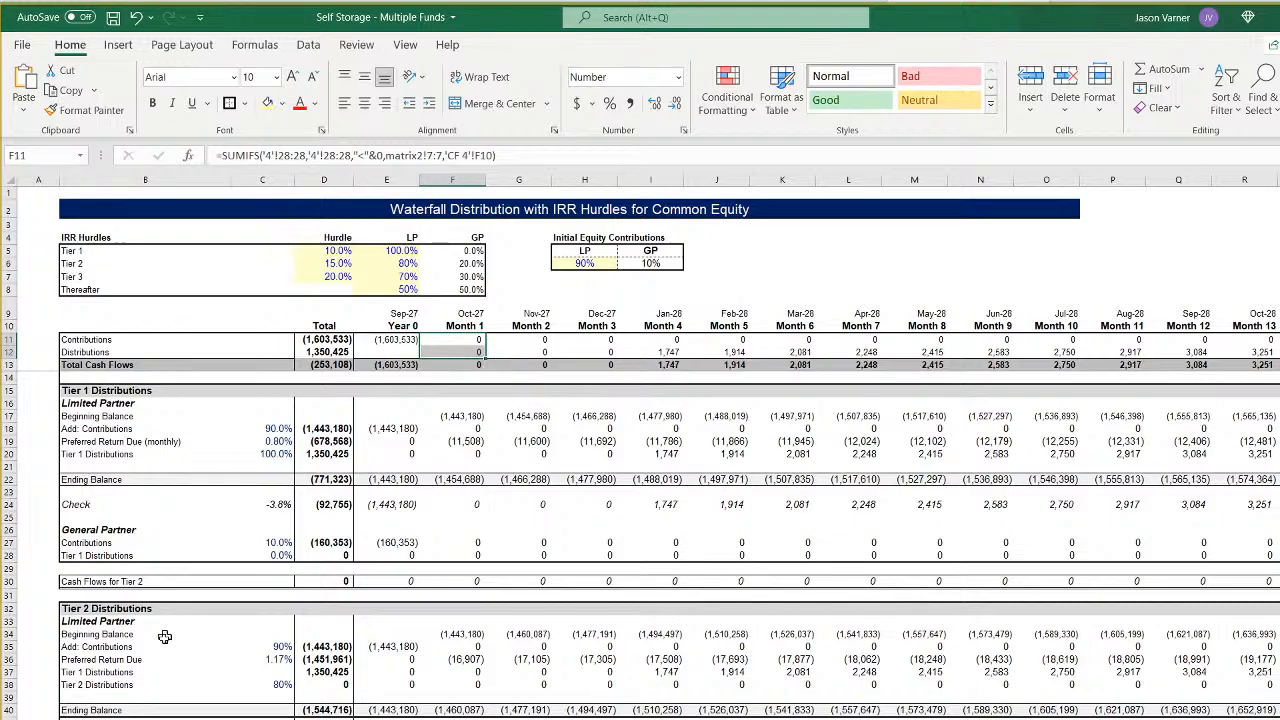
- Fill the Month 1 Contributions and Distributions formulas in F11:F12 of CF 4 across to Month 120
scroll(626, 612, down, 11)
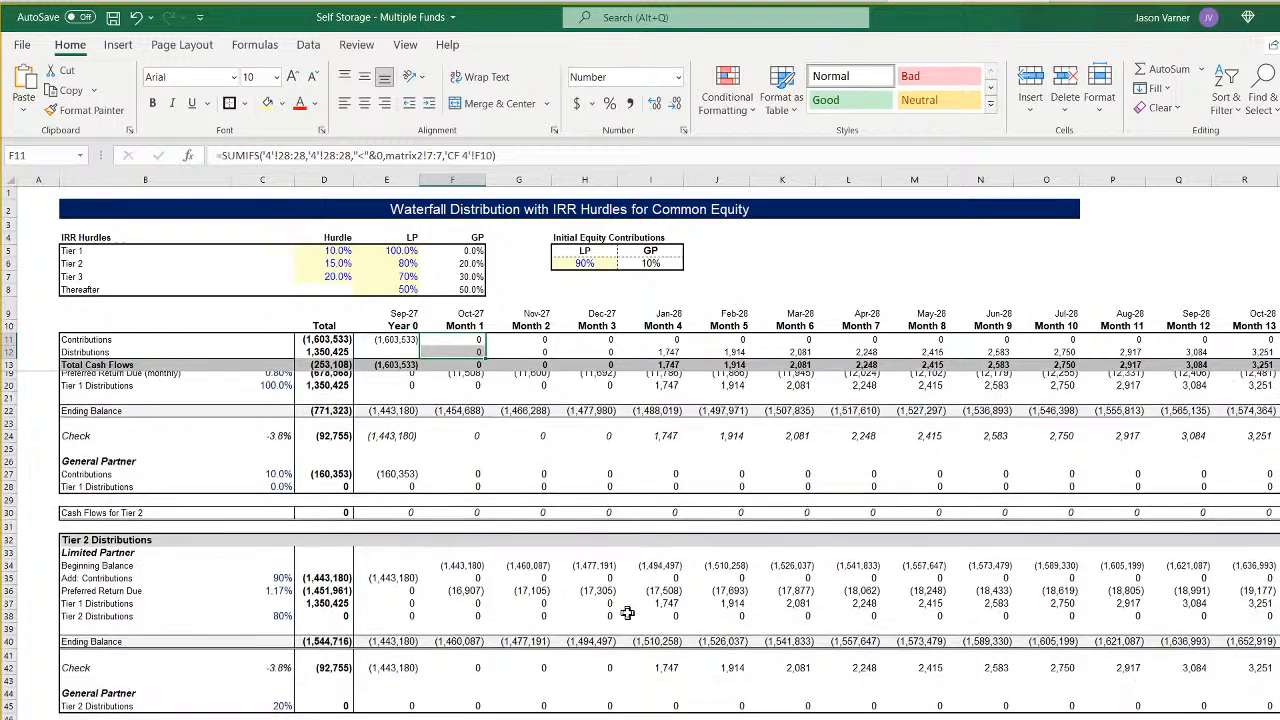
scroll(655, 614, down, 4)
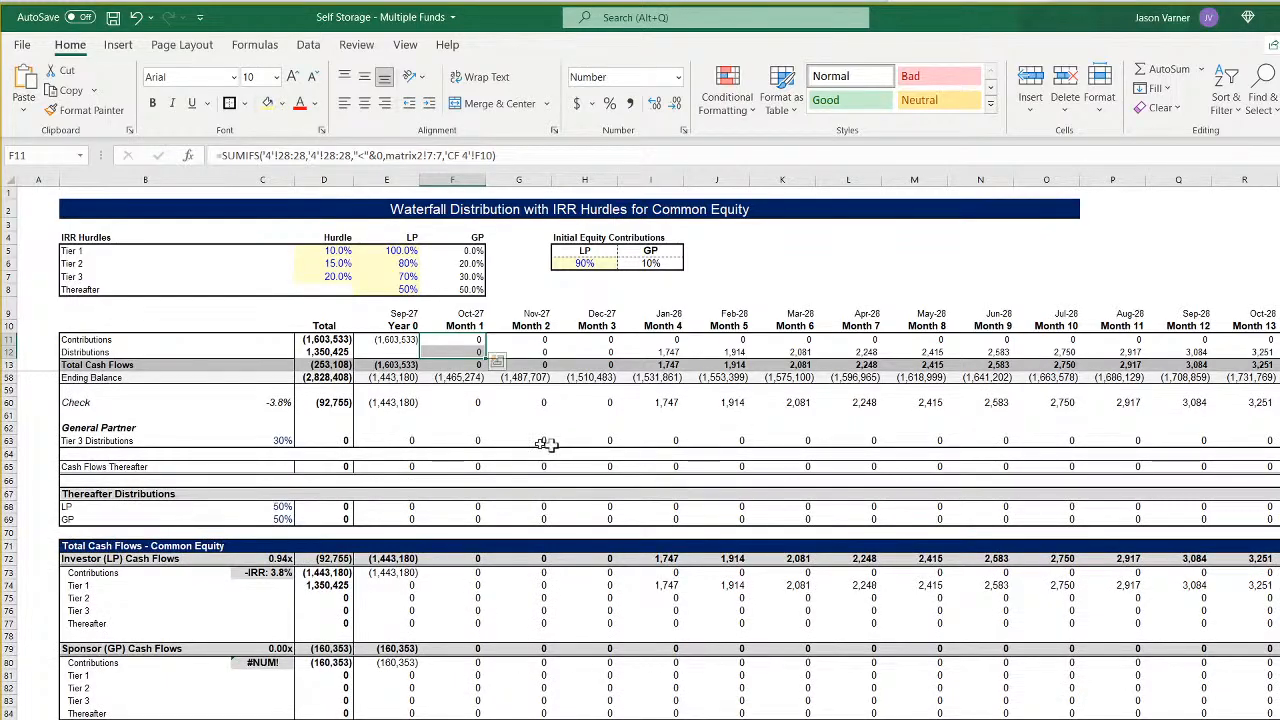
scroll(469, 550, up, 15)
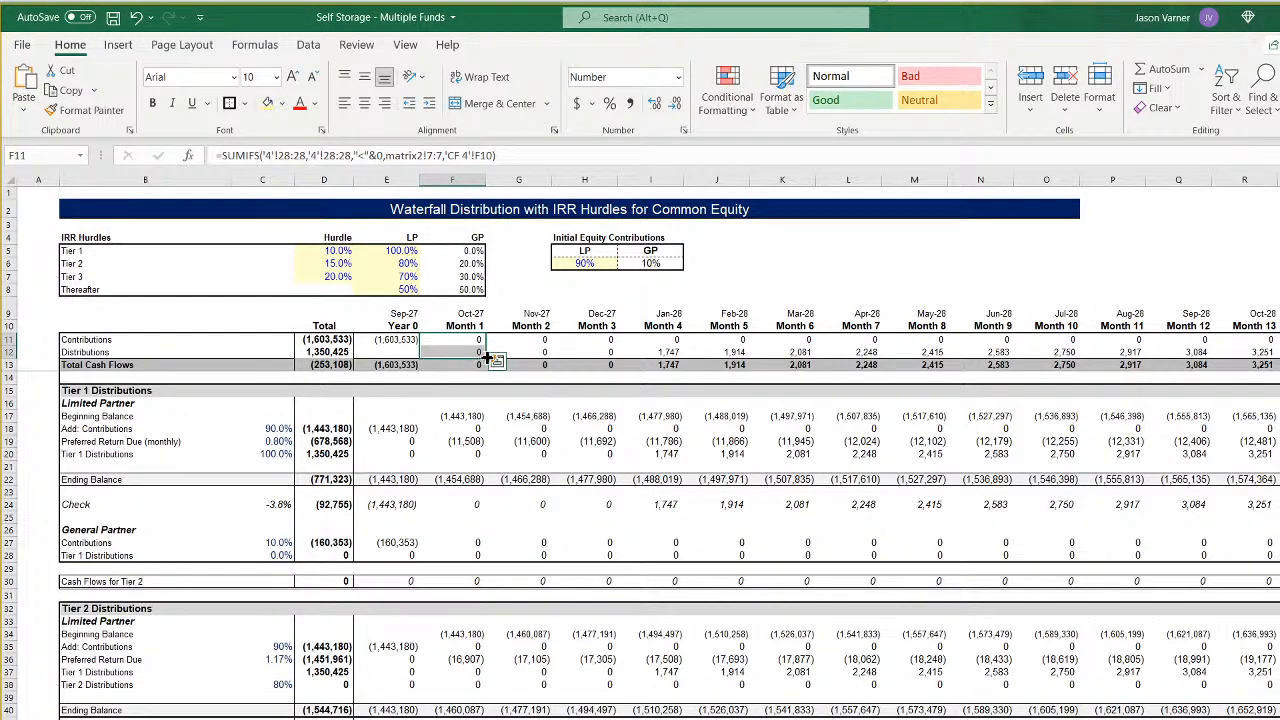
scroll(486, 354, right, 4)
scroll(646, 446, right, 20)
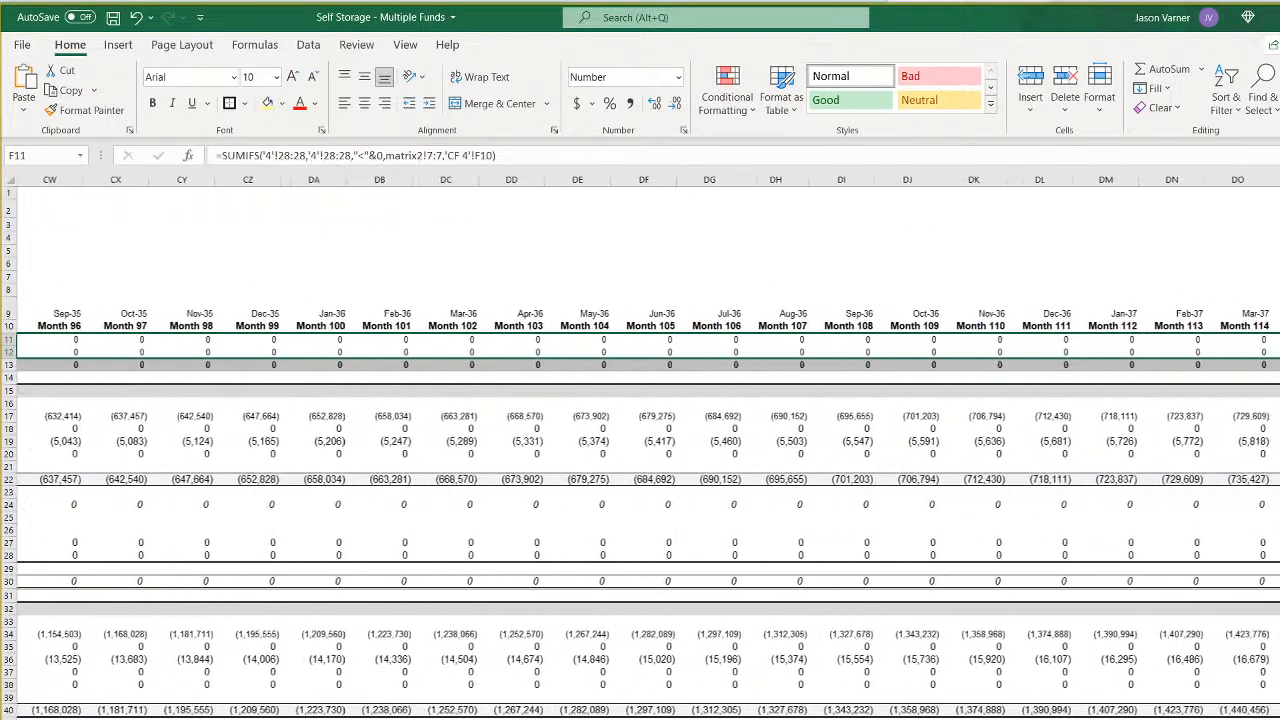
scroll(646, 446, right, 1)
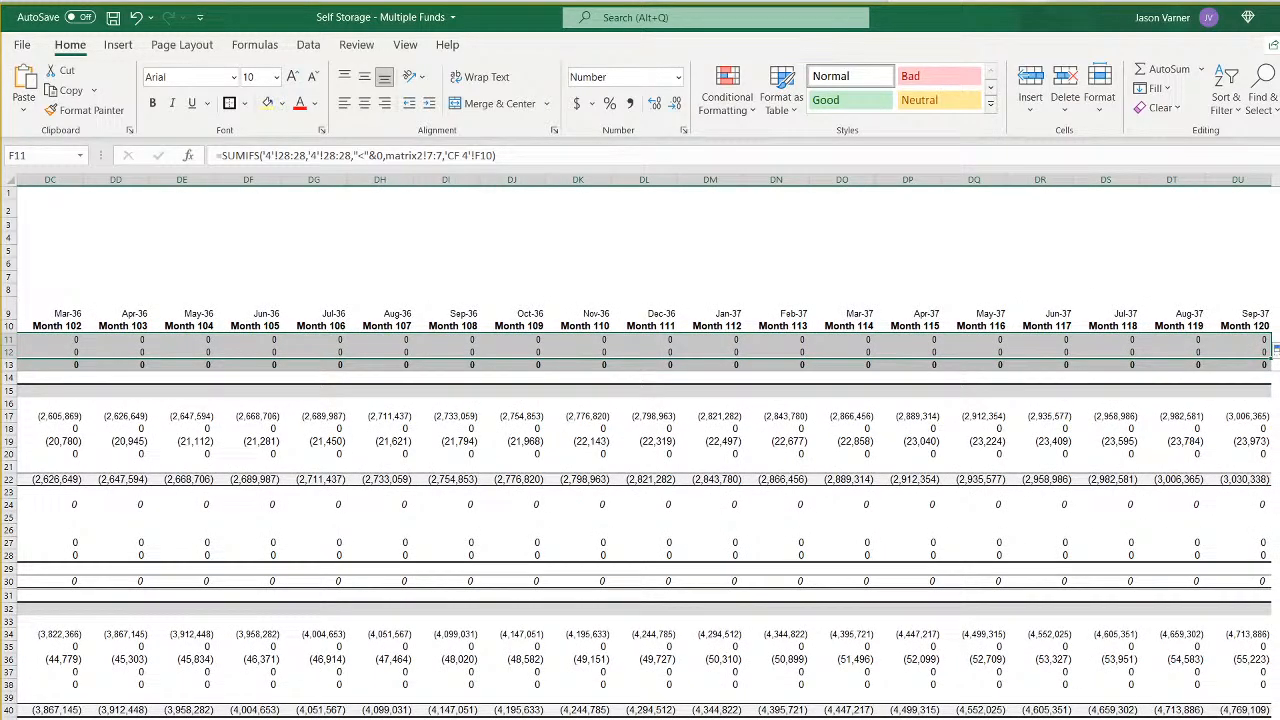
scroll(646, 446, left, 20)
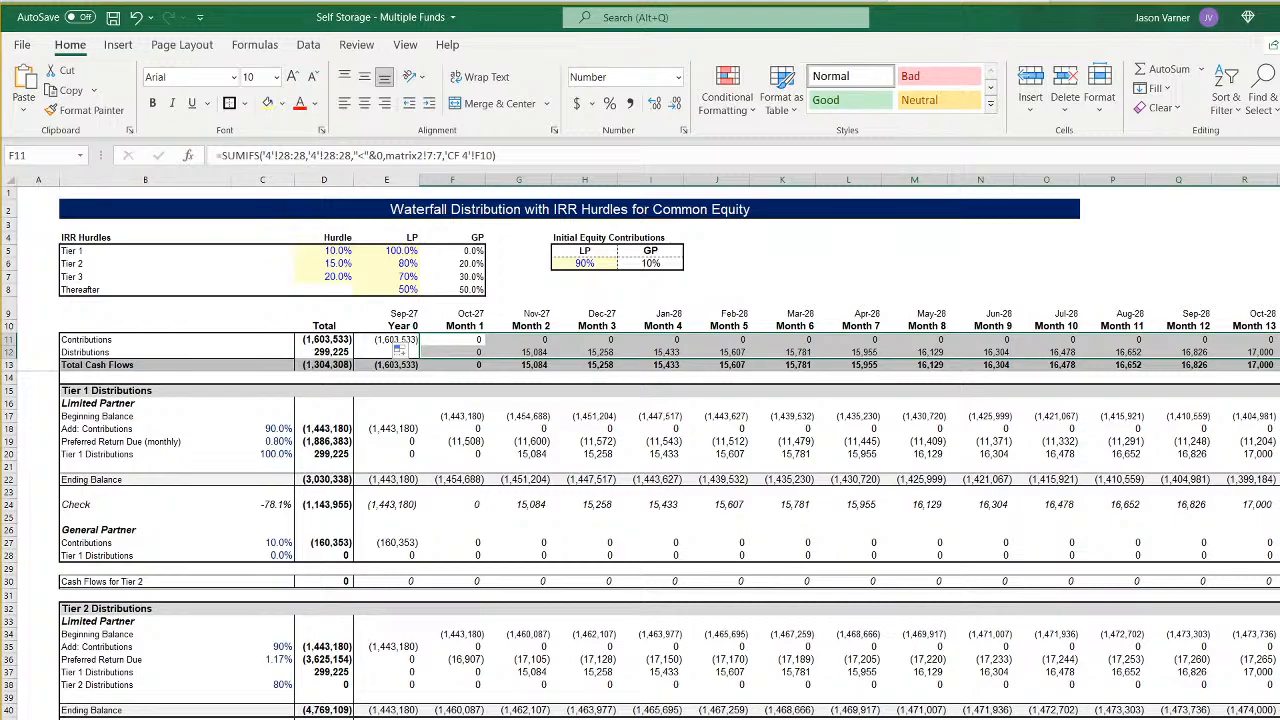
- Copy Fund 3's exit value formula into Fund 4's cell G68 on the Assumptions sheet and point it at sheet '4'
key(ctrl+Page_Up)
scroll(521, 679, down, 15)
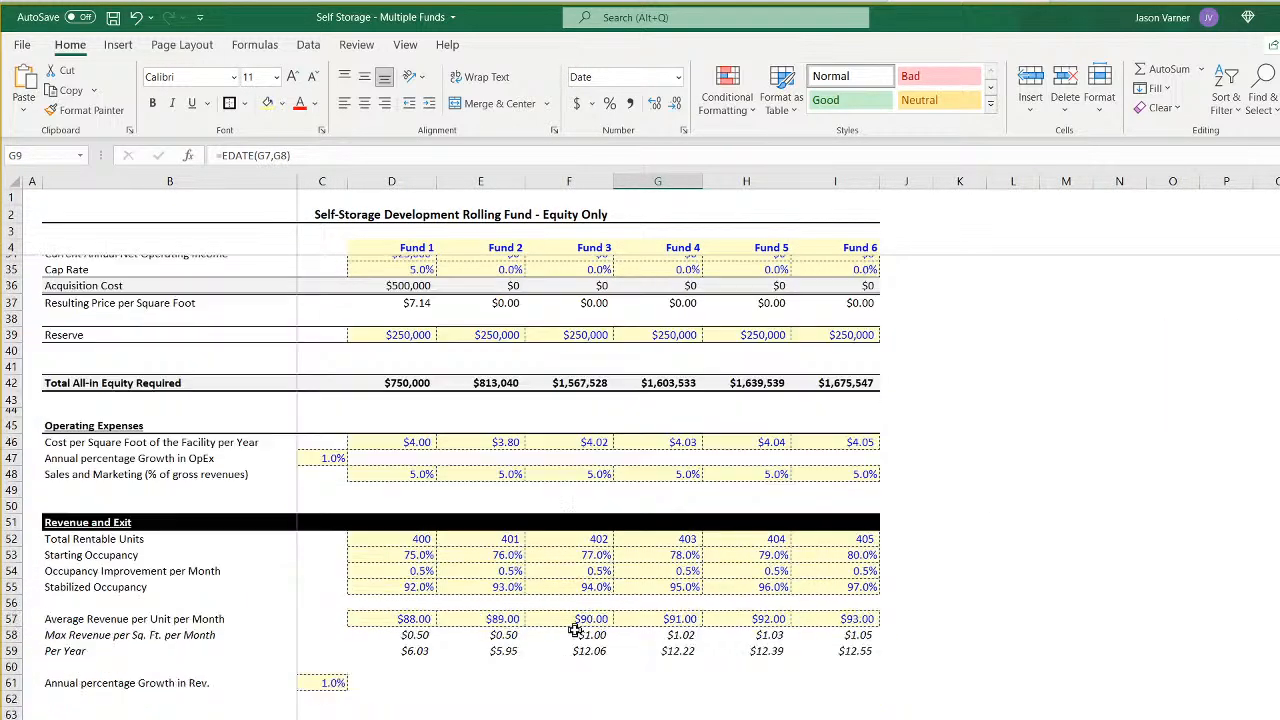
click(598, 567)
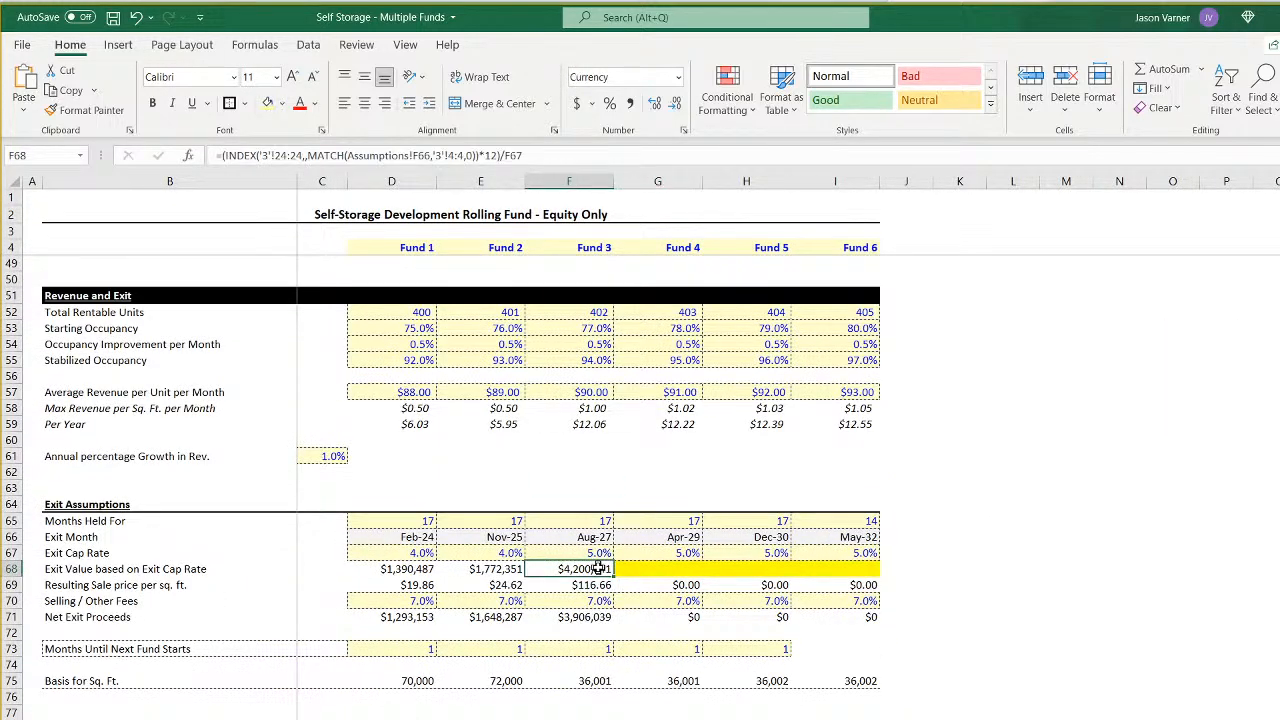
drag(613, 575, 695, 575)
click(660, 568)
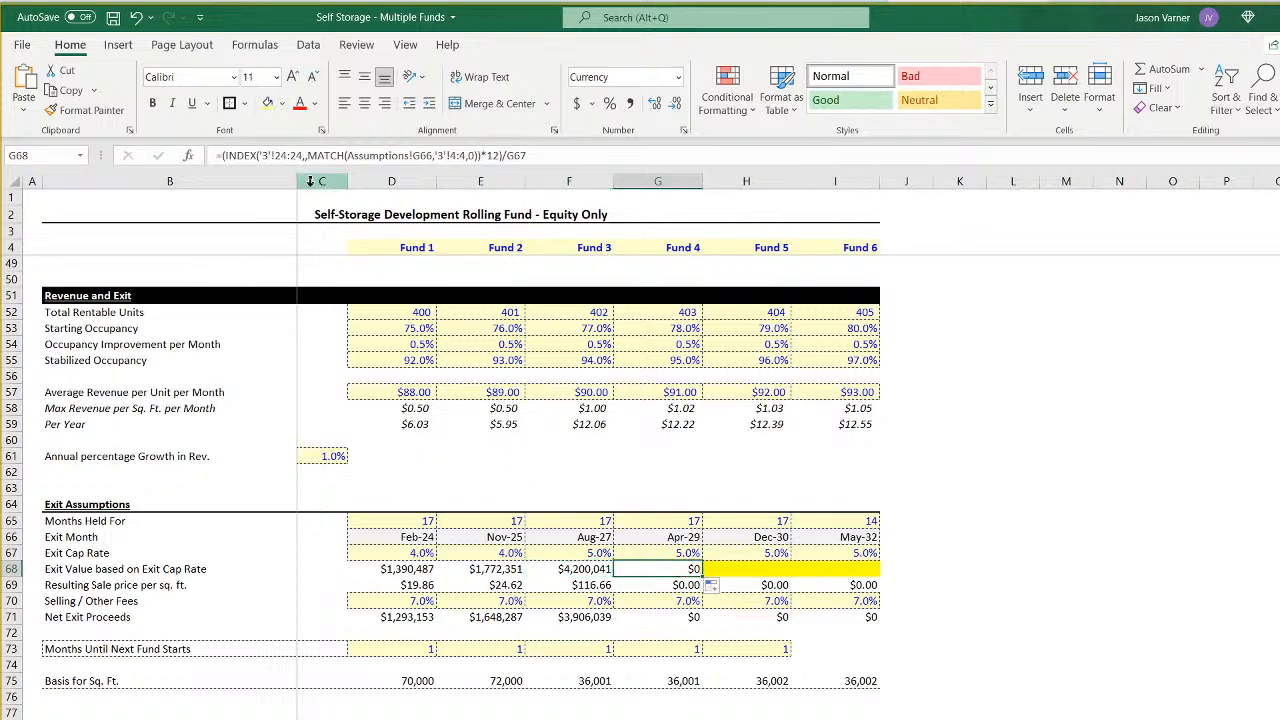
click(267, 155)
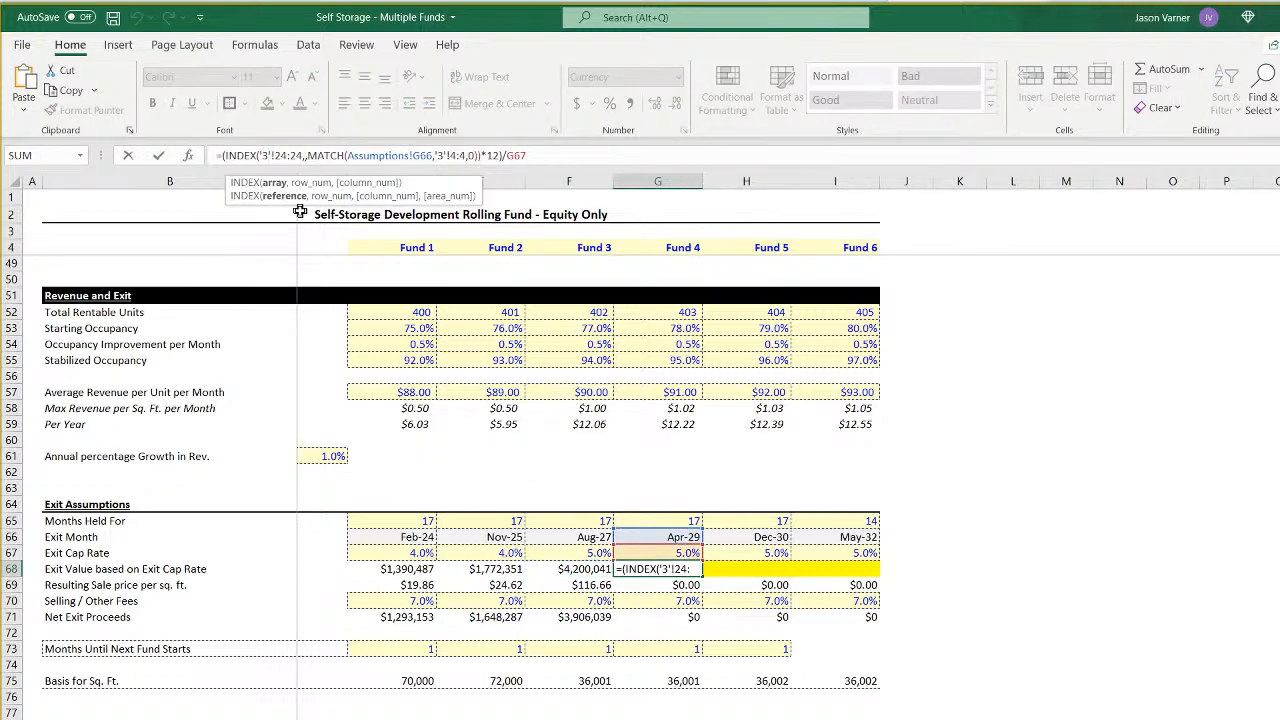
key(BackSpace)
text(4)
key(Return)
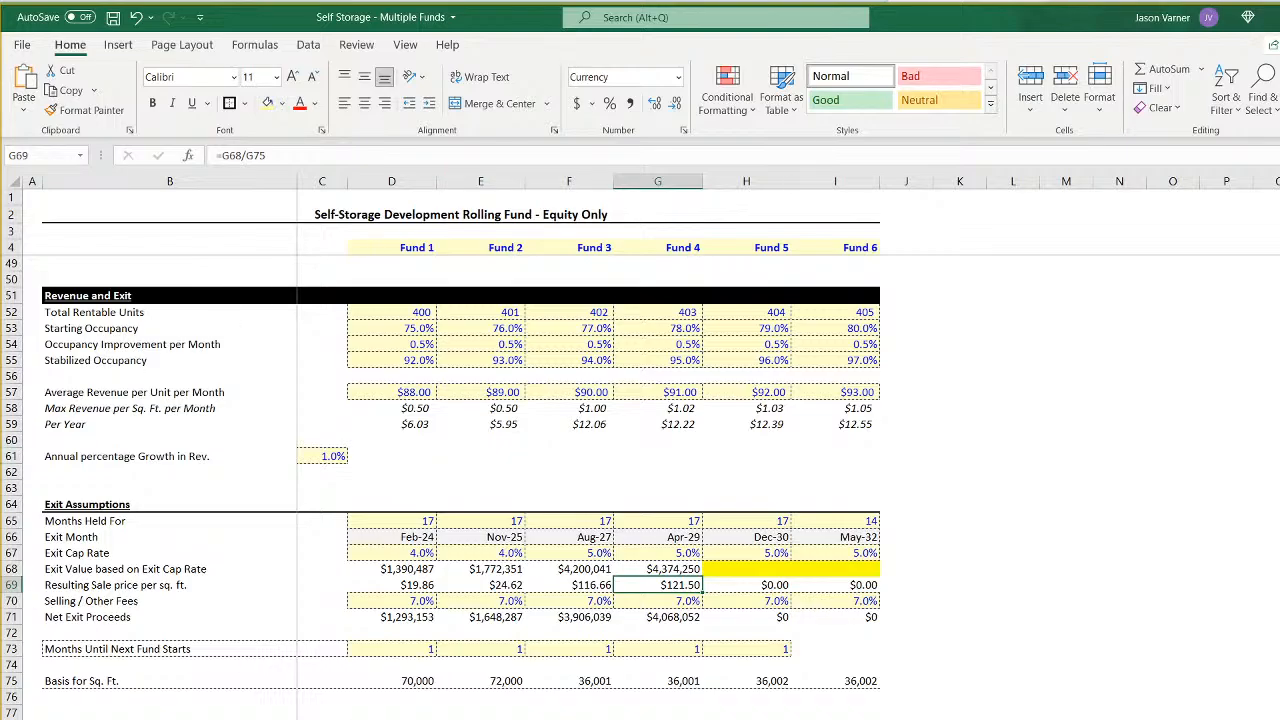
- Examine the Month 19 exit column on CF 4, from the distribution in X12 down to the sponsor cash flow in X79
key(ctrl+Page_Down)
scroll(640, 450, right, 5)
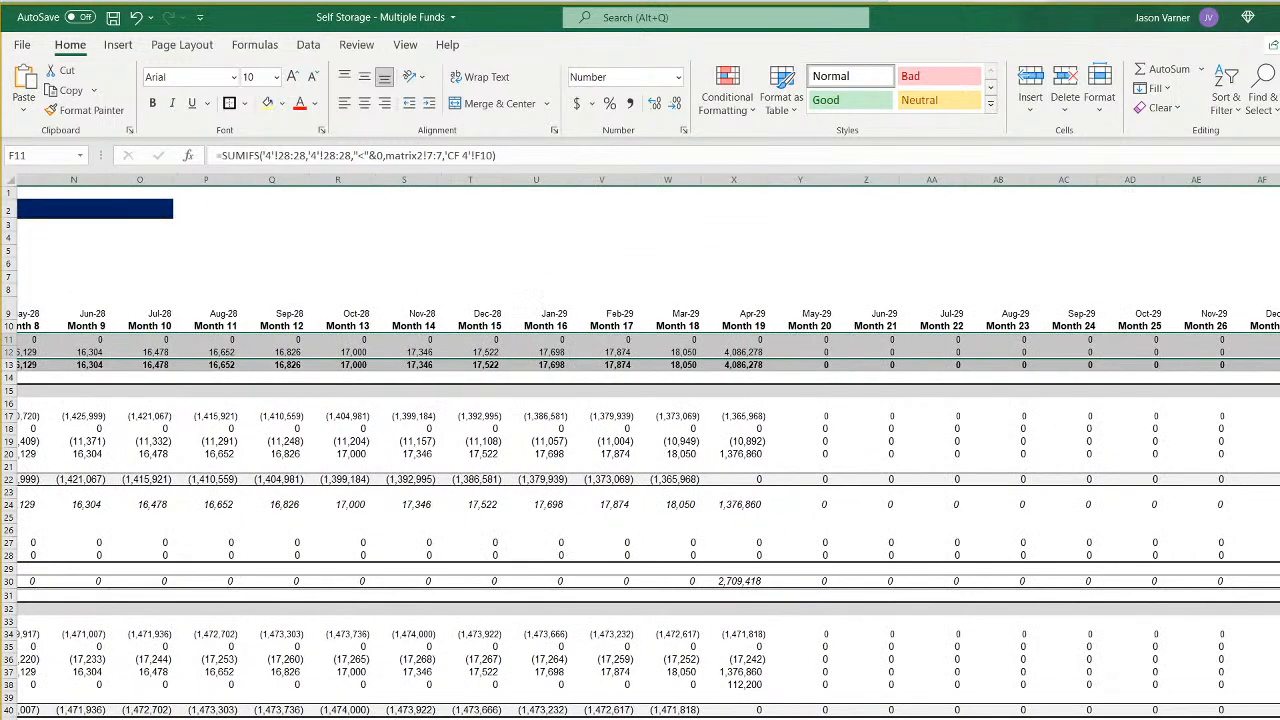
scroll(700, 360, right, 1)
click(712, 353)
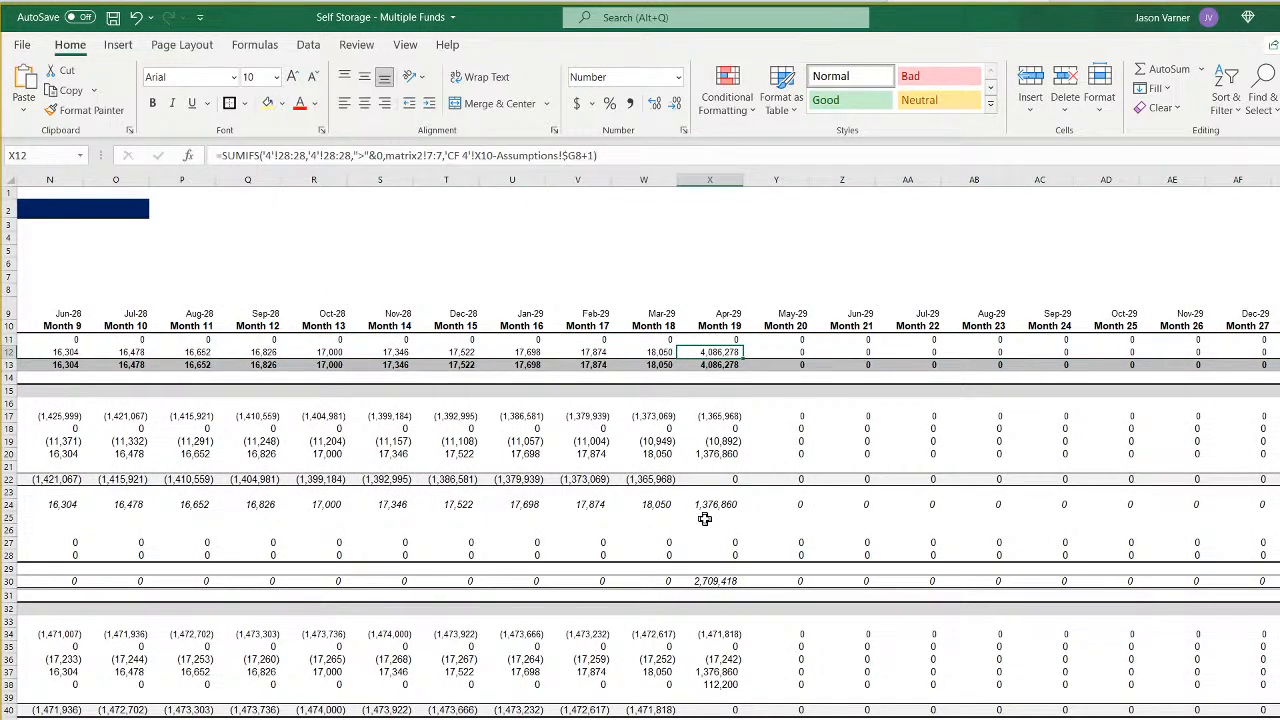
key(ctrl+Page_Up)
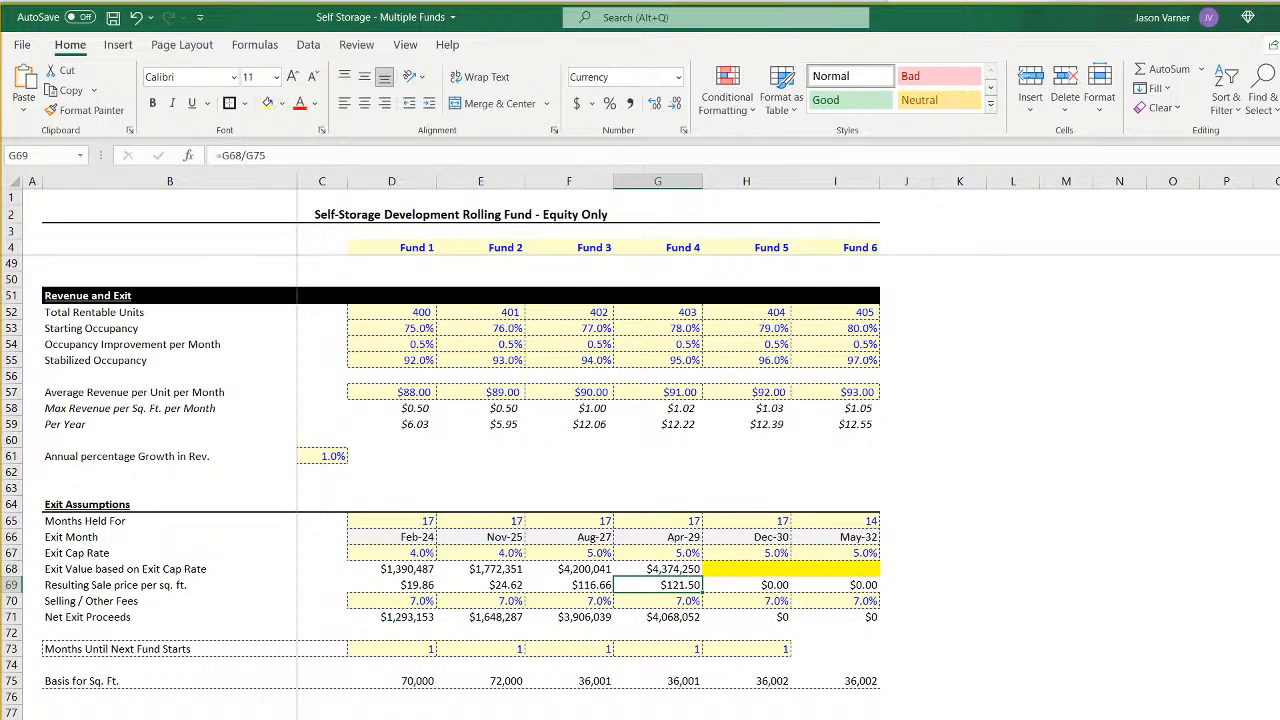
key(ctrl+Page_Down)
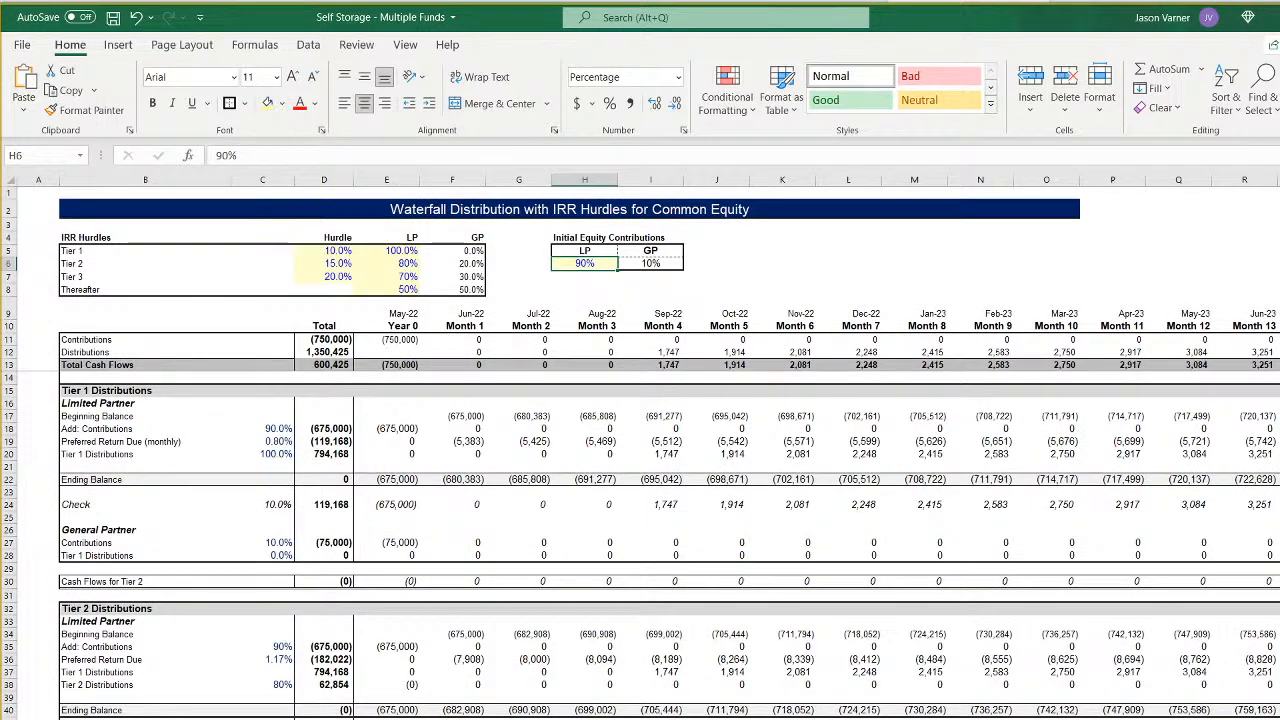
key(ctrl+Page_Down)
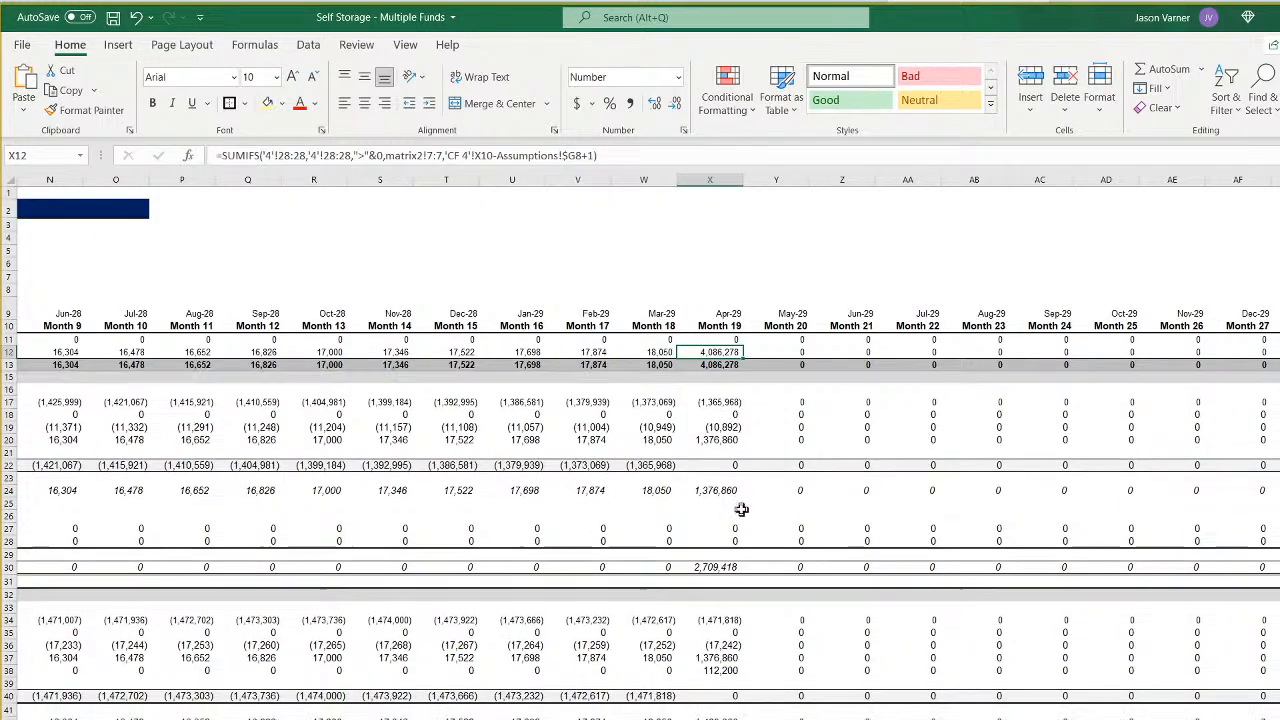
scroll(741, 509, down, 18)
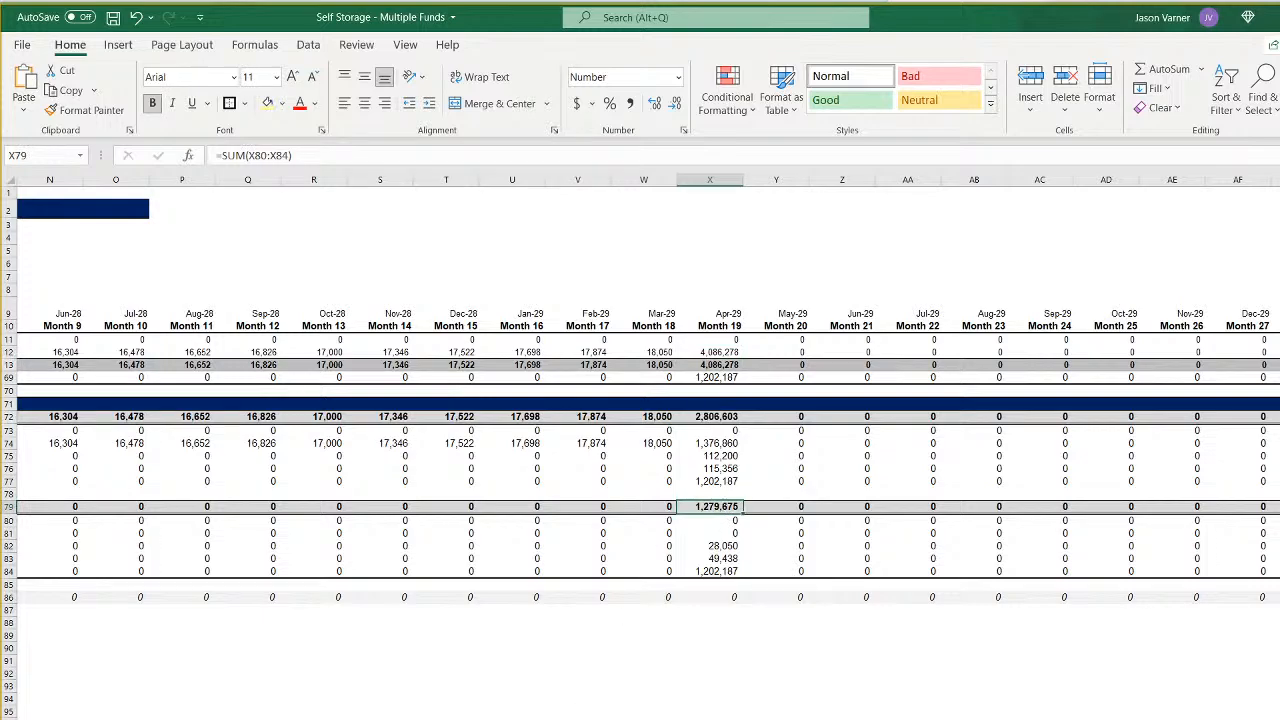
- Compare the April 2029 Sponsor Cash Flow on sheet 4 with CF 4's Month 19 value and autofit column CN
key(ctrl+Page_Up)
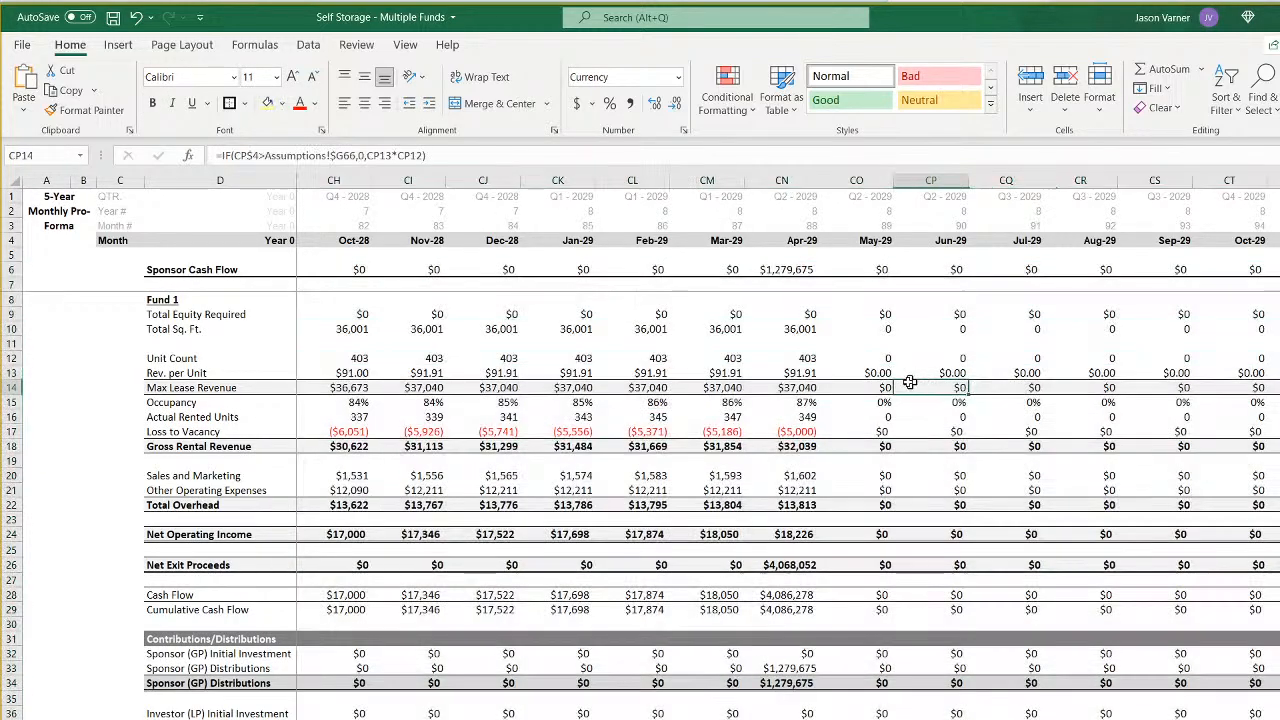
click(790, 268)
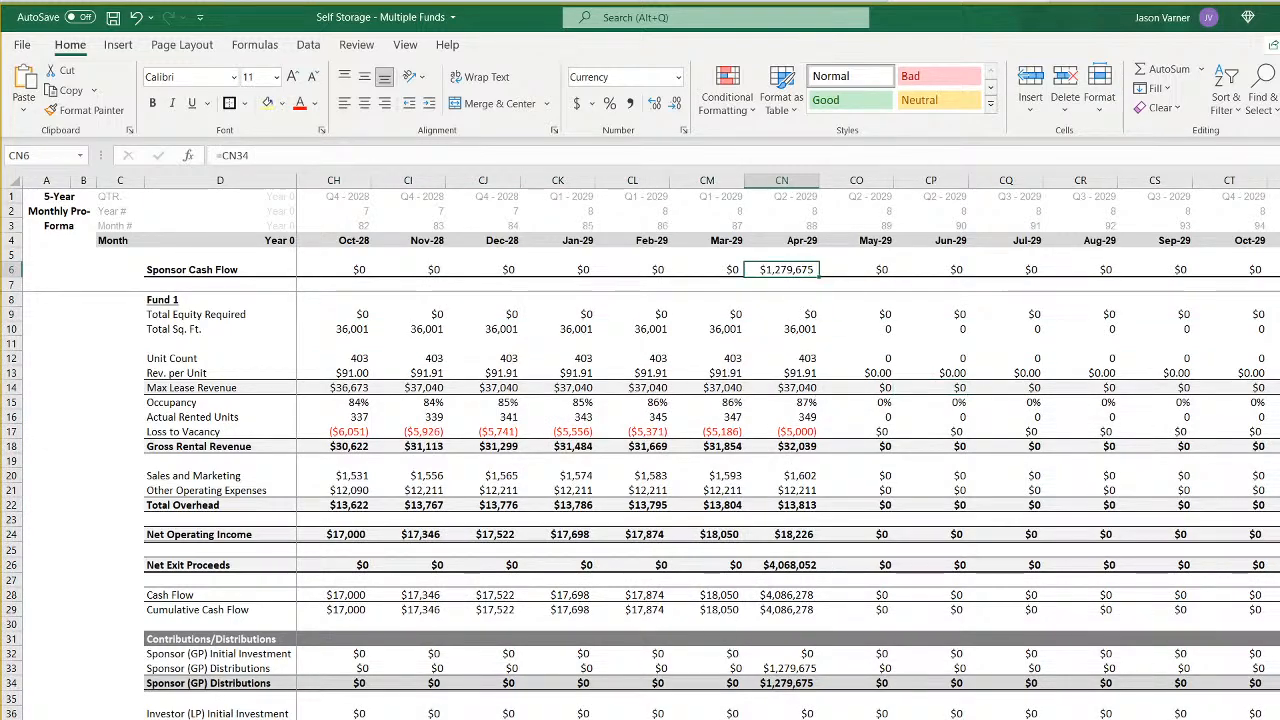
key(ctrl+Page_Down)
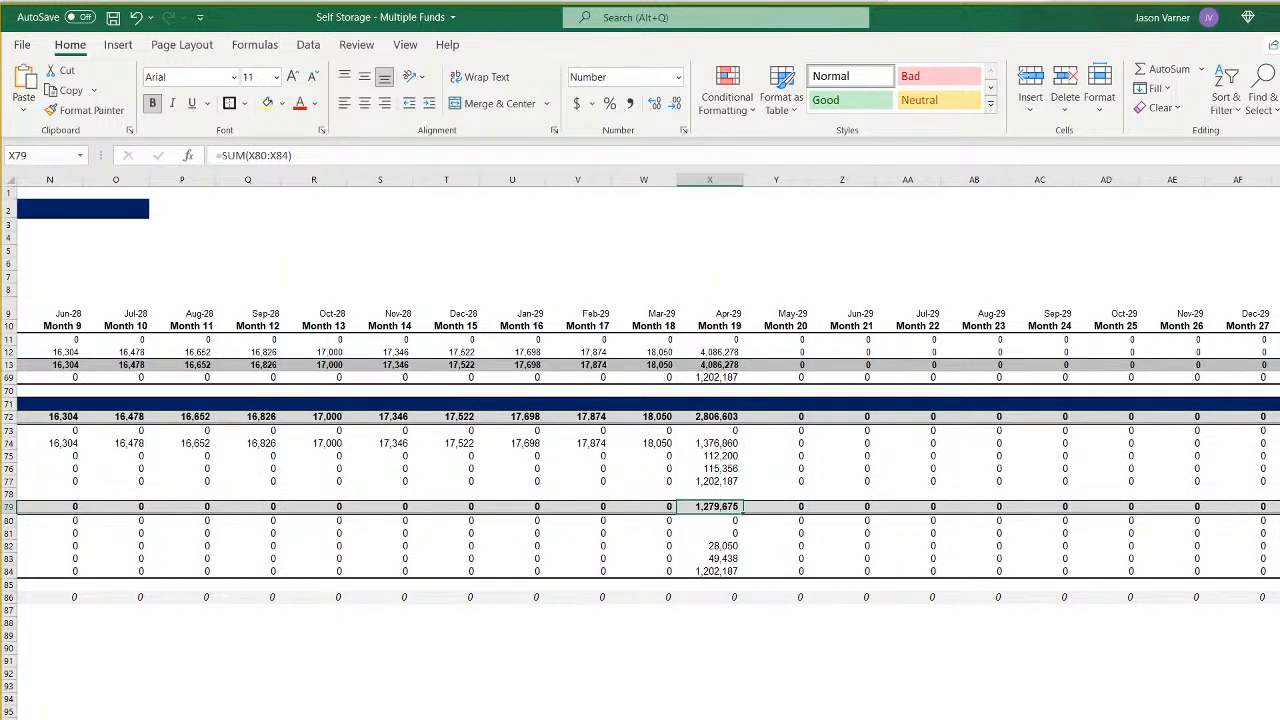
key(ctrl+Page_Up)
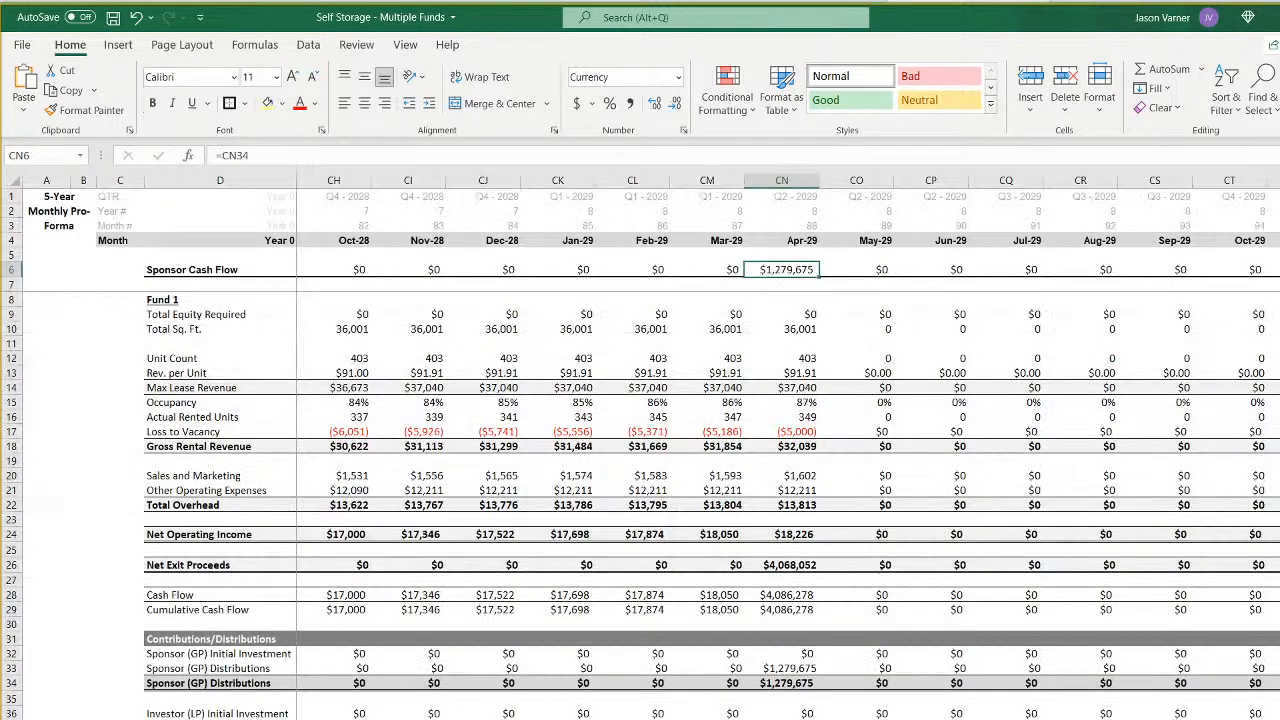
double_click(821, 180)
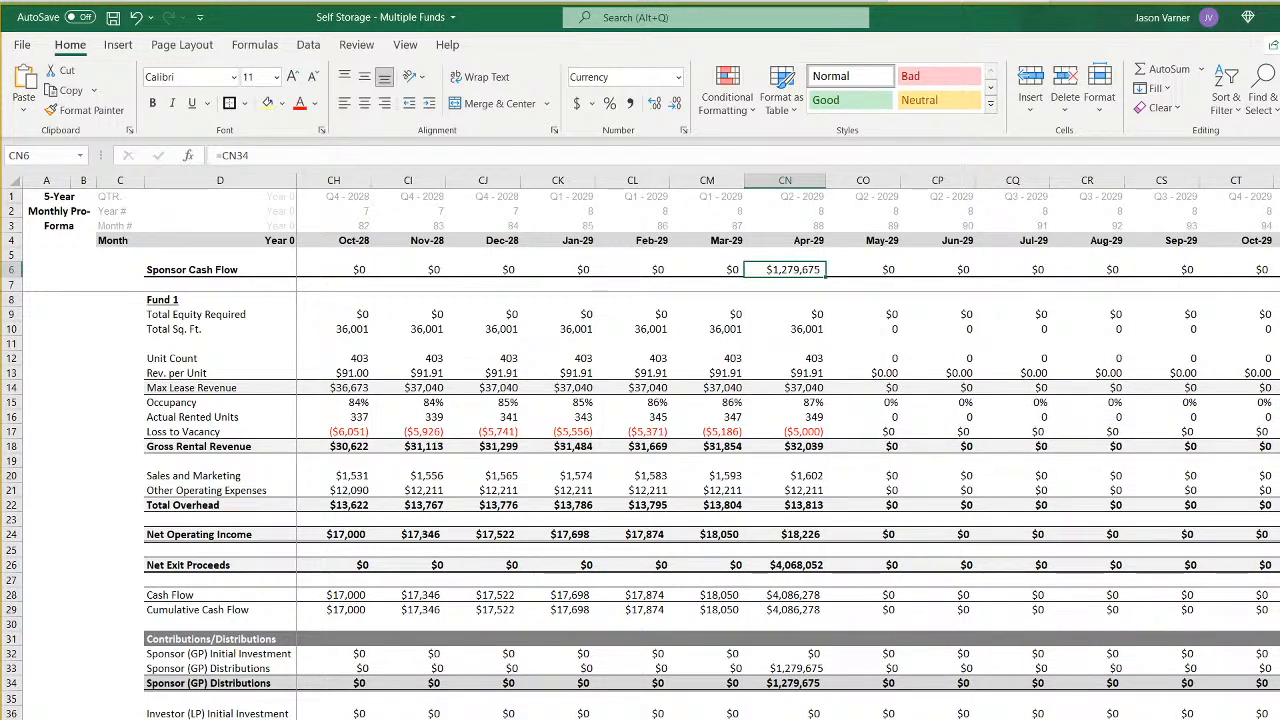
- Inspect the row 41 check formulas on sheet 4 from the first months through November 2027
click(12, 719)
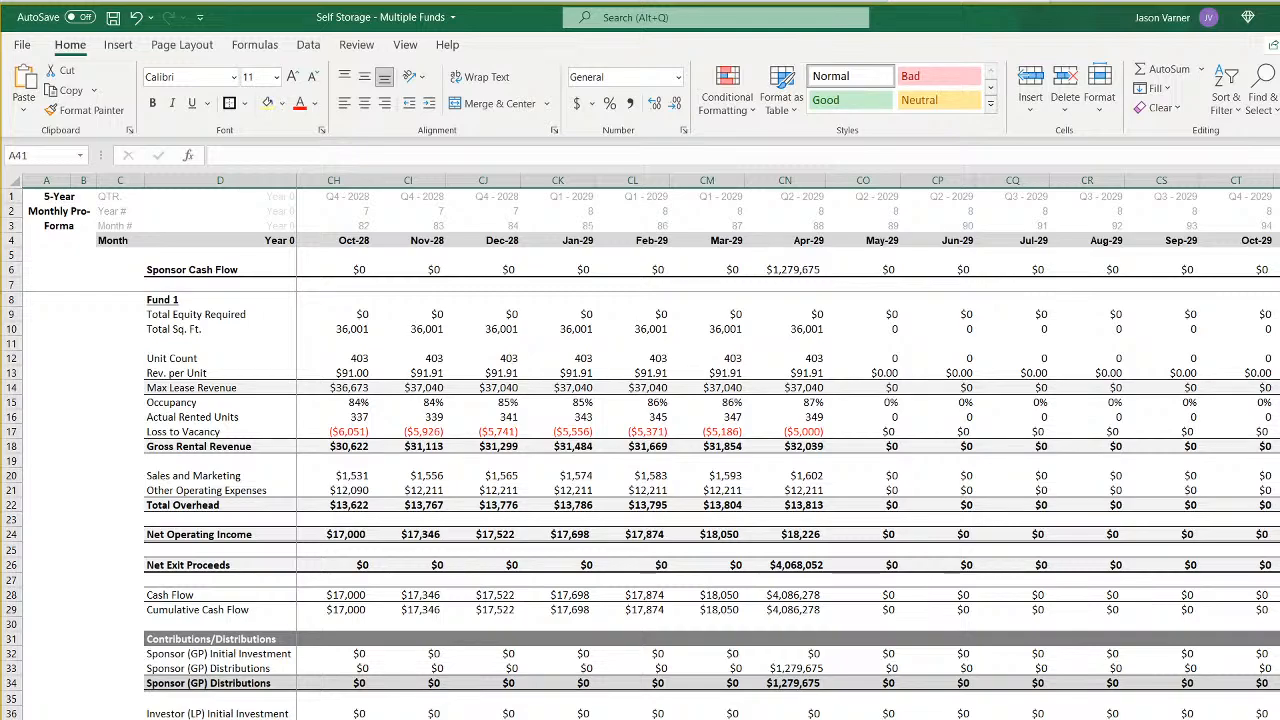
scroll(788, 500, left, 20)
click(334, 719)
click(408, 719)
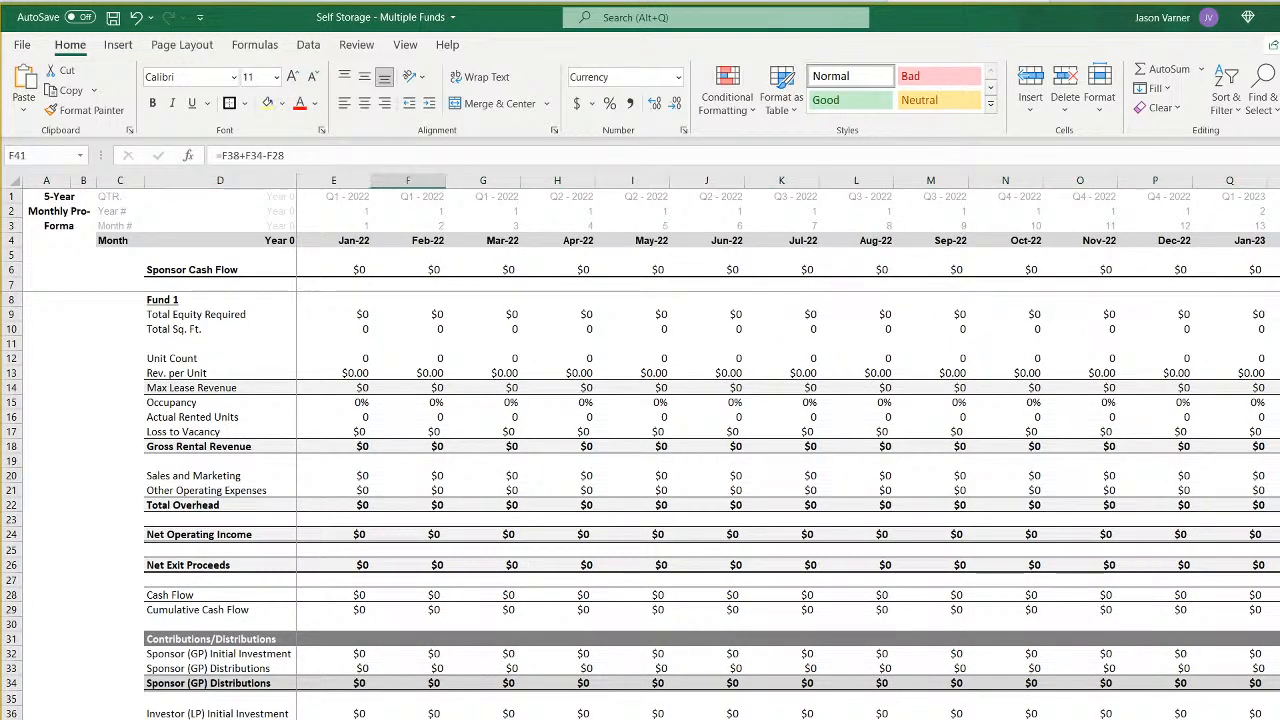
key(Right)
scroll(788, 450, right, 17)
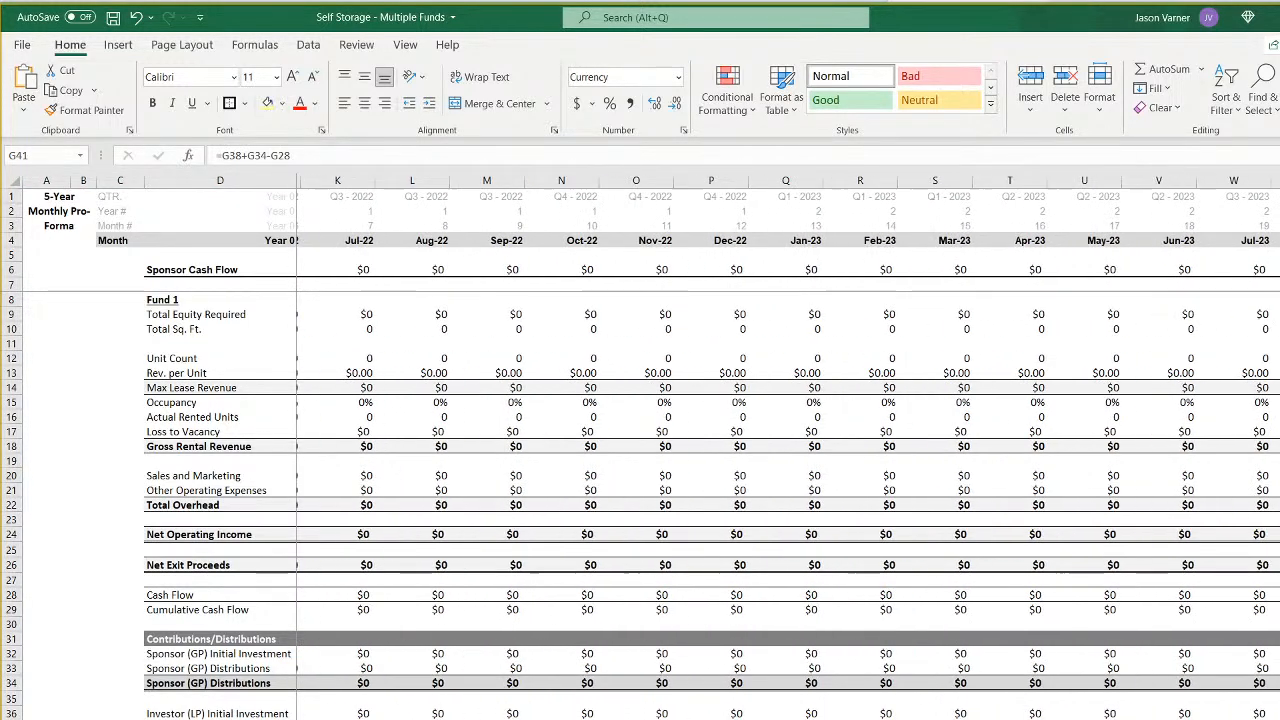
scroll(657, 446, right, 5)
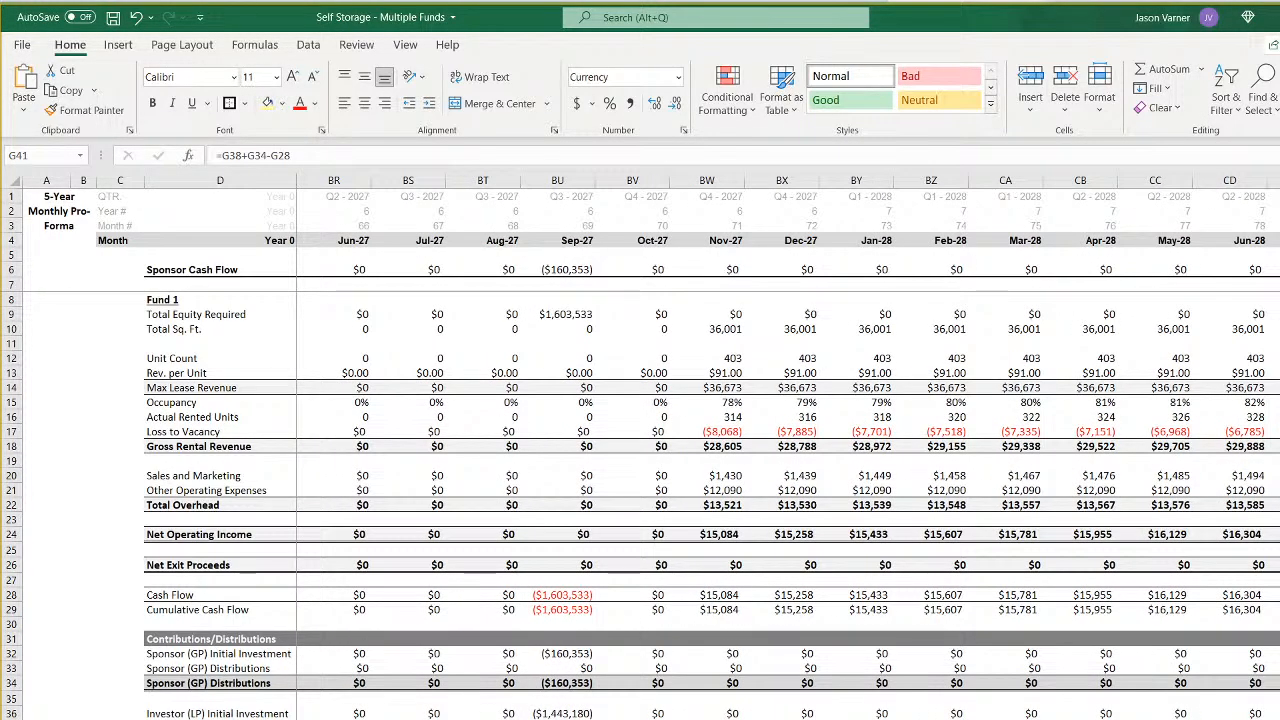
click(707, 719)
key(F2)
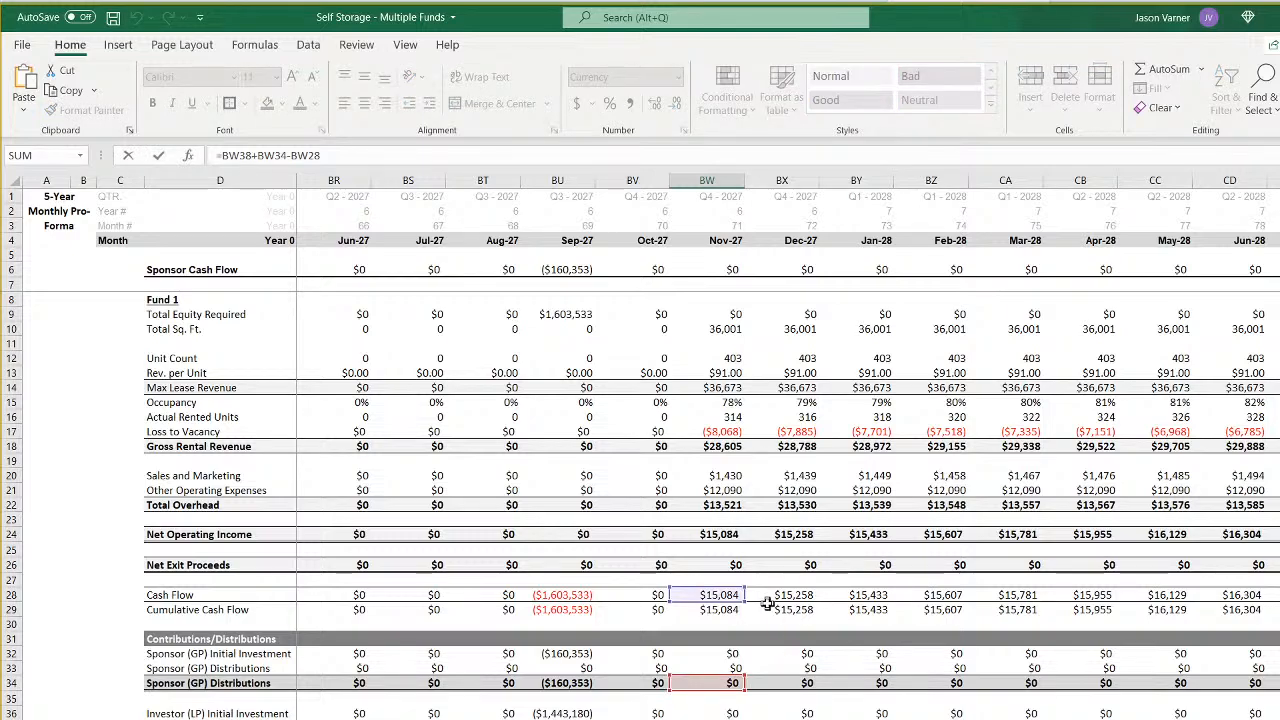
key(Return)
- Review the sponsor initial investment and distribution formulas on sheet 4 for September and November 2027
click(565, 688)
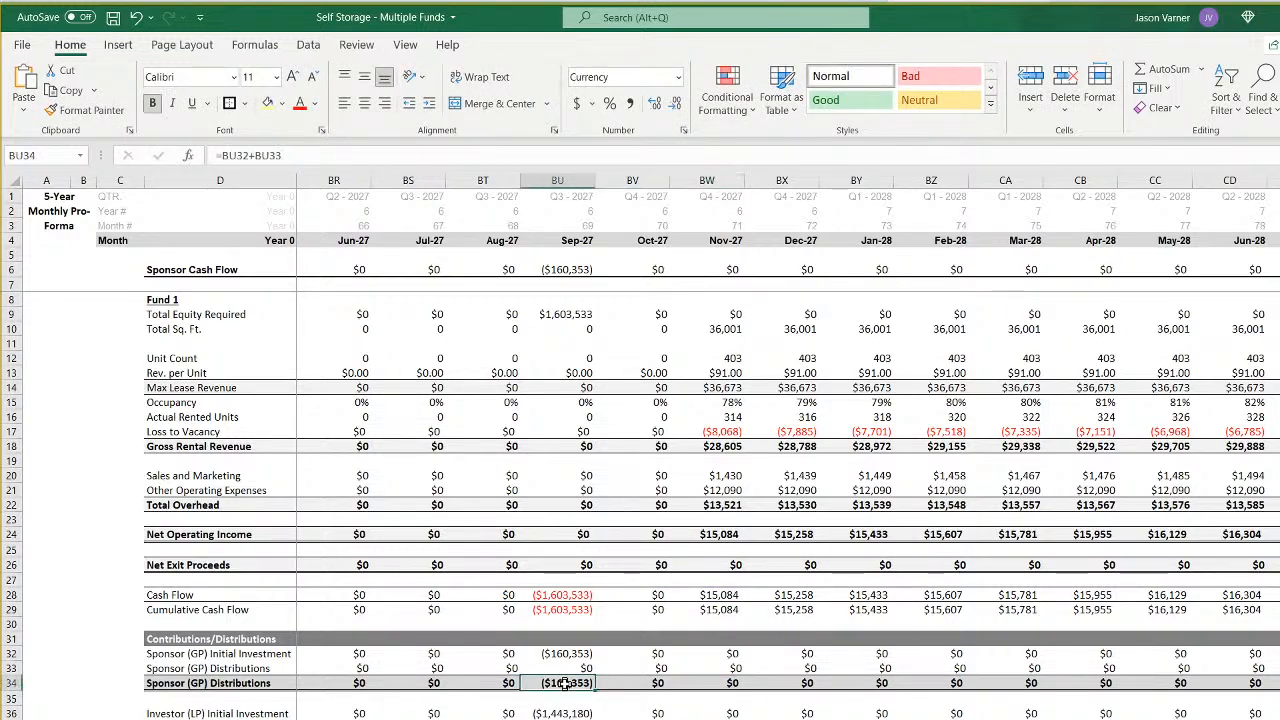
click(571, 654)
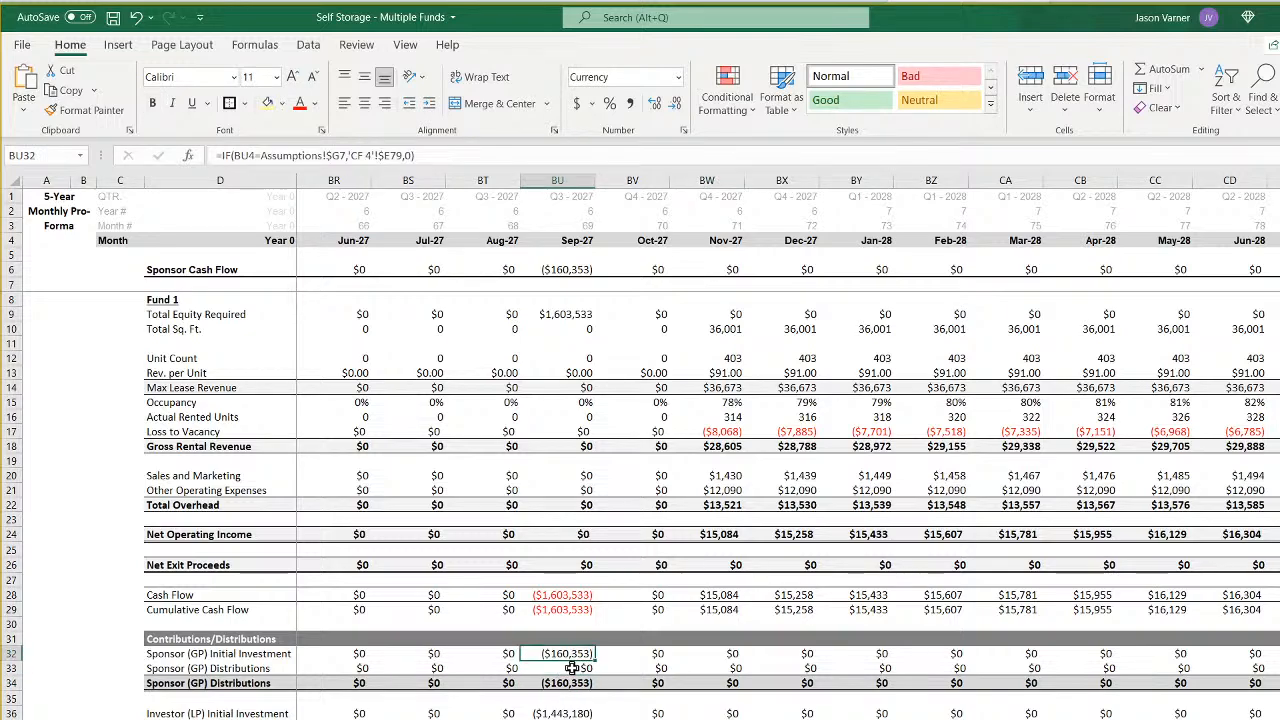
click(571, 668)
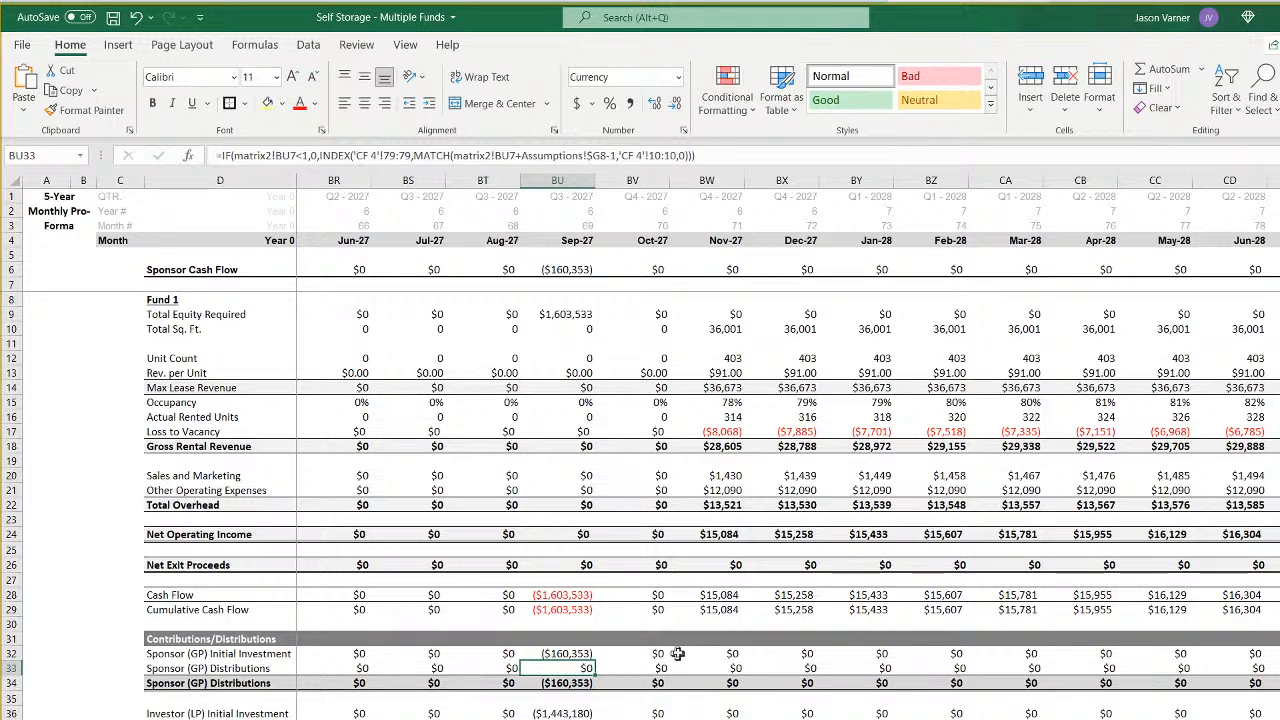
click(722, 652)
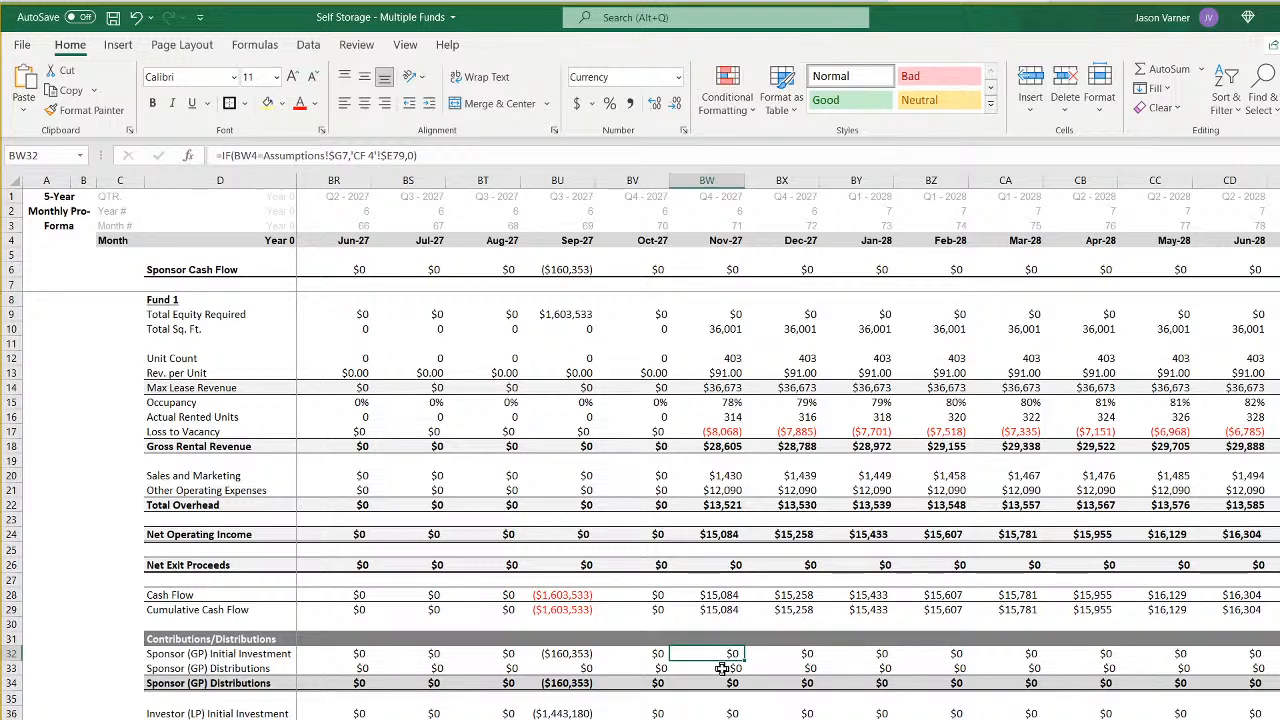
click(722, 668)
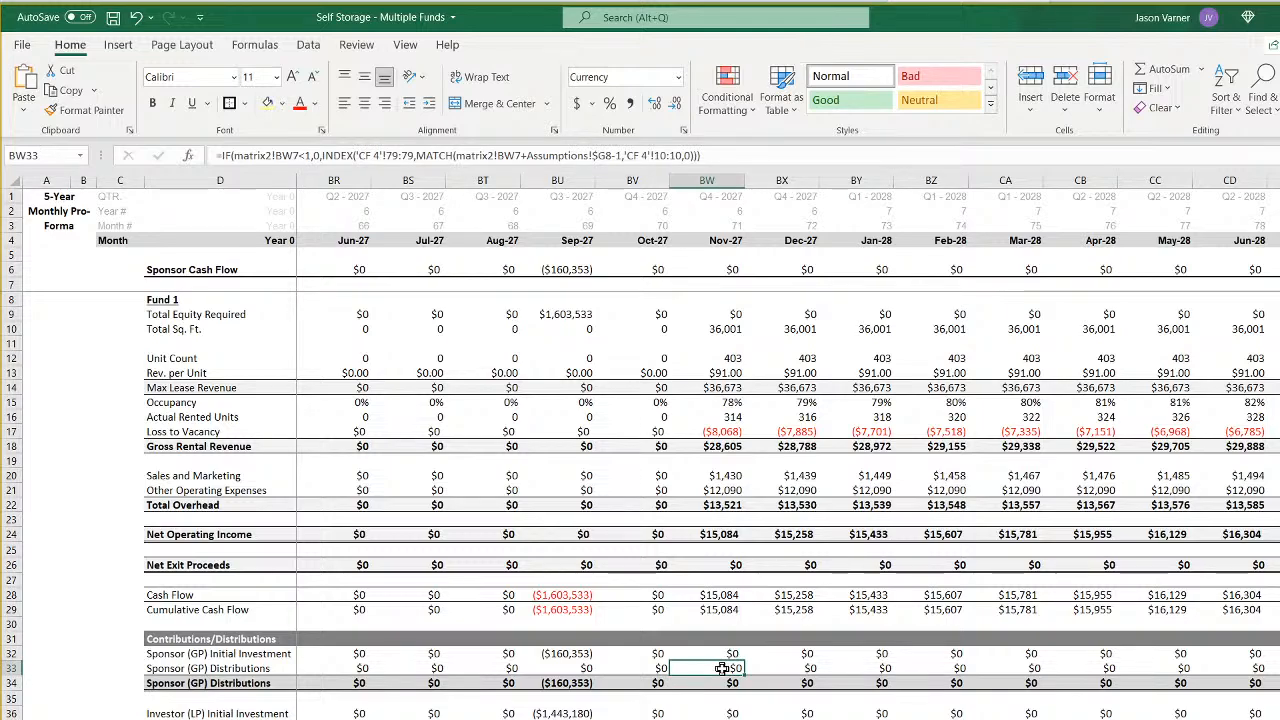
- Review Fund 3's monthly cash flows on sheet 3, from the exit month back to the initial equity month
key(ctrl+Page_Down)
key(ctrl+Page_Down)
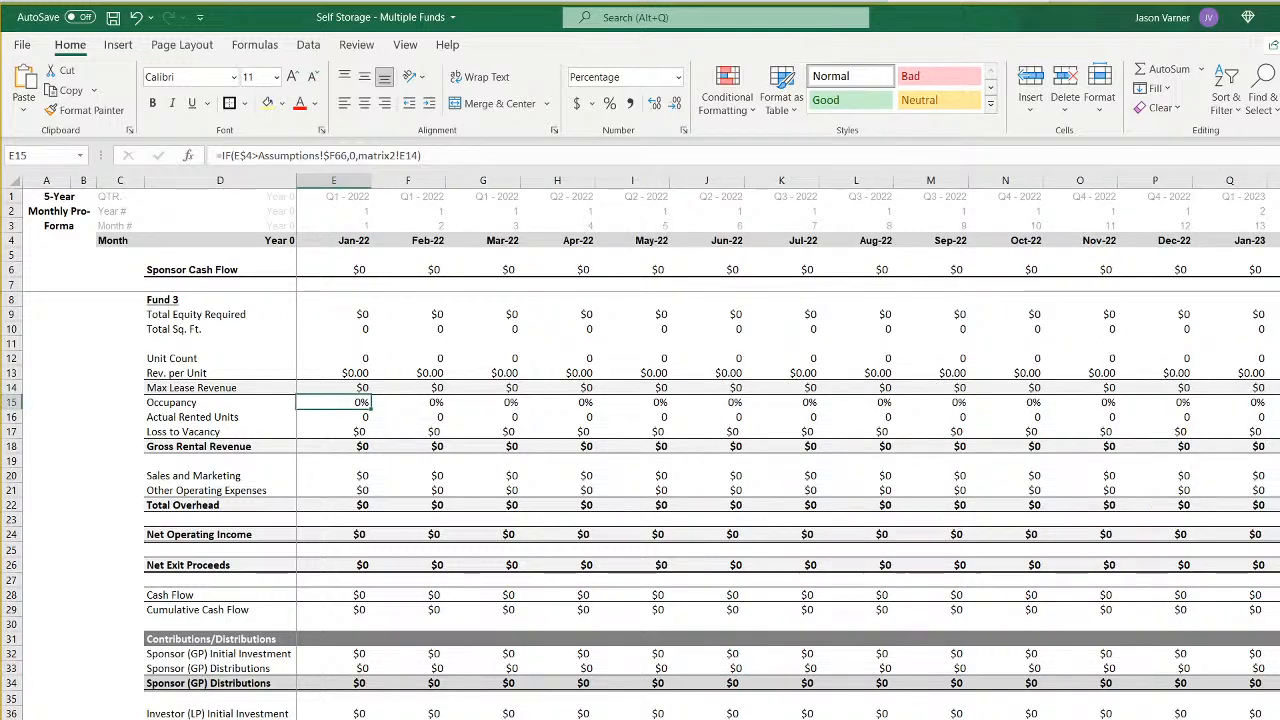
scroll(788, 450, right, 5)
scroll(750, 450, right, 13)
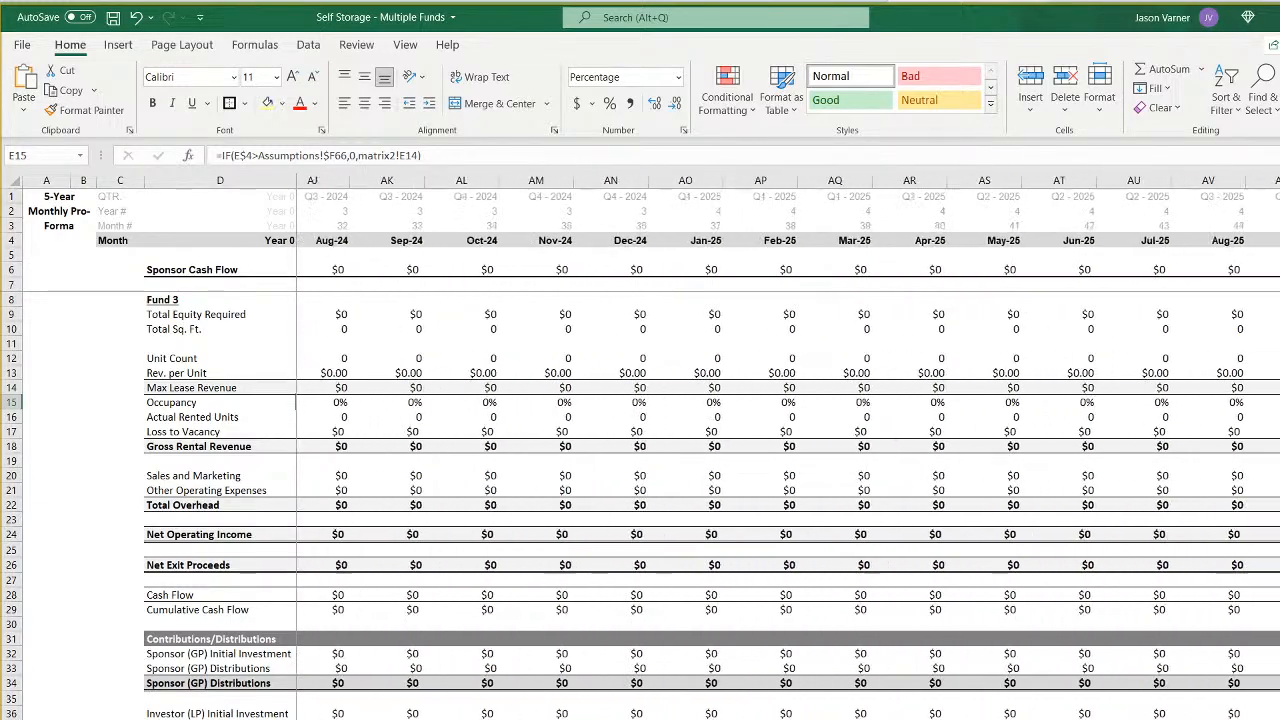
scroll(750, 450, right, 10)
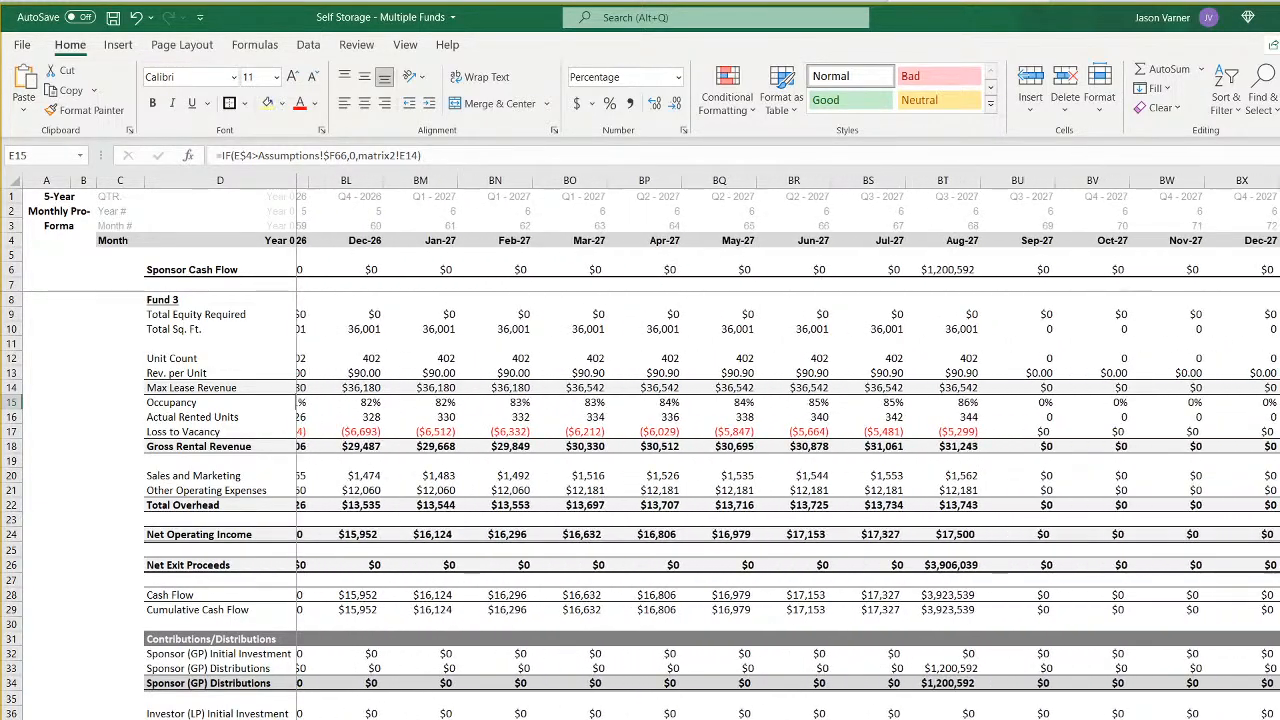
scroll(750, 450, left, 9)
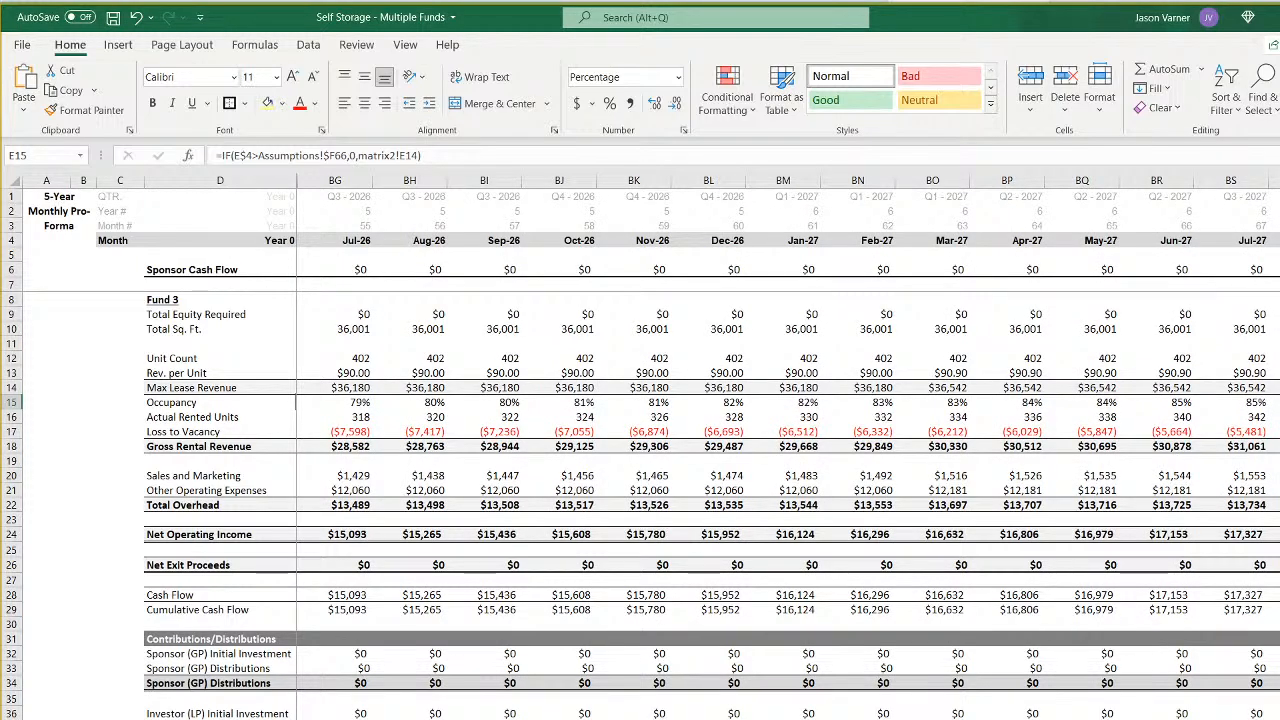
scroll(750, 450, left, 11)
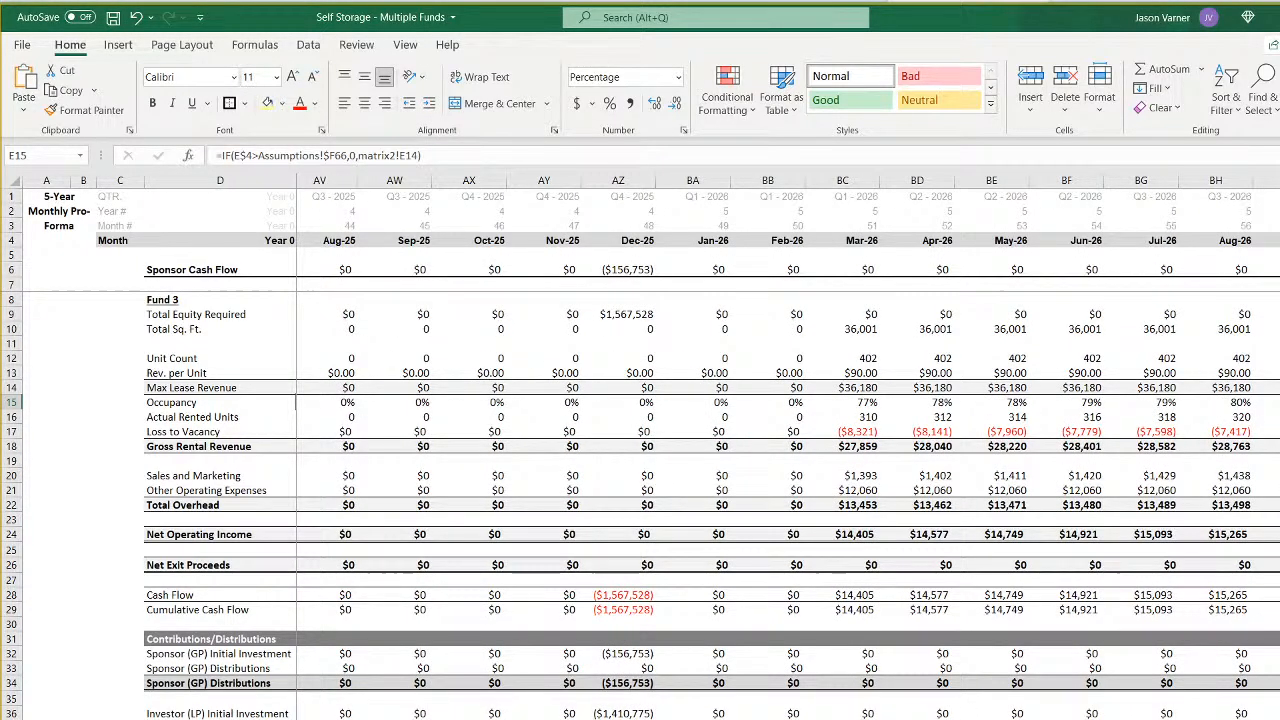
scroll(750, 450, left, 1)
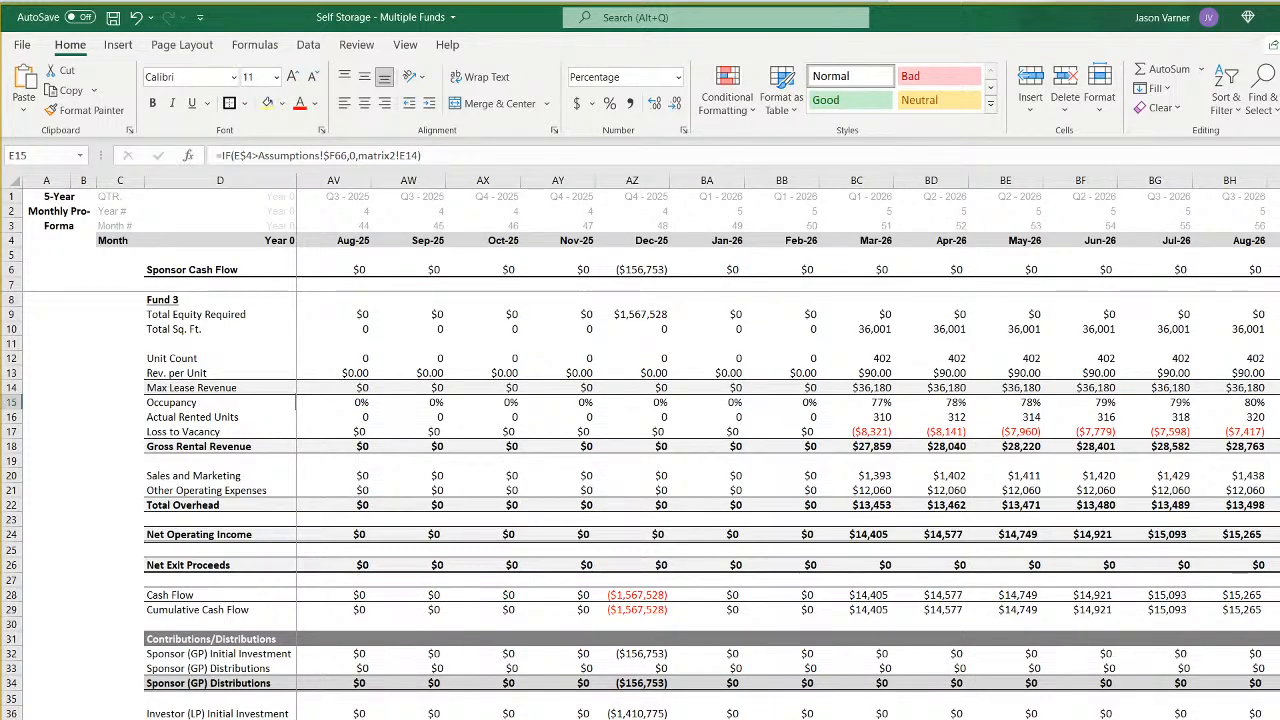
- Inspect the investor (LP) initial investment and distribution formulas in rows 36 and 37 of sheet 4 around November 2027
key(ctrl+Page_Down)
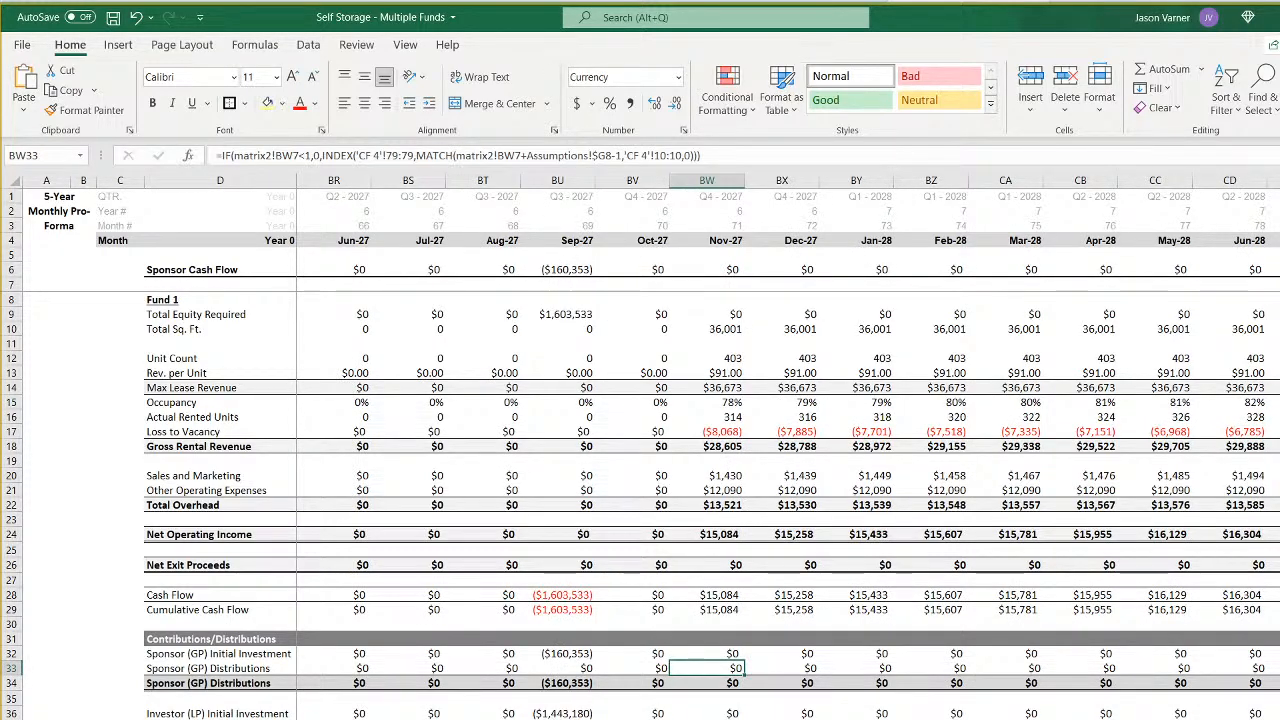
click(720, 713)
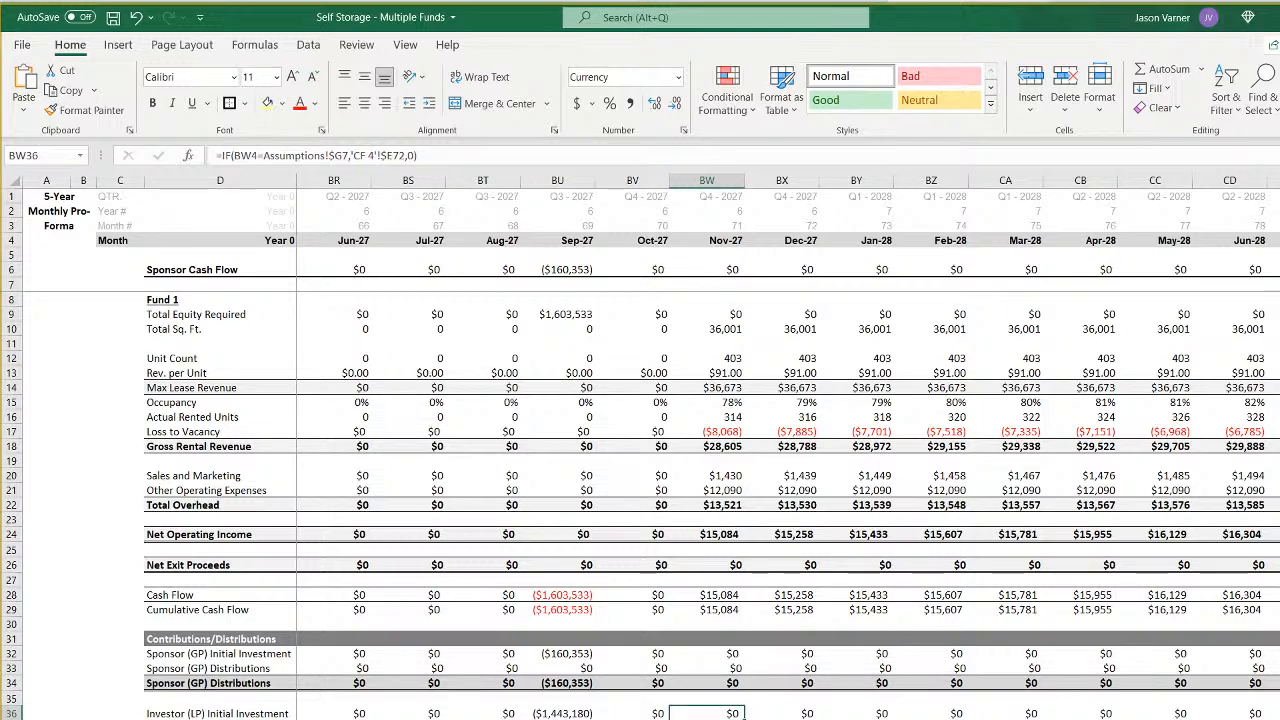
key(Down)
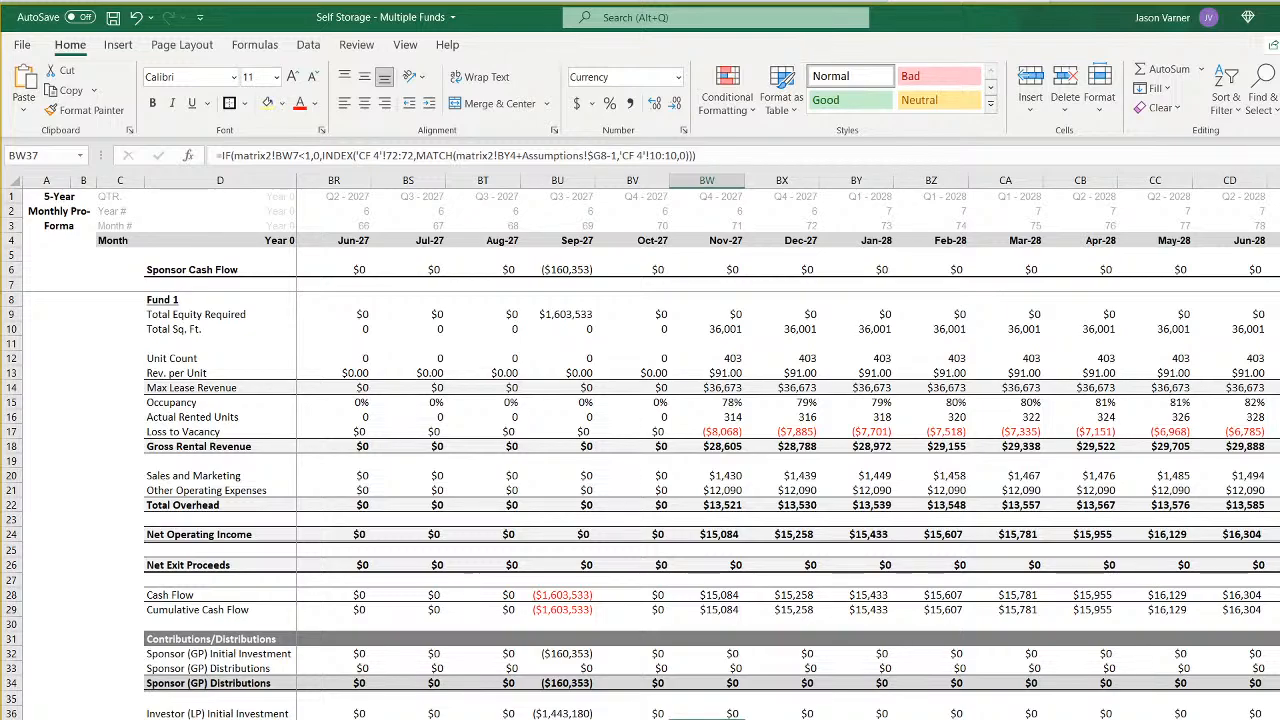
key(Left)
key(Left)
key(Left)
key(Left)
key(Left)
key(Left)
key(Left)
key(Left)
key(Left)
key(Left)
key(Left)
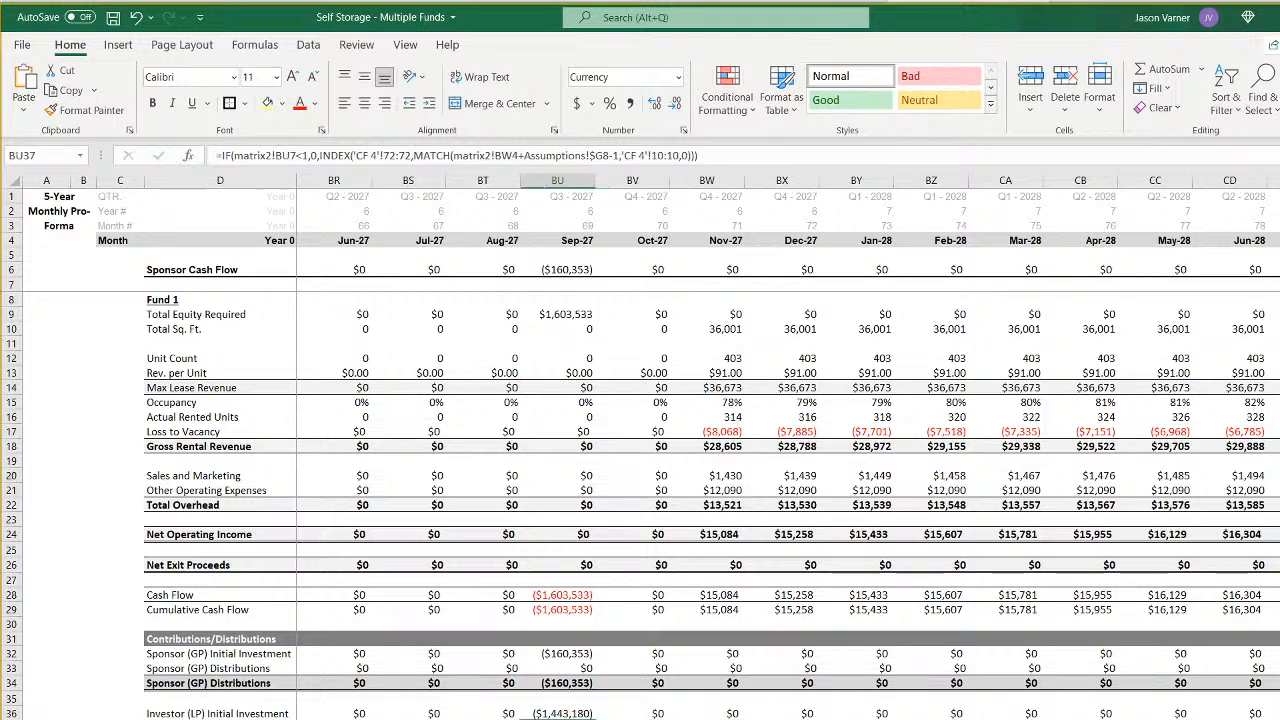
key(Left)
key(Left)
key(Left)
key(Left)
key(Left)
key(Left)
key(Left)
key(Left)
key(Left)
key(Left)
key(Left)
key(Left)
key(Left)
key(Left)
key(Left)
key(Left)
key(Left)
key(Left)
key(Left)
key(Left)
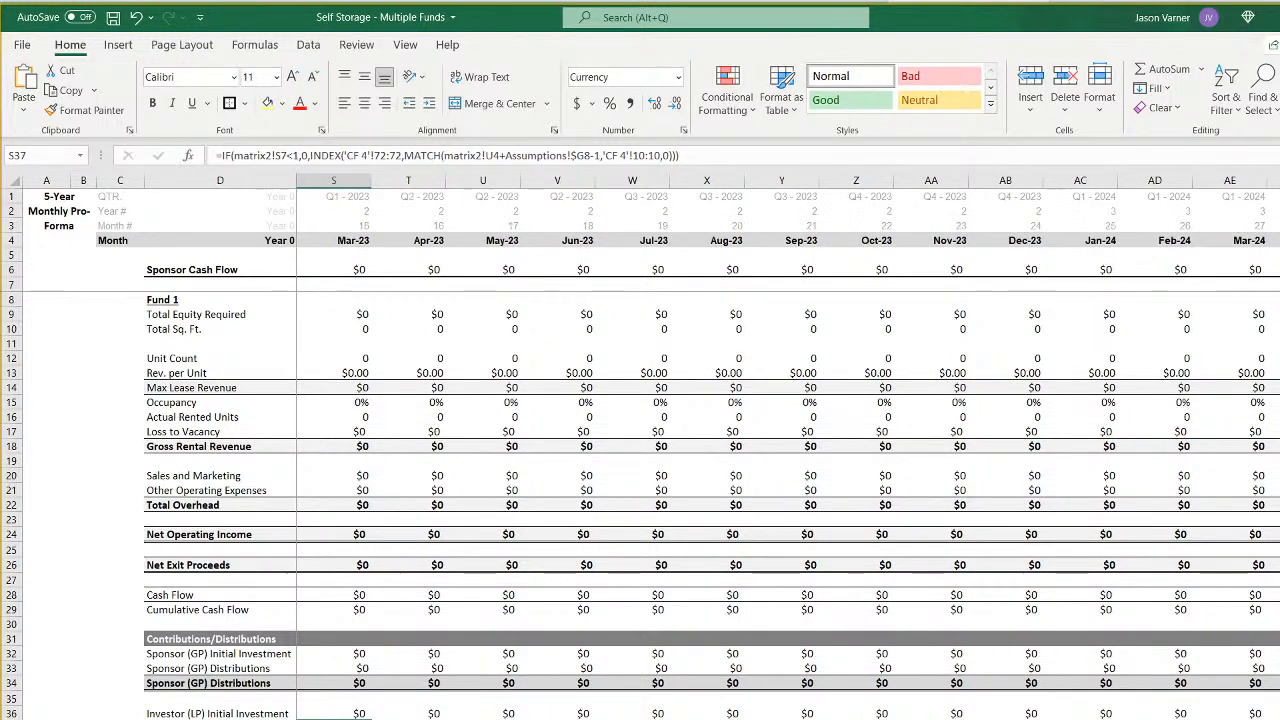
- Check the investor (LP) distribution formulas in row 37 of sheet 4 for the first months of 2022
key(Left)
key(Left)
key(Right)
key(Right)
key(Right)
key(Right)
key(Right)
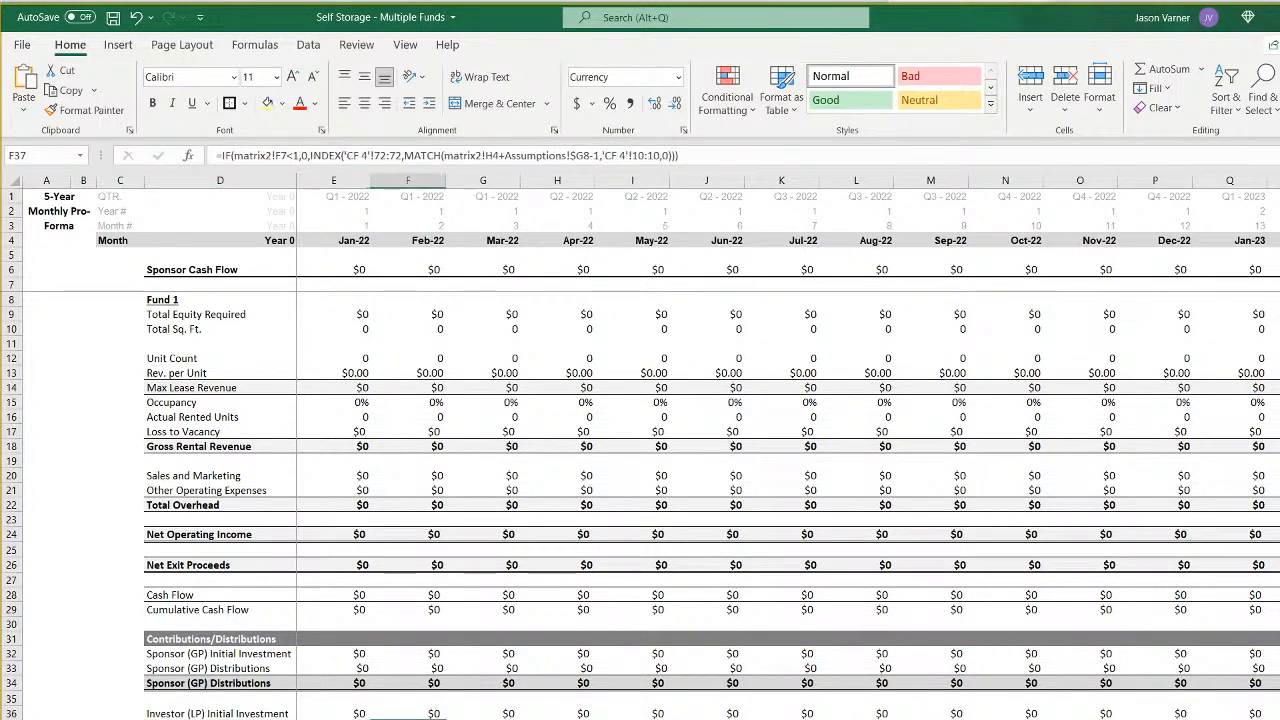
key(Left)
key(Down)
key(Up)
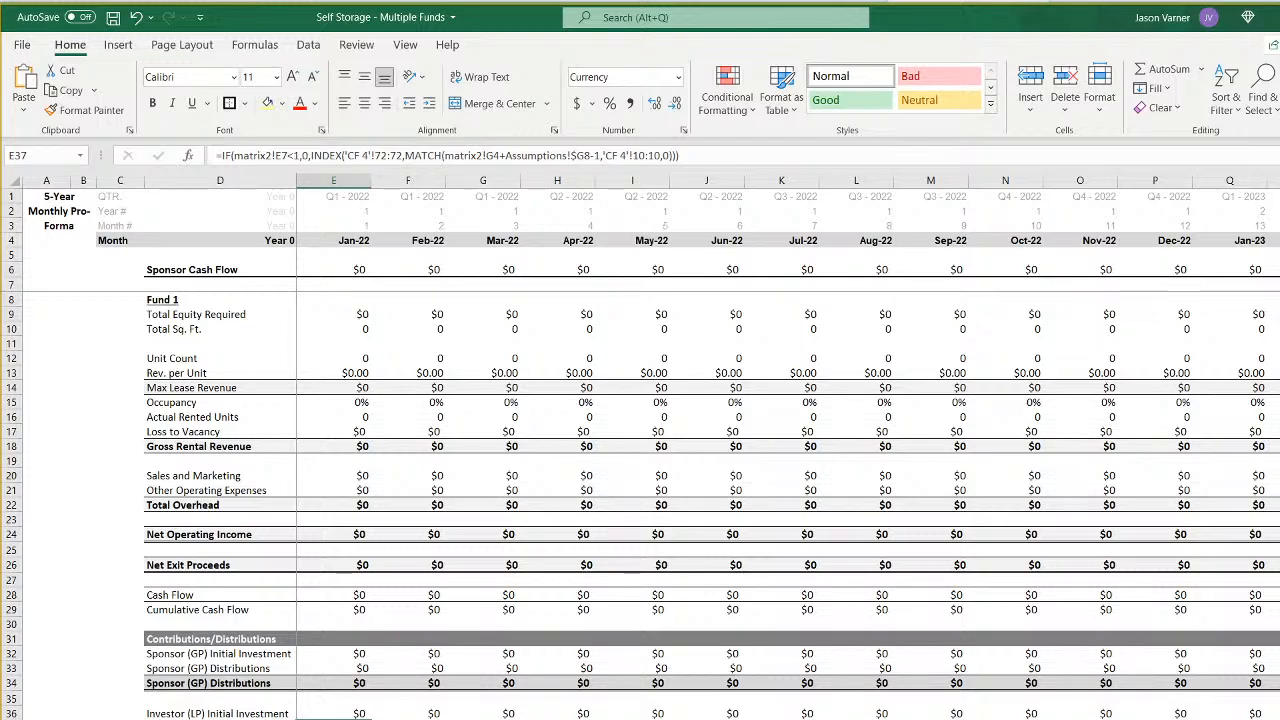
- Trace the E37 formula's precedents to matrix2, inspect cells E7 and G4, and return to sheet 4
key(ctrl+bracketleft)
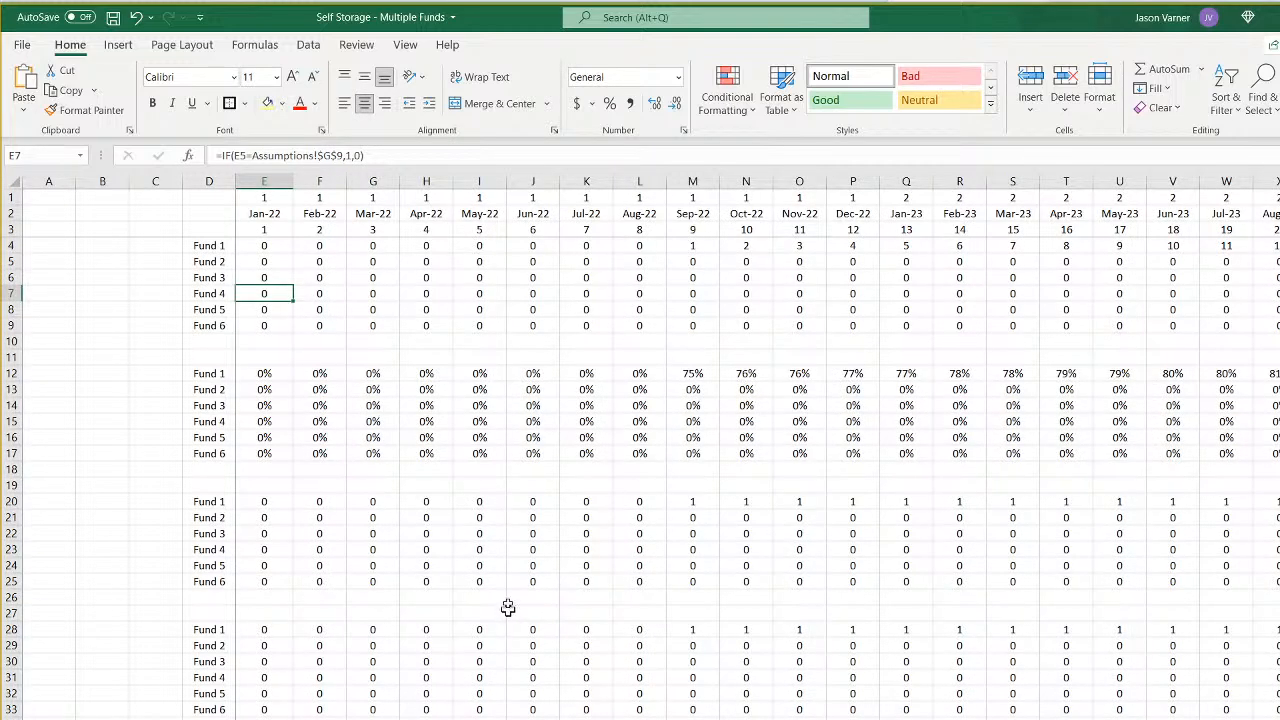
click(380, 245)
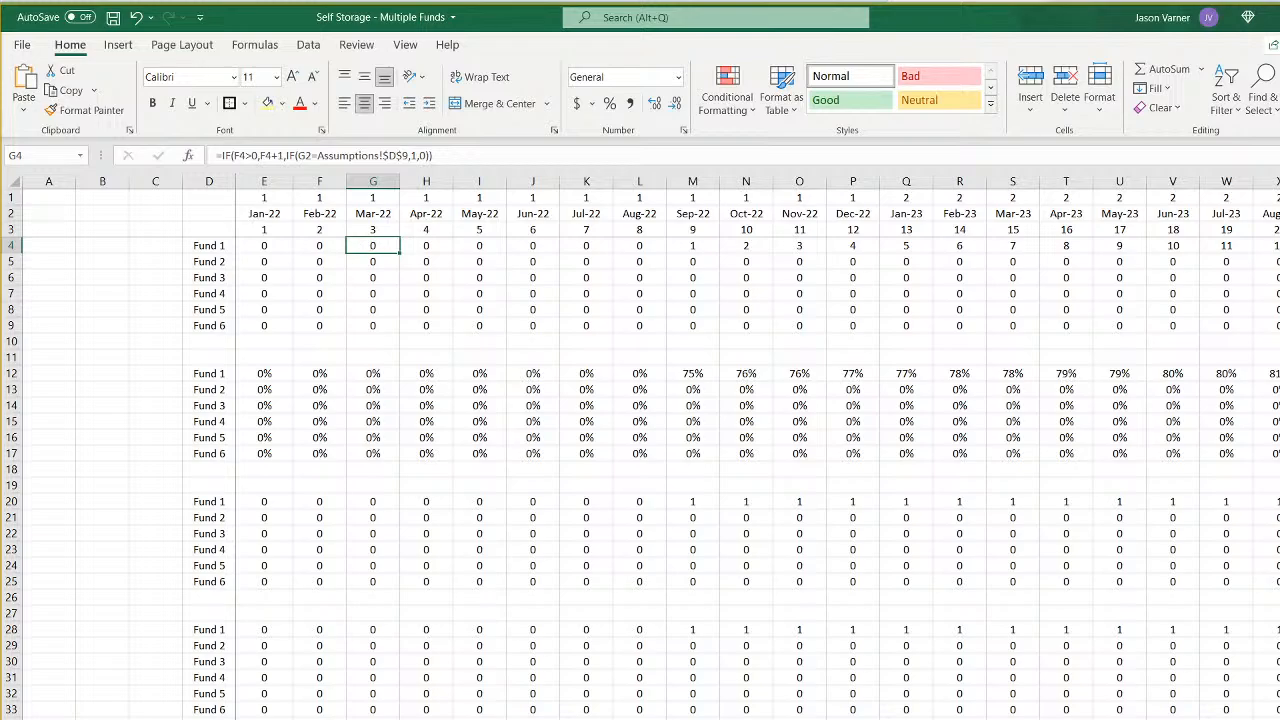
key(ctrl+Page_Up)
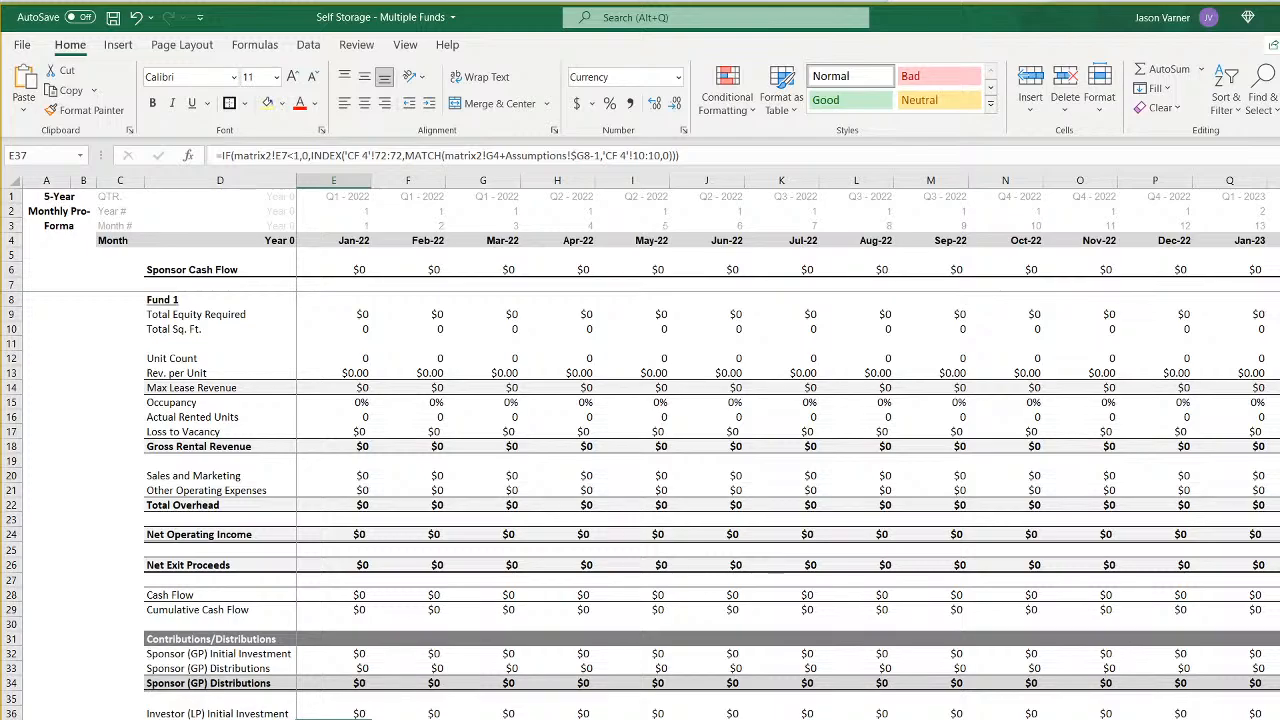
- Review the January 2022 sponsor (GP) initial investment, distribution and total formulas in E32 to E34 of sheet 4
key(Left)
key(Right)
key(Up)
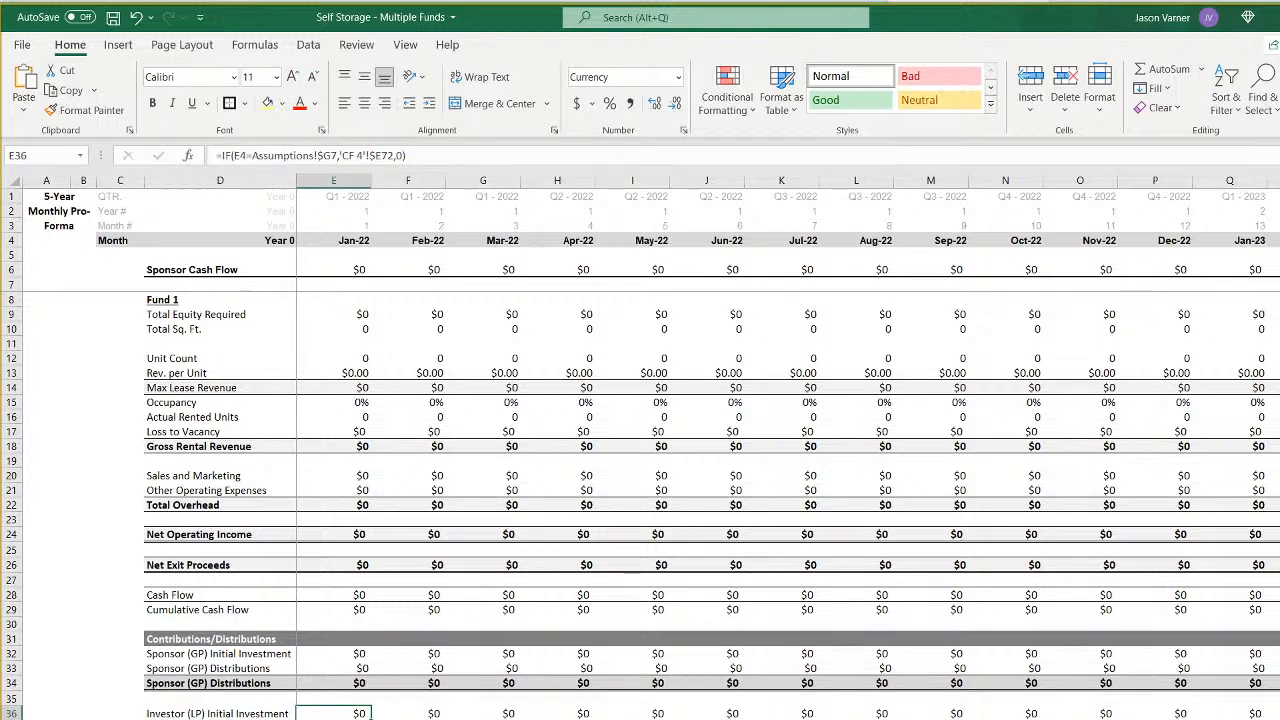
key(Up)
key(Up)
key(Up)
key(Up)
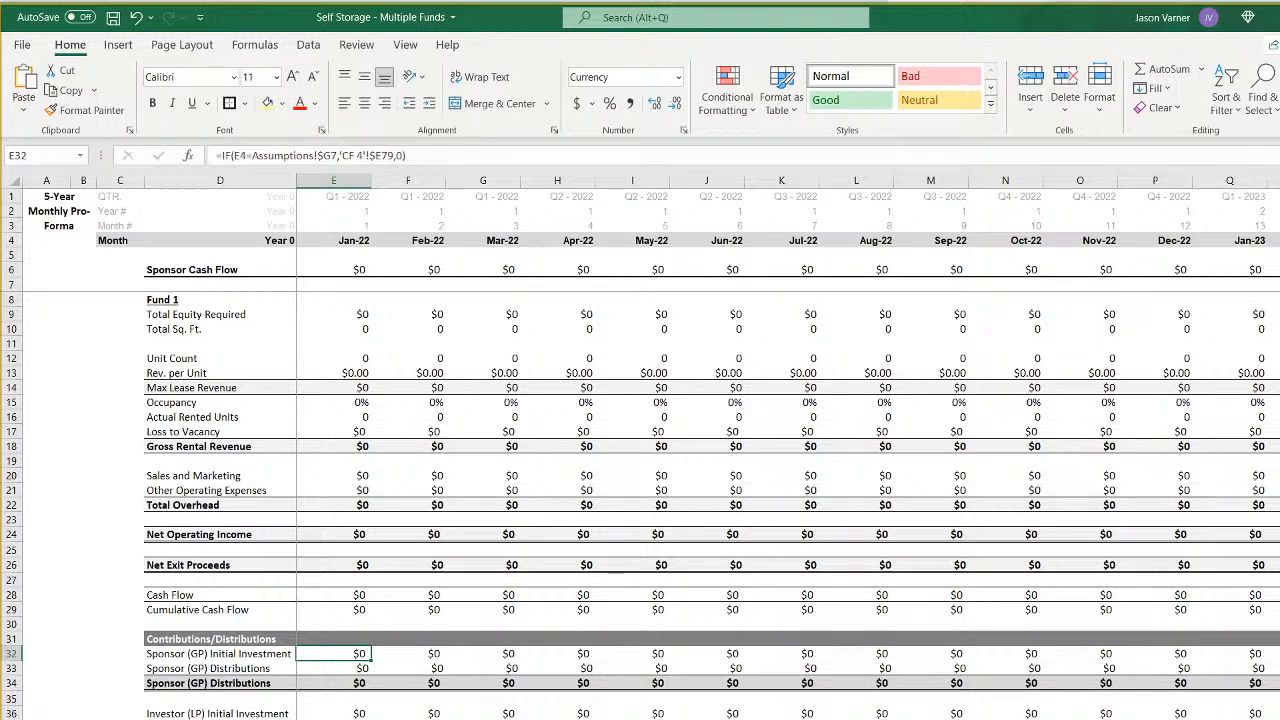
key(Down)
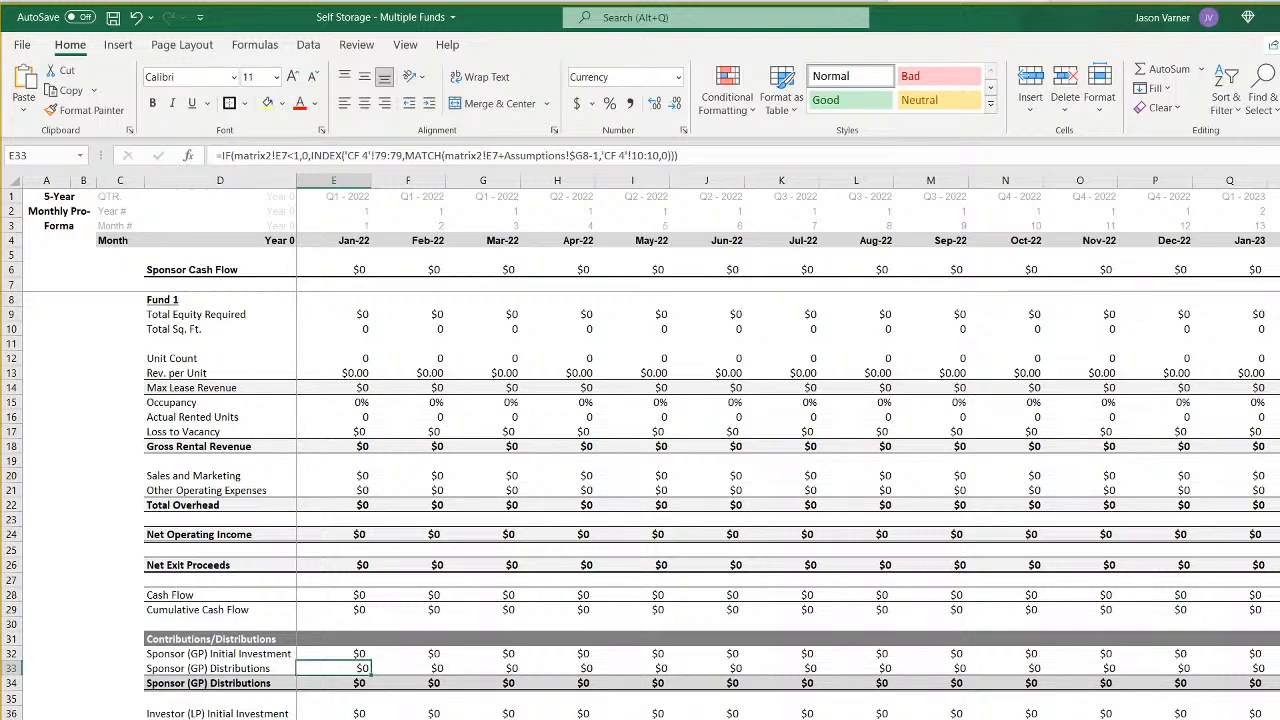
key(Down)
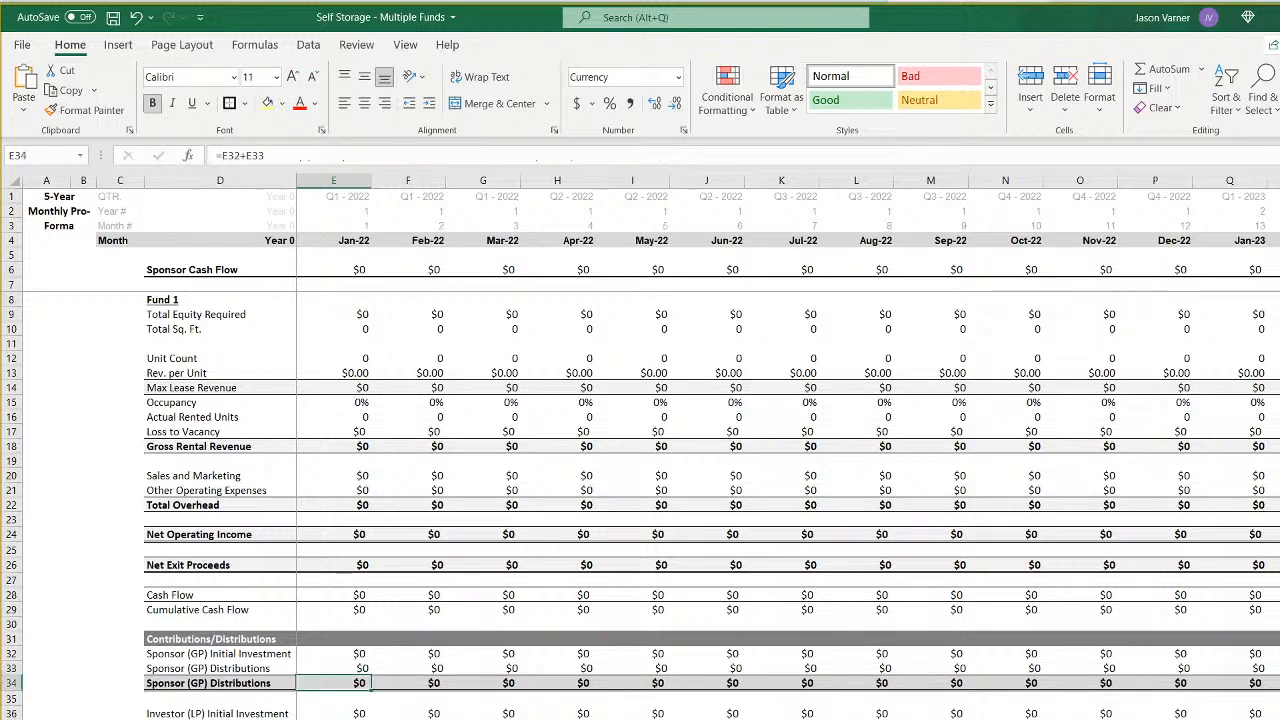
key(Up)
key(Up)
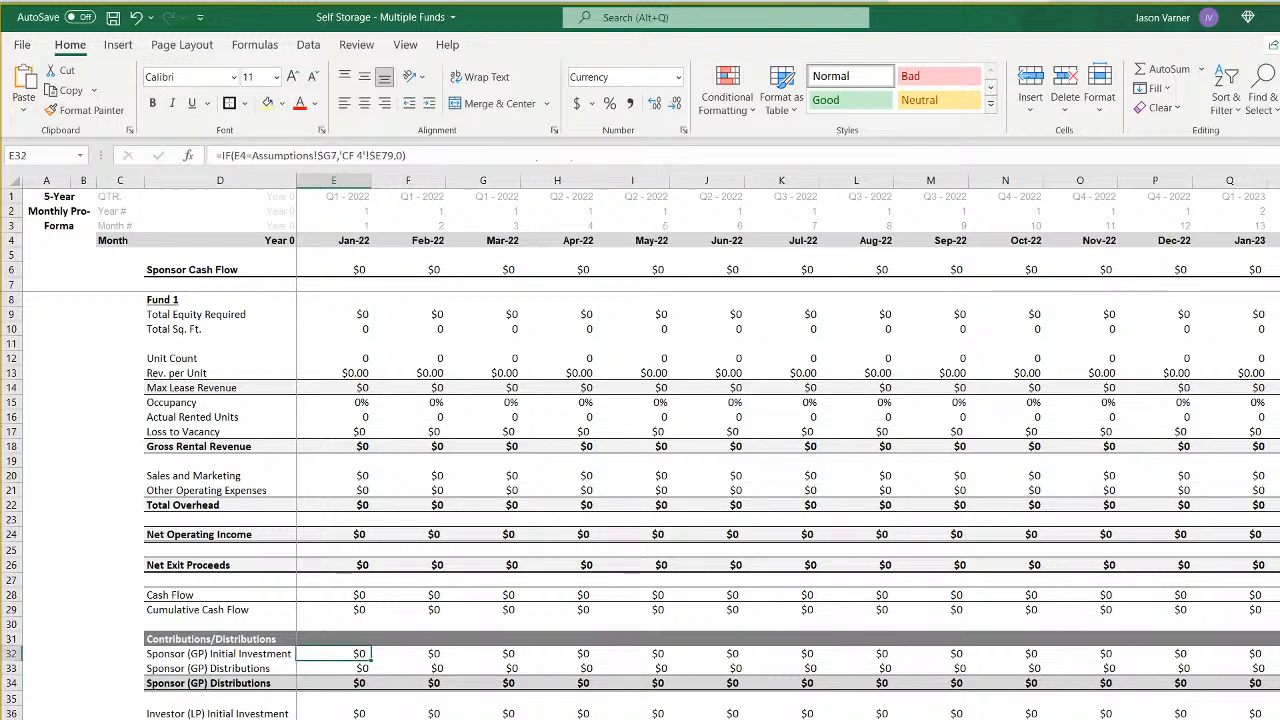
- Compare the sponsor distribution formula in E33 with the investor distribution formula in E37 on sheet 4
key(Down)
key(Down)
key(Down)
key(Down)
key(Down)
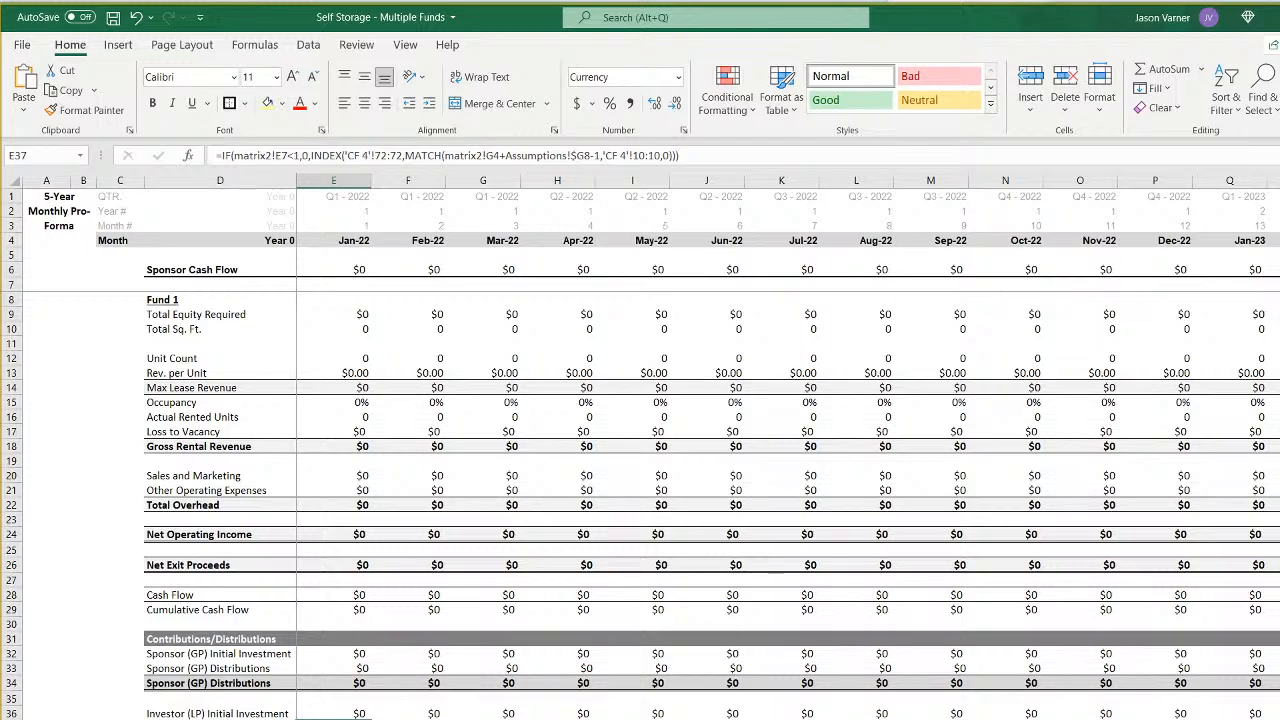
key(Up)
key(Up)
key(Up)
key(Up)
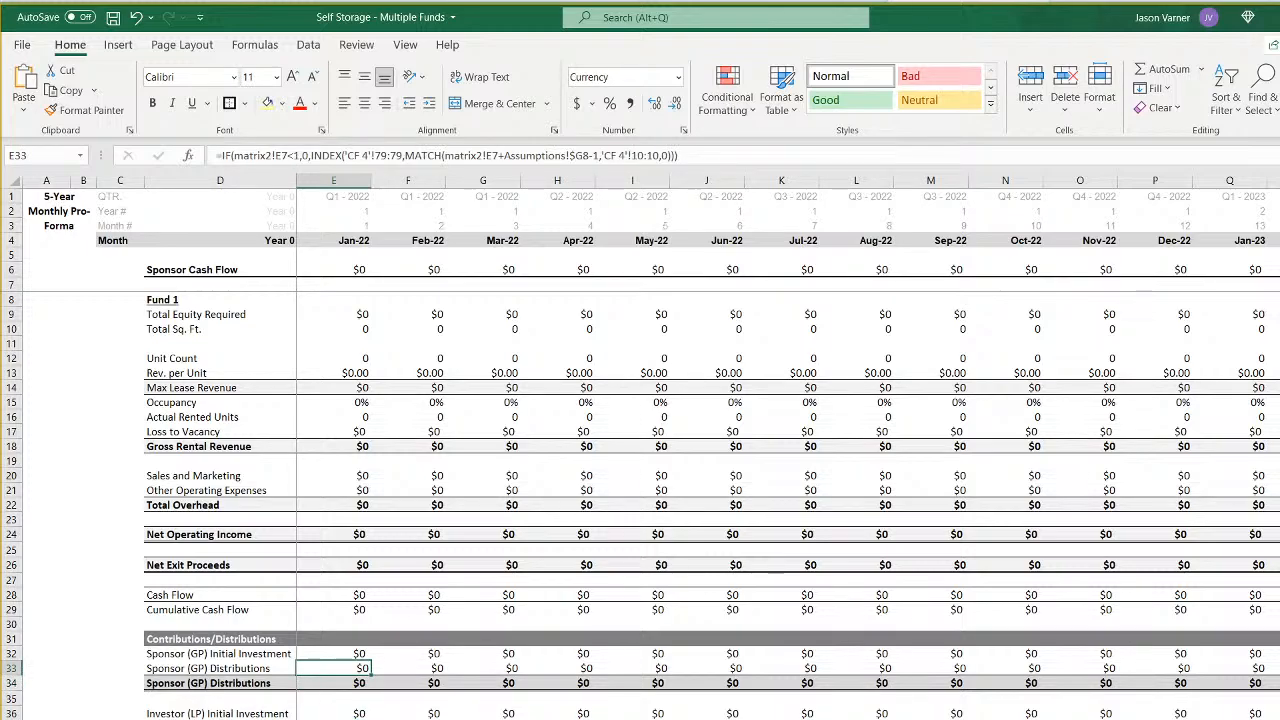
key(Down)
key(Down)
key(Down)
key(Down)
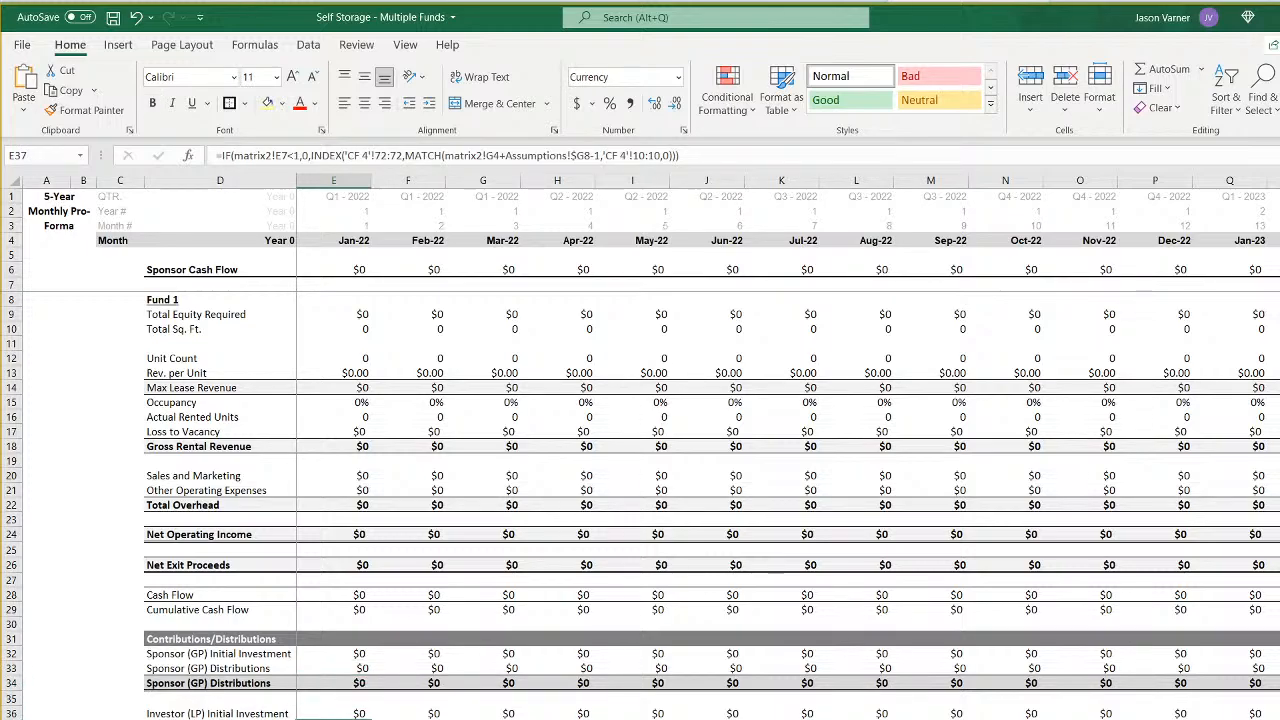
key(Left)
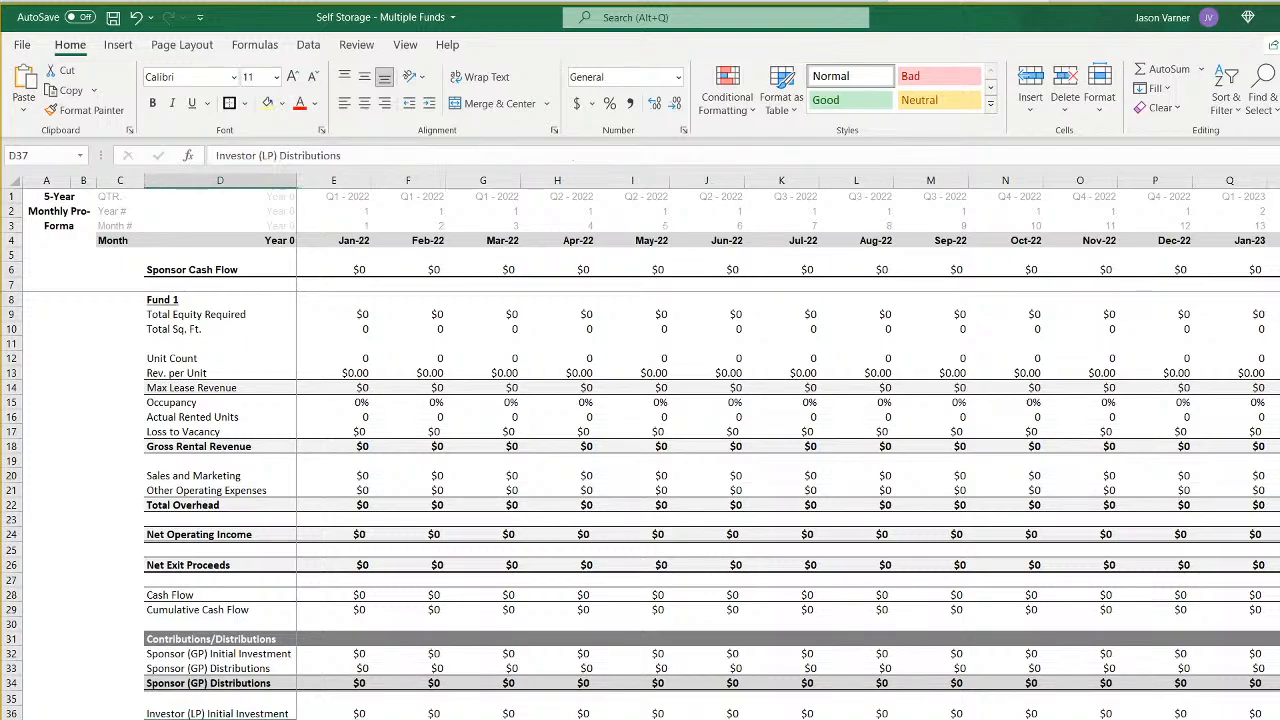
key(Right)
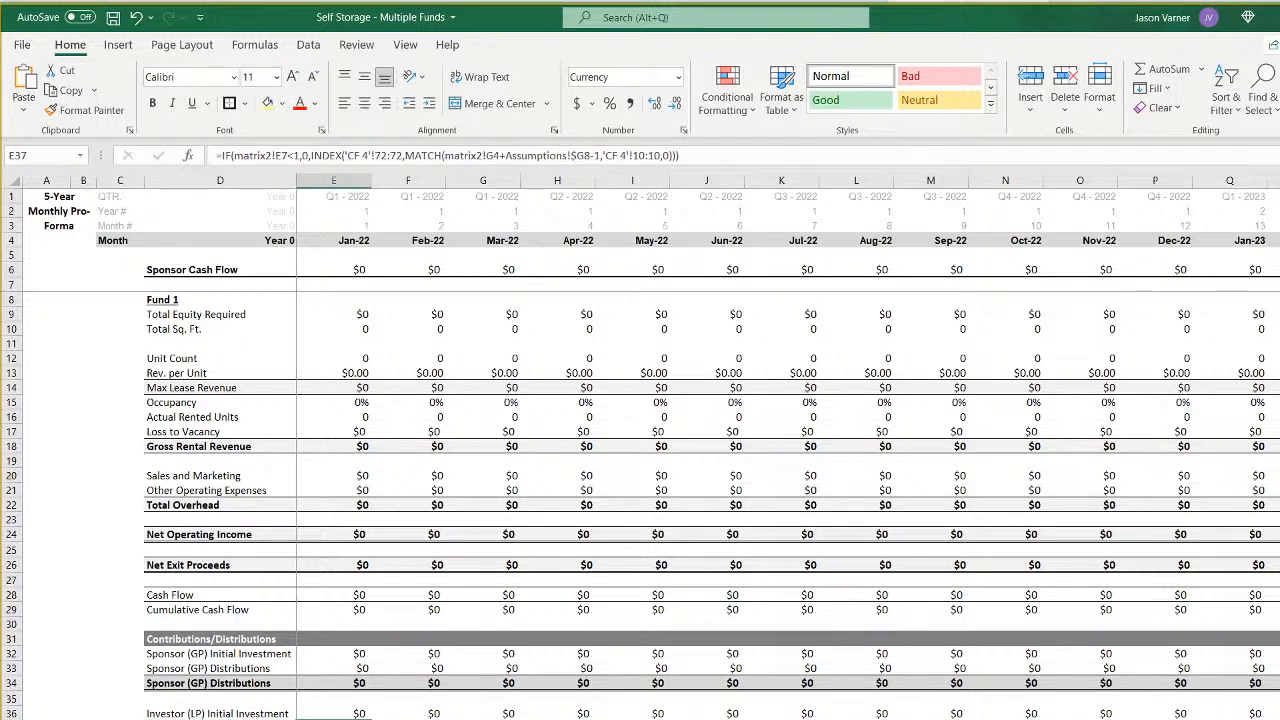
- Examine the investor (LP) initial investment and distribution formulas in E36 and E37 on sheet 3 for reference
key(ctrl+Page_Up)
click(334, 719)
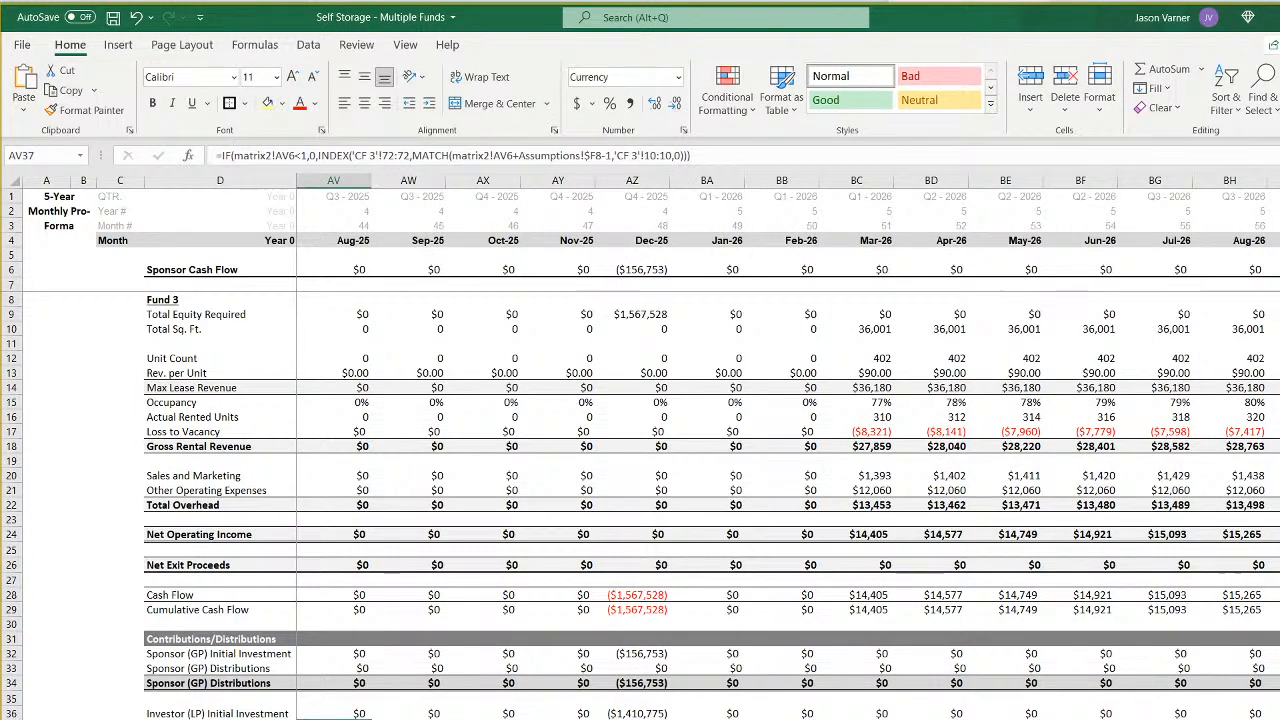
key(Left)
key(Left)
key(Left)
key(Left)
key(Left)
key(Left)
key(Left)
key(Left)
key(Left)
key(Left)
key(Left)
key(Left)
key(Left)
key(Left)
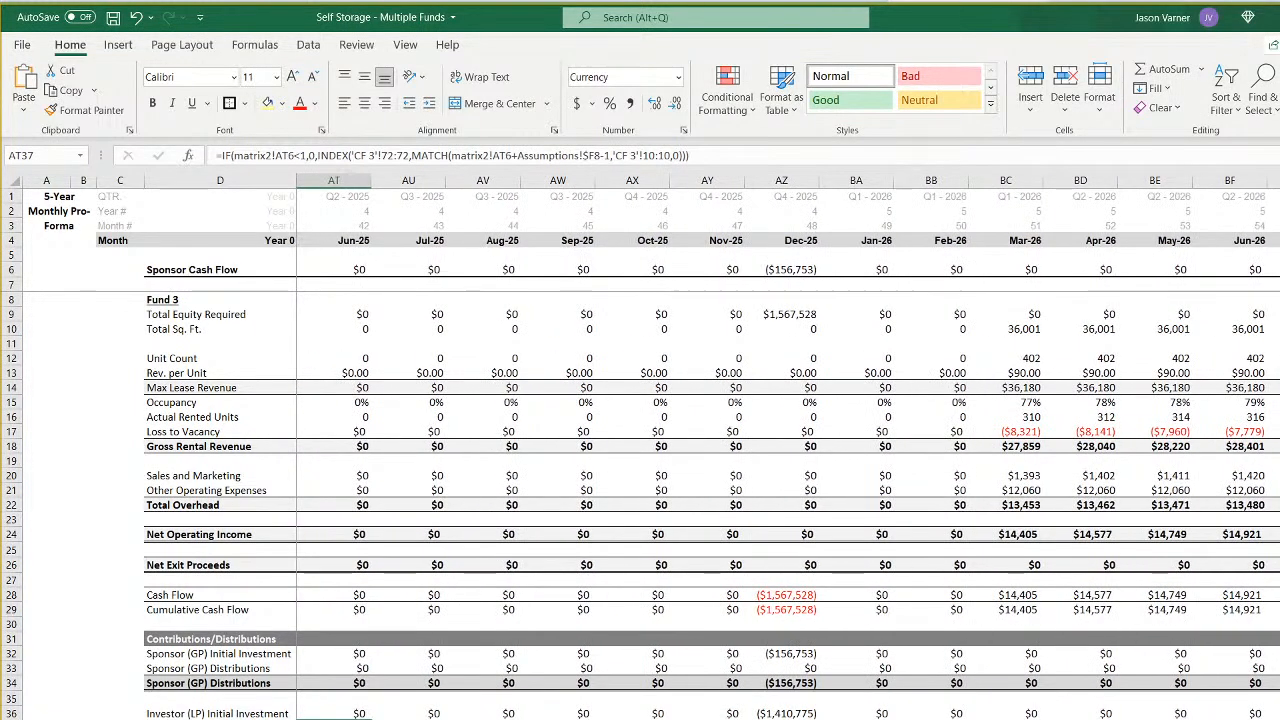
key(Left)
key(Left)
key(Left)
key(Left)
key(Left)
key(Left)
key(Left)
key(Left)
key(Left)
key(Left)
key(Left)
key(Left)
key(Left)
key(Left)
key(Left)
key(Left)
key(Left)
key(Left)
key(Left)
key(Left)
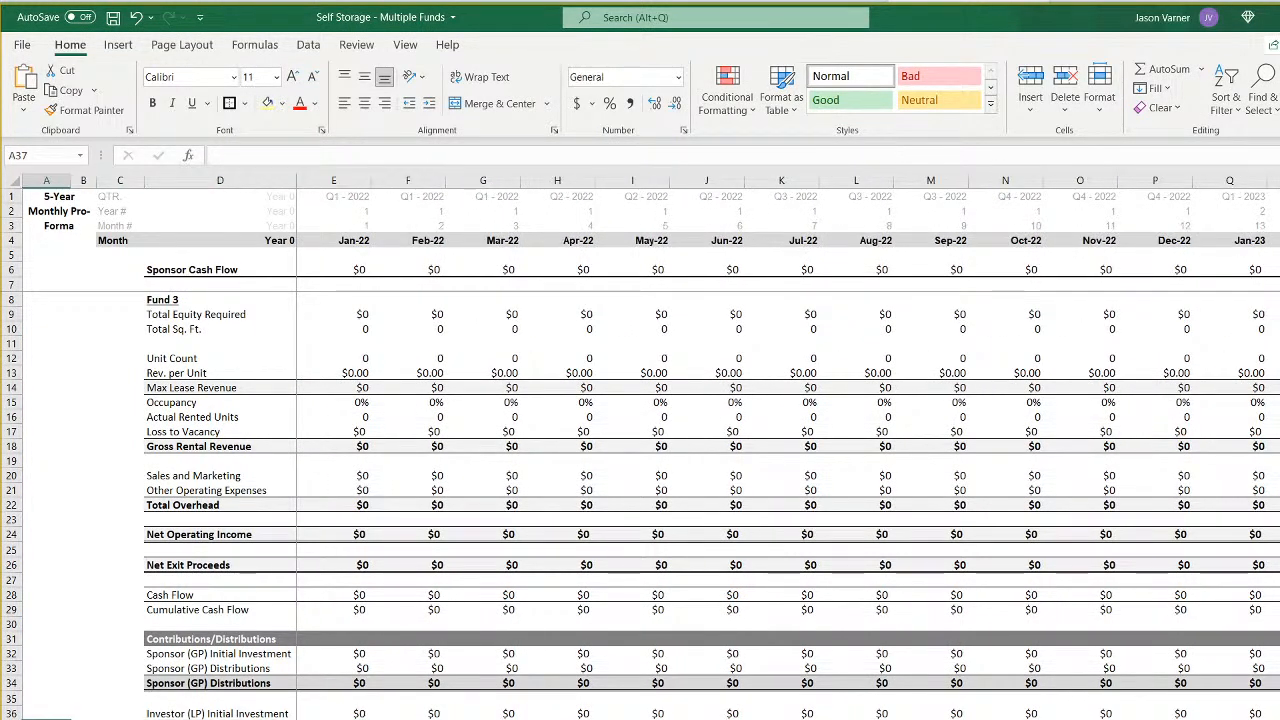
key(Right)
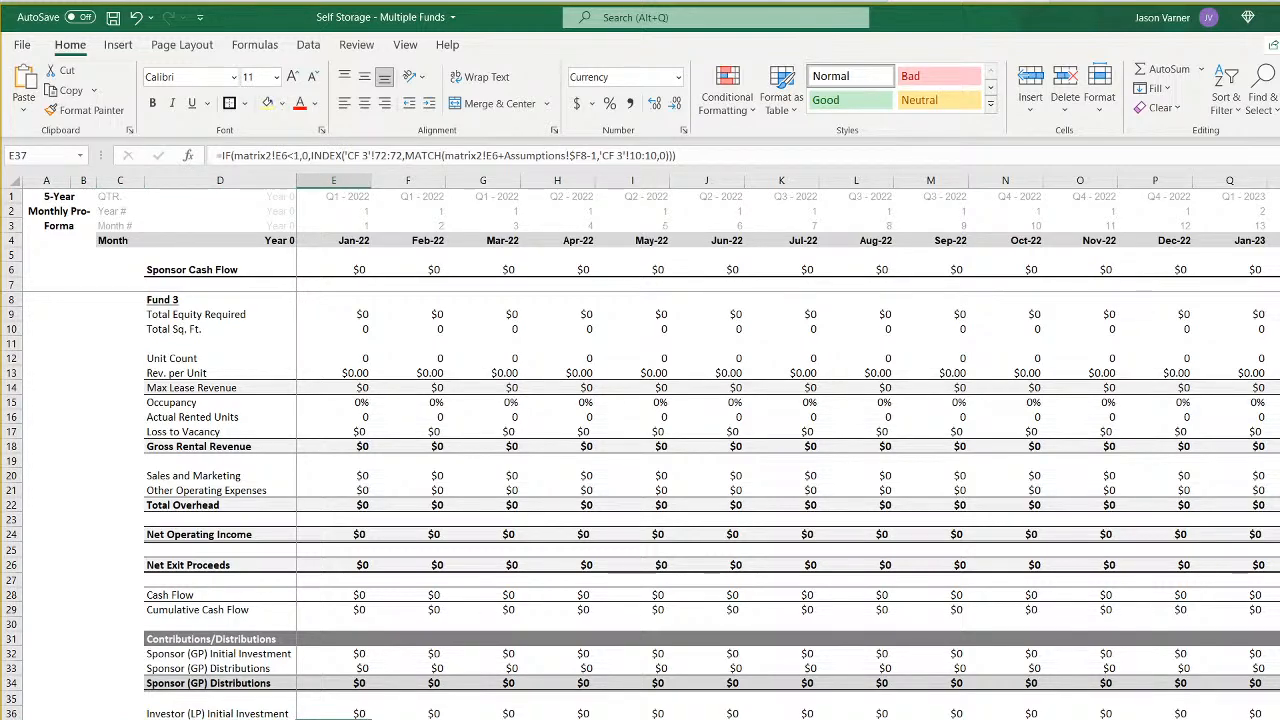
key(Up)
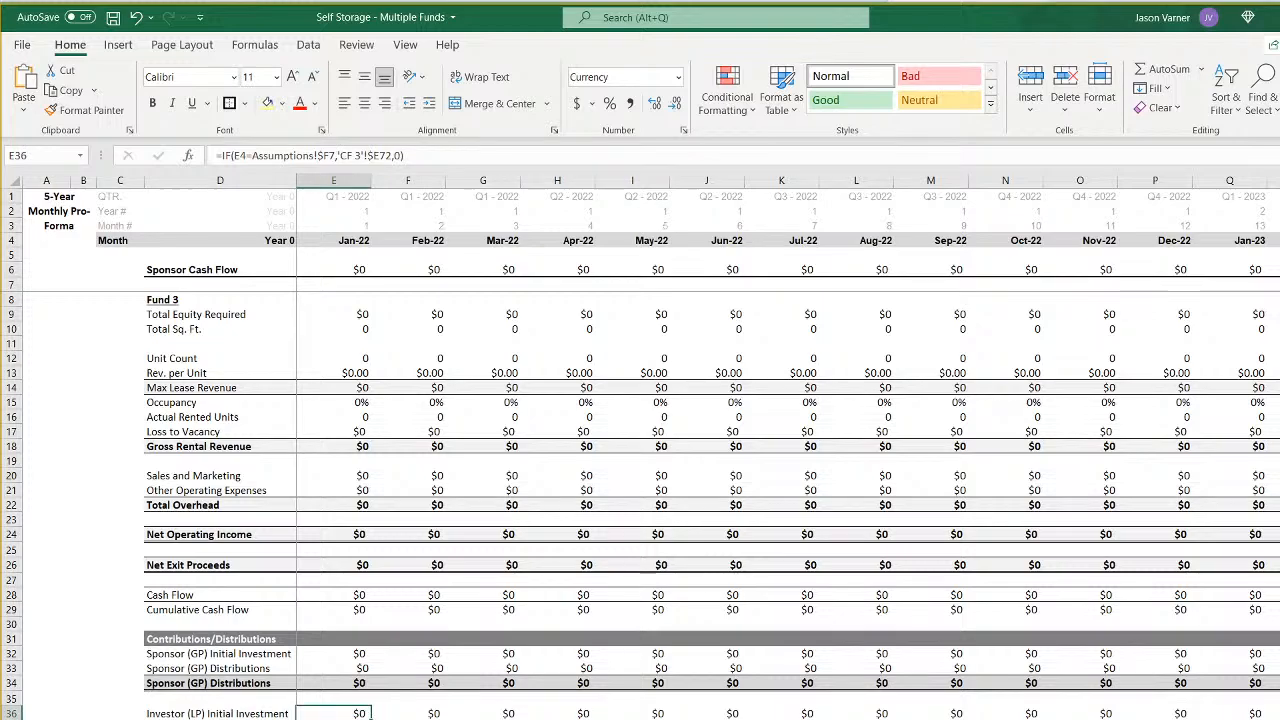
key(Down)
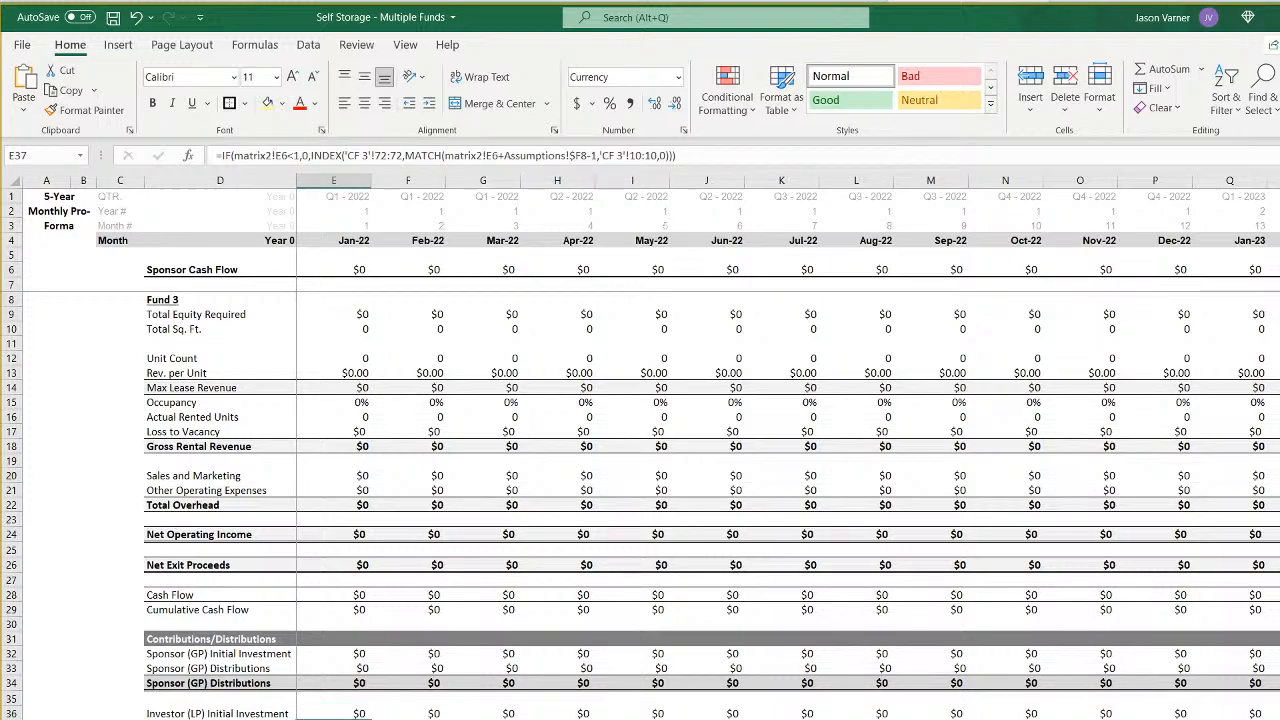
- Check the matrix2 reference in the investor distribution formula in E37 on the Fund 1 sheet
key(ctrl+Page_Up)
key(ctrl+Page_Down)
key(ctrl+Page_Up)
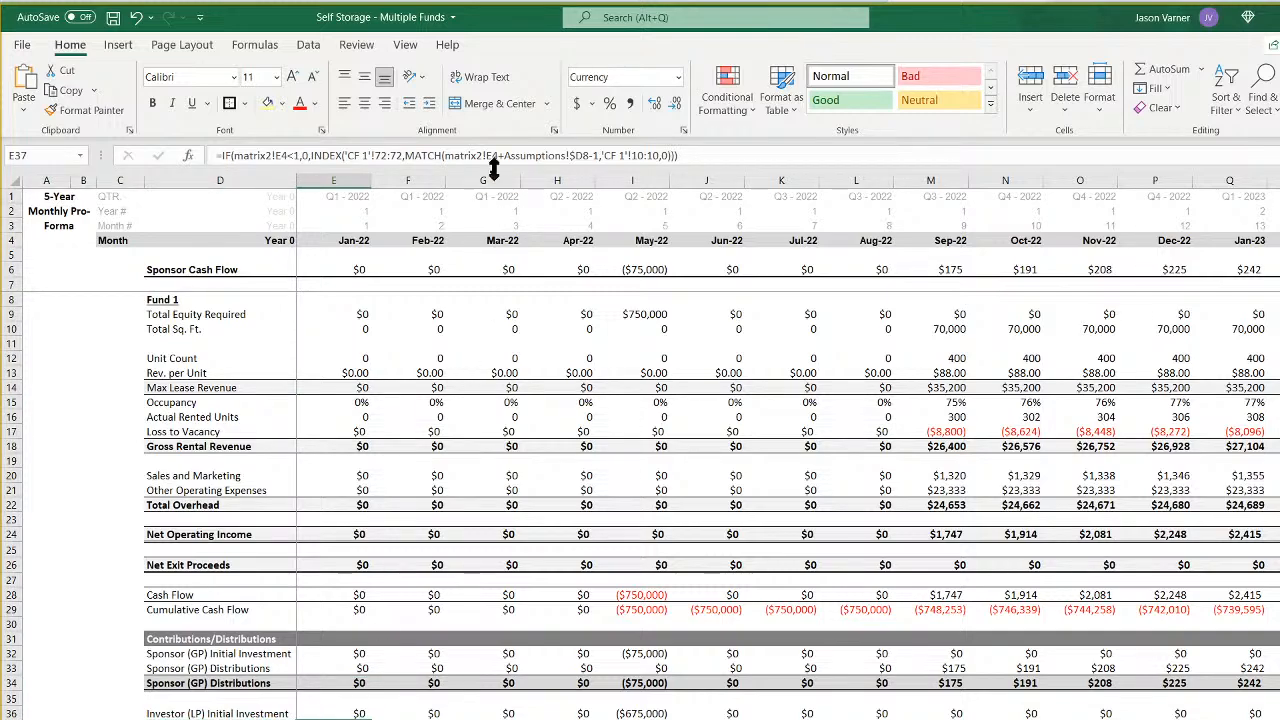
- Correct the matrix2 reference inside MATCH in the investor distribution formula in E37 on sheet 4 to E7
key(ctrl+Page_Down)
key(ctrl+Page_Down)
key(ctrl+Page_Down)
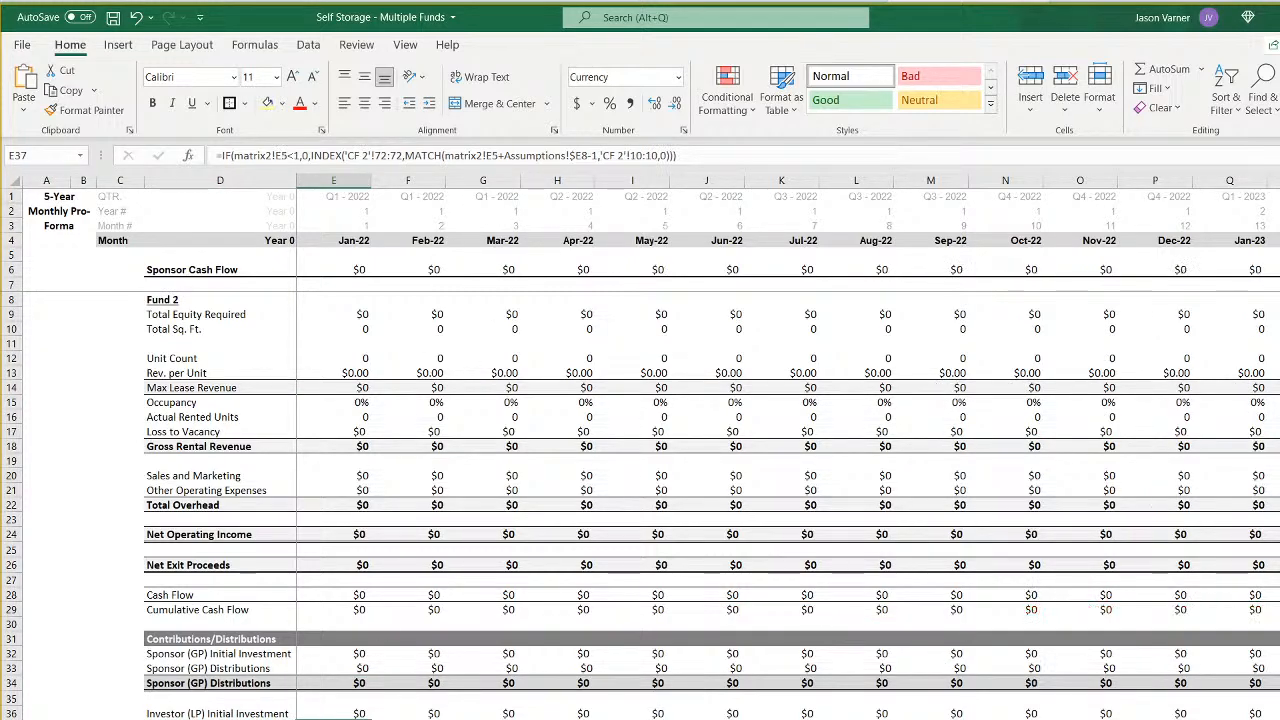
click(497, 155)
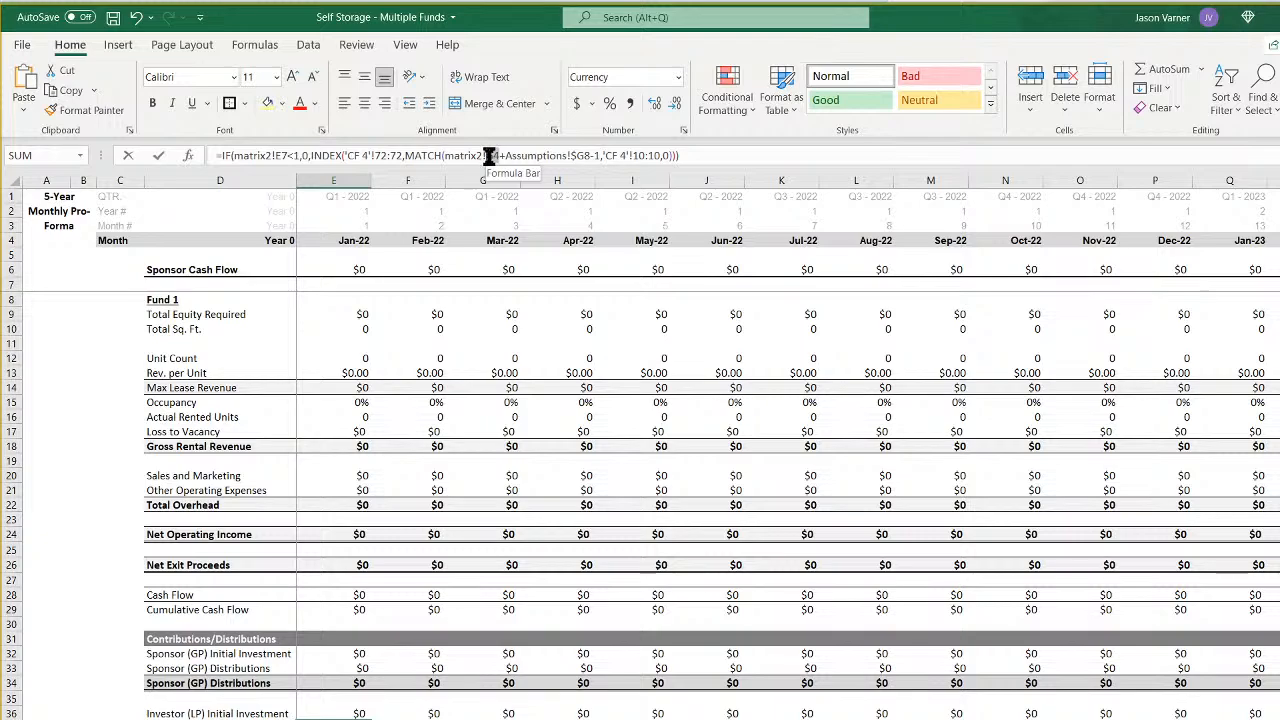
double_click(491, 155)
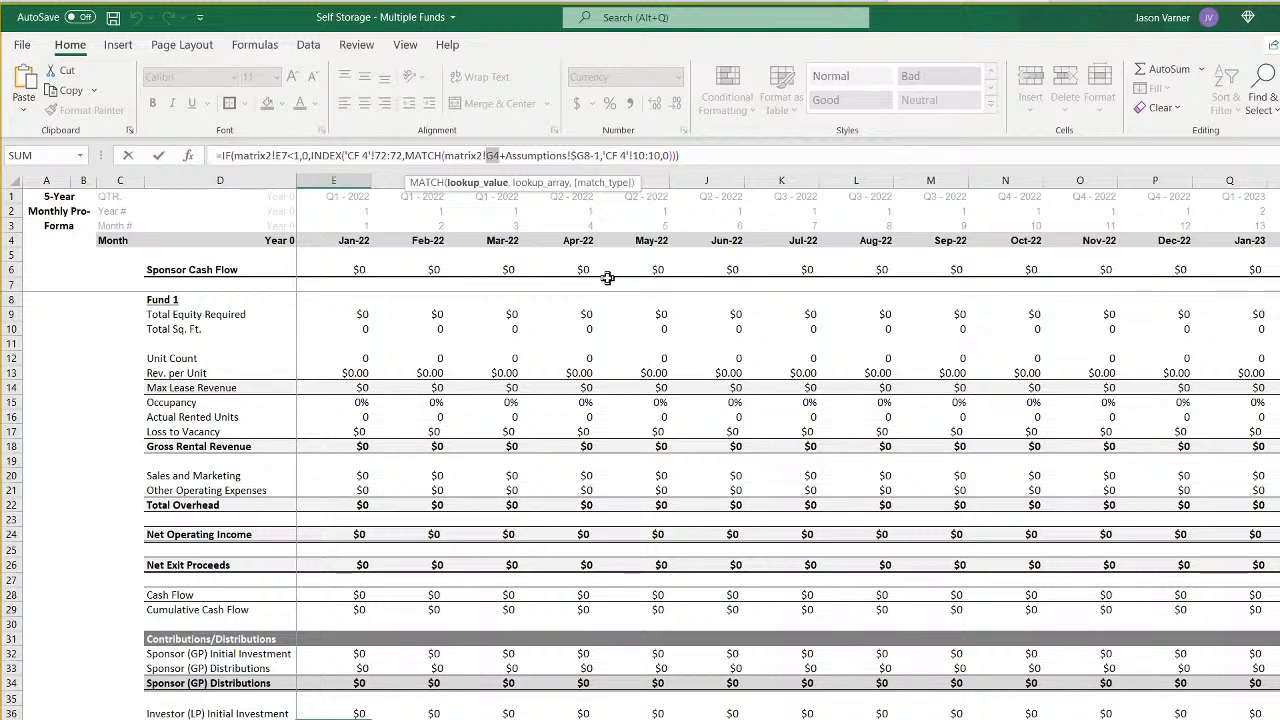
text(e7)
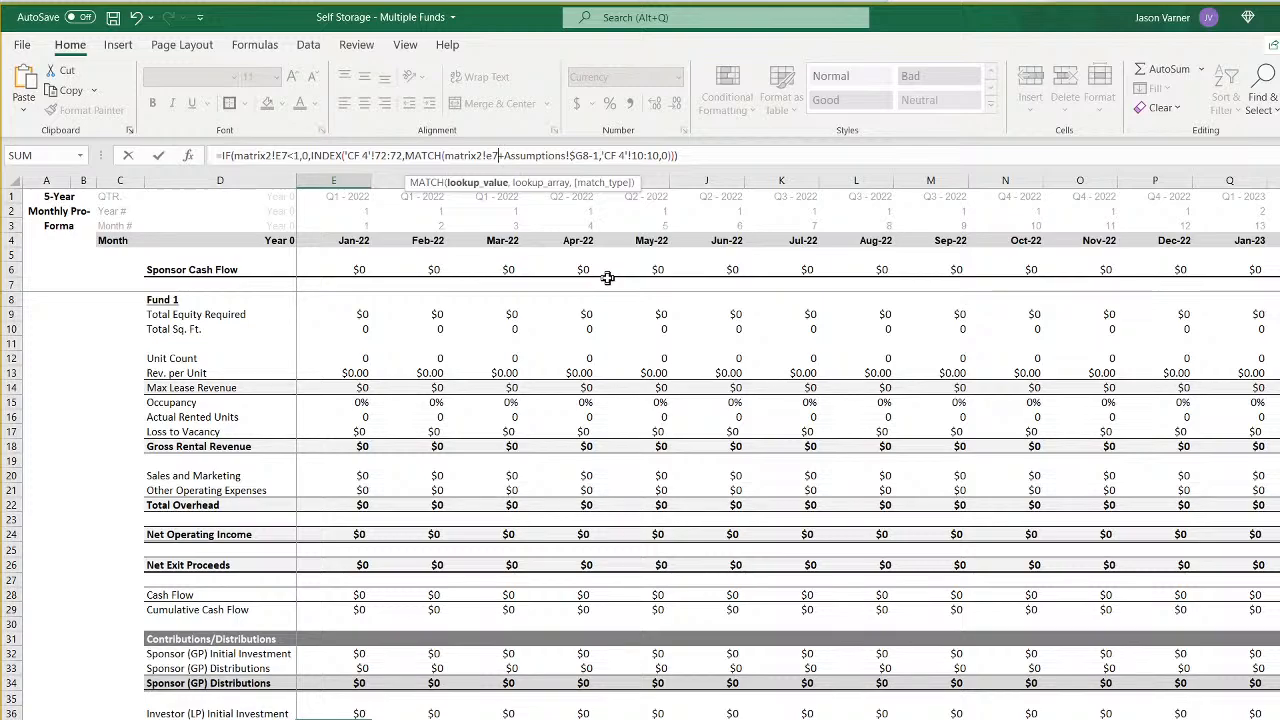
key(Return)
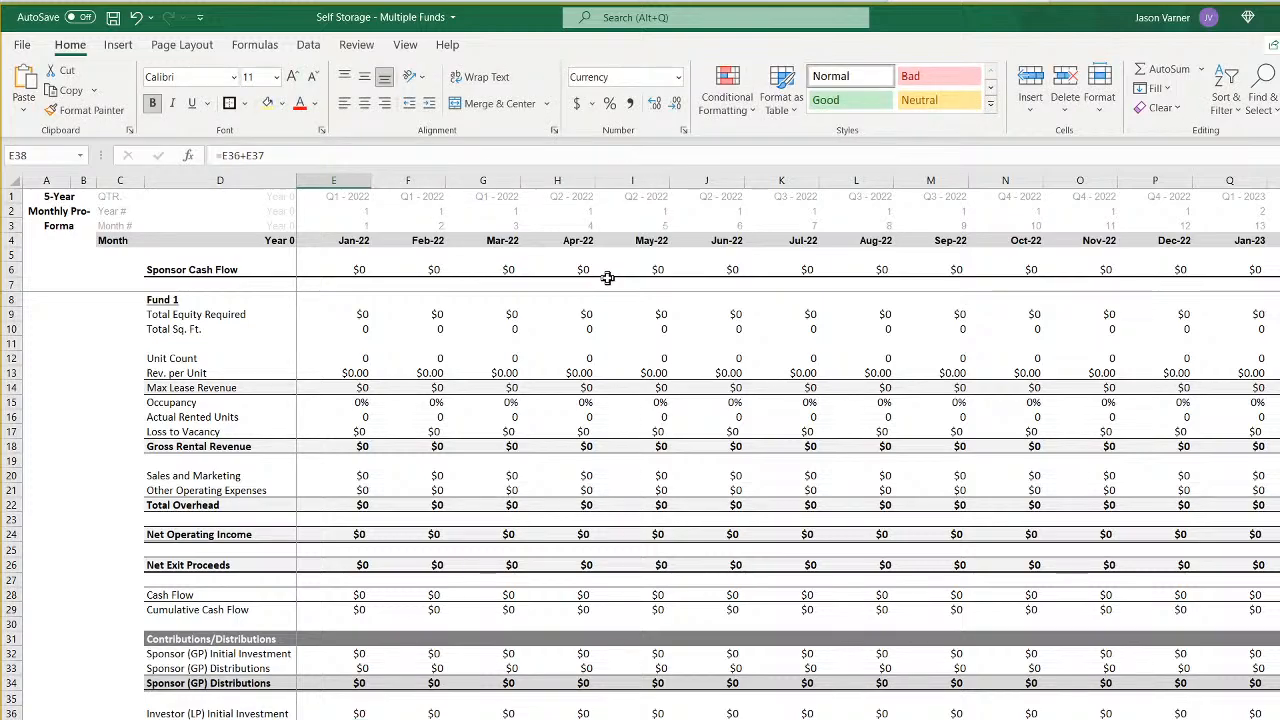
- Fill the corrected investor distribution formula from E37 across row 37 through the remaining months on sheet 4
key(Up)
scroll(640, 450, right, 2)
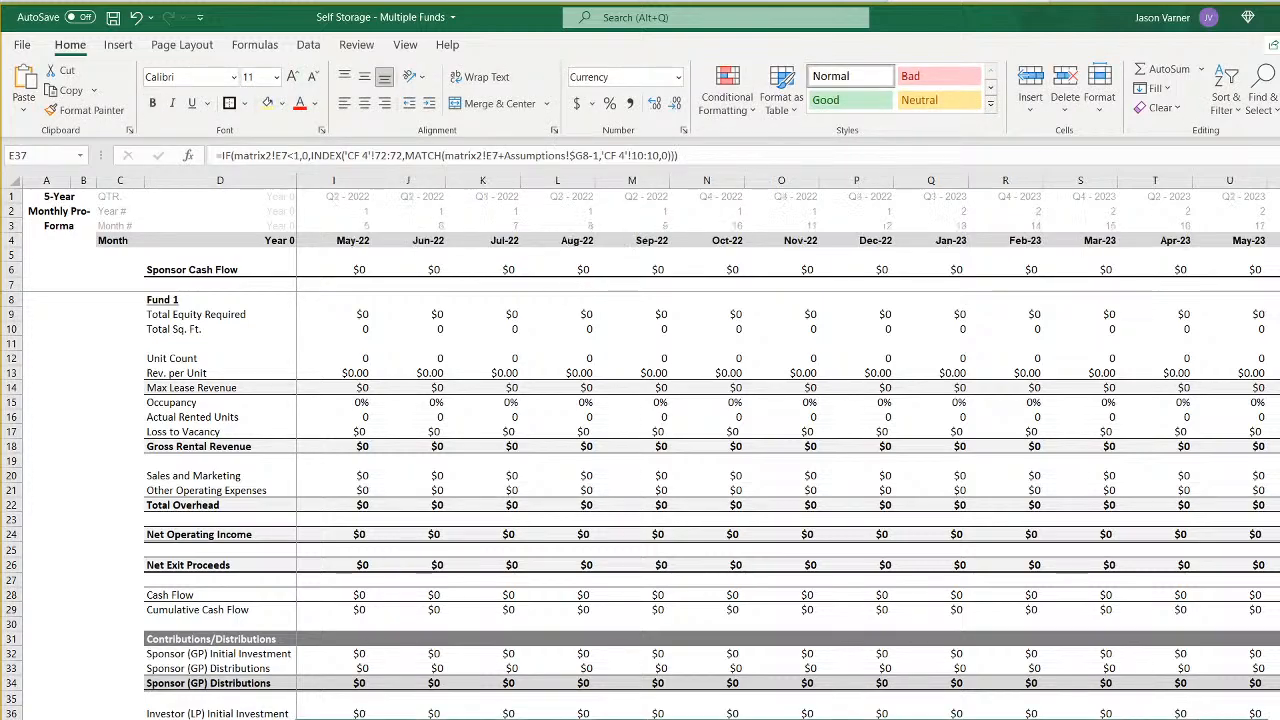
scroll(640, 450, right, 20)
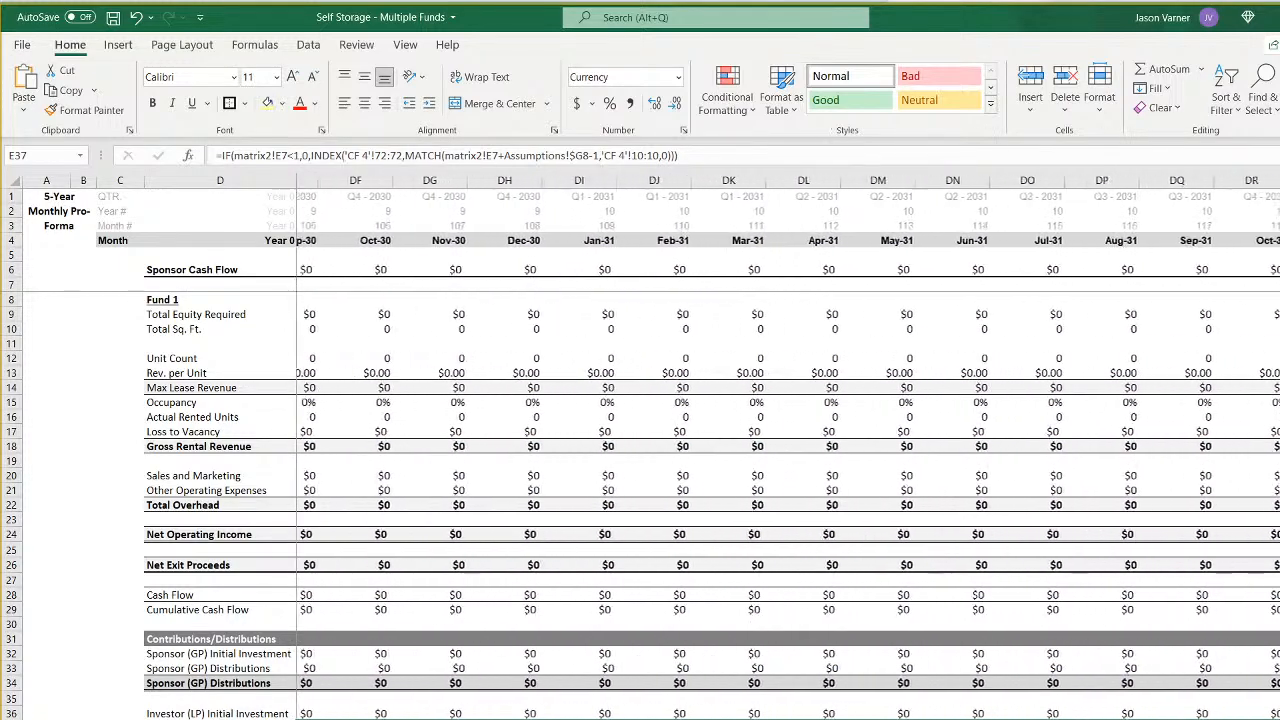
scroll(640, 450, left, 20)
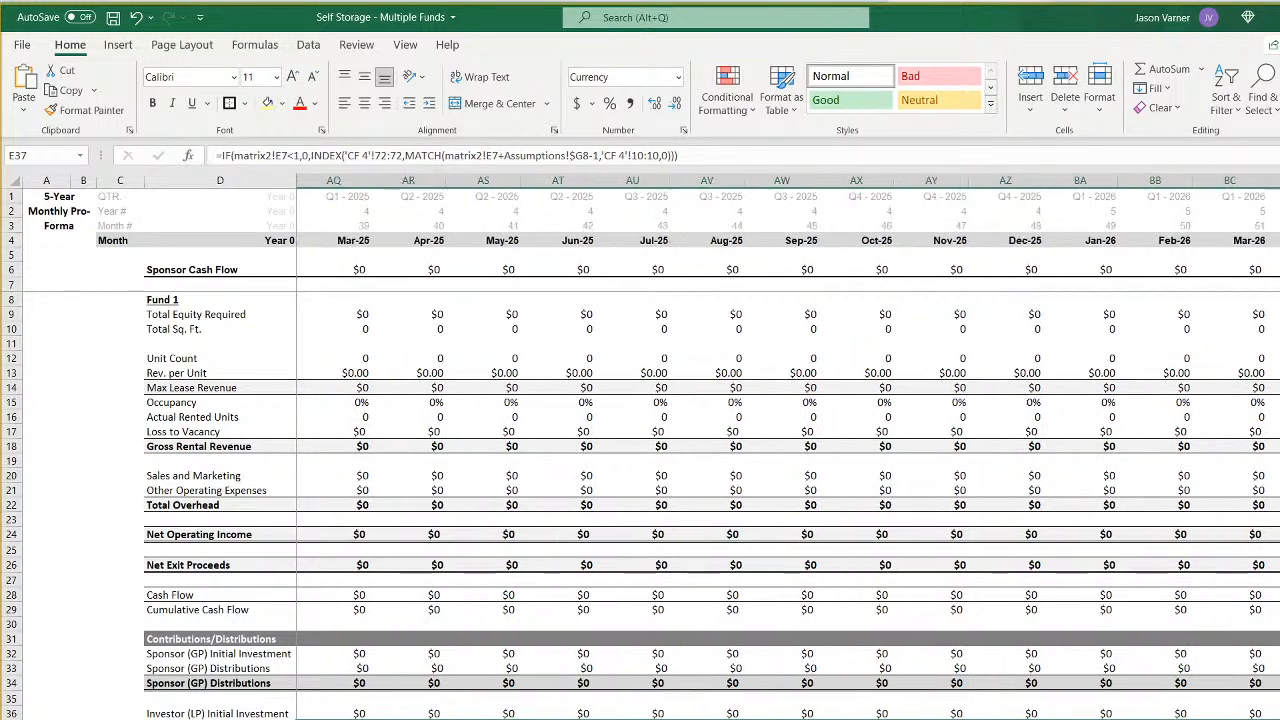
scroll(640, 450, left, 20)
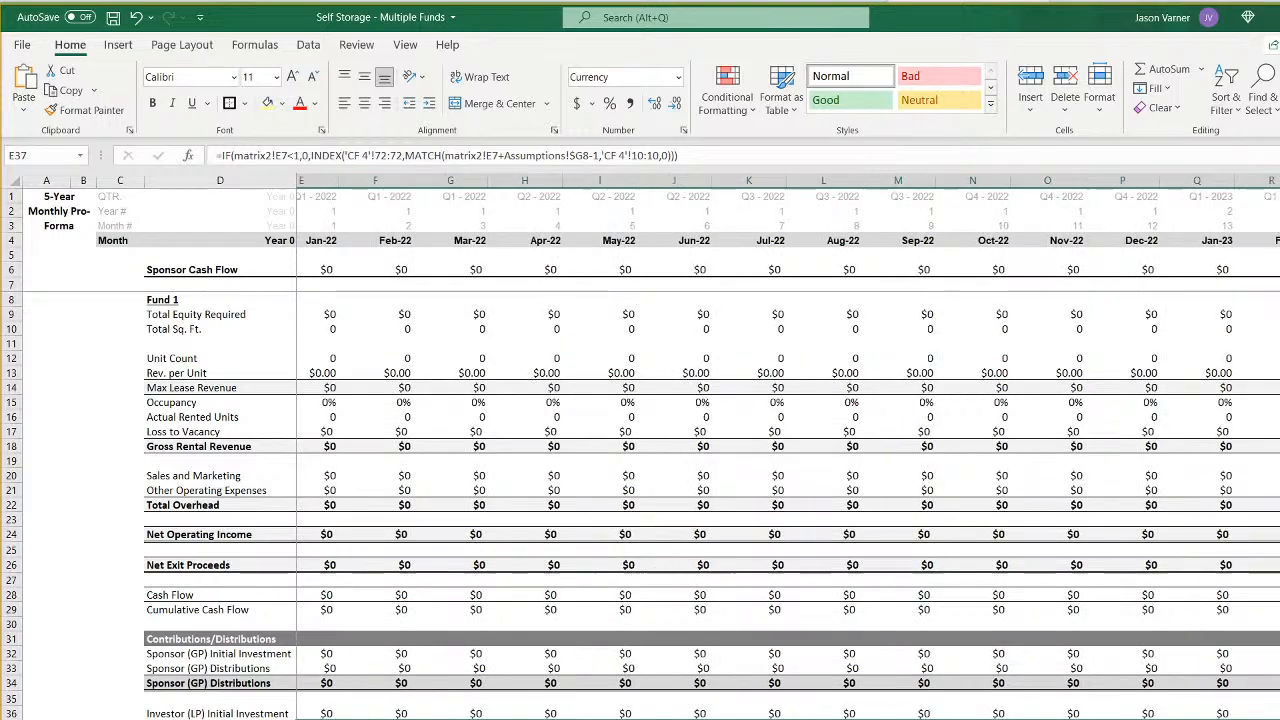
- Examine the row 41 check formulas on sheet 4, starting with September 2027 in BU41 and continuing from BW41 to CO41
scroll(640, 450, right, 20)
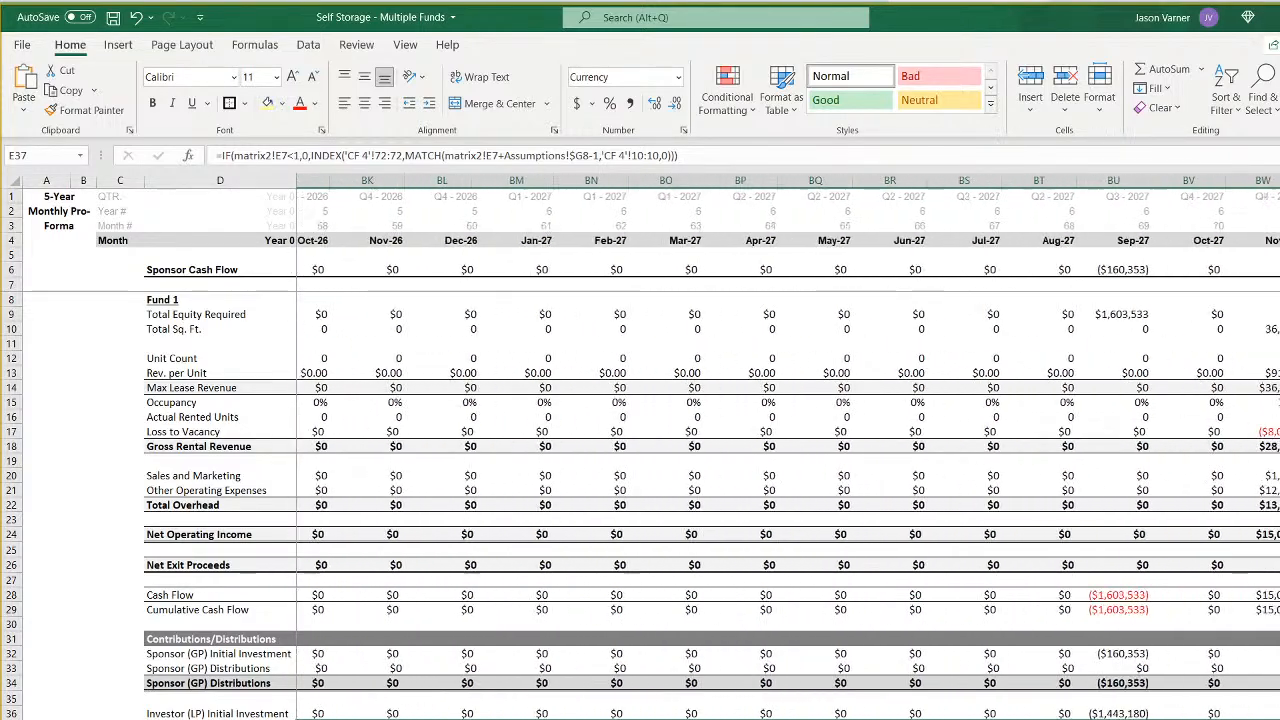
scroll(640, 450, right, 4)
click(483, 719)
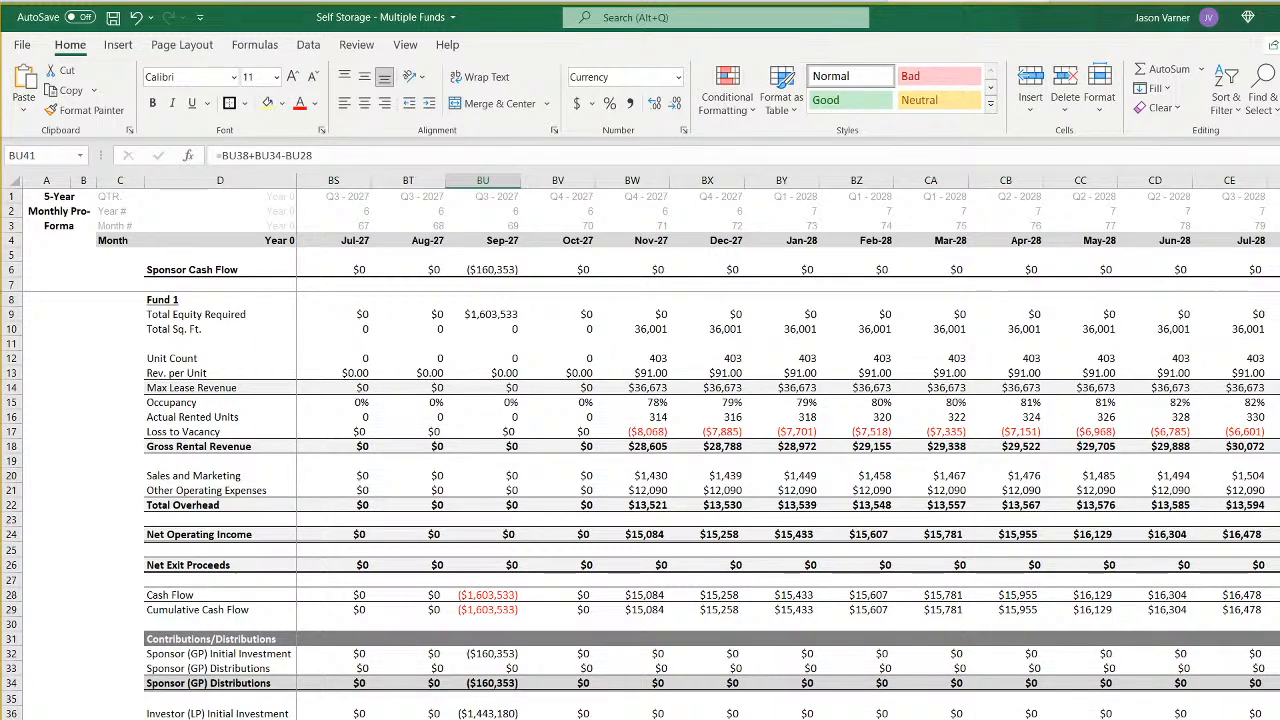
key(F2)
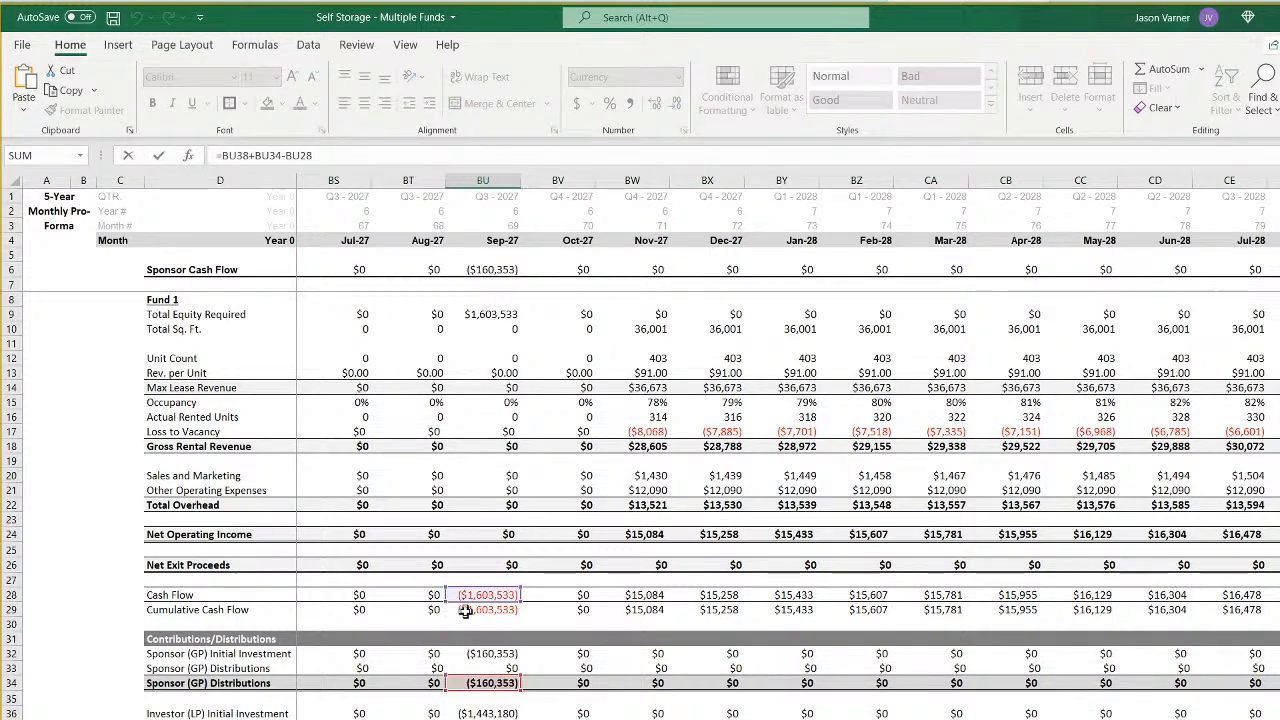
key(Return)
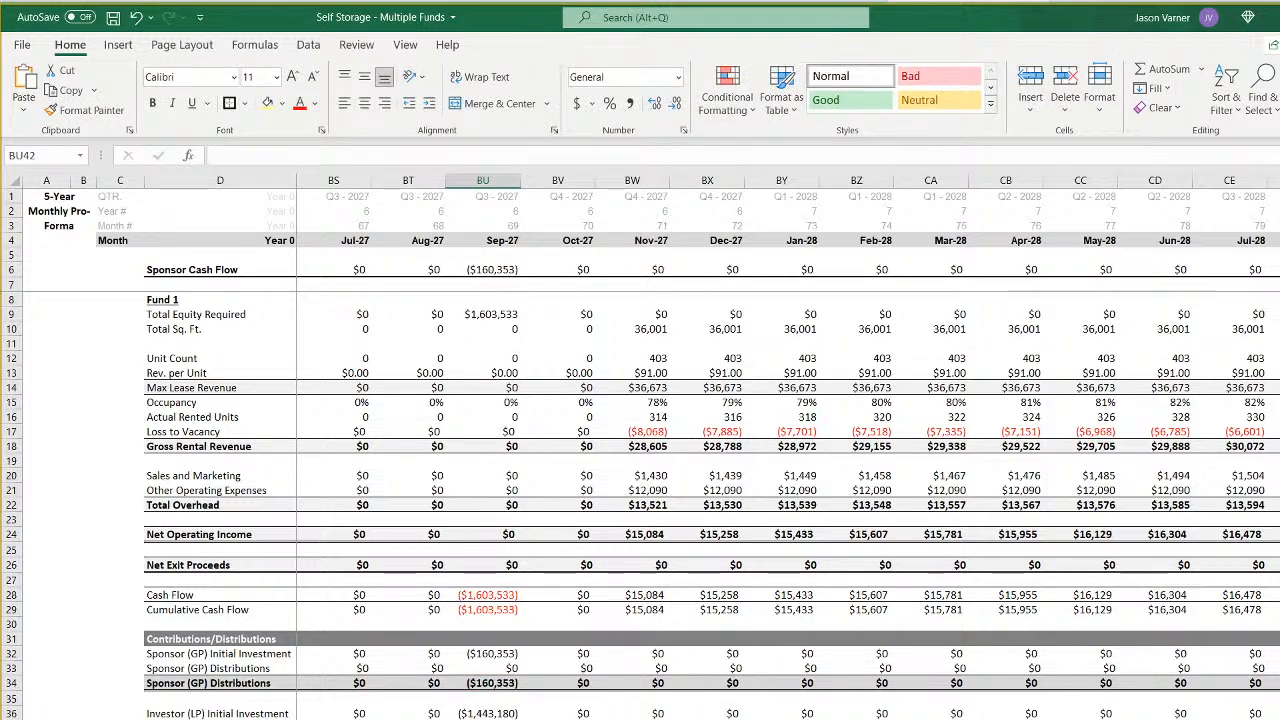
click(632, 719)
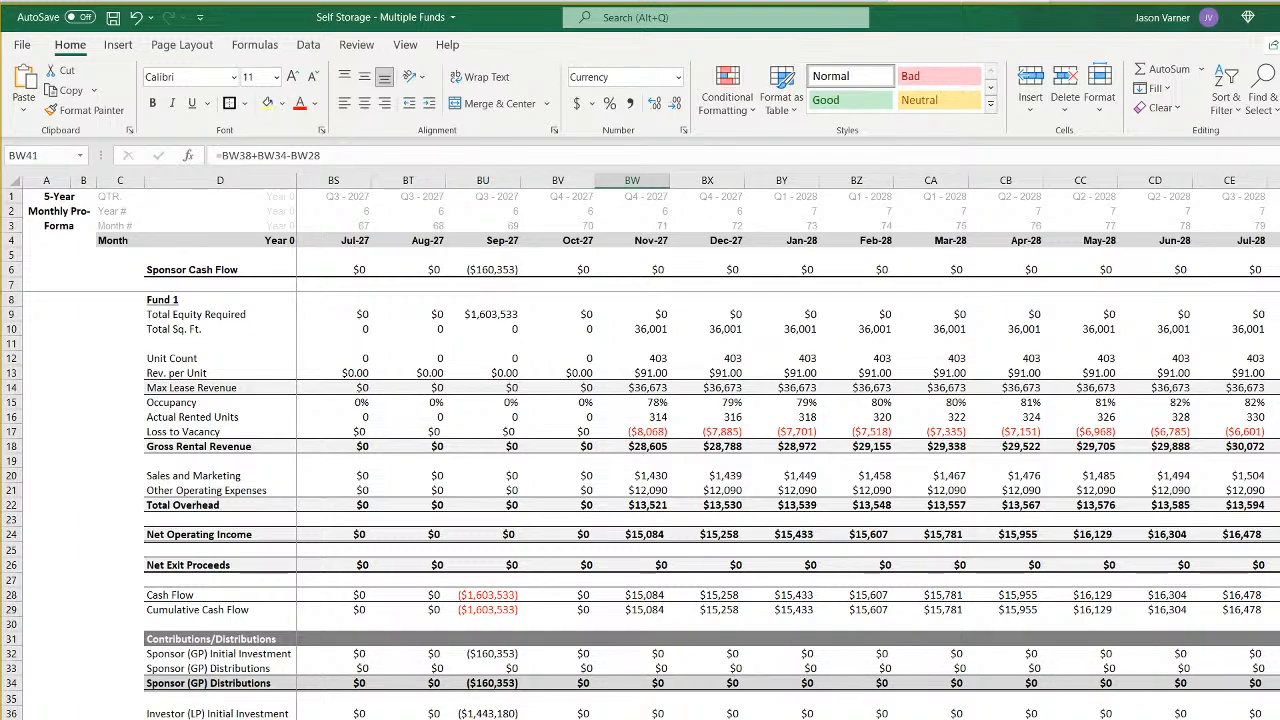
key(Right)
key(Right)
key(Right)
key(Right)
key(Right)
key(Right)
key(Right)
key(Right)
key(Right)
key(Right)
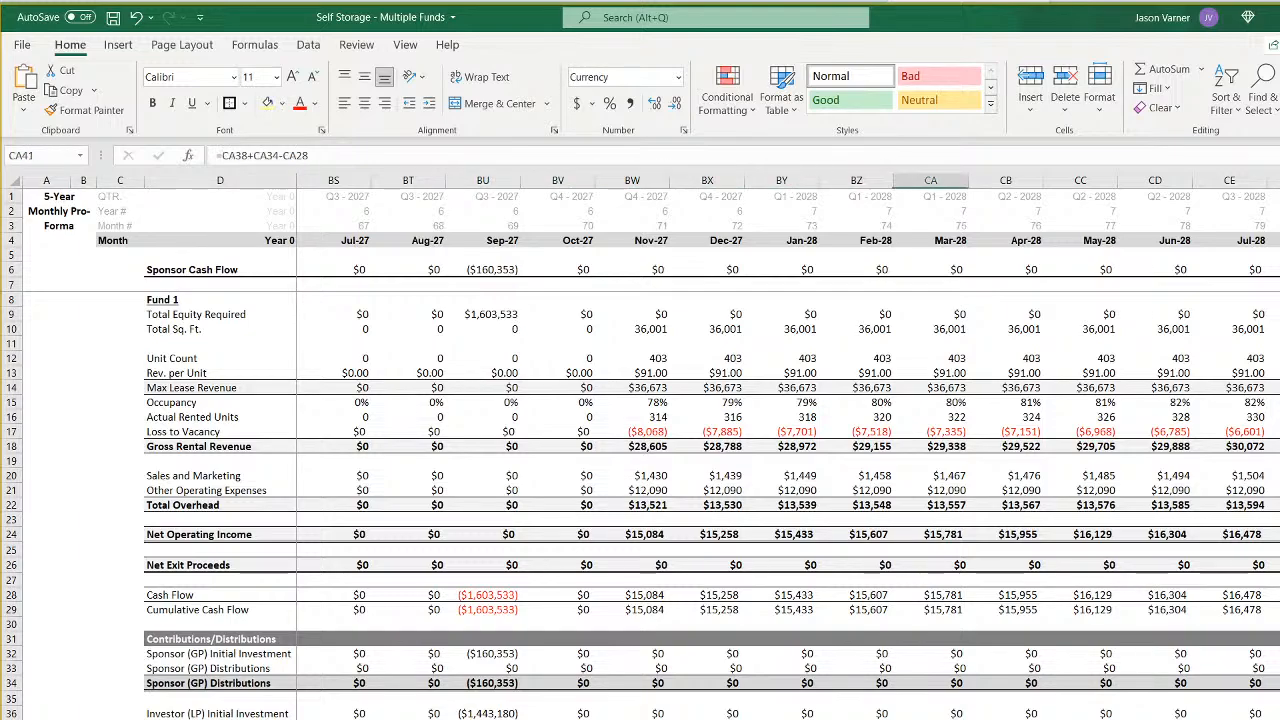
key(Right)
key(Right)
key(Right)
key(Right)
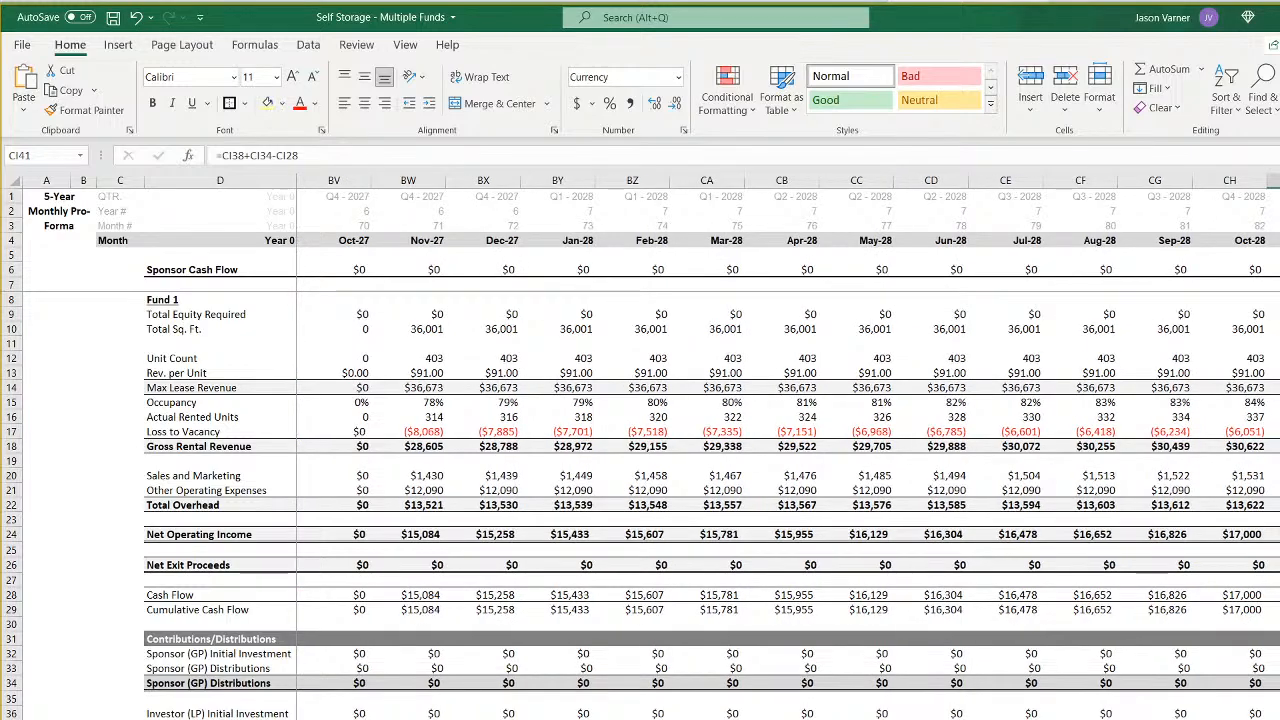
key(Right)
key(Right)
key(Right)
key(Right)
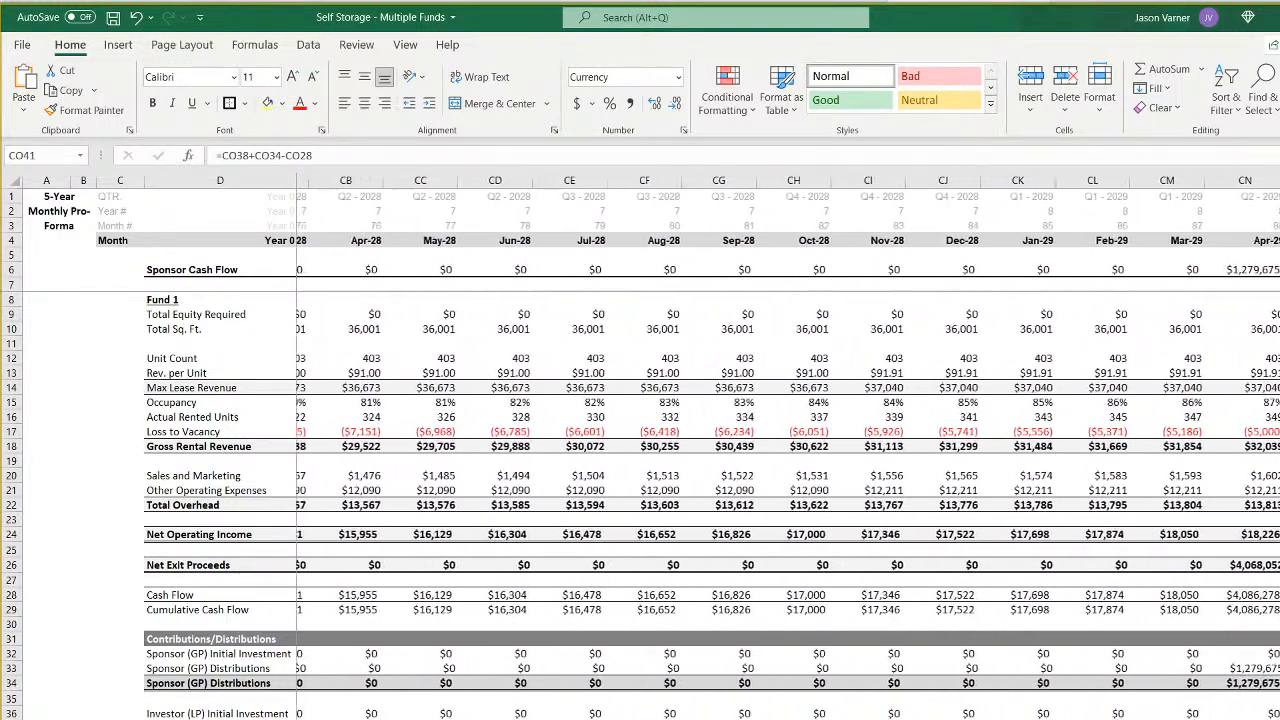
- Compare the investor and sponsor distribution formulas around the April 2029 exit in CM37, CN37 and CN33 on sheet 4
key(Left)
key(Left)
key(Up)
key(Up)
key(Up)
key(Up)
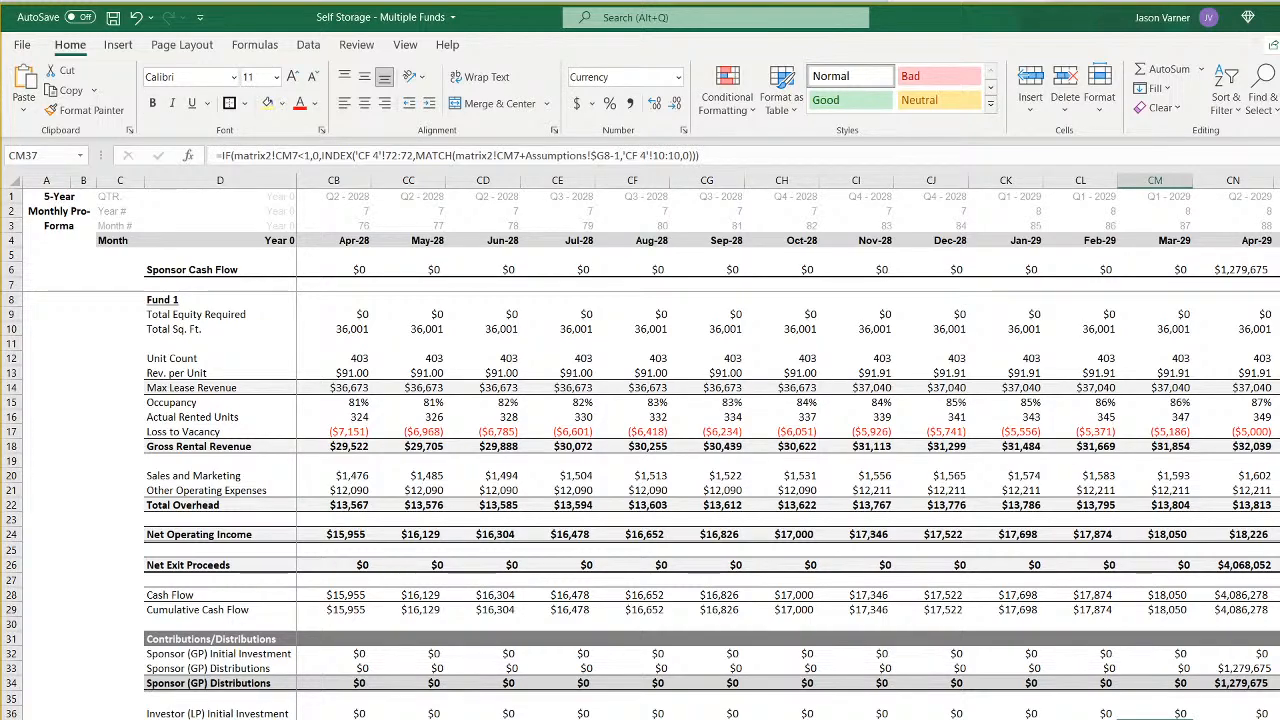
key(Right)
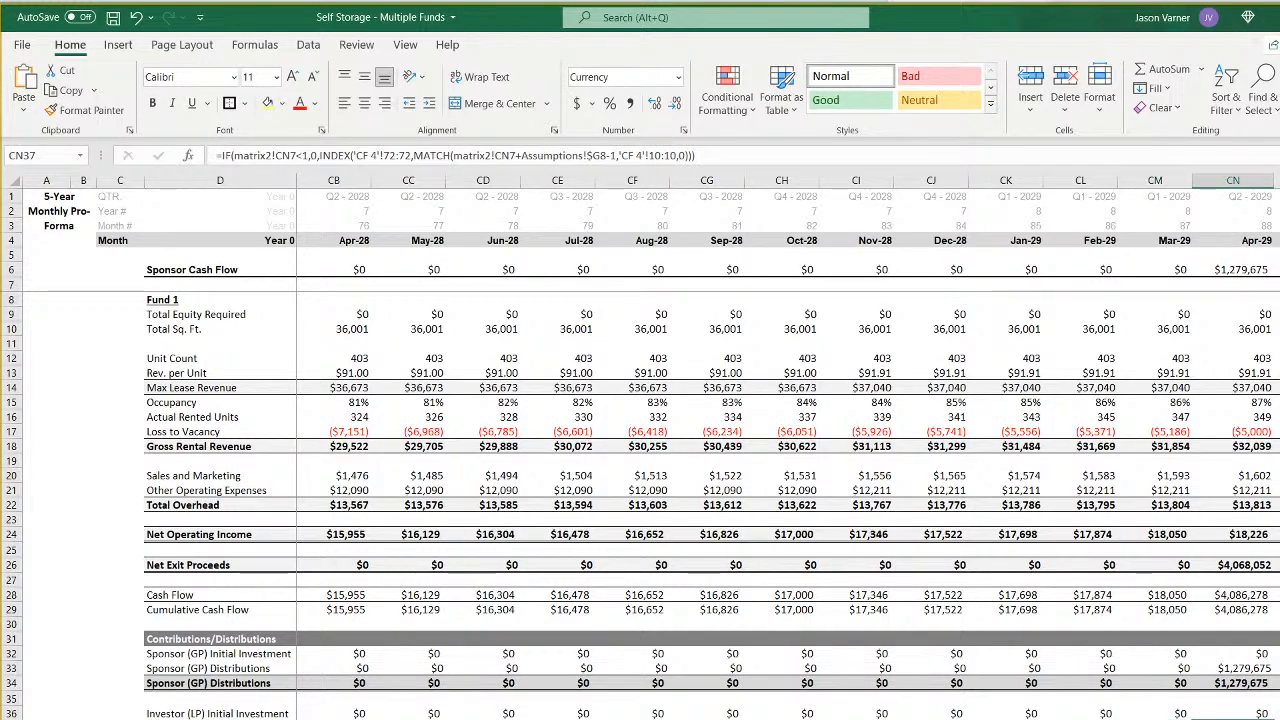
key(Up)
key(Up)
key(Up)
key(Up)
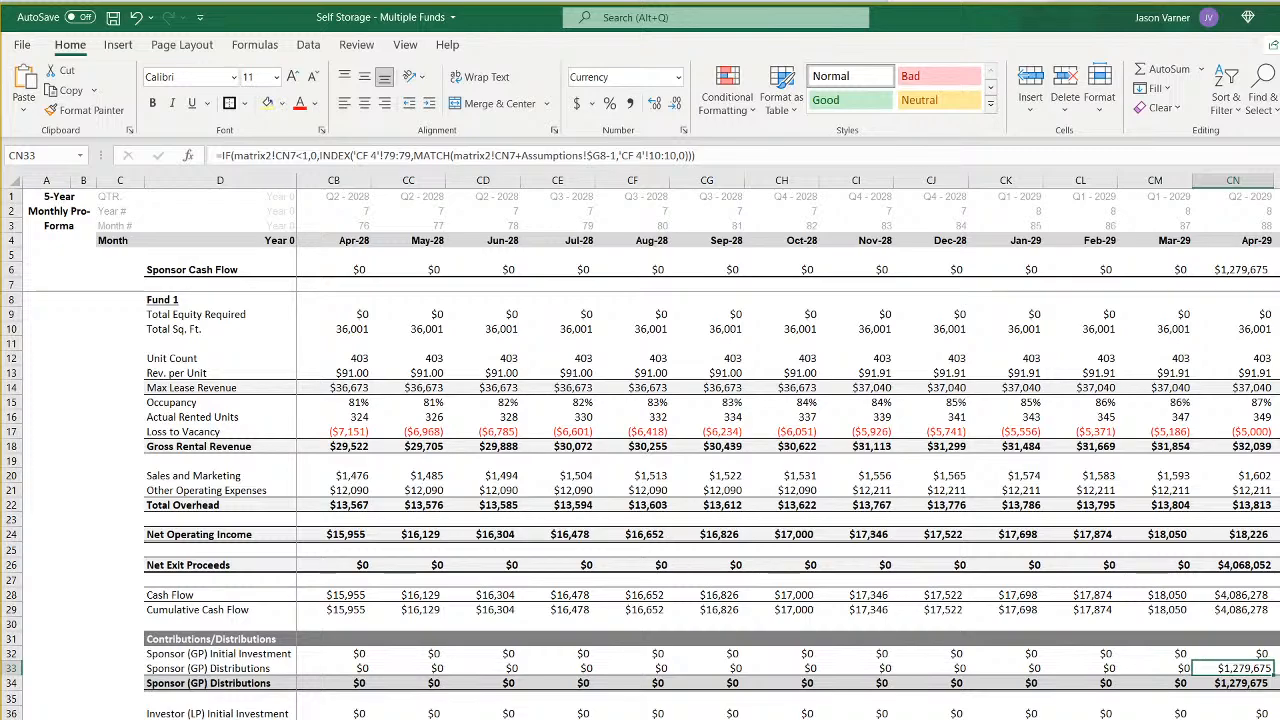
- Copy the Fund 3 sponsor cash flow formula in E8 of the summary sheet down to E9 and point it to sheet 4
scroll(660, 450, left, 20)
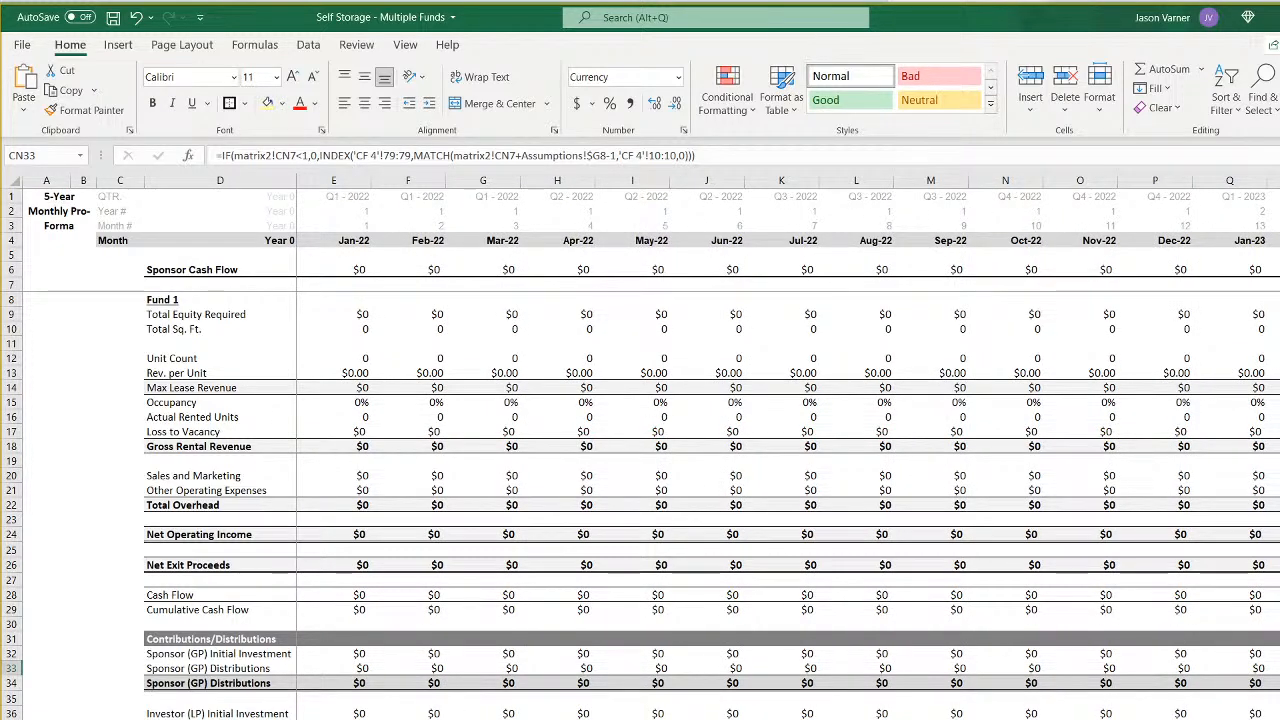
key(ctrl+Page_Down)
click(272, 270)
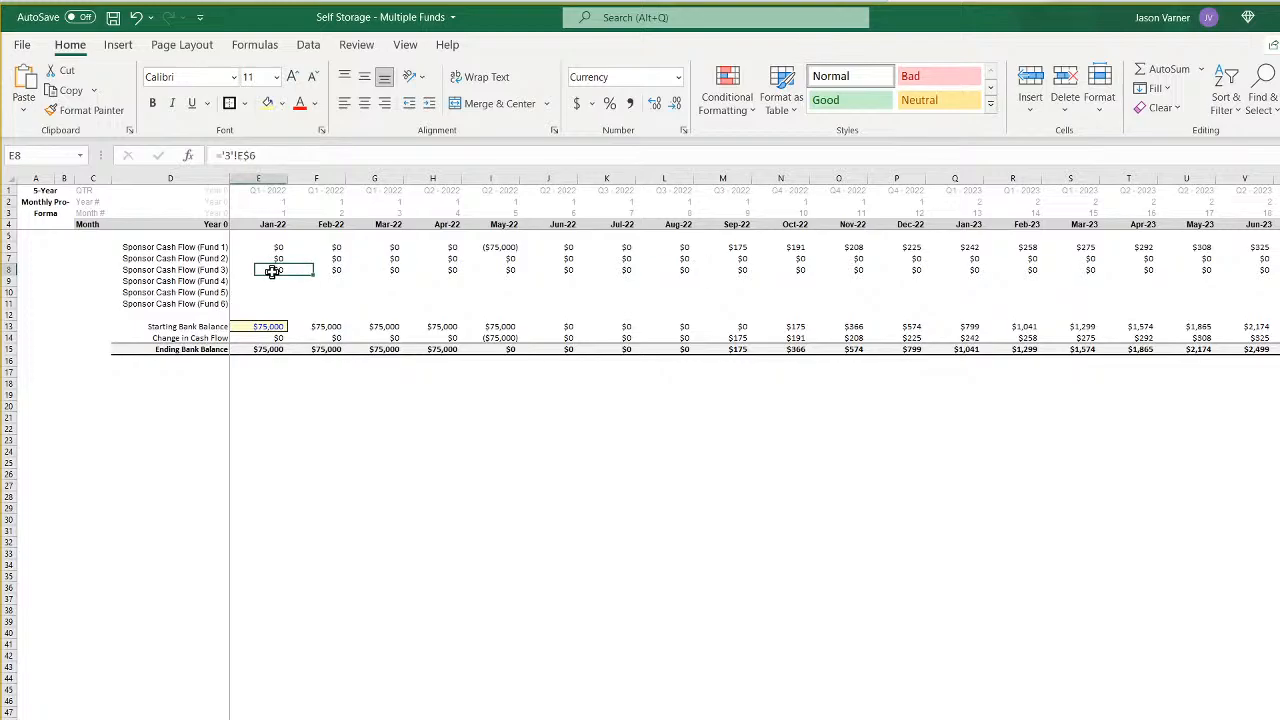
drag(286, 276, 277, 282)
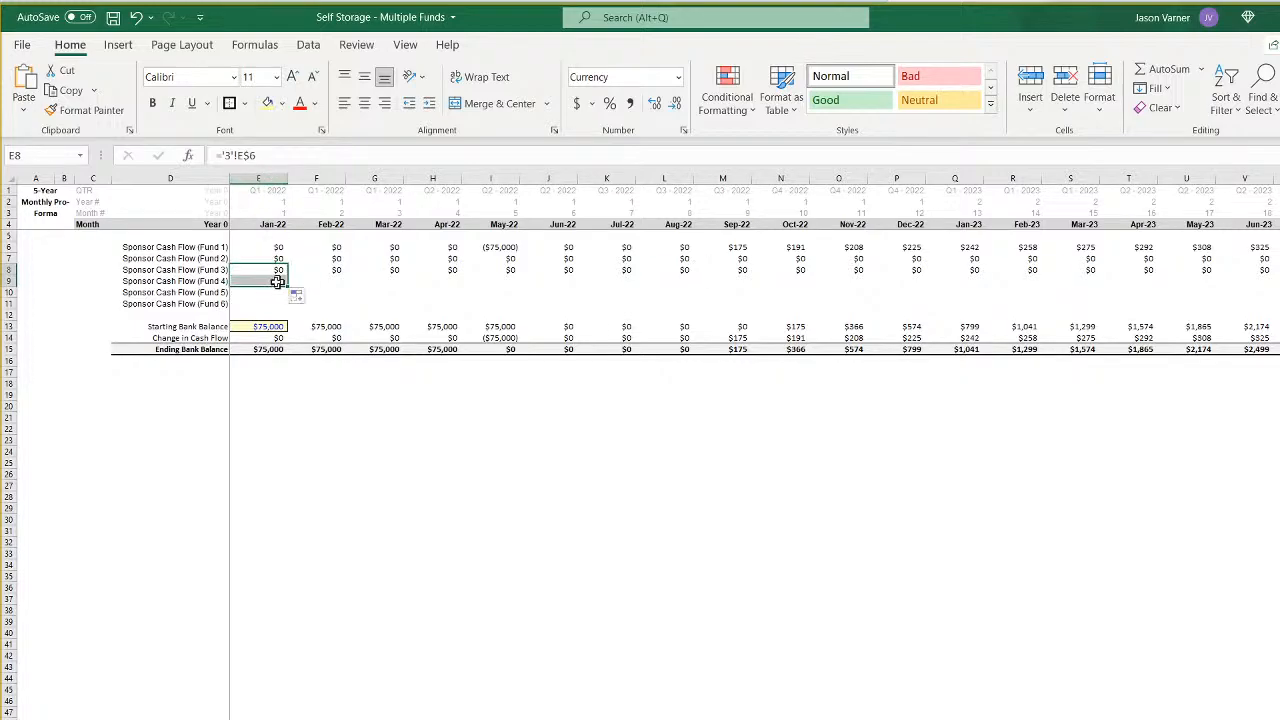
click(277, 282)
click(231, 156)
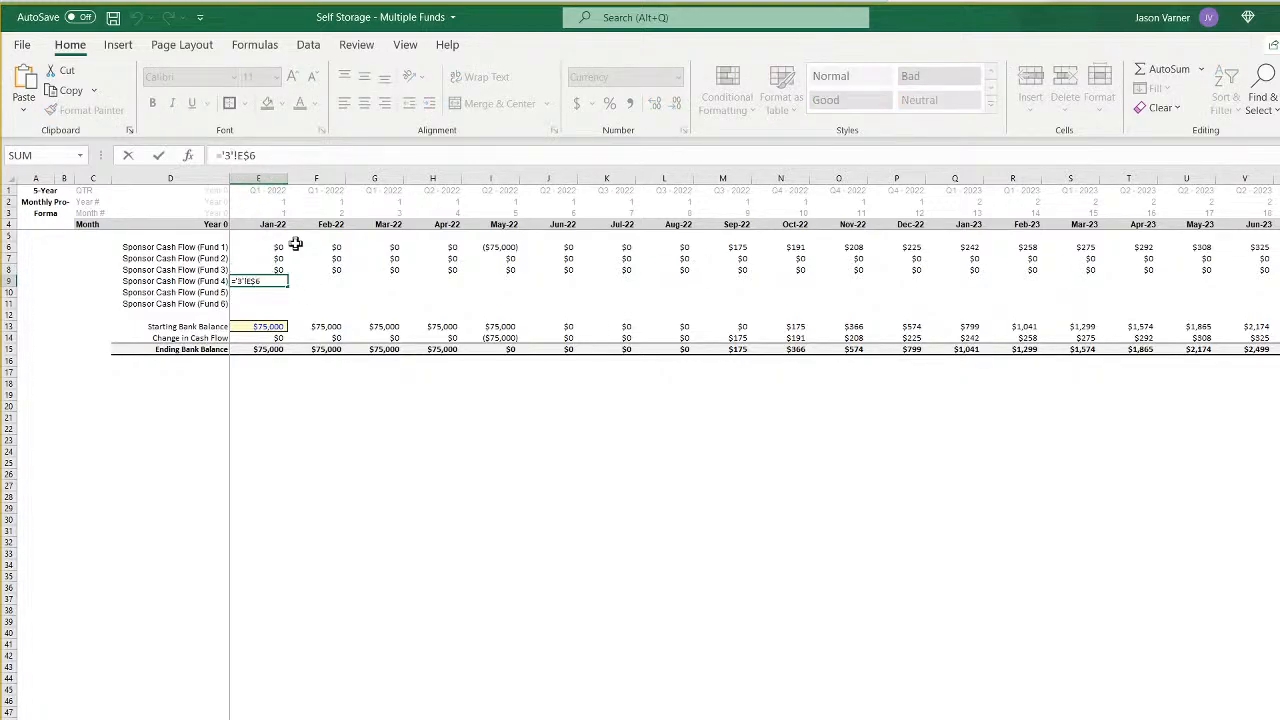
key(Return)
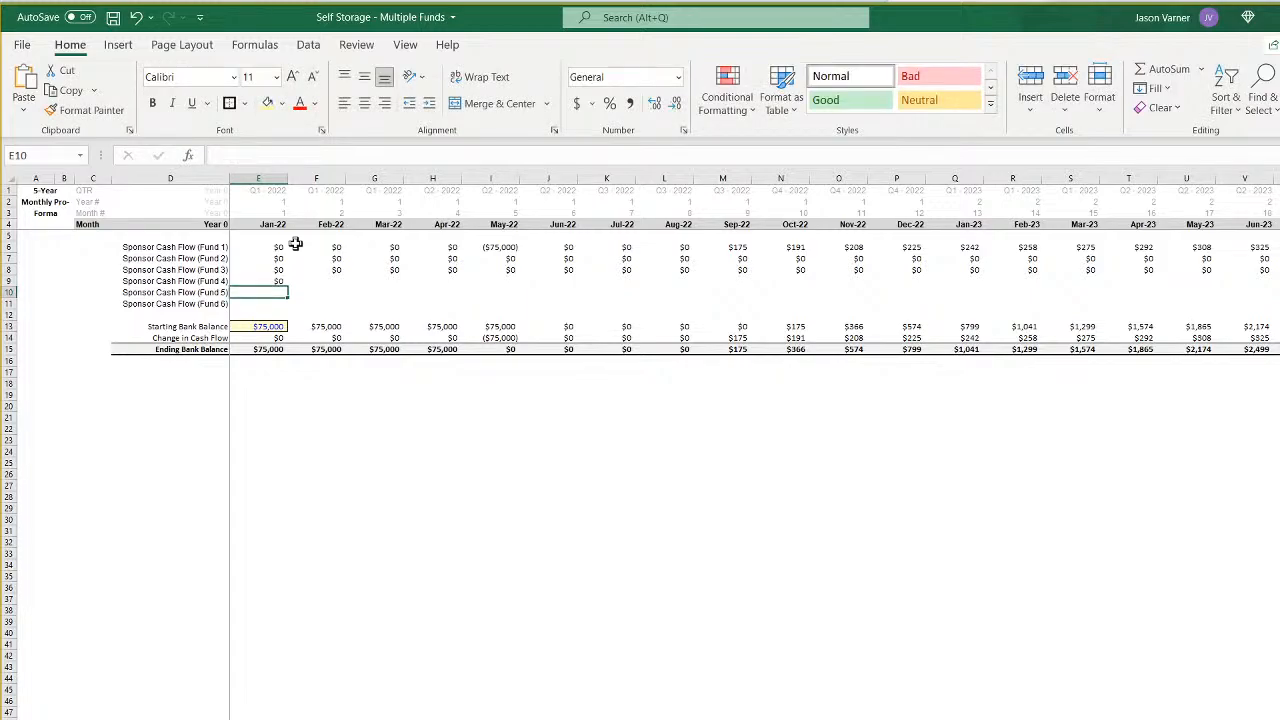
- Fill the Fund 4 sponsor cash flow formula from E9 across all months of row 9 and review the bank balance rows
click(272, 282)
drag(288, 287, 1278, 288)
scroll(754, 450, left, 6)
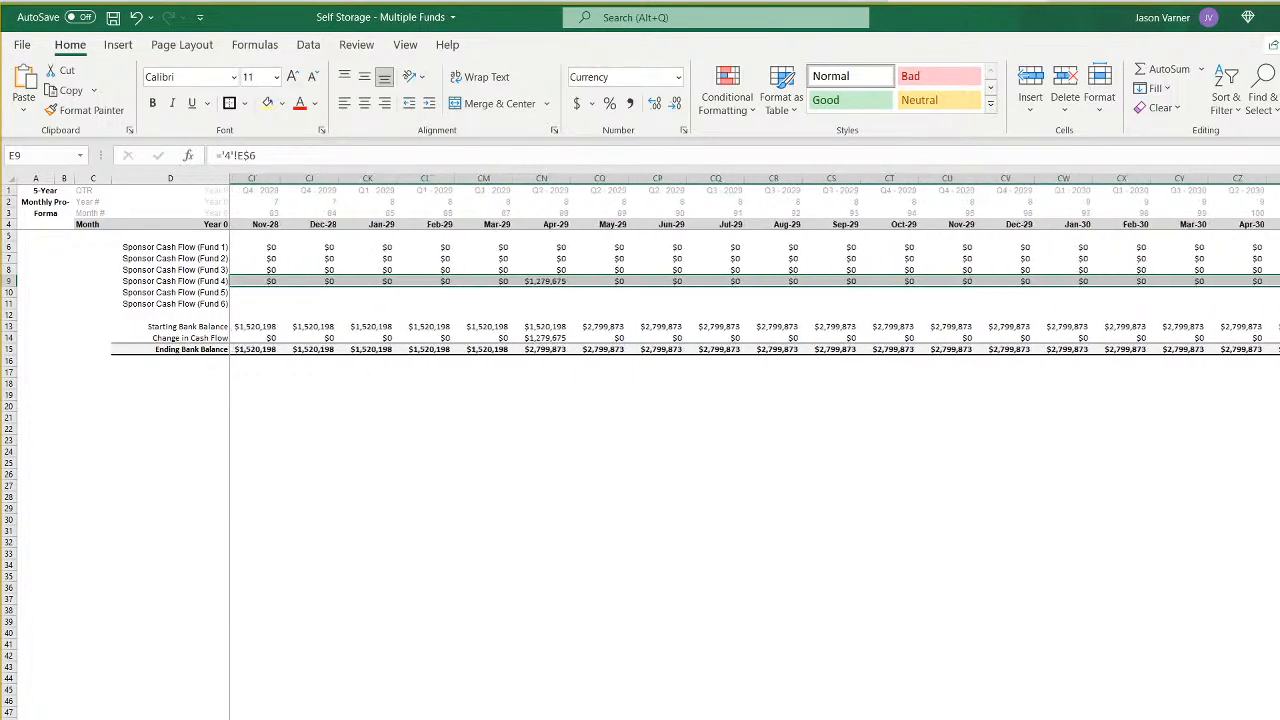
scroll(754, 450, left, 3)
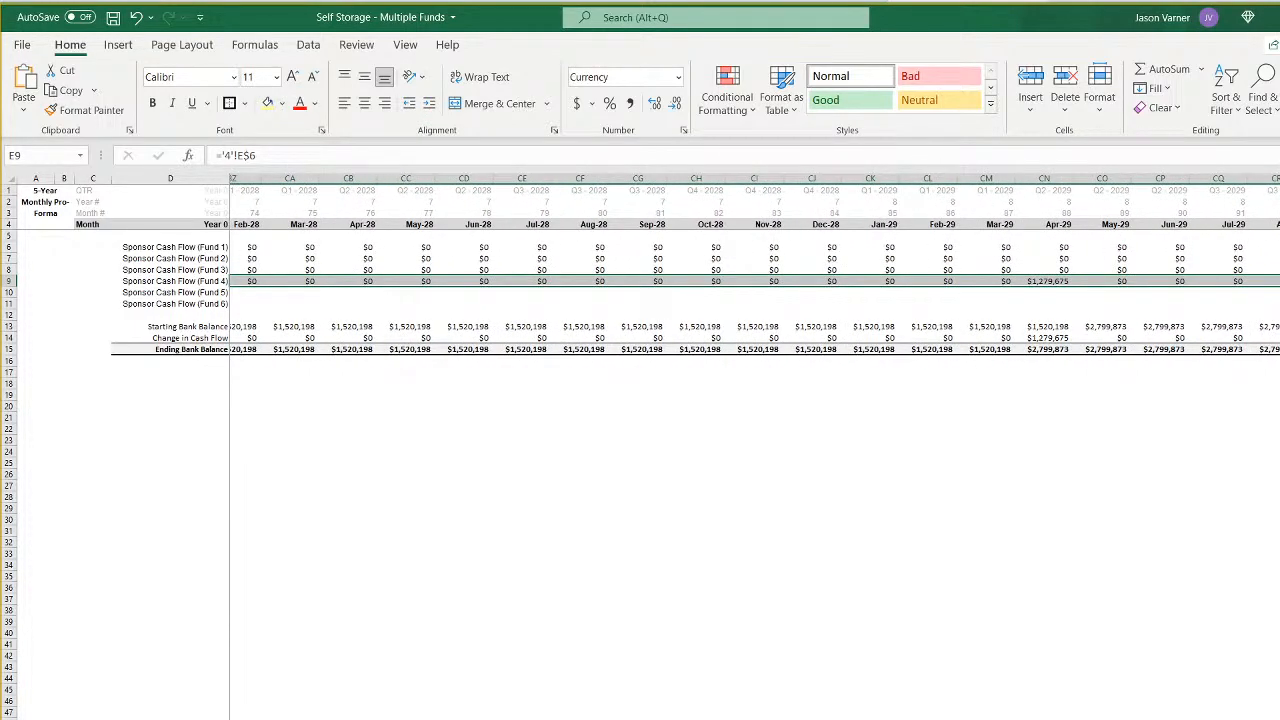
scroll(754, 450, left, 4)
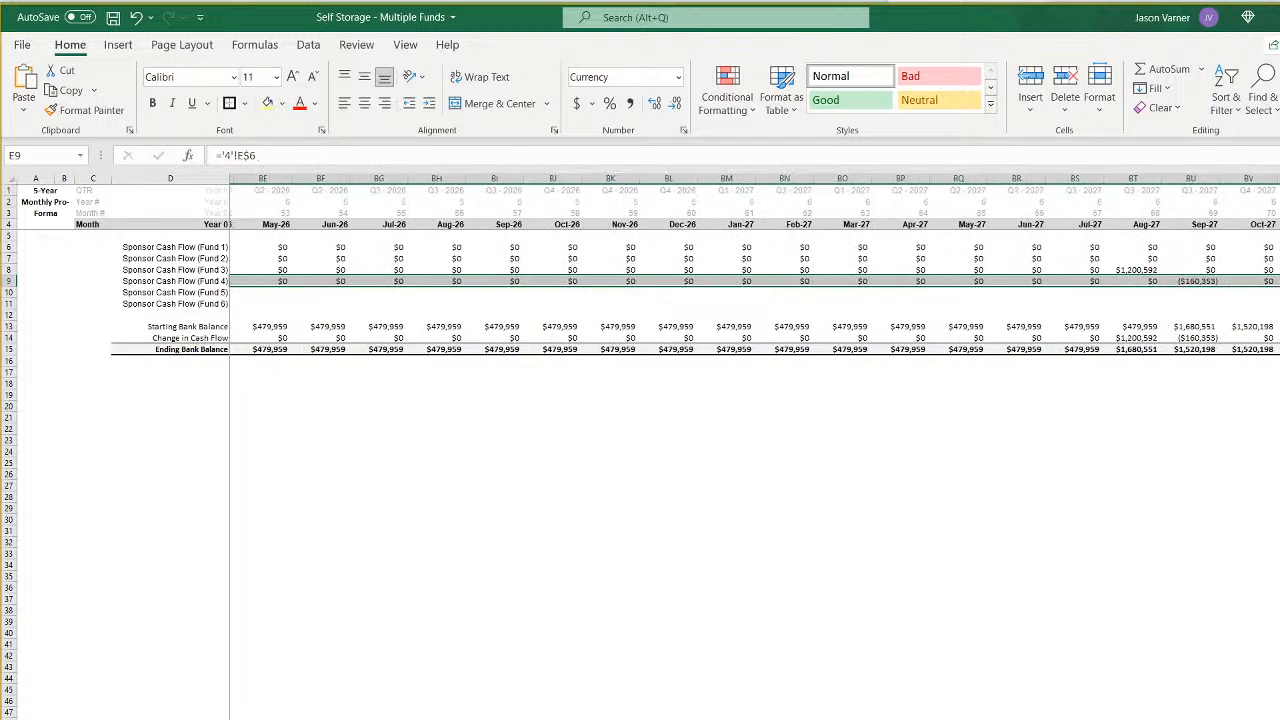
scroll(754, 450, left, 8)
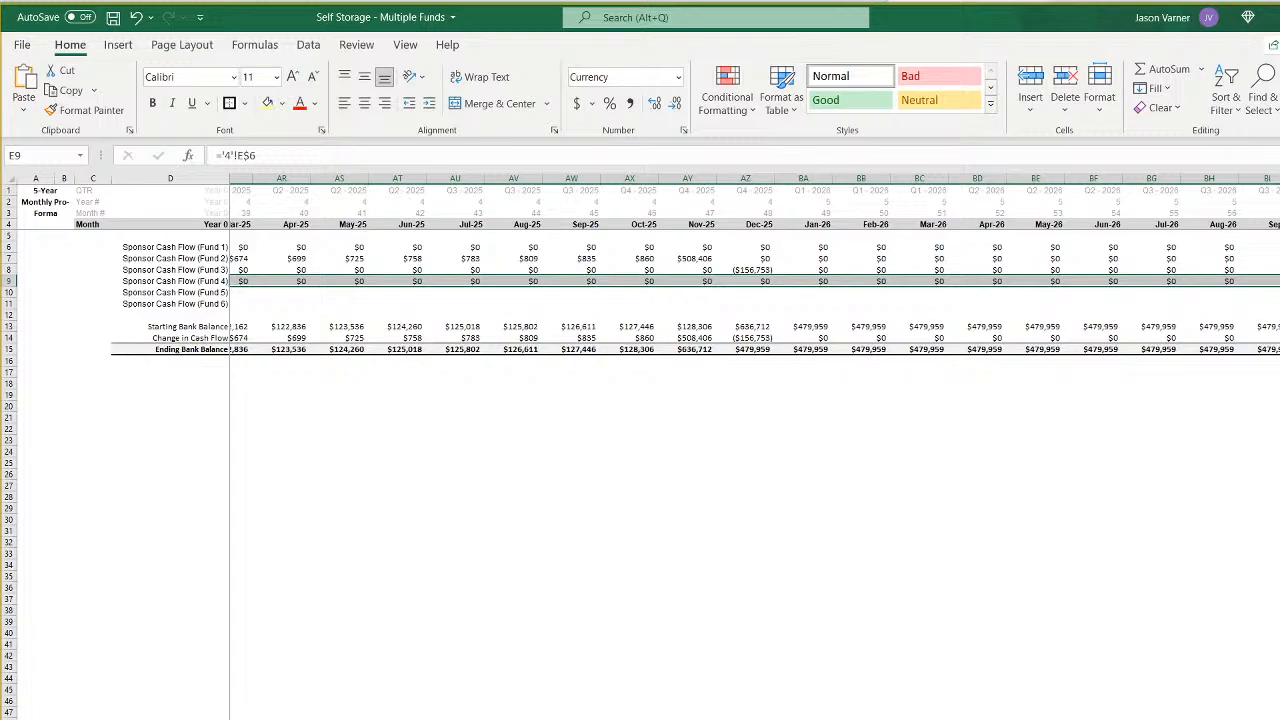
scroll(754, 450, right, 1)
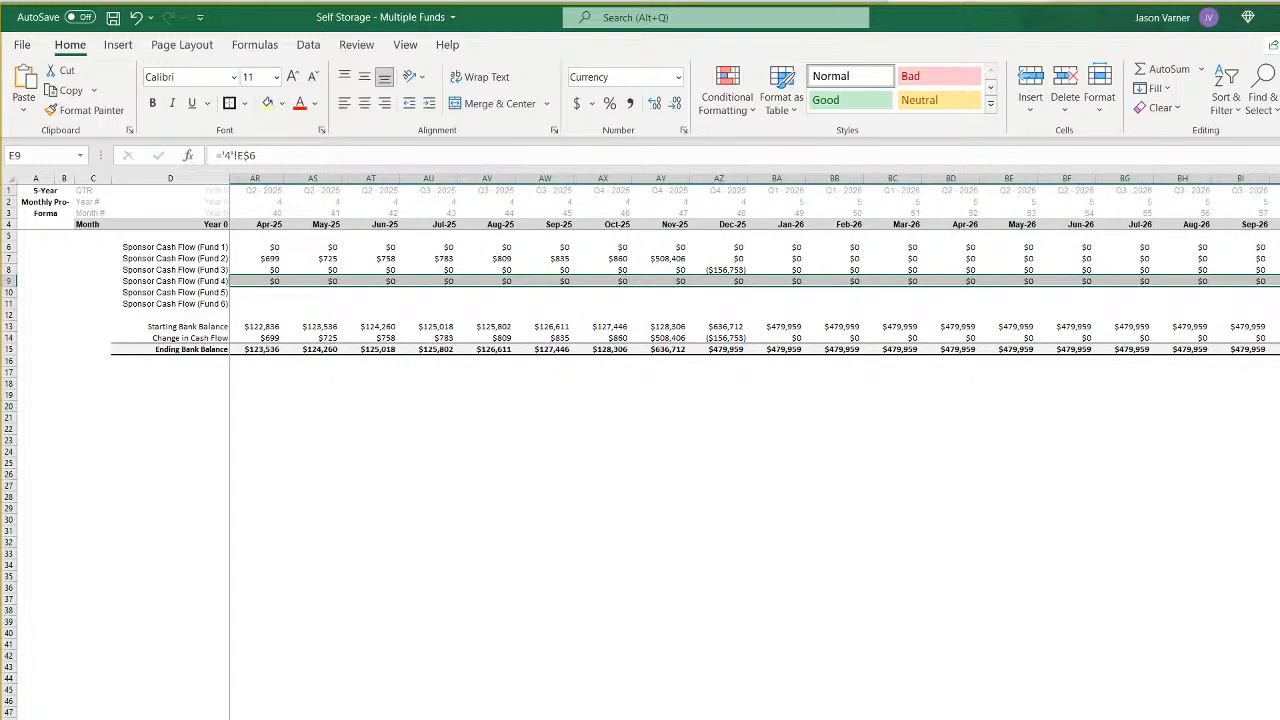
scroll(754, 450, left, 13)
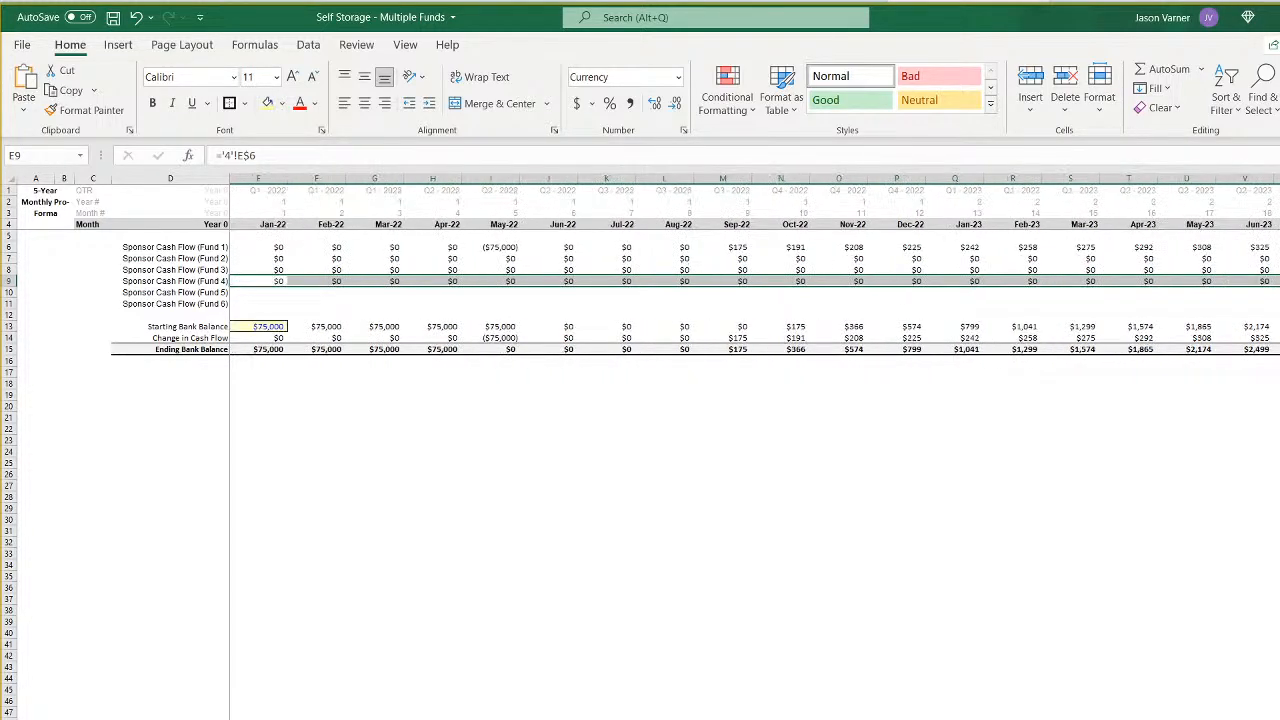
- Check on the Assumptions sheet which column holds the Fund 5 inputs needed for the Total Equity Required formula
click(586, 608)
click(255, 292)
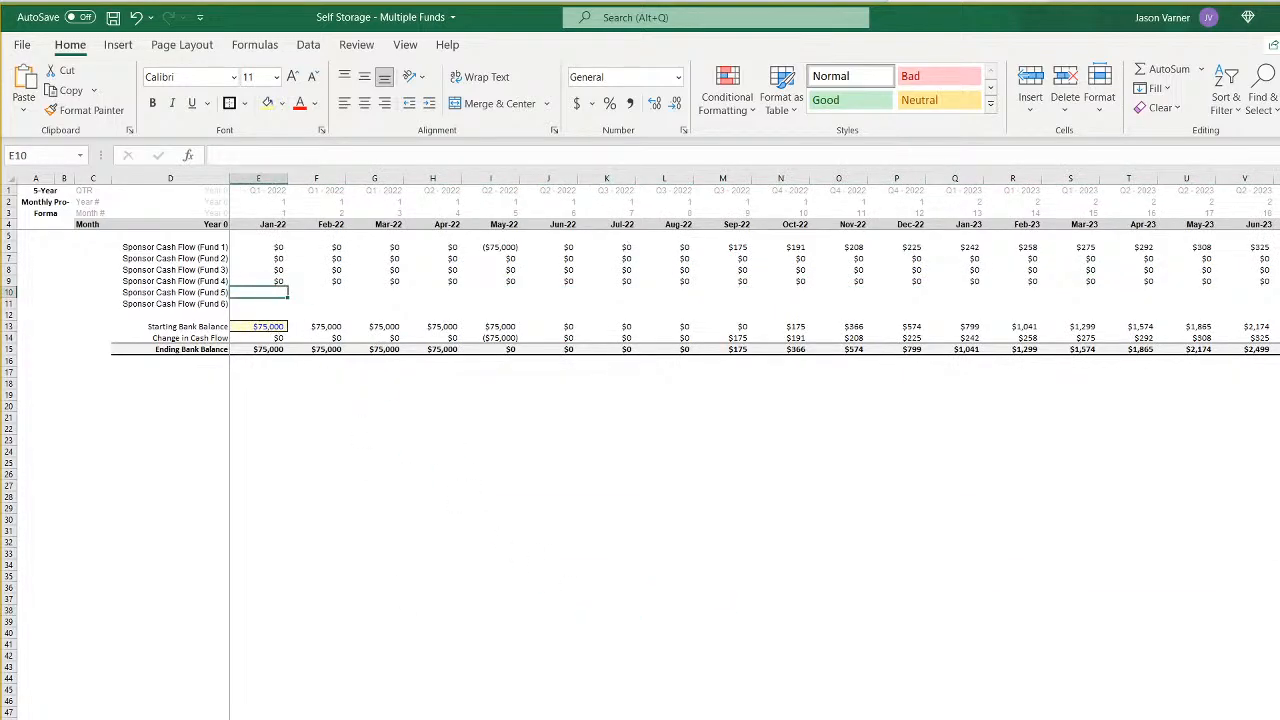
key(ctrl+Page_Up)
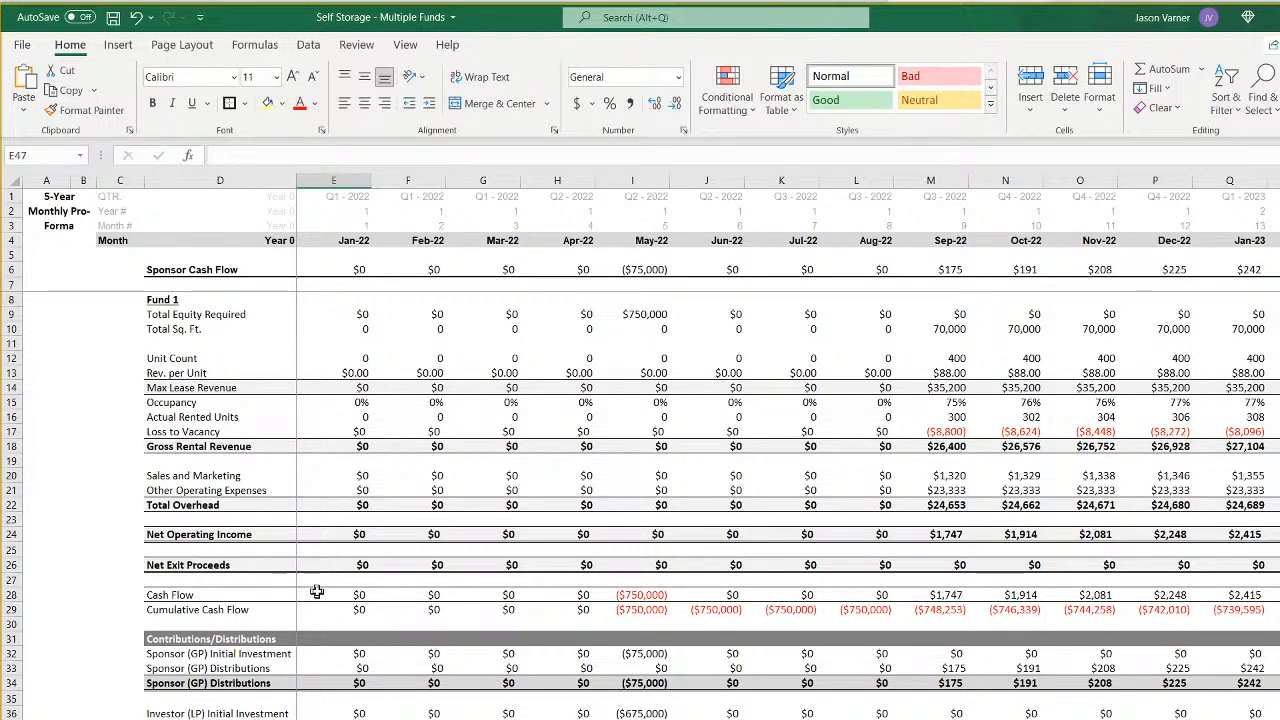
click(354, 314)
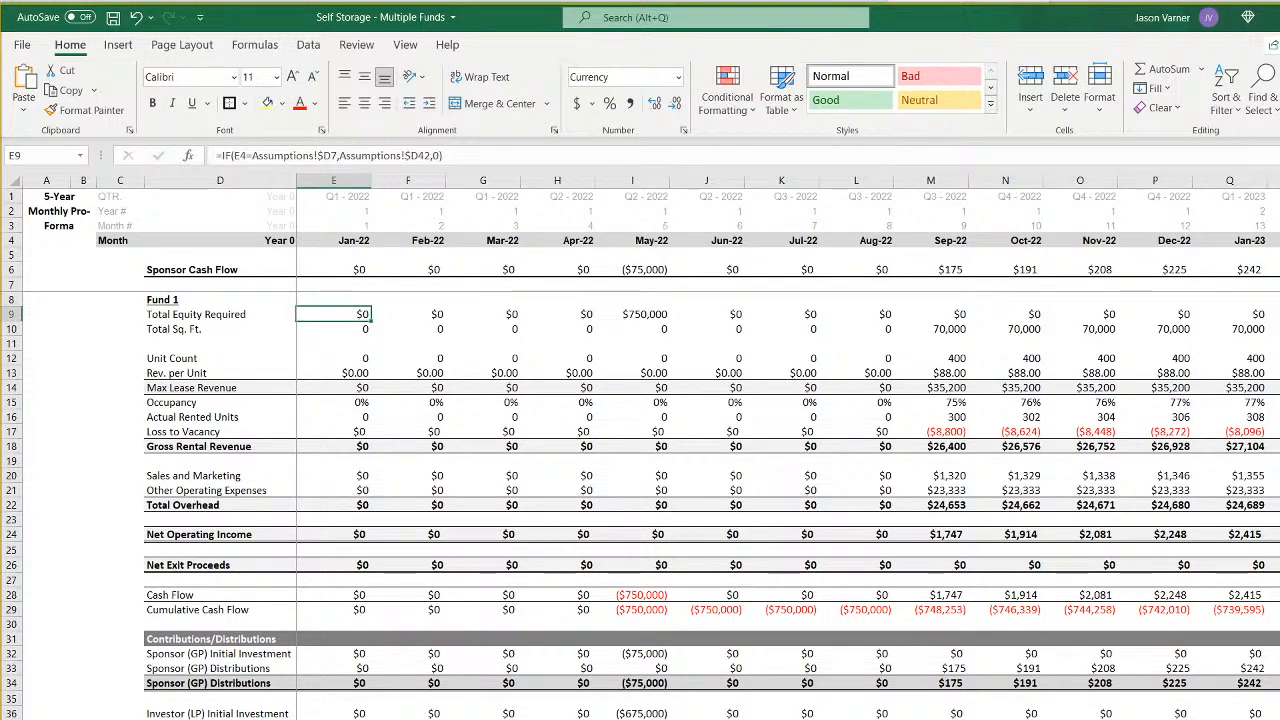
key(ctrl+Page_Up)
click(678, 247)
click(725, 250)
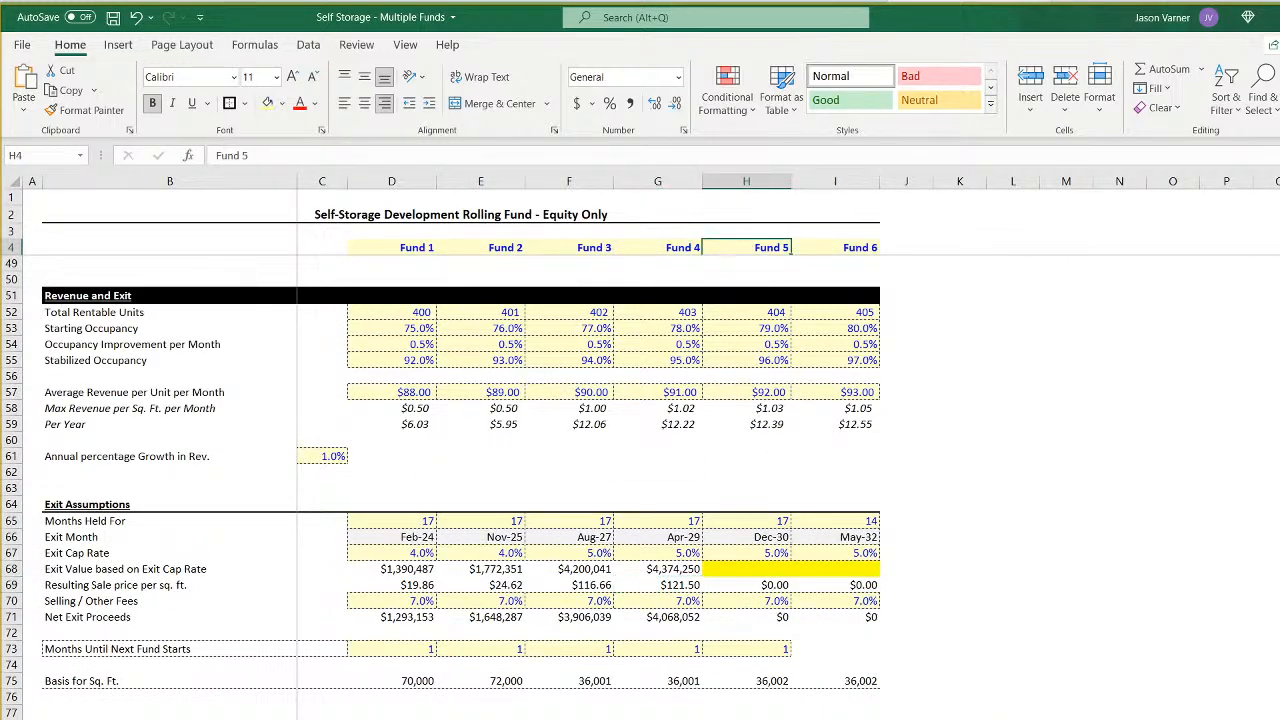
- Point the Assumptions references of the Total Equity Required formula in E9 of the Fund 5 sheet to column H, starting with $H7
key(ctrl+Page_Down)
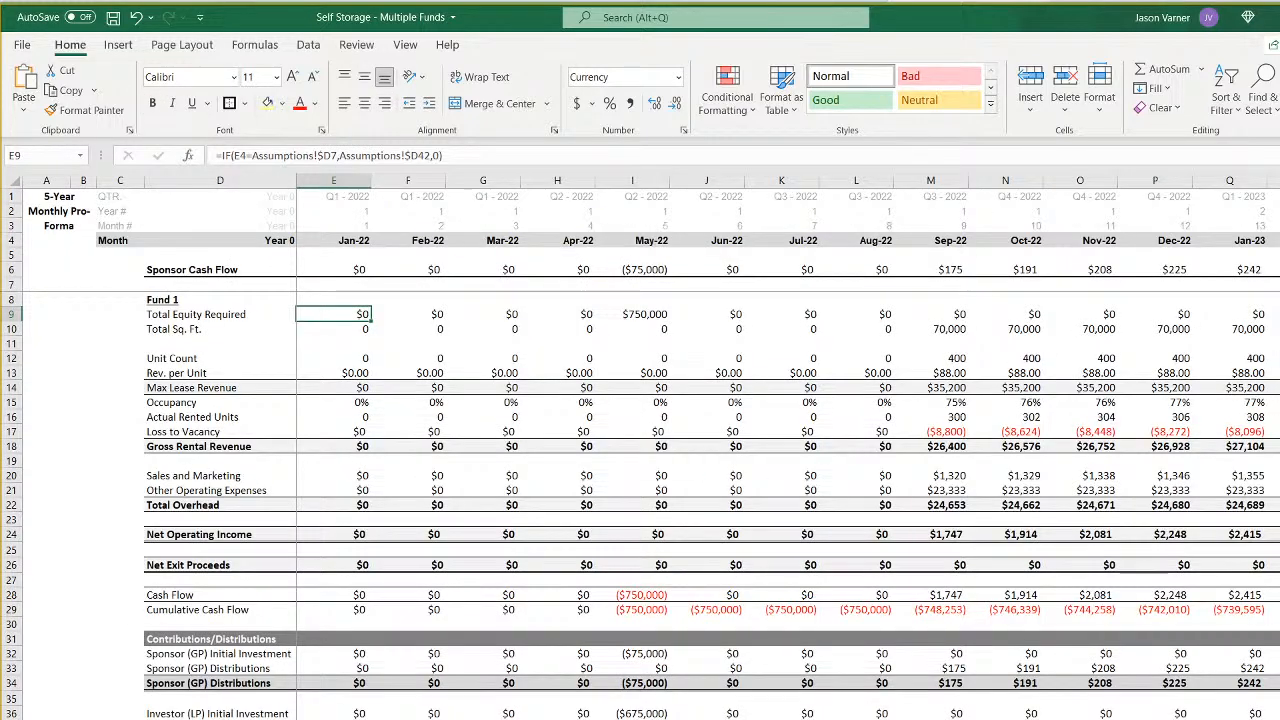
click(330, 157)
key(BackSpace)
text(h)
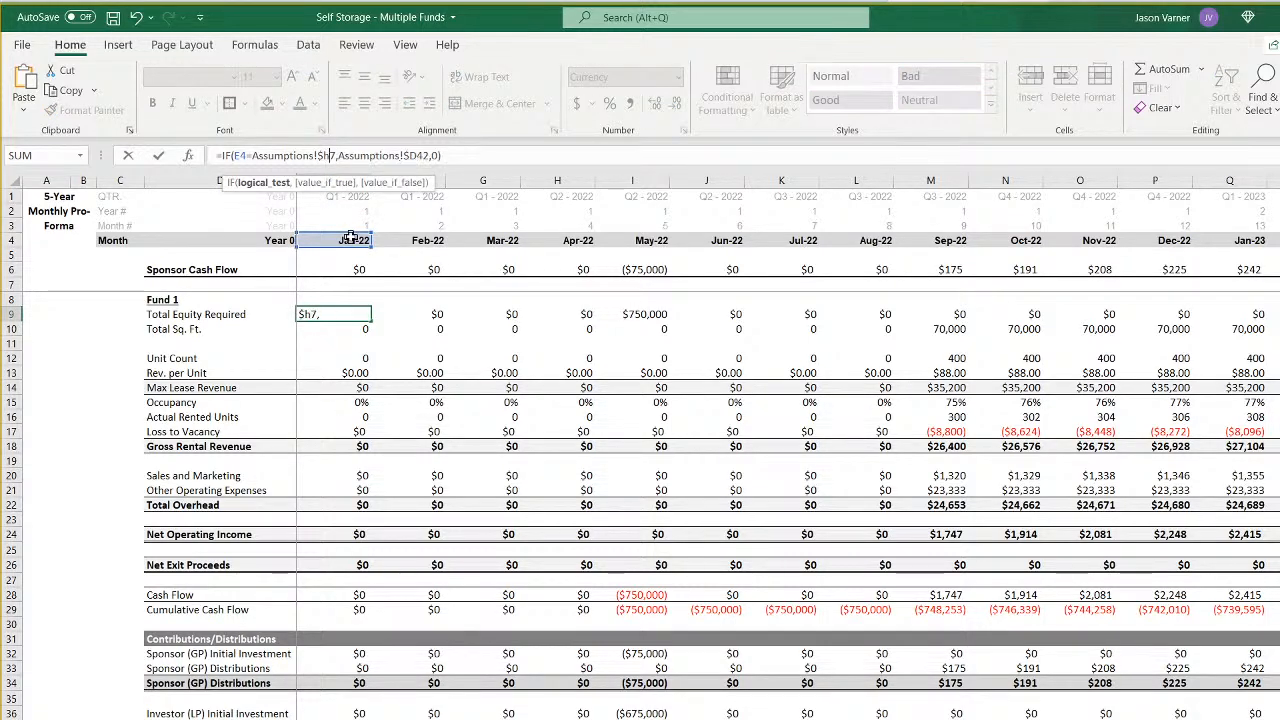
key(Right)
key(Right)
key(Right)
key(Right)
key(Right)
key(Right)
key(Right)
key(Right)
key(Right)
key(Right)
key(Right)
key(Right)
key(Right)
key(Return)
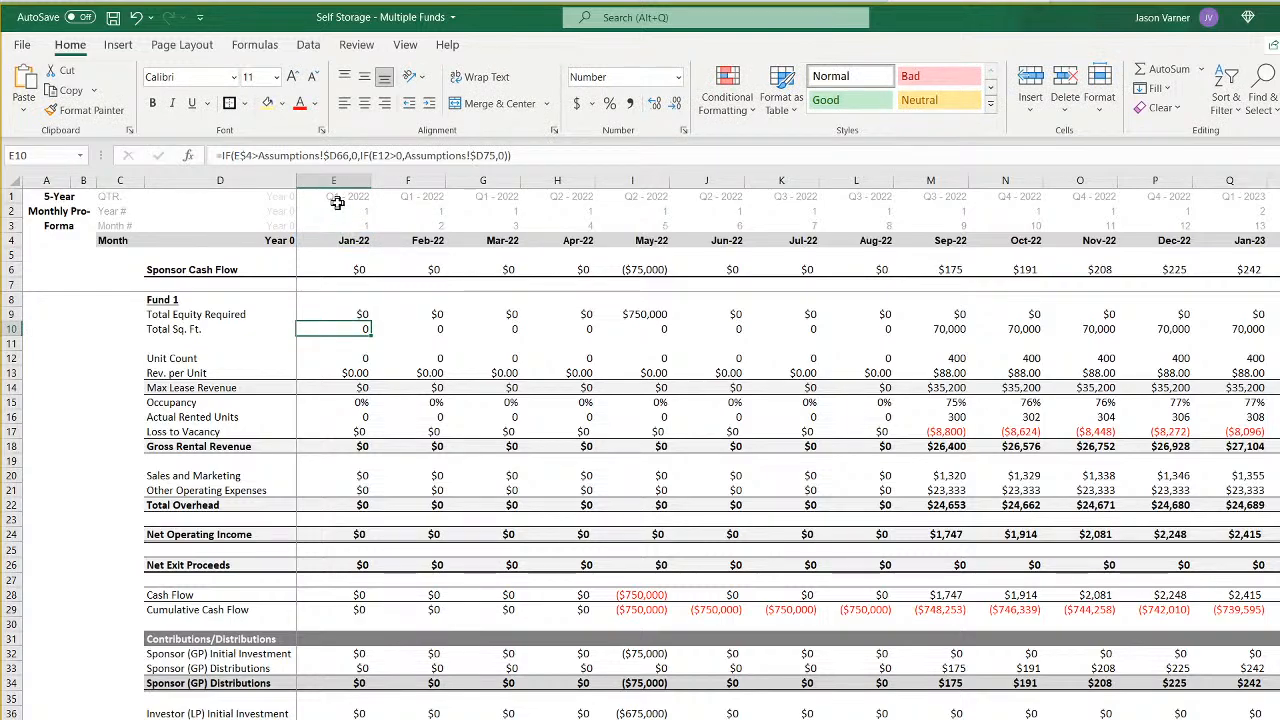
- Point the Total Sq. Ft. formula in E10 to Assumptions $H66 and $H75
click(334, 158)
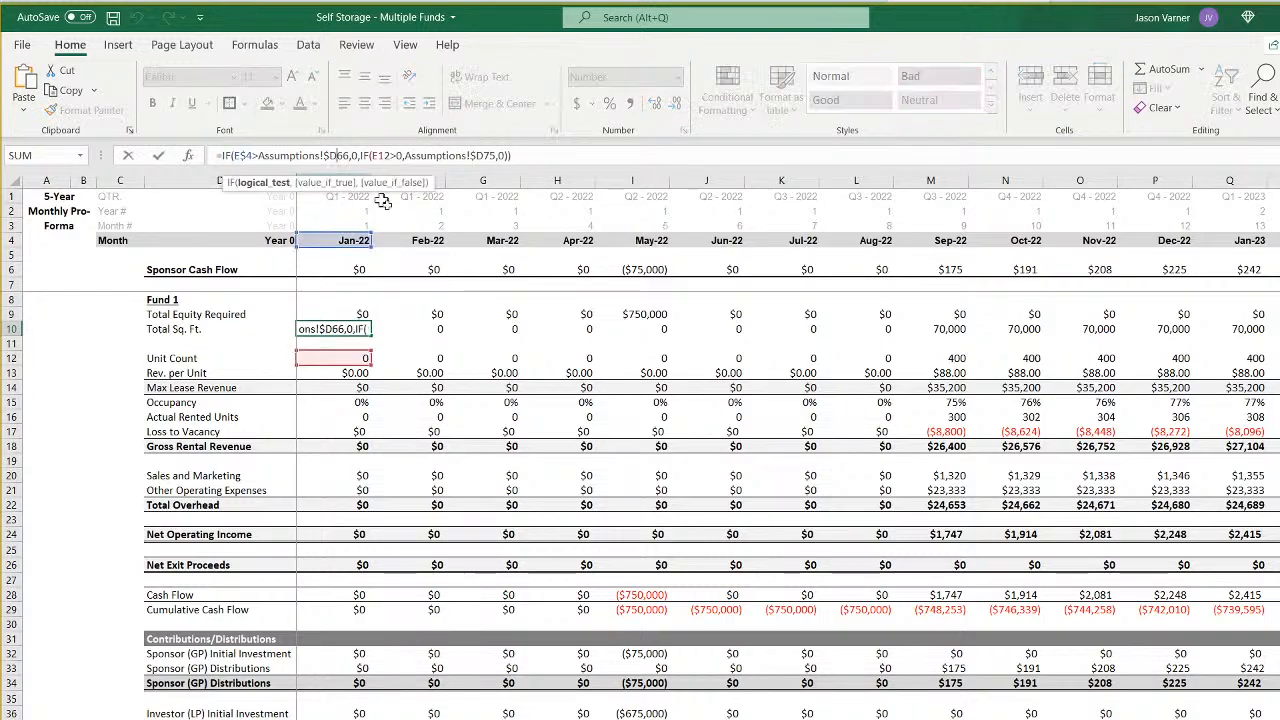
key(BackSpace)
text(H)
key(Right)
key(Right)
key(Right)
key(Right)
key(Right)
key(Right)
key(Right)
key(Right)
key(Right)
key(Right)
key(Right)
key(Right)
key(Right)
key(Right)
key(Right)
key(Right)
key(Right)
key(Right)
key(Right)
key(Right)
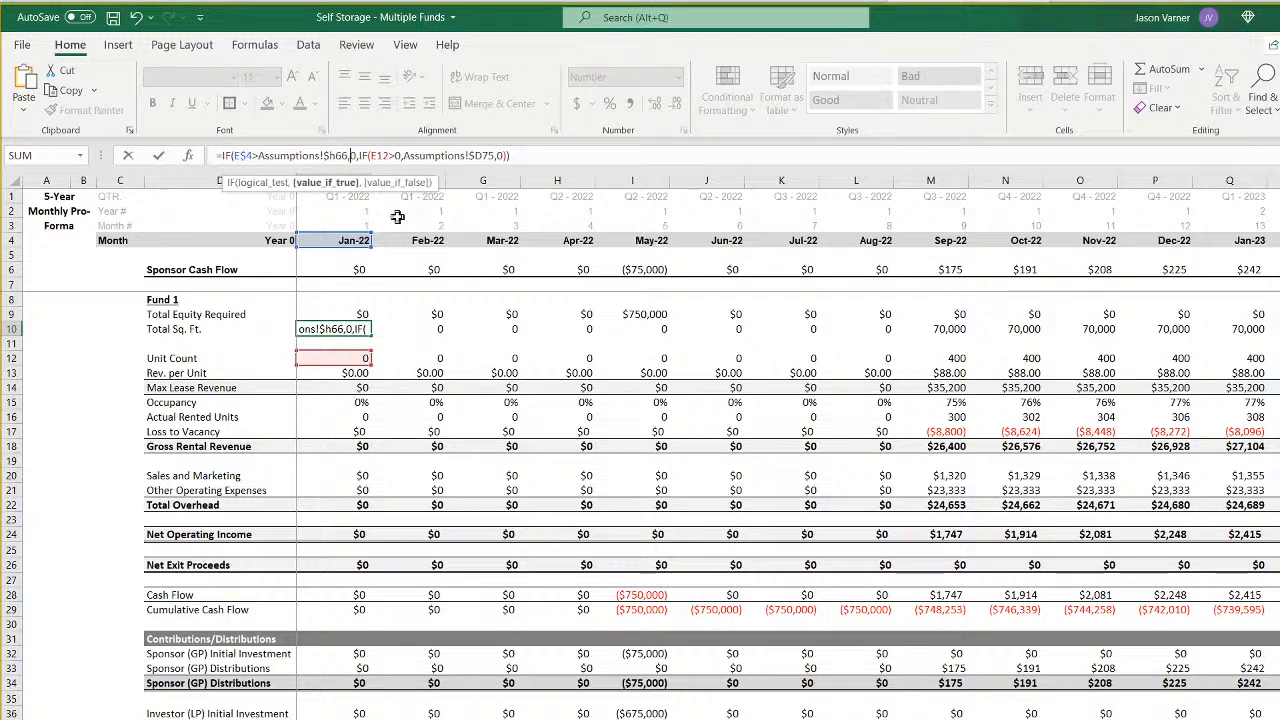
key(BackSpace)
text(H)
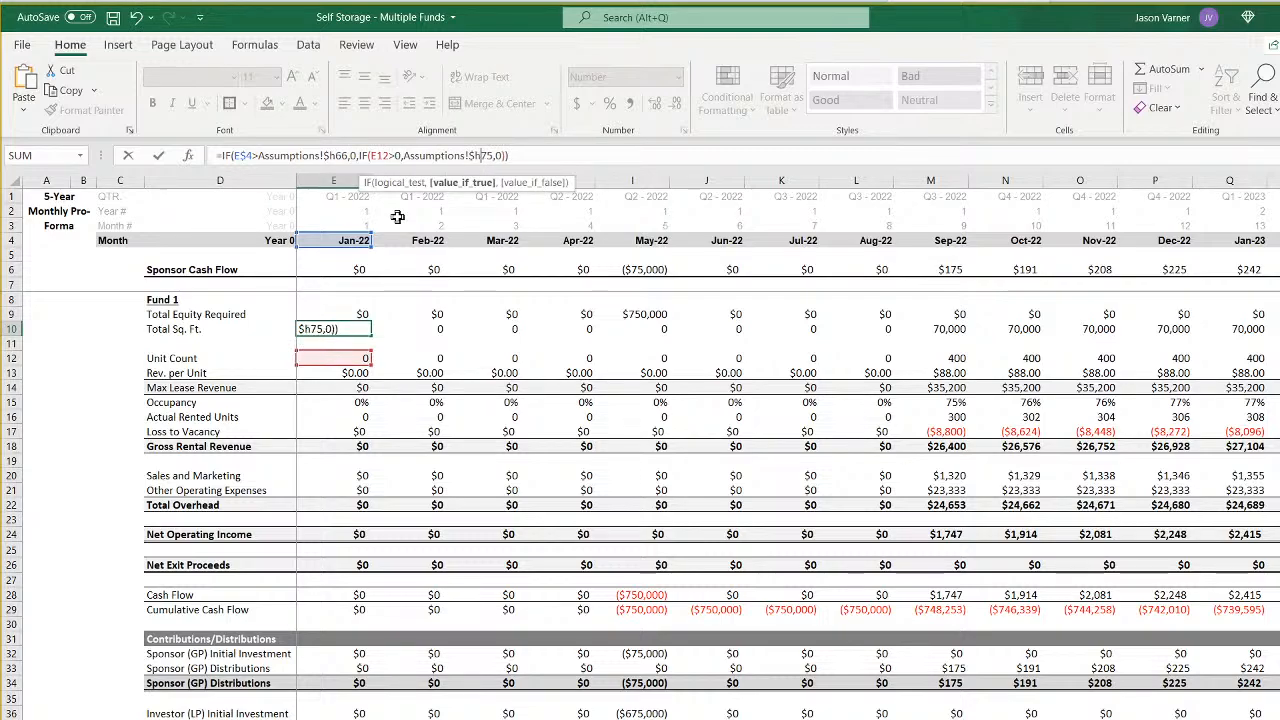
key(Return)
key(Down)
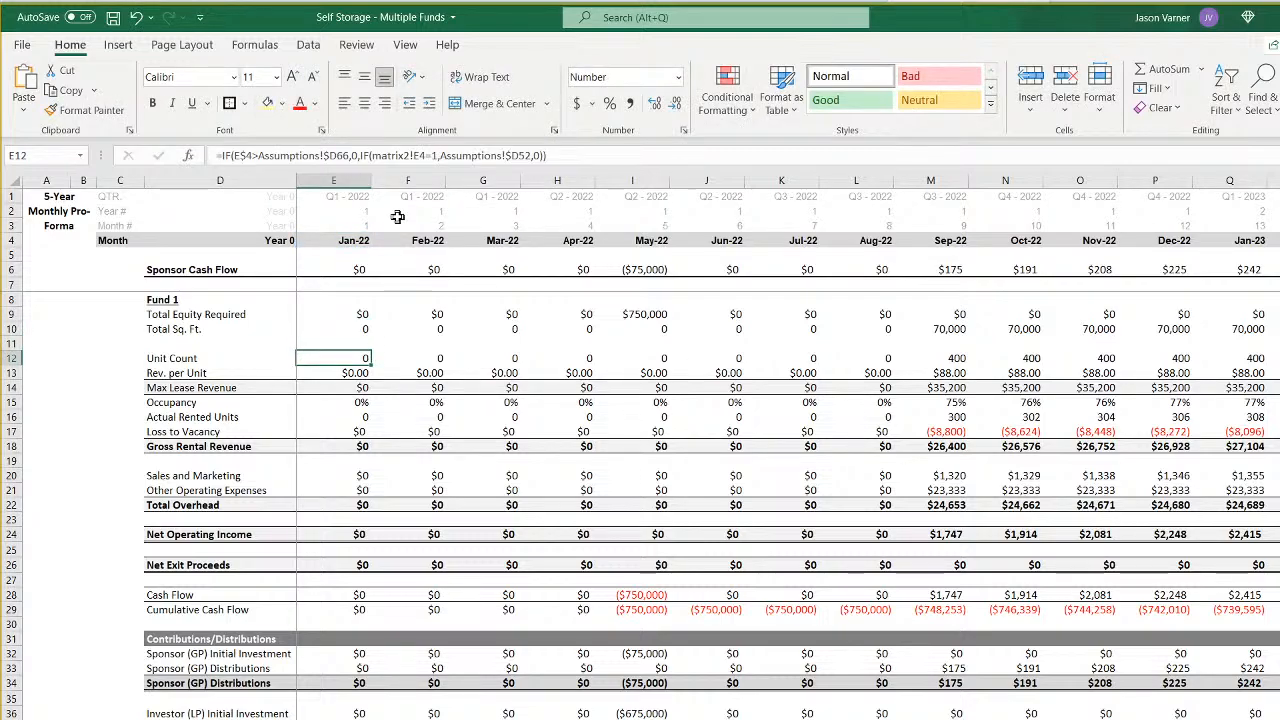
- Update the Unit Count formula in E12 to use Assumptions column H, including $H66, and the Fund 5 row reference matrix2!E8
click(337, 157)
key(BackSpace)
text(H)
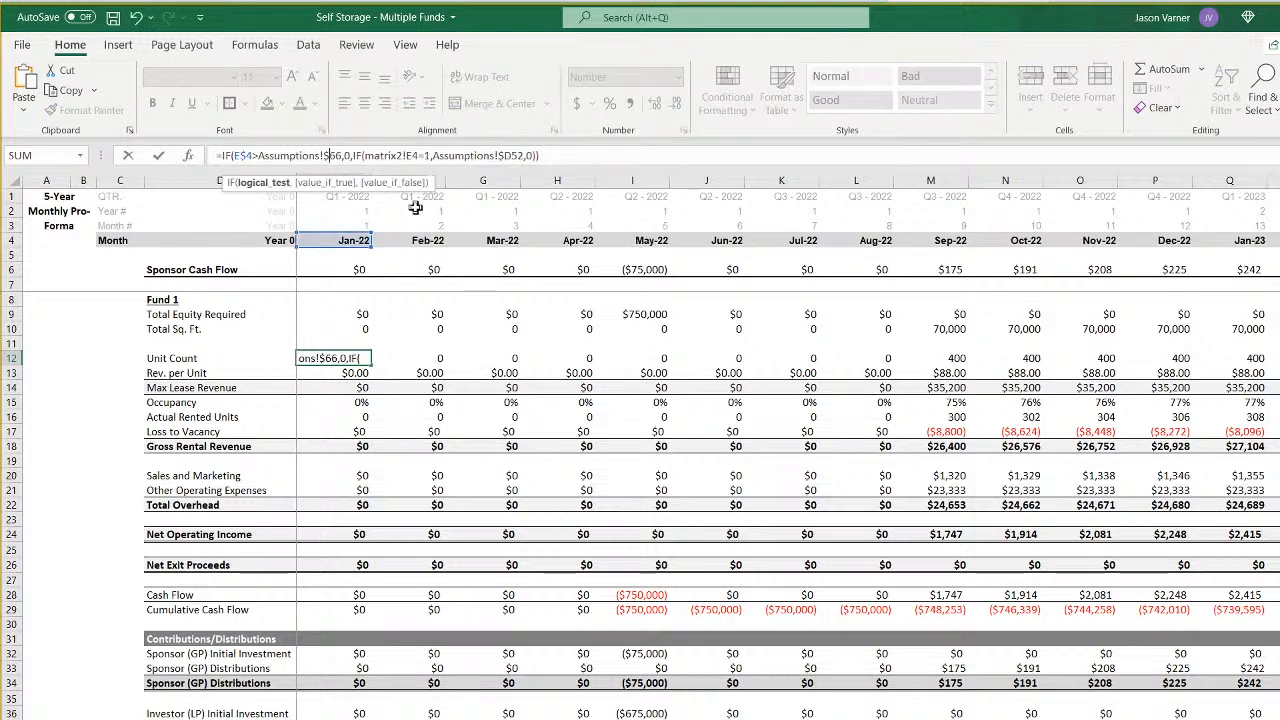
key(Right)
key(Right)
key(Right)
key(Right)
key(Right)
key(Right)
key(Right)
key(Right)
key(Right)
key(Right)
key(Right)
key(Right)
key(Right)
key(Right)
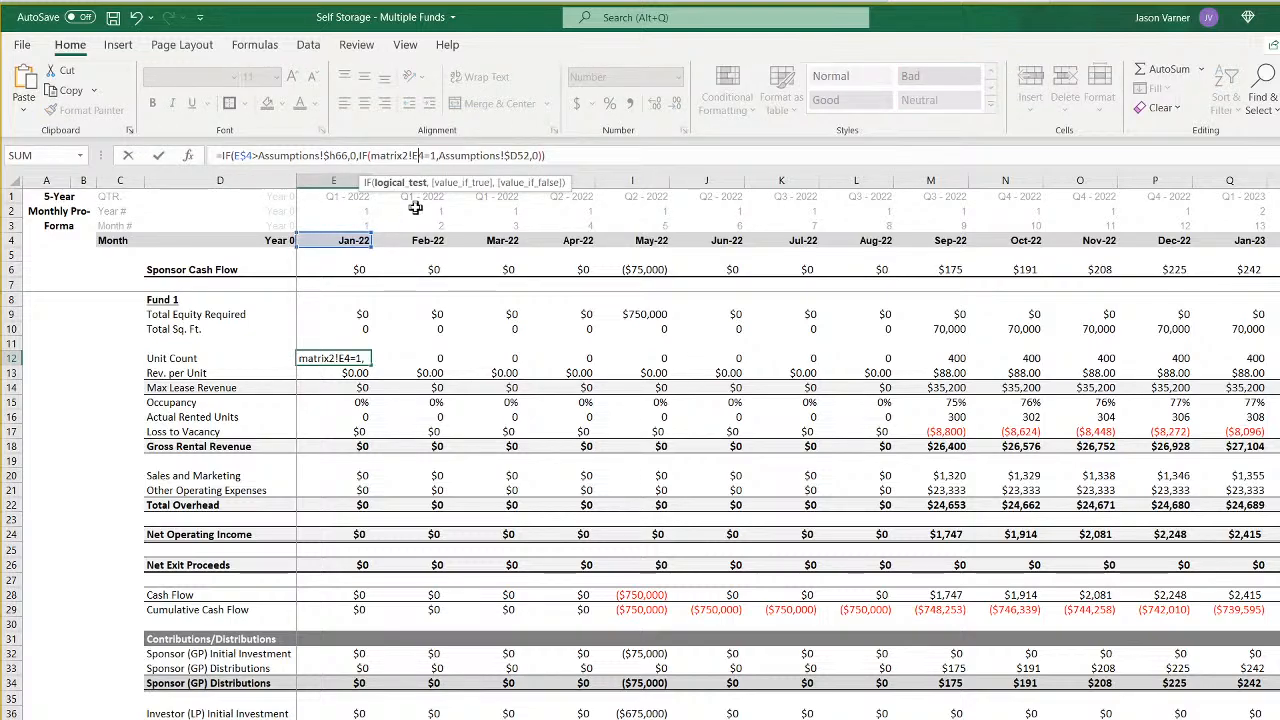
key(BackSpace)
text(8)
key(Right)
key(Right)
key(Right)
key(Right)
key(Right)
key(Right)
key(Right)
key(Right)
key(Right)
key(Right)
key(Right)
key(Right)
key(Right)
key(Right)
key(Right)
key(Right)
key(Right)
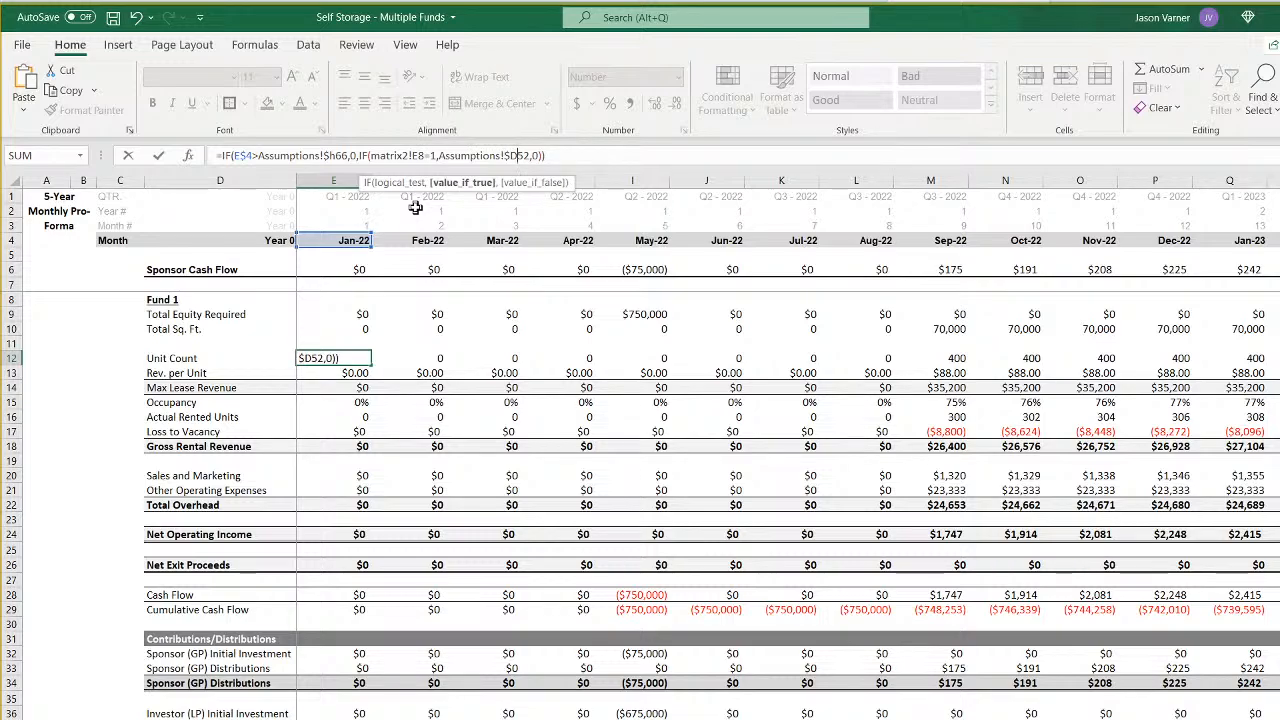
key(Return)
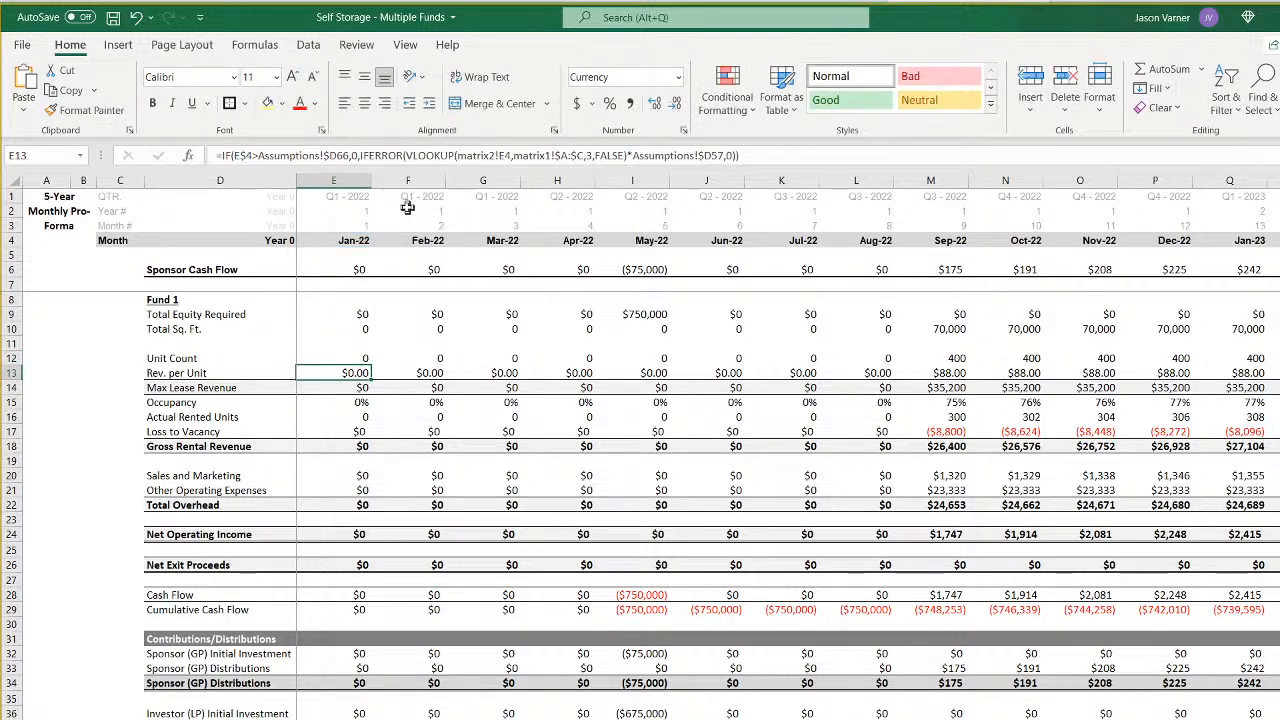
- Update the Rev. per Unit formula in E13 to use Assumptions column H, including $H66, and look up matrix2!E8
click(337, 156)
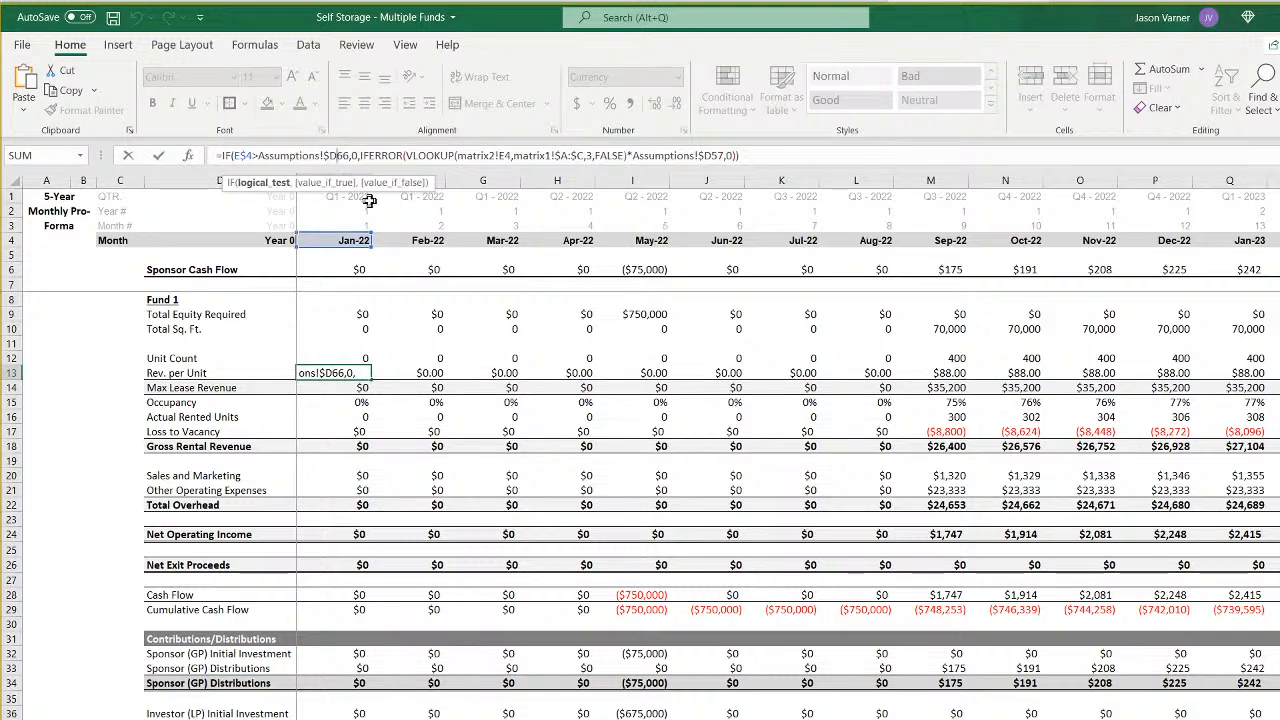
key(BackSpace)
text(H)
key(Right)
key(Right)
key(Right)
key(Right)
key(Right)
key(Right)
key(Right)
key(Right)
key(Right)
key(Right)
key(Right)
key(Right)
key(Right)
key(Right)
key(Right)
key(Right)
key(Right)
key(Right)
key(Right)
key(Right)
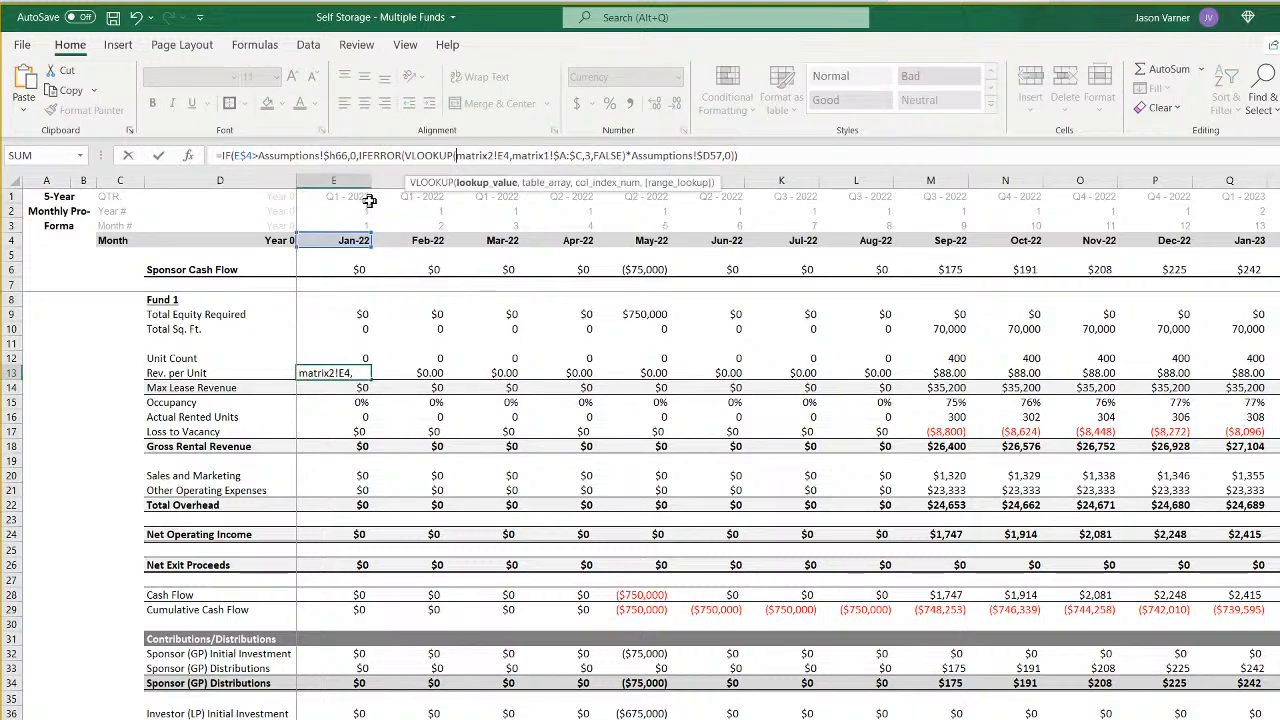
key(BackSpace)
text(8)
key(Right)
key(Right)
key(Right)
key(Right)
key(Right)
key(Right)
key(Right)
key(Right)
key(Right)
key(Right)
key(Right)
key(Right)
key(Right)
key(Right)
key(Right)
key(Right)
key(Right)
key(Right)
key(Right)
key(Right)
key(Right)
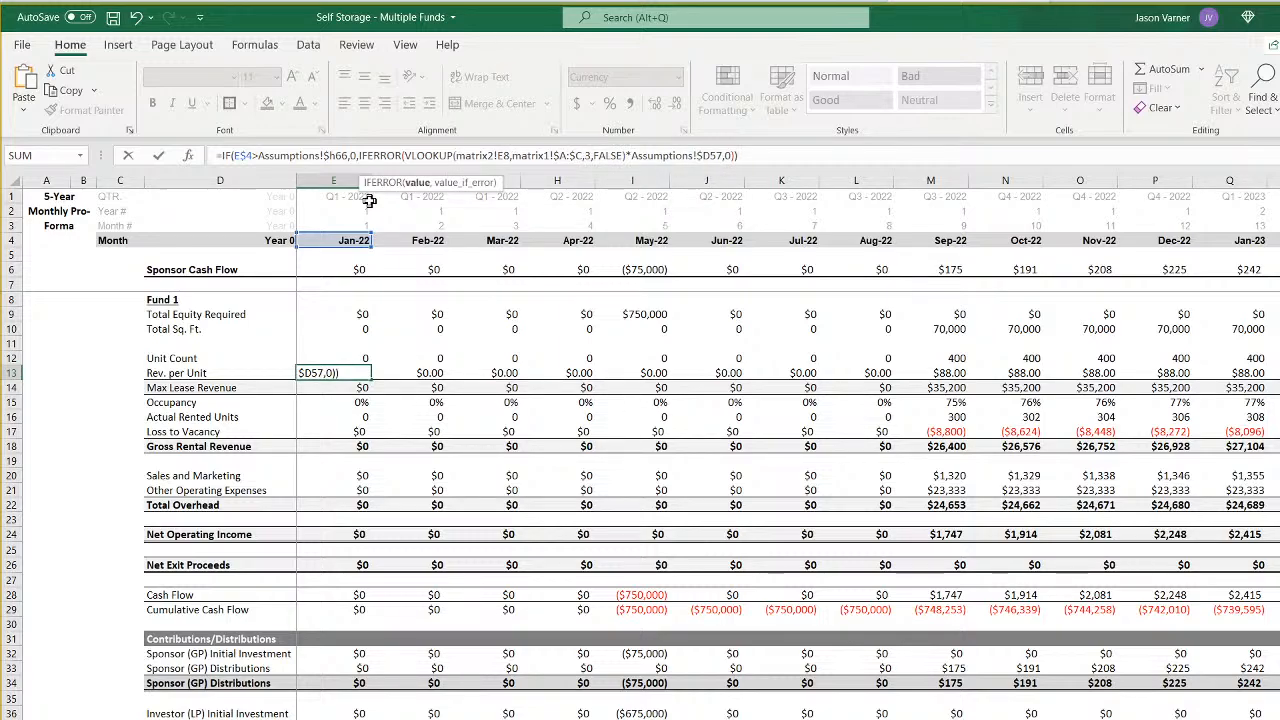
key(Return)
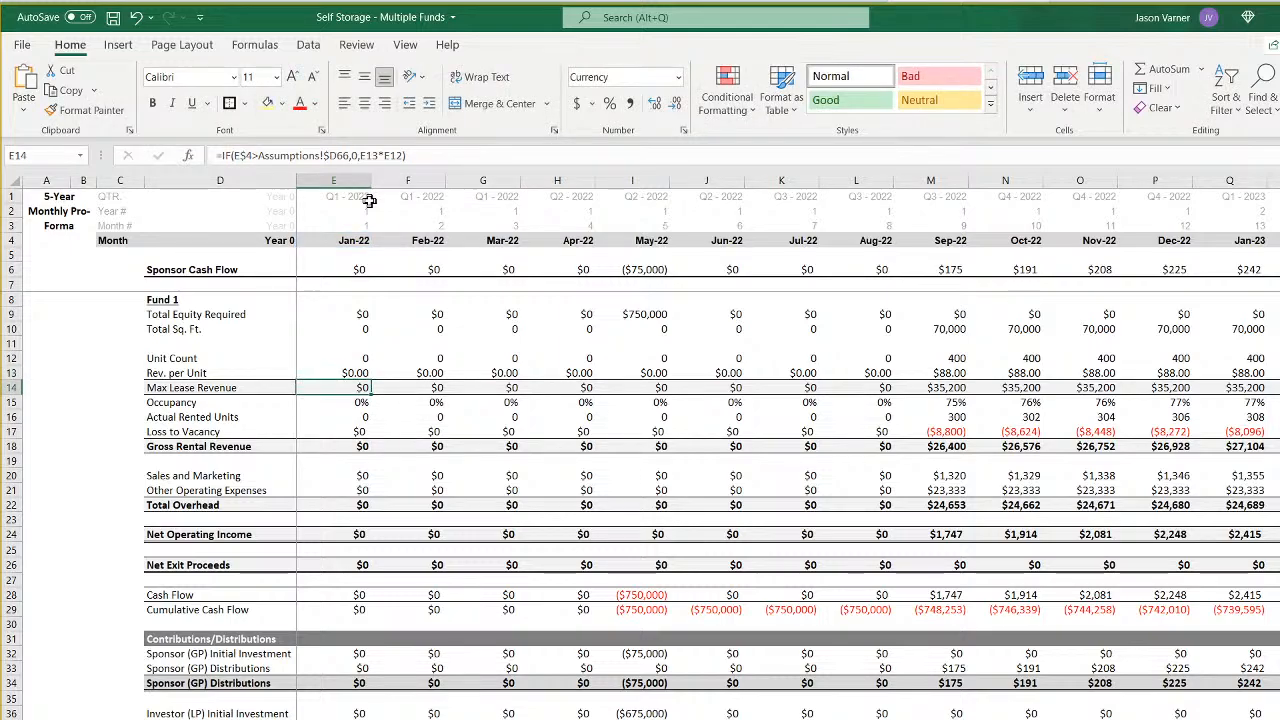
- Point the exit month reference of the Max Lease Revenue formula in E14 to Assumptions $H66
click(334, 155)
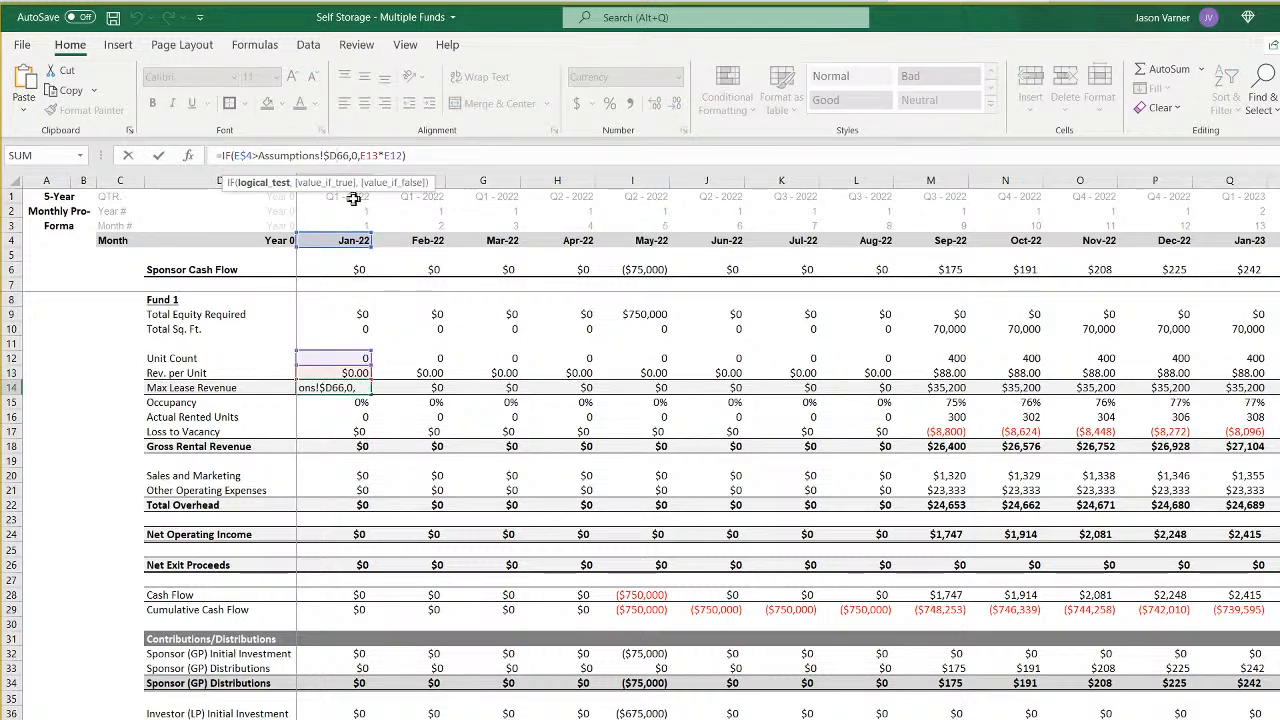
key(BackSpace)
text(D)
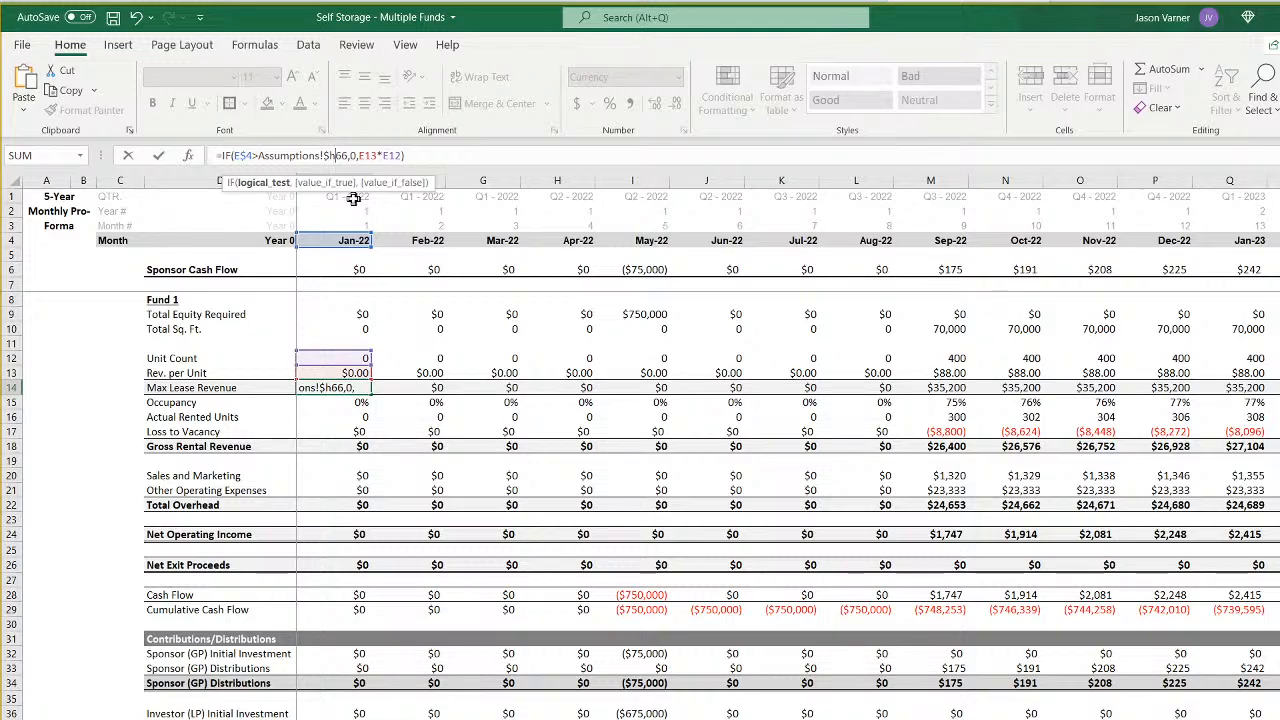
key(Return)
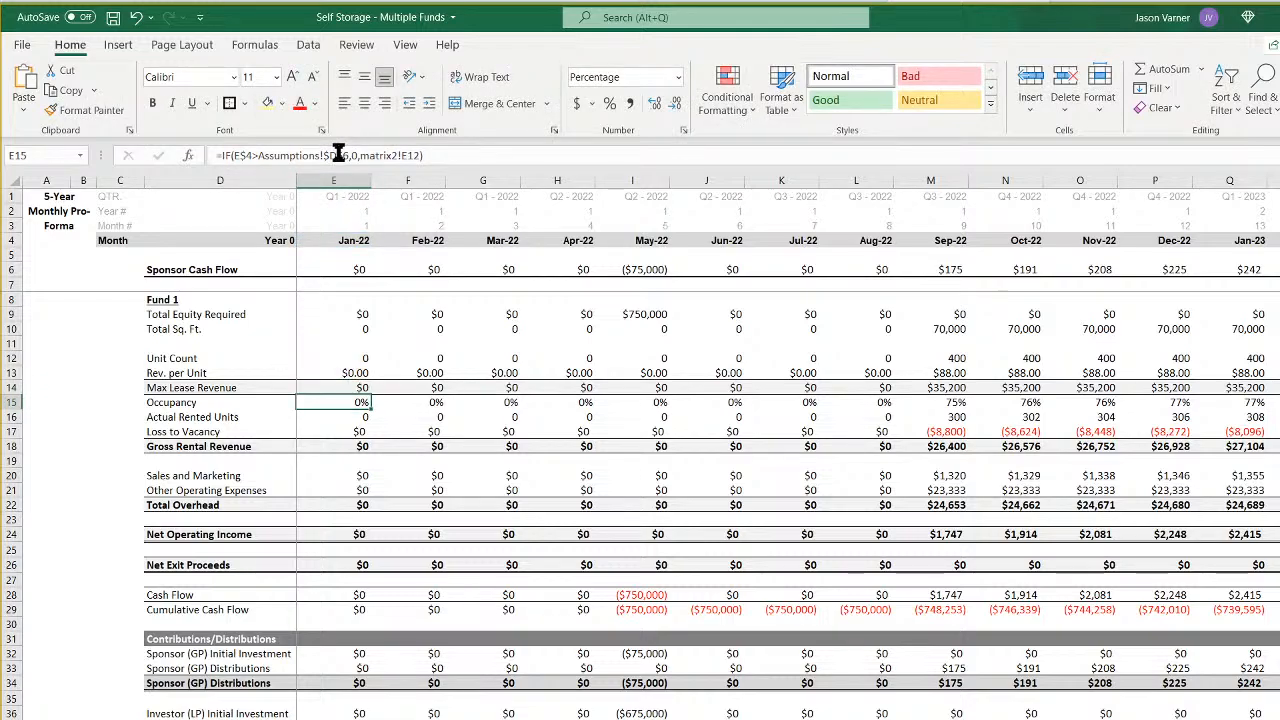
- Point the Occupancy formula in E15 to Assumptions $H66 and matrix2!E16, and verify that row against the Fund 5 label on matrix2
click(336, 155)
key(BackSpace)
text(h66)
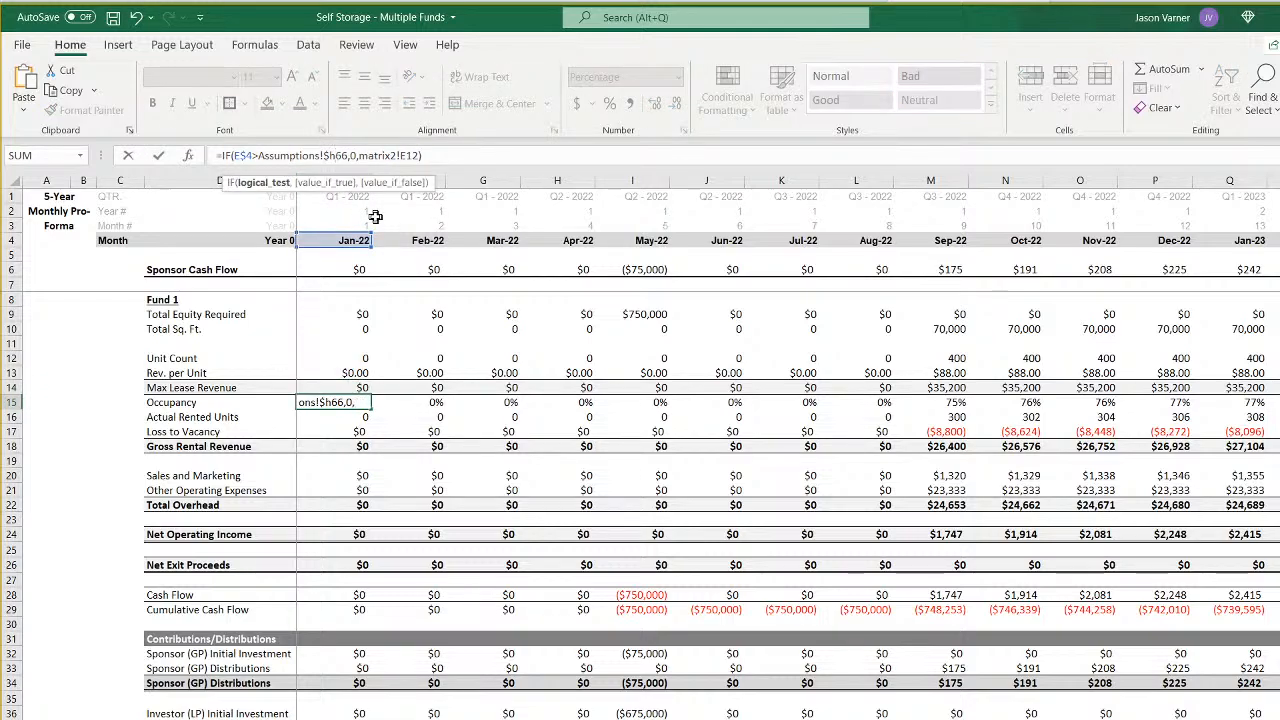
key(Right)
key(Right)
key(Right)
key(Right)
key(Right)
key(Right)
key(Right)
key(Right)
key(Right)
key(Right)
key(Right)
key(Right)
key(Right)
key(Right)
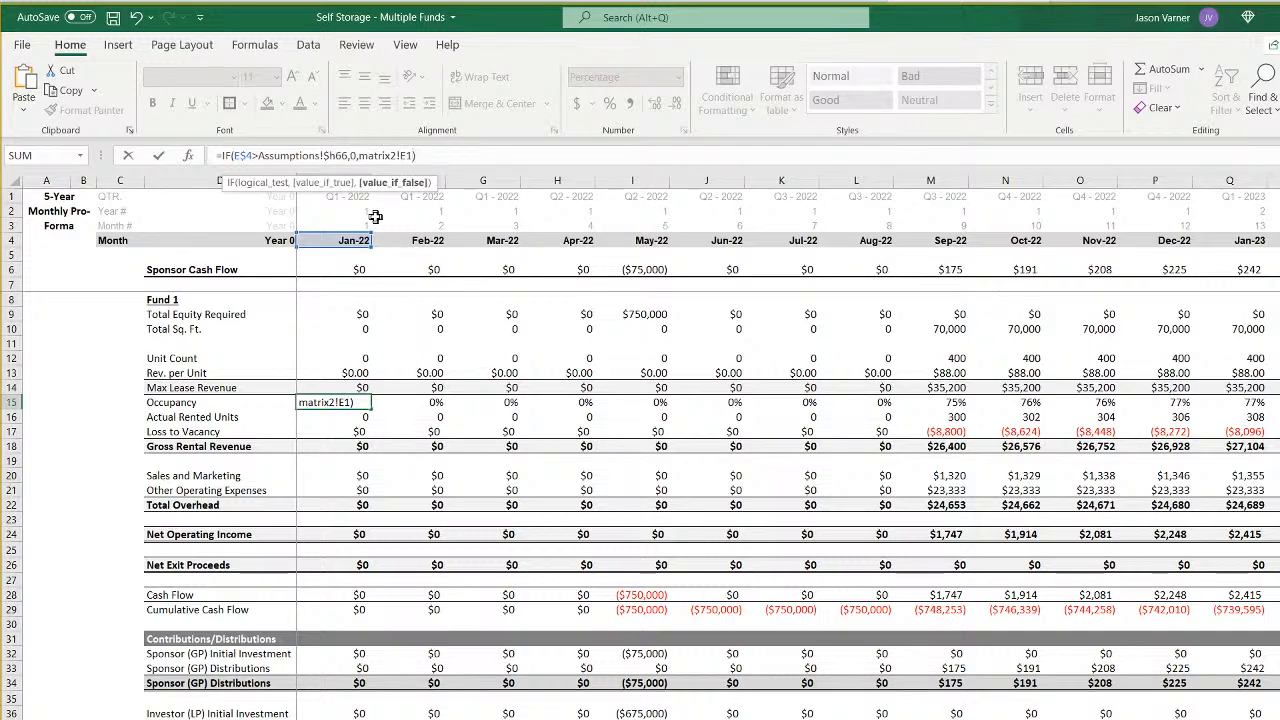
text(6)
key(Return)
key(Up)
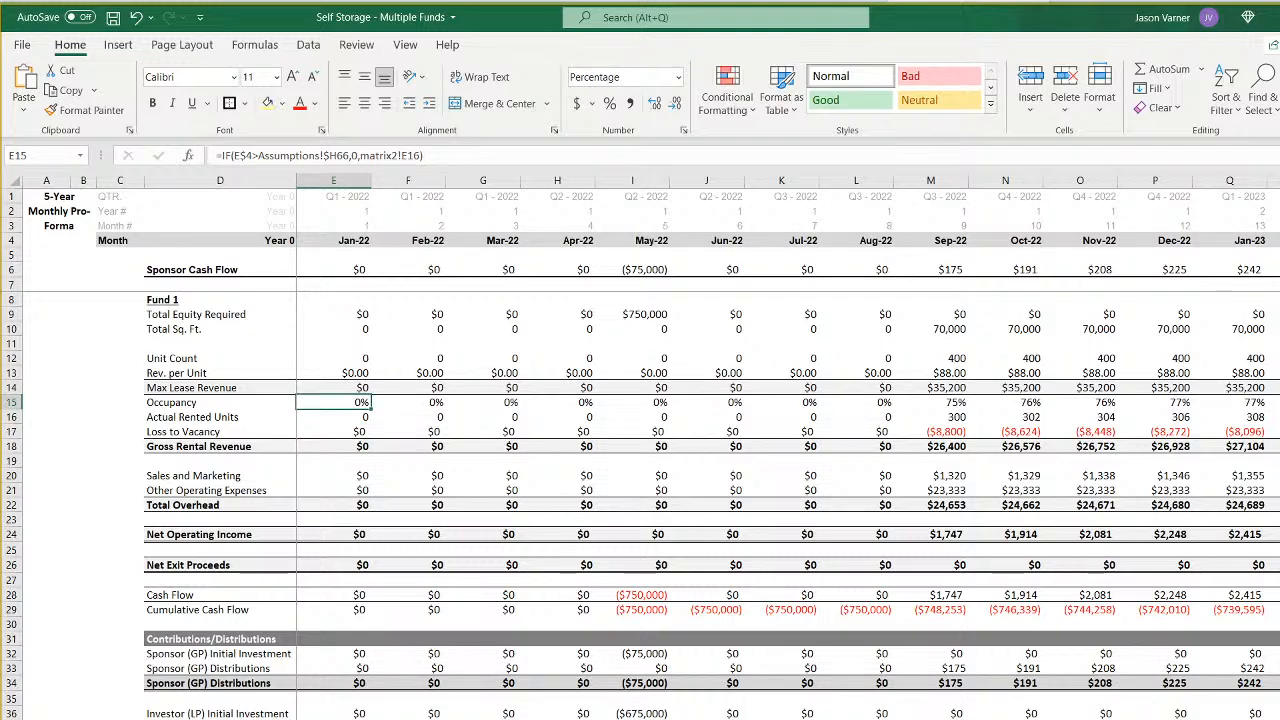
key(ctrl+Page_Down)
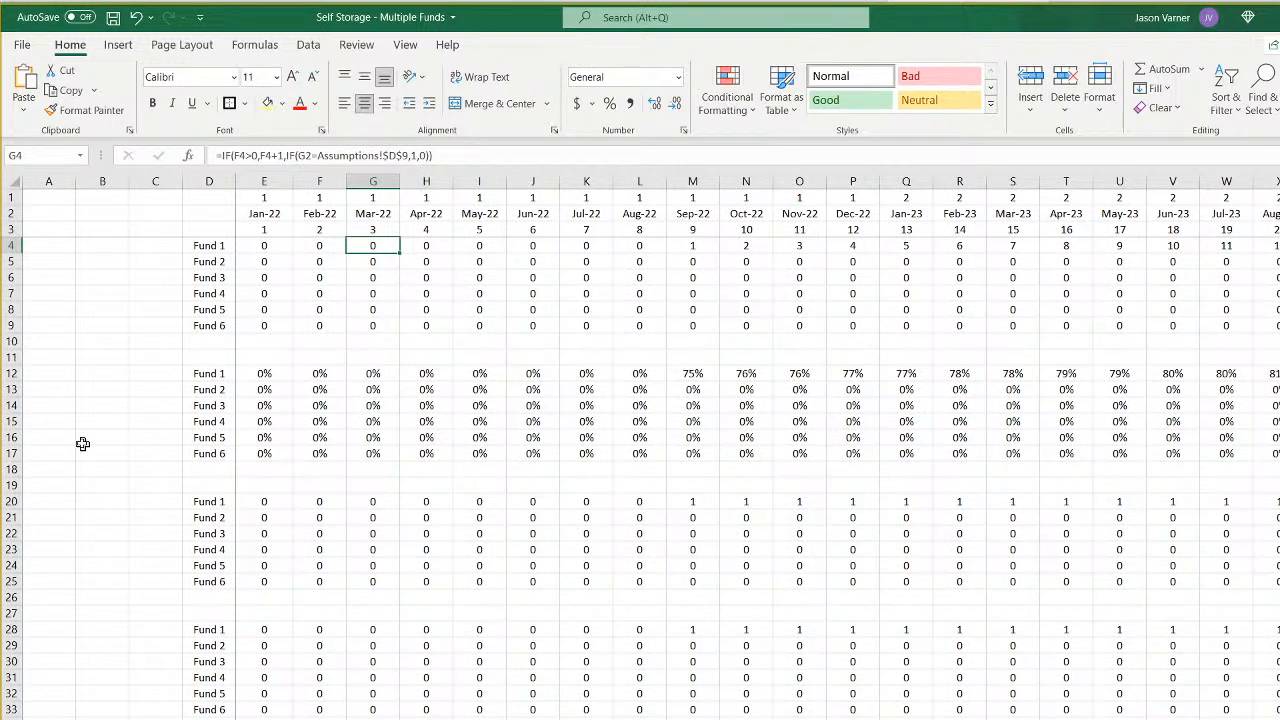
click(220, 440)
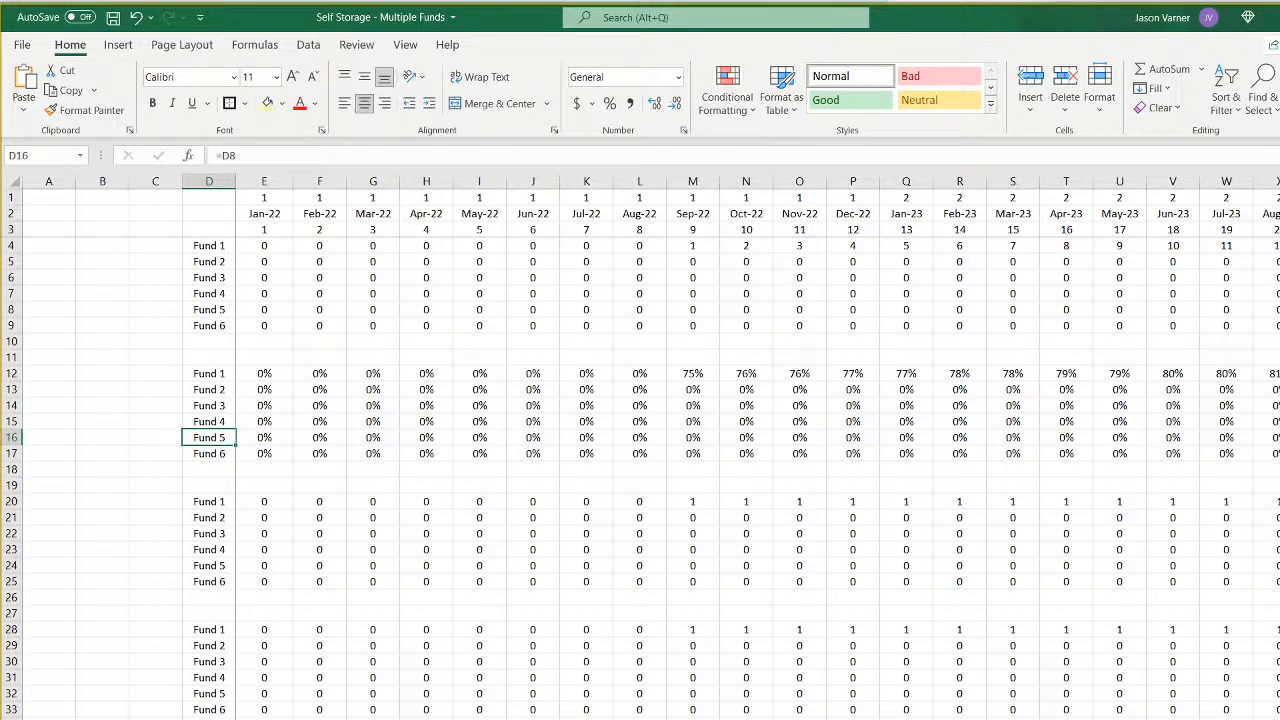
key(ctrl+Page_Up)
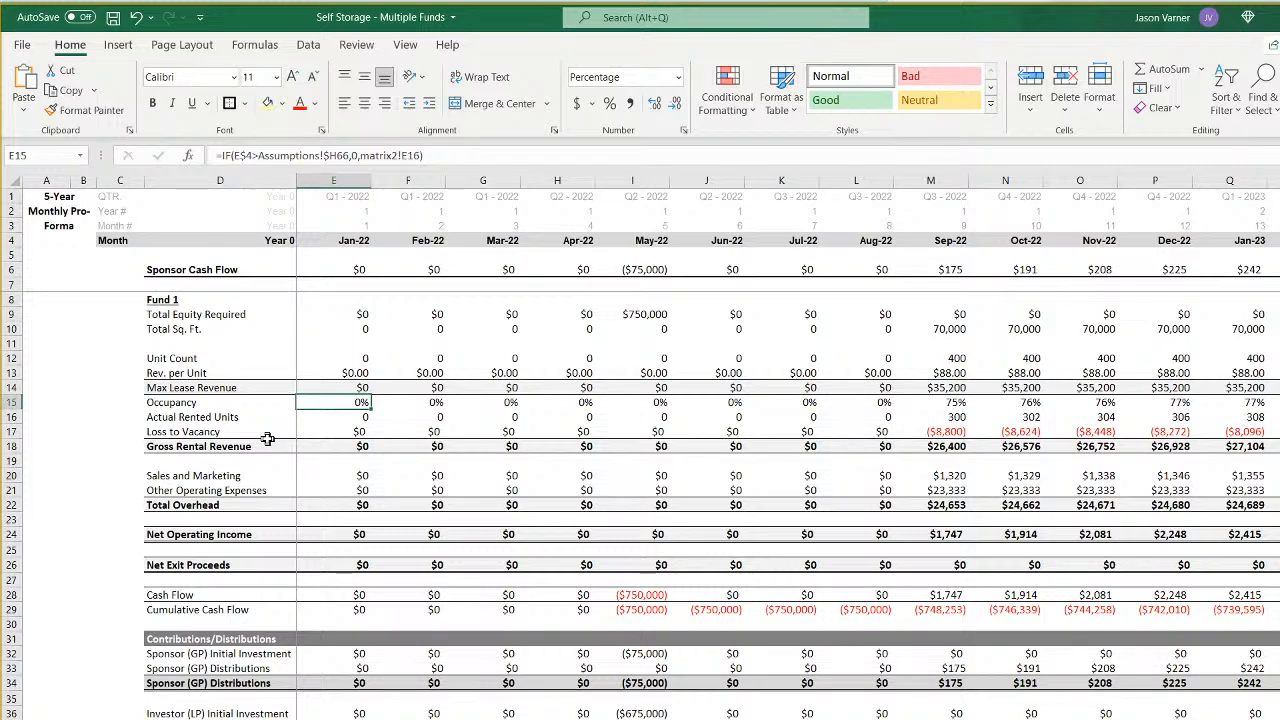
- Point the exit month references of the Actual Rented Units and Loss to Vacancy formulas in E16 and E17 to Assumptions $H66
key(Down)
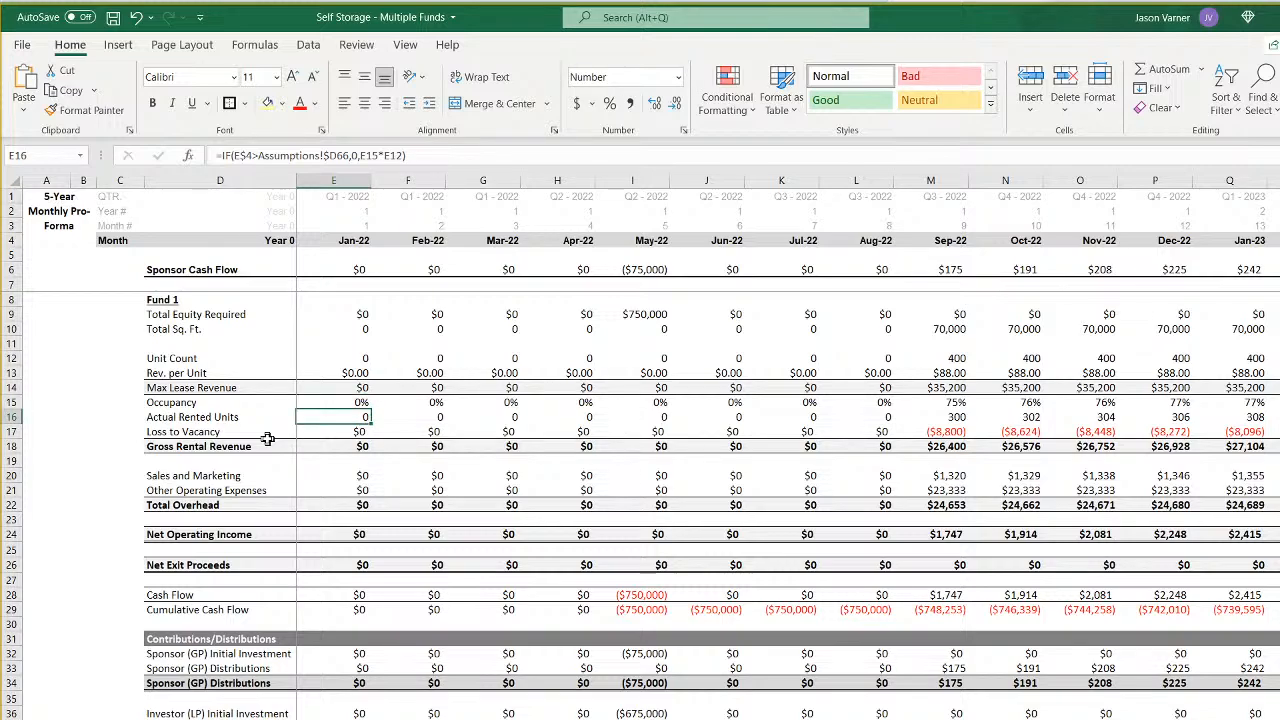
click(337, 155)
key(BackSpace)
text(h)
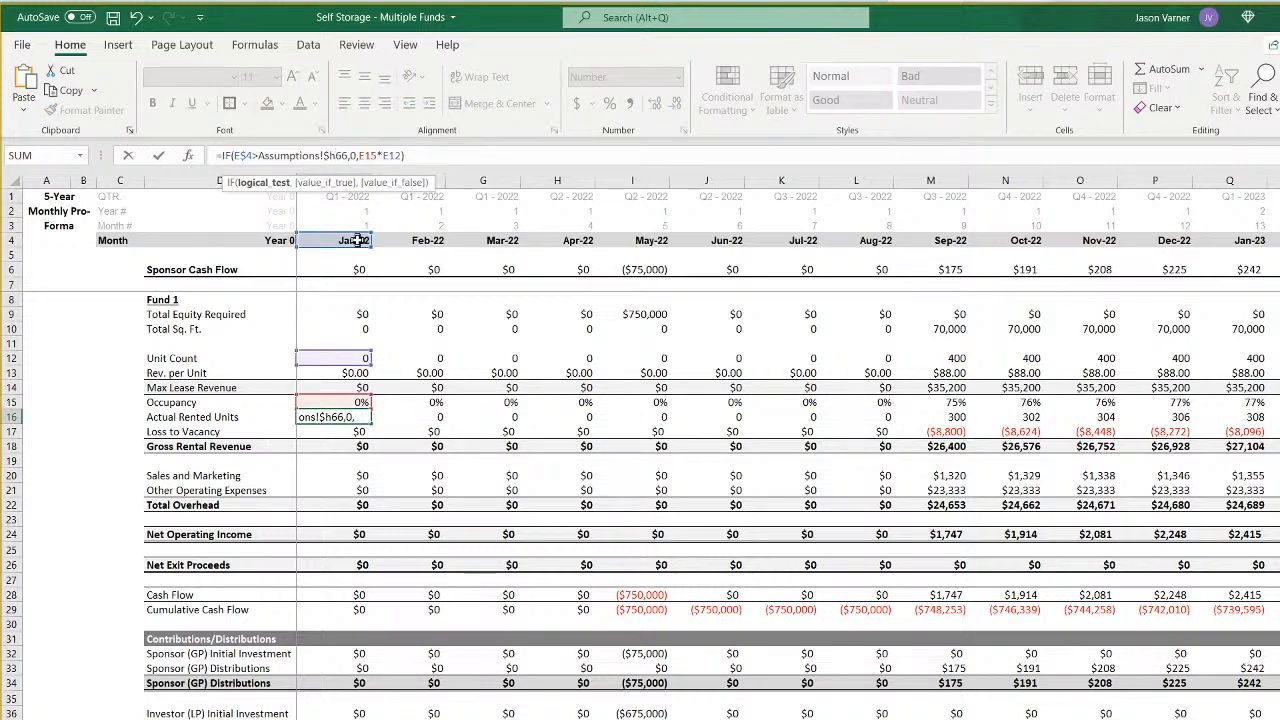
key(Return)
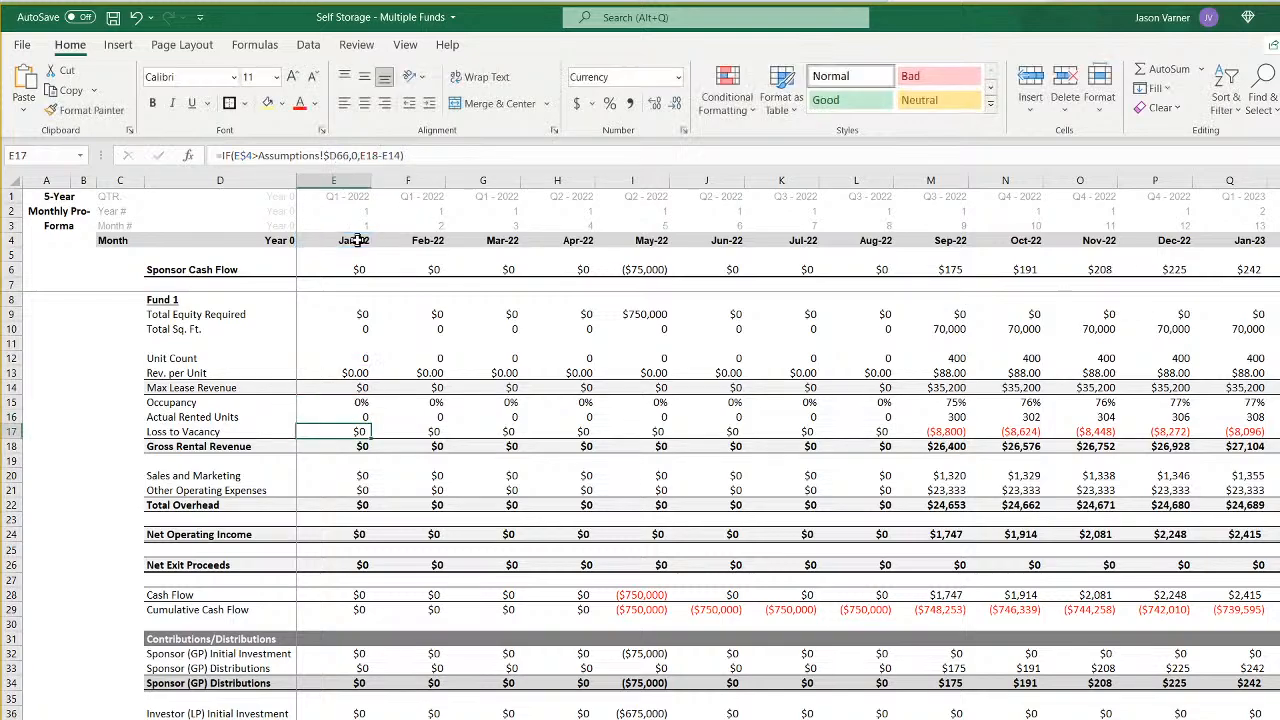
click(340, 156)
key(BackSpace)
text(h)
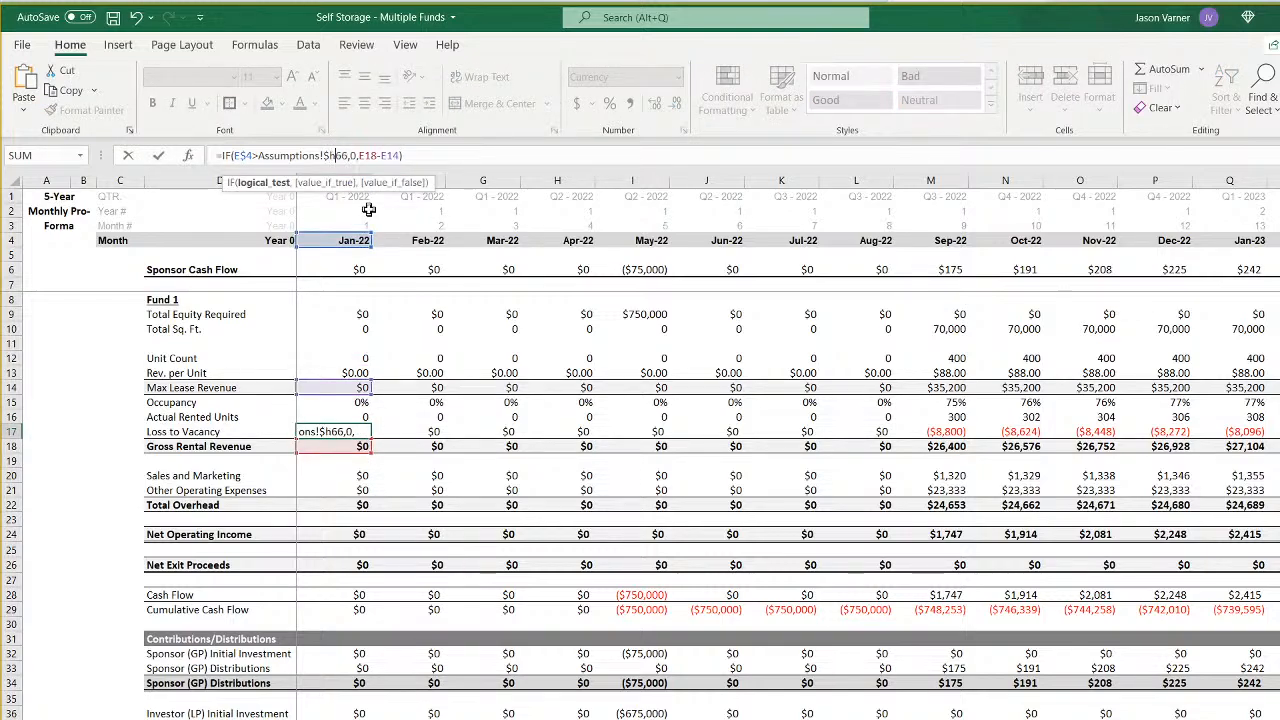
key(Return)
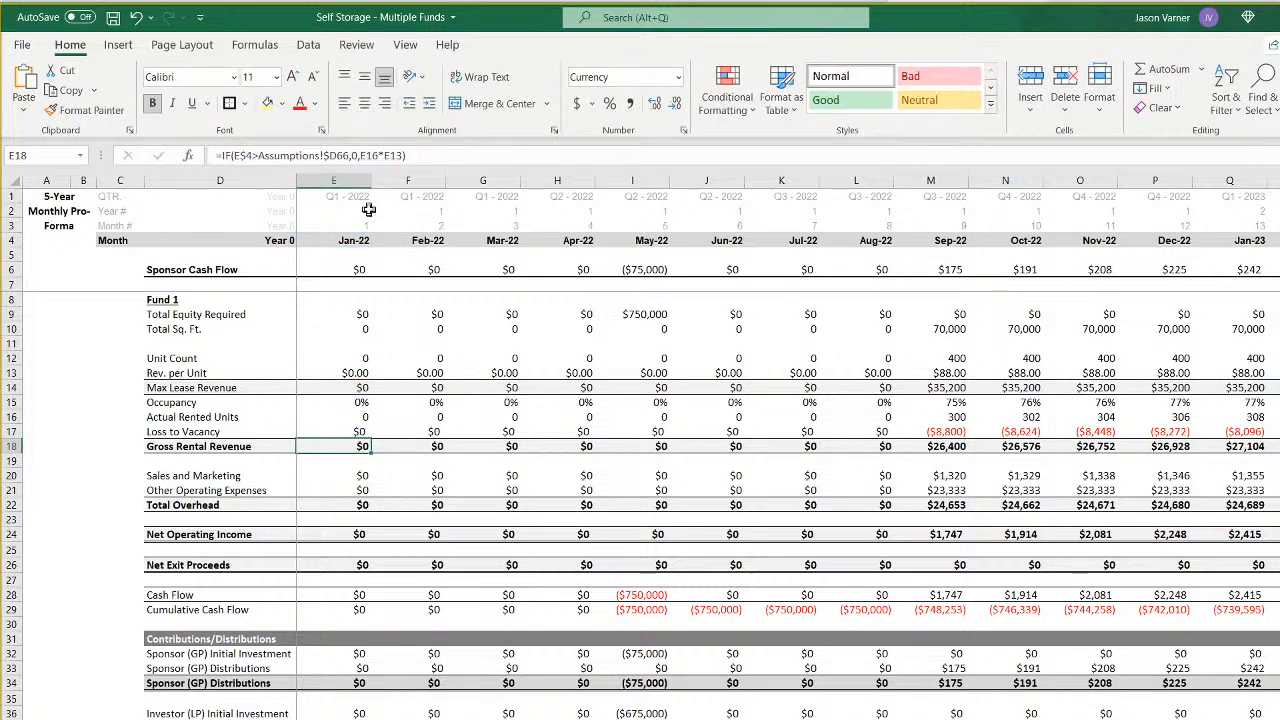
- Point the exit month reference of the Gross Rental Revenue formula in E18 to Assumptions $H66
click(334, 156)
key(BackSpace)
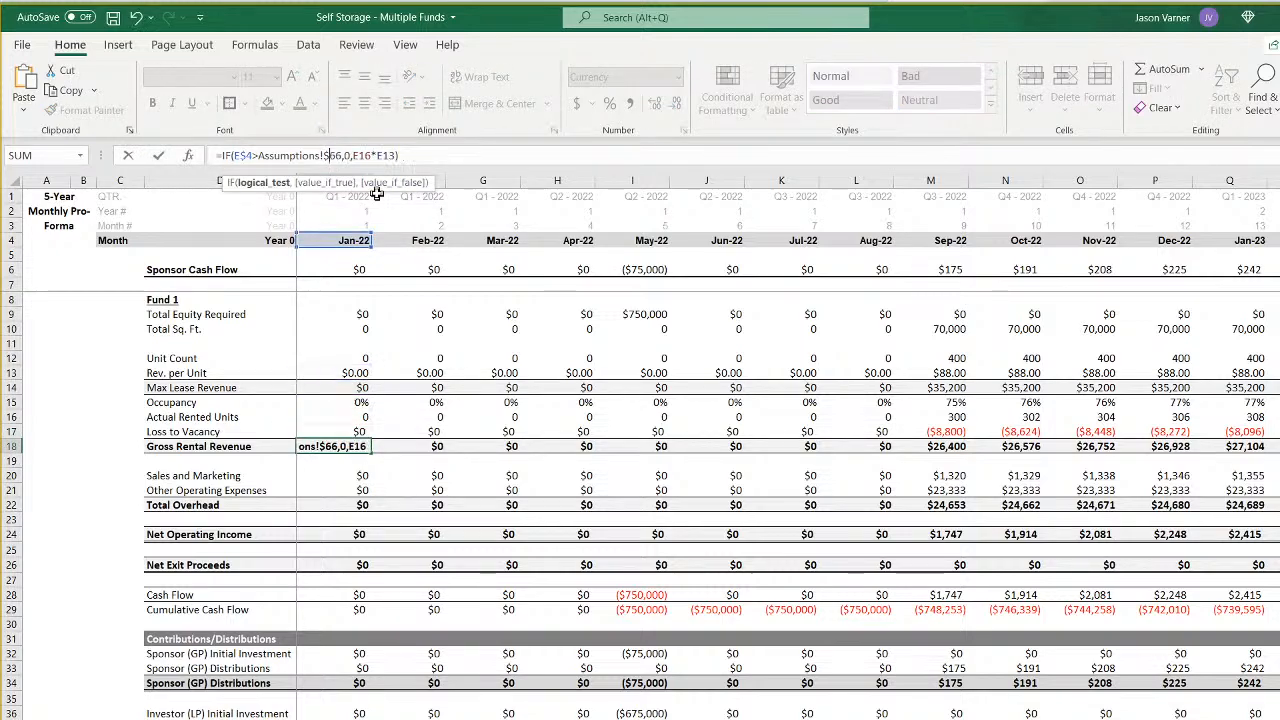
text(h)
key(Return)
key(Down)
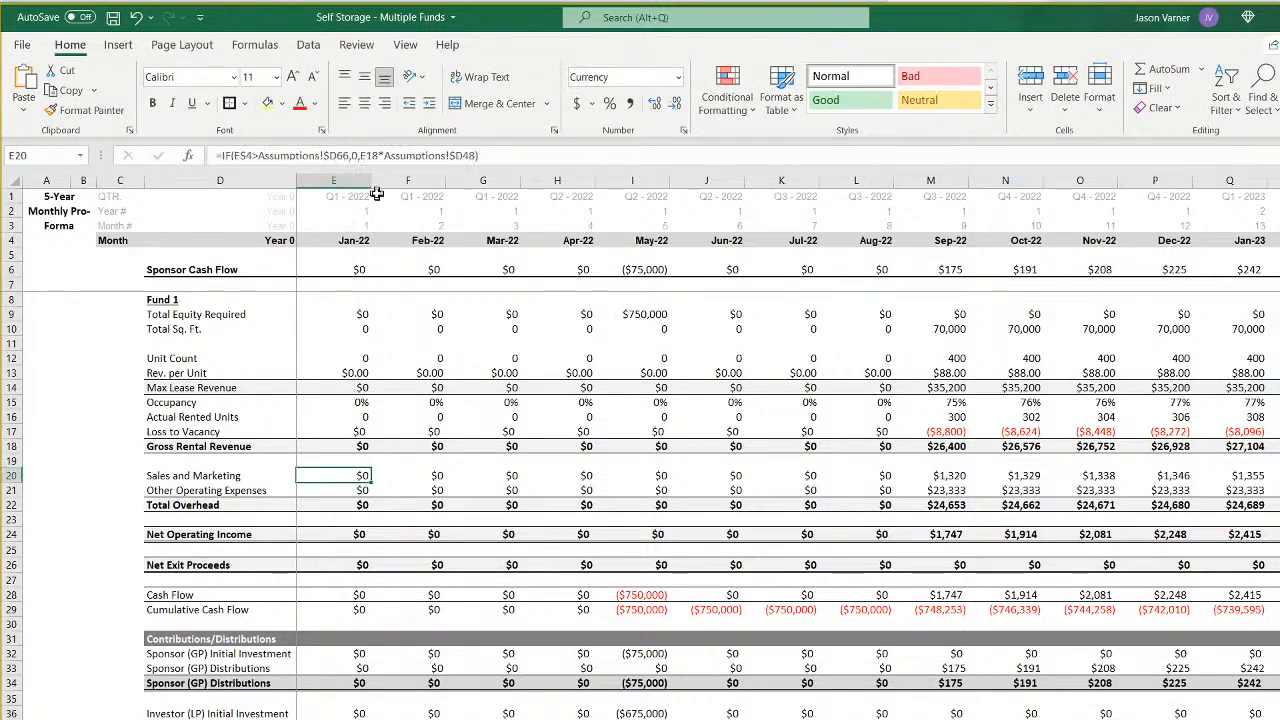
- Point the Sales and Marketing formula in E20 to Assumptions $H66 and $H48
click(337, 156)
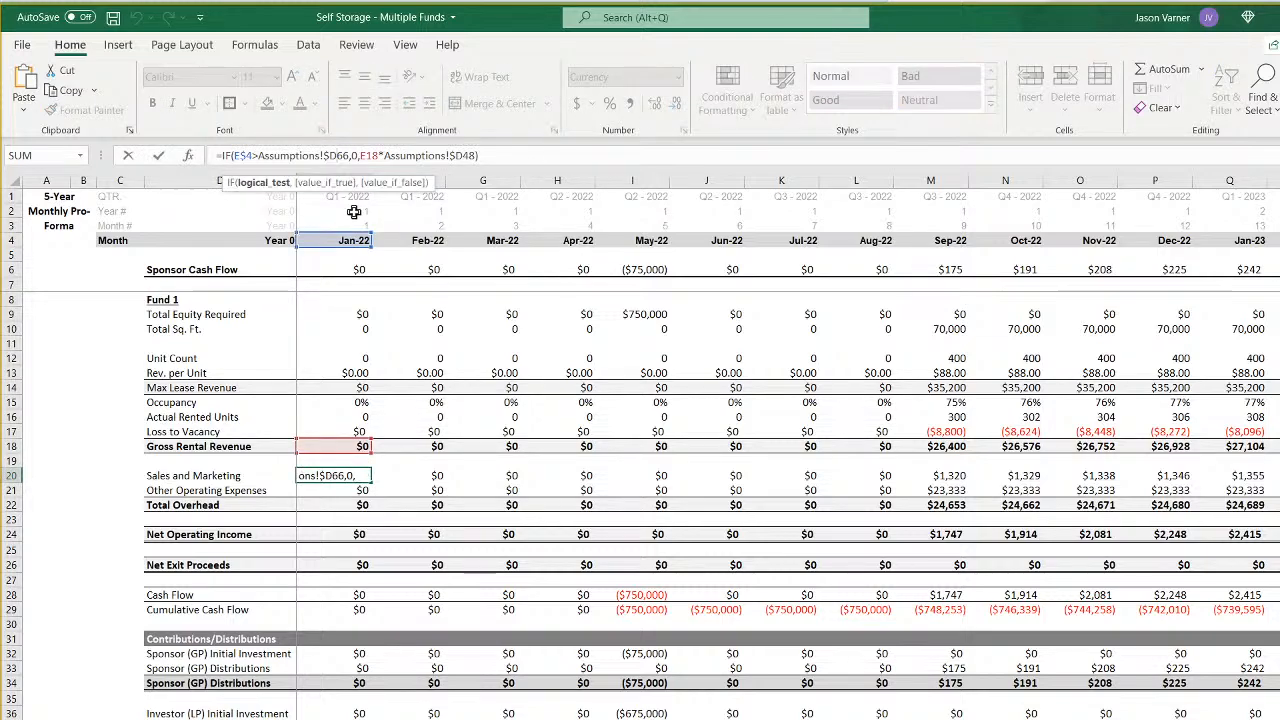
key(BackSpace)
text(h)
key(Right)
key(Right)
key(Right)
key(Right)
key(Right)
key(Right)
key(Right)
key(Right)
key(Right)
key(Right)
key(Right)
key(Right)
key(Right)
key(Right)
key(Right)
key(Right)
key(Right)
key(Right)
key(Right)
key(Right)
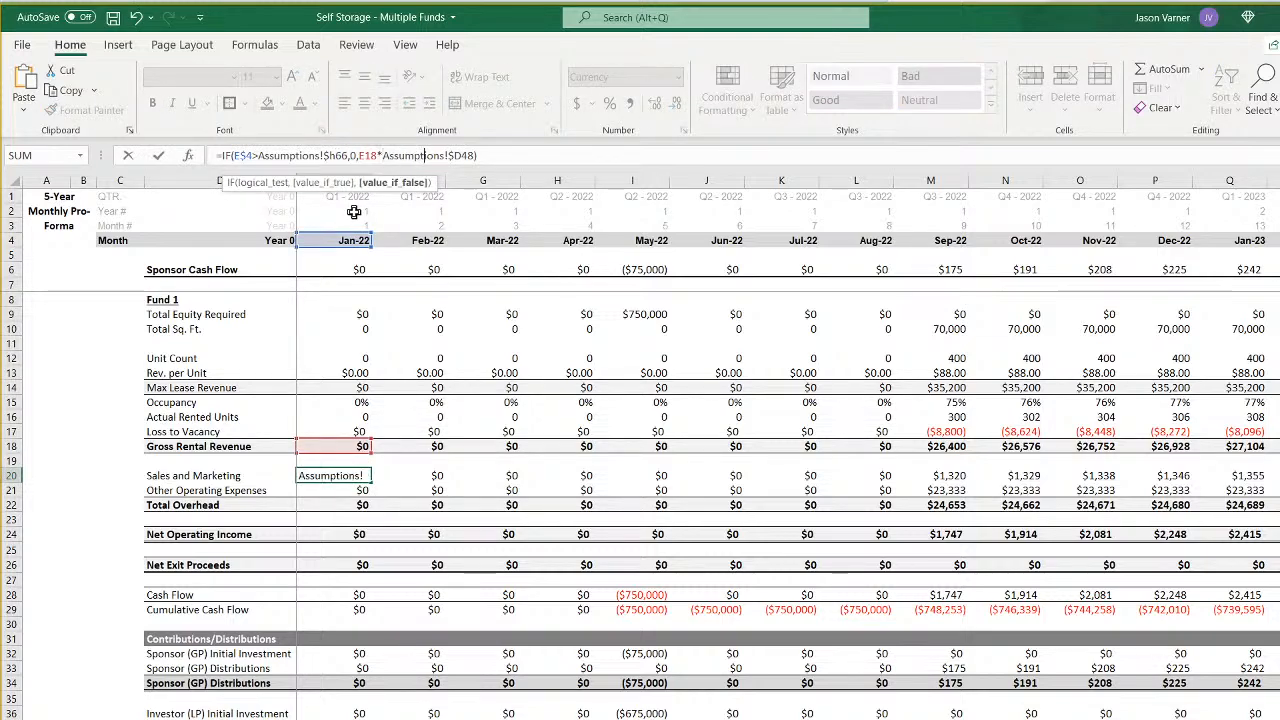
key(Delete)
text(h)
key(Return)
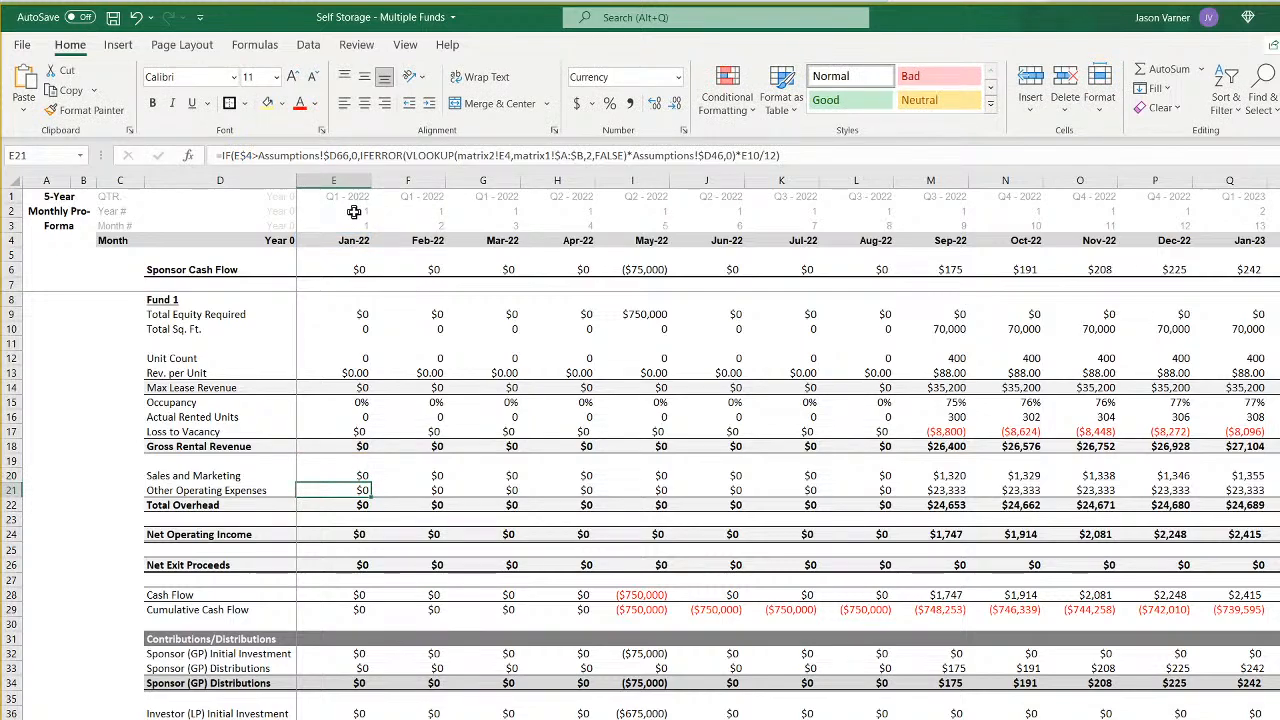
- Point the Other Operating Expenses formula in E21 to Assumptions $H66, matrix2!E8 and Assumptions $H46
click(337, 156)
key(BackSpace)
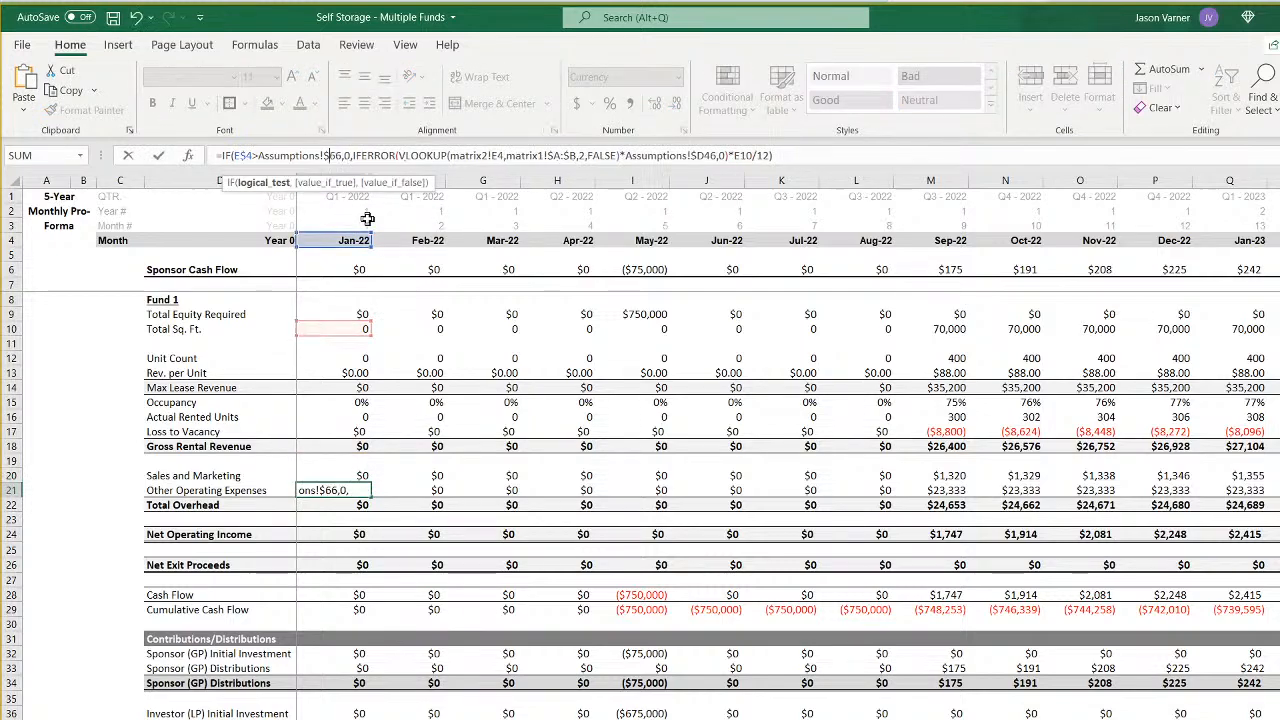
text(h)
key(Right)
key(Right)
key(Right)
key(Right)
key(Right)
key(Right)
key(Right)
key(Right)
key(Right)
key(Right)
key(Right)
key(Right)
key(Right)
key(Right)
key(Right)
key(Right)
key(Right)
key(Right)
key(Right)
key(Right)
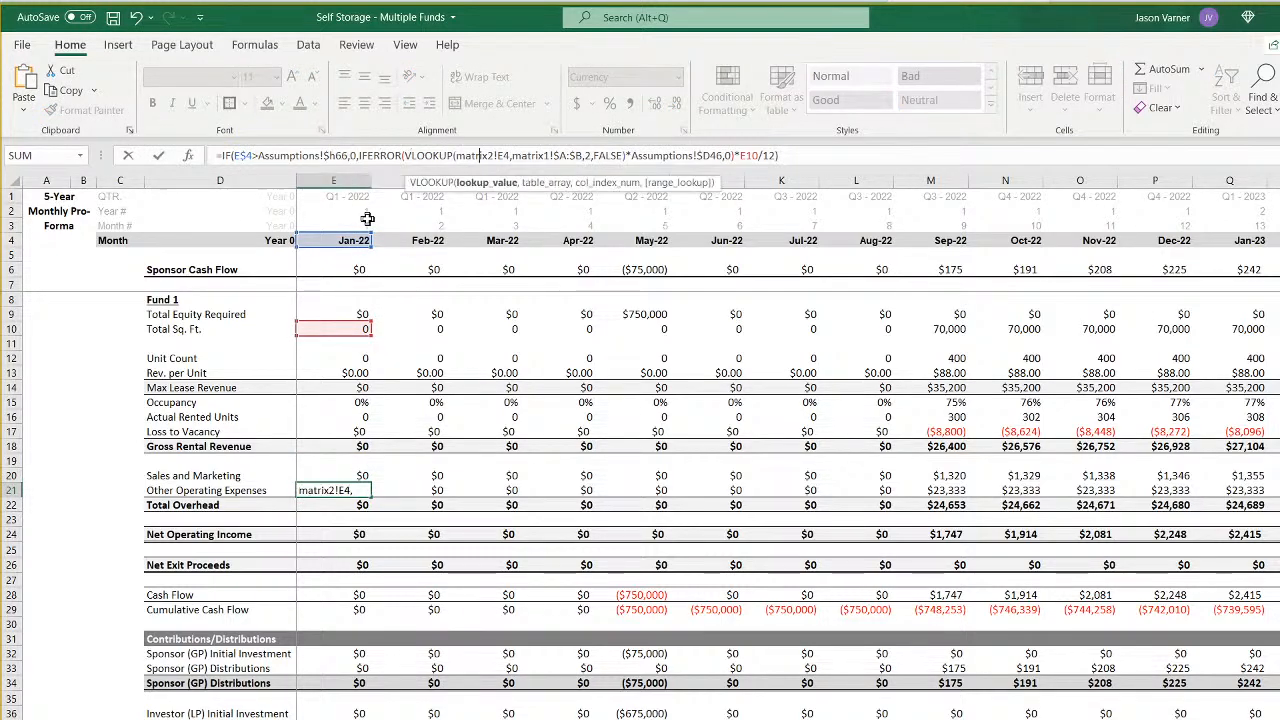
key(BackSpace)
text(8)
key(Right)
key(Right)
key(Right)
key(Right)
key(Right)
key(Right)
key(Right)
key(Right)
key(Right)
key(Right)
key(Right)
key(Right)
key(Right)
key(Right)
key(Right)
key(Right)
key(Right)
key(Right)
key(Right)
key(Right)
key(Right)
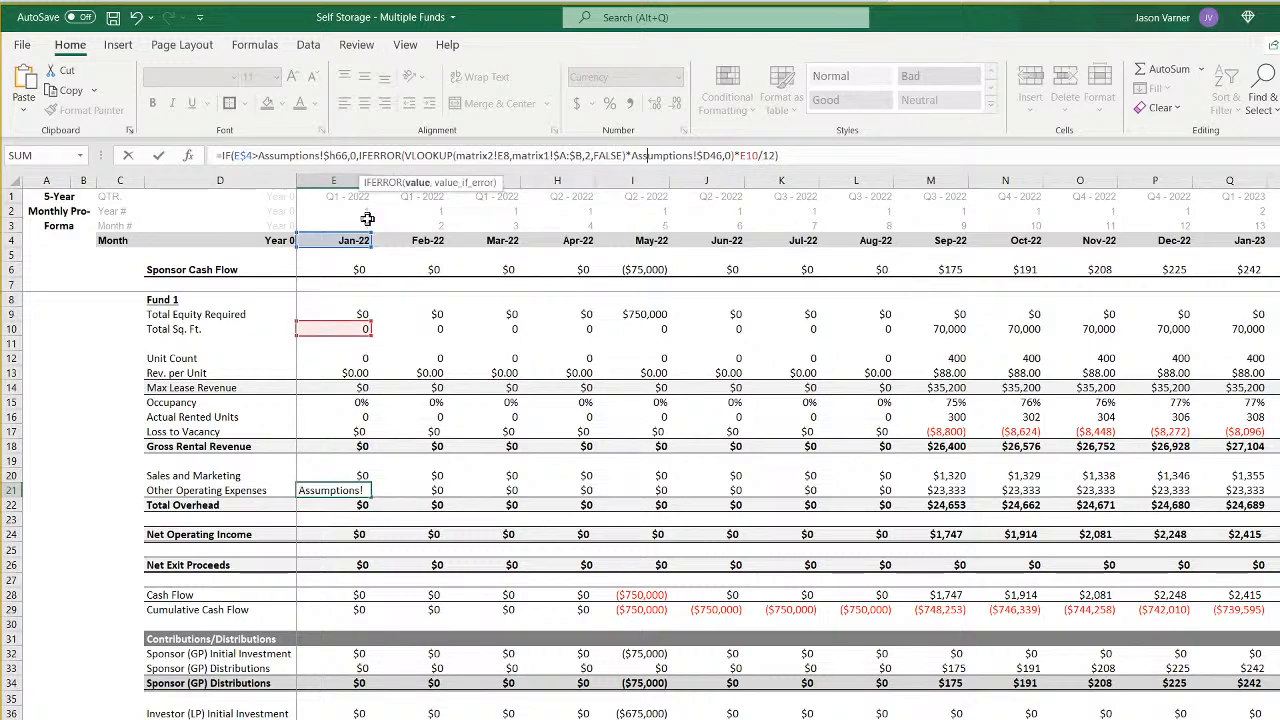
key(BackSpace)
text(h)
key(Return)
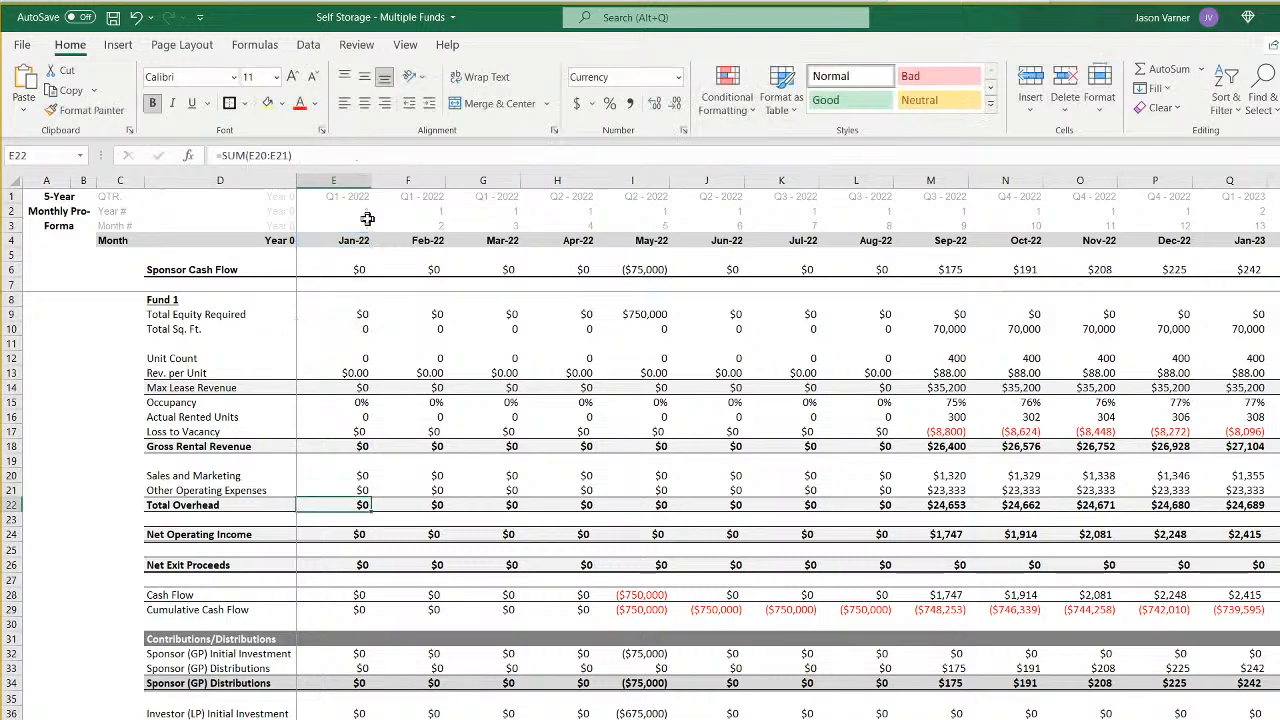
- Point the Net Exit Proceeds formula in E26 to column H of Assumptions for rows 66 and 71
key(Down)
key(Down)
key(Down)
key(Down)
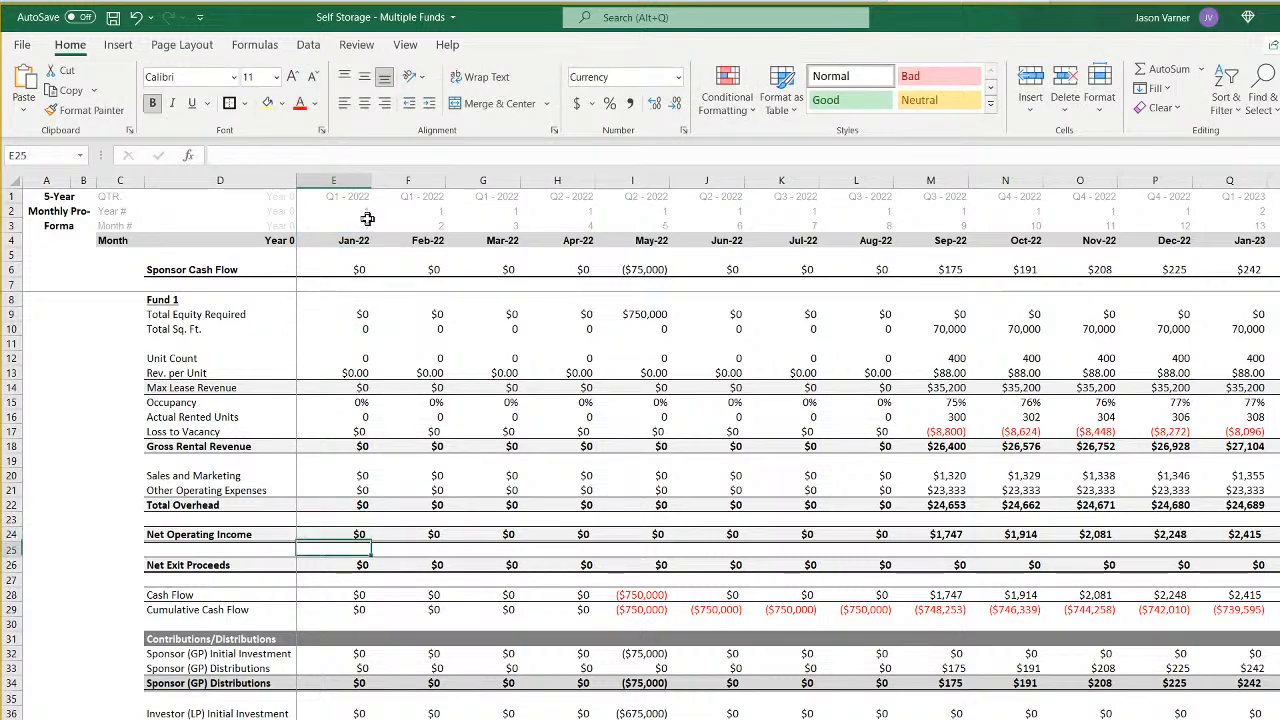
click(323, 155)
key(BackSpace)
text(h)
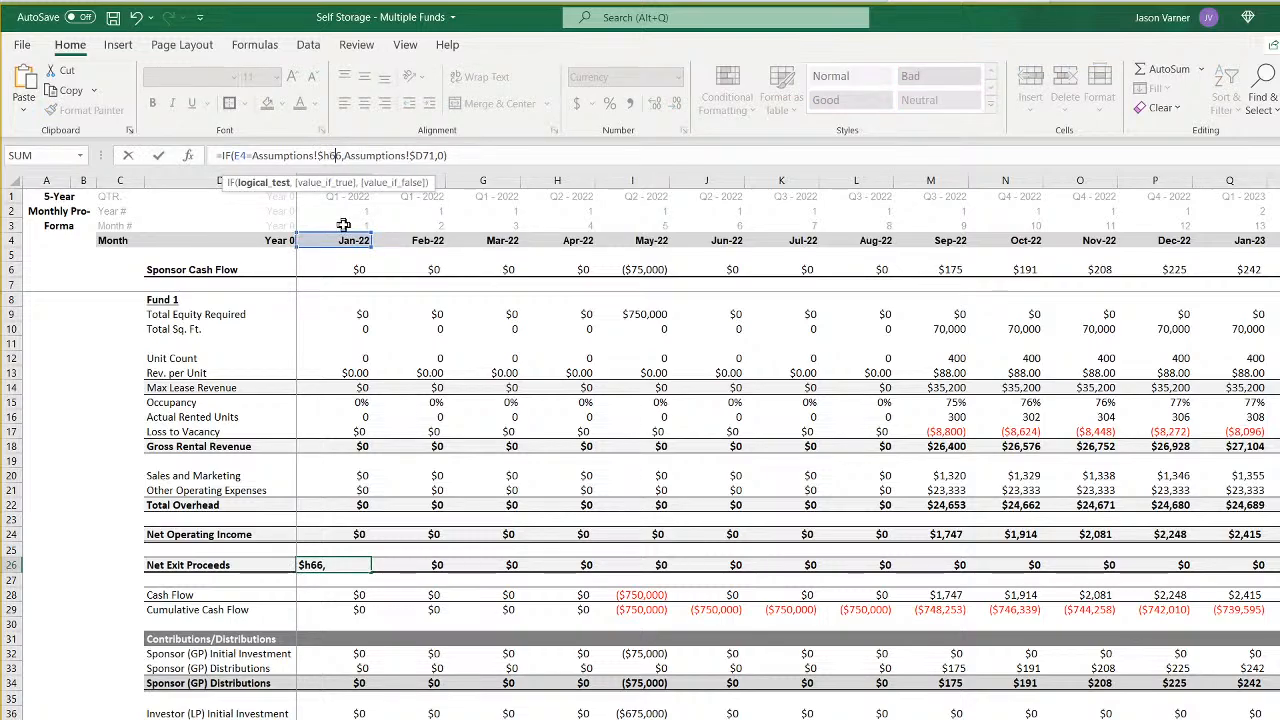
key(Right)
key(Right)
key(Right)
key(Right)
key(Right)
key(Right)
key(Right)
key(Right)
key(Right)
key(Right)
key(Right)
key(Right)
key(Right)
key(Right)
key(Right)
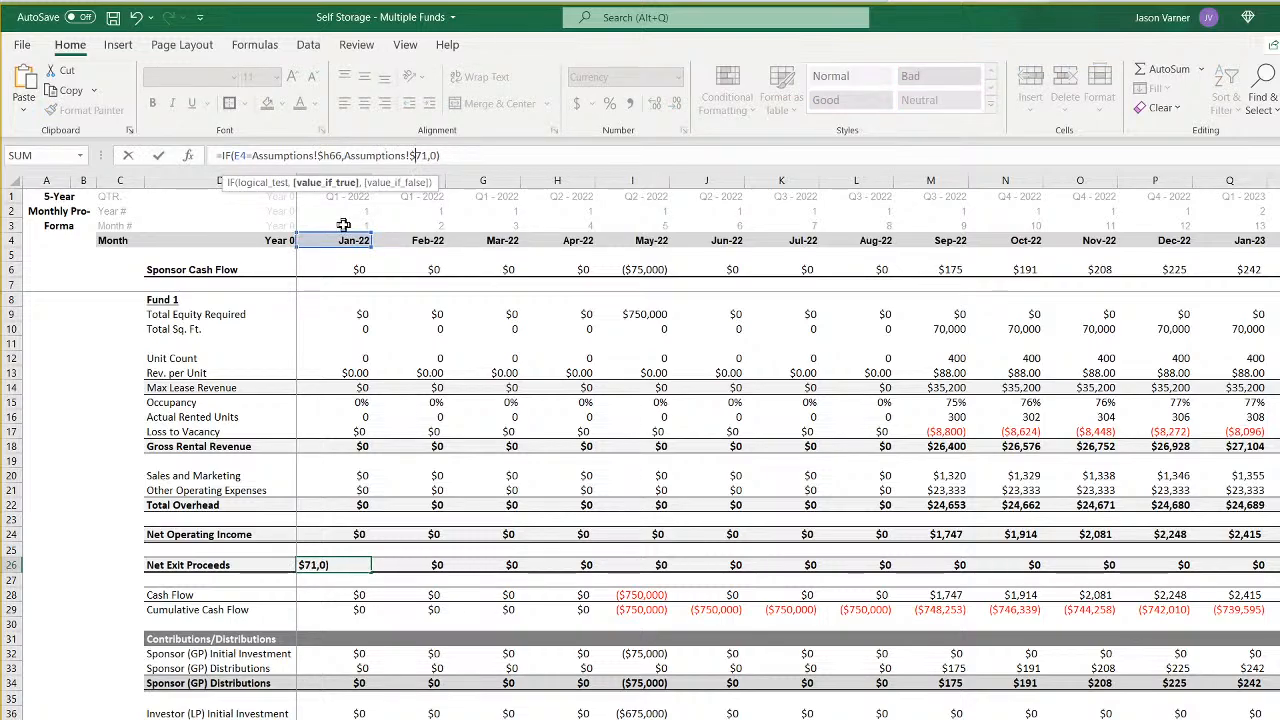
key(Return)
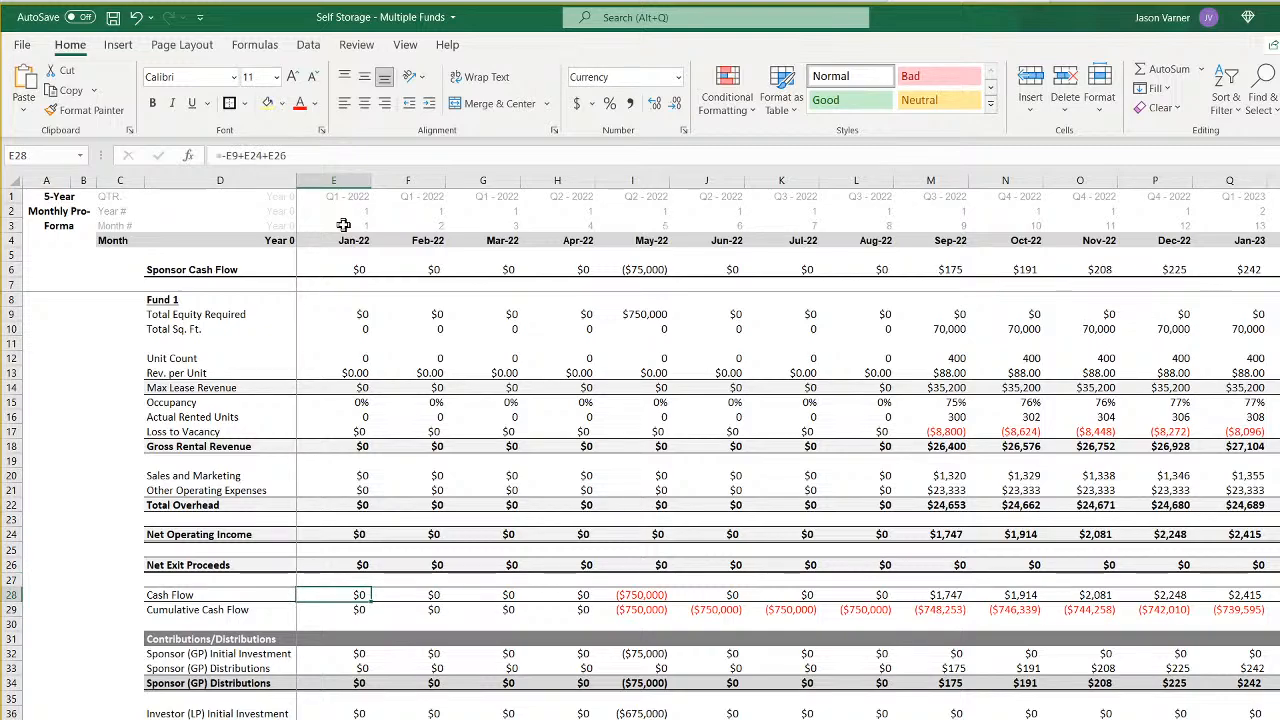
- Point the Sponsor (GP) Initial Investment formula in E32 to Assumptions $H7 and 'CF 5'!$E79
key(Down)
key(Right)
key(Left)
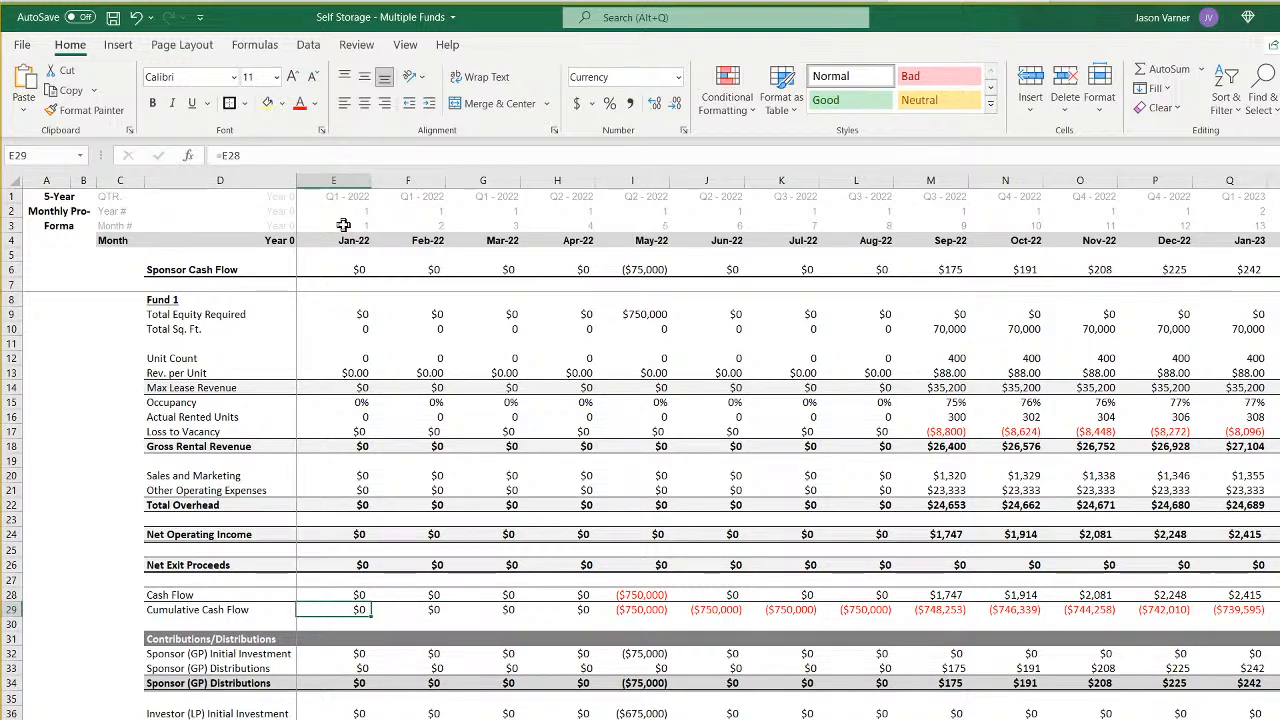
key(Down)
key(Down)
key(Down)
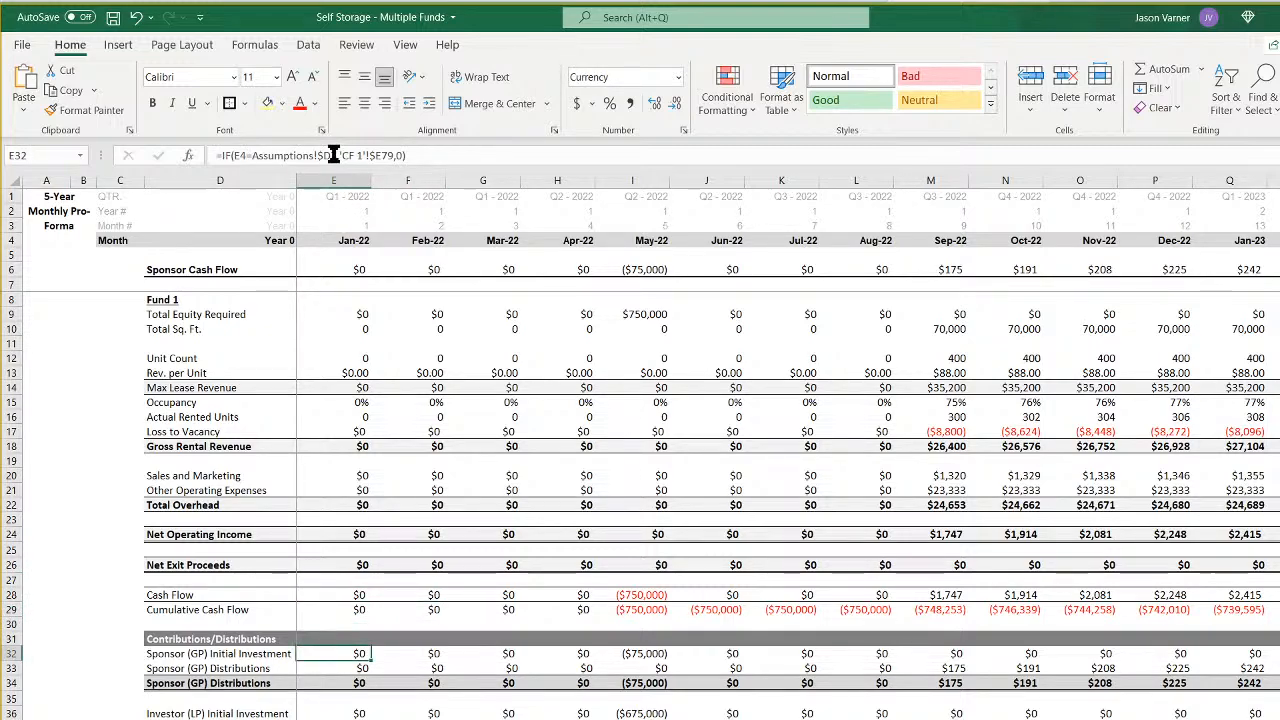
click(333, 155)
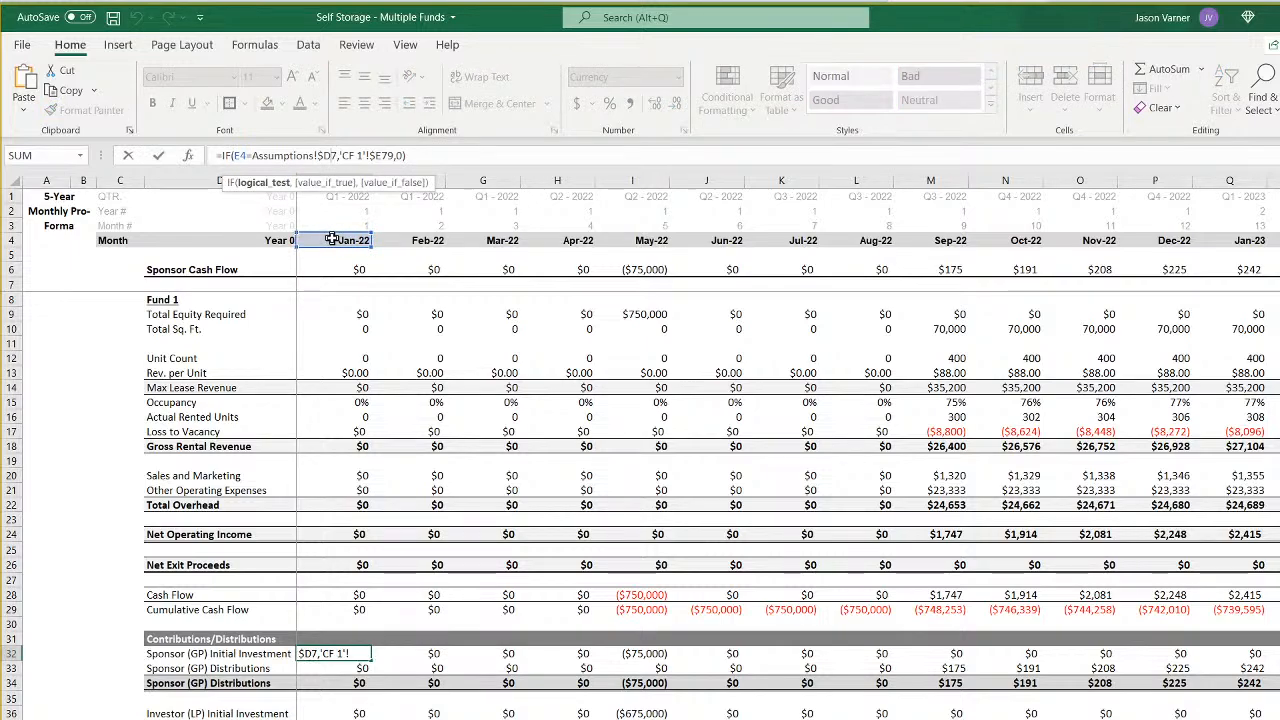
key(BackSpace)
text(h)
key(Right)
key(Right)
key(Right)
key(Right)
key(Right)
key(Right)
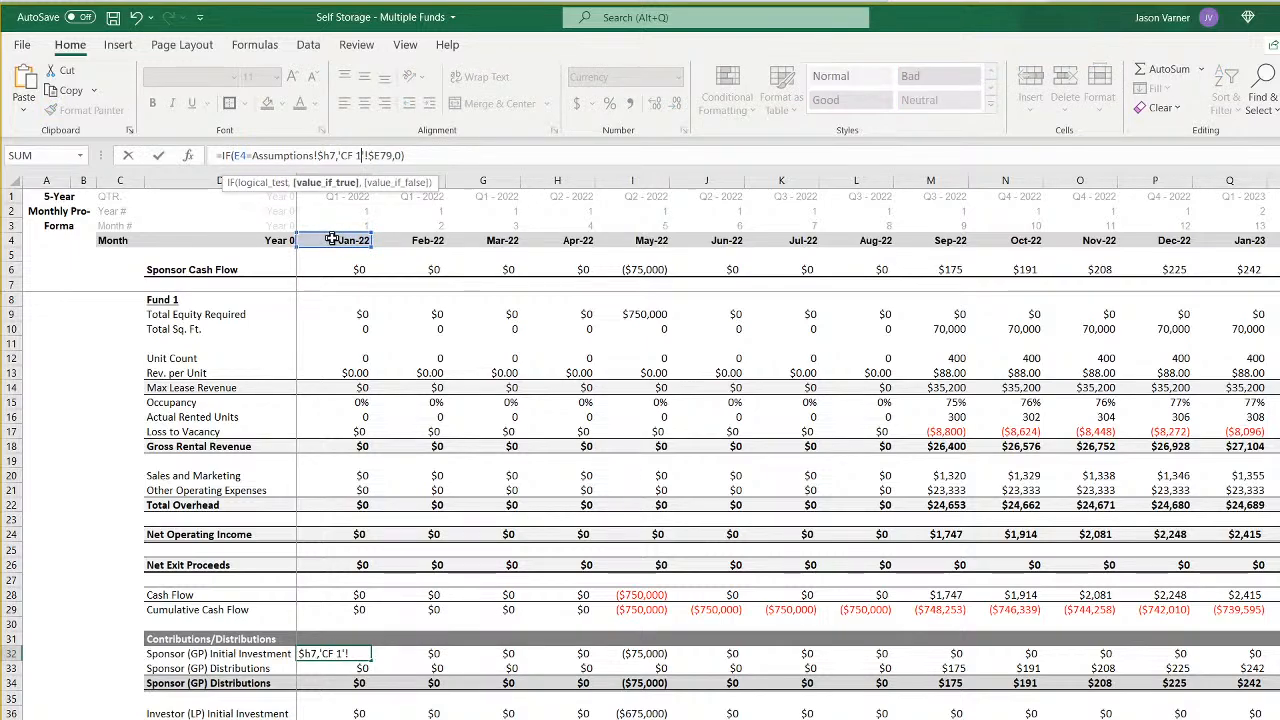
key(BackSpace)
text(5)
key(Return)
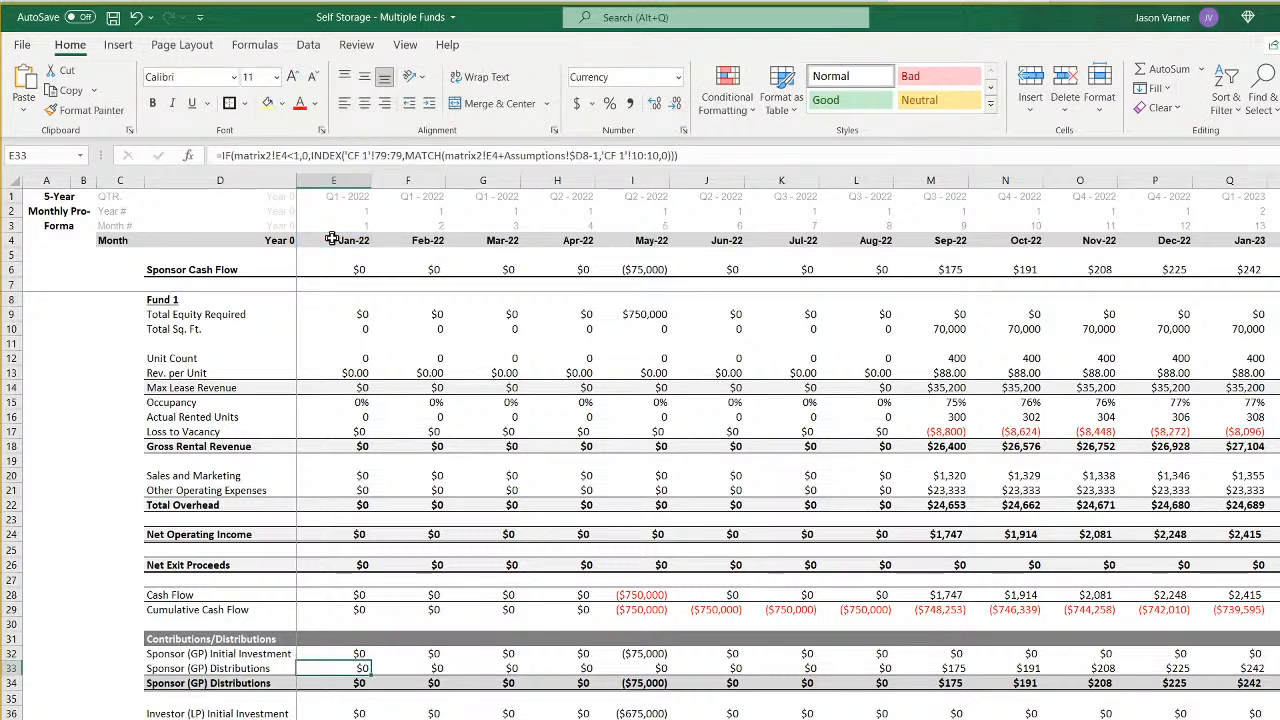
- Point the IF test and INDEX array of the Sponsor (GP) Distributions formula in E33 to matrix2!E8 and 'CF 5'!79:79
click(289, 155)
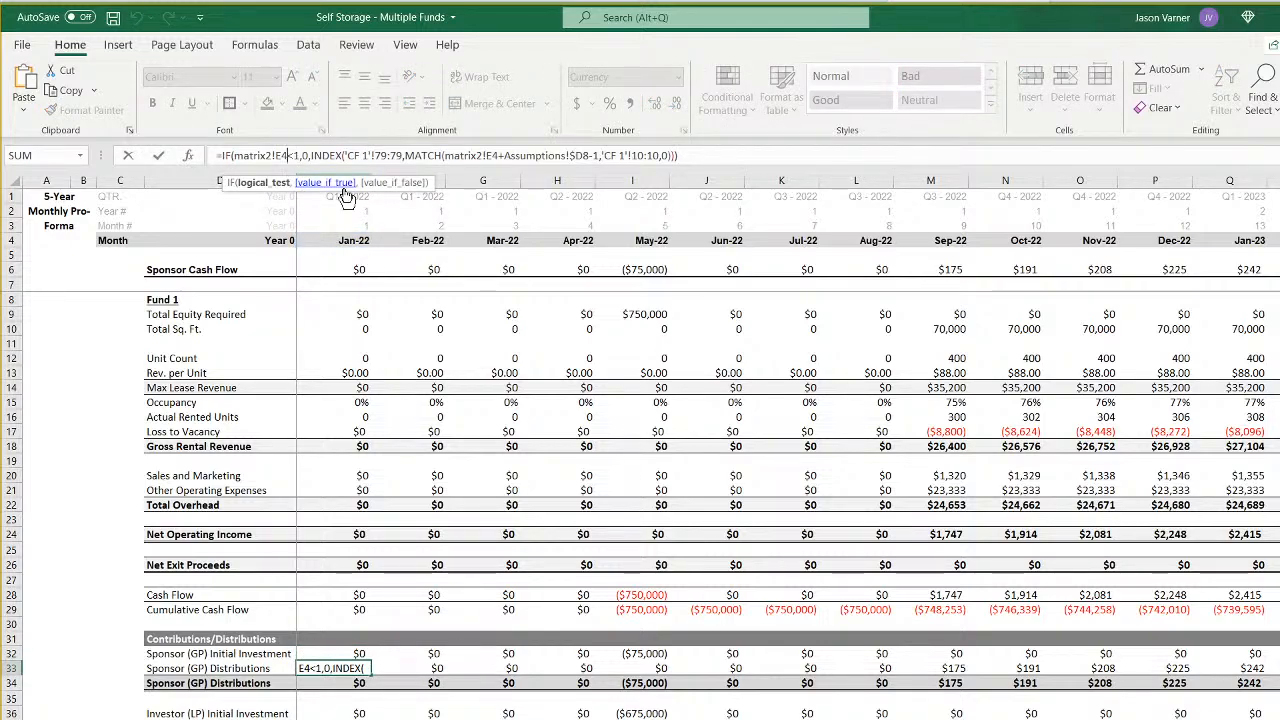
key(BackSpace)
text(8)
key(Right)
key(Right)
key(Right)
key(Right)
key(Right)
key(Right)
key(Right)
key(Right)
key(Right)
key(Right)
key(Right)
key(Right)
key(Right)
key(Right)
key(Right)
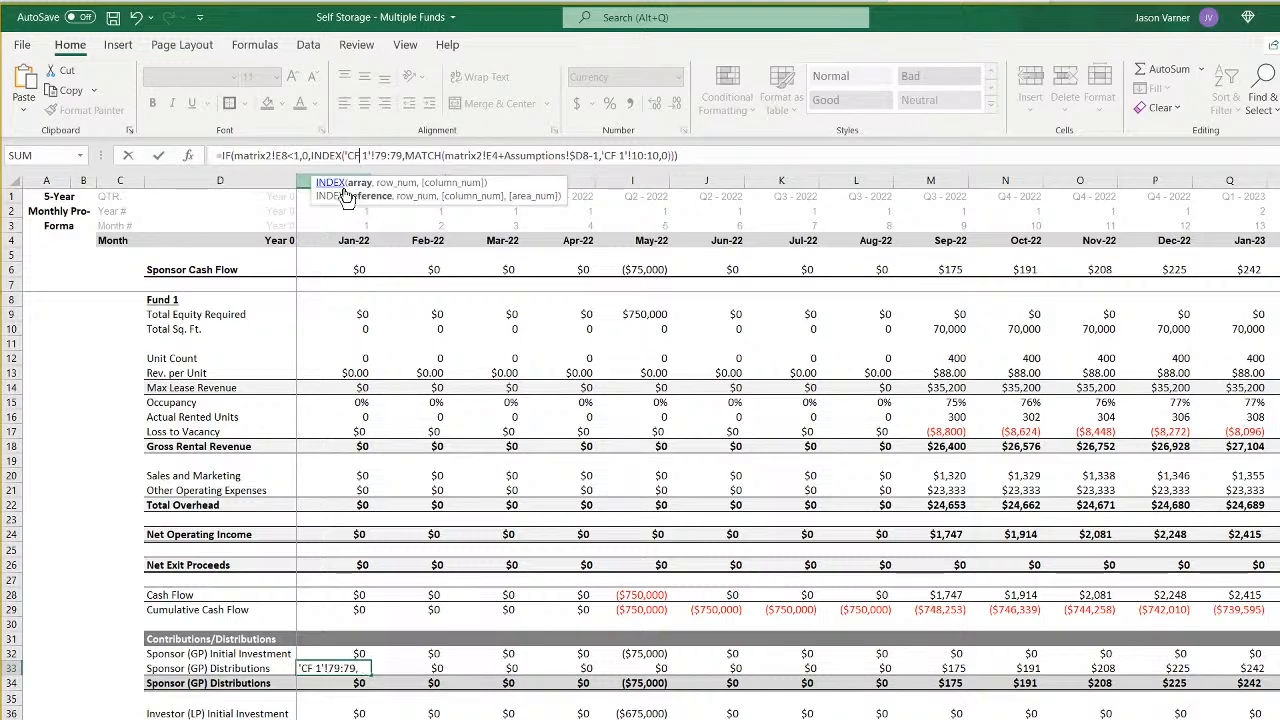
key(BackSpace)
text(5)
key(Right)
key(Right)
key(Right)
key(Right)
key(Right)
key(Right)
key(Right)
key(Right)
key(Right)
key(Right)
key(Right)
key(Right)
key(Right)
key(Right)
key(Right)
key(Right)
key(Right)
key(Right)
key(Right)
key(Right)
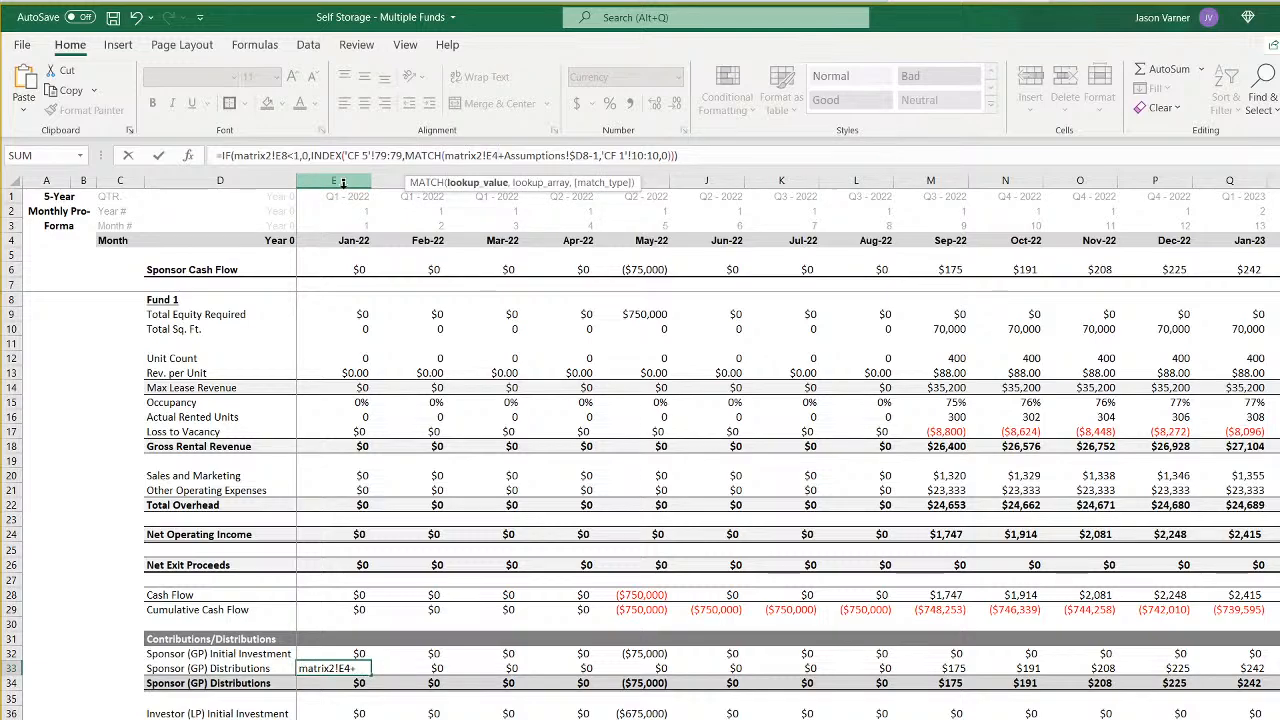
- Point the MATCH part of the Sponsor (GP) Distributions formula in E33 to matrix2!E8, Assumptions $H8 and the CF 5 sheet
key(BackSpace)
text(8)
key(Right)
key(Right)
key(Right)
key(Right)
key(Right)
key(Right)
key(Right)
key(Right)
key(Right)
key(Right)
key(BackSpace)
text(h)
key(Right)
key(Right)
key(Right)
key(Right)
key(Right)
key(Right)
key(Right)
key(Right)
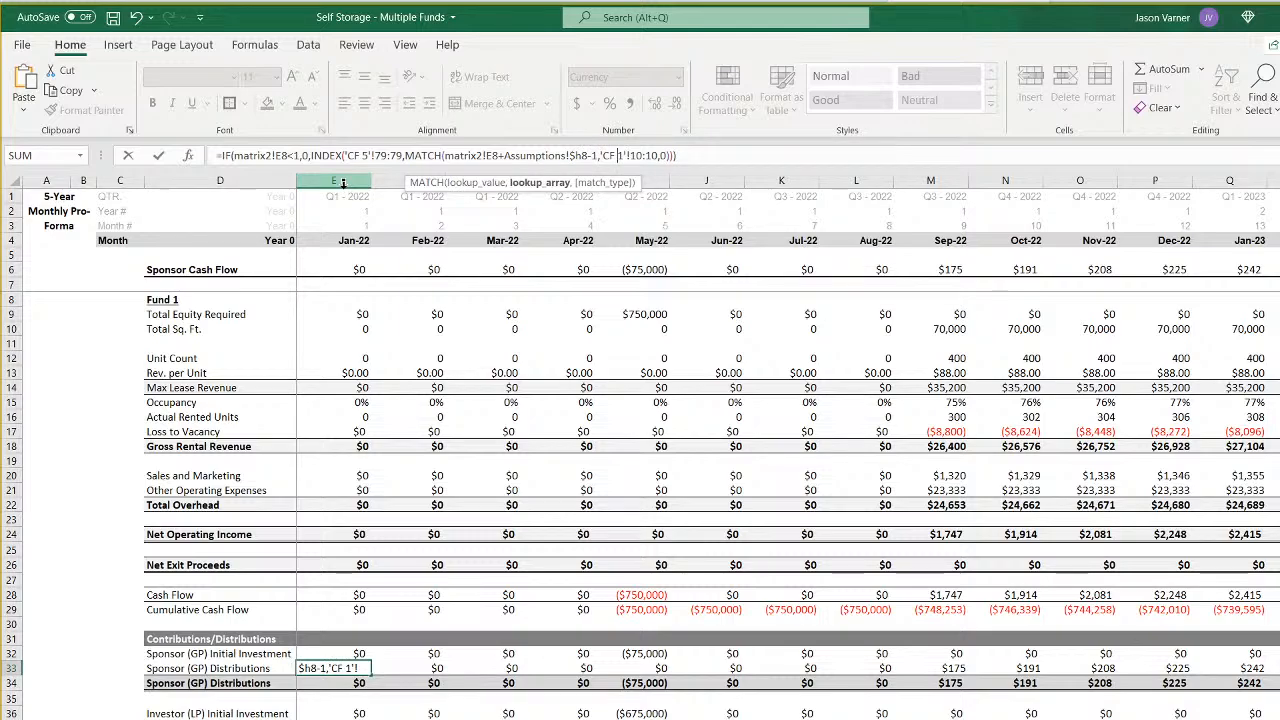
key(Return)
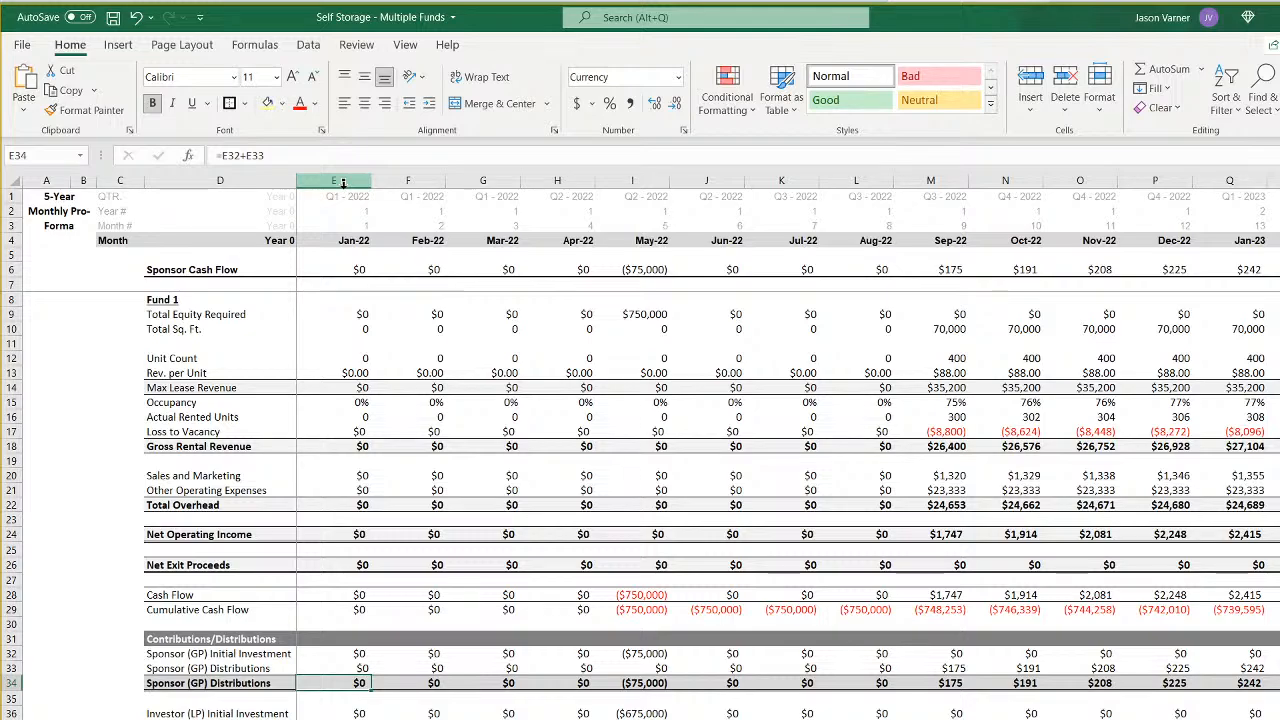
- Point the Investor (LP) Initial Investment formula in E36 to Assumptions $H7 and 'CF 5'!$E72
key(Down)
key(Down)
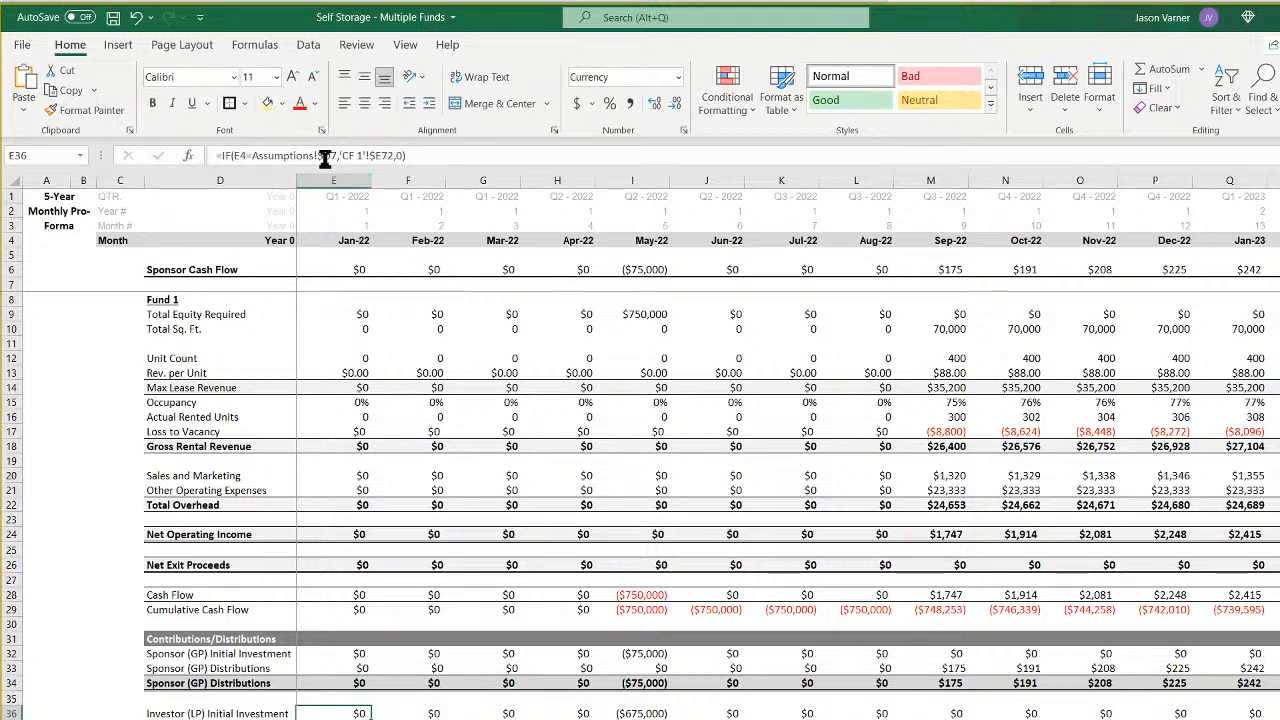
click(330, 156)
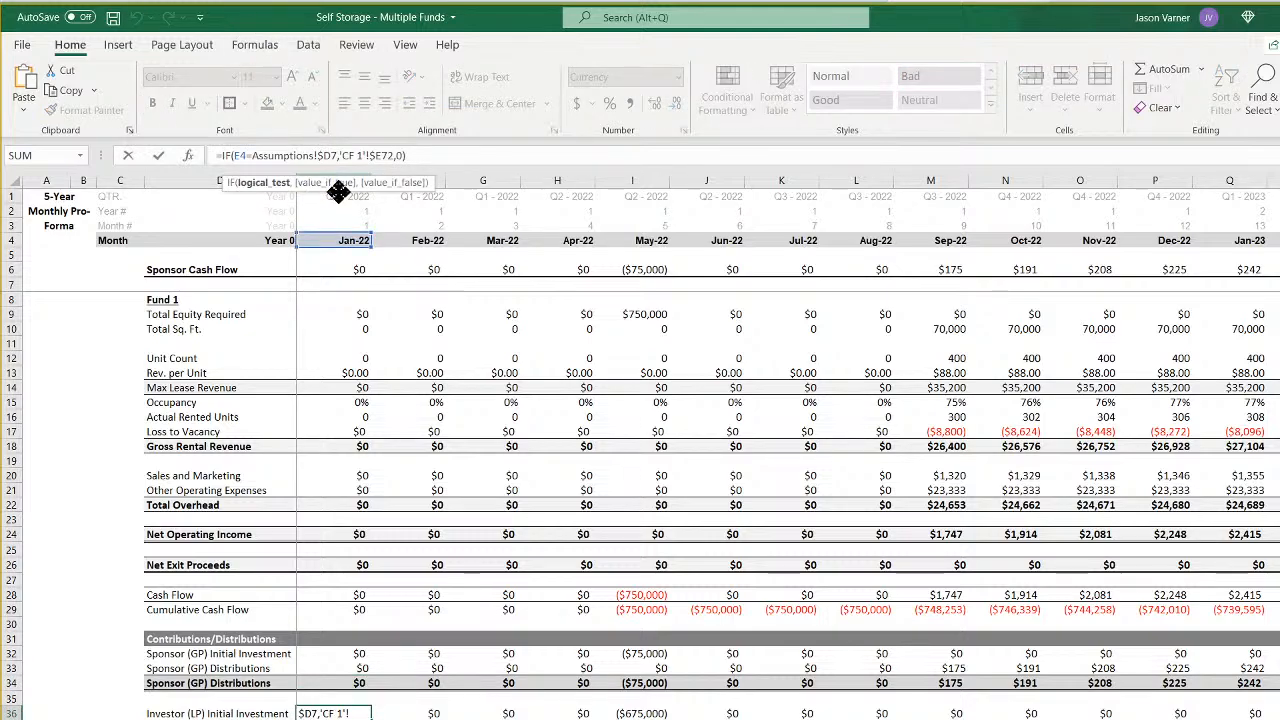
key(BackSpace)
text(h)
key(Right)
key(Right)
key(Right)
key(Right)
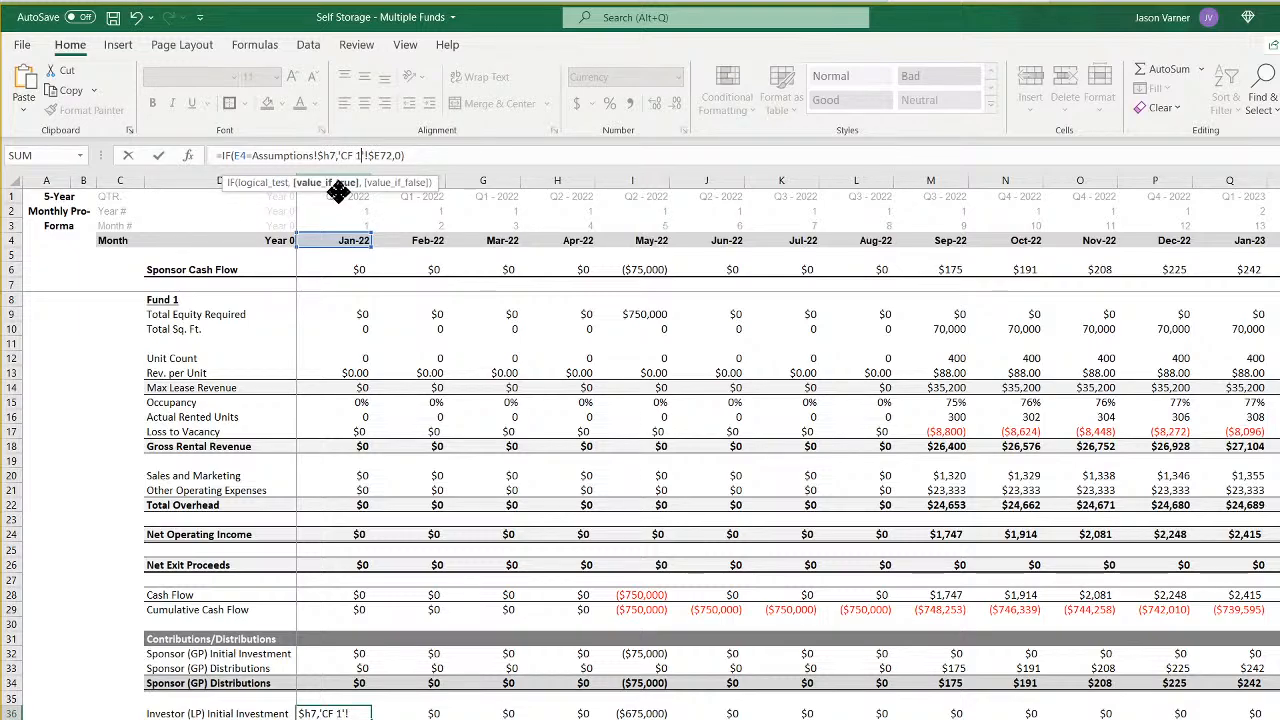
key(Return)
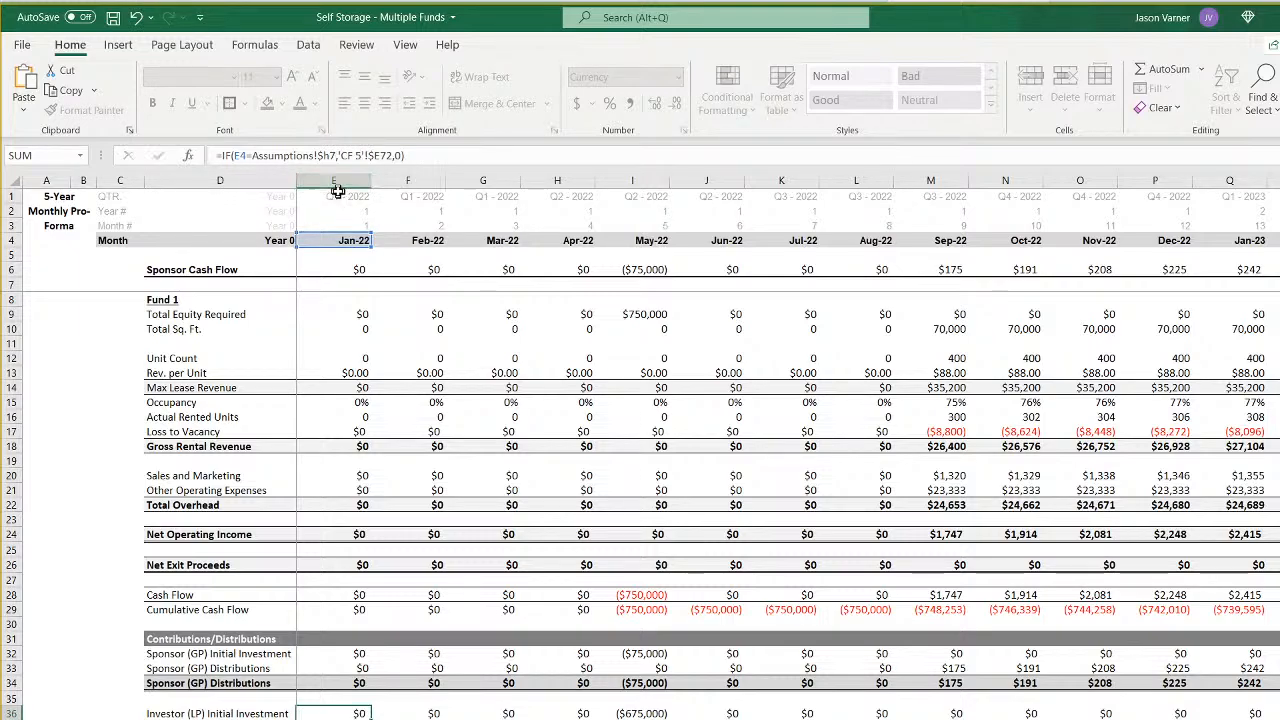
- Point the IF test and INDEX array of the investor distributions formula in E37 to matrix2!E8 and 'CF 4'!72:72
click(283, 155)
key(BackSpace)
text(8)
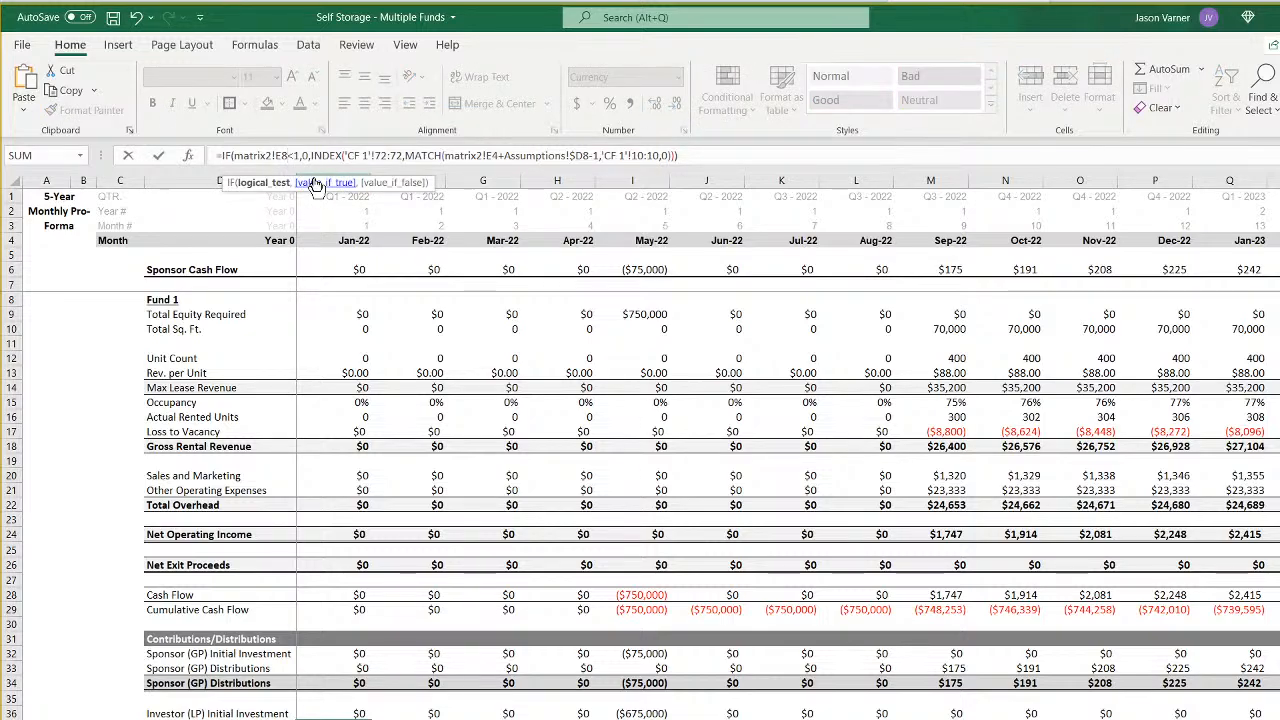
key(Right)
key(Right)
key(Right)
key(Right)
key(Right)
key(Right)
key(Right)
key(Right)
key(Right)
key(Right)
key(Right)
key(Right)
key(Right)
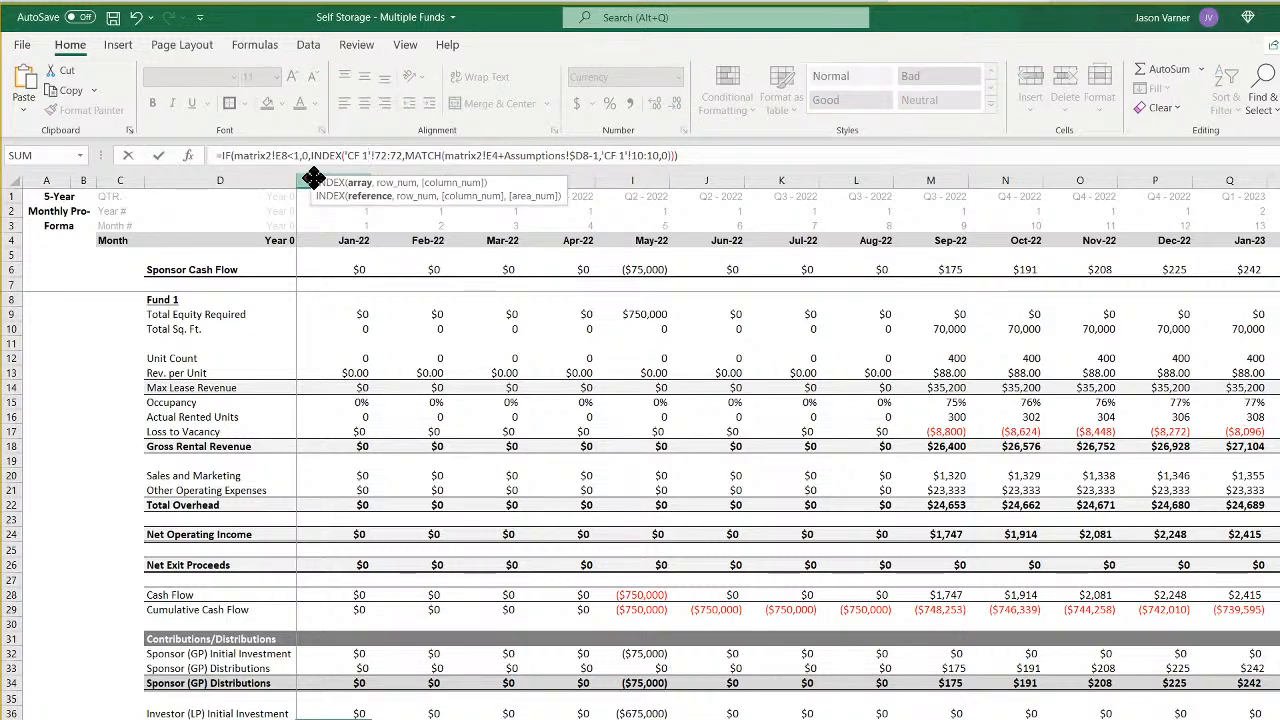
key(BackSpace)
text(4)
key(Right)
key(Right)
key(Right)
key(Right)
key(Right)
key(Right)
key(Right)
key(Right)
key(Right)
key(Right)
key(Right)
key(Right)
key(Right)
key(Right)
key(Right)
key(Right)
key(Right)
key(Right)
key(Right)
key(Right)
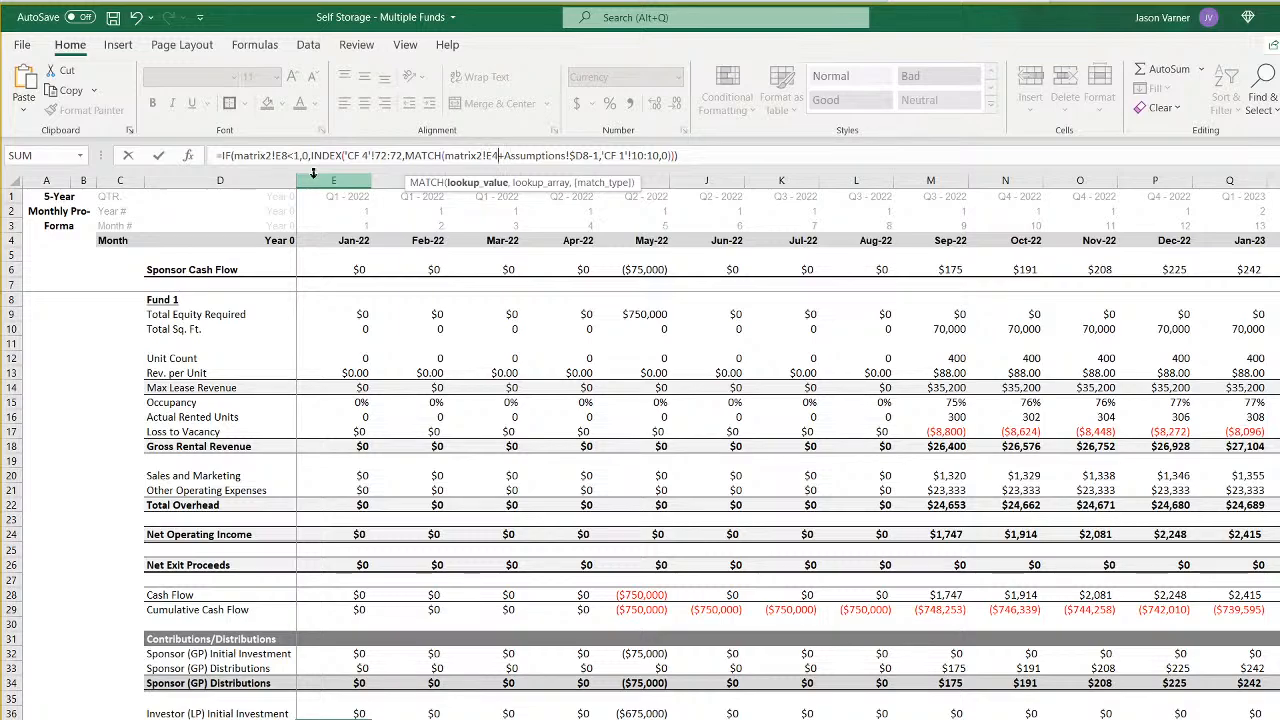
- Point the MATCH lookup value of the investor distributions formula in E37 to matrix2!E8 and Assumptions $H8
key(Right)
key(Right)
key(BackSpace)
text(8)
key(BackSpace)
text(h)
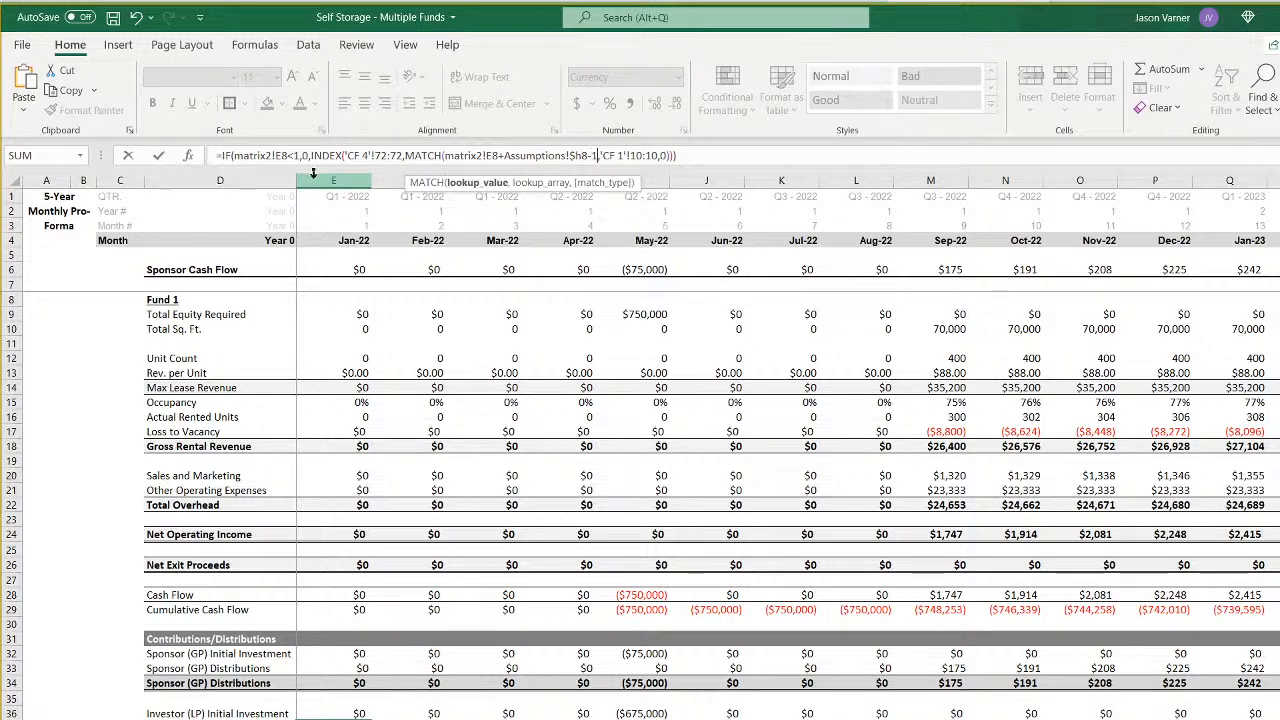
key(Right)
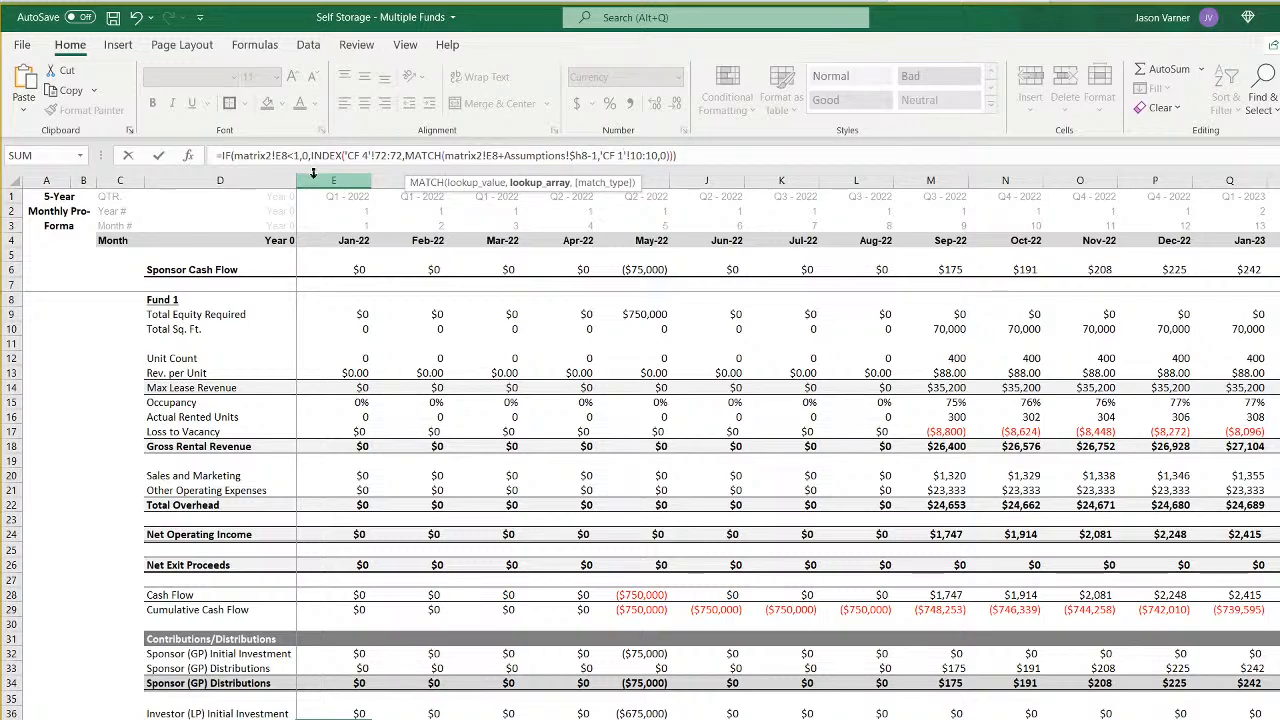
key(Right)
key(Right)
key(Right)
key(Right)
key(Right)
key(Return)
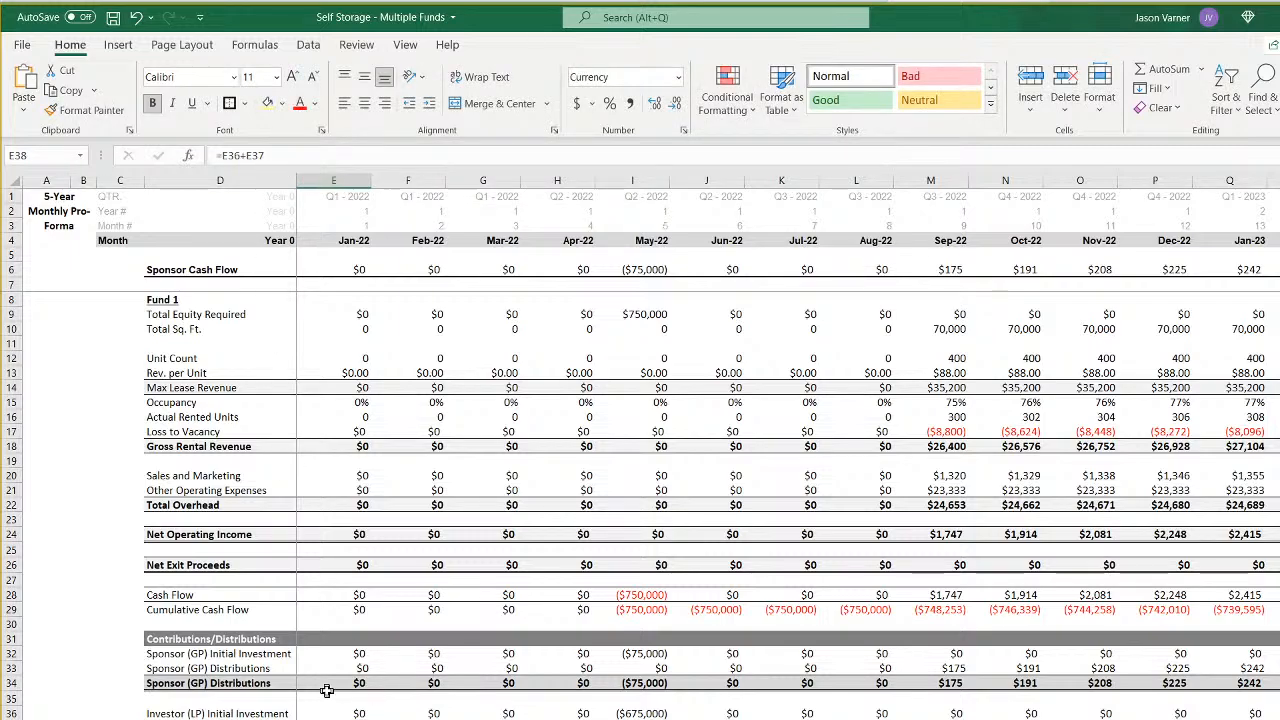
- Point the date test of the Unit Count formula in F12 to Assumptions!$H66
click(357, 359)
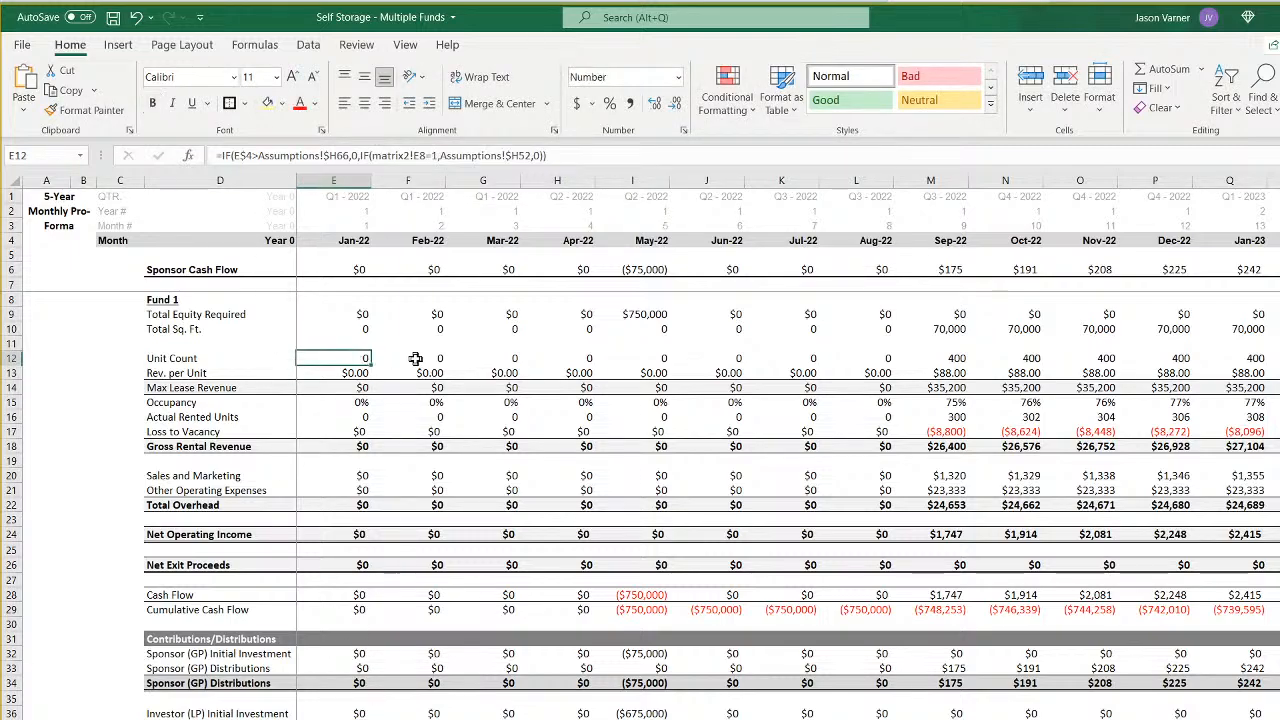
click(416, 359)
click(346, 356)
drag(350, 372, 420, 716)
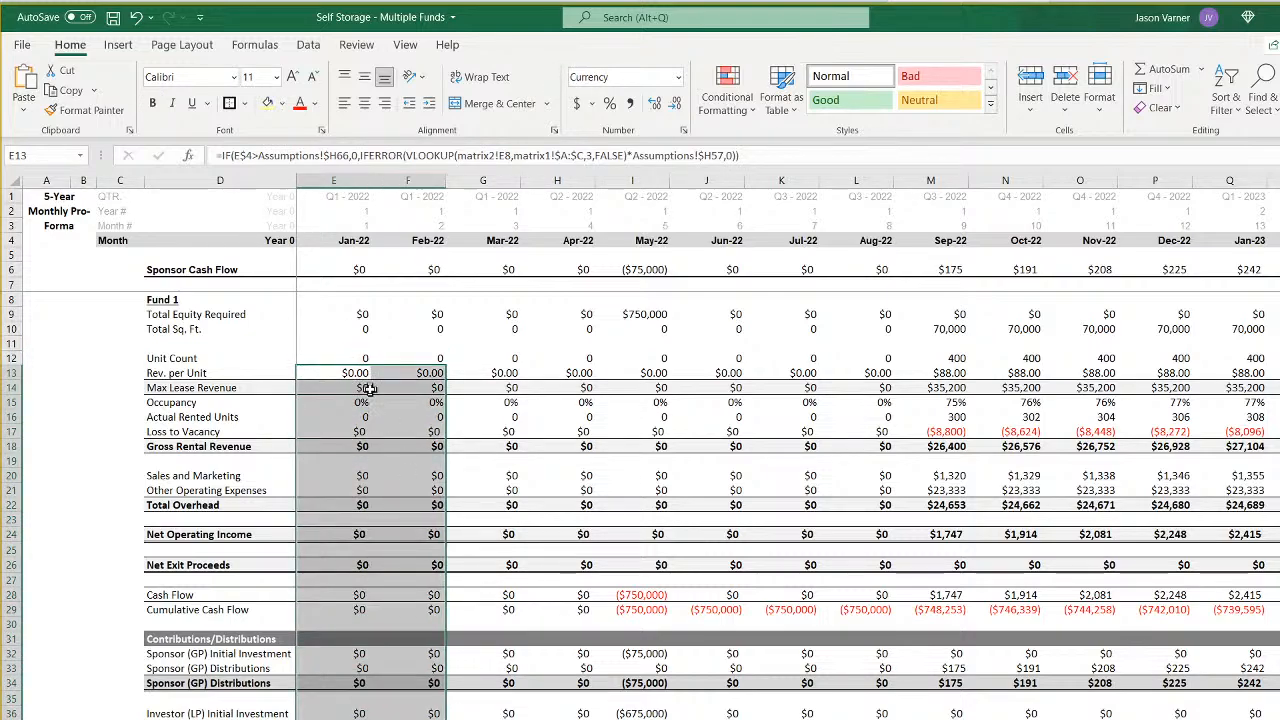
click(346, 358)
click(416, 360)
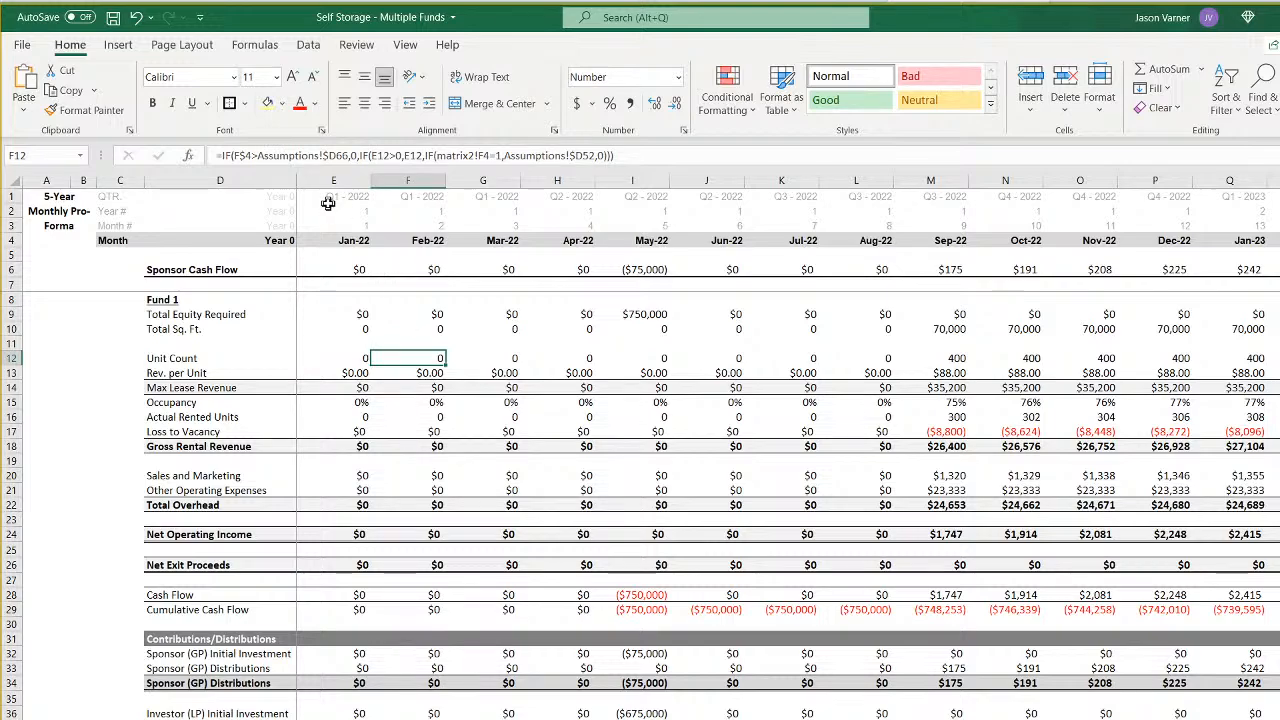
click(336, 155)
key(BackSpace)
text(h)
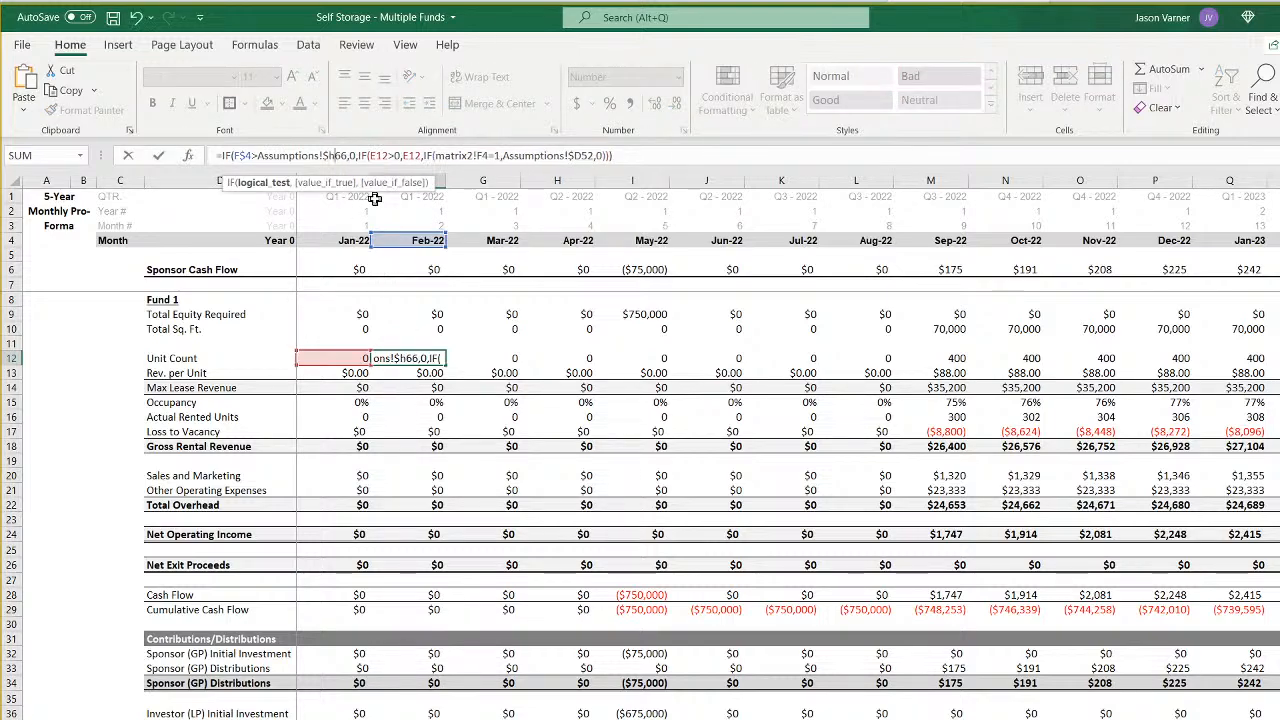
- Point the inner IF of the Unit Count formula in F12 to matrix2!F8 and Assumptions!$H52
key(Right)
key(Right)
key(Right)
key(Right)
key(Right)
key(Right)
key(Right)
key(Right)
key(Right)
key(Right)
key(Right)
key(Right)
key(Right)
key(Right)
key(Right)
key(Right)
key(Right)
key(Right)
key(Right)
key(Right)
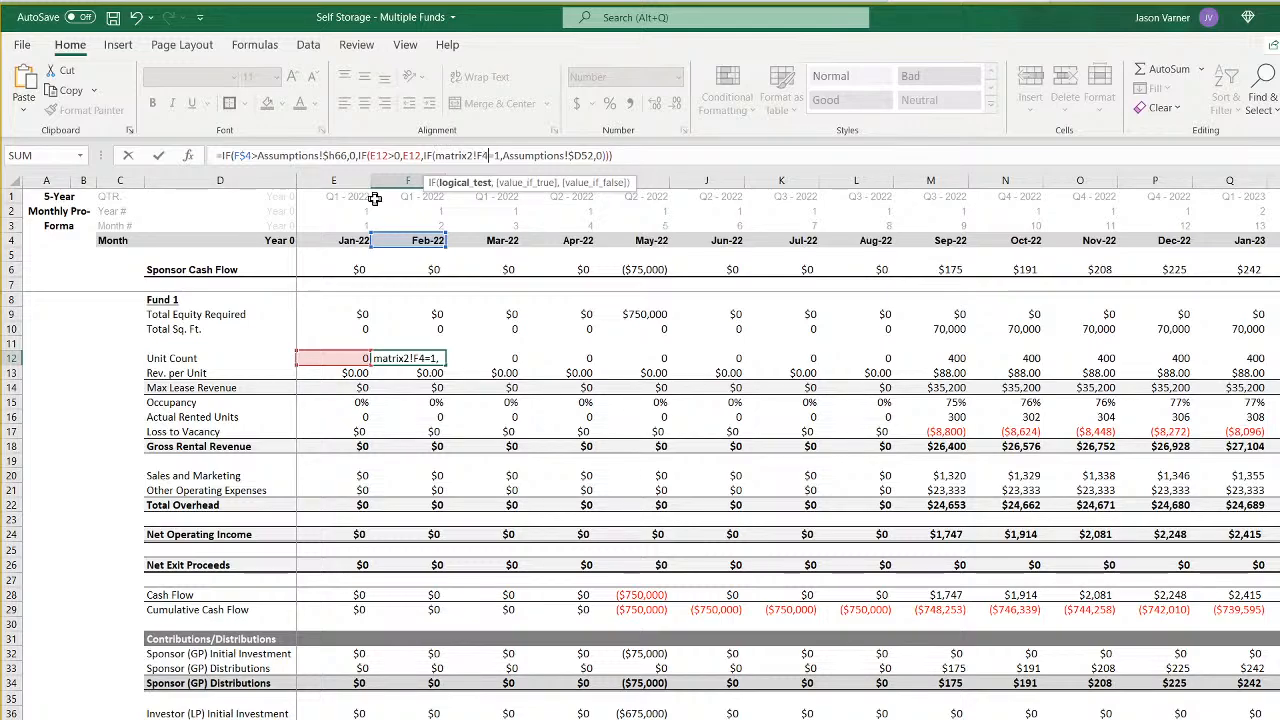
key(BackSpace)
text(8)
key(Right)
key(Right)
key(Right)
key(Right)
key(Right)
key(Right)
key(Right)
key(Right)
key(Right)
key(Right)
key(Right)
key(Right)
key(Right)
key(Right)
key(Right)
key(Right)
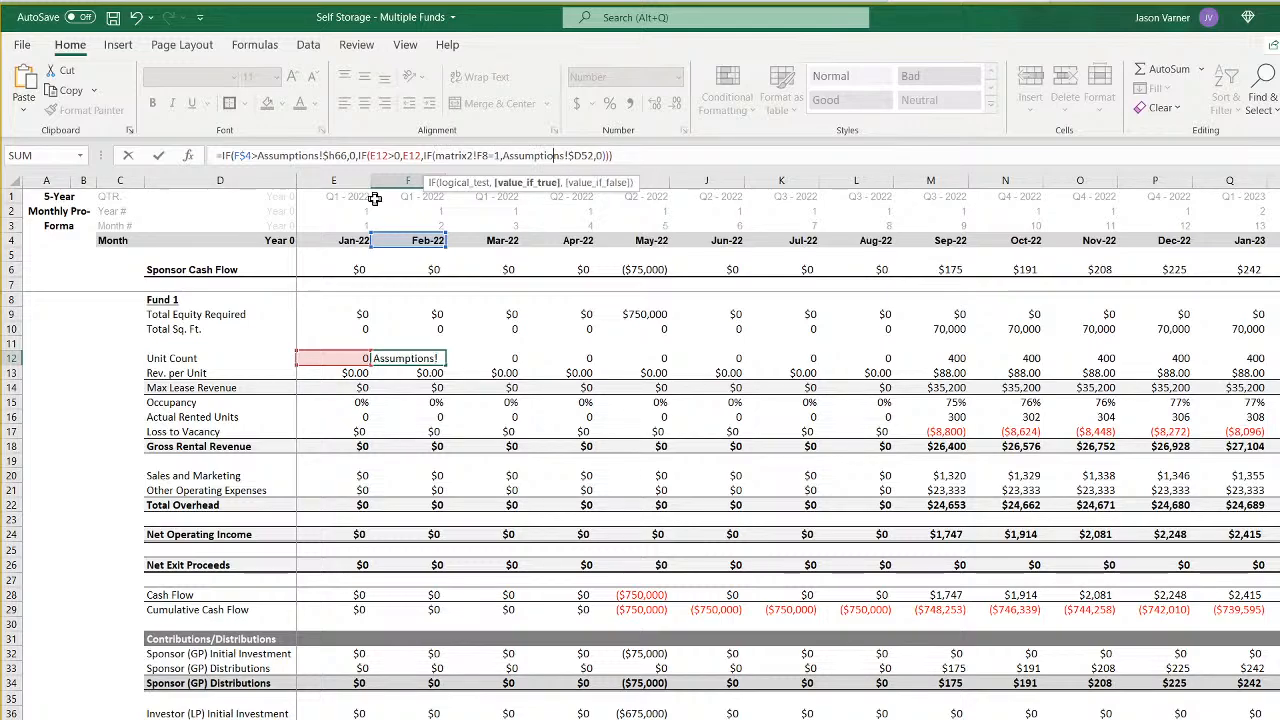
key(Return)
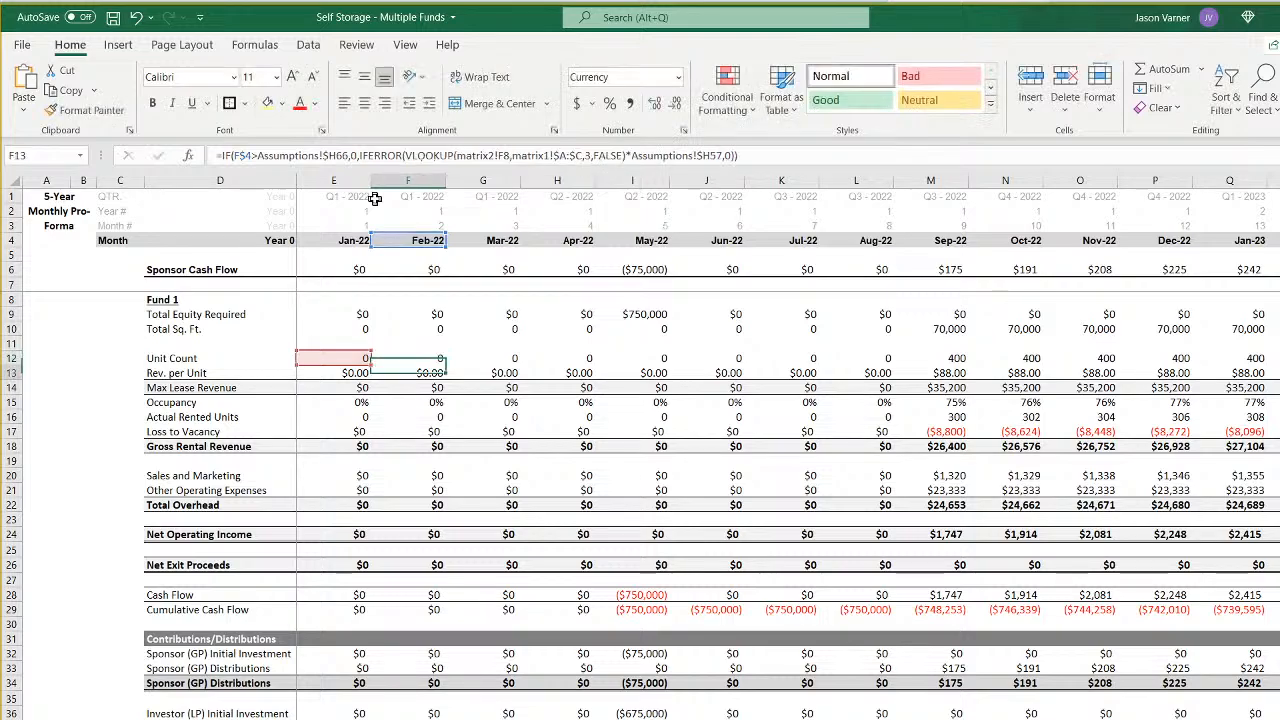
- Fill the column F formulas from row 9 downward across all remaining month columns of the Fund 5 sheet
click(346, 268)
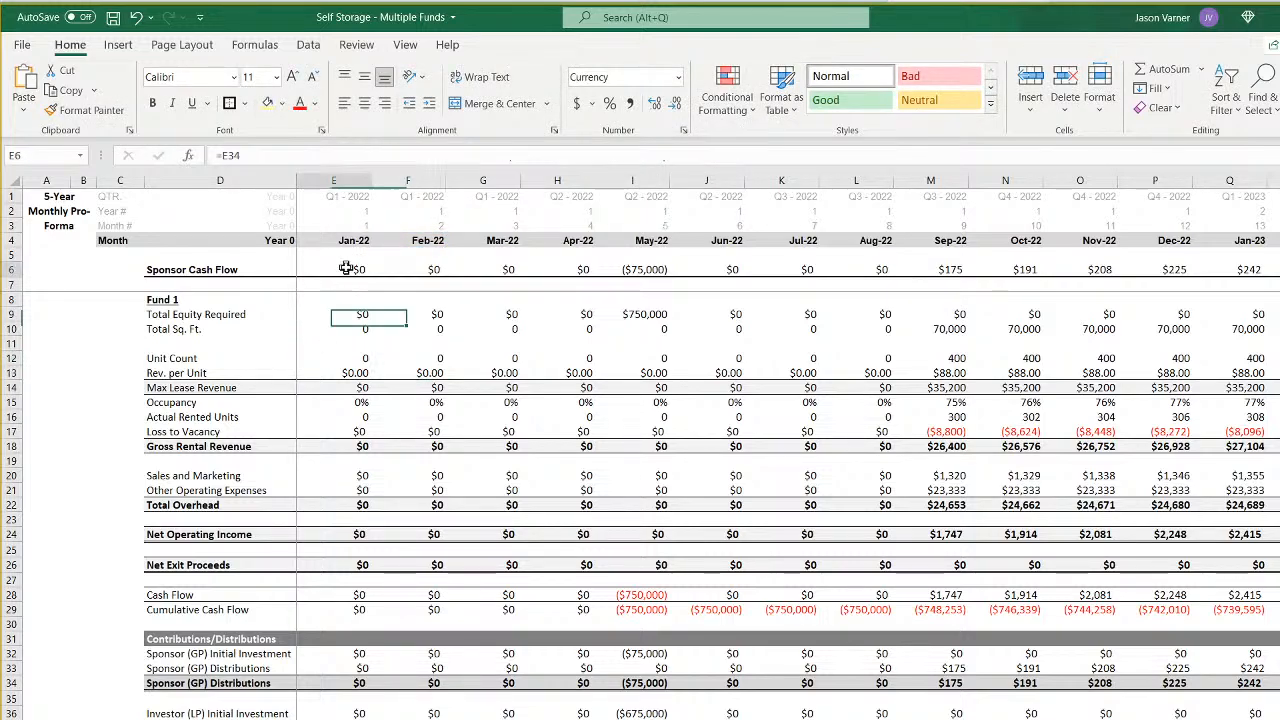
click(414, 268)
click(354, 316)
mouse_move(354, 317)
mouse_down()
mouse_move(357, 330)
mouse_move(426, 337)
mouse_move(425, 719)
mouse_move(1279, 718)
mouse_up()
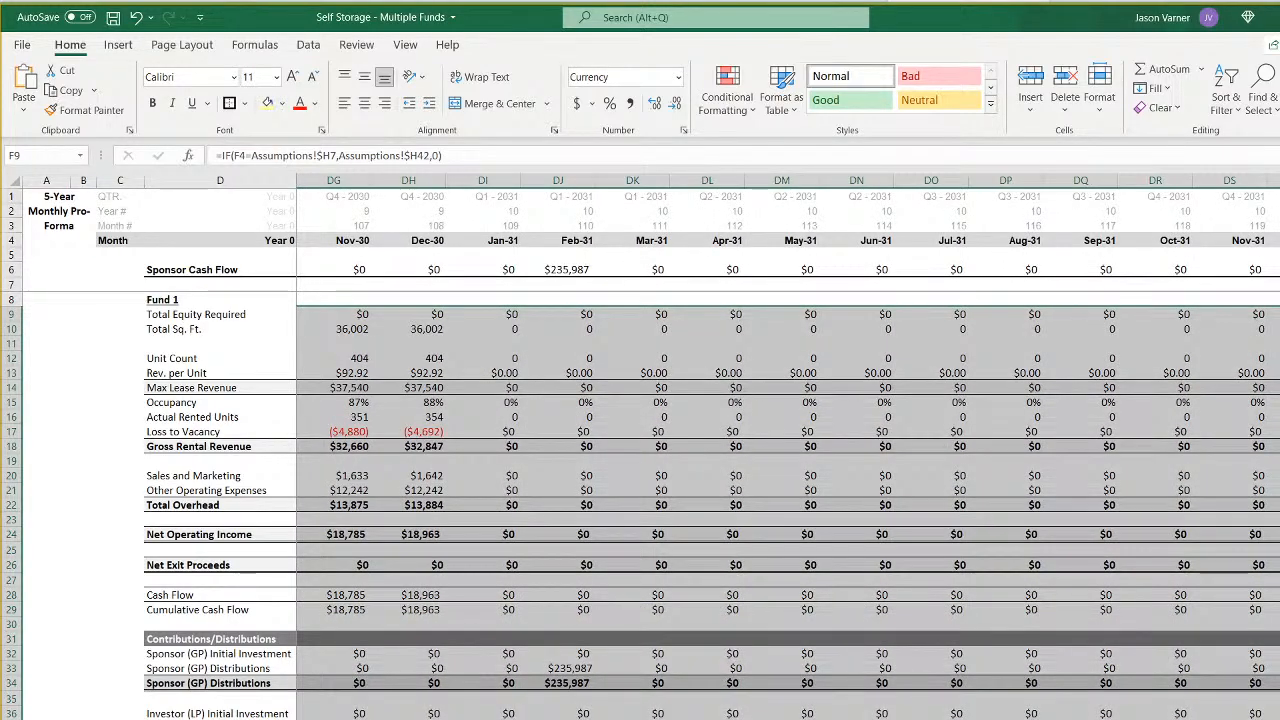
key(ctrl+BackSpace)
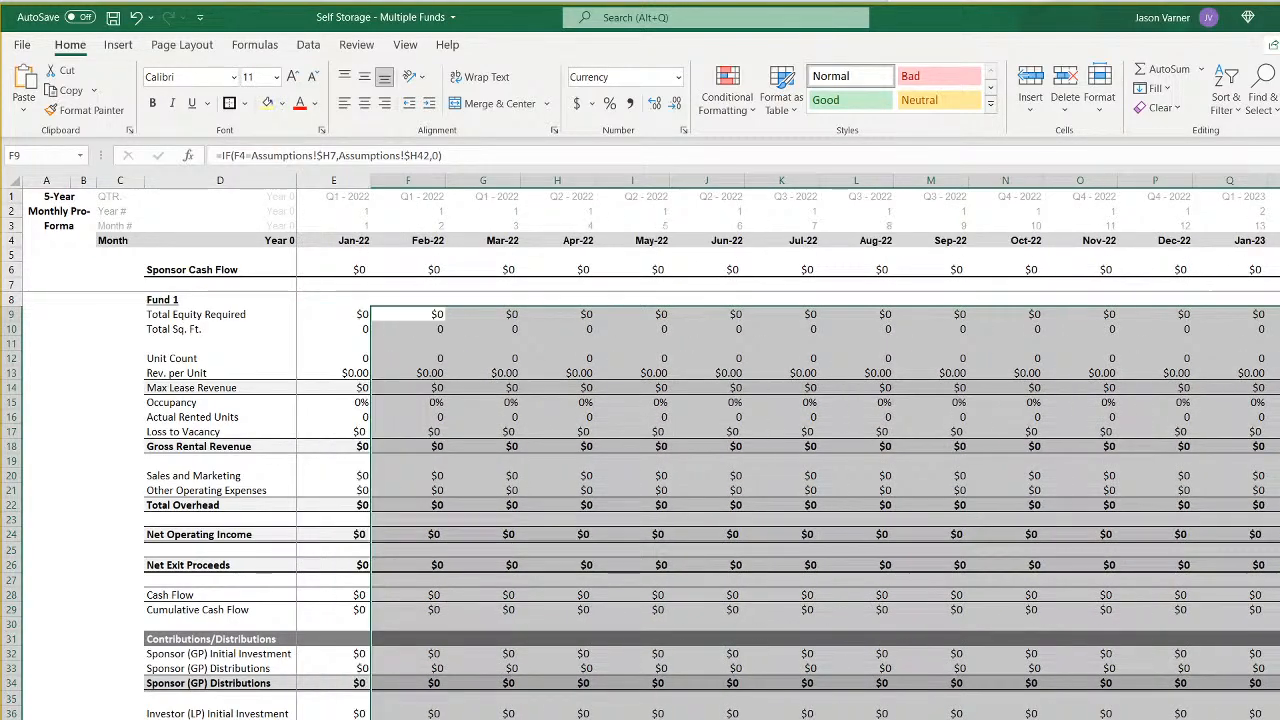
- On the CF 5 sheet, point the Year 0 Contributions formula in E11 to Assumptions!H42
key(ctrl+Page_Down)
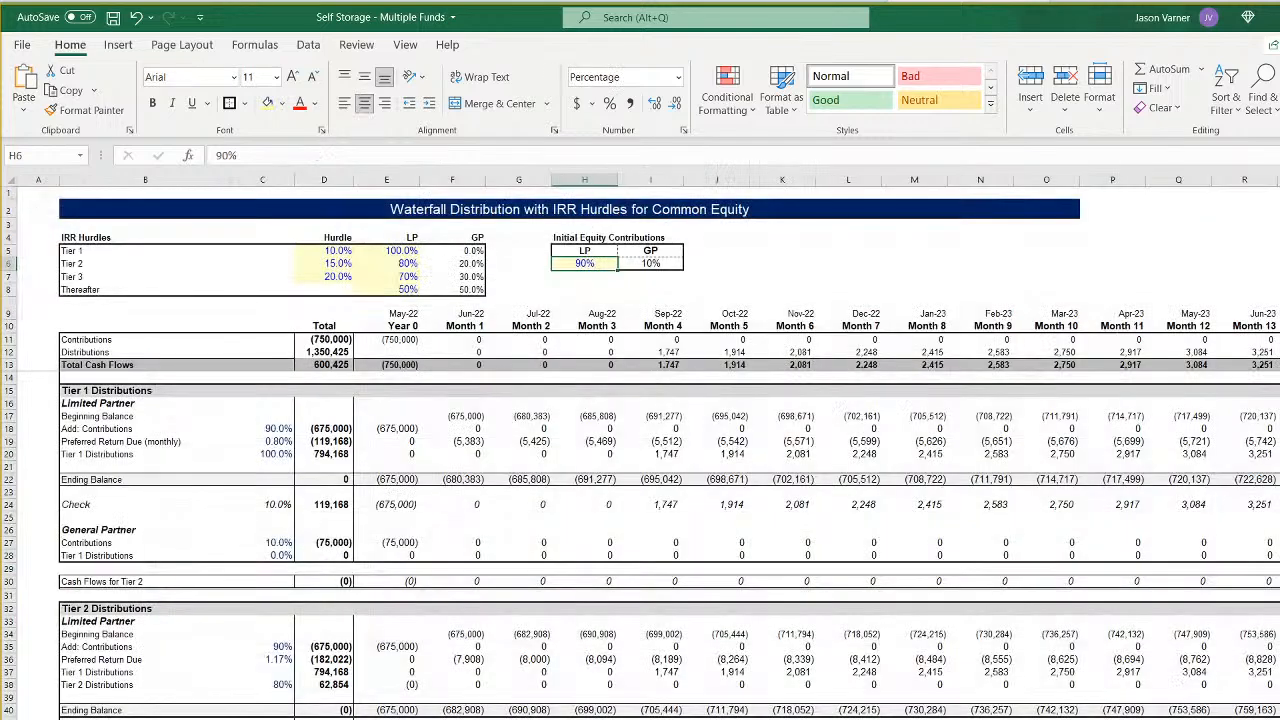
click(374, 335)
click(291, 155)
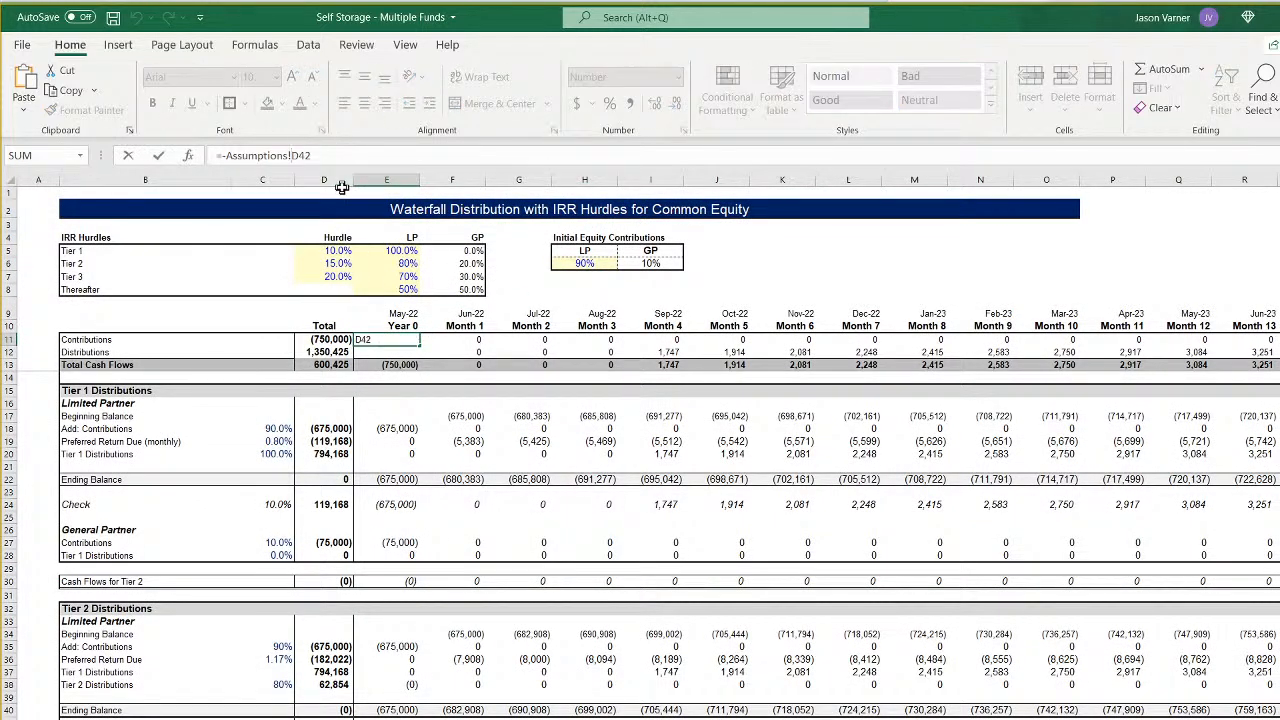
key(BackSpace)
text(h)
key(Return)
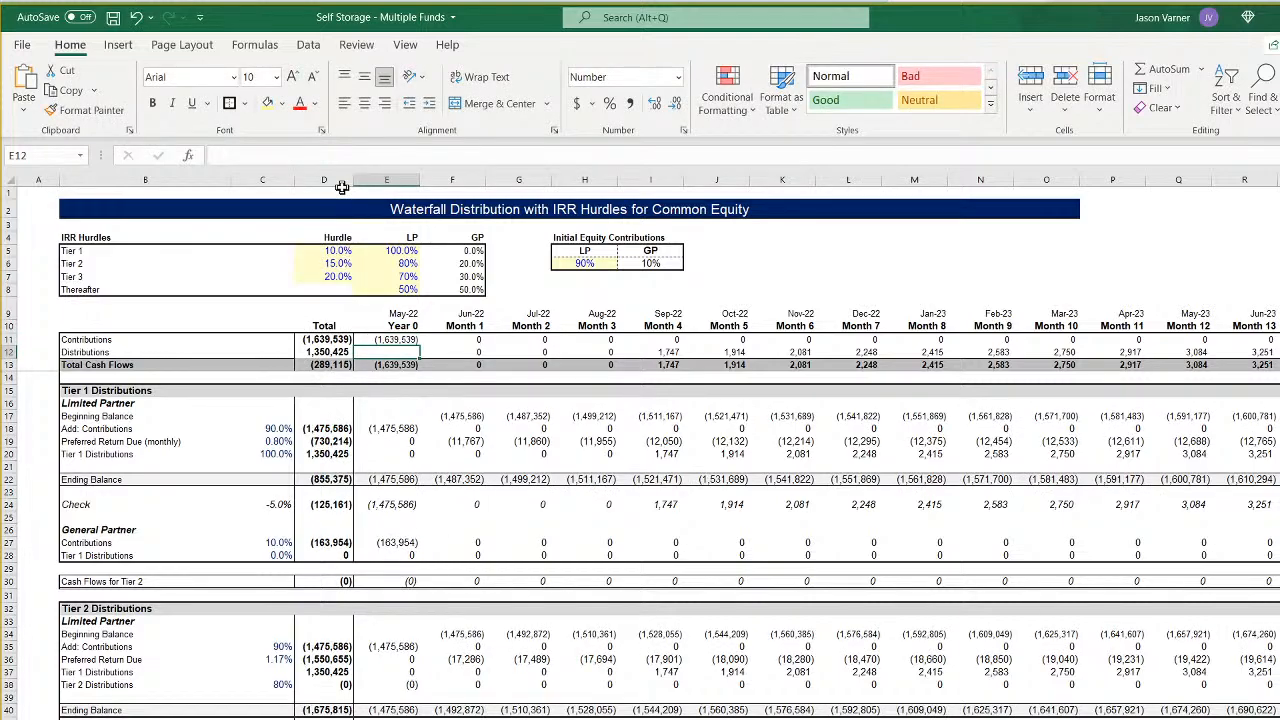
- Point the Year 0 date in E9 to Assumptions!H7
key(Up)
key(Up)
key(Up)
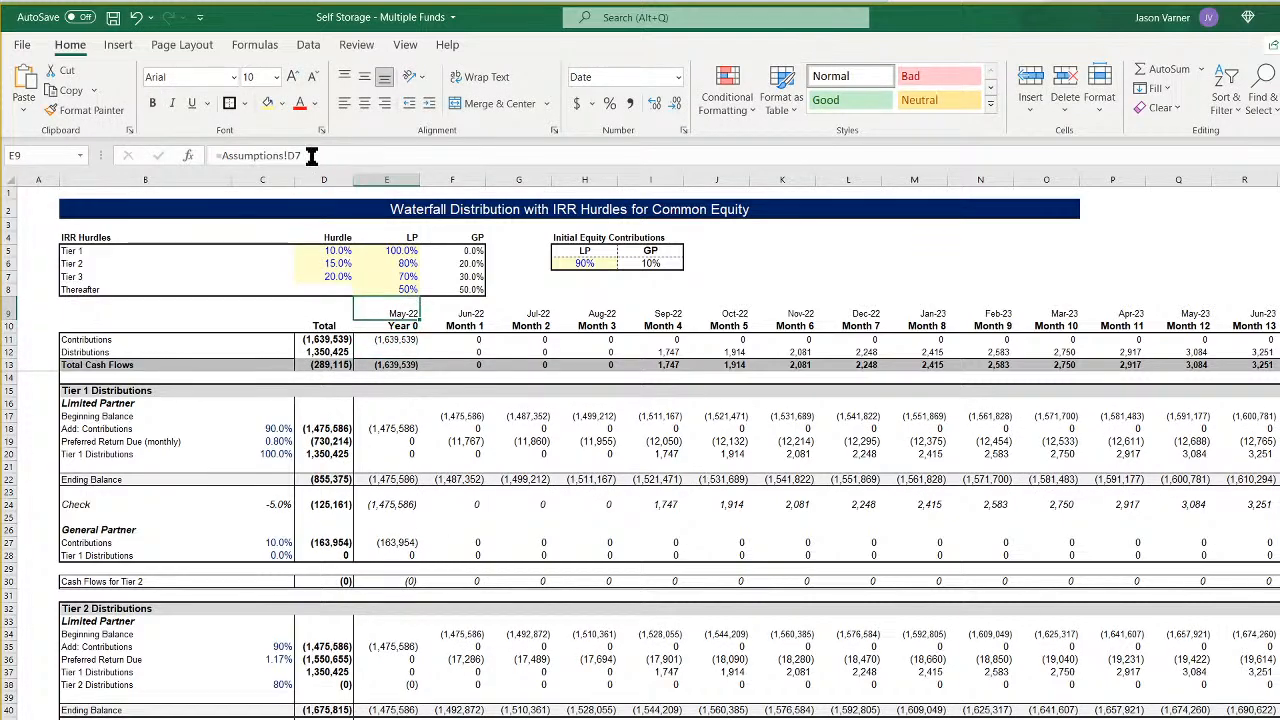
click(294, 155)
key(BackSpace)
text(h)
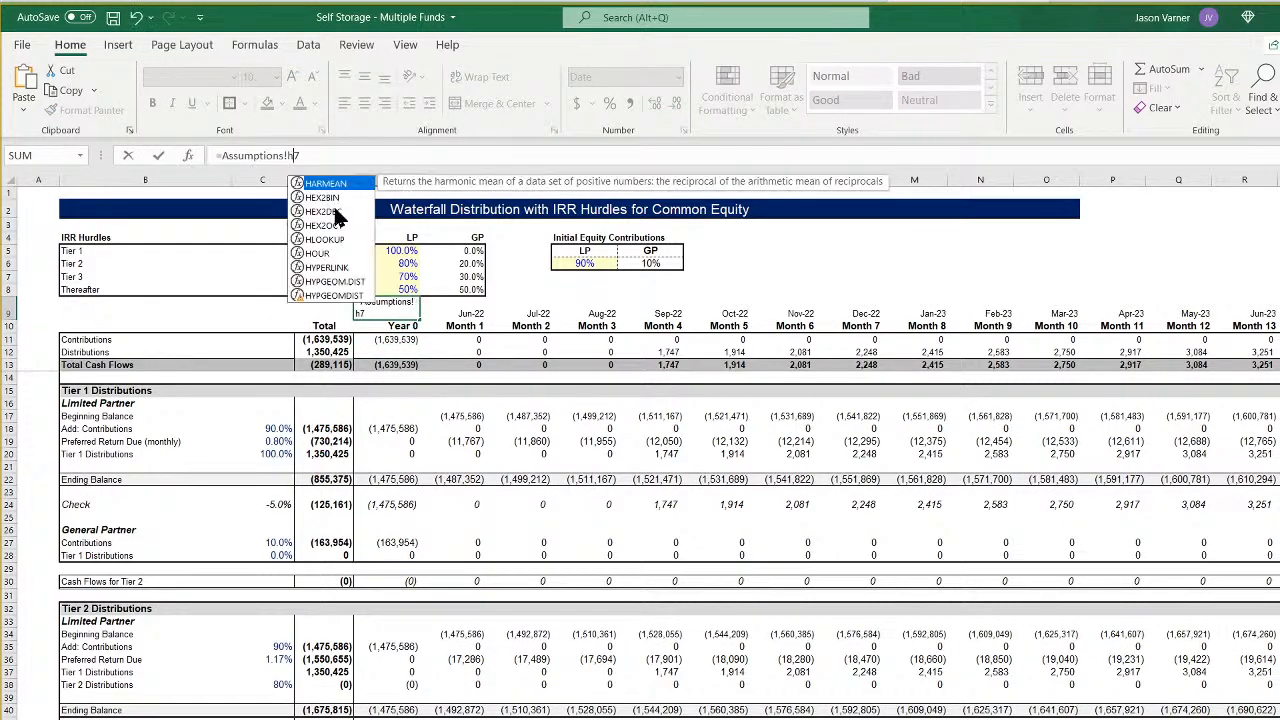
key(Return)
key(Up)
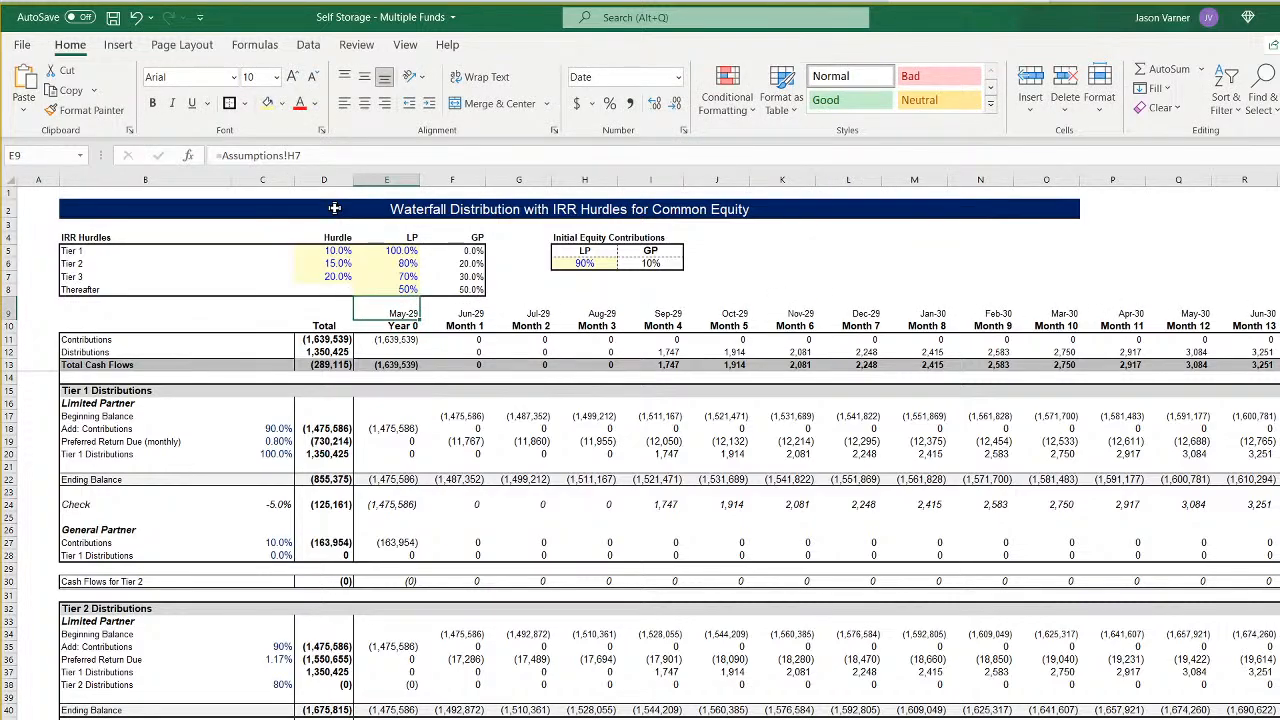
- Point the sum range and first criteria range of the Month 1 Contributions formula in F11 to '5'!28:28
key(Down)
key(Down)
key(Right)
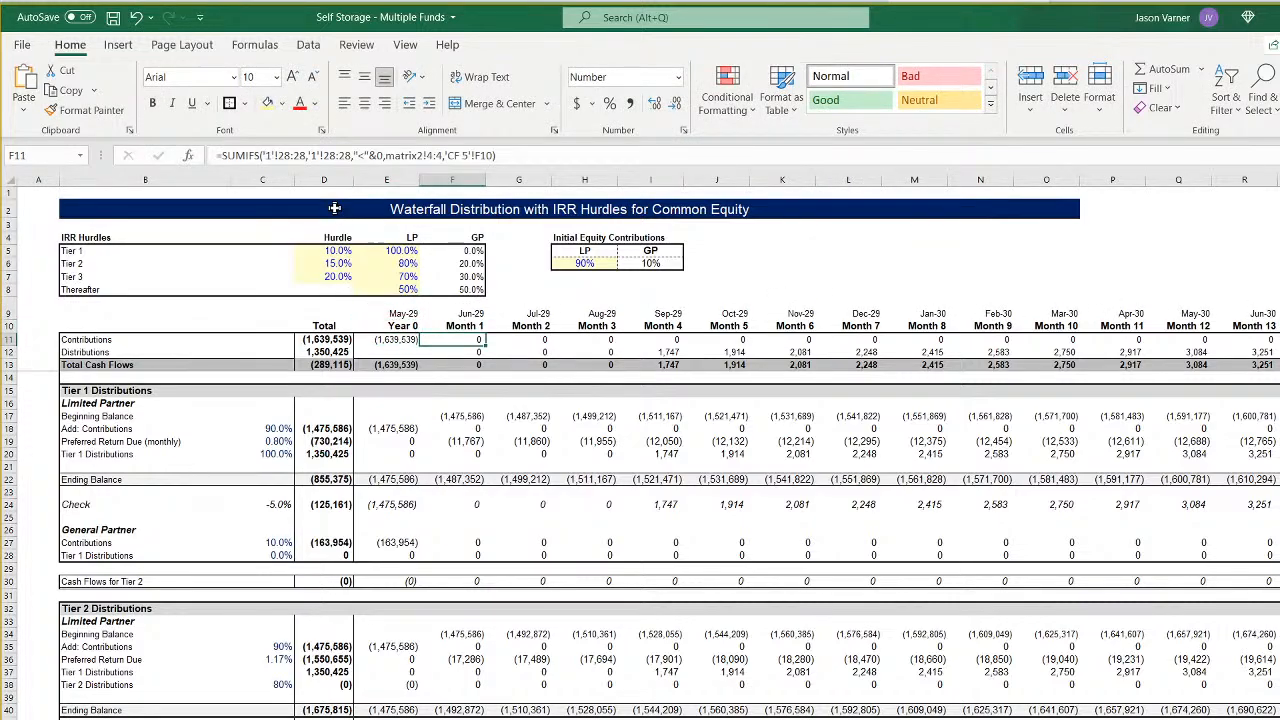
click(260, 155)
key(BackSpace)
text(5)
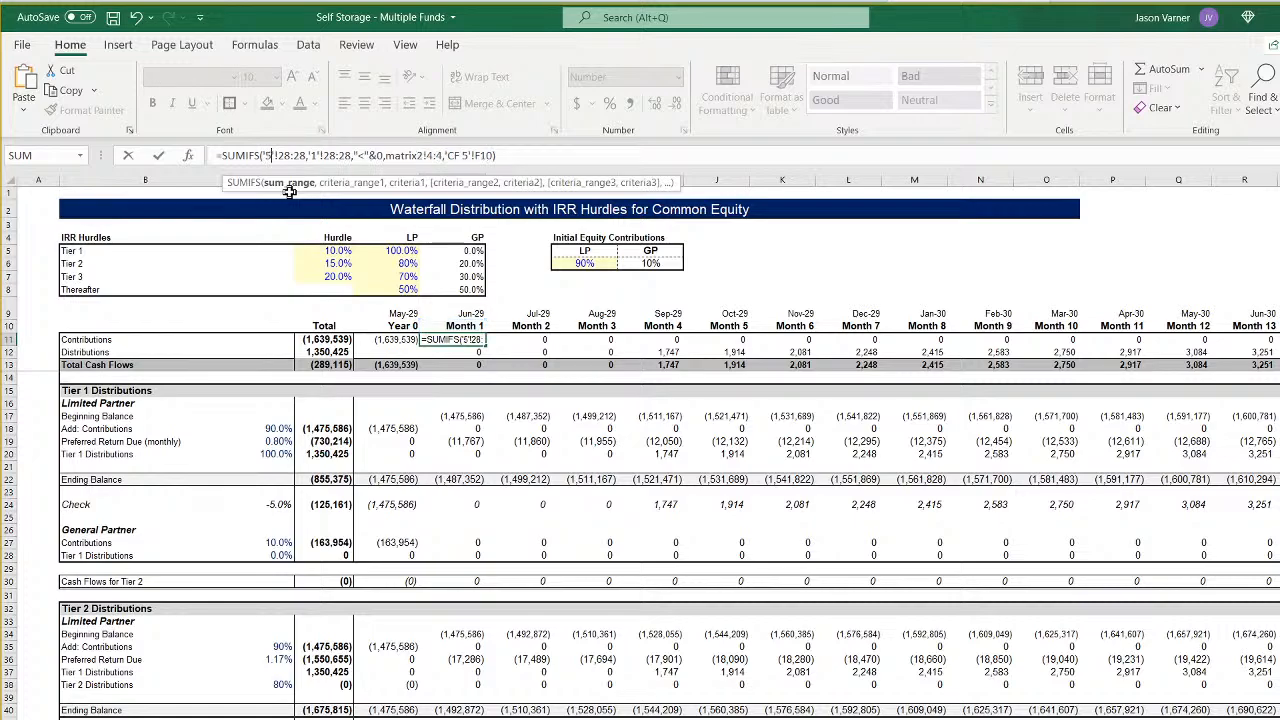
key(Right)
key(Right)
key(Right)
key(Right)
key(Right)
key(Right)
key(Right)
key(Right)
key(Right)
key(Right)
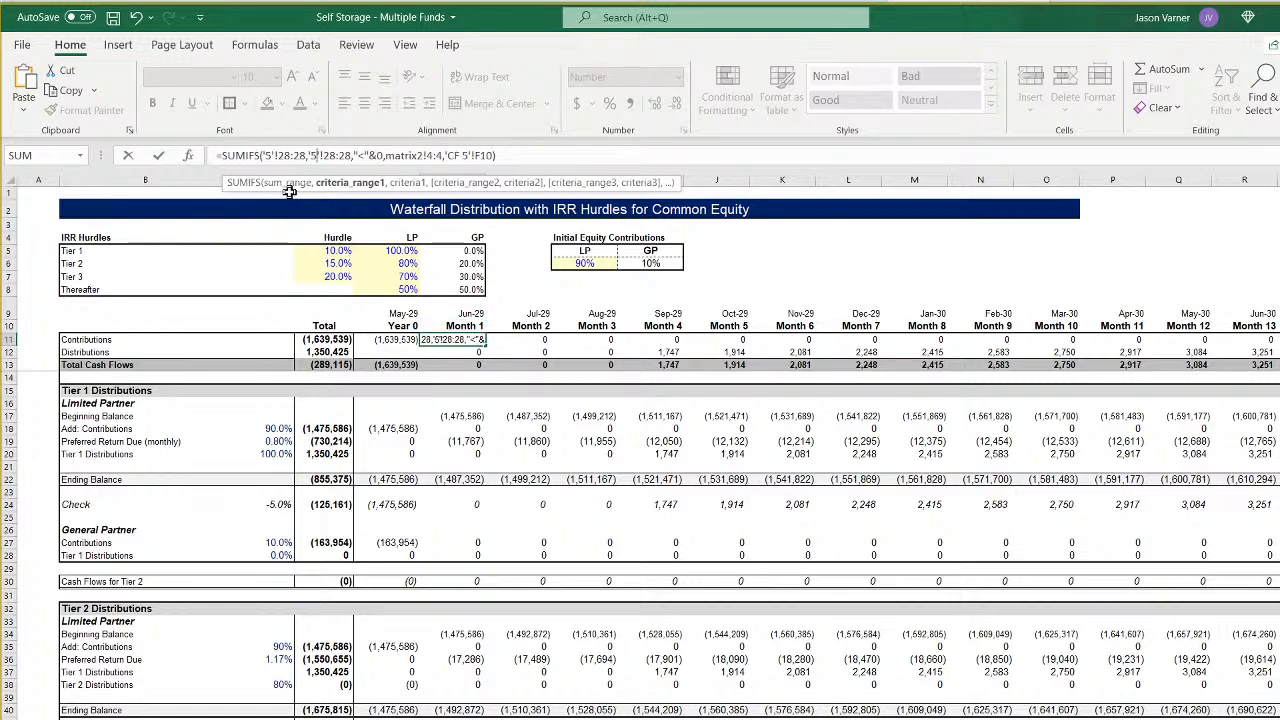
- Change the second criteria range of the Contributions formula in F11 to matrix2!8:8
key(Right)
key(Right)
key(Right)
key(Right)
key(Right)
key(Right)
key(Right)
key(Right)
key(Right)
key(Right)
key(Right)
key(Right)
key(Right)
key(Right)
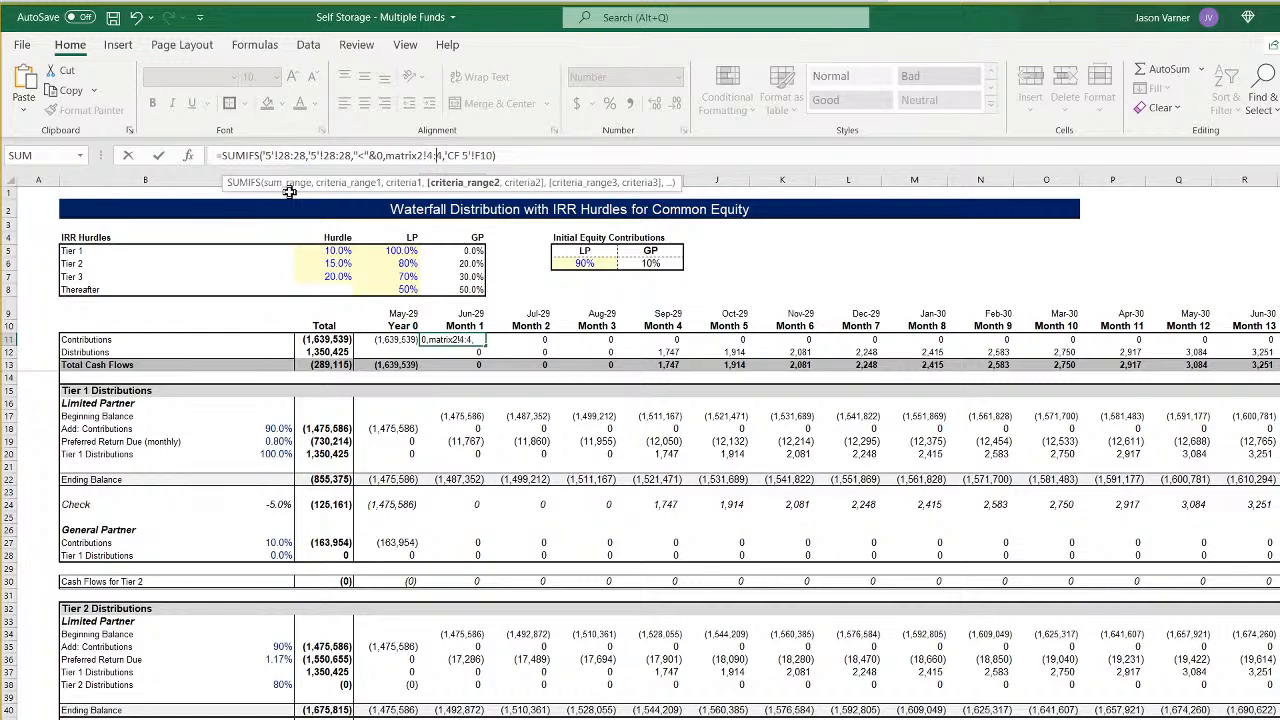
key(Right)
key(Right)
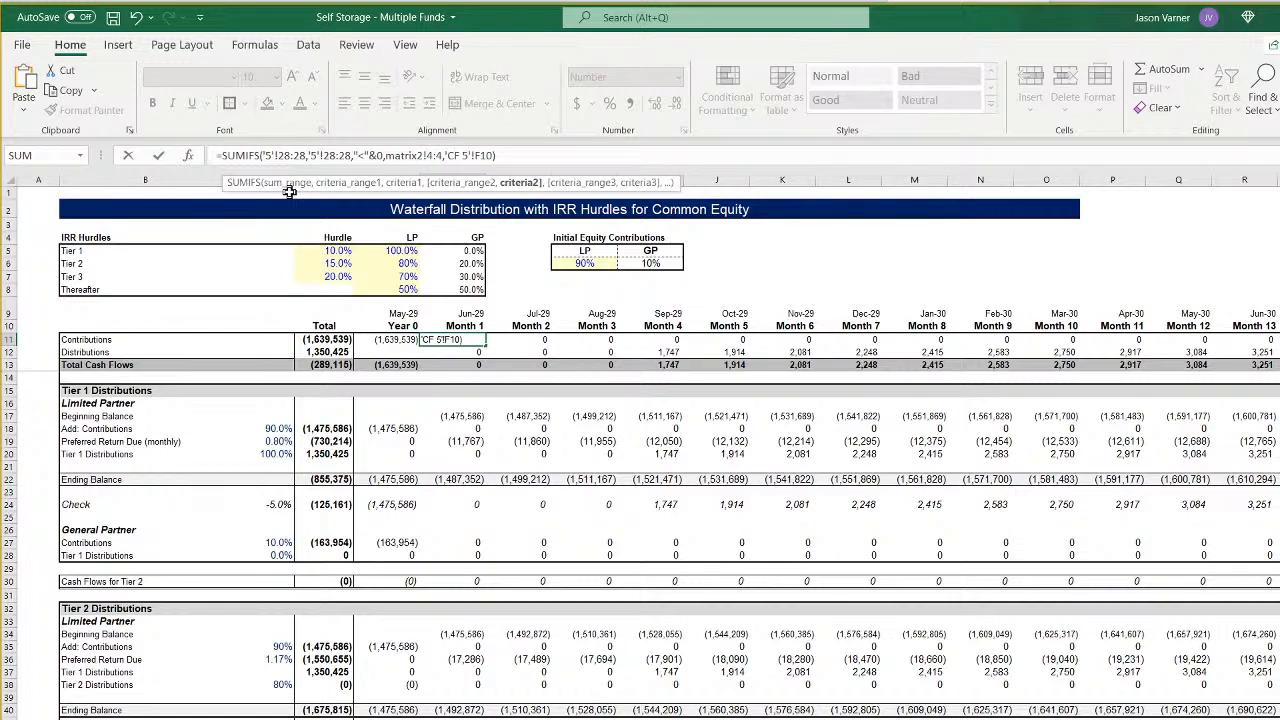
key(Left)
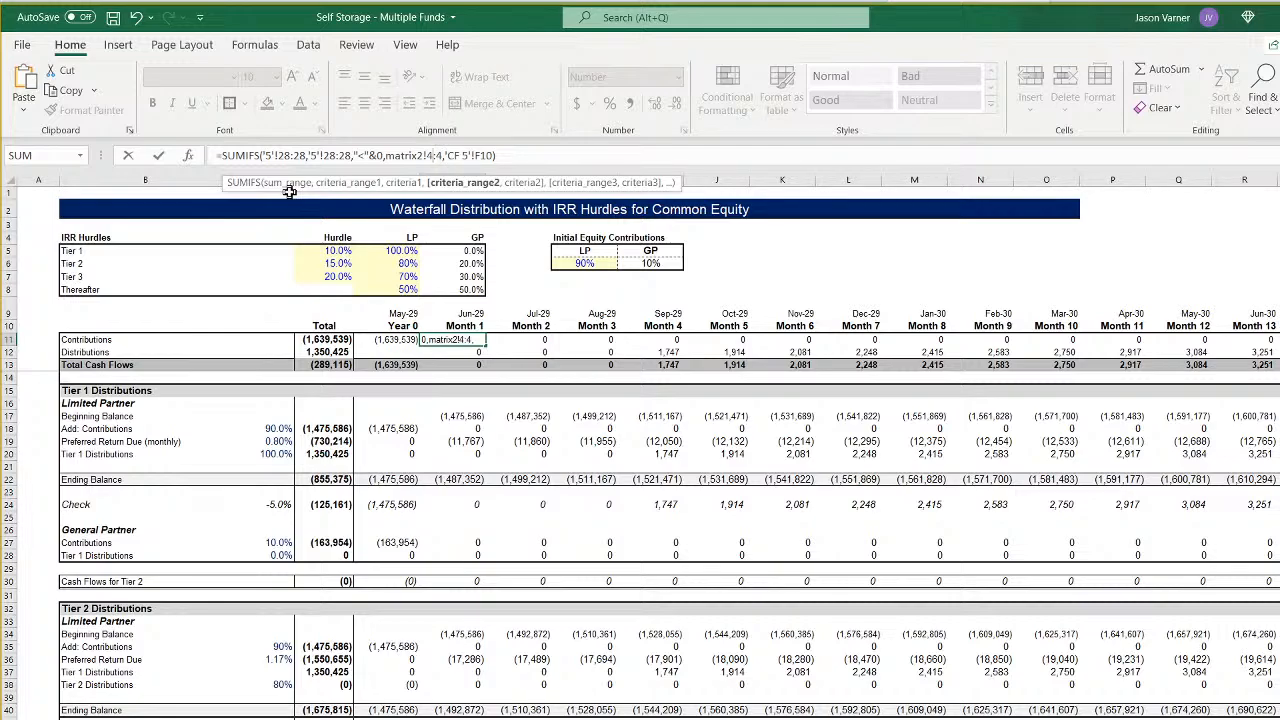
key(BackSpace)
text(8)
key(BackSpace)
text(8)
key(Return)
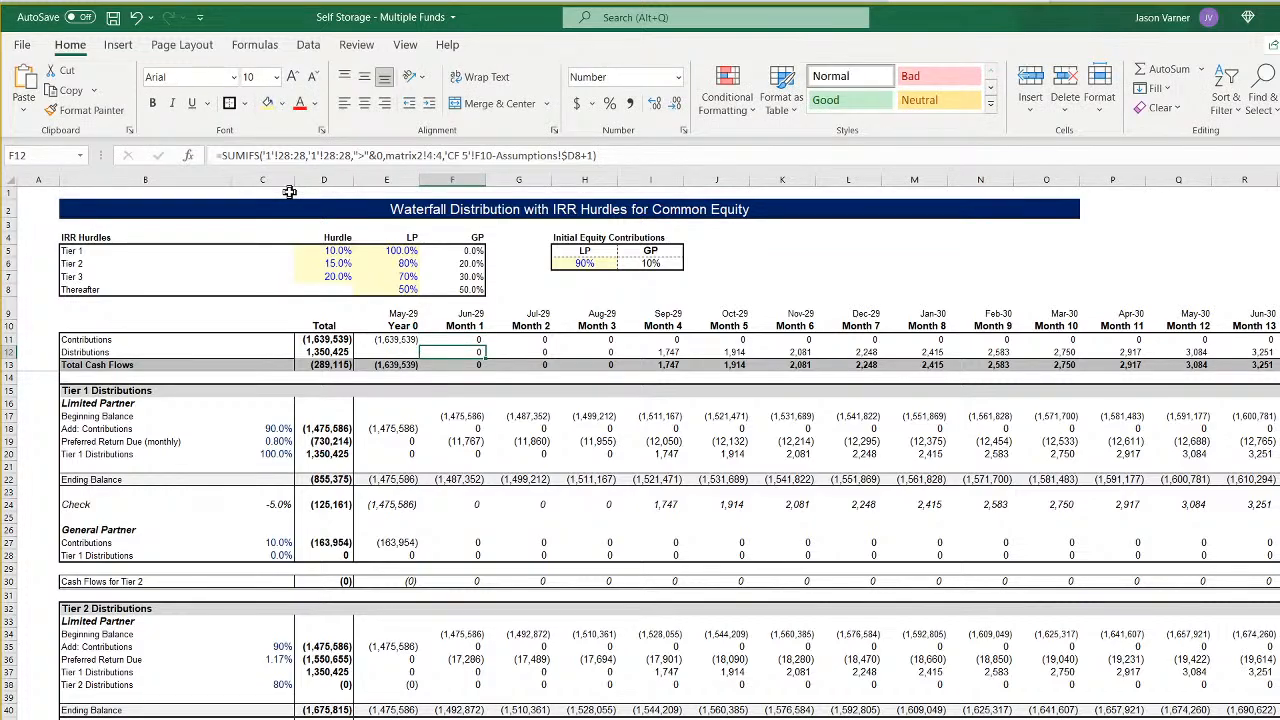
- Point the sum range and first criteria range of the Month 1 Distributions formula in F12 to '5'!28:28
click(265, 155)
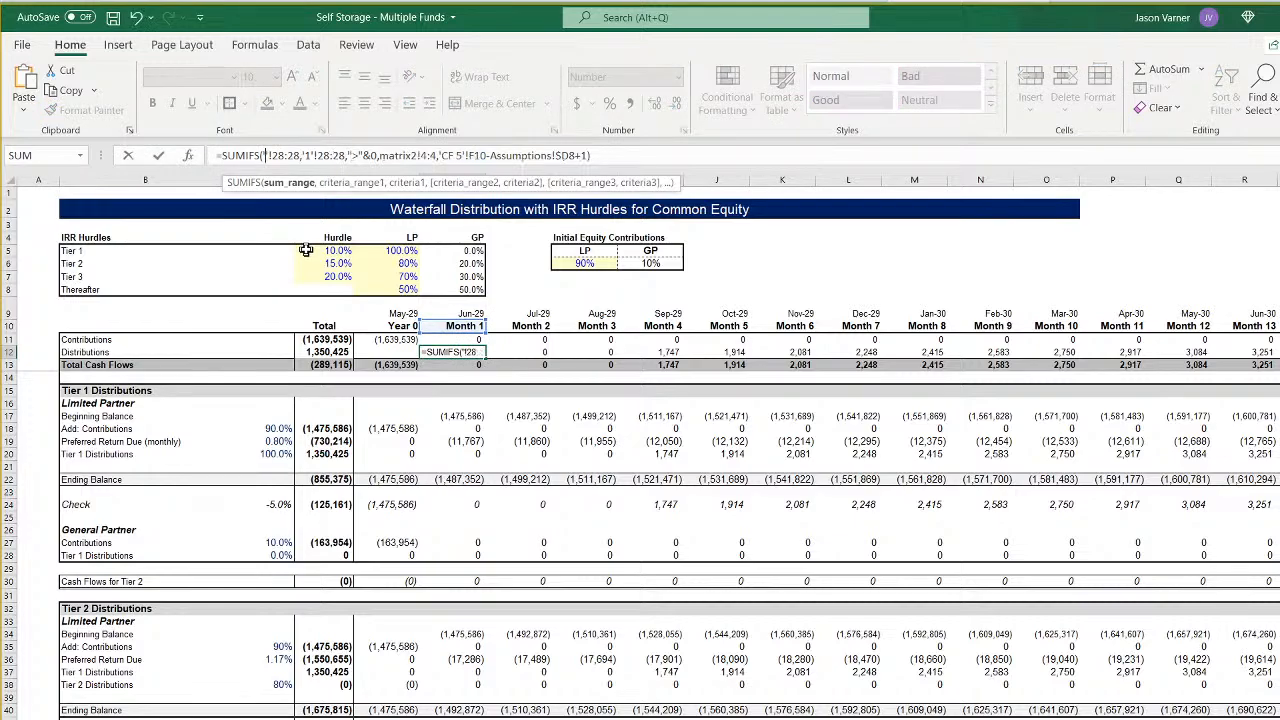
text(5)
key(Right)
key(Right)
key(Right)
key(Right)
key(Right)
key(Right)
key(Right)
key(Right)
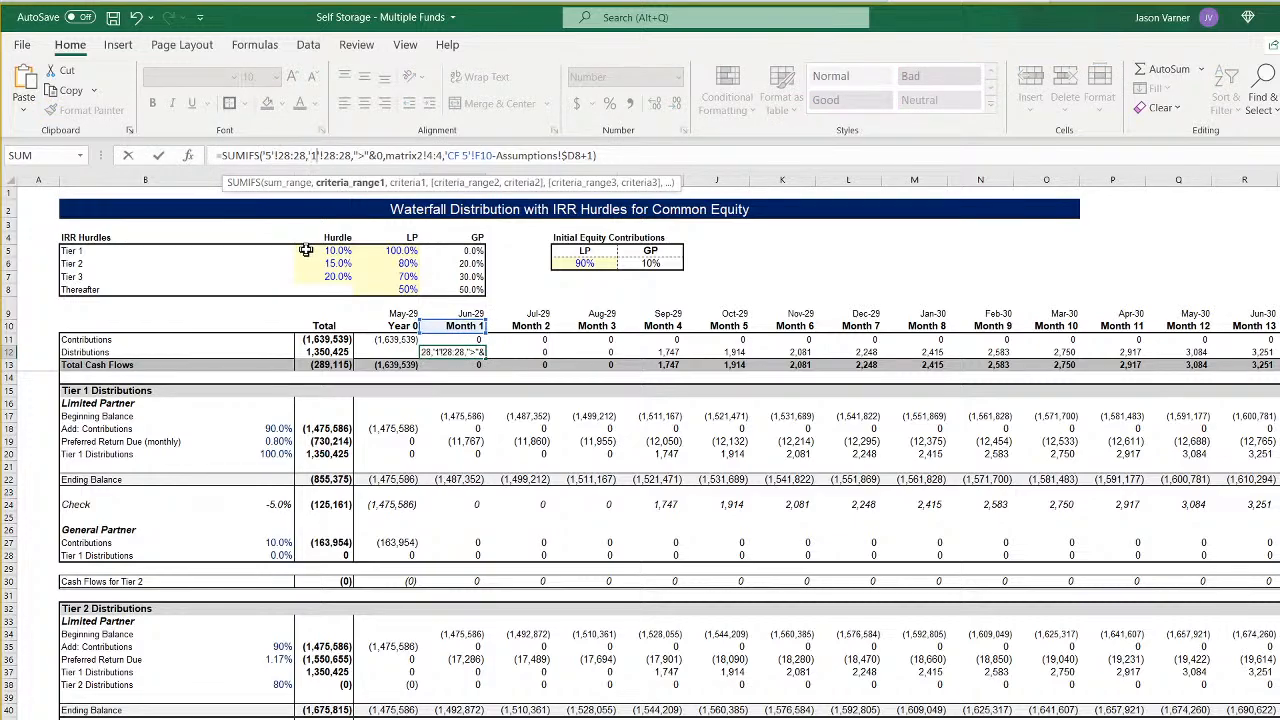
key(BackSpace)
text(5)
- Point the remaining criteria of the Distributions formula in F12 to matrix2!8:8 and Assumptions!$H8
key(Right)
key(Right)
key(Right)
key(Right)
key(Right)
key(Right)
key(Right)
key(Right)
key(Right)
key(Right)
key(Right)
key(Right)
key(Right)
key(Right)
key(Right)
key(Right)
key(Right)
key(Right)
key(Right)
key(Right)
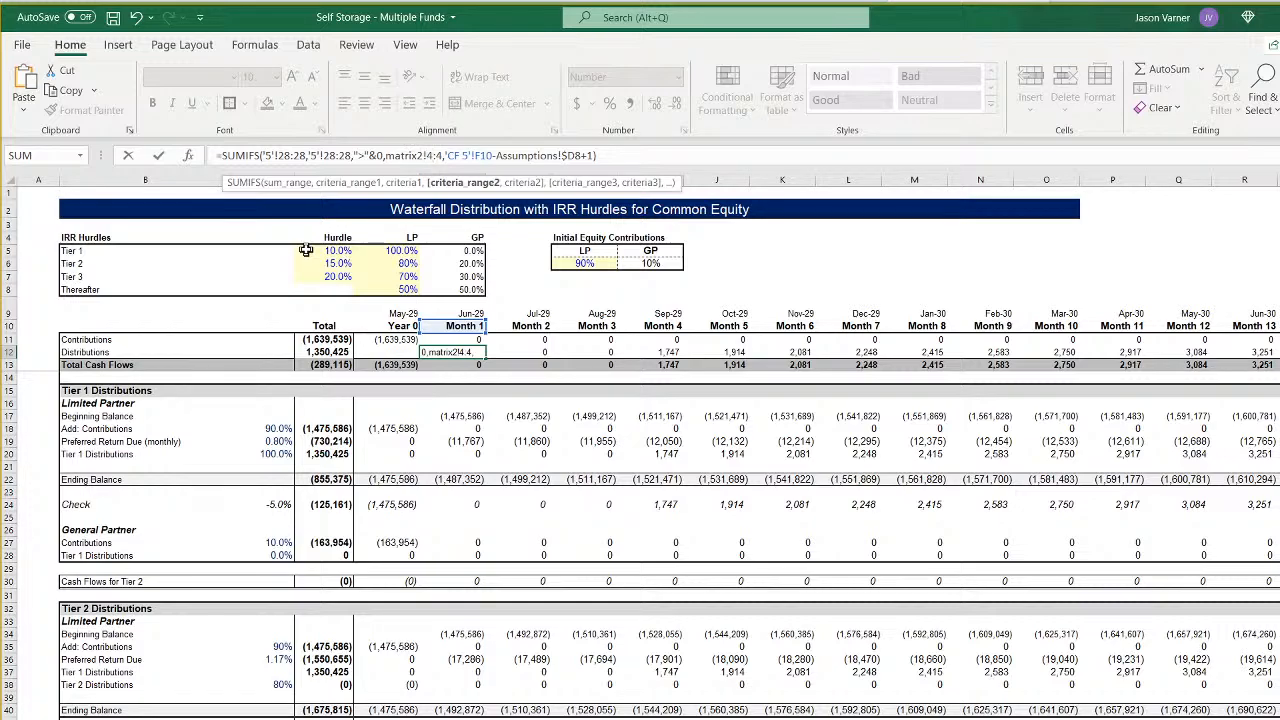
key(Left)
key(Left)
key(Left)
key(BackSpace)
text(8)
key(Right)
key(Right)
key(Right)
key(Right)
key(Right)
key(Right)
key(Right)
key(Right)
key(Right)
key(Right)
key(Right)
key(Right)
key(Right)
key(Right)
key(Right)
key(Right)
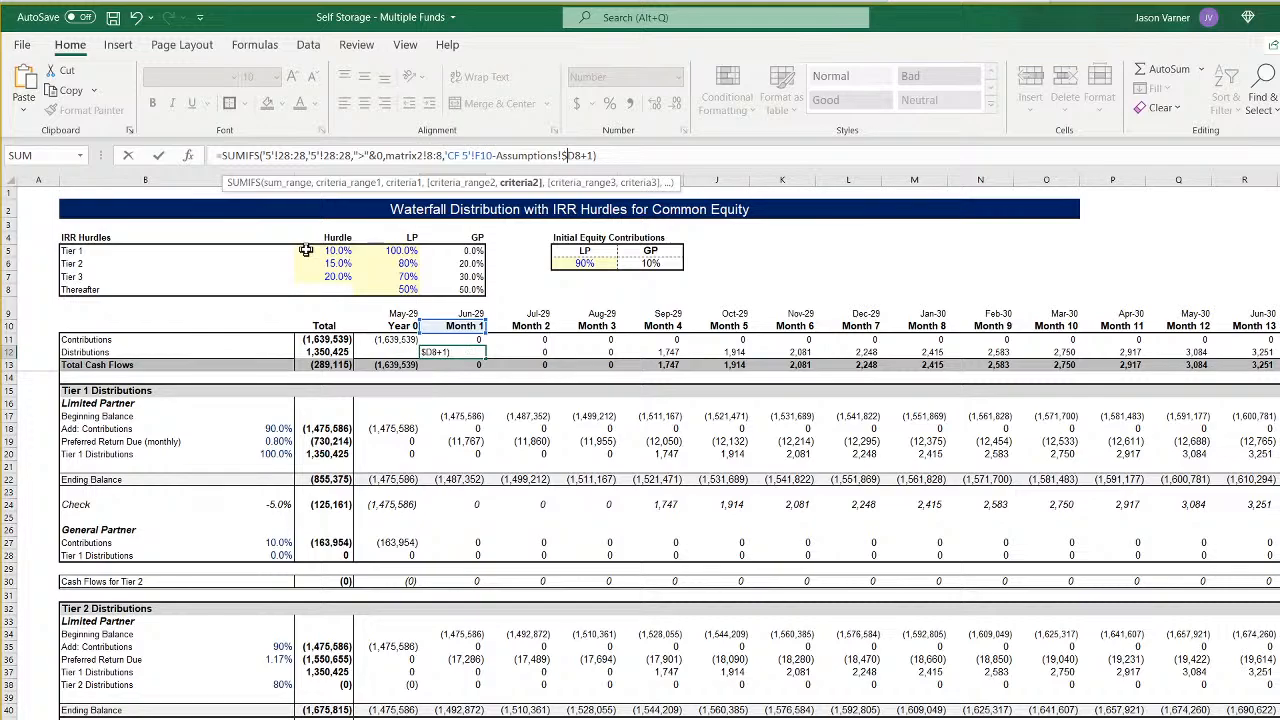
key(Return)
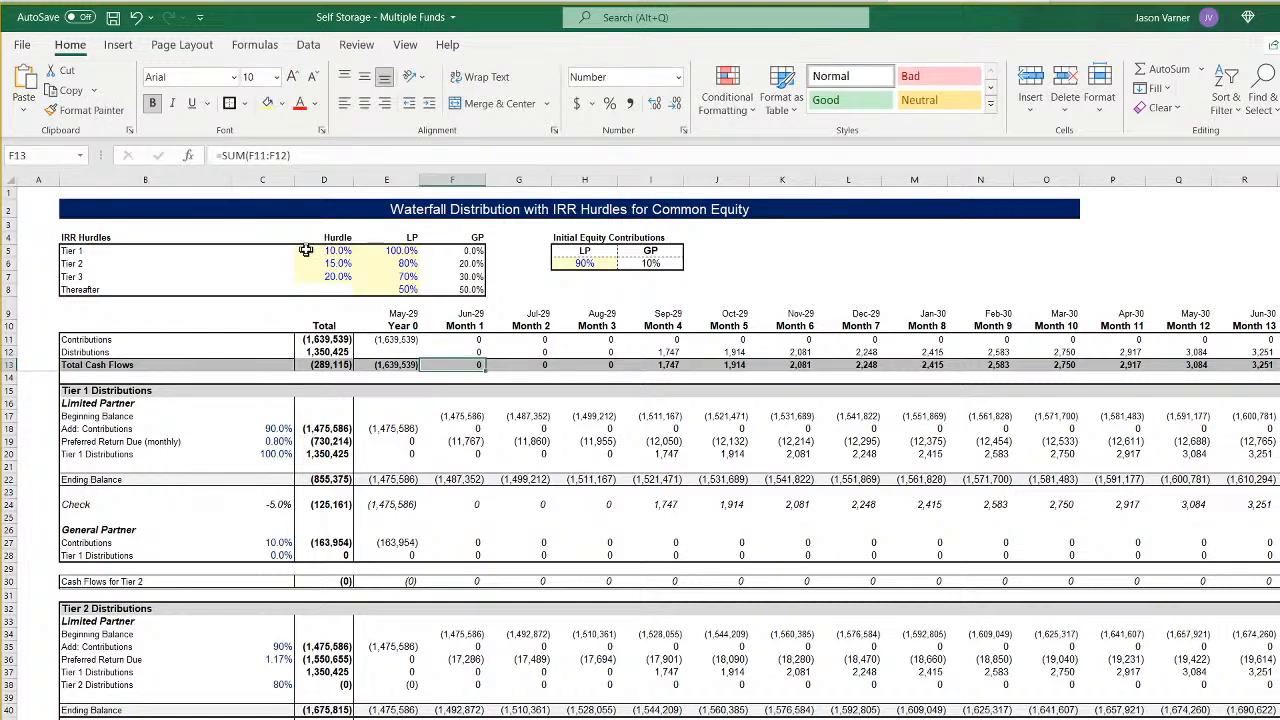
- Fill the Contributions and Distributions formulas in F11:F12 across all remaining months of the CF 5 sheet
click(468, 316)
click(532, 315)
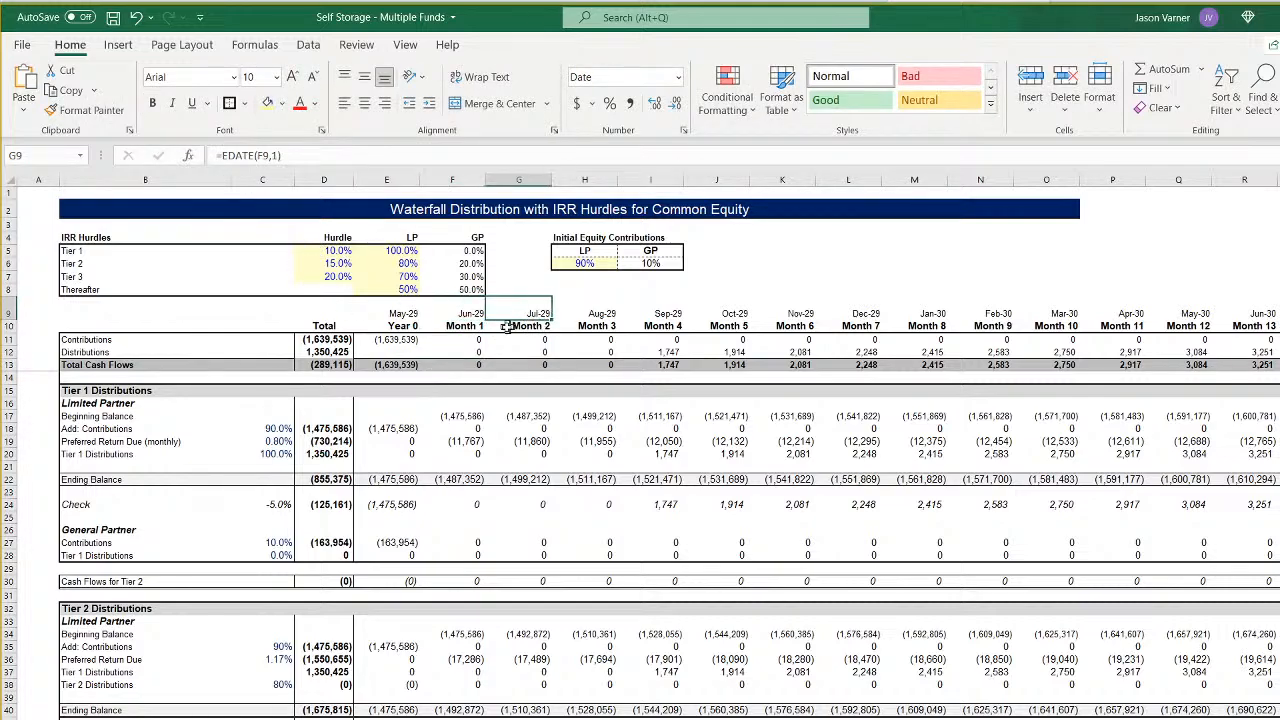
drag(463, 340, 1275, 349)
scroll(648, 448, left, 20)
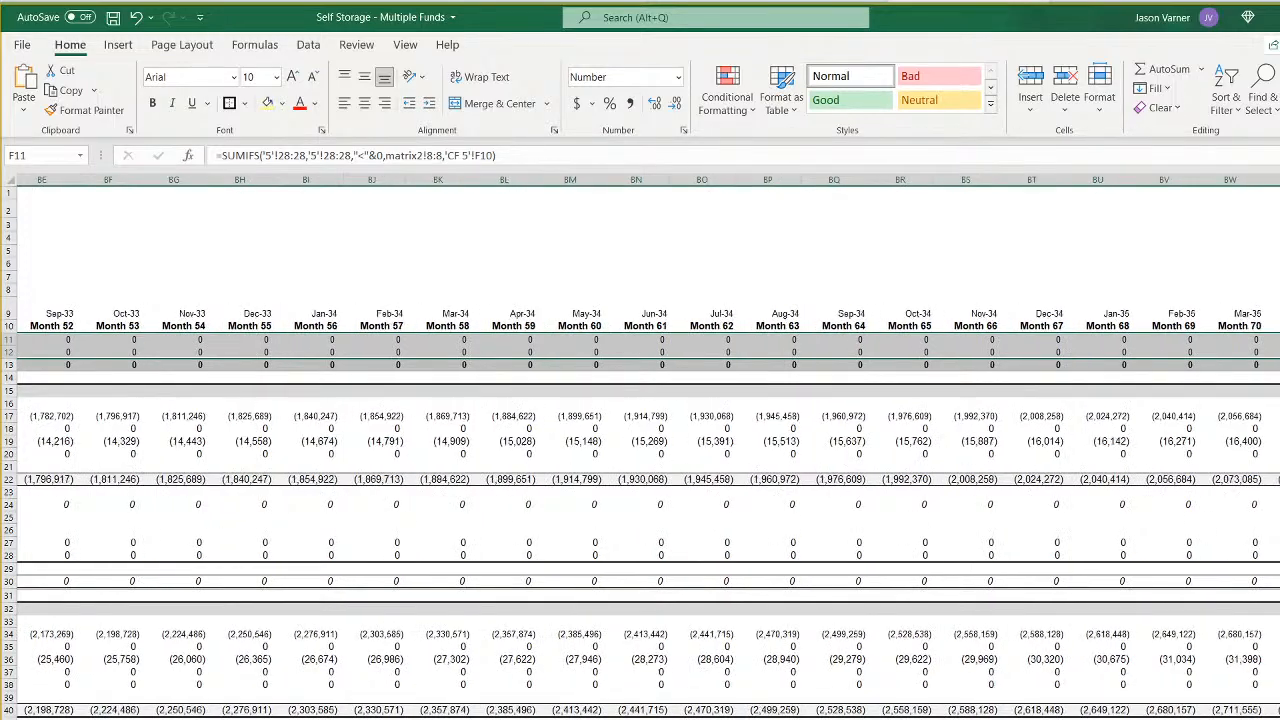
scroll(640, 448, left, 5)
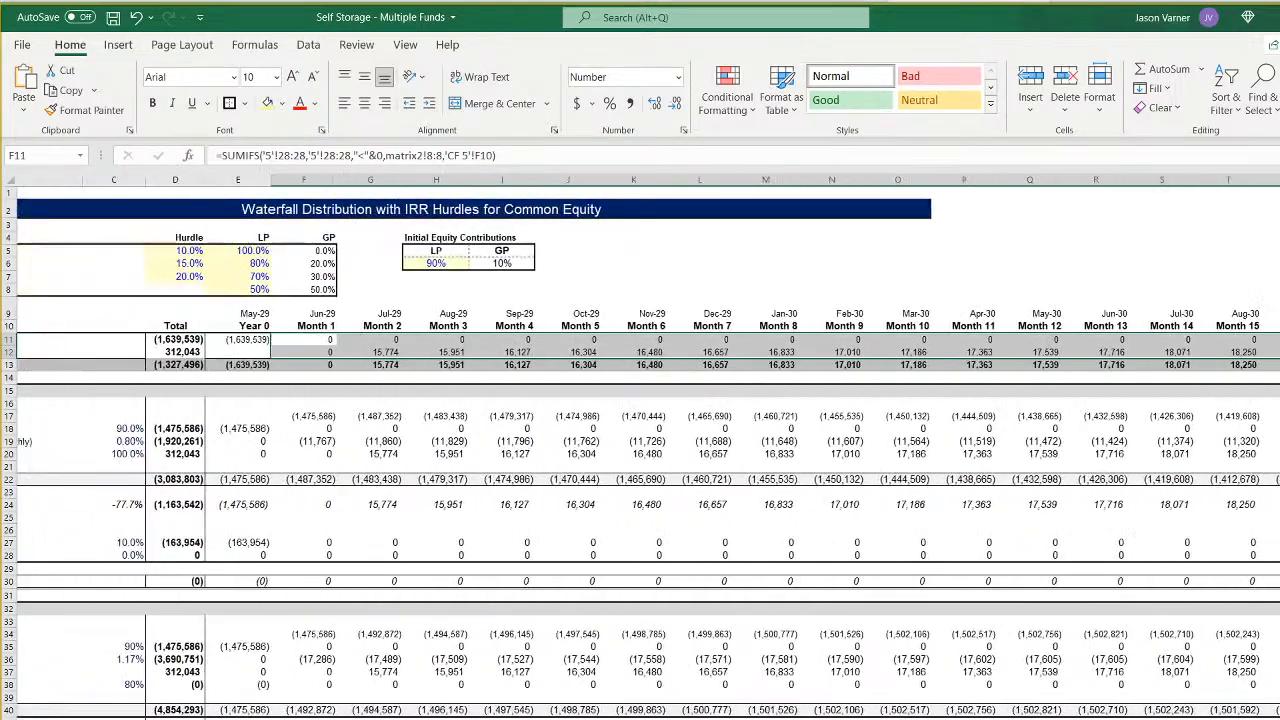
scroll(354, 366, left, 1)
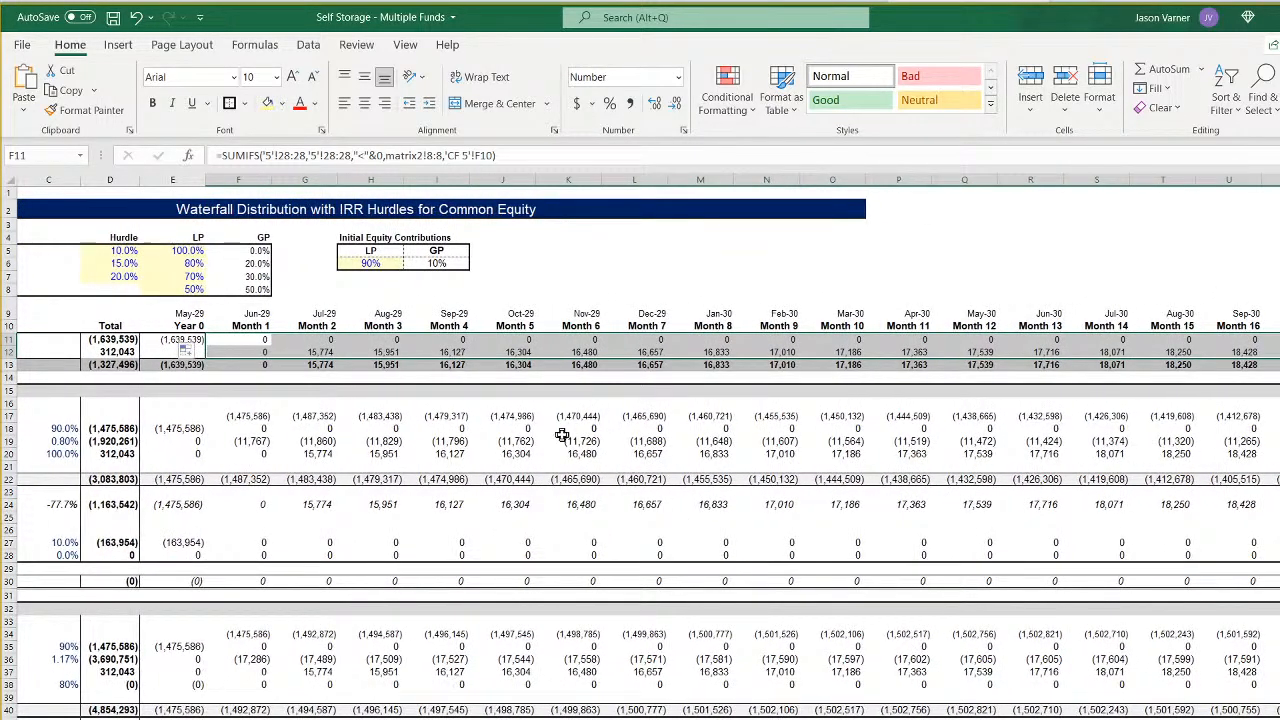
- Compare the Year 0 date in E9 with Fund 5's Start of Construction on the Assumptions sheet
click(182, 316)
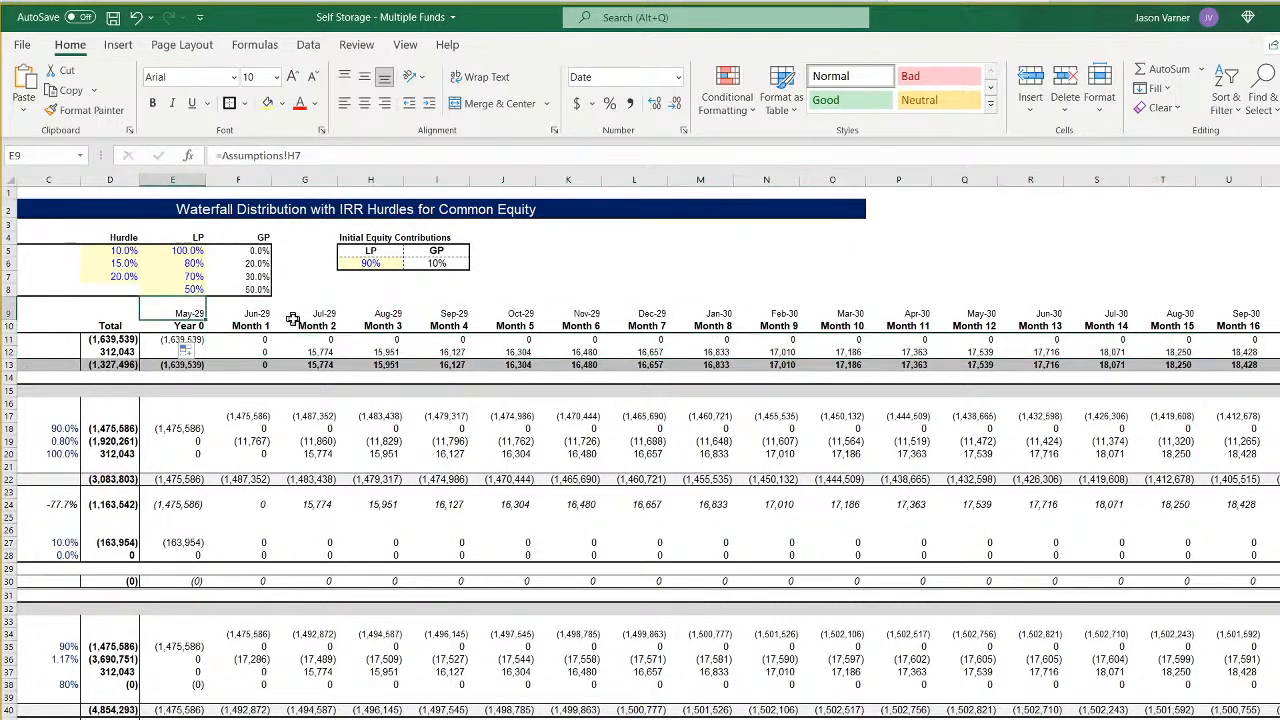
key(ctrl+Page_Down)
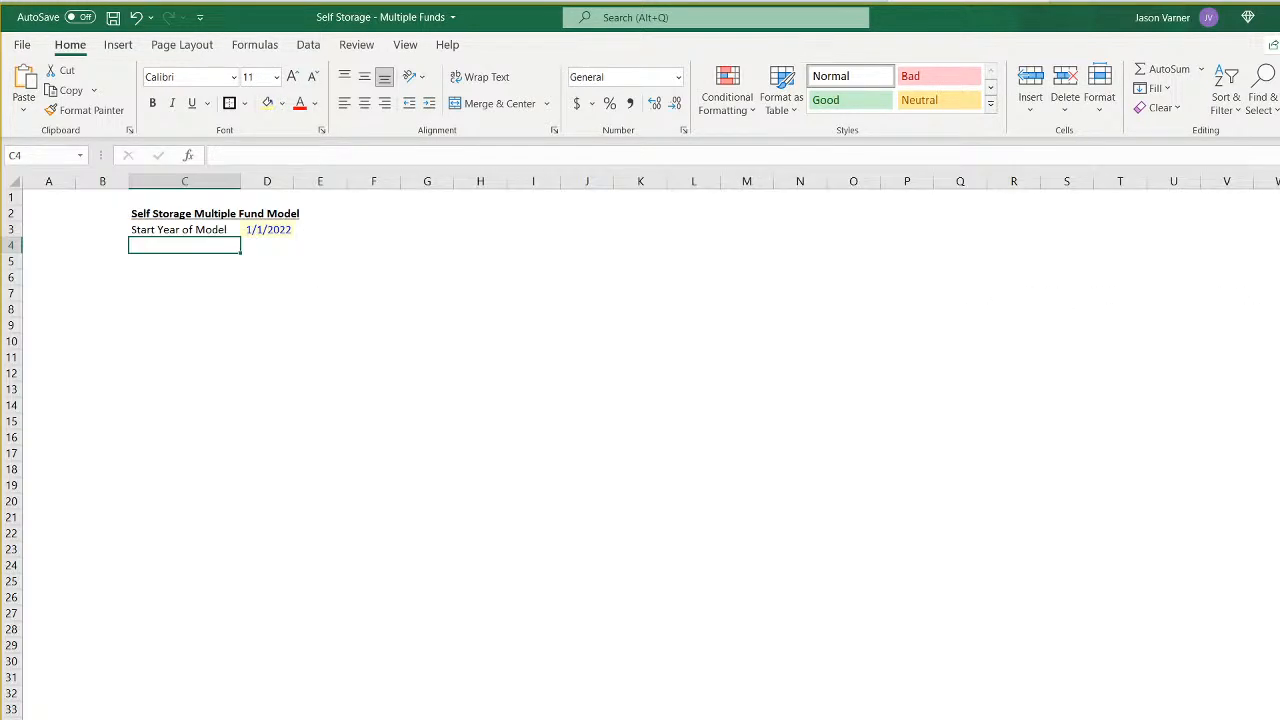
key(ctrl+Page_Down)
scroll(597, 360, up, 10)
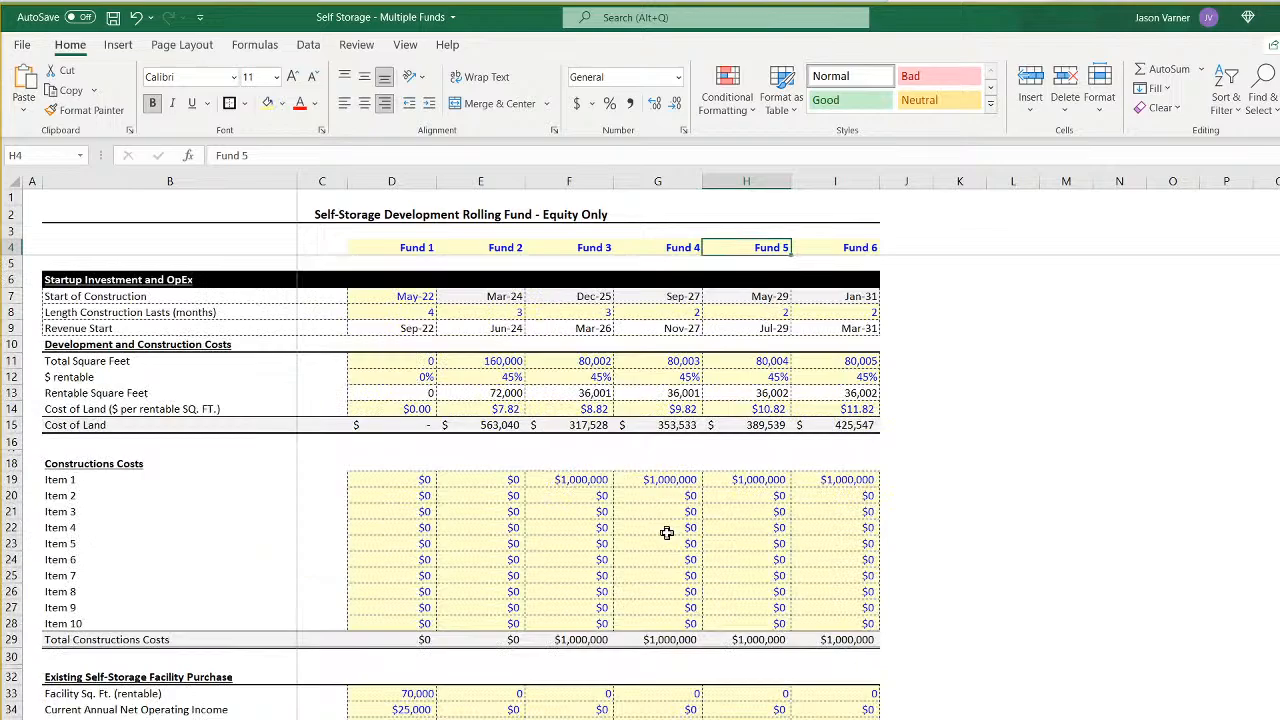
- Fill the Exit Value based on Exit Cap Rate formula from Fund 4 in G68 into Fund 5's H68
click(760, 331)
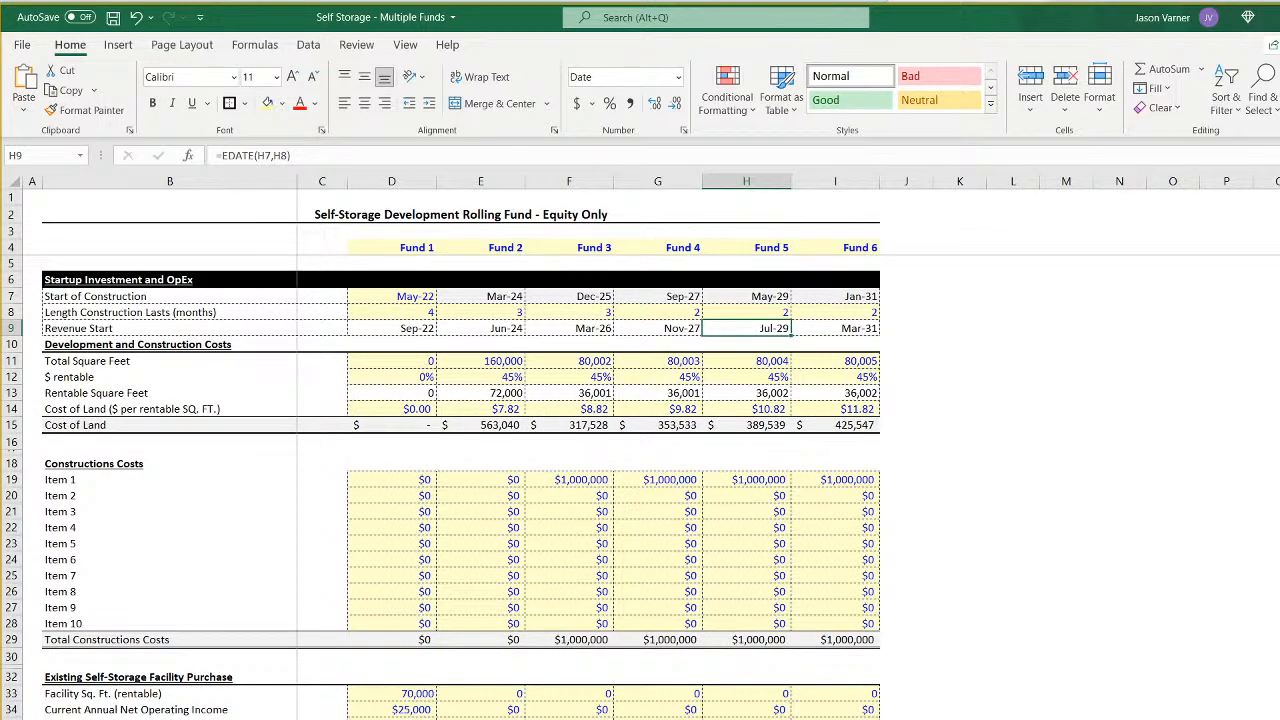
scroll(680, 570, down, 15)
click(682, 569)
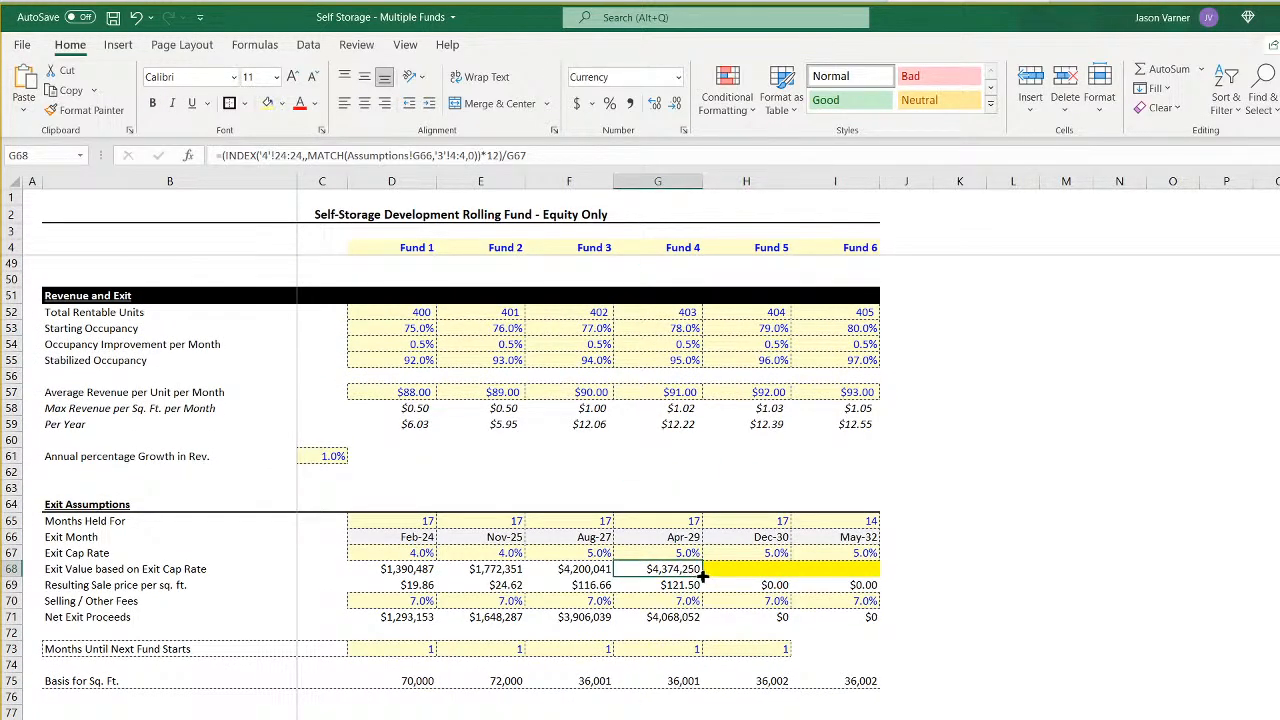
drag(704, 574, 755, 568)
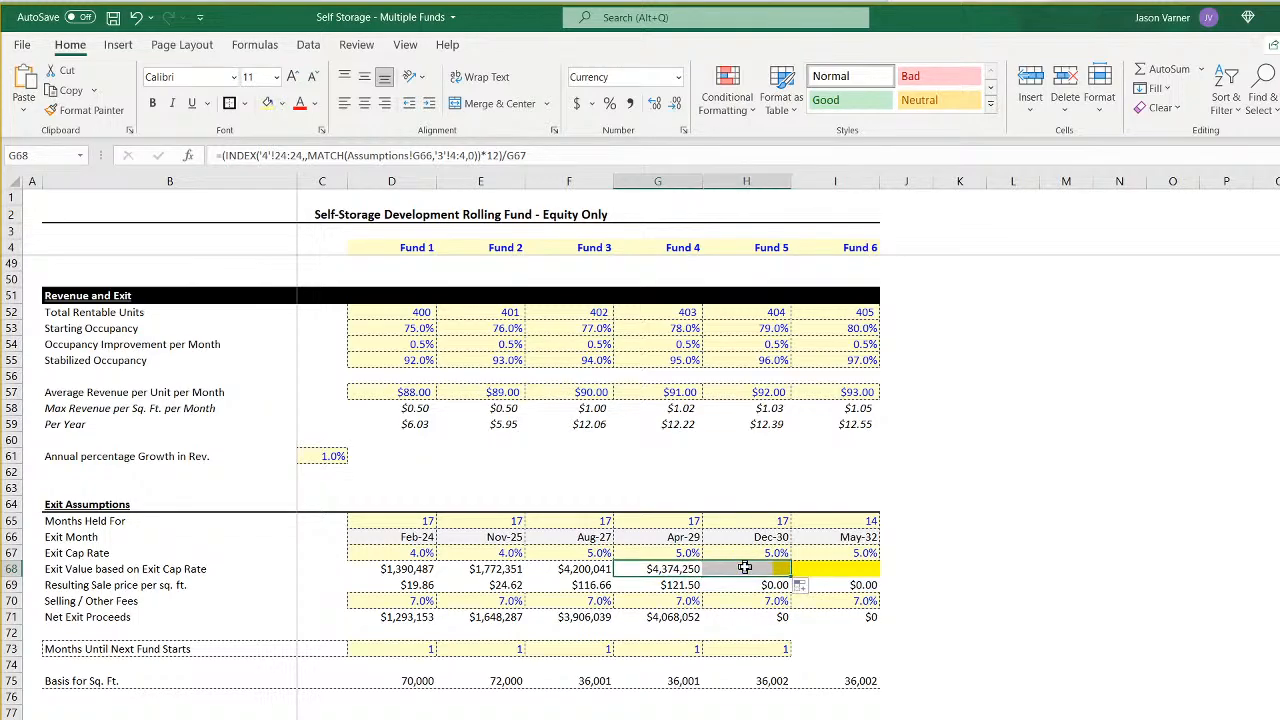
- Point the INDEX range of Fund 5's exit value formula in H68 to '5'!24:24
click(267, 155)
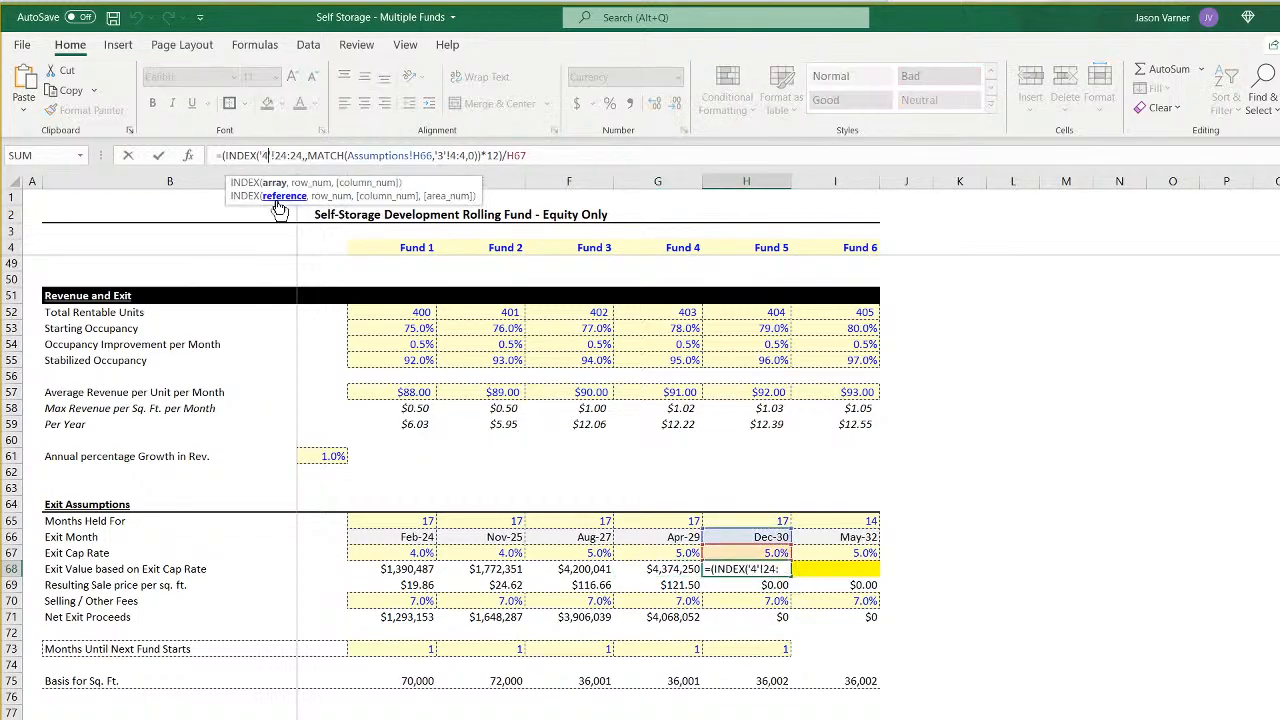
key(BackSpace)
text(5)
key(Right)
key(Right)
key(Right)
key(Right)
key(Right)
key(Right)
key(Right)
key(Right)
key(Right)
key(Right)
key(Right)
key(Right)
key(Right)
key(Right)
key(Right)
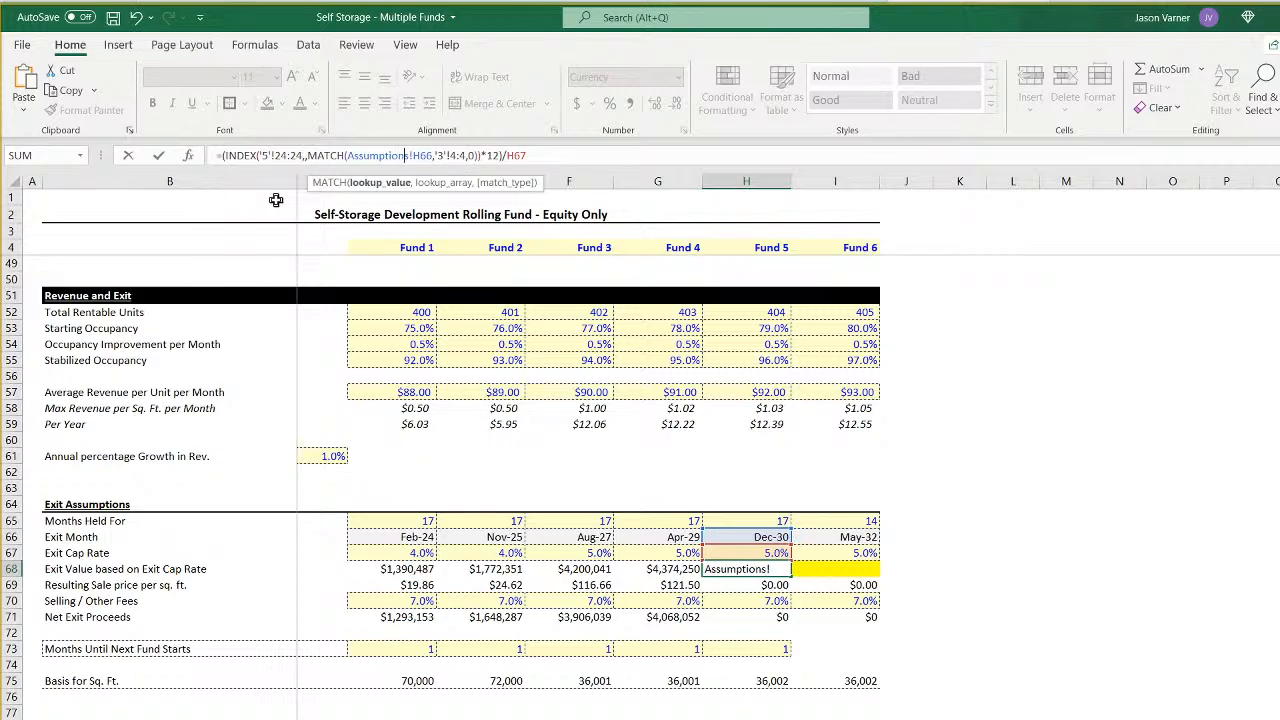
key(Return)
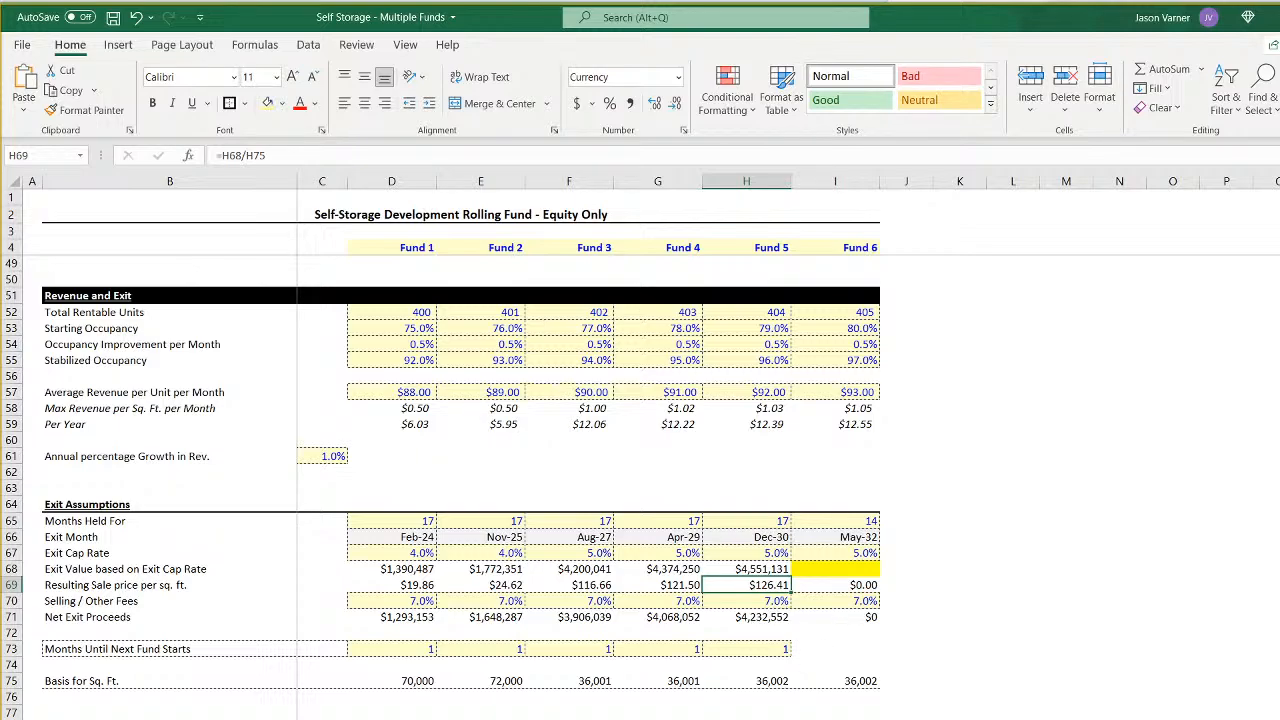
- Review Fund 5's monthly sheet across the timeline, from equity requirement and rental revenue through to the exit proceeds
key(ctrl+Page_Down)
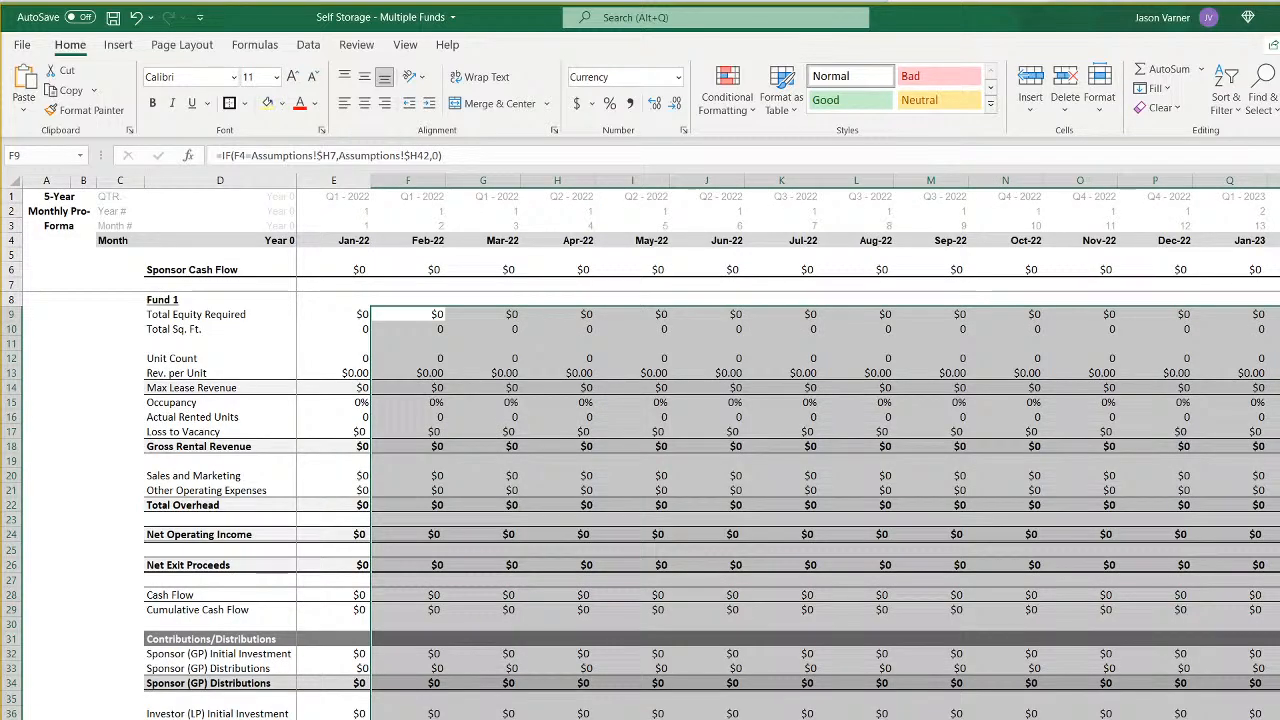
click(1005, 719)
scroll(792, 447, right, 20)
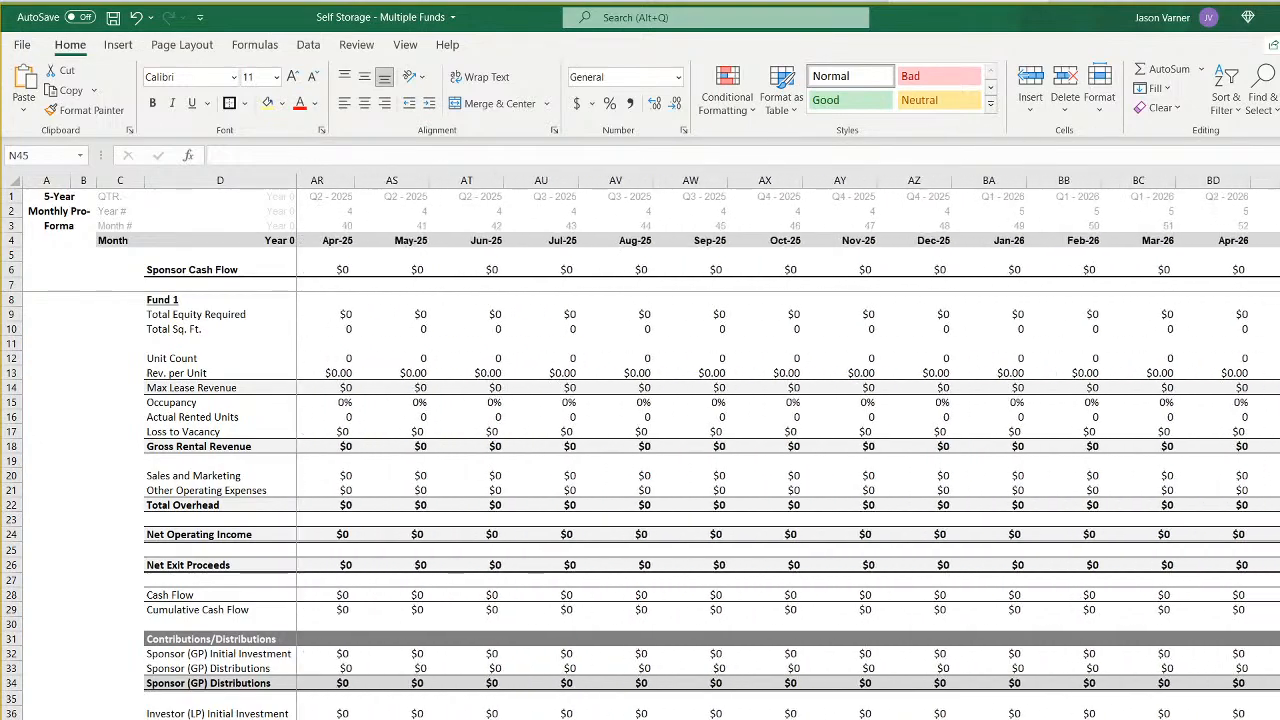
scroll(823, 412, right, 10)
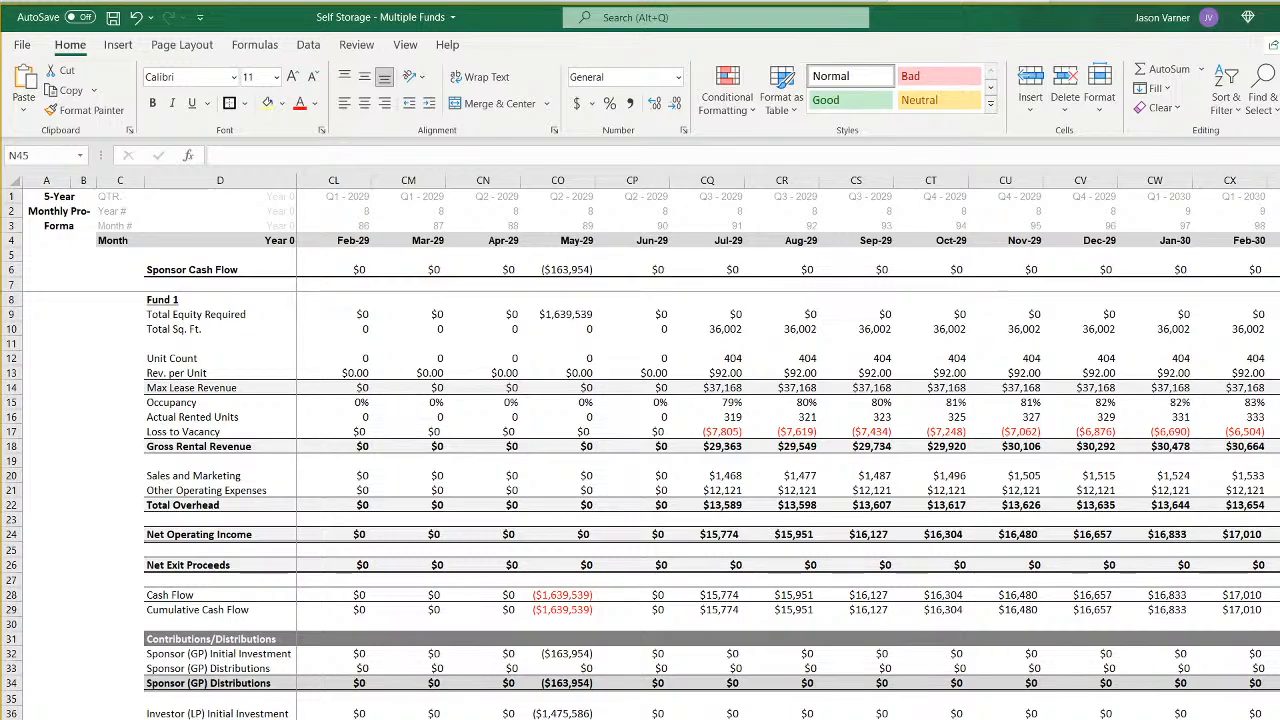
scroll(720, 448, right, 5)
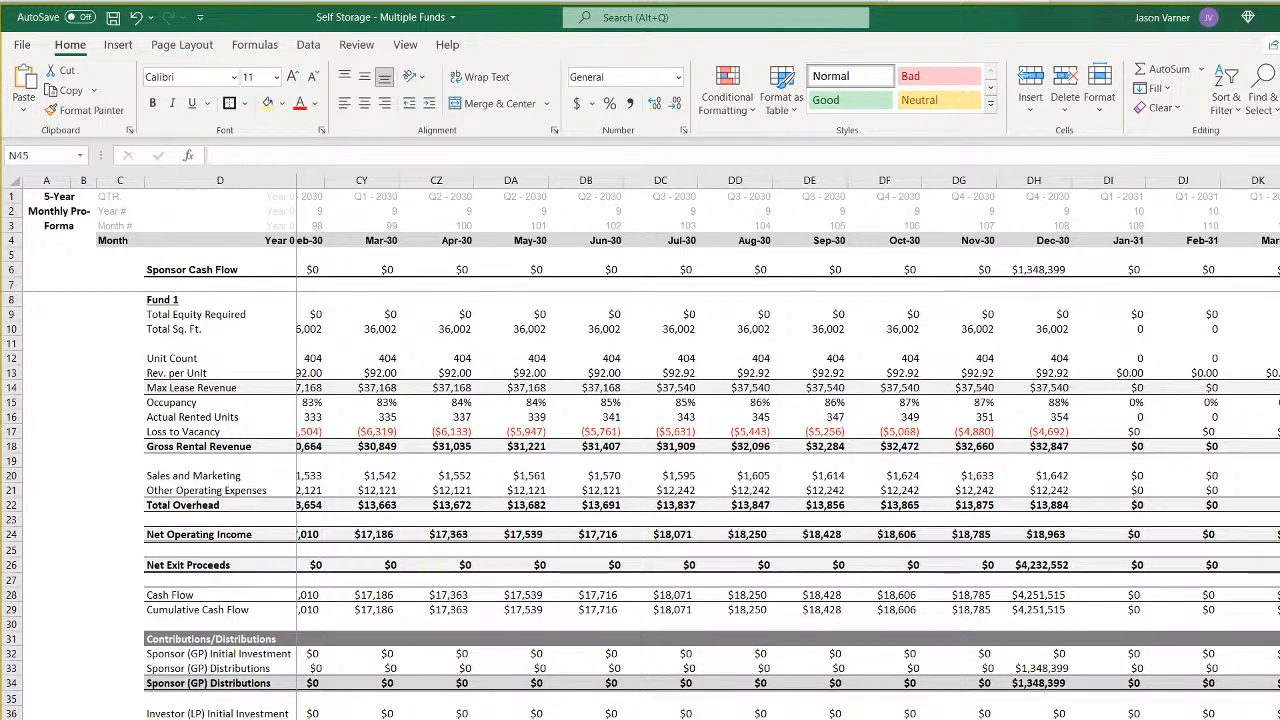
- Point the INDEX and MATCH ranges of the formula in E37 of Fund 5's monthly sheet to 'CF 5'!72:72 and 'CF 5'!10:10
scroll(720, 448, left, 20)
click(334, 719)
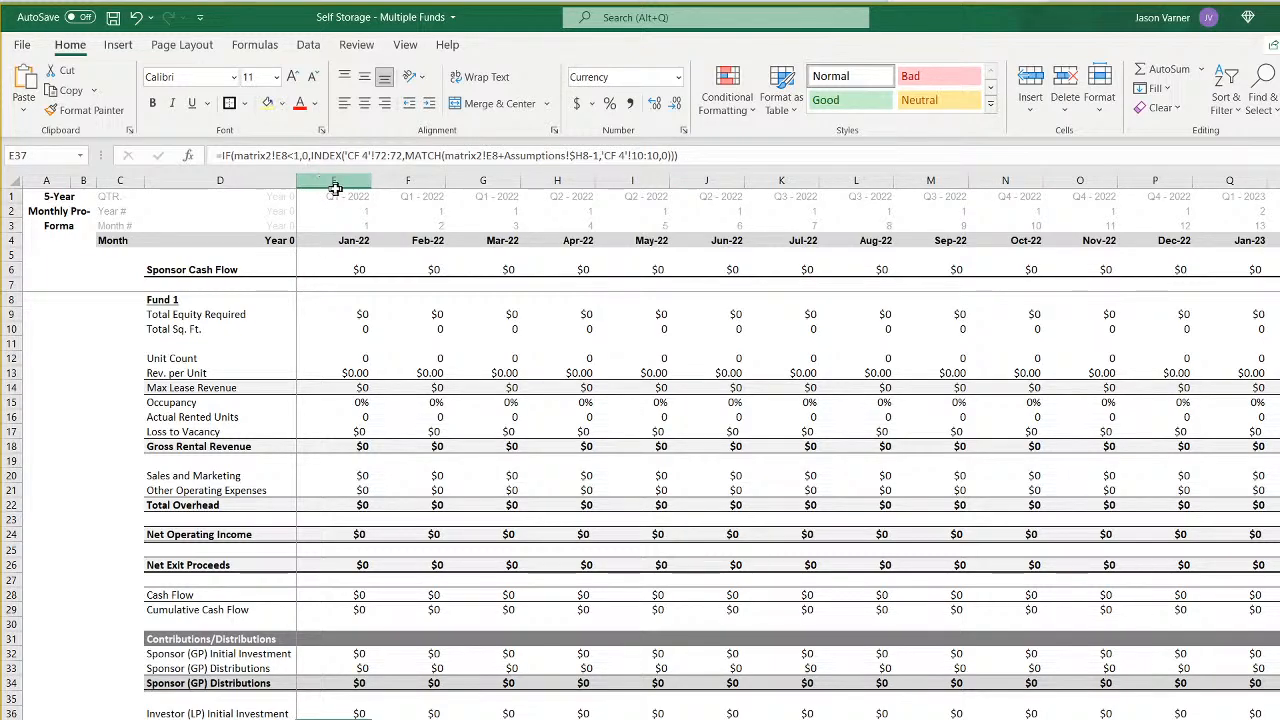
click(368, 155)
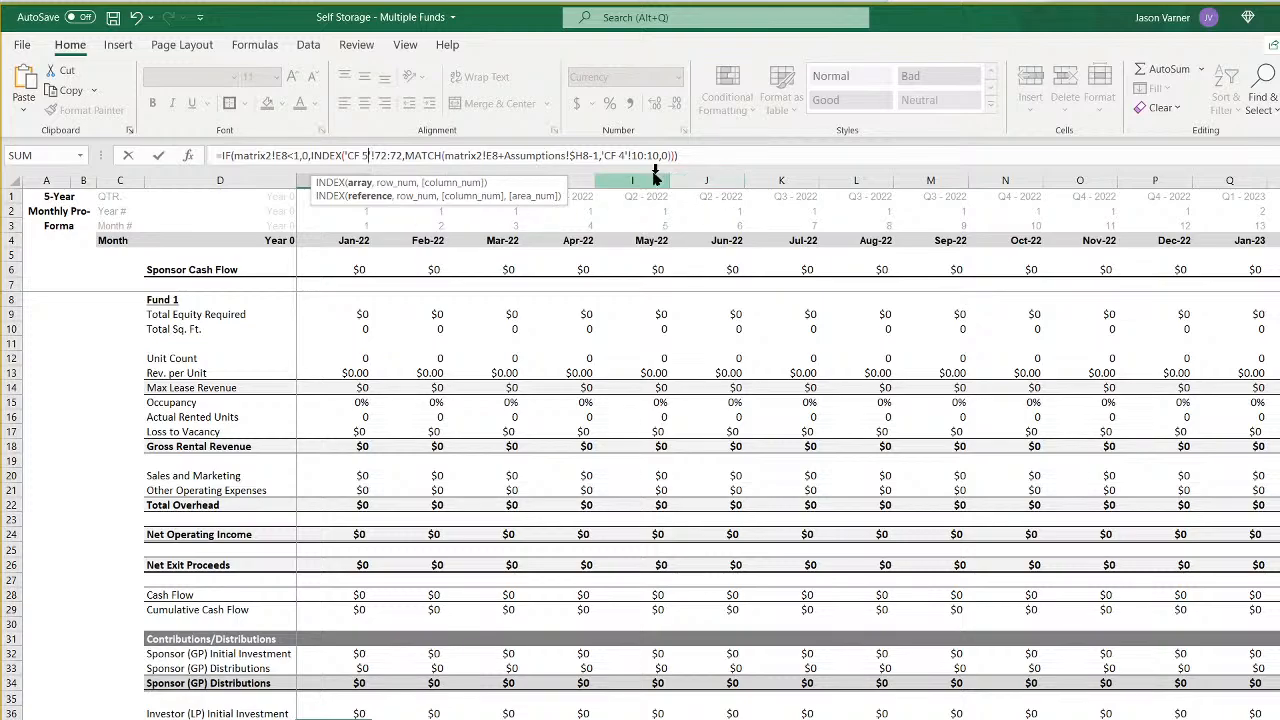
click(622, 156)
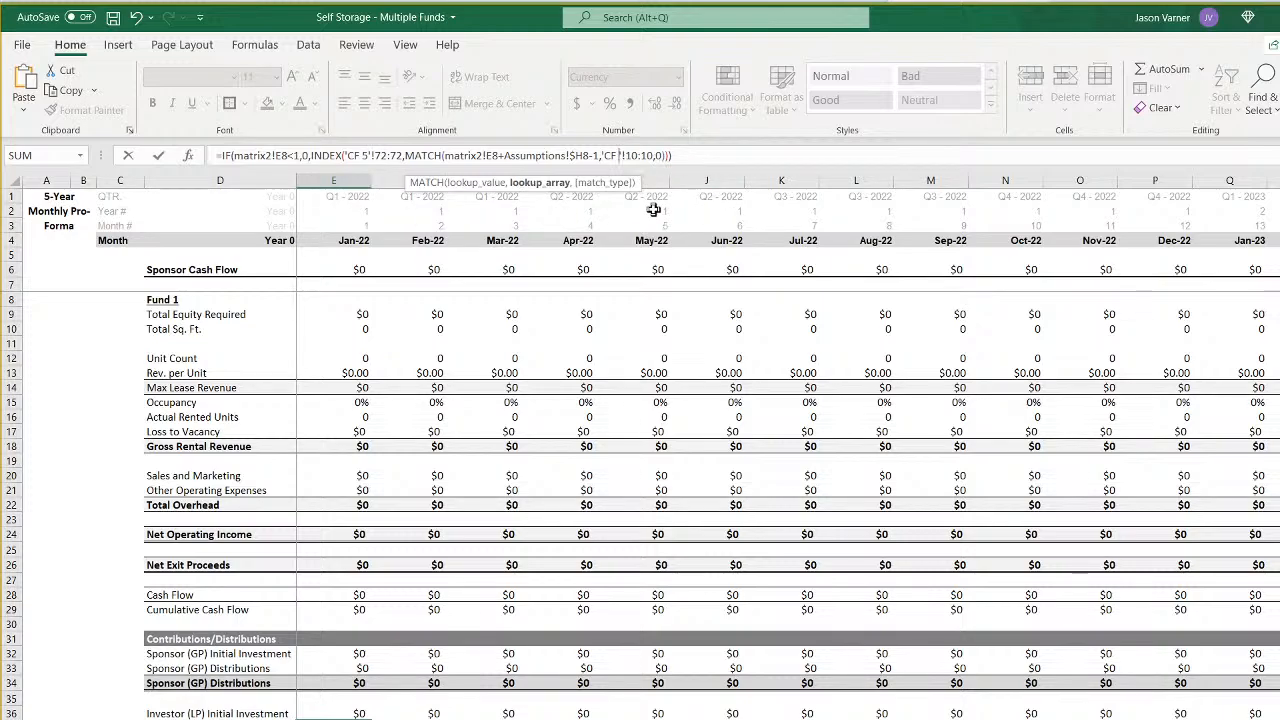
key(Return)
key(Up)
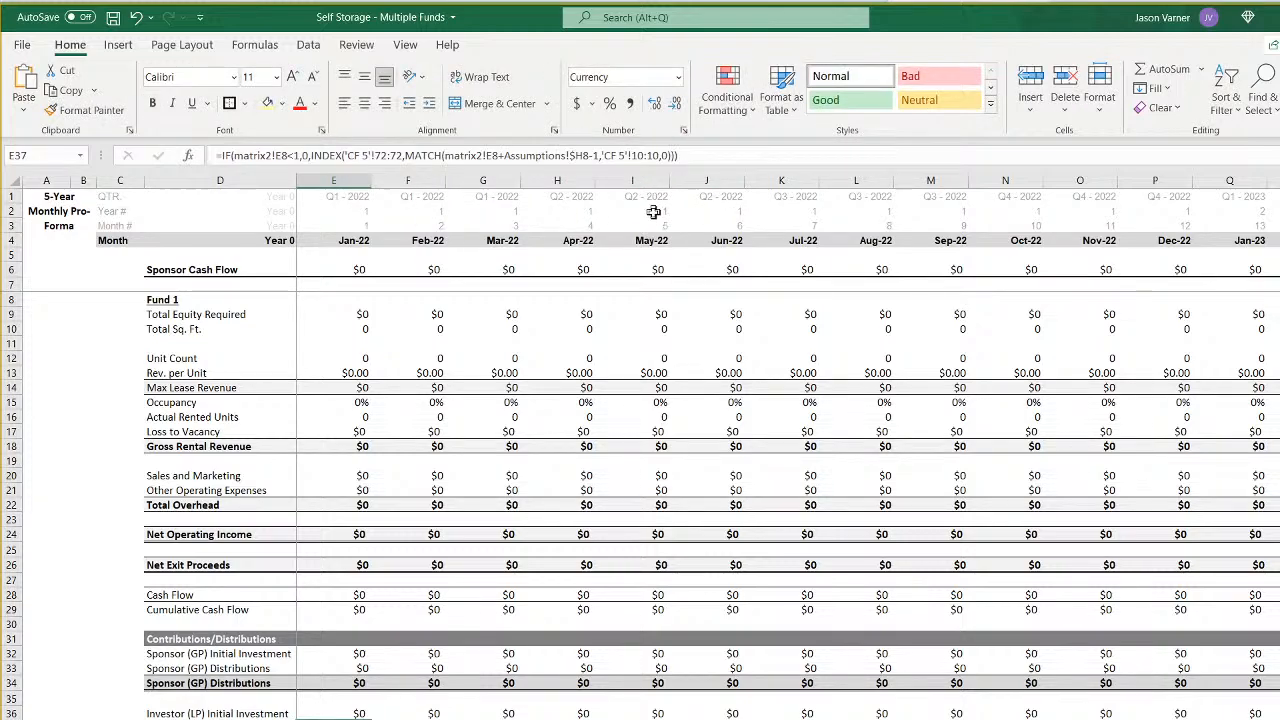
- Fill the E37 formula across the remaining months of row 37 on Fund 5's monthly sheet
scroll(788, 448, right, 20)
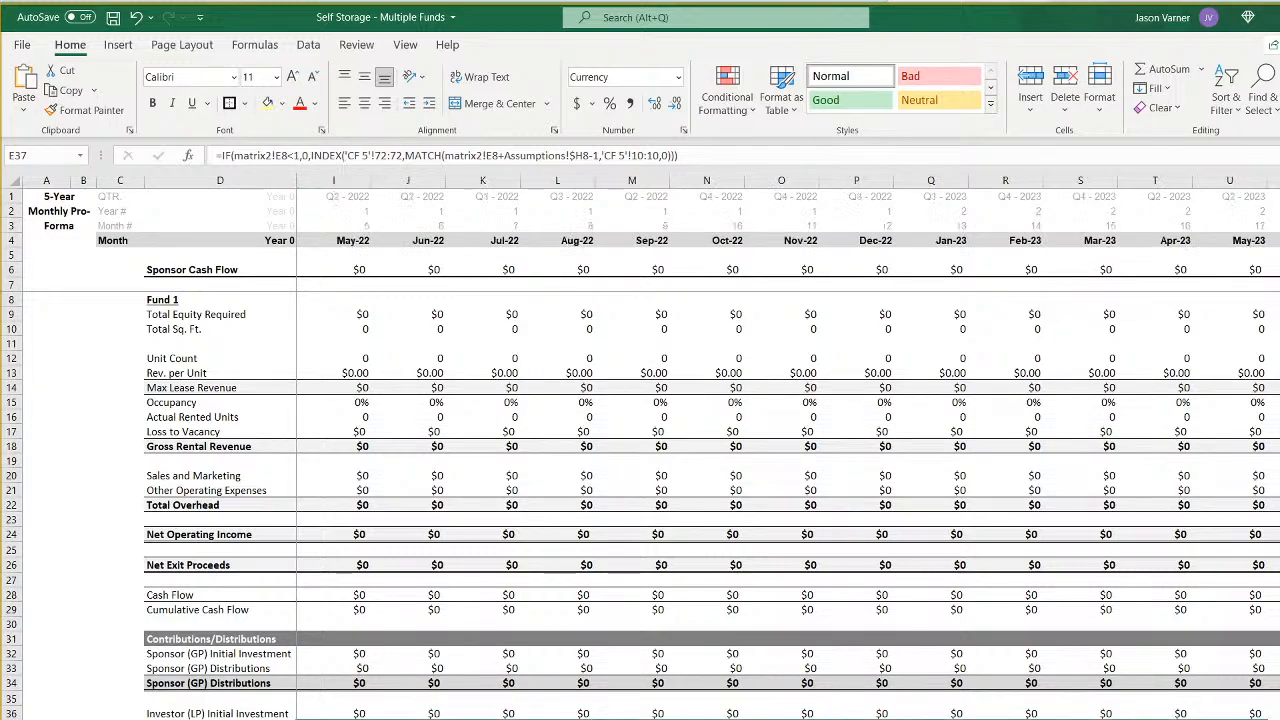
scroll(788, 448, right, 3)
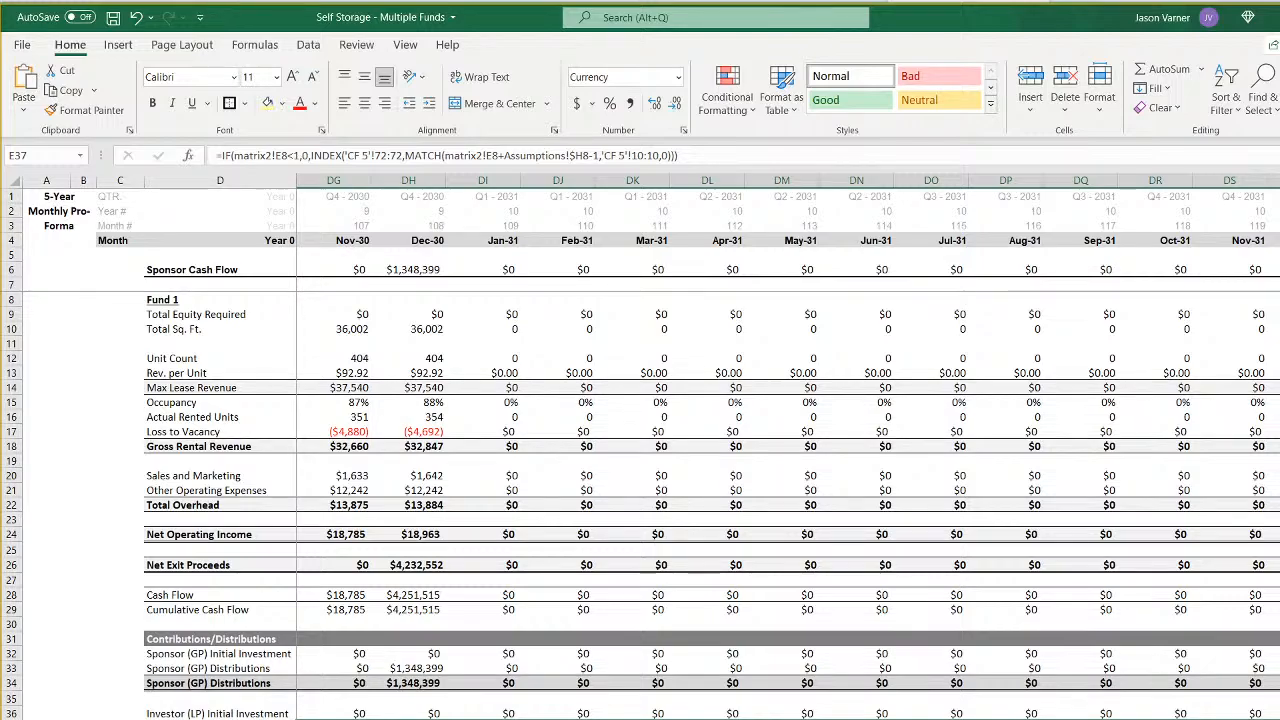
scroll(788, 448, left, 7)
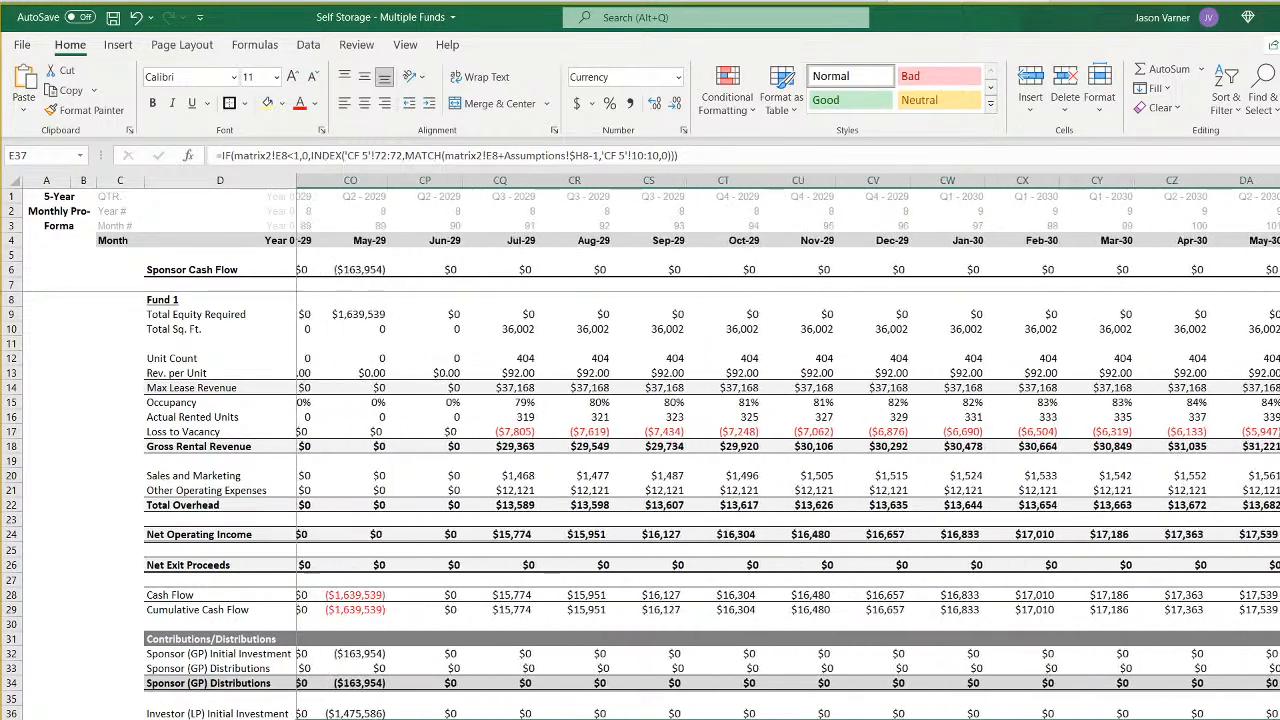
scroll(788, 448, left, 1)
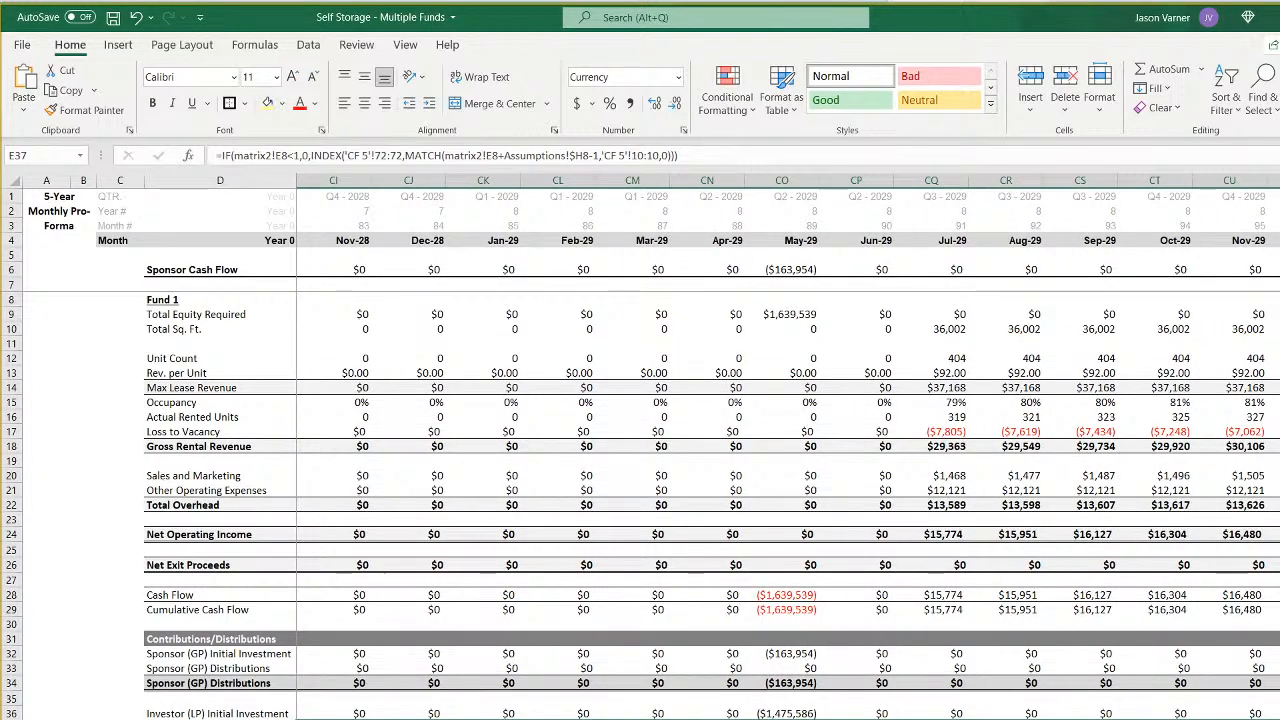
scroll(788, 448, left, 20)
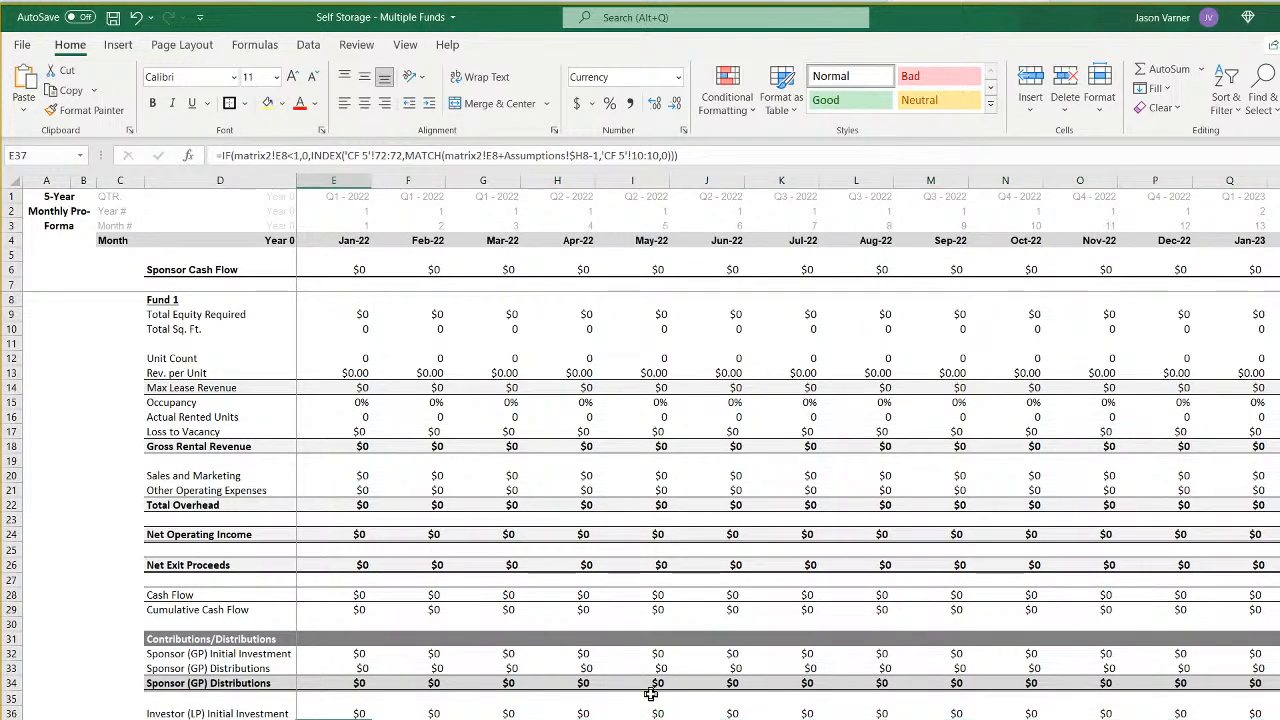
- Check the column E formulas of Fund 5's monthly sheet from the investor rows up past Cash Flow to Net Operating Income
key(Up)
key(Up)
key(Up)
key(Up)
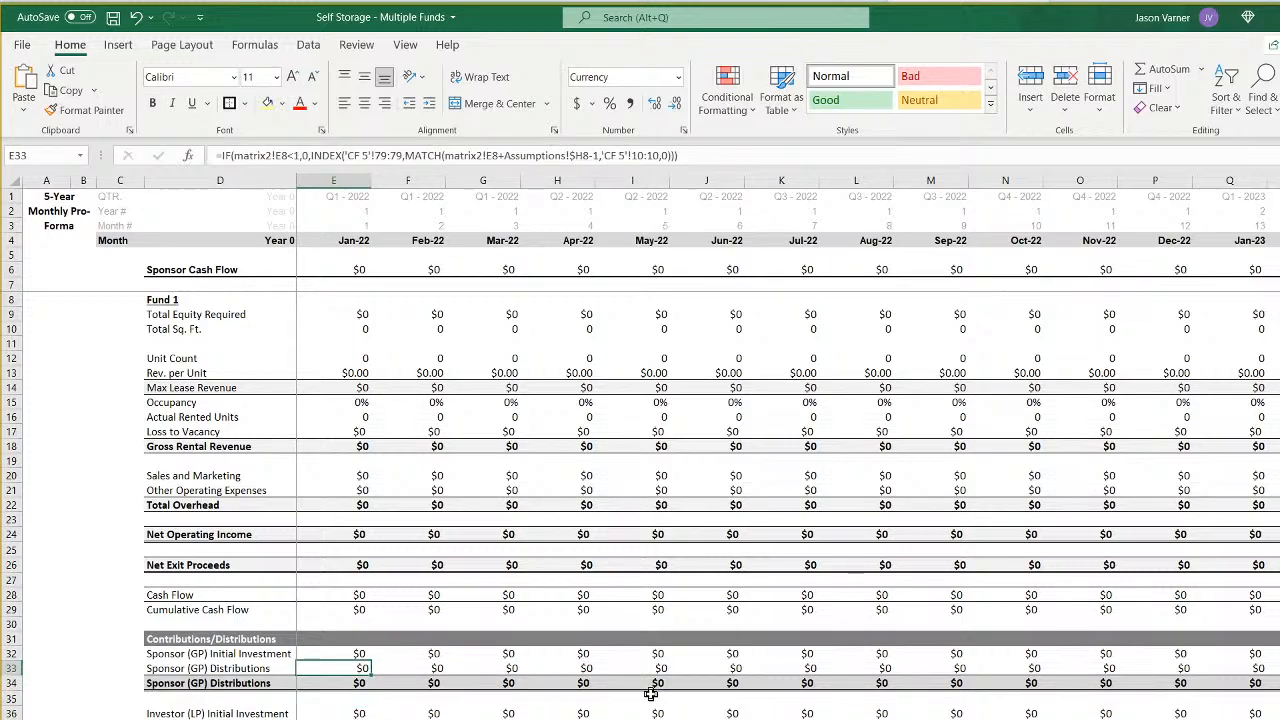
key(Up)
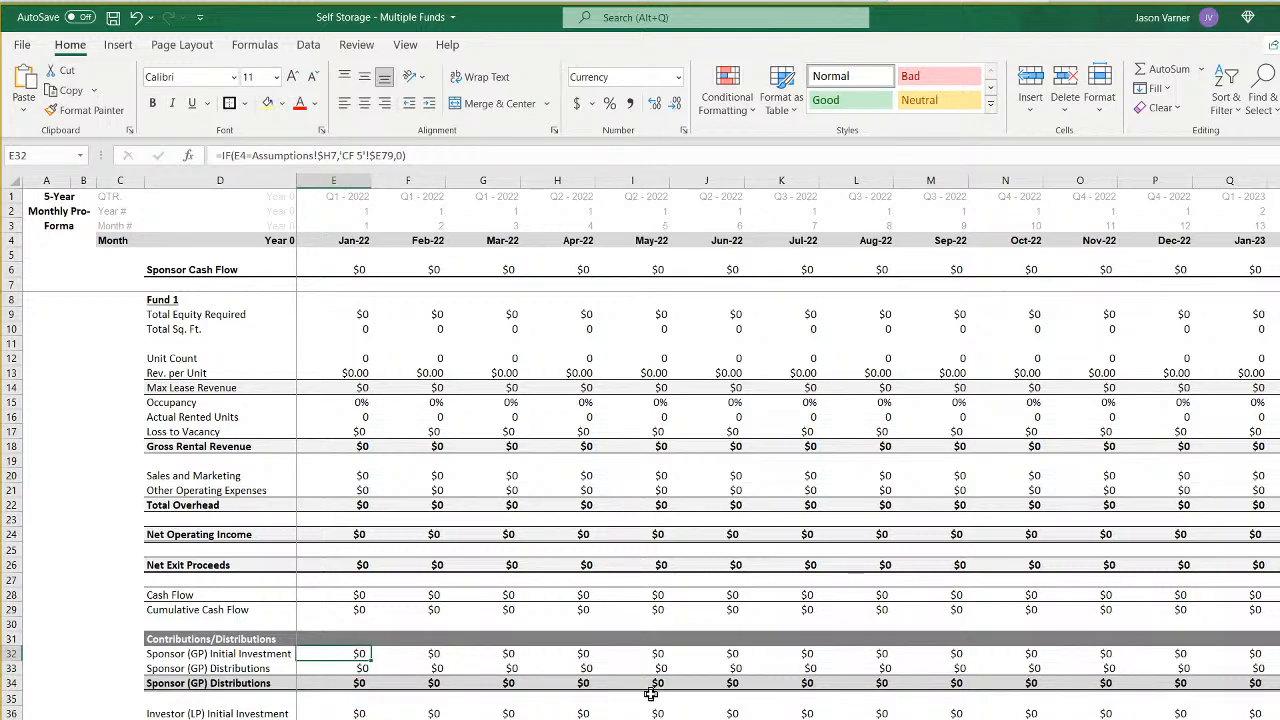
key(Up)
key(Up)
key(Up)
key(Up)
key(Up)
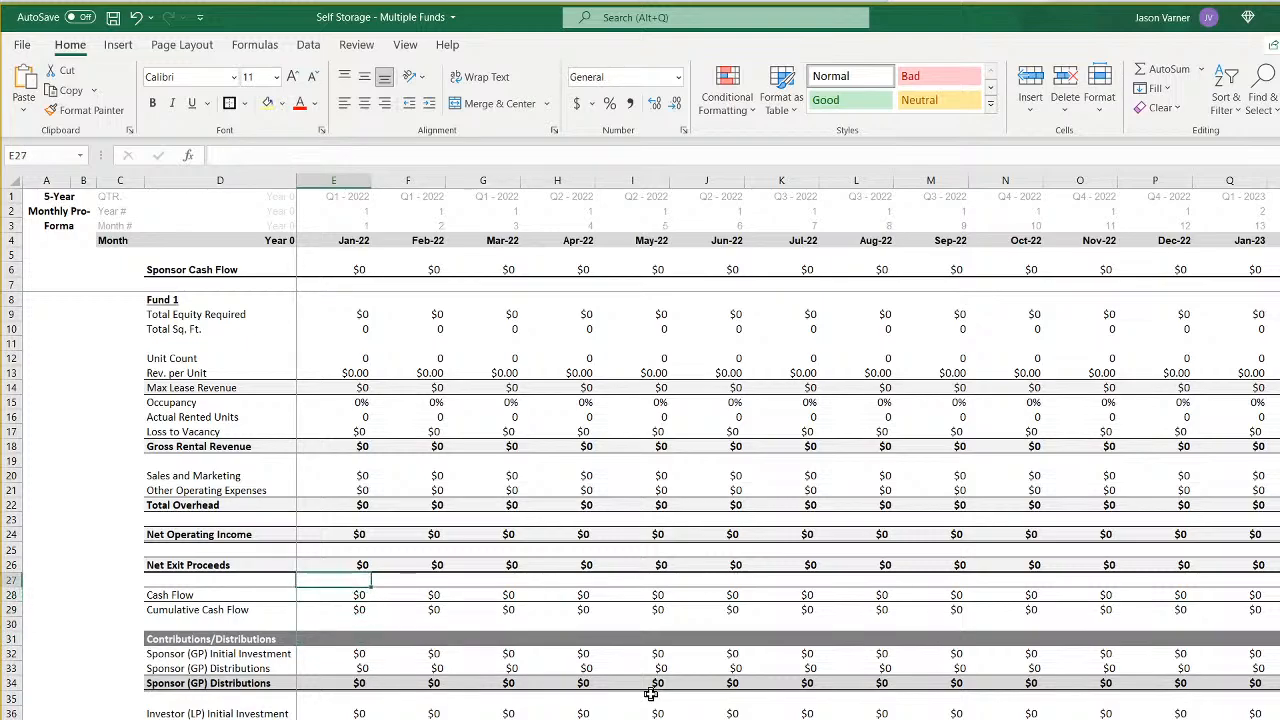
key(Up)
key(Up)
key(Up)
key(Up)
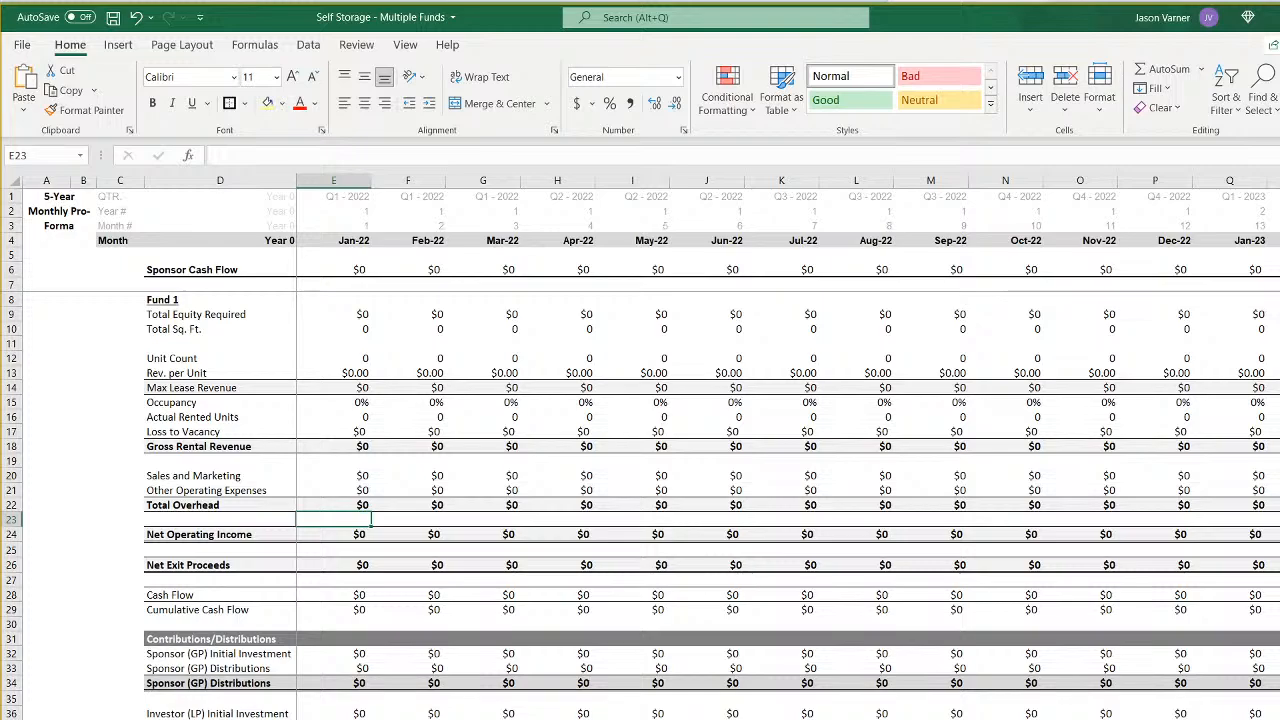
scroll(788, 446, right, 20)
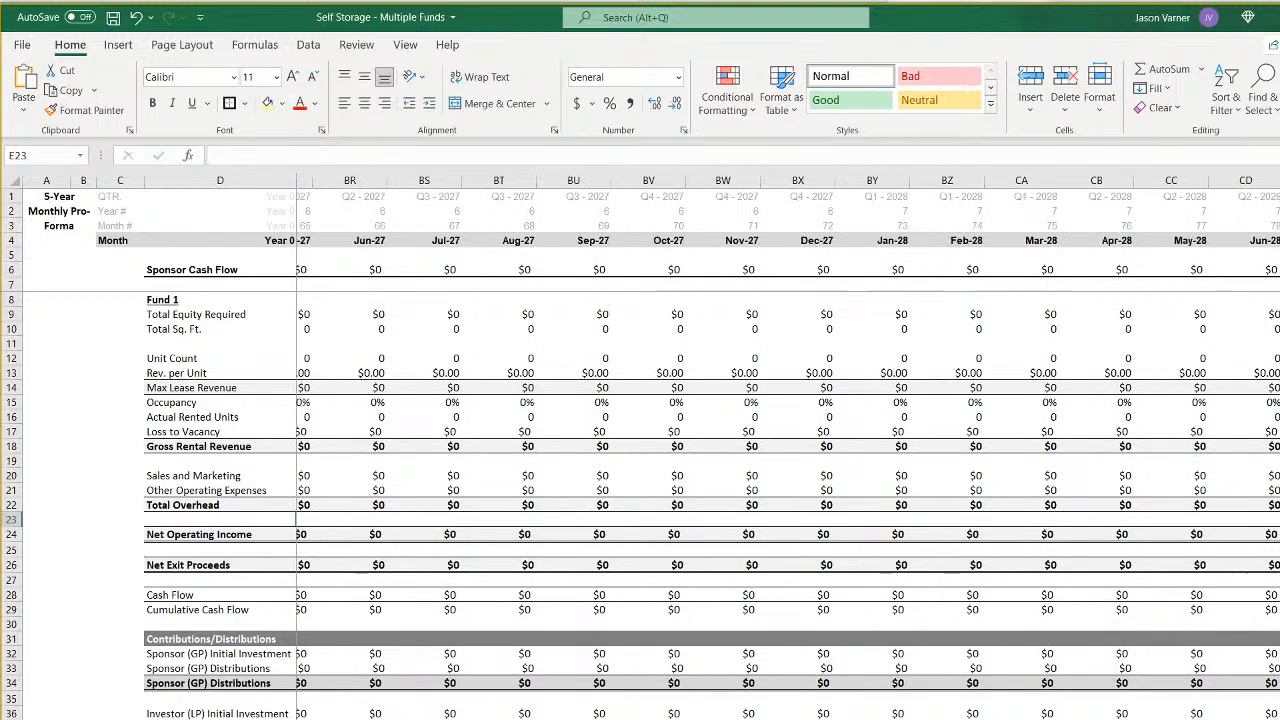
scroll(788, 446, left, 20)
- Set Length Construction Lasts to 1 month for all six funds on the Assumptions sheet and save the workbook
click(280, 718)
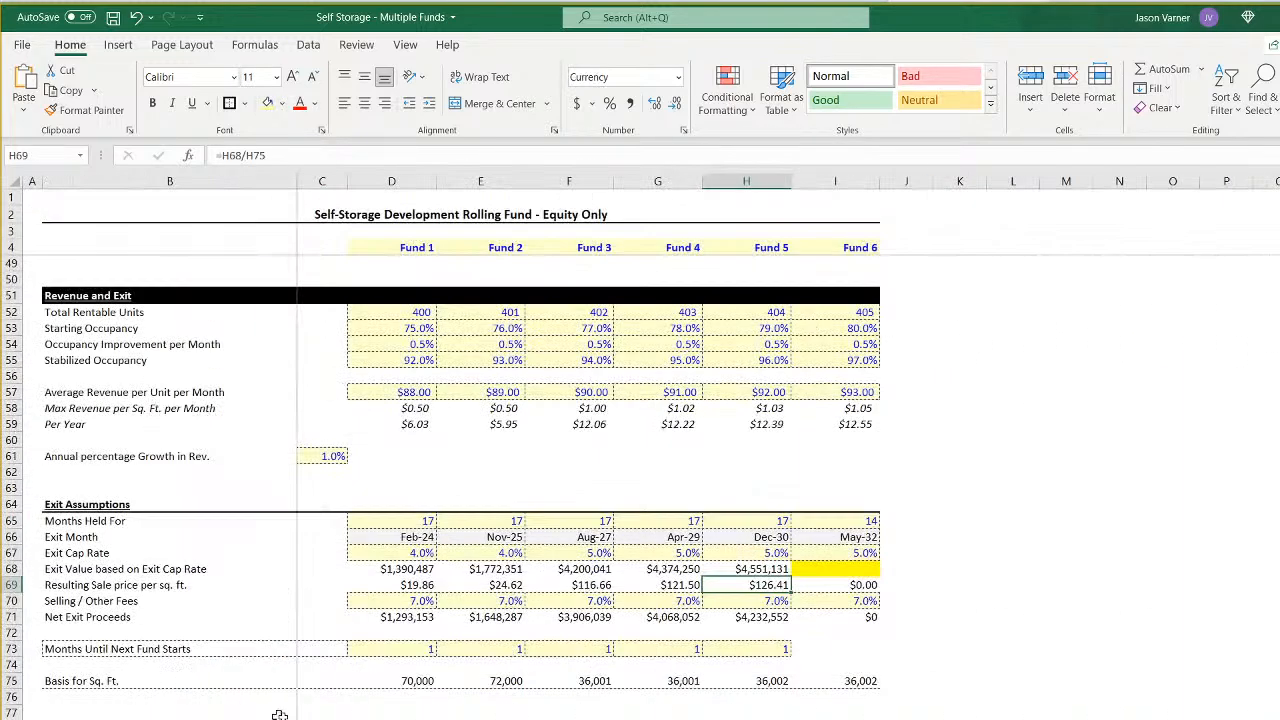
scroll(432, 613, up, 15)
click(422, 317)
text(1)
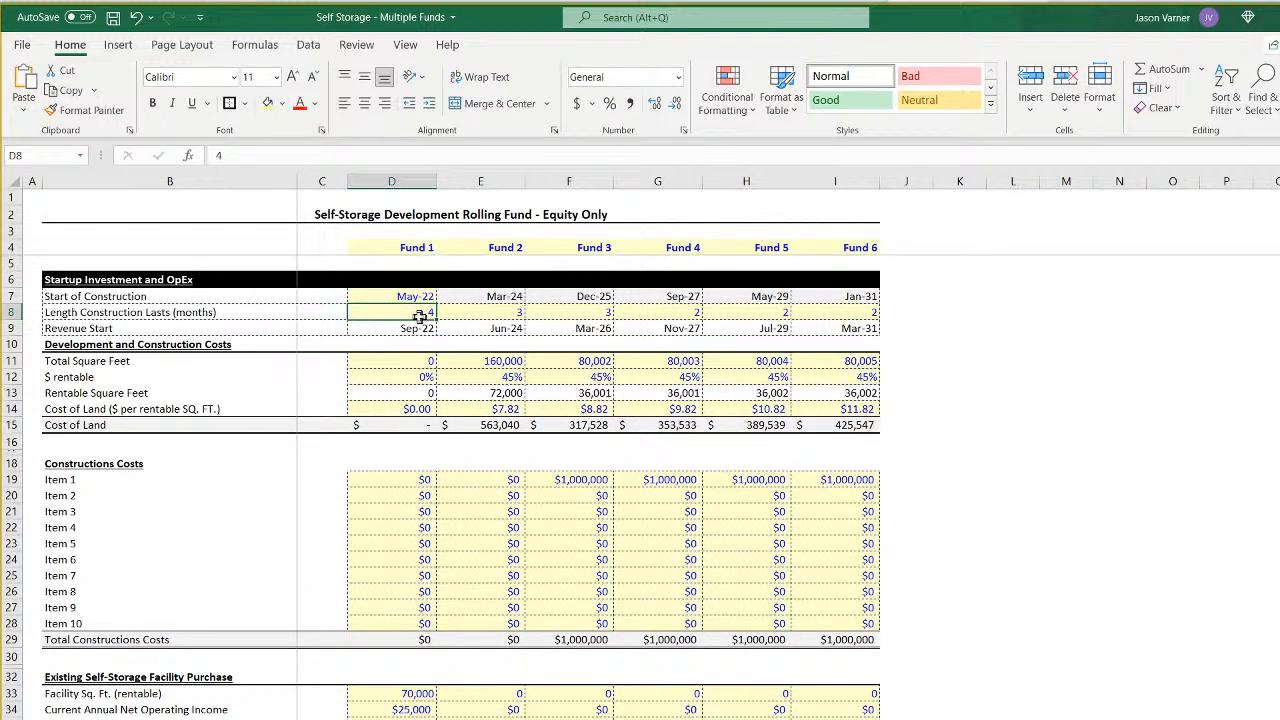
key(Tab)
text(1)
key(Tab)
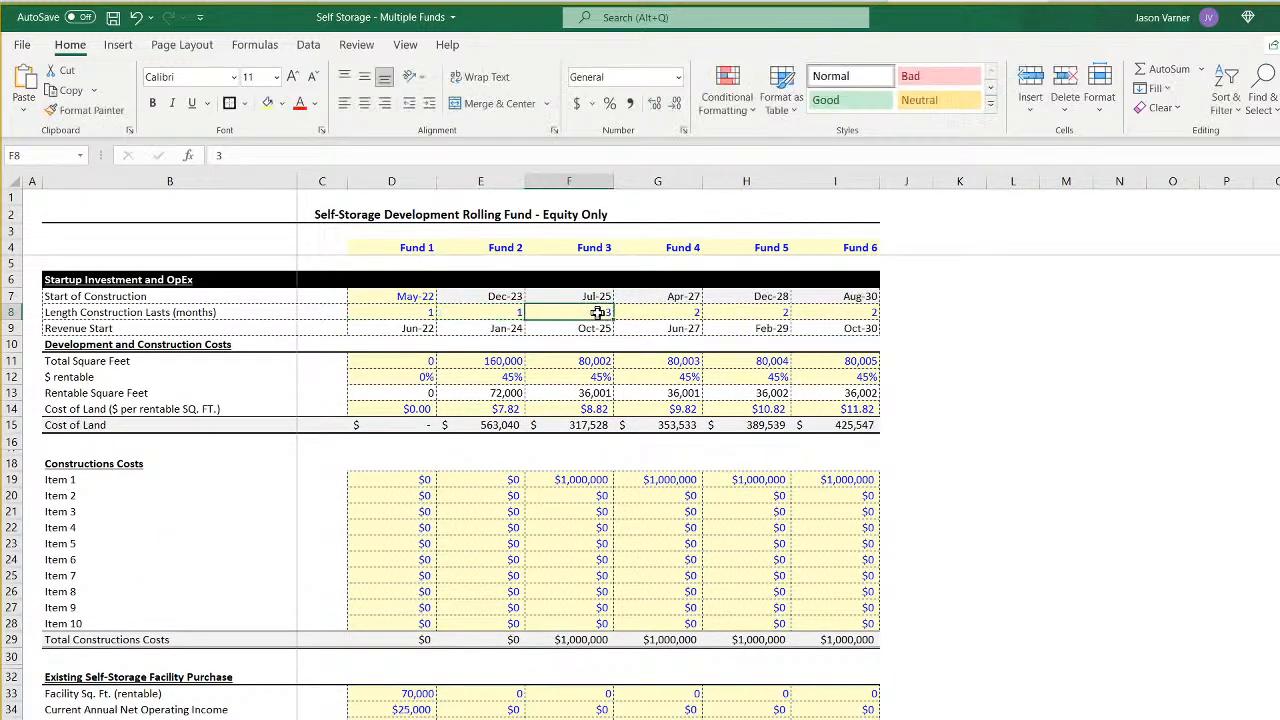
text(1)
key(Tab)
text(1)
key(Tab)
text(1)
key(Tab)
text(1)
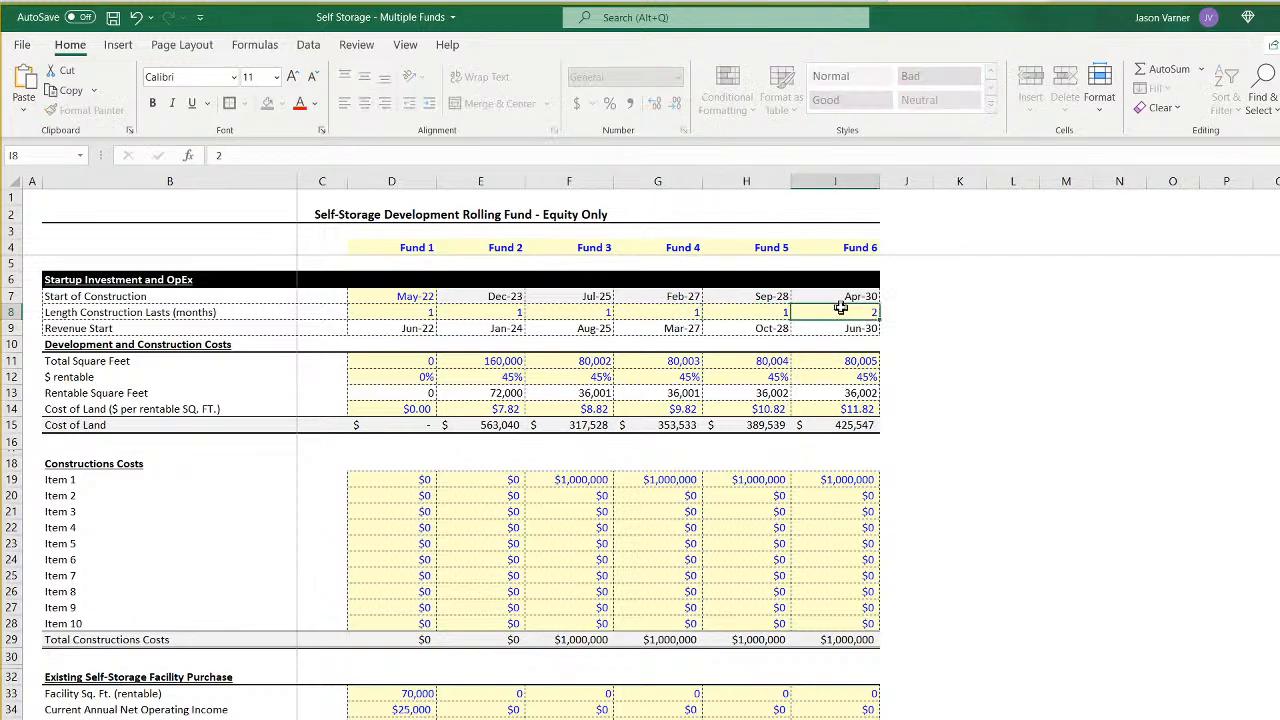
click(1066, 463)
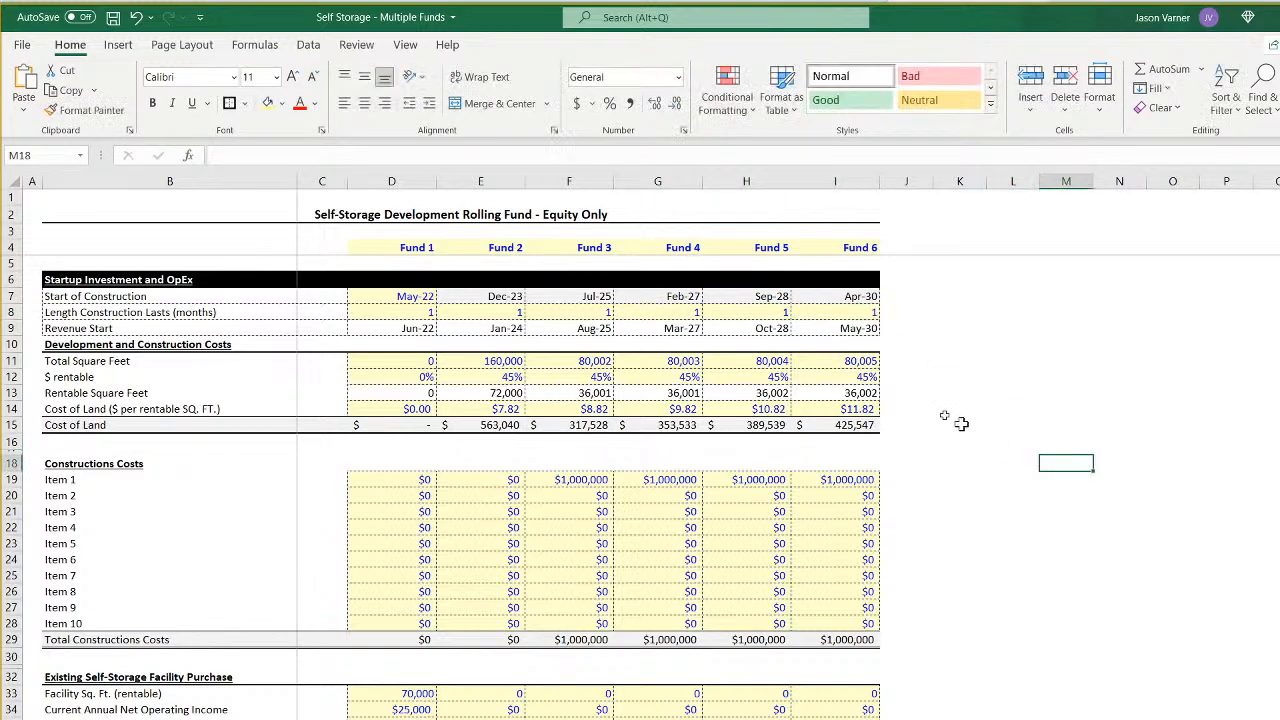
click(113, 17)
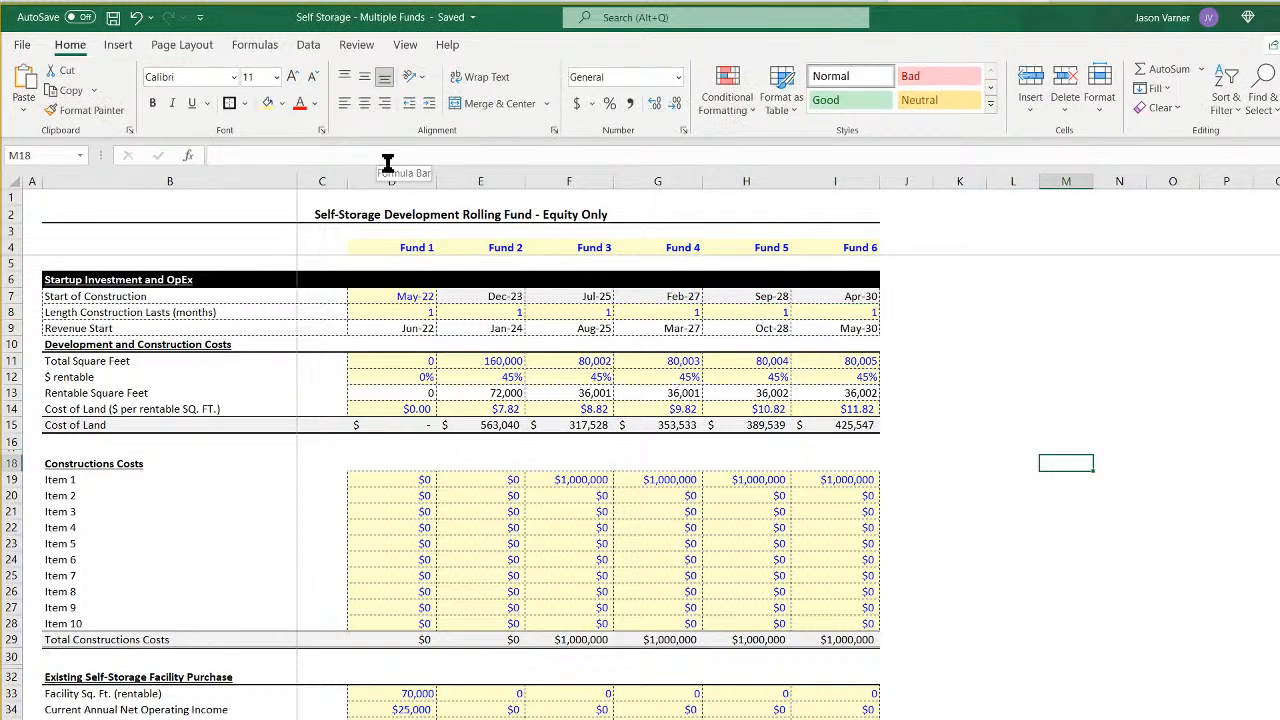
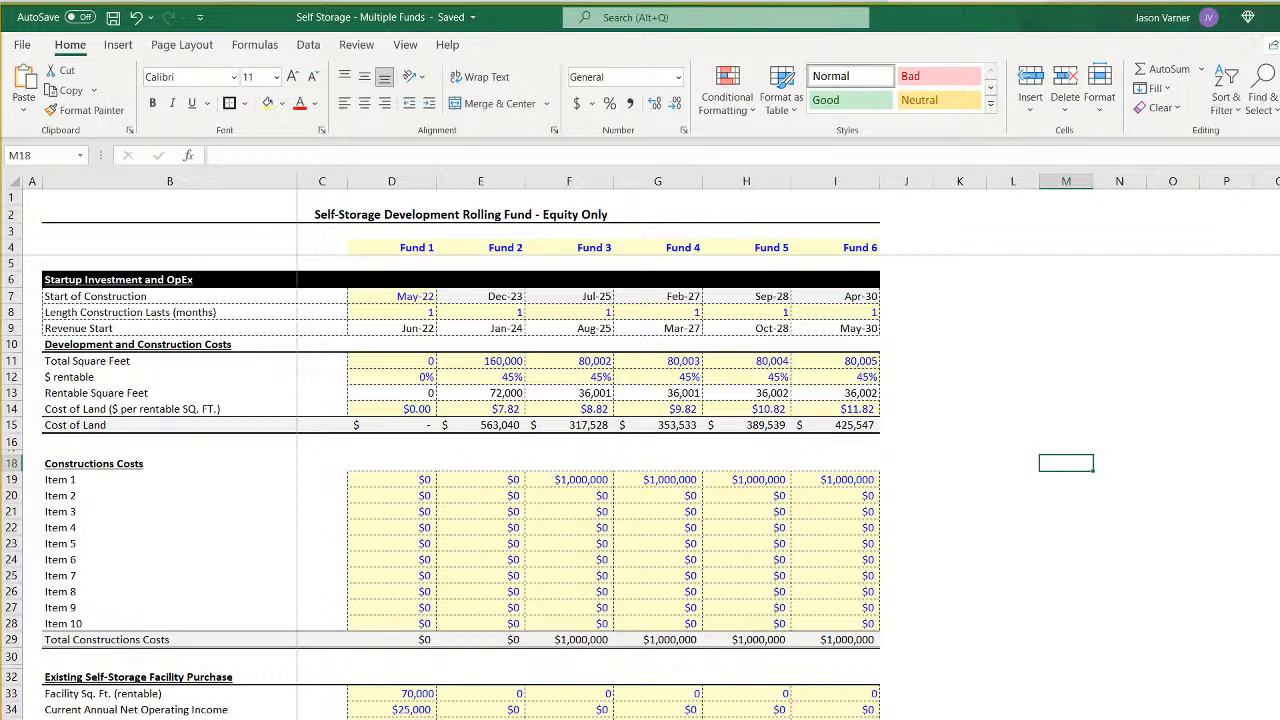
- On the sponsor bank balance sheet, copy the Fund 4 link in E9 down to E10 and point it to '5'!E$6
key(ctrl+Page_Down)
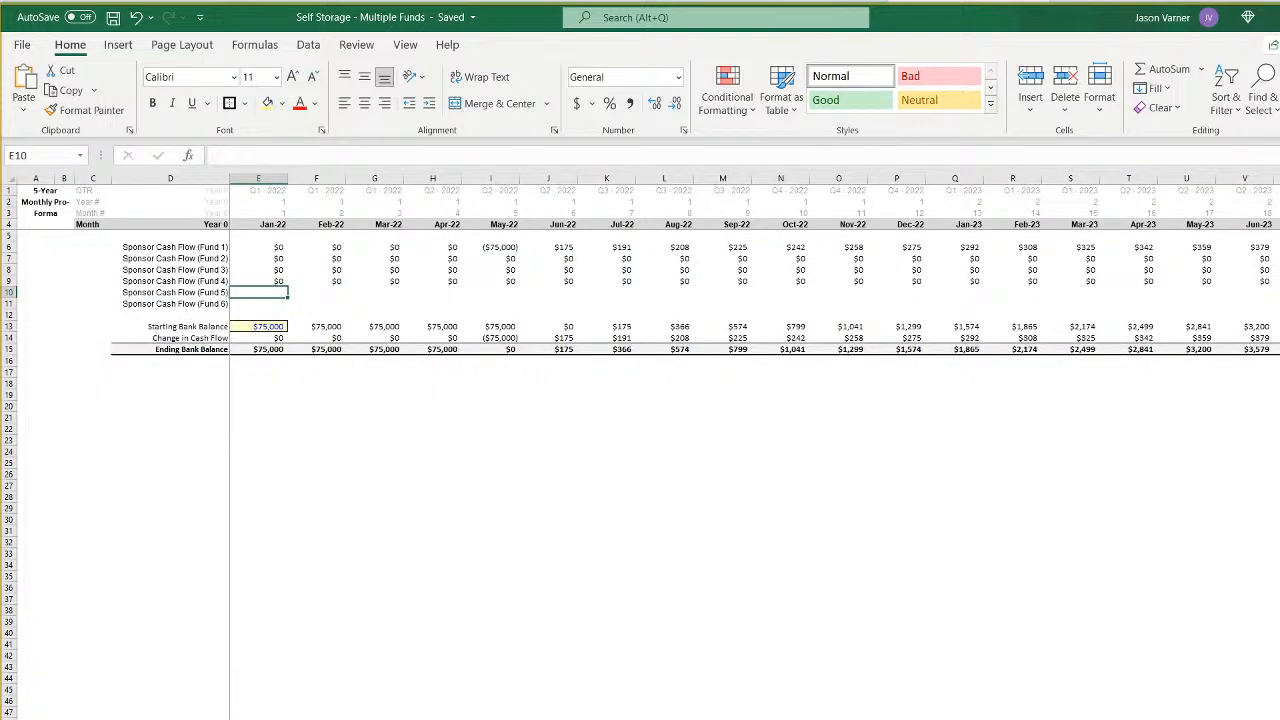
click(274, 281)
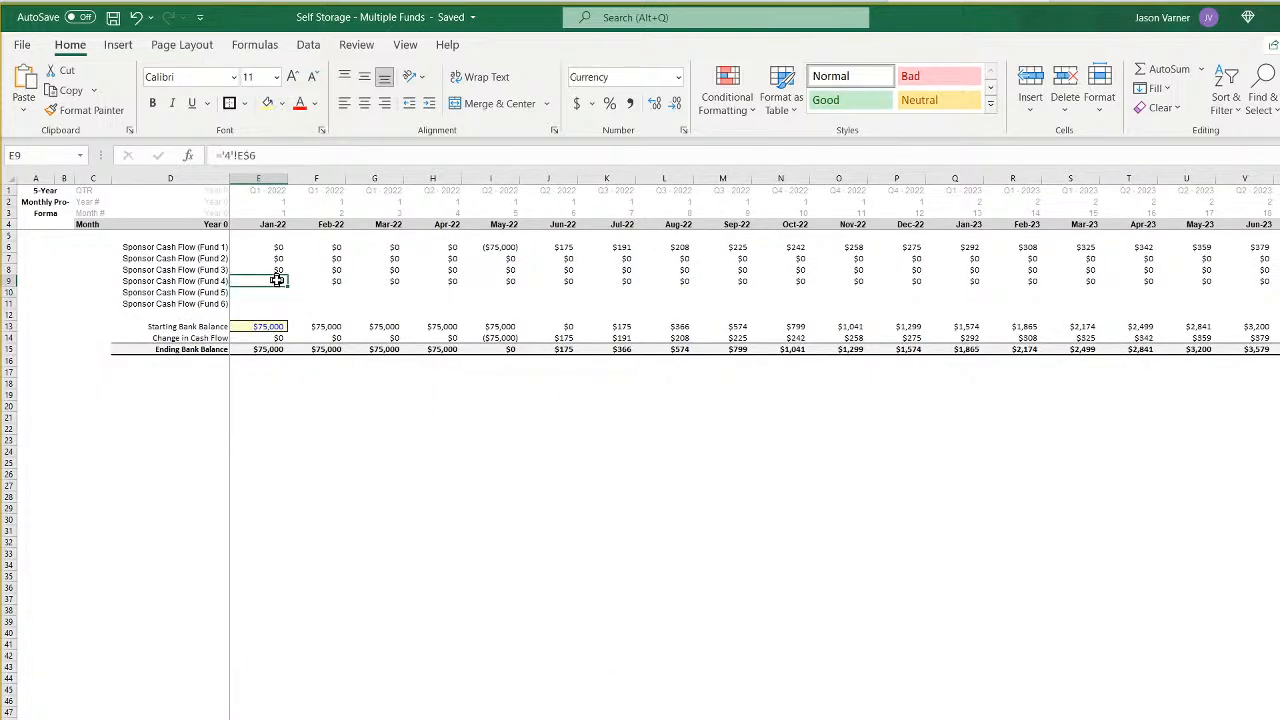
drag(287, 298, 286, 297)
click(270, 293)
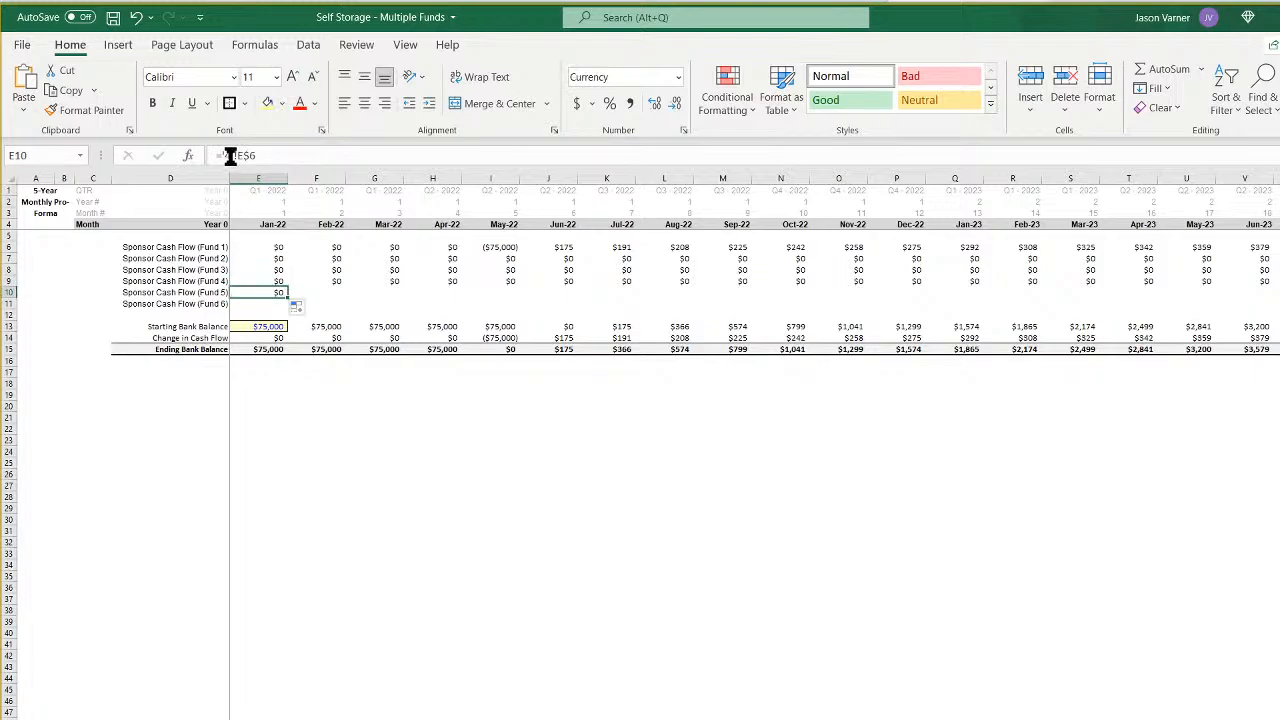
click(231, 156)
key(Return)
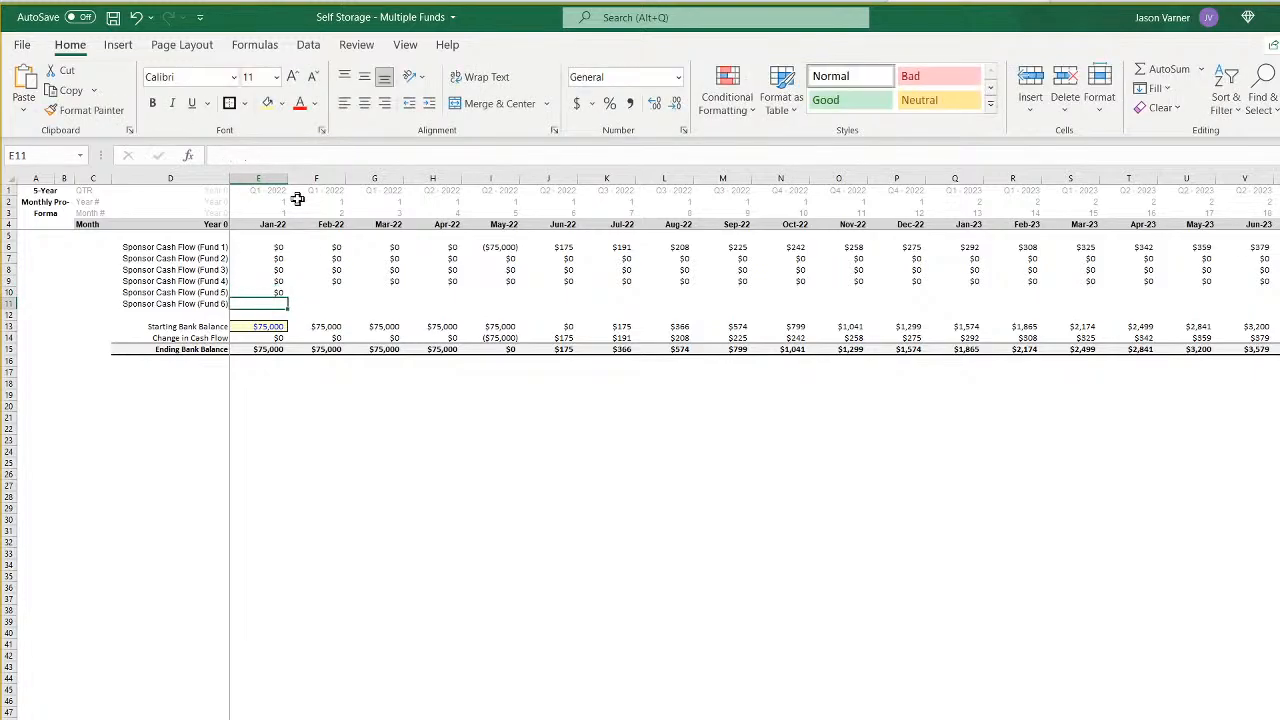
- Fill the Fund 5 sponsor cash flow formula in E10 across the remaining months of row 10
click(274, 293)
drag(287, 298, 1279, 297)
scroll(1213, 567, left, 10)
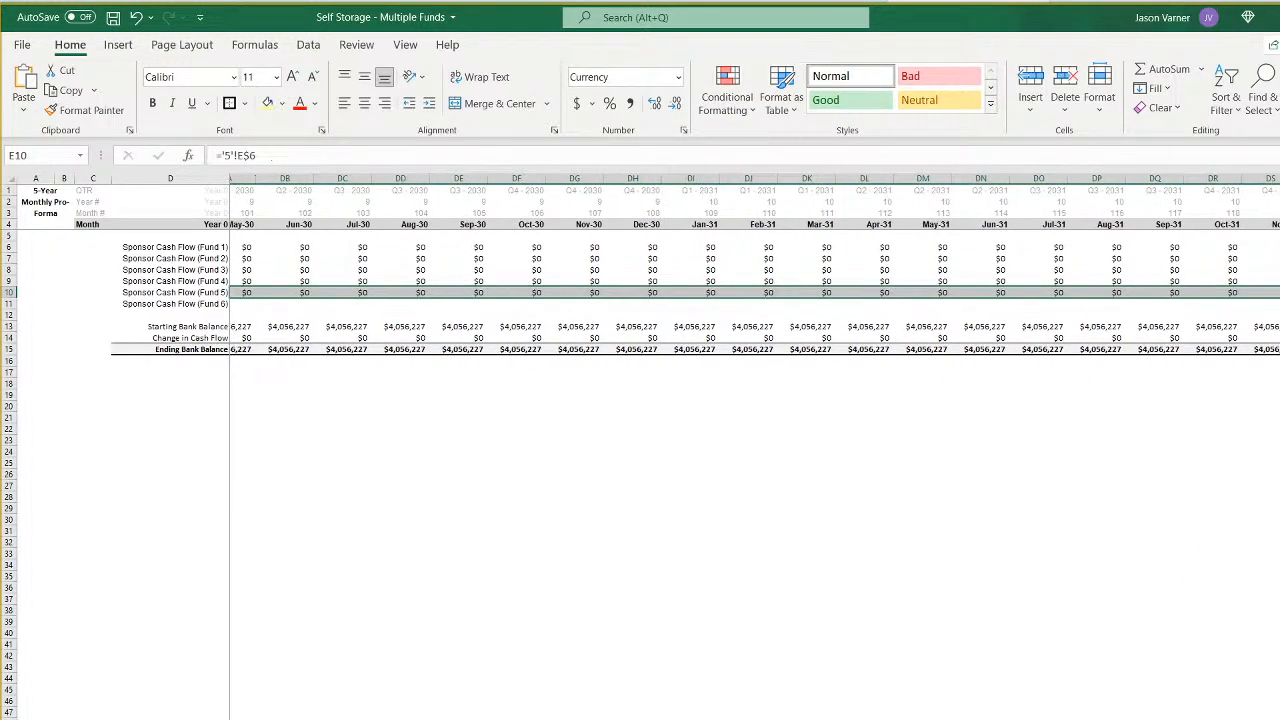
scroll(754, 264, right, 10)
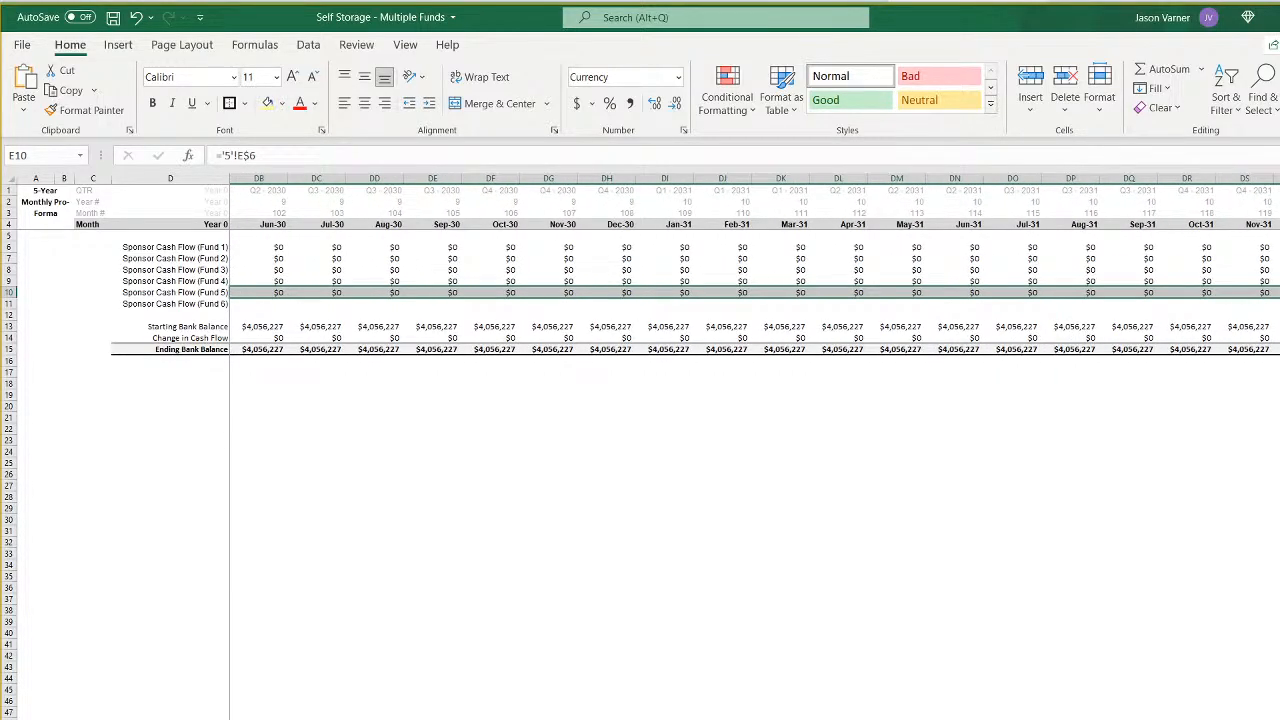
scroll(754, 264, left, 10)
scroll(754, 264, left, 5)
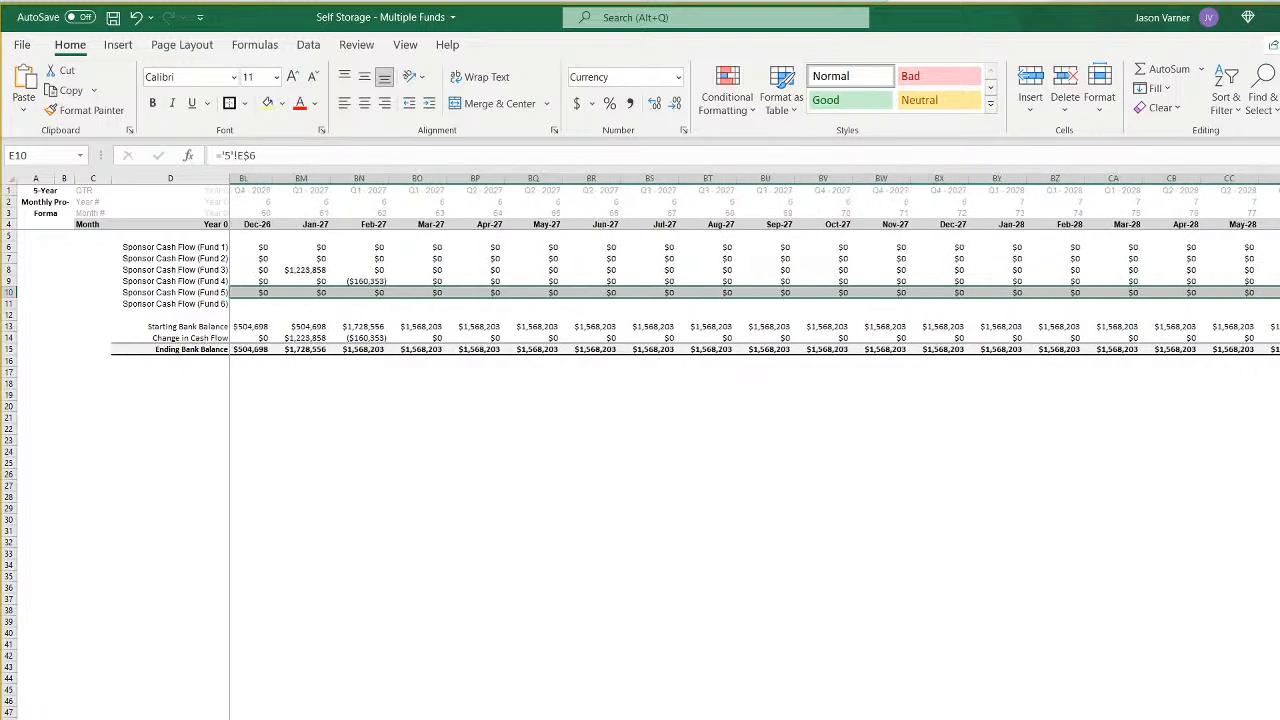
scroll(754, 264, left, 4)
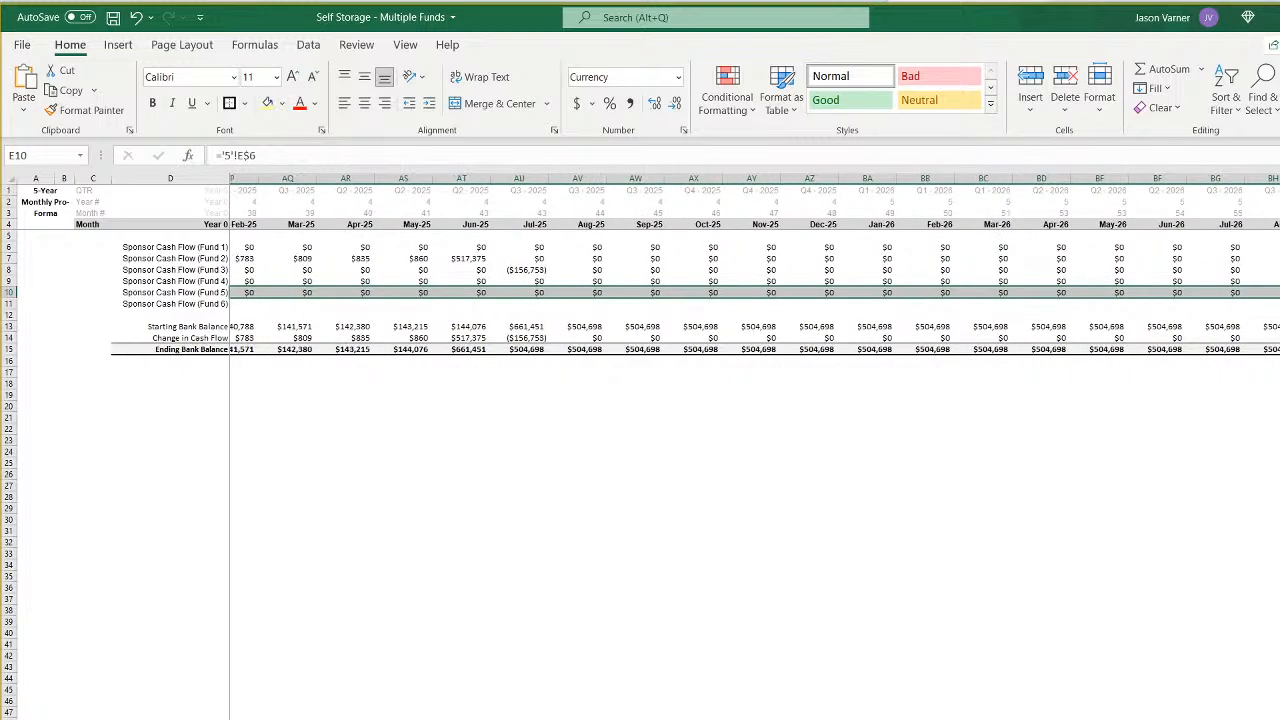
scroll(754, 264, left, 5)
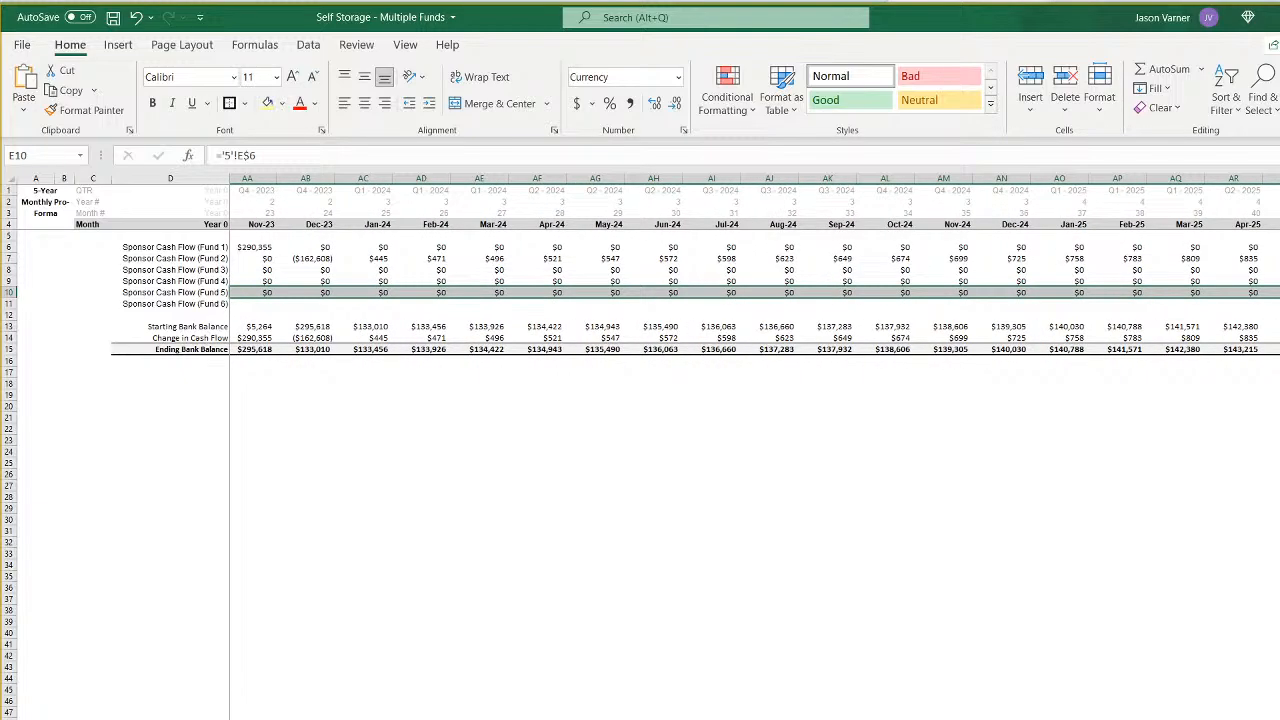
scroll(754, 264, left, 7)
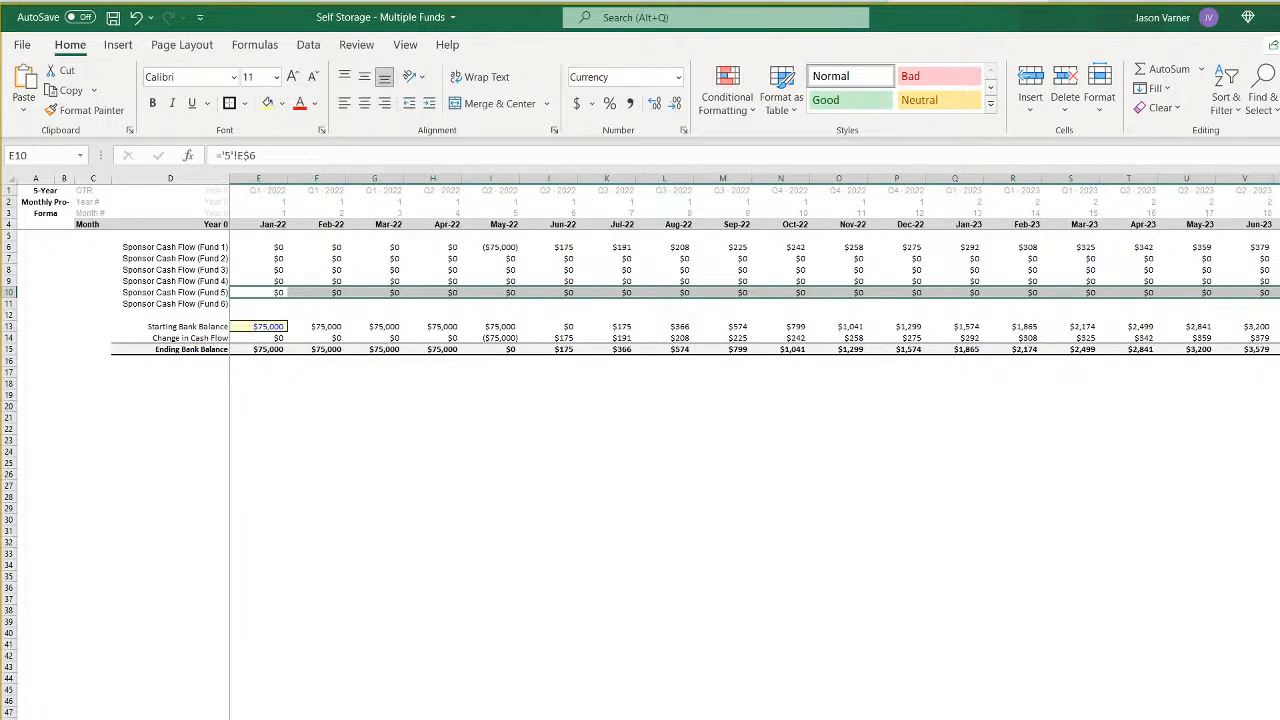
- Compare the IRR hurdles and the initial LP and GP equity contributions across the funds' waterfall sheets
key(ctrl+Page_Down)
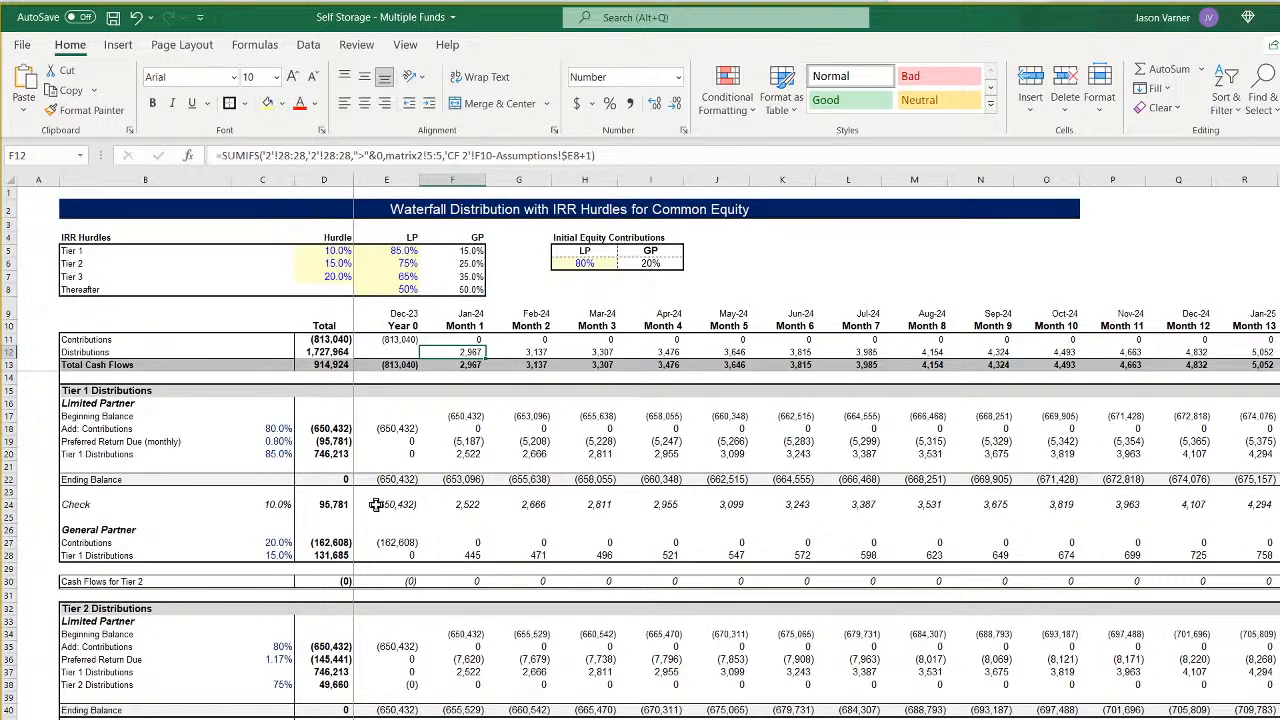
click(585, 263)
click(648, 262)
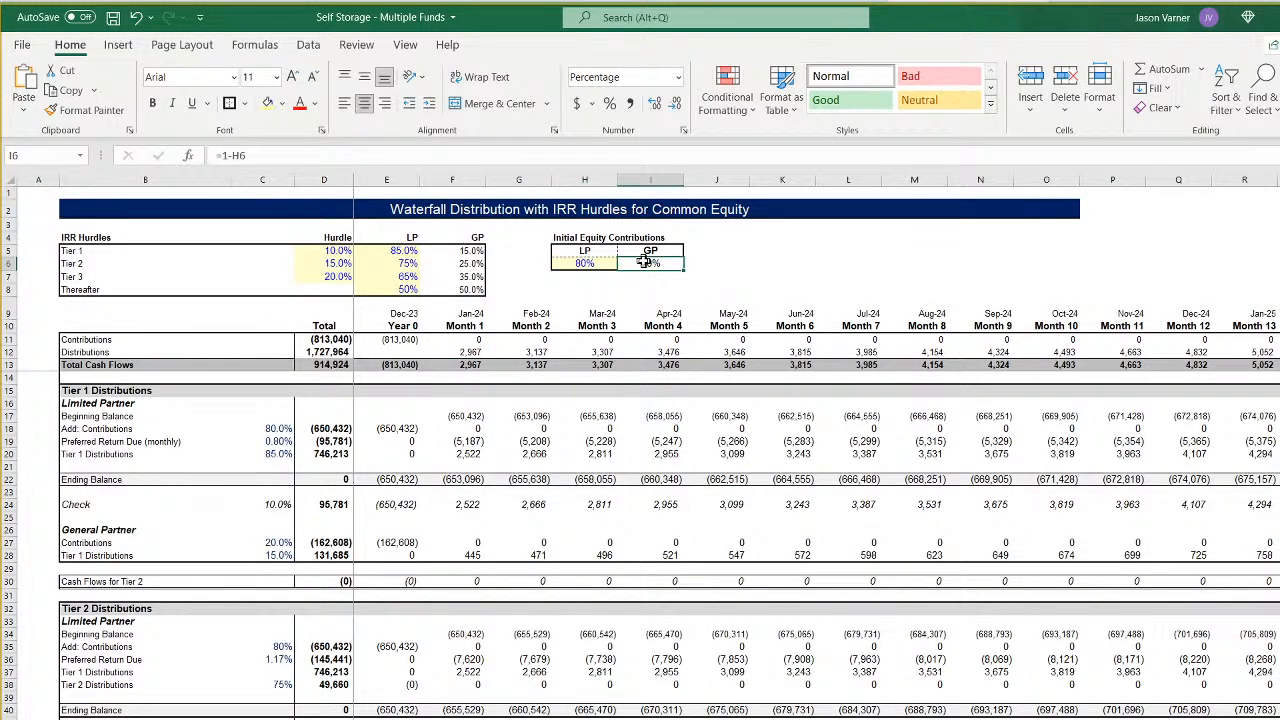
click(585, 263)
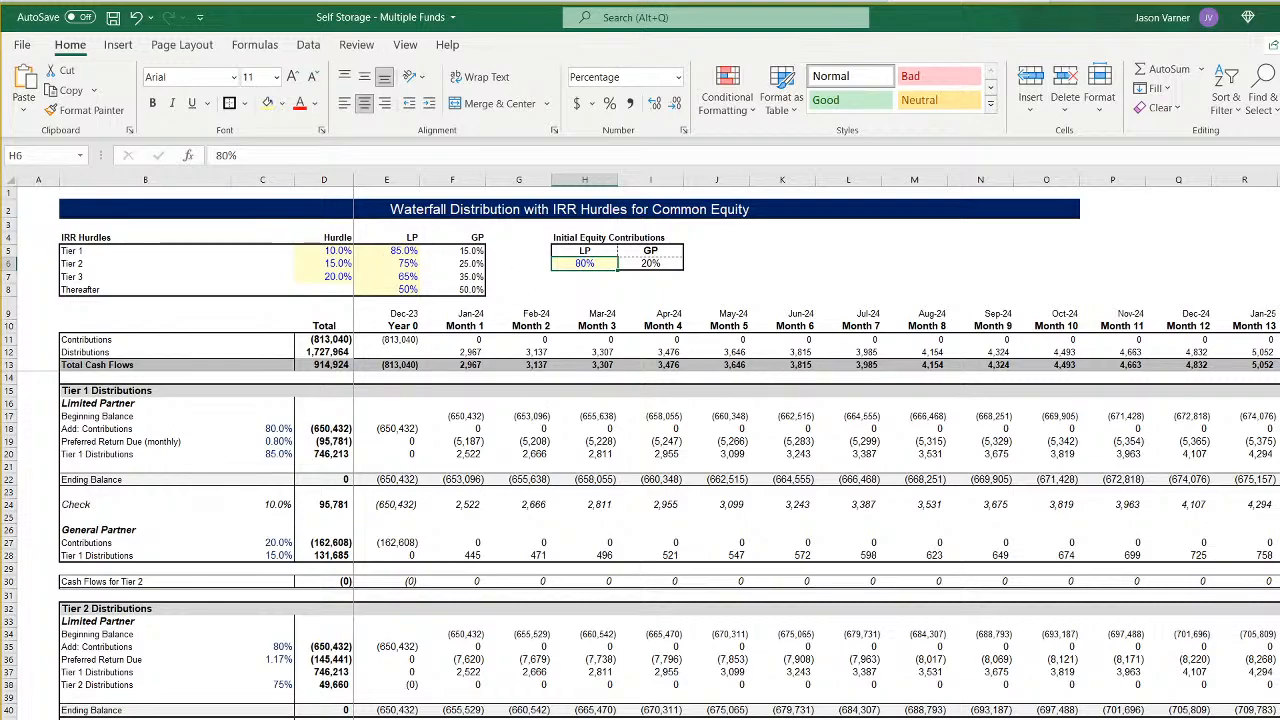
click(550, 718)
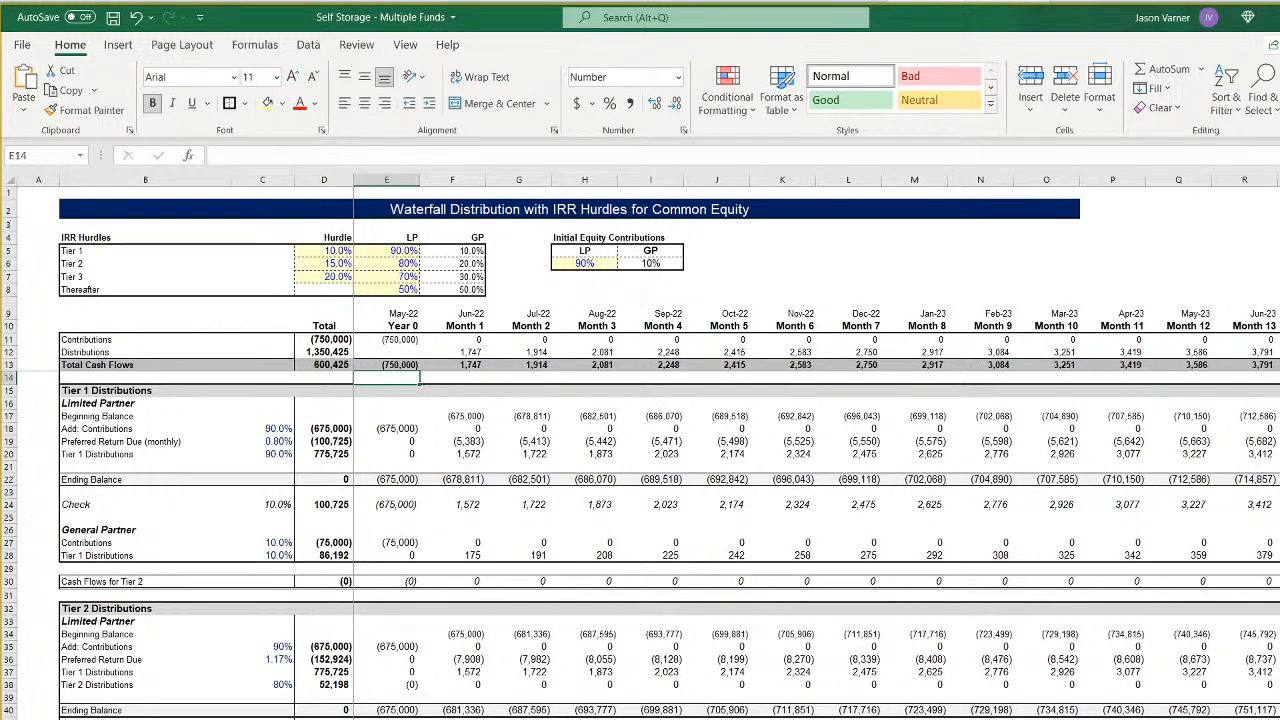
key(ctrl+Page_Down)
key(ctrl+Page_Down)
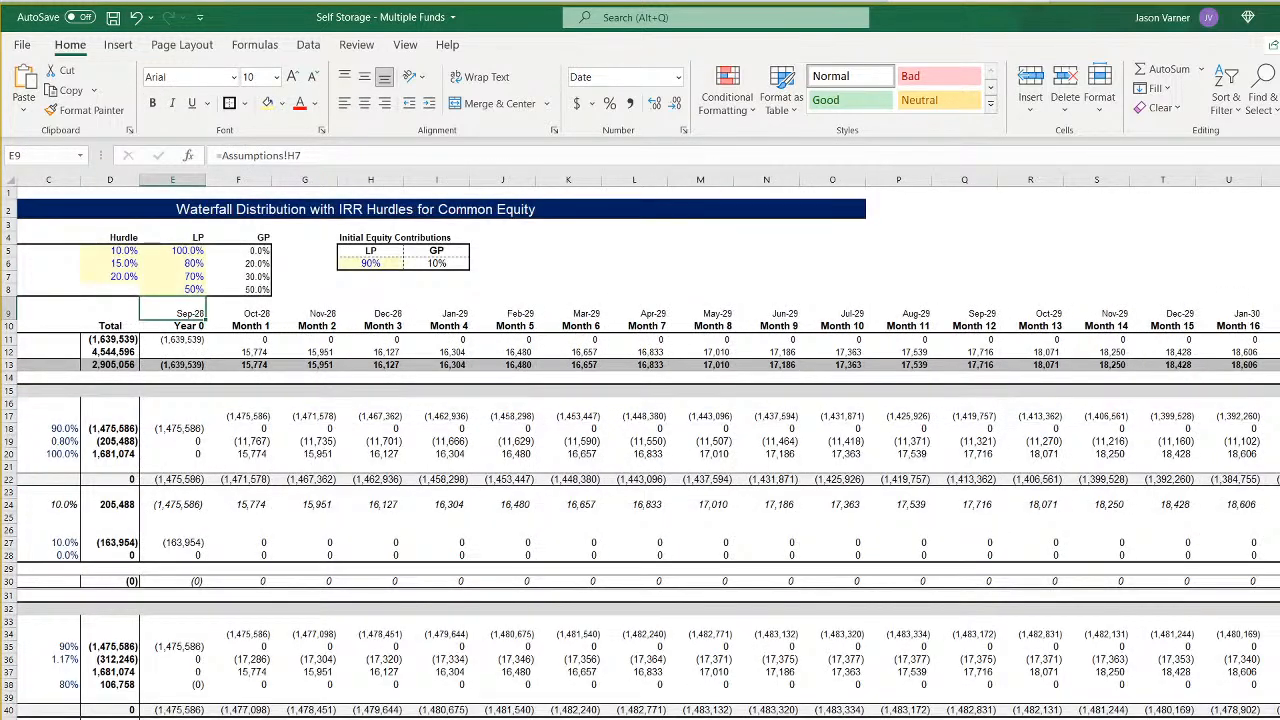
key(ctrl+Page_Down)
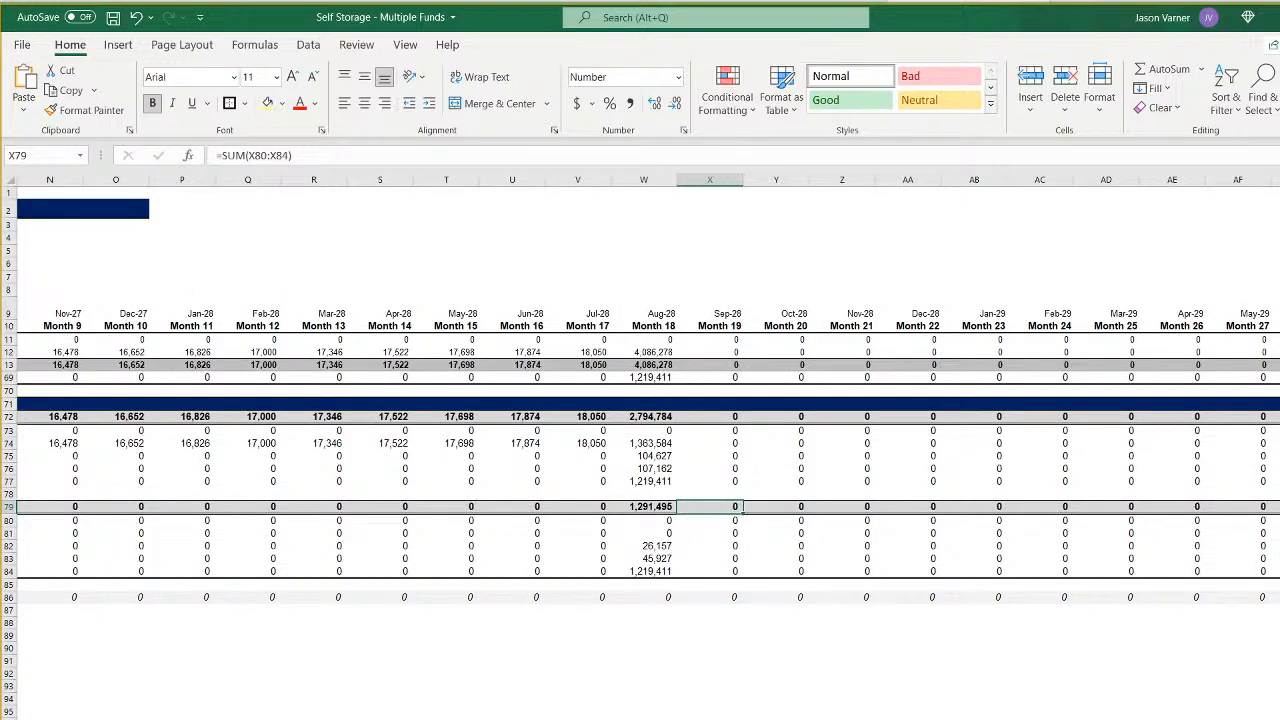
key(ctrl+Page_Down)
key(ctrl+Page_Down)
key(ctrl+Page_Down)
key(ctrl+Page_Down)
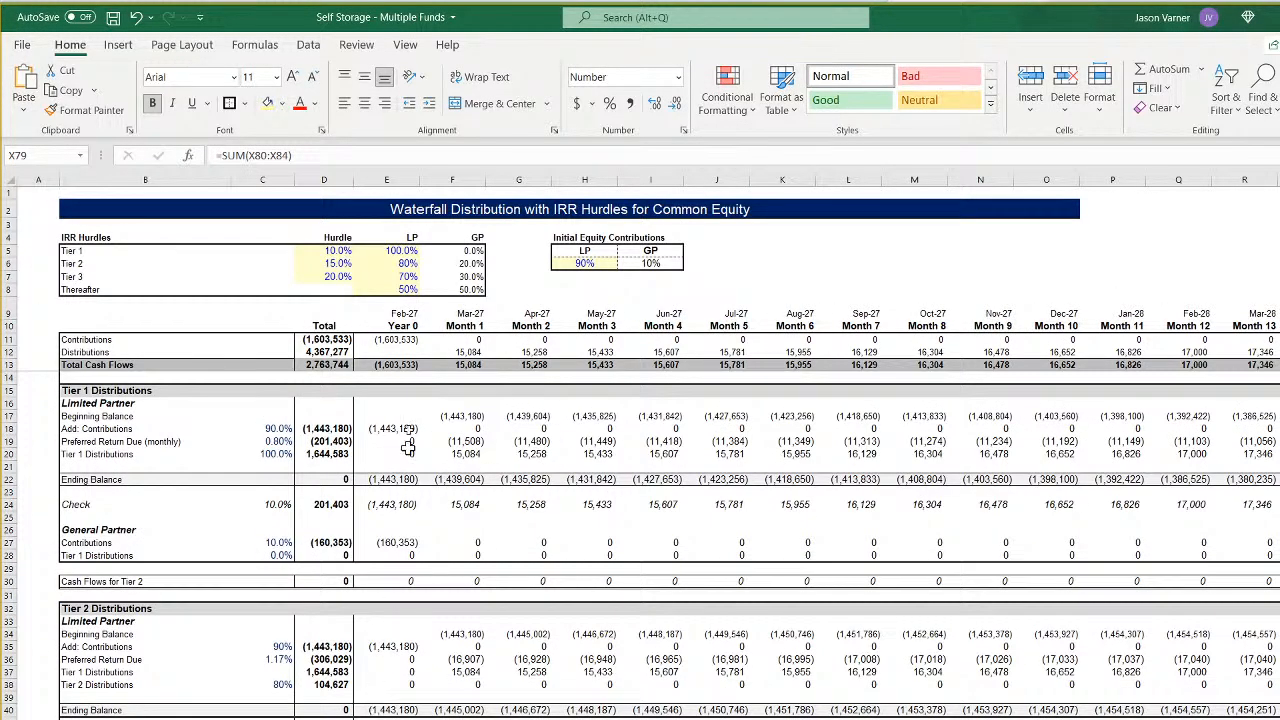
- Reset the frozen panes on Fund 4's waterfall sheet so that they freeze at cell E14
click(378, 379)
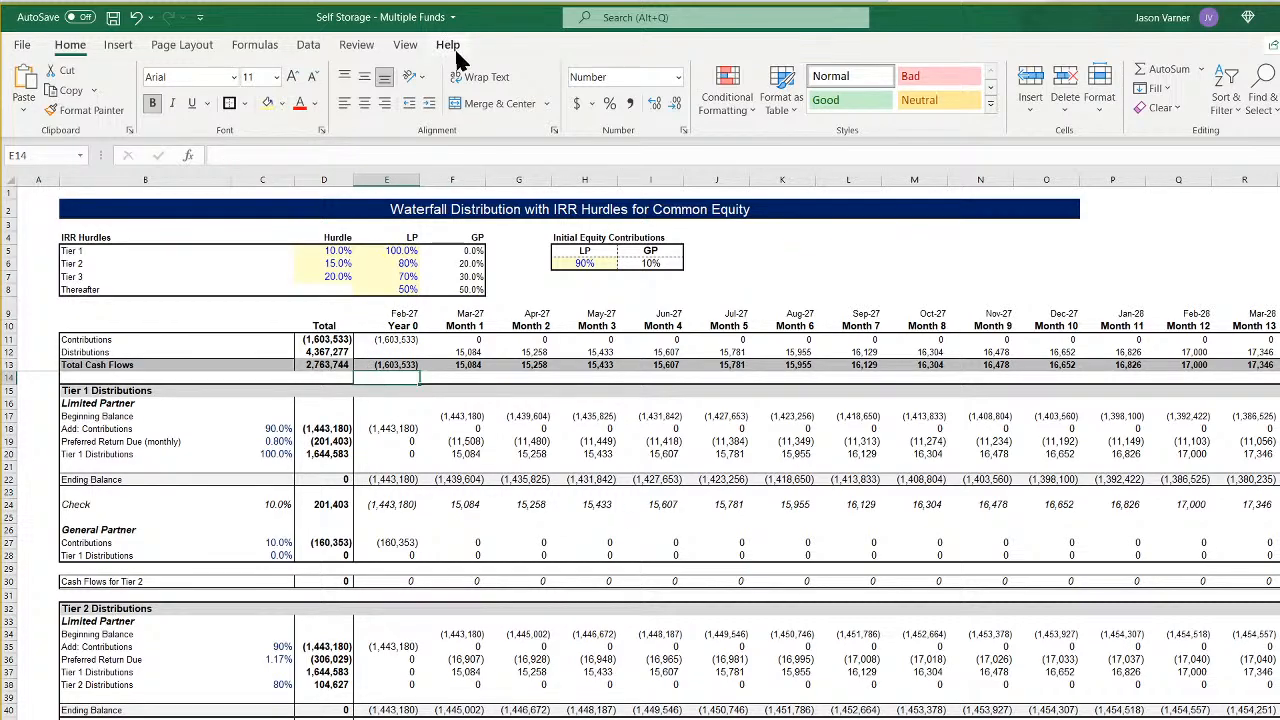
click(405, 45)
click(764, 100)
click(799, 136)
click(764, 100)
click(799, 136)
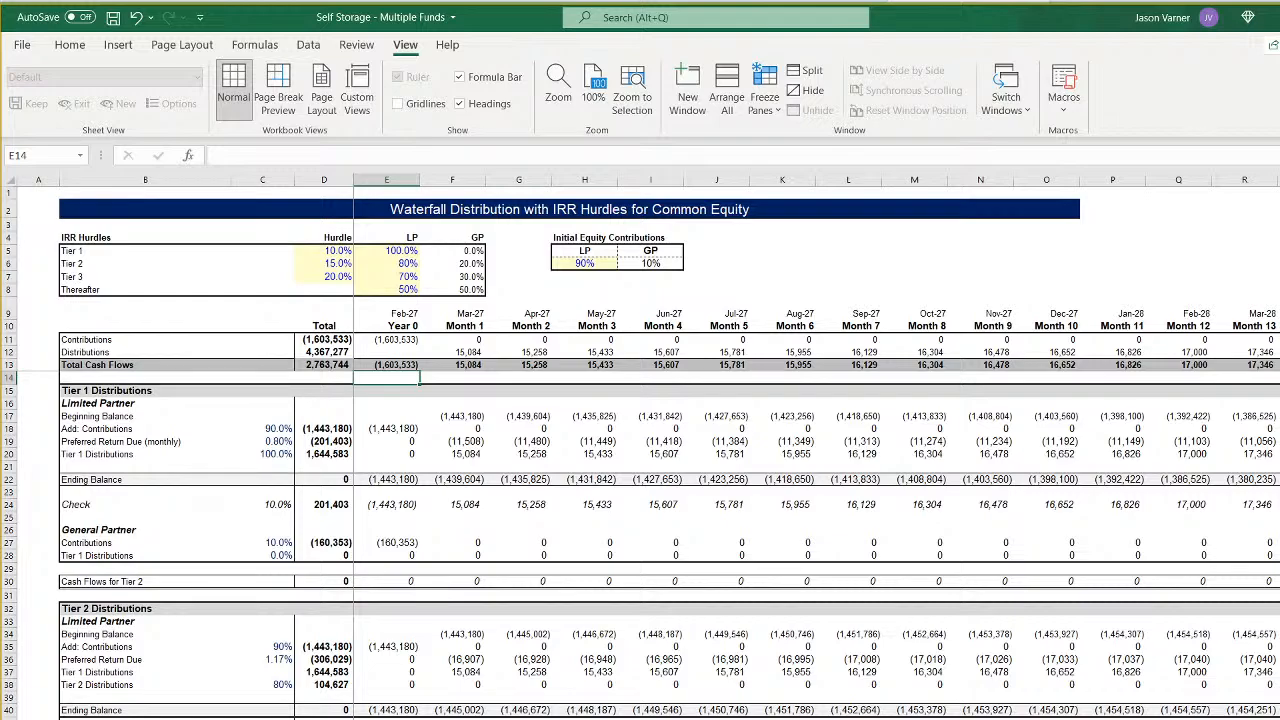
- Freeze the panes of Fund 5's waterfall sheet at cell E14
key(ctrl+Page_Down)
key(ctrl+Page_Up)
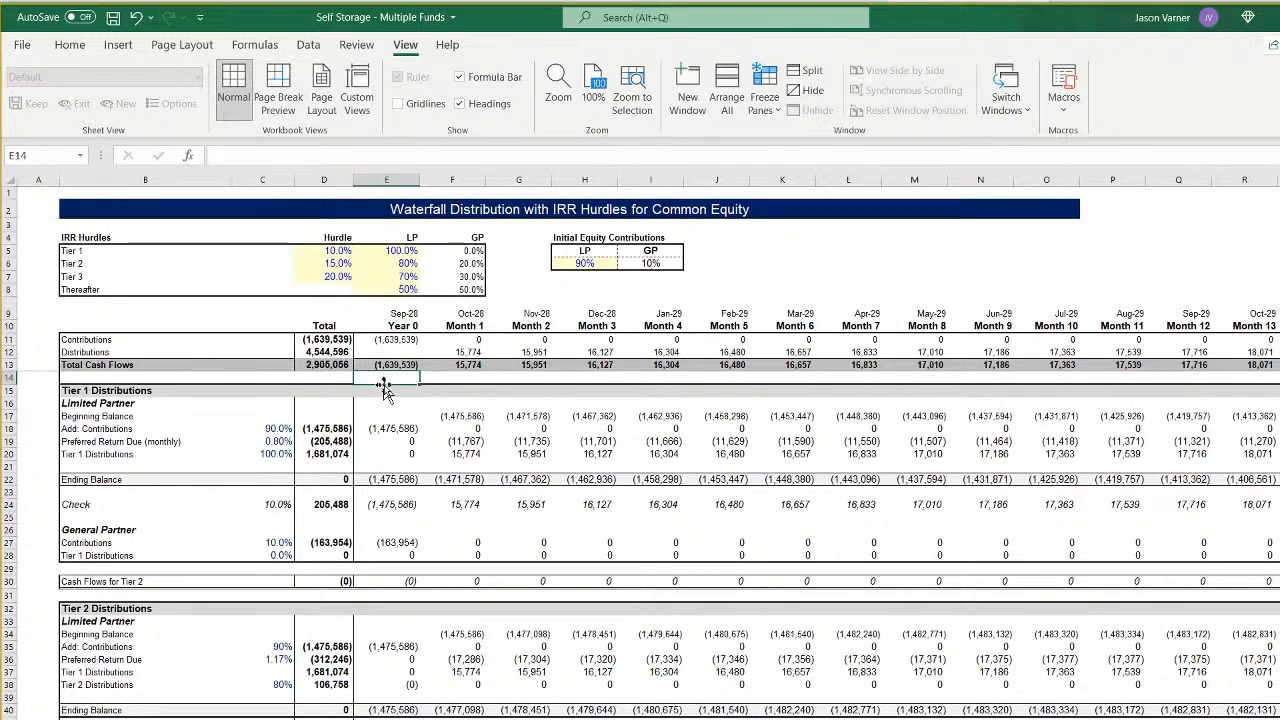
click(768, 102)
click(808, 147)
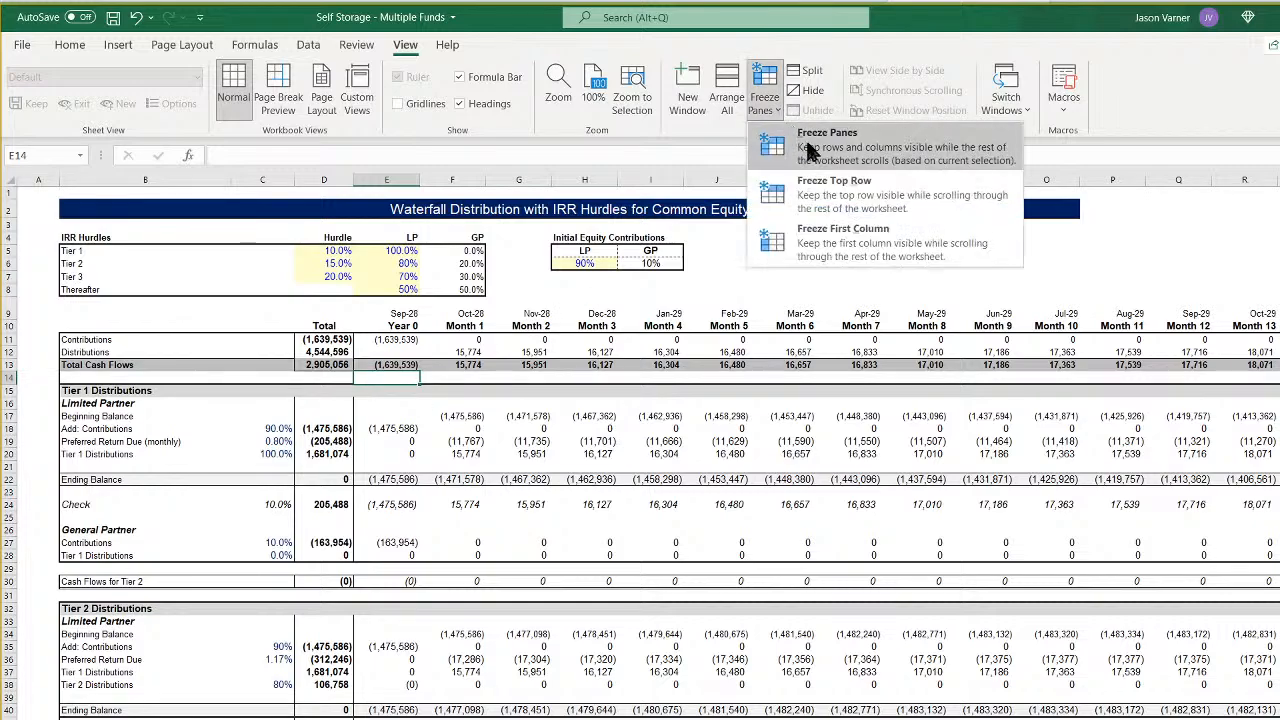
click(811, 148)
- Freeze the panes of Fund 6's waterfall sheet at cell E14
key(ctrl+Page_Up)
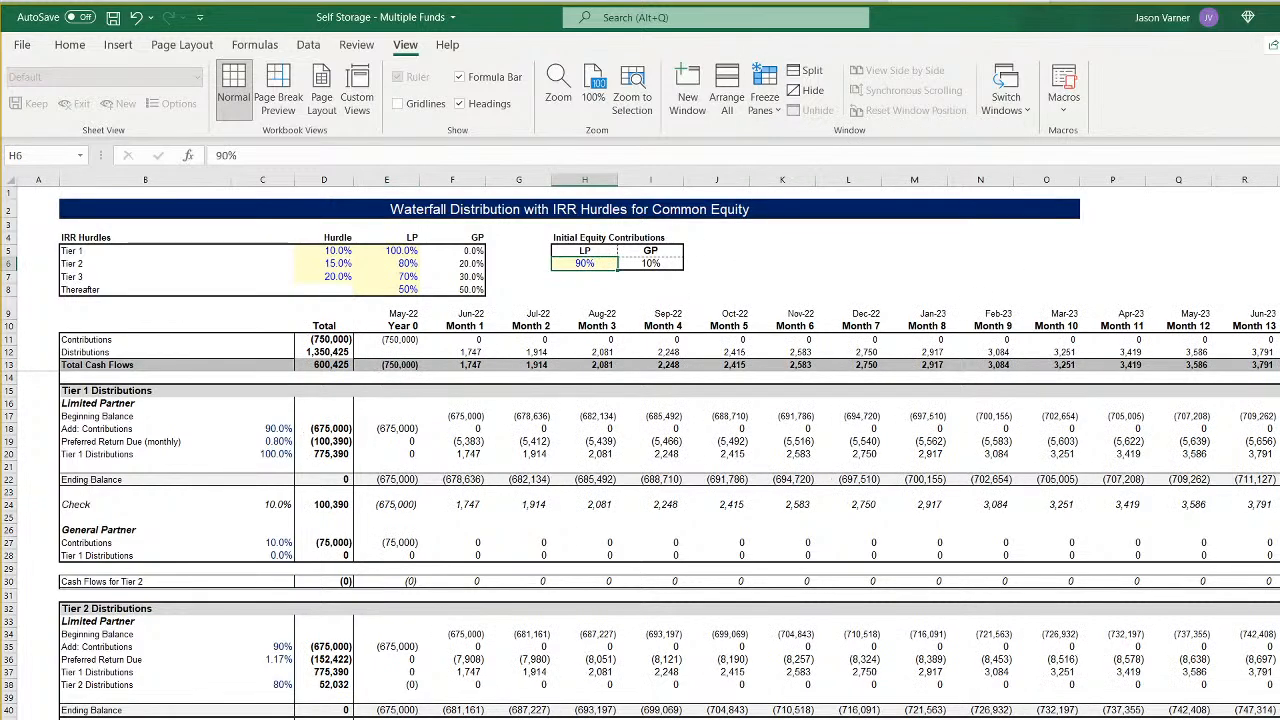
click(384, 380)
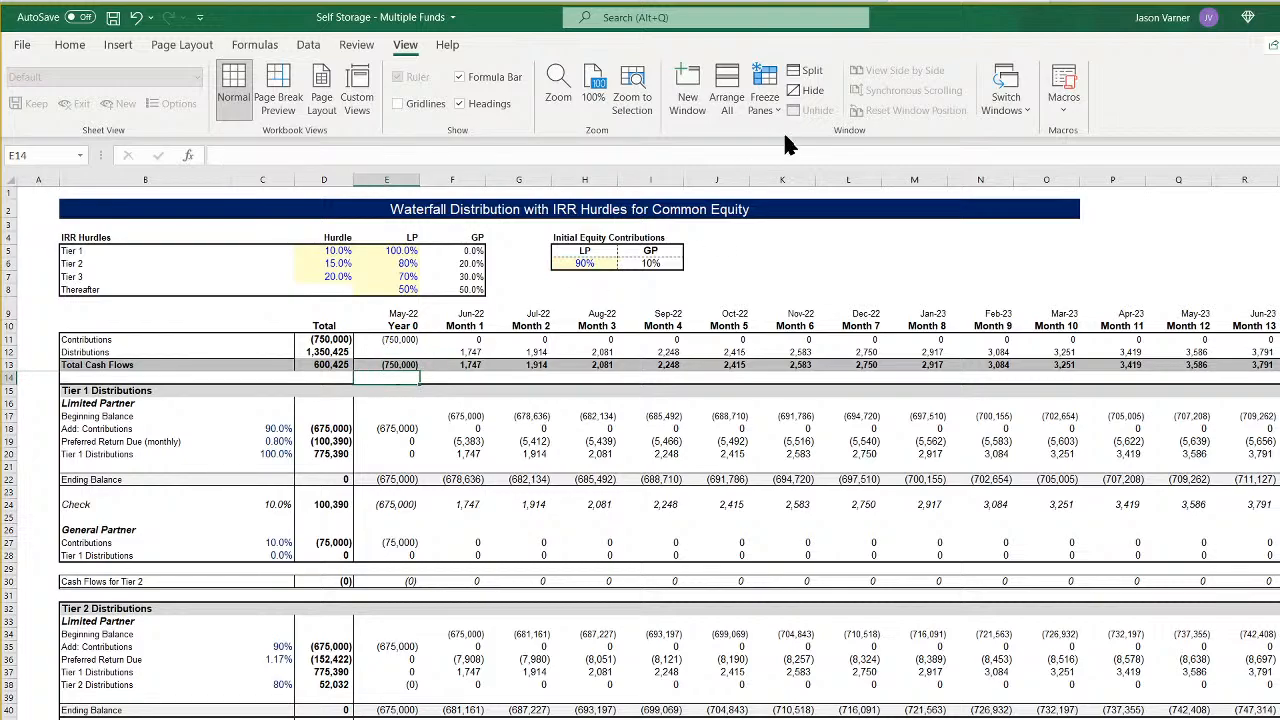
click(765, 97)
click(798, 140)
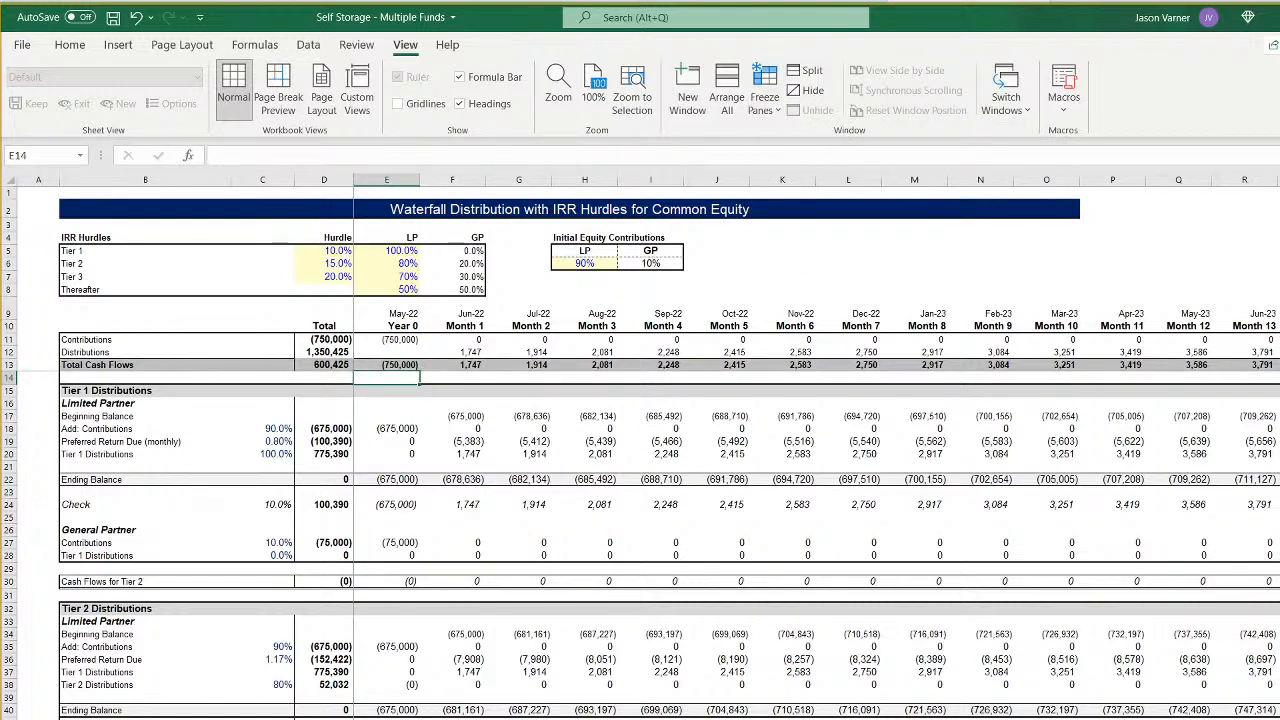
- On Fund 6's monthly sheet, point the Total Equity Required formula in E9 to Assumptions!$I7 and Assumptions!$I42
key(ctrl+Page_Up)
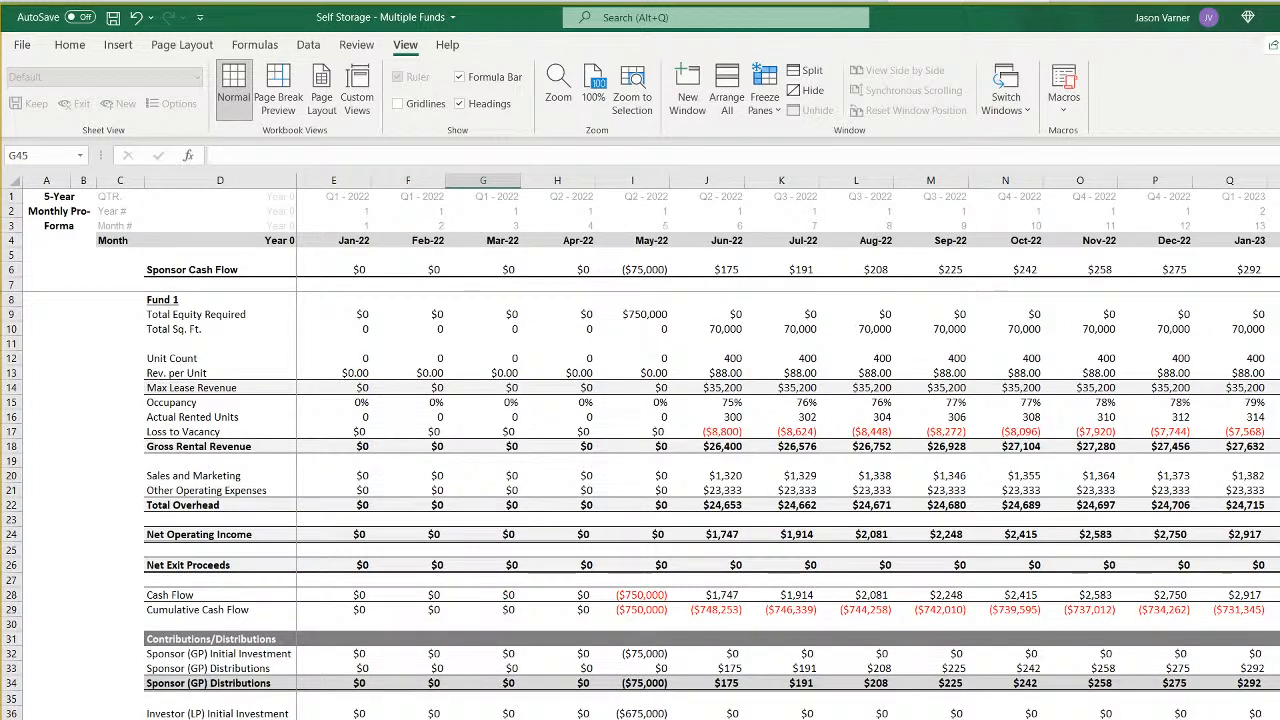
key(ctrl+Page_Up)
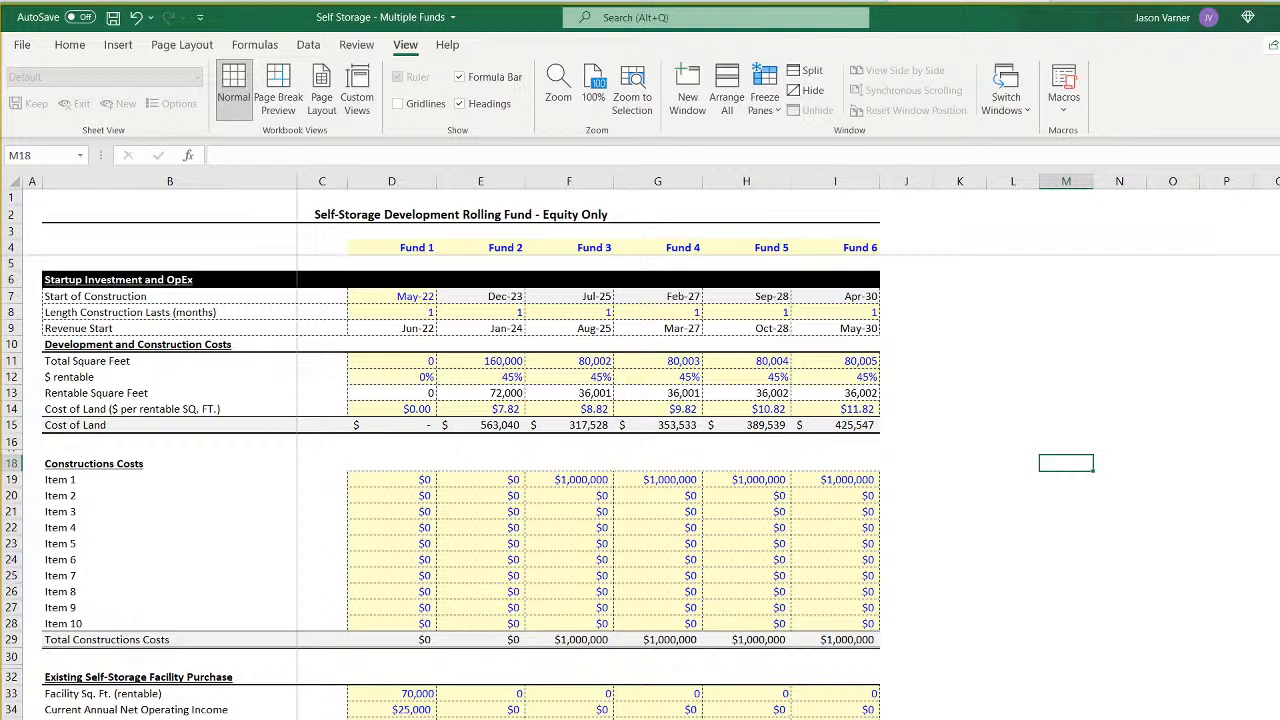
key(ctrl+Page_Up)
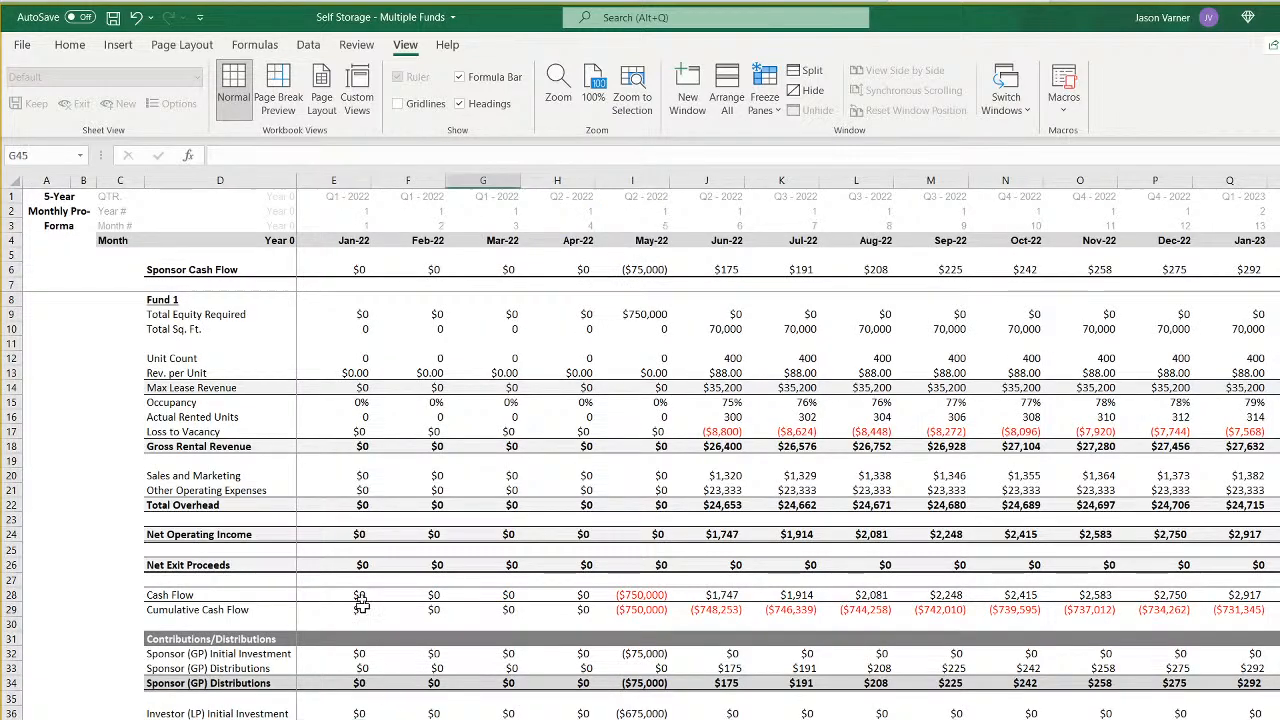
click(352, 270)
click(343, 312)
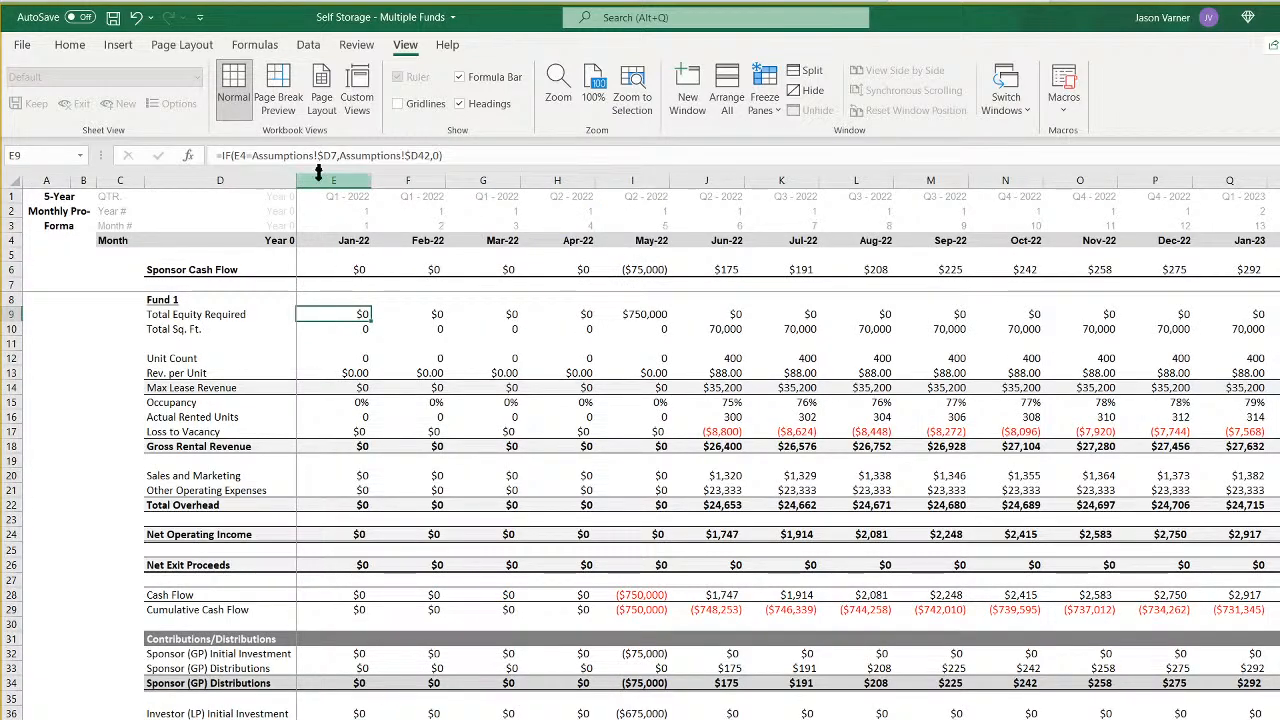
click(333, 155)
key(BackSpace)
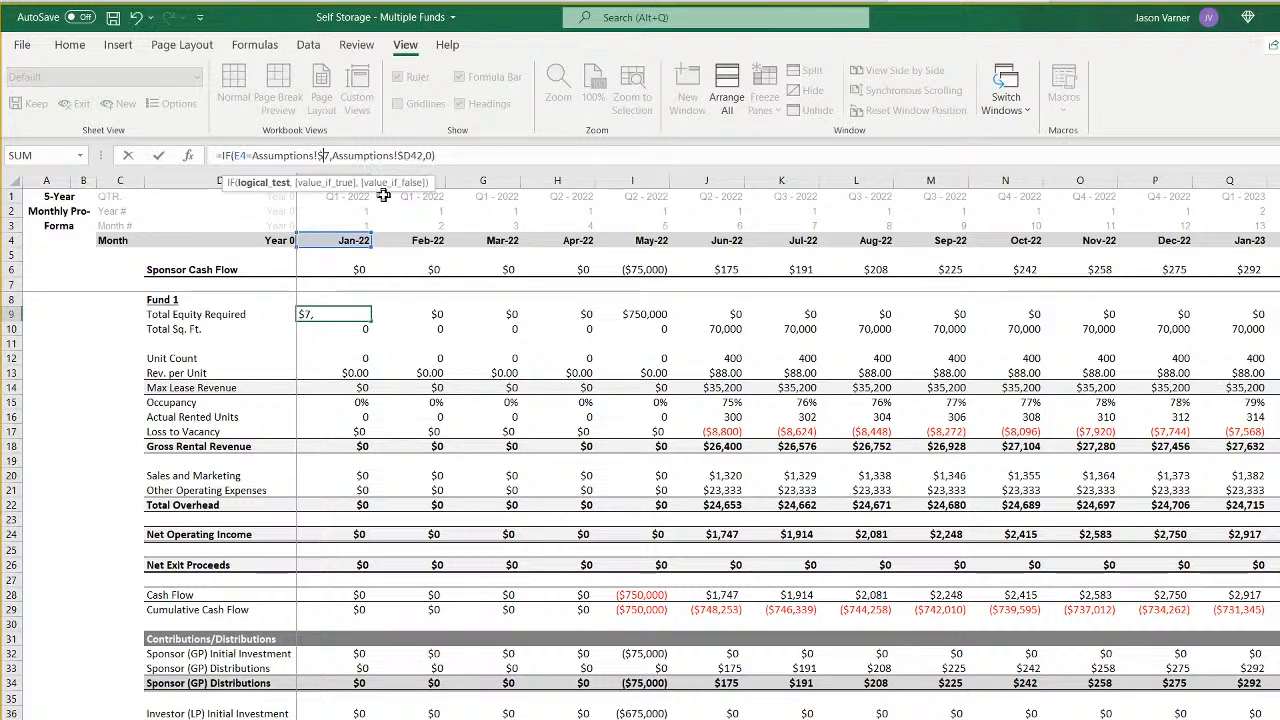
text(i)
key(Right)
key(Right)
key(Right)
key(Right)
key(Right)
key(Right)
key(Right)
key(Right)
key(Right)
key(Right)
key(Right)
key(Right)
key(Right)
key(Right)
key(Right)
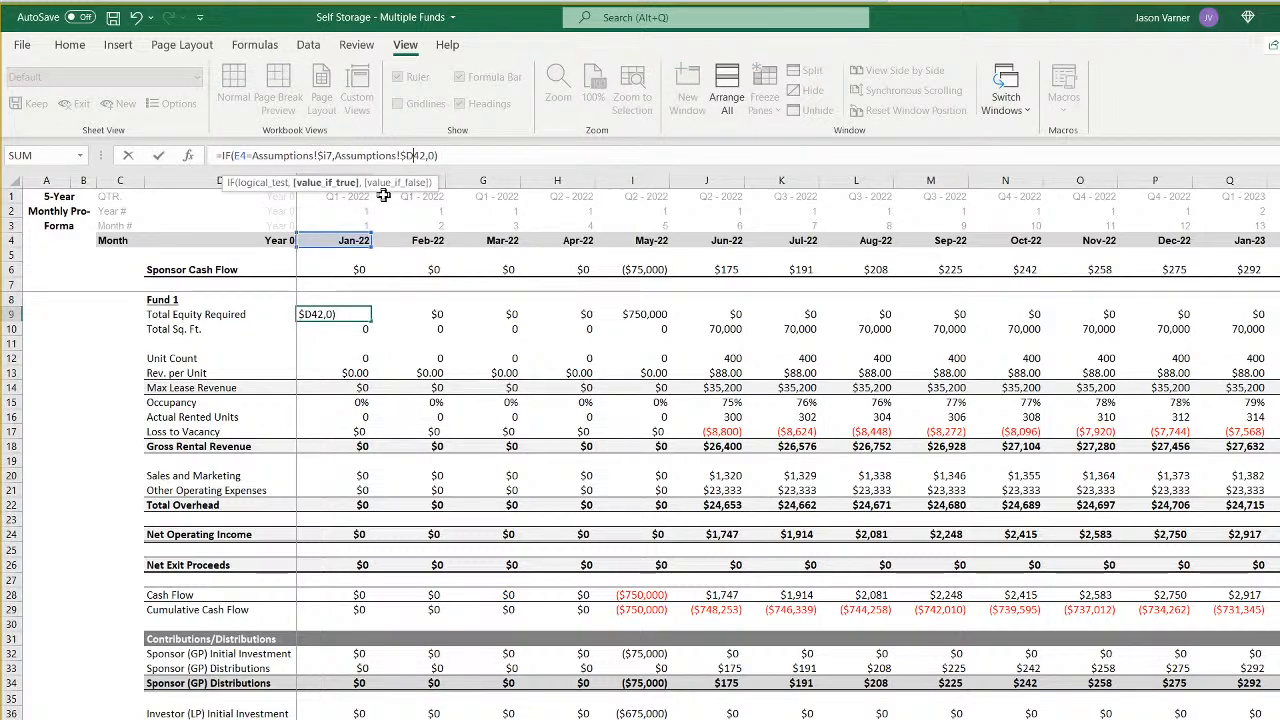
key(BackSpace)
text(i)
key(Return)
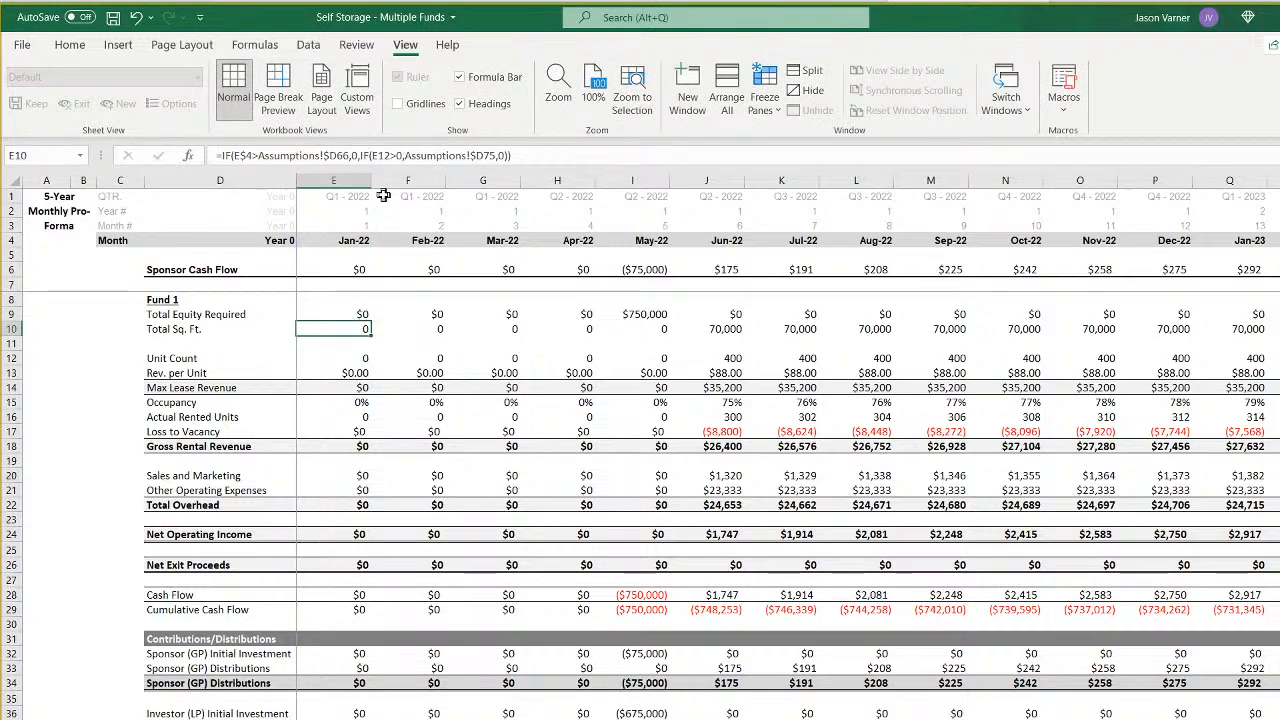
- Point the Total Sq. Ft. formula in E10 of Fund 6's monthly sheet to Assumptions!$I66 and Assumptions!$I75
click(336, 155)
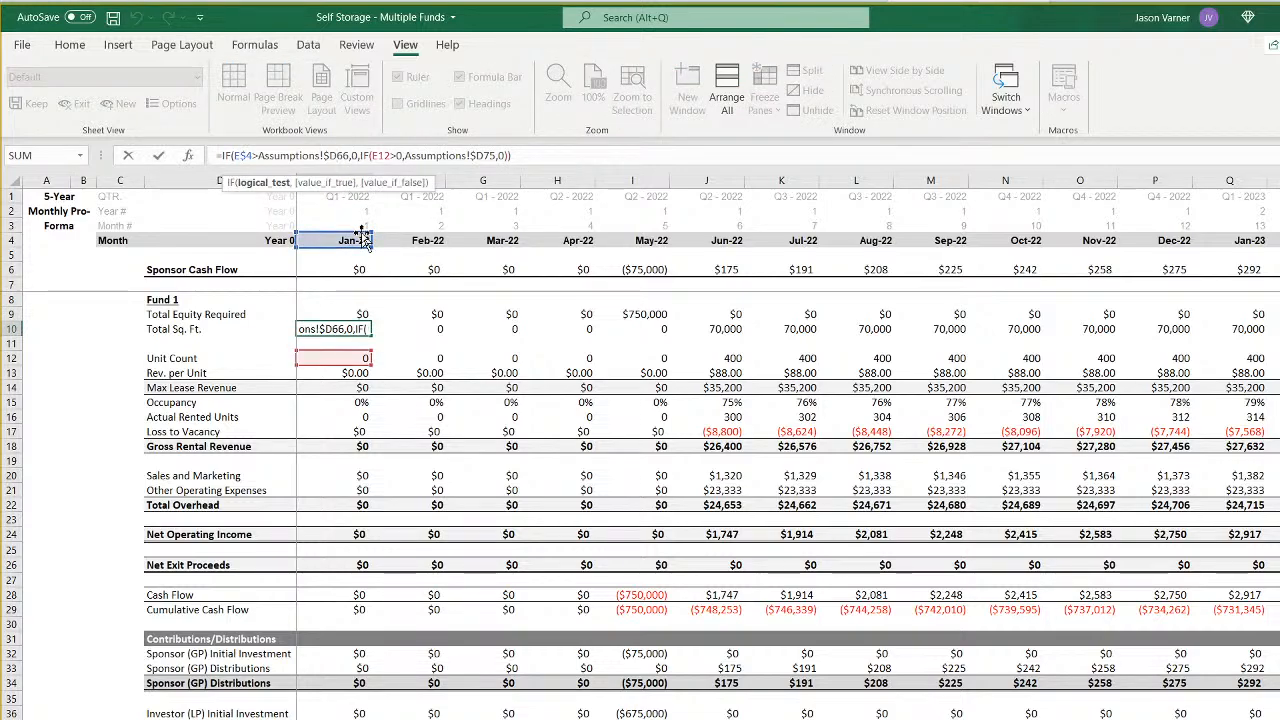
key(BackSpace)
text(i)
key(Right)
key(Right)
key(Right)
key(Right)
key(Right)
key(Right)
key(Right)
key(Right)
key(Right)
key(Right)
key(Right)
key(Right)
key(Right)
key(Right)
key(Right)
key(Right)
key(Right)
key(Right)
key(Right)
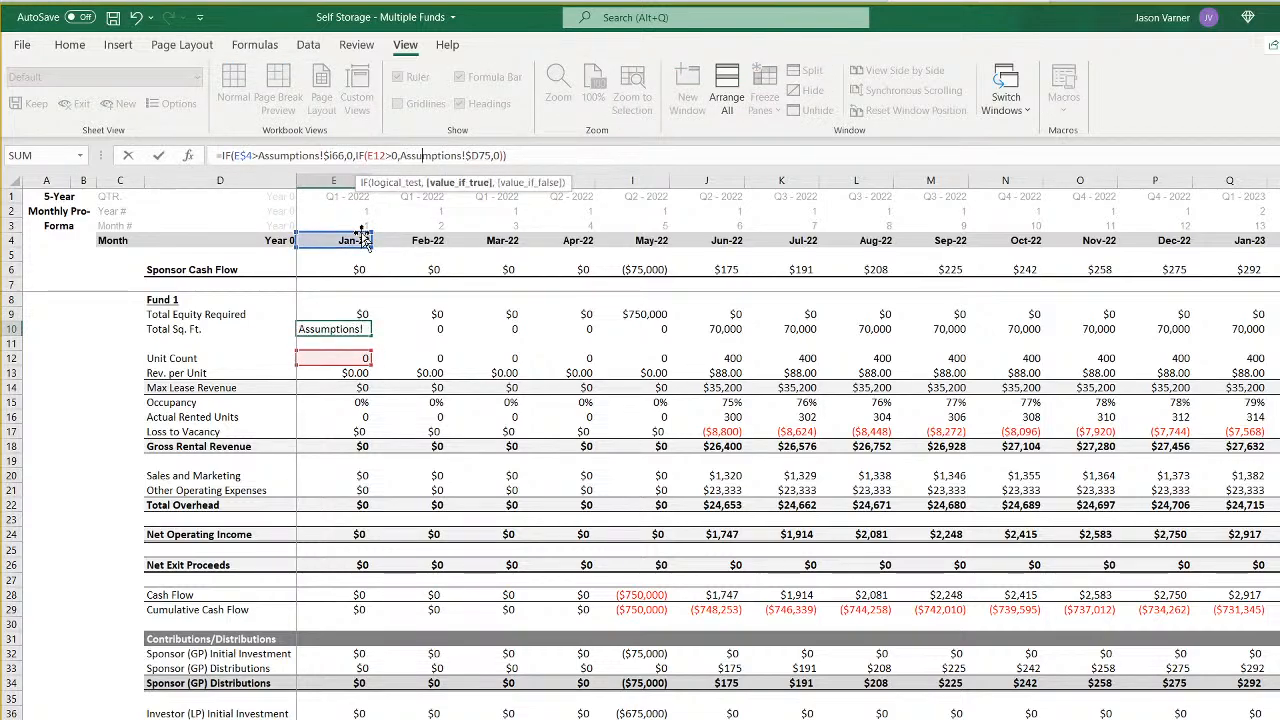
key(Right)
key(Right)
key(Right)
key(Right)
key(Right)
key(Right)
key(Right)
key(Right)
key(Right)
key(BackSpace)
text(i)
key(Return)
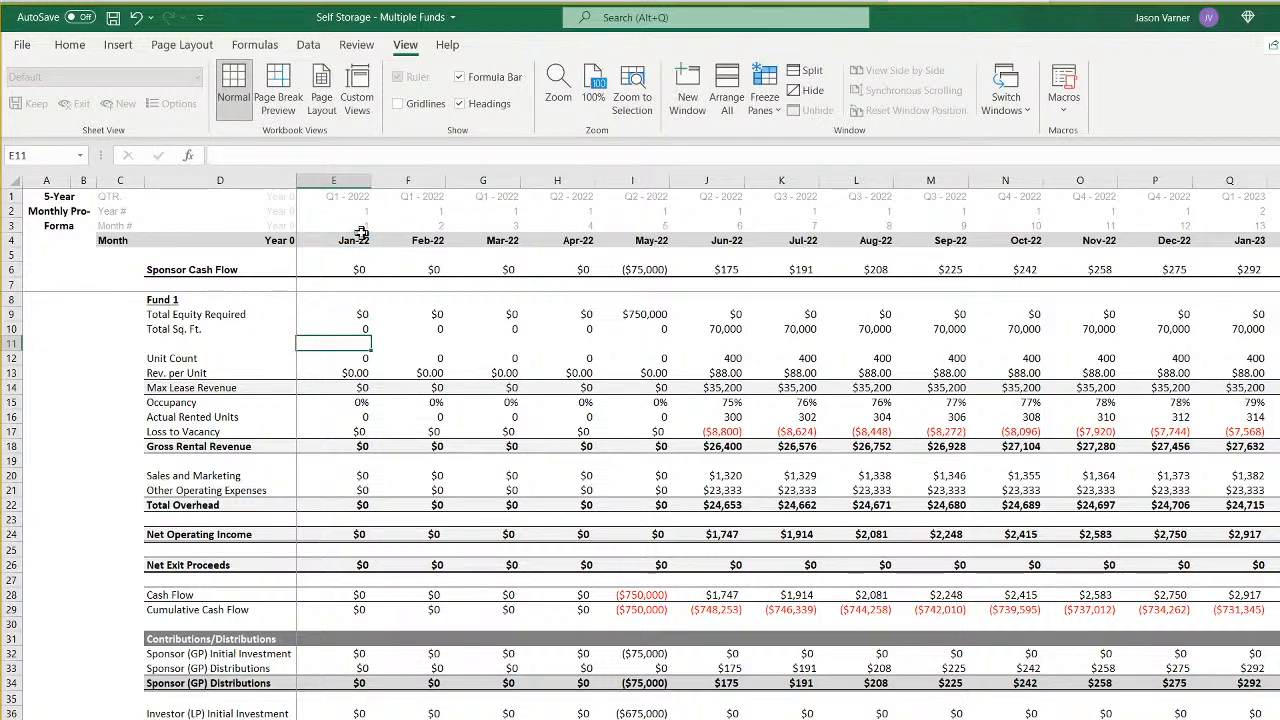
- Point the Unit Count formula in E12 of Fund 6's monthly sheet to Assumptions!$I66, matrix2!E9 and Assumptions!$I52
key(Down)
click(338, 157)
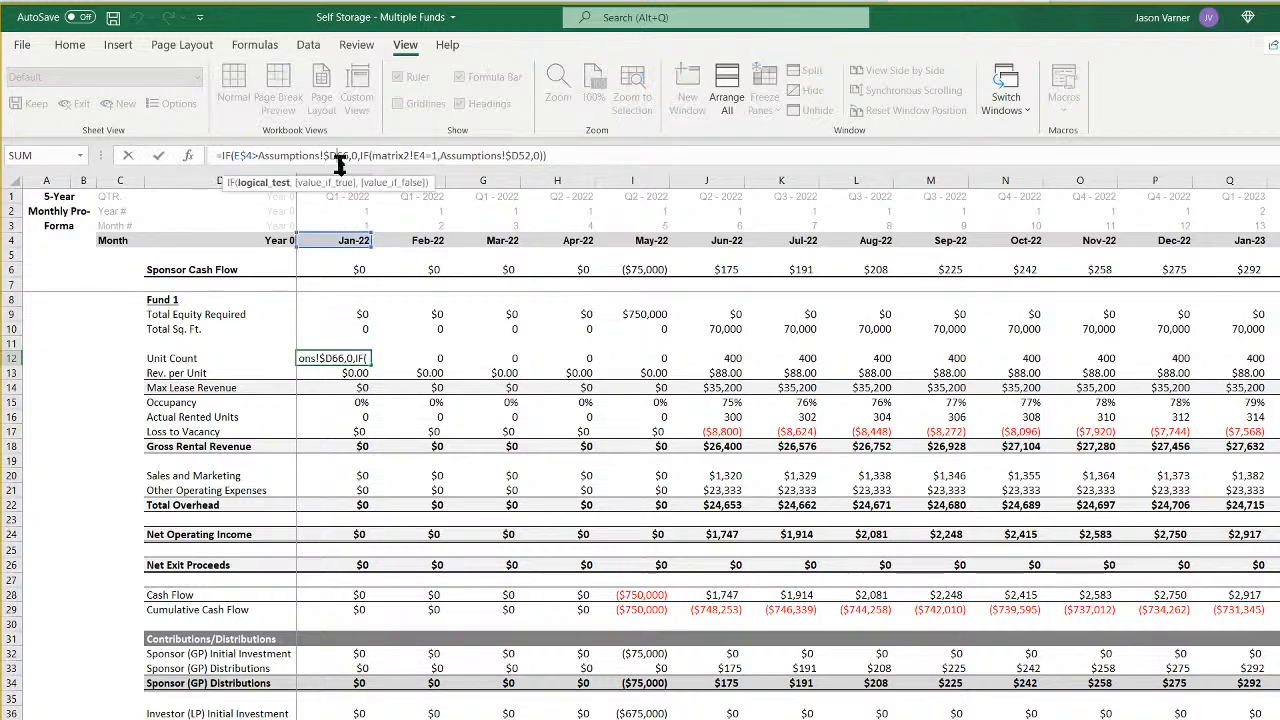
key(BackSpace)
text(i)
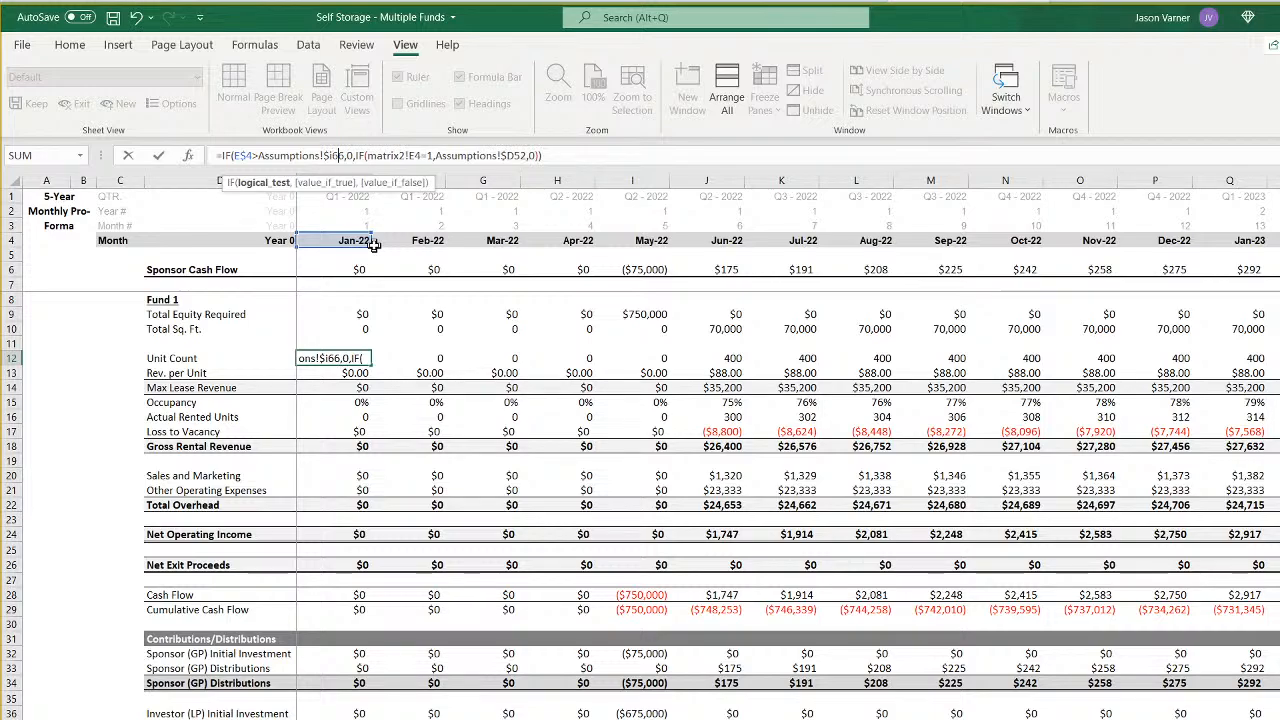
key(Right)
key(Right)
key(Right)
key(Right)
key(Right)
key(Right)
key(Right)
key(Right)
key(Right)
key(Right)
key(Right)
key(Right)
key(Right)
key(Right)
key(BackSpace)
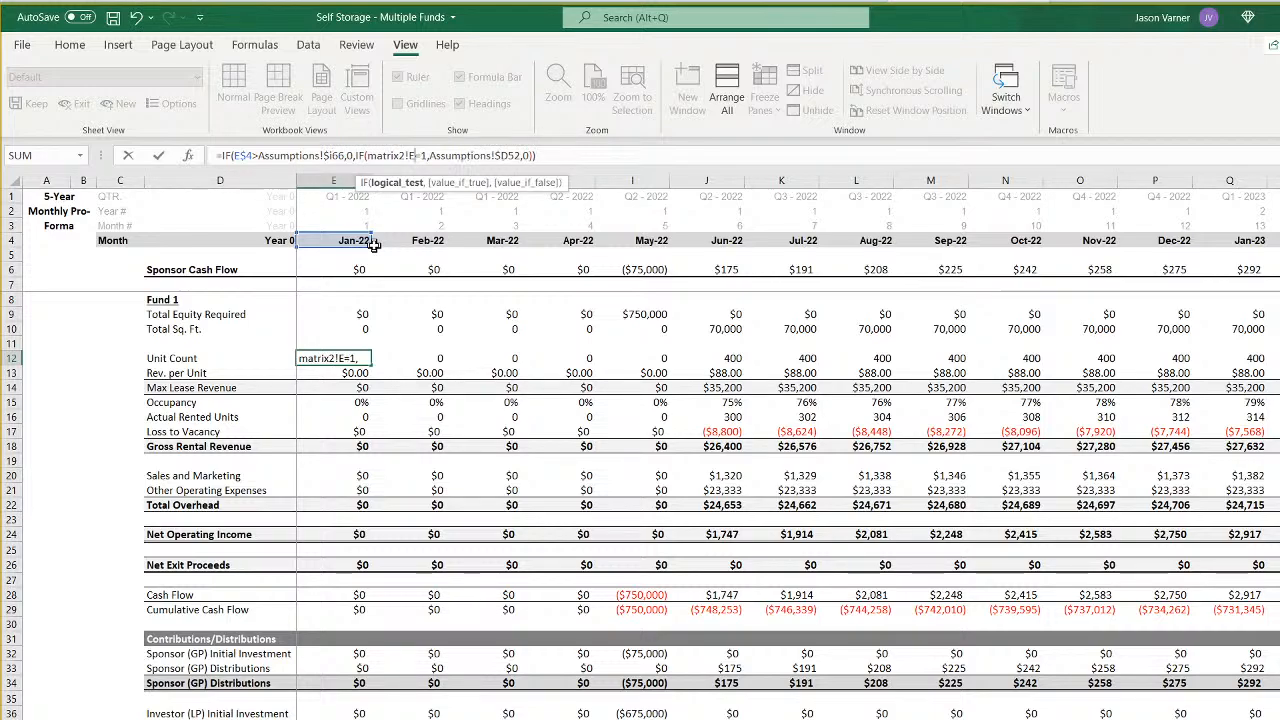
text(9)
key(Right)
key(Right)
key(Right)
key(Right)
key(Right)
key(Right)
key(Right)
key(Right)
key(Right)
key(Right)
key(Right)
key(Right)
key(Right)
key(Right)
key(Right)
key(Right)
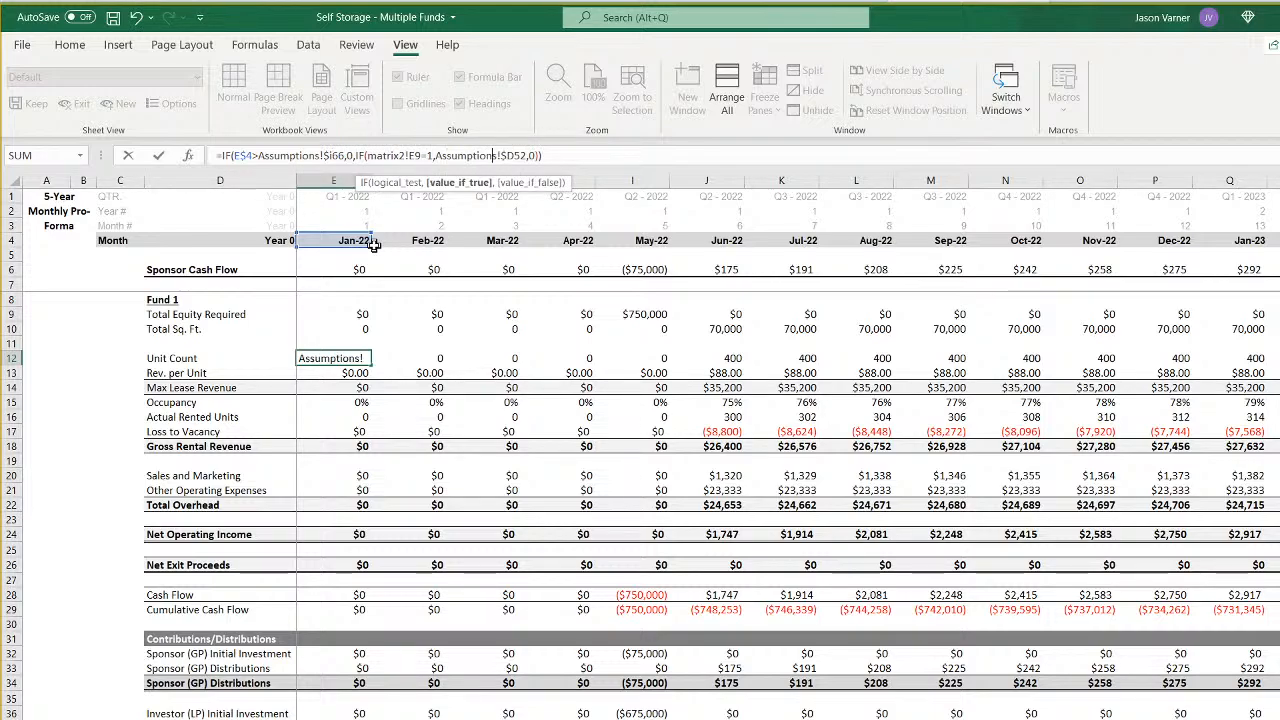
key(BackSpace)
text(i)
key(Return)
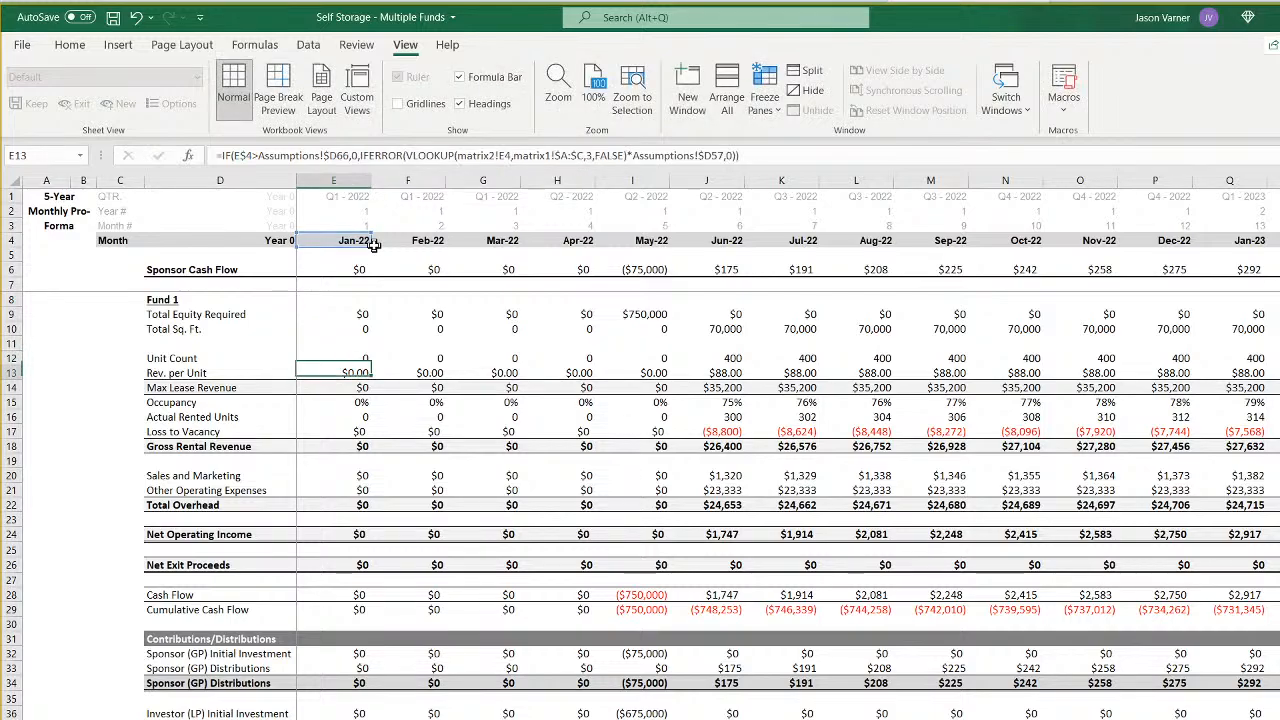
- Point the Rev. per Unit formula in E13 to Assumptions!$I66, matrix2!E9 and Assumptions!$I57
click(333, 155)
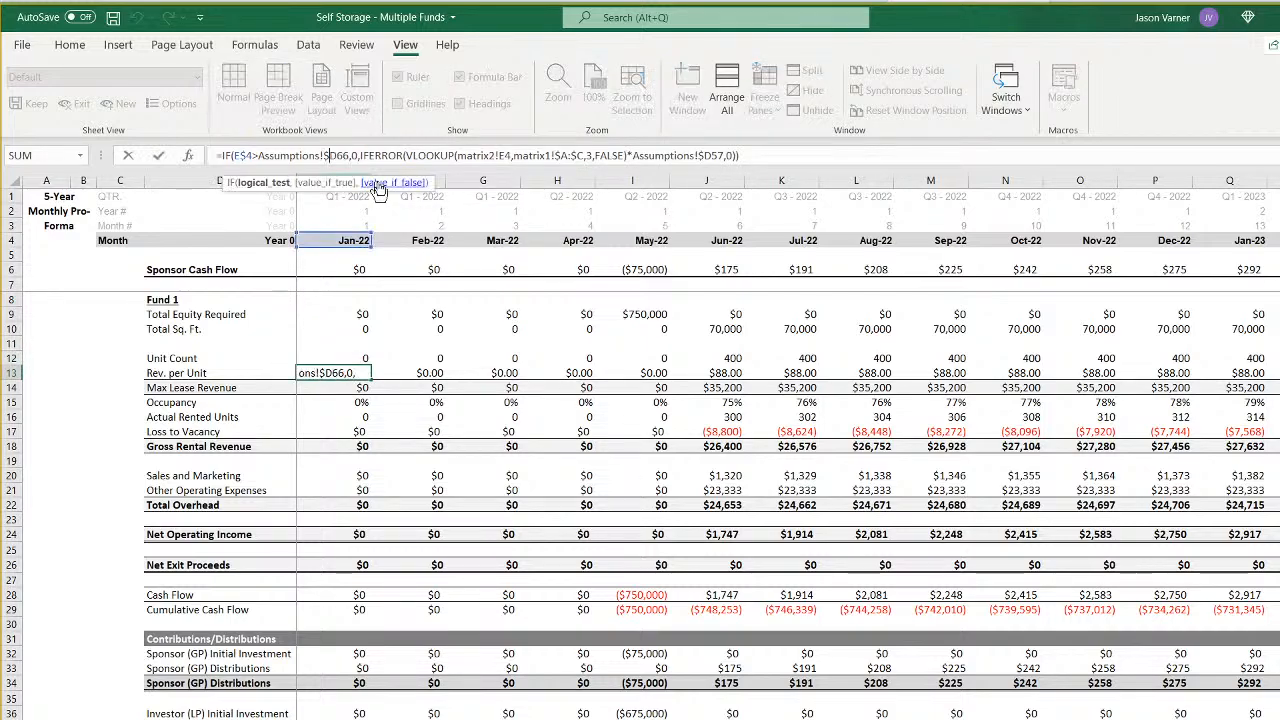
key(Delete)
text(i)
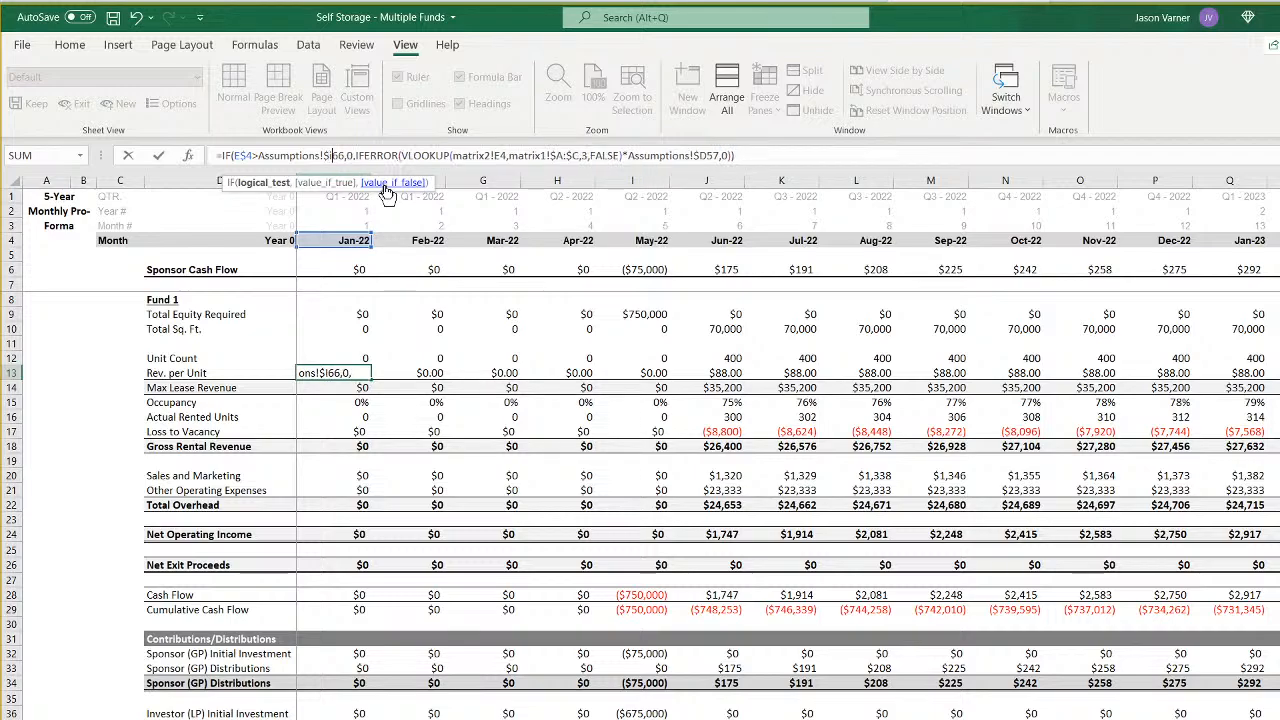
key(Right)
key(Right)
key(Right)
key(Right)
key(Right)
key(Right)
key(Right)
key(Right)
key(Right)
key(Right)
key(Right)
key(Right)
key(Right)
key(Right)
key(Right)
key(Right)
key(Right)
key(Right)
key(Right)
key(Right)
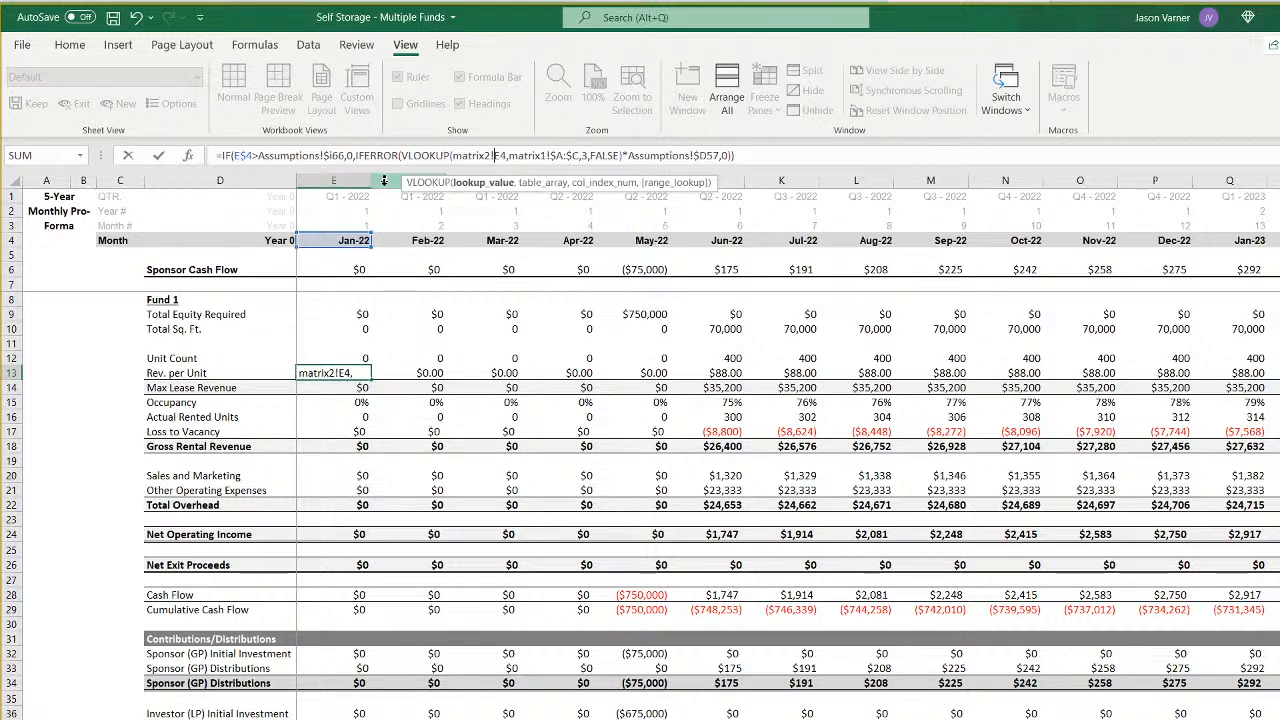
key(BackSpace)
text(9)
key(Right)
key(Right)
key(Right)
key(Right)
key(Right)
key(Right)
key(Right)
key(Right)
key(Right)
key(Right)
key(Right)
key(Right)
key(Right)
key(Right)
key(Right)
key(Right)
key(Right)
key(Right)
key(Right)
key(Right)
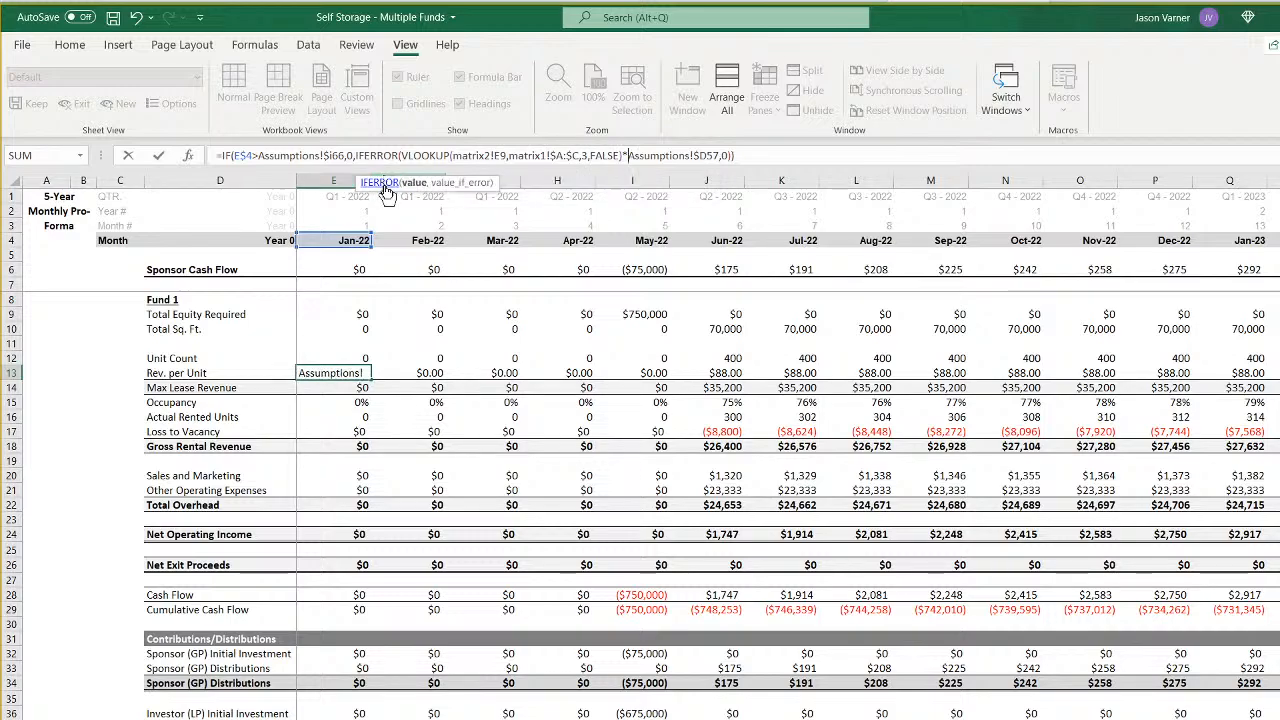
key(Right)
key(Right)
key(Right)
key(Right)
key(Right)
key(Right)
key(Right)
key(Right)
key(Right)
key(Right)
key(Right)
key(Right)
key(Right)
key(Right)
key(BackSpace)
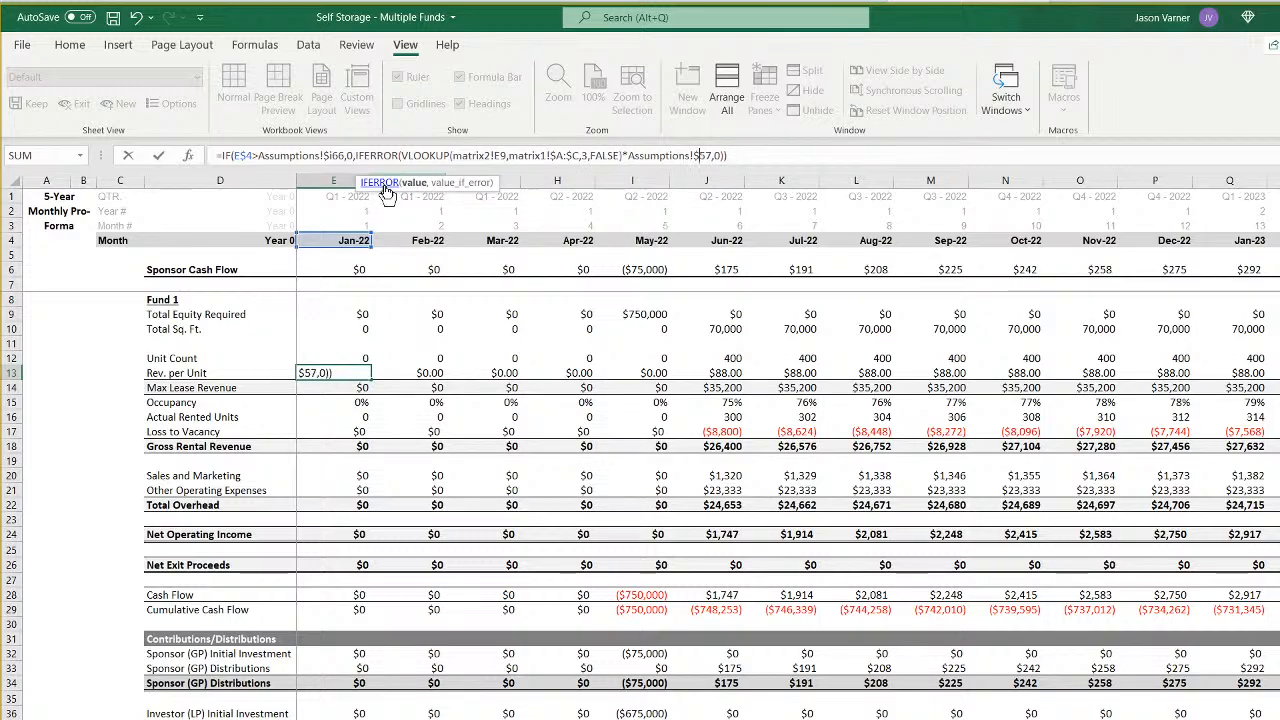
text(I)
key(Return)
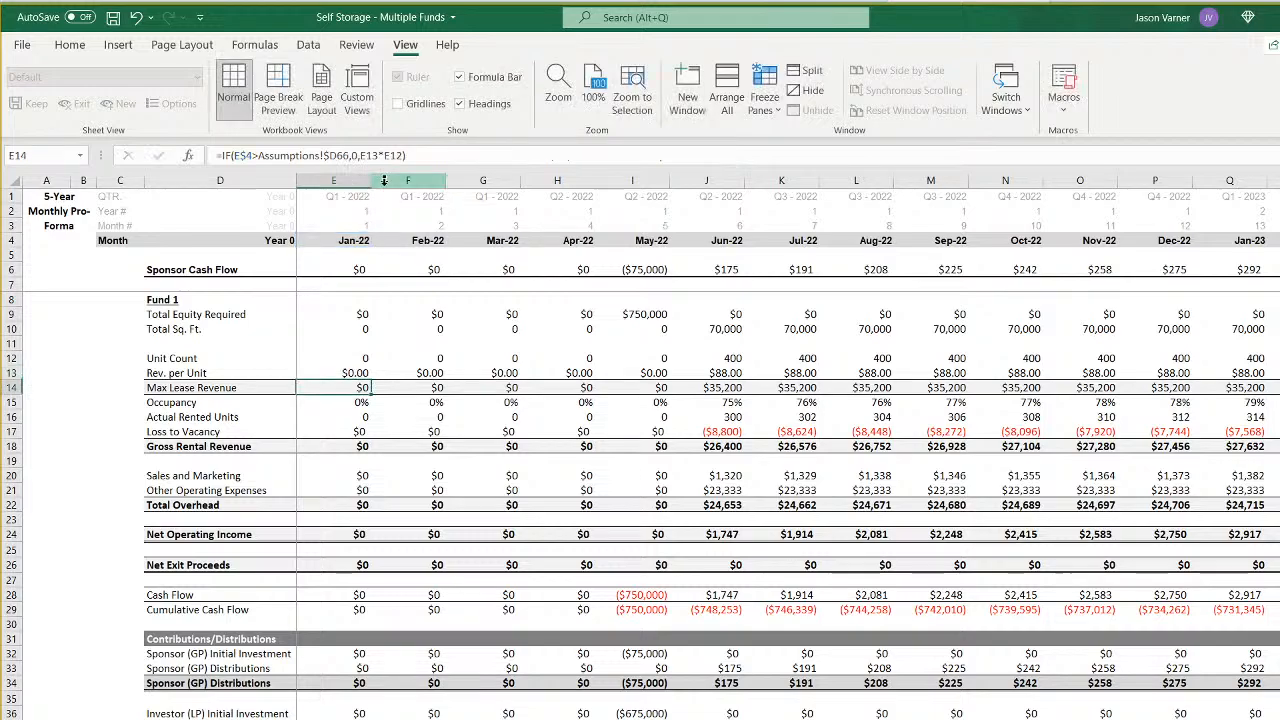
- Point the Max Lease Revenue formula in E14 of Fund 6's monthly sheet to Assumptions!$I66
click(345, 155)
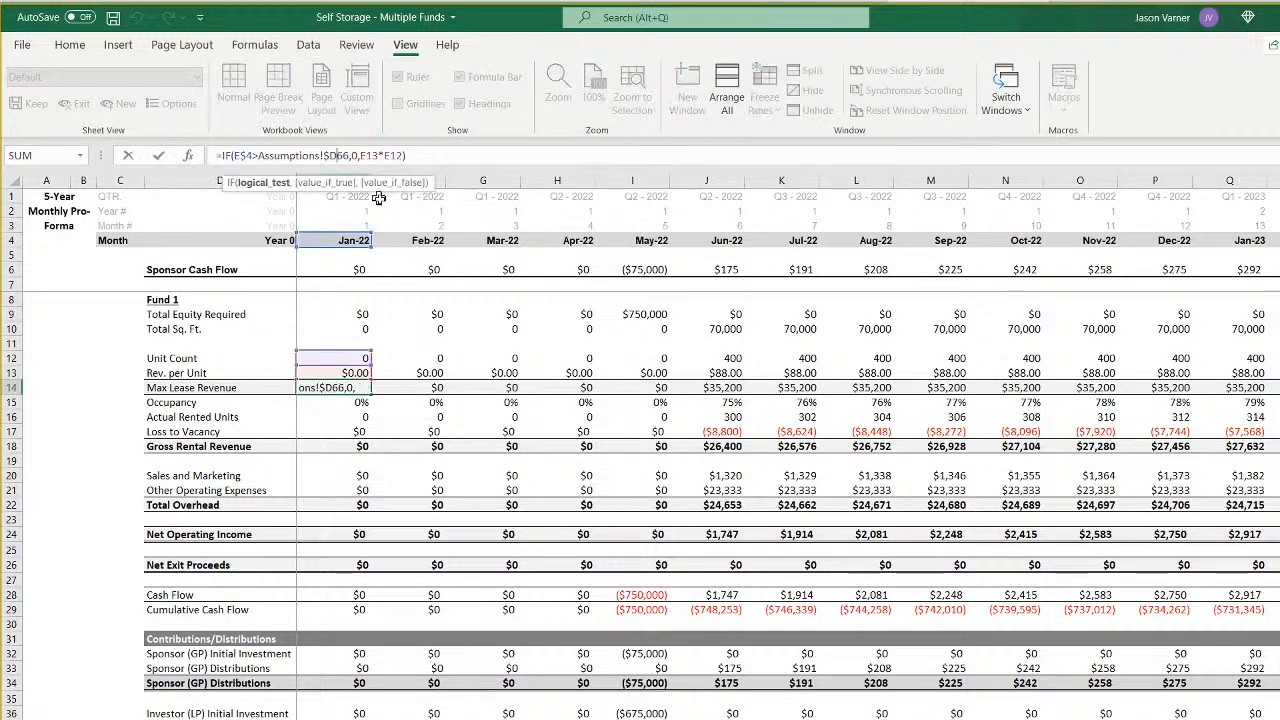
key(BackSpace)
text(I)
key(Return)
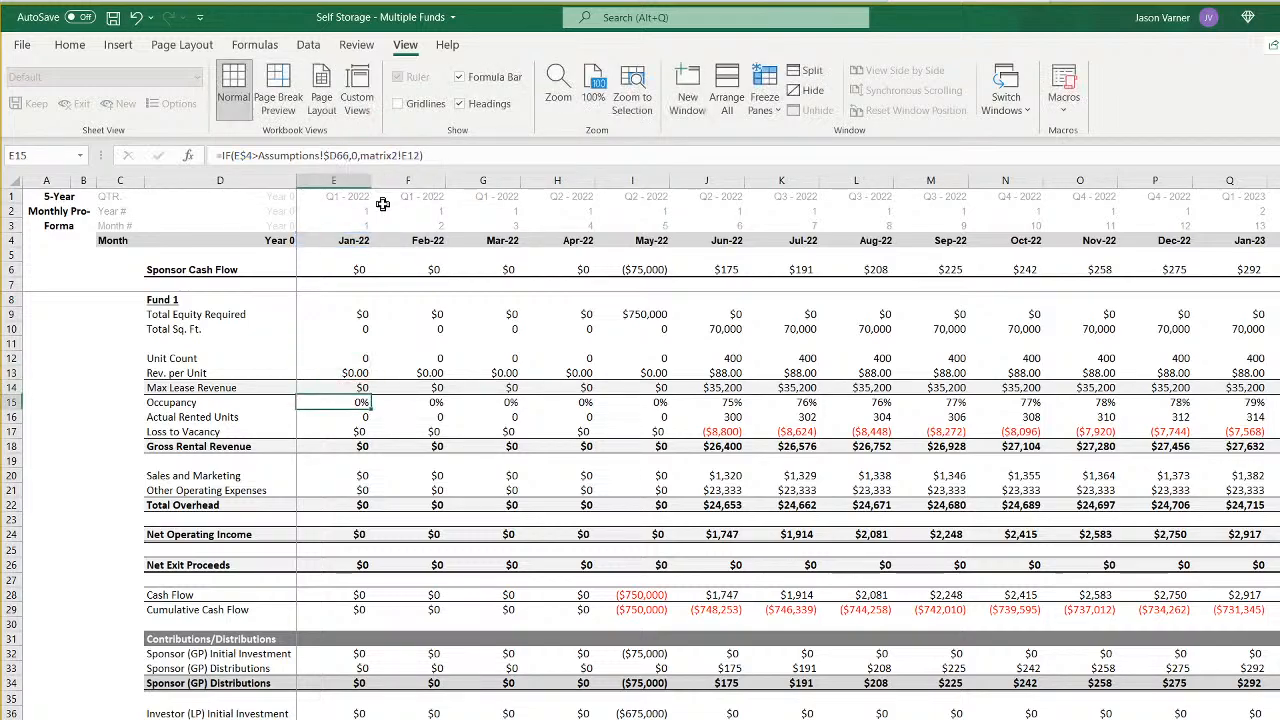
- Point the Occupancy formula in E15 to Assumptions!$I66 and matrix2!E17, and check that row on the matrix2 sheet
click(338, 155)
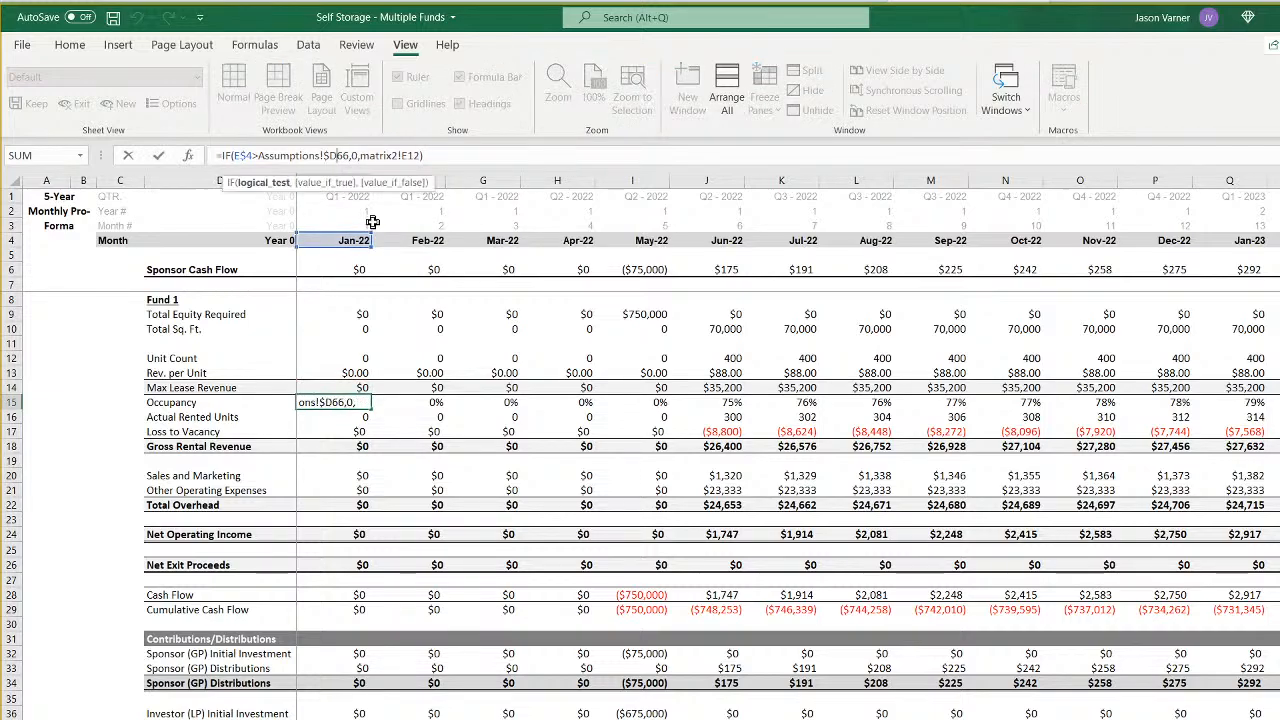
key(BackSpace)
text(I)
key(End)
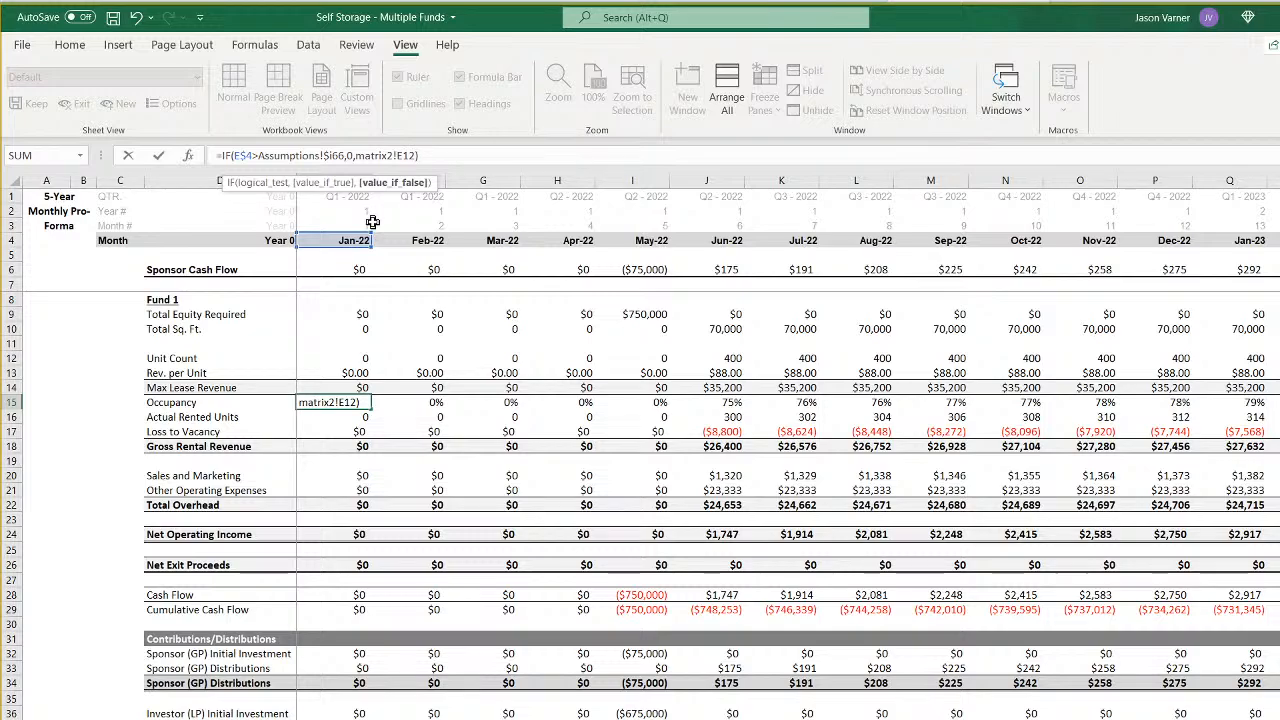
key(BackSpace)
text(7)
key(Return)
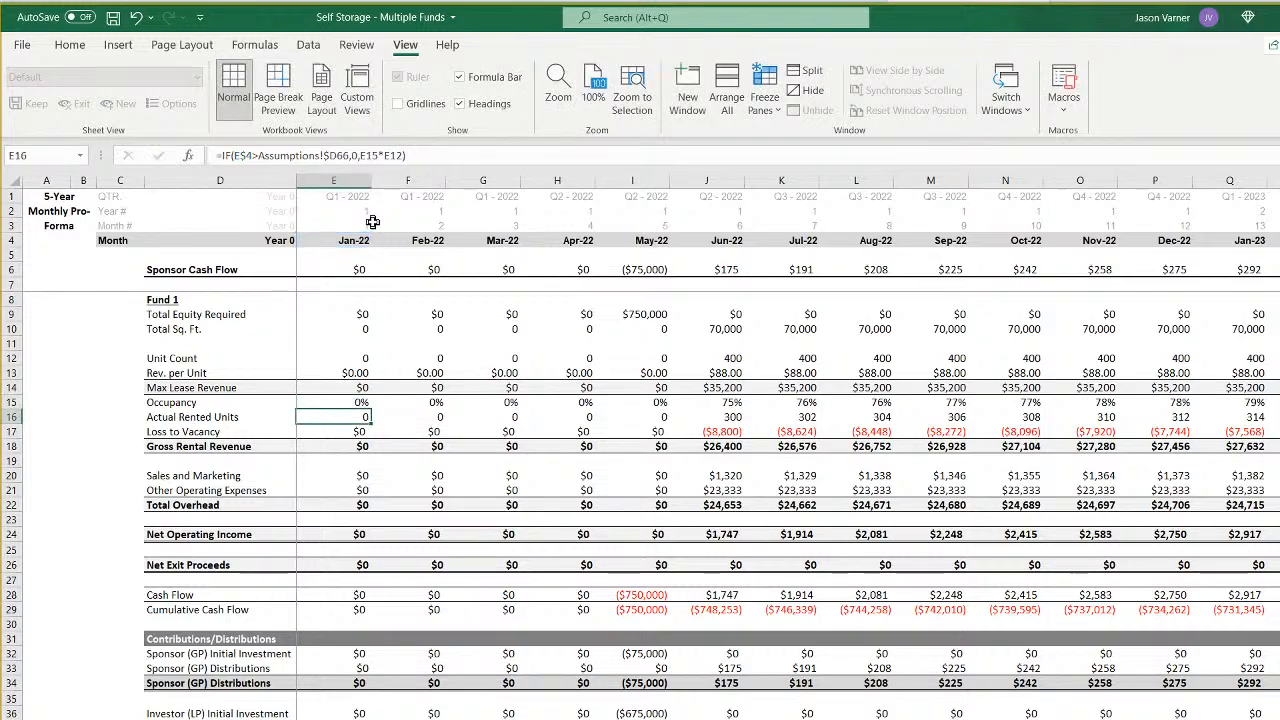
key(Up)
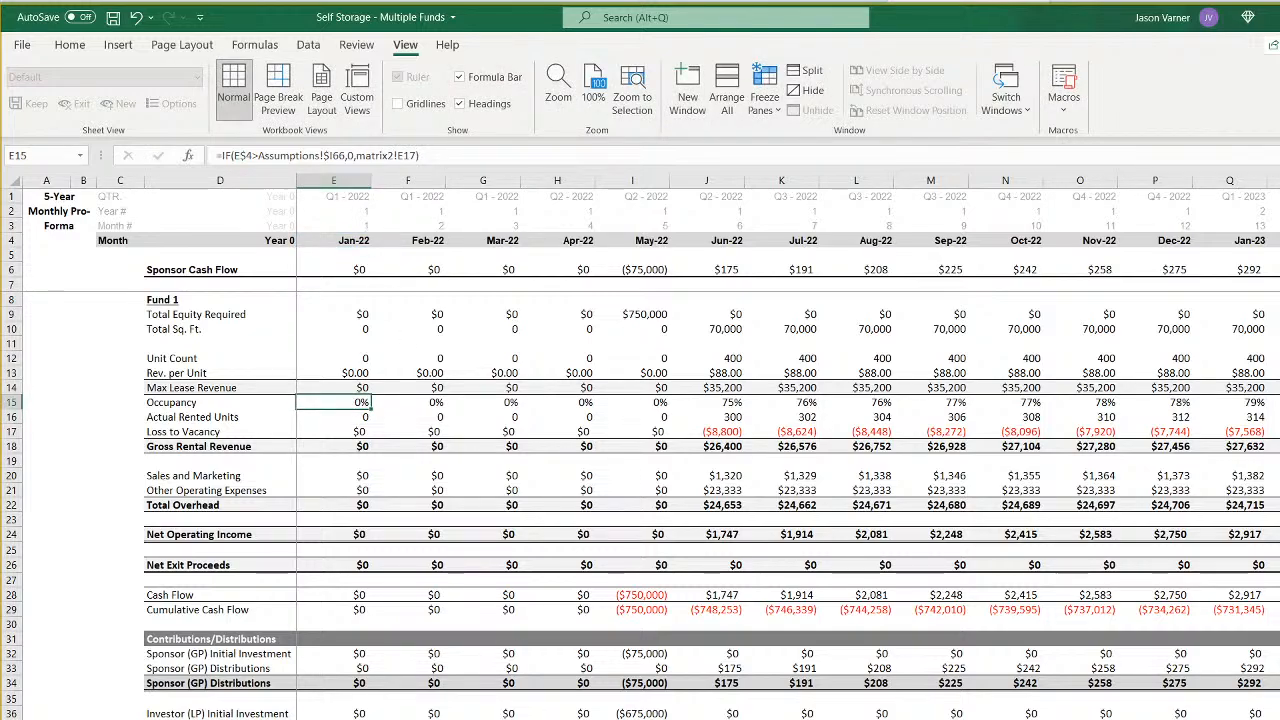
click(493, 718)
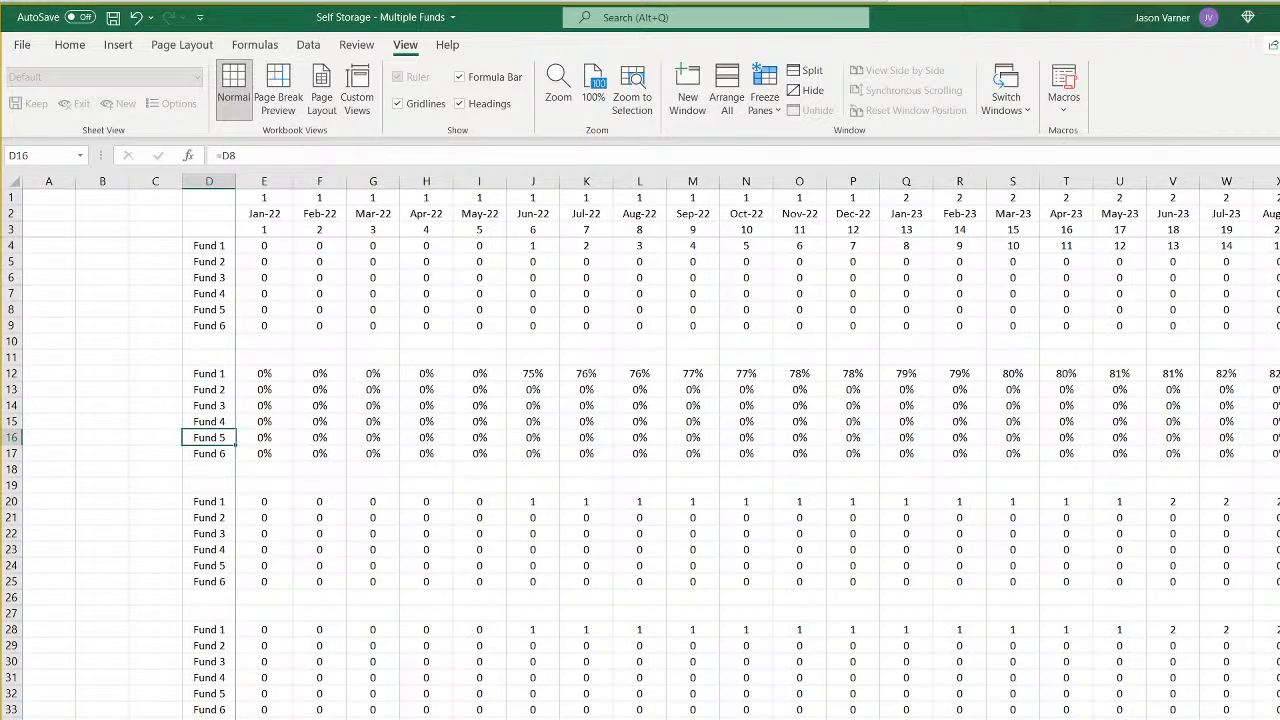
click(437, 718)
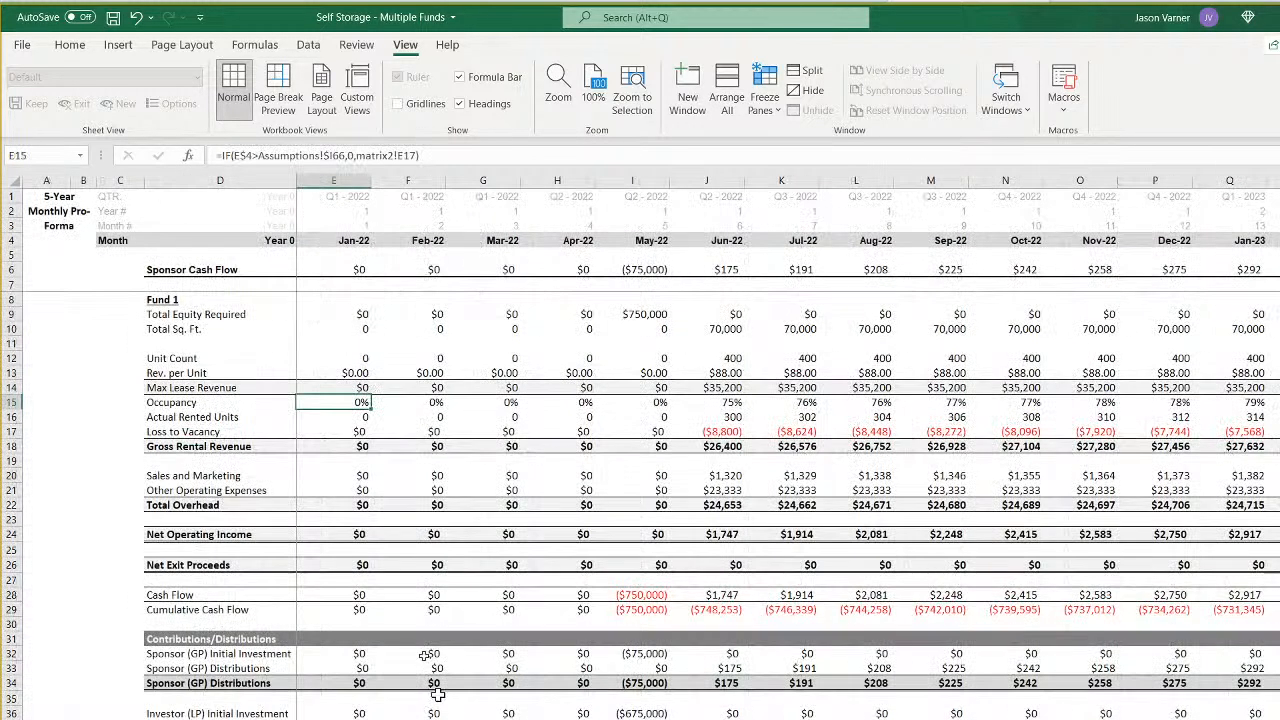
- Point the Actual Rented Units formula in E16 and the Loss to Vacancy formula in E17 to Assumptions!$I66
click(349, 417)
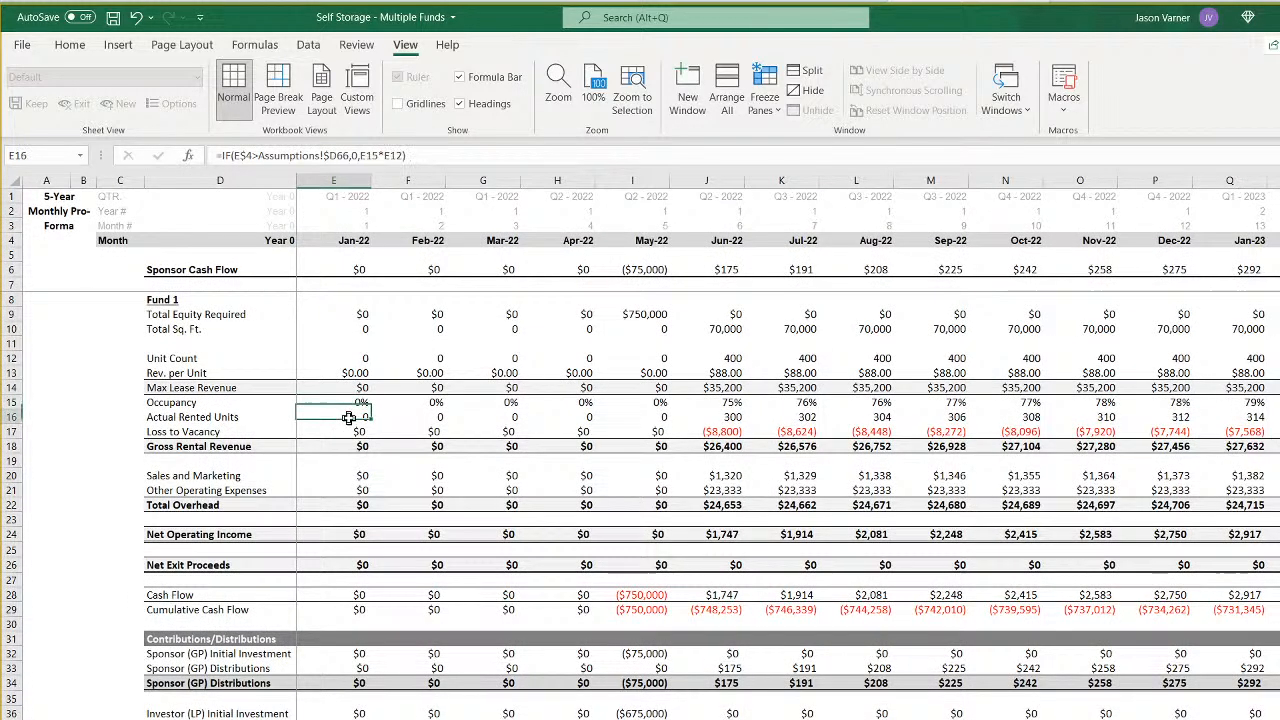
click(336, 155)
key(BackSpace)
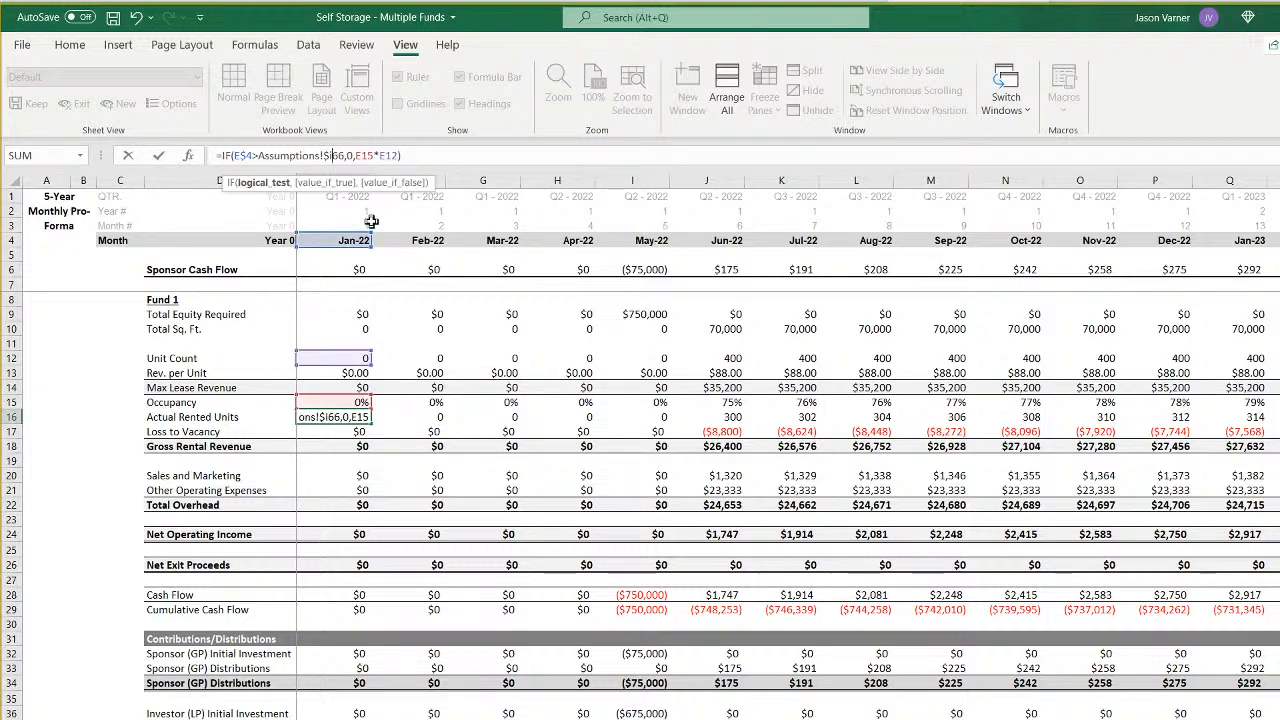
key(Return)
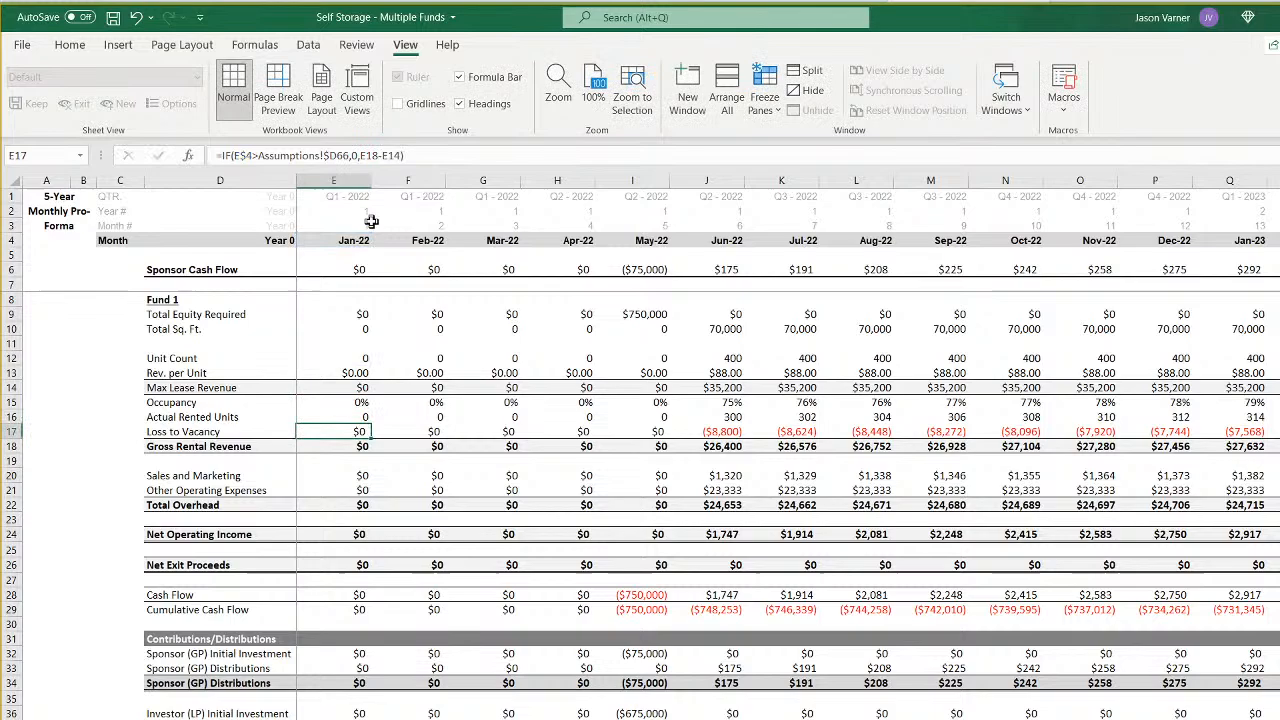
click(340, 156)
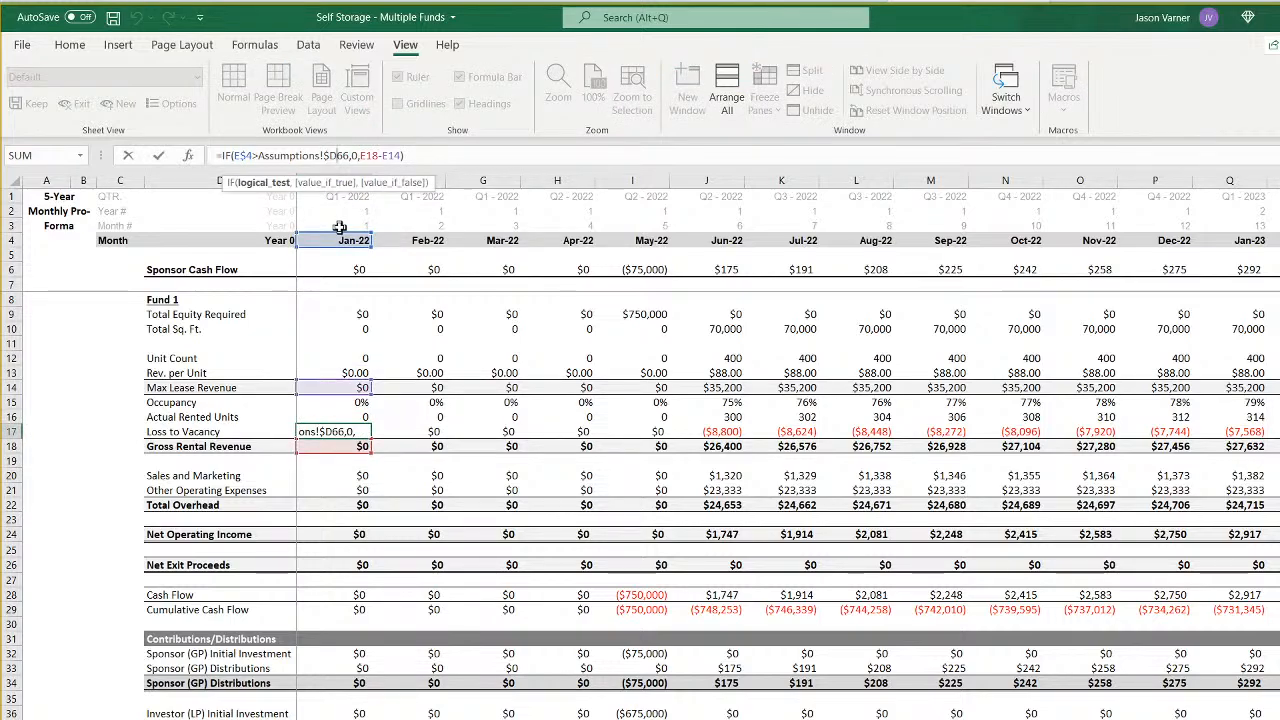
key(BackSpace)
text(I)
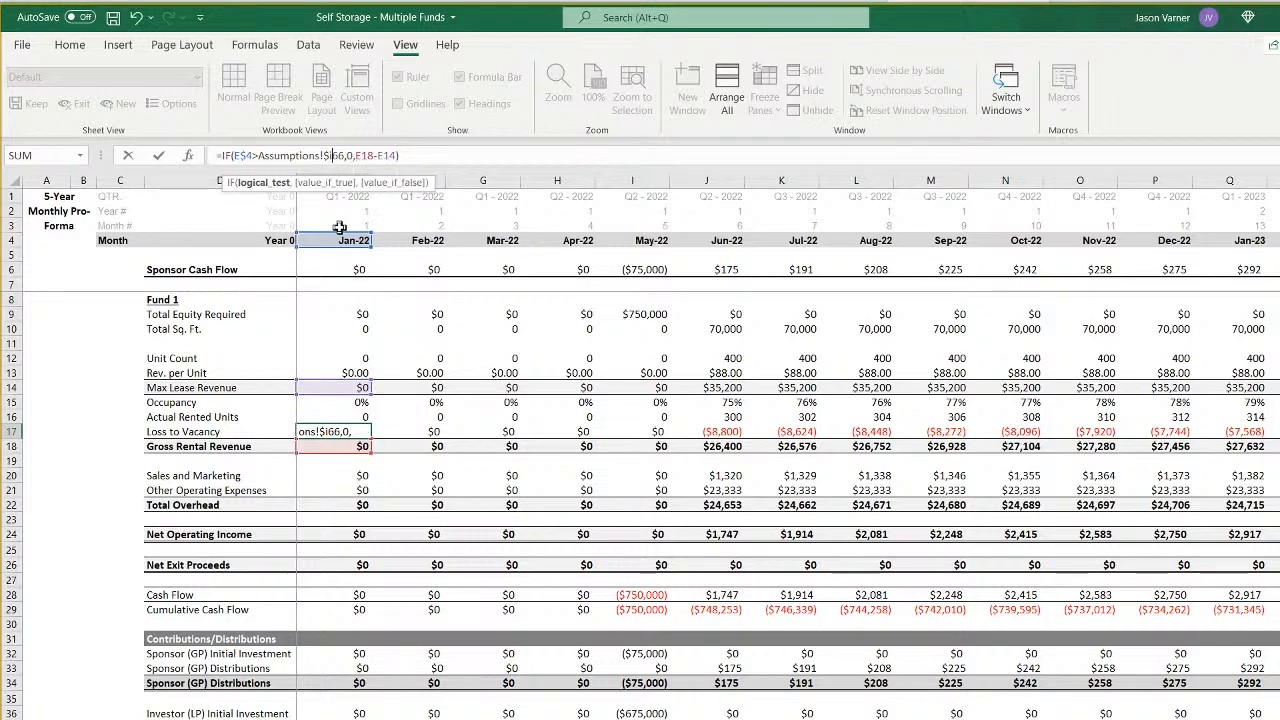
key(Return)
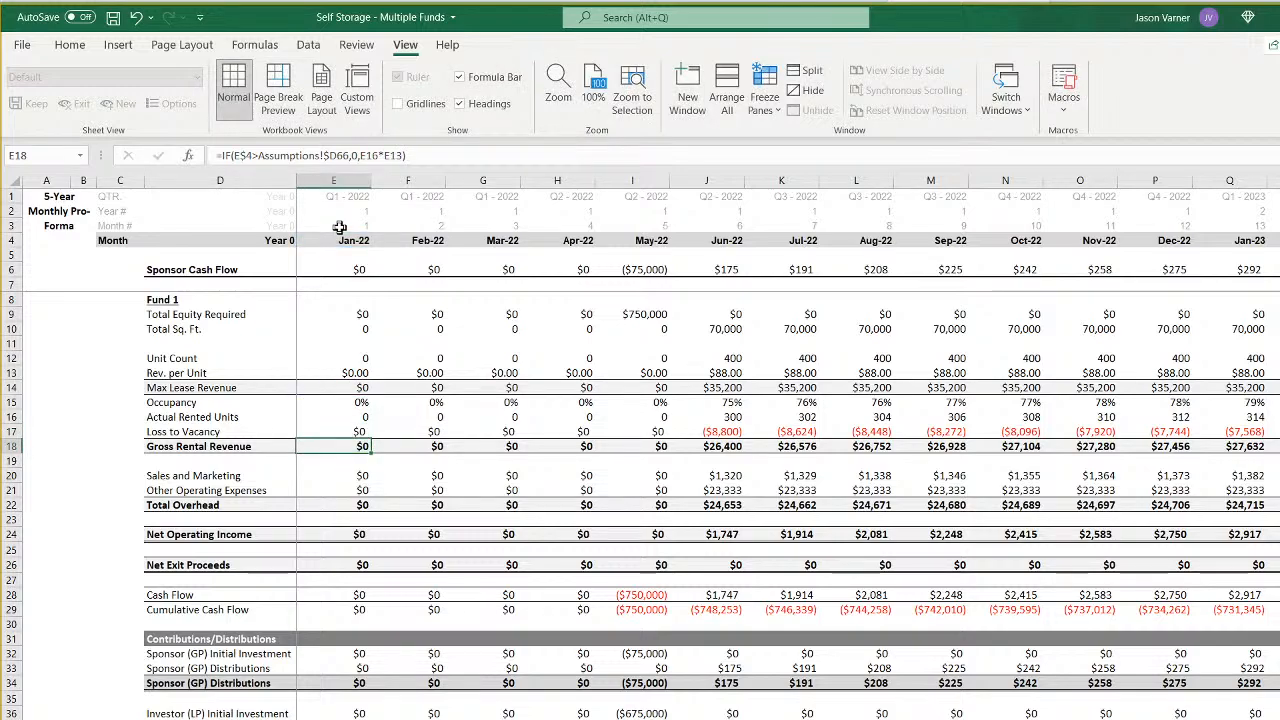
- Point the Gross Rental Revenue formula in E18 of Fund 6's monthly sheet to Assumptions!$I66
click(337, 156)
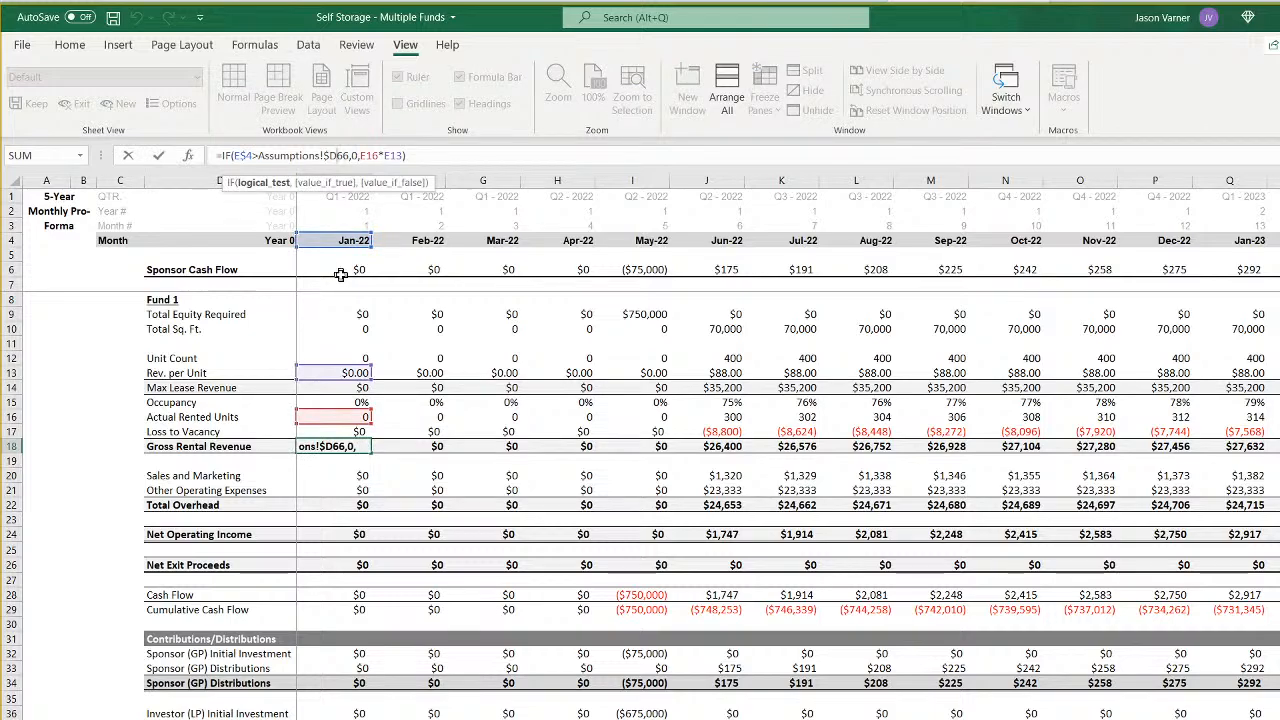
key(BackSpace)
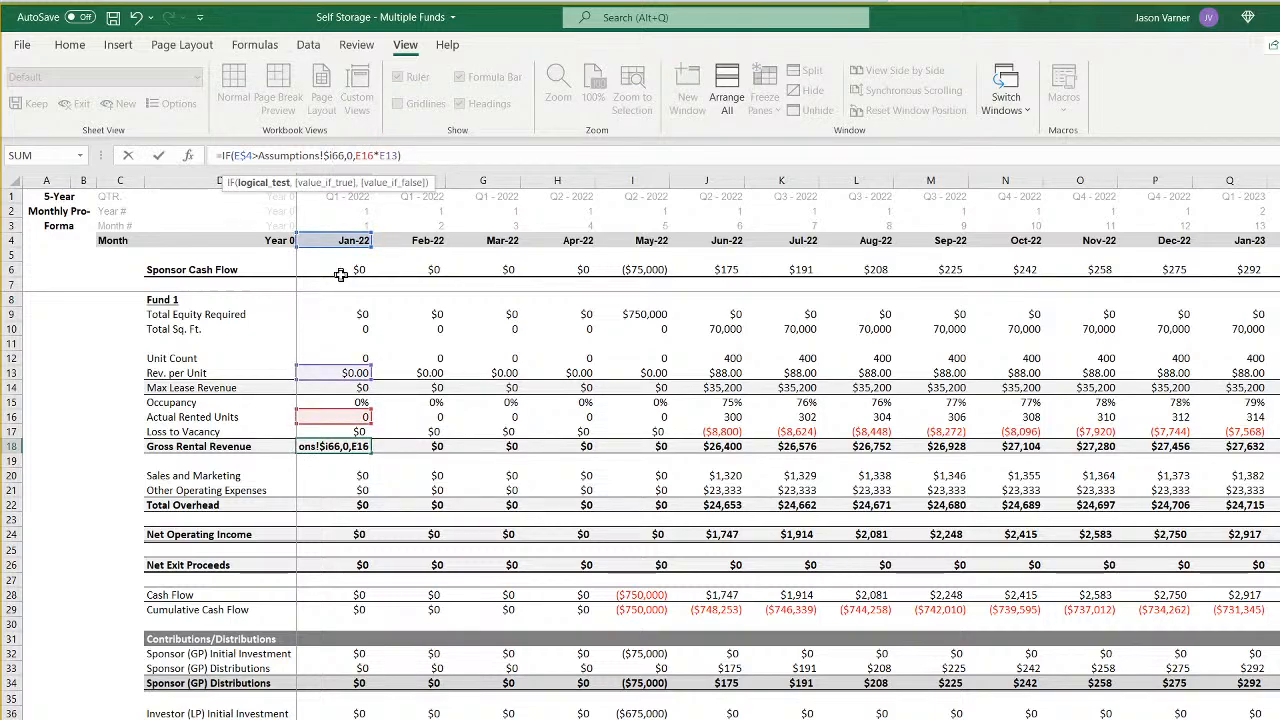
text(I)
key(Return)
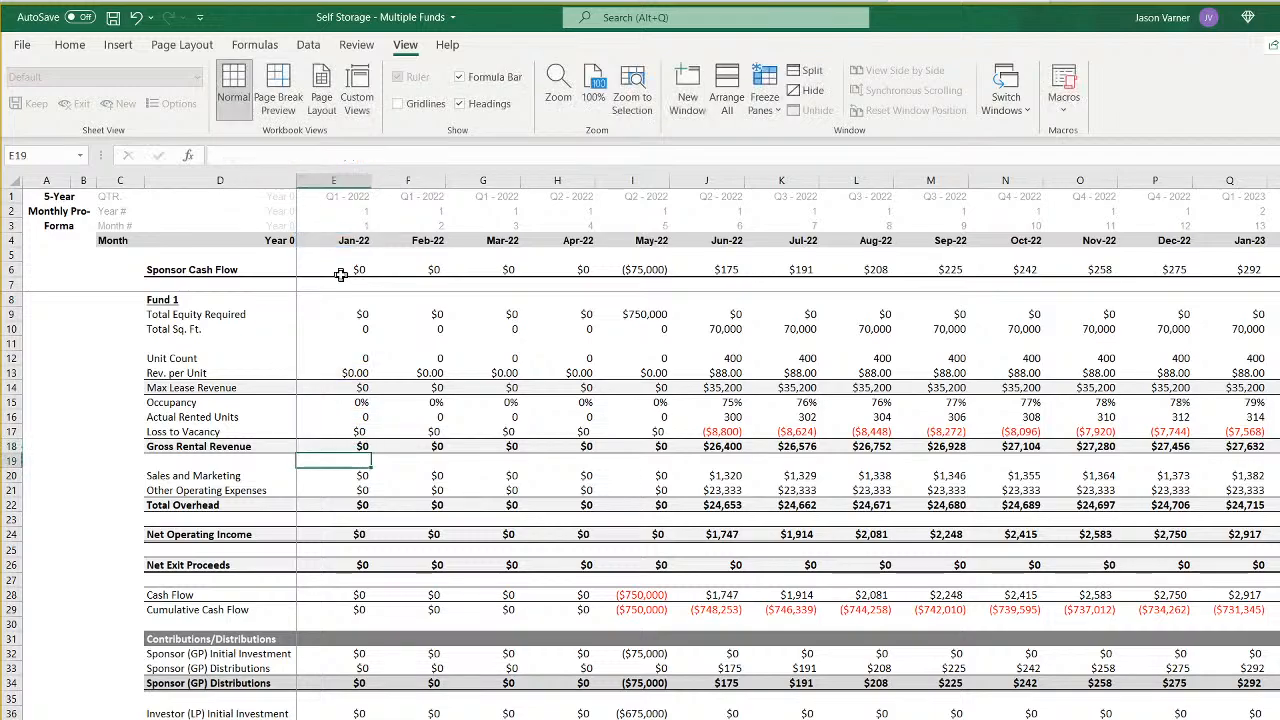
- Point the Sales and Marketing formula in E20 to Assumptions!$I66 and Assumptions!$I48
key(Down)
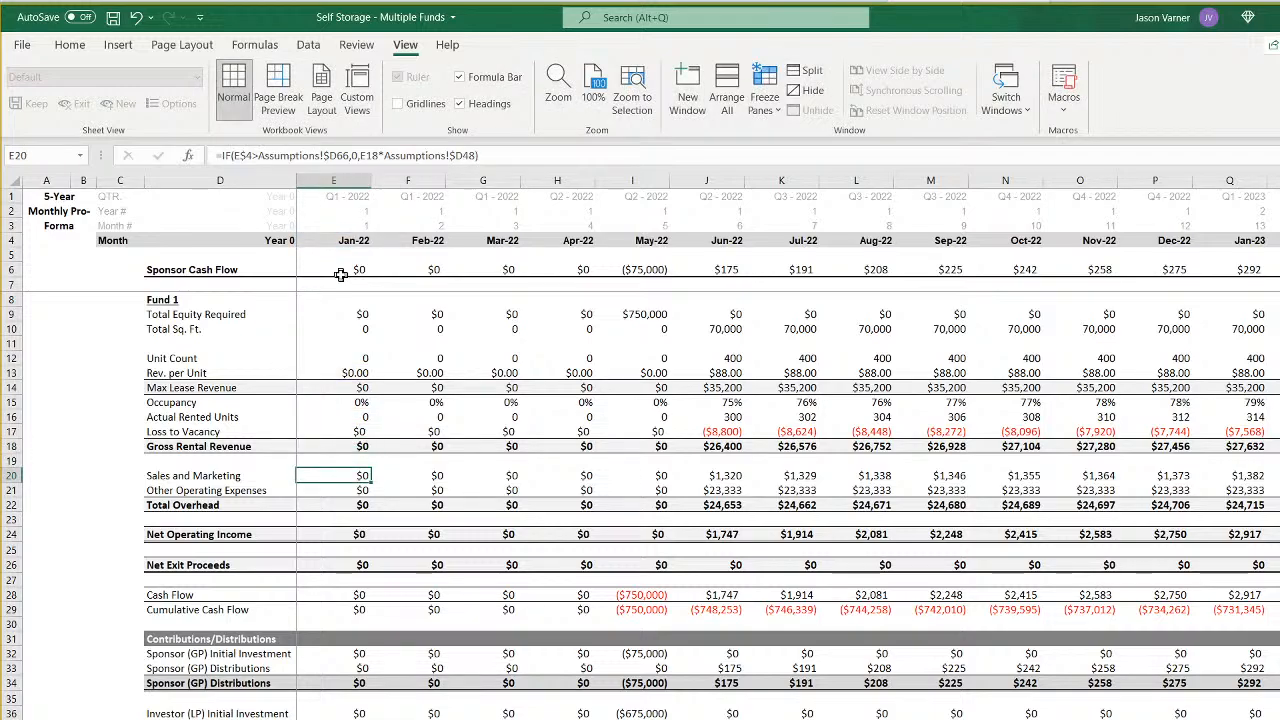
click(336, 155)
key(BackSpace)
text(I)
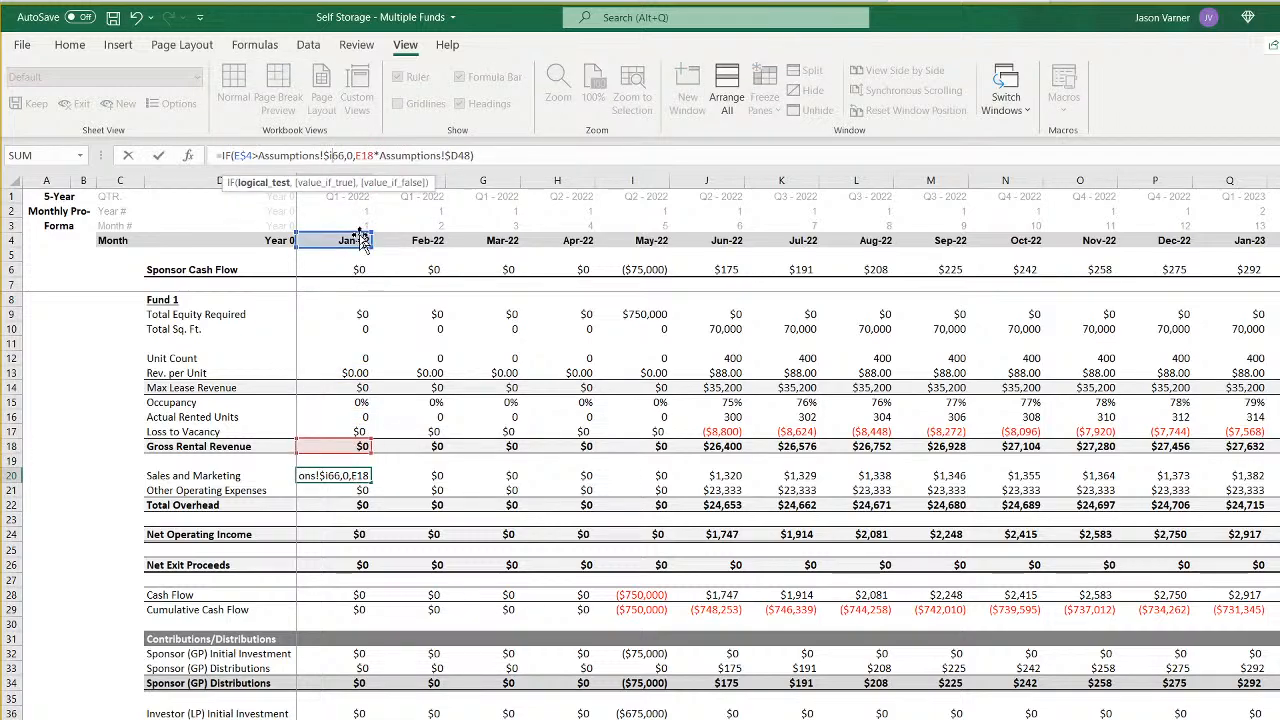
key(Right)
key(Right)
key(Right)
key(Right)
key(Right)
key(Right)
key(Right)
key(Right)
key(Right)
key(Right)
key(Right)
key(Right)
key(Right)
key(Right)
key(Right)
key(Right)
key(Right)
key(Right)
key(Right)
key(Right)
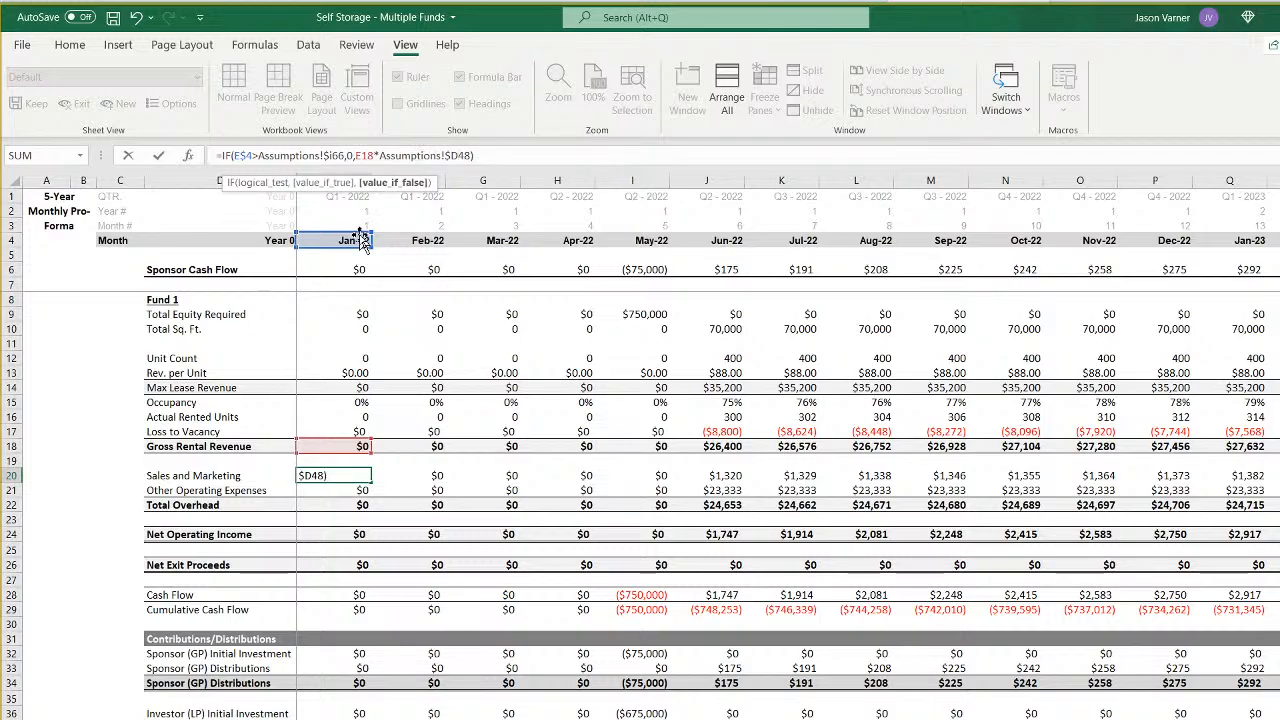
key(Delete)
text(I)
key(ctrl+Return)
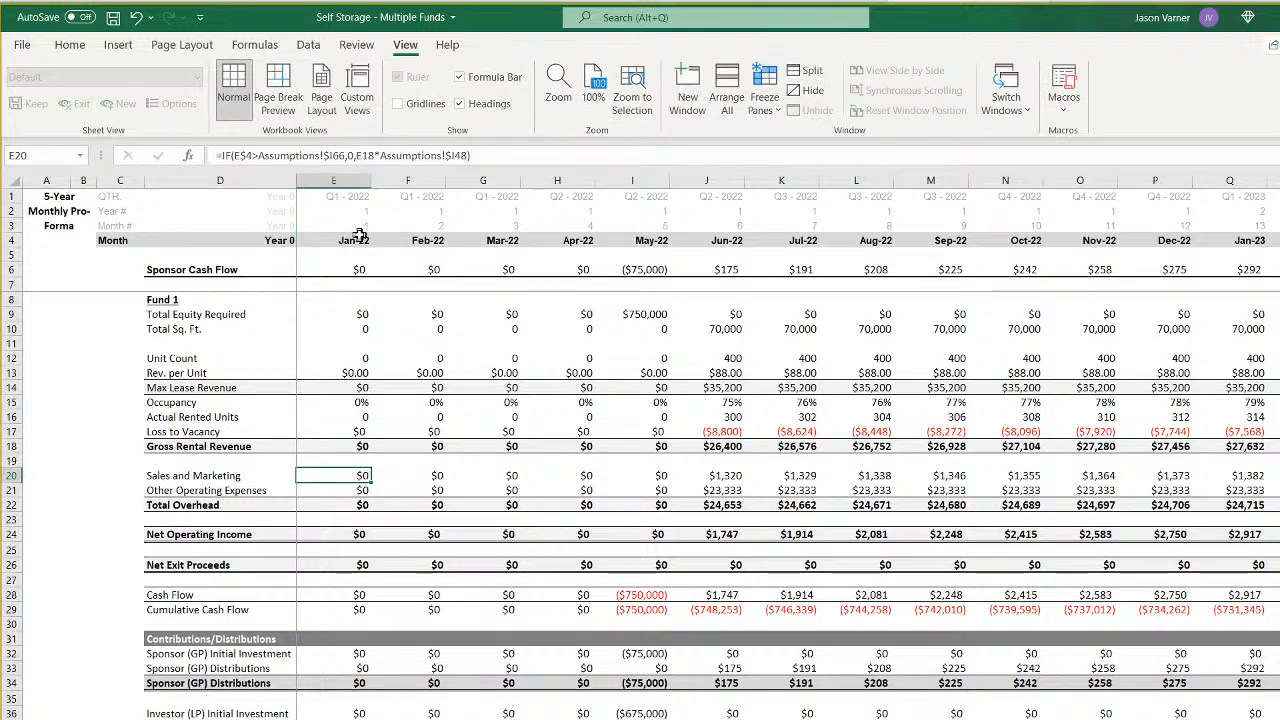
- Review the relinked formulas between E17 and E20, ending on the Other Operating Expenses formula in E21
key(Up)
key(Up)
key(Up)
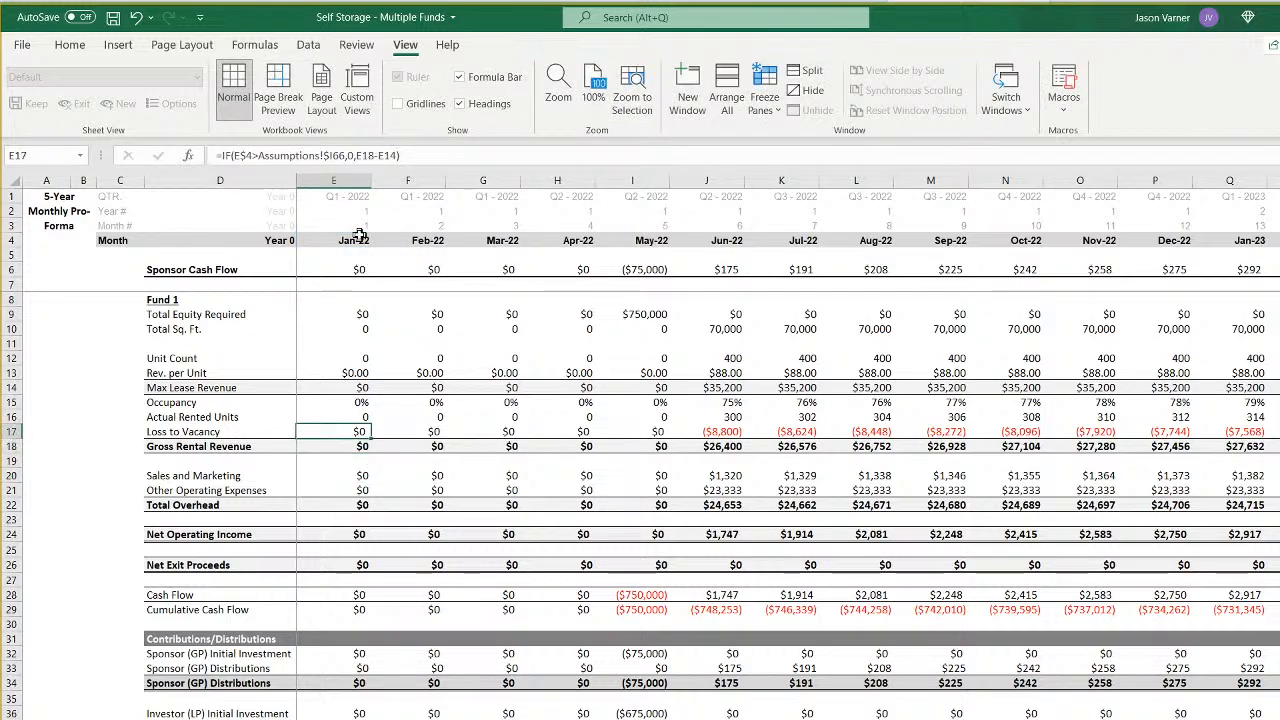
key(Down)
key(Down)
key(Down)
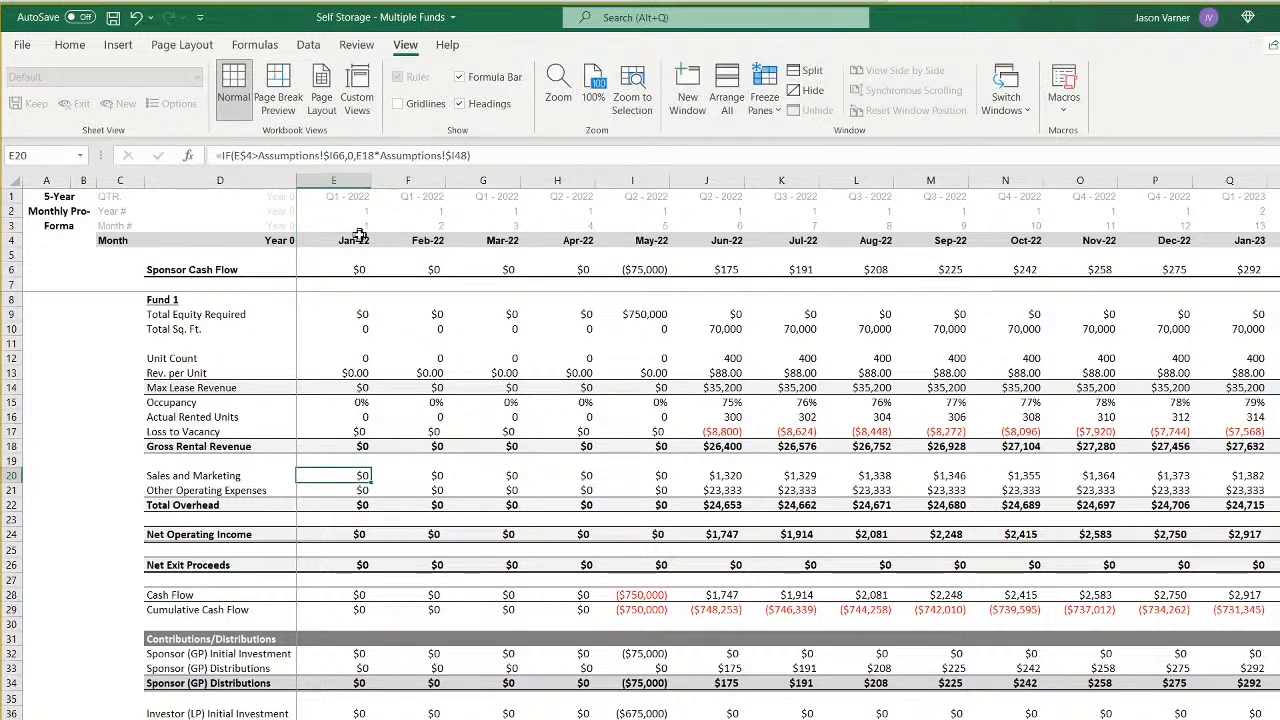
key(Down)
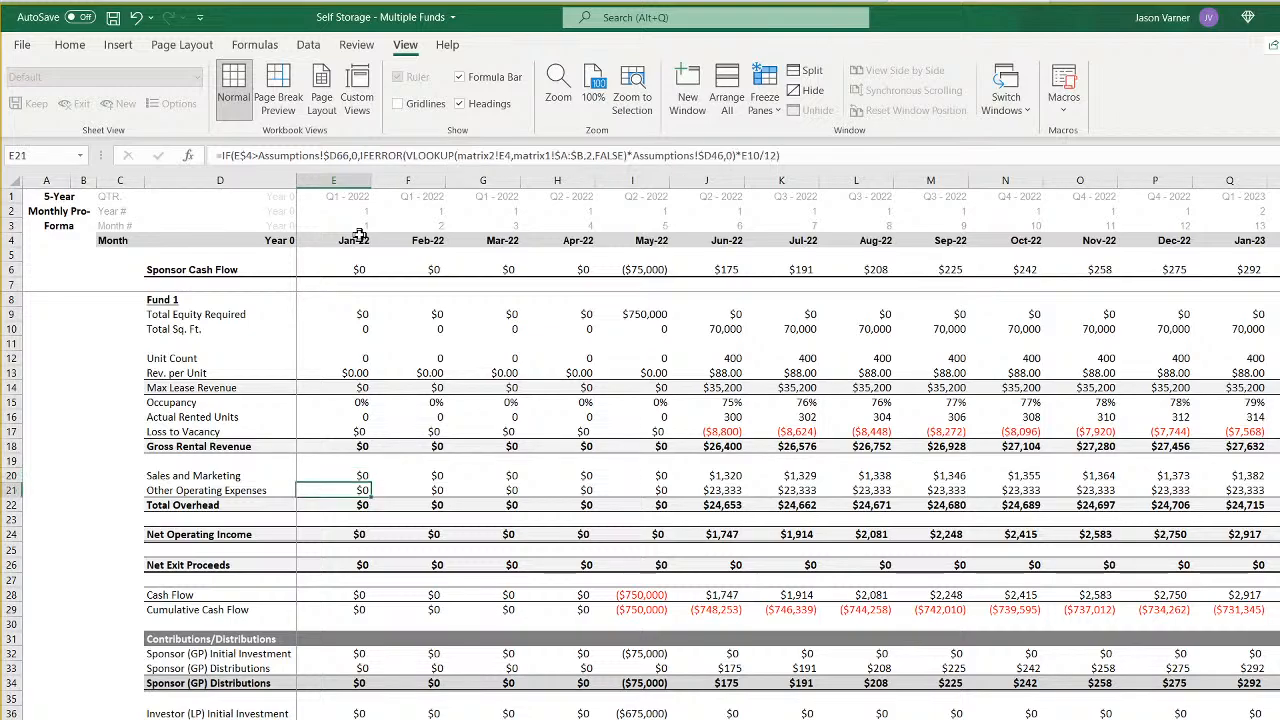
- In the Other Operating Expenses formula in E21, point the date test to Assumptions!$I66 and the VLOOKUP value to matrix2!E9
click(336, 155)
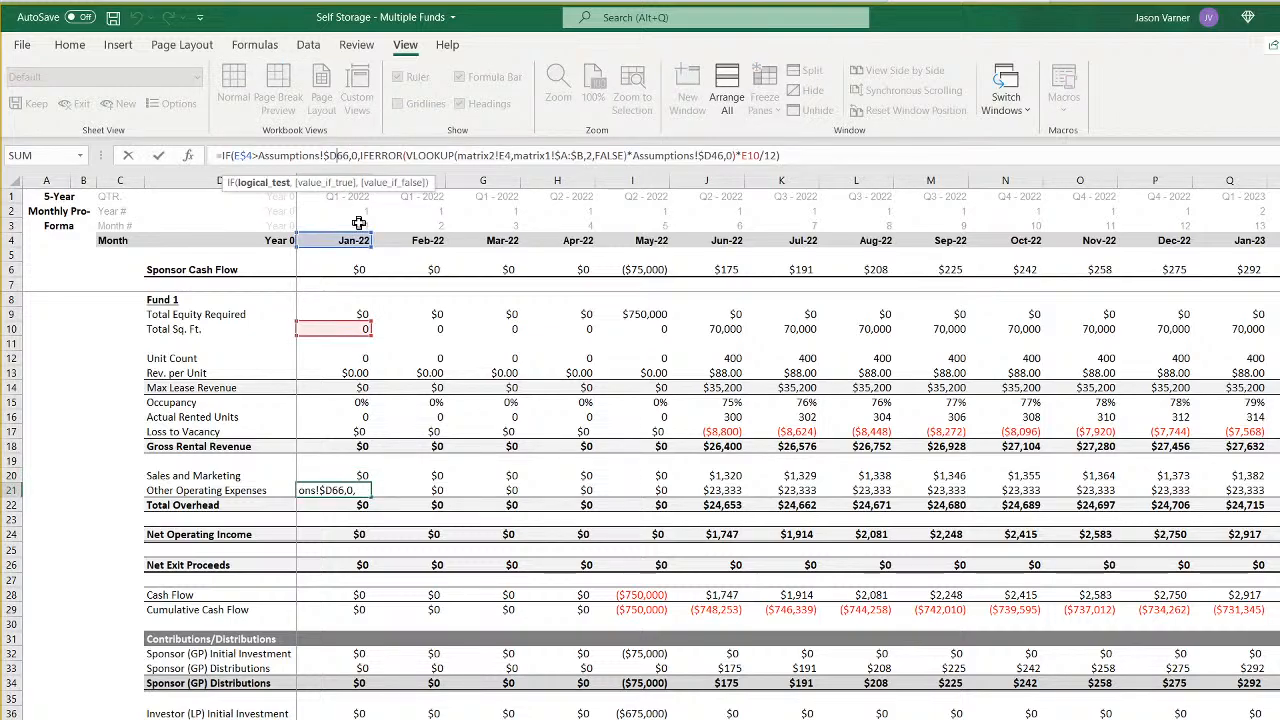
key(BackSpace)
text(I)
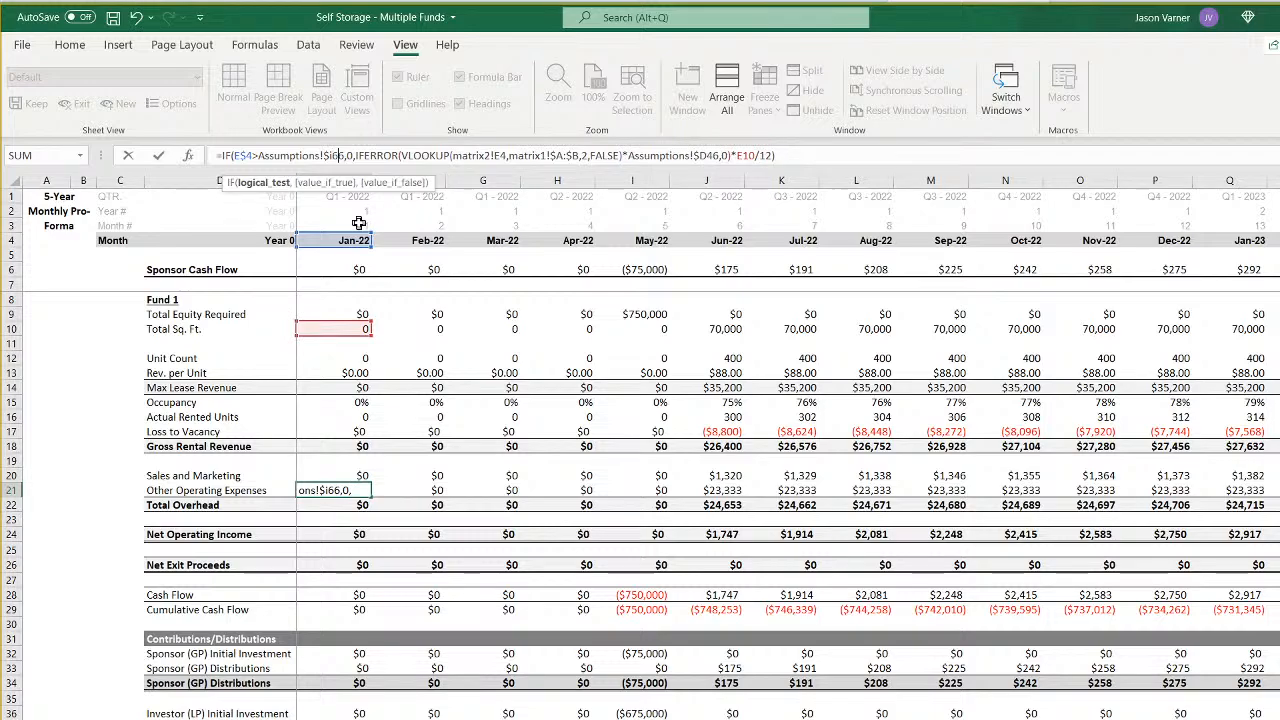
key(Right)
key(Right)
key(Right)
key(Right)
key(Right)
key(Right)
key(Right)
key(Right)
key(Right)
key(Right)
key(Right)
key(Right)
key(Right)
- Point the expense multiplier in the E21 formula to Assumptions!$I46 and commit the formula
key(Right)
key(Right)
key(Right)
key(Right)
key(Right)
key(Right)
key(Right)
key(Right)
key(Right)
key(Right)
key(Right)
key(Right)
key(Right)
key(Right)
key(Right)
key(BackSpace)
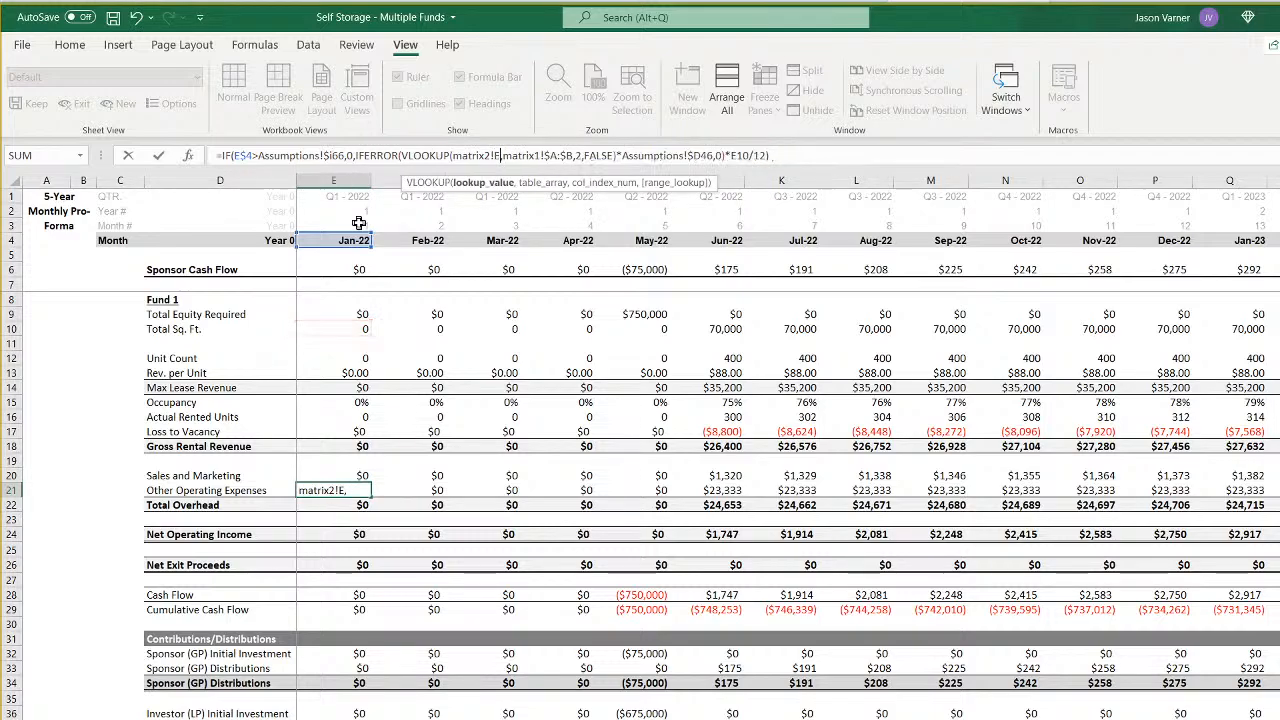
text(9)
key(Right)
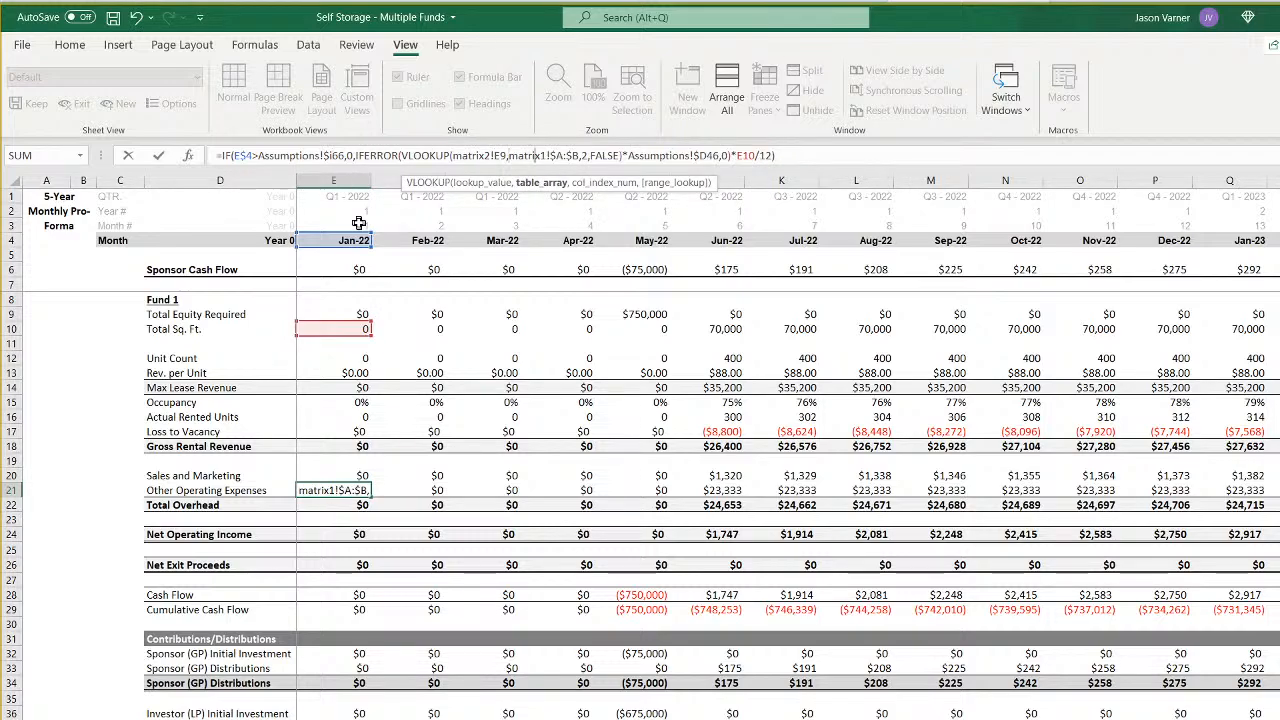
key(Right)
key(Right)
key(Right)
key(Right)
key(Right)
key(Right)
key(Right)
key(Right)
key(Right)
key(Right)
key(Right)
key(Right)
key(Right)
key(Right)
key(Right)
key(Right)
key(Right)
key(Right)
key(Right)
key(Right)
key(BackSpace)
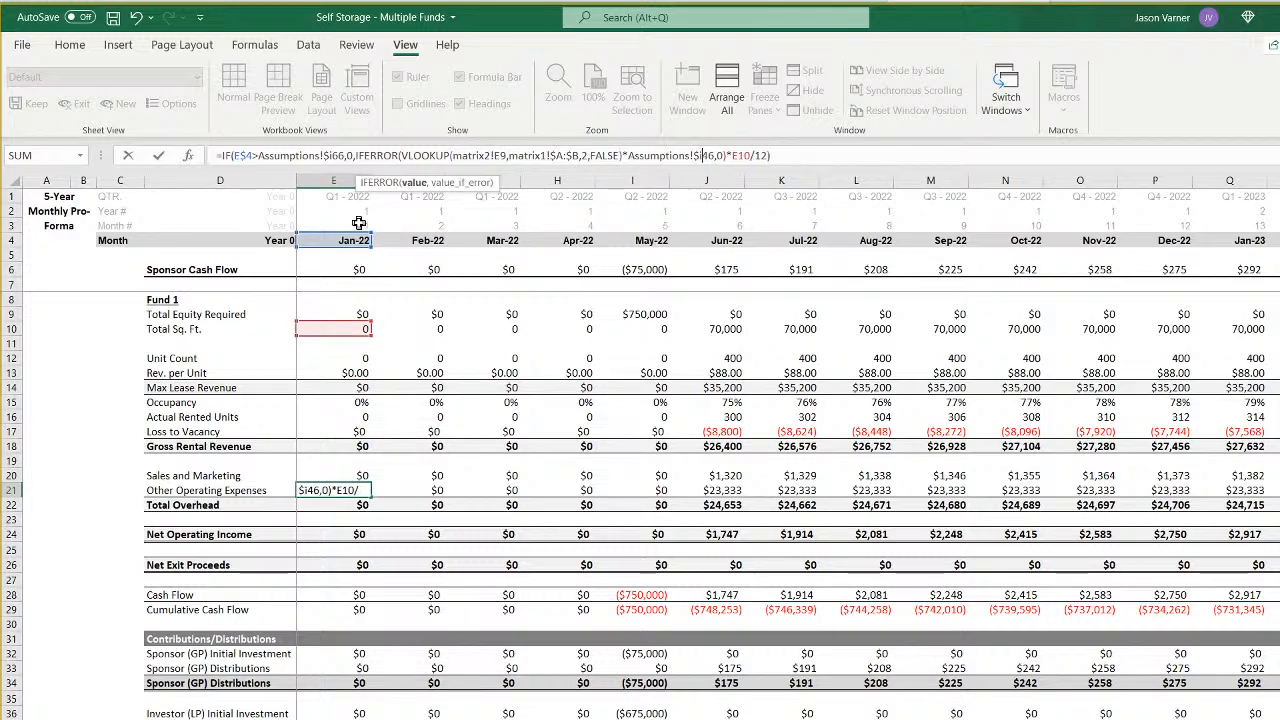
key(Return)
- Point the Net Exit Proceeds formula in E26 to Assumptions!$I66 and Assumptions!$I71
key(Down)
key(Down)
key(Down)
key(Down)
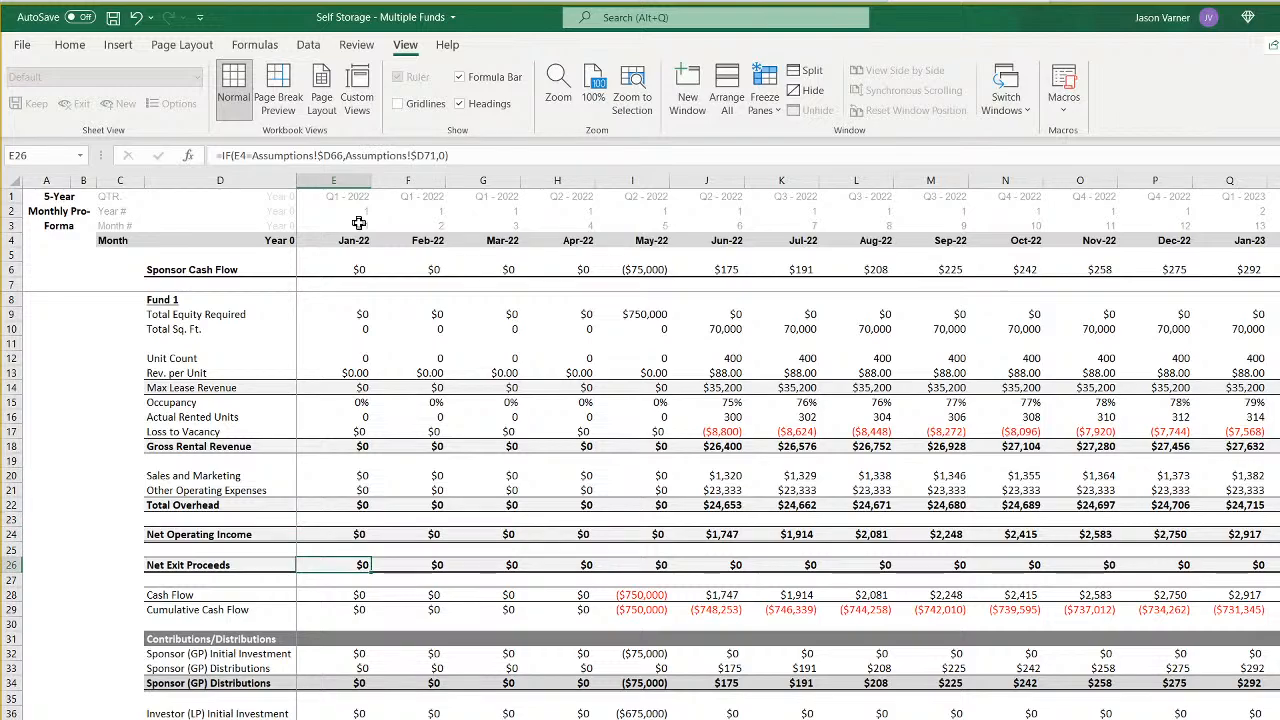
click(331, 155)
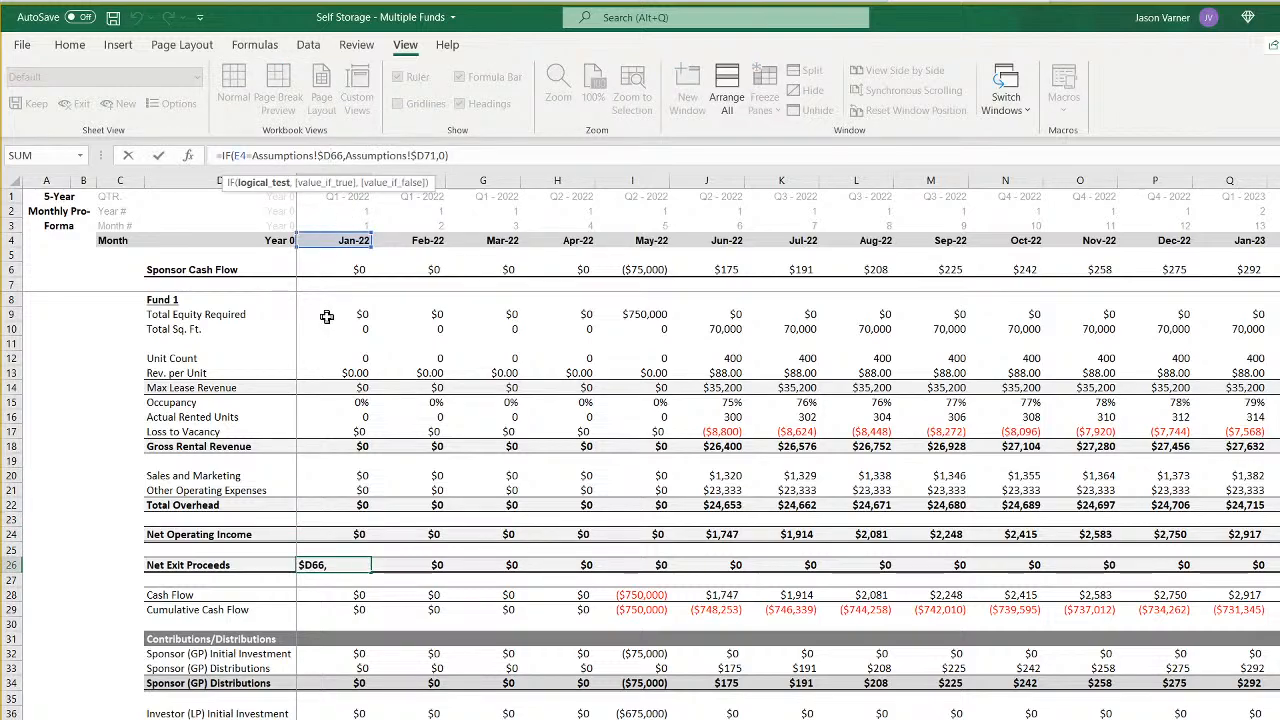
key(BackSpace)
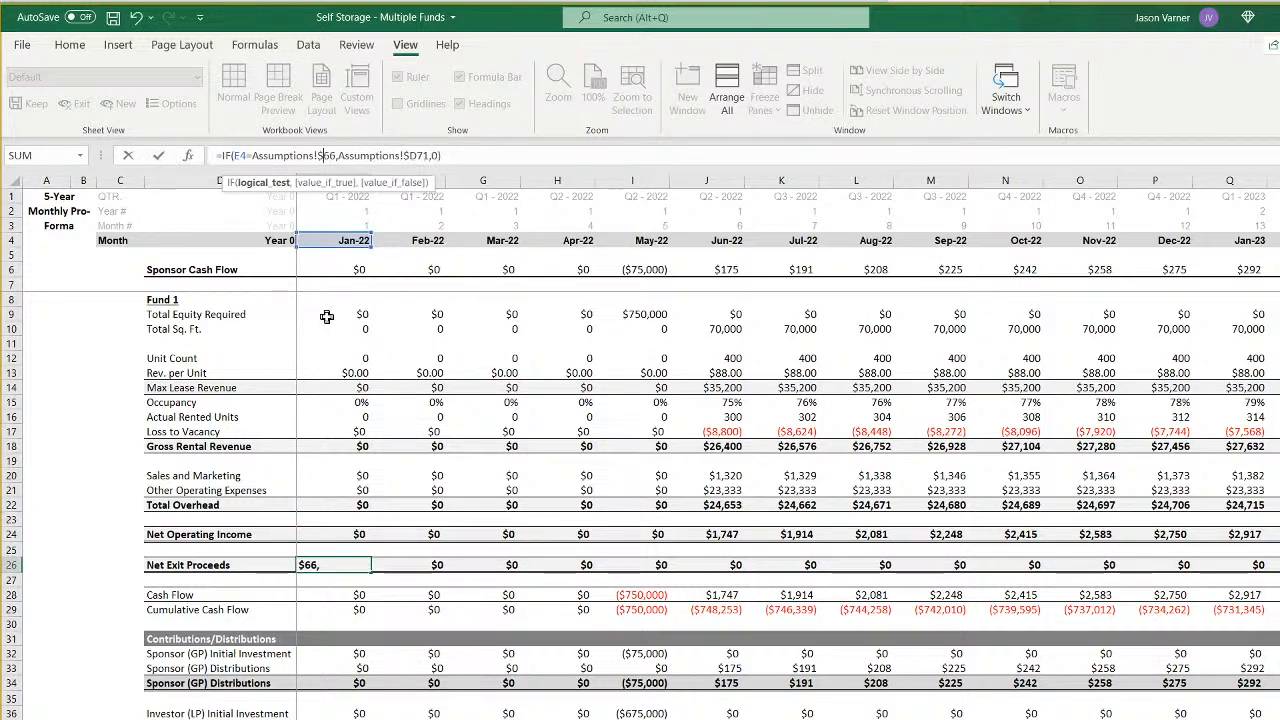
text(i)
key(Right)
key(Right)
key(Right)
key(Right)
key(Right)
key(Right)
key(Right)
key(Right)
key(Right)
key(Right)
key(Right)
key(Right)
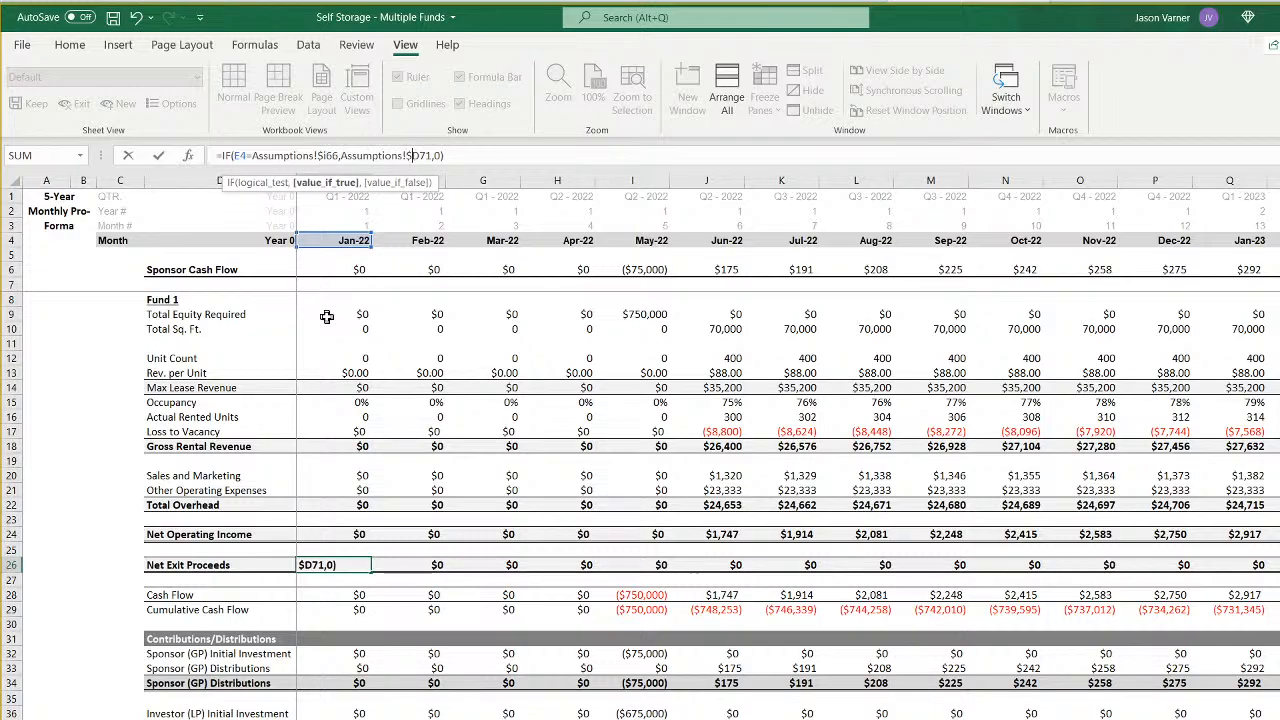
key(BackSpace)
text(i)
key(Return)
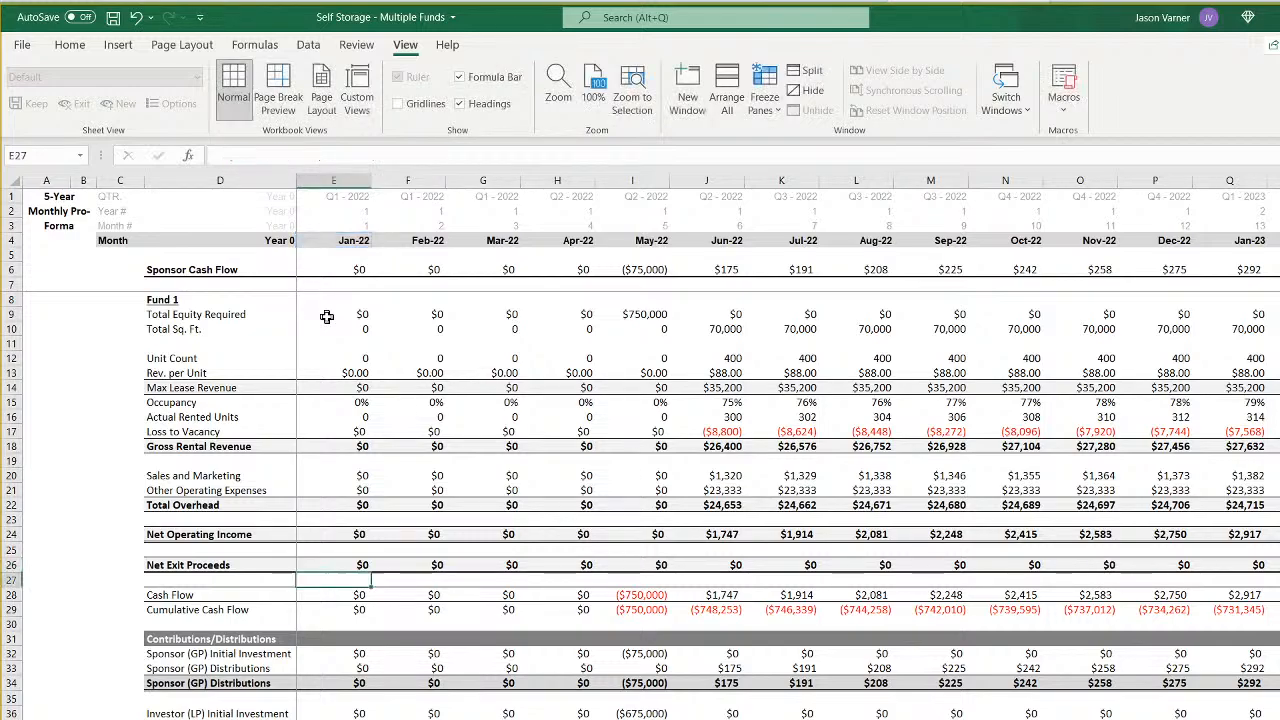
- Point the Sponsor (GP) Initial Investment formula in E32 to Assumptions!$I7 and 'CF 6'!$E79
key(Down)
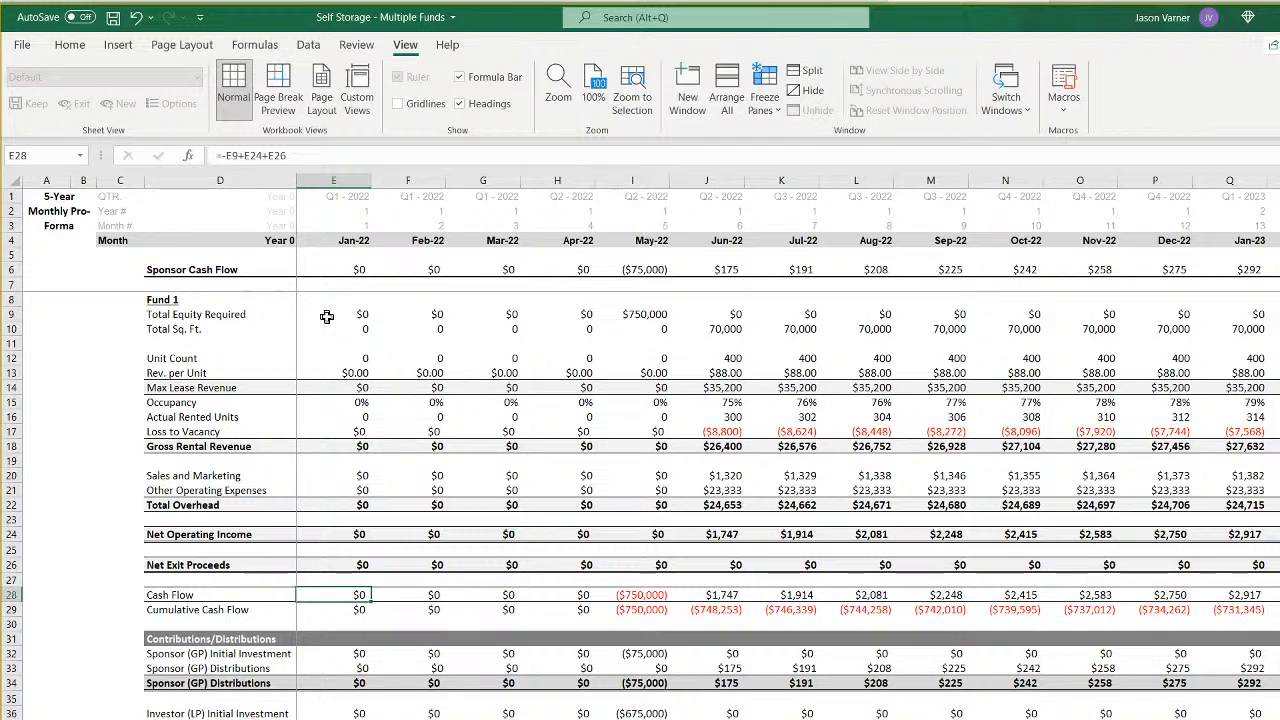
key(Down)
key(Down)
key(Down)
key(Down)
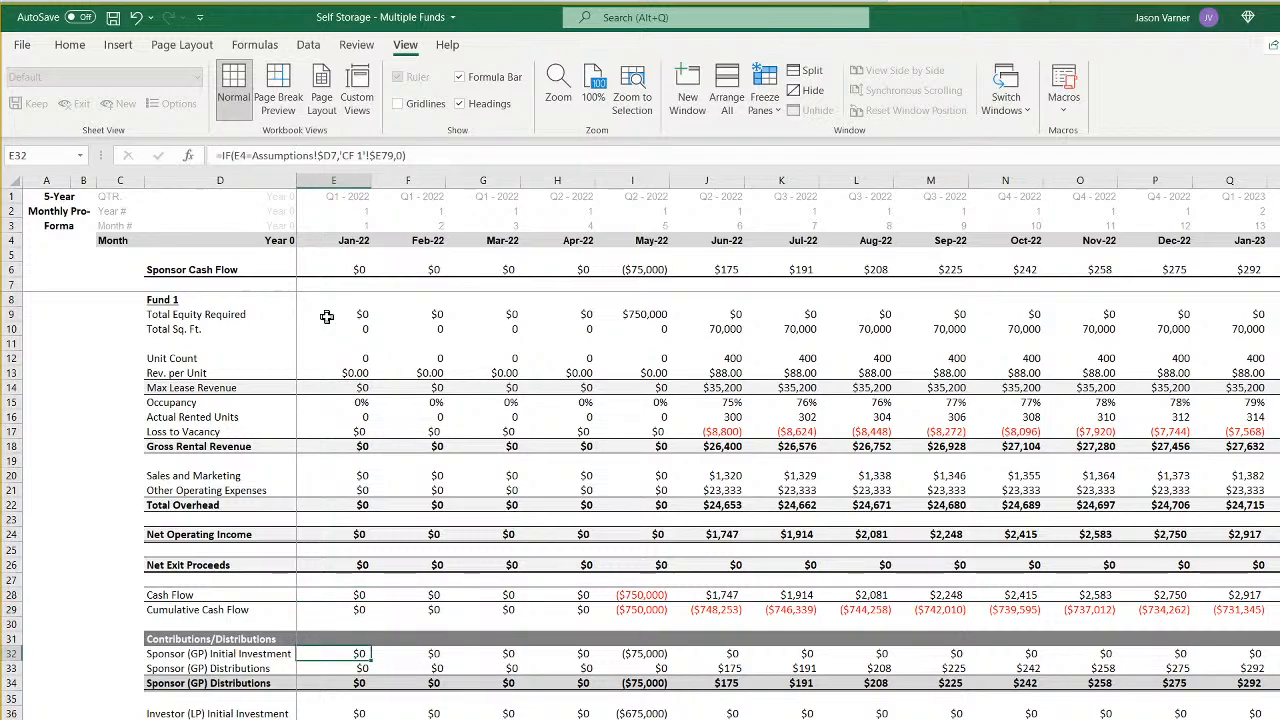
click(334, 157)
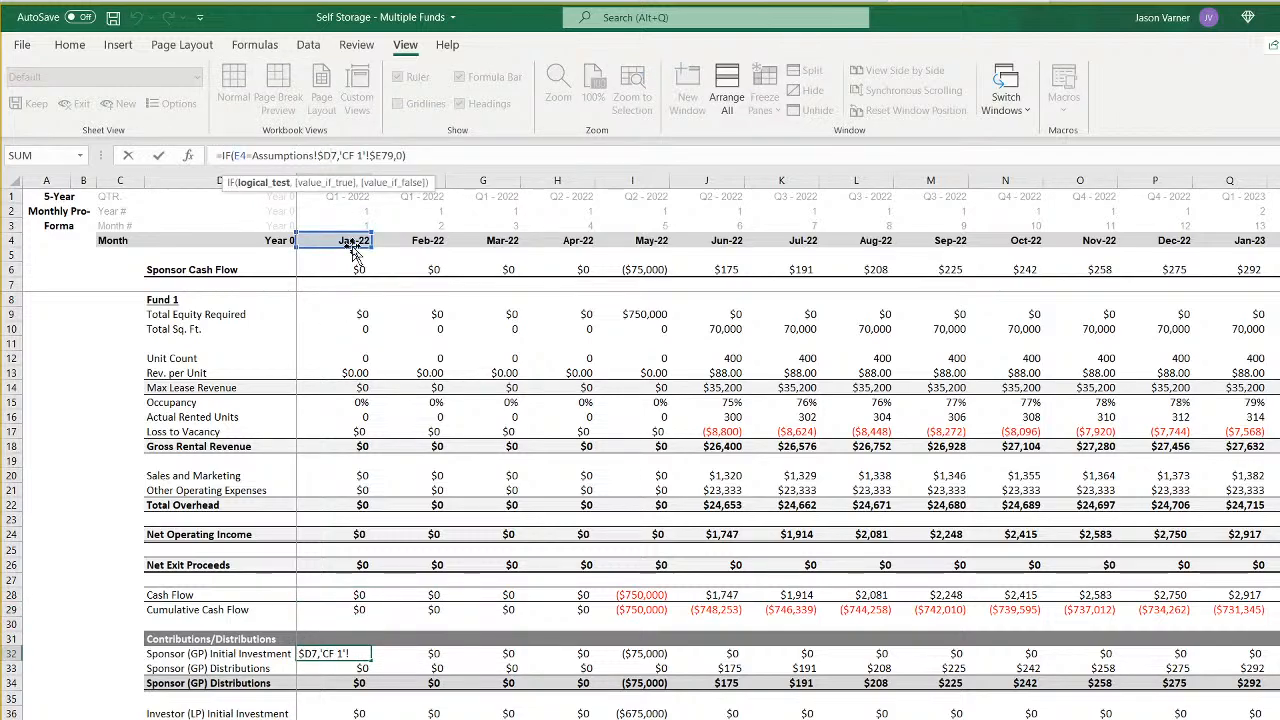
key(BackSpace)
key(Right)
key(Right)
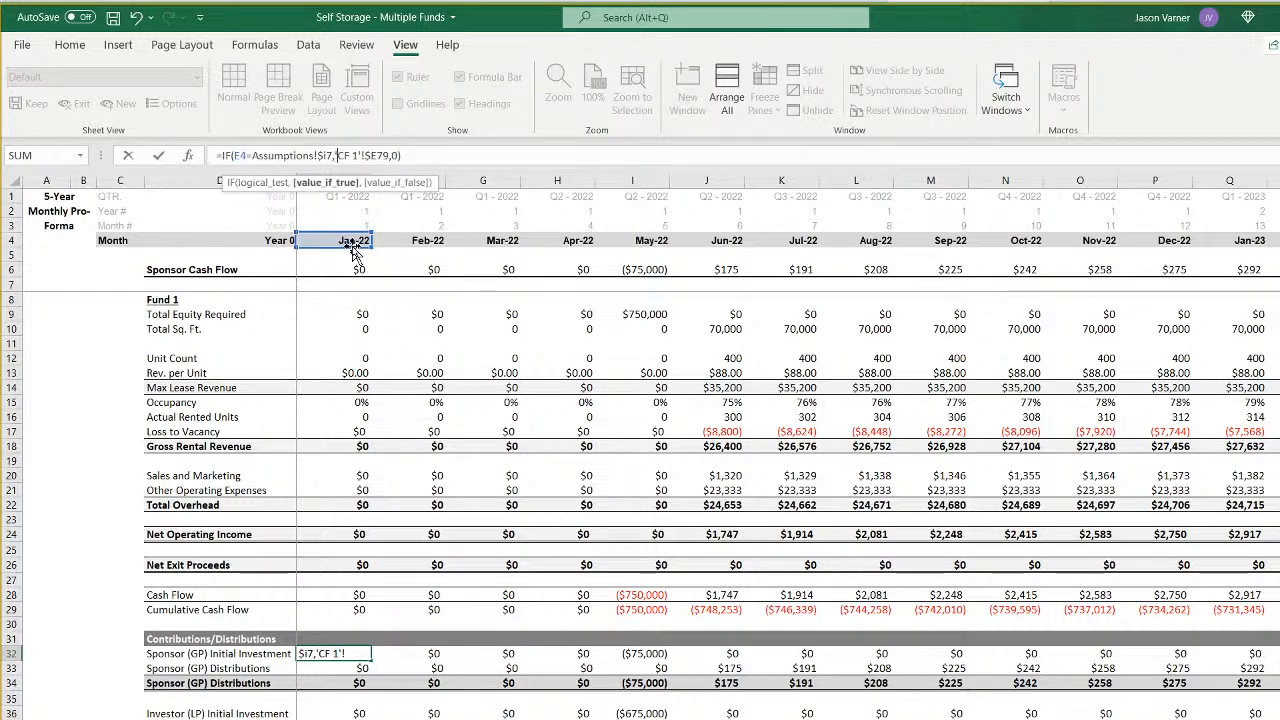
key(BackSpace)
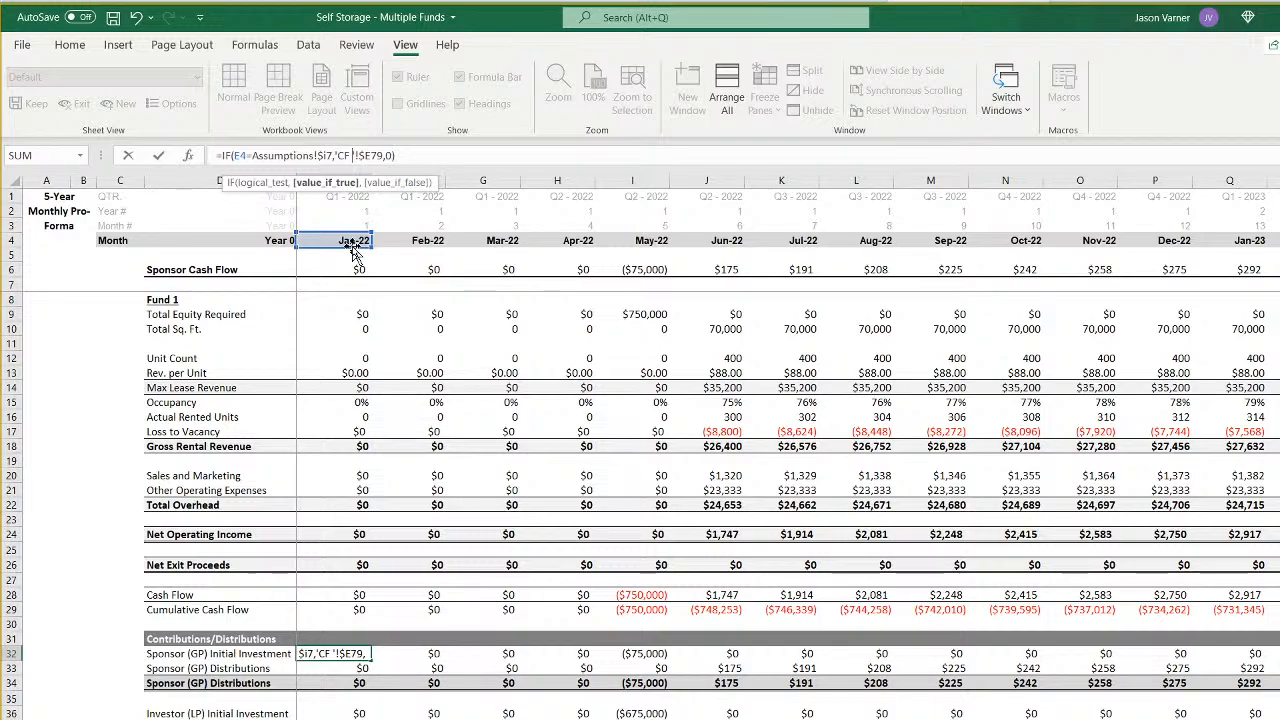
text(6)
key(Return)
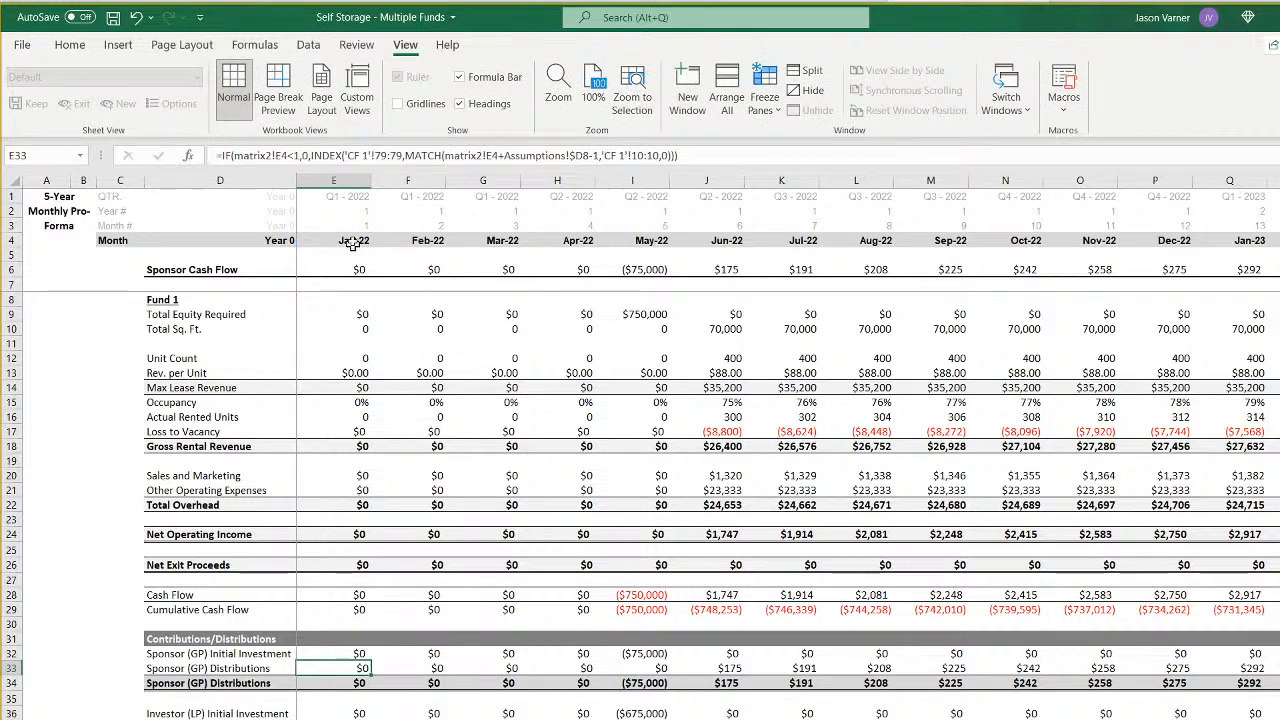
- In the Sponsor (GP) Distributions formula in E33, set the IF test to matrix2!E9 and the INDEX array to 'CF 6'!79:79
click(287, 155)
key(BackSpace)
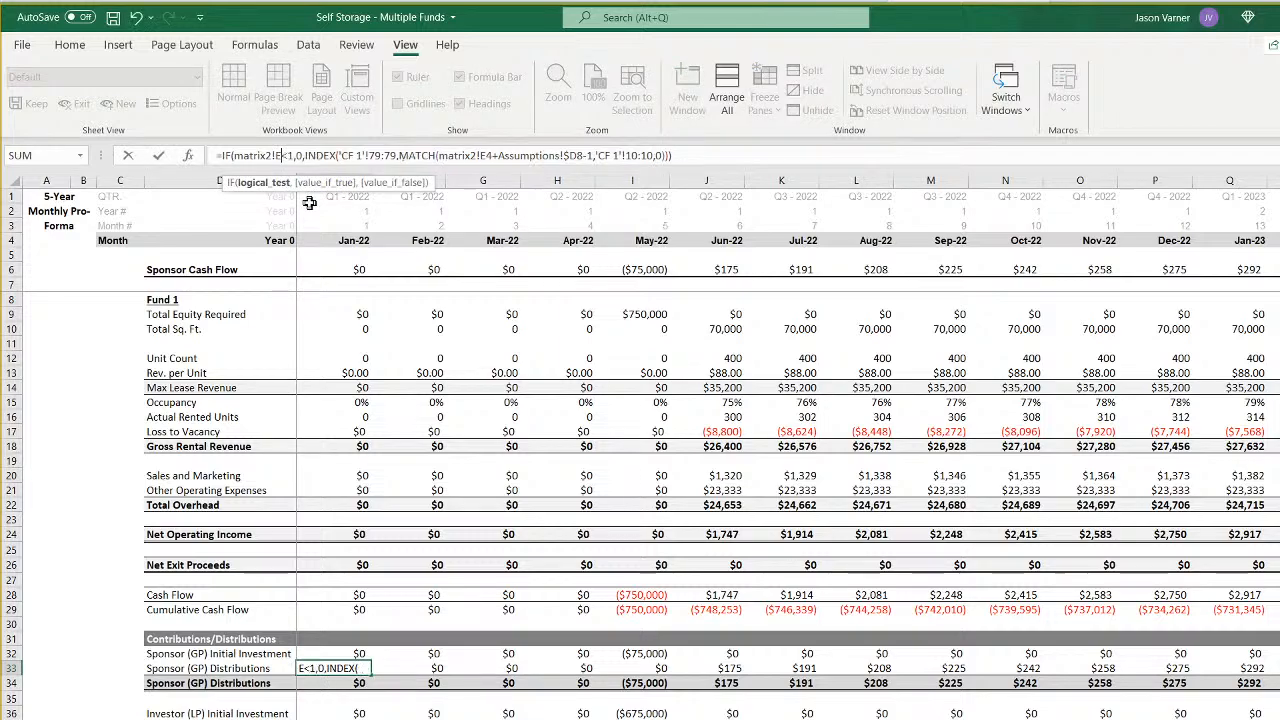
text(9)
key(Right)
key(Right)
key(Right)
key(Right)
key(Right)
key(Right)
key(Right)
key(Right)
key(Right)
key(Right)
key(Right)
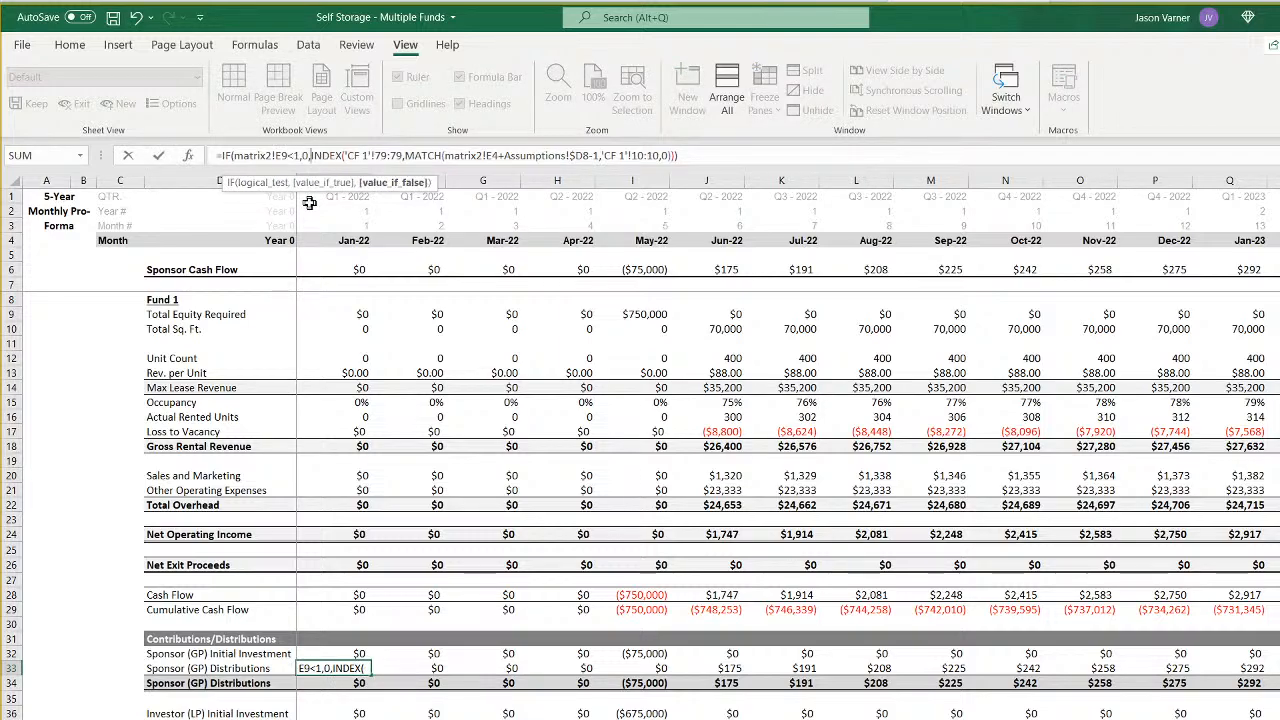
key(BackSpace)
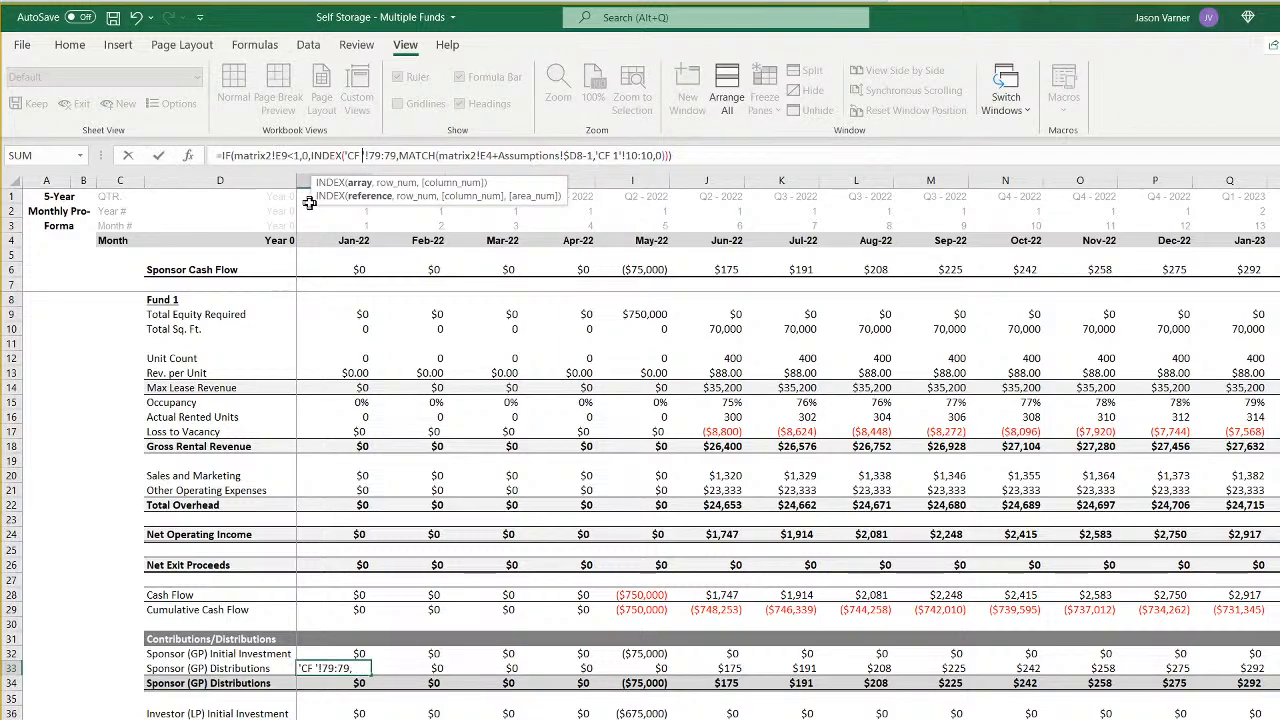
text(6)
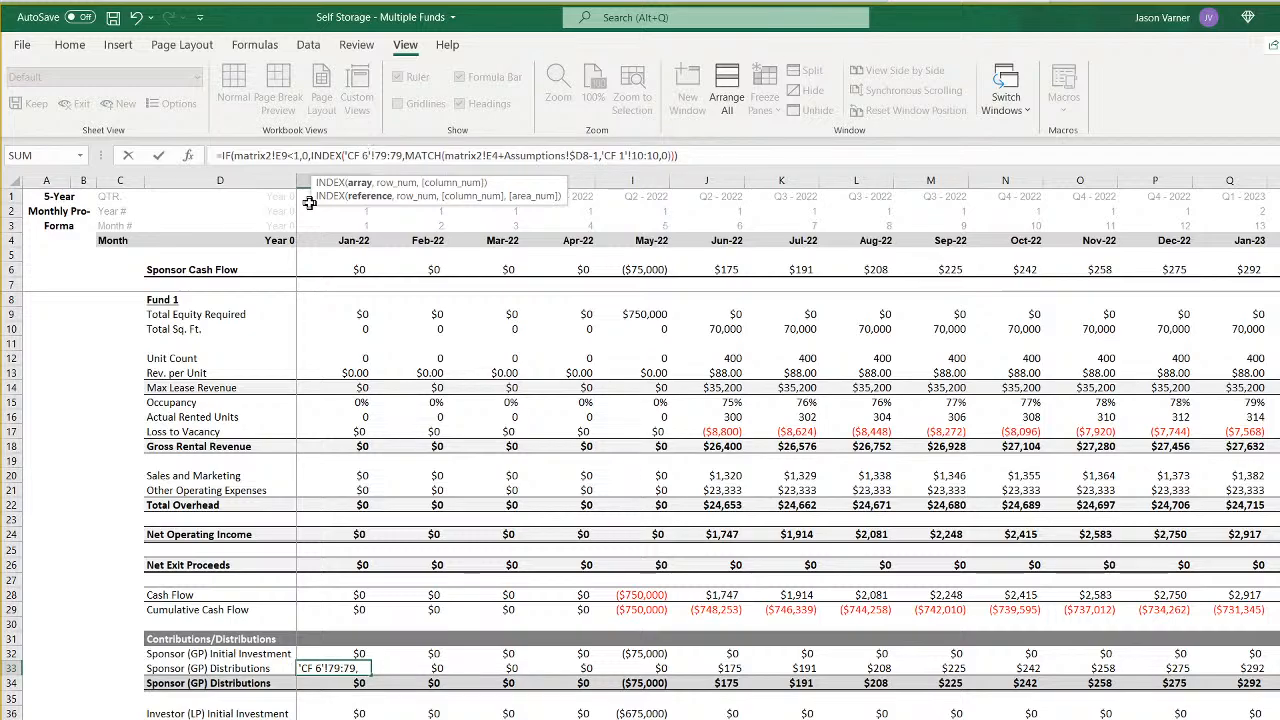
- Set the MATCH lookup value in the E33 formula to matrix2!E9+Assumptions!$I8-1
key(Right)
key(Right)
key(Right)
key(Right)
key(Right)
key(Right)
key(Right)
key(Right)
key(Right)
key(Right)
key(Right)
key(Right)
key(Right)
key(Right)
key(Right)
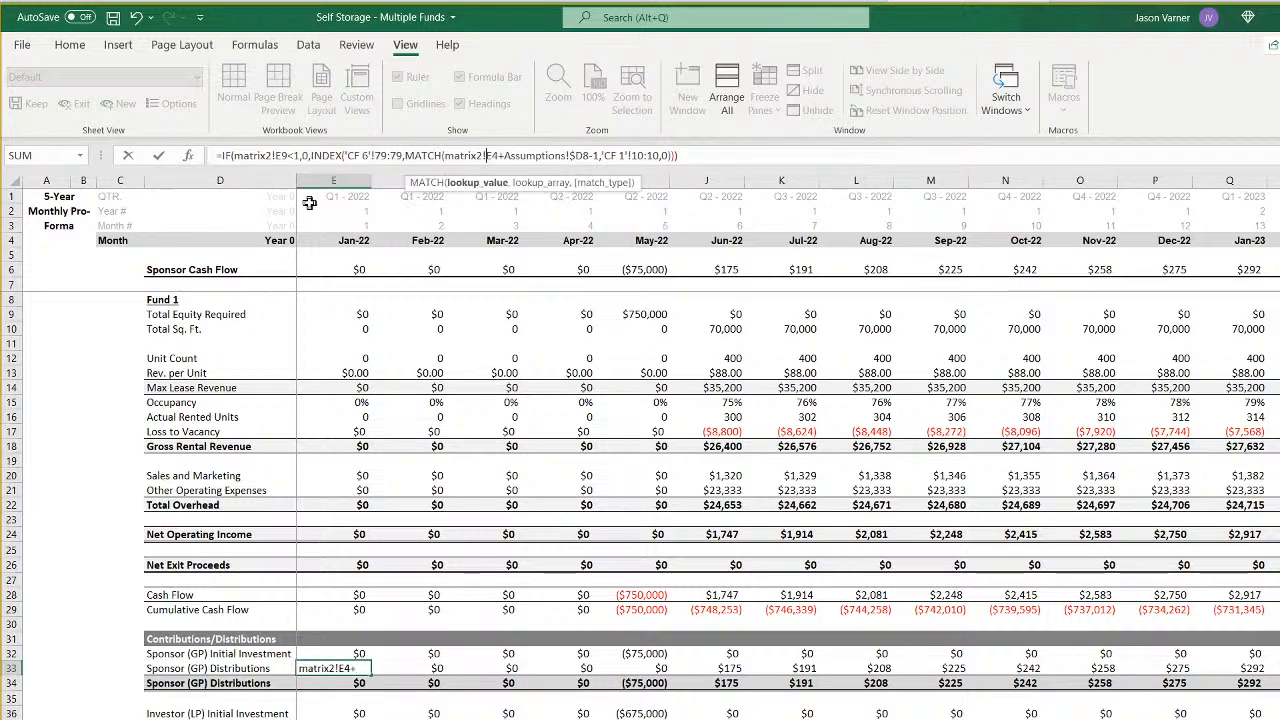
key(Delete)
text(9)
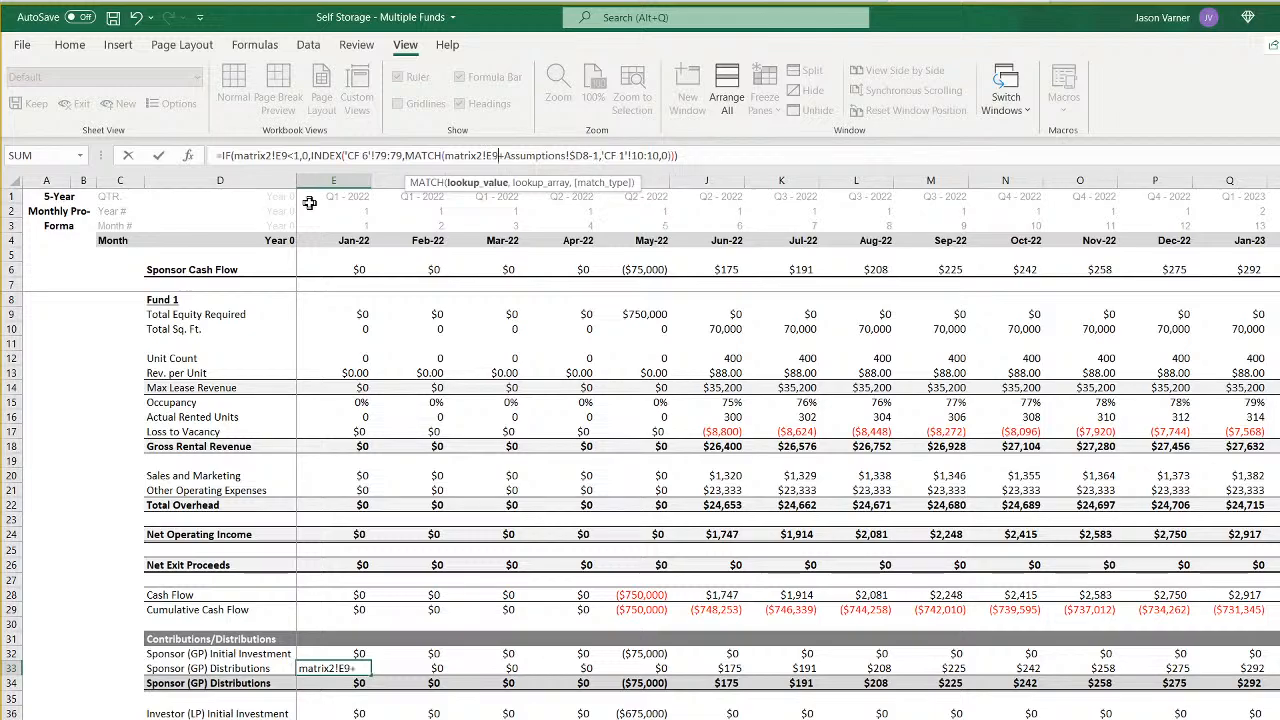
key(Right)
key(Right)
key(Right)
key(Right)
key(Right)
key(Right)
key(Right)
key(Right)
key(Right)
key(Right)
key(Right)
key(Right)
key(Right)
key(Right)
key(Delete)
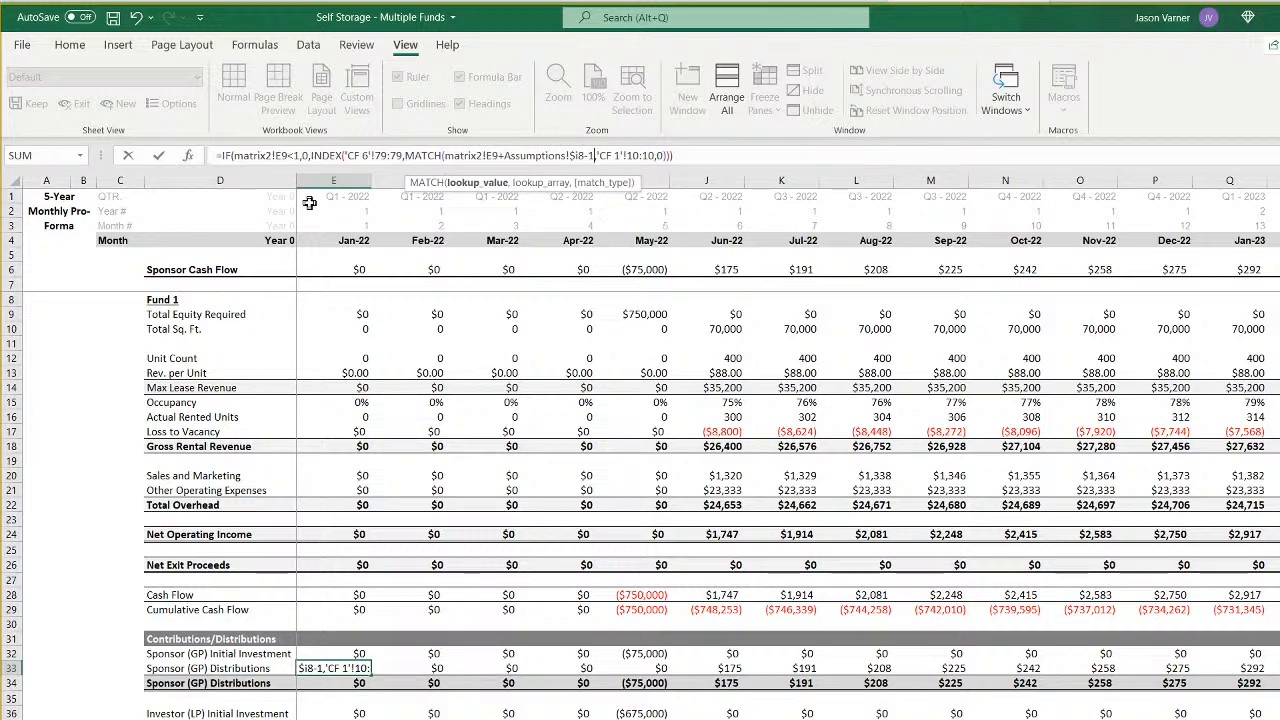
- Set the MATCH lookup array in the E33 formula to 'CF 6'!10:10 and commit the formula
key(Right)
key(Right)
key(Right)
key(Right)
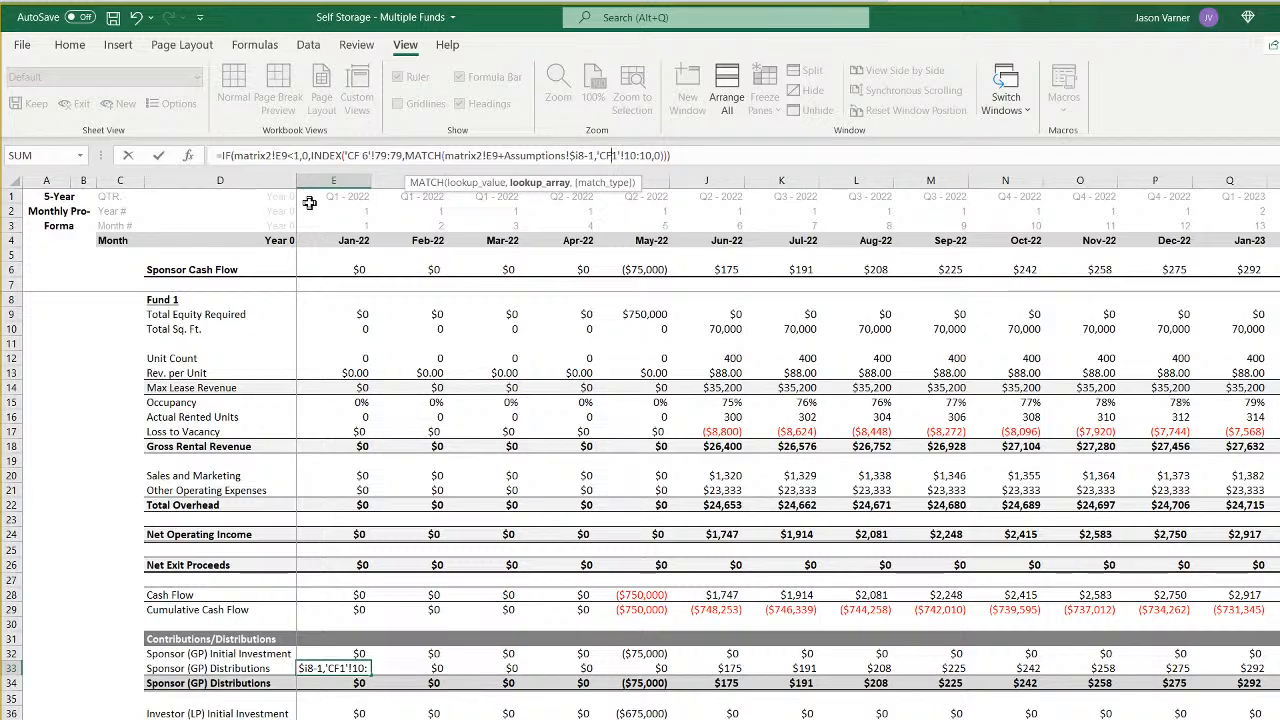
key(Delete)
text(6)
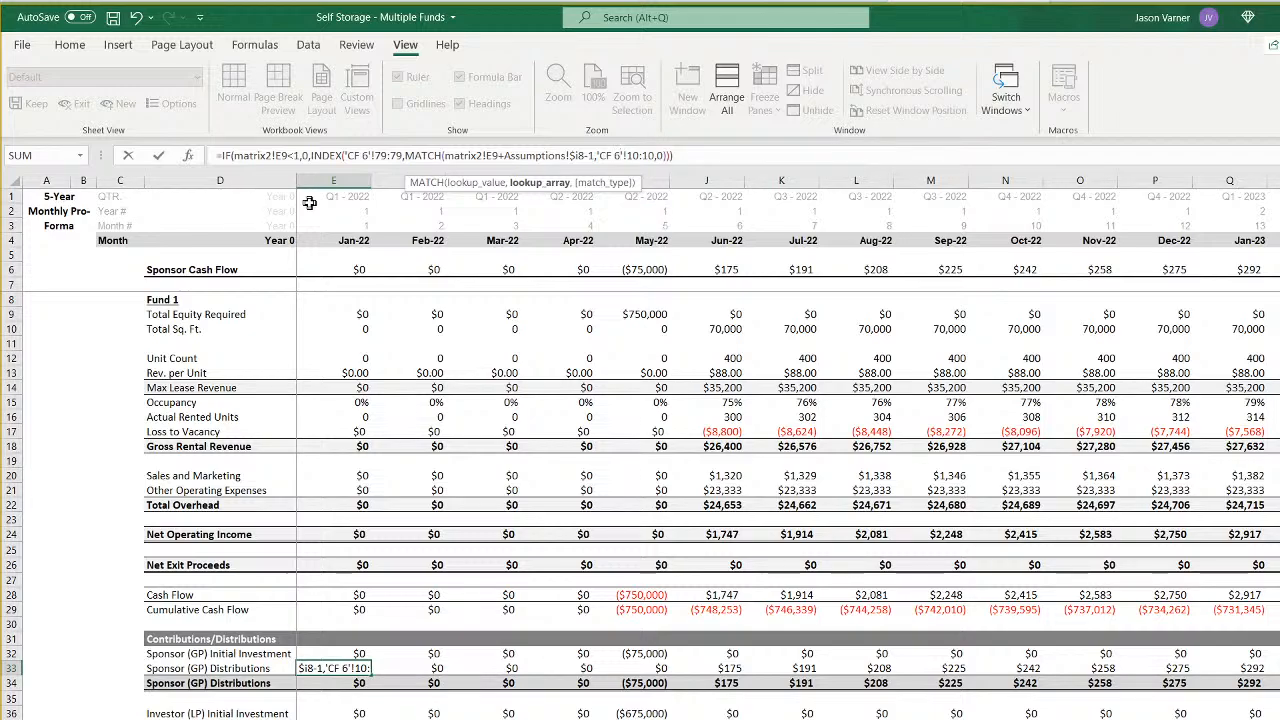
key(Return)
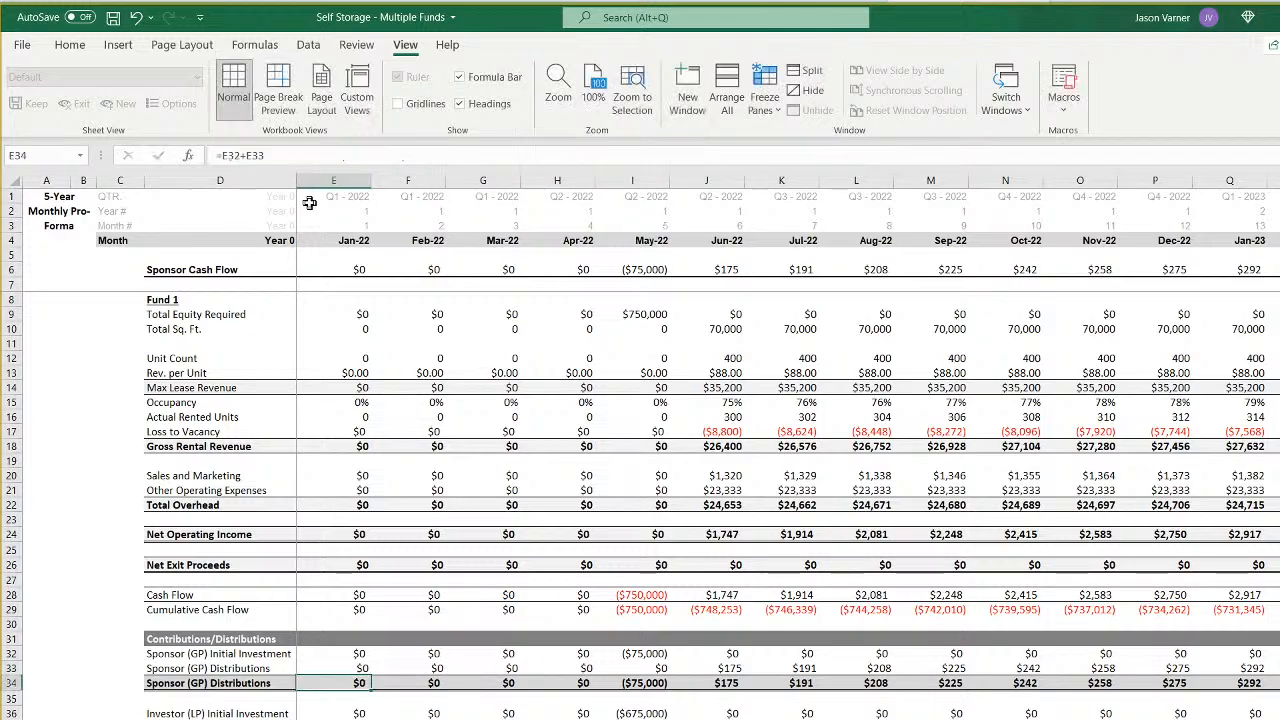
- Relink the Investor (LP) Initial Investment formula in E36 to Assumptions!$I7 and Fund 6's cash flow sheet
key(Down)
key(Down)
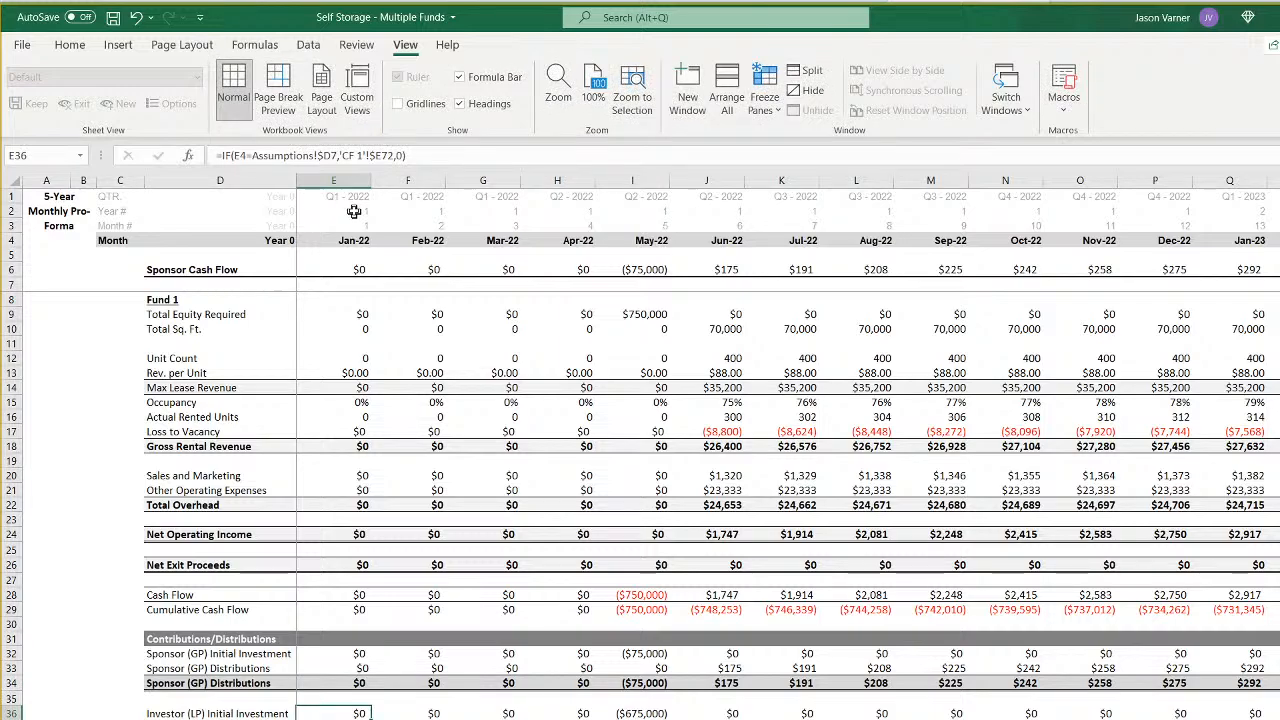
click(335, 155)
key(BackSpace)
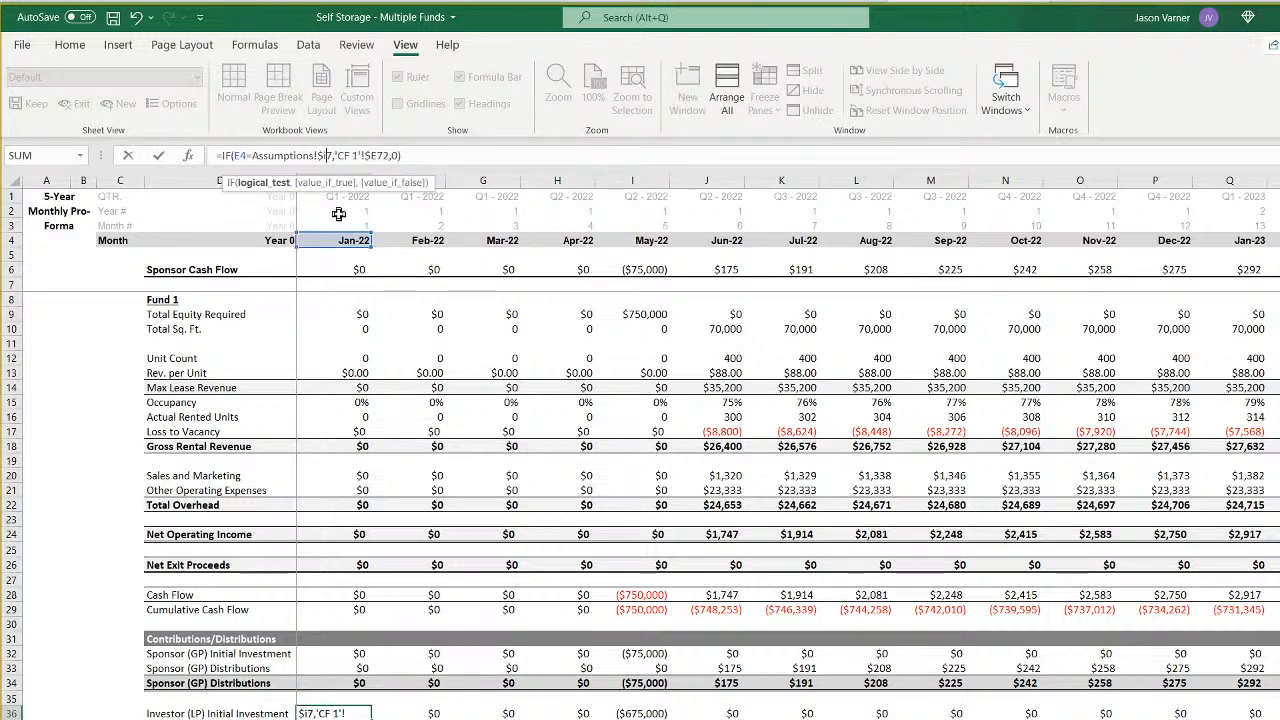
key(Right)
key(Right)
key(Right)
key(Right)
key(Right)
key(Right)
key(BackSpace)
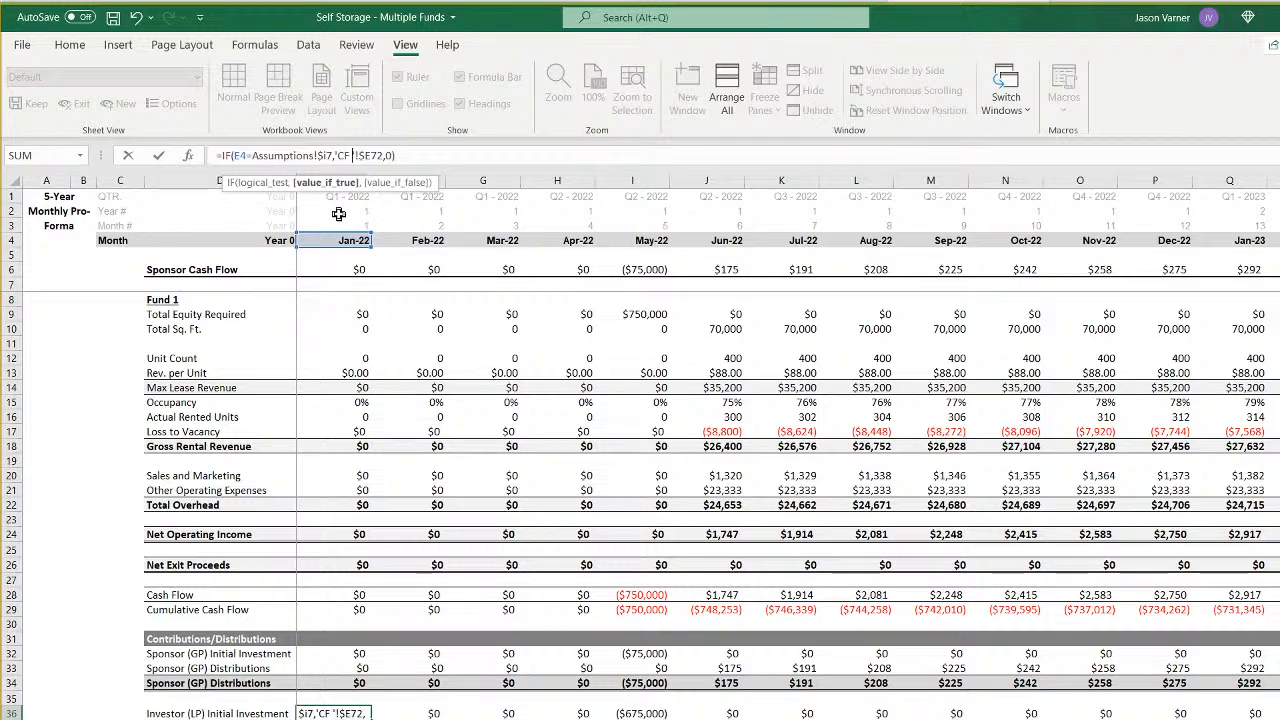
key(Escape)
key(Down)
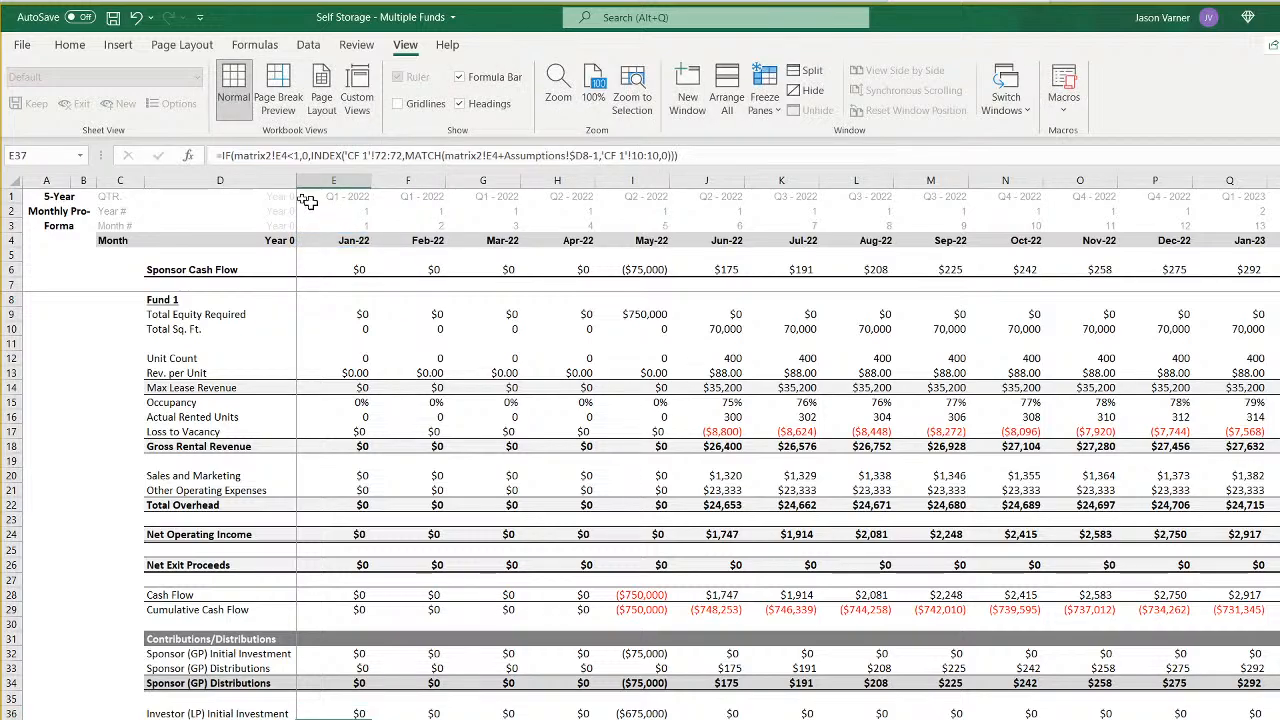
- In the E37 formula, set the IF test to matrix2!E9 and the INDEX array to 'CF 6'!72:72
click(287, 157)
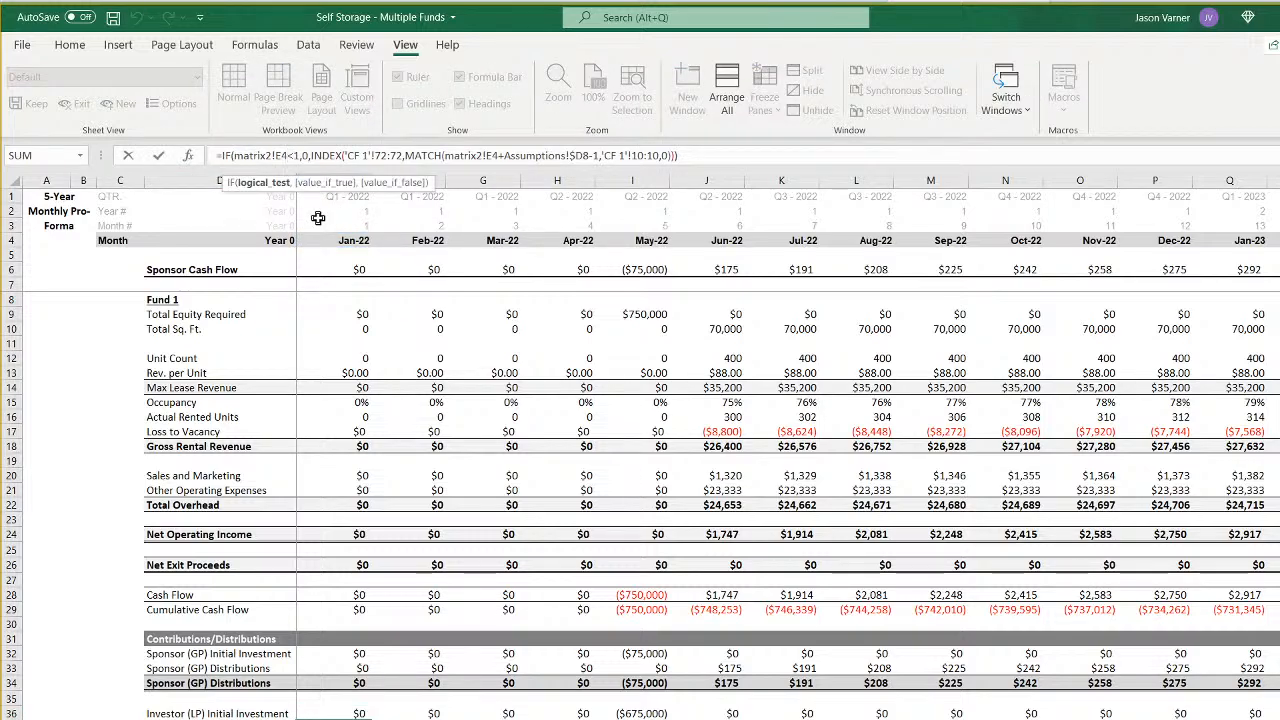
key(BackSpace)
text(5)
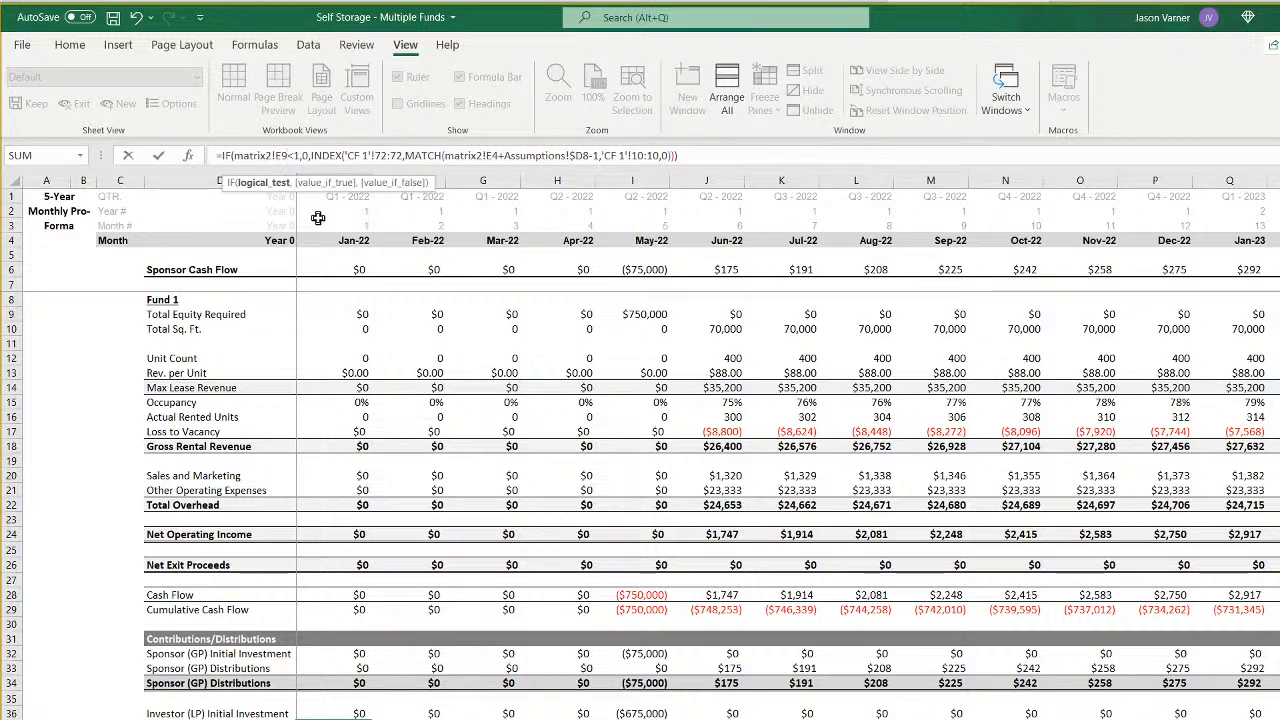
key(Right)
key(Right)
key(Right)
key(Right)
key(Right)
key(Right)
key(Right)
key(Right)
key(Right)
key(Right)
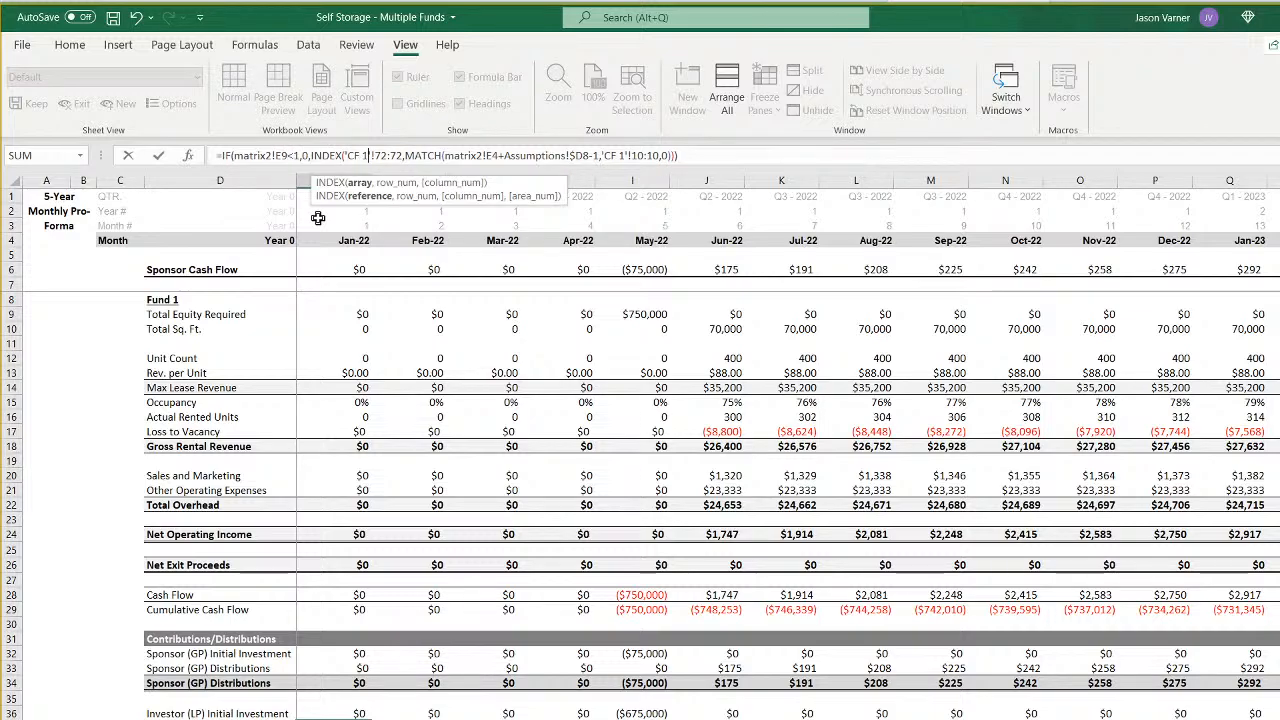
key(Right)
key(Right)
key(Right)
key(Right)
key(Right)
key(Right)
key(Right)
key(Right)
key(Right)
key(Right)
key(Right)
key(Right)
key(Right)
key(Right)
key(Right)
key(Right)
key(Right)
key(Right)
key(Right)
key(Right)
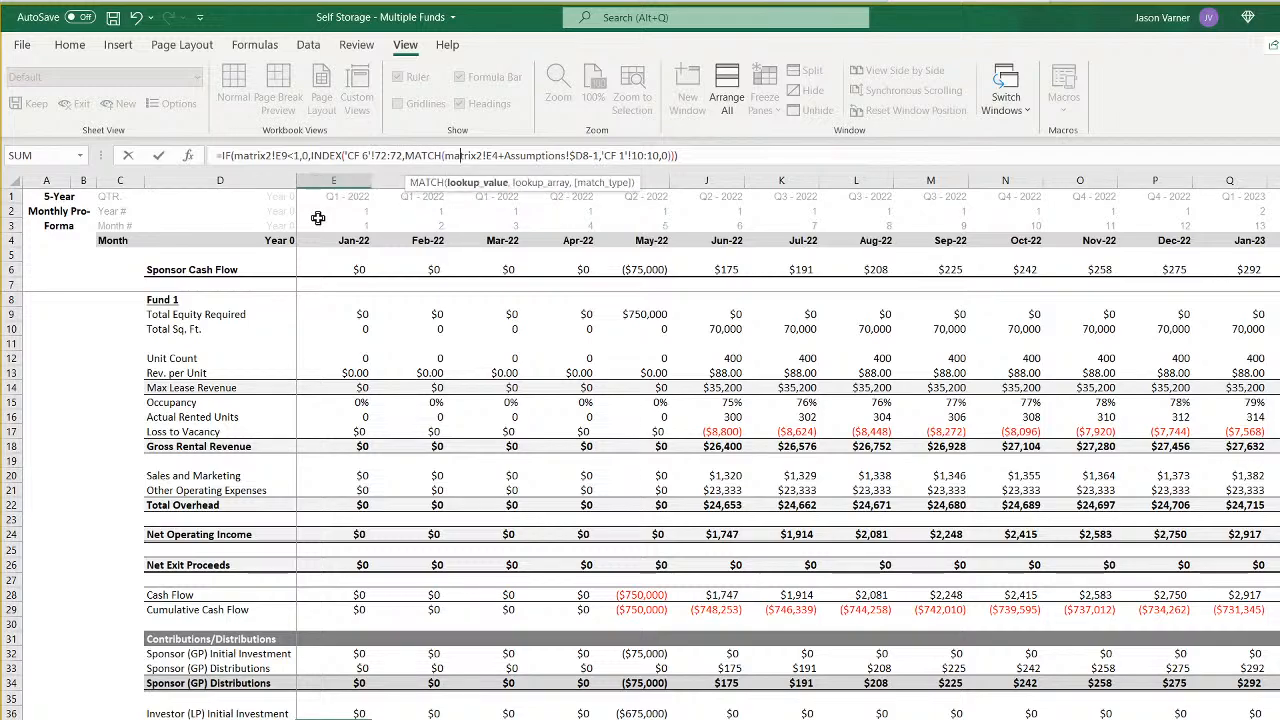
- In the E37 formula, set the MATCH lookup value to matrix2!E9+Assumptions!$I8-1 and the lookup array to 'CF 6'!10:10
key(BackSpace)
text(9)
key(BackSpace)
text(I)
key(Right)
key(Right)
key(Right)
key(Right)
key(Right)
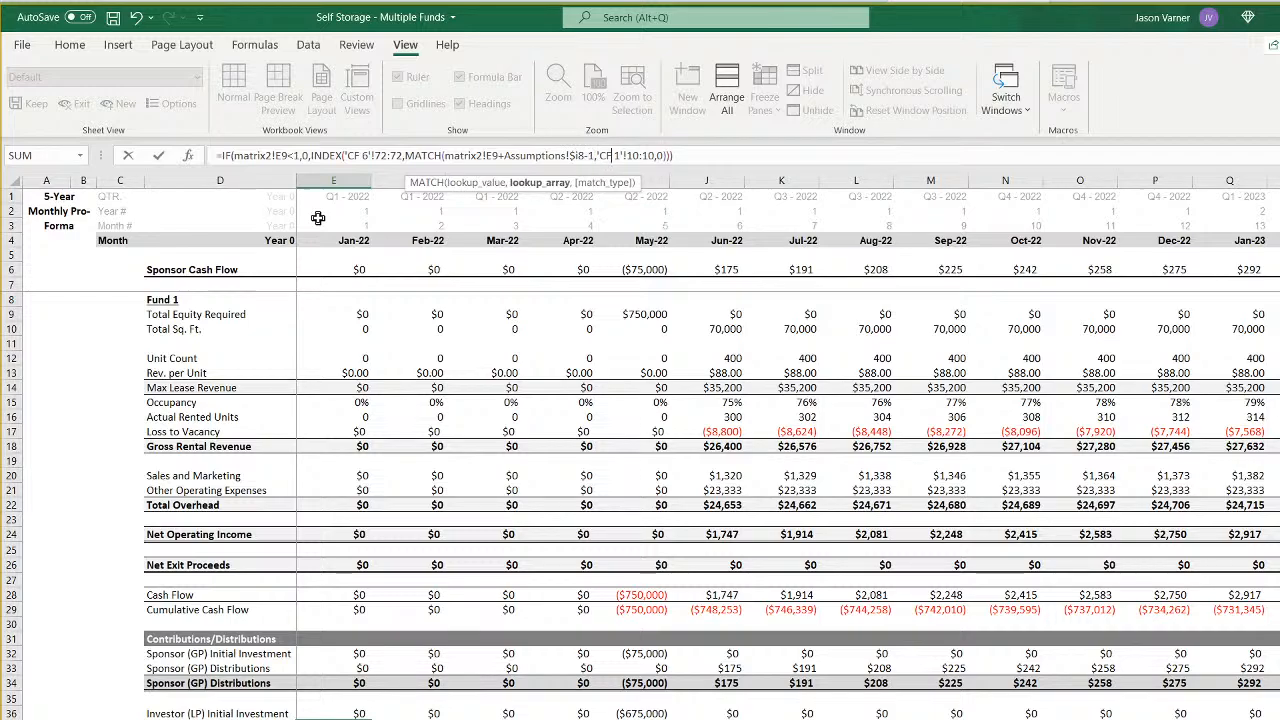
key(Return)
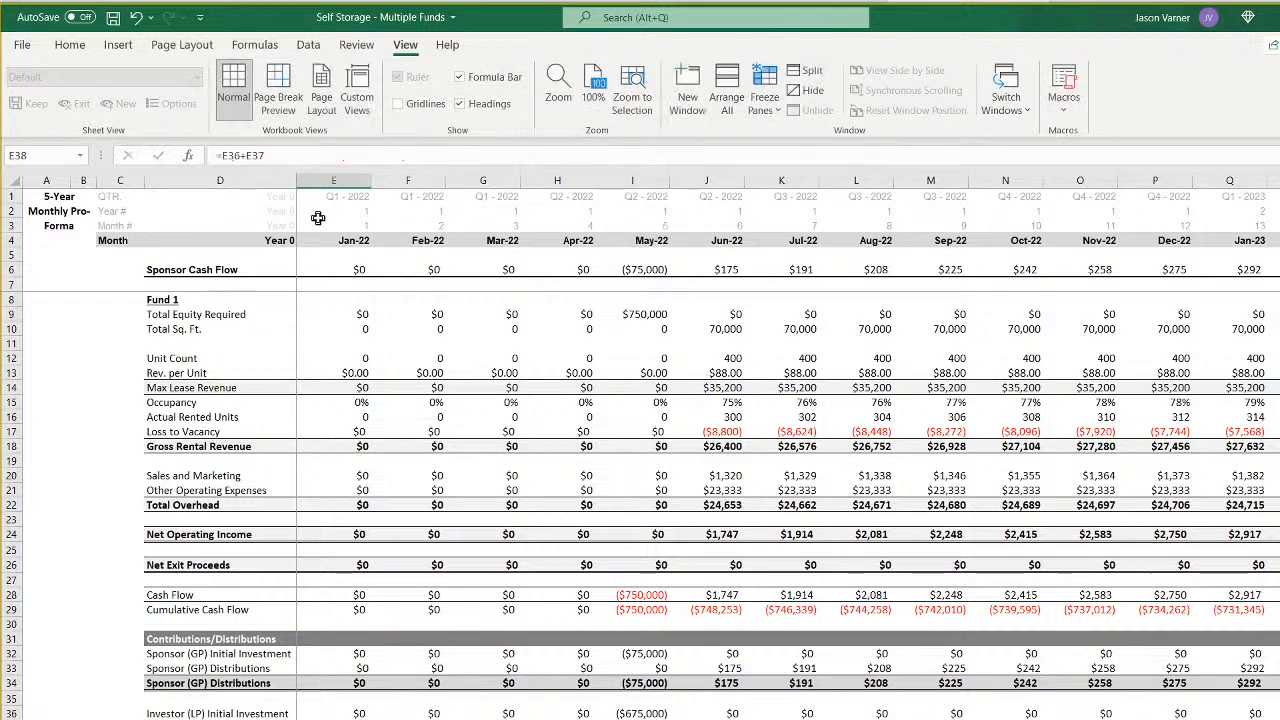
- Extend the January 2022 formulas from Rev. per Unit (row 13) downward into the February 2022 column
click(362, 329)
click(375, 328)
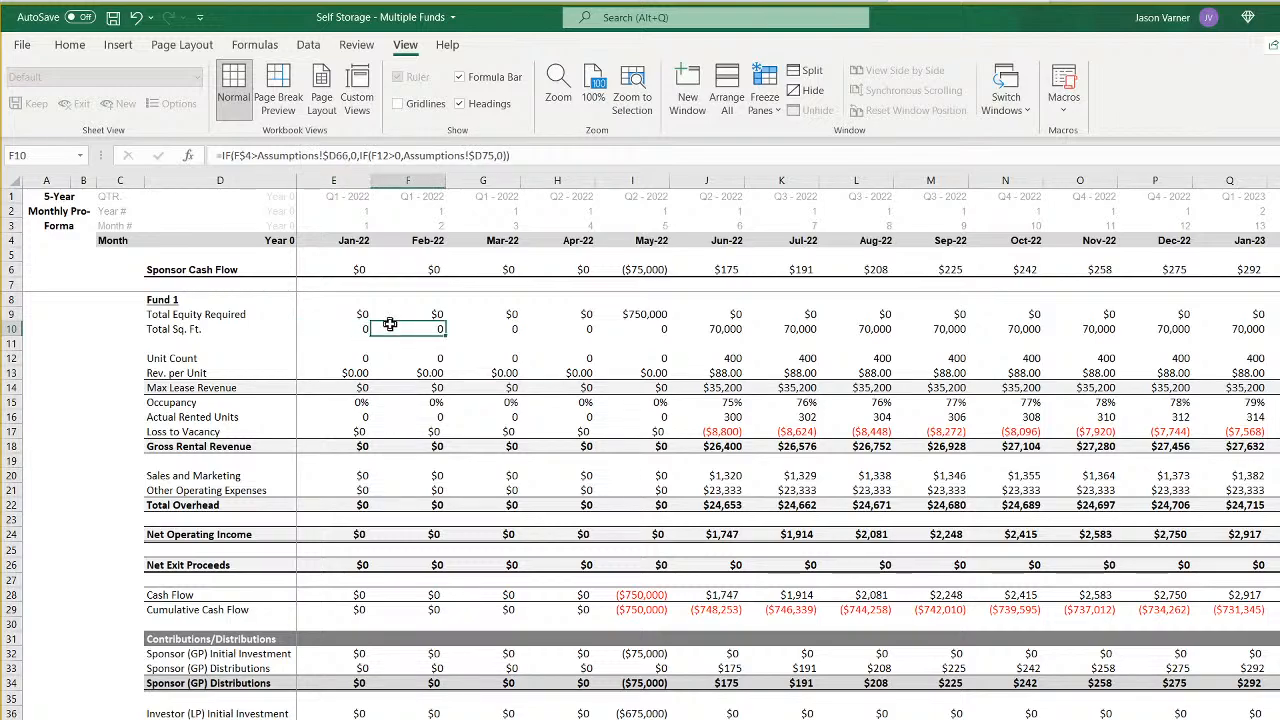
click(354, 358)
click(410, 360)
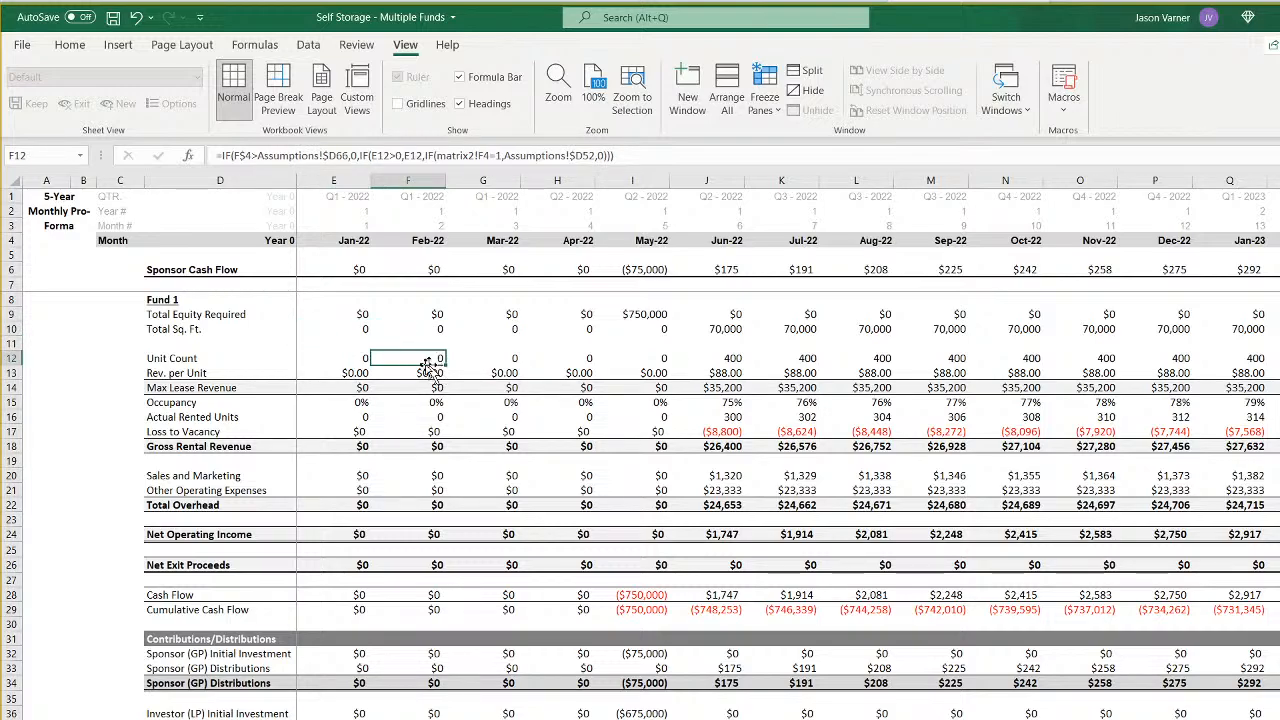
drag(351, 372, 335, 716)
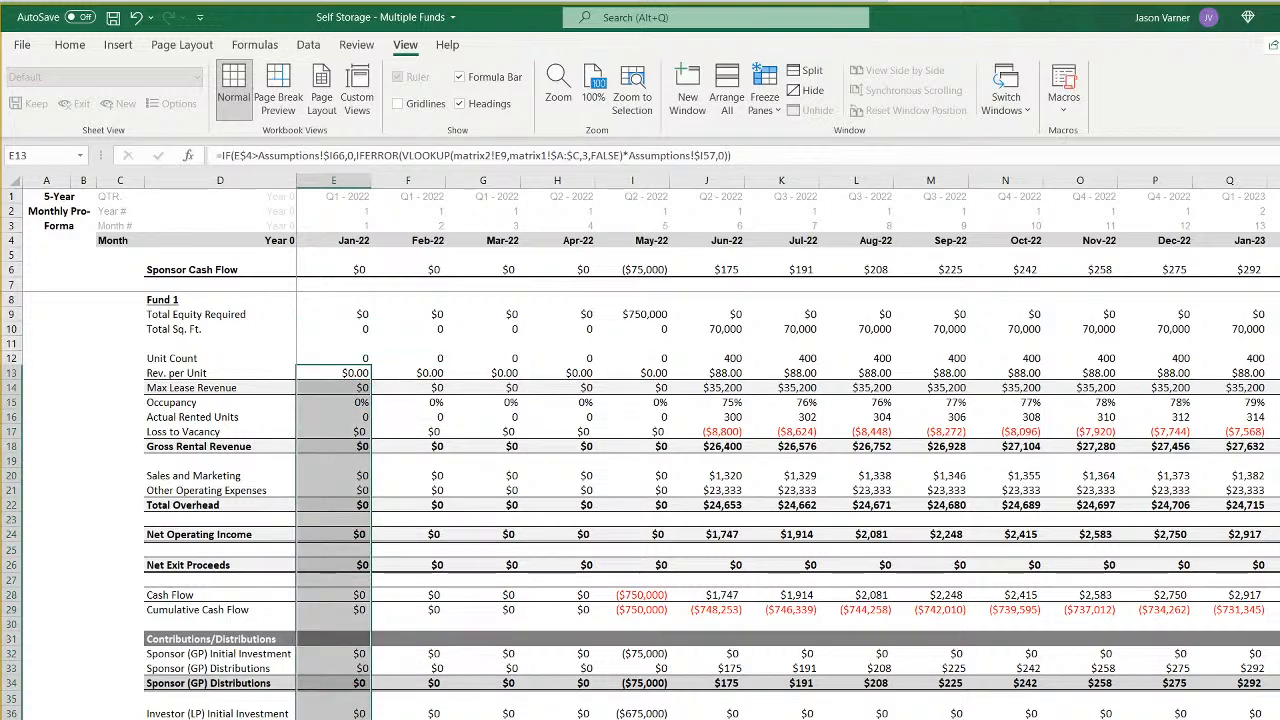
key(shift+Right)
- In the Unit Count formula in F12, change the exit-month reference to Assumptions!$I66 and the second test to matrix2!F9=1
click(441, 357)
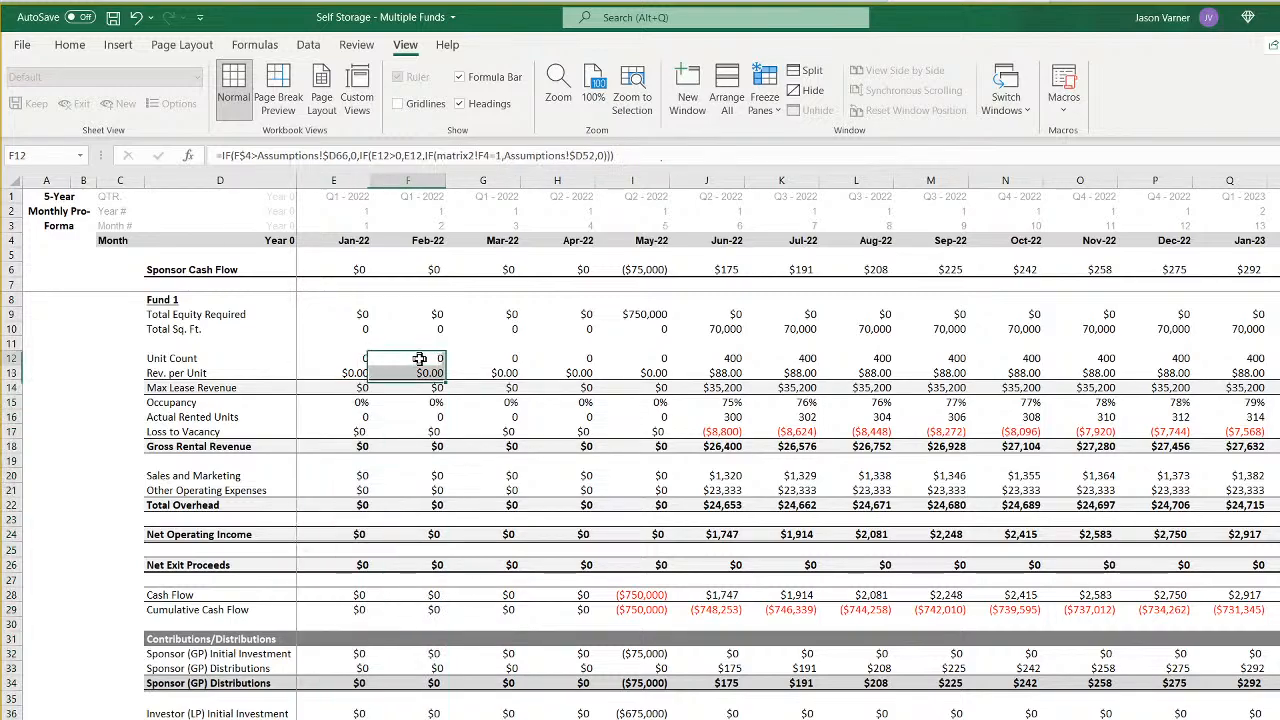
click(340, 157)
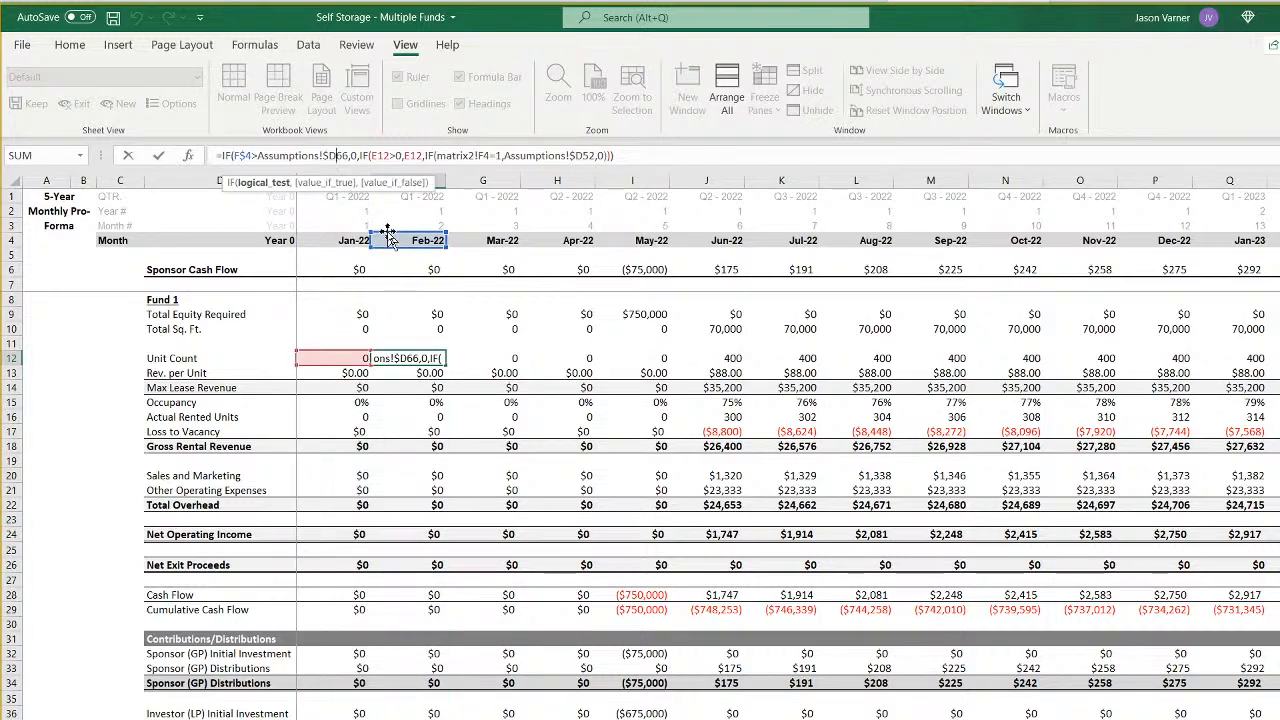
key(BackSpace)
text(I)
key(Right)
key(Right)
key(Right)
key(Right)
key(Right)
key(Right)
key(Right)
key(Right)
key(Right)
key(Right)
key(Right)
key(Right)
key(Right)
key(Right)
key(Right)
key(Right)
key(Right)
key(Right)
key(Right)
key(Right)
key(Right)
key(Right)
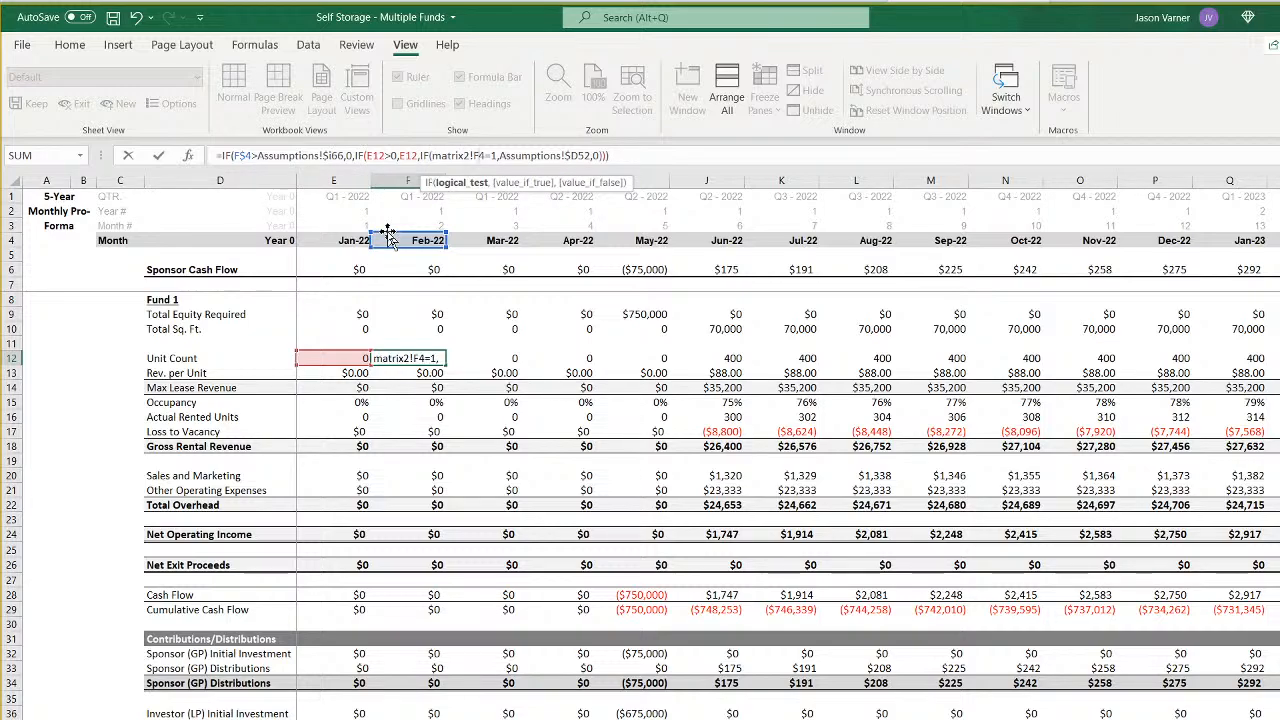
key(BackSpace)
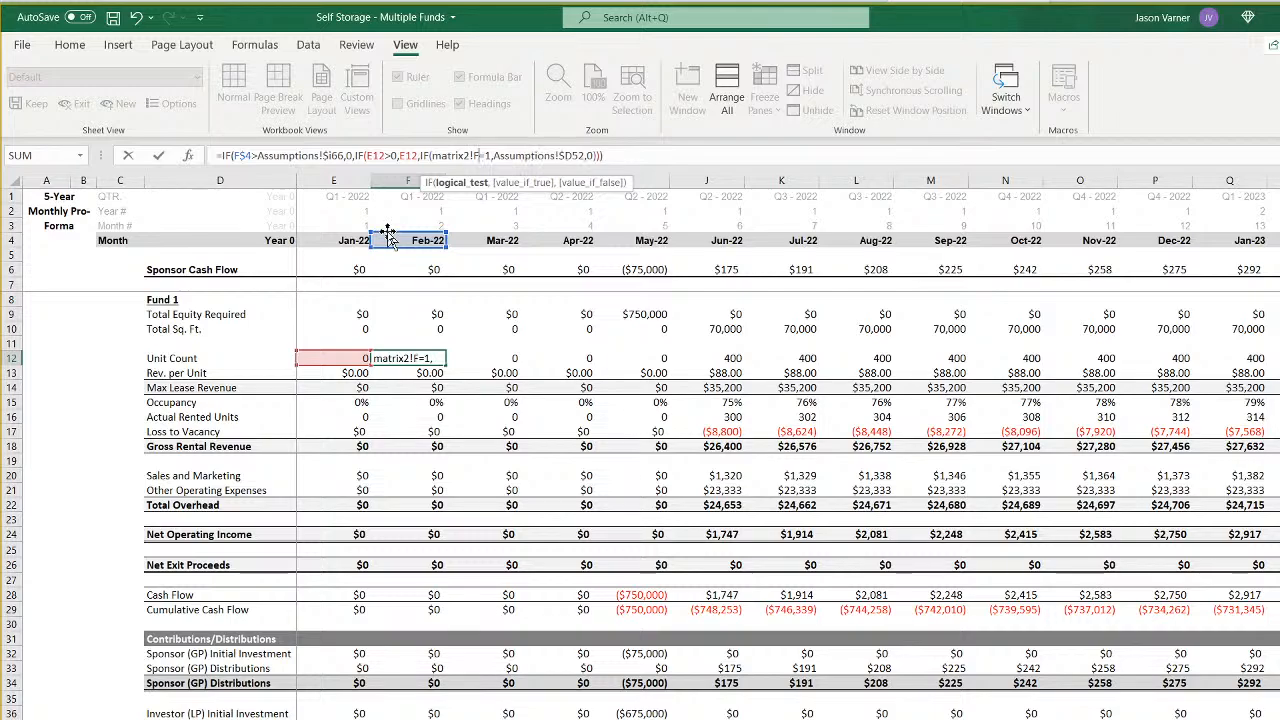
text(9)
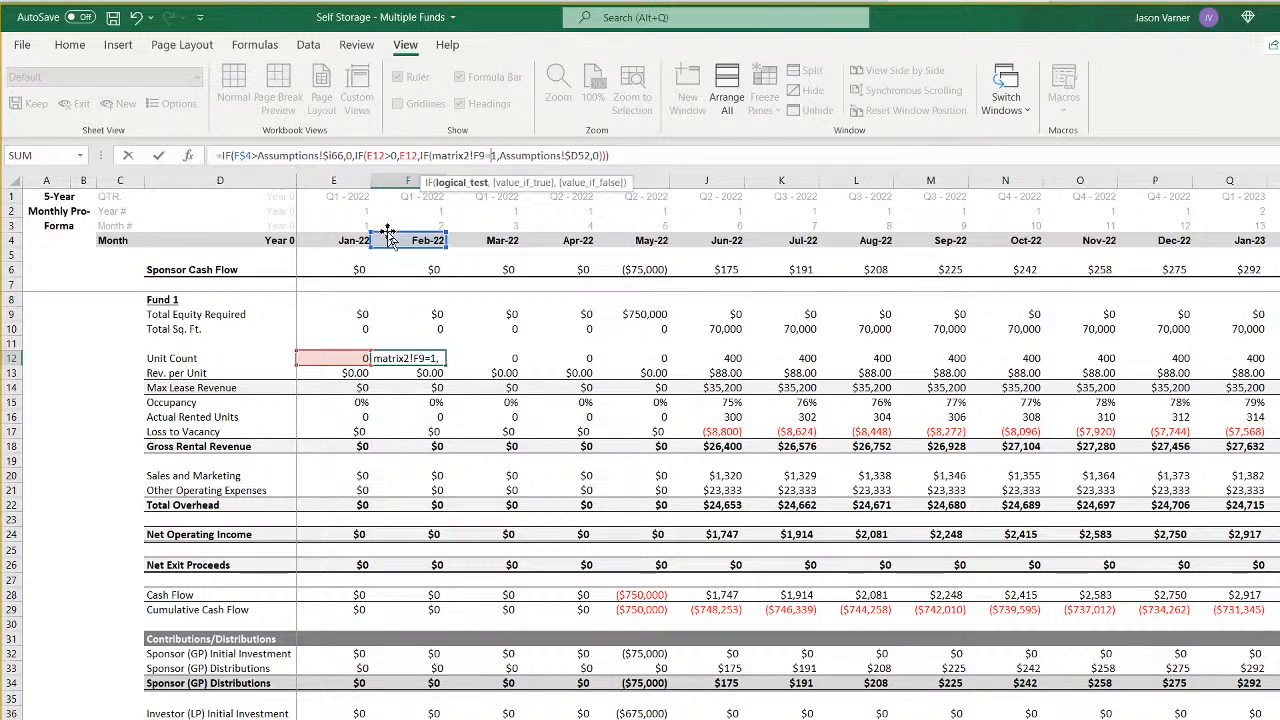
- Point the unit count result in the F12 formula to Assumptions!$I52 and commit it
key(Right)
key(Right)
key(Right)
key(Right)
key(Right)
key(Right)
key(Right)
key(Right)
key(Right)
key(Right)
key(Right)
key(Right)
key(Right)
key(Right)
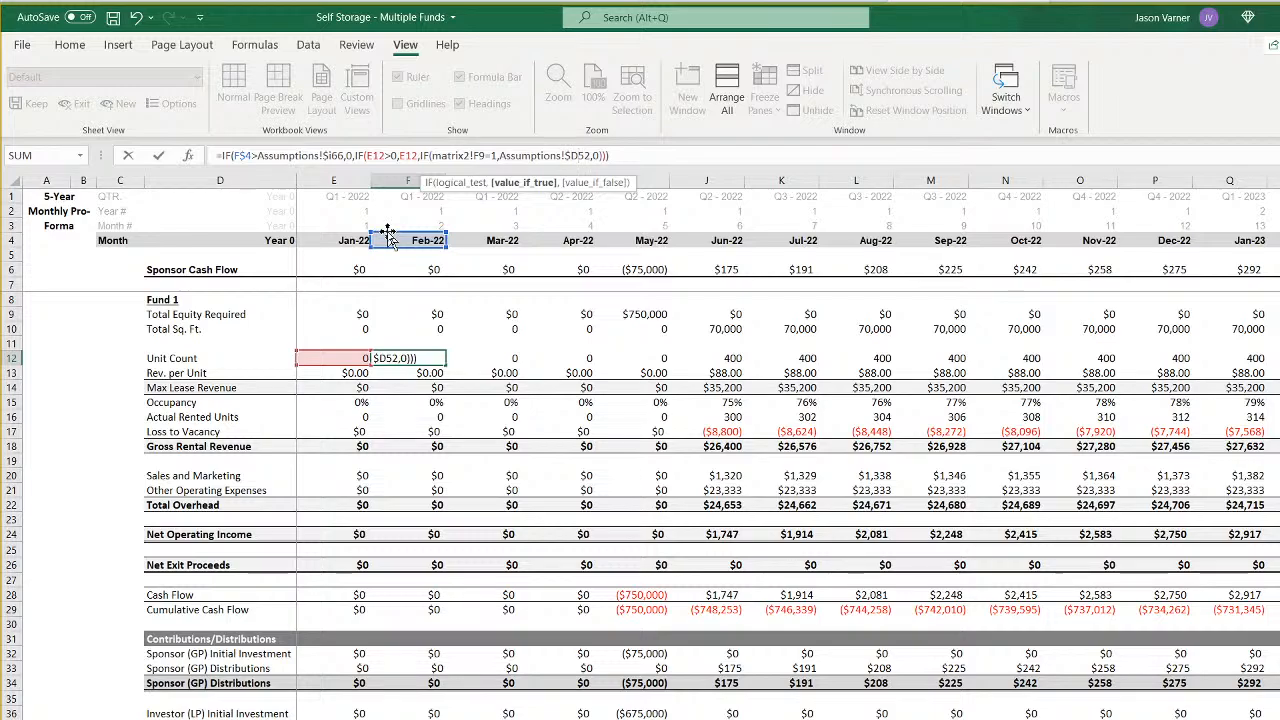
key(BackSpace)
text(i)
key(Return)
key(Up)
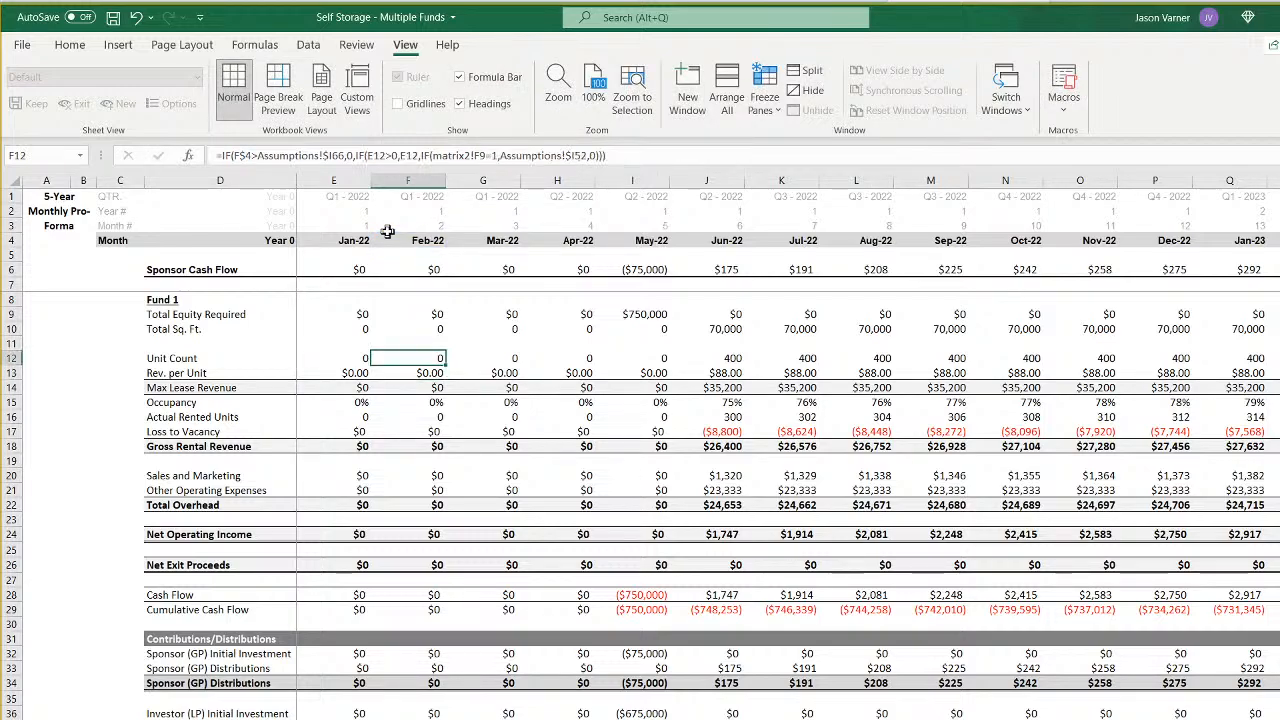
- Fill the relinked Fund 6 formulas from Total Equity Required (row 9) downward across all the monthly columns
key(Left)
key(Right)
key(Up)
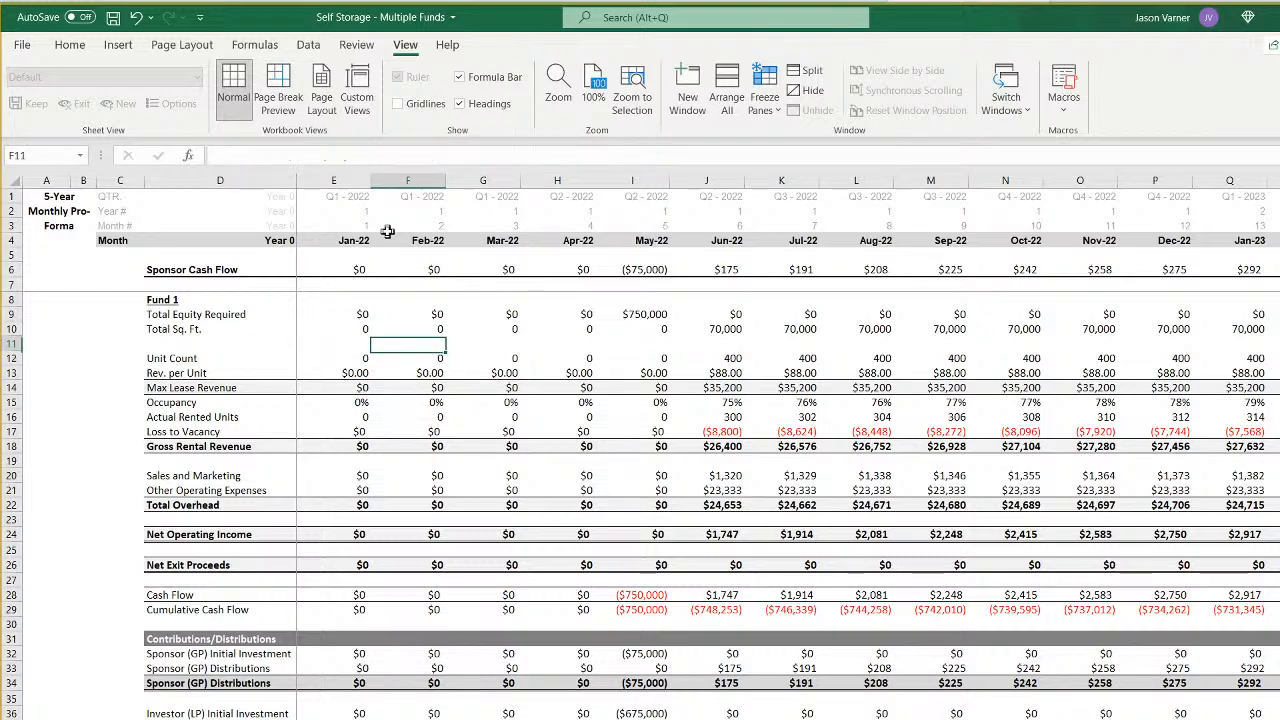
key(Up)
drag(360, 316, 1276, 716)
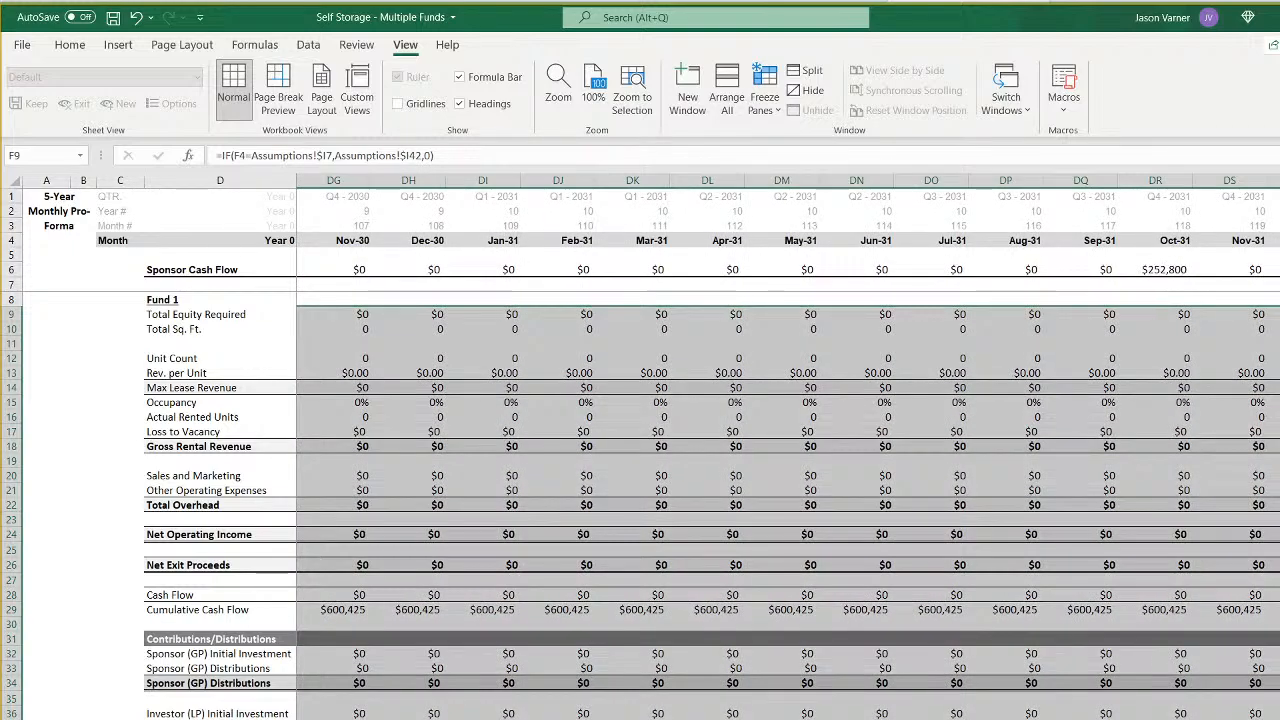
scroll(664, 448, left, 6)
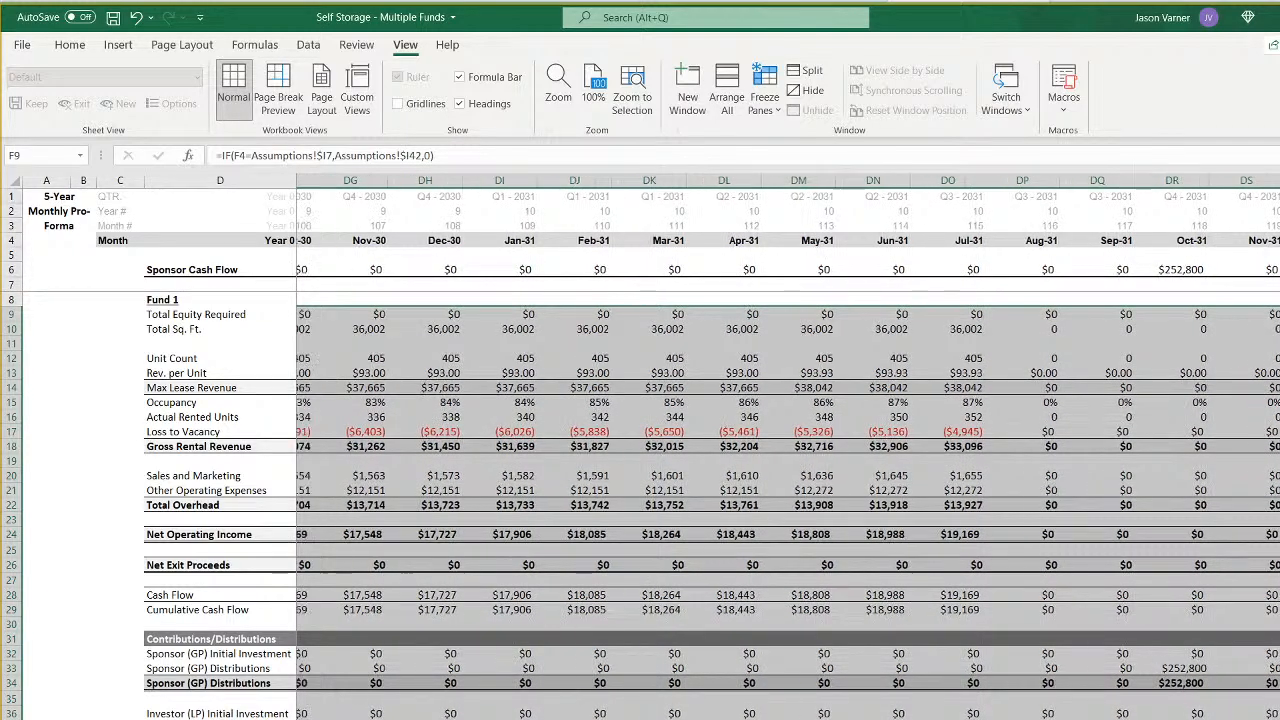
scroll(788, 448, left, 1)
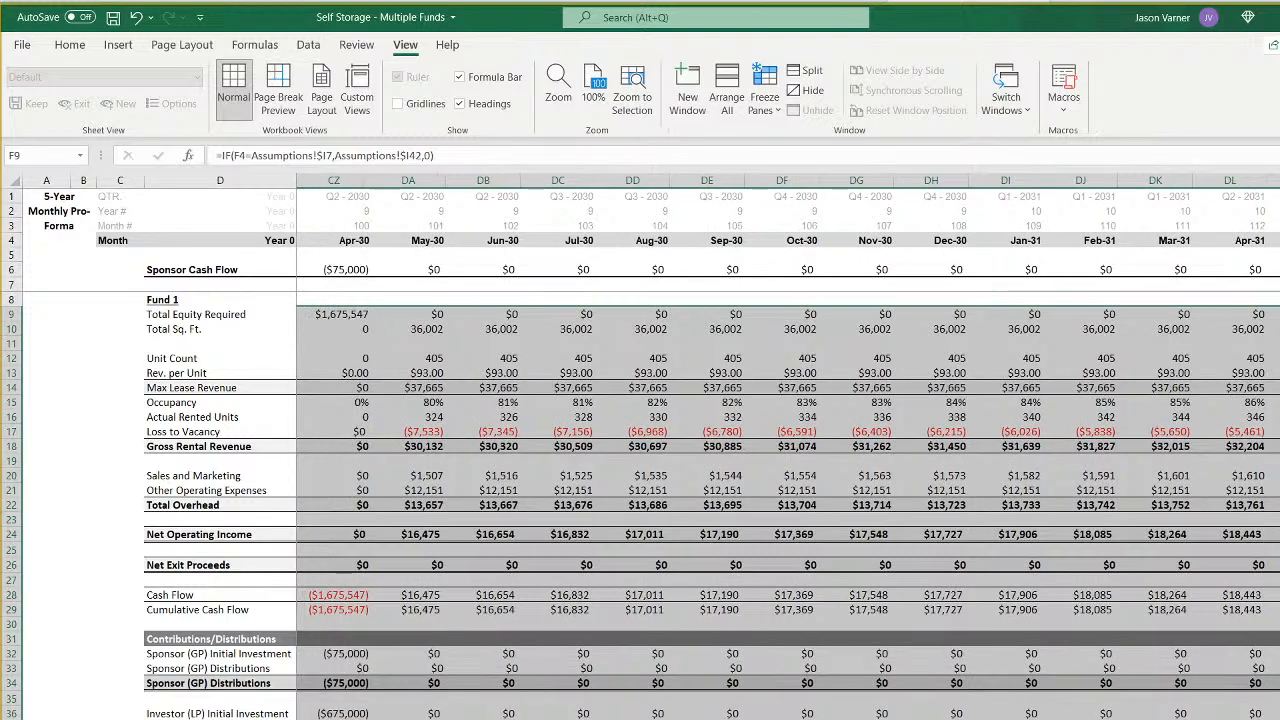
- On the Fund 6 waterfall sheet, link the Year 0 date in E9 to Assumptions!I7
key(ctrl+Page_Down)
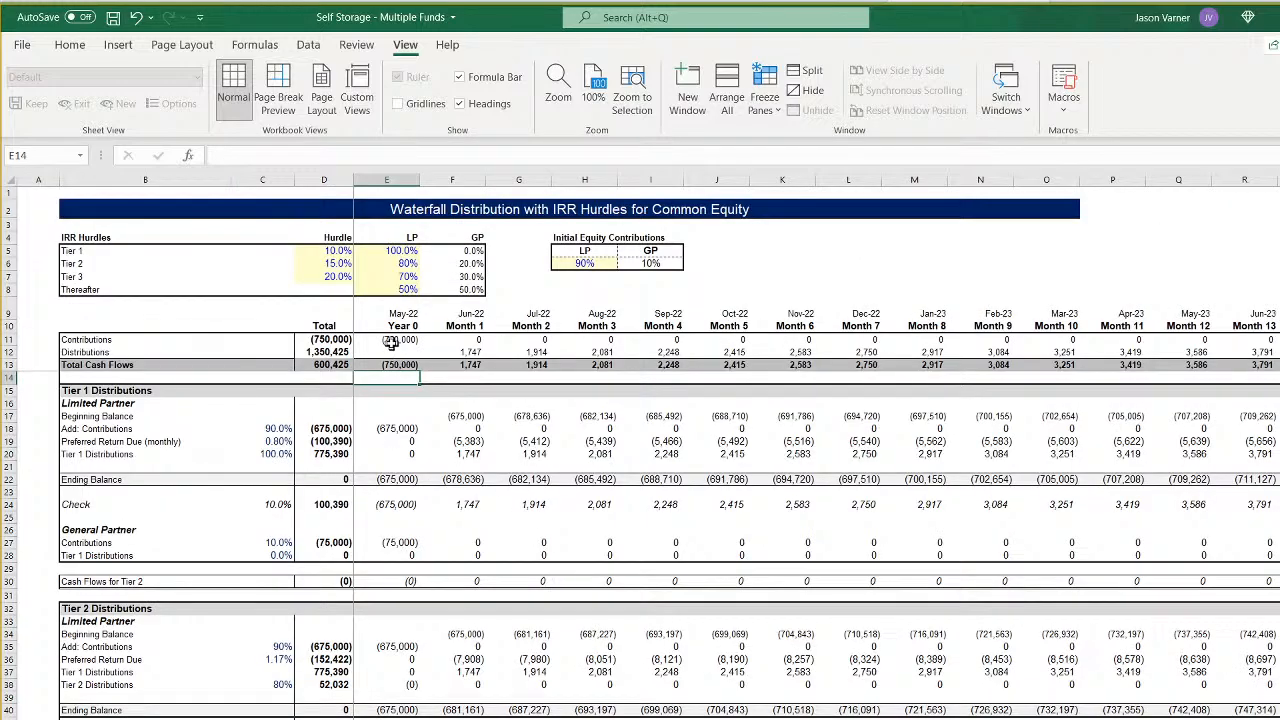
click(407, 309)
click(294, 155)
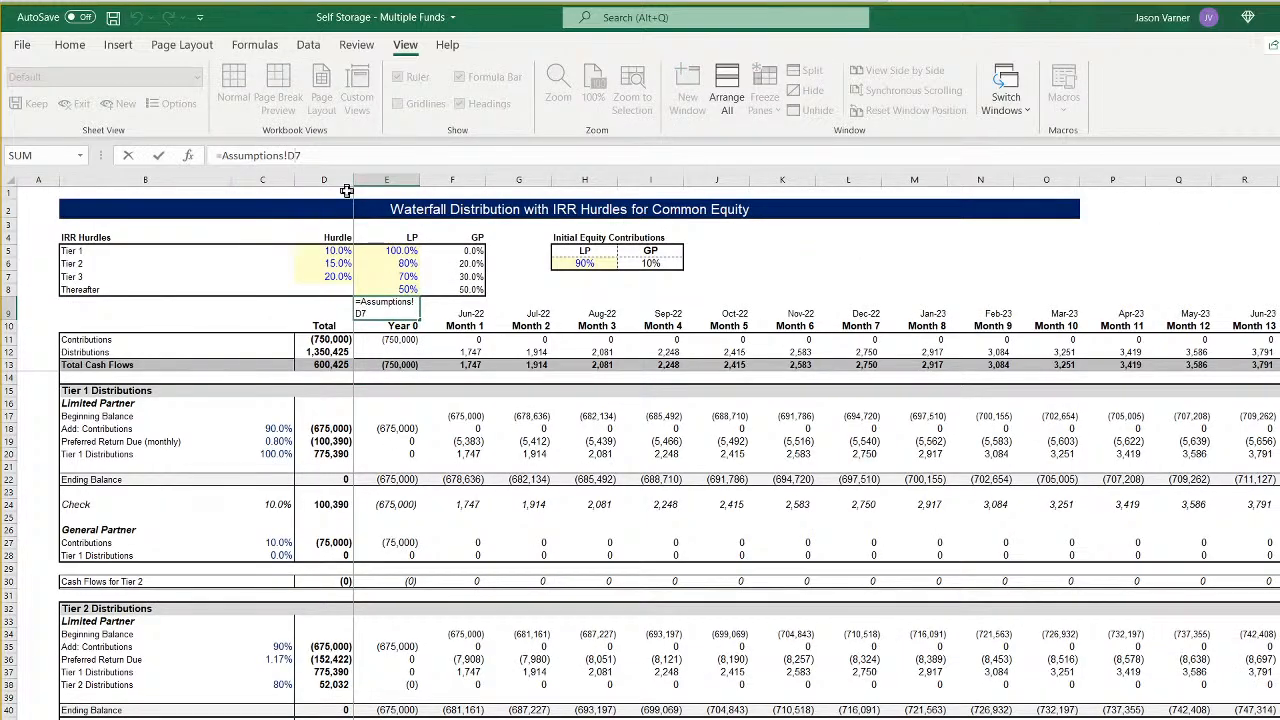
key(Return)
key(Down)
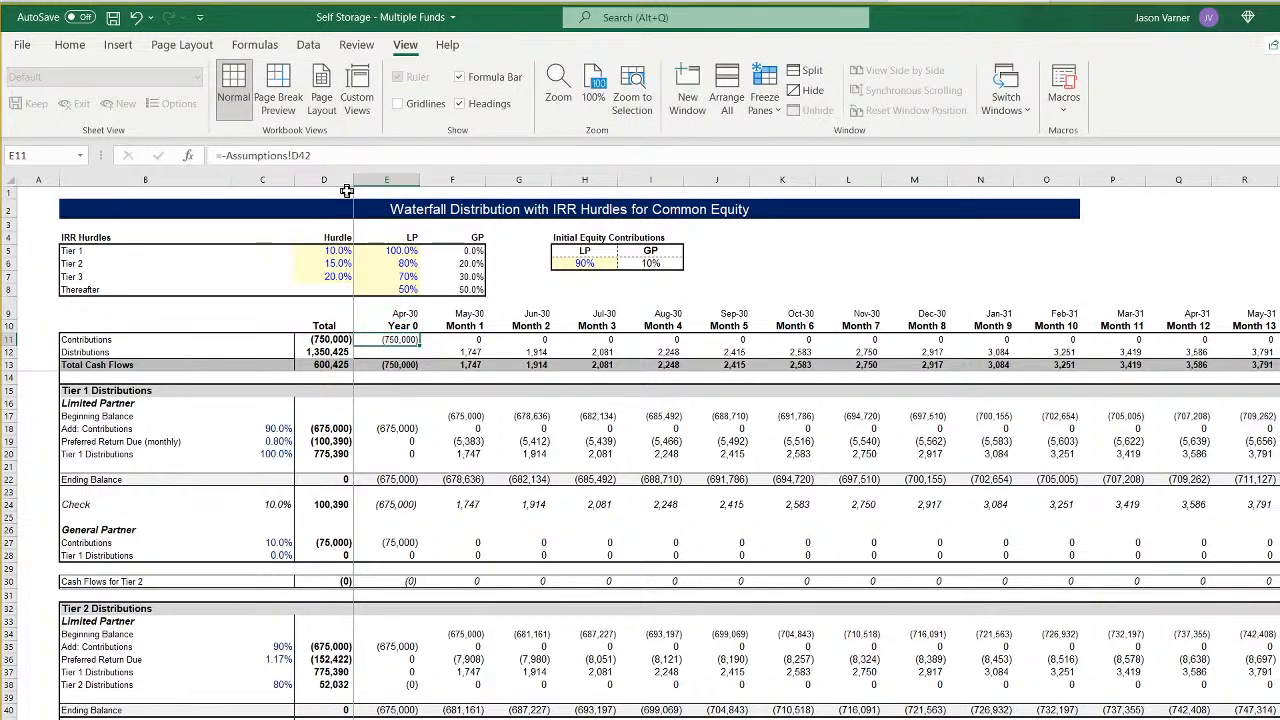
- Link the Year 0 contribution in E11 to the negative of Assumptions!I42
click(300, 155)
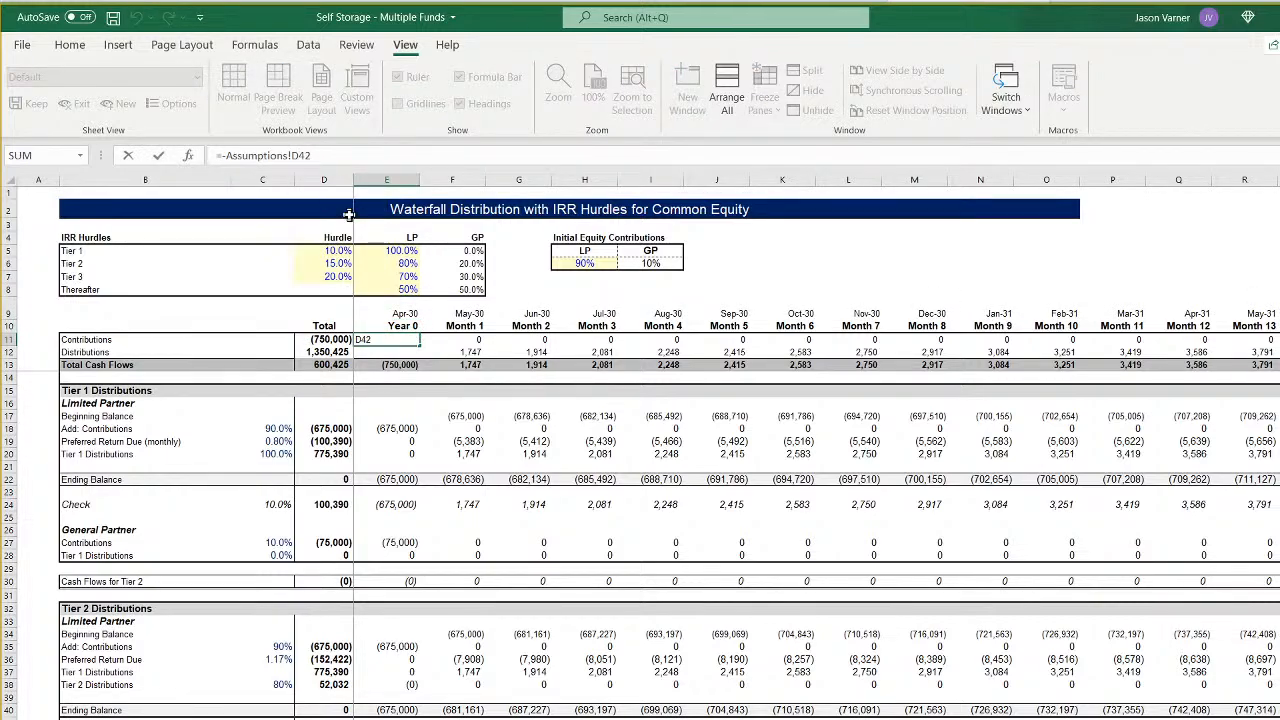
key(BackSpace)
text(i)
key(Return)
- In the Month 1 Contributions formula in F11, set the sum range and first criteria range to '6'!28:28
key(Up)
key(Right)
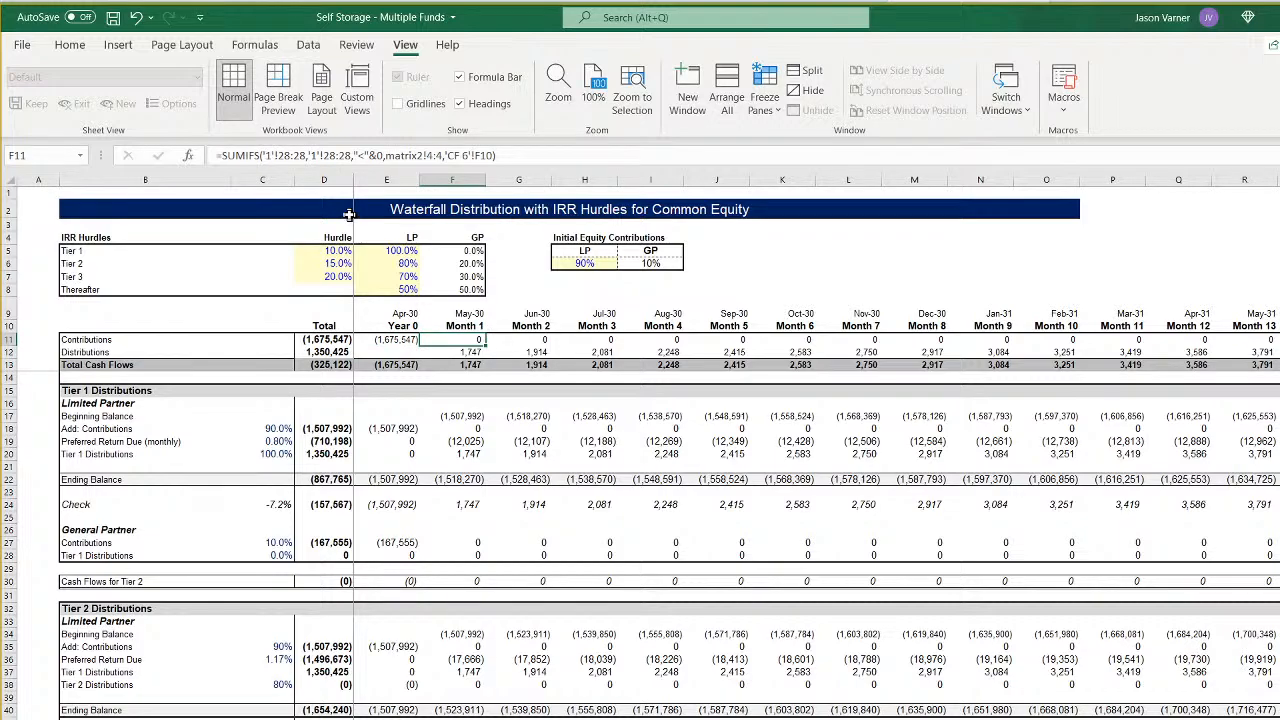
click(269, 155)
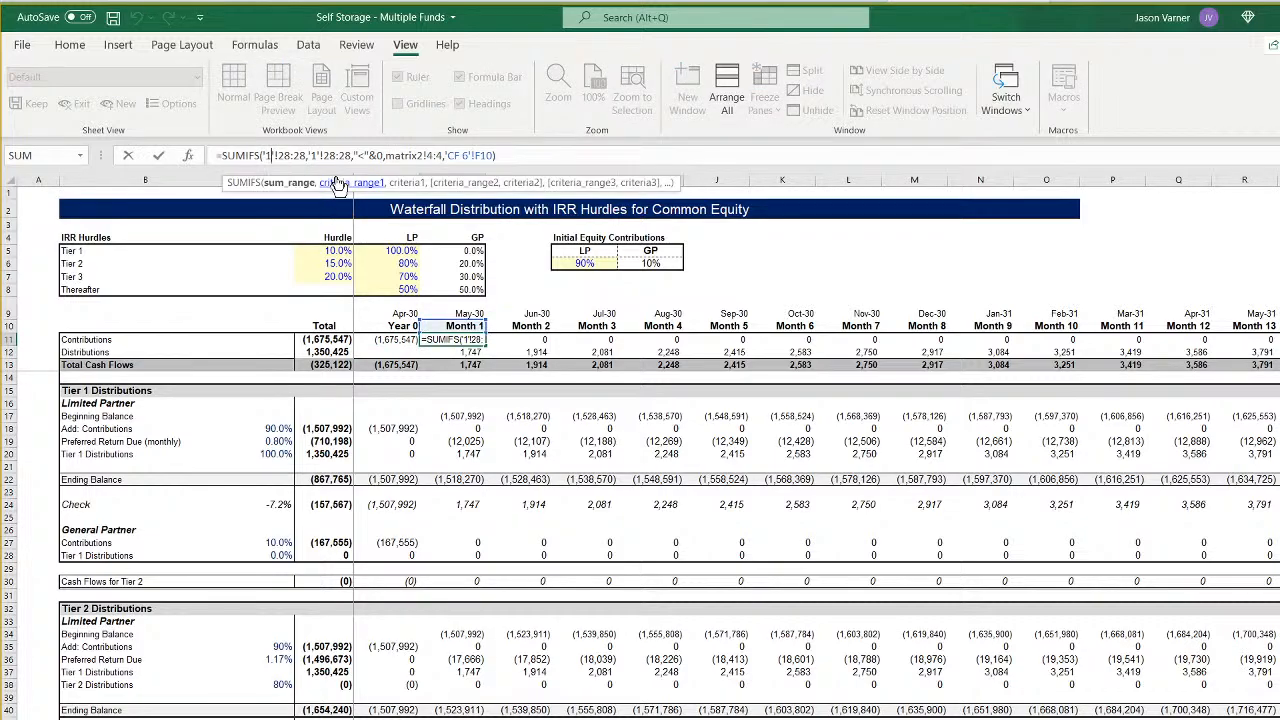
key(BackSpace)
text(6)
key(Right)
key(Right)
key(Right)
key(Right)
key(Right)
key(Right)
key(Right)
key(Right)
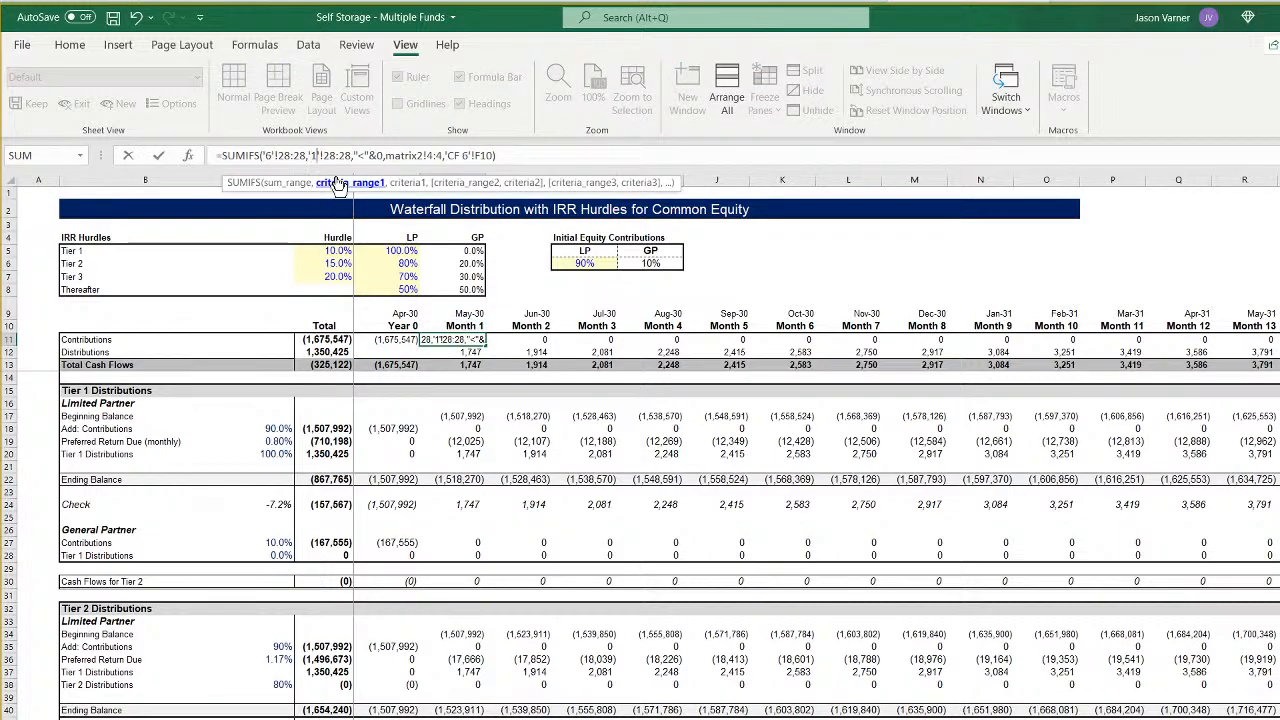
key(BackSpace)
text(6)
- Set the second criteria range of the F11 contributions formula to matrix2!9:9 and commit it
key(Right)
key(Right)
key(Right)
key(Right)
key(Right)
key(Right)
key(Right)
key(Right)
key(Right)
key(Right)
key(Right)
key(Right)
key(Right)
key(Right)
key(Right)
key(Right)
key(Right)
key(Right)
key(Right)
key(Right)
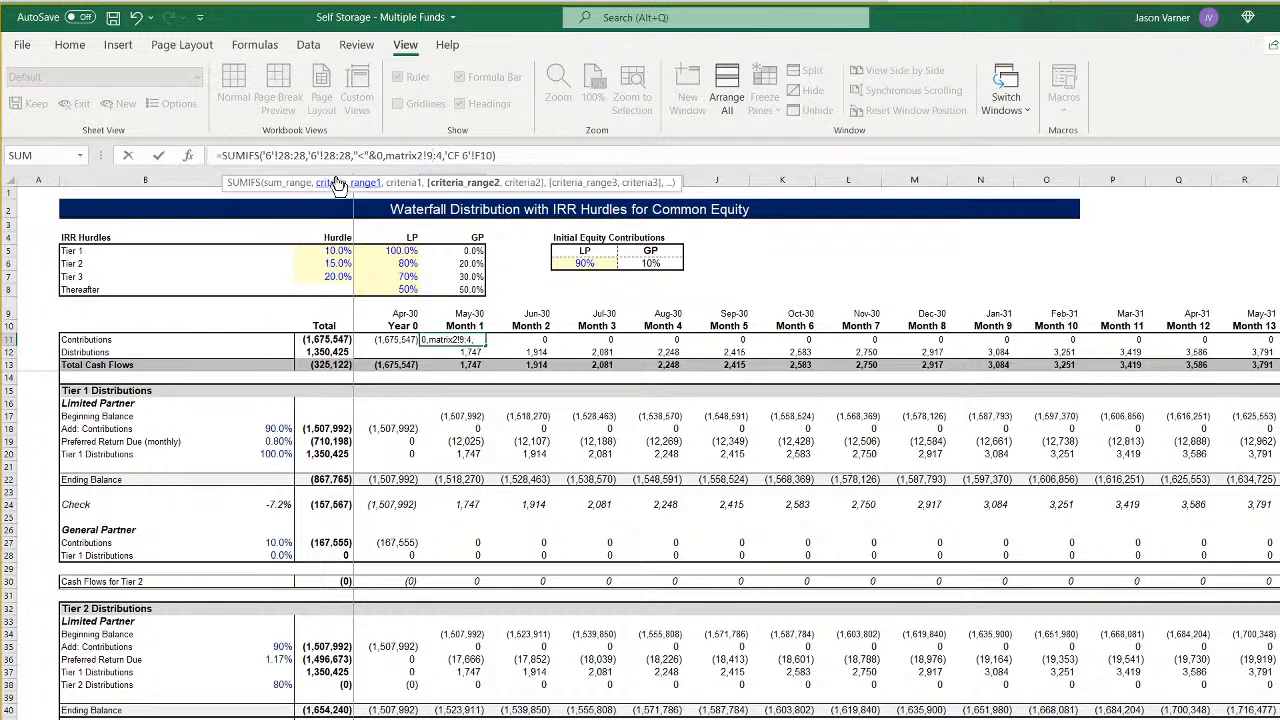
key(BackSpace)
text(9)
key(Right)
key(Right)
key(Right)
key(Right)
key(Right)
key(Right)
key(Right)
key(Right)
key(Right)
key(Right)
key(Right)
key(Right)
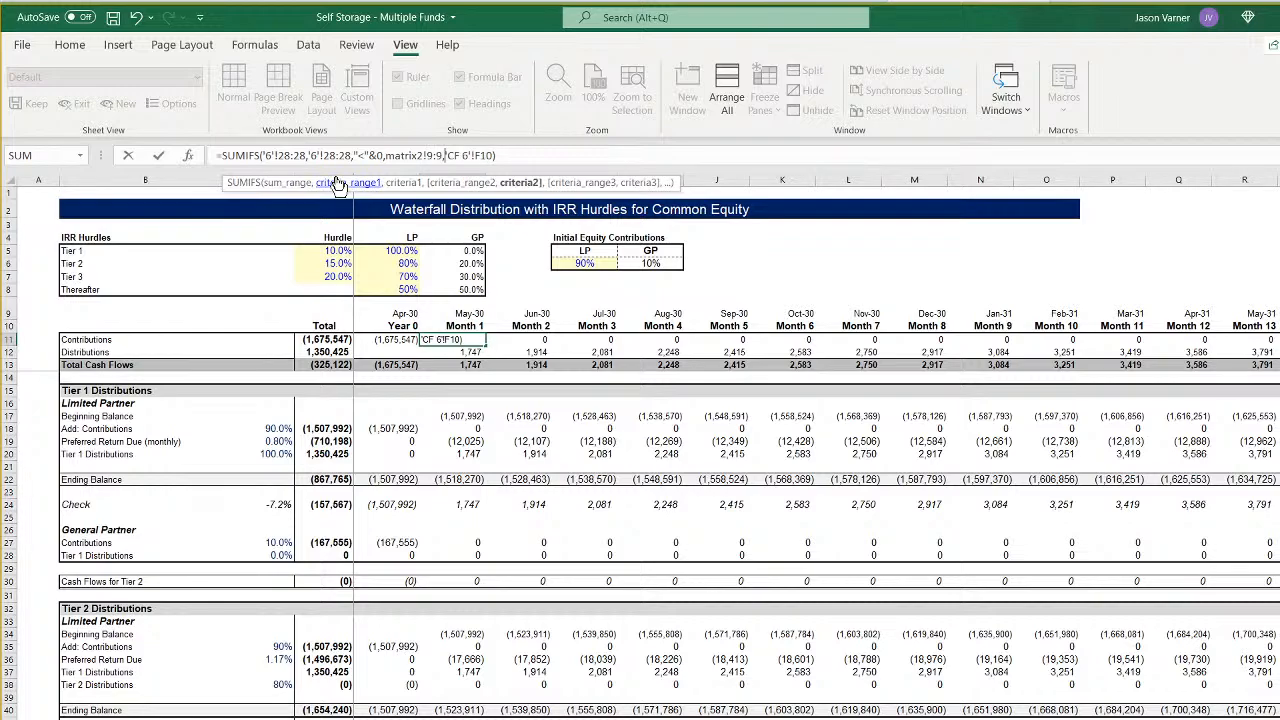
key(Return)
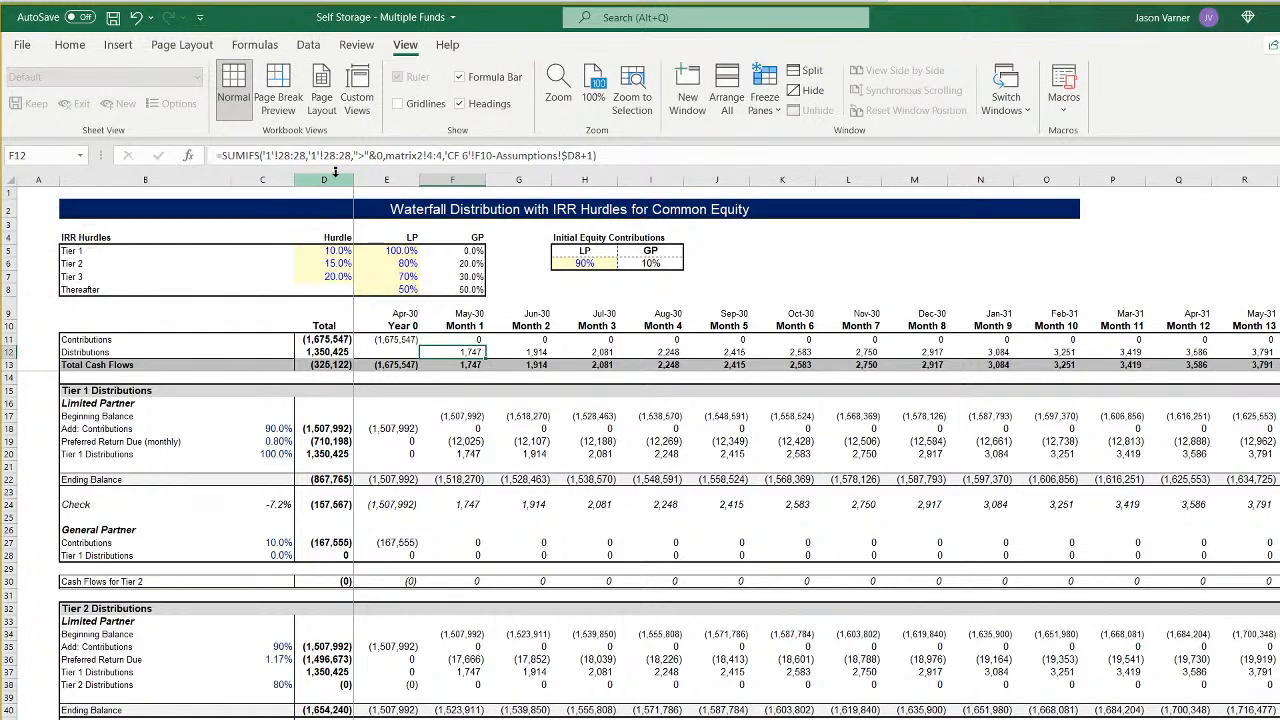
- In the Month 1 Distributions formula in F12, set the sum range and first criteria range to '6'!28:28
click(268, 155)
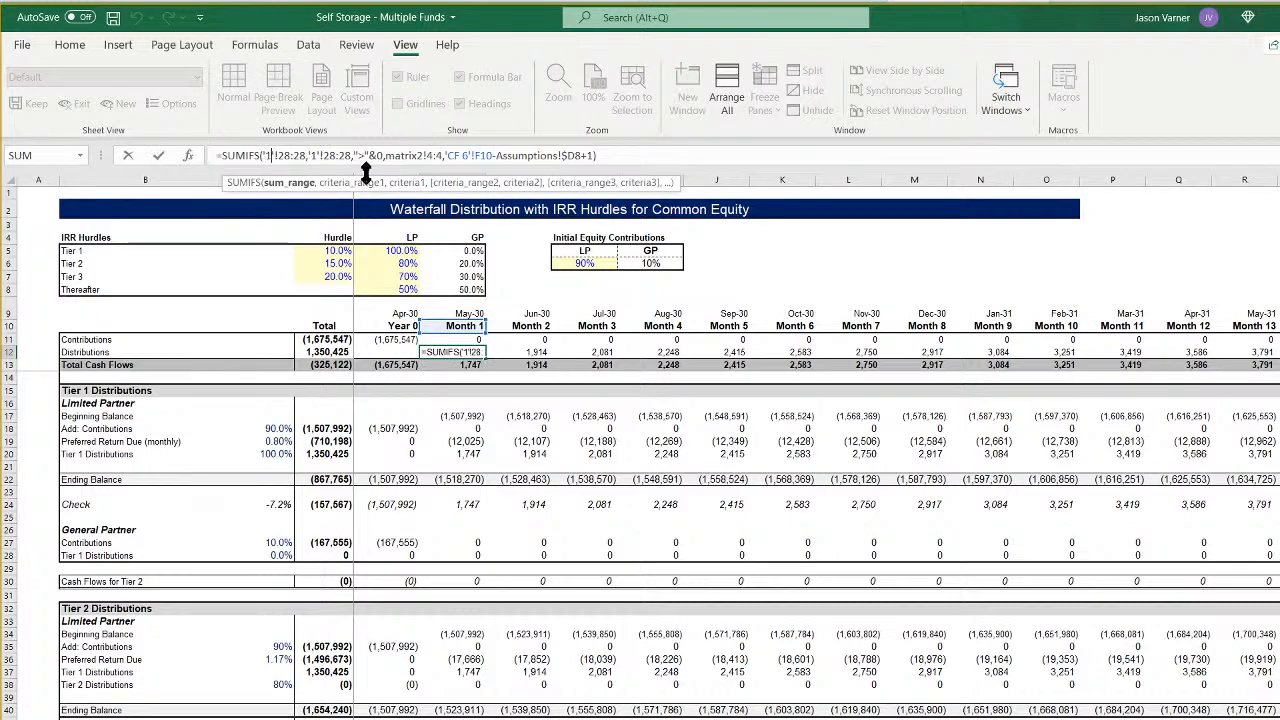
key(BackSpace)
text(6)
key(Right)
key(Right)
key(Right)
key(Right)
key(Right)
key(Right)
key(Right)
key(Right)
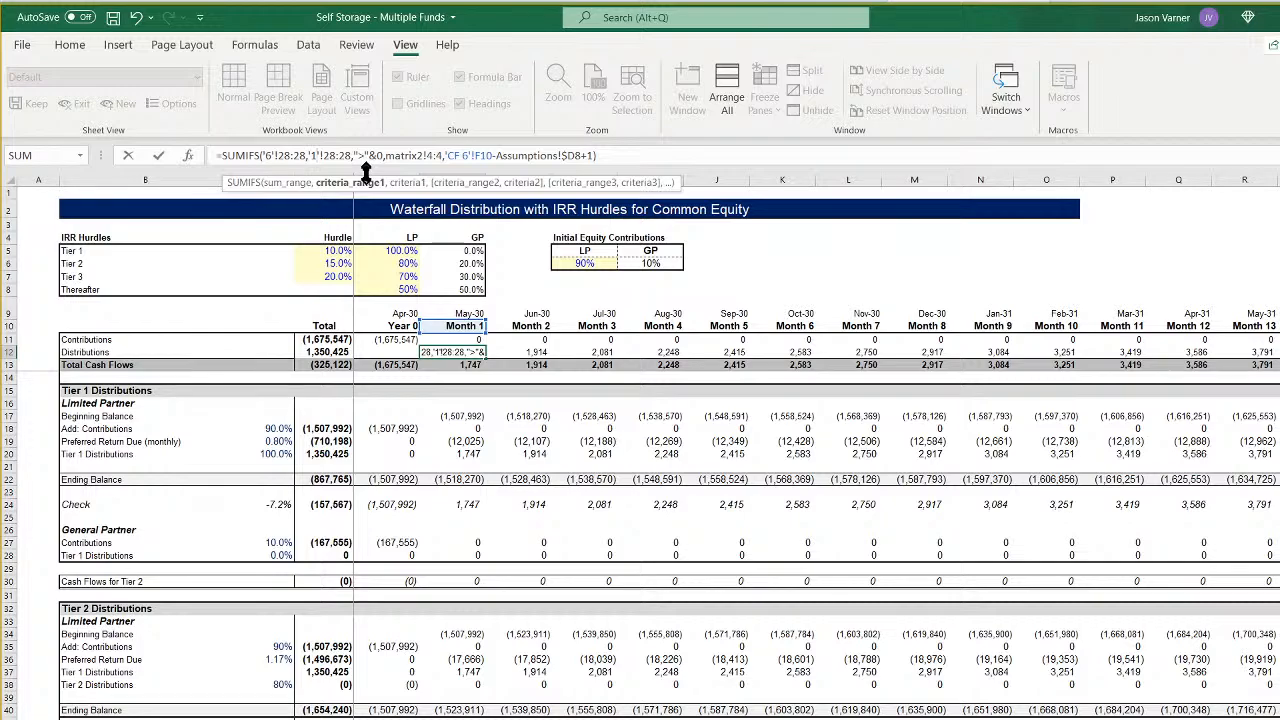
key(Right)
key(Right)
key(BackSpace)
text(6)
- Set the second criteria range of the F12 distributions formula to matrix2!9:9
key(Right)
key(Right)
key(Right)
key(Right)
key(Right)
key(Right)
key(Right)
key(Right)
key(Right)
key(Right)
key(Right)
key(Right)
key(Right)
key(Right)
key(Right)
key(Right)
key(Right)
key(Right)
key(Right)
key(Right)
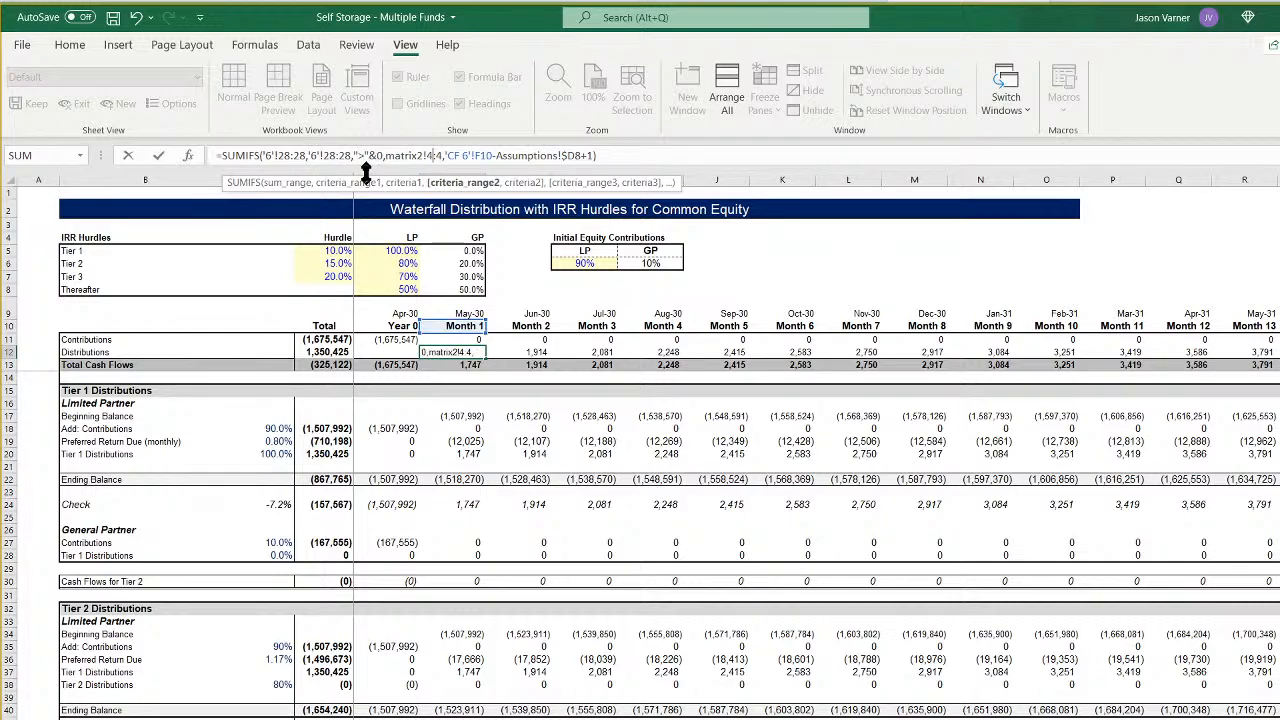
key(BackSpace)
text(9,)
- Change the month offset in the F12 distributions formula to Assumptions!$I8 and commit it
key(Right)
key(Right)
key(Right)
key(Right)
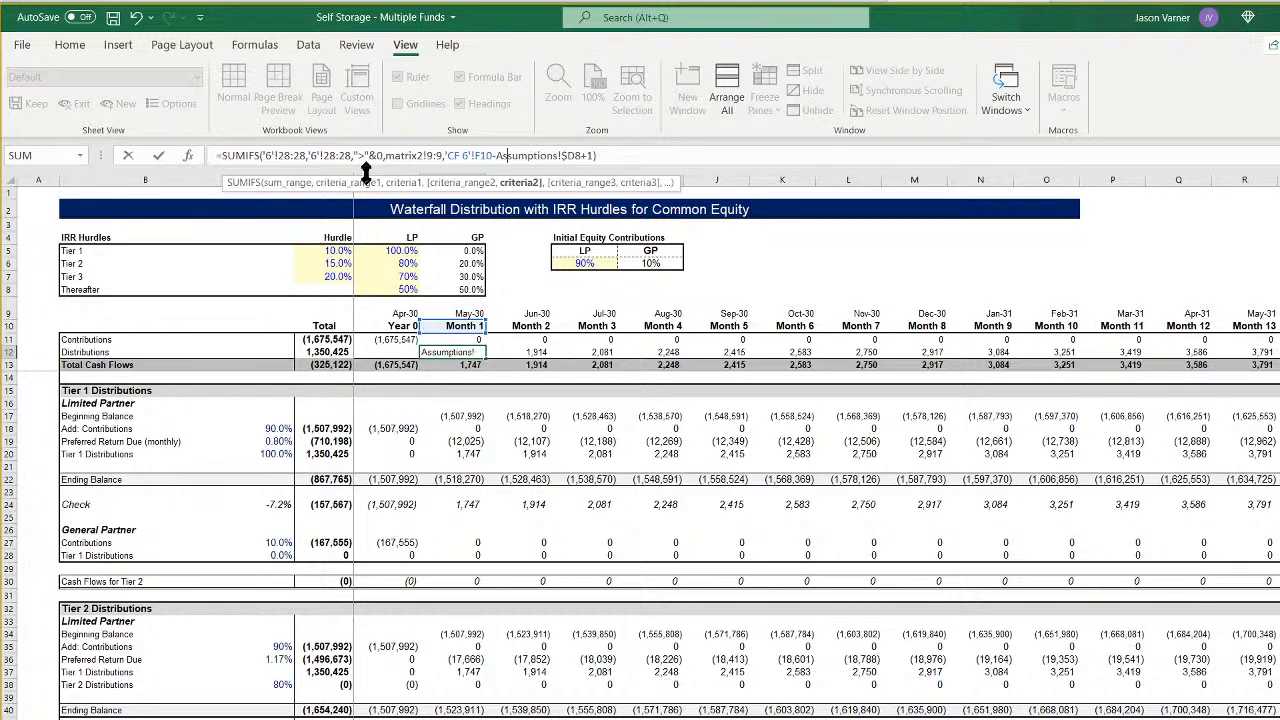
key(Right)
key(Right)
key(Right)
key(Right)
key(Right)
key(Right)
key(Right)
key(Right)
key(Delete)
text(i)
key(Return)
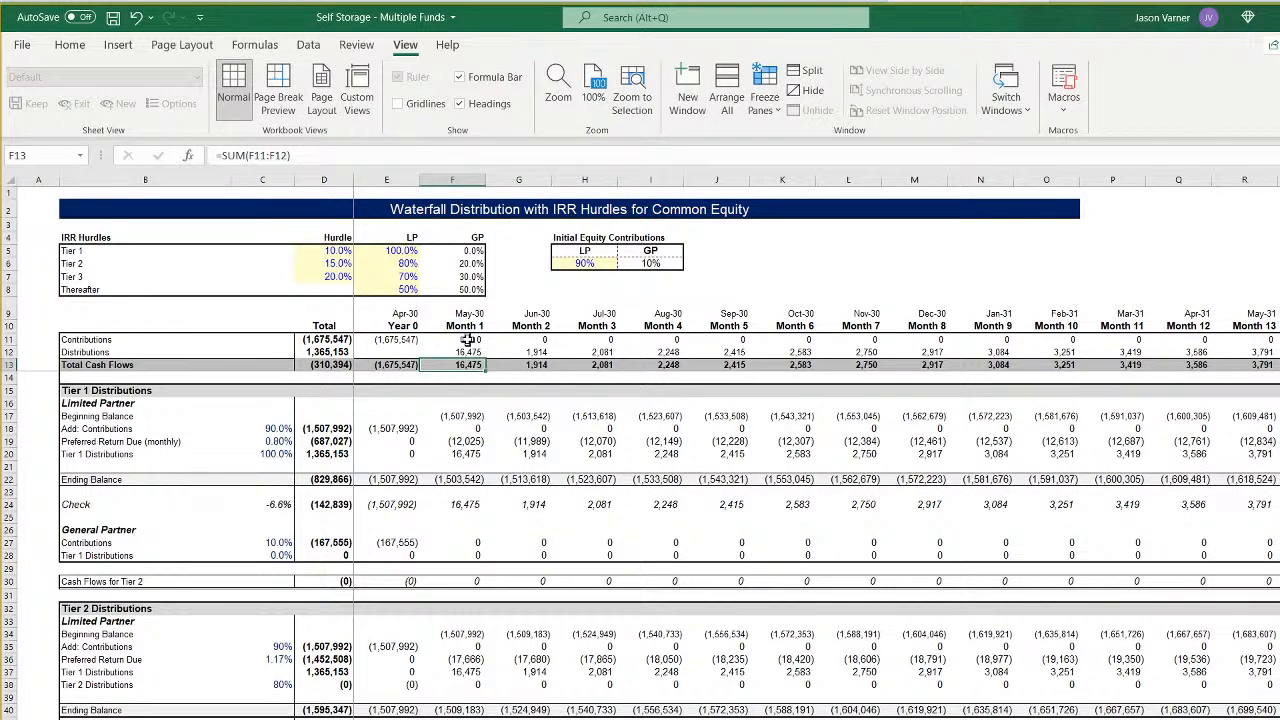
- Fill the Contributions and Distributions formulas in F11:F12 across all the monthly columns
mouse_move(468, 340)
mouse_down()
mouse_move(476, 353)
mouse_move(1270, 356)
mouse_up()
scroll(816, 450, left, 20)
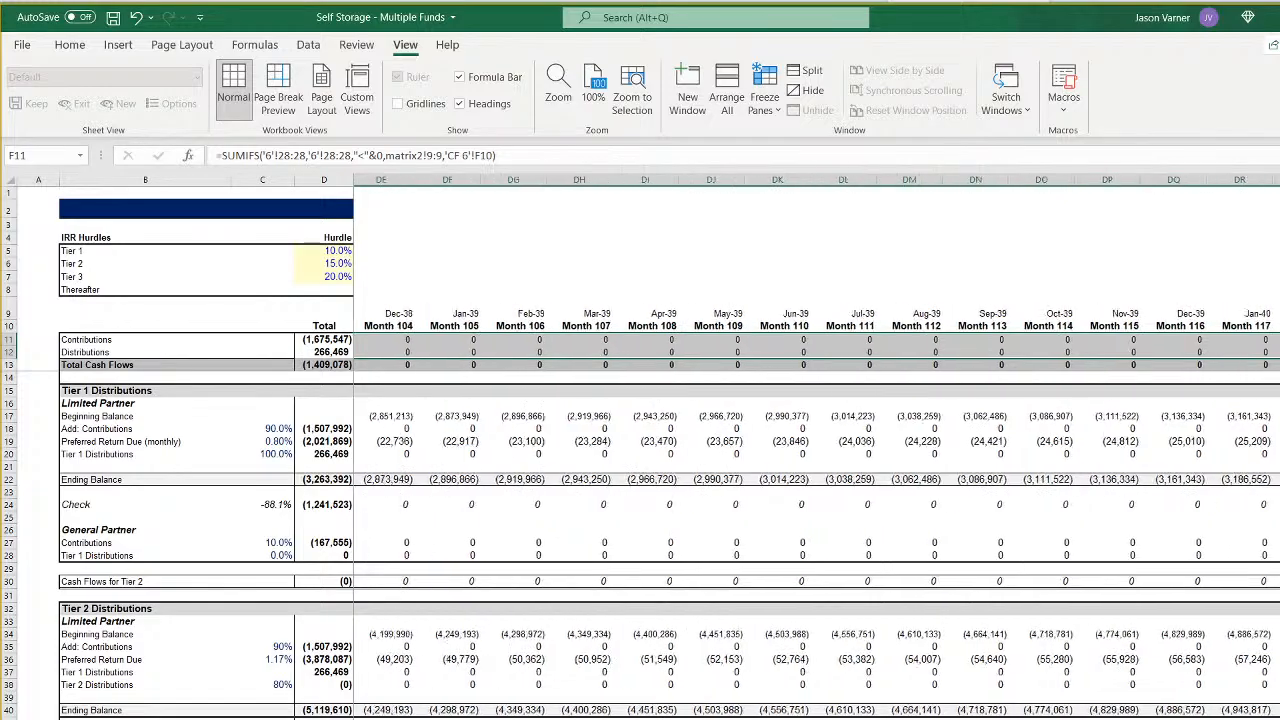
scroll(816, 450, left, 12)
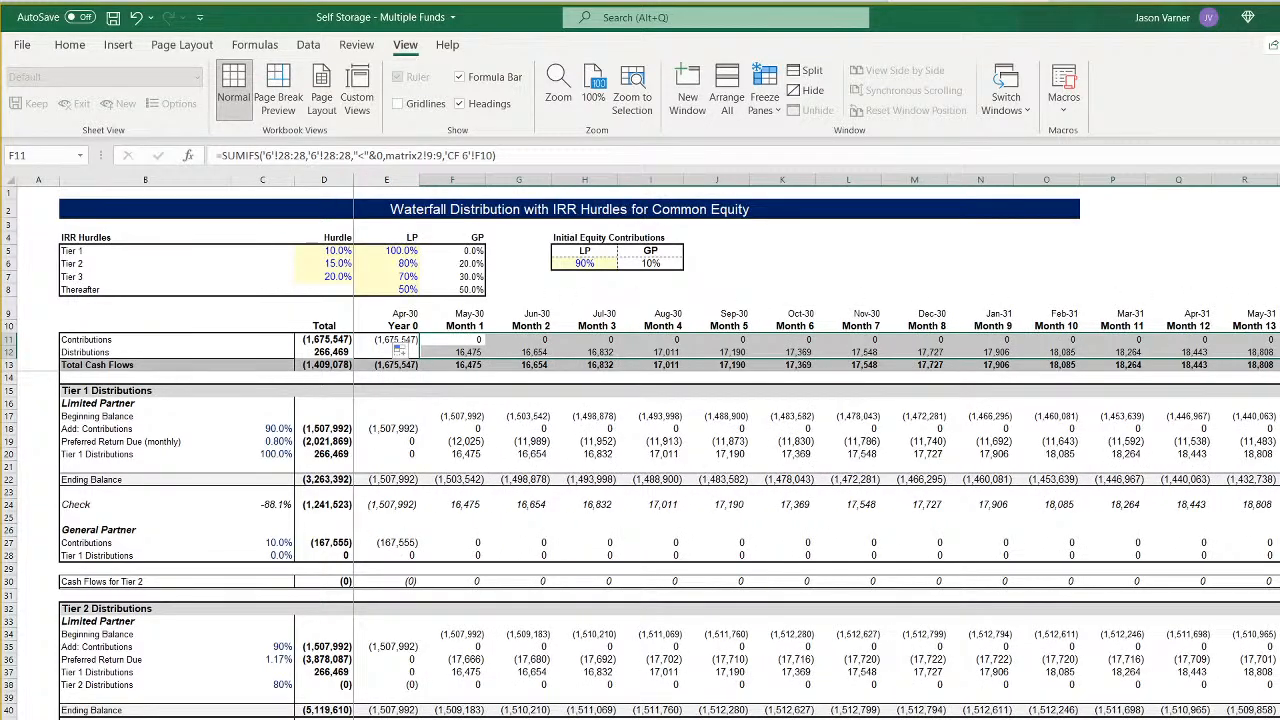
- In the Fund 6 Exit Value based on Exit Cap Rate formula in Assumptions I68, set the INDEX range to '6'!24:24
key(ctrl+Page_Up)
scroll(640, 487, down, 7)
scroll(640, 487, down, 4)
click(746, 718)
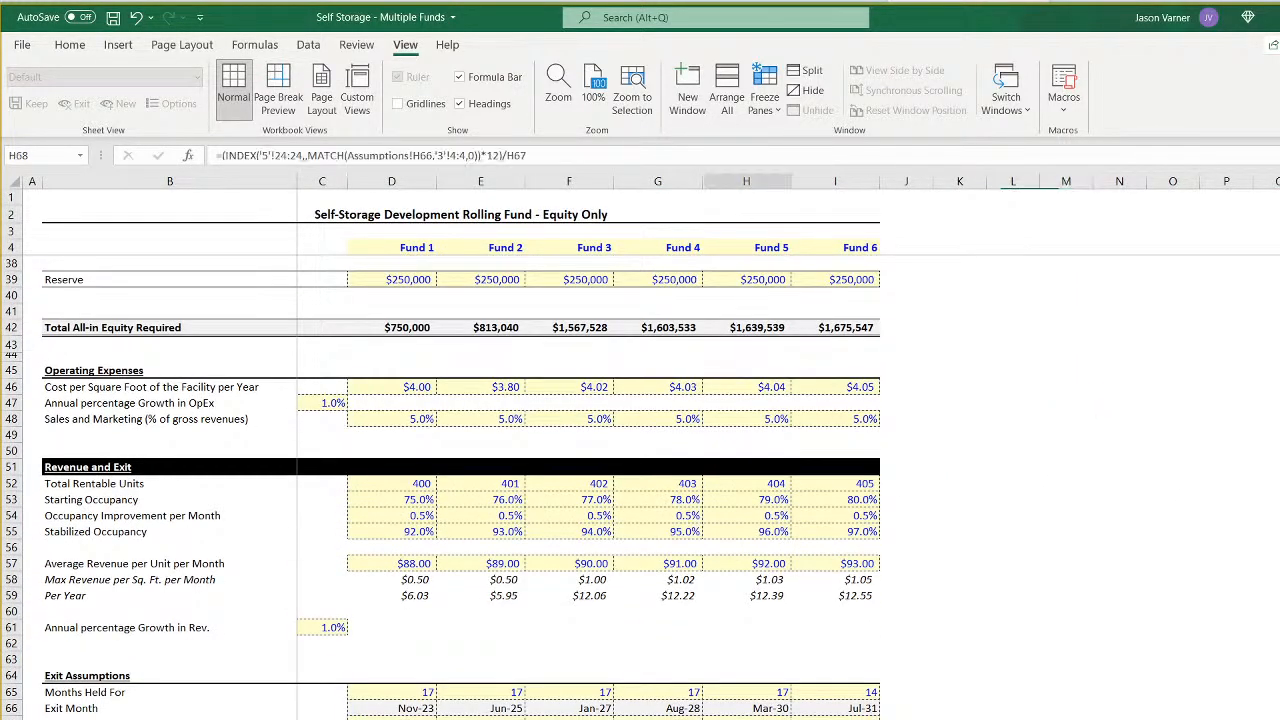
click(835, 718)
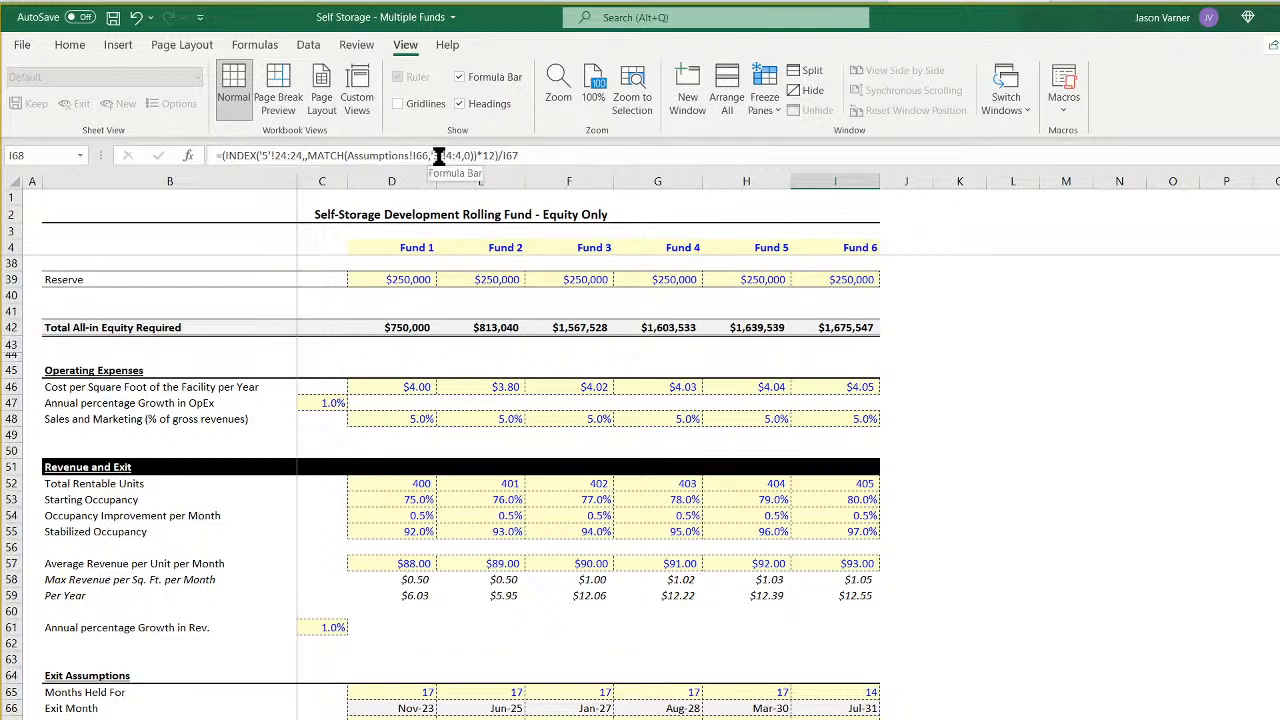
click(266, 156)
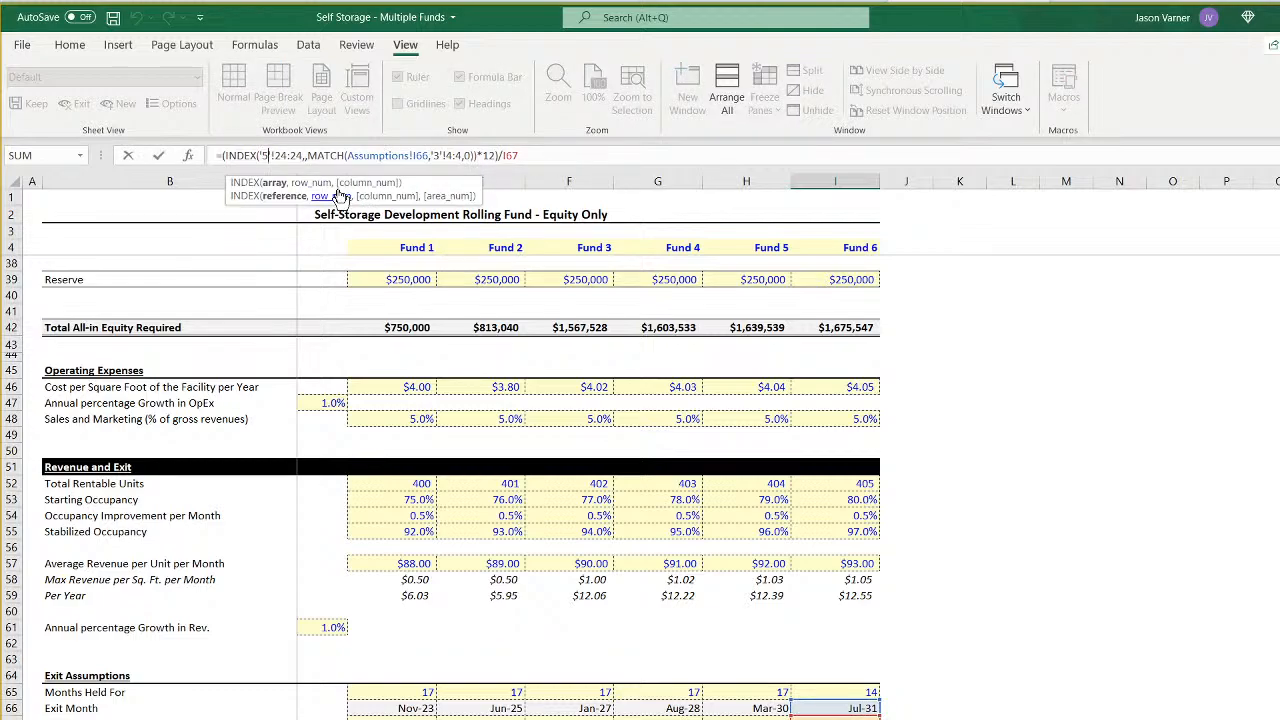
key(Return)
key(Left)
key(Left)
key(Left)
key(Left)
key(Left)
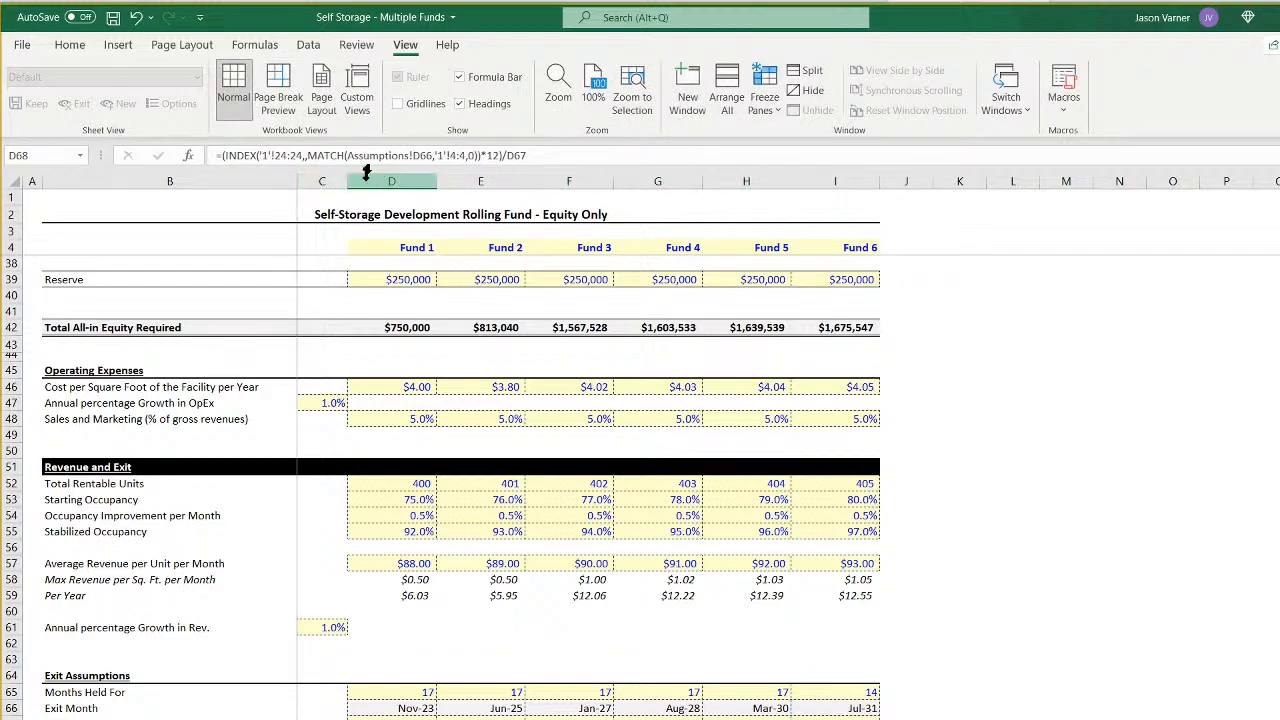
- Compare Fund 6's exit month and net exit proceeds on Assumptions with the Month 15 distribution on the CF 6 waterfall
key(ctrl+Page_Down)
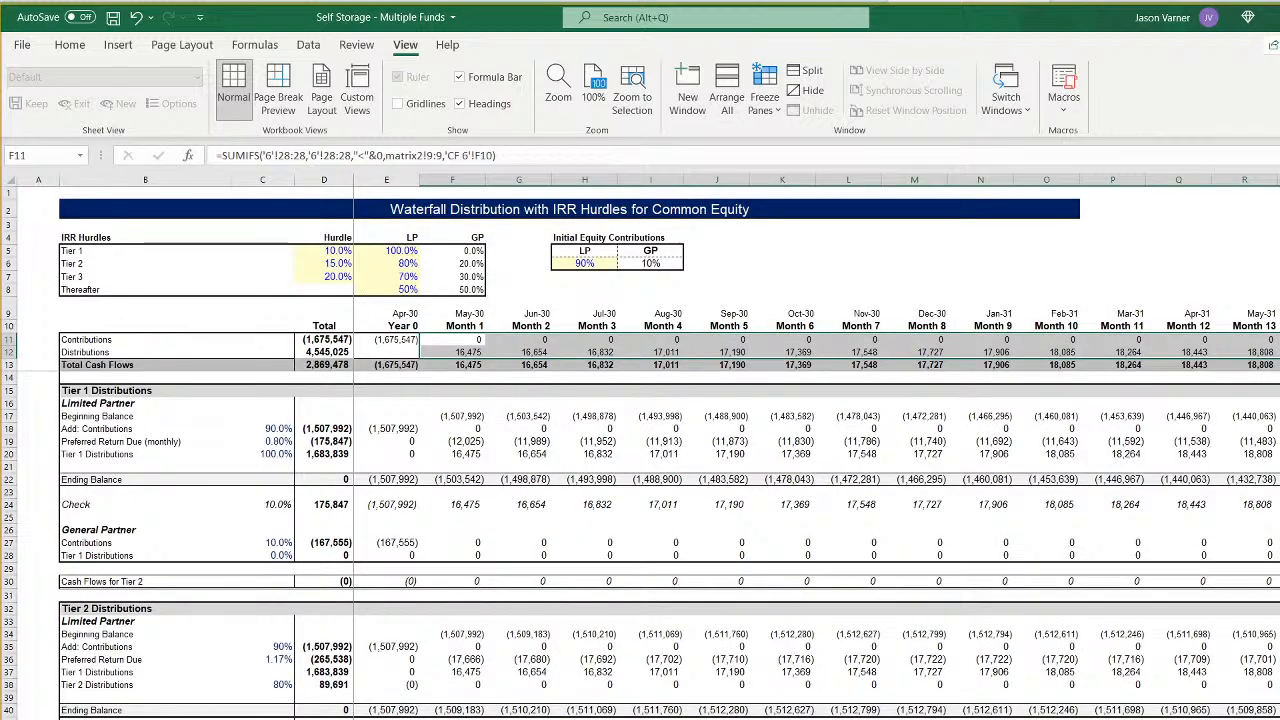
scroll(690, 530, right, 6)
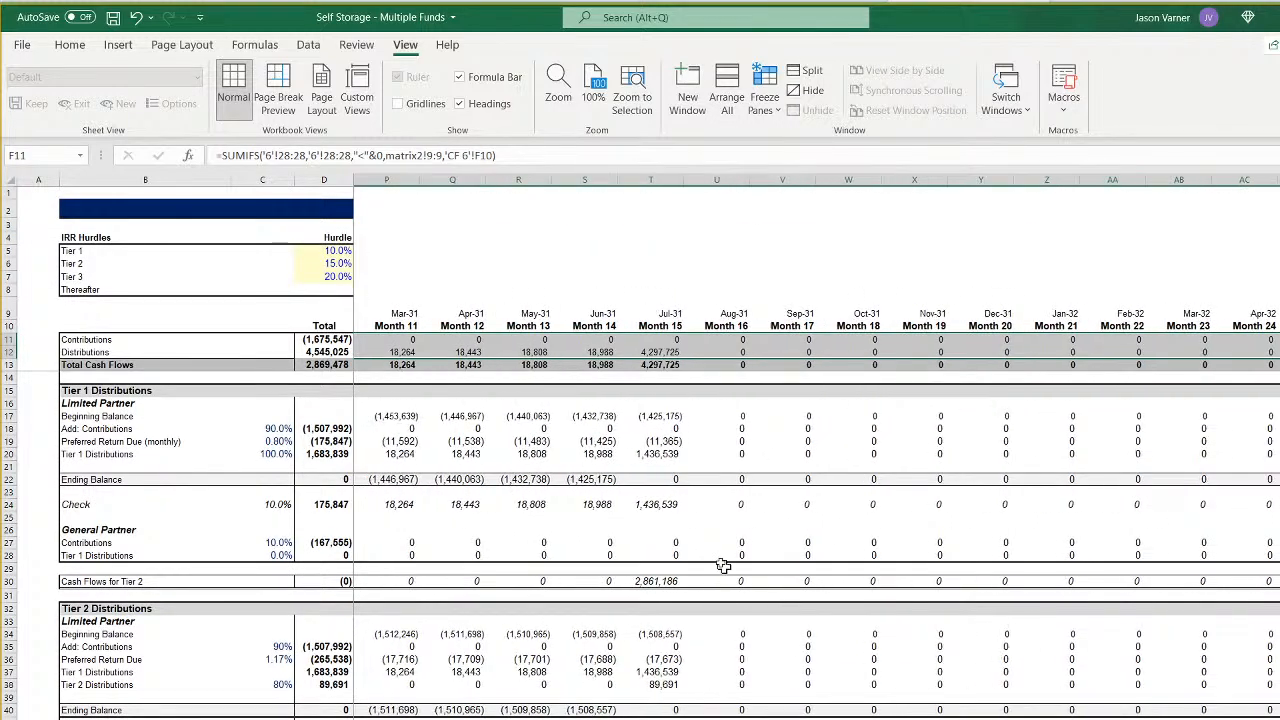
click(690, 530)
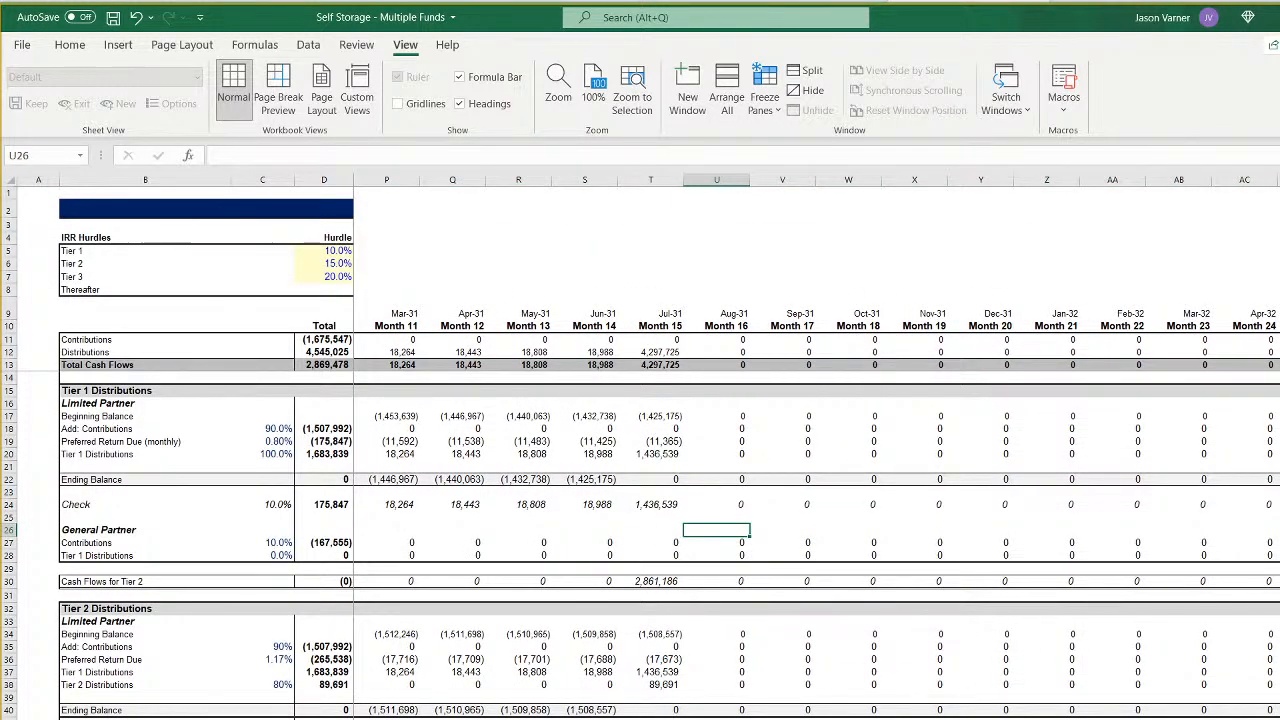
key(ctrl+Page_Up)
scroll(740, 692, down, 10)
scroll(746, 690, up, 6)
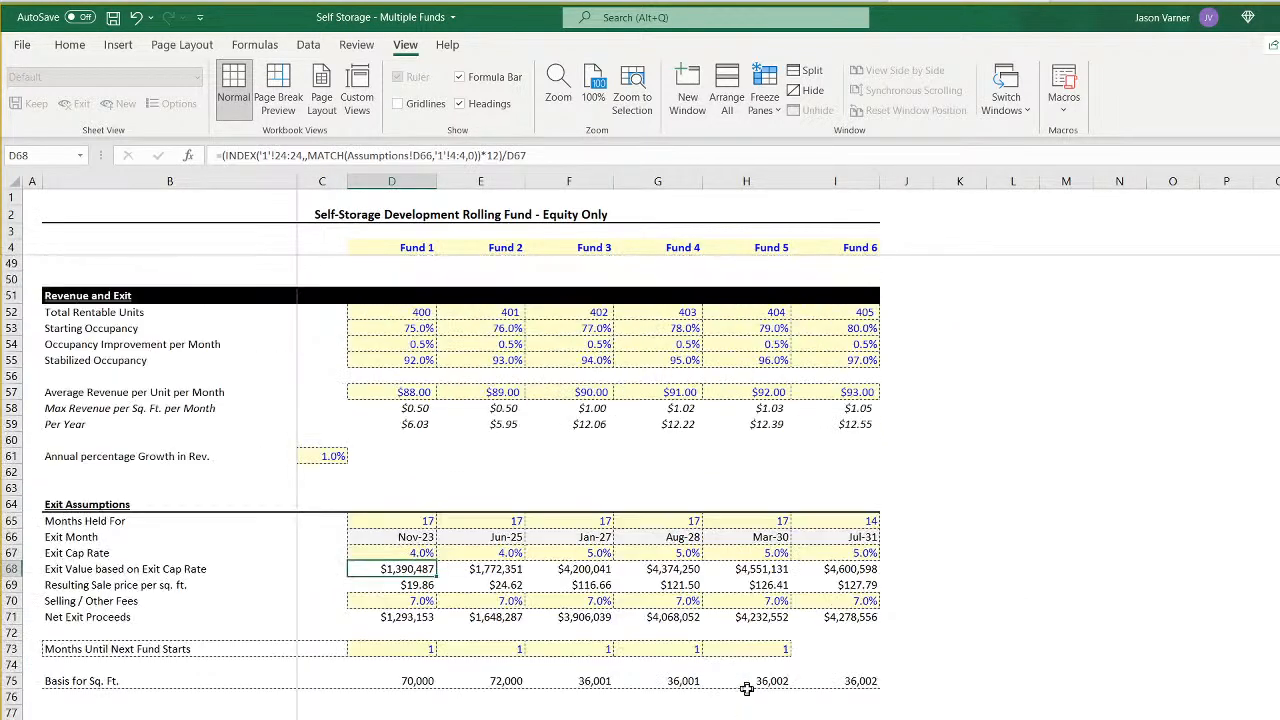
click(852, 538)
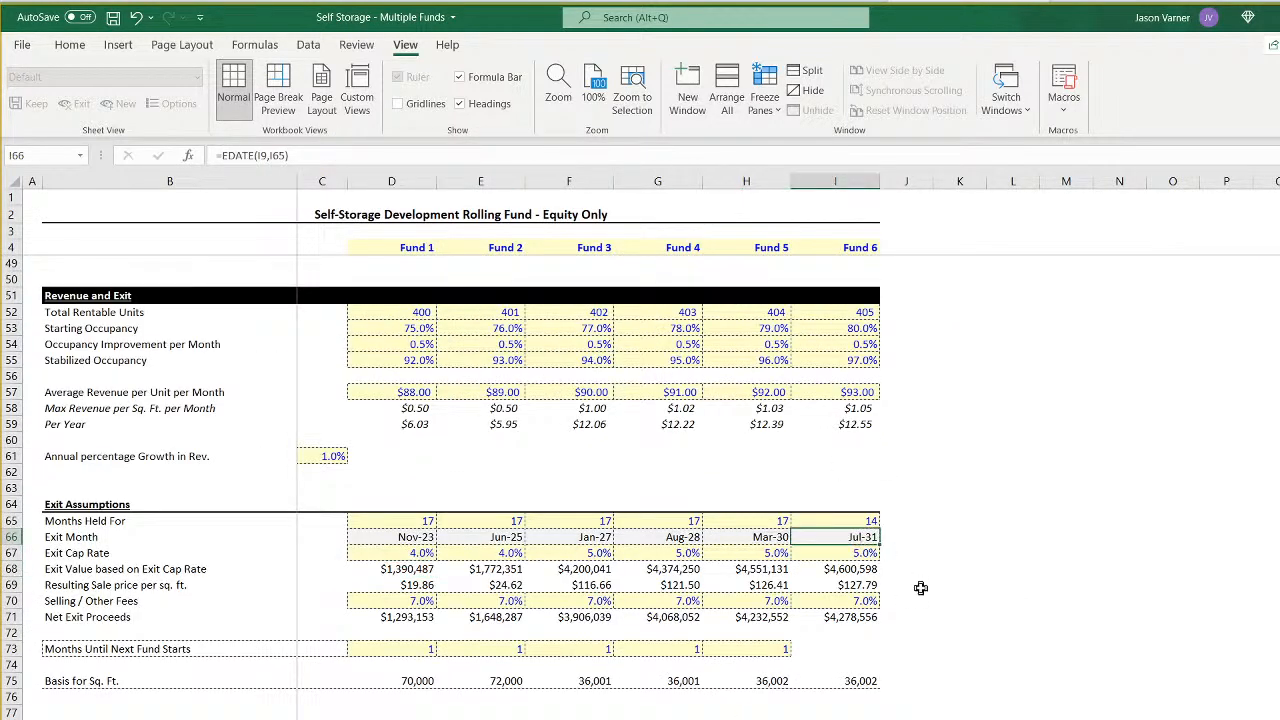
click(862, 617)
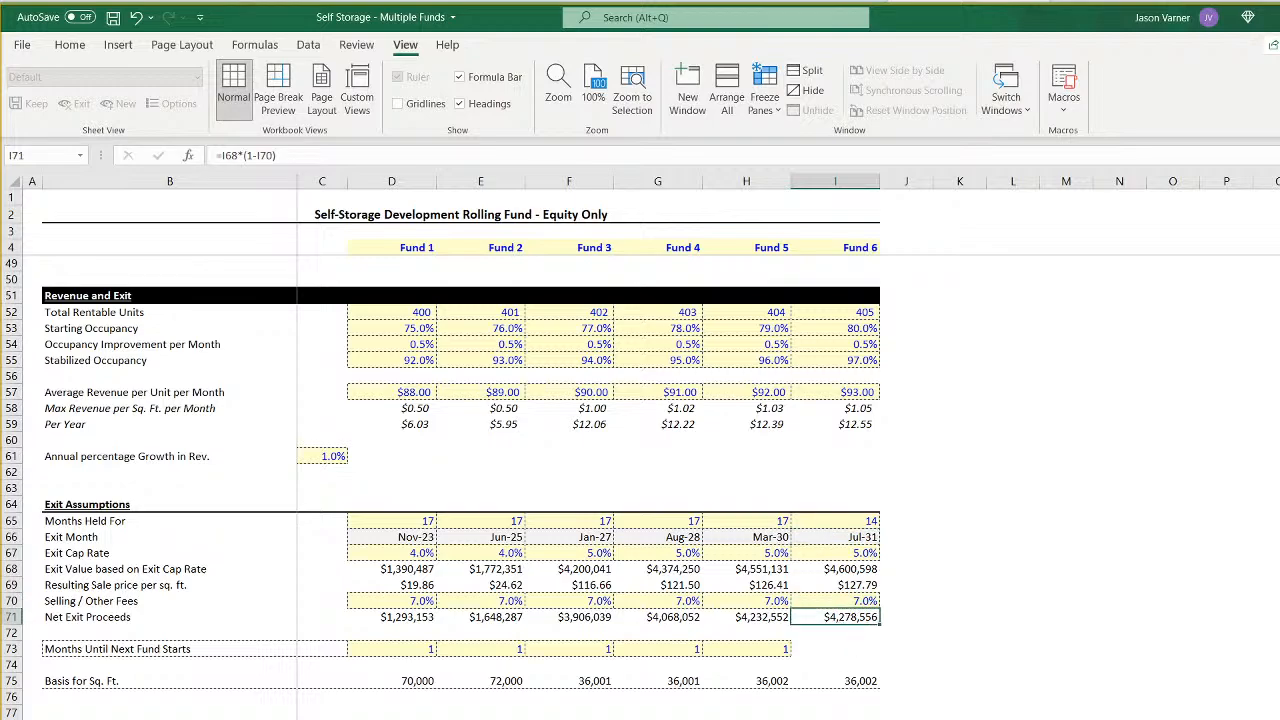
key(ctrl+Page_Down)
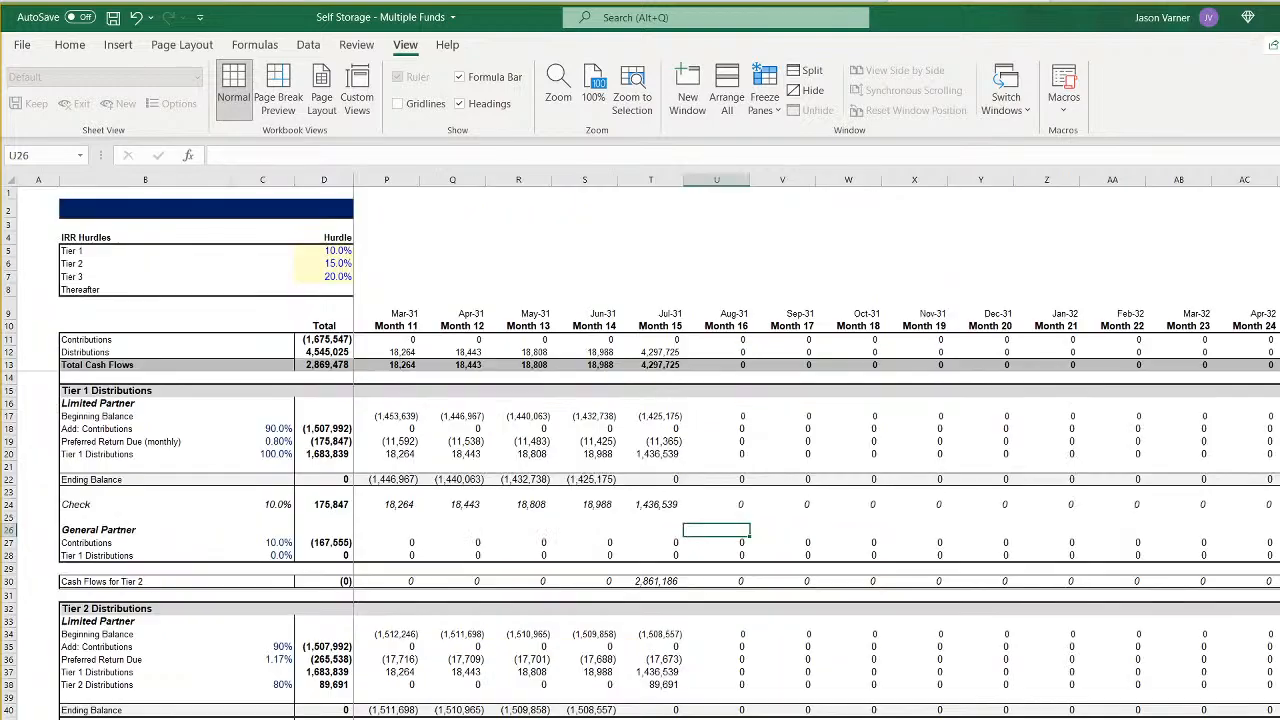
click(667, 351)
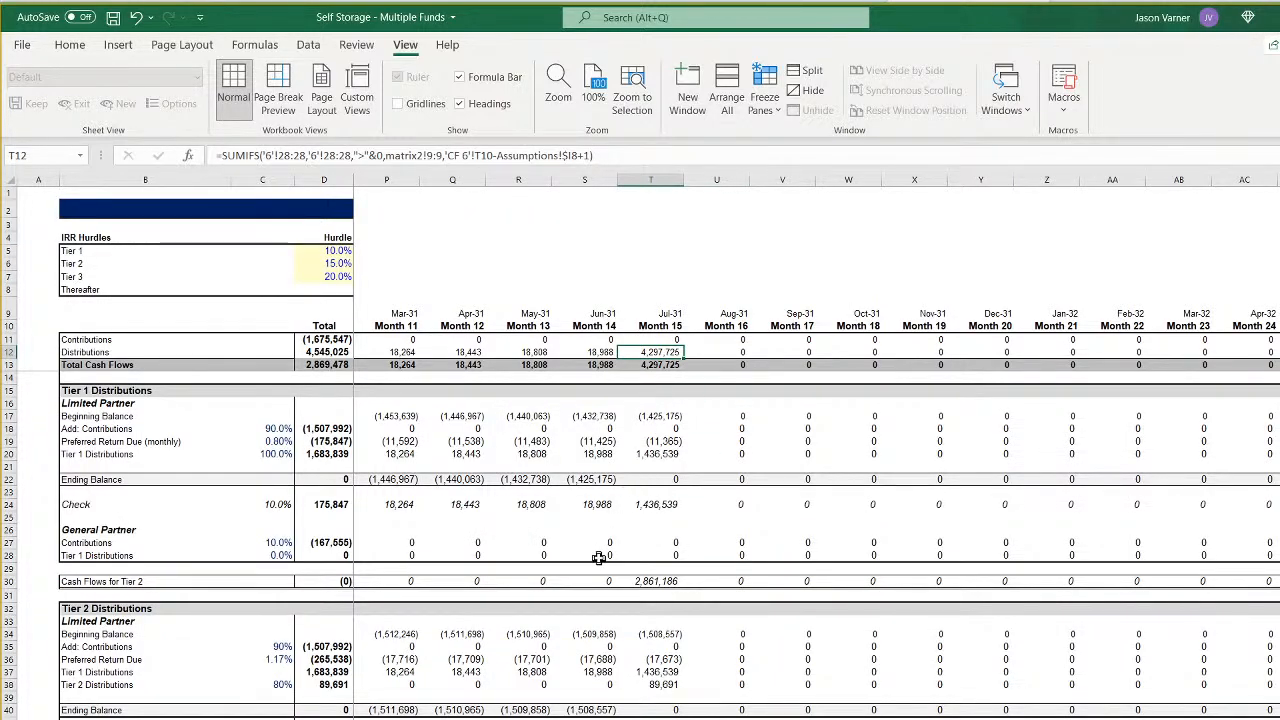
- Check the Month 15 investor and sponsor cash flows on CF 6 against the contributions and distributions in Fund 6's pro forma
scroll(598, 558, down, 11)
scroll(598, 558, down, 7)
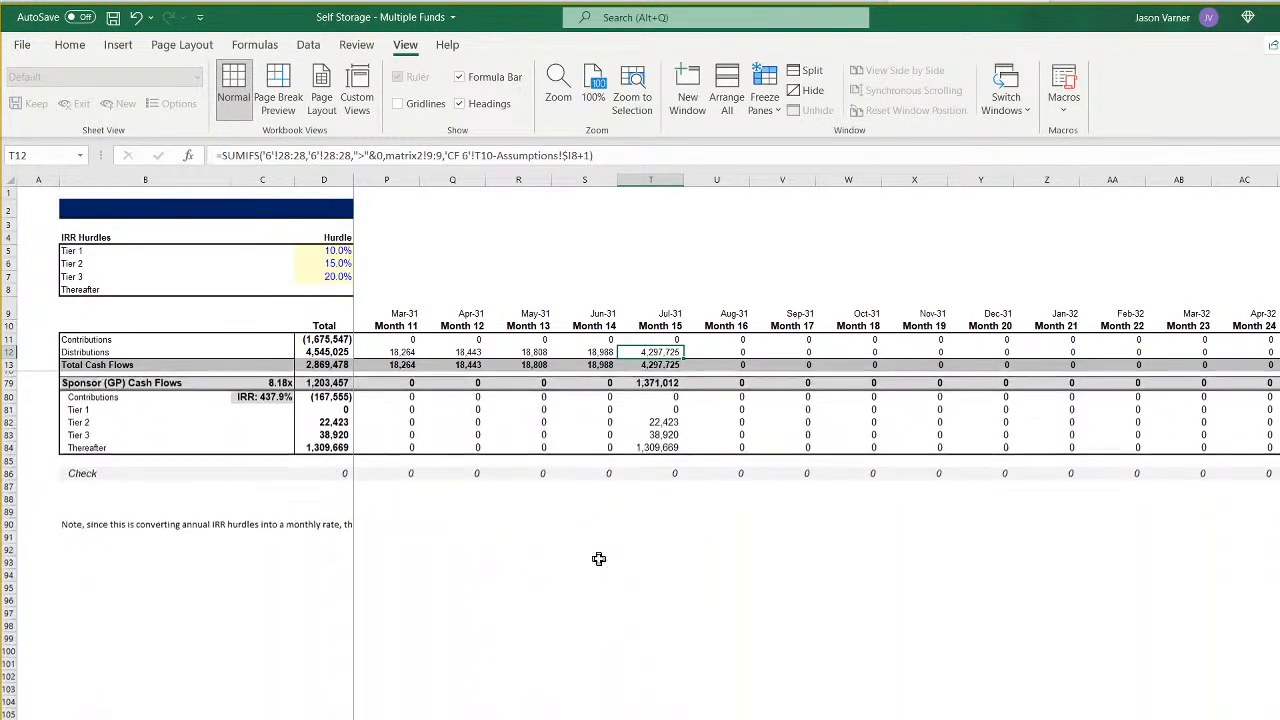
click(655, 506)
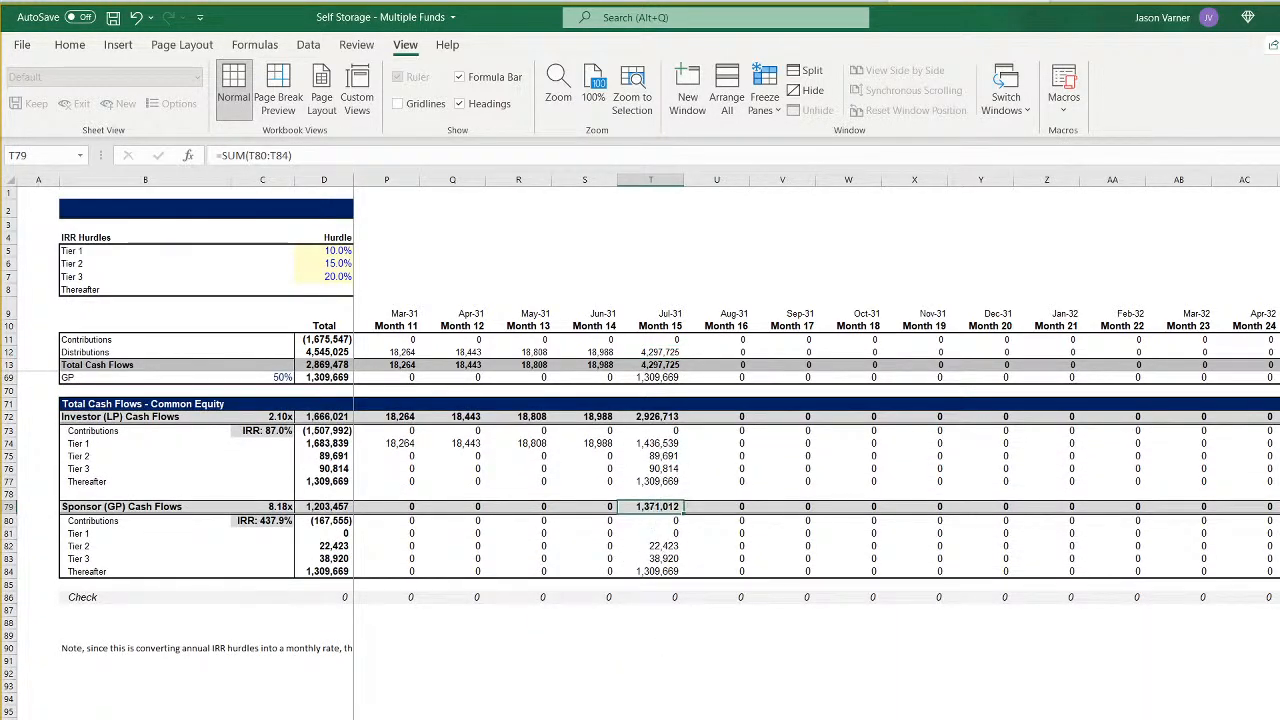
key(ctrl+Page_Up)
key(ctrl+Page_Up)
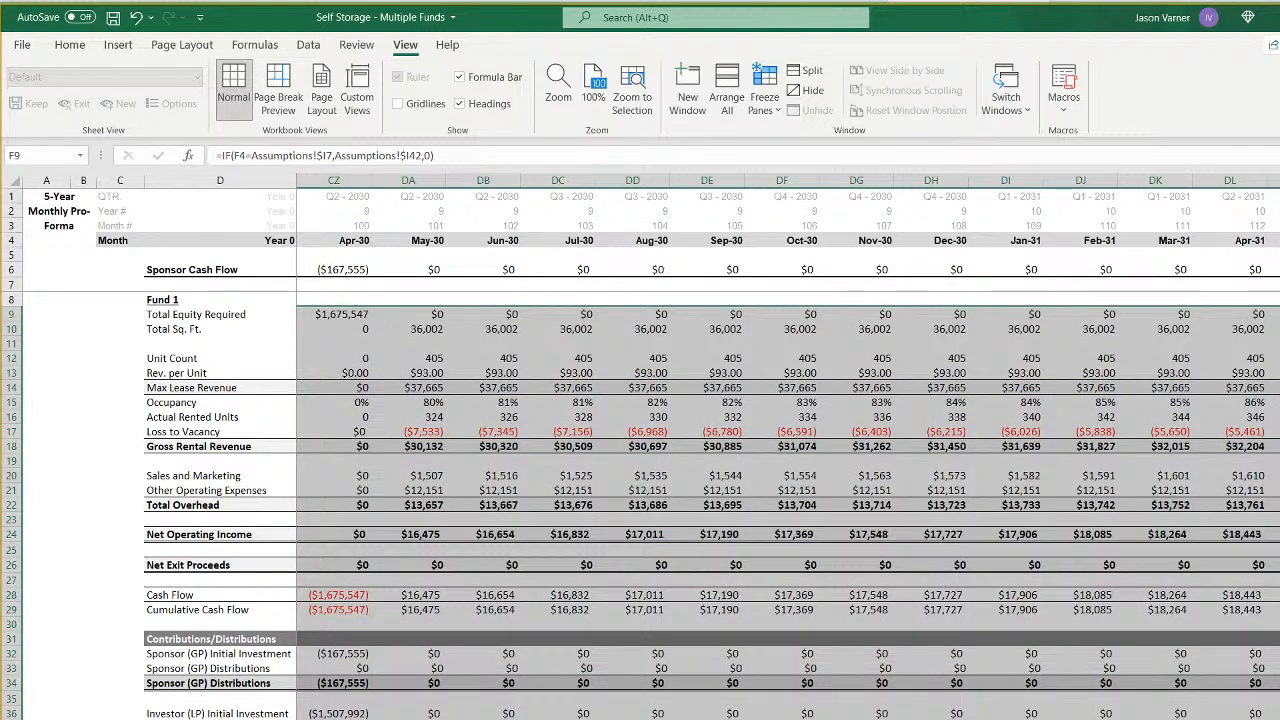
scroll(787, 500, left, 6)
scroll(787, 500, right, 6)
scroll(787, 500, right, 2)
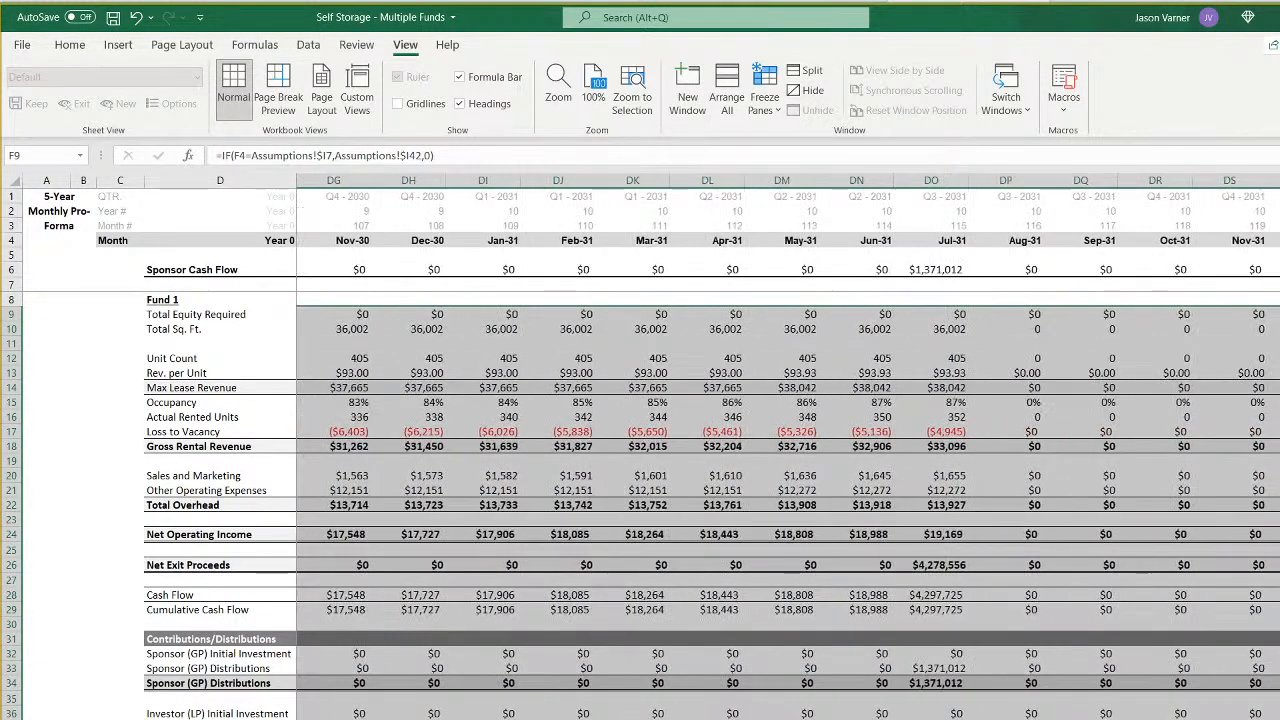
click(931, 718)
click(929, 719)
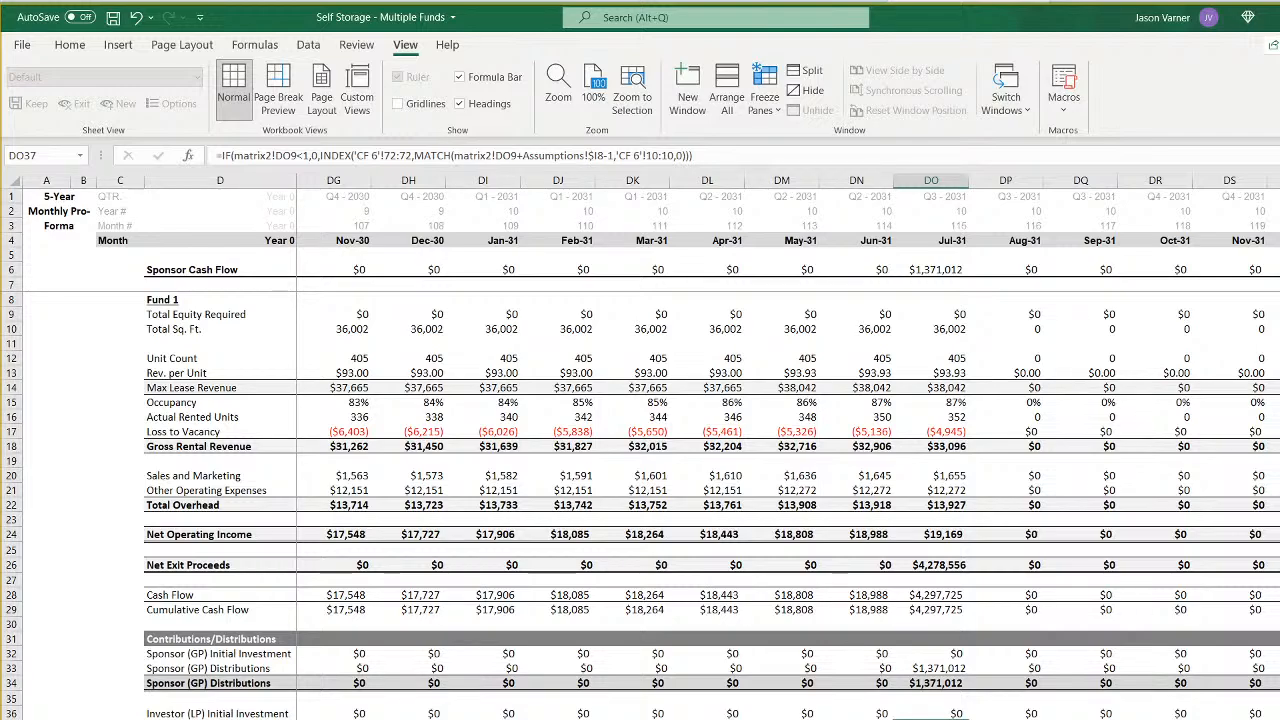
click(600, 719)
scroll(535, 528, up, 4)
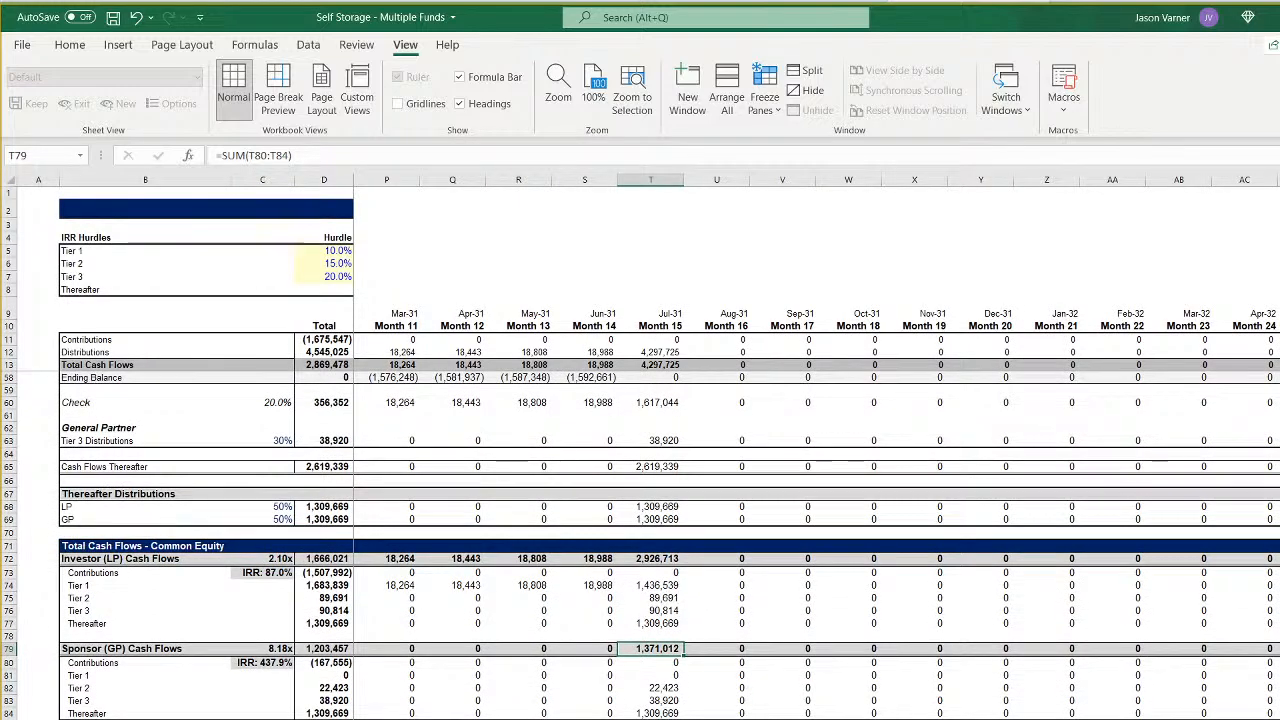
- Review the Month 1 Contributions and Distributions formulas in F11:F12 of CF 6 and the Fund 6 row they reference in matrix2
scroll(535, 528, left, 1)
scroll(470, 636, left, 5)
scroll(468, 636, up, 8)
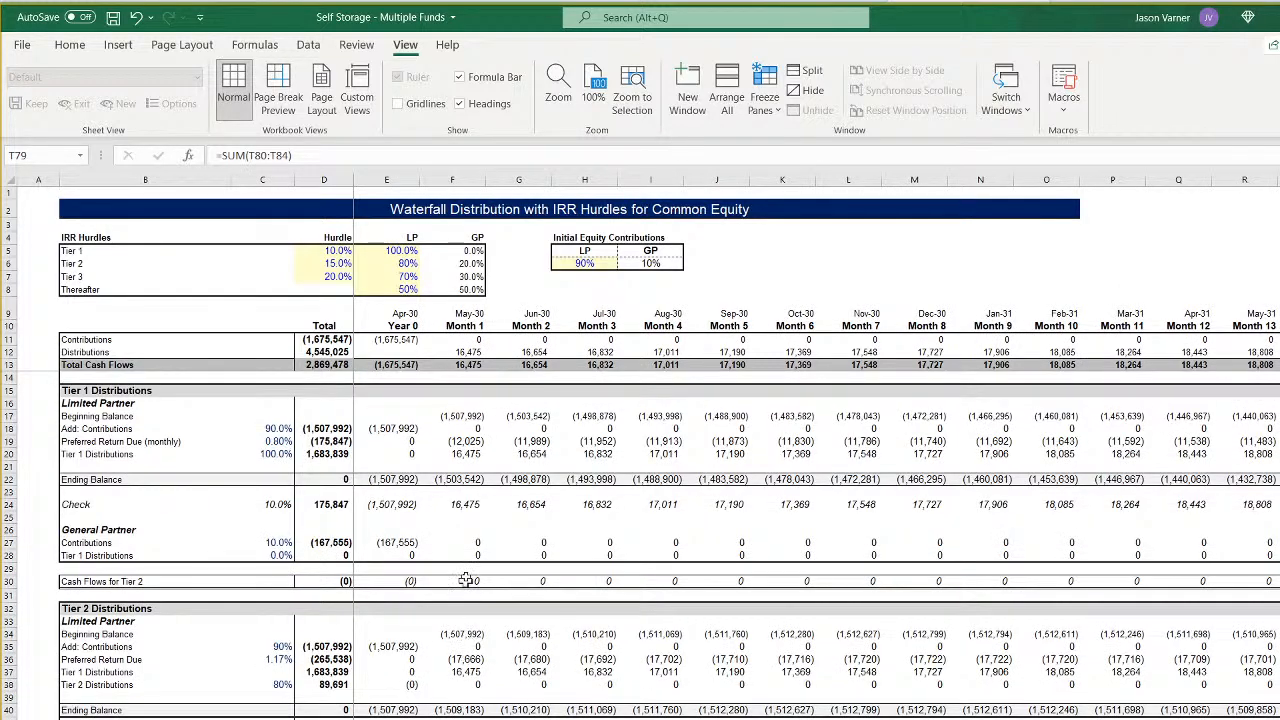
click(465, 352)
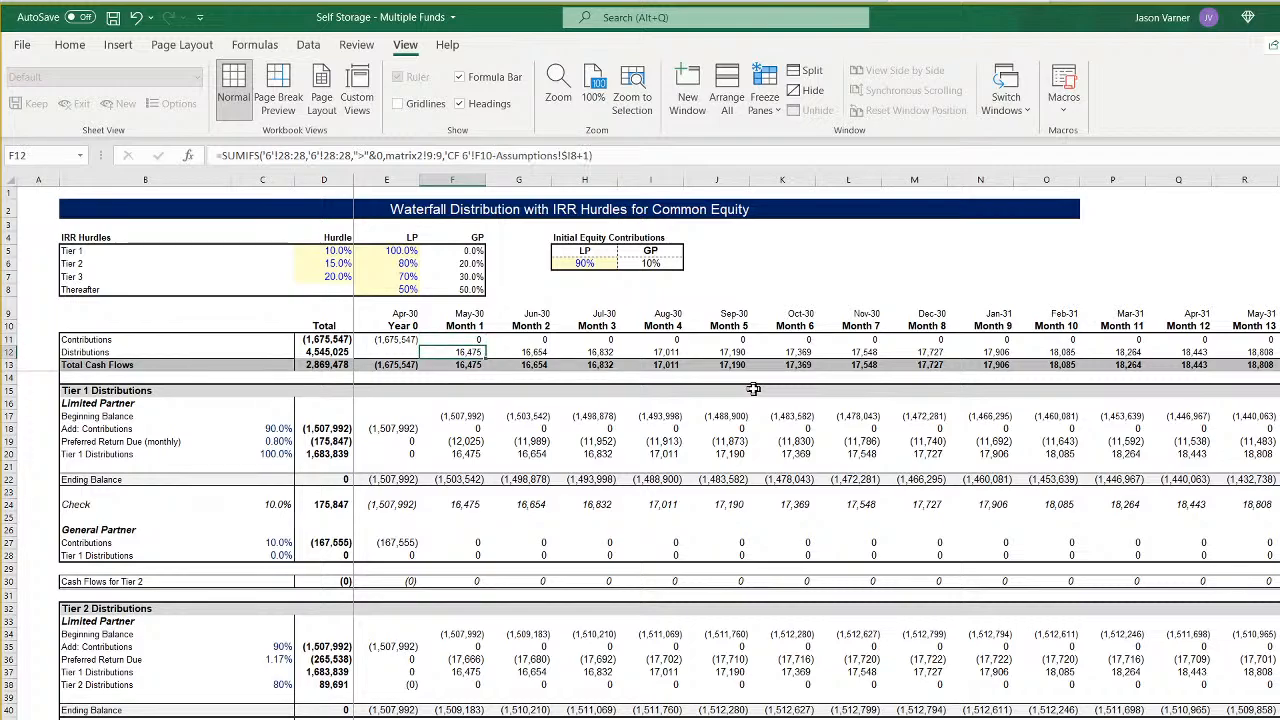
key(Up)
key(Down)
key(Up)
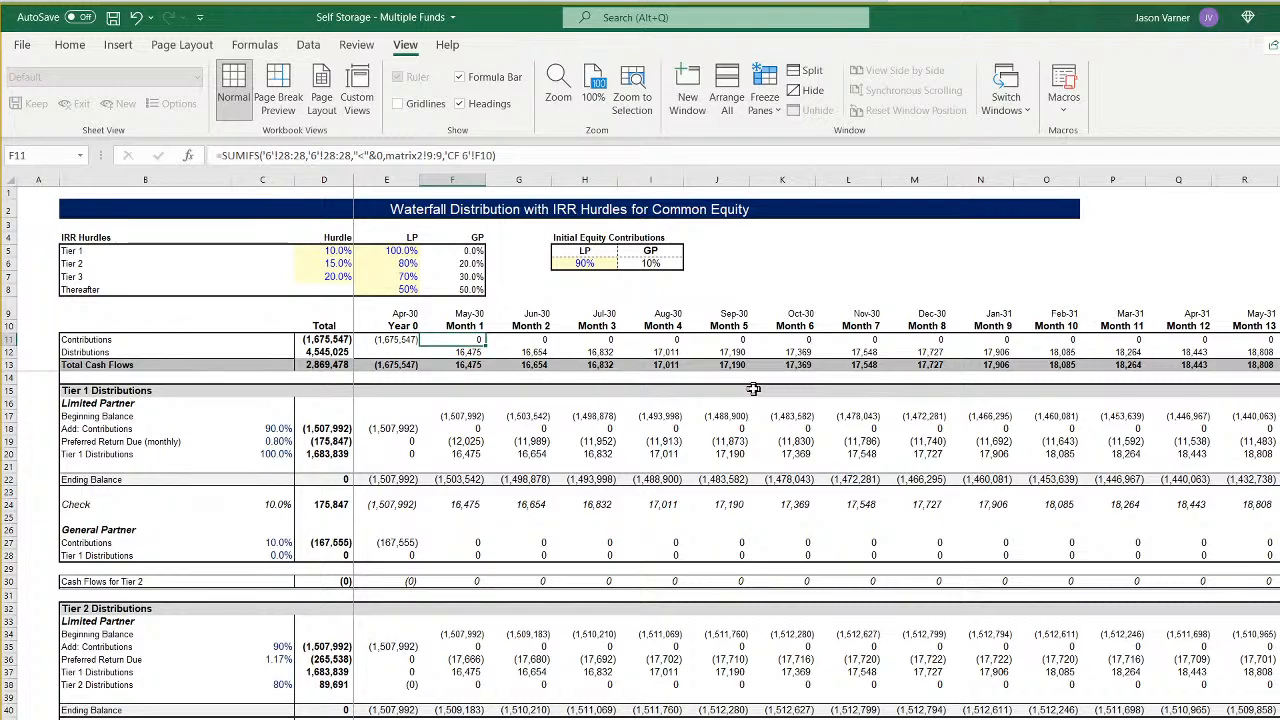
key(Down)
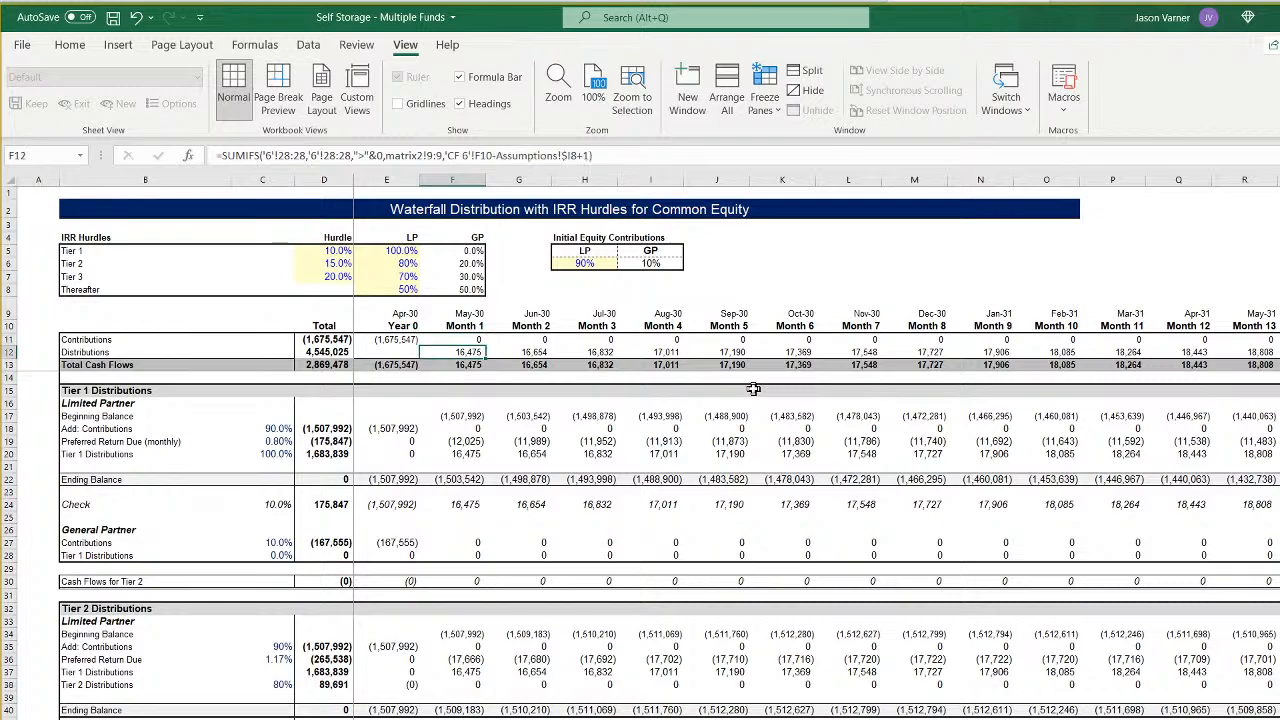
key(Up)
key(Up)
key(Down)
key(Down)
click(84, 718)
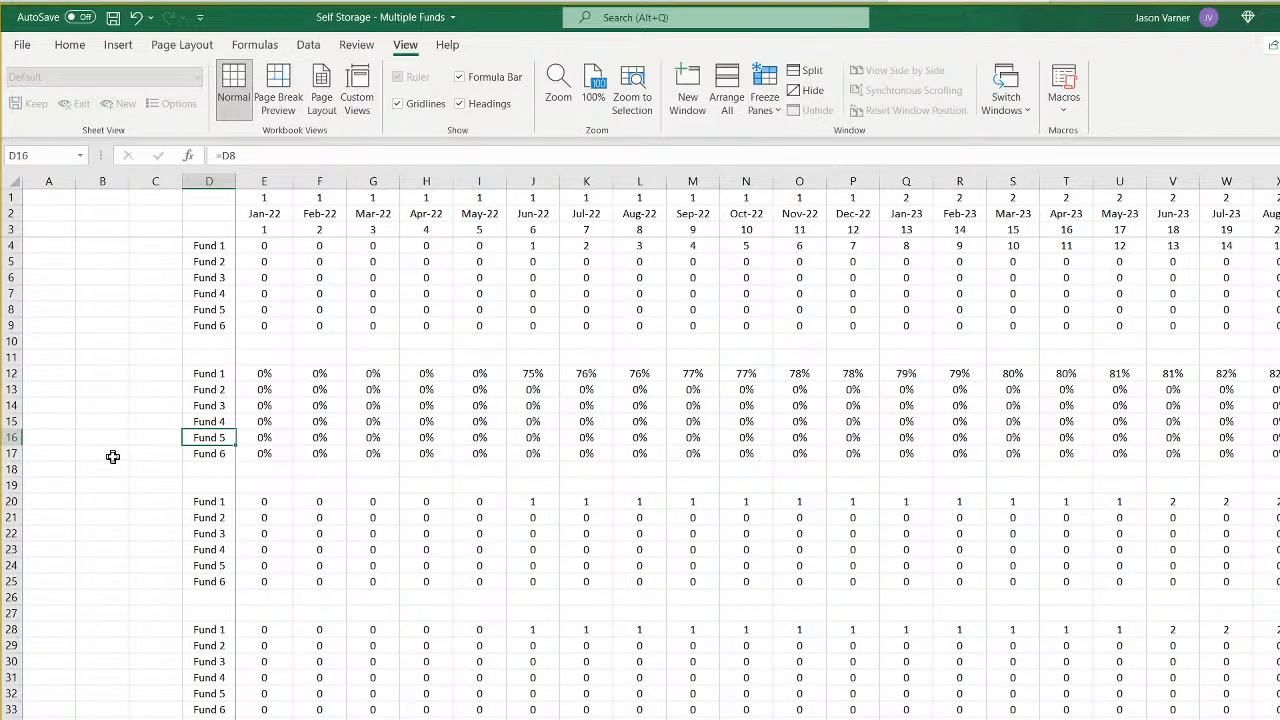
click(214, 327)
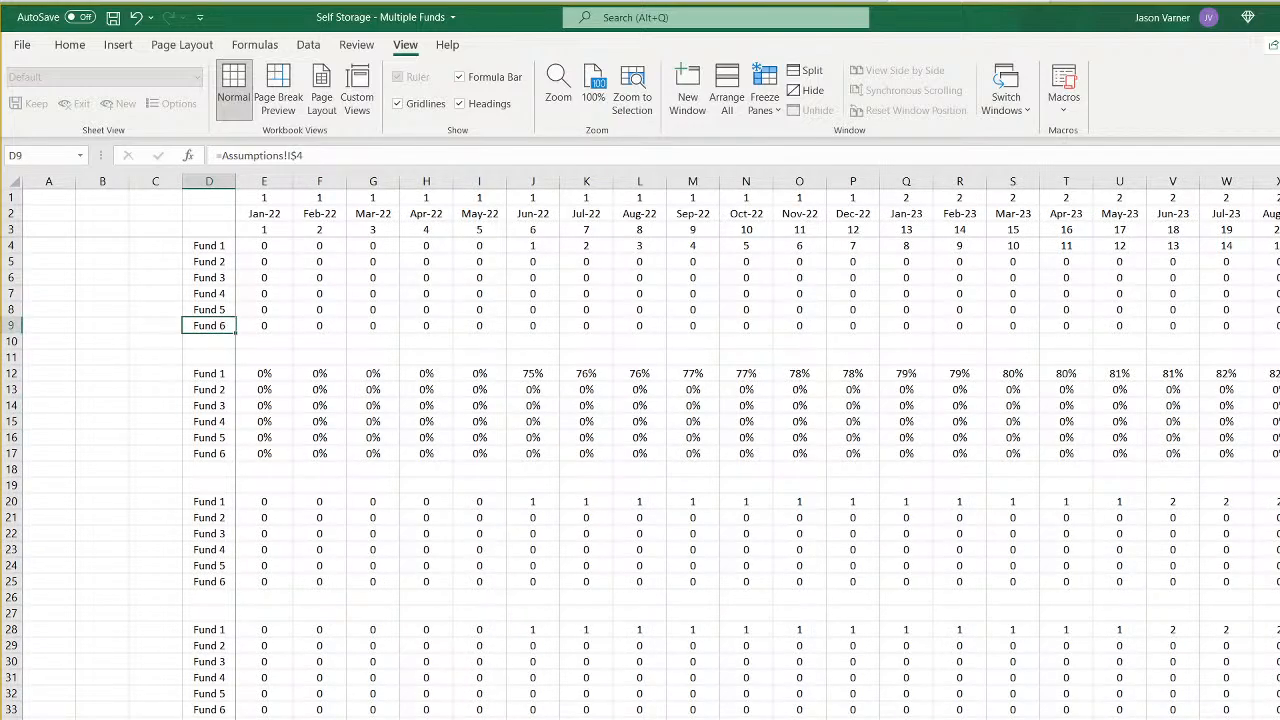
- Examine the Month 1 Distributions formula in F12 on the waterfall sheets from CF 5 back to CF 1
key(ctrl+Page_Down)
click(400, 718)
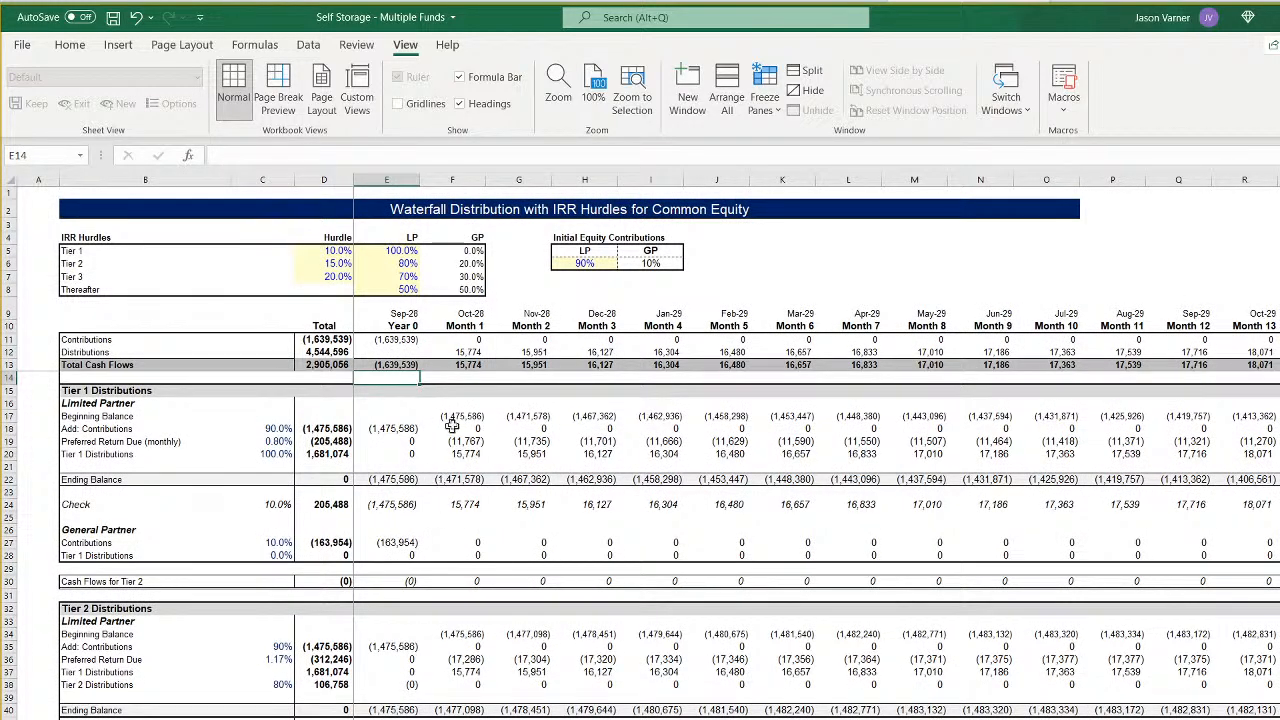
click(463, 354)
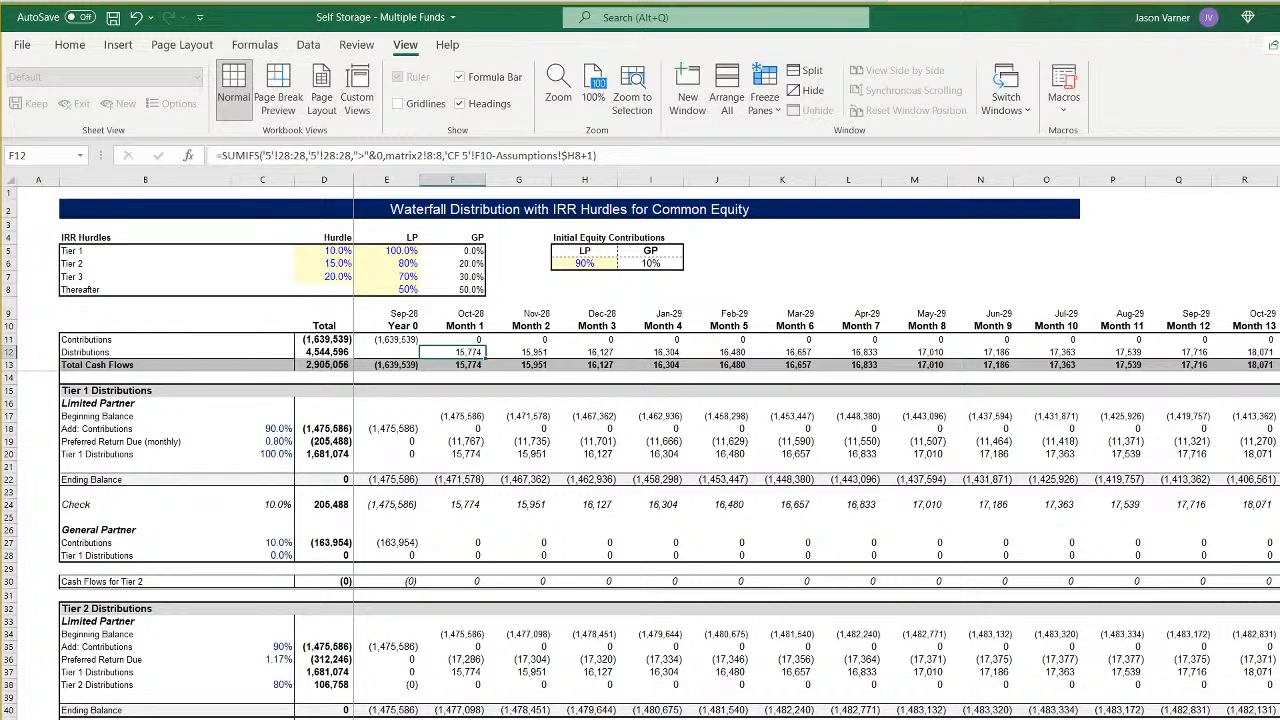
key(ctrl+Page_Up)
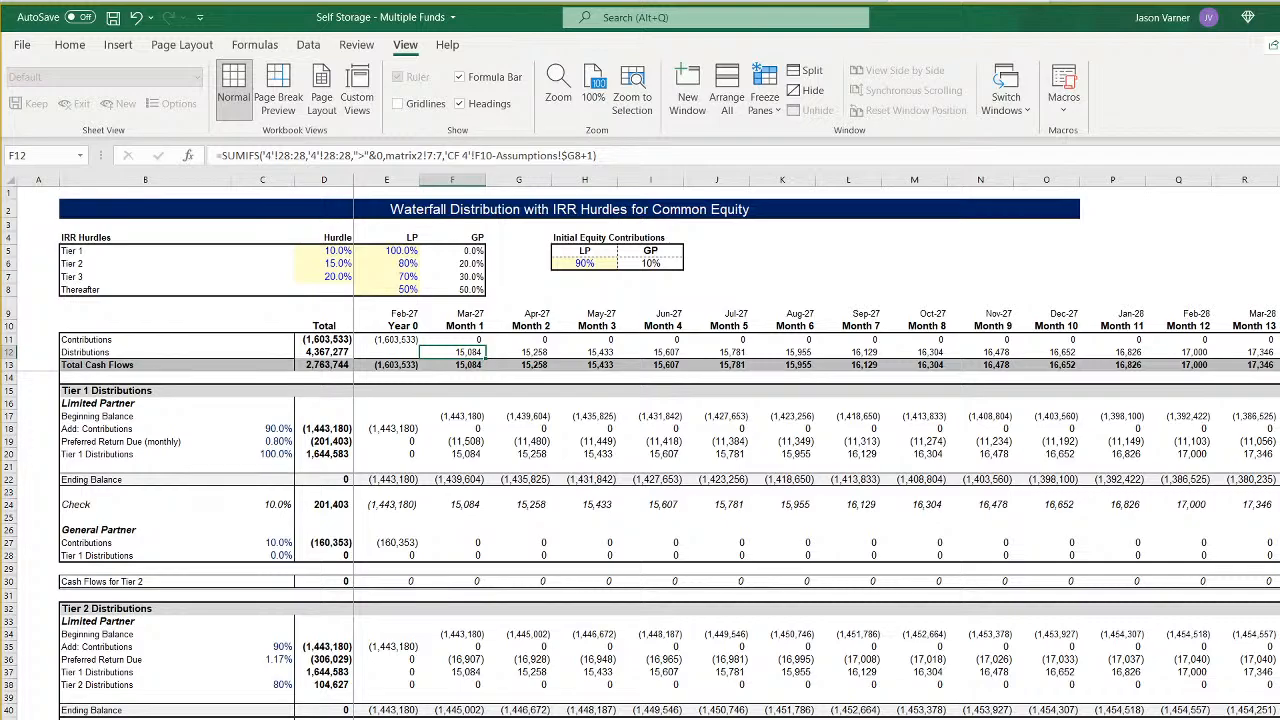
key(ctrl+Page_Up)
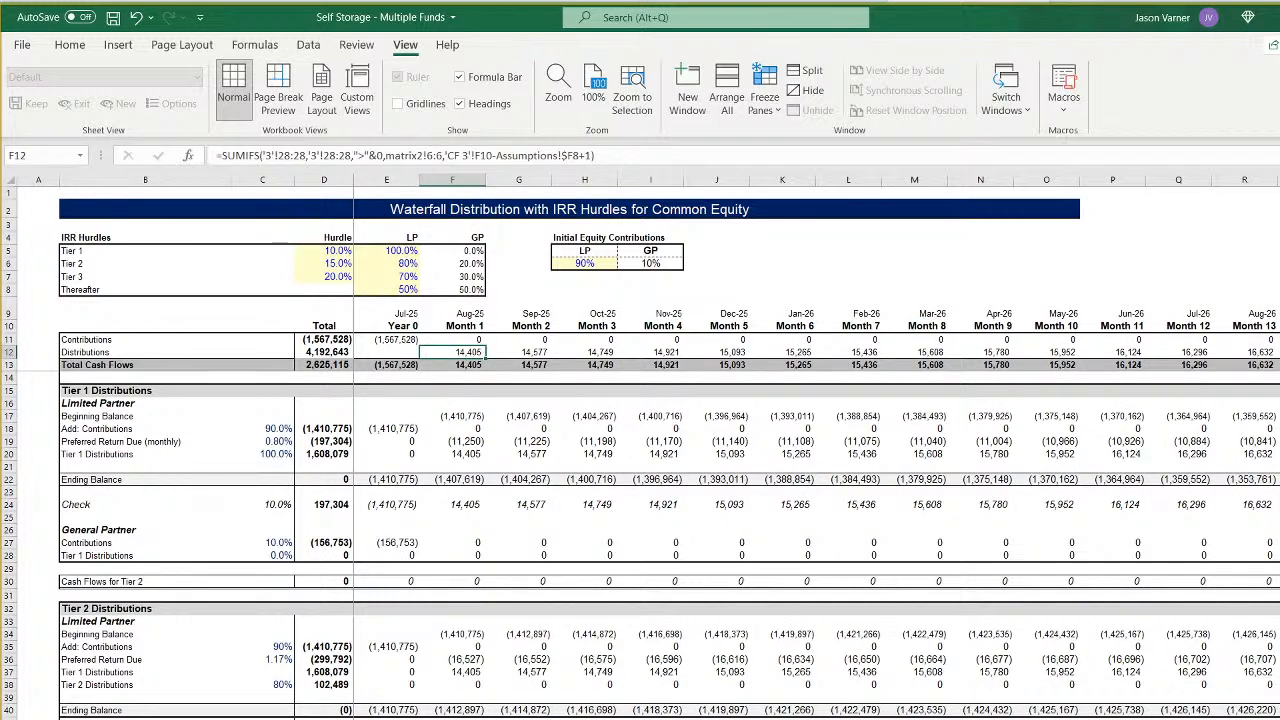
key(ctrl+Page_Up)
click(463, 356)
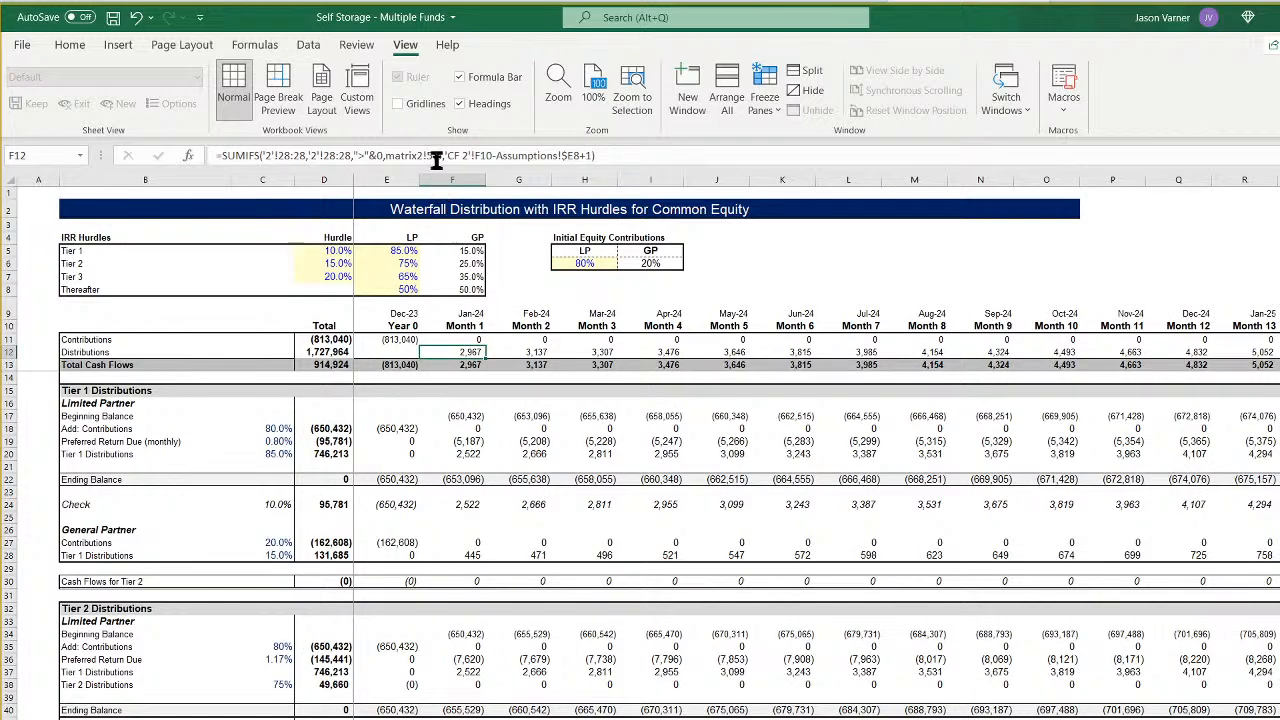
key(ctrl+Page_Up)
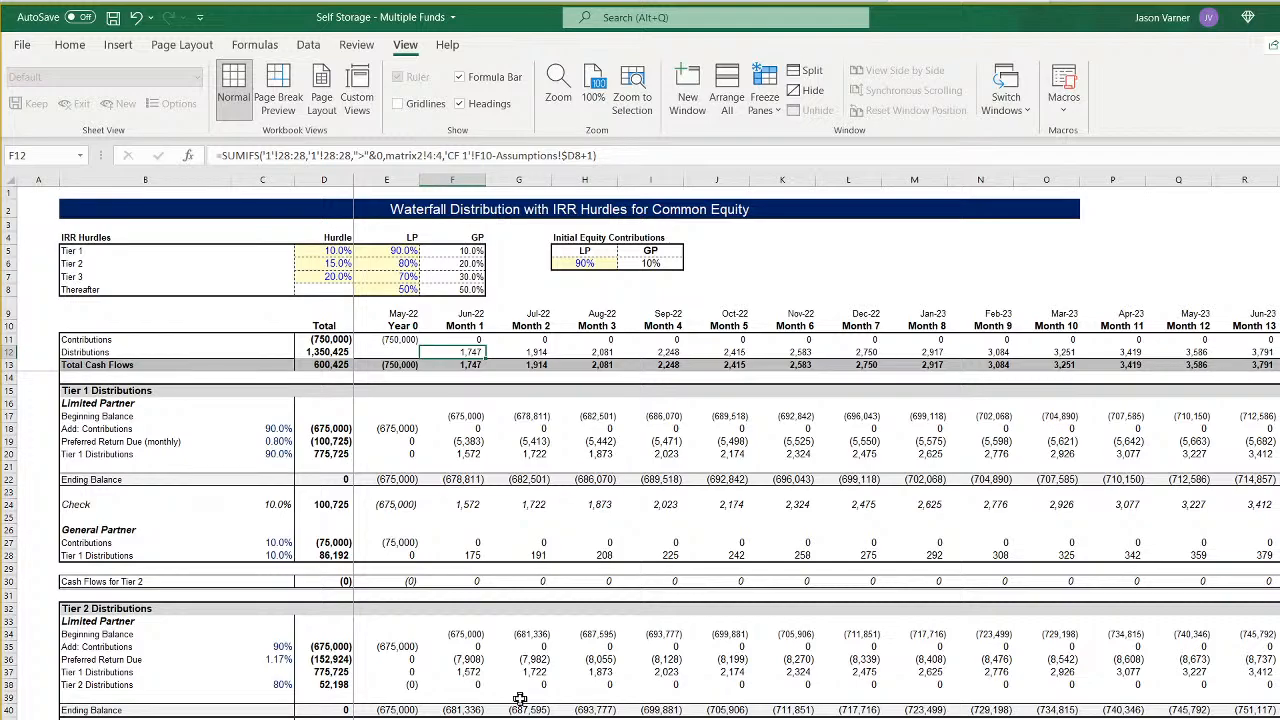
- Look over the Fund 6 and Fund 1 pro formas and the sponsor bank balance summary, ending on the Assumptions sheet
key(ctrl+Page_Up)
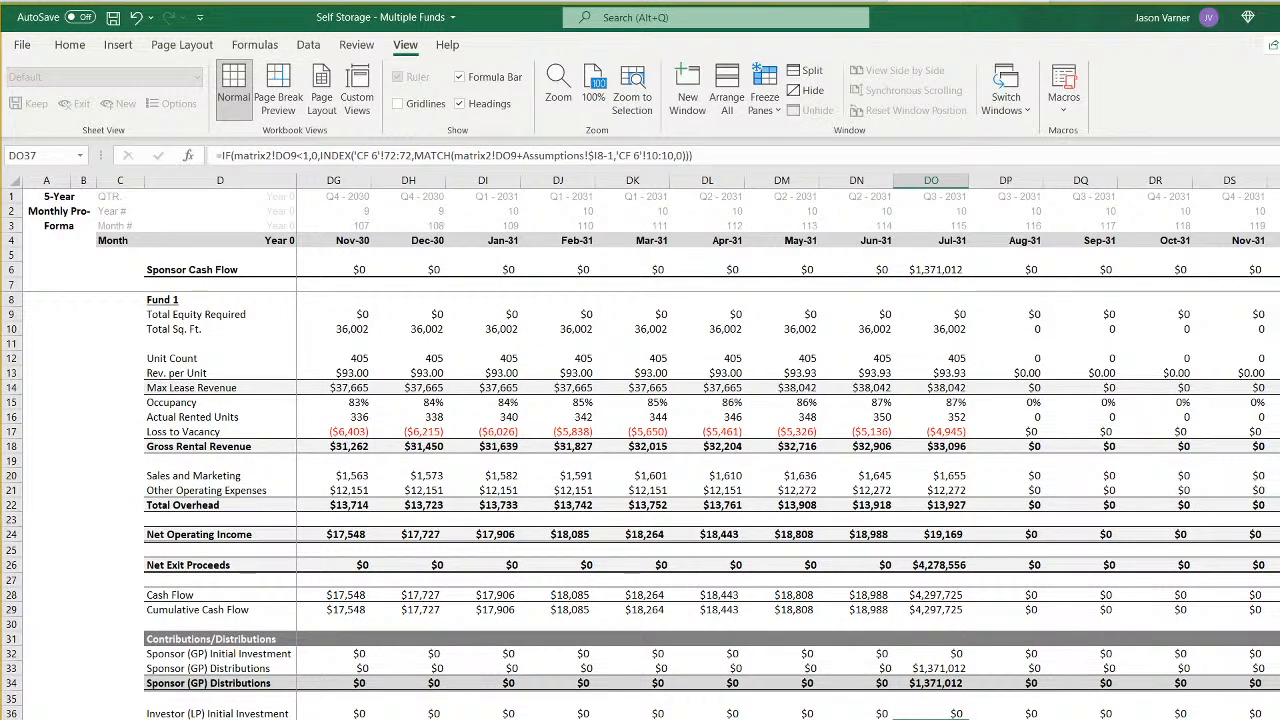
scroll(788, 450, left, 20)
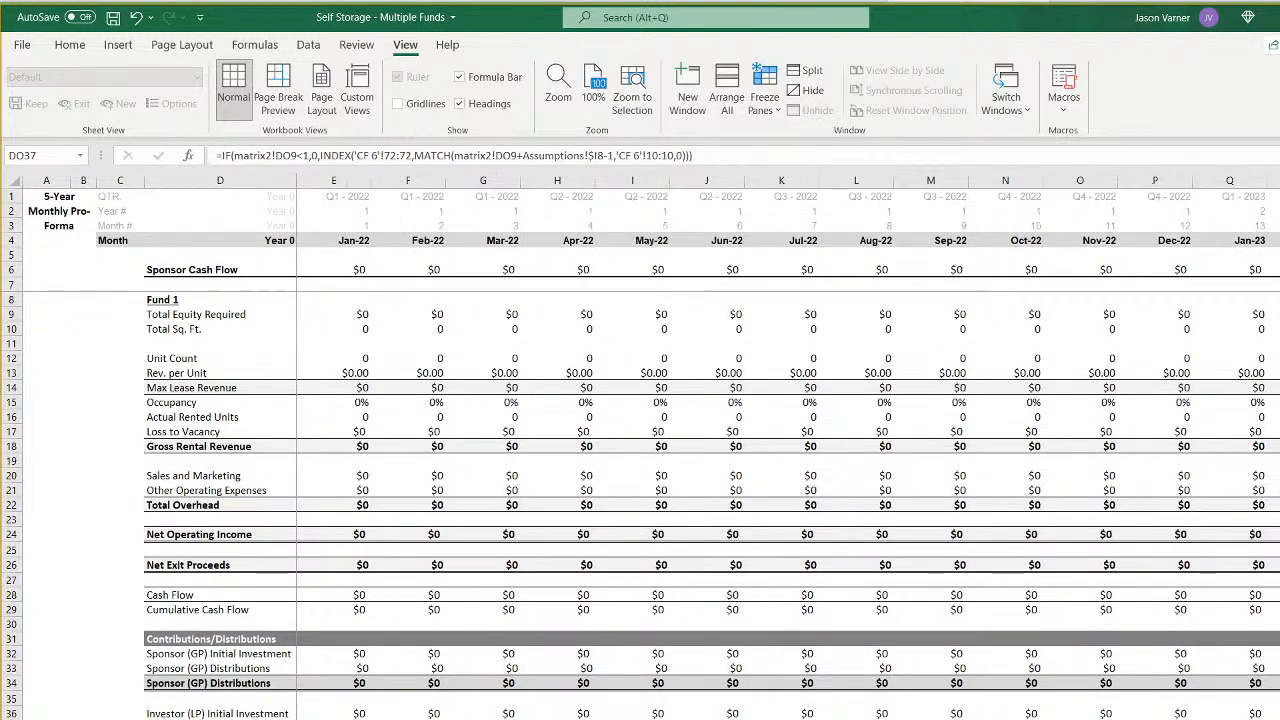
key(ctrl+Page_Up)
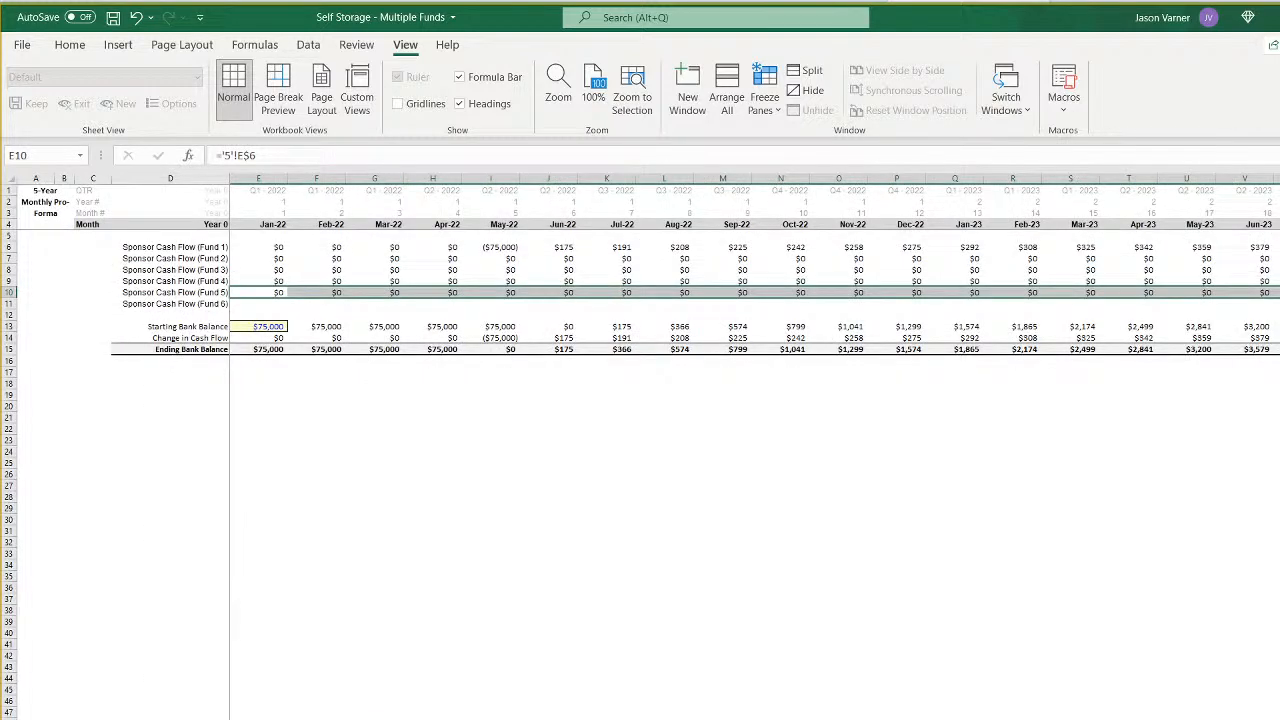
key(ctrl+Page_Down)
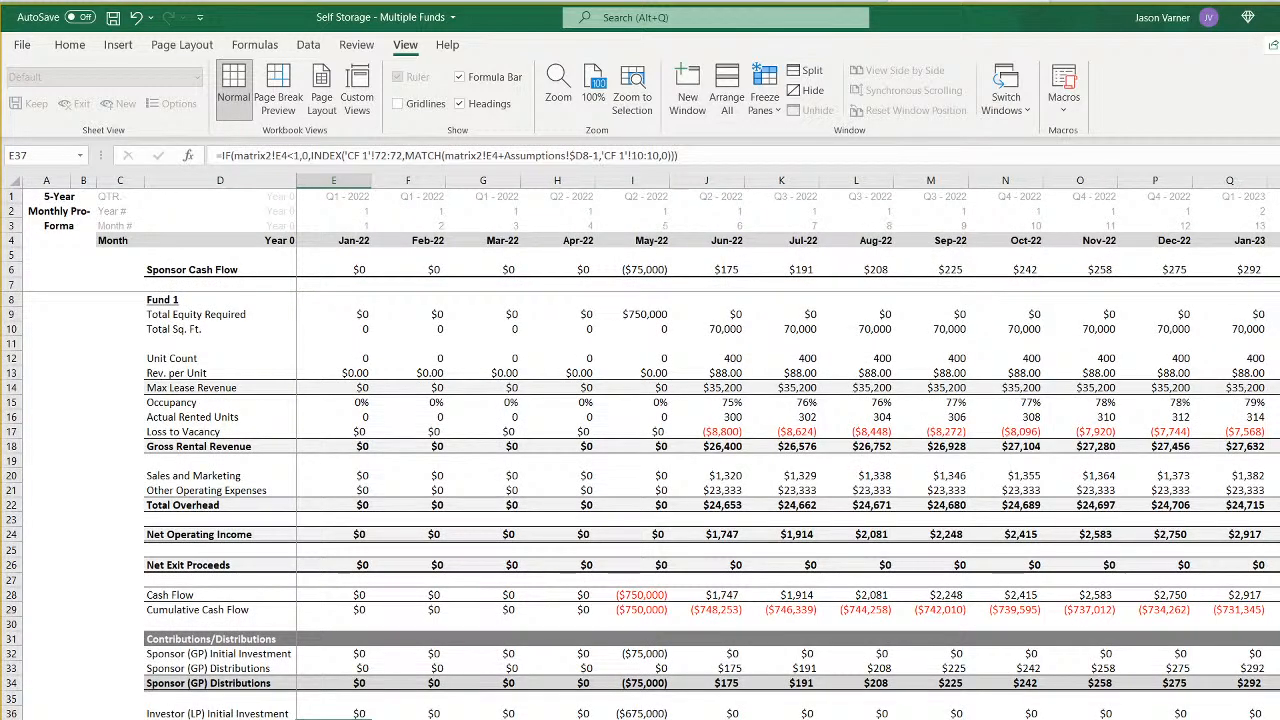
key(ctrl+Page_Up)
- Set the LP share of the initial equity contributions in H6 of CF 1 to 80%
key(ctrl+Page_Up)
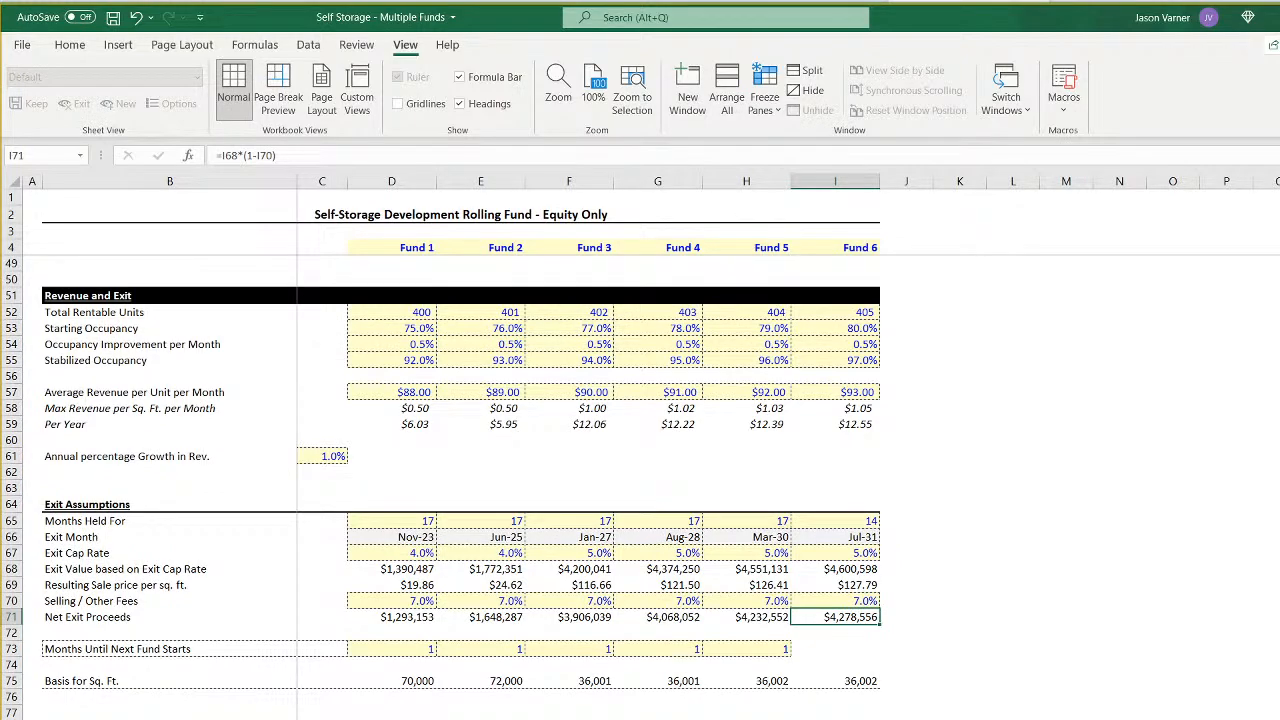
key(ctrl+Page_Up)
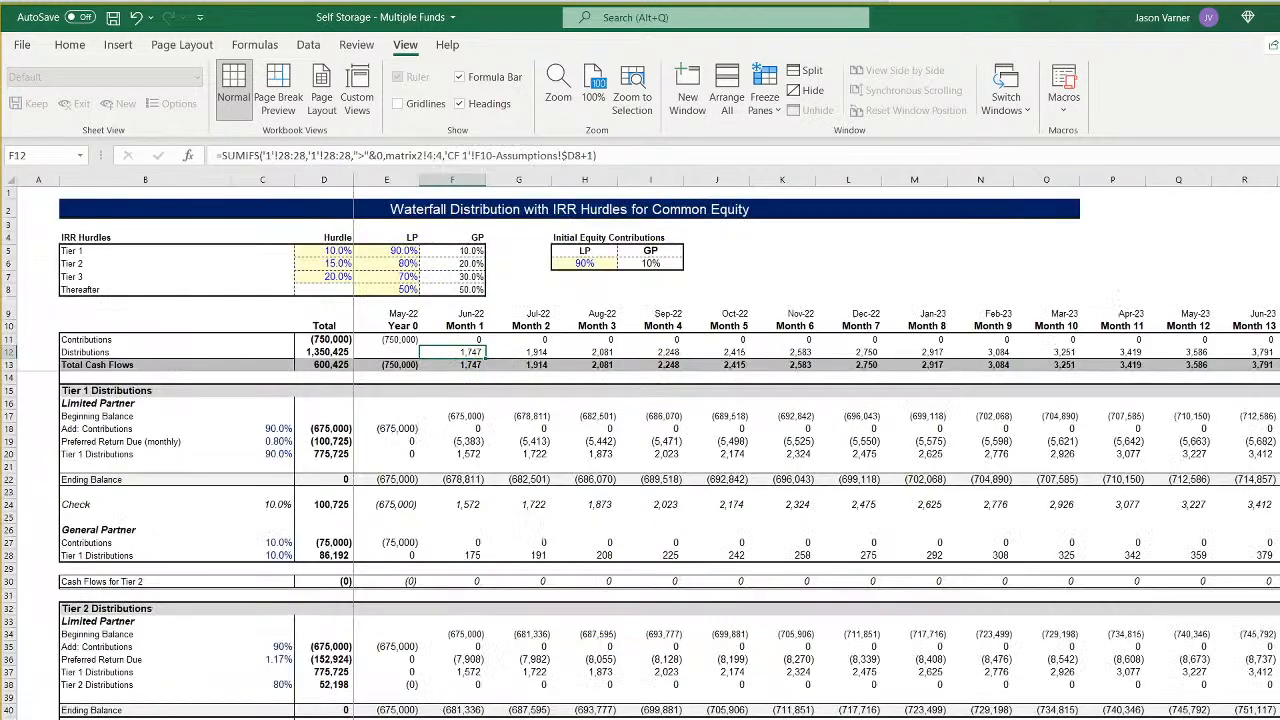
click(585, 262)
key(alt)
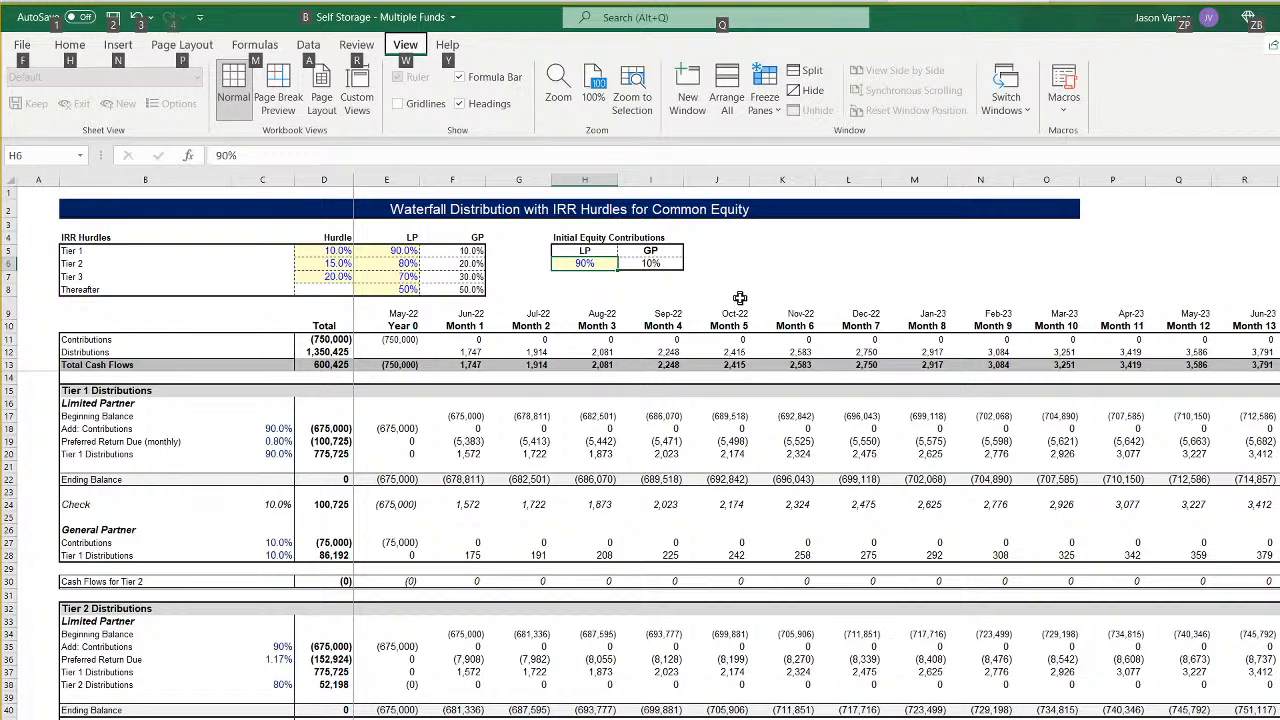
click(707, 379)
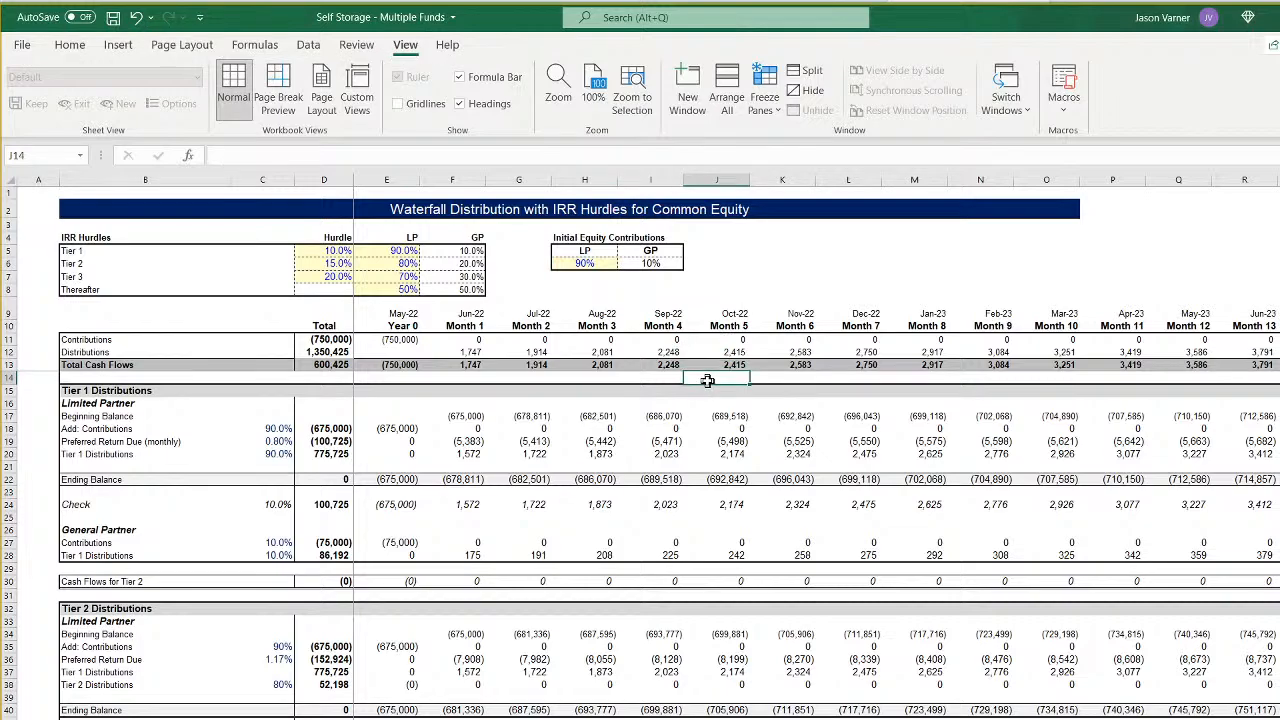
click(590, 262)
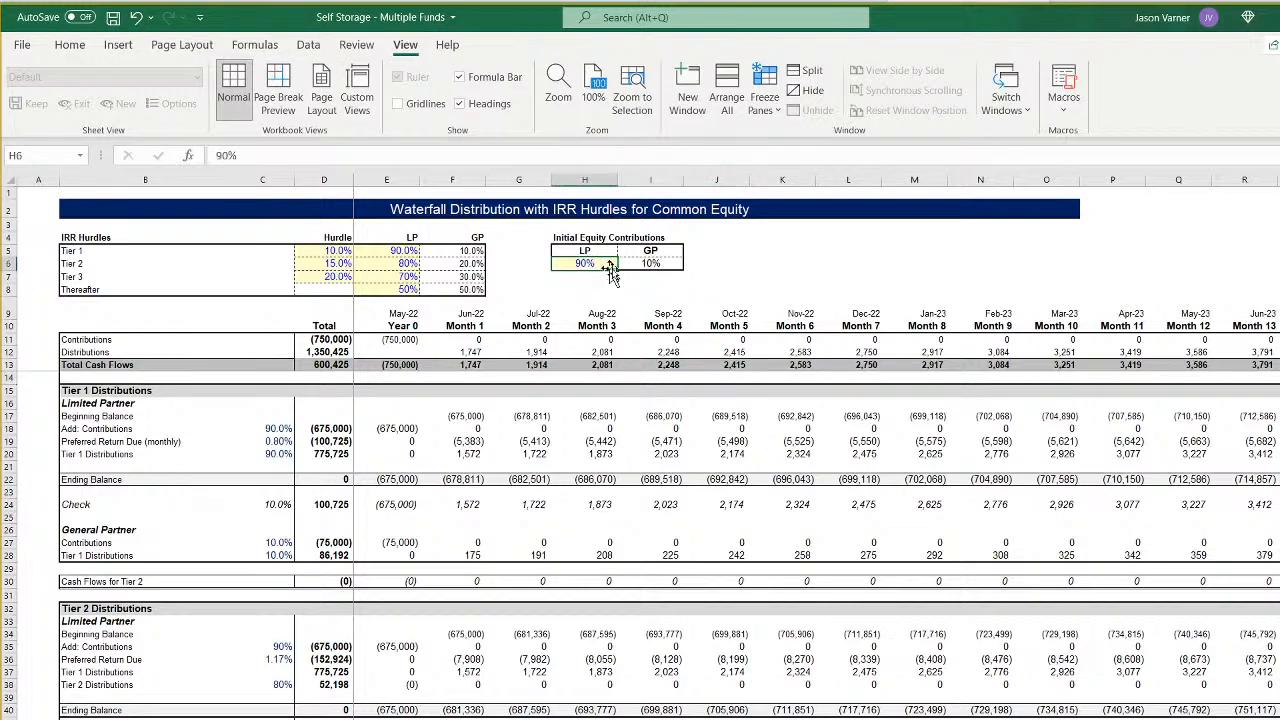
text(80)
key(Return)
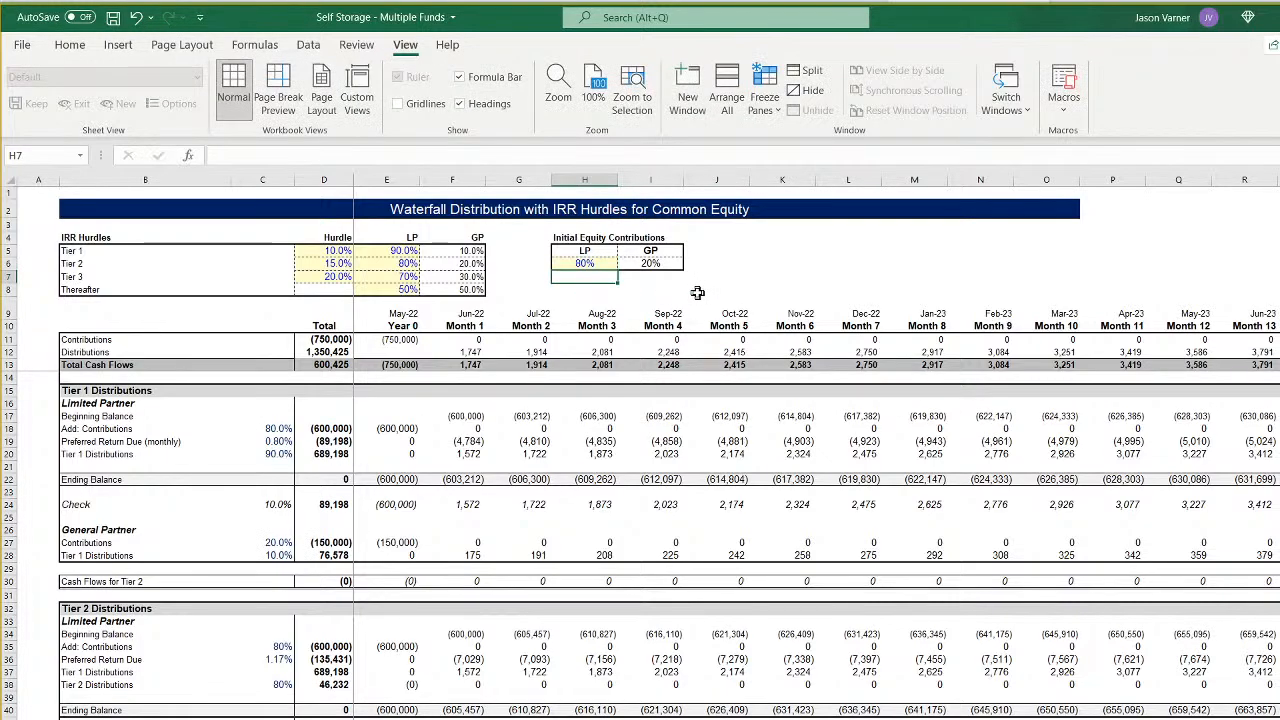
- Copy the 80% LP initial equity share from CF 1 into H6 of the waterfall sheets CF 2 through CF 6
right_click(578, 263)
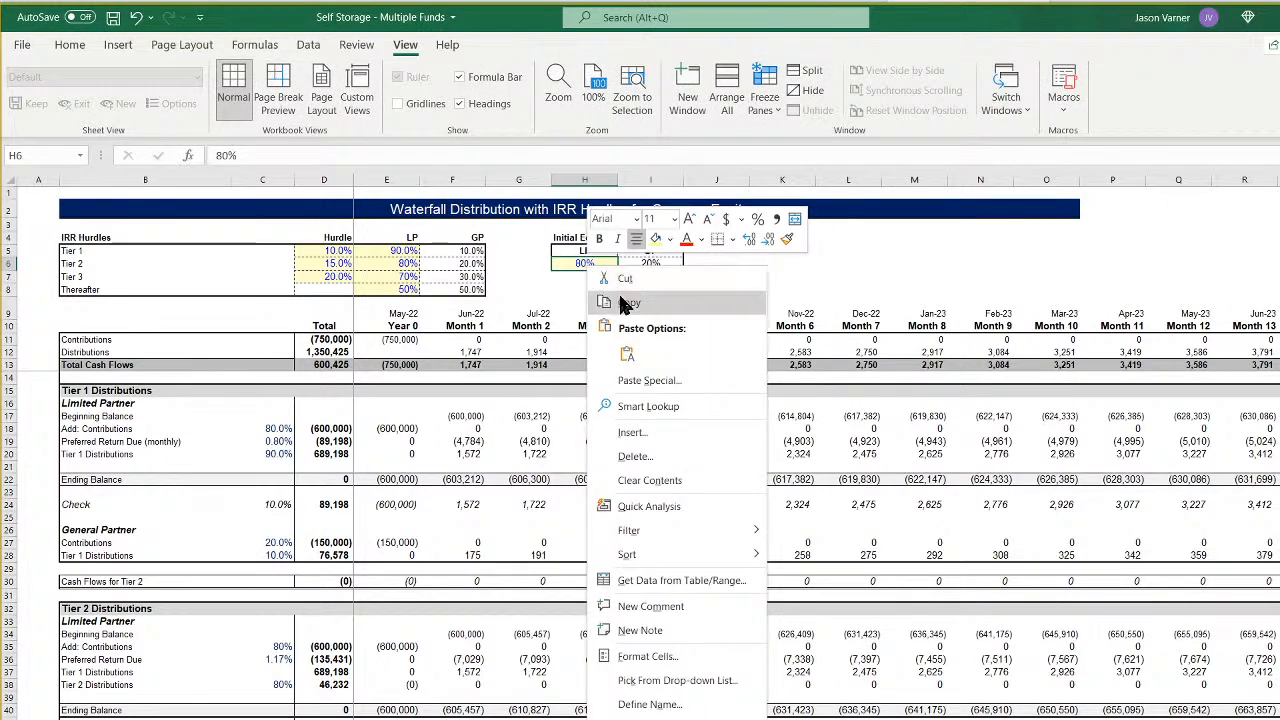
click(614, 288)
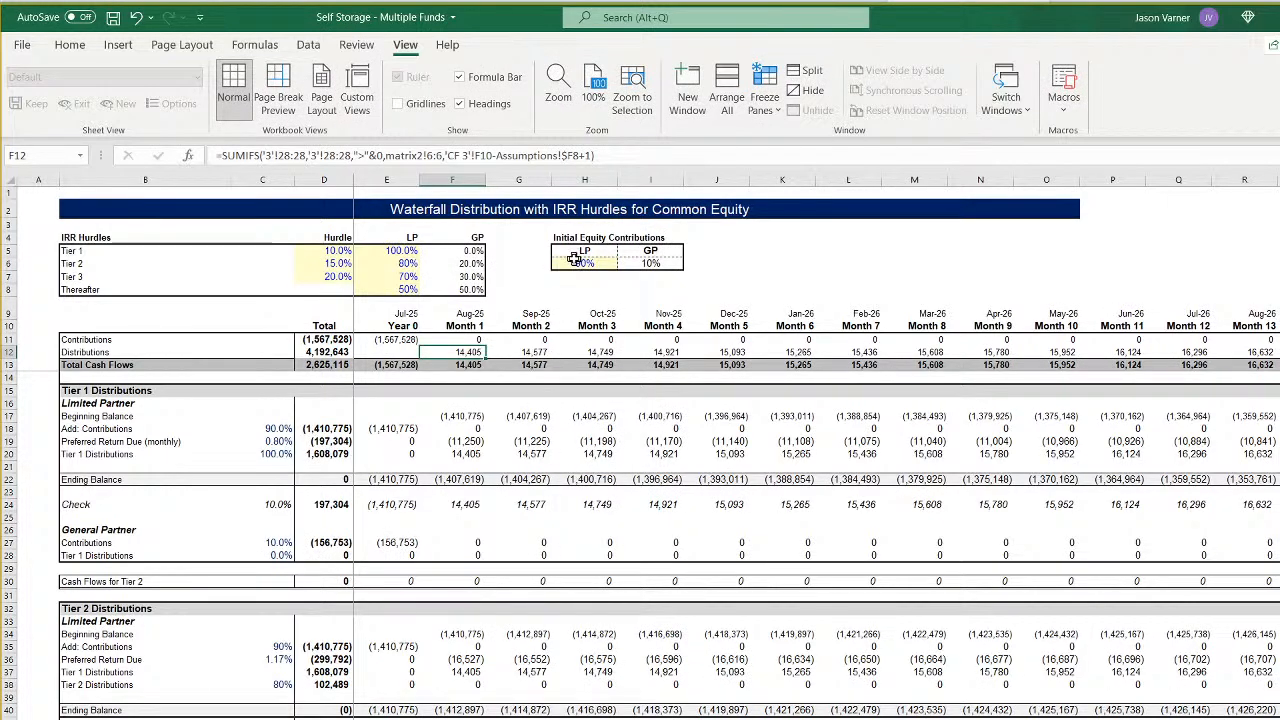
right_click(584, 265)
click(622, 303)
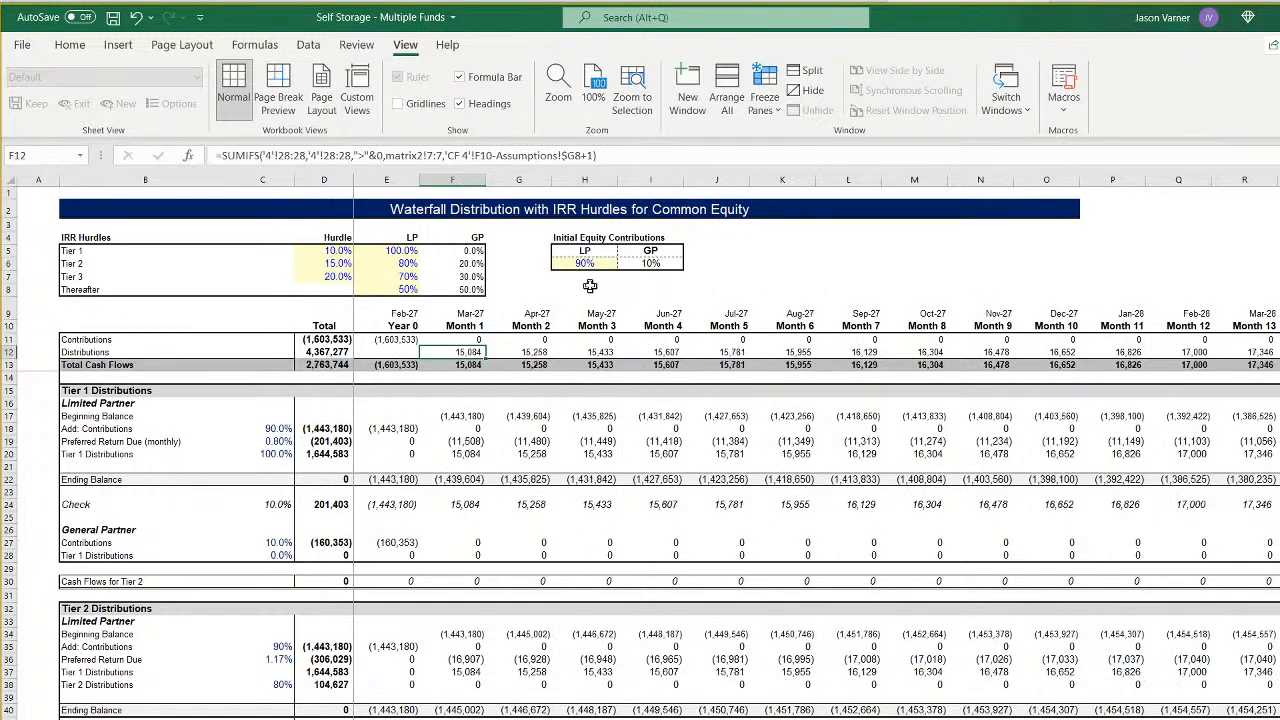
right_click(585, 264)
click(617, 286)
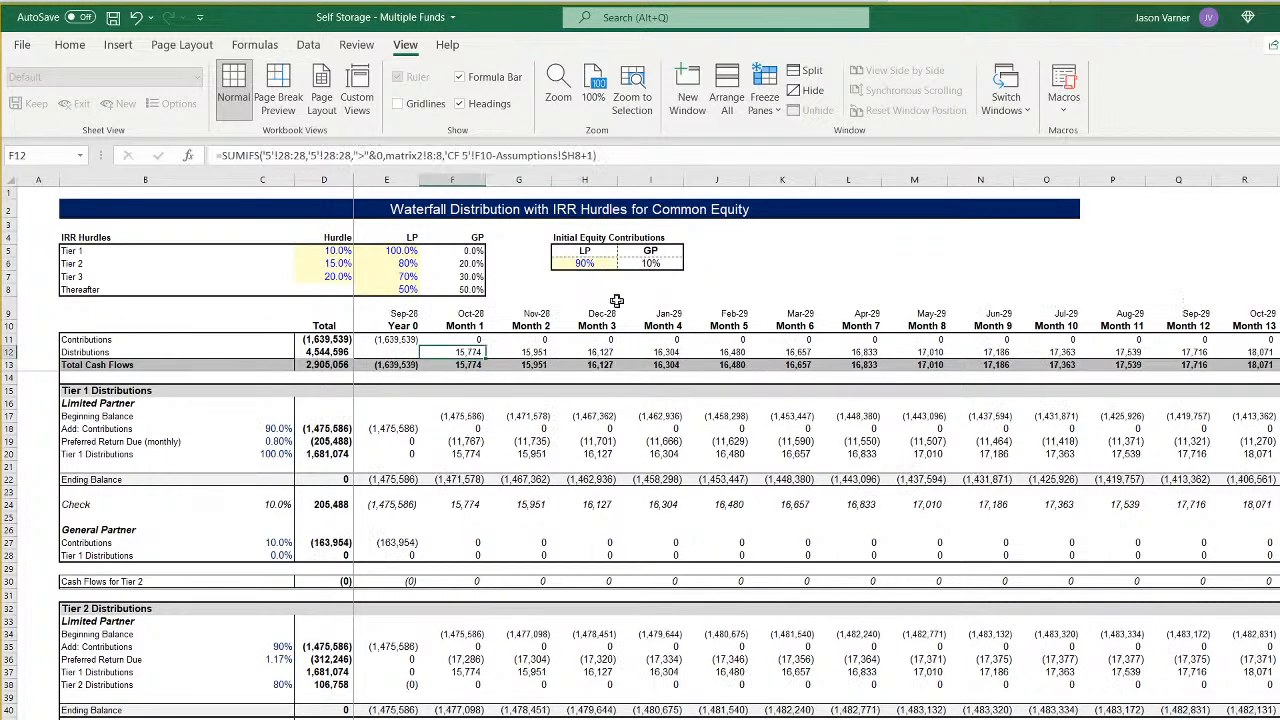
right_click(585, 264)
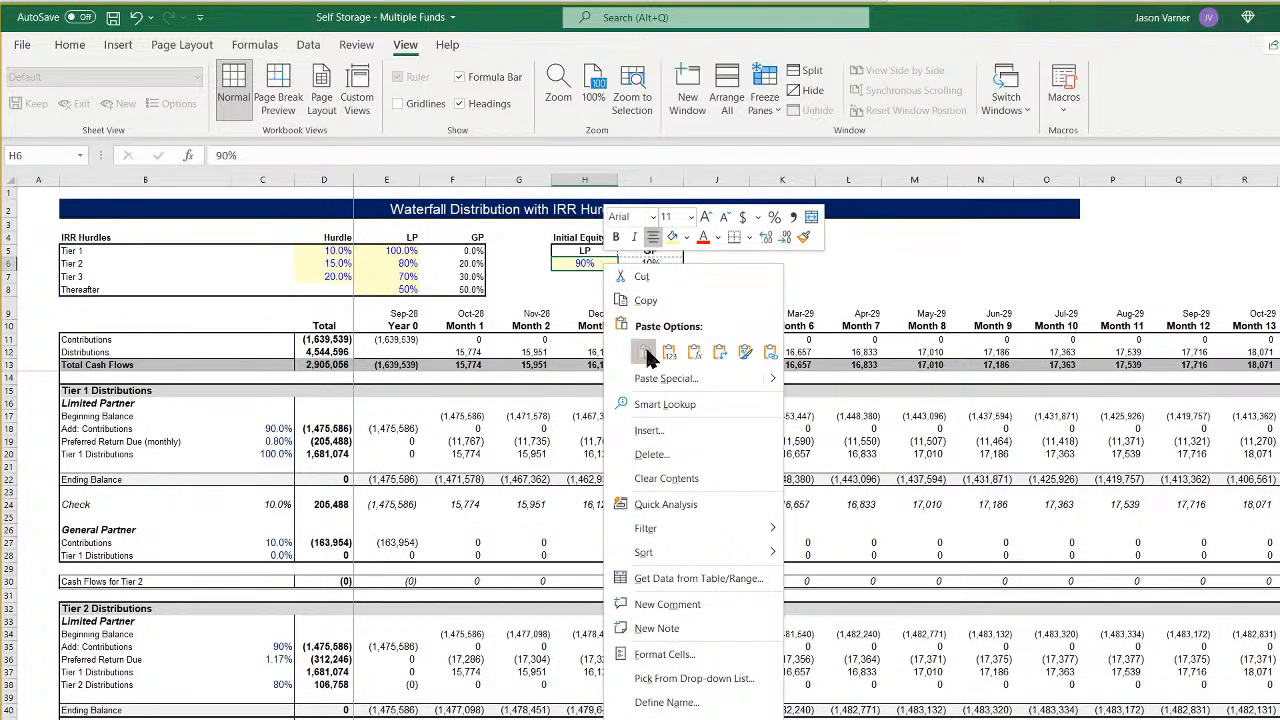
click(620, 283)
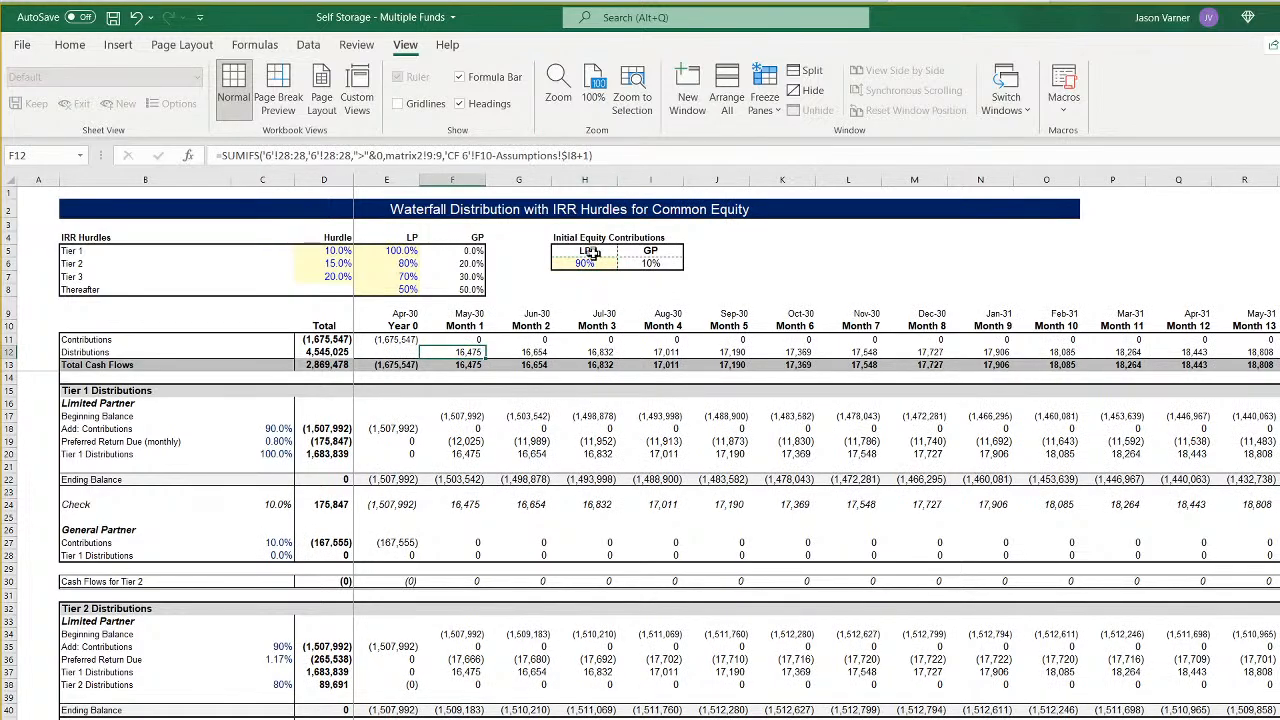
right_click(585, 264)
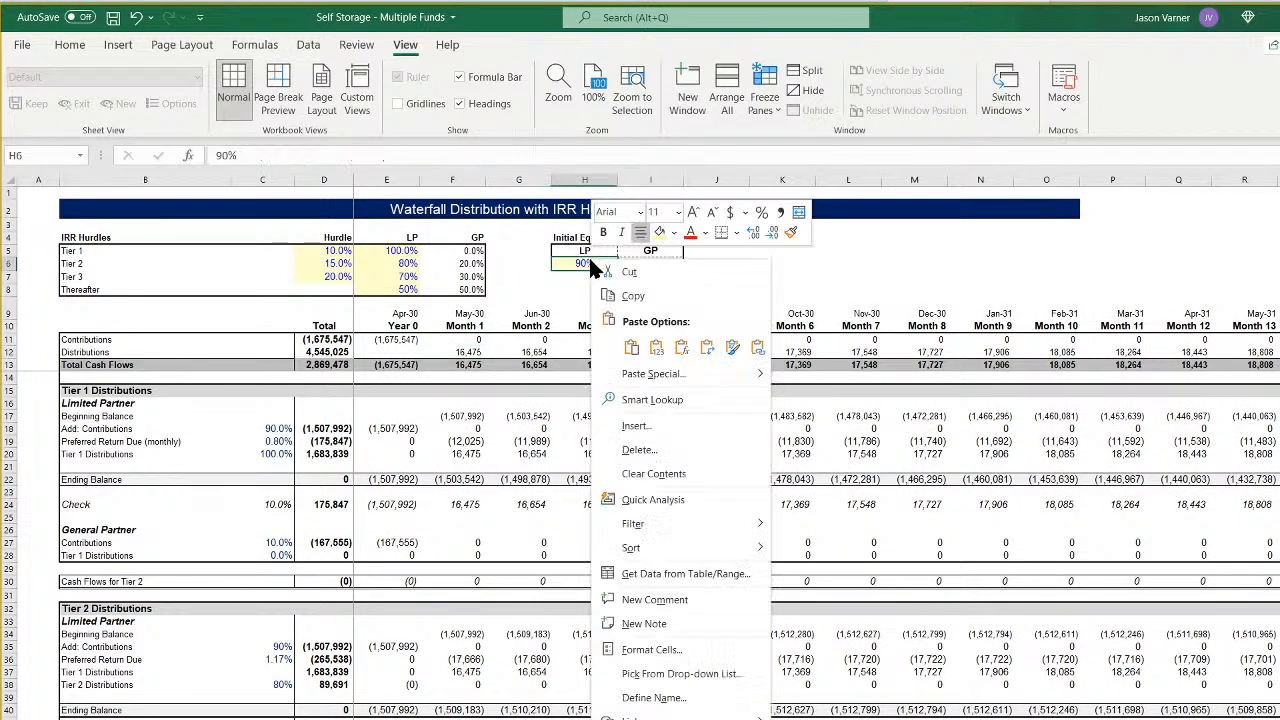
click(631, 350)
click(776, 267)
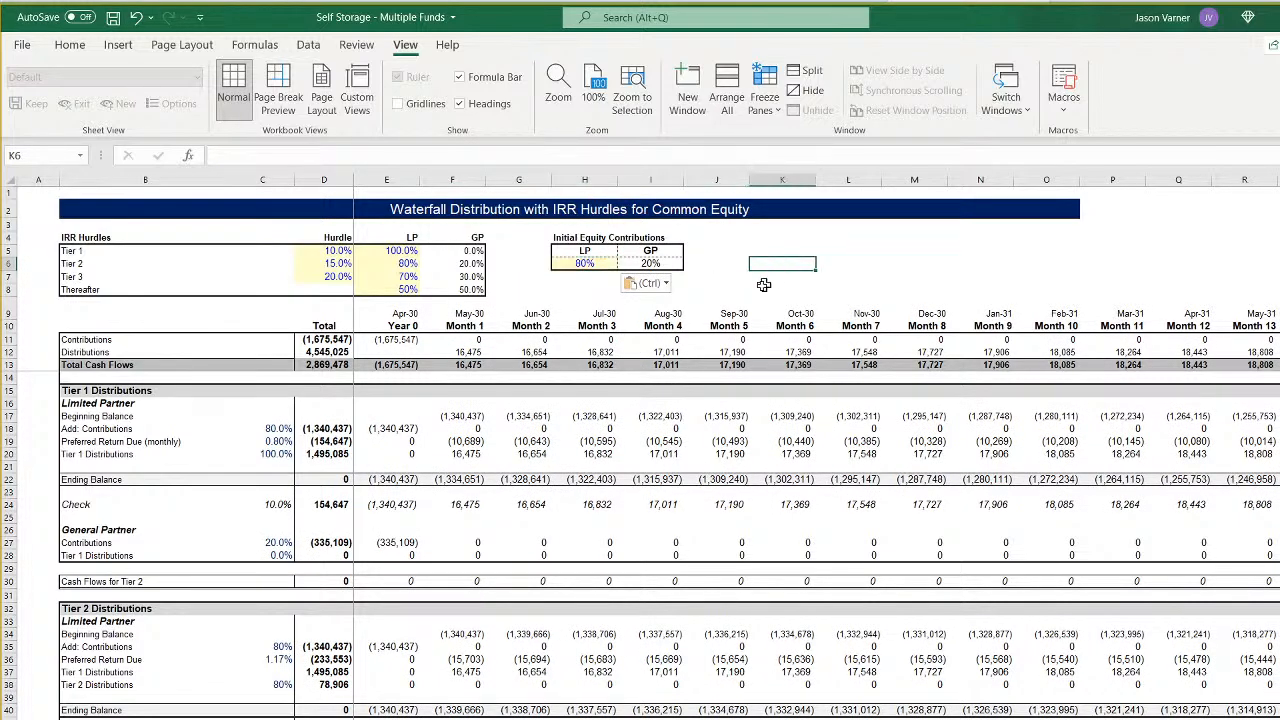
- Review the investor and sponsor total cash flows, multiples and IRRs on the waterfall sheets from CF 6 back to CF 2
scroll(680, 587, down, 15)
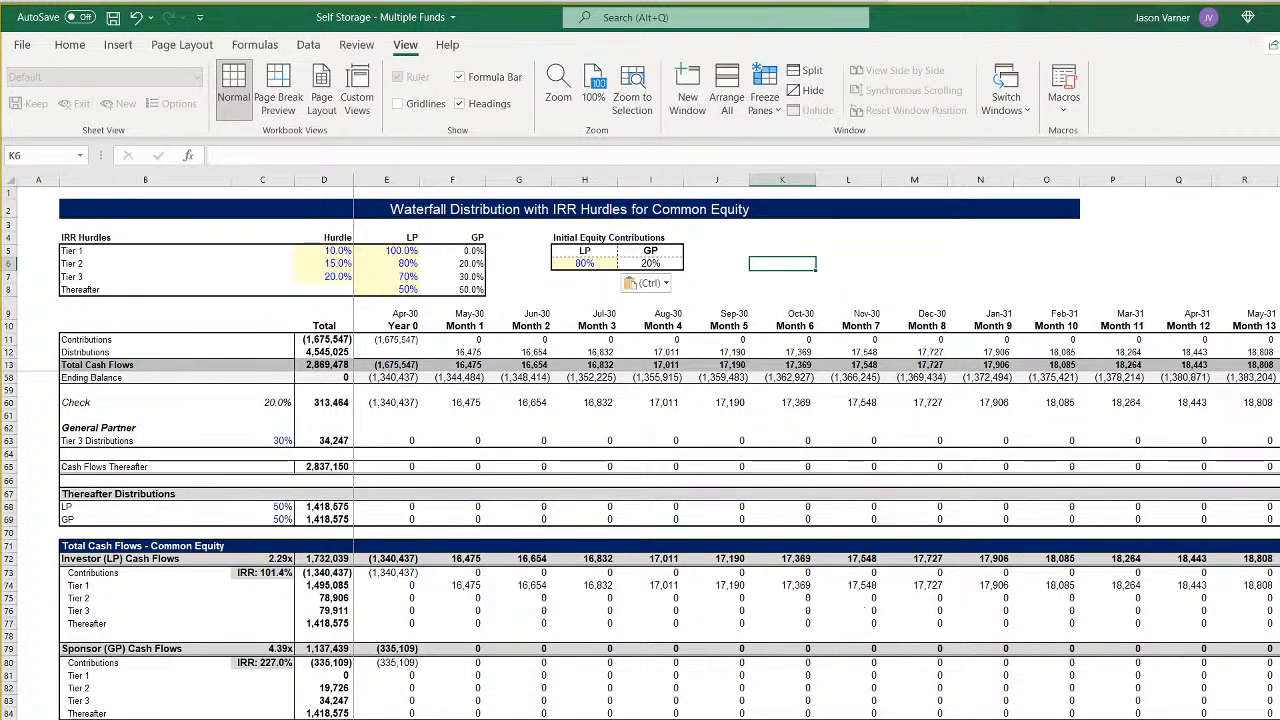
key(ctrl+Page_Up)
scroll(866, 606, down, 15)
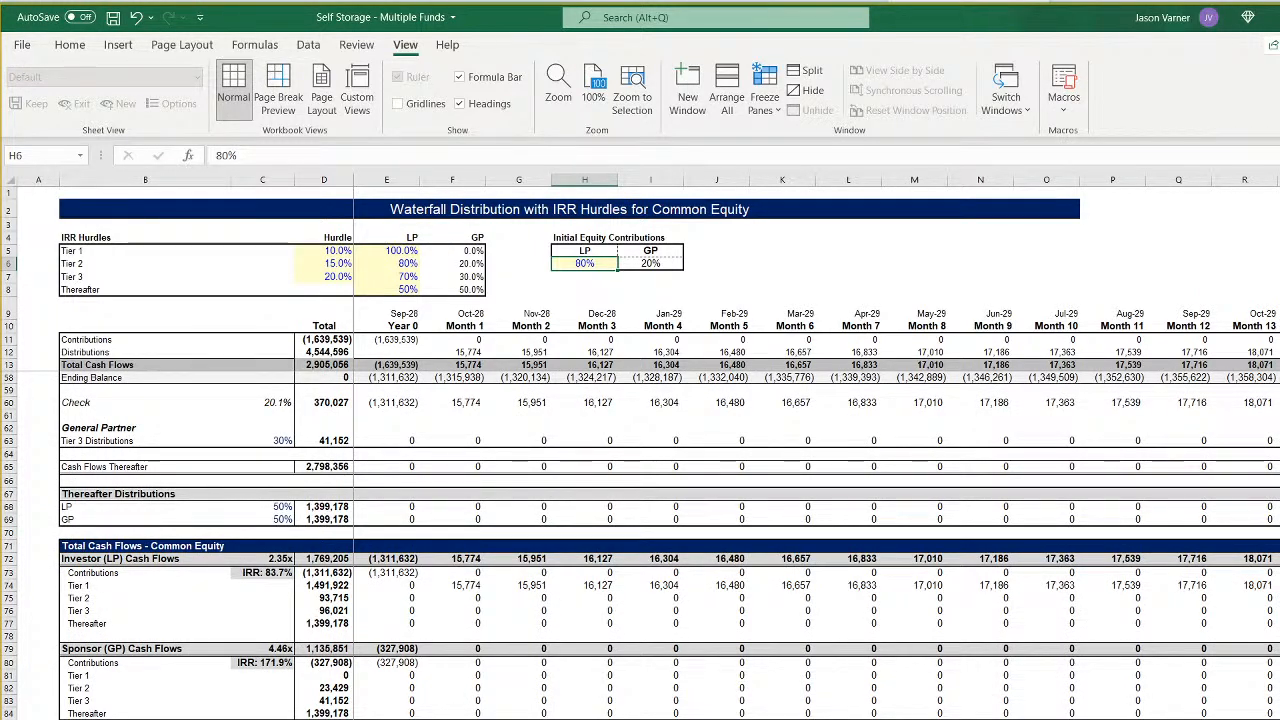
key(ctrl+Page_Up)
key(ctrl+Page_Up)
key(ctrl+Page_Up)
key(ctrl+Page_Up)
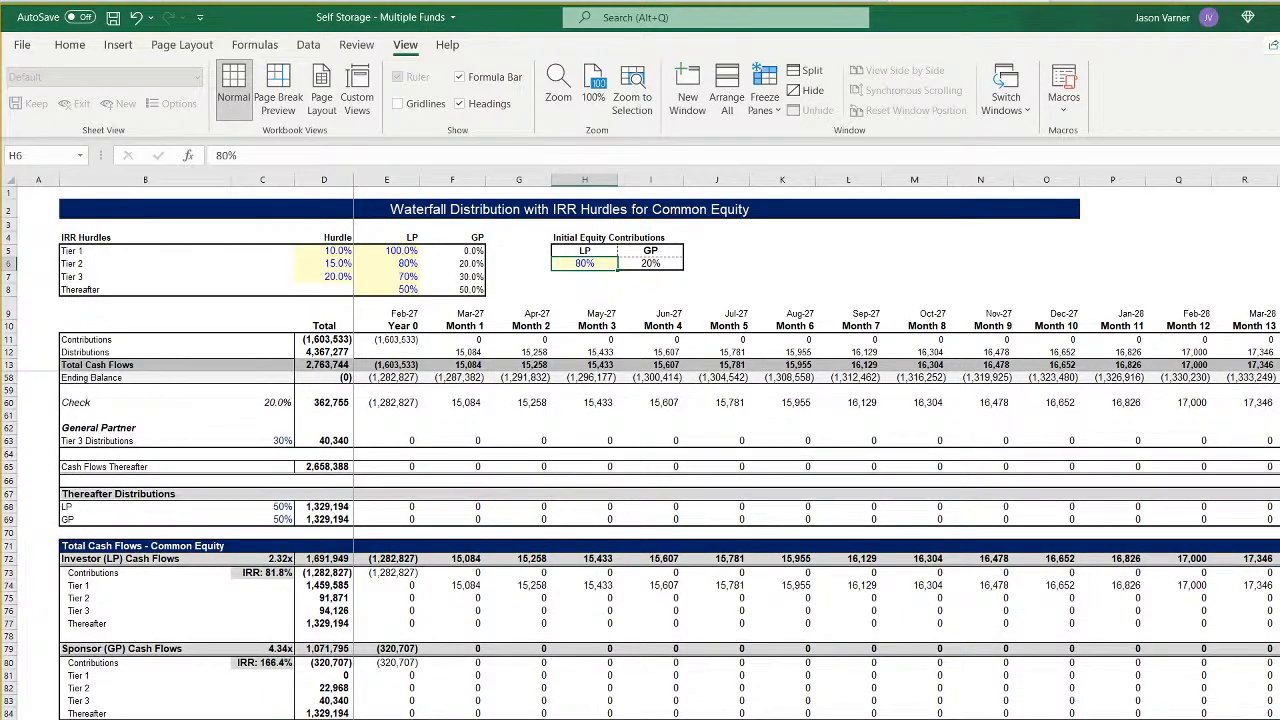
key(ctrl+Page_Up)
key(ctrl+Page_Up)
key(ctrl+Page_Up)
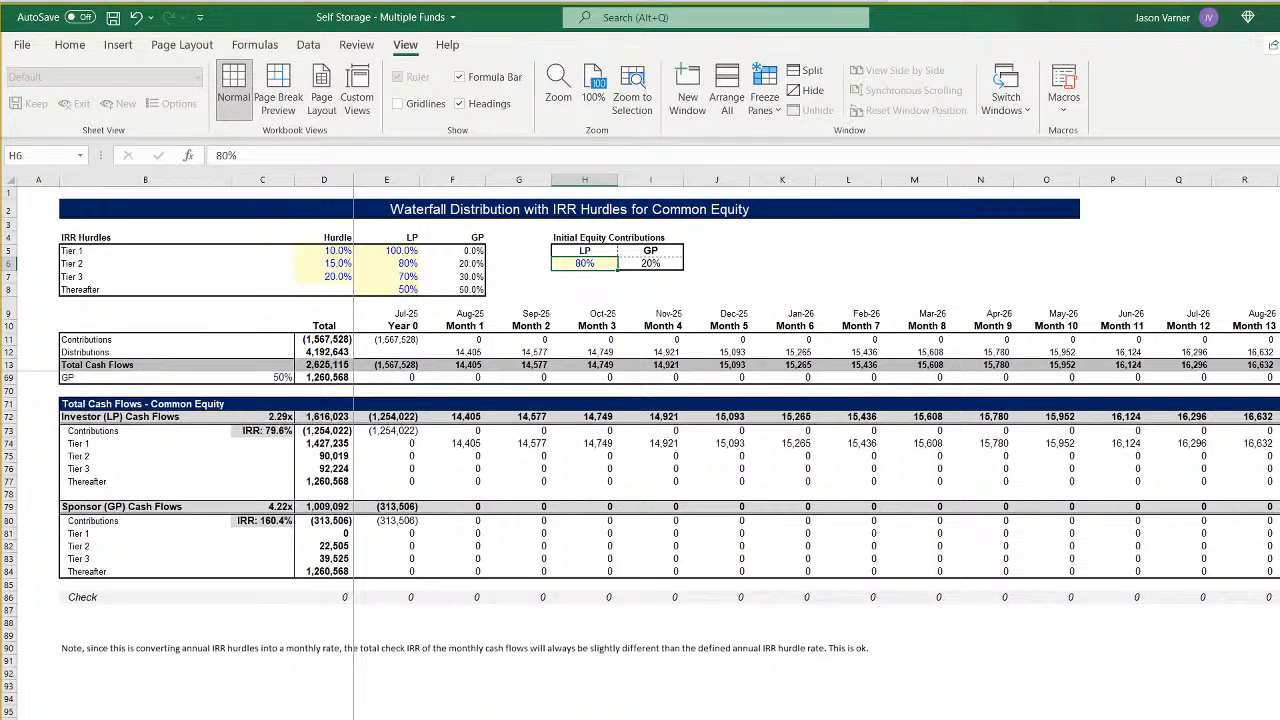
key(ctrl+Page_Up)
key(ctrl+Page_Up)
key(ctrl+Page_Up)
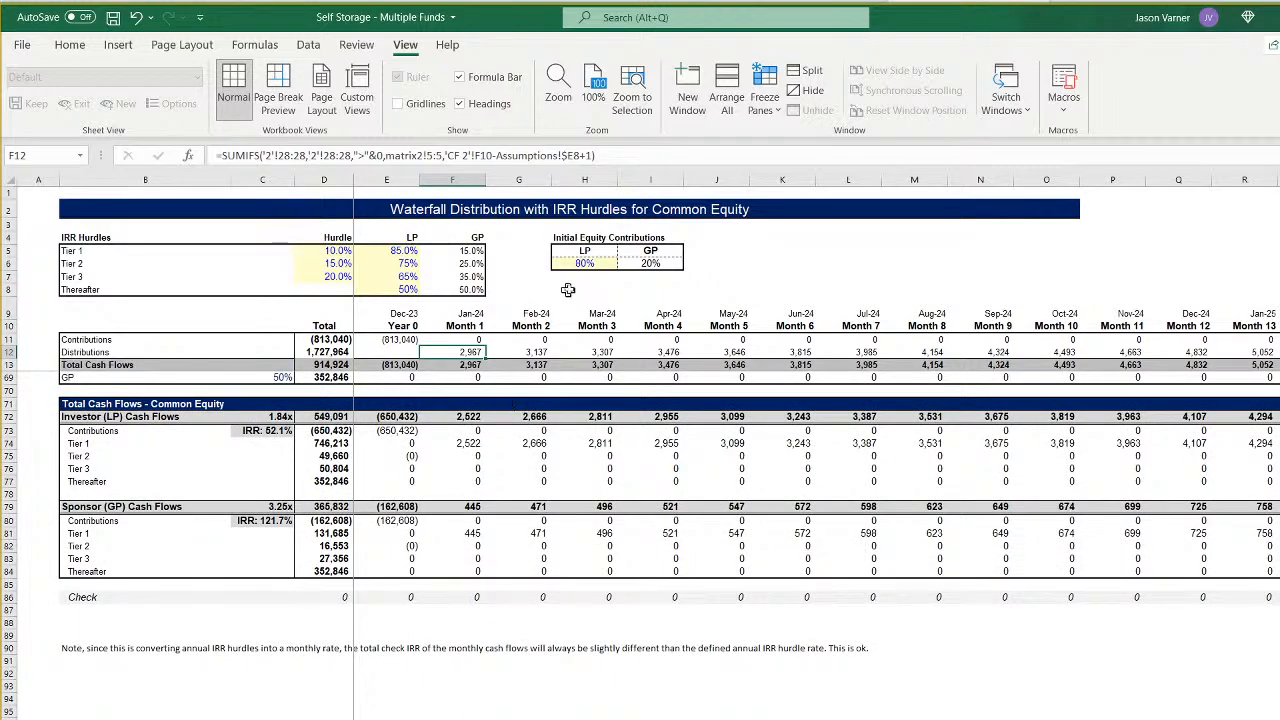
- Copy the 85% Tier 1 LP split from E5 of CF 2 into the same cell on CF 1
click(403, 251)
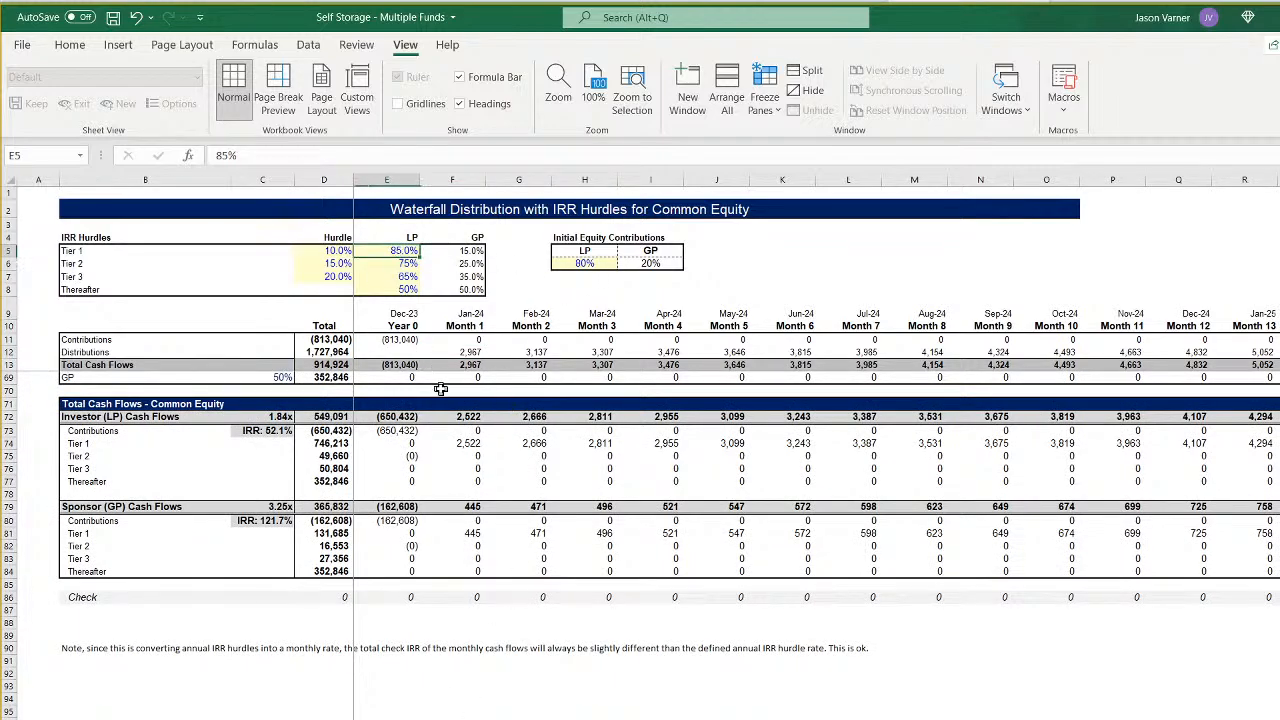
right_click(395, 251)
click(429, 286)
right_click(396, 250)
click(437, 287)
key(ctrl+Page_Down)
right_click(397, 251)
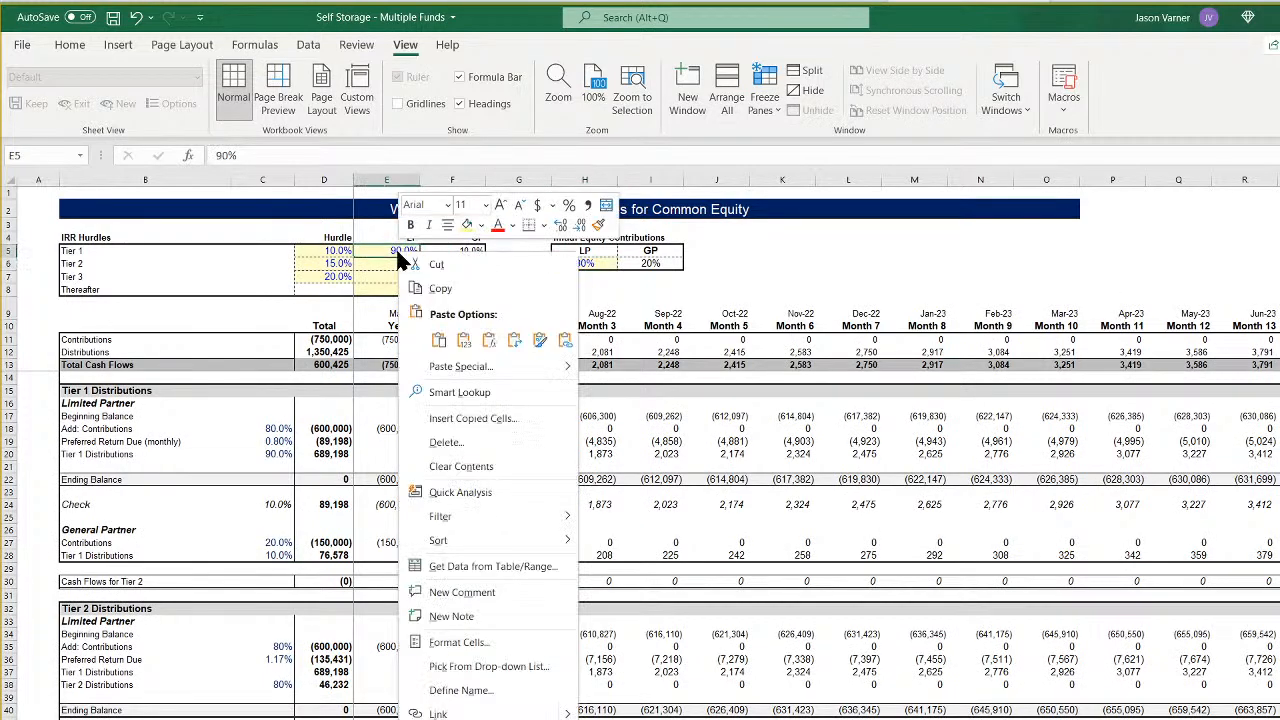
click(438, 341)
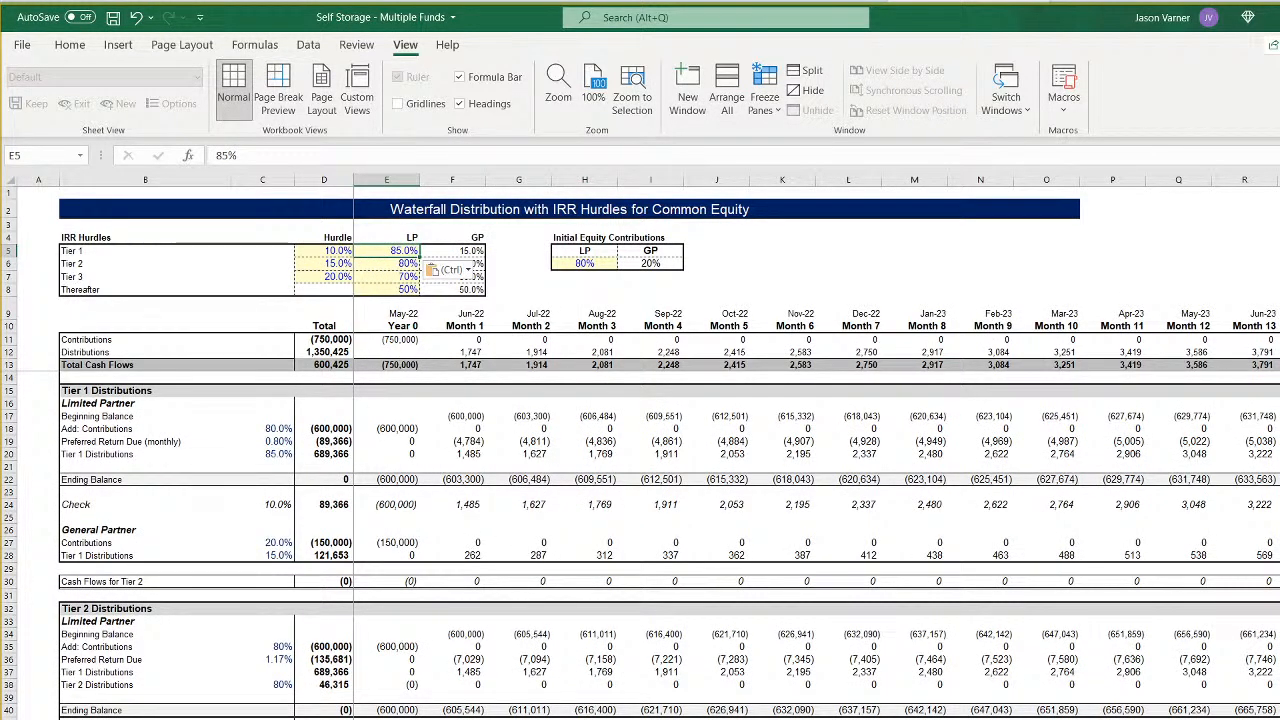
- Paste the copied 85% Tier 1 LP split into E5 of CF 3
key(ctrl+Page_Up)
key(ctrl+Page_Down)
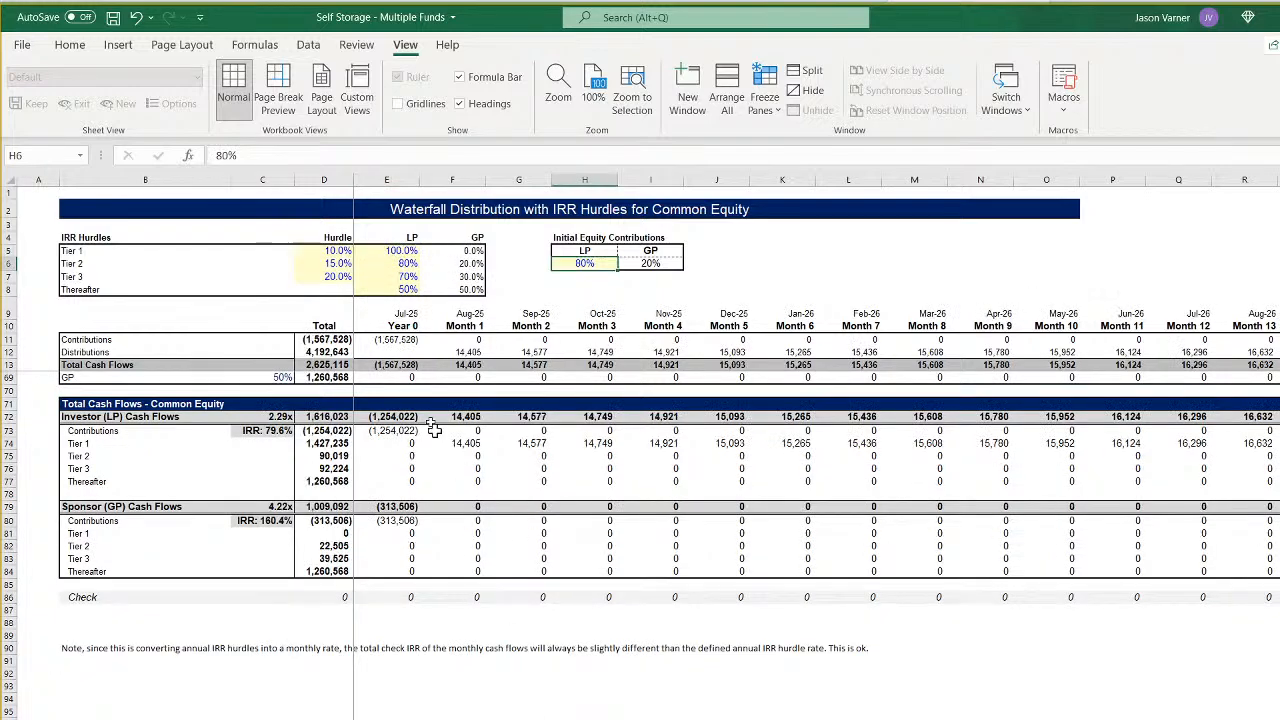
click(408, 252)
right_click(408, 256)
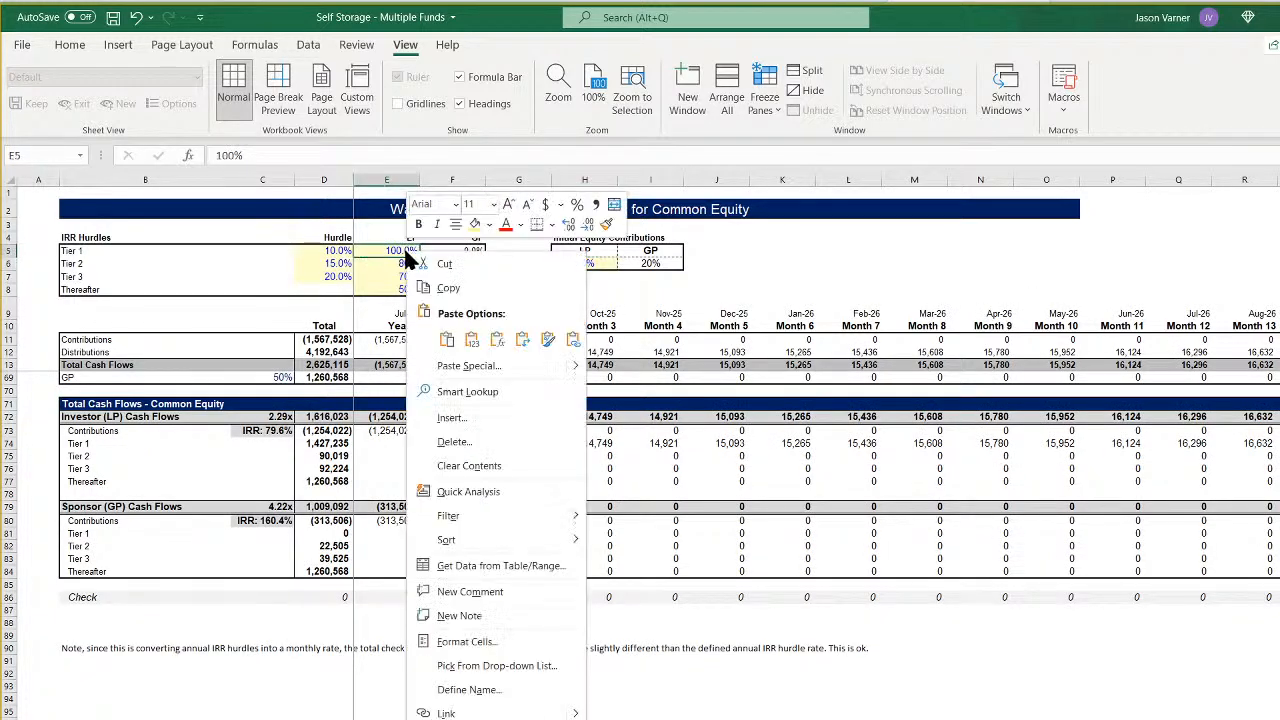
click(447, 340)
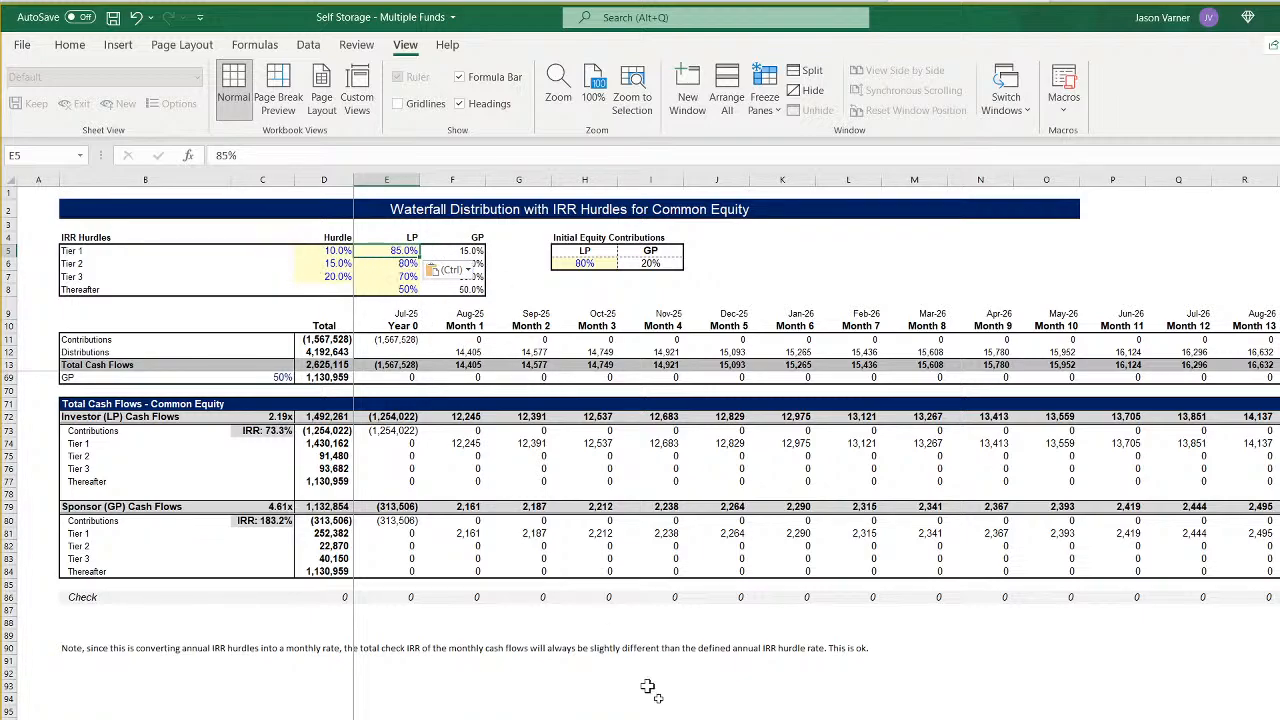
- Paste the 85% Tier 1 LP split into E5 of CF 4, CF 5 and CF 6
key(ctrl+Page_Down)
right_click(404, 253)
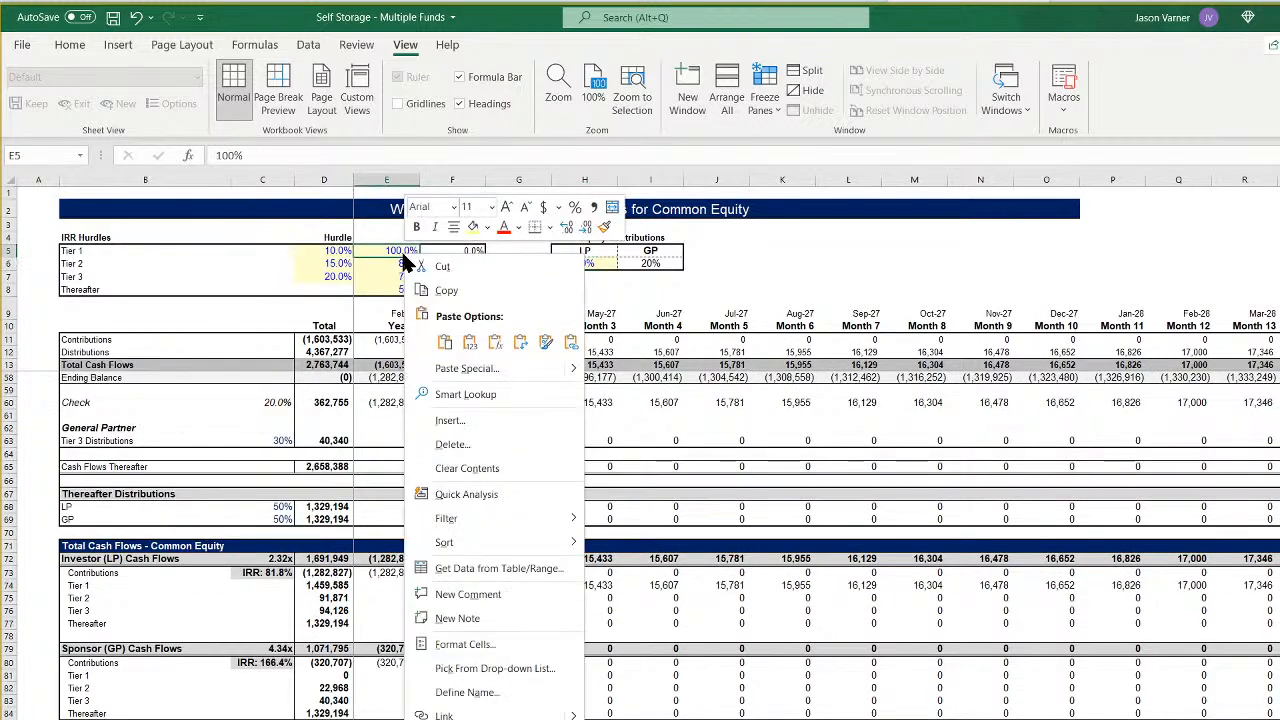
click(443, 345)
key(ctrl+Page_Down)
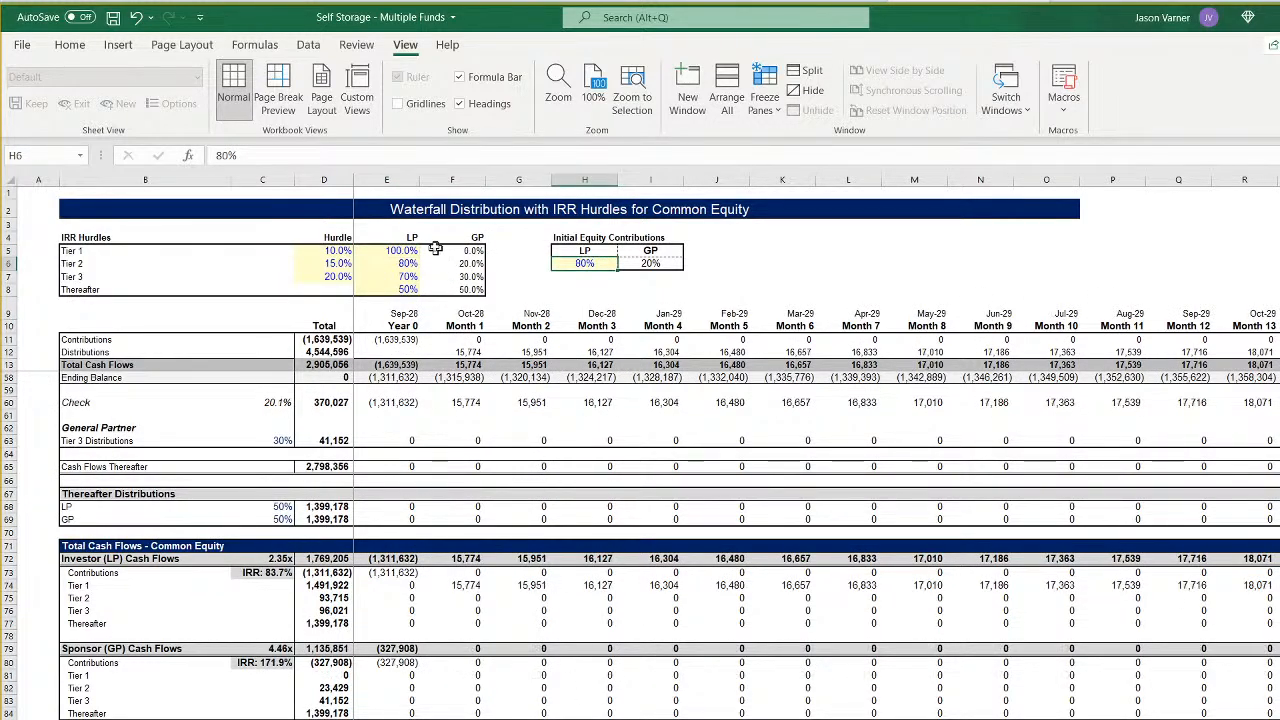
right_click(404, 251)
click(443, 341)
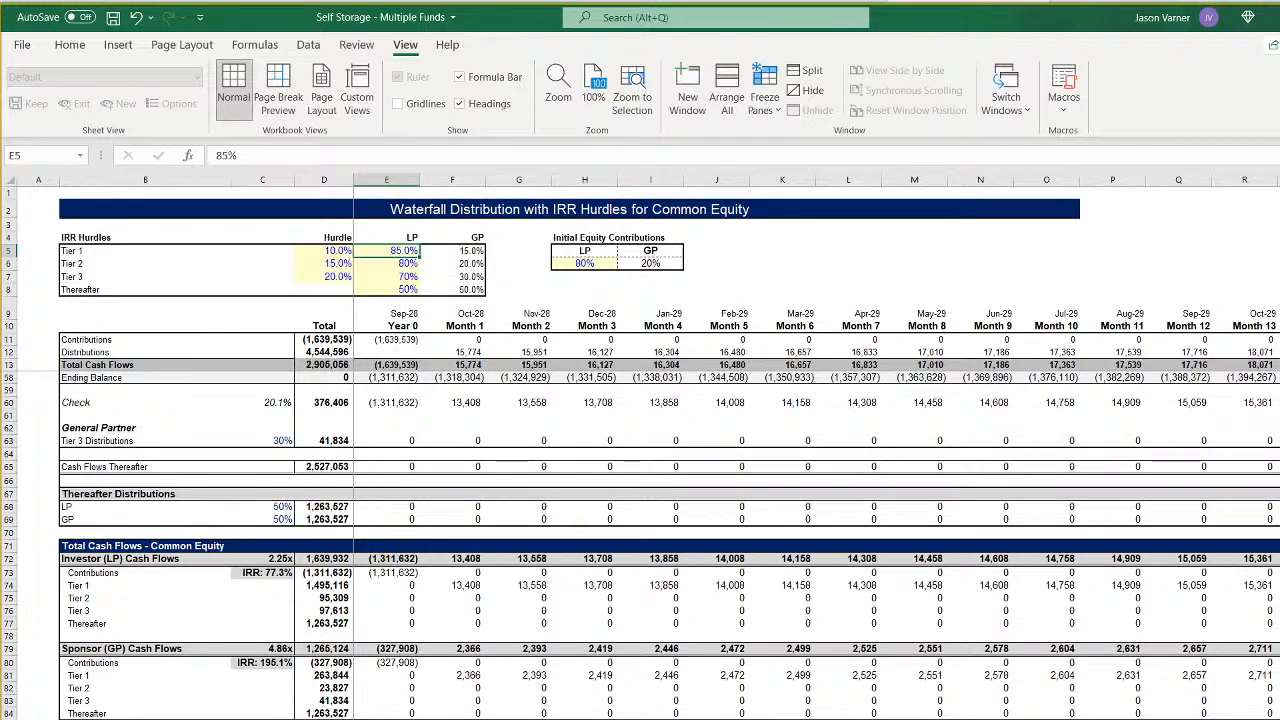
key(ctrl+Page_Down)
right_click(404, 251)
click(437, 343)
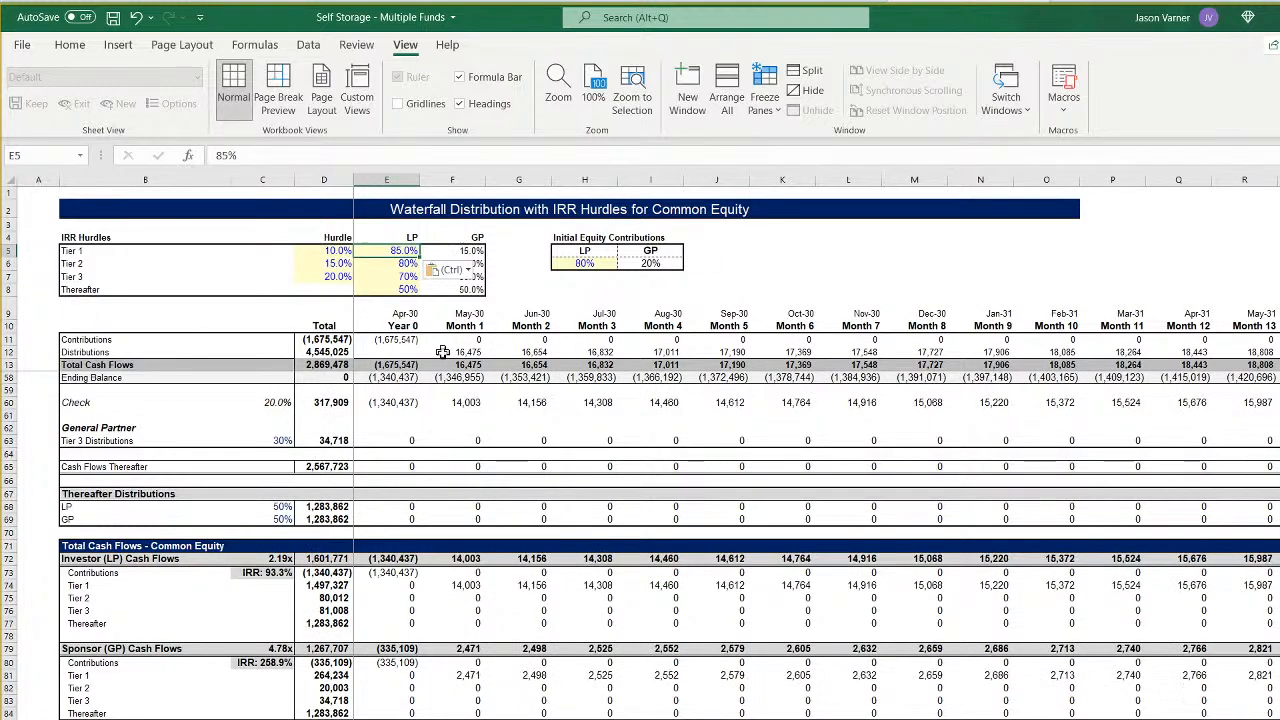
- Check Fund 1's pro forma and the investor and sponsor total cash flows on CF 1
key(ctrl+Page_Down)
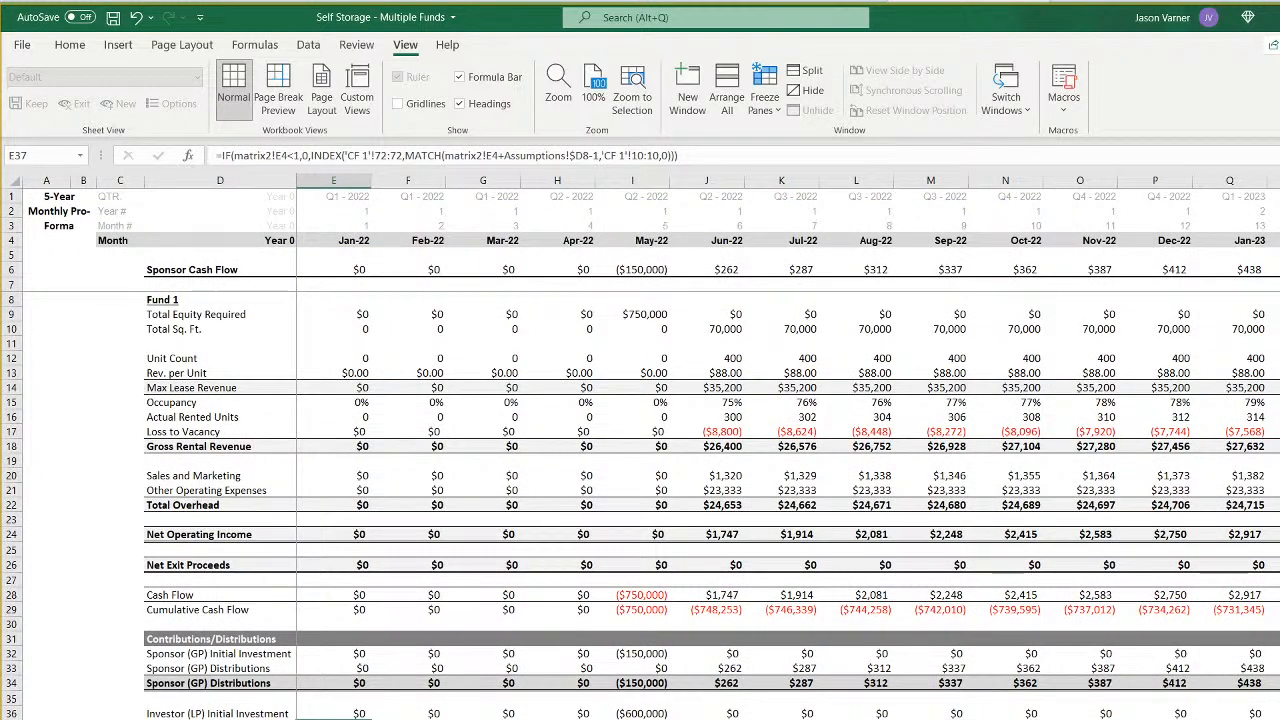
key(ctrl+Page_Up)
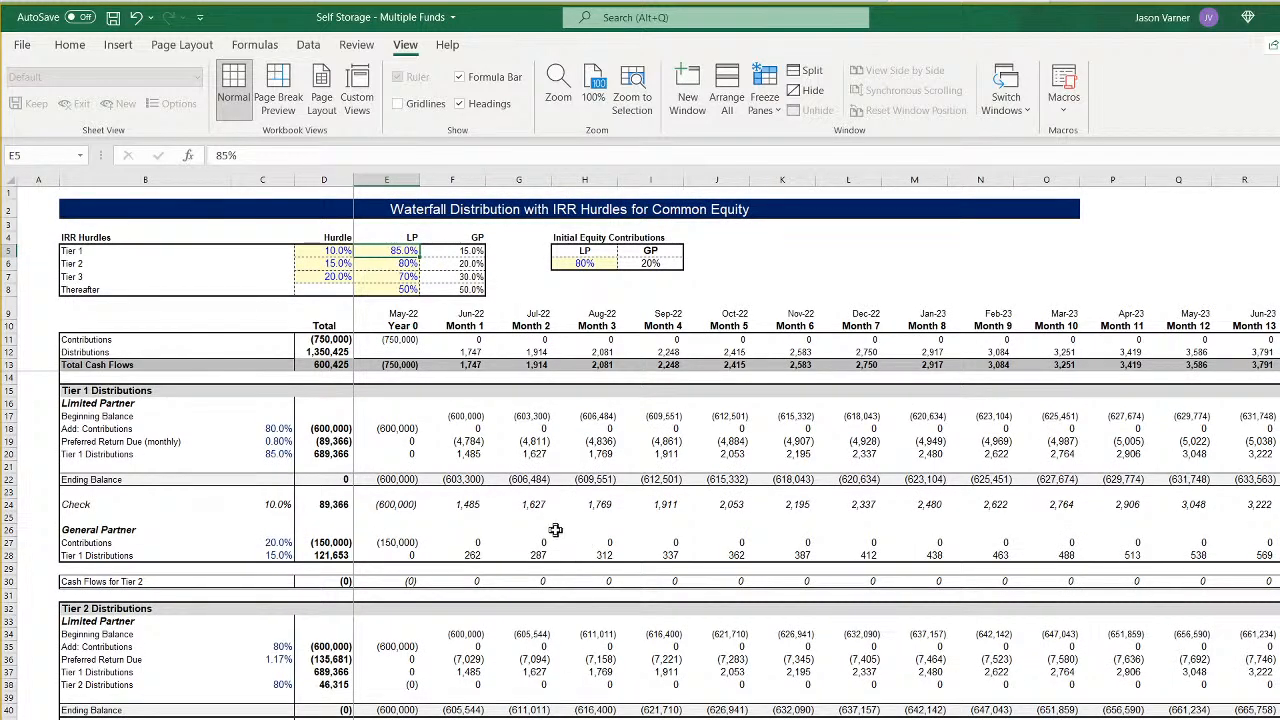
scroll(555, 530, down, 15)
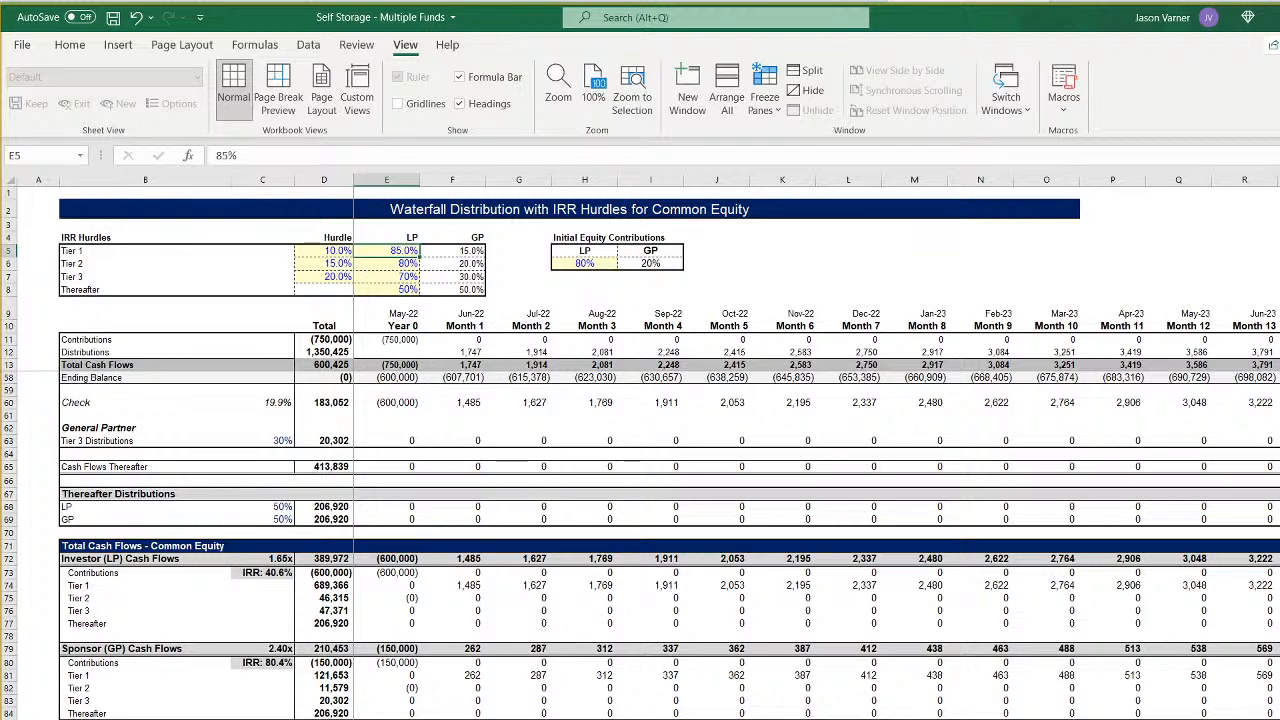
- Scan the monthly sponsor cash flows by fund and the ending bank balance on the sponsor summary sheet
key(ctrl+Page_Down)
key(ctrl+Page_Down)
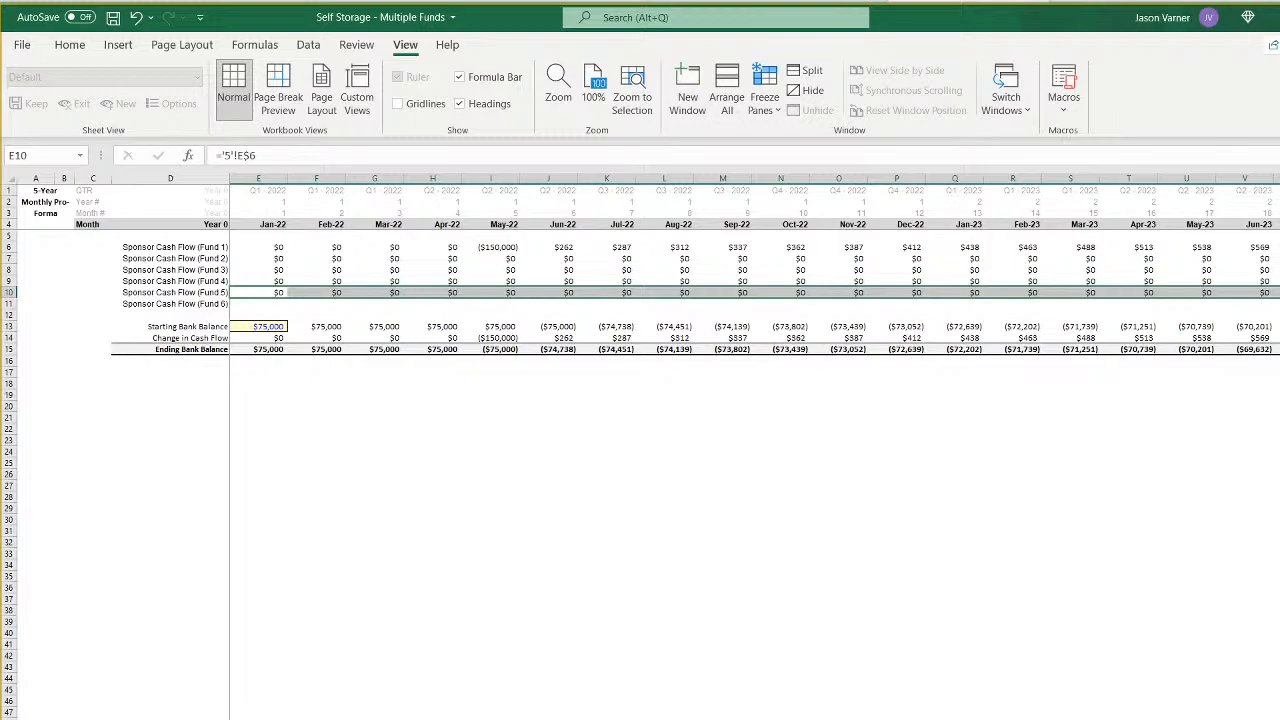
scroll(754, 264, right, 6)
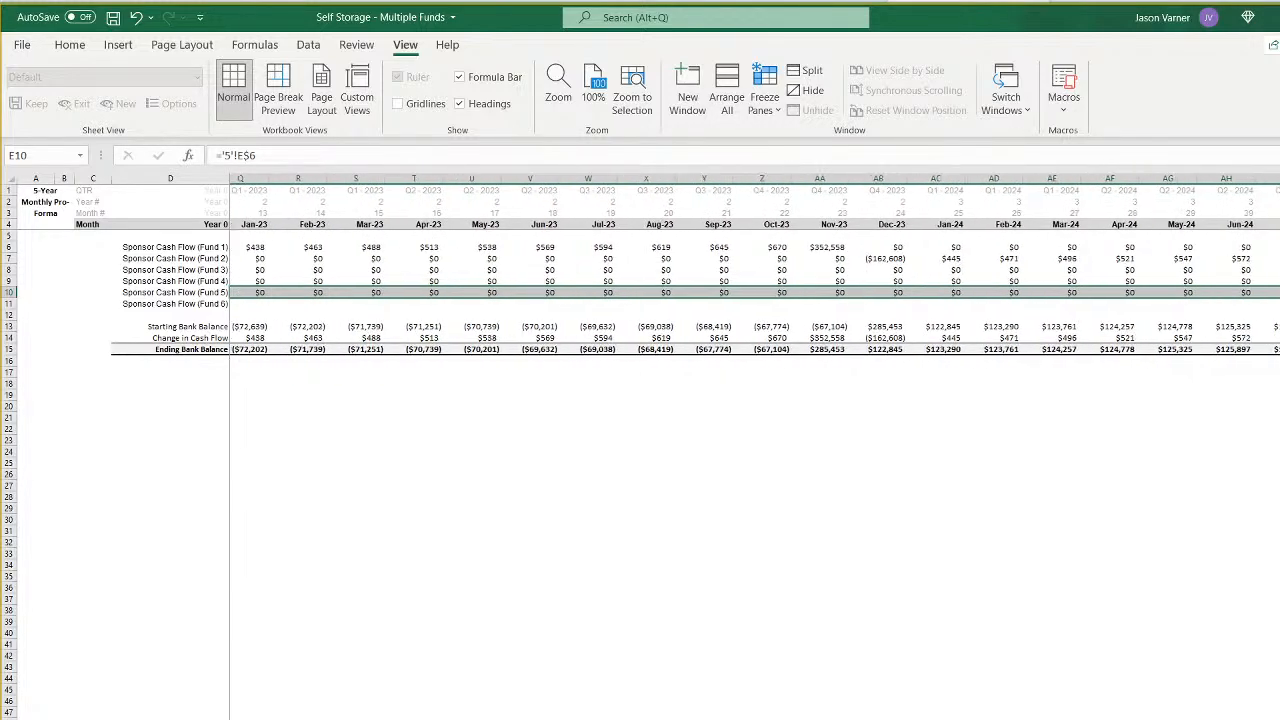
scroll(754, 264, right, 10)
scroll(754, 264, right, 7)
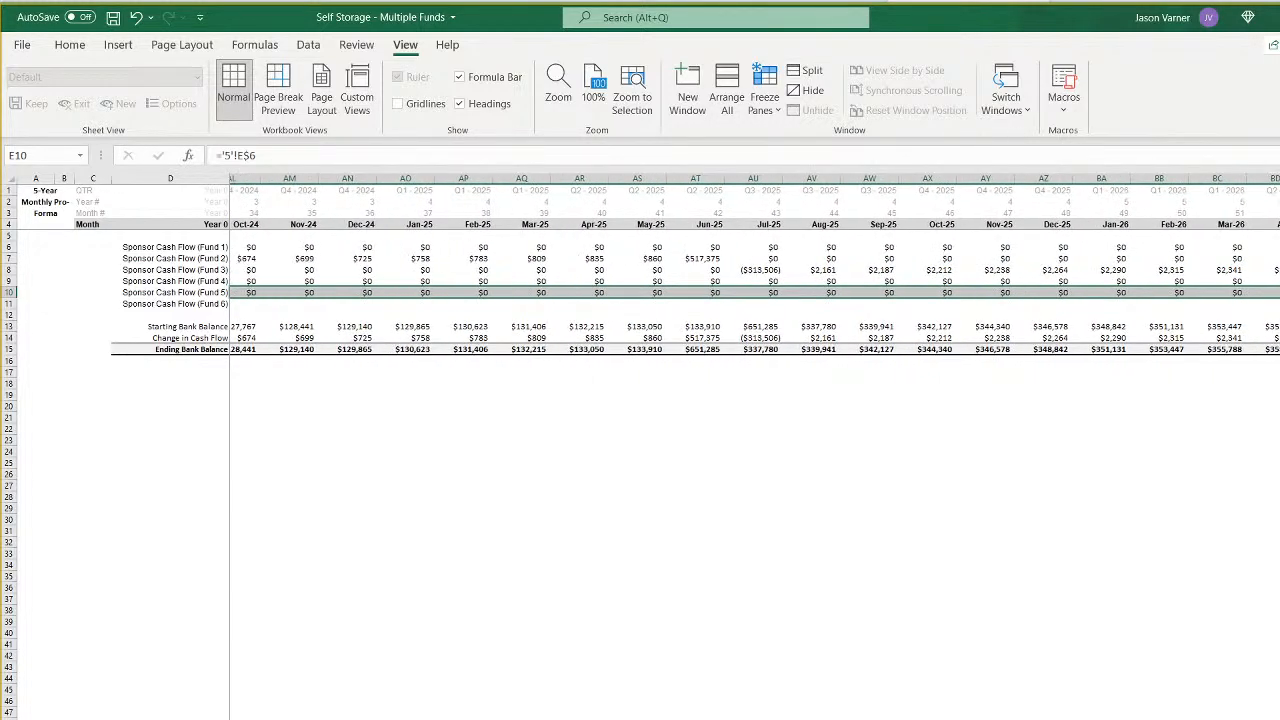
scroll(754, 264, right, 15)
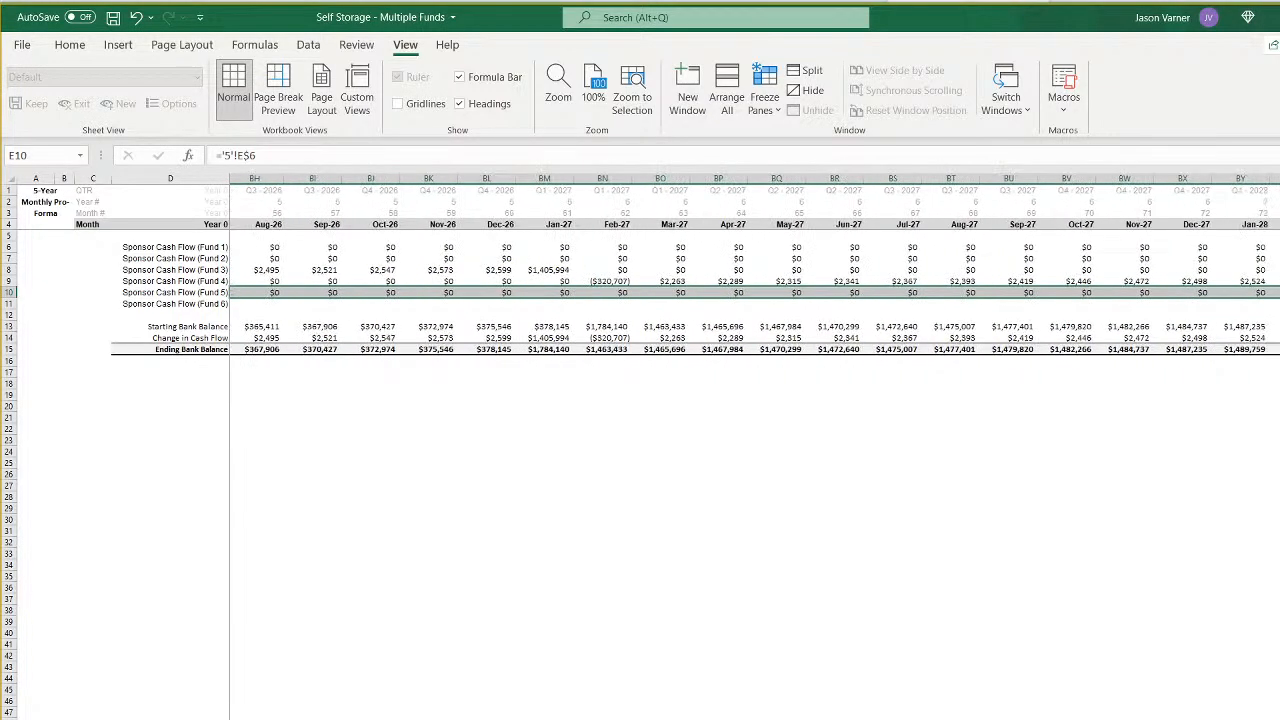
scroll(754, 264, left, 20)
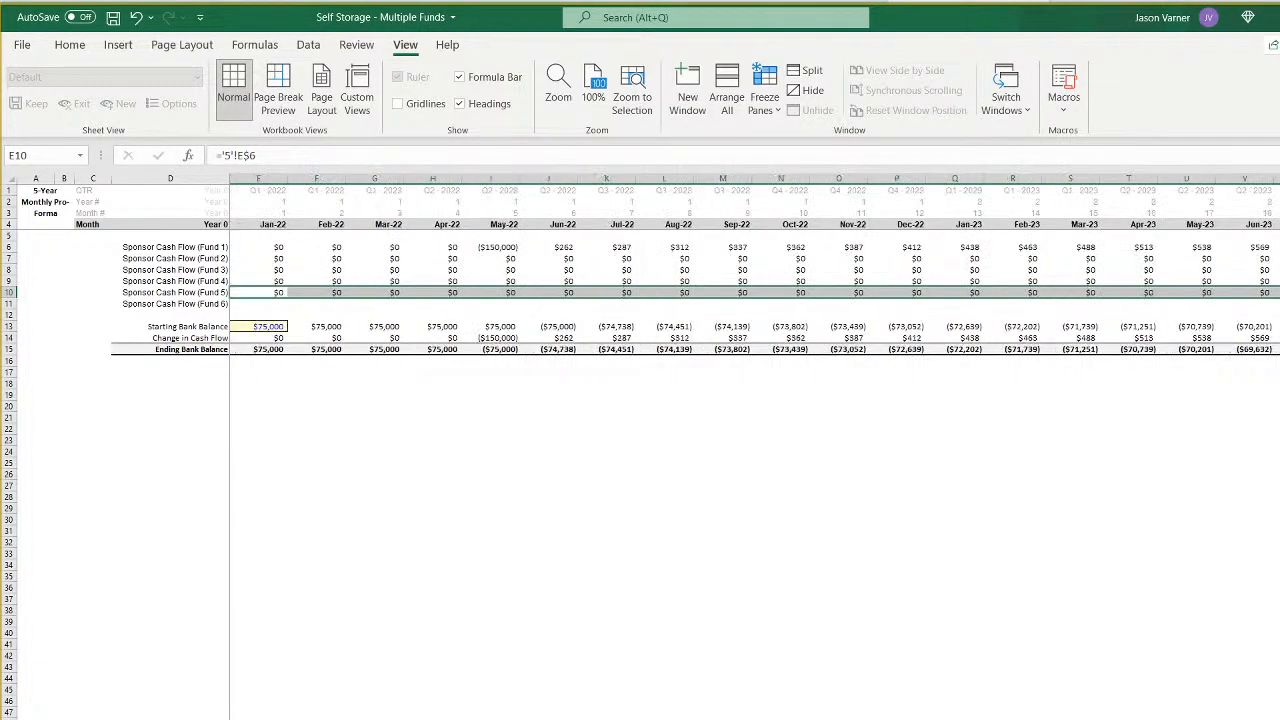
- Review the months until next fund starts and the construction start dates across the funds on the assumptions sheet
click(578, 554)
key(ctrl+Page_Up)
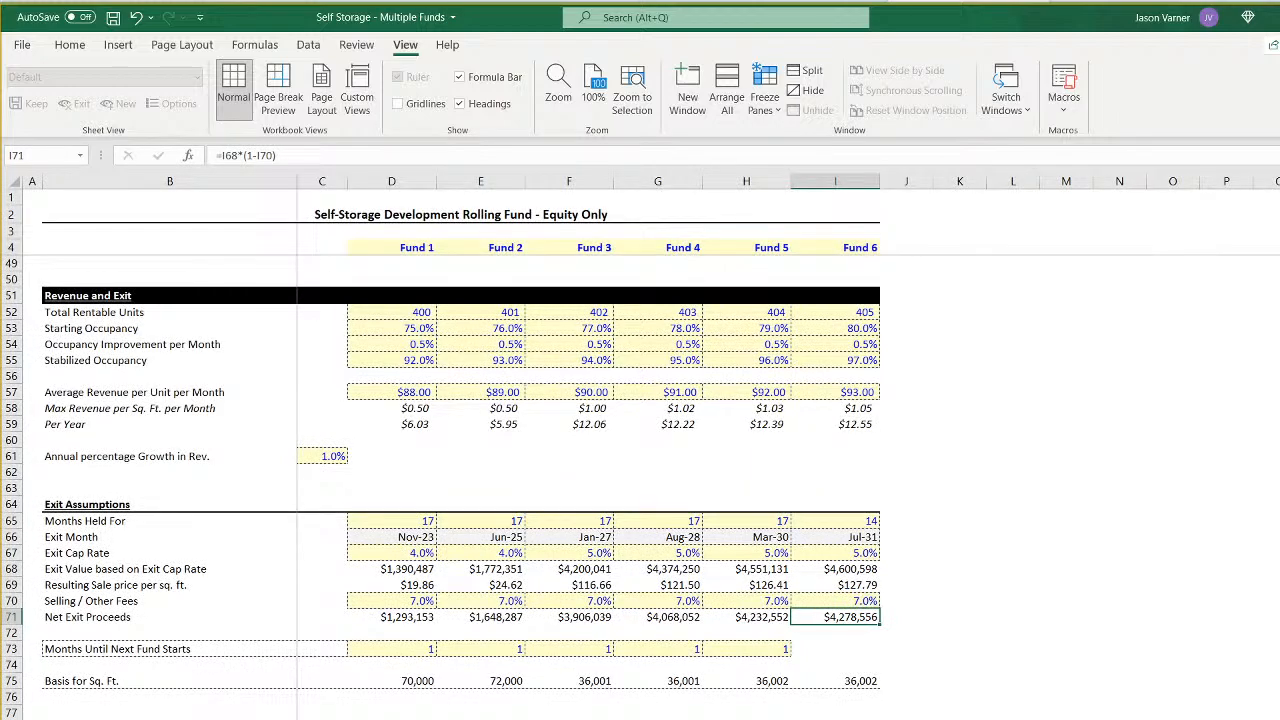
click(412, 648)
click(473, 648)
click(584, 650)
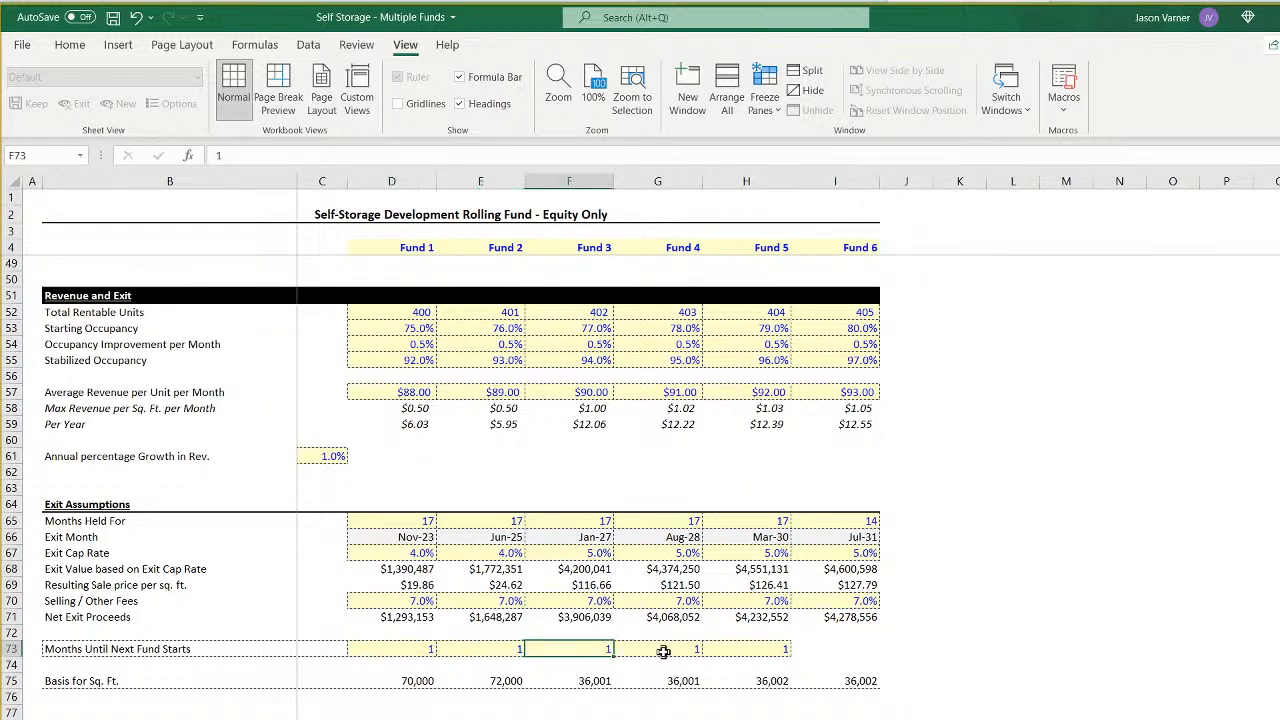
click(663, 651)
click(757, 651)
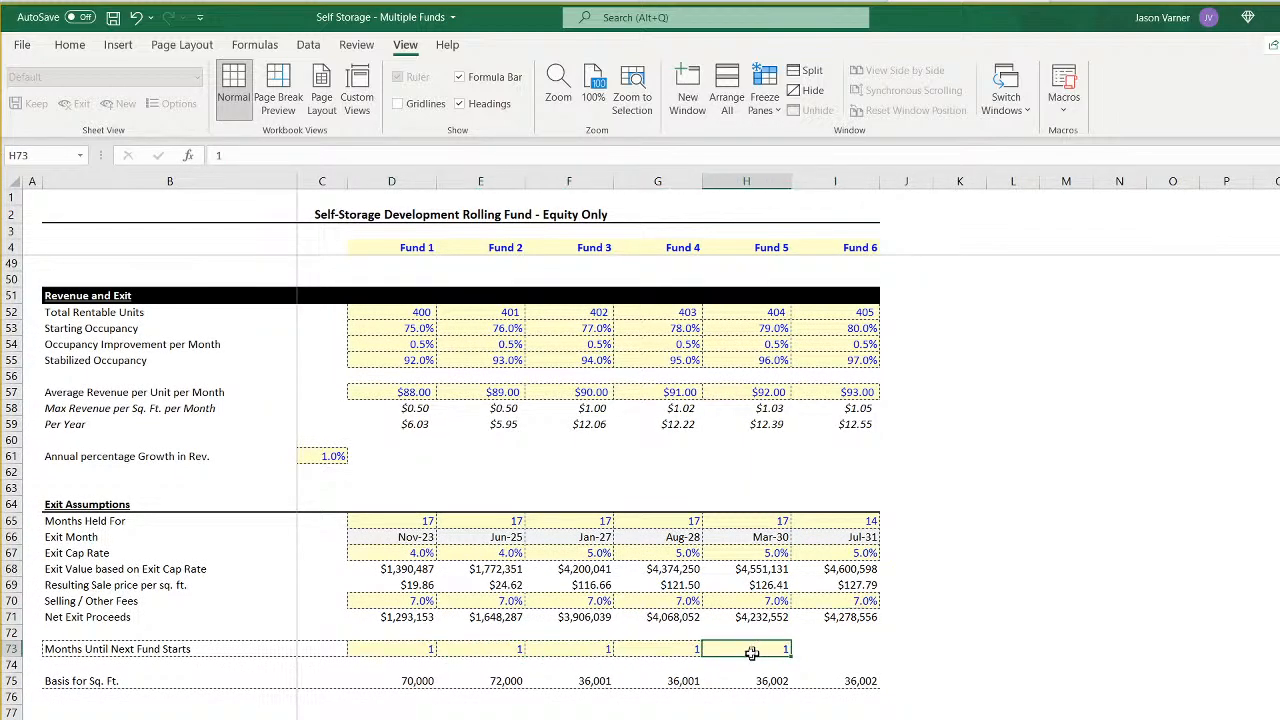
scroll(409, 657, up, 15)
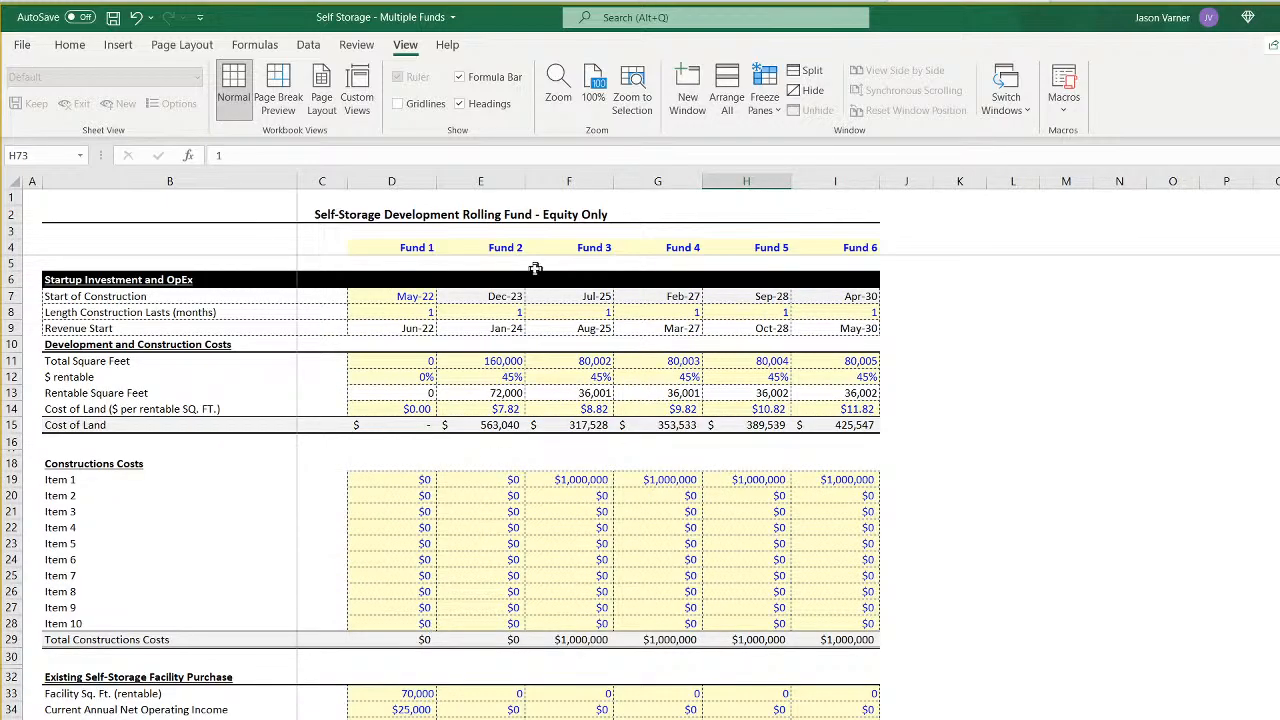
click(500, 292)
click(571, 296)
click(684, 296)
click(751, 296)
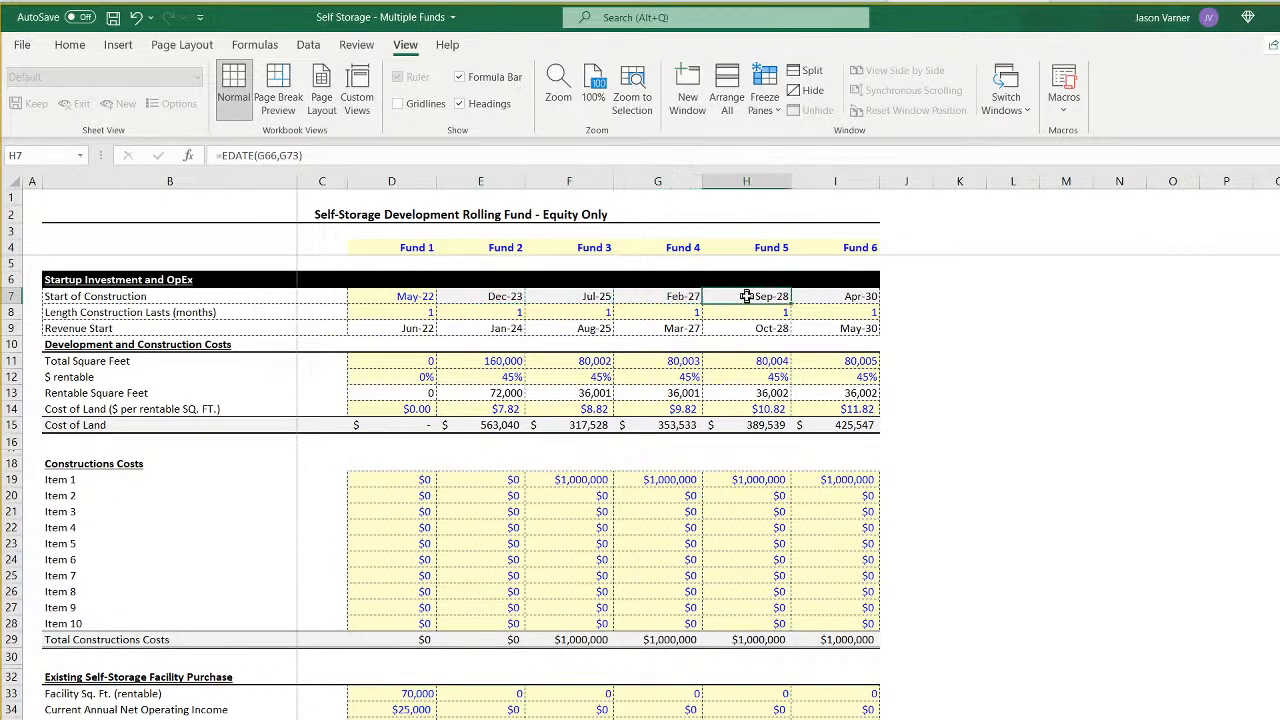
- Set Fund 1's Months Until Next Fund Starts in D73 to -3
scroll(487, 651, down, 10)
scroll(487, 651, down, 1)
scroll(487, 651, up, 11)
scroll(405, 440, down, 18)
click(415, 470)
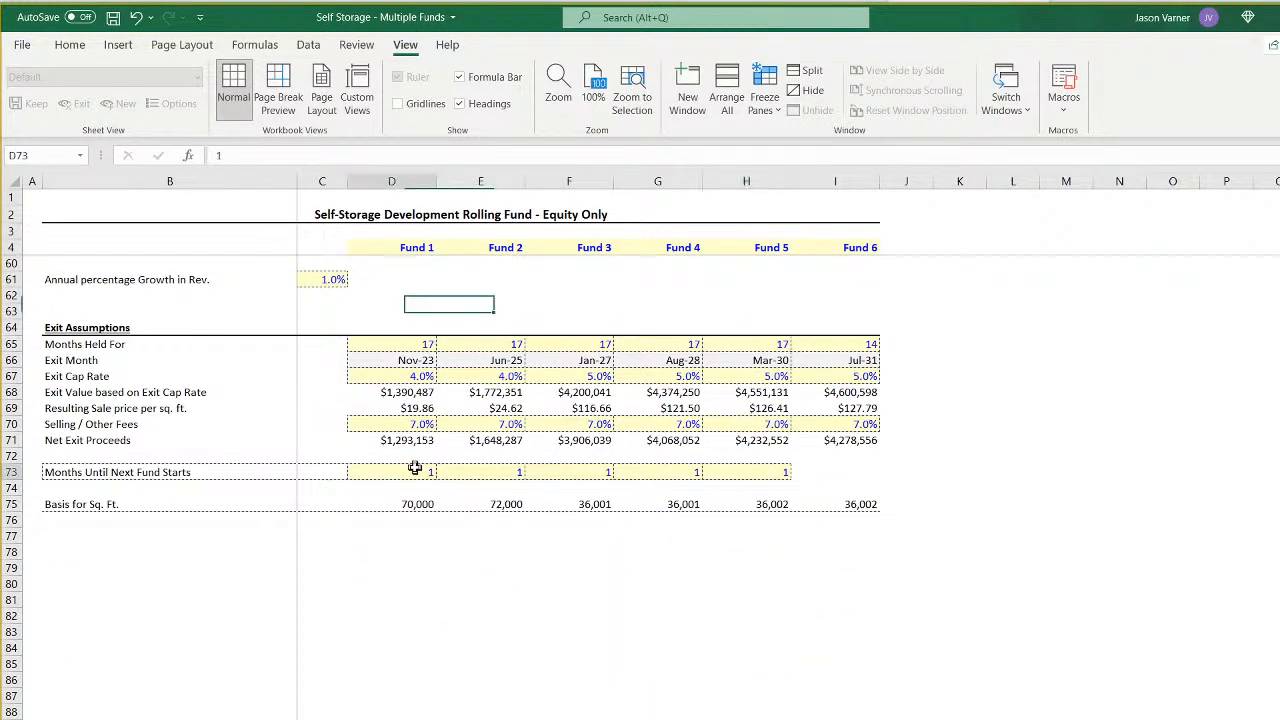
text(-)
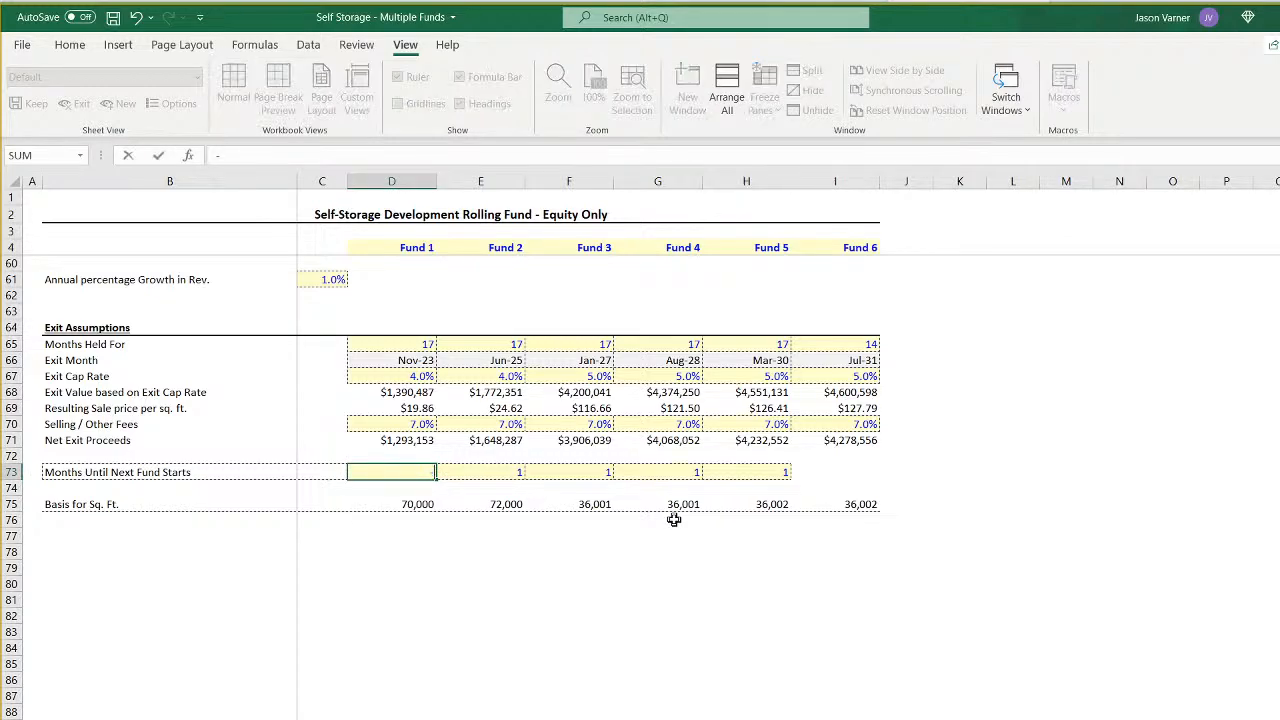
text(23)
key(Return)
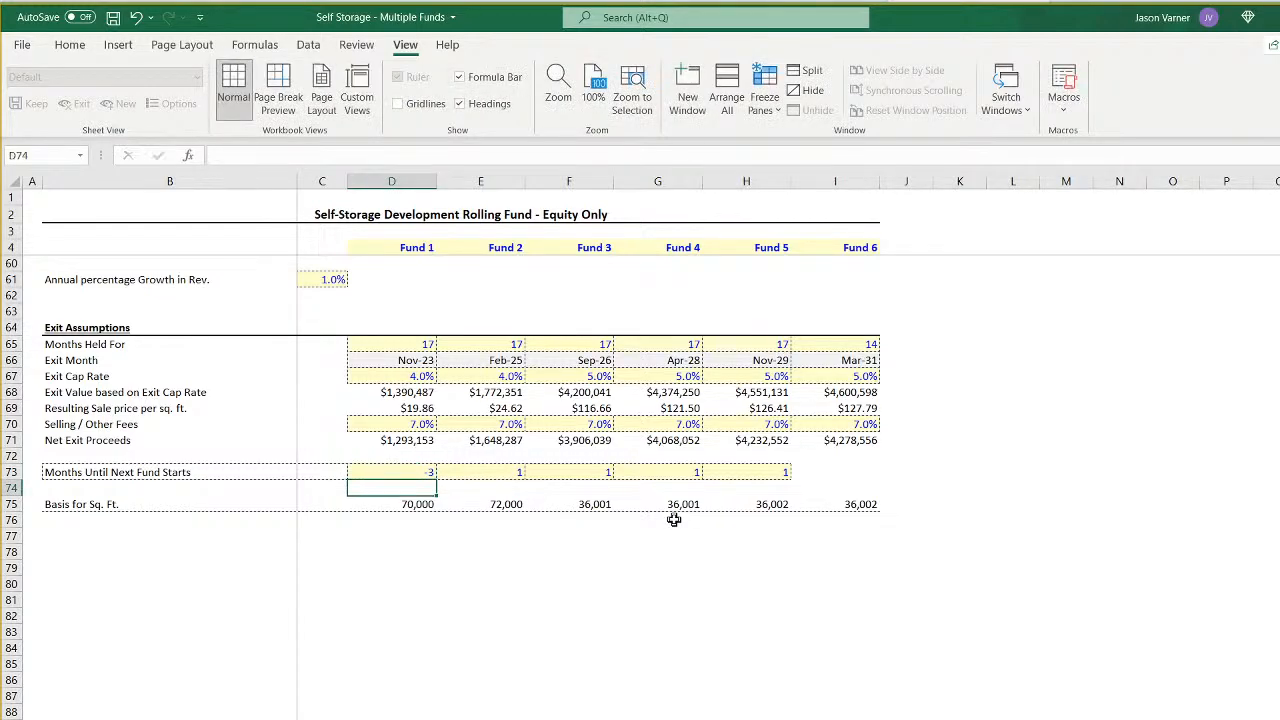
- Compare Fund 2's construction start date with Fund 1's revenue start and exit month
scroll(557, 557, up, 18)
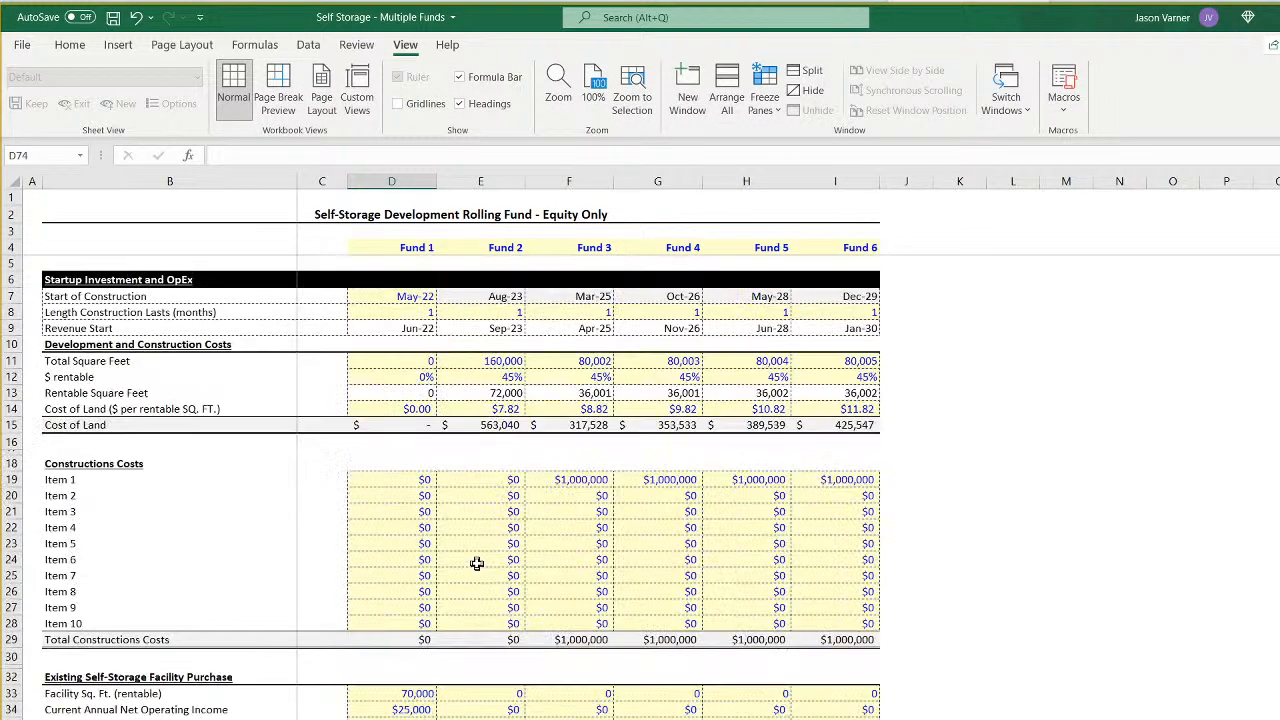
click(481, 297)
click(427, 329)
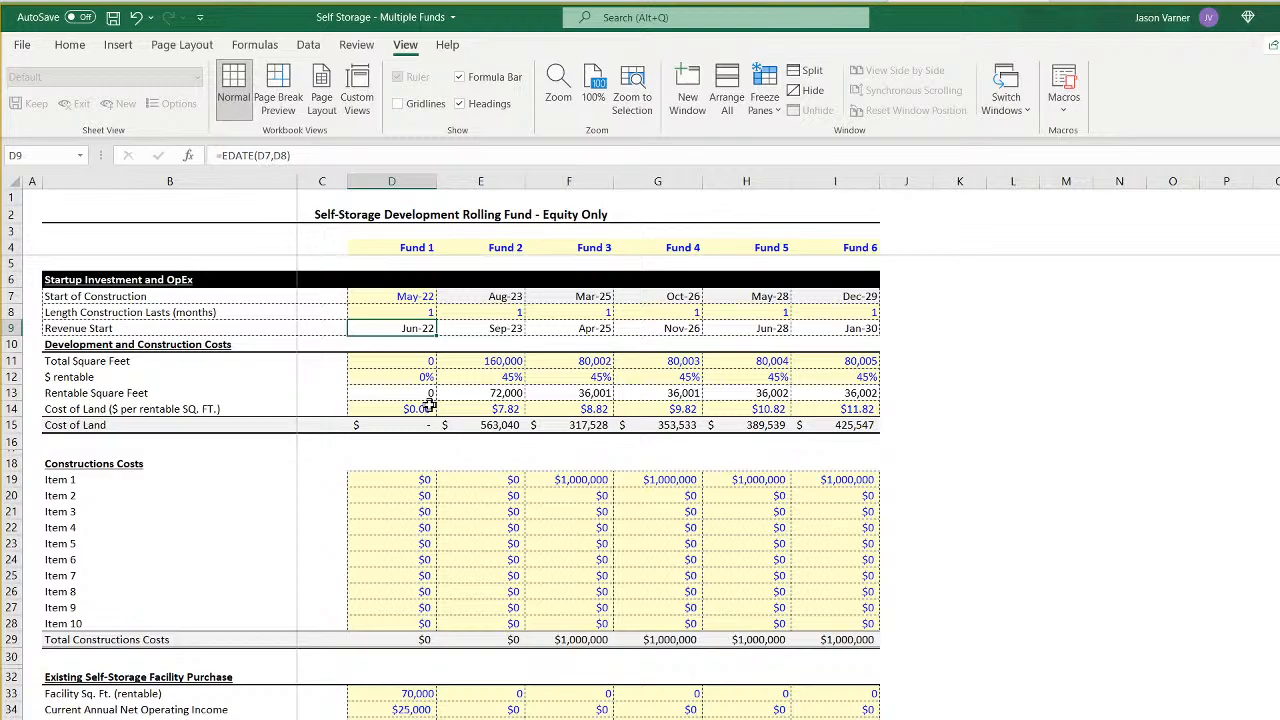
scroll(427, 405, down, 15)
click(399, 539)
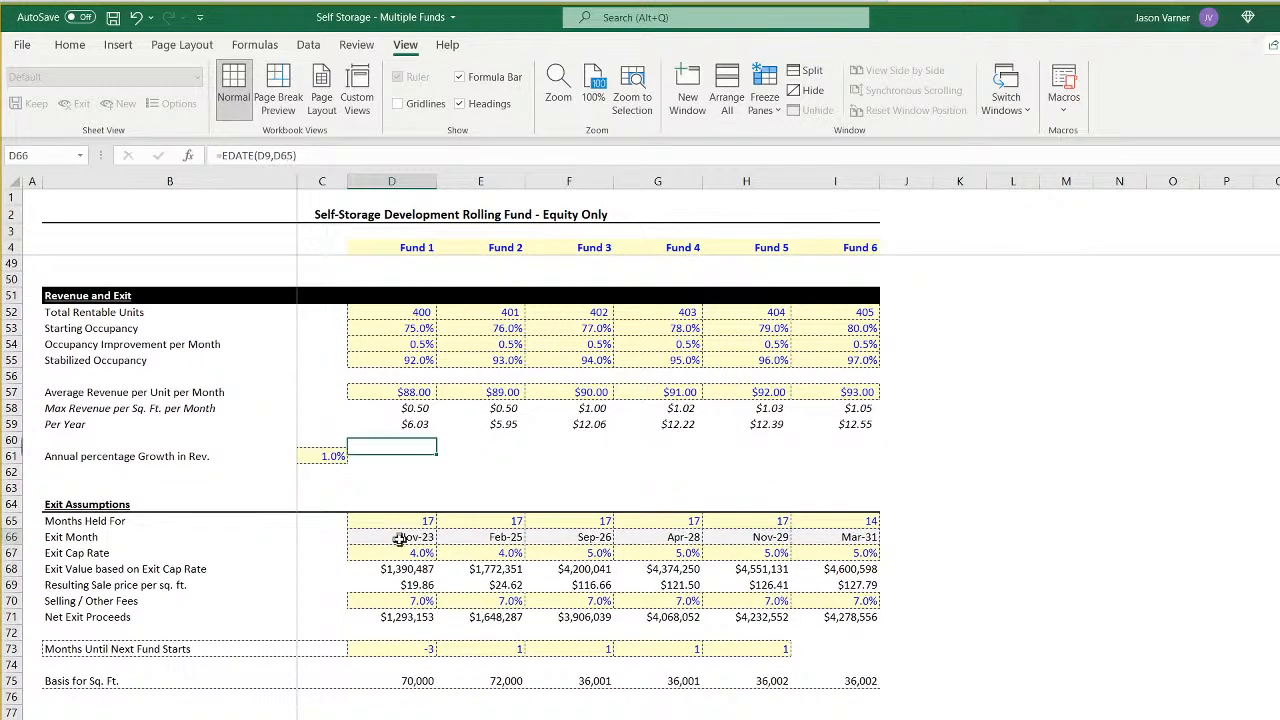
scroll(423, 620, up, 15)
click(501, 296)
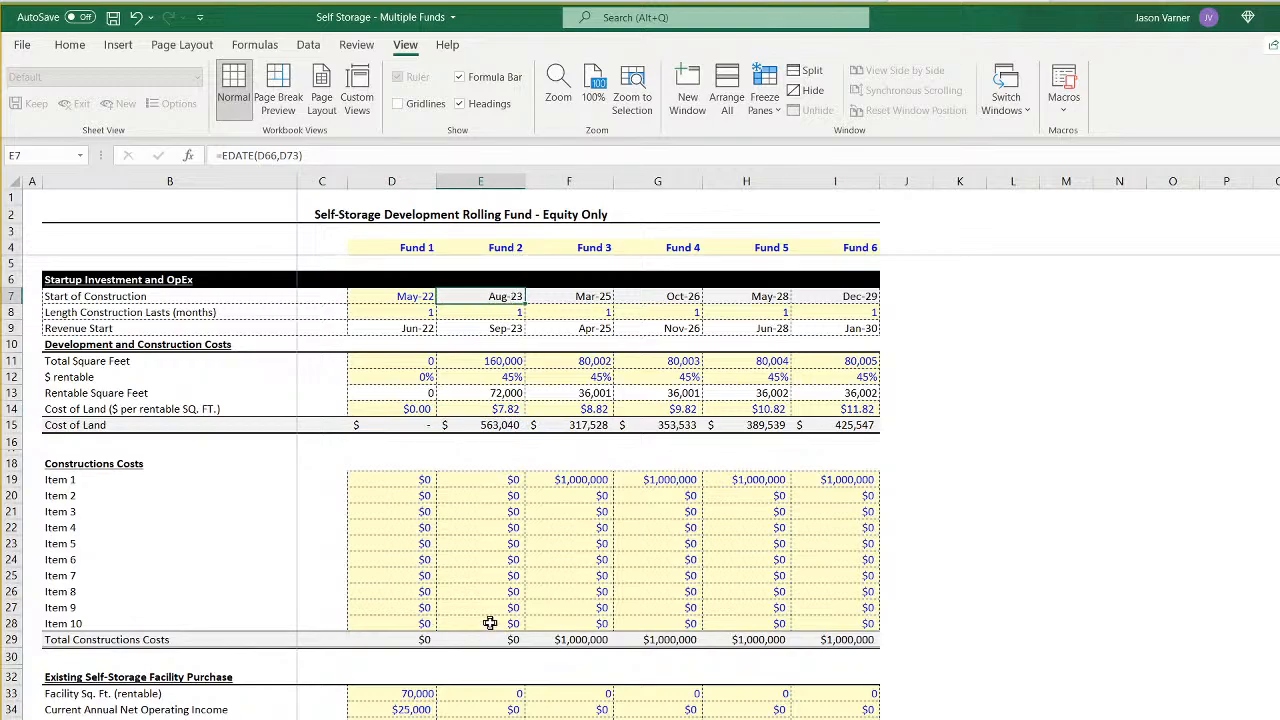
- Fill the -3 months until next fund starts from Fund 1 across Funds 2 to 5 in row 73
scroll(490, 623, down, 15)
click(428, 649)
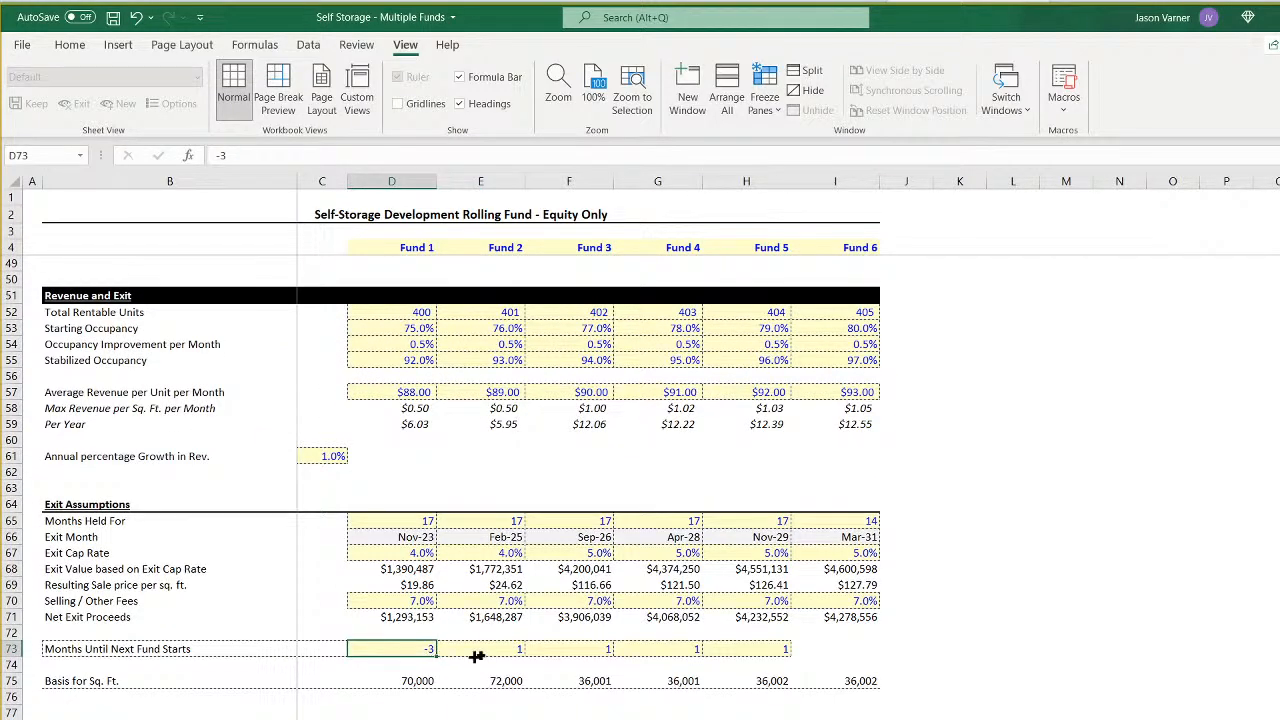
drag(477, 656, 785, 652)
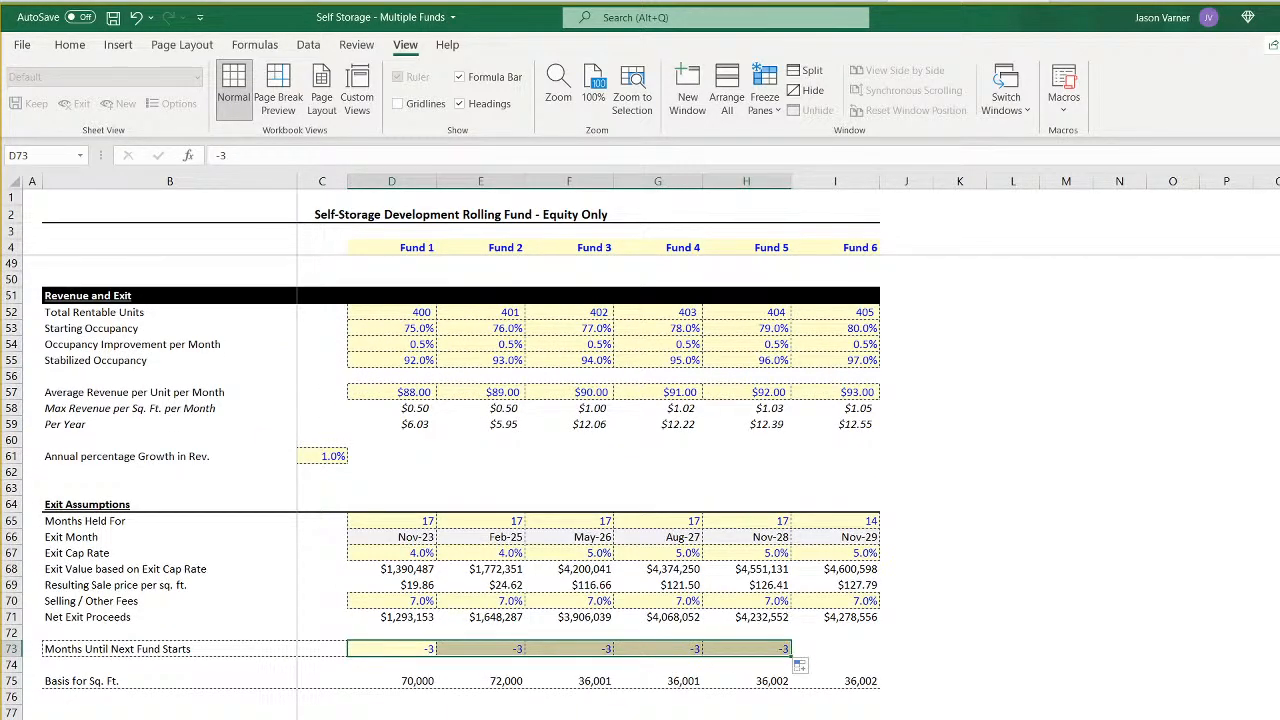
- Set the January 2022 starting bank balance in E13 of the sponsor summary sheet to $0
click(474, 718)
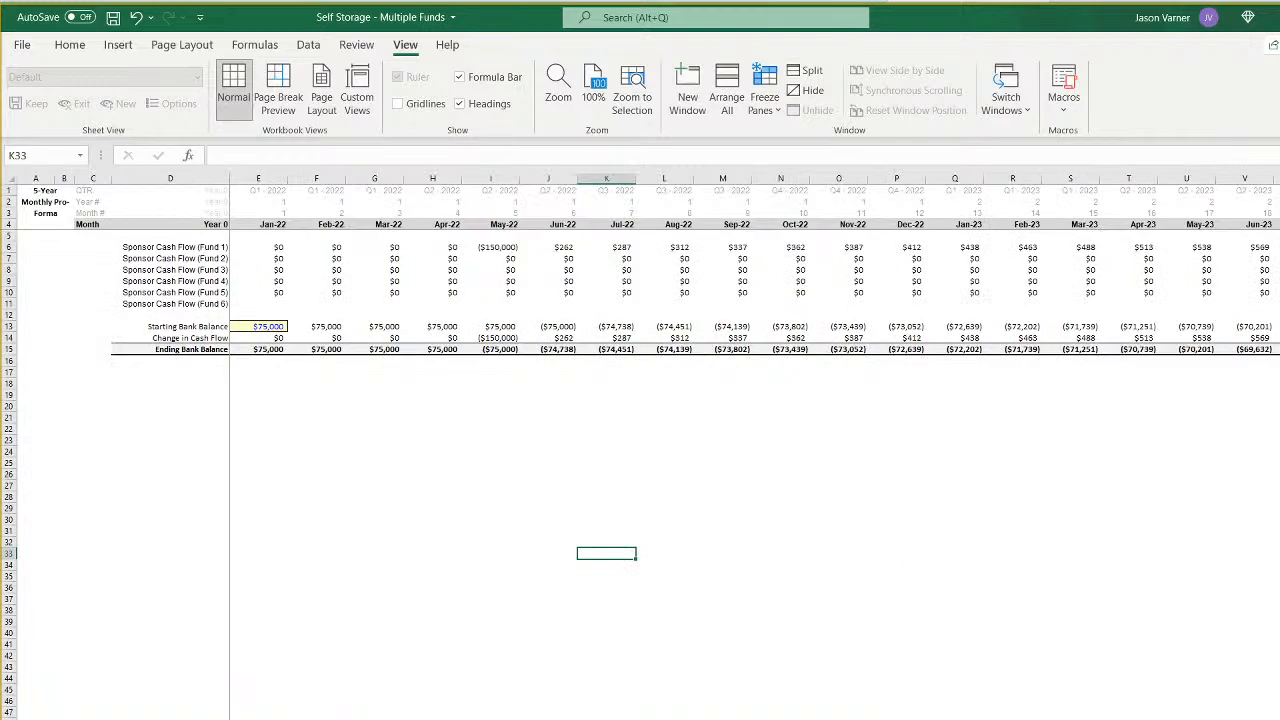
click(258, 328)
key(Delete)
key(Down)
key(Down)
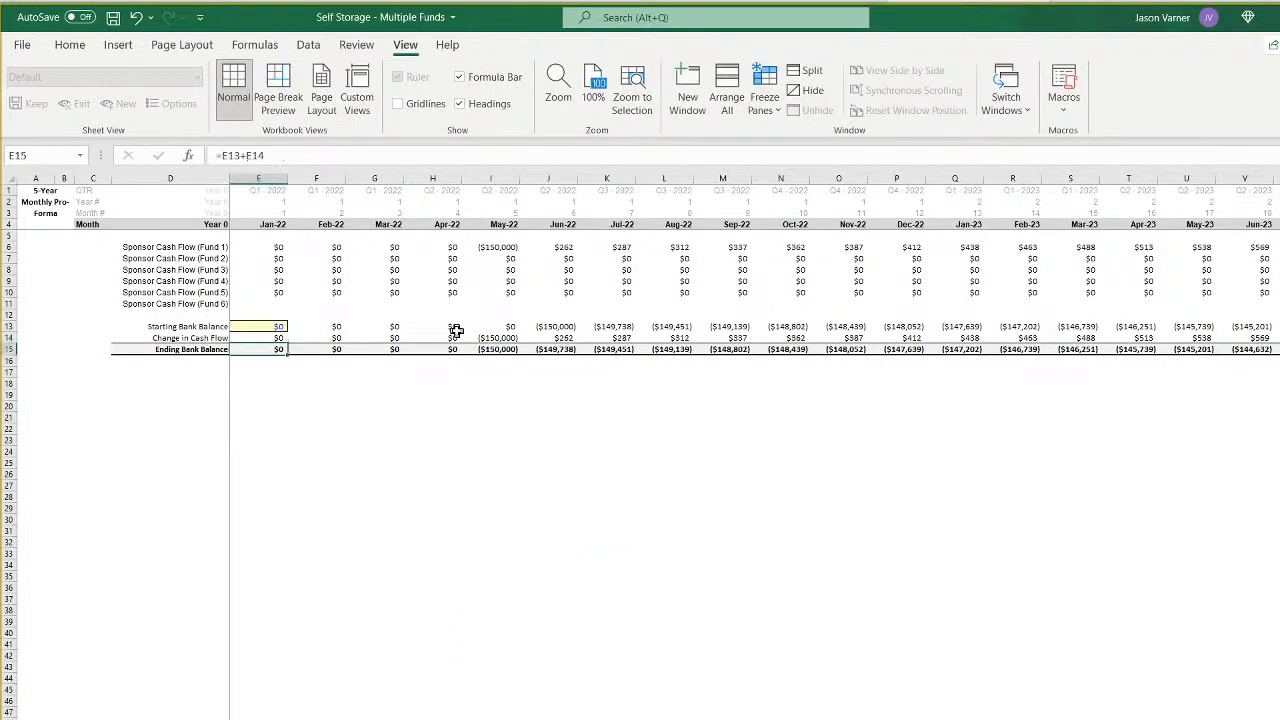
- Trace the ending bank balance through October 2023 and inspect Fund 2's August 2023 sponsor cash flow
key(Right)
key(Right)
key(Right)
key(Right)
key(Right)
key(Right)
key(Right)
key(Right)
key(Right)
key(Right)
key(Right)
key(Right)
key(Right)
key(Right)
key(Right)
key(Right)
key(Right)
key(Right)
key(Right)
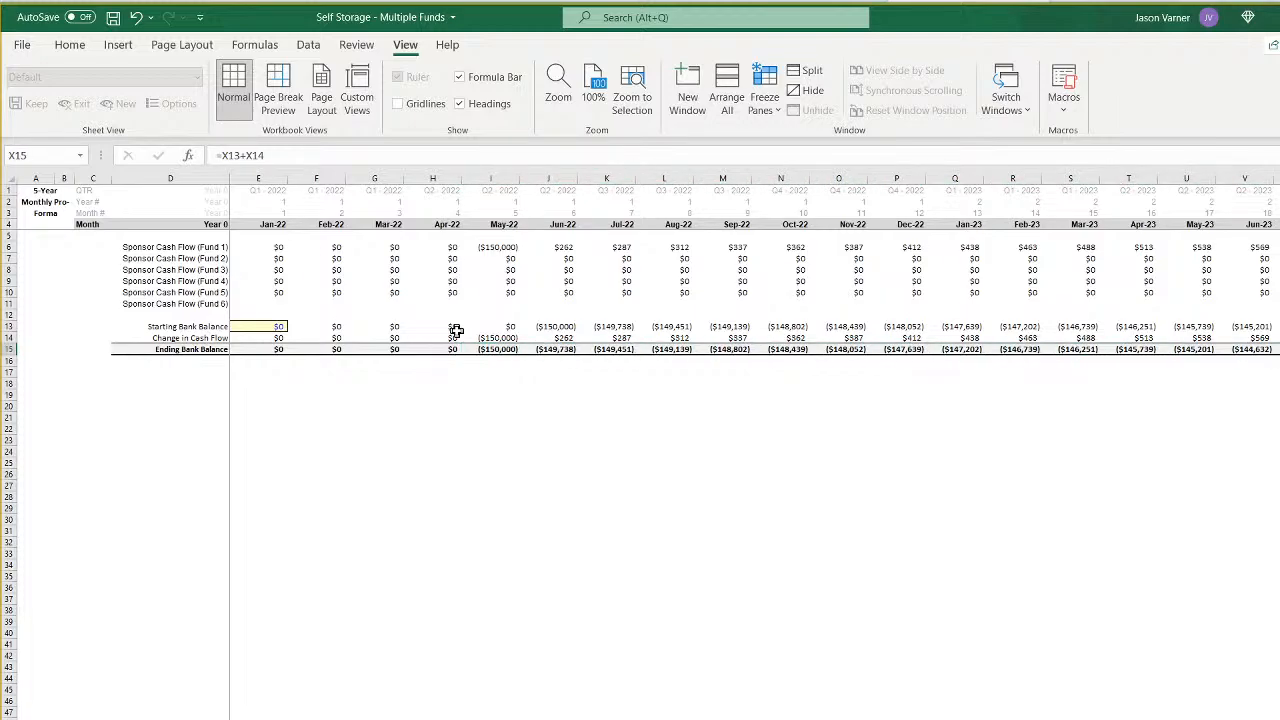
key(Right)
key(Right)
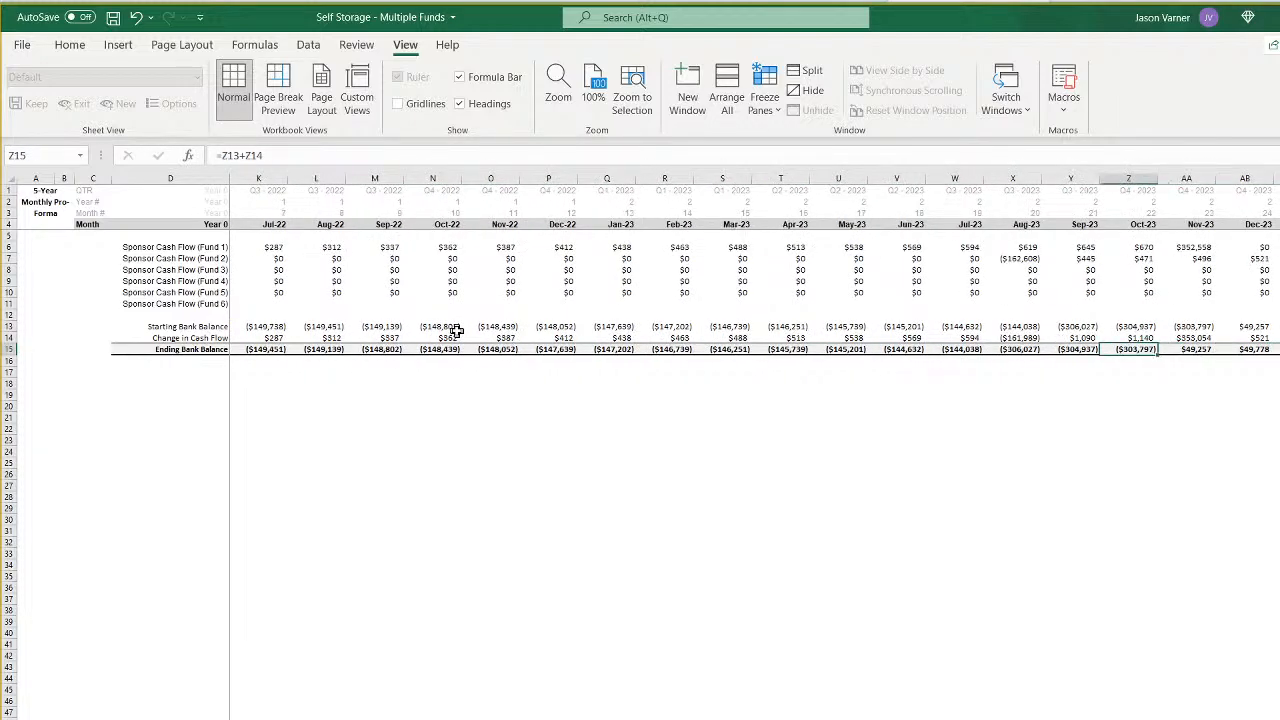
key(Left)
key(Left)
key(Up)
key(Up)
key(Up)
key(Up)
key(Up)
key(Up)
key(Up)
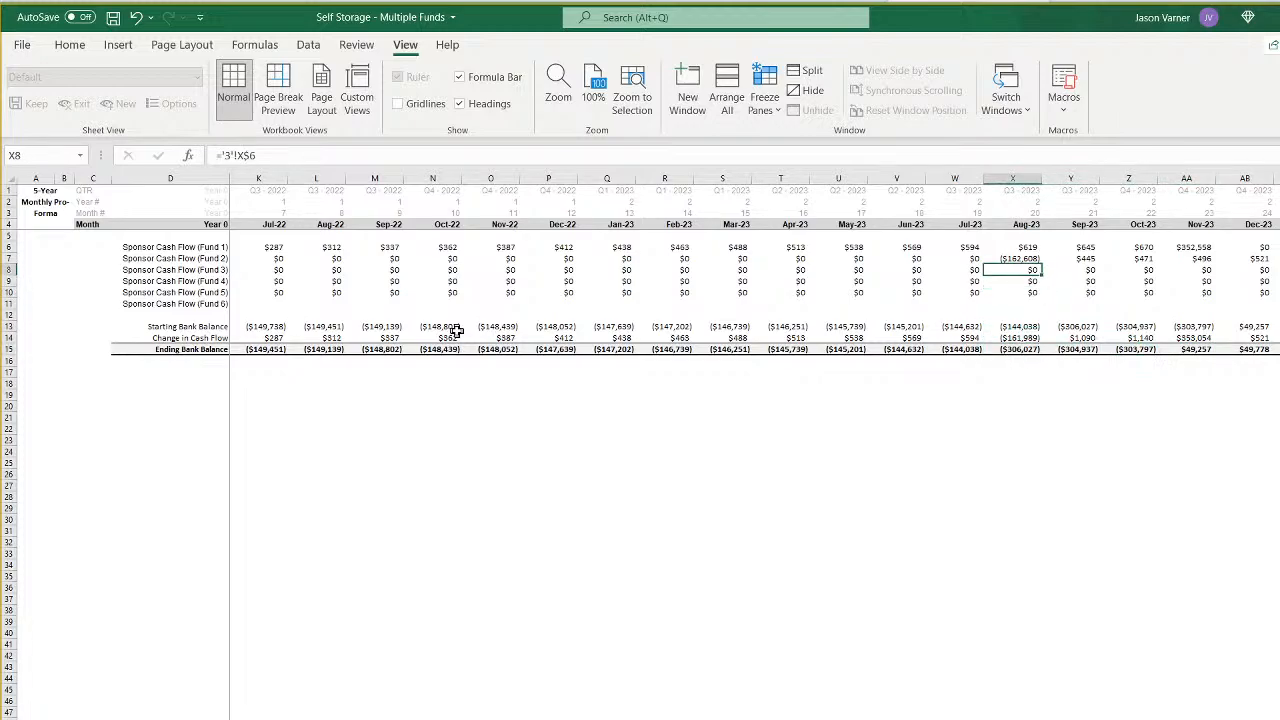
key(Up)
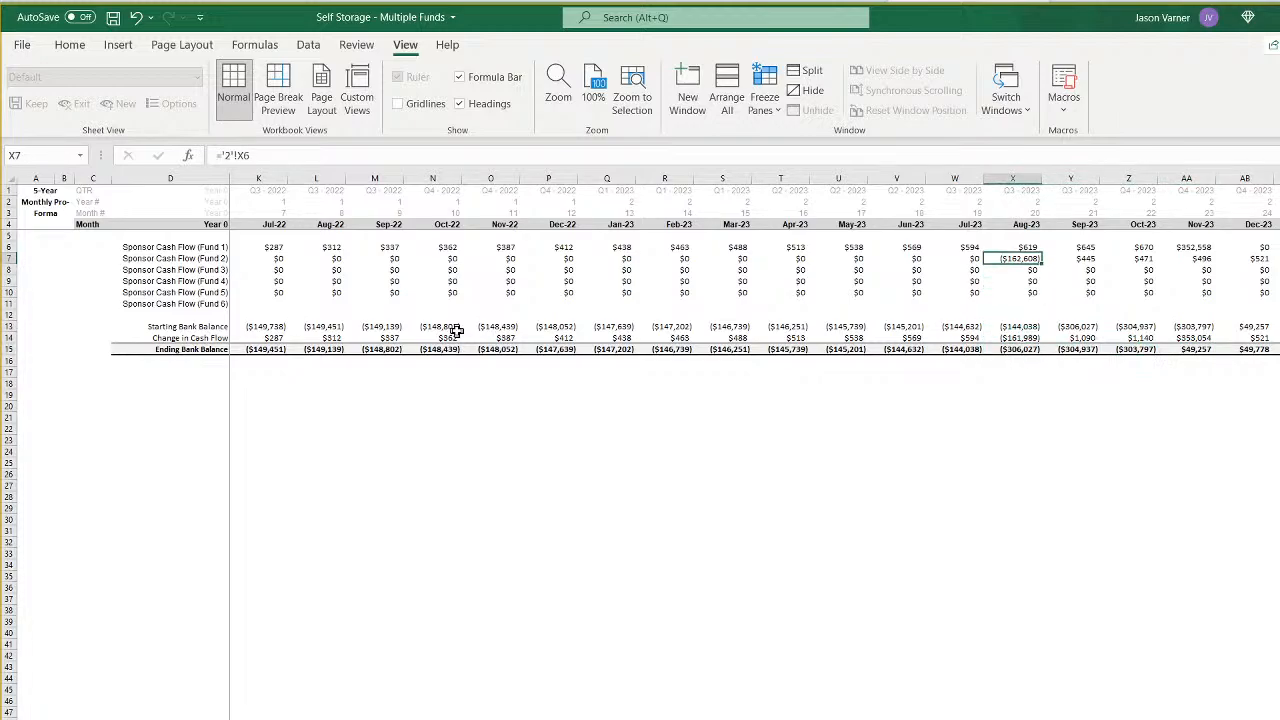
key(Down)
key(Down)
key(Down)
key(Down)
key(Down)
key(Down)
key(Down)
key(Down)
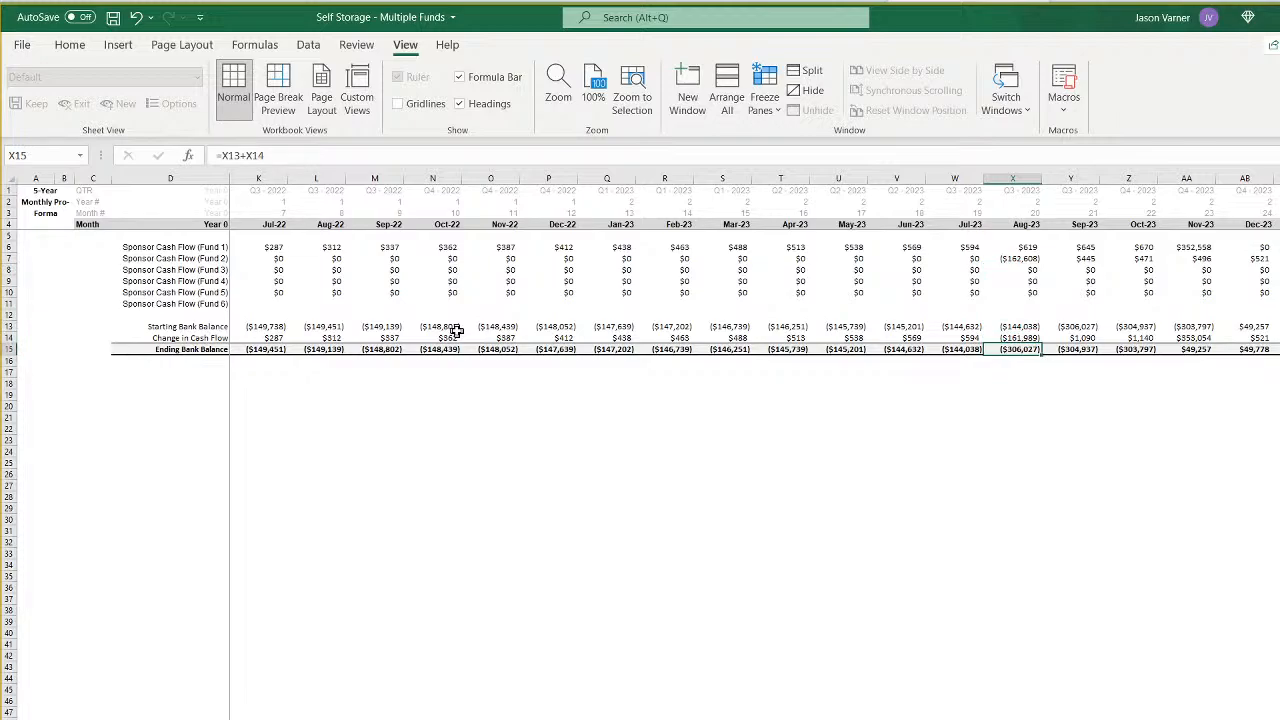
- Scan the ending bank balance and sponsor cash flows by fund from September 2023 through 2031, and recheck the 2022 months
key(Right)
key(Right)
key(Right)
key(Right)
key(Right)
key(Right)
key(Right)
key(Right)
key(Right)
key(Right)
key(Right)
key(Right)
key(Right)
key(Right)
key(Right)
key(Right)
key(Right)
key(Right)
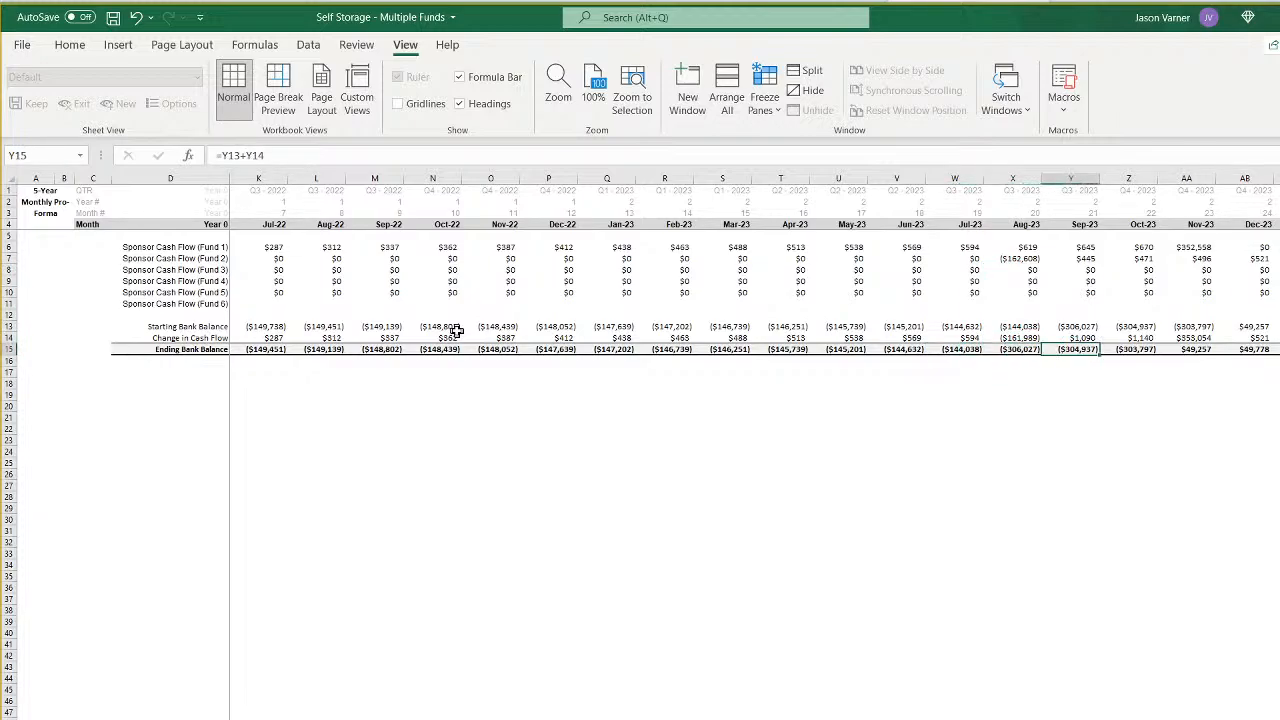
key(Right)
key(Right)
key(Right)
key(Right)
key(Right)
key(Right)
key(Right)
key(Right)
key(Right)
key(Right)
key(Right)
key(Right)
key(Right)
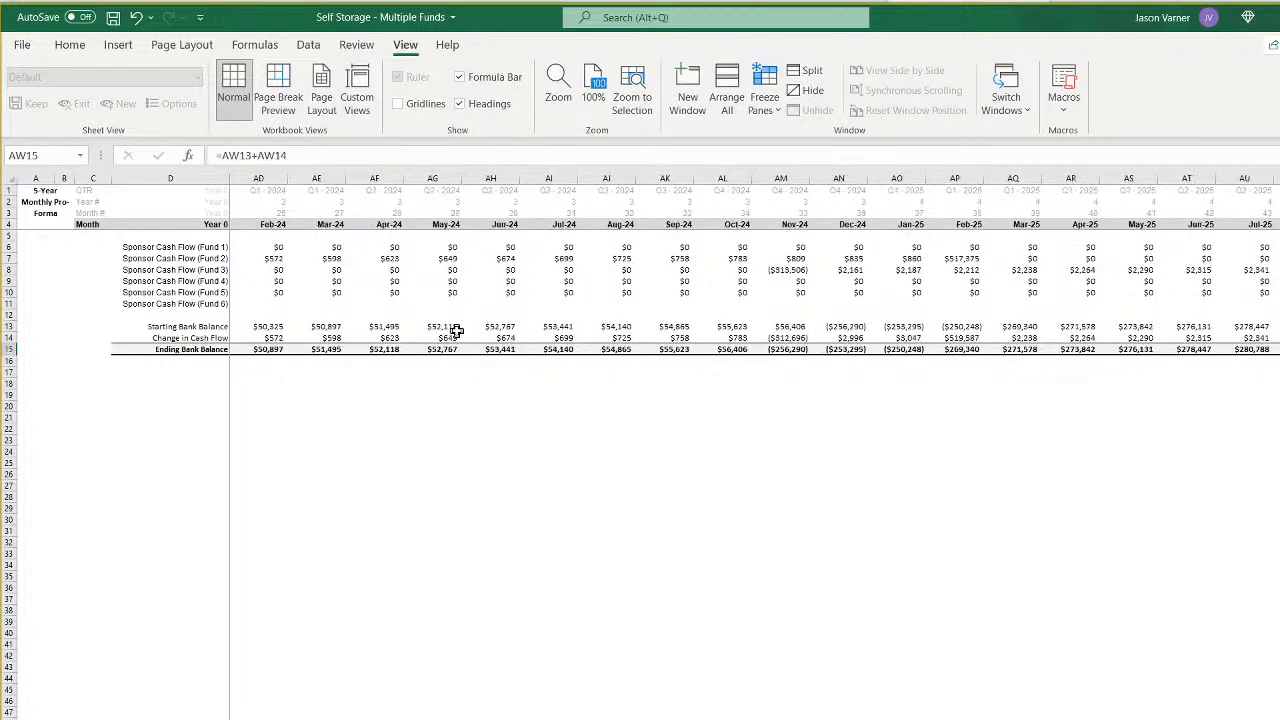
key(Right)
key(Right)
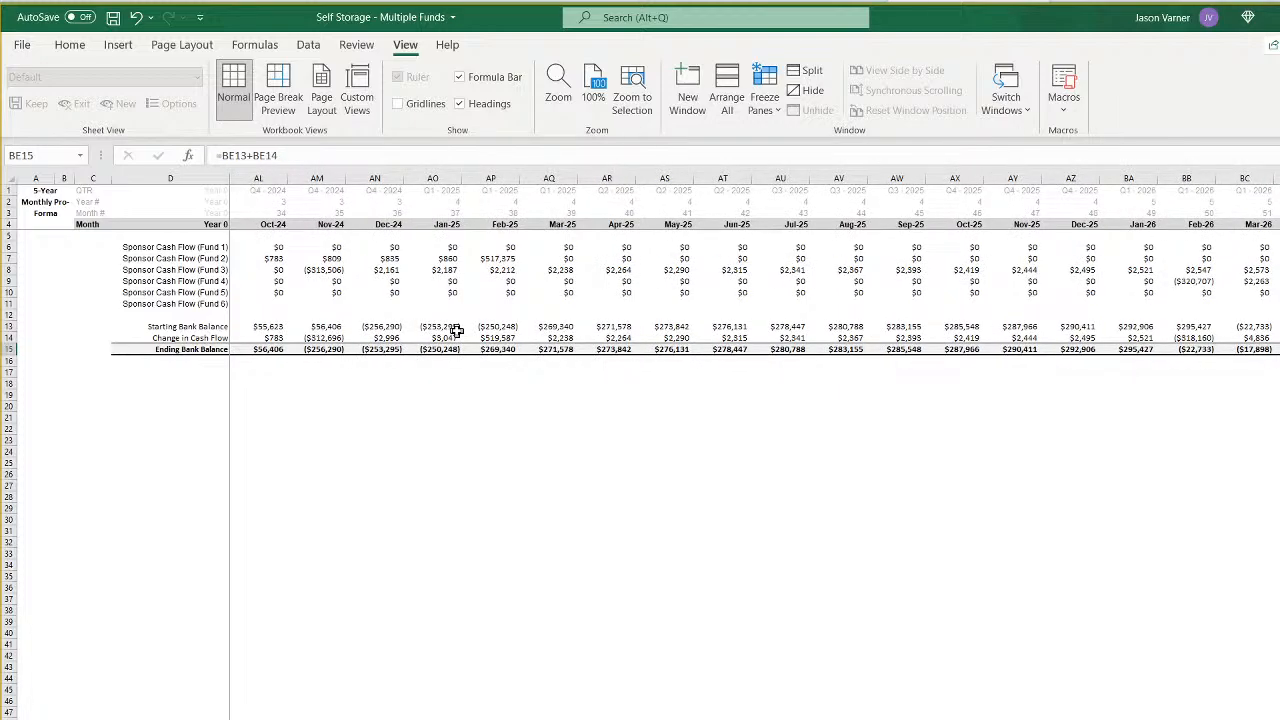
key(Right)
key(Right)
key(Right)
key(Right)
key(Right)
key(Right)
key(Right)
key(Right)
key(Right)
key(Right)
key(Right)
key(Right)
key(Right)
key(Right)
key(Right)
key(Right)
key(Right)
key(Right)
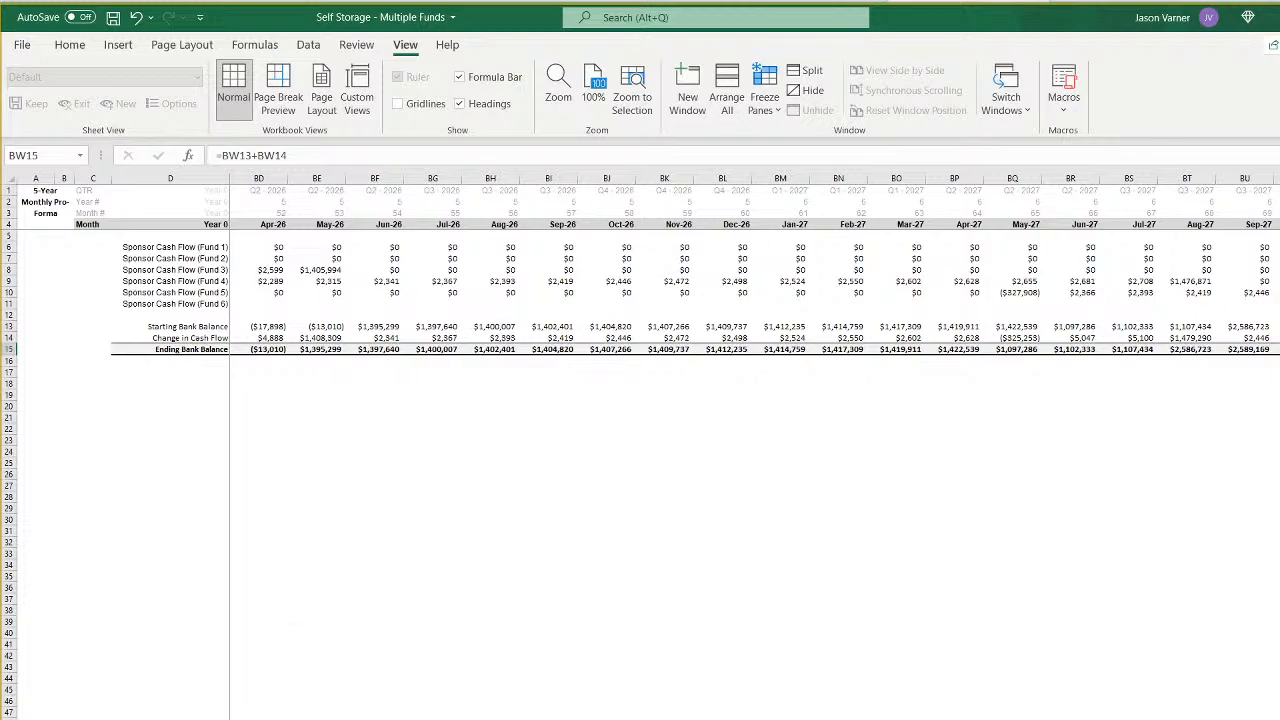
scroll(750, 300, right, 6)
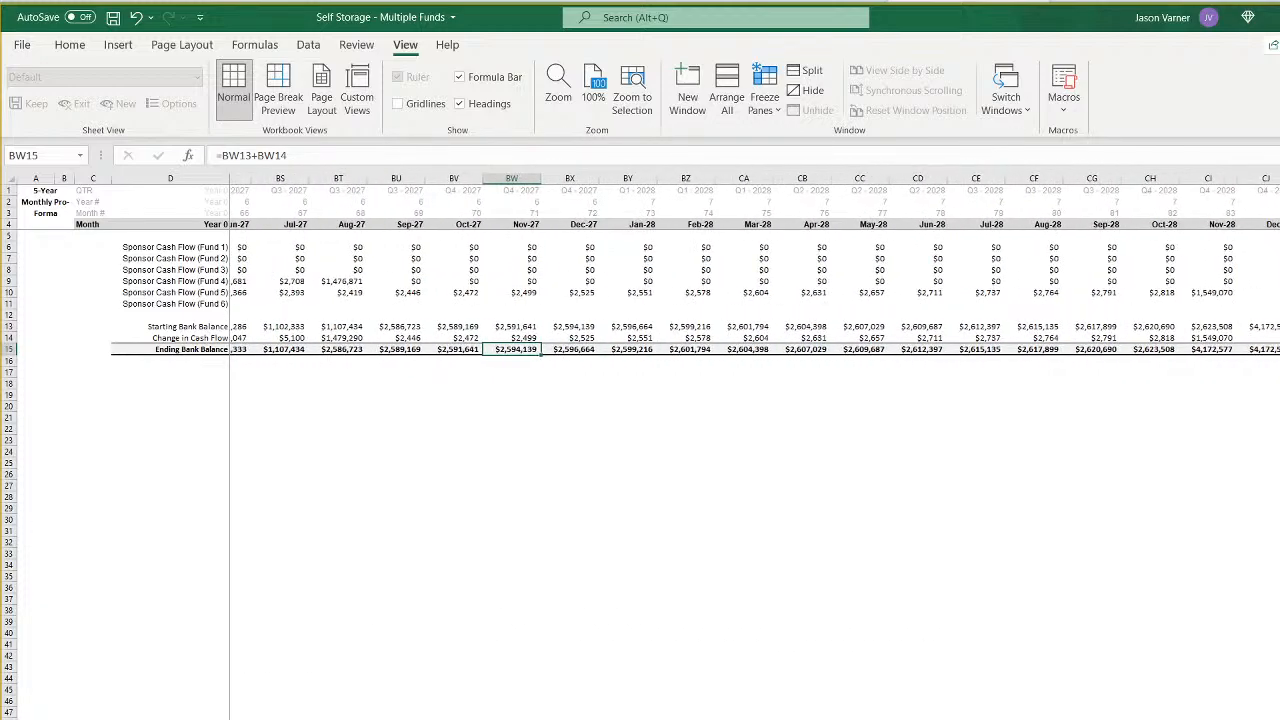
scroll(750, 300, right, 6)
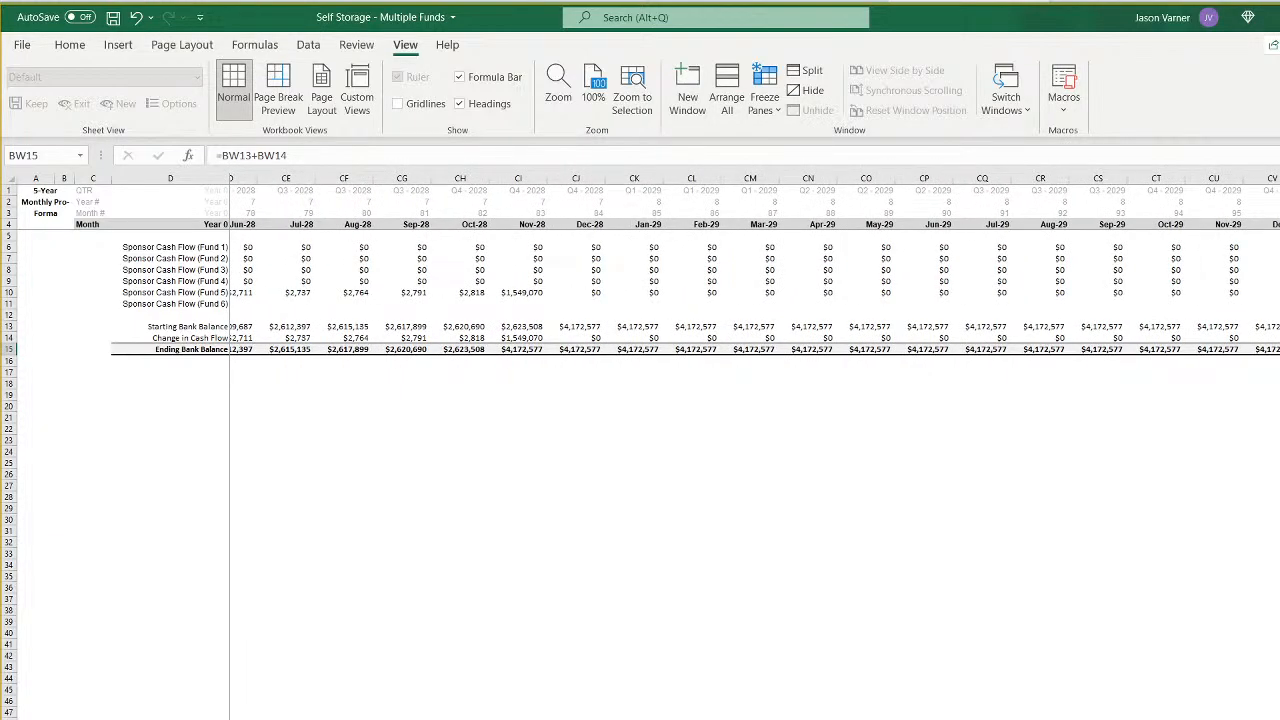
scroll(750, 300, right, 8)
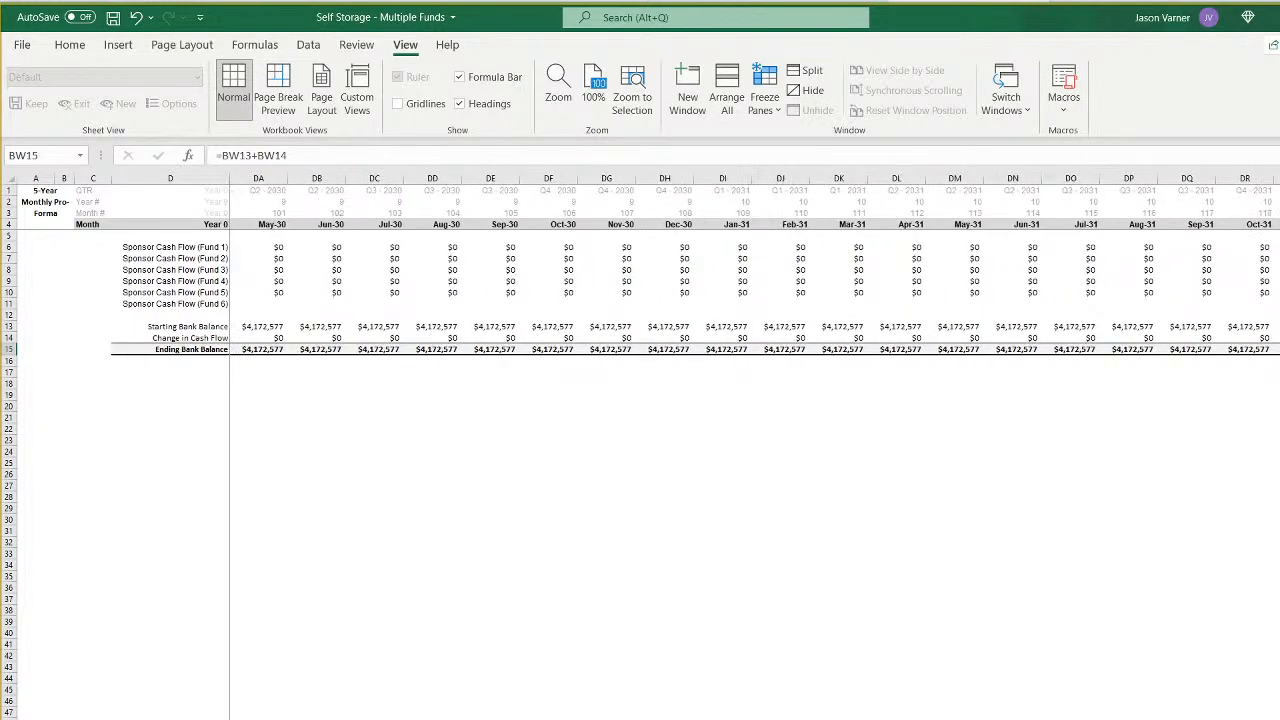
scroll(750, 300, left, 1)
scroll(750, 300, left, 20)
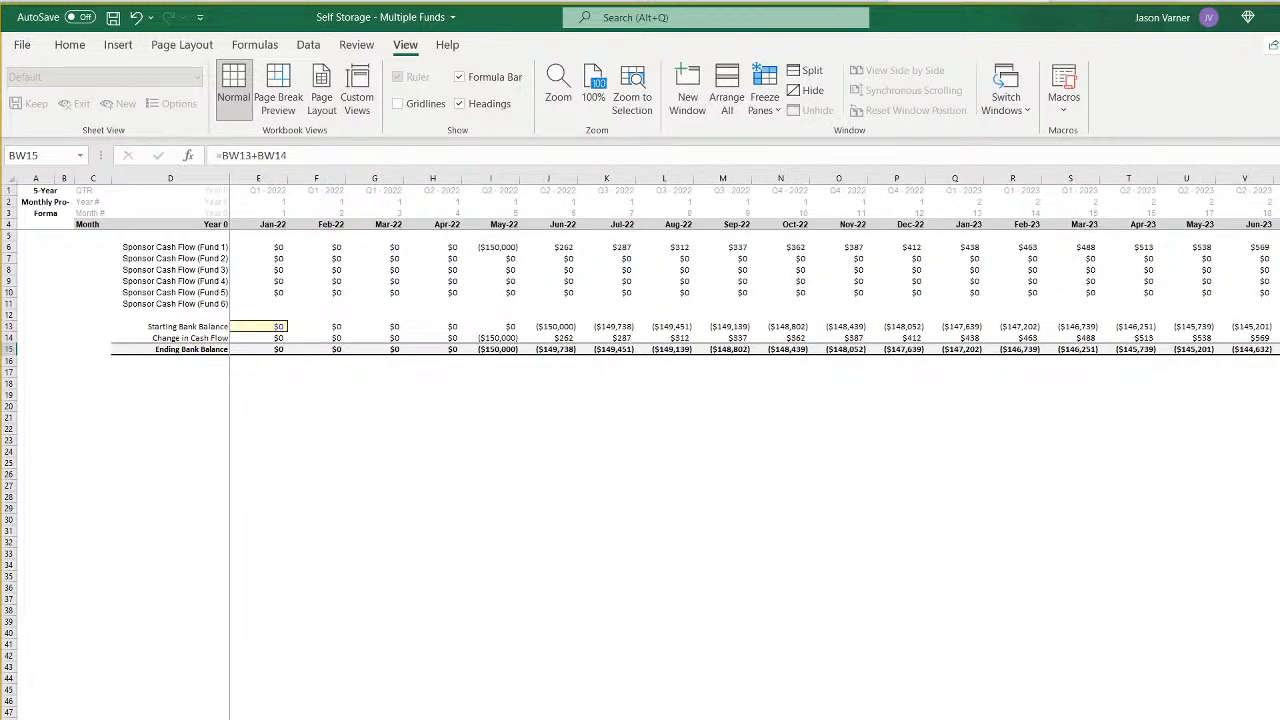
scroll(750, 300, right, 1)
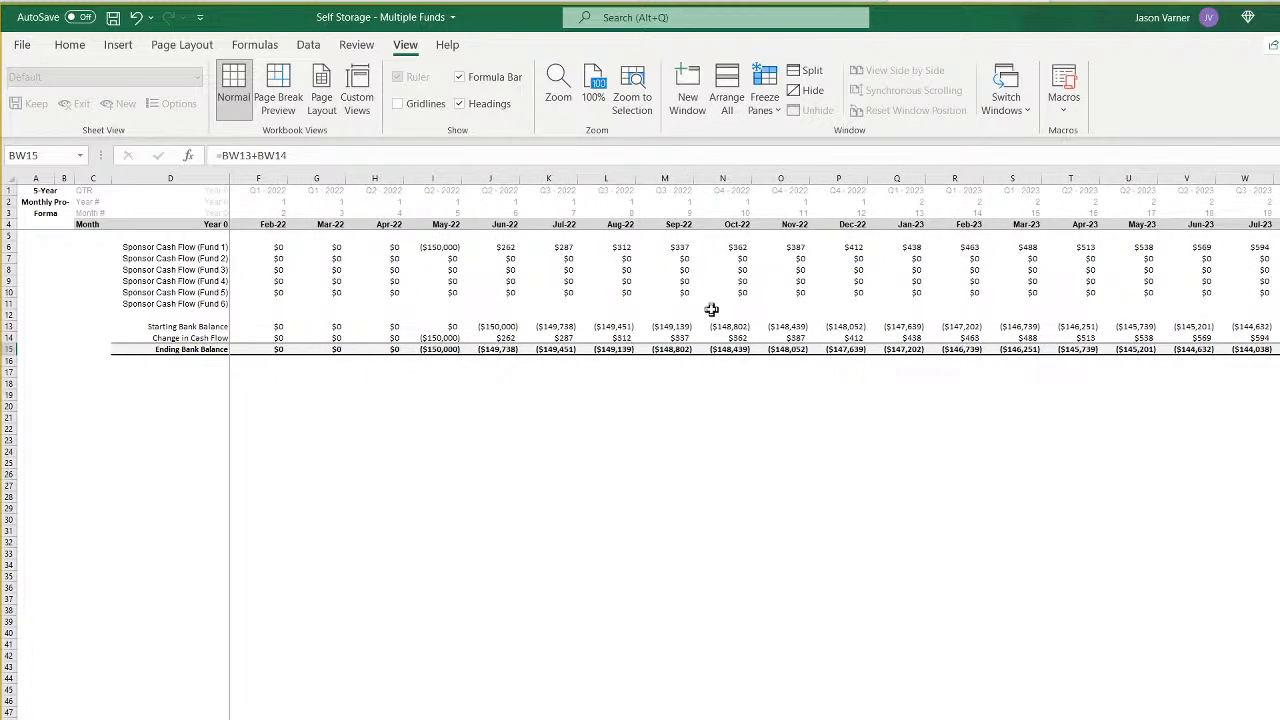
click(660, 349)
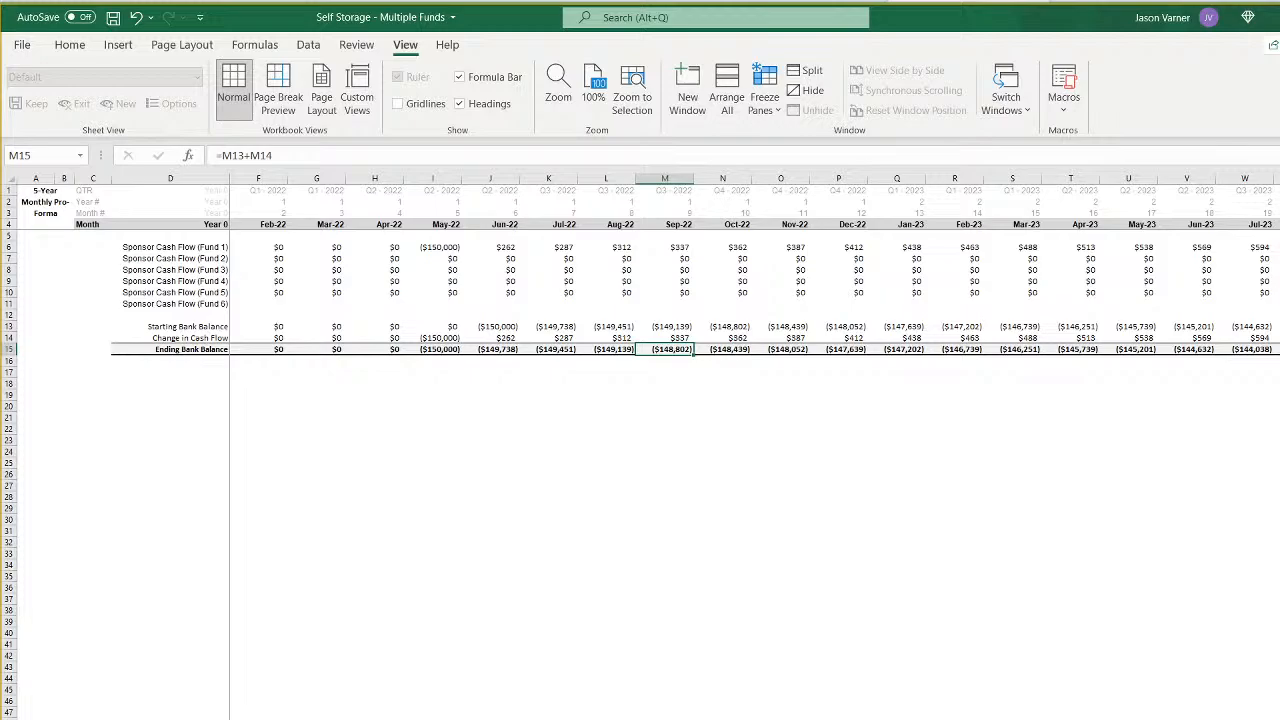
- Set the starting bank balance in E13 to $100,000 and check the May 2022 ending balance
scroll(750, 300, left, 1)
click(262, 326)
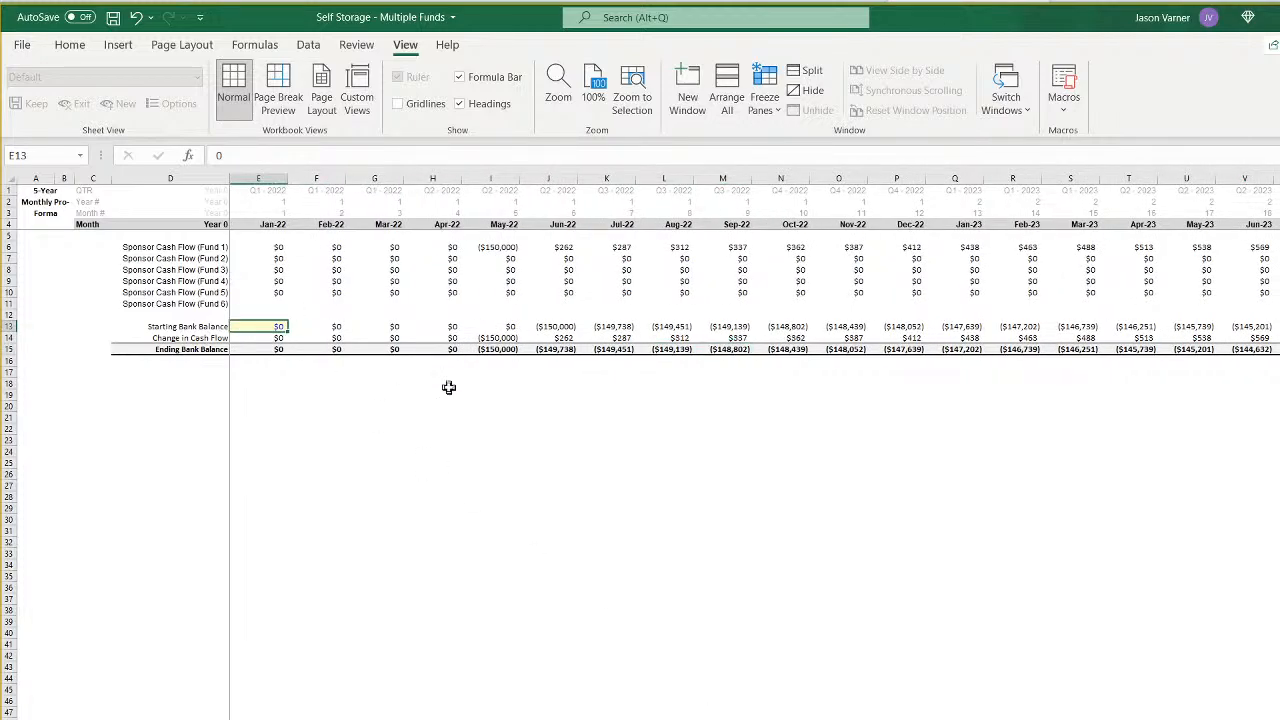
text(1)
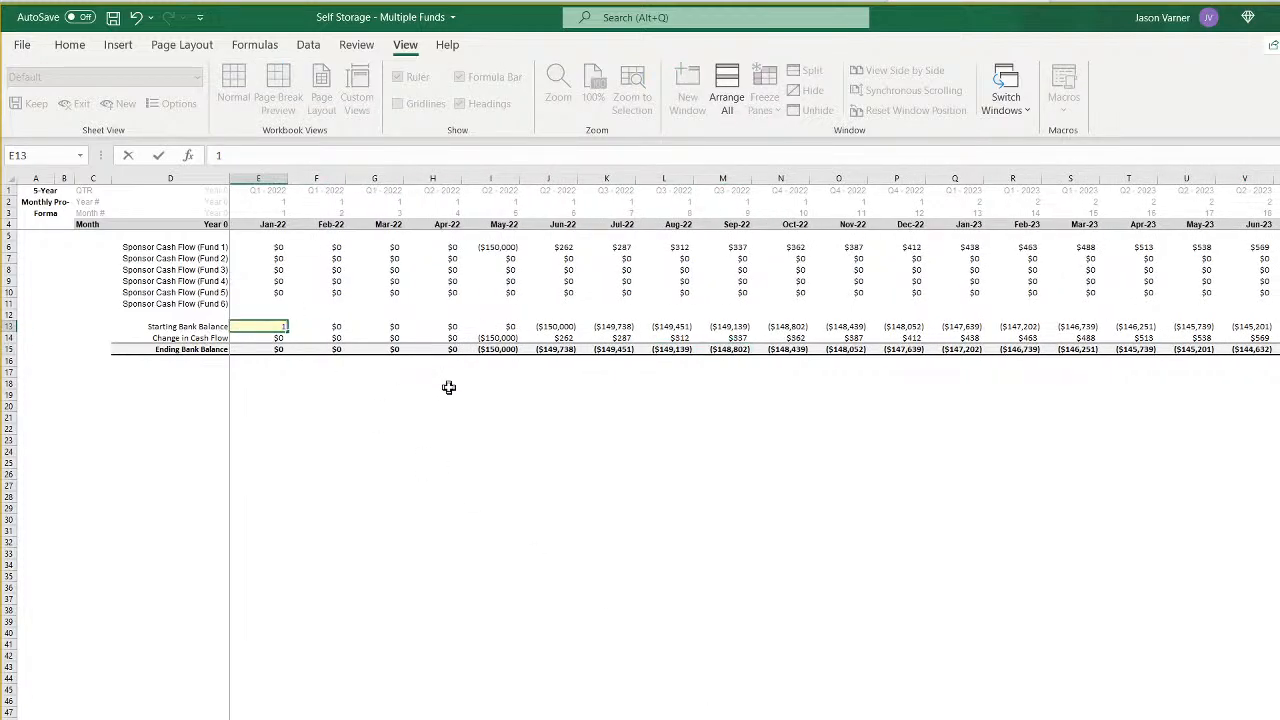
text(00,000)
key(Return)
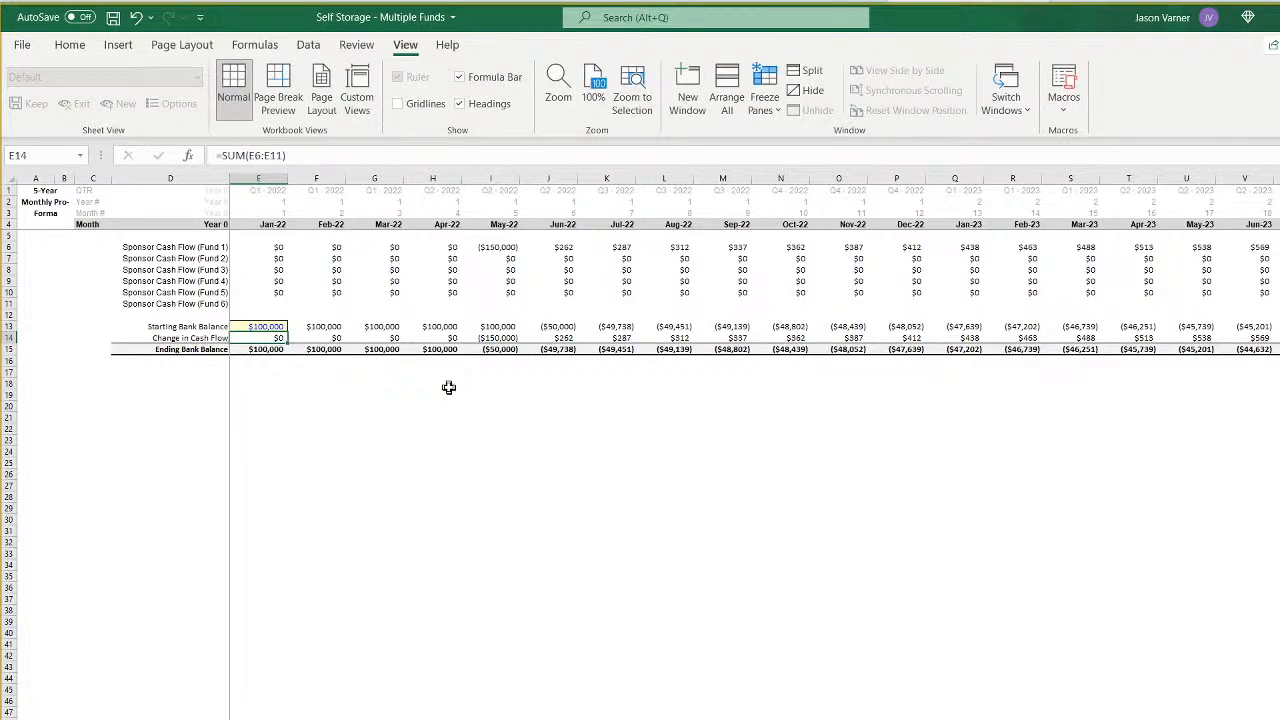
key(Right)
key(Right)
key(Right)
key(Right)
key(Down)
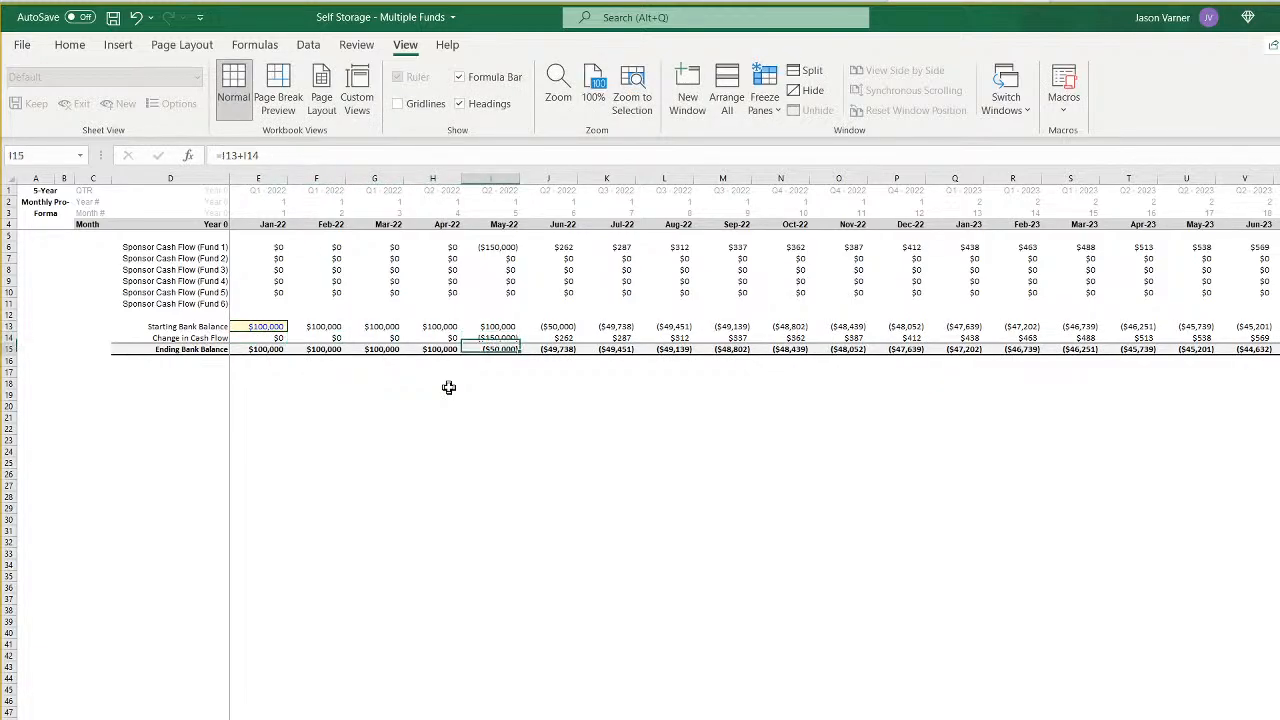
- Add the label "Minimum Equity Needed" in D17 below the ending bank balance on the sponsor summary sheet
key(Down)
key(Left)
key(Left)
key(Left)
key(Left)
key(Left)
key(Left)
key(Left)
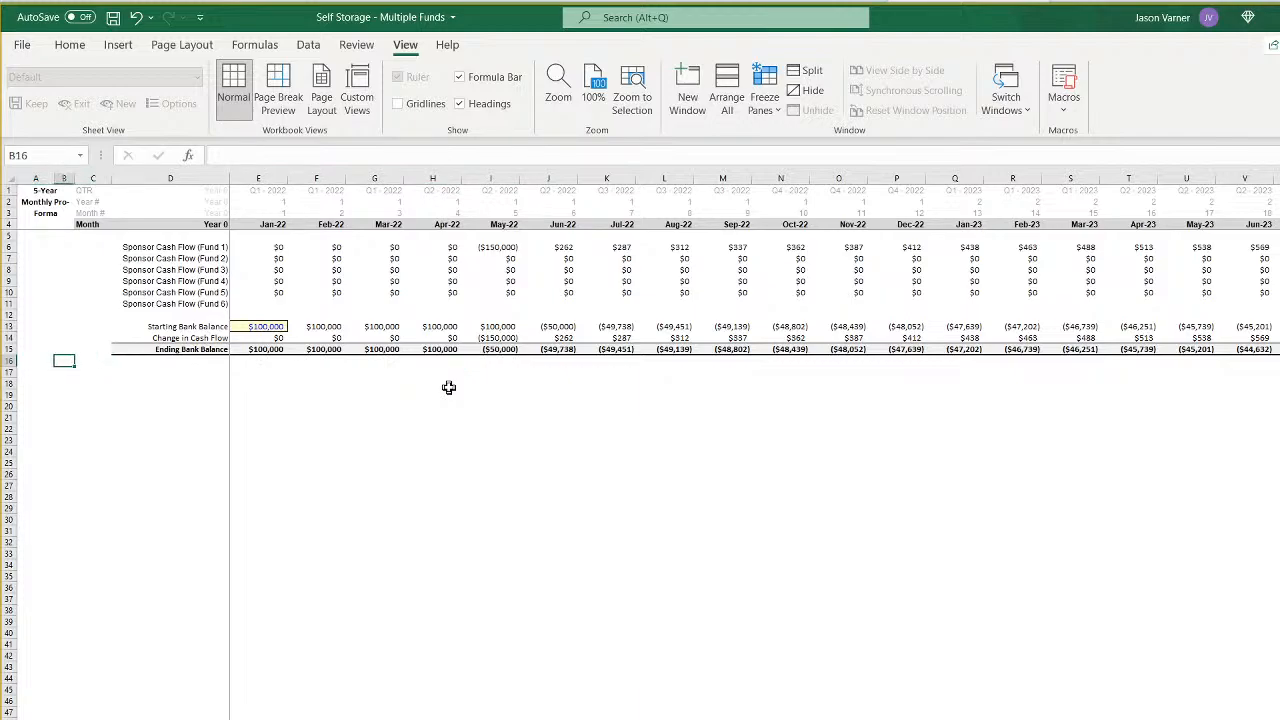
key(Right)
key(Right)
key(Down)
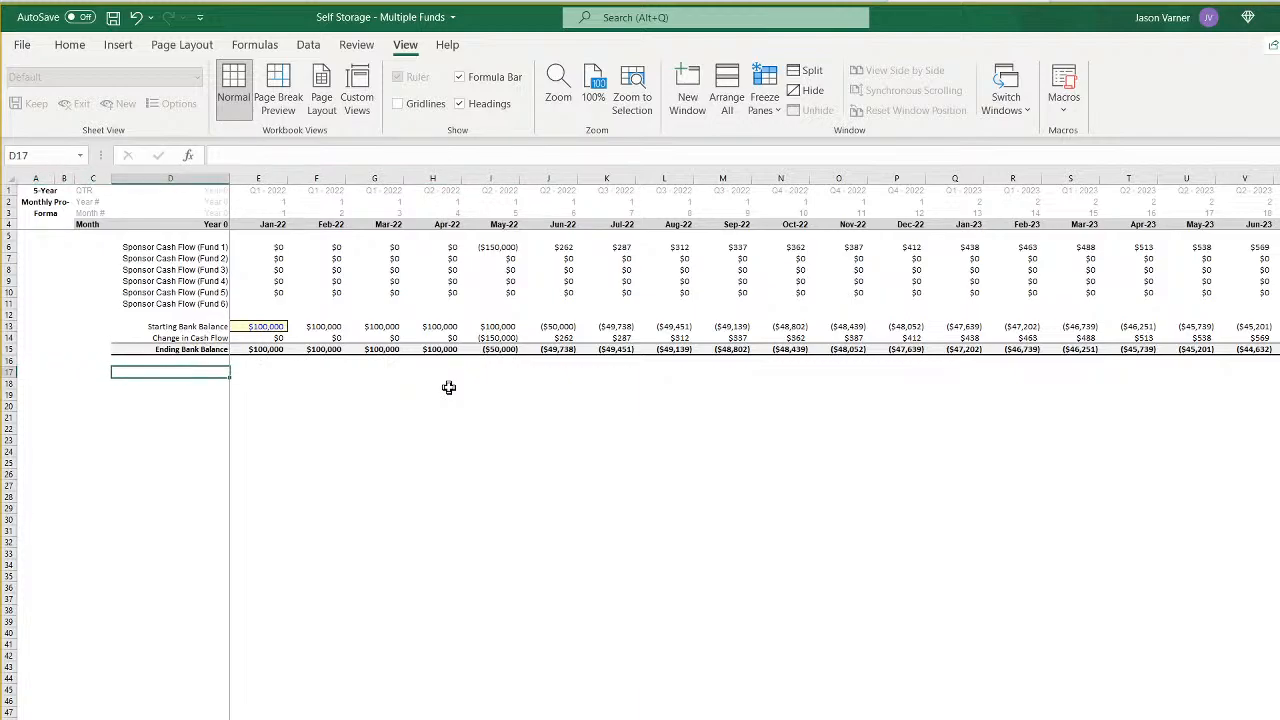
text(Minimum Equity Nee)
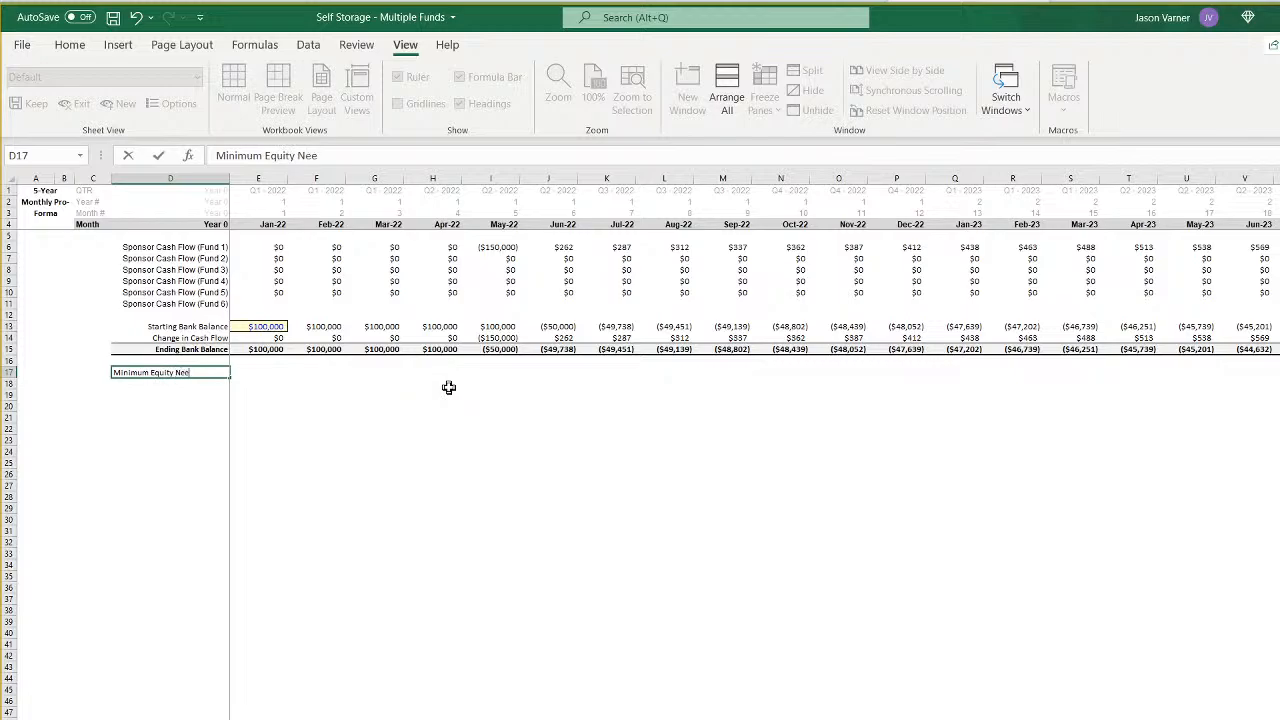
text(ded)
key(Return)
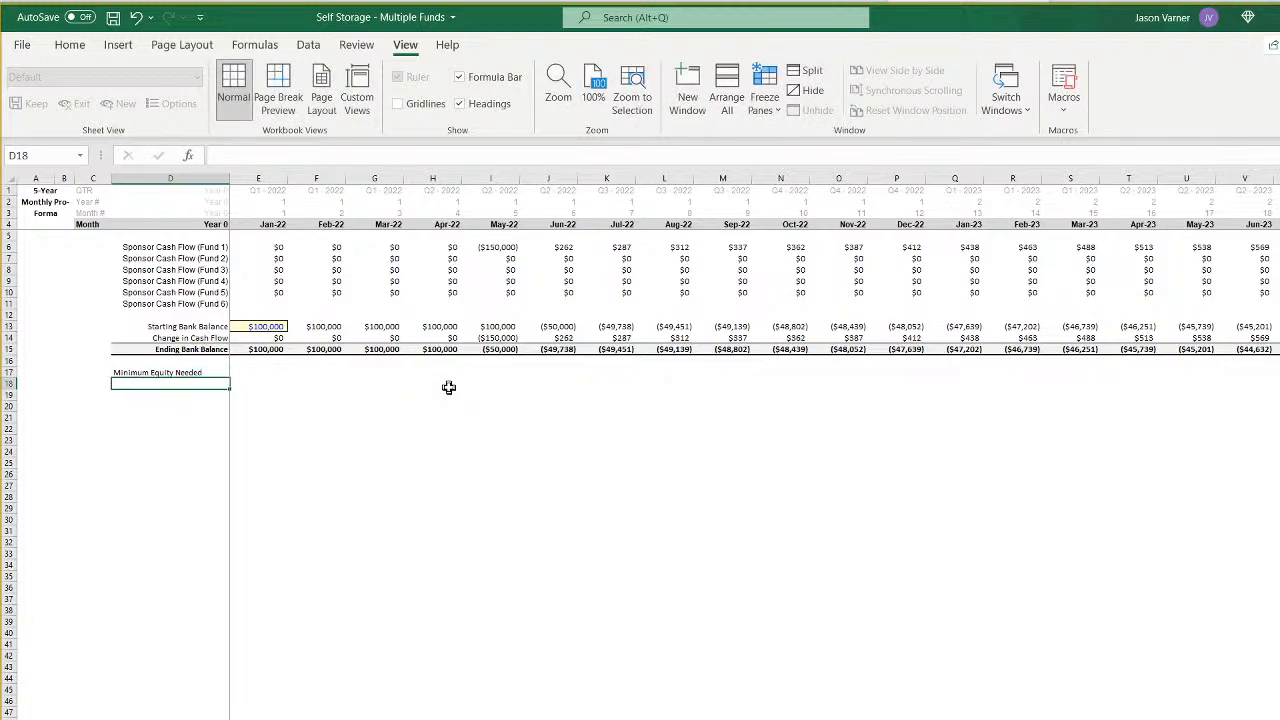
- Enter =MIN(15:15) in D18 to find the lowest value in the ending bank balance row
text(=min()
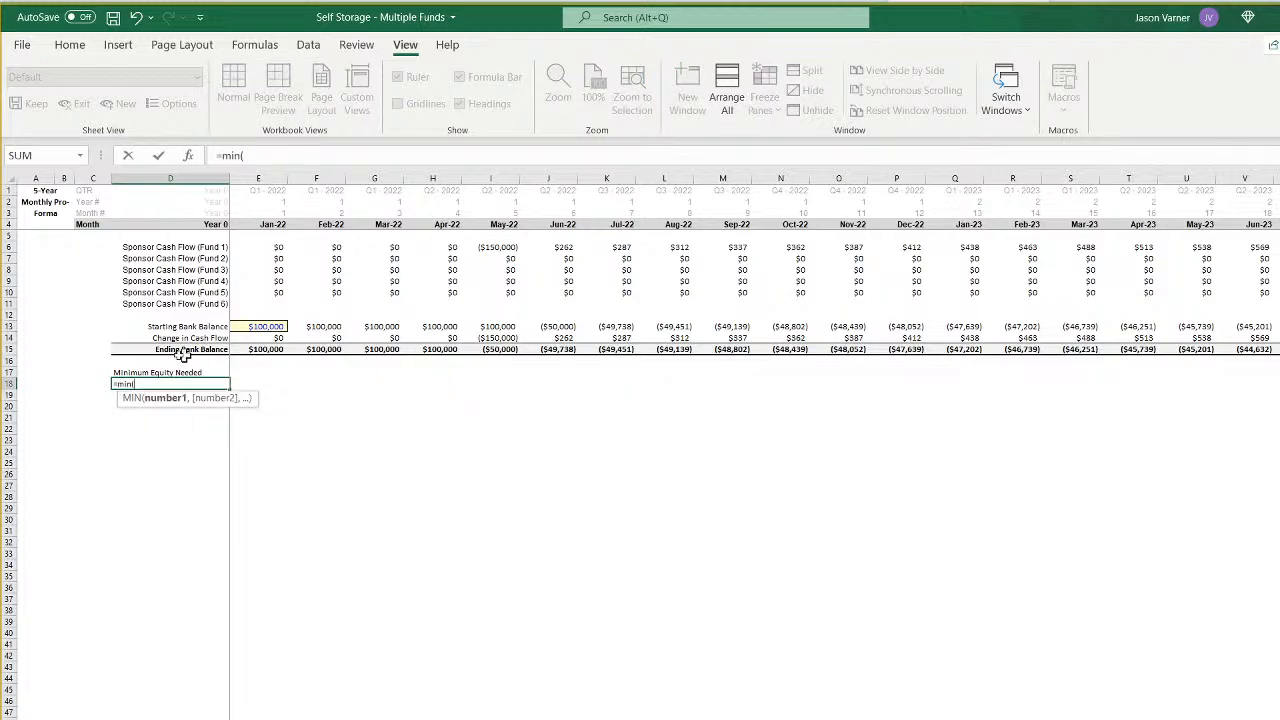
click(9, 349)
key(Return)
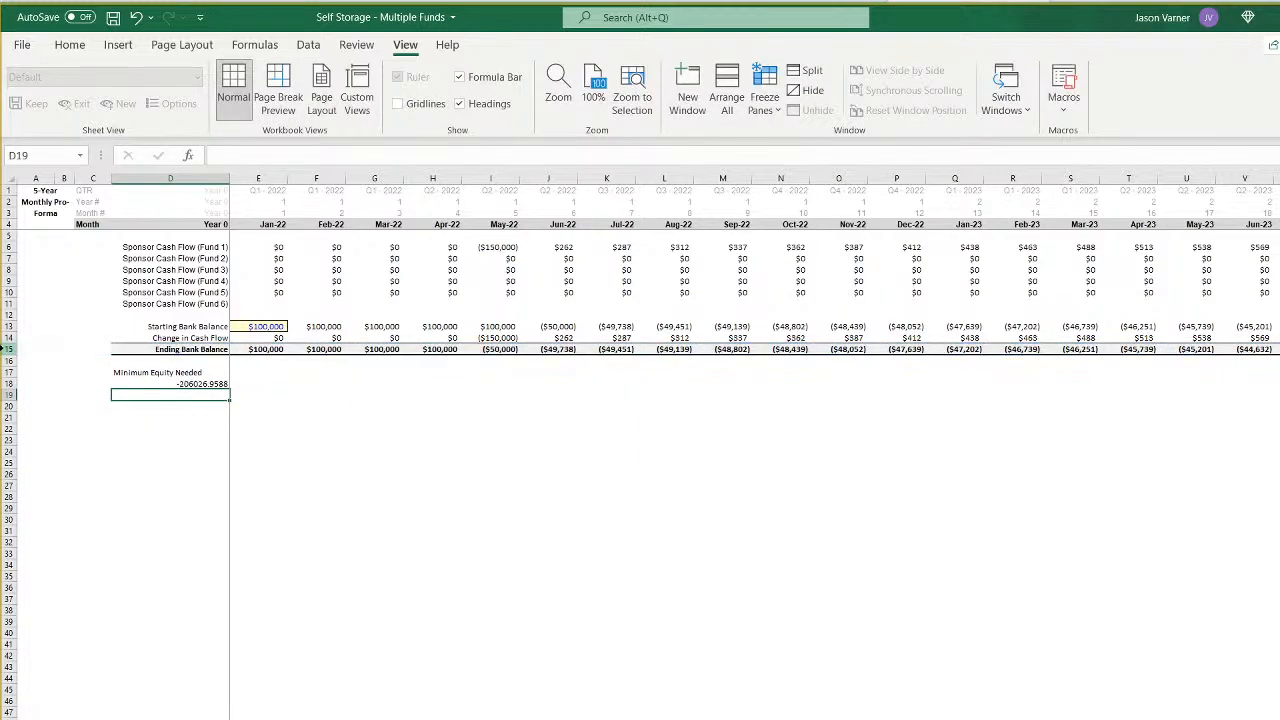
- Left-align D17:D18 and format D18 as Currency with zero decimals and negatives in black parentheses
drag(194, 374, 200, 385)
click(70, 45)
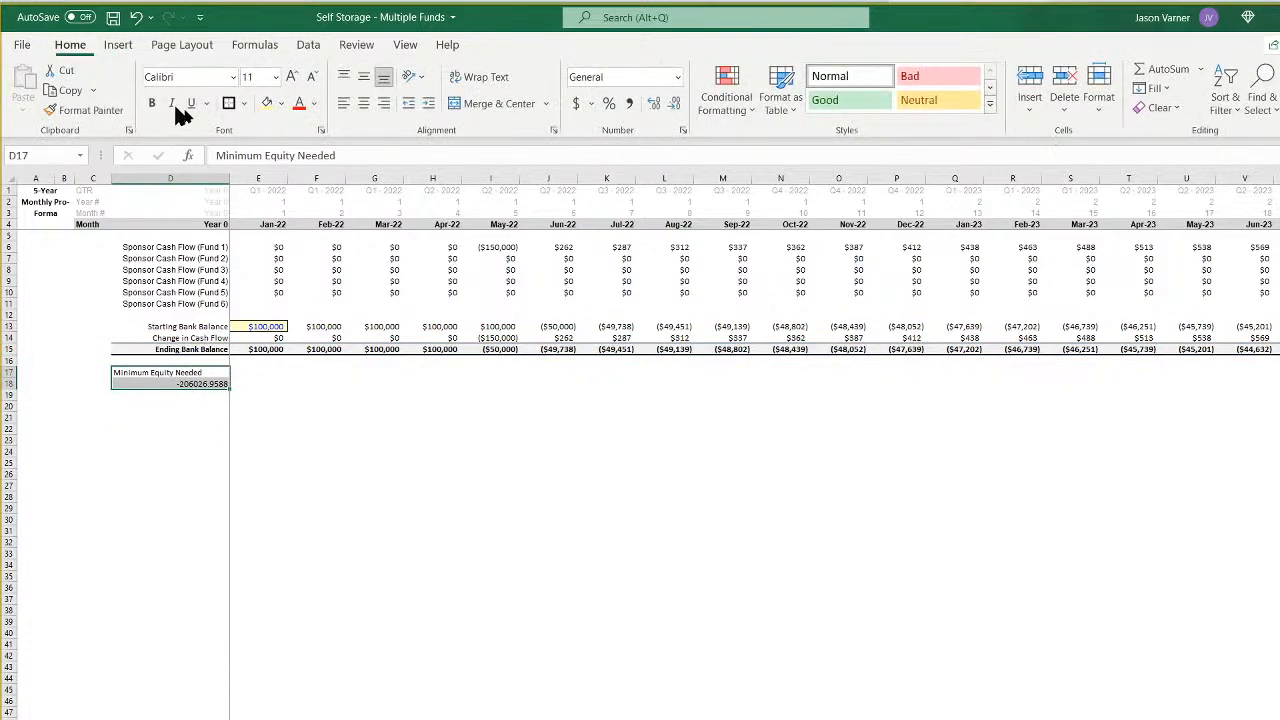
click(344, 103)
click(193, 384)
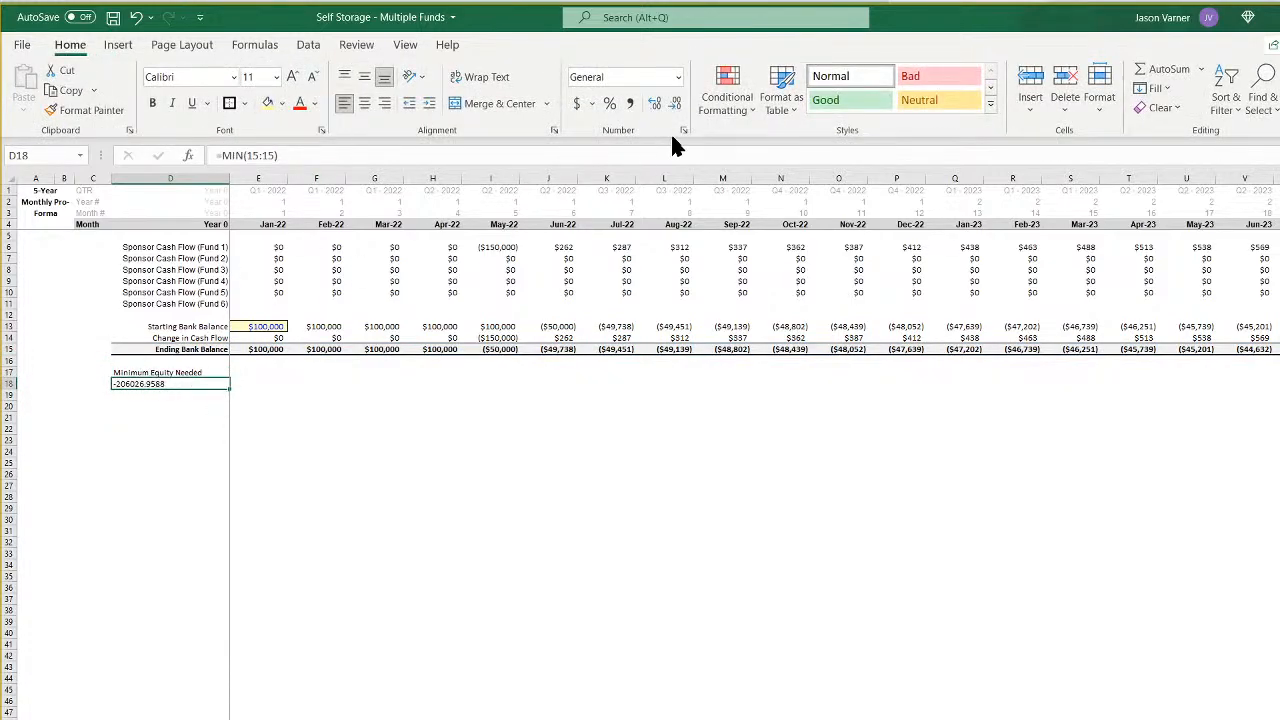
click(684, 130)
click(667, 502)
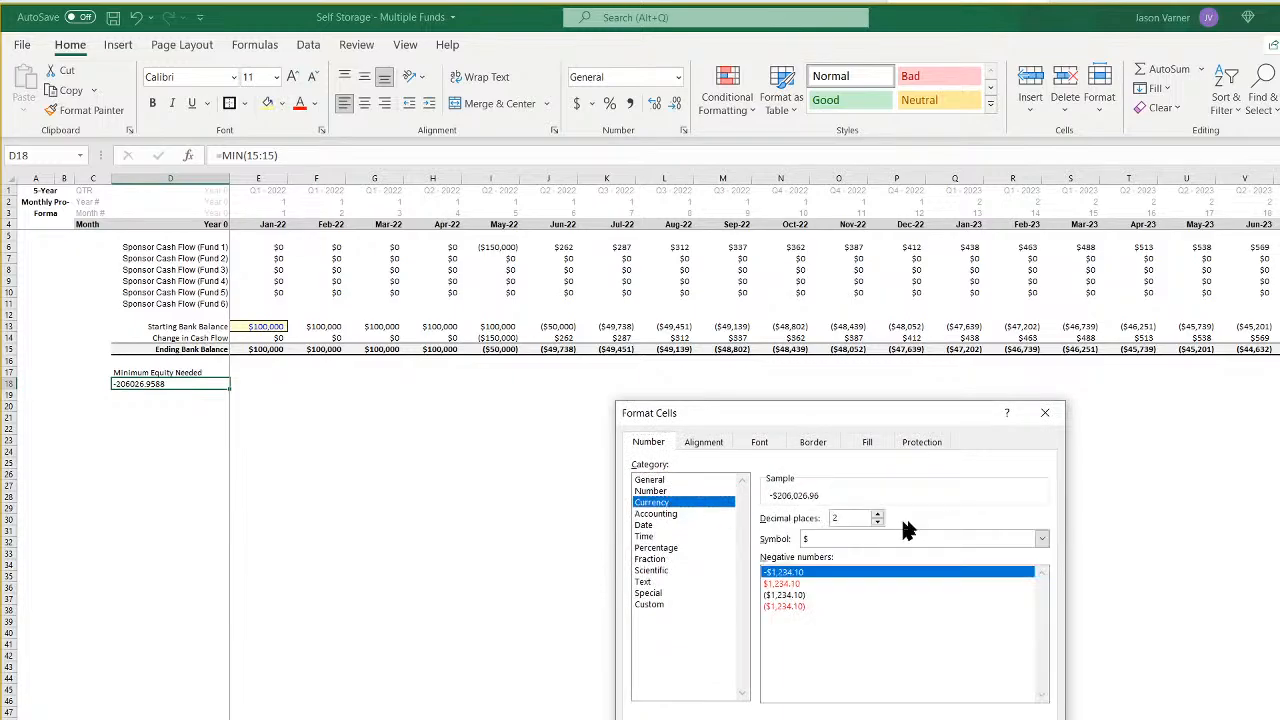
click(878, 522)
click(878, 522)
click(779, 595)
key(Return)
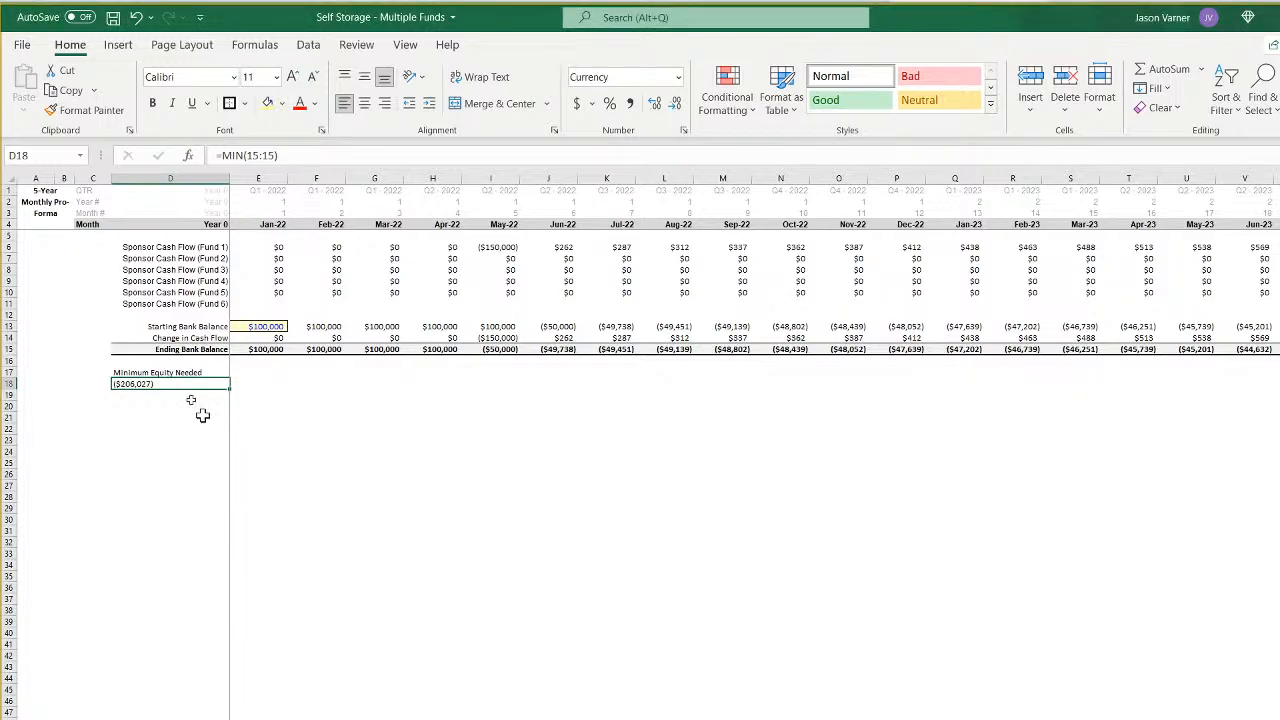
- Negate the formula in D18 to =-MIN(15:15) and format the cell bold with top and bottom borders
click(221, 155)
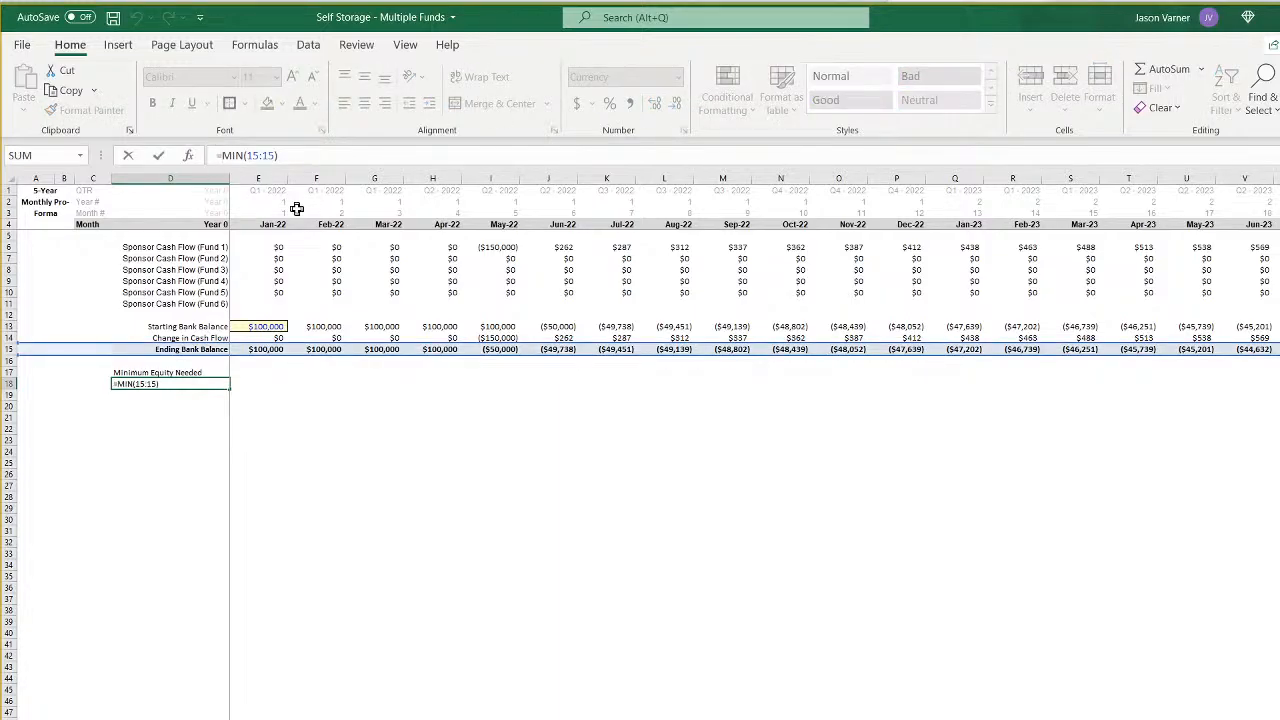
text(-)
key(Return)
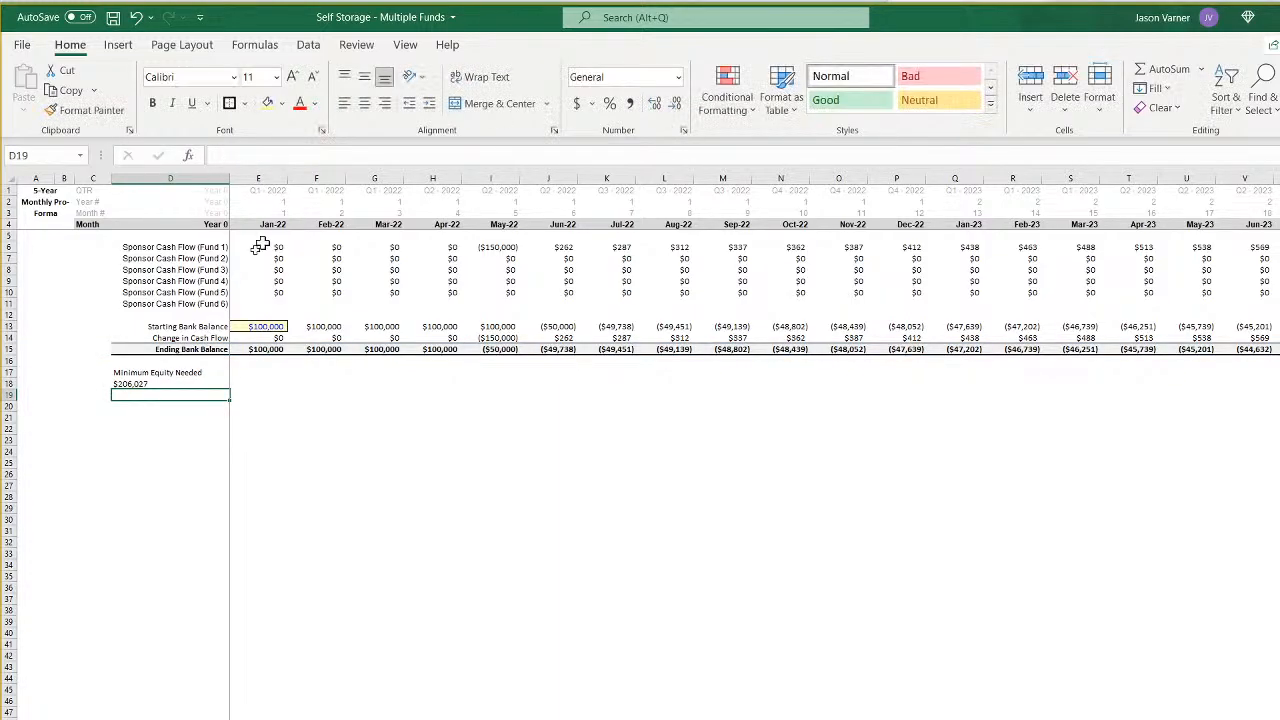
click(162, 384)
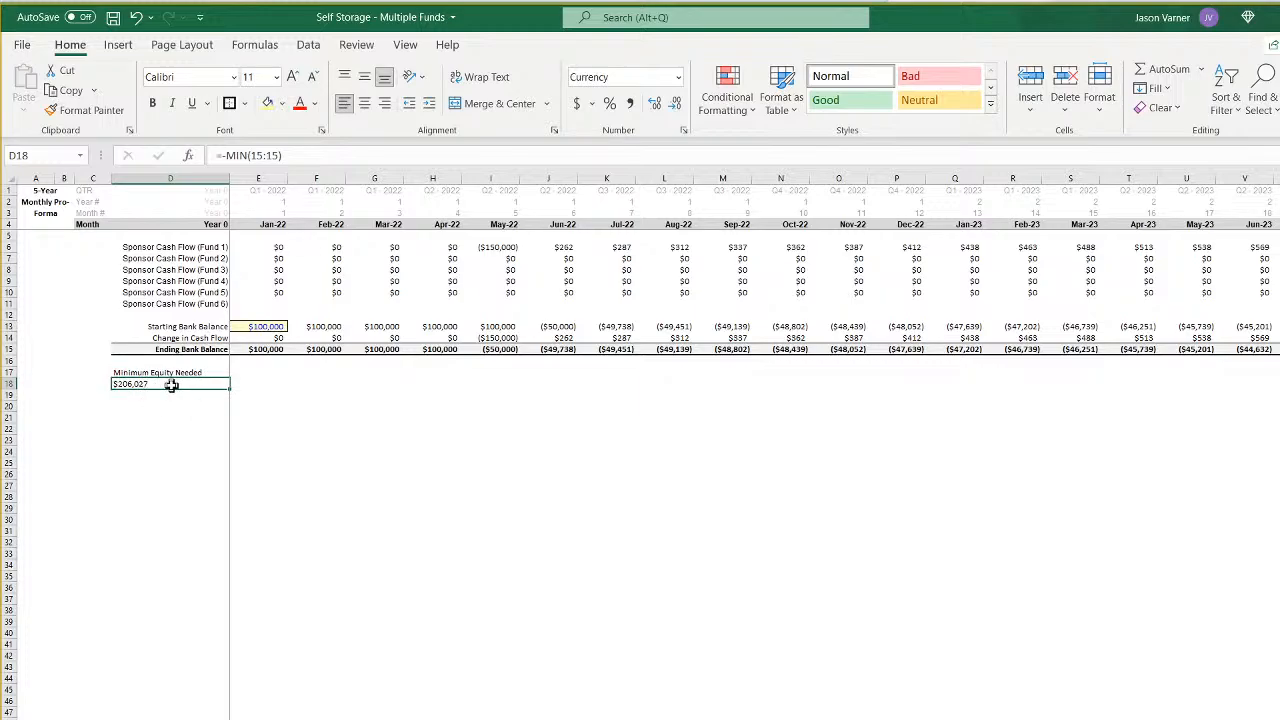
click(242, 103)
click(280, 443)
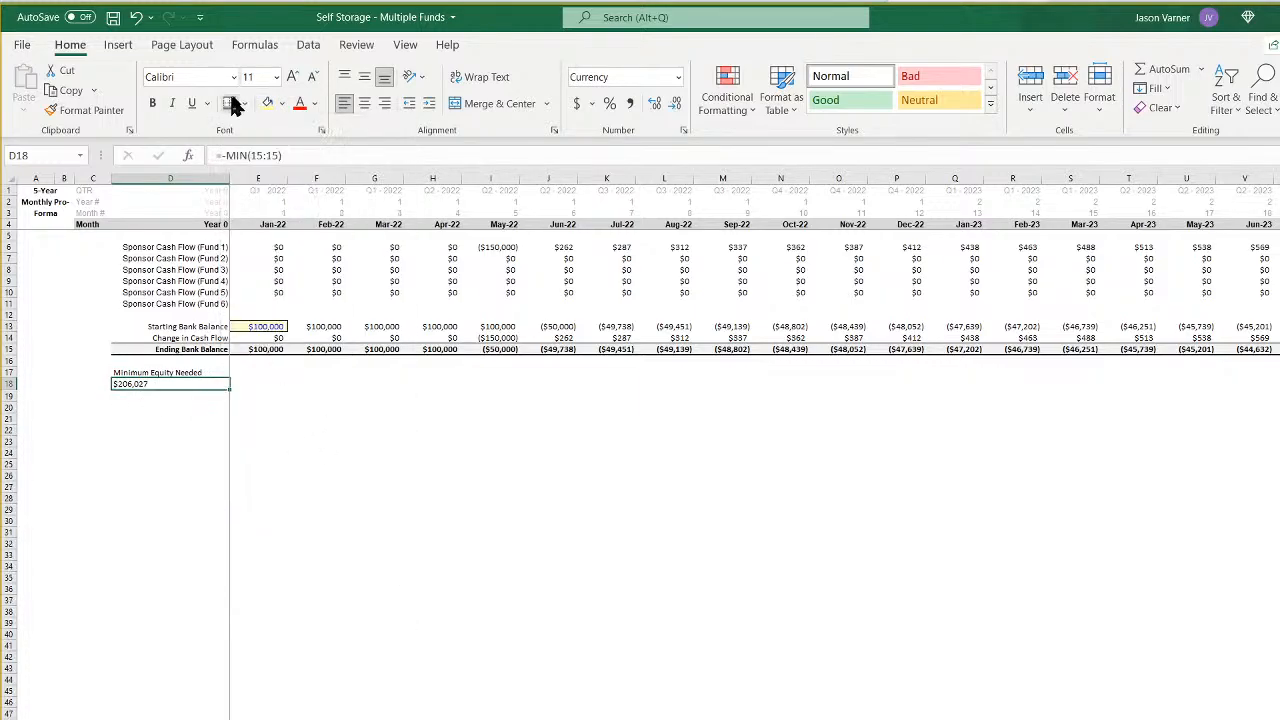
click(408, 542)
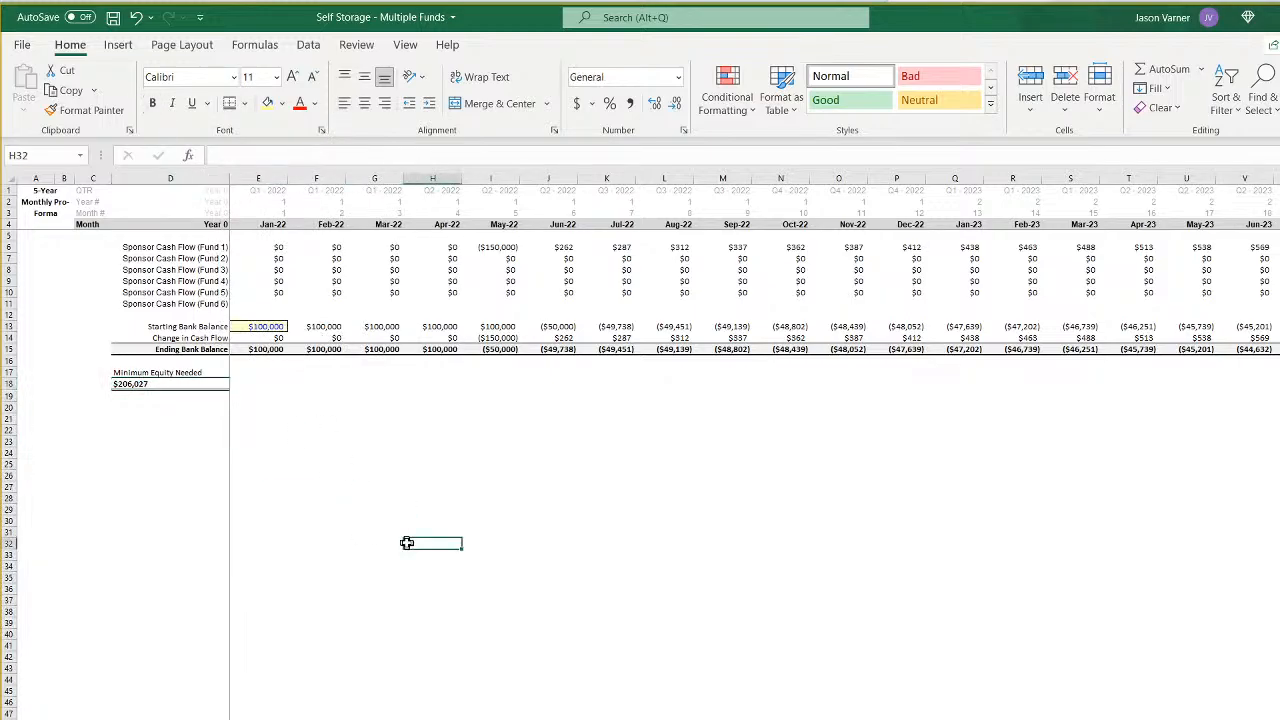
- Set the starting bank balance in E13 to $0 and check the minimum equity needed in D18
click(271, 327)
text(0)
key(Return)
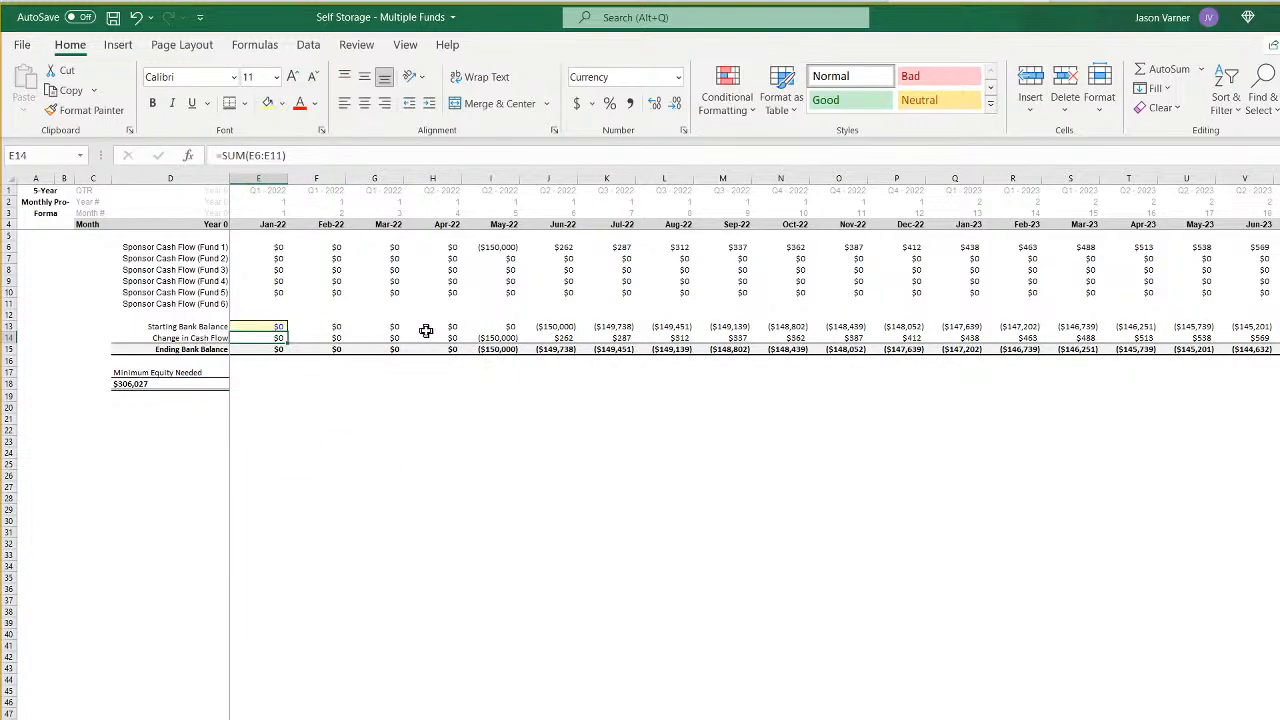
key(Down)
key(Down)
key(Left)
key(Left)
key(Down)
key(Right)
key(Down)
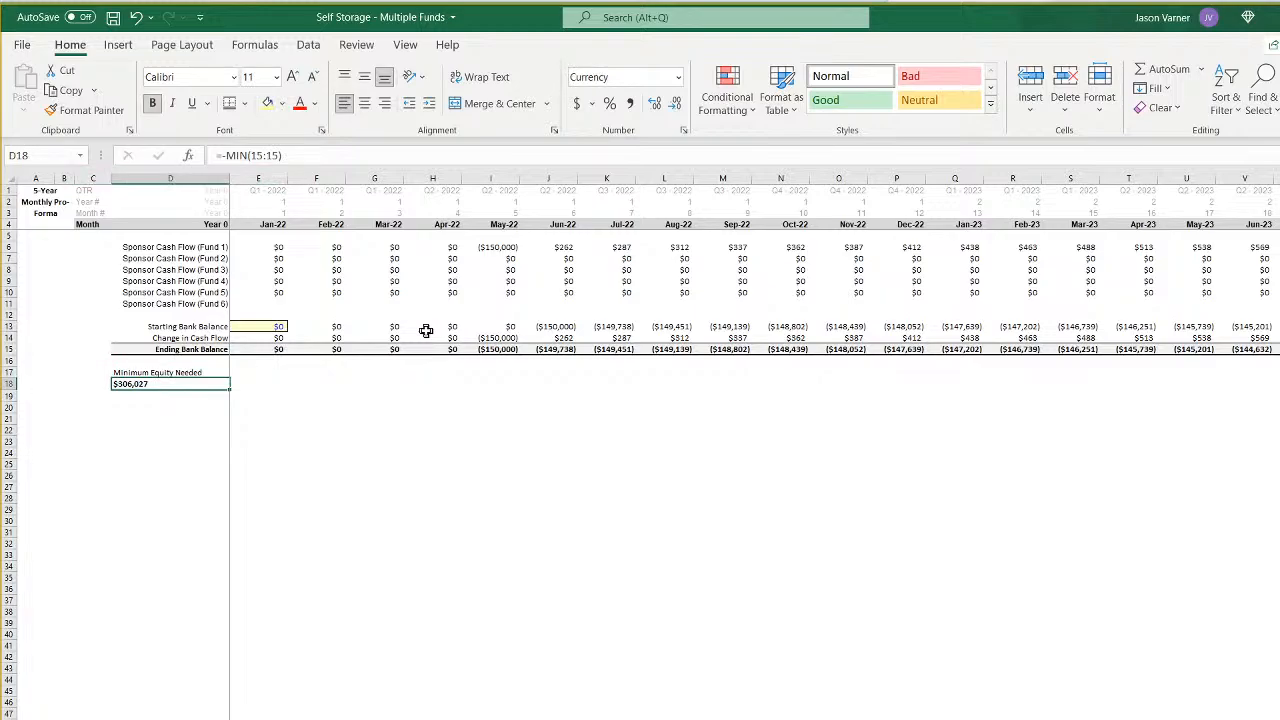
- Set the January 2022 starting bank balance in E13 to $325,000
key(Up)
key(Up)
key(Up)
key(Up)
key(Up)
key(Right)
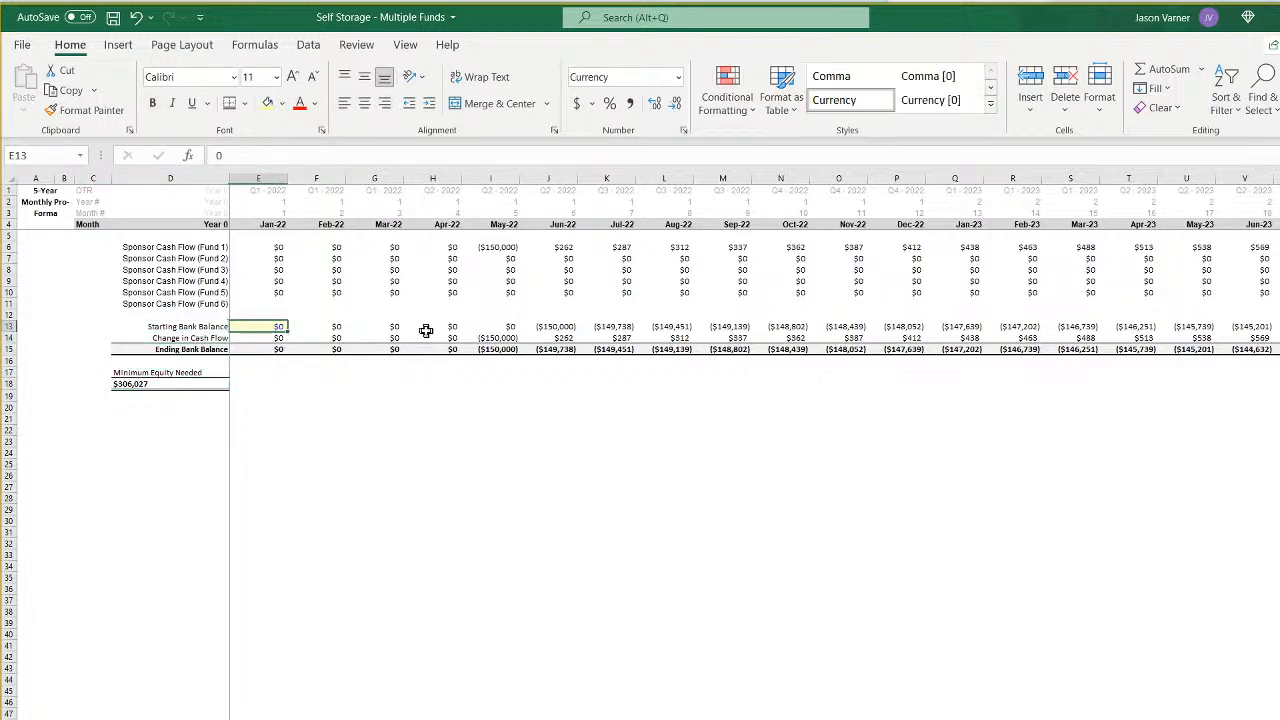
text(325)
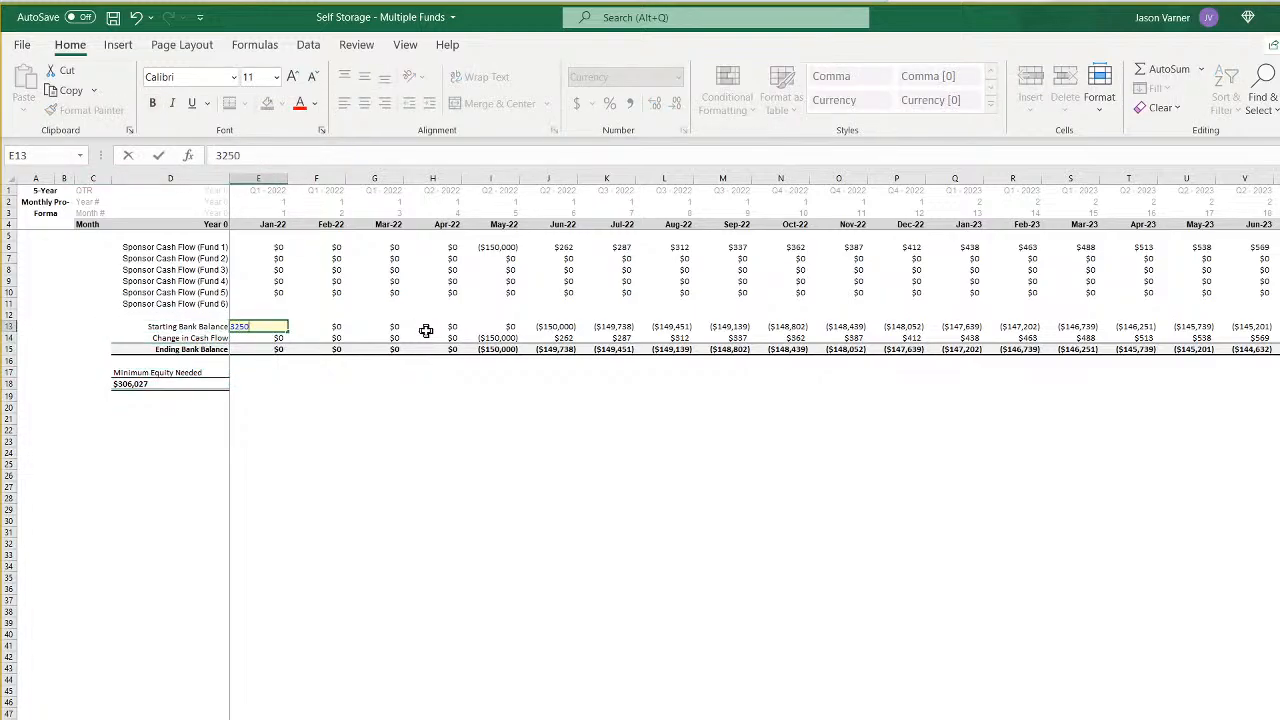
text(,000)
key(Return)
key(Down)
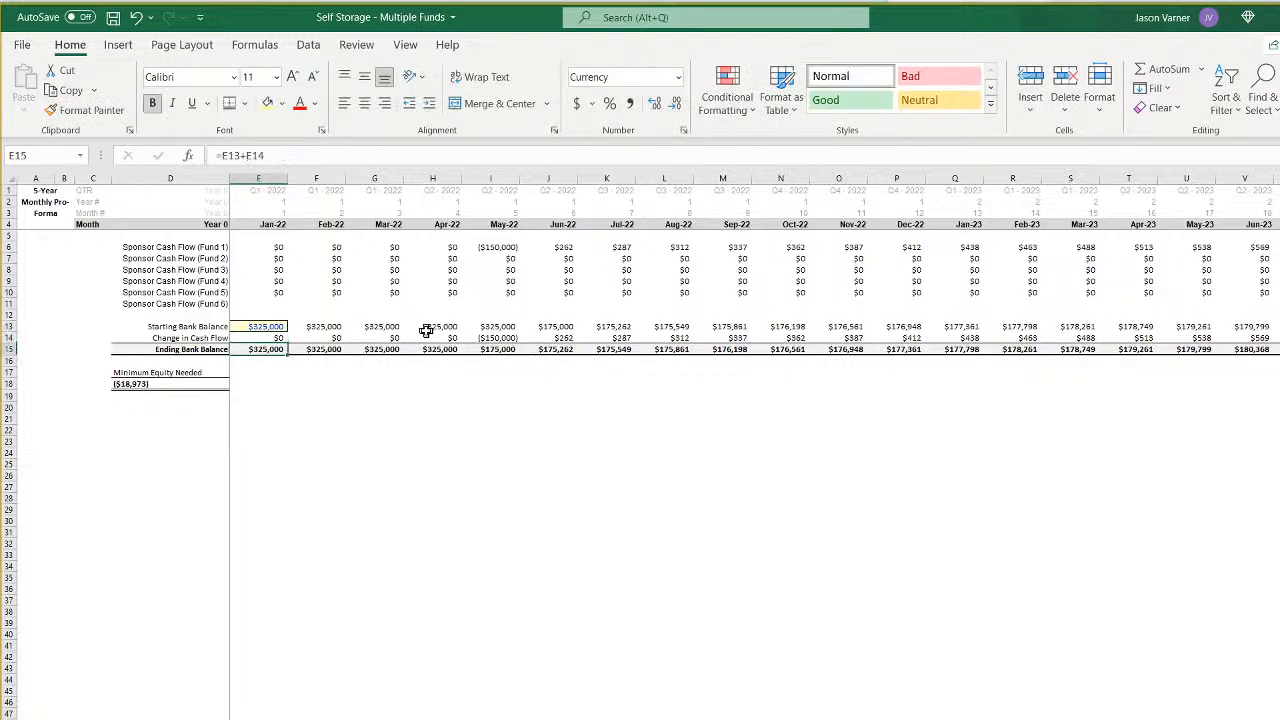
- Trace the ending bank balance across the months and inspect the August 2023 balance and change in cash flow
key(Right)
key(Right)
key(Right)
key(Right)
key(Right)
key(Right)
key(Right)
key(Right)
key(Right)
key(Right)
key(Right)
key(Right)
key(Right)
key(Right)
key(Right)
key(Right)
key(Right)
key(Right)
key(Right)
key(Right)
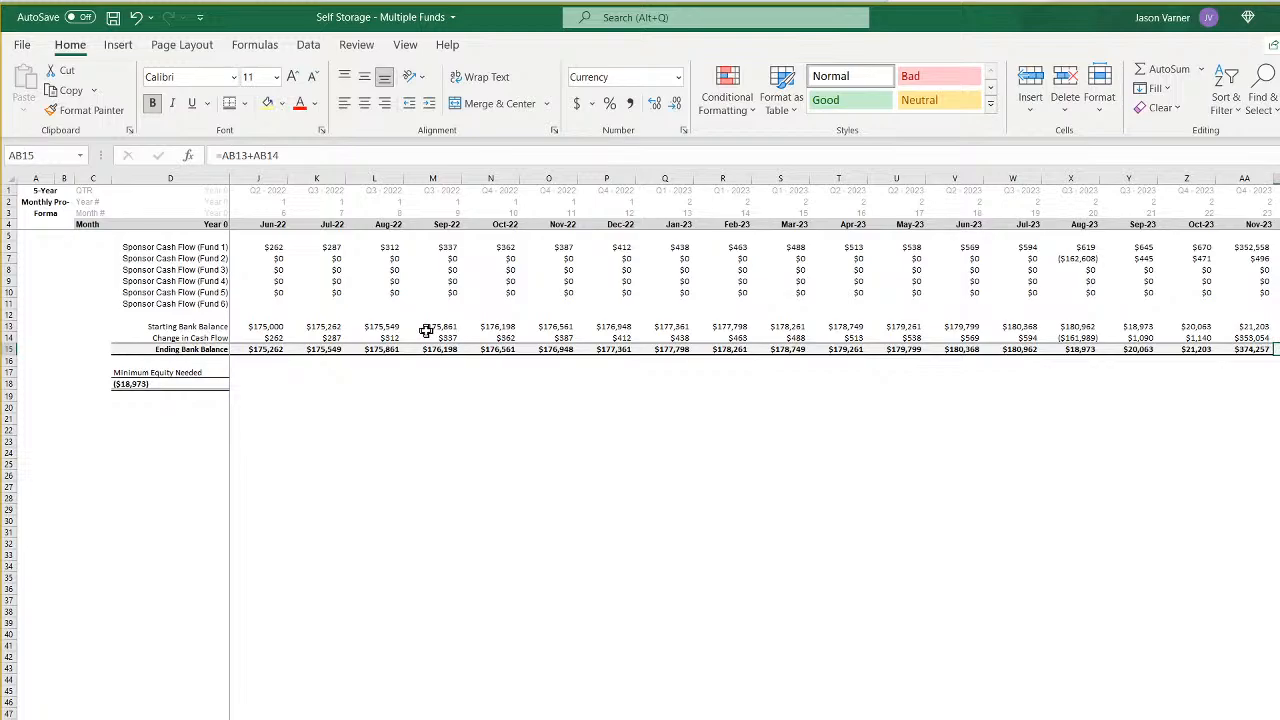
key(Left)
key(Left)
key(Left)
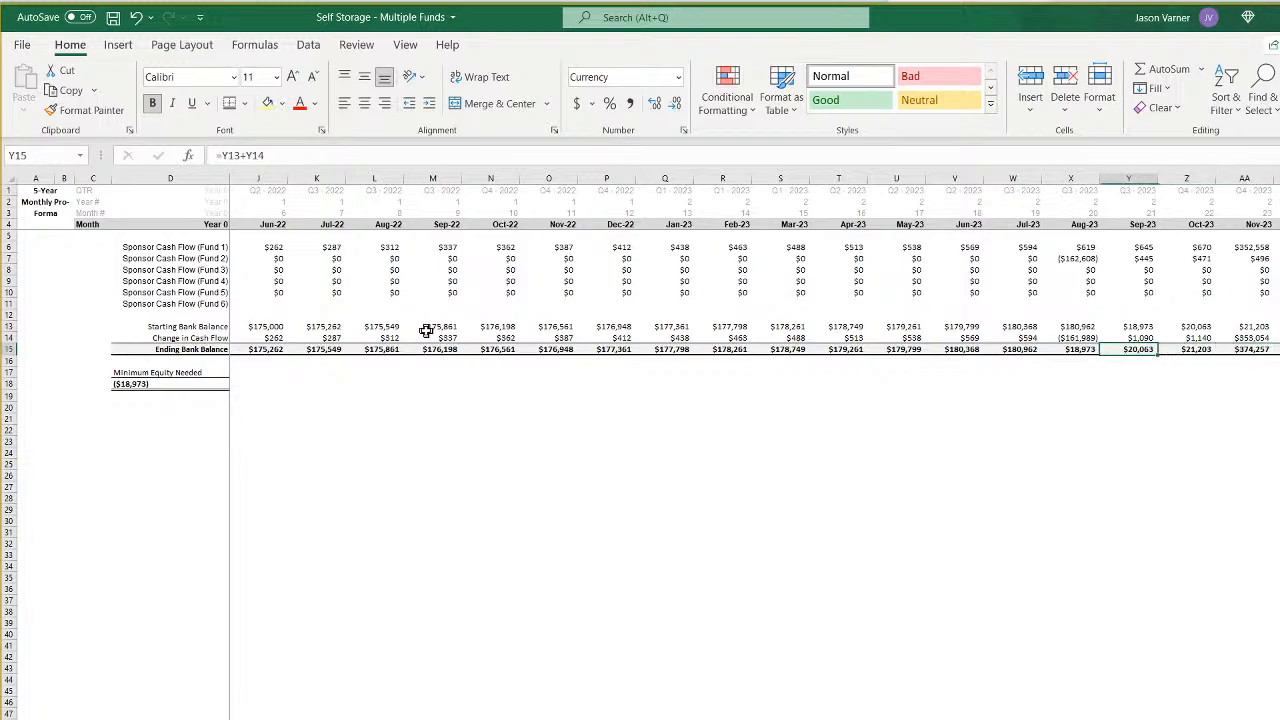
key(Left)
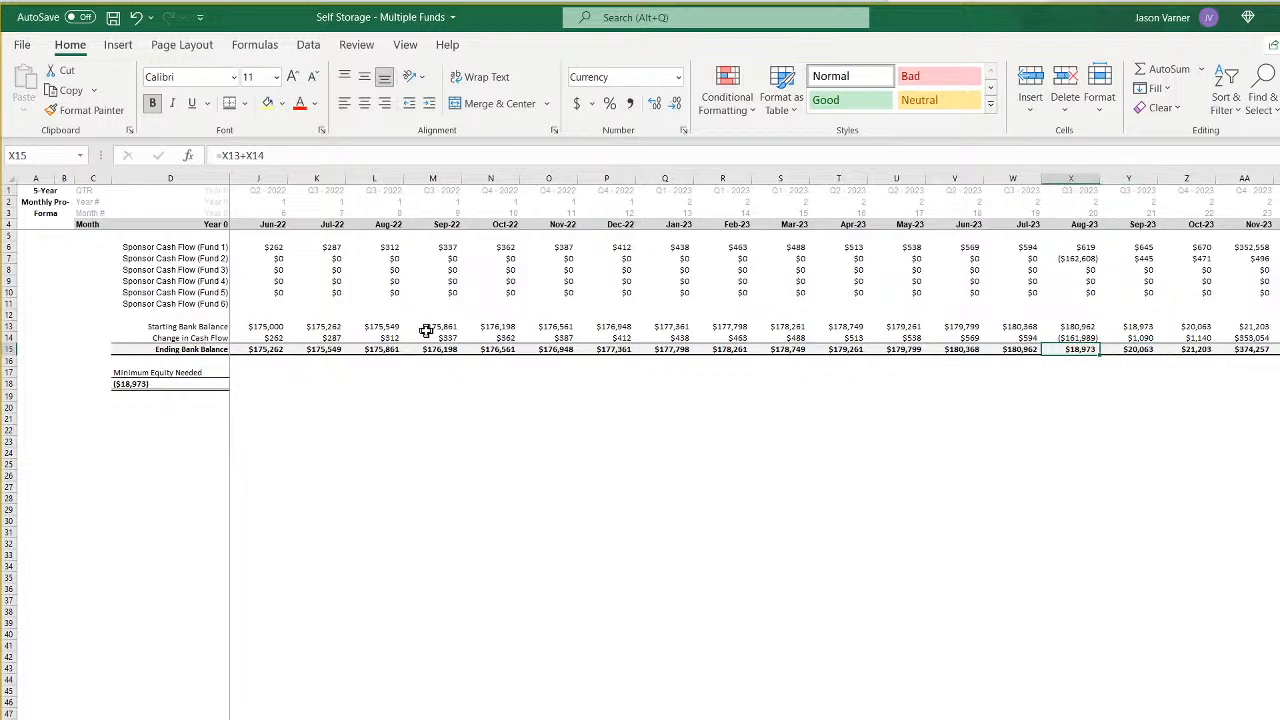
key(Up)
key(Up)
key(Up)
key(Up)
key(Up)
key(Up)
key(Up)
key(Up)
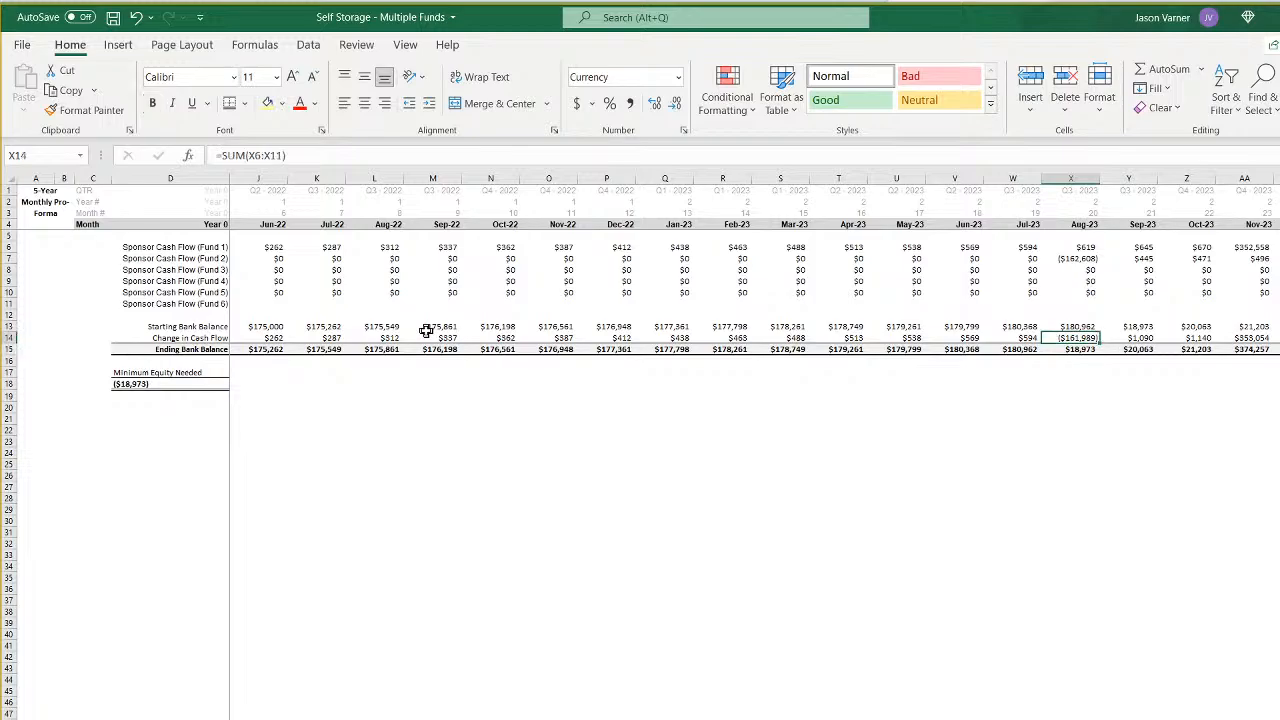
key(Down)
key(Down)
key(Down)
key(Down)
key(Down)
key(Down)
key(Down)
key(Down)
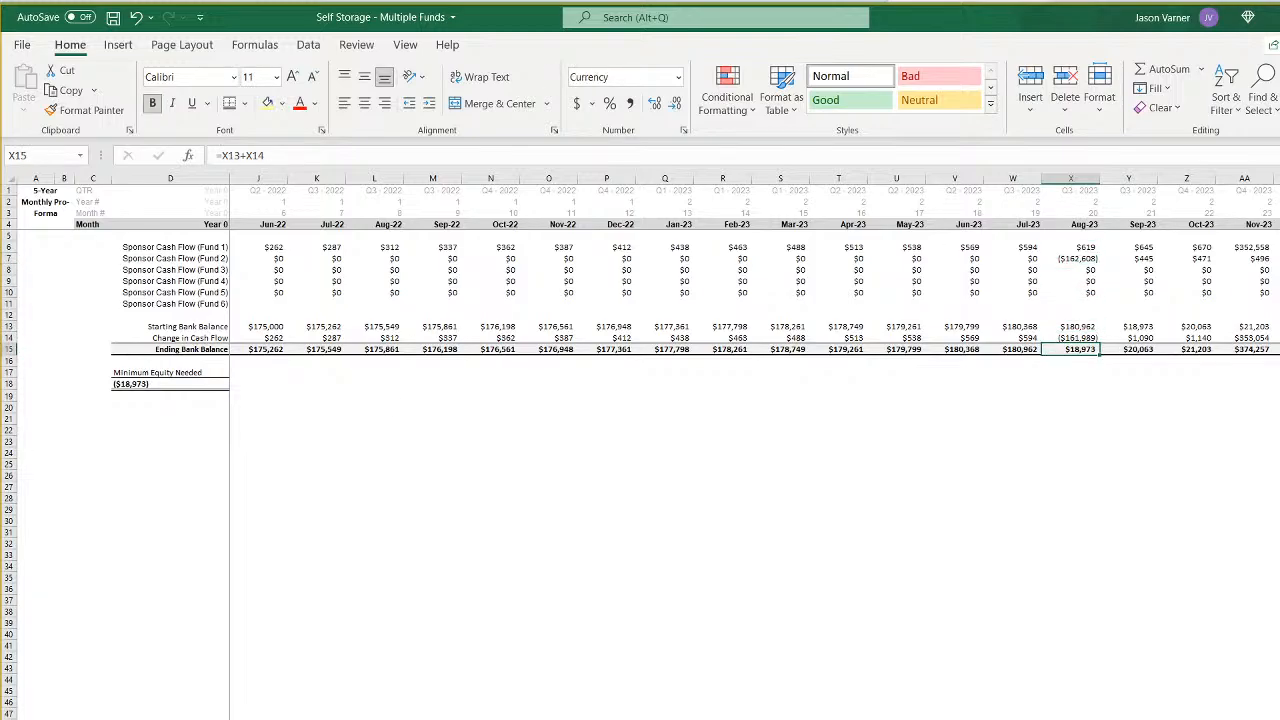
- On the assumptions sheet, set Months Until Next Fund Starts to 1 for Funds 1 through 5 (D73:H73)
click(353, 719)
click(416, 649)
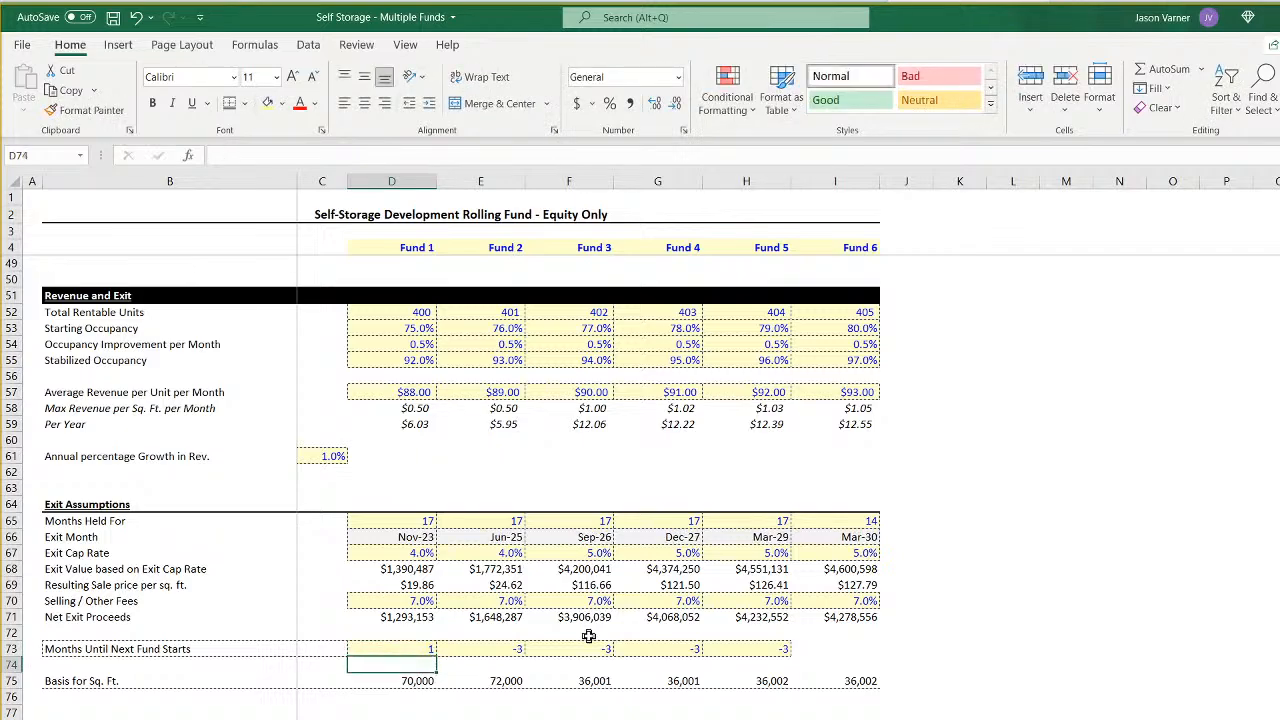
text(1)
key(ctrl+Return)
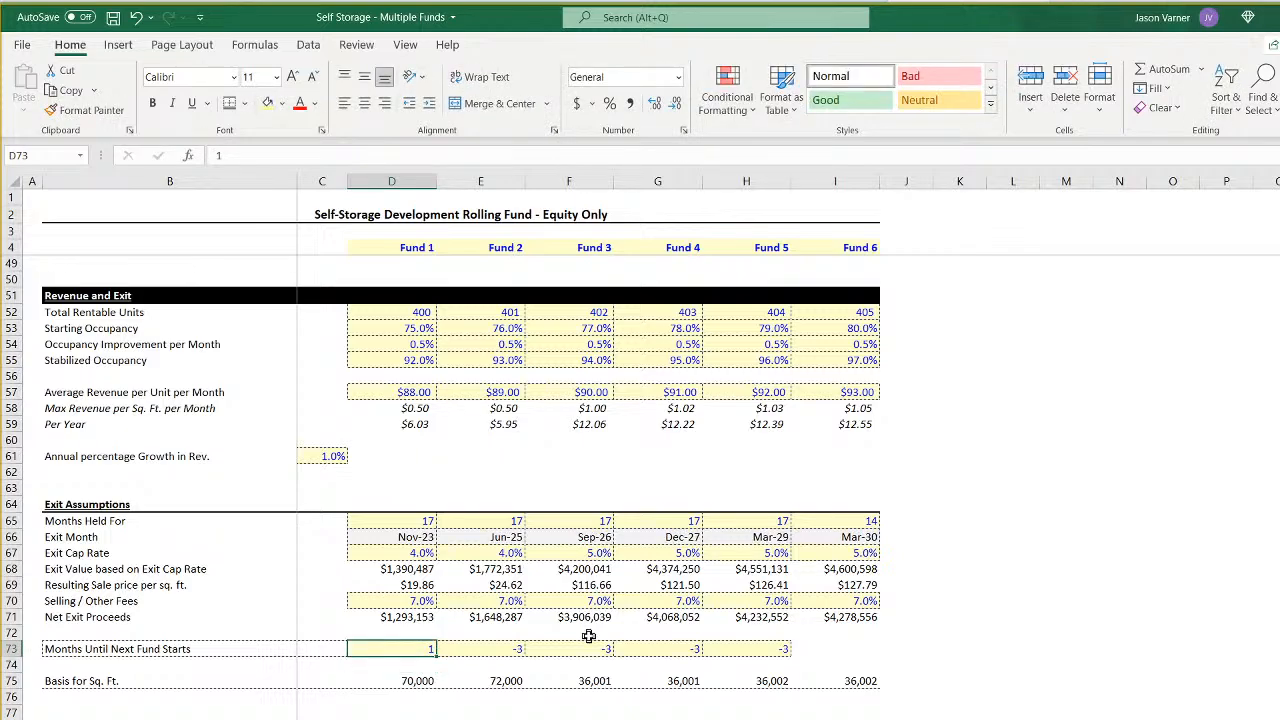
drag(443, 660, 760, 660)
click(411, 648)
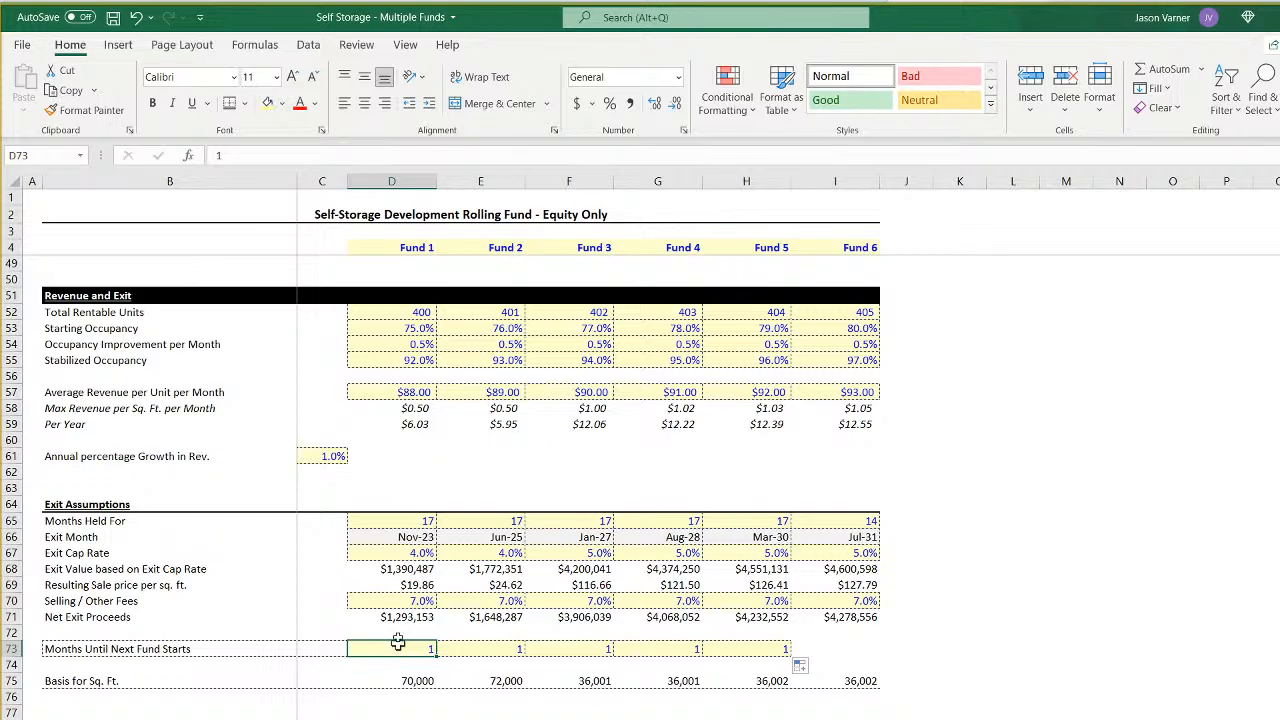
- Review the Months Held For values across the funds and Fund 1's exit month on the assumptions sheet
click(492, 248)
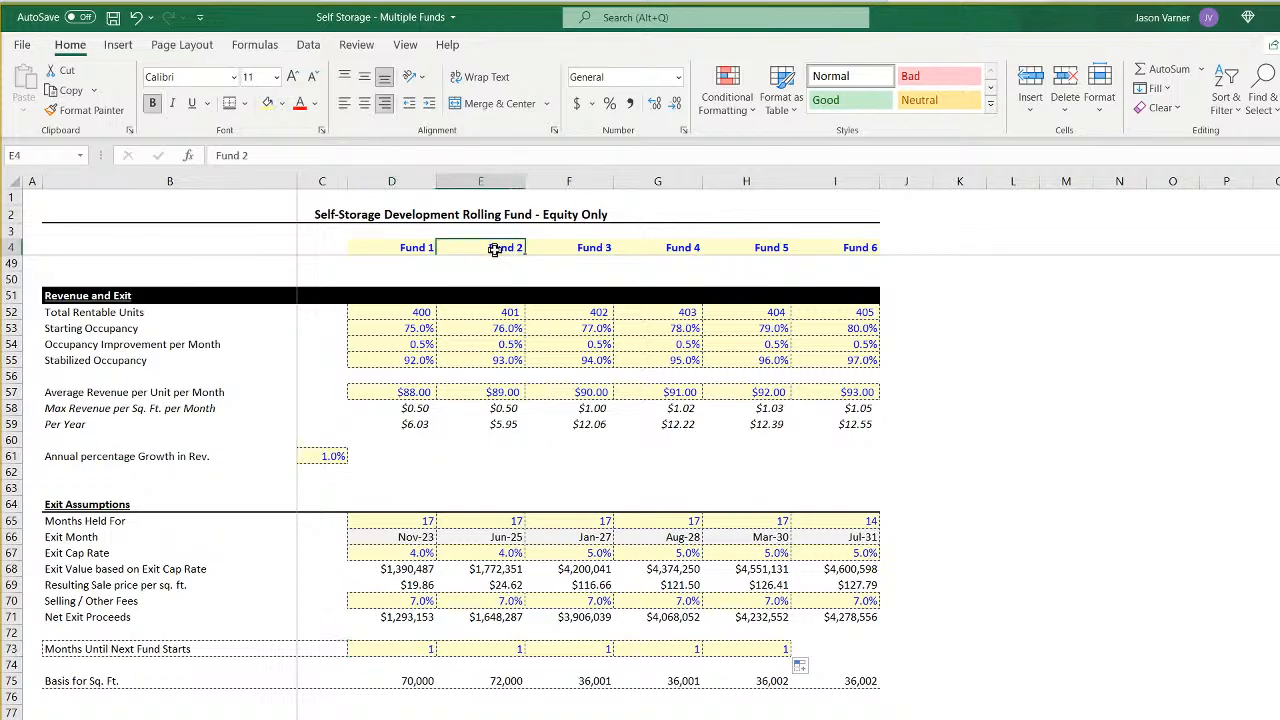
click(388, 526)
click(391, 537)
scroll(388, 534, up, 15)
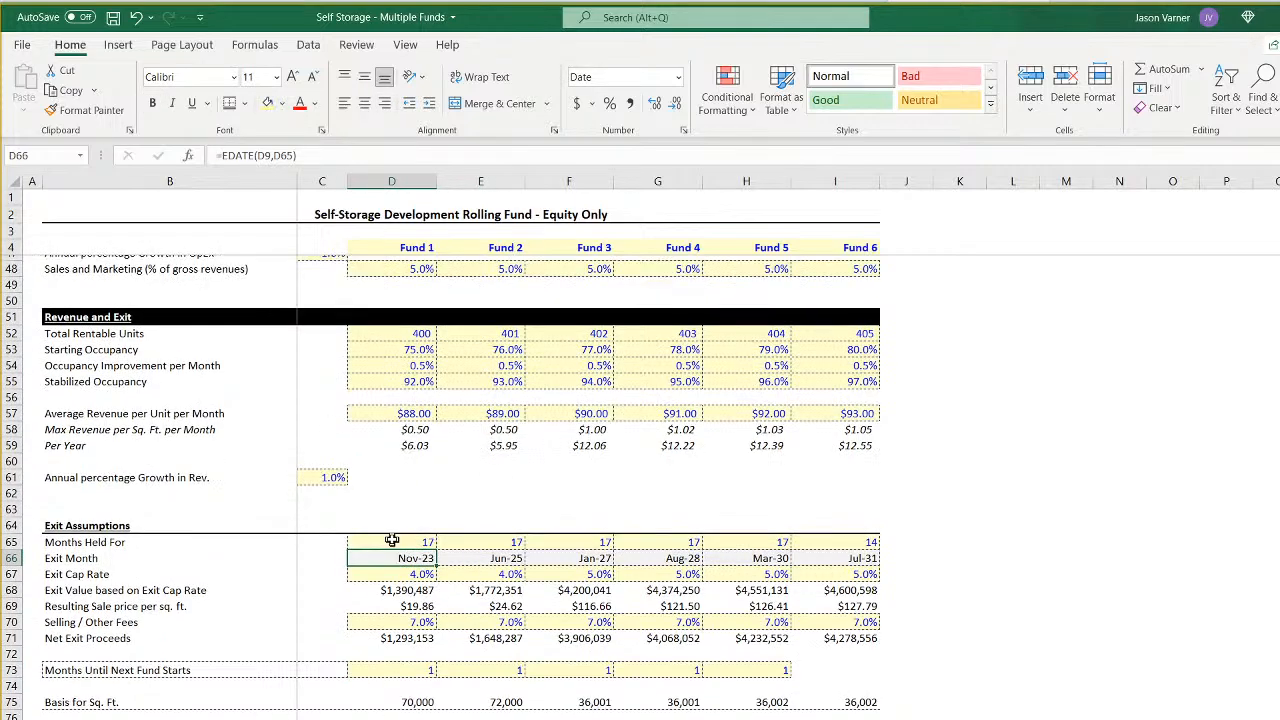
scroll(423, 466, down, 15)
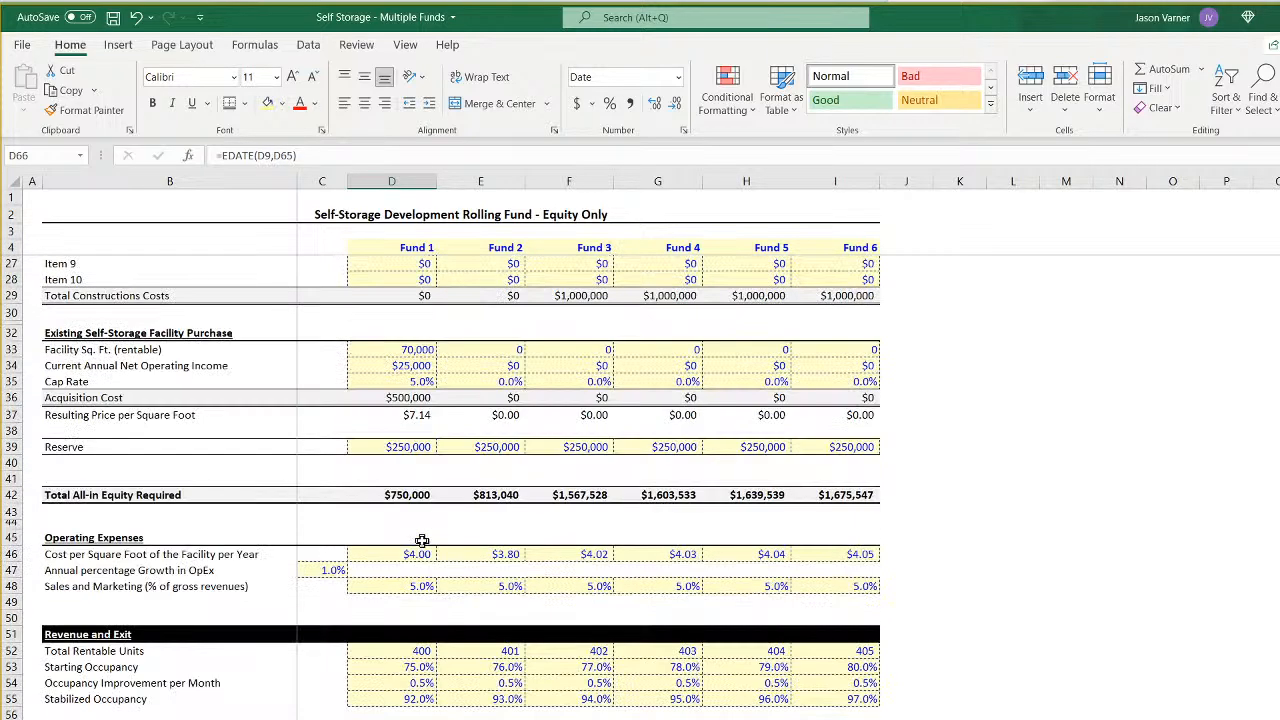
click(411, 521)
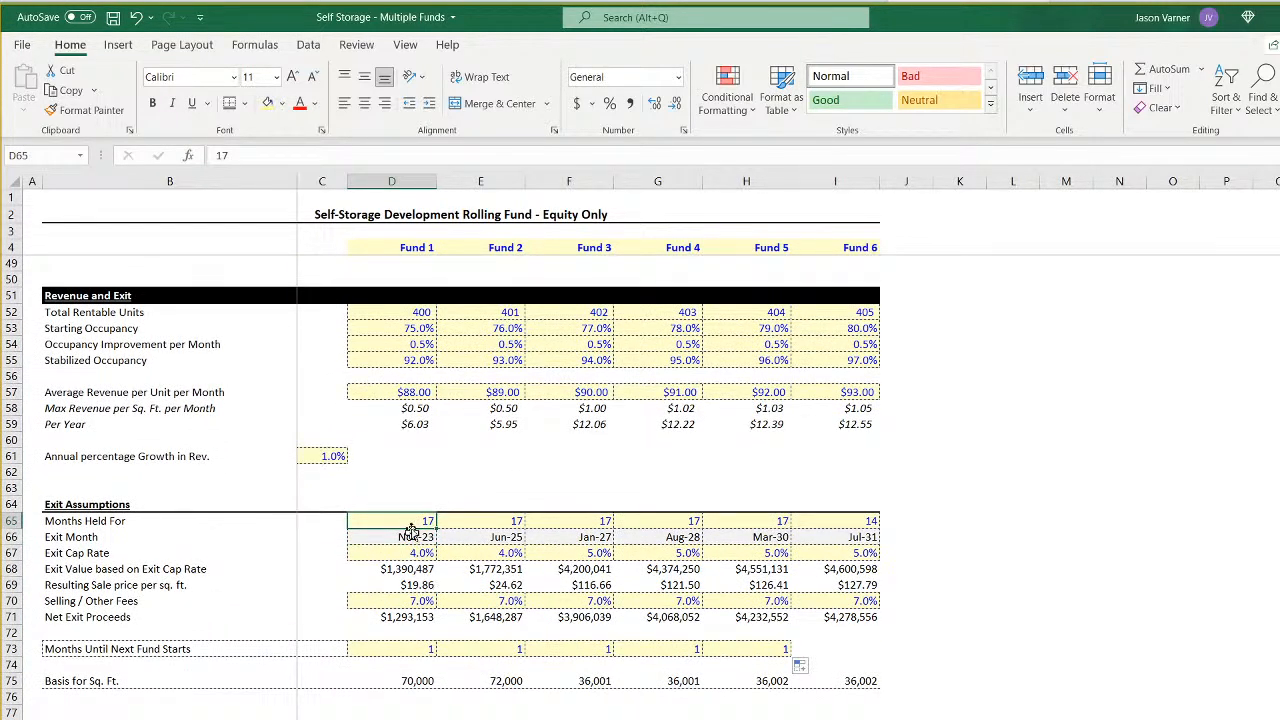
drag(398, 520, 842, 524)
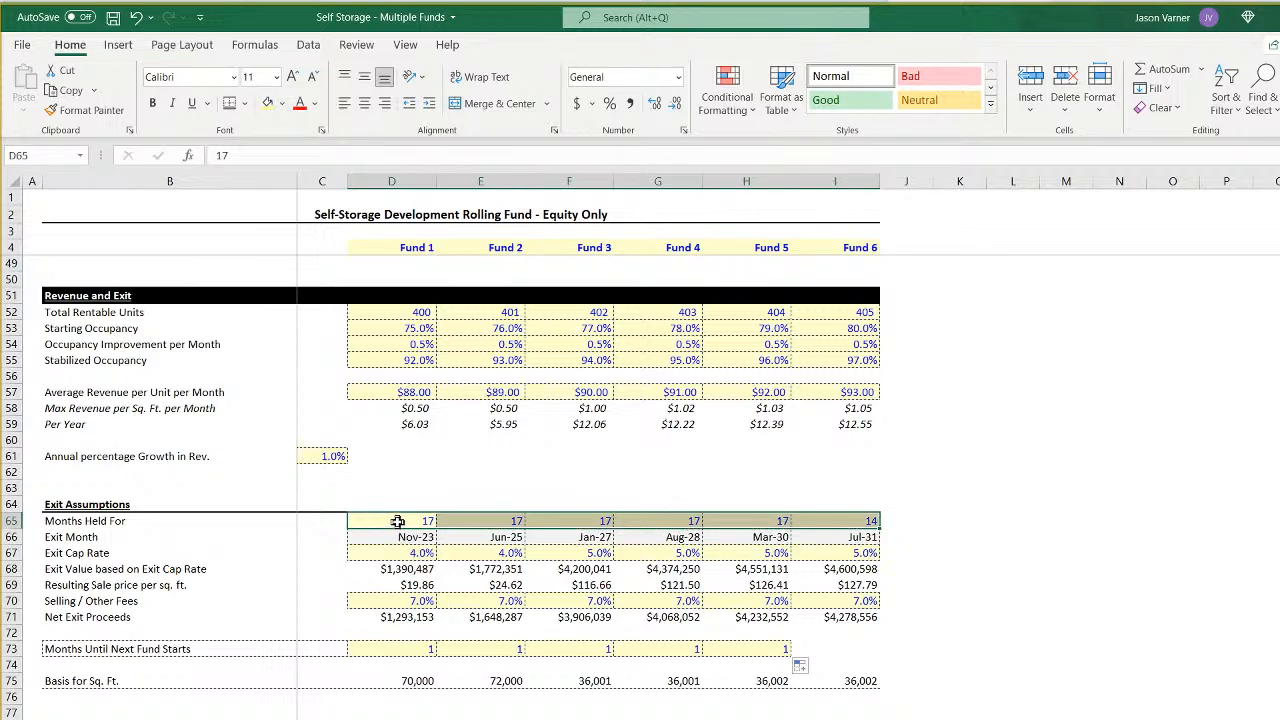
drag(400, 522, 793, 524)
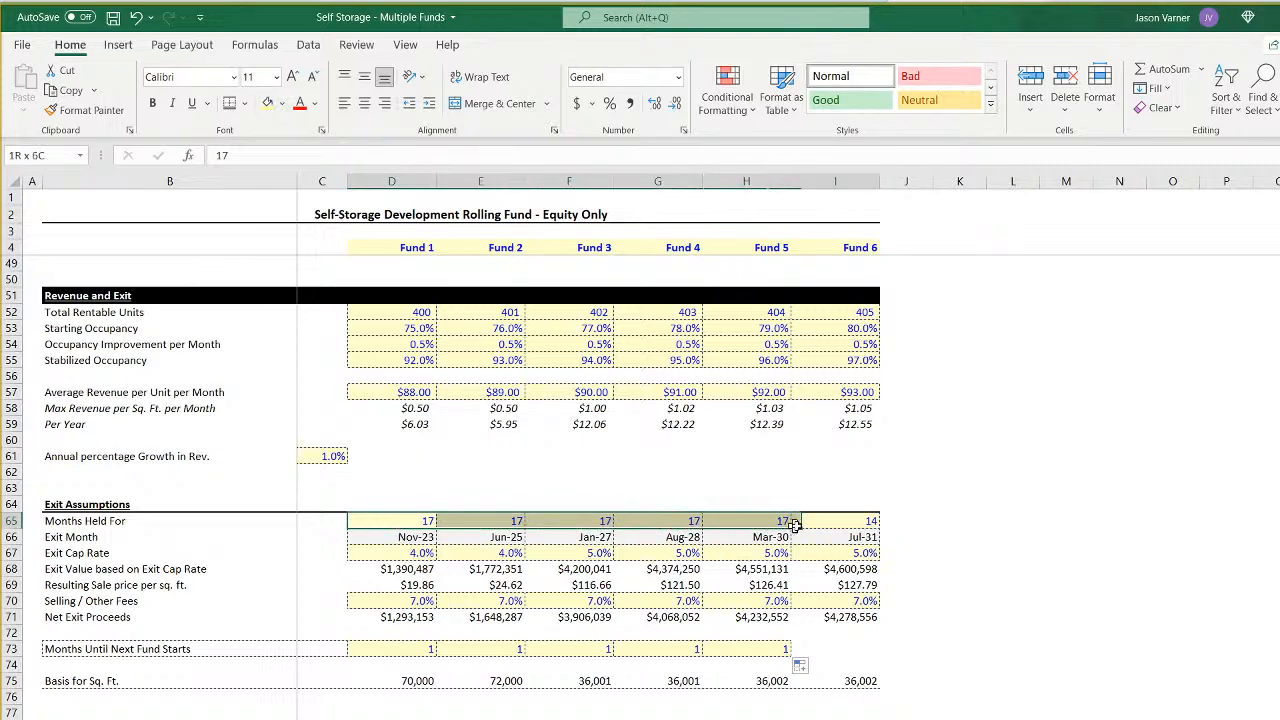
click(380, 521)
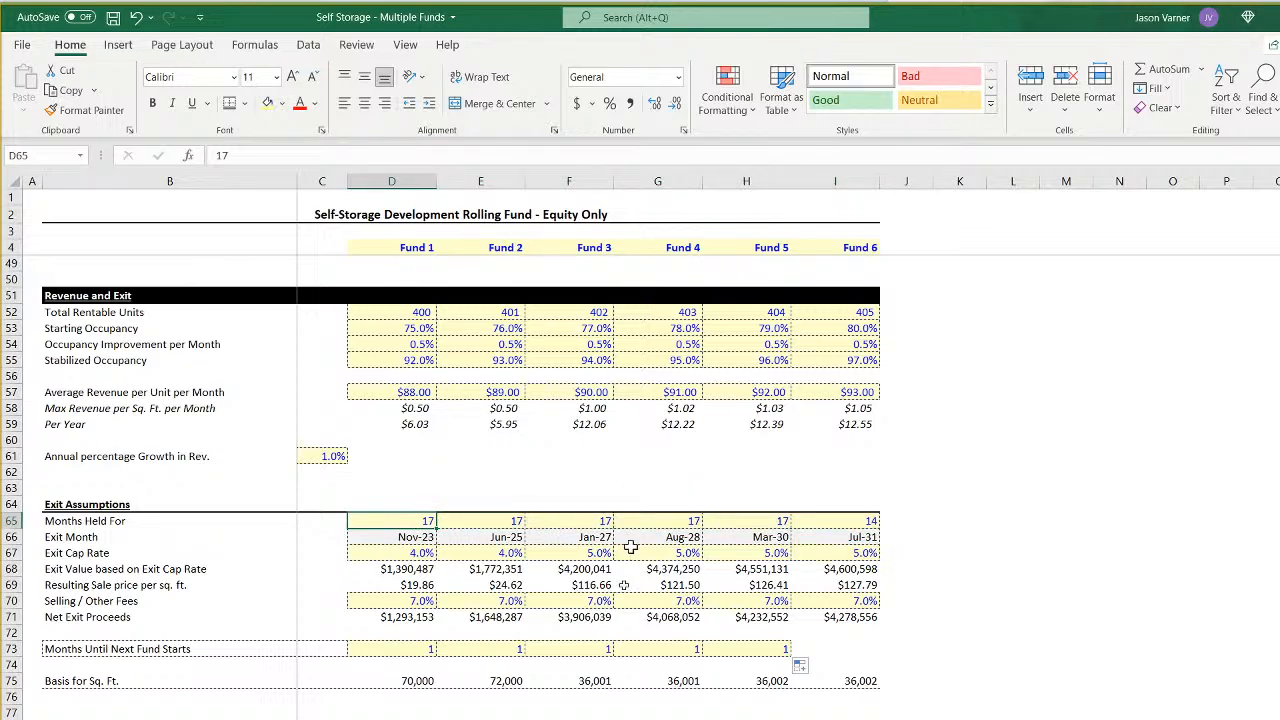
- Recheck the minimum equity needed and the 2022 balances on the sponsor summary sheet, then open the waterfall distribution sheet
key(ctrl+Page_Down)
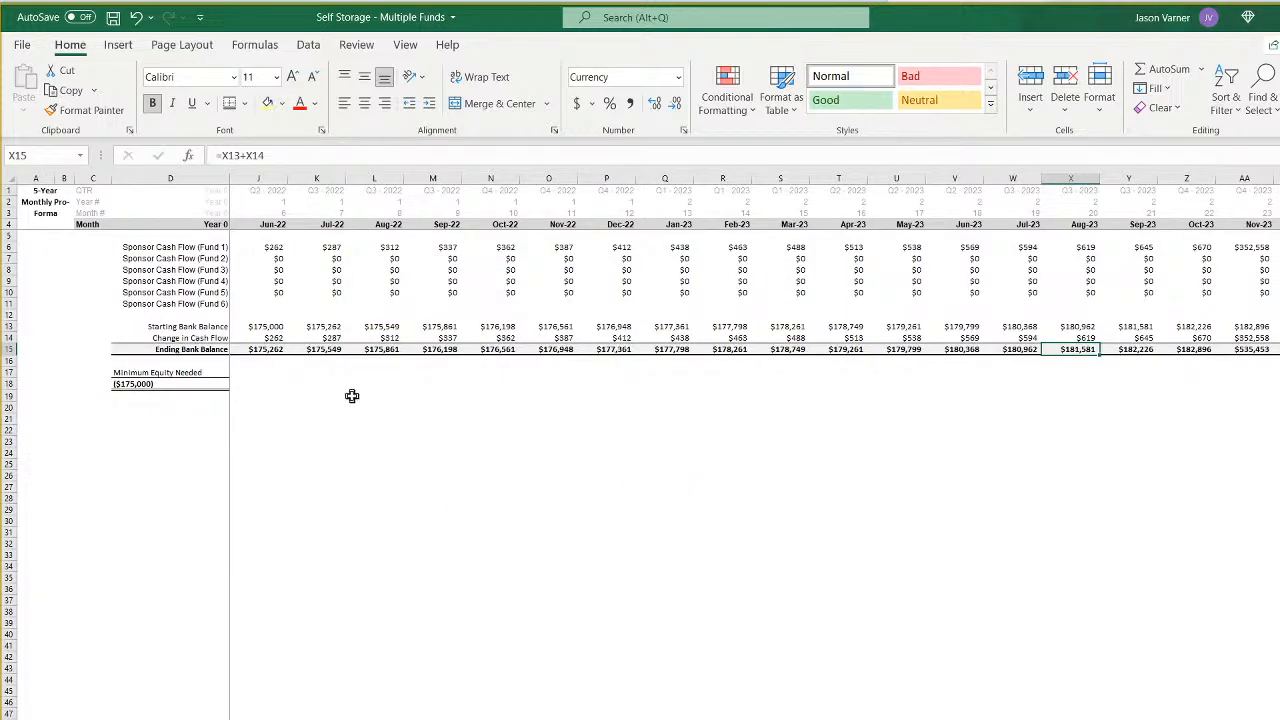
key(Home)
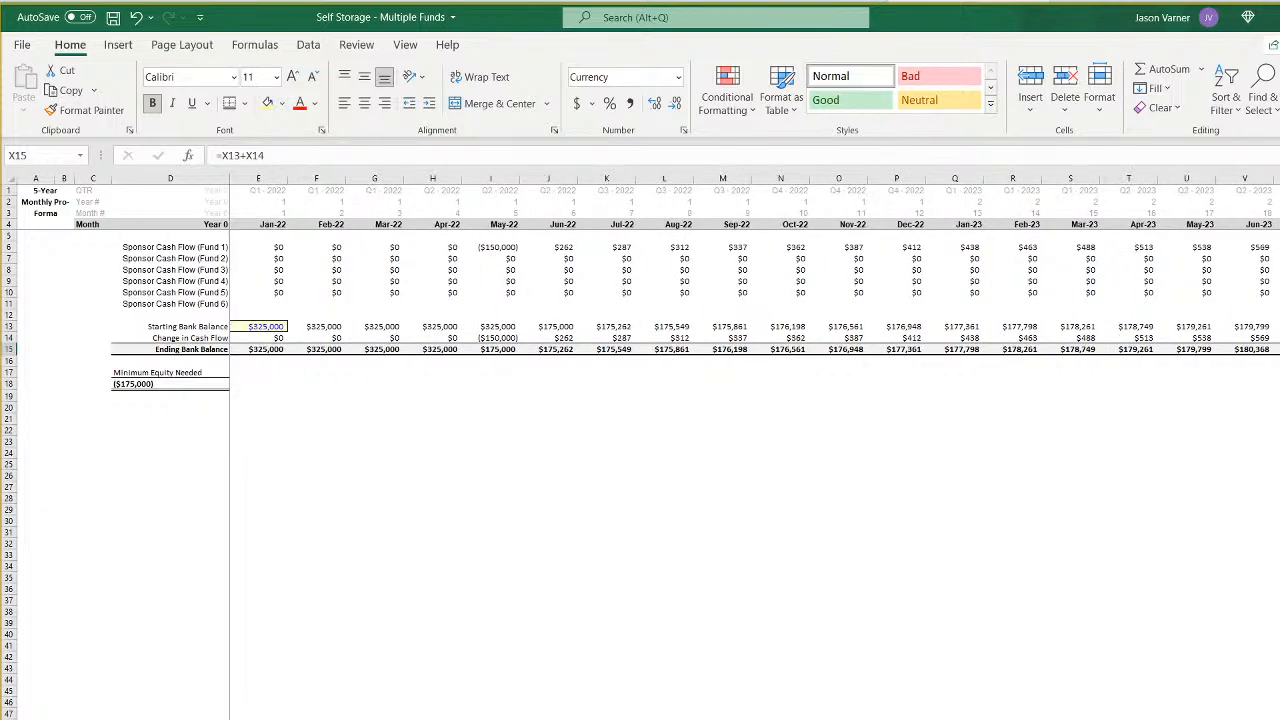
click(506, 523)
key(ctrl+Page_Down)
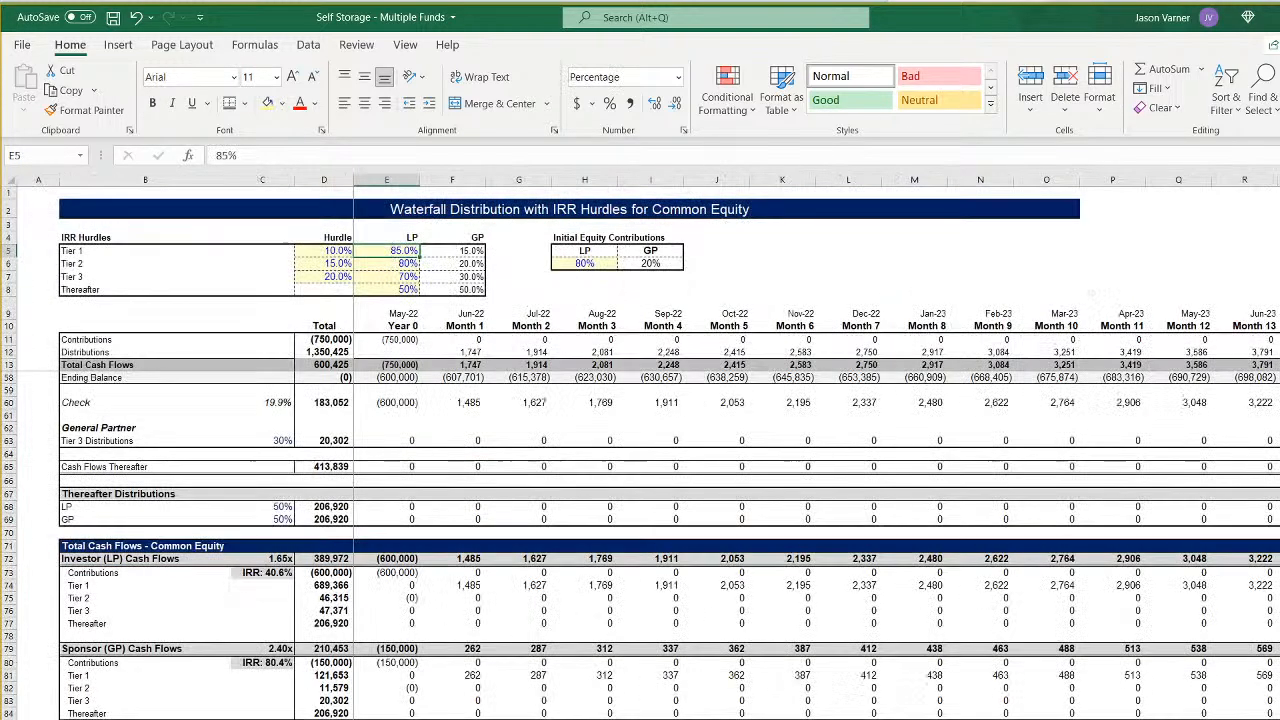
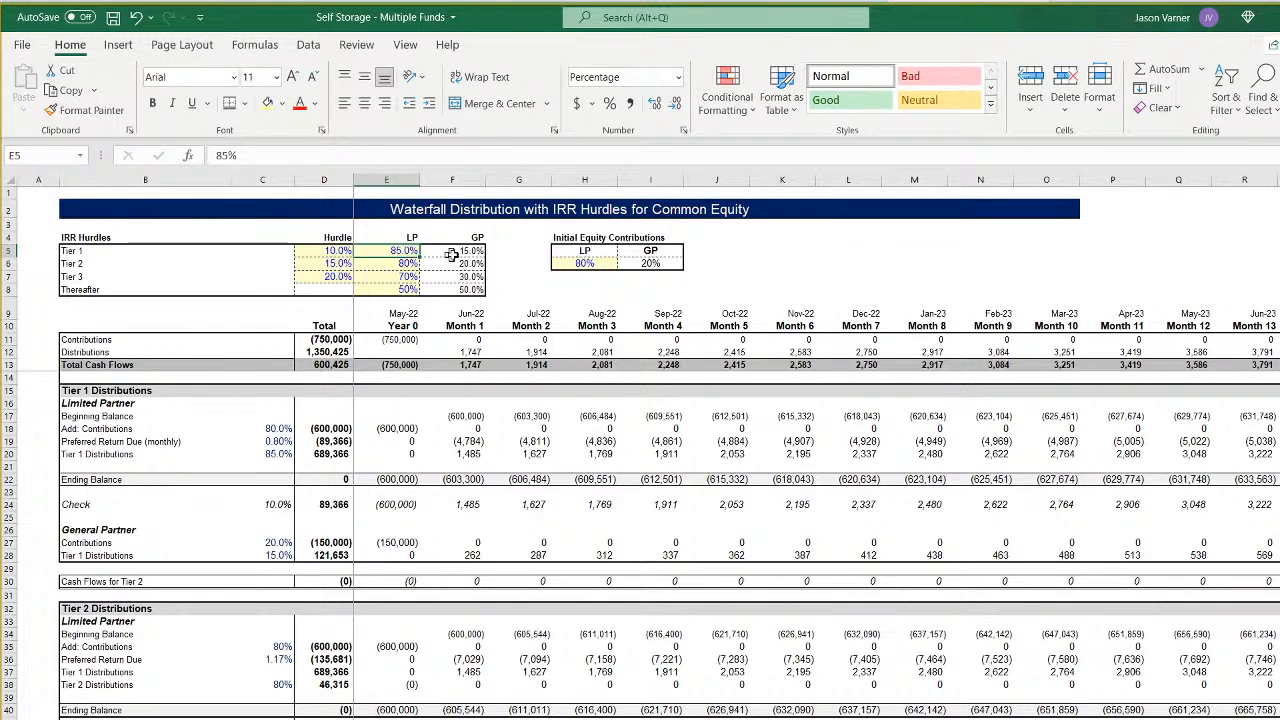
- Review the Fund 1 waterfall down to the LP and GP cash flows, and save the workbook from the sponsor cash flow sheet
click(397, 428)
scroll(405, 573, down, 15)
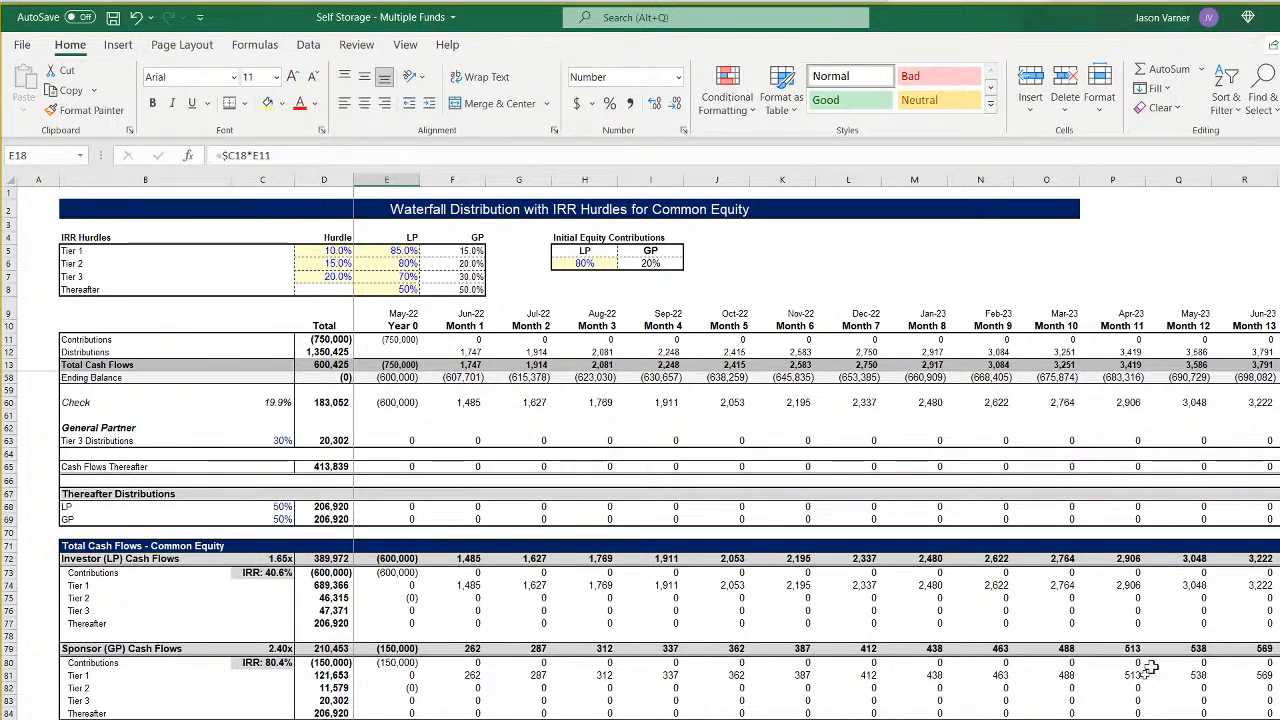
scroll(816, 446, right, 3)
scroll(816, 446, right, 4)
scroll(816, 446, left, 5)
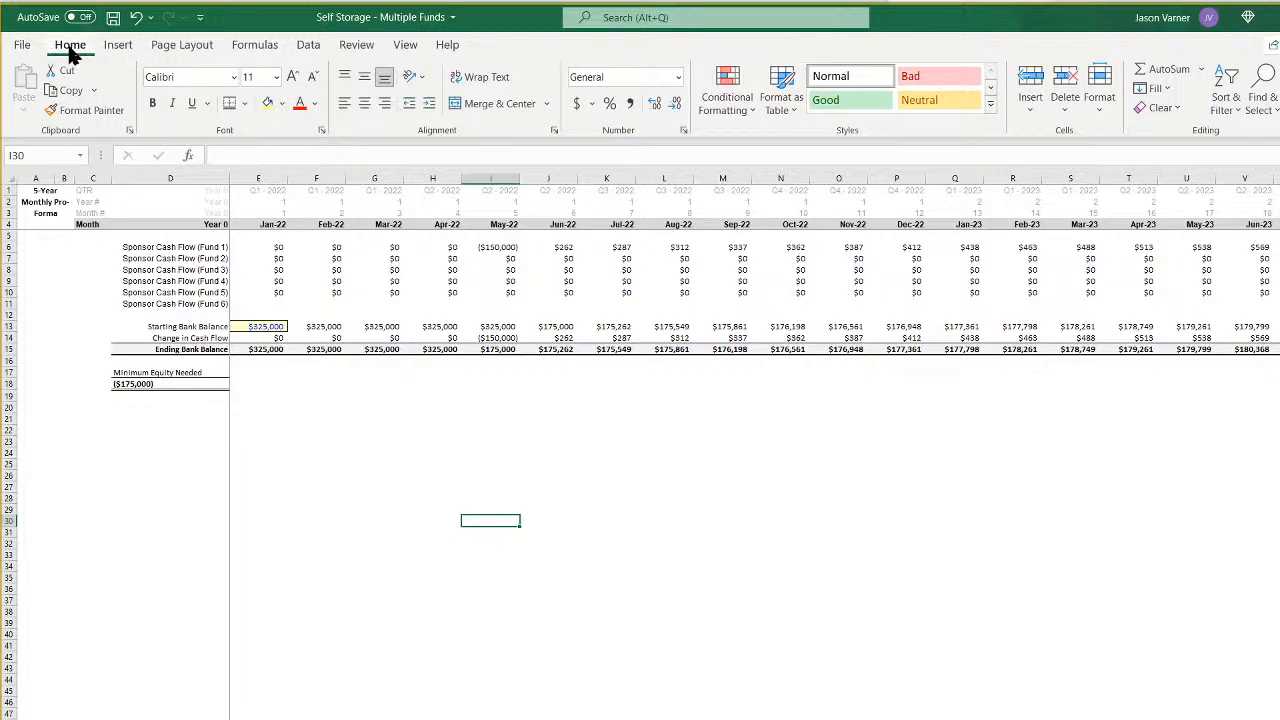
click(112, 18)
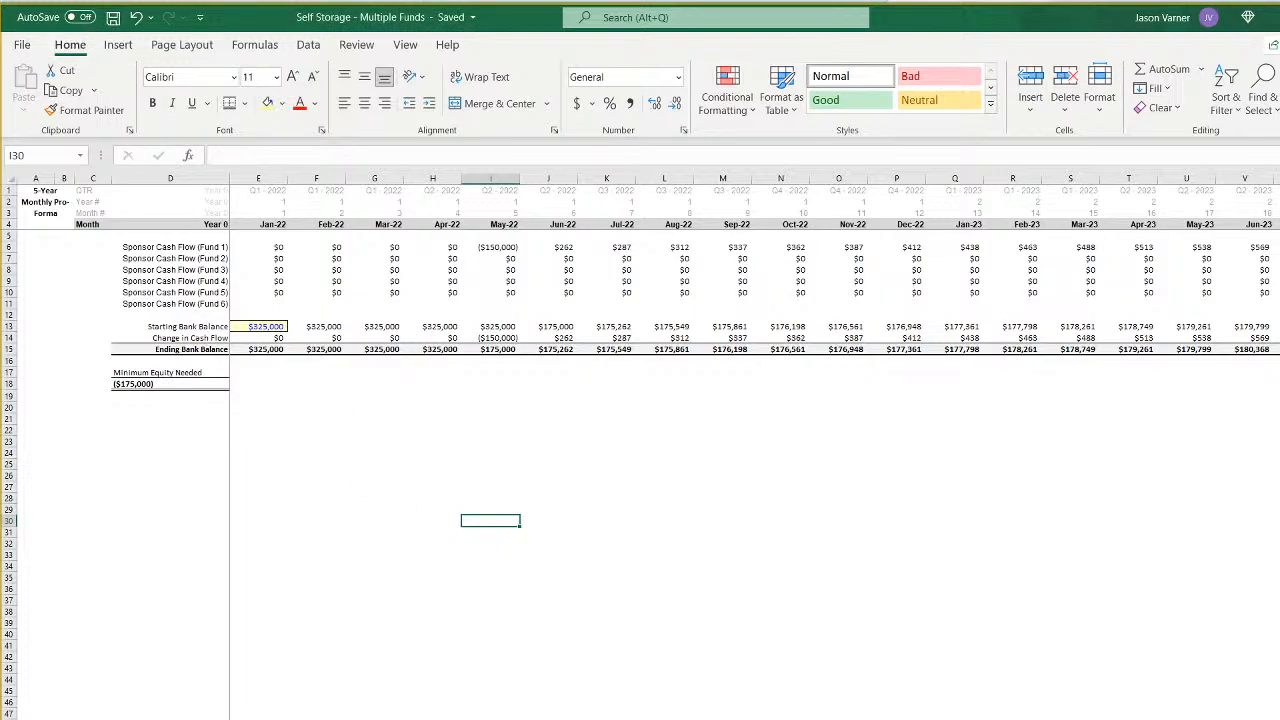
- Try January 2022 starting bank balances of $650,000, $7,580,000 and $250,000 in the sponsor cash flow sheet
scroll(640, 446, up, 2)
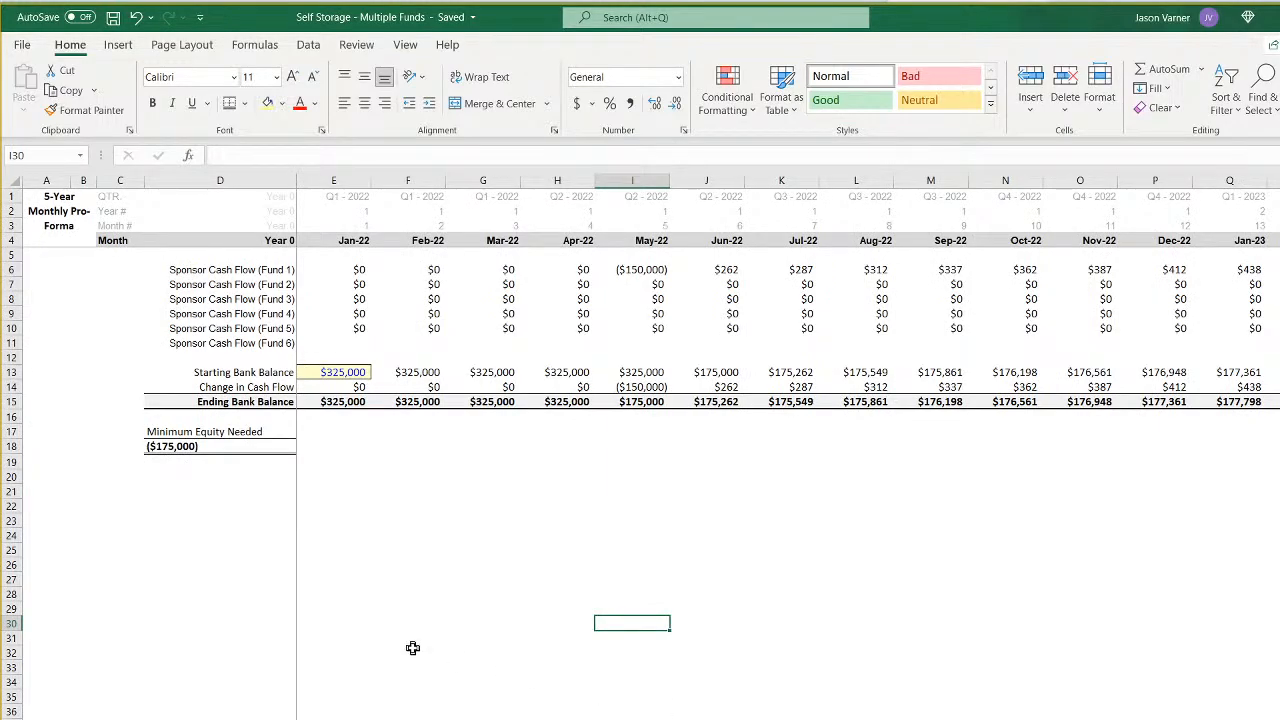
click(424, 530)
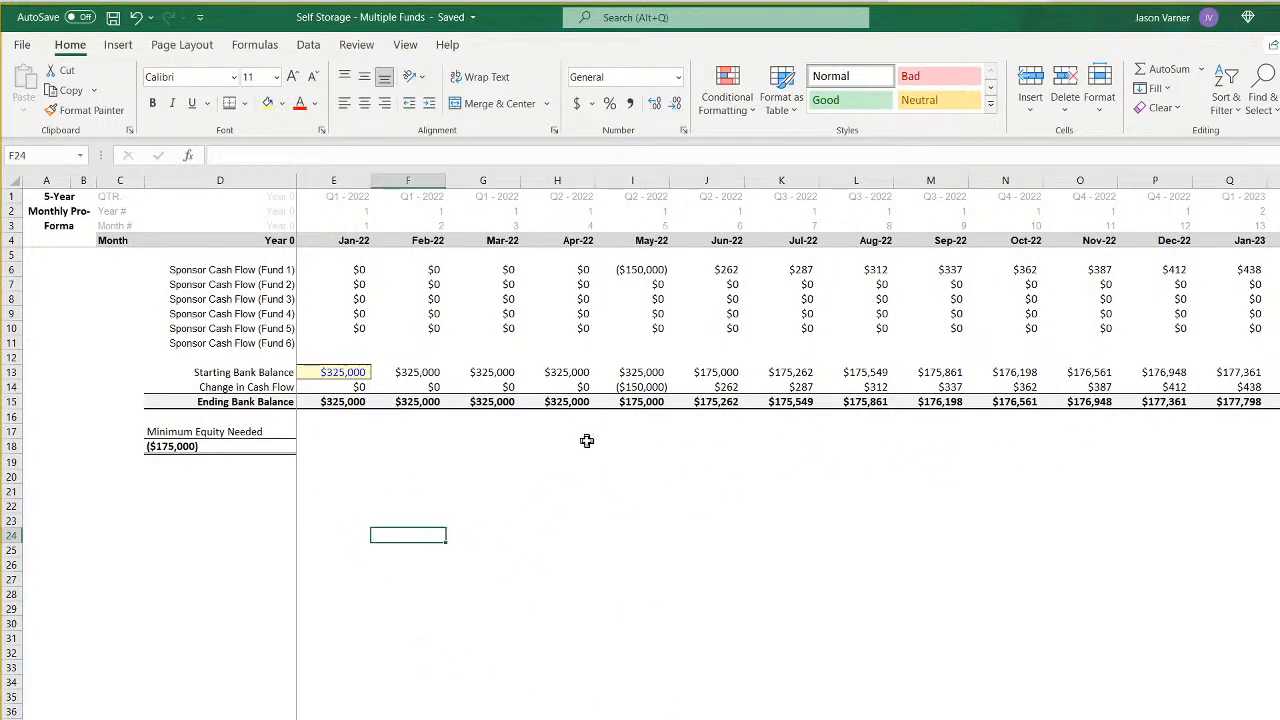
click(342, 372)
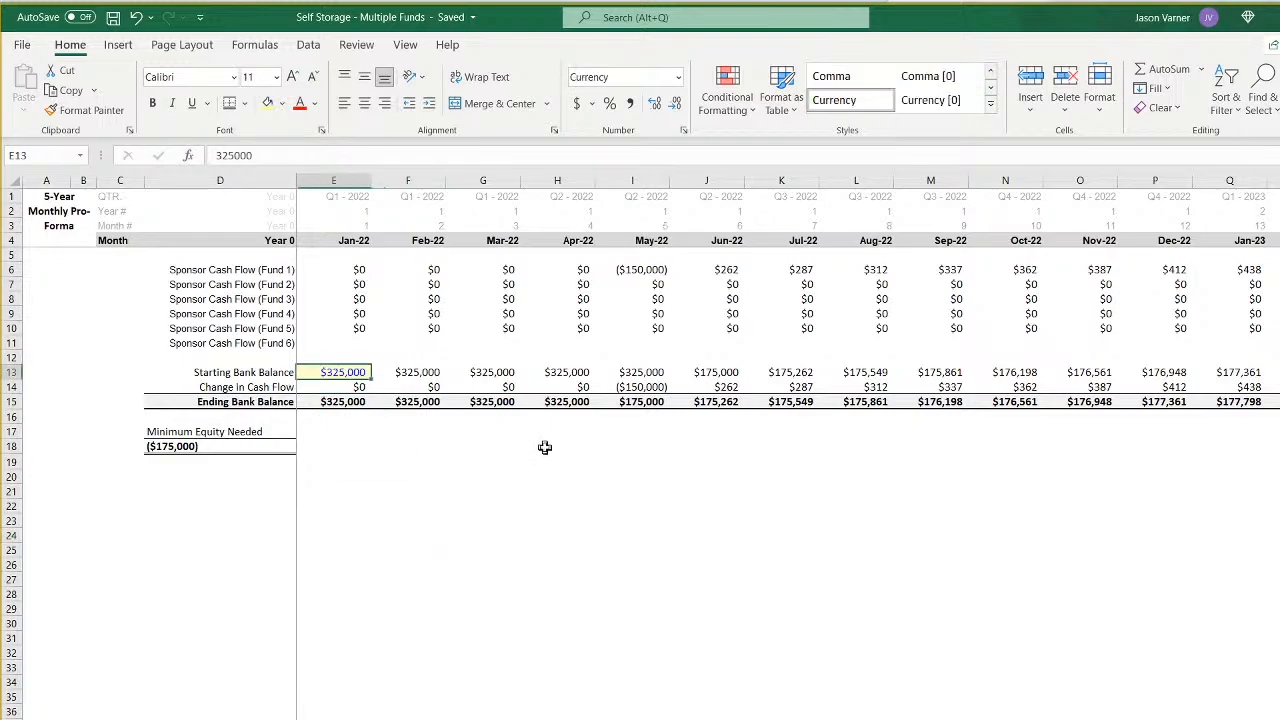
text(650000)
key(ctrl+Return)
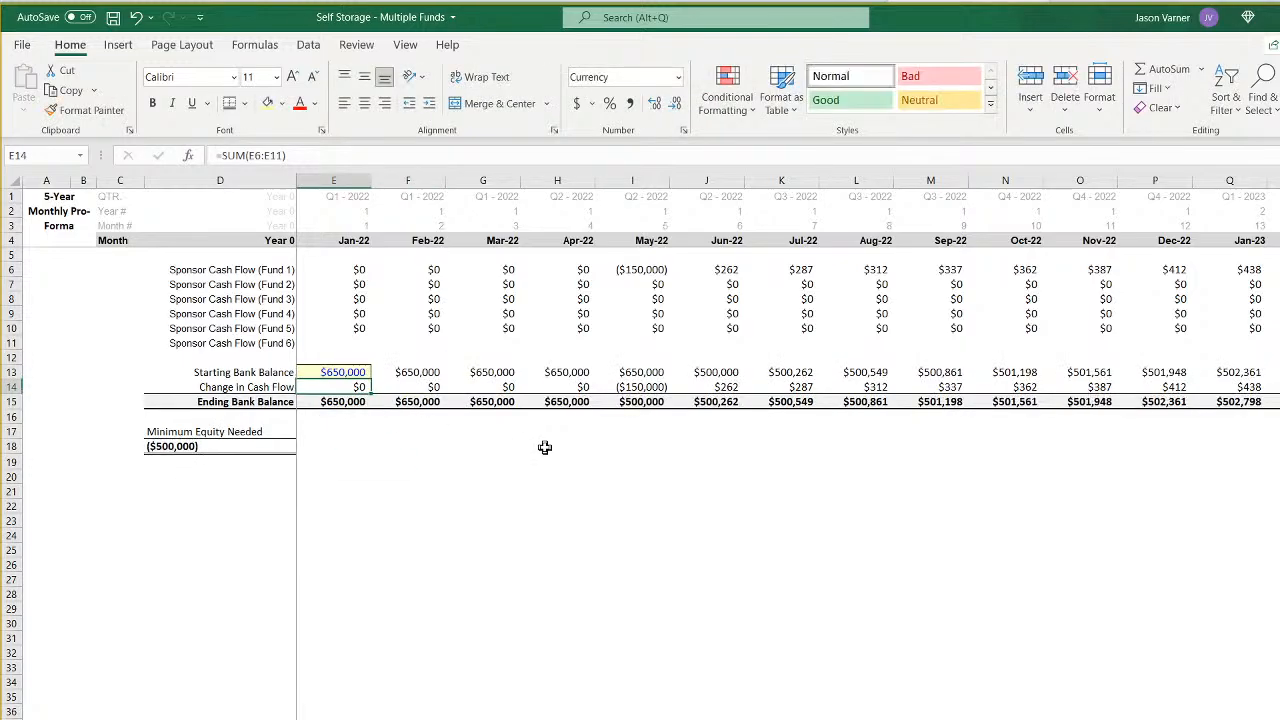
text(7,580,00)
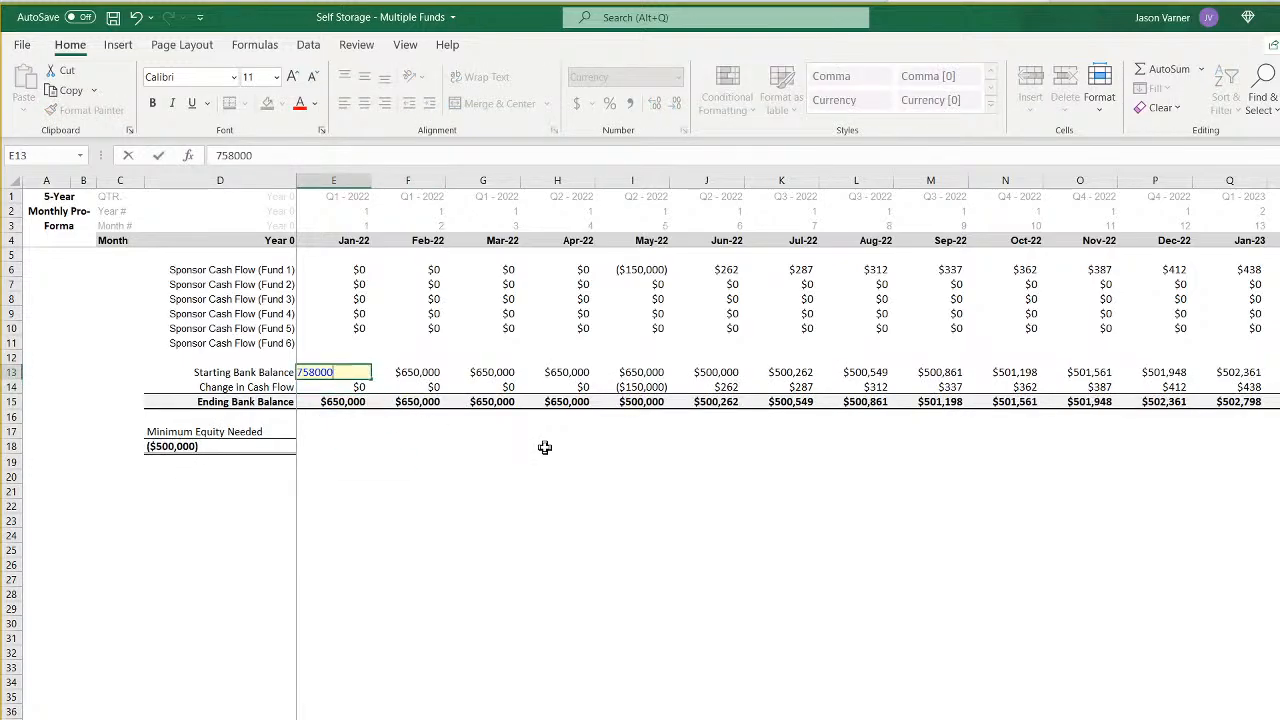
text(0)
key(Return)
key(Up)
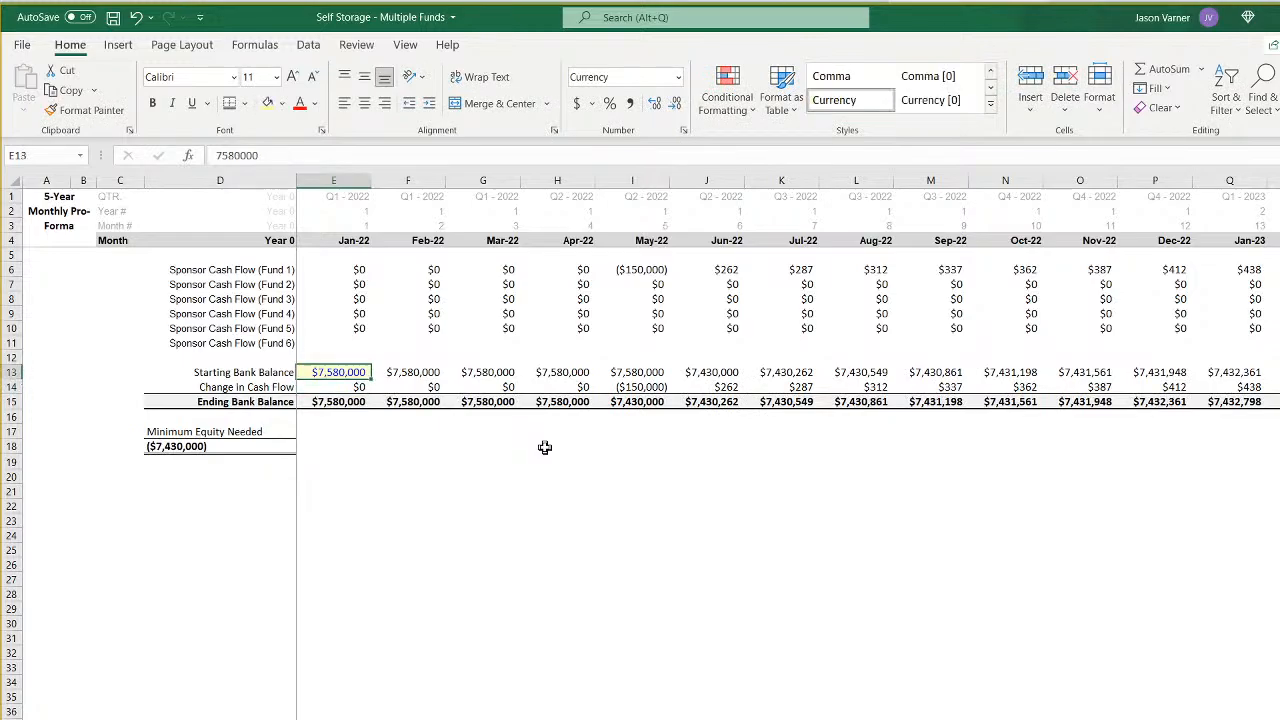
text(250000)
key(ctrl+Return)
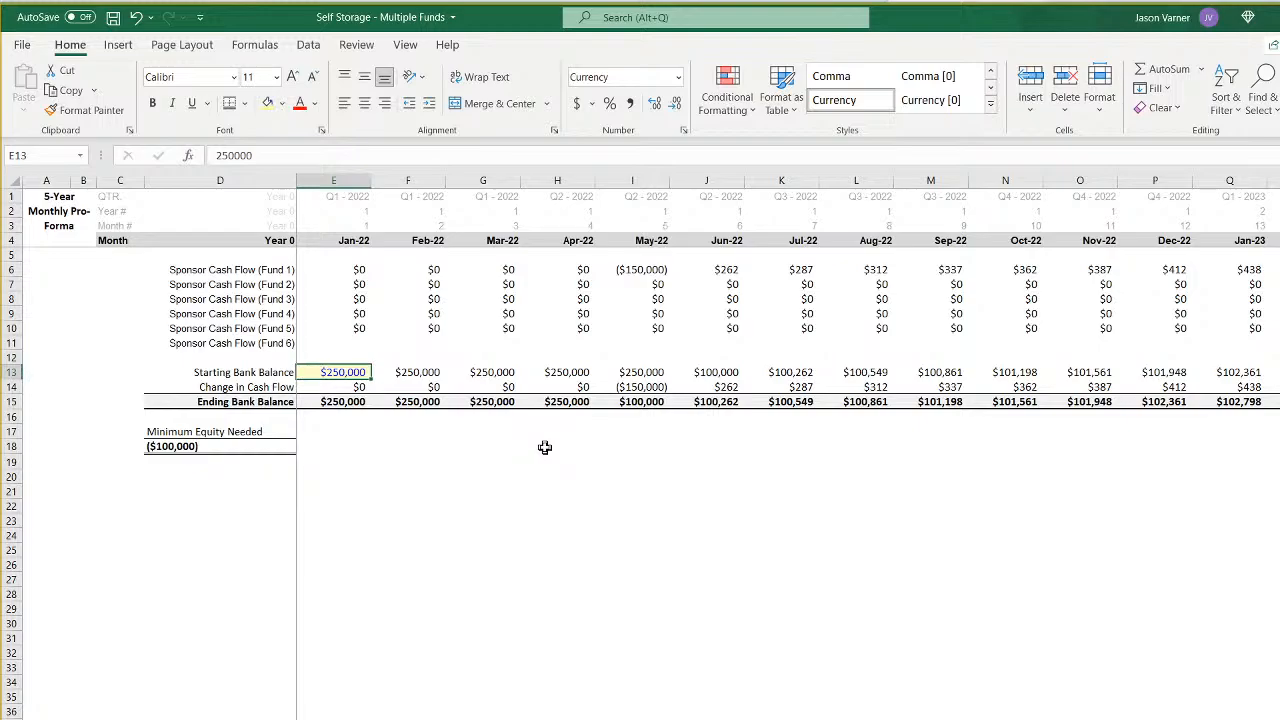
- Set the January 2022 starting bank balance to $150,000 and review the monthly ending balances through March 2024
text(150000)
key(Return)
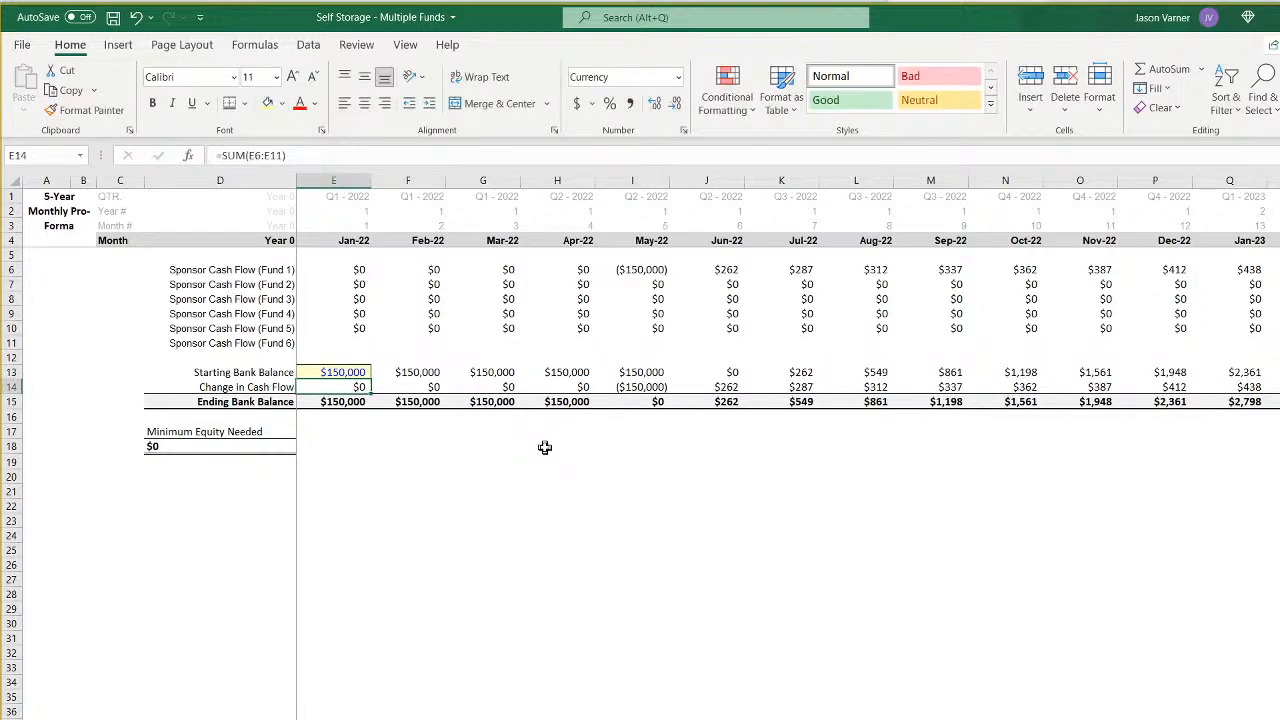
key(Up)
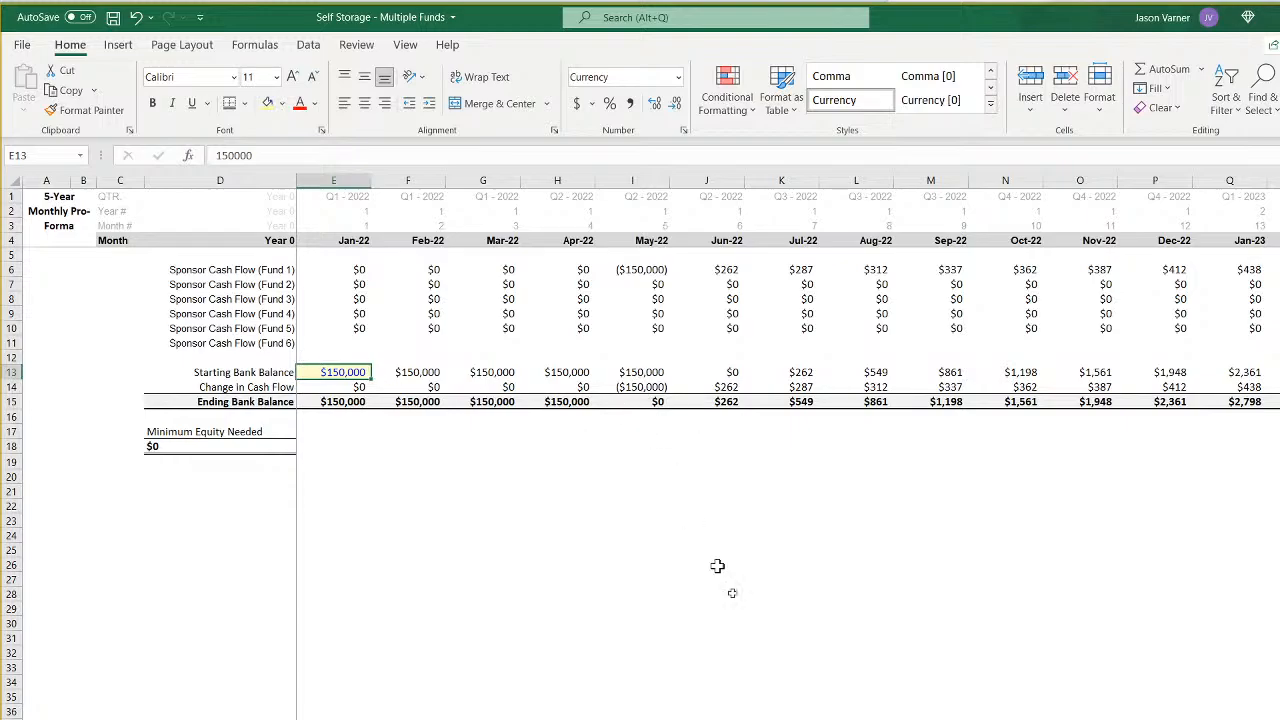
scroll(788, 290, right, 5)
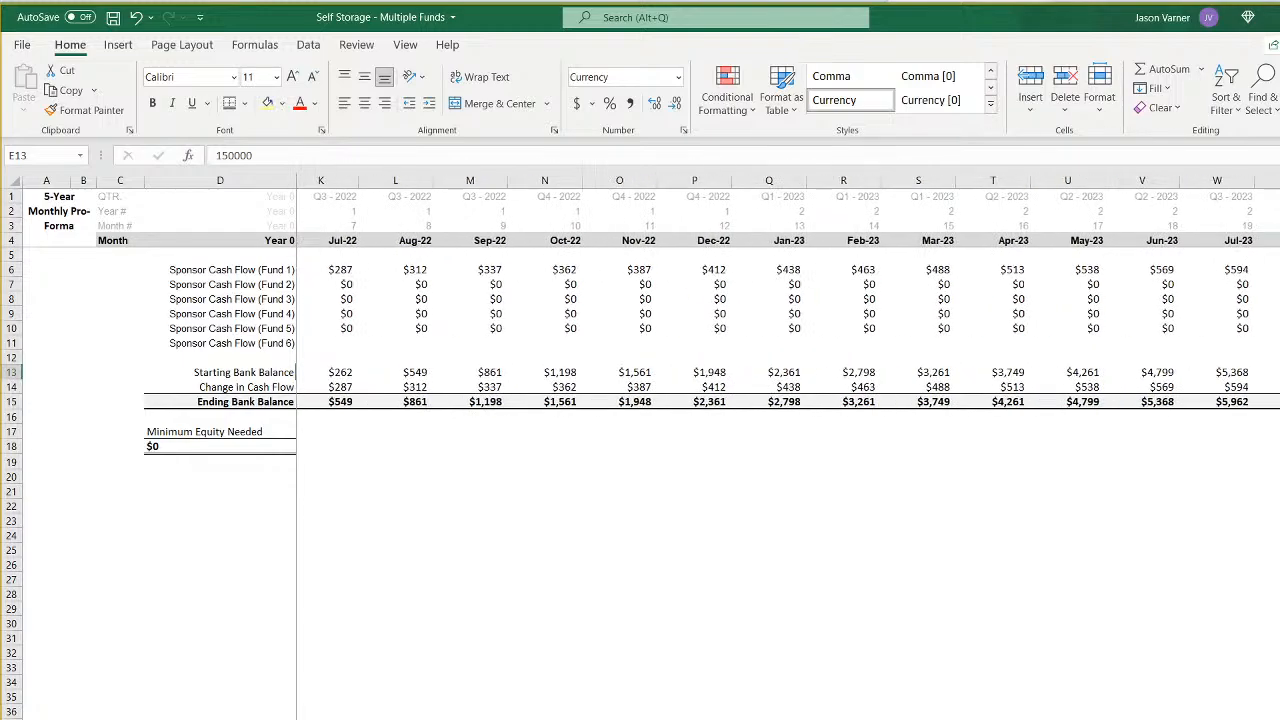
scroll(954, 333, left, 1)
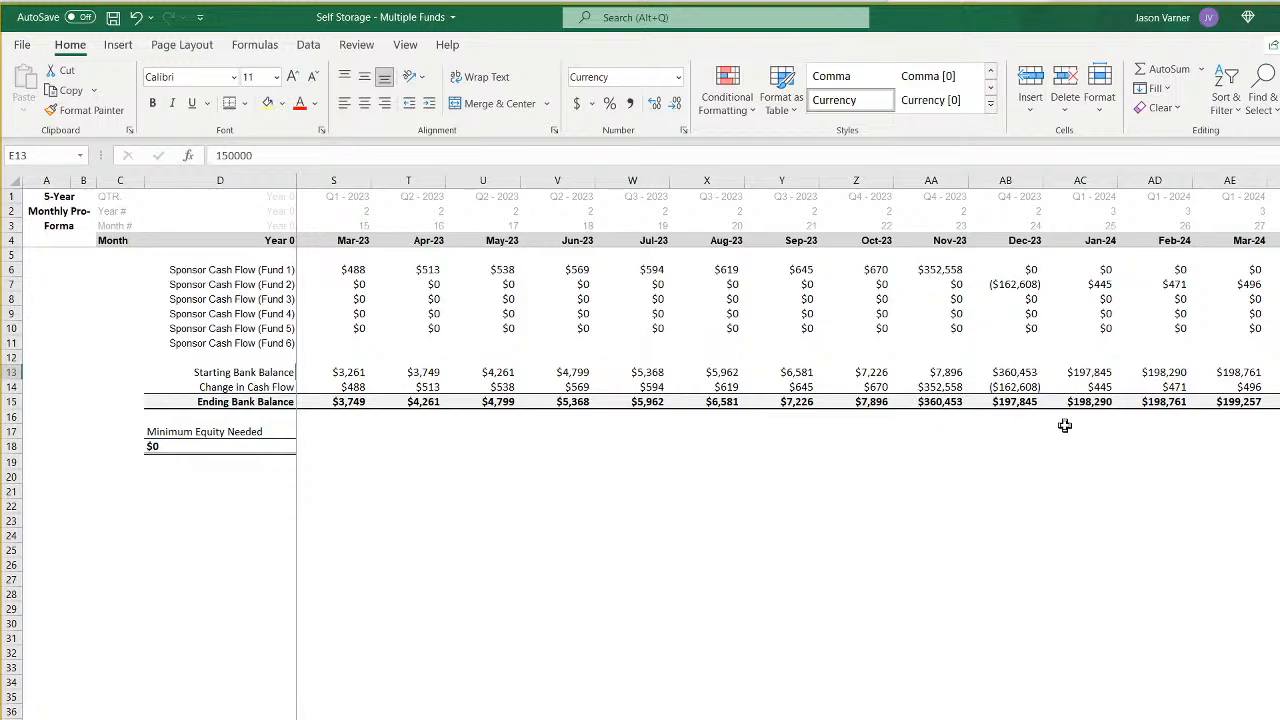
scroll(788, 400, left, 5)
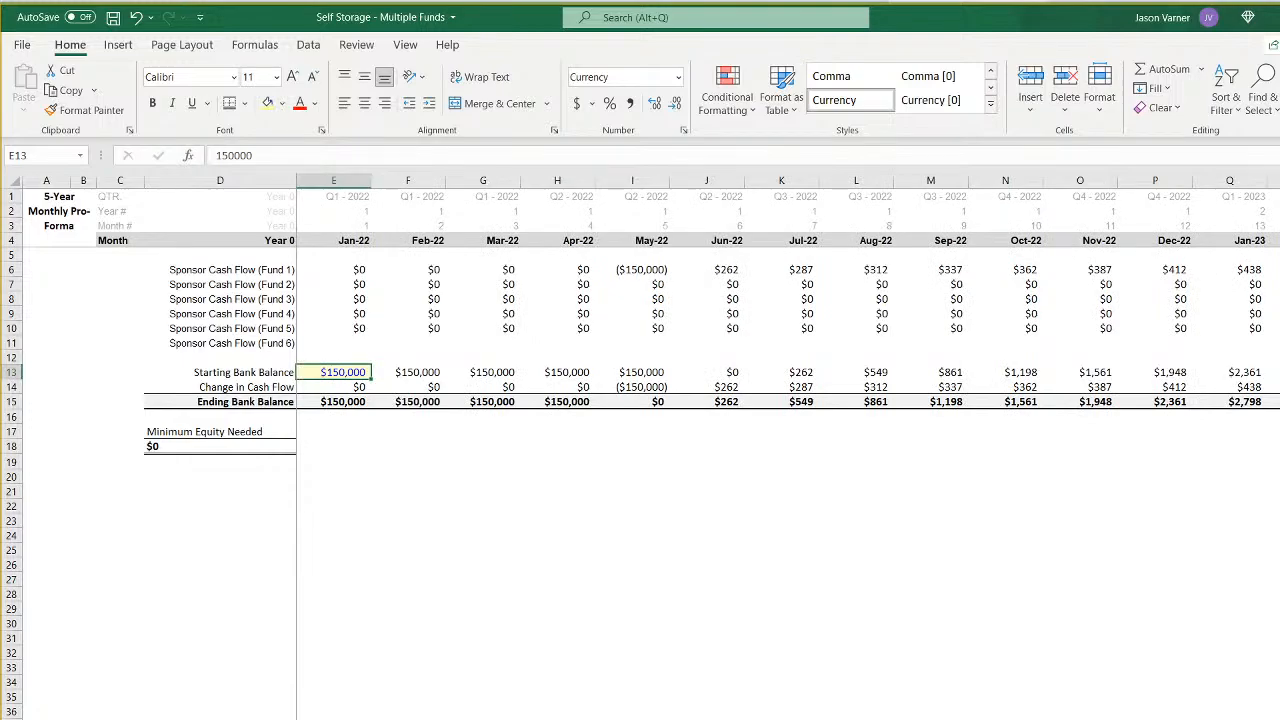
- Compare the IRR hurdles and initial equity contribution splits on the other funds' waterfall sheets
key(ctrl+Page_Down)
key(ctrl+Page_Down)
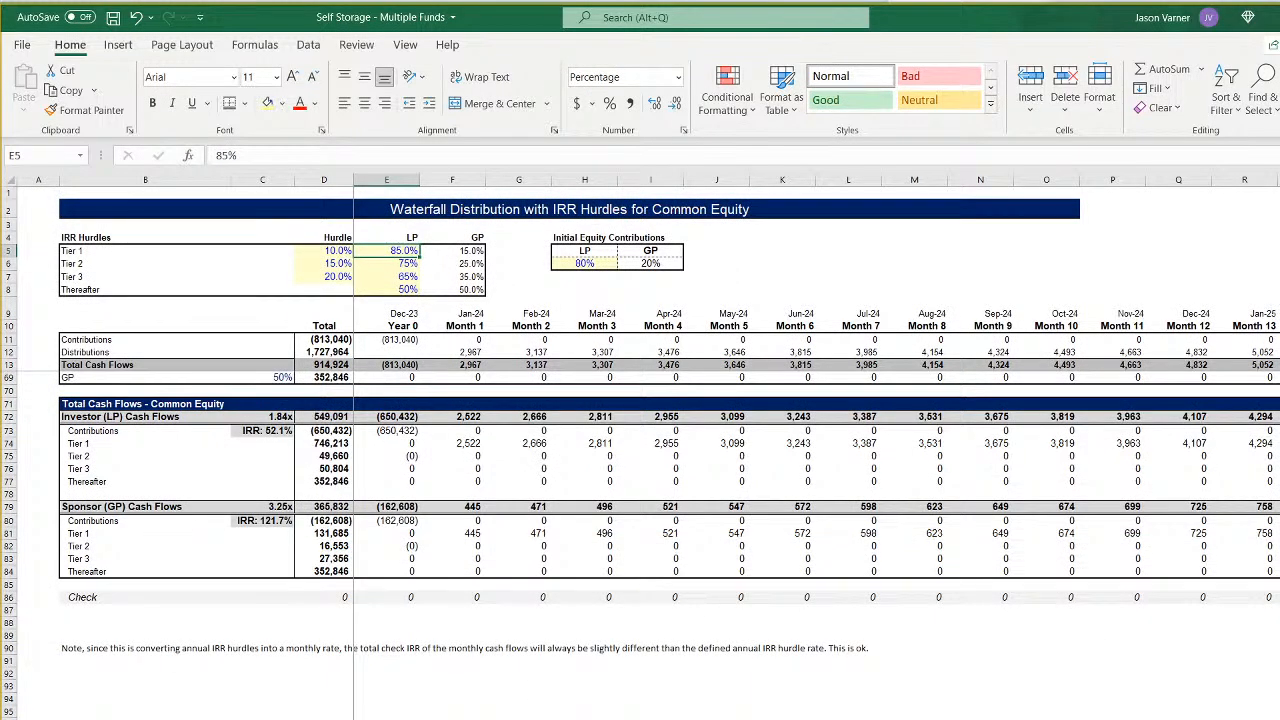
key(ctrl+Page_Down)
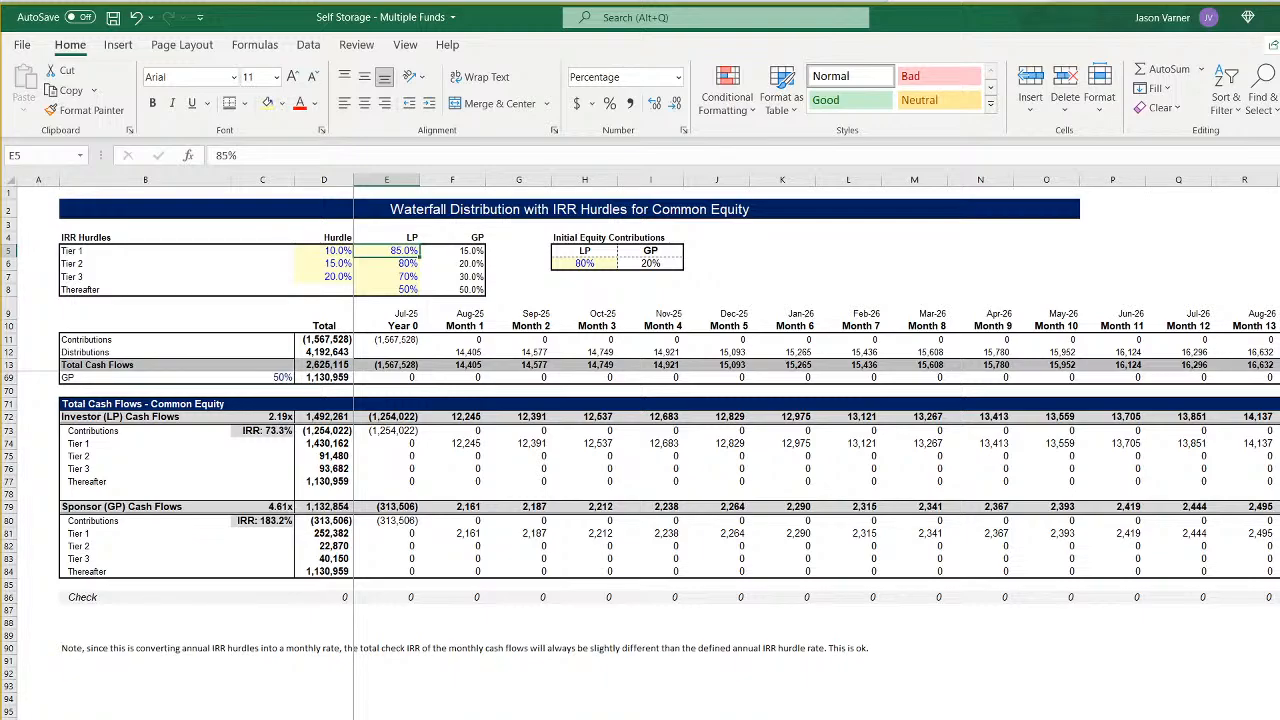
click(87, 252)
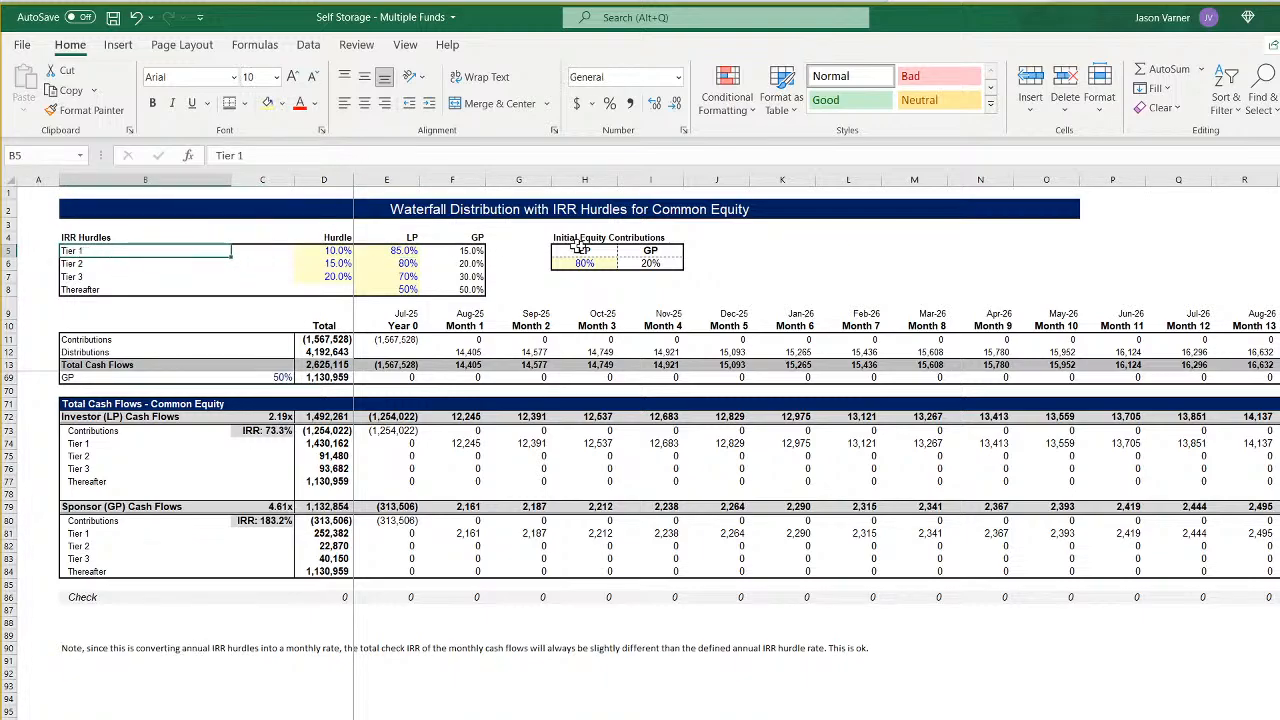
drag(584, 250, 638, 261)
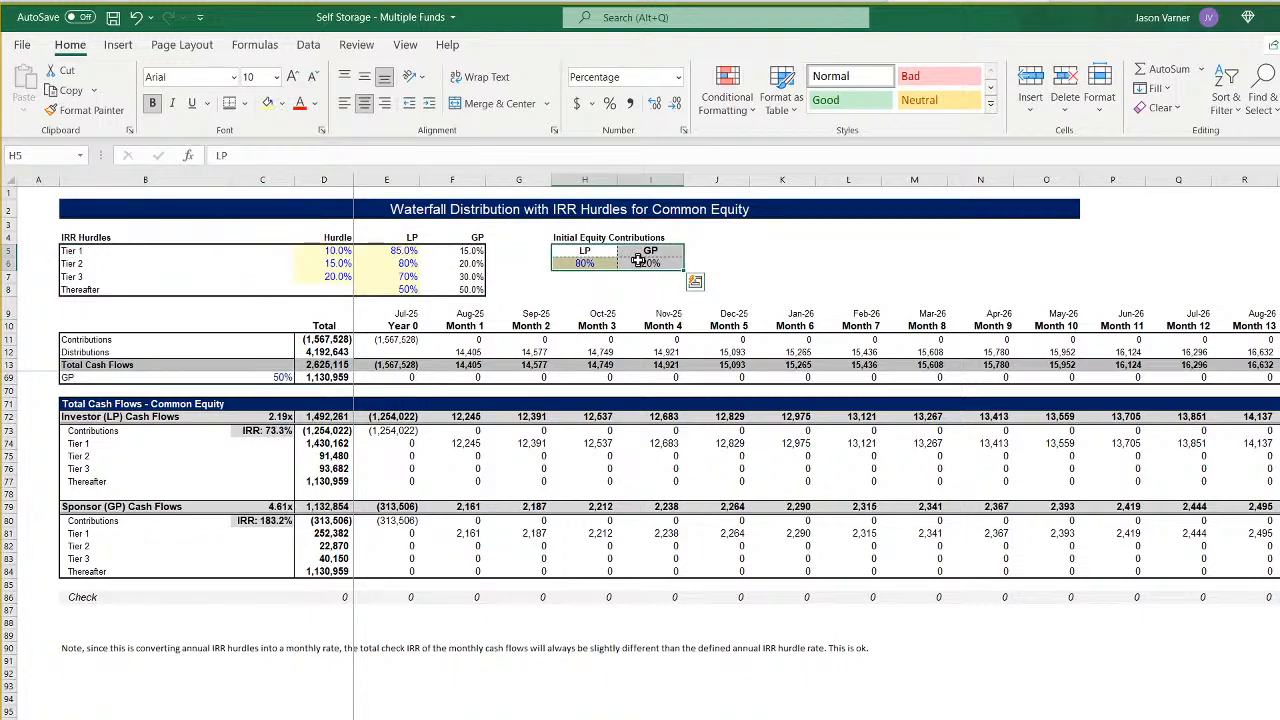
scroll(437, 470, up, 18)
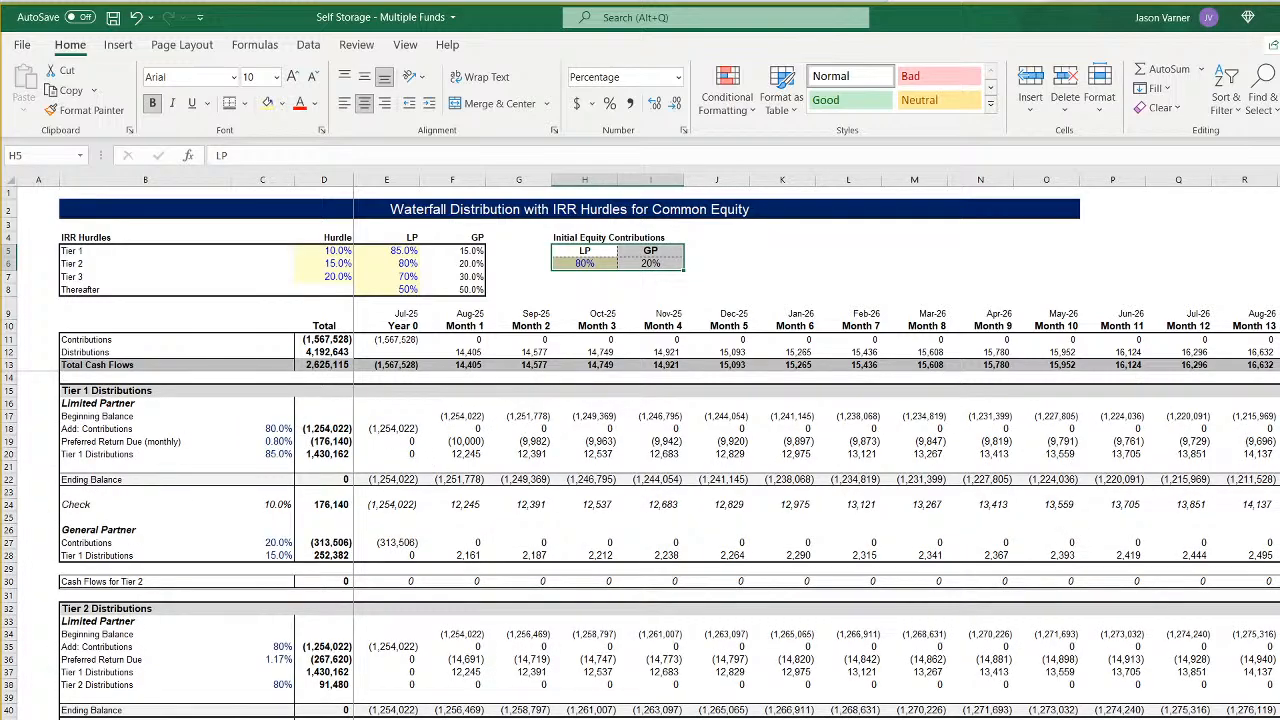
- Copy the Initial Equity Contributions block H4:I6 from the waterfall sheet to C5 on the Self Storage Multiple Fund Model sheet
drag(578, 250, 626, 258)
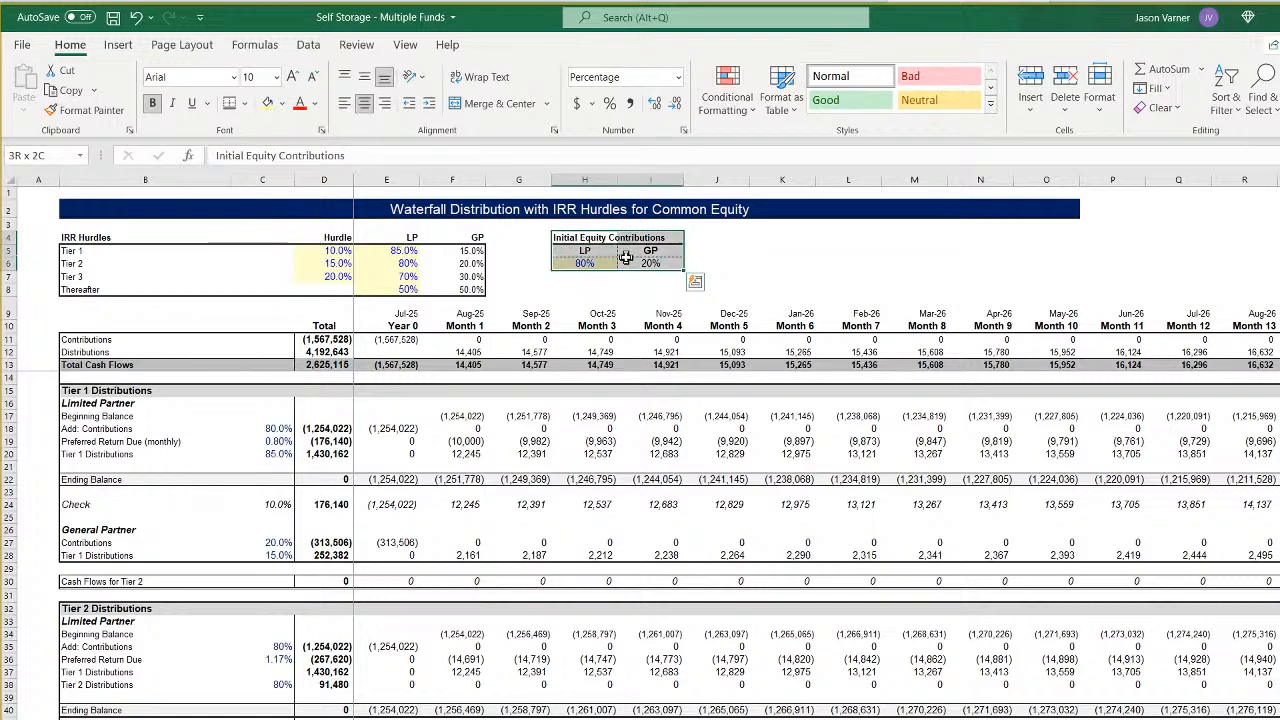
right_click(626, 258)
click(676, 272)
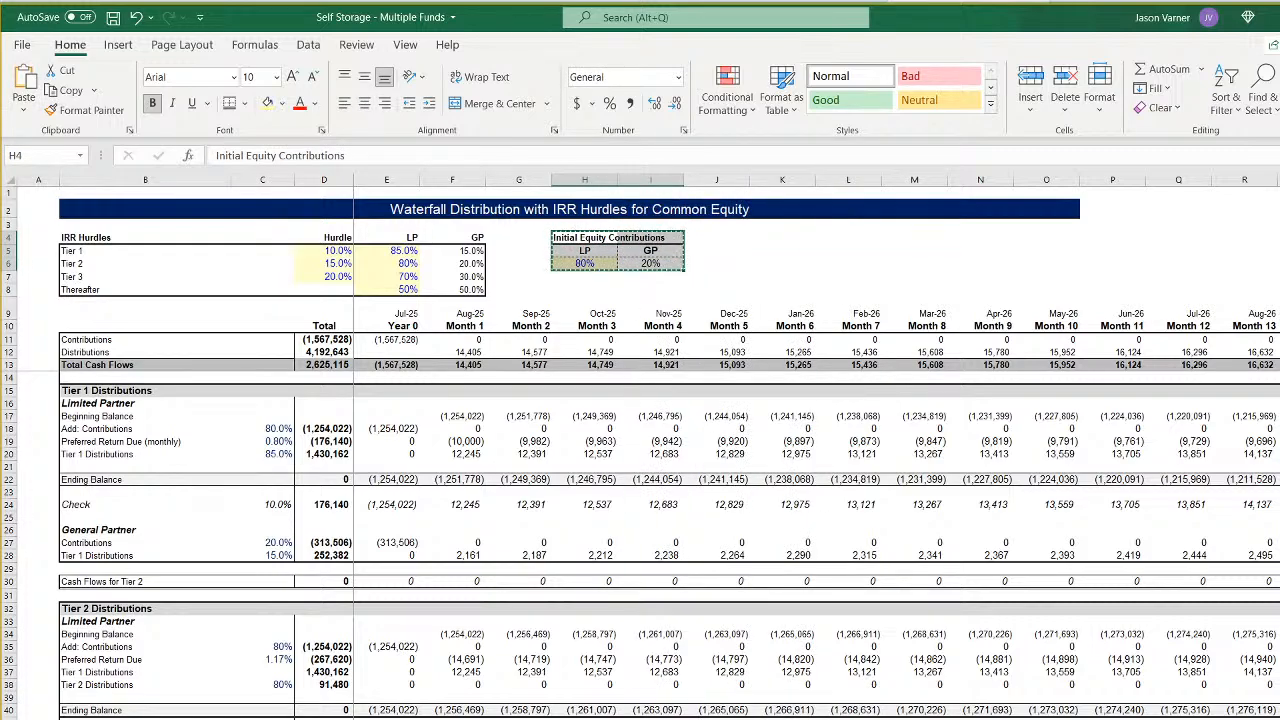
key(ctrl+Page_Up)
click(162, 266)
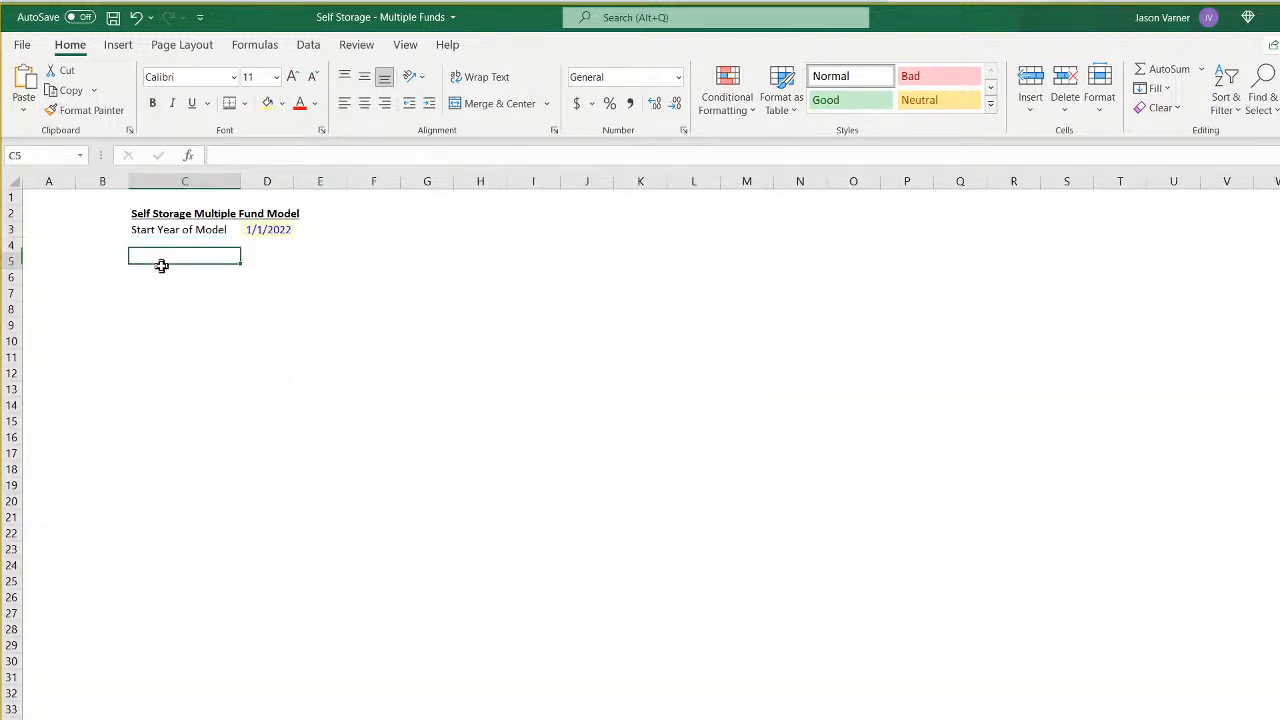
right_click(150, 258)
click(151, 346)
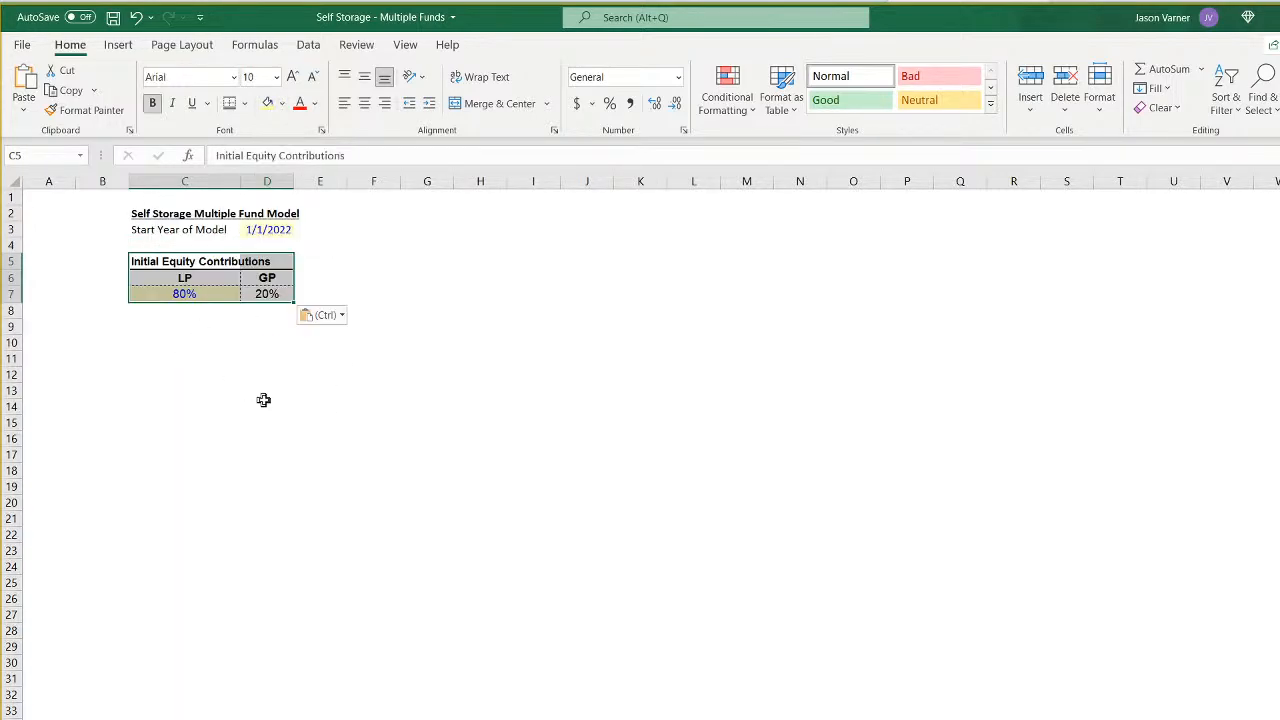
click(266, 405)
click(195, 263)
- Label the LP/GP percentage row Fund 1 in cell B7
click(103, 292)
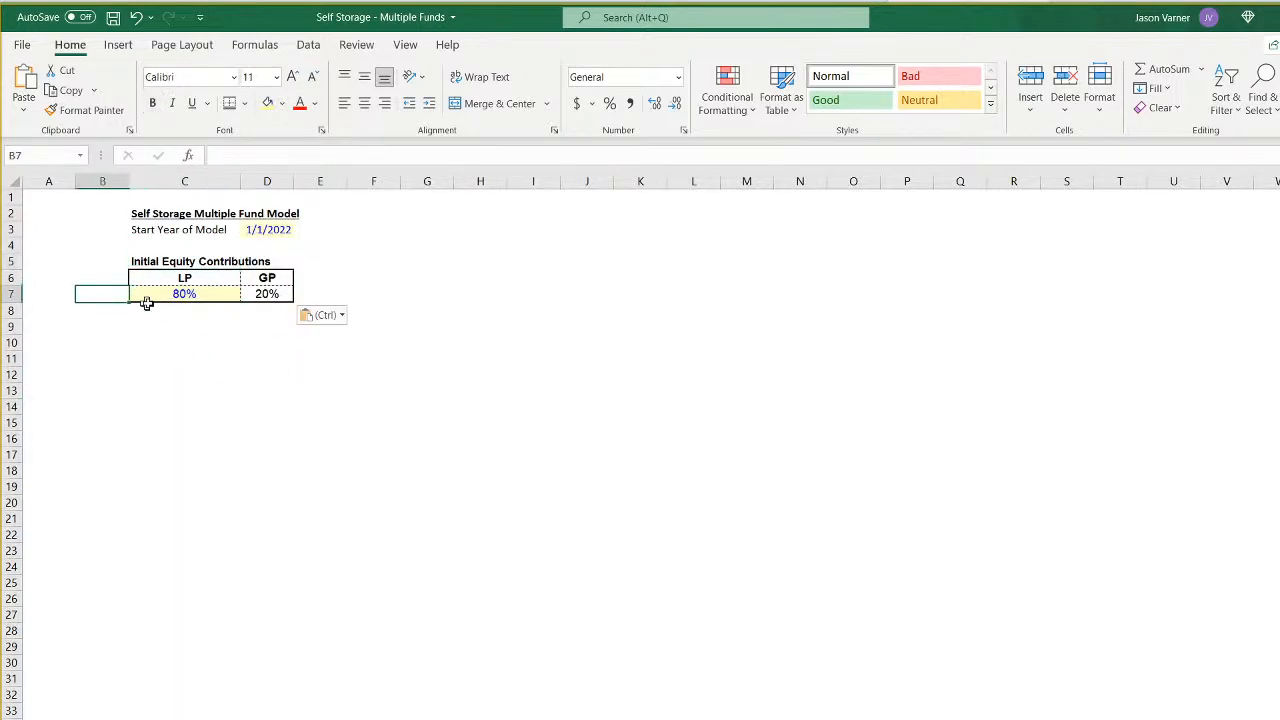
text(Deal)
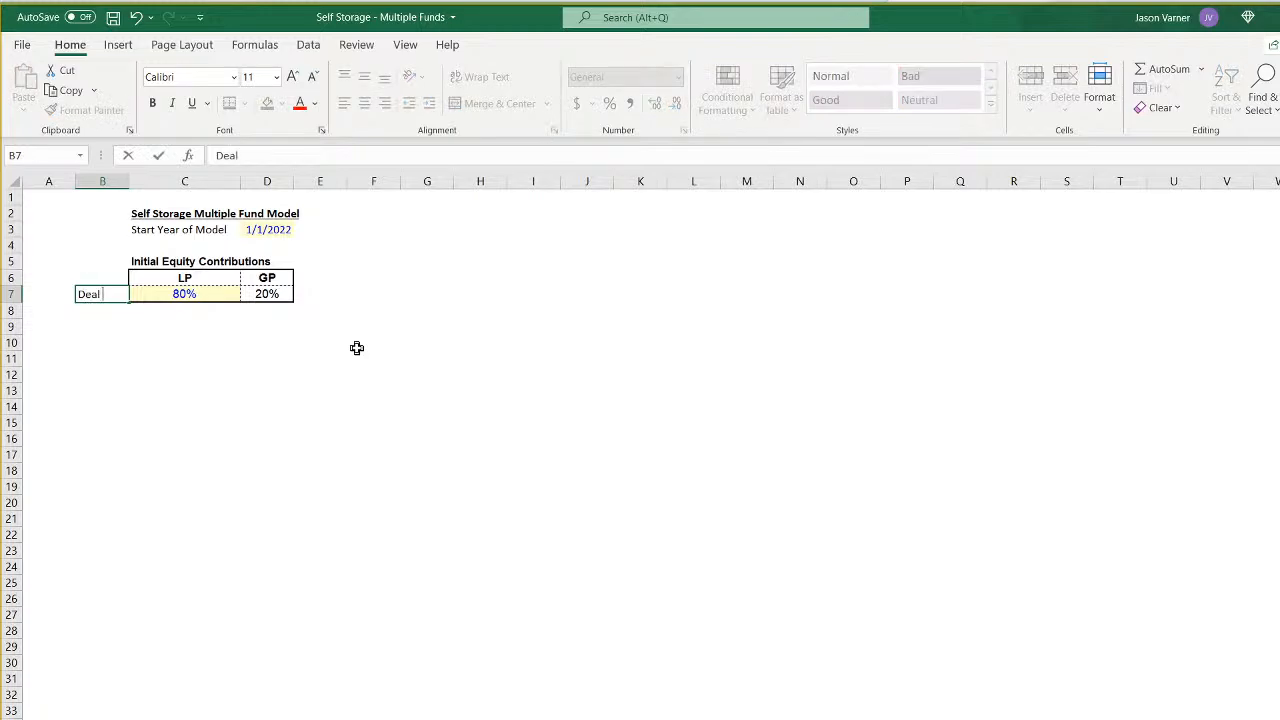
key(BackSpace)
key(BackSpace)
key(BackSpace)
key(BackSpace)
text(Fund 1)
key(Return)
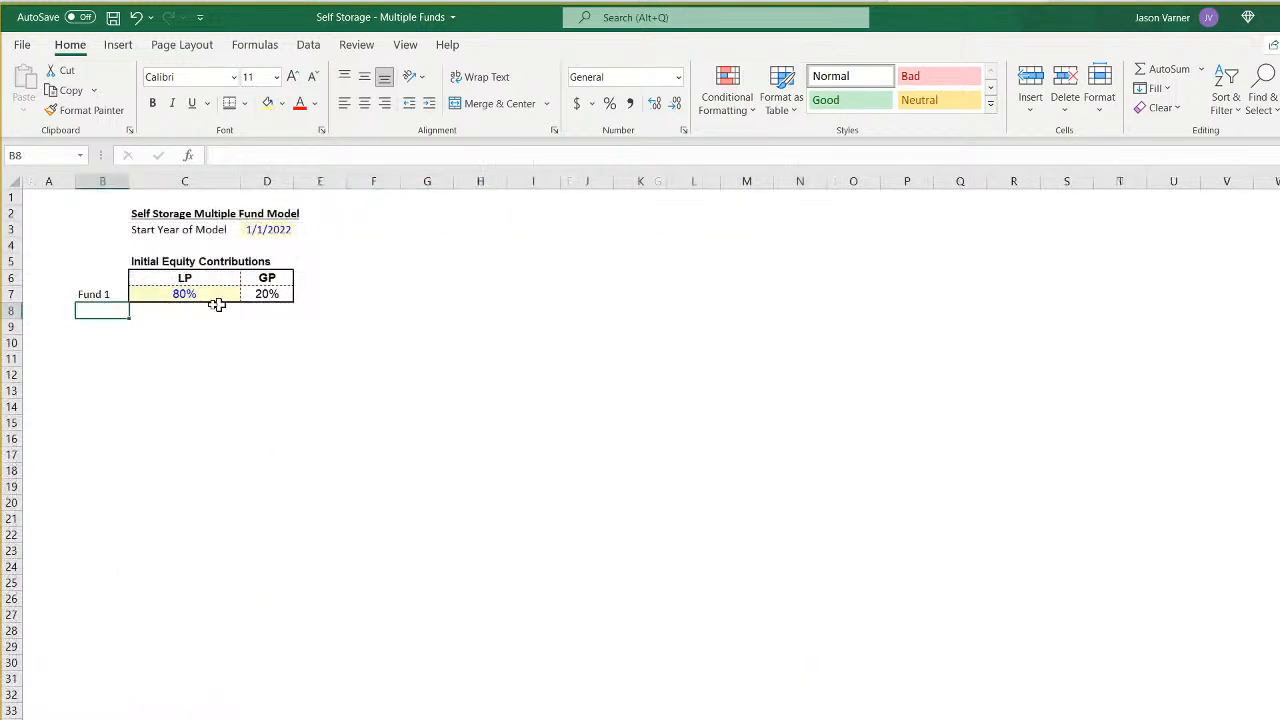
- Link cell B7 to the first fund's name on the Assumptions sheet with a locked row, =Assumptions!D$4
click(108, 294)
text(=)
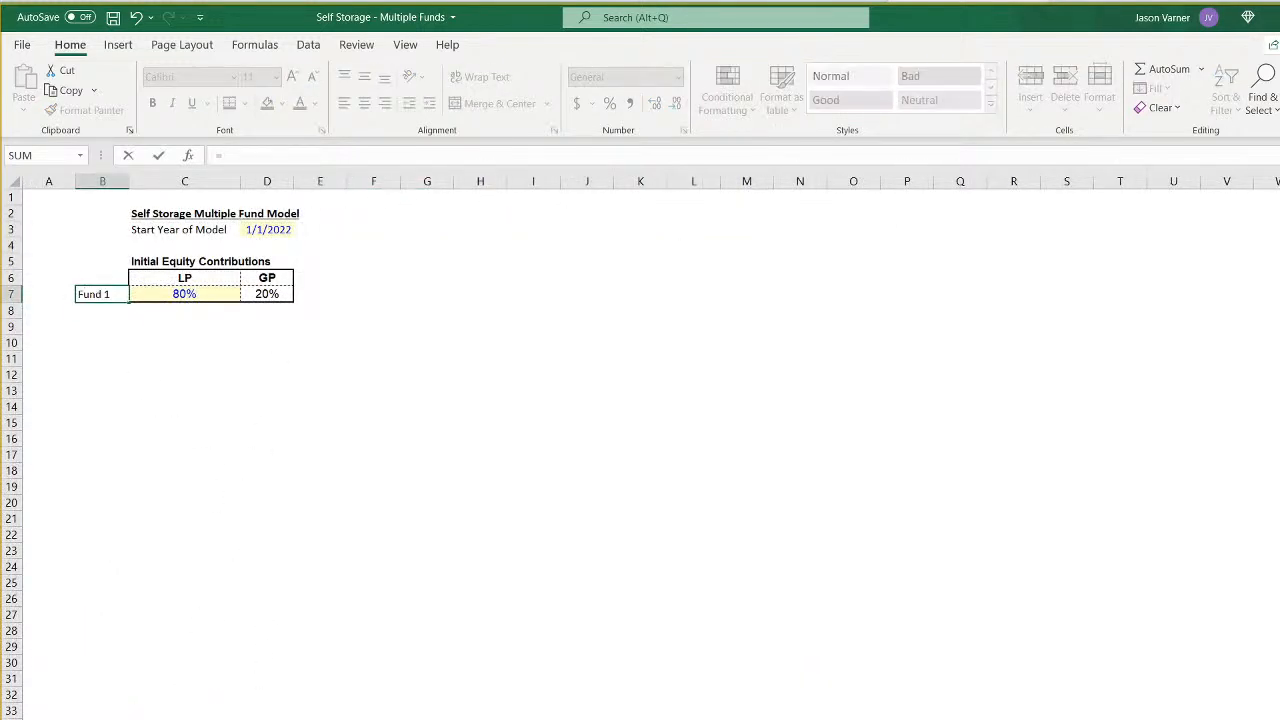
key(ctrl+Page_Down)
click(398, 250)
key(Return)
click(112, 298)
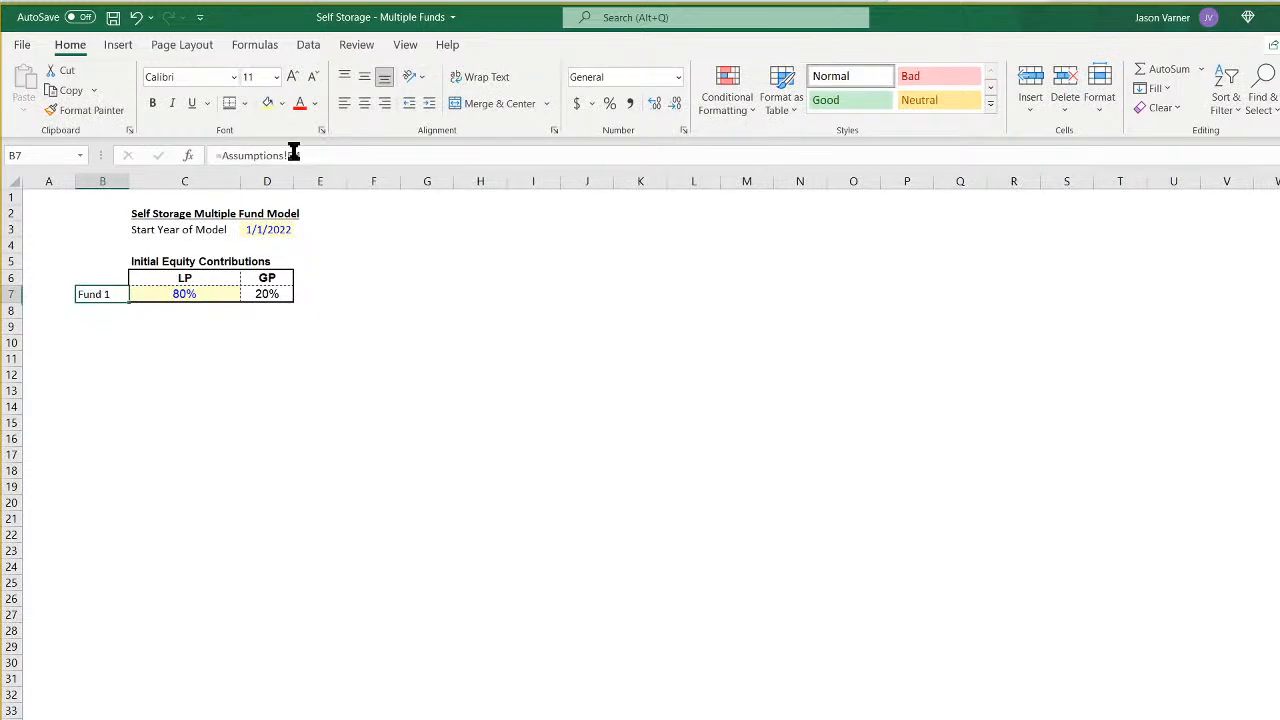
click(293, 155)
text($)
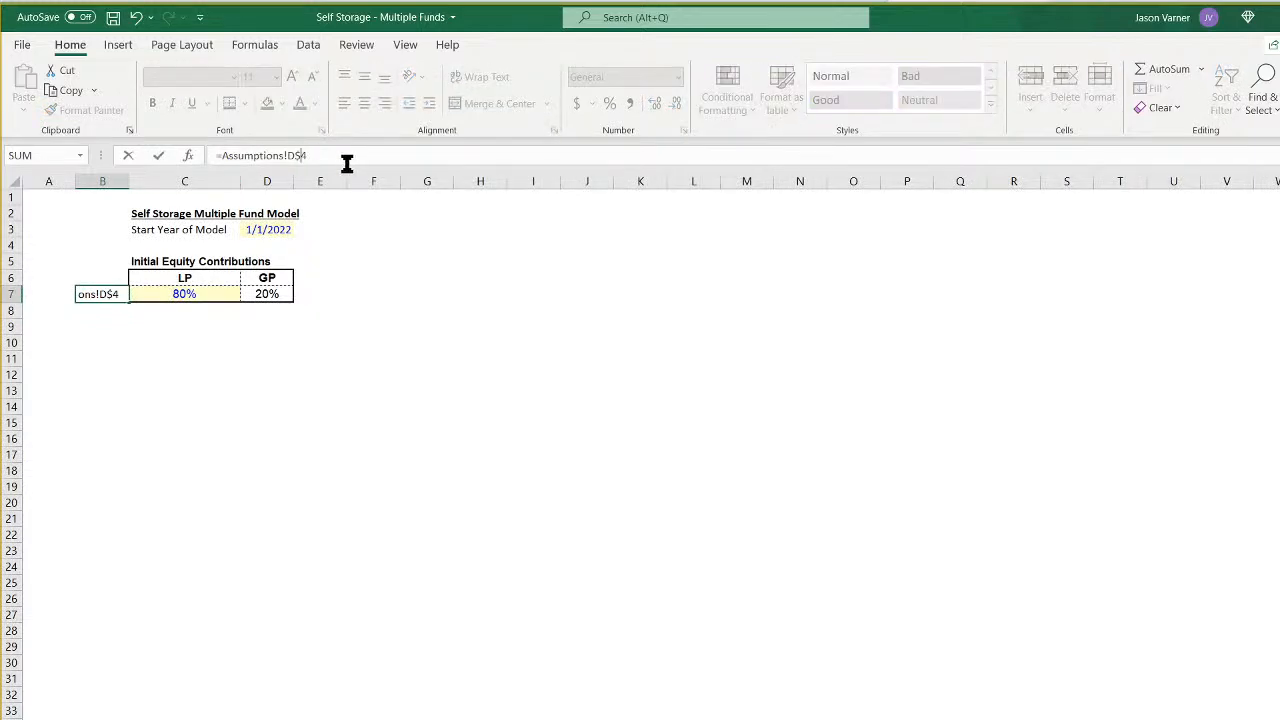
key(Return)
- Fill the LP and GP percentages from row 7 down to row 16 and the fund label in B7 down to B12
drag(189, 293, 294, 447)
click(115, 294)
drag(128, 302, 125, 377)
- Link the fund labels in B8, B9 and B10 to Assumptions!E$4, F$4 and G$4 respectively
click(117, 310)
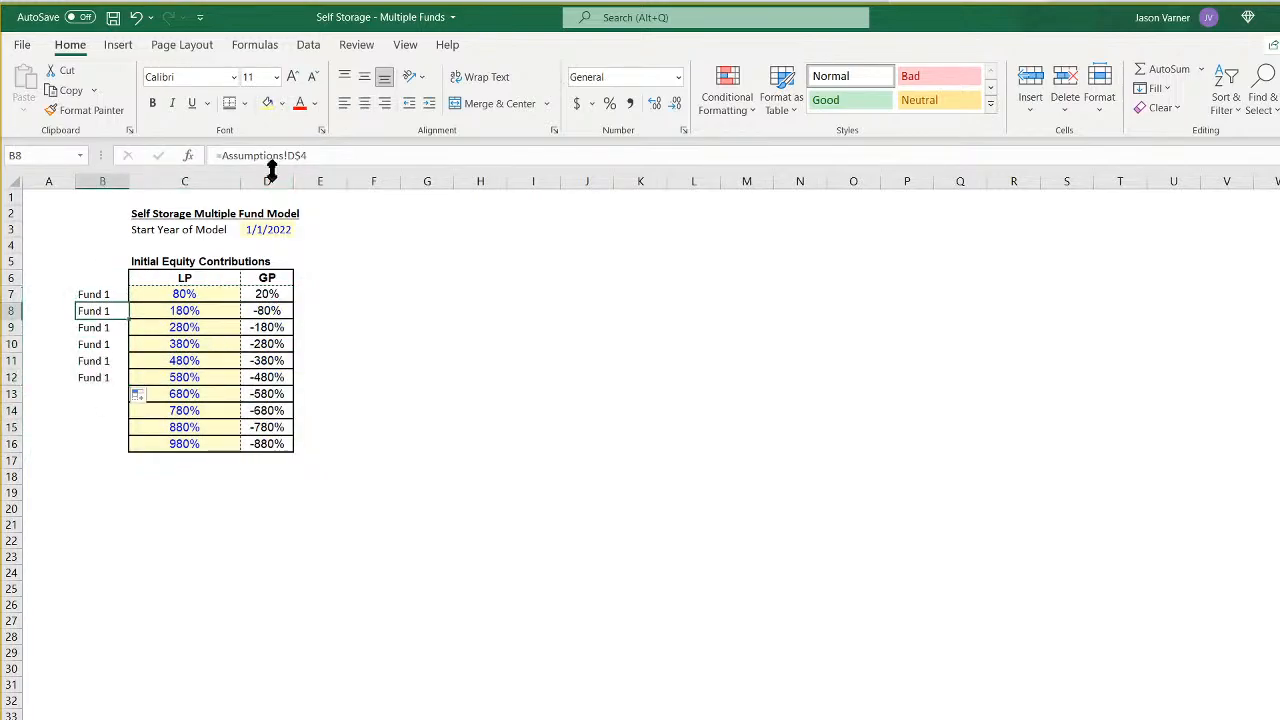
click(293, 156)
key(BackSpace)
text(e)
key(Return)
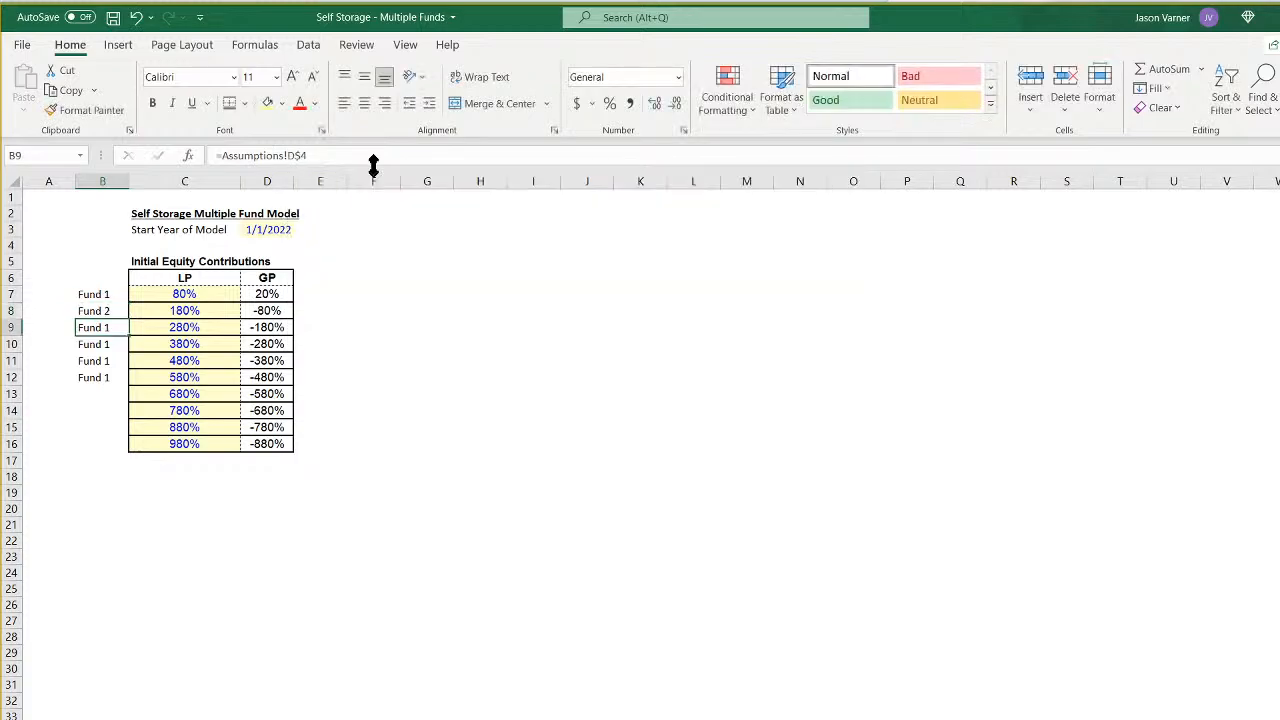
click(292, 157)
key(BackSpace)
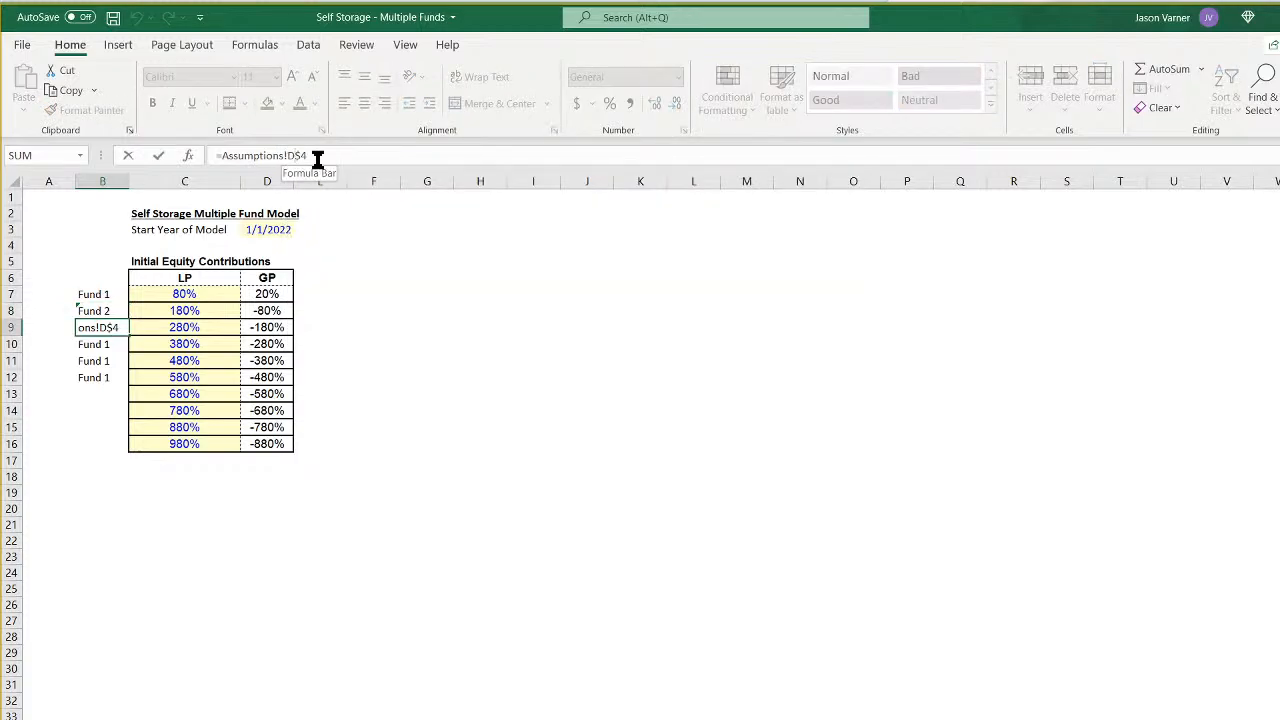
text(f)
key(Return)
click(300, 157)
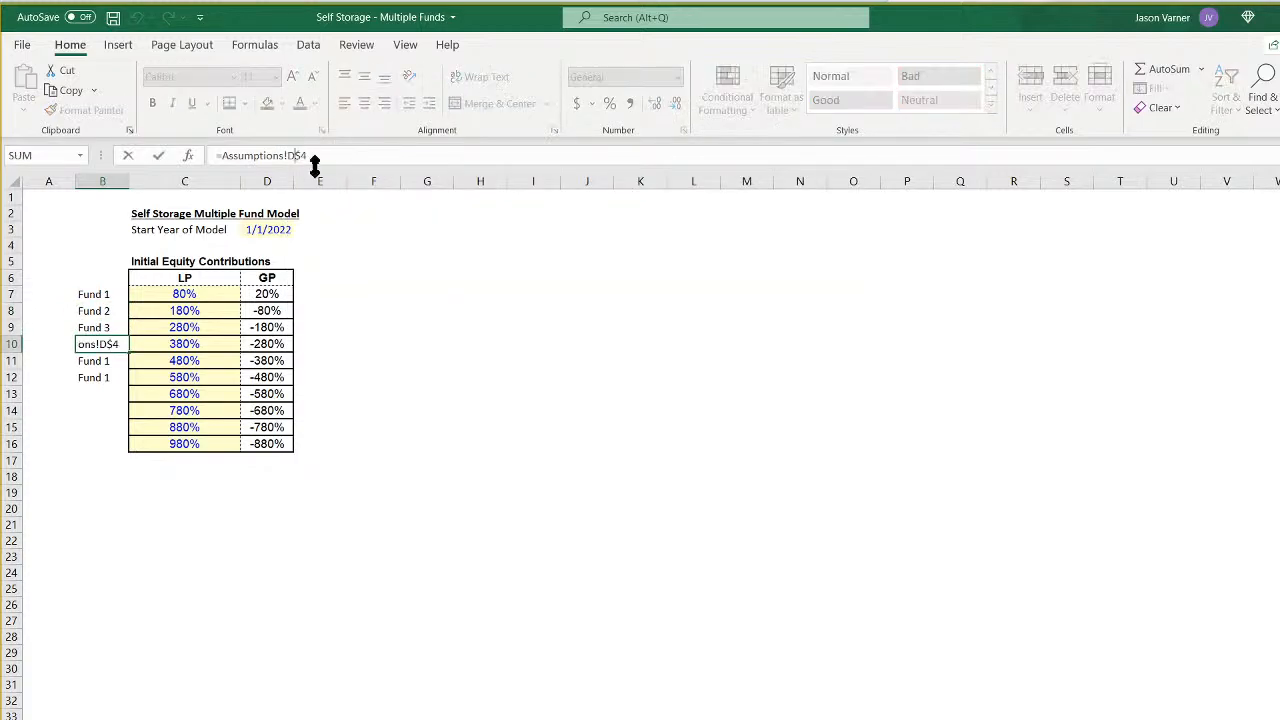
key(BackSpace)
text(g)
key(Return)
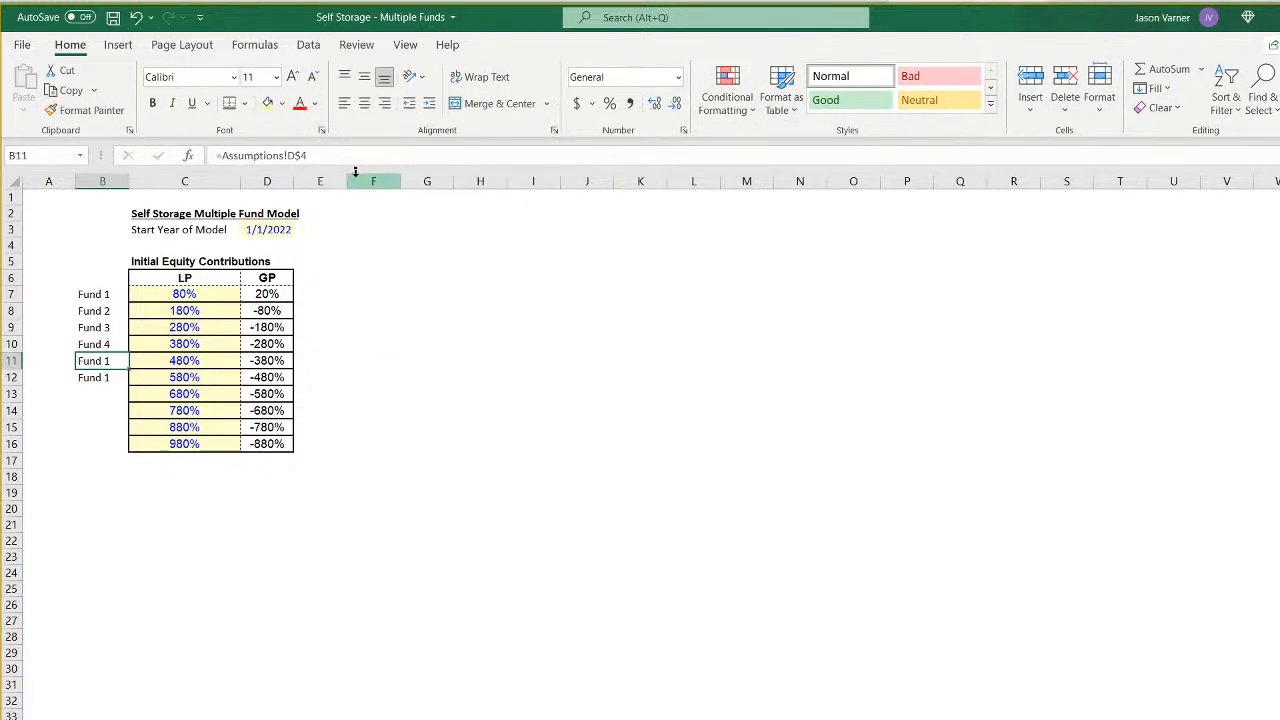
- Link the labels in B11 and B12 to Assumptions!H$4 and I$4, and clear the surplus table rows 13 to 16
click(299, 156)
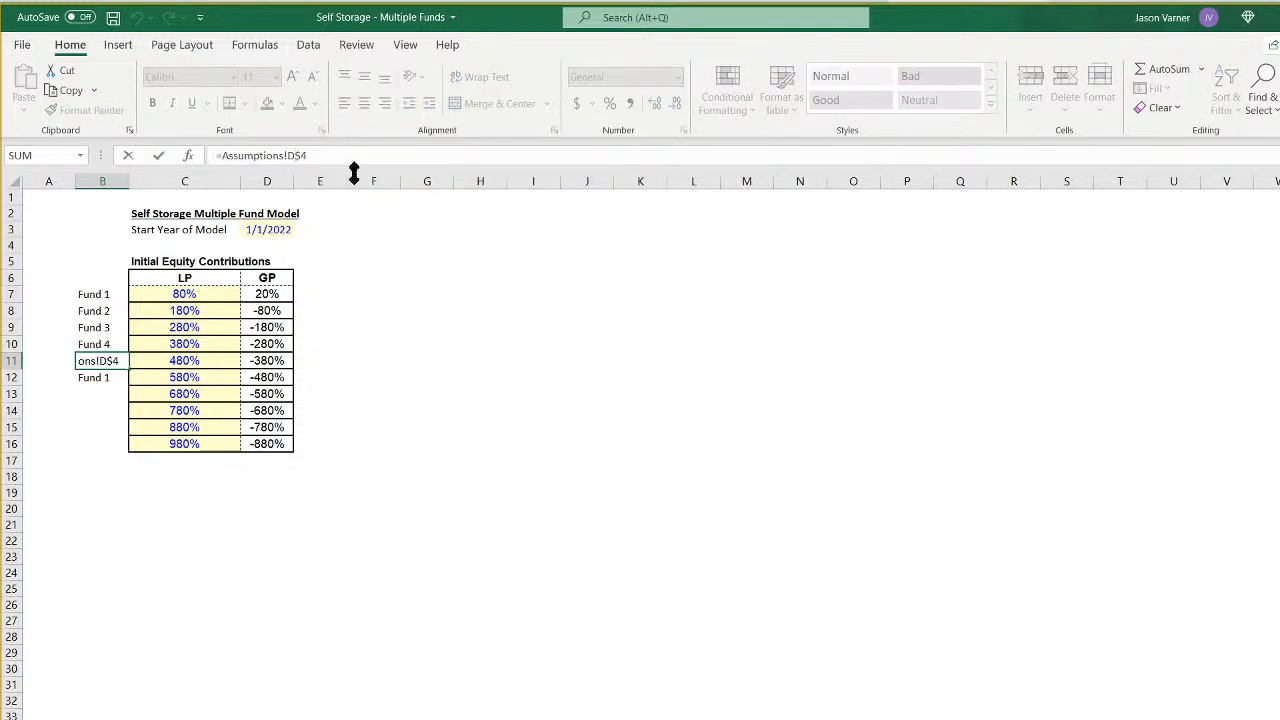
key(BackSpace)
text(h)
key(Return)
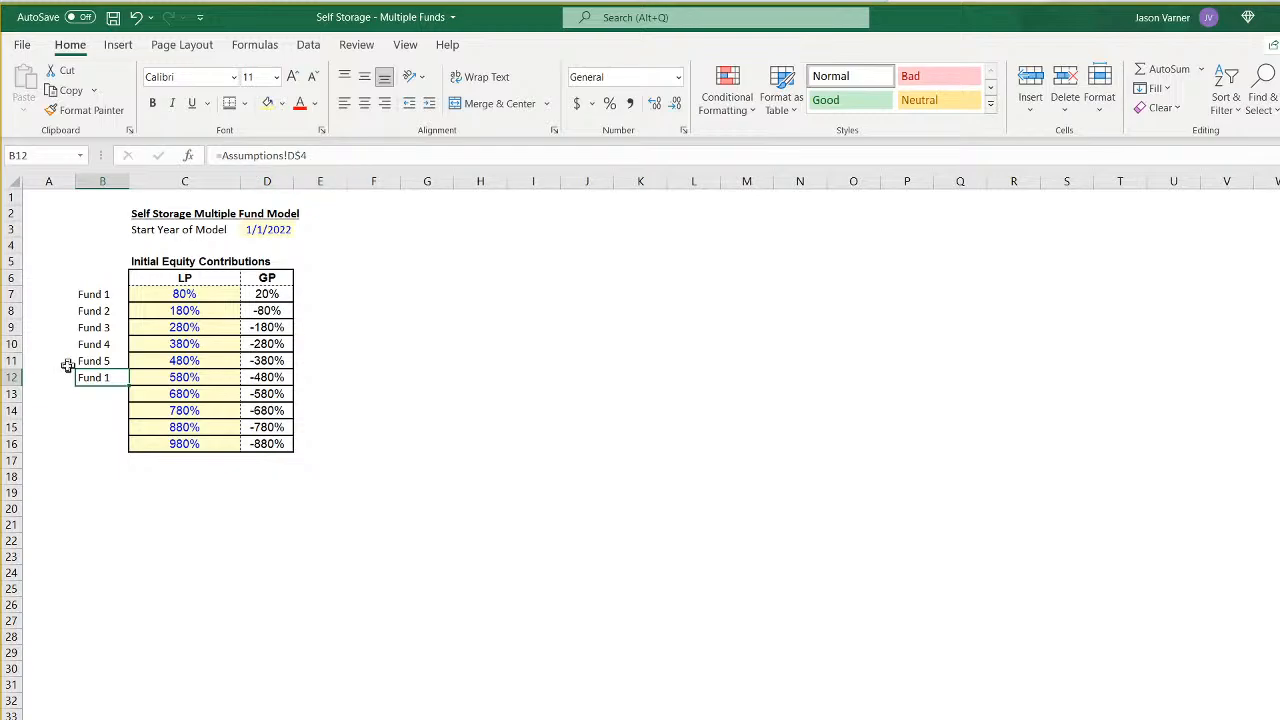
click(296, 156)
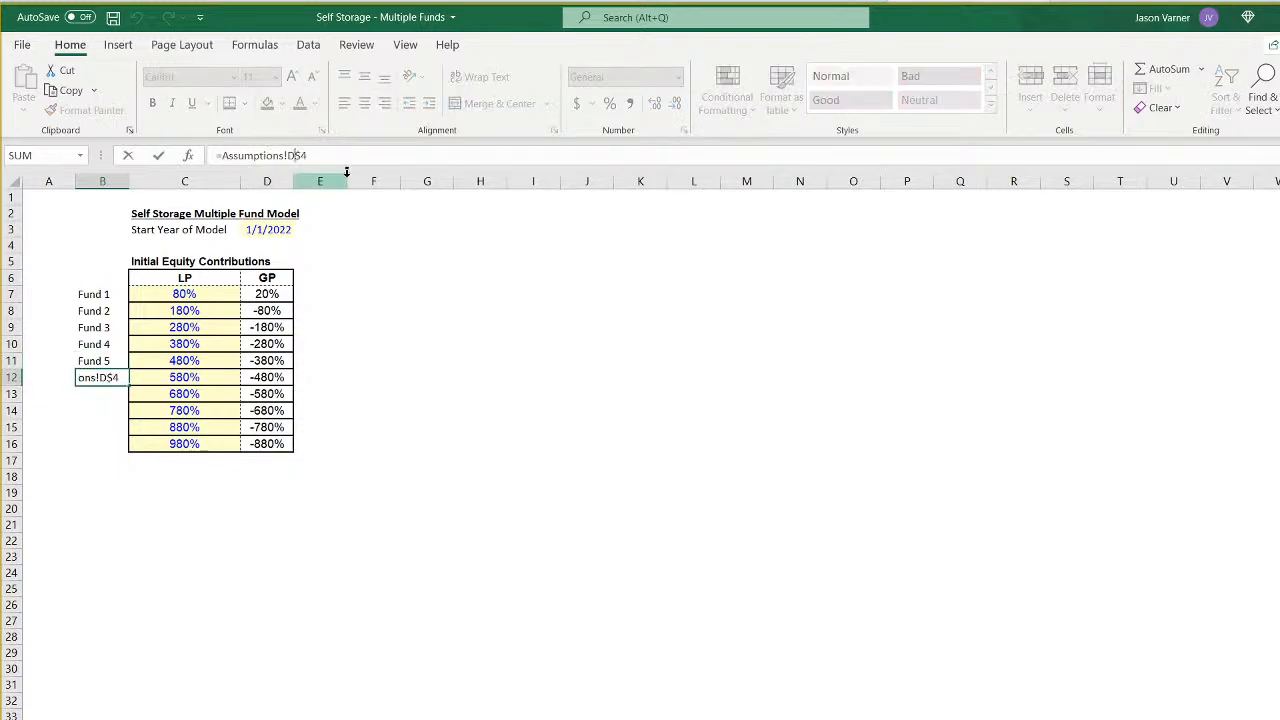
key(BackSpace)
text(i)
key(Return)
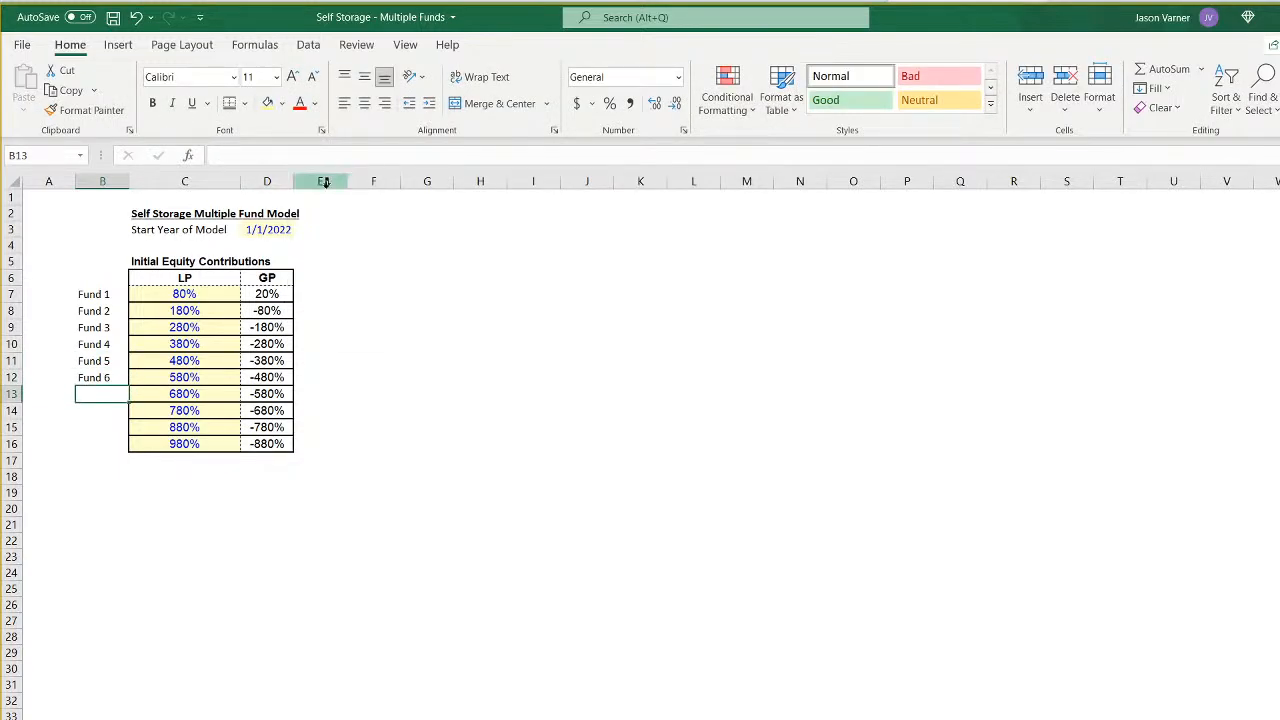
mouse_move(54, 393)
mouse_down()
mouse_move(43, 449)
mouse_move(385, 449)
mouse_up()
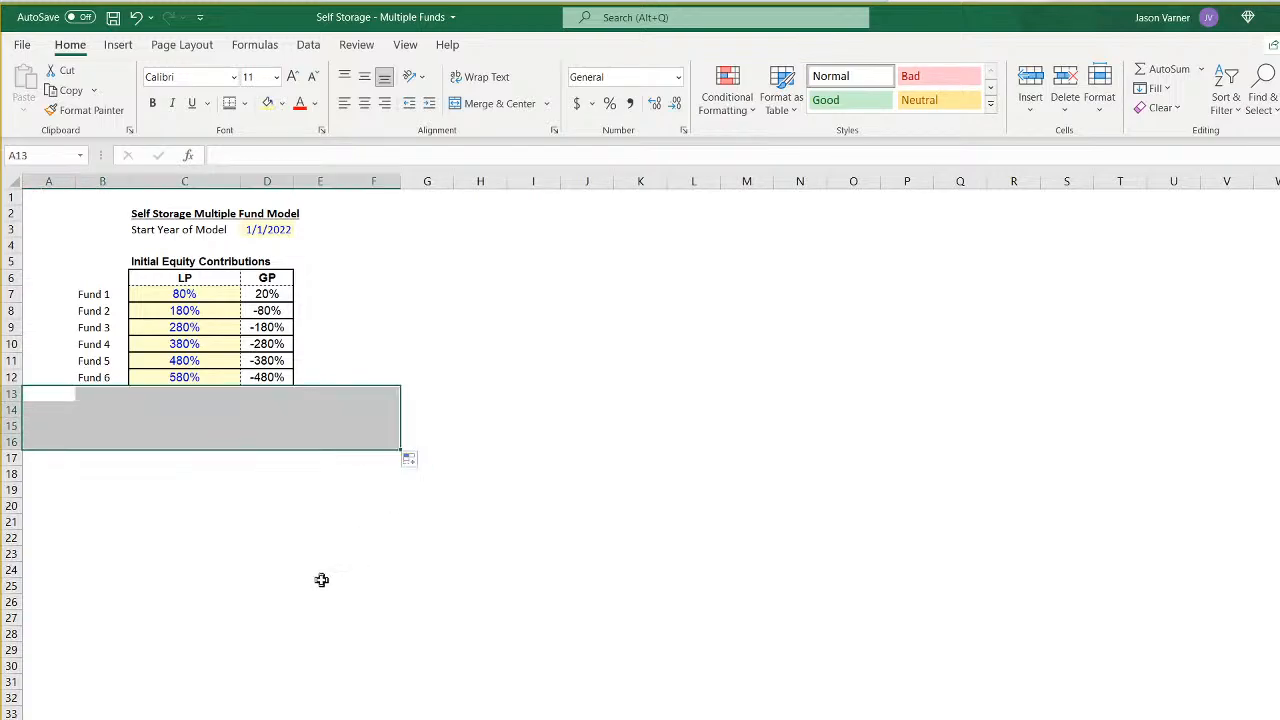
click(320, 585)
- Apply all borders to the percentages in C7:D12 and a thick outside border around the LP/GP block C6:D12
drag(155, 290, 266, 380)
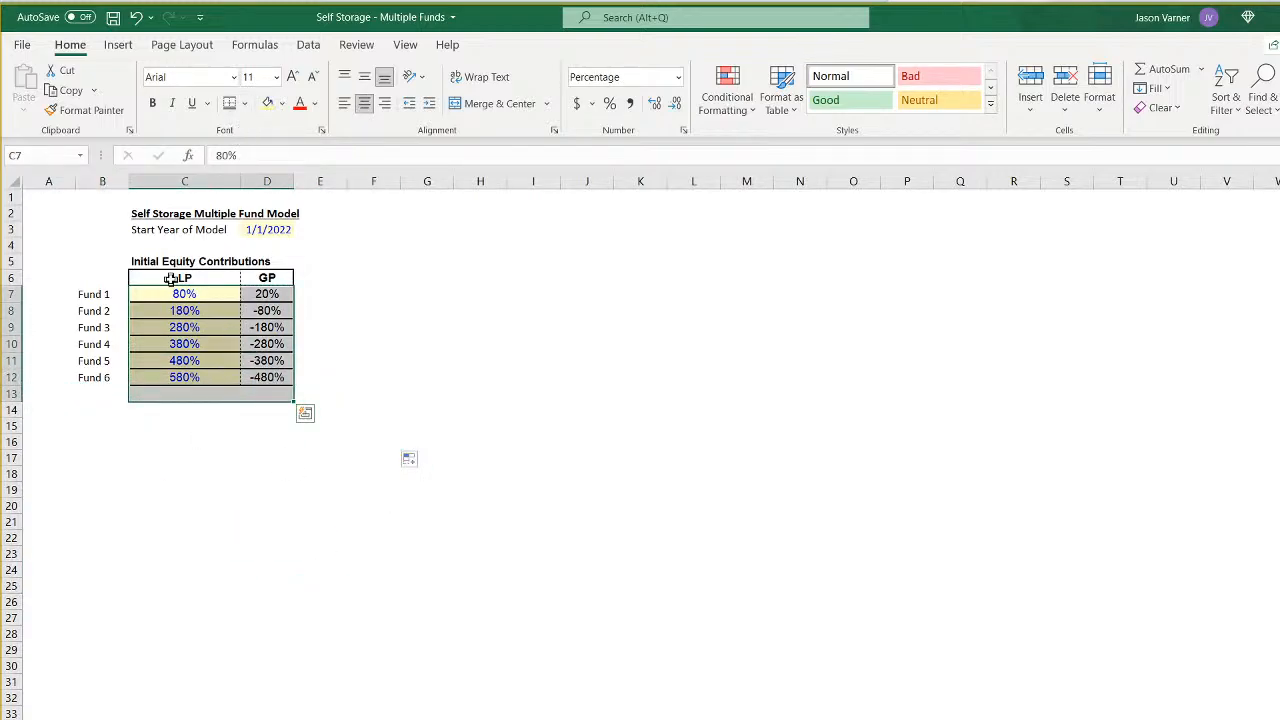
drag(178, 294, 267, 377)
click(244, 103)
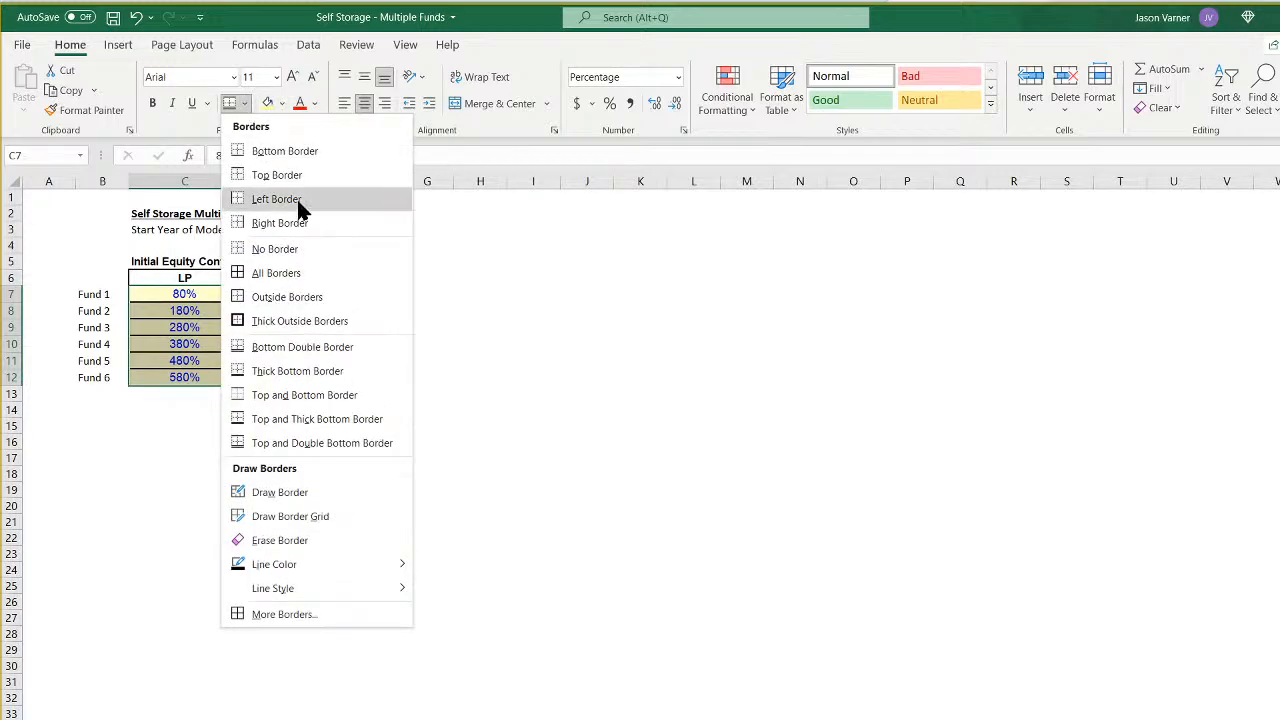
click(300, 198)
drag(178, 279, 263, 371)
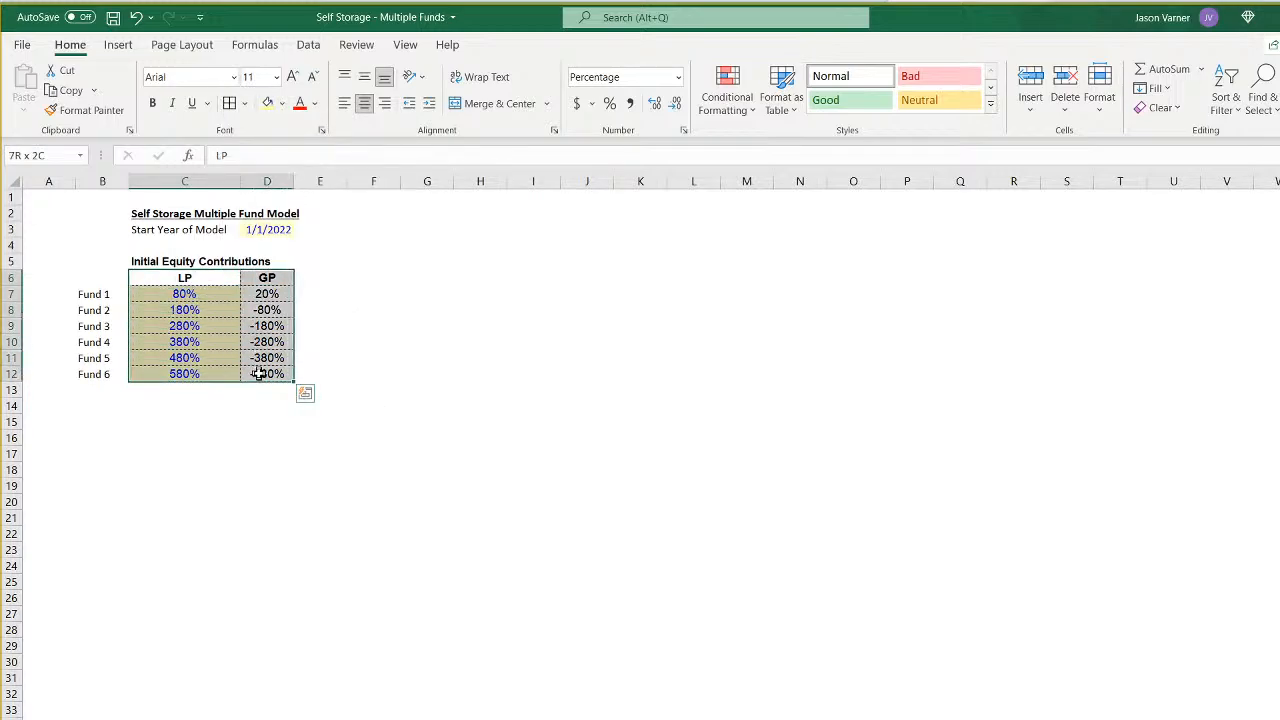
click(244, 103)
click(286, 318)
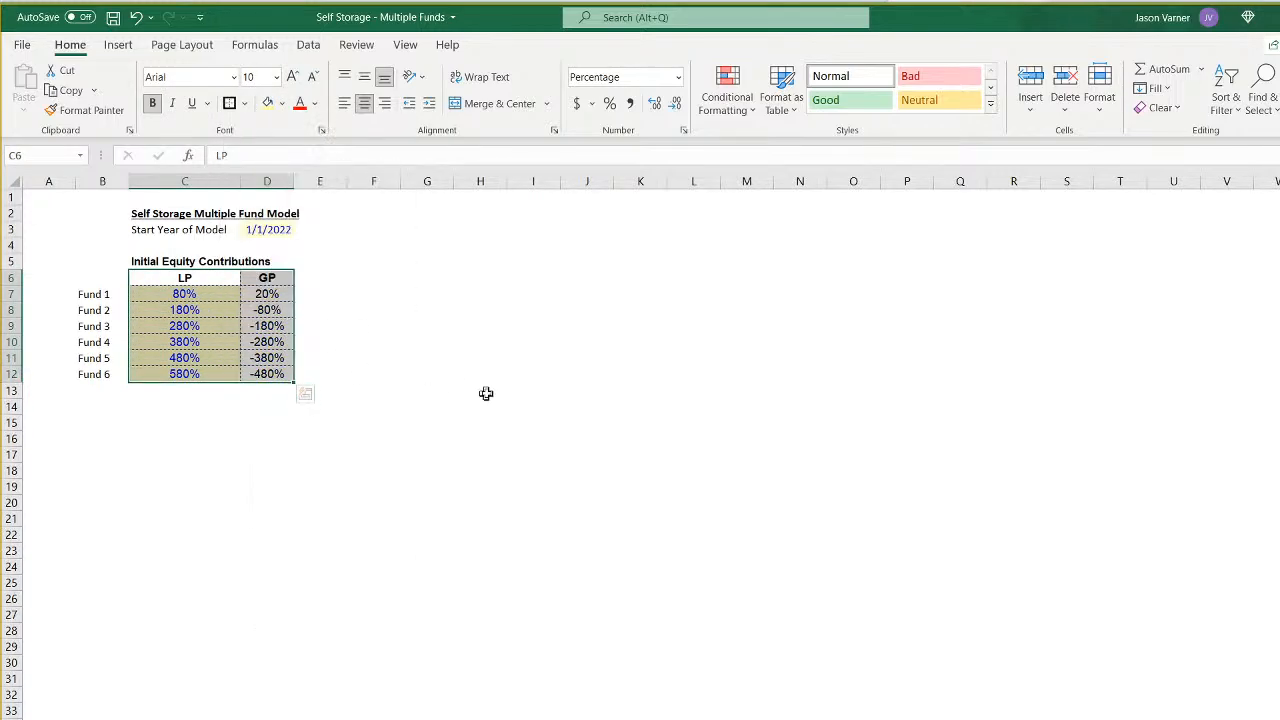
click(484, 404)
- Put a thick outside border around the fund labels in B7:B12
drag(94, 296, 100, 374)
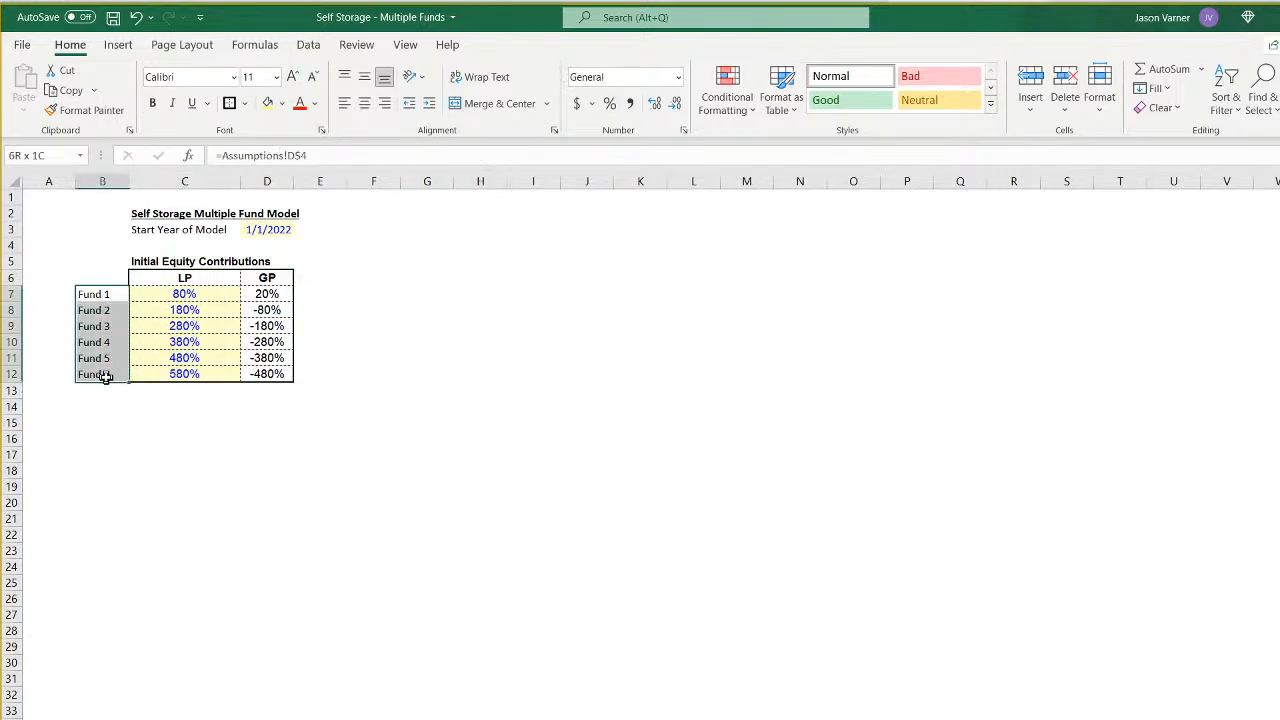
click(245, 104)
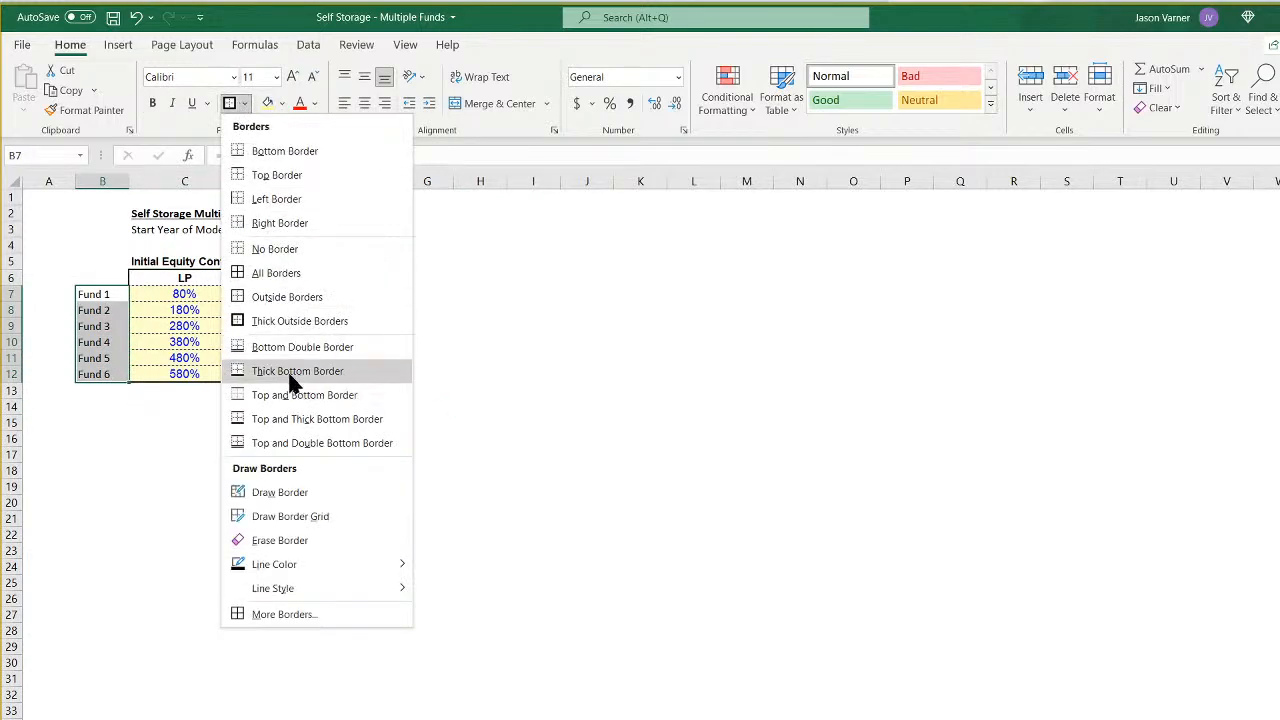
click(268, 305)
click(528, 372)
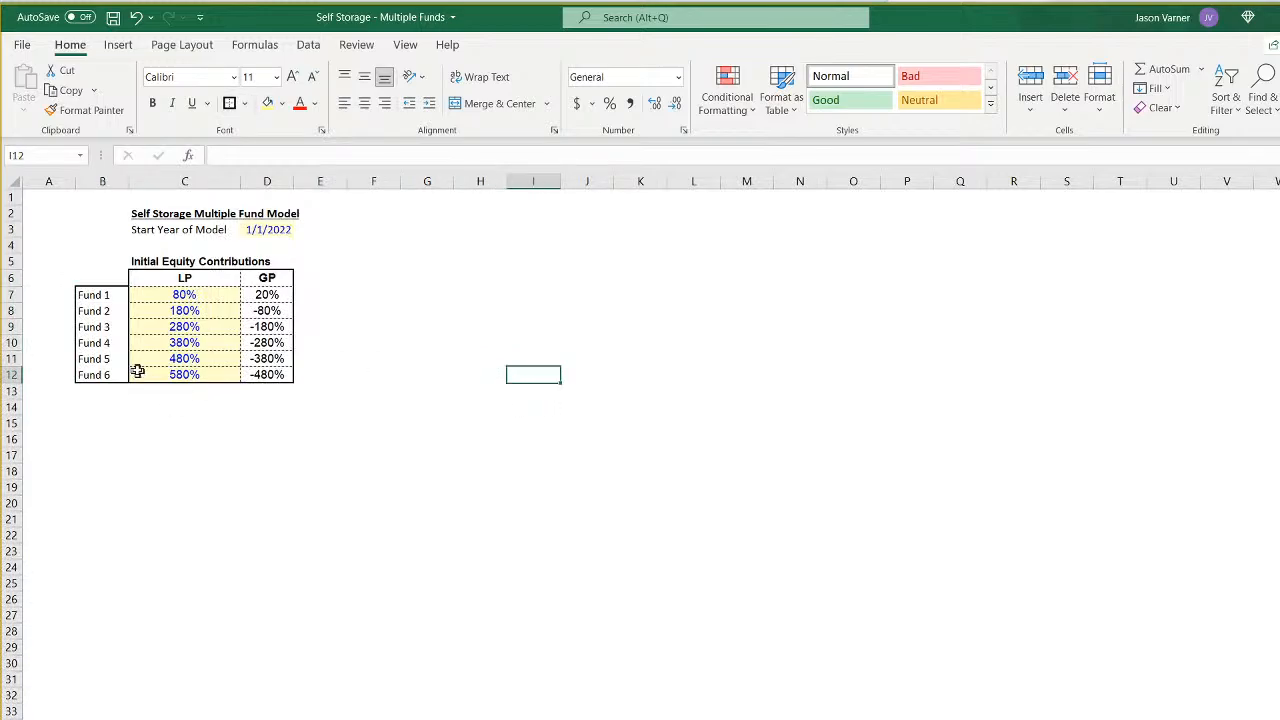
- Enter the column heading Fund in B6 and give it a thick outside border
click(101, 280)
text(Fund)
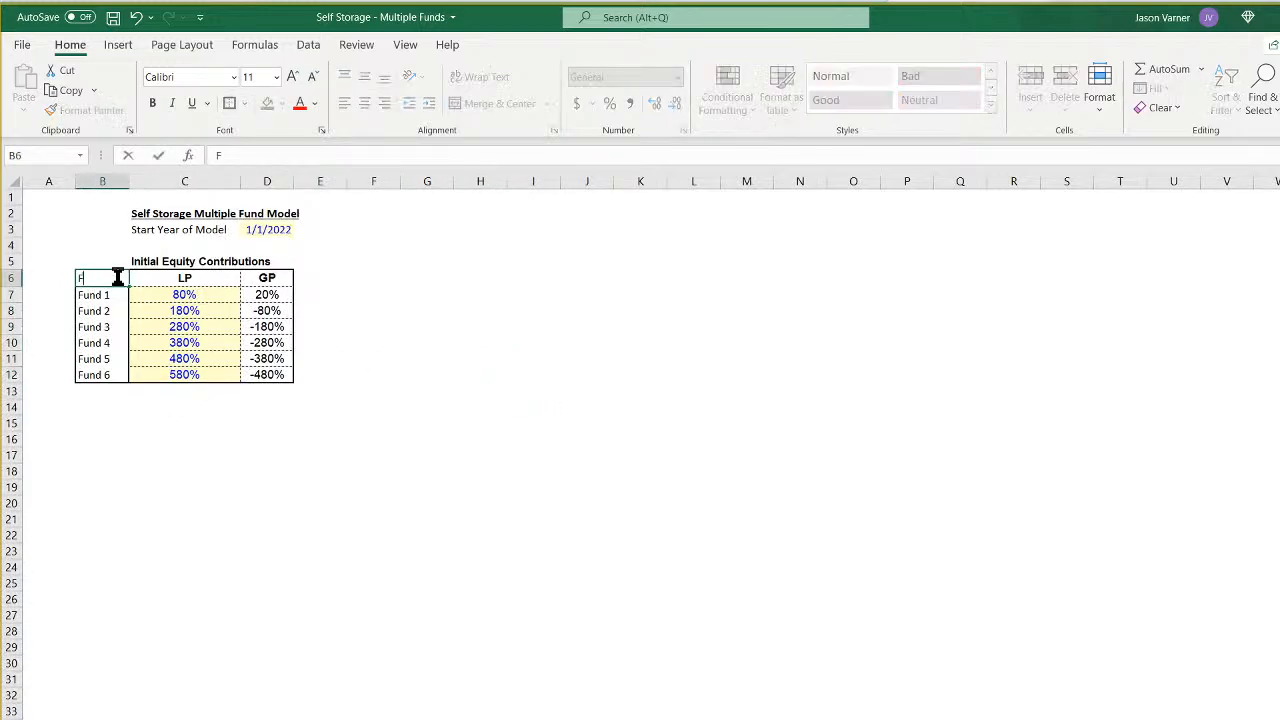
key(Return)
click(117, 277)
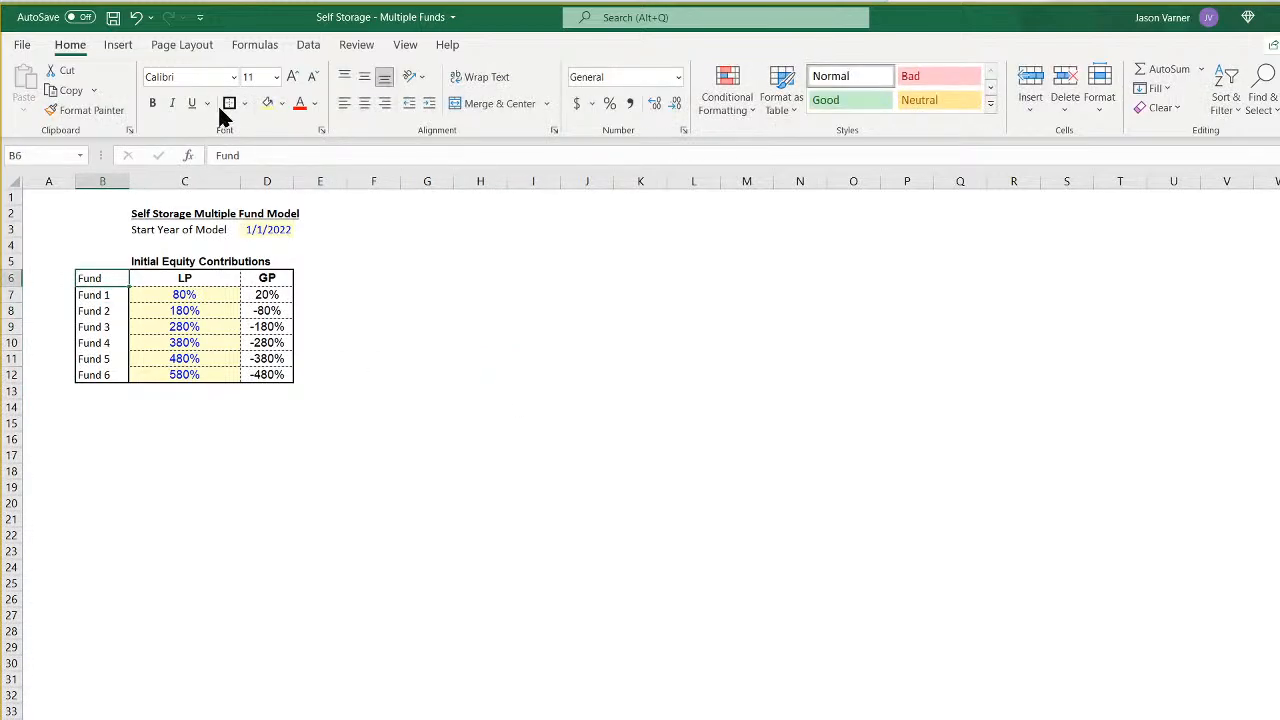
click(226, 105)
click(540, 425)
- Apply all borders to the fund labels in B7:B12 and a thick outside border around B6:B12
drag(93, 290, 97, 374)
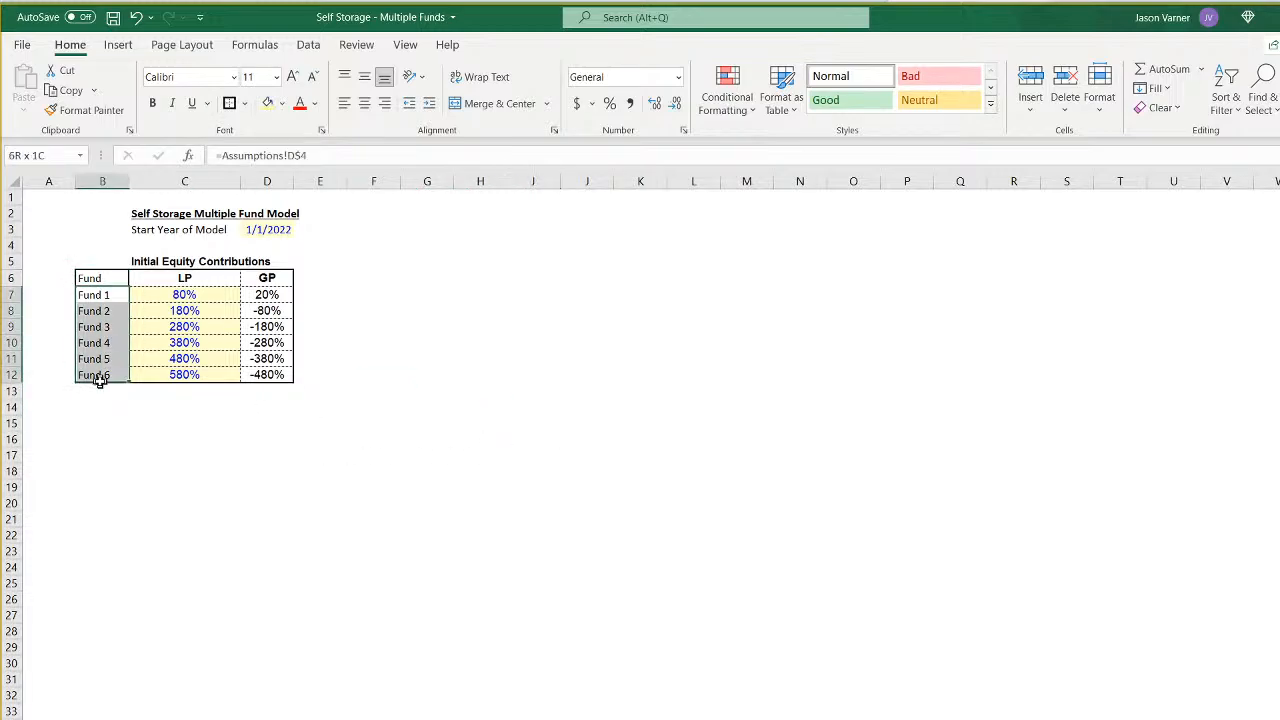
drag(97, 294, 100, 372)
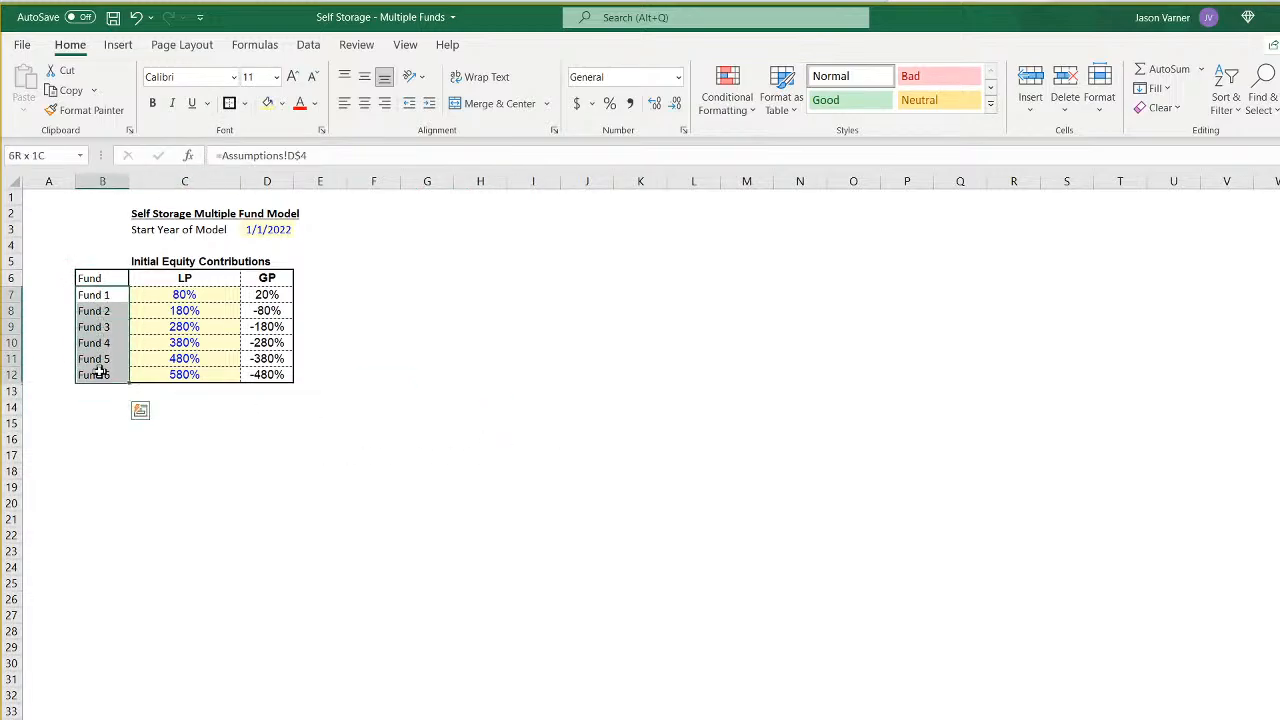
click(244, 103)
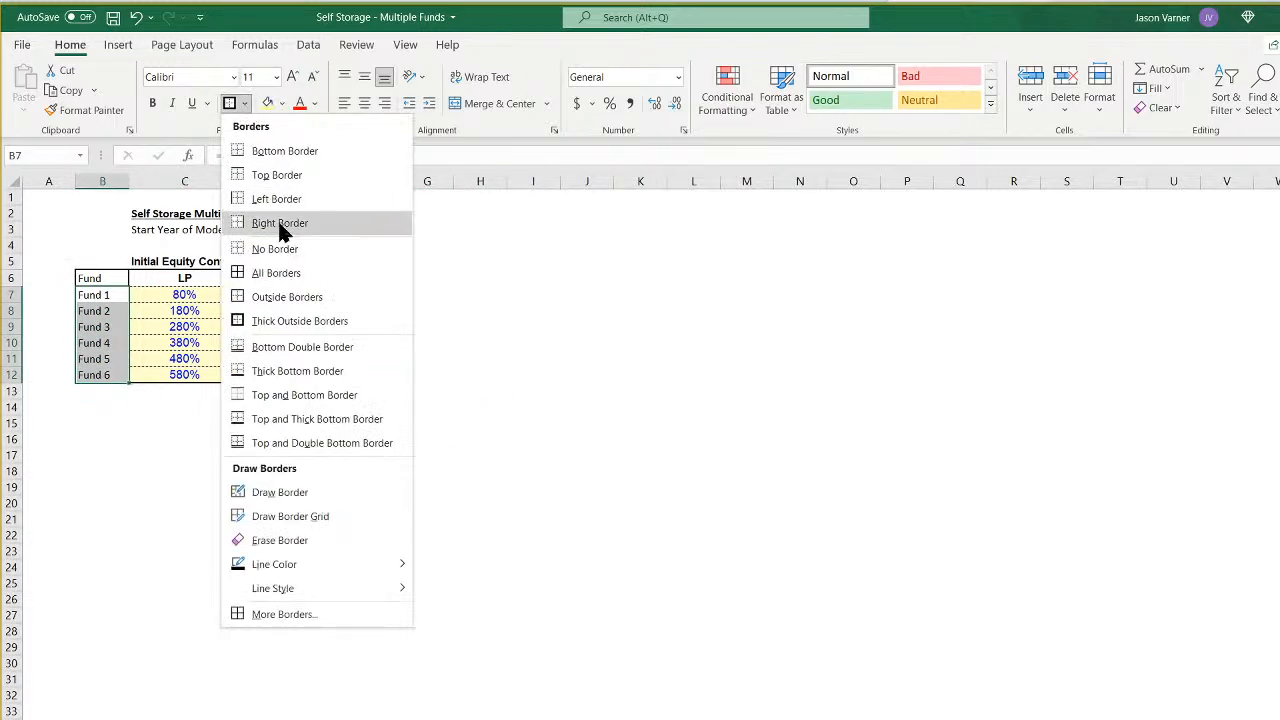
click(275, 296)
click(106, 279)
drag(106, 279, 100, 374)
click(244, 103)
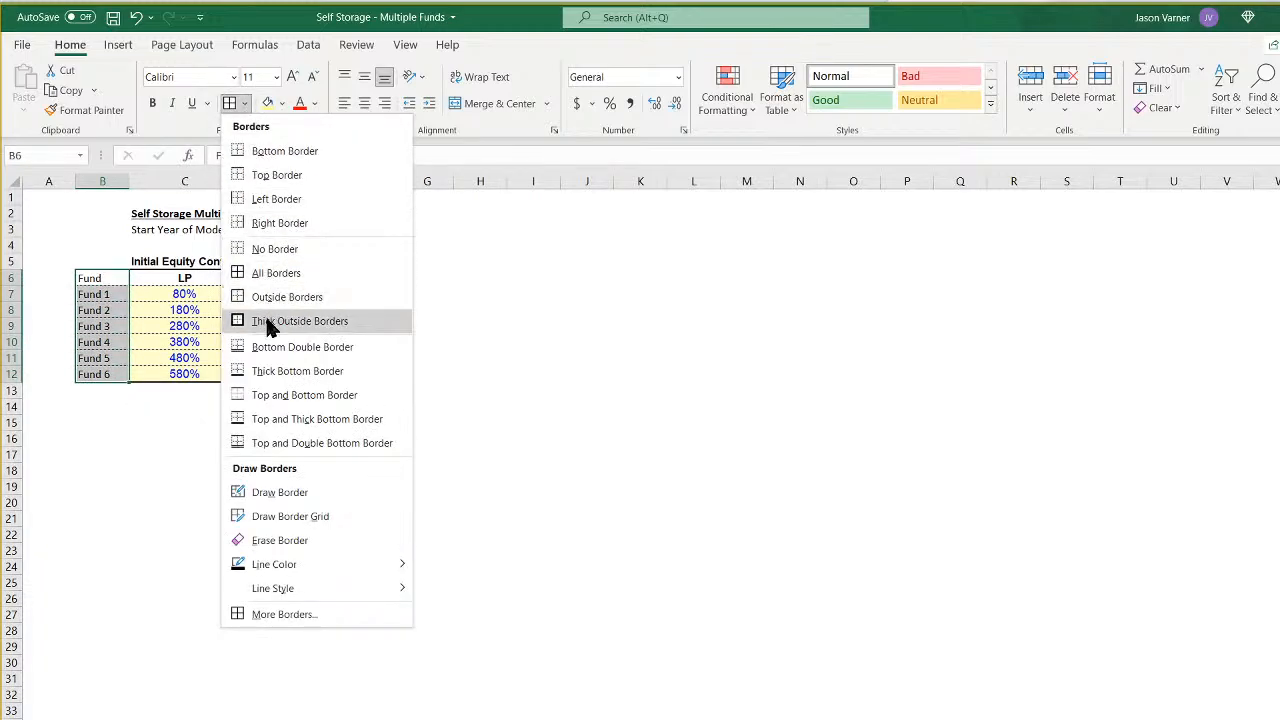
click(265, 320)
click(110, 438)
- Give the Fund heading in B6 and the LP and GP headings in C6:D6 thick outside borders
click(100, 278)
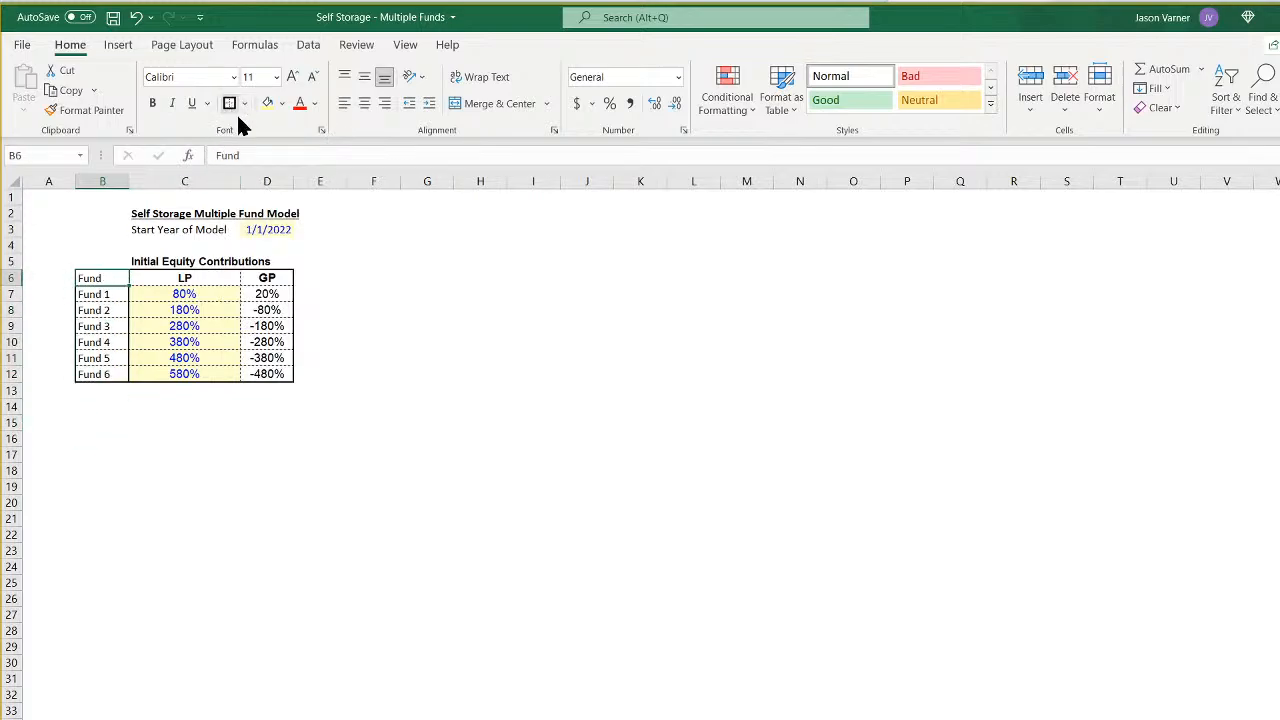
click(533, 388)
drag(202, 279, 266, 278)
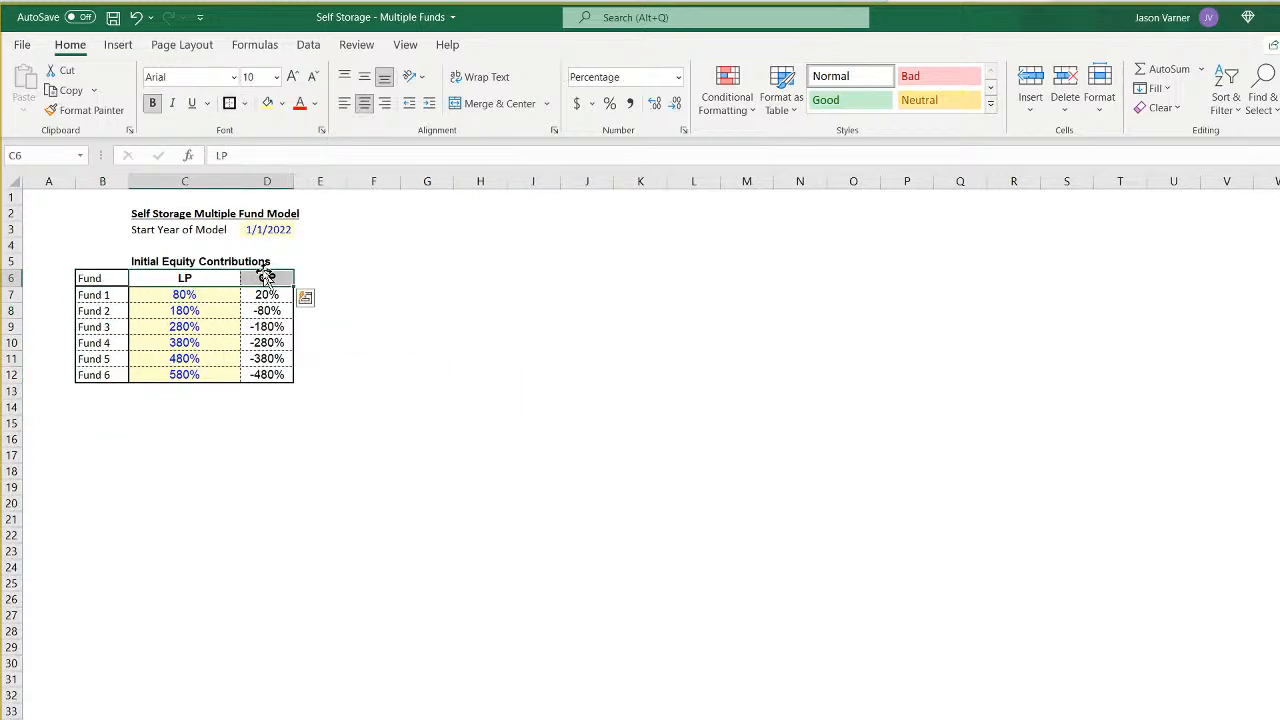
click(229, 103)
drag(546, 361, 564, 377)
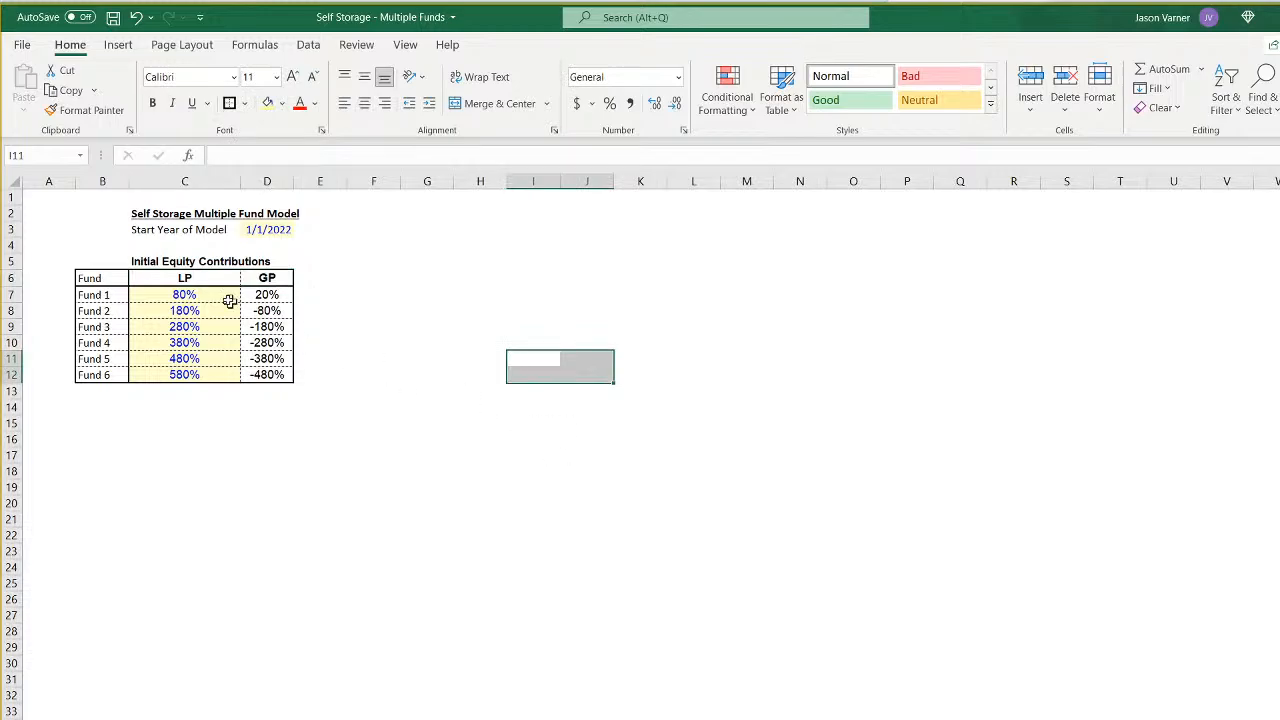
click(186, 280)
click(555, 376)
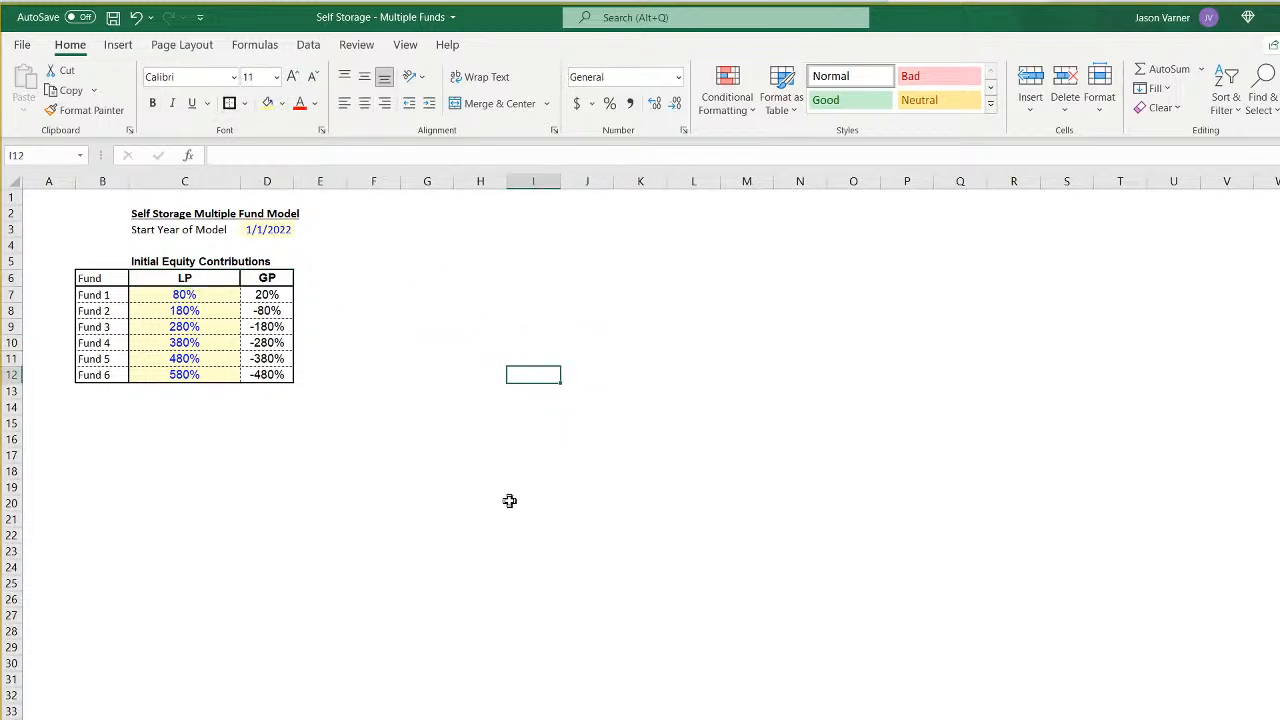
- Widen columns D and C and left-align the model start date in D3
drag(293, 180, 337, 180)
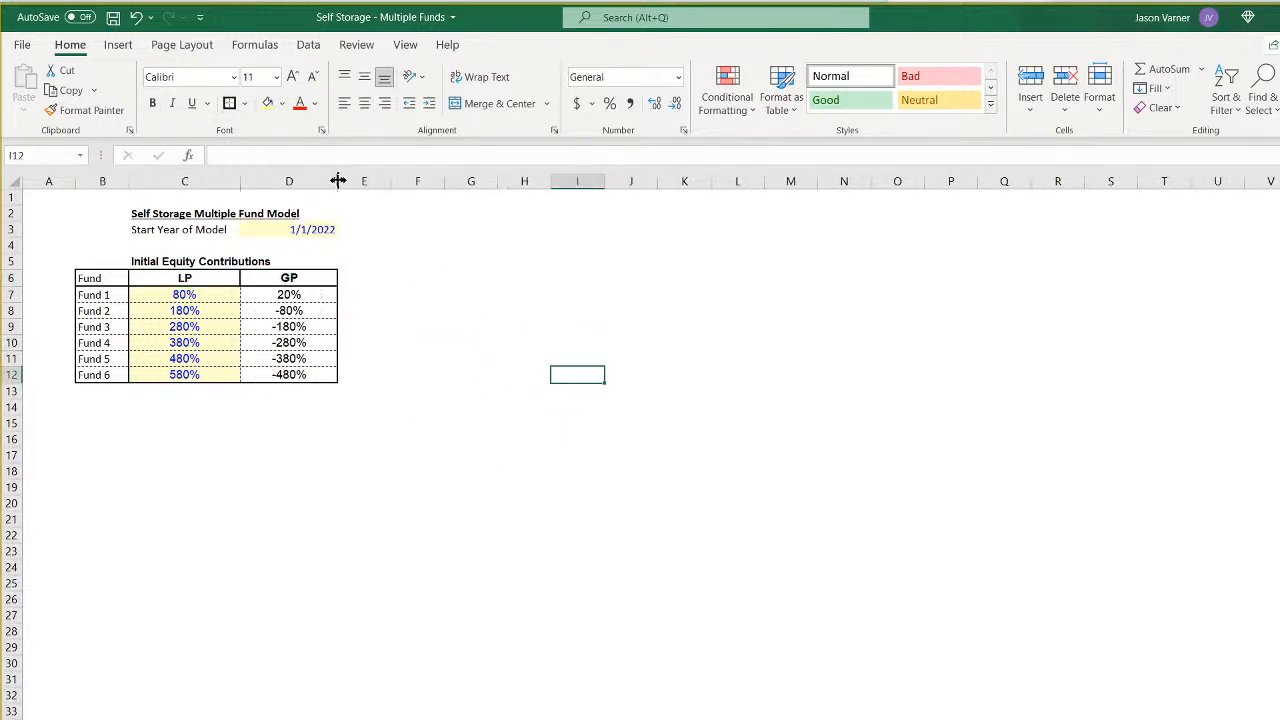
click(295, 229)
click(346, 106)
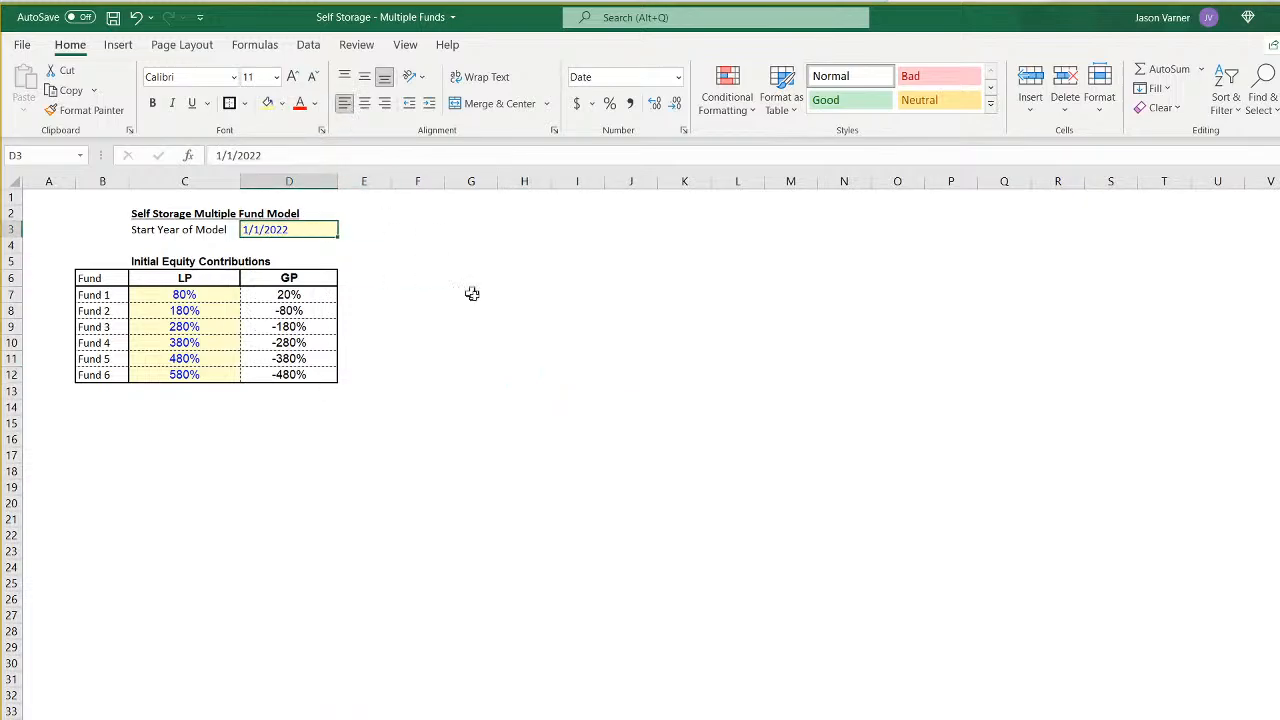
click(485, 308)
drag(241, 182, 275, 181)
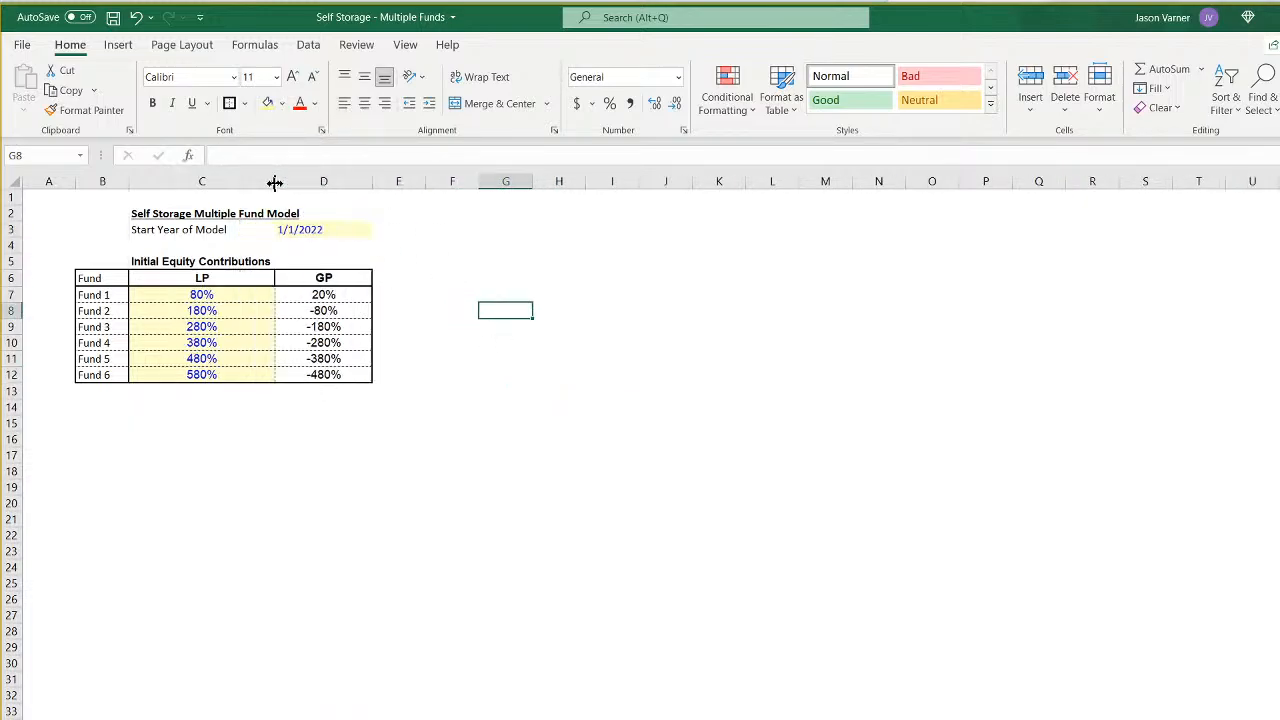
- Move the fund contribution table B6:D12 one column to the right so it starts in C6
drag(112, 280, 384, 395)
click(340, 476)
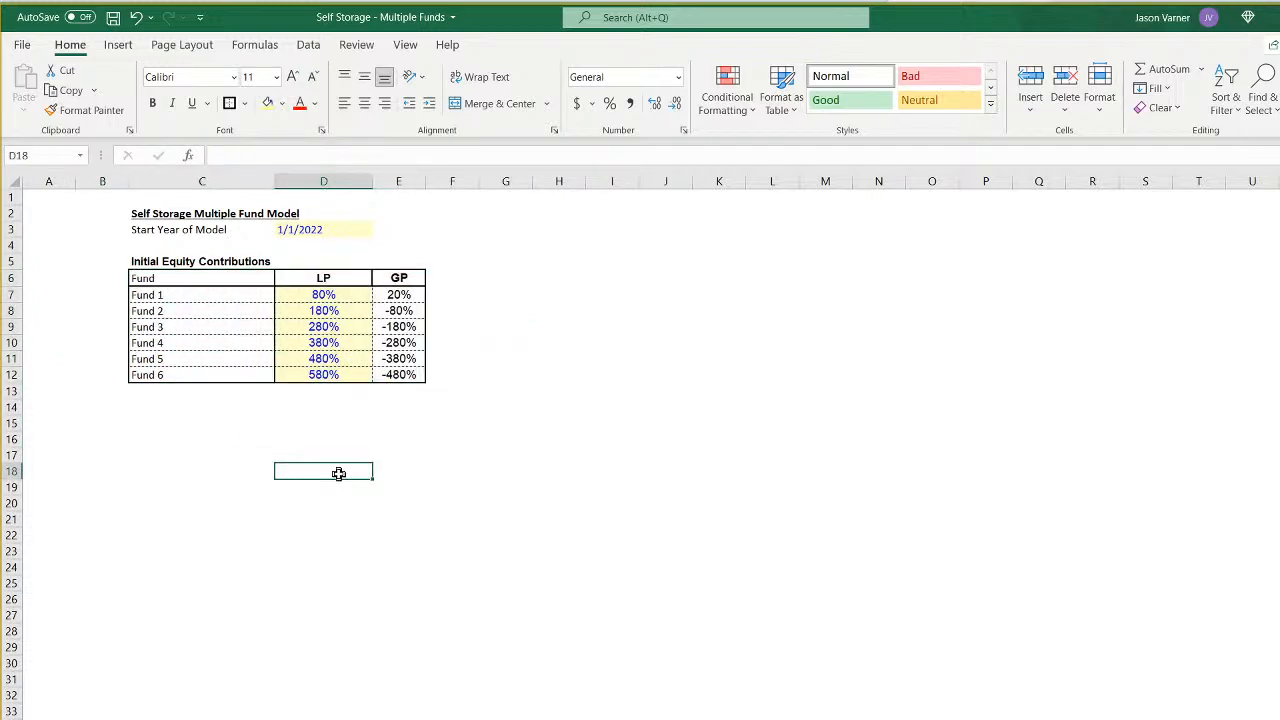
click(166, 297)
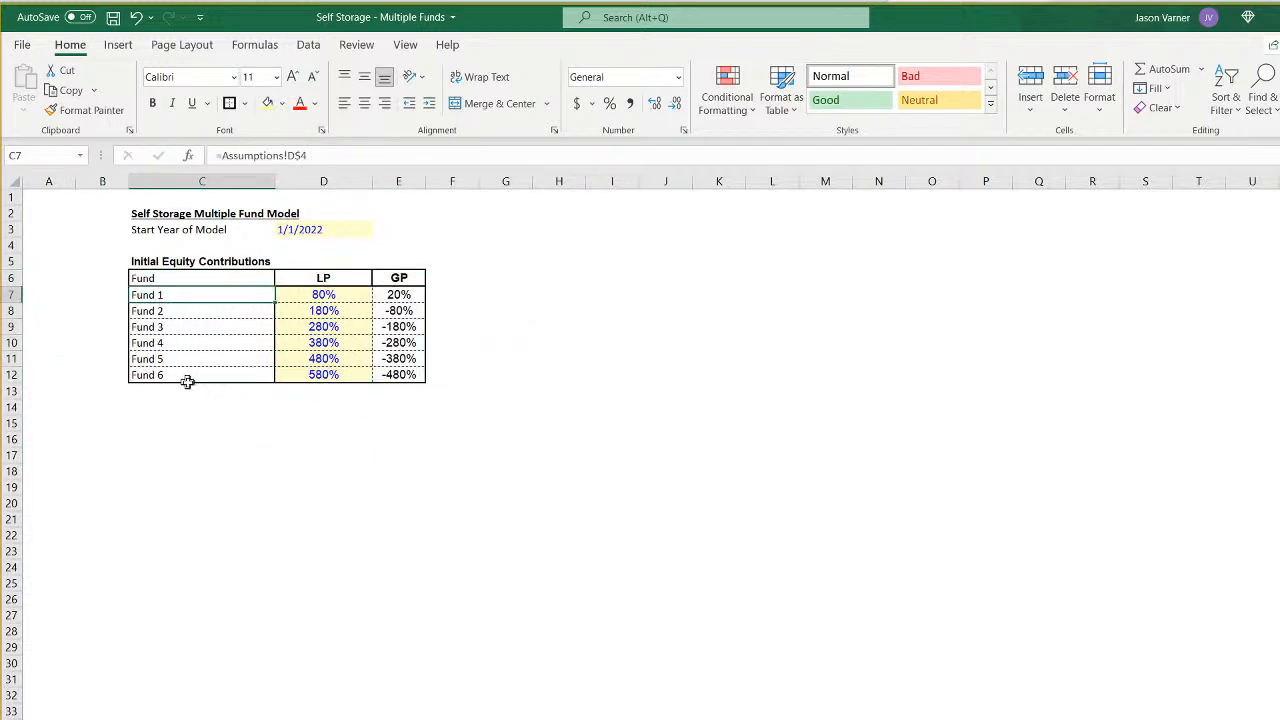
- Copy the 80% LP contribution from D7 down to D11 and set Fund 6's LP share in D12 to 80%
click(324, 296)
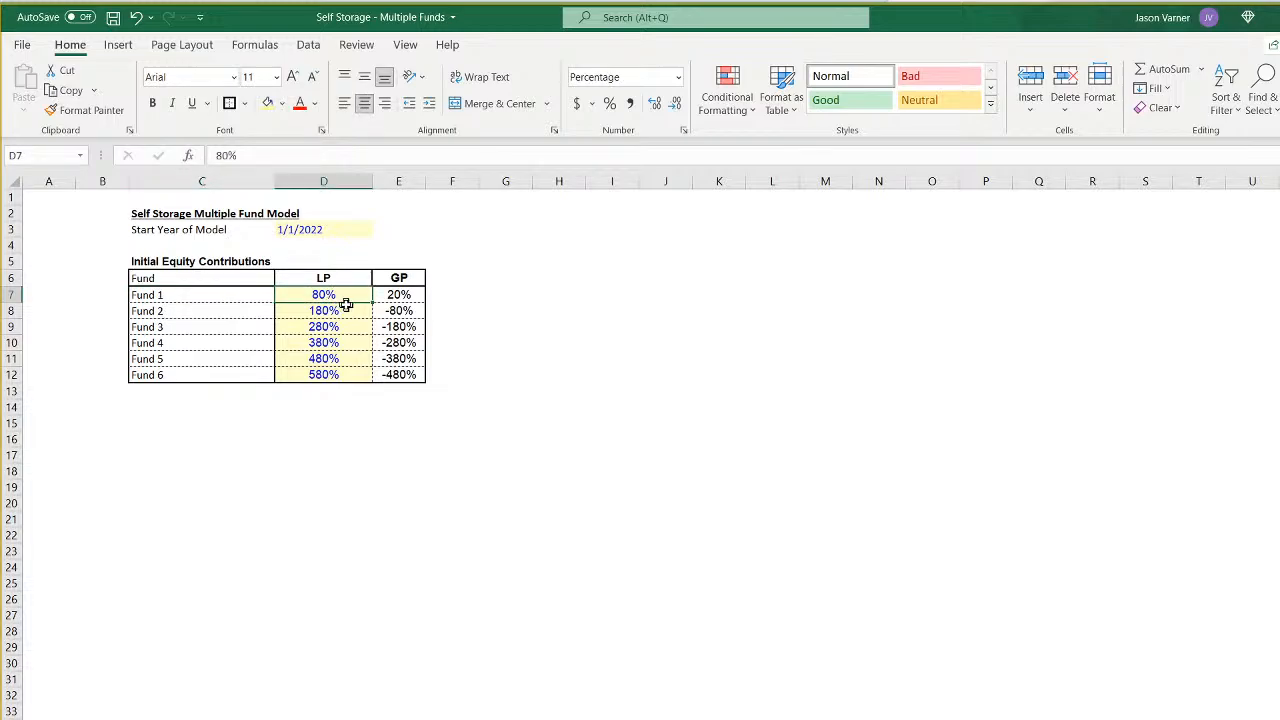
drag(370, 301, 367, 368)
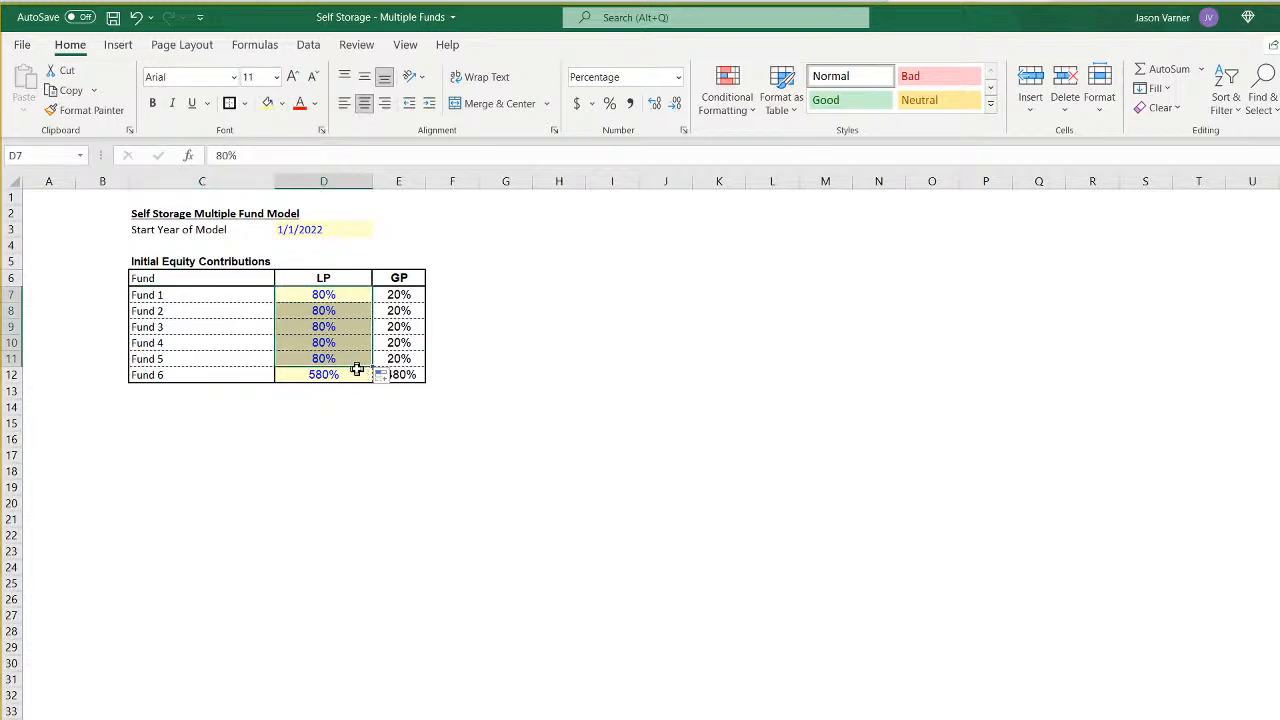
click(344, 373)
text(80)
key(Return)
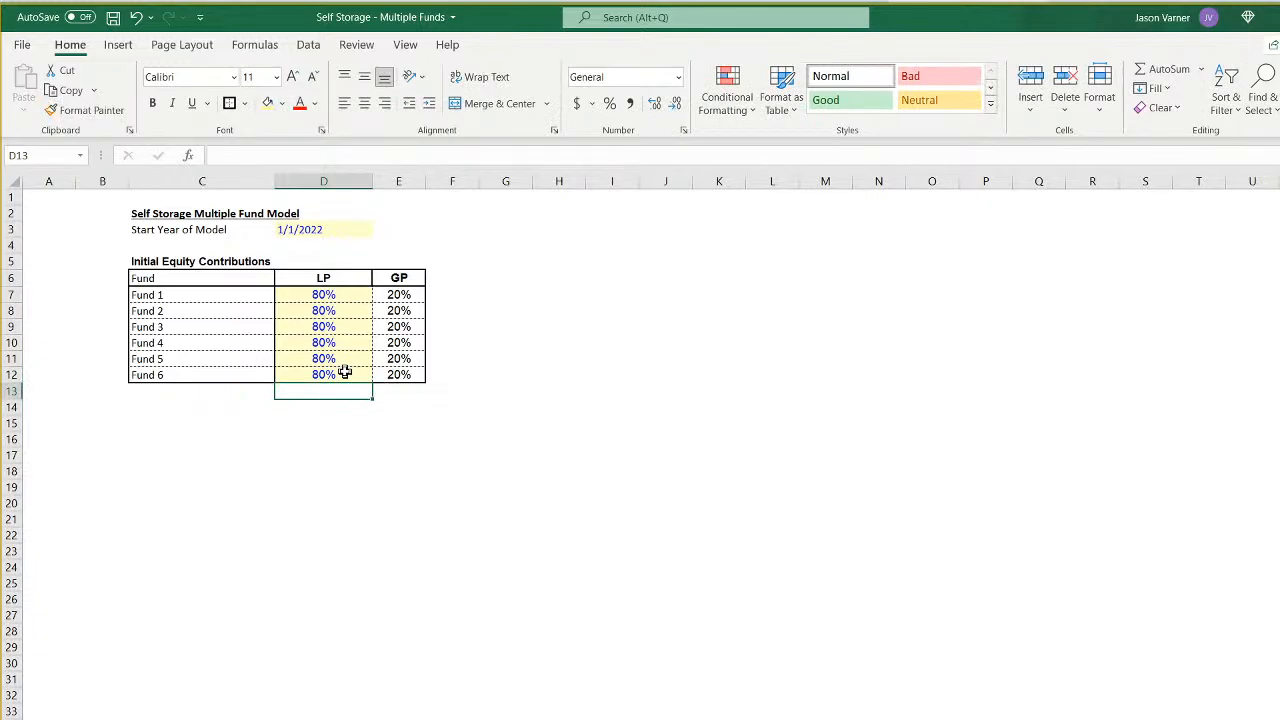
- Go to the monthly sheet that combines the funds' sponsor cash flows, bank balances and minimum equity needed
click(449, 292)
click(458, 278)
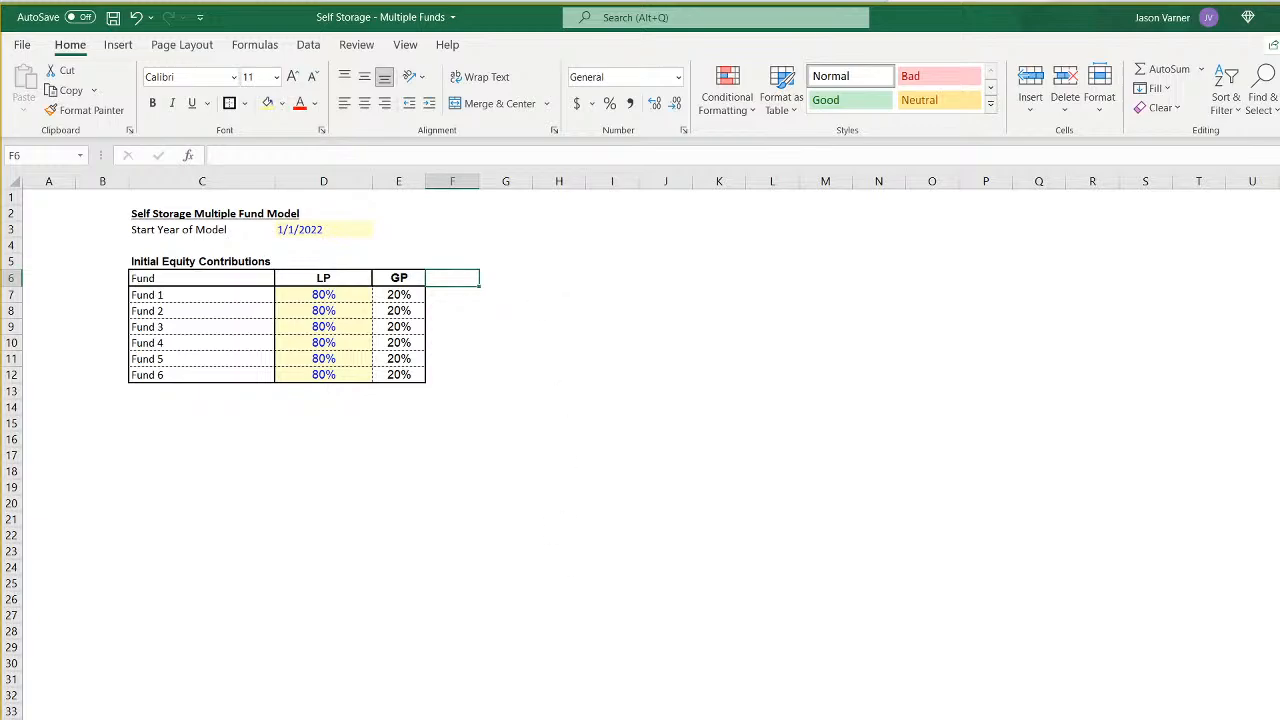
key(ctrl+Page_Down)
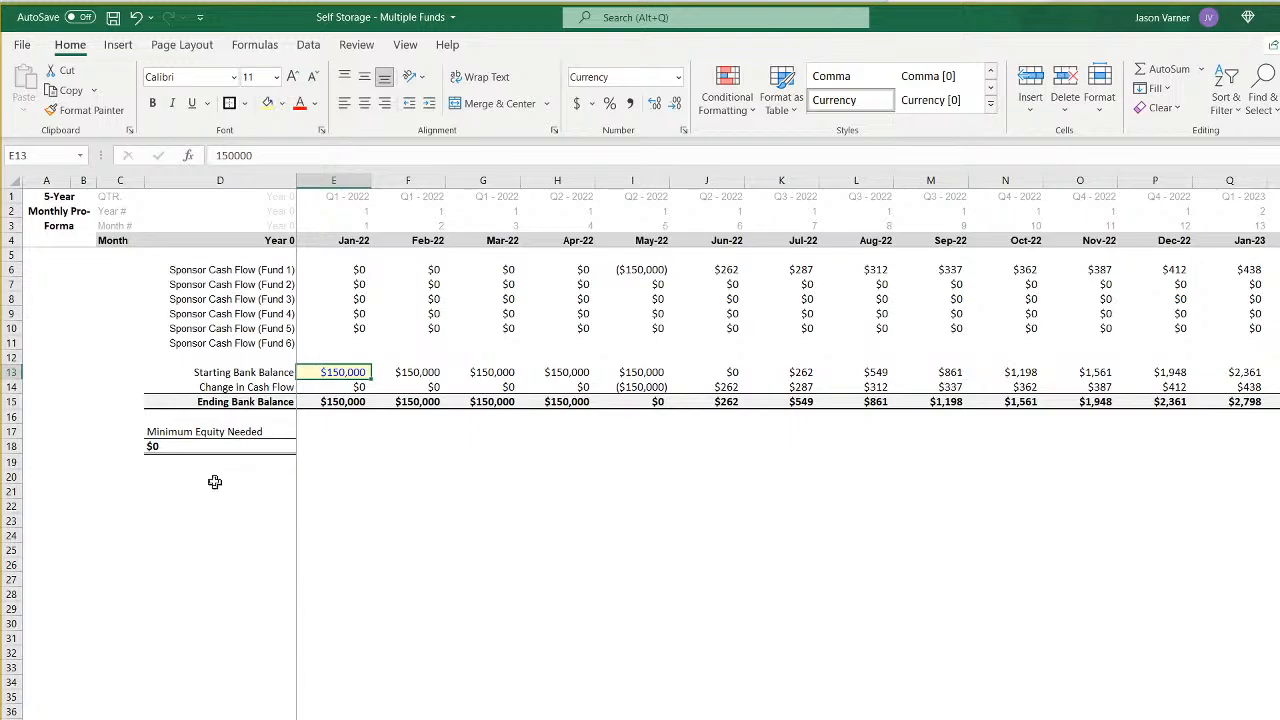
click(170, 446)
click(178, 535)
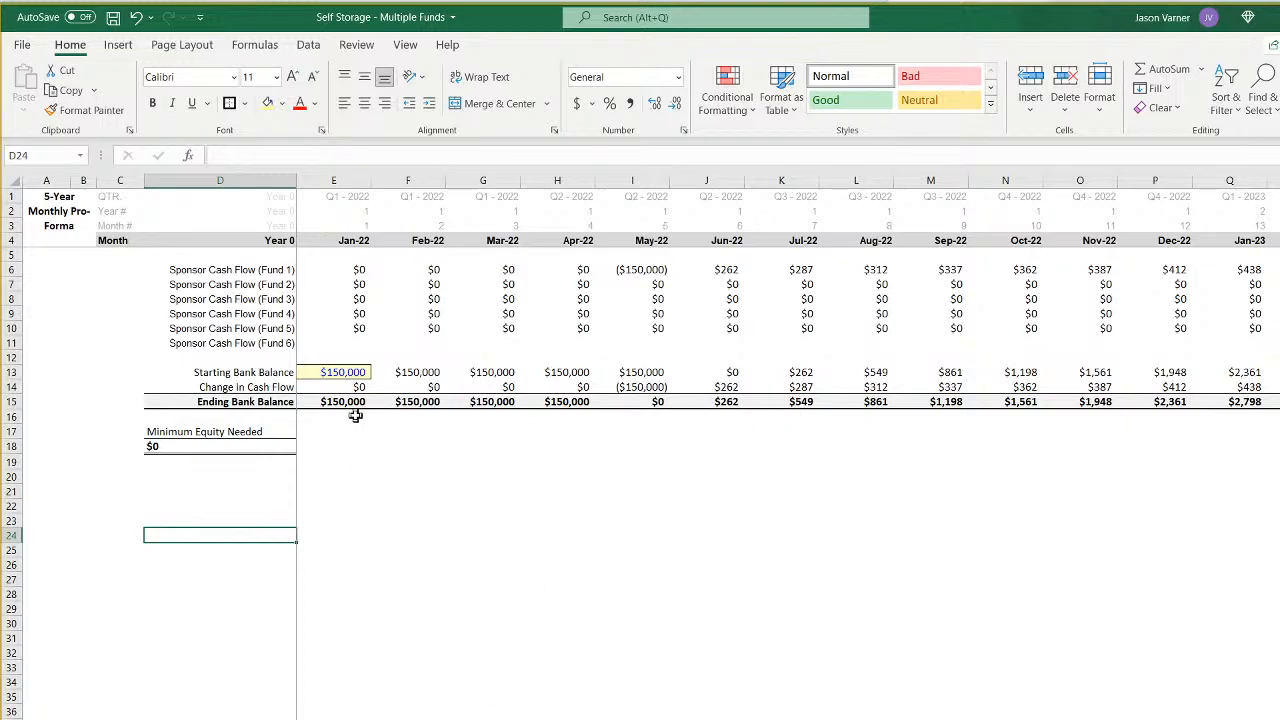
- Set the Jan-22 starting bank balance in E13 to $0 and check the ending bank balances through Aug-22
click(349, 374)
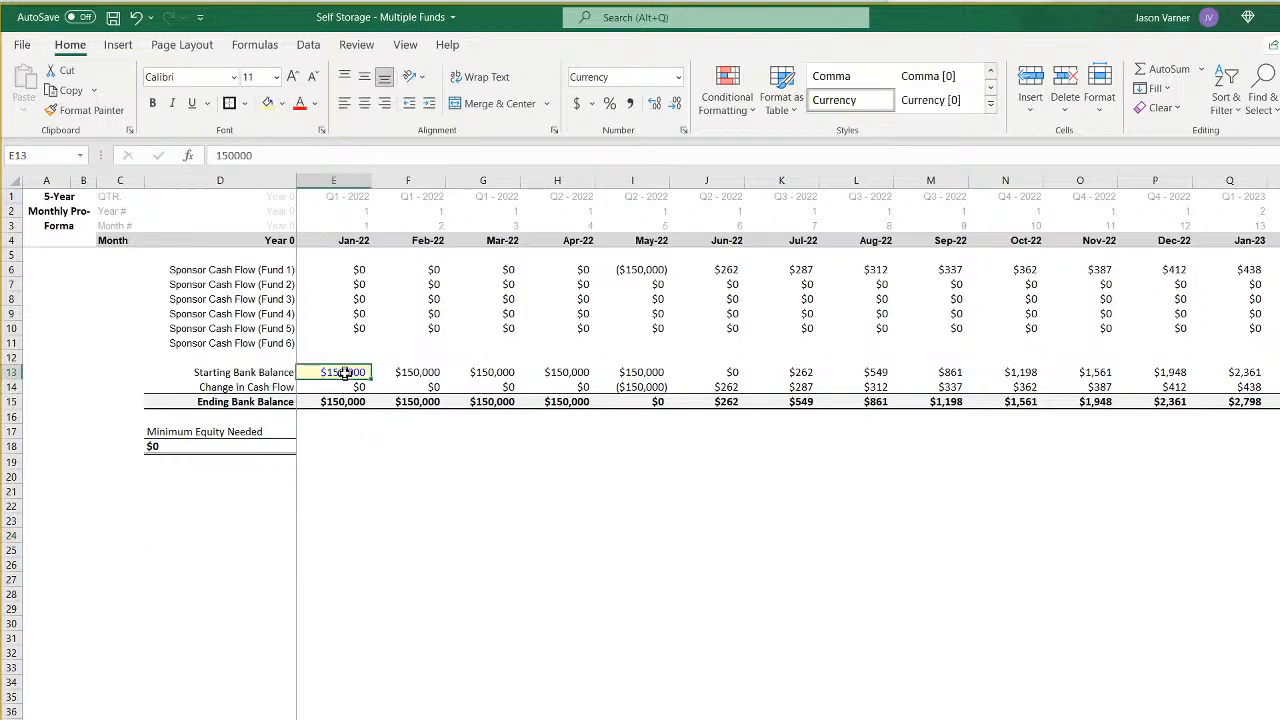
text(0)
key(Return)
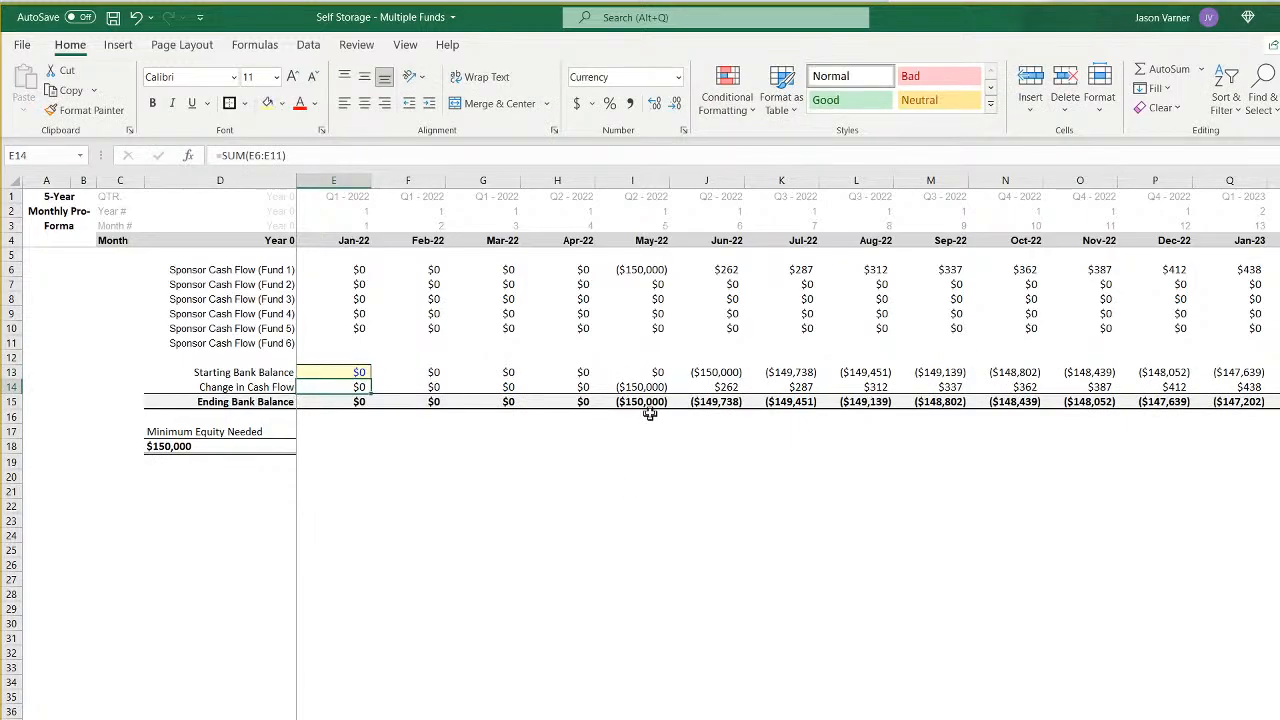
drag(327, 399, 862, 401)
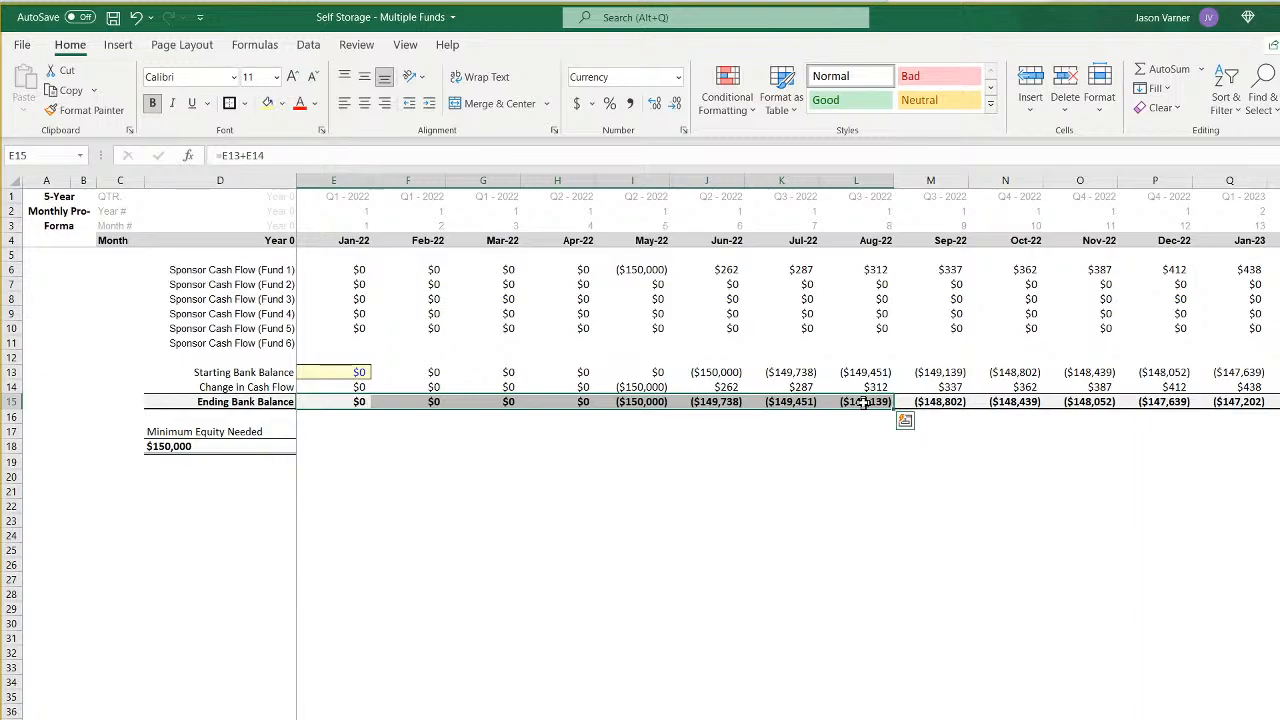
- Set the starting bank balance in E13 back to $150,000 and undo the stray entry in E14
click(365, 373)
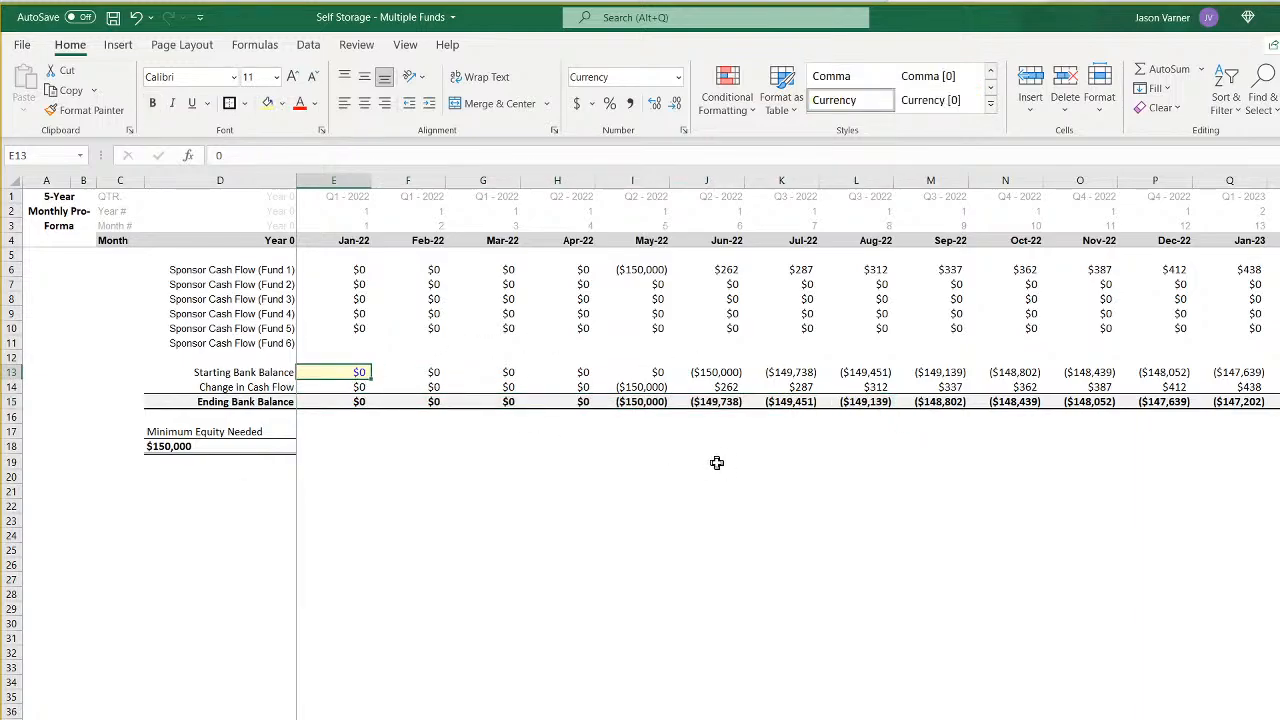
text(150,000)
key(Return)
text(+)
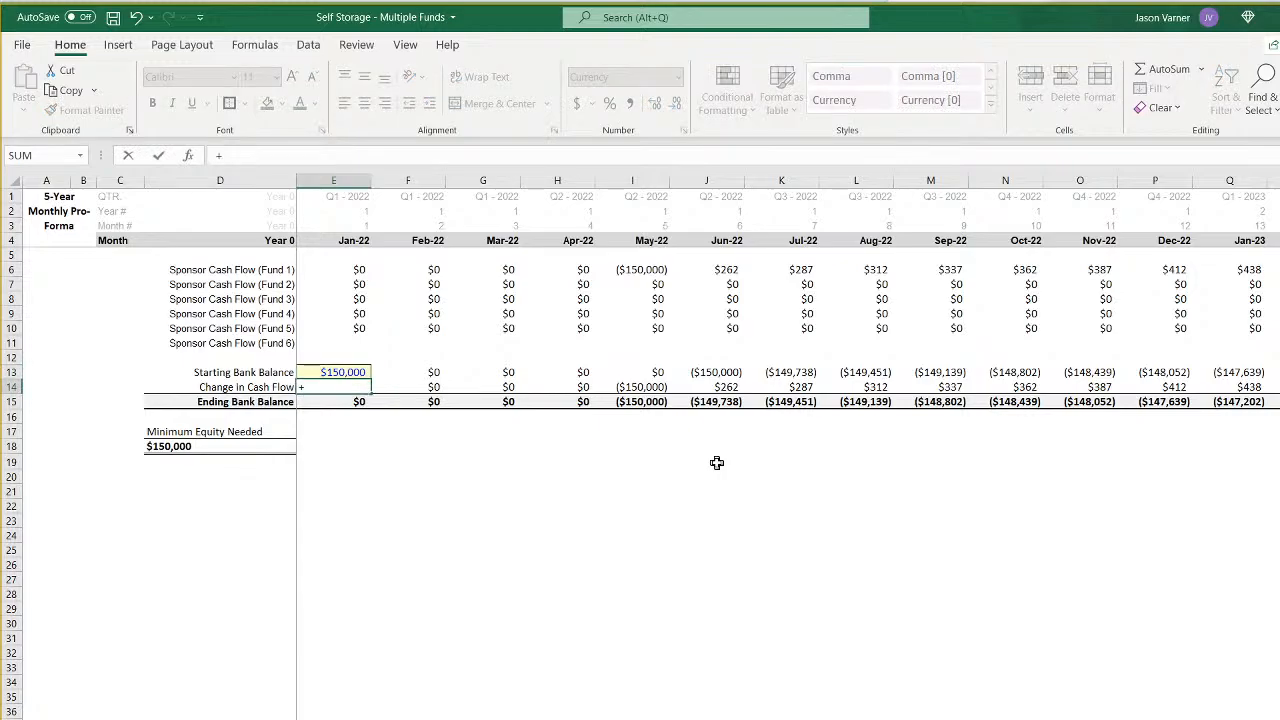
key(Return)
click(137, 19)
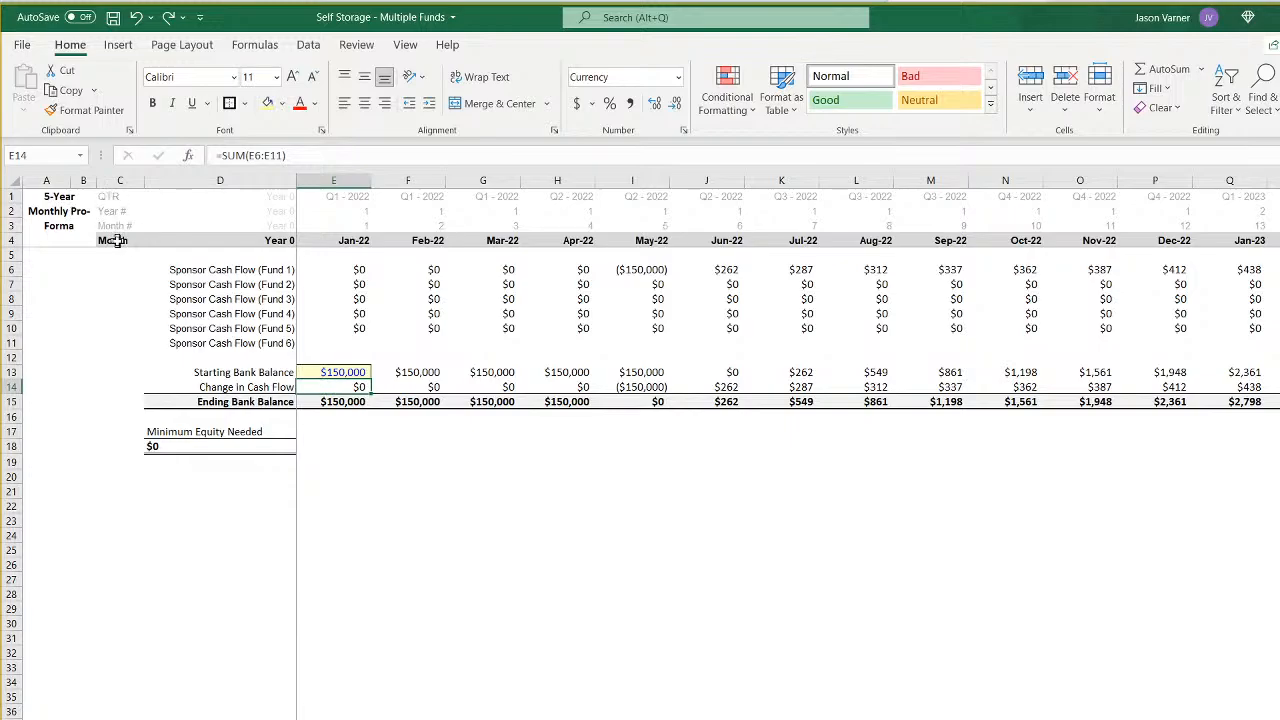
- Copy the sponsor cash flow and bank balance block D6:H18 and paste it below, starting in D21
drag(177, 270, 547, 447)
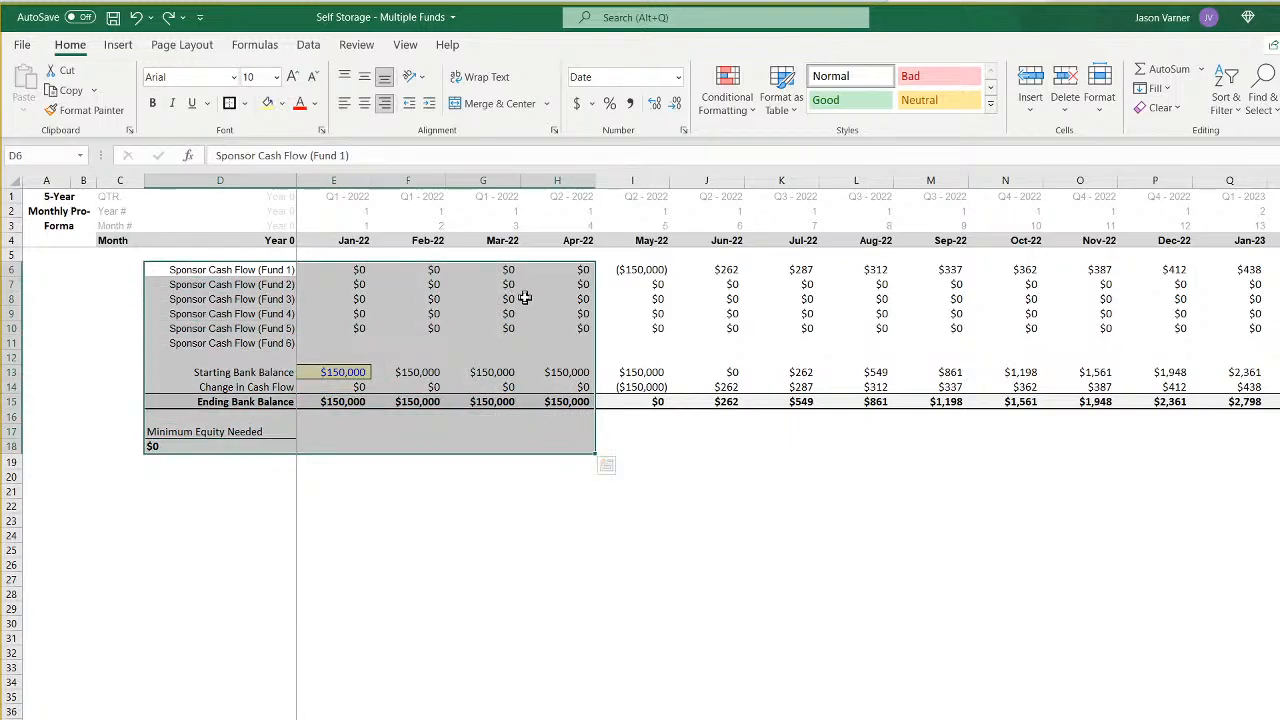
right_click(524, 298)
click(545, 314)
drag(185, 462, 171, 471)
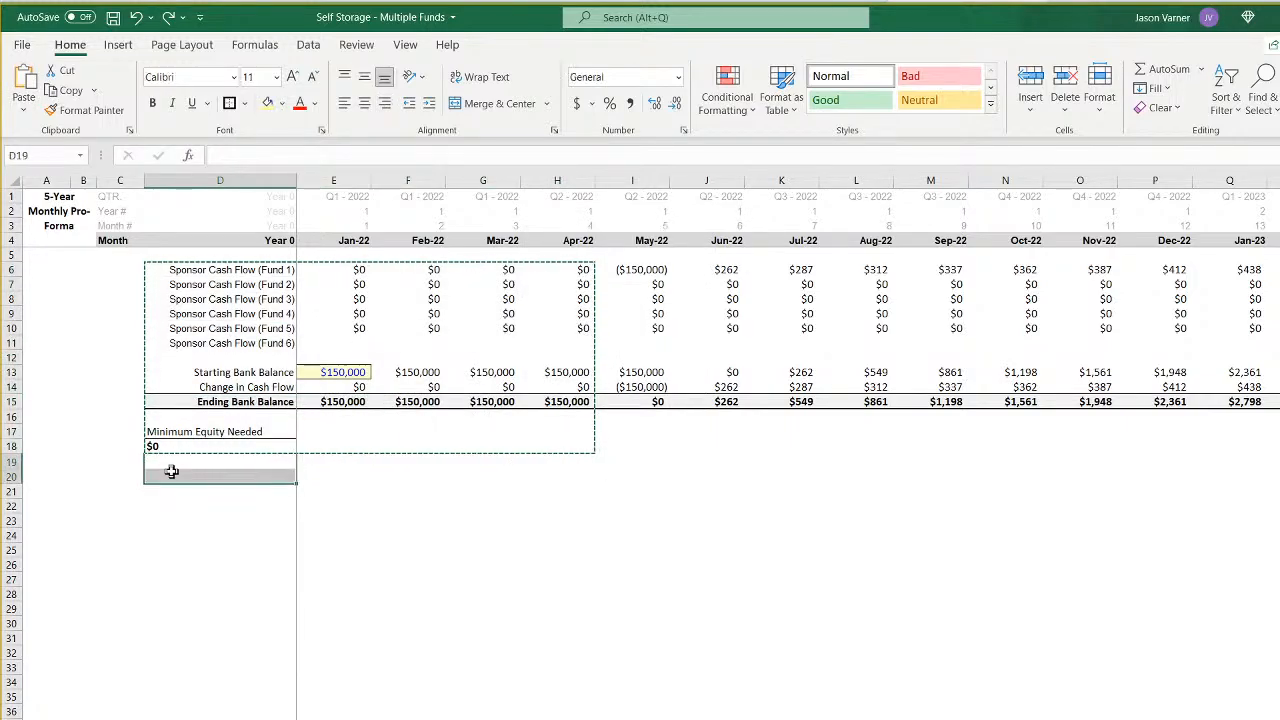
click(171, 490)
right_click(170, 491)
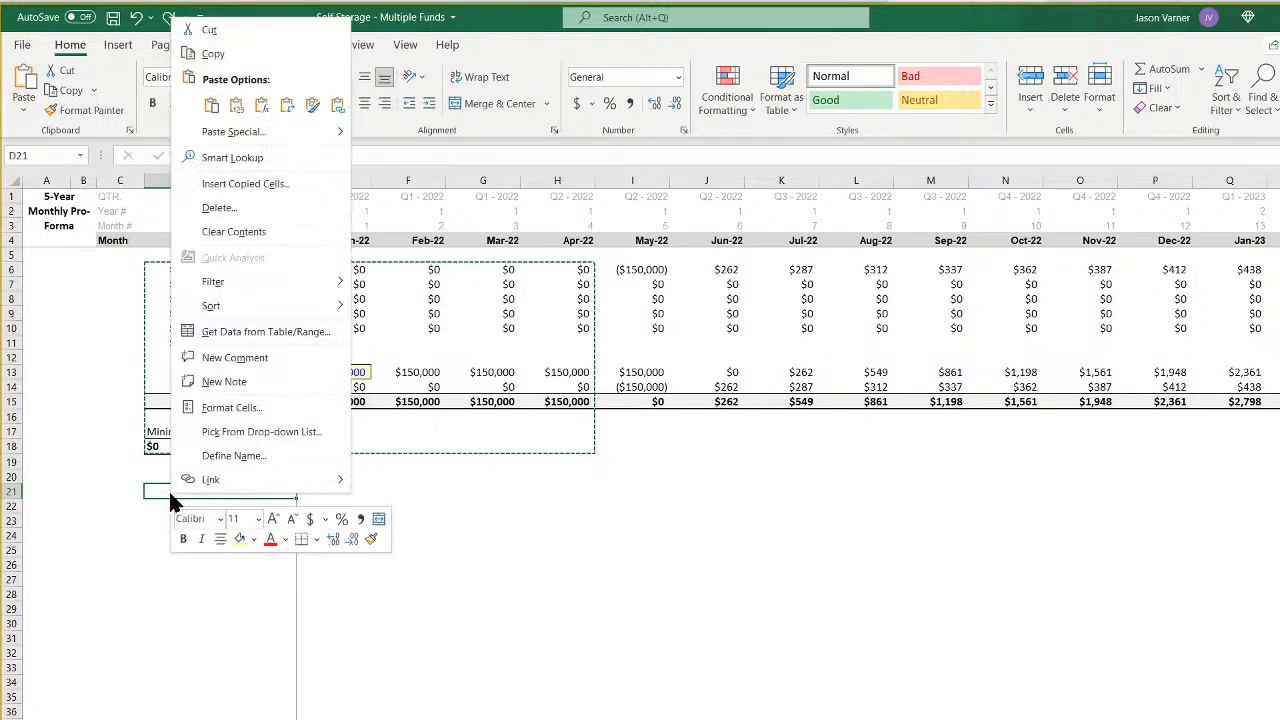
click(213, 107)
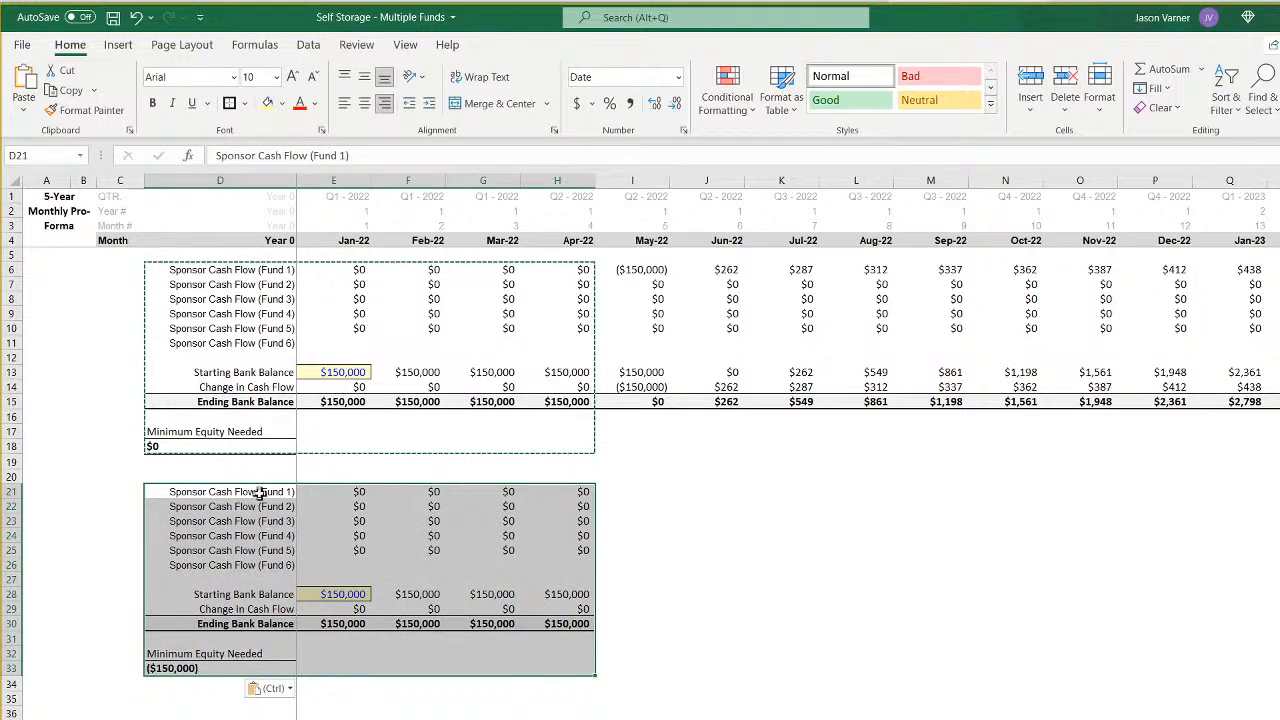
- Replace "Sponsor" with "Investor" in the copied cash flow labels in D21:D26
drag(260, 494, 268, 560)
click(1258, 100)
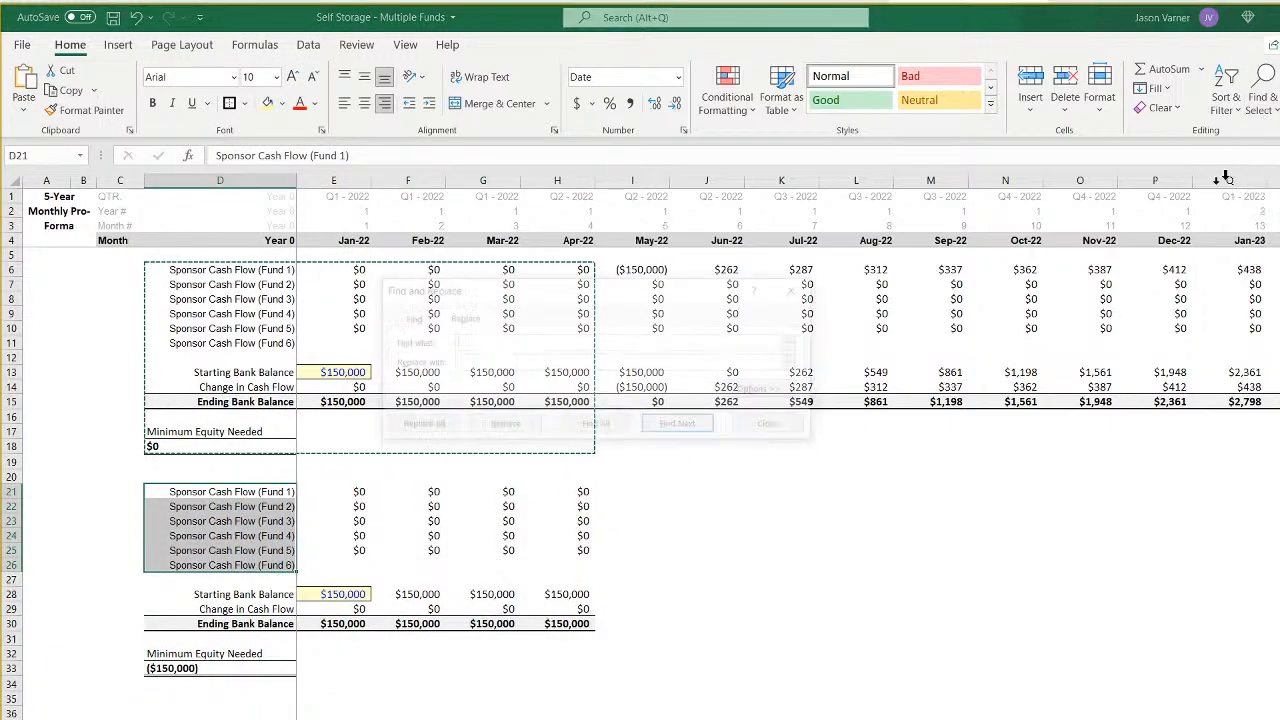
click(1262, 165)
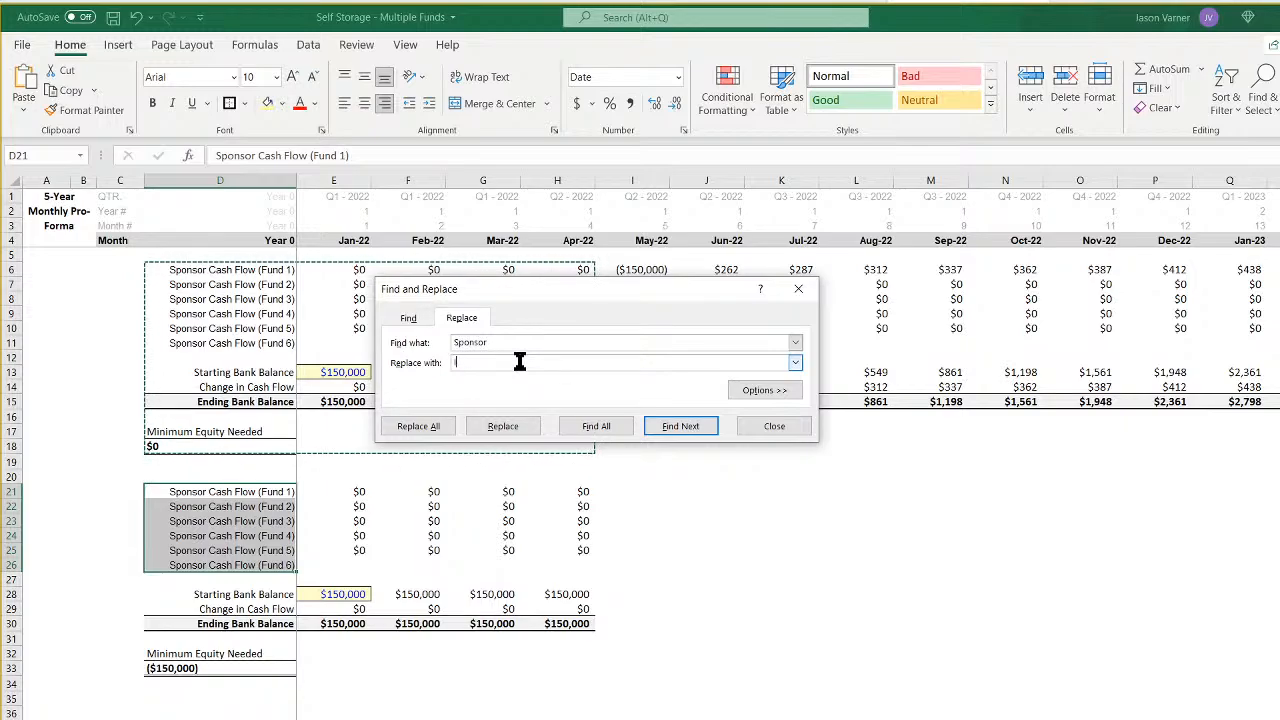
click(418, 426)
click(814, 557)
click(772, 428)
click(306, 609)
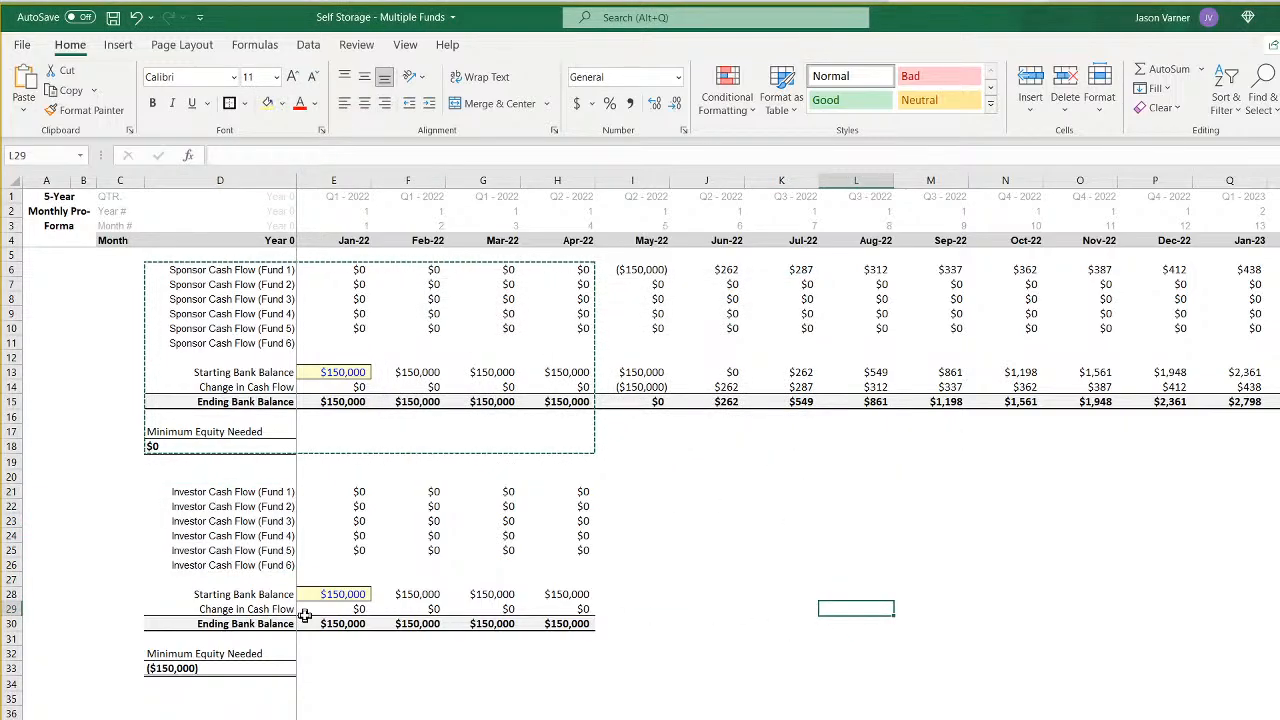
- Copy the Fund 1 sponsor formula ='1'!E6 from E6 into the Fund 1 investor cash flow cell E21
click(328, 598)
click(351, 491)
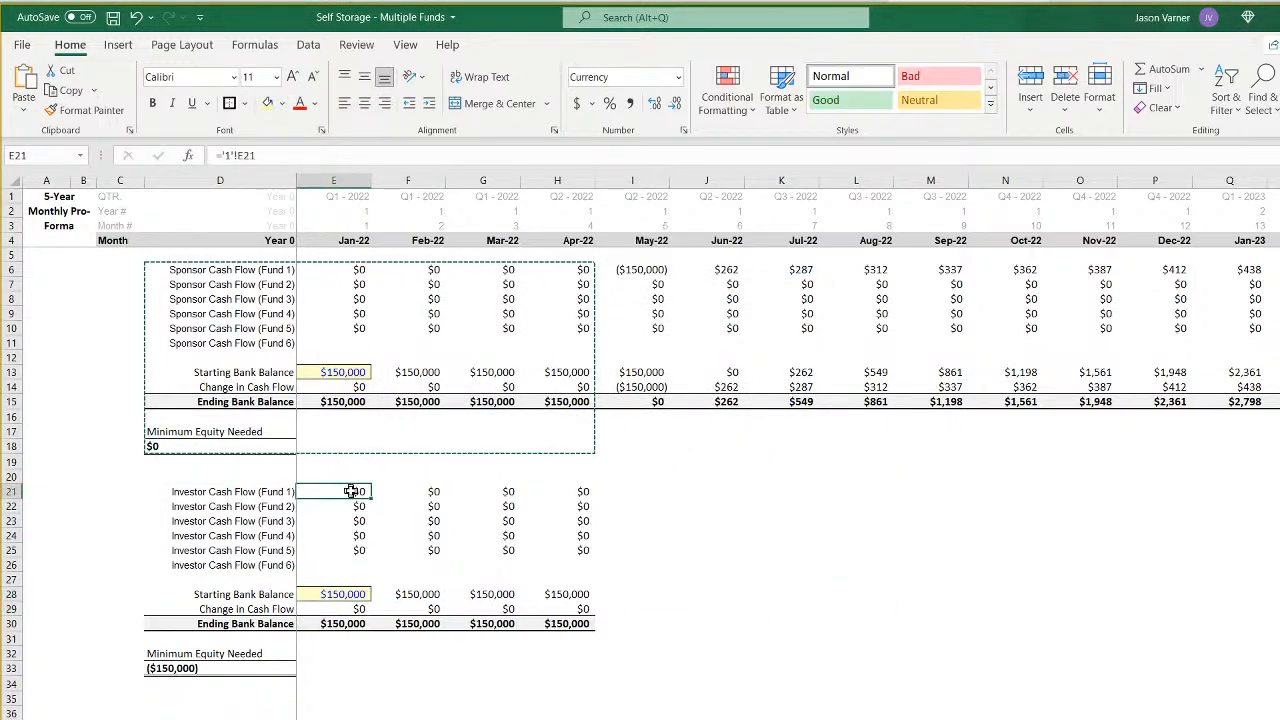
click(345, 269)
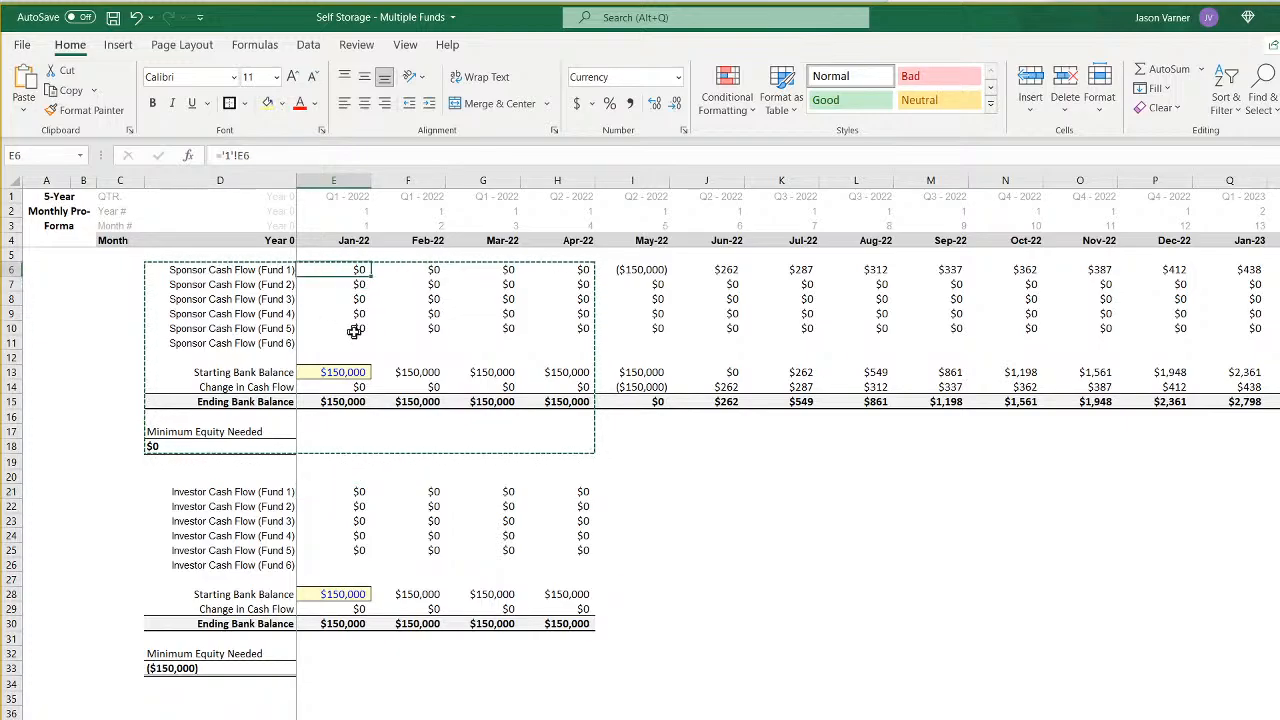
drag(252, 156, 216, 156)
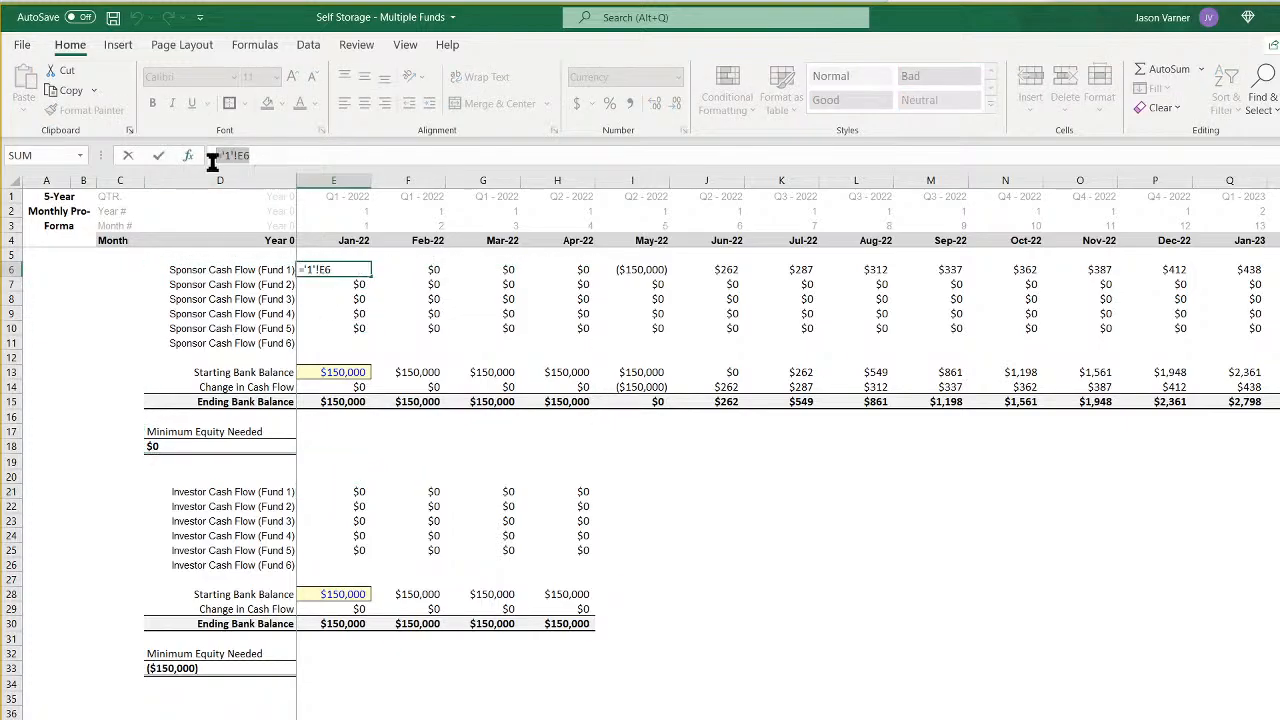
key(ctrl+c)
key(Return)
click(345, 491)
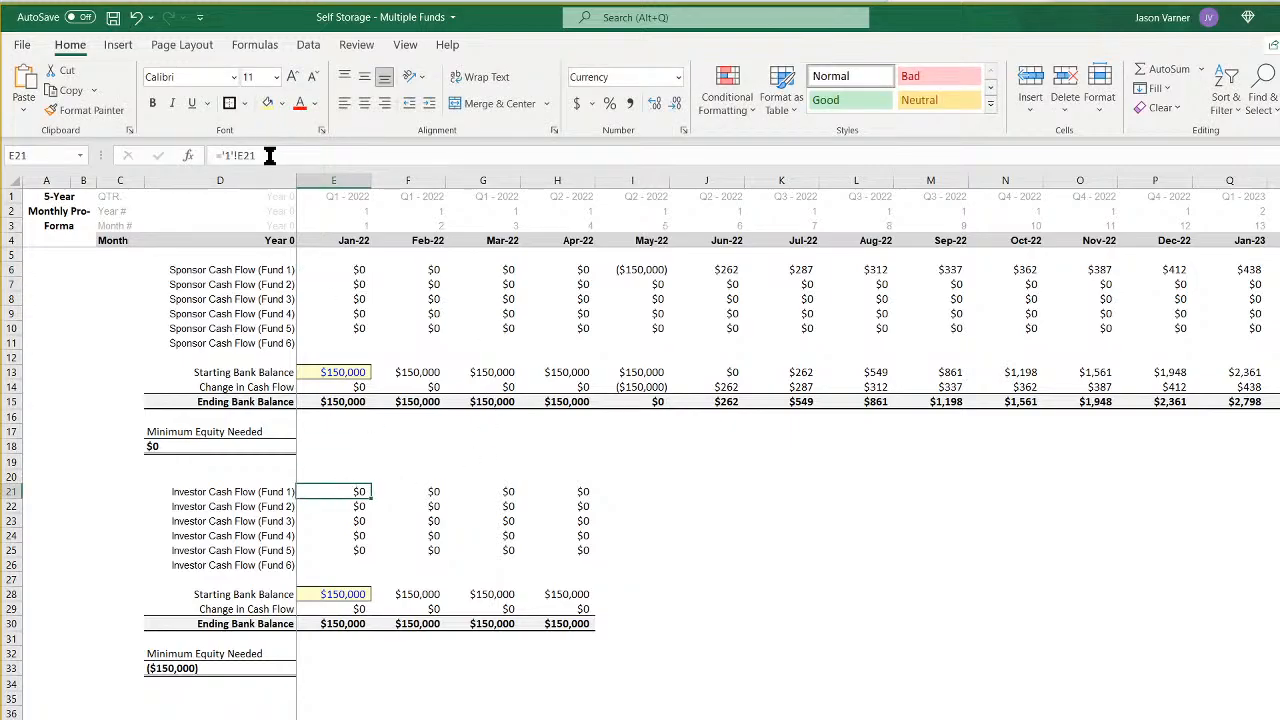
drag(269, 155, 127, 160)
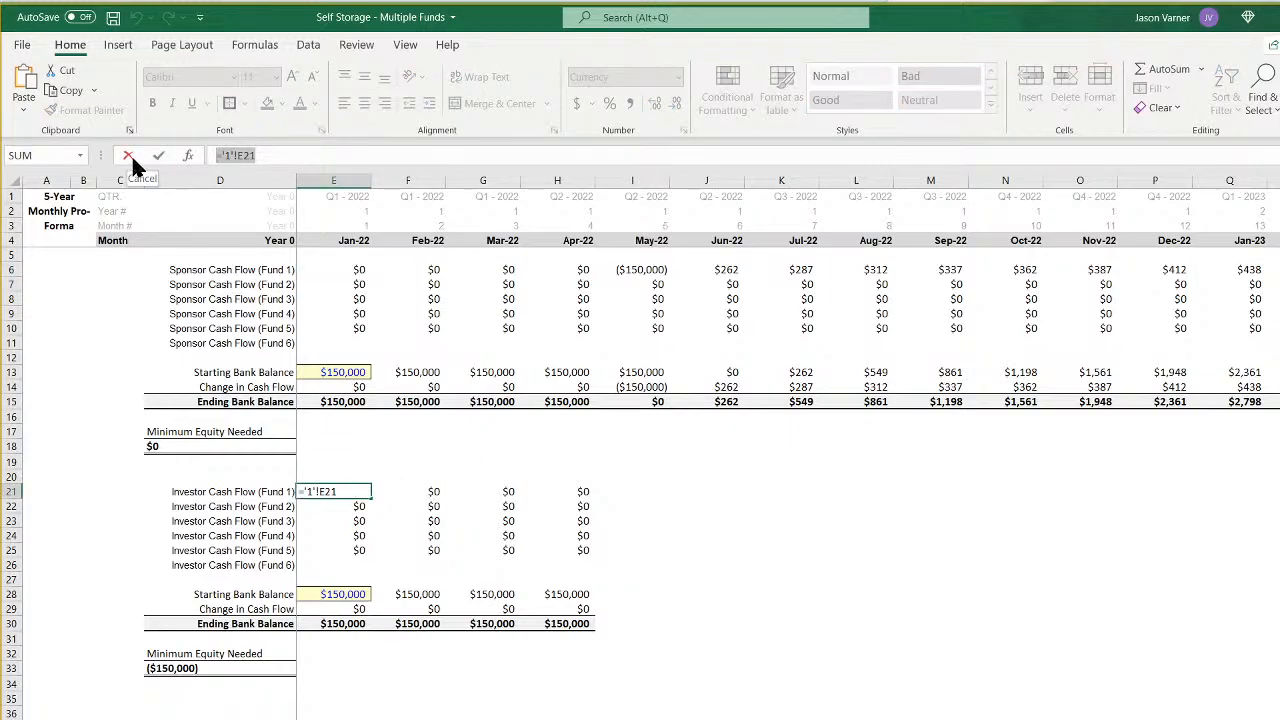
key(ctrl+v)
click(1030, 654)
click(349, 487)
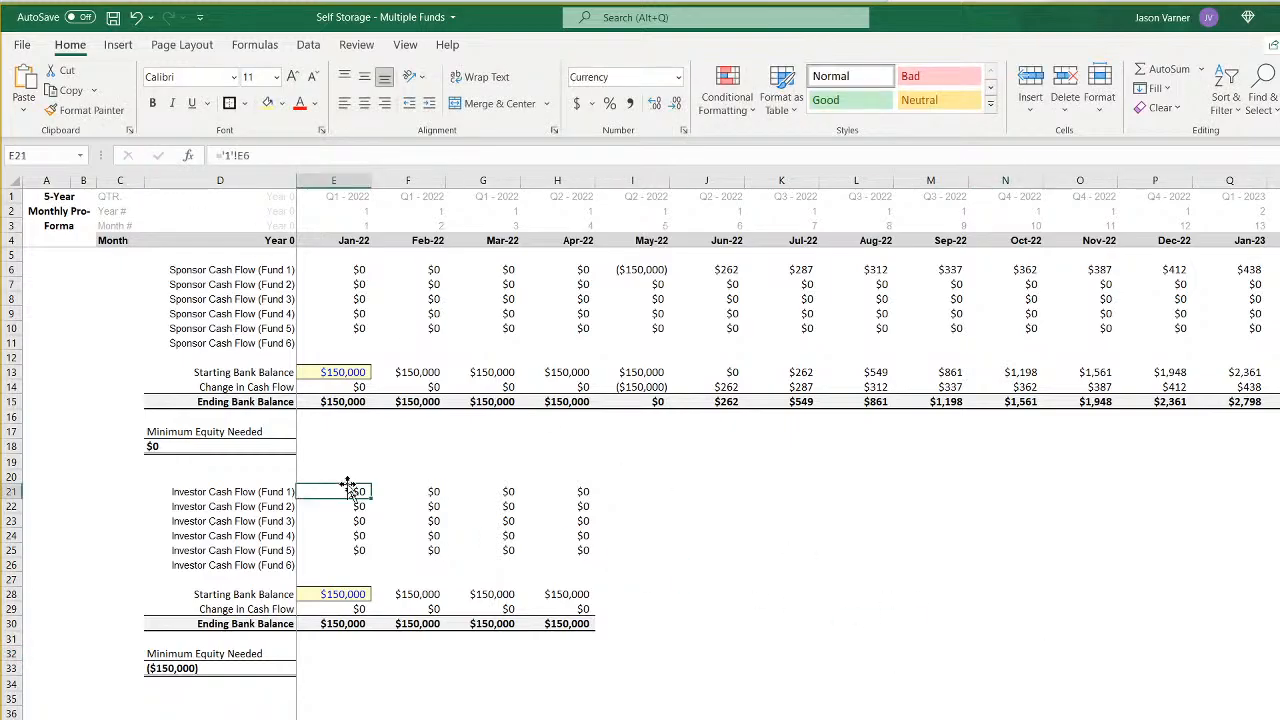
- Link Fund 1's Jan-22 investor cash flow in E21 to the Investor (LP) Cash Flows cell F72 on sheet CF 1
text(=)
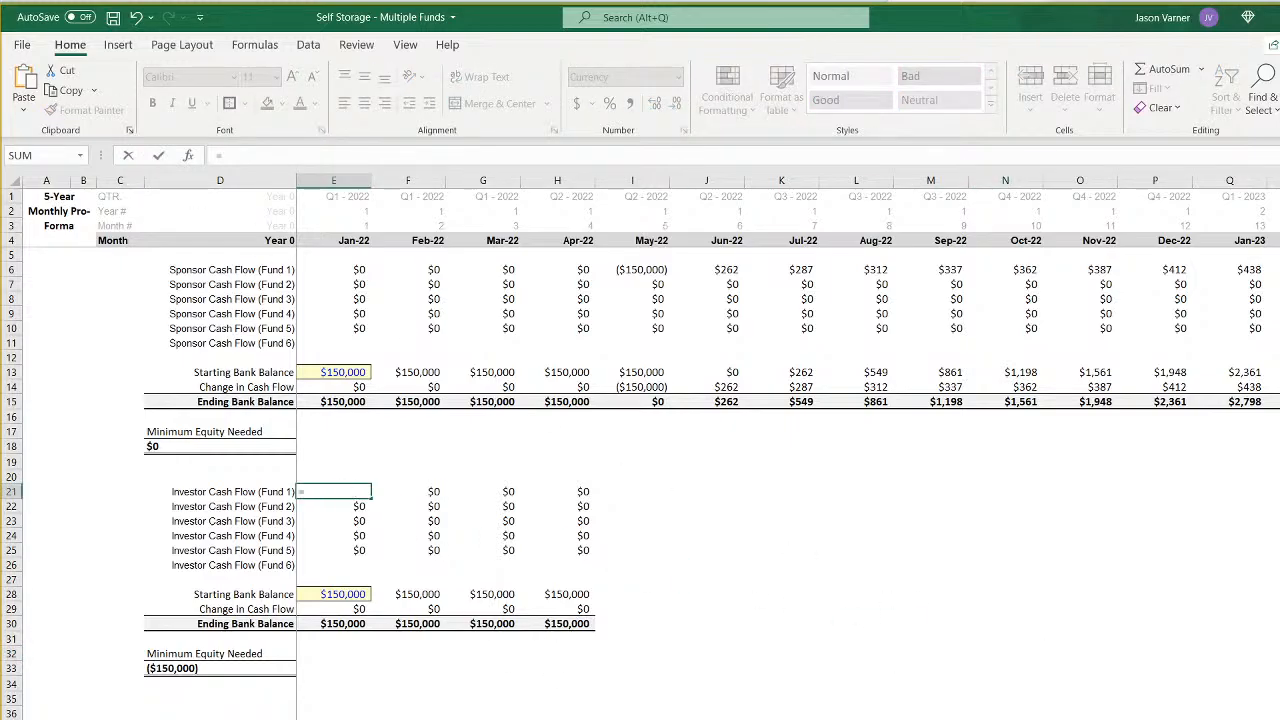
click(389, 717)
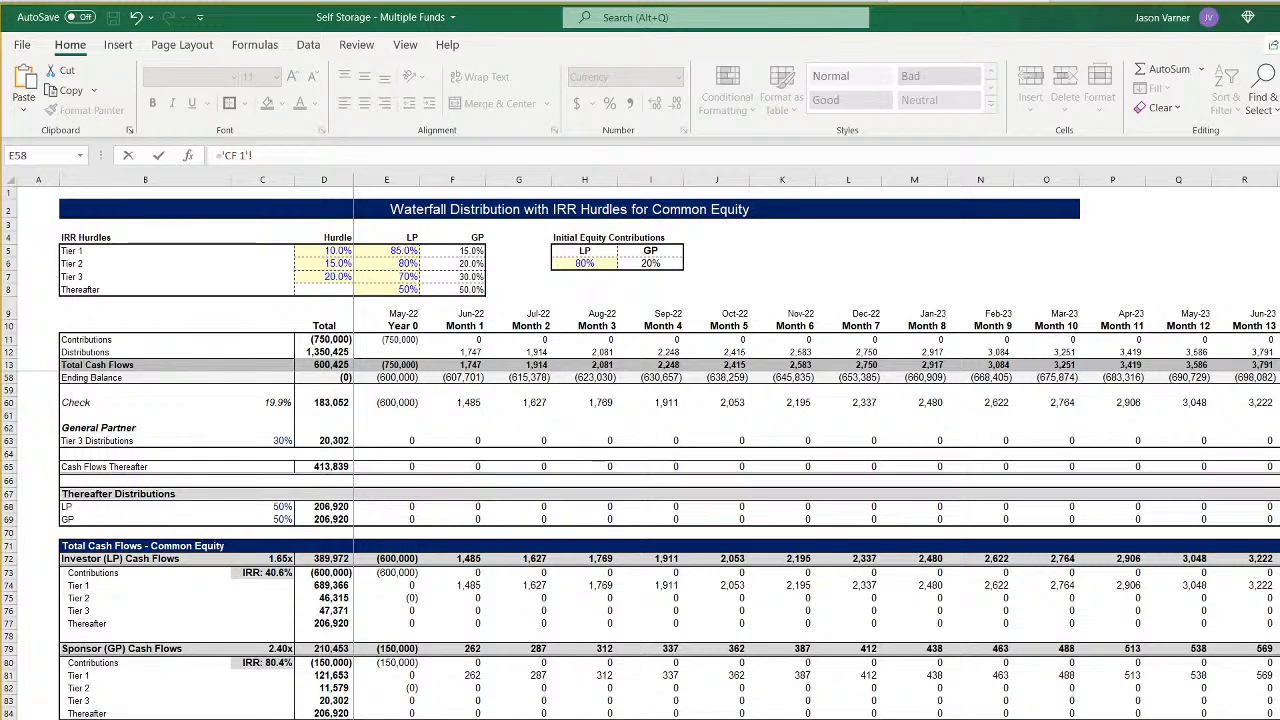
click(465, 559)
key(Return)
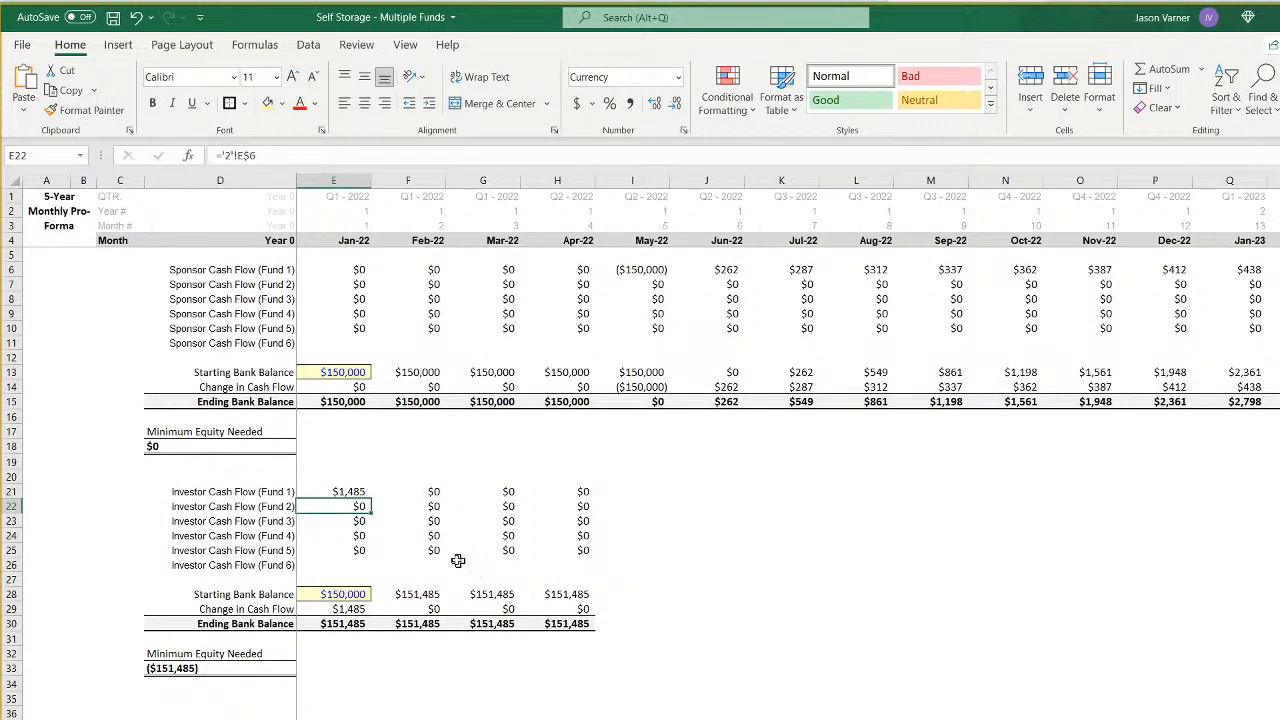
click(352, 491)
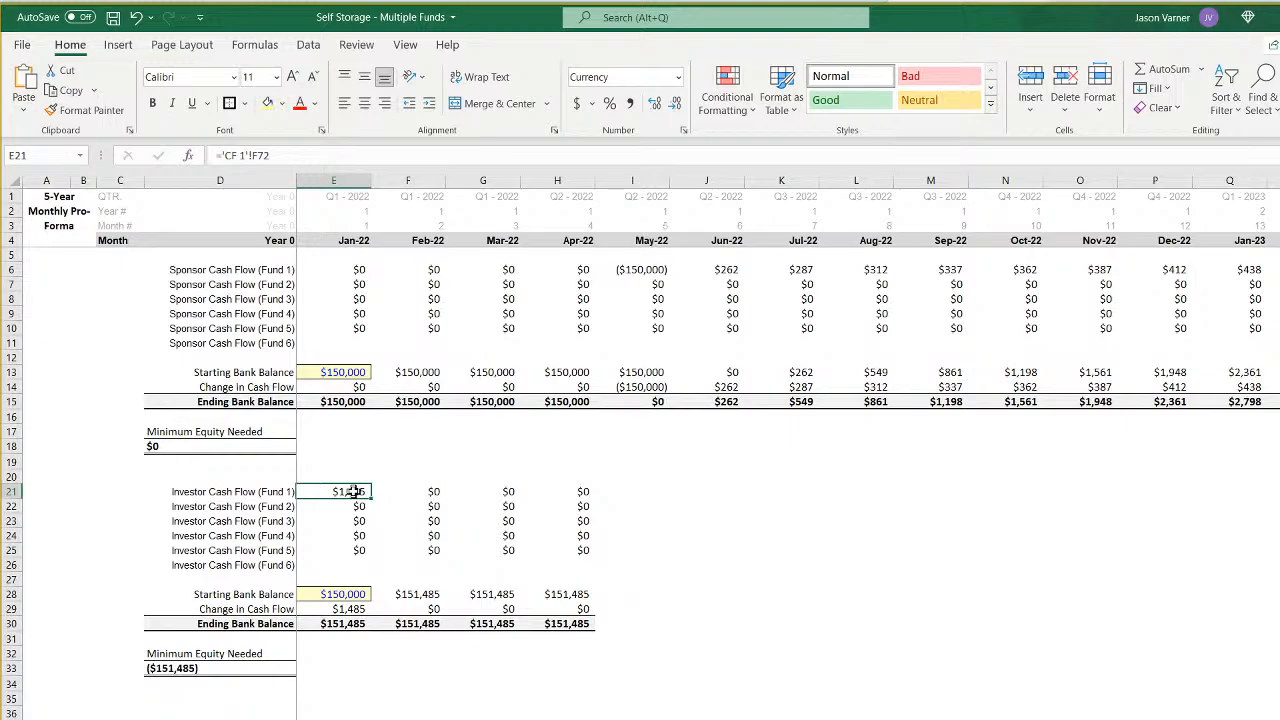
- Examine the sponsor cash flow links from E6 down and the Fund 1 sheet's GP initial investment and distribution formulas
click(356, 266)
click(356, 285)
click(355, 299)
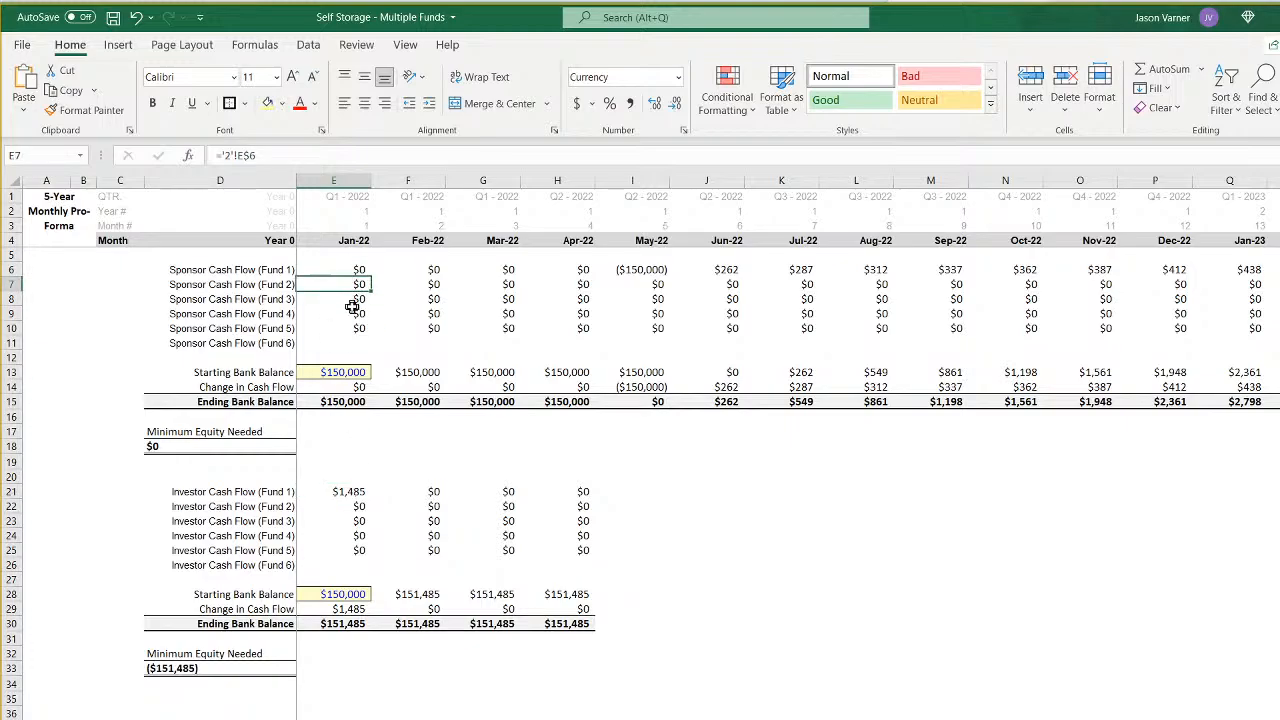
click(356, 314)
key(ctrl+Page_Down)
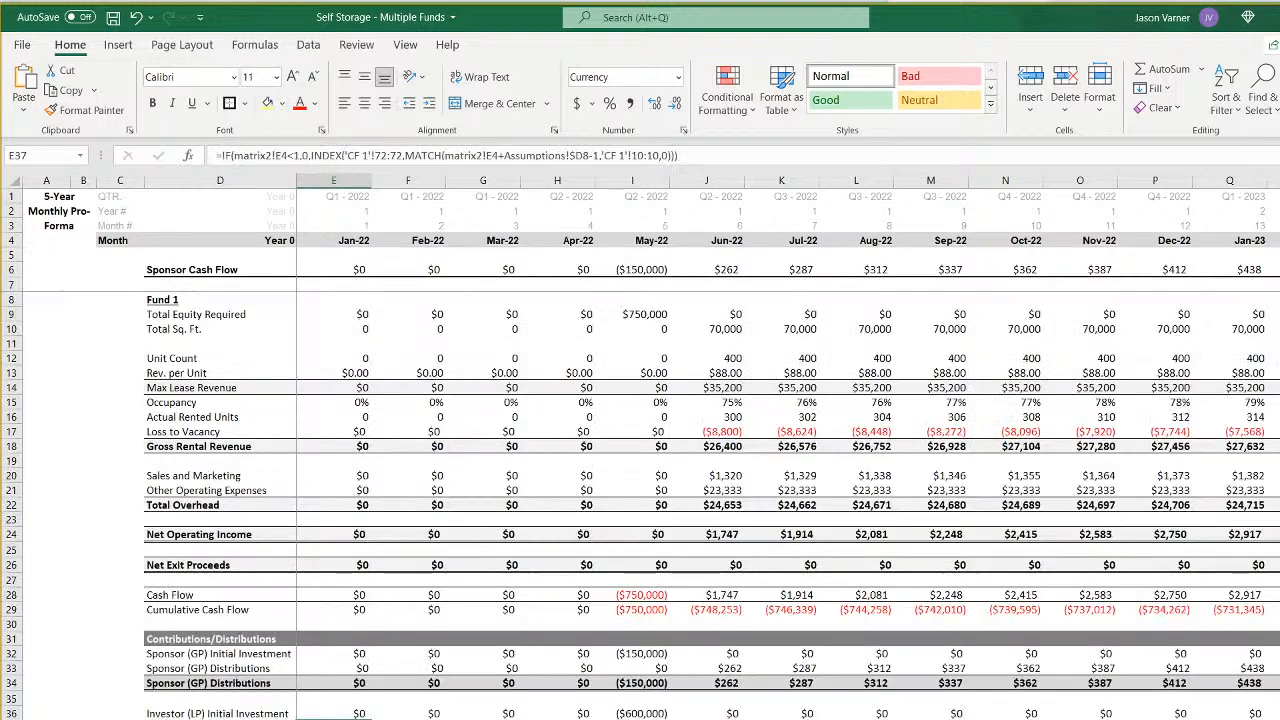
click(357, 316)
click(422, 313)
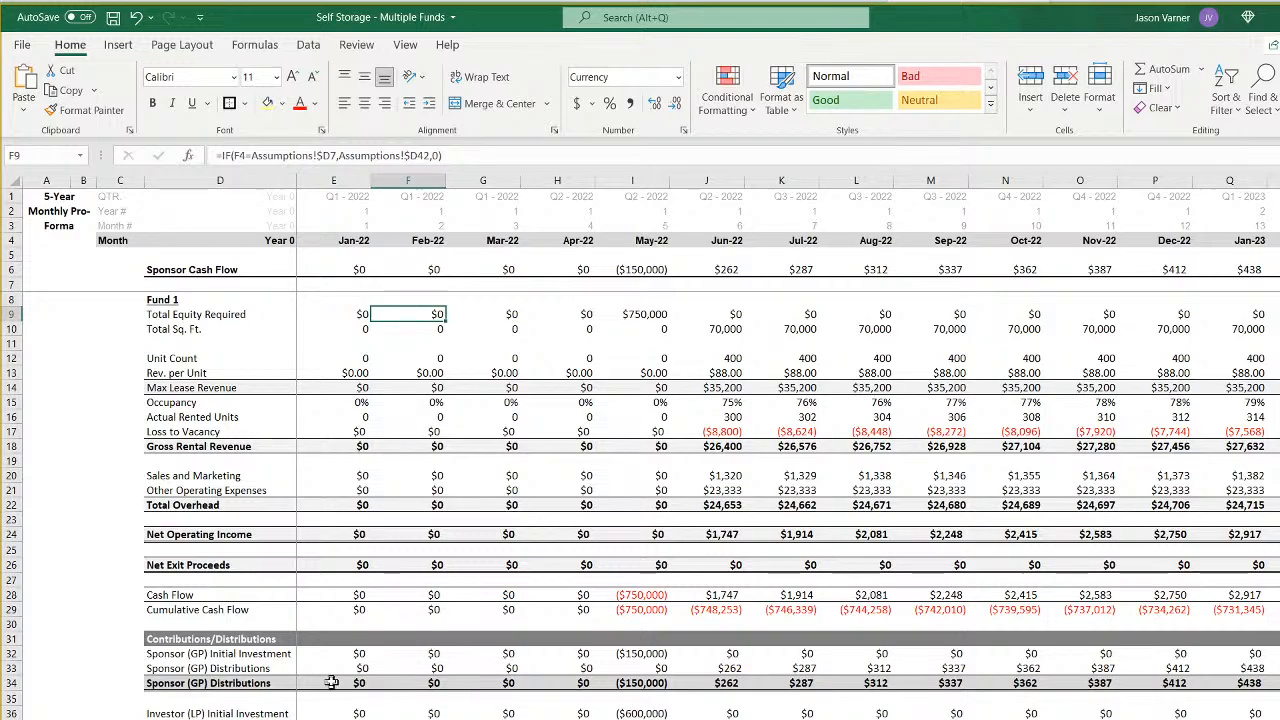
click(346, 655)
click(355, 669)
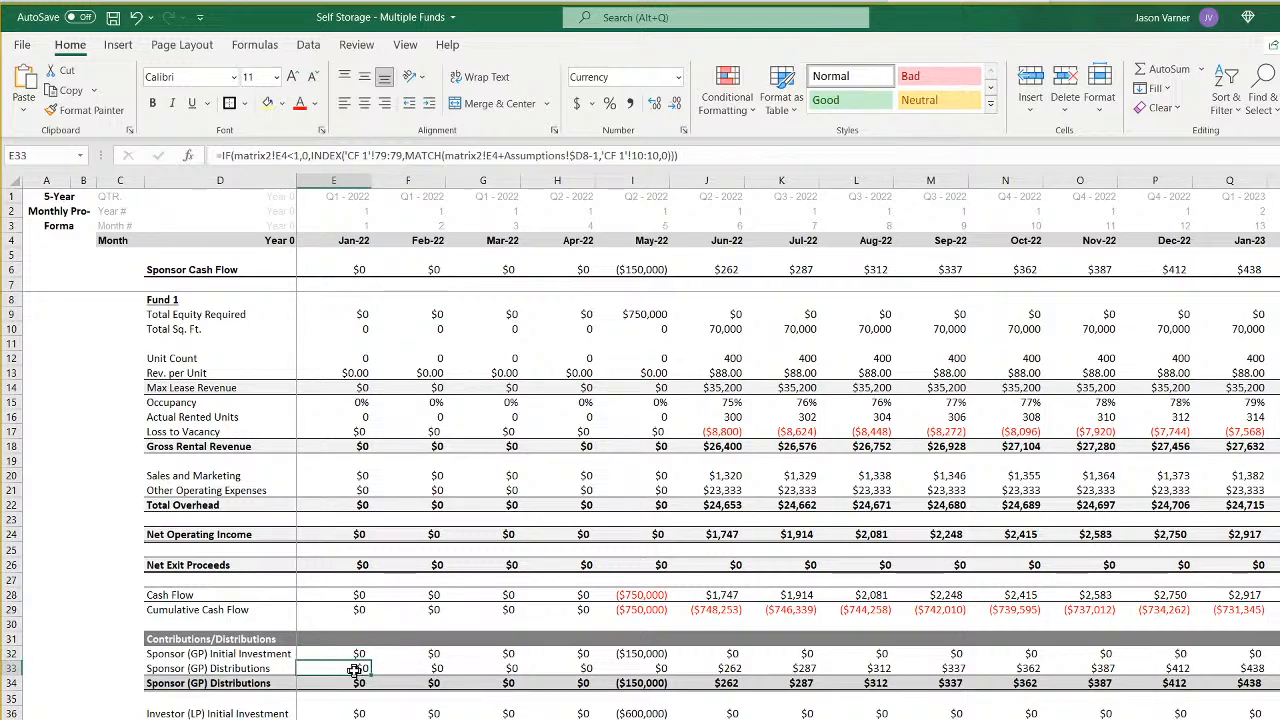
click(420, 668)
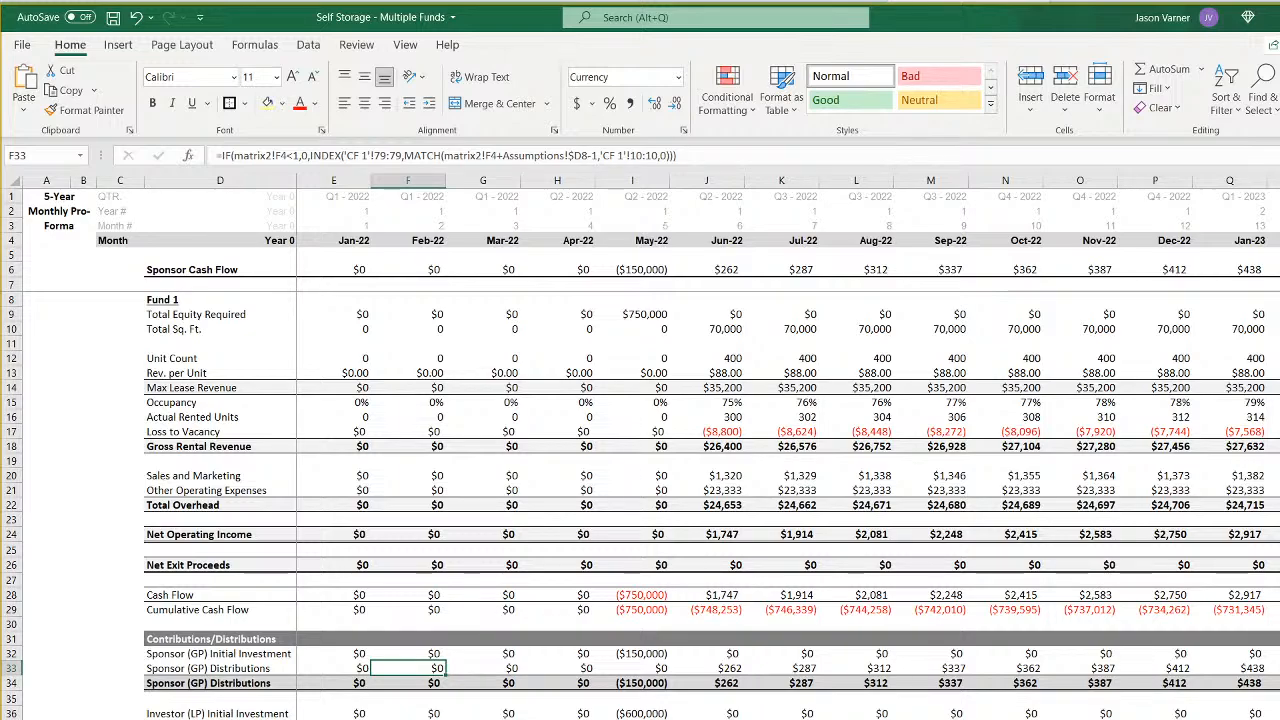
- Examine the formulas for Fund 1's LP initial investment and distributions in rows 36 and 37
key(Down)
key(Down)
key(Down)
key(Down)
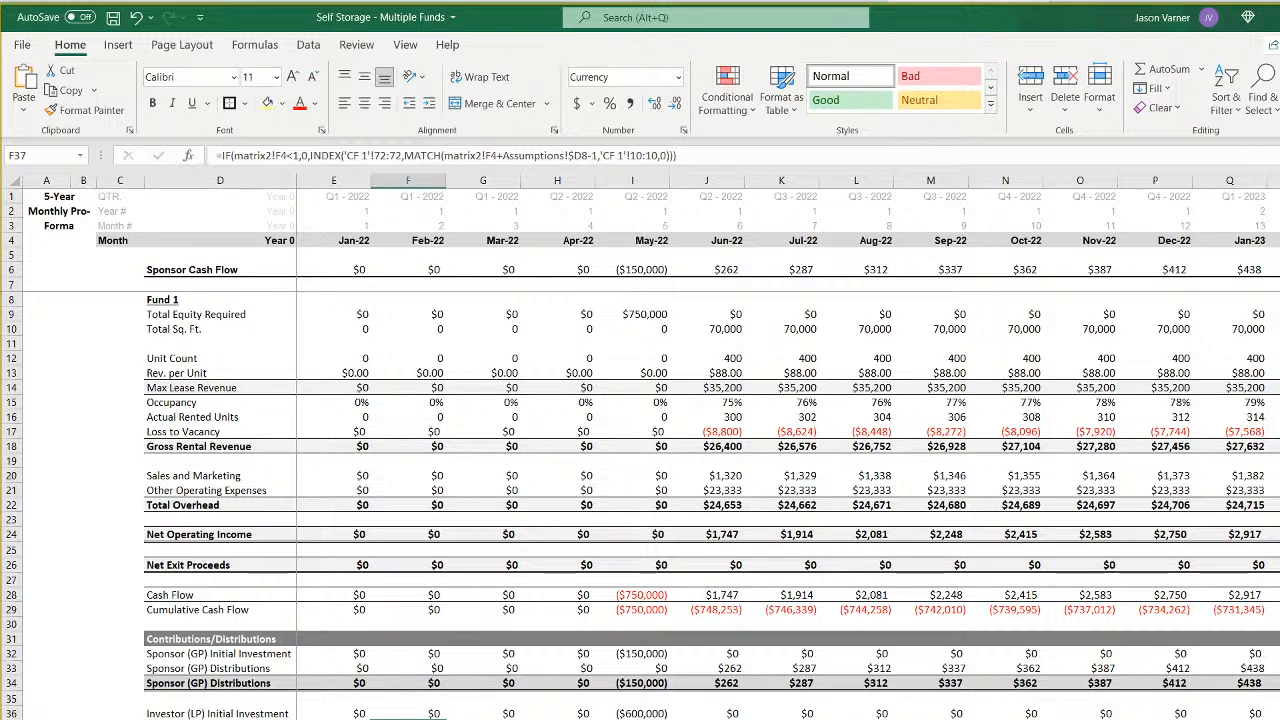
click(716, 713)
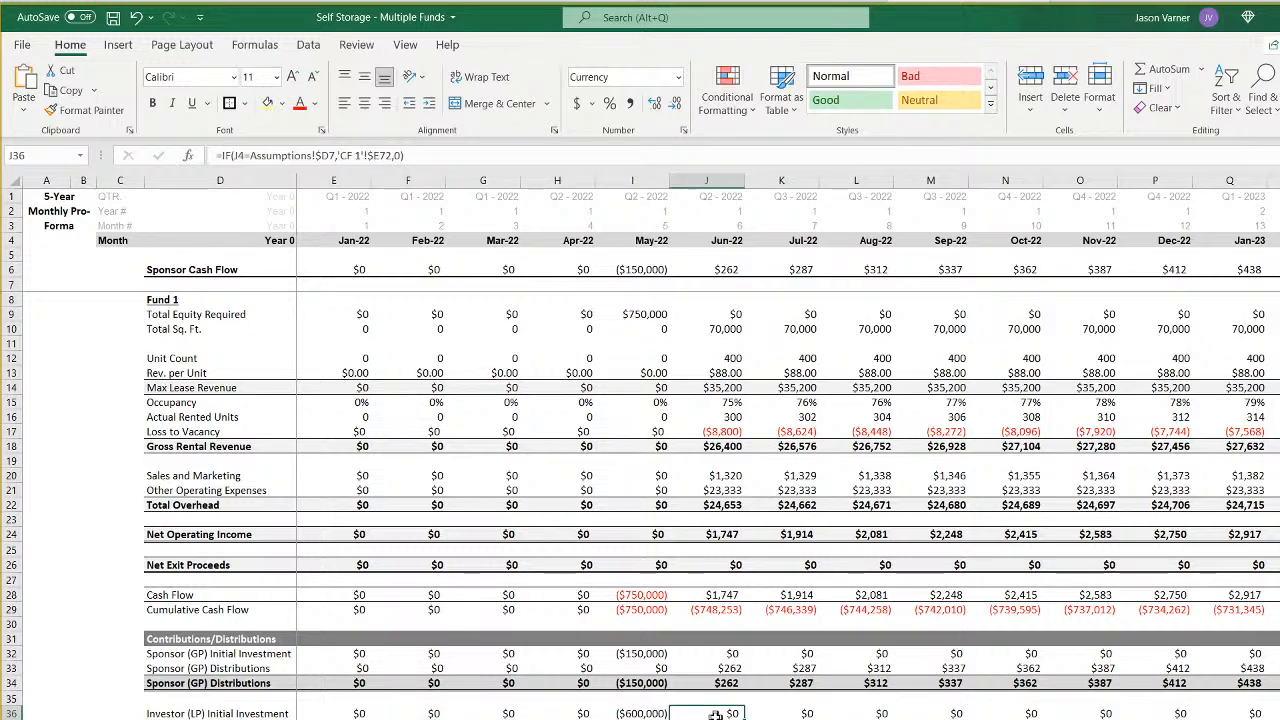
click(716, 719)
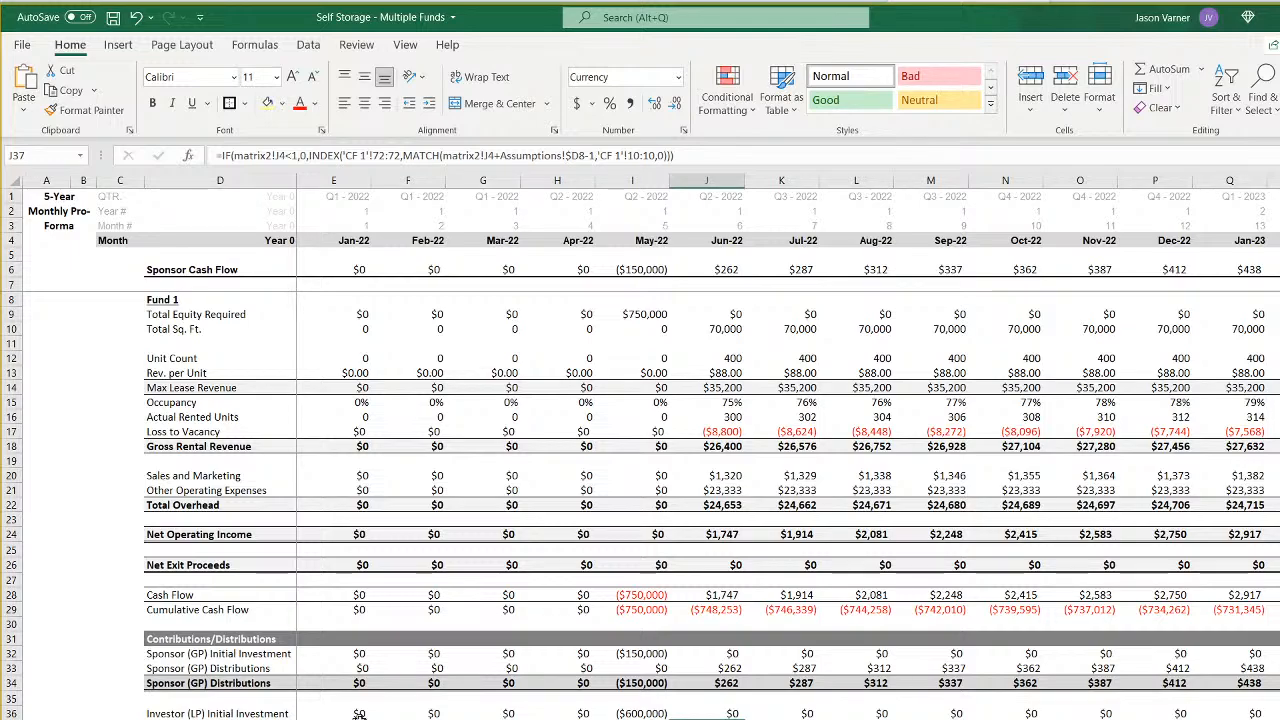
click(781, 719)
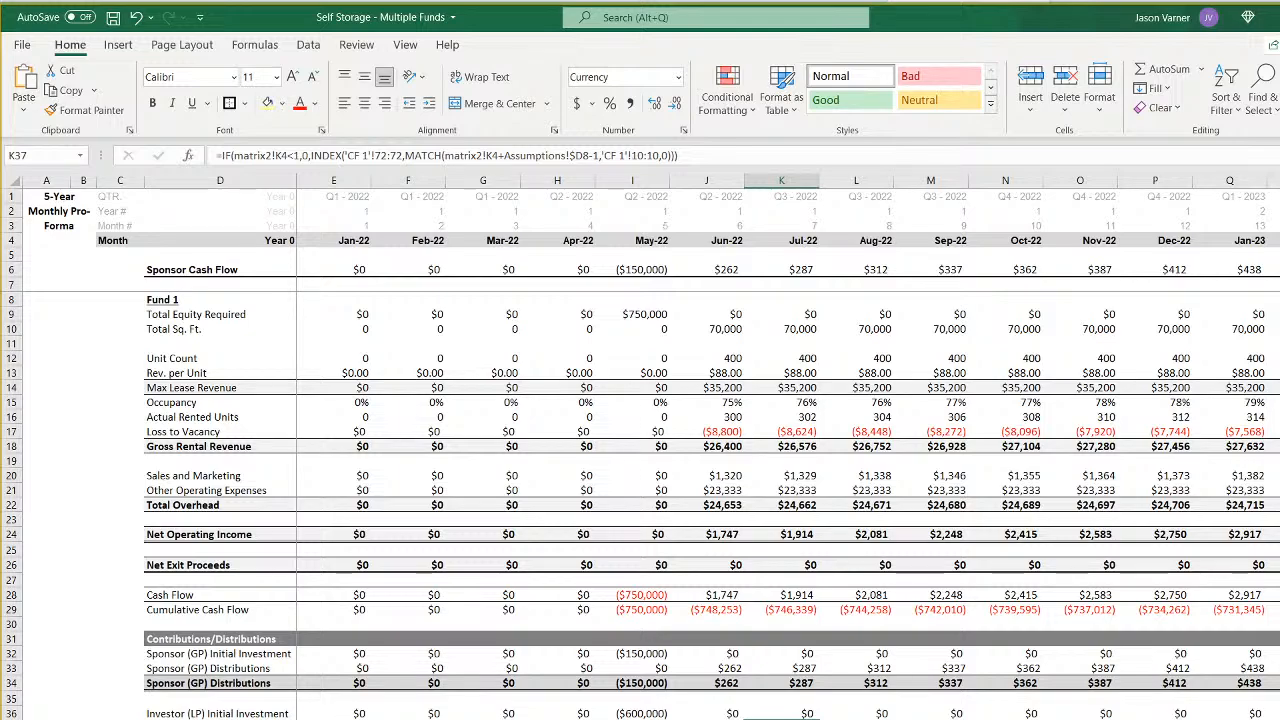
- Link Fund 1's Jan-22 investor cash flow in E21 to the investor (LP) total in cell E38 on sheet 1
click(334, 719)
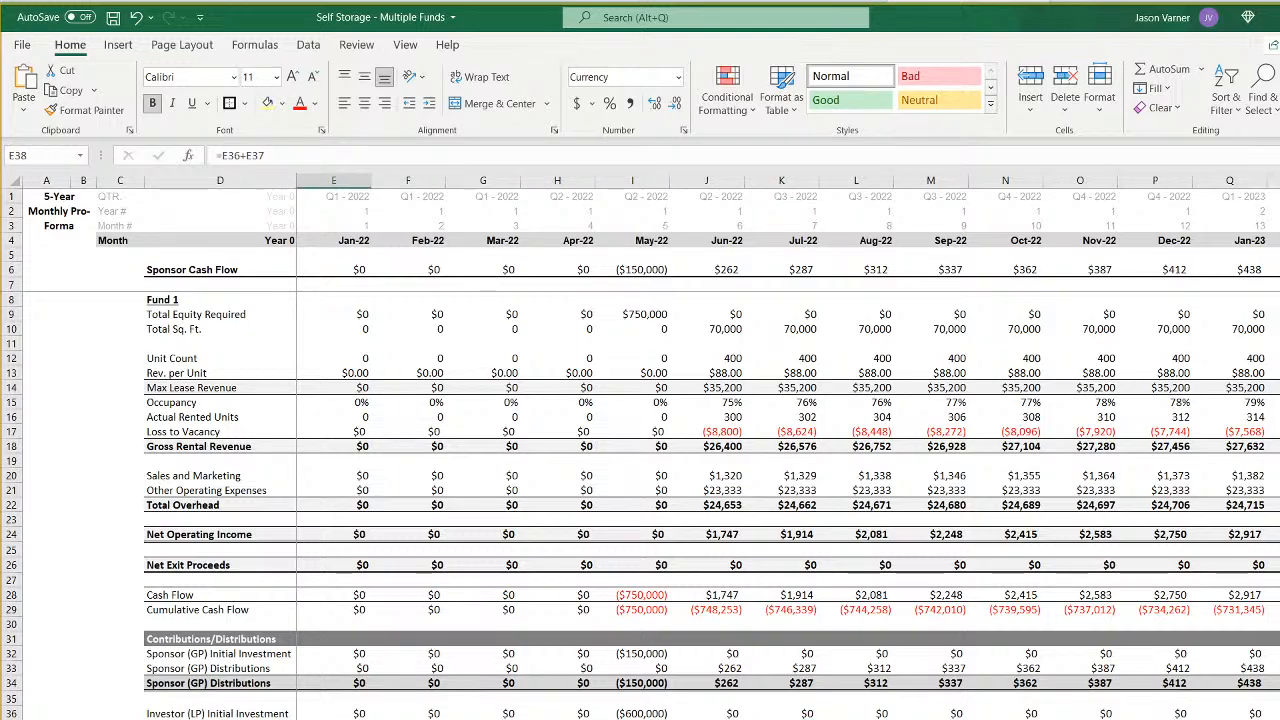
click(352, 270)
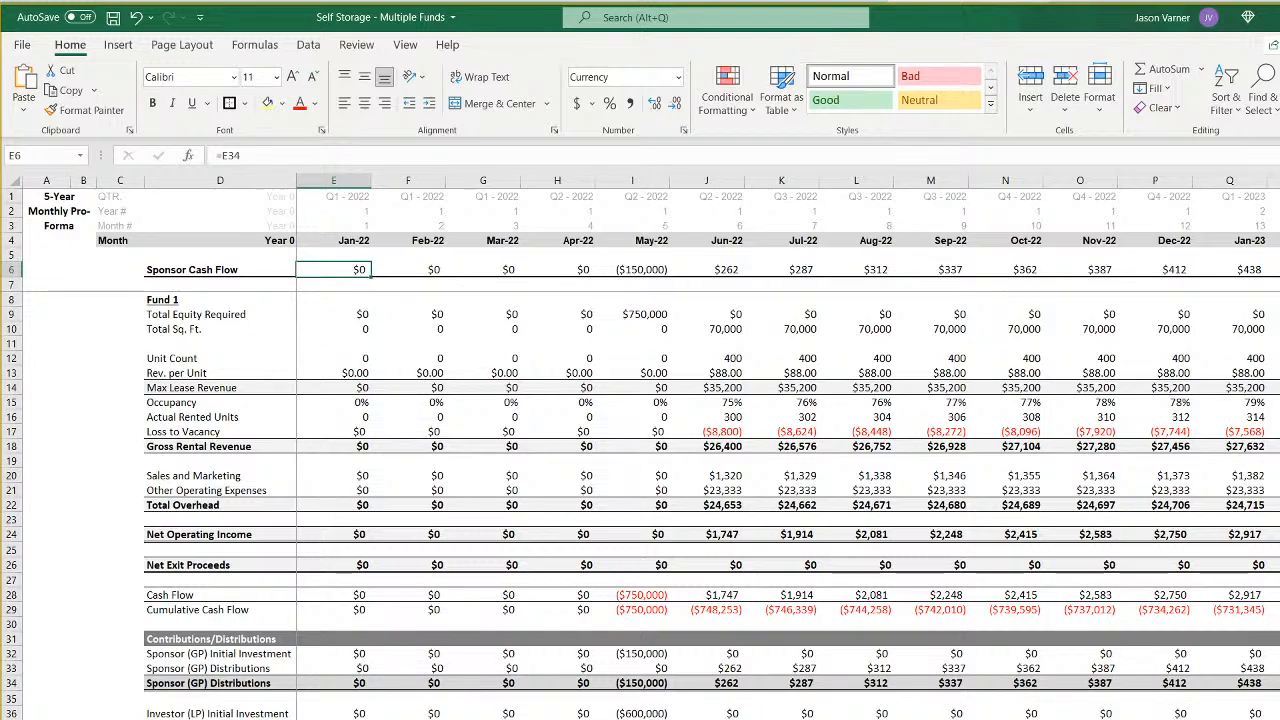
click(322, 719)
click(343, 491)
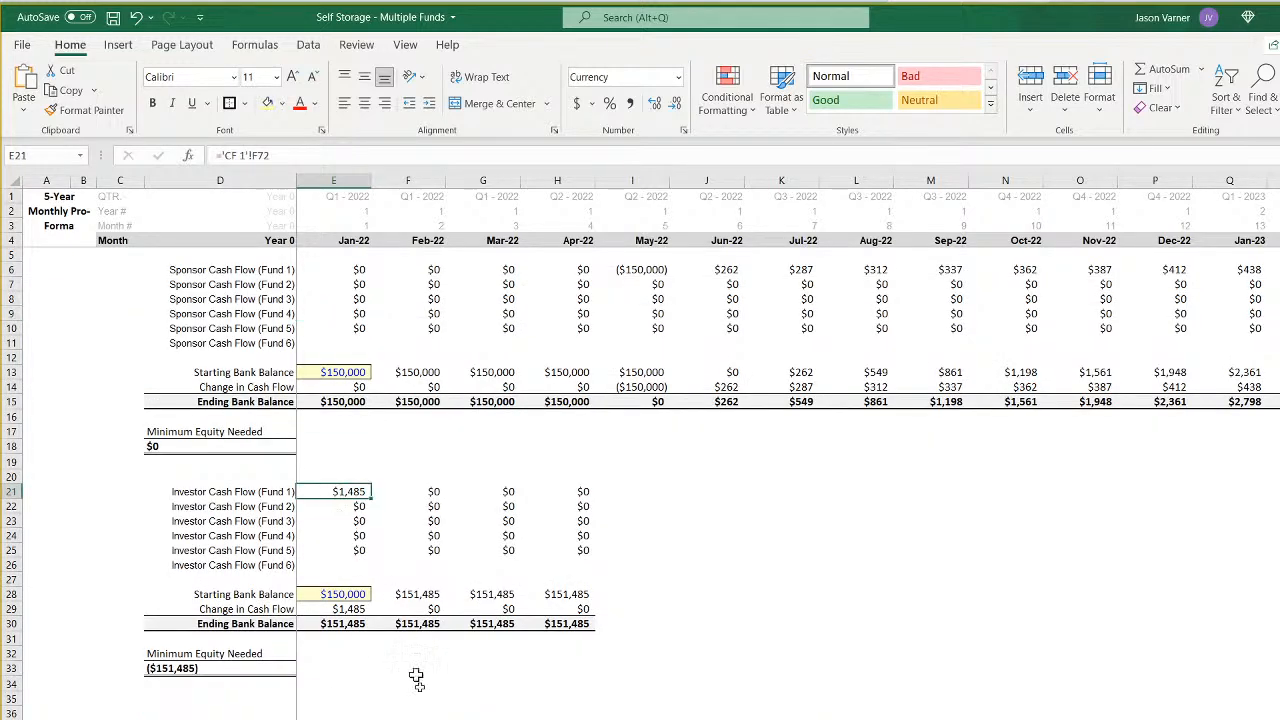
text(=)
click(366, 716)
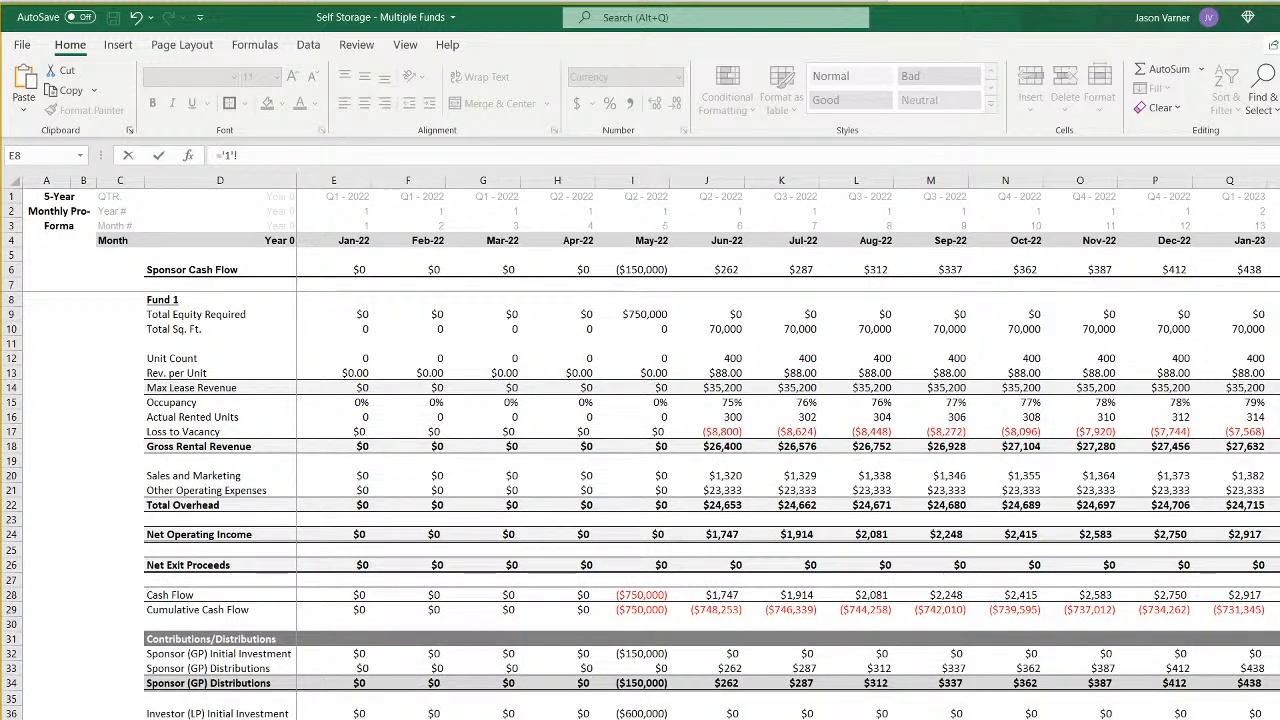
key(Return)
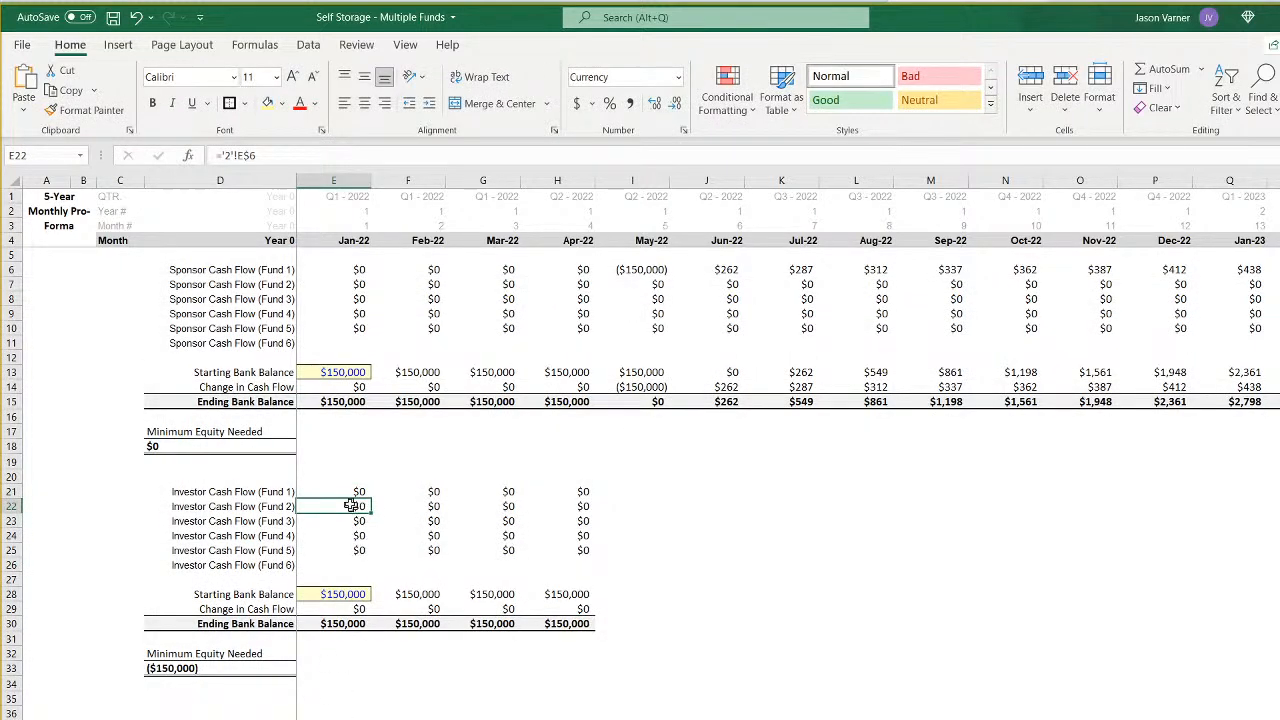
- Lock the row in E21's reference so the formula reads ='1'!E$38
key(Up)
click(247, 155)
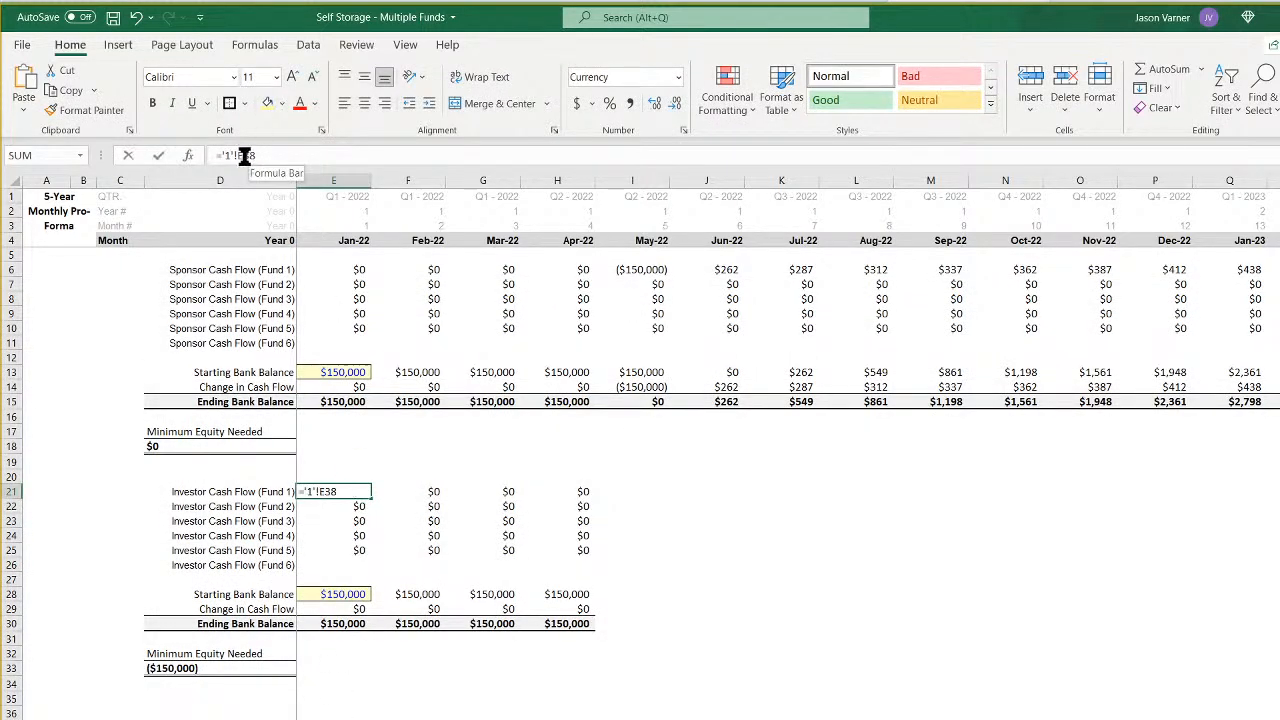
text($)
key(ctrl+Return)
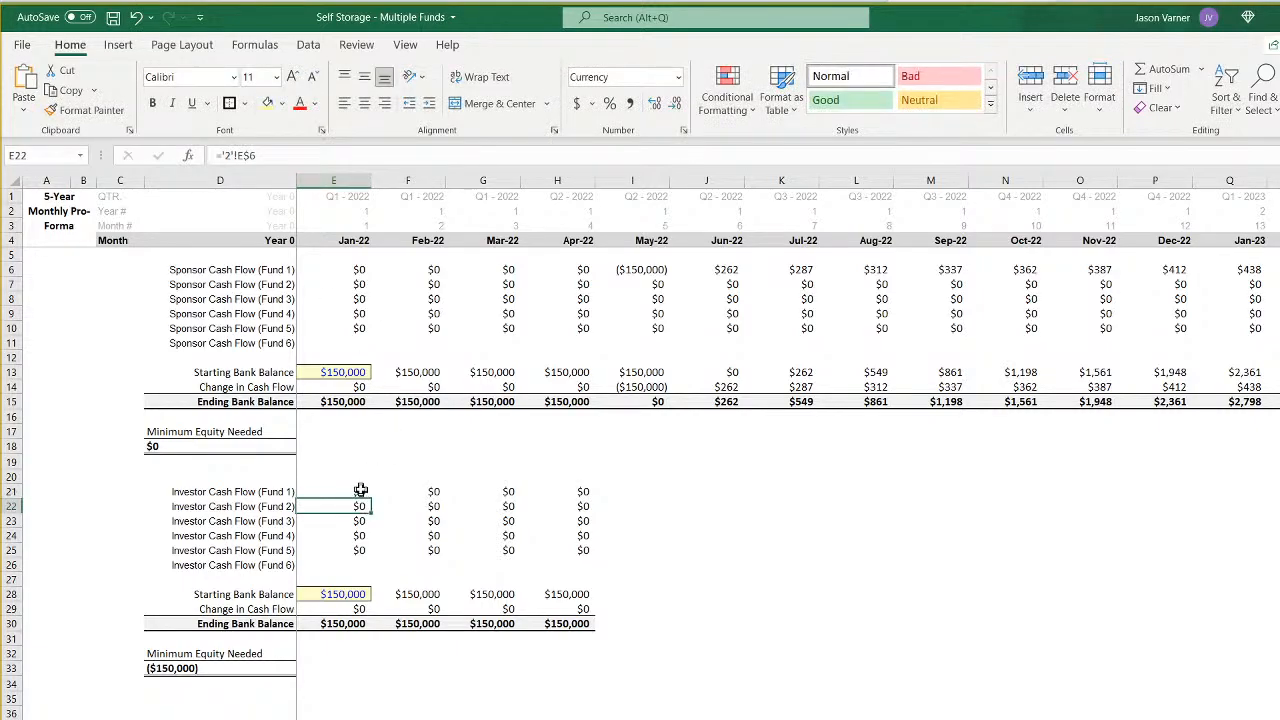
- Copy the Fund 1 investor formula down to E25 and point Funds 2 to 5 at their own sheets, such as ='2'!E$38
drag(370, 498, 359, 530)
click(357, 506)
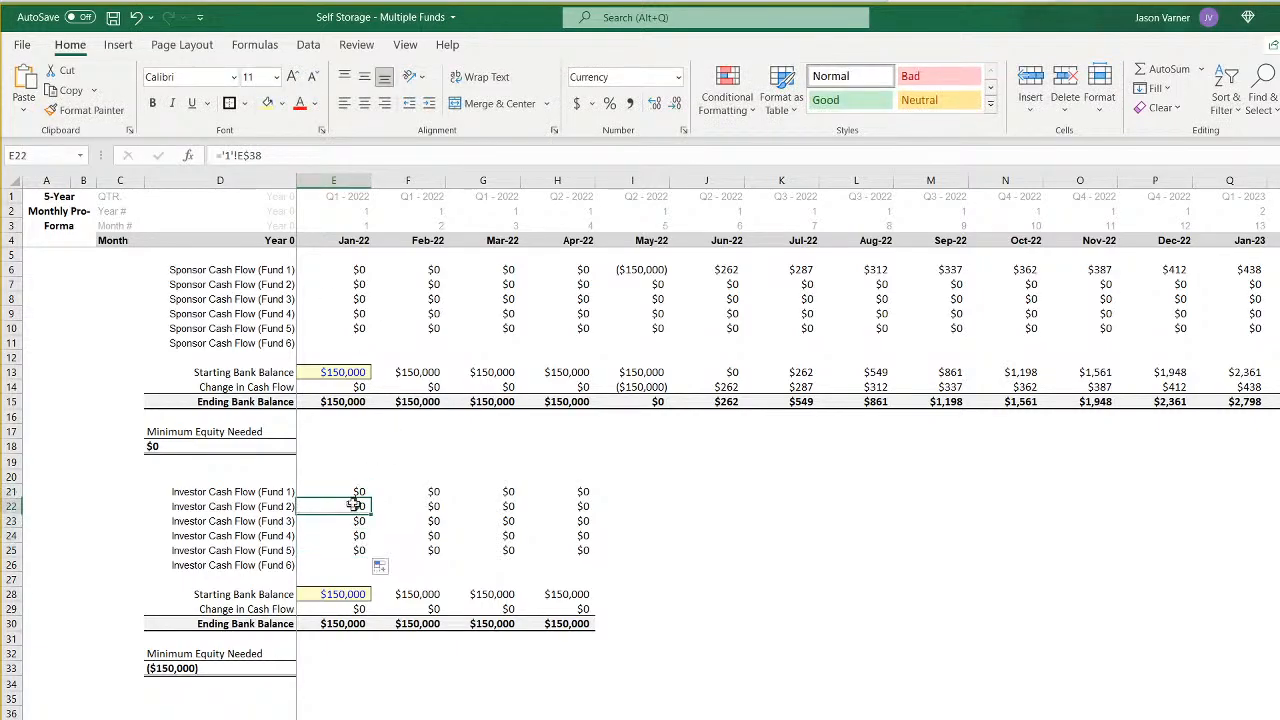
click(228, 155)
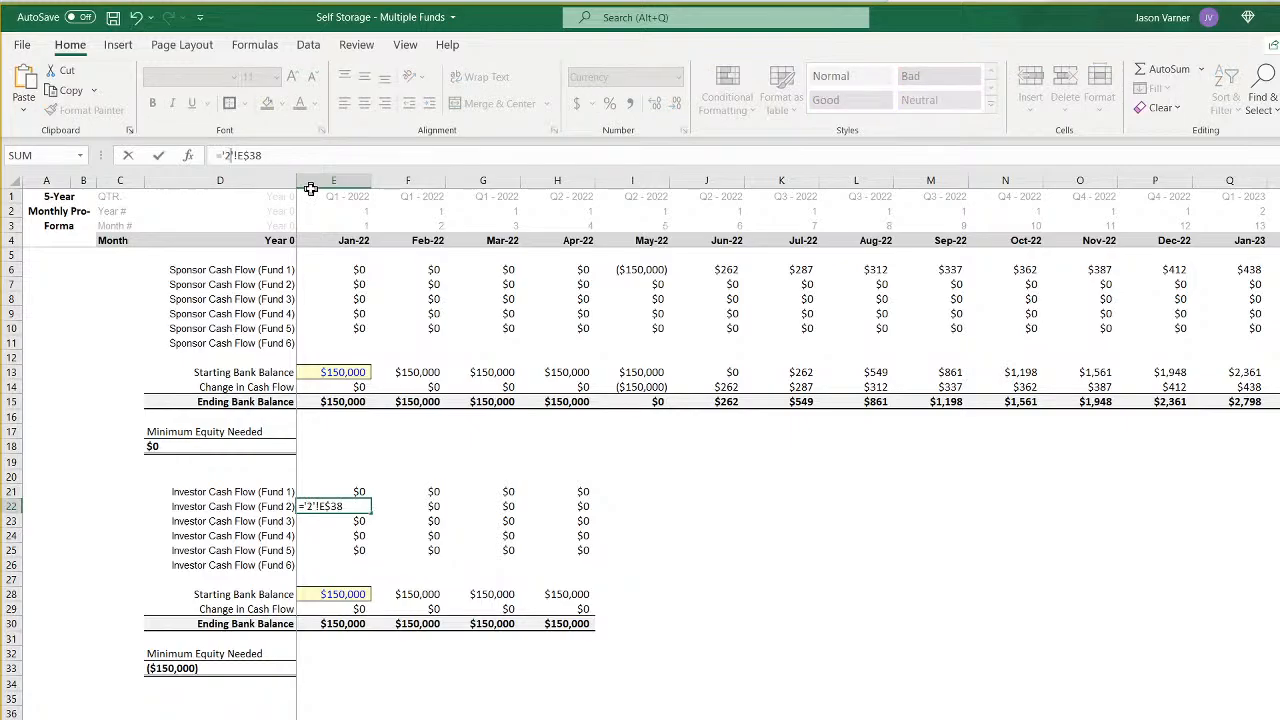
key(Return)
click(227, 155)
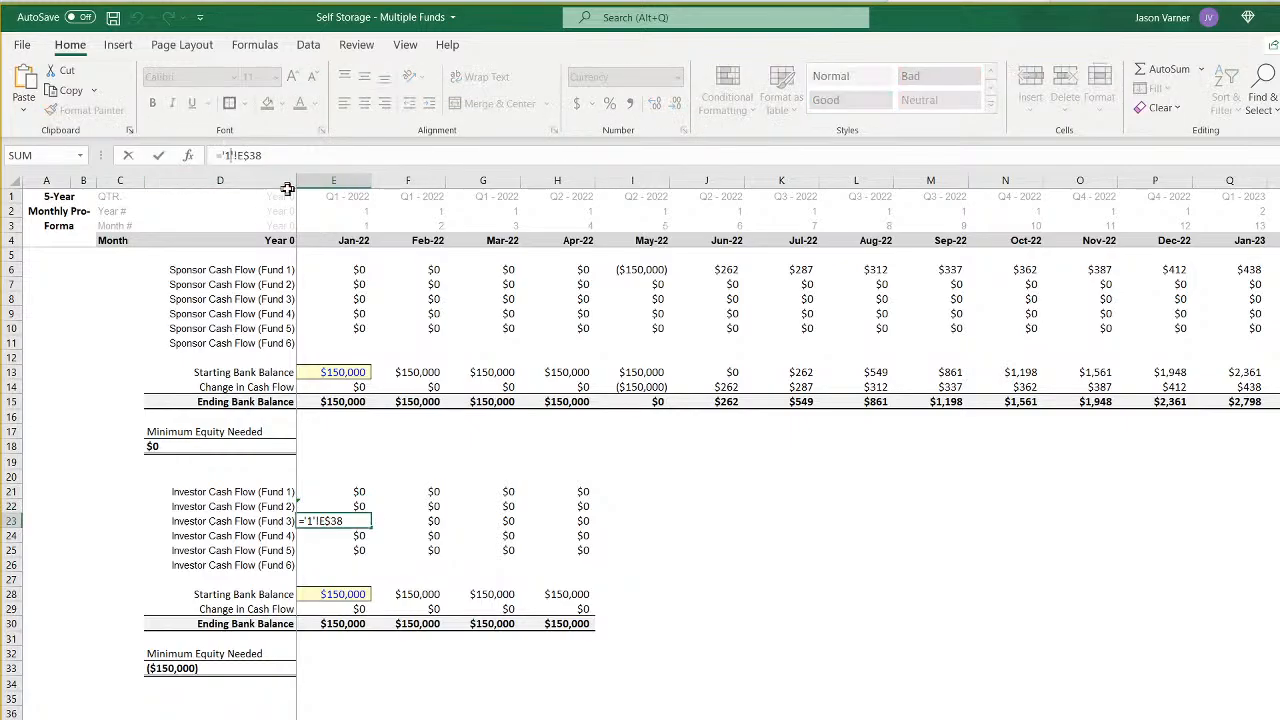
key(Return)
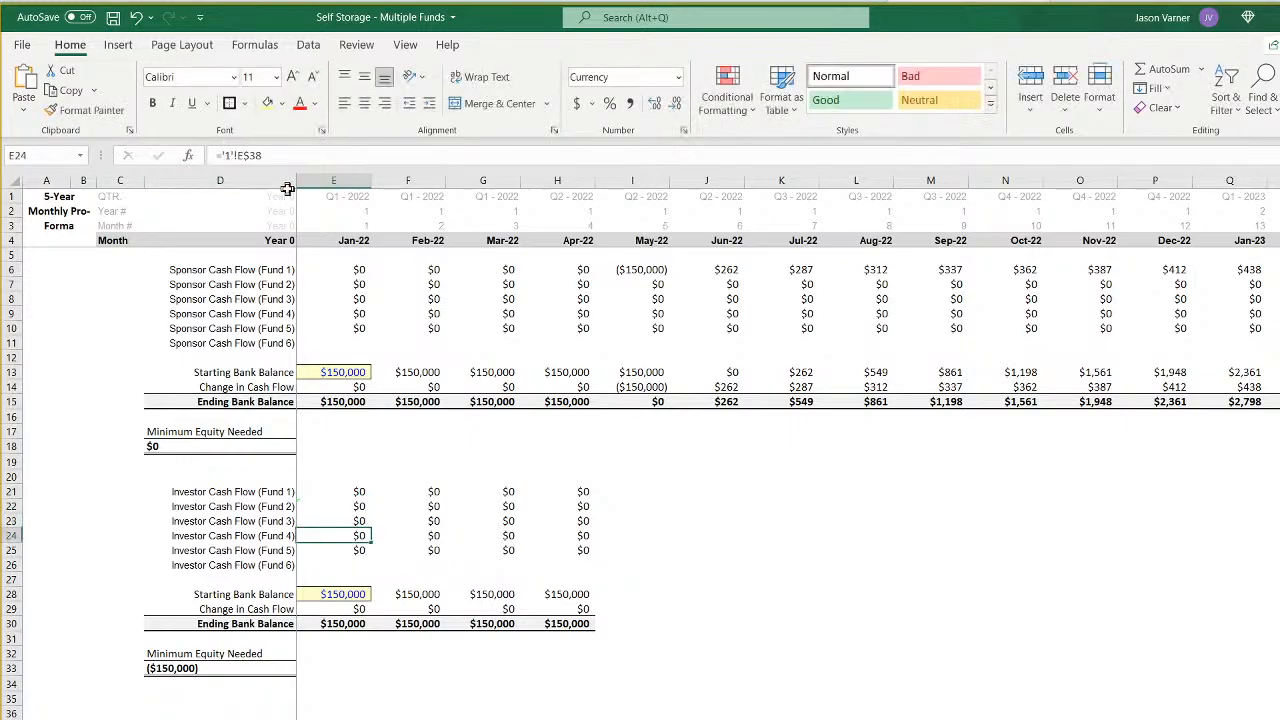
click(243, 155)
key(Return)
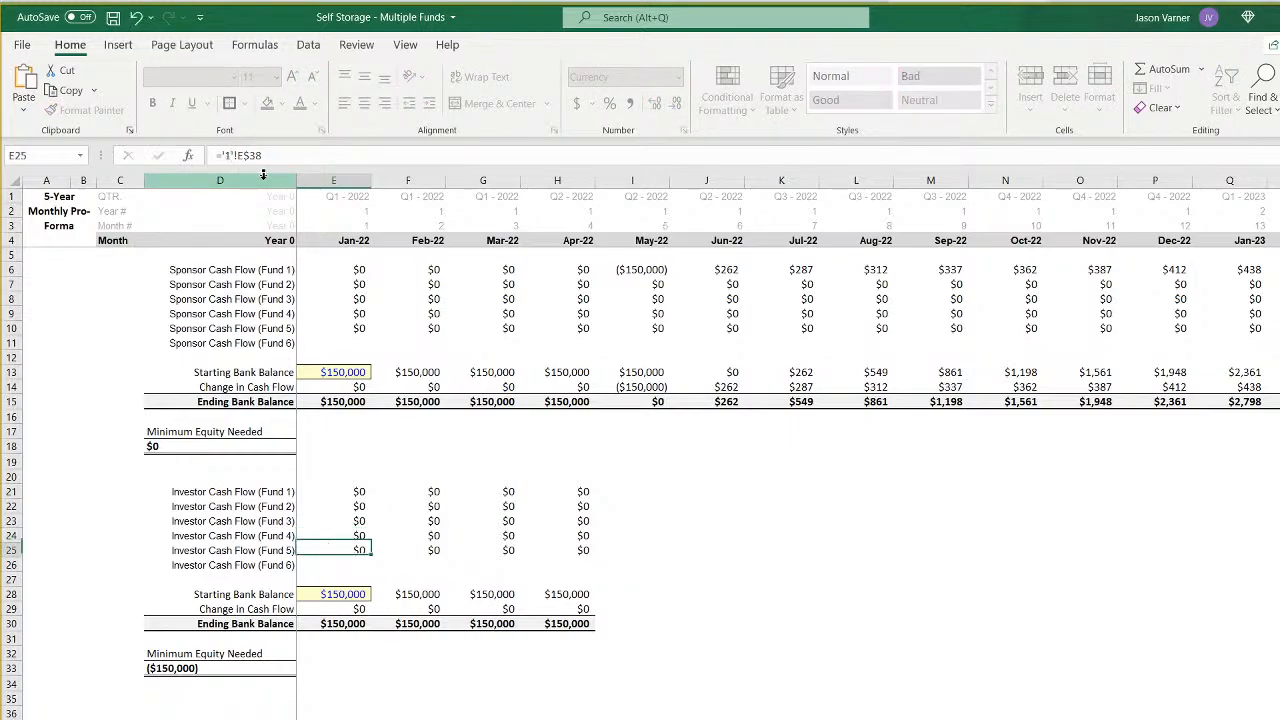
click(231, 158)
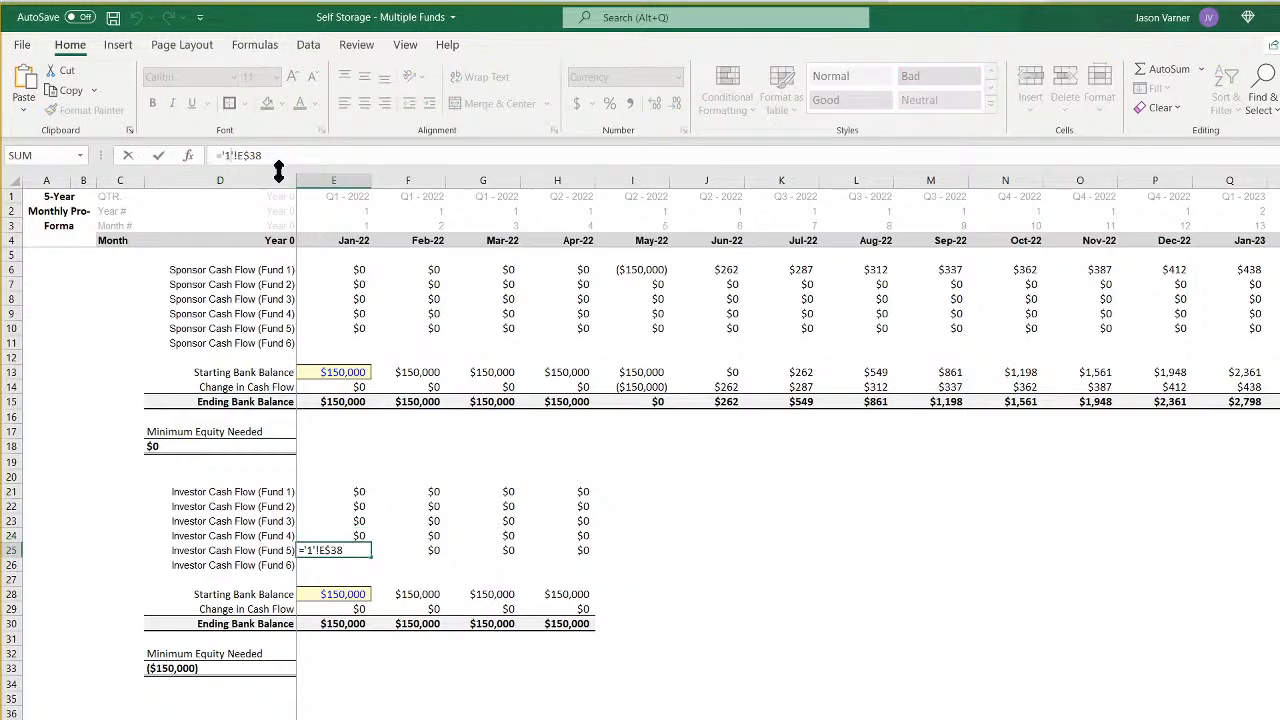
key(Return)
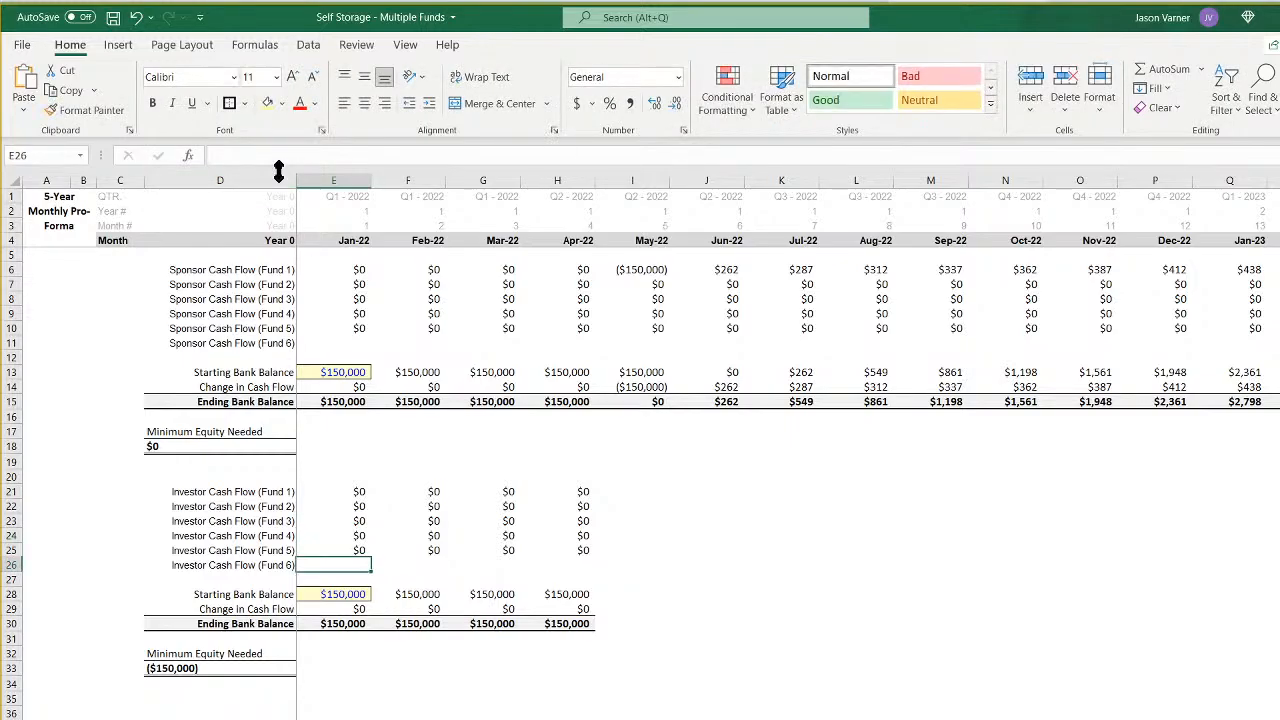
- Extend the investor cash flow formula to E26 and point it at the Fund 6 sheet
click(355, 550)
drag(371, 557, 371, 569)
click(354, 560)
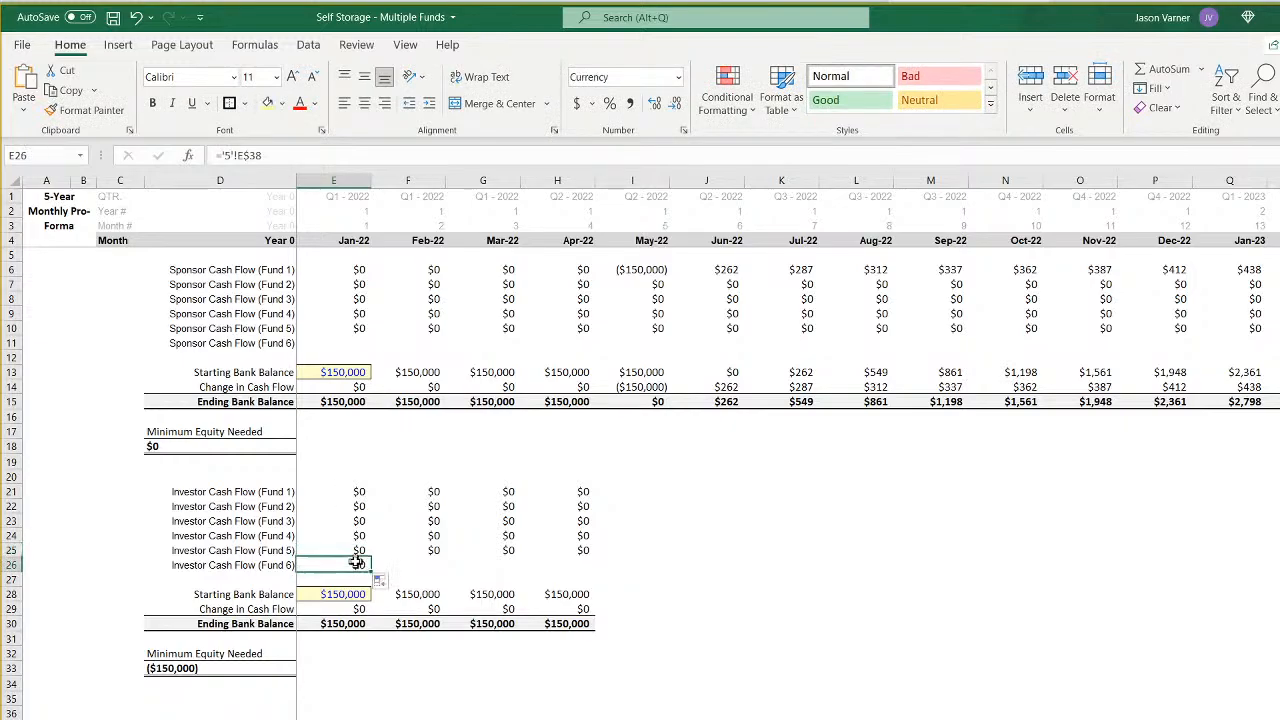
click(230, 155)
key(Return)
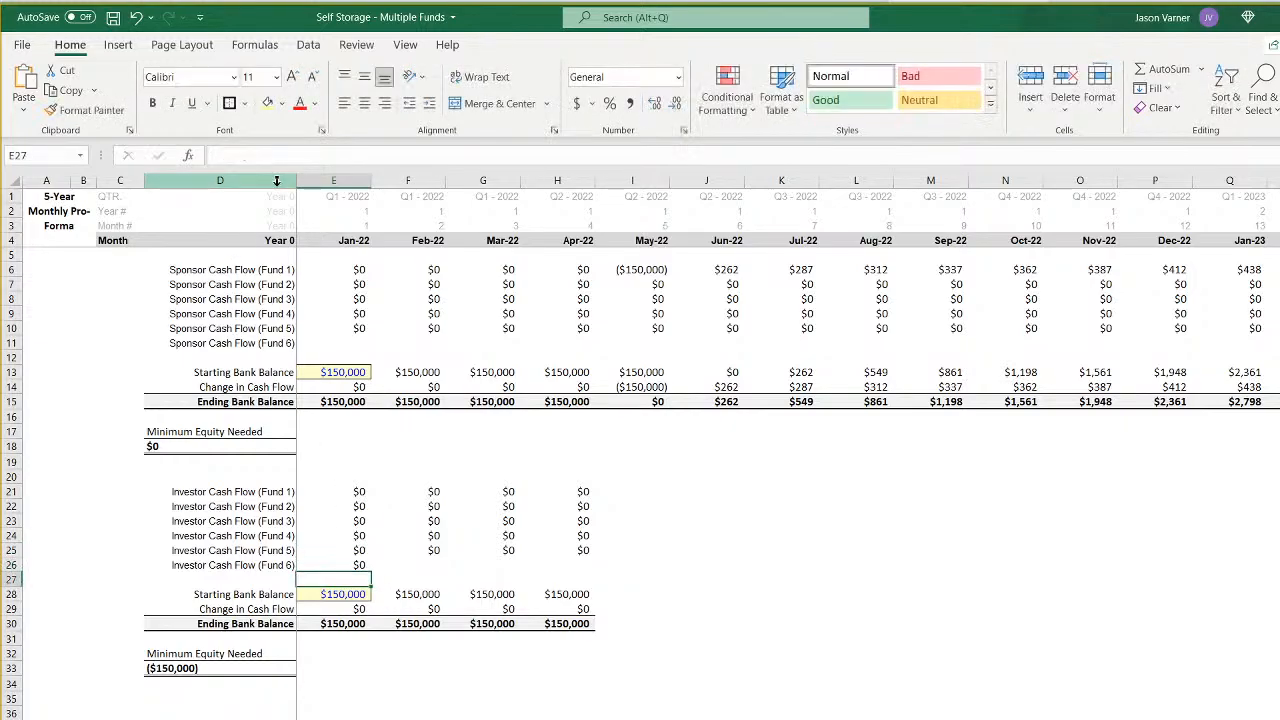
- Fill the investor cash flow rows 21 to 26 and the bank balance rows 28 to 30 across to Oct-22
drag(345, 491, 1043, 571)
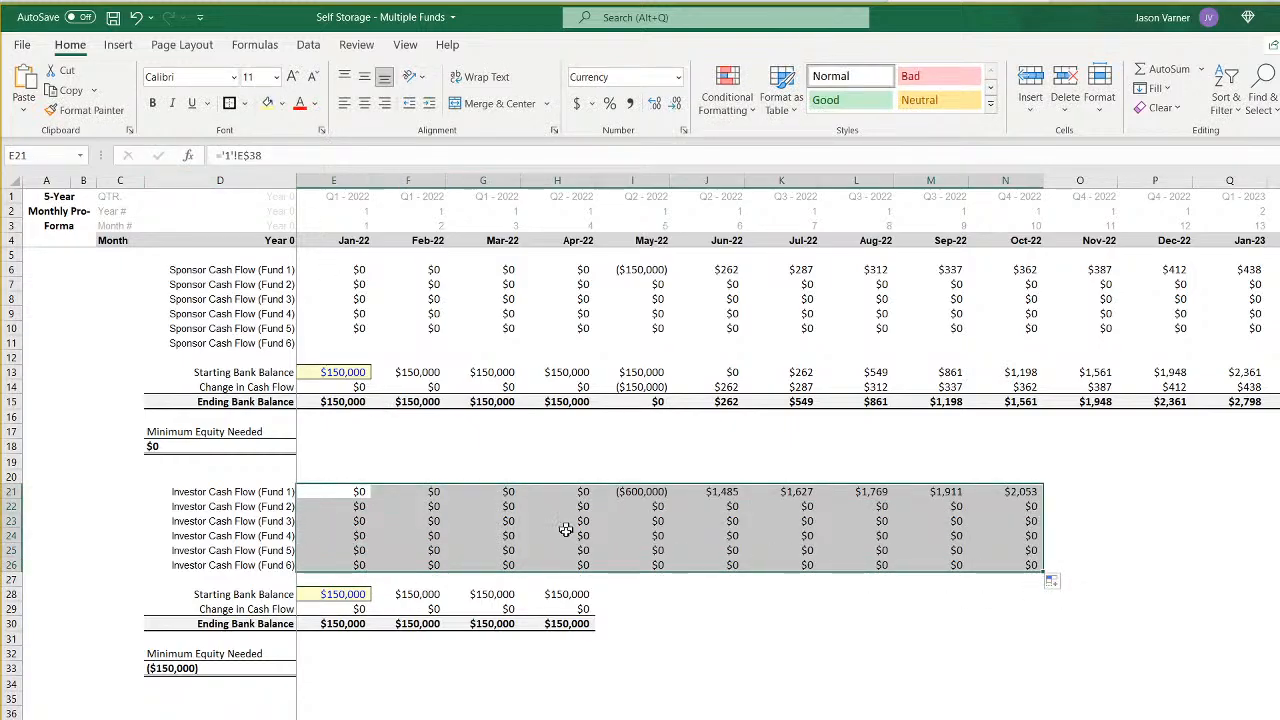
drag(566, 497, 1043, 630)
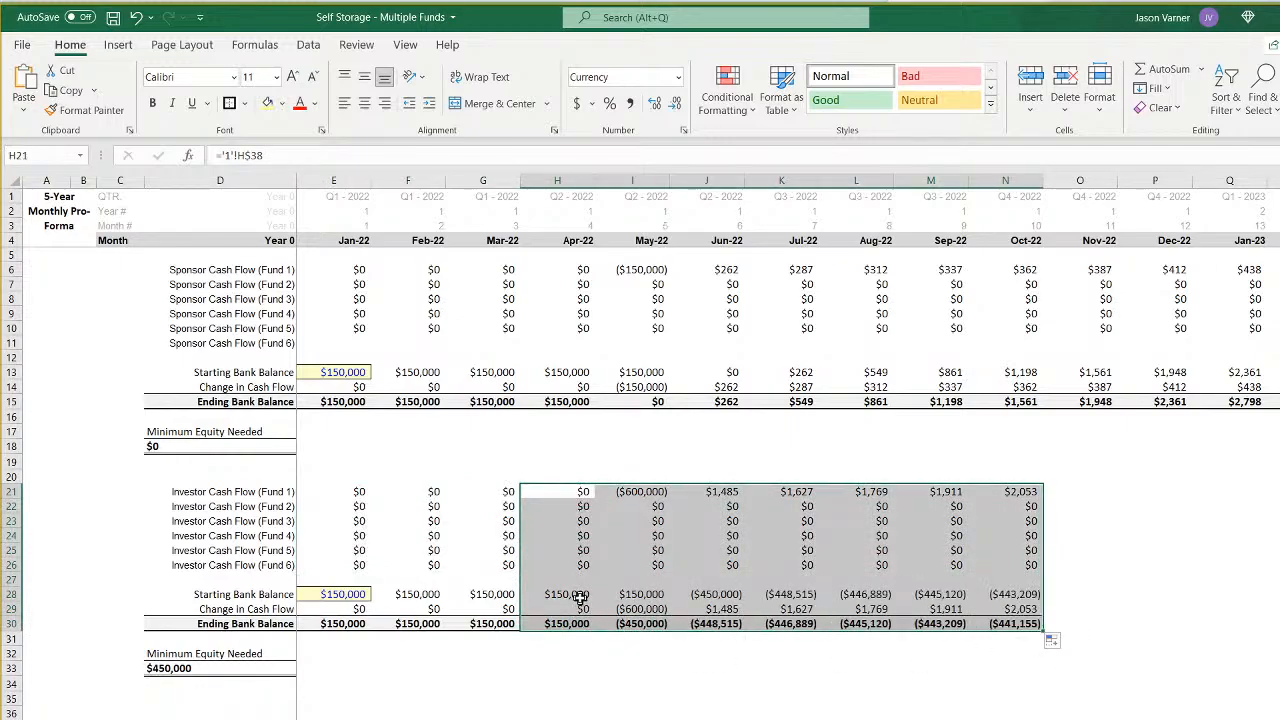
- Set the Jan-22 starting bank balance to $0 in both the investor section (E28) and the sponsor section (E13)
click(338, 597)
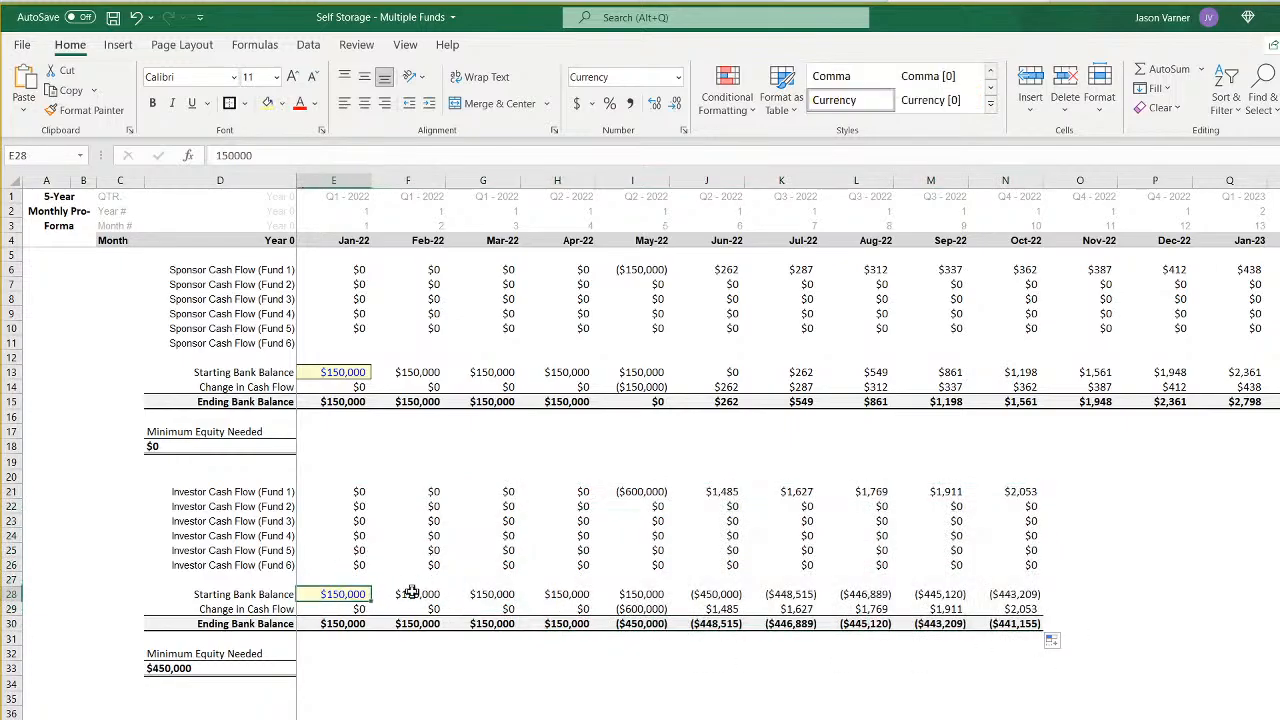
text(0)
key(Return)
key(Up)
key(Up)
key(Up)
key(Up)
key(Up)
key(Up)
key(Up)
key(Up)
key(Up)
key(Up)
key(Up)
key(Up)
key(Up)
key(Up)
key(Up)
key(Up)
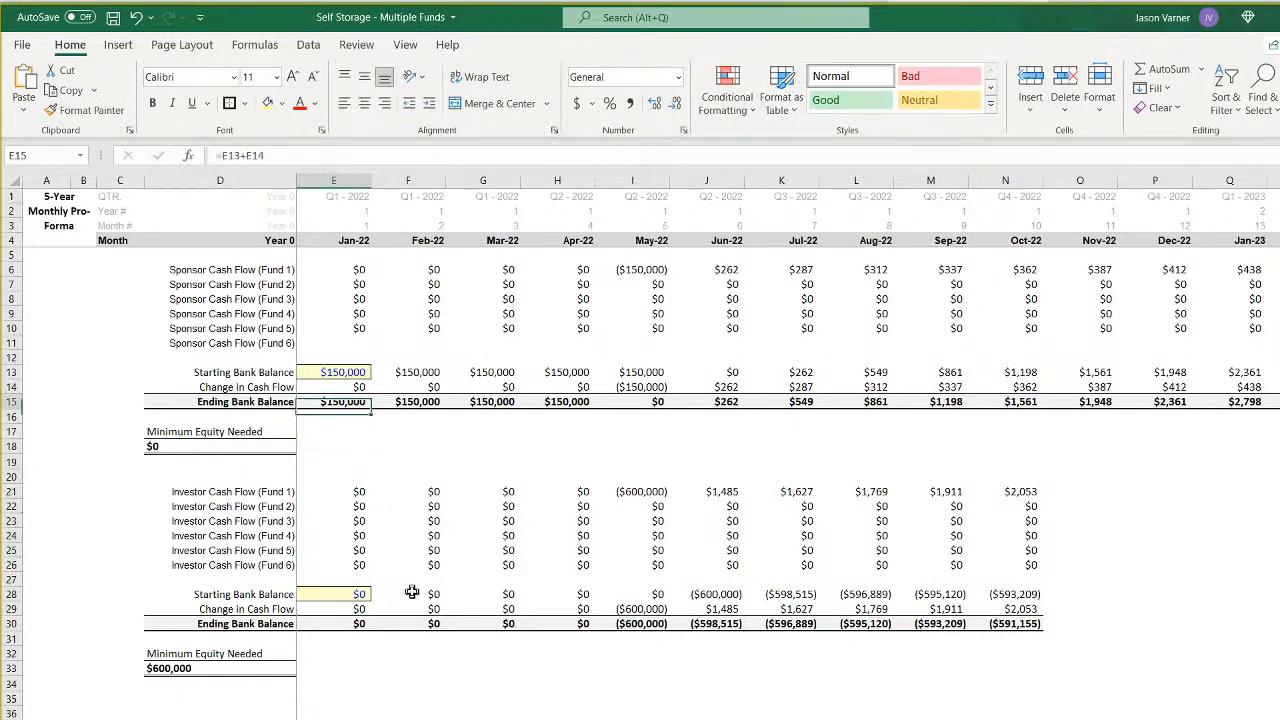
text(0)
key(Return)
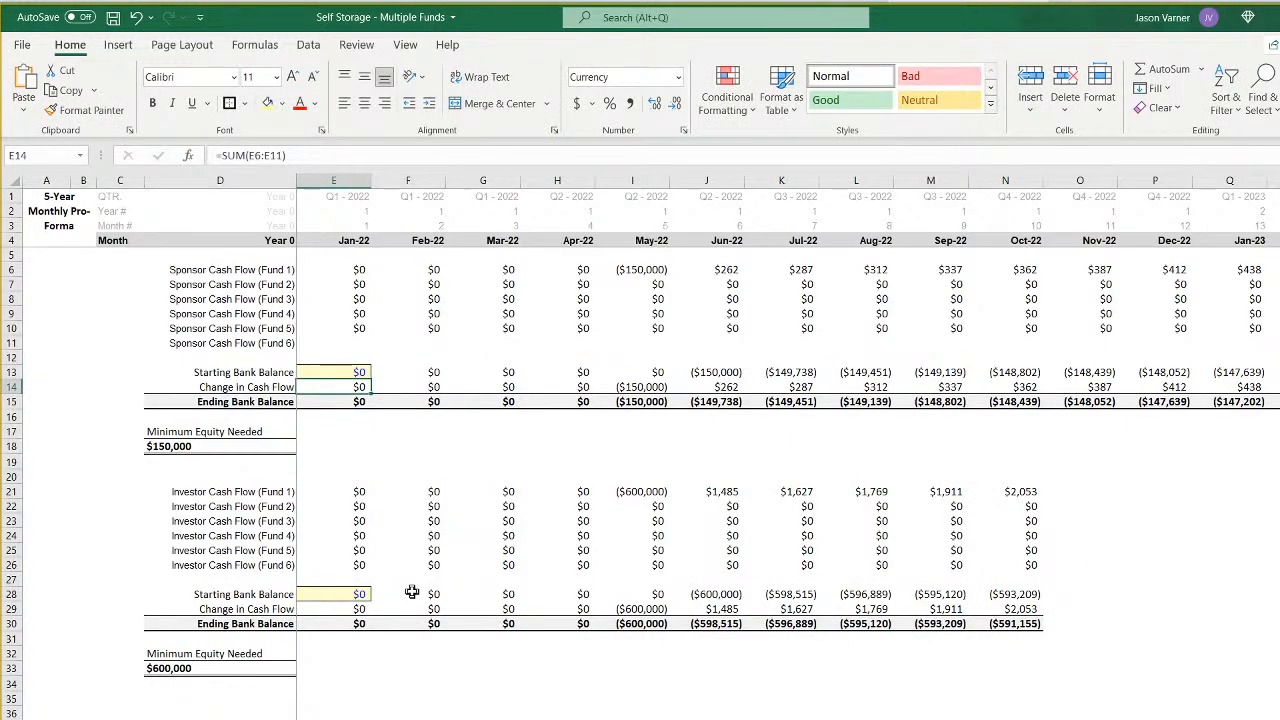
- Fill the investor cash flow and bank balance block from G21:G30 across the remaining forecast months and save the workbook
drag(512, 491, 505, 520)
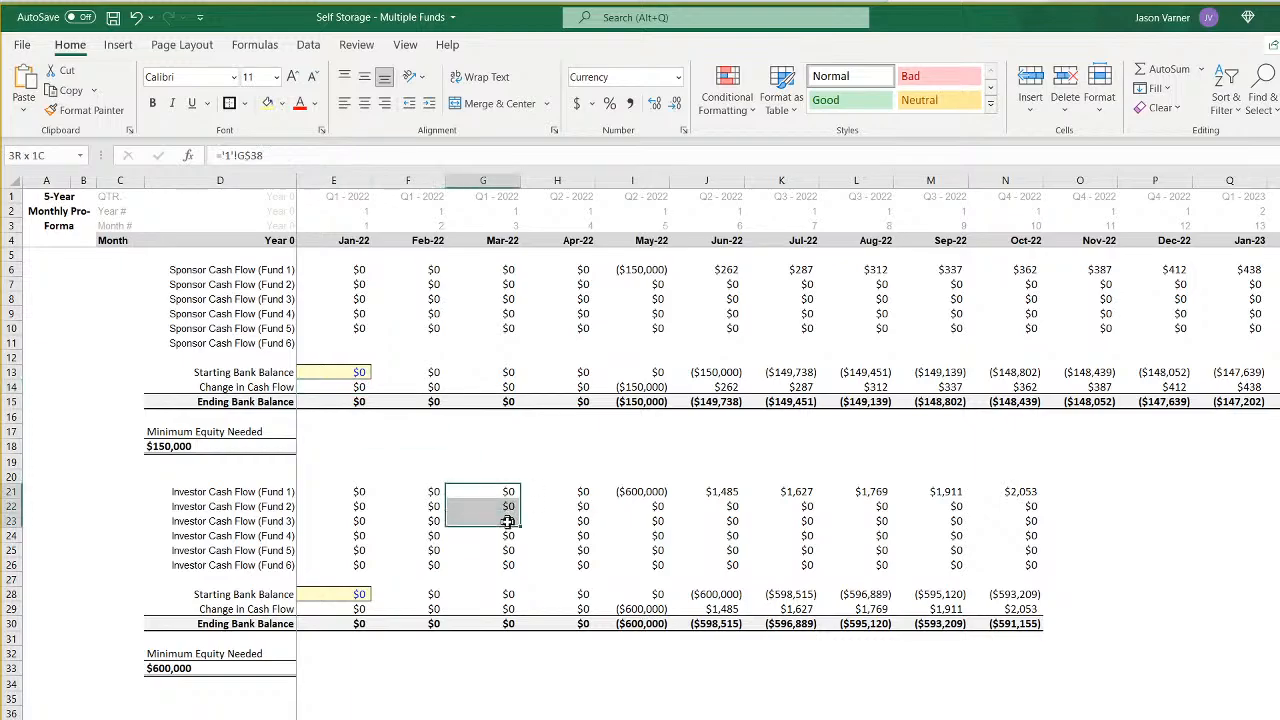
click(504, 594)
click(504, 608)
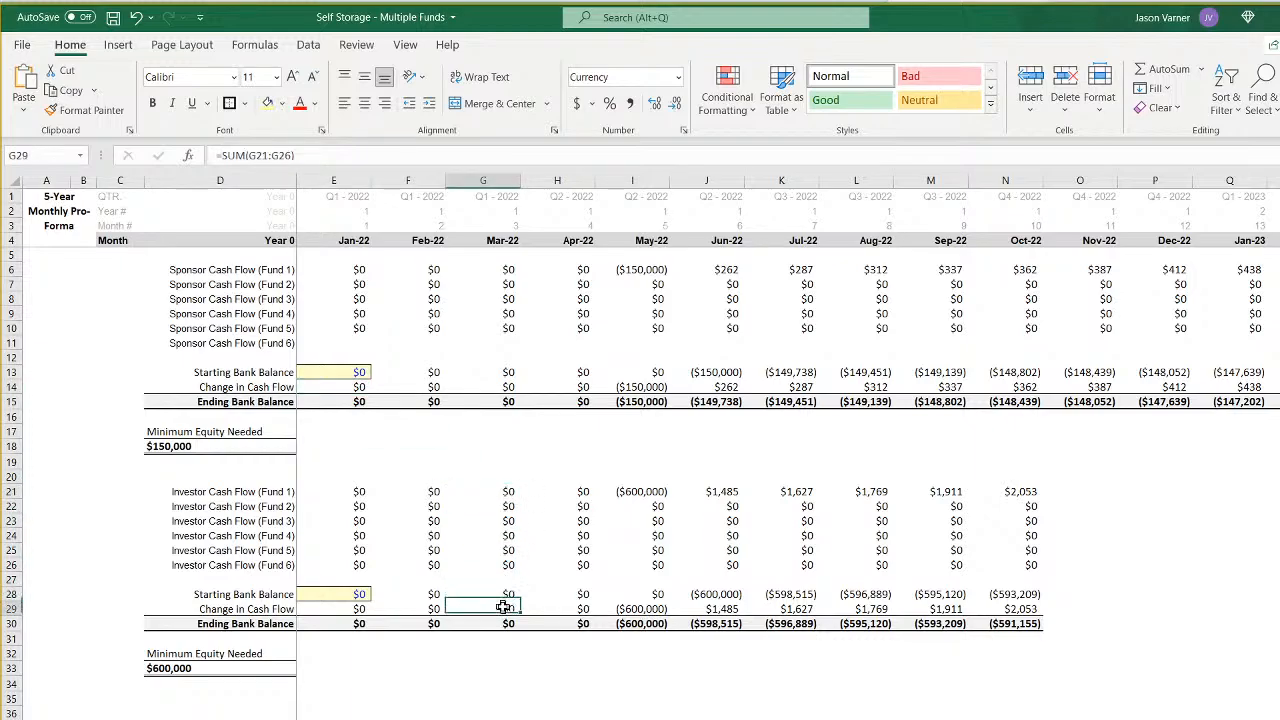
click(501, 620)
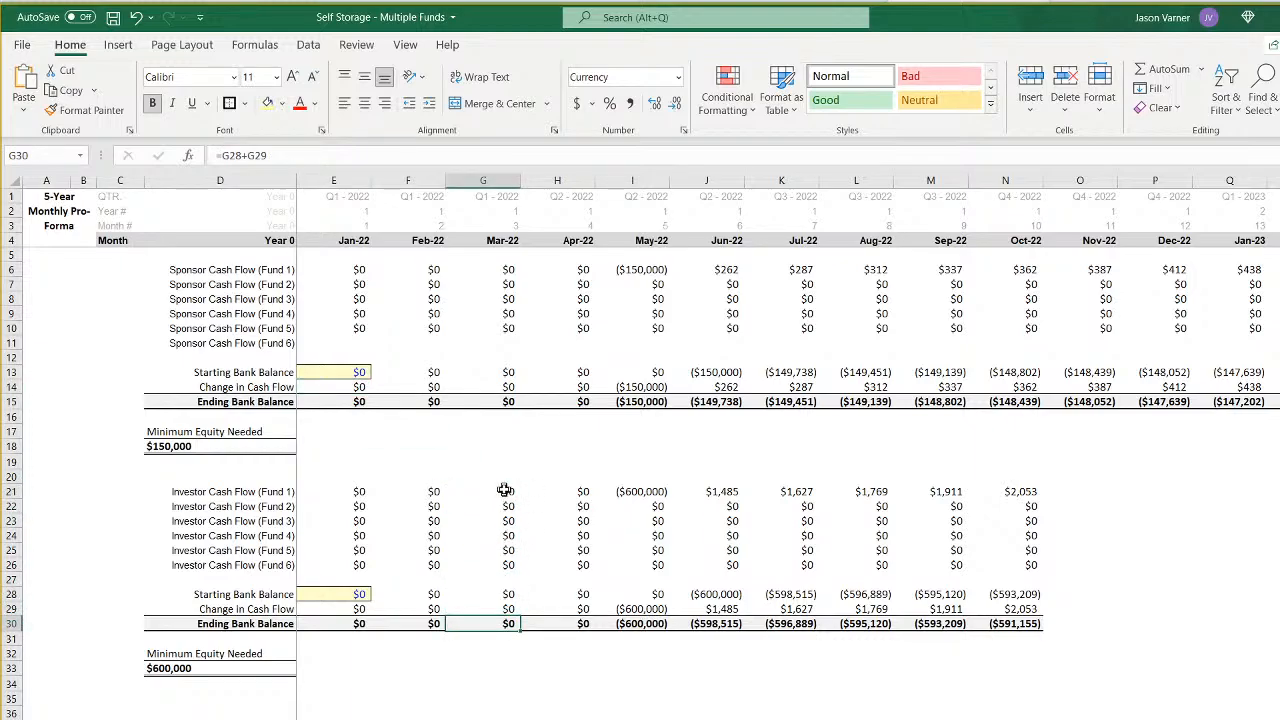
mouse_move(505, 490)
mouse_down()
mouse_move(510, 623)
mouse_move(530, 636)
mouse_move(1268, 626)
mouse_up()
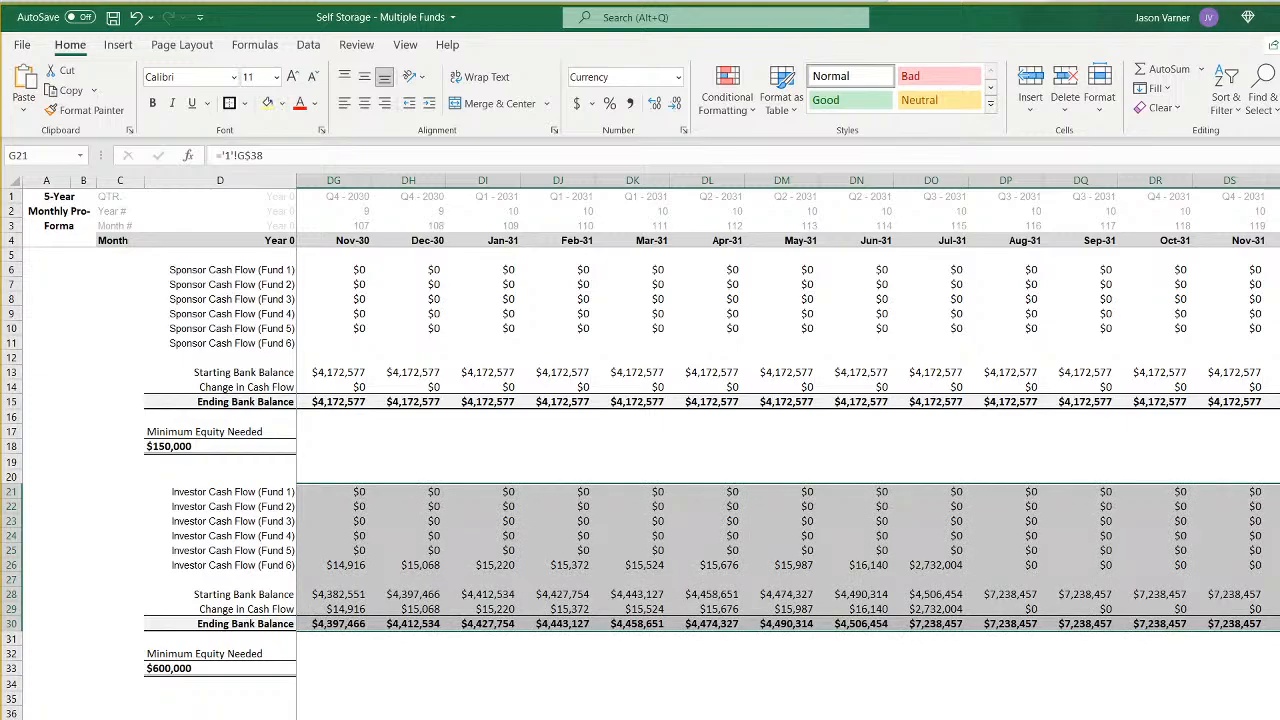
key(ctrl+BackSpace)
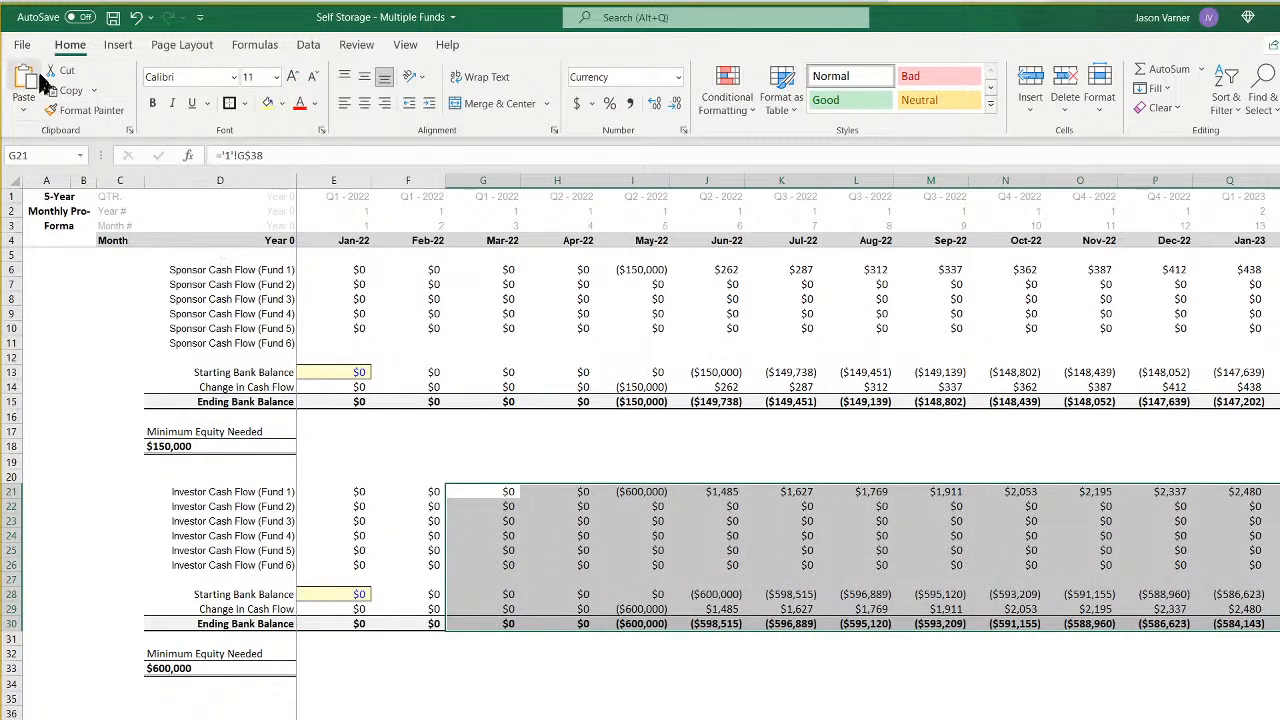
click(110, 17)
- Review the sponsor and investor Minimum Equity Needed cells and the per-fund LP percentages on the assumptions sheet
click(170, 668)
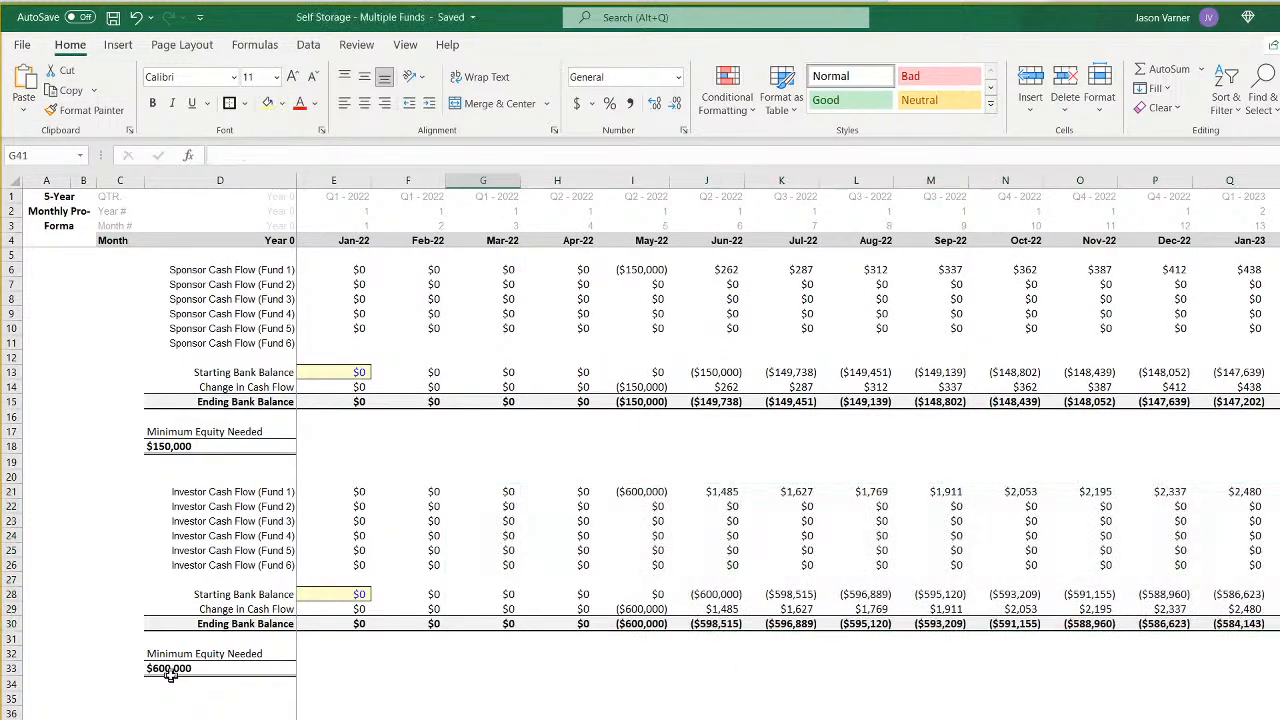
click(220, 447)
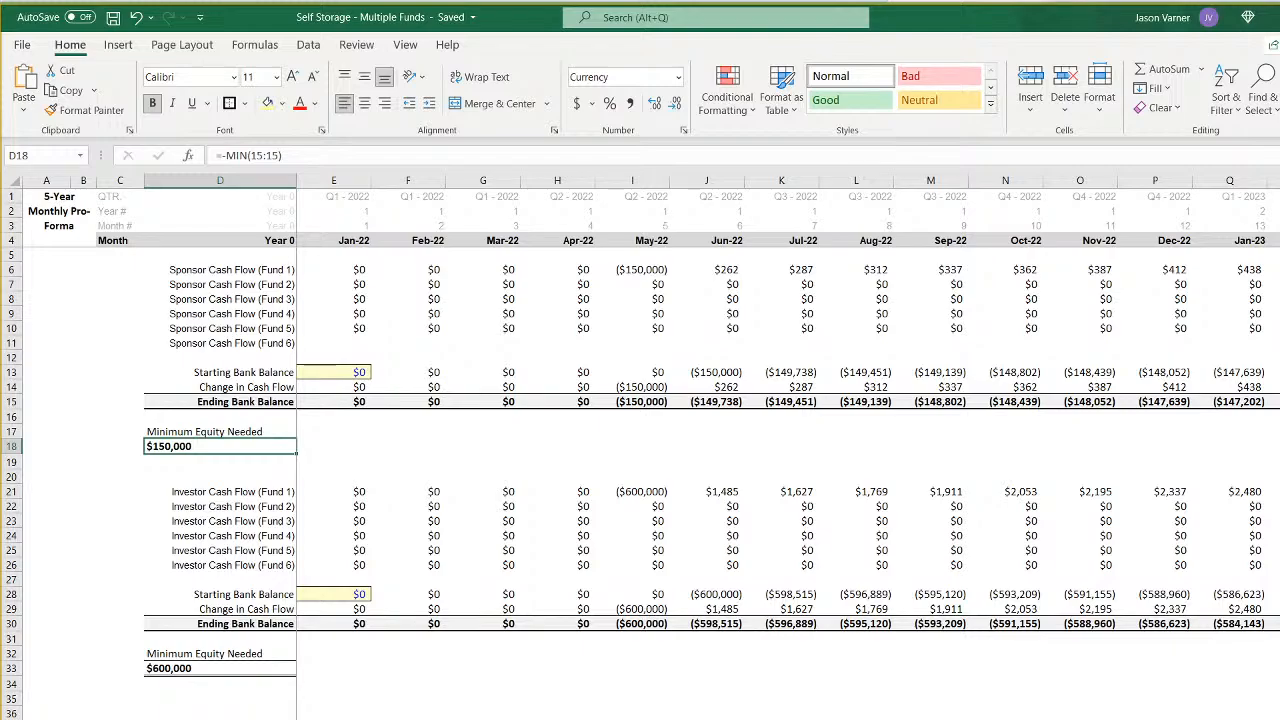
key(ctrl+Page_Up)
click(306, 458)
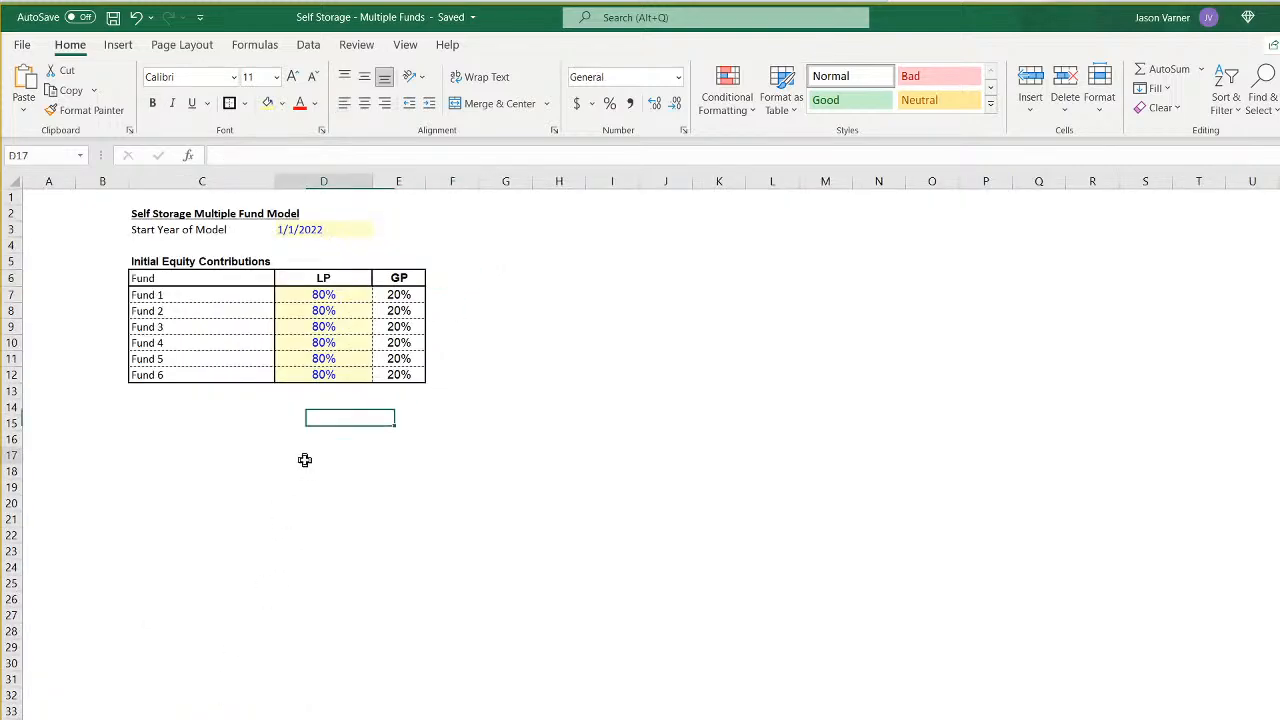
click(311, 294)
click(314, 308)
click(321, 342)
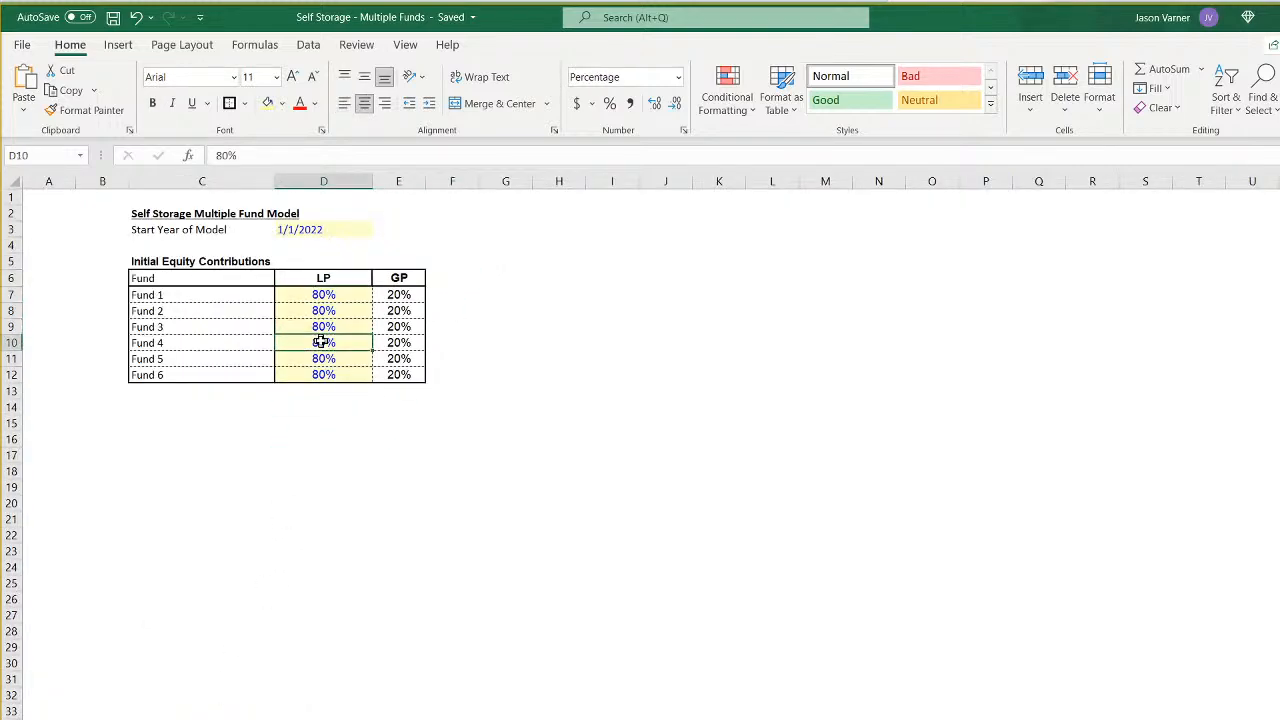
click(337, 293)
click(340, 341)
- Move the Initial Equity Contributions heading from C5 to D5 and merge and center it across D5:E5
click(183, 262)
drag(187, 258, 340, 262)
drag(340, 262, 380, 261)
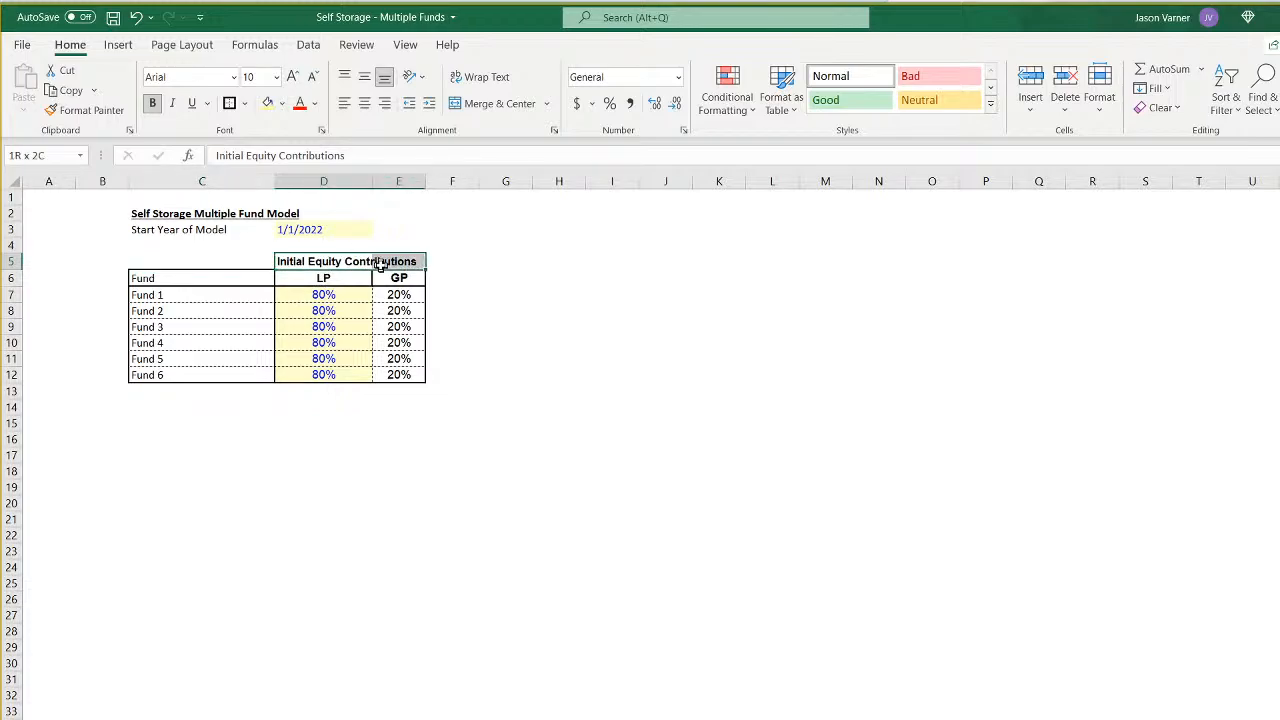
click(494, 103)
- Copy the merged Initial Equity Contributions heading to F5:G5
right_click(360, 260)
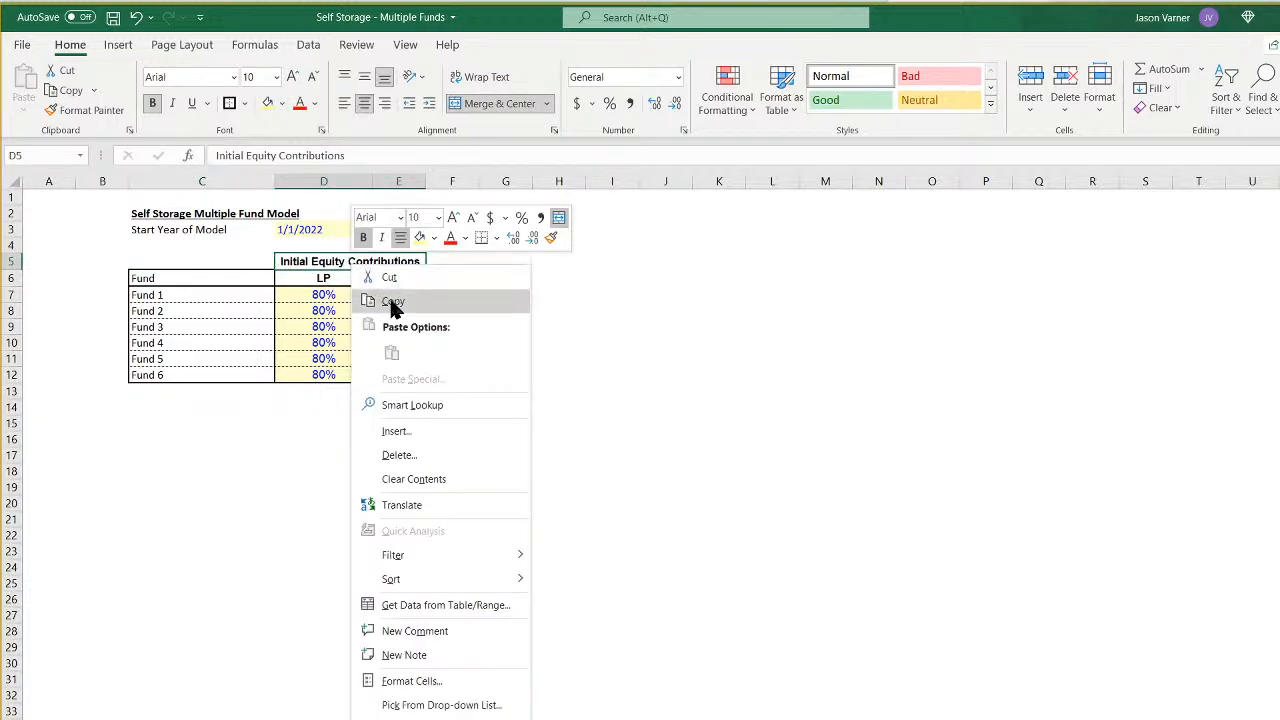
click(391, 296)
right_click(452, 261)
click(491, 348)
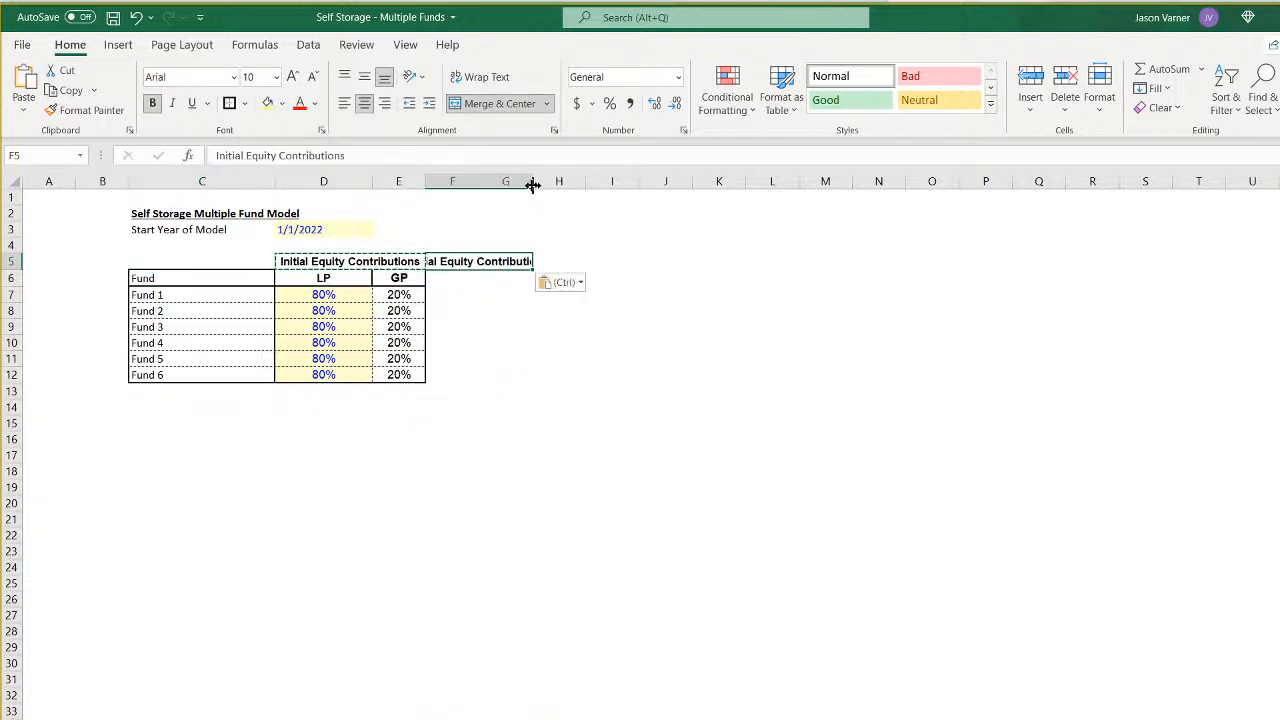
- Set the width of columns D through G, beneath both Initial Equity Contributions headings, to 15
click(527, 182)
right_click(451, 181)
click(520, 421)
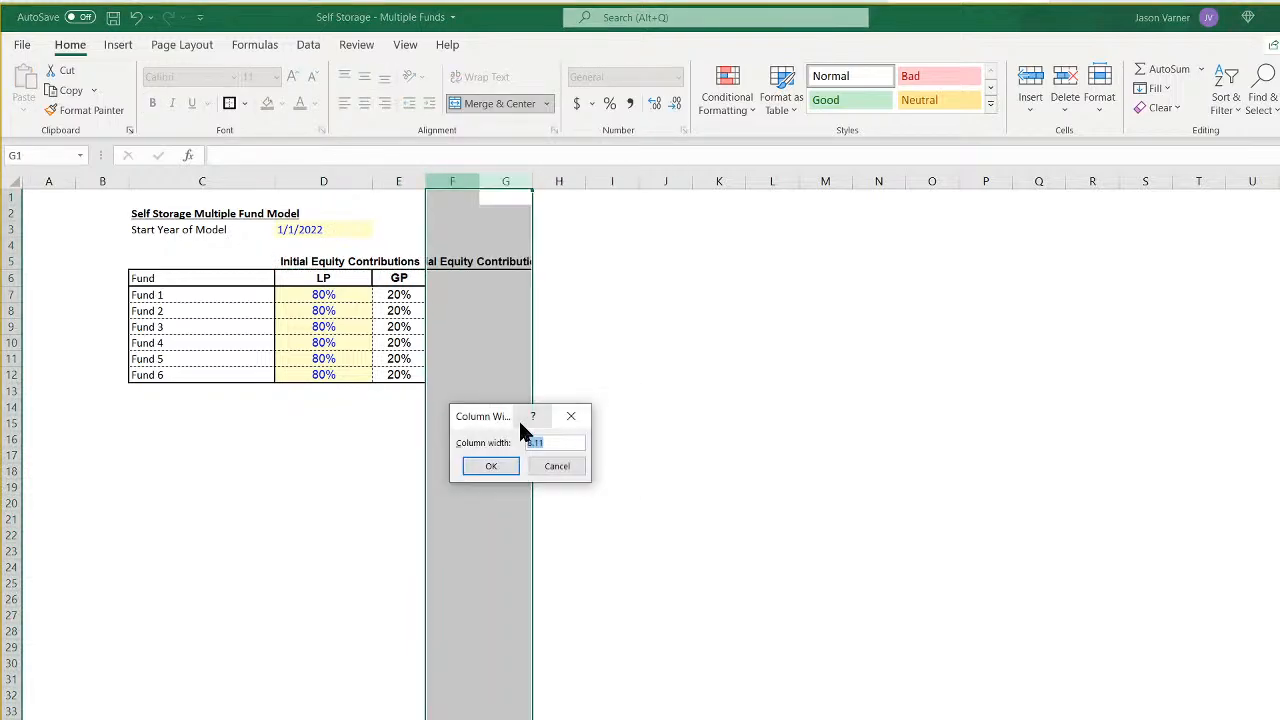
text(15)
key(Return)
click(527, 394)
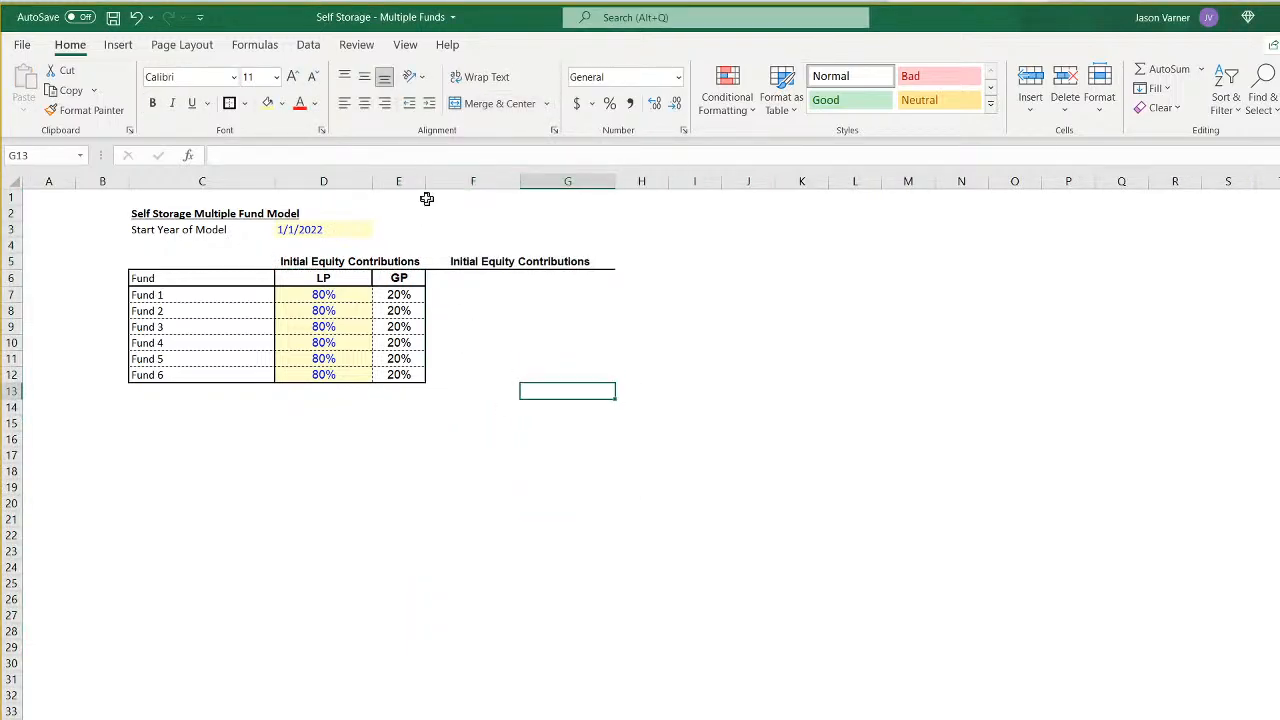
drag(350, 181, 555, 181)
right_click(555, 181)
click(637, 366)
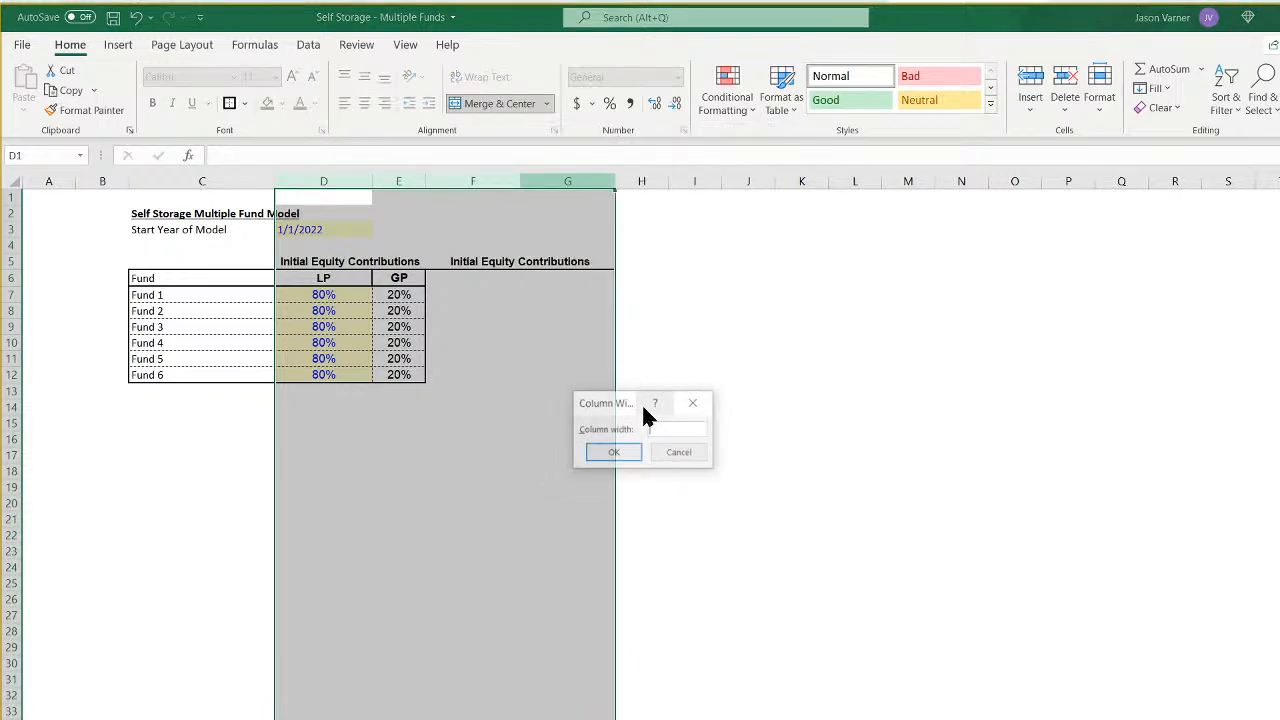
text(15)
key(Return)
click(630, 405)
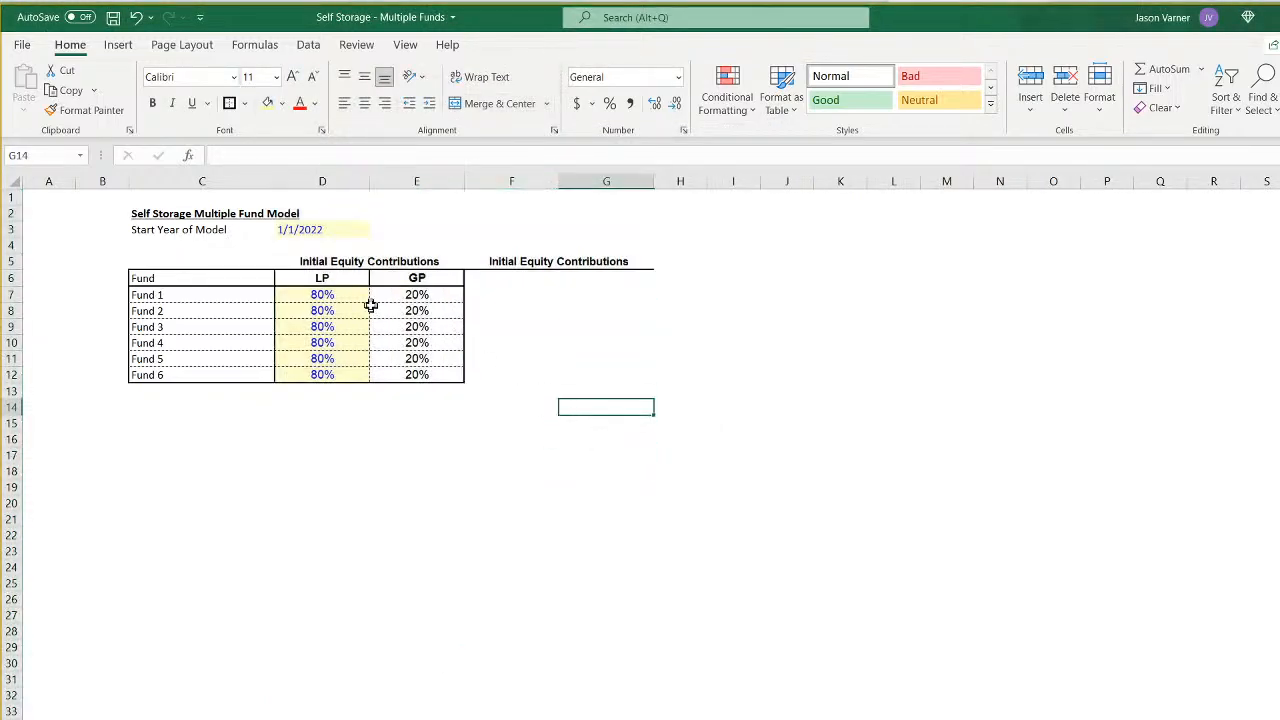
- Copy the LP and GP column headers from D6:E6 to F6:G6 with their formatting
drag(322, 278, 410, 278)
right_click(410, 278)
click(485, 302)
right_click(499, 281)
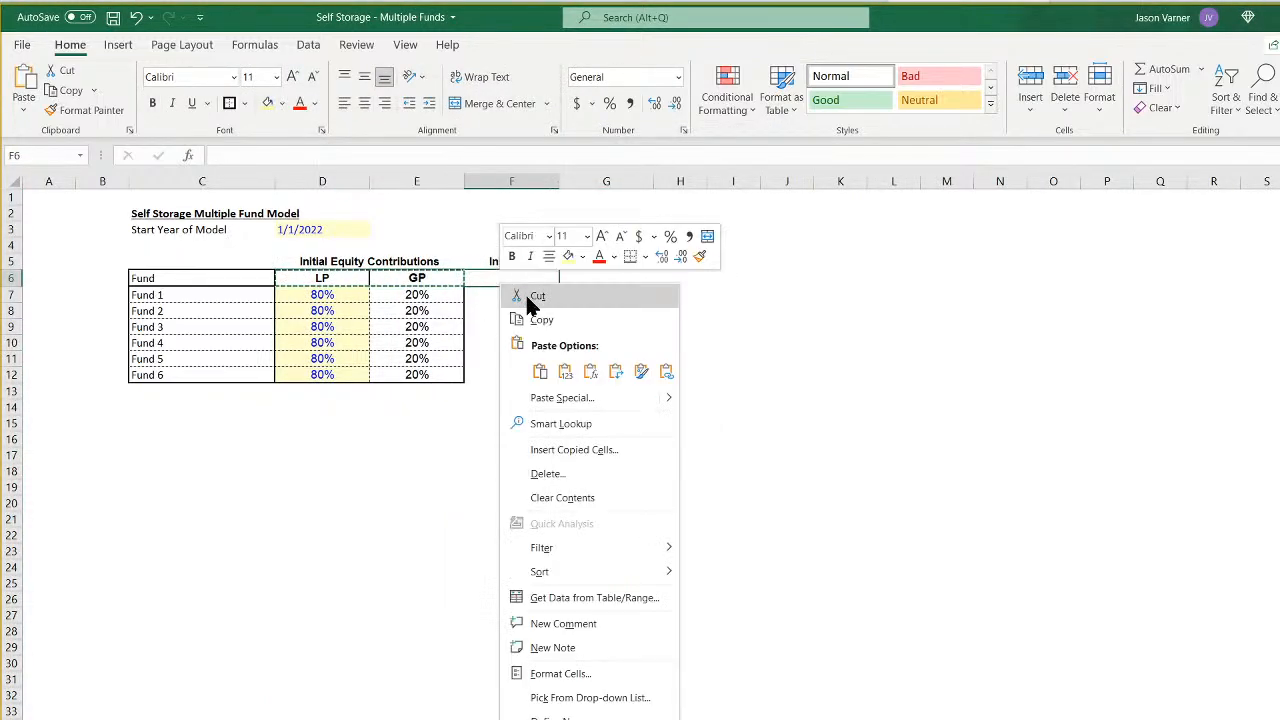
click(565, 371)
right_click(505, 276)
click(545, 362)
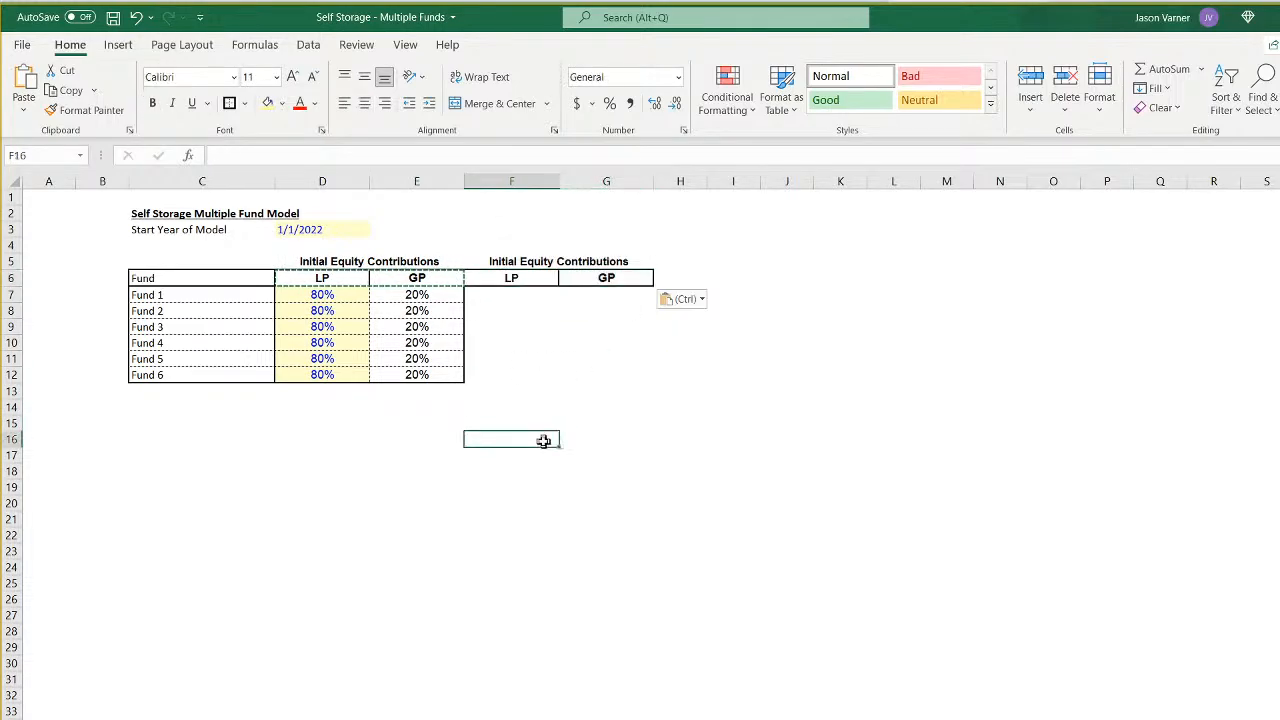
- Change the merged heading above the new LP and GP columns in F5:G5 to "Cash Required"
click(566, 261)
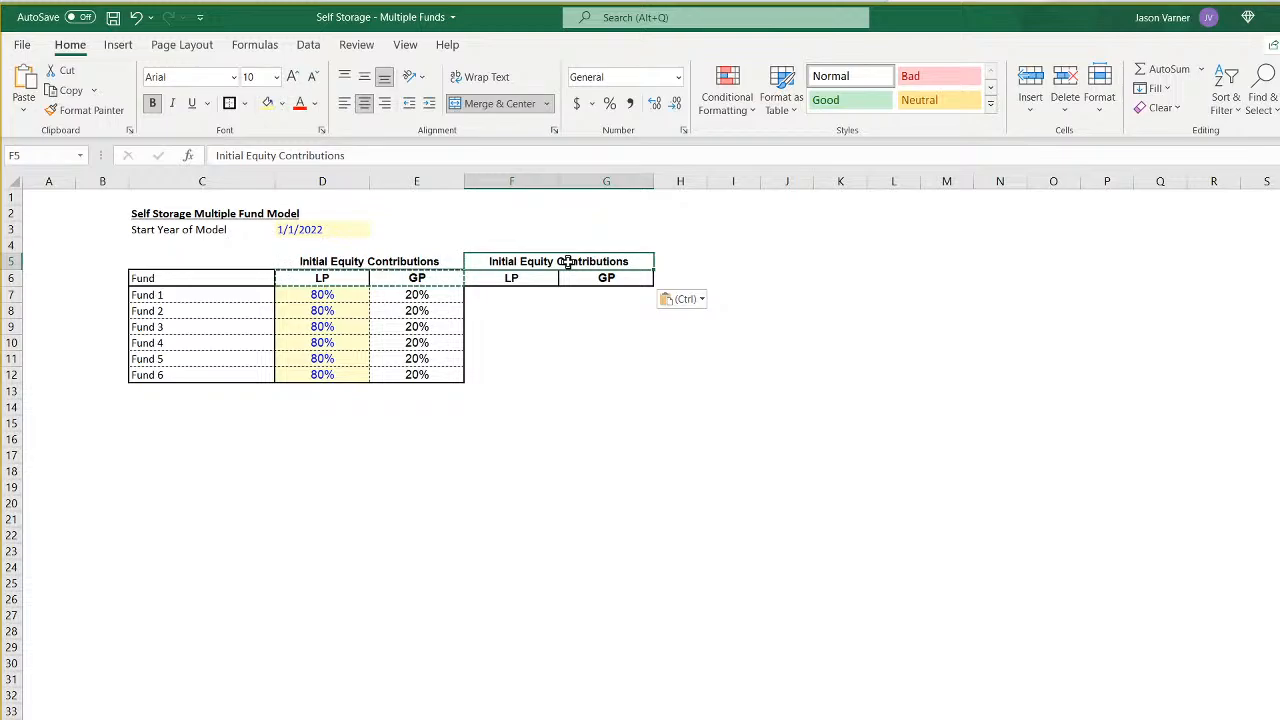
text(Cash R)
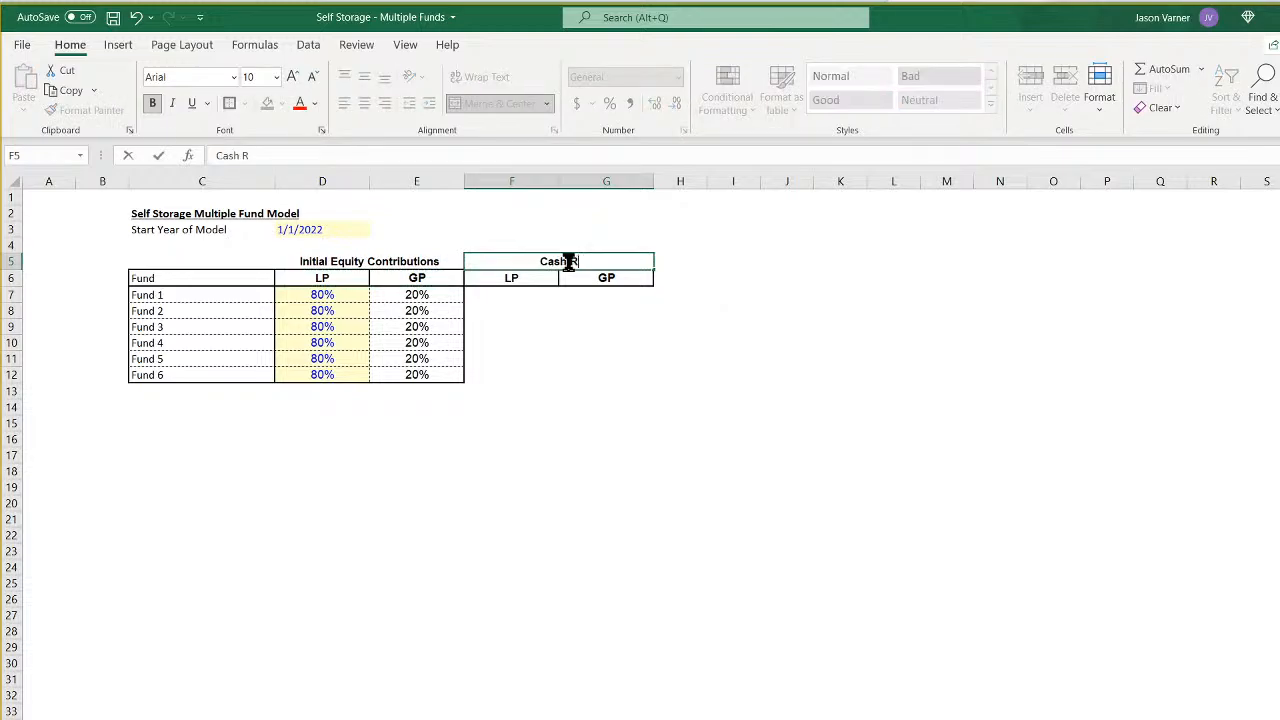
text(equired)
key(Return)
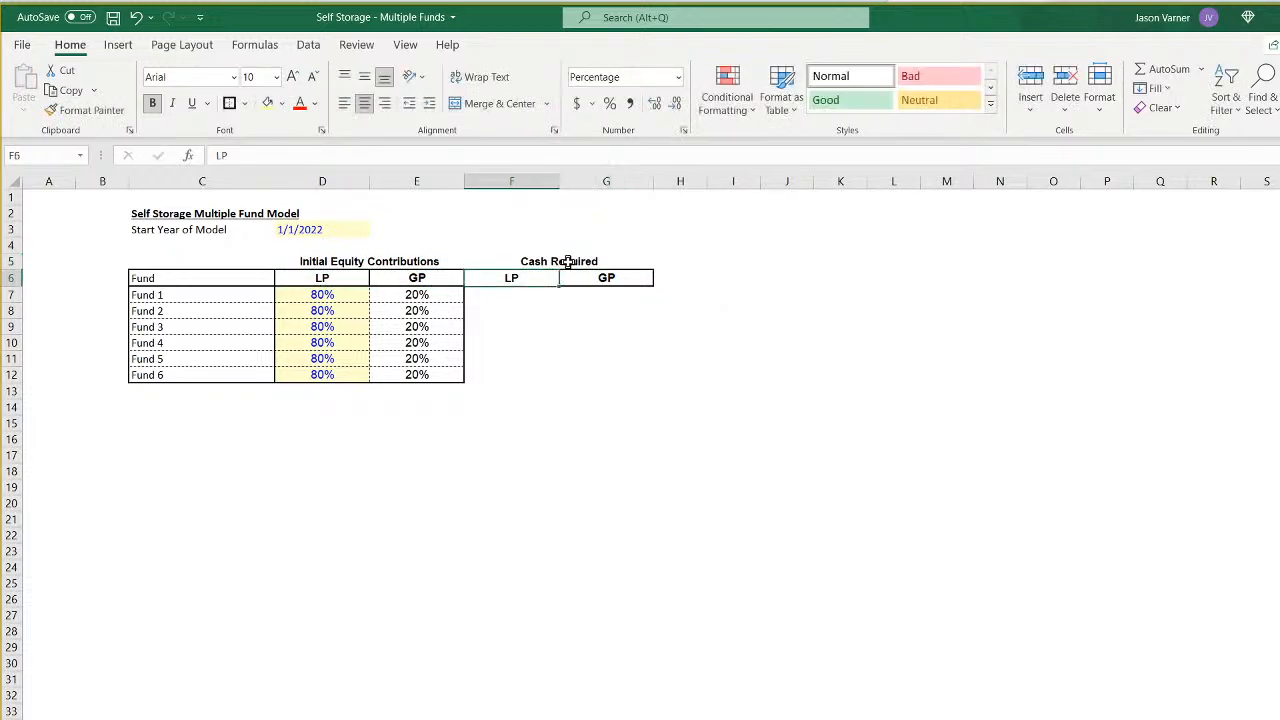
- Link Fund 1's LP cash required in F7 to Year 0 Investor (LP) Cash Flows, 'CF 1'!E72, and center F7:G12
key(Return)
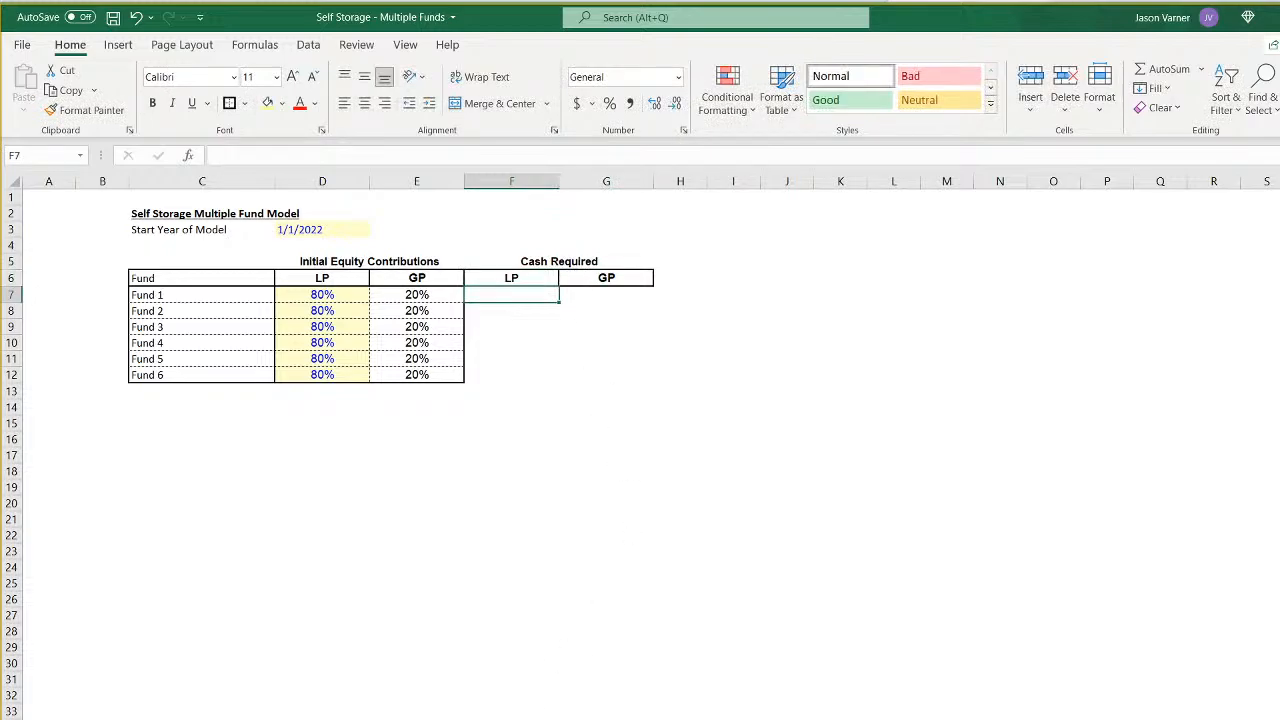
text(=)
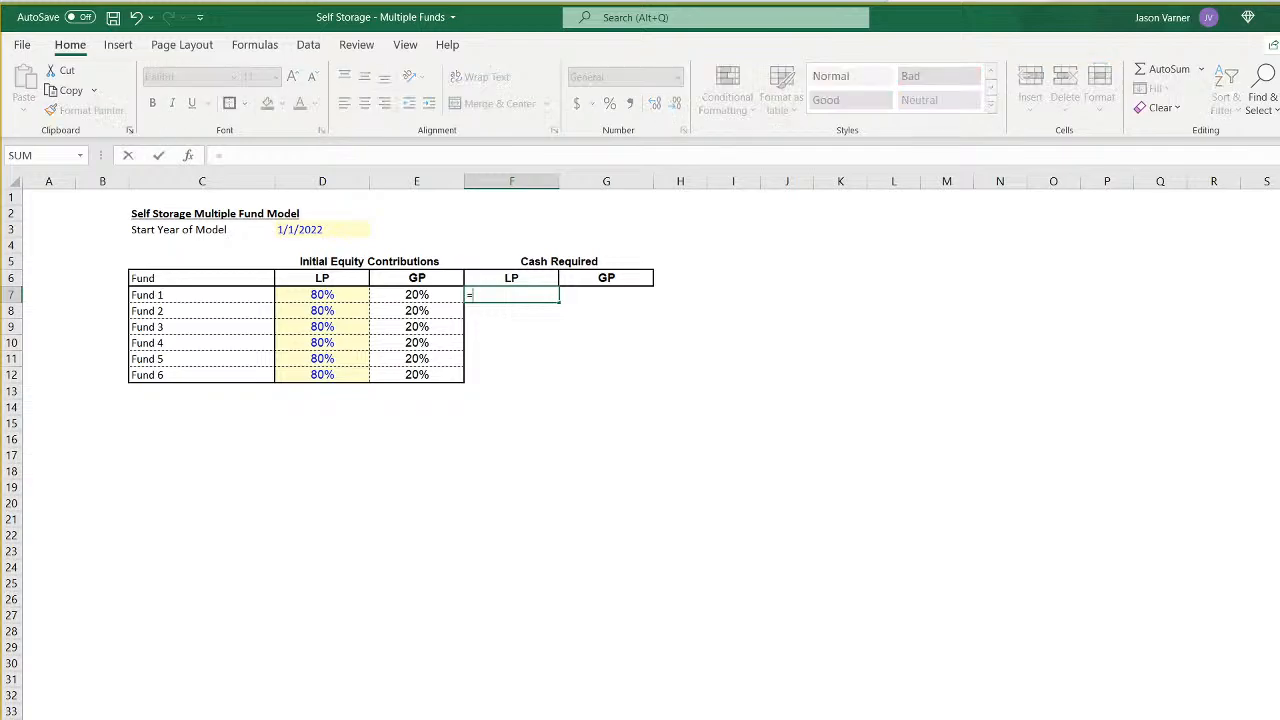
key(ctrl+Page_Down)
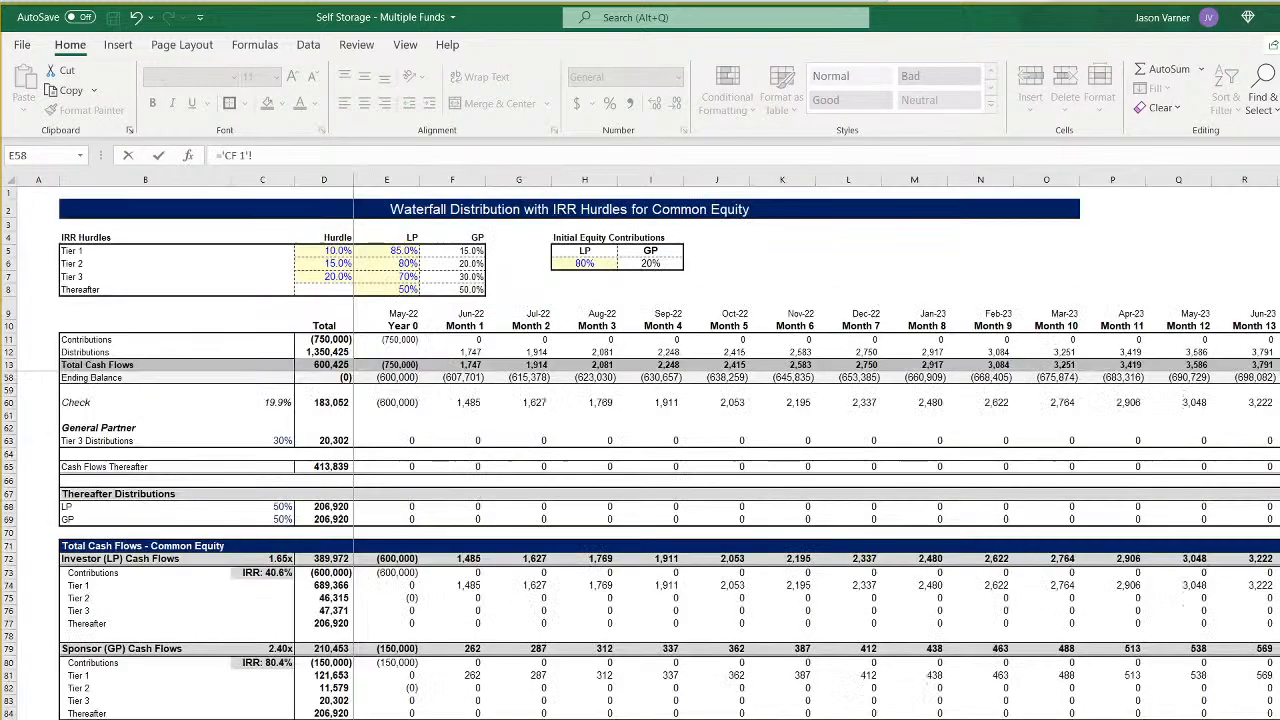
scroll(393, 713, up, 15)
scroll(394, 710, down, 15)
key(Return)
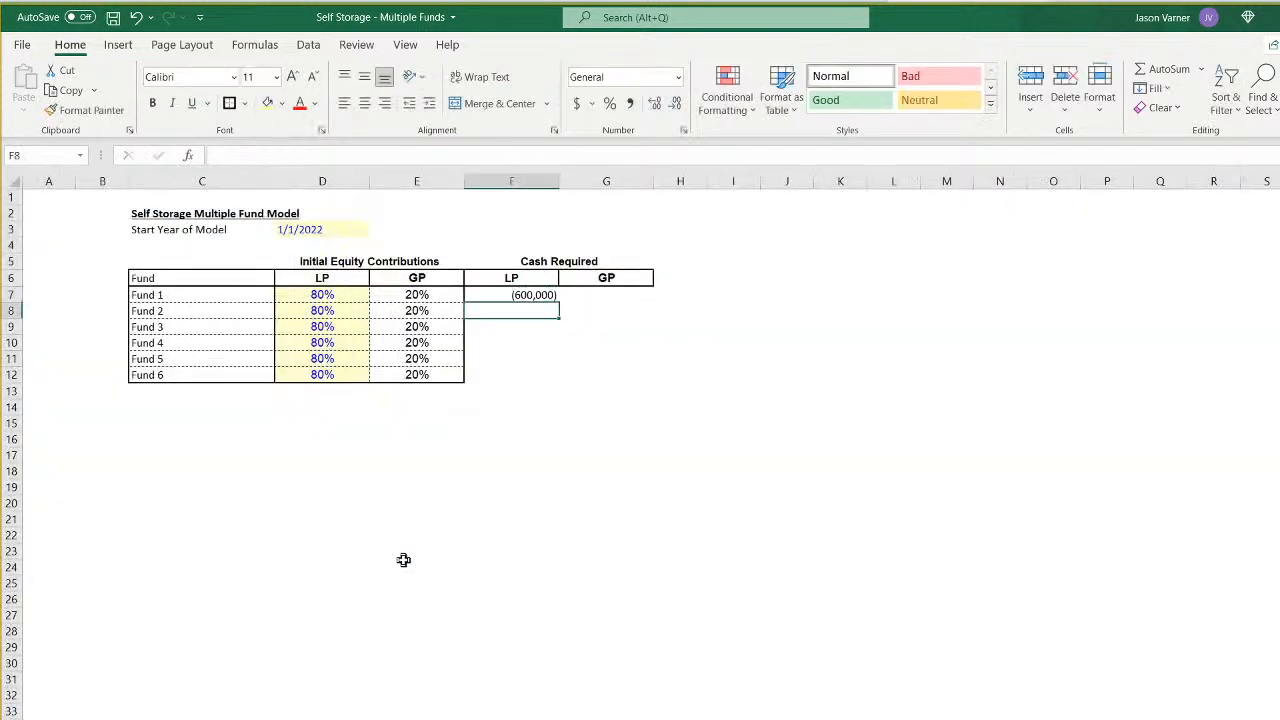
drag(525, 296, 603, 375)
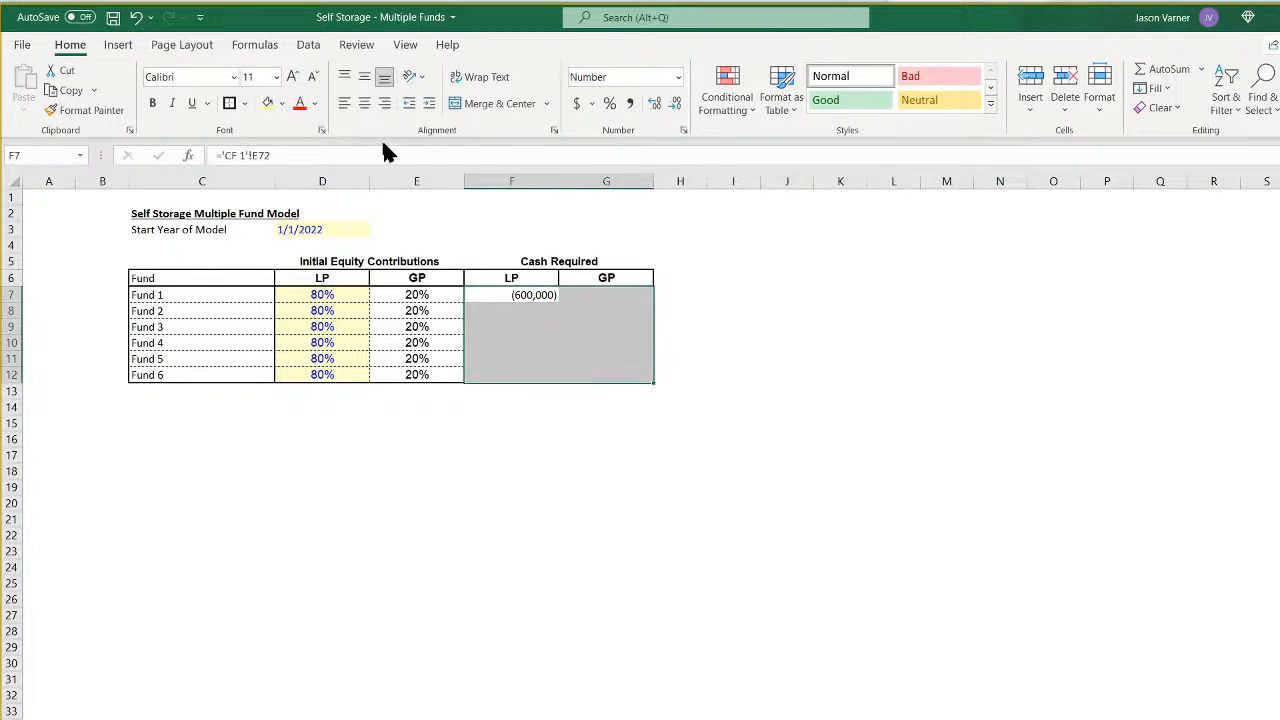
click(364, 104)
- Lock the row in F7's formula as ='CF 1'!E$72 and fill it down to F12
click(533, 297)
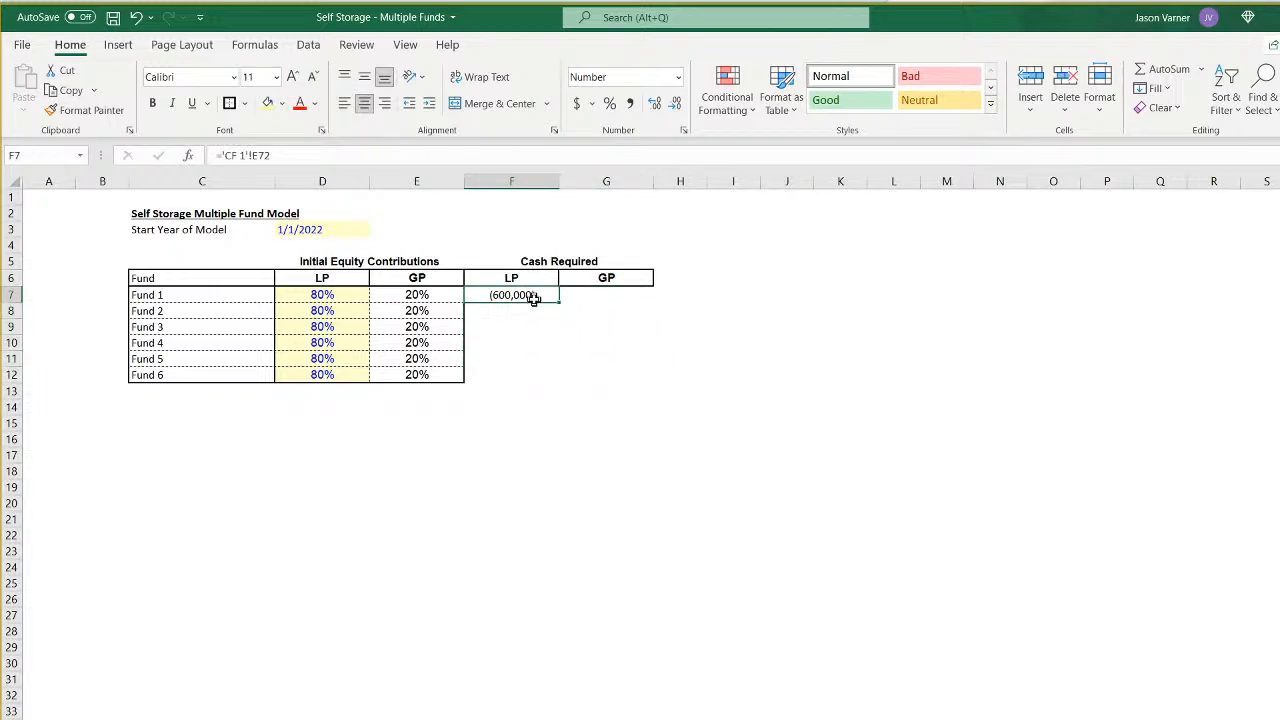
click(257, 155)
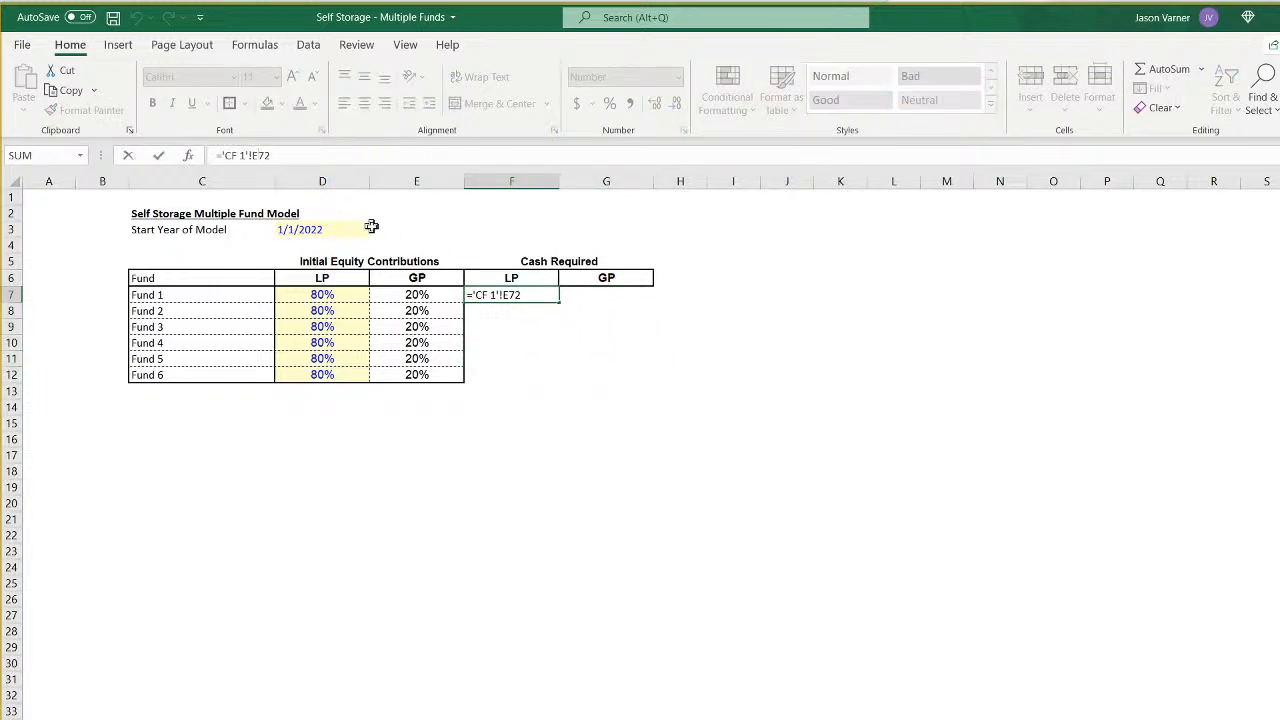
text($)
key(Return)
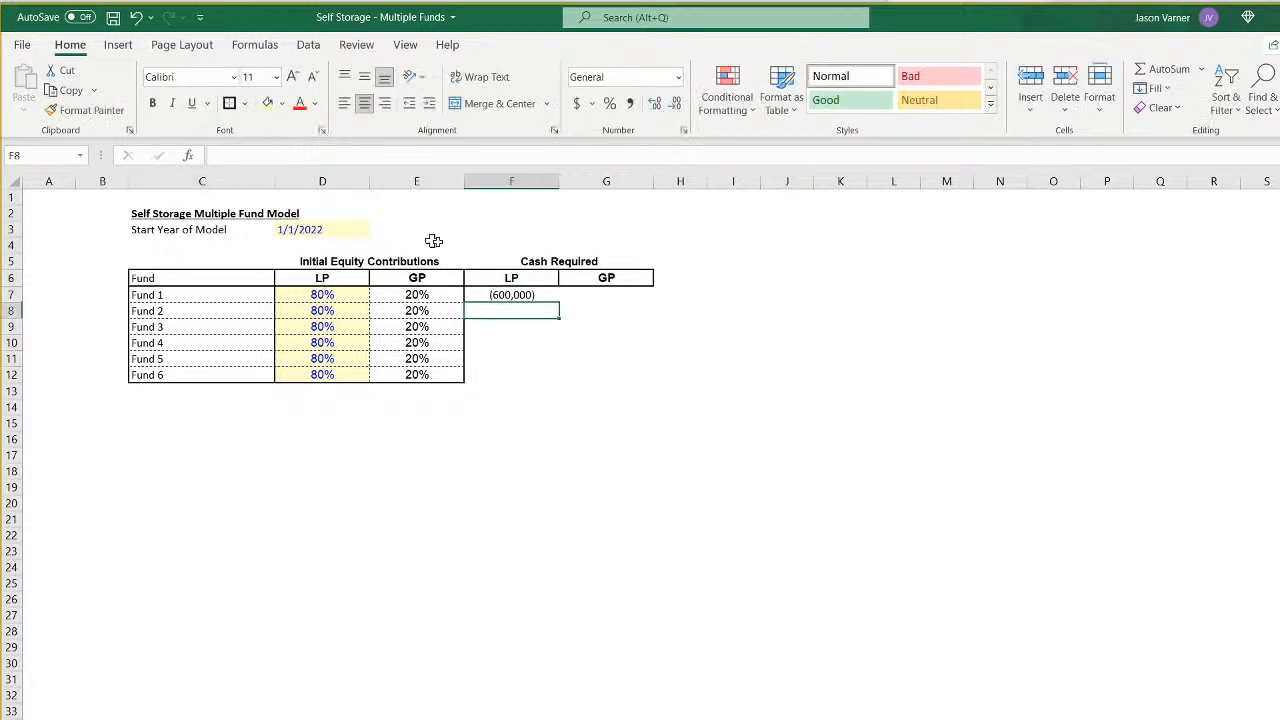
click(540, 293)
drag(559, 302, 566, 389)
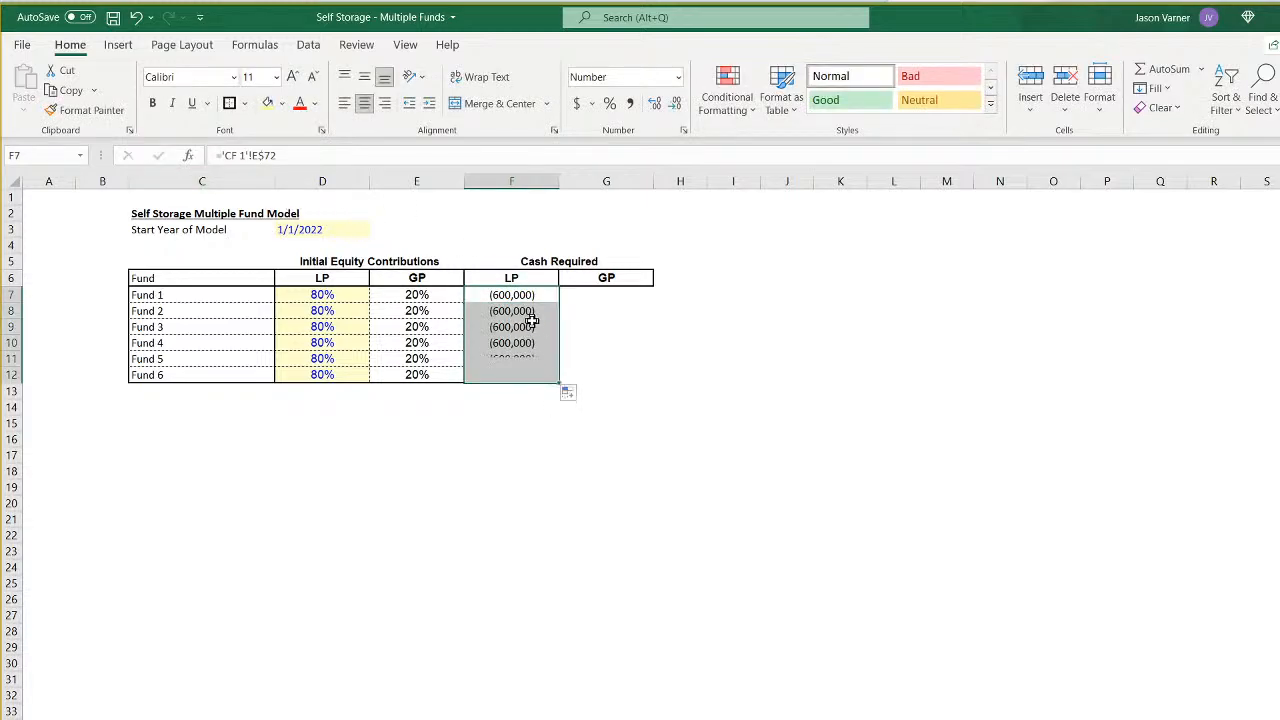
- Change the sheet references in the LP cash required formulas to CF 2 for Fund 2 and CF 3 for Fund 3
click(522, 311)
click(244, 155)
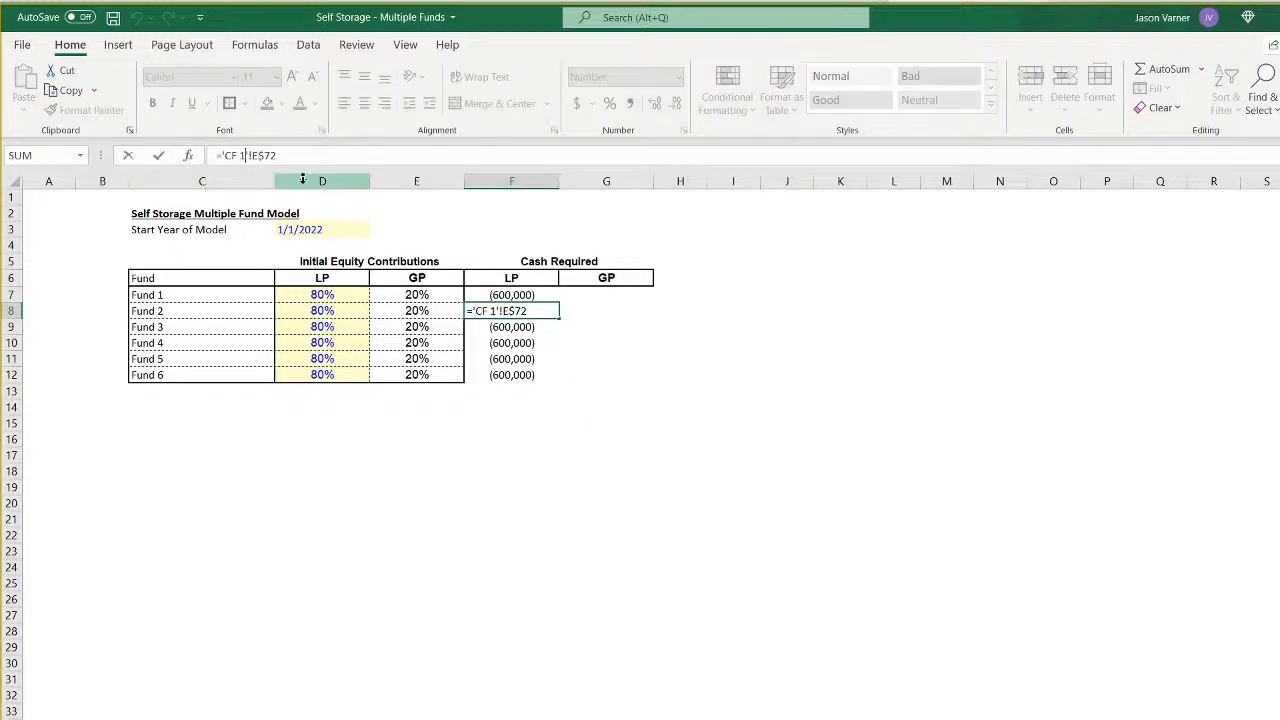
key(BackSpace)
text(2)
key(Return)
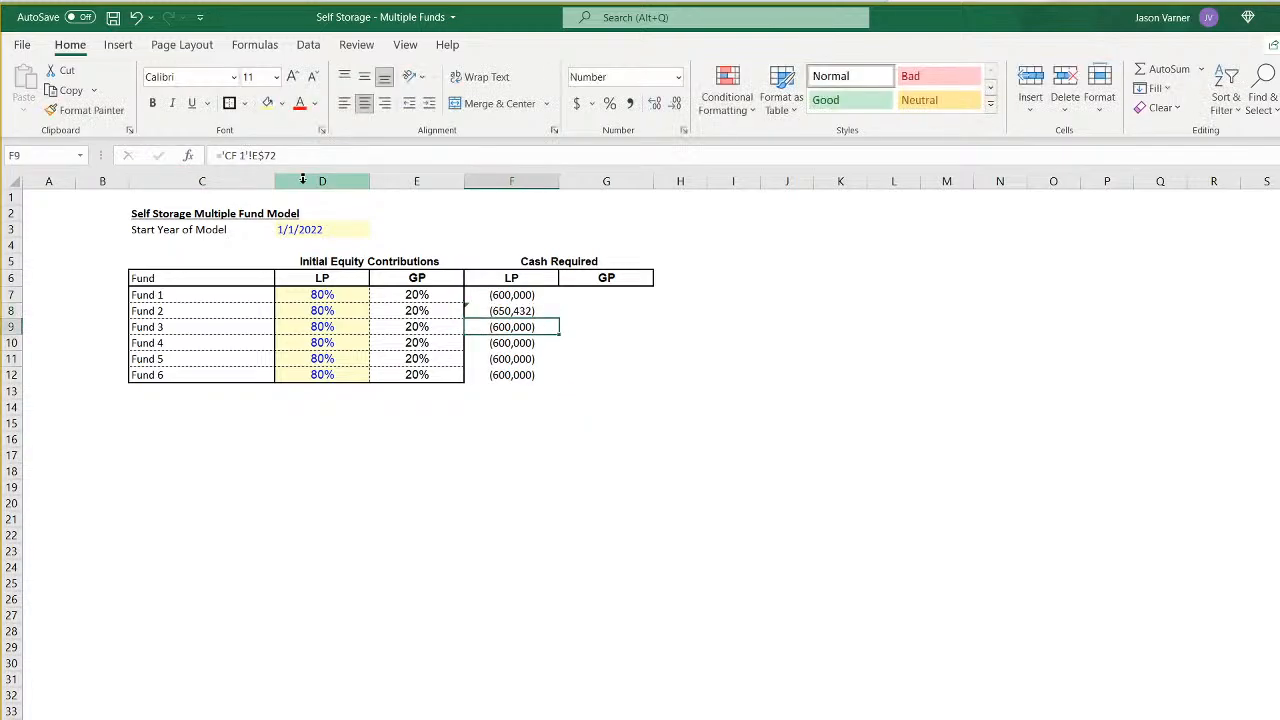
click(244, 155)
key(BackSpace)
text(3)
key(Return)
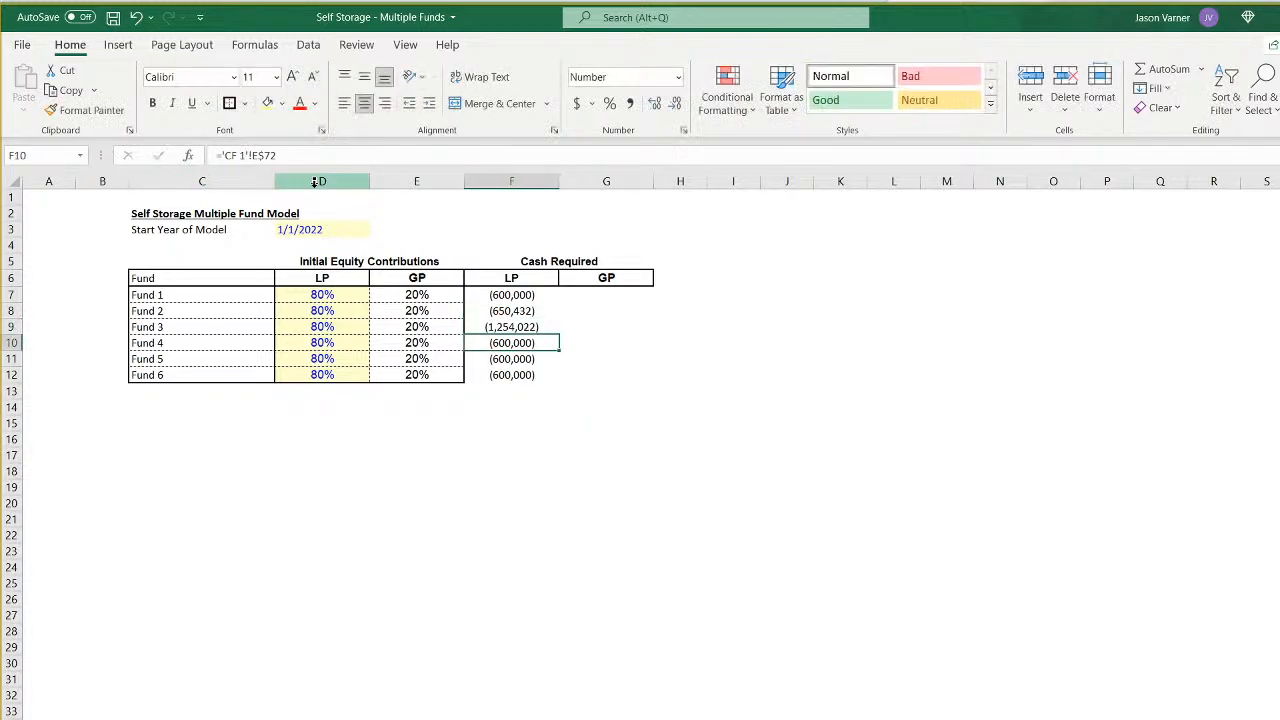
- Change the LP cash required formulas for Funds 4, 5 and 6 to reference sheets CF 4, CF 5 and CF 6
click(243, 155)
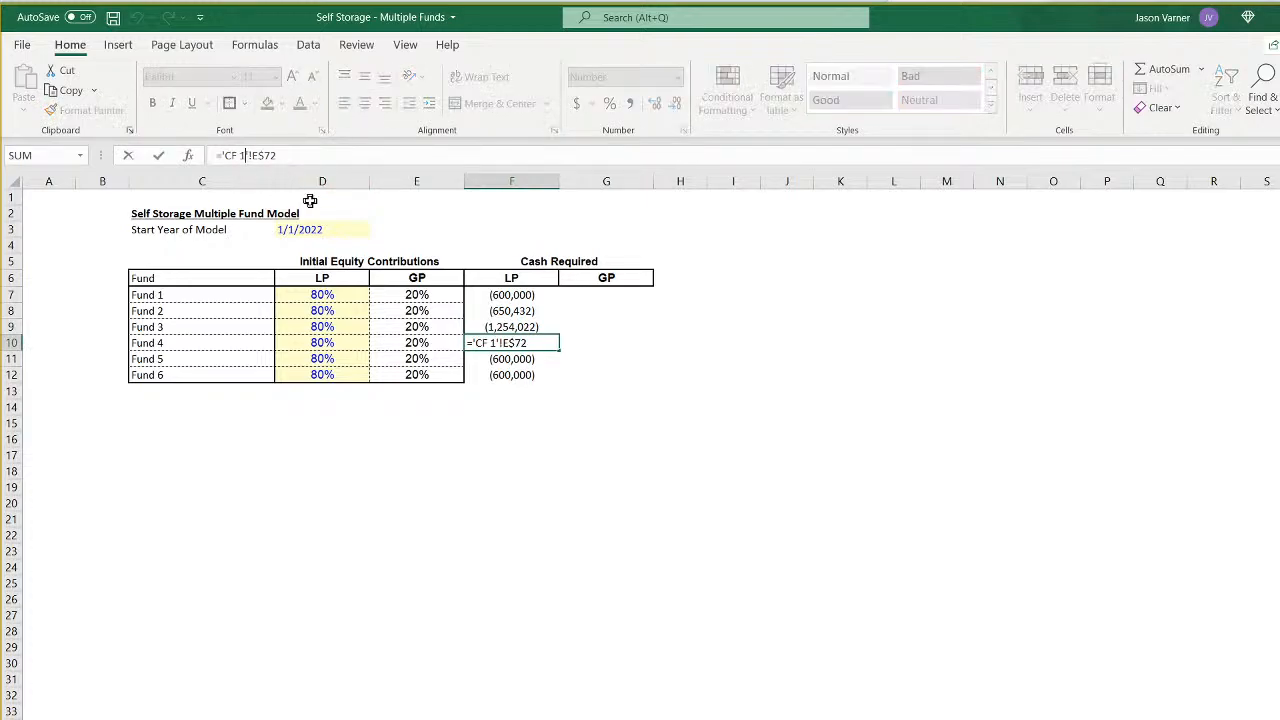
key(BackSpace)
text(4)
key(Return)
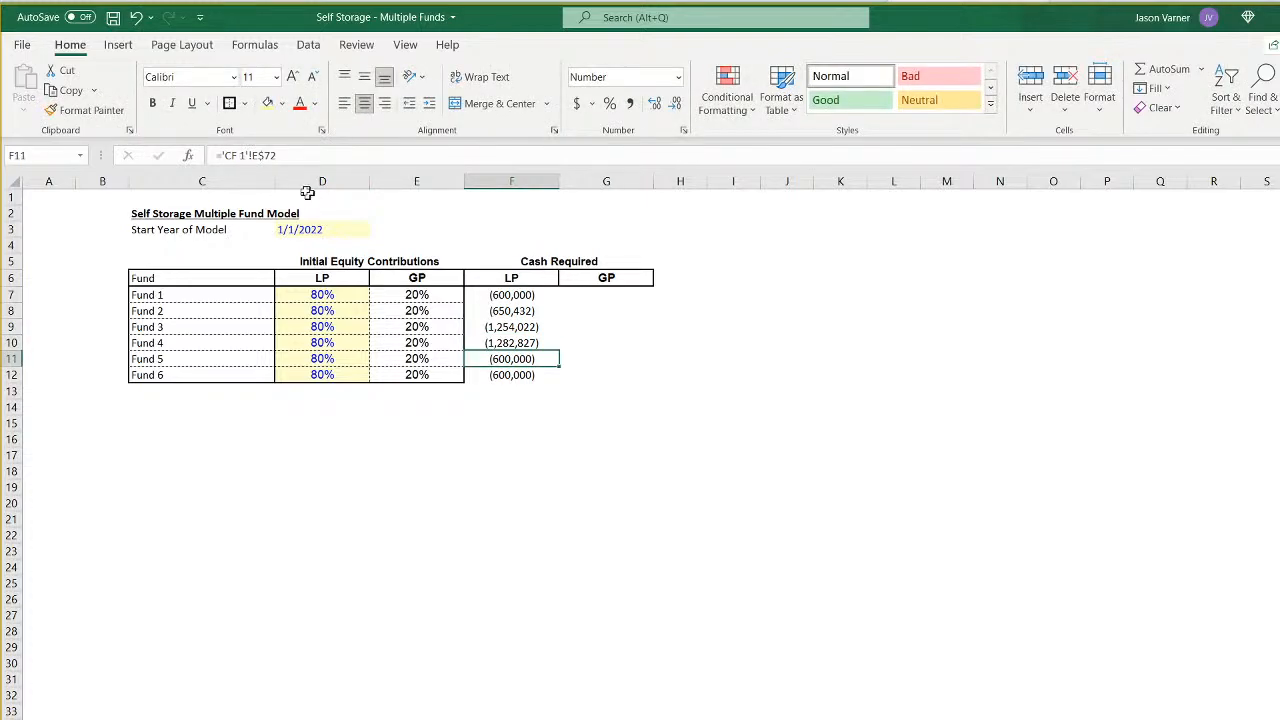
click(245, 155)
key(BackSpace)
text(5)
key(Return)
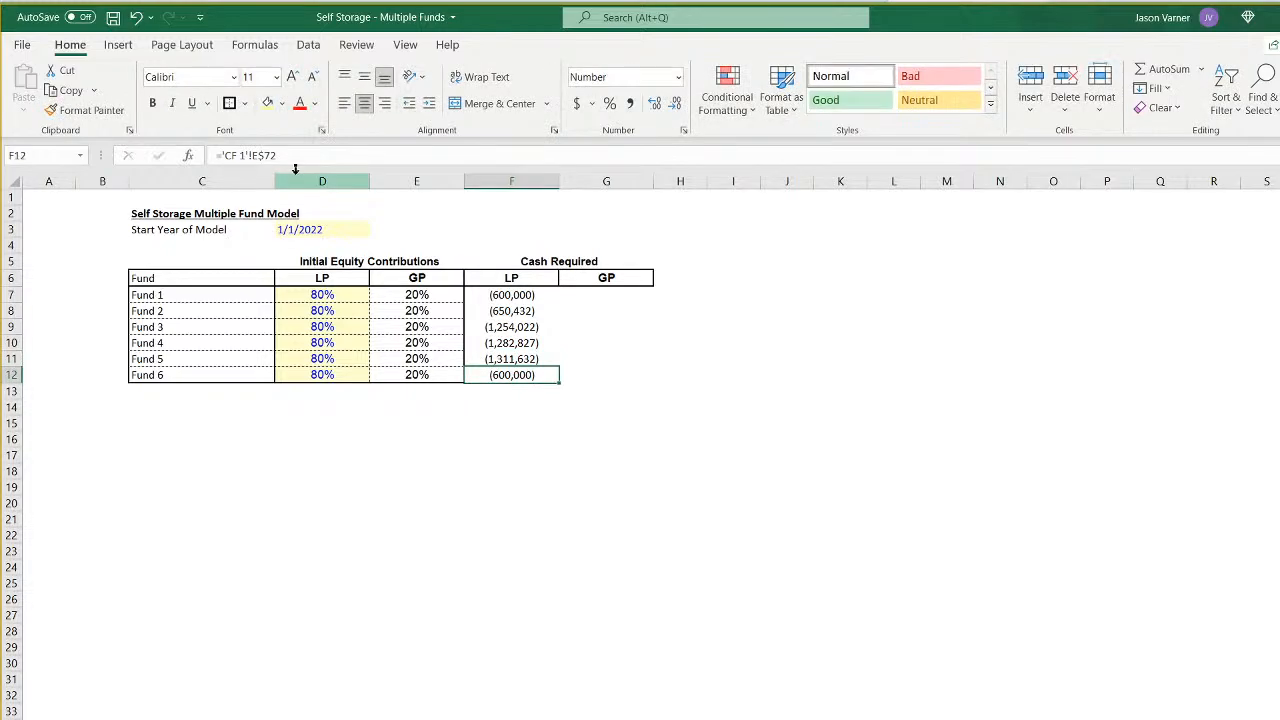
click(246, 155)
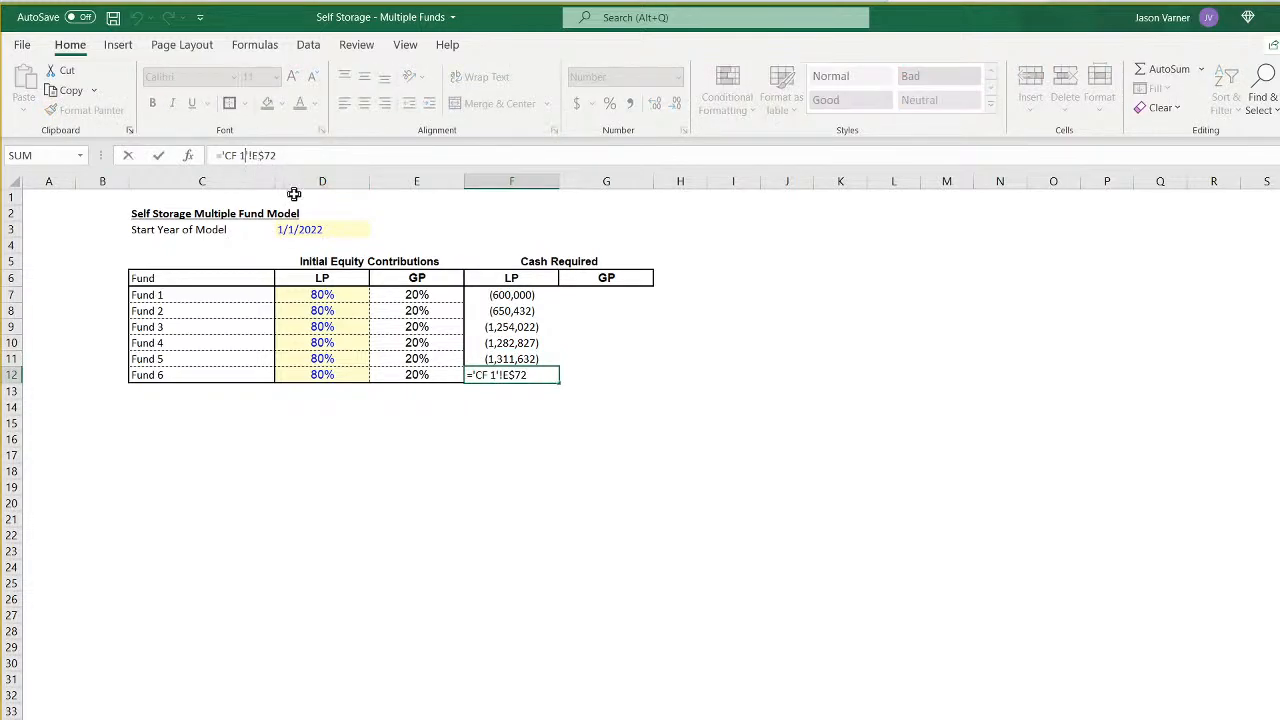
key(BackSpace)
text(6)
key(Return)
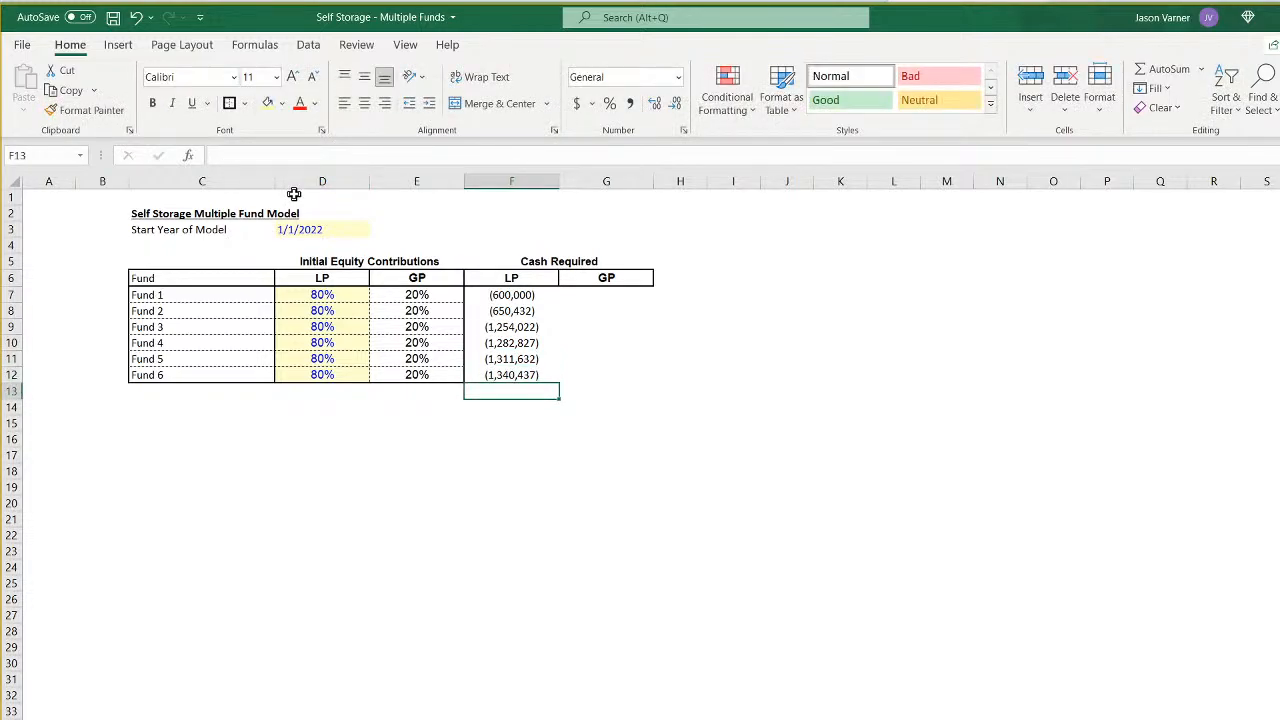
- Link Fund 1's GP cash required in G7 to the Year 0 Sponsor (GP) Cash Flows, 'CF 1'!E79
click(542, 298)
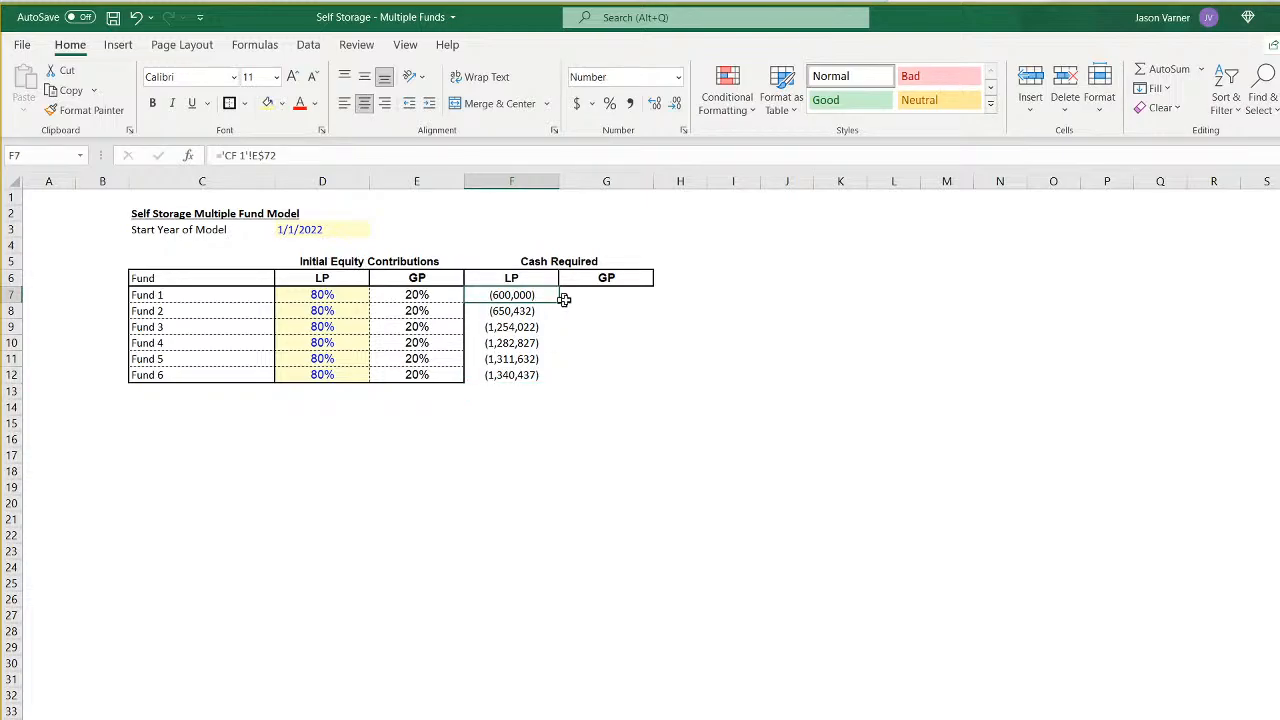
drag(558, 302, 606, 298)
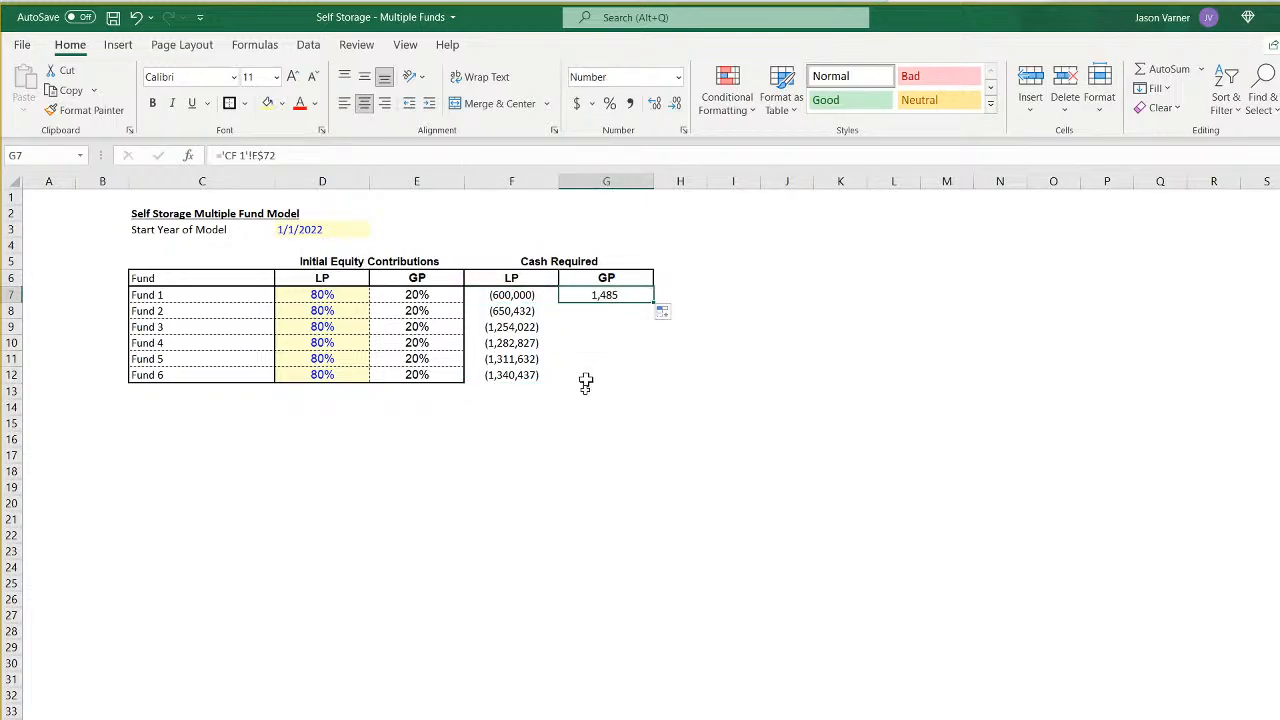
text(=)
key(ctrl+Page_Down)
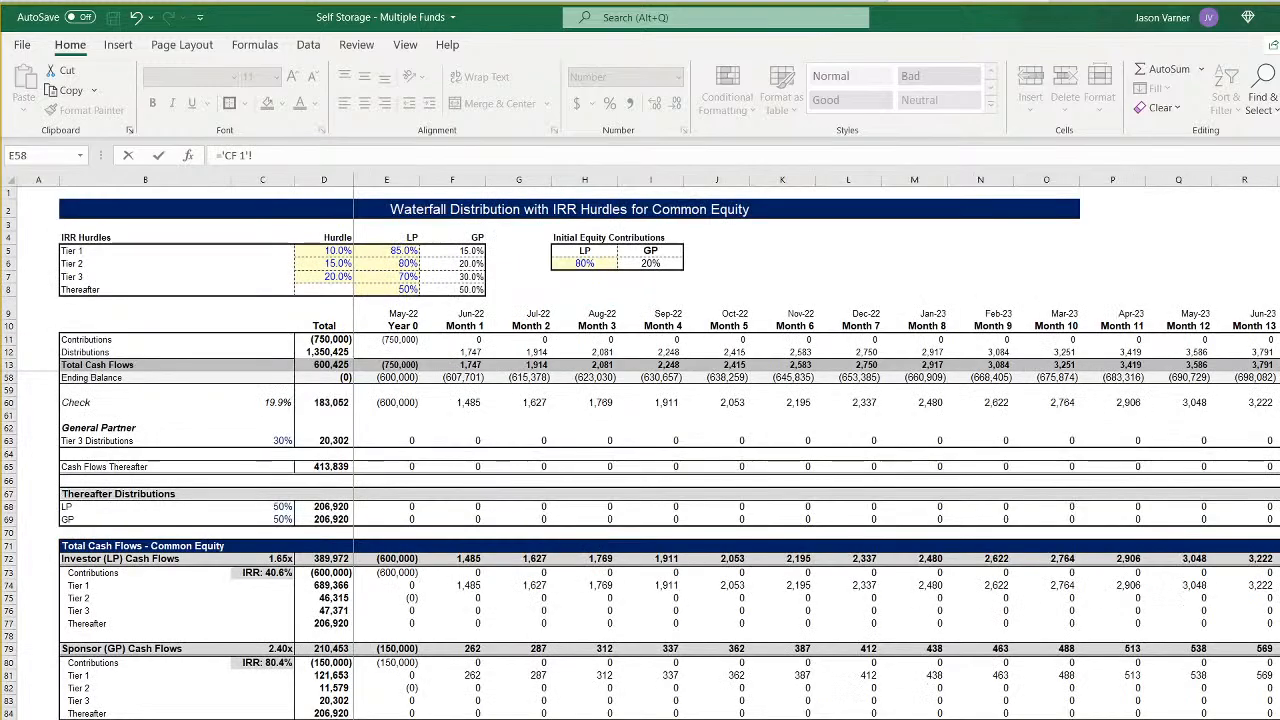
click(400, 648)
key(Return)
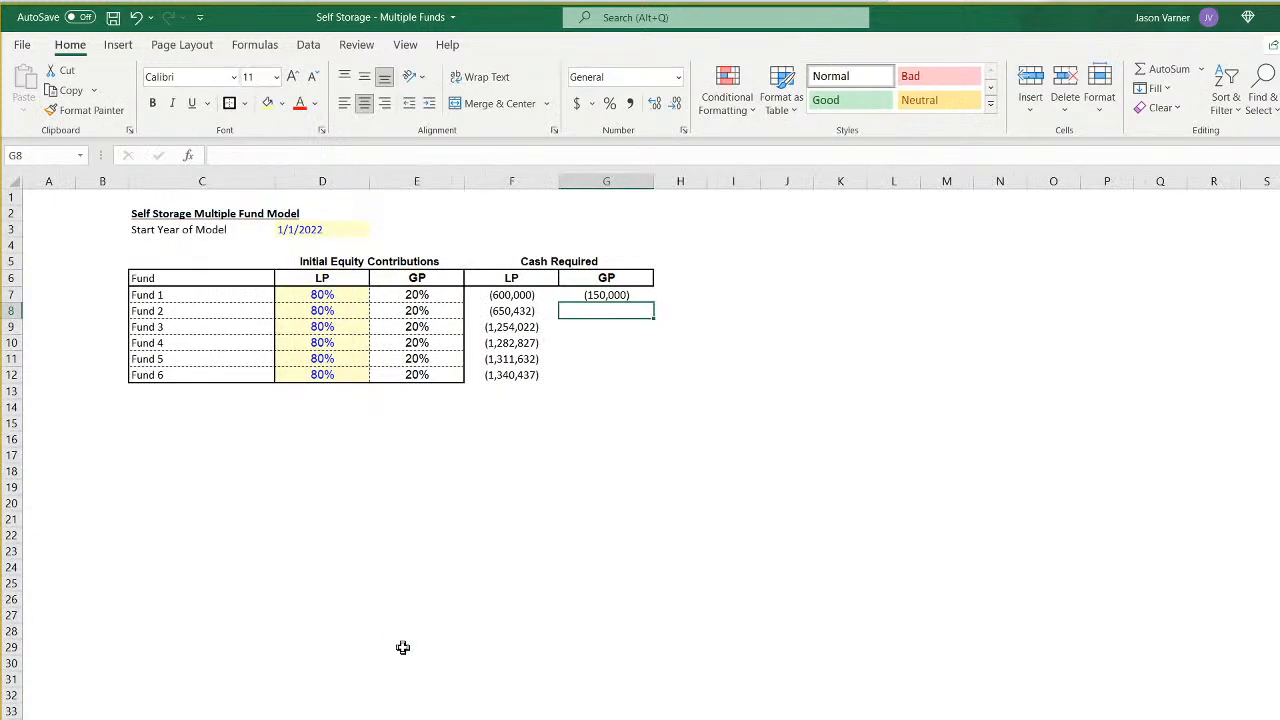
- Lock the row in G7's formula as ='CF 1'!E$79 and fill it down to G12
click(338, 296)
click(597, 298)
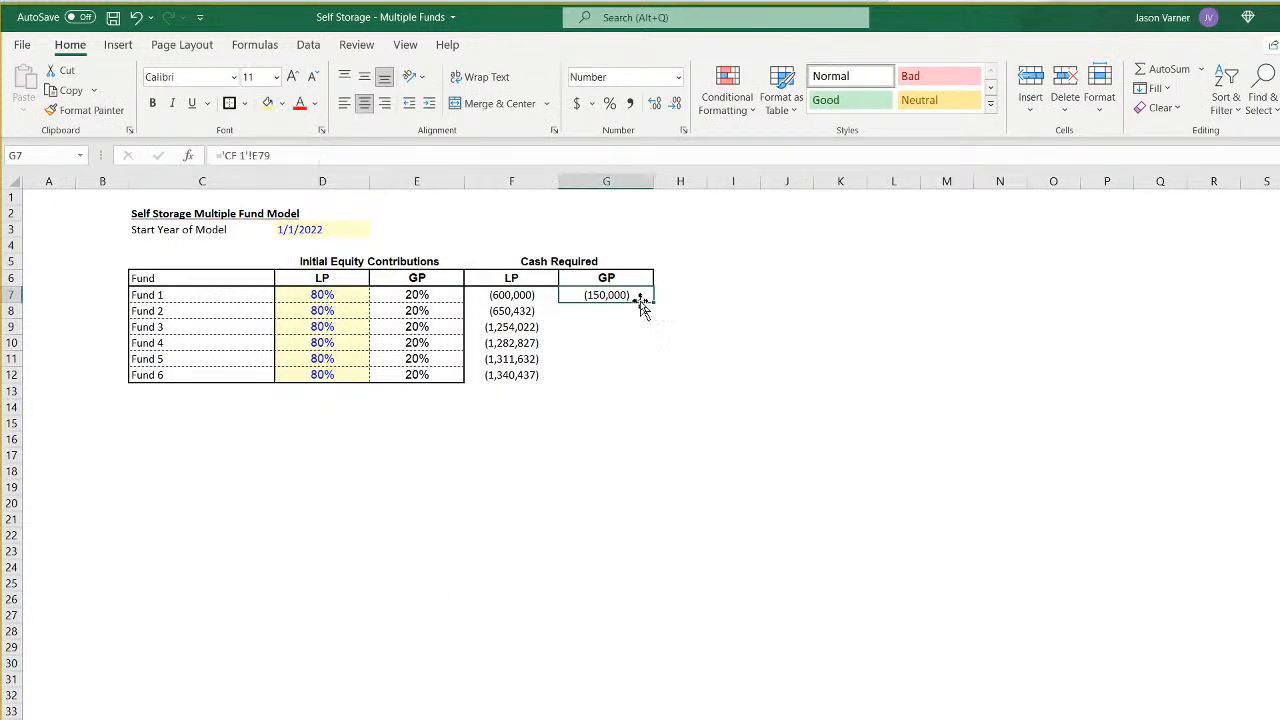
click(264, 157)
key(F4)
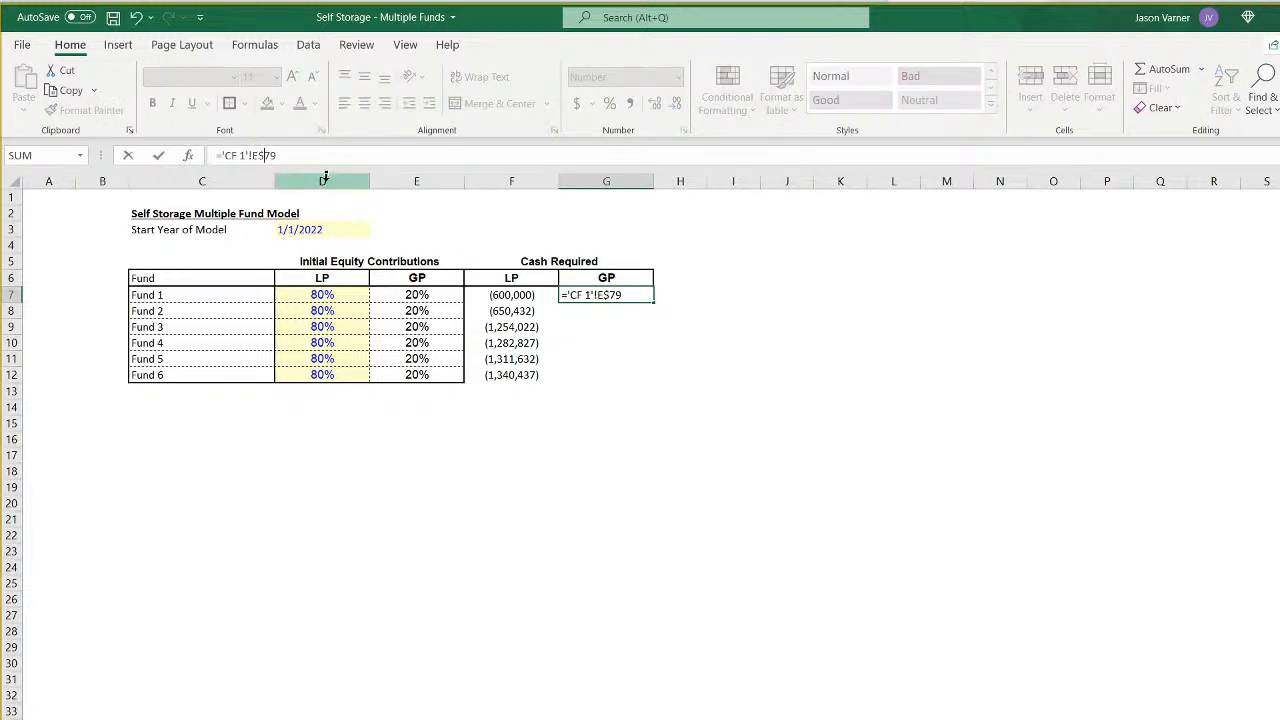
key(Return)
click(614, 298)
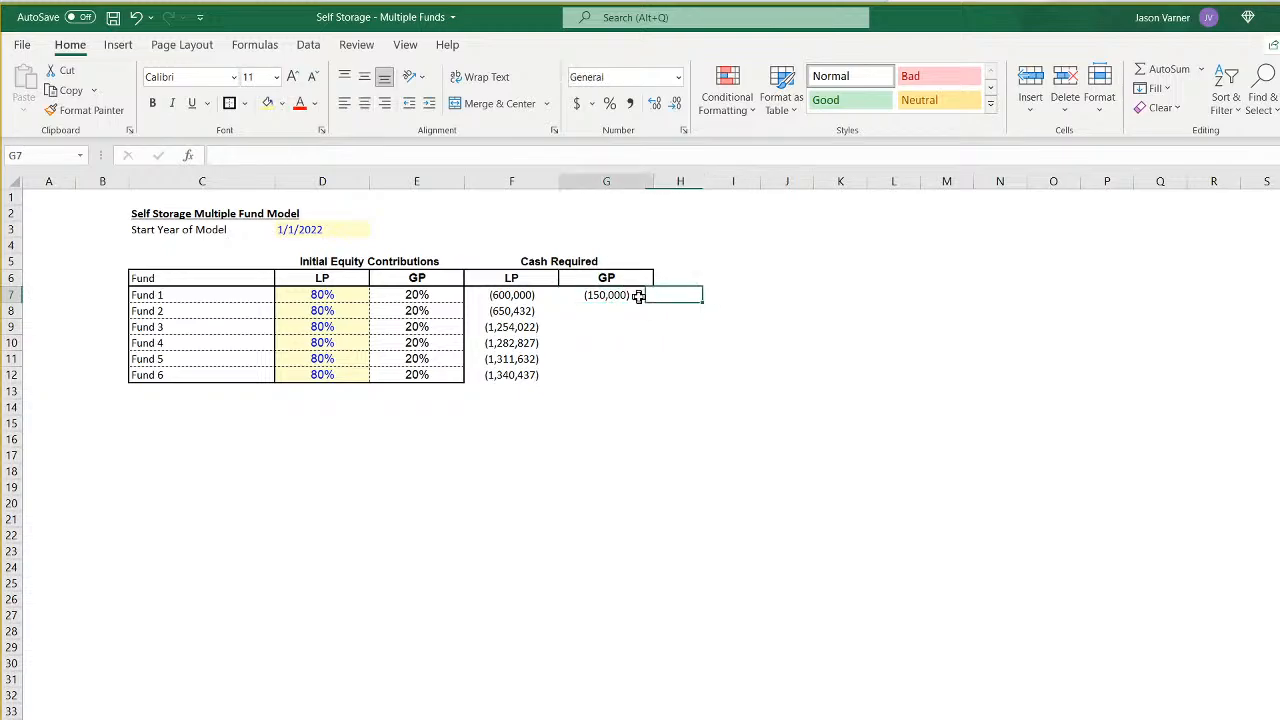
drag(654, 301, 646, 368)
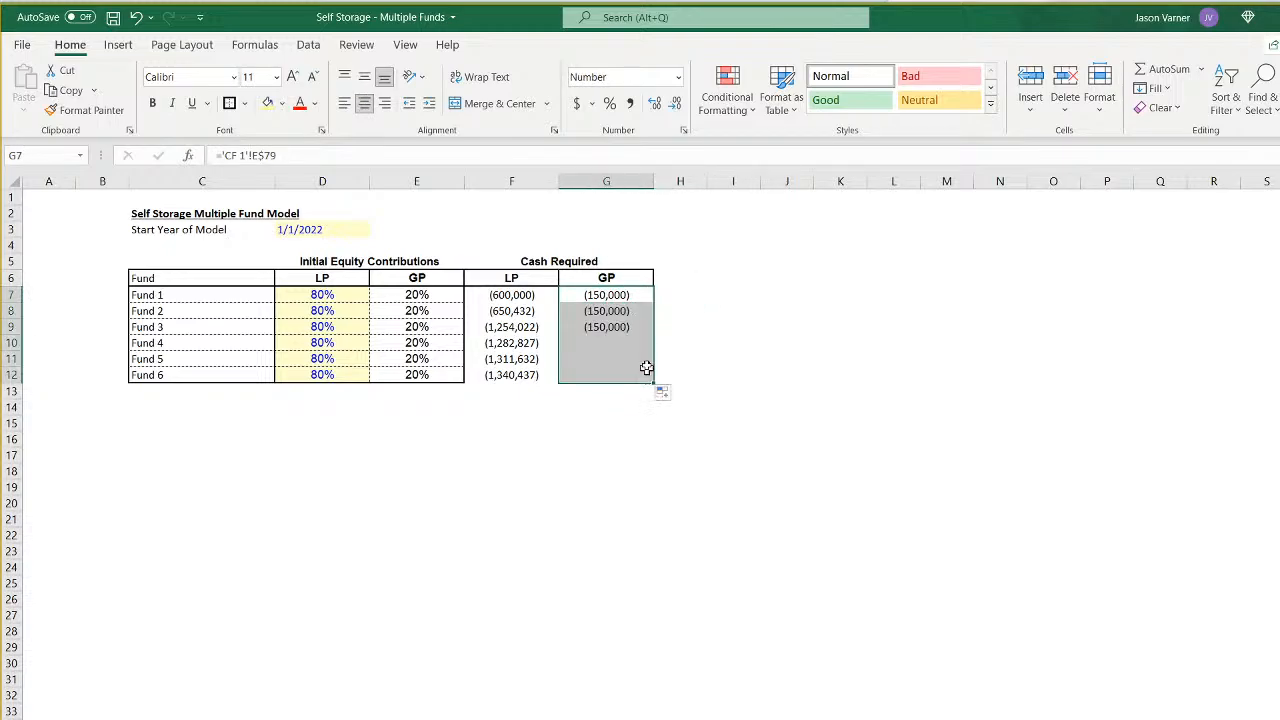
- Change the GP cash required formulas for Funds 2, 3 and 4 to reference sheets CF 2, CF 3 and CF 4
click(618, 312)
click(246, 155)
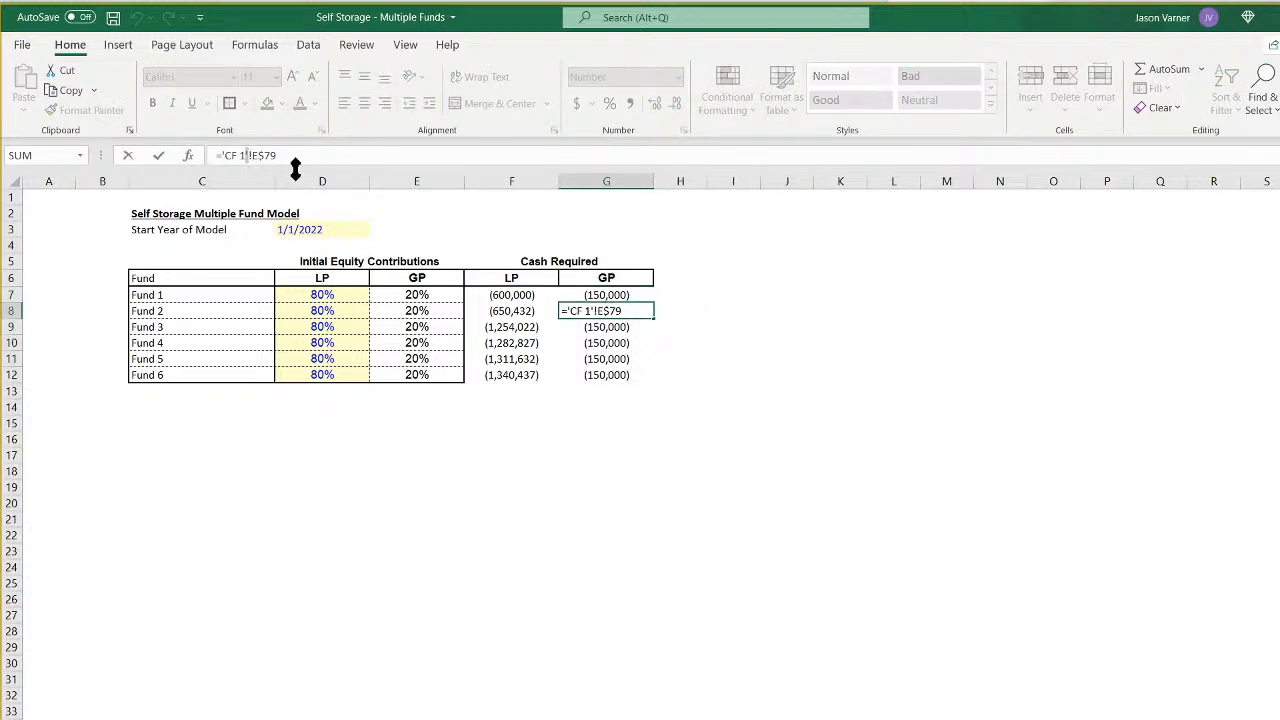
key(BackSpace)
text(2)
key(Return)
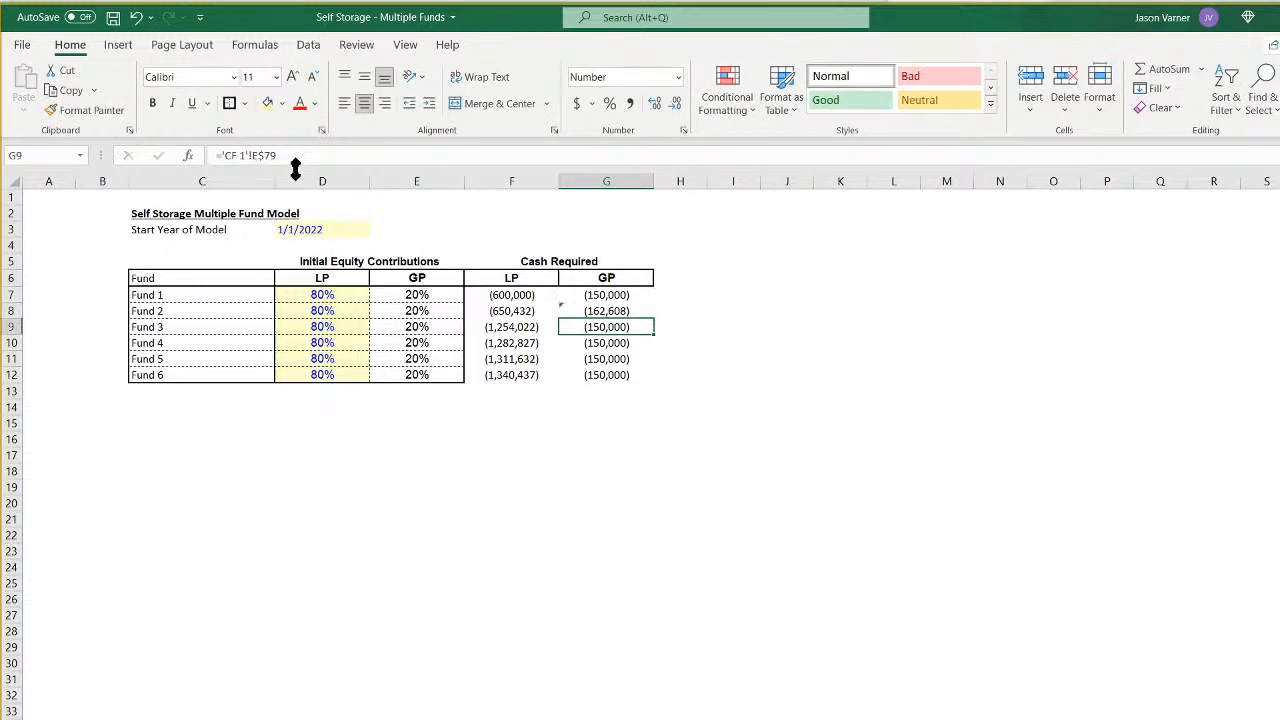
click(242, 155)
key(BackSpace)
text(3)
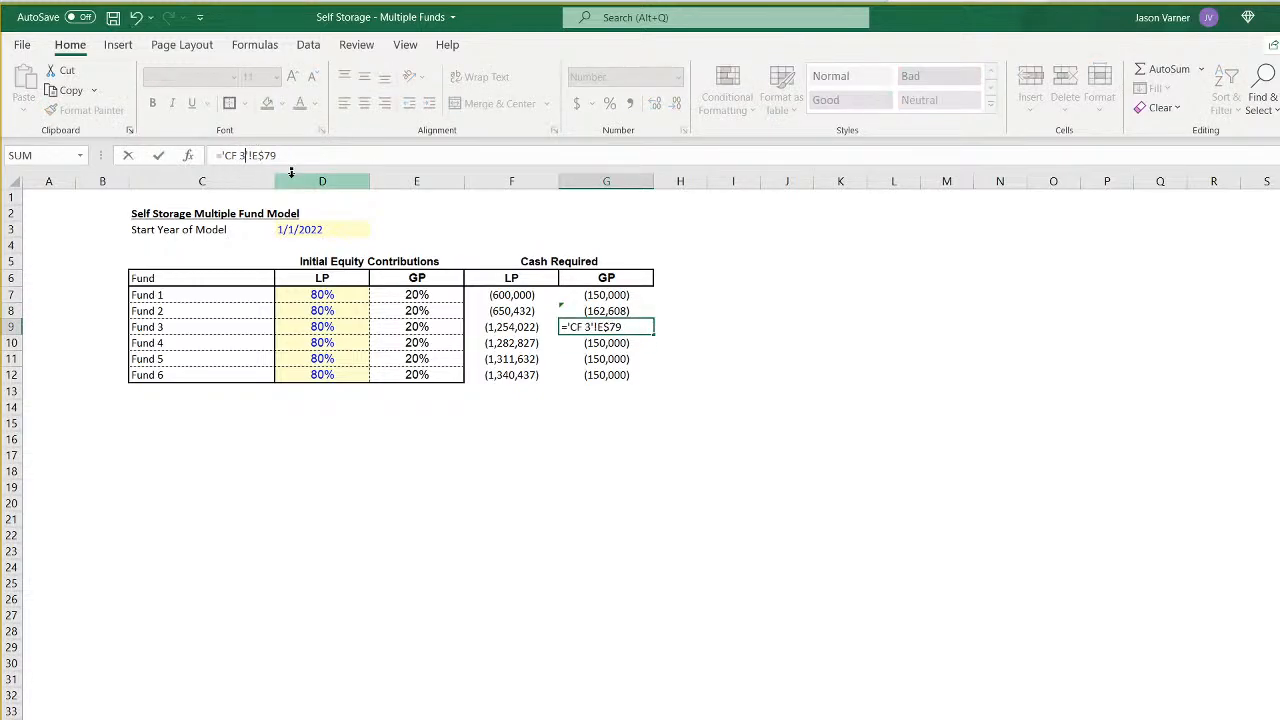
key(Return)
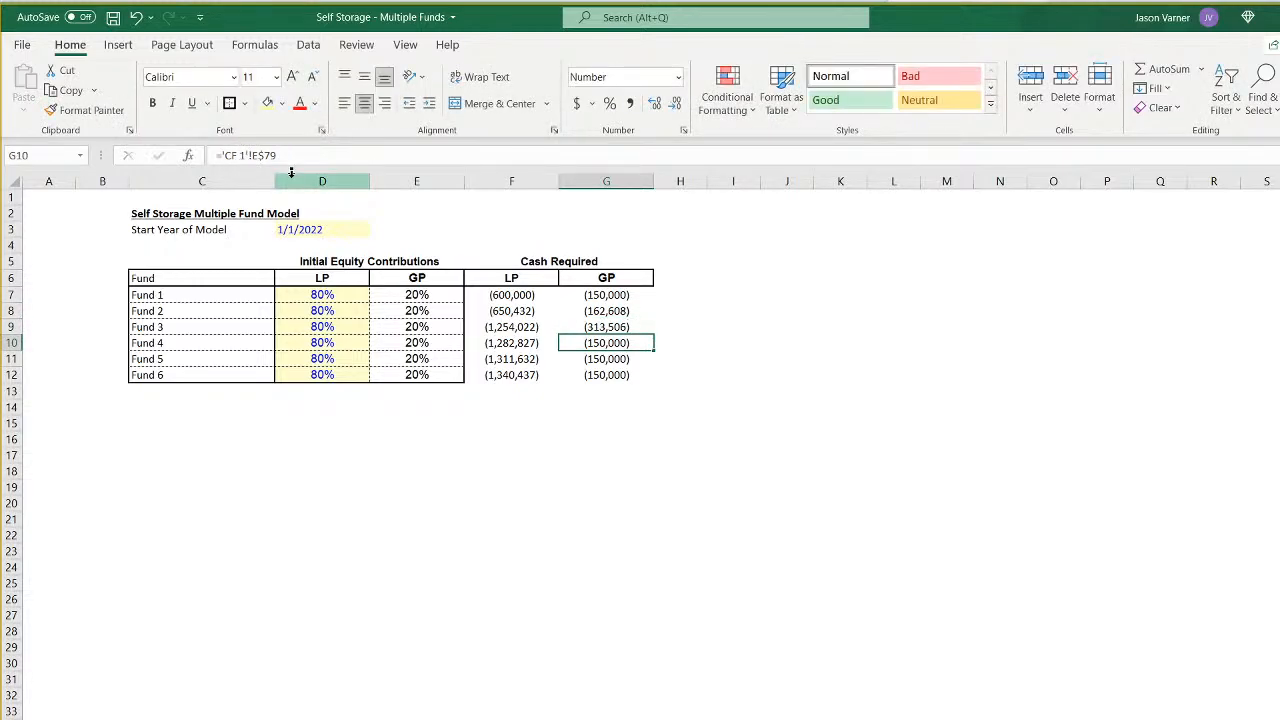
click(242, 156)
key(BackSpace)
text(4)
key(Return)
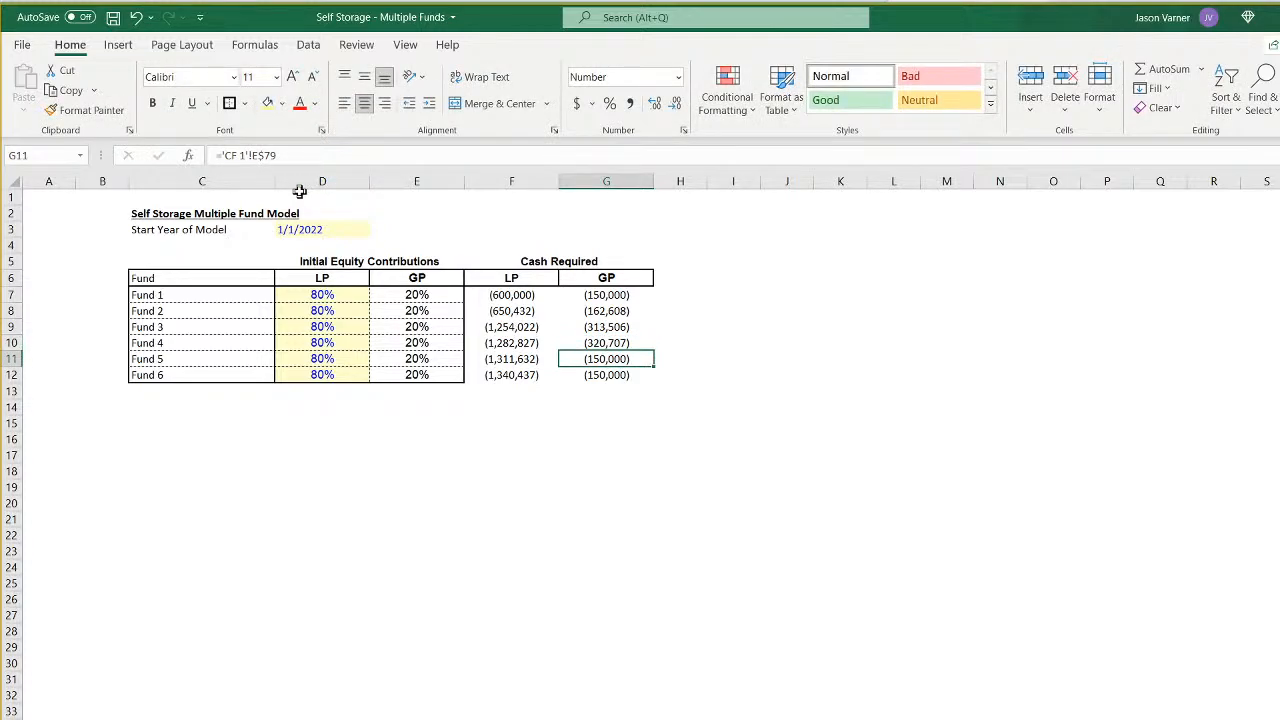
- Change the GP cash required formulas for Funds 5 and 6 to reference sheets CF 5 and CF 6
click(245, 155)
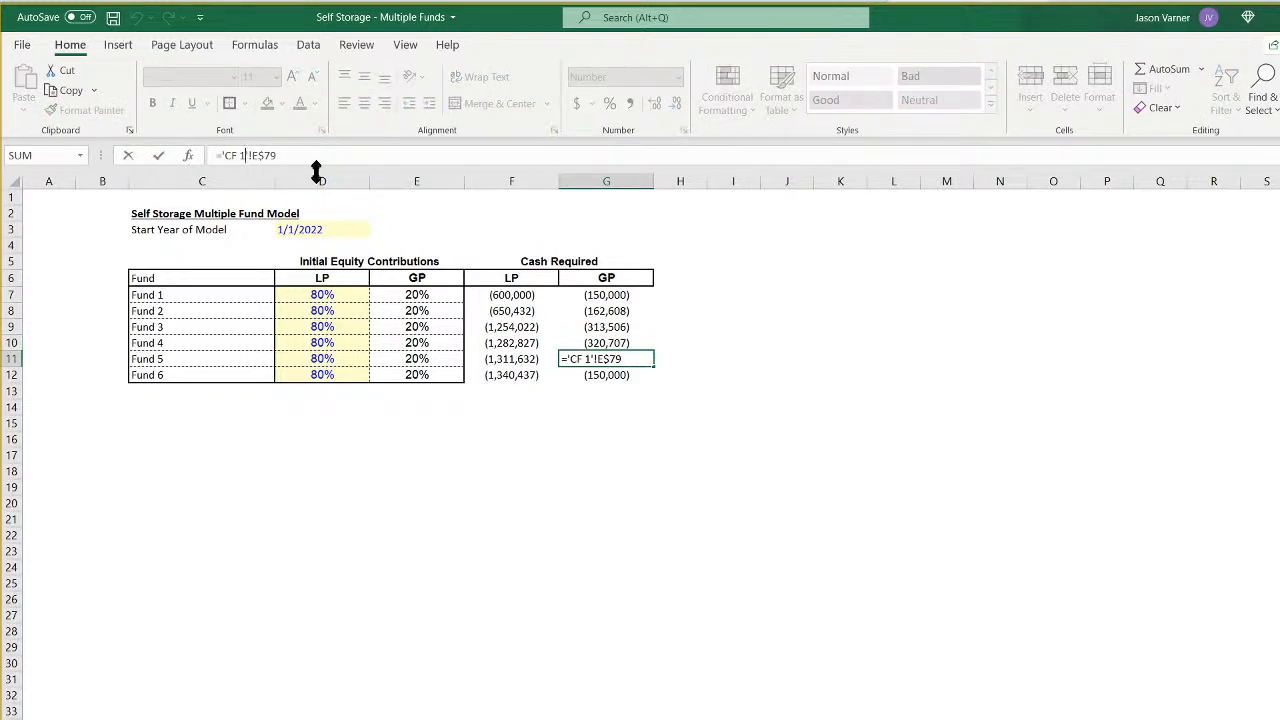
key(Return)
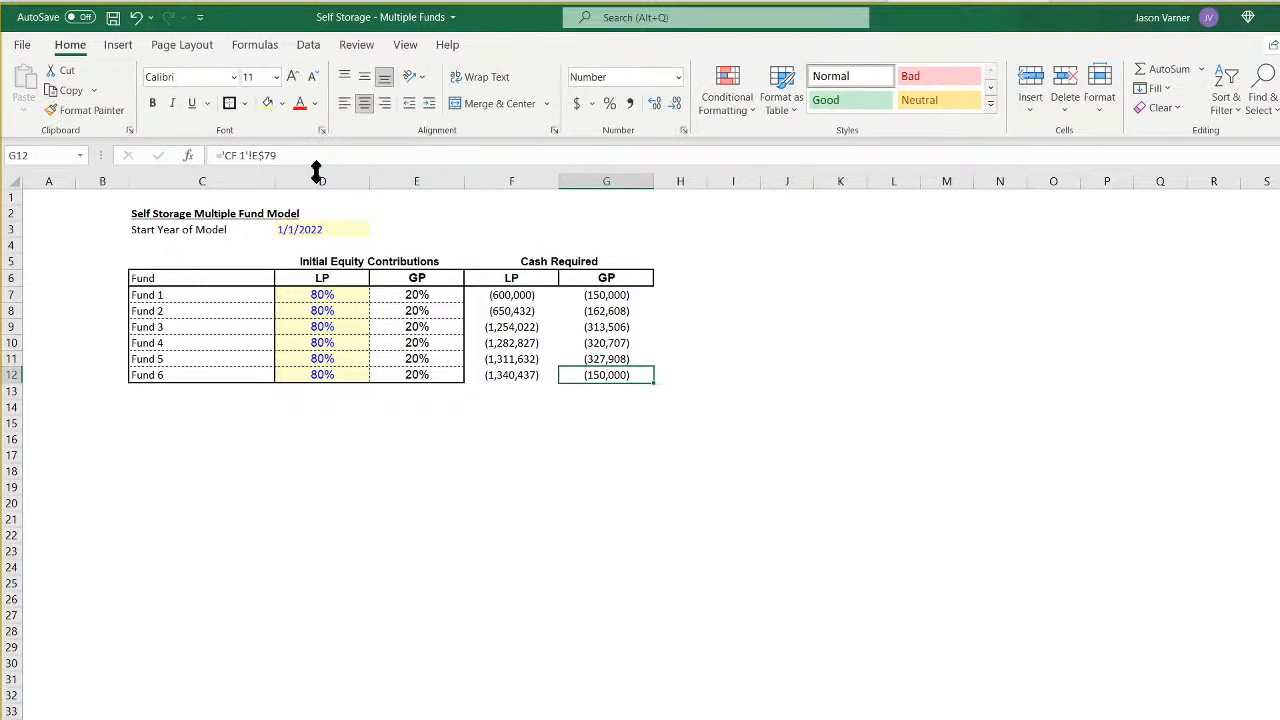
click(241, 156)
key(BackSpace)
text(6)
key(Return)
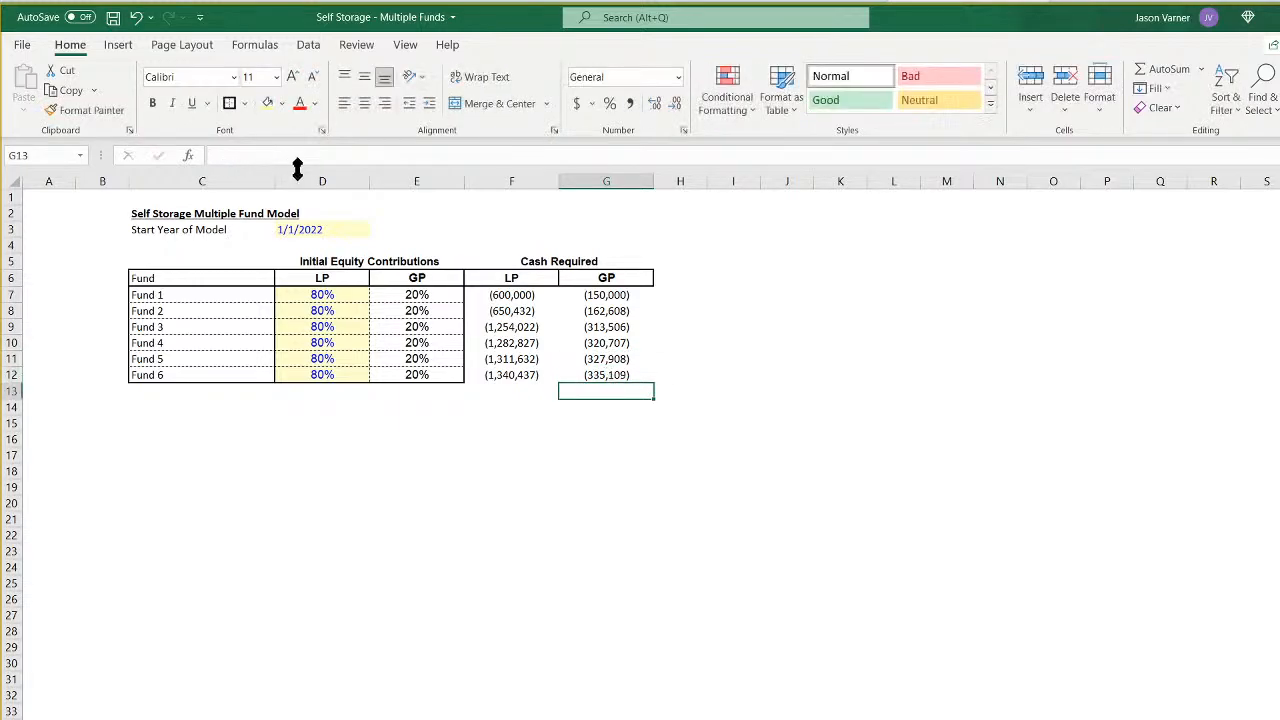
- Apply dashed inner borders and a thick outside border to the Cash Required values in F7:G12
drag(497, 293, 610, 375)
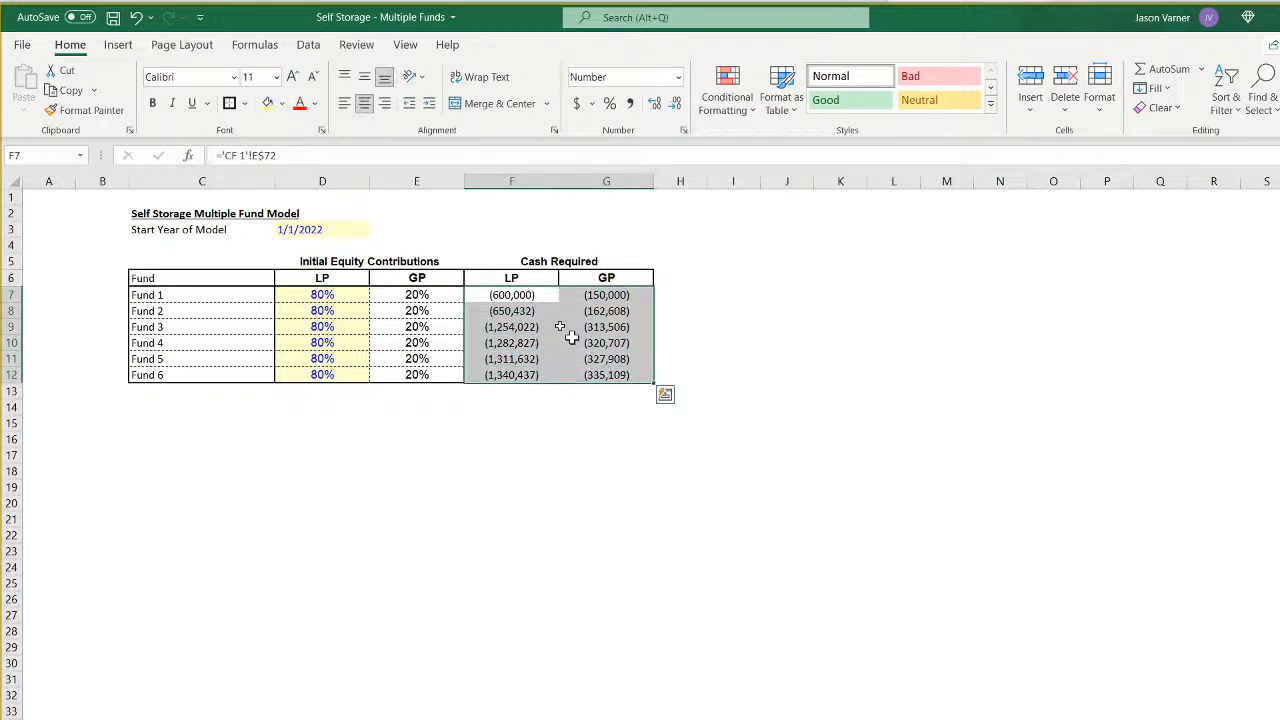
click(244, 103)
click(286, 248)
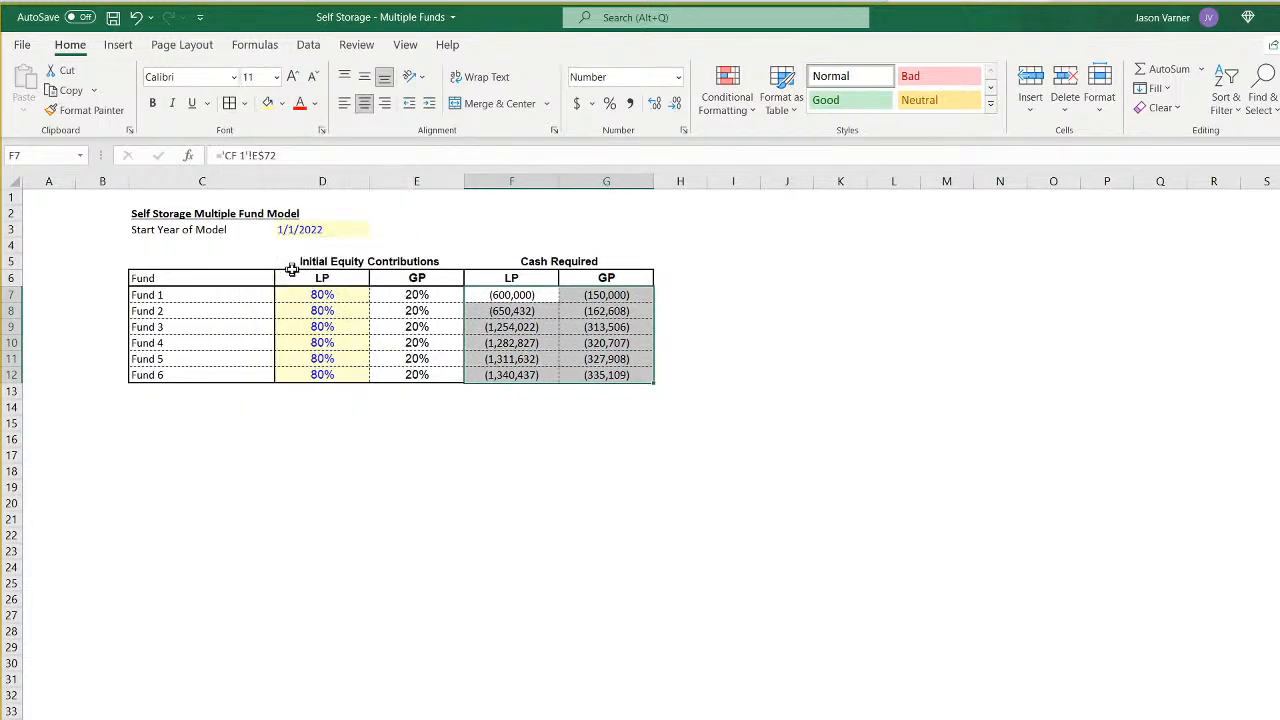
click(493, 294)
drag(493, 294, 606, 366)
click(244, 103)
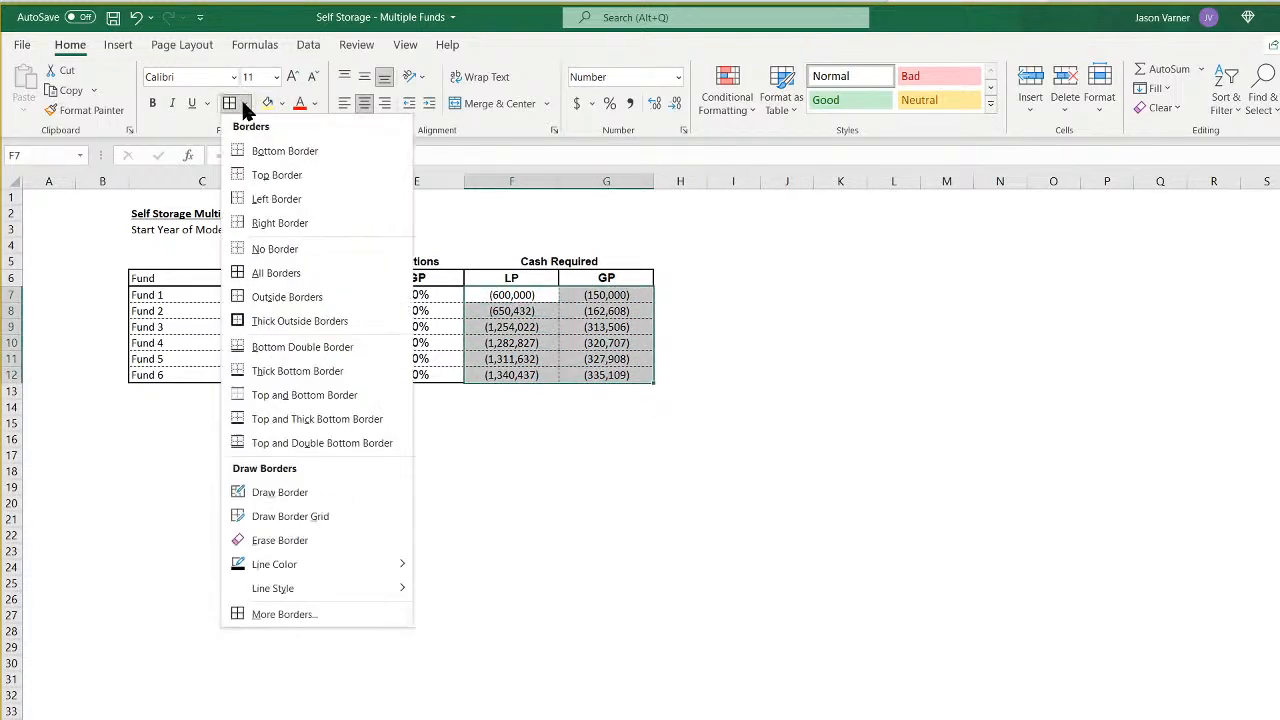
click(283, 321)
click(450, 502)
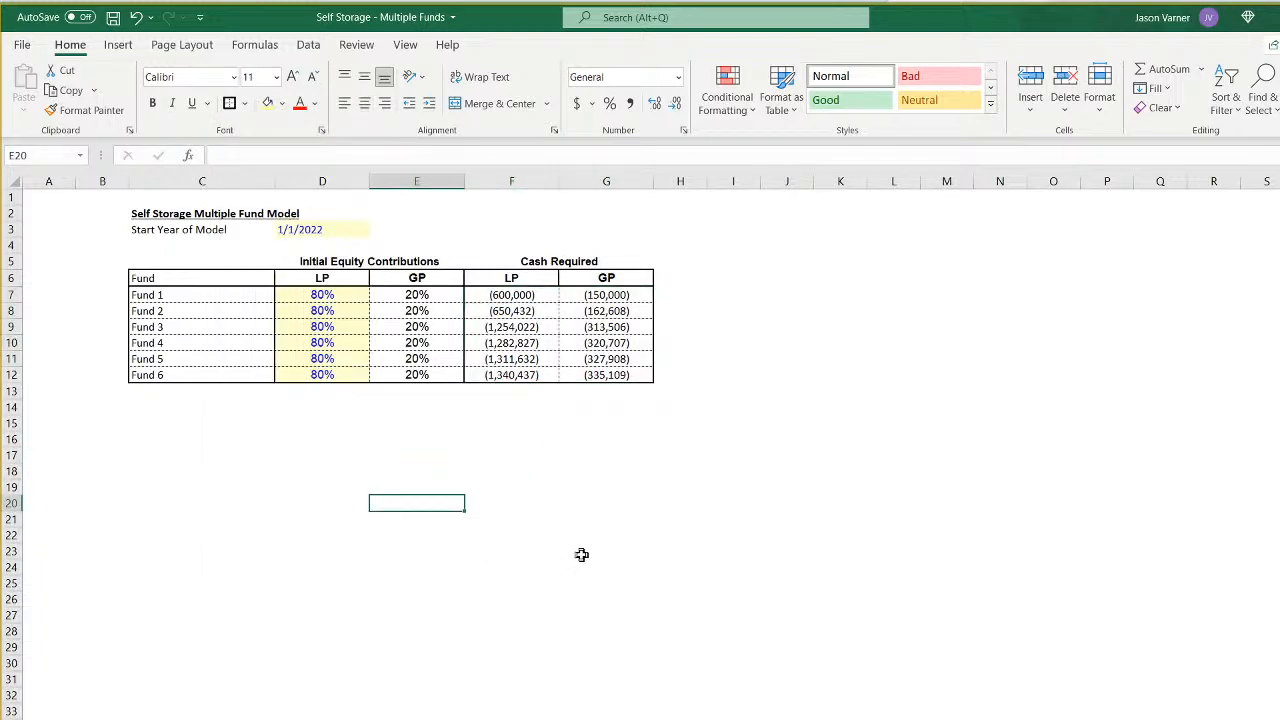
- Set Fund 1's initial LP equity contribution in D7 to 75%
click(587, 262)
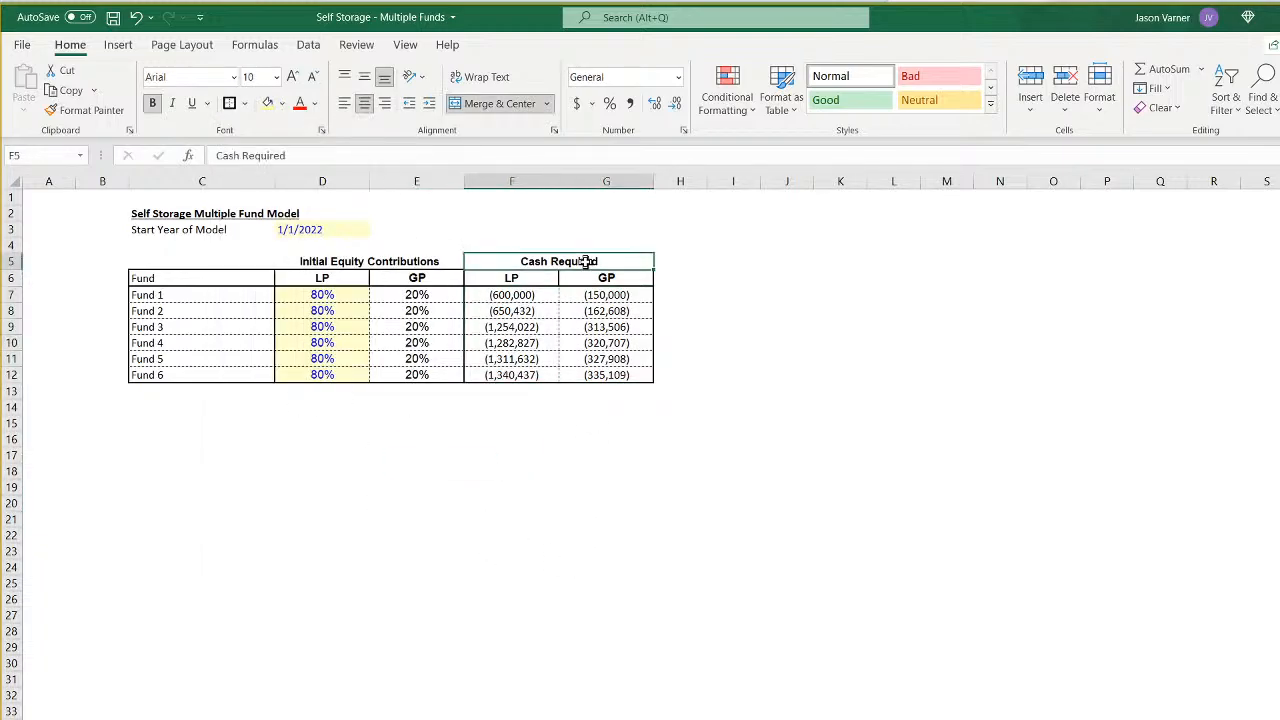
click(340, 298)
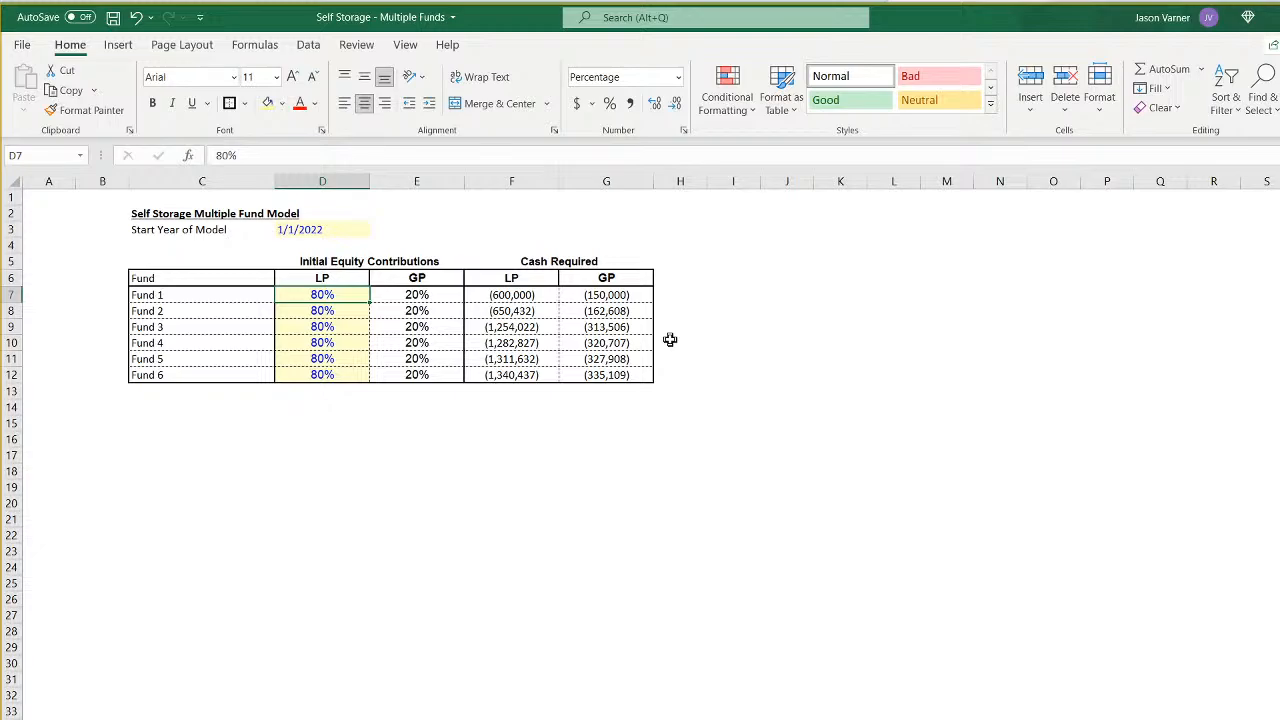
text(75)
key(Return)
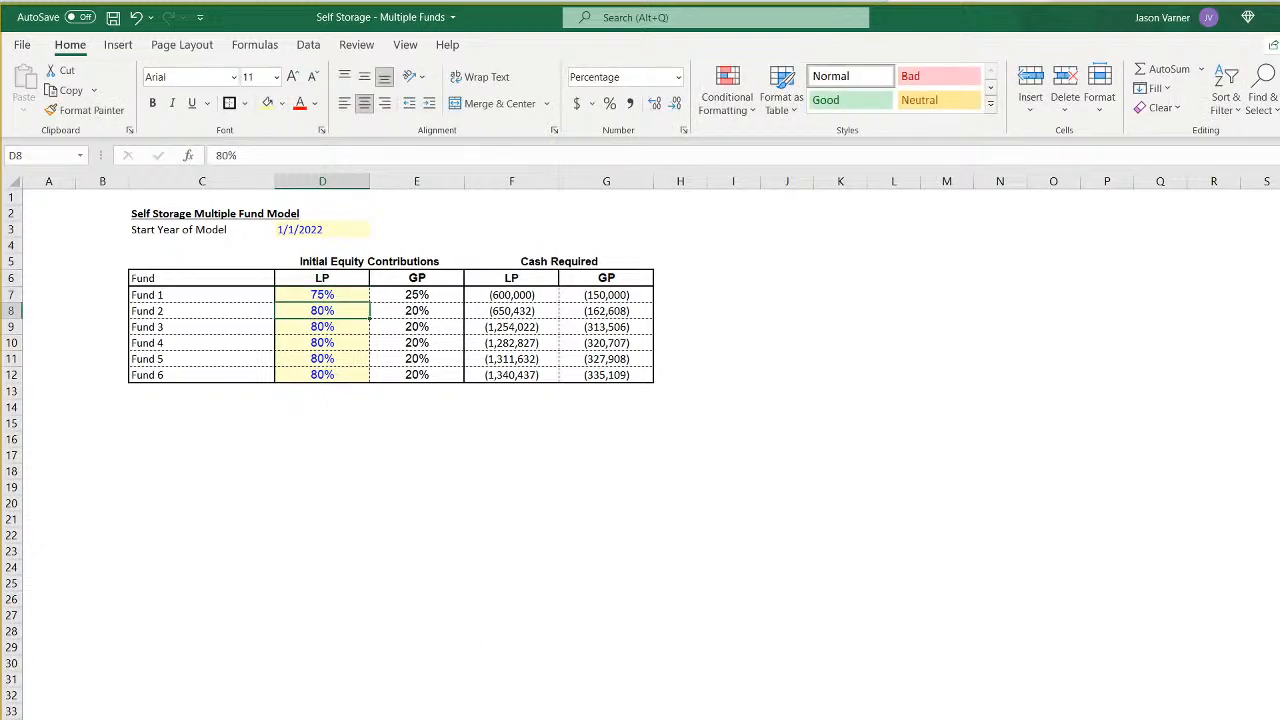
- On sheet CF 1, replace the yellow fill and blue font of LP contribution cell H6 with a neutral fill and black font
key(ctrl+Page_Down)
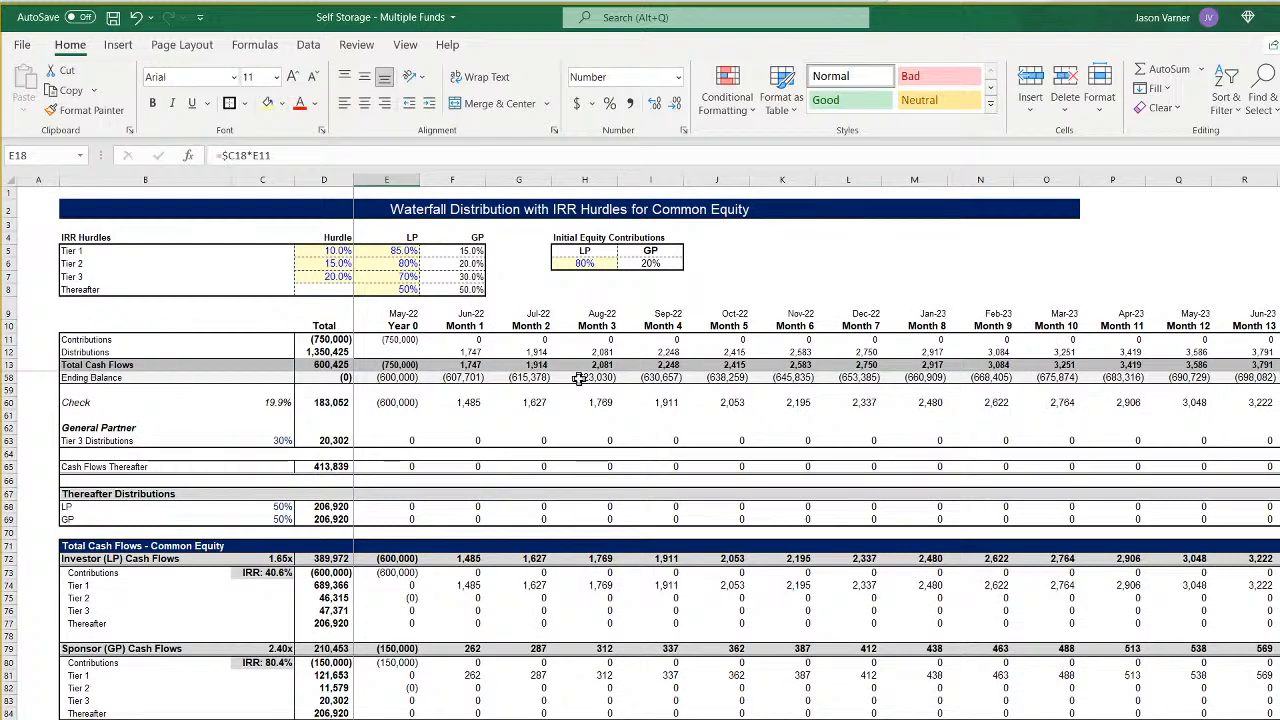
click(585, 262)
click(281, 103)
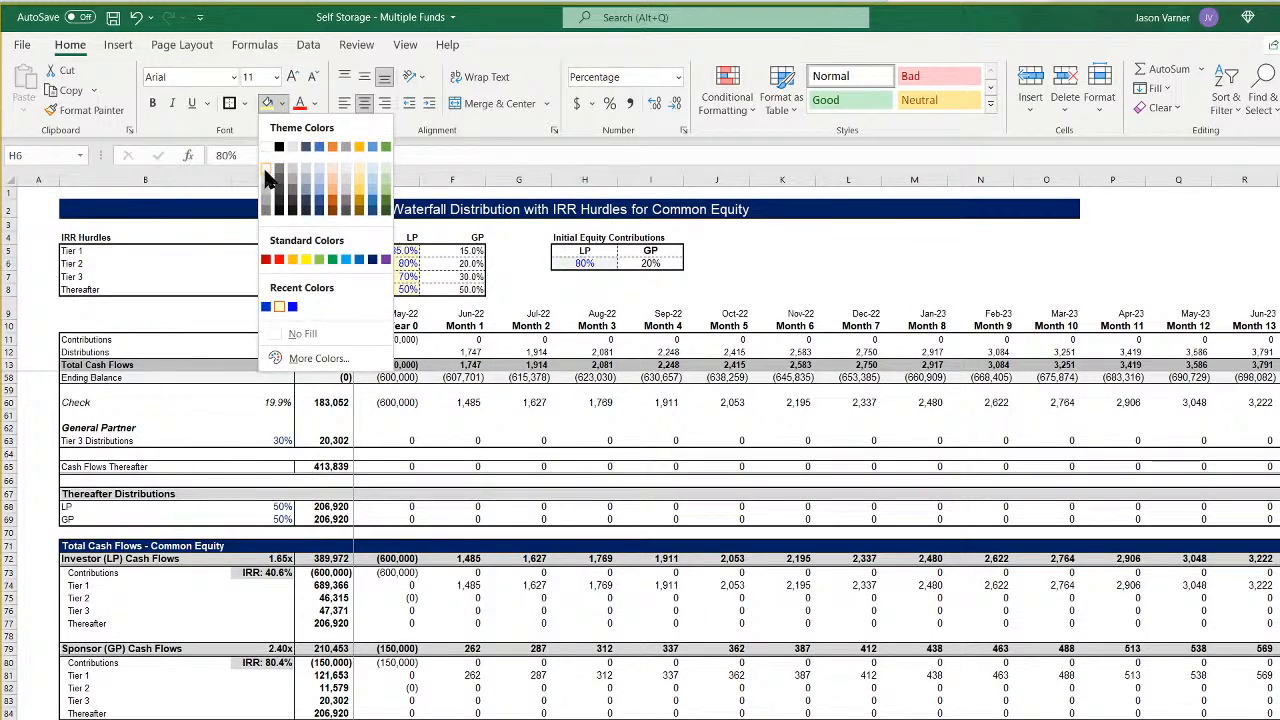
click(266, 150)
click(314, 103)
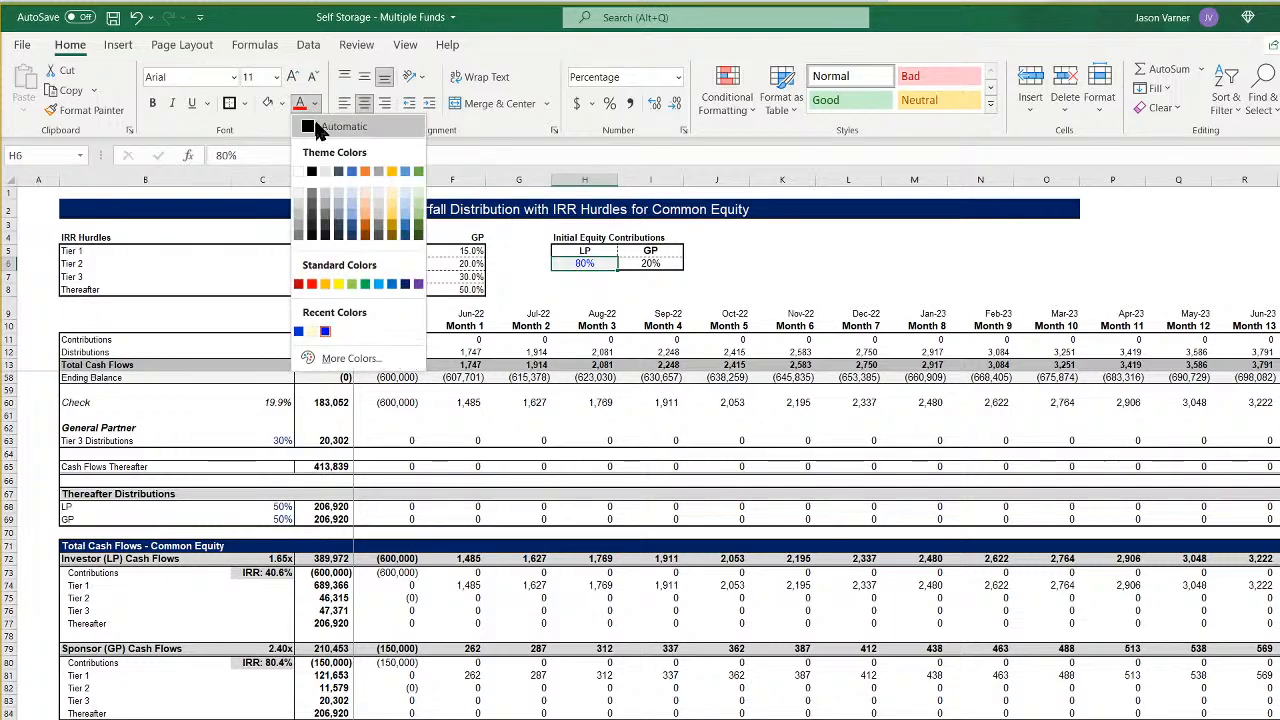
click(314, 175)
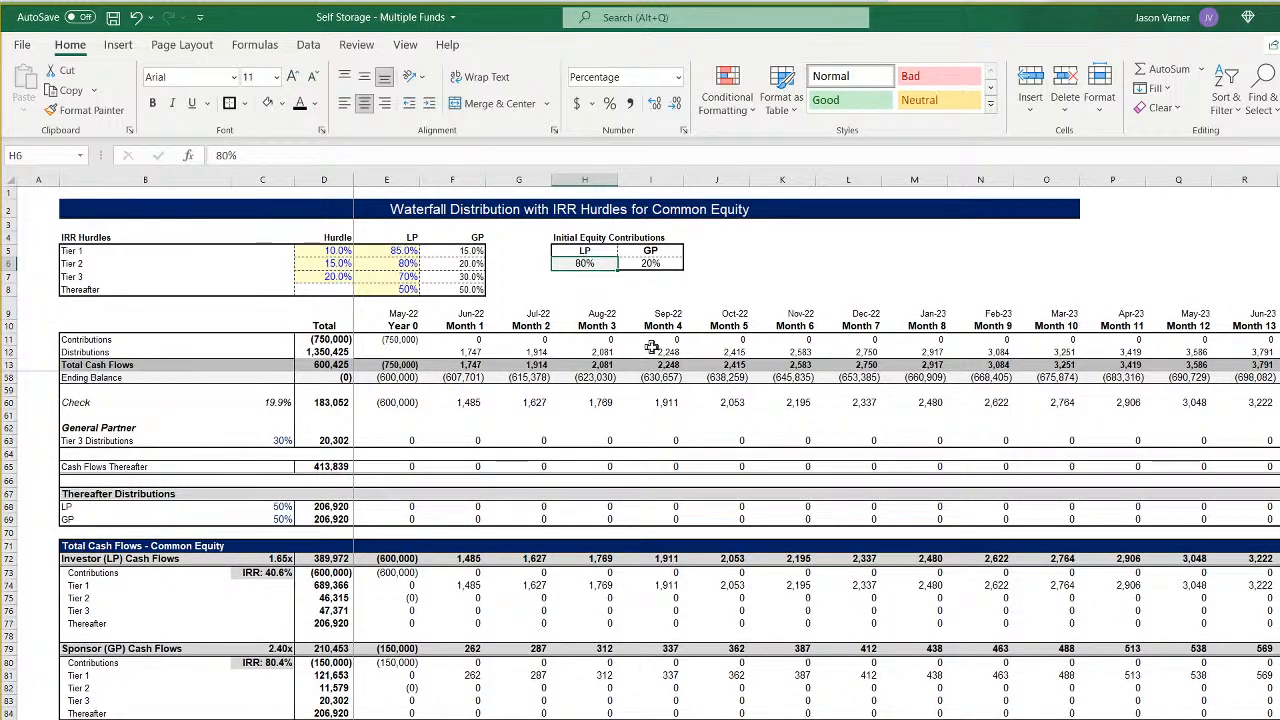
- Link CF 1's LP equity contribution in H6 to Fund 1's LP percentage with =Control!D7
text(=)
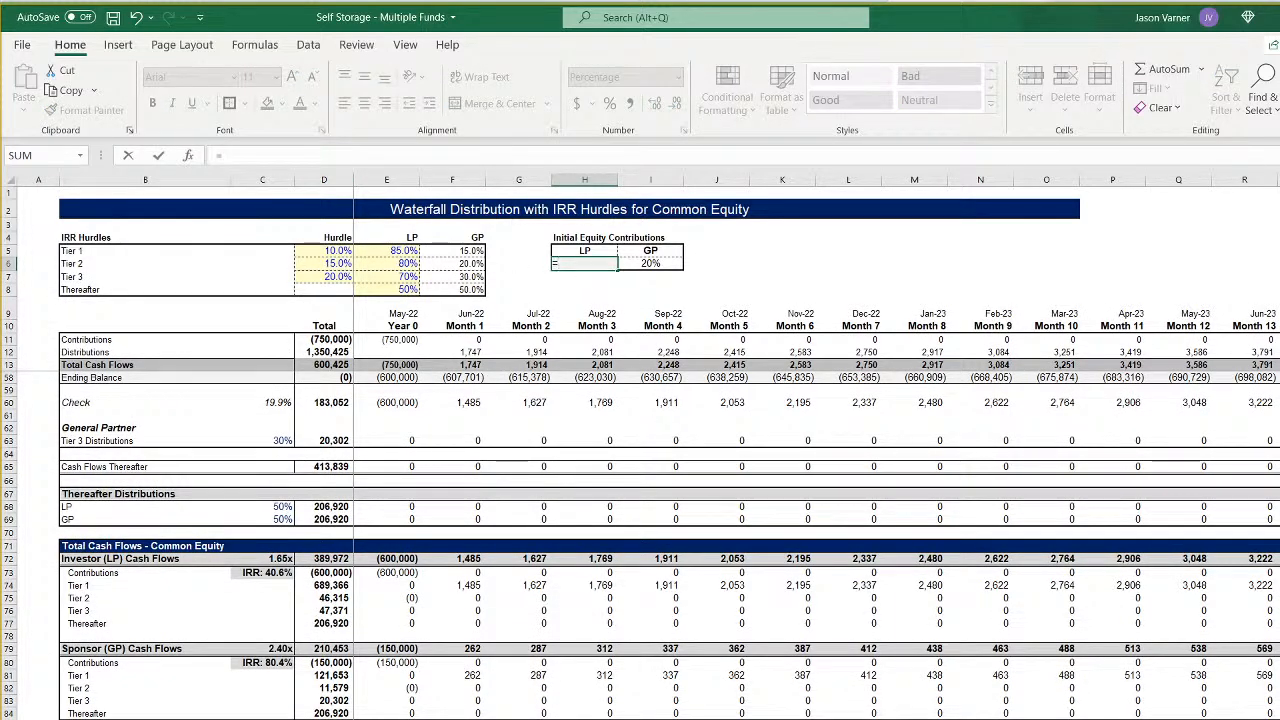
key(ctrl+Page_Up)
click(323, 297)
key(Return)
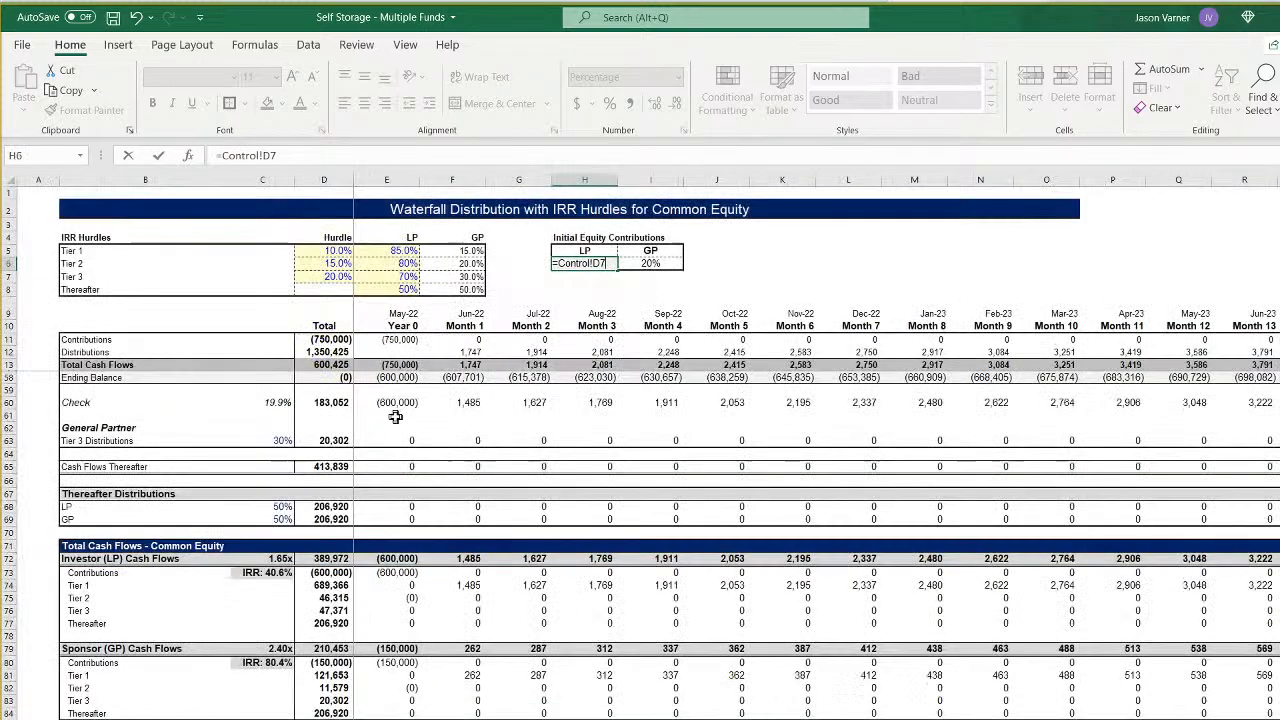
- Copy CF 1's linked LP contribution cell into H6 of CF 2 and change its formula to =Control!D8
click(598, 257)
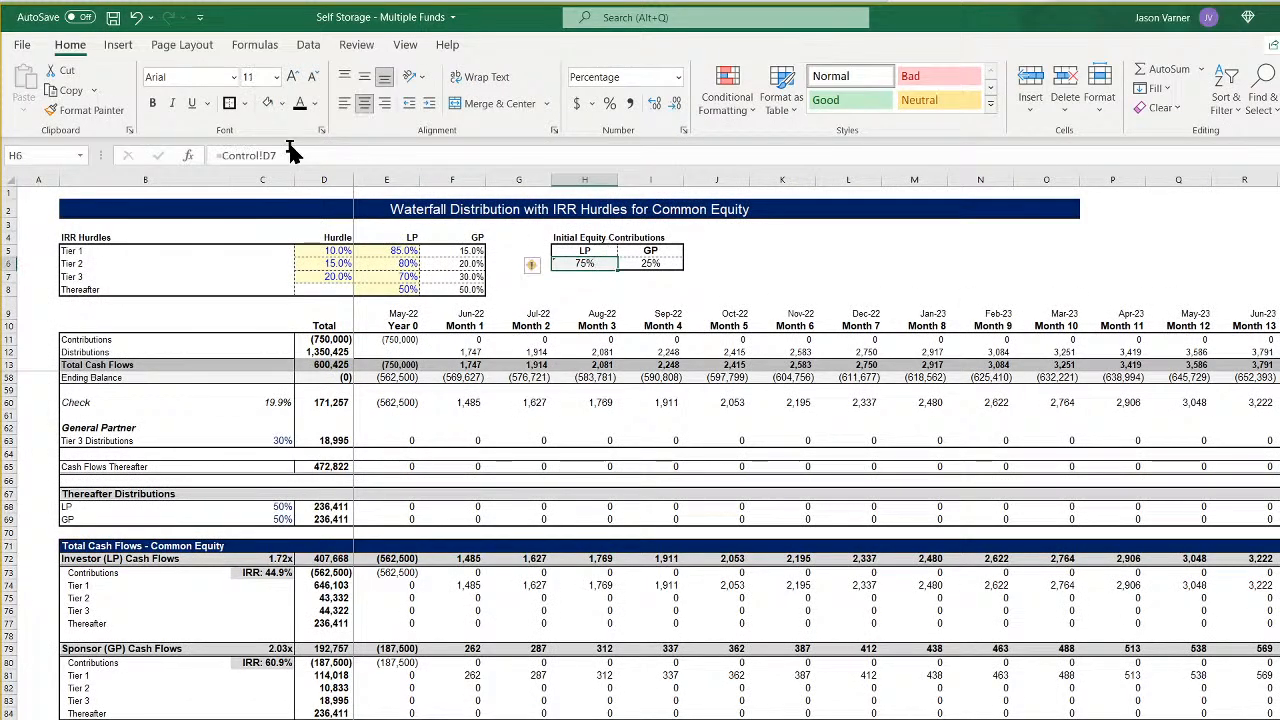
right_click(598, 260)
click(630, 274)
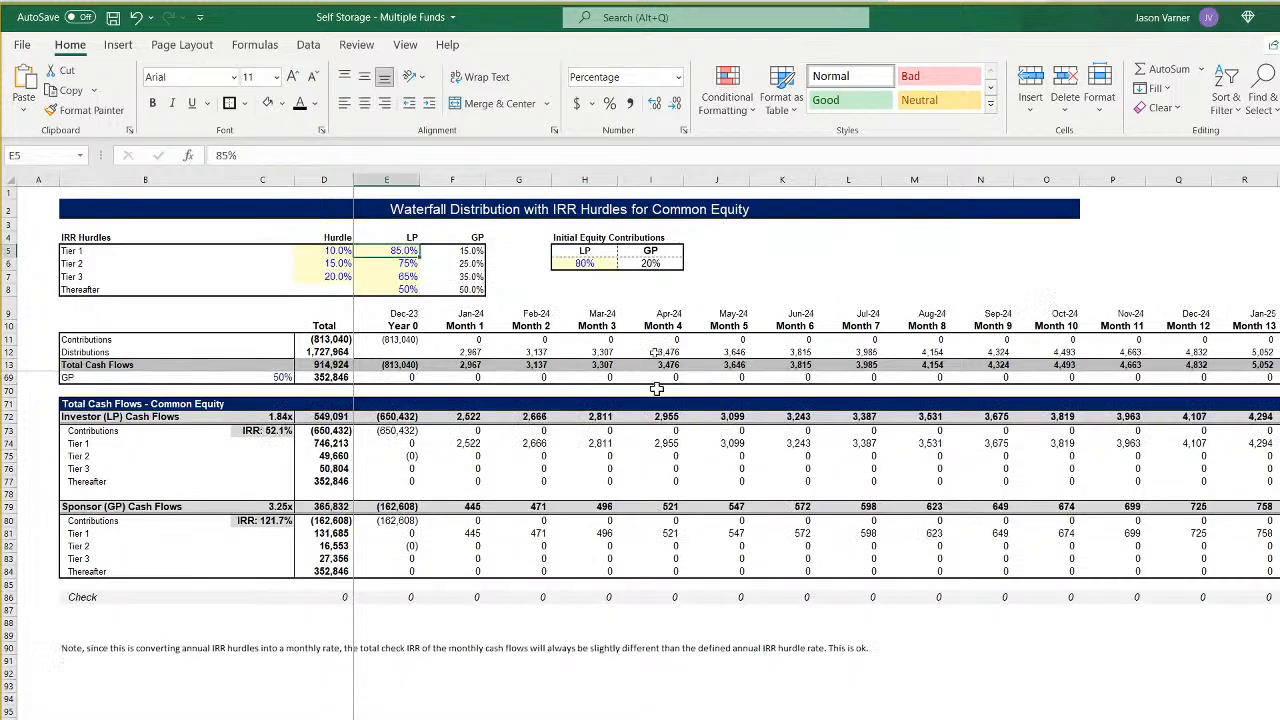
right_click(580, 265)
click(623, 350)
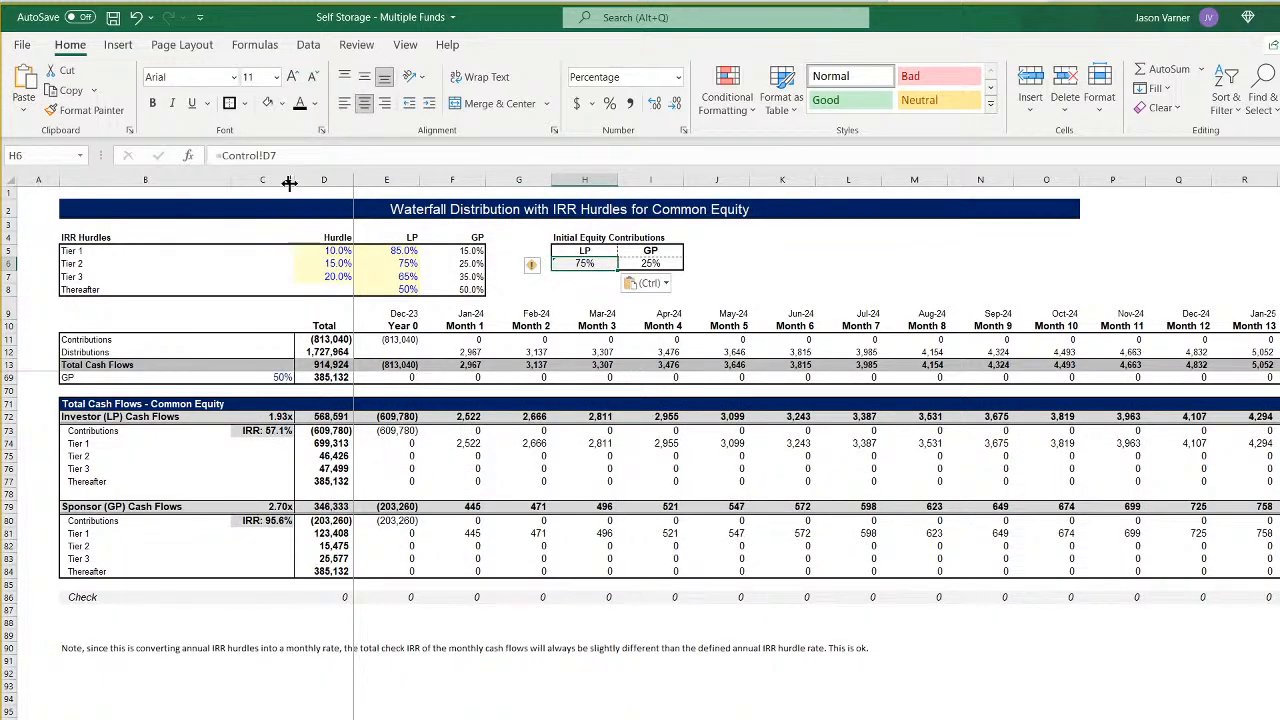
click(268, 155)
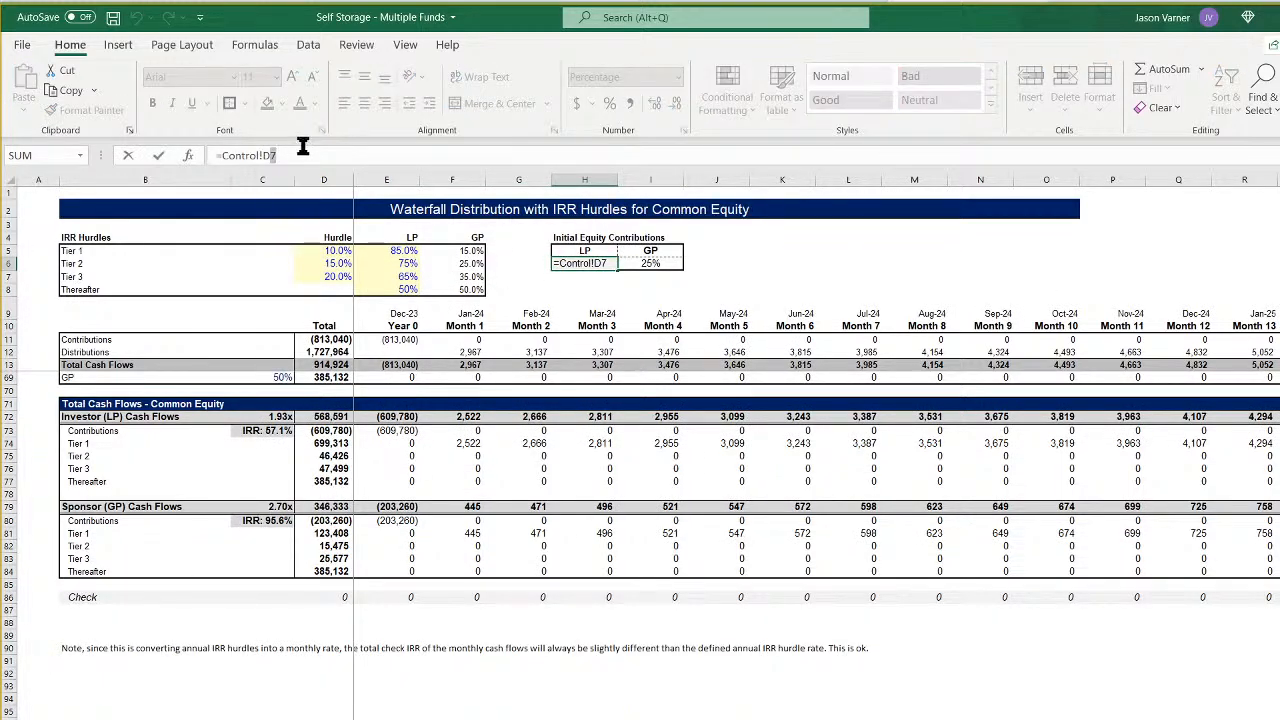
key(Return)
- Copy CF 2's linked LP contribution cell into H6 of CF 3 and change its formula to =Control!D9
right_click(585, 263)
click(608, 340)
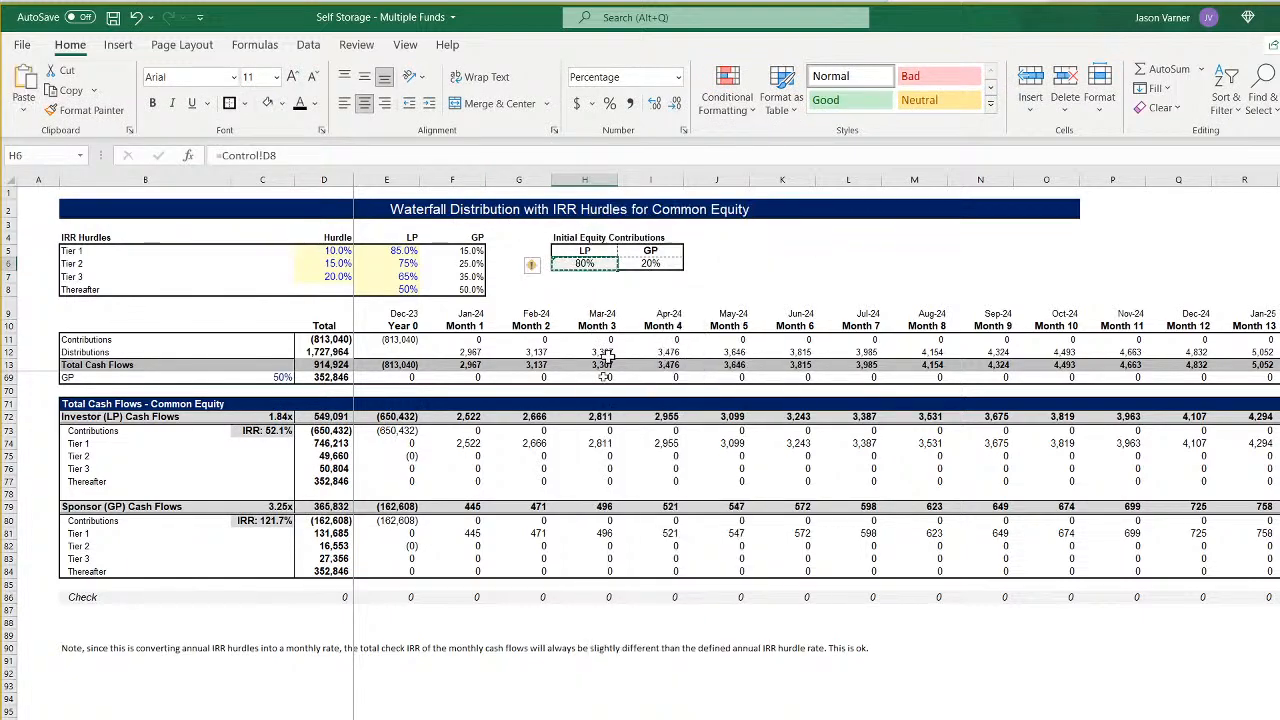
right_click(585, 263)
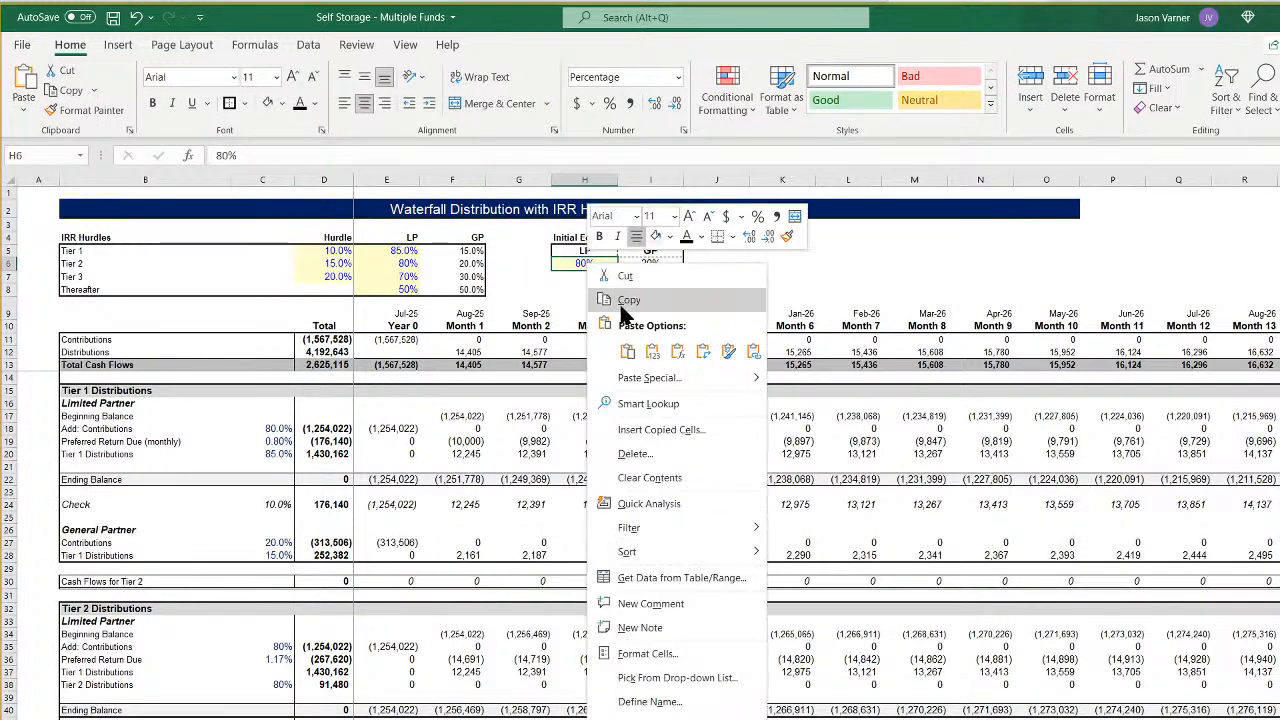
click(610, 340)
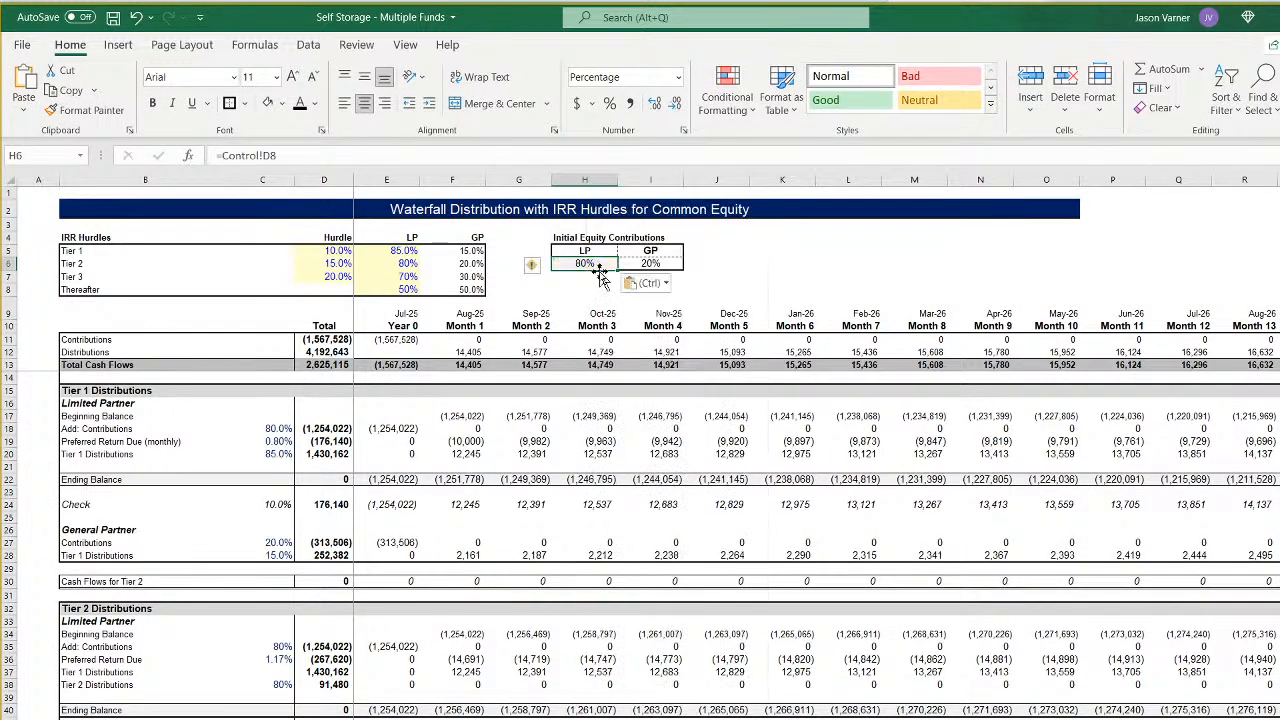
click(297, 155)
key(Return)
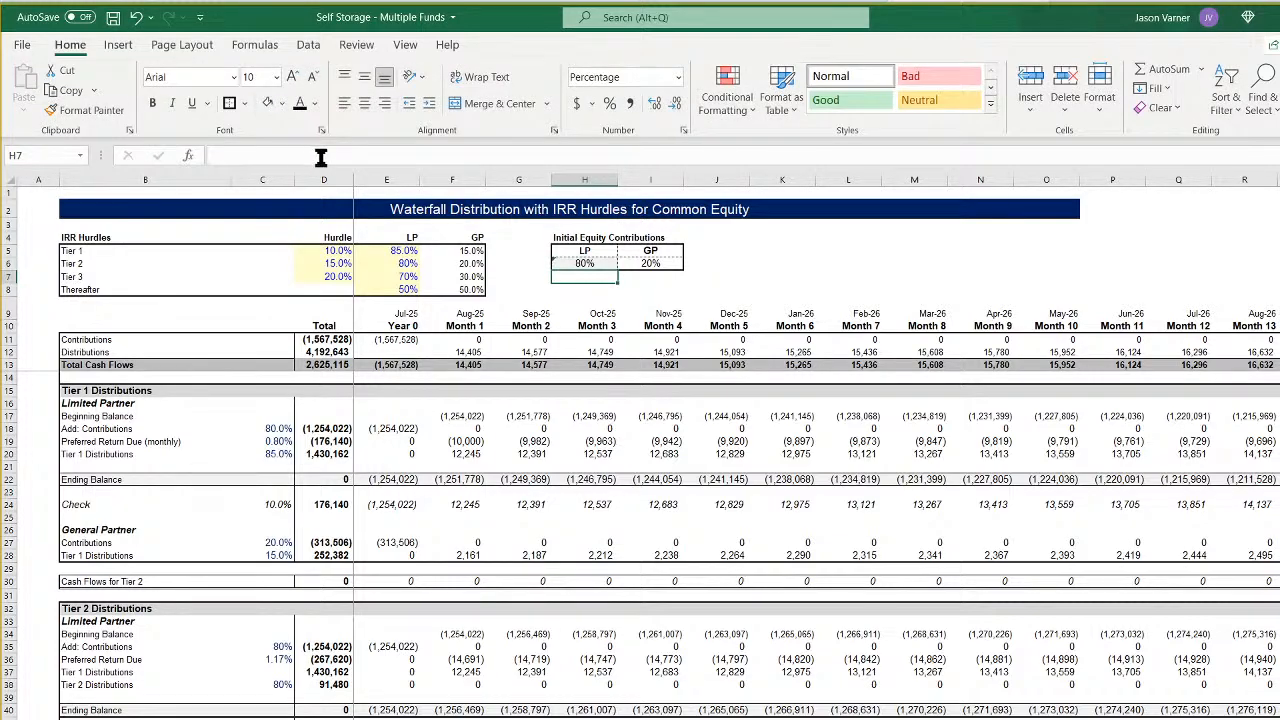
- Copy CF 3's linked LP contribution cell into H6 of CF 4 and change its formula to =Control!D10
right_click(587, 258)
click(610, 335)
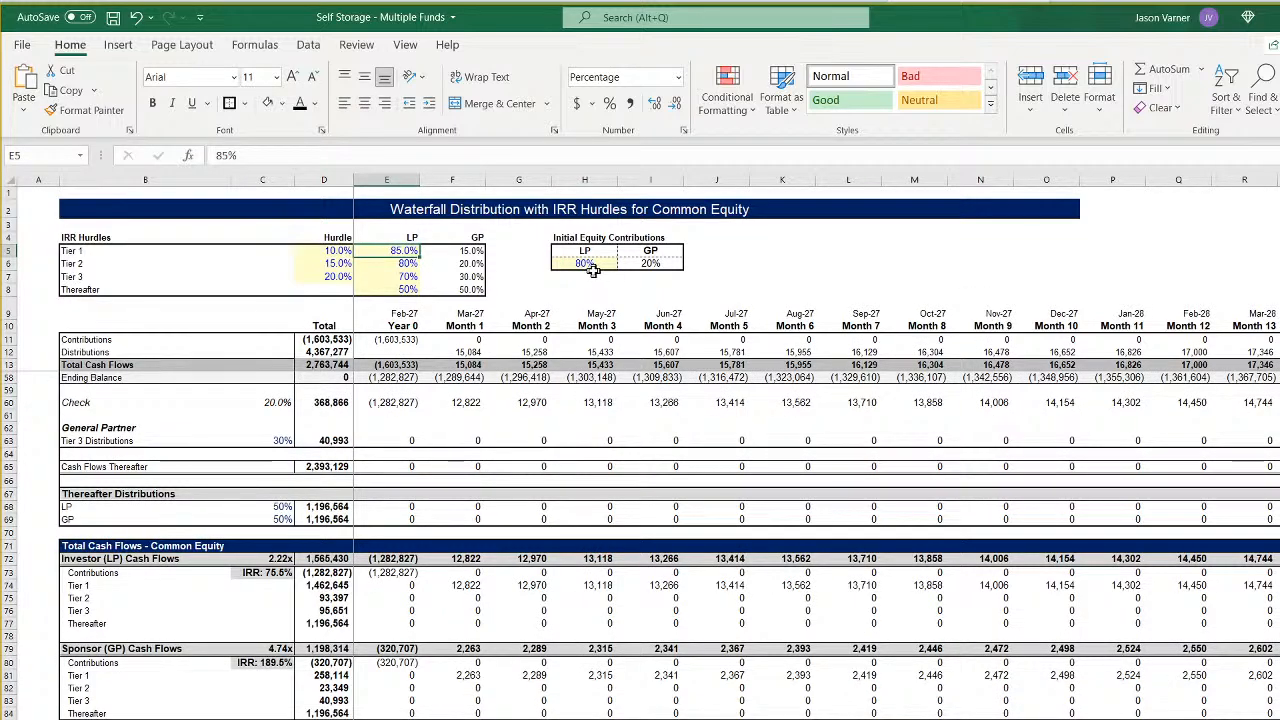
right_click(588, 266)
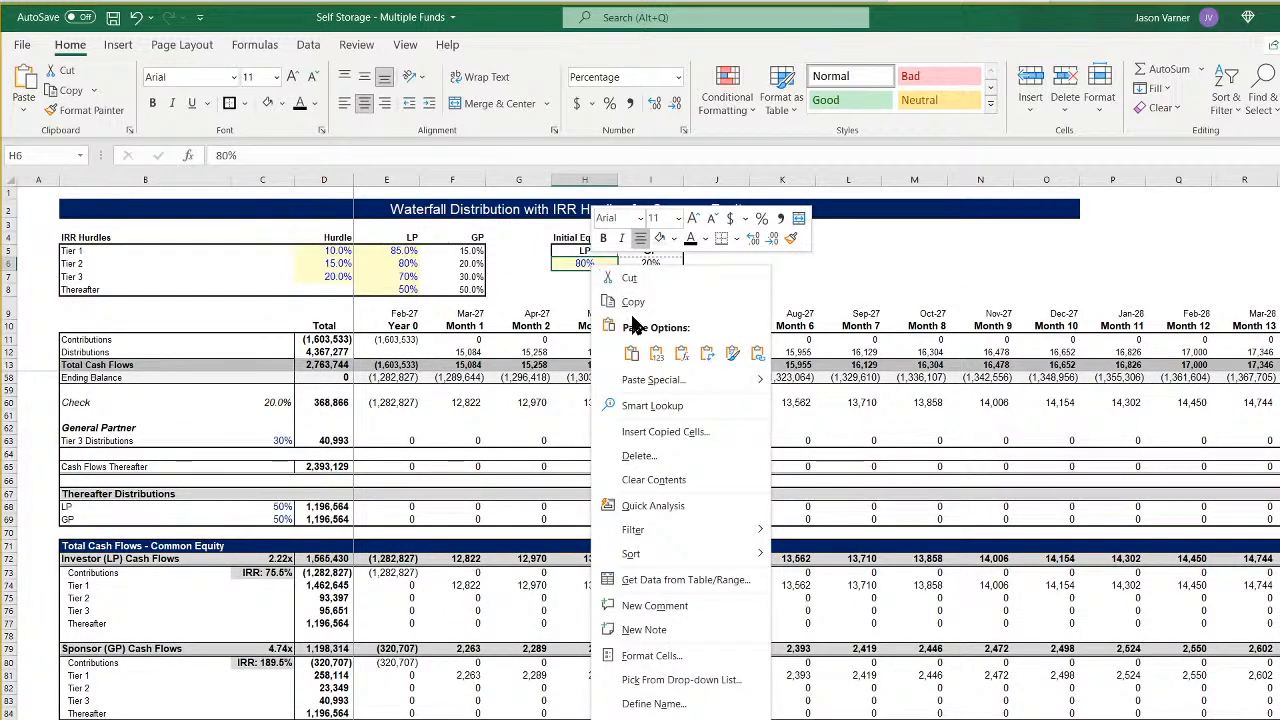
click(631, 353)
click(306, 155)
key(BackSpace)
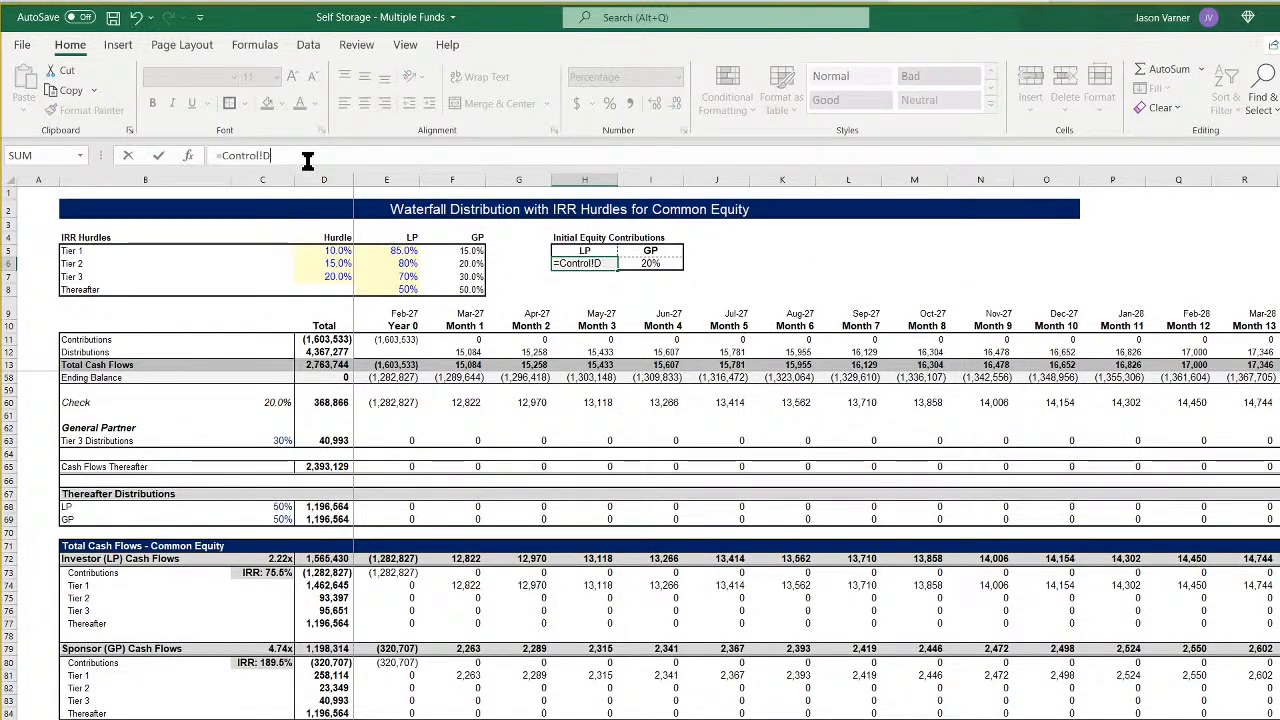
text(10)
key(Return)
- Copy CF 4's linked LP contribution cell into H6 of CF 5 and change its formula to =Control!D11
right_click(593, 264)
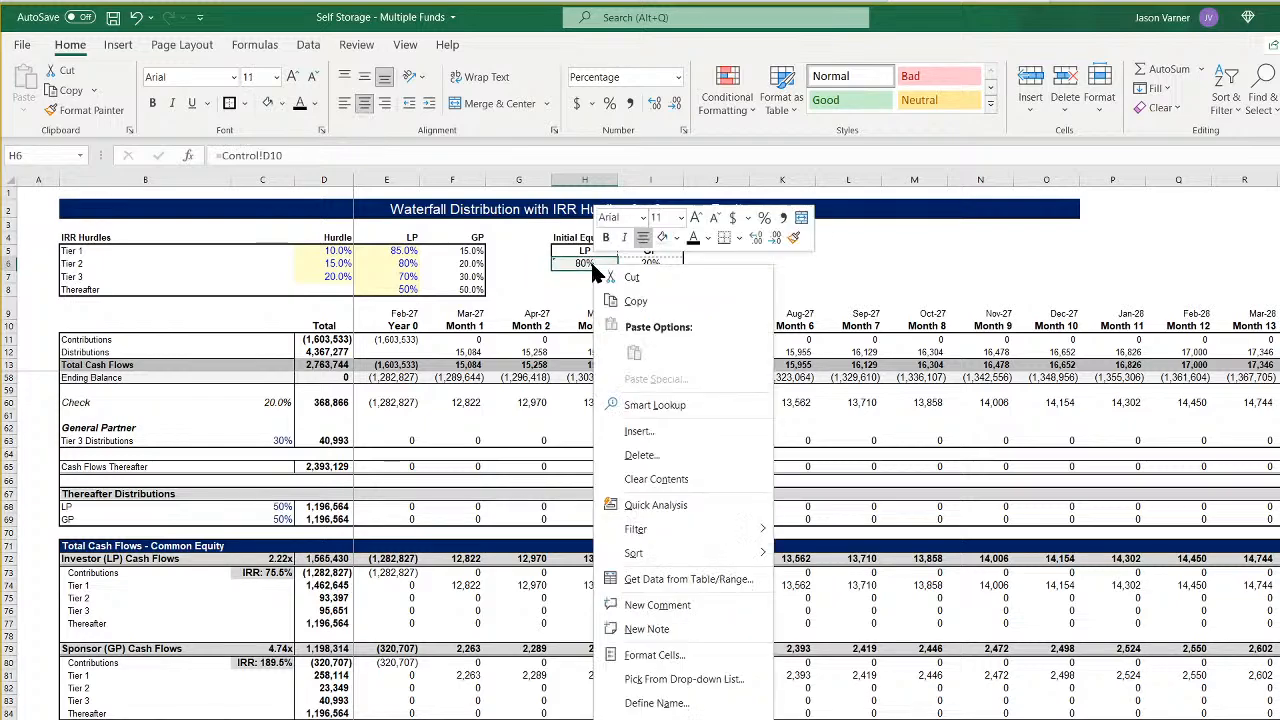
click(604, 301)
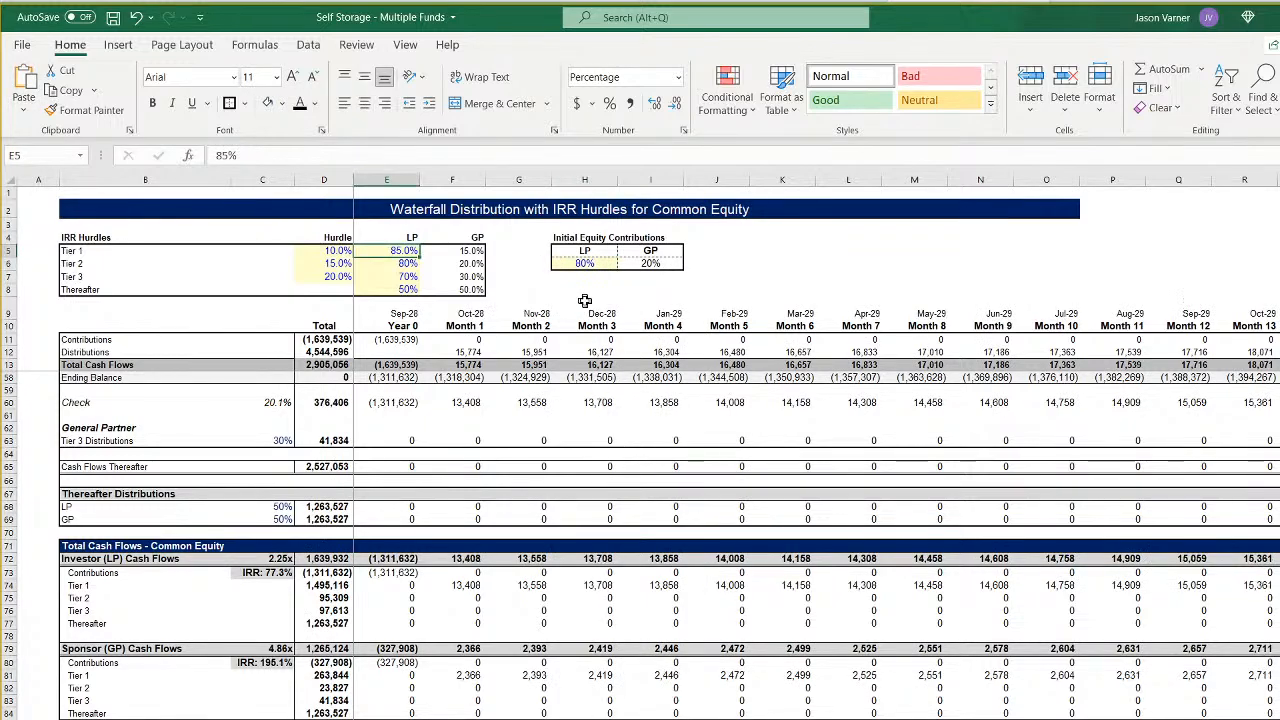
right_click(588, 264)
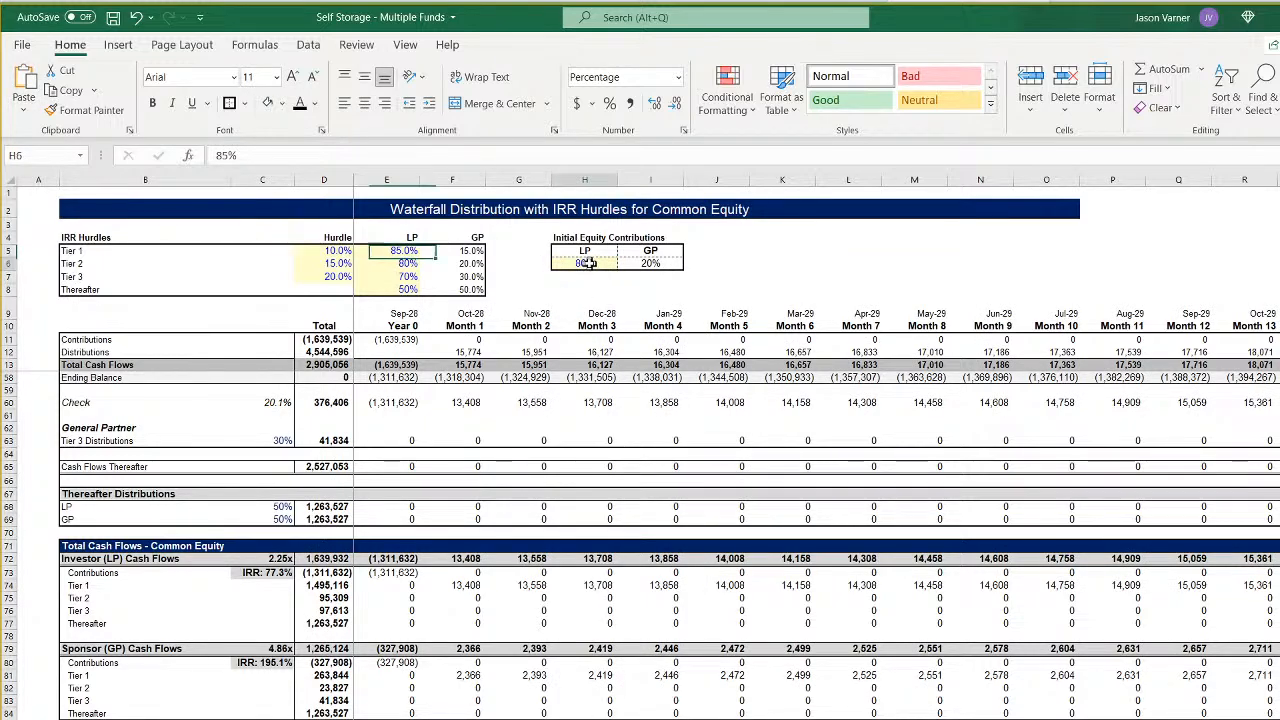
click(627, 350)
click(297, 156)
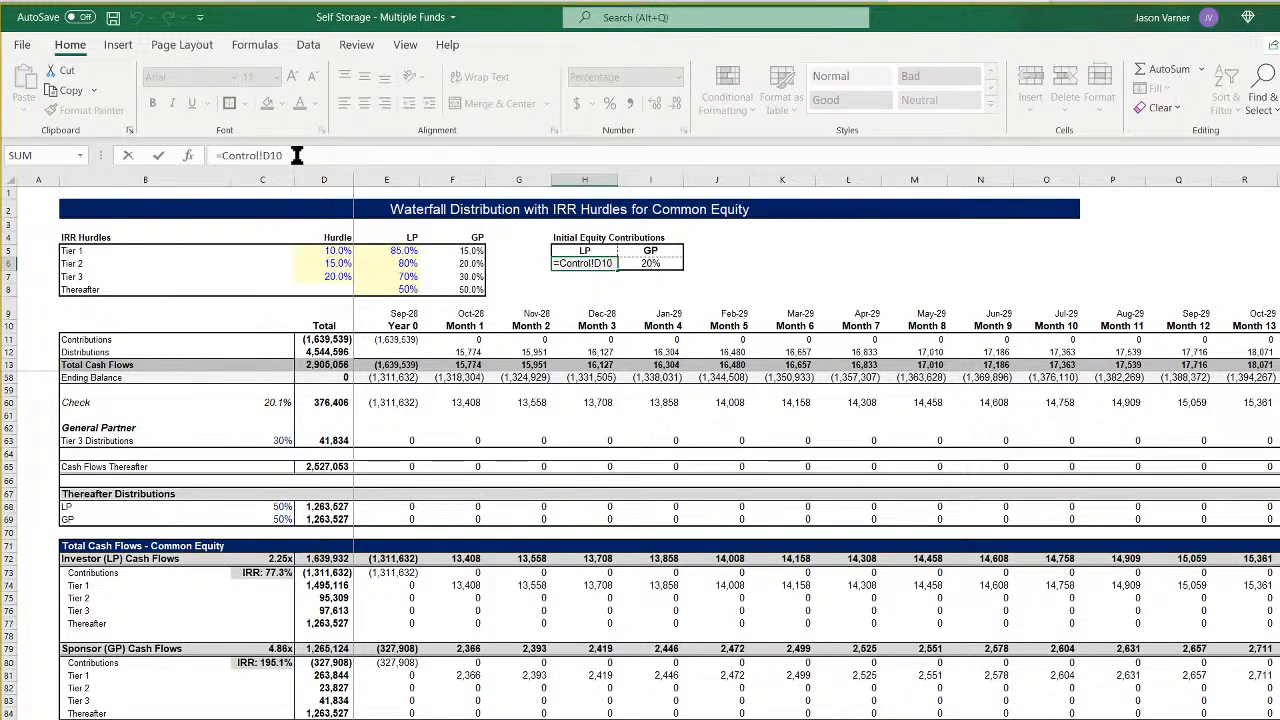
key(BackSpace)
text(1)
key(Return)
- Copy CF 5's linked LP contribution cell into H6 of CF 6 and point its formula to Fund 6's LP percentage on the Control sheet
right_click(582, 266)
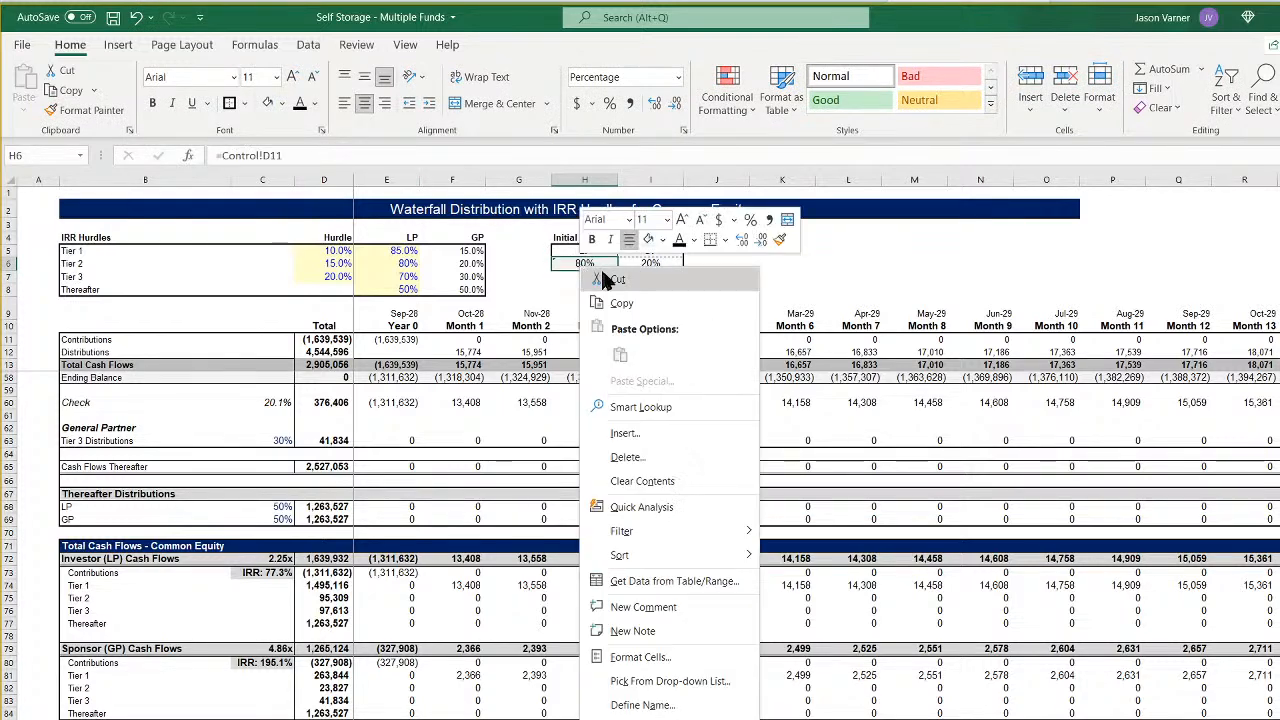
click(621, 303)
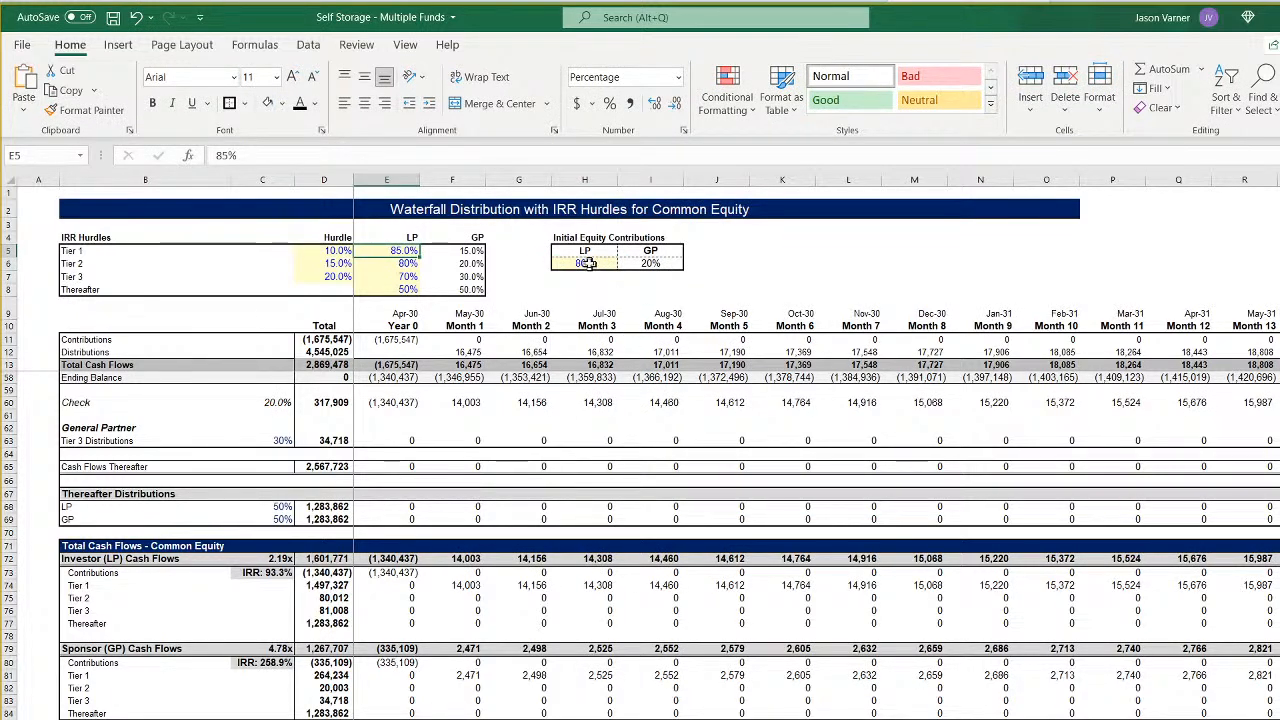
right_click(588, 263)
click(627, 350)
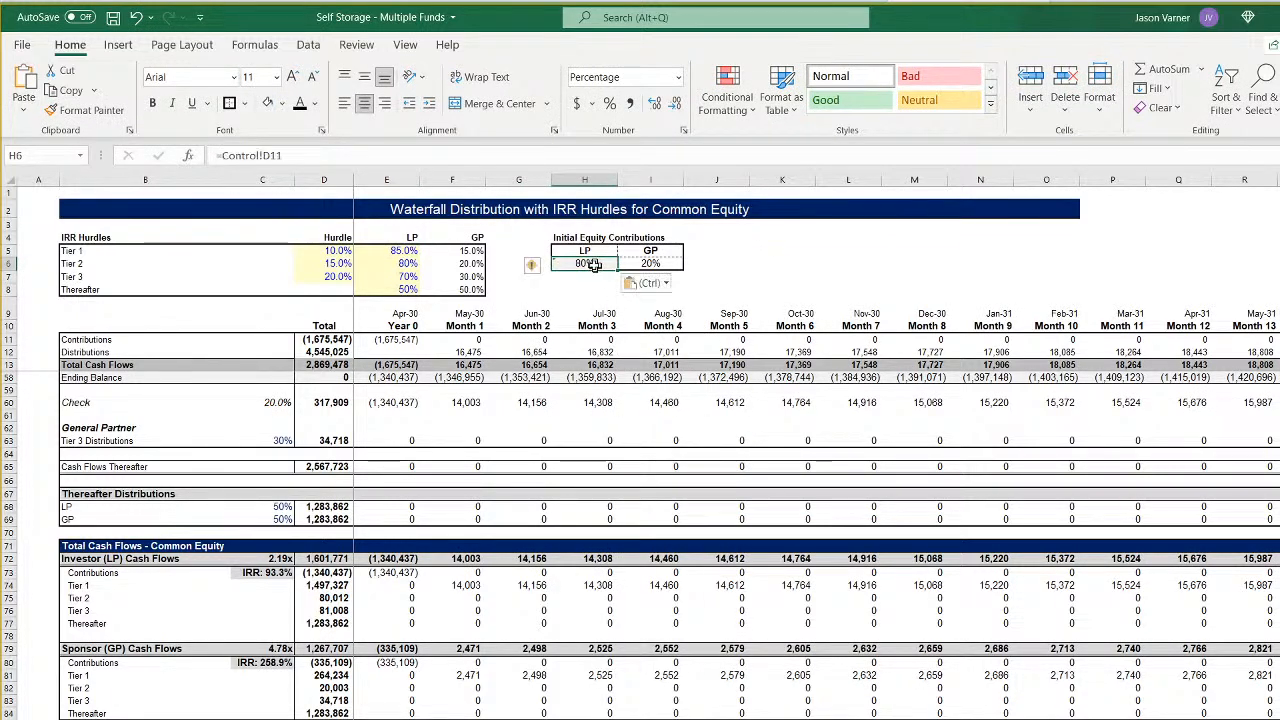
click(325, 153)
key(Return)
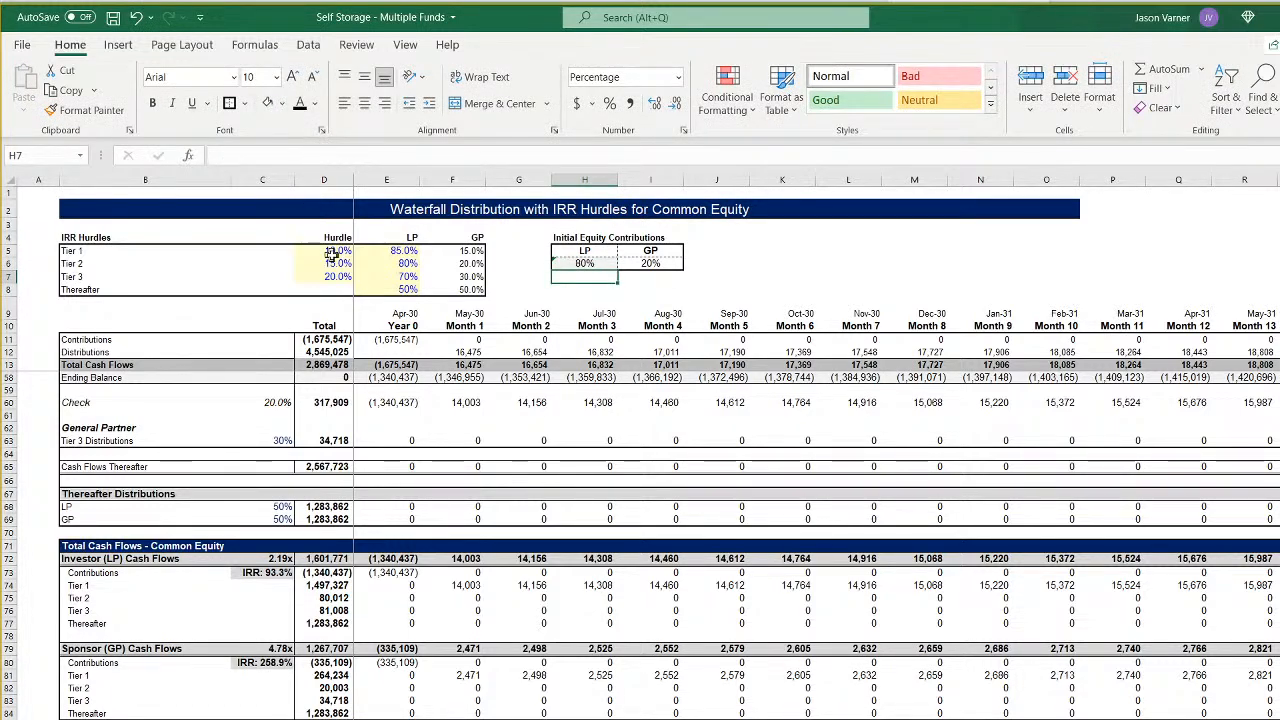
drag(332, 254, 470, 289)
key(ctrl+v)
click(400, 250)
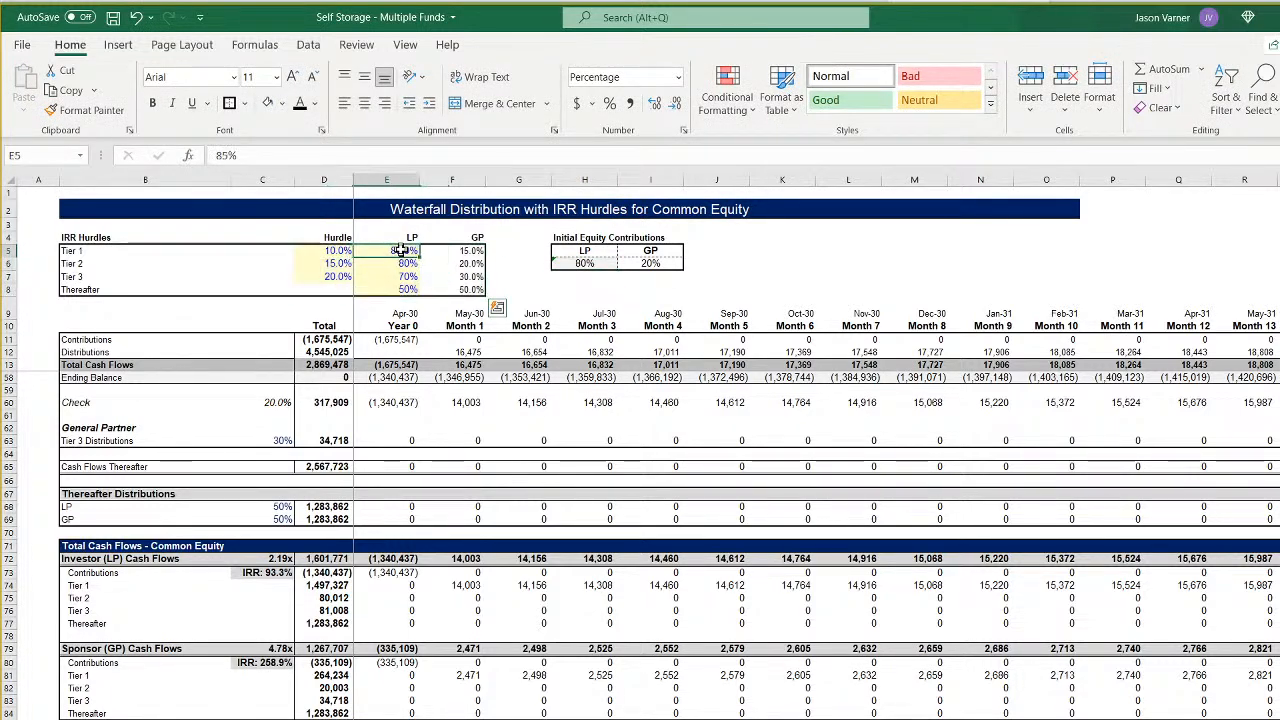
- Format the Tier 1 LP split in E5 of CF 6 as a percentage with 0 decimal places and copy the cell
click(654, 103)
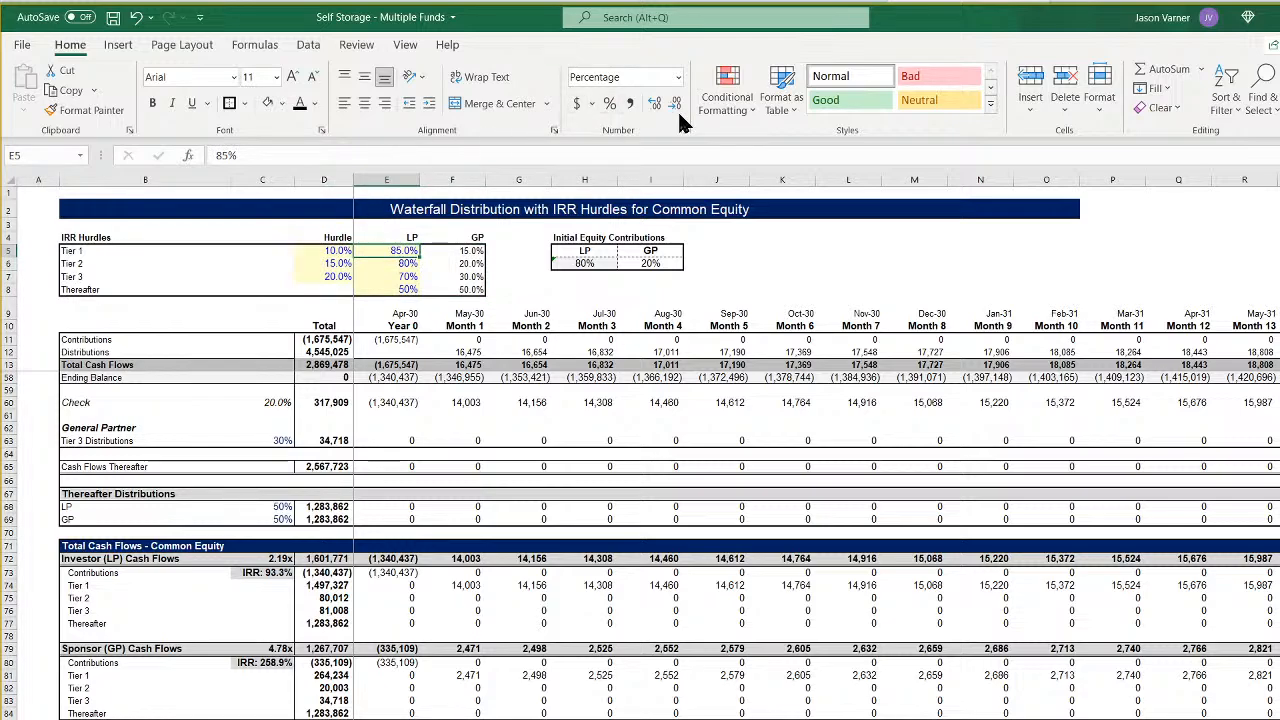
click(684, 131)
click(877, 521)
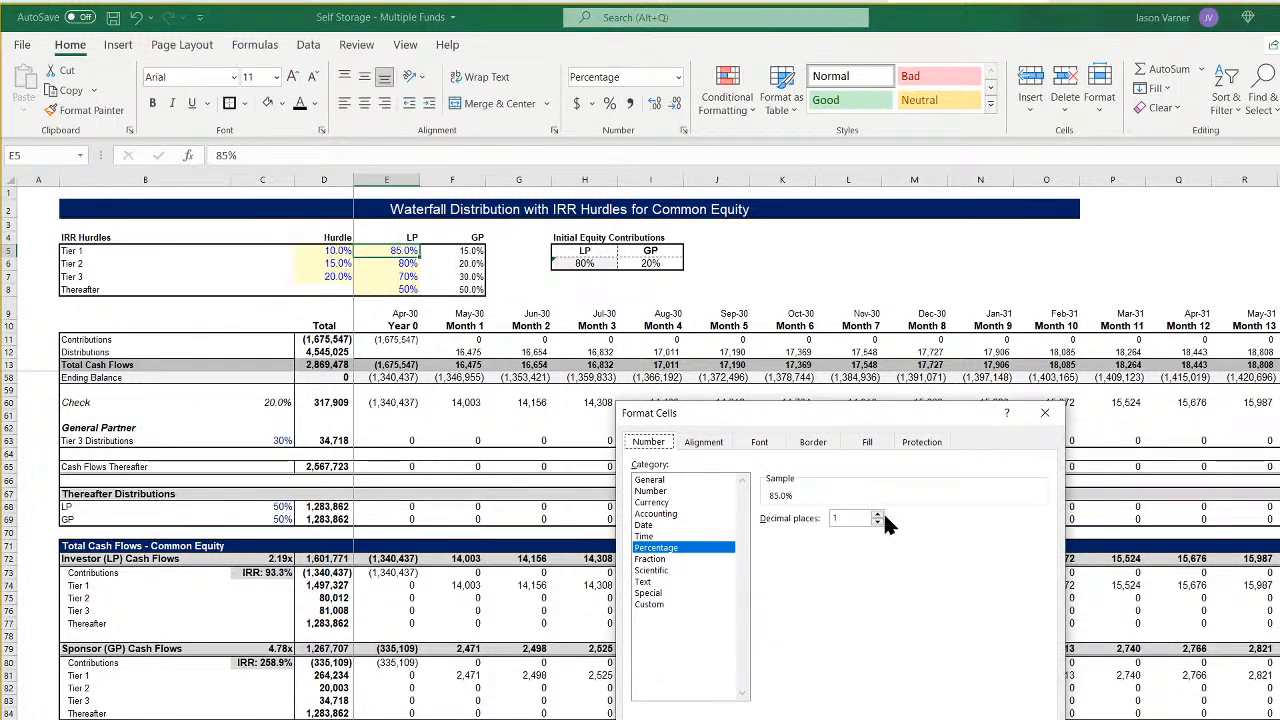
key(Return)
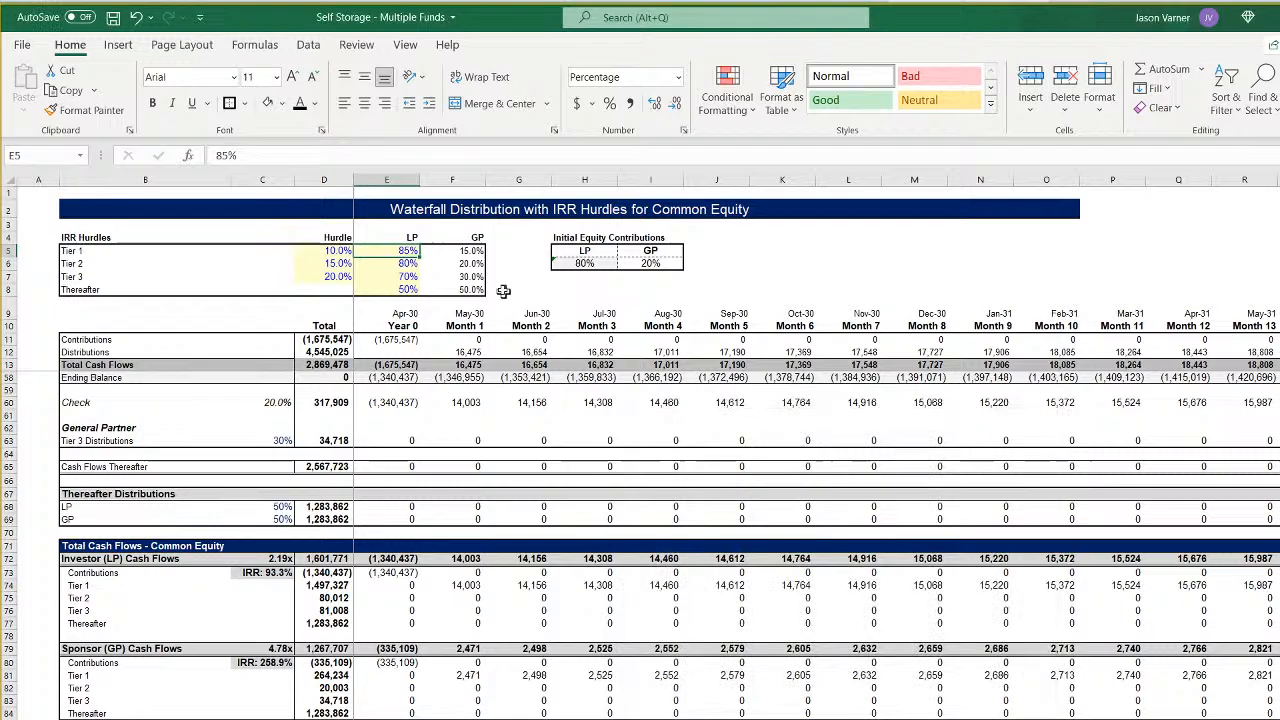
right_click(408, 252)
click(420, 286)
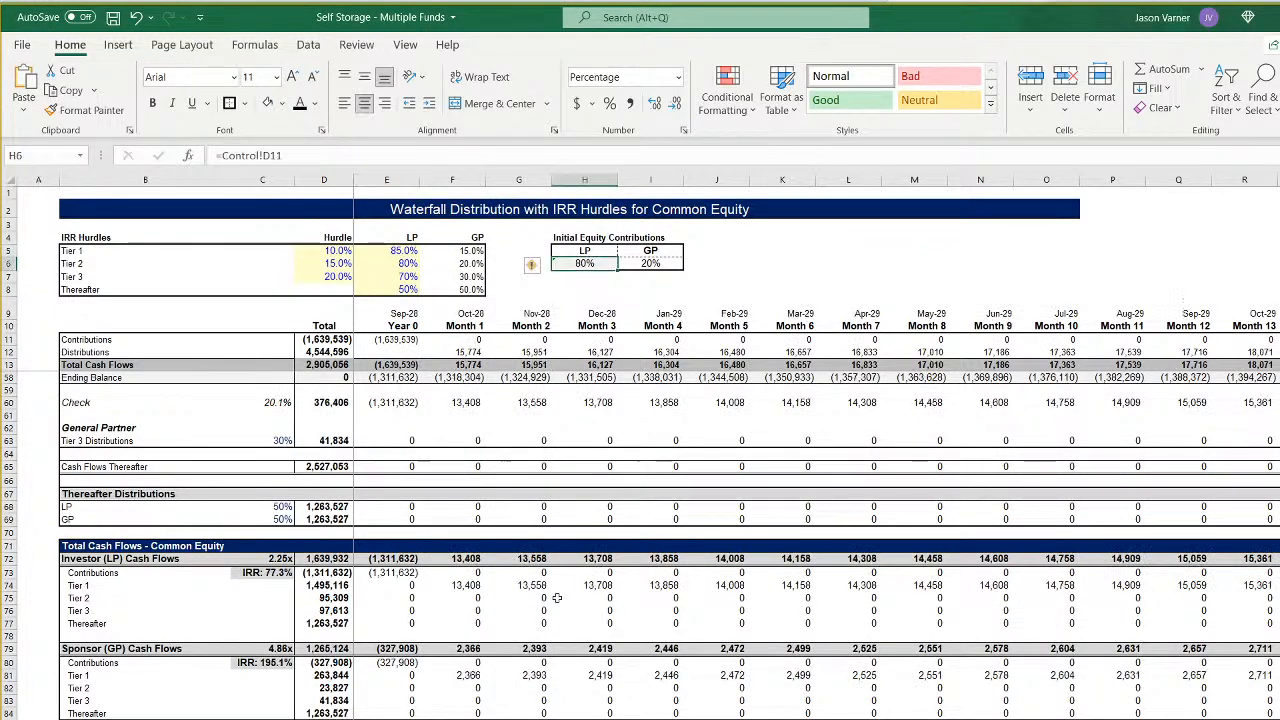
- Paste the copied Tier 1 LP split into E5 of CF 5, CF 4, CF 3, CF 2 and CF 1
right_click(410, 252)
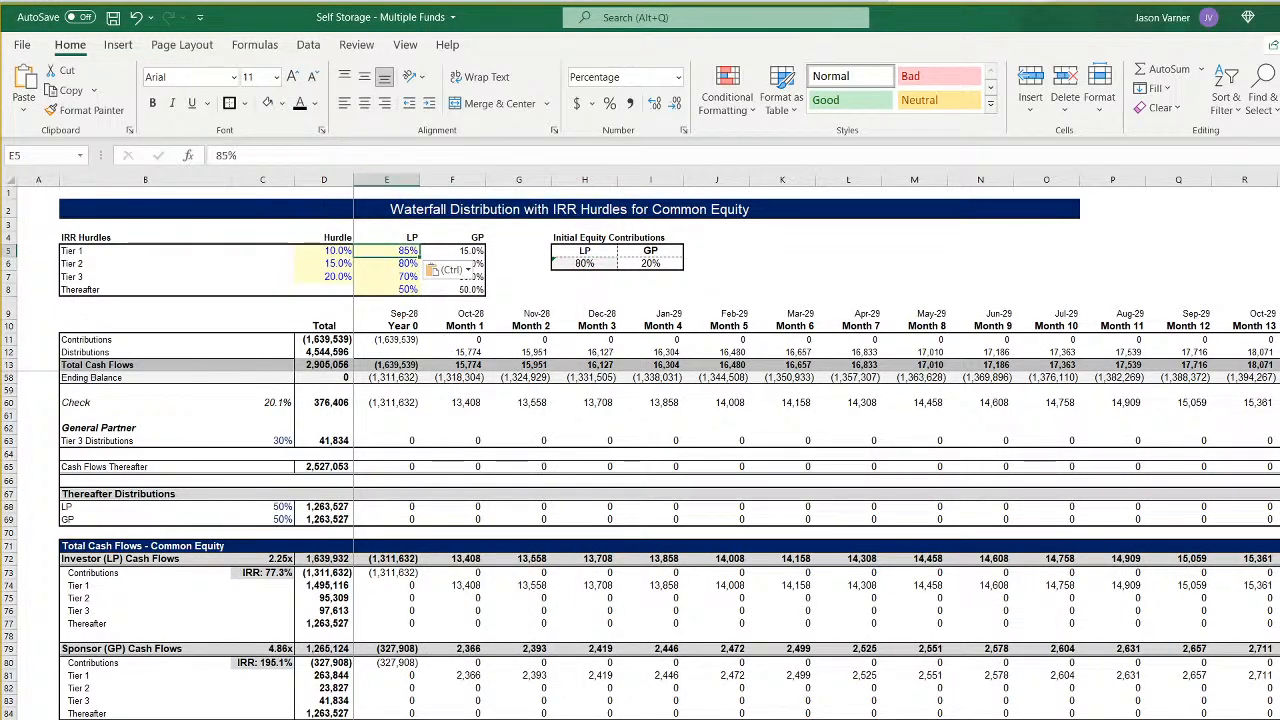
right_click(405, 249)
click(440, 322)
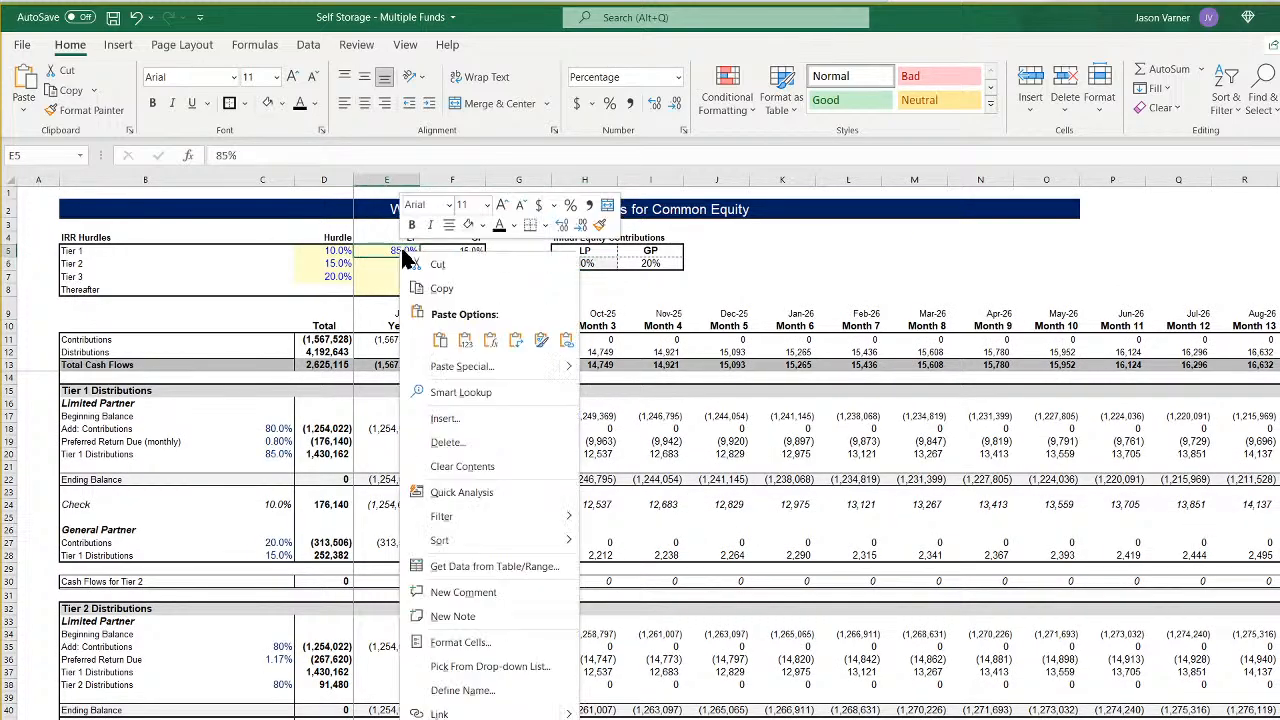
right_click(403, 252)
click(440, 343)
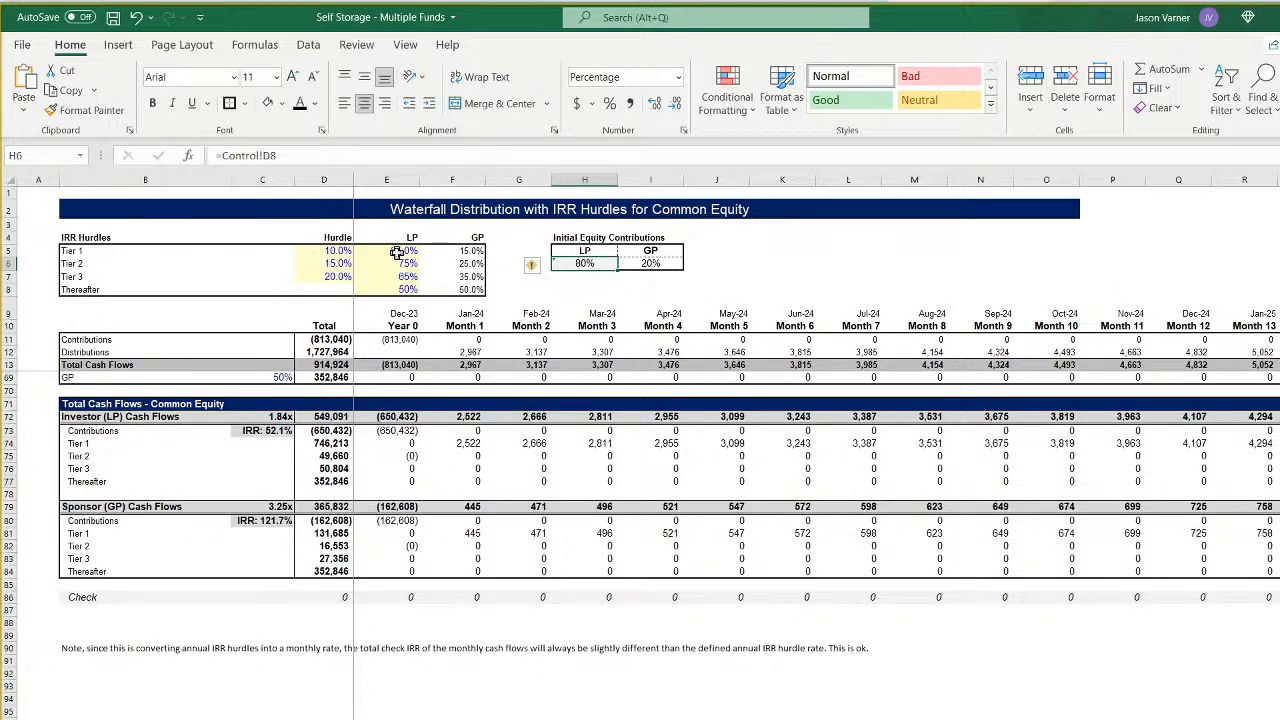
right_click(398, 252)
click(441, 330)
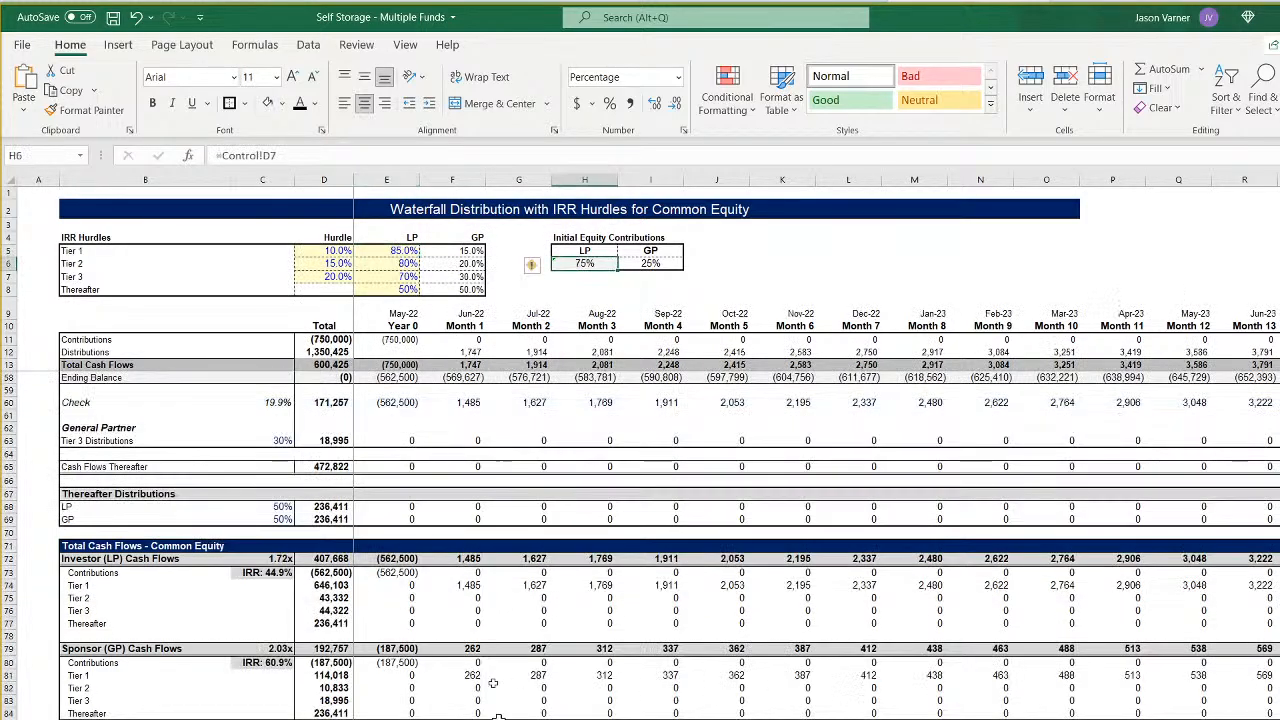
right_click(400, 252)
click(441, 328)
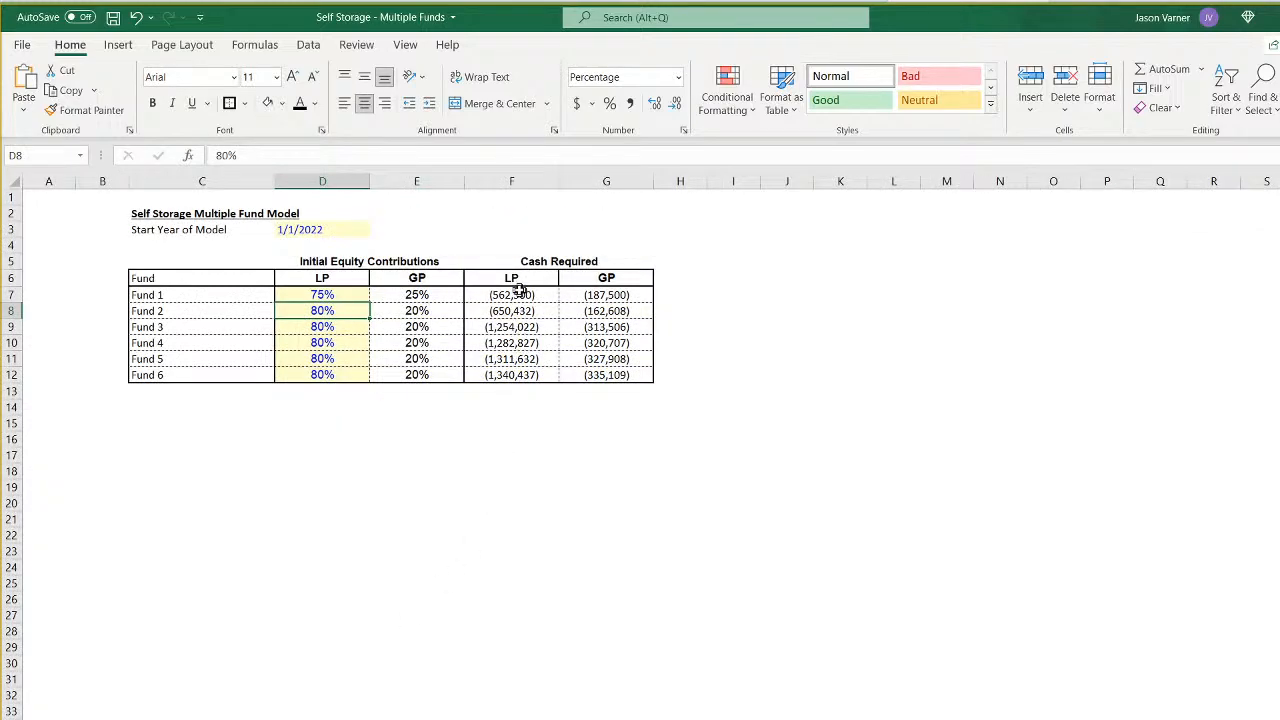
- Set Fund 1's LP equity contribution in D7 of the Control sheet to 80%
click(519, 291)
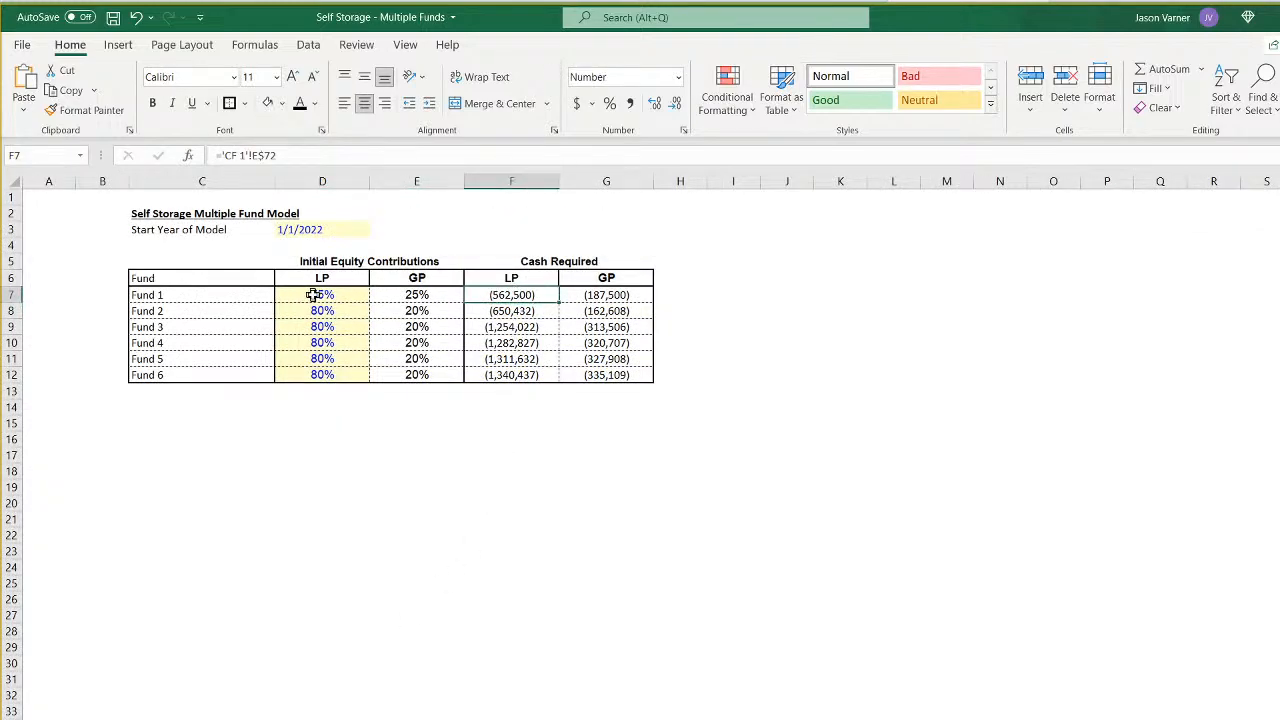
click(312, 295)
click(318, 344)
click(339, 295)
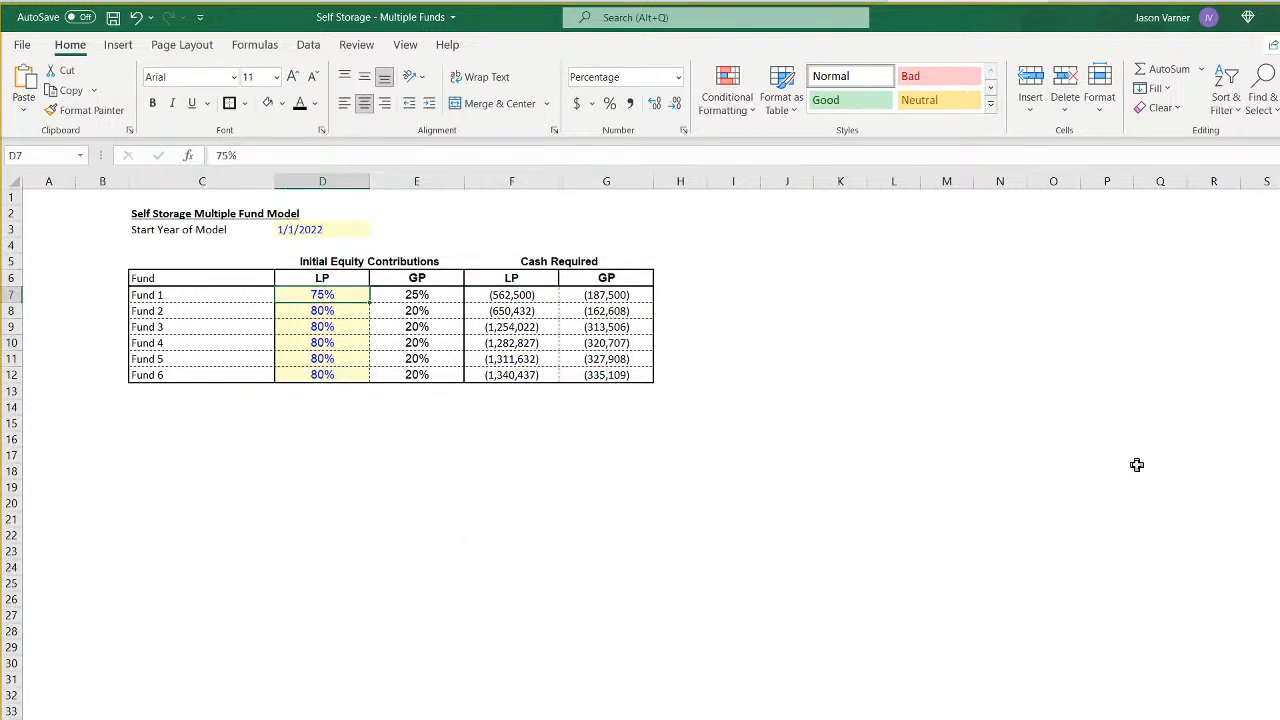
text(80)
key(Return)
key(Up)
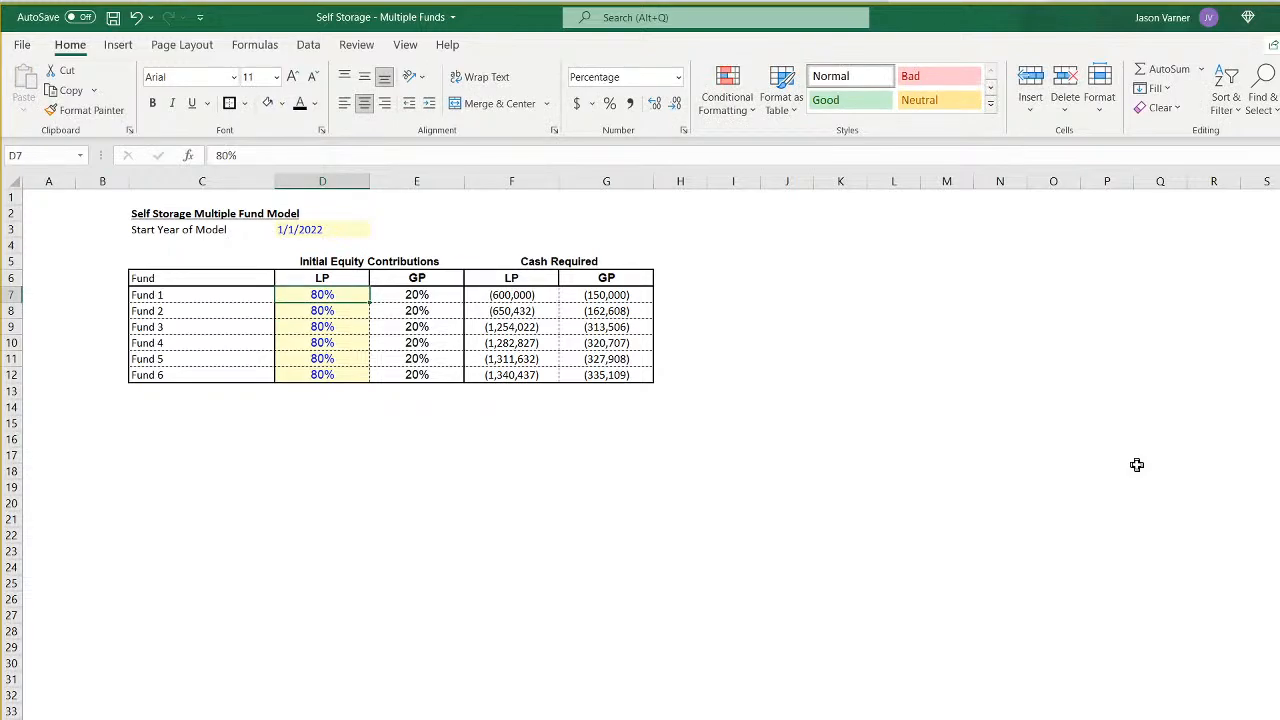
- Set the LP contributions to 90% for Fund 1, 85% for Fund 2, 70% for Fund 4, 75% for Fund 5 and 70% for Fund 6
text(90)
key(Return)
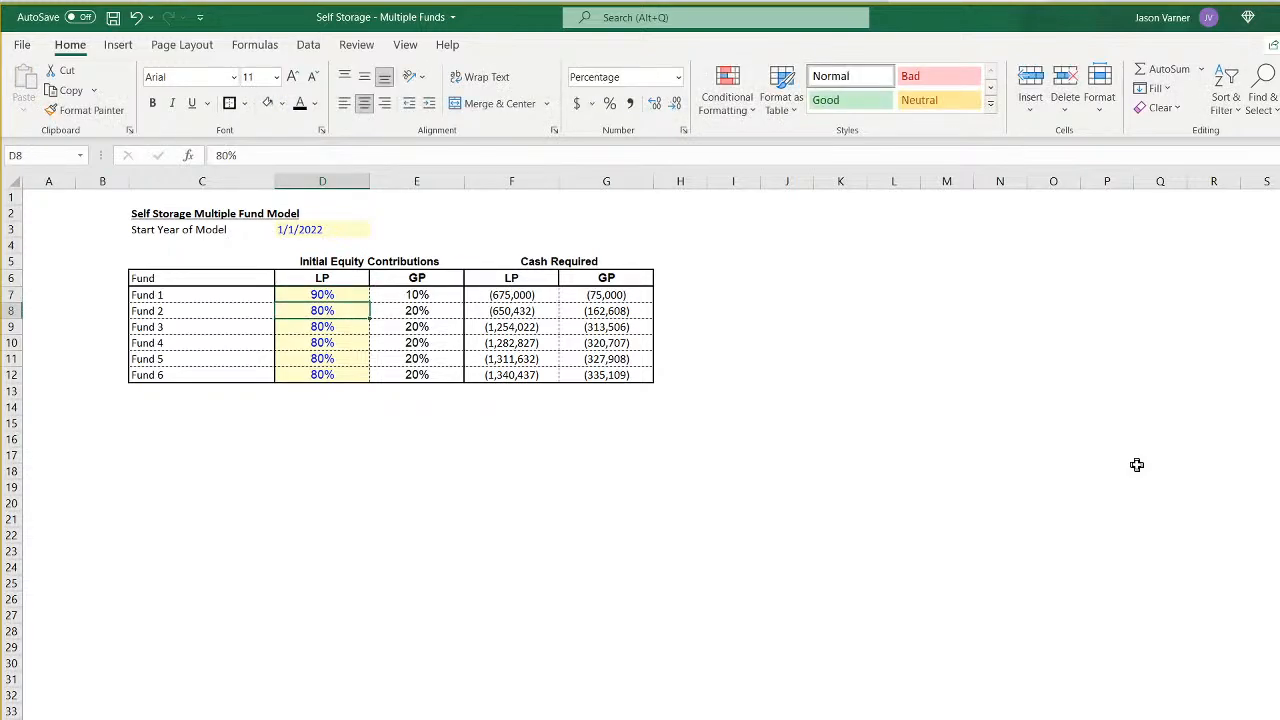
text(85)
key(Return)
key(Return)
text(70)
key(Return)
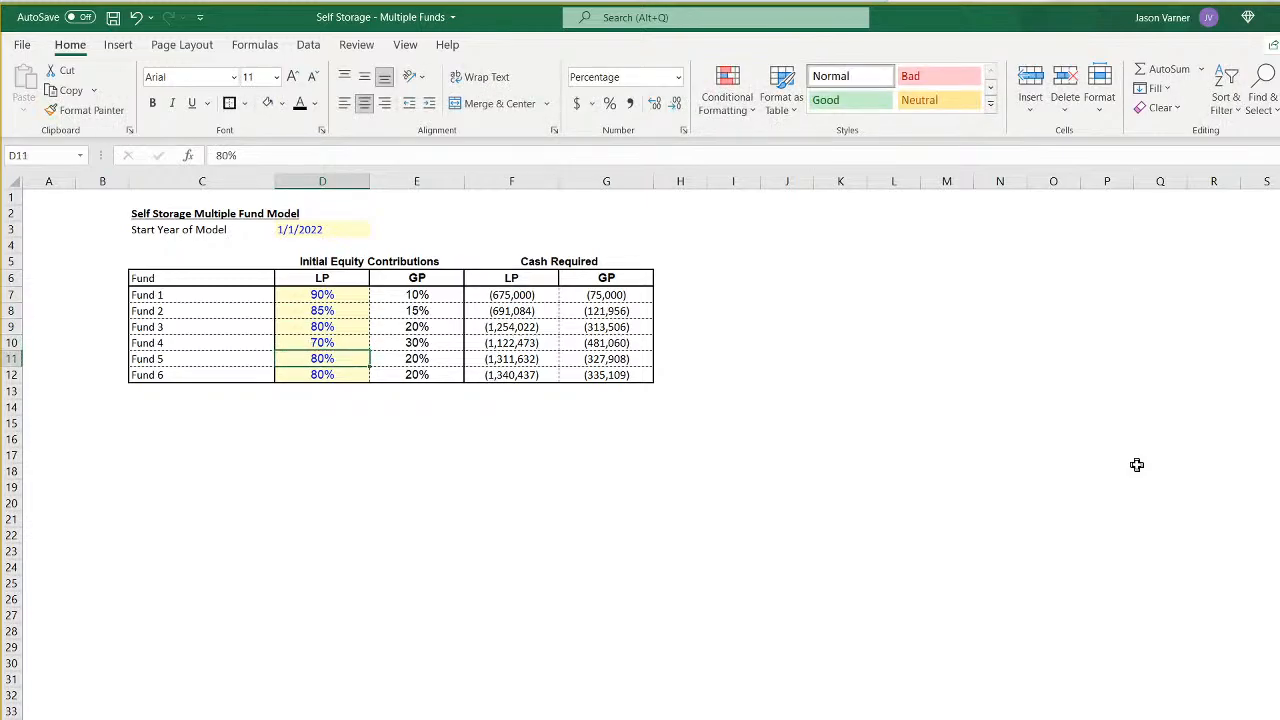
text(75)
key(Return)
text(70)
key(Return)
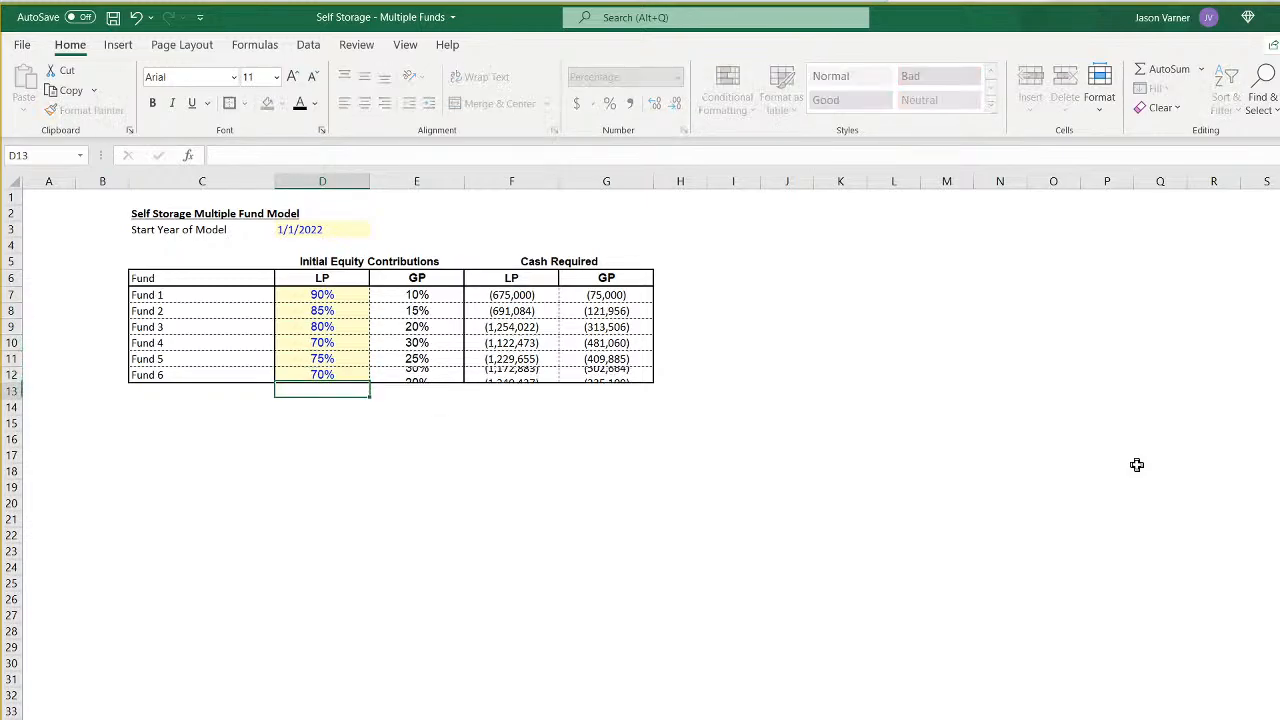
- Add a check formula =F7+G7 in H7 to total Fund 1's LP and GP cash required
click(714, 291)
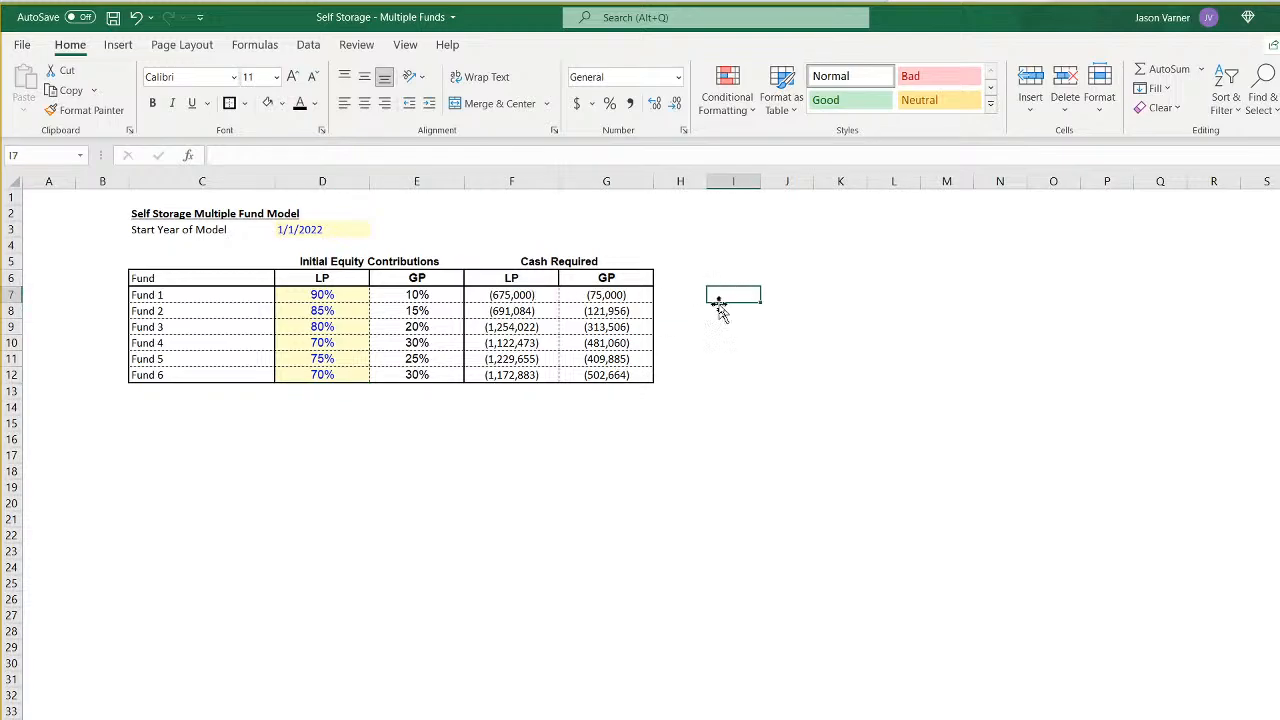
click(700, 296)
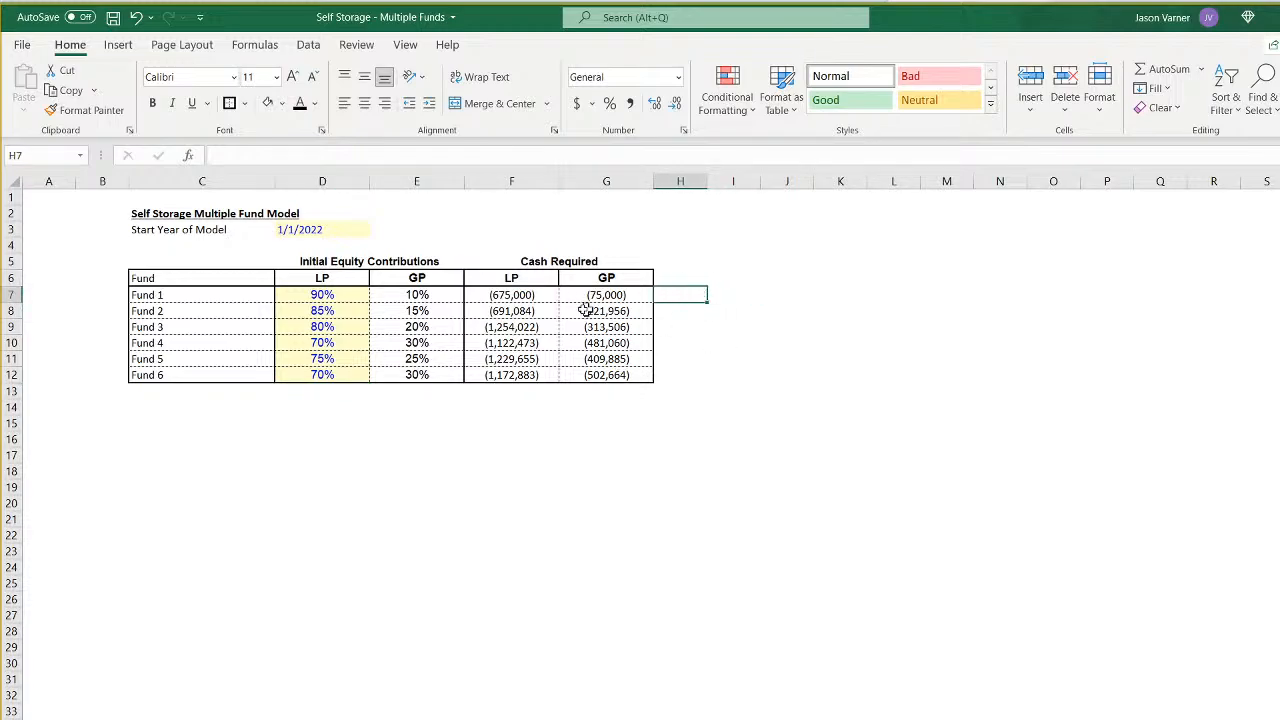
text(=)
click(516, 294)
text(+)
click(604, 294)
key(Return)
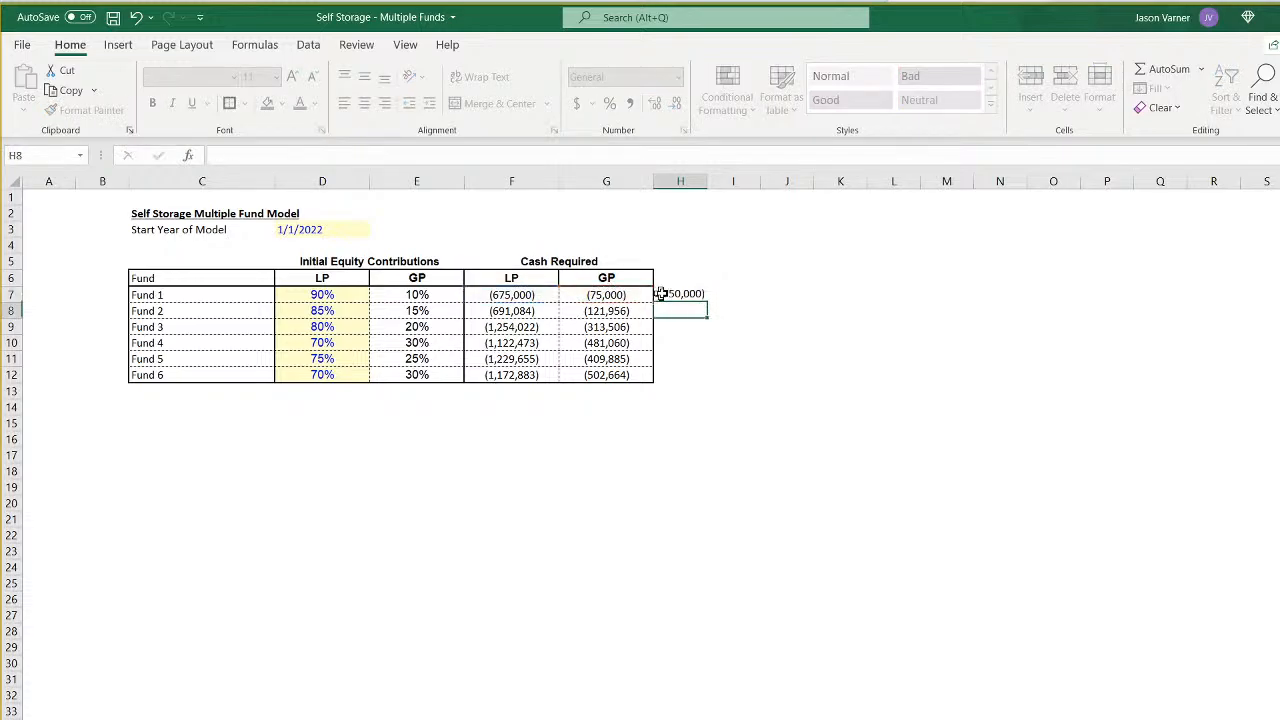
- Enter =F7/H7 in I7 for the LP share of cash required and fill H7:I7 down to row 12
click(734, 294)
text(=)
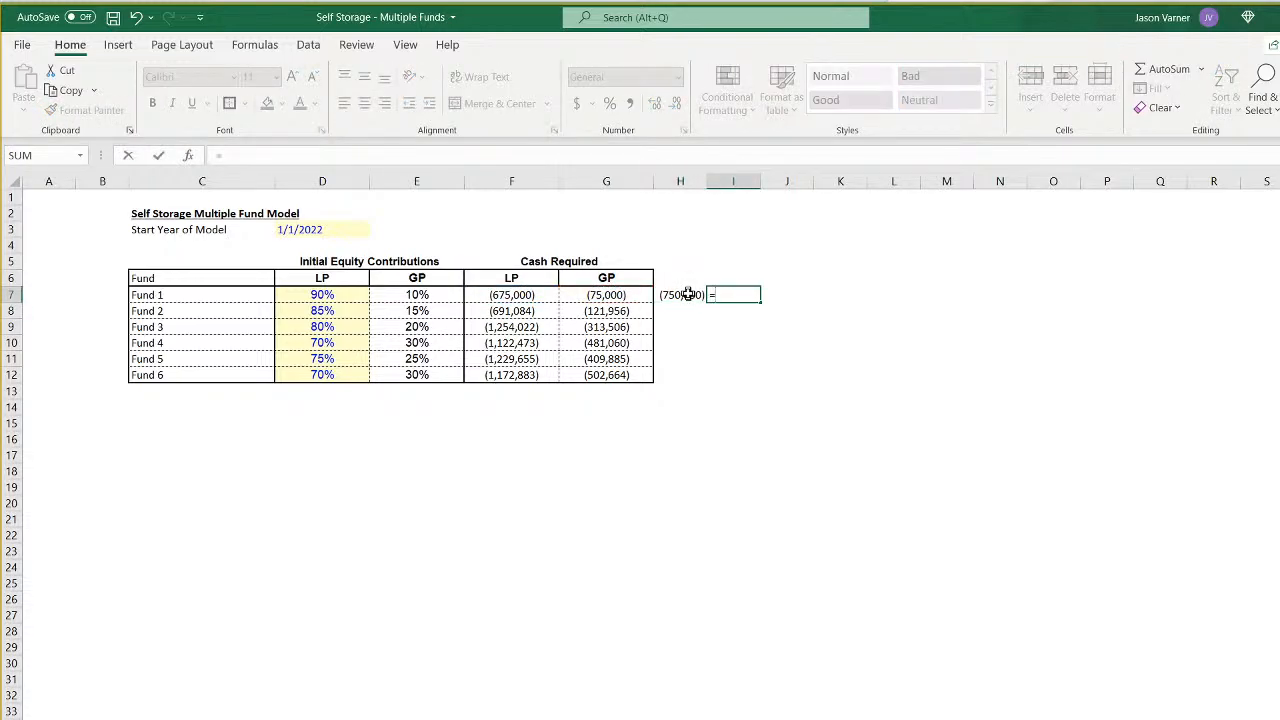
click(527, 294)
text(/)
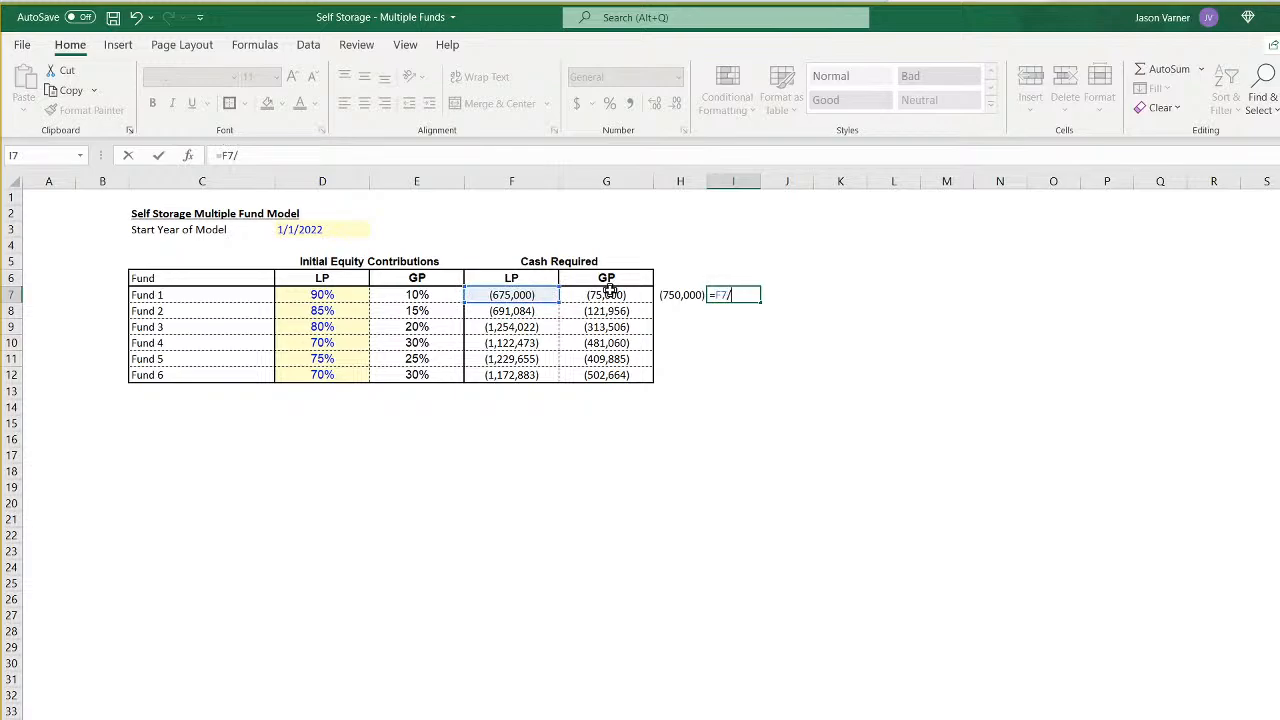
click(690, 295)
key(Return)
click(750, 292)
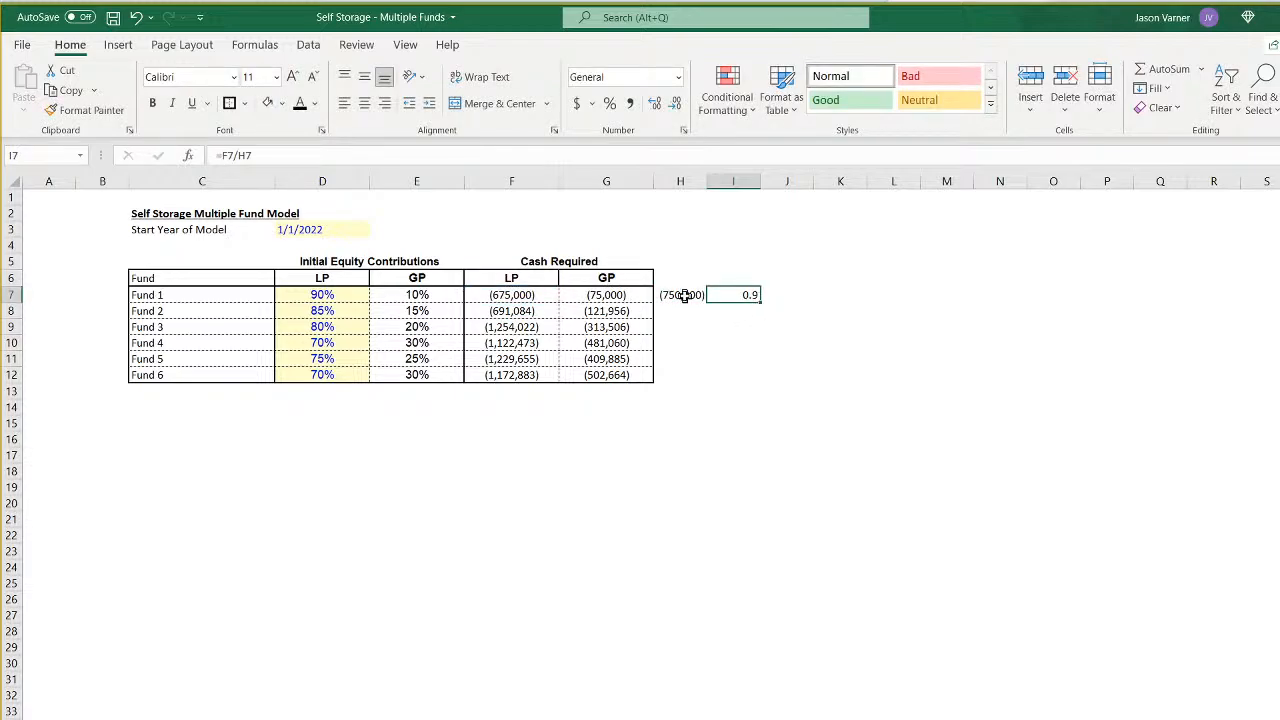
drag(684, 295, 754, 378)
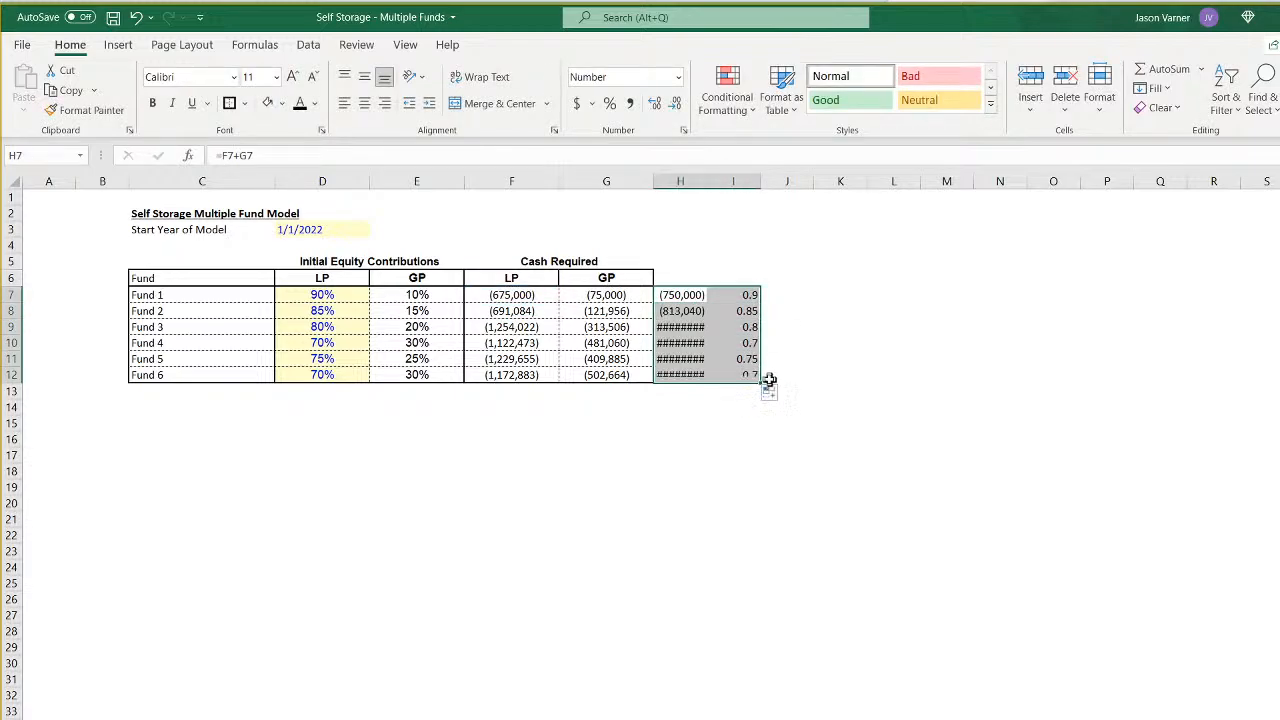
- Change the share formula in I7 to =G7/H7 to check the GP percentage and fill it down to I12
double_click(680, 294)
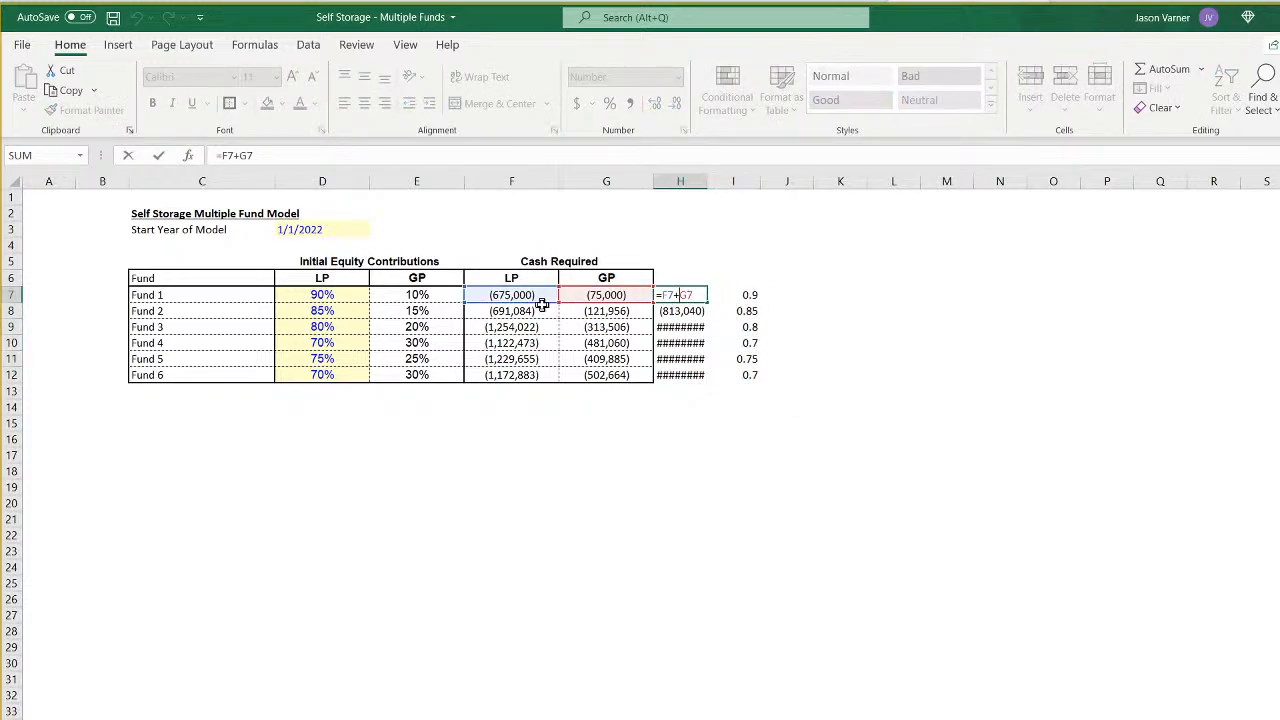
key(Return)
double_click(735, 295)
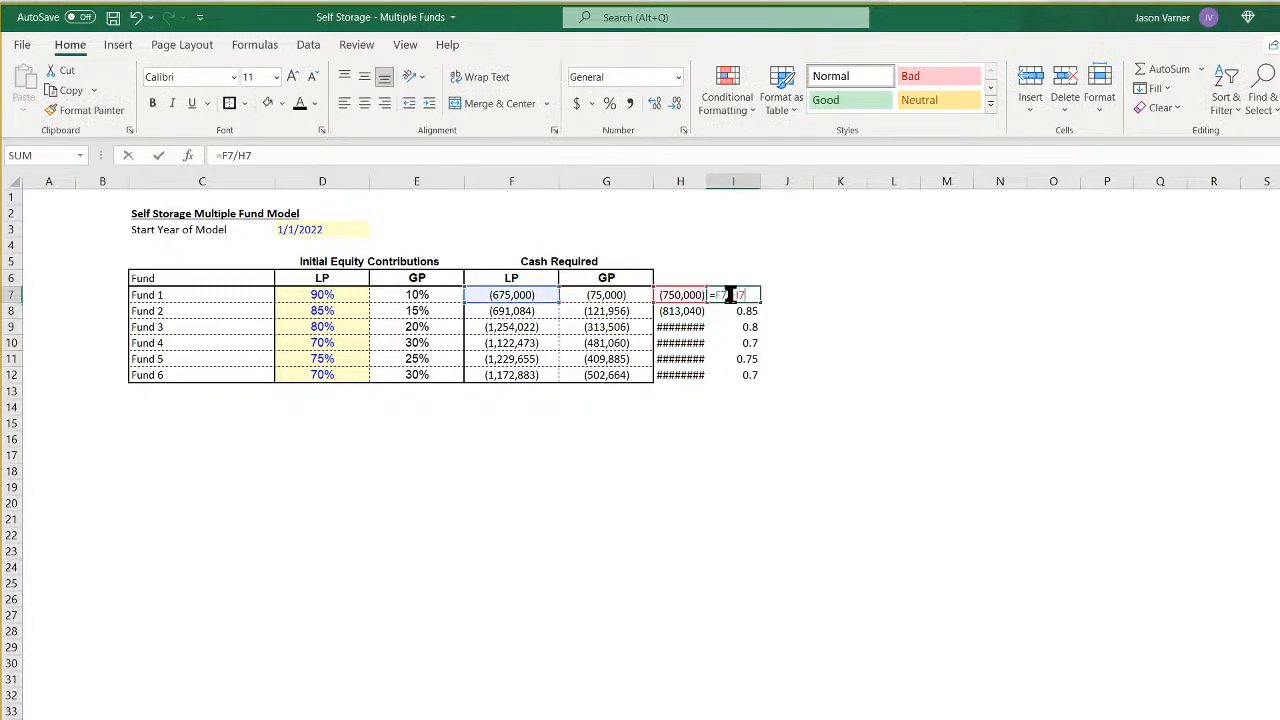
drag(533, 303, 604, 302)
key(Return)
click(746, 291)
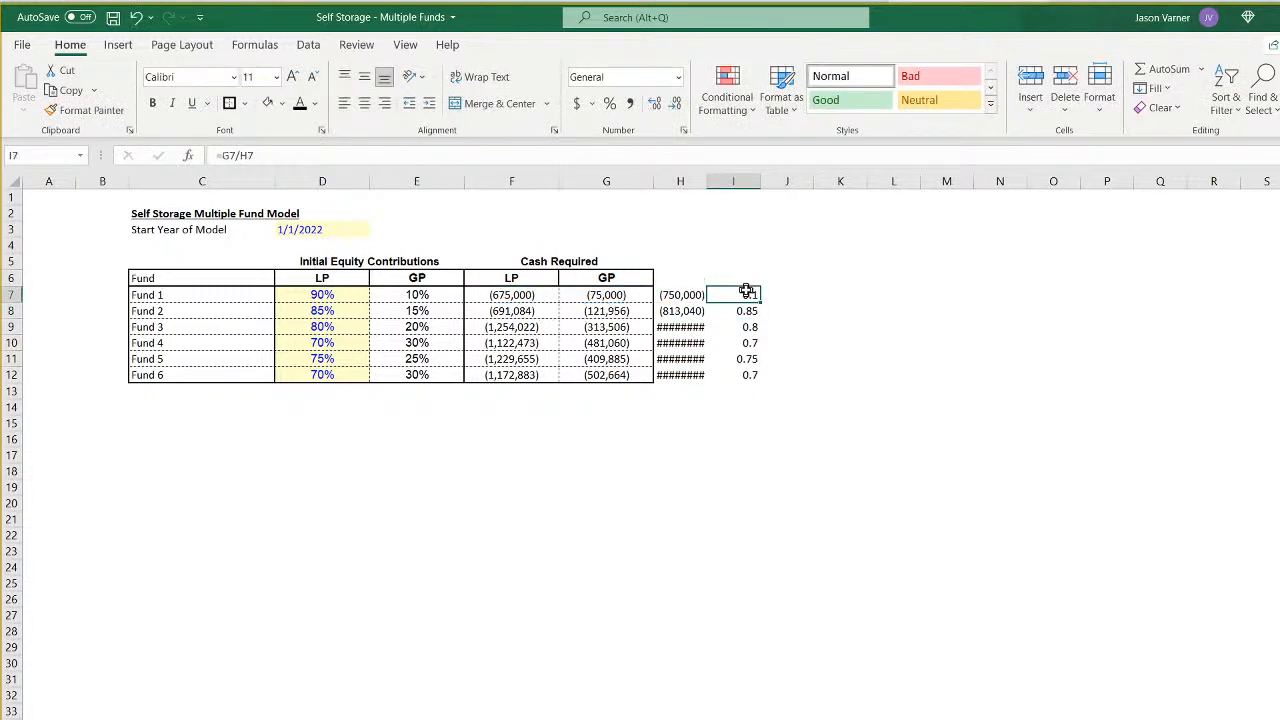
drag(762, 299, 748, 378)
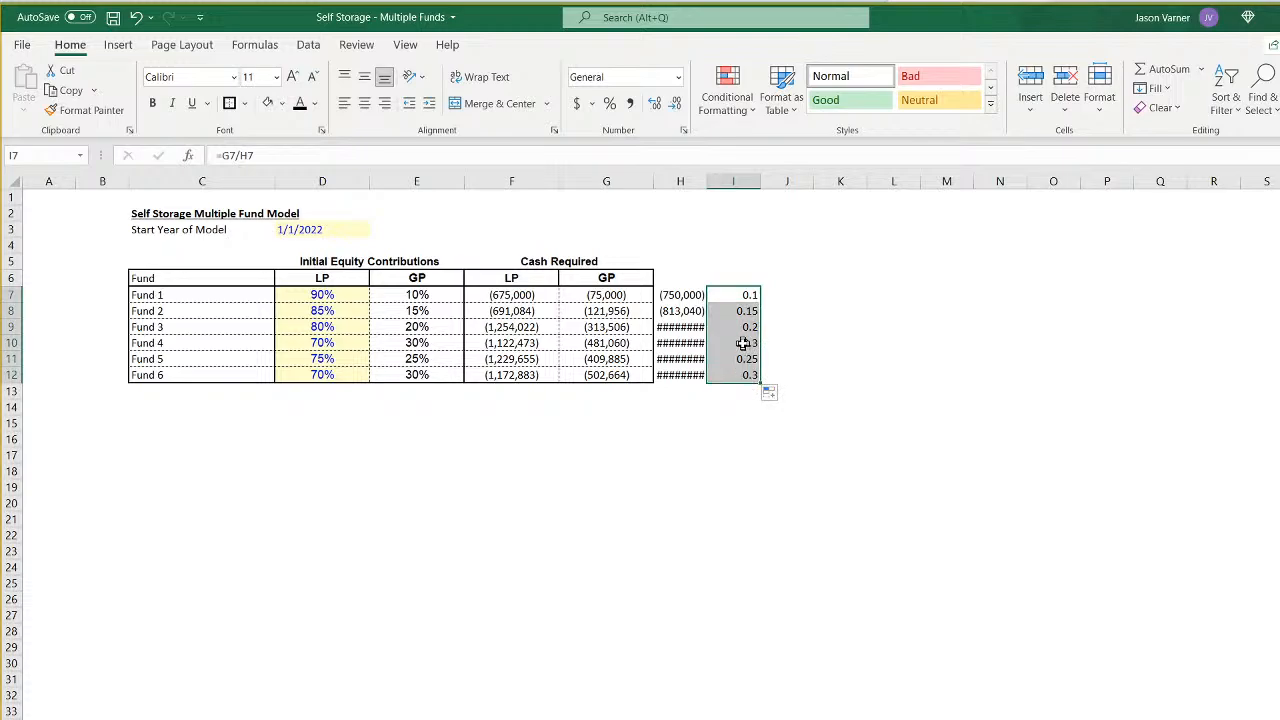
- Clear the temporary check cells H6:I12 and save the workbook
drag(672, 277, 760, 380)
key(Delete)
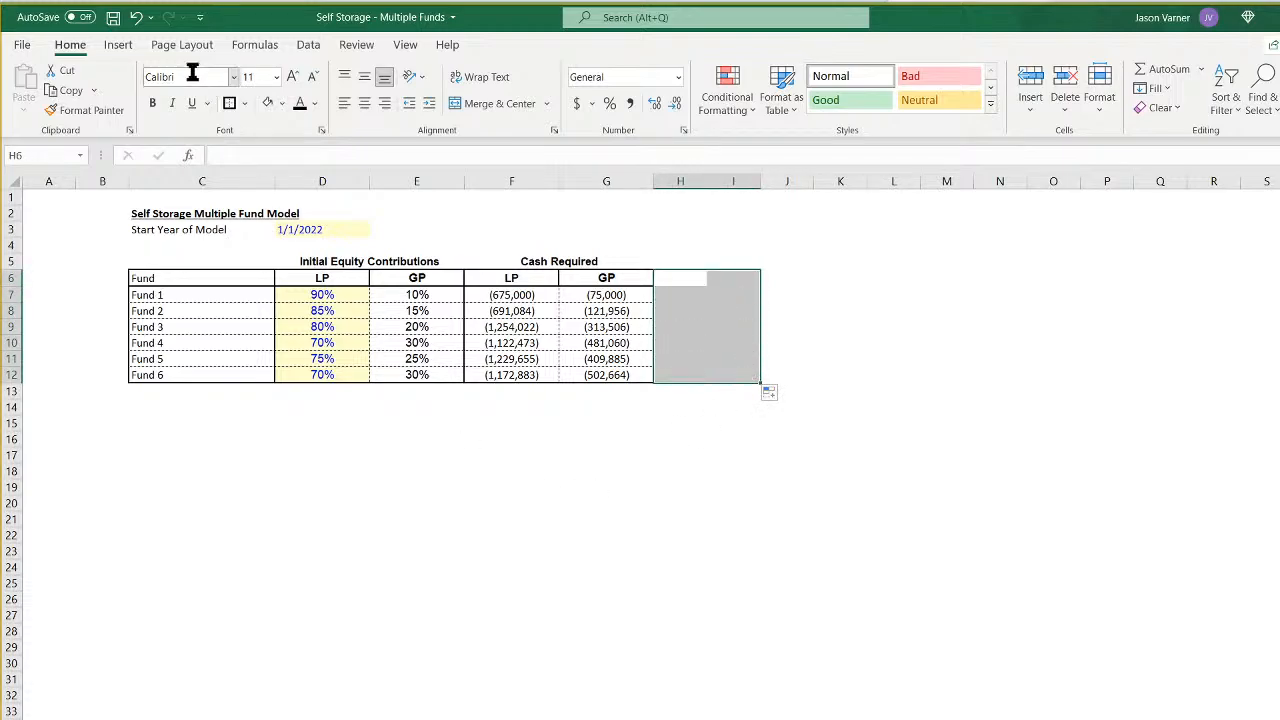
click(113, 17)
click(534, 581)
click(537, 614)
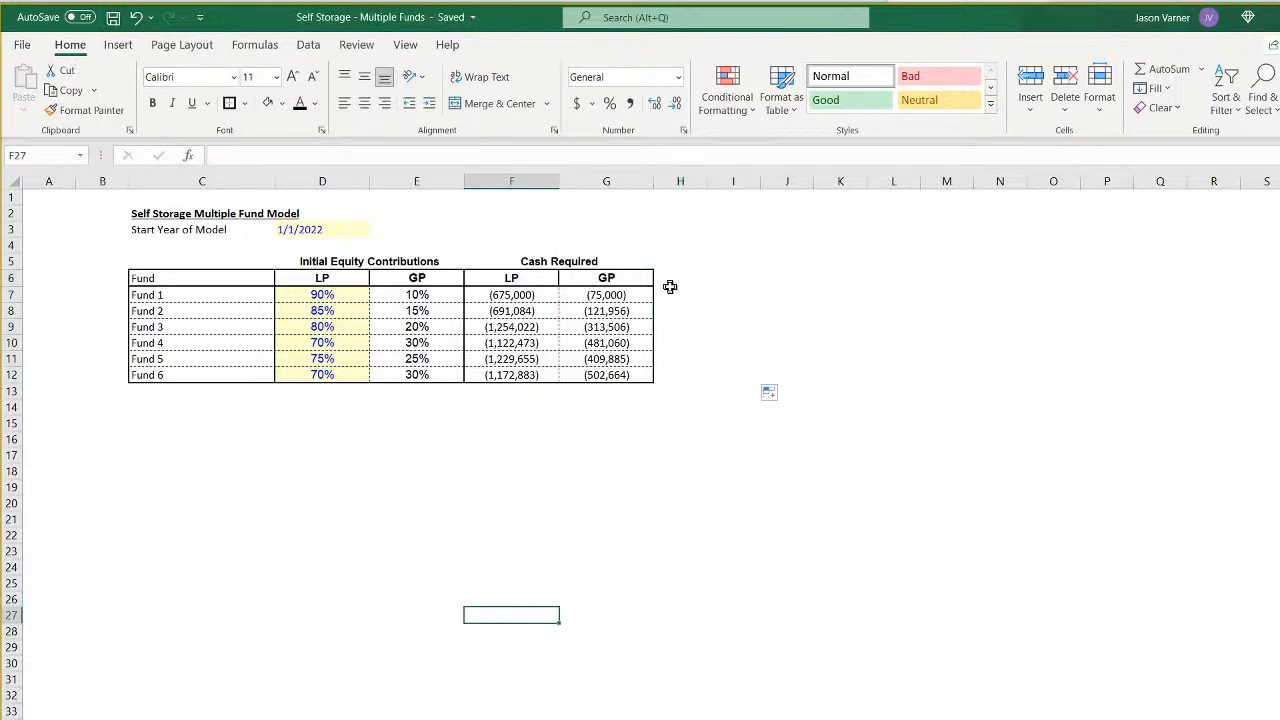
- Copy the Cash Required block F5:G12 and paste it starting at H5
drag(560, 262, 566, 371)
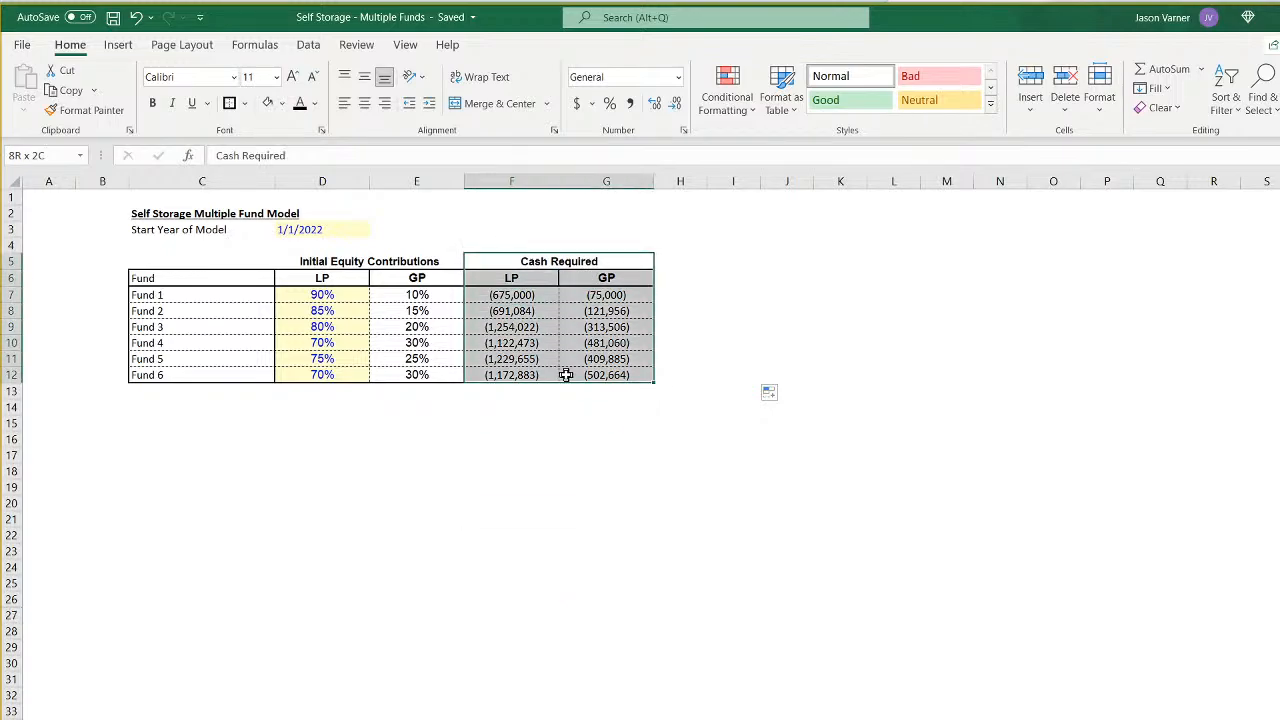
right_click(551, 261)
click(590, 298)
right_click(680, 260)
click(704, 345)
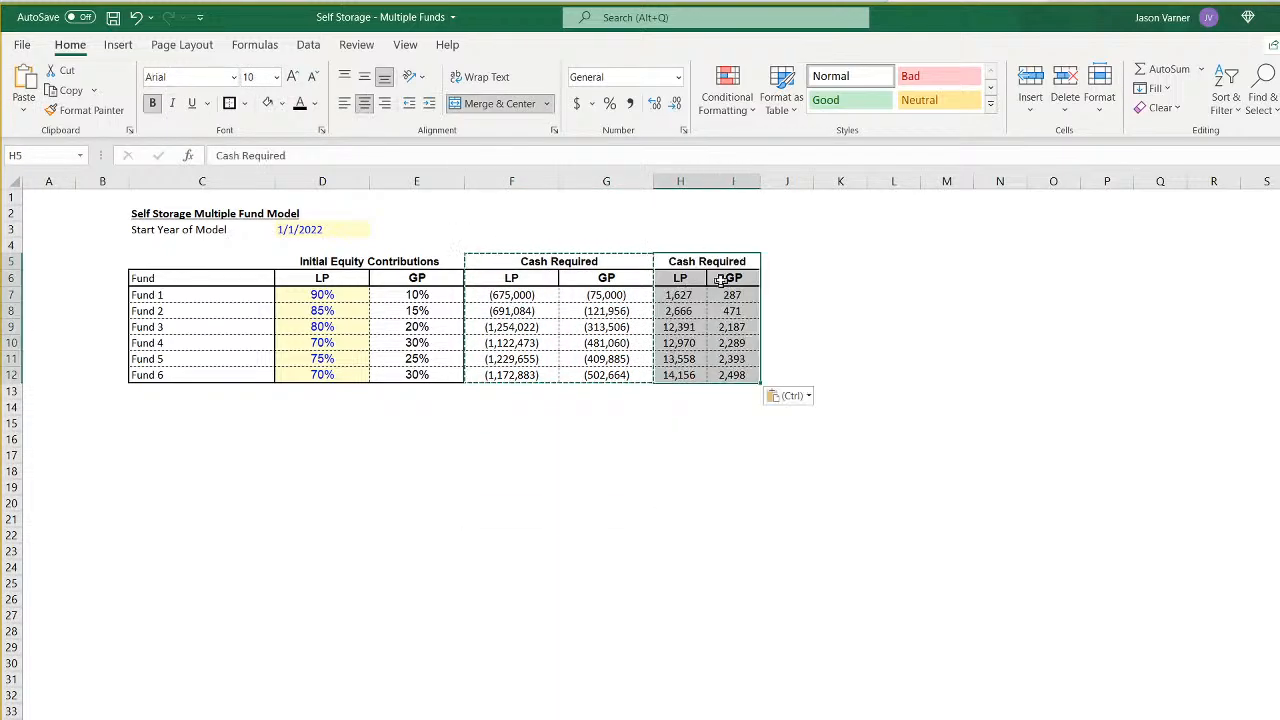
- Set the width of columns H and I to 14
drag(733, 181, 676, 179)
right_click(676, 180)
click(774, 369)
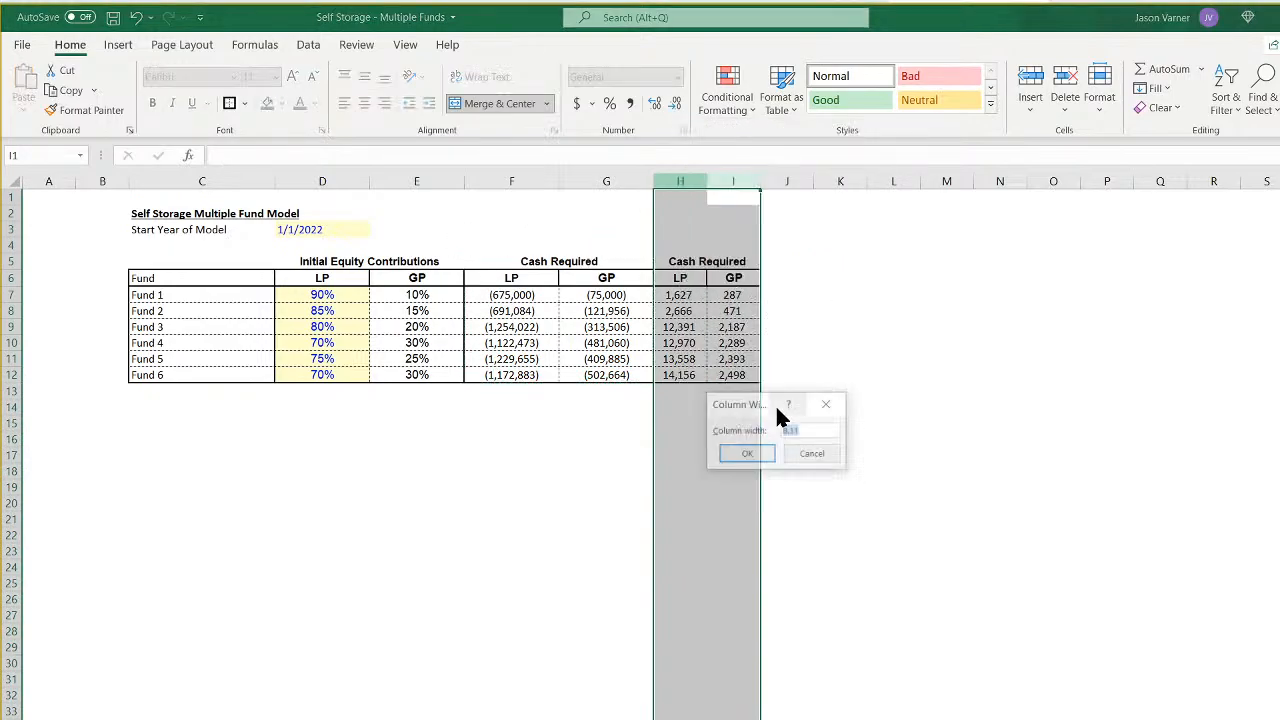
text(14)
key(Return)
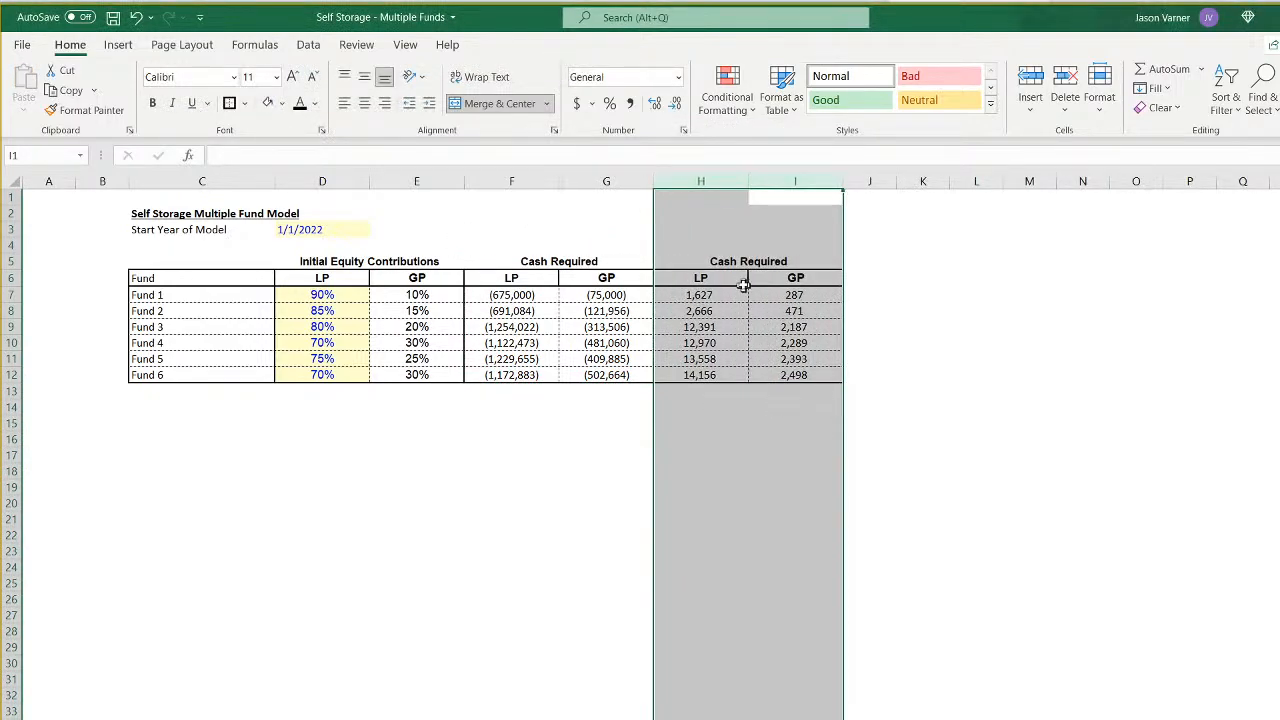
- Replace the heading of the pasted block in H5 with IRR
click(748, 260)
key(Delete)
key(Down)
key(Down)
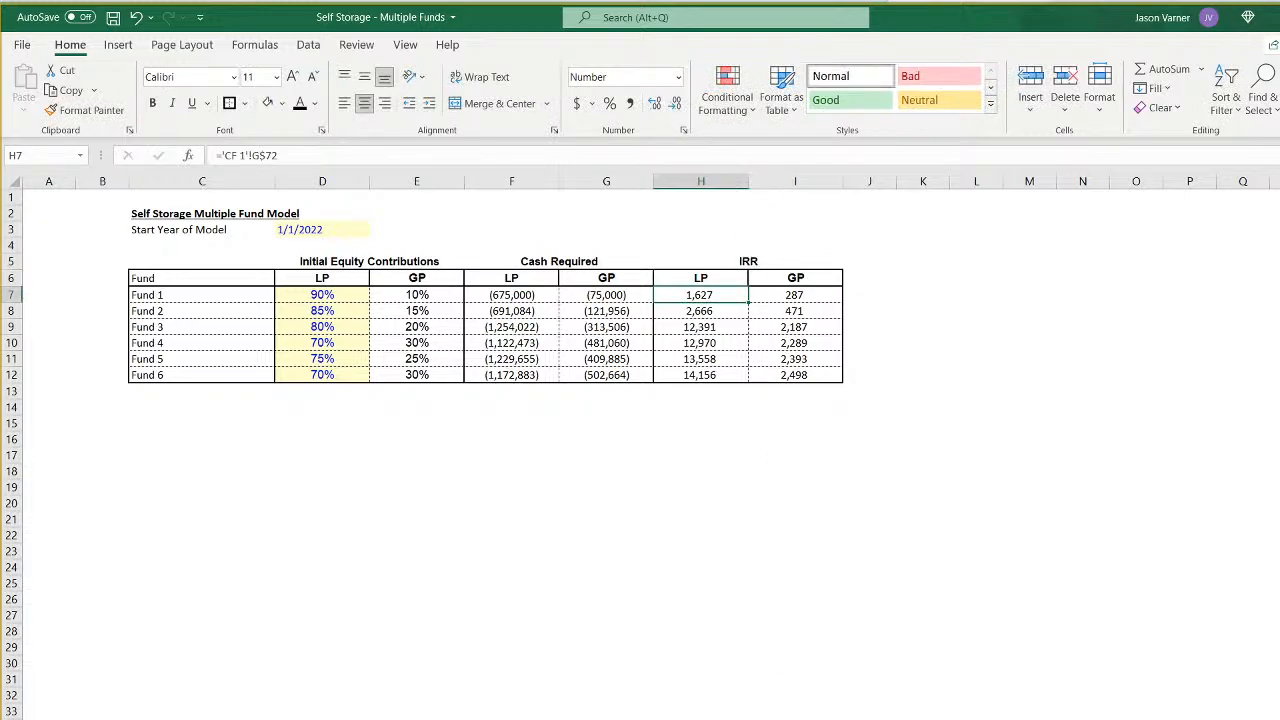
- Link H7 on the Control sheet to Fund 1's LP IRR on the CF 1 sheet
text(=)
key(ctrl+Page_Down)
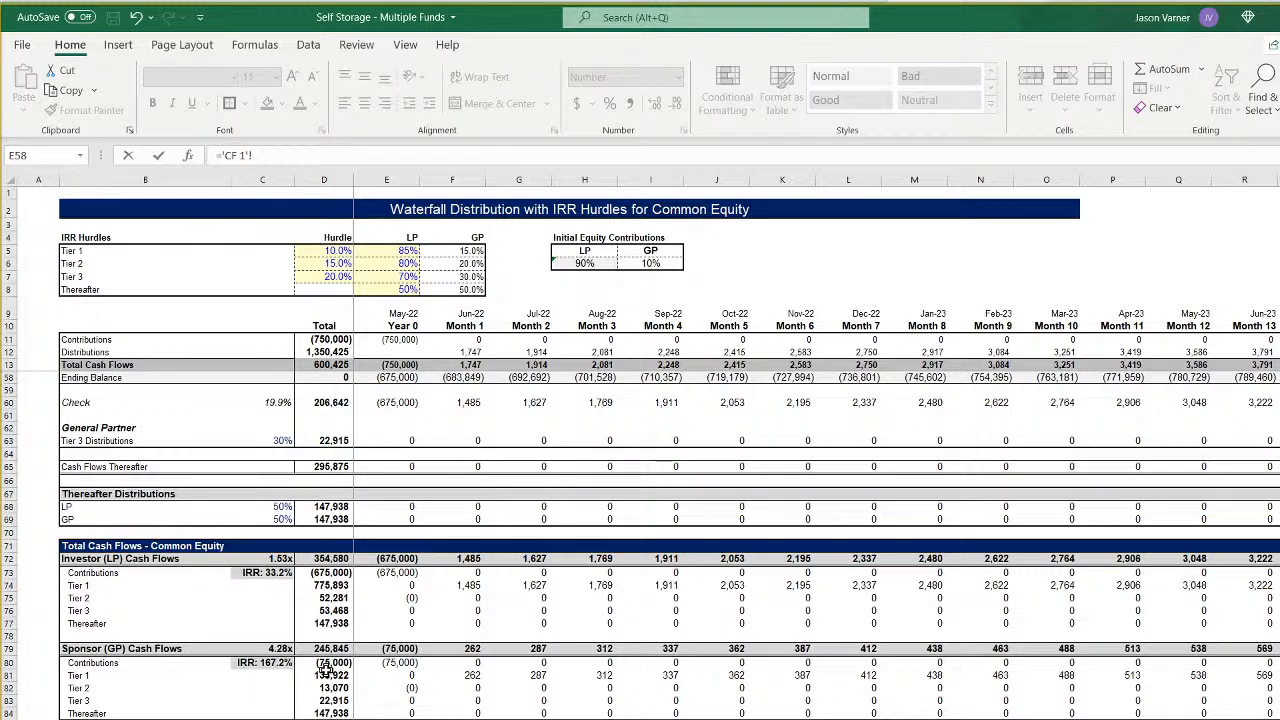
- Complete the H7 formula with a reference to the LP IRR in cell C73 of the CF 1 sheet
scroll(275, 668, up, 15)
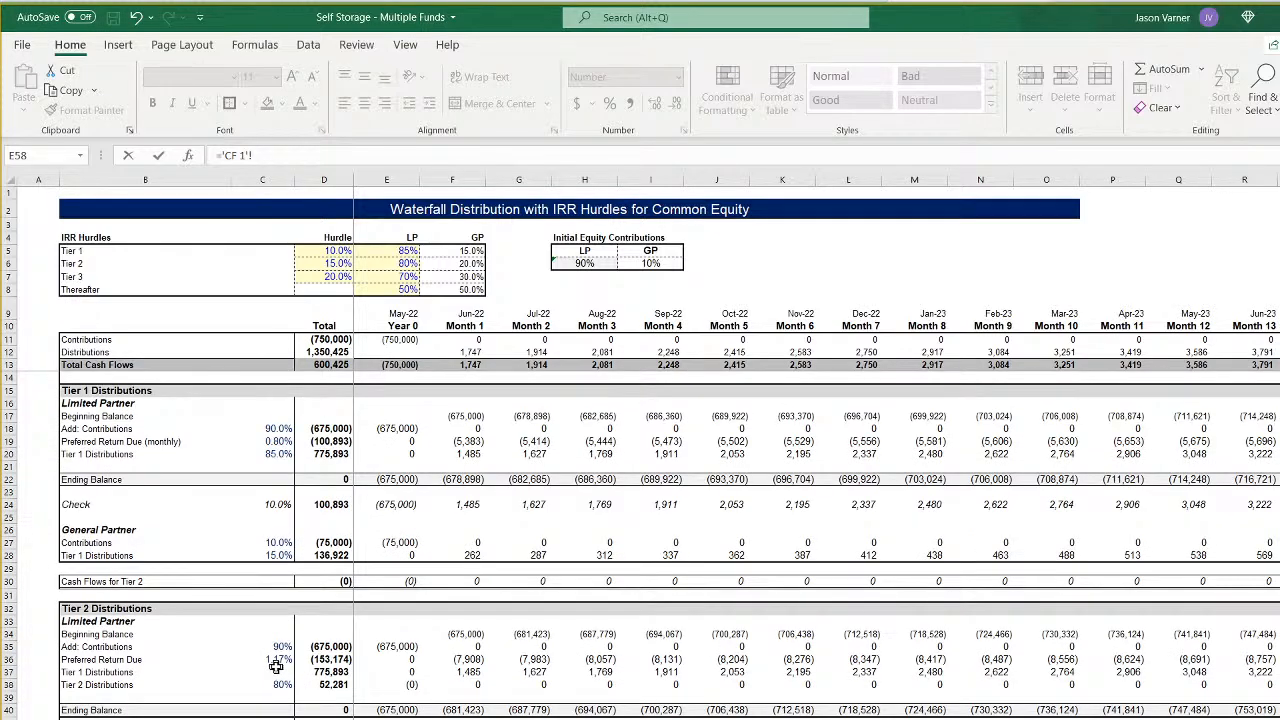
scroll(395, 705, down, 18)
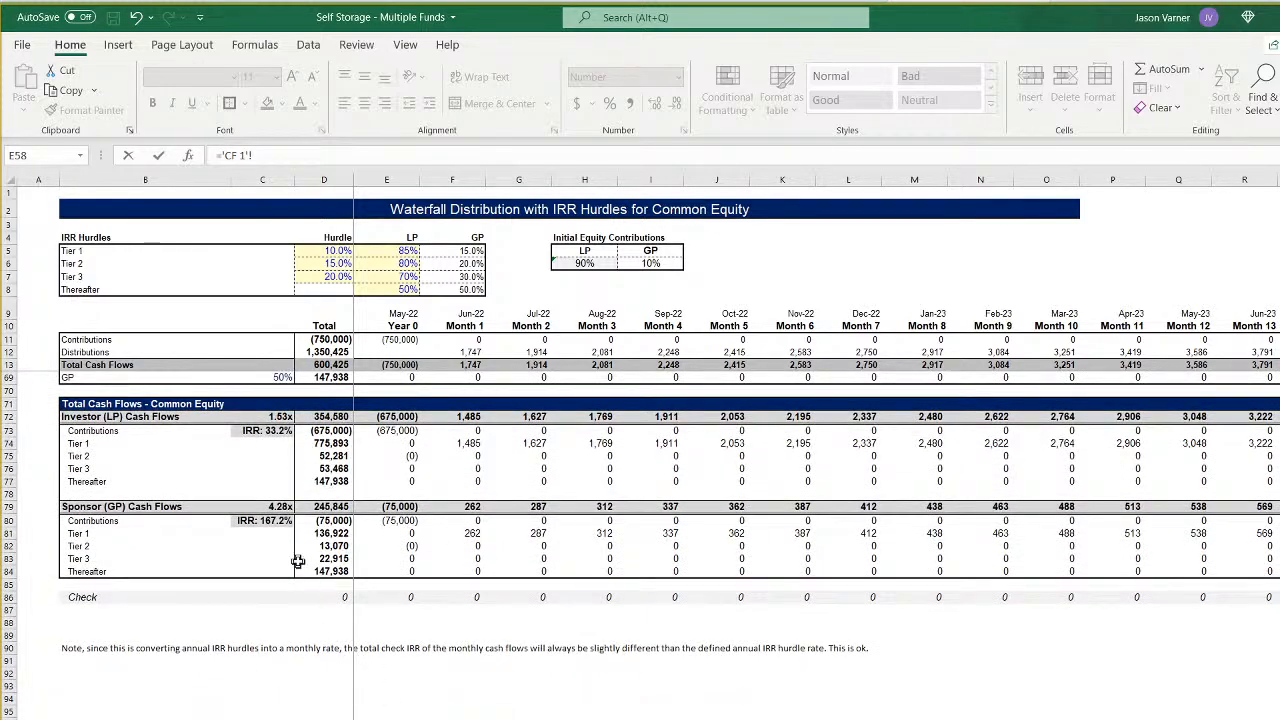
click(265, 430)
key(ctrl+c)
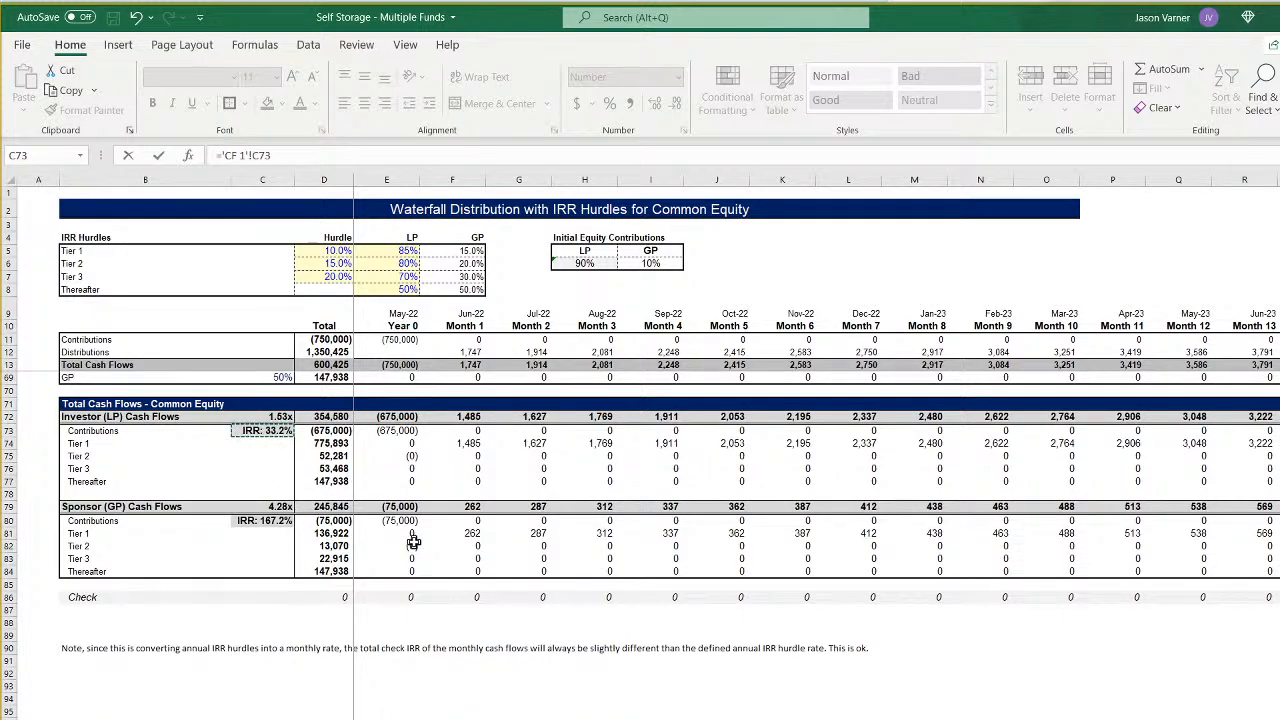
key(ctrl+Page_Up)
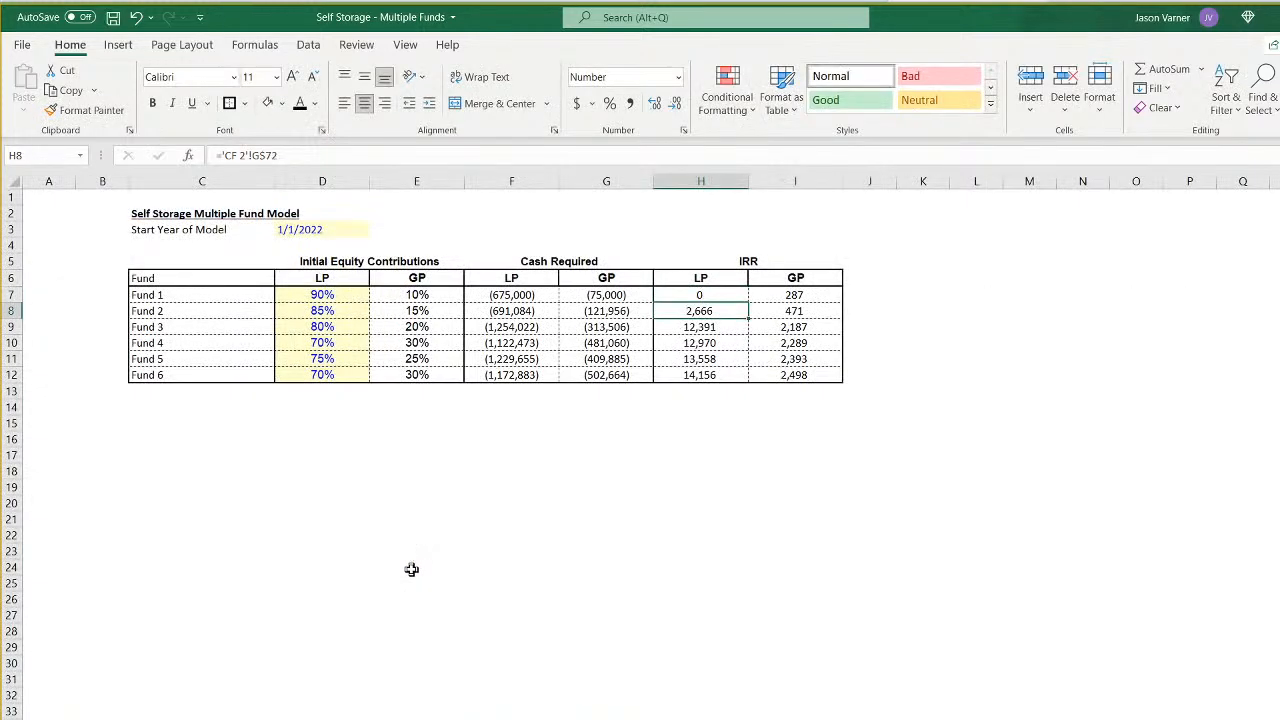
- Format the IRR cells H7:I12 as percentages with one decimal place
drag(697, 298, 760, 375)
key(ctrl+v)
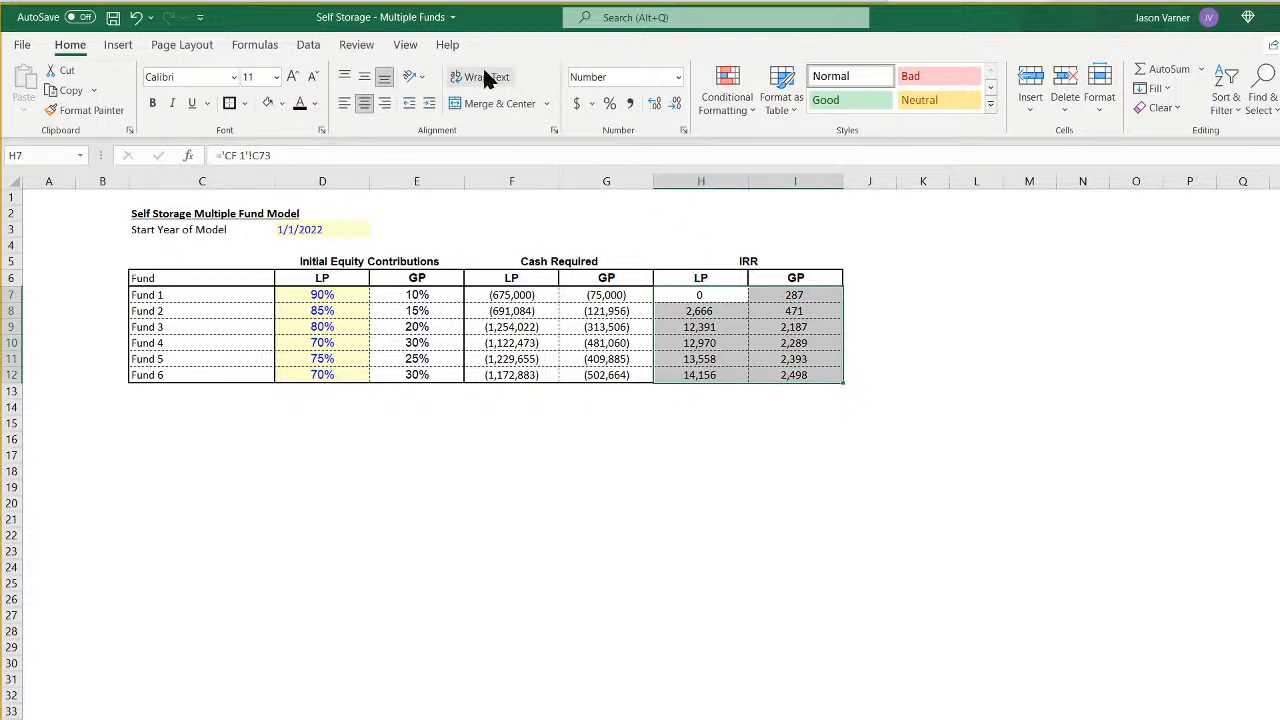
click(684, 130)
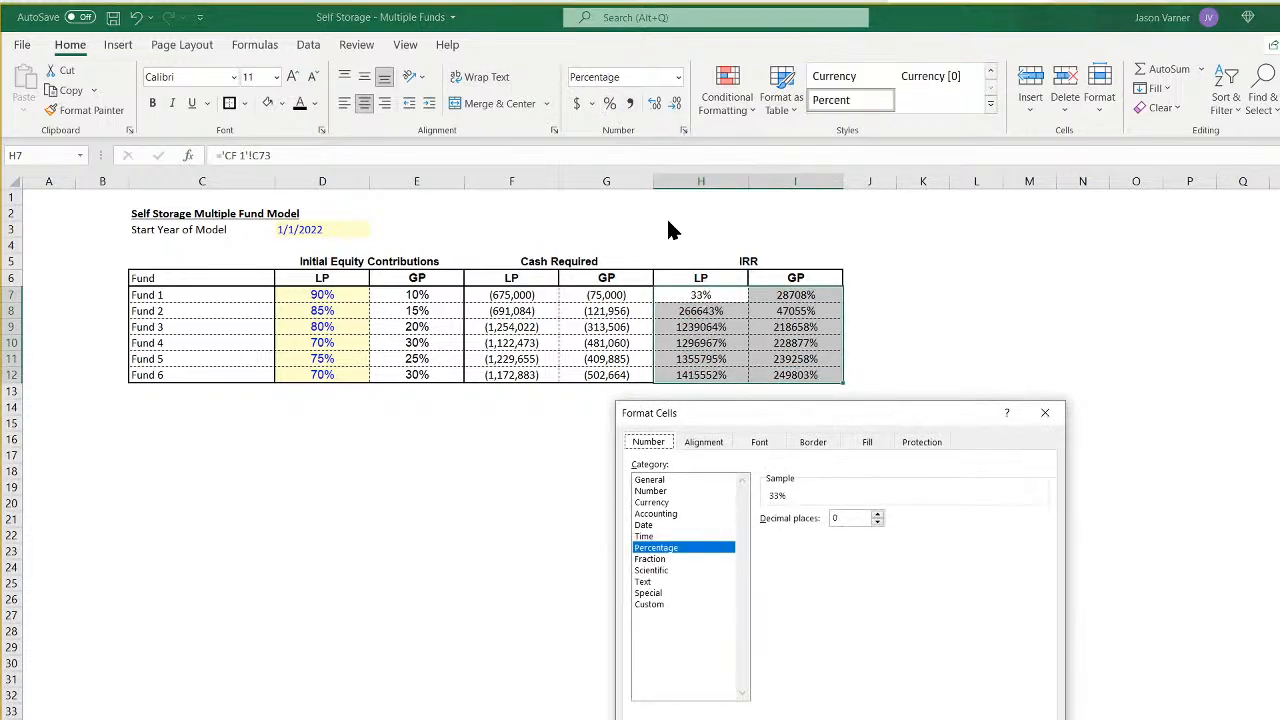
click(877, 514)
key(Return)
- Anchor the row of the H7 reference as C$73 and fill the formula down to H12
click(697, 294)
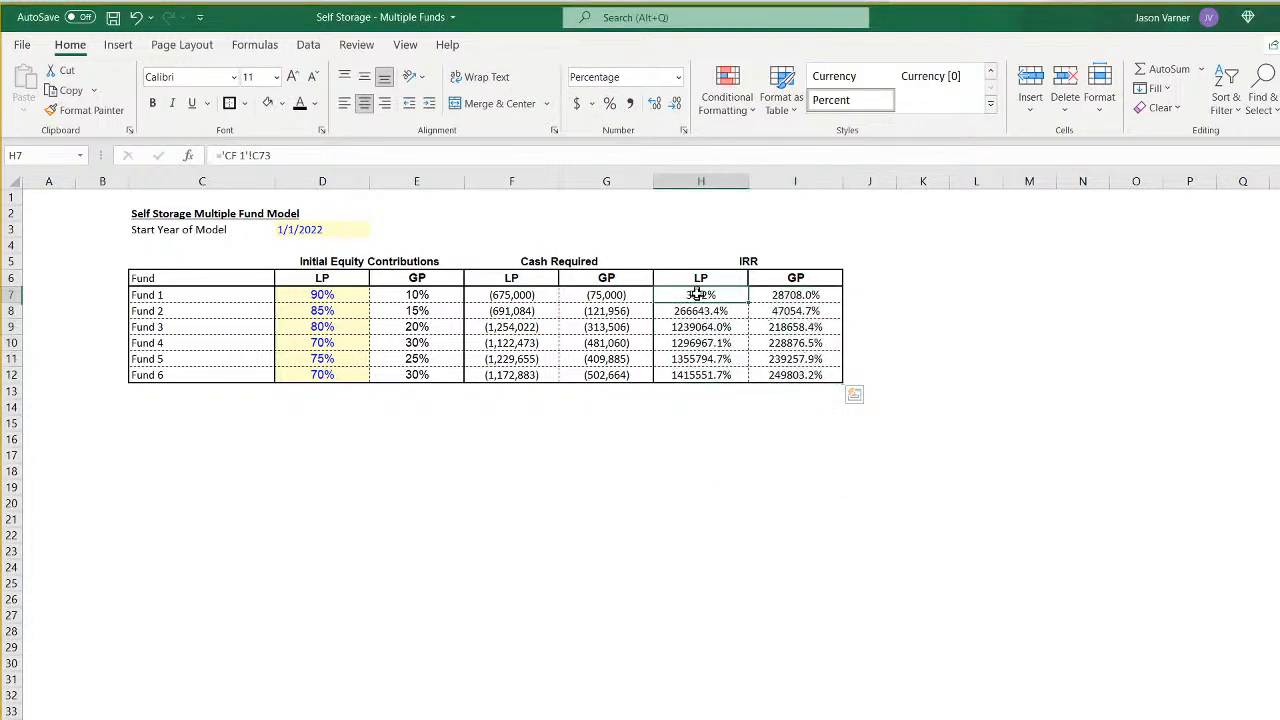
click(250, 155)
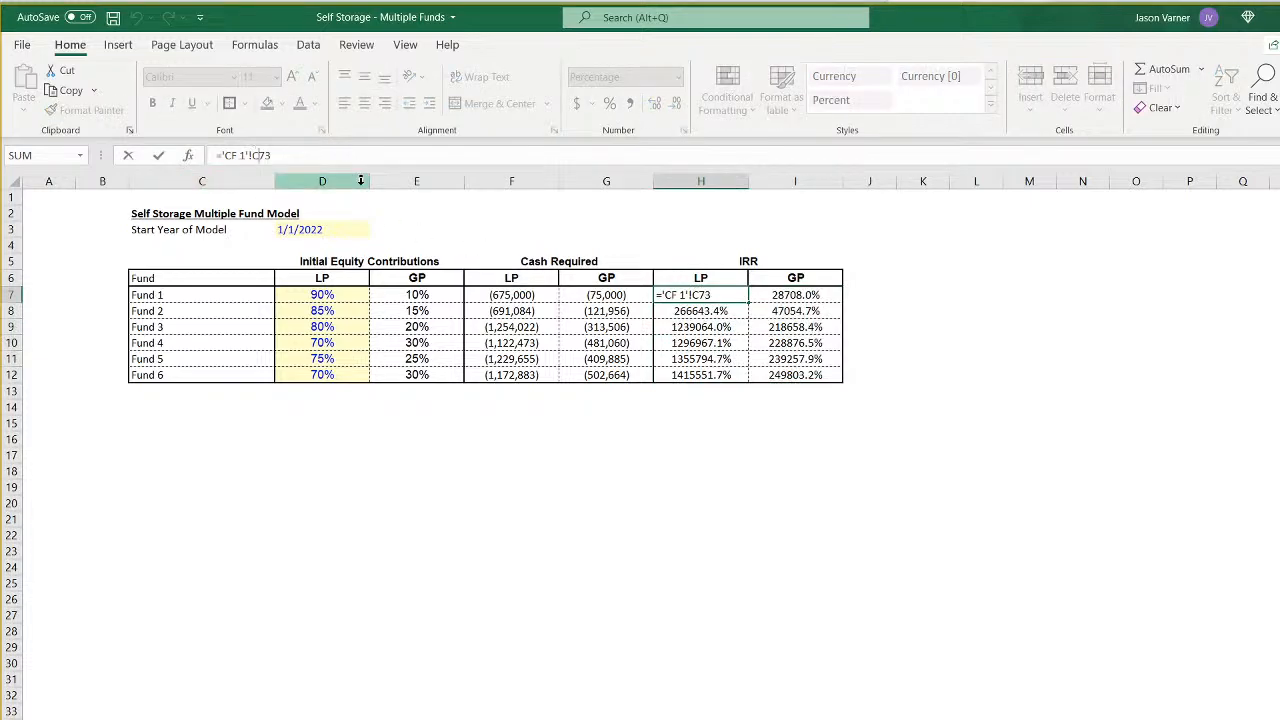
key(F4)
key(F4)
key(Return)
click(731, 292)
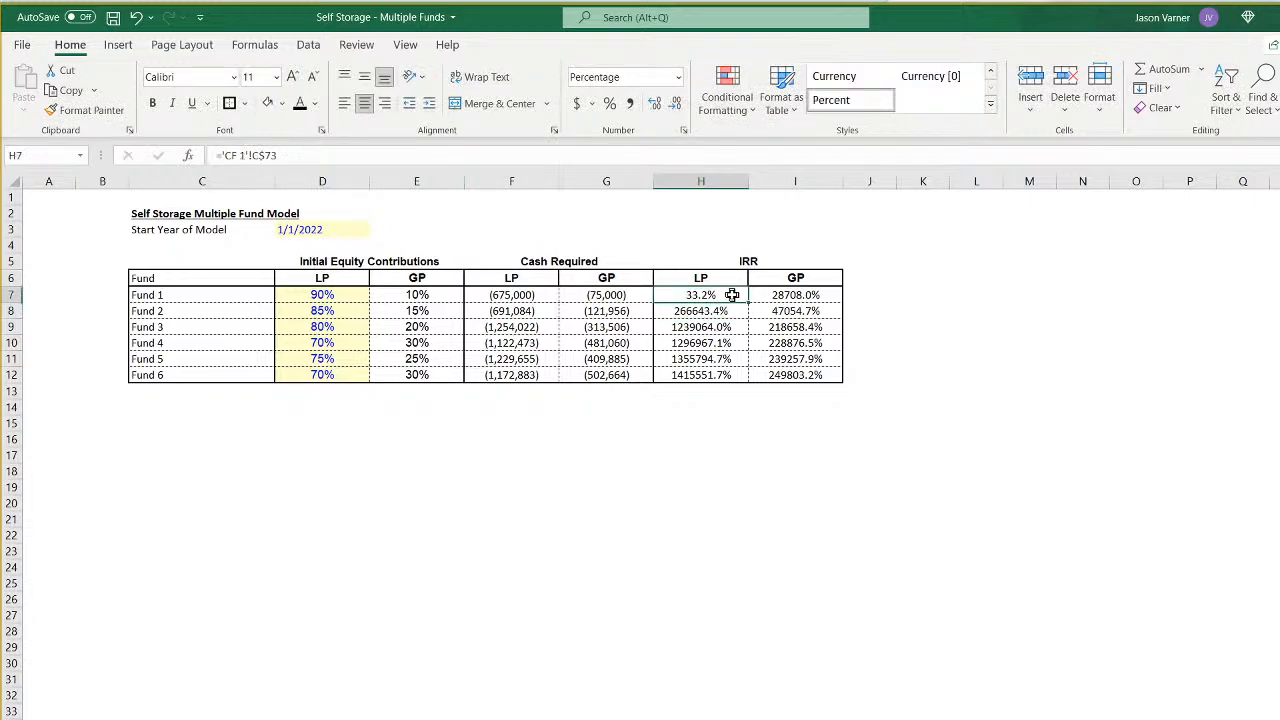
double_click(747, 302)
- Point the LP IRR formulas for Fund 2 in H8 and Fund 3 in H9 to the CF 2 and CF 3 sheets
click(723, 311)
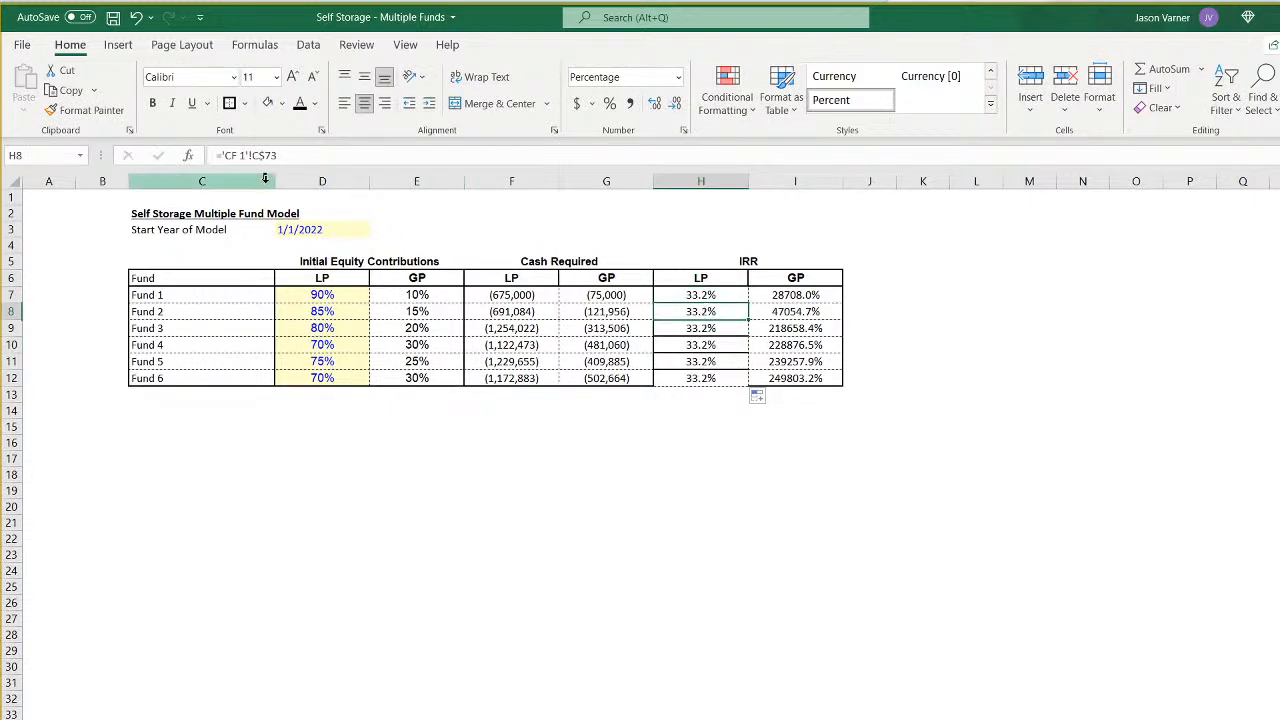
click(245, 157)
key(BackSpace)
text(2)
key(Return)
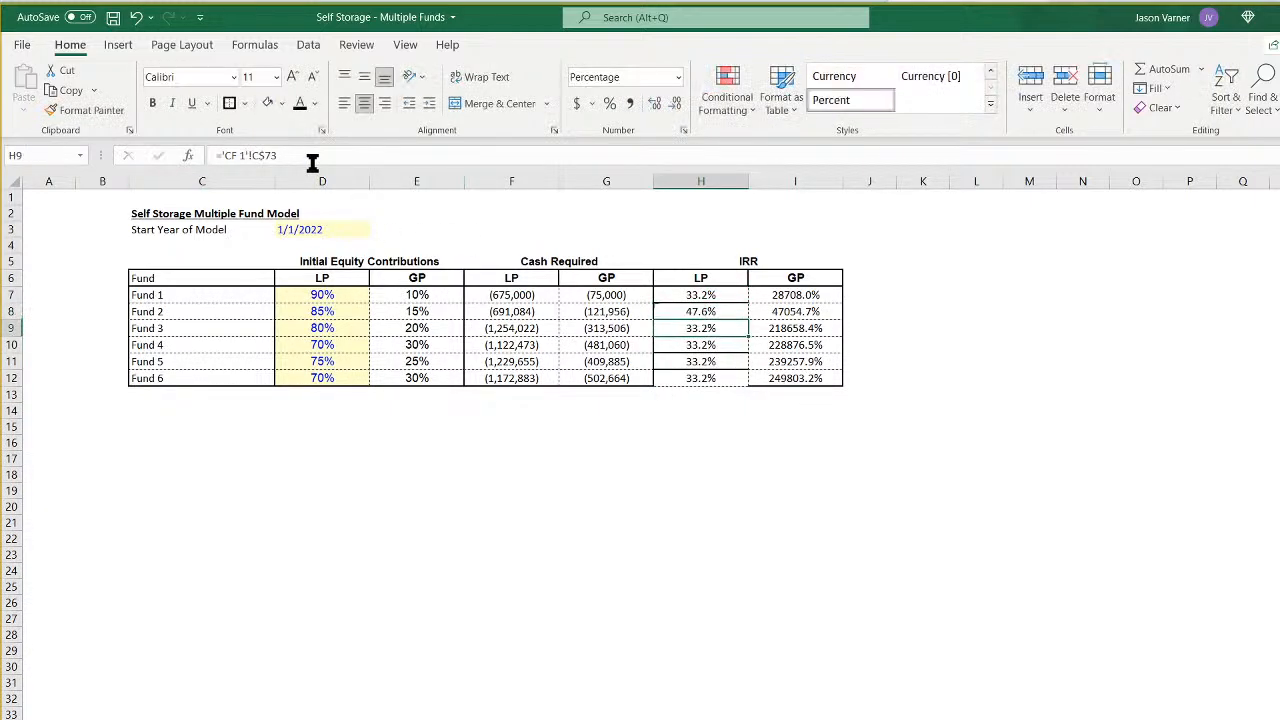
click(247, 155)
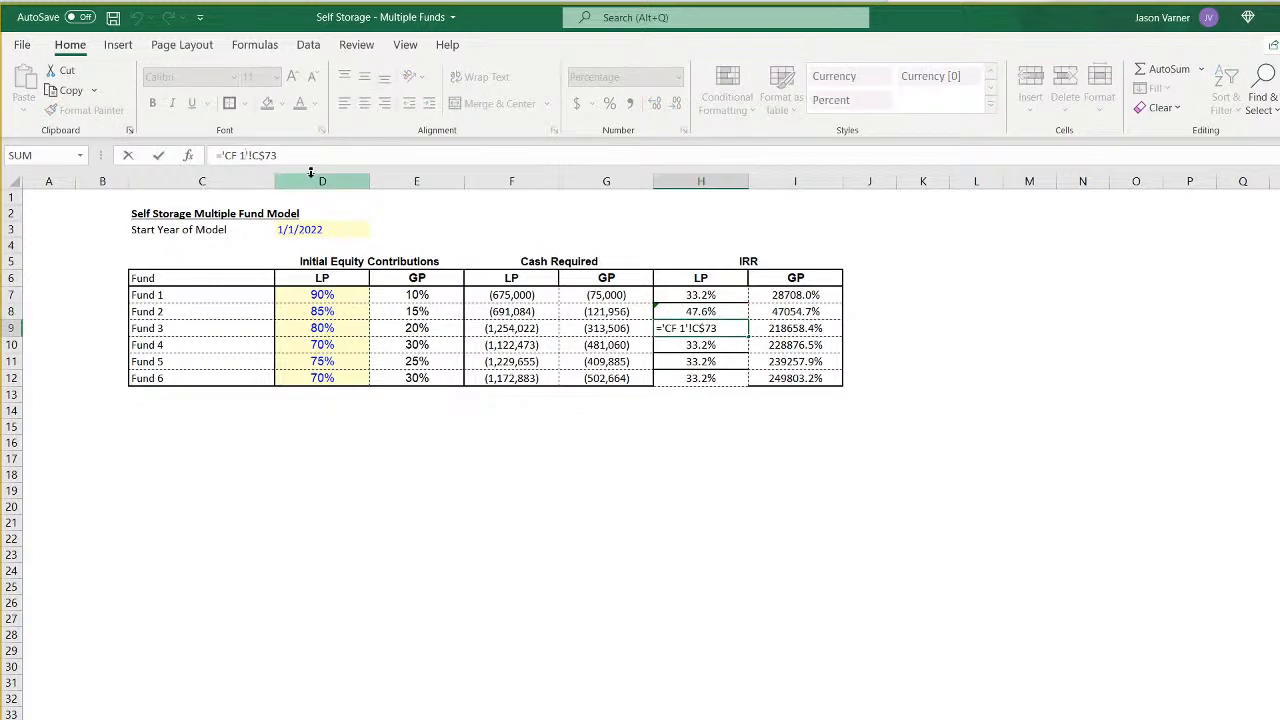
text(3)
key(Return)
- Point the LP IRR formulas in H10, H11 and H12 to the CF 4, CF 5 and CF 6 sheets respectively
click(247, 156)
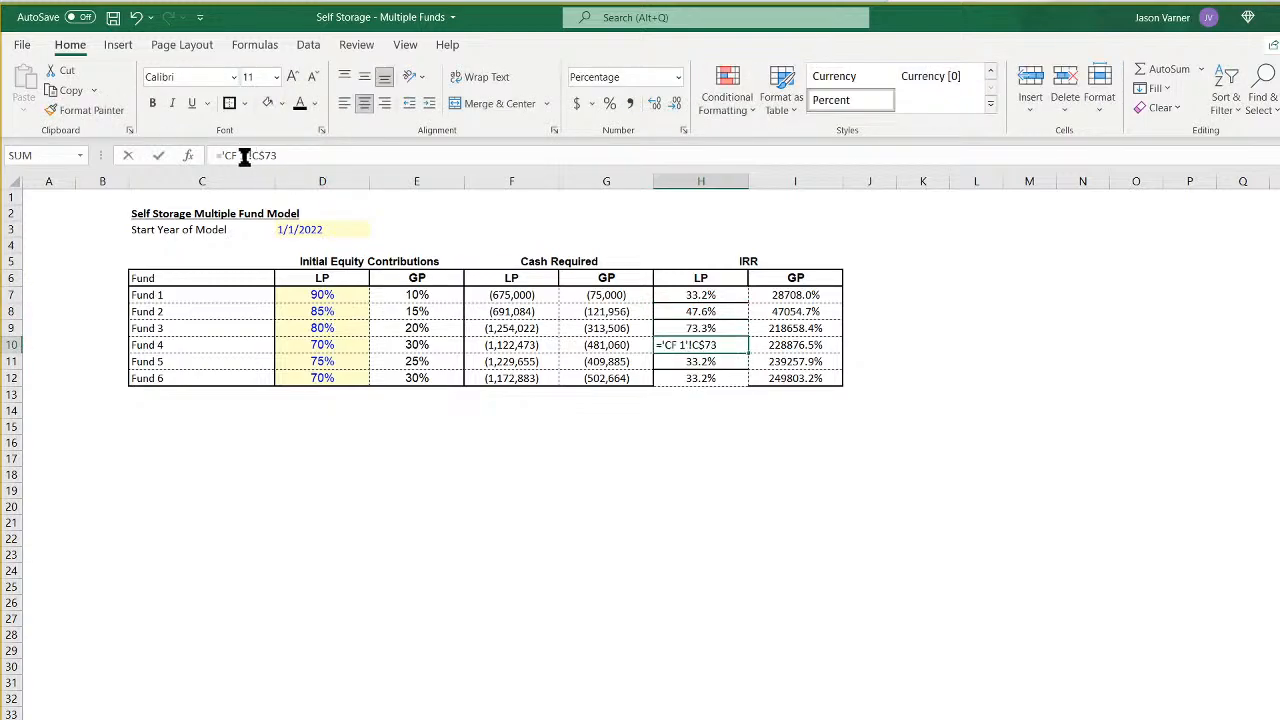
key(Return)
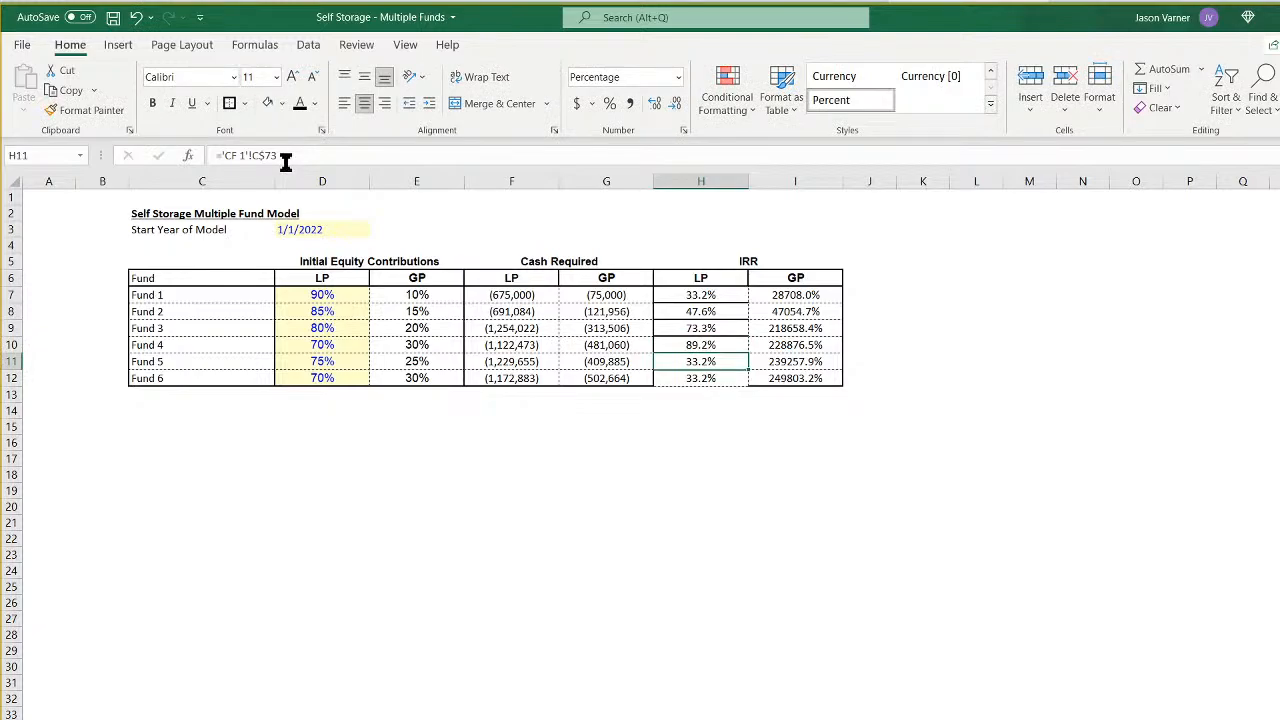
click(247, 155)
key(BackSpace)
text(5)
key(Return)
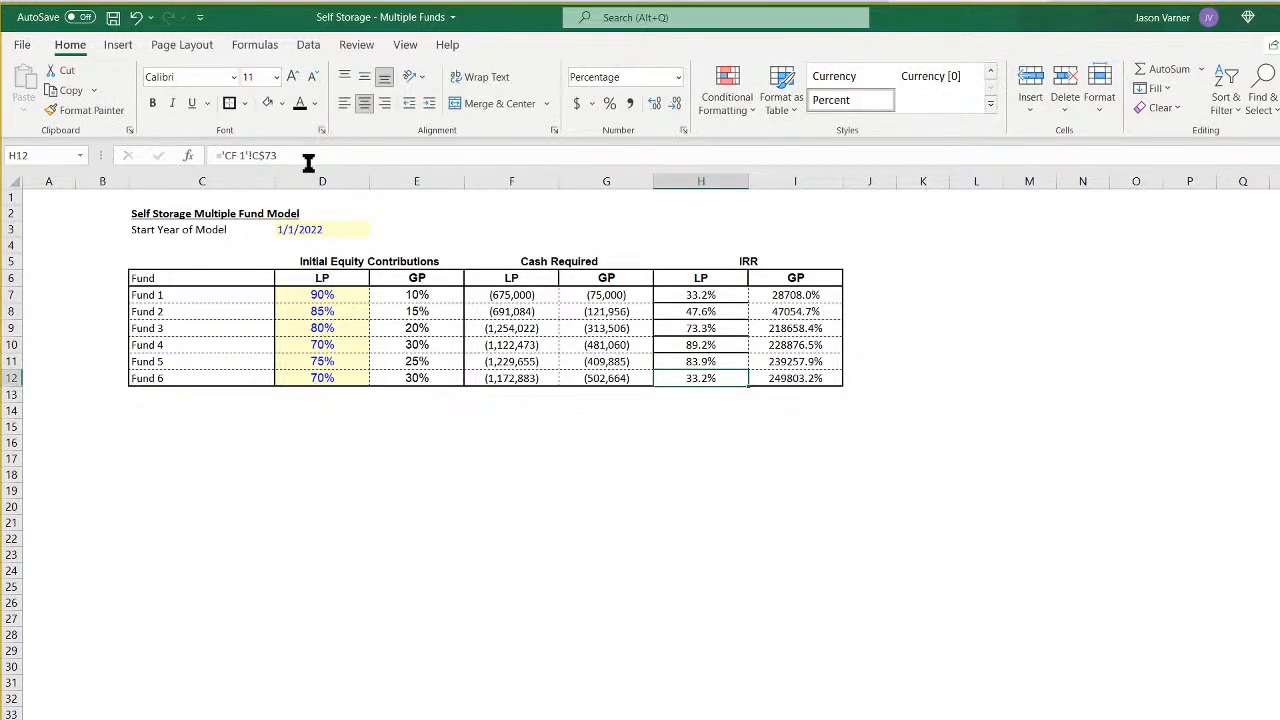
click(244, 155)
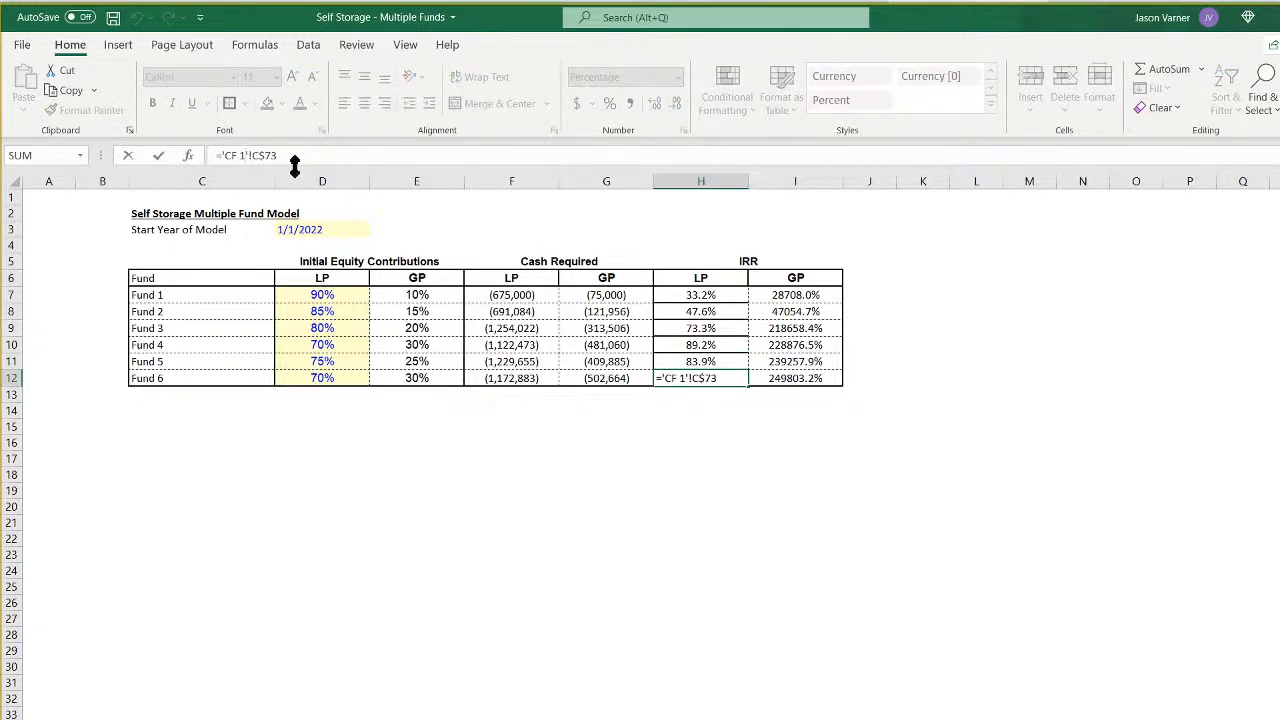
key(BackSpace)
text(6)
key(Return)
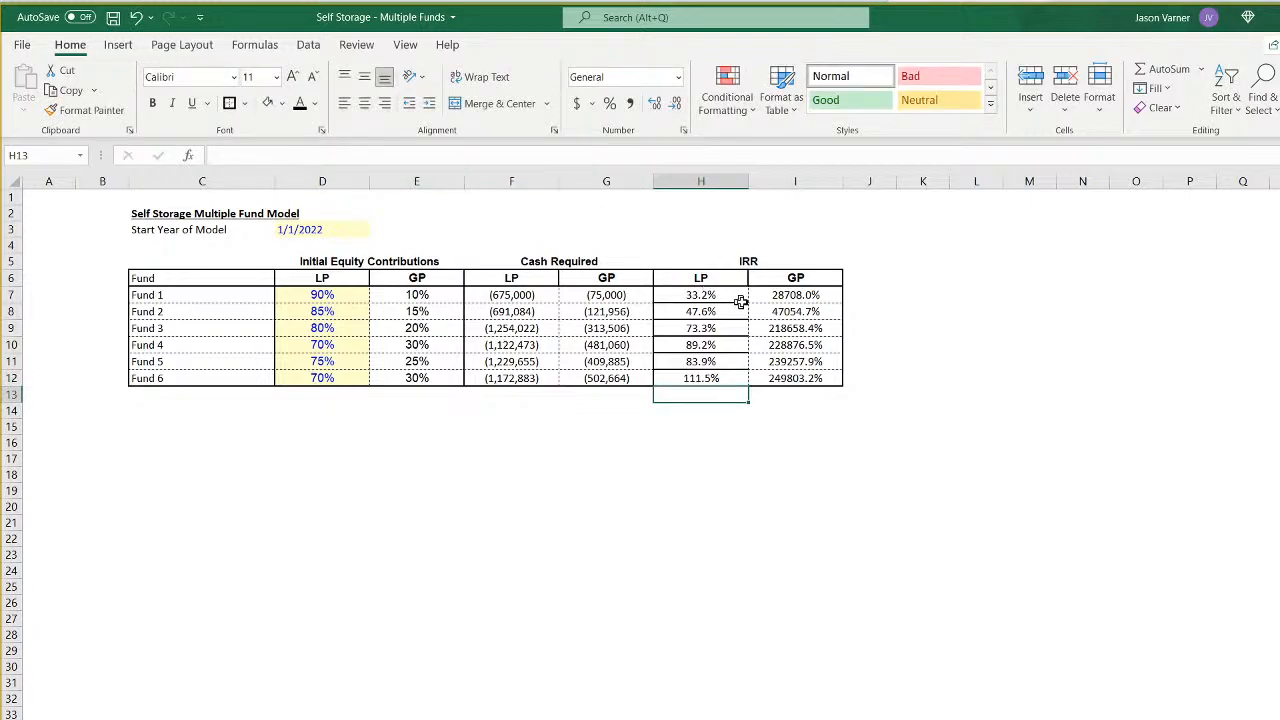
- Link I7 to Fund 1's GP IRR in cell C80 of the CF 1 sheet
click(789, 297)
text(=)
click(825, 719)
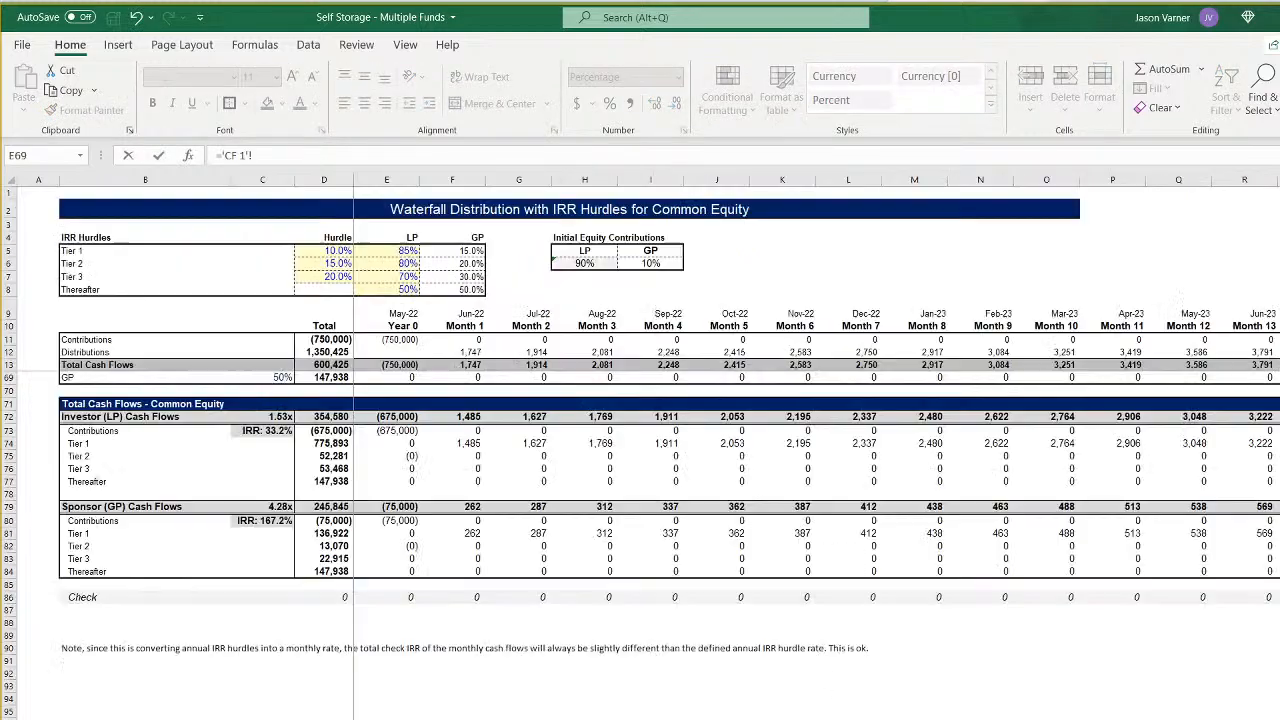
click(264, 521)
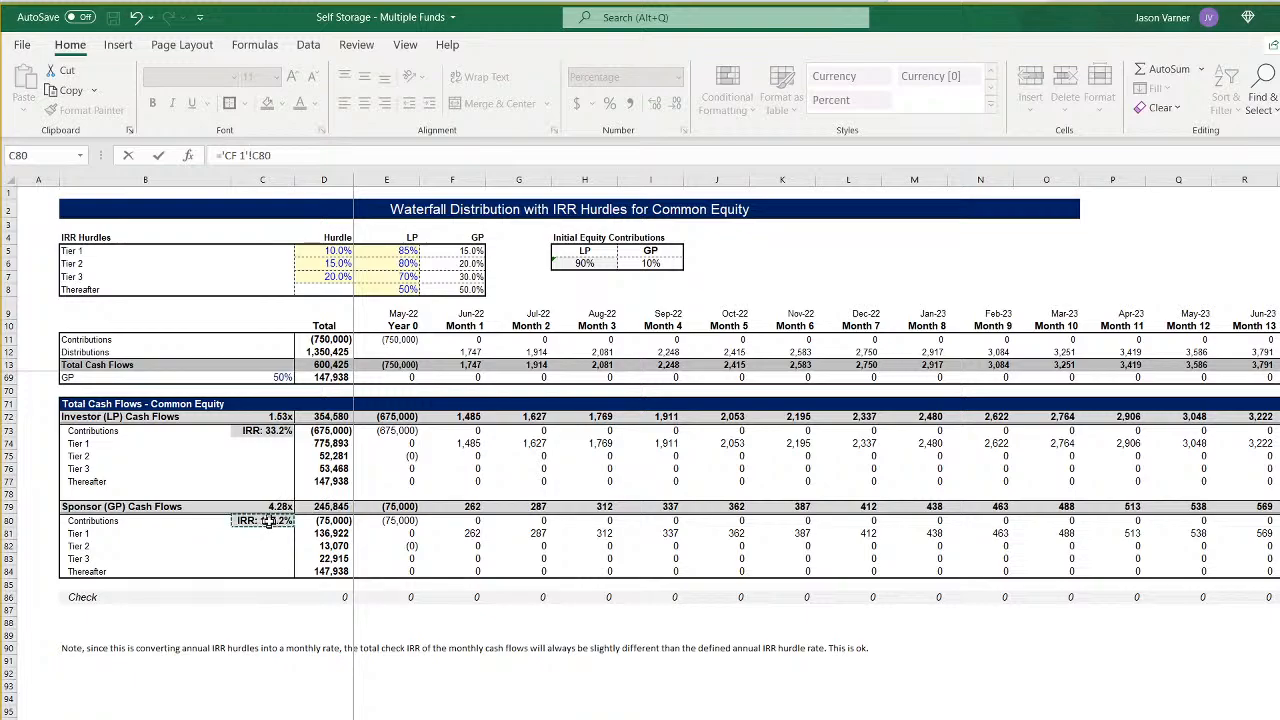
key(Return)
- Anchor the row of the I7 reference as C$80 and fill the formula down to I12
click(797, 294)
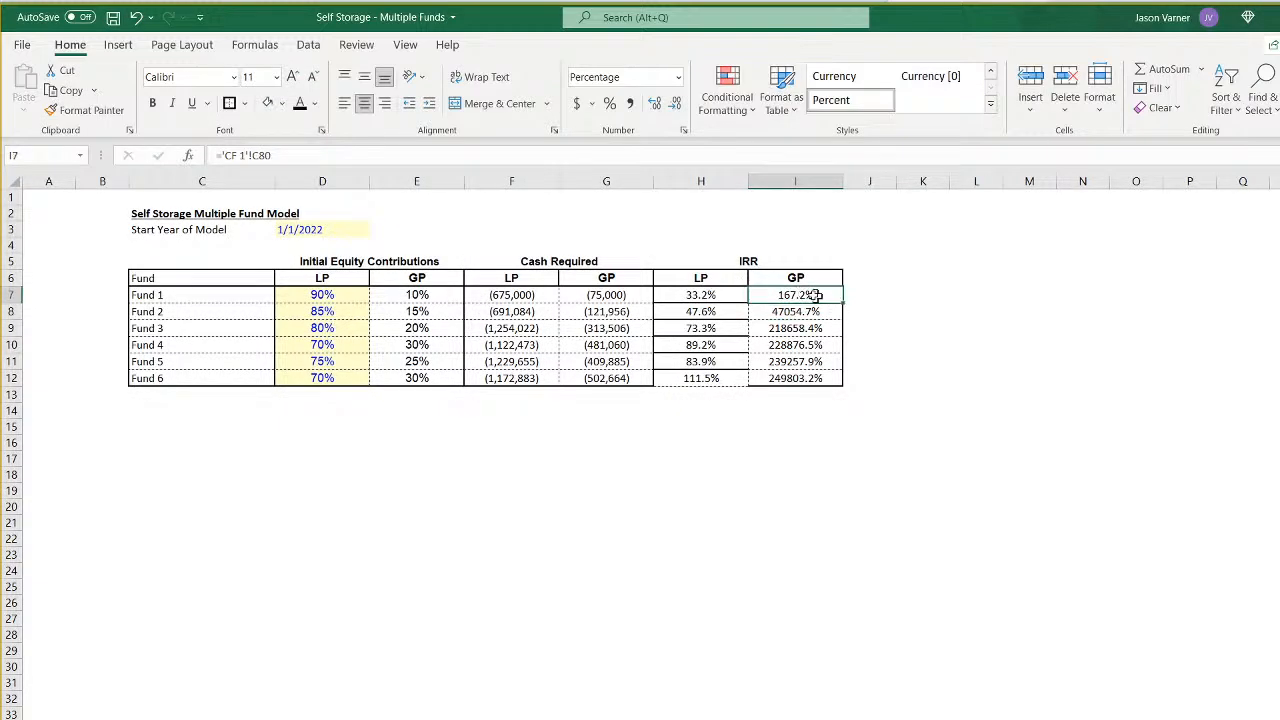
click(266, 156)
key(Return)
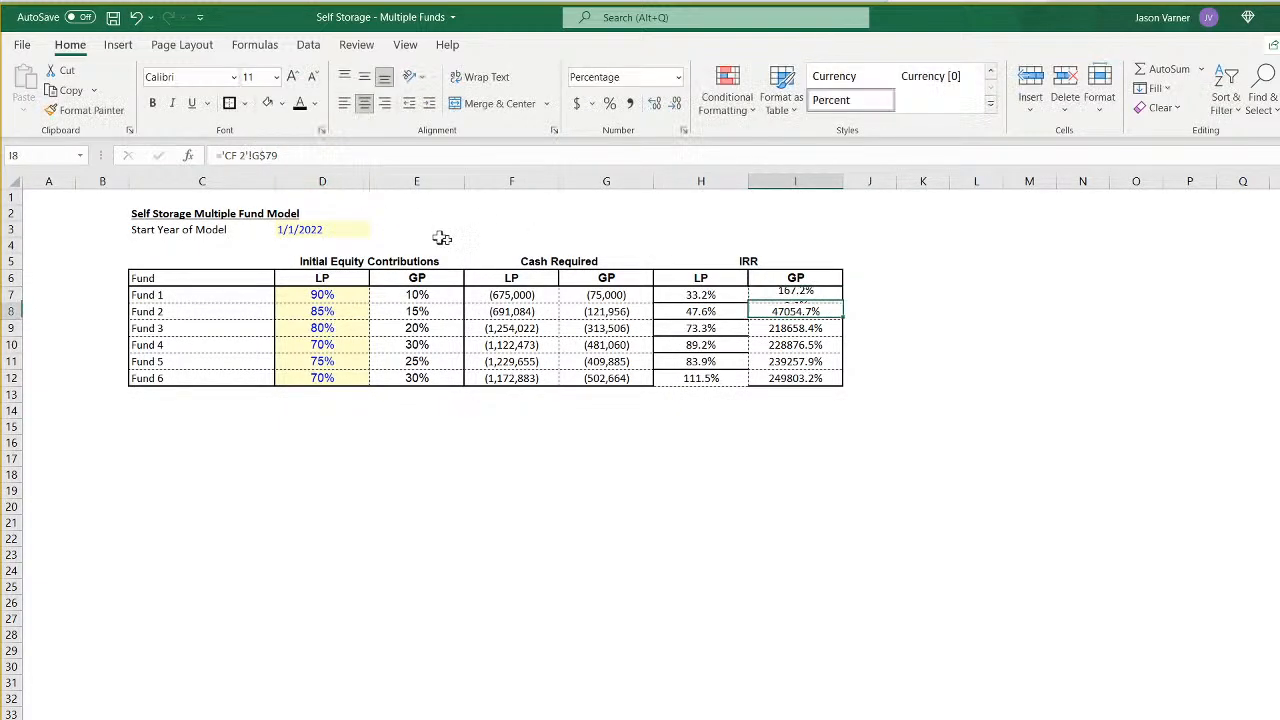
click(815, 294)
drag(842, 302, 835, 392)
click(806, 296)
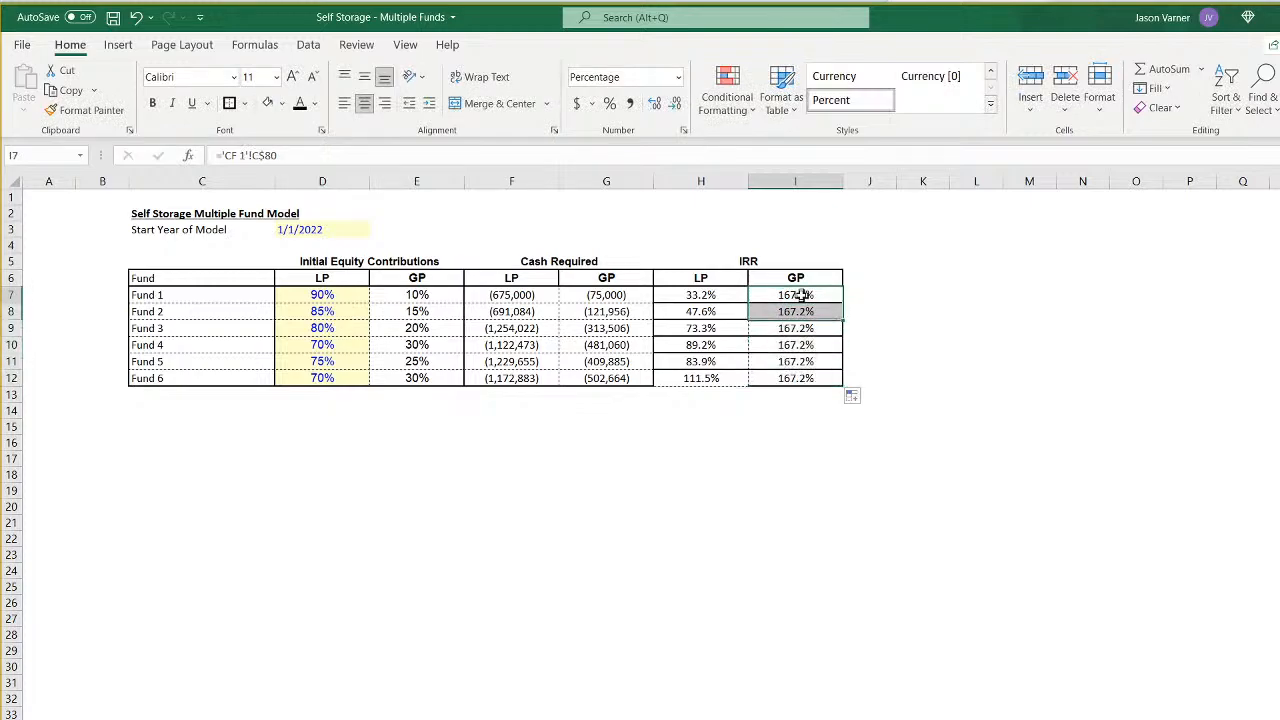
- Point the GP IRR formulas for Fund 2 in I8 and Fund 3 in I9 to the CF 2 and CF 3 sheets
click(797, 312)
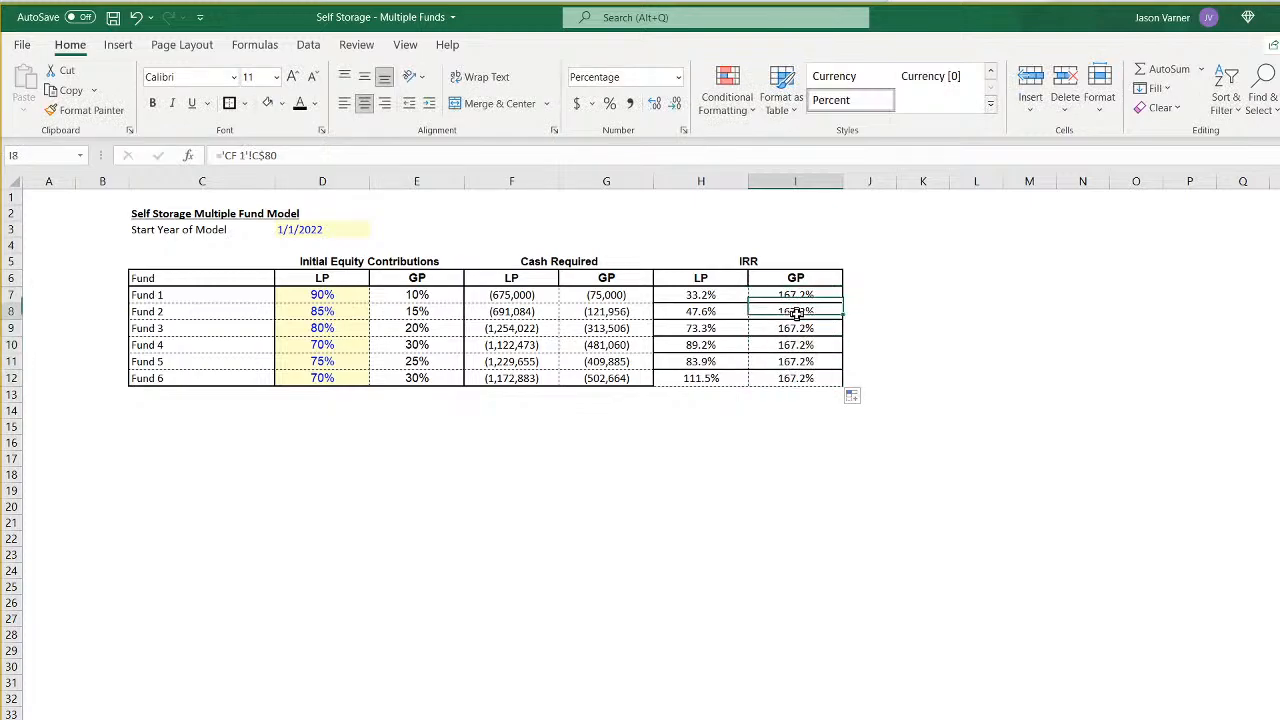
click(256, 156)
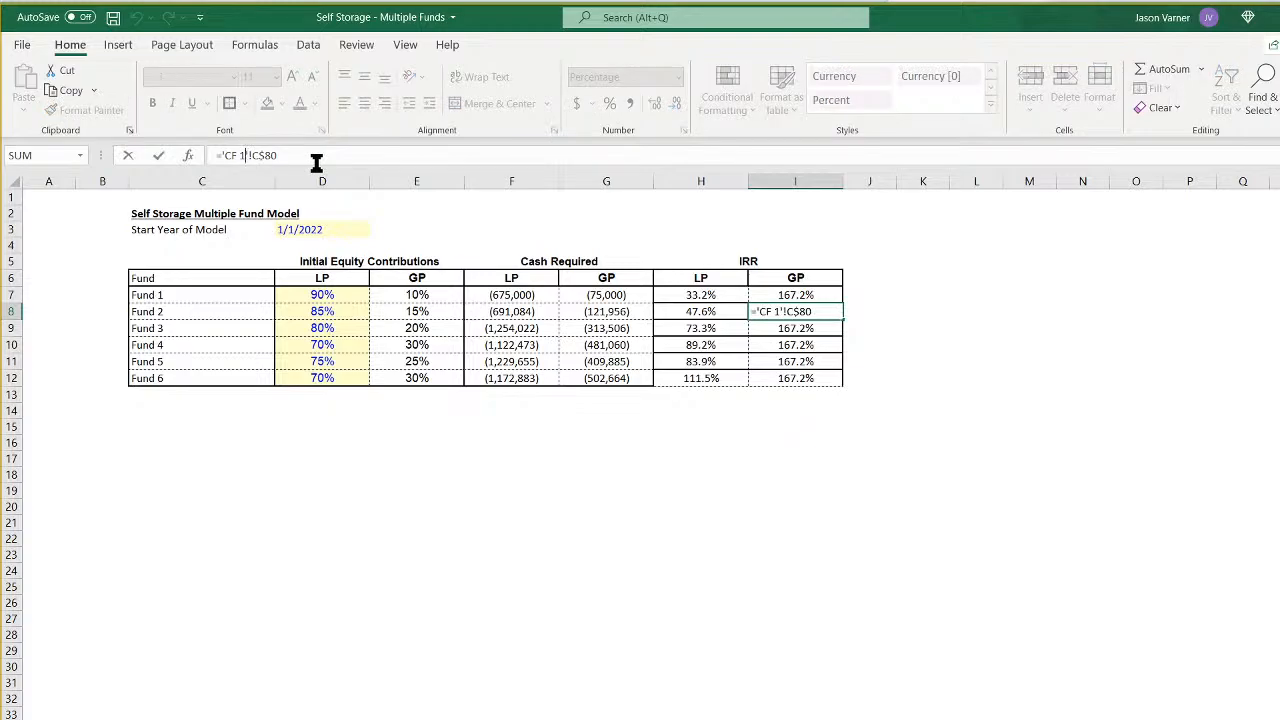
key(Return)
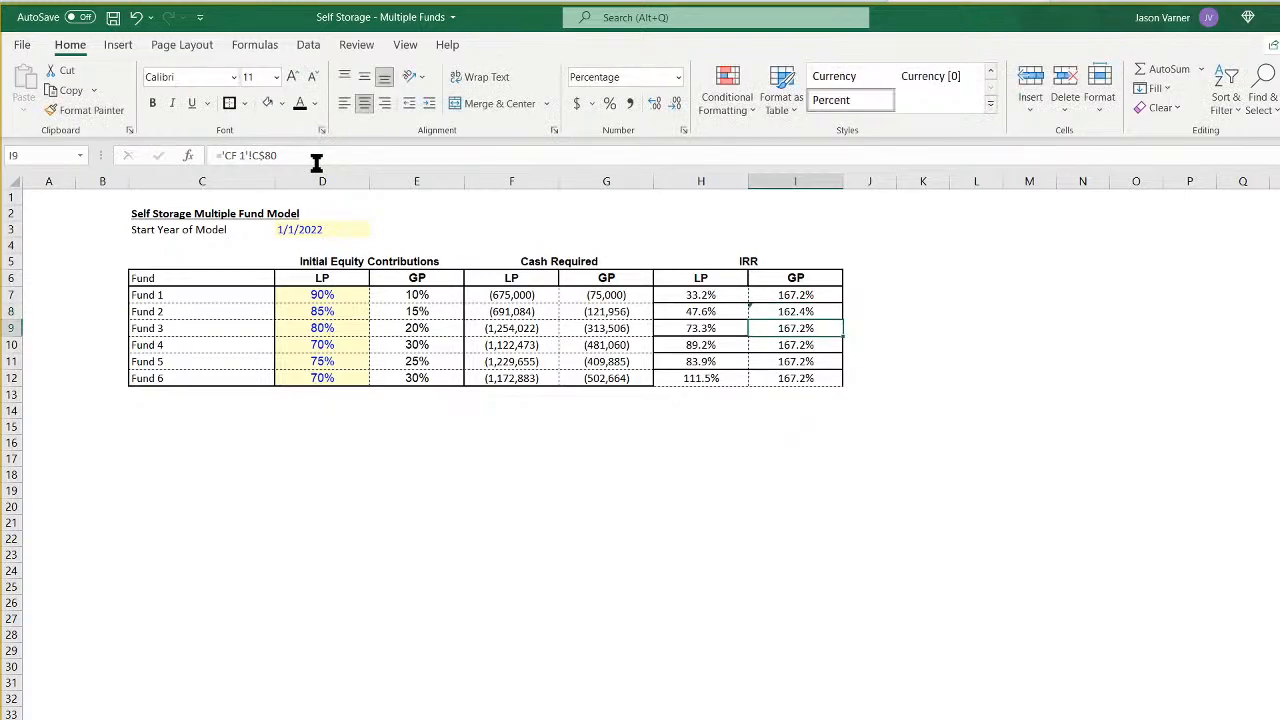
click(246, 156)
key(BackSpace)
text(3)
key(Return)
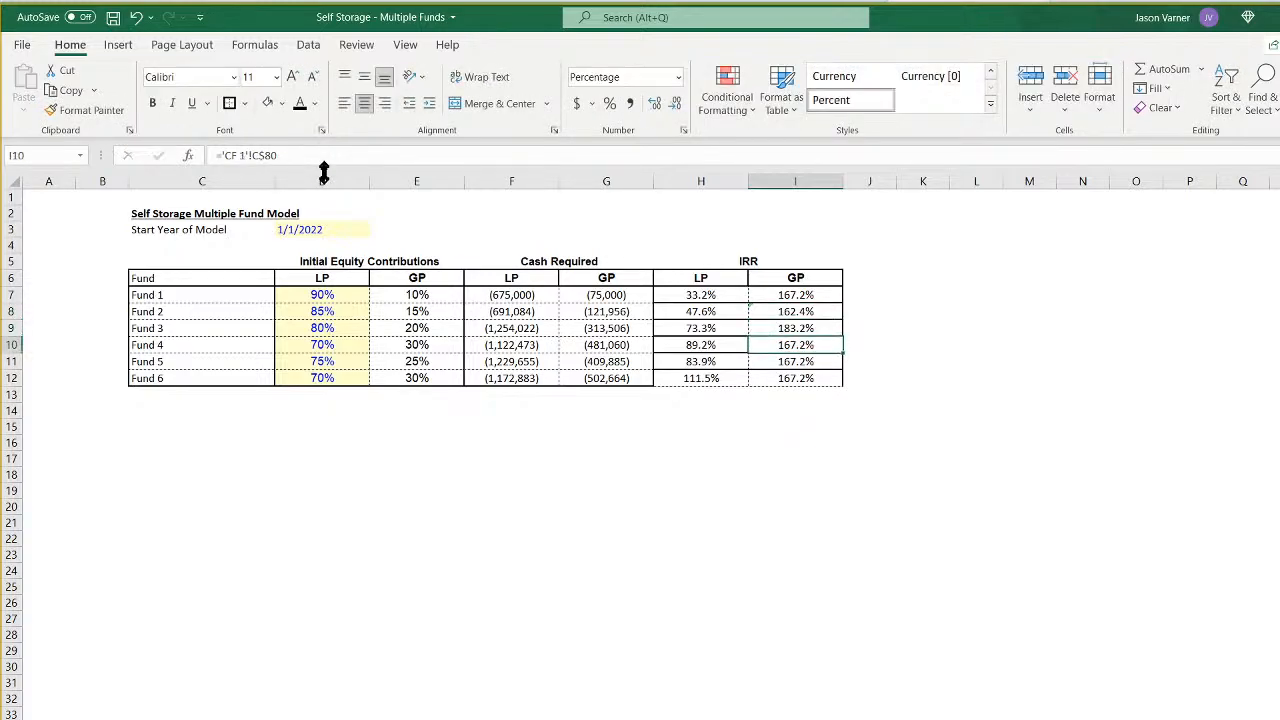
- Point the GP IRR formulas in I10, I11 and I12 to the CF 4, CF 5 and CF 6 sheets respectively
click(246, 156)
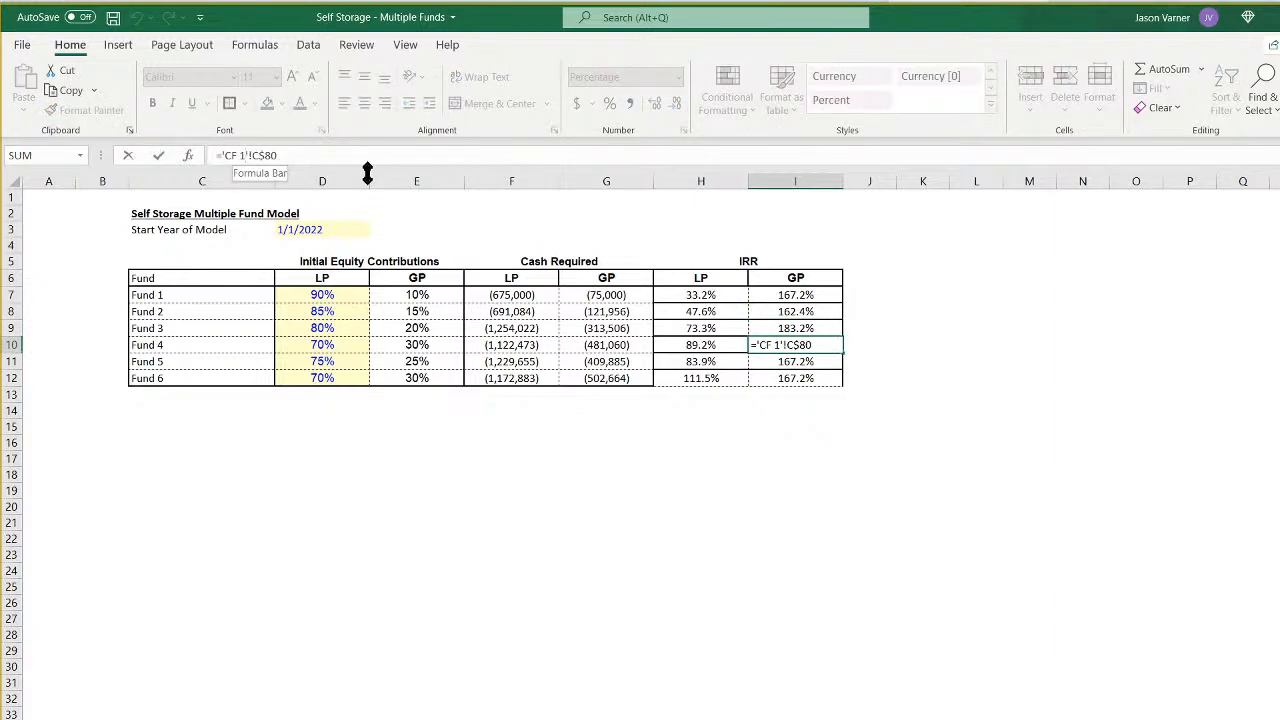
key(BackSpace)
text(4)
key(Return)
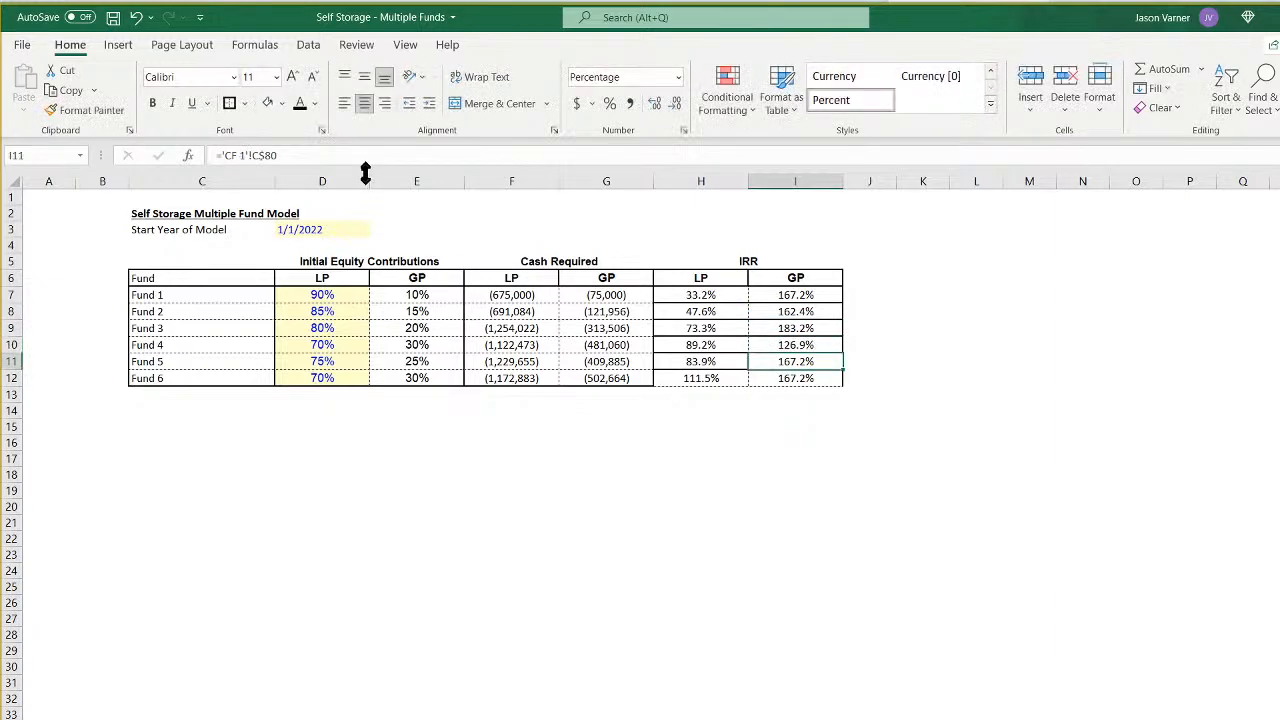
click(246, 156)
key(BackSpace)
text(5)
key(Return)
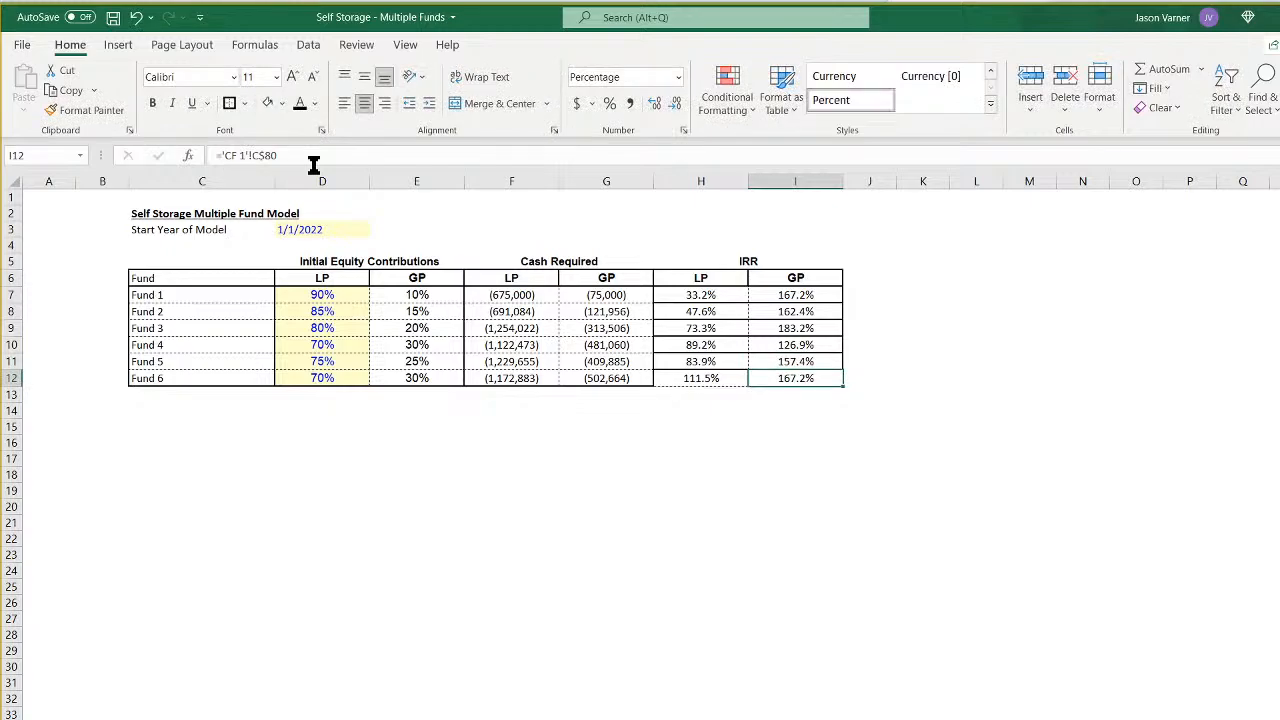
click(246, 156)
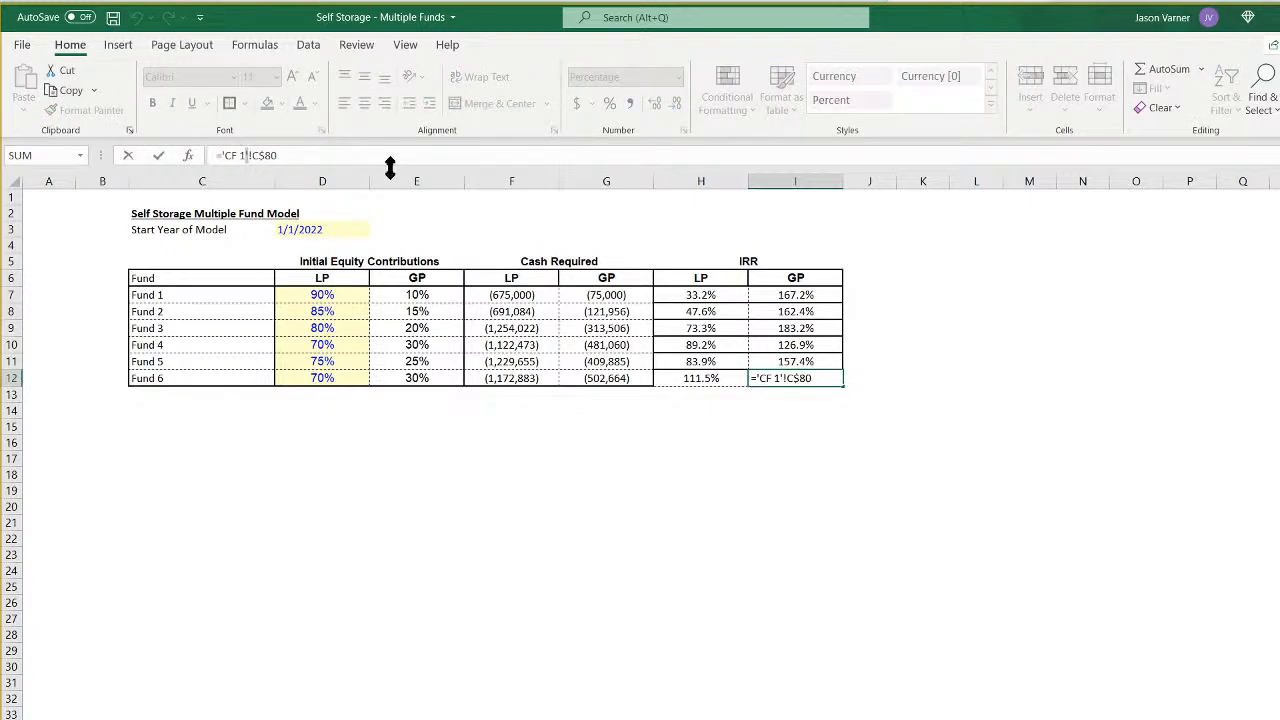
key(BackSpace)
text(6)
key(Return)
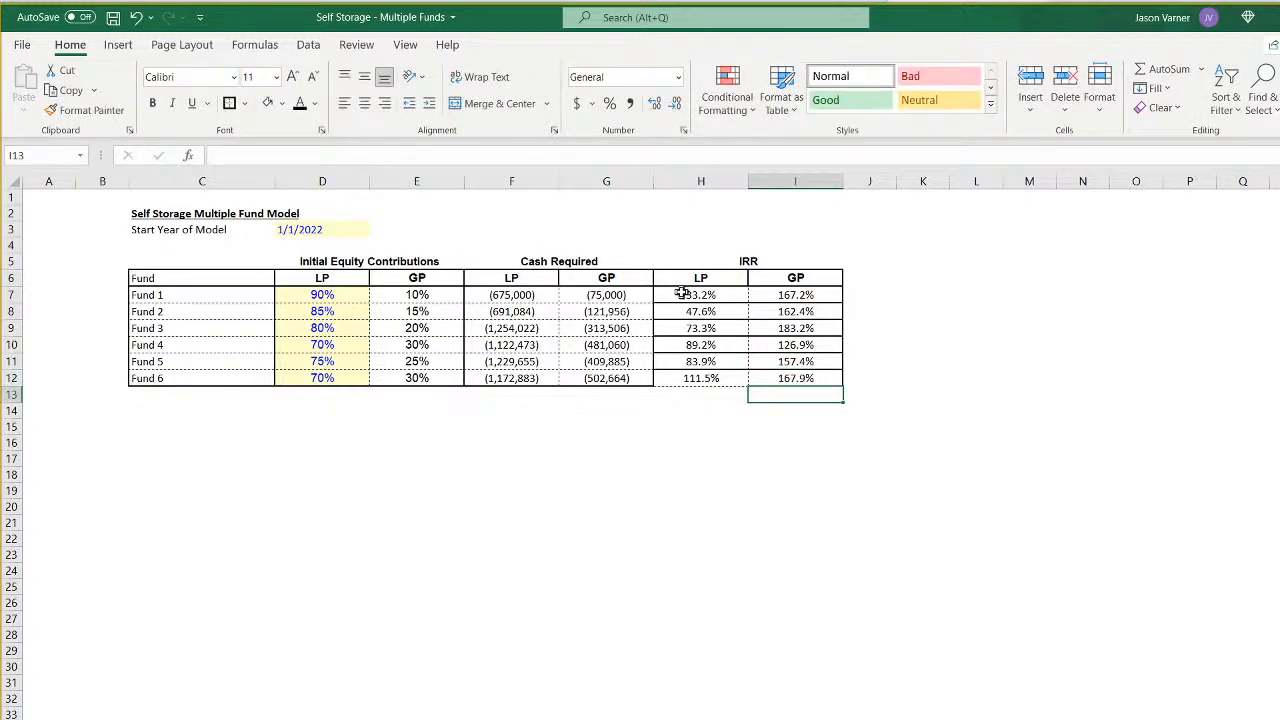
- Restore the borders of the IRR cells H7:I12 with dashed inner lines and a solid outside border
drag(680, 294, 760, 377)
click(244, 103)
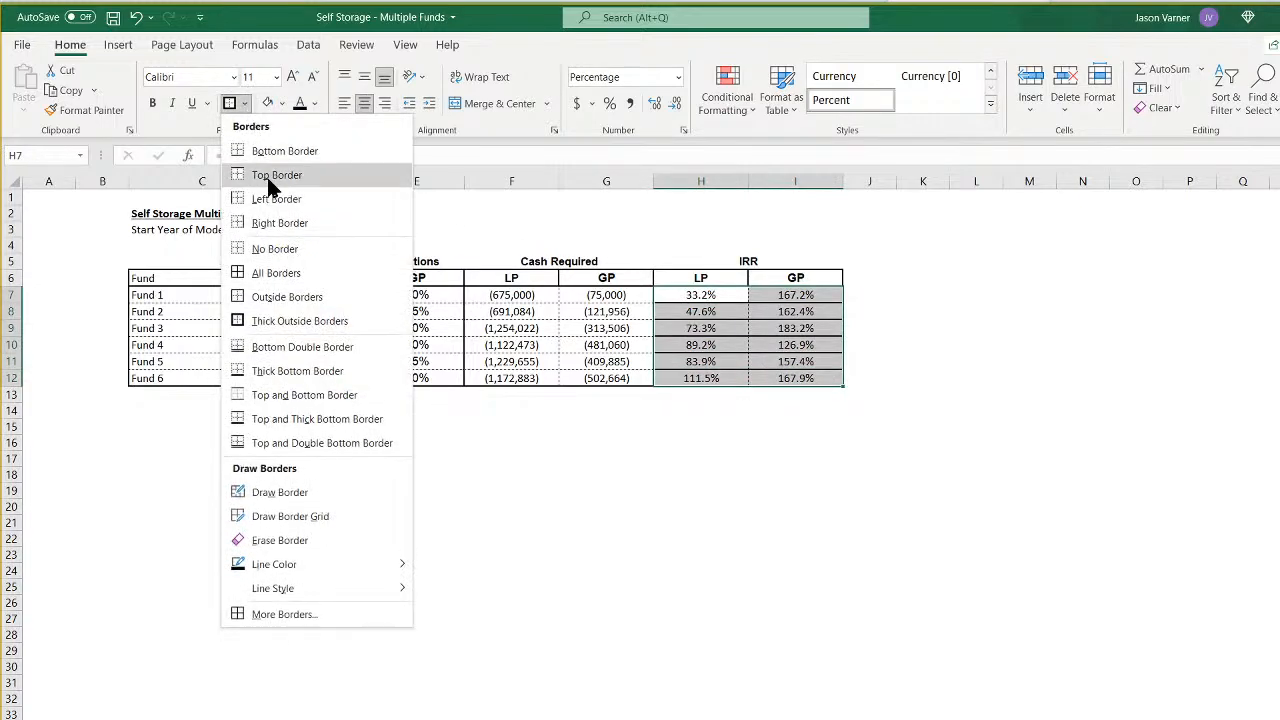
click(272, 269)
click(795, 518)
drag(678, 294, 789, 368)
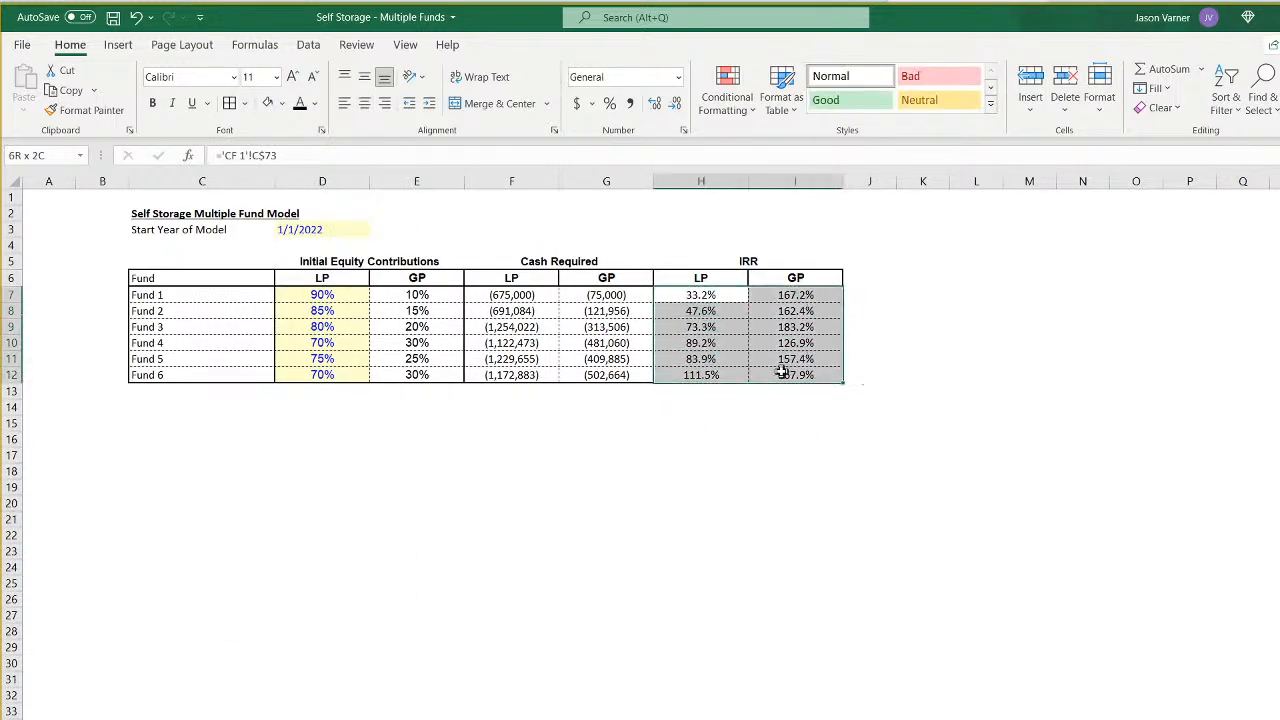
click(244, 103)
click(287, 321)
click(705, 547)
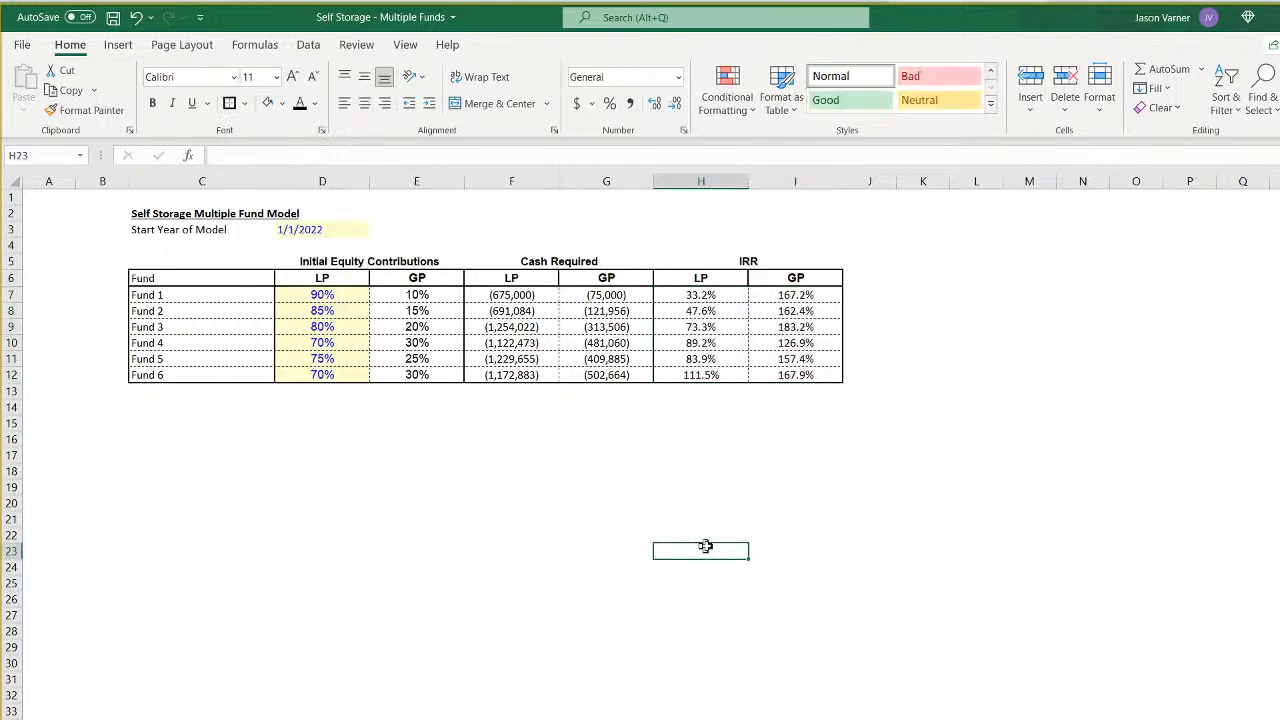
click(720, 294)
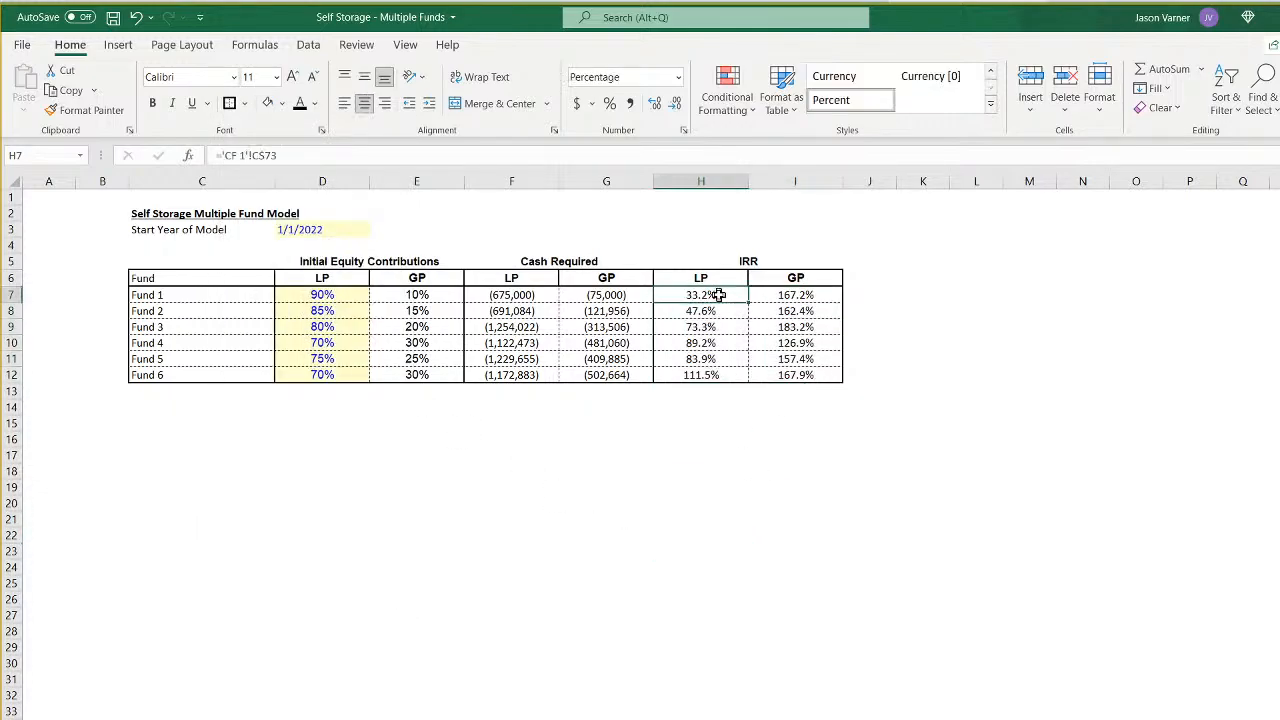
click(714, 376)
click(803, 294)
click(806, 343)
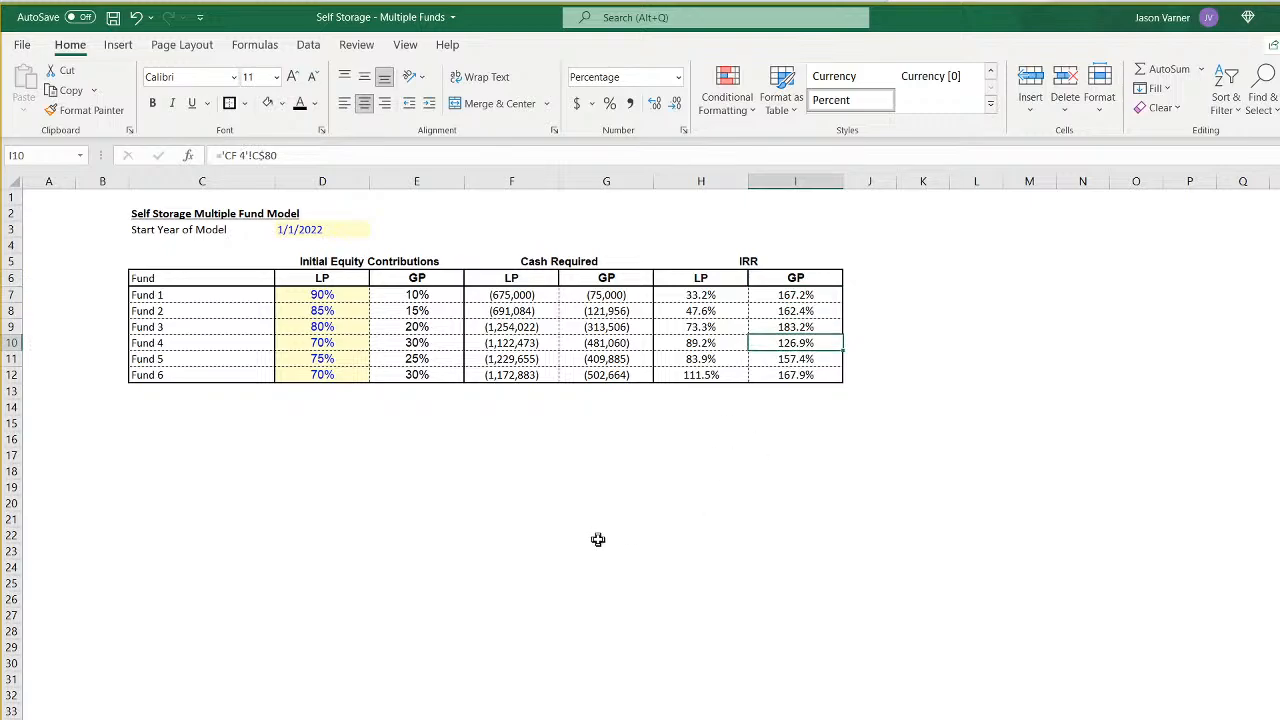
- Enter the heading "Aggregate IRR (lifetime)" in C14 with the labels LP in C15 and GP in C16
click(166, 411)
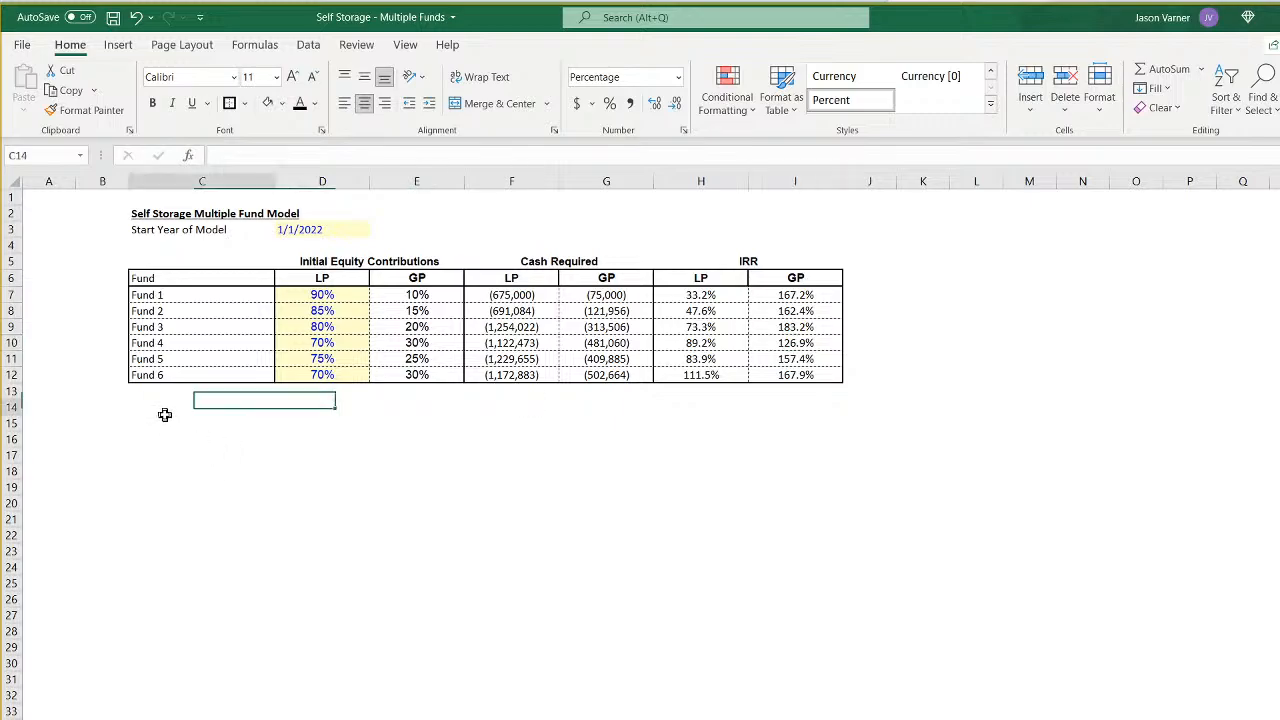
text(Agg)
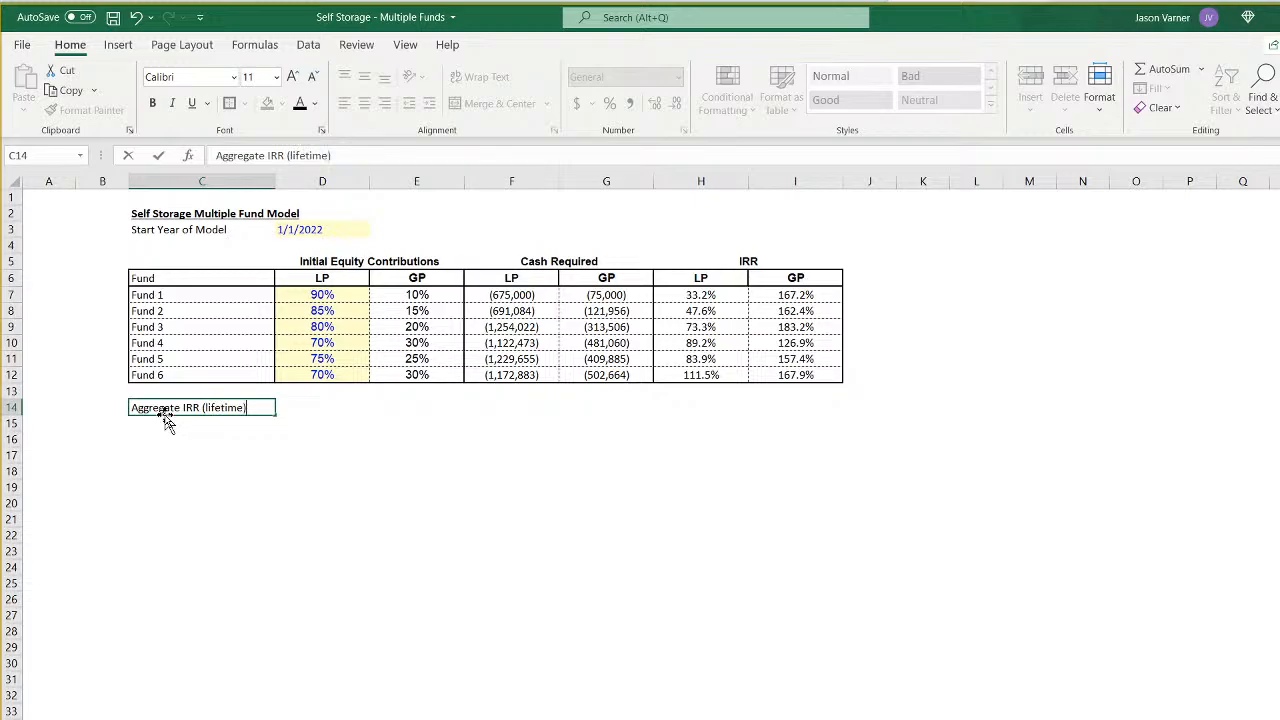
text(regate IRR (lifetime))
key(Return)
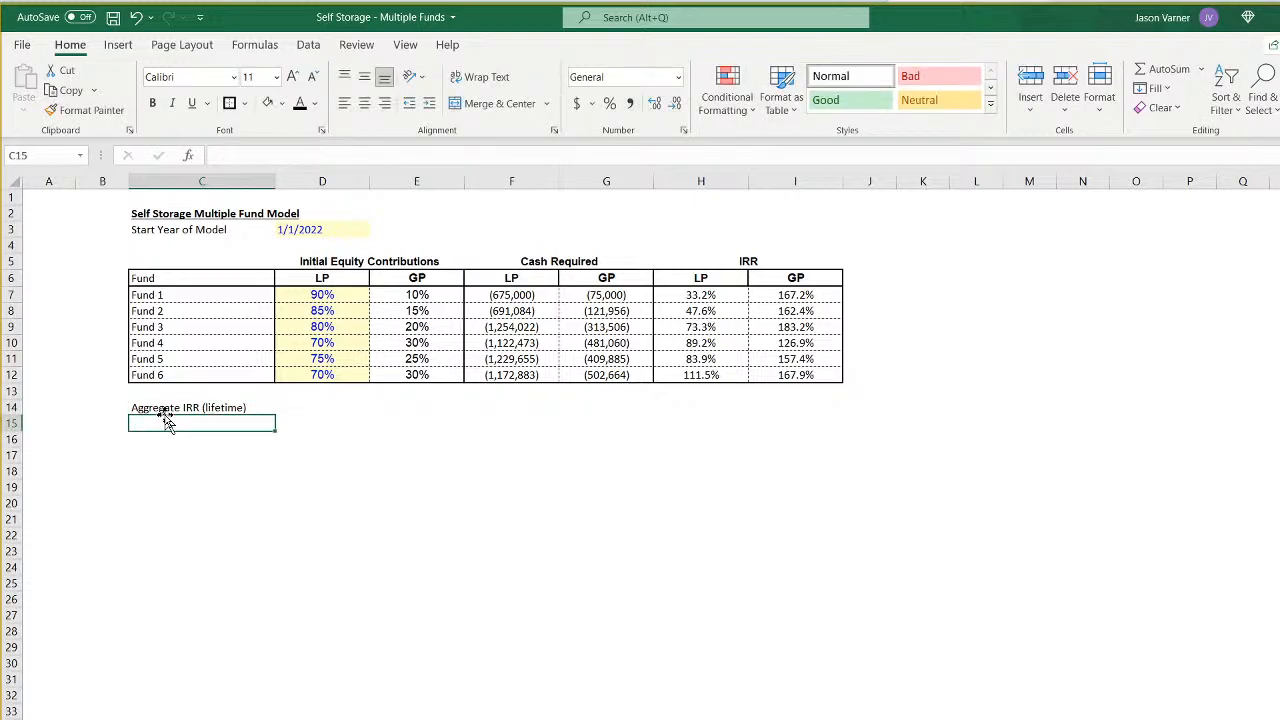
text(L)
text(GP)
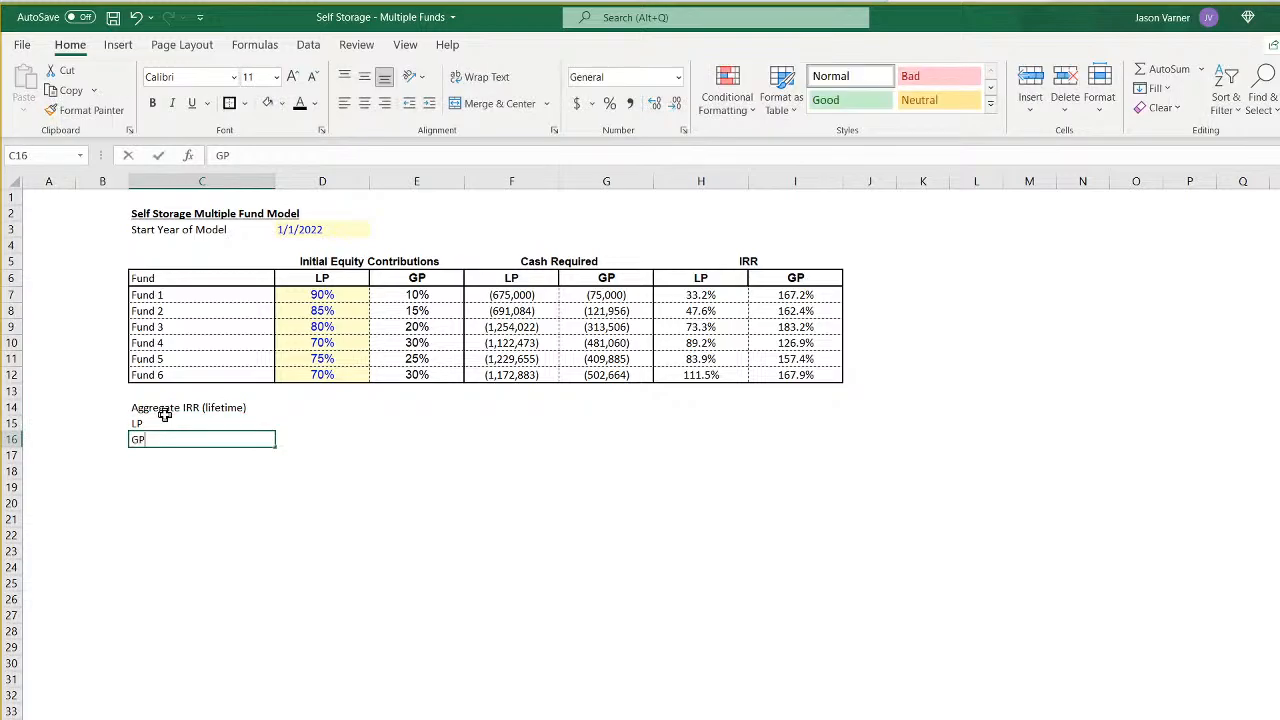
key(Return)
- Give the aggregate IRR cells C15:D16 dashed inner lines and a solid outside border
drag(193, 423, 335, 440)
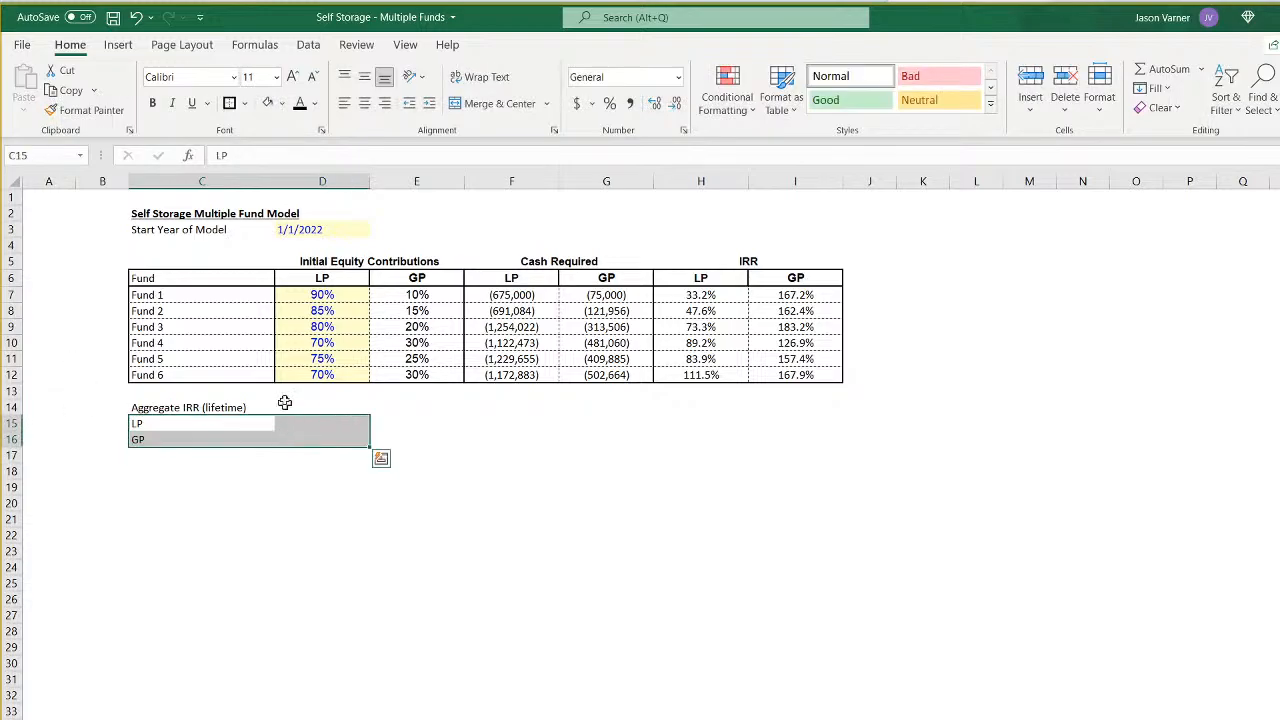
click(246, 104)
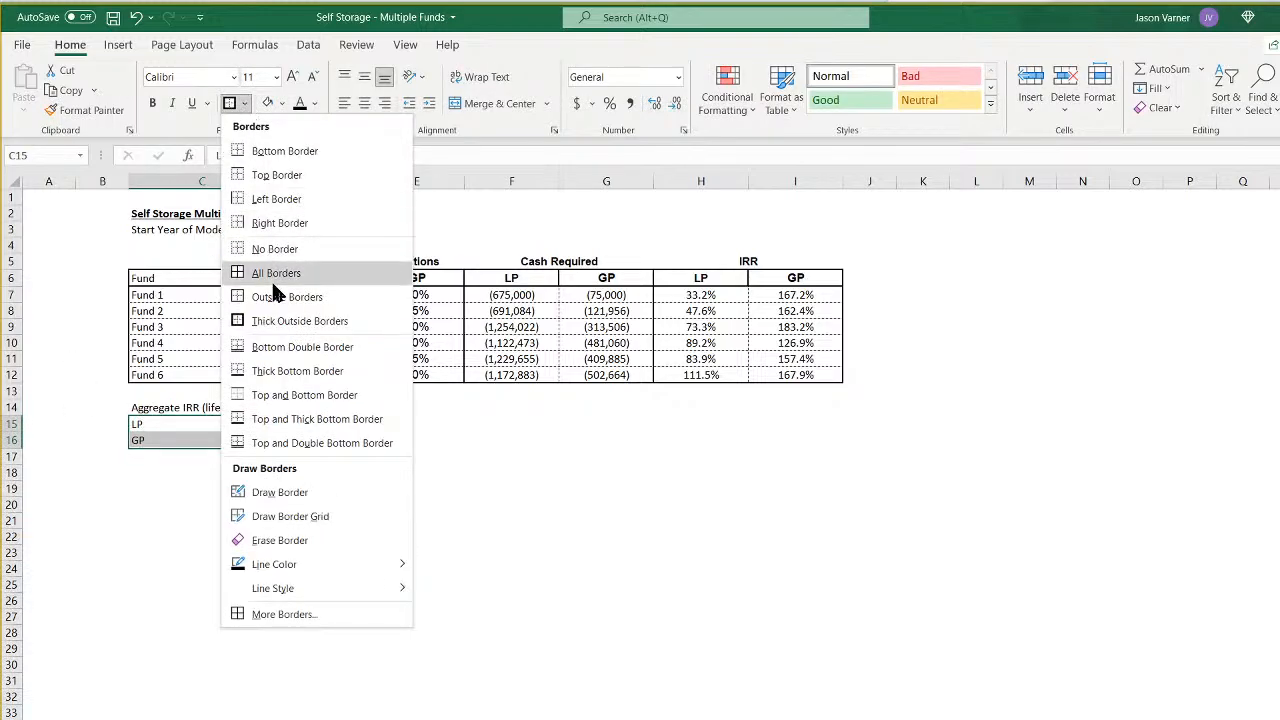
click(276, 273)
click(245, 104)
click(279, 312)
click(329, 588)
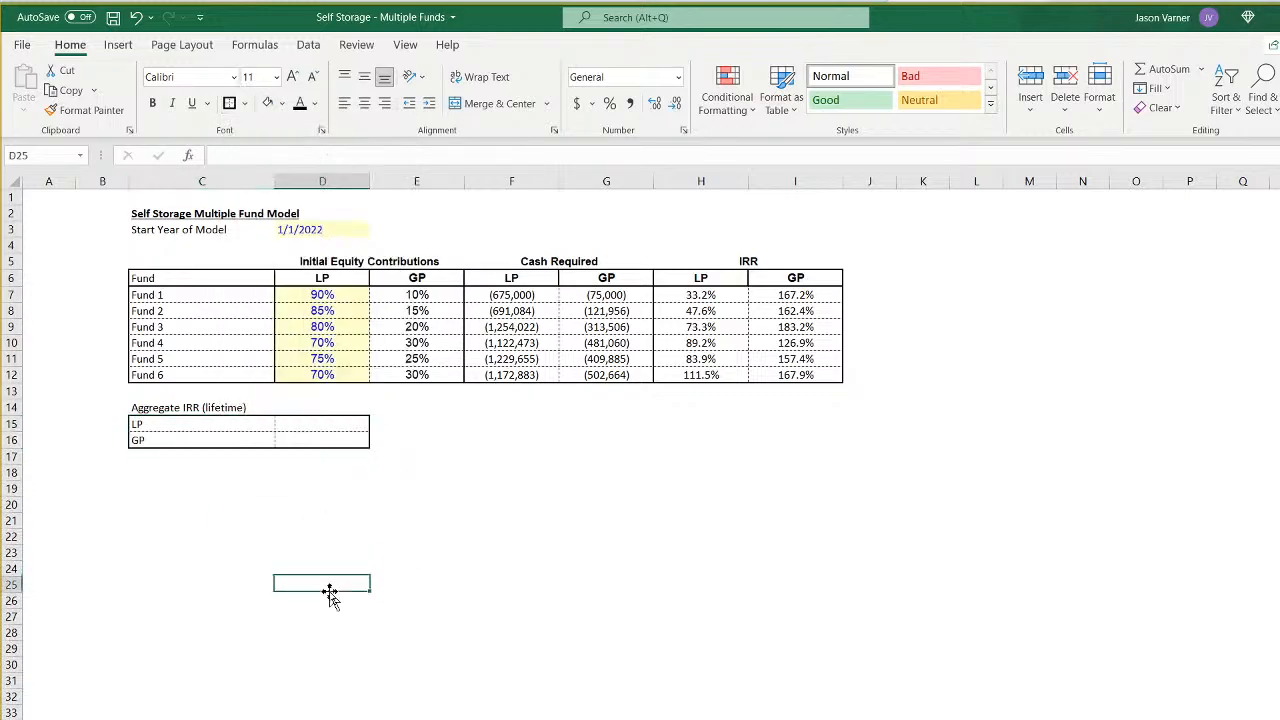
- Make the "Aggregate IRR (lifetime)" heading in C14 bold and underlined
click(214, 410)
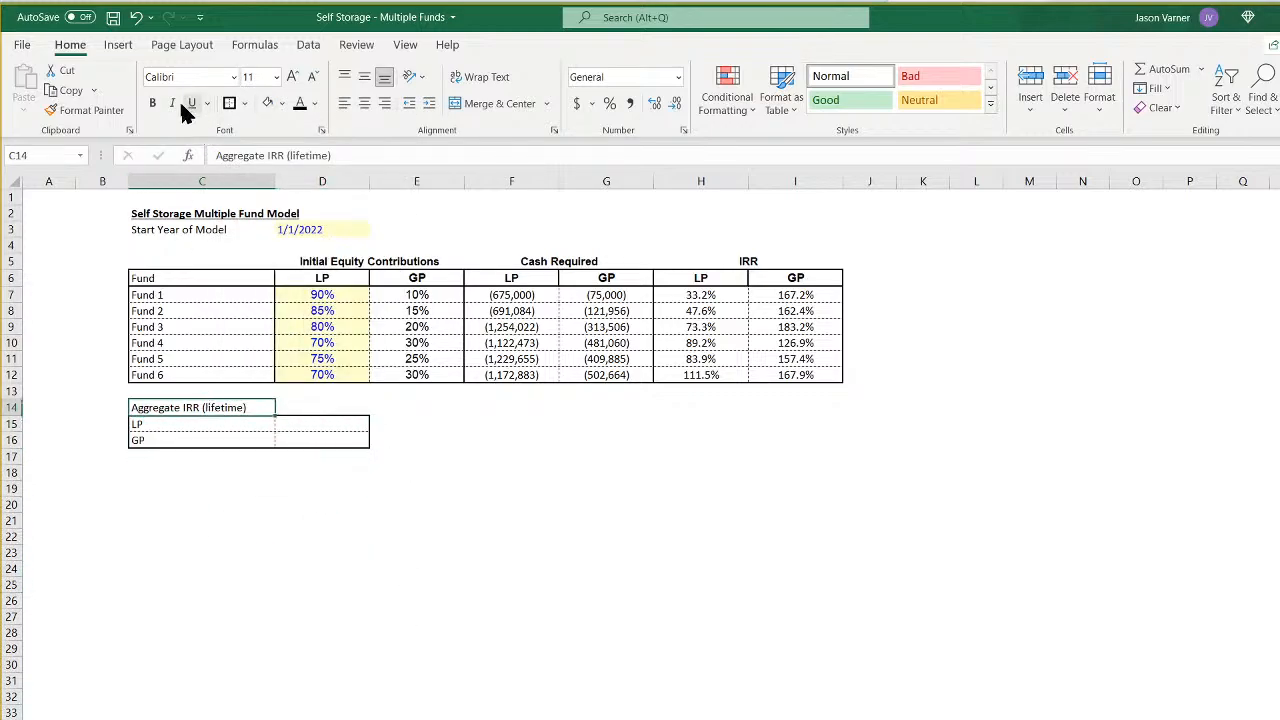
click(152, 103)
click(192, 103)
click(344, 532)
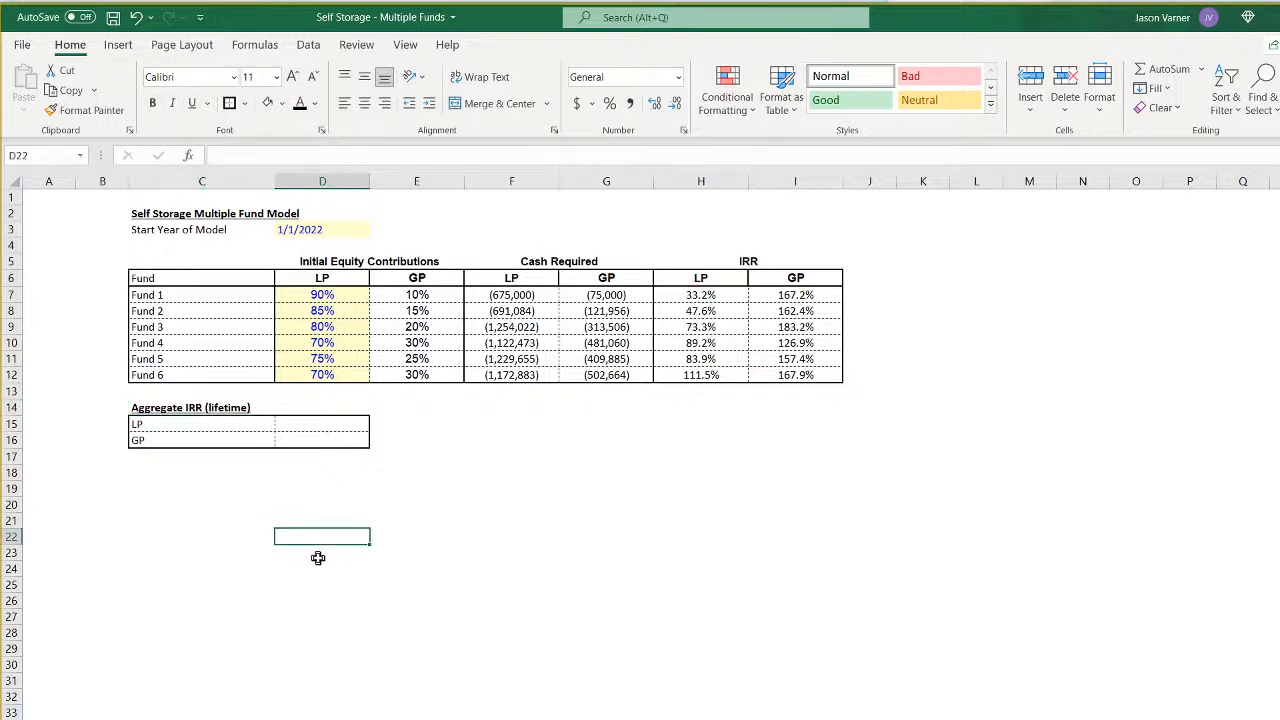
- Underline the Initial Equity Contributions, Cash Required and IRR headings in row 5
click(360, 262)
click(192, 103)
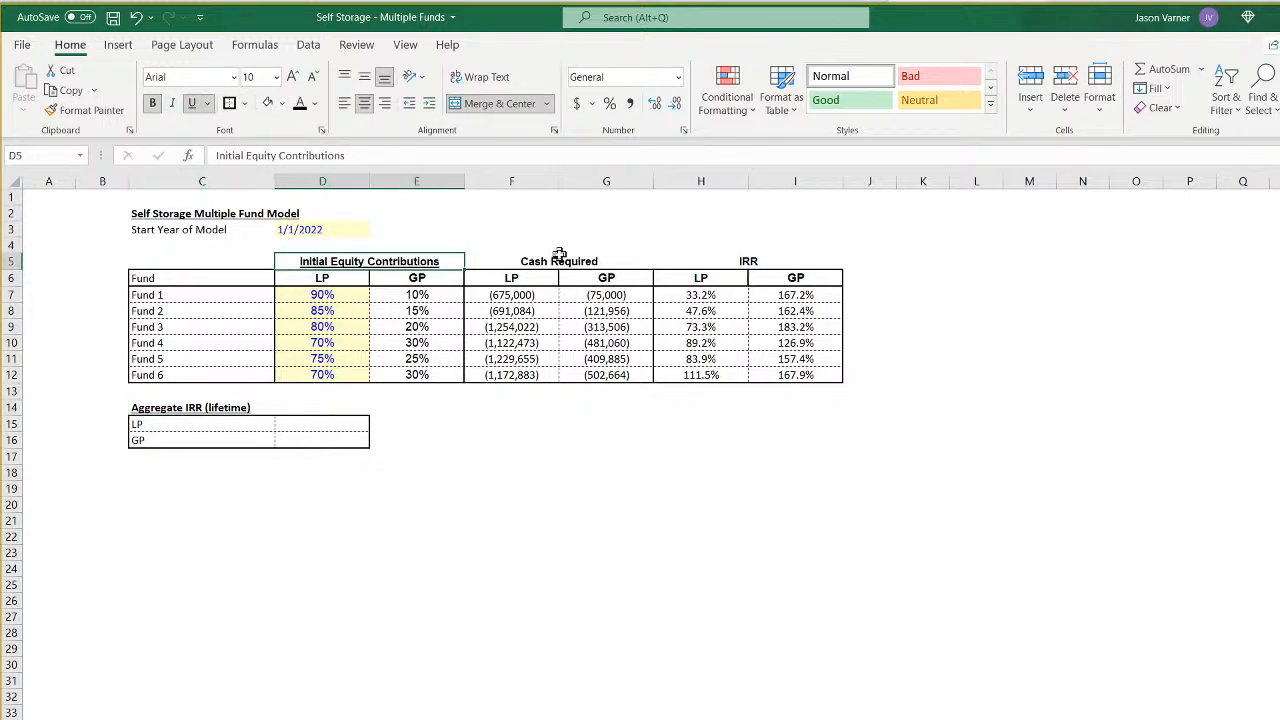
click(558, 261)
click(192, 103)
click(750, 260)
click(192, 103)
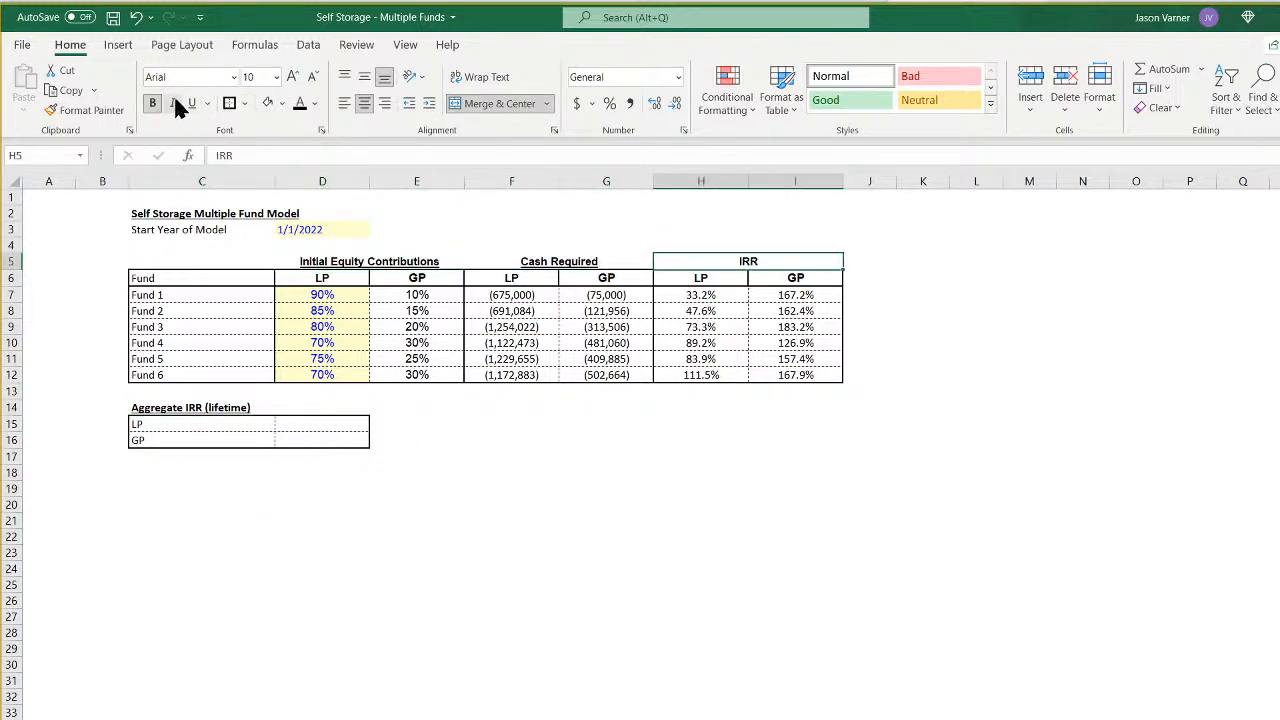
click(600, 603)
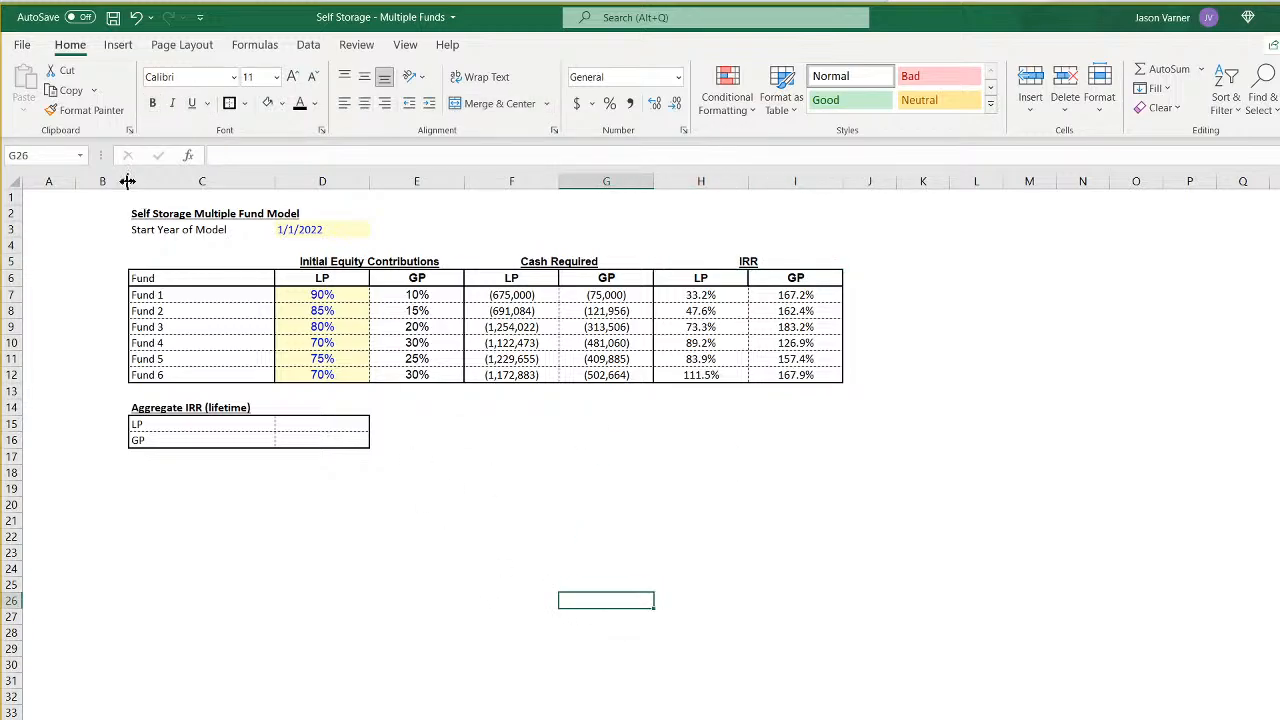
- Narrow the empty columns A and B beside the fund table and save the workbook
drag(128, 181, 42, 181)
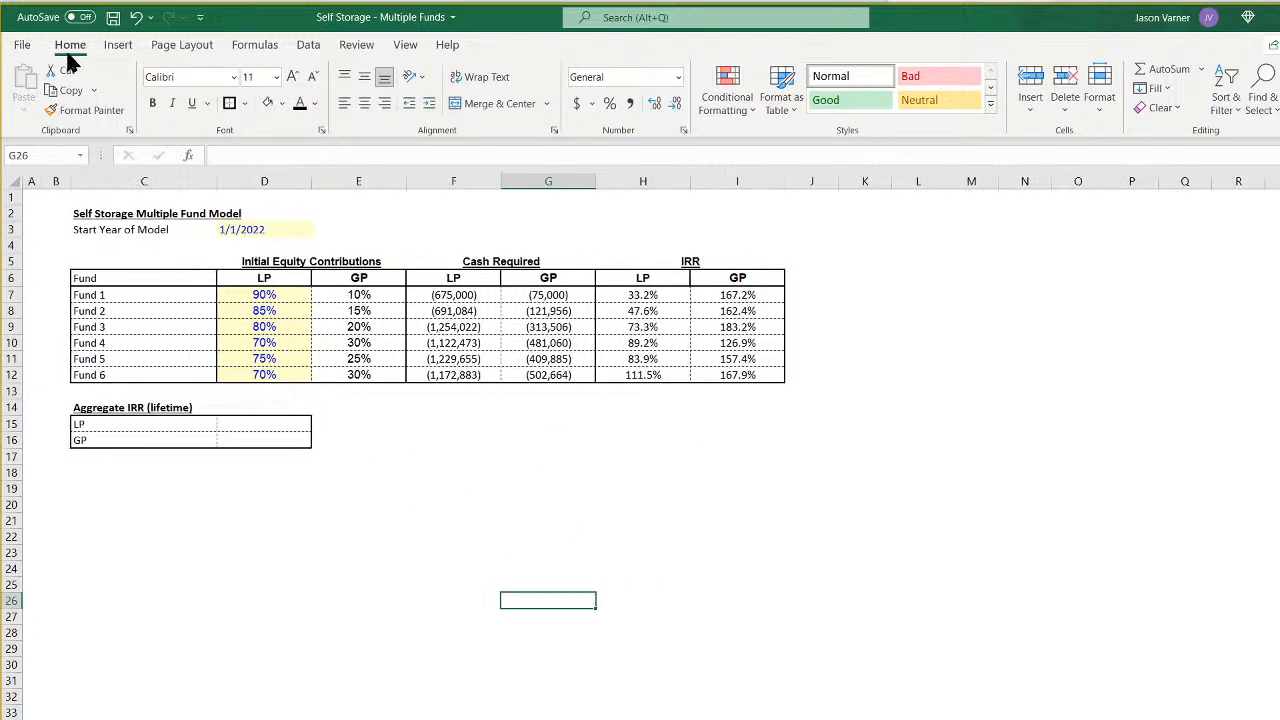
click(113, 17)
click(368, 570)
- Look over the shaded input cells on the rolling fund assumptions sheet and return to the Control sheet
click(261, 236)
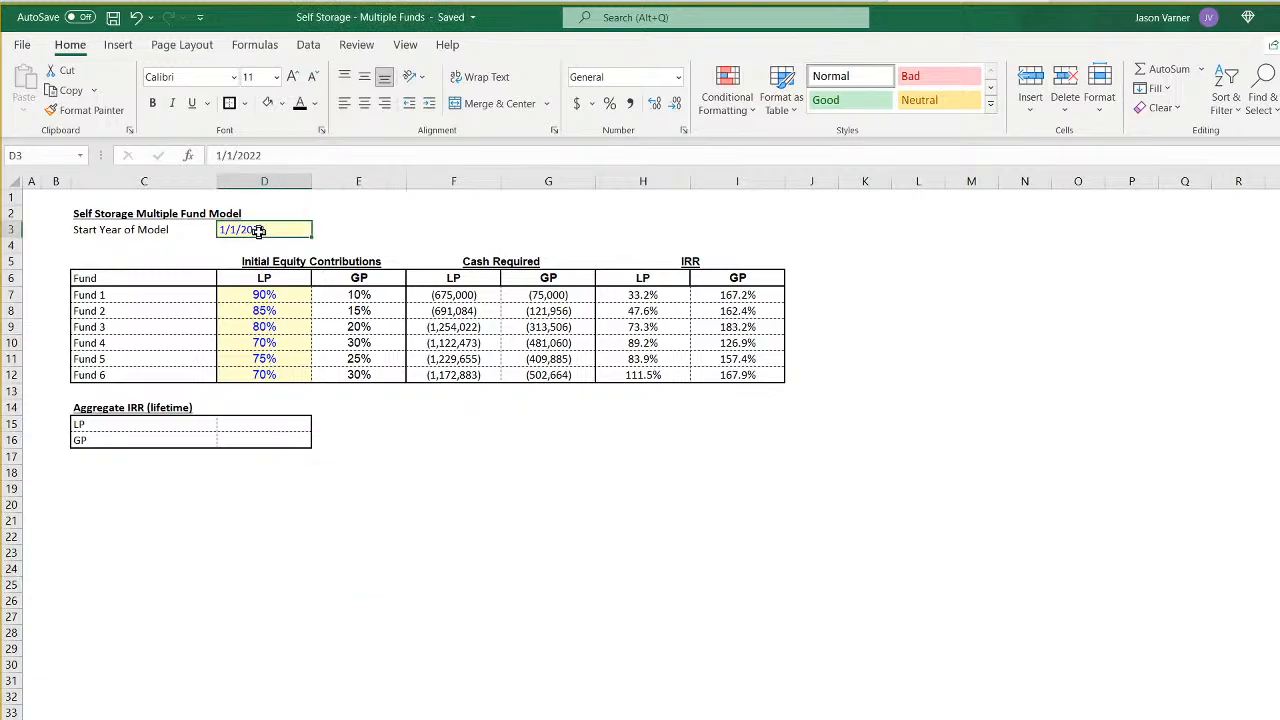
key(ctrl+Page_Down)
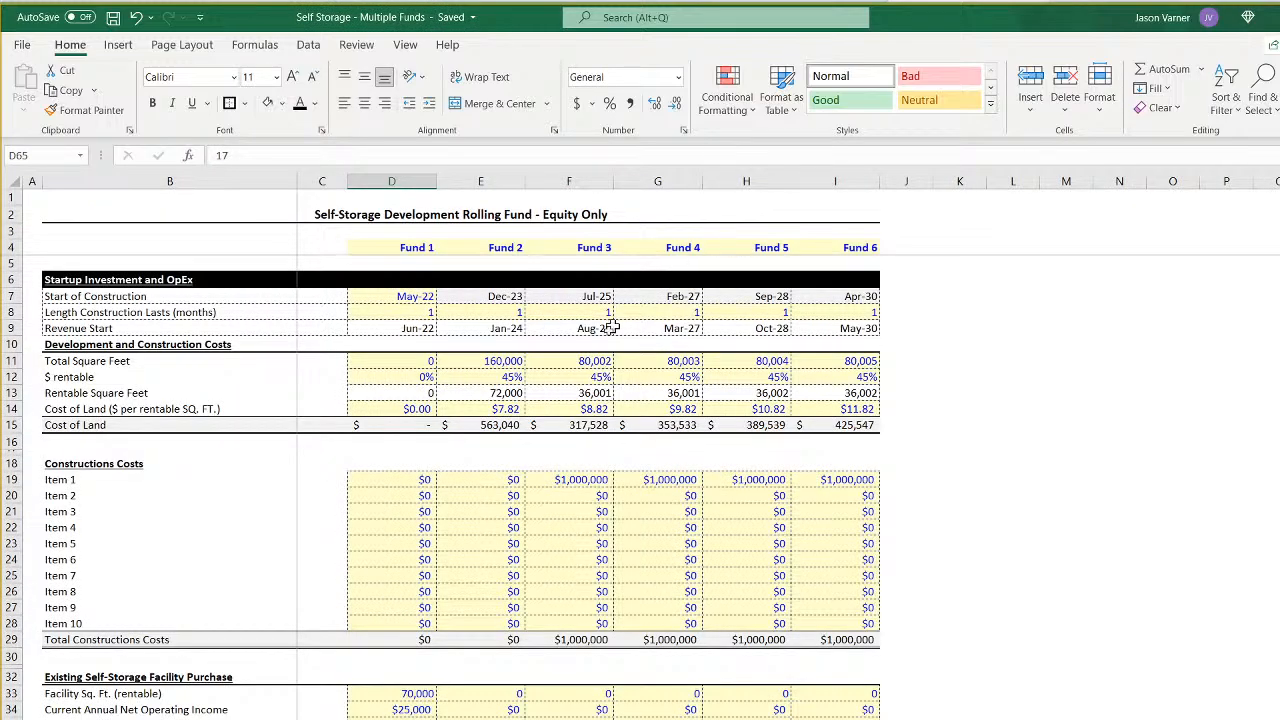
scroll(544, 468, down, 15)
scroll(544, 470, up, 14)
key(ctrl+Page_Up)
- Format L3:N3 as an input legend with the light yellow fill and blue font colour
drag(920, 228, 1040, 229)
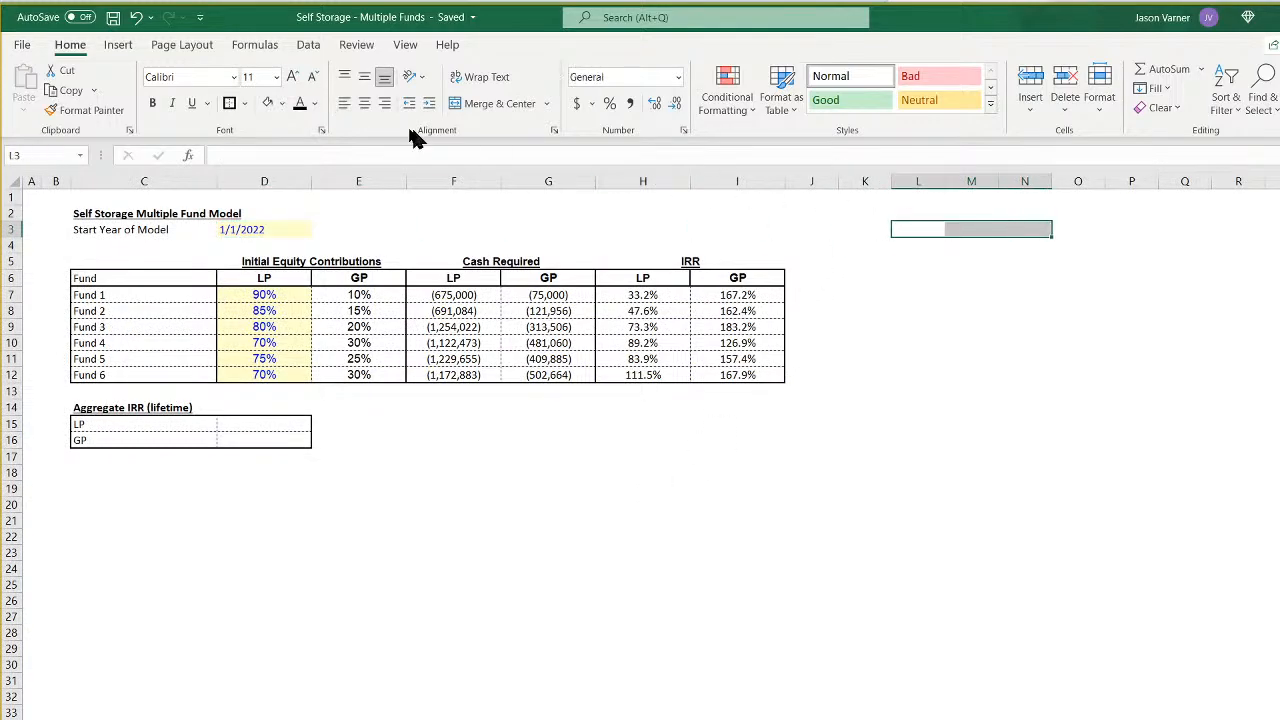
click(281, 103)
click(282, 300)
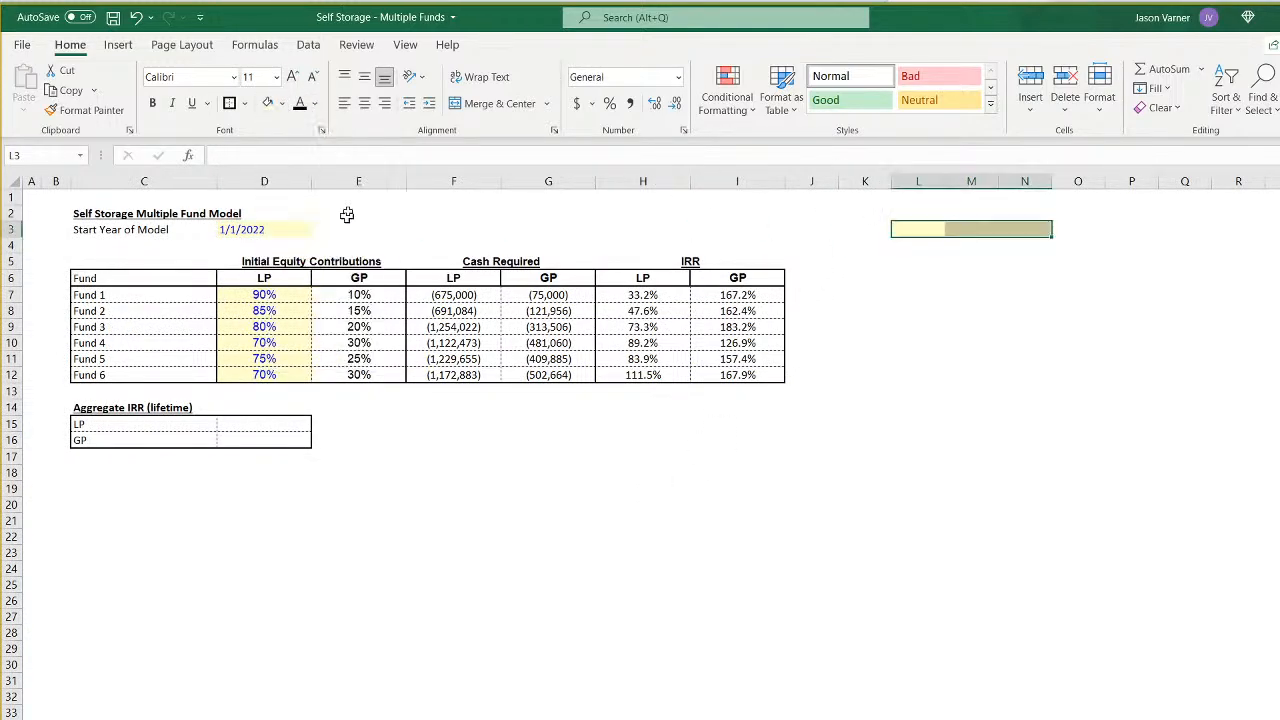
click(314, 103)
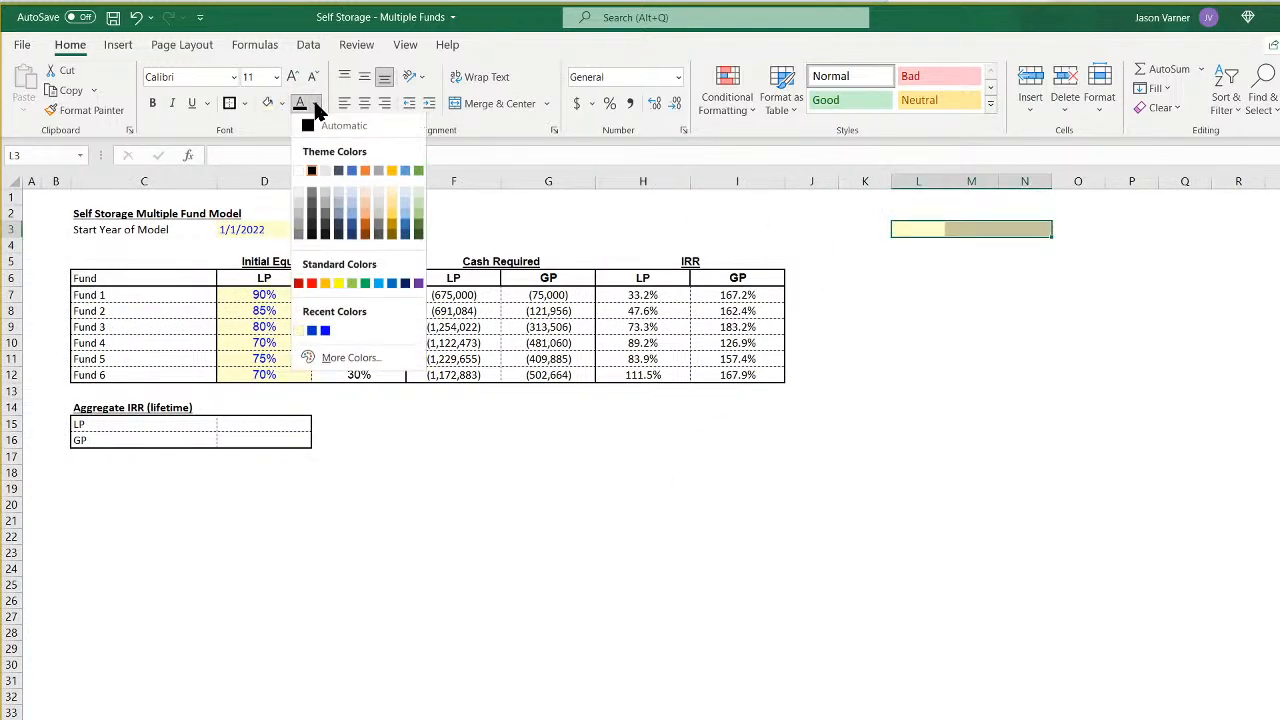
click(323, 332)
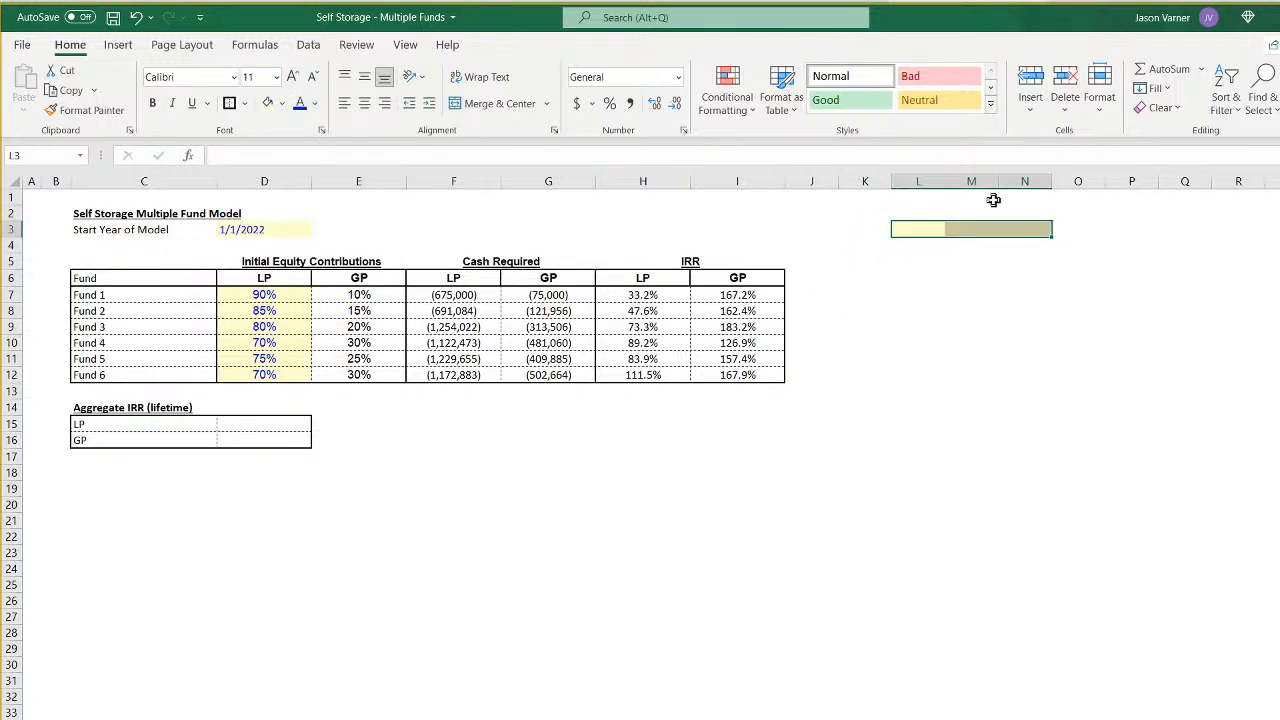
- Enter the note "Adjust cells in this shade only" in L3
click(916, 228)
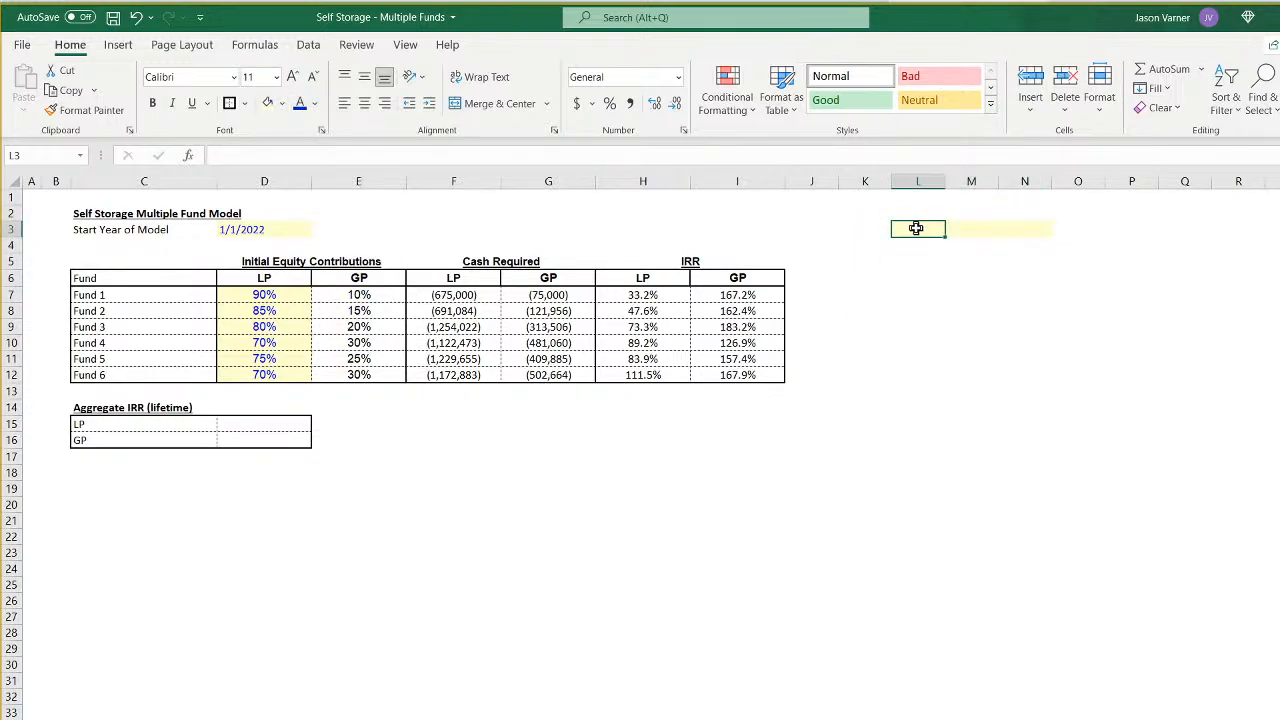
text(Adjust cells i)
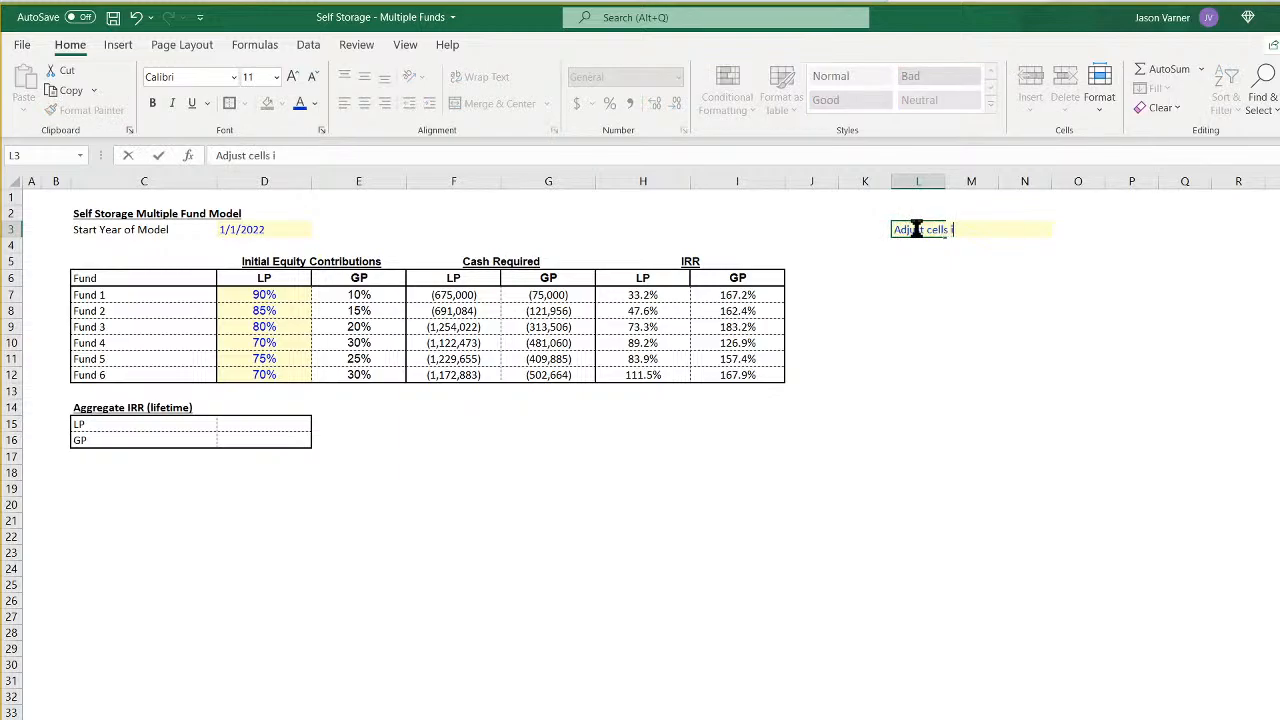
text(y)
key(Return)
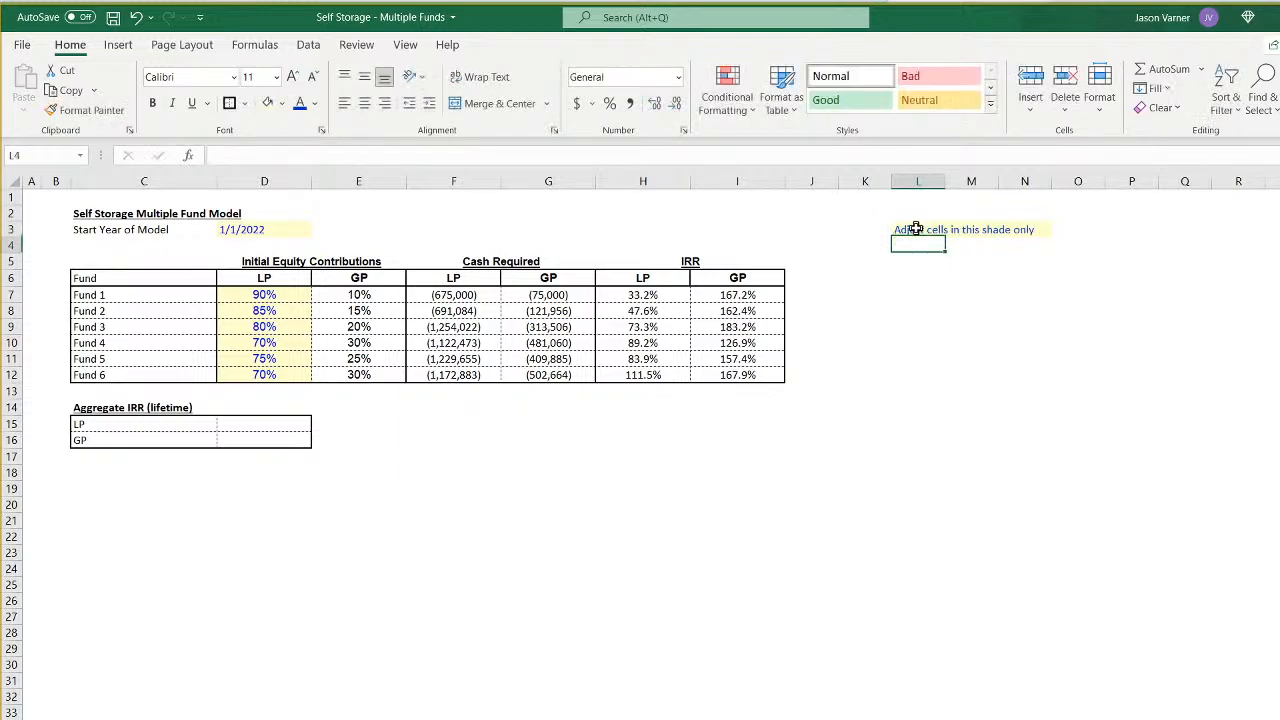
- Check the font colour of the LP input in D8 and apply the same blue to the note in L3
drag(918, 229, 1020, 228)
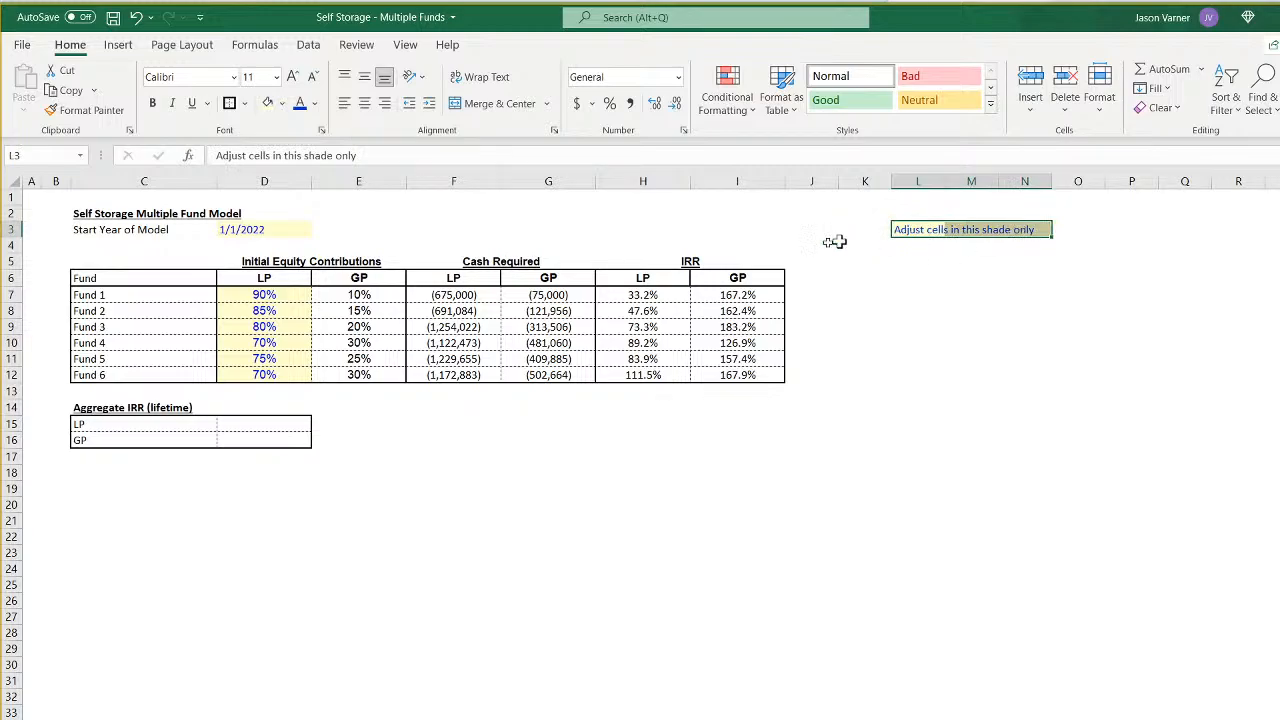
click(283, 309)
click(315, 106)
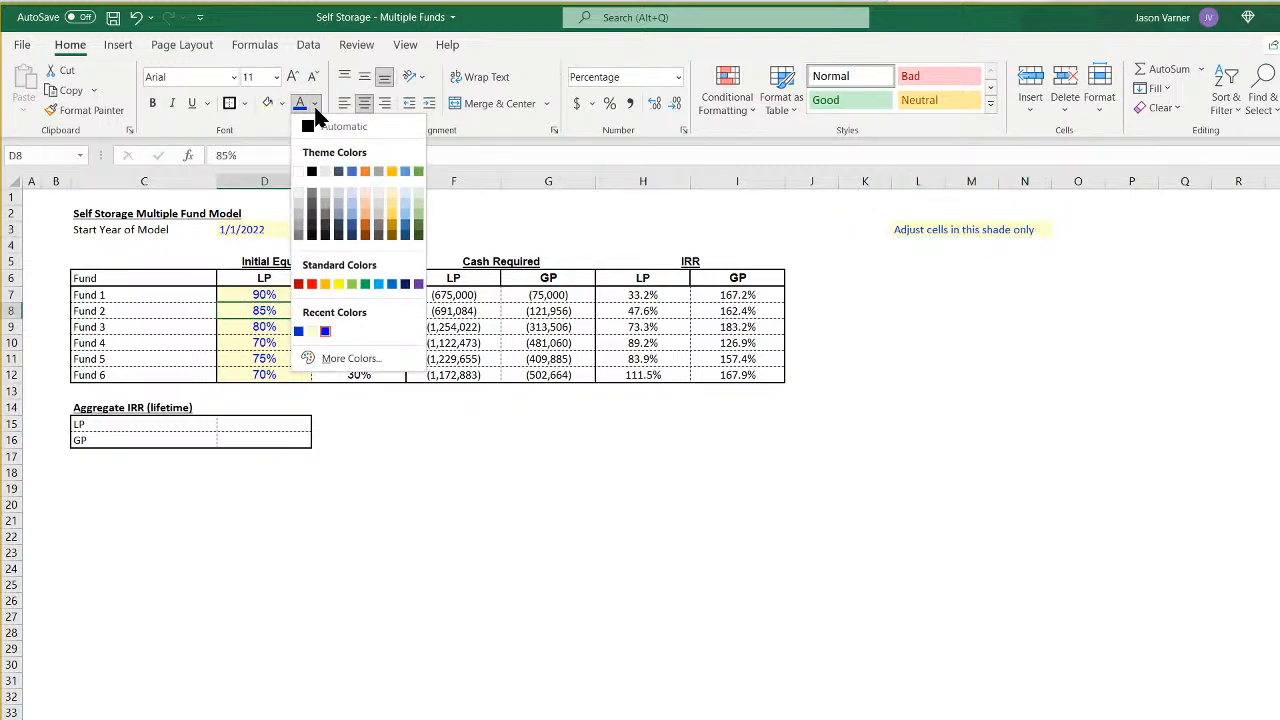
click(931, 229)
click(931, 229)
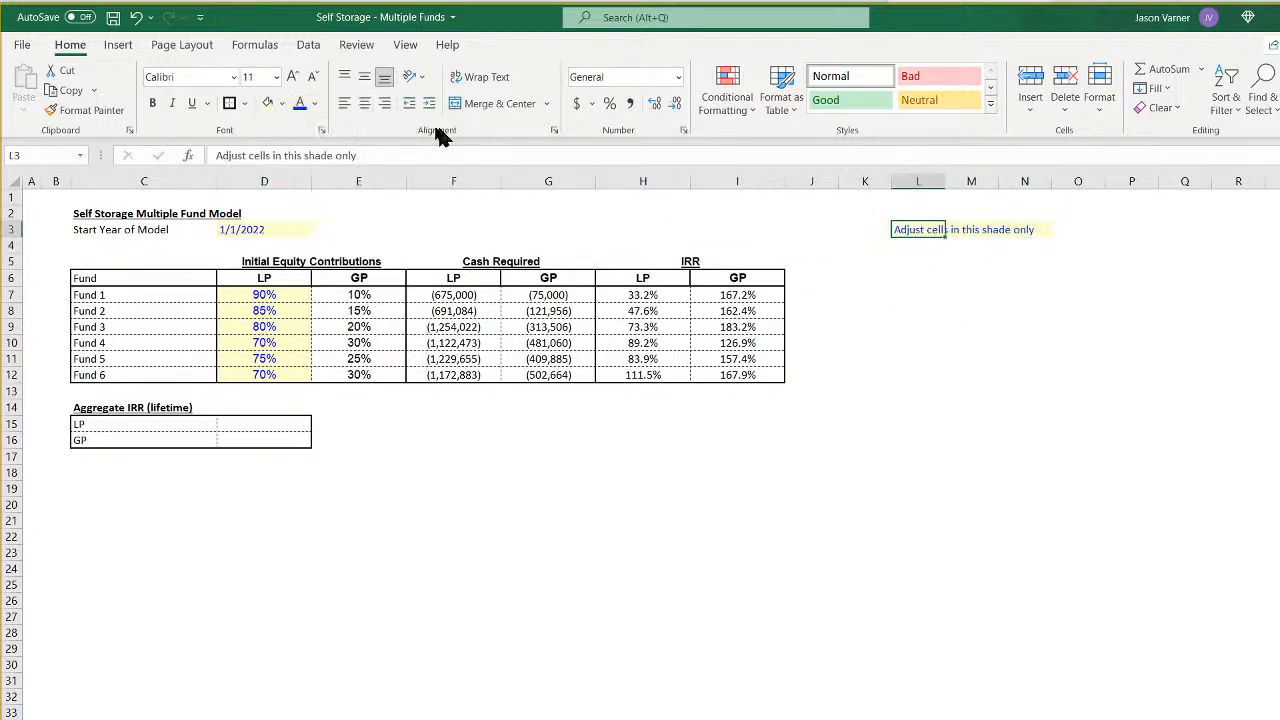
click(315, 106)
click(330, 333)
- Copy the shading note L3:N3 and paste it at L2 on the rolling fund assumptions sheet
drag(908, 229, 1020, 231)
right_click(1020, 231)
click(1045, 266)
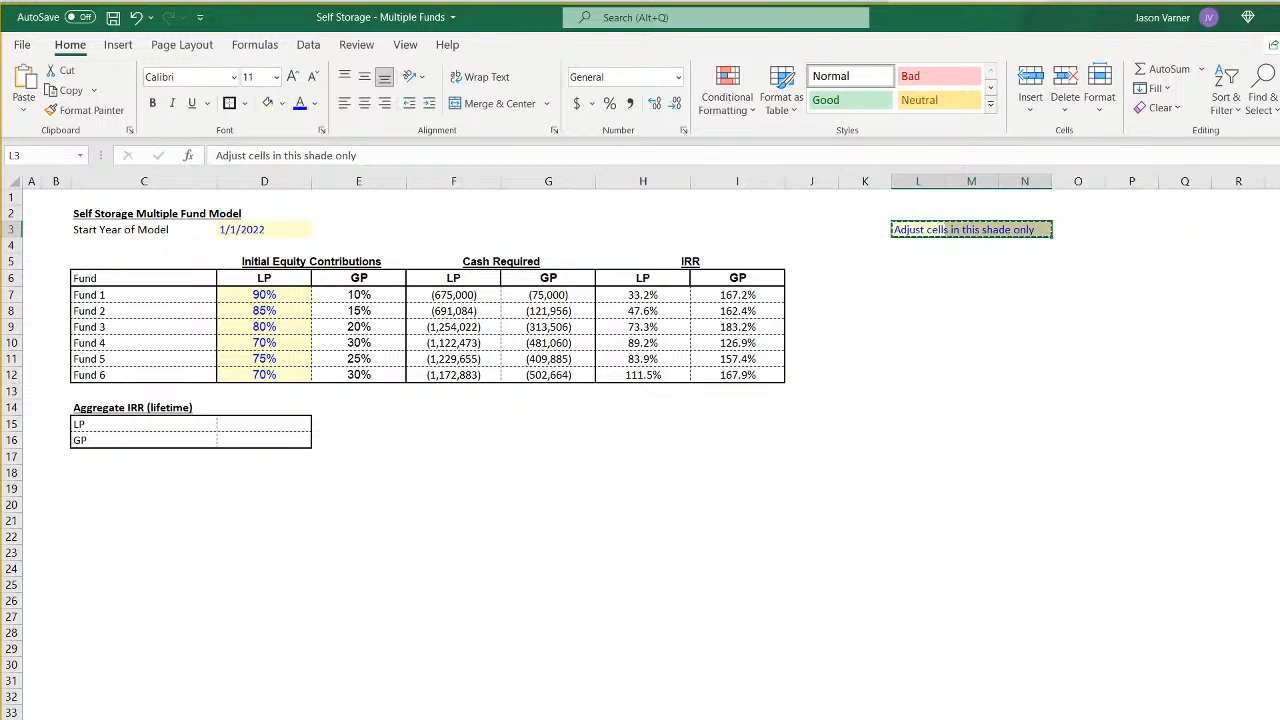
click(350, 717)
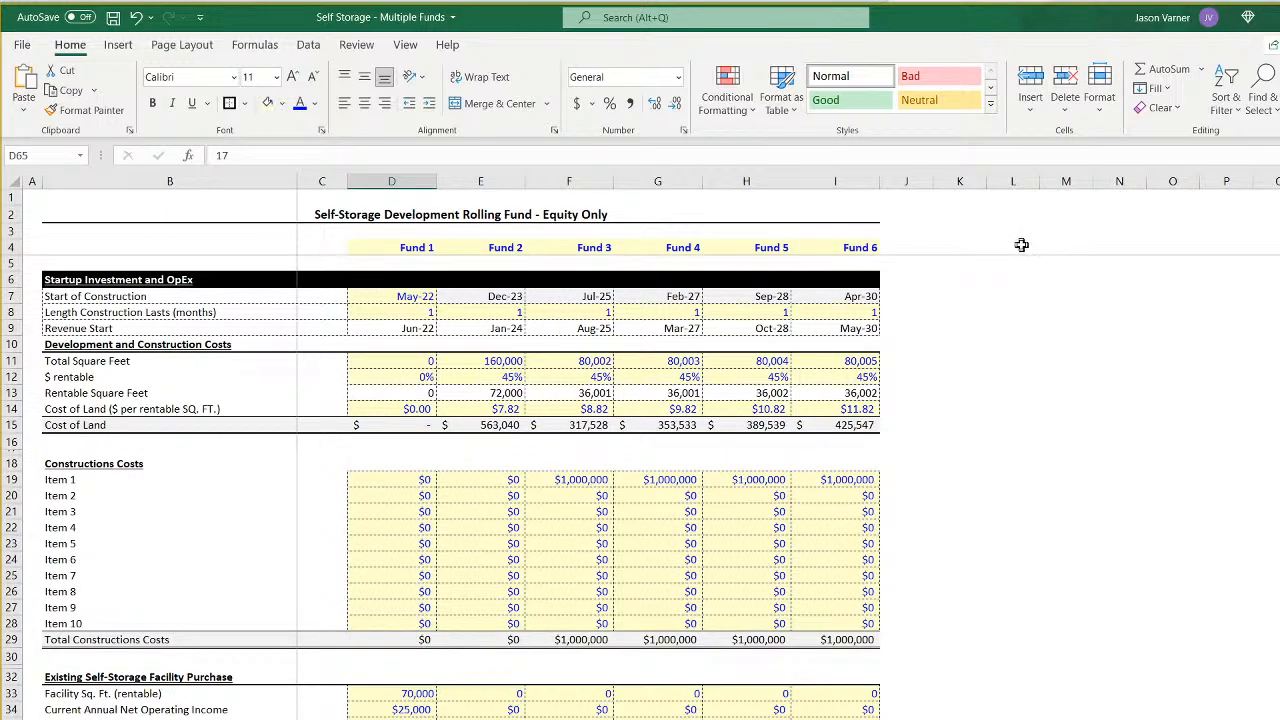
right_click(1016, 214)
click(1052, 302)
click(1095, 464)
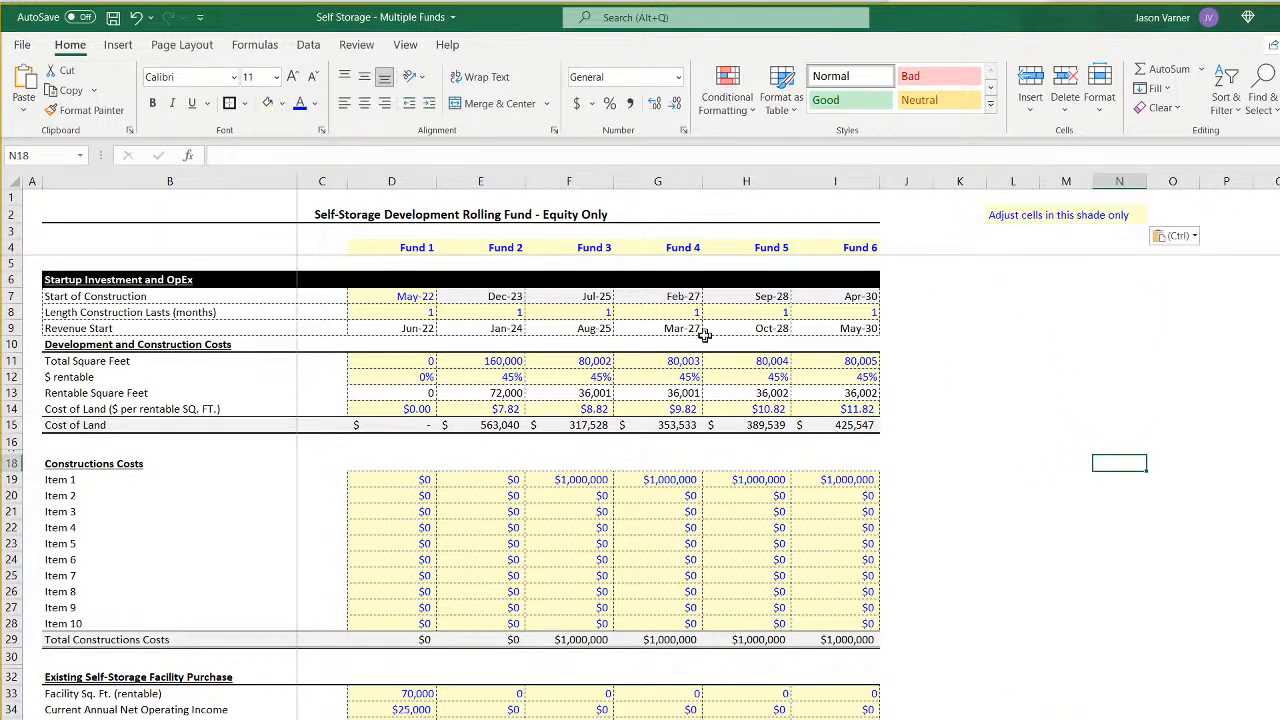
- Check the font colour of the input cells G8 and G22 on the rolling fund assumptions sheet
click(656, 312)
click(314, 104)
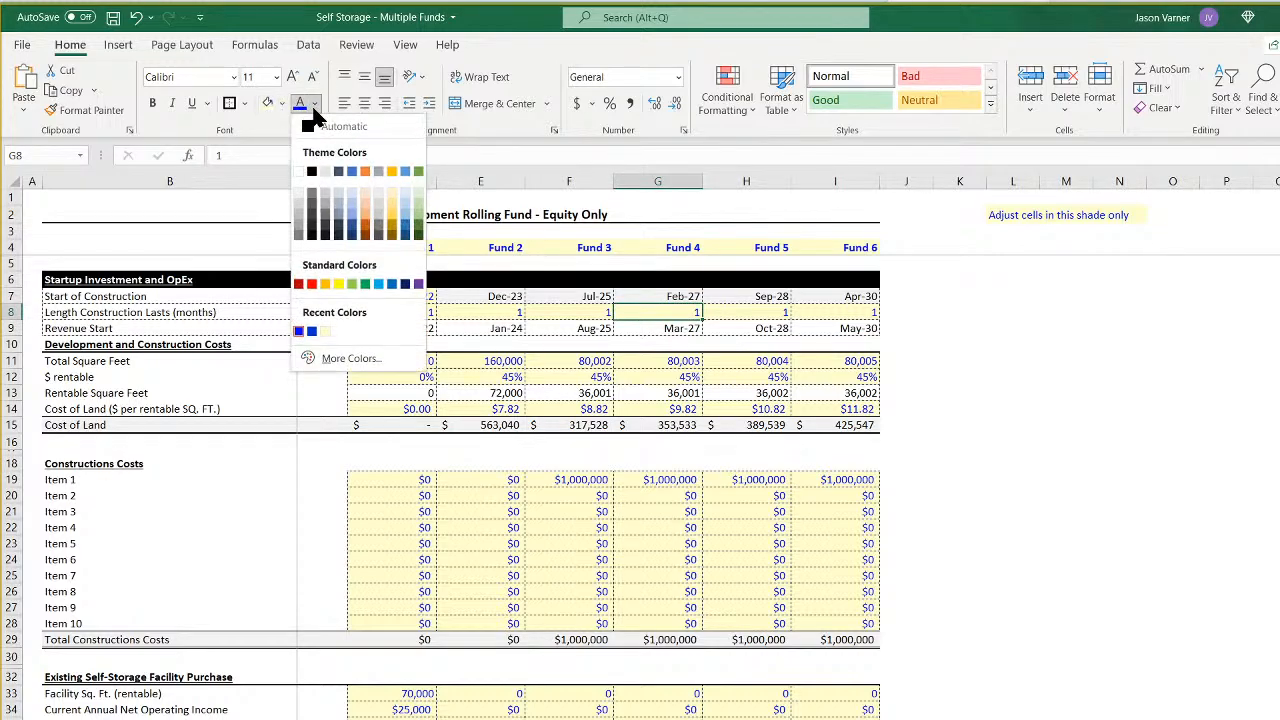
key(Escape)
click(673, 531)
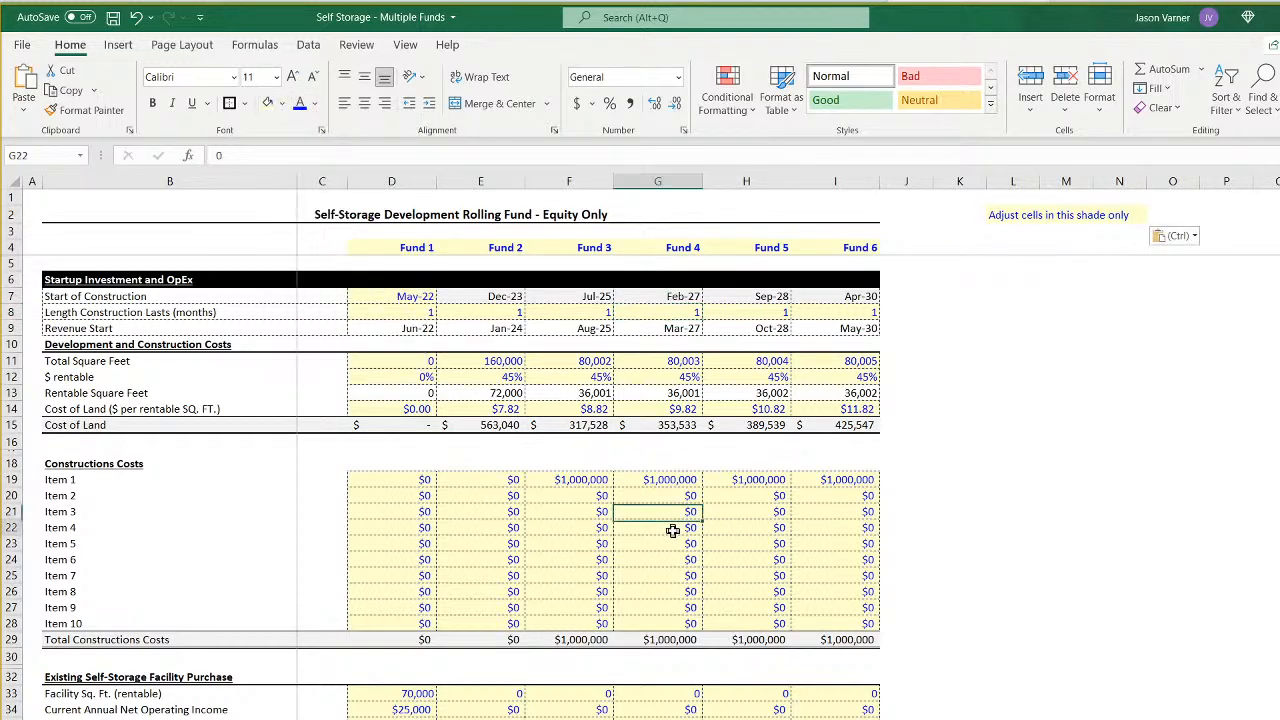
click(314, 104)
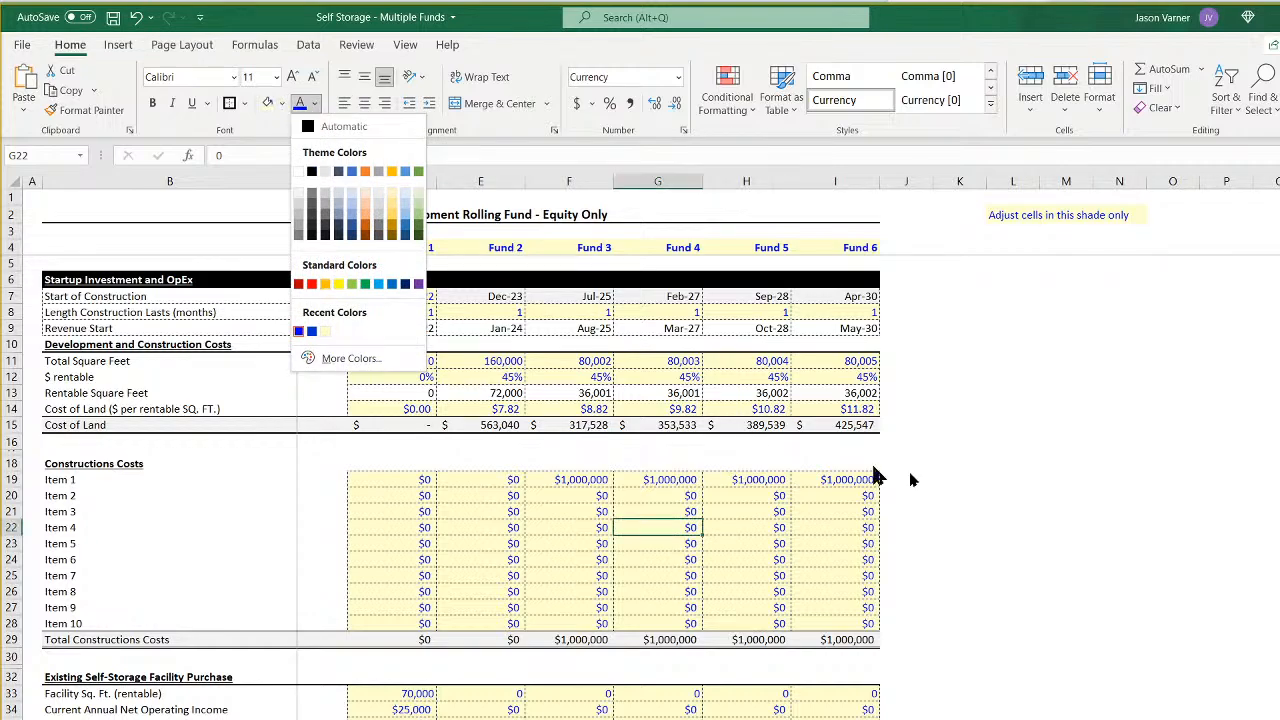
click(1270, 558)
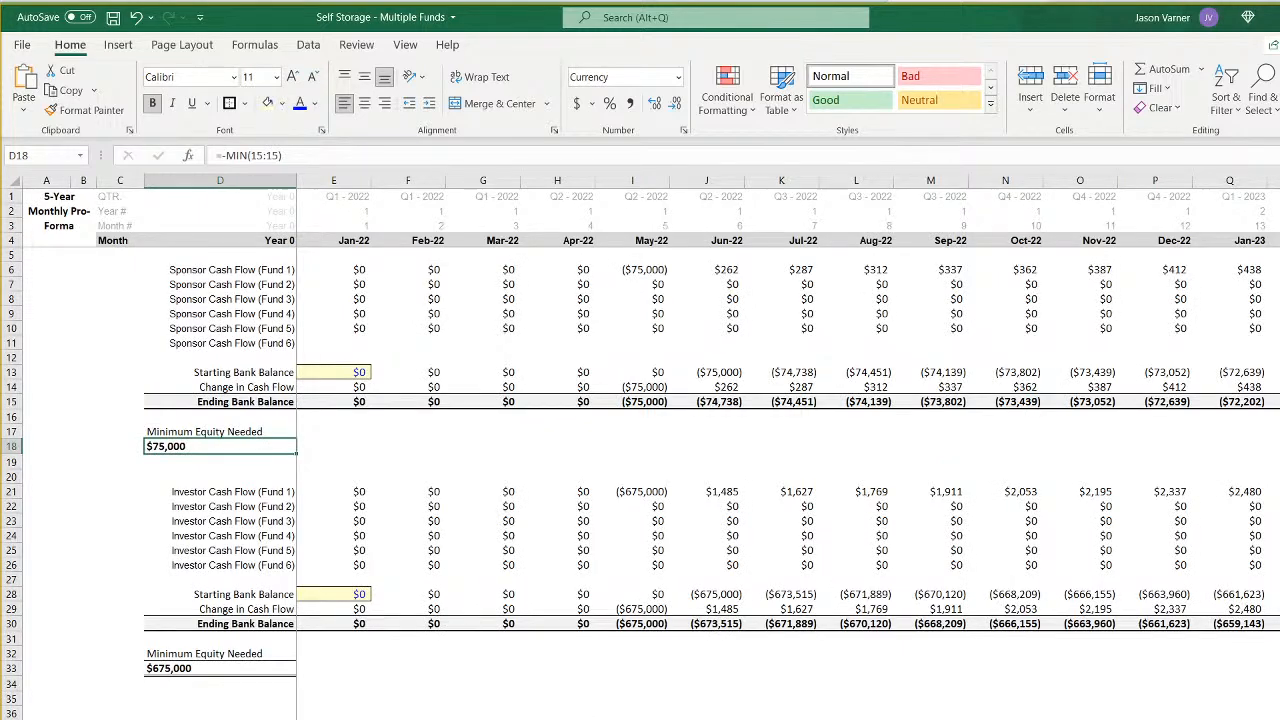
- Set the sponsor's January 2022 starting bank balance in E13 of the monthly pro forma to 250,000
click(352, 374)
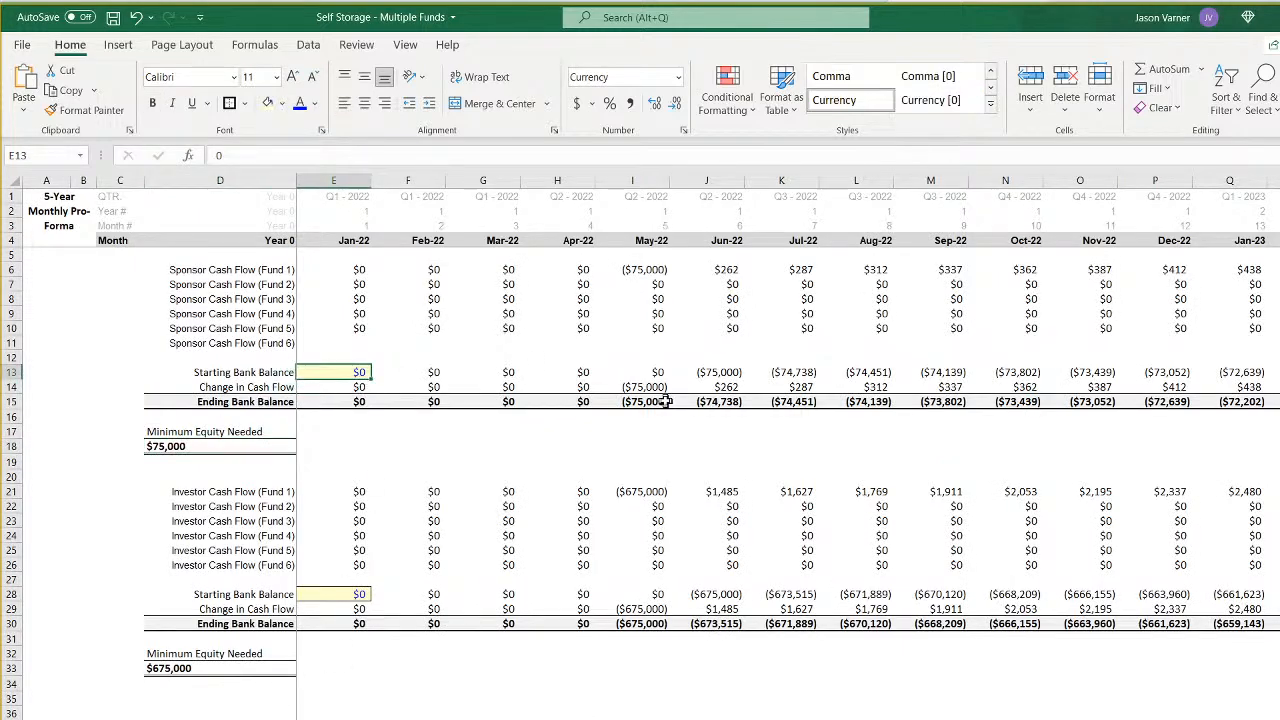
text(250000)
key(ctrl+Return)
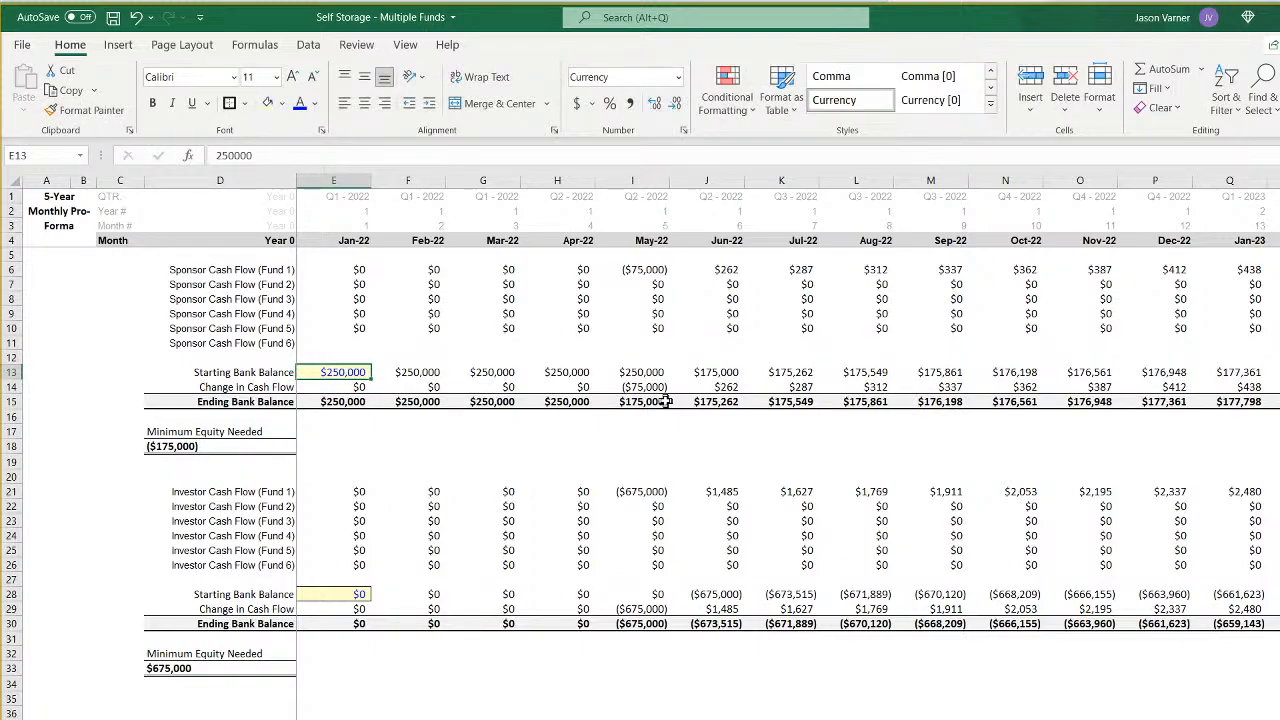
- Test the sponsor's January 2022 starting bank balance in E13 at 425,000 and then at 0
text(42)
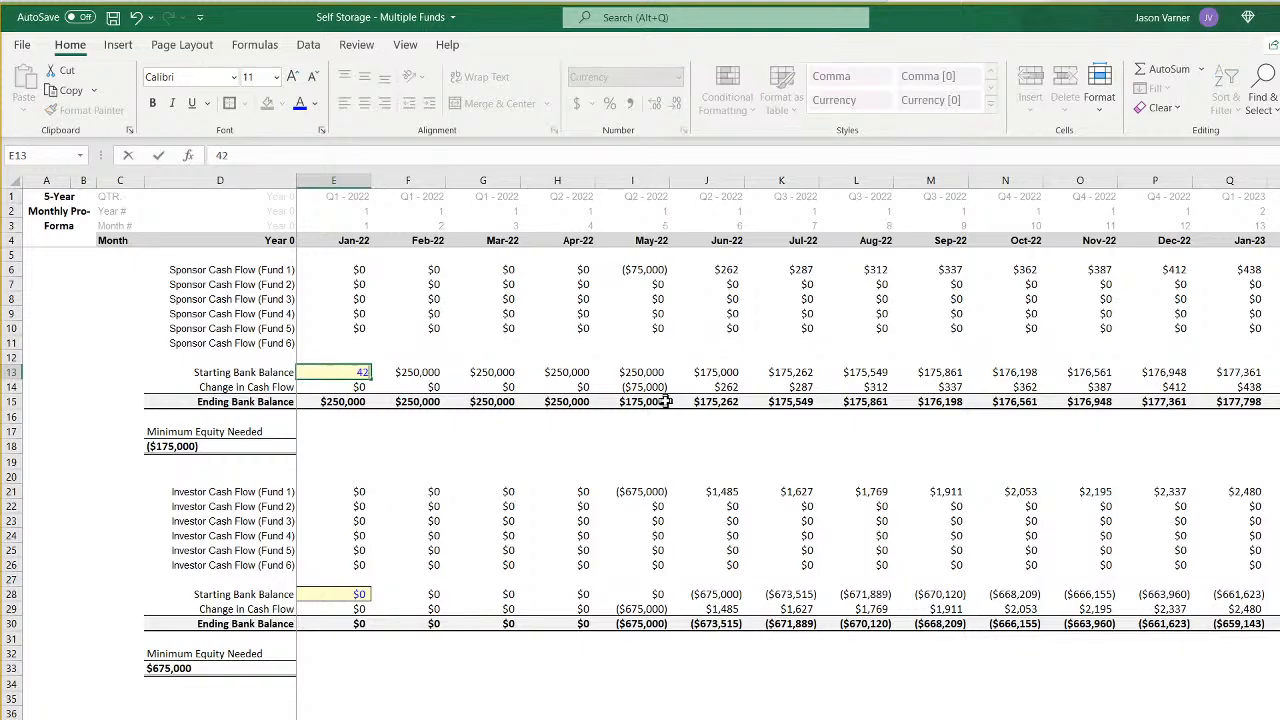
text(5000)
key(ctrl+Return)
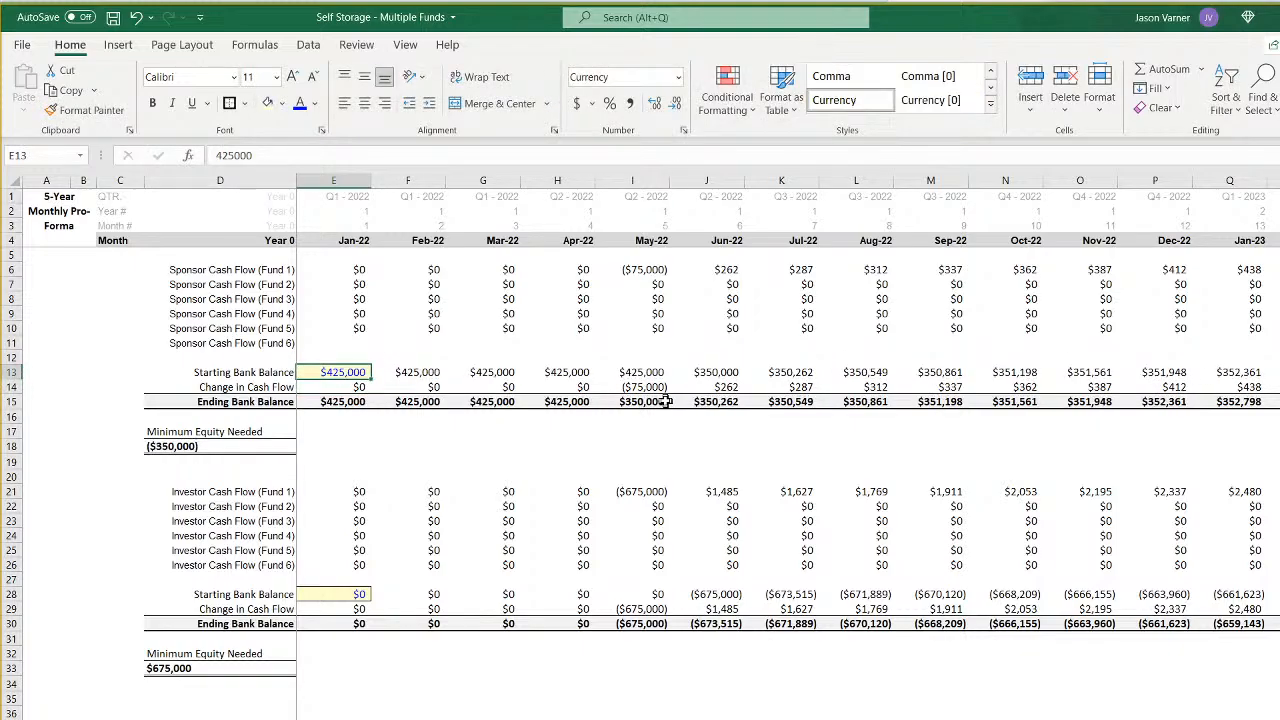
text(0)
key(ctrl+Return)
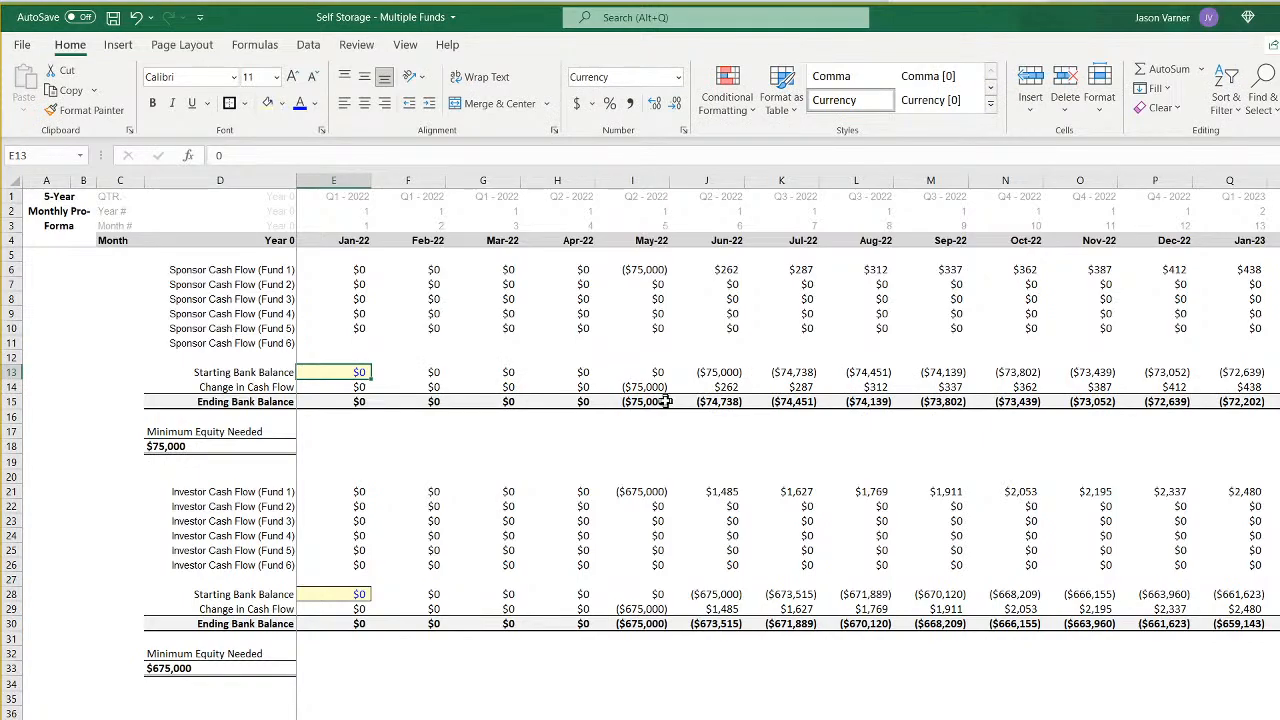
- Set the January 2022 starting bank balances to 75,000 for the sponsor in E13 and 675,000 for the investor in E28
text(75000)
key(Return)
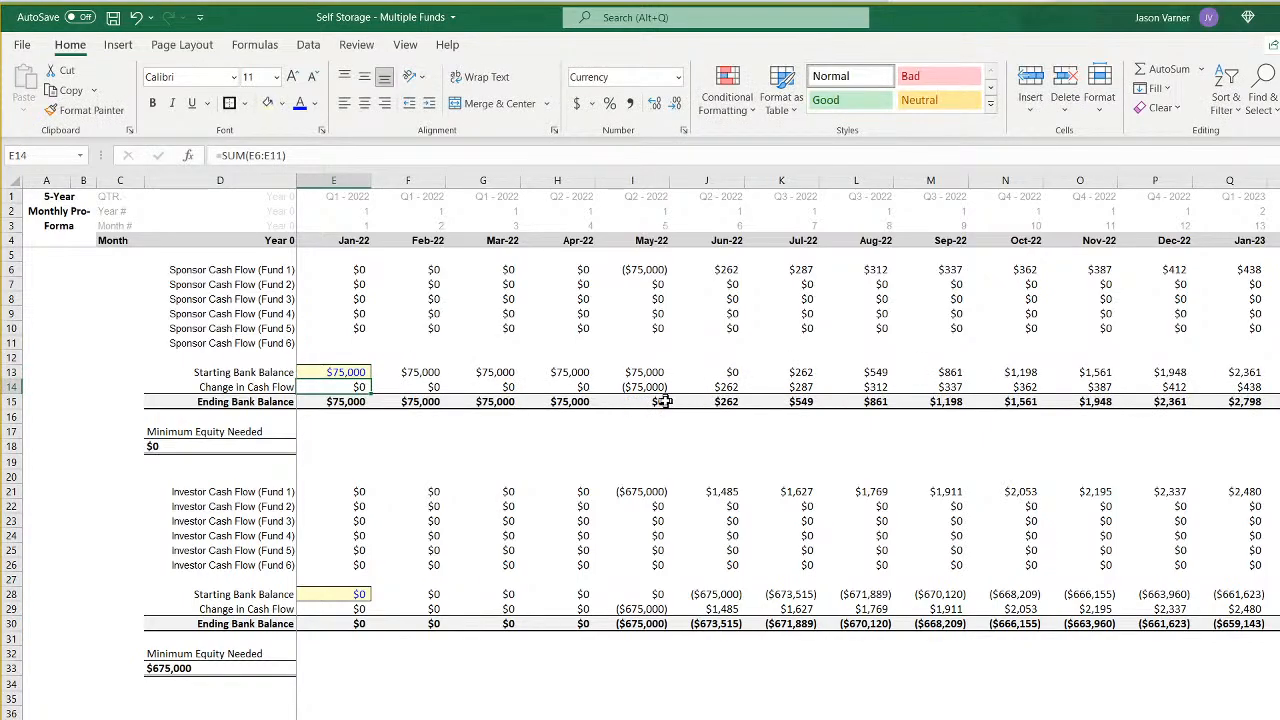
key(ctrl+Down)
key(ctrl+Down)
key(ctrl+Down)
key(Down)
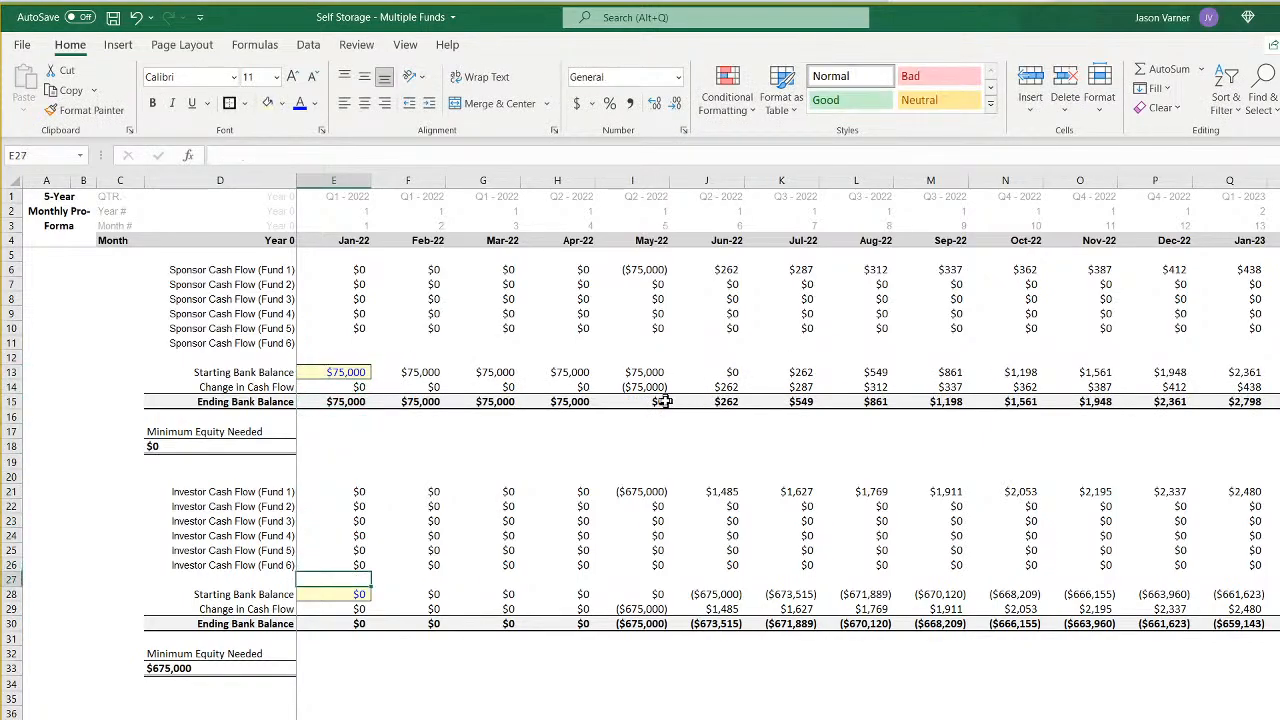
key(Down)
text(675)
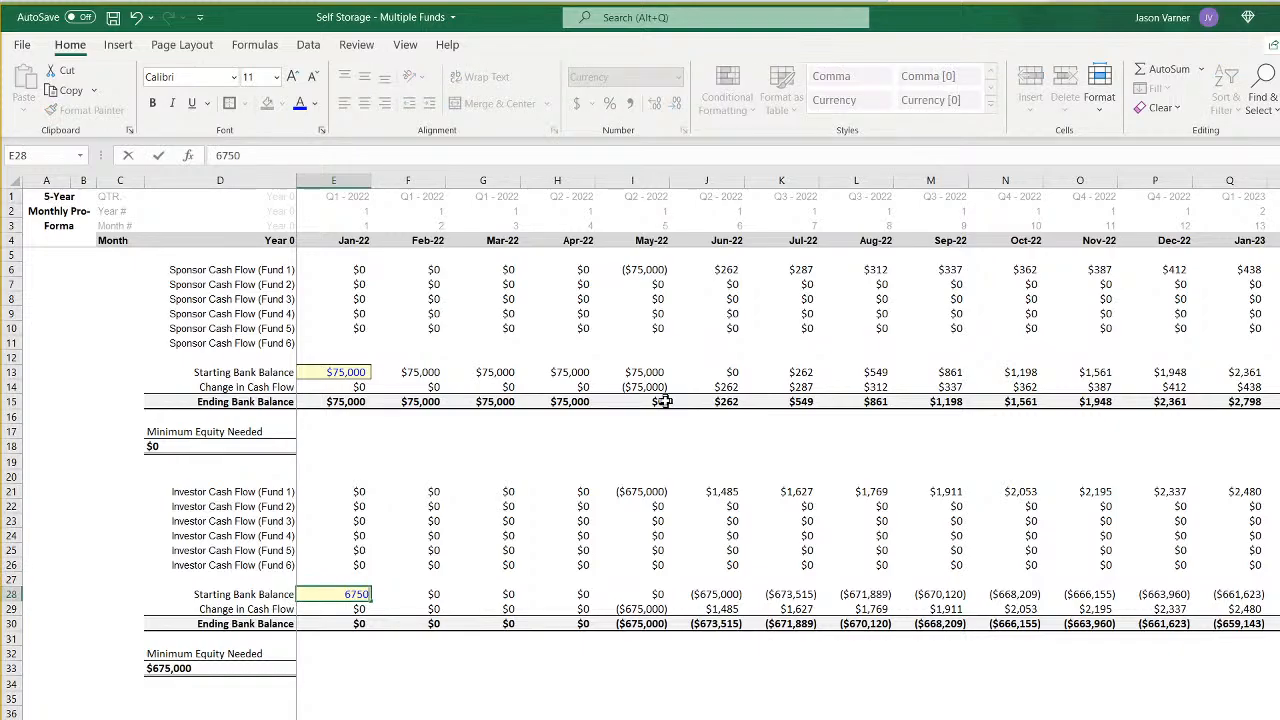
text(0000)
key(Return)
key(Up)
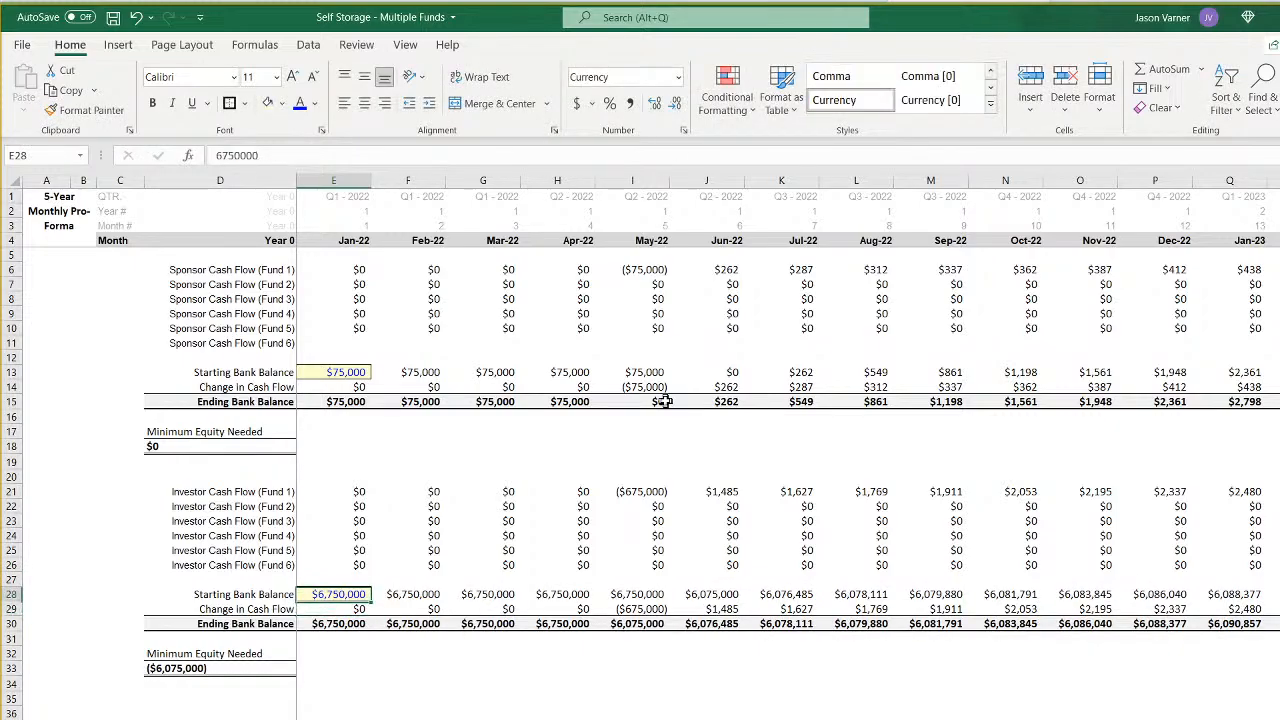
text(675,000)
key(Return)
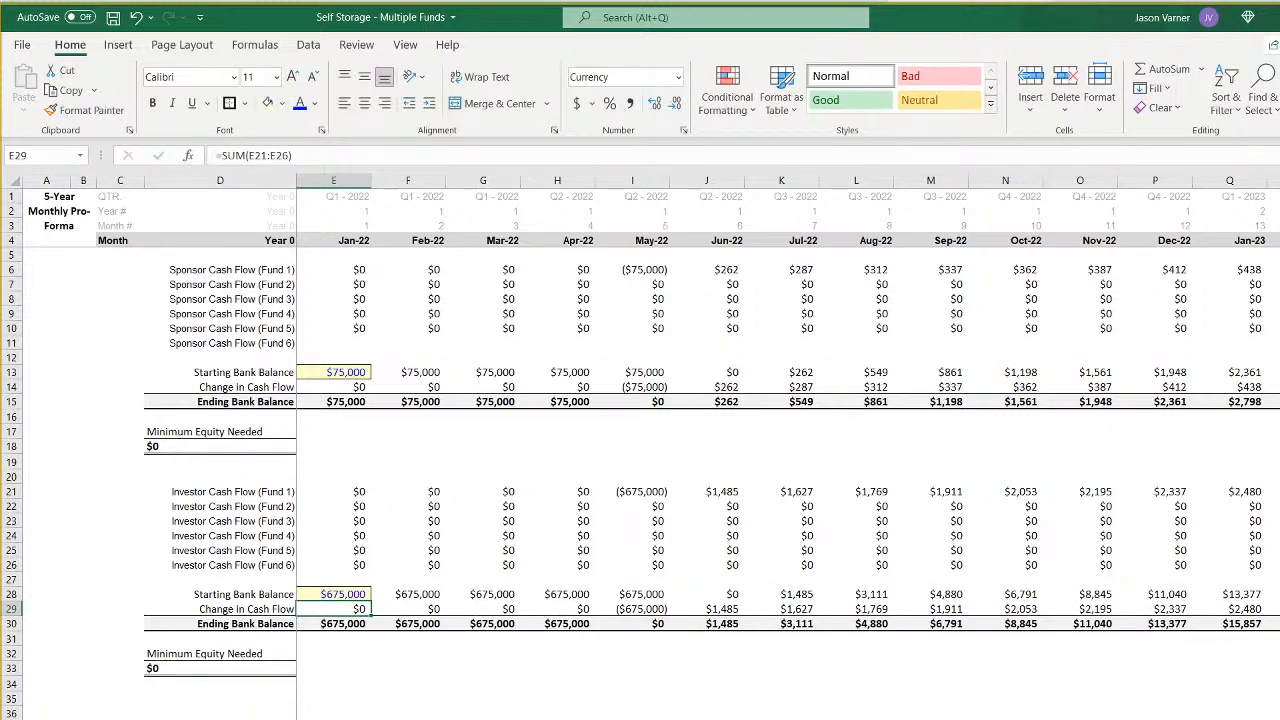
- Review both starting bank balances and how the sponsor and investor ending balances develop across the monthly pro forma
click(343, 594)
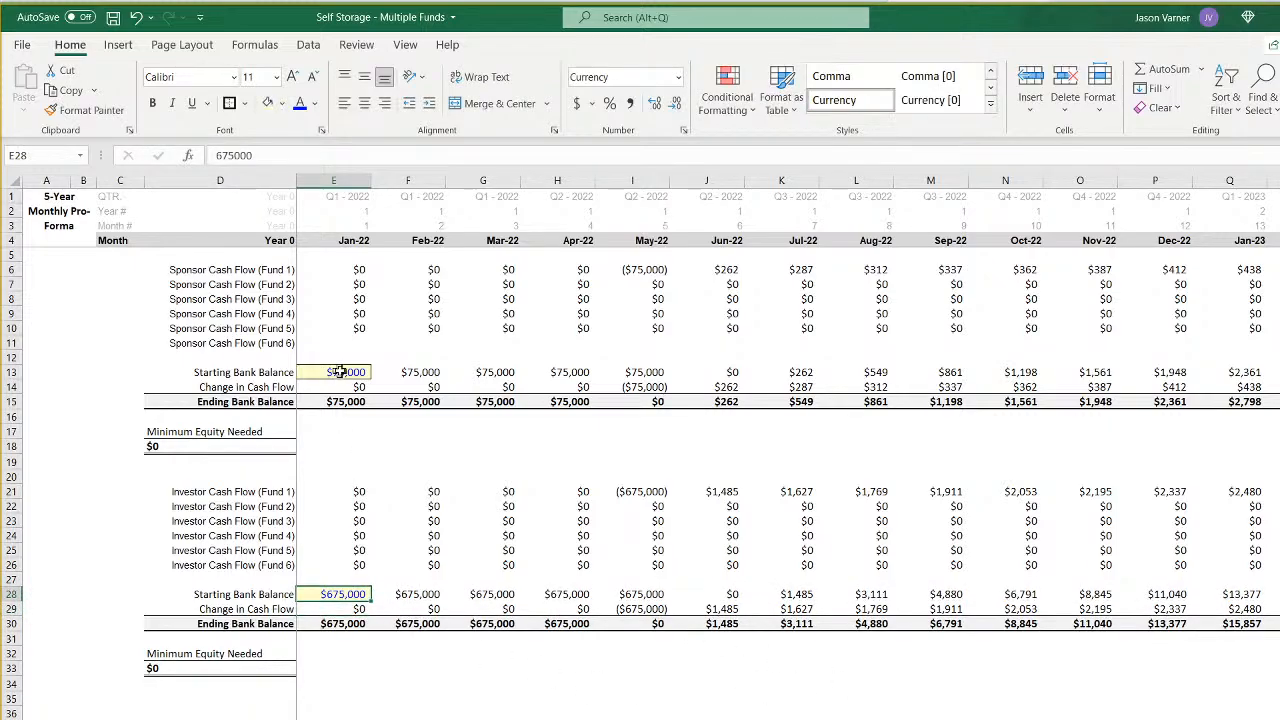
click(340, 372)
click(341, 594)
click(350, 372)
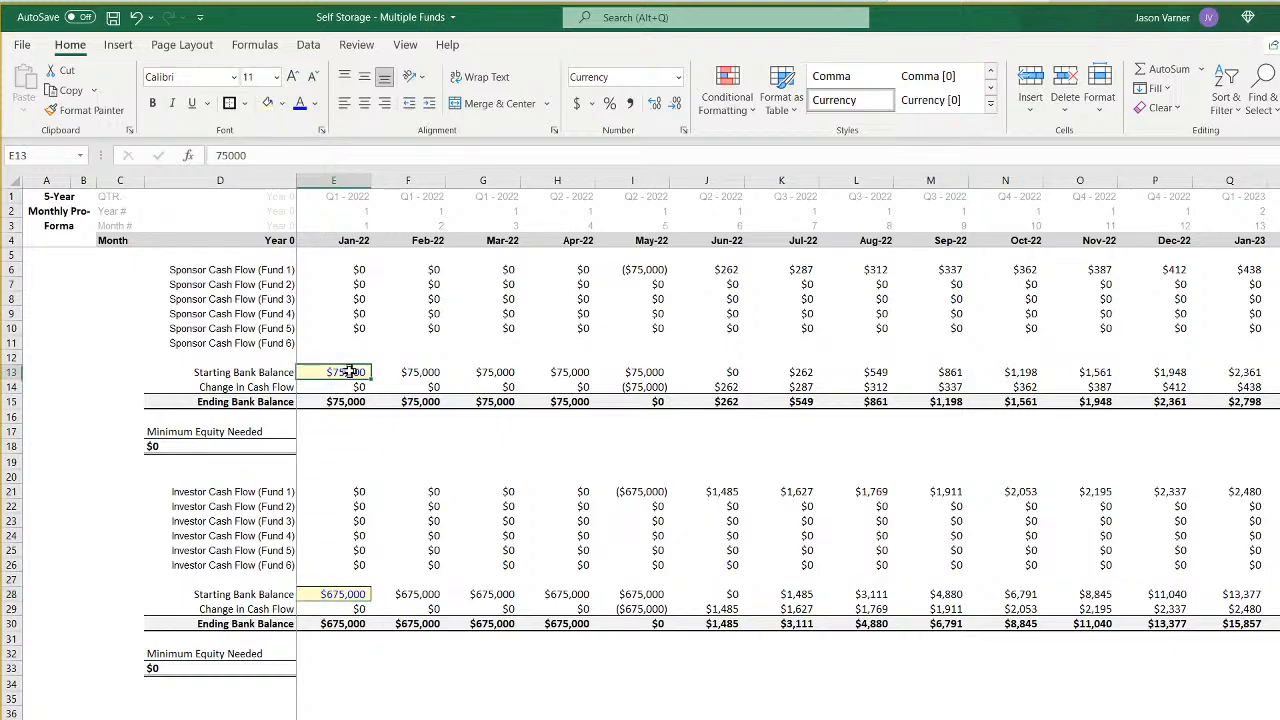
scroll(787, 400, right, 15)
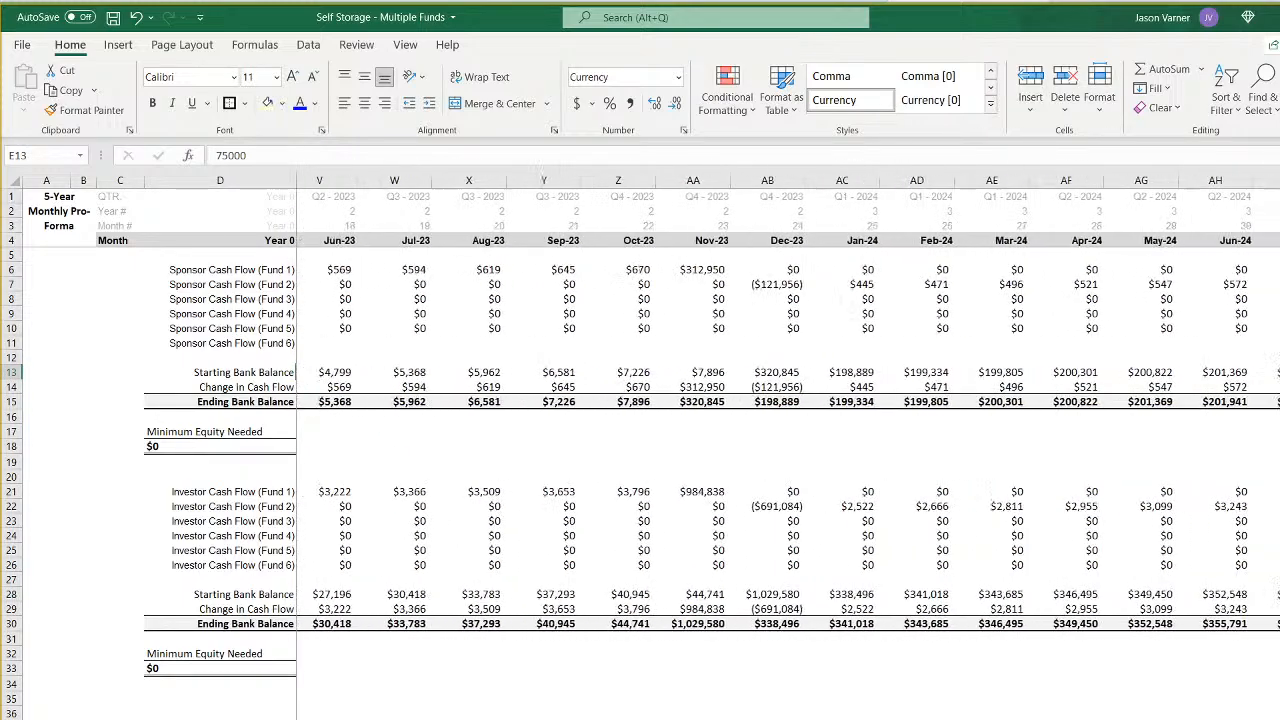
scroll(787, 400, right, 15)
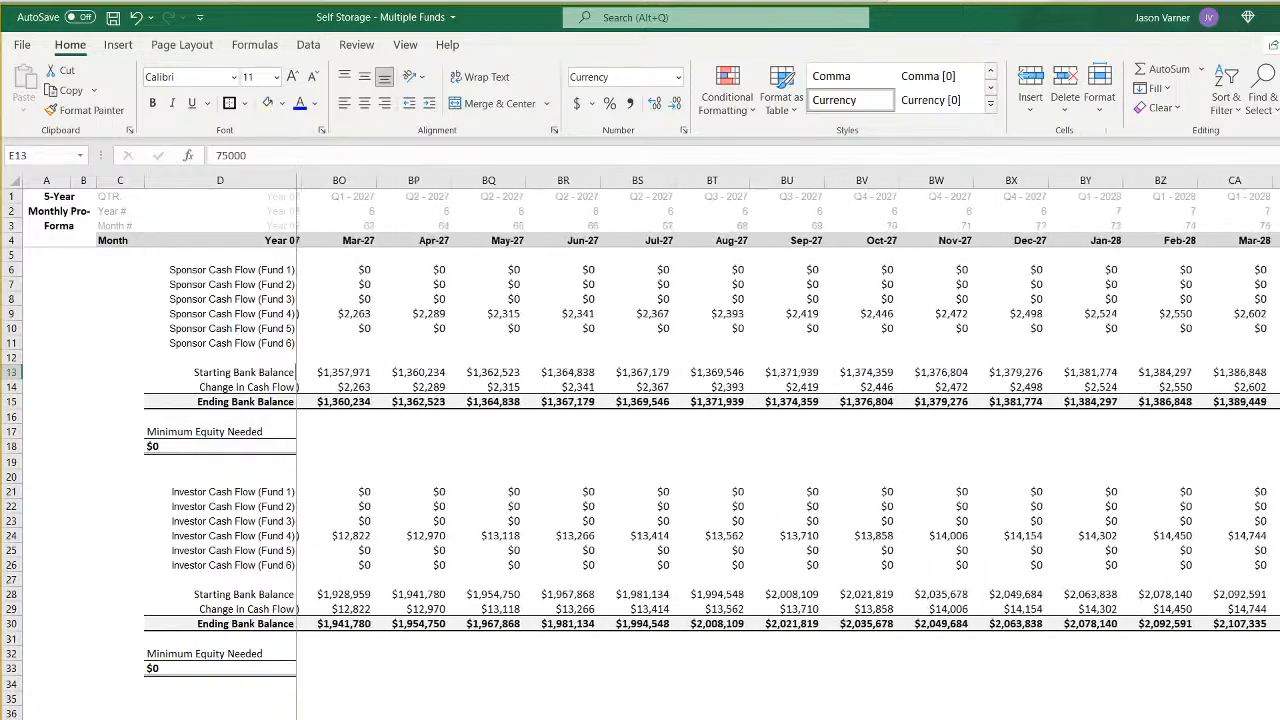
scroll(787, 400, right, 5)
scroll(787, 400, left, 20)
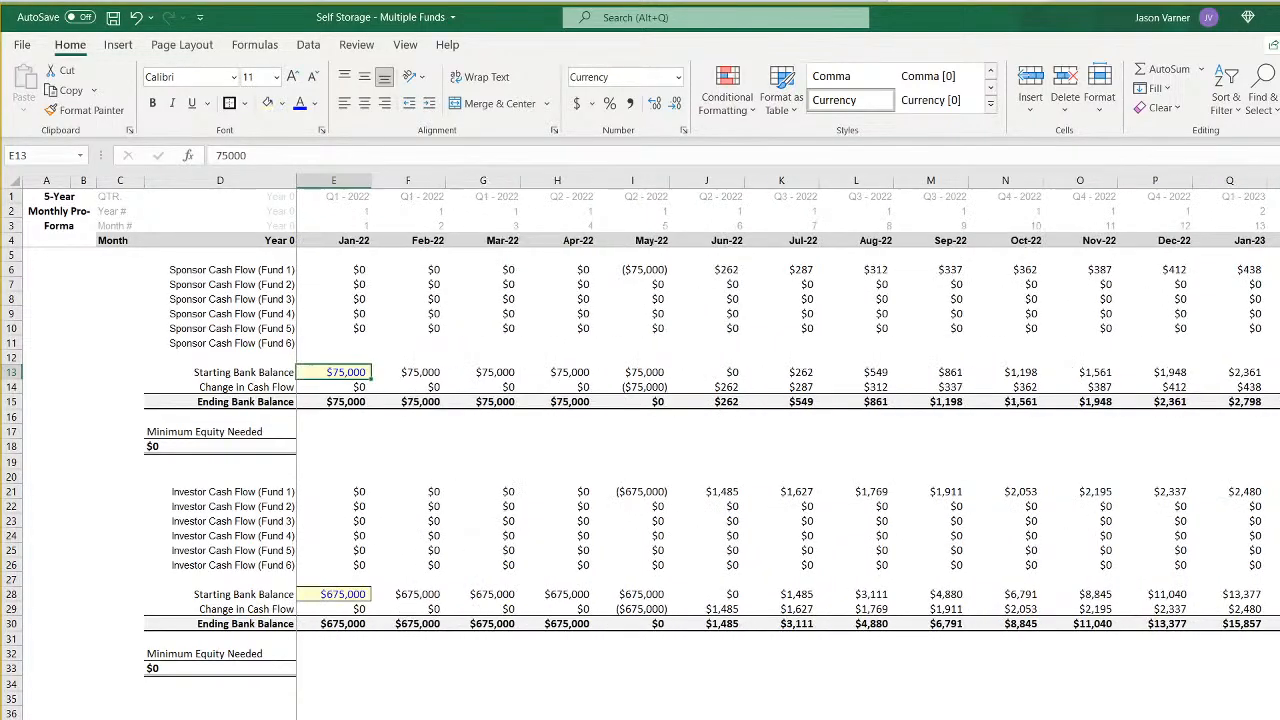
- On the assumptions sheet, enter "Note, you can put a negative number here so a given fund can start before a previous fund has been exited." in I73
key(ctrl+Page_Up)
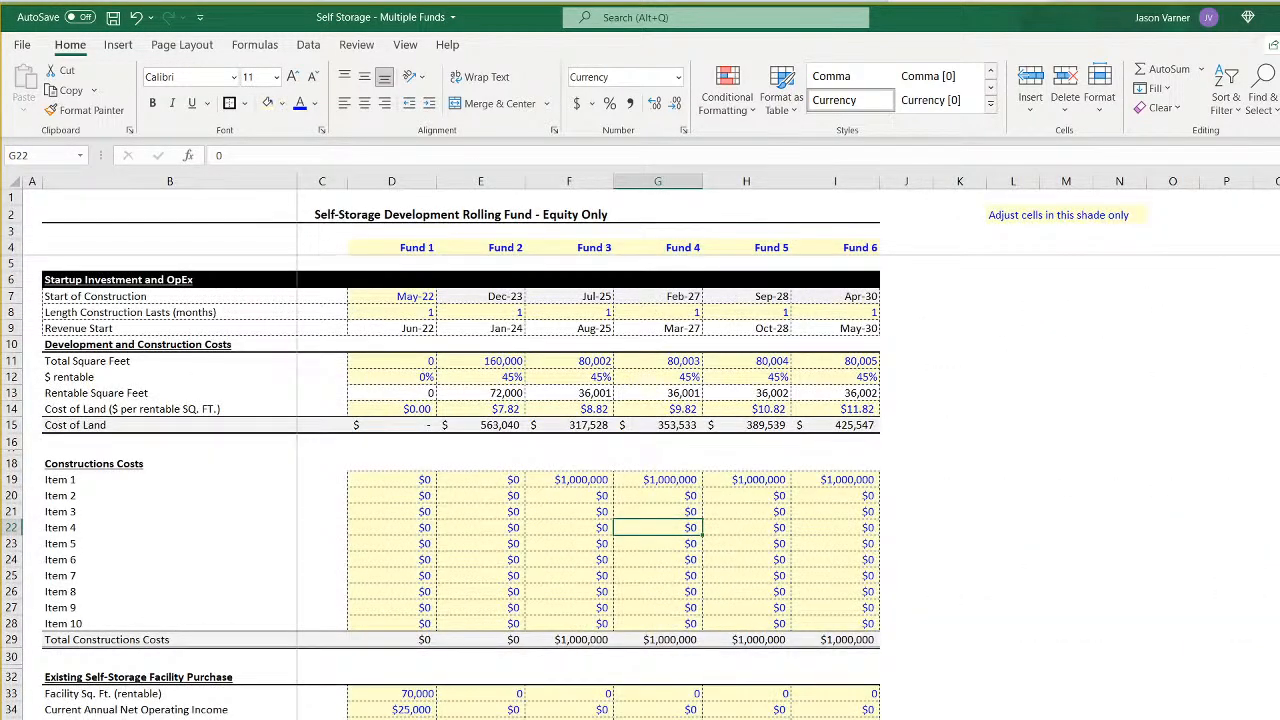
scroll(426, 692, down, 15)
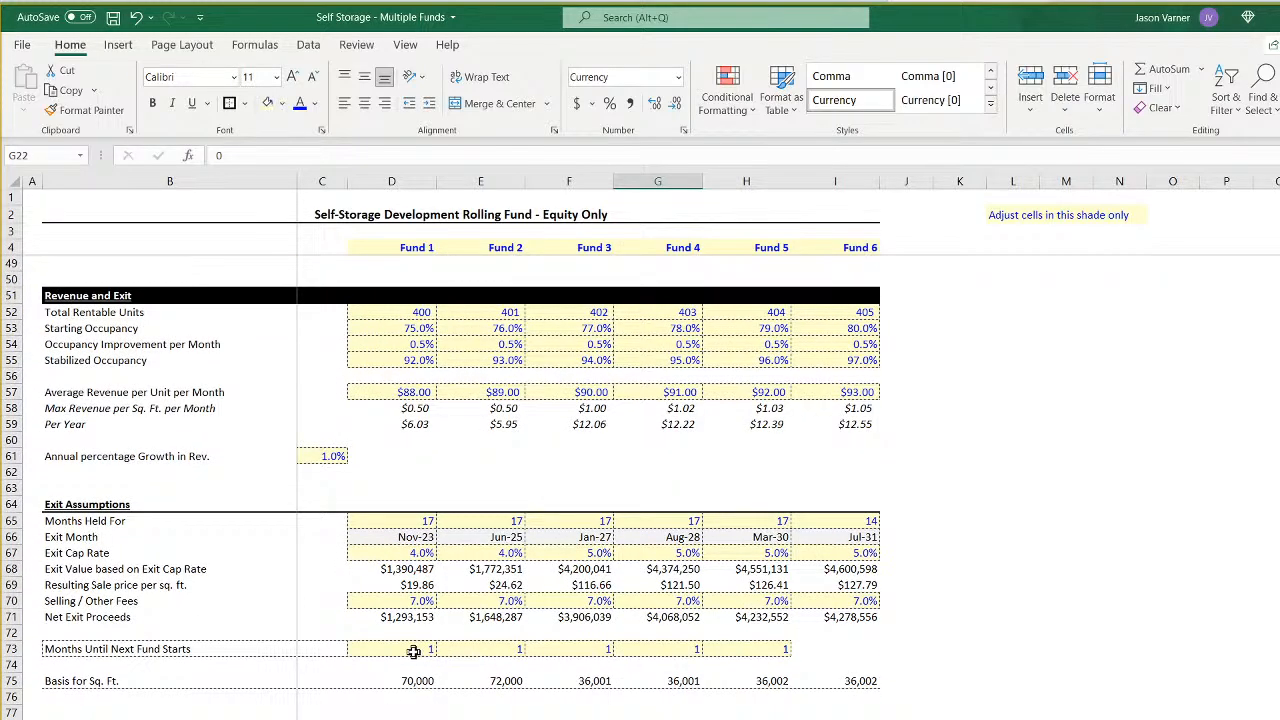
click(413, 651)
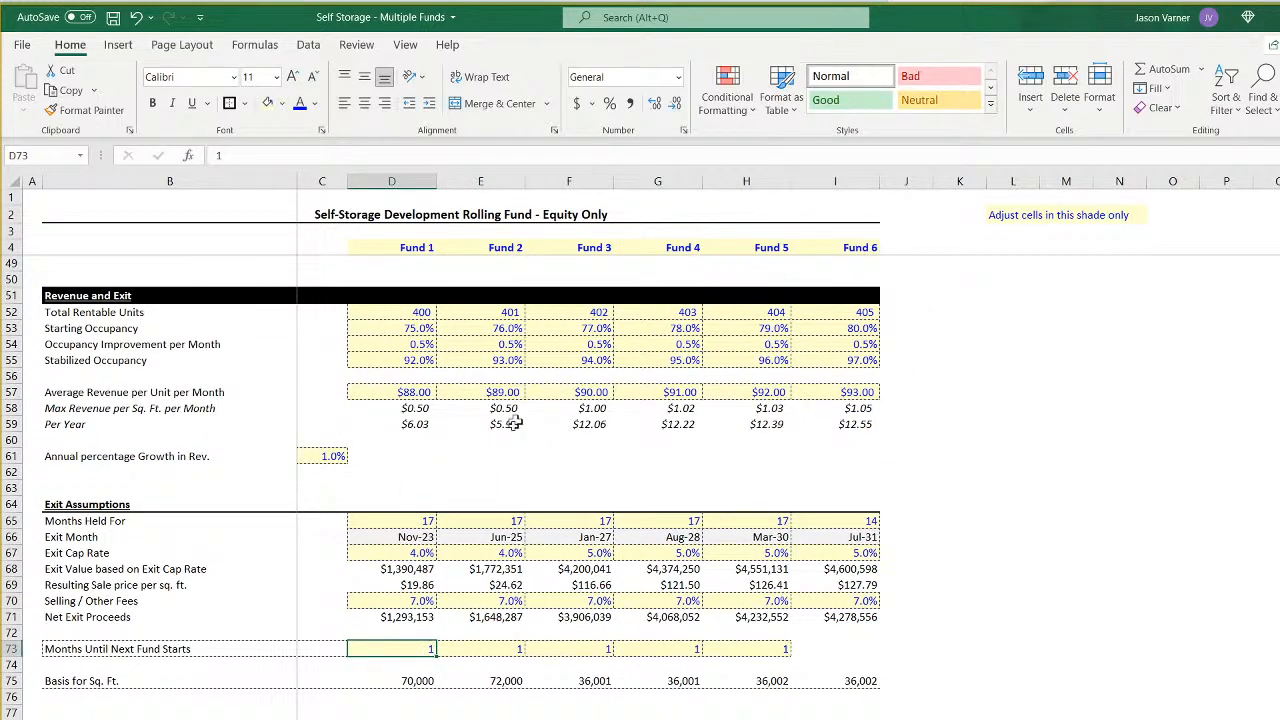
scroll(505, 660, up, 8)
scroll(480, 675, down, 8)
click(92, 649)
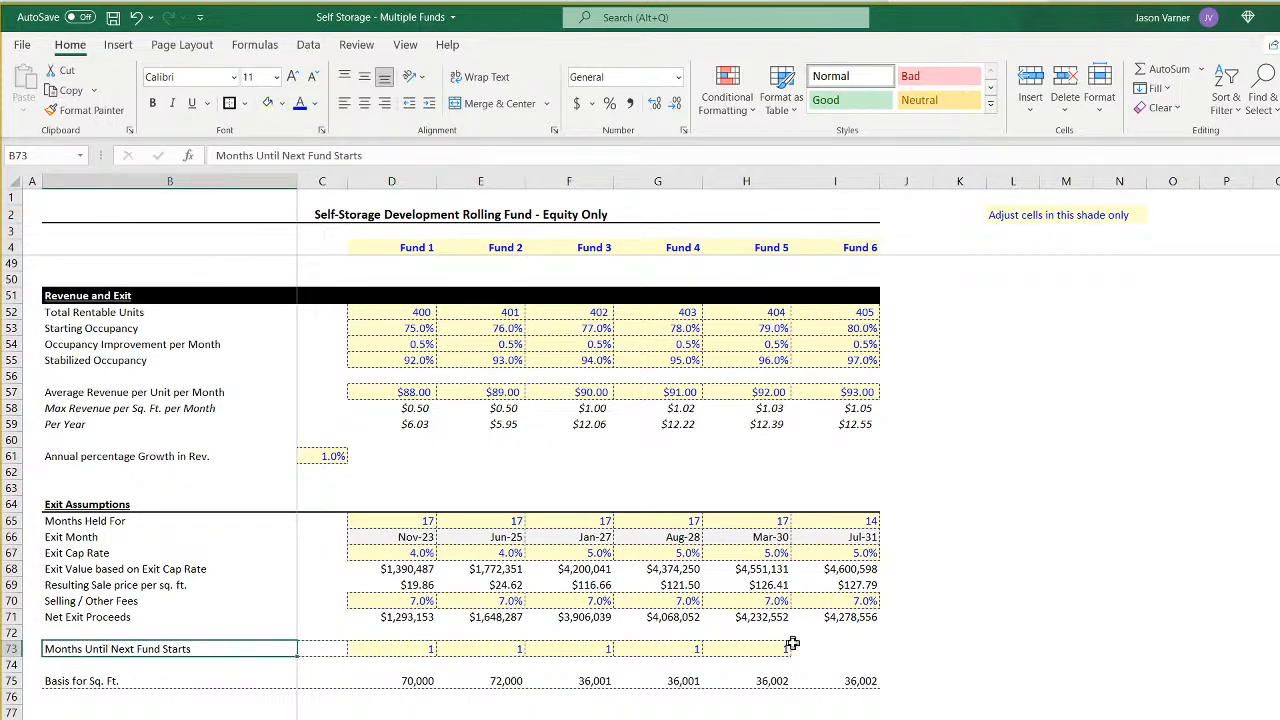
click(833, 650)
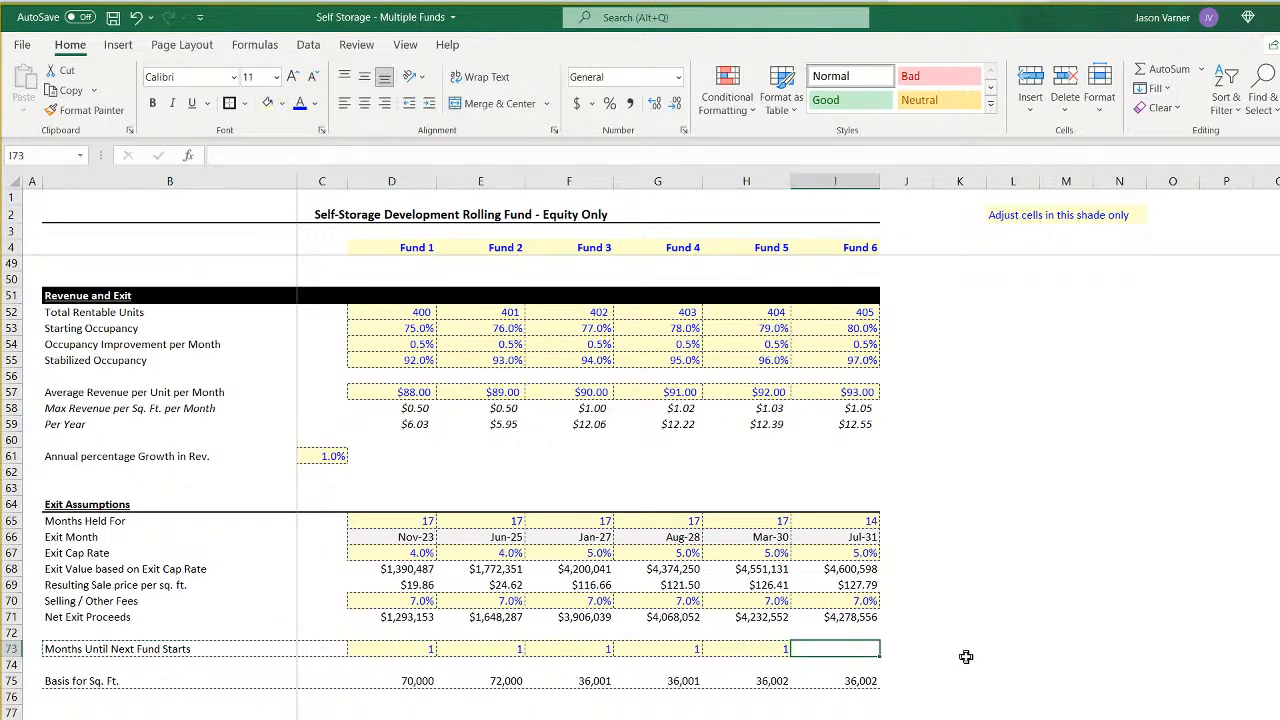
text(Note,)
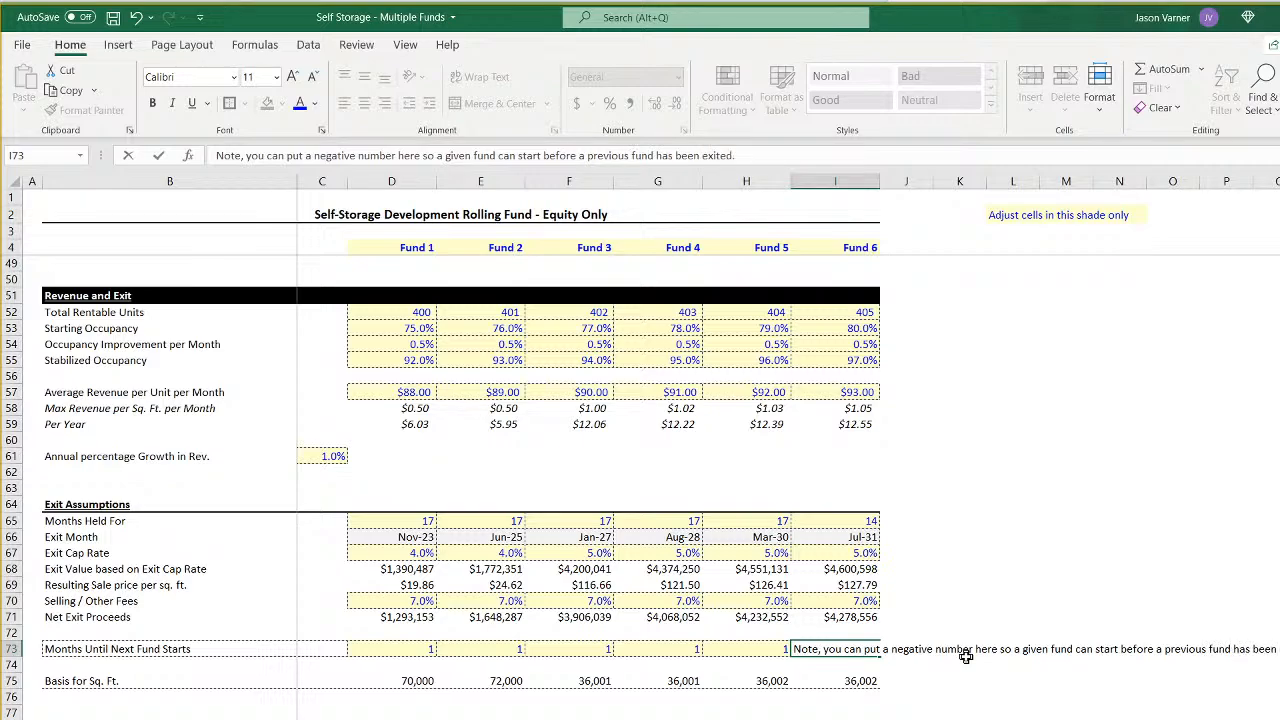
key(Return)
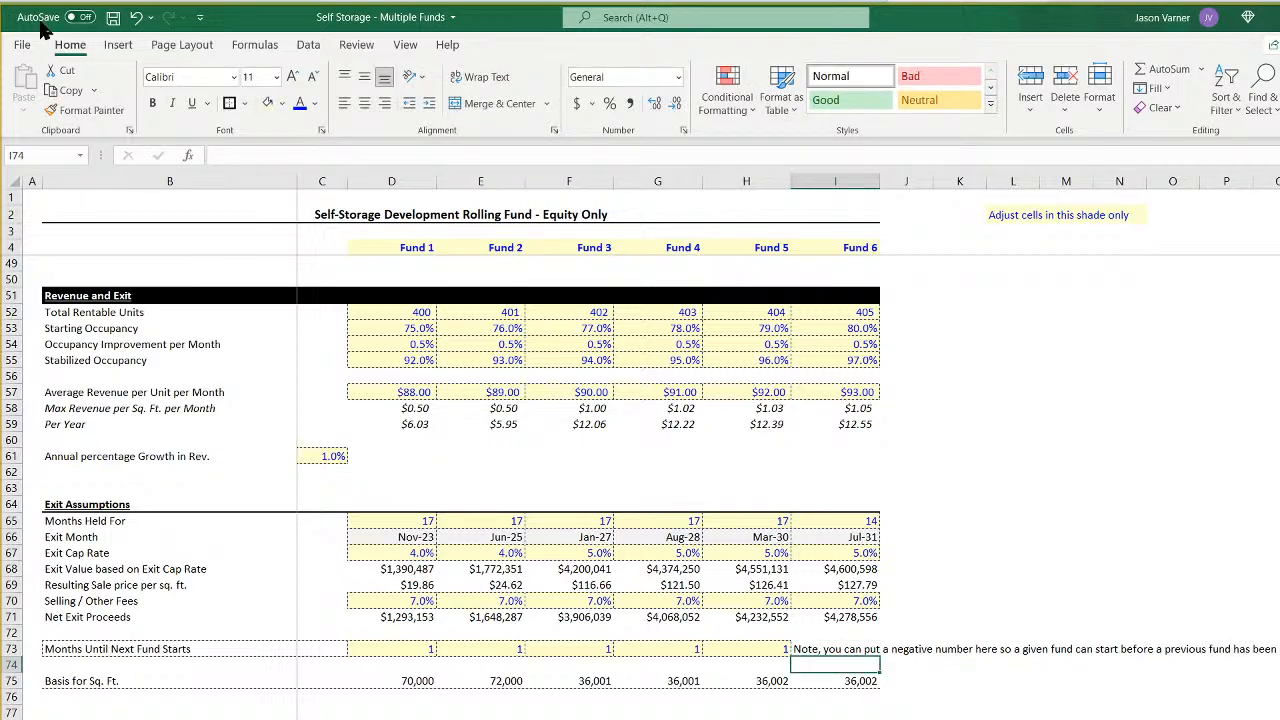
- Save the workbook, and on the monthly pro forma insert a blank row above each Minimum Equity Needed label
click(113, 17)
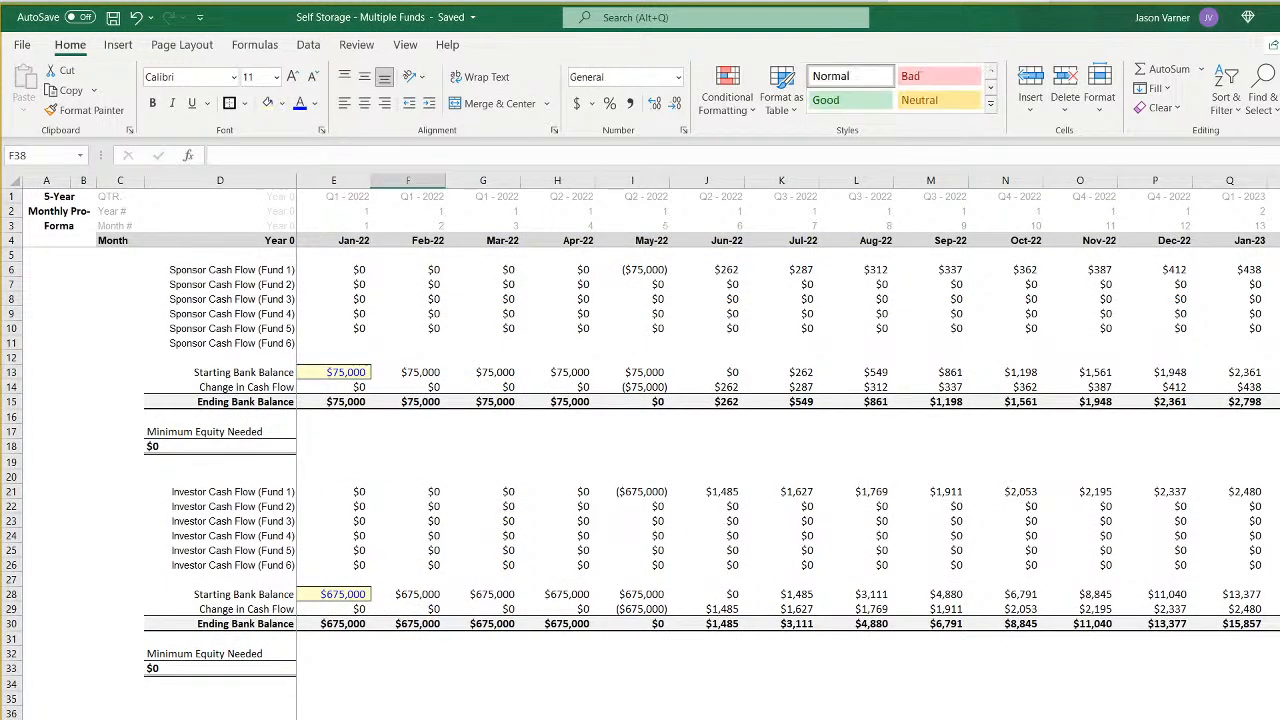
click(330, 380)
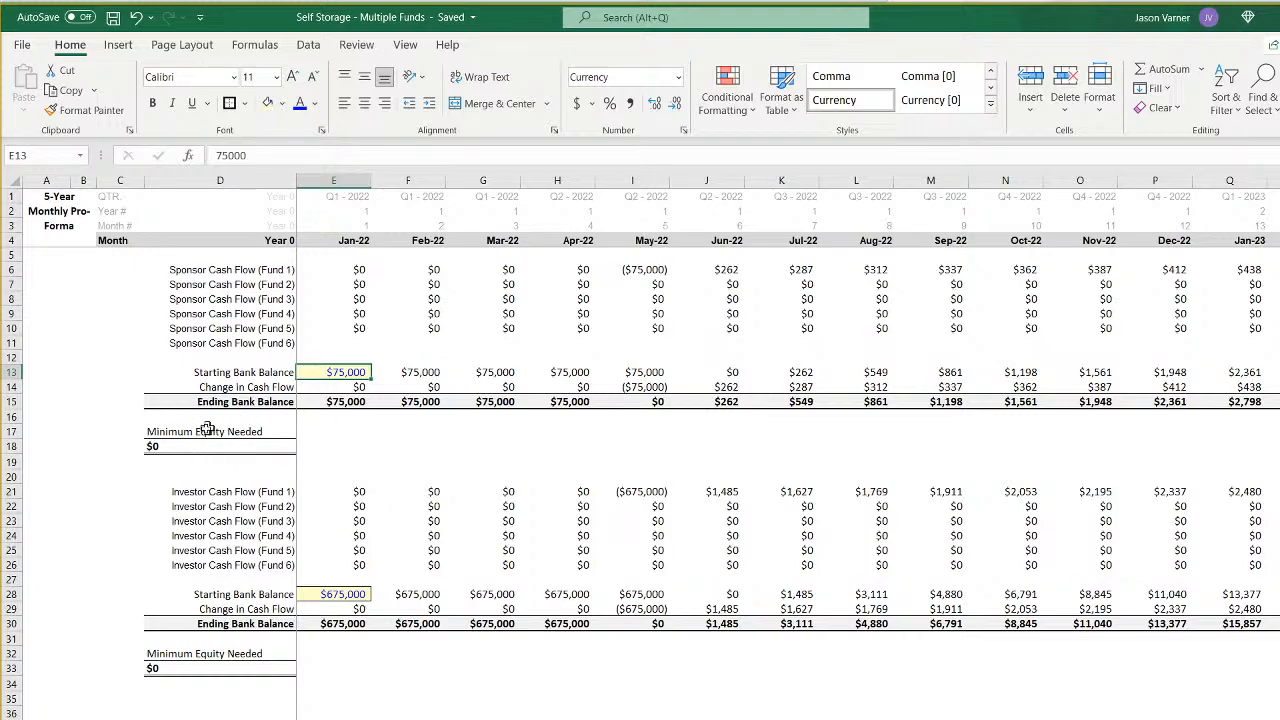
click(11, 431)
right_click(11, 431)
click(46, 570)
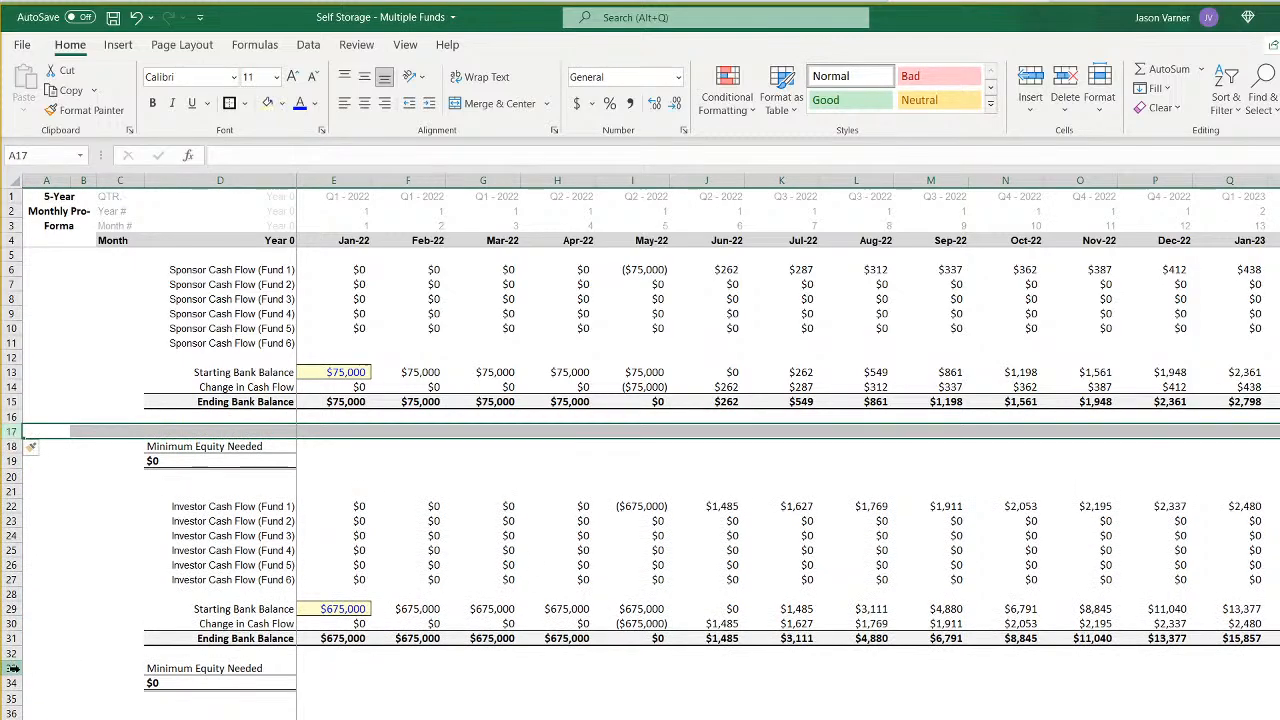
right_click(11, 667)
click(46, 535)
- Enter the label "Aggregate IRR" in D16 below the sponsor's Ending Bank Balance and right-align it
click(220, 416)
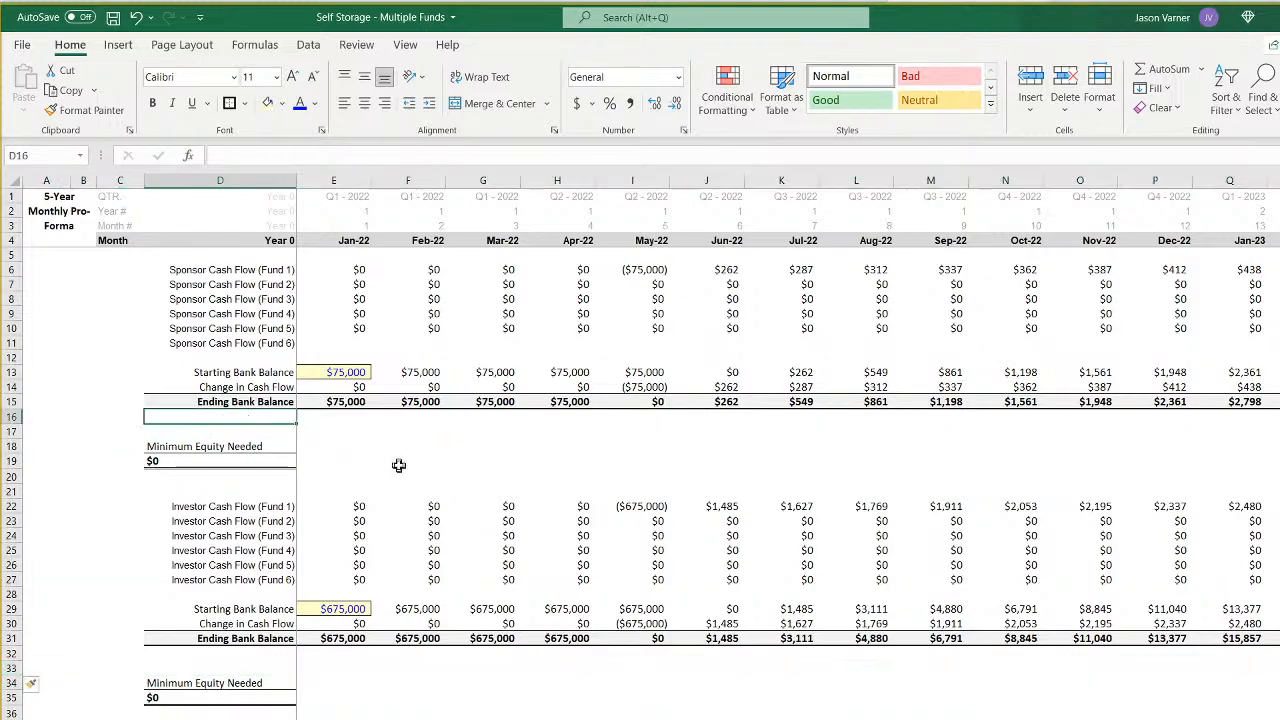
text(A)
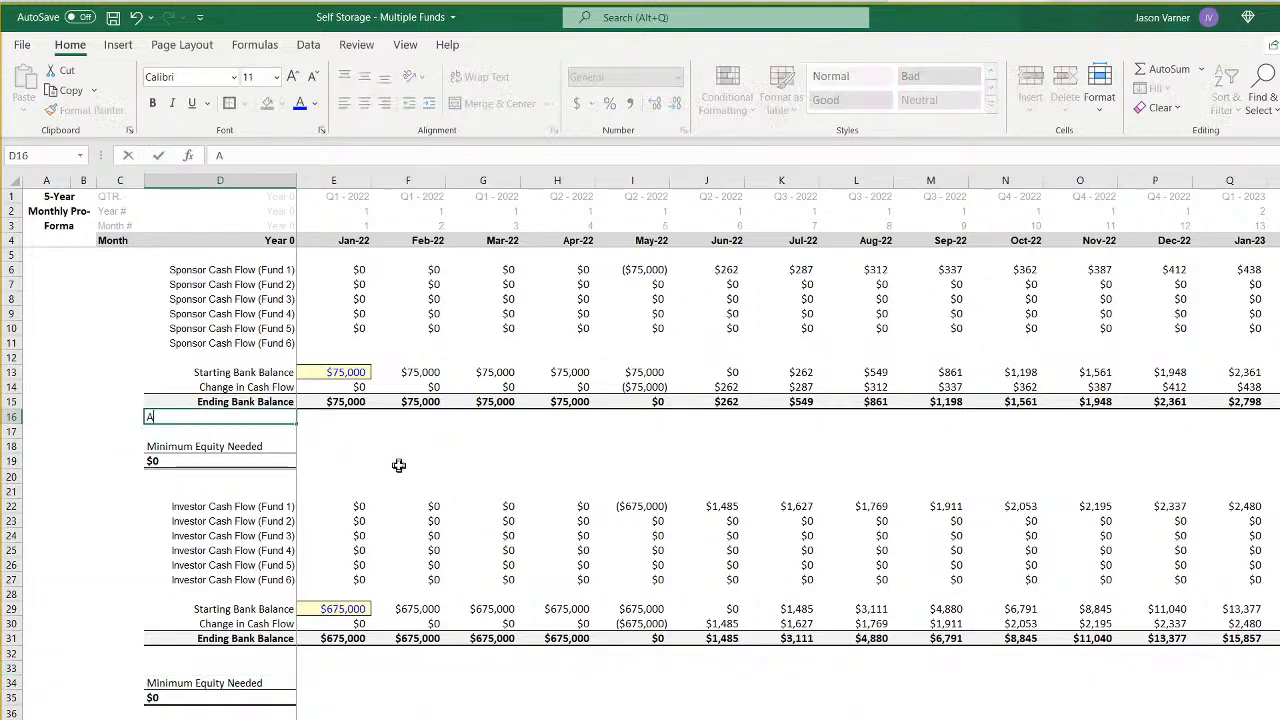
text(ggregate IRR)
key(Return)
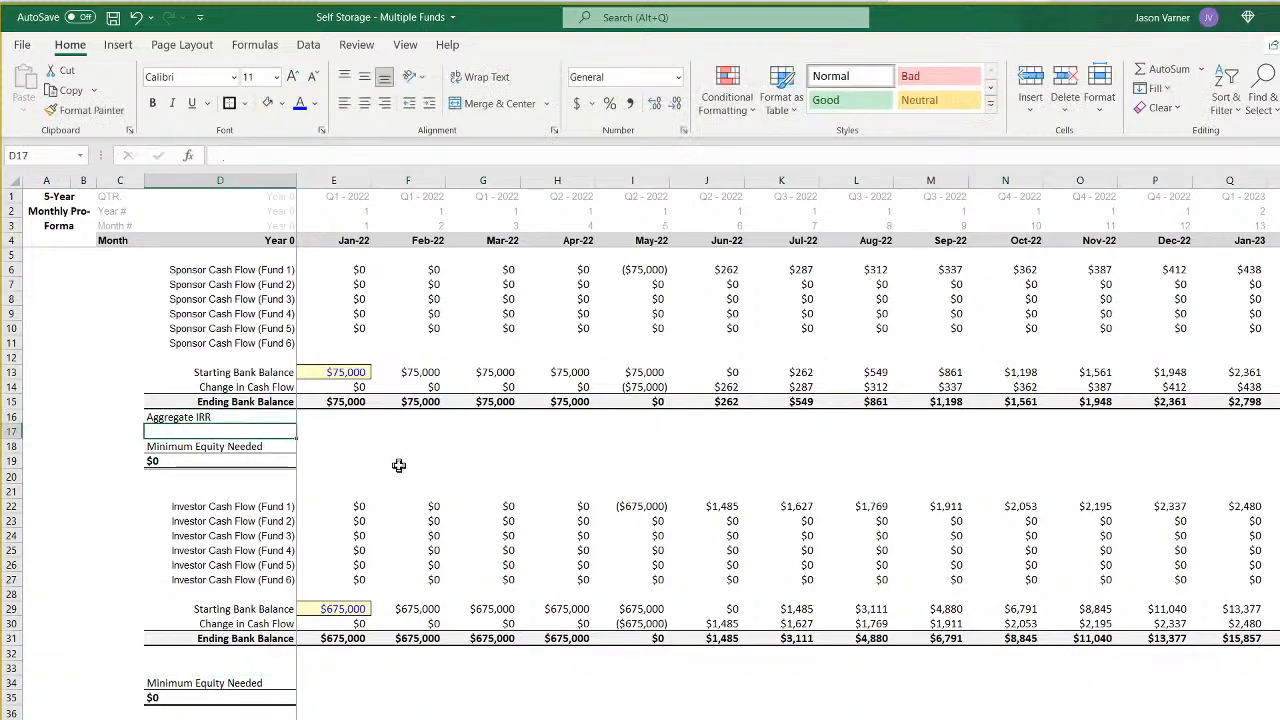
key(Up)
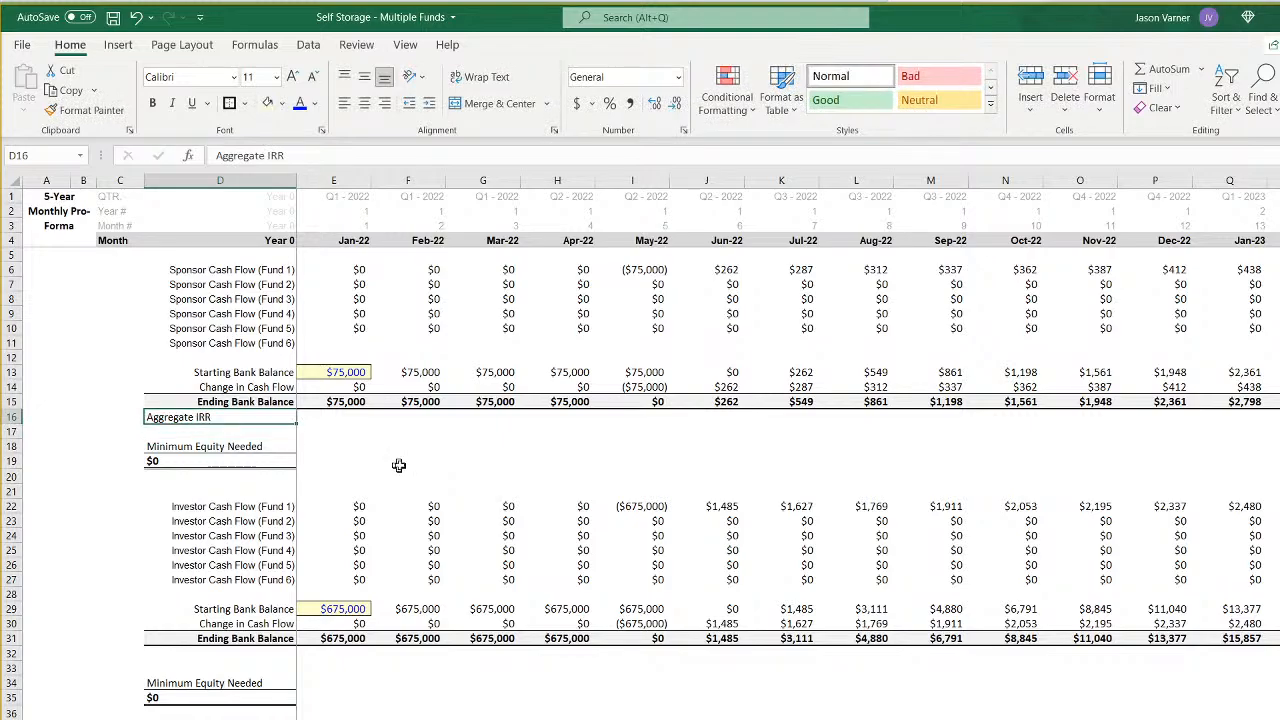
click(385, 103)
- Enter the formula =E15-E13 in E16 to subtract the sponsor's starting balance from the ending balance
click(337, 418)
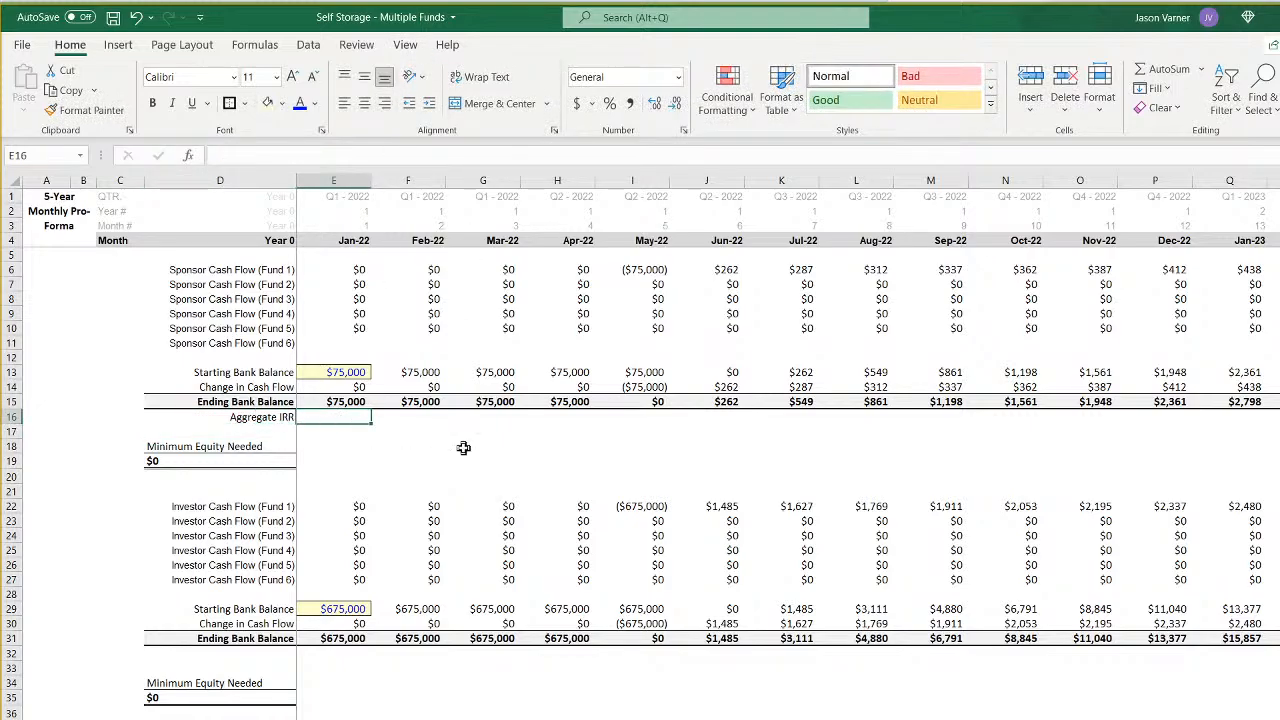
text(=)
click(350, 401)
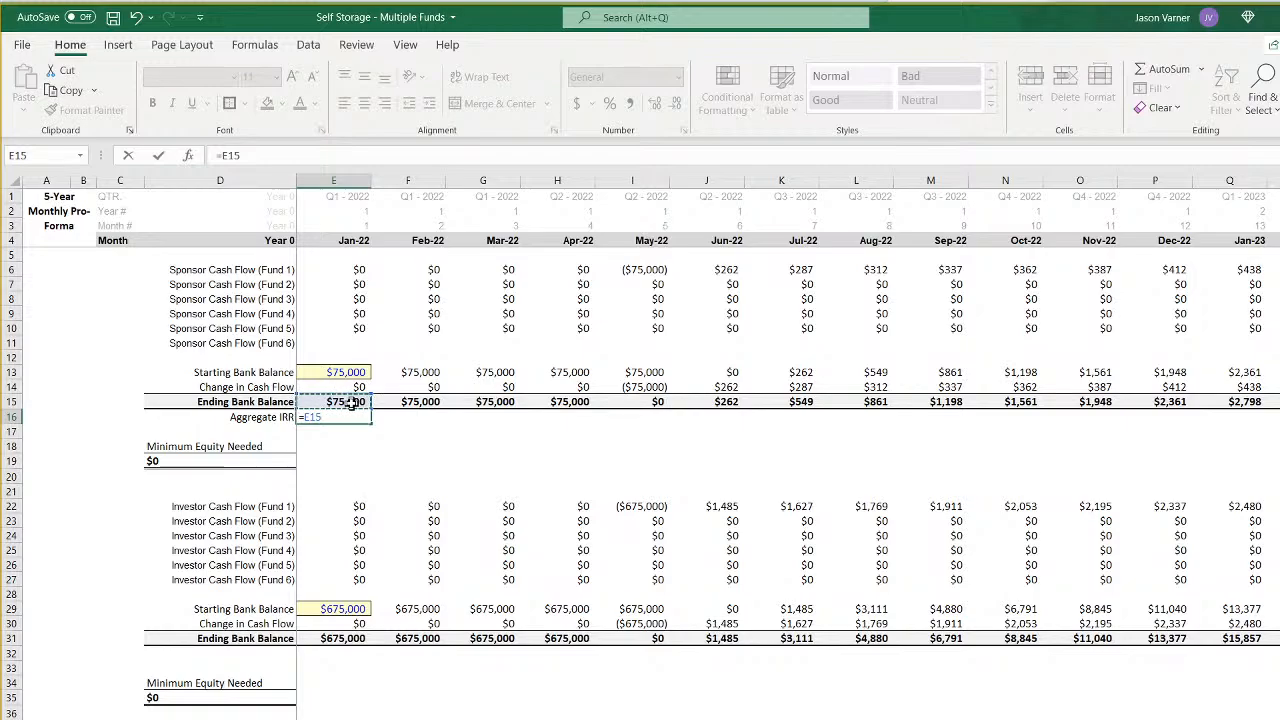
text(-)
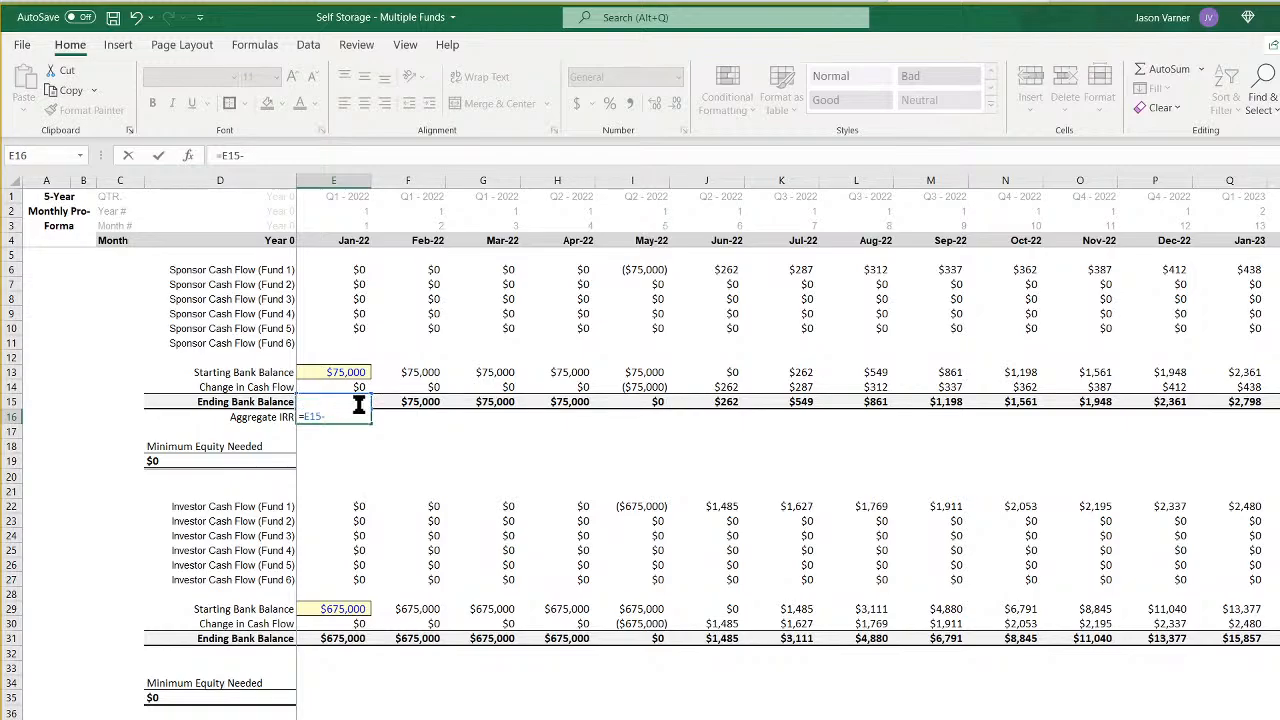
click(350, 372)
key(Return)
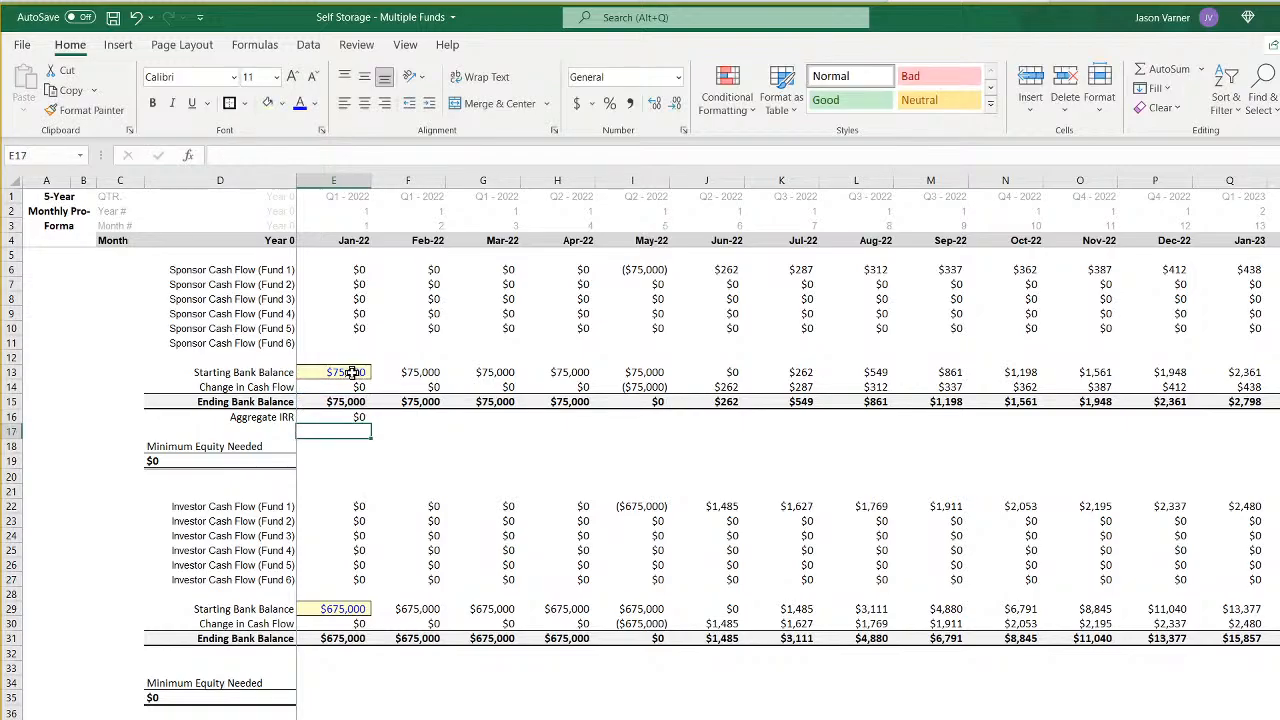
click(352, 417)
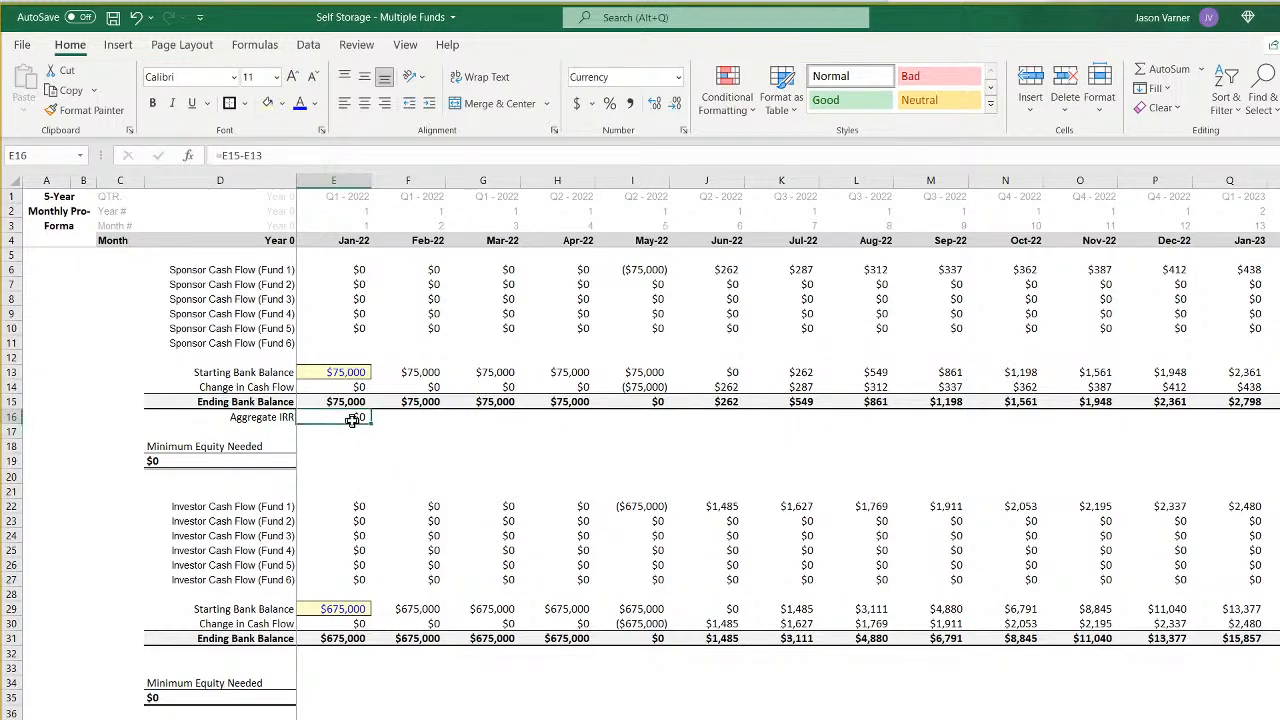
double_click(352, 417)
key(Return)
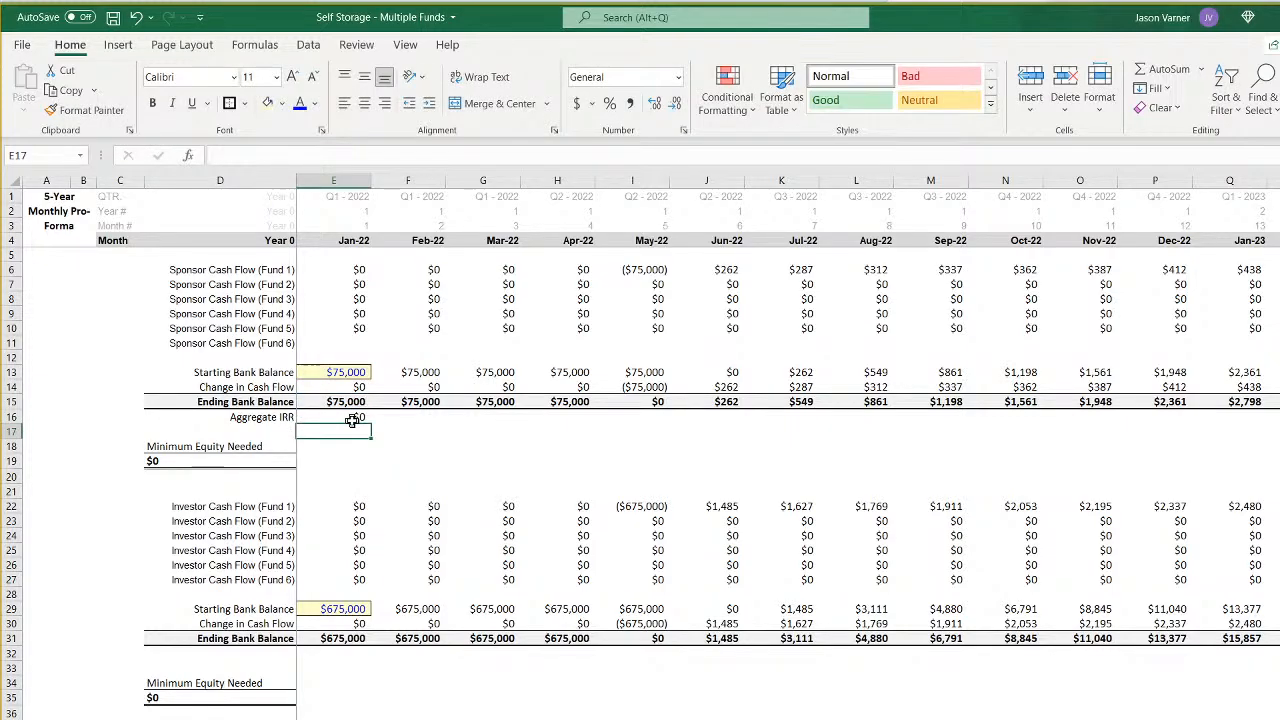
double_click(352, 421)
key(Return)
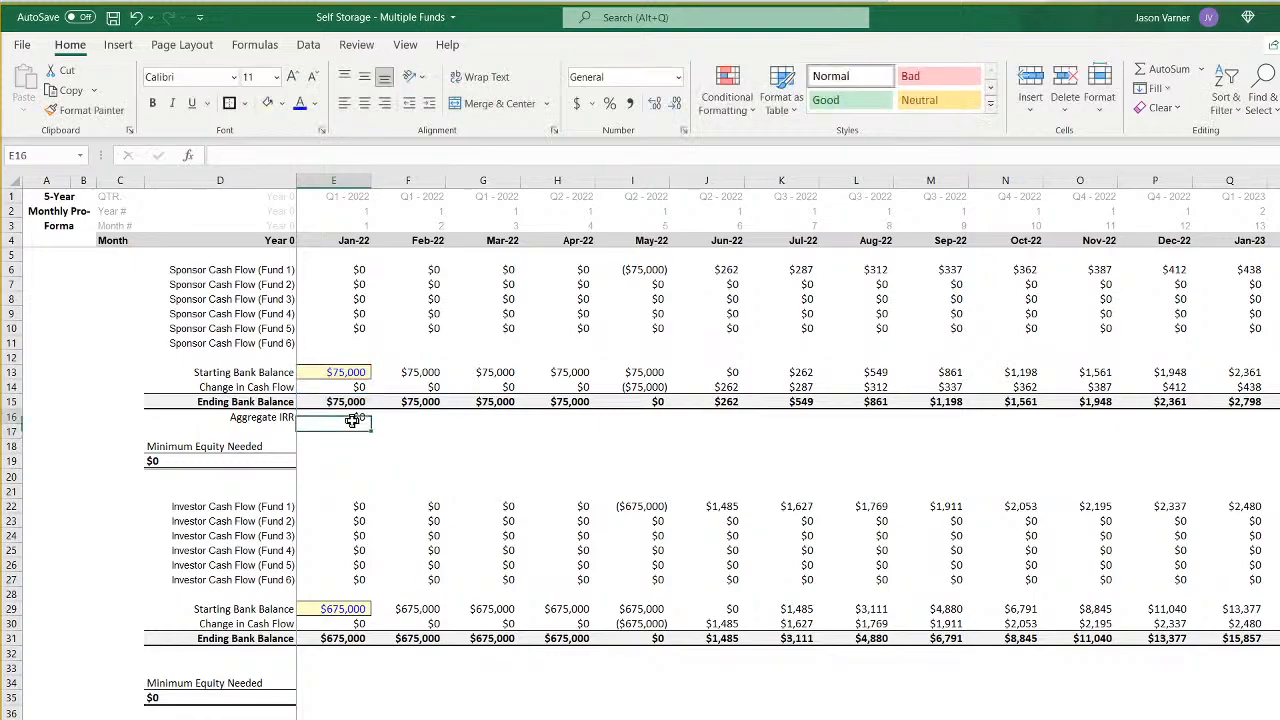
- Copy the sponsor's Aggregate IRR label and formula in D16:E16 to D32:E32 below the investor's Ending Bank Balance
right_click(352, 418)
click(380, 507)
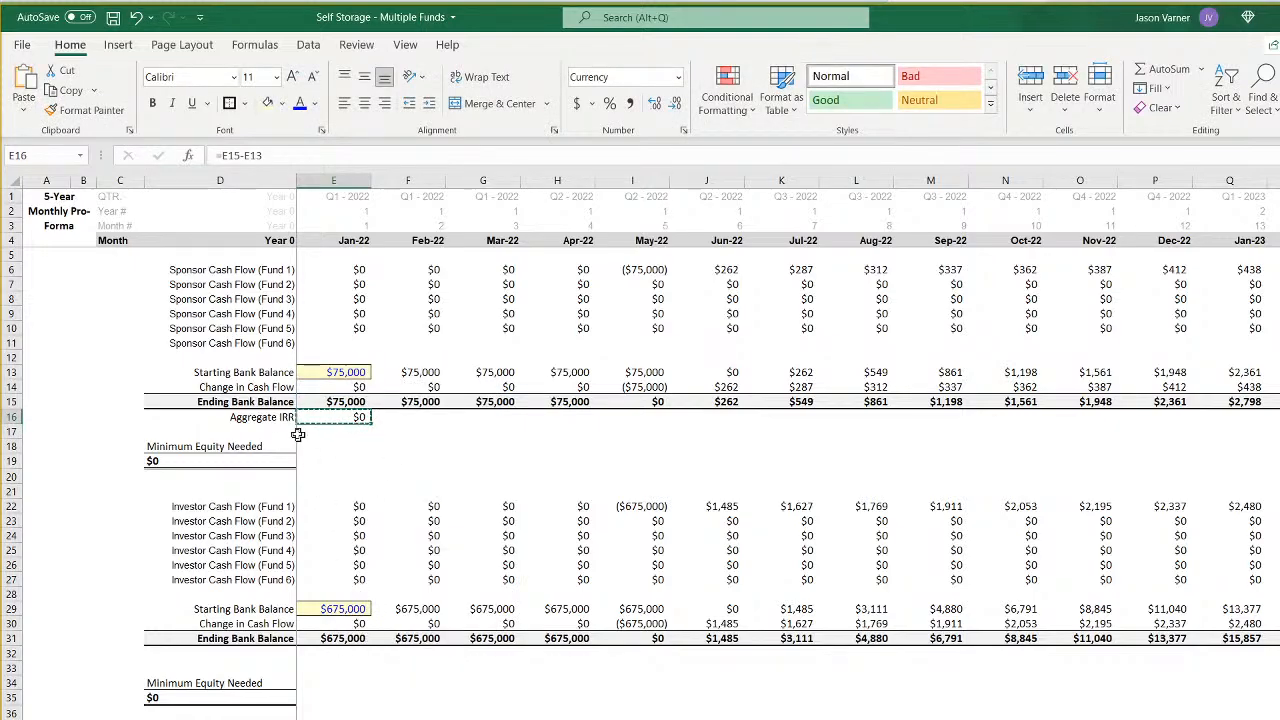
drag(262, 418, 355, 418)
right_click(340, 418)
click(372, 507)
right_click(236, 655)
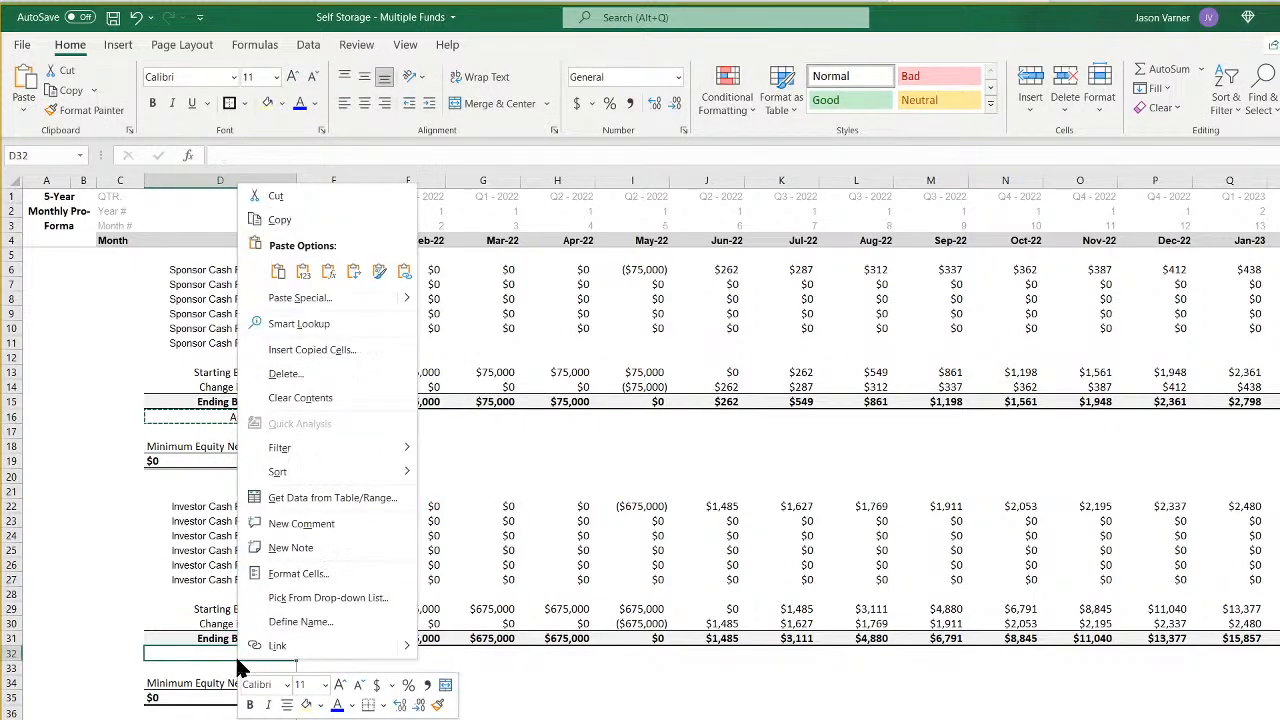
click(243, 263)
- Extend the Aggregate IRR formula in E16 to =E15-E13+E14 so it adds the sponsor's Change in Cash Flow
click(360, 417)
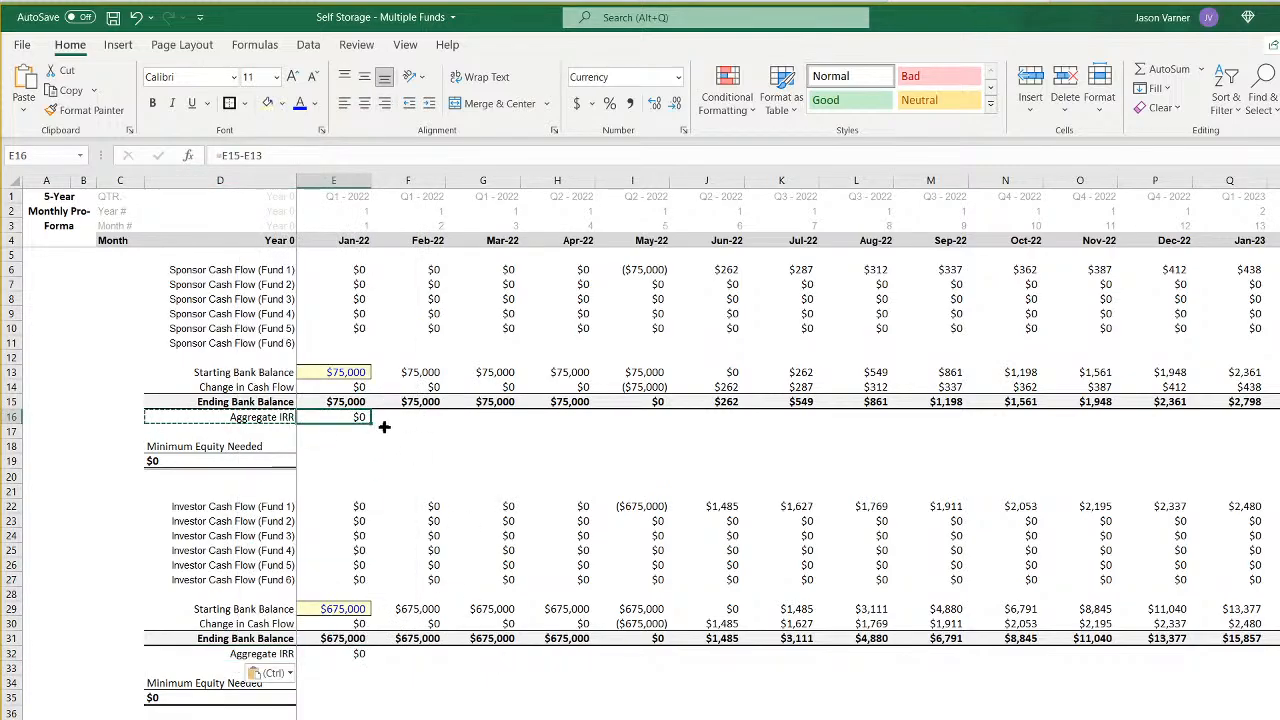
click(343, 371)
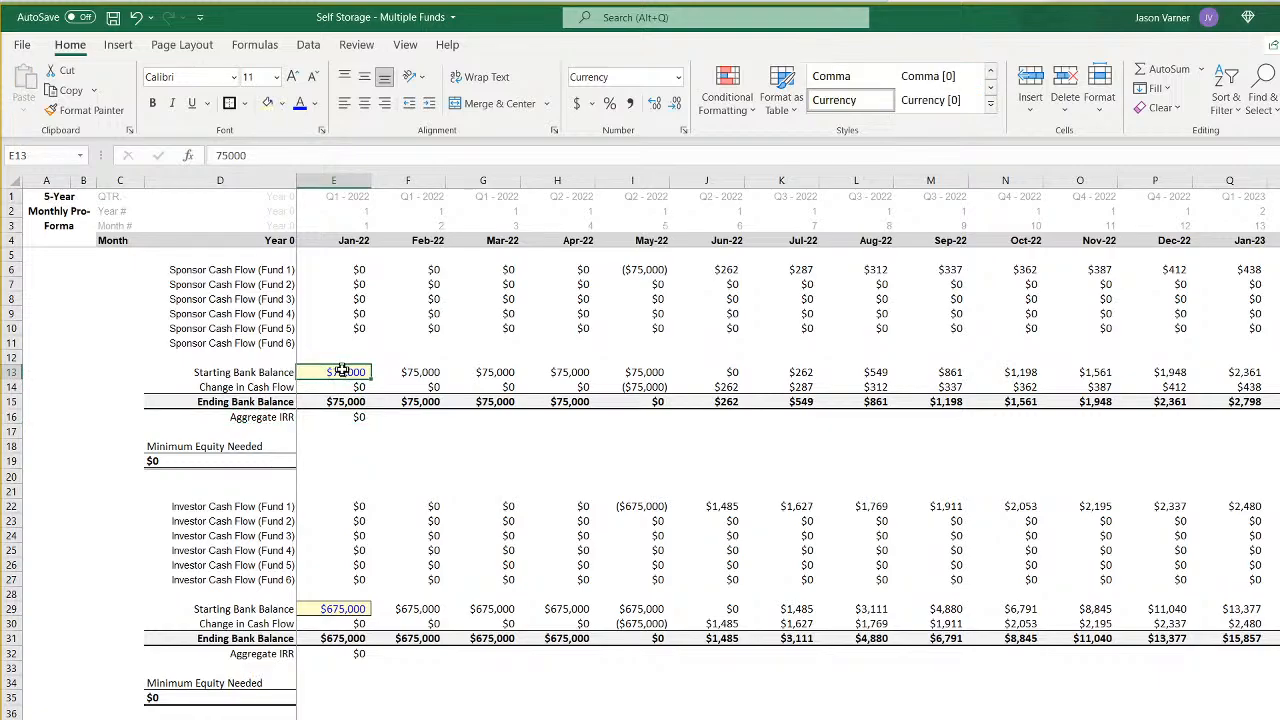
click(351, 417)
click(419, 423)
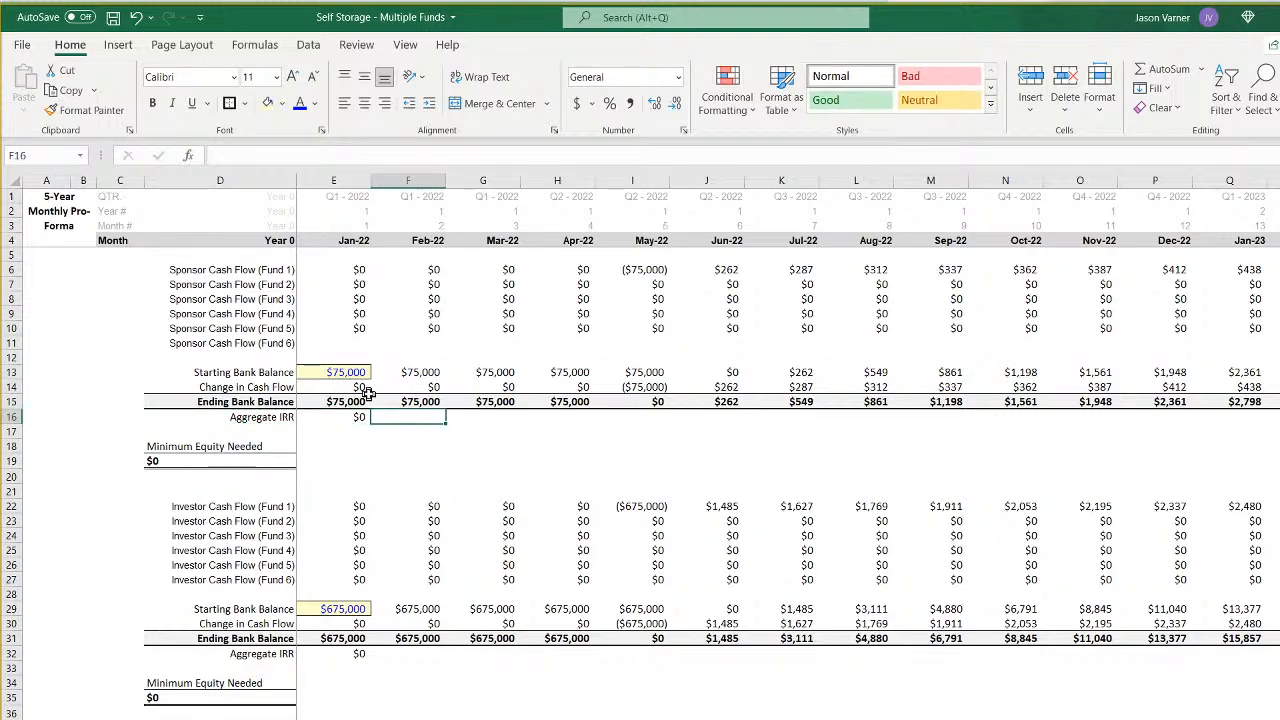
double_click(348, 417)
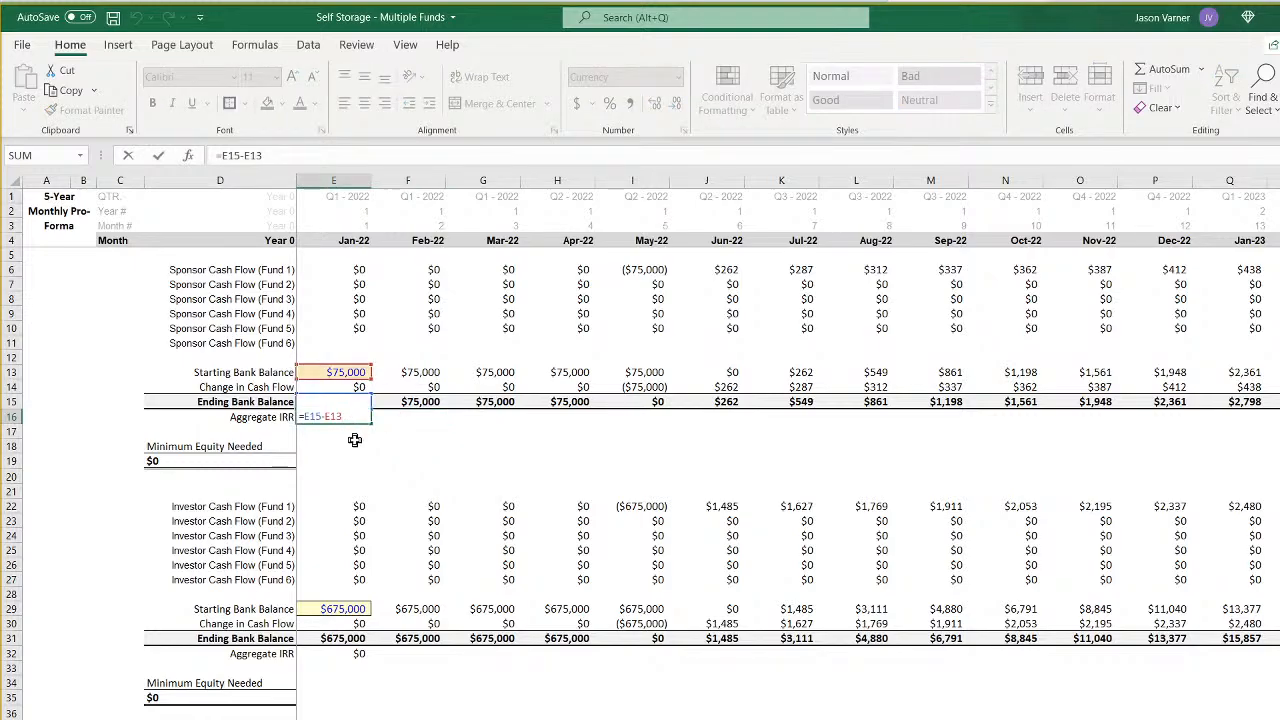
key(Return)
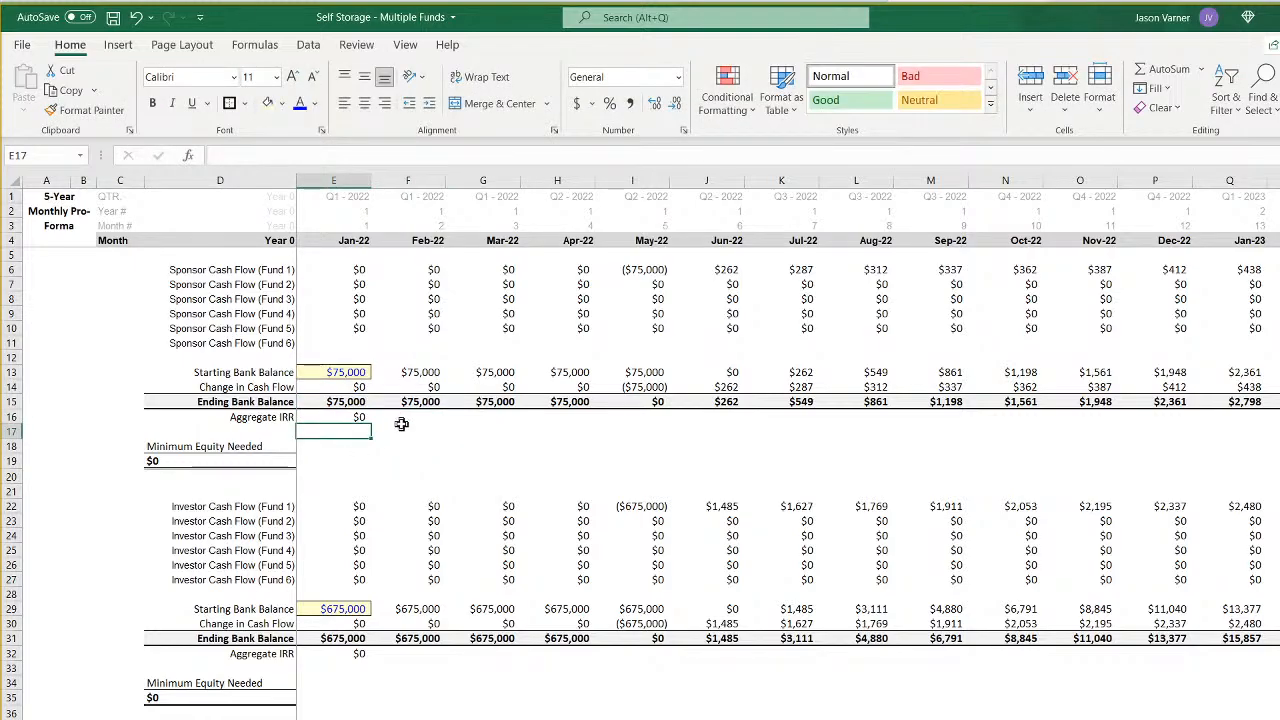
click(405, 421)
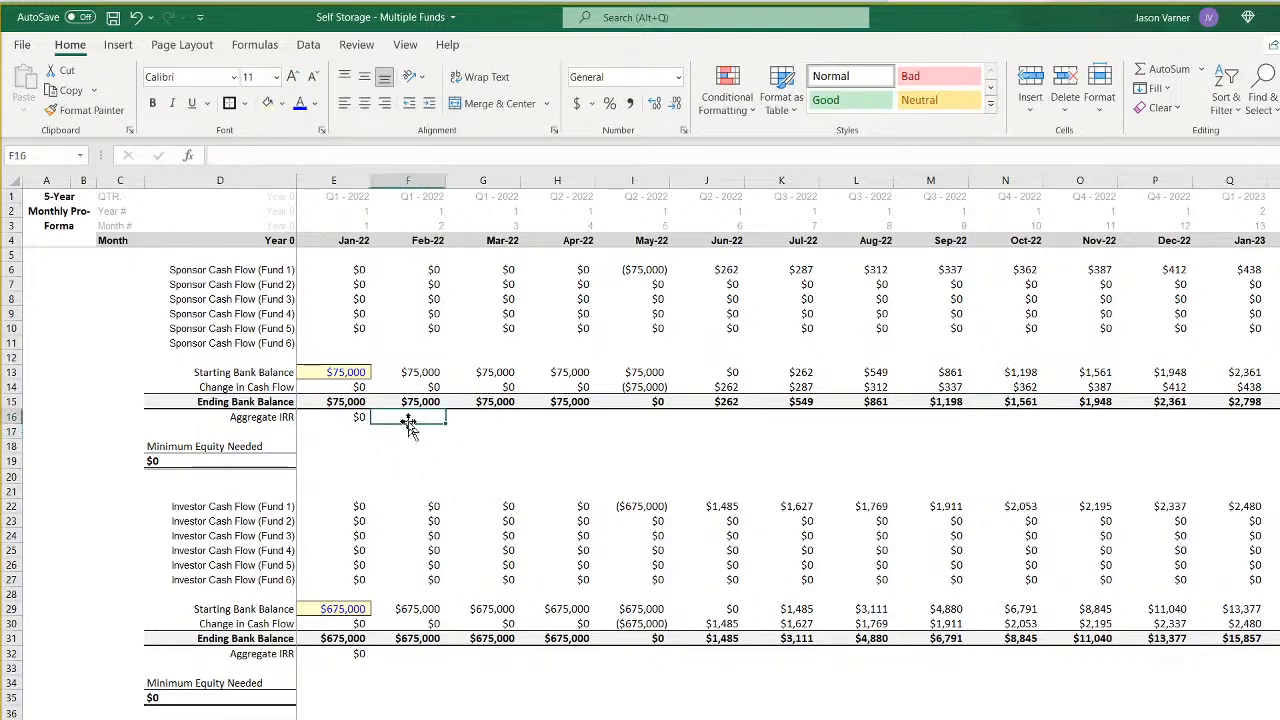
click(284, 155)
text(+)
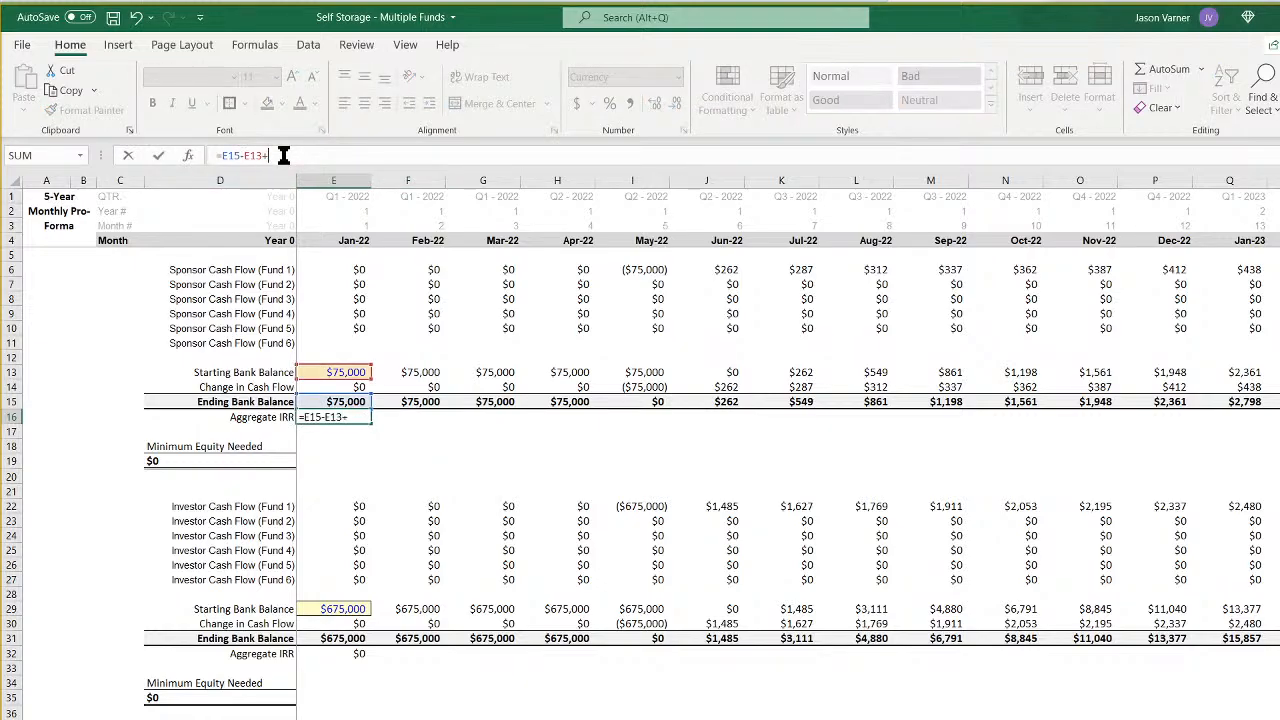
key(Return)
- Check the Change in Cash Flow formula in E14 and enter =F14 in F16 for the February Aggregate IRR cell
double_click(340, 386)
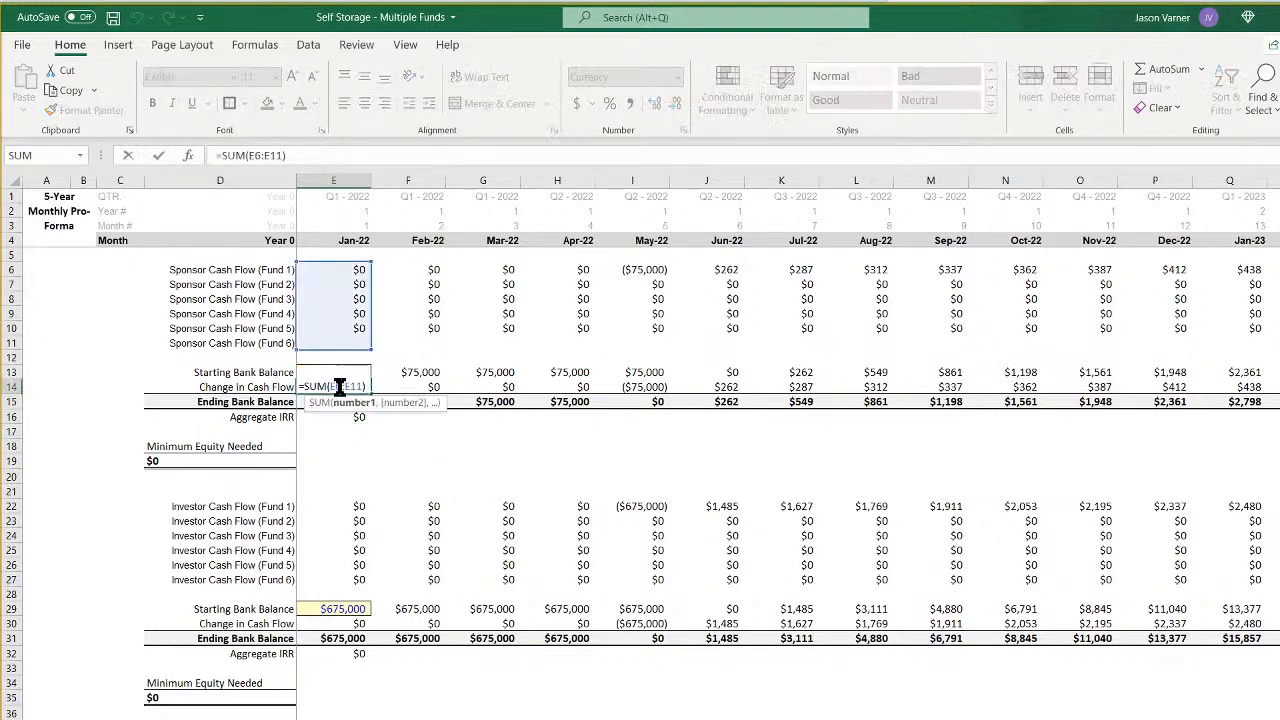
key(Return)
click(348, 390)
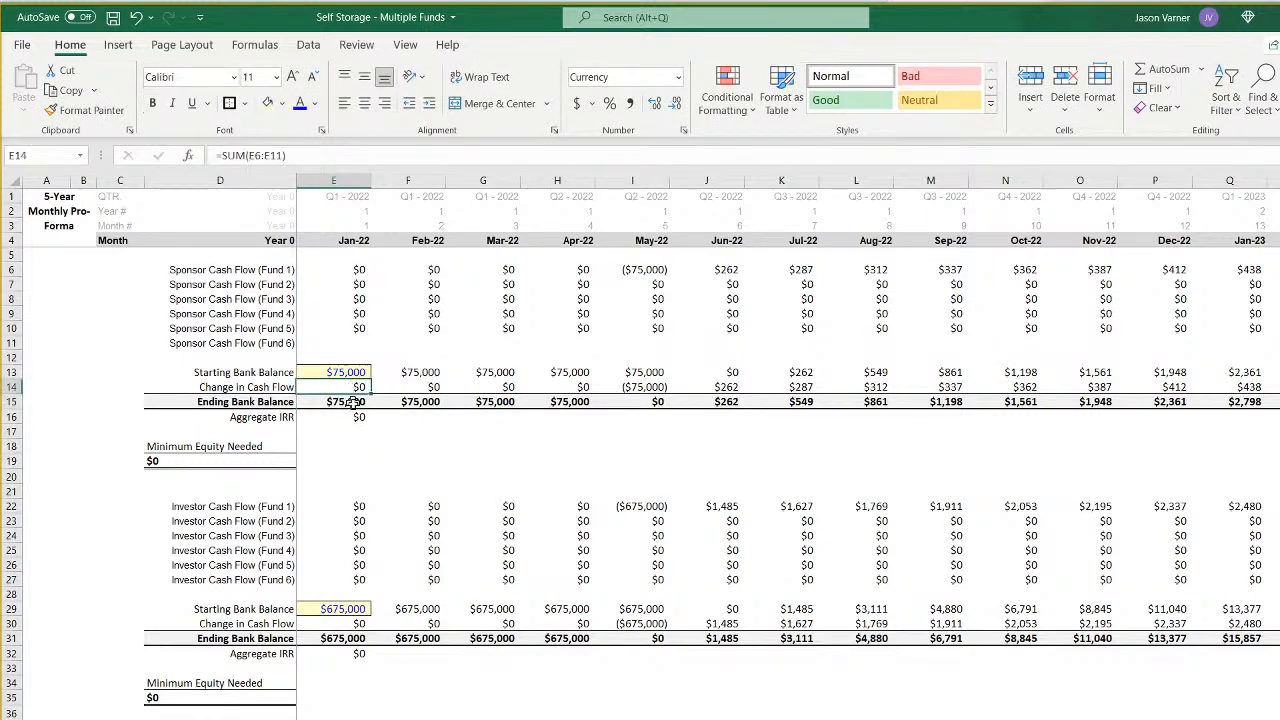
click(357, 418)
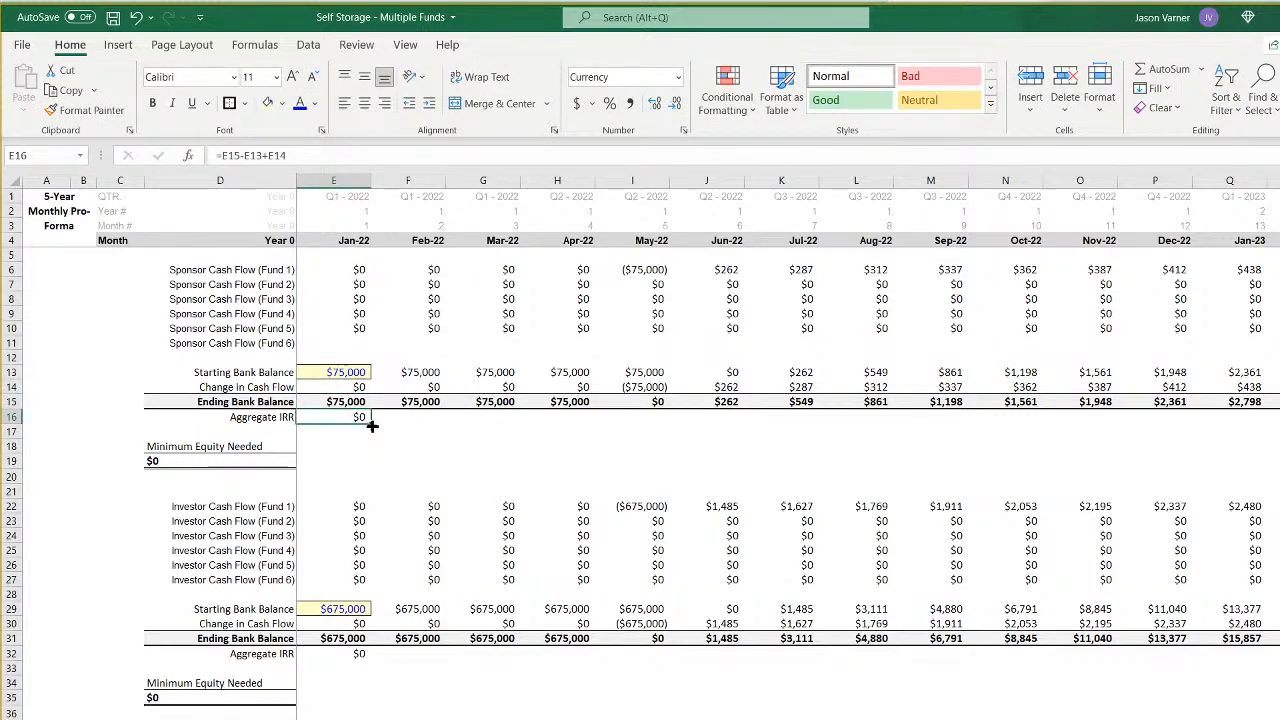
click(401, 418)
text(=)
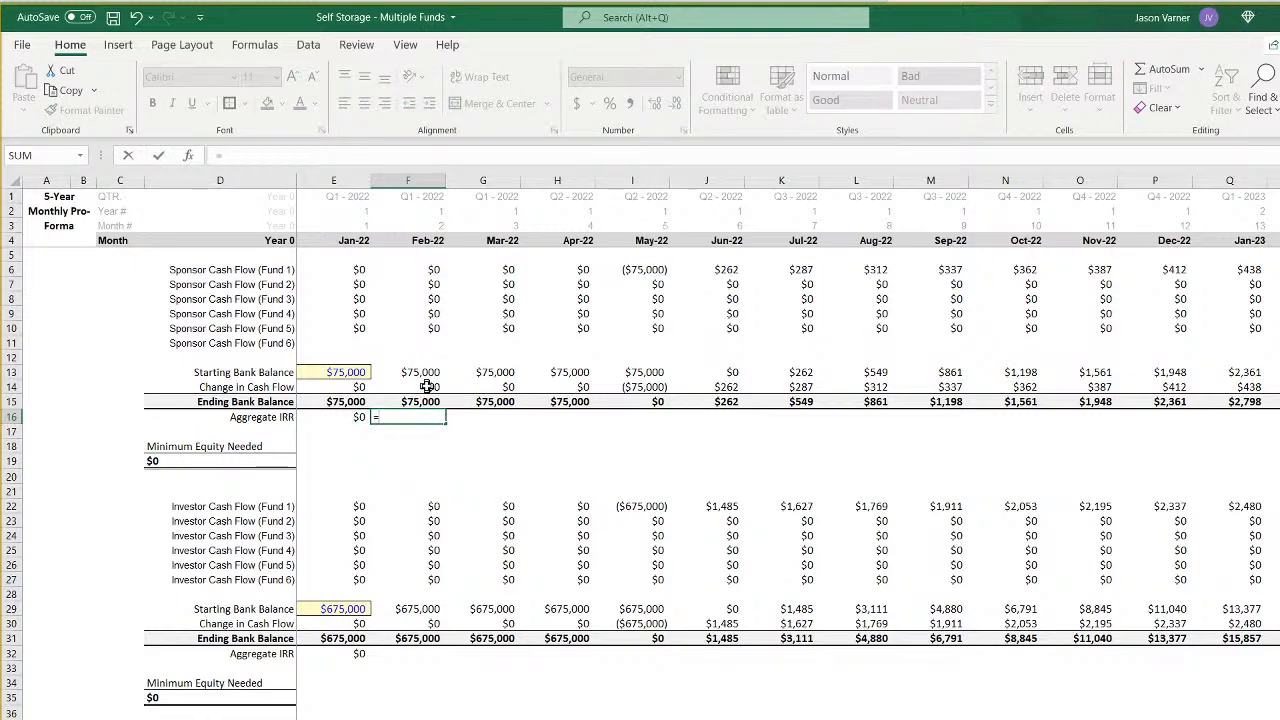
click(428, 386)
key(Return)
- Fill the F16 formula across the remaining monthly columns of the sponsor's Aggregate IRR row
click(430, 417)
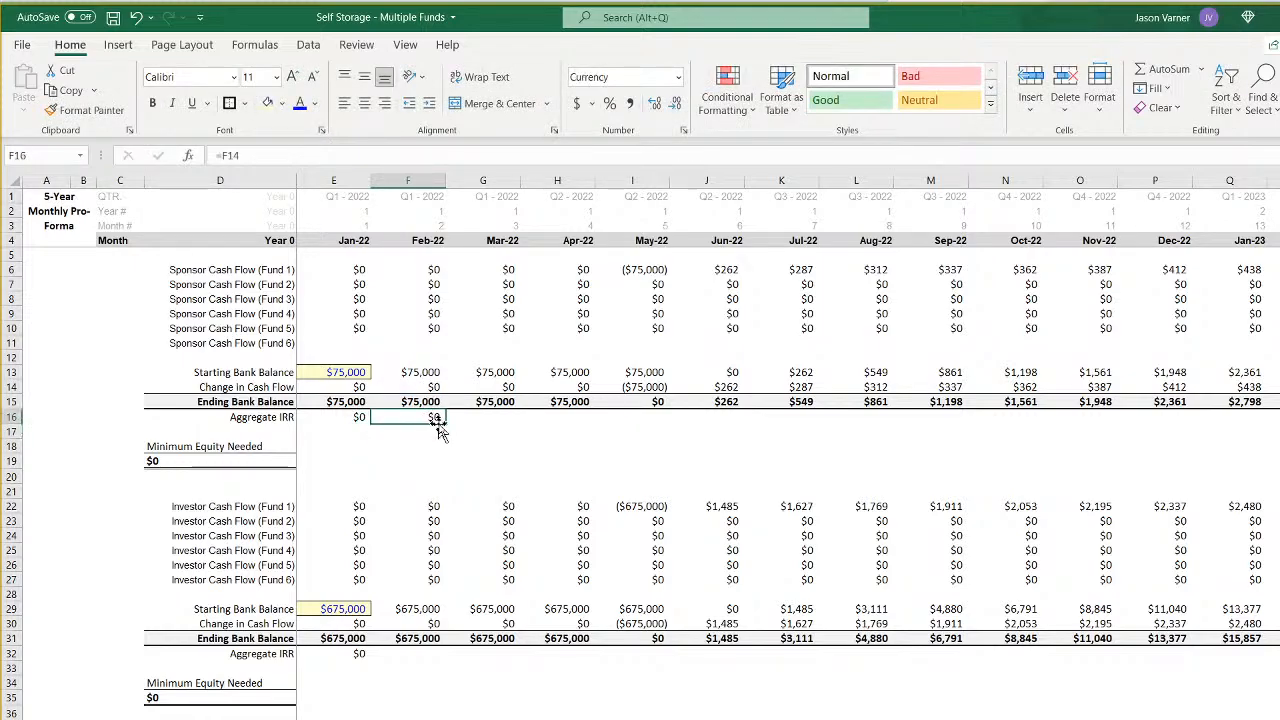
drag(446, 424, 1040, 437)
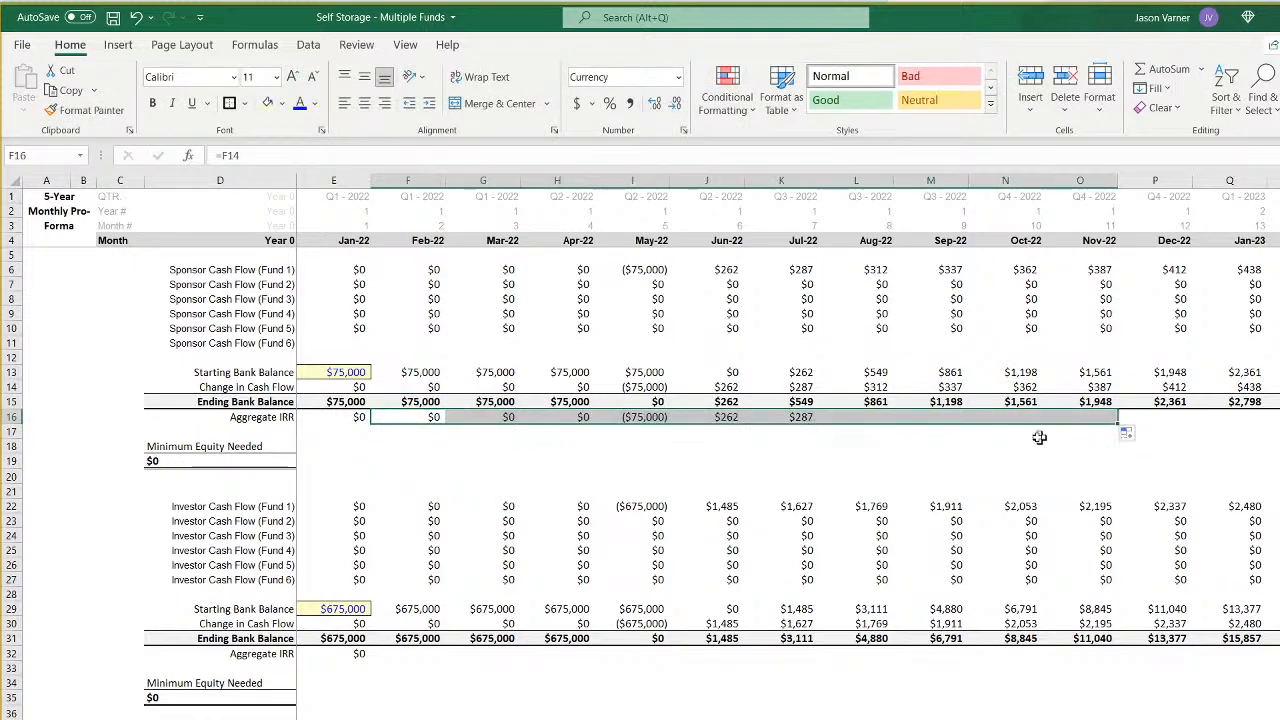
click(401, 415)
drag(446, 424, 1279, 424)
scroll(788, 417, left, 13)
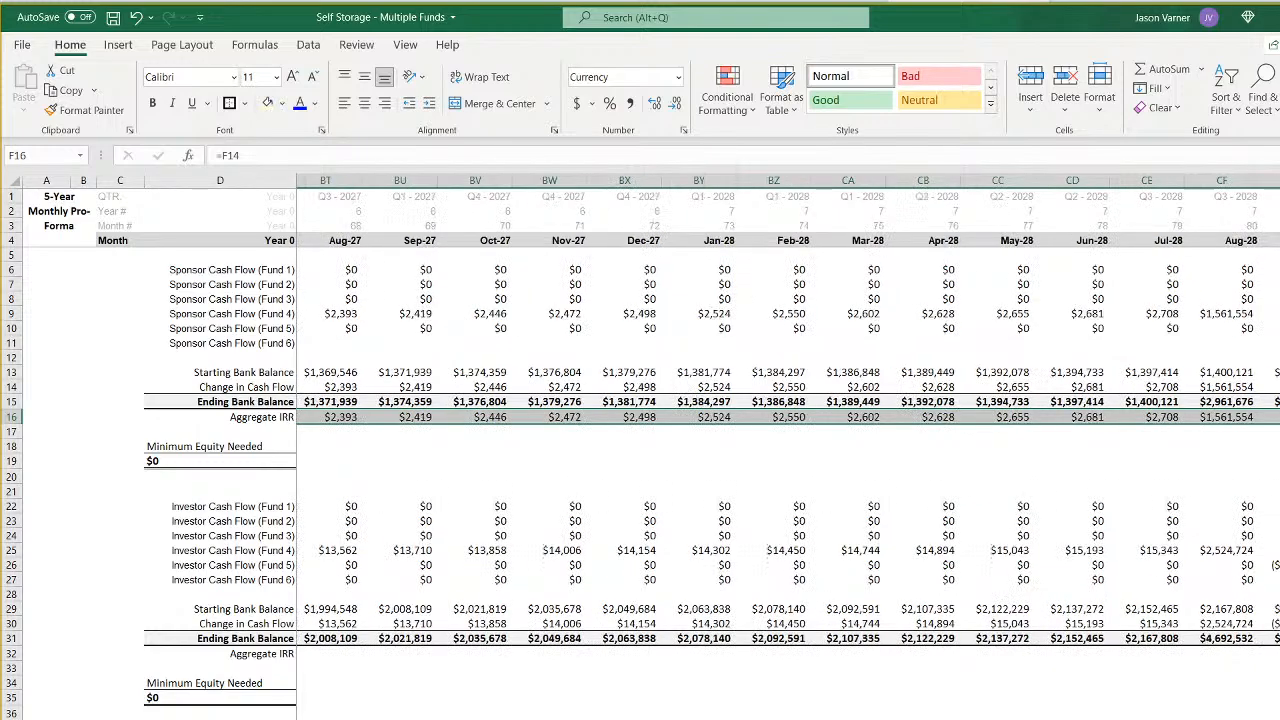
scroll(788, 417, left, 20)
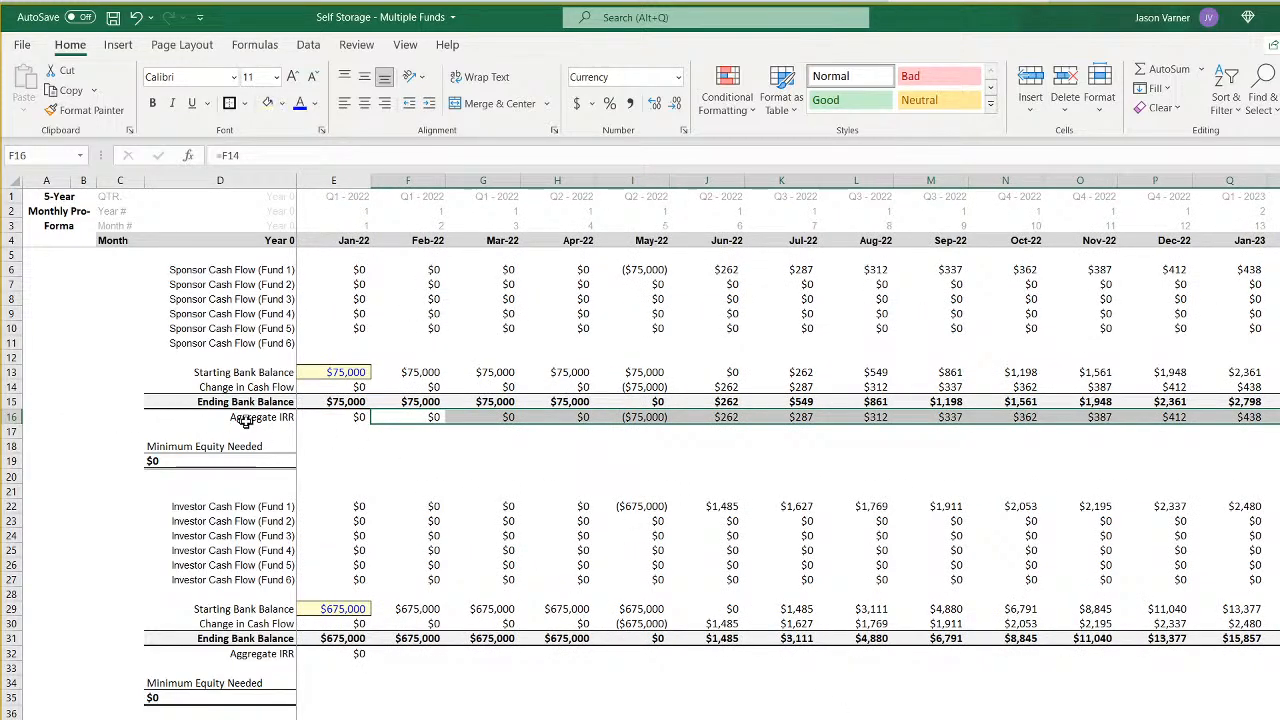
- Copy the Aggregate IRR cells D16:K16 to row 32 for the investor and fill the formula across the remaining months
drag(245, 421, 775, 418)
right_click(780, 412)
click(815, 447)
click(260, 653)
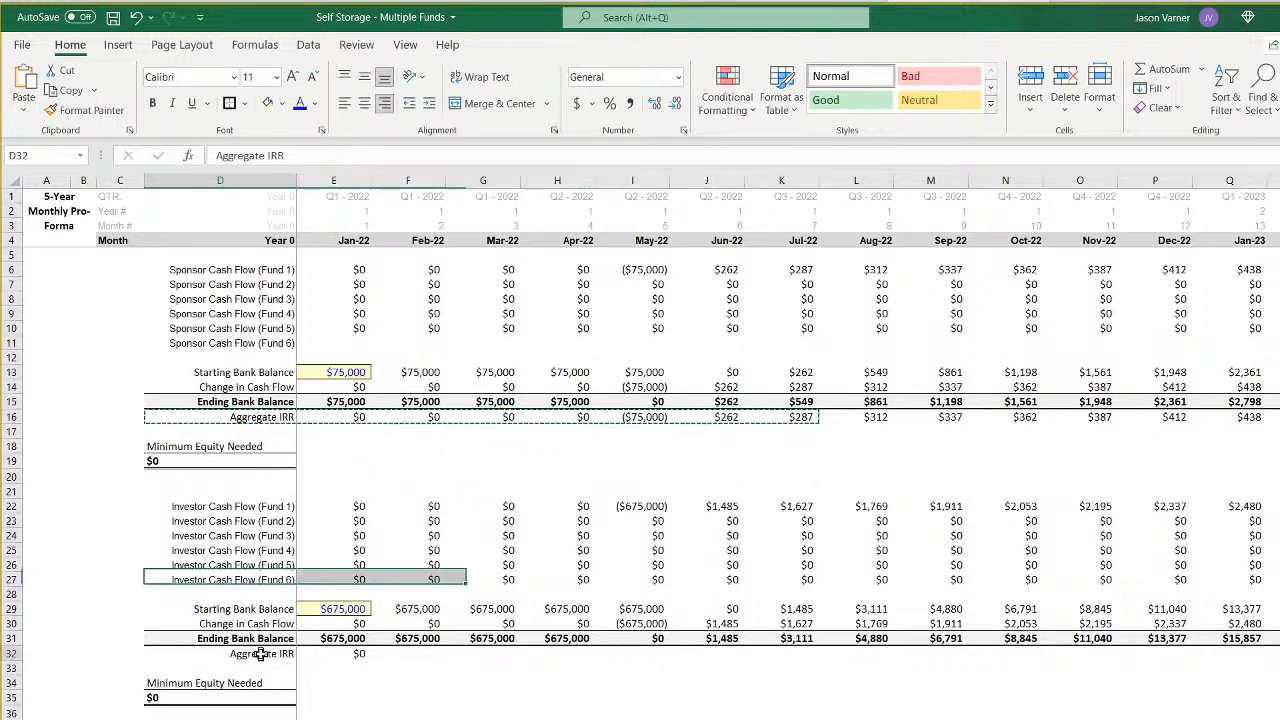
right_click(260, 653)
click(222, 166)
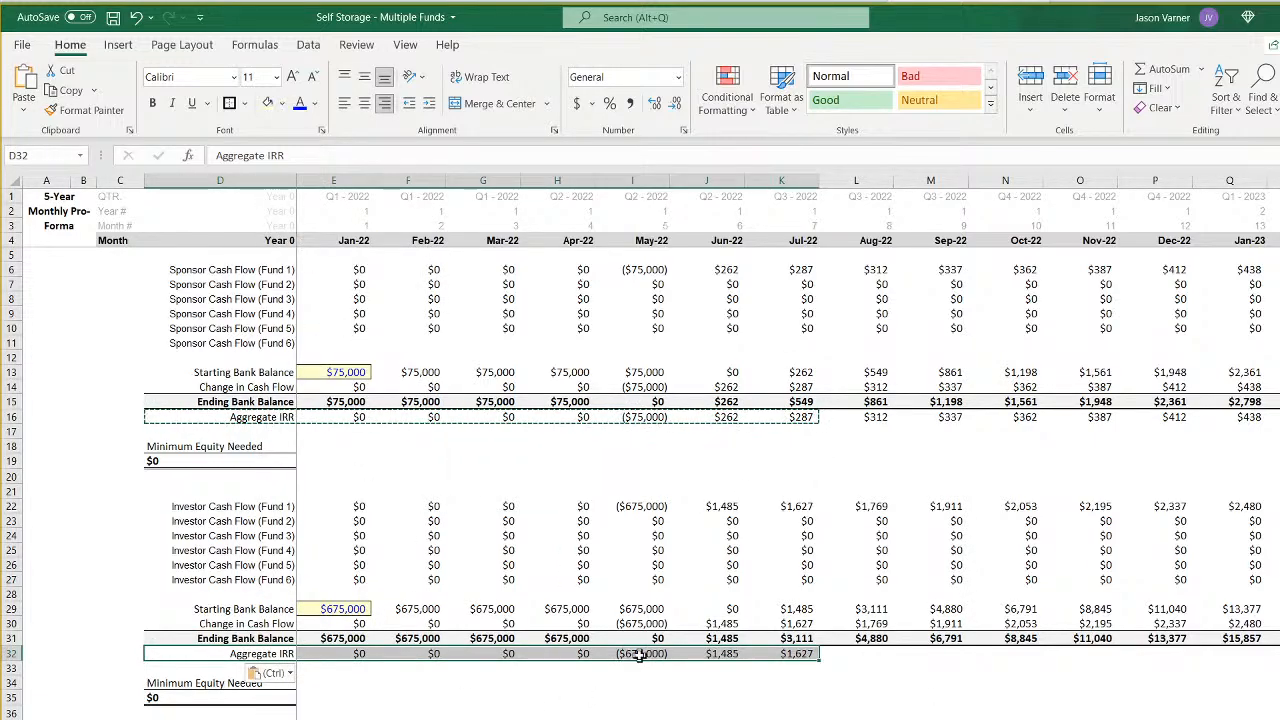
drag(640, 655, 1275, 656)
key(ctrl+r)
- On the assumptions sheet, set Fund 1's Start of Construction to Jan-22 and its construction length to 0 months
click(200, 718)
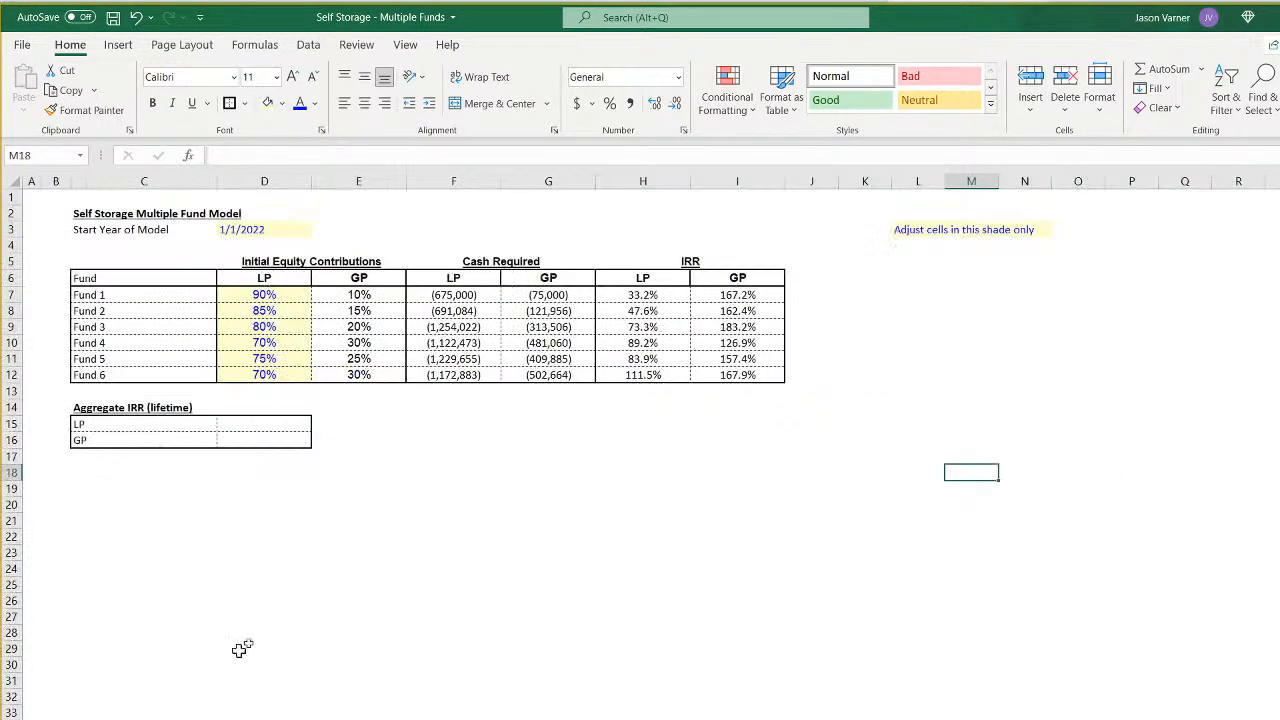
click(214, 718)
scroll(272, 645, up, 15)
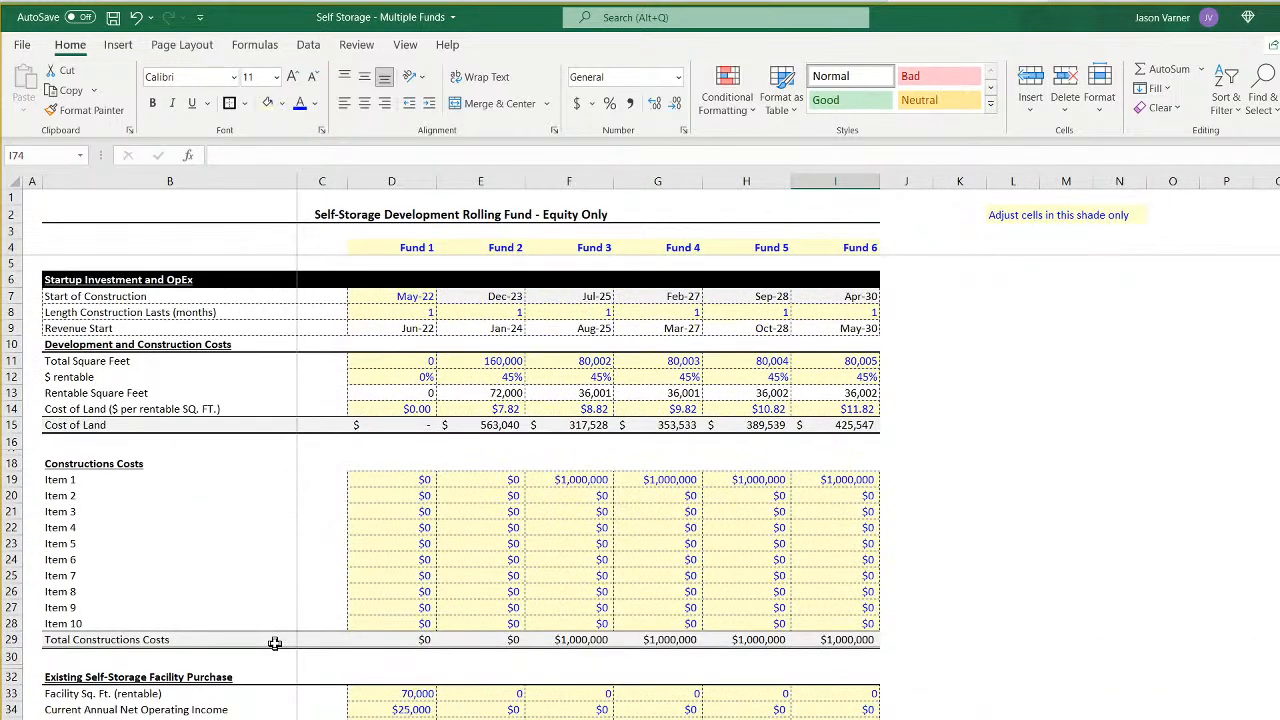
click(404, 313)
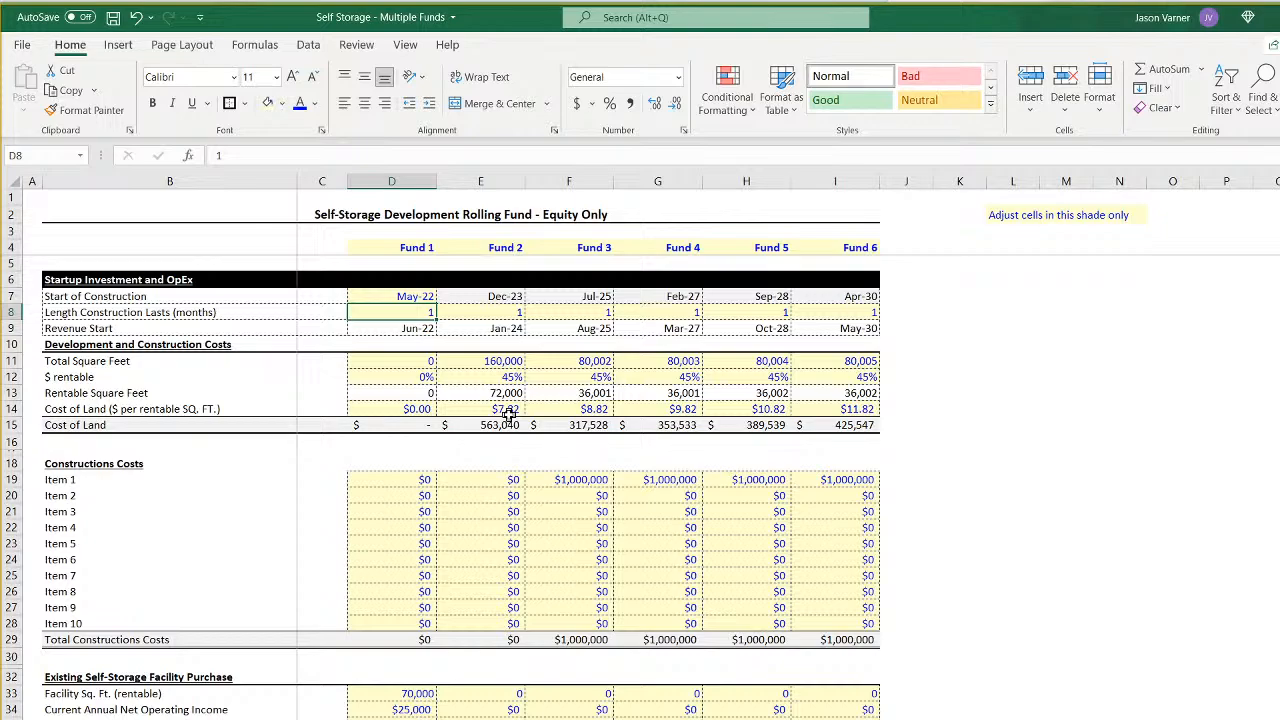
click(415, 296)
click(443, 296)
drag(447, 340, 443, 322)
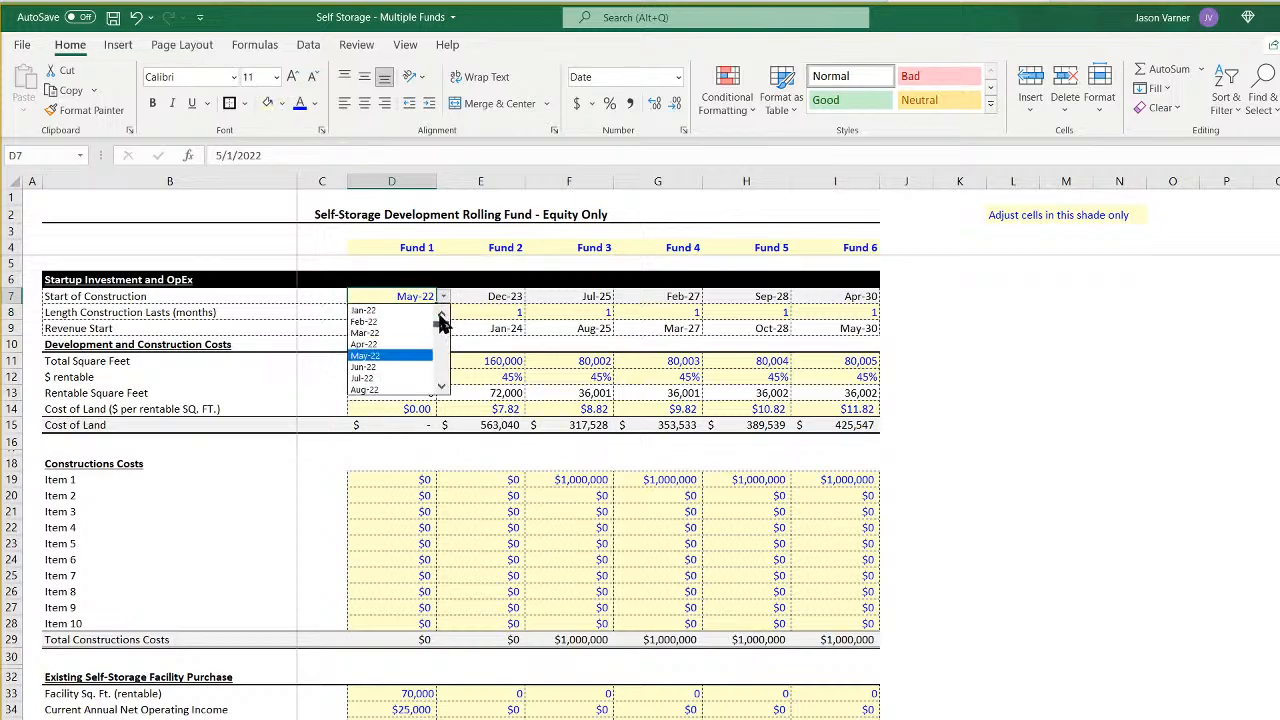
click(366, 310)
click(405, 313)
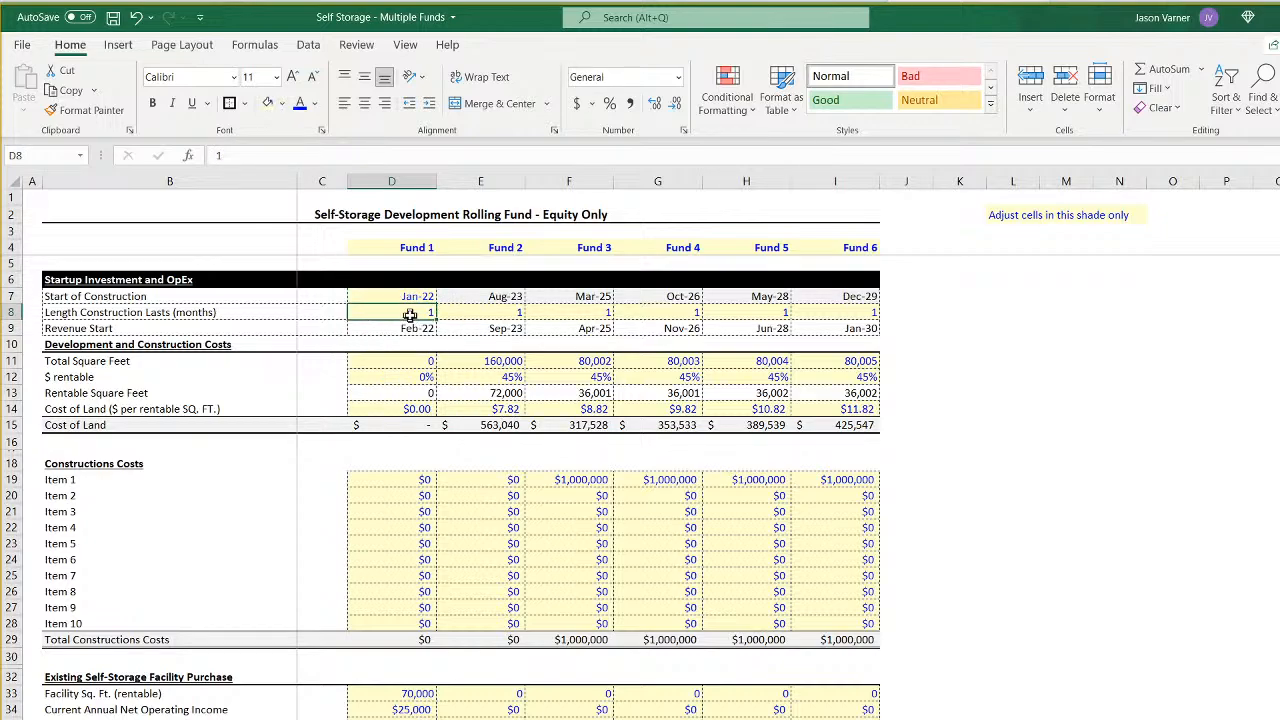
text(0)
key(Return)
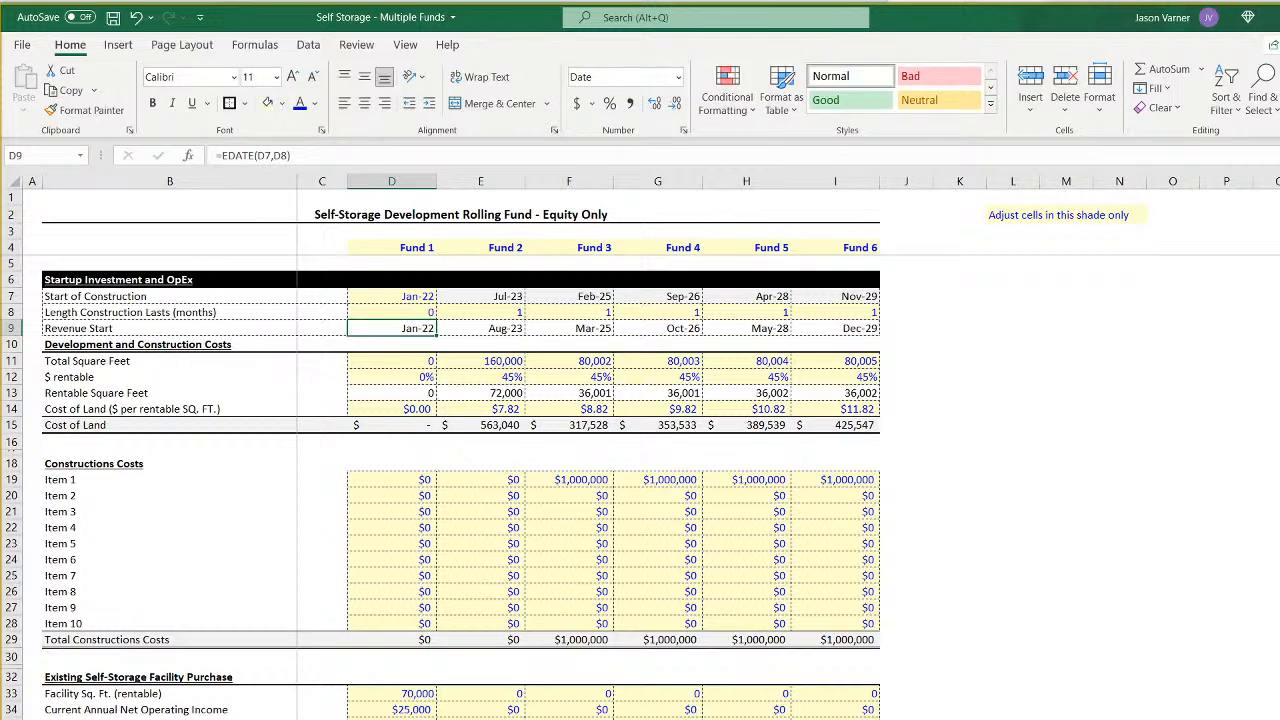
- On the monthly pro forma, check the sponsor's January Starting Bank Balance and the Aggregate IRR formula in E16
key(ctrl+Page_Down)
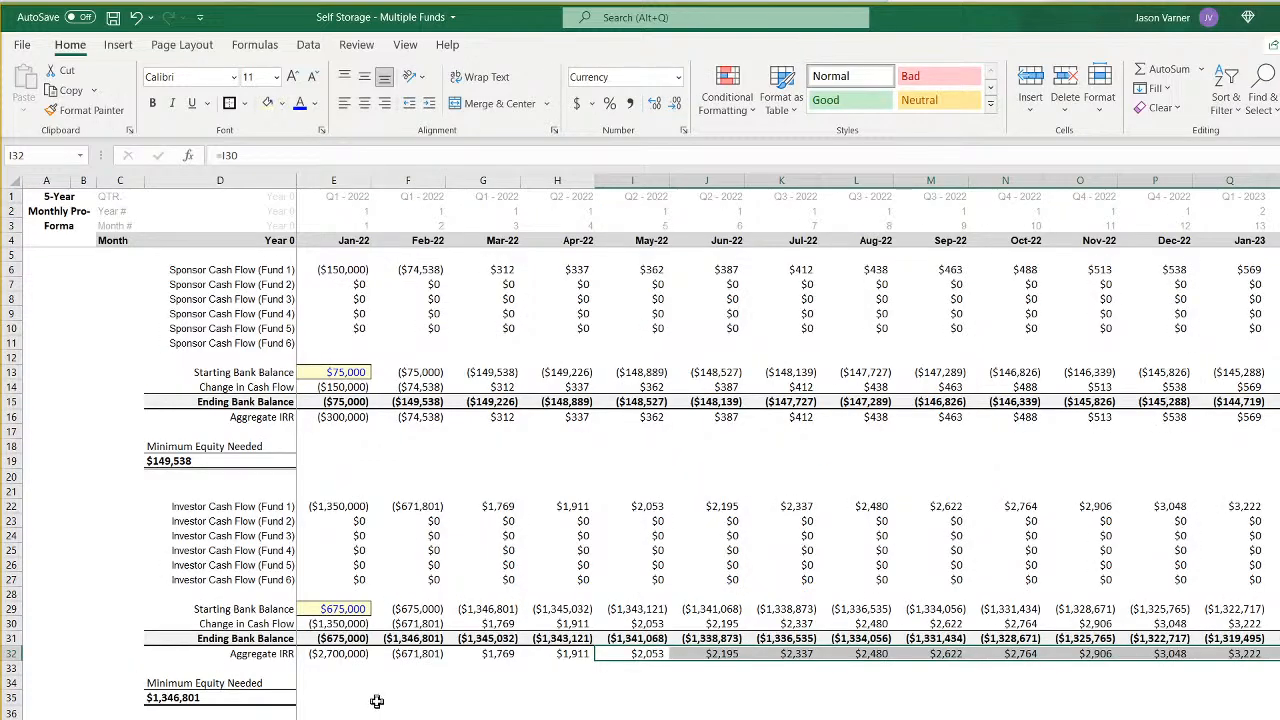
click(346, 372)
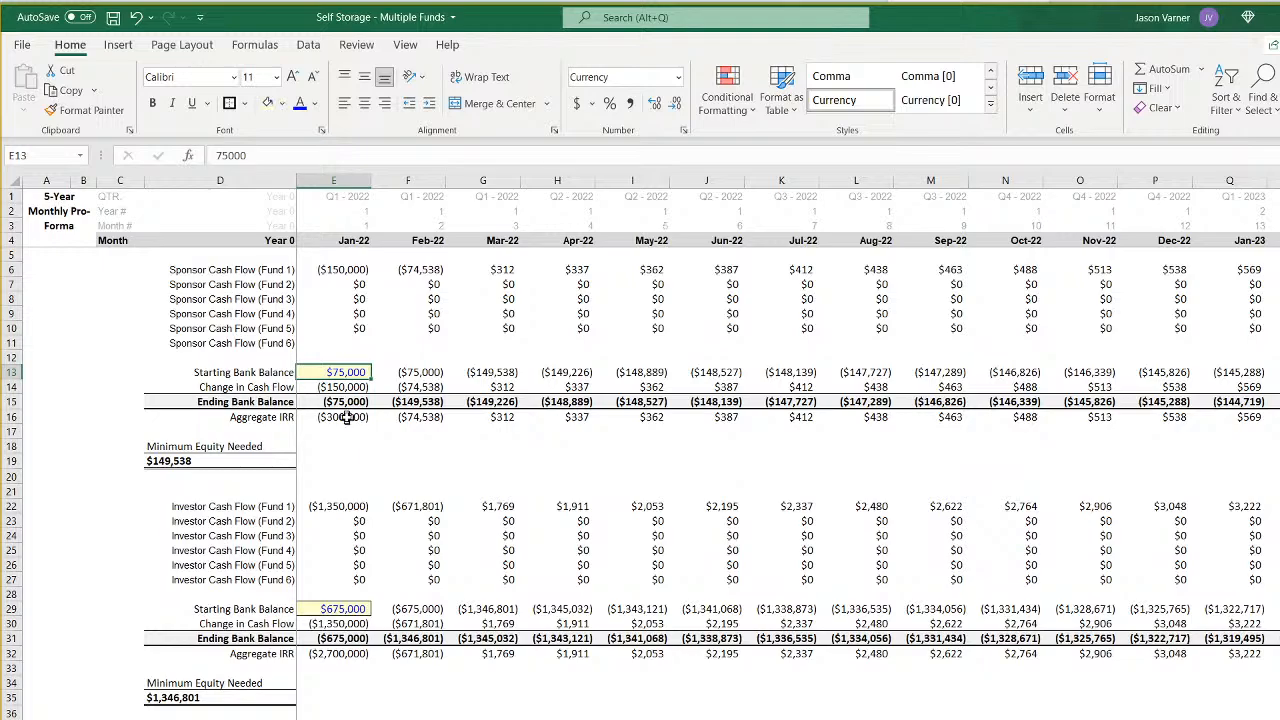
click(345, 418)
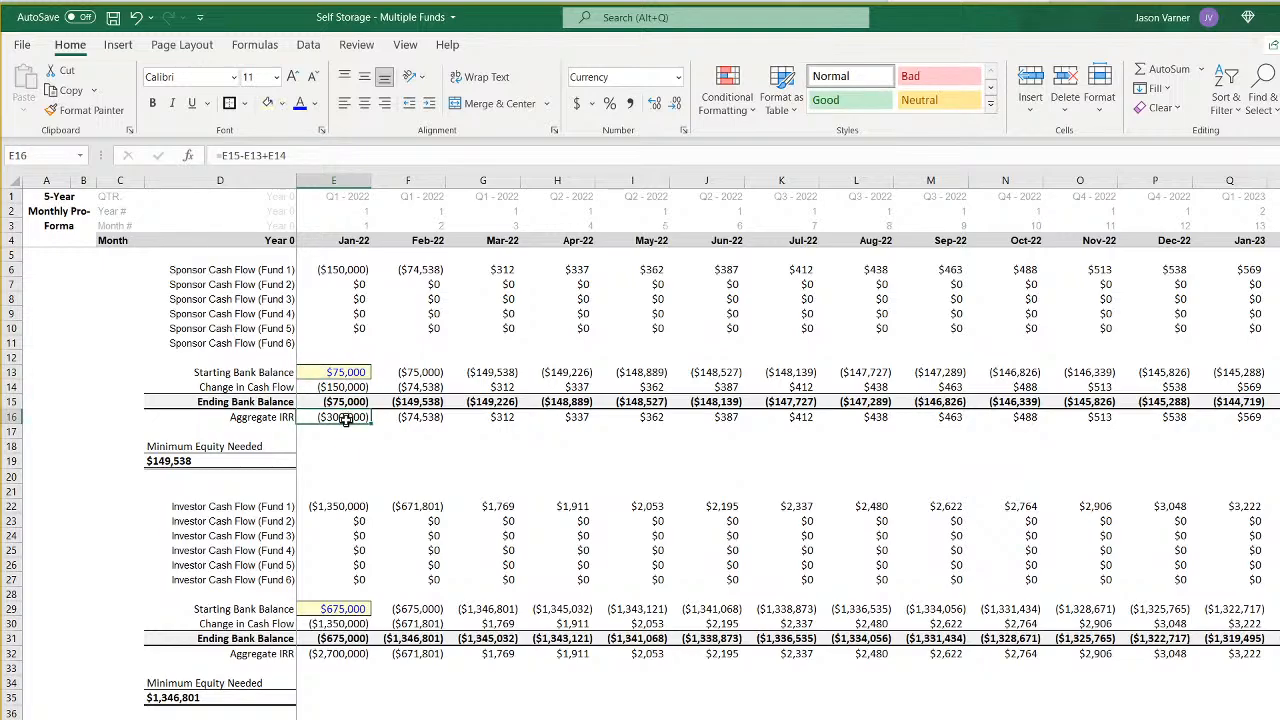
double_click(345, 418)
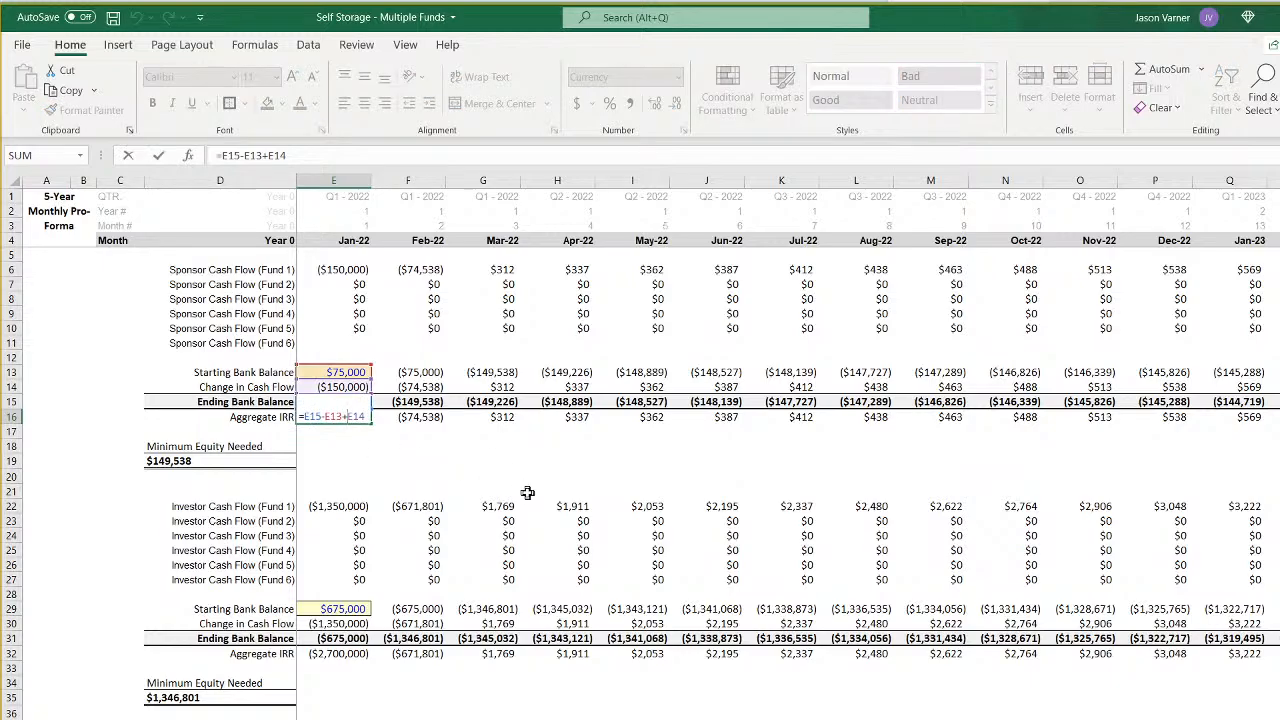
key(Return)
key(Up)
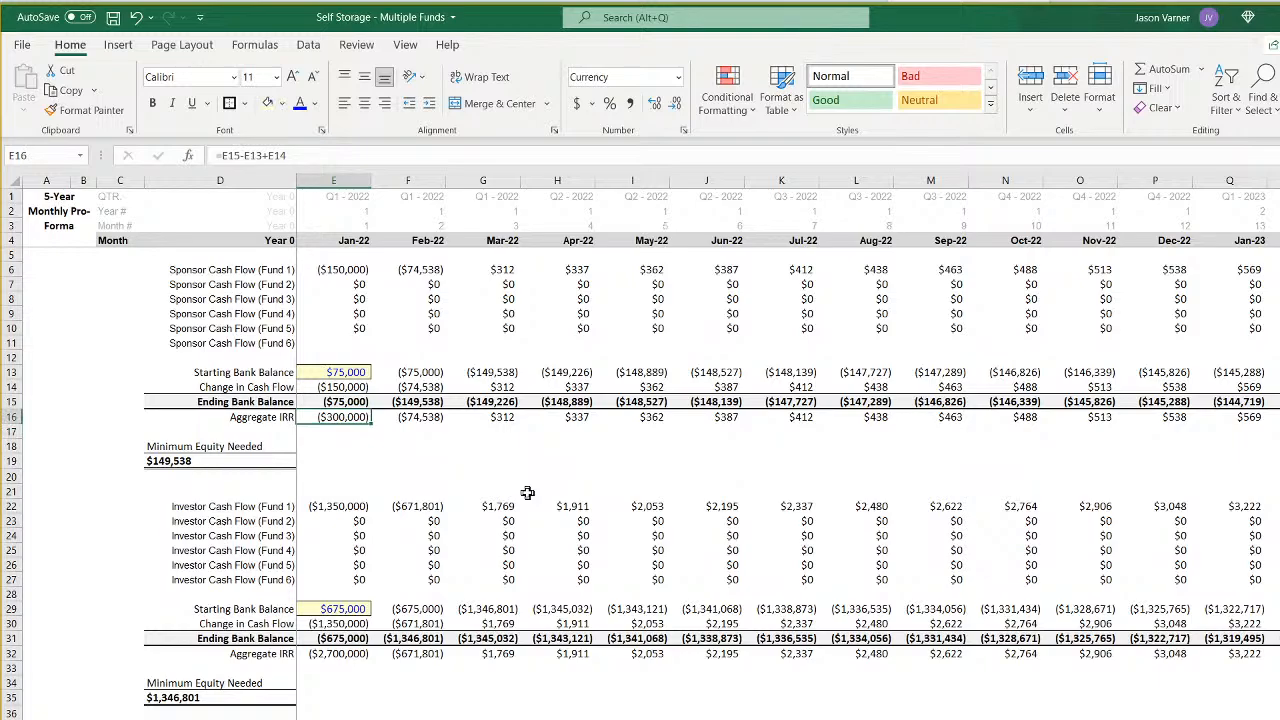
- Re-enter the sponsor's January Aggregate IRR formula in E16 as =E15-E13+E14
text(=)
click(334, 402)
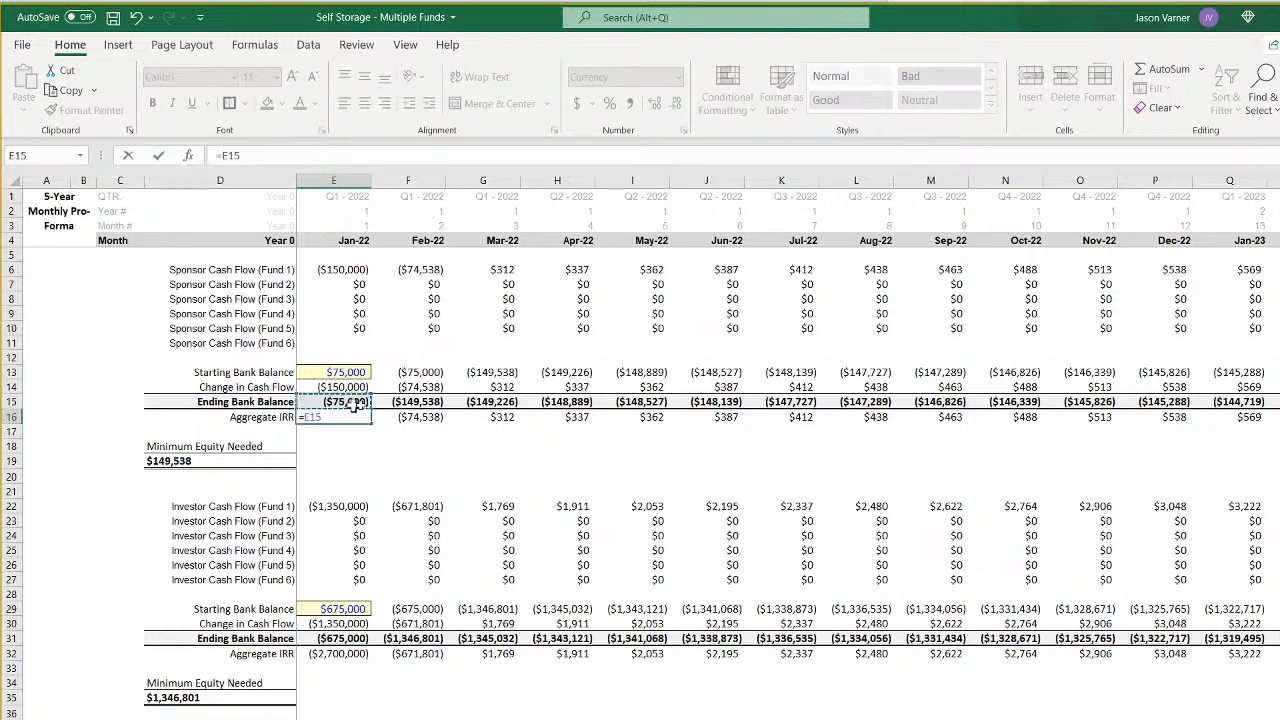
text(-)
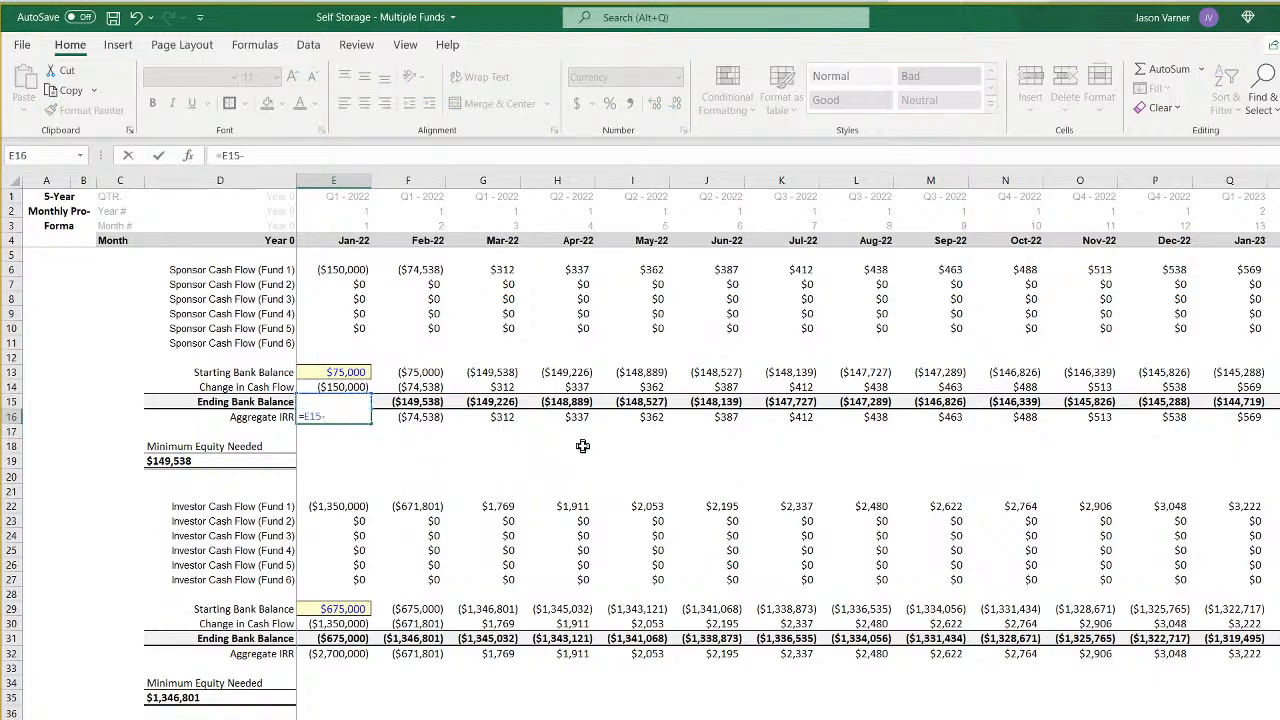
click(366, 370)
text(+)
click(350, 387)
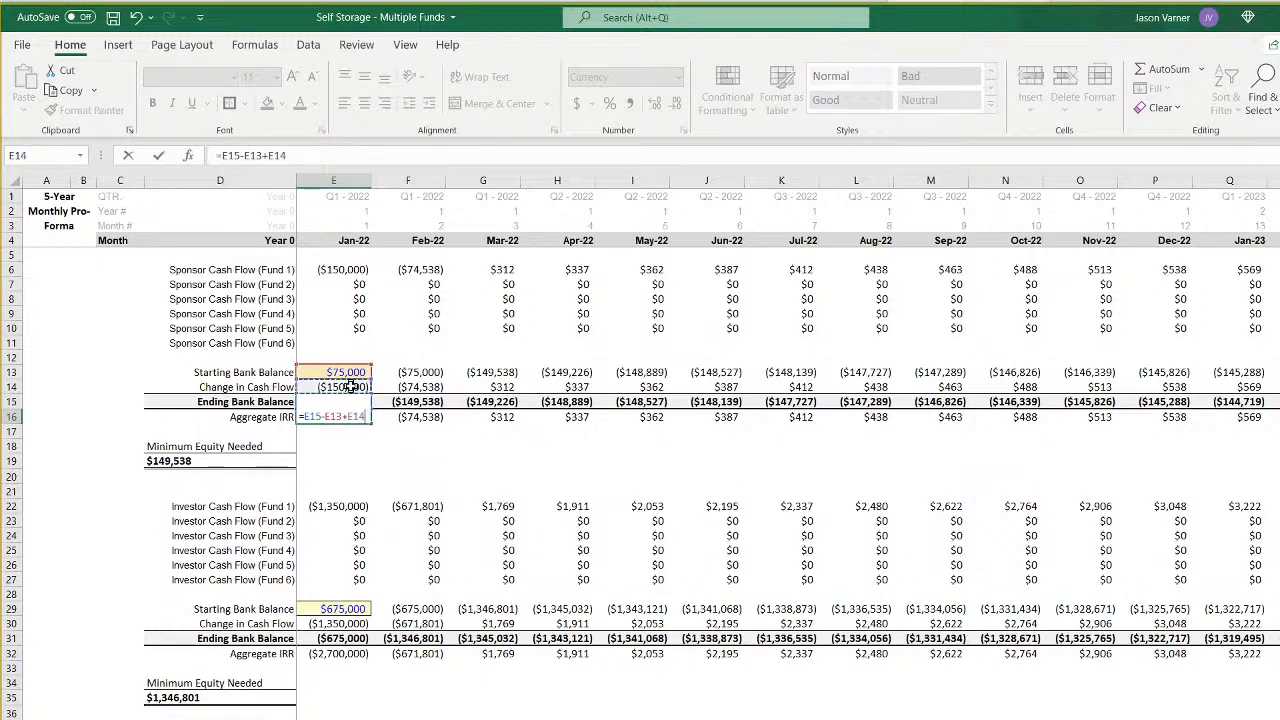
key(Return)
- Replace the sponsor's January Aggregate IRR formula in E16 with =E13+E15+E14
click(345, 417)
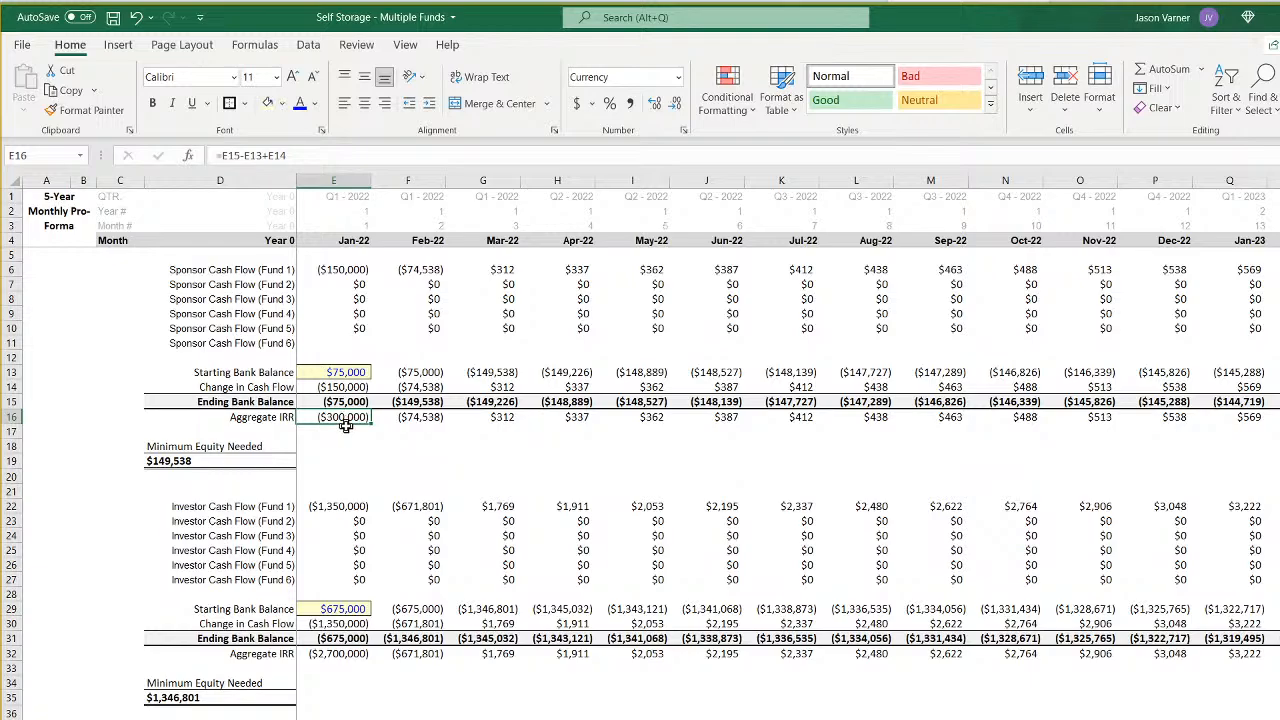
text(=)
click(345, 372)
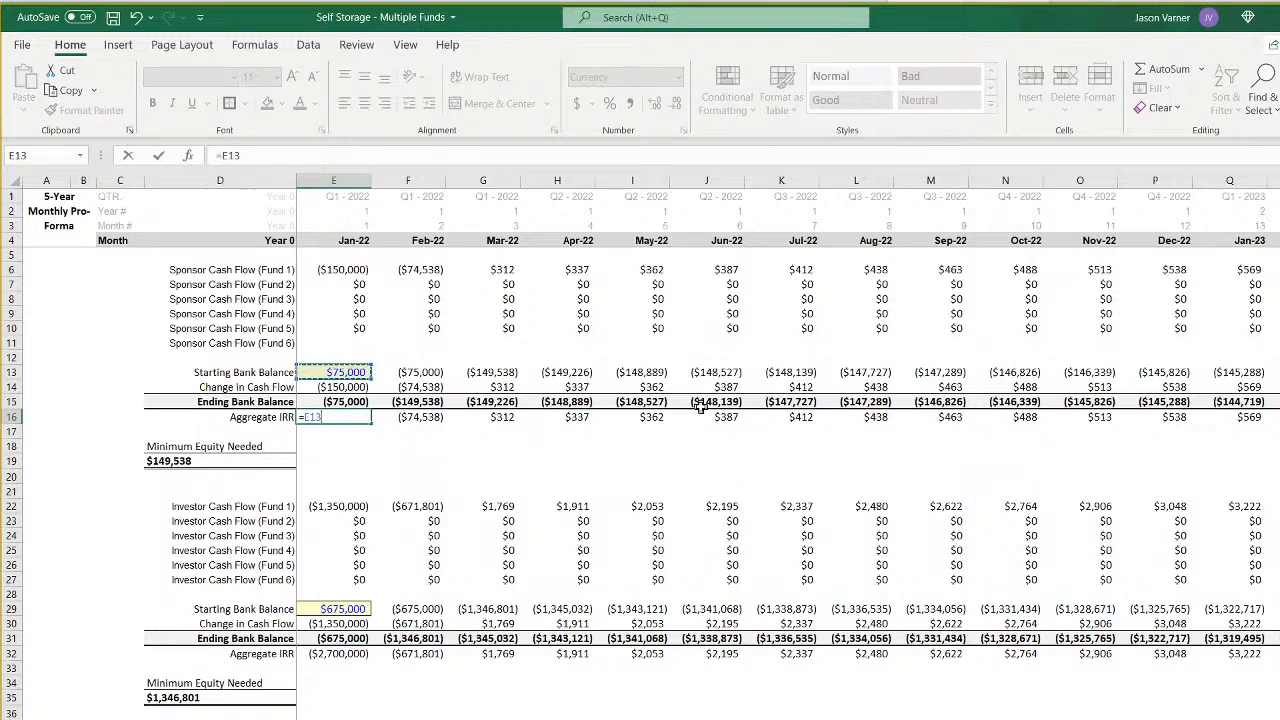
text(+)
click(415, 401)
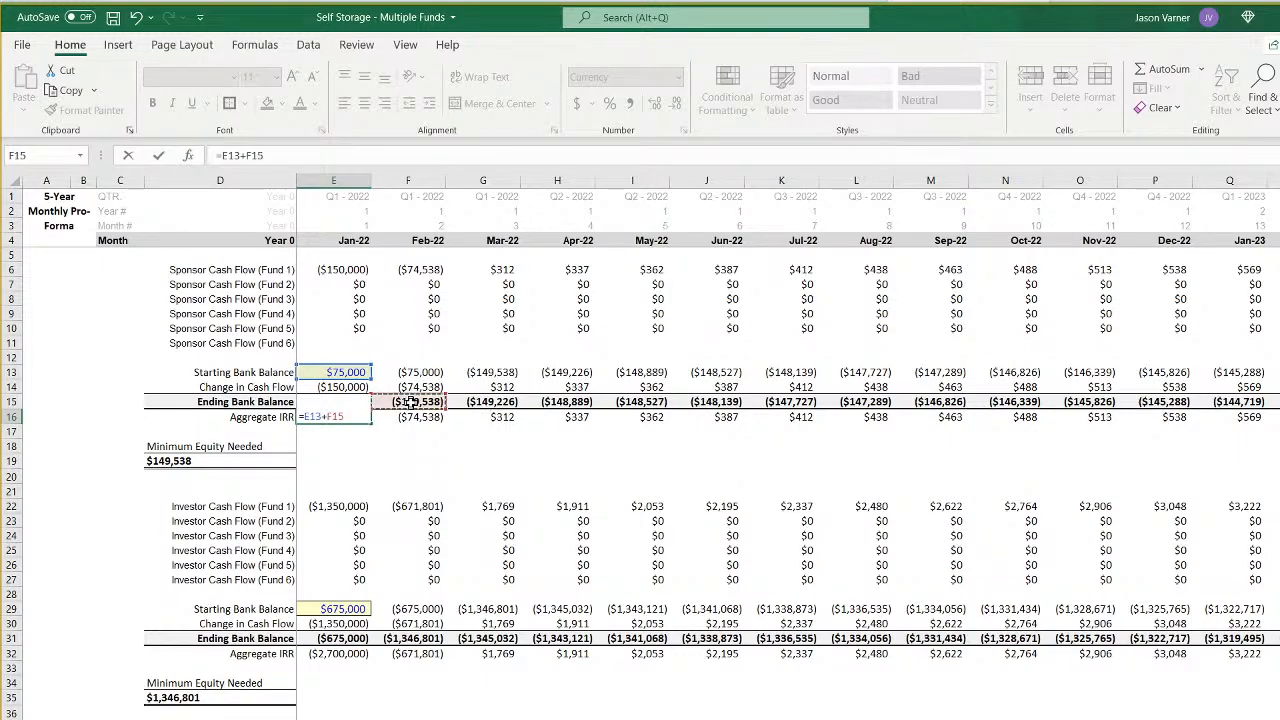
click(358, 402)
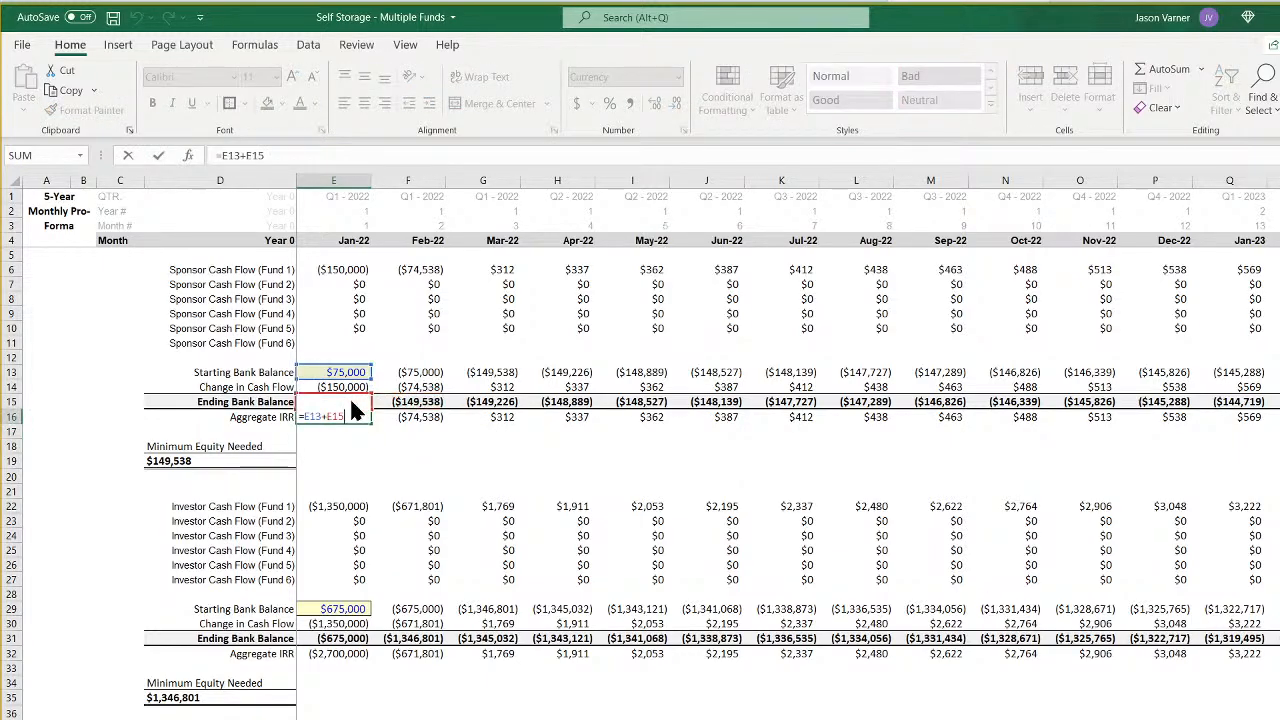
key(Return)
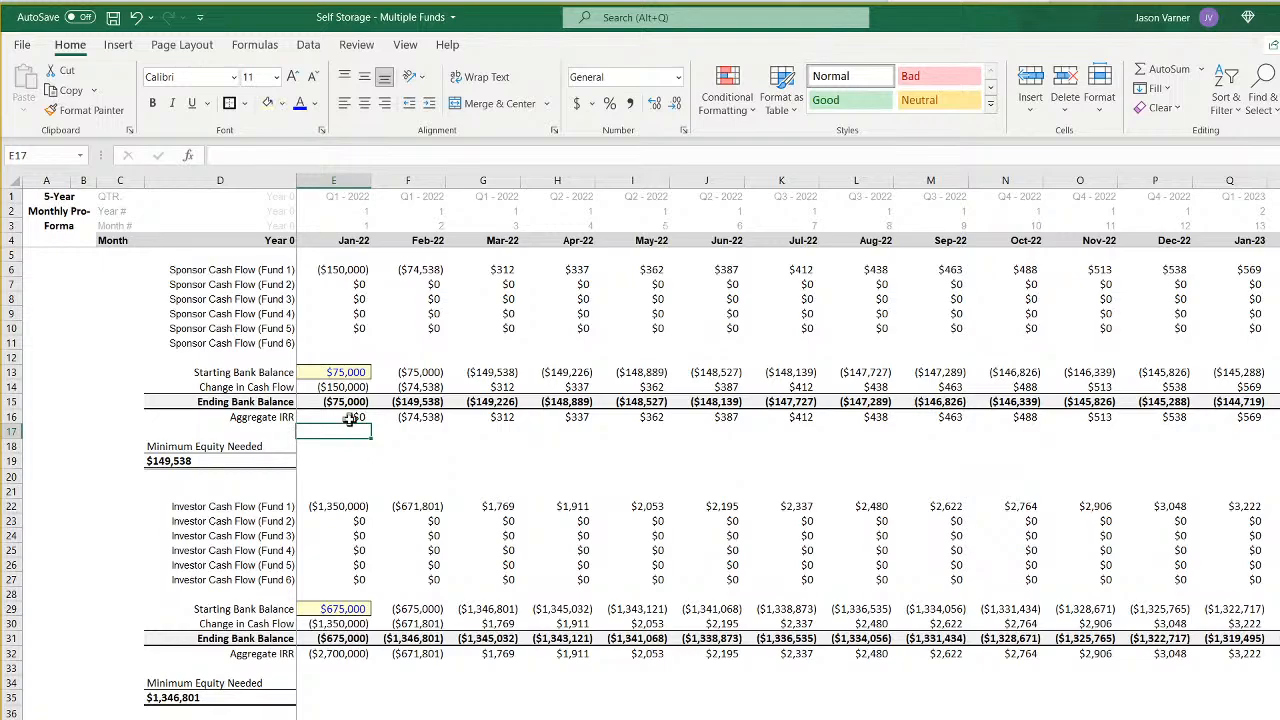
click(350, 418)
click(312, 152)
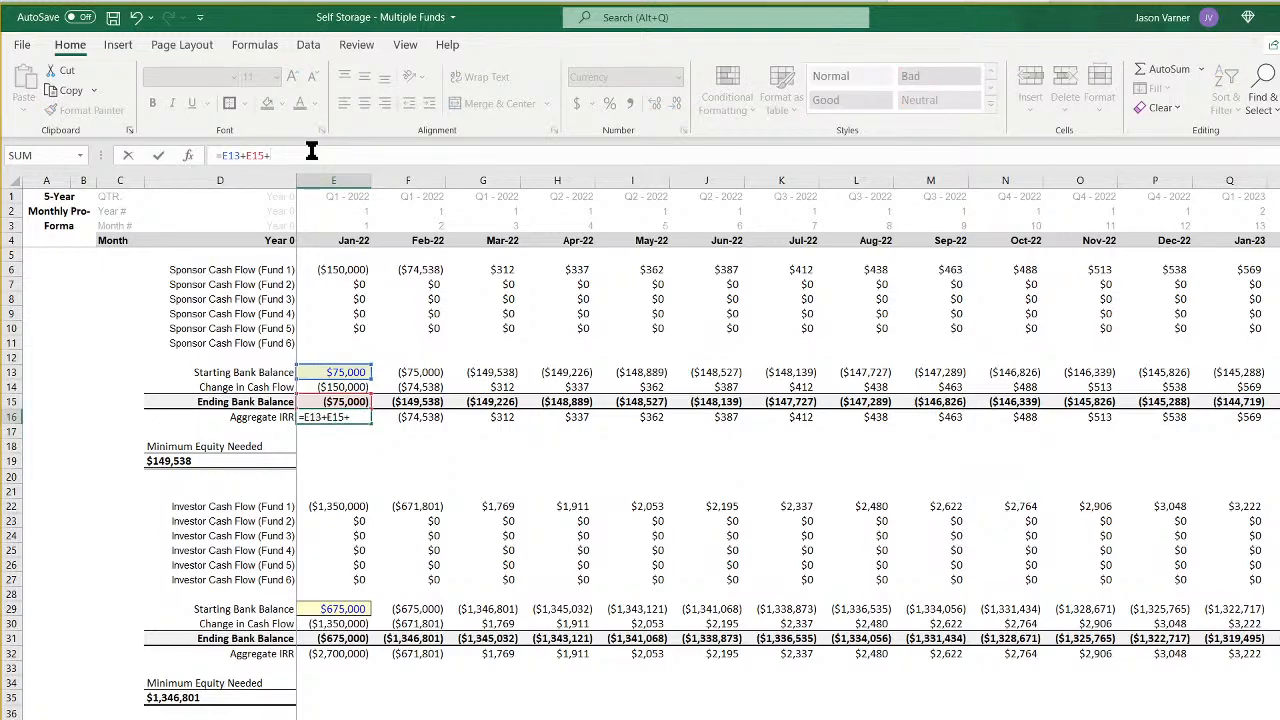
click(343, 388)
key(Return)
- Copy the January Aggregate IRR formula from E16 to the investor's E32 and recheck the formula in E16
right_click(341, 416)
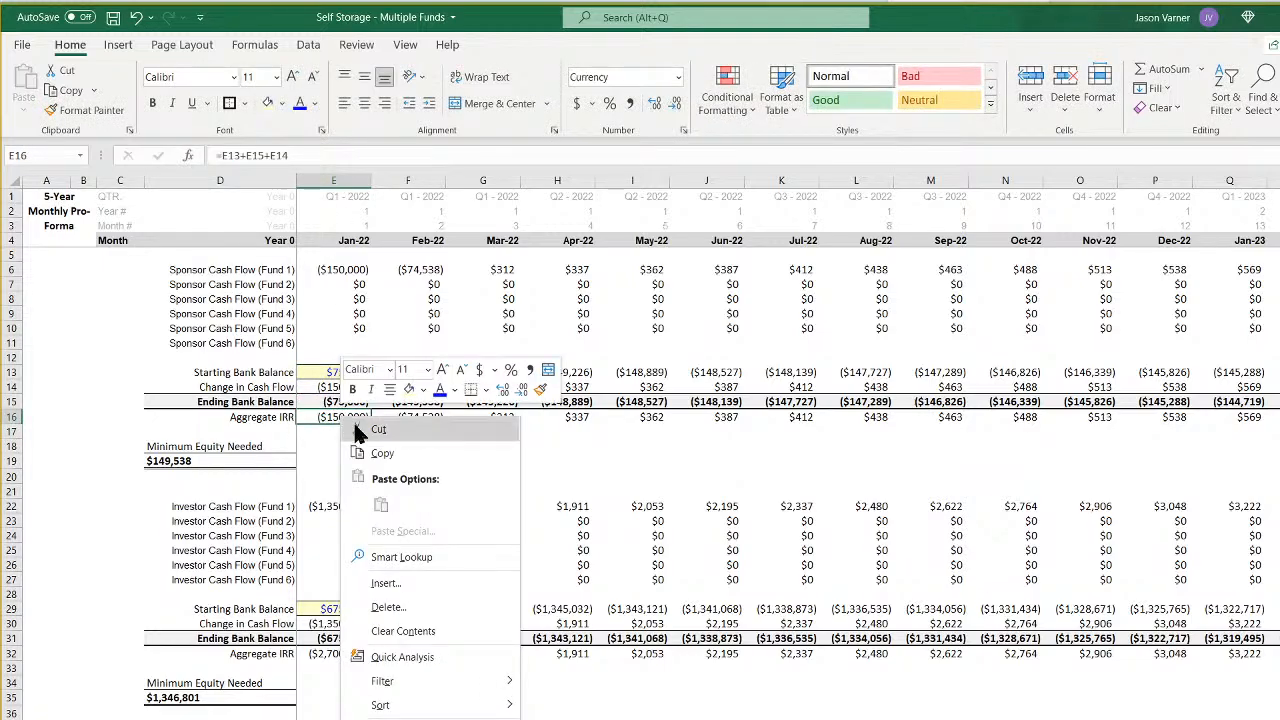
click(360, 452)
click(338, 652)
right_click(338, 652)
click(380, 264)
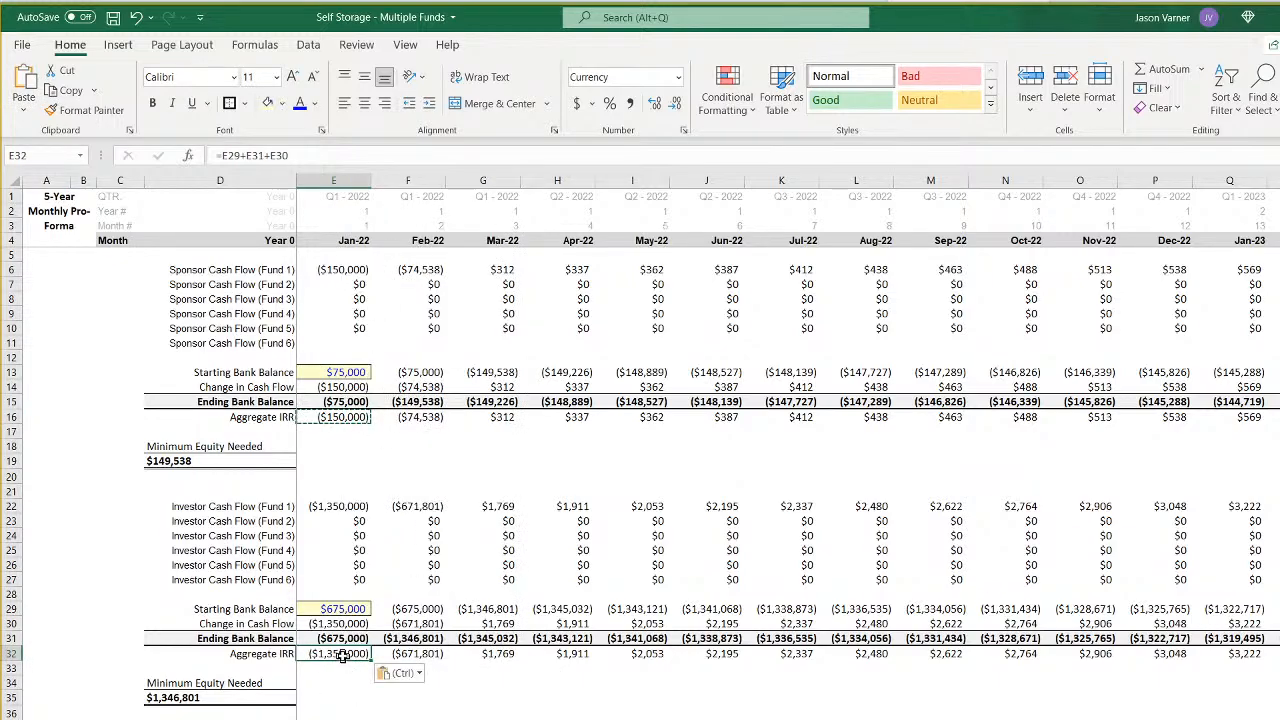
double_click(345, 416)
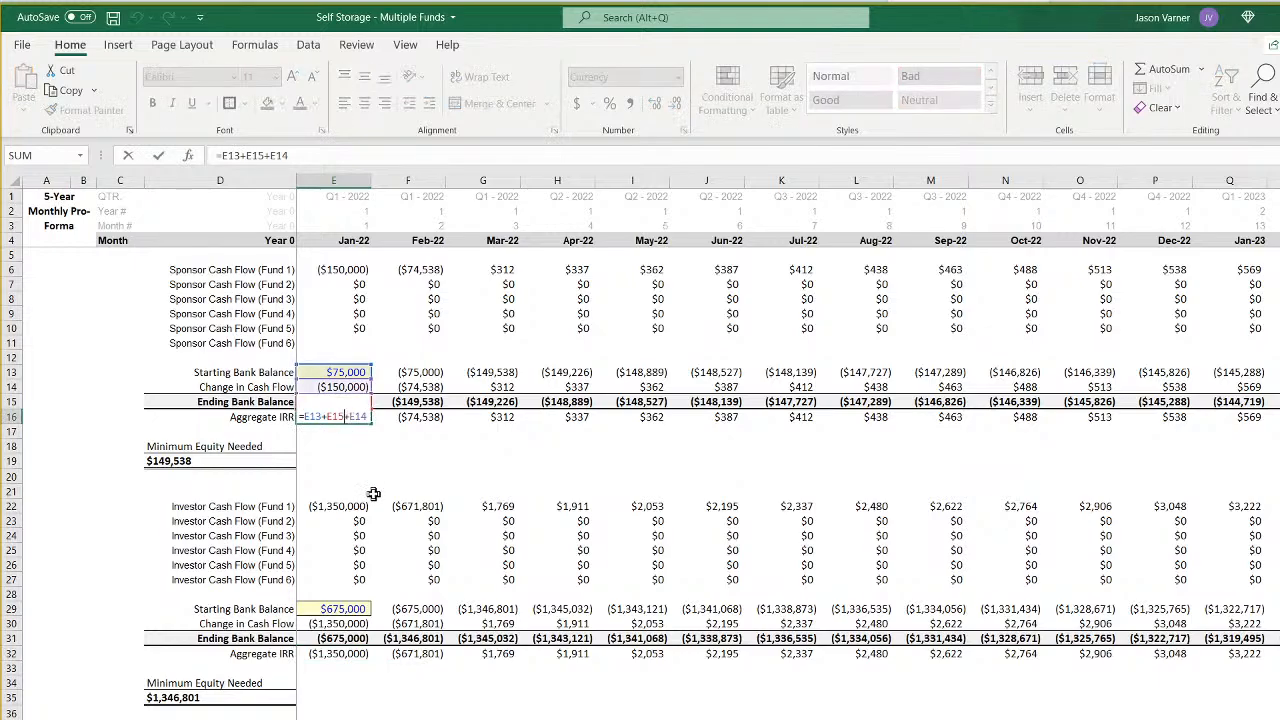
key(Return)
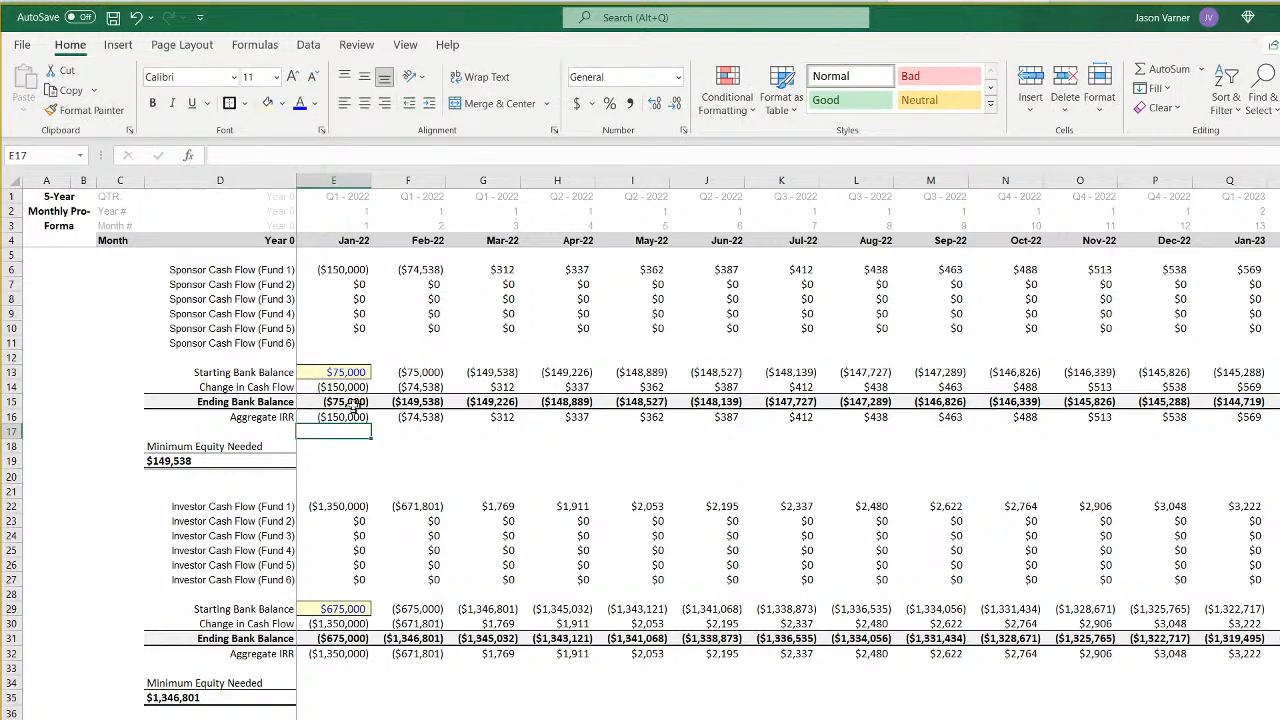
- Set the sponsor's Starting Bank Balance in E13 to 0 and check the January Aggregate IRR cell
click(352, 372)
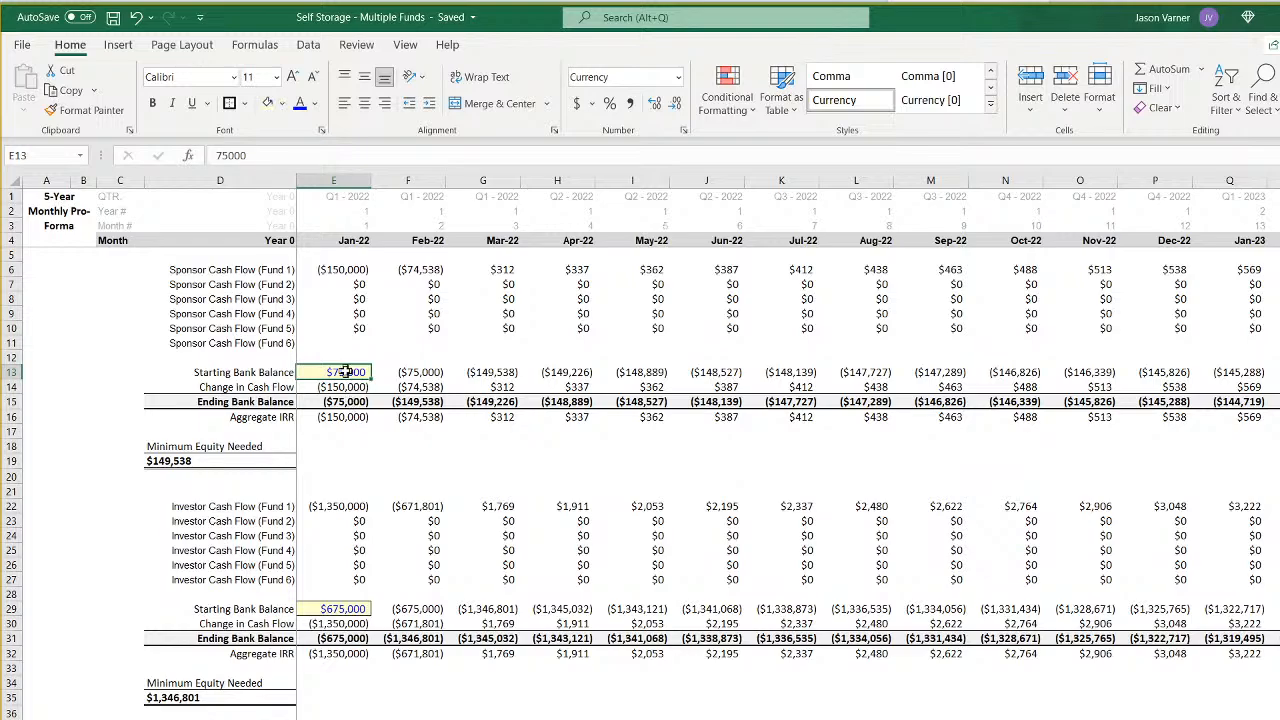
text(0)
key(Return)
key(Down)
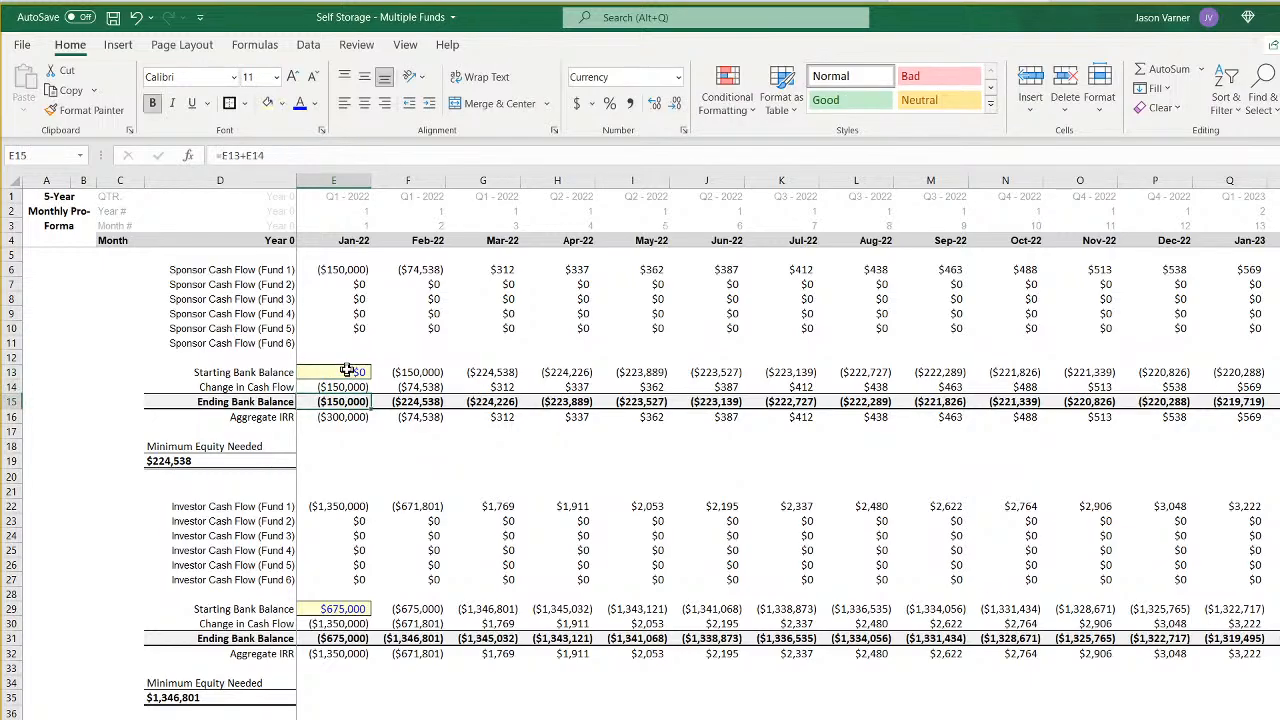
key(Down)
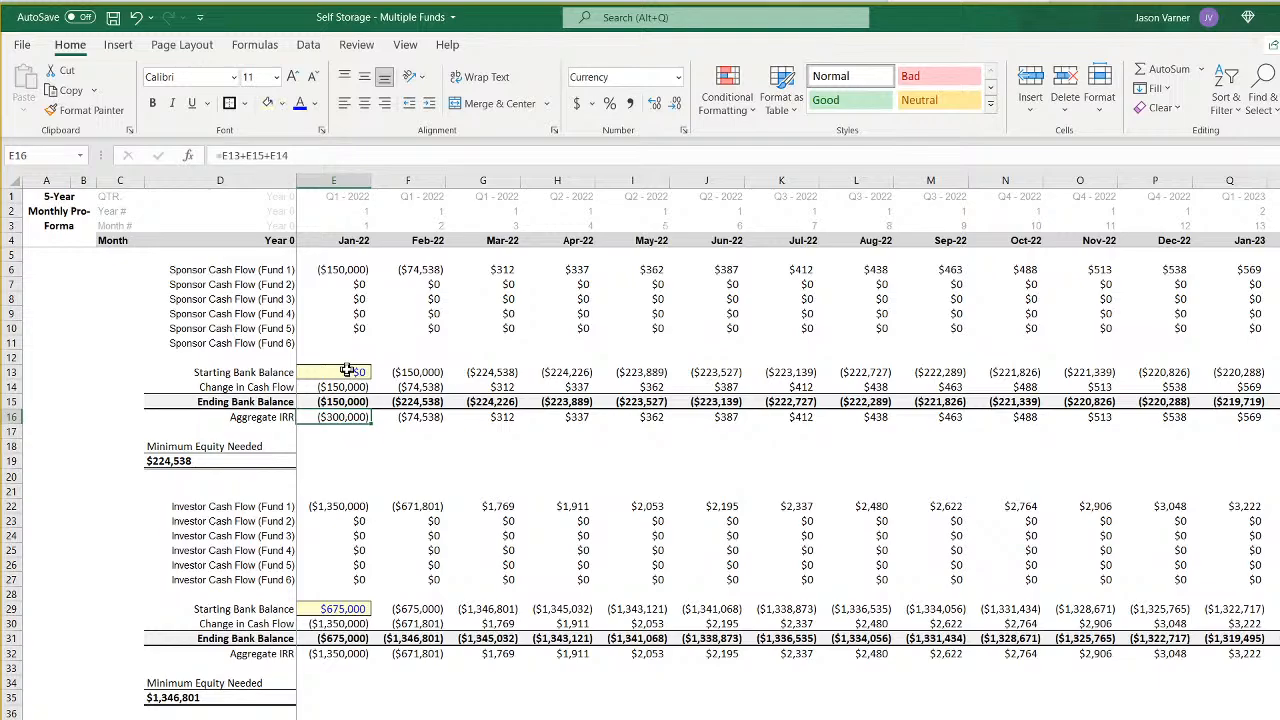
- Fill the February Aggregate IRR formula from F16 back into E16 and copy E16 to the investor's E32
click(413, 416)
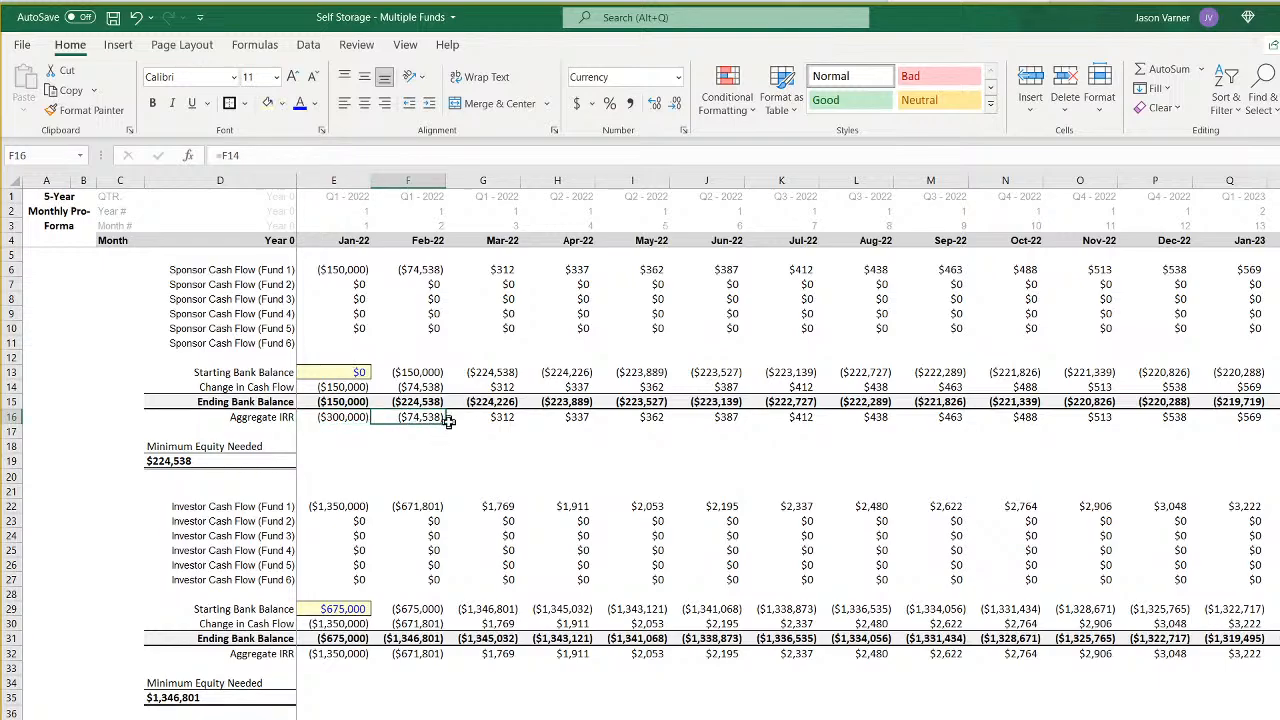
drag(449, 421, 335, 422)
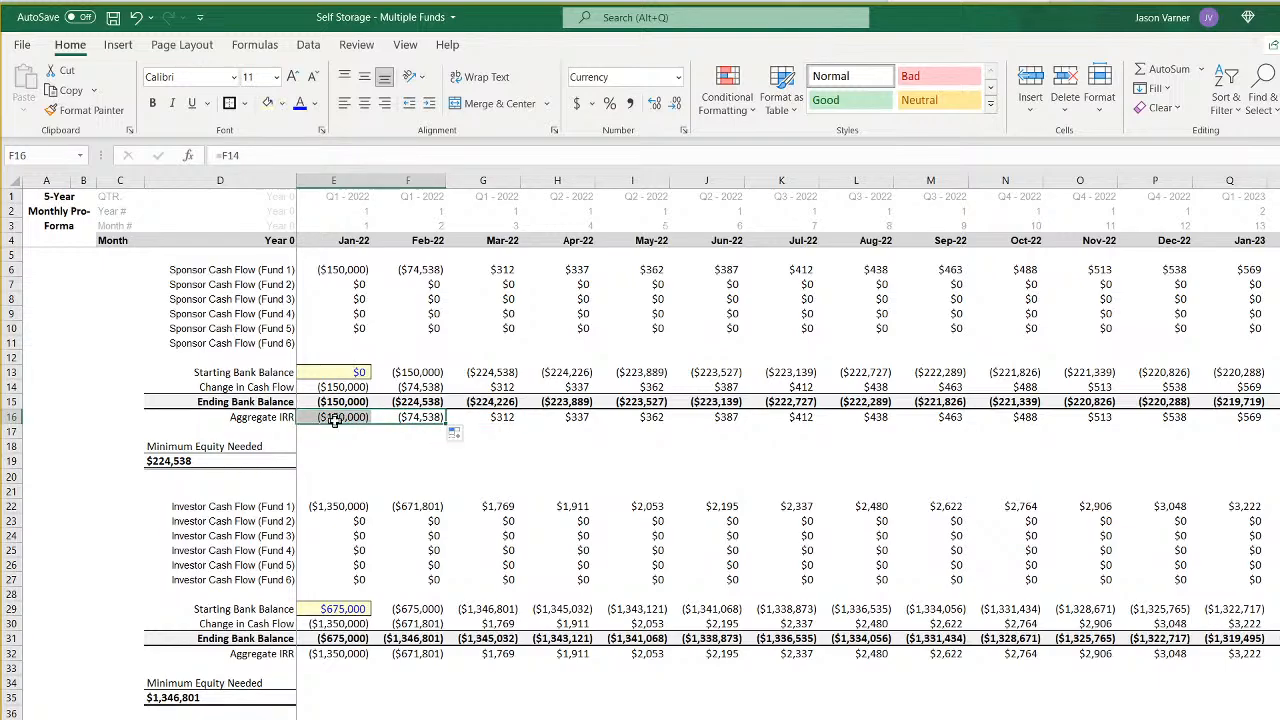
click(335, 420)
right_click(340, 420)
click(355, 451)
right_click(345, 655)
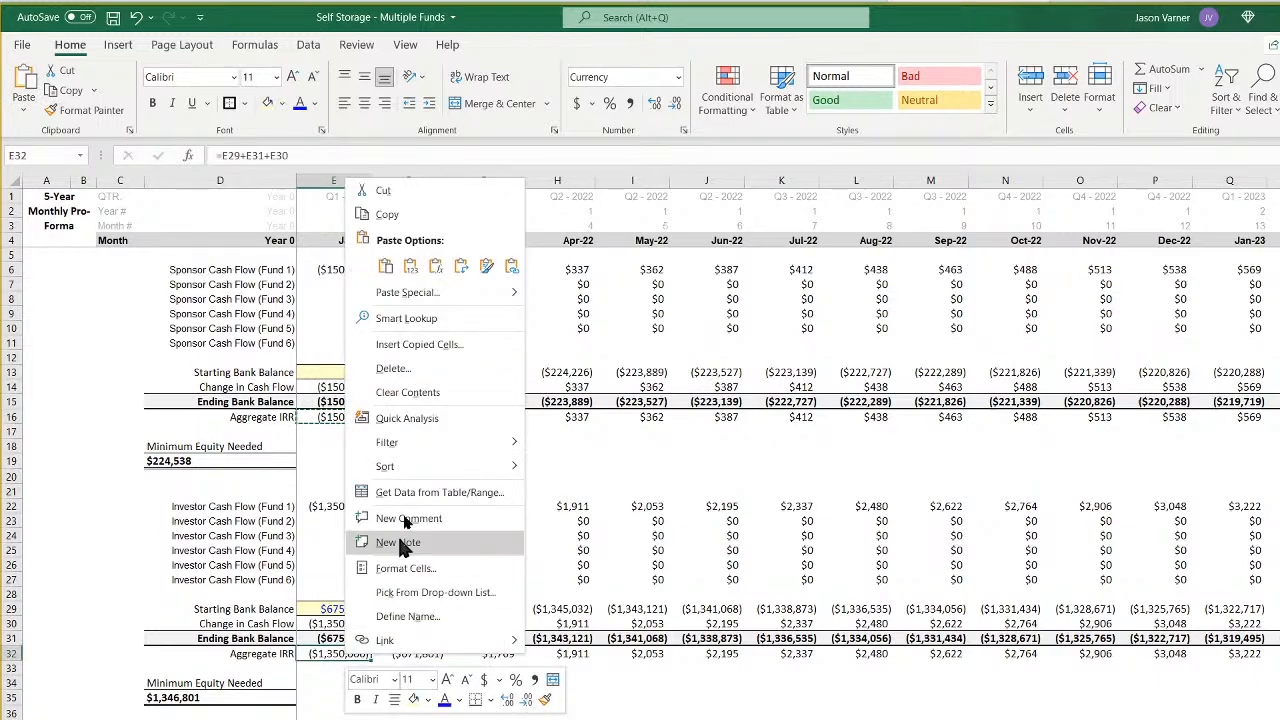
click(386, 268)
- Set the investor's Starting Bank Balance in E29 to 0
click(356, 608)
text(0)
key(Return)
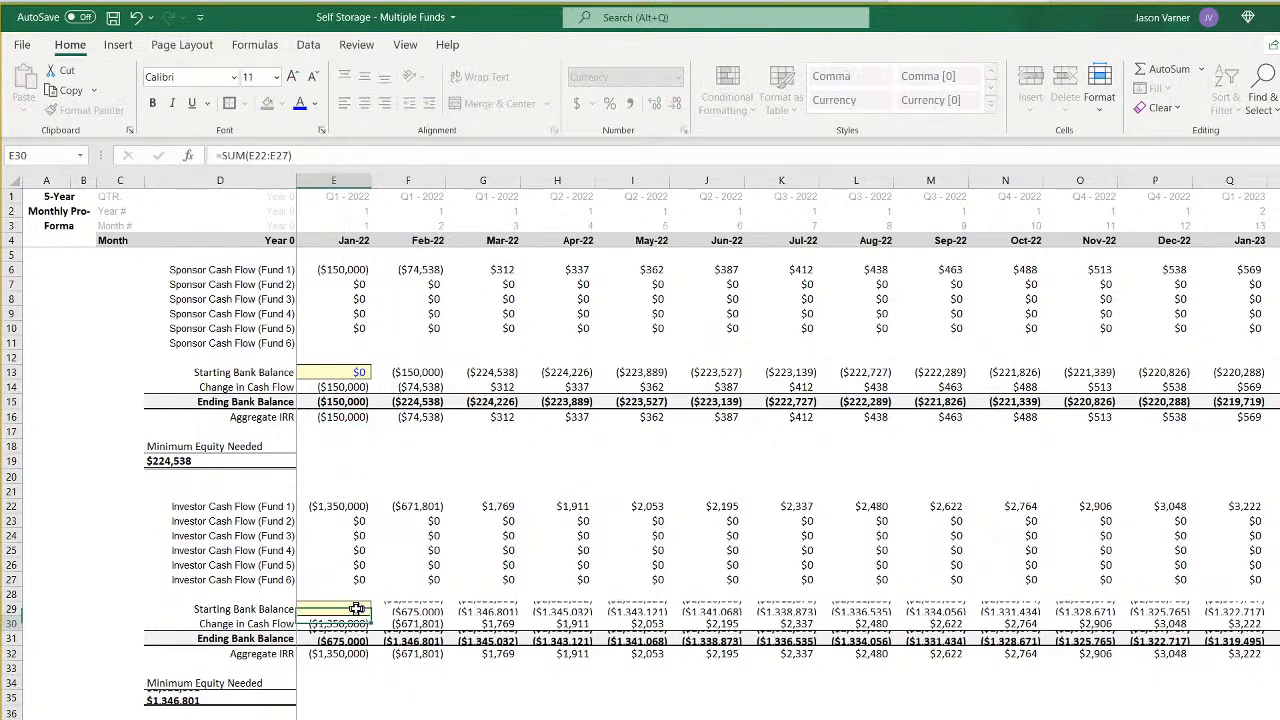
click(352, 708)
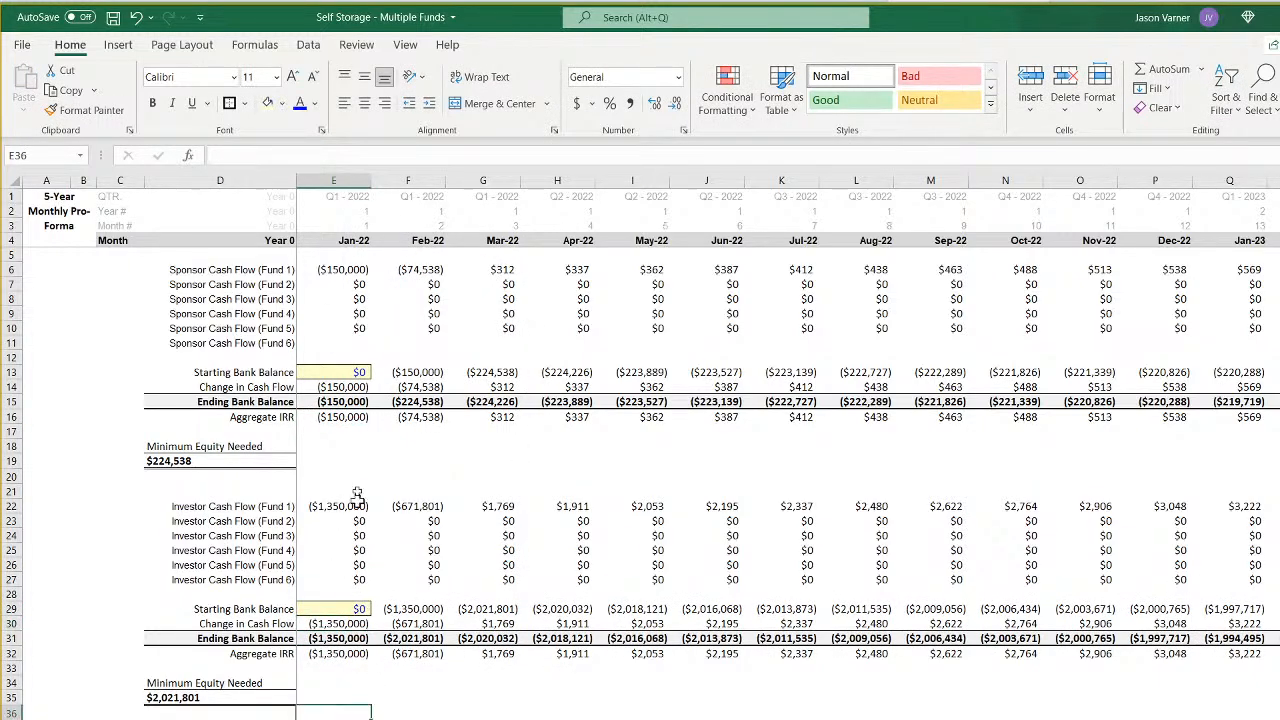
- Set the sponsor's Starting Bank Balance in E13 to 224538 and save the workbook
click(352, 372)
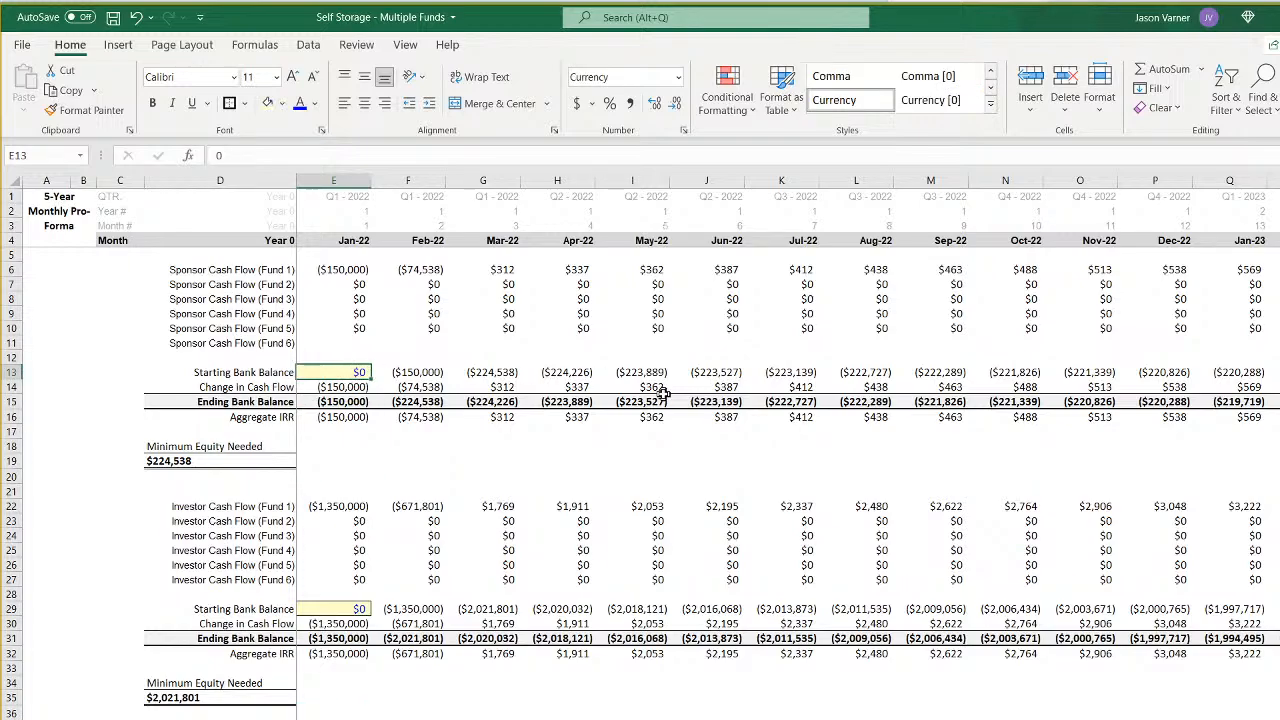
text(224538)
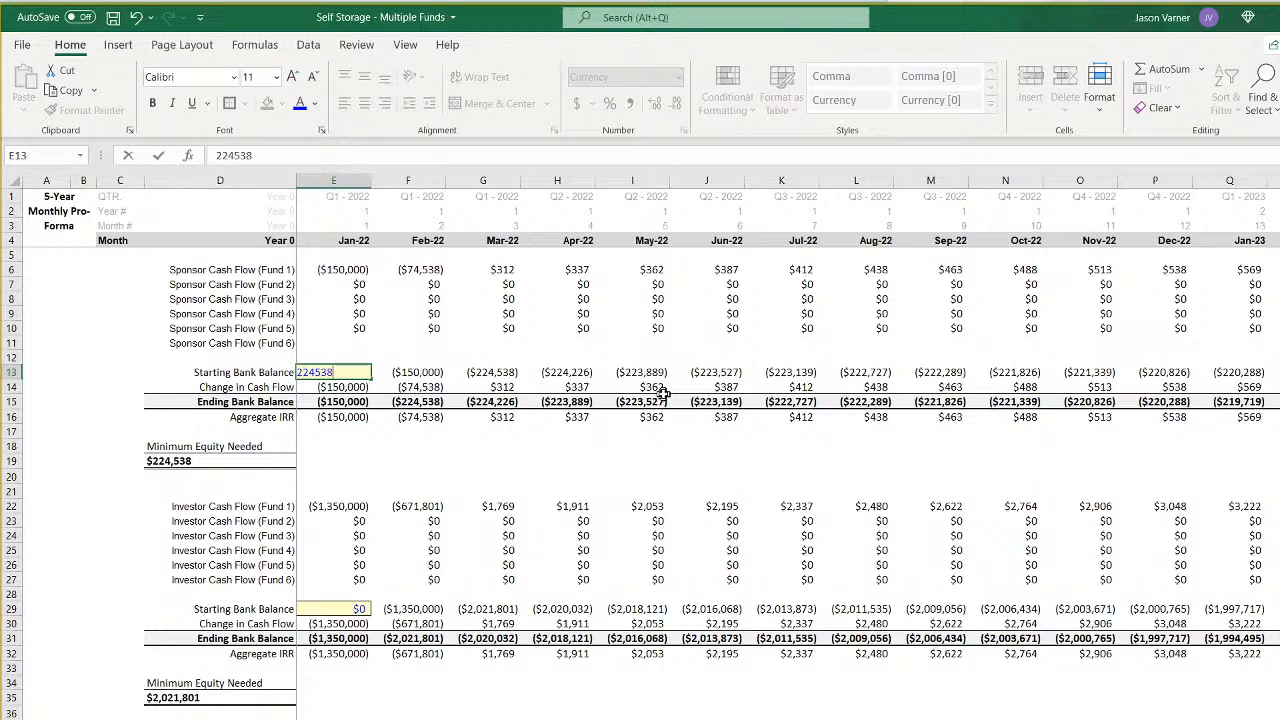
text(4,538)
key(Return)
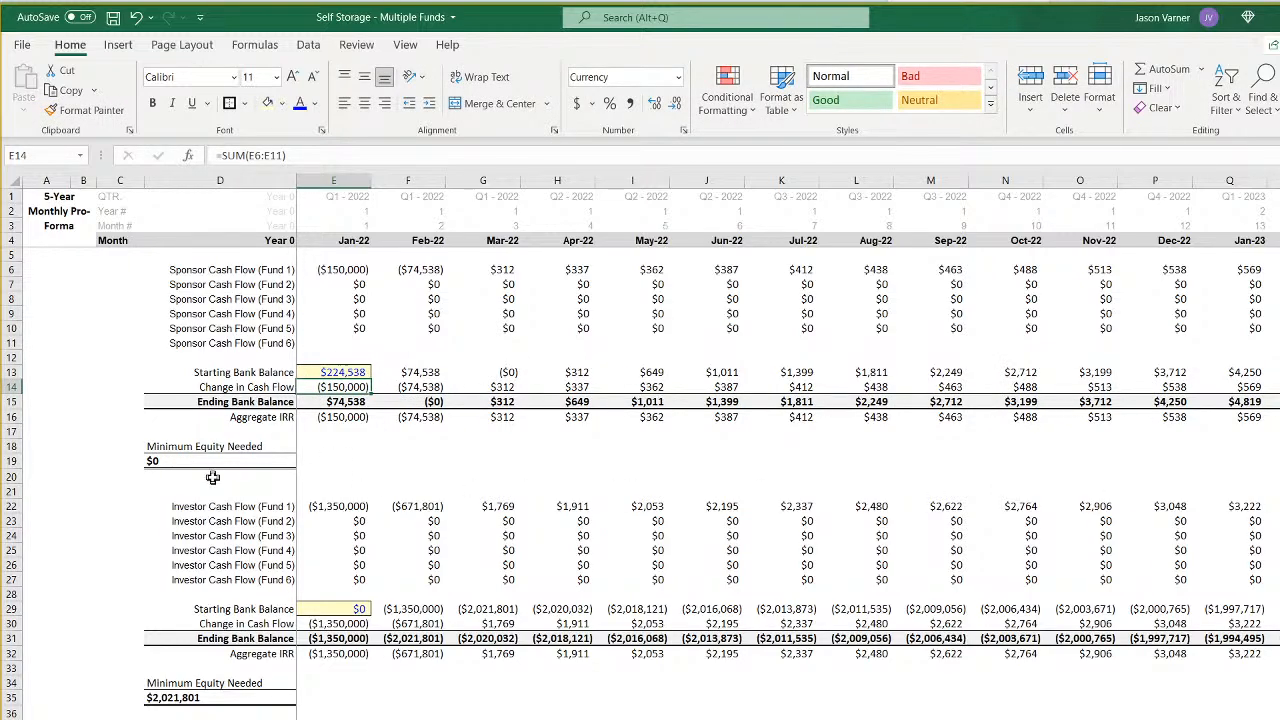
click(355, 376)
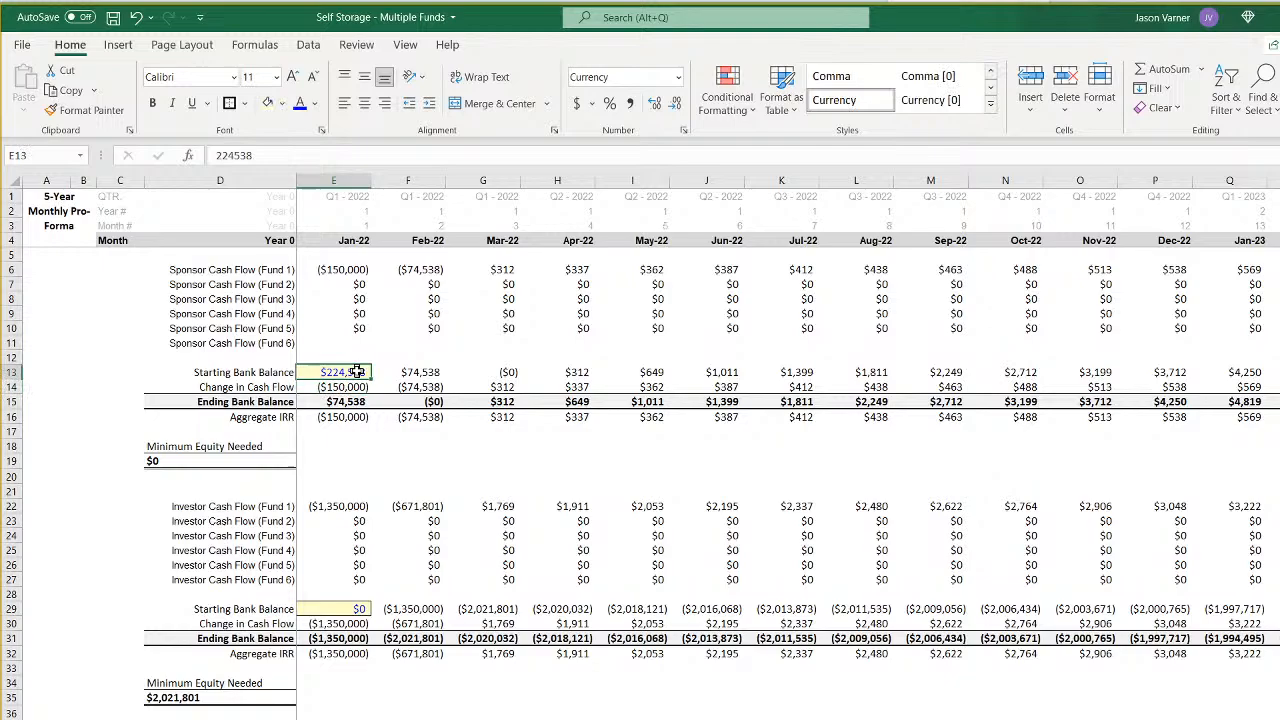
click(113, 17)
- Examine the sponsor's June 2023 Fund 1 cash flow, July 2023 Fund 2 cash flow and the July Ending Bank Balance
scroll(931, 535, right, 5)
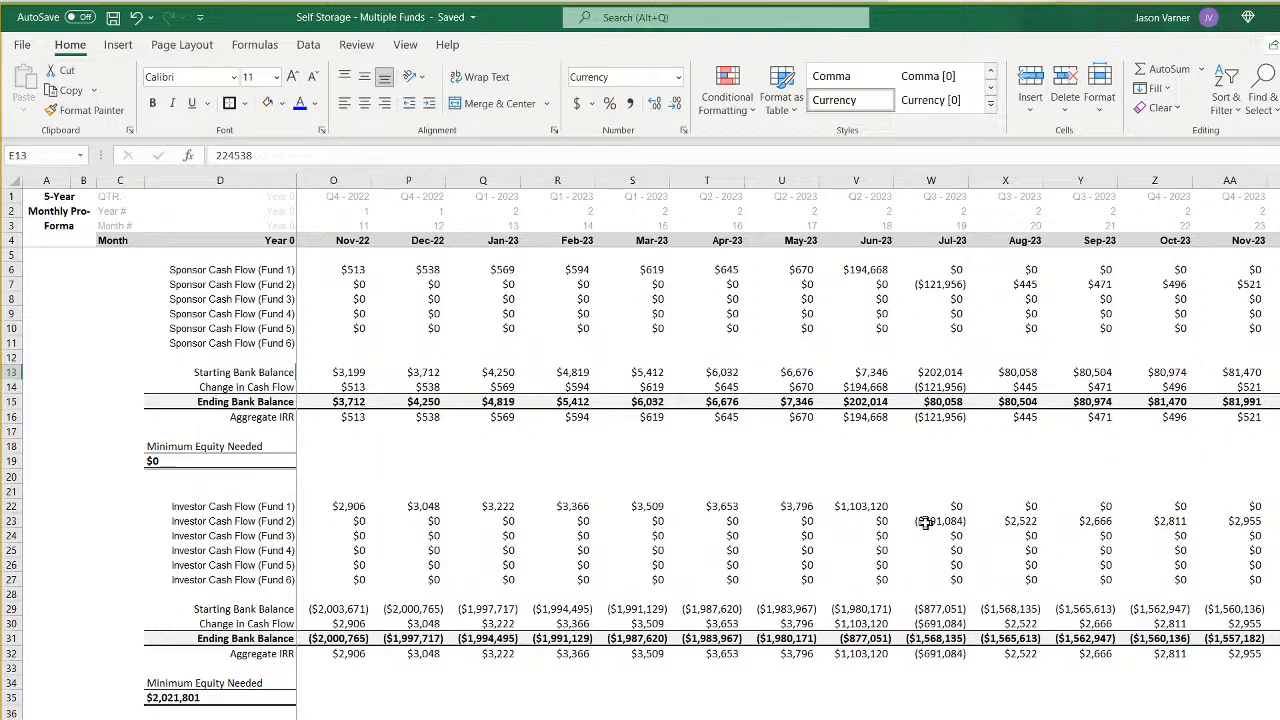
click(876, 270)
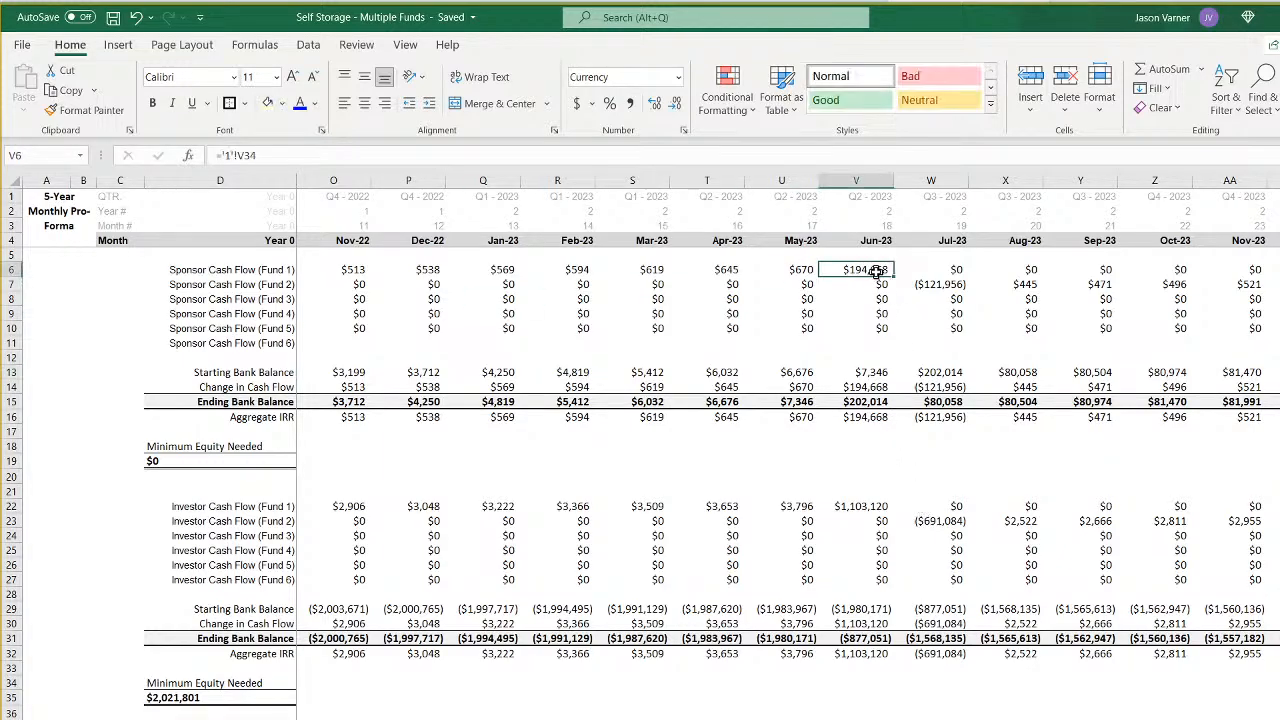
click(874, 387)
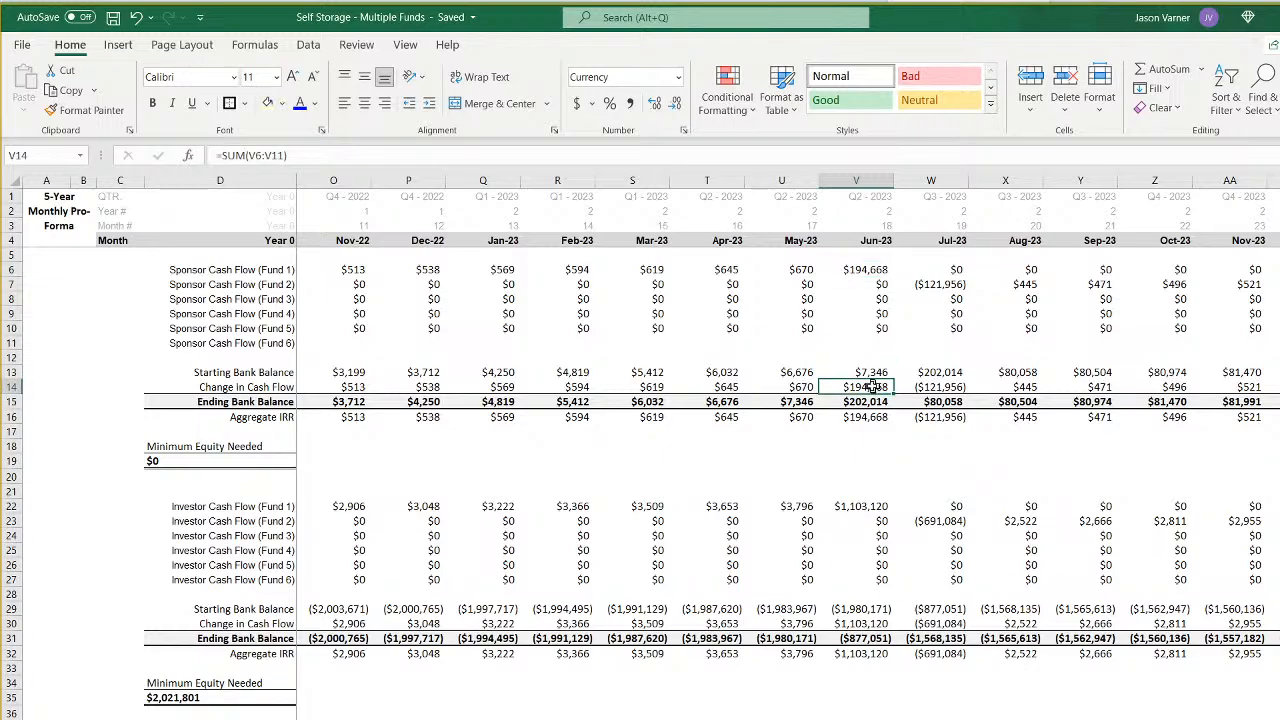
click(933, 285)
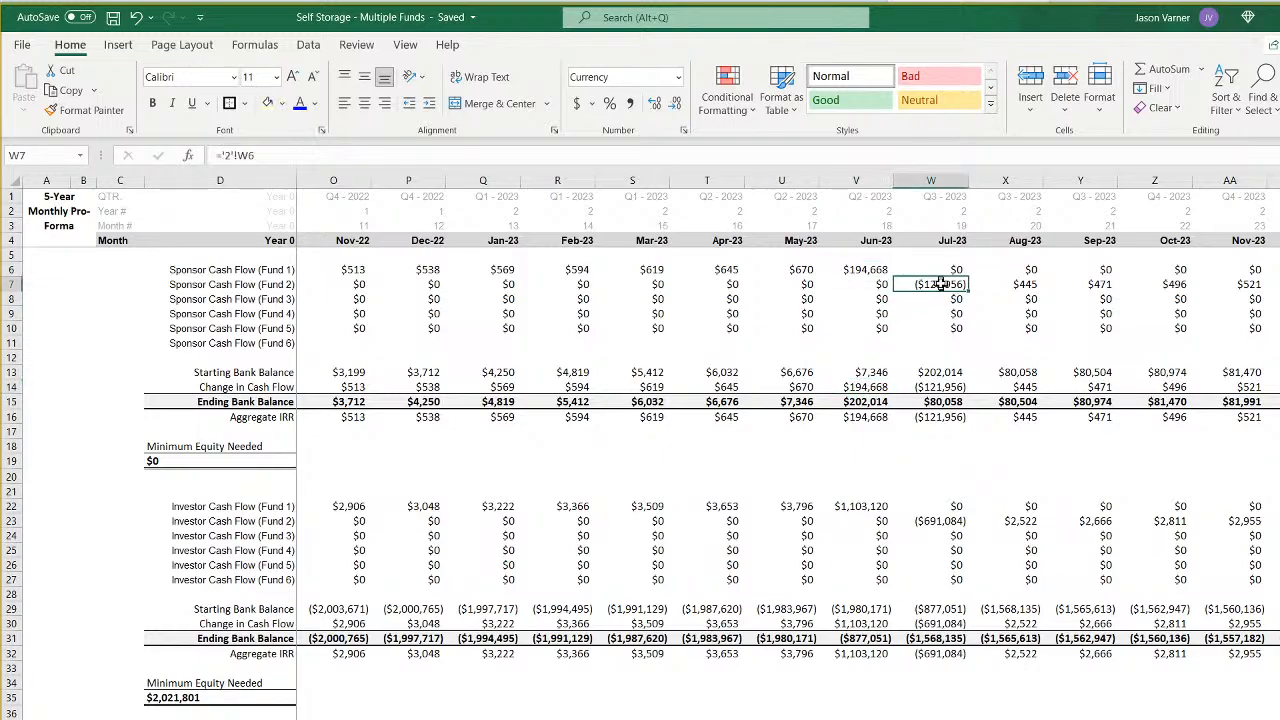
click(938, 401)
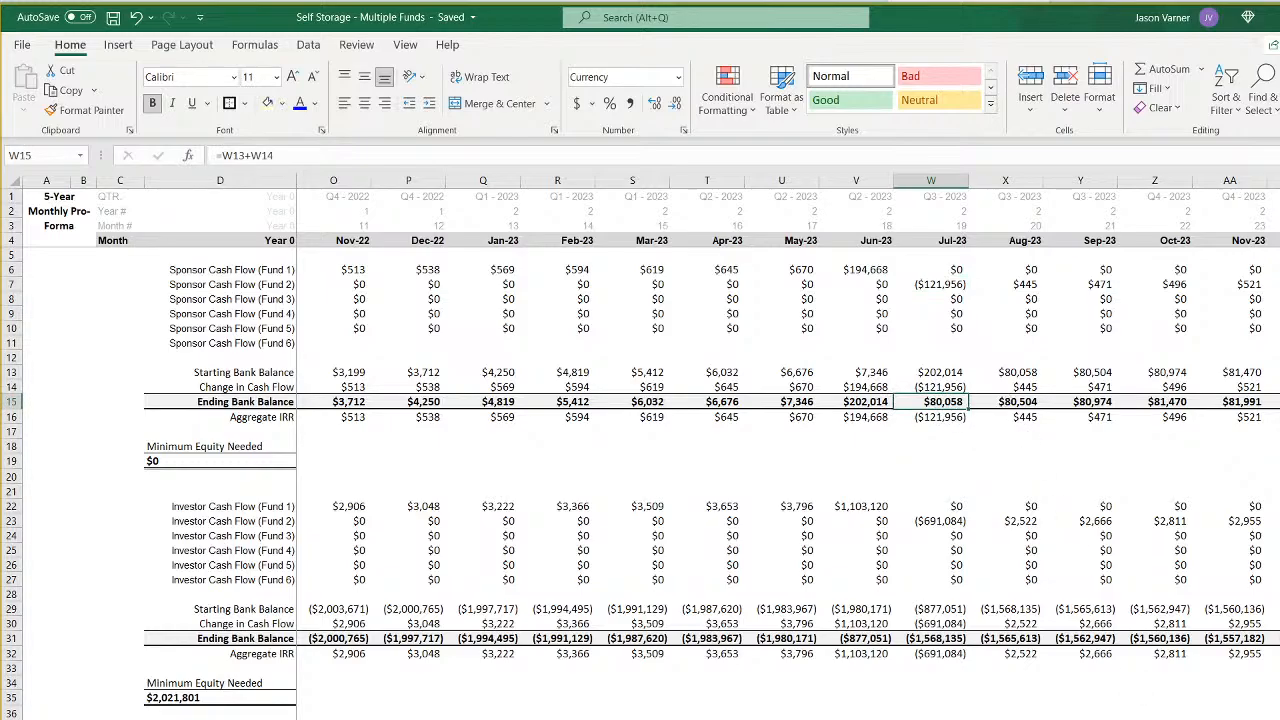
- Examine the sponsor's January 2025 Ending Bank Balance and February 2025 Change in Cash Flow
scroll(788, 416, right, 6)
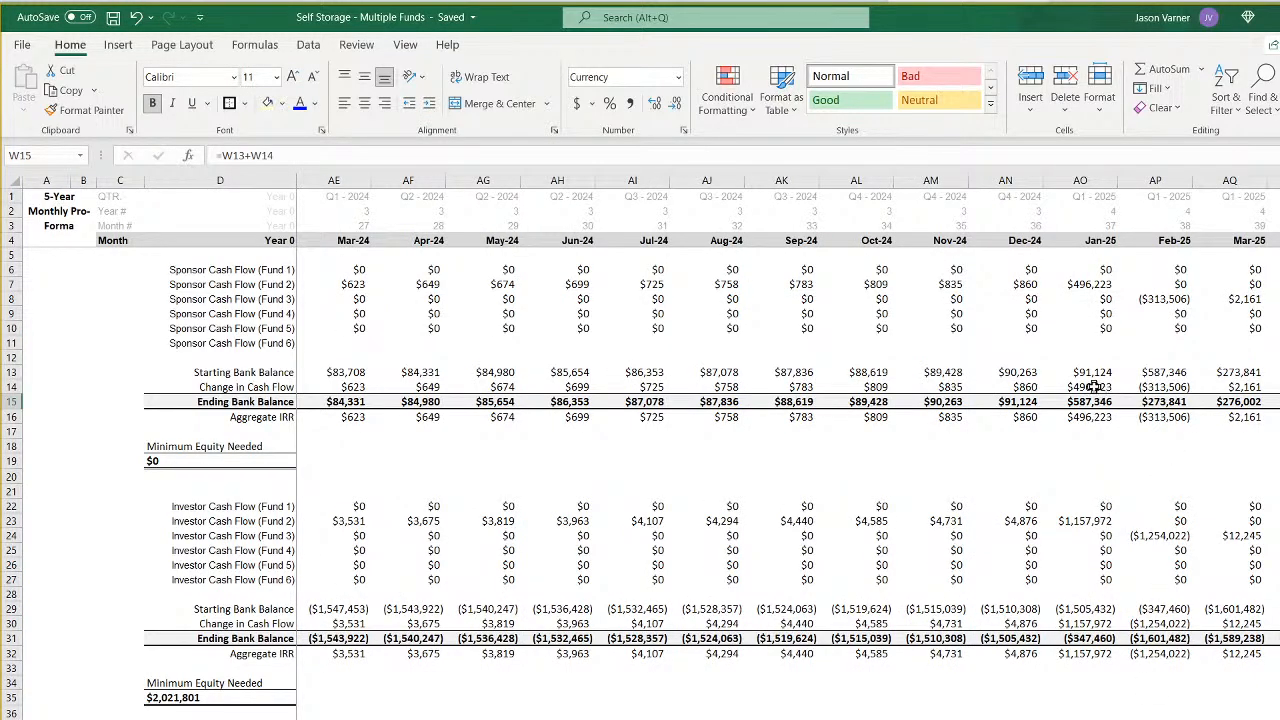
click(1088, 402)
click(1166, 388)
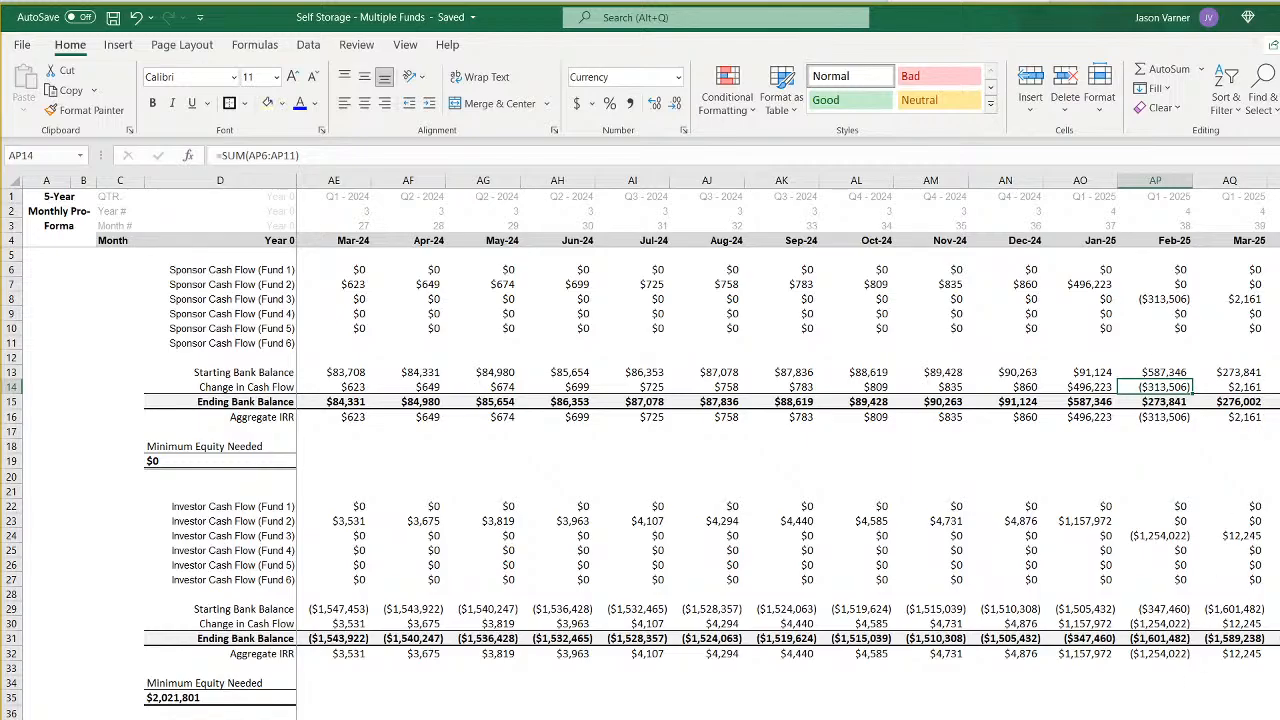
scroll(788, 450, left, 9)
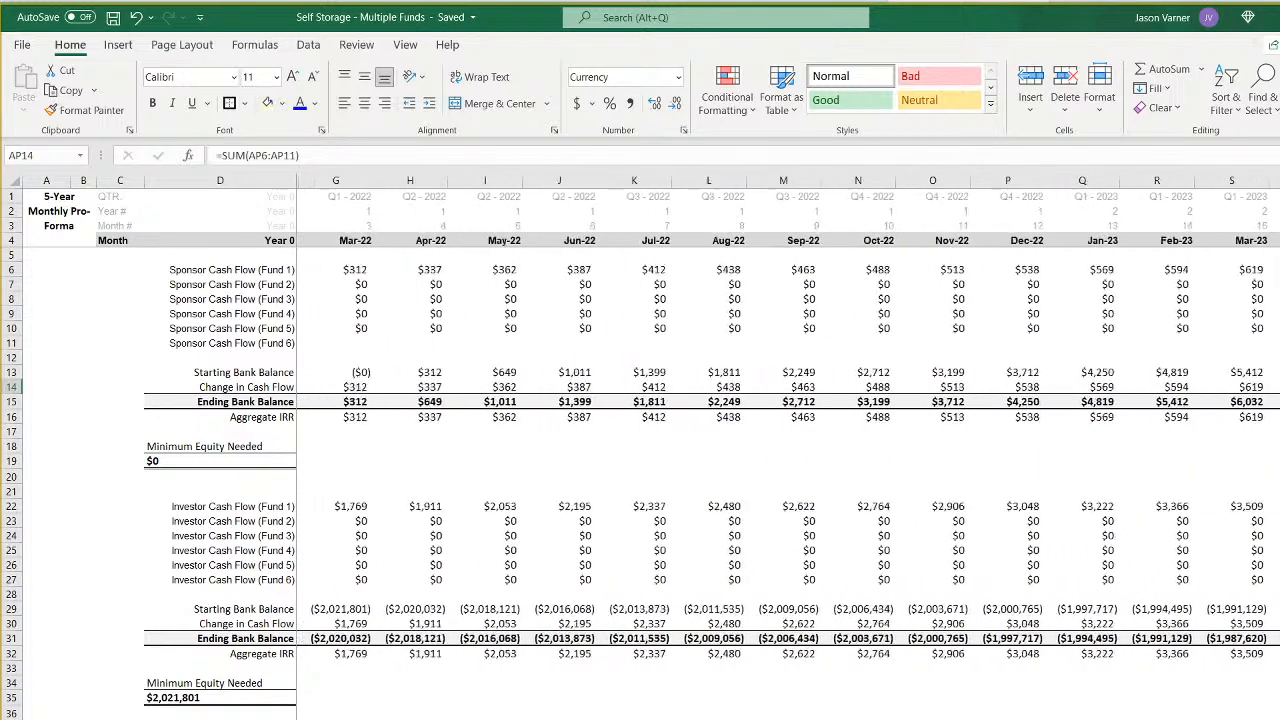
click(931, 719)
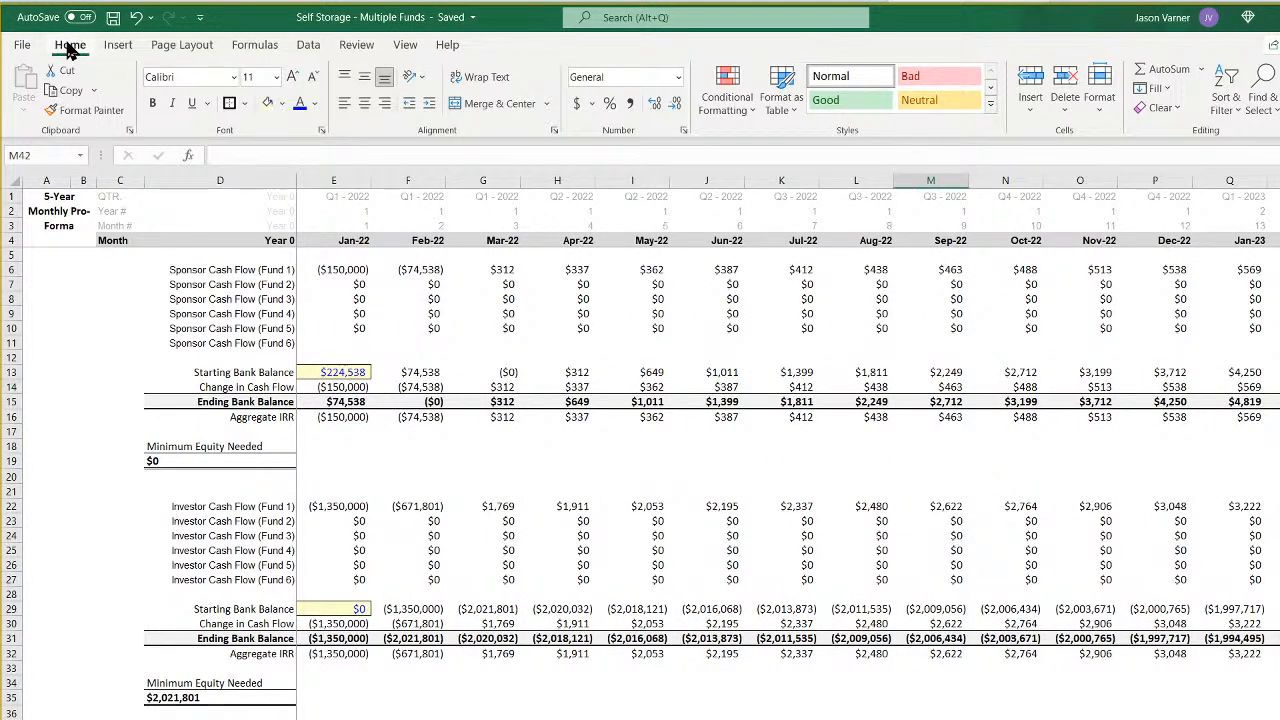
- Save the workbook, set the sponsor's Starting Bank Balance in E13 to 0, and check the investor's Minimum Equity Needed formula
click(112, 18)
click(340, 372)
text(0)
key(Return)
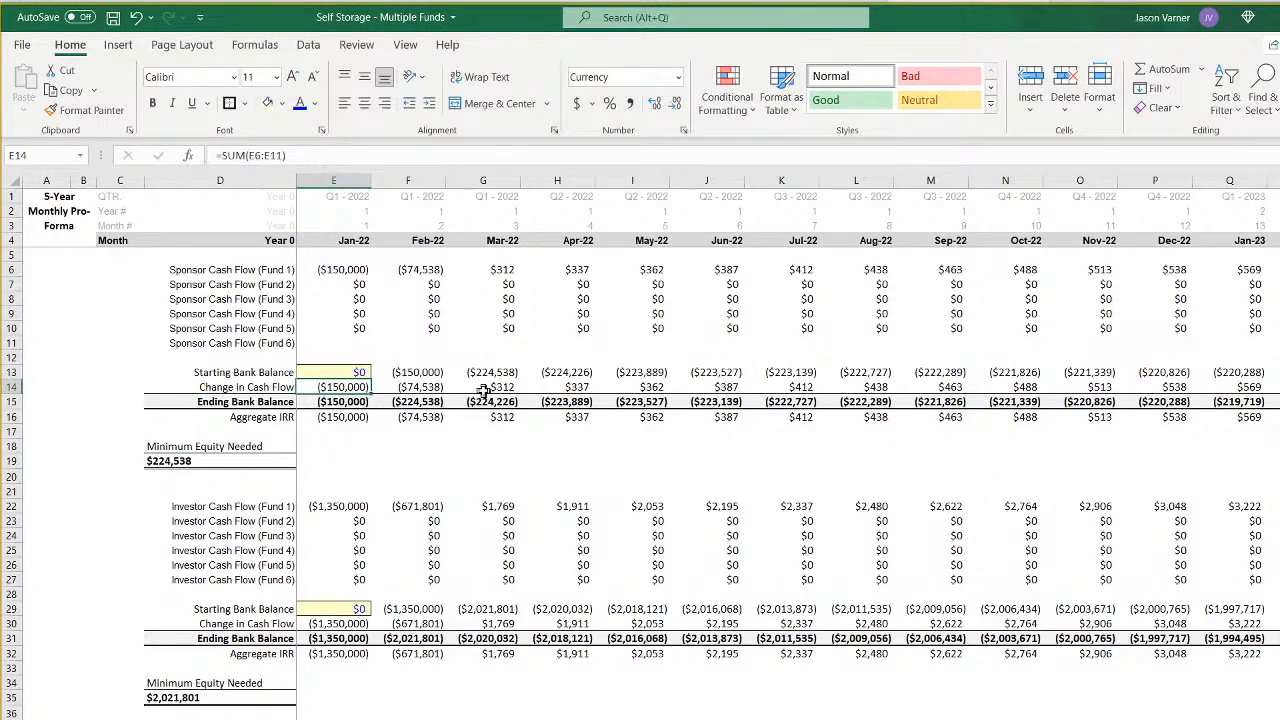
click(350, 608)
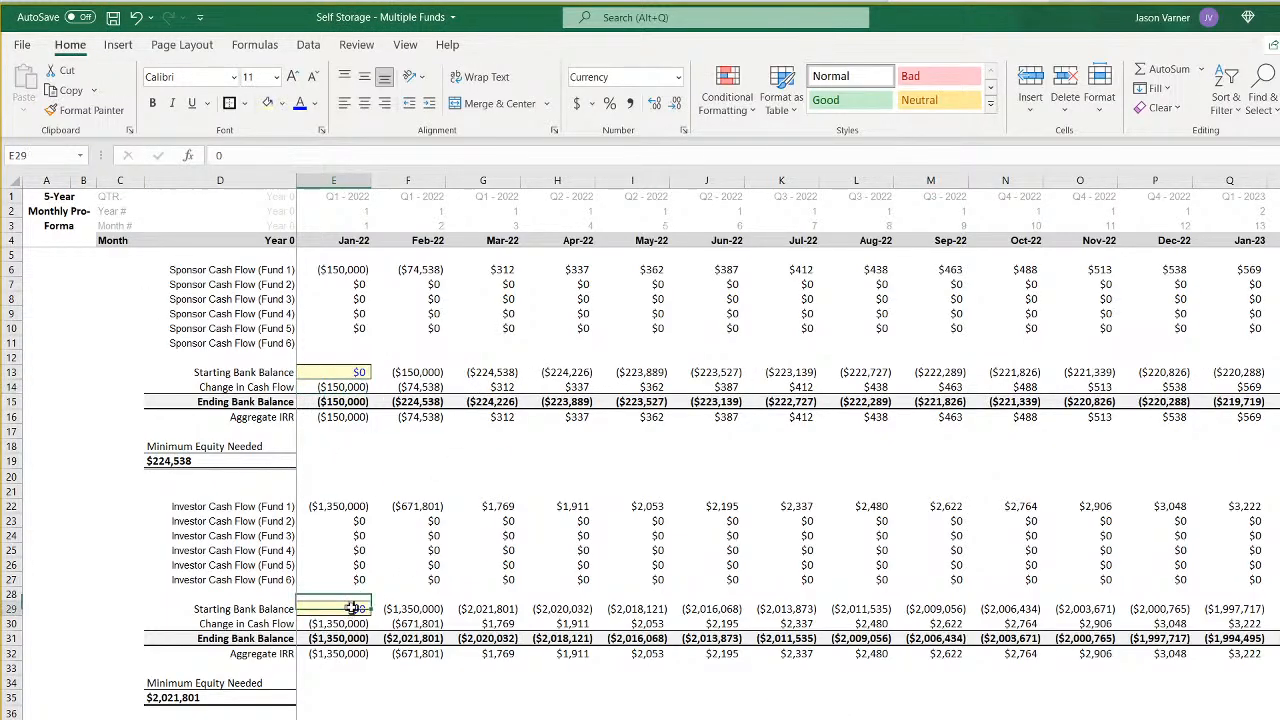
click(200, 700)
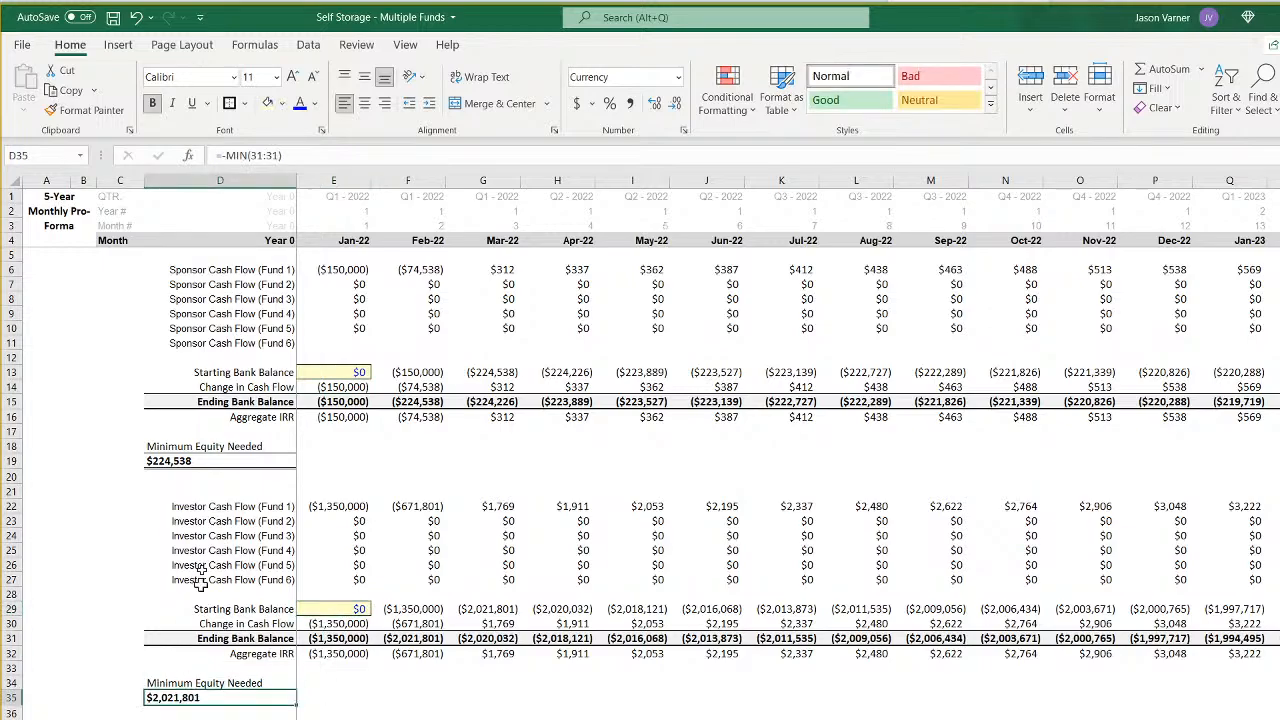
click(342, 607)
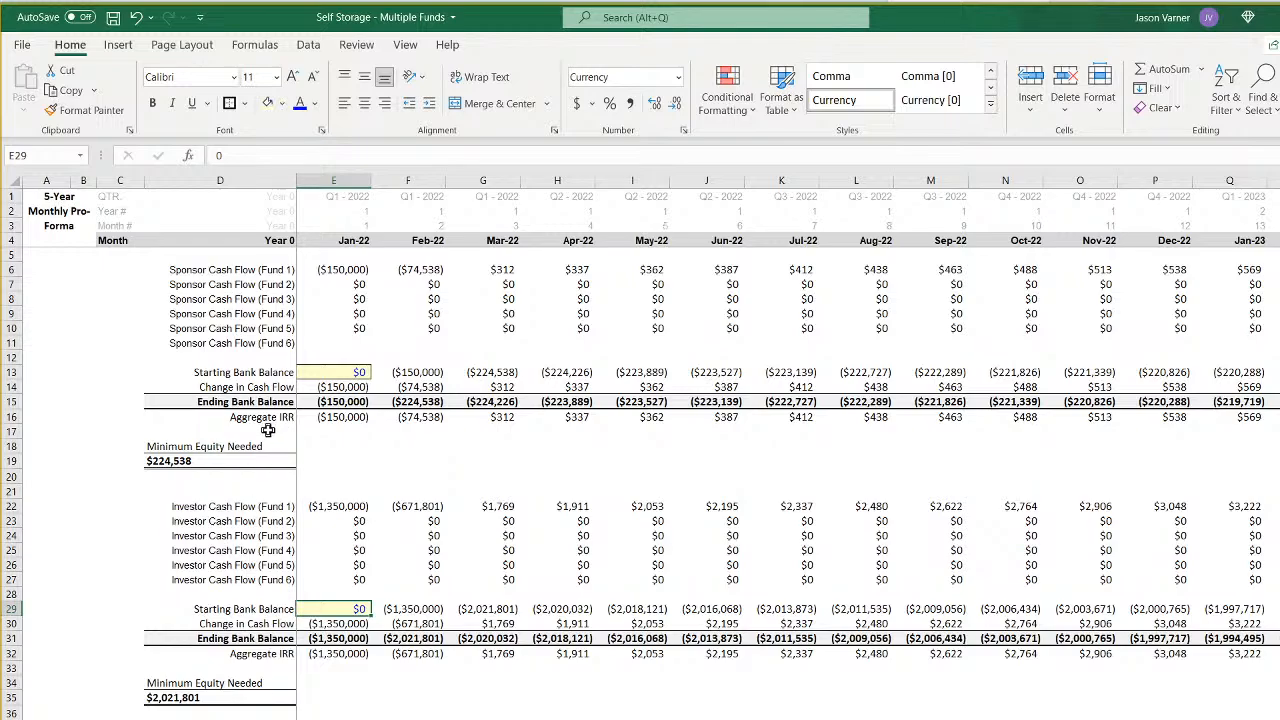
- Insert a blank row above both the sponsor's and the investor's Minimum Equity Needed labels
right_click(15, 448)
click(62, 597)
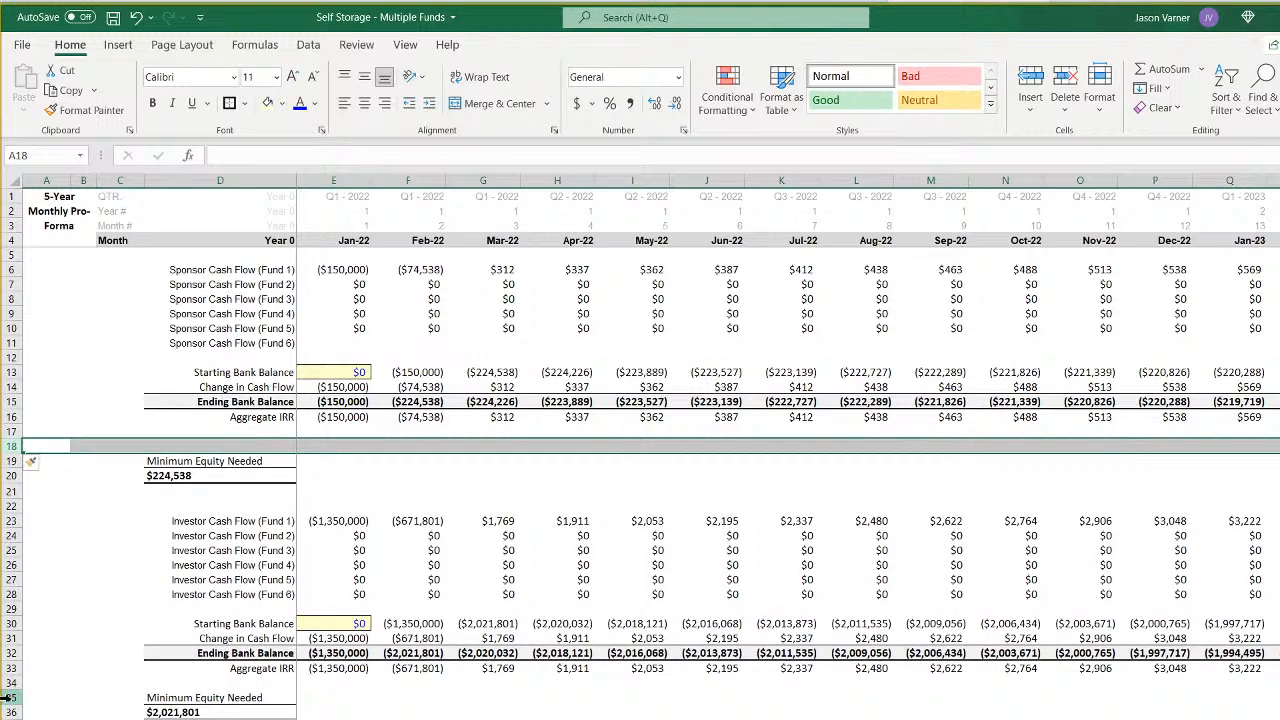
right_click(15, 697)
click(50, 546)
- Calculate the sponsor's aggregate IRR in D17 with XIRR over E16:DT16 and dates E4:DT4, formatted as a percentage
click(257, 431)
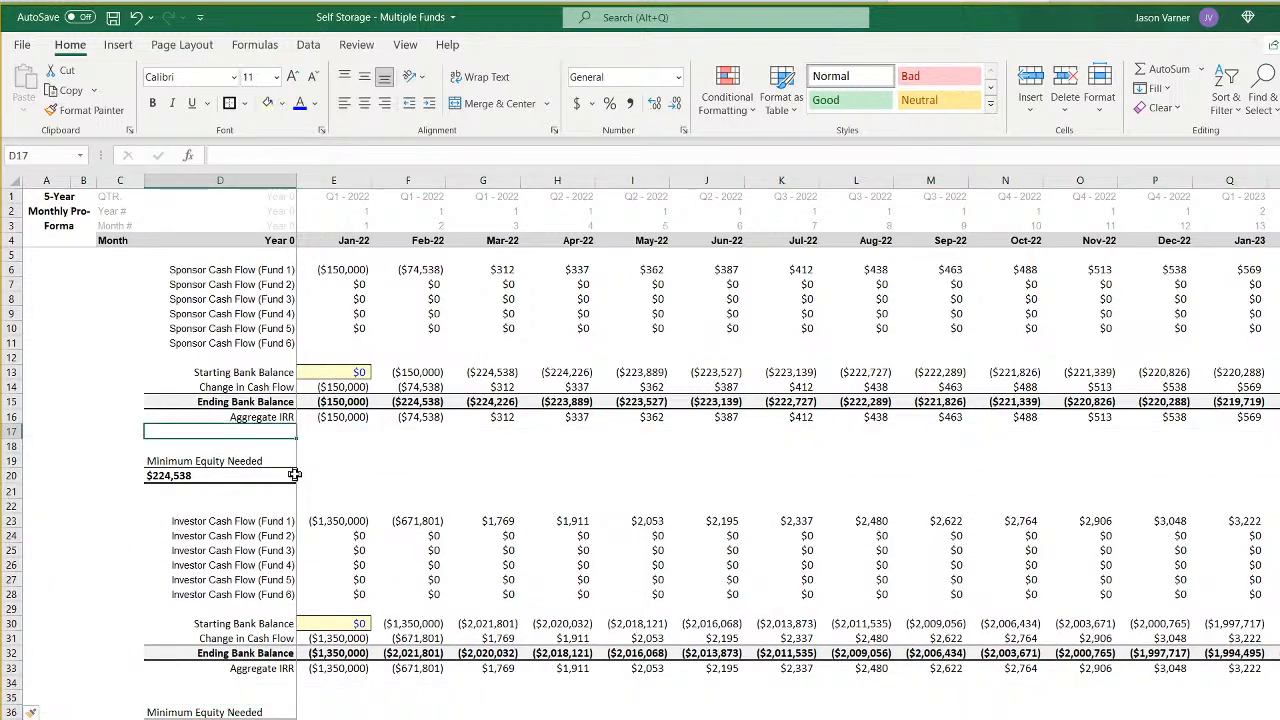
text(=xirr)
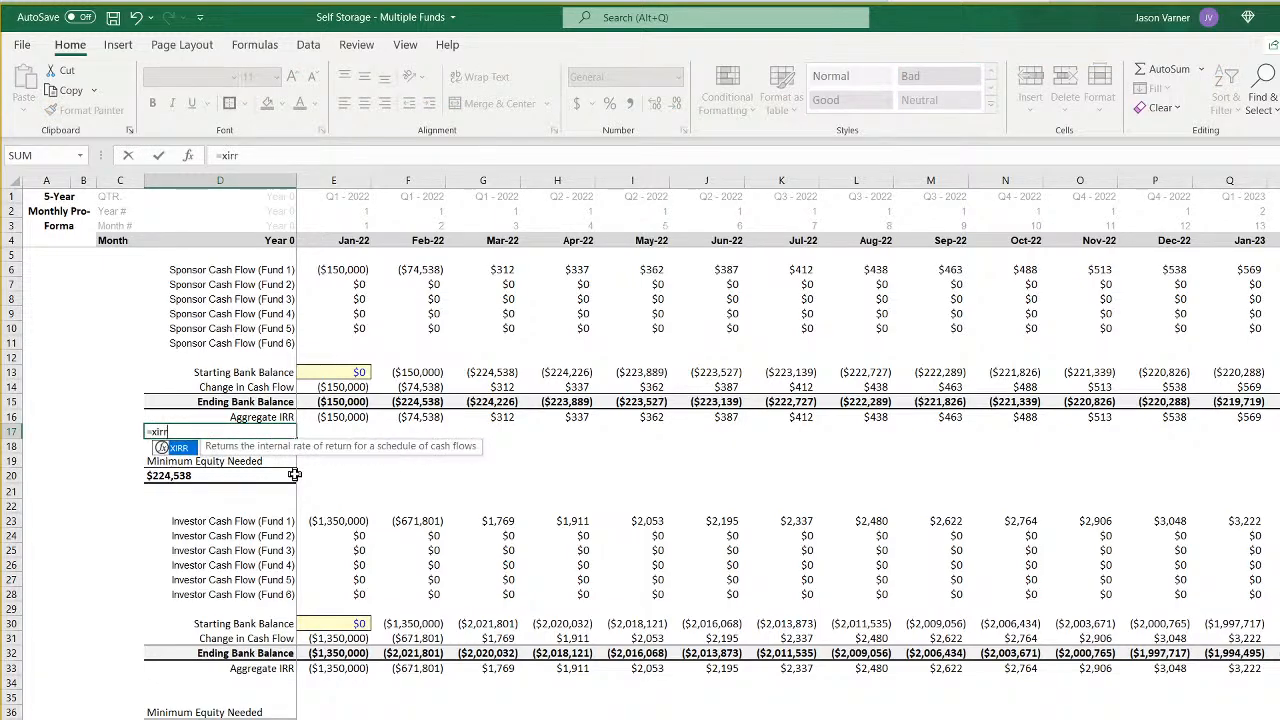
text(()
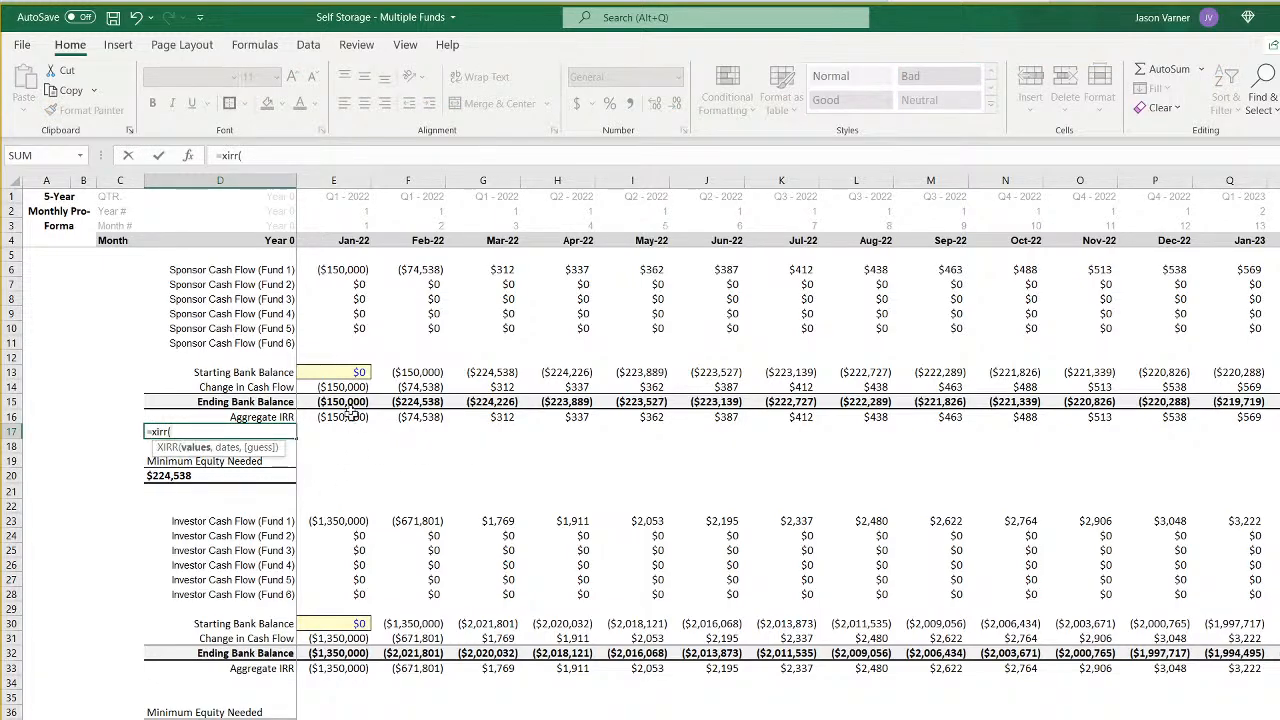
drag(337, 401, 215, 401)
drag(345, 416, 1273, 417)
text(,)
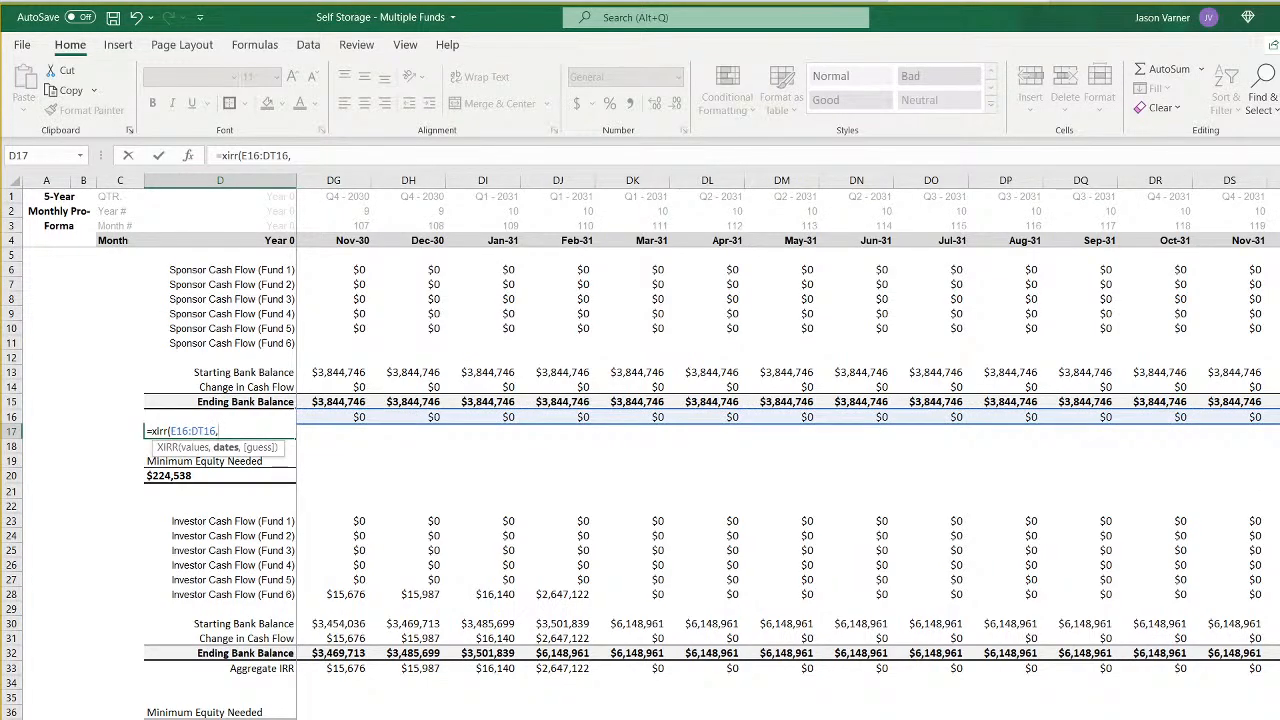
drag(1273, 240, 338, 240)
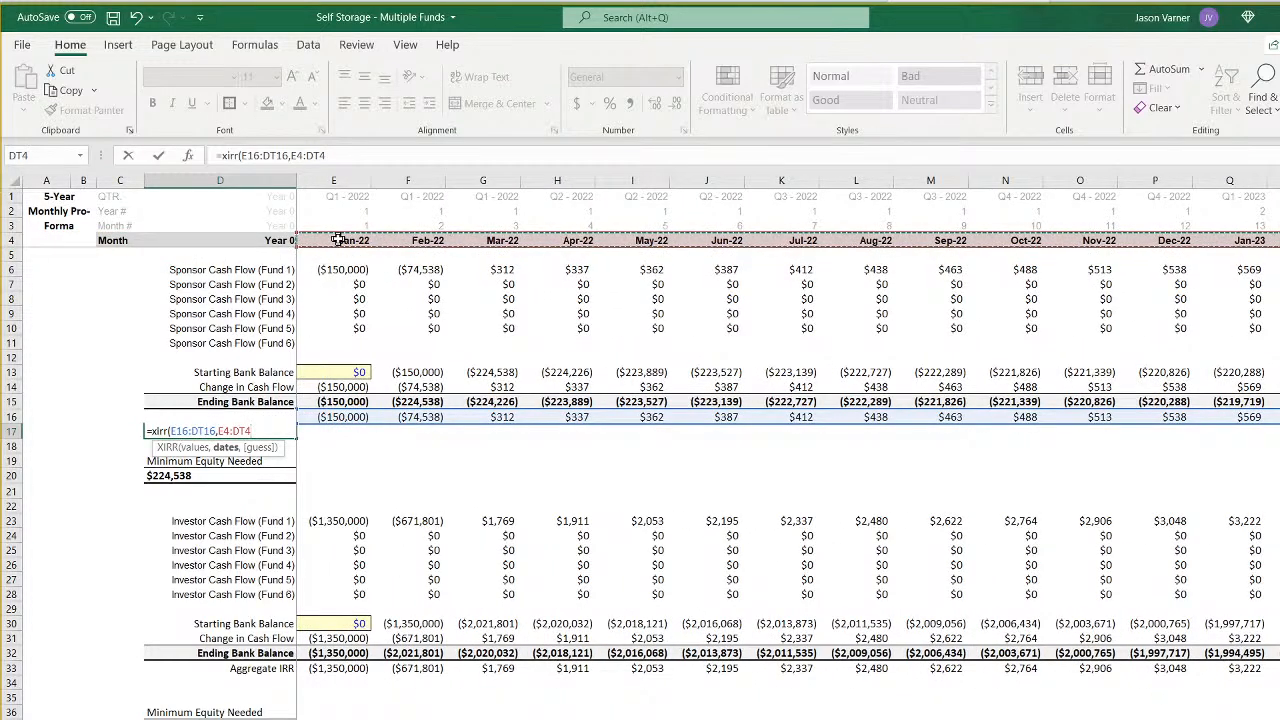
key(Return)
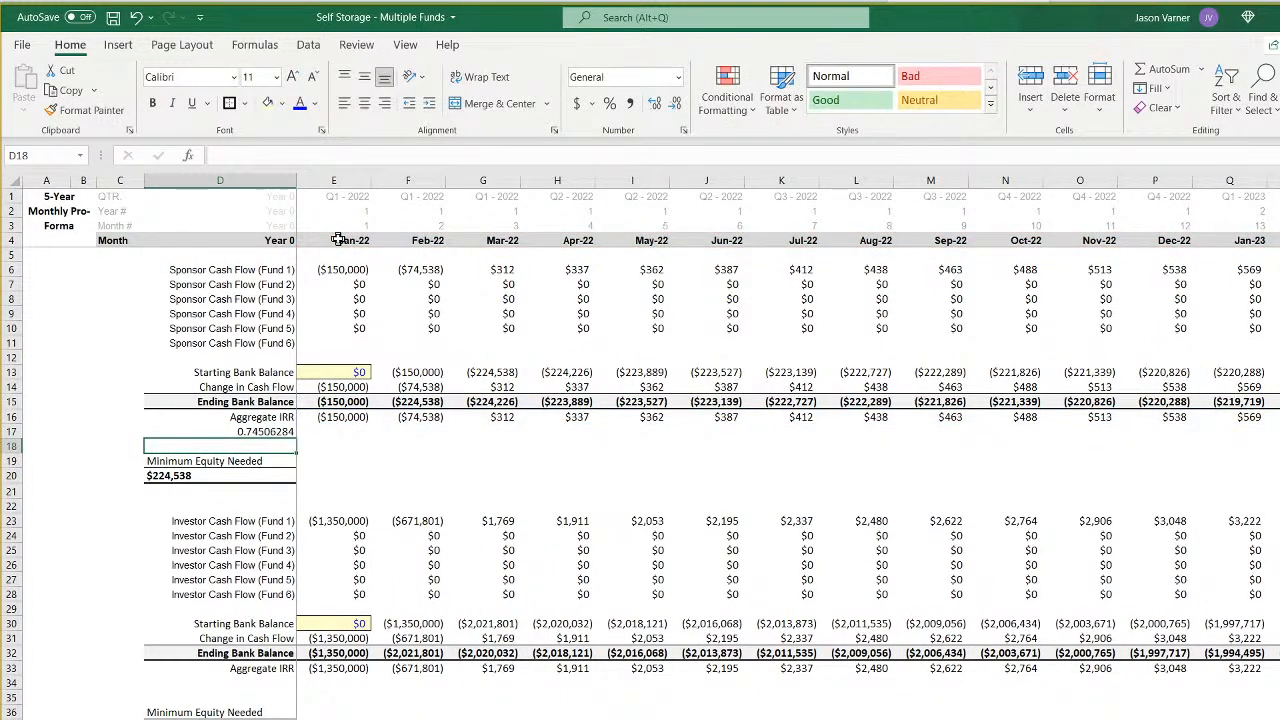
click(250, 431)
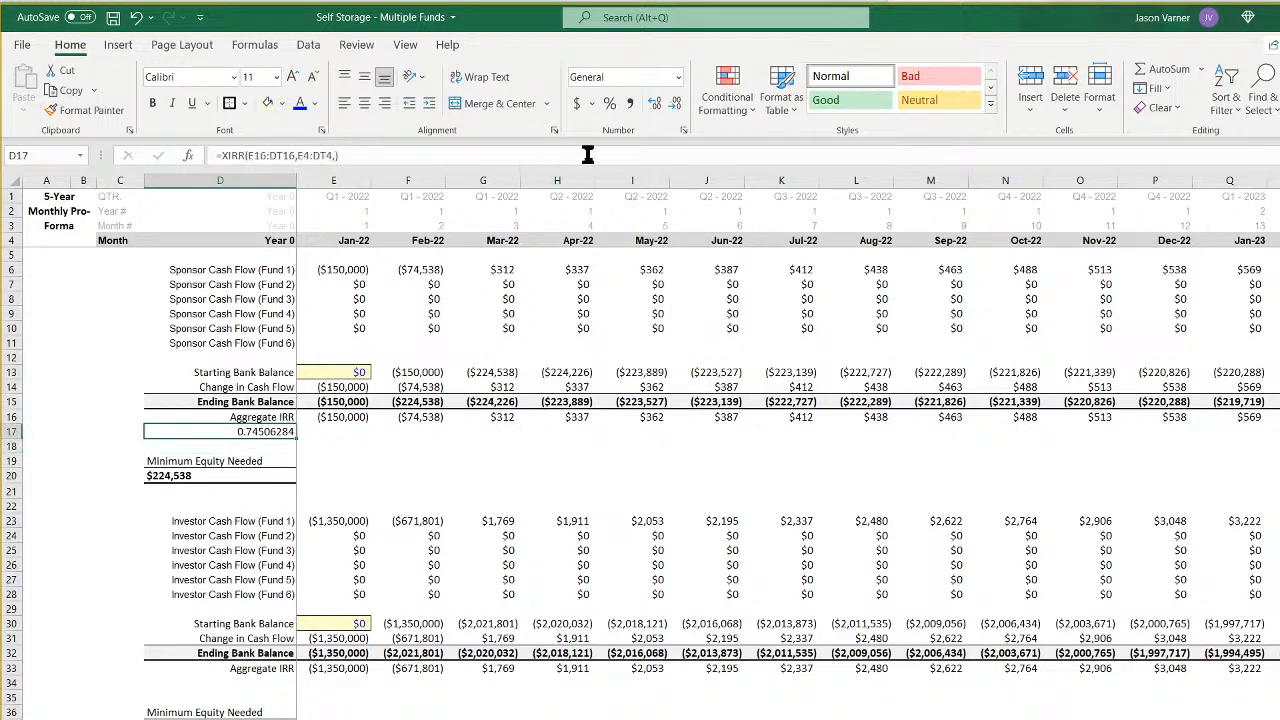
click(610, 104)
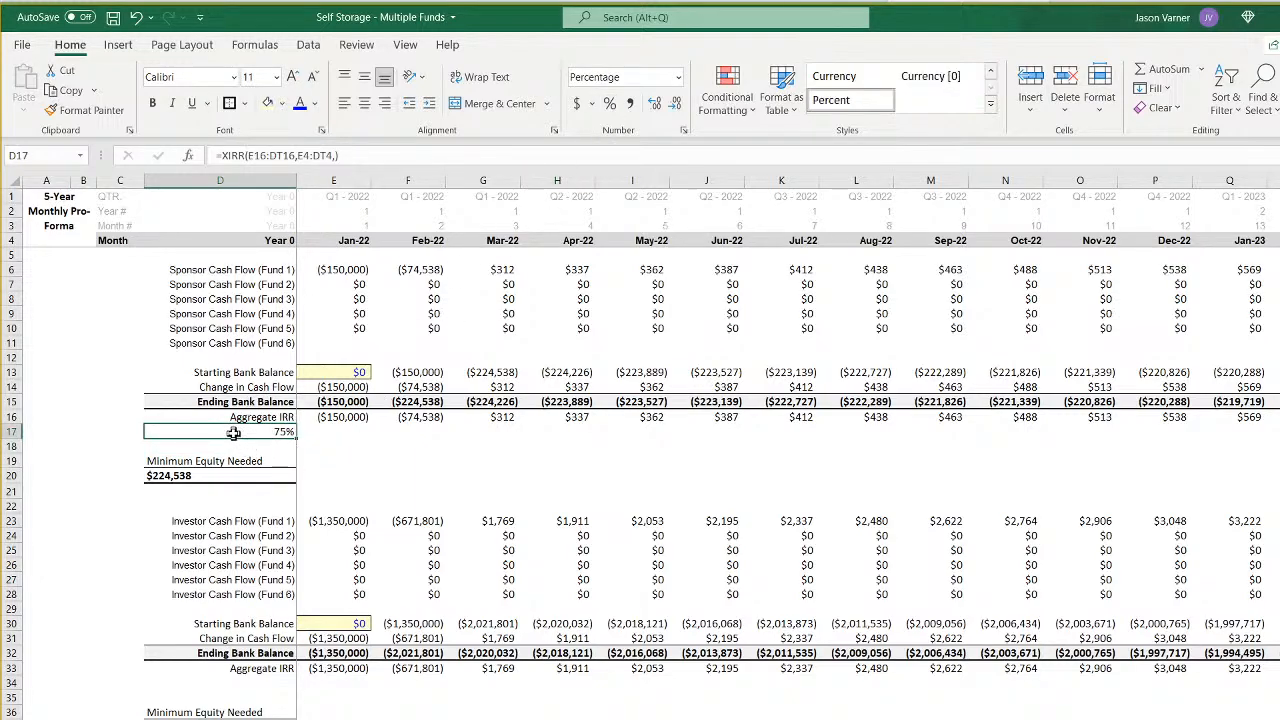
click(384, 459)
click(252, 431)
right_click(252, 431)
click(280, 462)
right_click(268, 682)
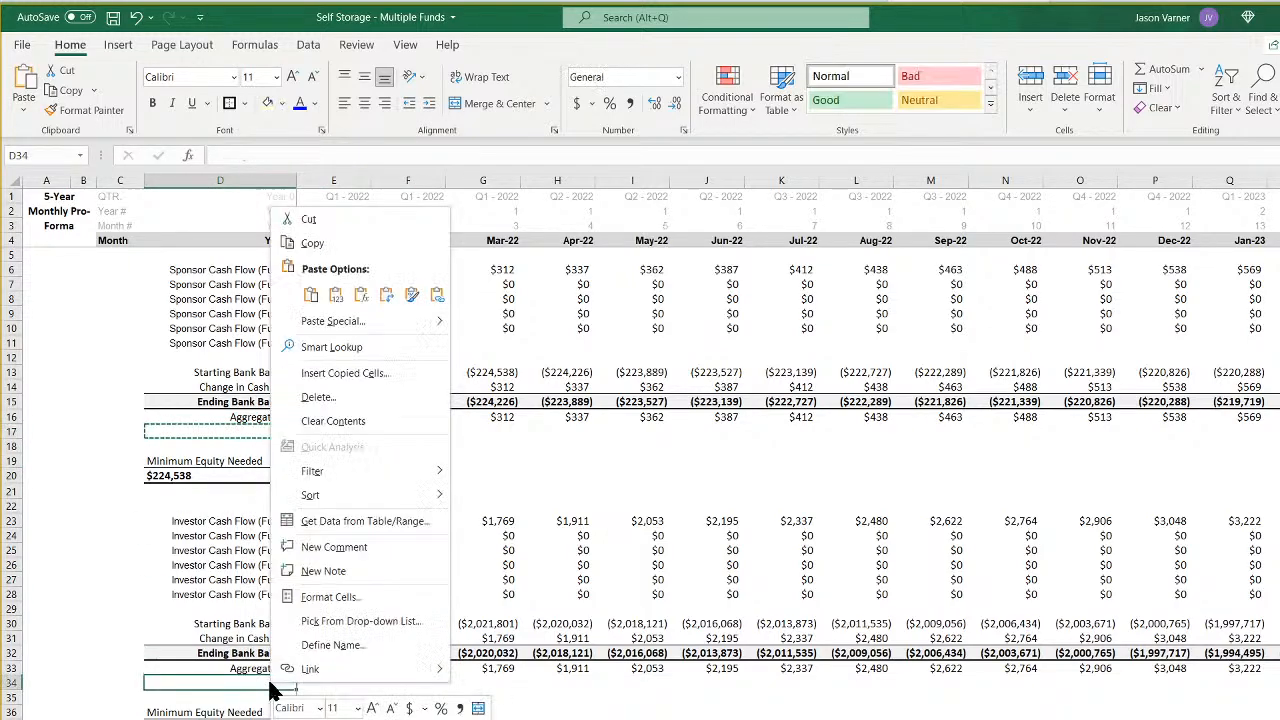
click(296, 288)
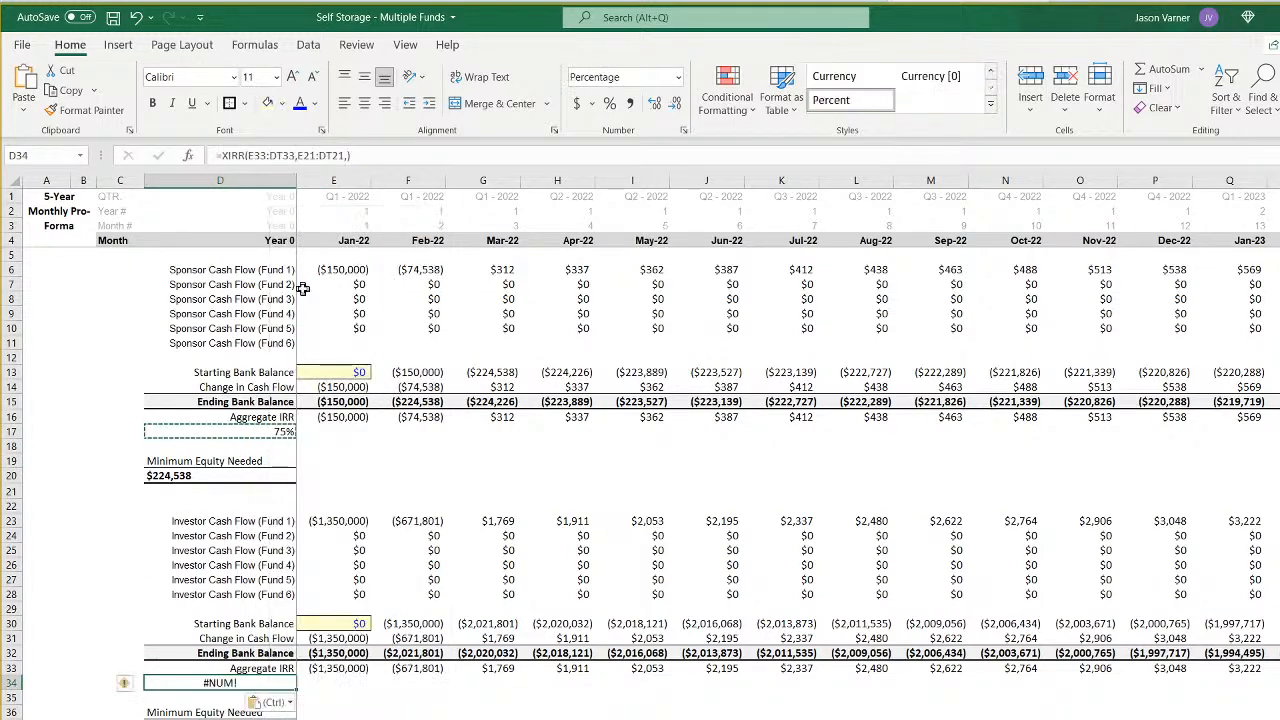
double_click(268, 682)
click(365, 503)
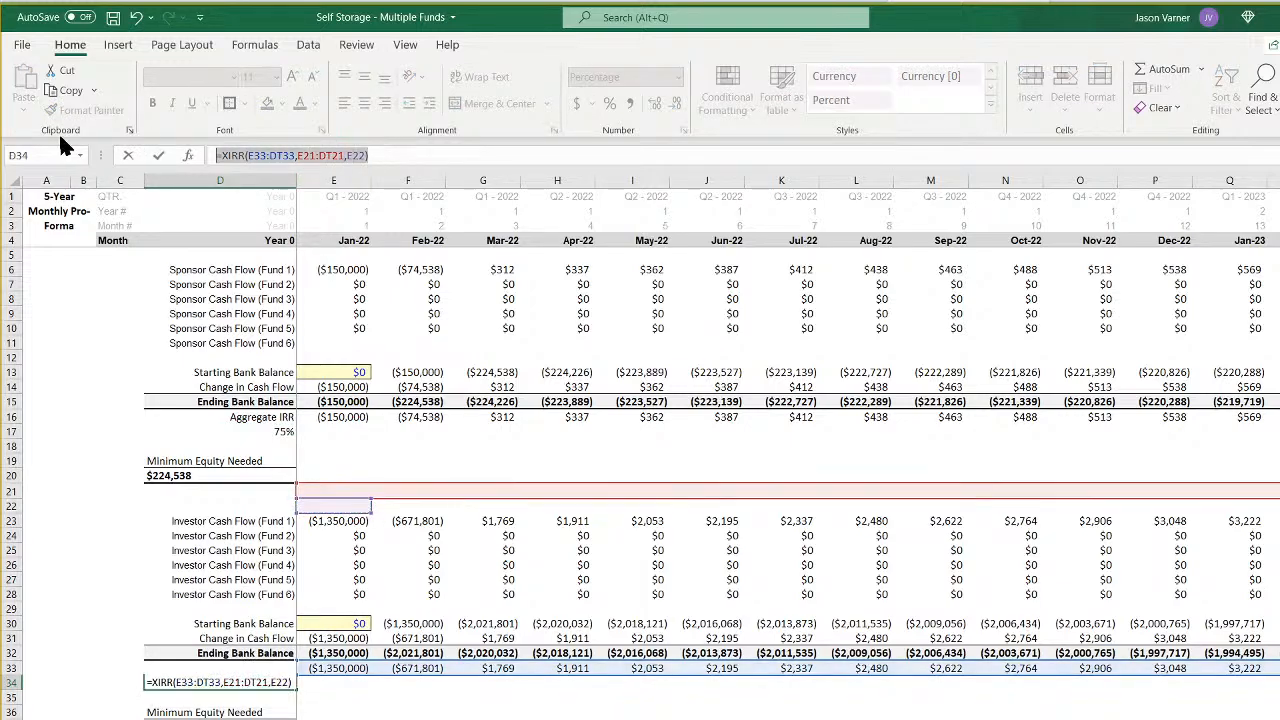
key(Return)
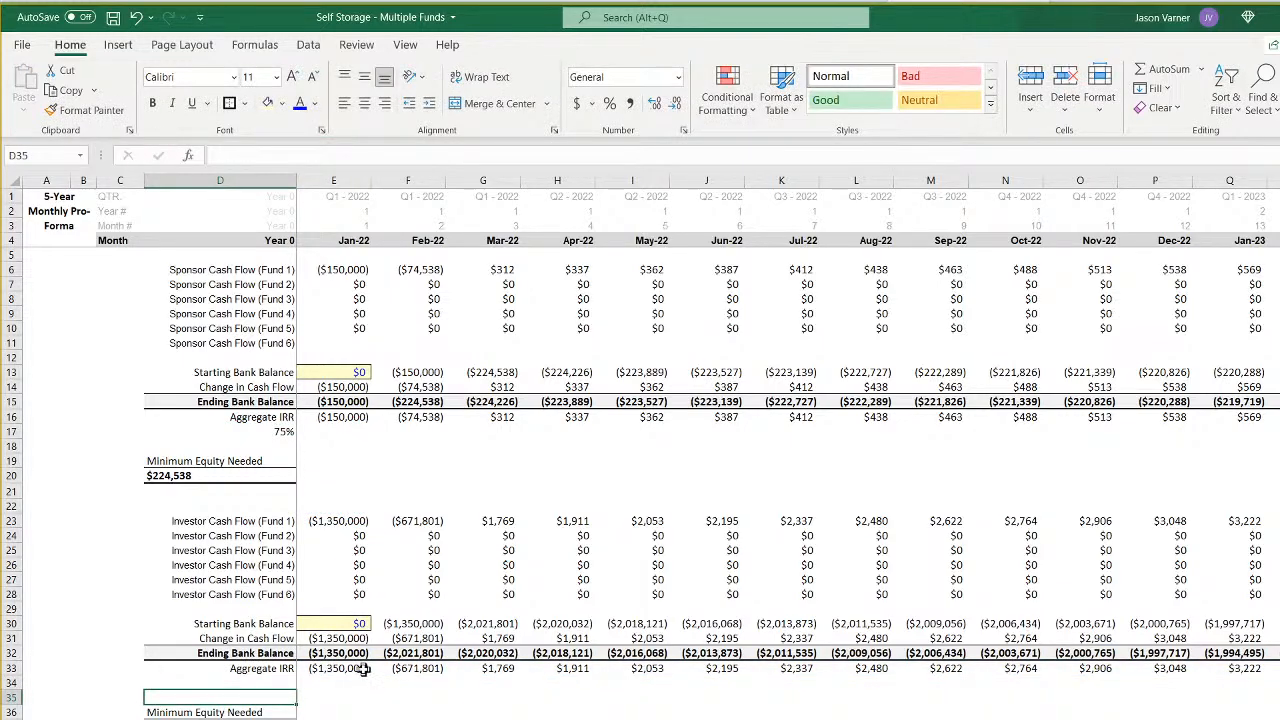
- Copy the sponsor's XIRR formula from D17 to the investor's D34, point its date range to row 4, and save the workbook
right_click(270, 431)
click(305, 458)
right_click(250, 683)
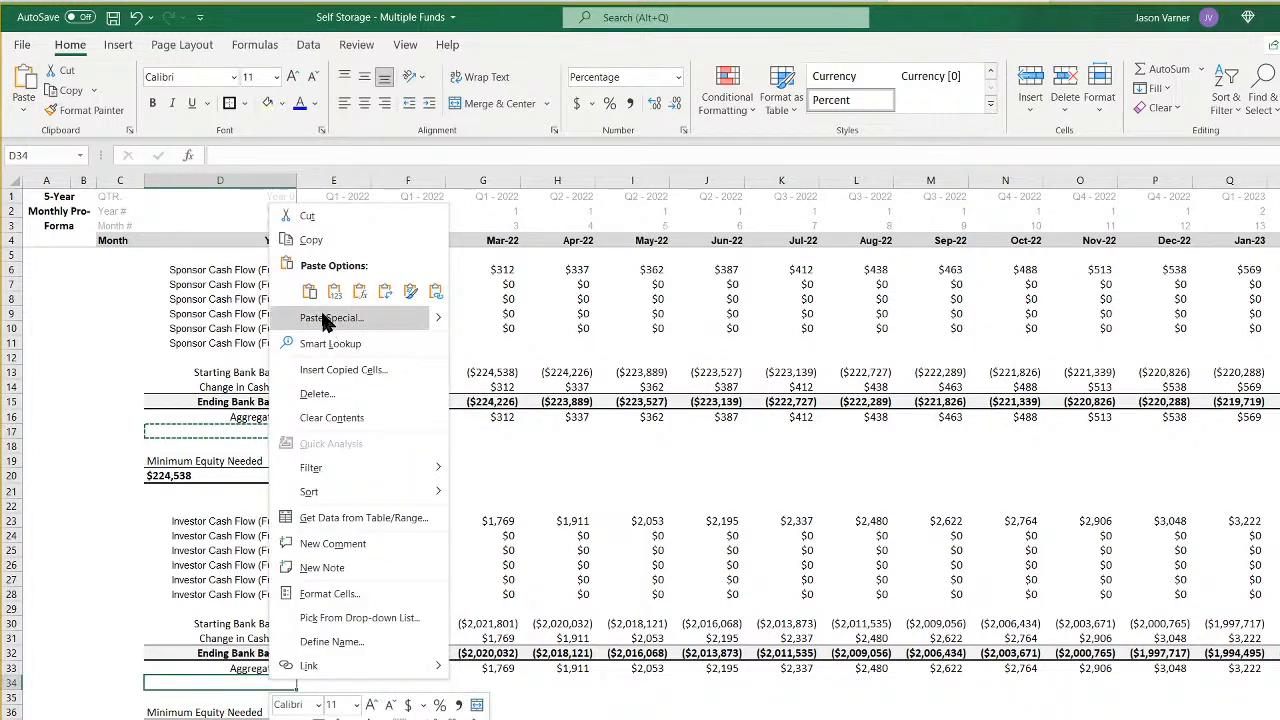
click(309, 291)
double_click(252, 684)
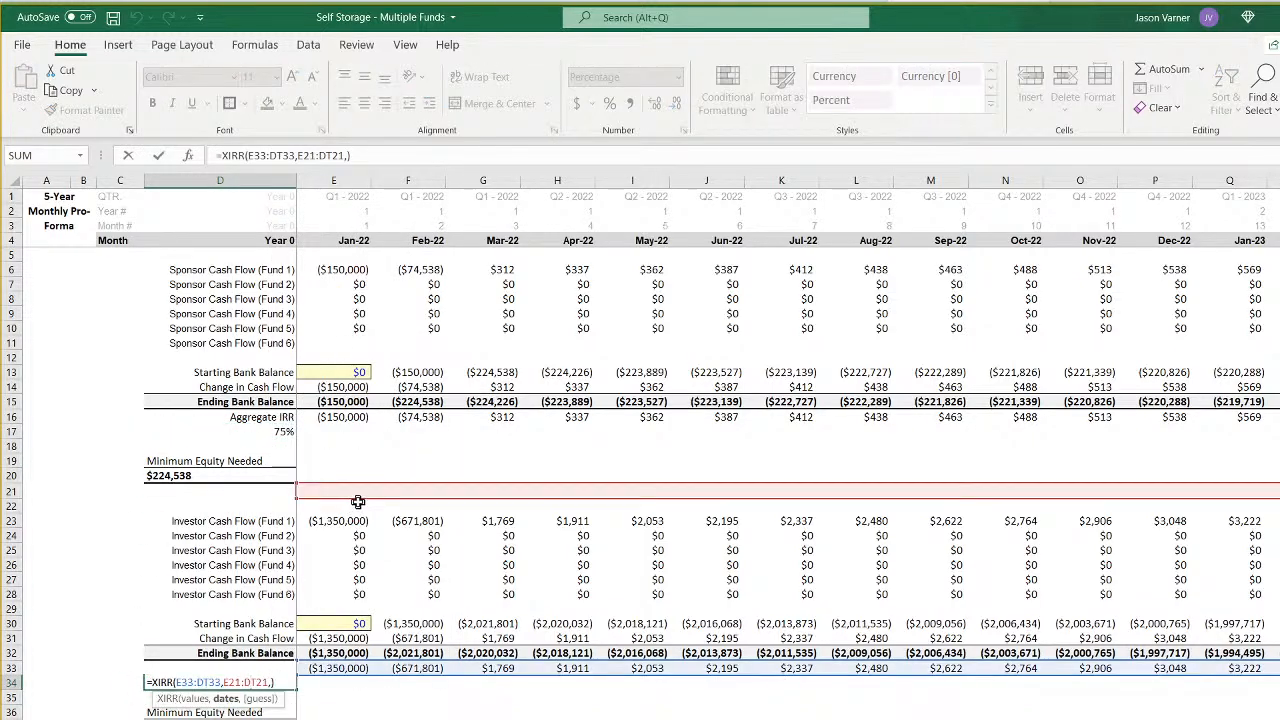
drag(359, 500, 357, 242)
key(Return)
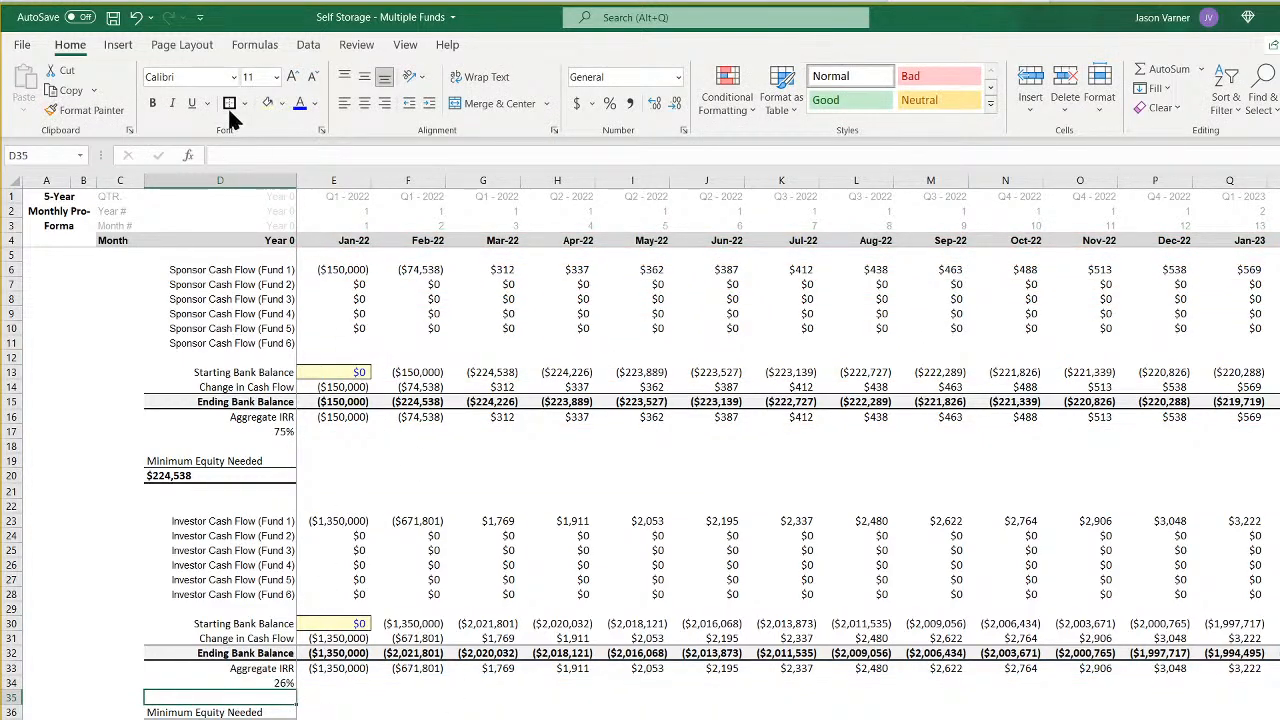
click(113, 17)
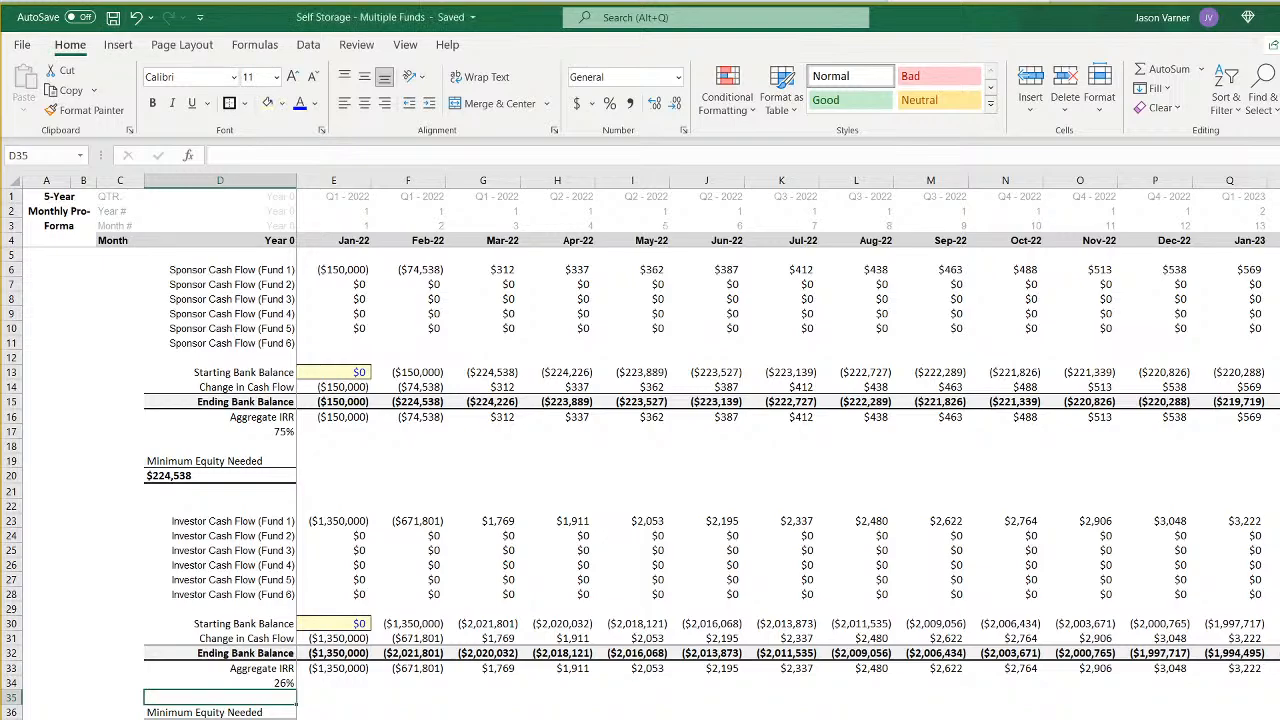
- Link the LP Aggregate IRR in D15 of the fund summary sheet to D34 on Cash Flow All Funds (GP)
click(483, 718)
click(270, 431)
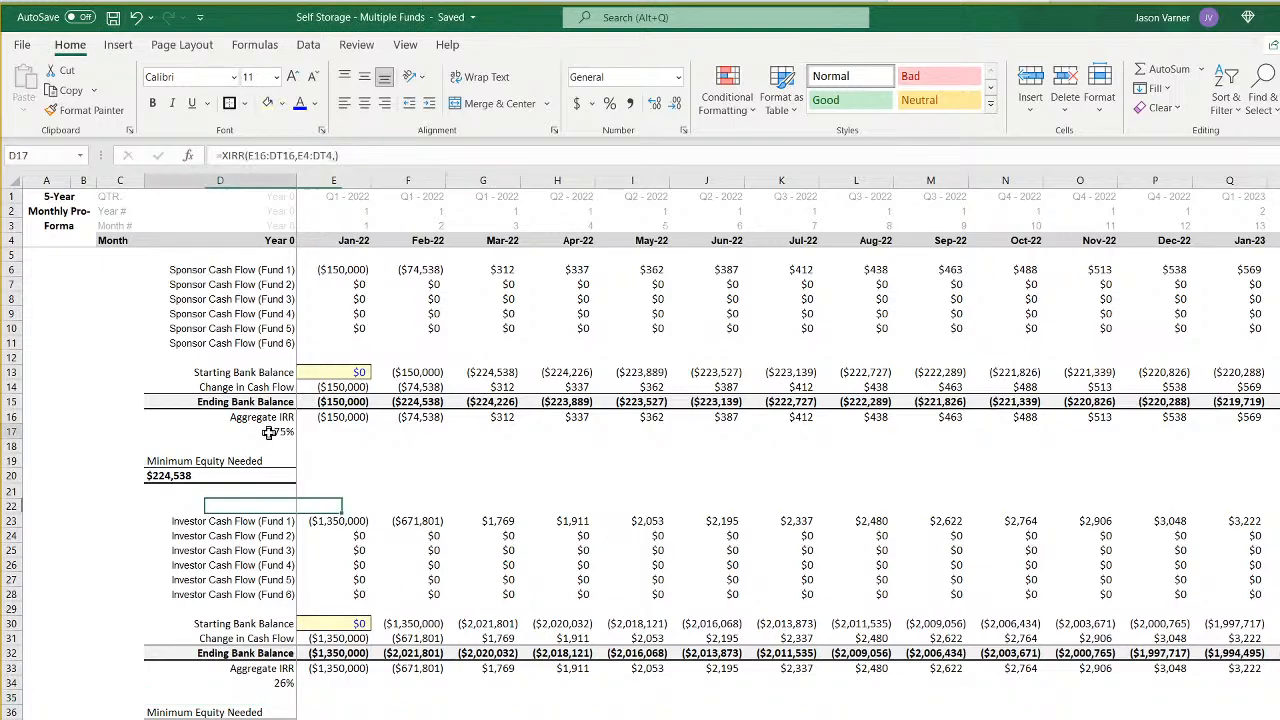
key(ctrl+Page_Up)
key(ctrl+Page_Up)
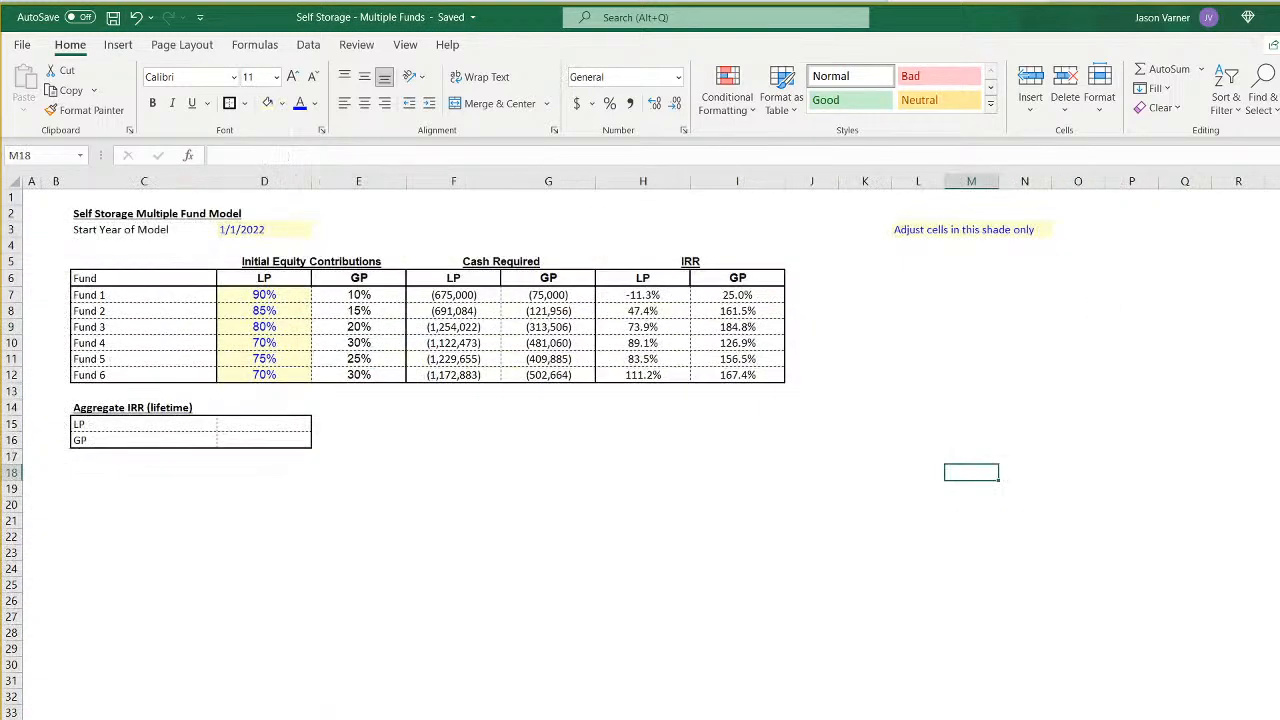
click(257, 425)
text(=)
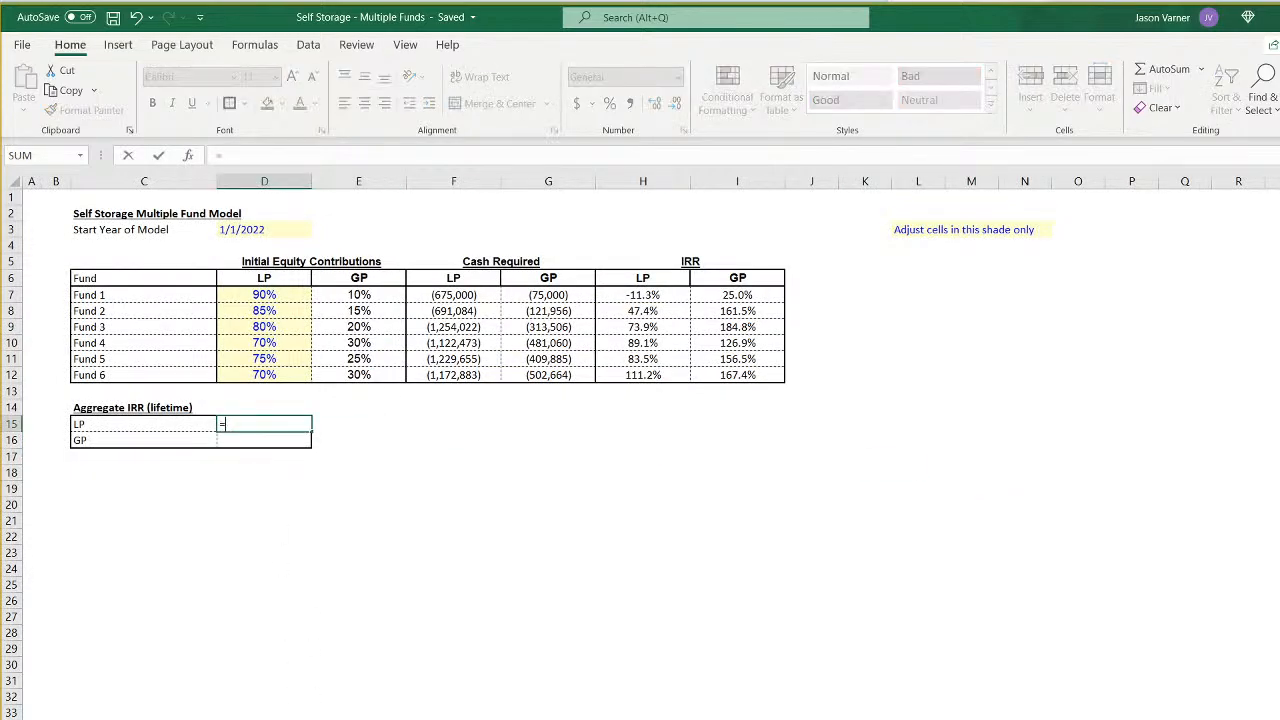
key(ctrl+Page_Down)
key(ctrl+Page_Down)
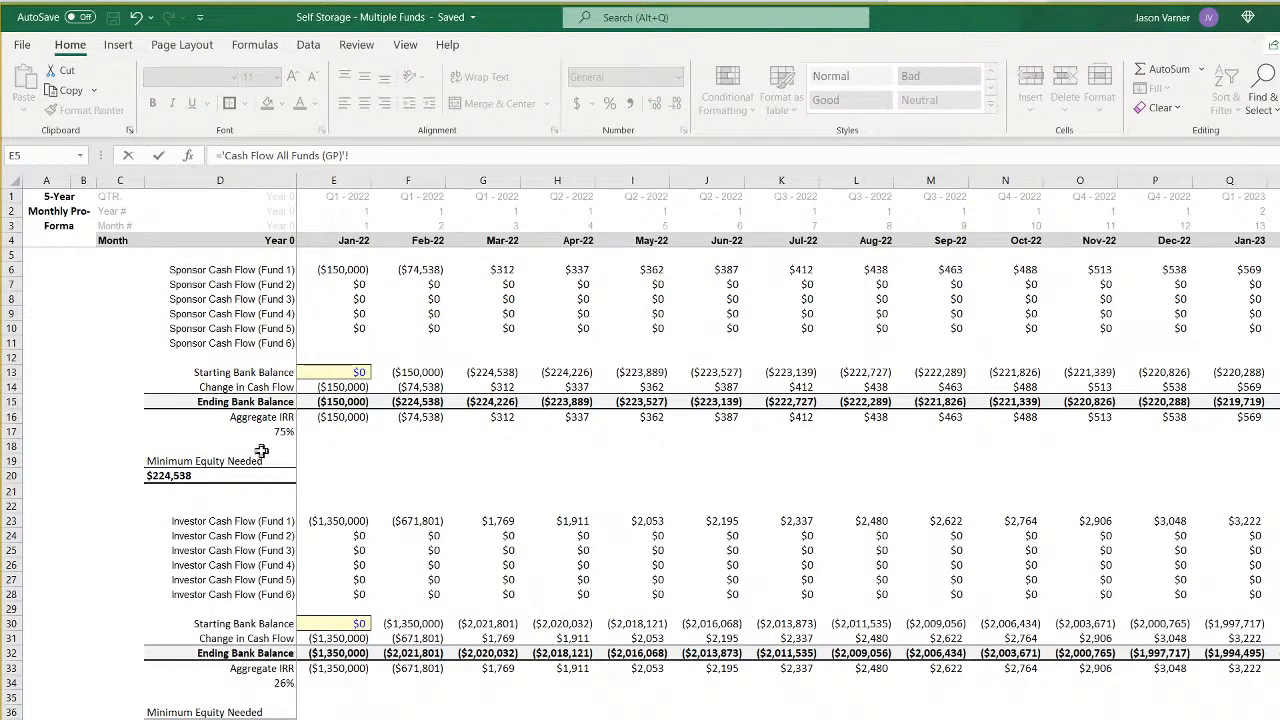
click(262, 685)
key(Return)
- Link the GP Aggregate IRR in D16 to D17 on the Cash Flow All Funds (GP) sheet
text(=)
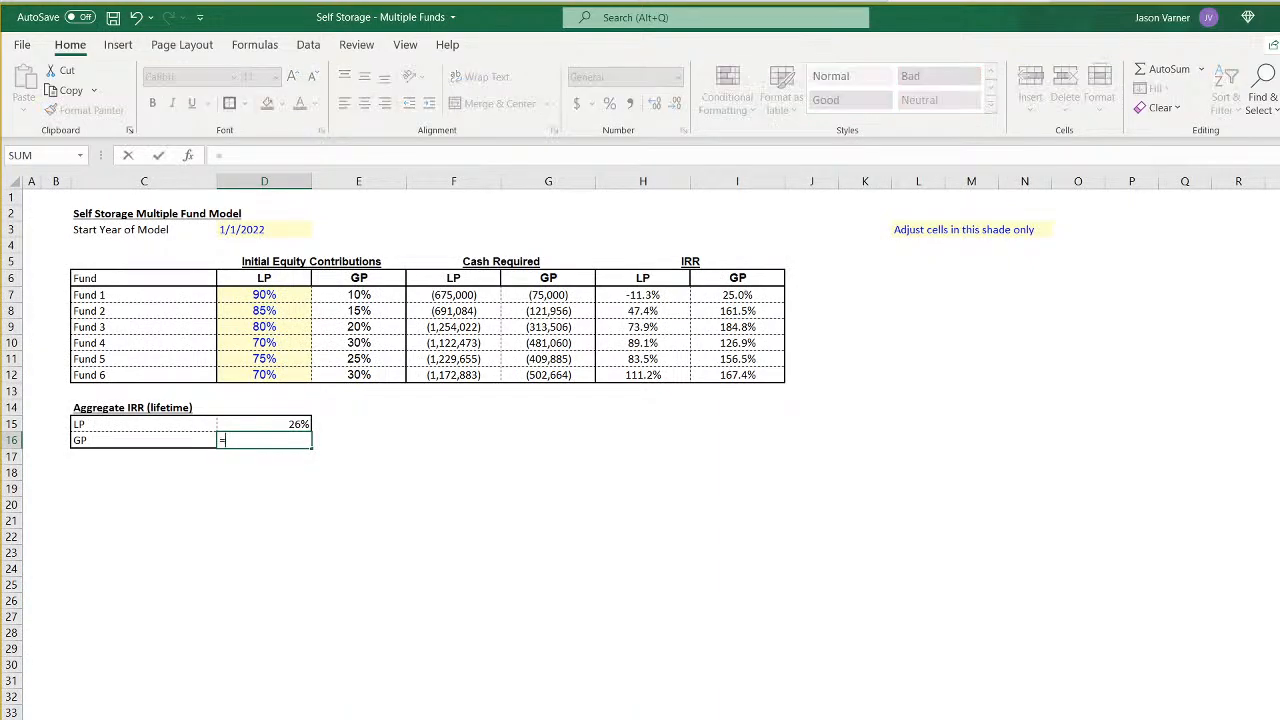
key(ctrl+Page_Up)
key(ctrl+Page_Down)
key(ctrl+Page_Down)
key(ctrl+Page_Down)
click(290, 432)
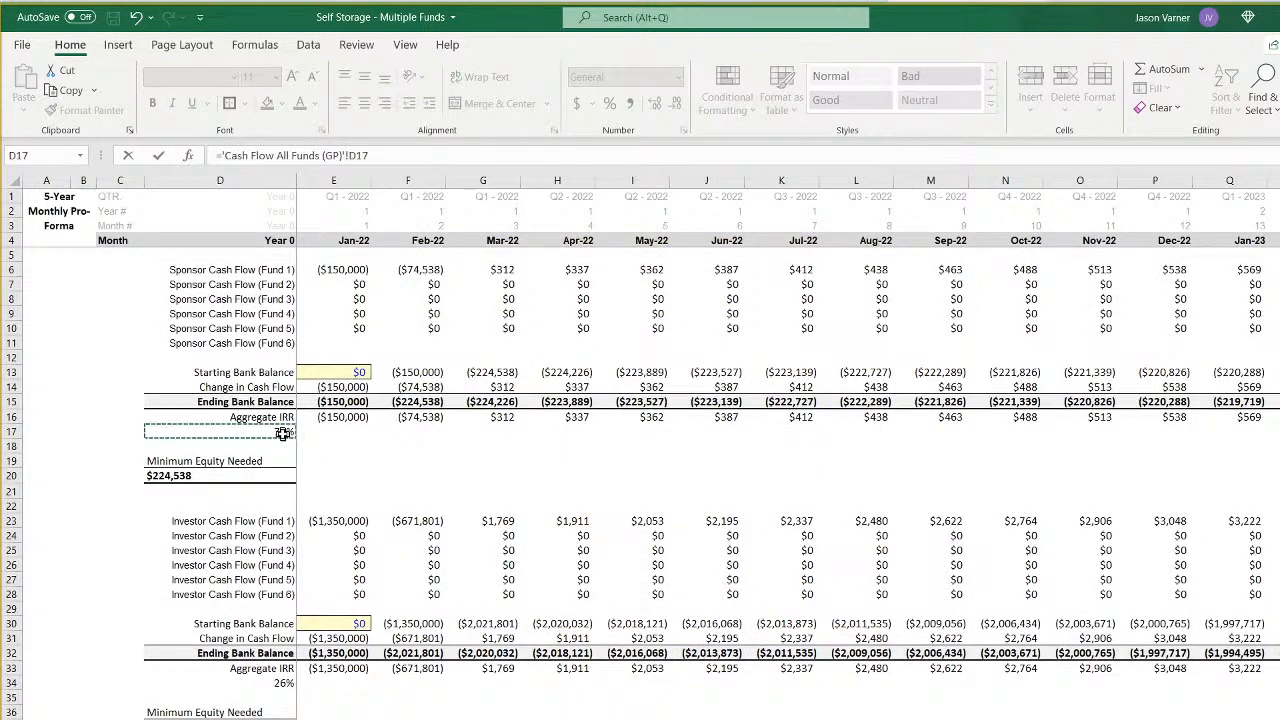
key(Return)
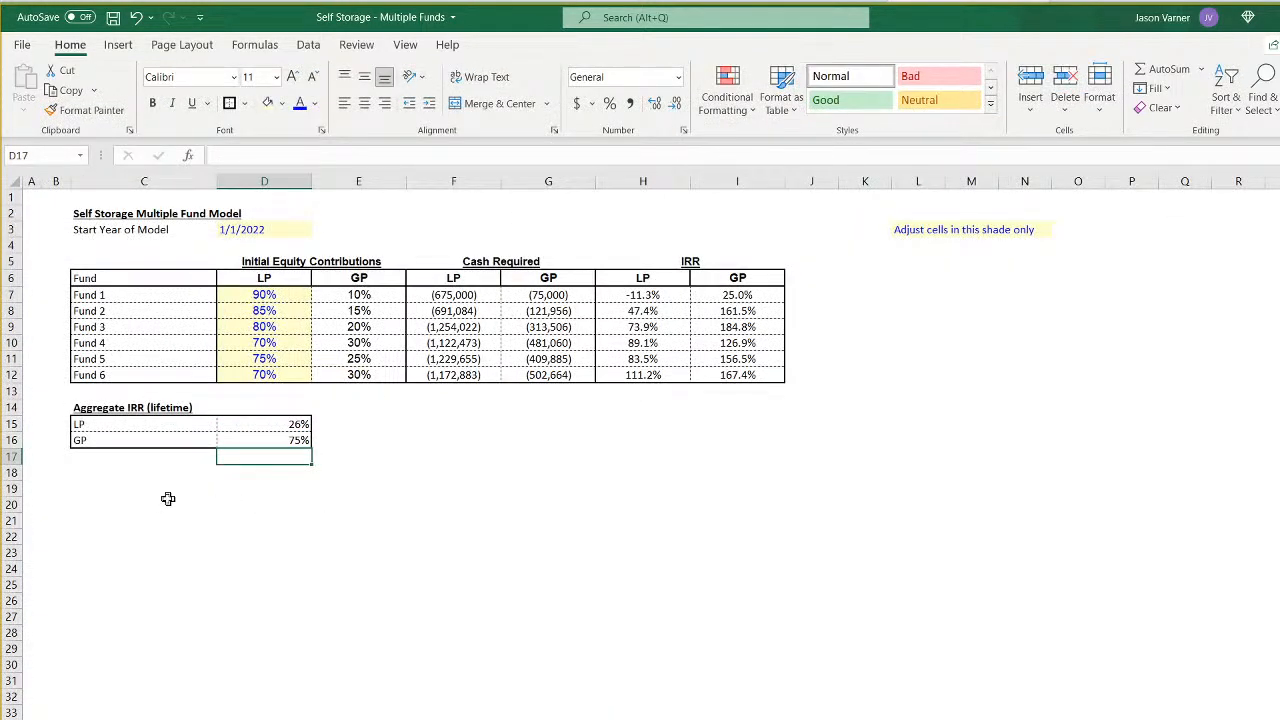
- Add the label Project Level in C17 below the GP row of the Aggregate IRR table
click(101, 463)
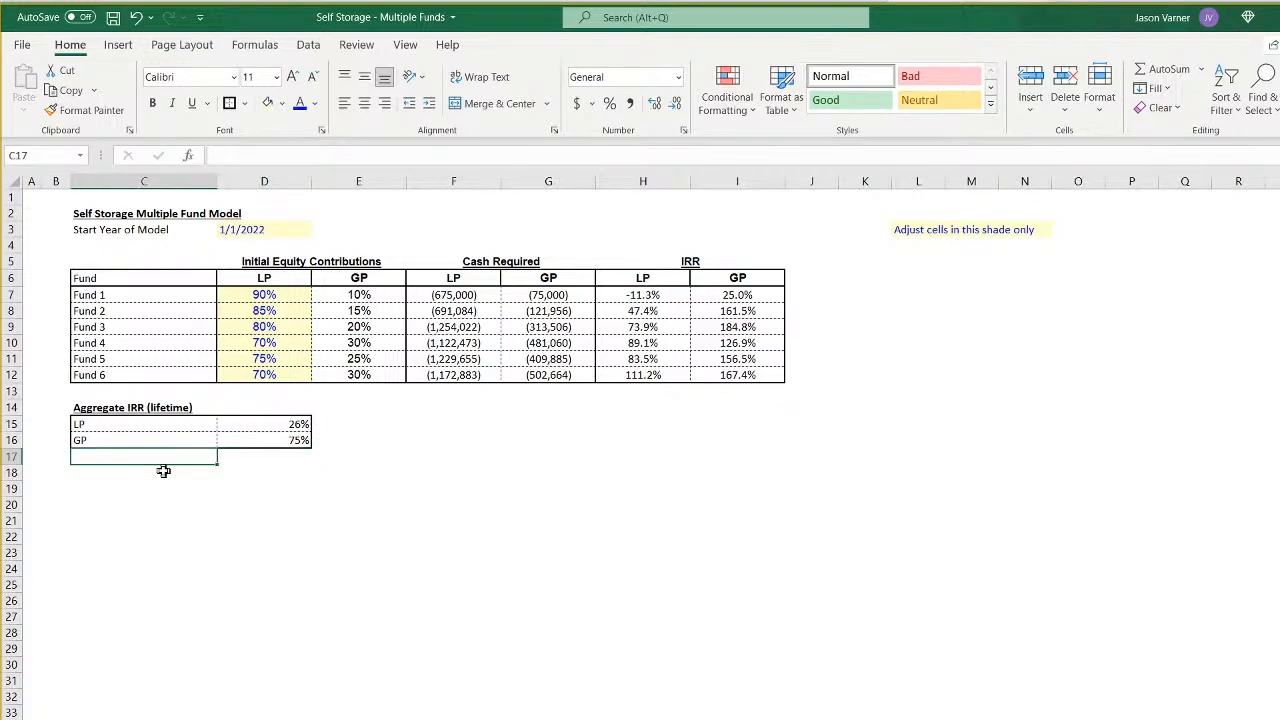
text(Project Level)
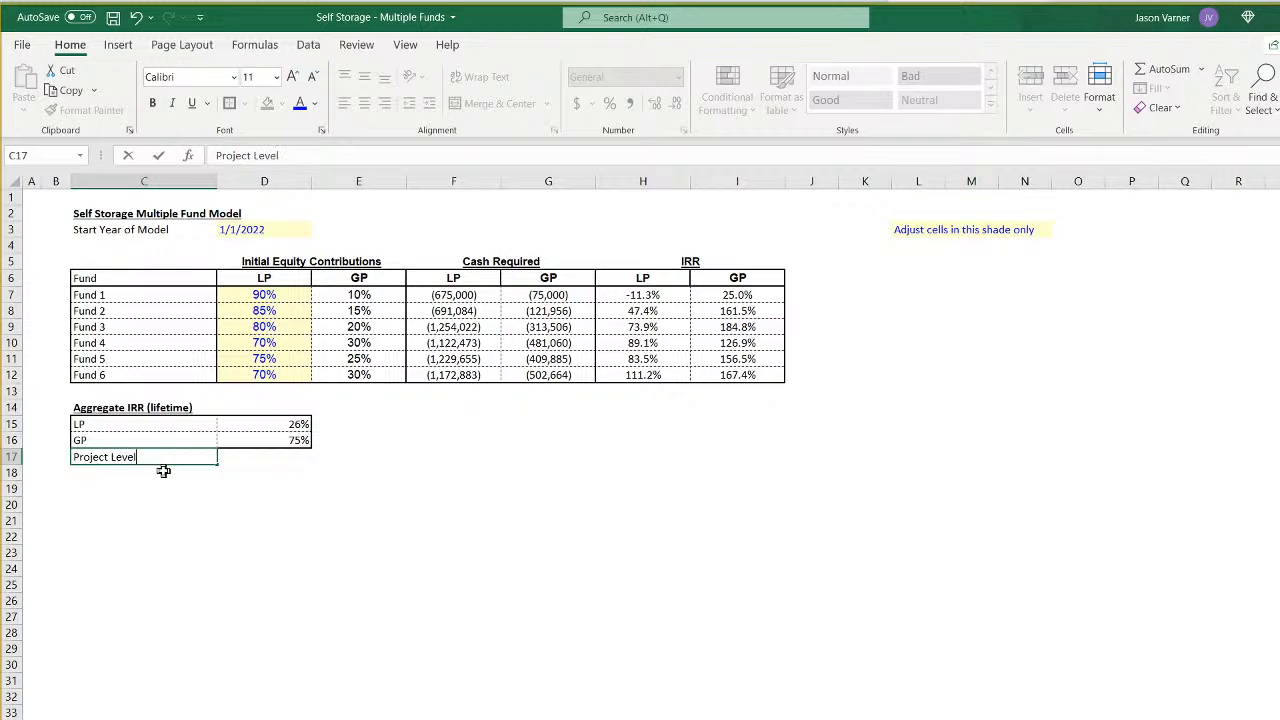
key(Return)
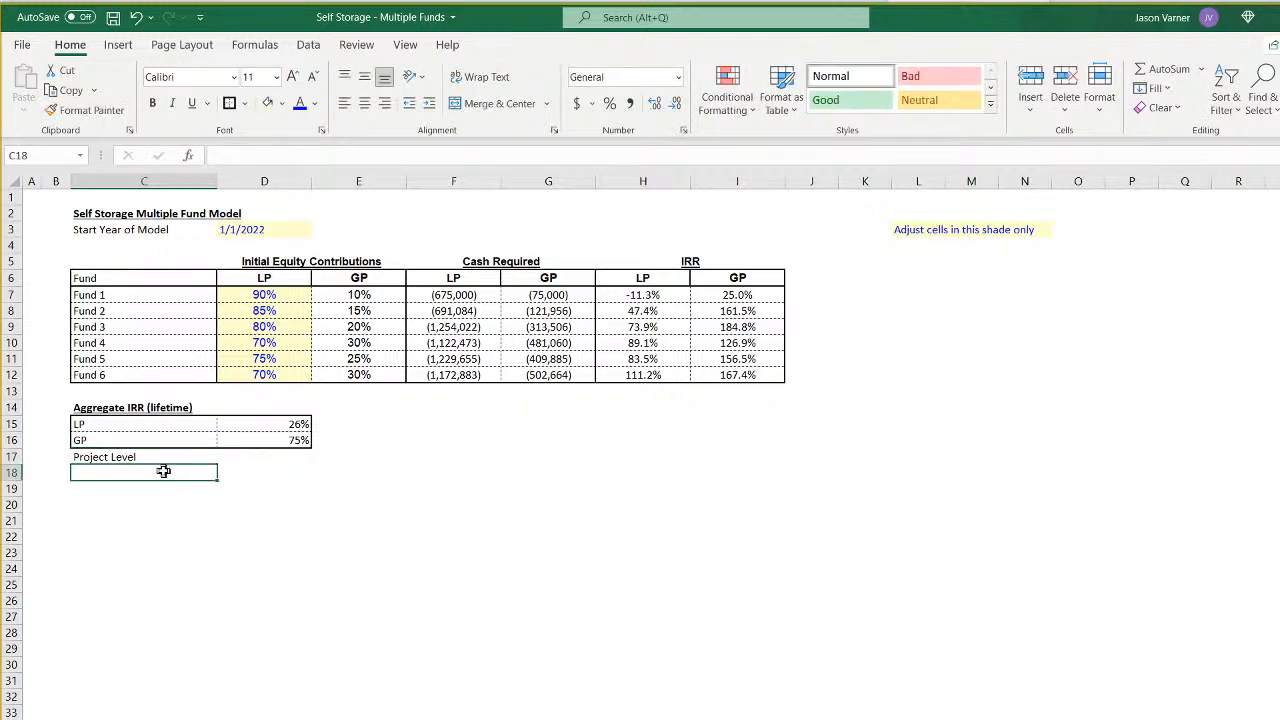
- Add the investor and sponsor Aggregate IRR cash flows with =E33+E16 in column E below the investor section of Cash Flow All Funds (GP)
key(ctrl+Page_Down)
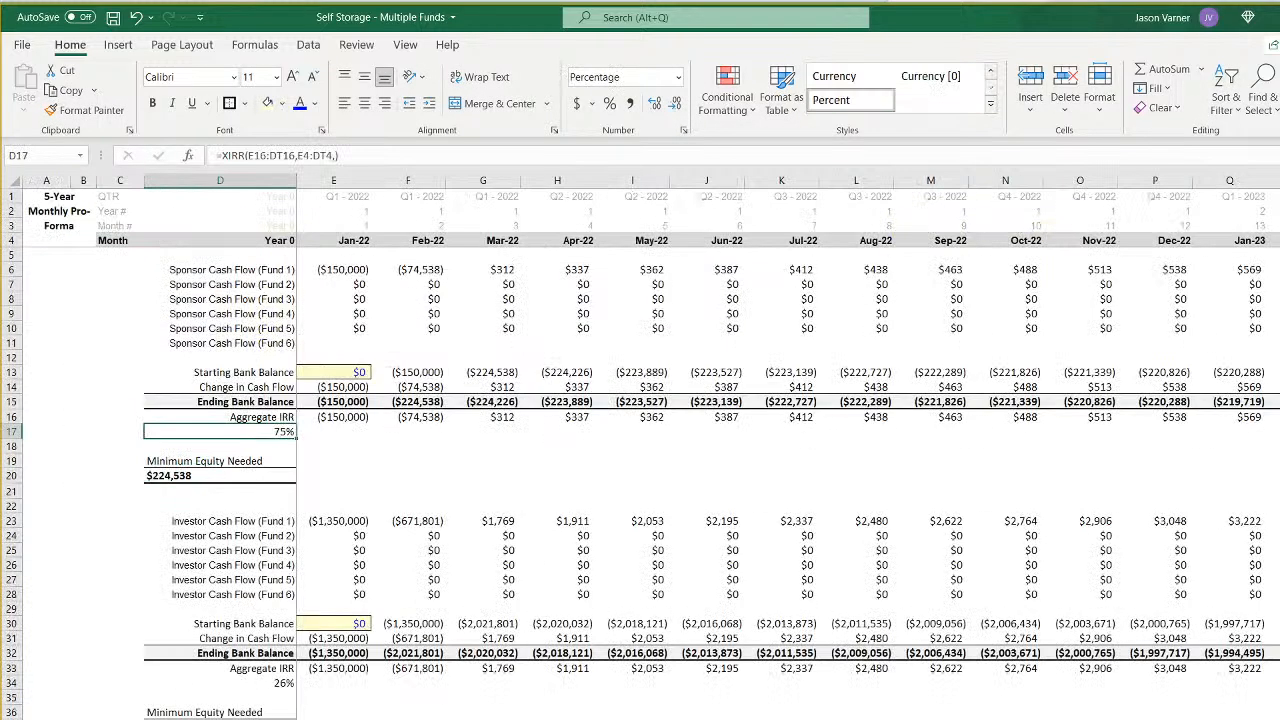
scroll(640, 480, down, 4)
click(345, 718)
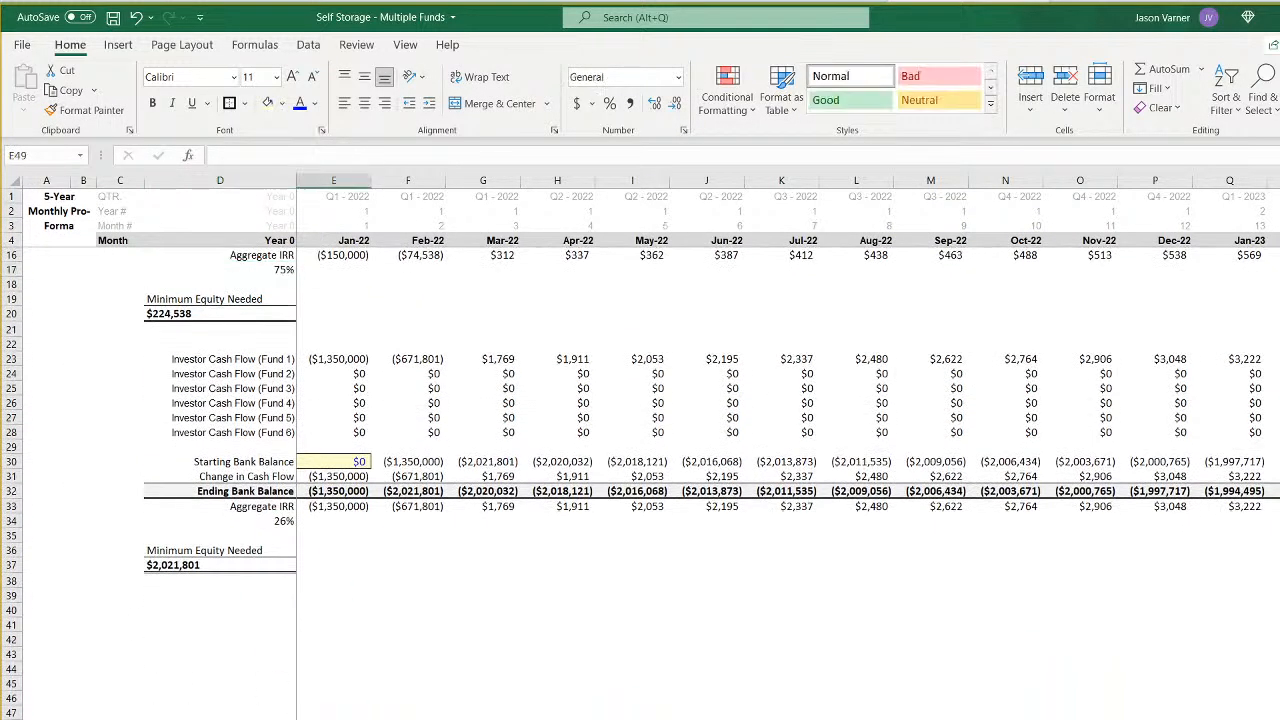
text(=)
click(345, 507)
text(+)
scroll(428, 560, up, 4)
click(345, 412)
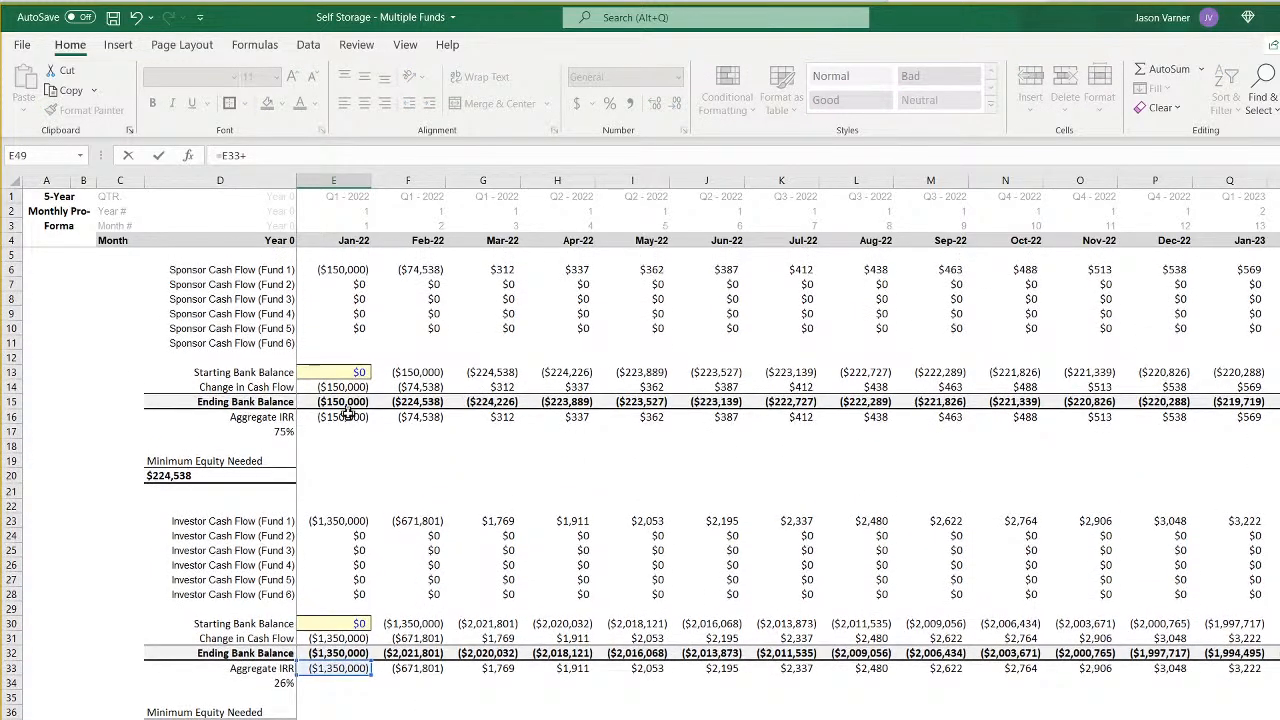
scroll(345, 414, down, 1)
key(Escape)
key(Up)
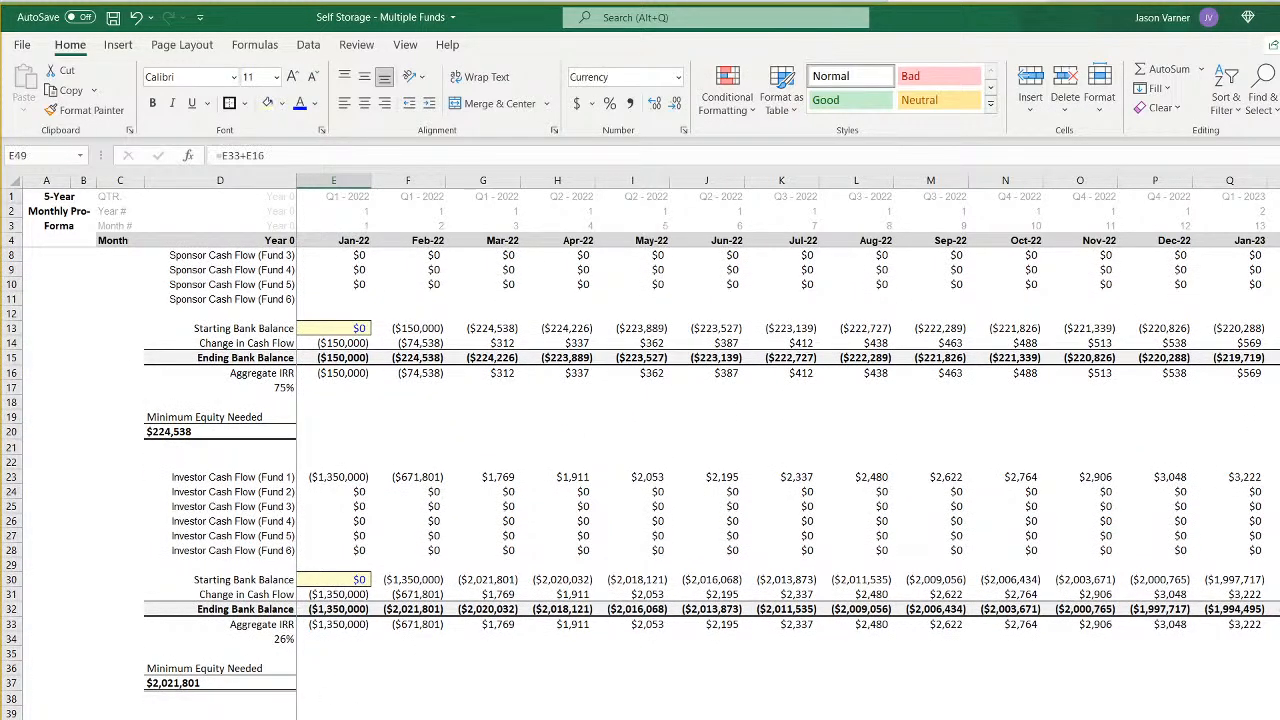
- Label the combined cash flow row Project Level in D41
key(Left)
text(P)
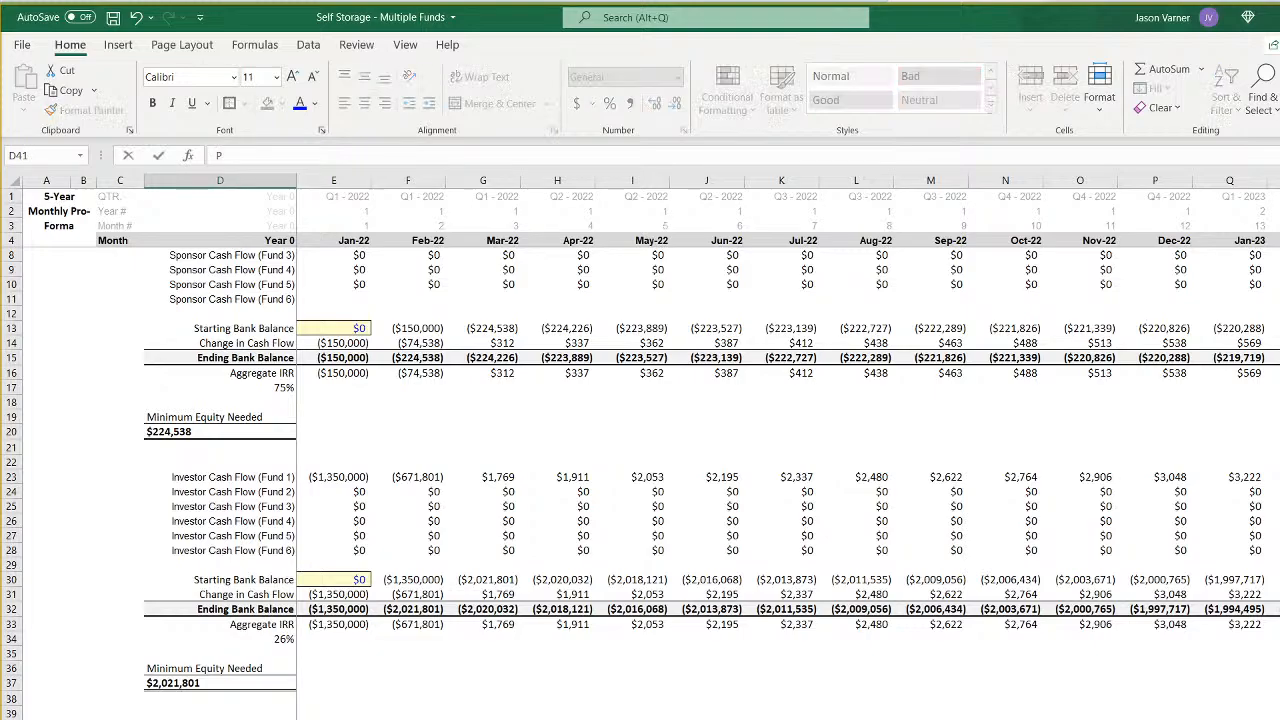
key(Return)
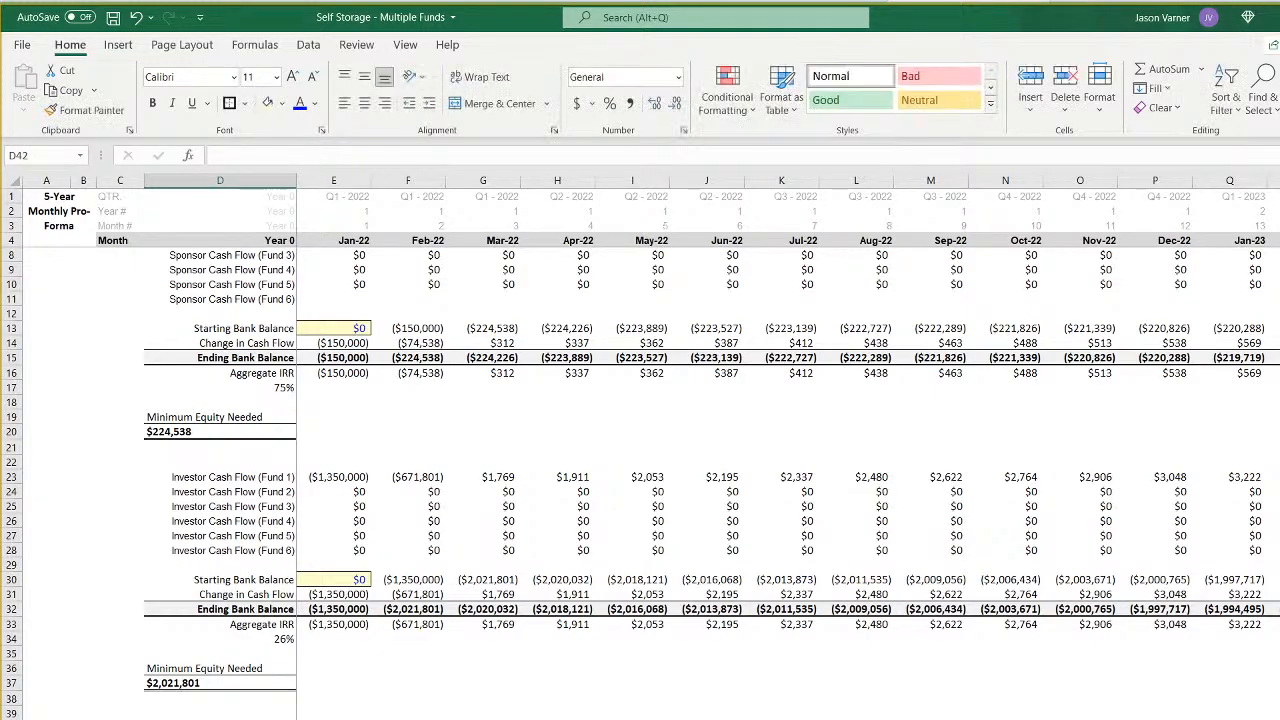
text(Proje)
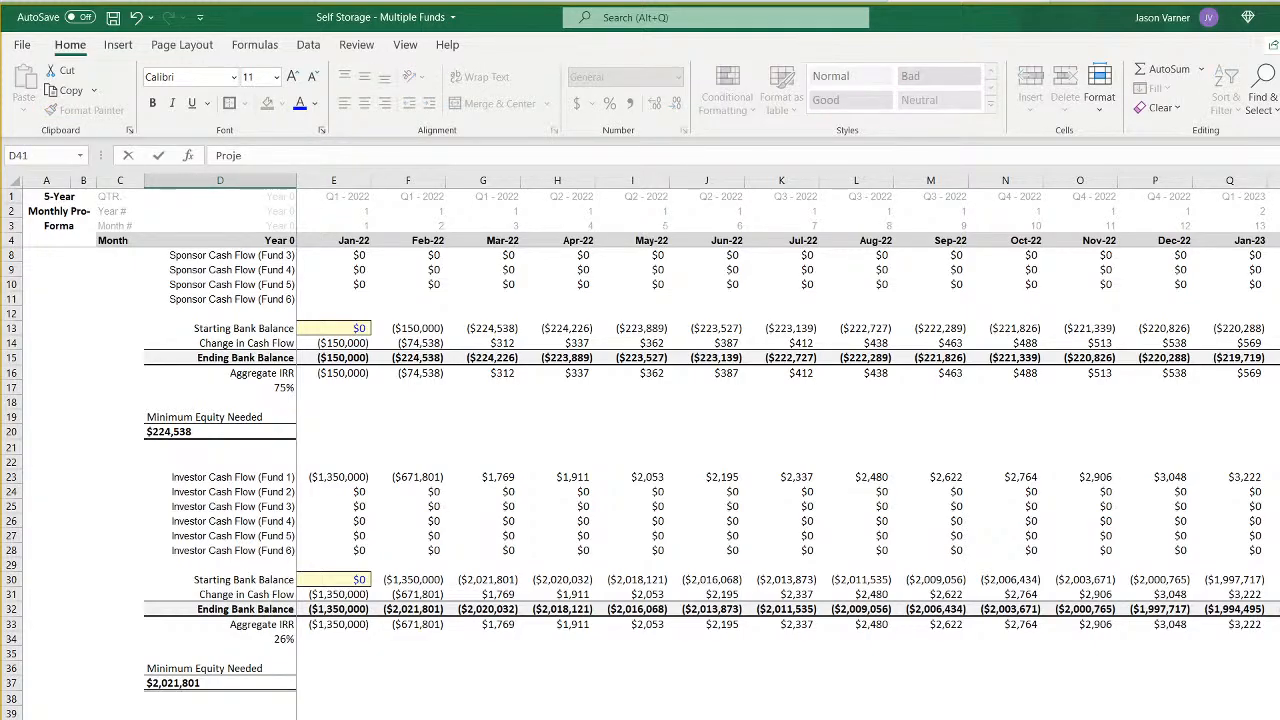
text(ct Level)
key(Tab)
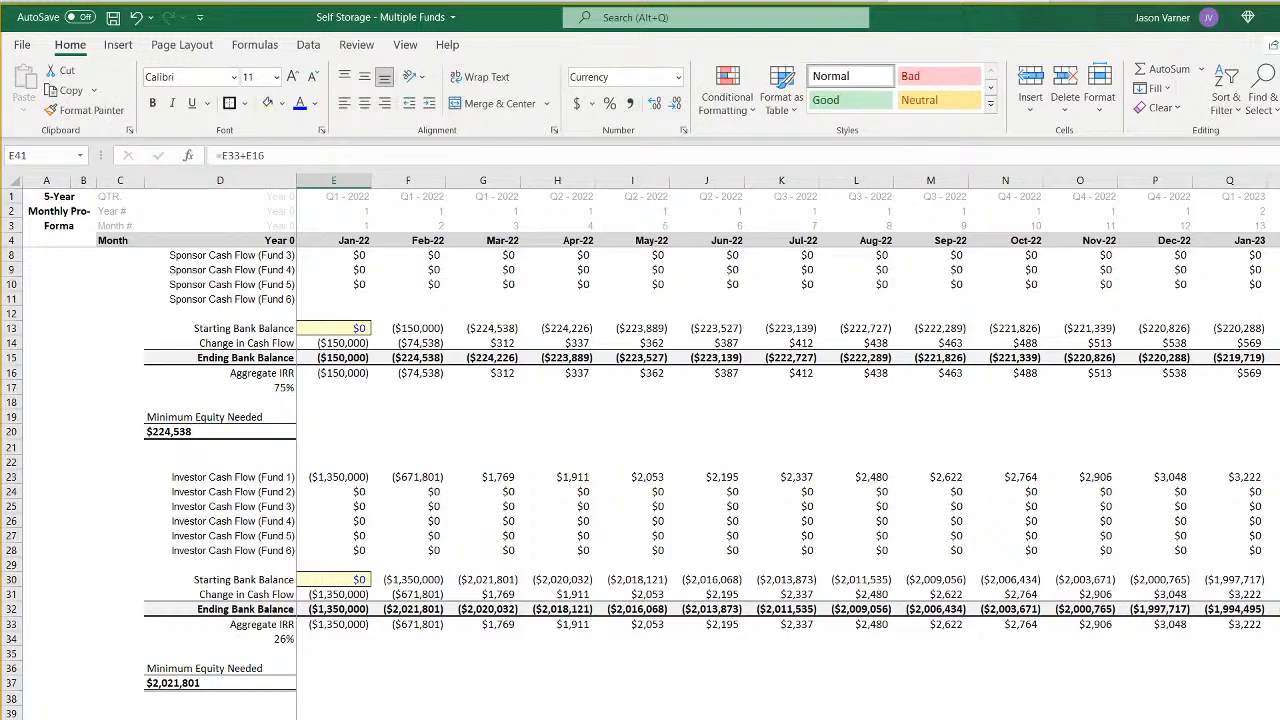
- Extend the combined cash flow formula from E41 across the monthly columns to DT
scroll(788, 400, right, 20)
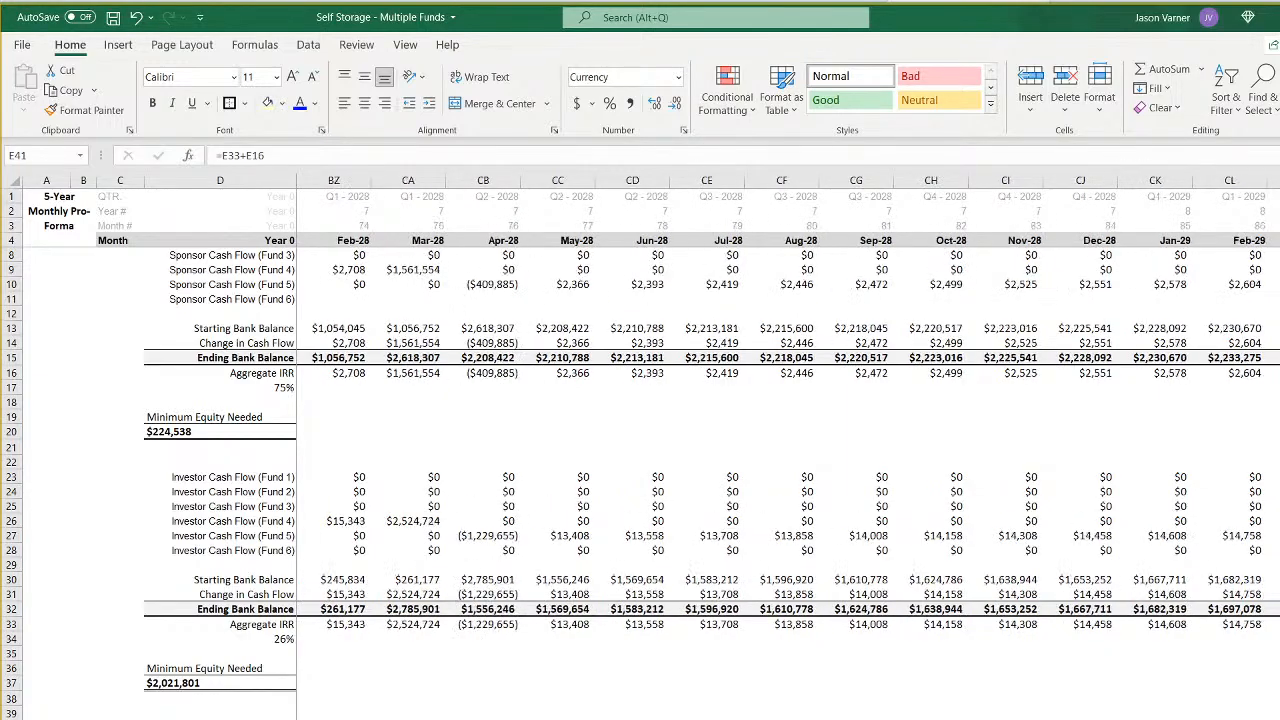
scroll(788, 404, right, 6)
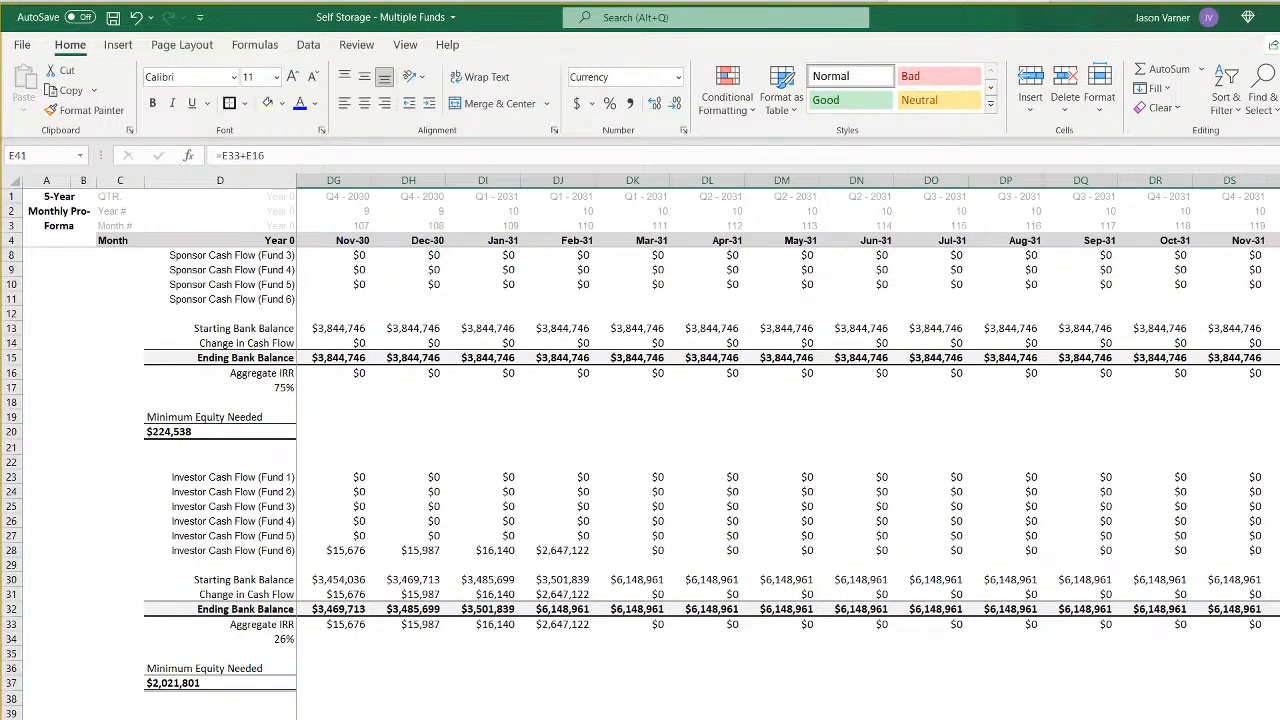
scroll(788, 404, left, 20)
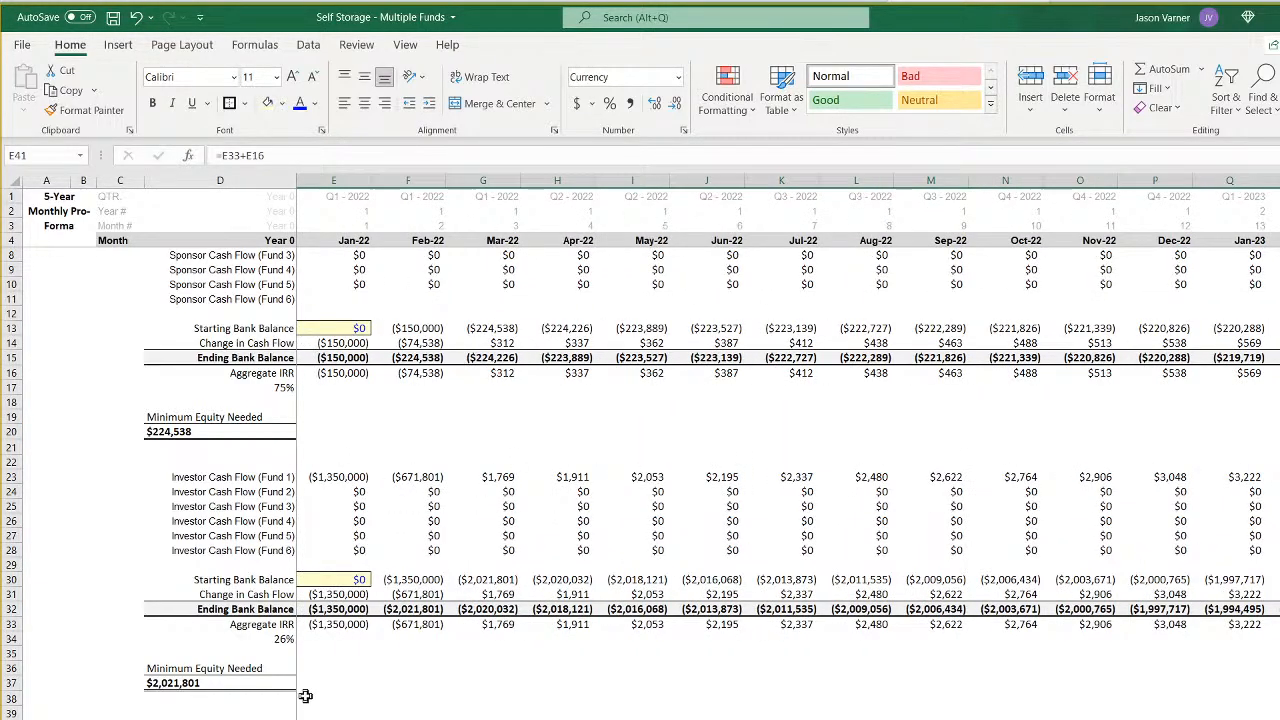
- Copy the investor's XIRR formula from D34 to D42 and point its date range to E4:DT4
right_click(282, 639)
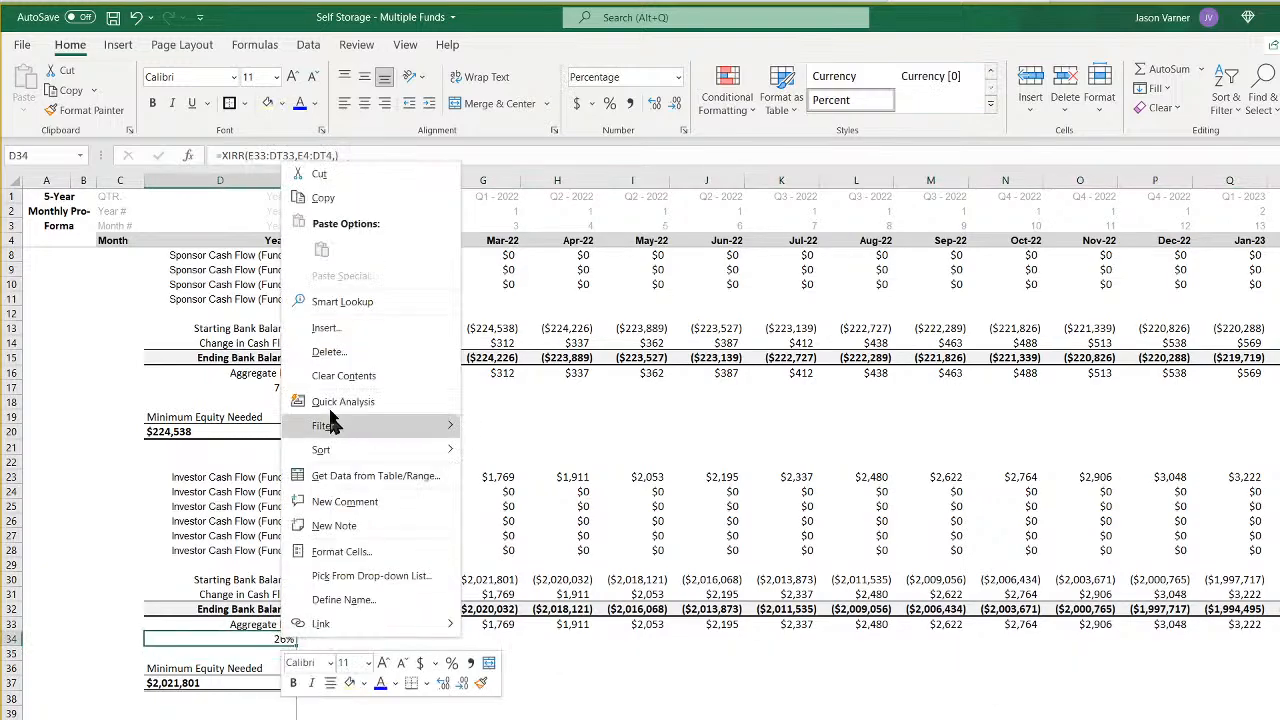
click(328, 202)
right_click(198, 719)
click(237, 373)
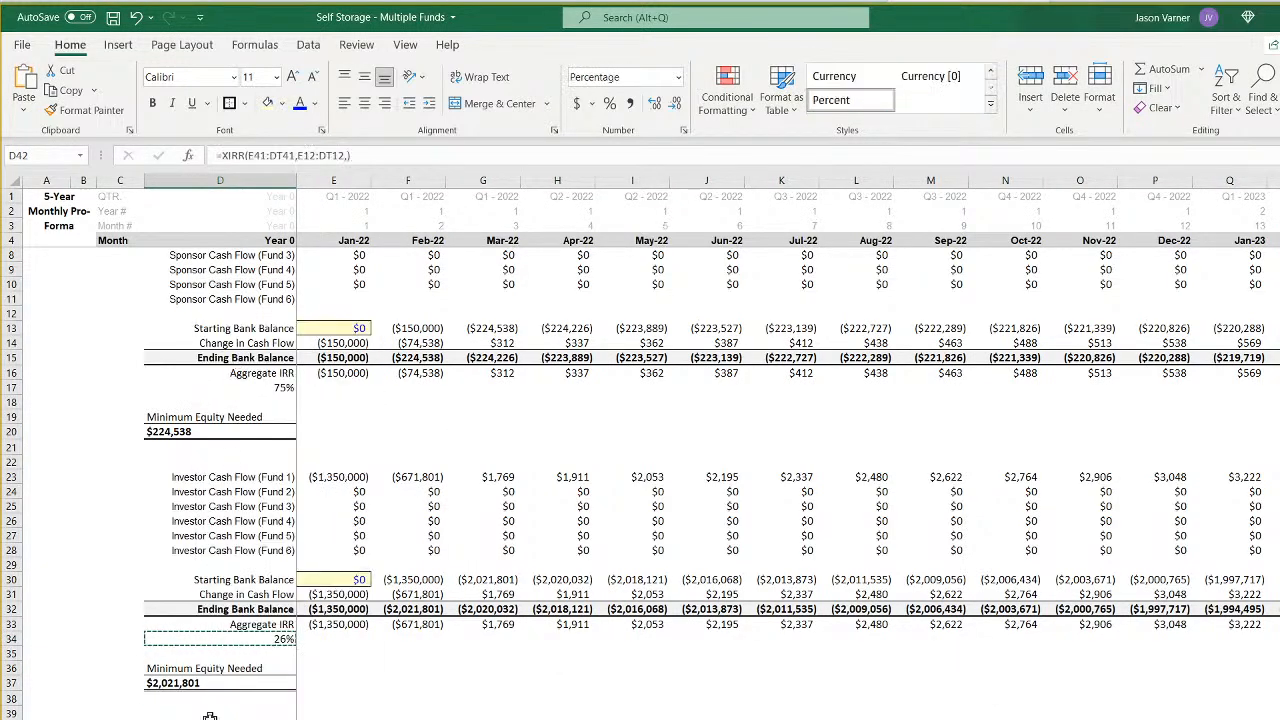
key(F2)
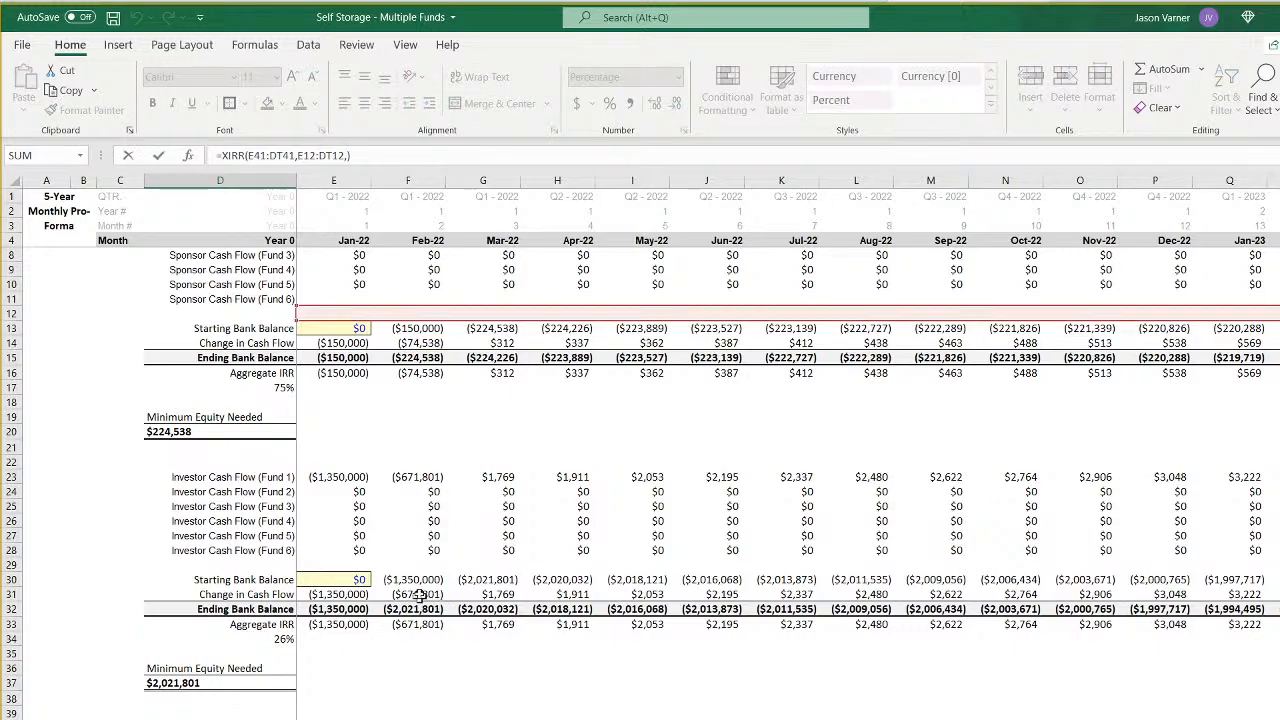
drag(409, 321, 406, 240)
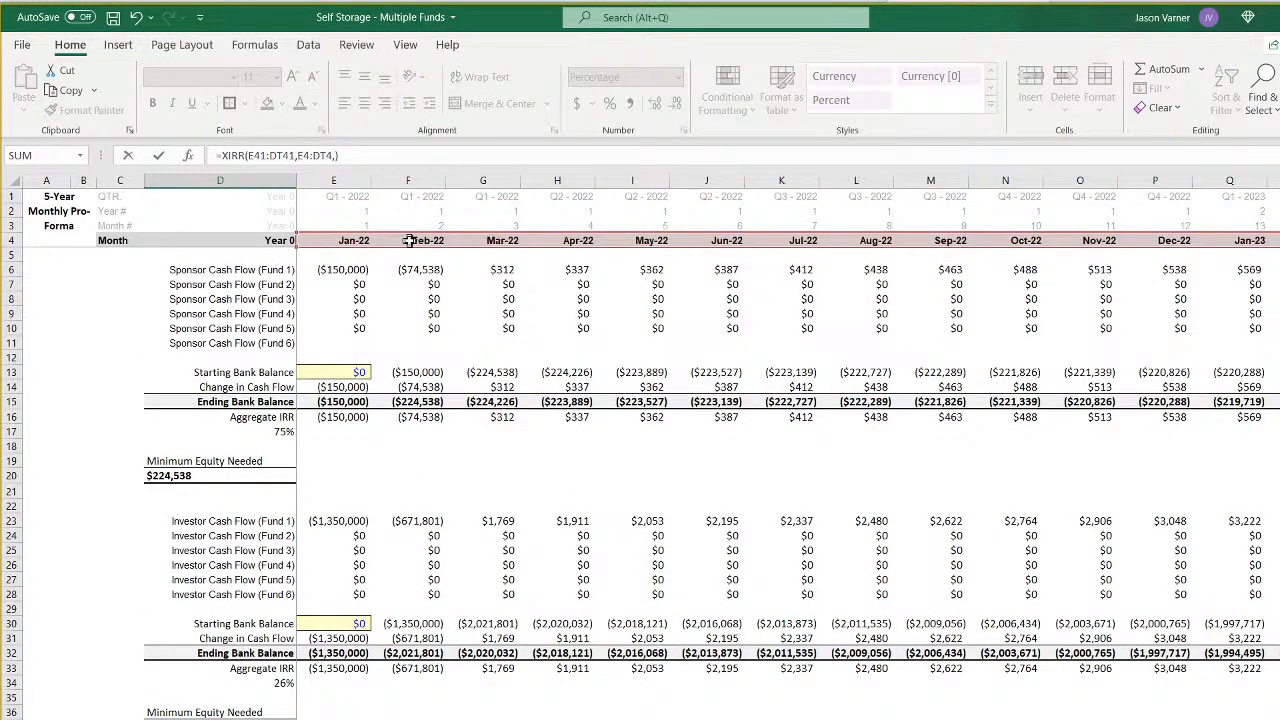
key(Return)
key(Up)
key(Up)
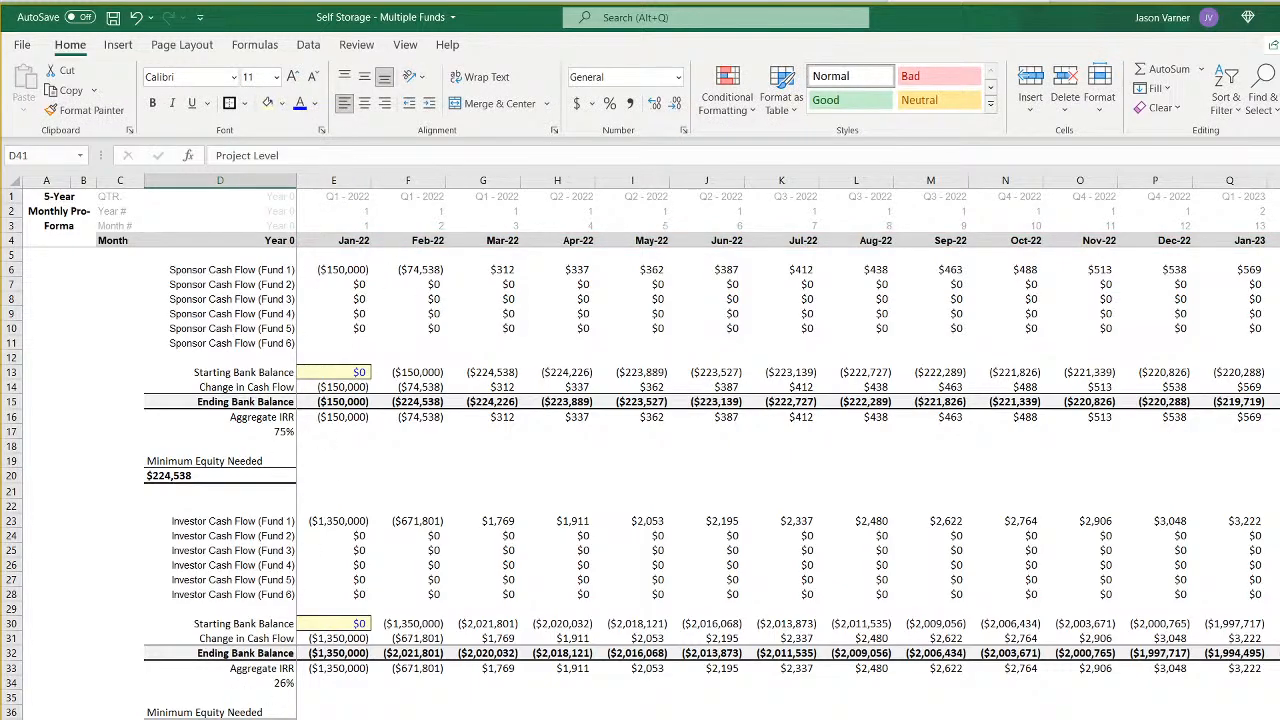
- Link the Project Level IRR in D17 of the fund summary sheet to D42 on Cash Flow All Funds (GP)
key(ctrl+Page_Up)
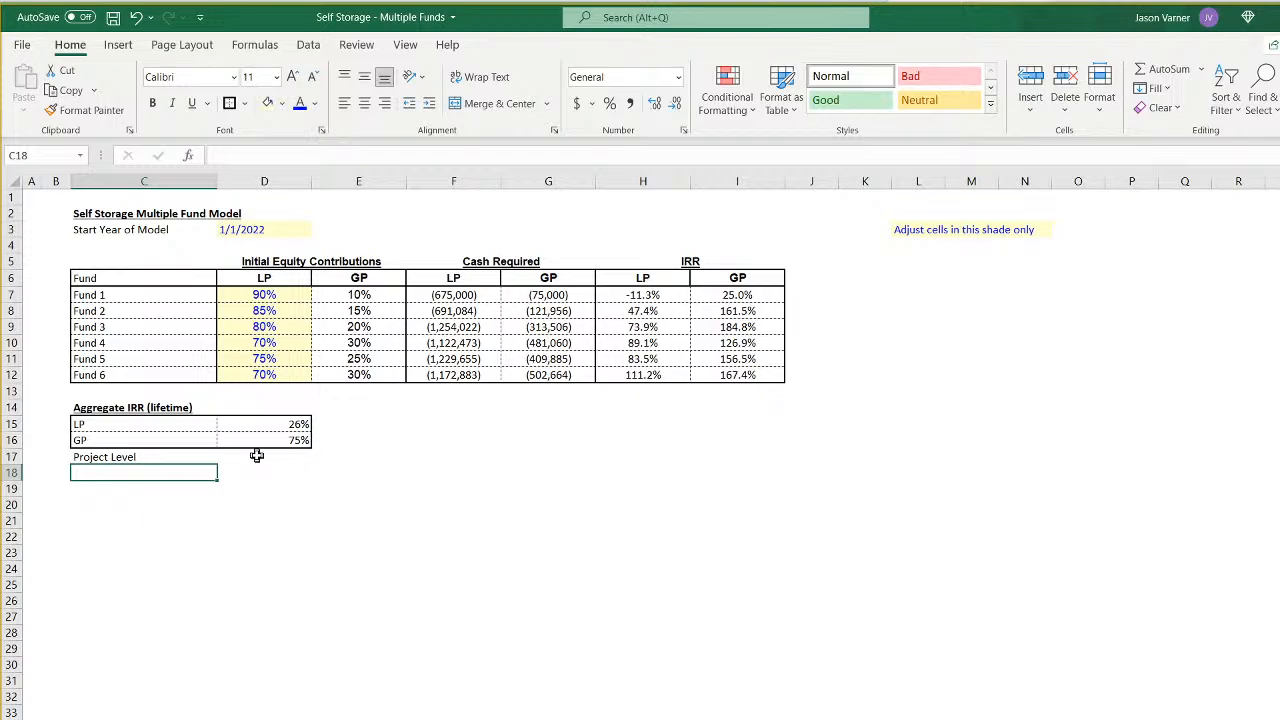
text(=)
key(ctrl+Page_Down)
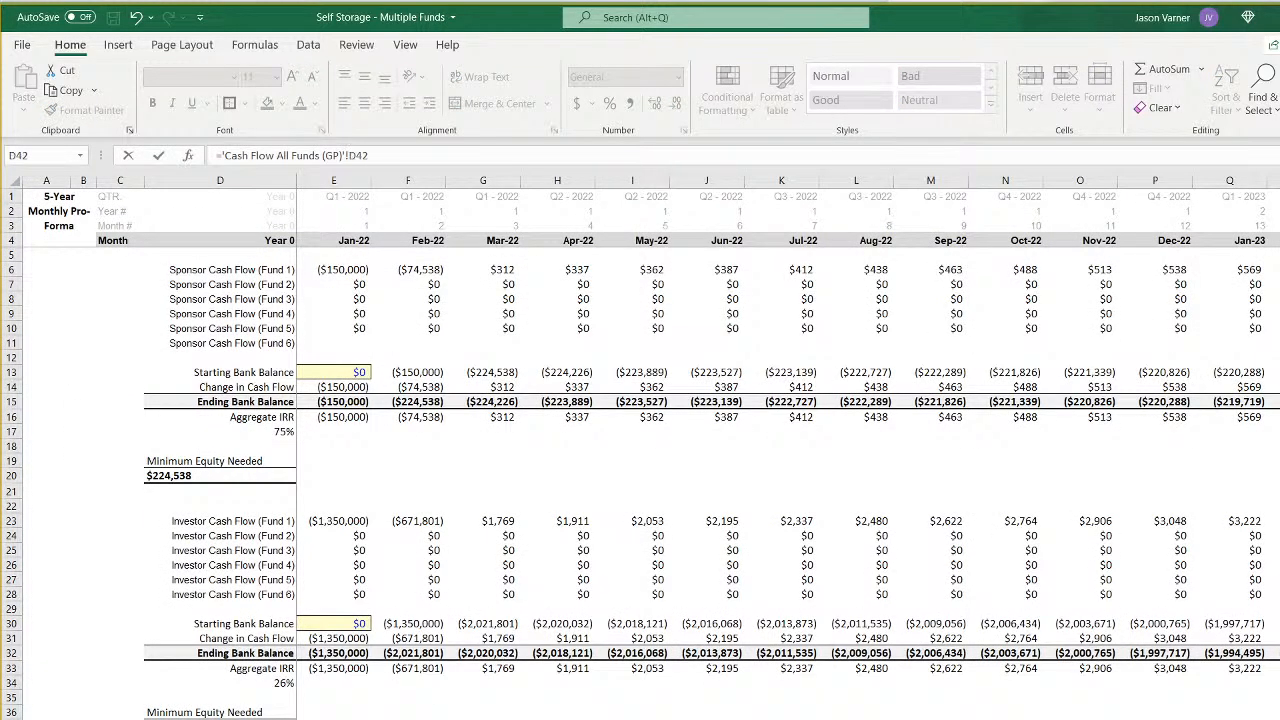
key(Return)
click(277, 457)
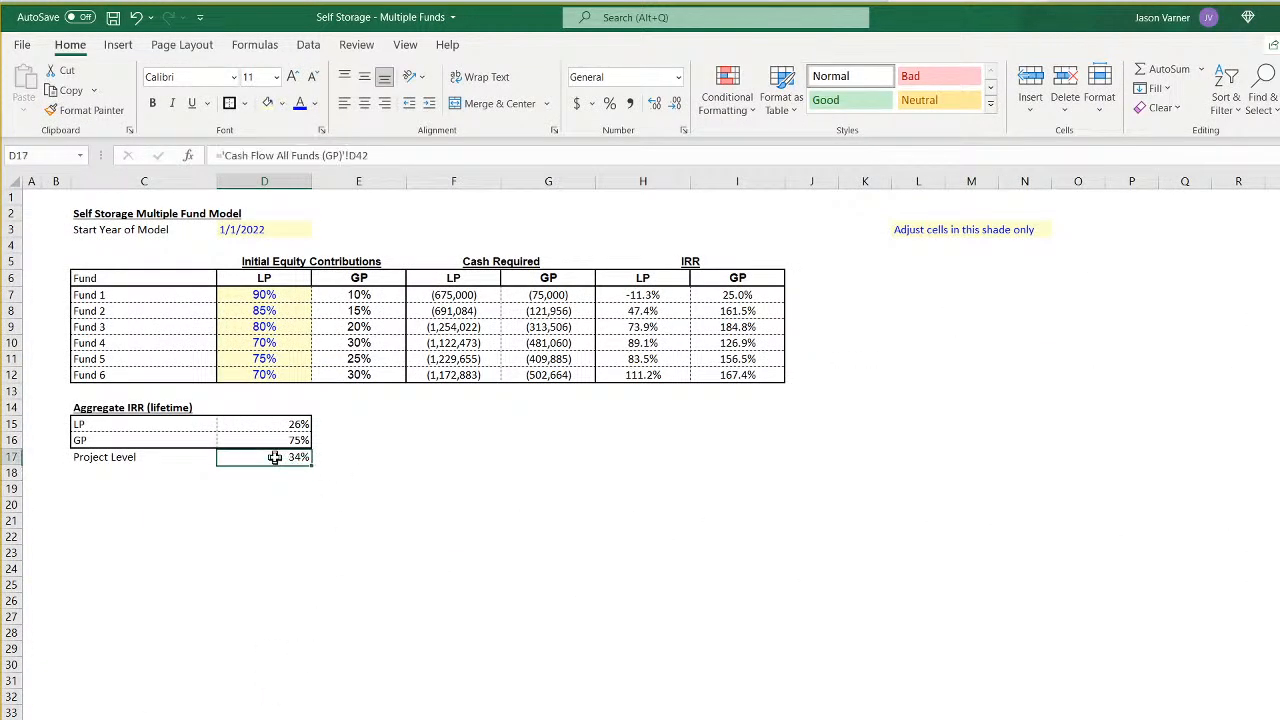
- Italicize the Project Level label and value in C17:D17 and save the workbook
click(268, 537)
drag(150, 454, 305, 462)
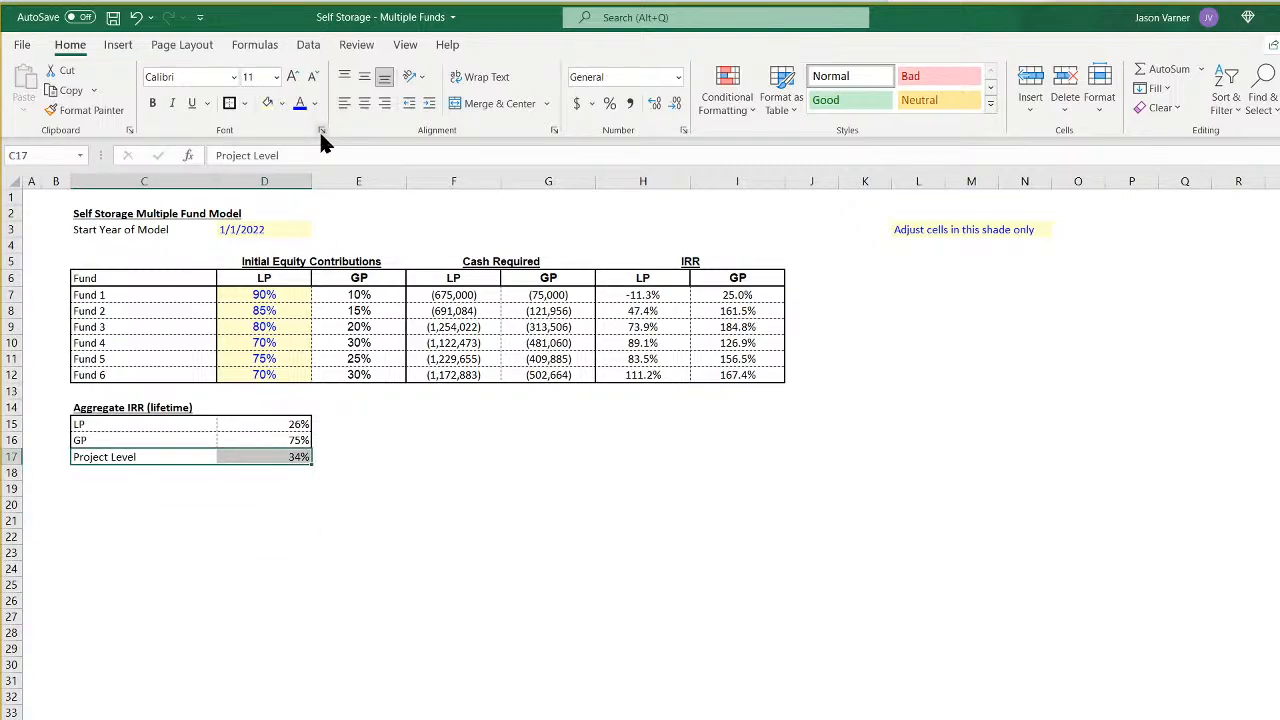
click(172, 103)
click(588, 651)
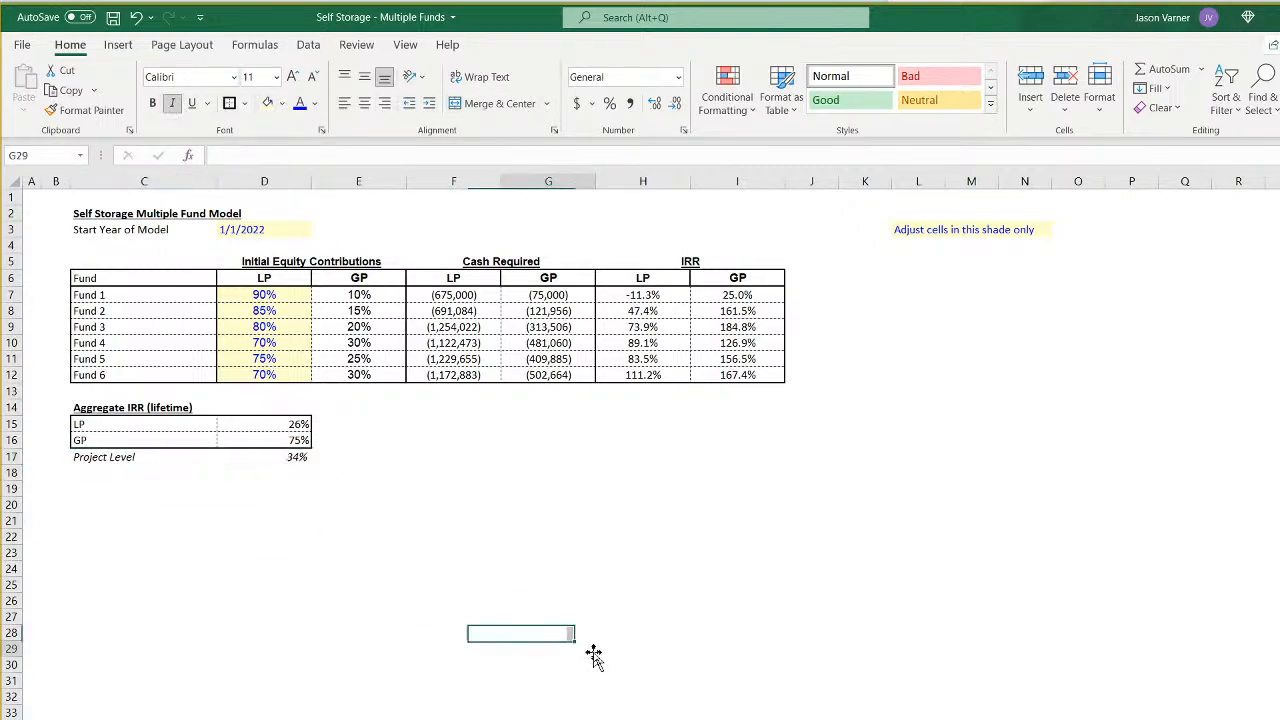
click(113, 17)
click(225, 584)
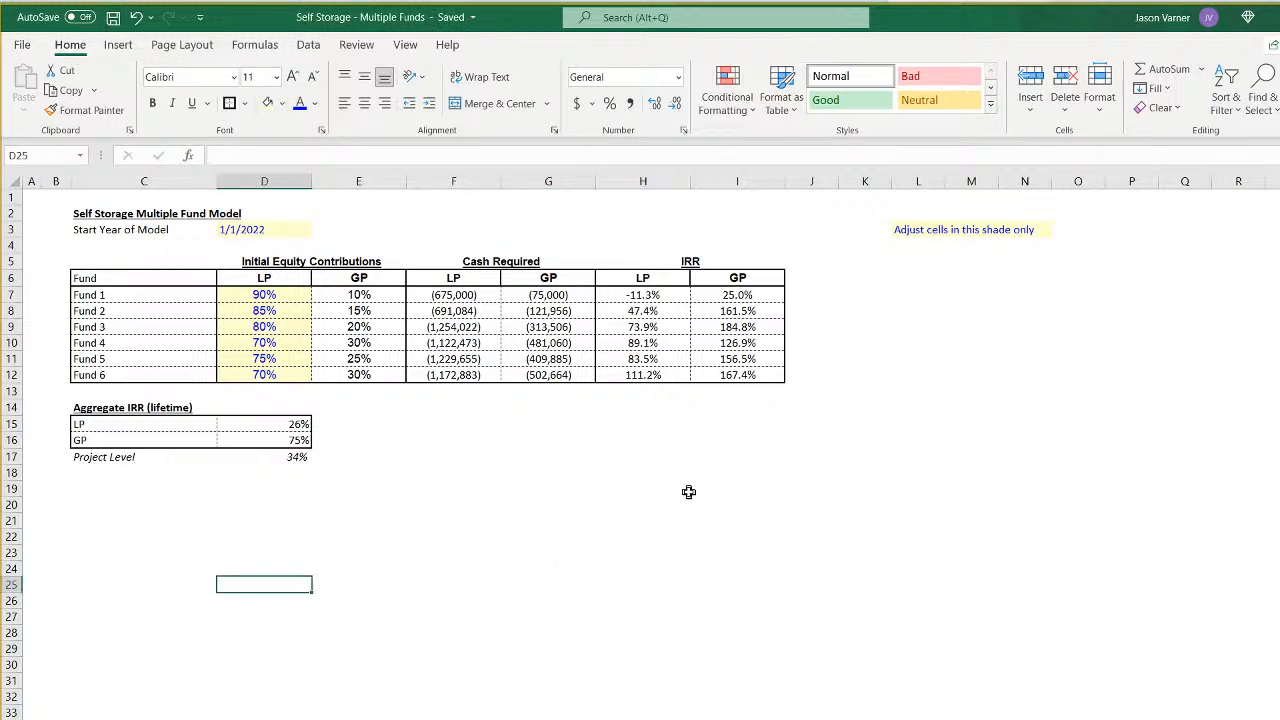
- Set Fund 1's LP initial equity contribution in D7 to 87%
click(650, 293)
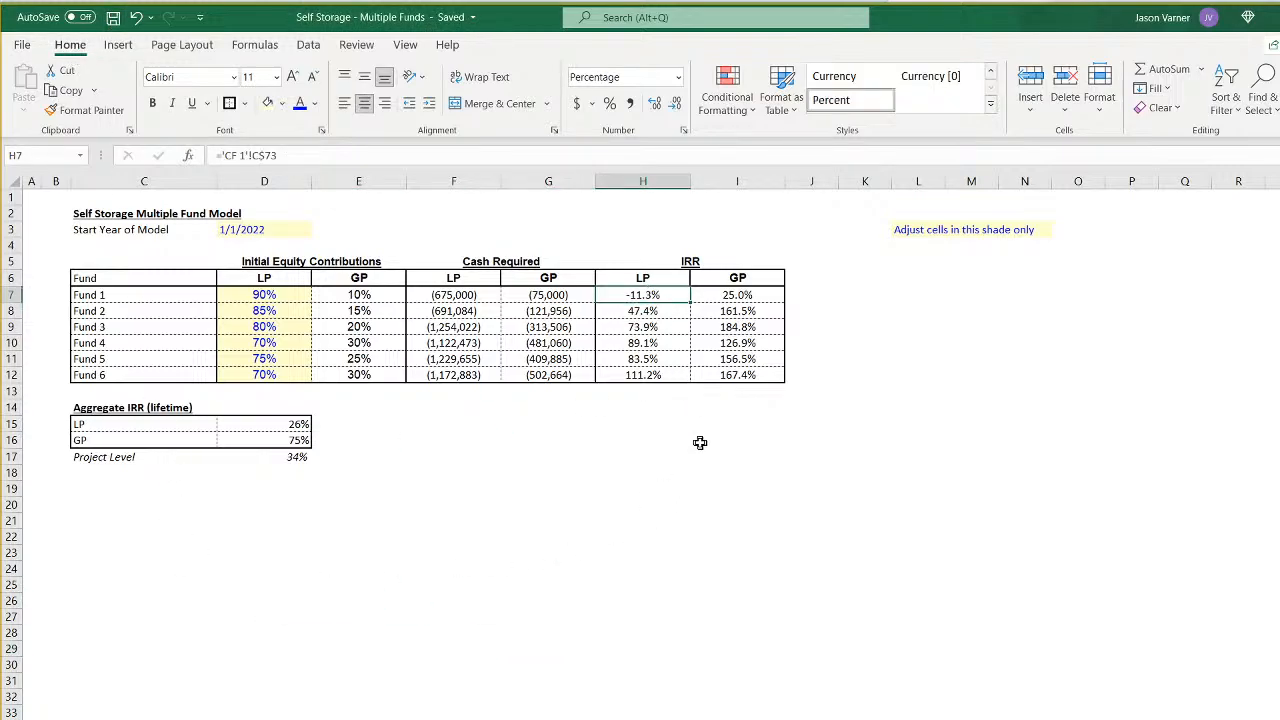
click(272, 295)
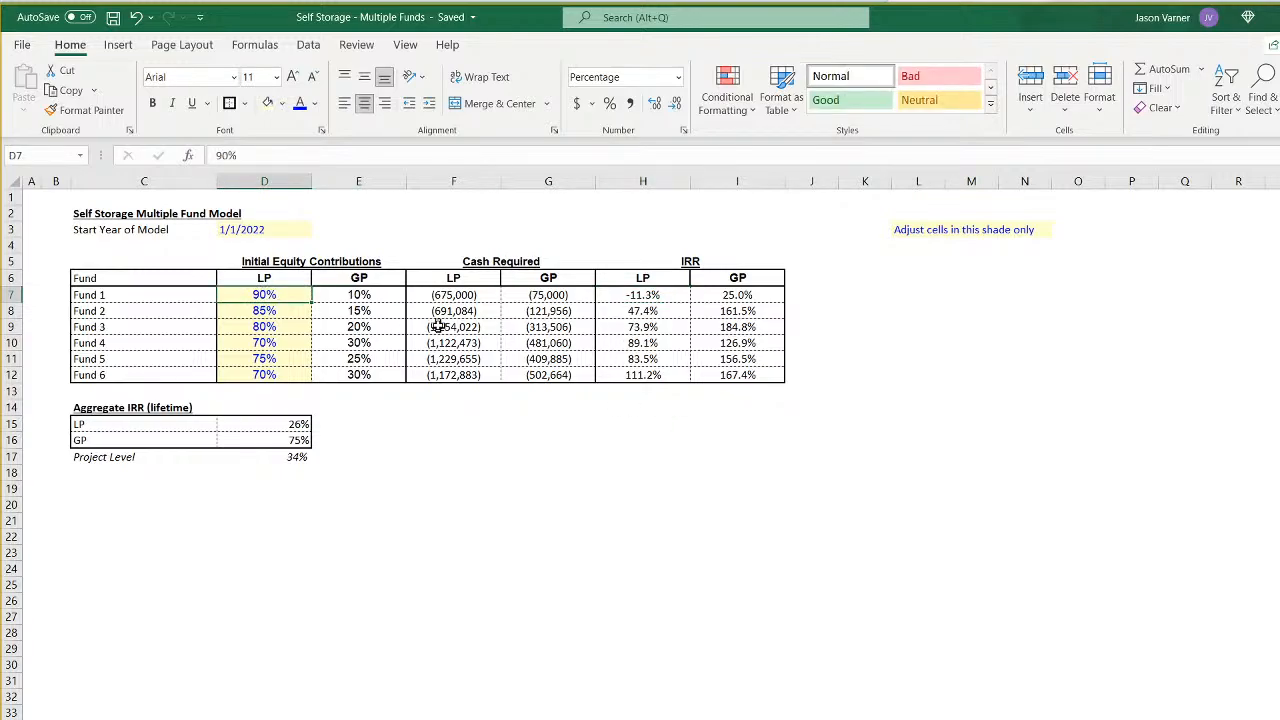
text(87)
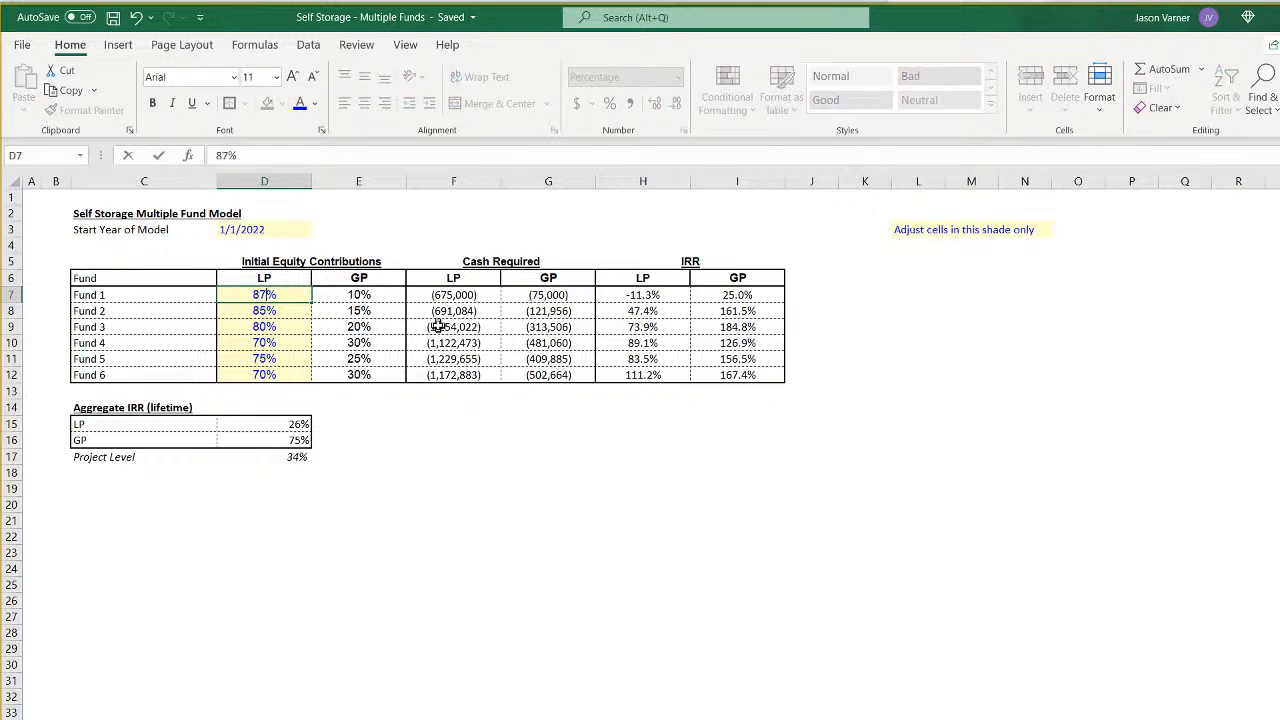
key(Return)
- Try LP contributions of 74% for Fund 1 and 3% for Fund 2, and undo both changes
key(Up)
text(74)
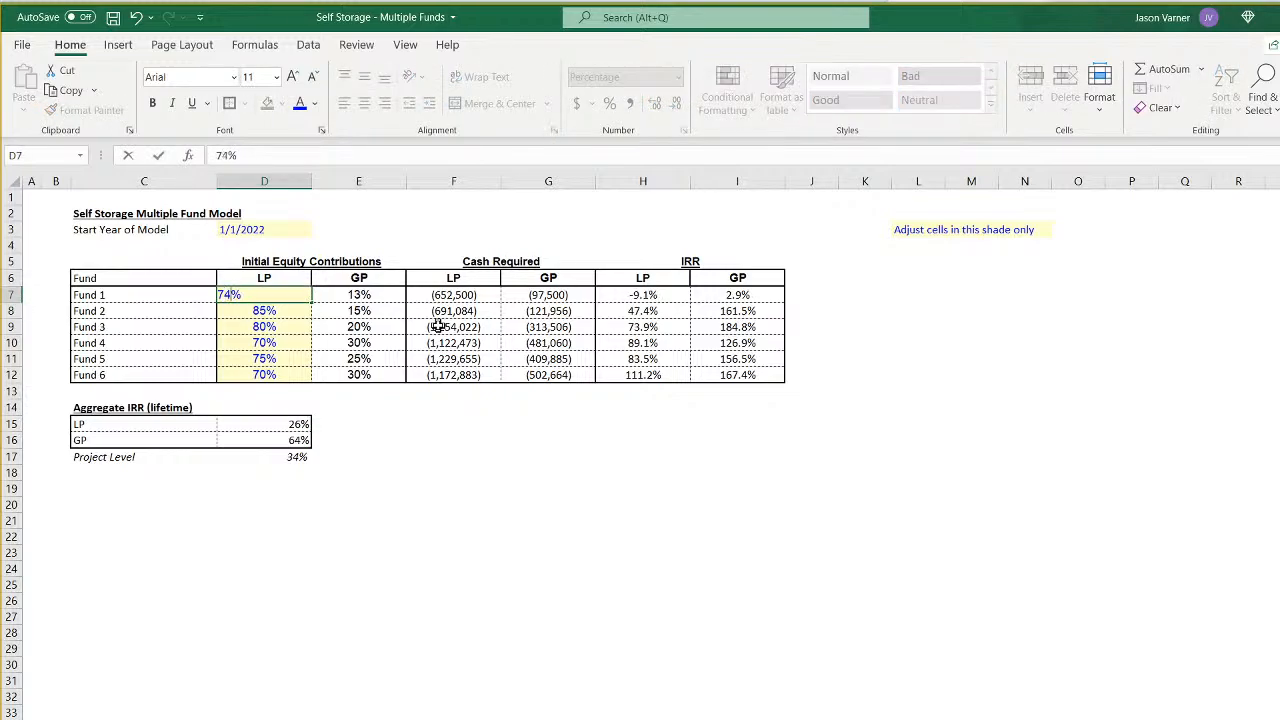
key(Return)
text(3)
key(Return)
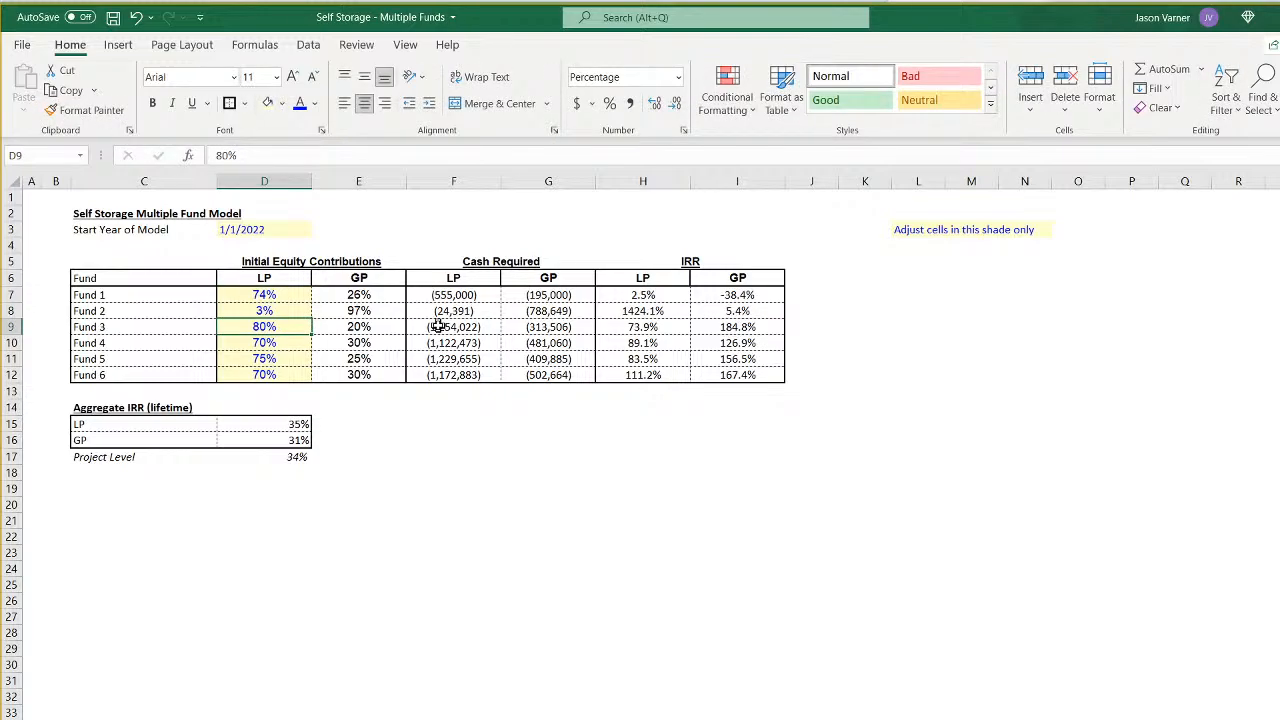
click(136, 17)
click(136, 17)
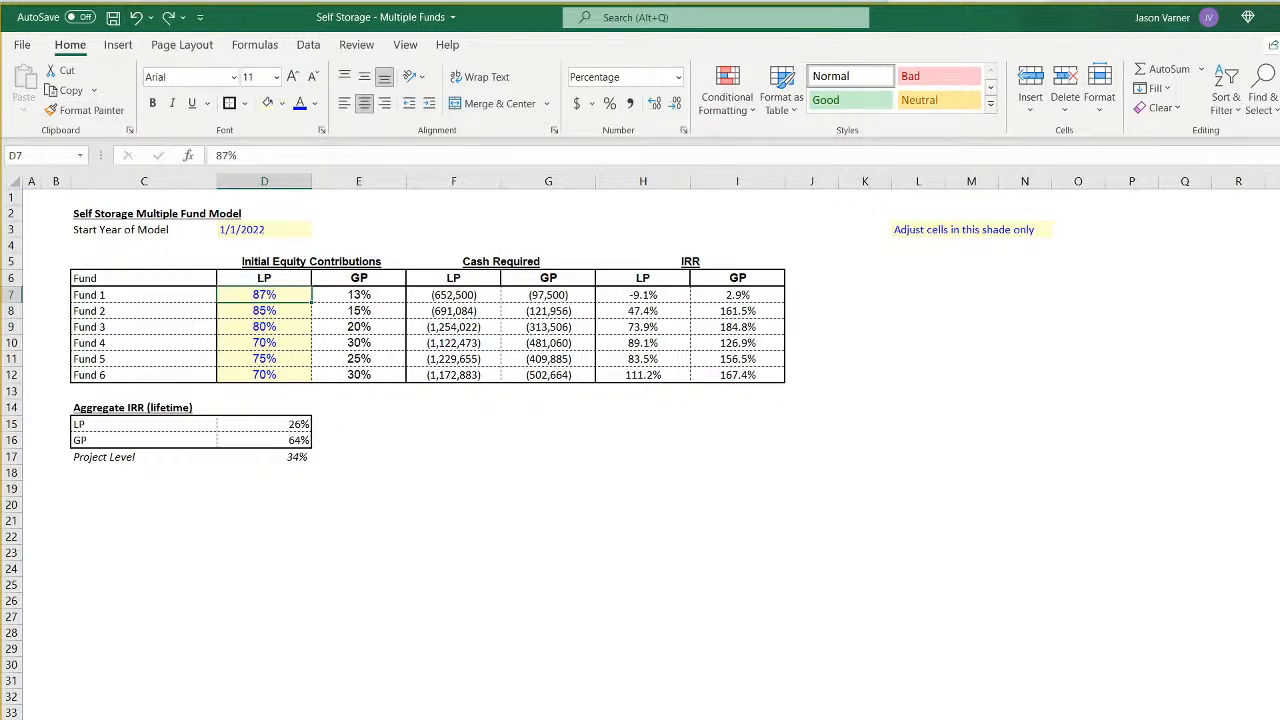
- Set the Tier 1 LP distribution share in E5 of Fund 1's waterfall sheet to 87%
key(ctrl+Page_Down)
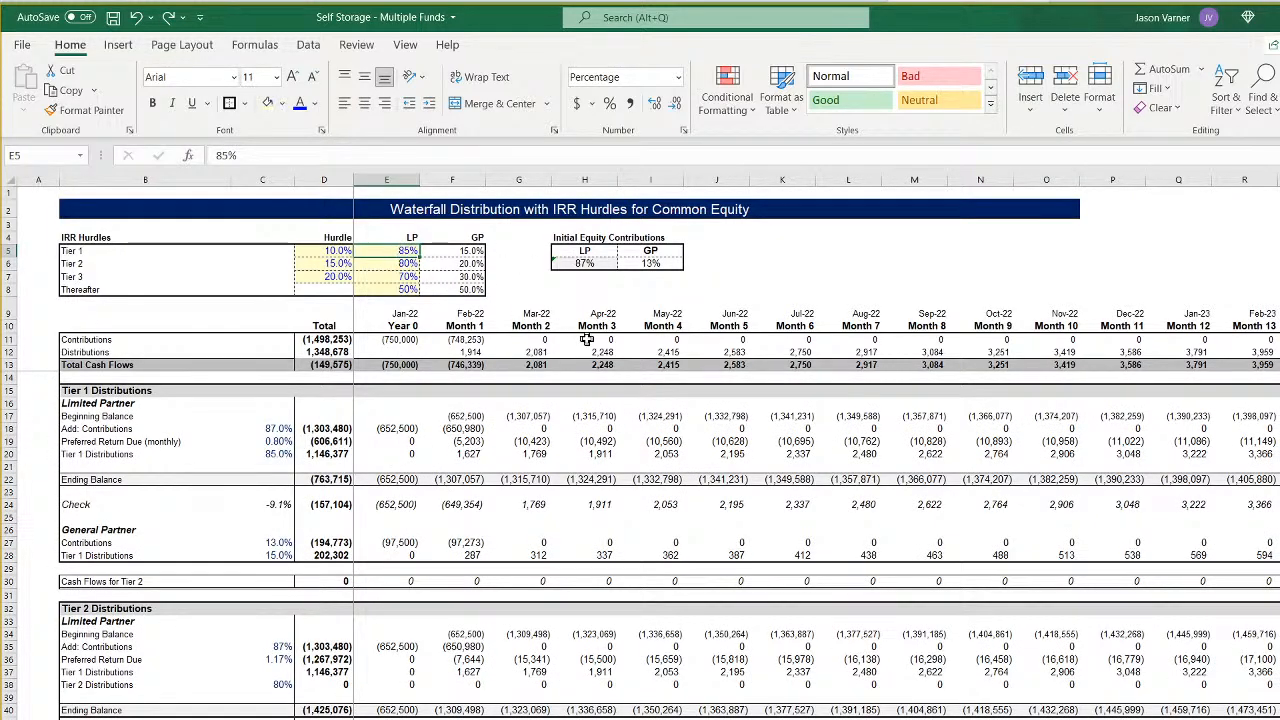
text(87)
key(Return)
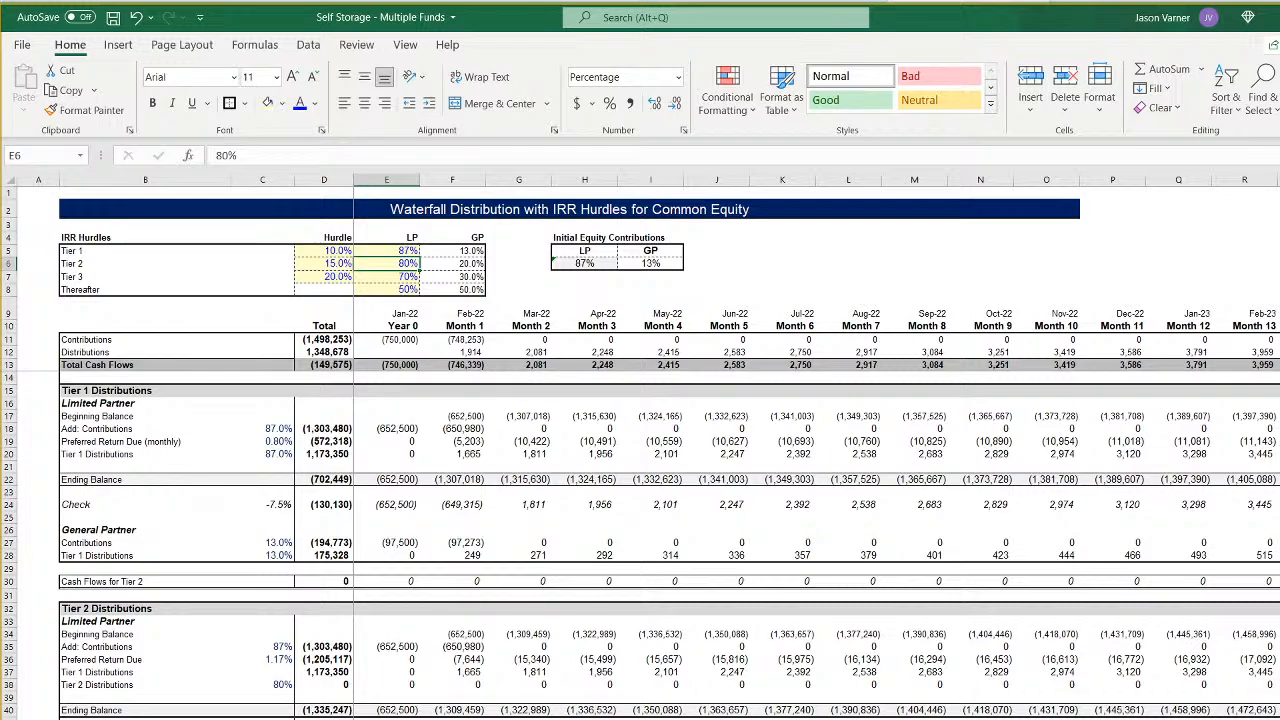
- Compare Fund 1's LP and GP IRRs on the summary sheet and view the all-funds and Fund 1 cash flow sheets
key(ctrl+Page_Up)
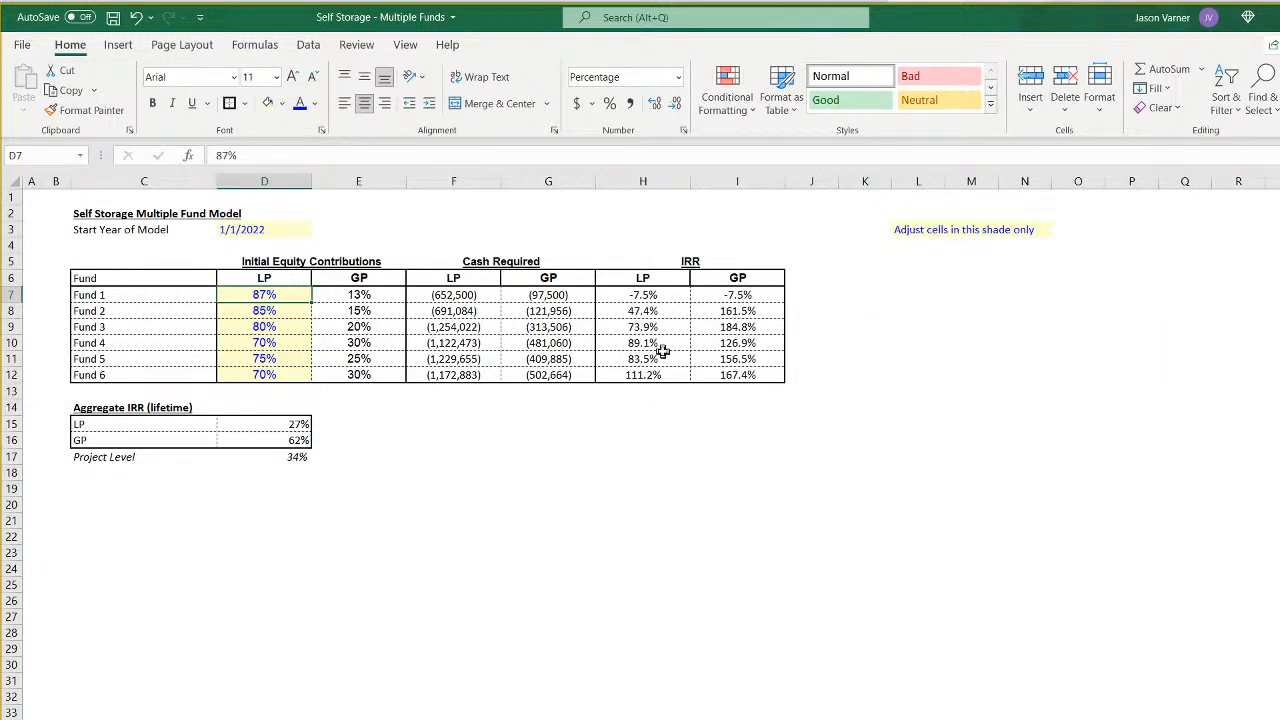
click(667, 296)
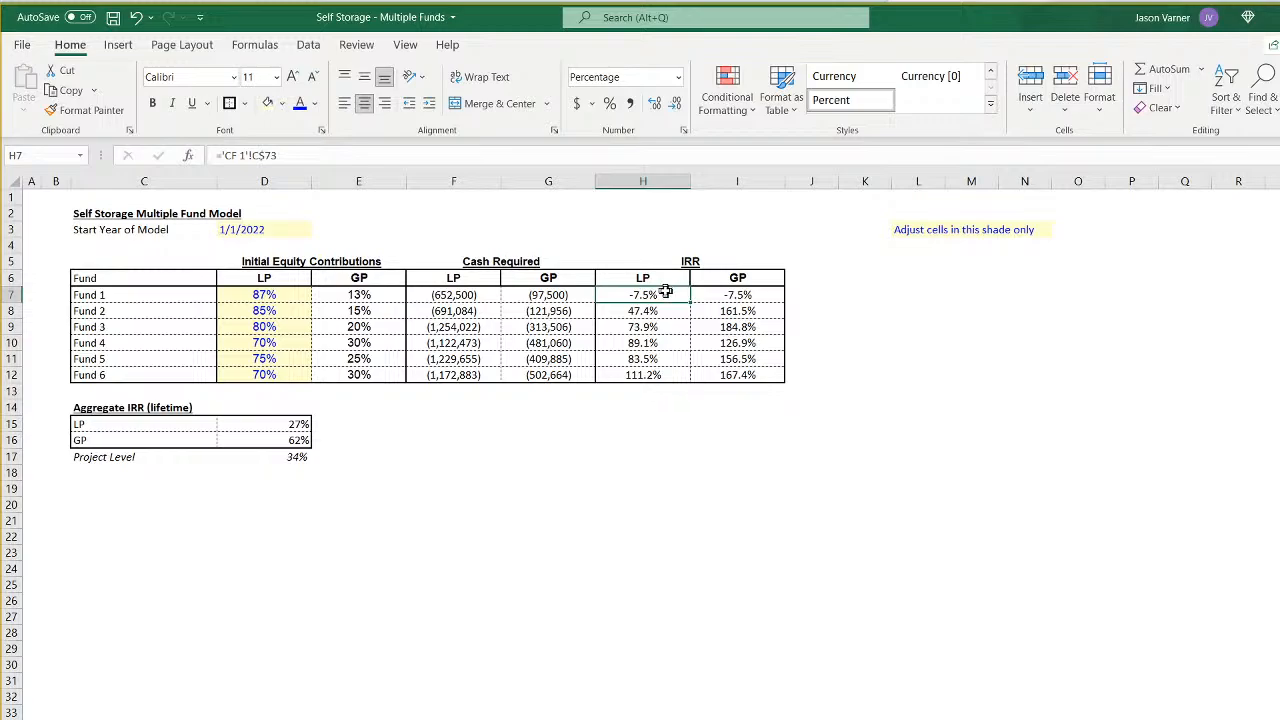
click(733, 298)
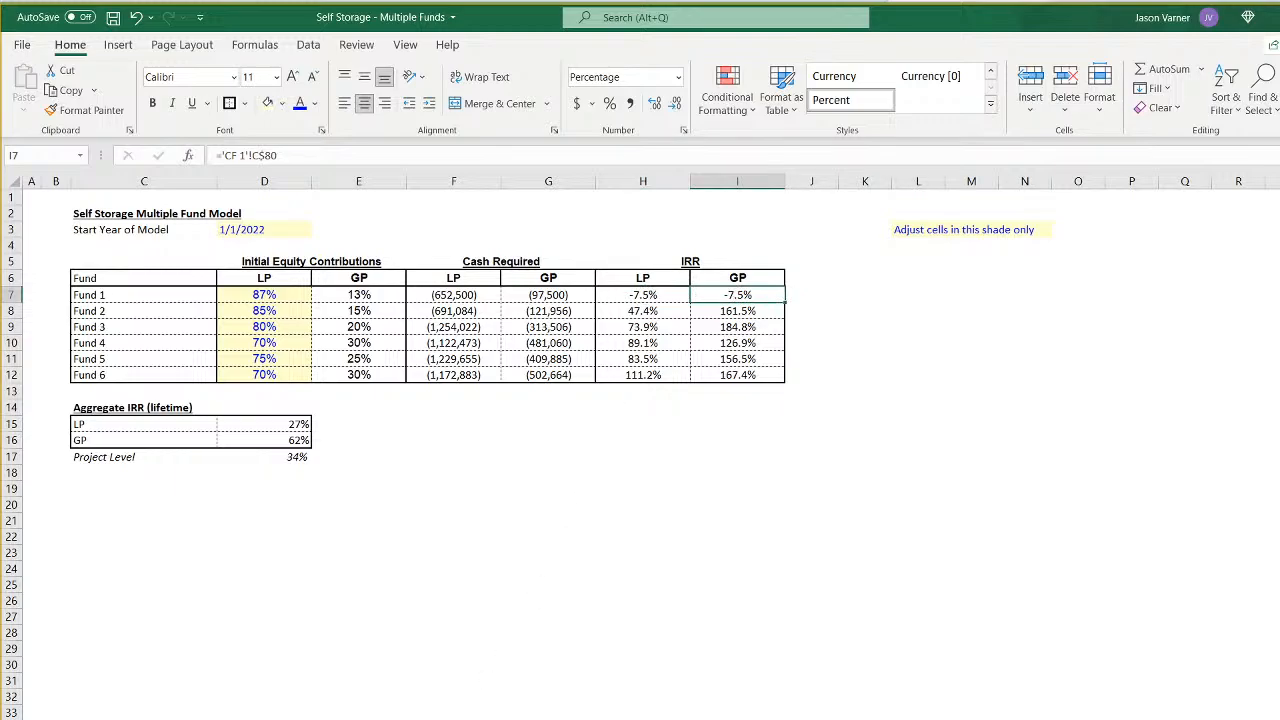
key(ctrl+Page_Down)
key(ctrl+Page_Down)
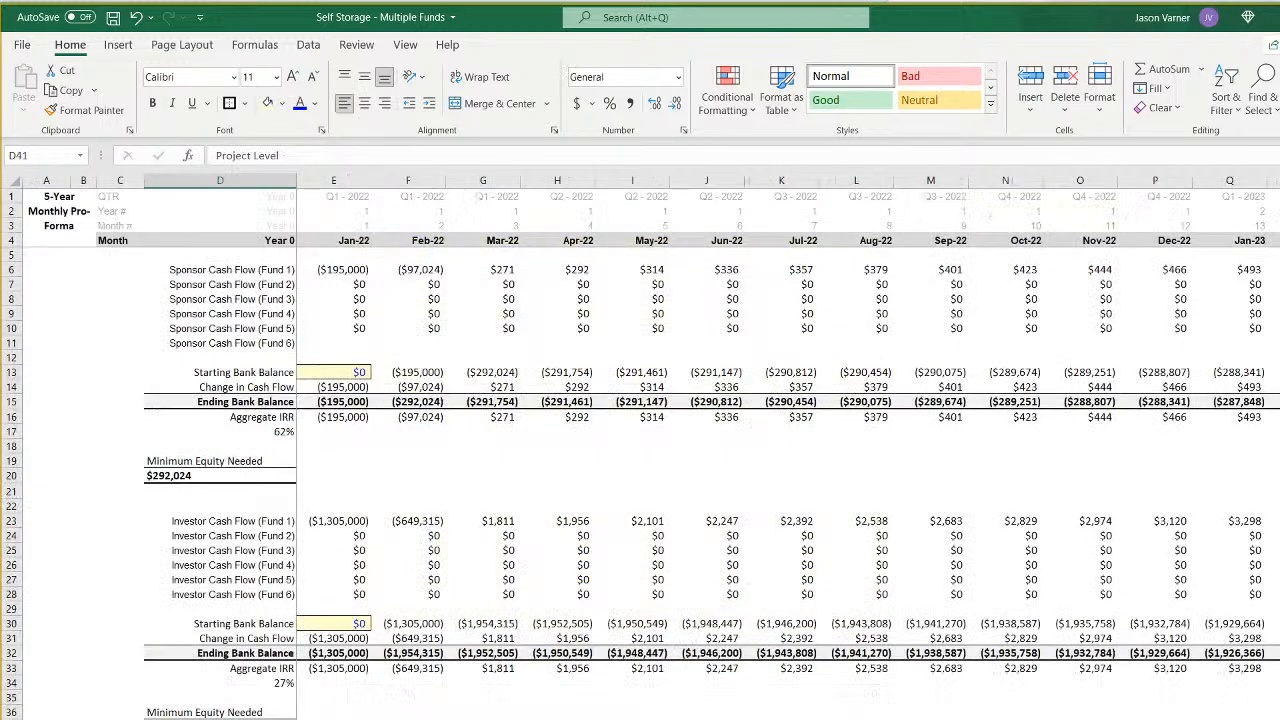
- Review Fund 1's waterfall tiers and LP and GP cash flows across the months, and view the all-funds cash flow sheet
key(ctrl+Page_Down)
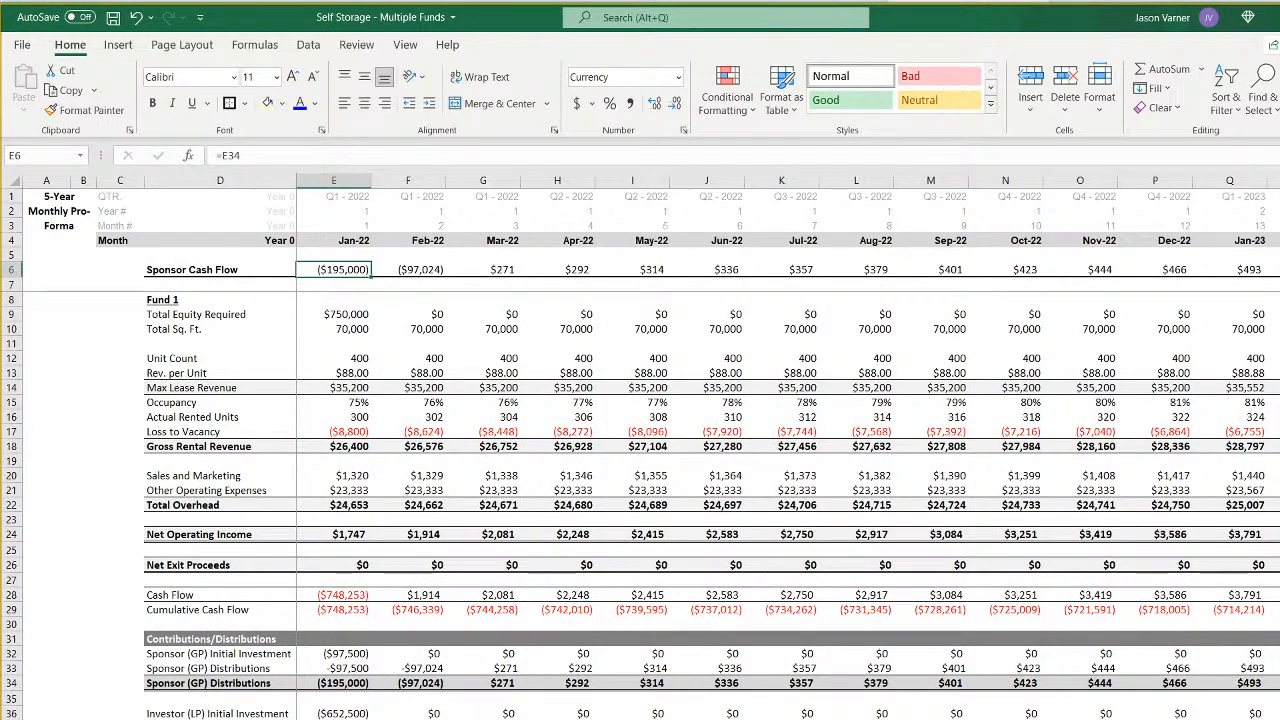
key(ctrl+Page_Down)
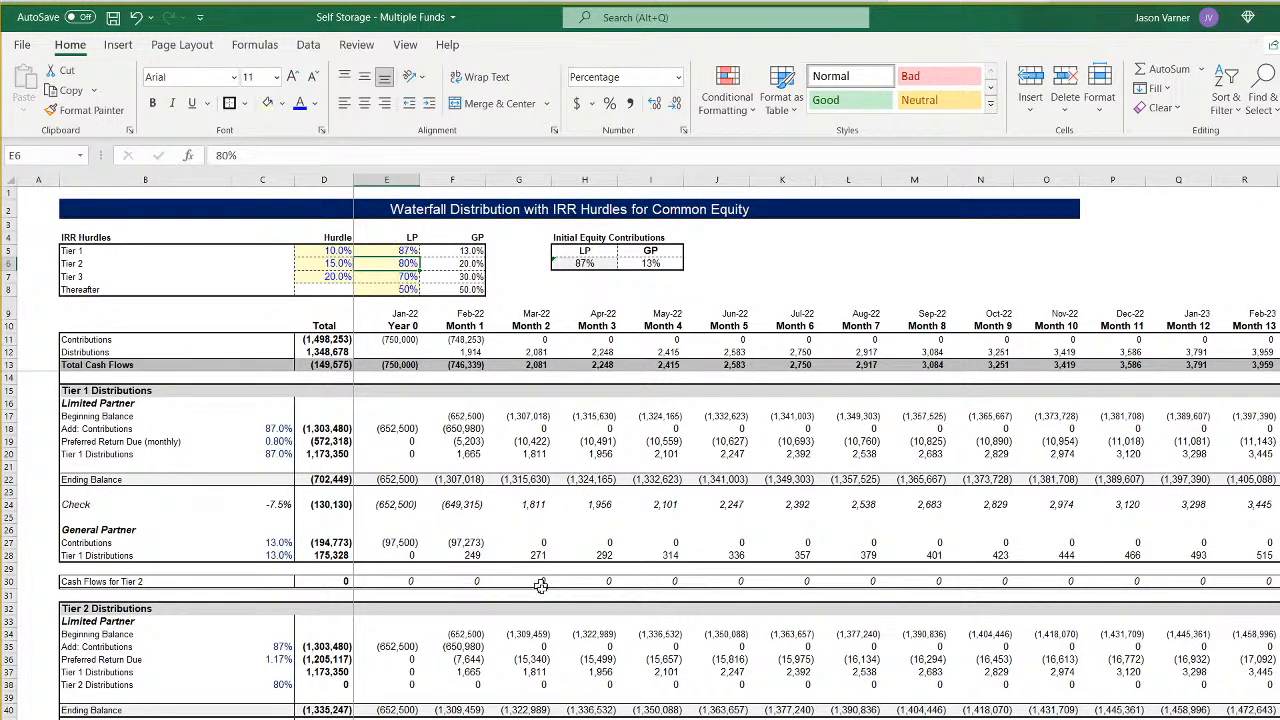
scroll(540, 585, down, 15)
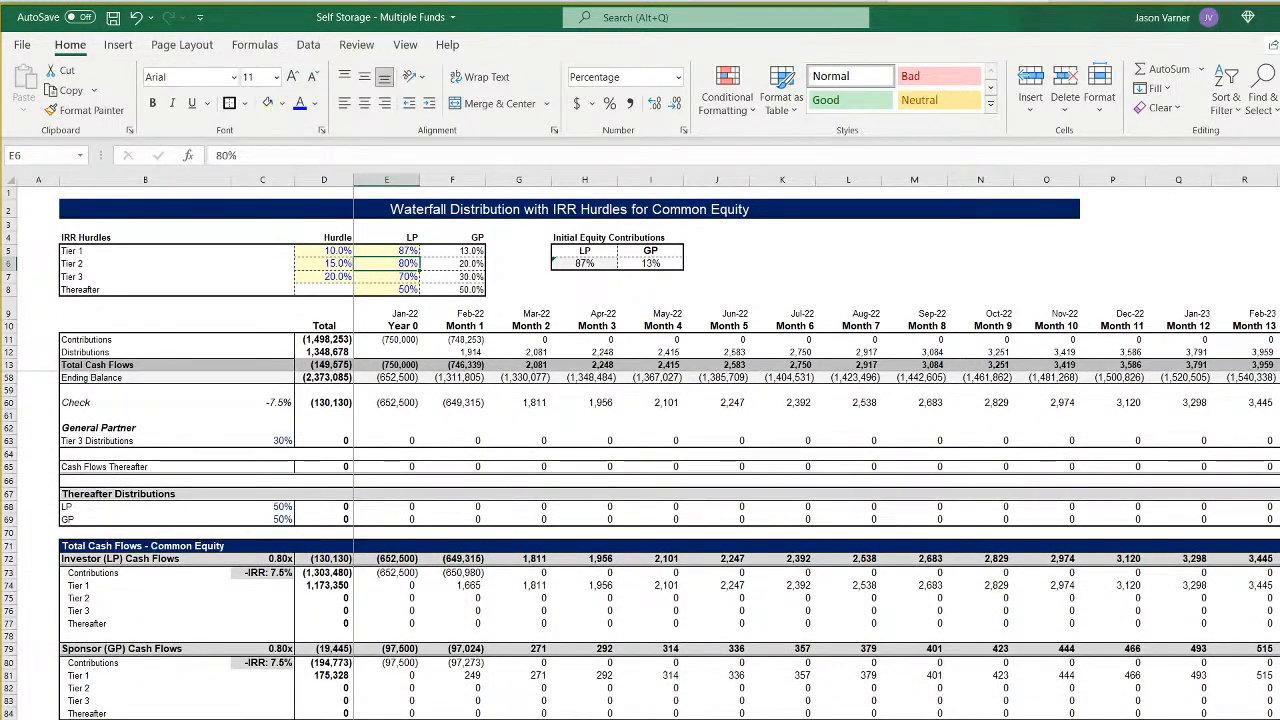
scroll(816, 446, right, 1)
scroll(816, 446, right, 5)
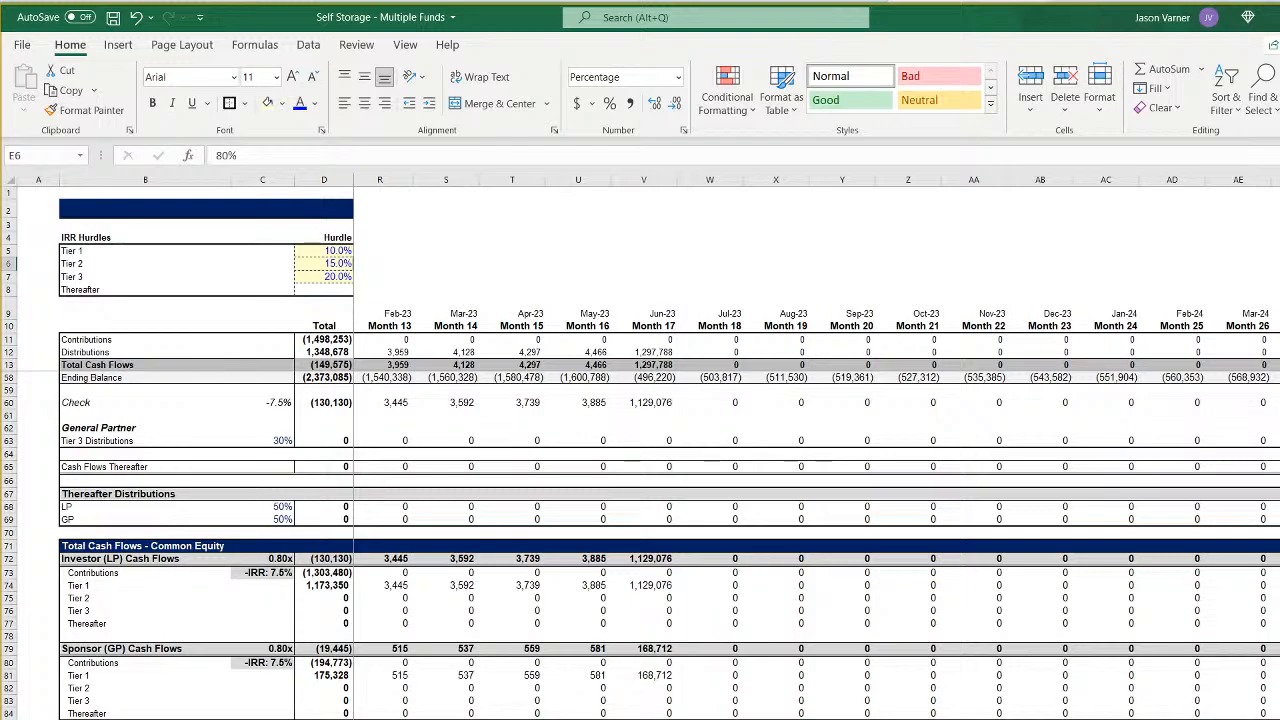
scroll(508, 560, left, 6)
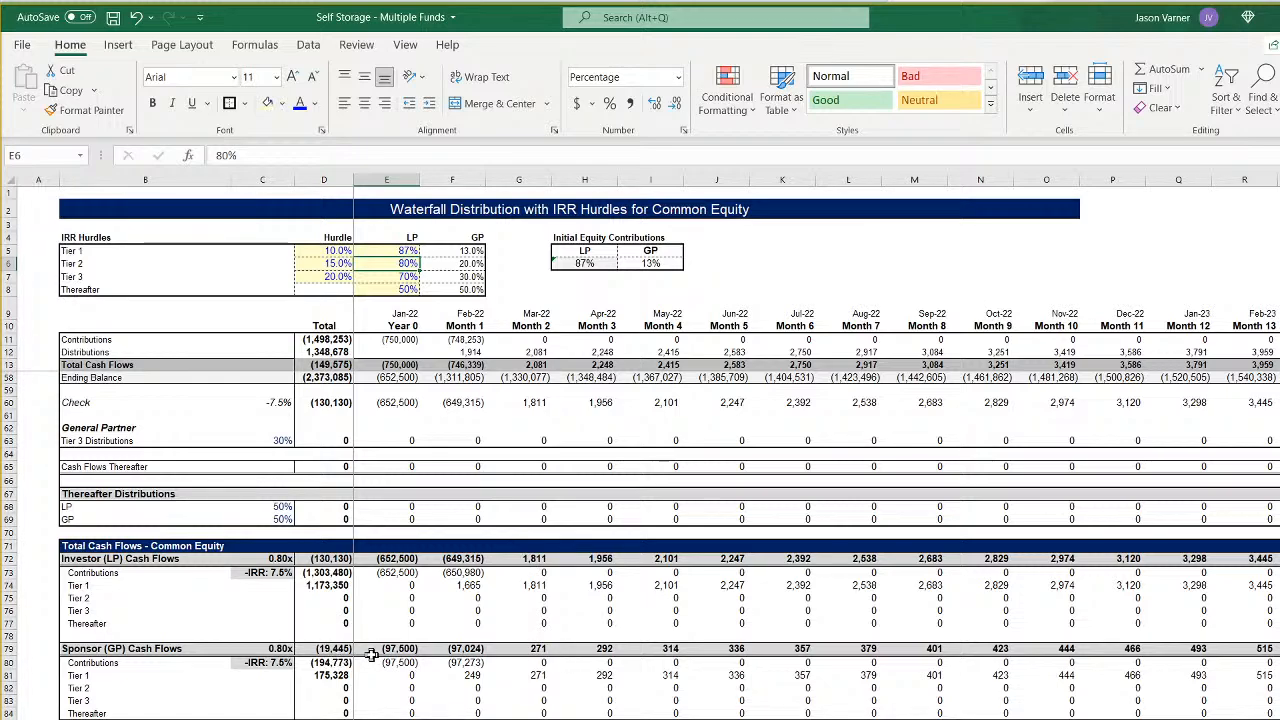
key(ctrl+Page_Up)
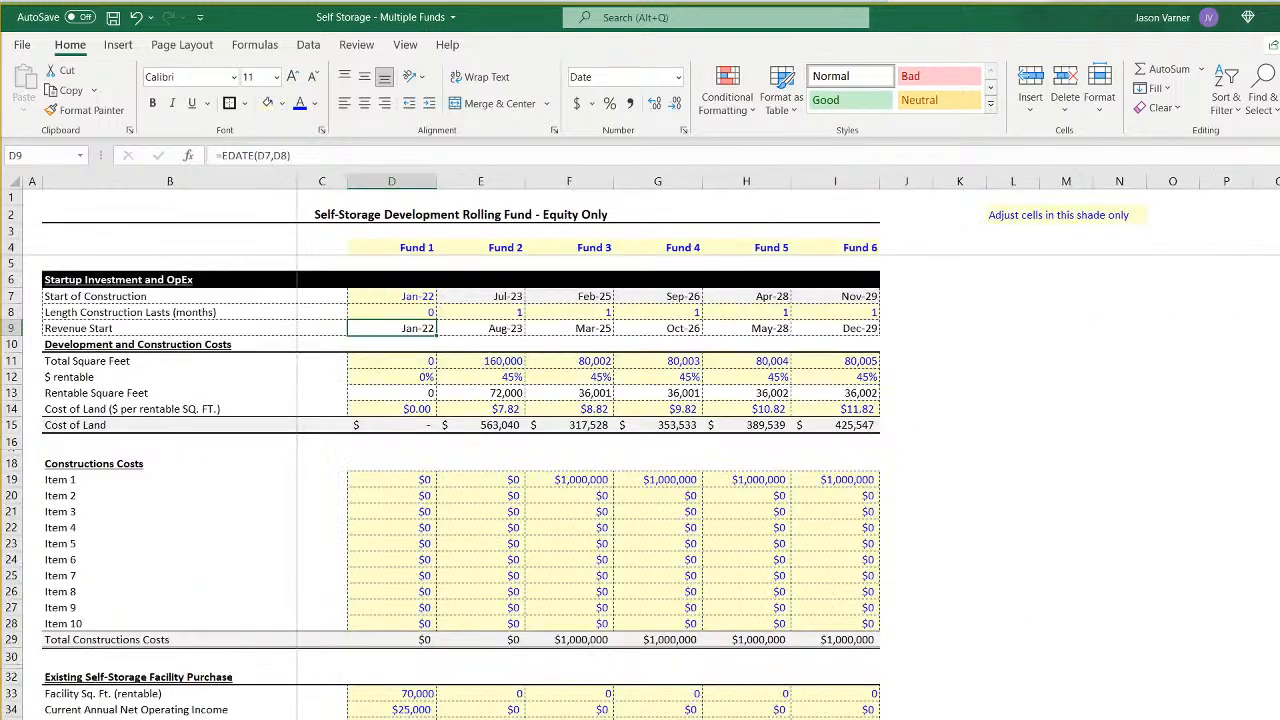
key(ctrl+Page_Up)
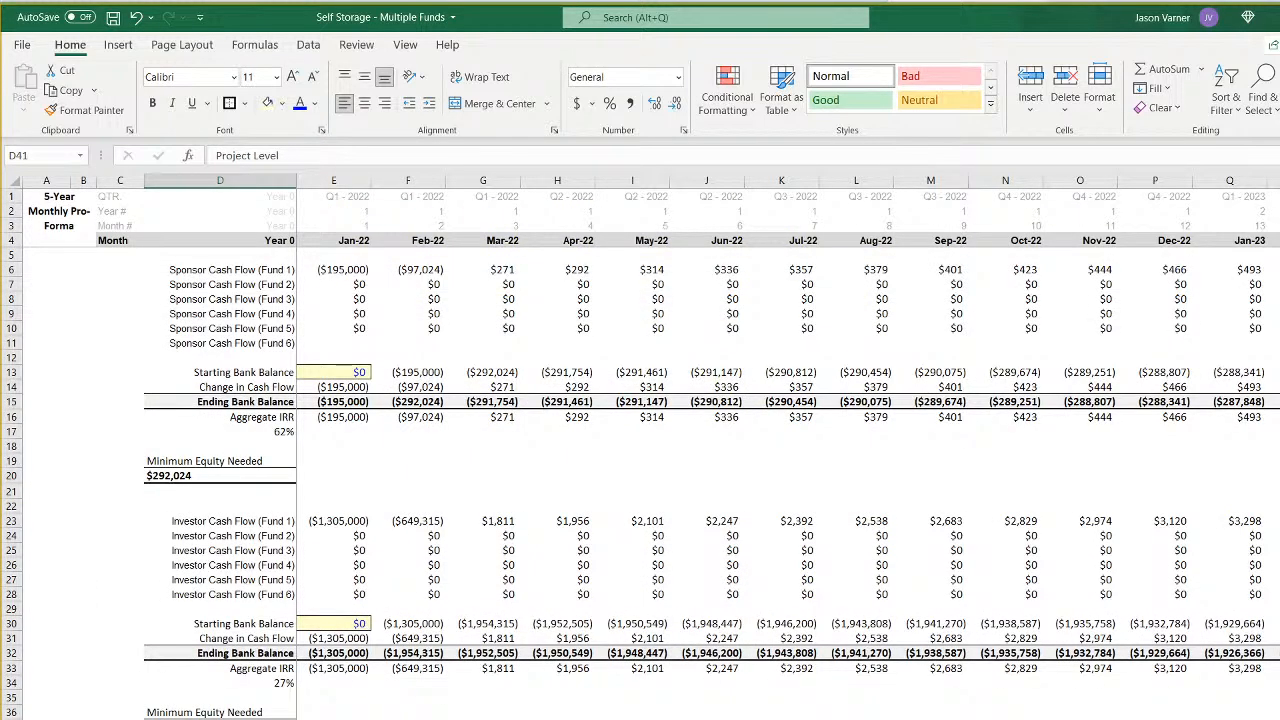
key(ctrl+Page_Down)
key(ctrl+Page_Down)
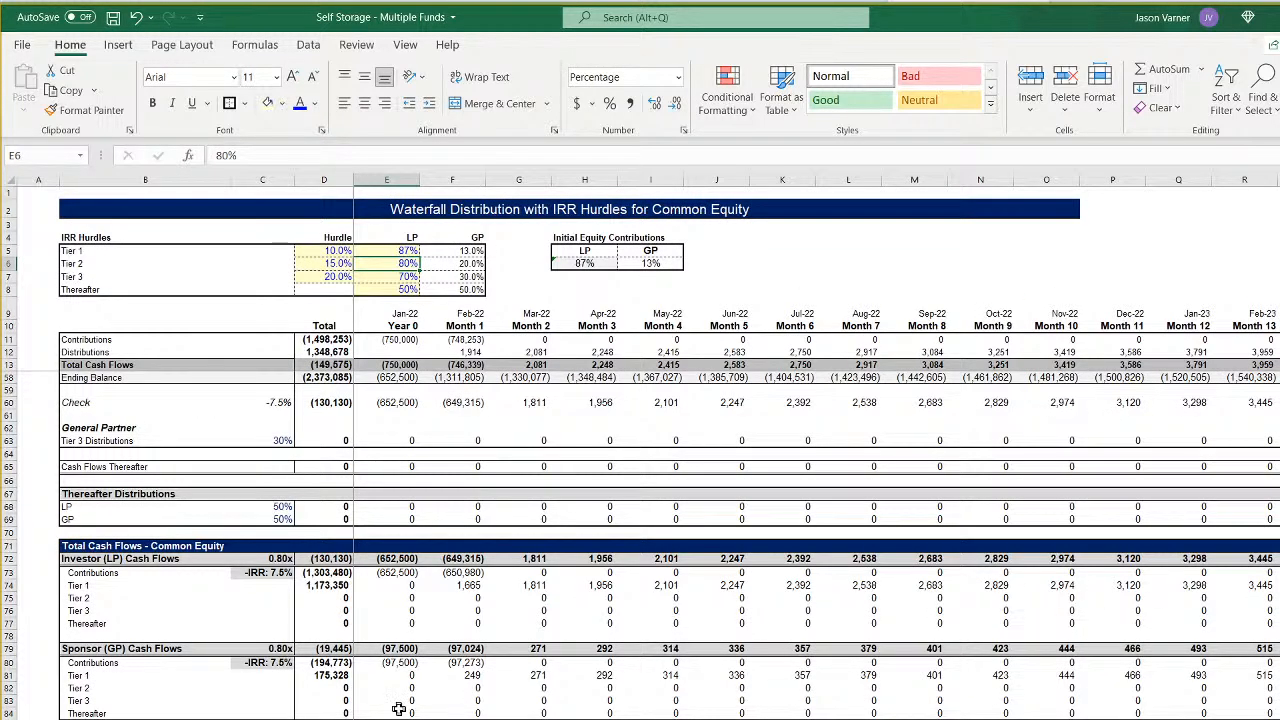
scroll(399, 709, up, 15)
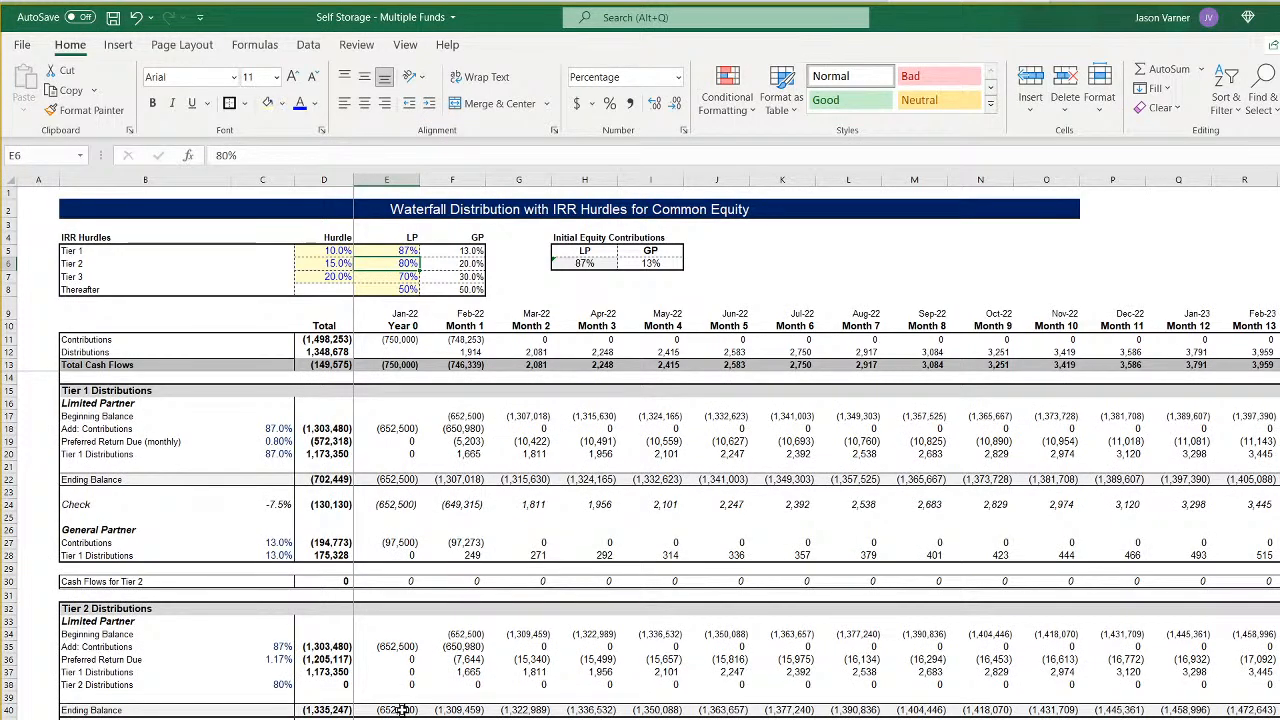
- Trace Fund 1's first two sponsor cash flows from the all-funds sheet to the contribution formulas in E11 and F11 of its waterfall sheet
key(ctrl+Page_Up)
key(ctrl+Page_Up)
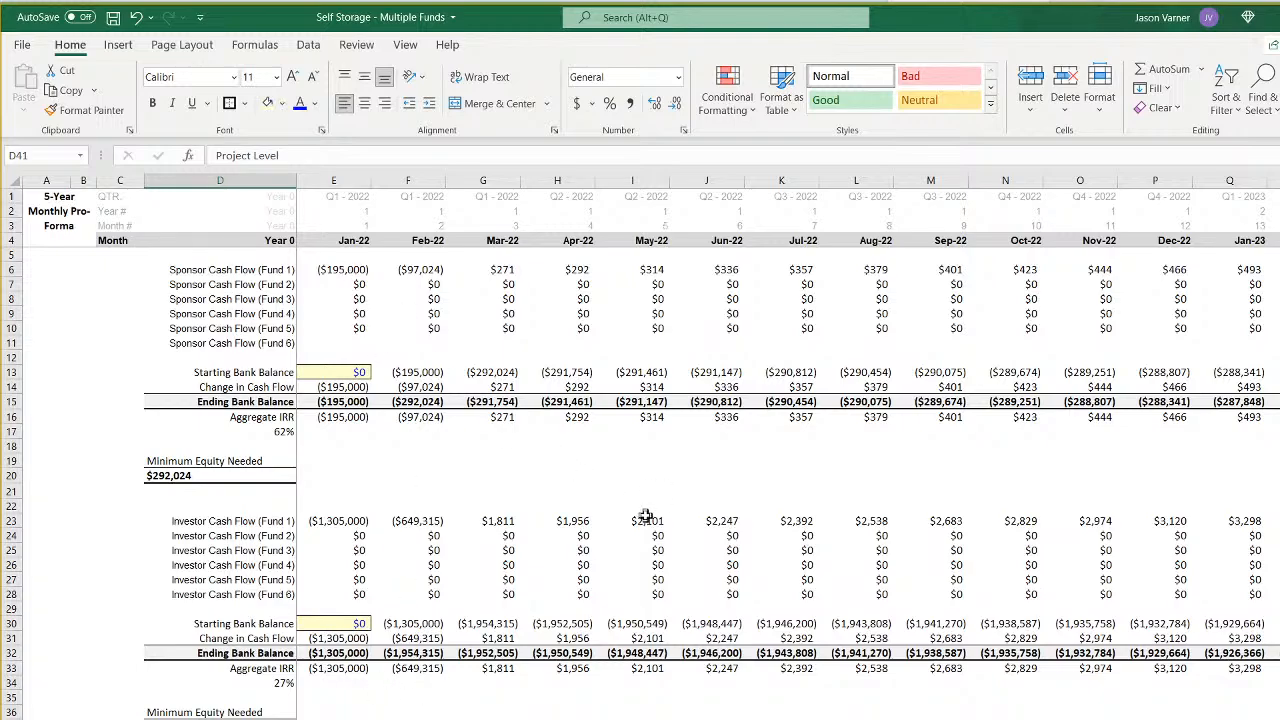
click(350, 268)
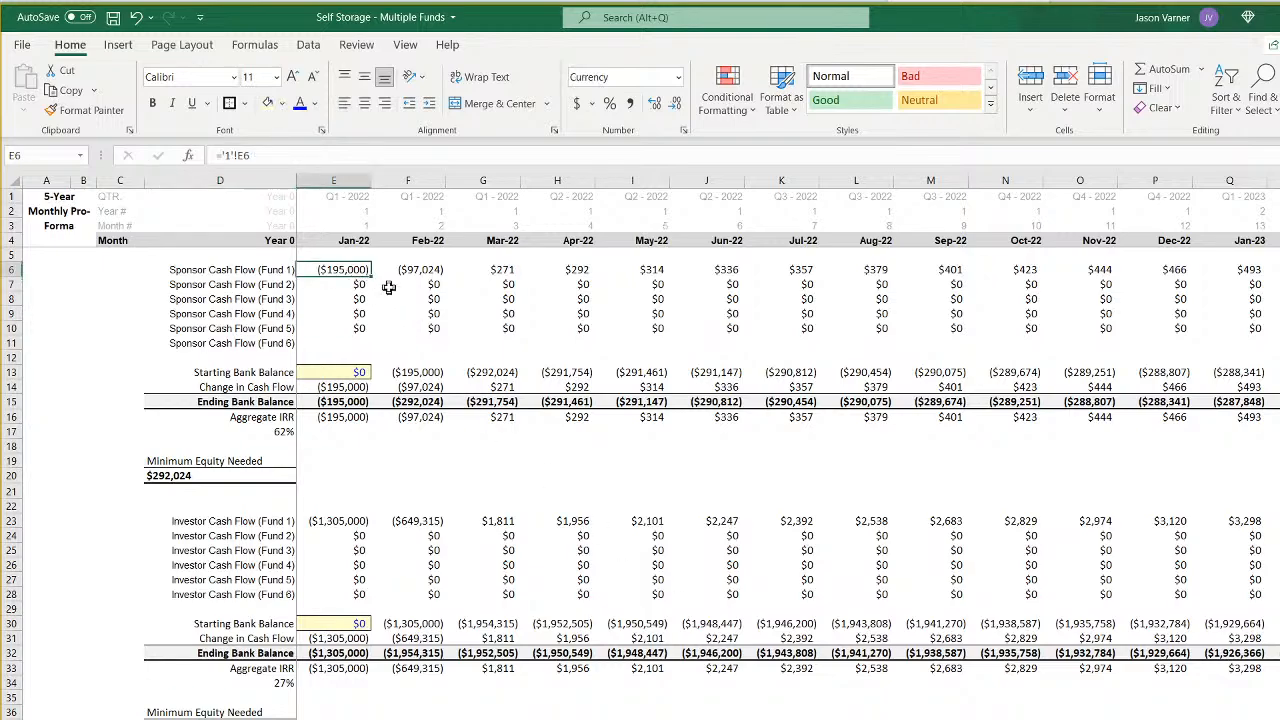
click(407, 271)
key(ctrl+Page_Up)
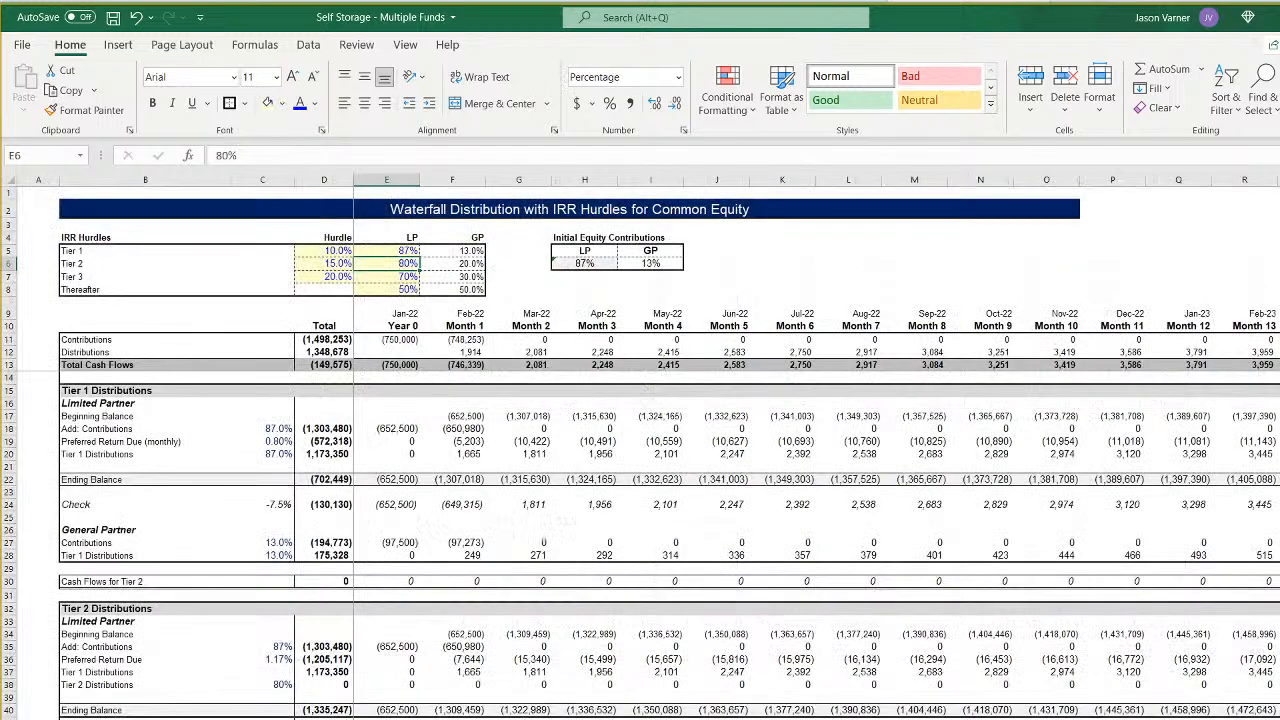
click(398, 342)
click(462, 342)
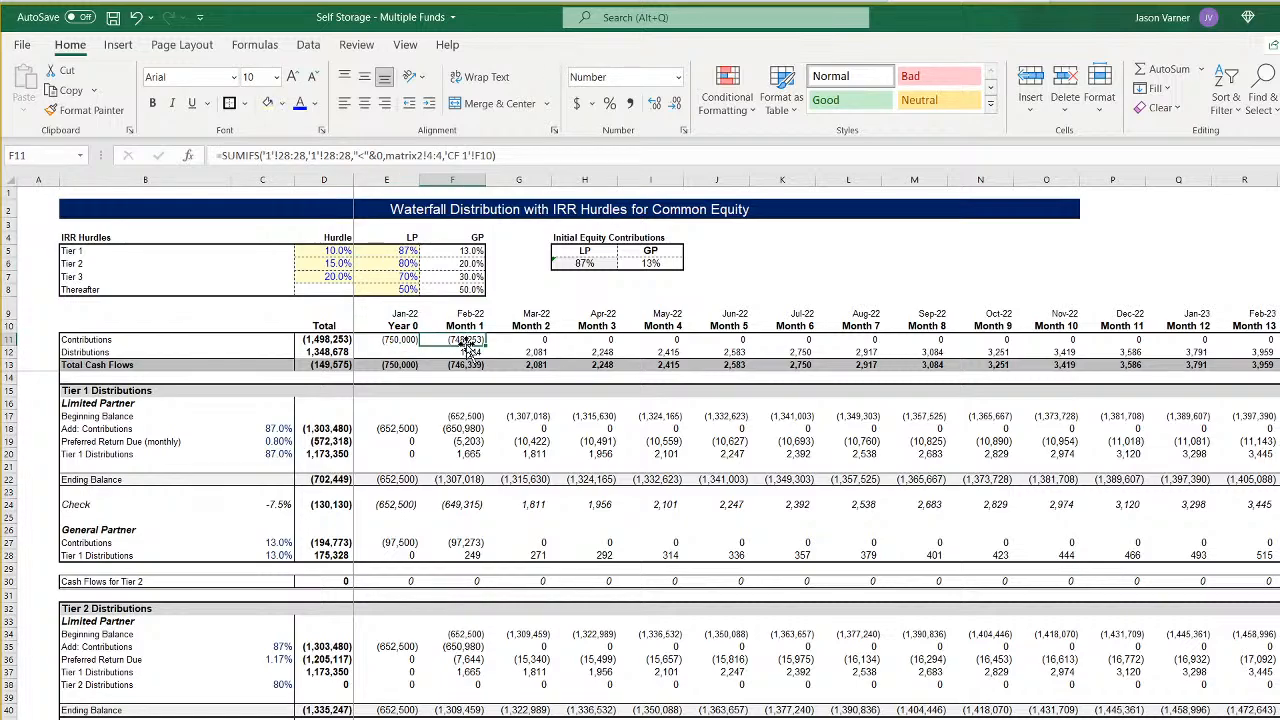
click(408, 340)
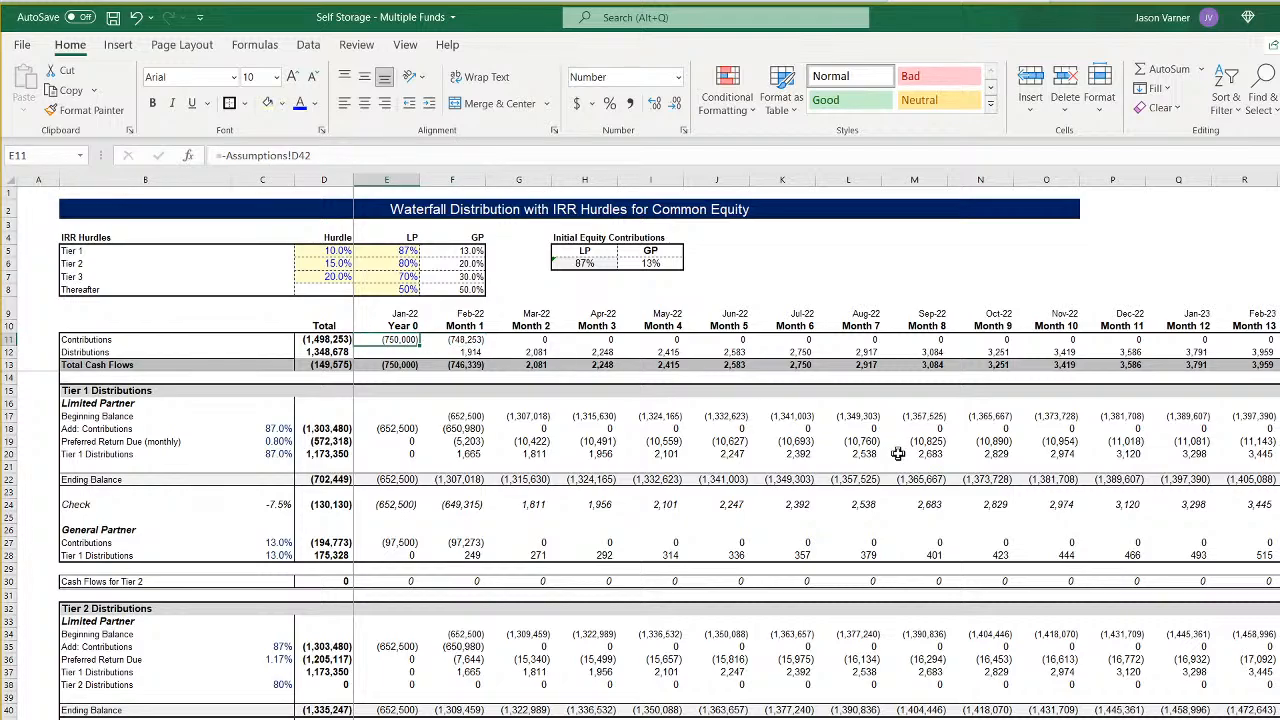
key(Right)
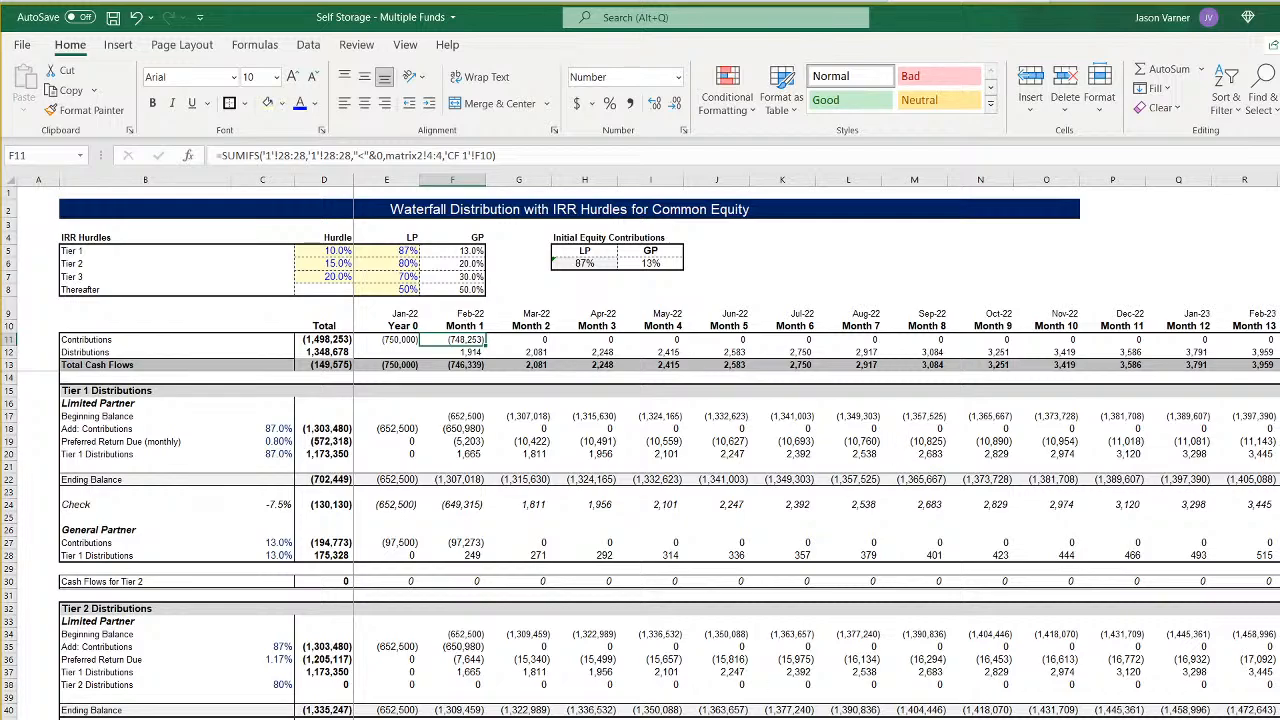
- Compare the Year 0 and Month 1 contributions on the other funds' waterfall sheets with those of Fund 1
click(531, 718)
scroll(531, 714, up, 20)
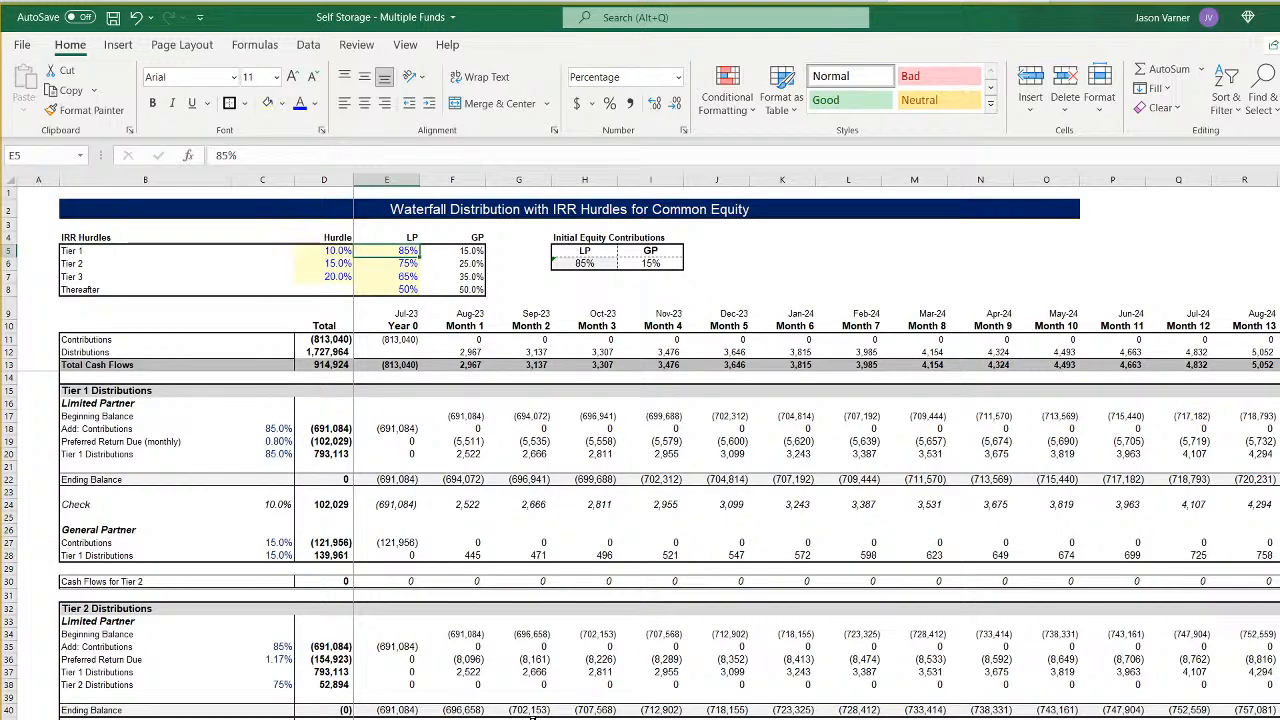
key(ctrl+Page_Down)
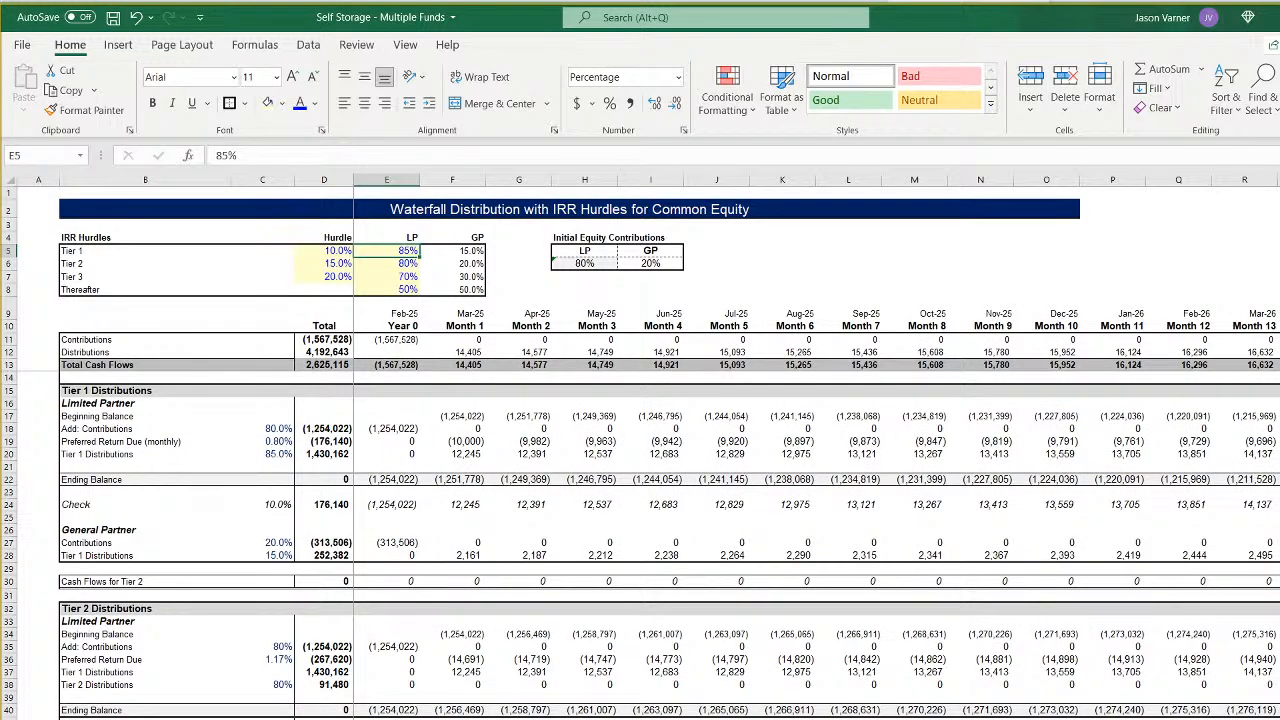
key(ctrl+Page_Down)
key(ctrl+Page_Down)
key(ctrl+Page_Down)
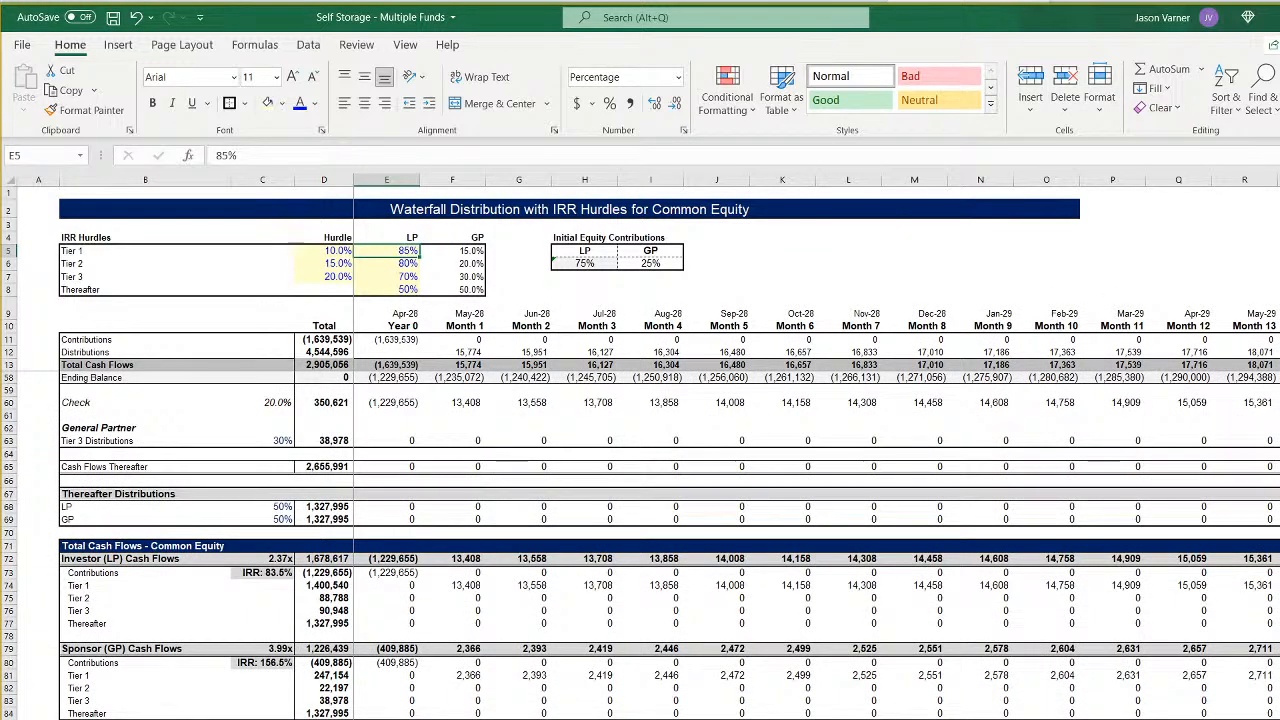
key(ctrl+Page_Down)
key(ctrl+Page_Down)
key(ctrl+Page_Down)
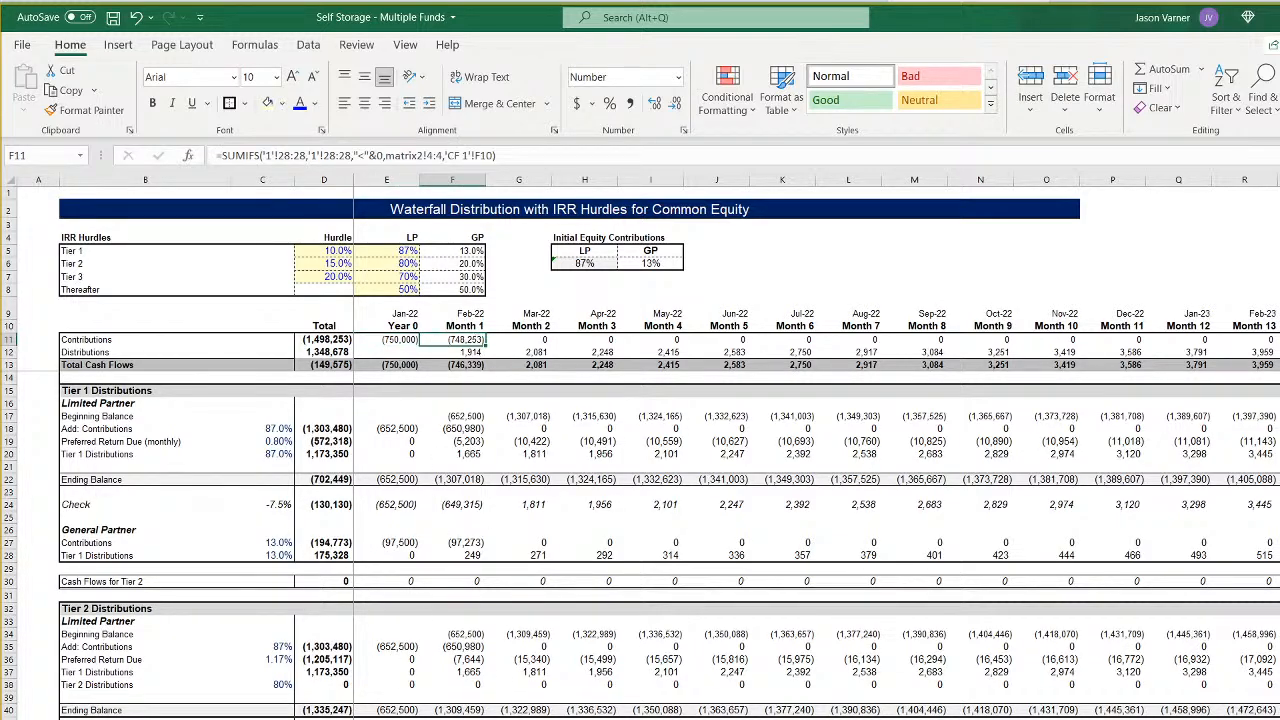
- Check Fund 1's monthly Cash Flow row against the SUMIFS contributions formula in F11 of its waterfall sheet
key(ctrl+Page_Up)
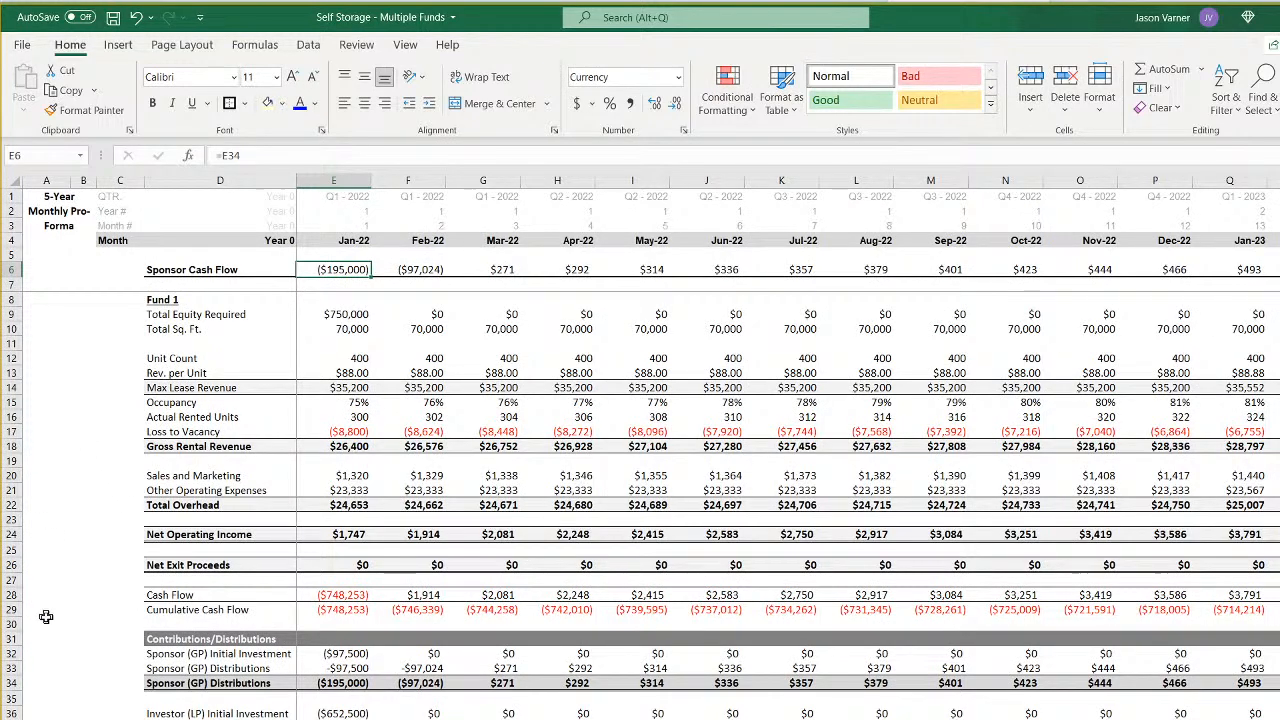
click(172, 597)
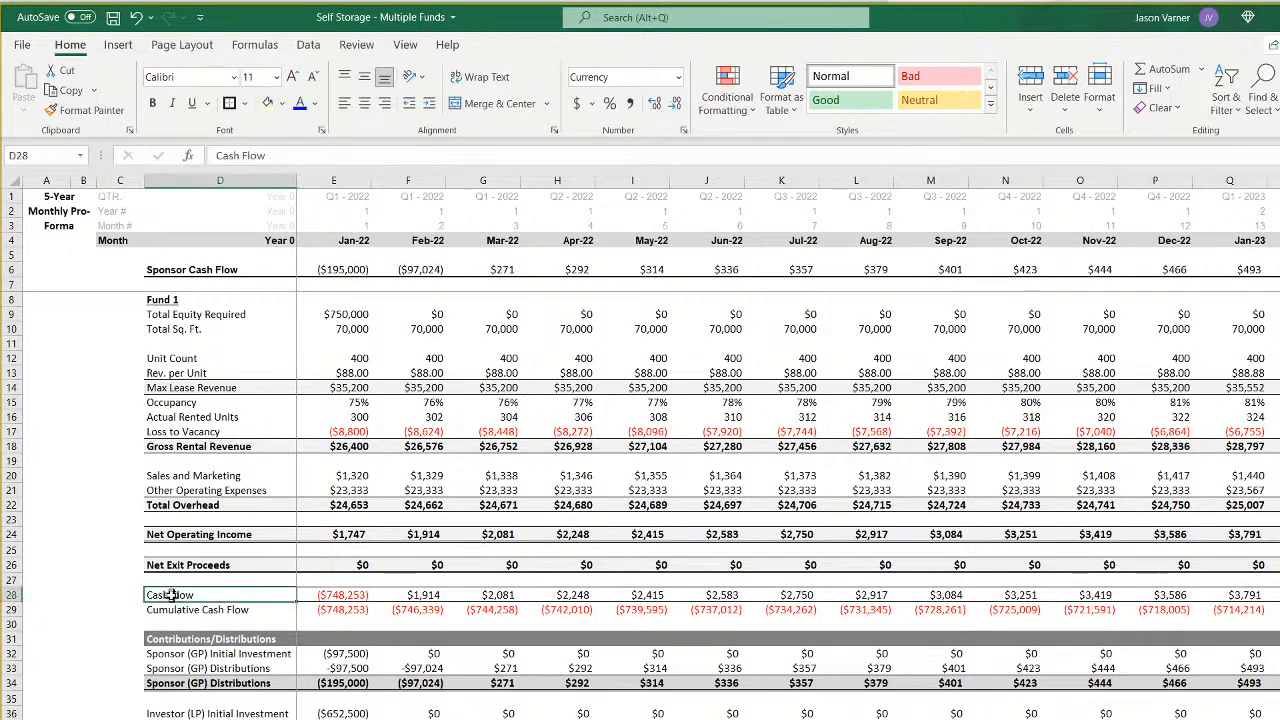
click(352, 604)
click(424, 604)
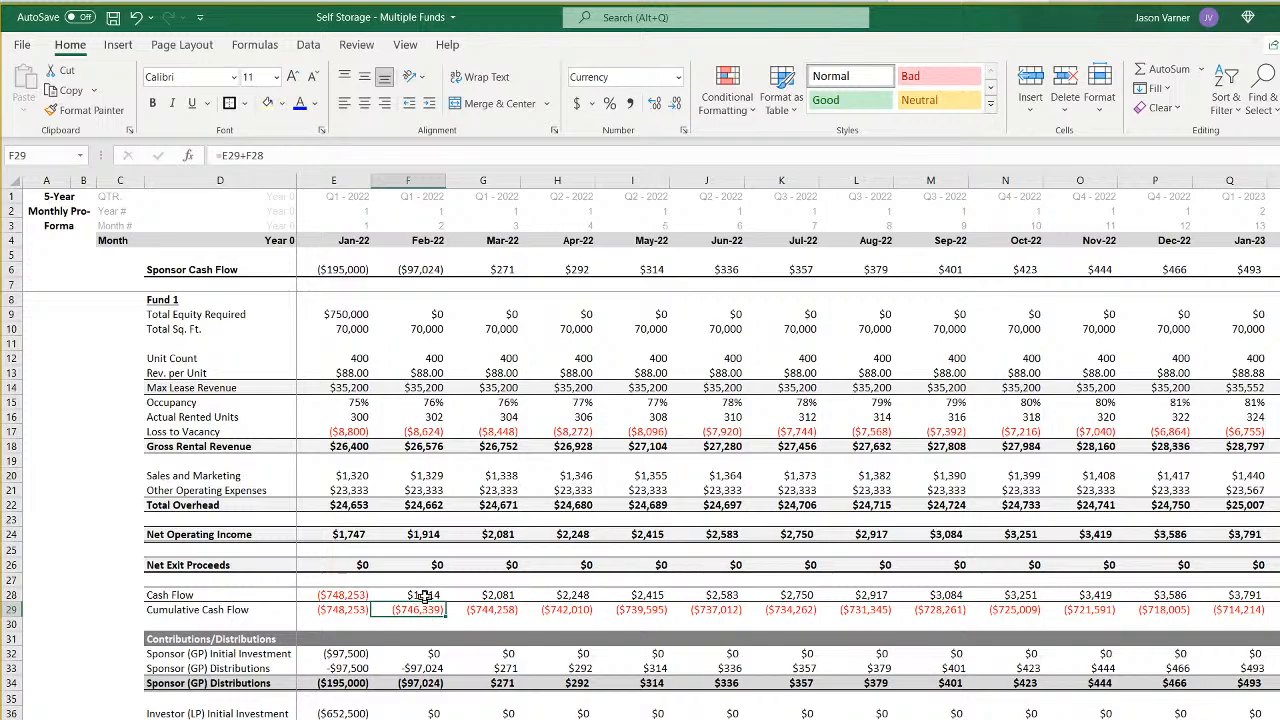
click(425, 595)
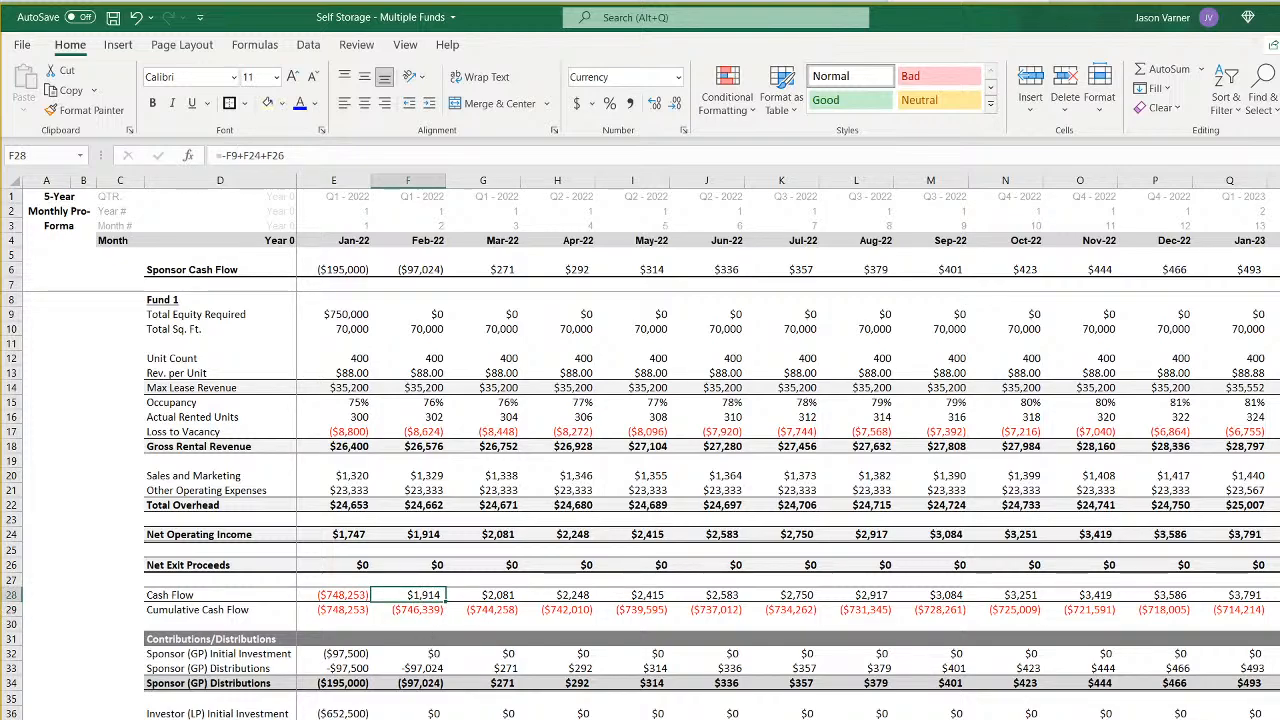
click(400, 718)
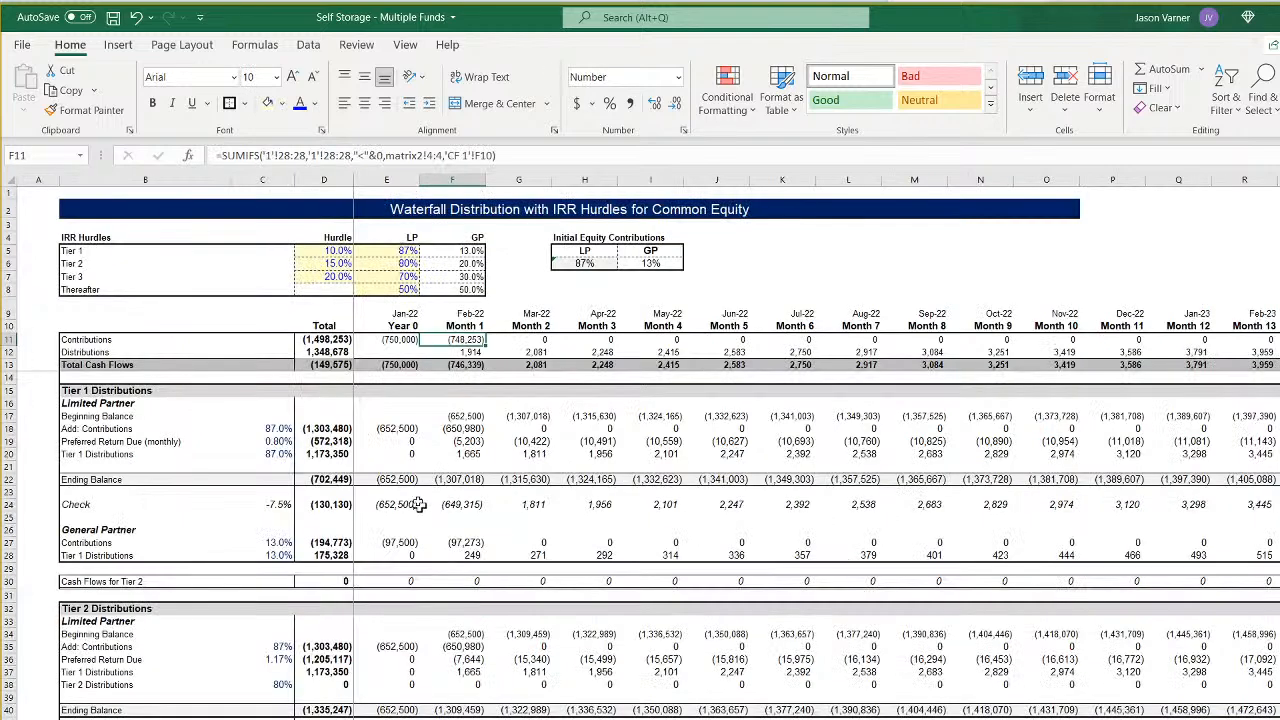
double_click(470, 340)
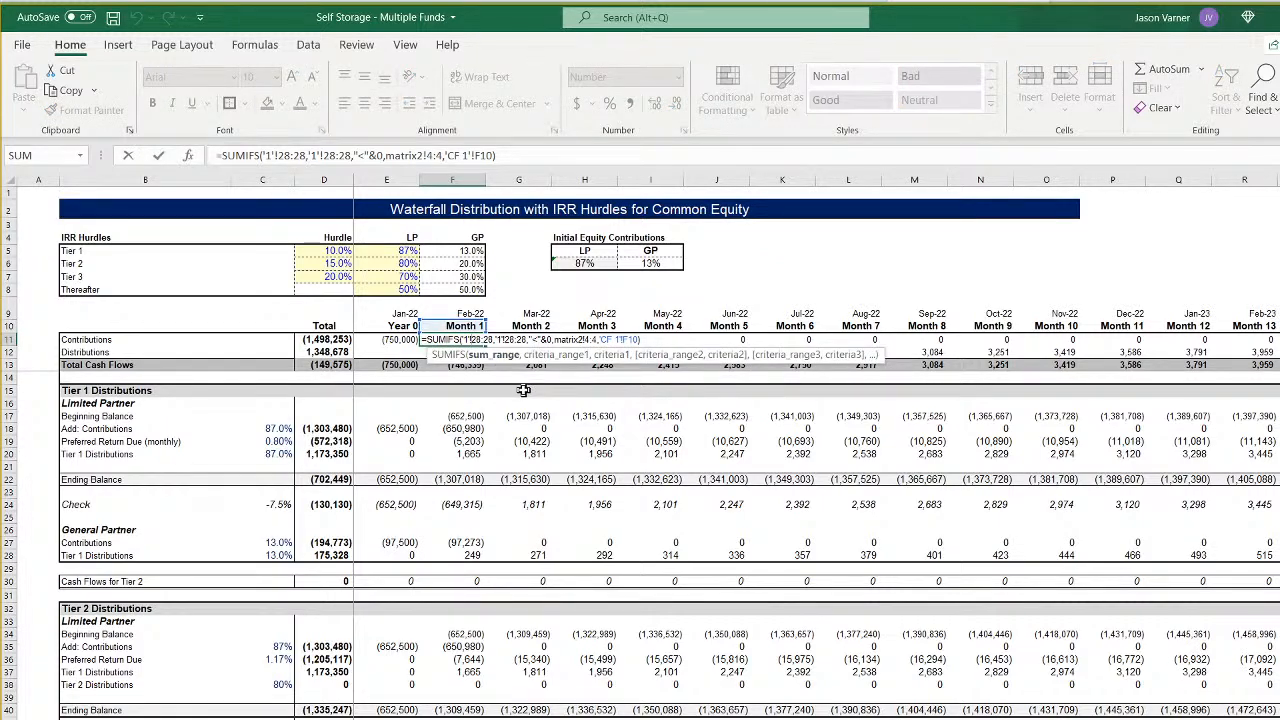
key(Return)
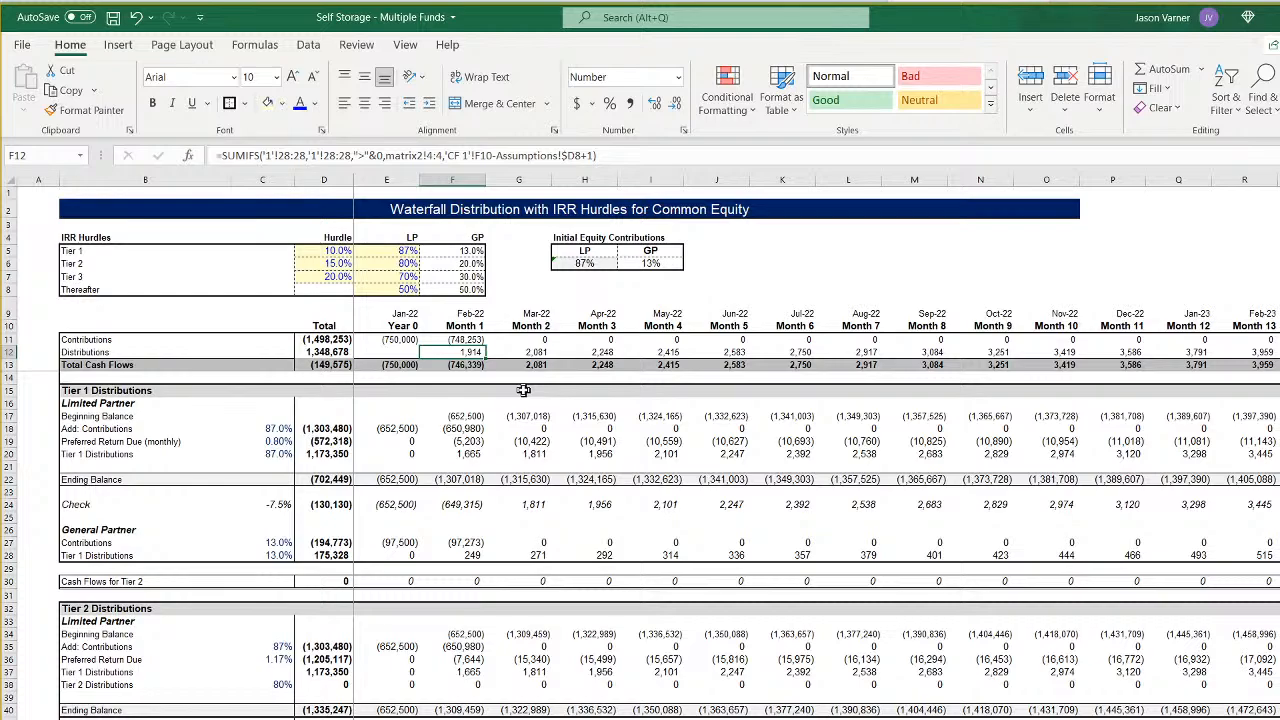
- Set Fund 1's construction length in D8 of the Assumptions sheet to 1 month
key(ctrl+Page_Up)
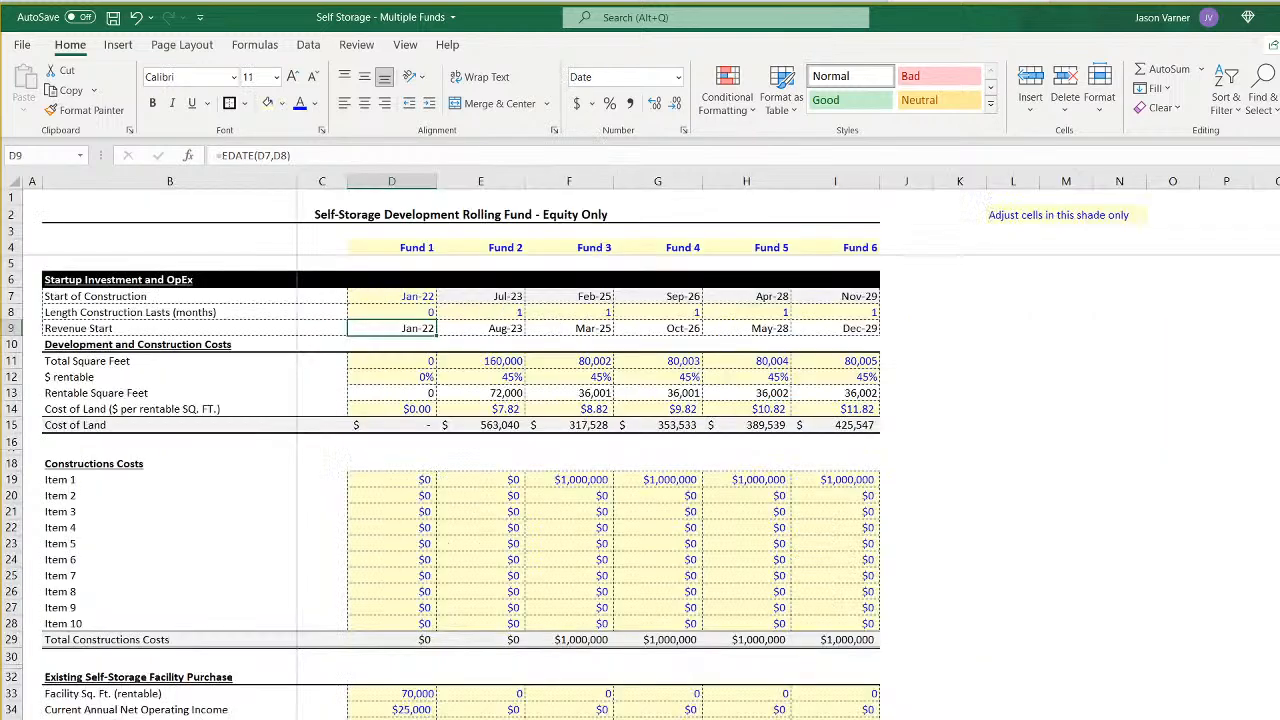
click(418, 314)
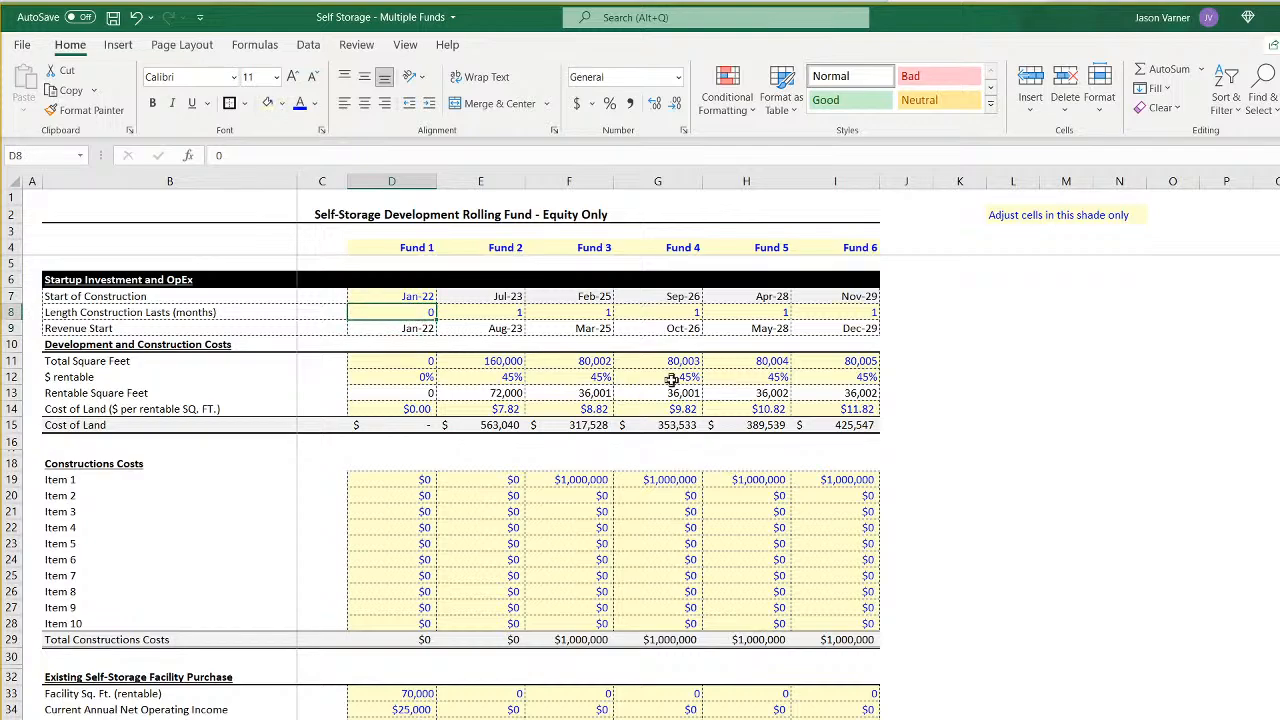
text(1)
key(Return)
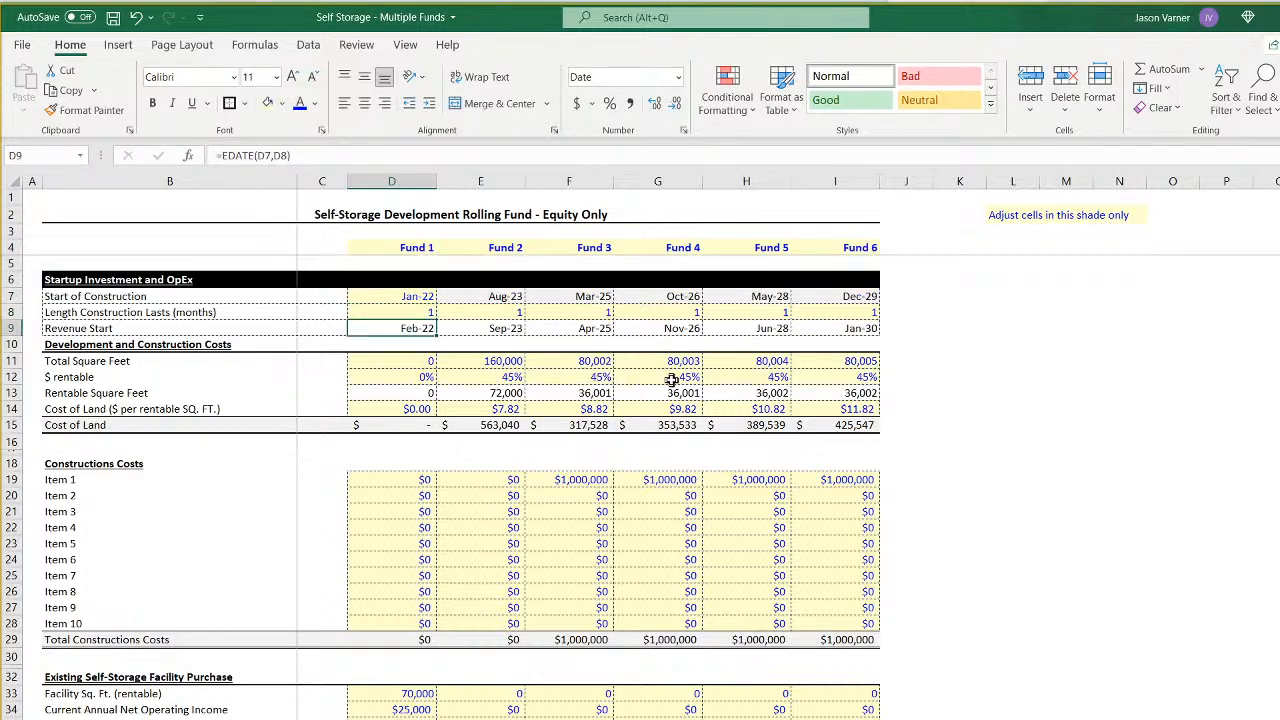
- Inspect Fund 1's construction and revenue start dates, and the Total Equity Required formula in E9 of its cash flow sheet
click(401, 296)
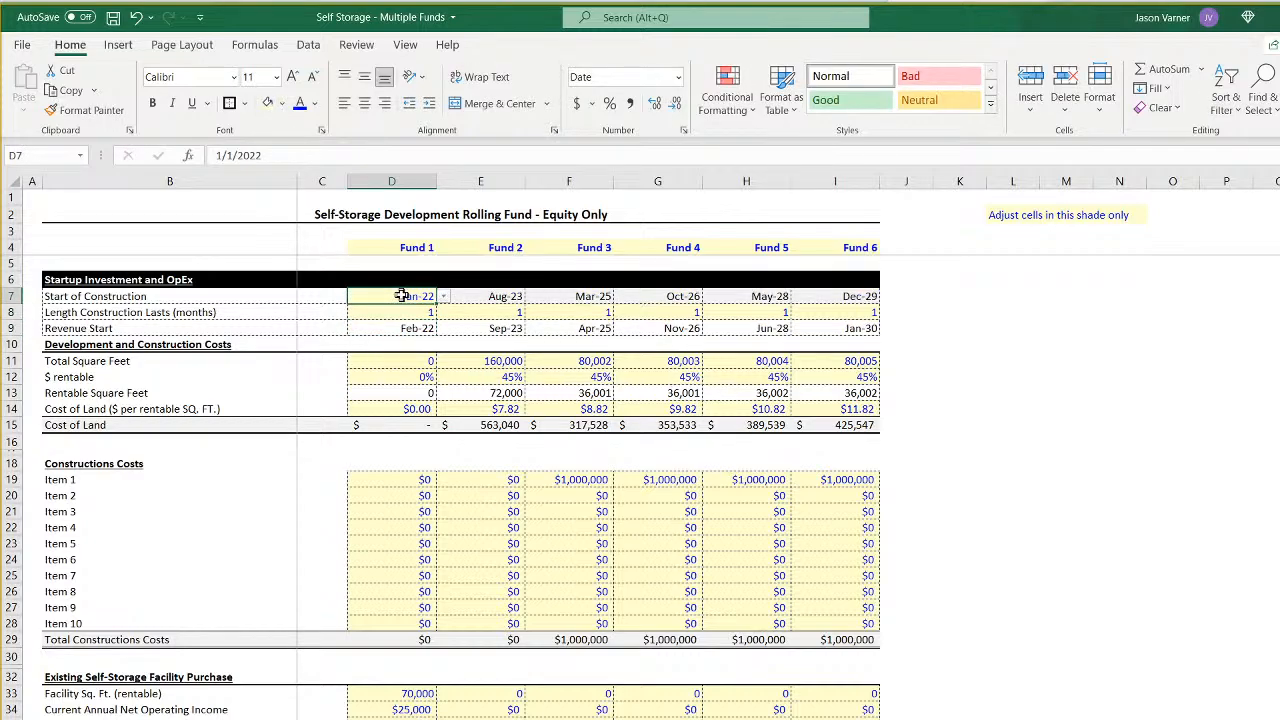
click(401, 329)
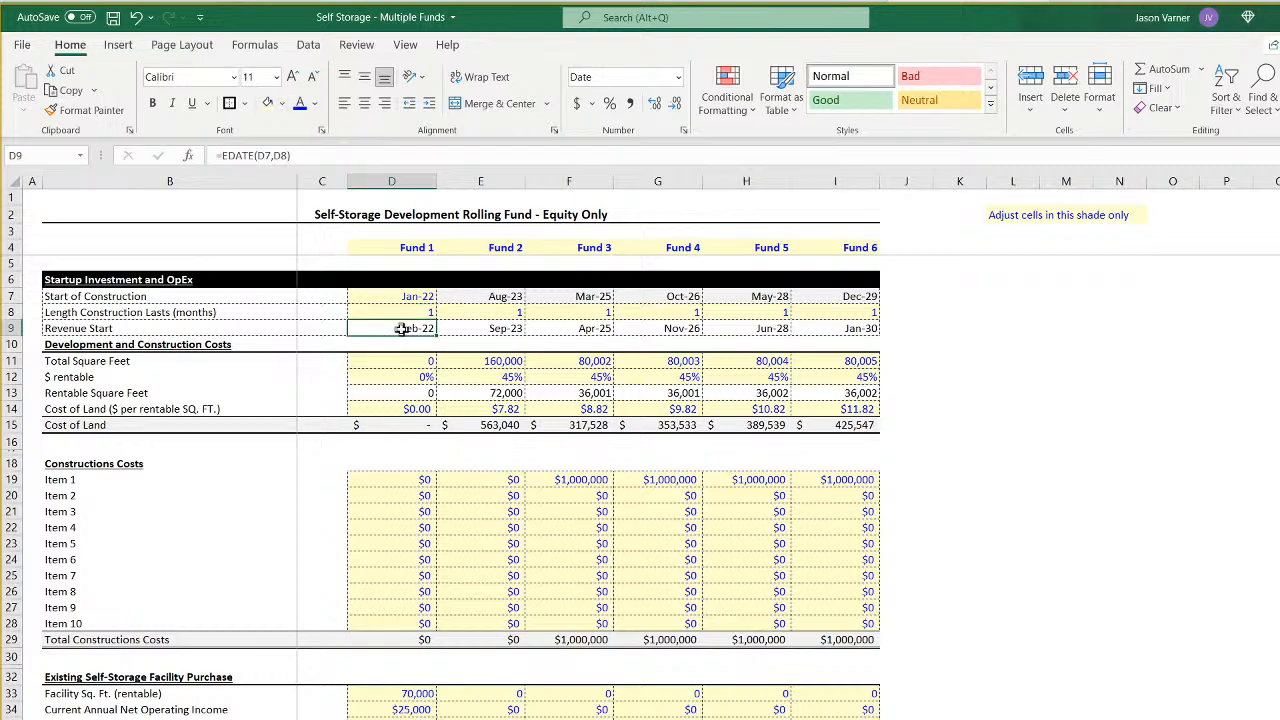
click(327, 718)
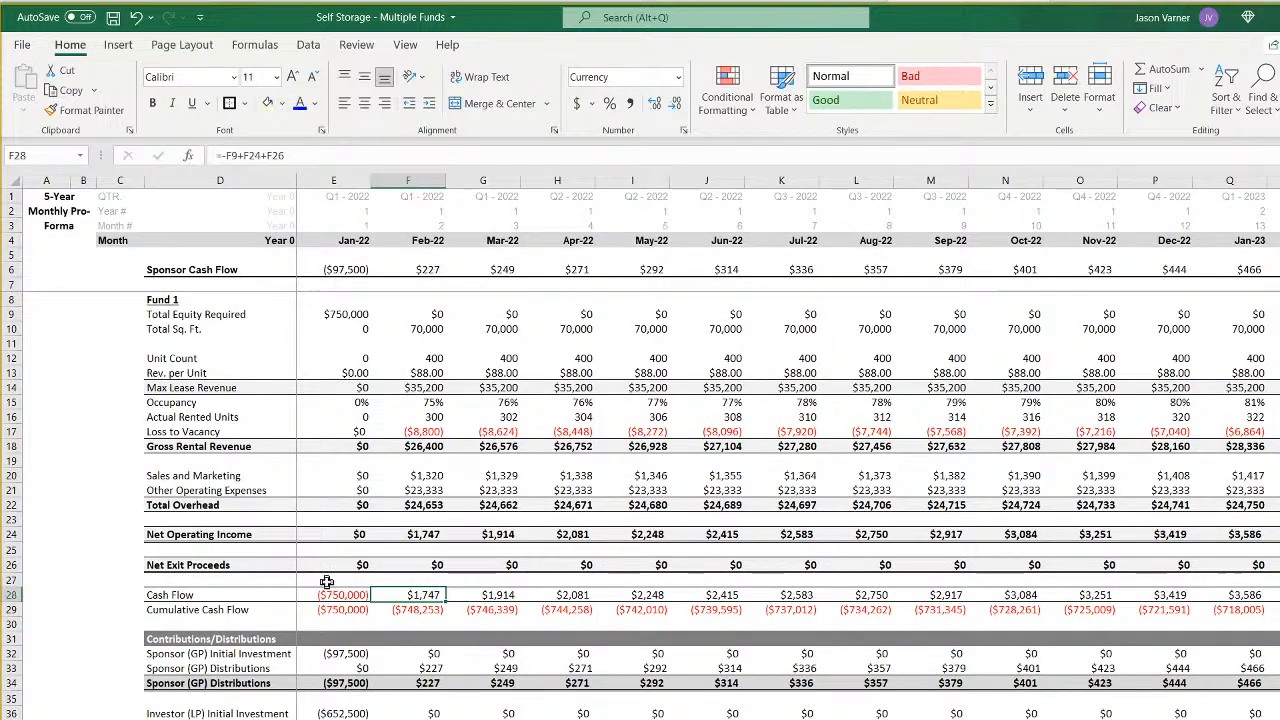
click(357, 316)
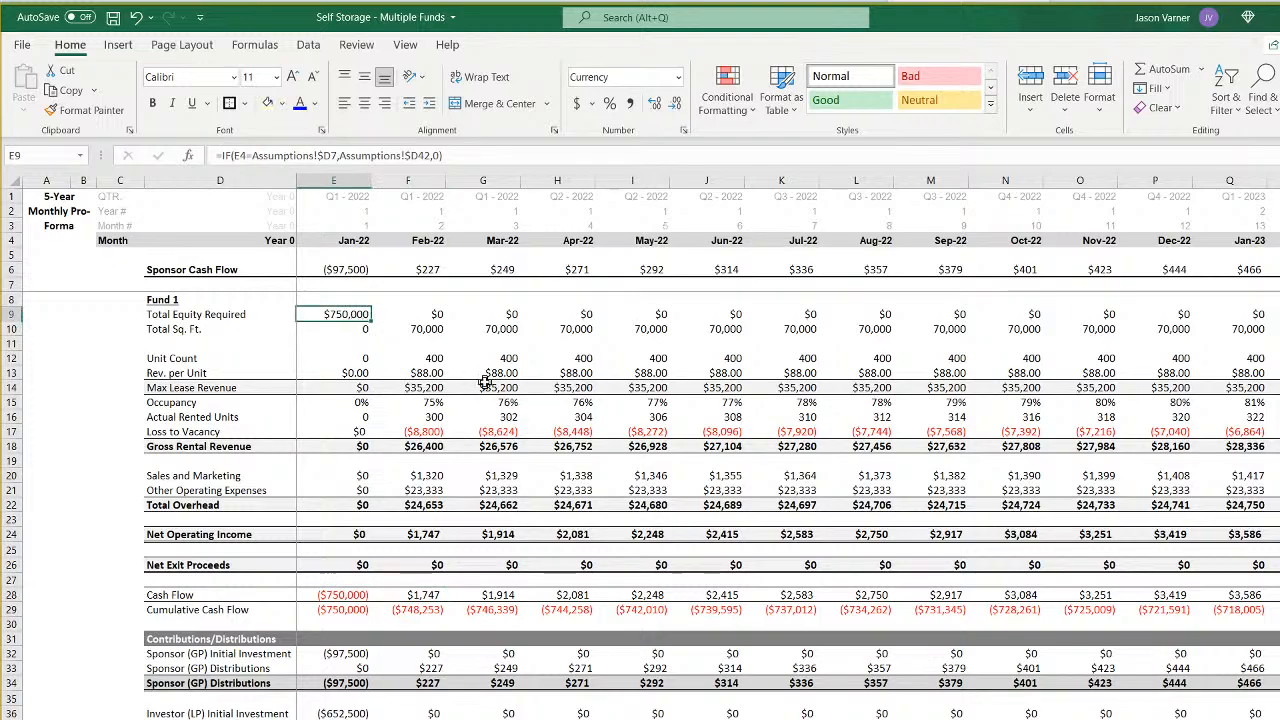
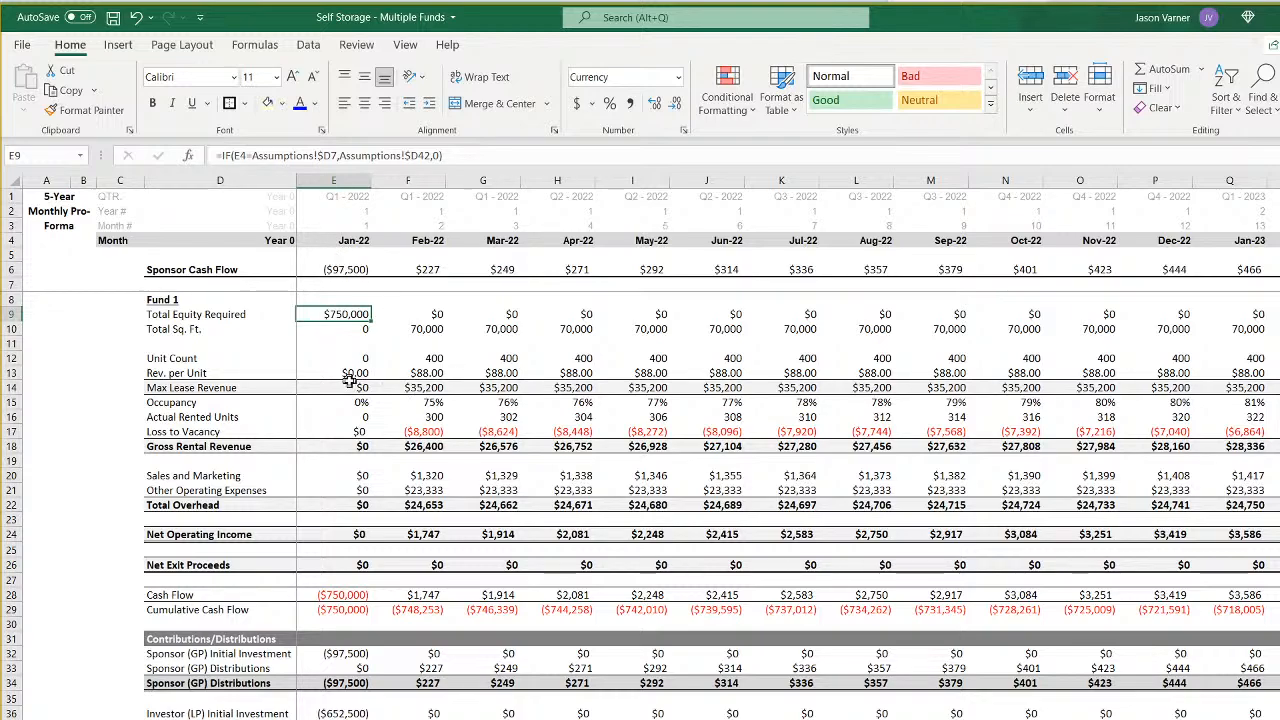
- Compare the Month 1 contributions and distributions formulas in F11 and F12 of Fund 1's waterfall sheet, and save the workbook
click(442, 718)
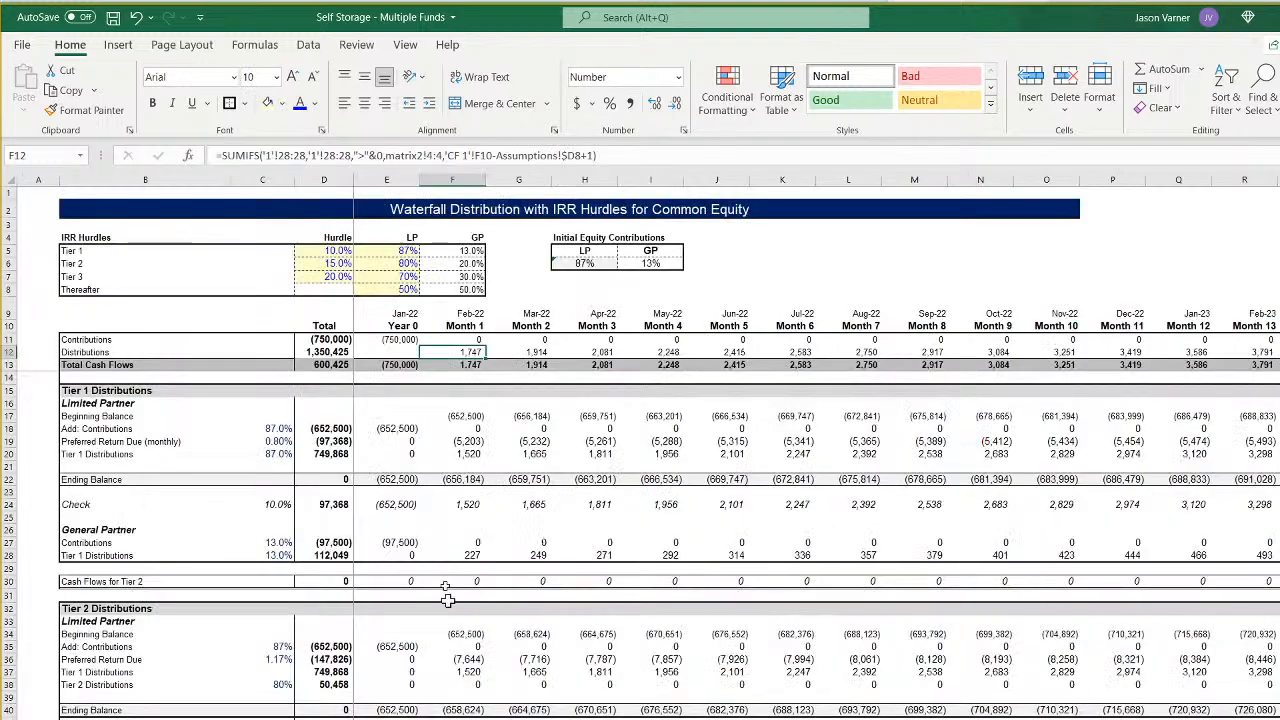
click(452, 340)
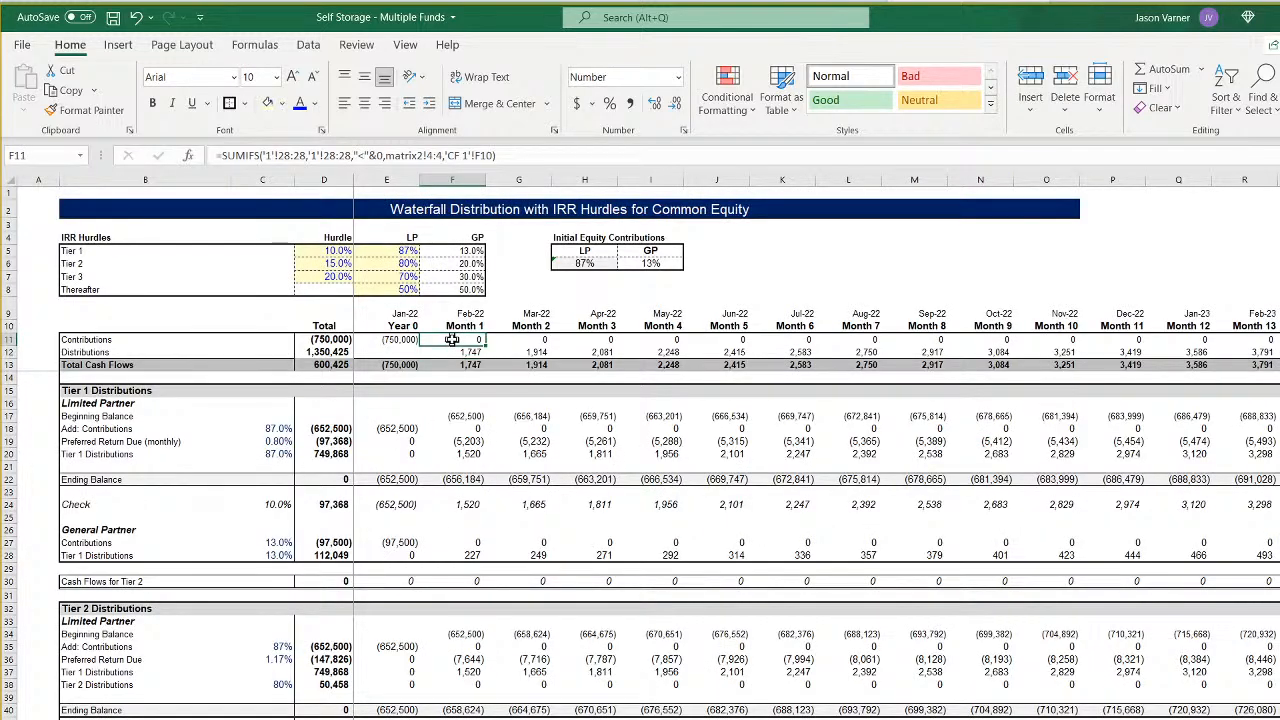
click(470, 352)
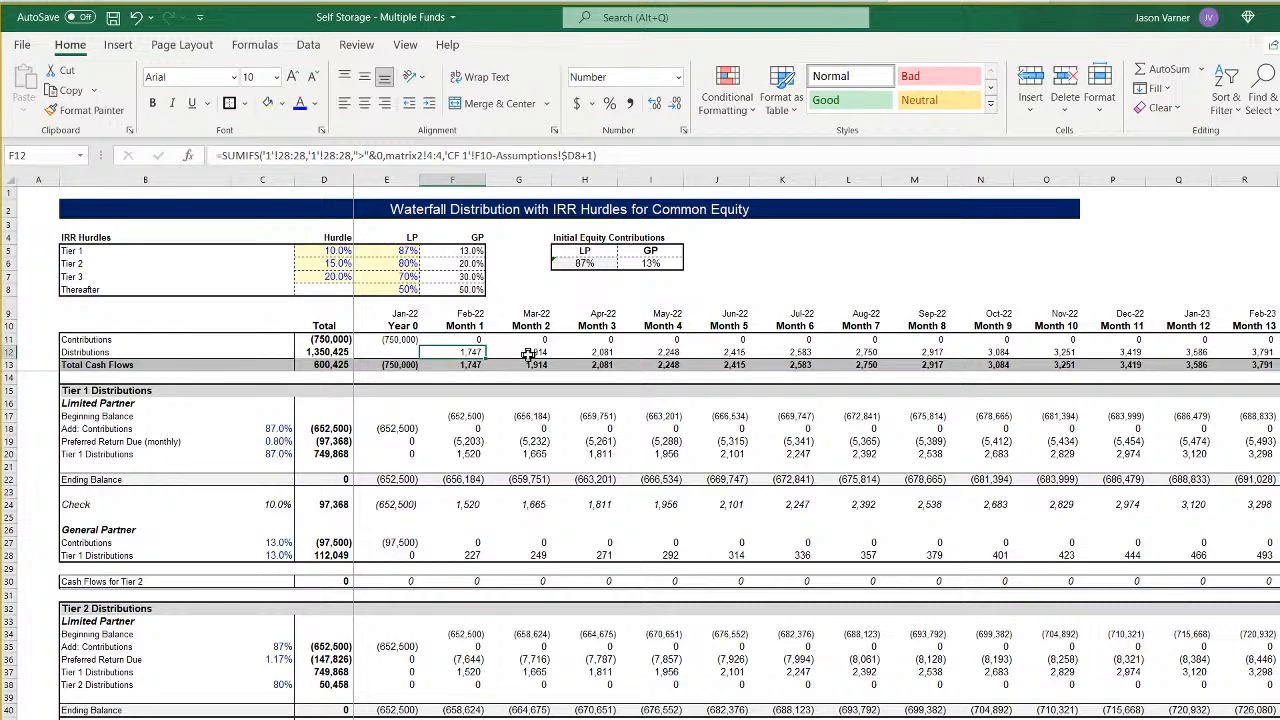
click(465, 343)
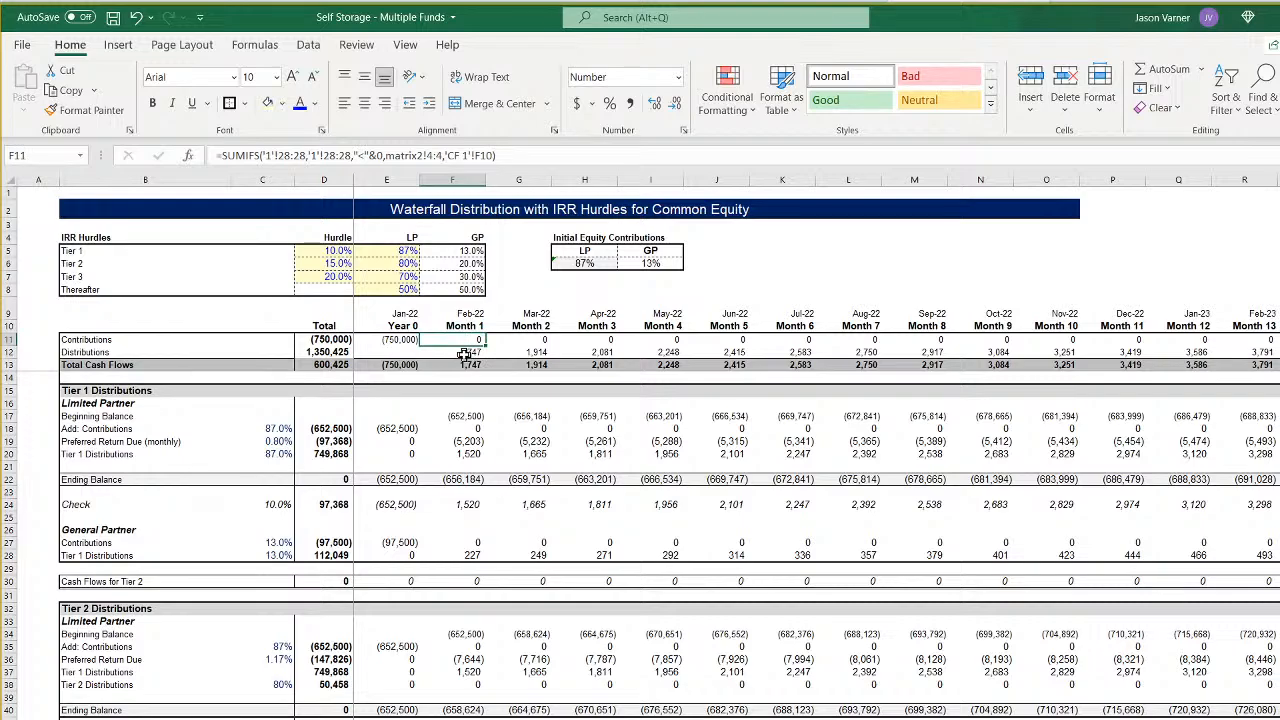
click(465, 353)
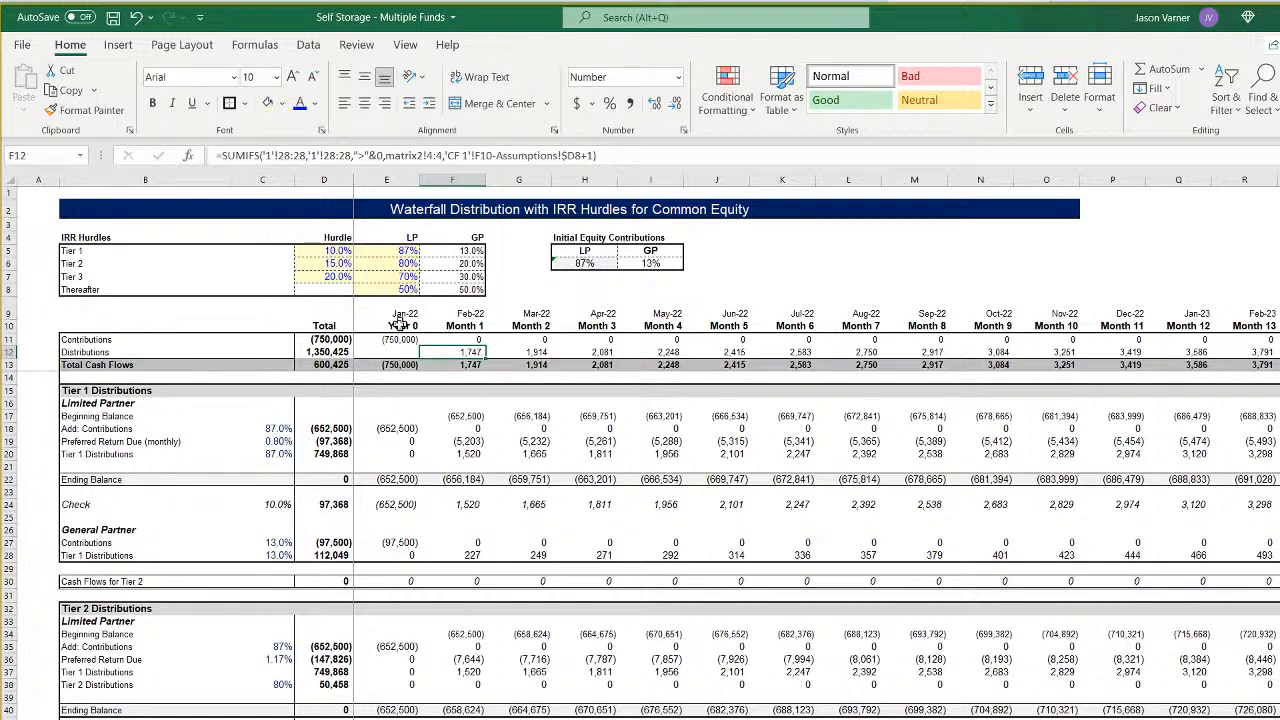
click(112, 17)
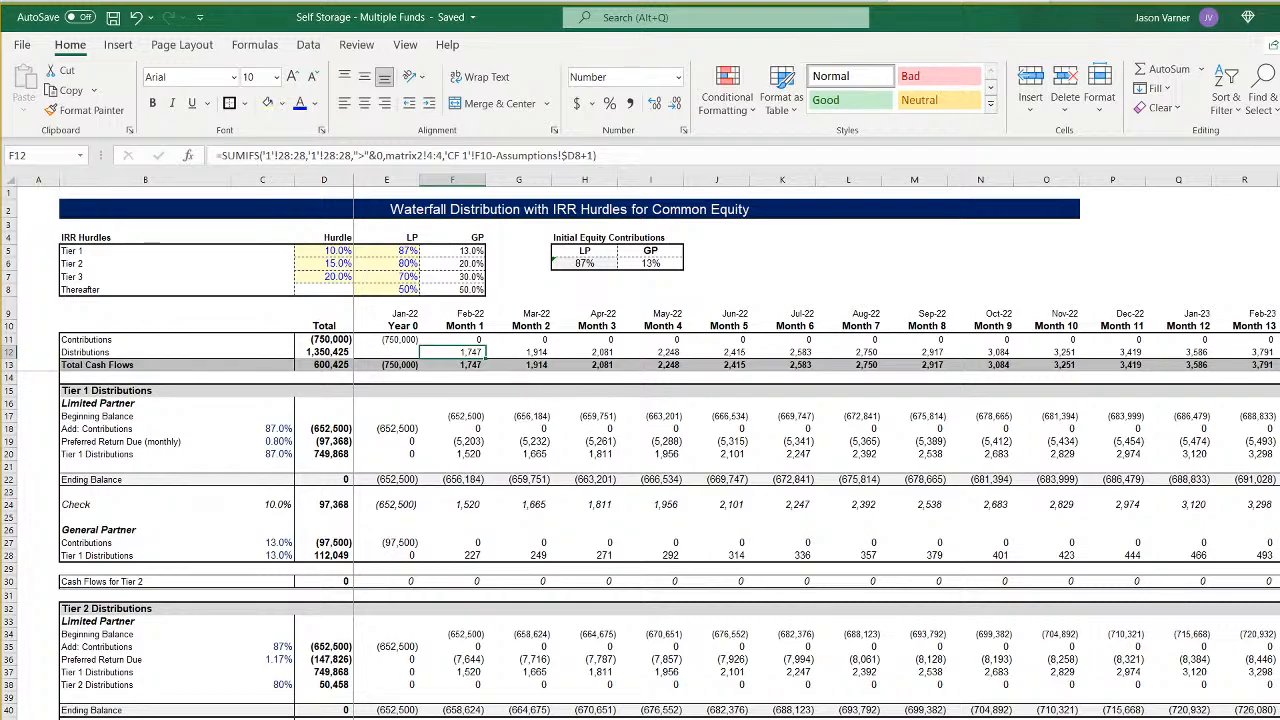
- Add the note "This should never be 0." in J8 of the Assumptions sheet, beside the construction length row
key(ctrl+Page_Up)
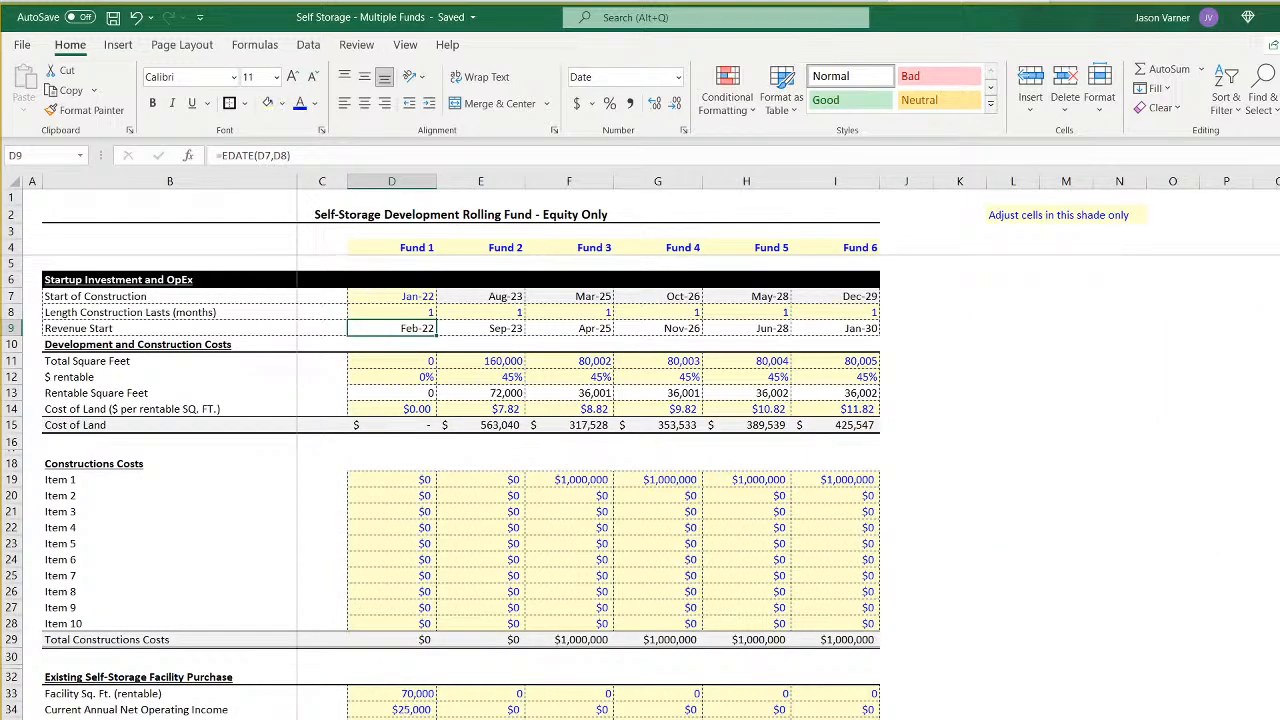
click(889, 313)
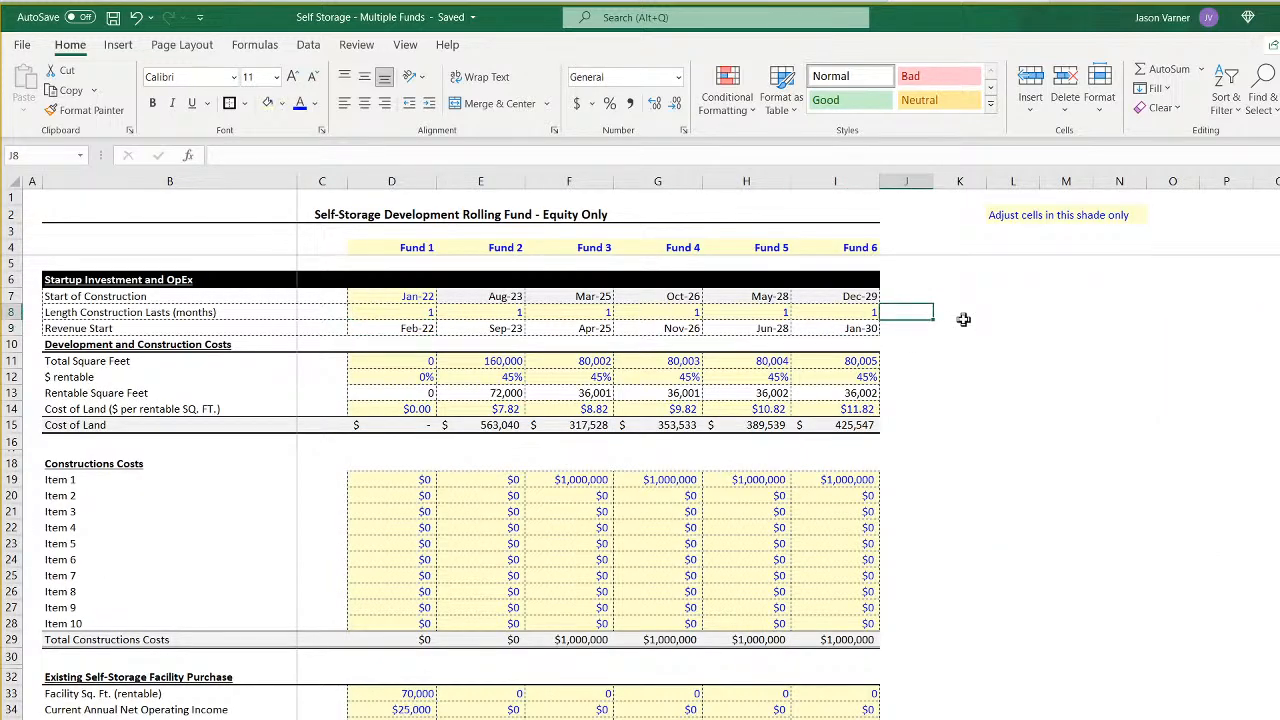
text(This should never be 0.)
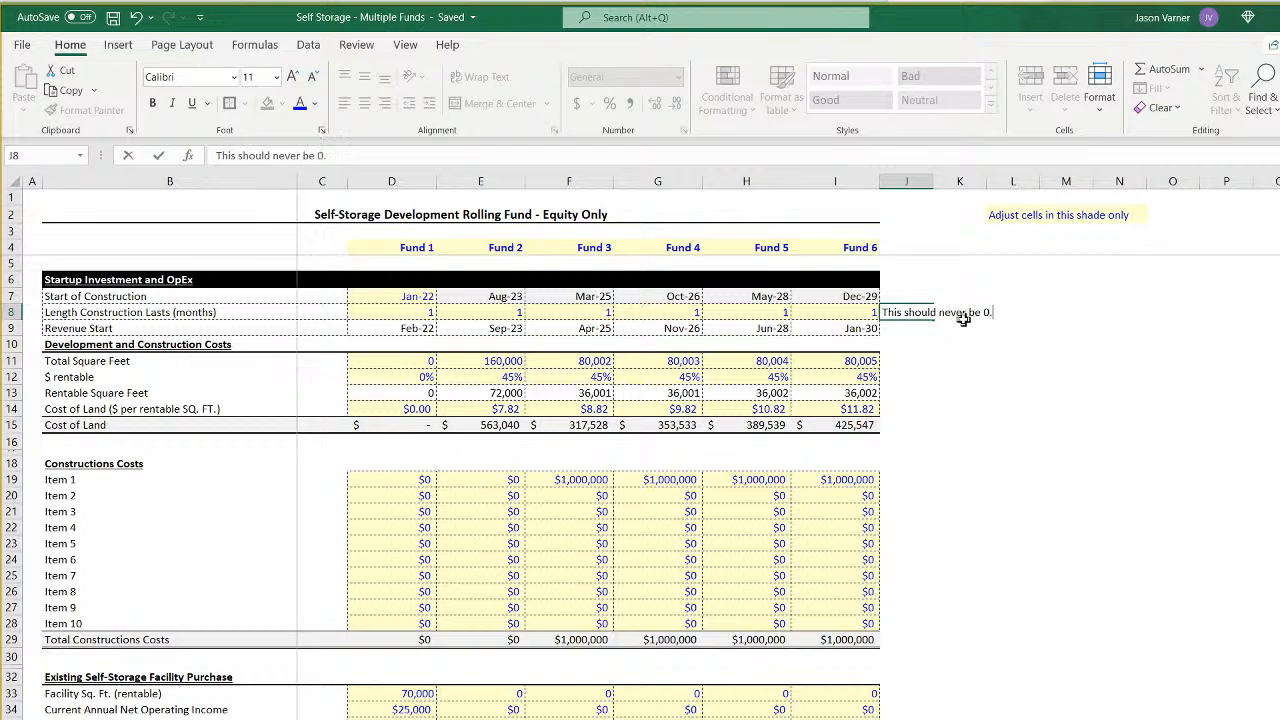
key(Return)
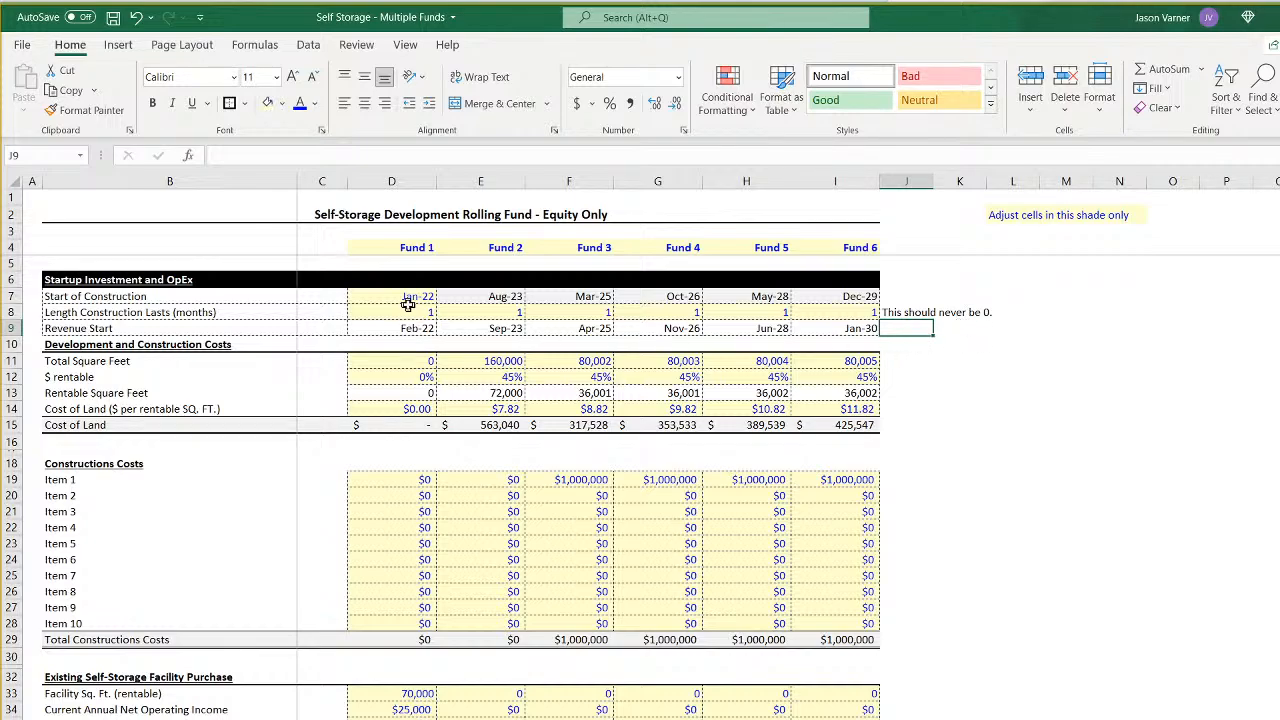
- Change the label in B7 to "Start of Construction / Acquisition"
click(902, 296)
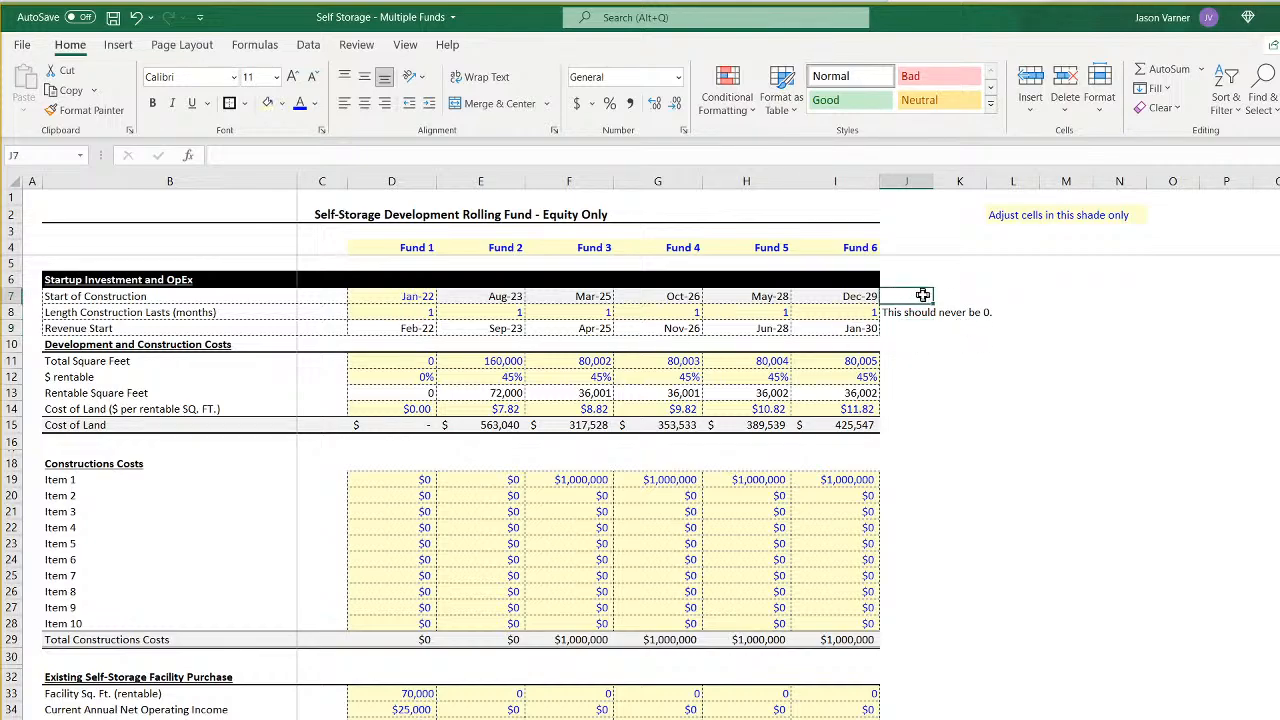
double_click(180, 297)
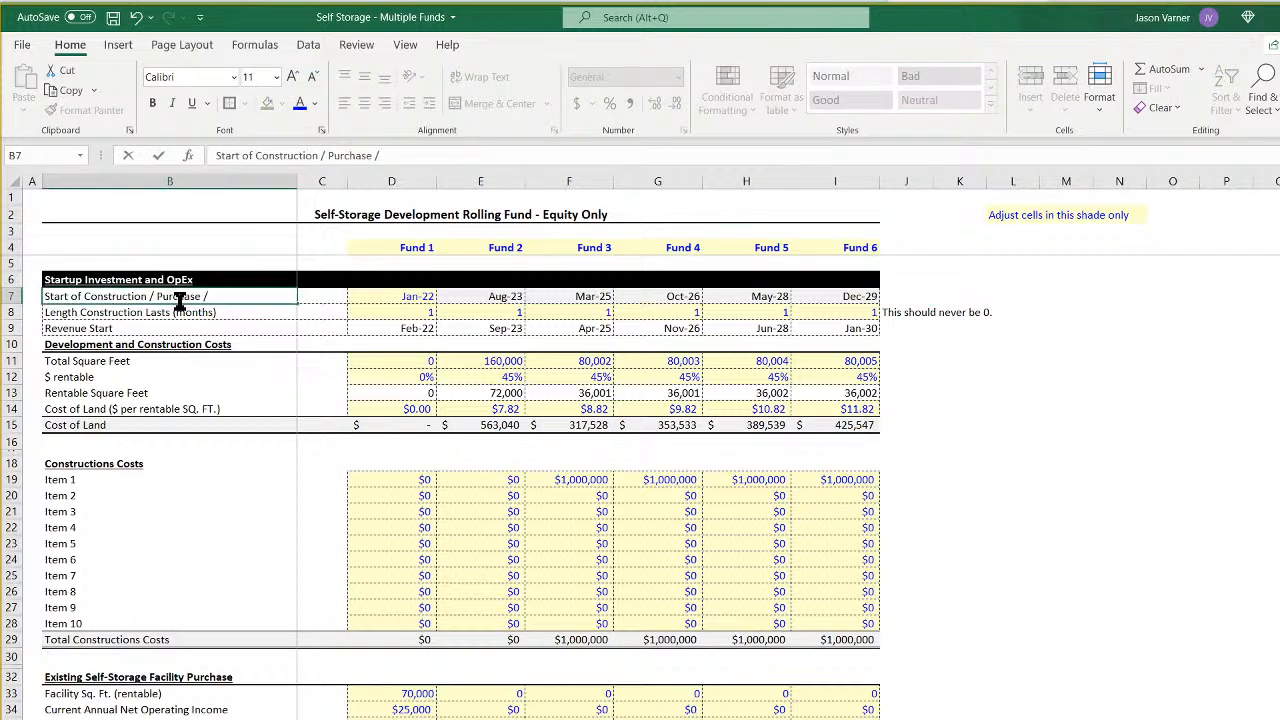
key(BackSpace)
key(BackSpace)
key(BackSpace)
key(BackSpace)
key(BackSpace)
key(BackSpace)
key(BackSpace)
key(BackSpace)
key(BackSpace)
key(BackSpace)
text(Acquisition)
key(Return)
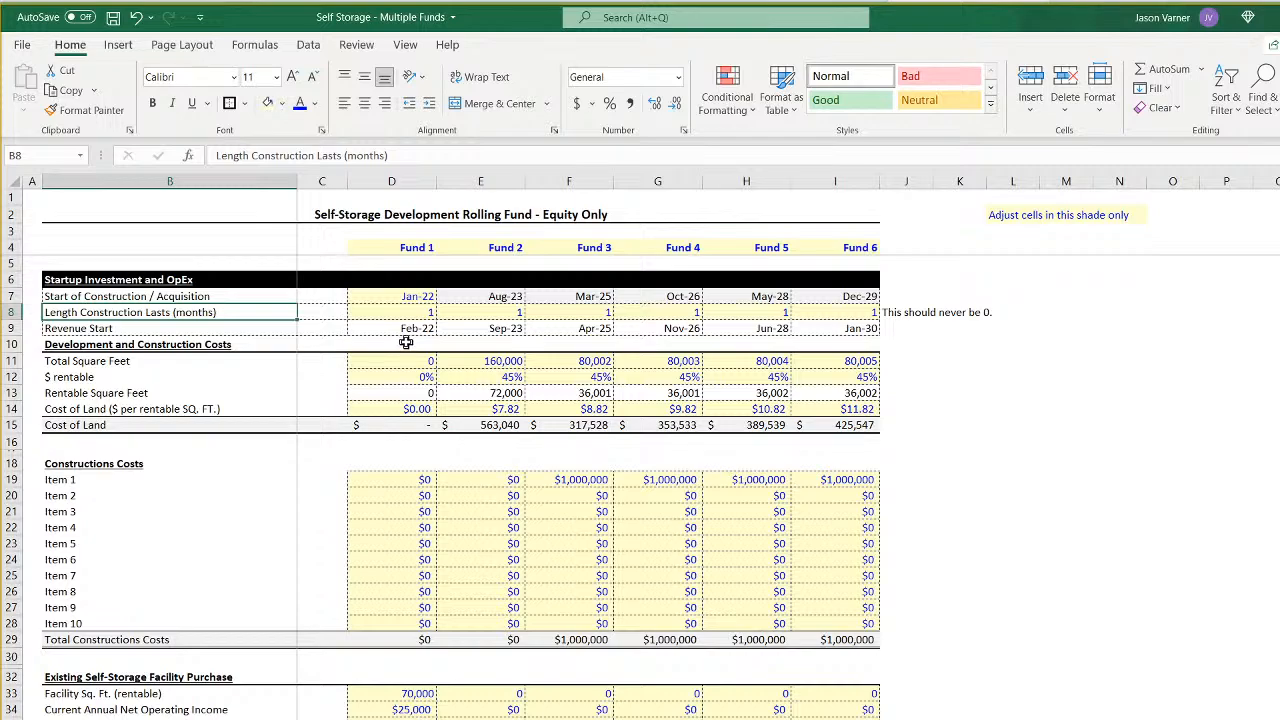
- Review Fund 1's start date, its construction length and the note beside that row, and save the workbook
click(414, 312)
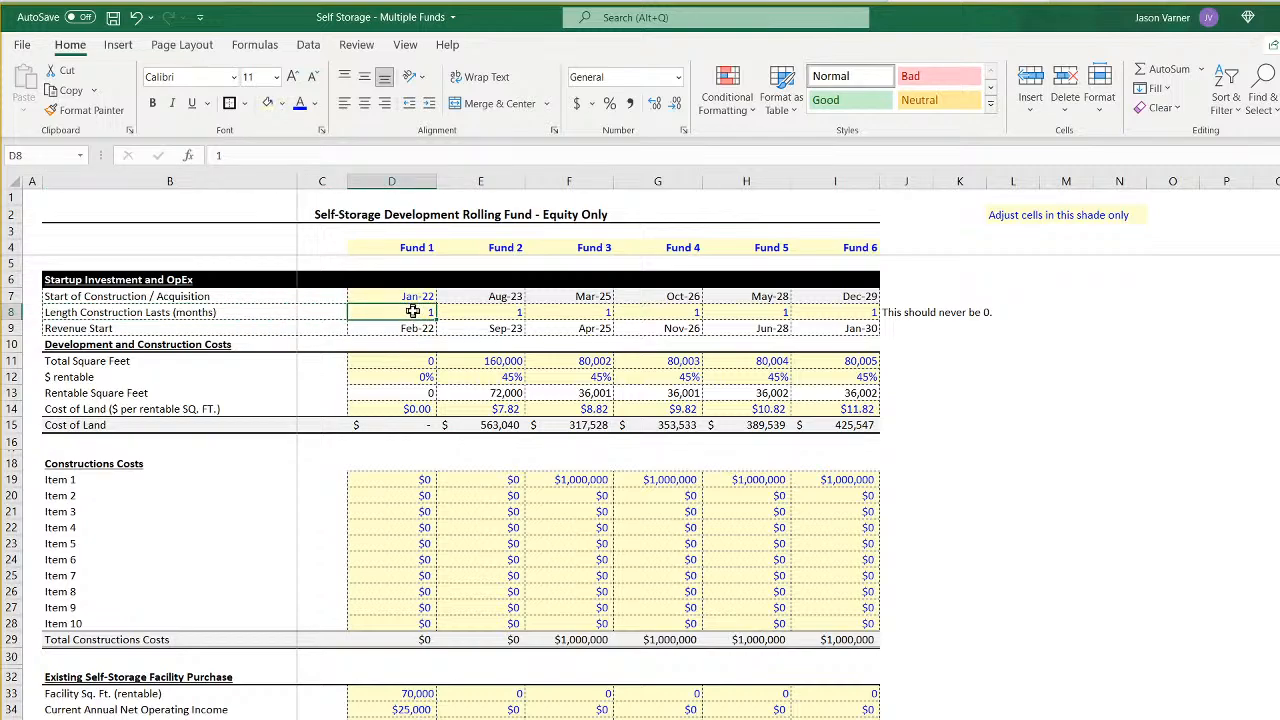
click(194, 298)
click(418, 297)
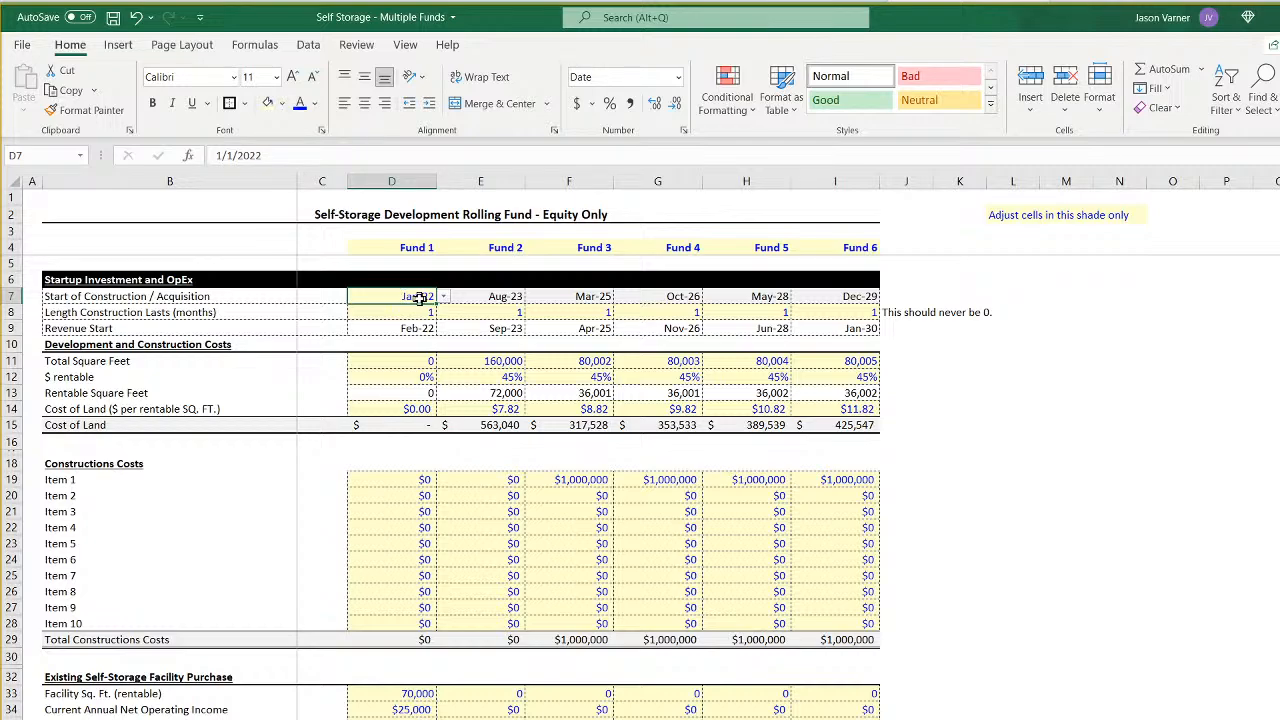
click(912, 313)
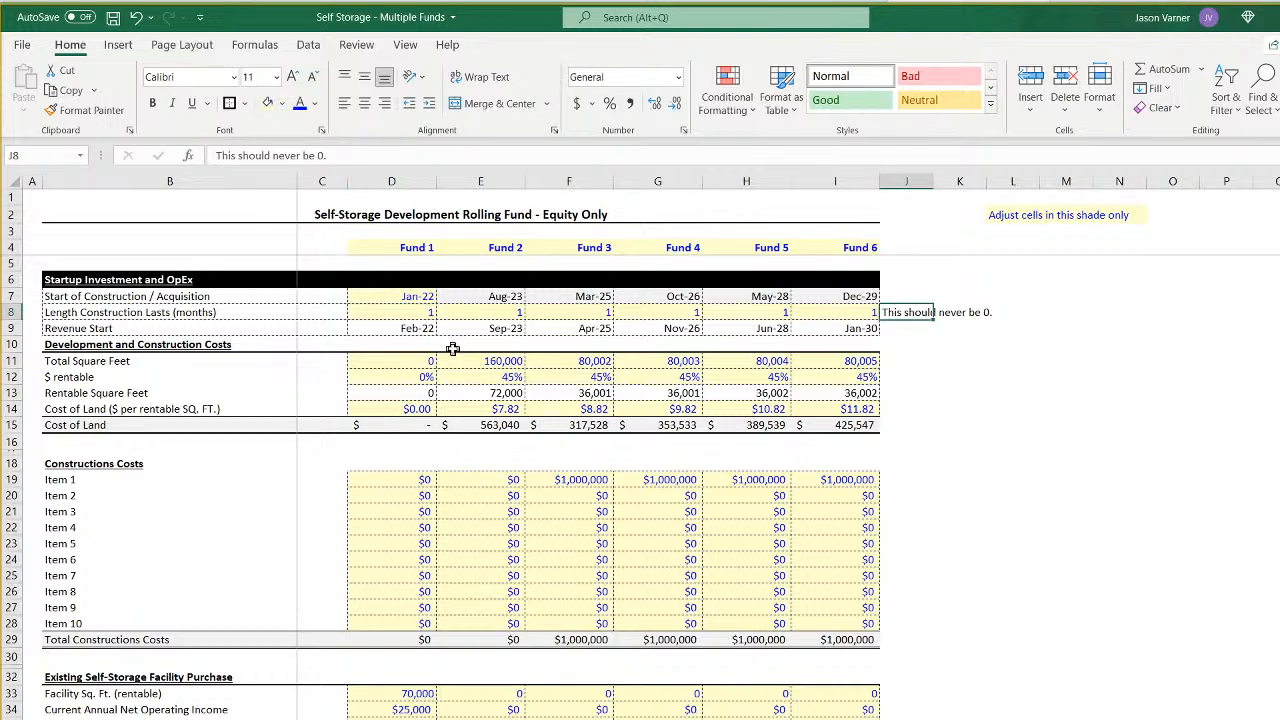
click(113, 17)
- Set the LP initial equity contribution to 80% for all six funds in D7:D12 of the summary sheet
key(ctrl+Page_Down)
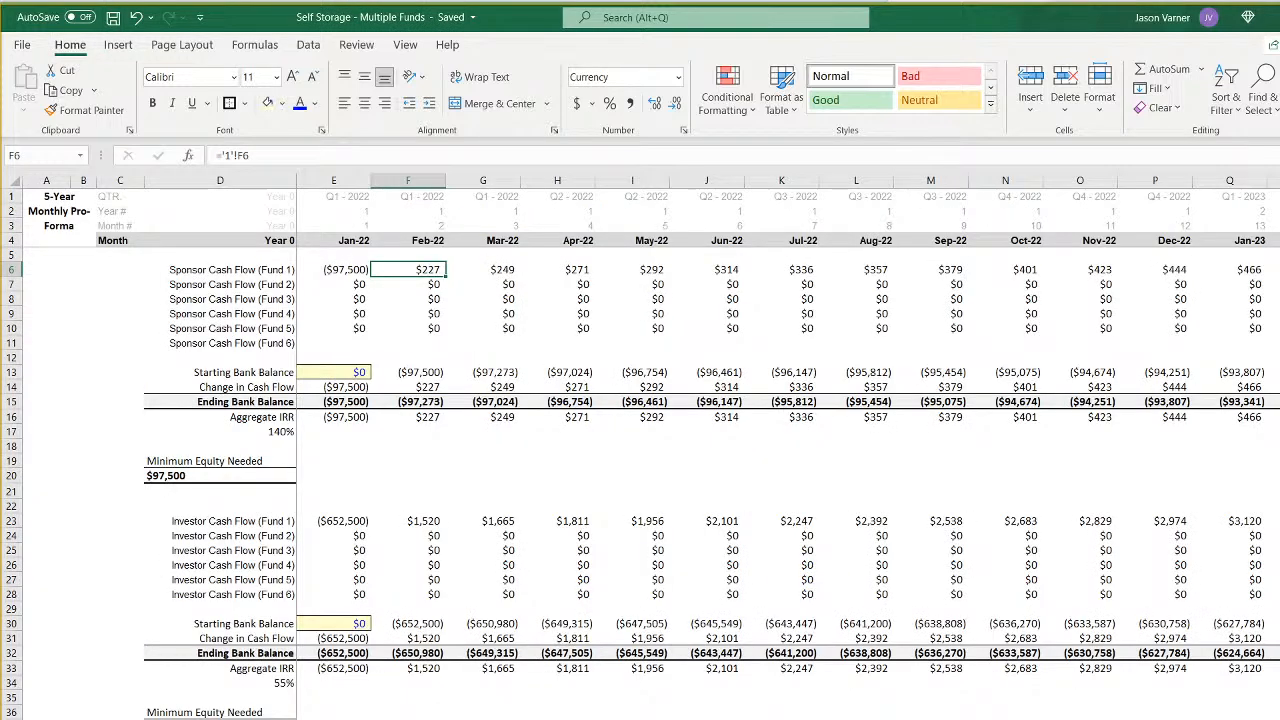
key(ctrl+Page_Up)
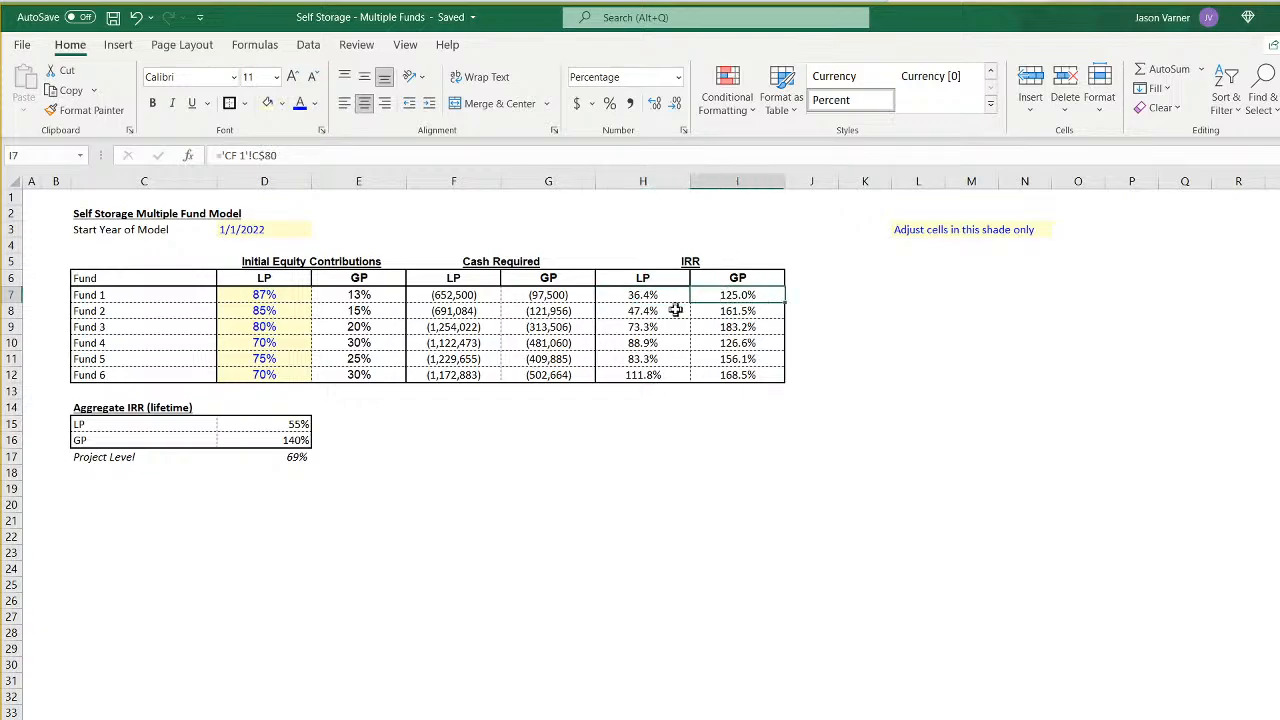
click(274, 291)
drag(275, 327, 284, 364)
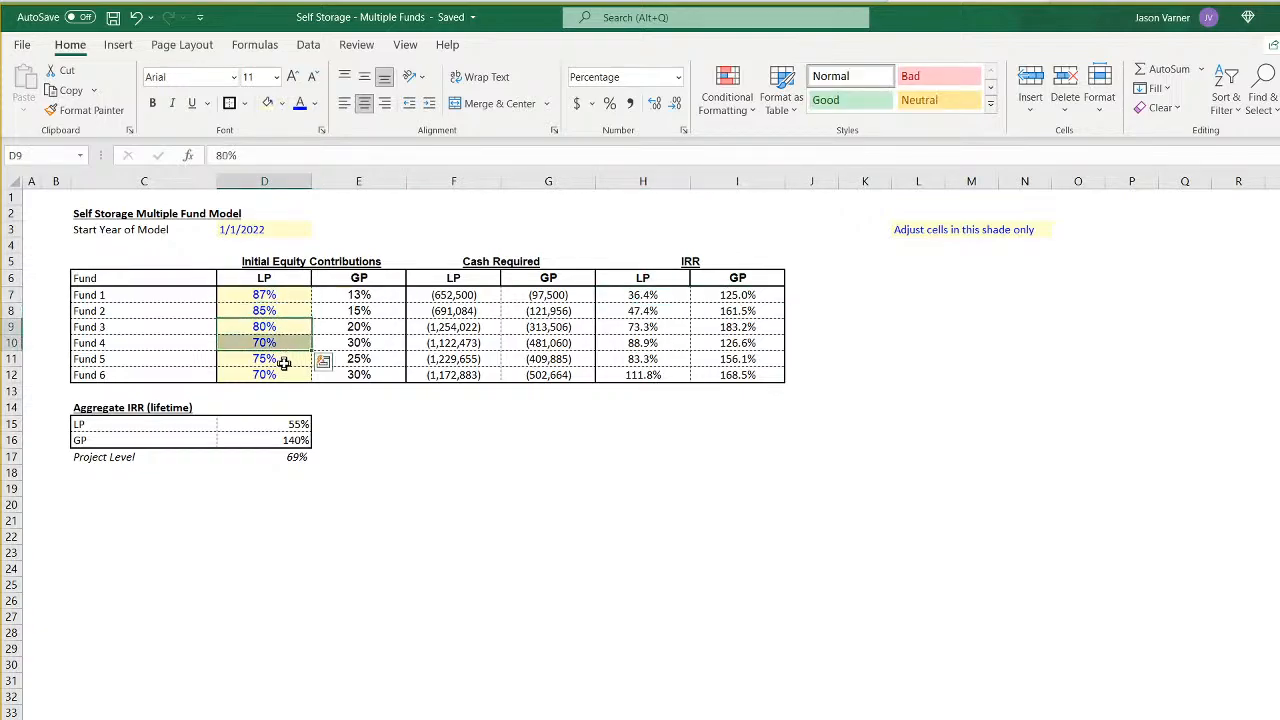
click(281, 295)
text(80)
key(Return)
text(80)
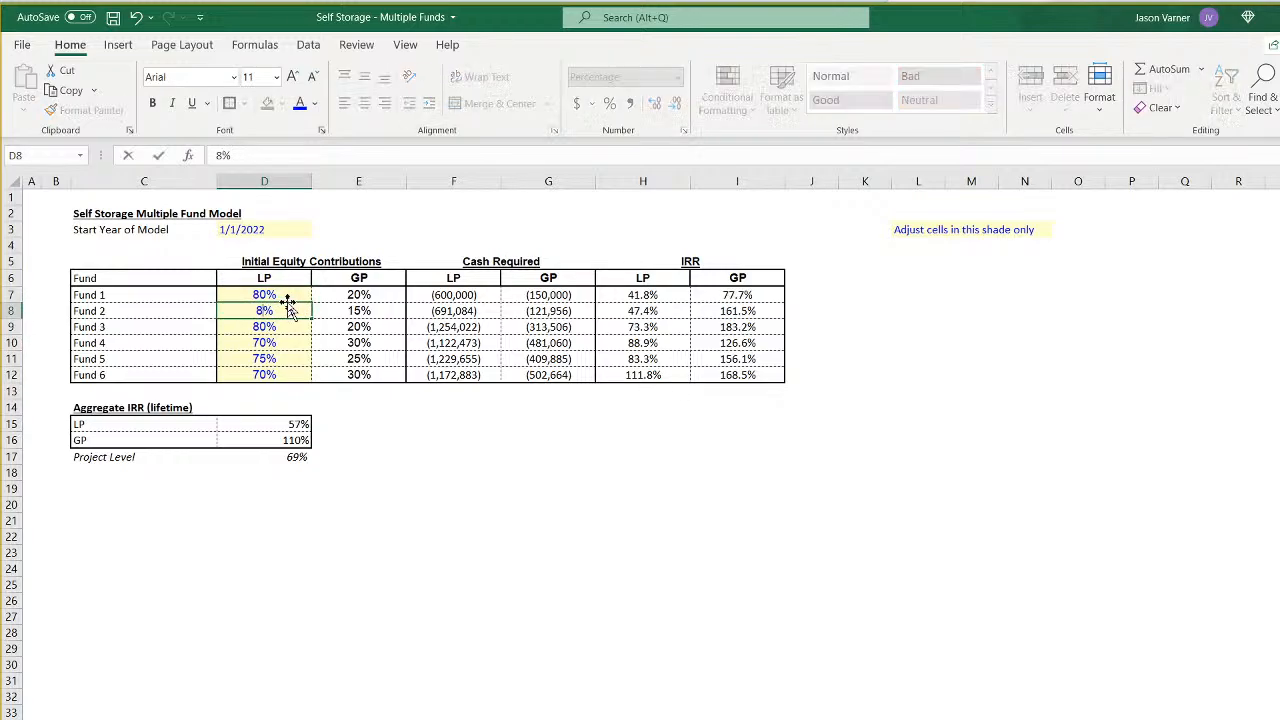
key(Return)
text(80)
key(Return)
text(80)
key(Return)
text(80)
key(Return)
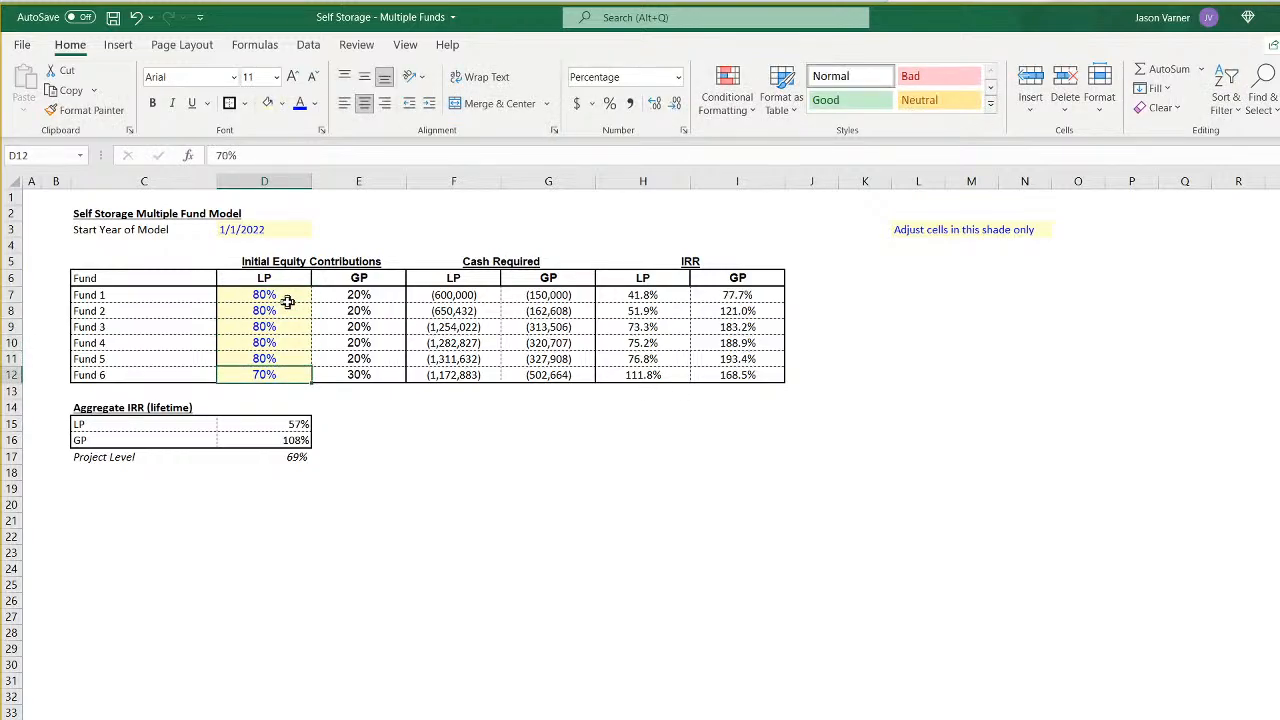
text(80)
key(Return)
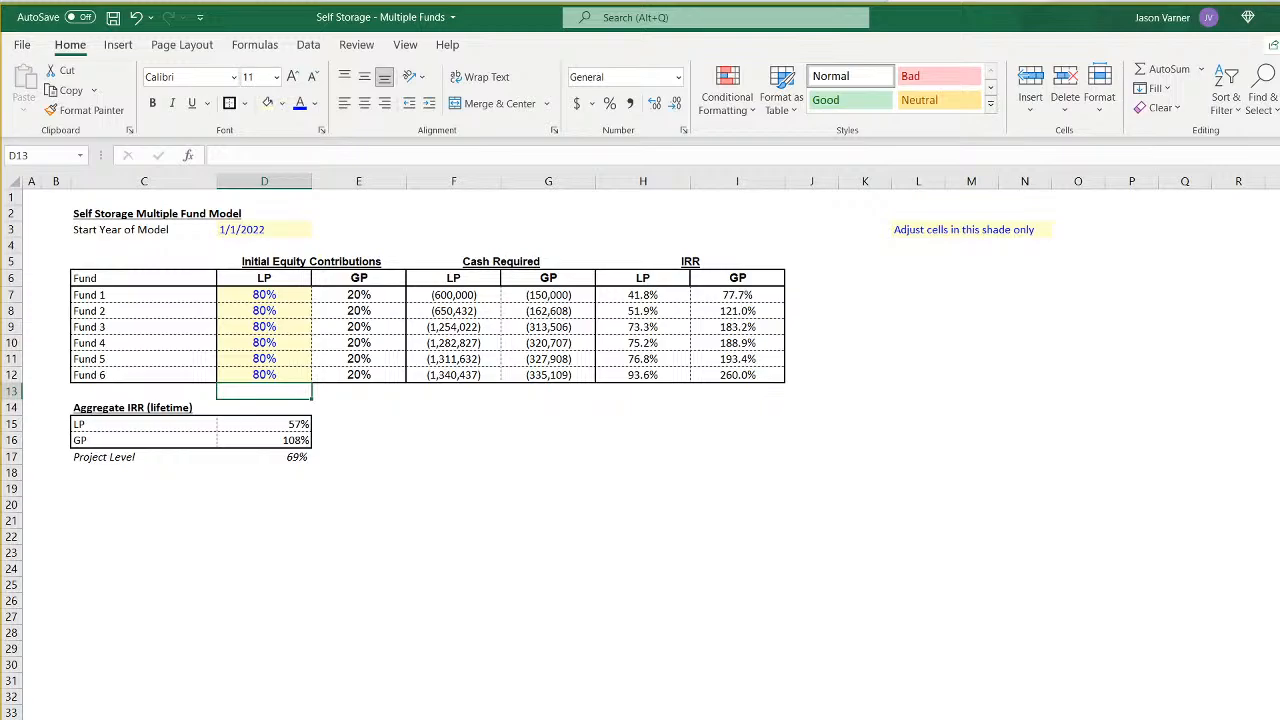
- On the Assumptions sheet, fill Fund 2's total square feet of 160,000 and rentable share of 45% across all six funds
key(ctrl+Page_Down)
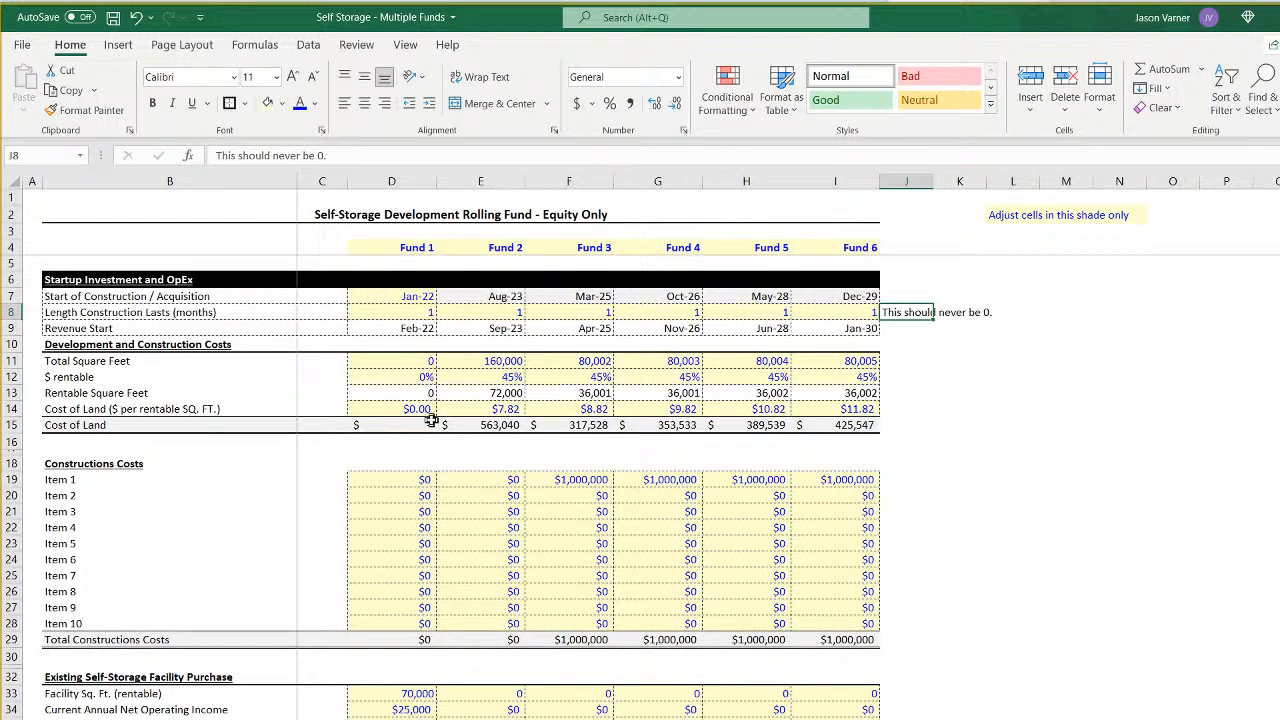
click(490, 362)
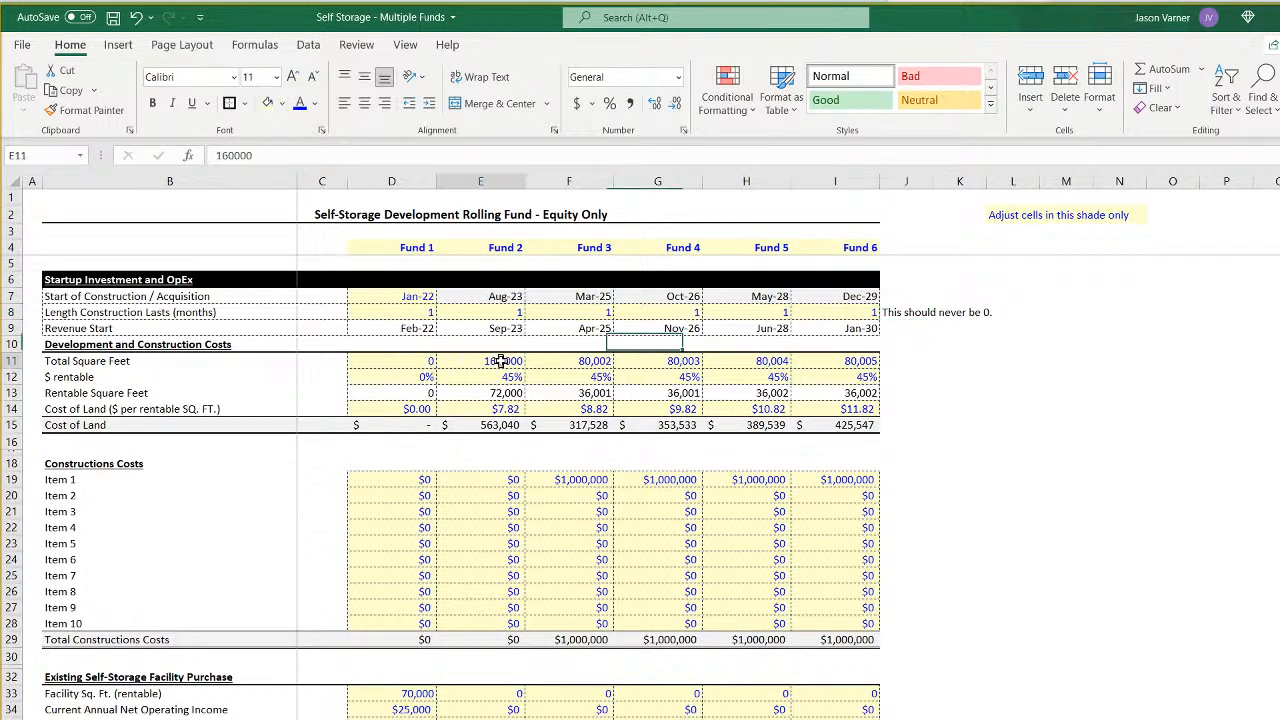
drag(399, 371, 388, 372)
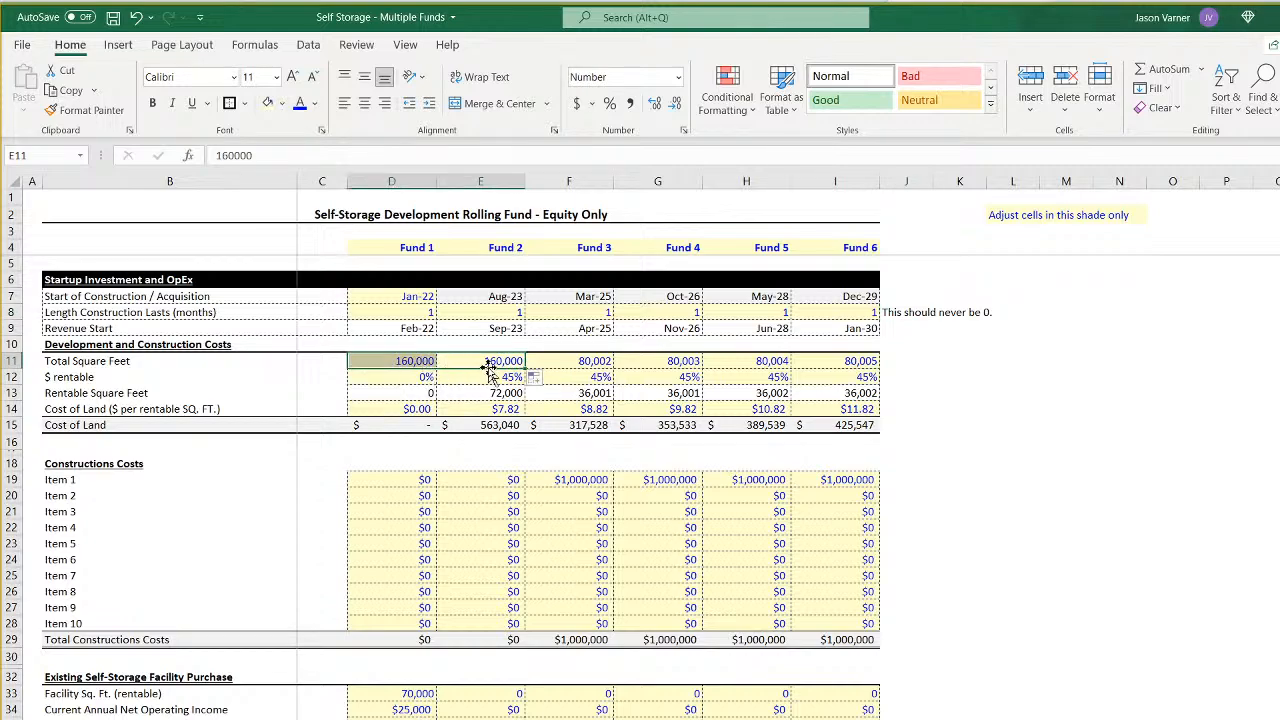
drag(526, 370, 872, 370)
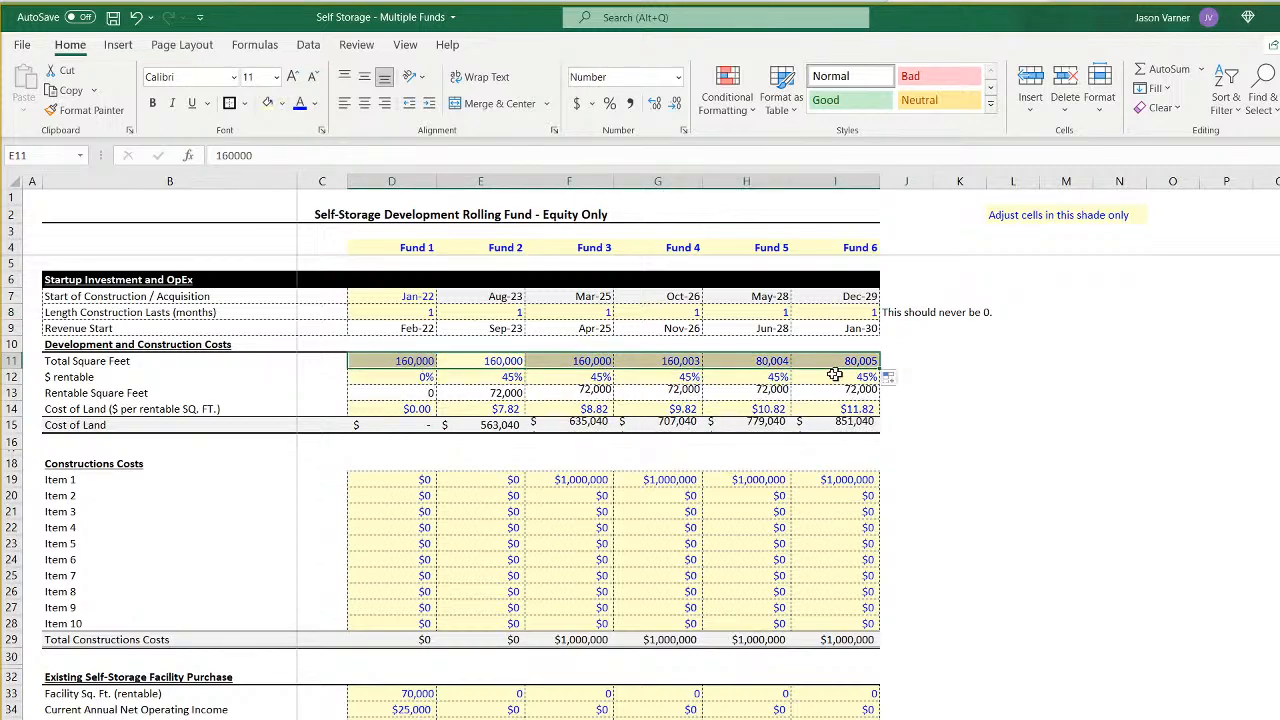
drag(505, 377, 400, 383)
drag(614, 383, 848, 386)
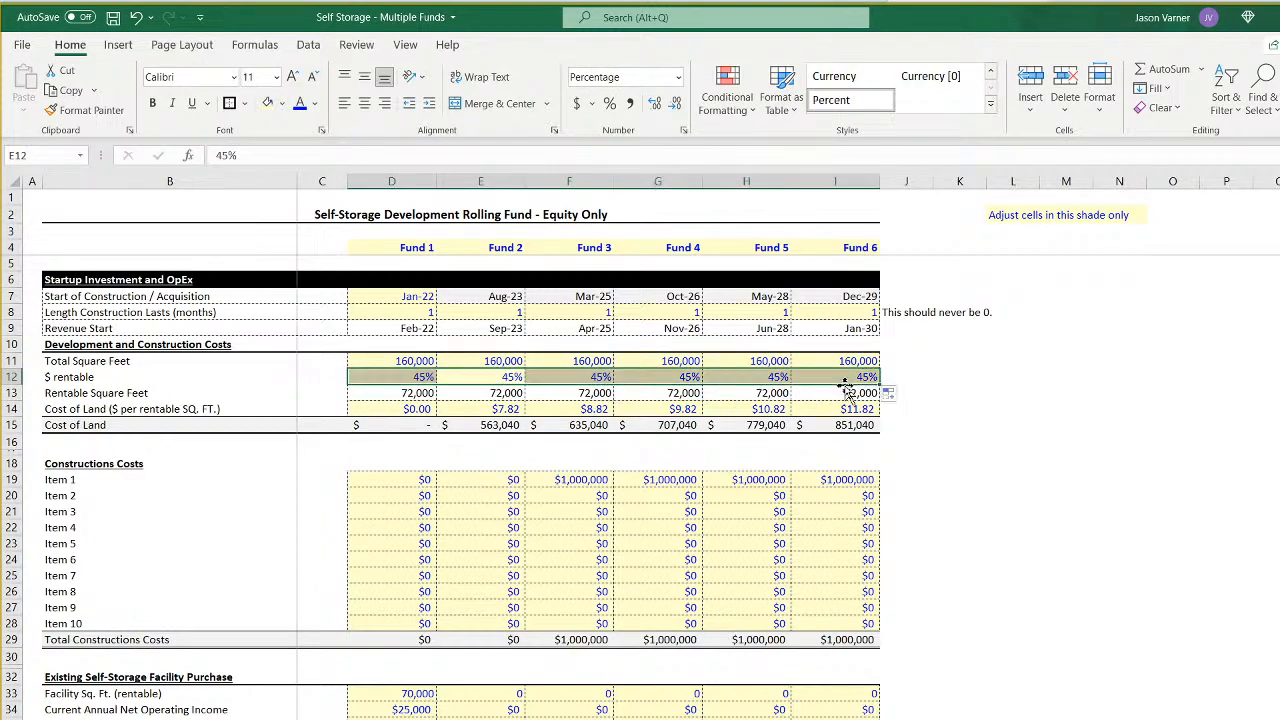
- Fill the $7.82 cost of land across all six funds and copy Item 1's $1,000,000 construction cost to Funds 1 and 2
click(505, 409)
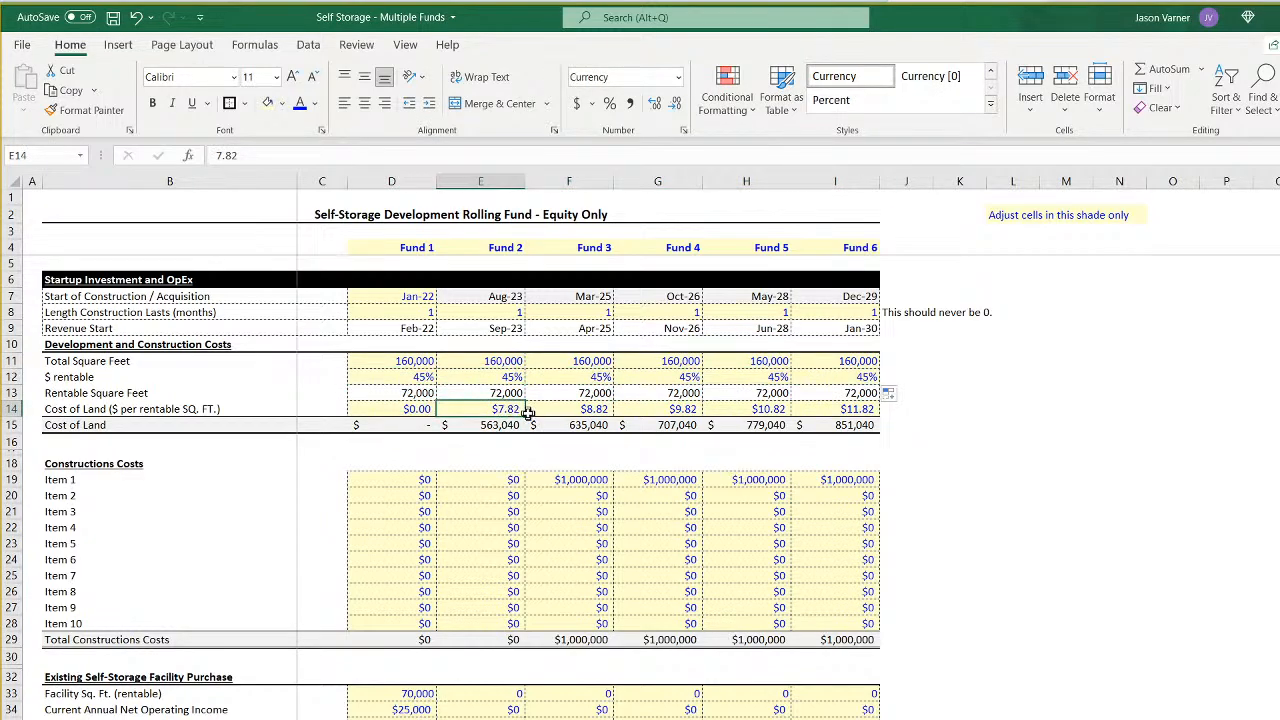
drag(526, 416, 860, 414)
click(507, 411)
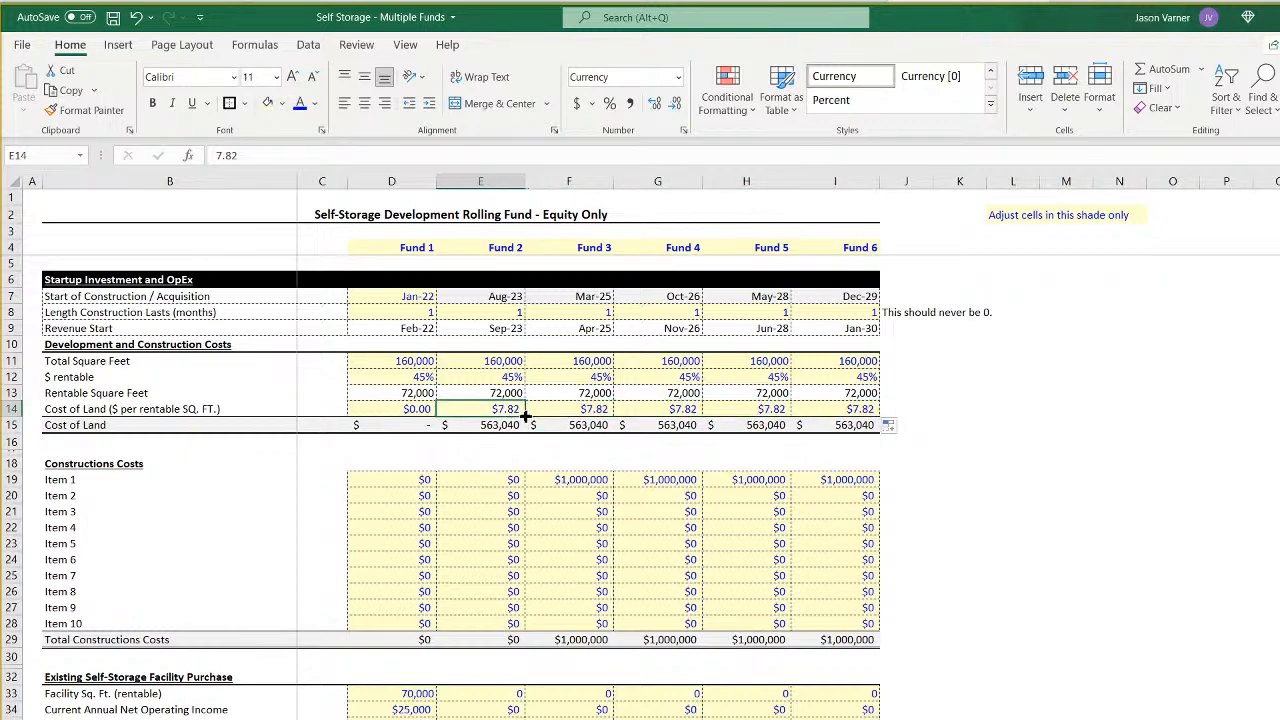
drag(526, 416, 392, 411)
click(590, 480)
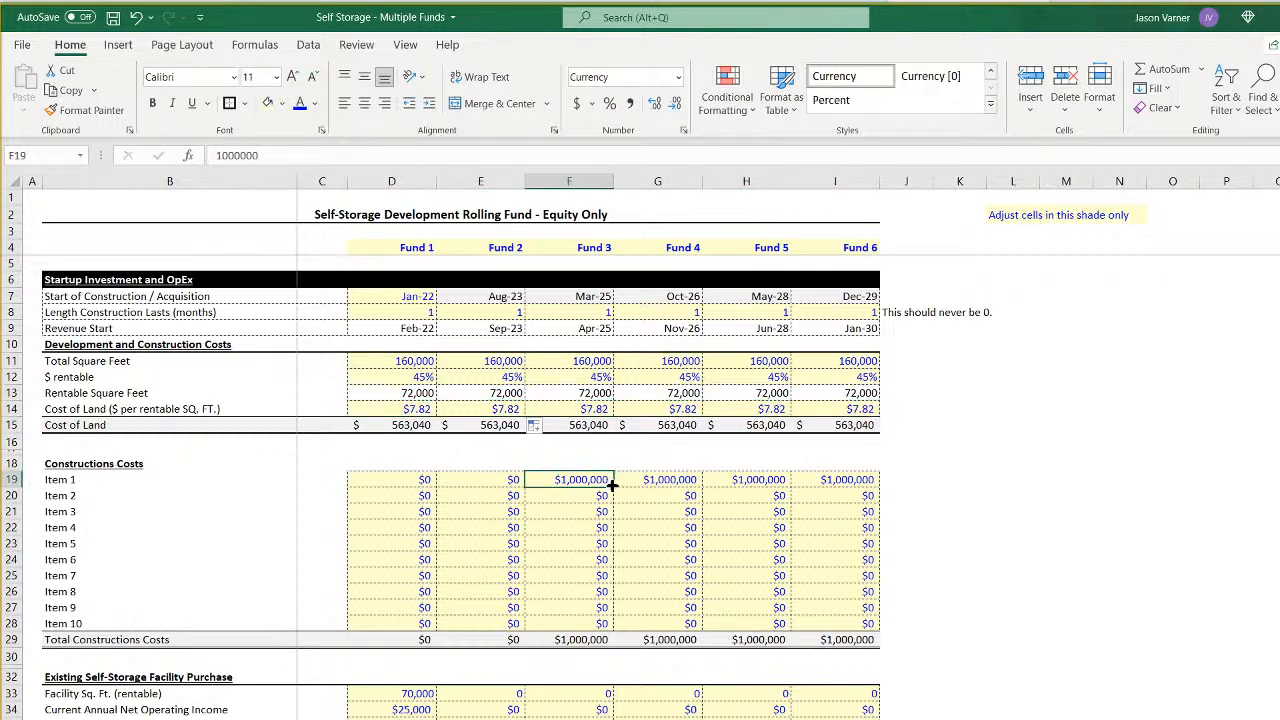
drag(613, 487, 396, 484)
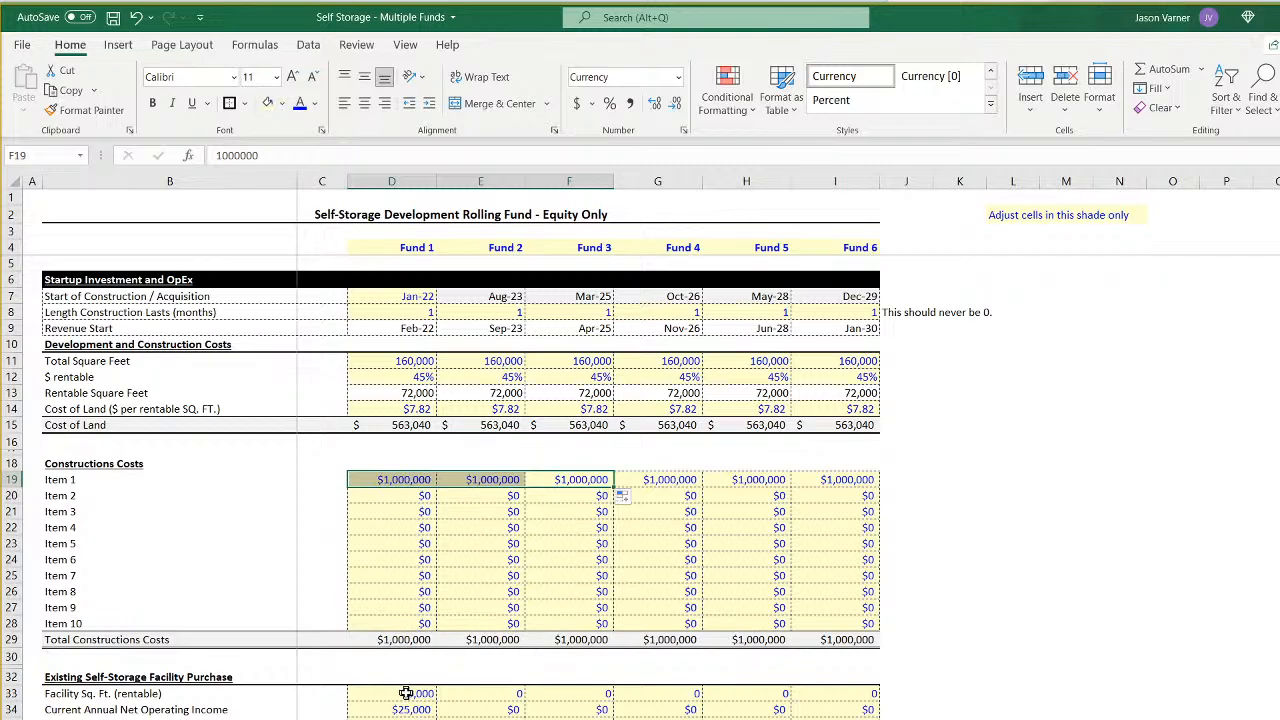
- Fill Fund 1's existing facility purchase inputs in D33:D35 and its $4.00 operating cost per square foot across to Fund 6
drag(408, 693, 872, 715)
scroll(489, 700, down, 7)
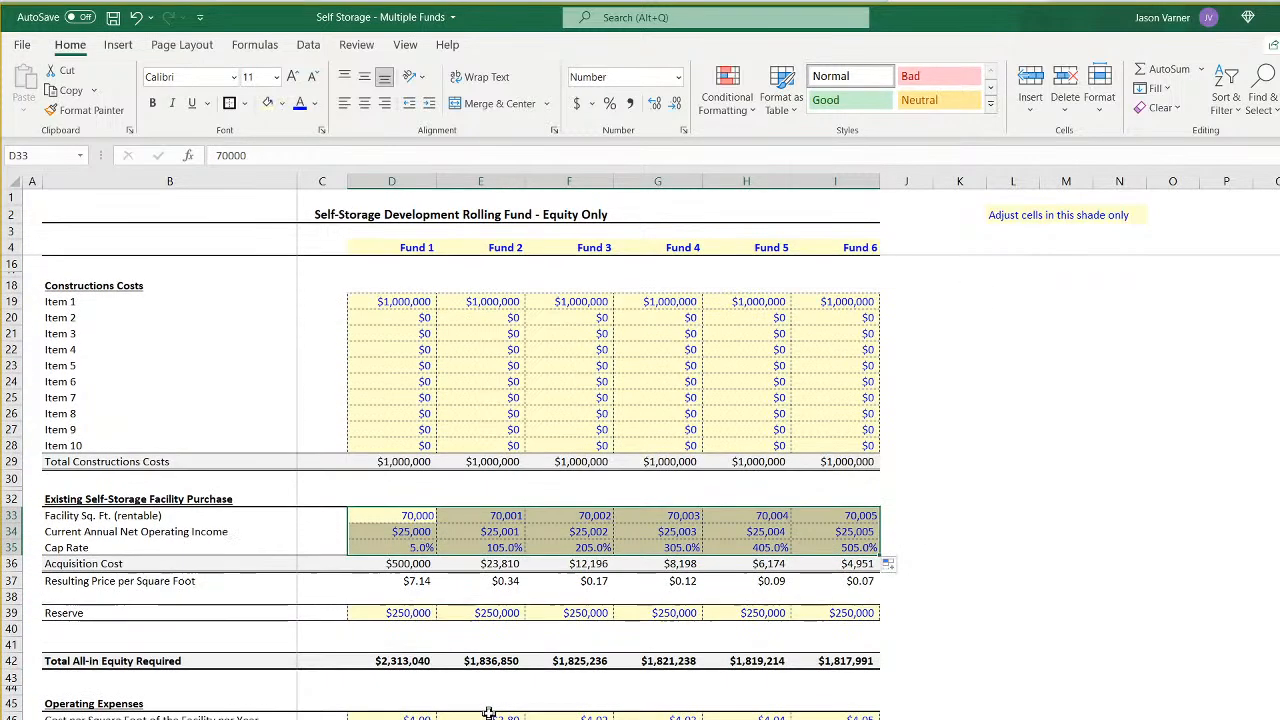
drag(410, 556, 853, 568)
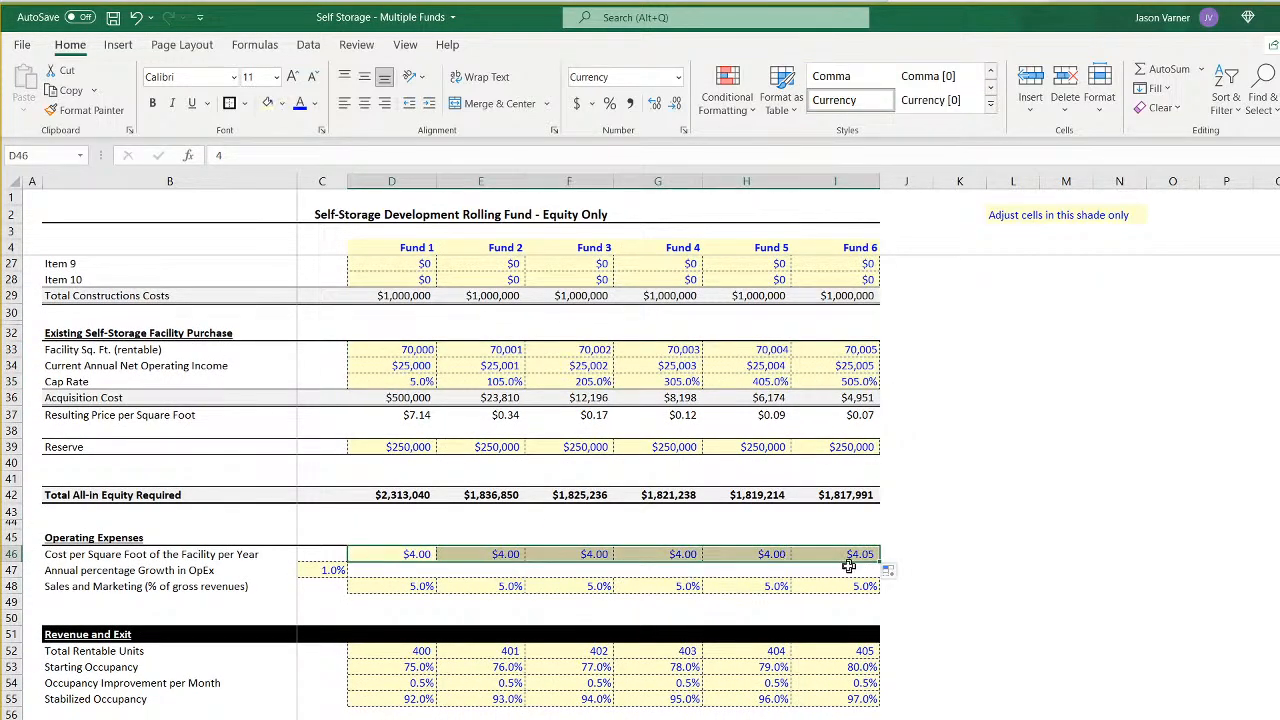
click(418, 589)
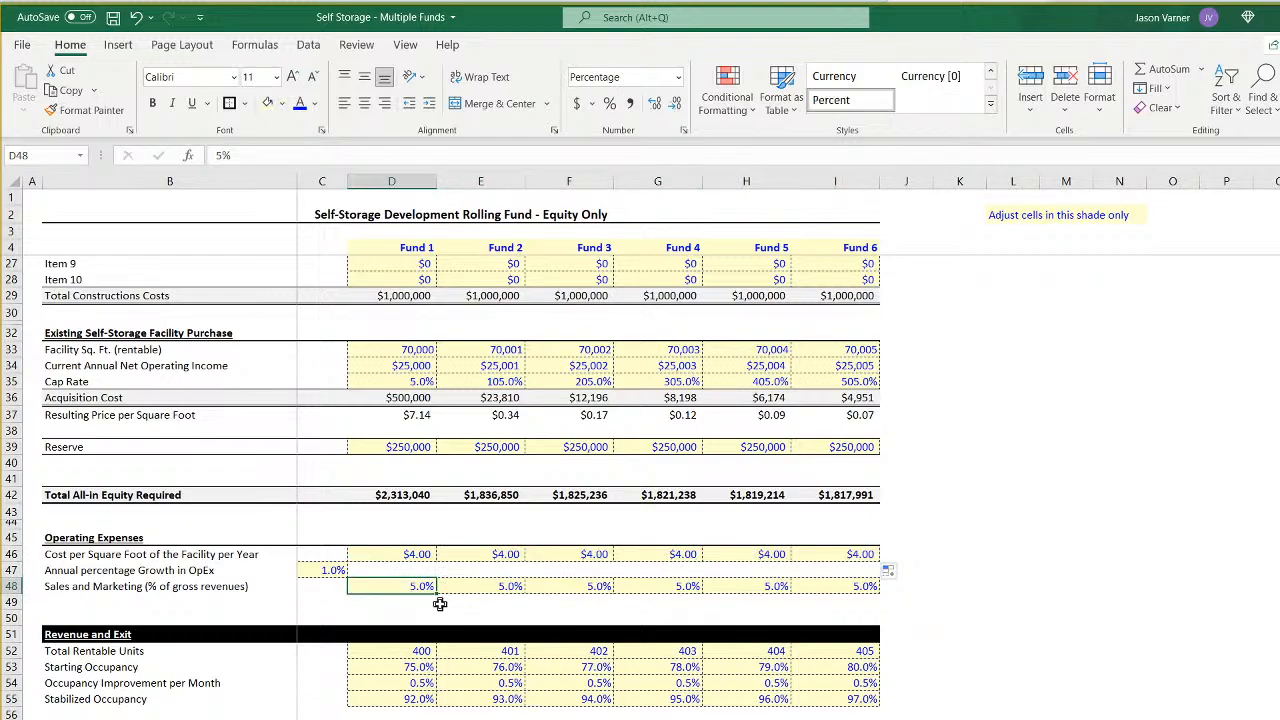
scroll(440, 603, down, 4)
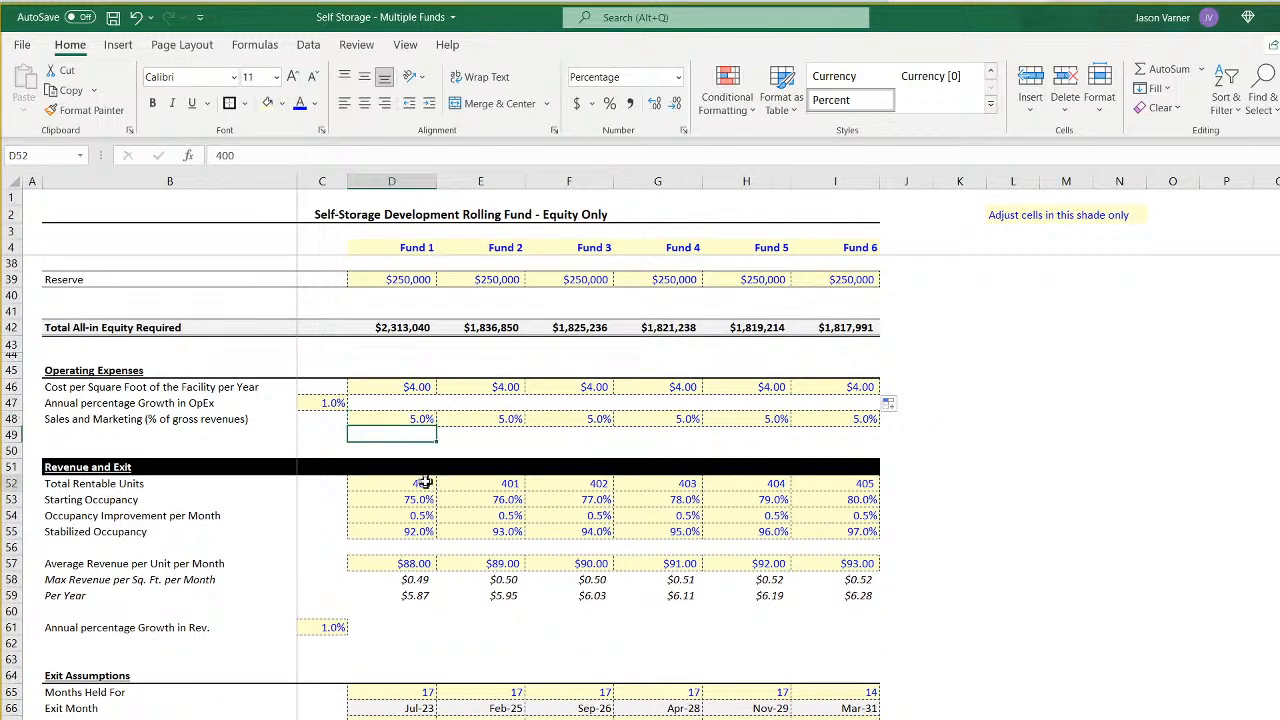
- Copy Fund 1's rentable units and occupancy inputs (400, 75.0%, 0.5%, 92.0%) in D52:D55 across all six funds
drag(420, 484, 417, 532)
right_click(418, 515)
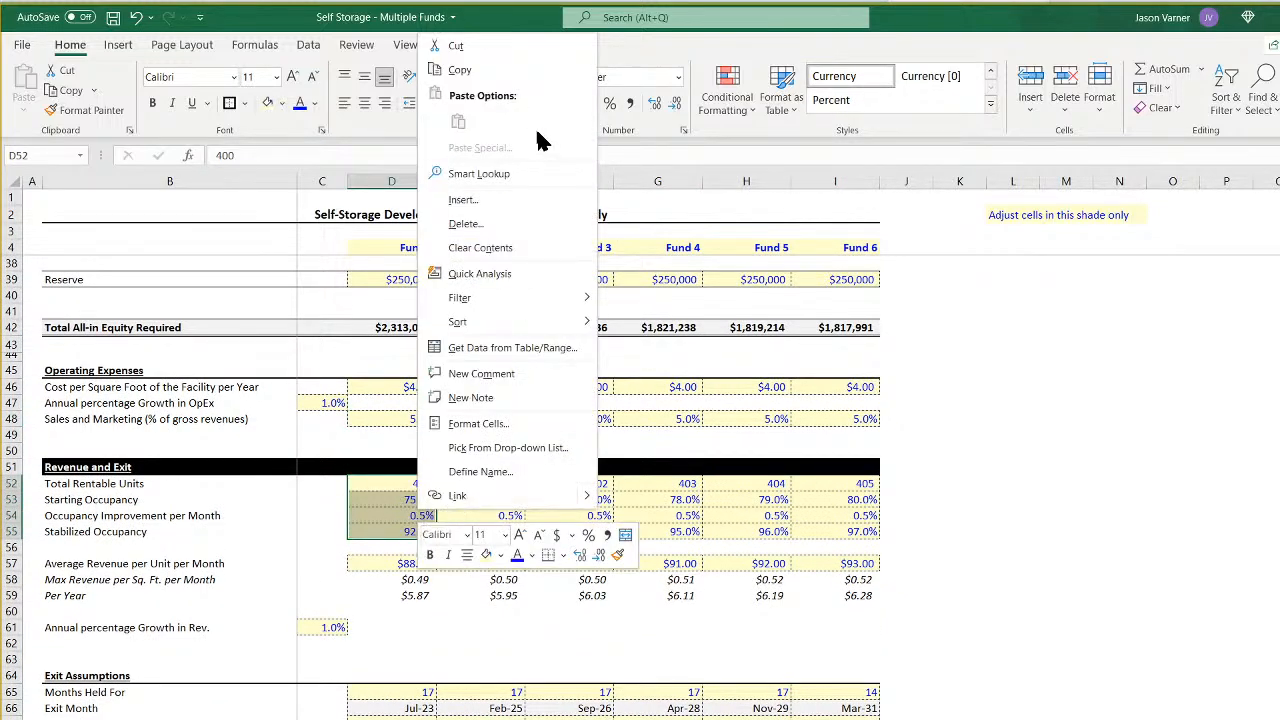
click(494, 70)
right_click(497, 484)
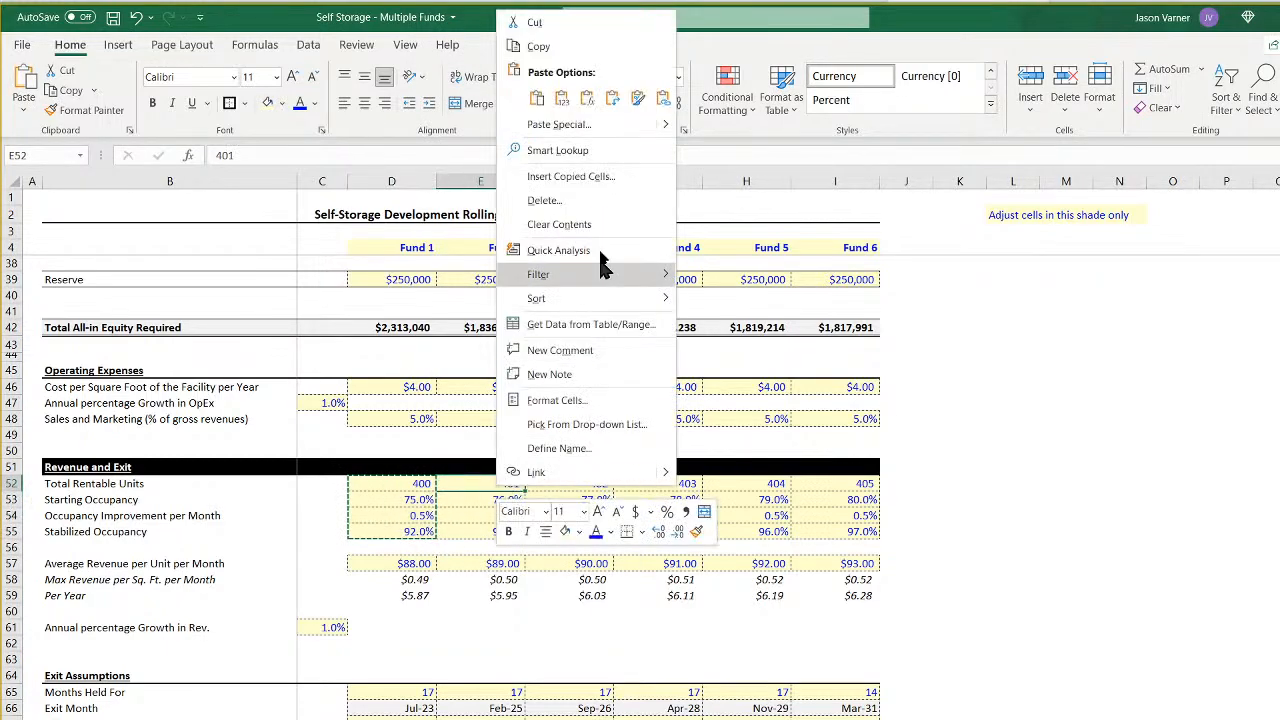
click(541, 100)
drag(420, 484, 866, 530)
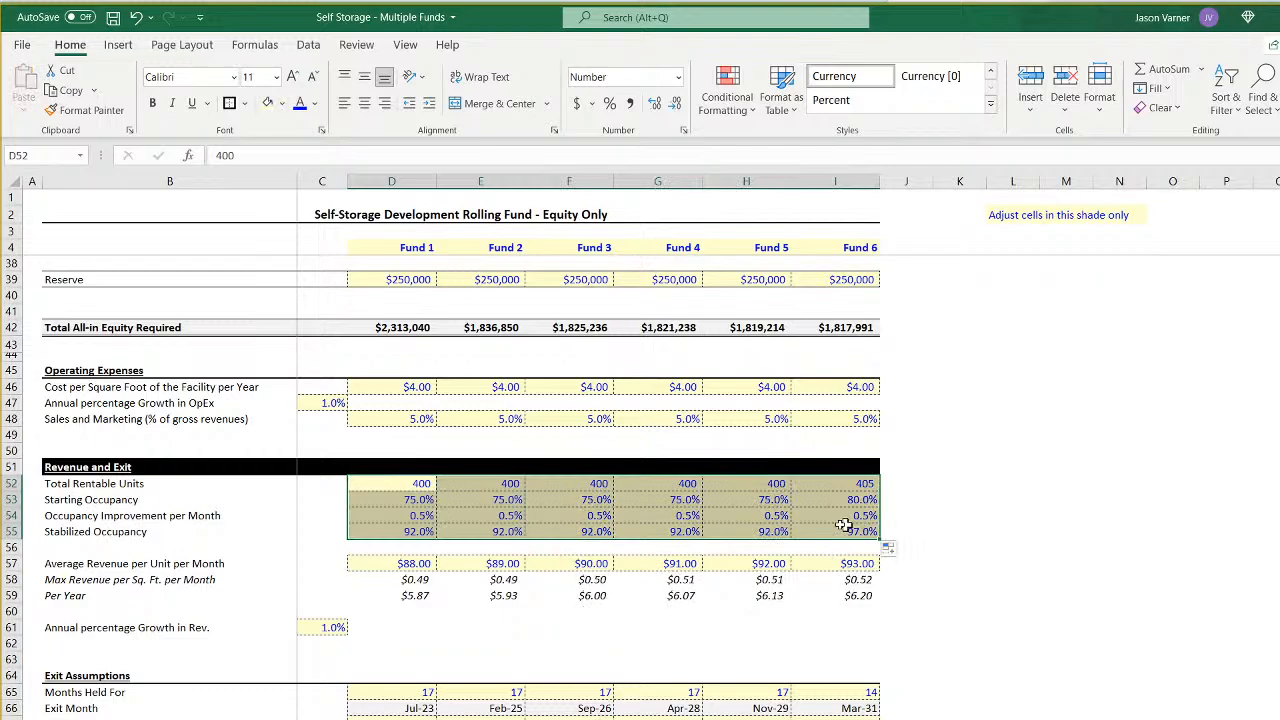
- Fill Fund 1's $88.00 average revenue per unit and 4.0% exit cap rate across to Fund 6
click(415, 565)
drag(436, 568, 866, 566)
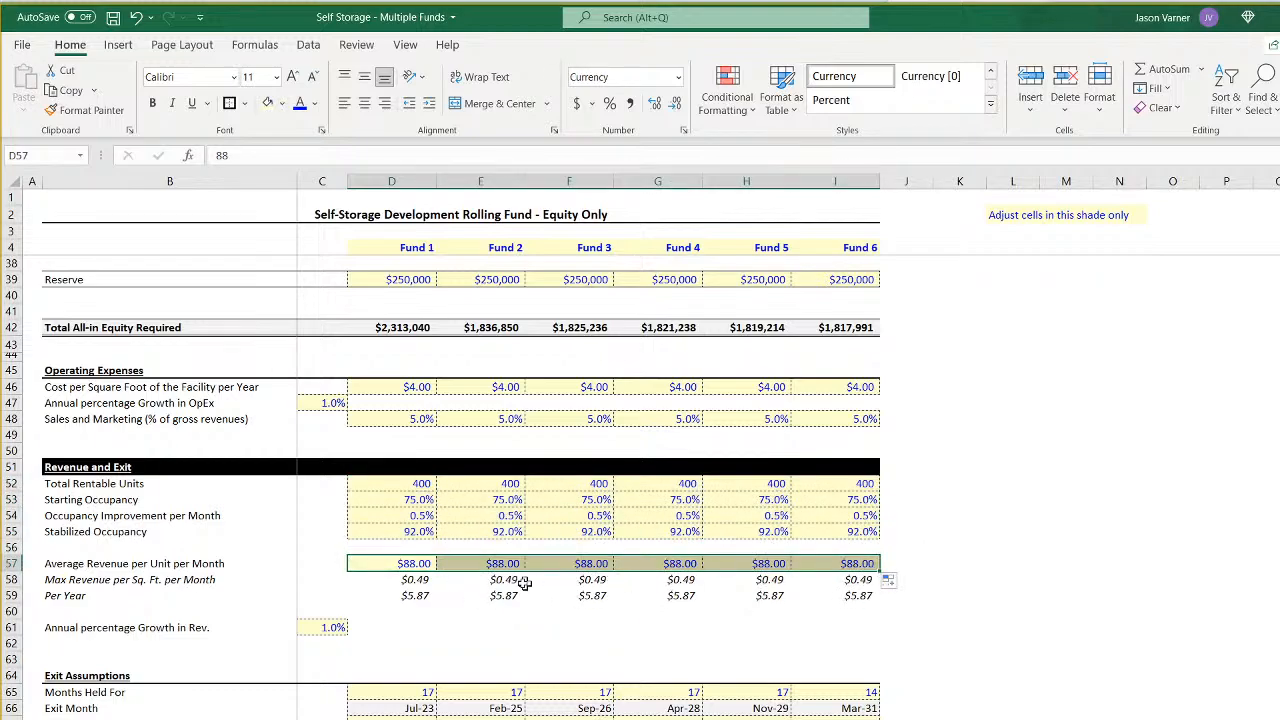
scroll(410, 660, down, 4)
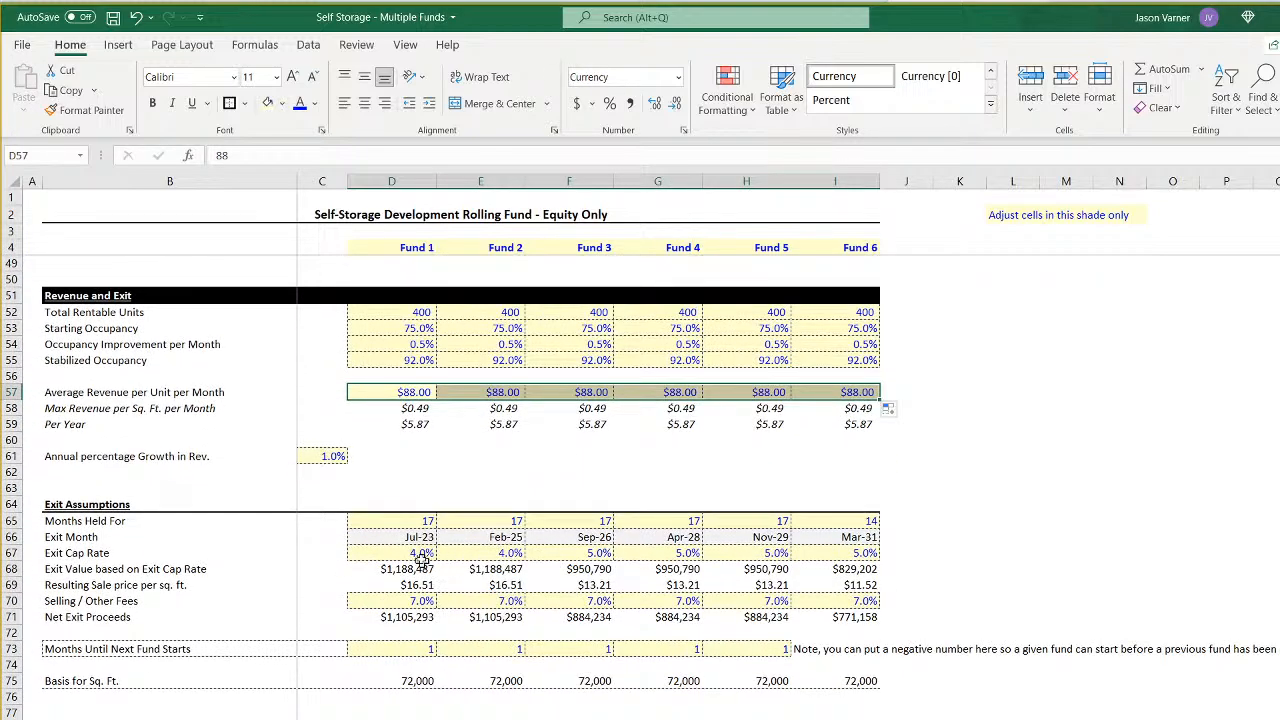
click(422, 553)
drag(436, 560, 866, 562)
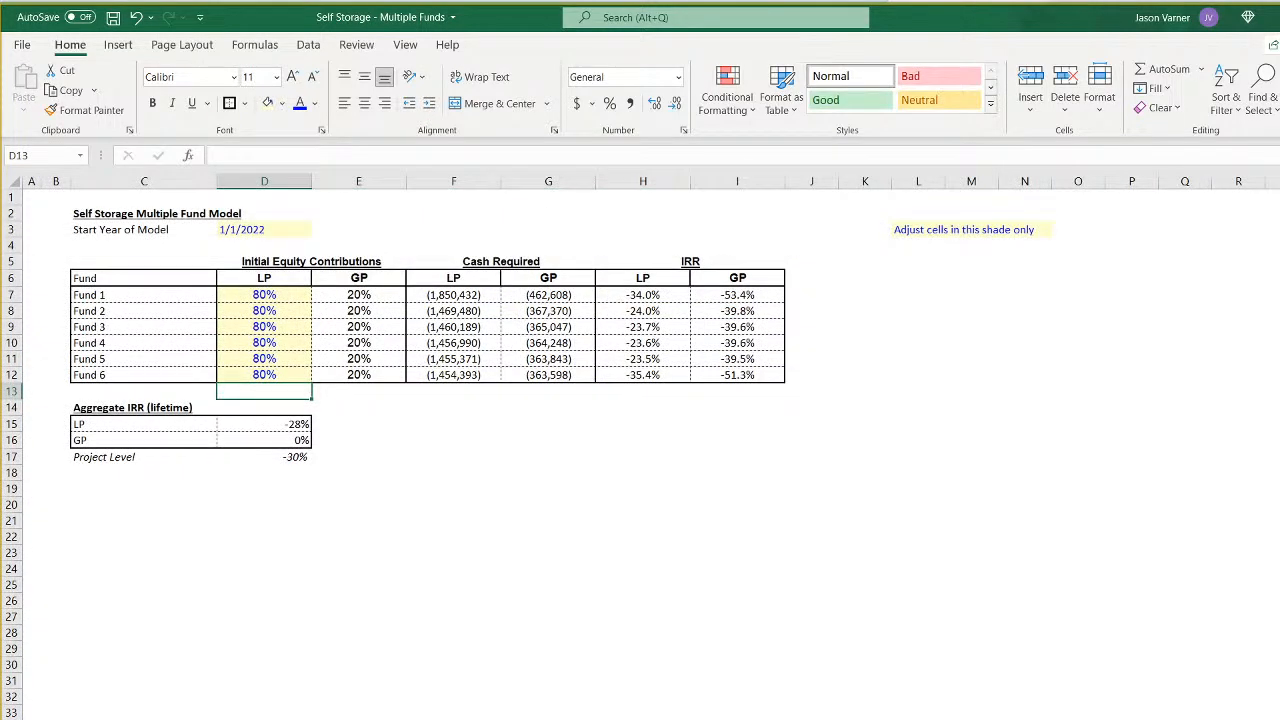
- Check the LP IRRs of Funds 1 and 2, the Assumptions inputs, and the aggregate sponsor and investor cash flows
click(651, 295)
click(651, 311)
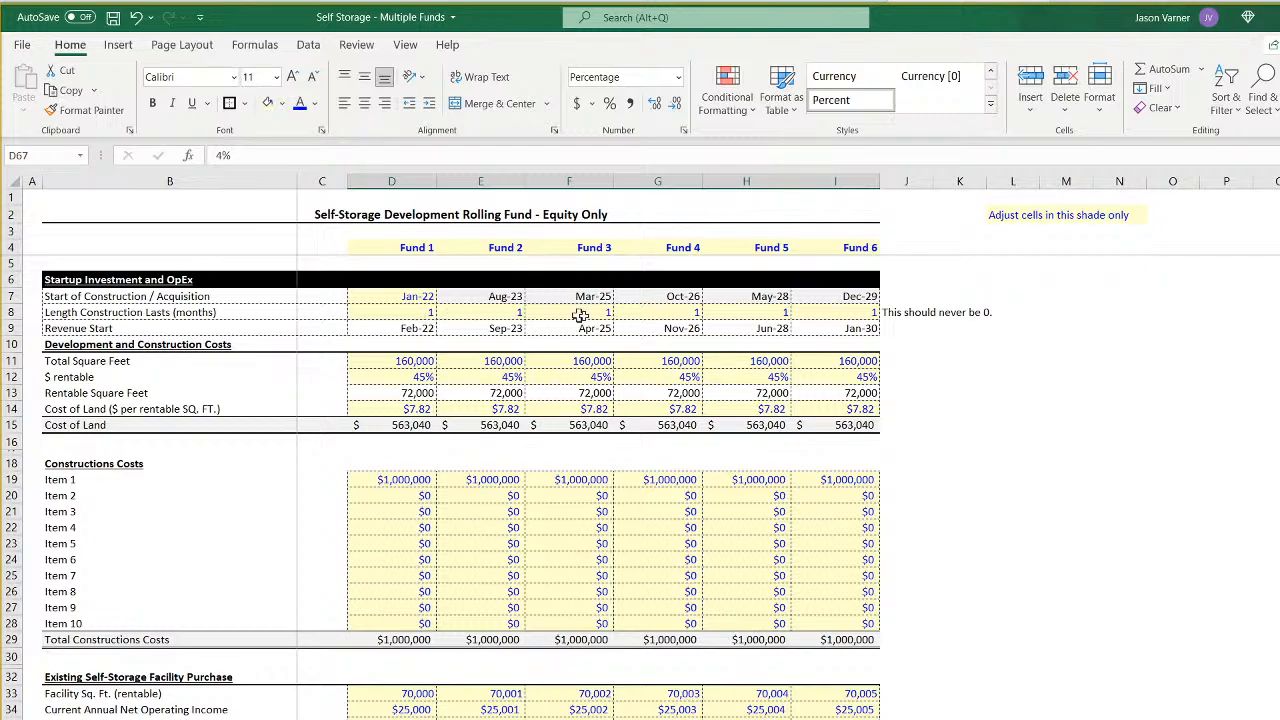
scroll(614, 689, down, 4)
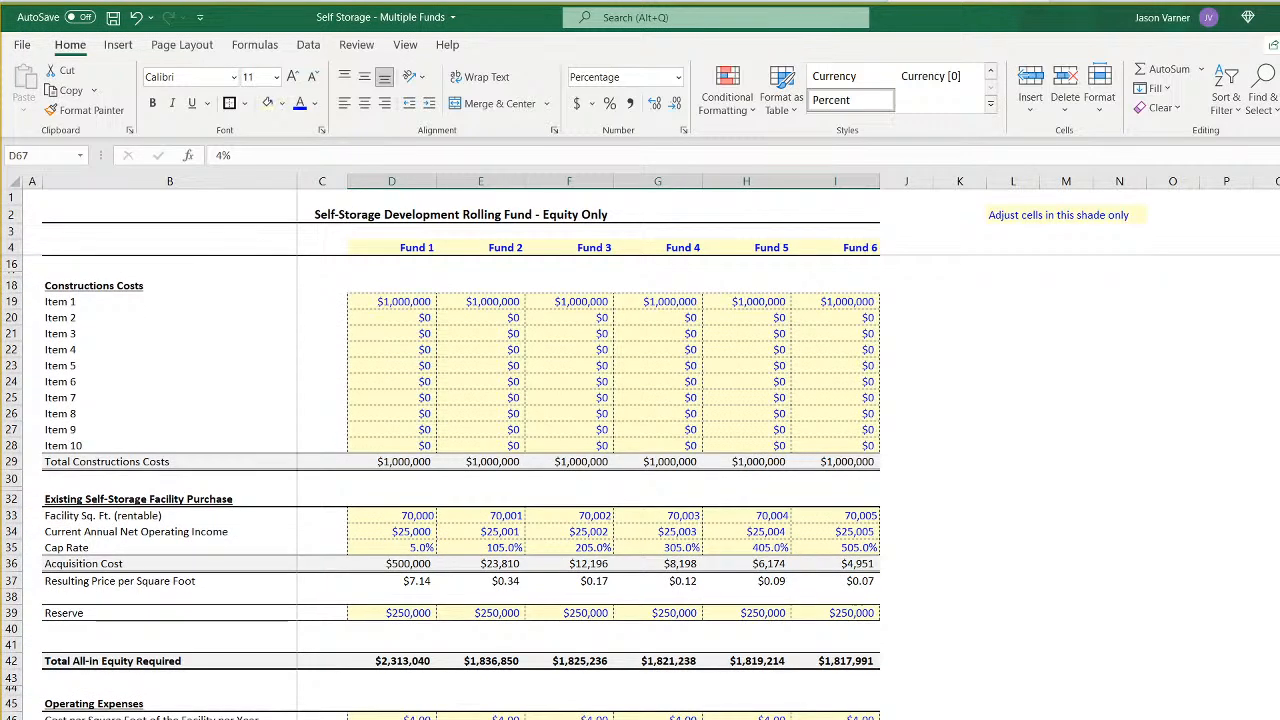
scroll(460, 450, down, 3)
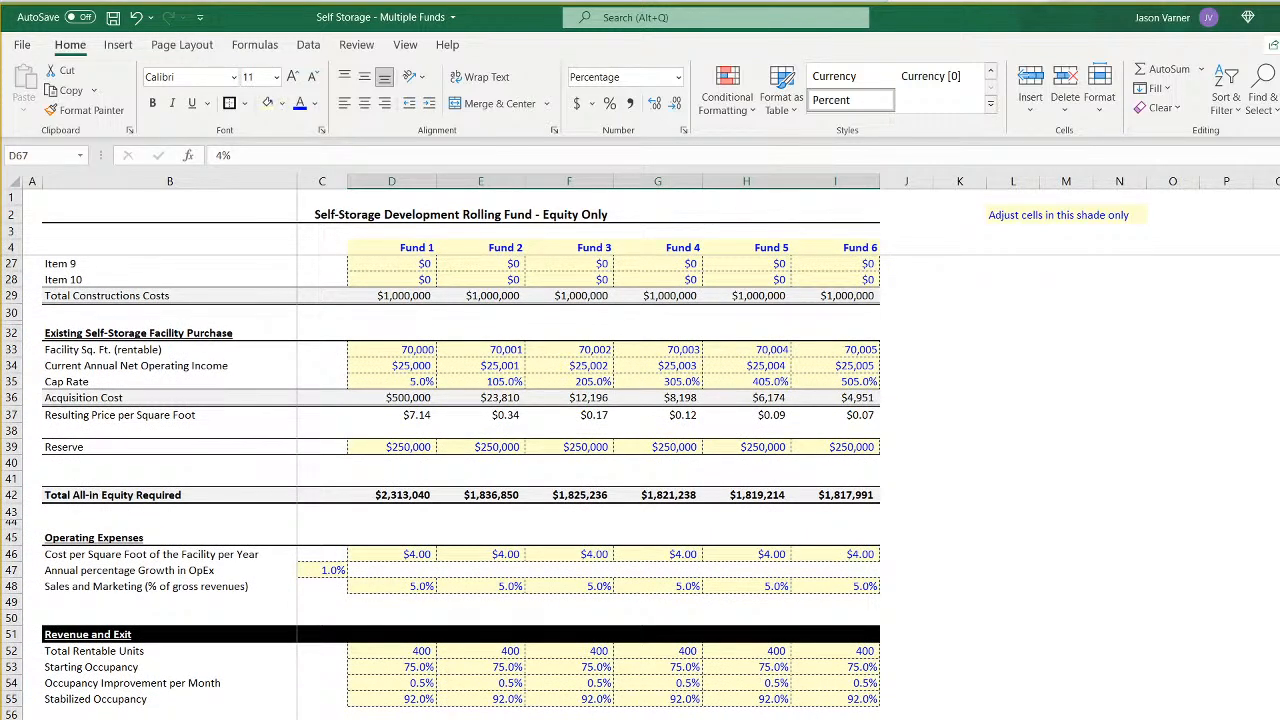
key(ctrl+Page_Down)
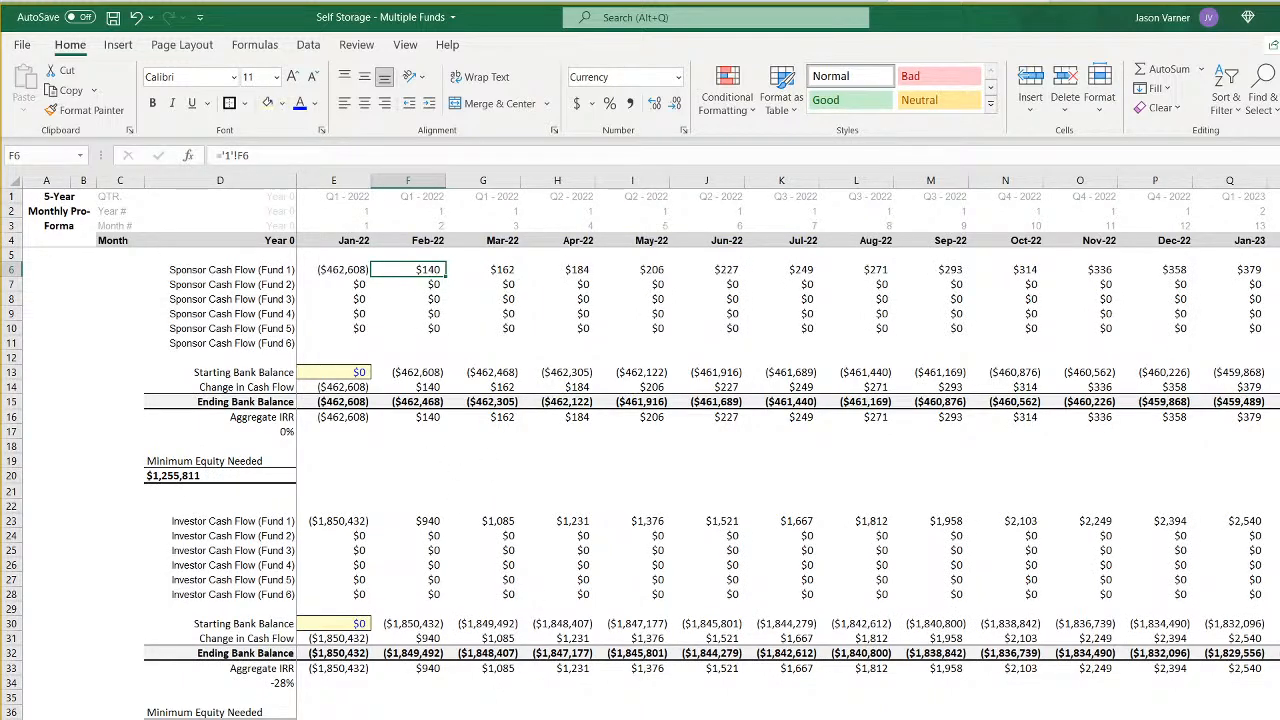
scroll(788, 446, right, 2)
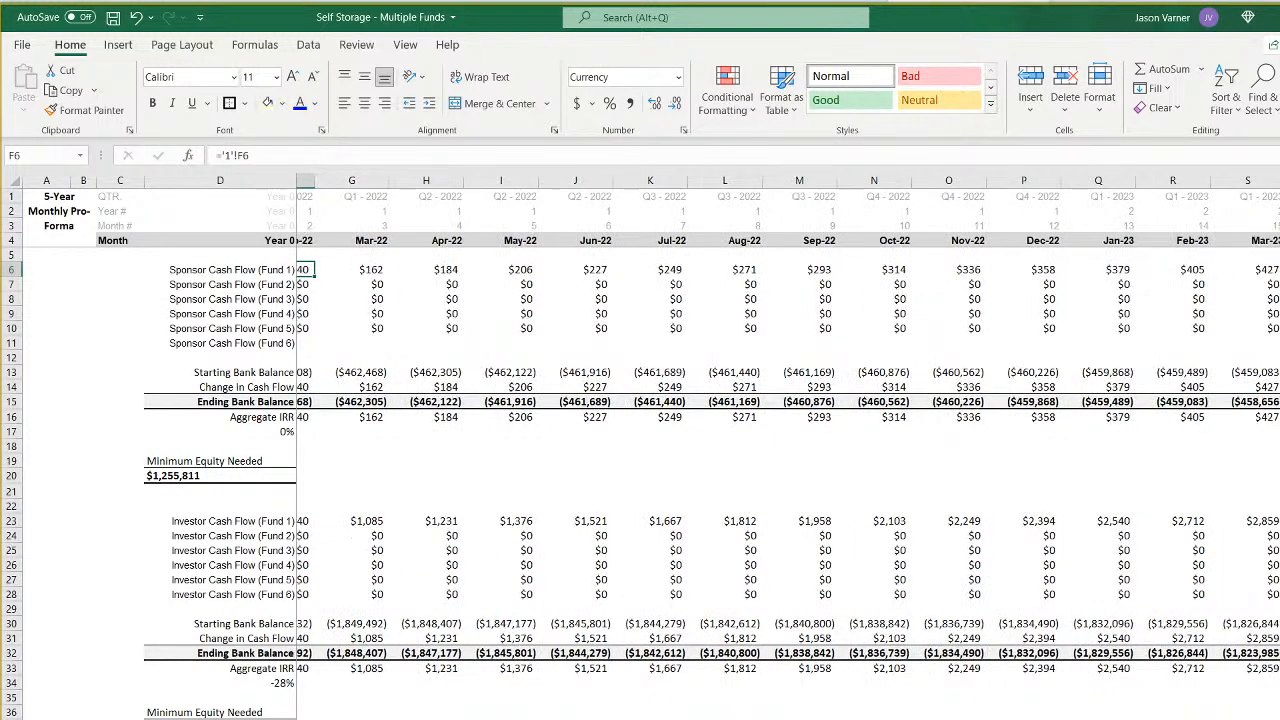
scroll(788, 446, left, 2)
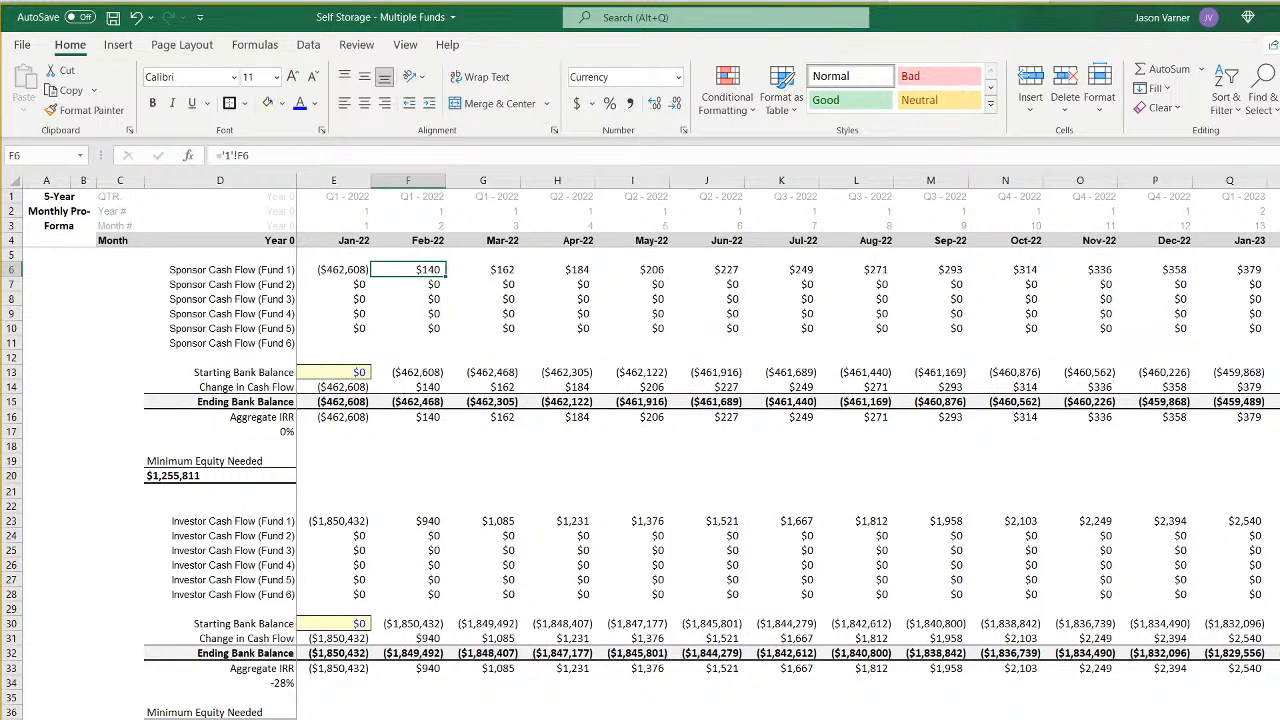
- On Fund 1's waterfall sheet, set the LP split to 80% for Tier 1 and 75% for Tier 2
key(ctrl+Page_Down)
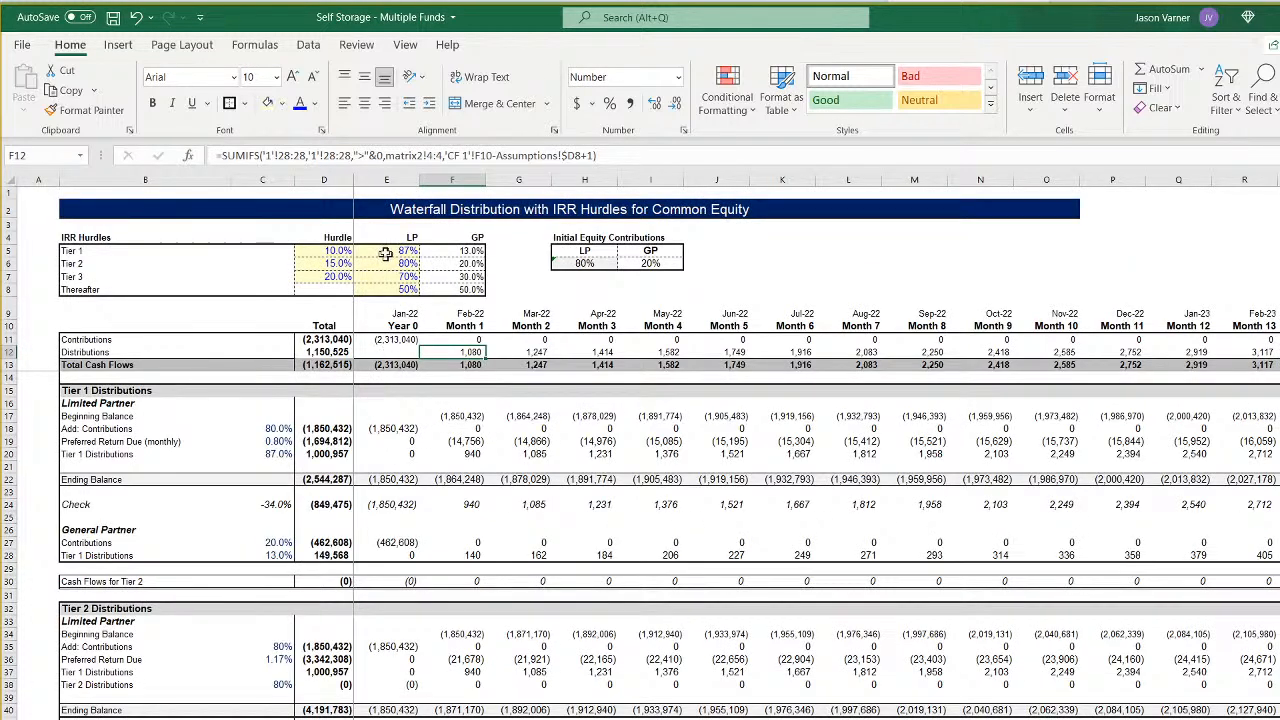
drag(386, 251, 388, 285)
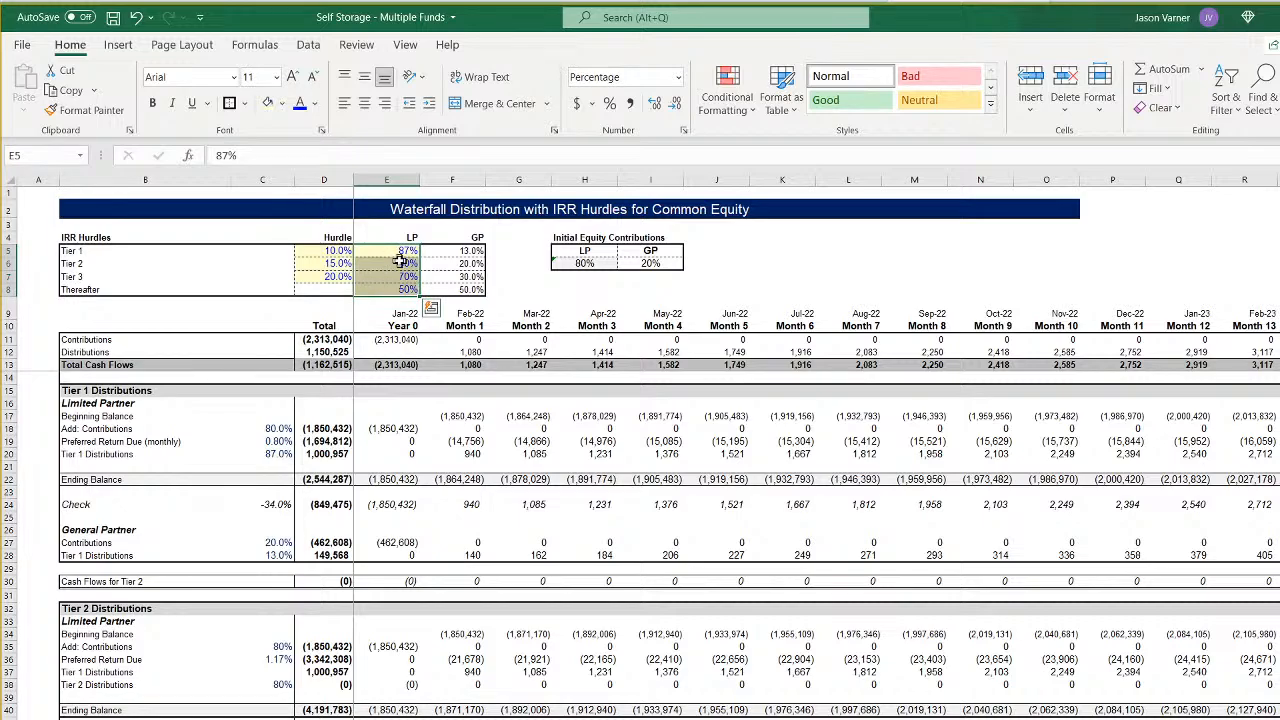
click(400, 252)
text(80)
key(Return)
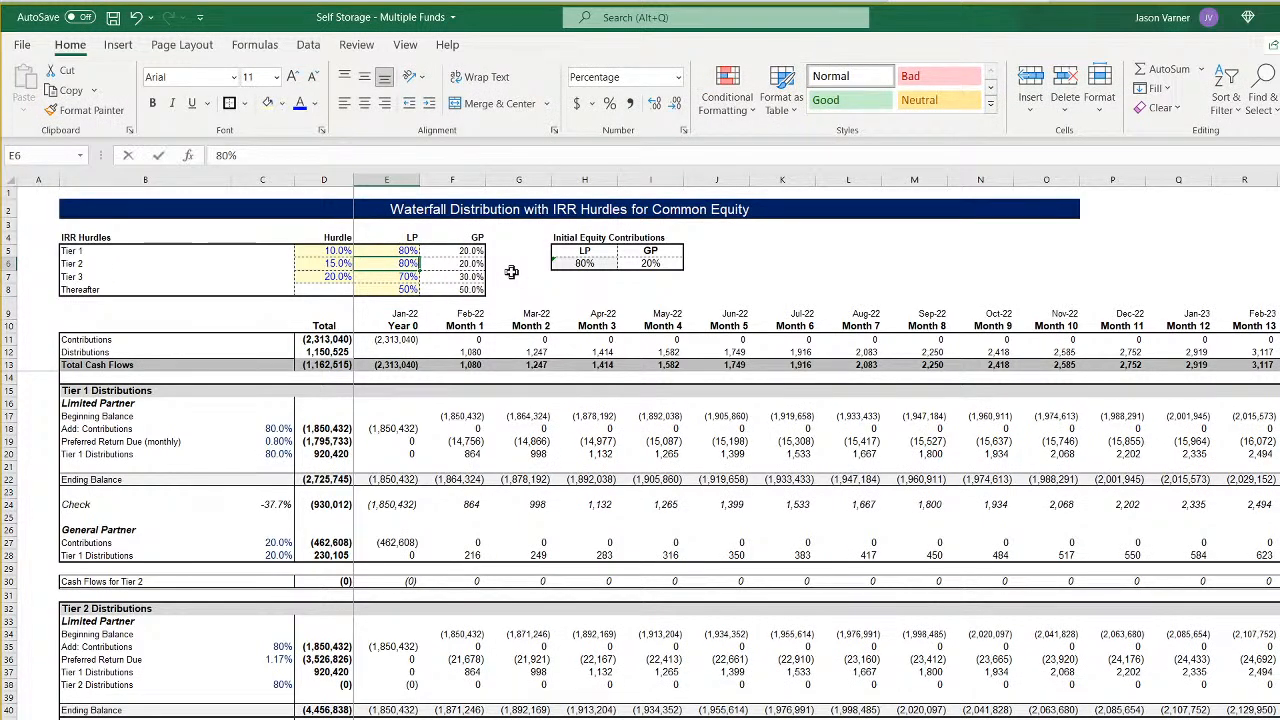
text(75)
key(Return)
- Set Fund 1's Tier 3 LP split to 65% and copy the splits in E5:E8 to the Fund 2 and Fund 3 waterfalls
text(65)
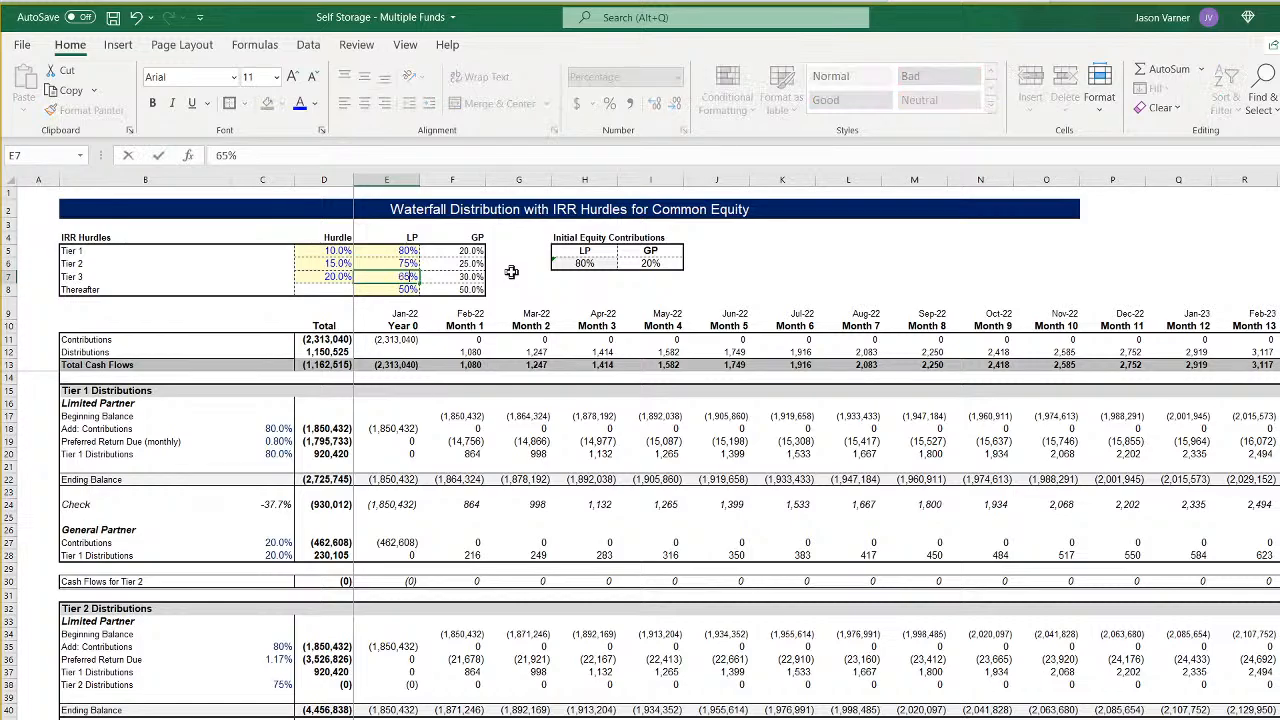
key(Return)
drag(405, 250, 405, 289)
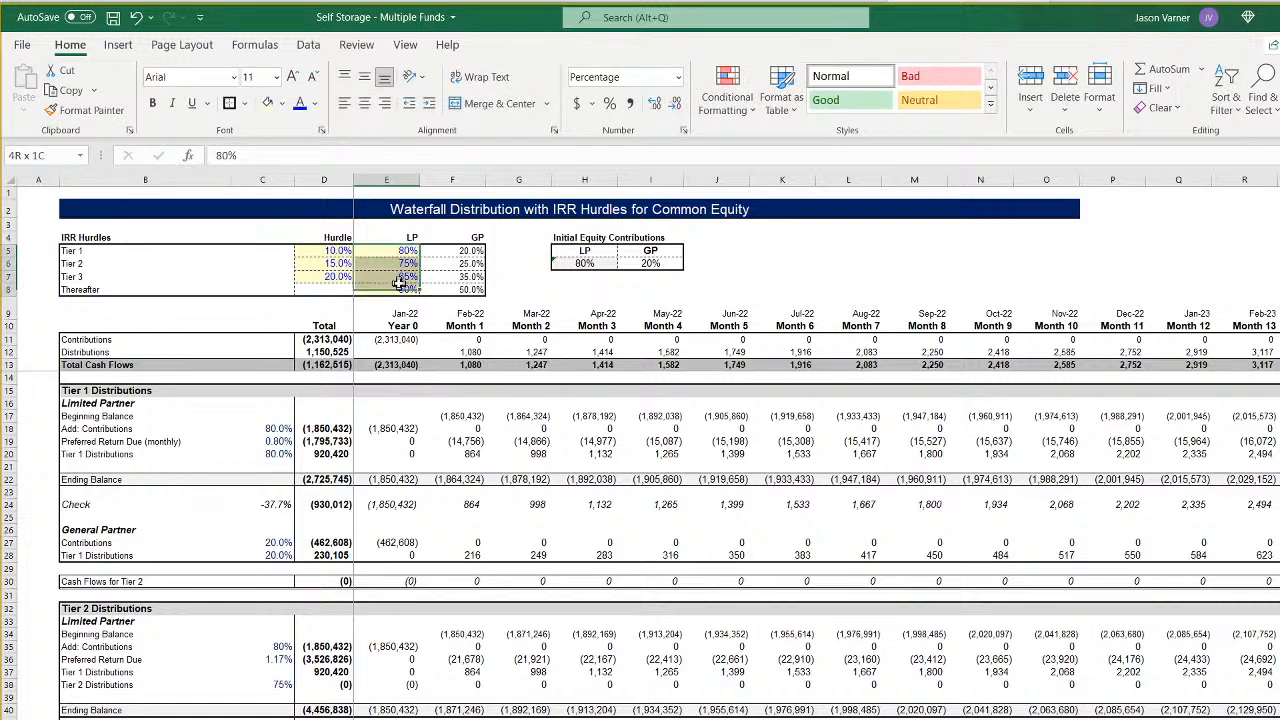
right_click(400, 268)
click(450, 305)
key(ctrl+Page_Down)
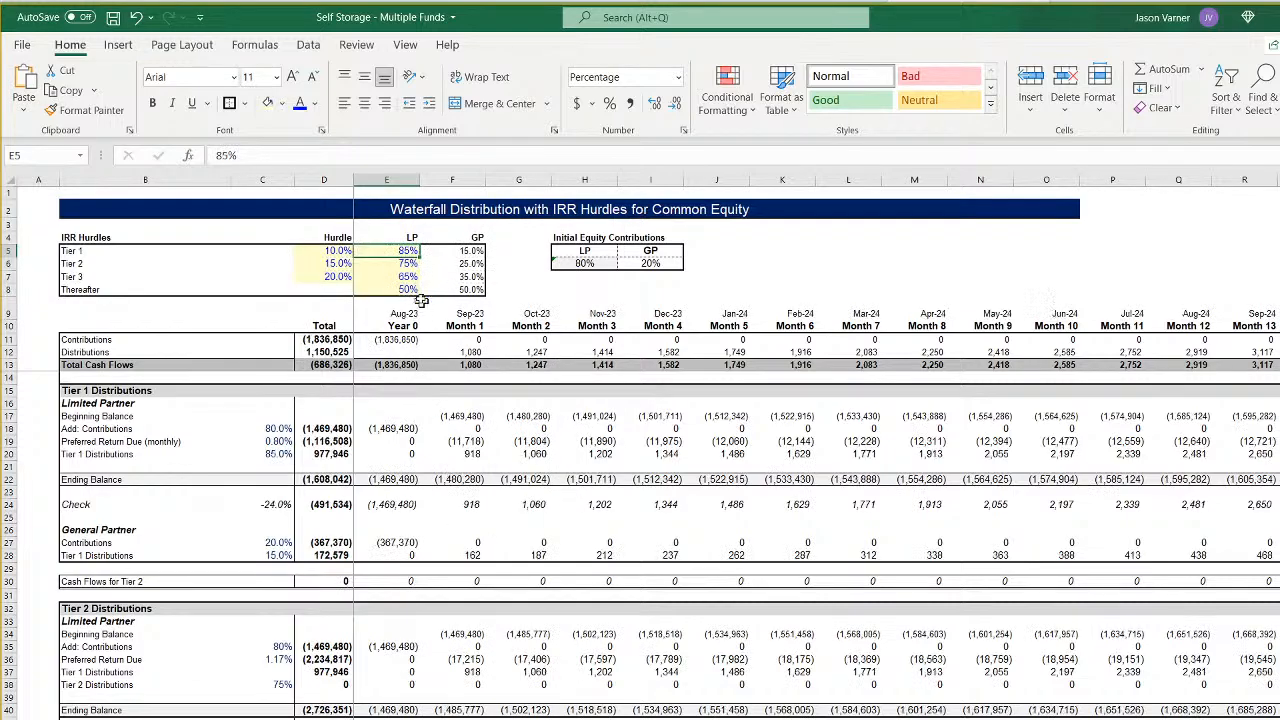
right_click(393, 252)
click(432, 336)
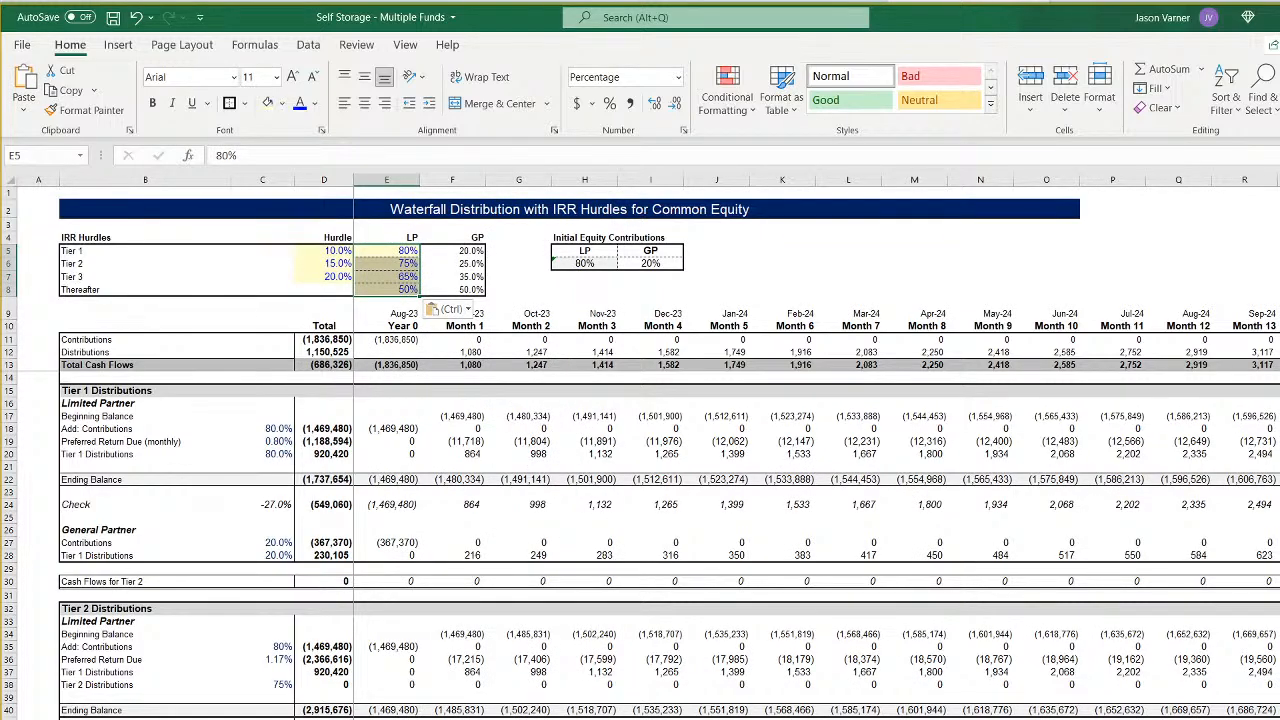
right_click(410, 255)
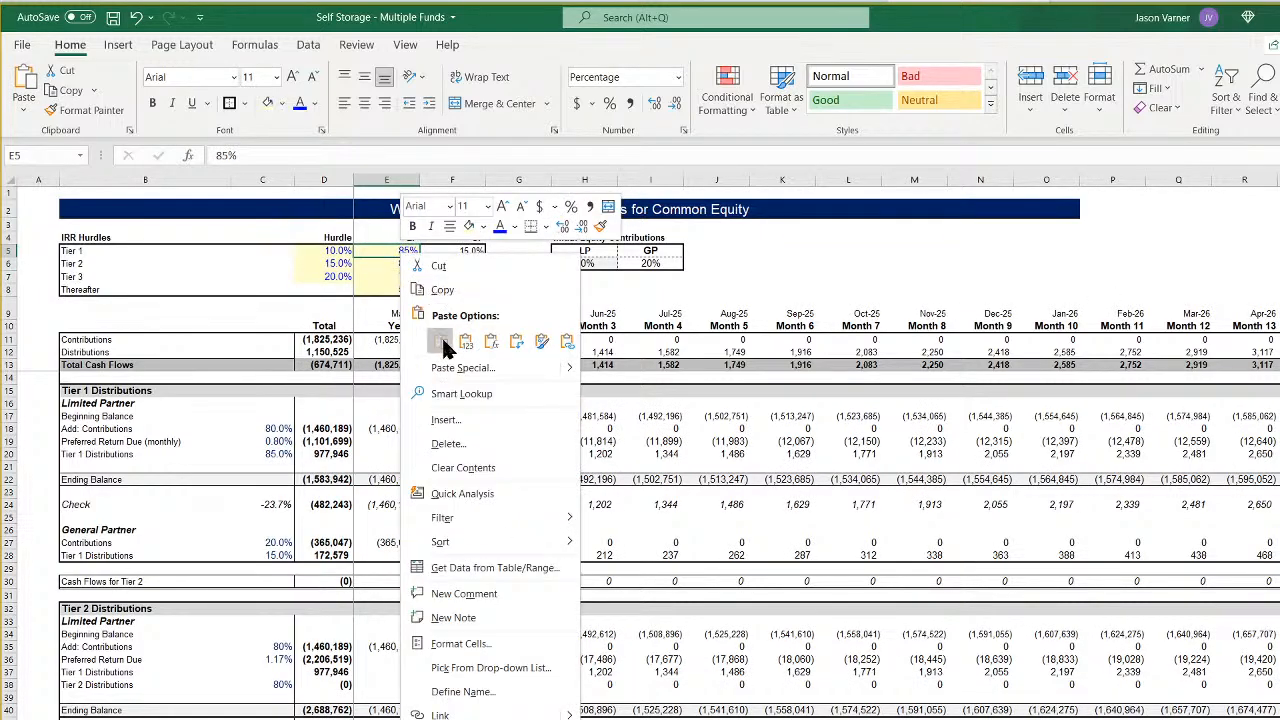
click(450, 318)
click(595, 389)
drag(397, 250, 405, 289)
right_click(404, 262)
click(440, 280)
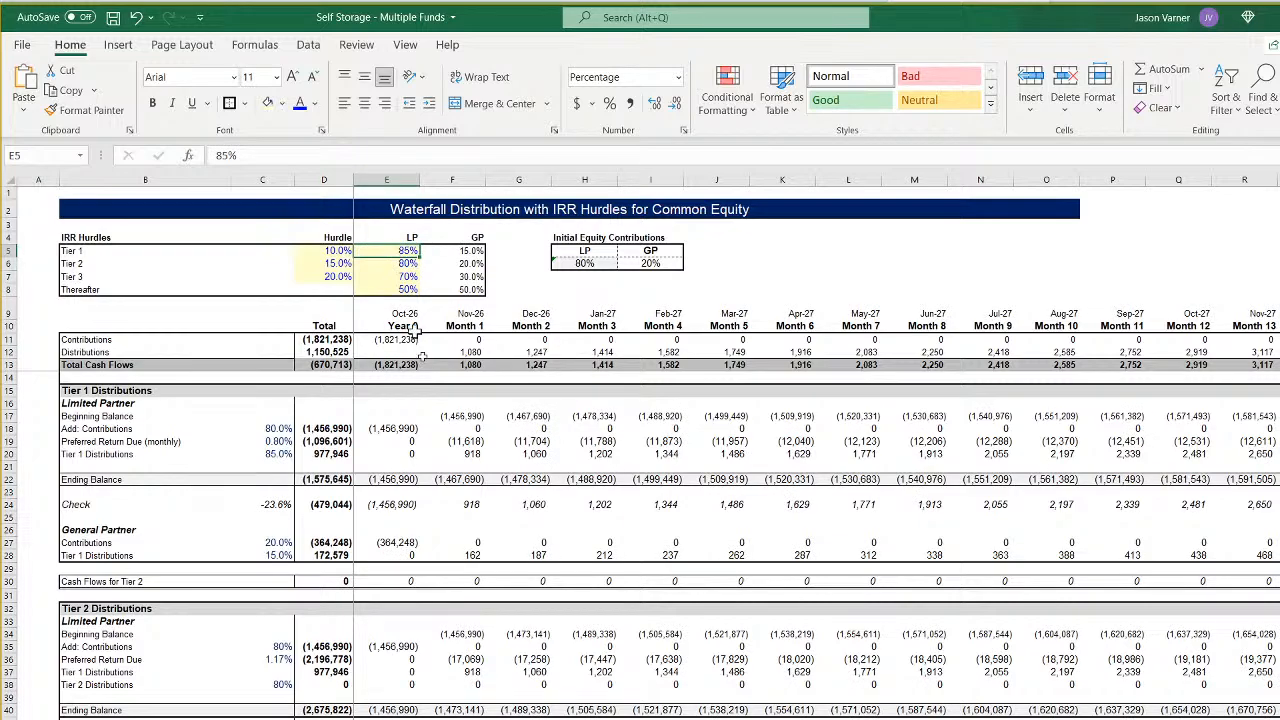
- Undo the pasted LP splits on the other funds and Fund 1's last Tier 3 change
click(136, 18)
click(137, 22)
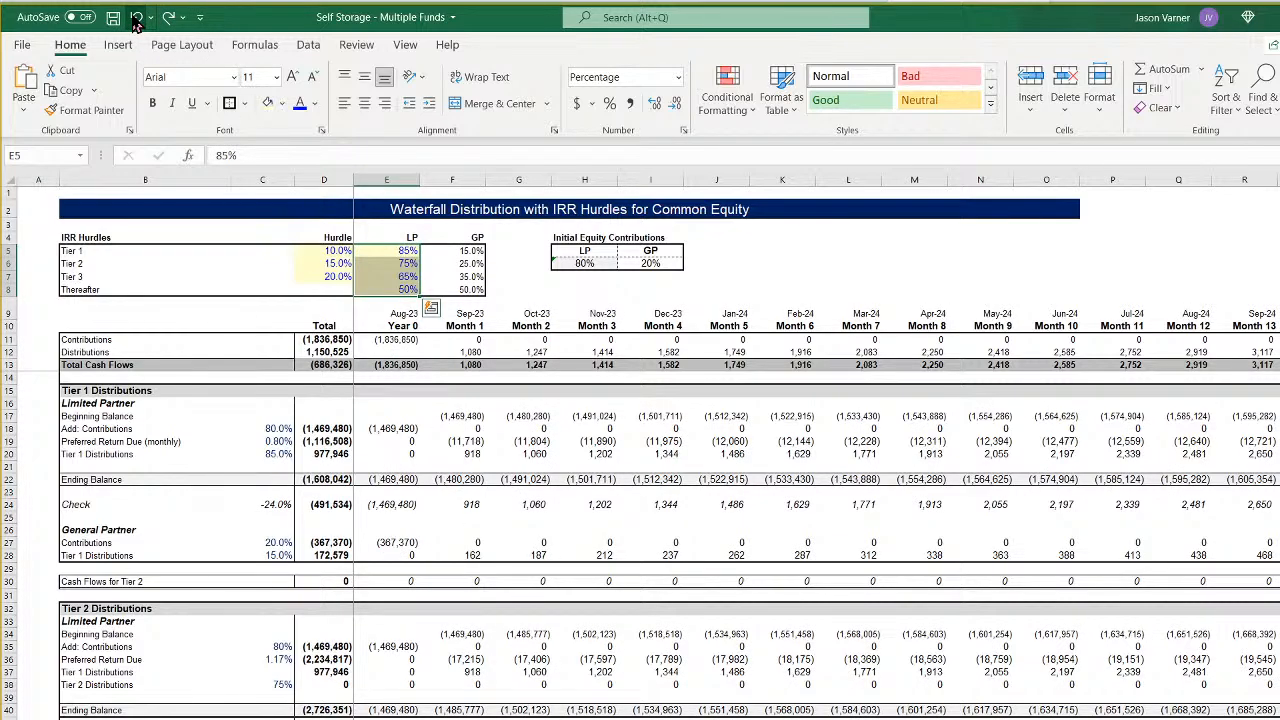
click(136, 22)
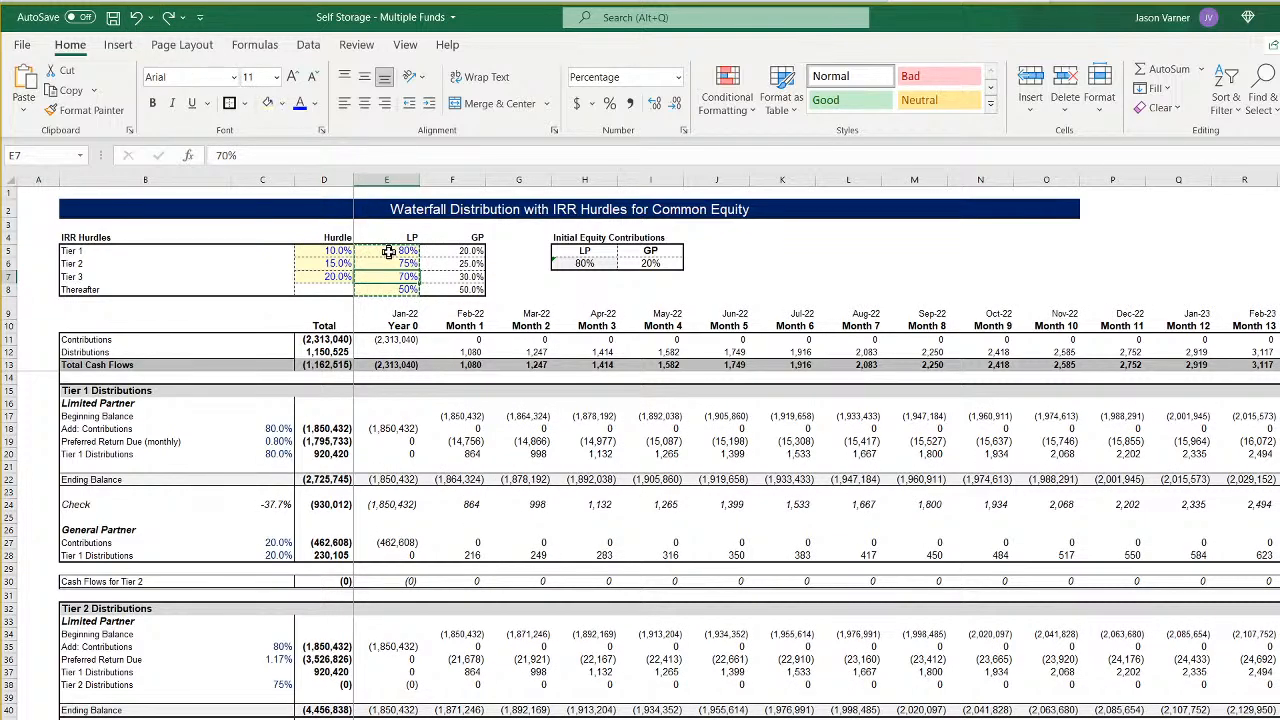
- Remove the borders from Fund 1's LP splits in E5:E8 and put a thick outside border around B5:F8
drag(389, 251, 389, 289)
click(243, 103)
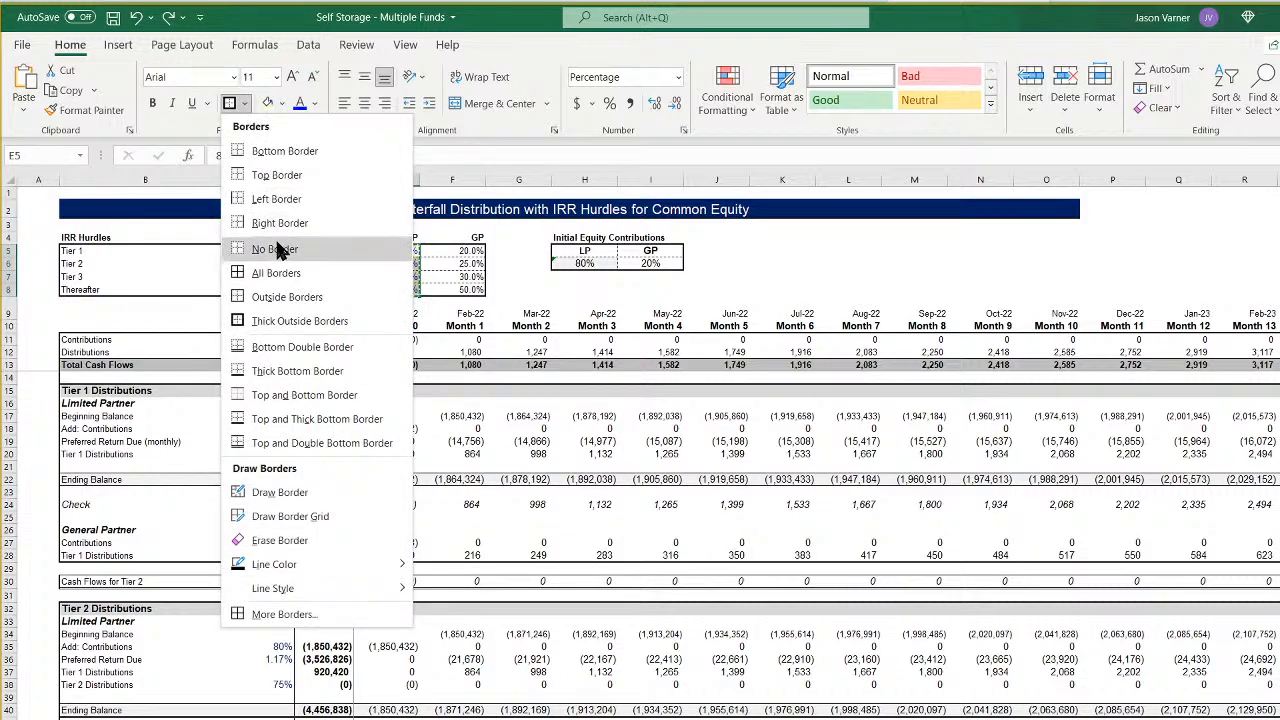
click(276, 242)
drag(470, 290, 222, 251)
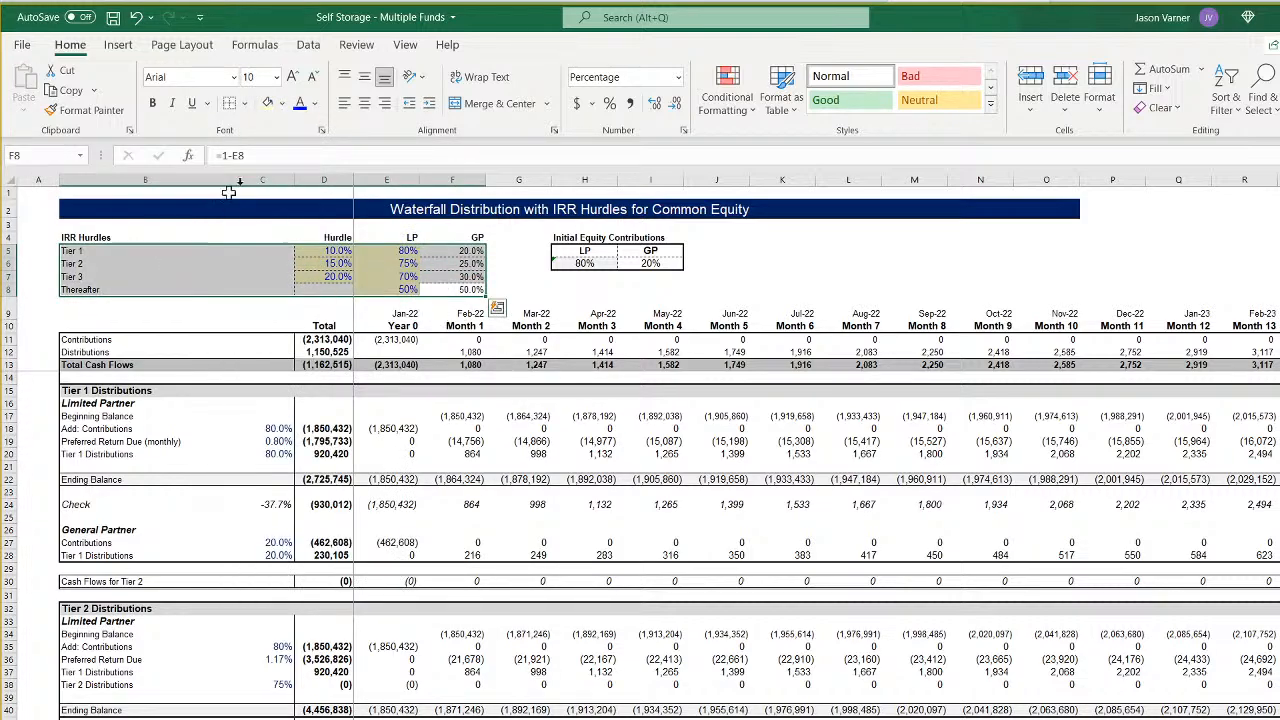
click(247, 103)
click(263, 320)
click(585, 352)
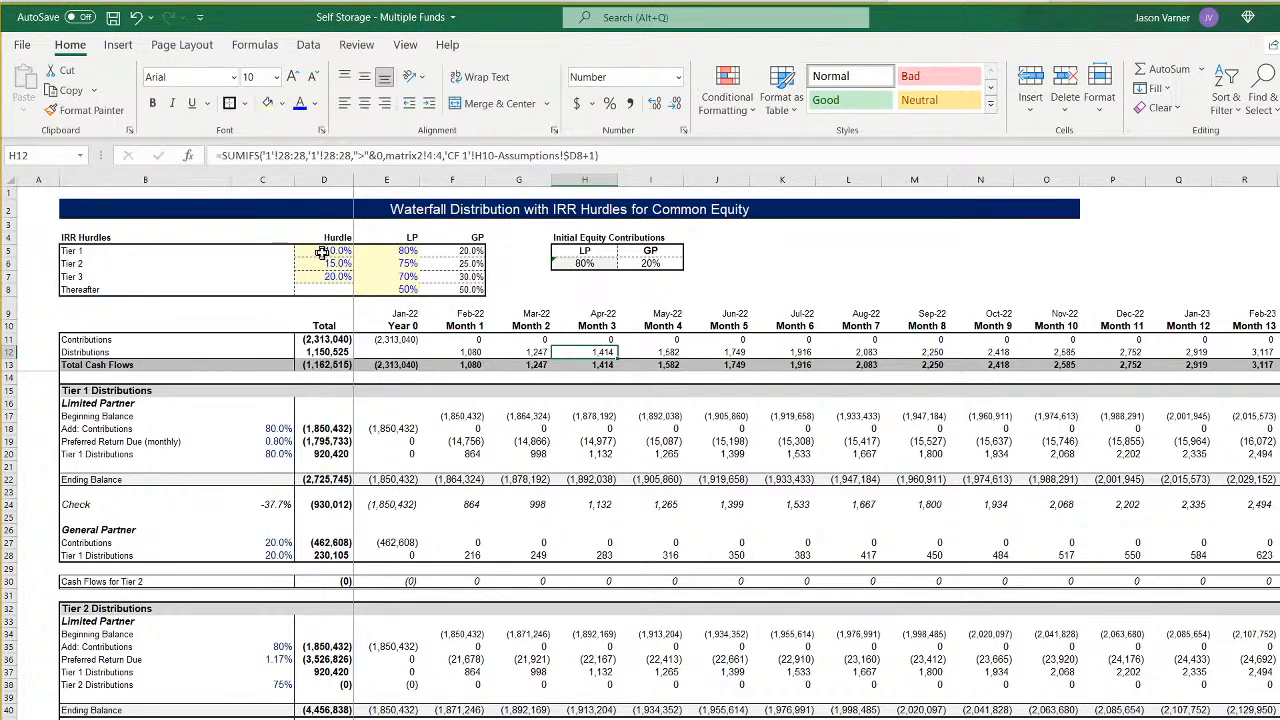
- Apply all borders to Fund 1's hurdle values in D5:F8 and a thick outside border around B5:F8
drag(322, 252, 470, 288)
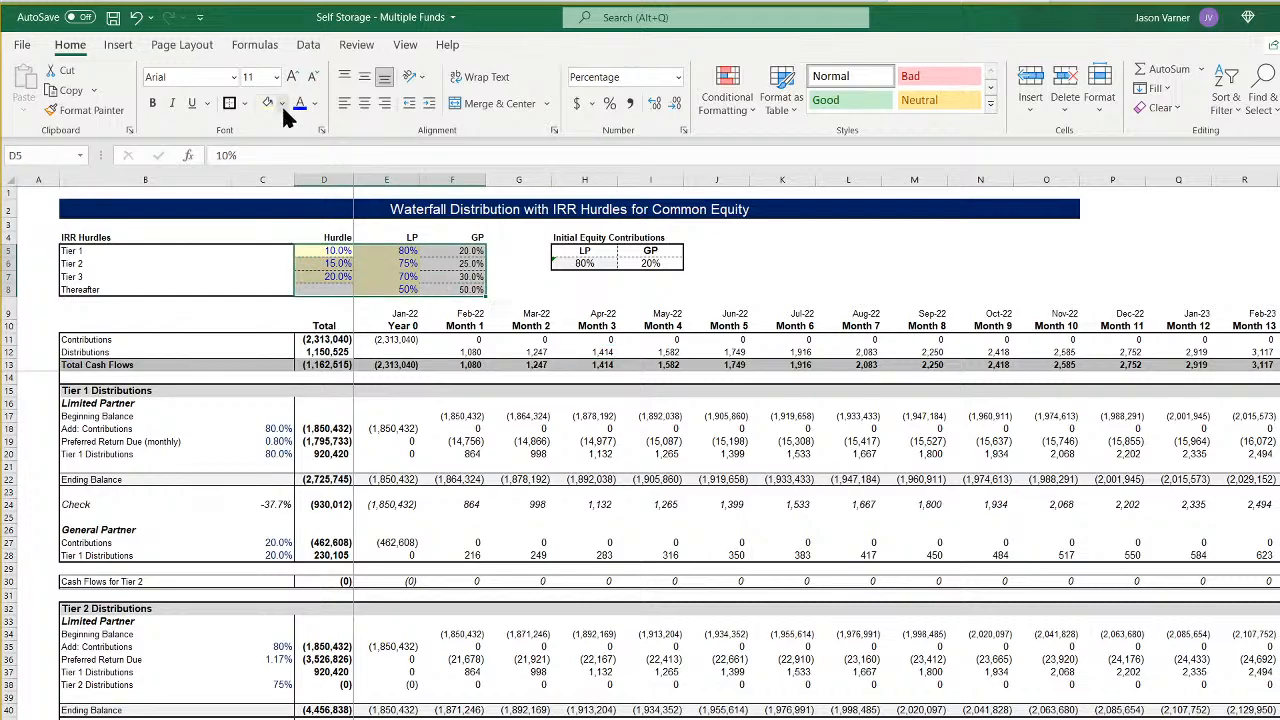
click(244, 103)
click(270, 272)
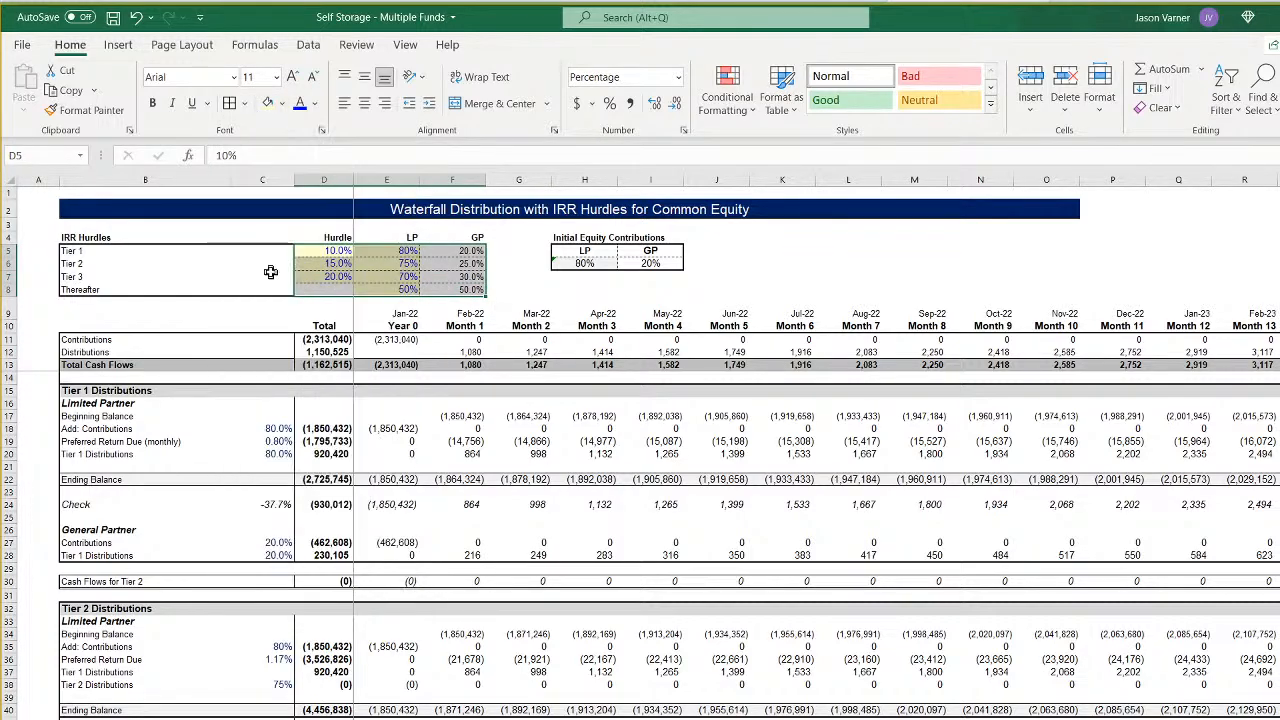
drag(95, 250, 470, 290)
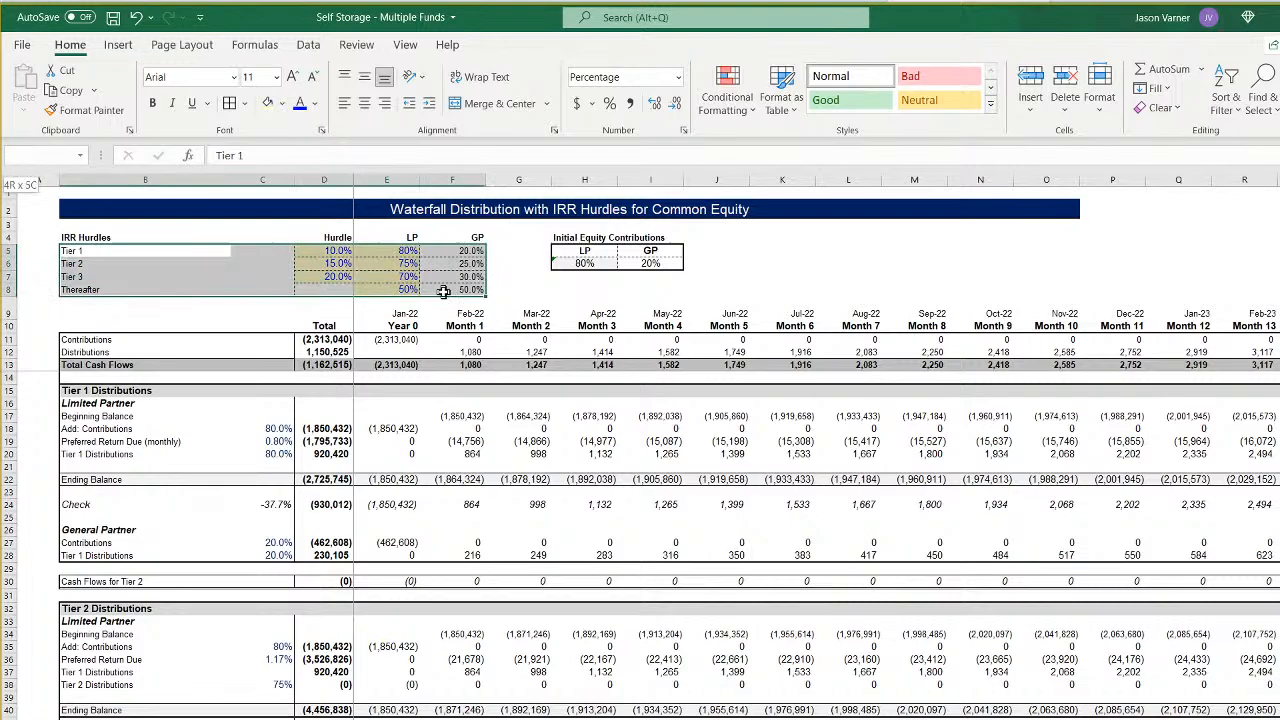
click(244, 103)
click(243, 320)
- Copy Fund 1's hurdle and split table D5:F8 to the same cells on Fund 2's waterfall sheet
drag(340, 252, 462, 288)
right_click(462, 288)
click(493, 291)
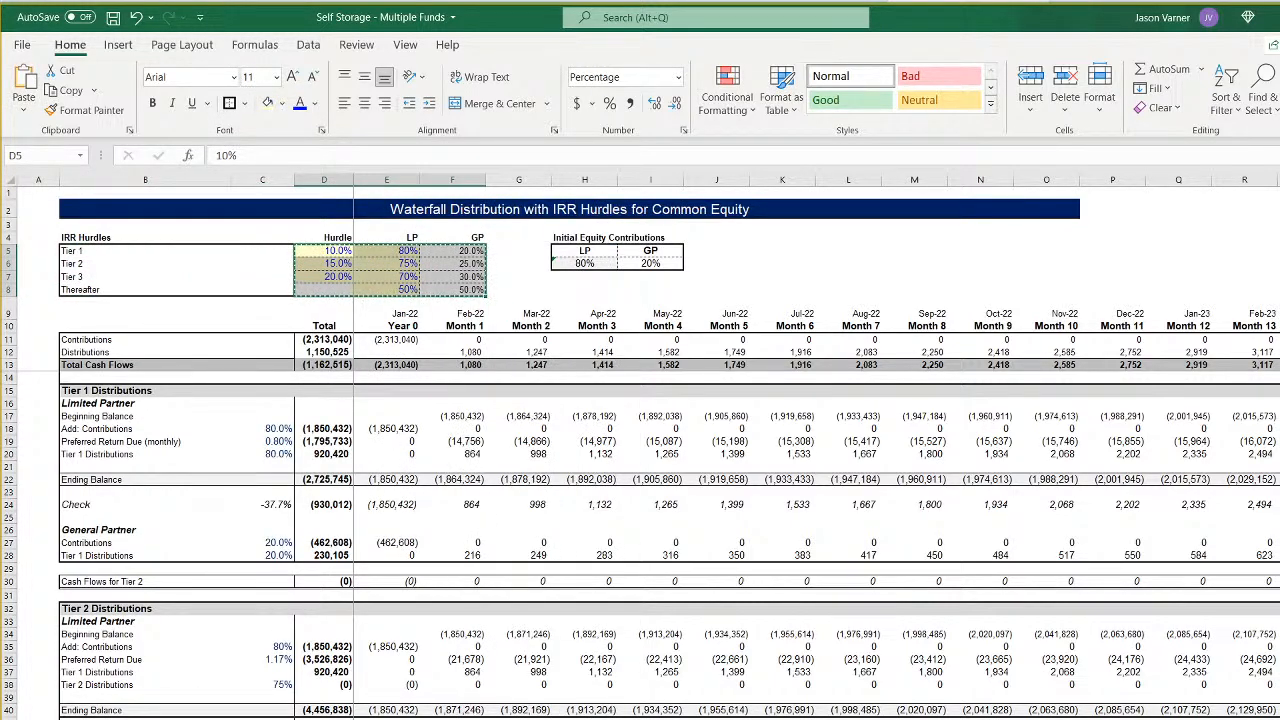
key(ctrl+Page_Down)
right_click(332, 253)
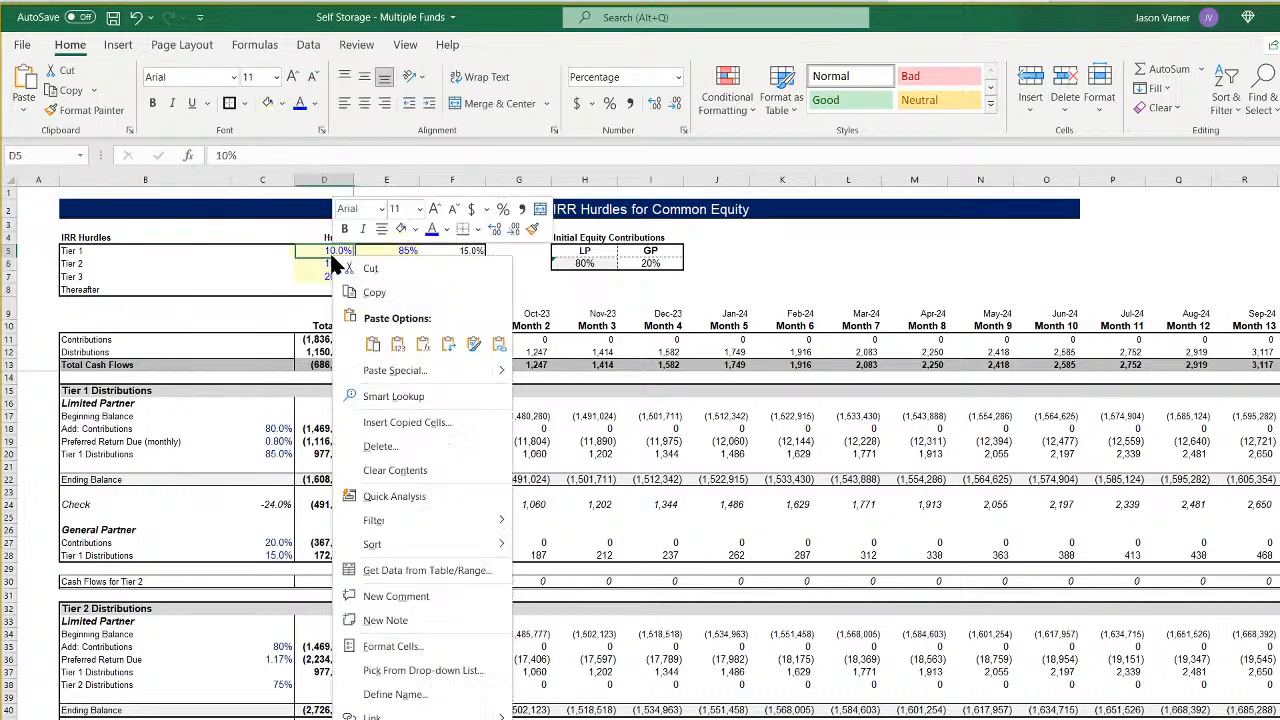
click(370, 344)
- Paste the copied hurdle and split table at D5 on the Fund 3 and Fund 4 waterfall sheets
key(ctrl+Page_Down)
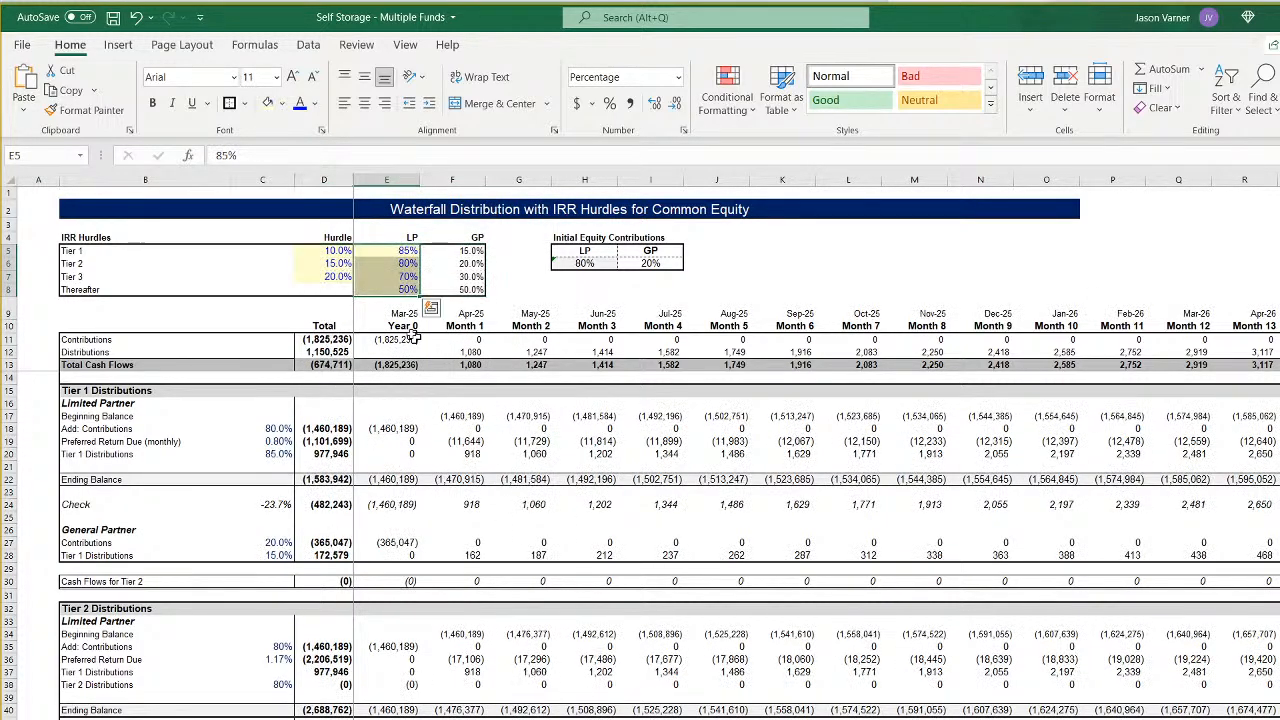
click(332, 251)
right_click(332, 251)
click(368, 340)
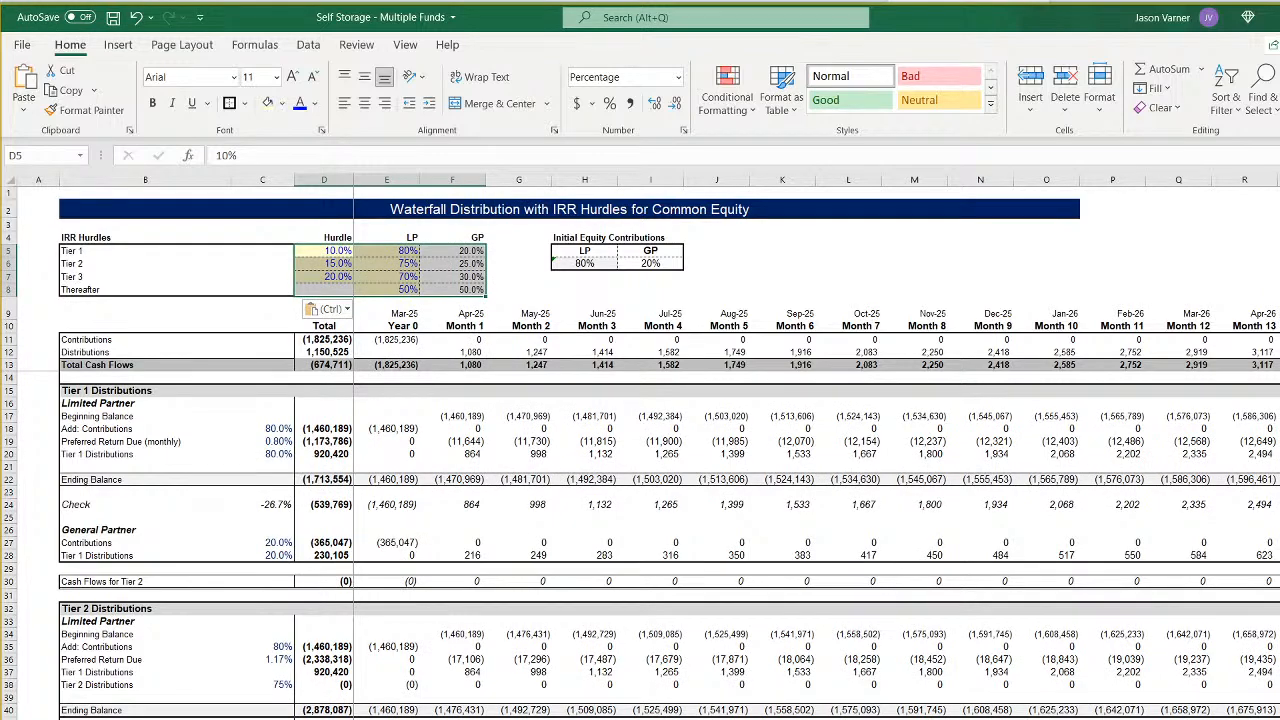
key(ctrl+Page_Down)
click(332, 251)
right_click(332, 251)
click(368, 340)
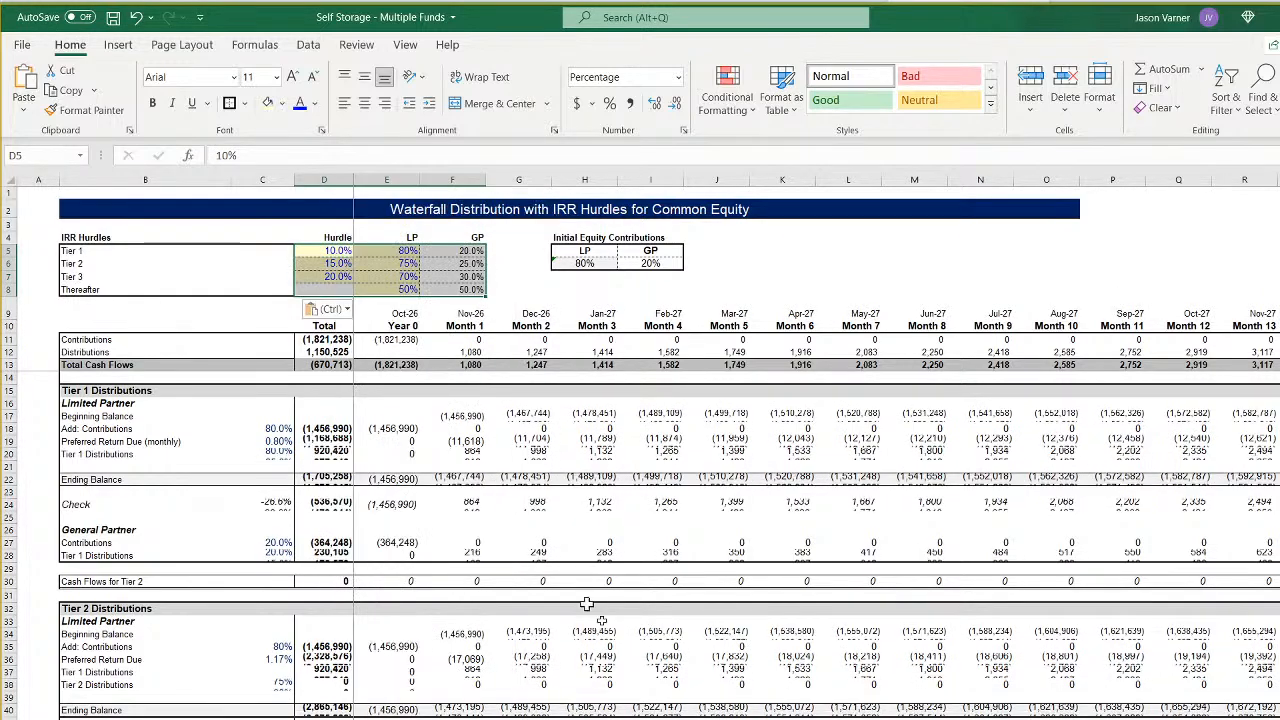
- Paste the copied hurdle and split table at D5 on the Fund 5 and Fund 6 waterfall sheets and save the workbook
key(ctrl+Page_Down)
click(332, 251)
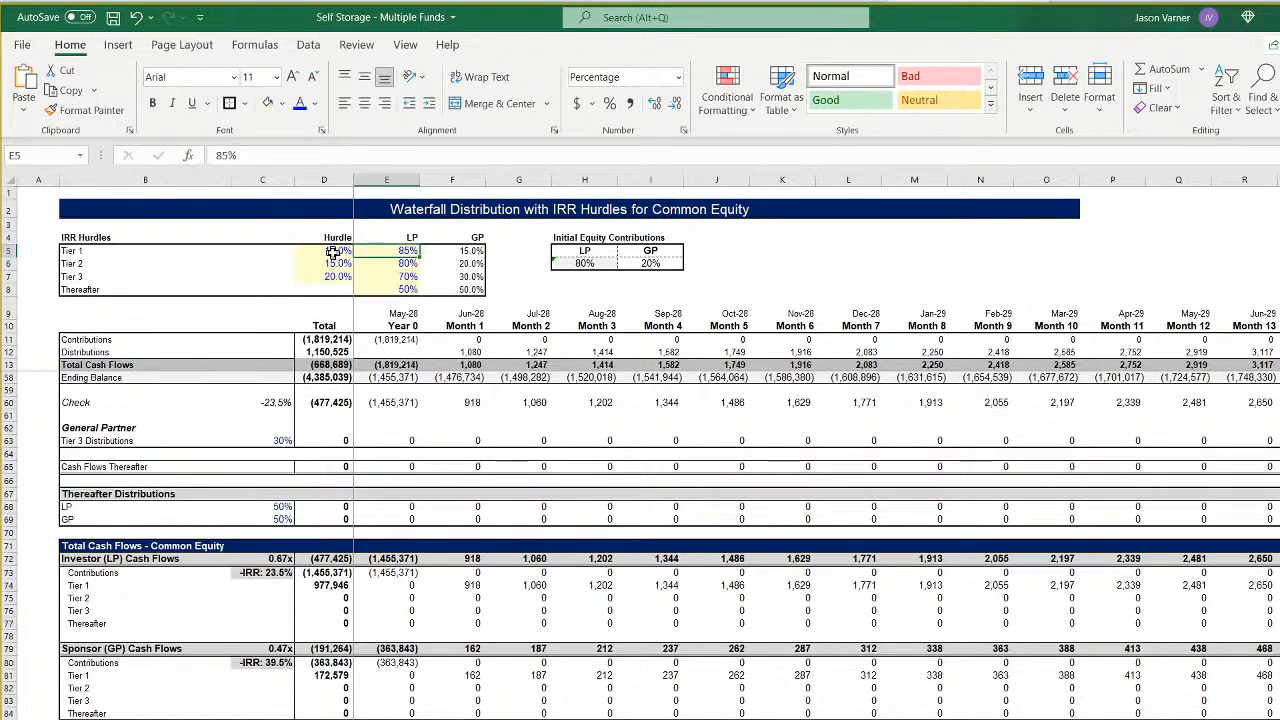
right_click(332, 251)
click(368, 340)
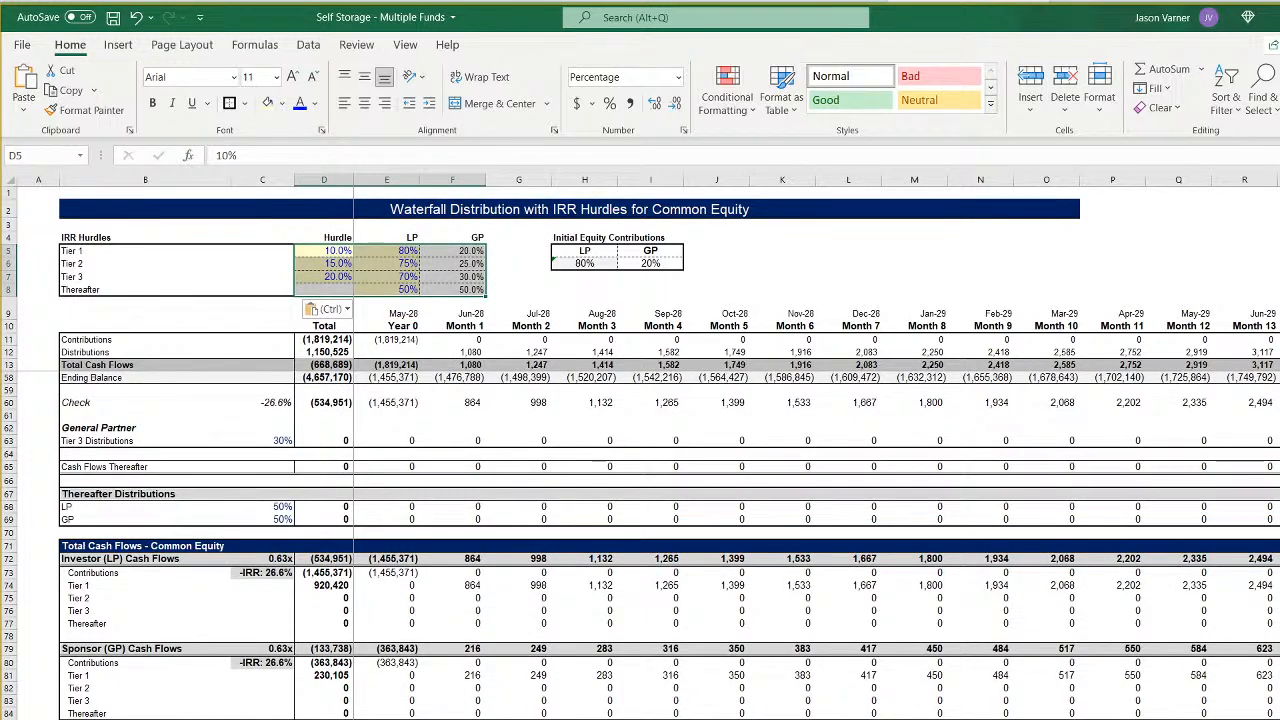
key(ctrl+Page_Down)
right_click(324, 256)
click(362, 338)
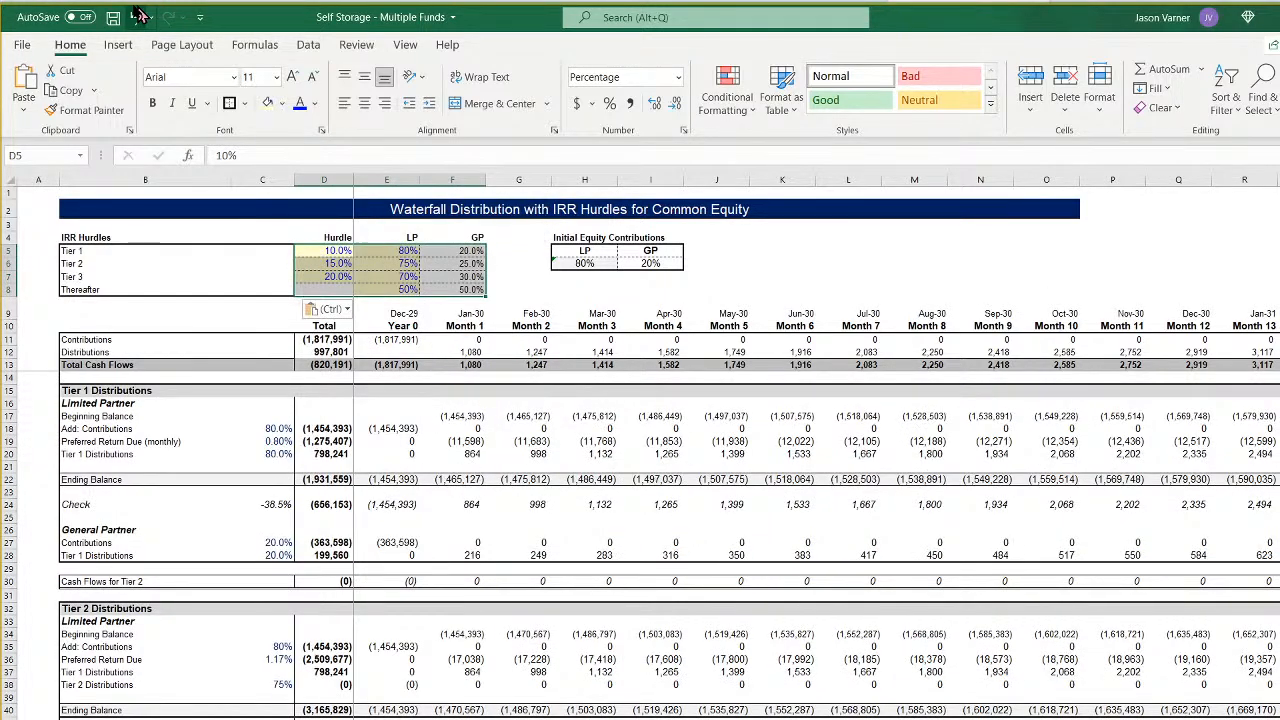
click(113, 17)
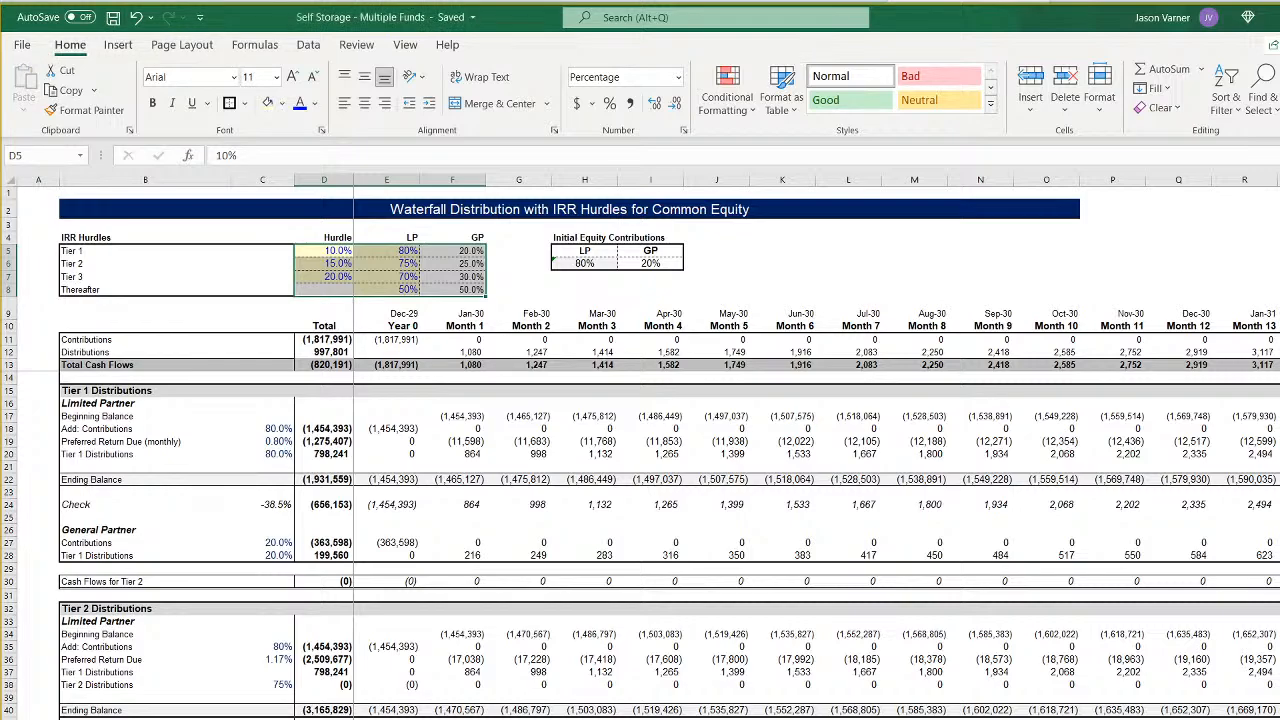
- Compare the aggregate LP and GP IRRs on the summary sheet with the individual fund IRRs and the combined cash flow sheet
key(ctrl+Page_Down)
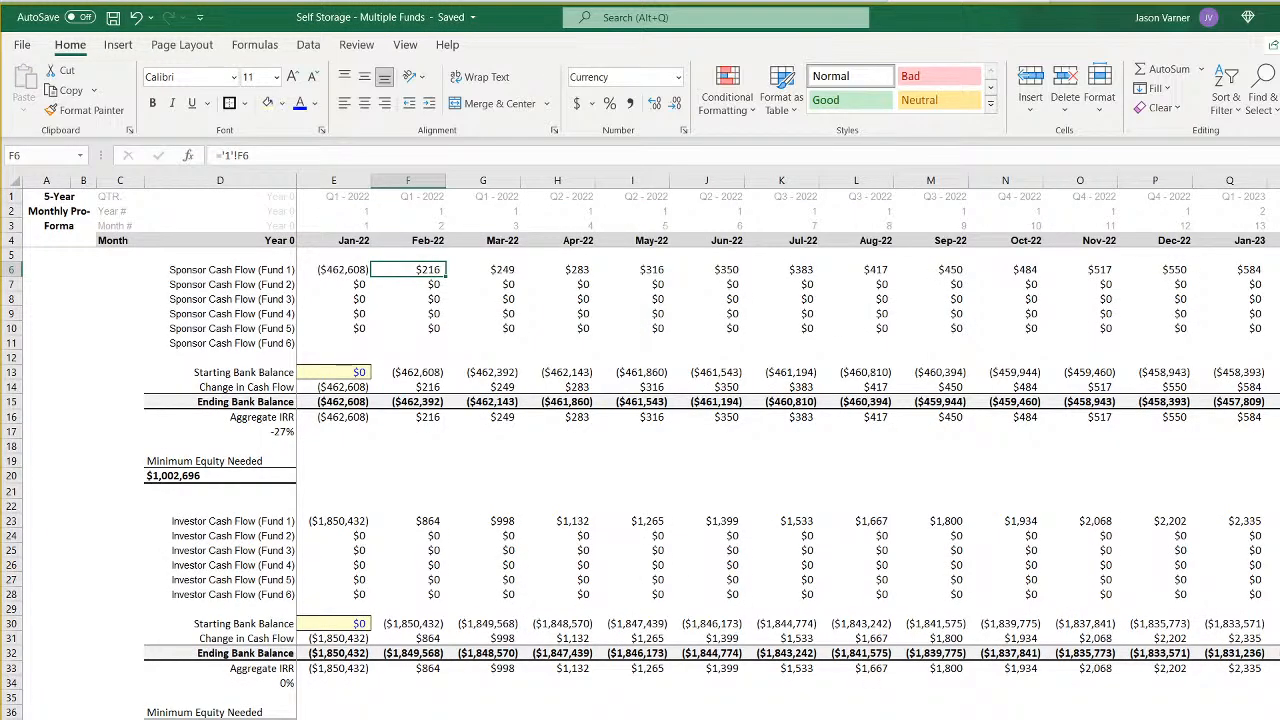
key(ctrl+Page_Up)
key(ctrl+Page_Up)
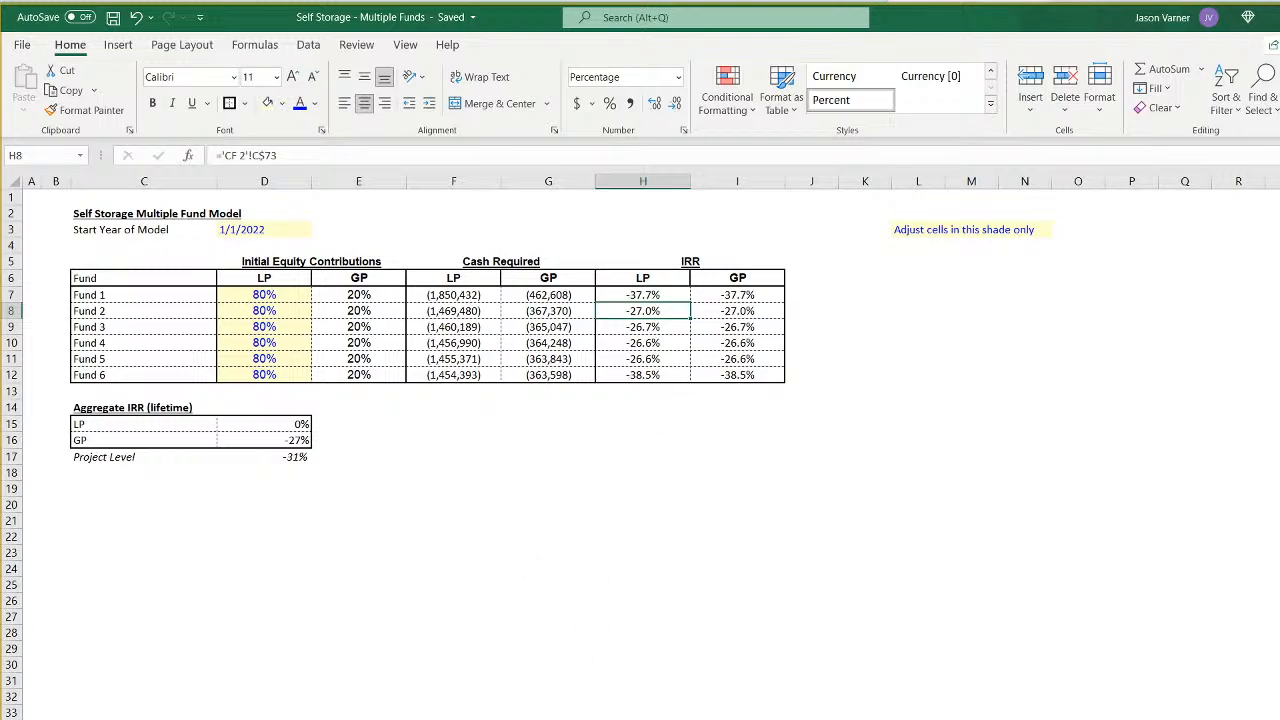
key(ctrl+Page_Down)
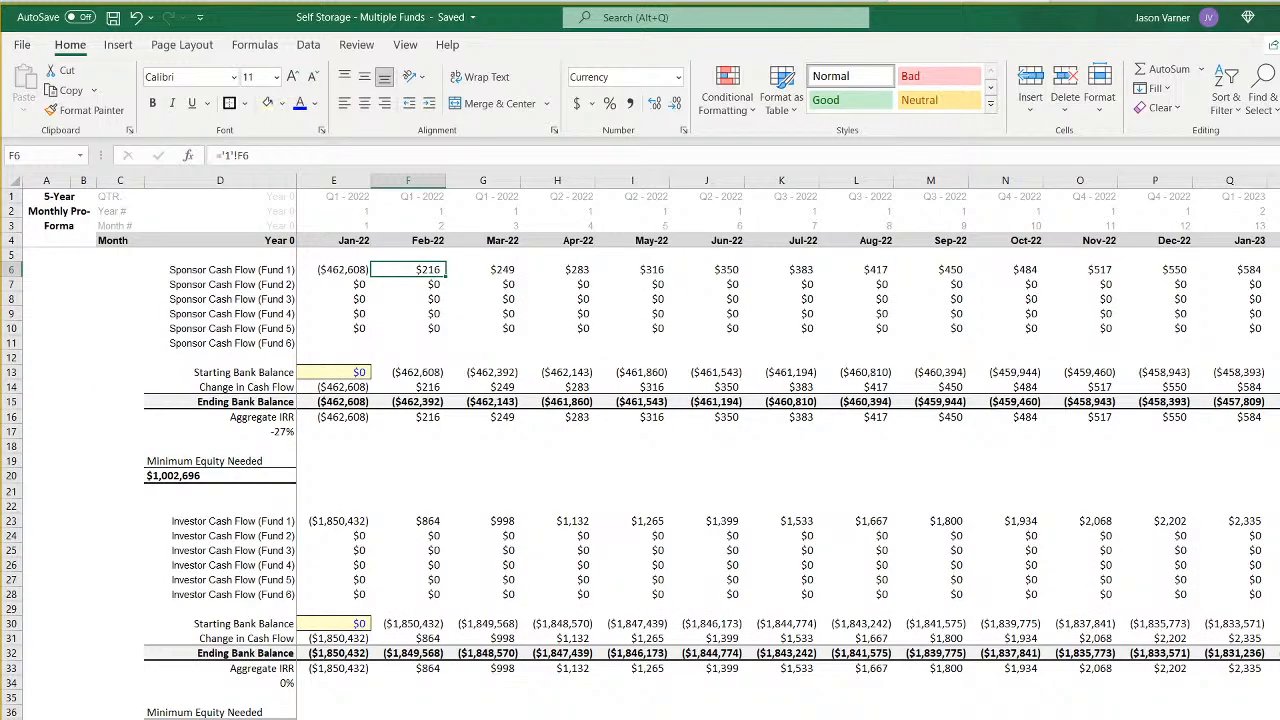
- Compare the hurdle tables, contributions and tier distributions across the individual funds' waterfall sheets
key(ctrl+Page_Down)
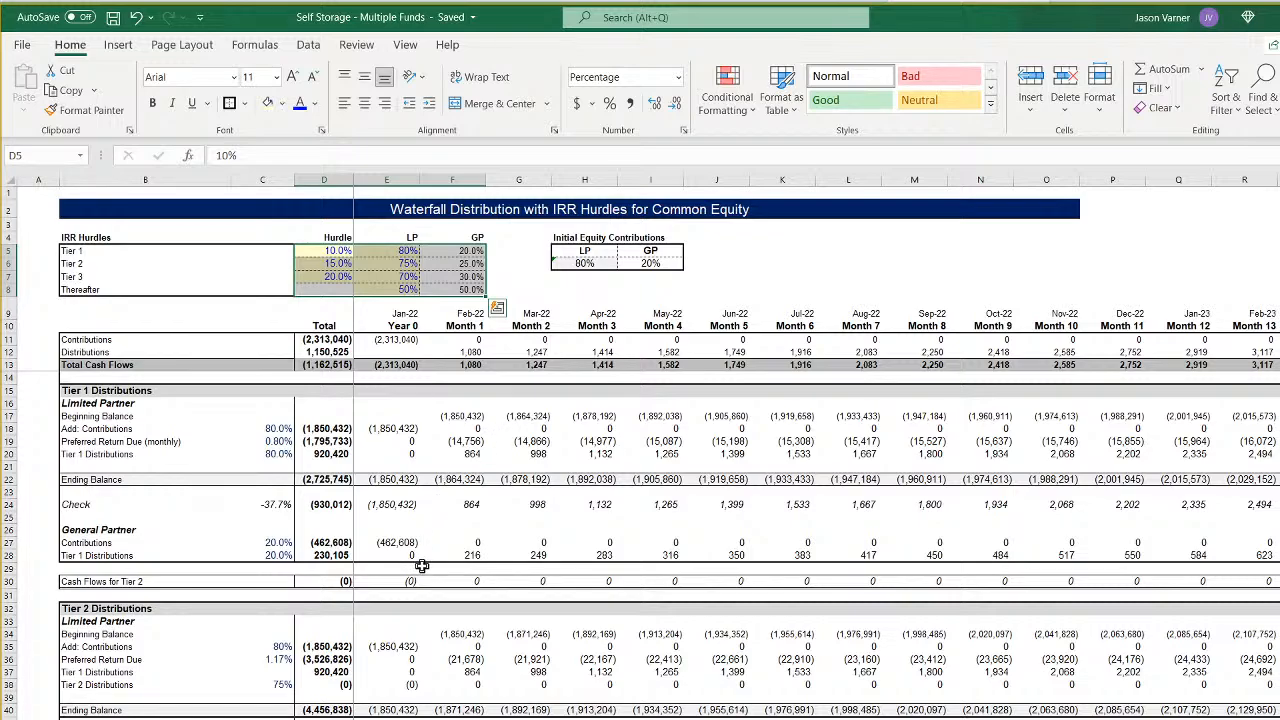
scroll(422, 566, down, 12)
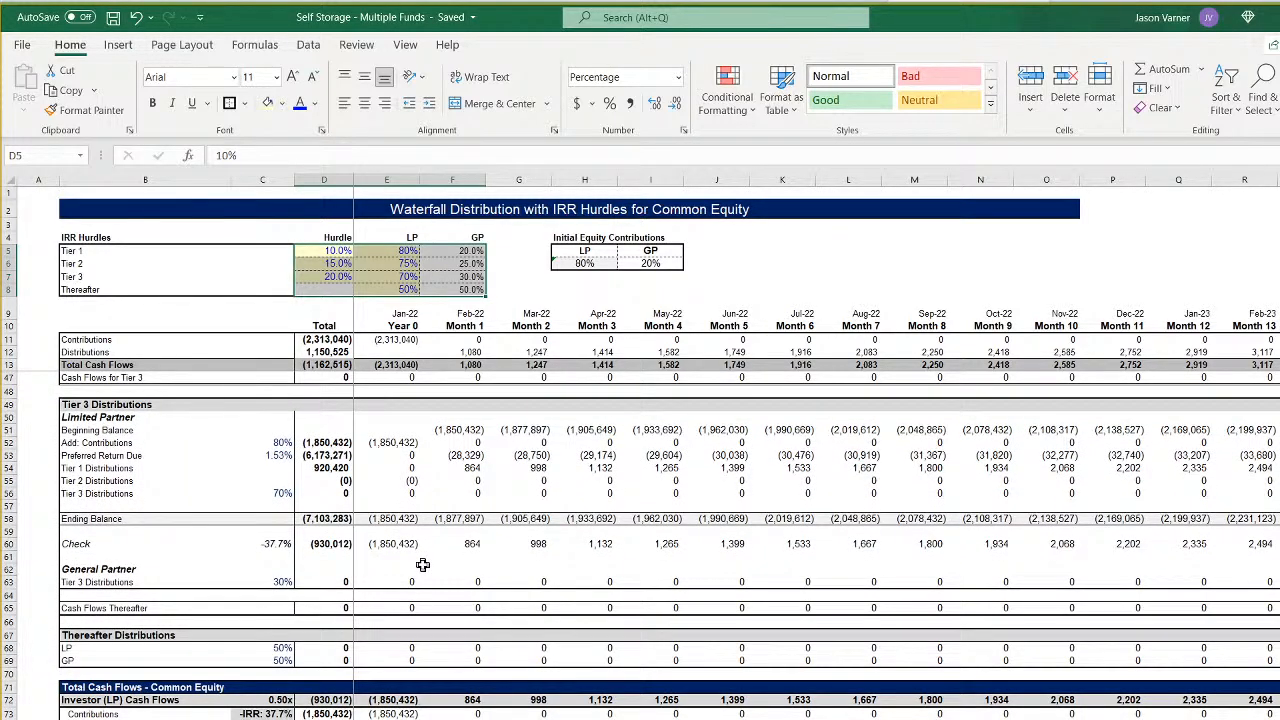
scroll(421, 676, down, 3)
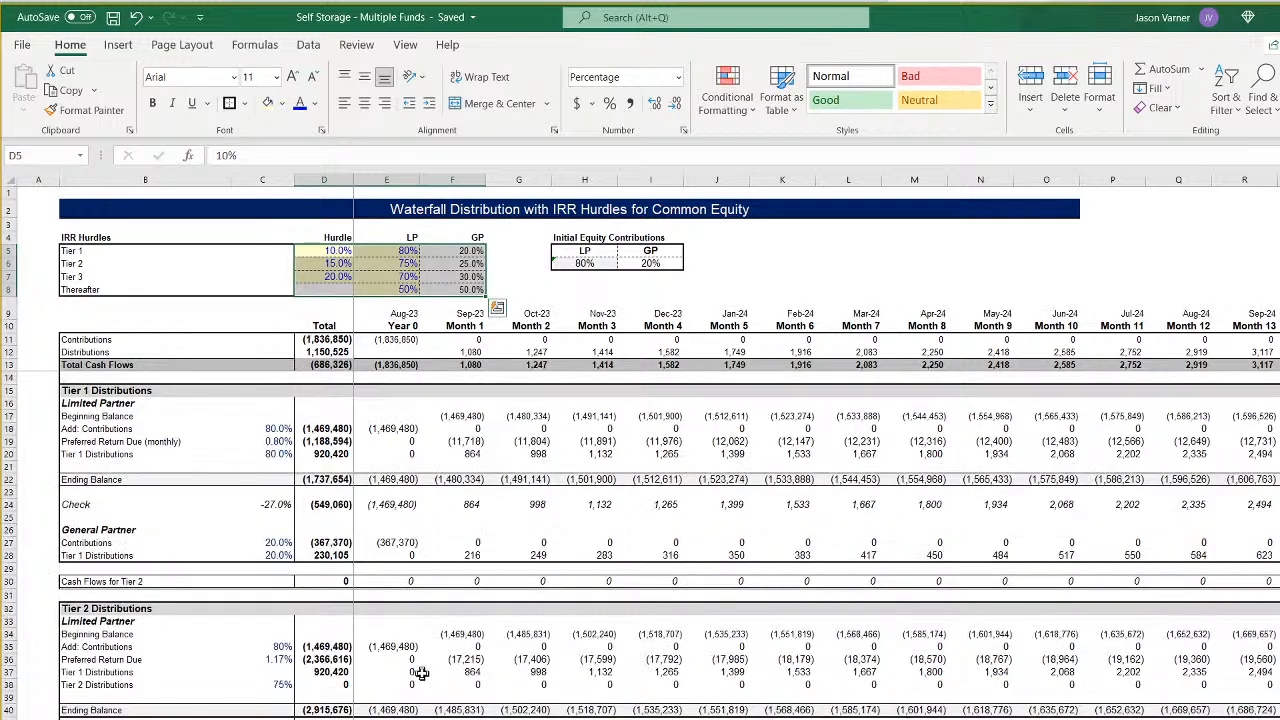
scroll(457, 713, up, 14)
scroll(640, 540, down, 11)
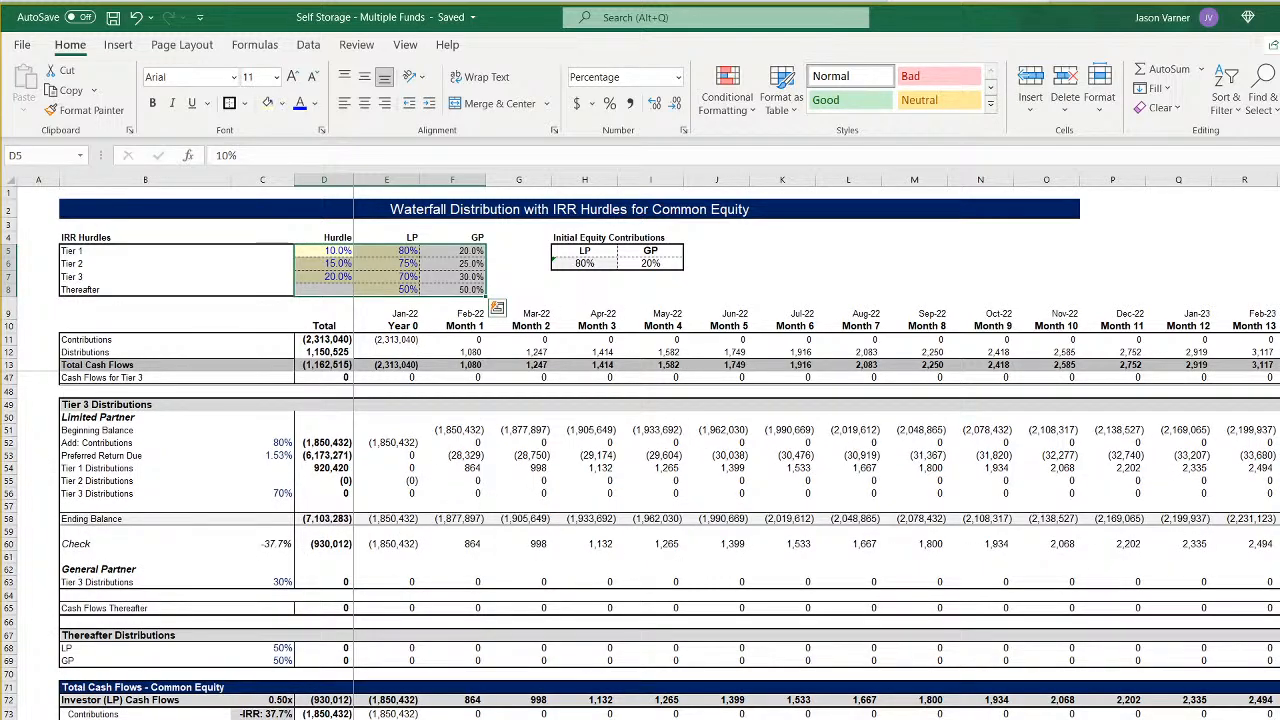
scroll(640, 540, up, 11)
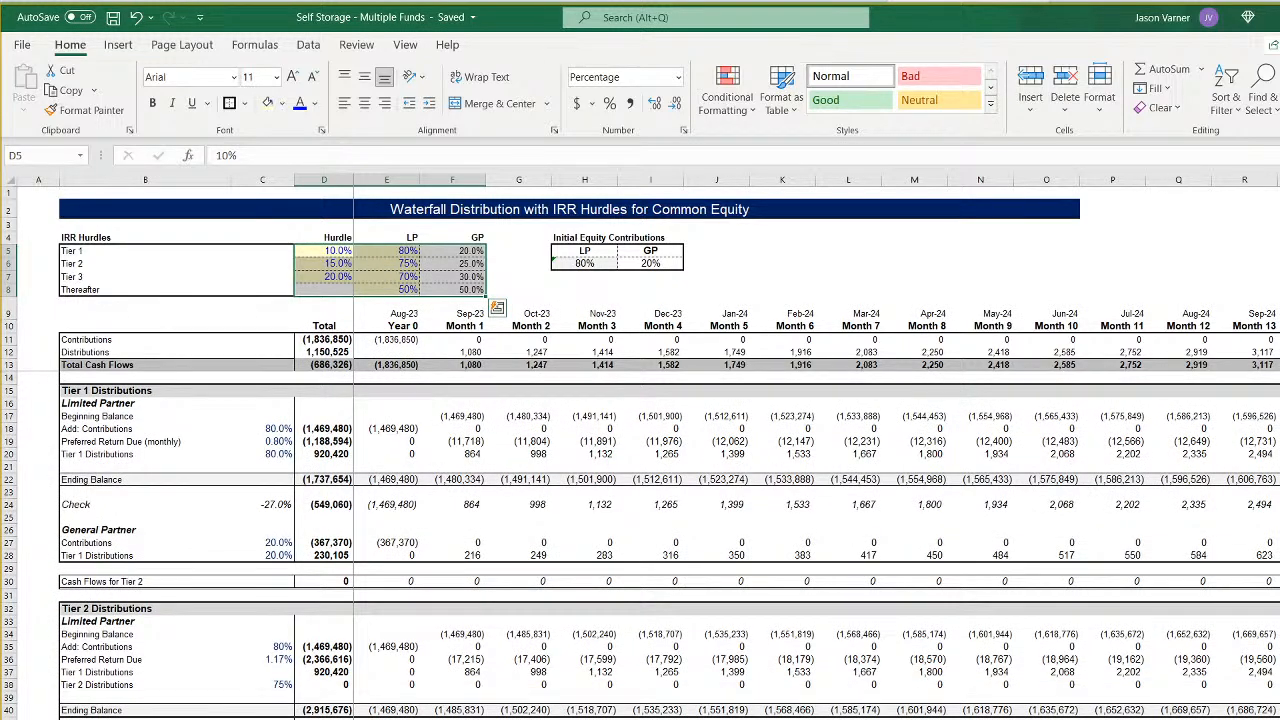
key(ctrl+Page_Down)
key(ctrl+Page_Down)
key(ctrl+Page_Down)
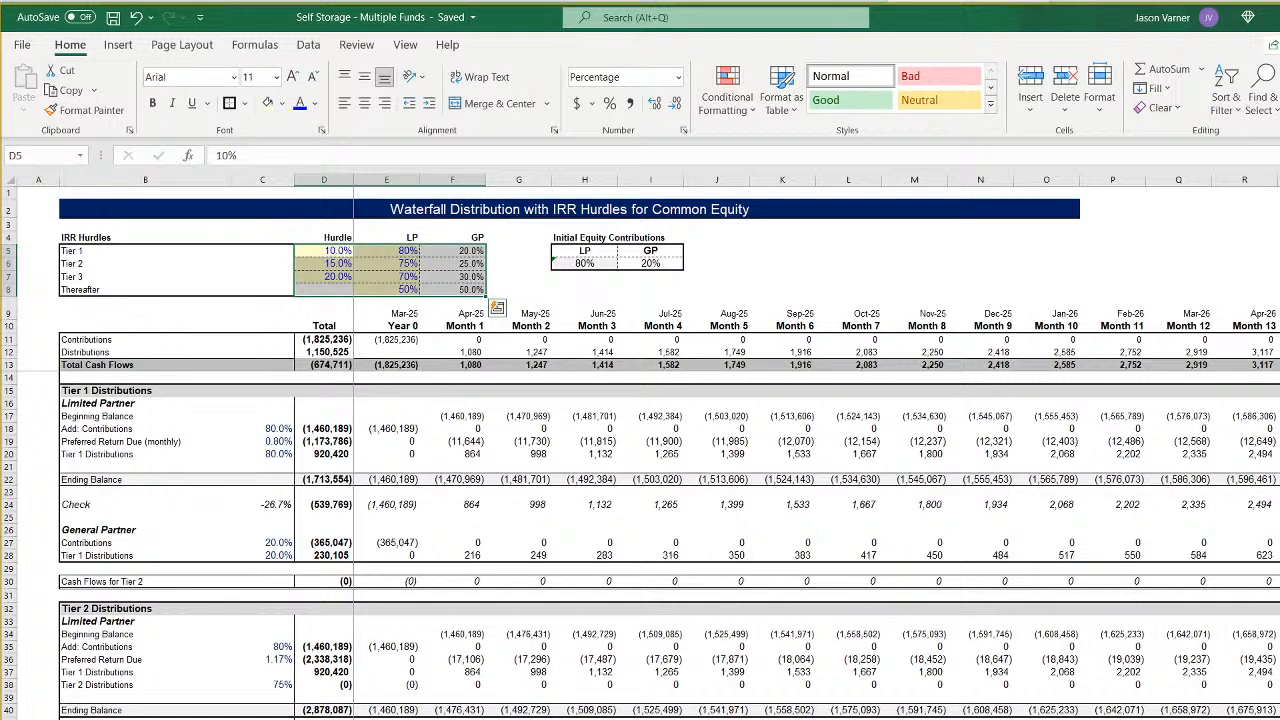
key(ctrl+Page_Down)
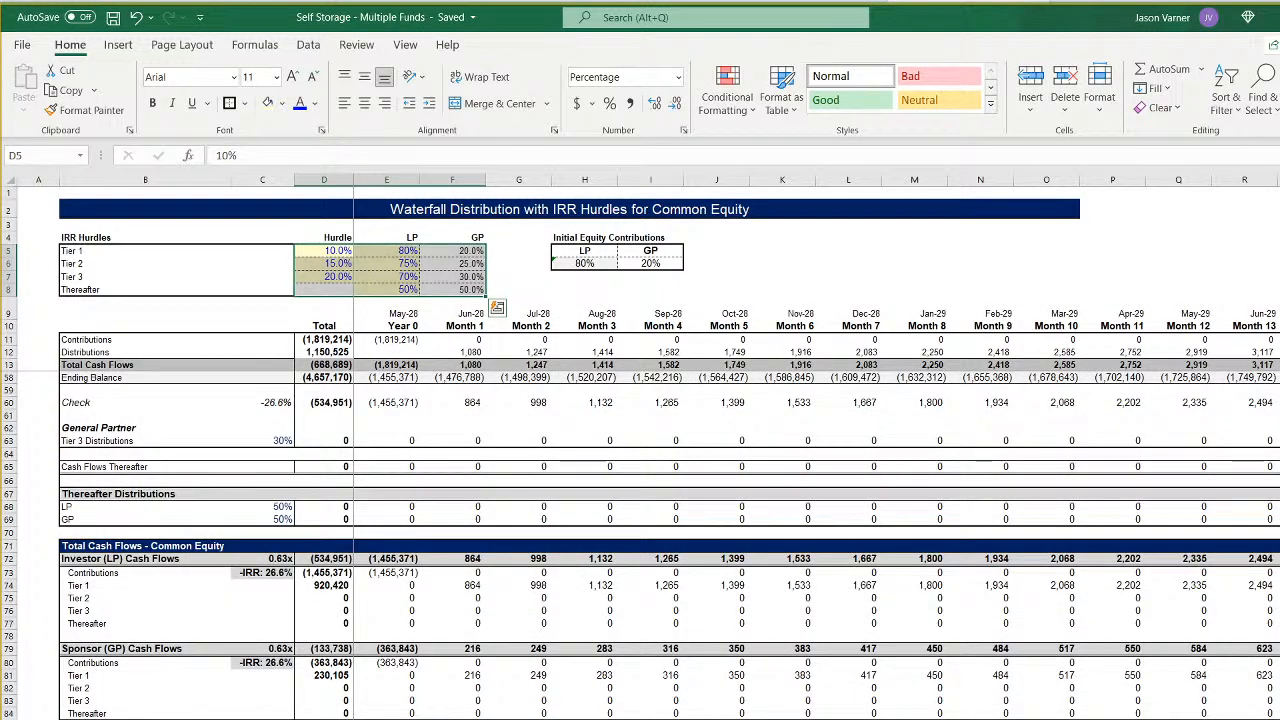
- Examine the monthly sponsor and investor cash flows on the combined sheet, comparing the initial contributions of Fund 1 and Fund 2
key(ctrl+Page_Down)
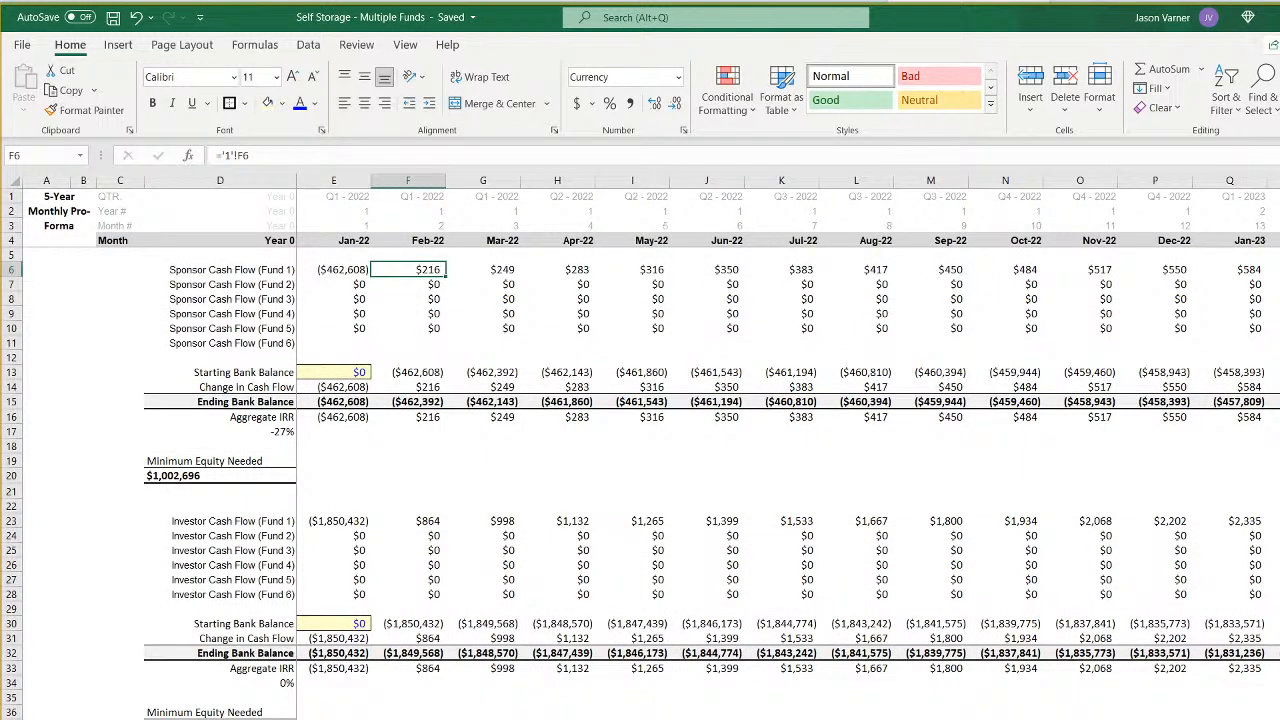
scroll(788, 423, right, 15)
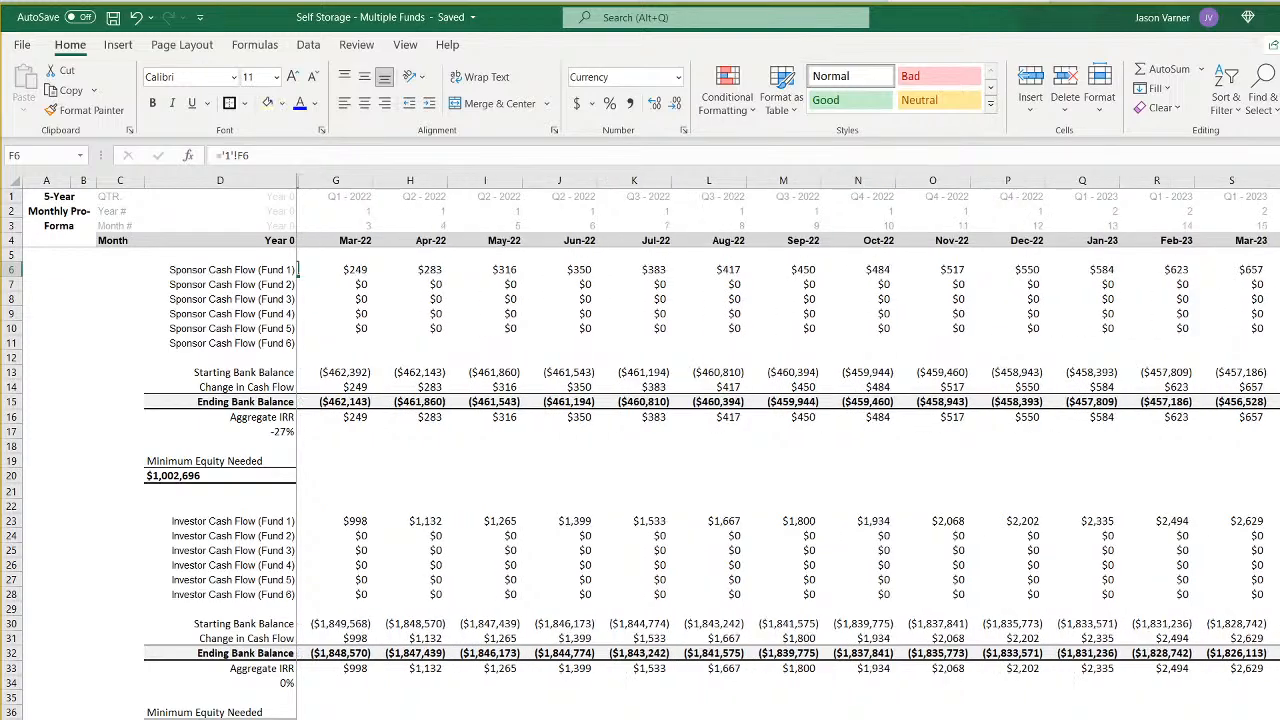
scroll(788, 423, right, 18)
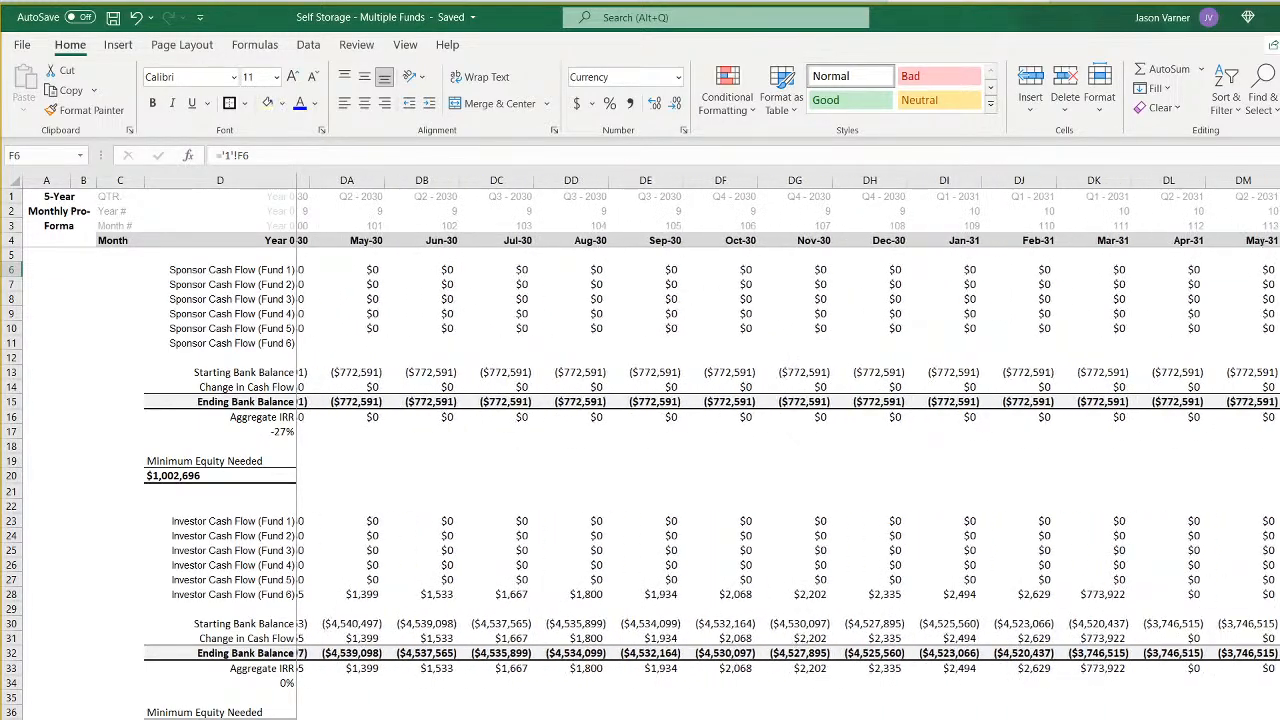
scroll(788, 423, left, 20)
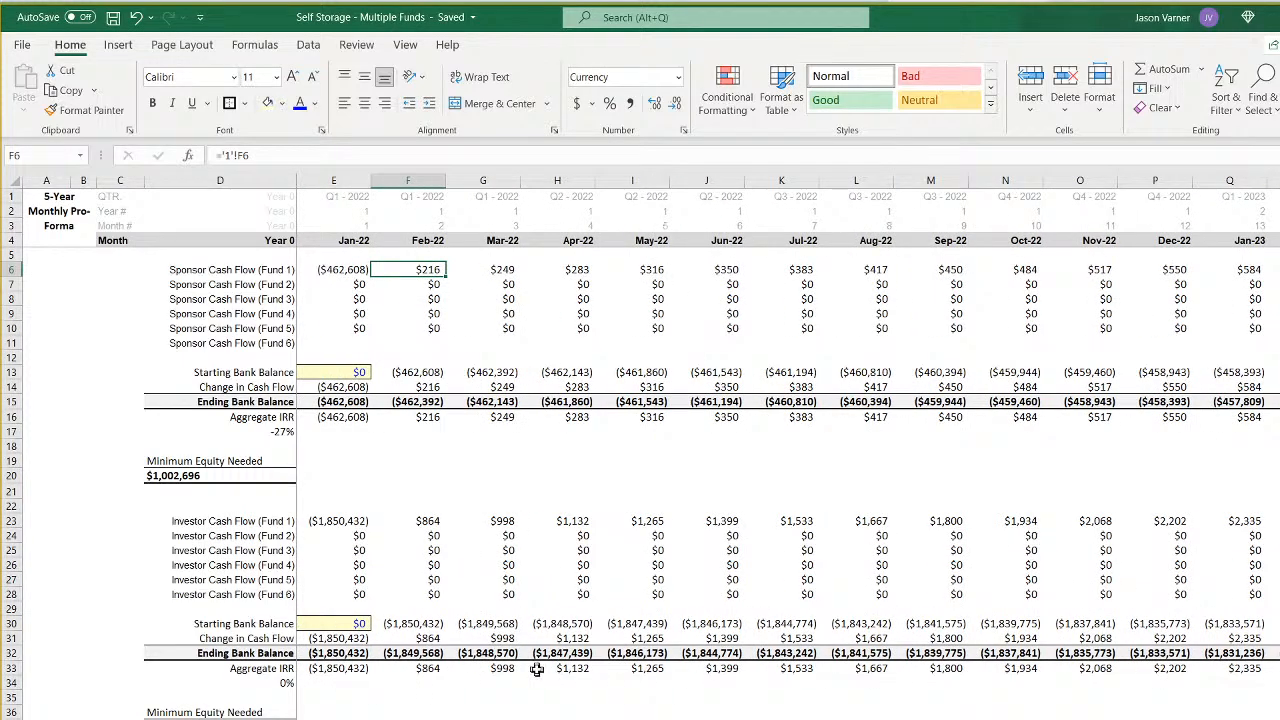
click(342, 271)
click(337, 521)
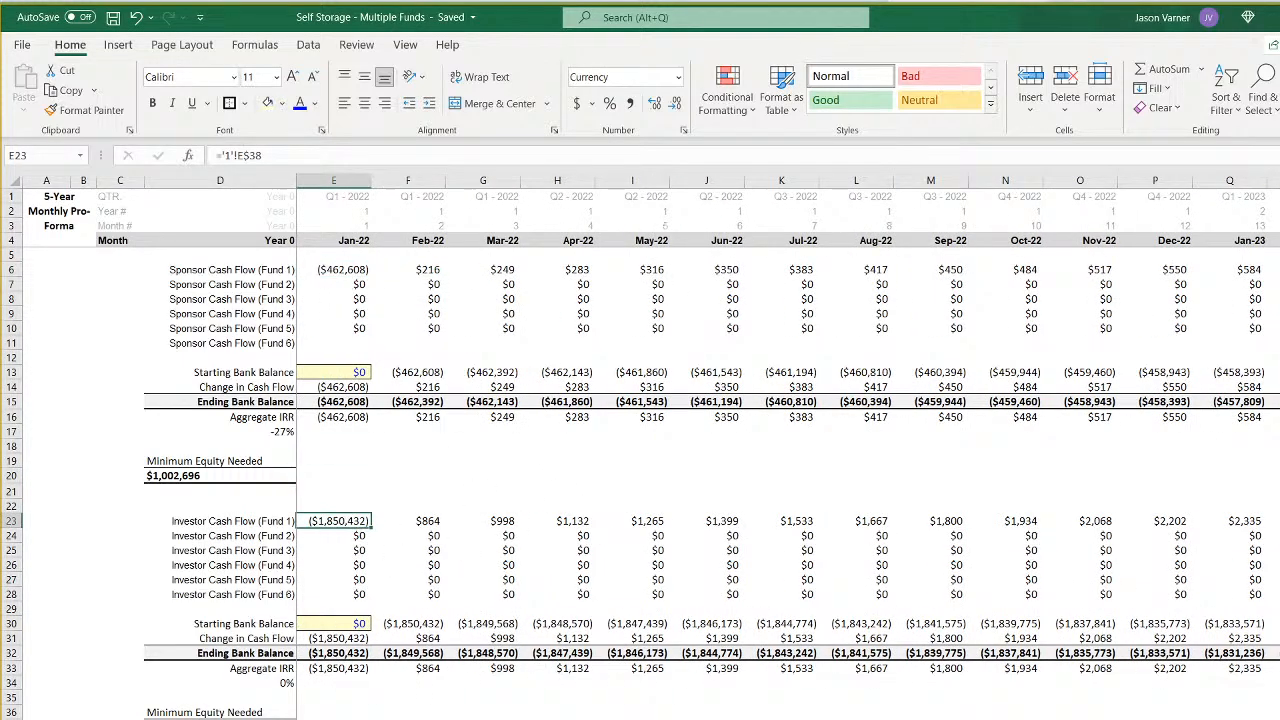
scroll(788, 423, right, 9)
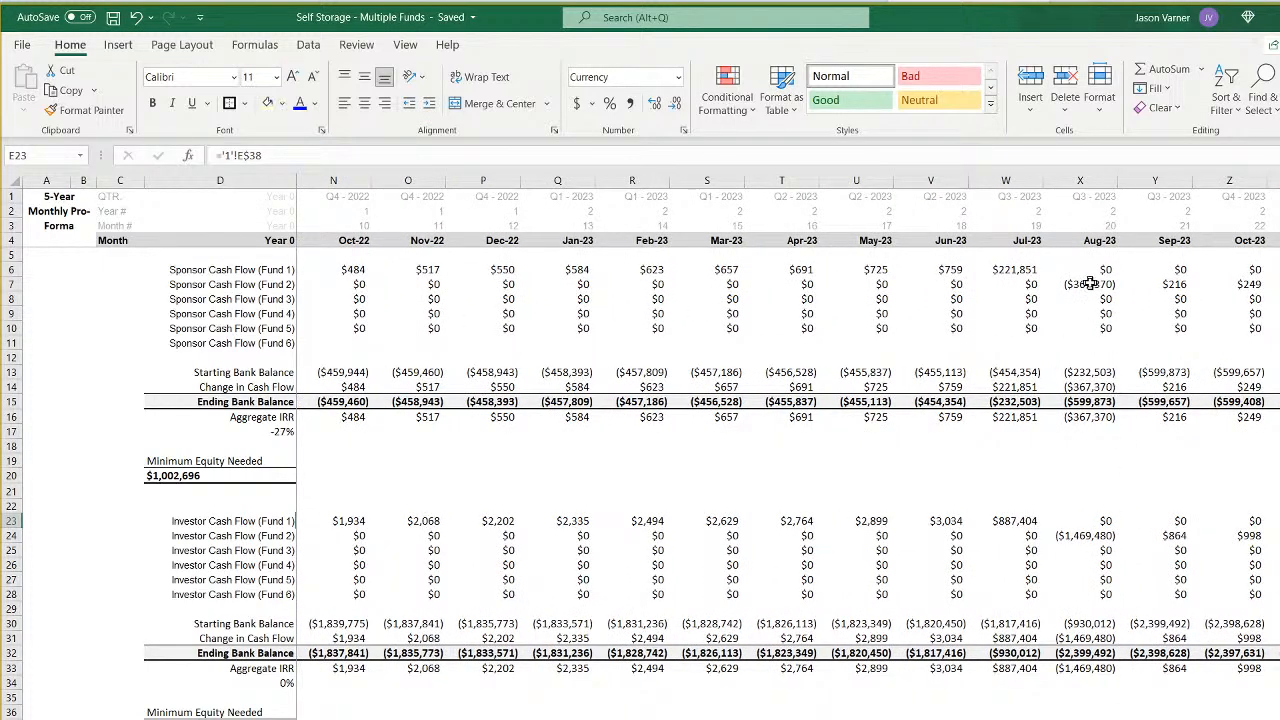
click(1085, 284)
click(1073, 536)
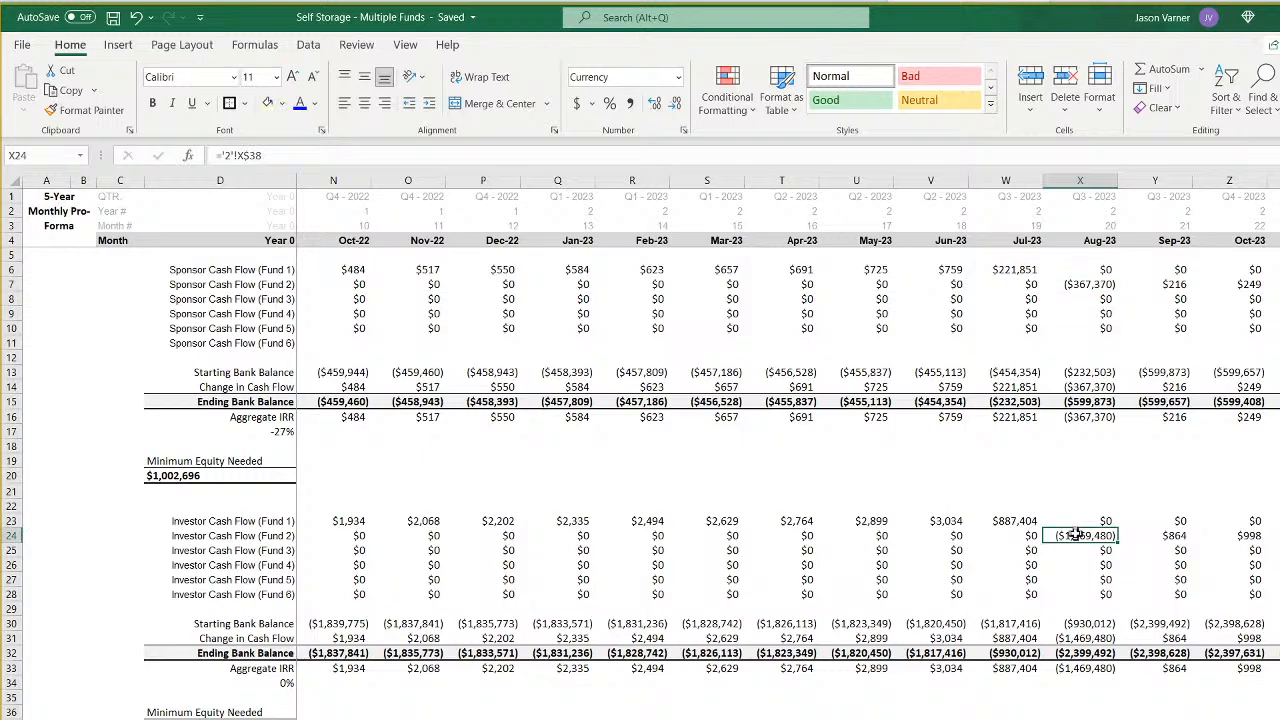
click(1078, 719)
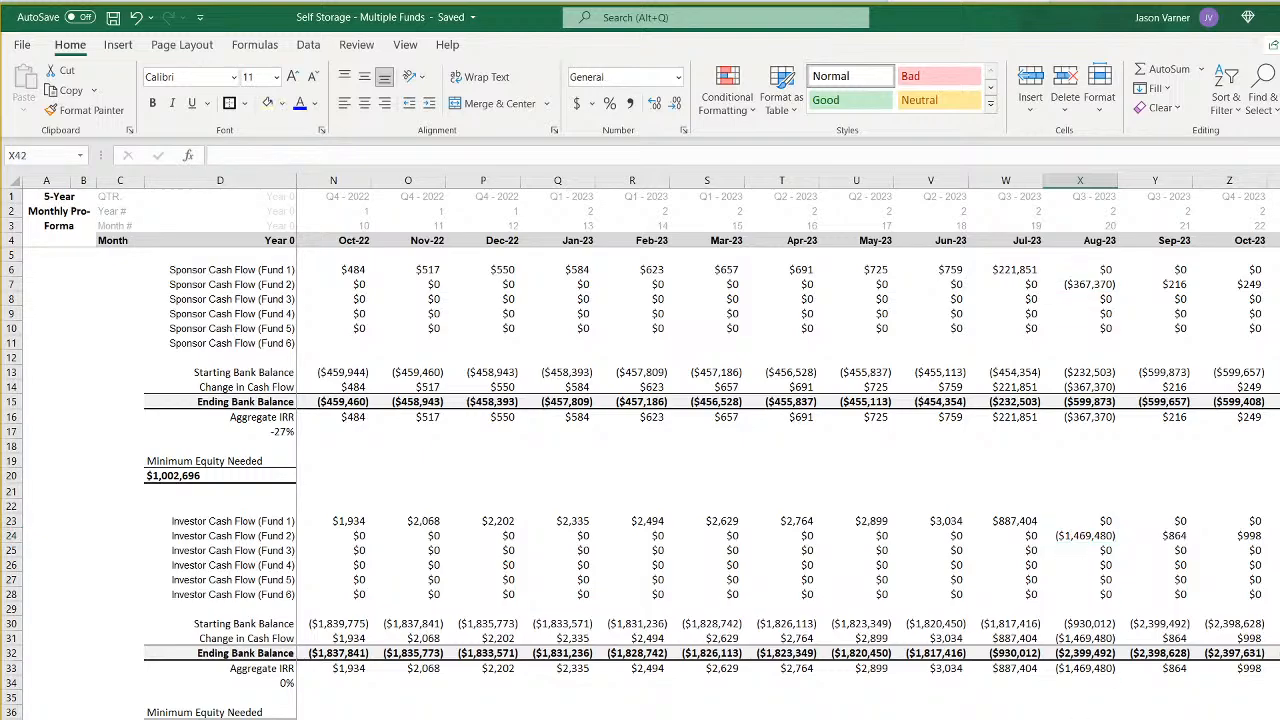
- Inspect the exit values and the total all-in equity required on the assumptions sheet for differences between the funds
click(300, 719)
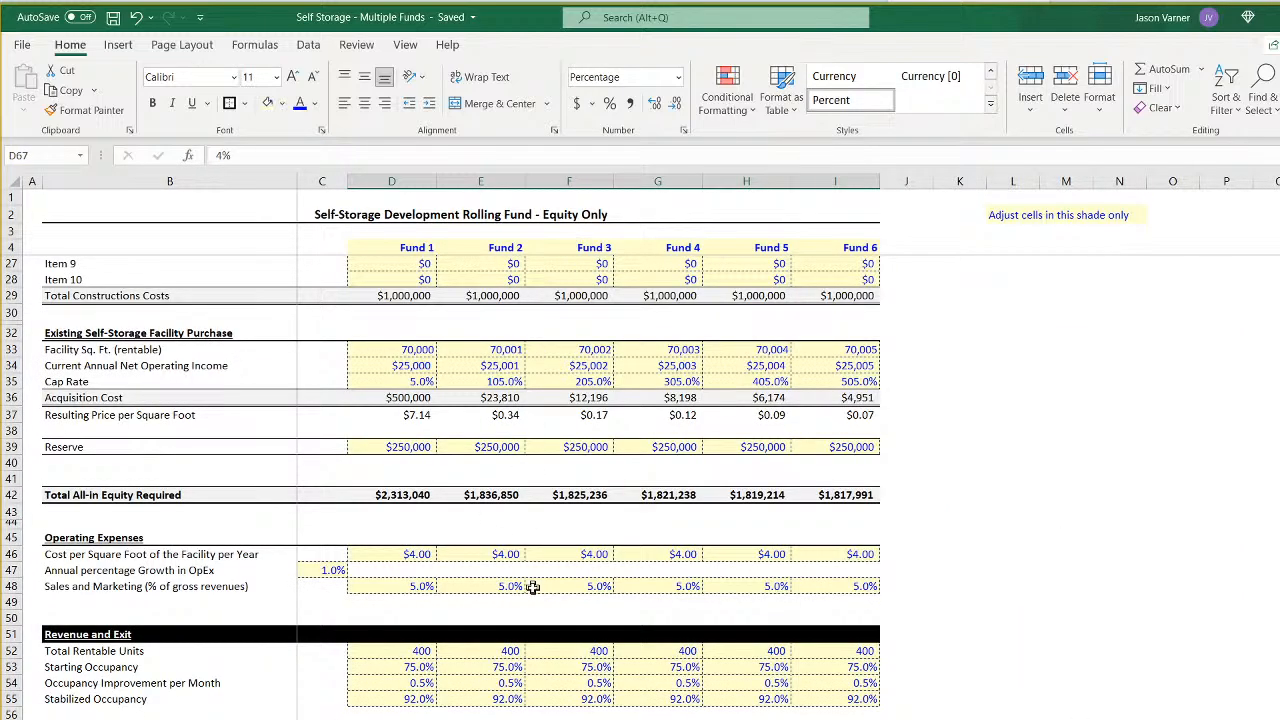
scroll(533, 594, down, 3)
scroll(533, 594, down, 4)
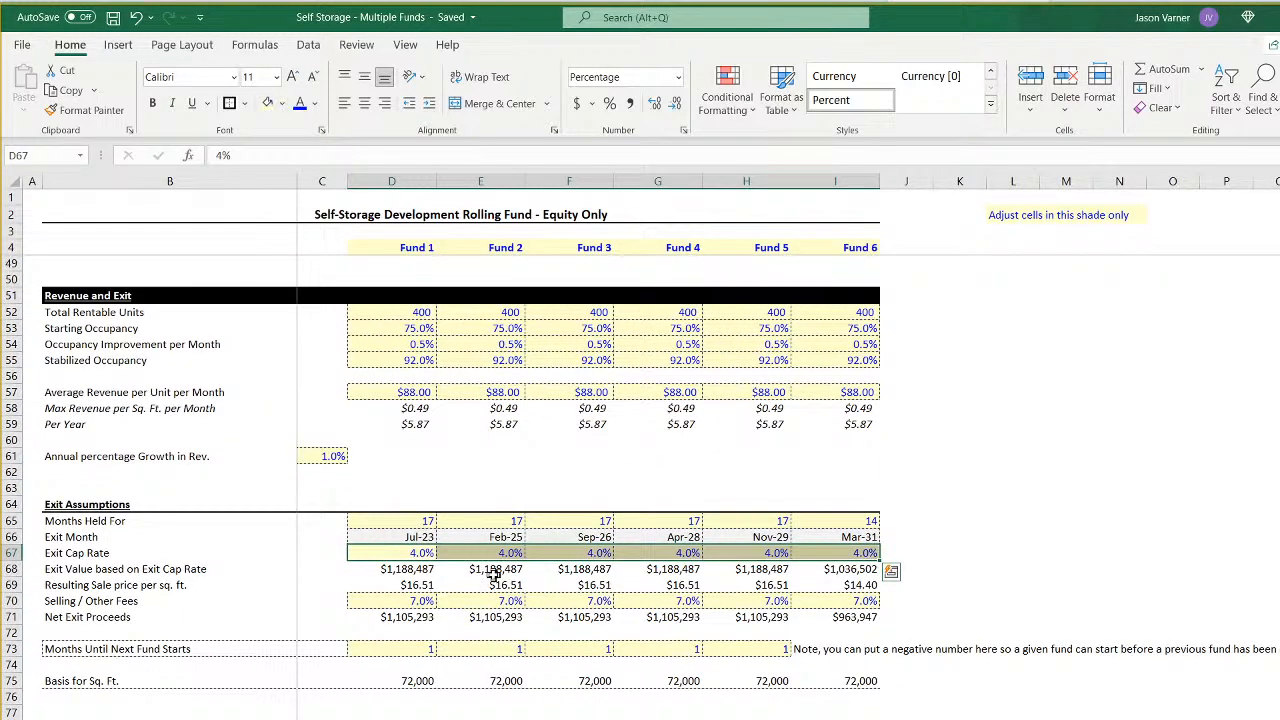
click(495, 570)
scroll(495, 570, up, 7)
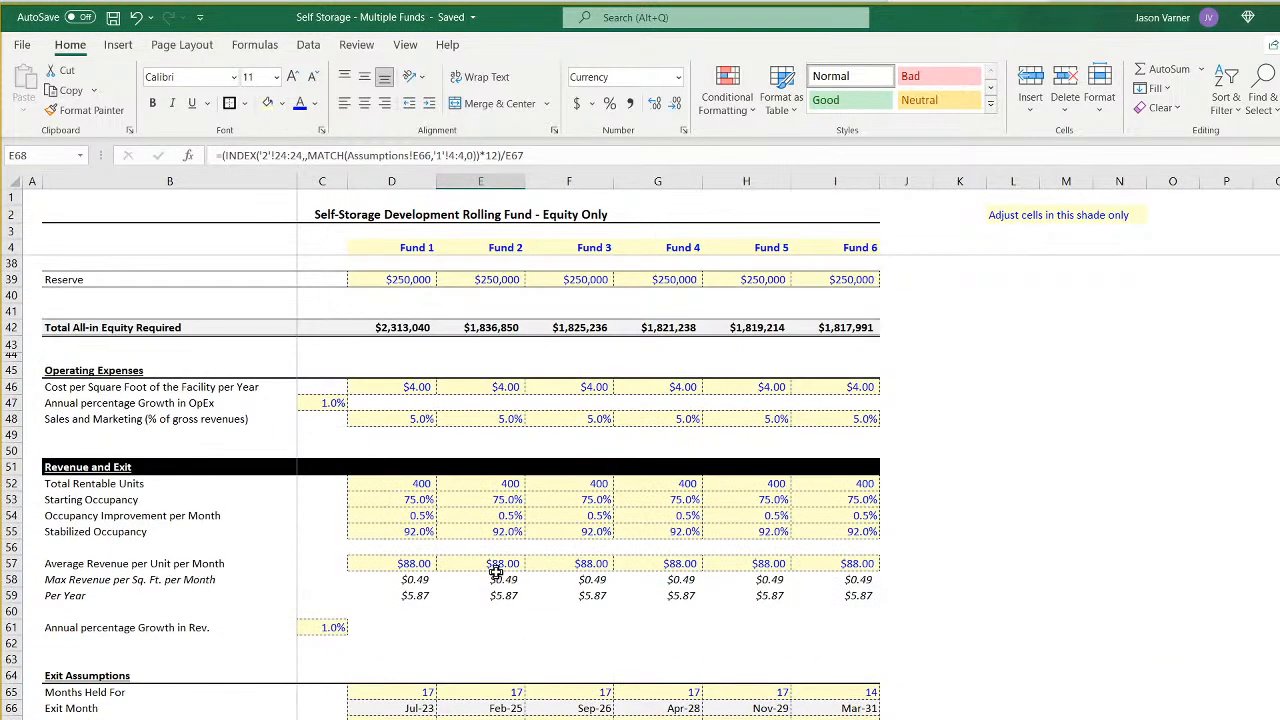
click(497, 497)
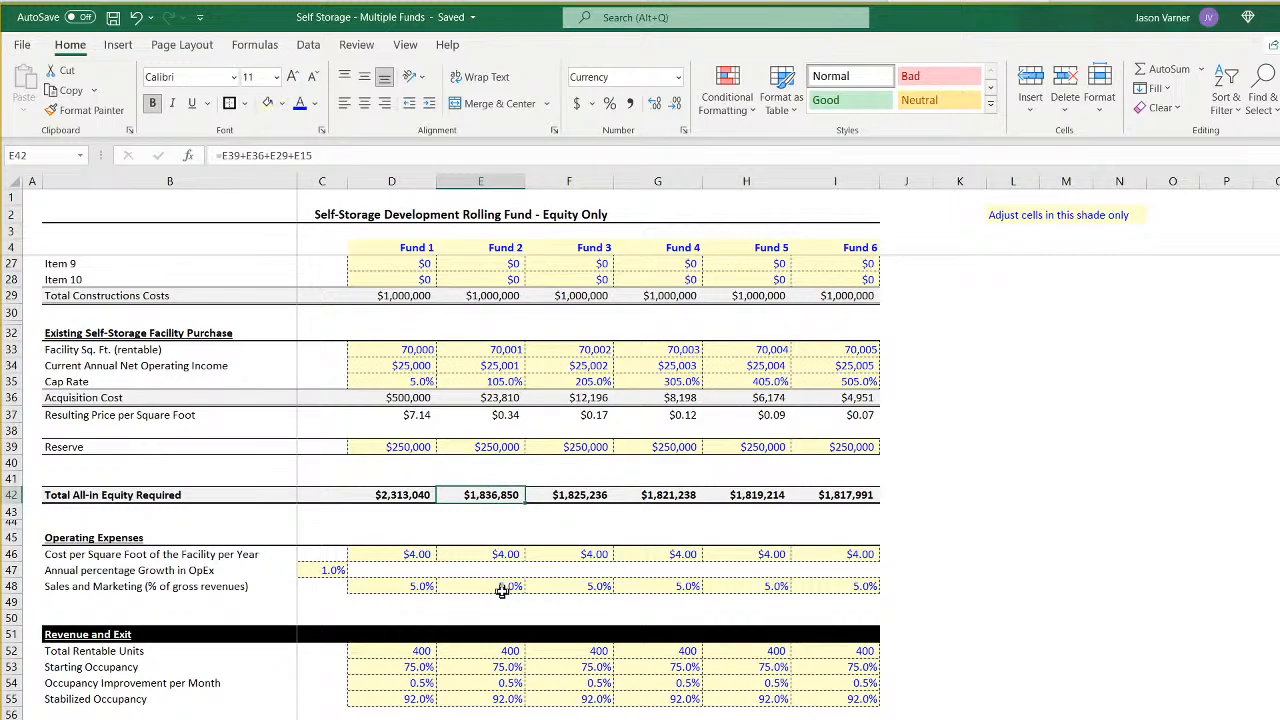
scroll(368, 512, up, 4)
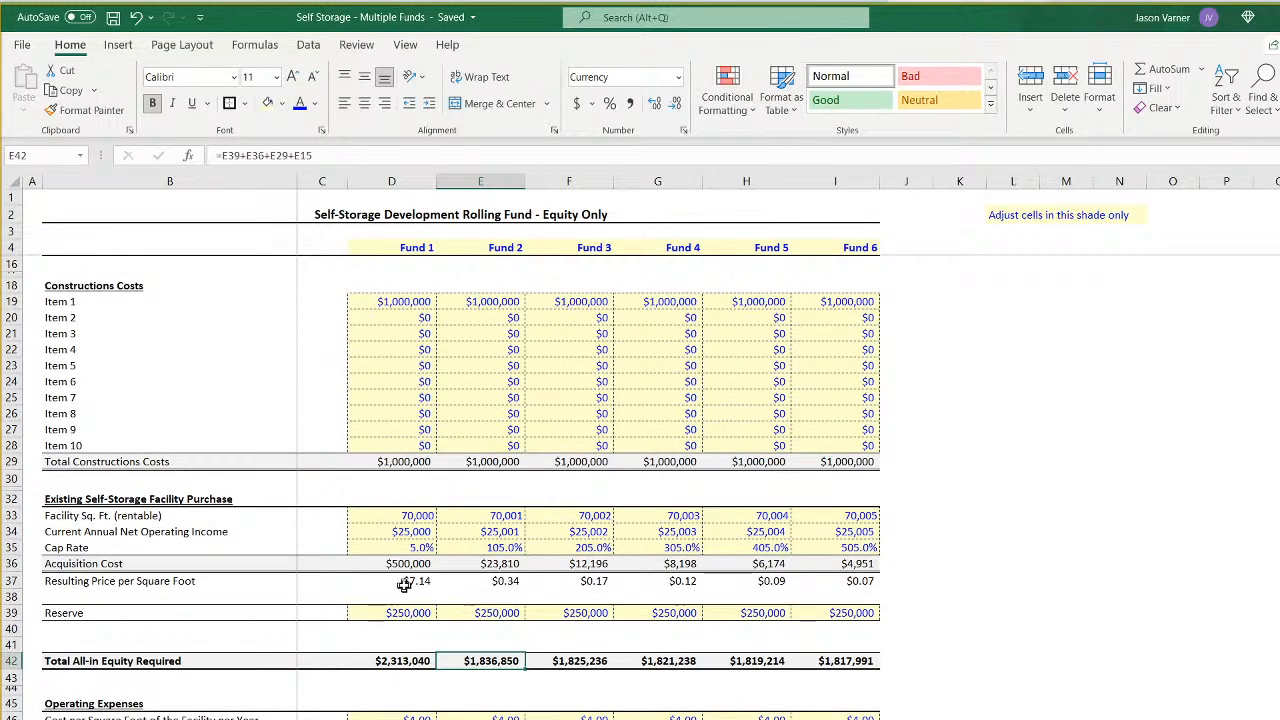
- Set the cap rate of the existing facility purchase in row 35 to 5% for all six funds
click(420, 548)
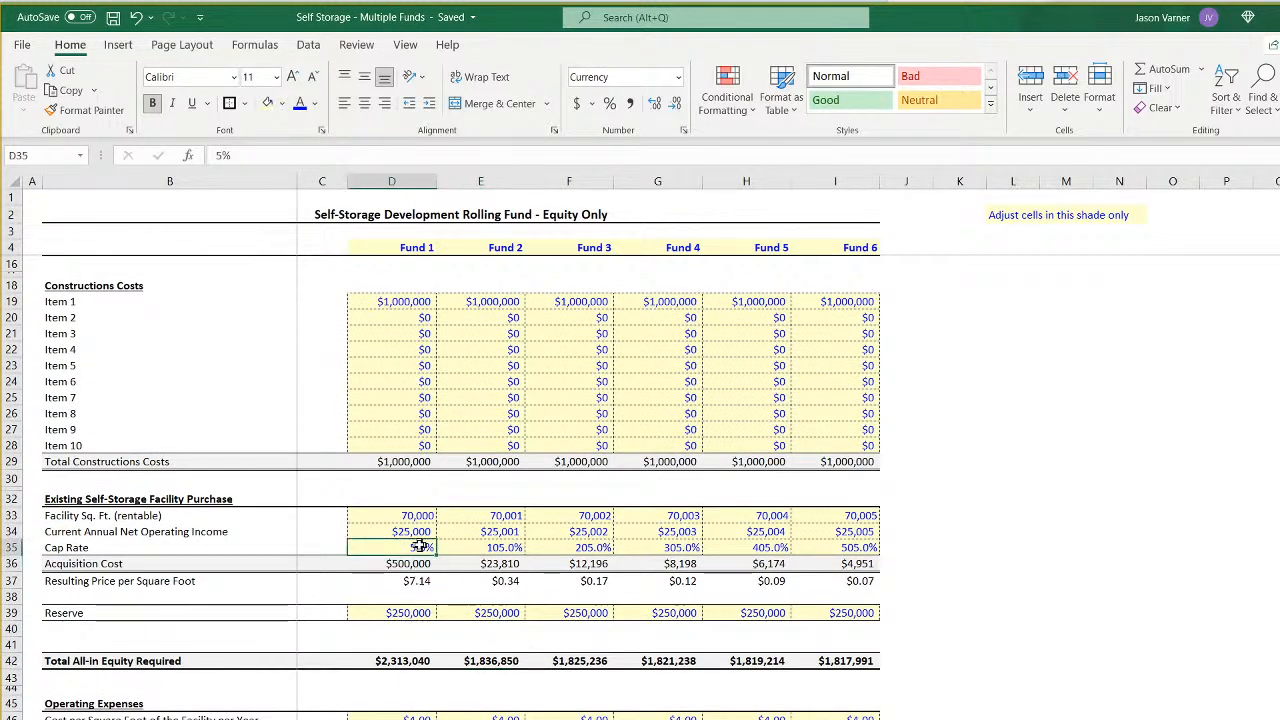
click(516, 547)
text(5)
key(Return)
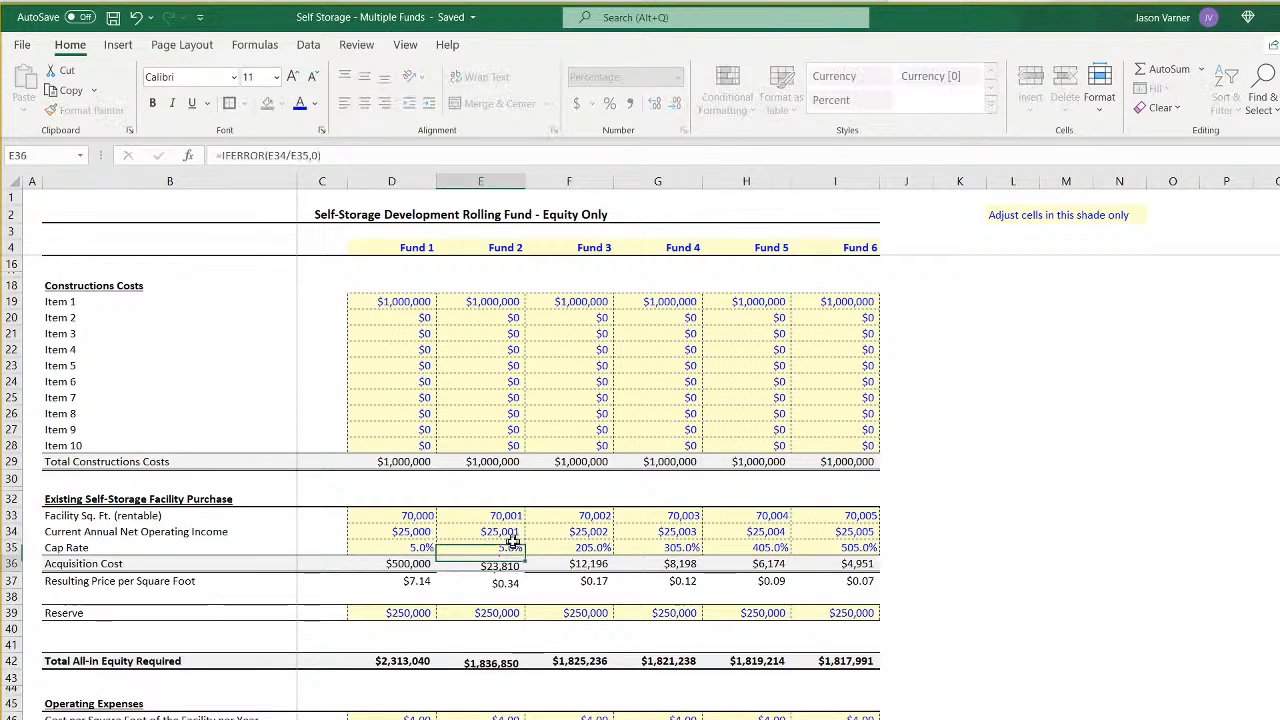
click(511, 543)
drag(411, 544, 852, 553)
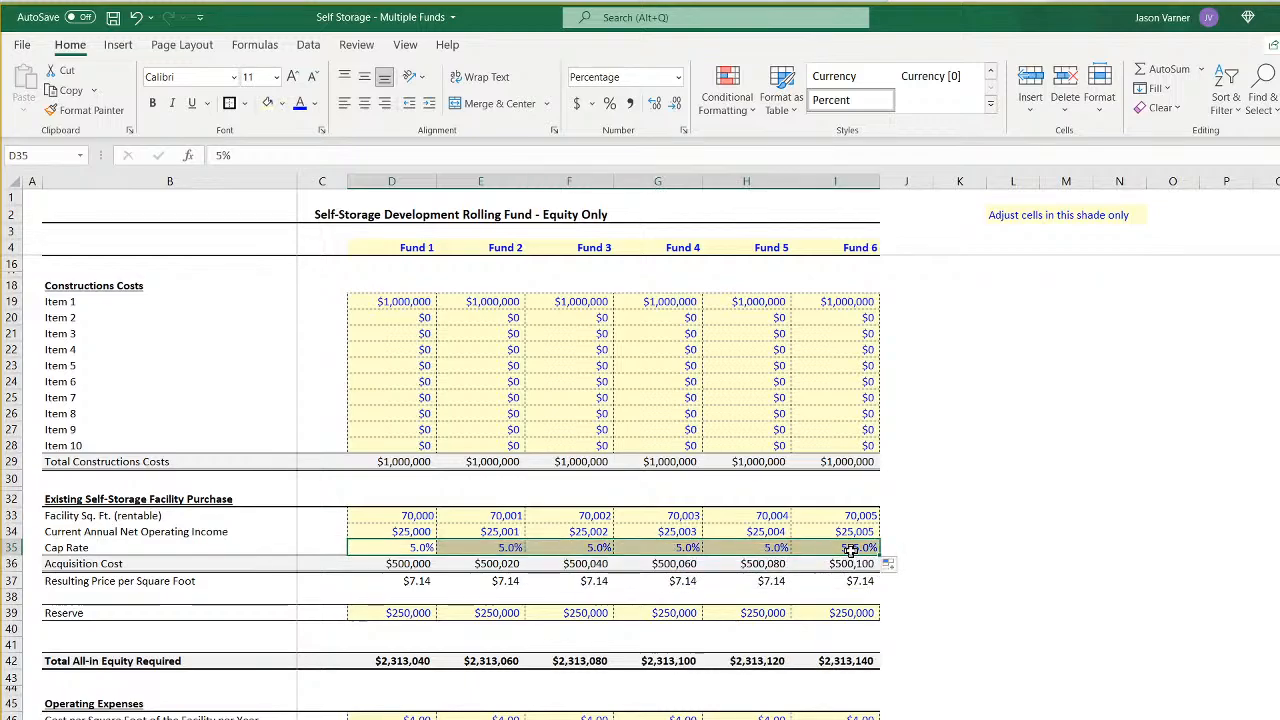
click(585, 545)
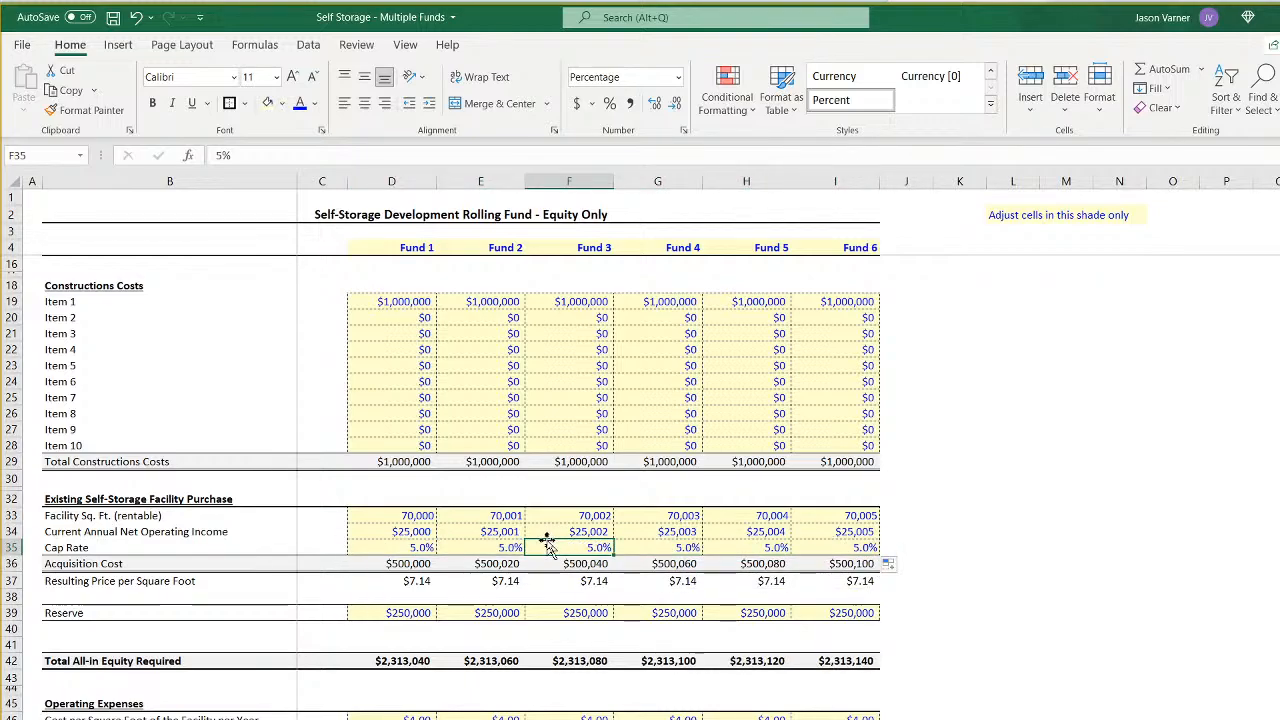
- Set the rentable facility square footage in row 33 to 70,000 for all six funds and save the workbook
click(494, 514)
text(70)
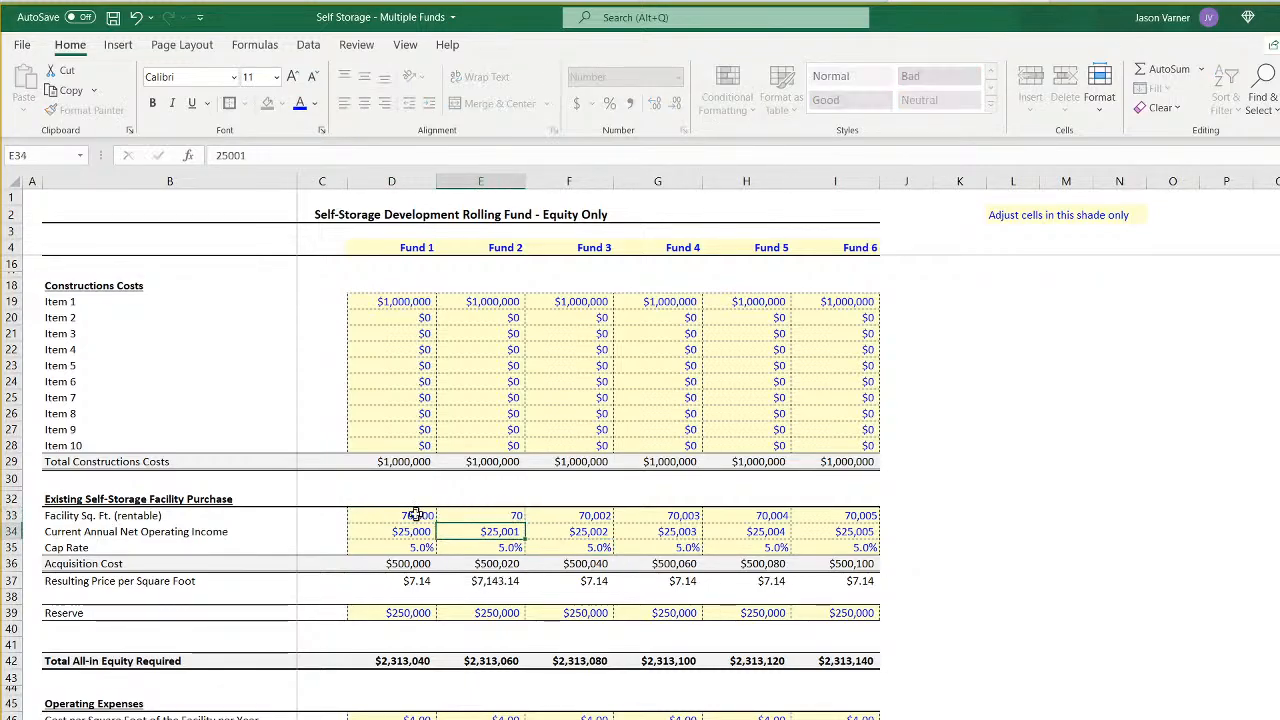
drag(417, 516, 878, 527)
double_click(482, 515)
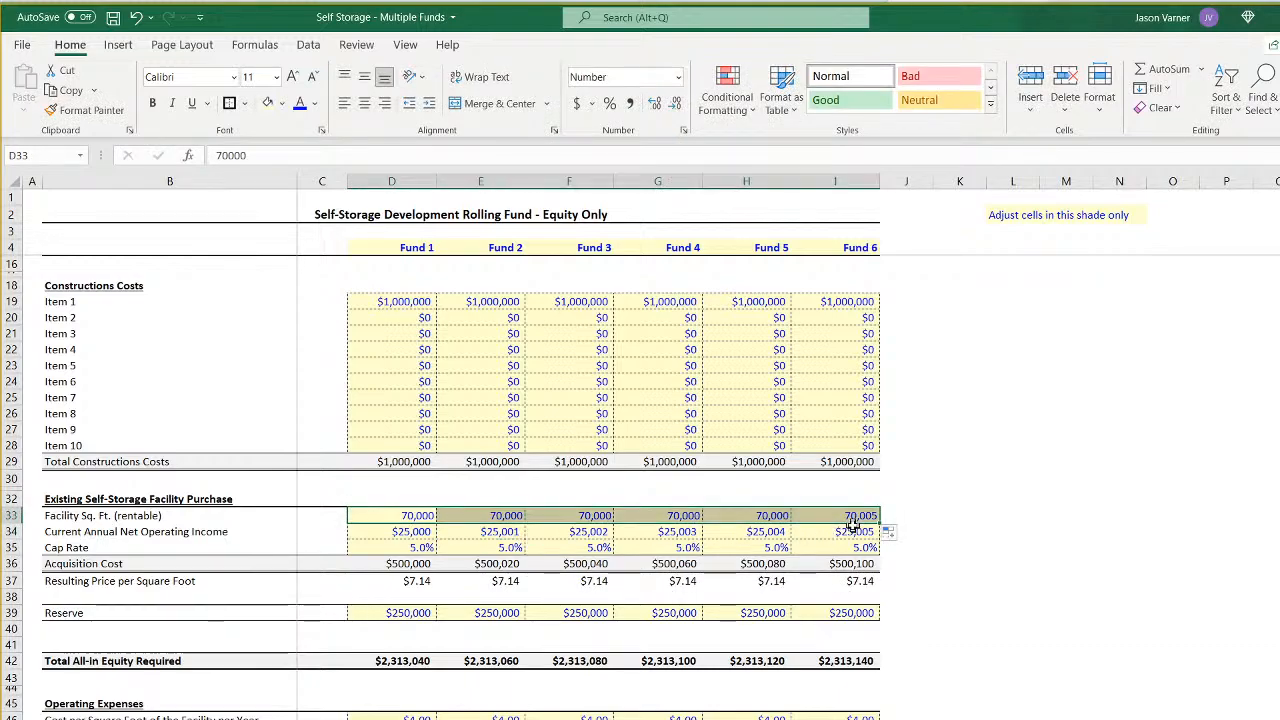
scroll(639, 525, up, 4)
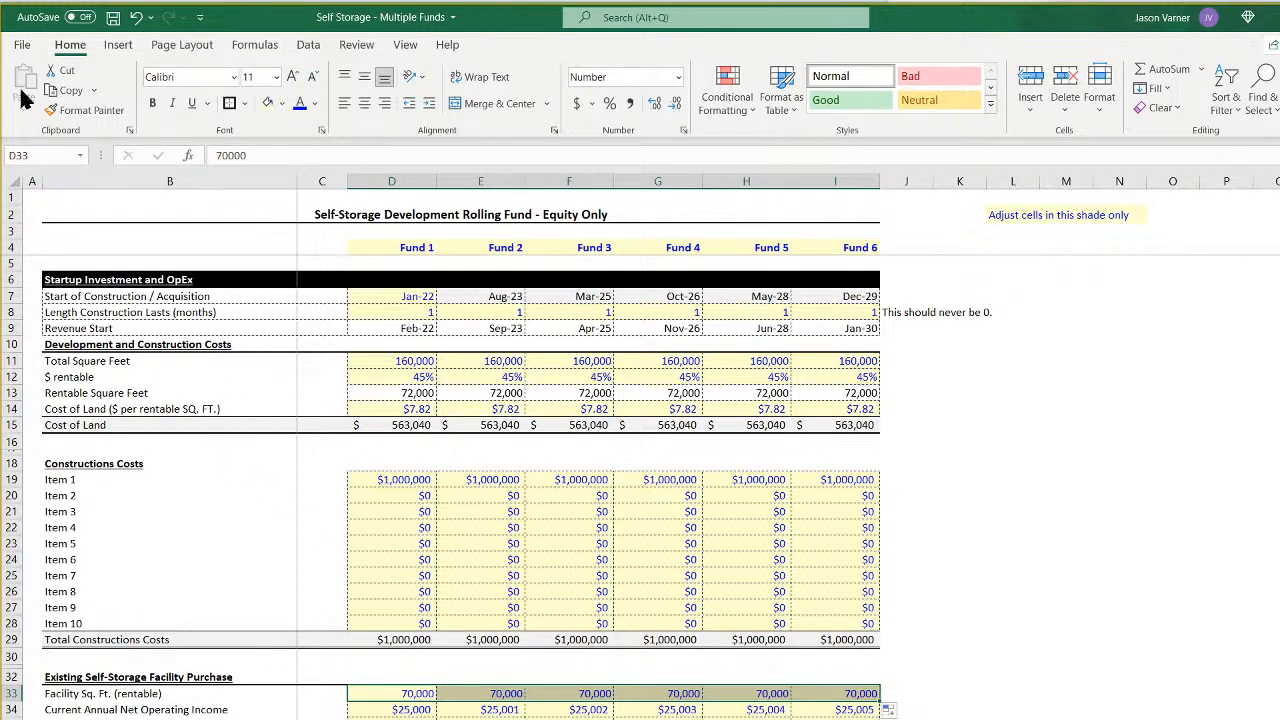
click(113, 17)
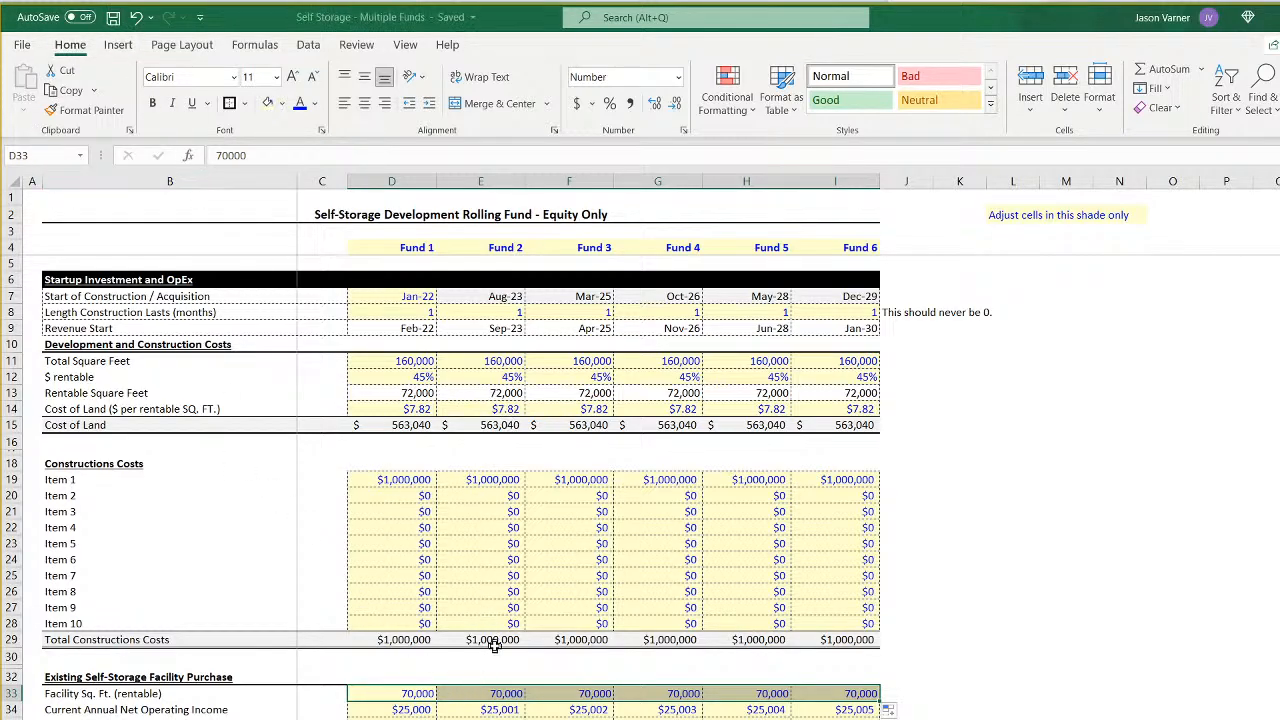
- Set the current annual net operating income in row 34 to $25,000 for all six funds and save the workbook
scroll(493, 645, down, 4)
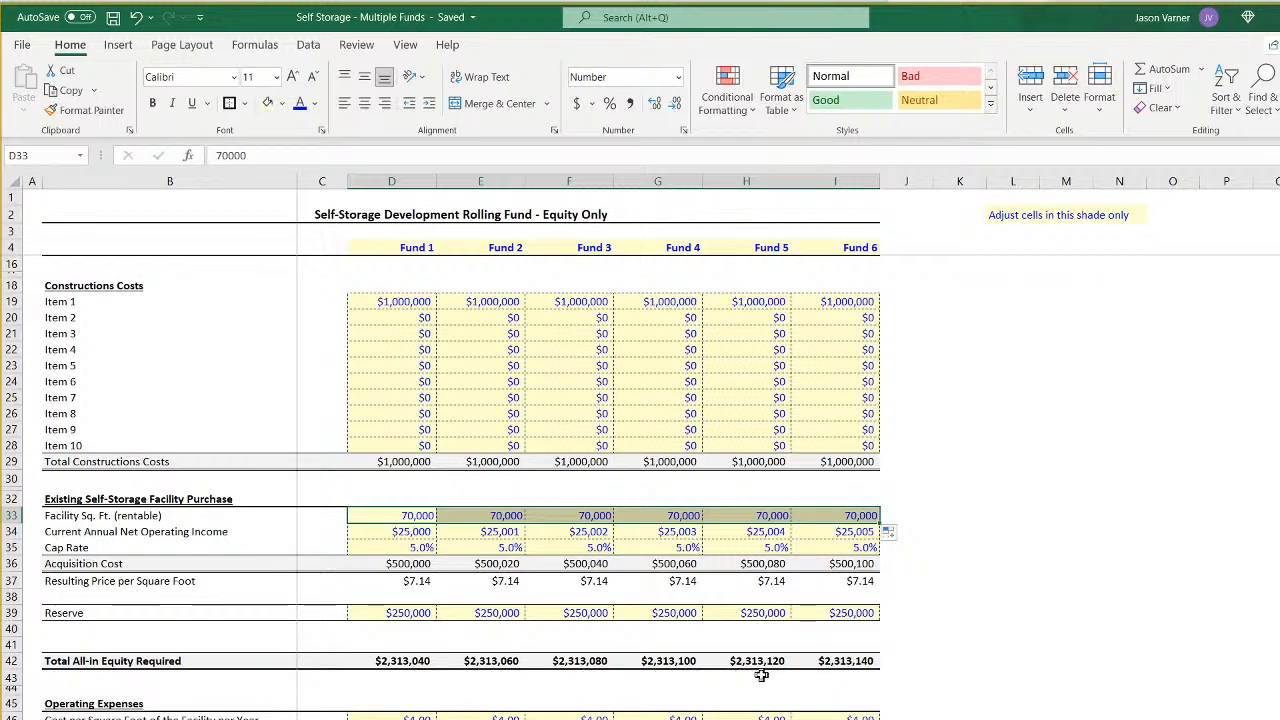
click(422, 533)
click(483, 532)
key(BackSpace)
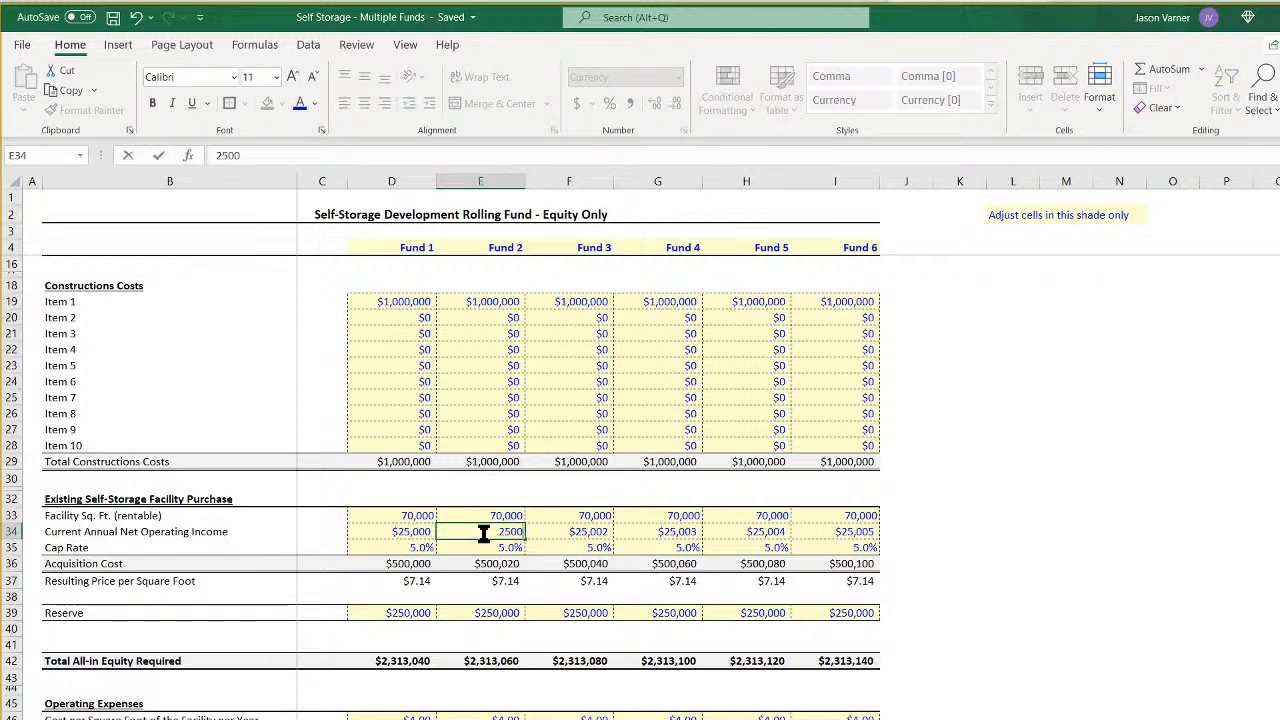
text(0)
key(Return)
drag(412, 531, 845, 541)
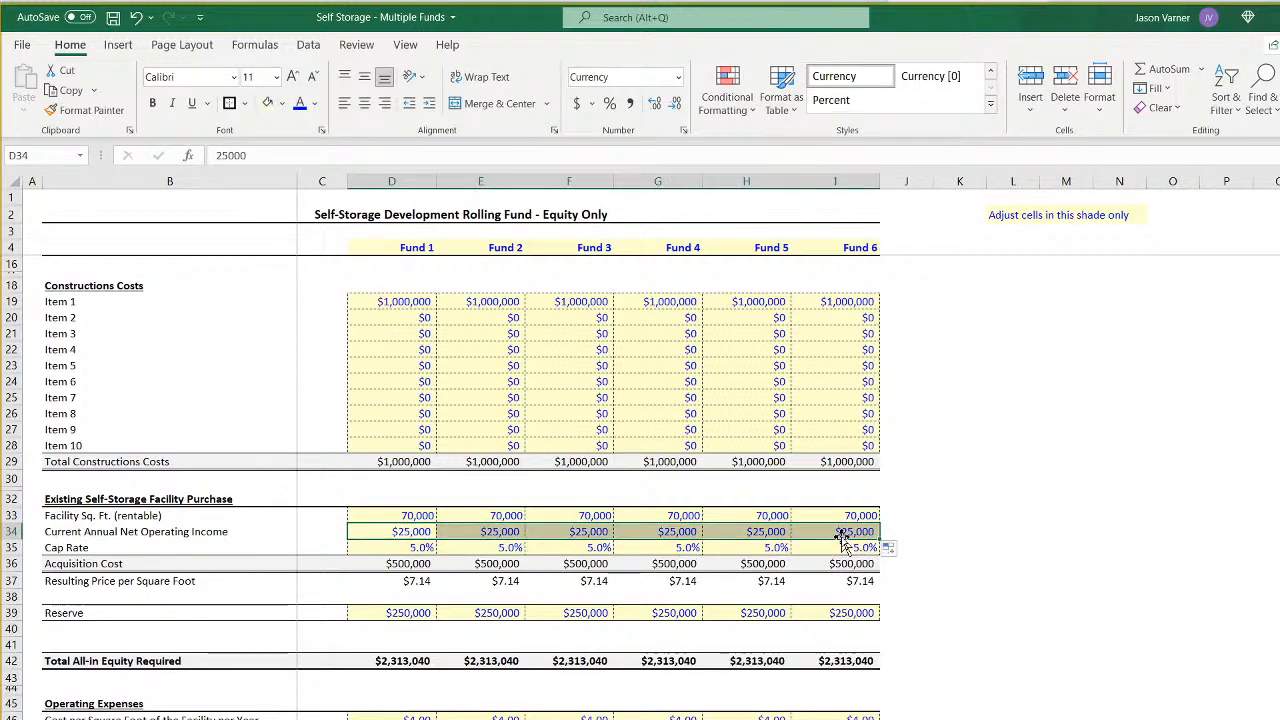
click(112, 18)
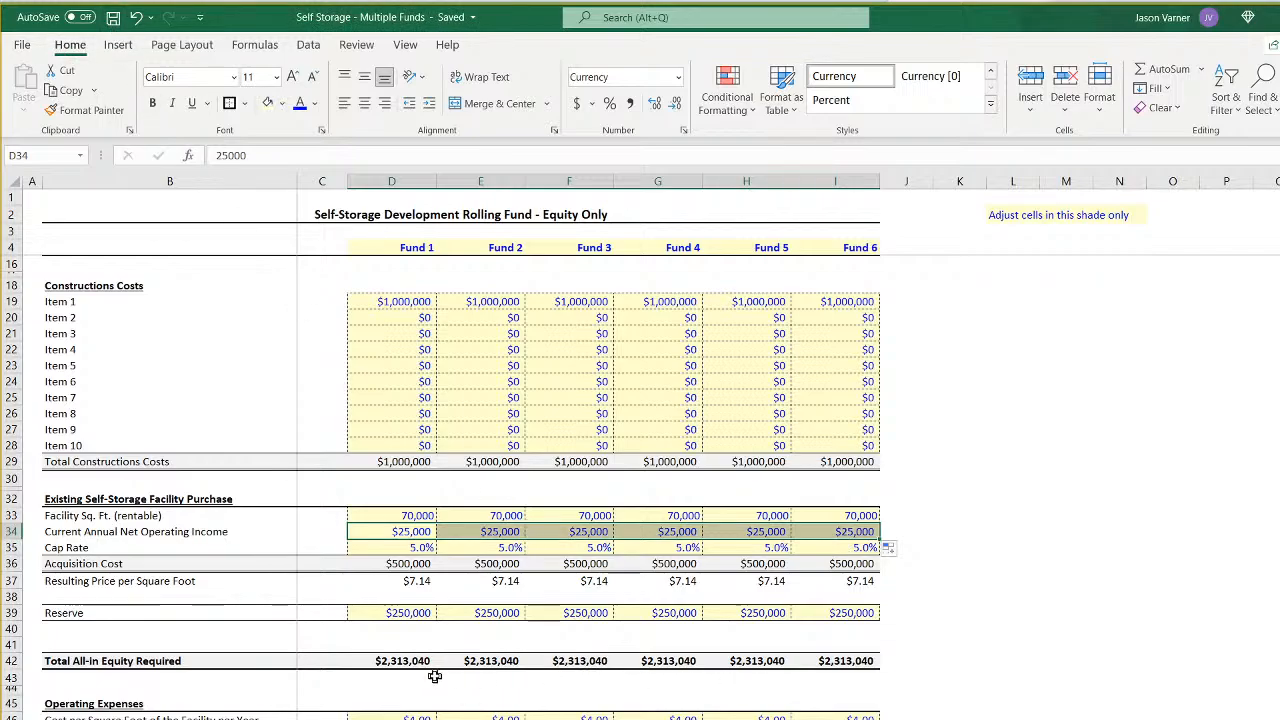
- Compare the LP and GP IRRs of the six funds on the summary sheet, especially Fund 6, with their exit assumptions
scroll(434, 677, down, 7)
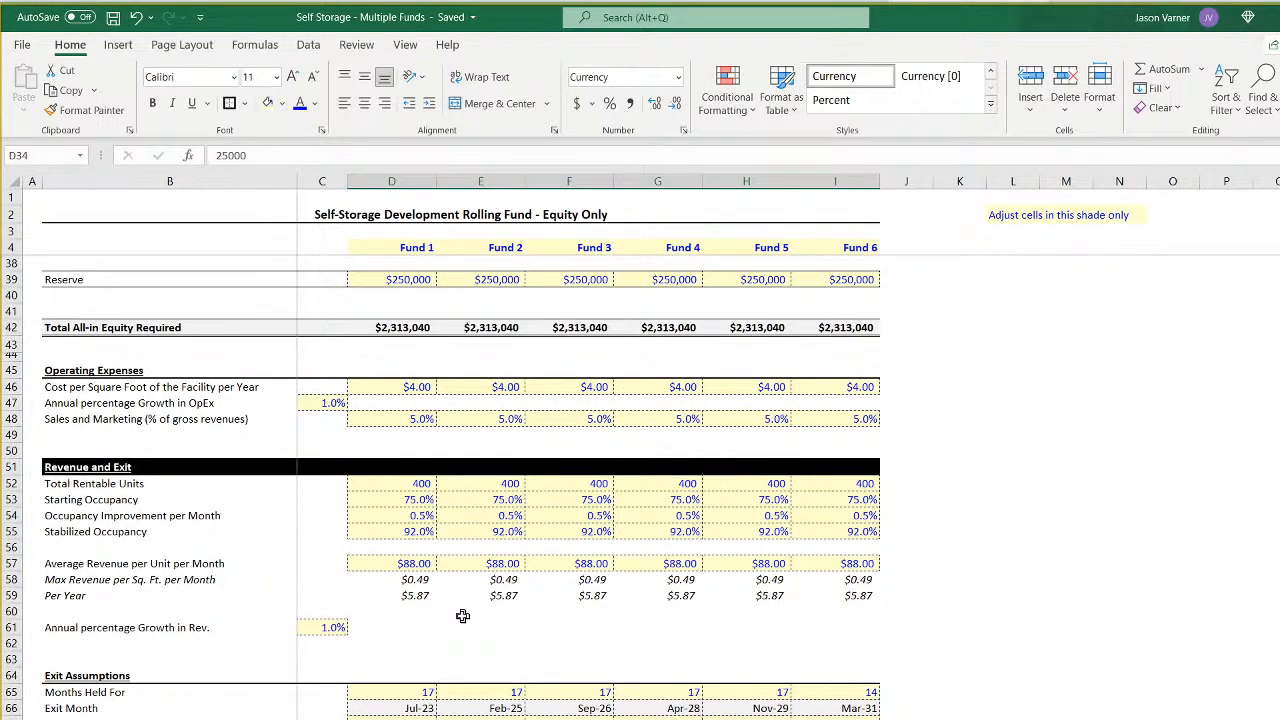
key(ctrl+Page_Up)
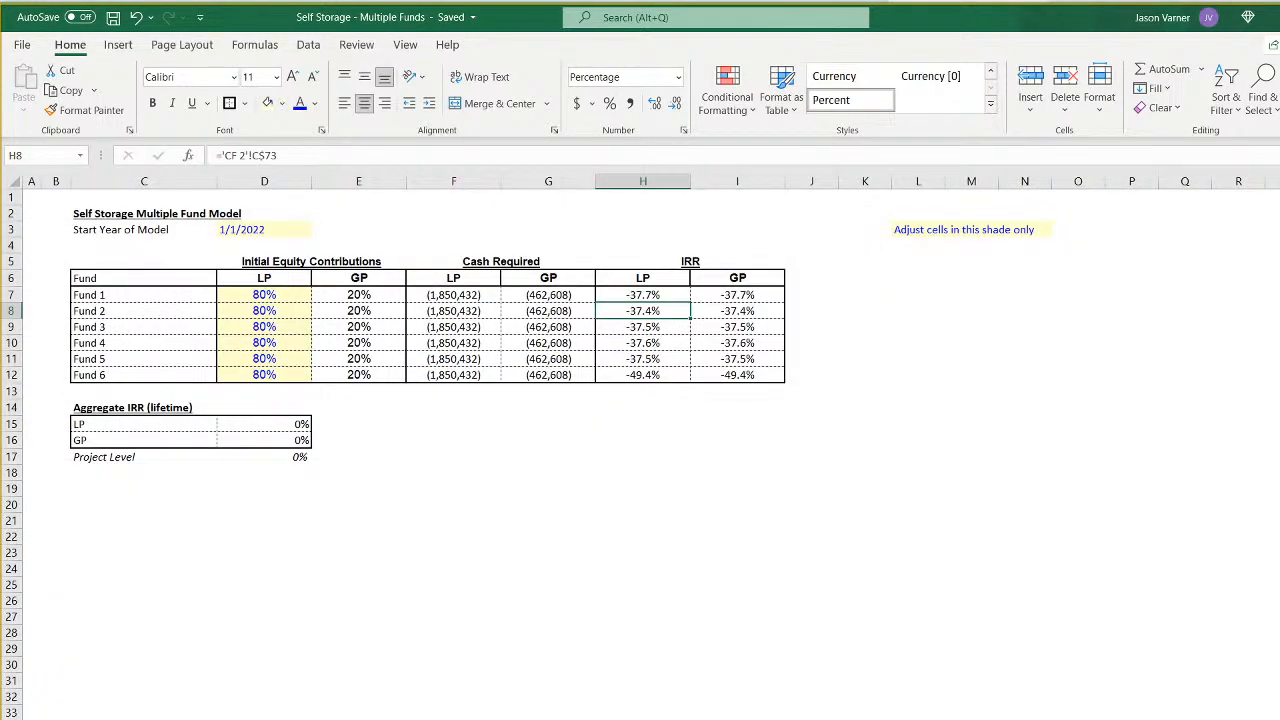
click(760, 326)
click(745, 374)
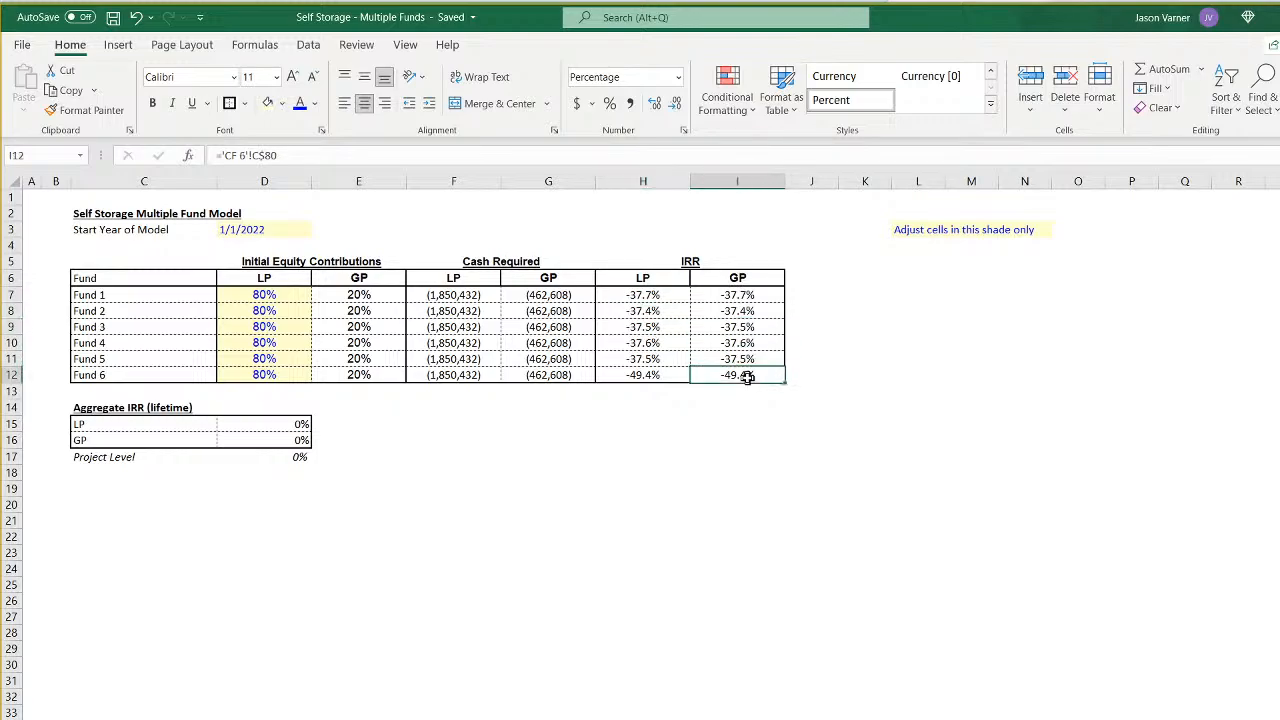
click(645, 376)
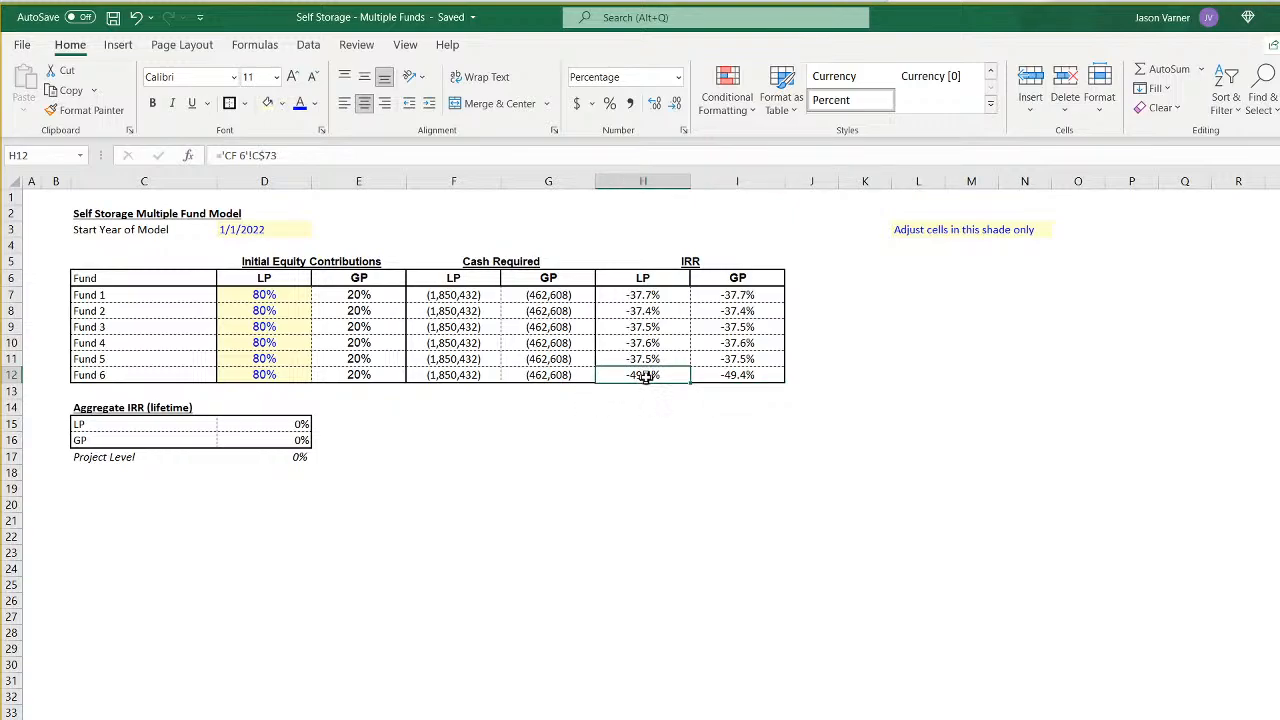
click(725, 376)
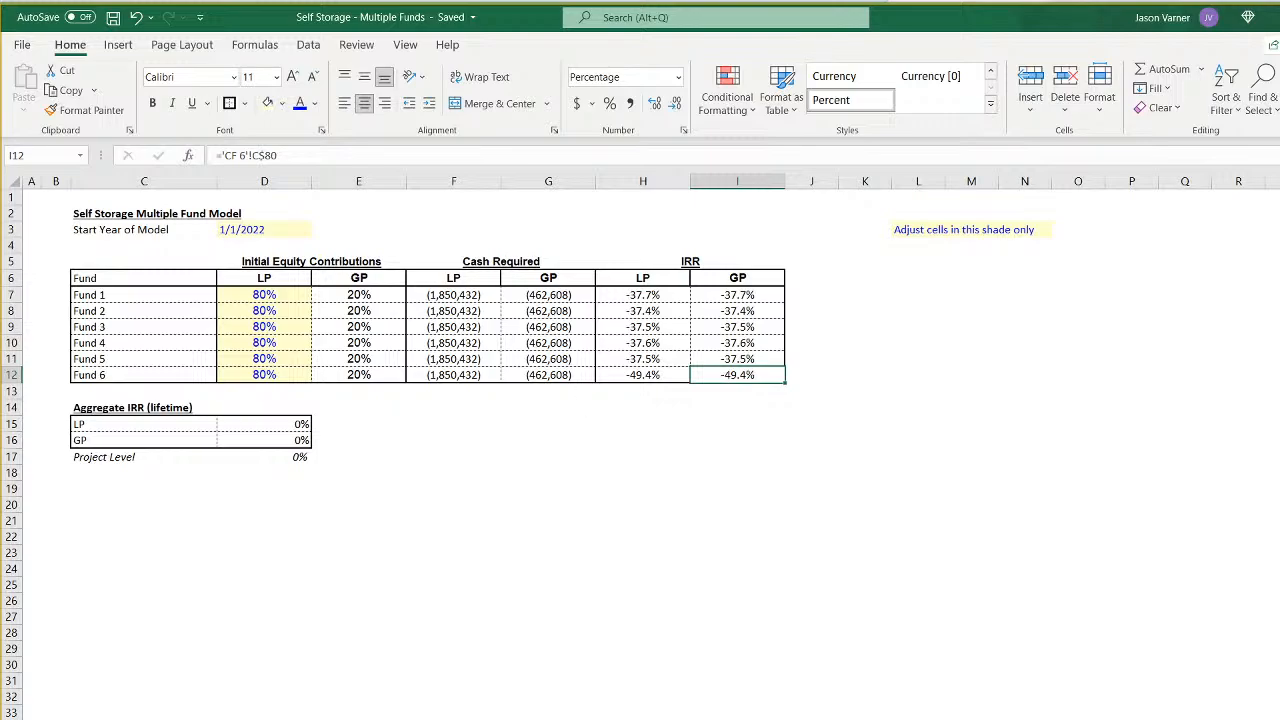
key(ctrl+Page_Down)
key(ctrl+Page_Up)
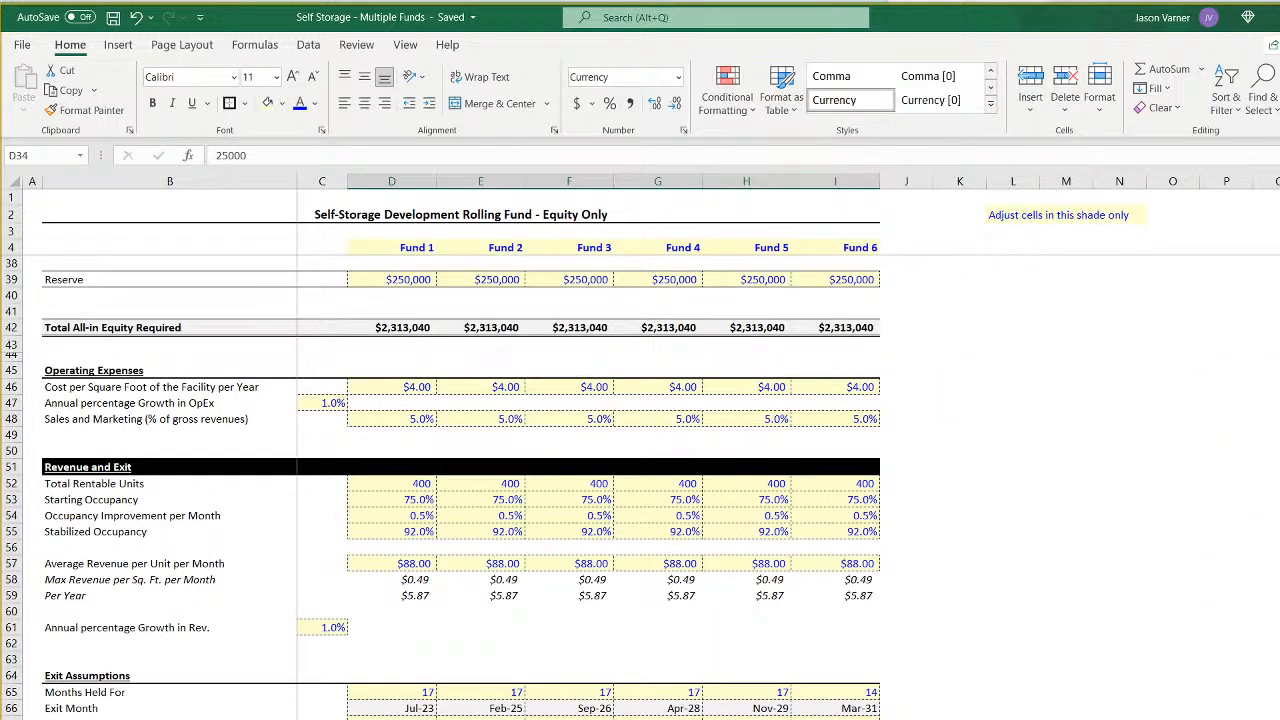
scroll(757, 709, down, 15)
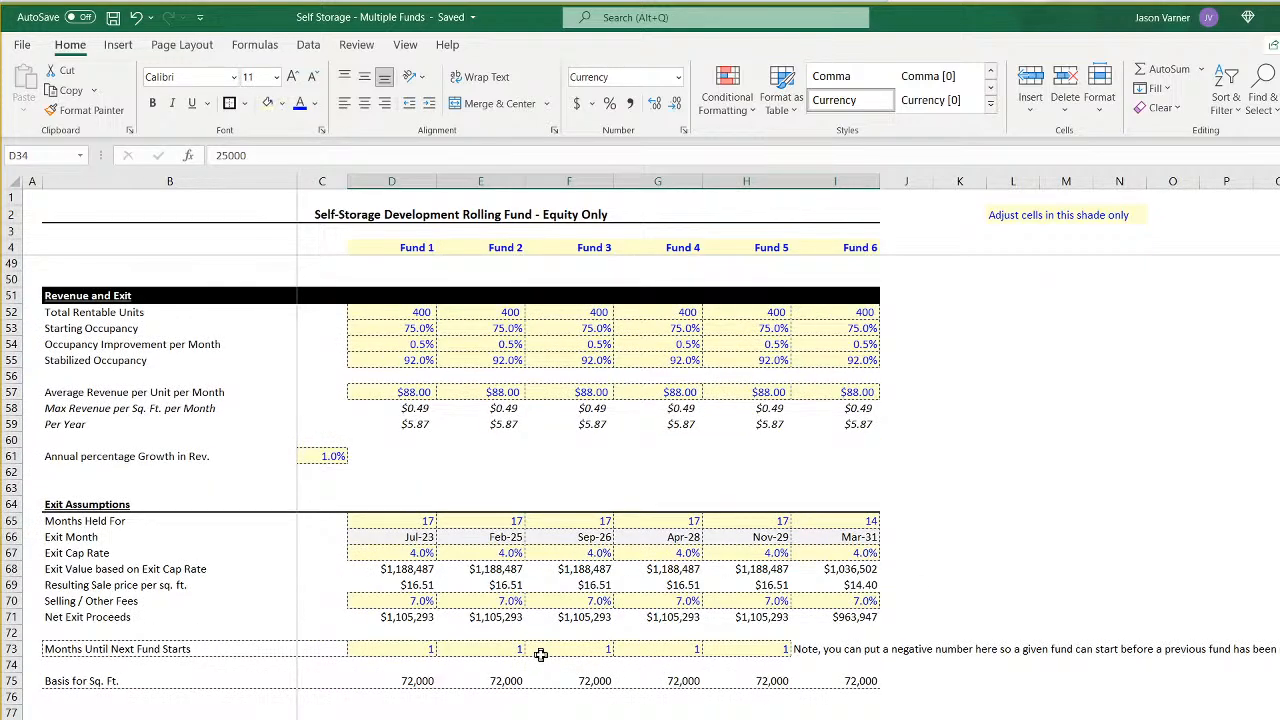
scroll(540, 654, up, 15)
- Examine the waterfall sheets fund by fund, comparing the hurdles, splits, total cash flows and resulting LP and GP IRRs
key(ctrl+Page_Down)
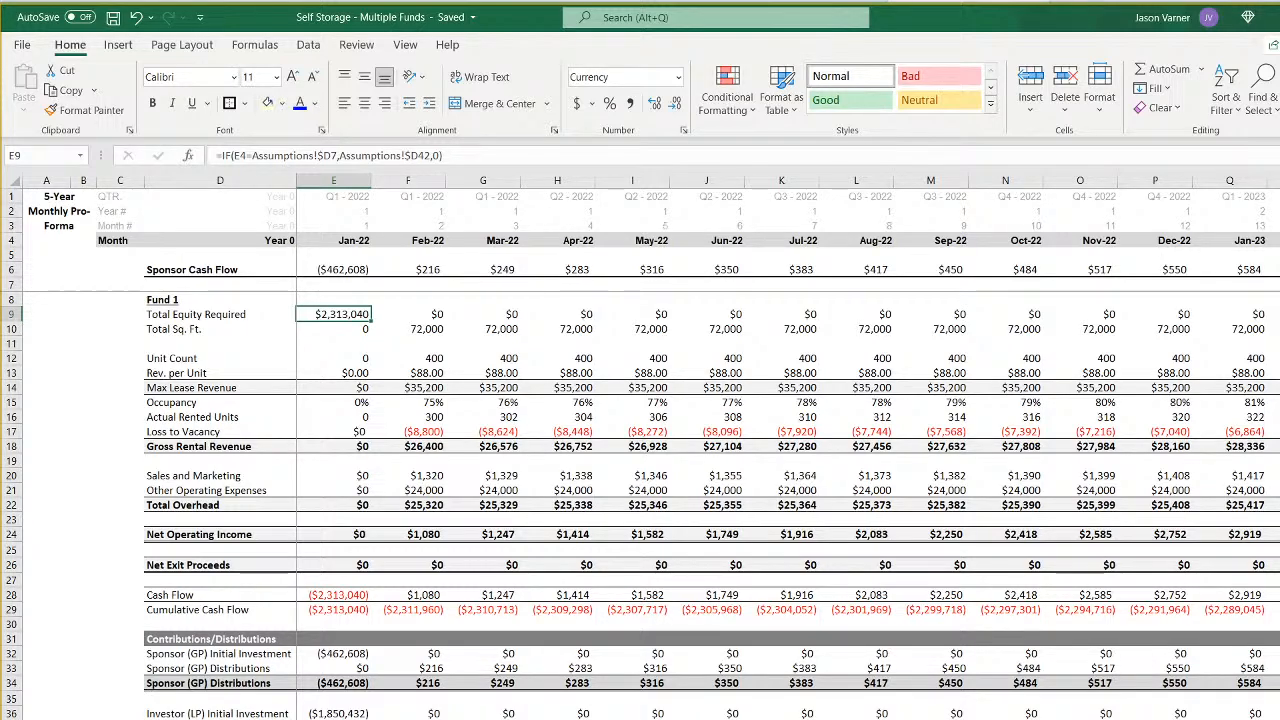
key(ctrl+Page_Down)
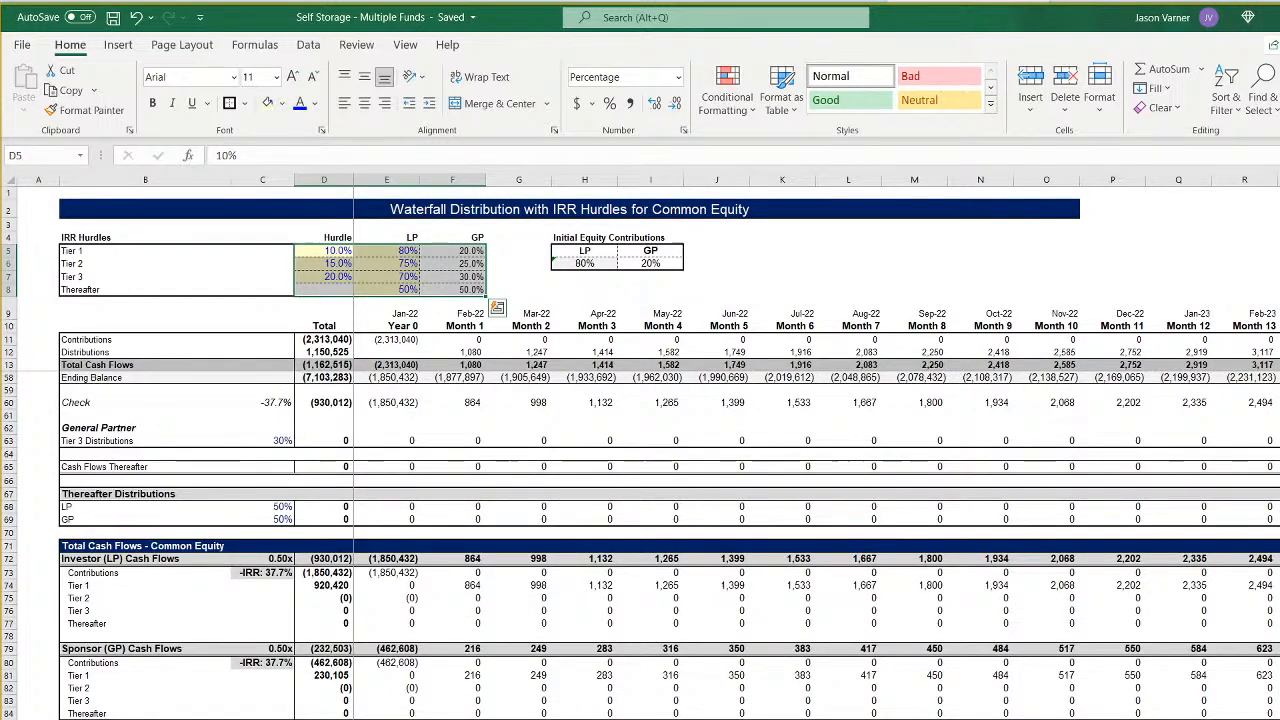
key(ctrl+Page_Down)
scroll(640, 545, down, 15)
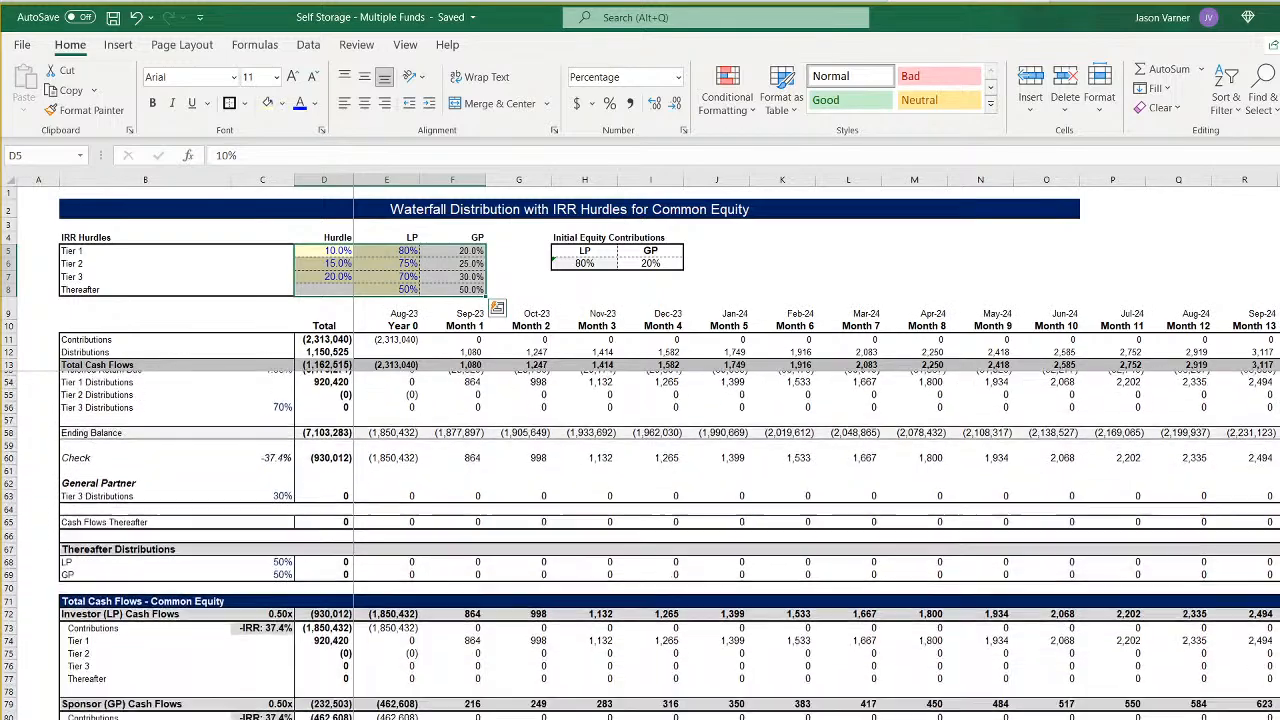
key(ctrl+Page_Down)
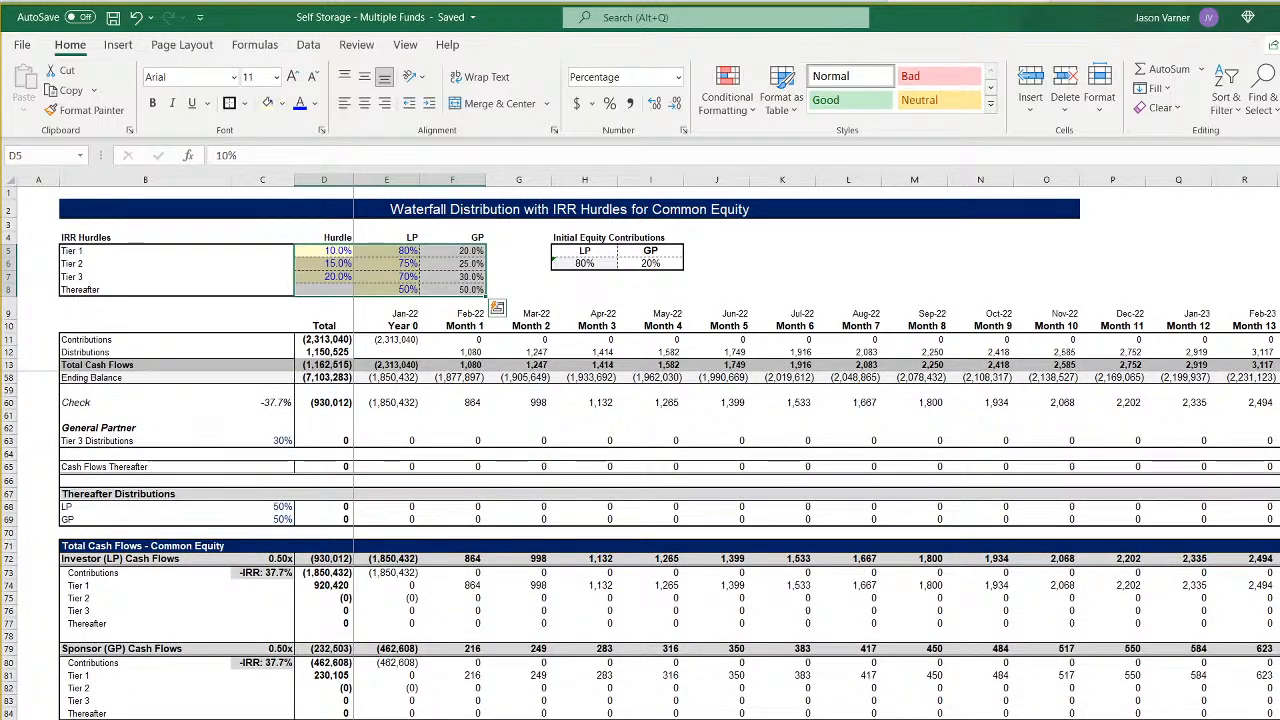
key(ctrl+Page_Down)
key(ctrl+Page_Down)
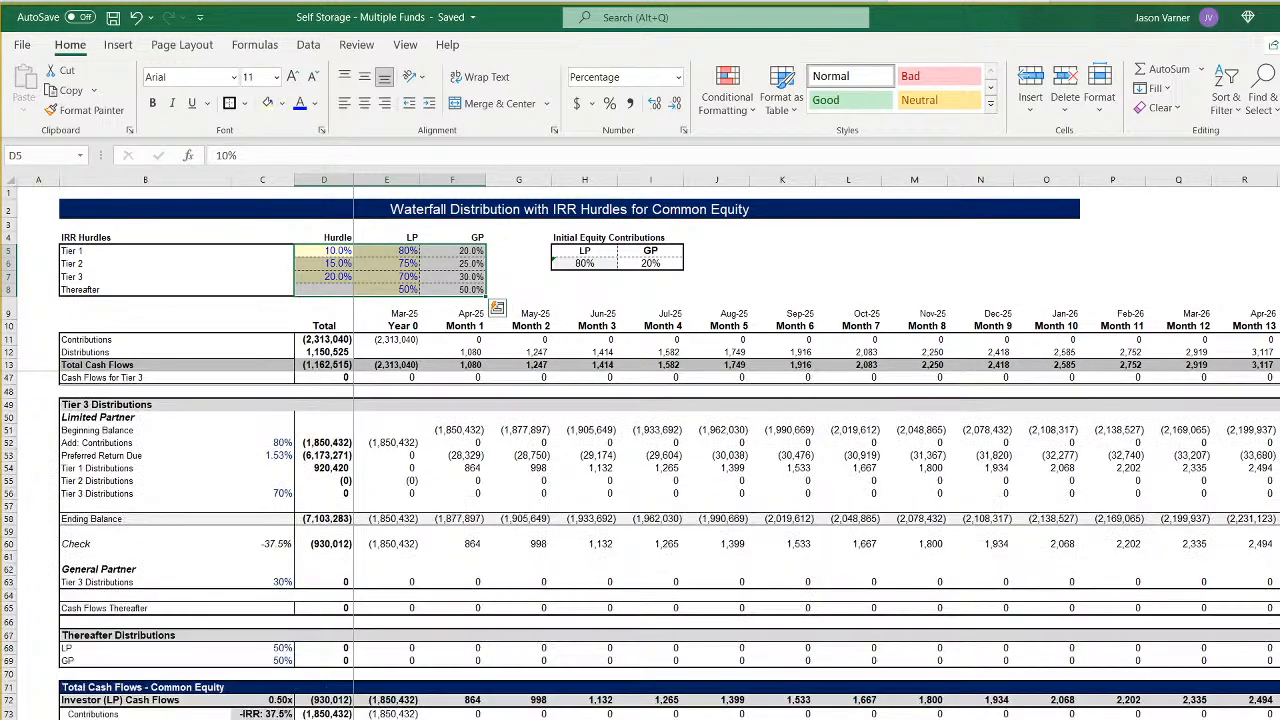
key(ctrl+Page_Down)
key(ctrl+Page_Down)
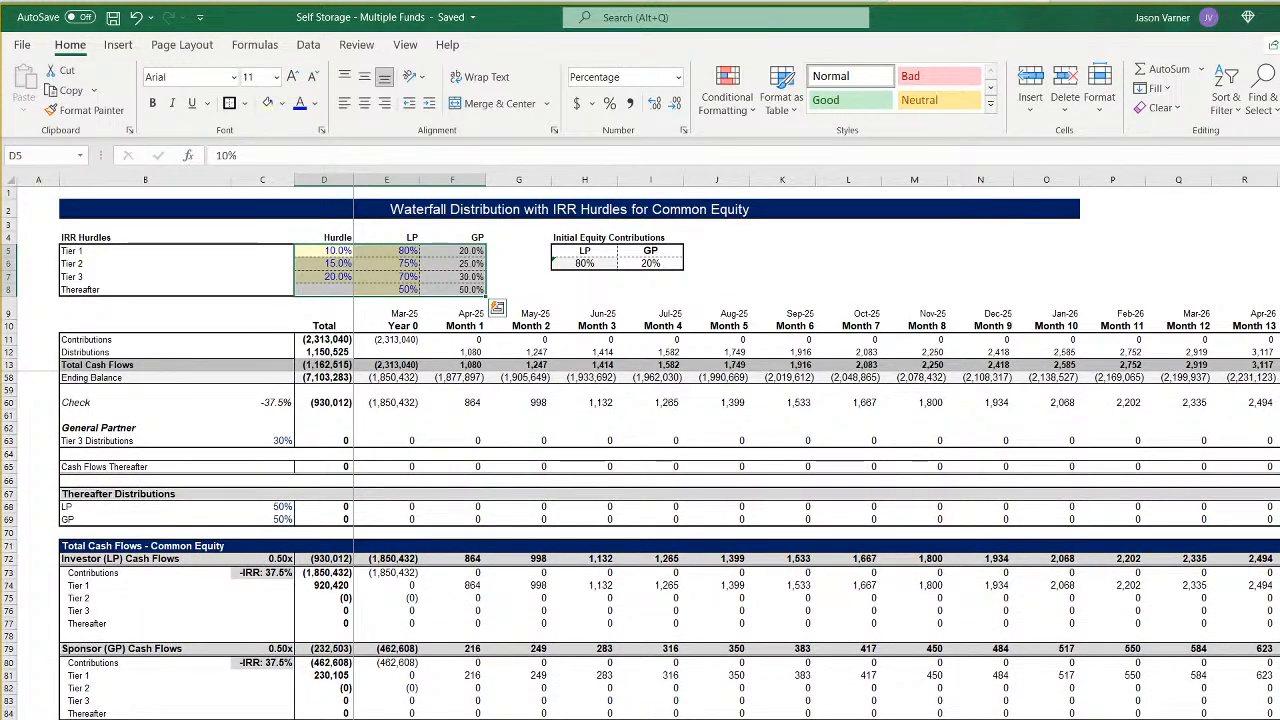
key(ctrl+Page_Down)
scroll(270, 665, down, 15)
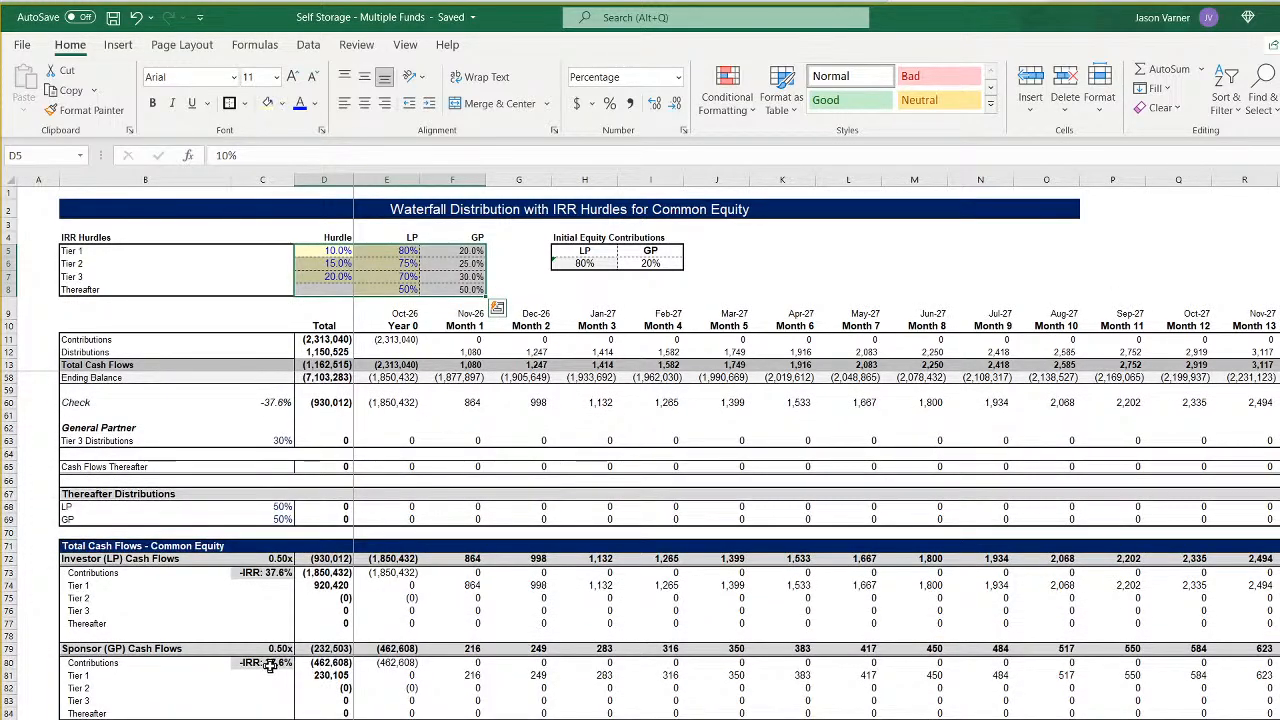
scroll(460, 690, up, 15)
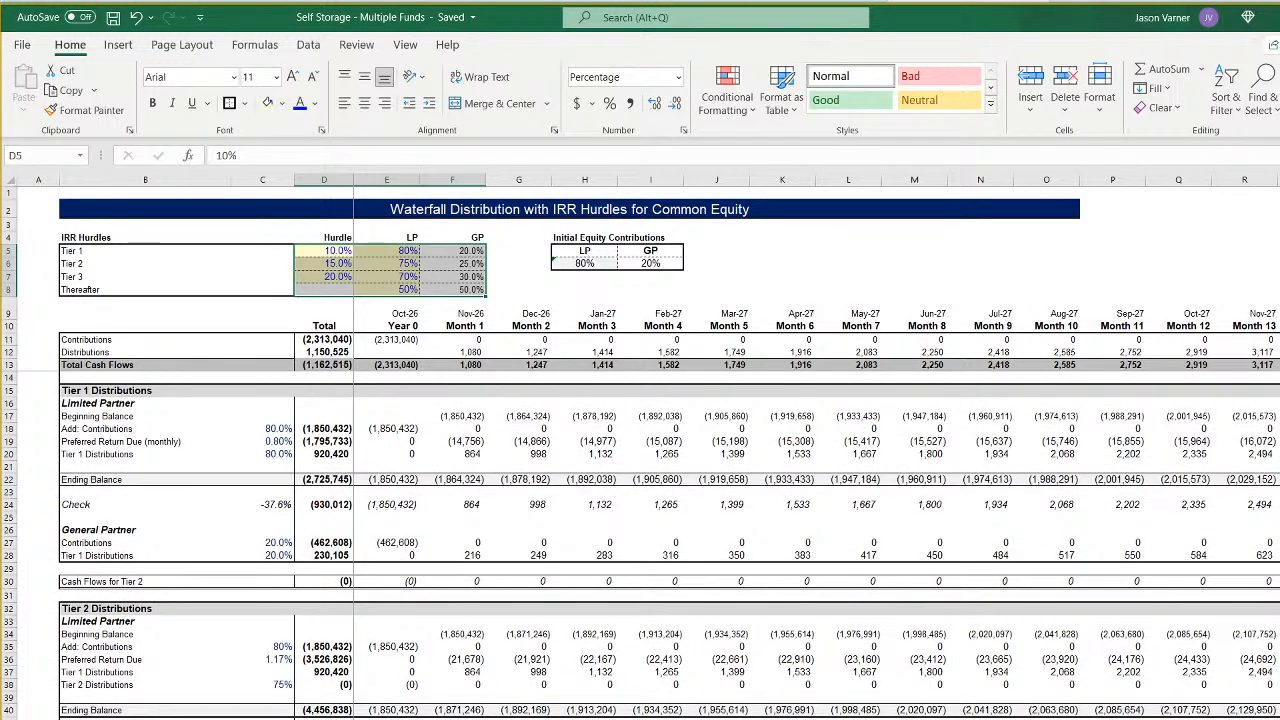
scroll(640, 550, down, 15)
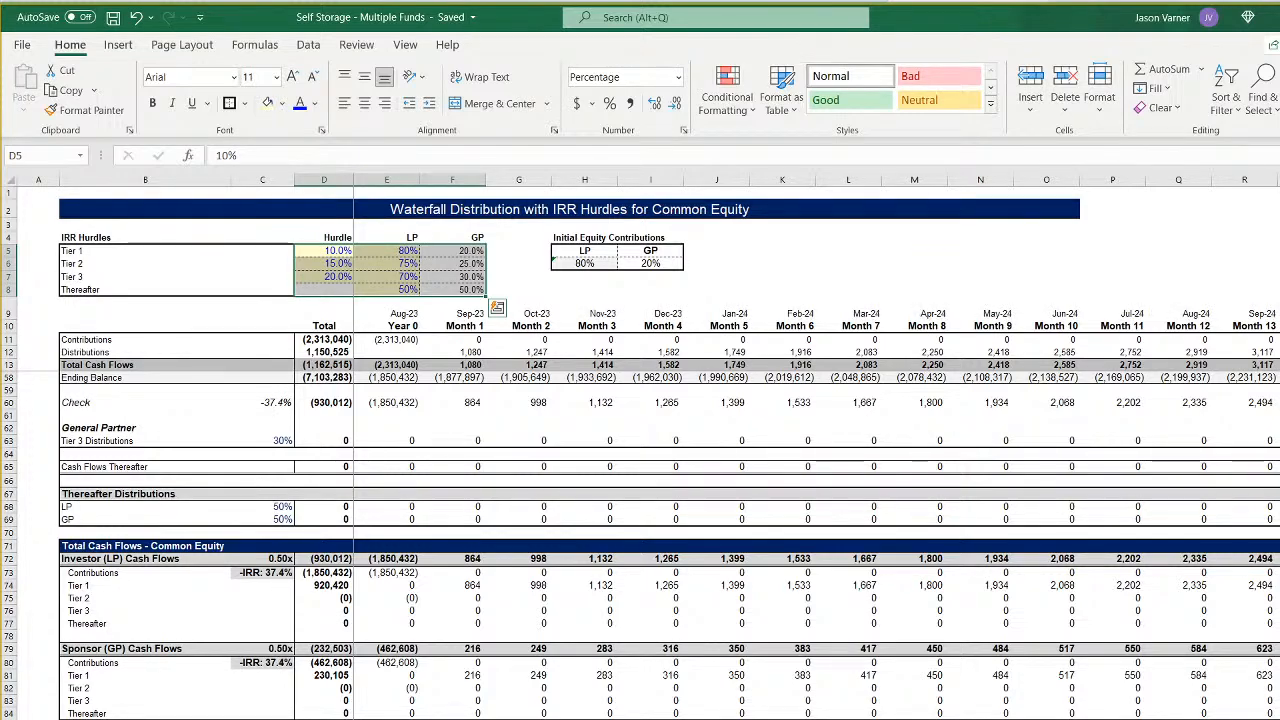
- Compare the timing and size of the monthly distributions on the waterfall sheets, checking Fund 6 against the earlier funds
scroll(816, 450, right, 3)
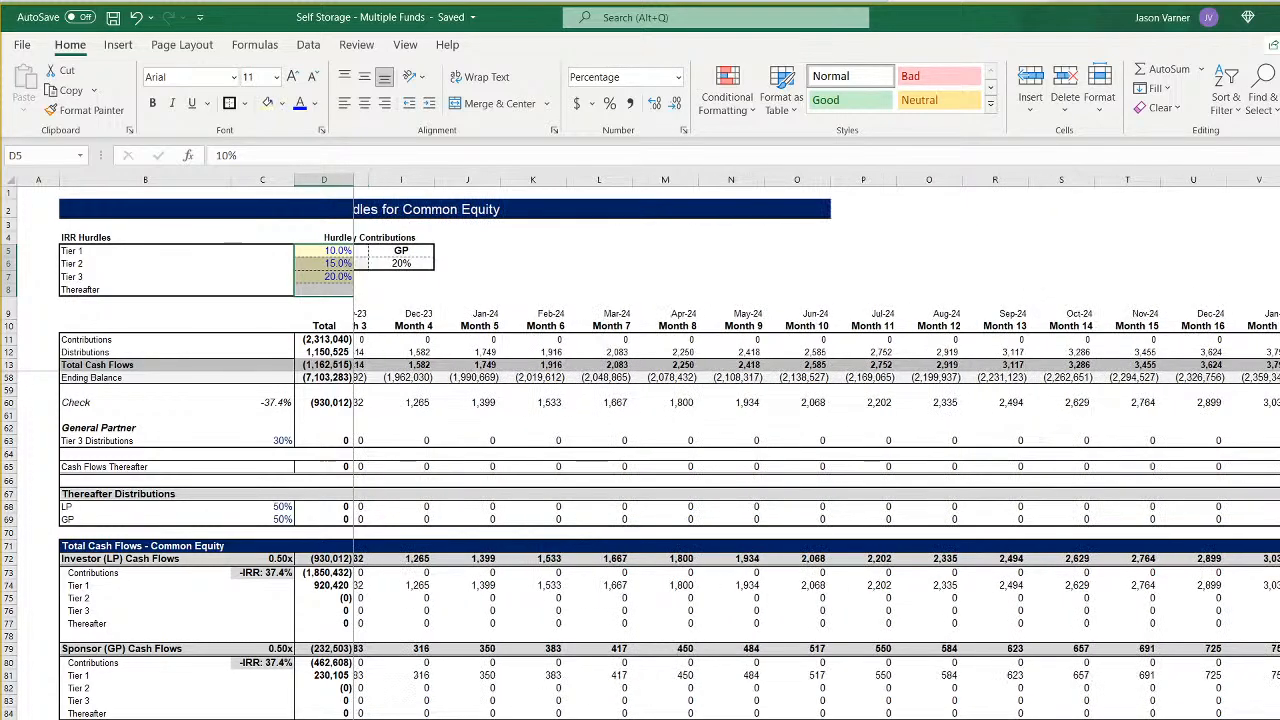
scroll(816, 450, left, 3)
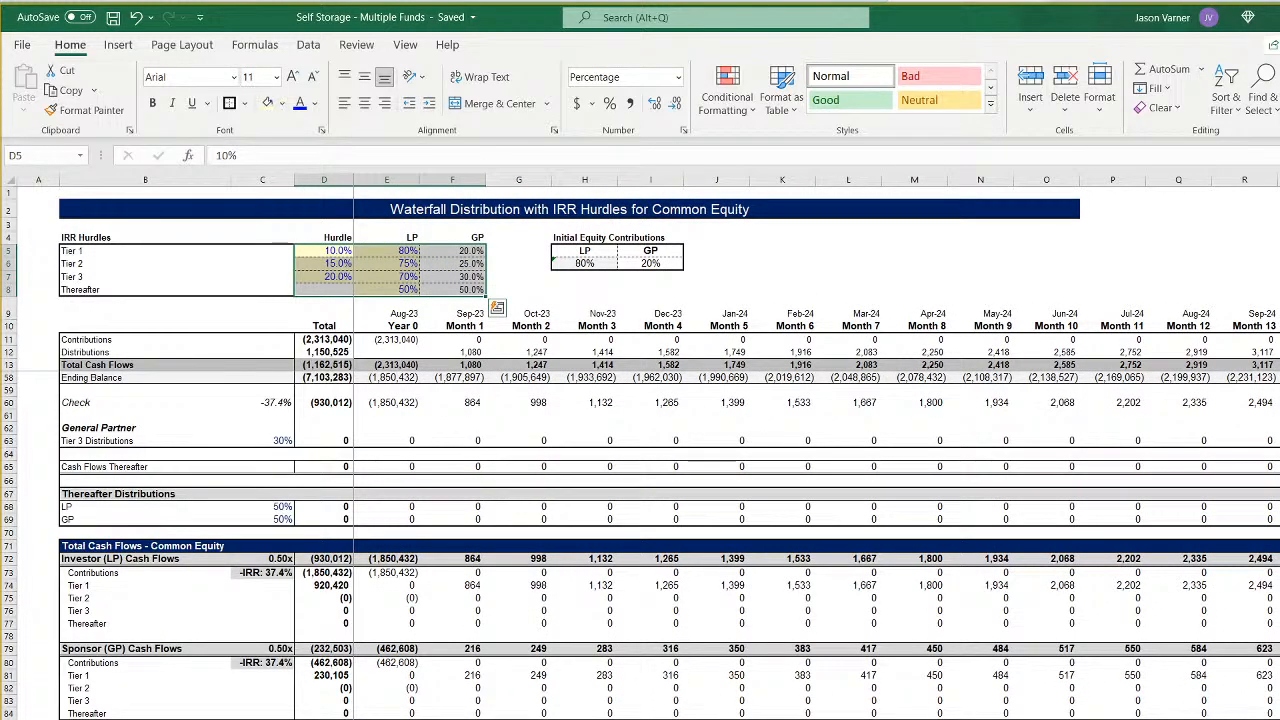
scroll(816, 450, right, 4)
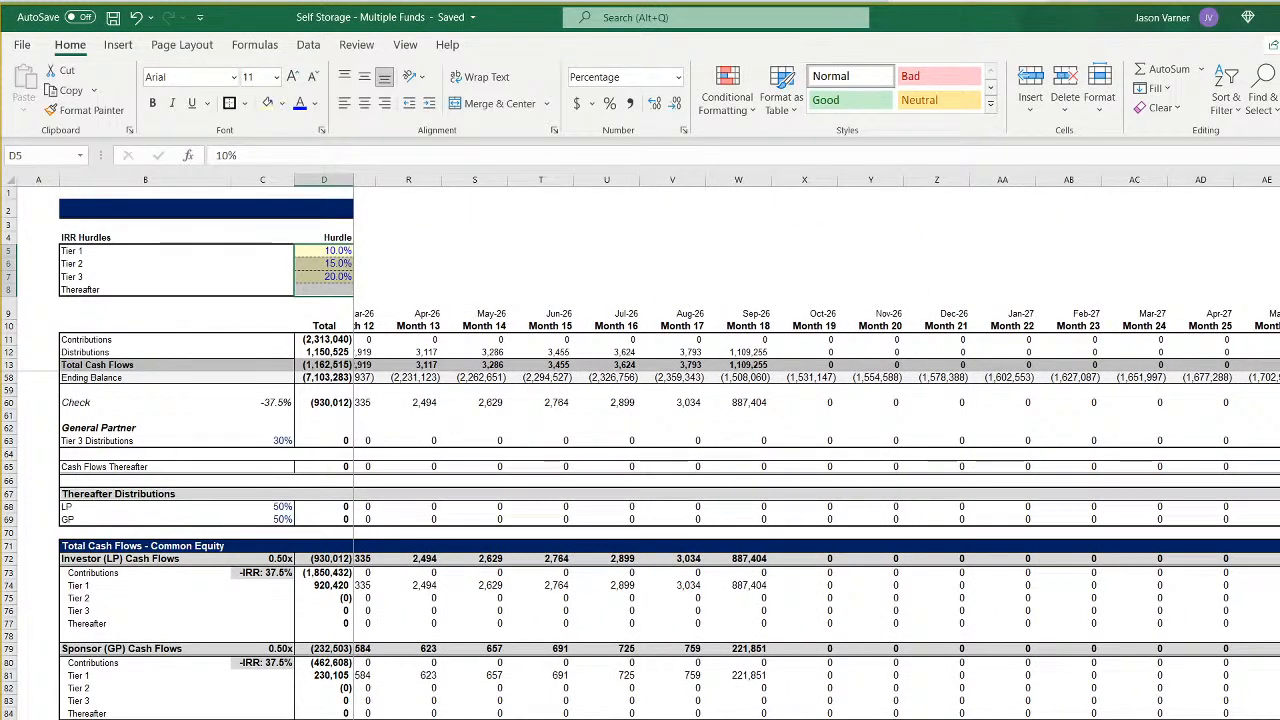
scroll(816, 450, left, 4)
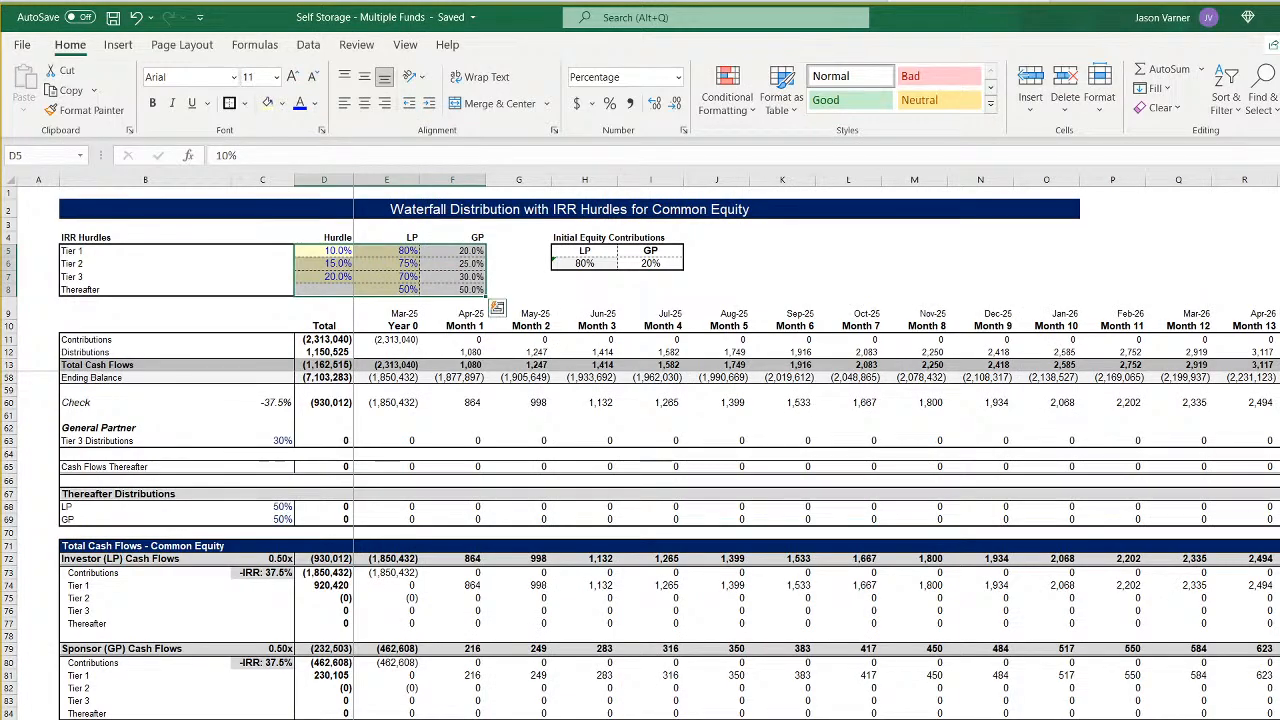
scroll(640, 500, up, 5)
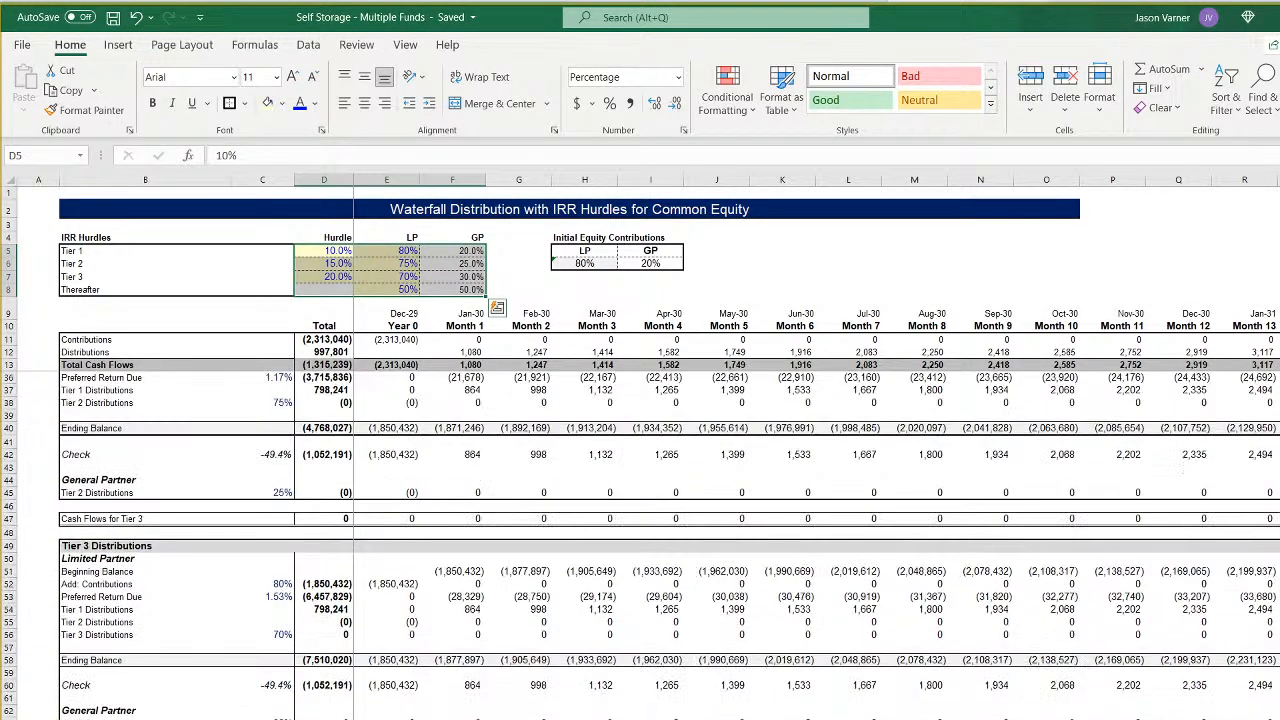
scroll(640, 540, down, 5)
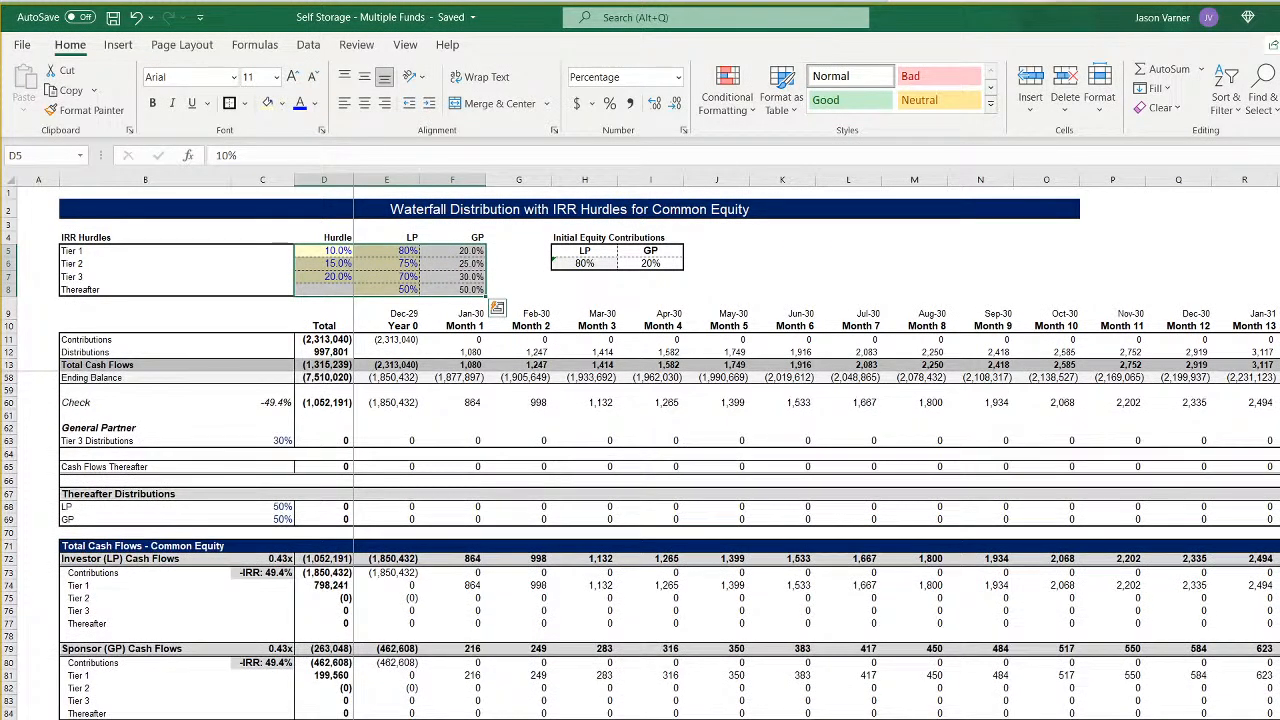
scroll(815, 445, right, 4)
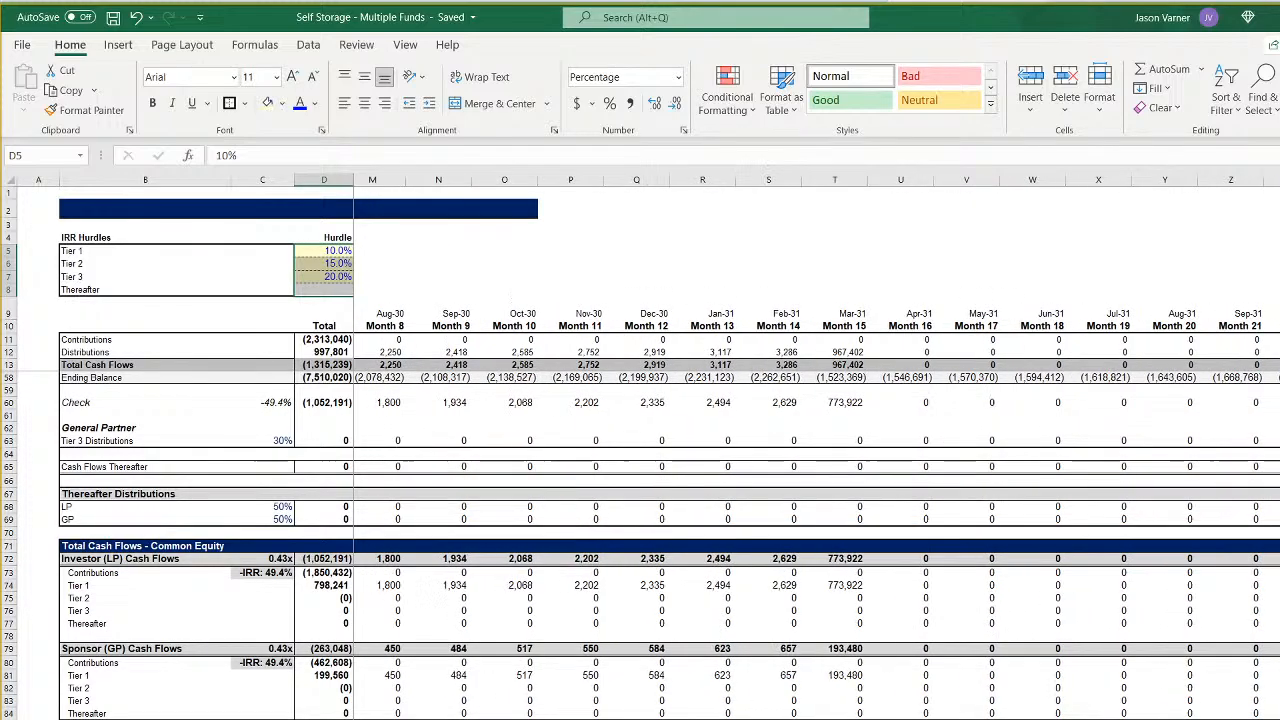
scroll(815, 445, left, 3)
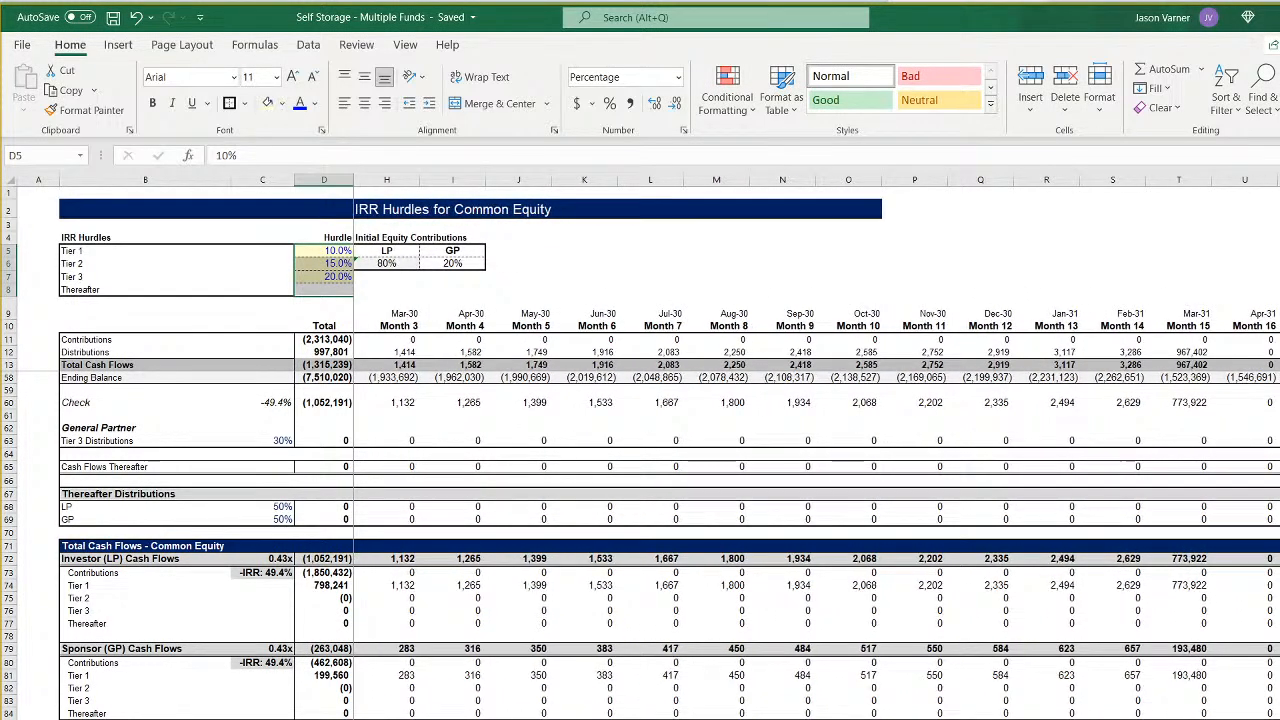
scroll(815, 445, left, 3)
scroll(815, 445, right, 4)
scroll(815, 445, left, 2)
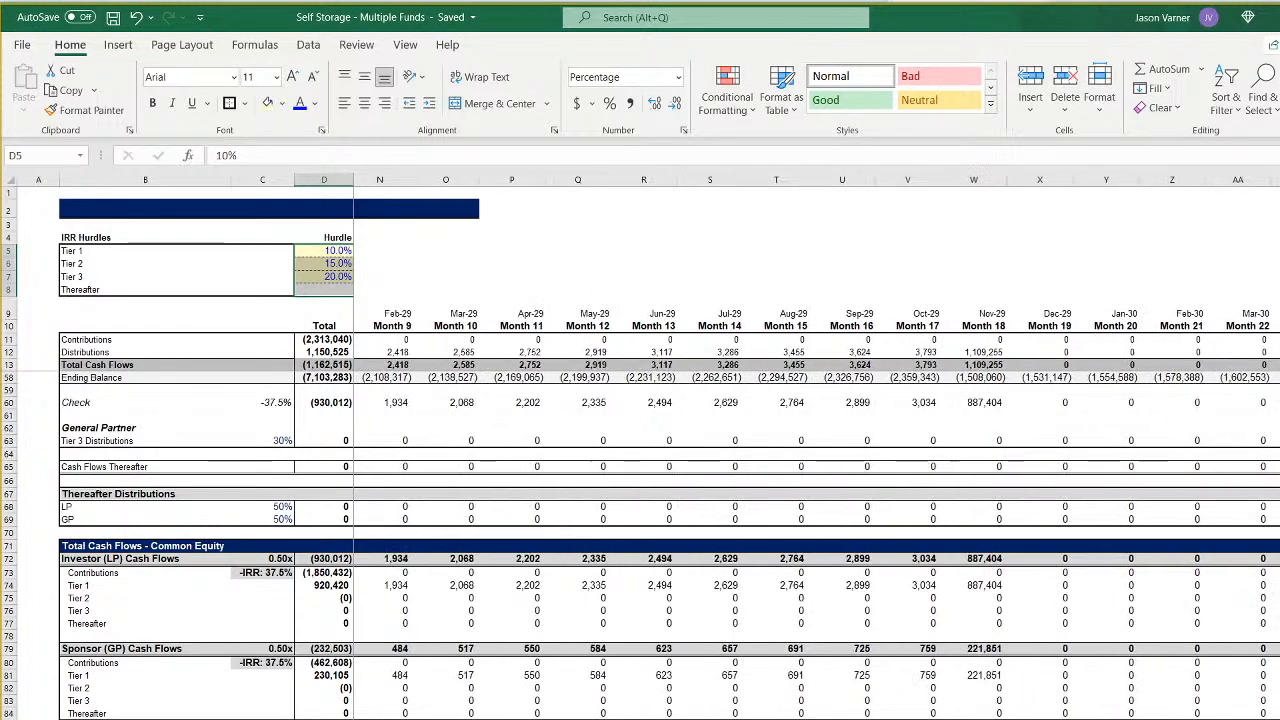
scroll(815, 445, right, 1)
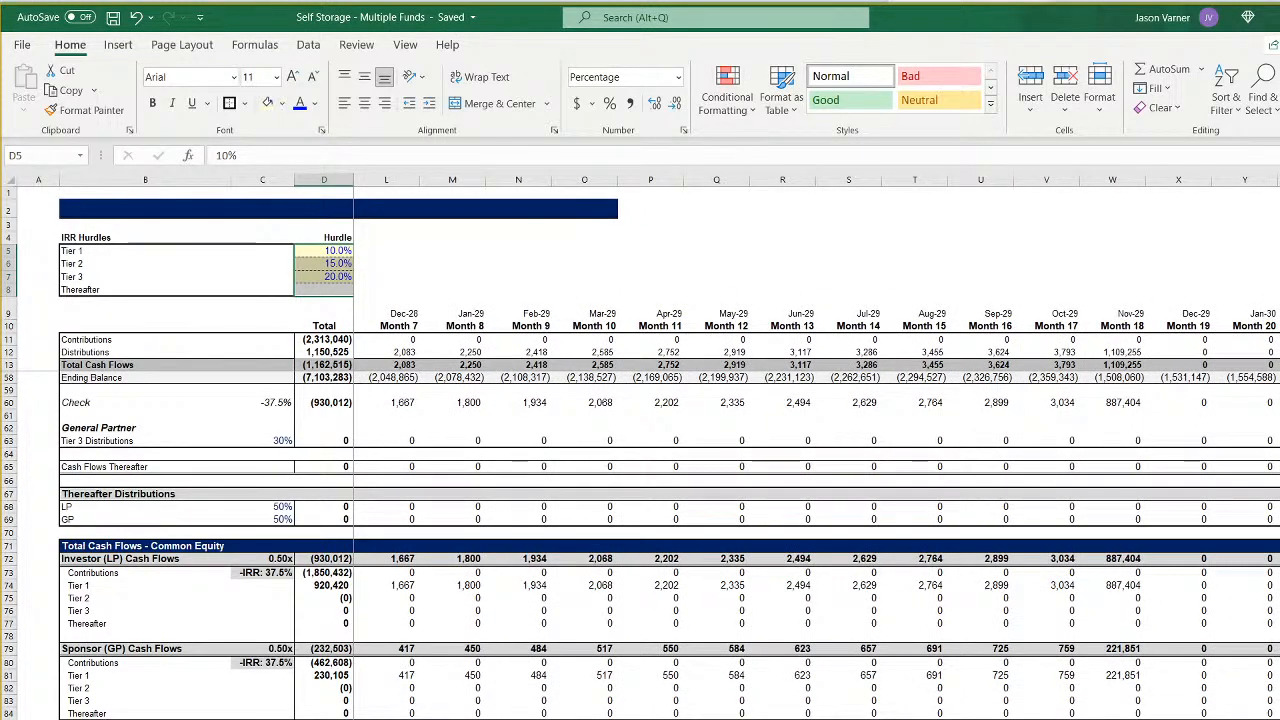
scroll(815, 445, left, 4)
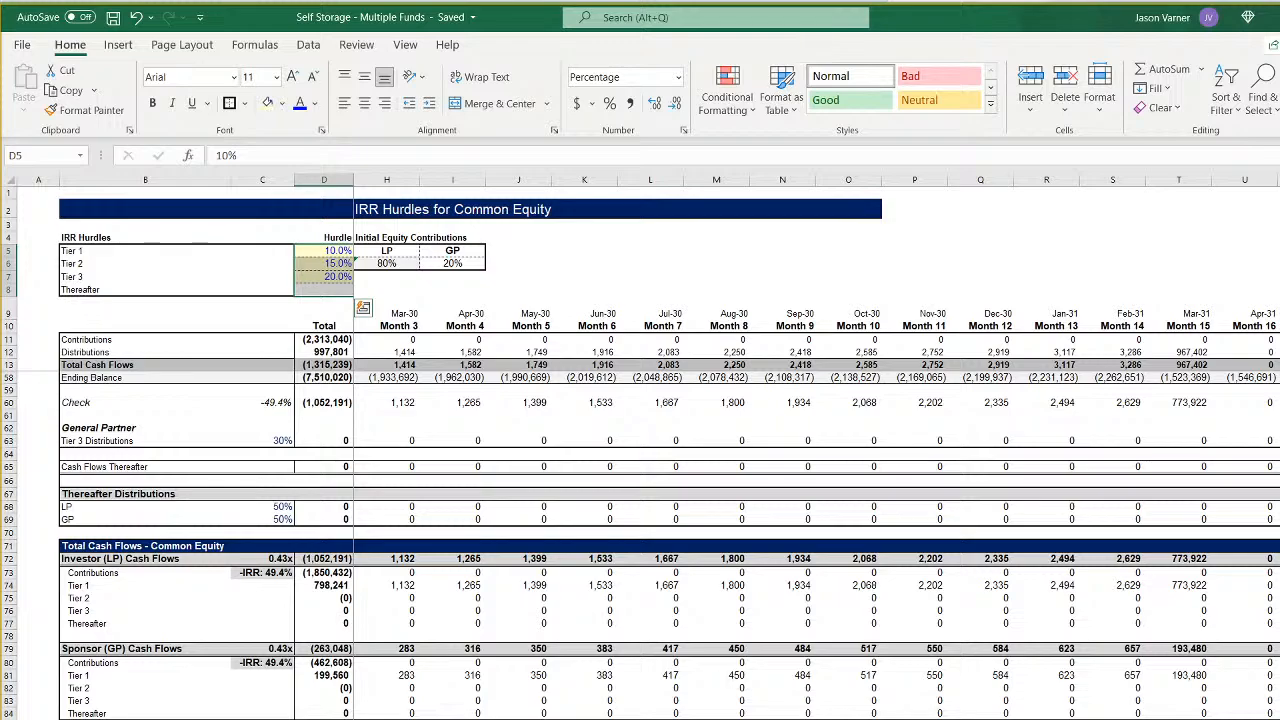
scroll(815, 445, right, 4)
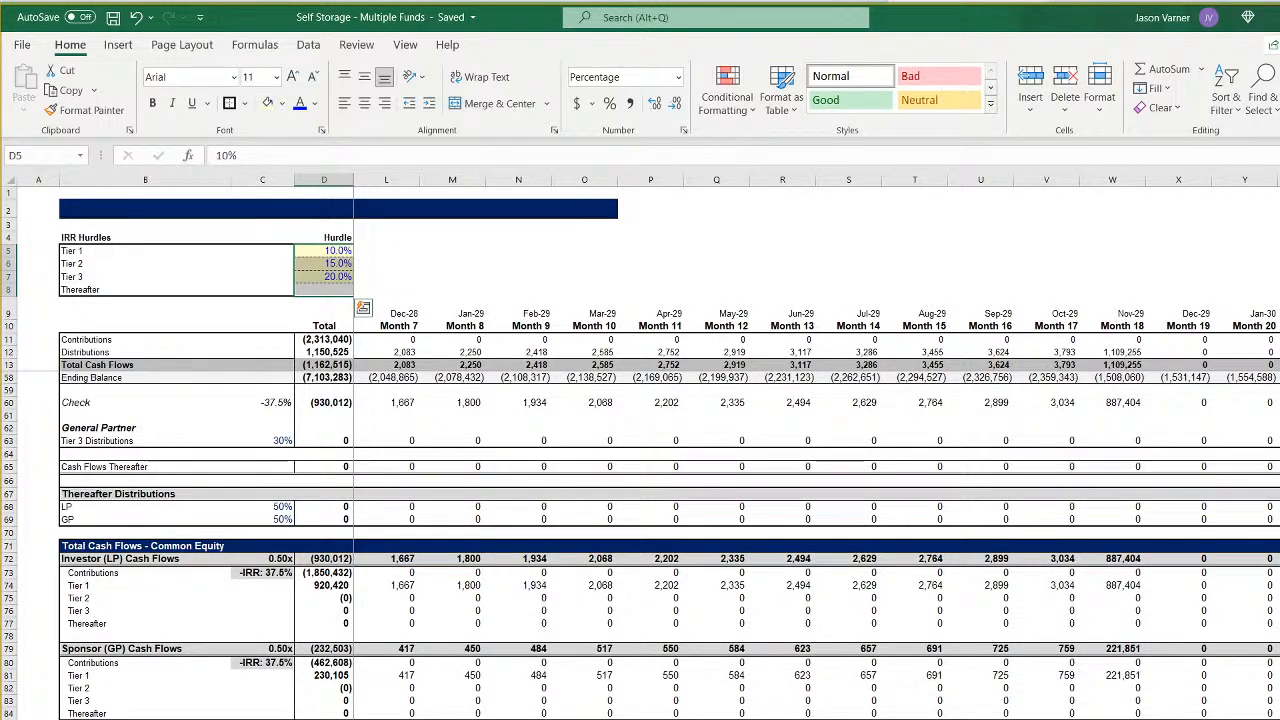
key(ctrl+Page_Down)
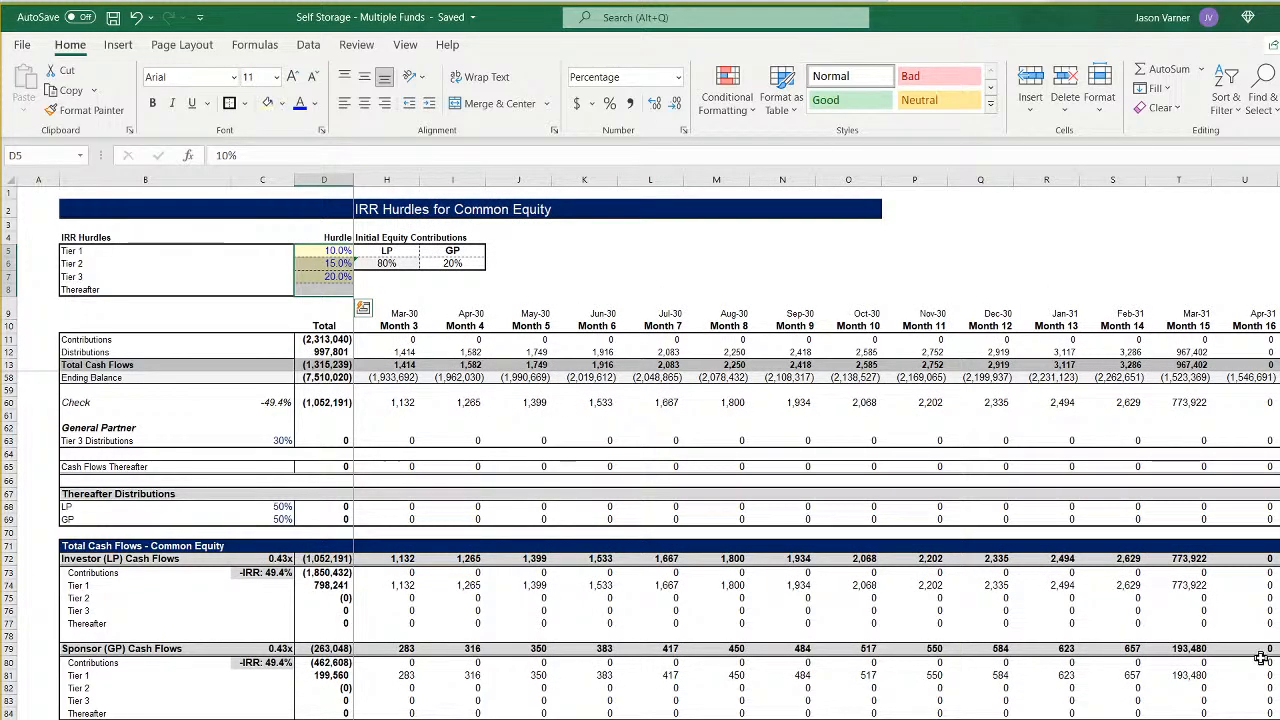
click(1188, 353)
- Make the Months Held For row uniform on the assumptions sheet by filling 17 months across through Fund 6
key(ctrl+Page_Up)
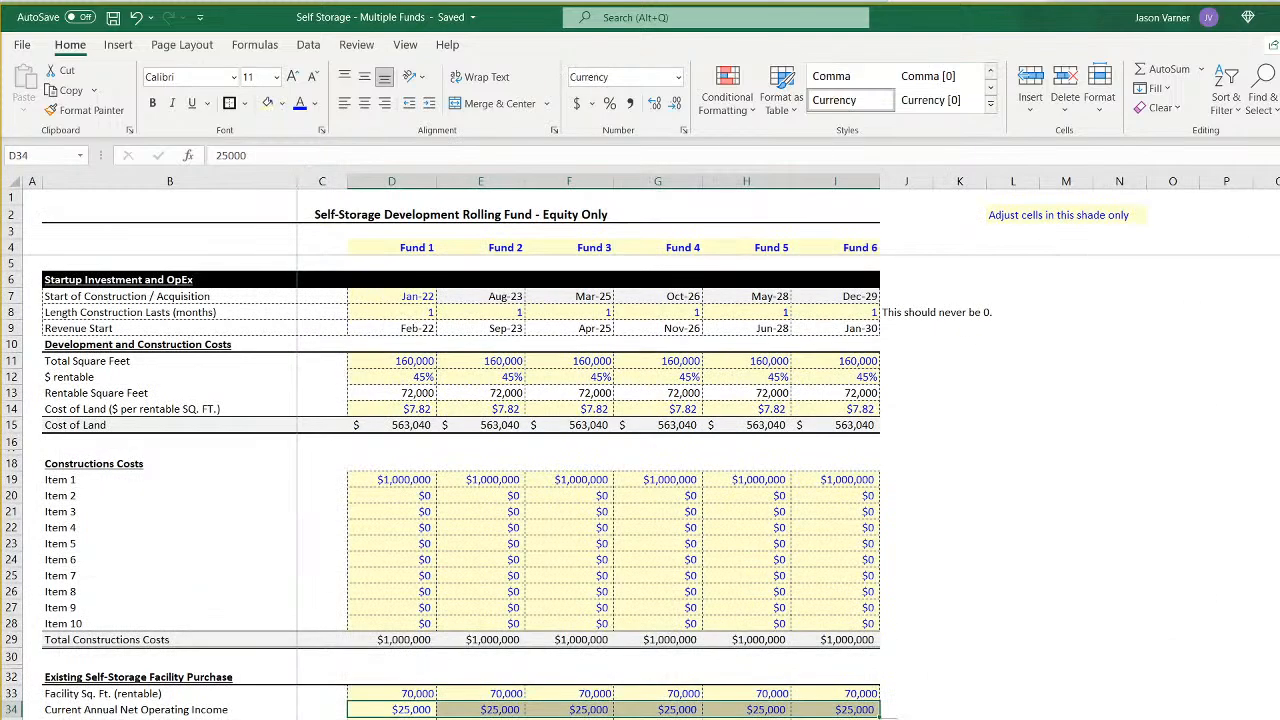
click(1013, 718)
scroll(1013, 716, down, 10)
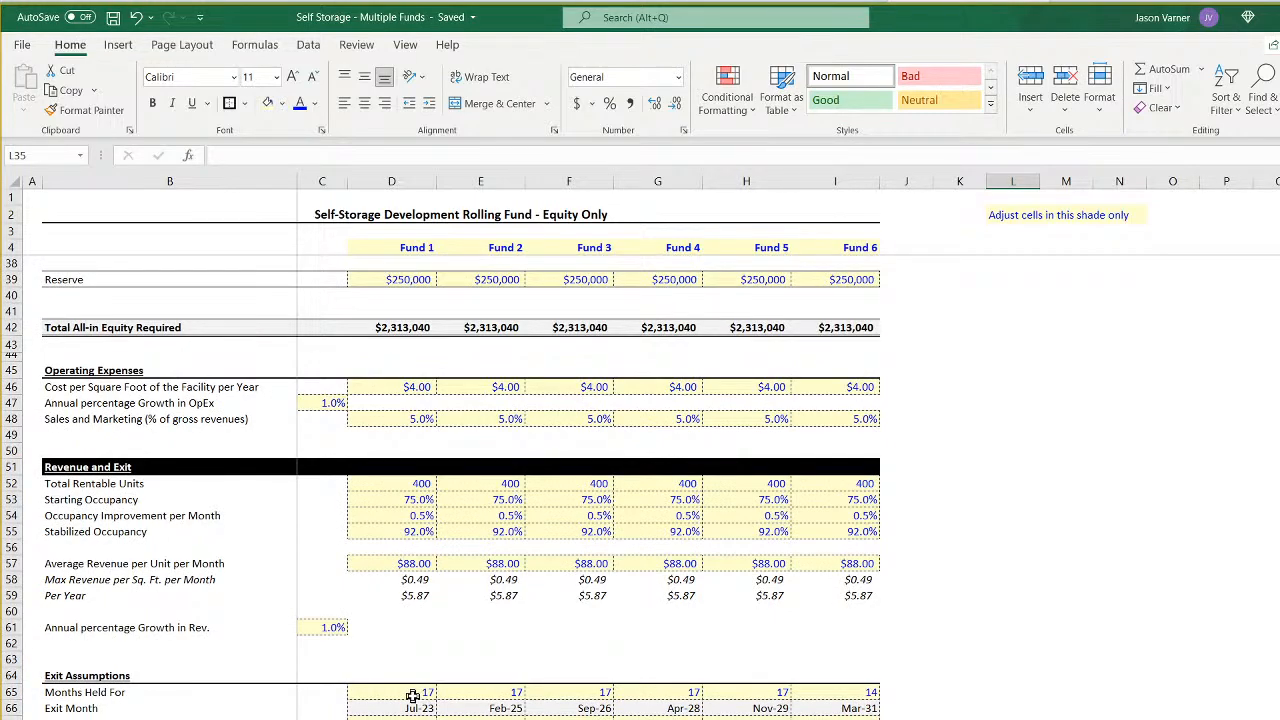
drag(477, 696, 870, 694)
click(1110, 692)
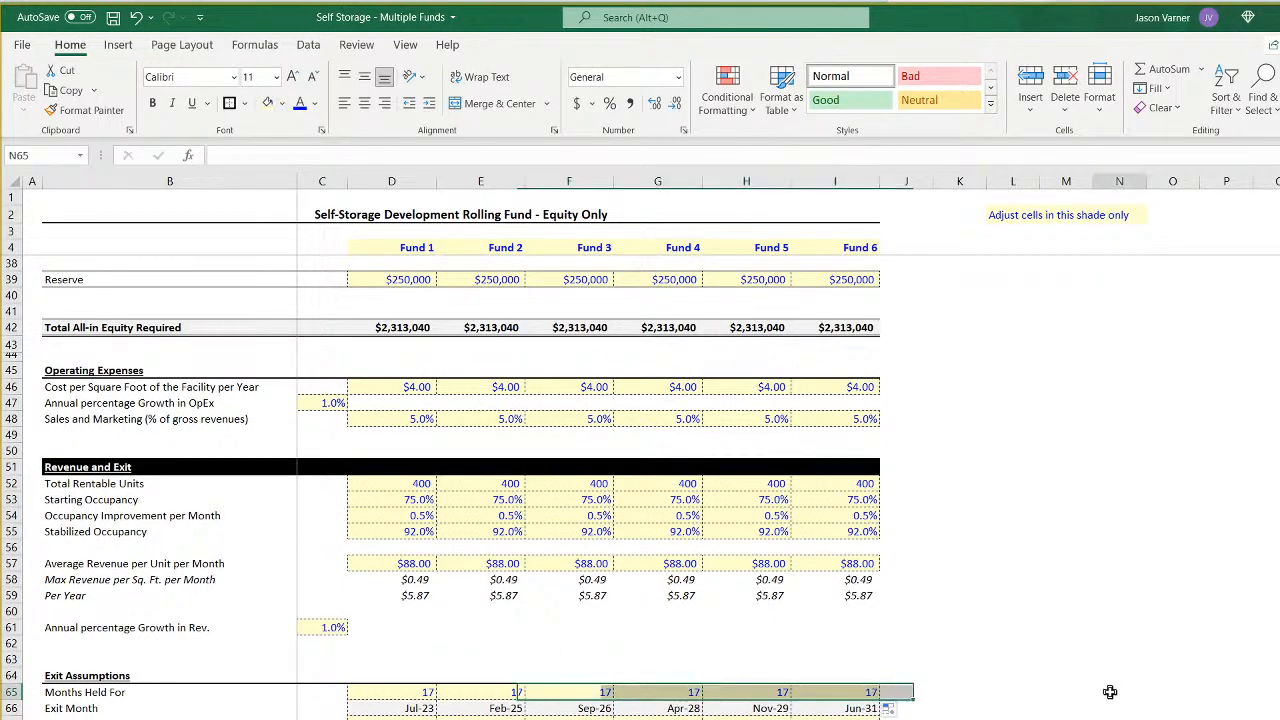
- Compare the LP and GP IRRs of all six funds on the summary sheet and save the workbook
key(ctrl+Page_Down)
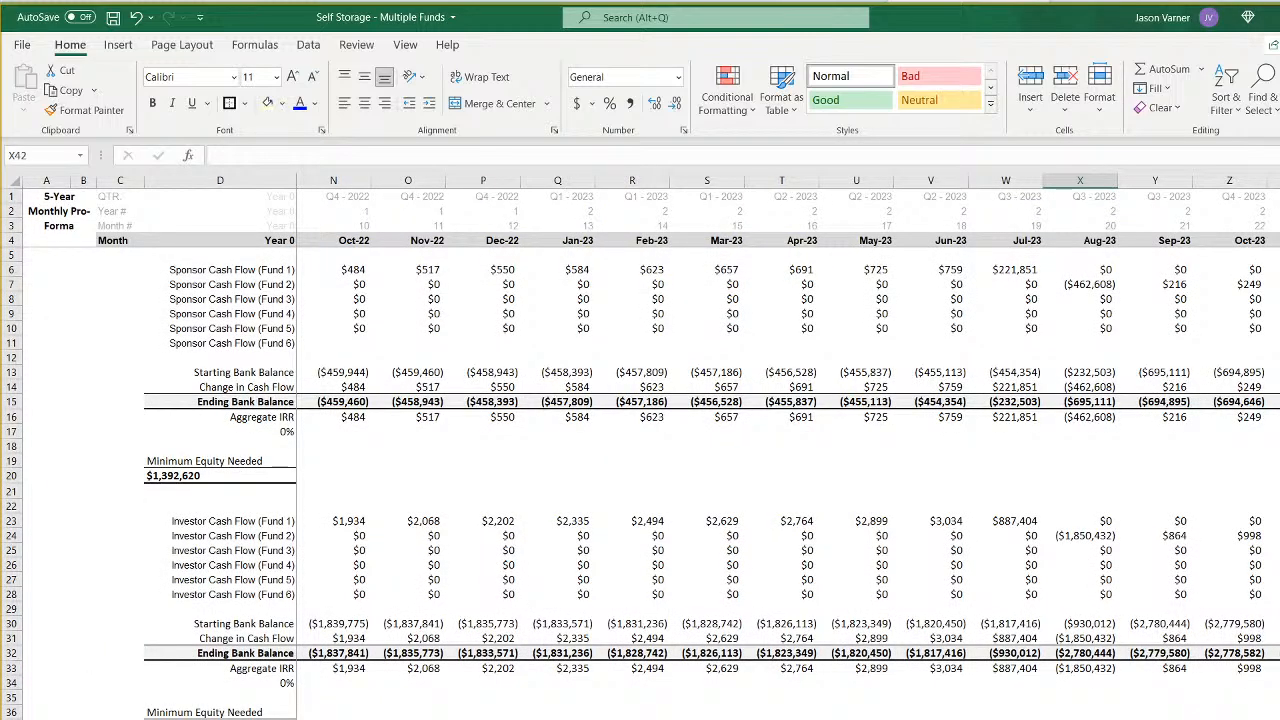
key(ctrl+Page_Up)
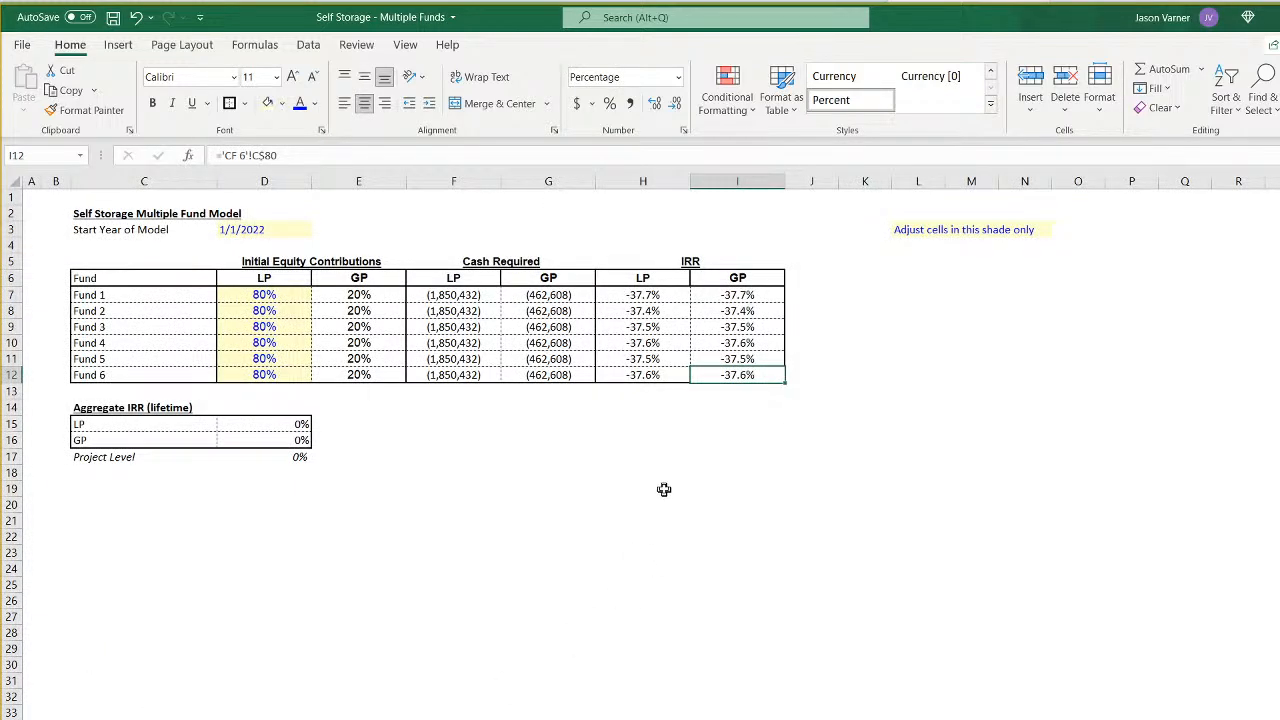
click(660, 296)
drag(660, 296, 733, 372)
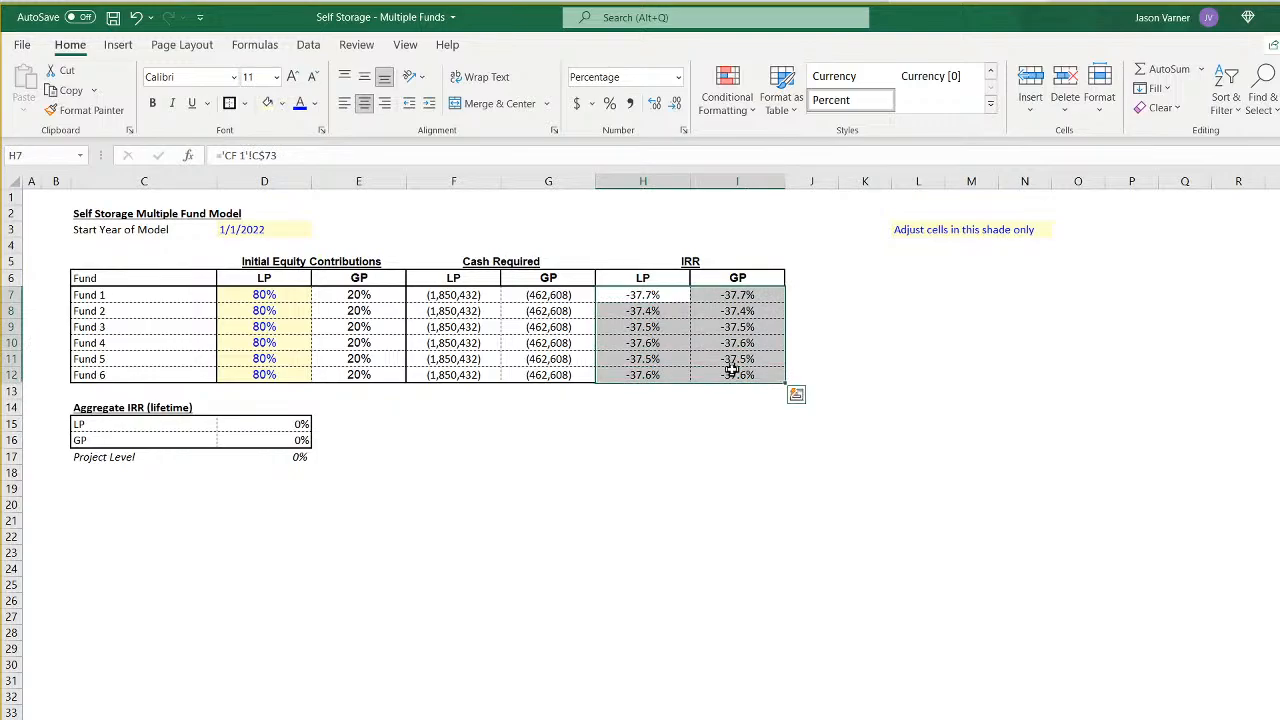
click(113, 17)
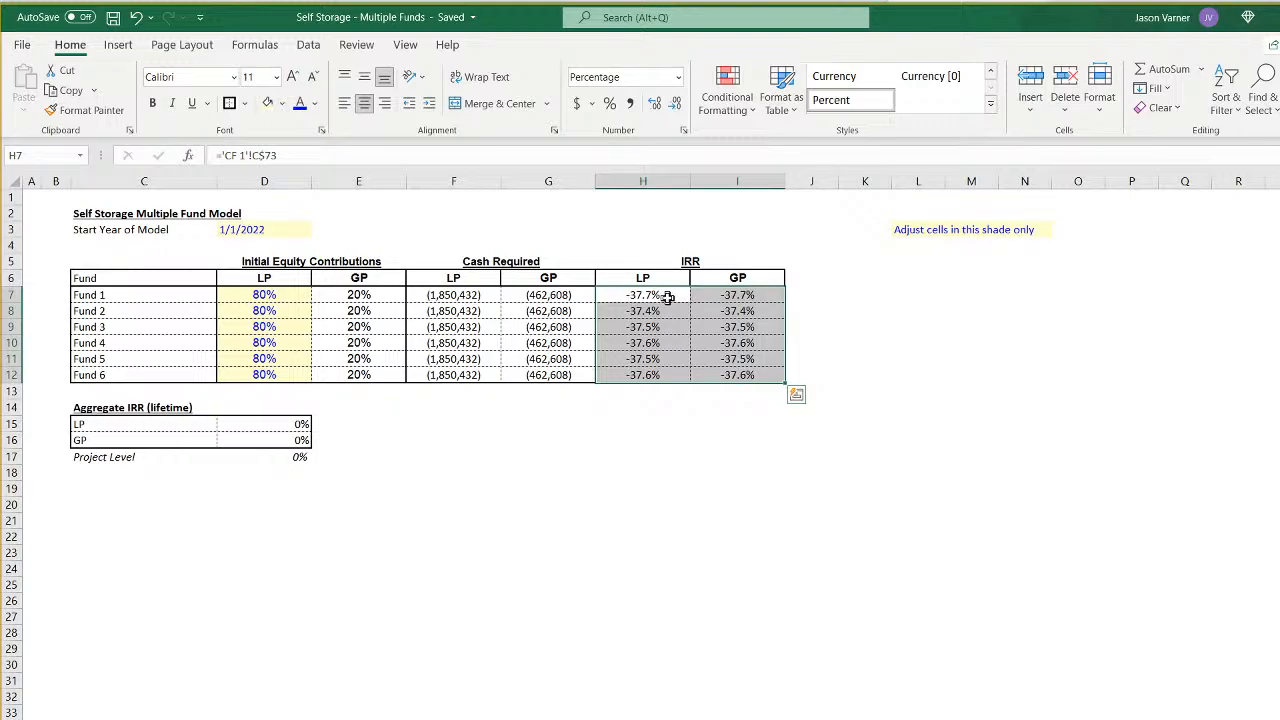
click(668, 295)
click(666, 311)
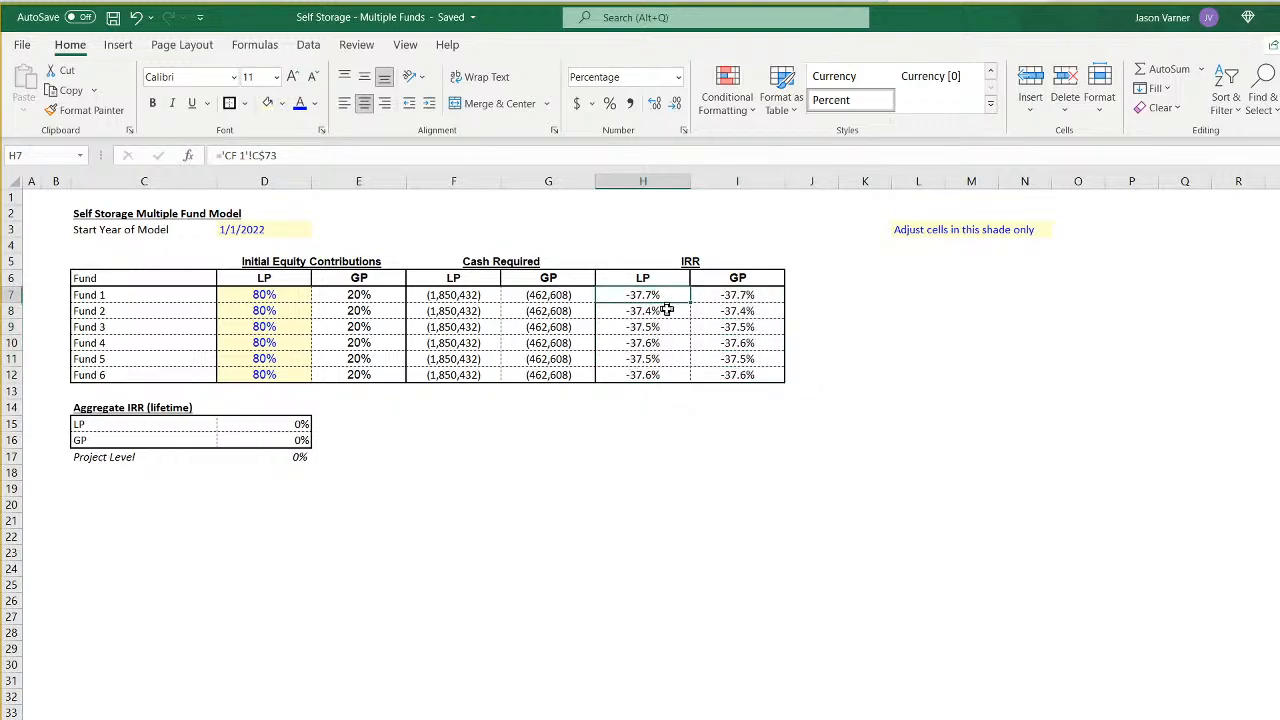
click(668, 328)
click(666, 343)
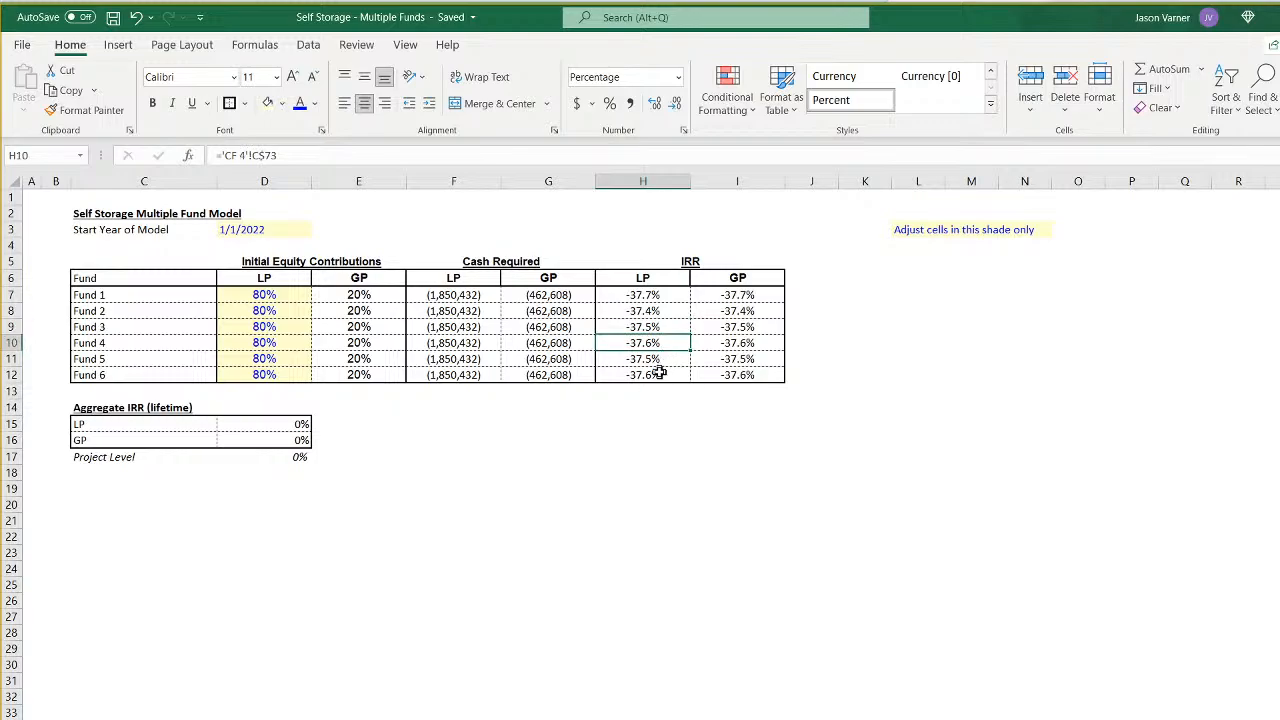
click(664, 374)
click(731, 374)
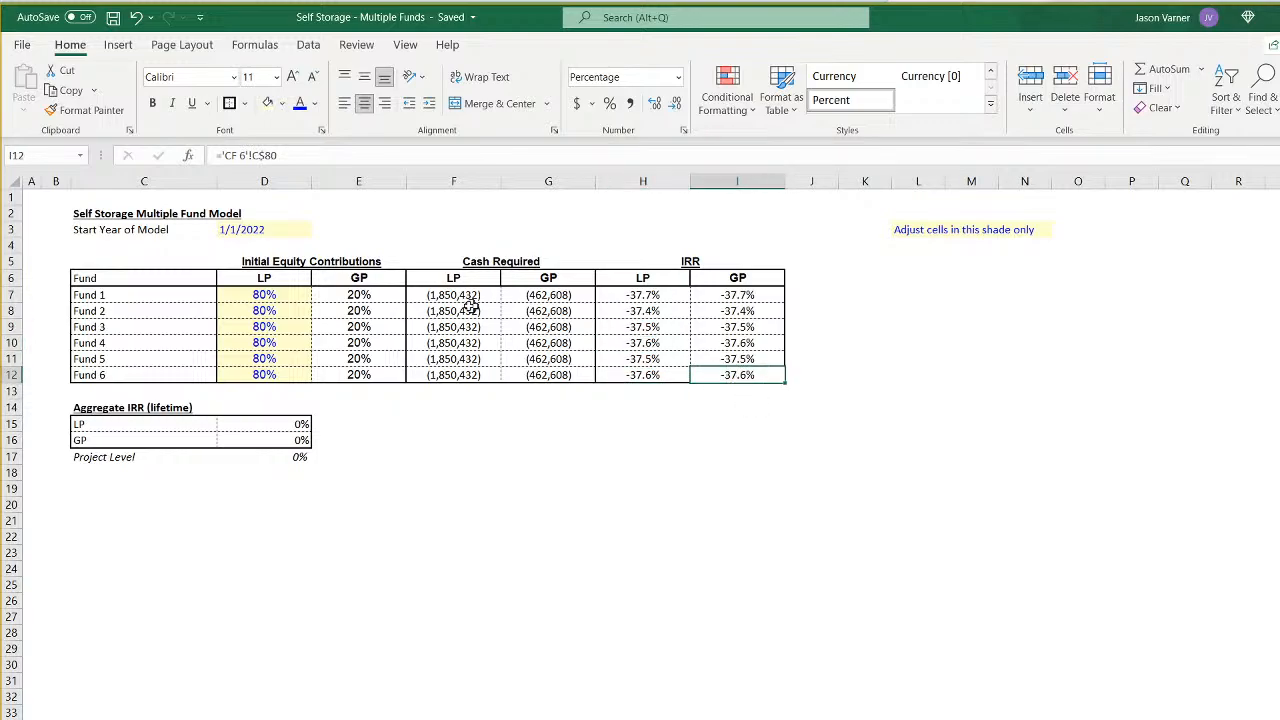
click(112, 18)
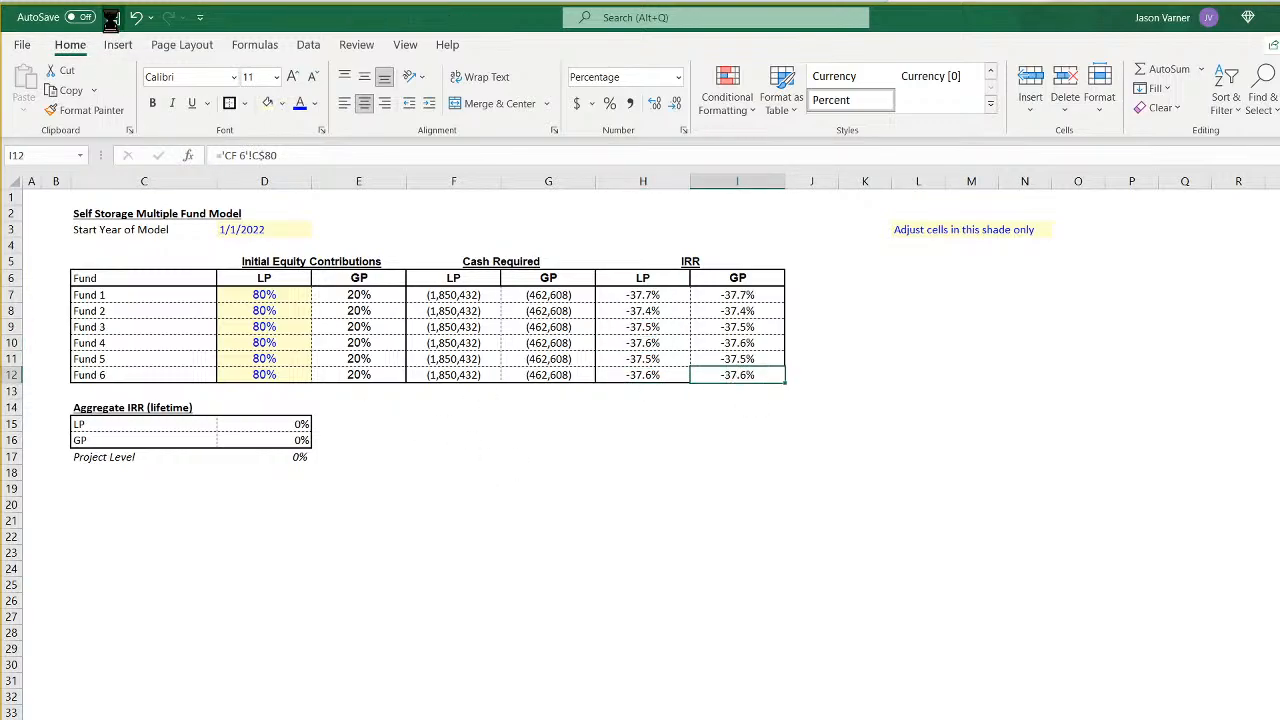
- Examine the sponsor and investor cash flows by fund on the aggregate monthly sheet, from 2022 through the end of the timeline
click(268, 719)
scroll(291, 690, up, 11)
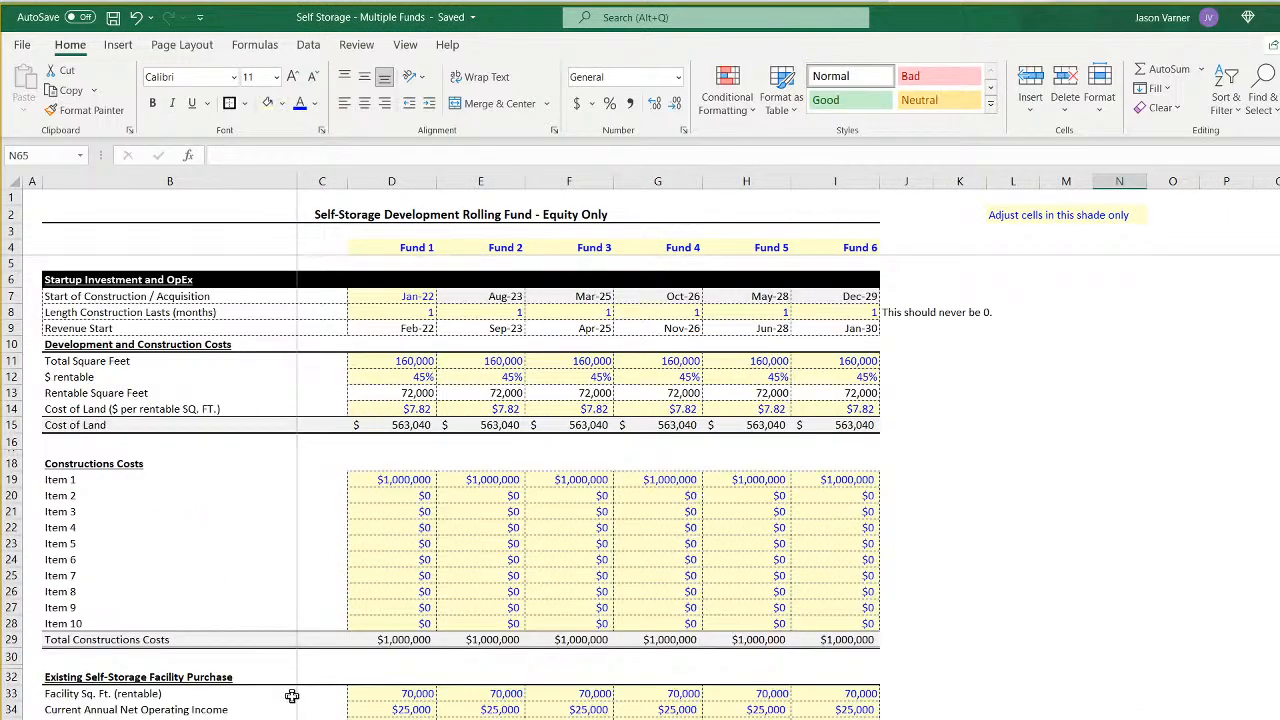
key(ctrl+Page_Down)
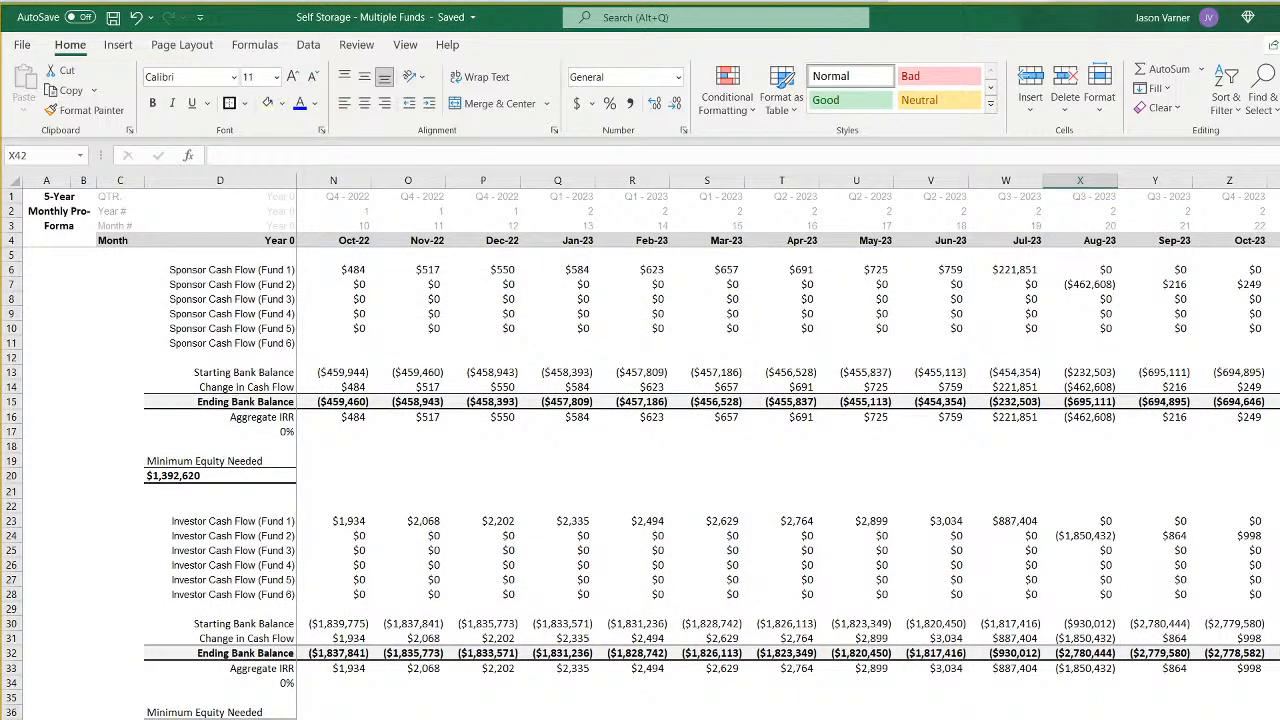
scroll(788, 450, left, 3)
scroll(788, 450, right, 15)
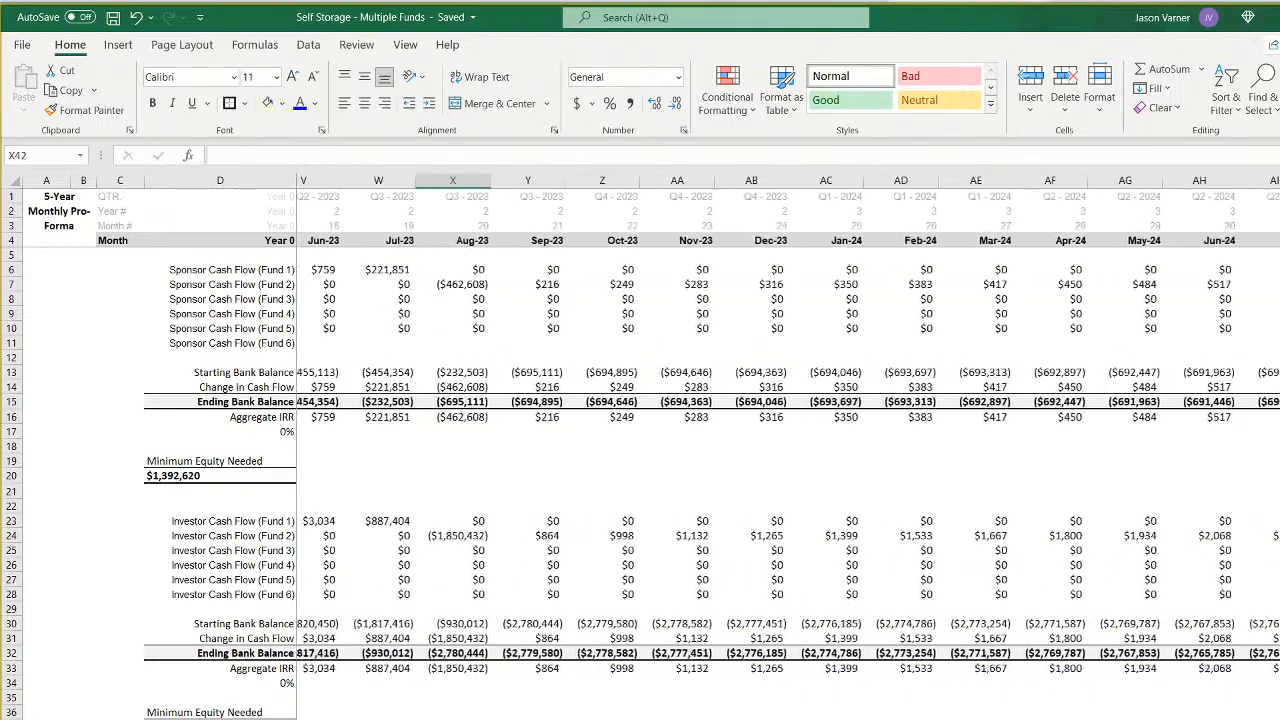
scroll(788, 450, right, 19)
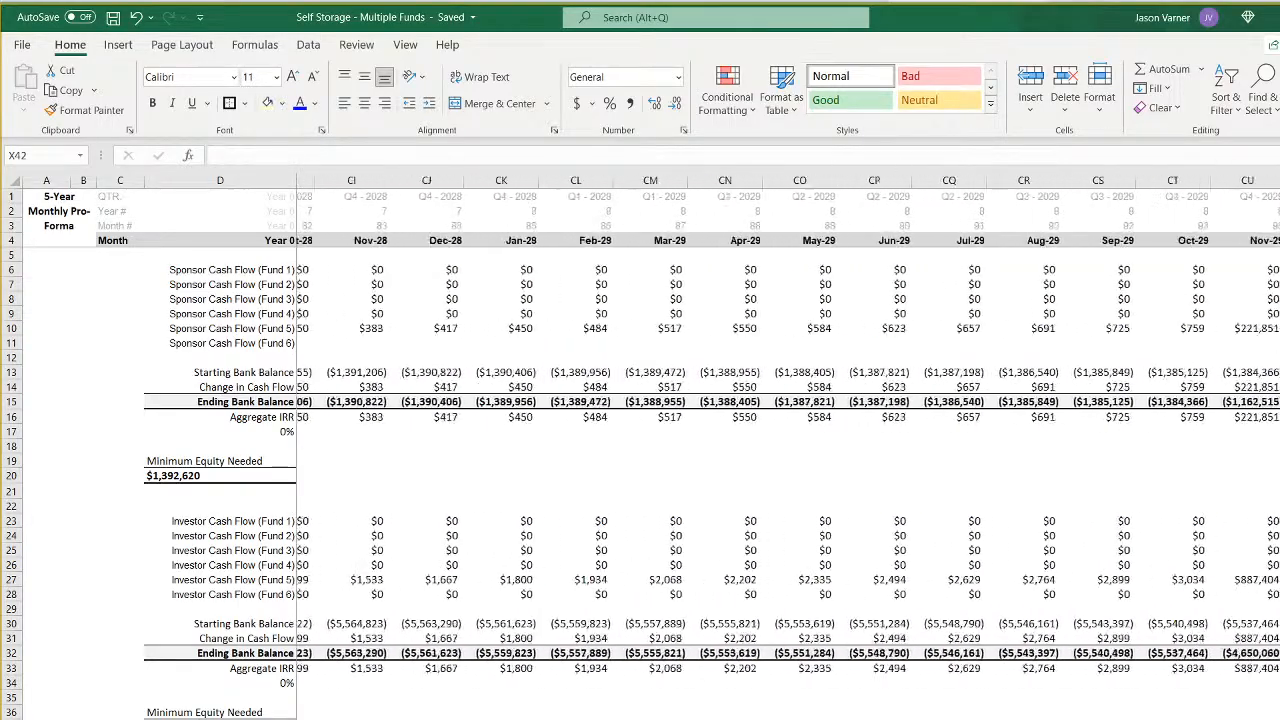
scroll(788, 450, right, 2)
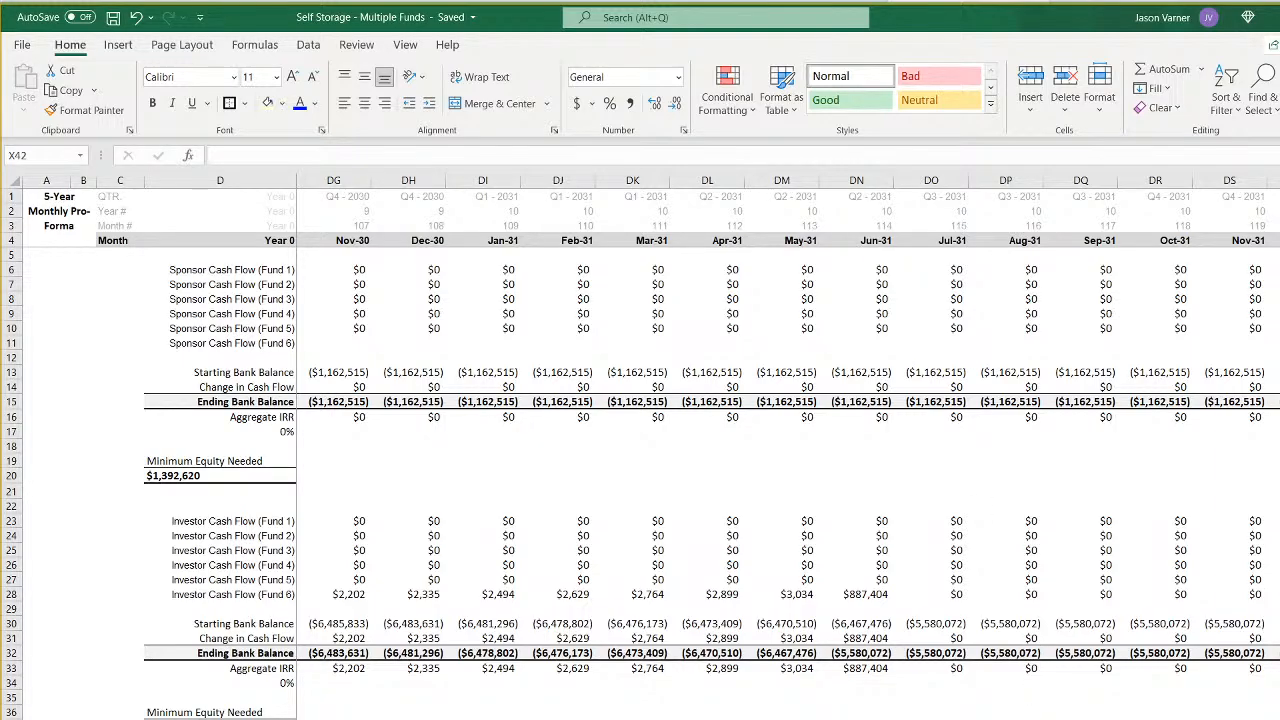
- Check the Fund 1 waterfall's monthly distributions and the month range covered by the Fund 6 monthly pro forma
key(ctrl+Page_Up)
scroll(816, 445, right, 20)
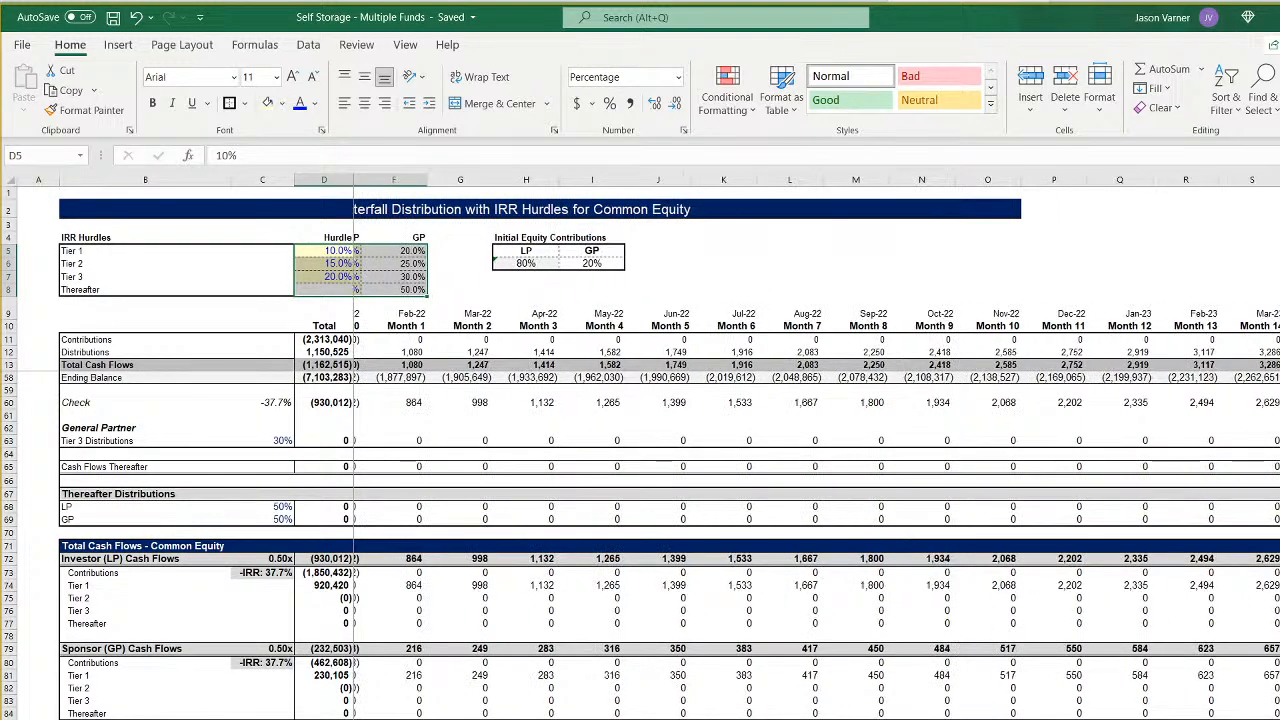
scroll(816, 445, left, 20)
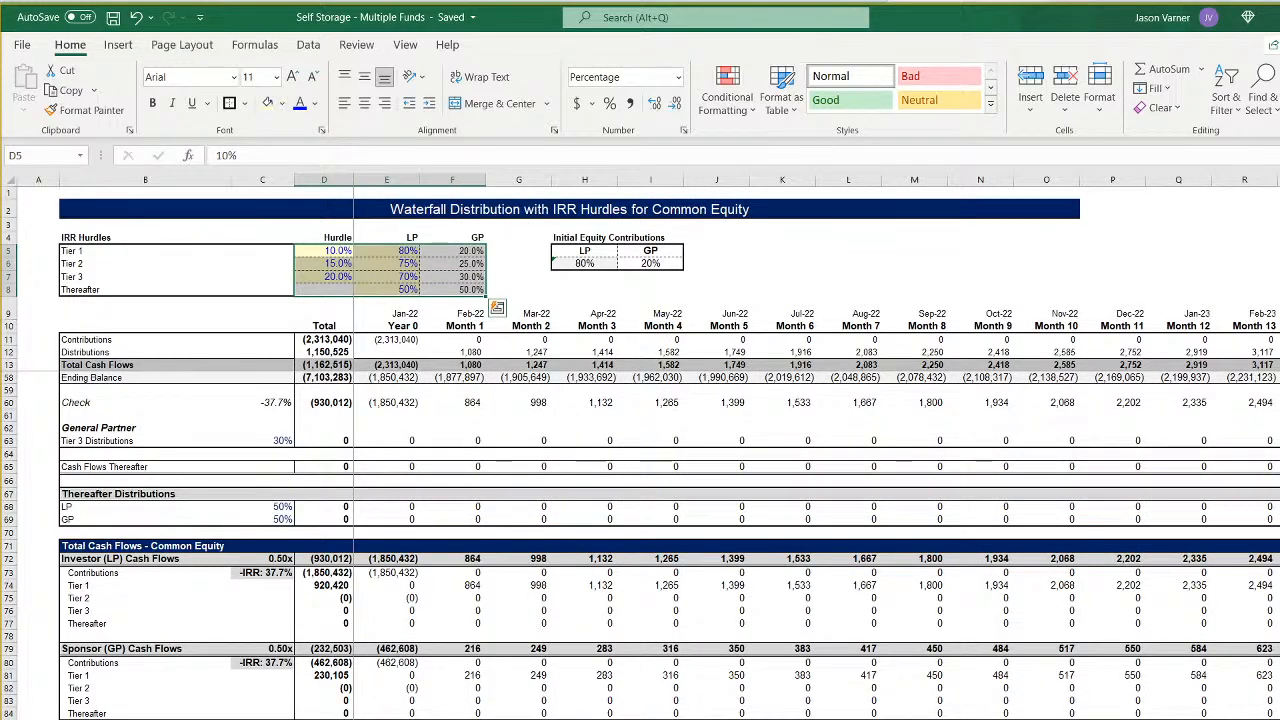
key(ctrl+Page_Down)
scroll(780, 450, right, 5)
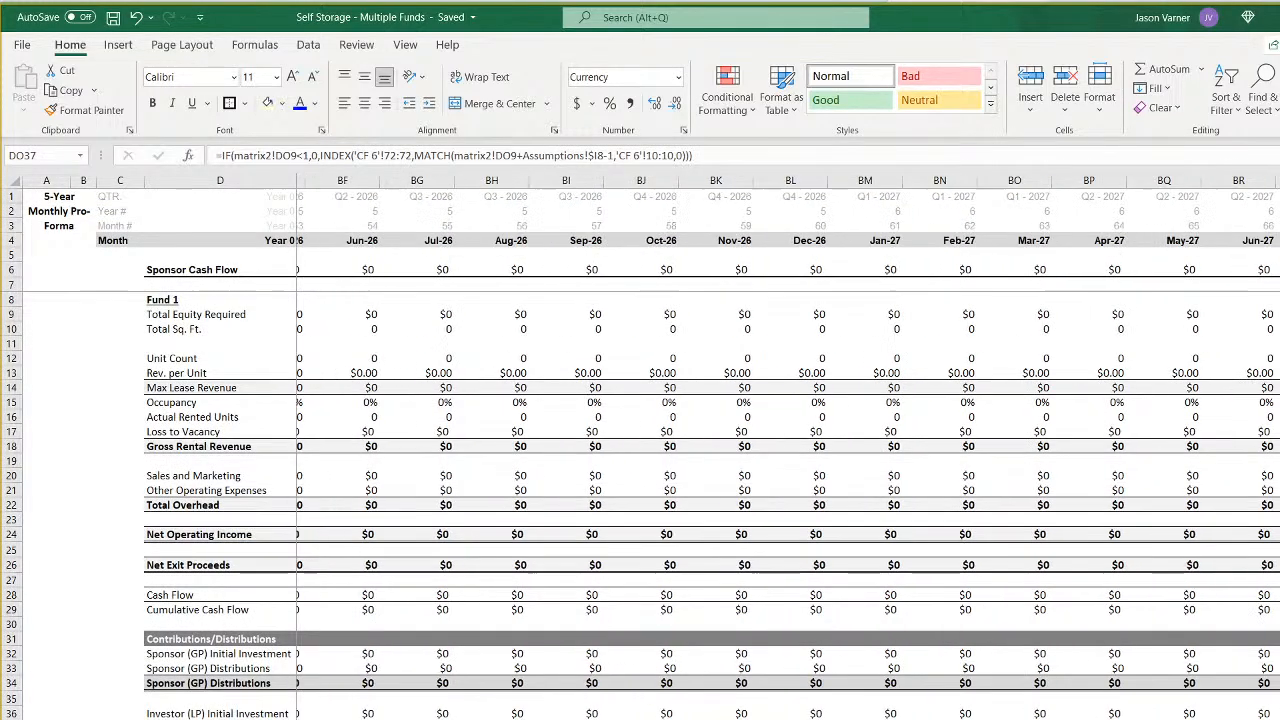
scroll(780, 450, right, 12)
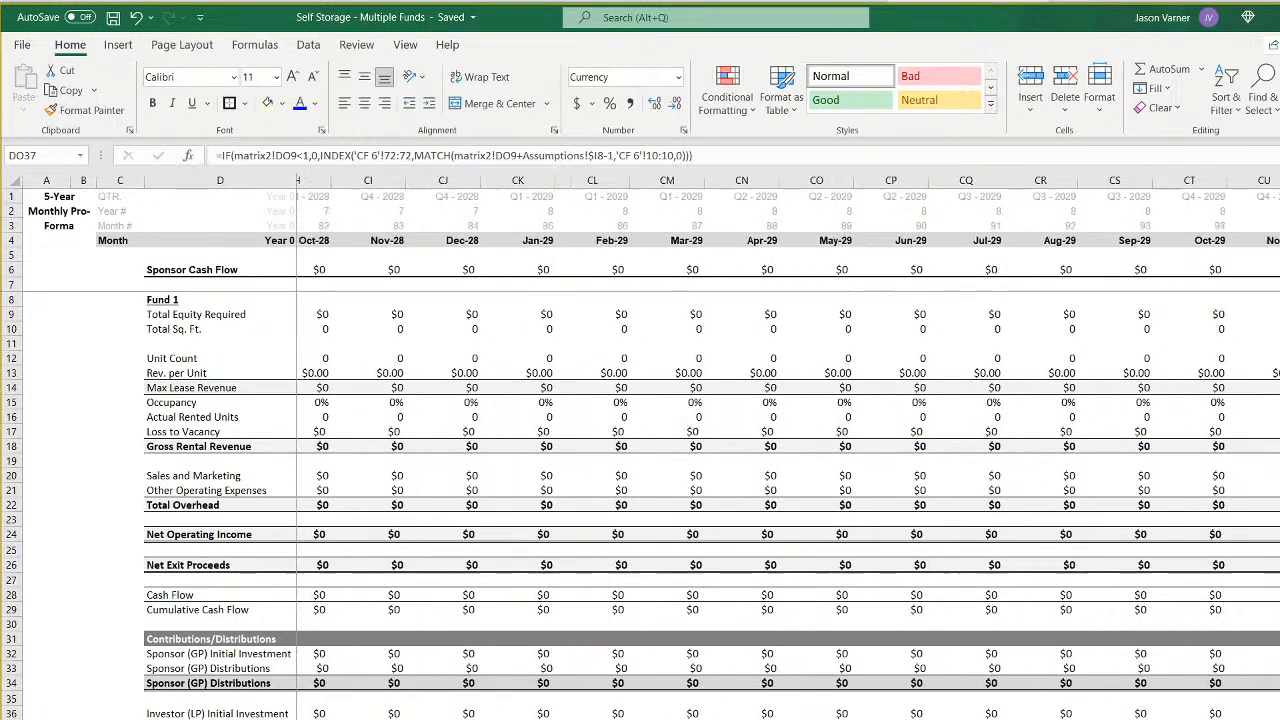
scroll(780, 450, left, 20)
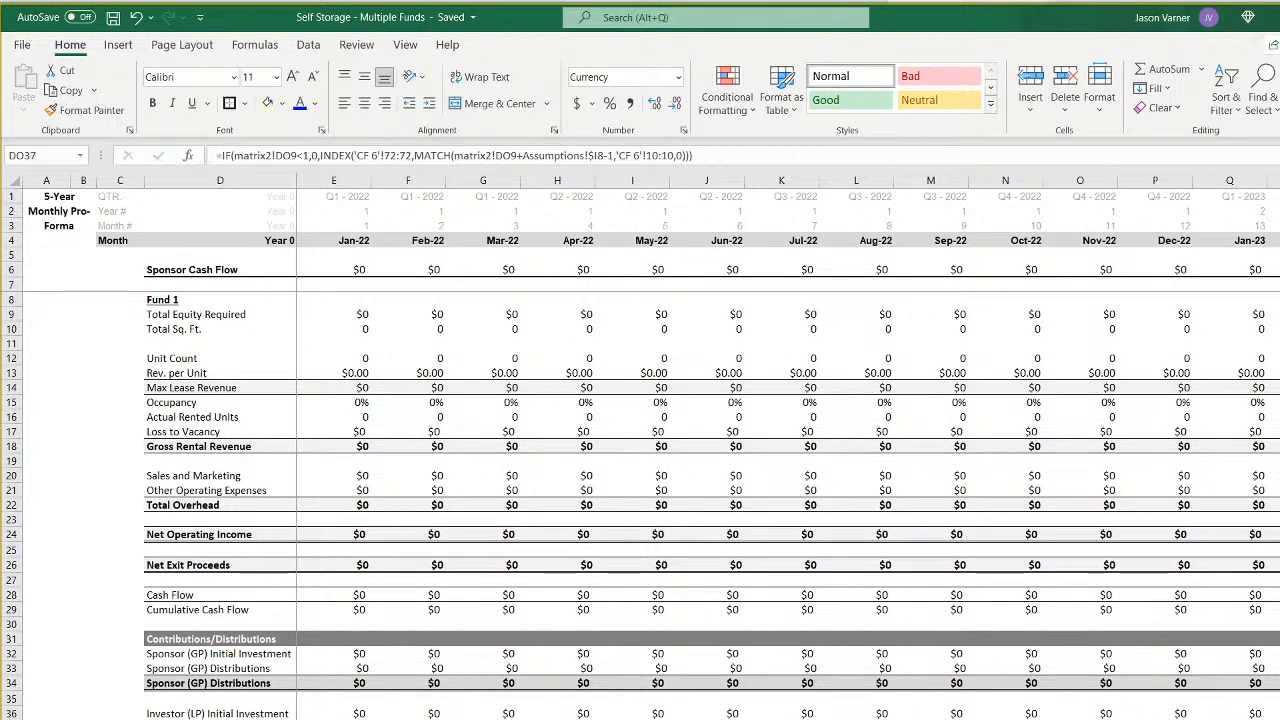
- Extend the Fund 1 monthly pro forma through late 2036 by filling the last month column, DT, across
key(ctrl+Page_Up)
key(ctrl+Page_Up)
key(ctrl+Page_Up)
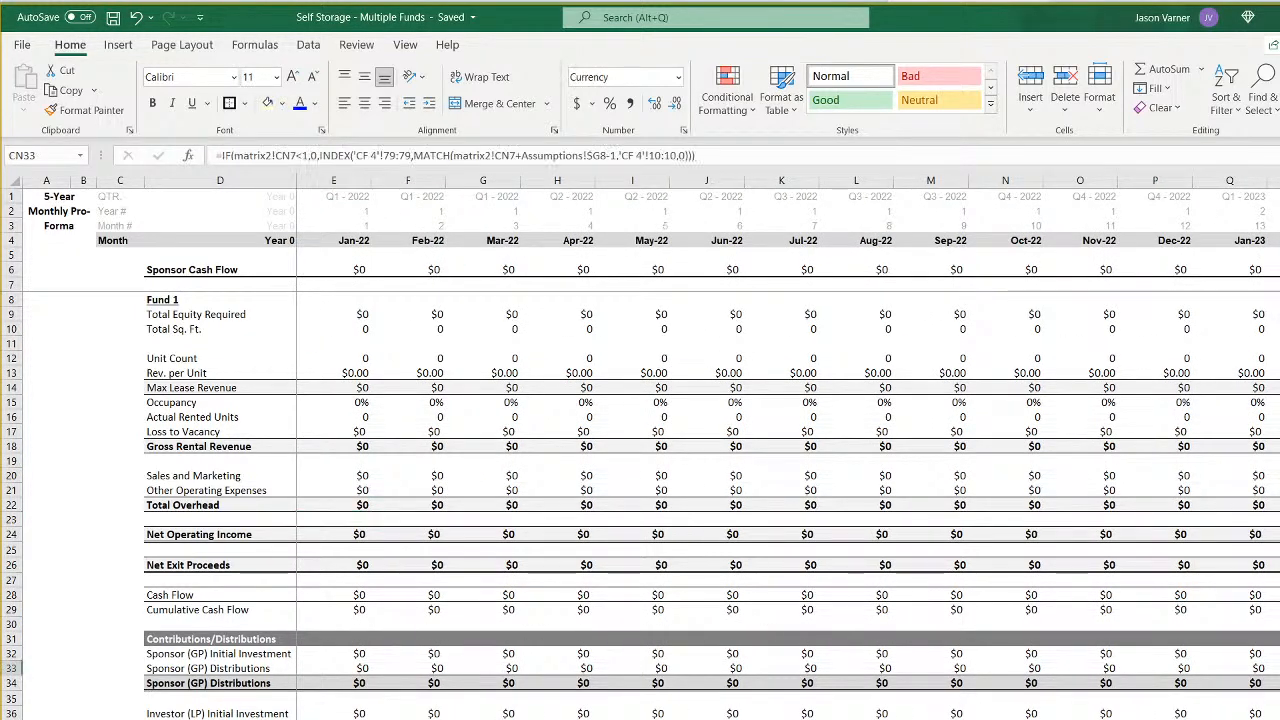
key(ctrl+Page_Up)
key(ctrl+Page_Up)
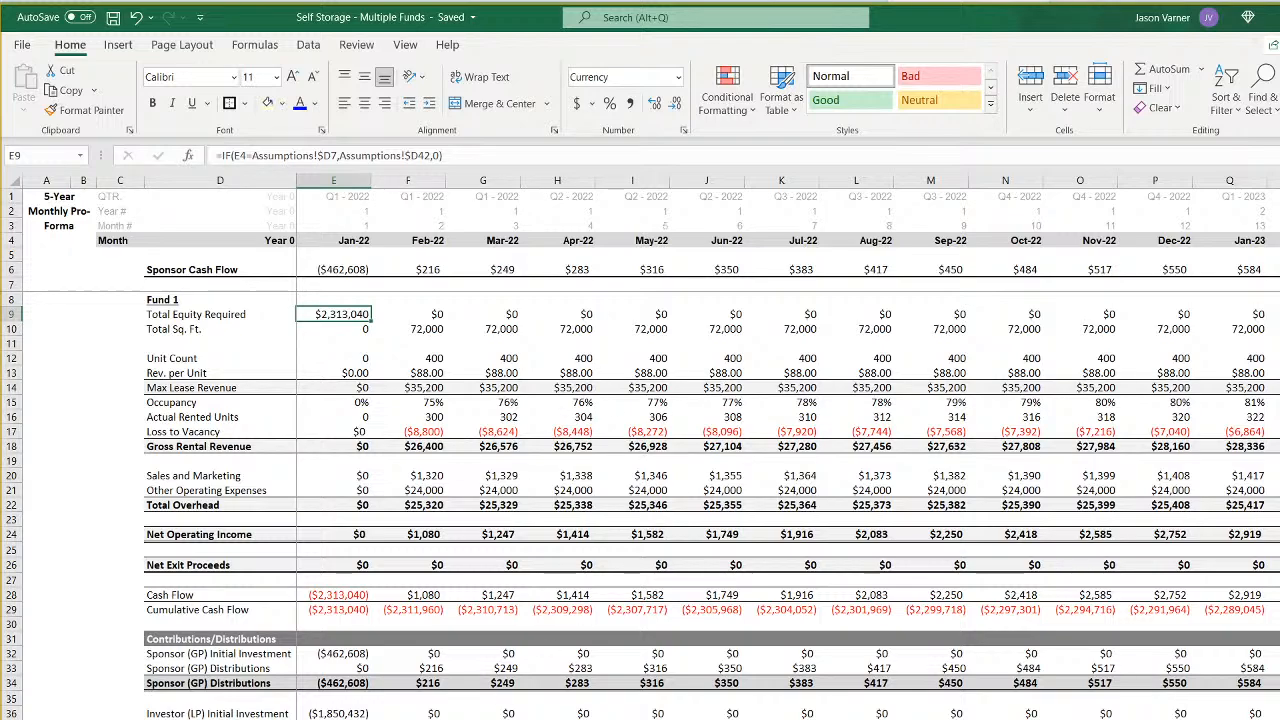
scroll(788, 446, right, 20)
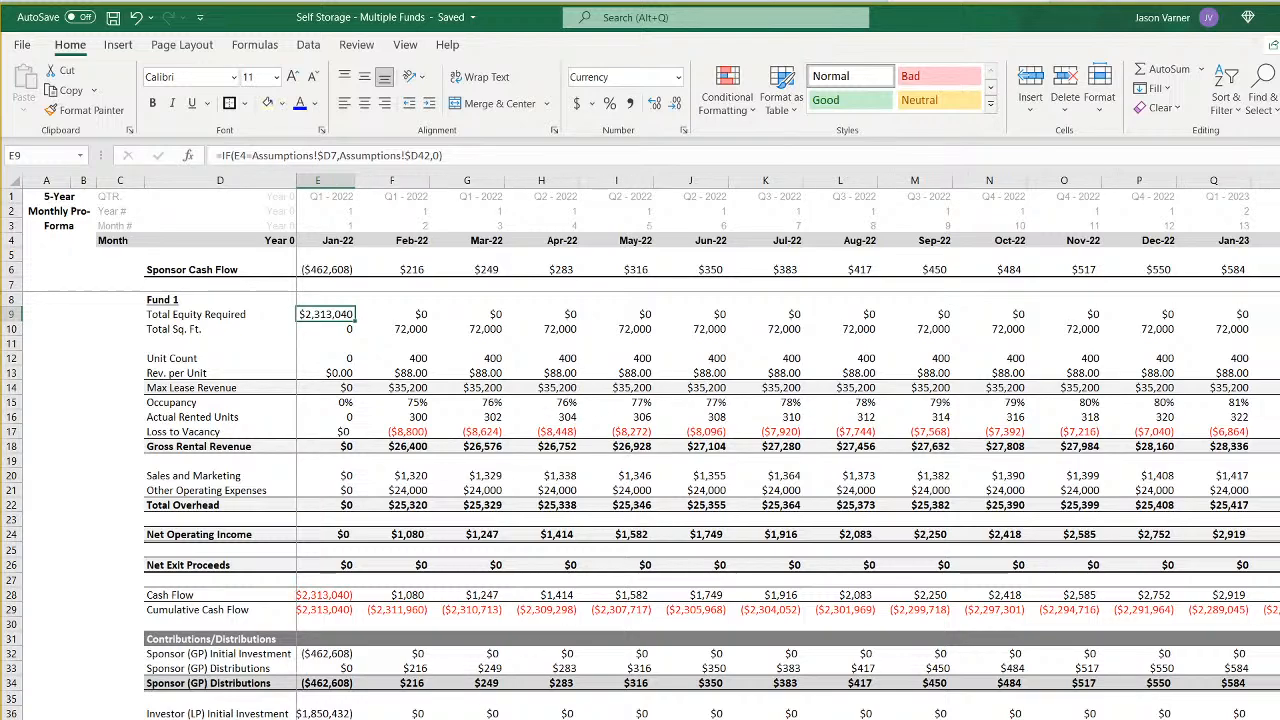
scroll(788, 446, right, 10)
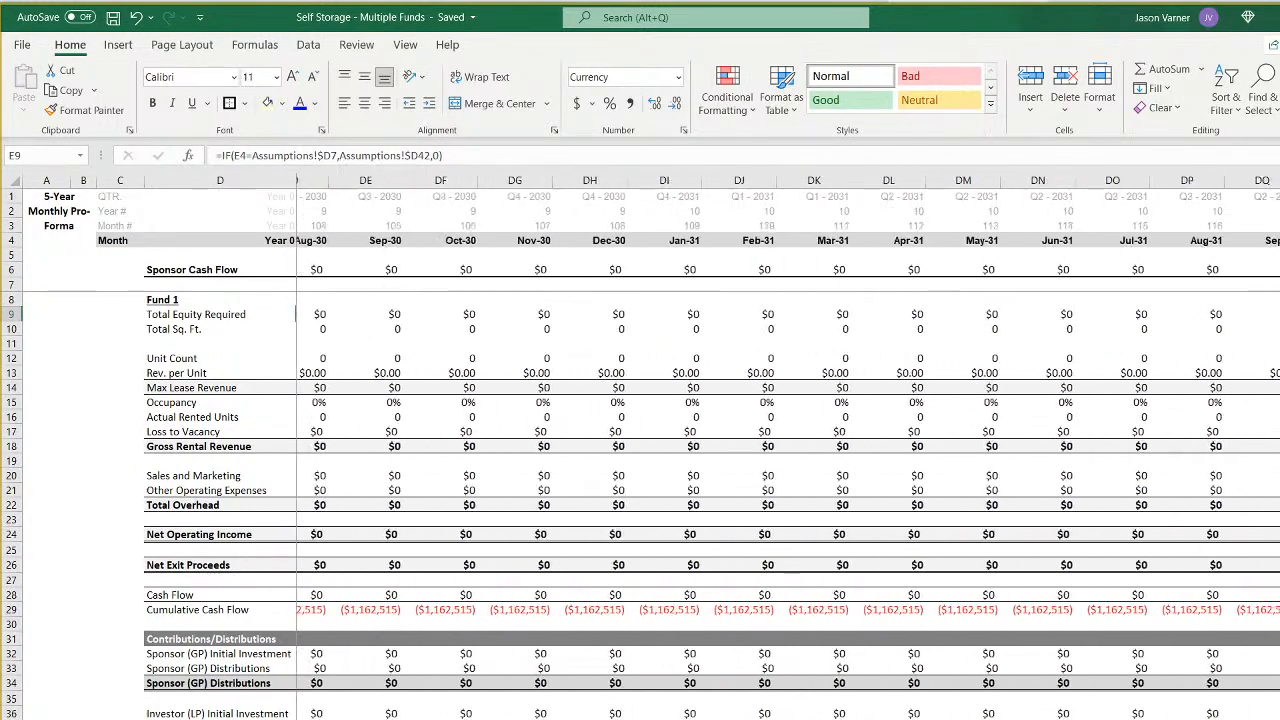
click(1273, 181)
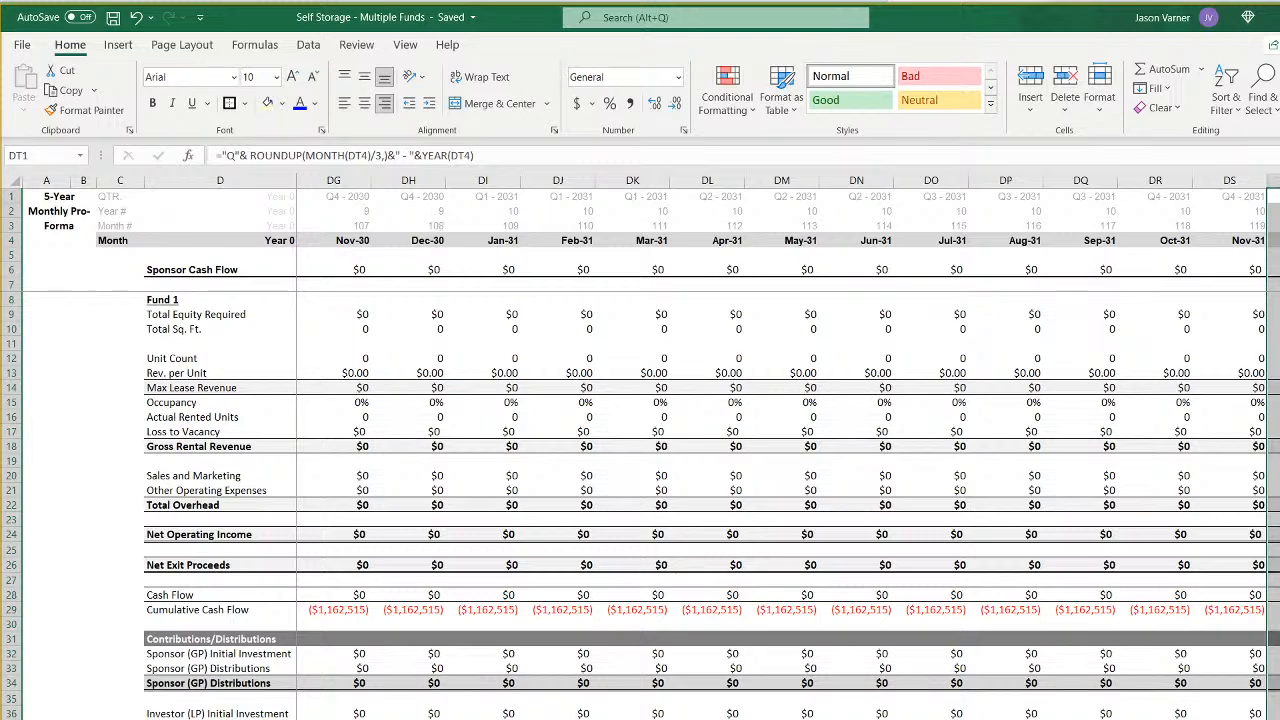
scroll(788, 446, right, 16)
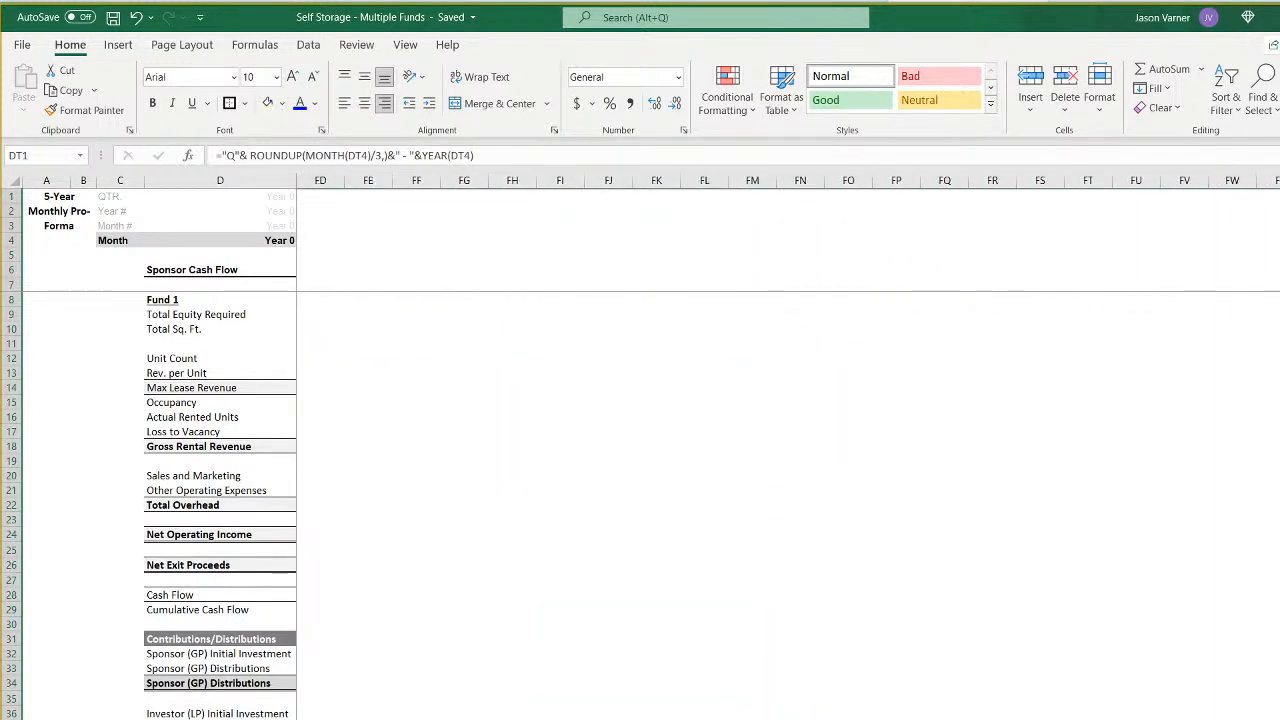
drag(1277, 190, 1250, 190)
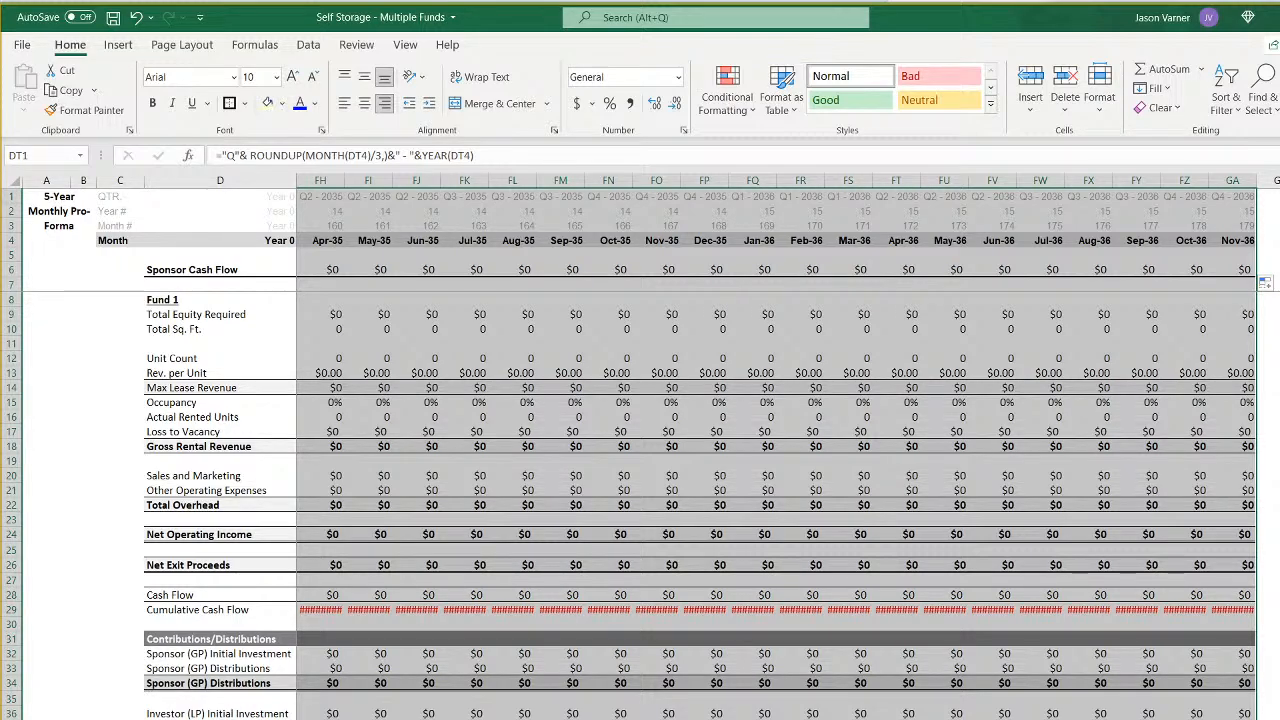
- Even out the widths of column DP through the newly added Fund 1 months, trying 15 and settling on 13
drag(1256, 190, 606, 242)
right_click(763, 181)
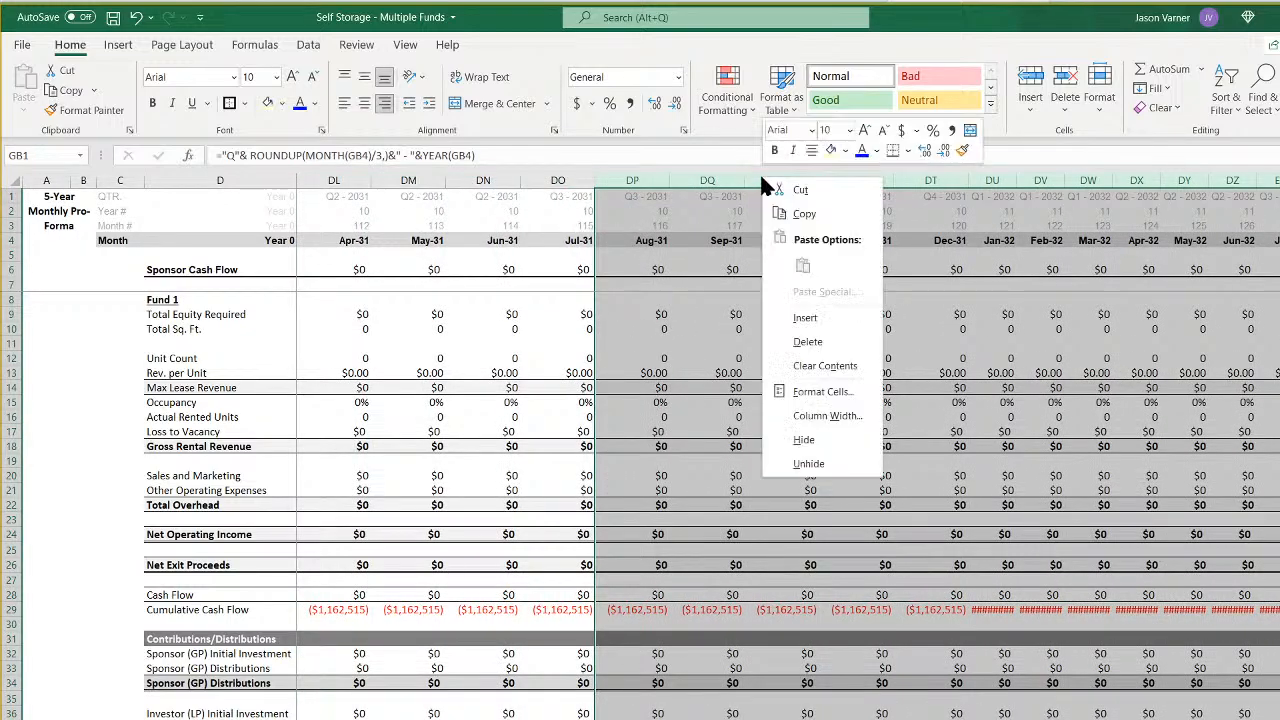
click(826, 415)
text(15)
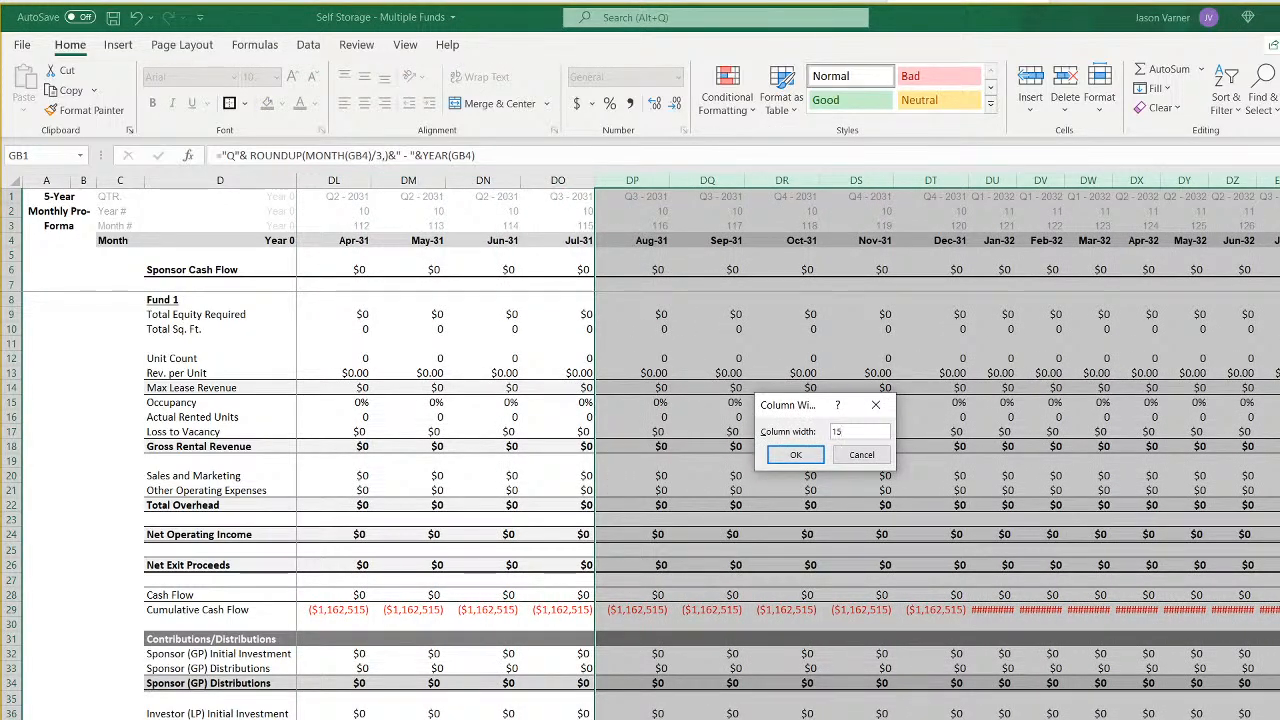
key(Return)
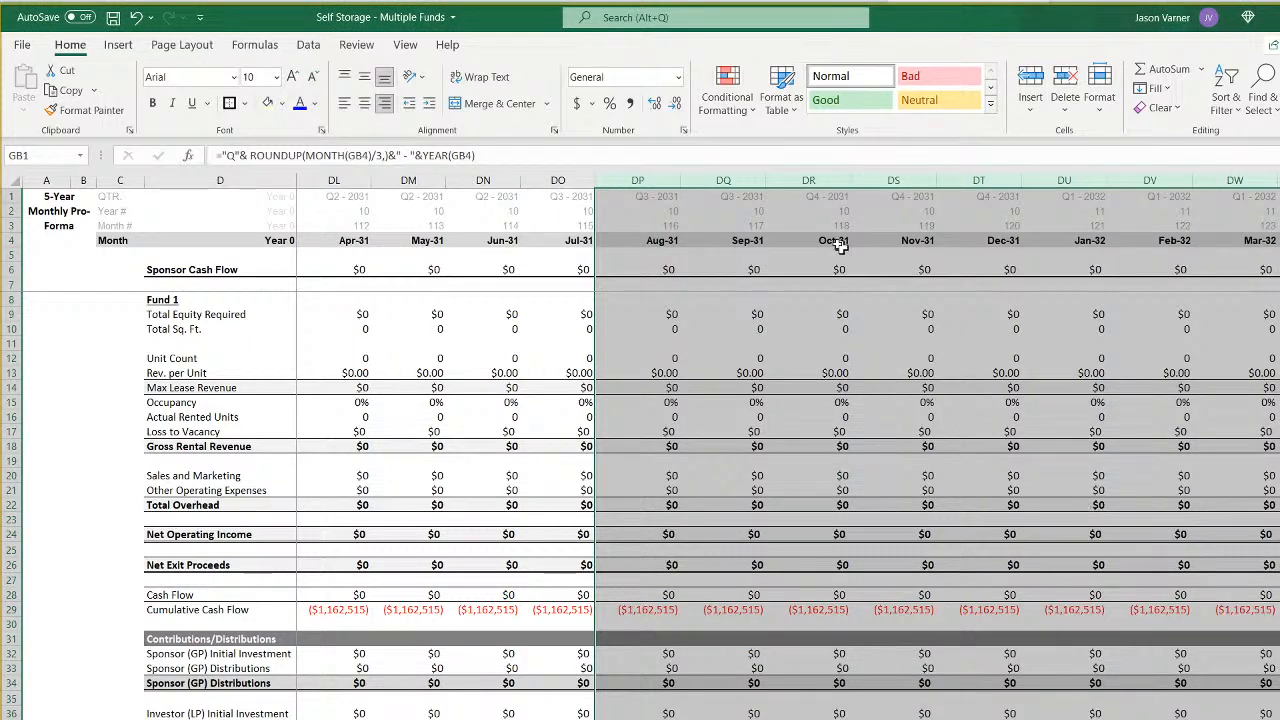
right_click(672, 182)
click(728, 428)
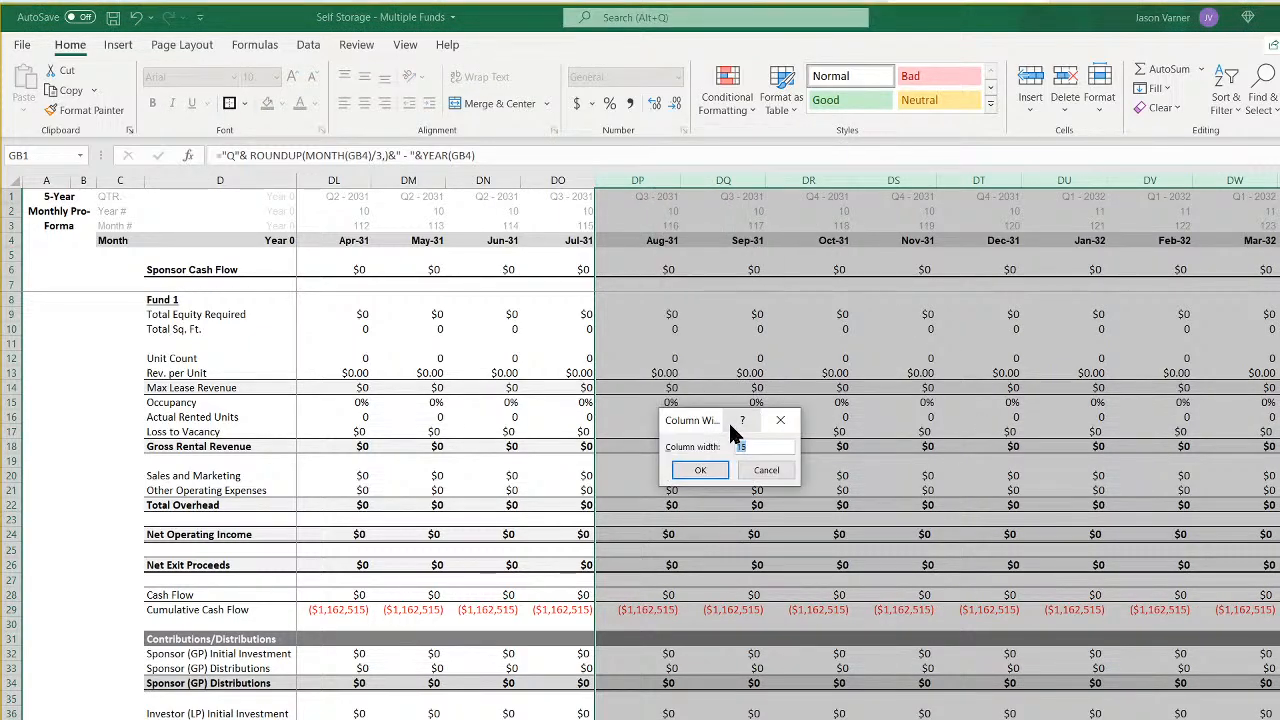
text(13)
key(Return)
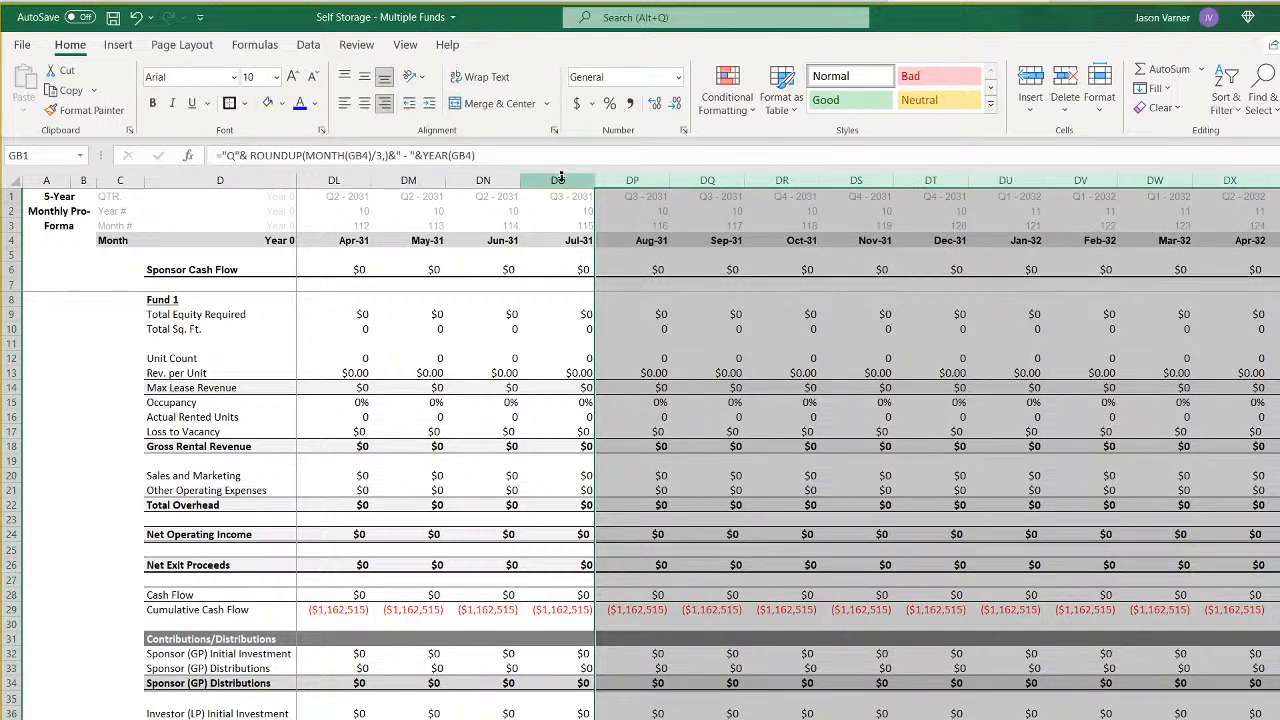
- Check column DO's width against the adjusted Fund 1 month columns, and bring up the Fund 2 monthly pro forma
right_click(578, 181)
click(660, 414)
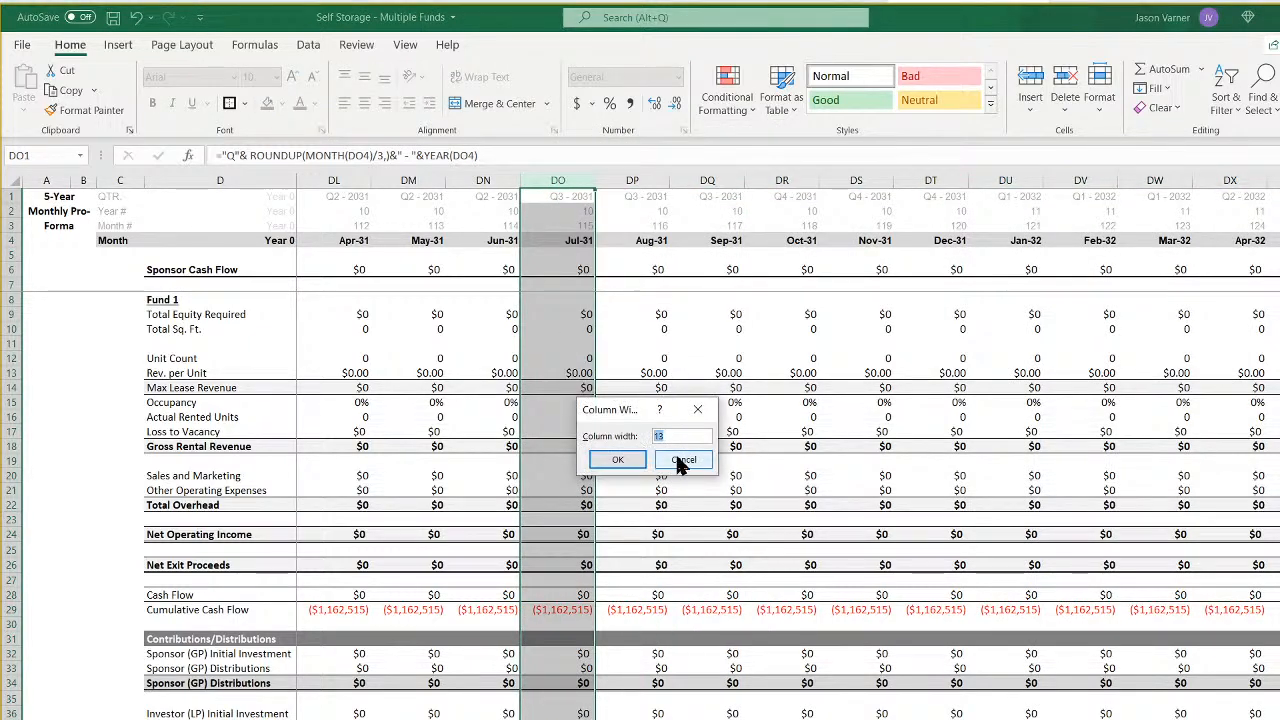
click(618, 459)
key(ctrl+Page_Down)
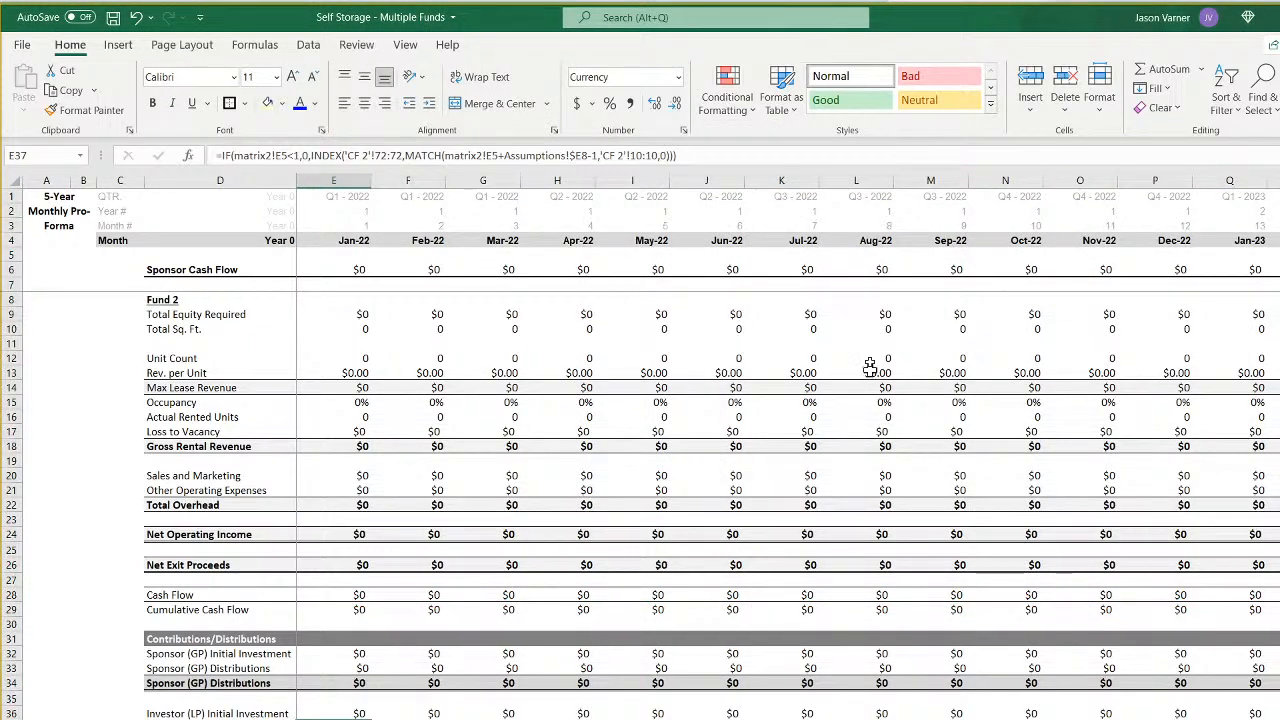
- Extend the Fund 2 monthly pro forma through December 2036 by filling the last month column, DT, across to column GB
scroll(788, 450, right, 1)
scroll(788, 450, right, 20)
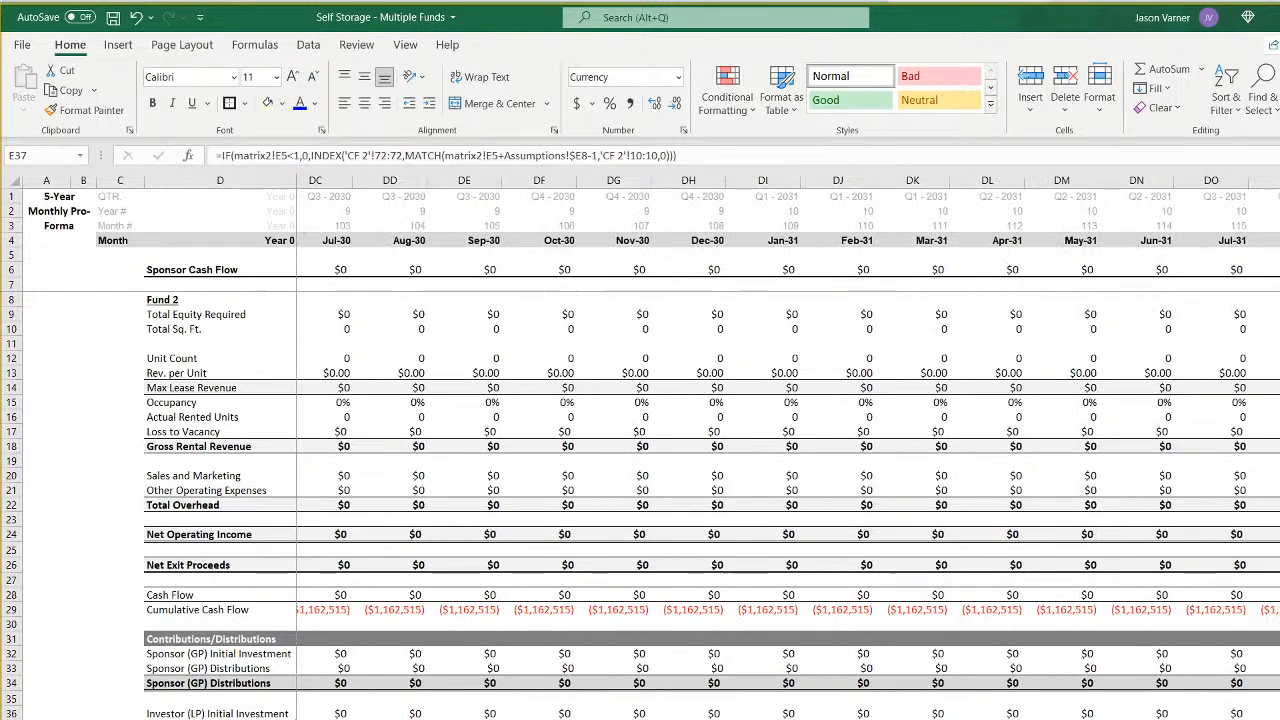
click(1273, 181)
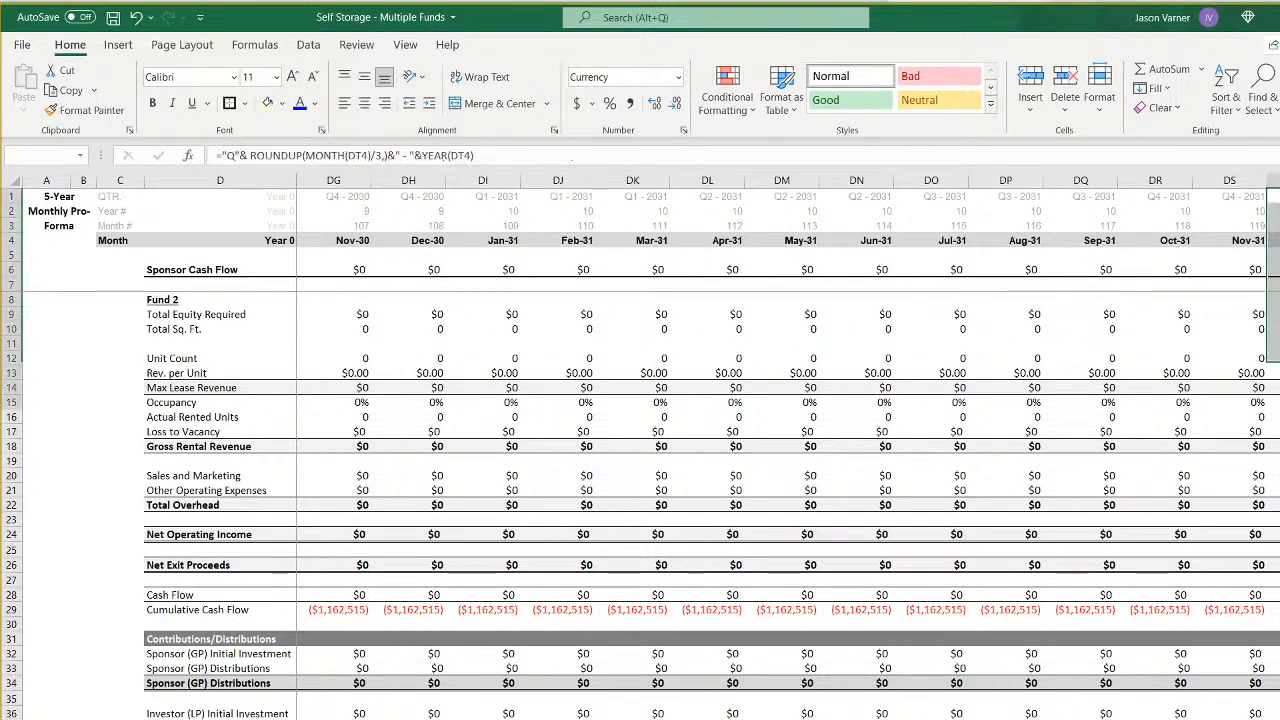
scroll(788, 450, right, 18)
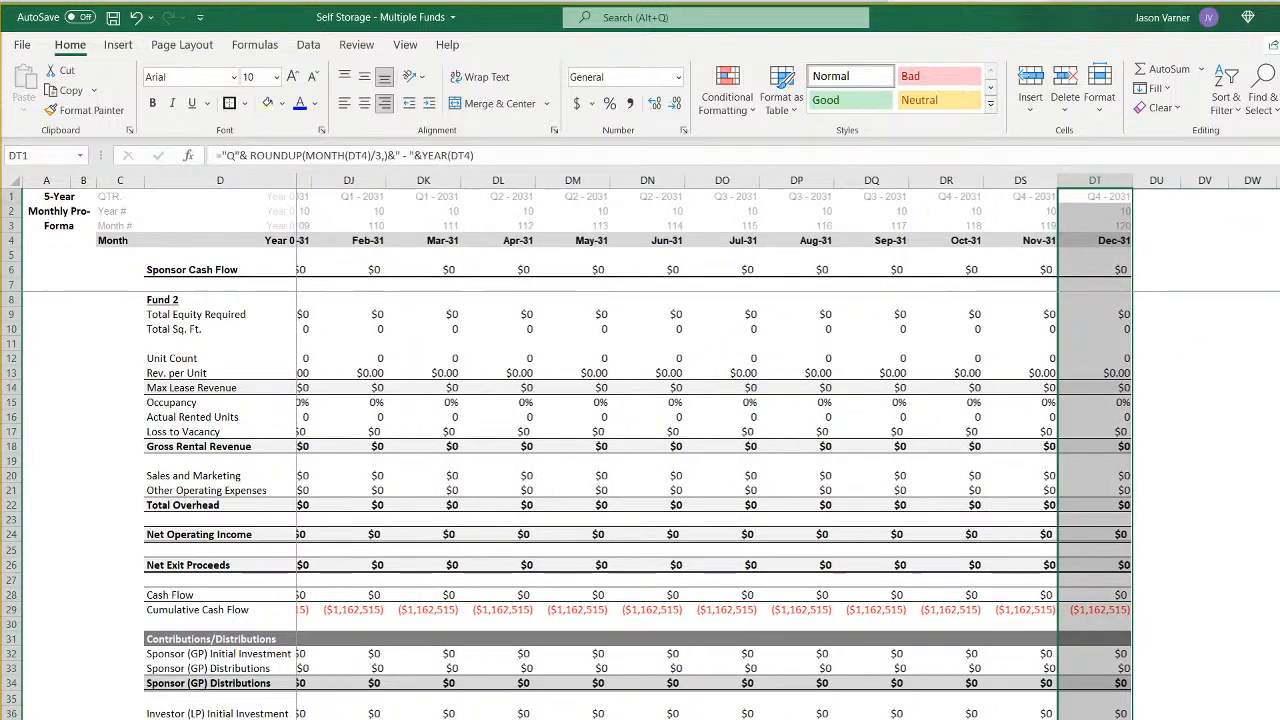
mouse_move(1278, 716)
mouse_down()
mouse_move(664, 716)
mouse_move(292, 698)
mouse_move(478, 684)
mouse_up()
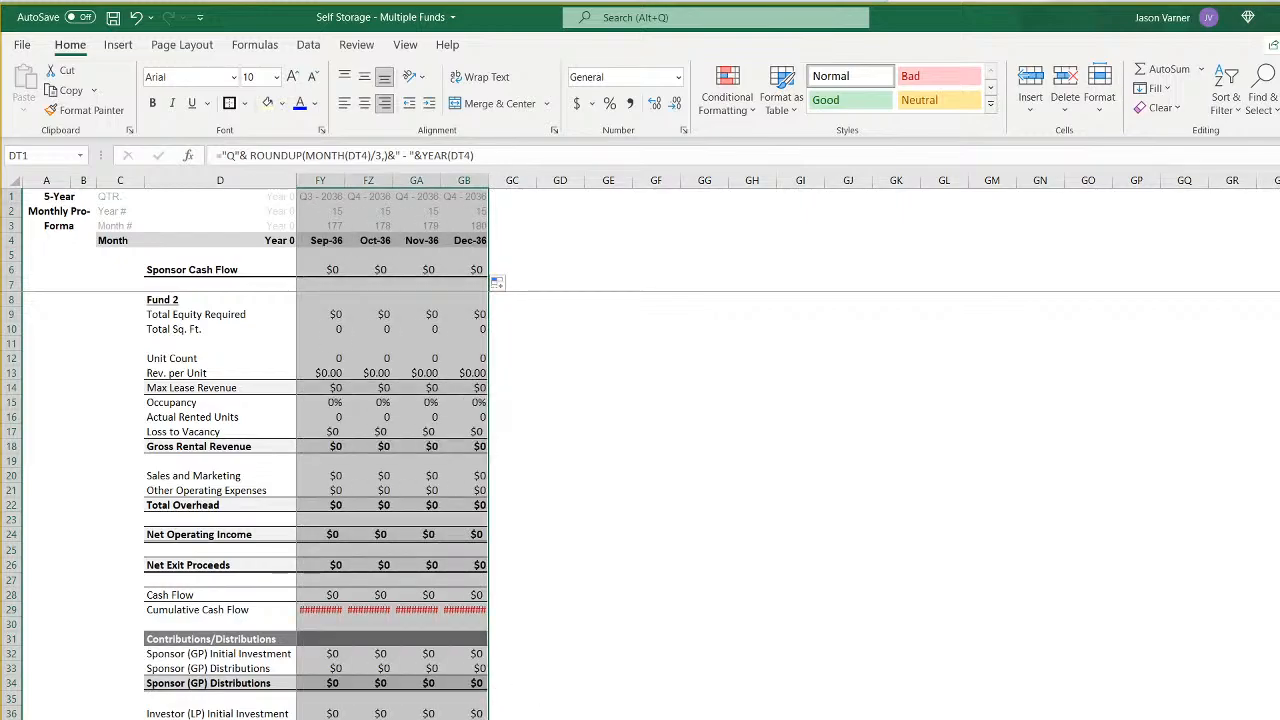
- Give the Fund 2 month columns DC through GB one uniform width wide enough for the cumulative cash flow figures
scroll(785, 450, left, 5)
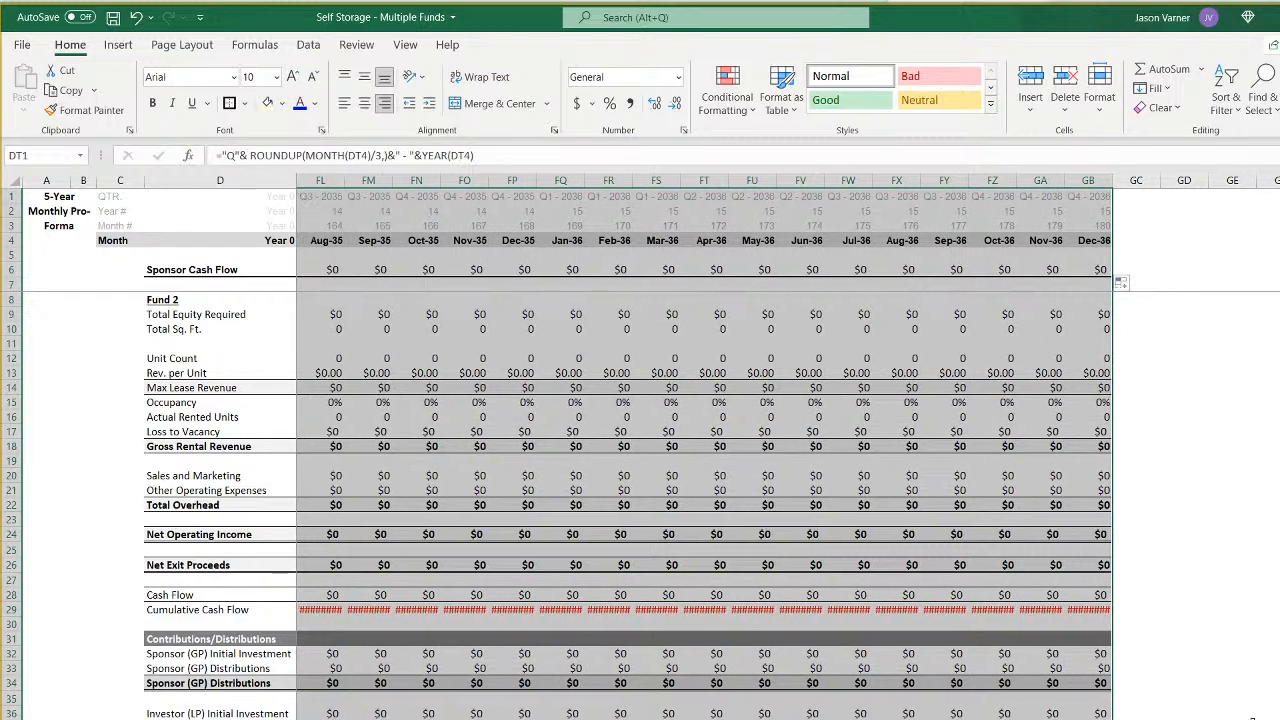
right_click(1000, 182)
key(Escape)
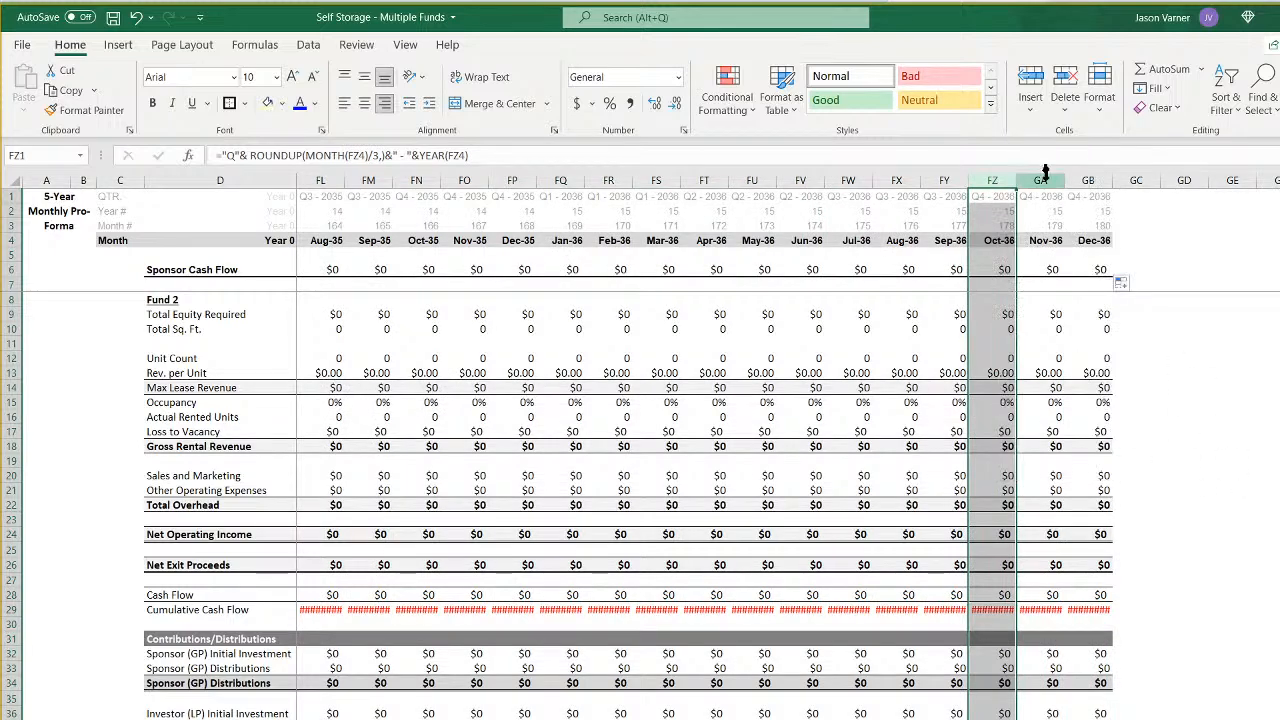
drag(1088, 182, 418, 209)
right_click(547, 182)
click(622, 415)
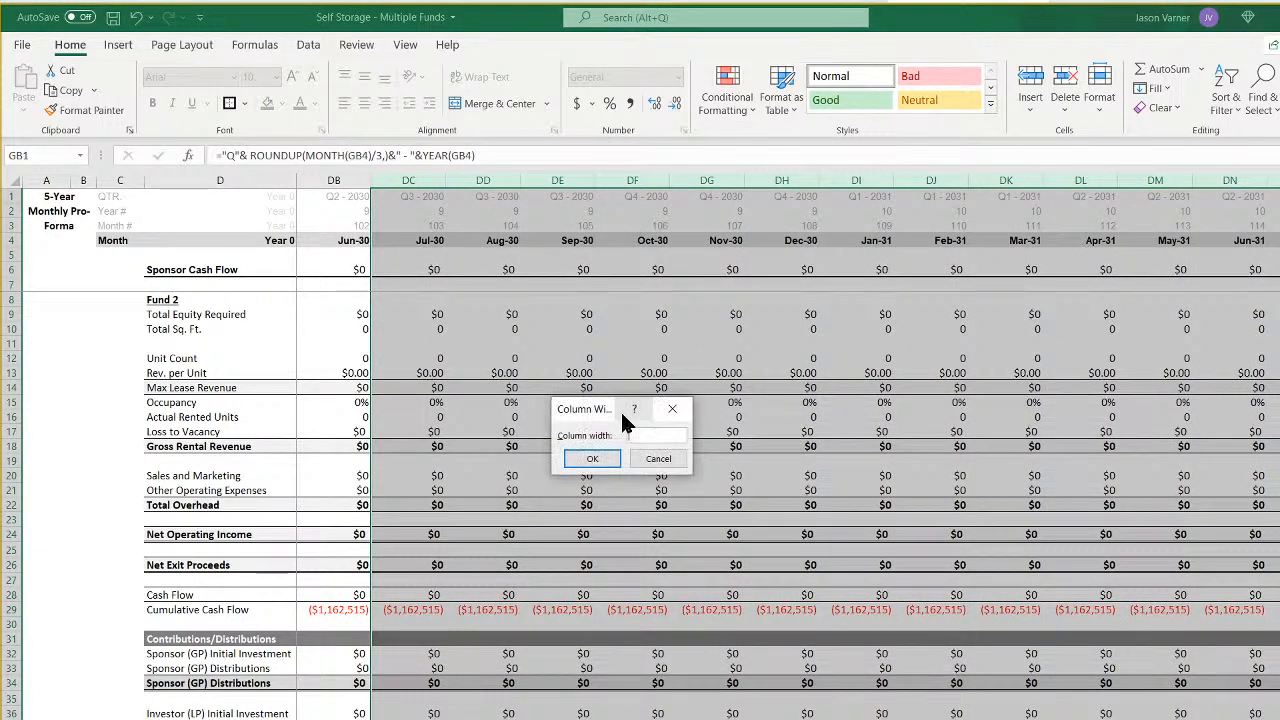
key(Return)
click(772, 475)
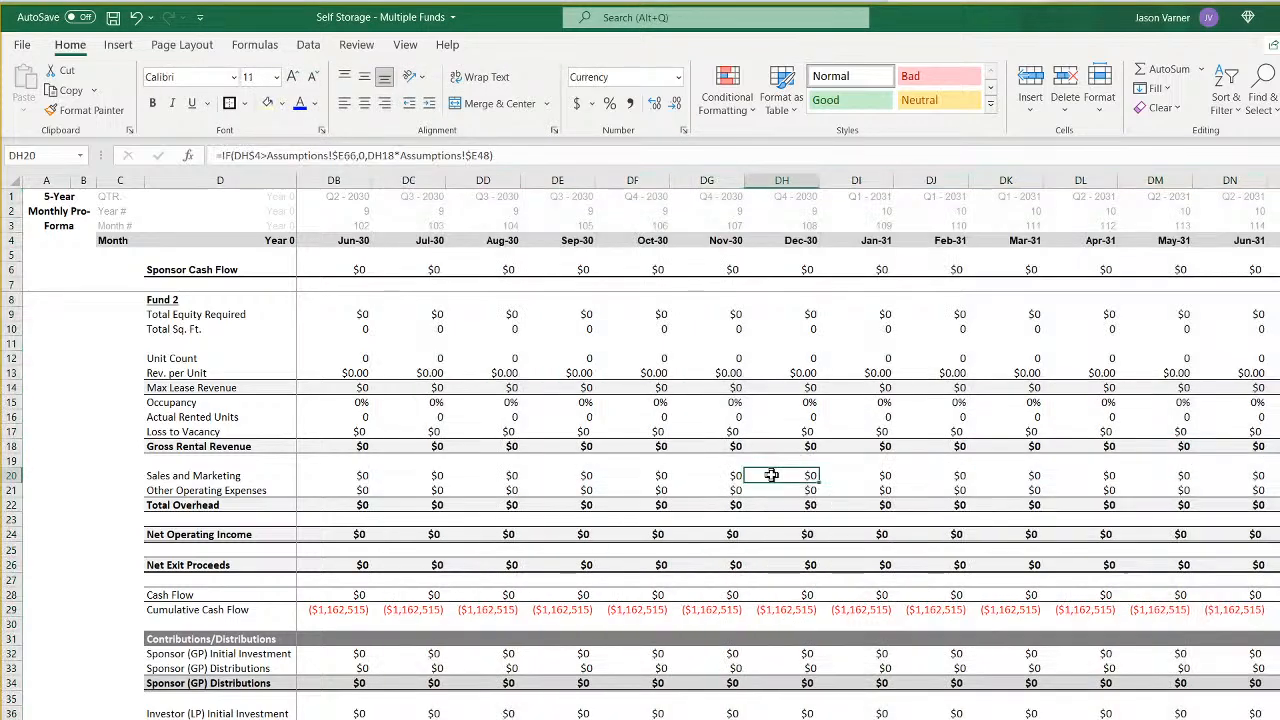
- Examine the Fund 2 monthly pro forma's equity, operating cash flow, exit proceeds and distributions across the extended timeline
scroll(787, 446, right, 12)
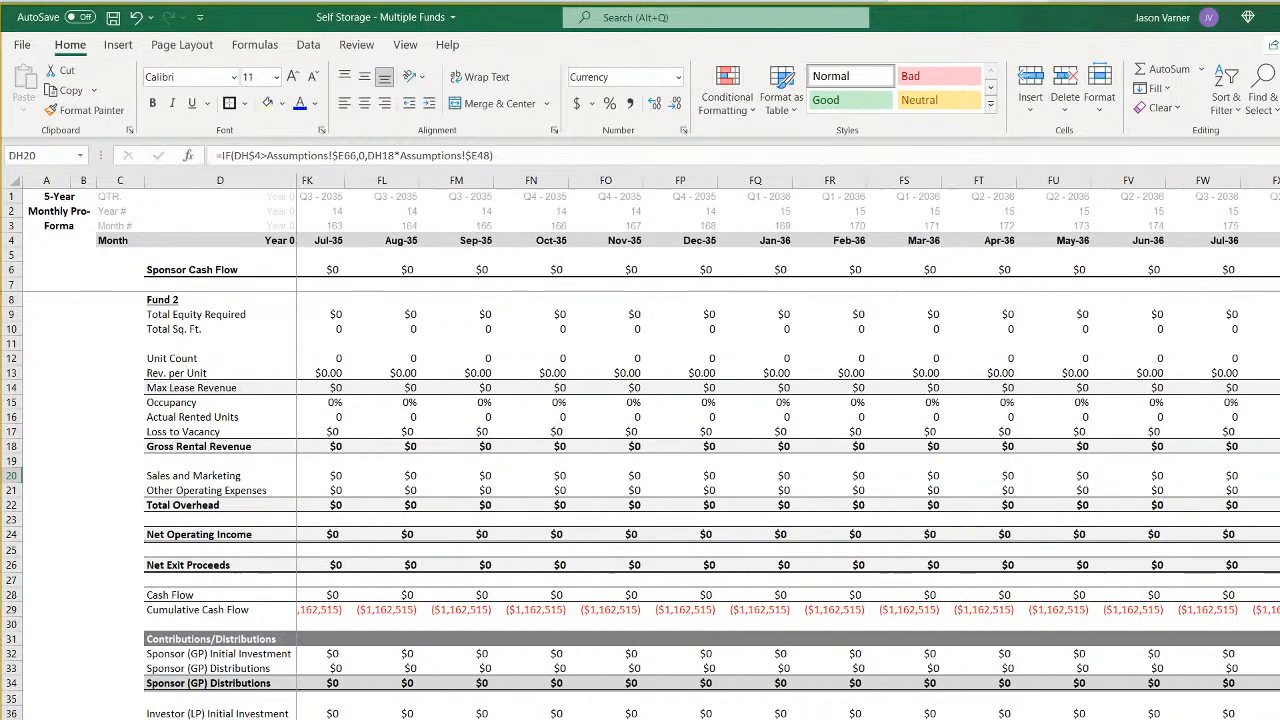
scroll(787, 446, left, 20)
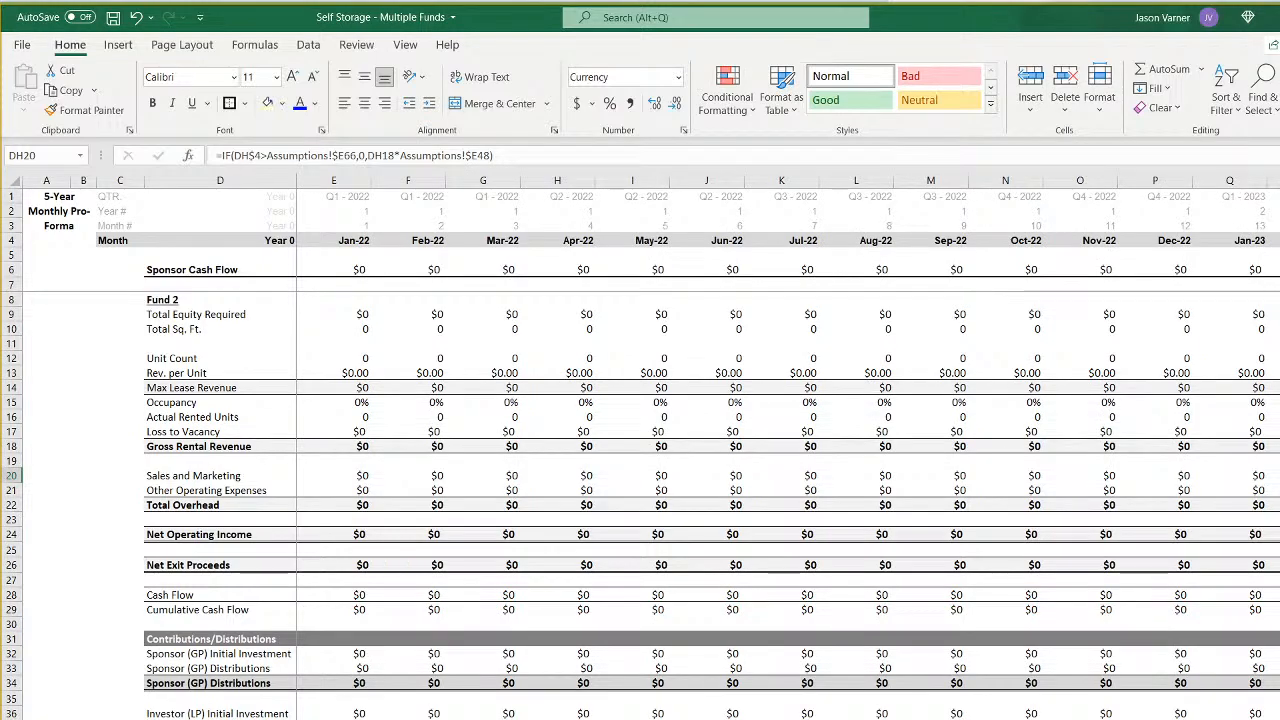
scroll(672, 448, left, 5)
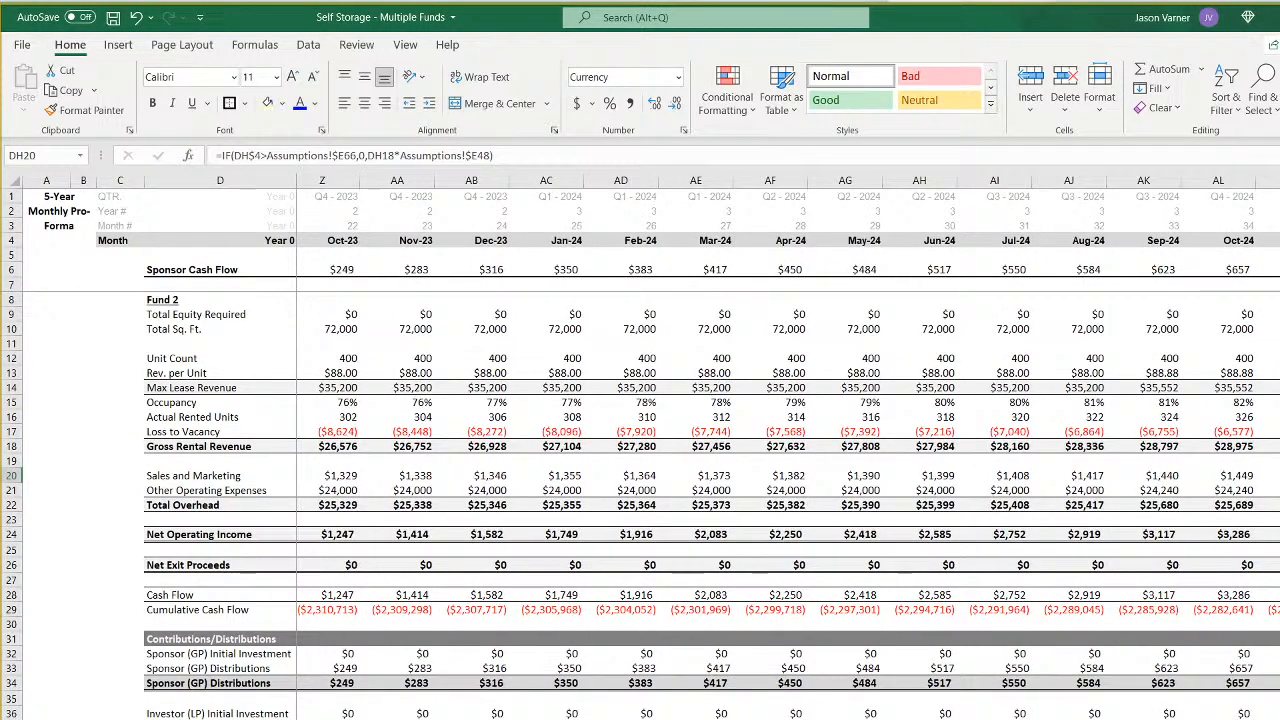
scroll(672, 448, right, 7)
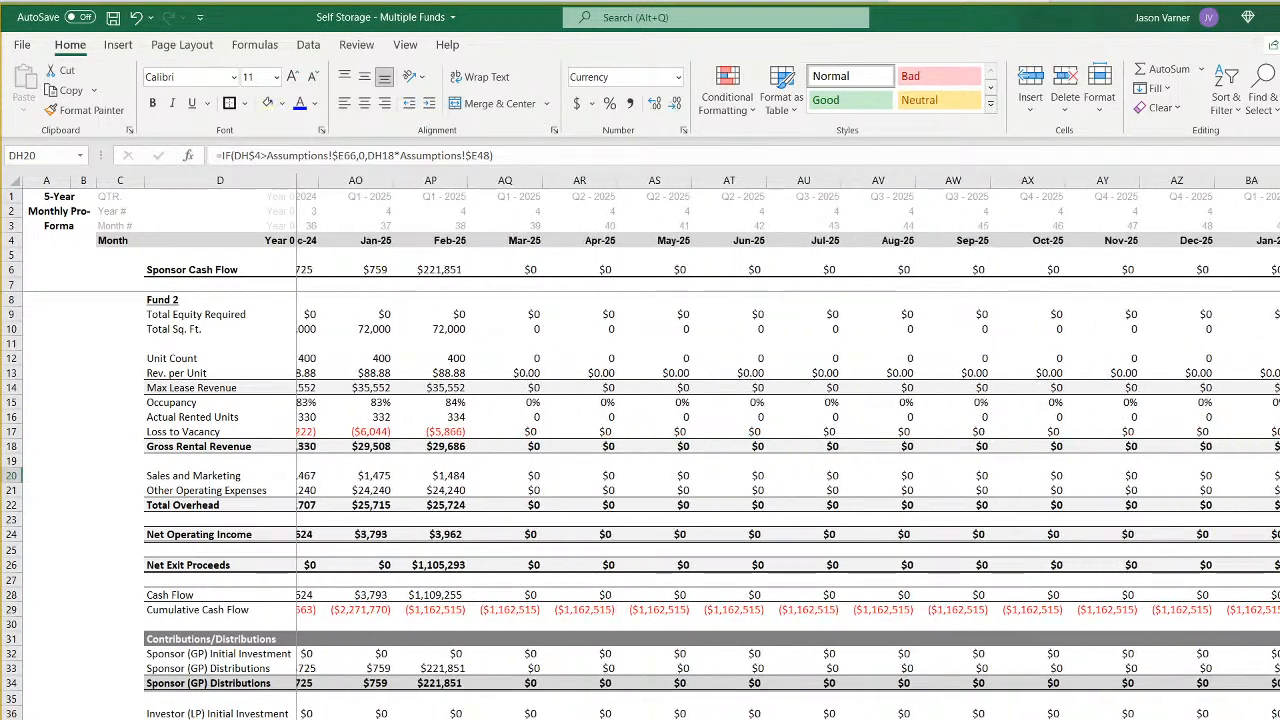
scroll(672, 448, left, 6)
scroll(787, 448, left, 5)
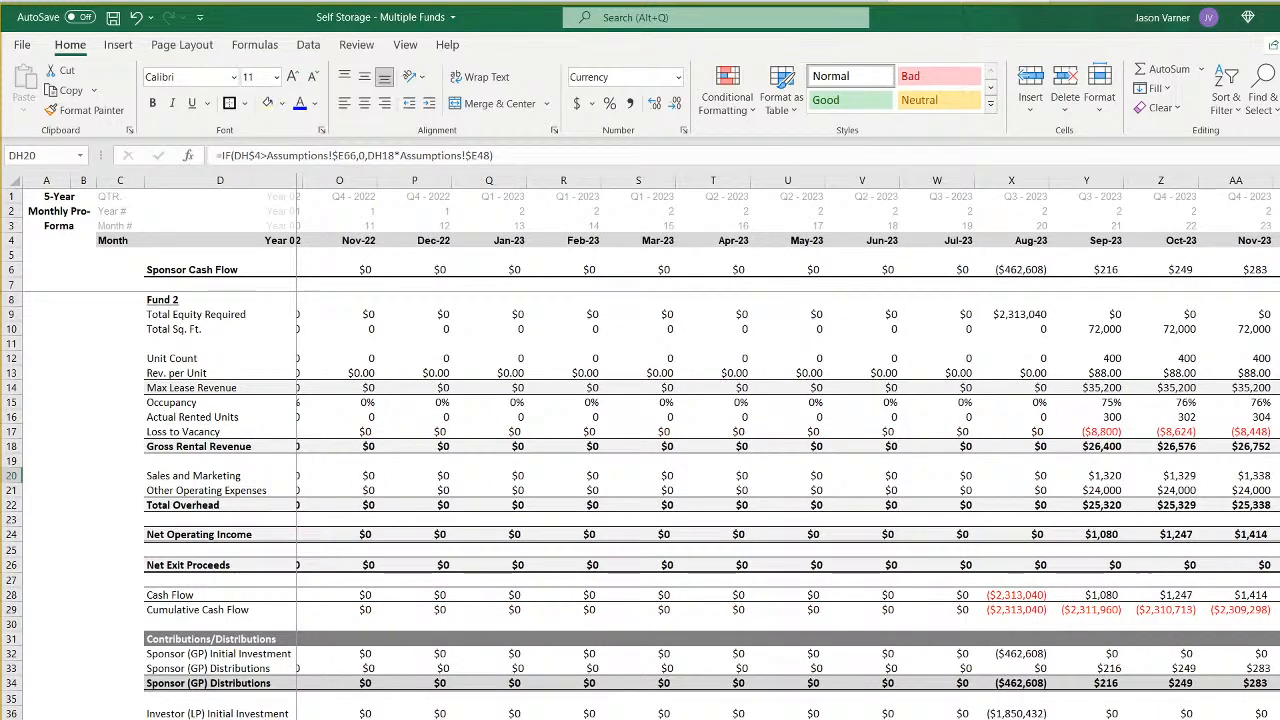
scroll(787, 448, right, 10)
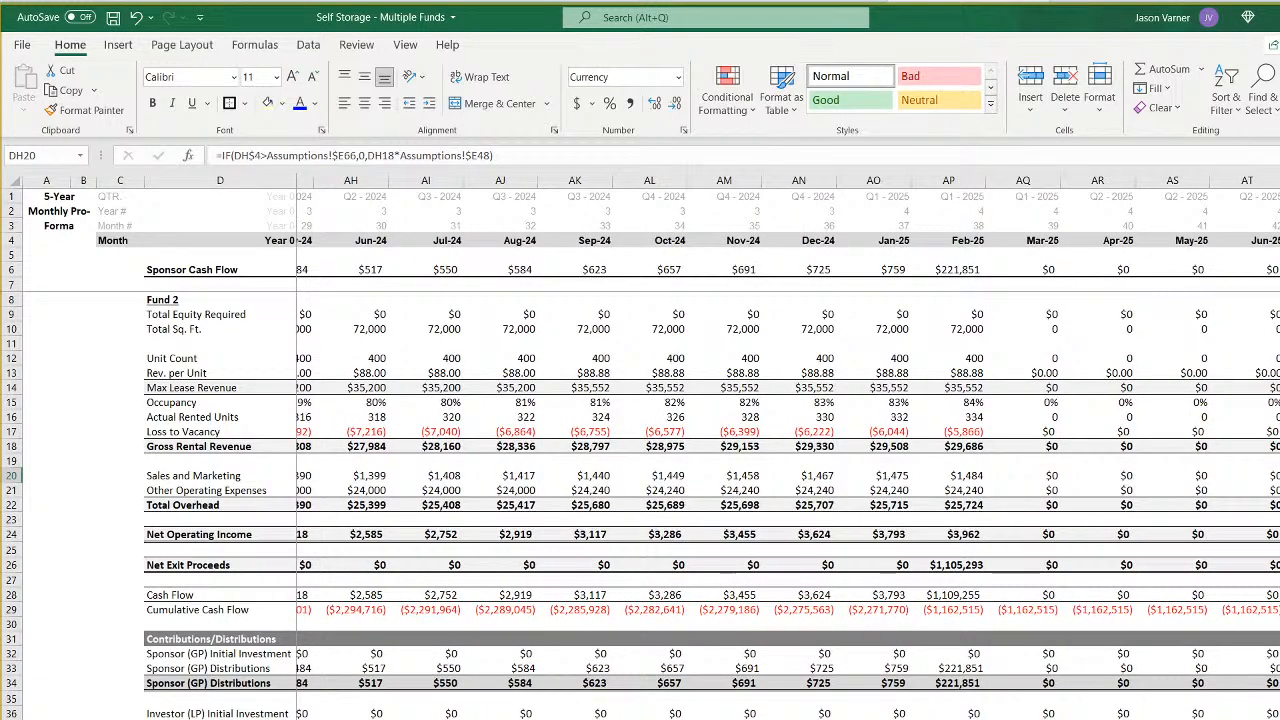
scroll(787, 448, left, 15)
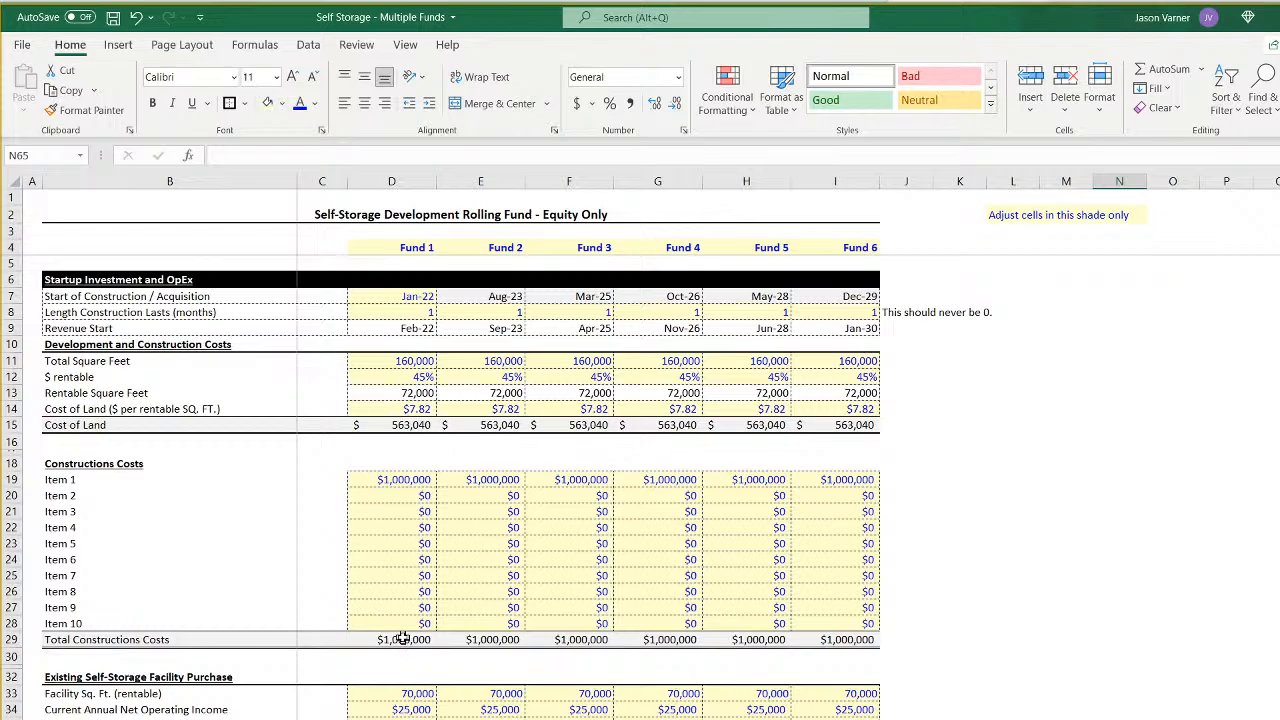
- Set the revenue per unit in row 57 of the assumptions to $102 for all six funds
scroll(402, 639, down, 4)
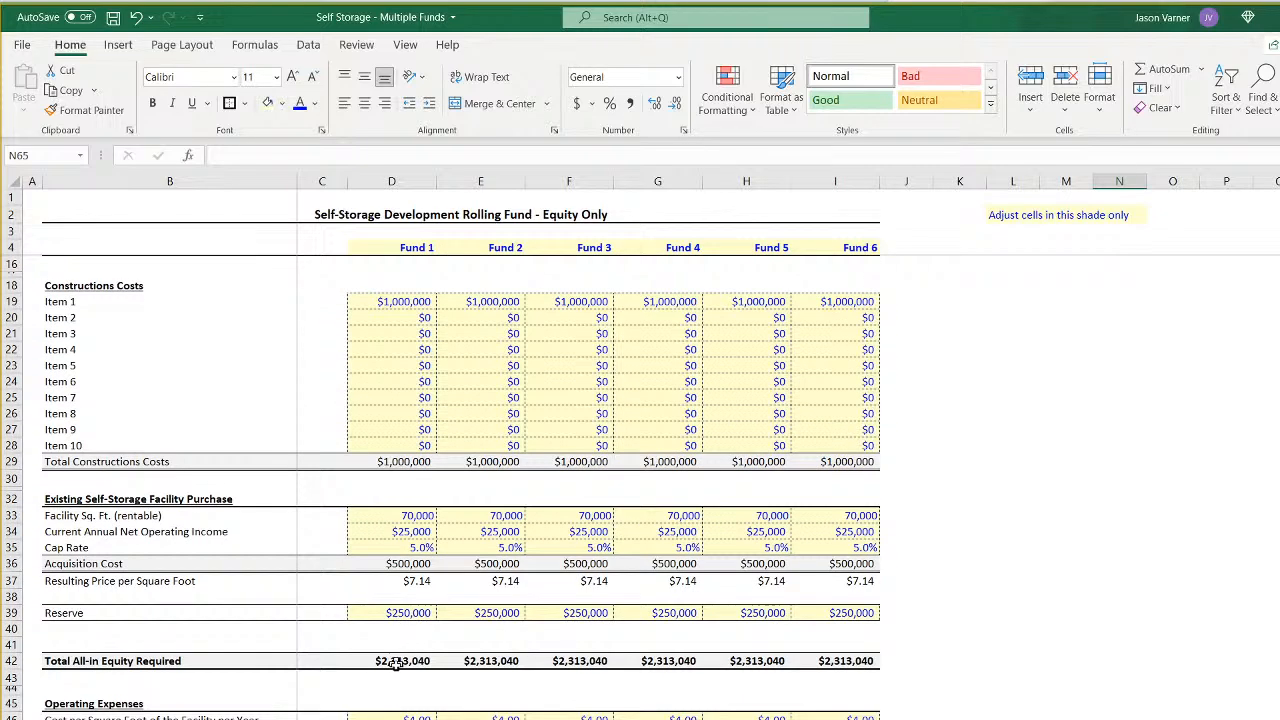
scroll(406, 683, down, 4)
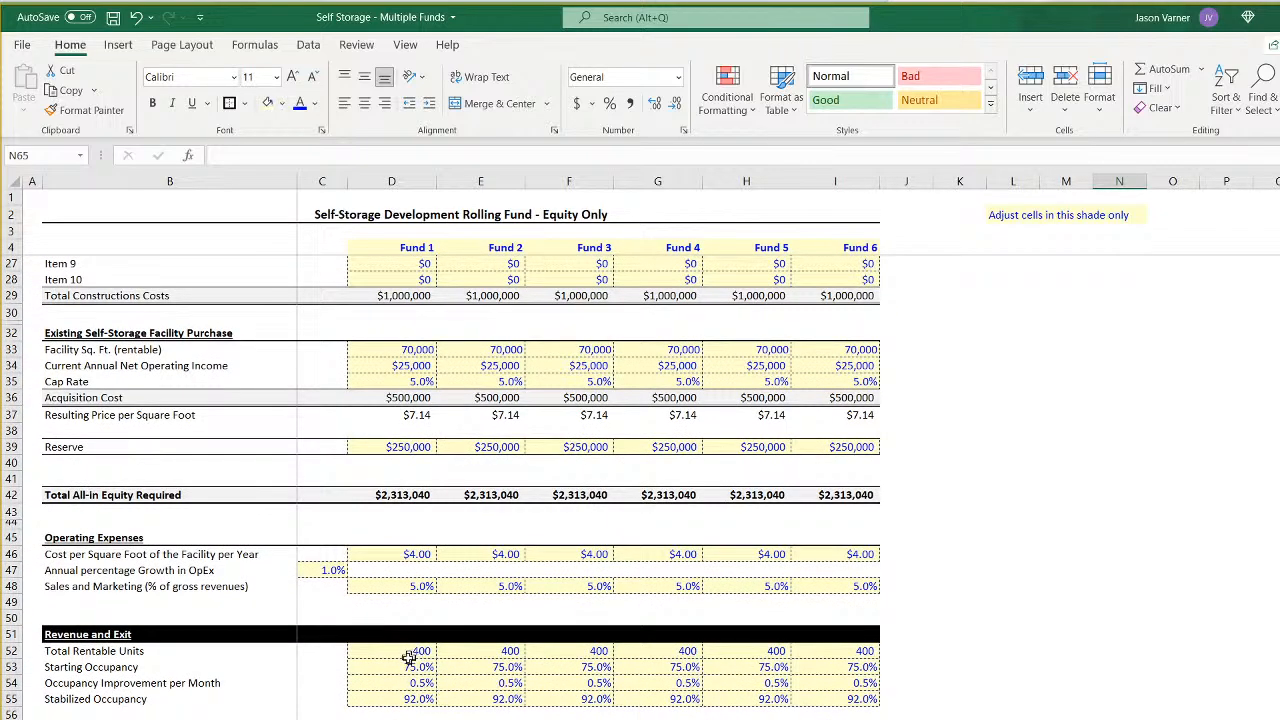
click(400, 719)
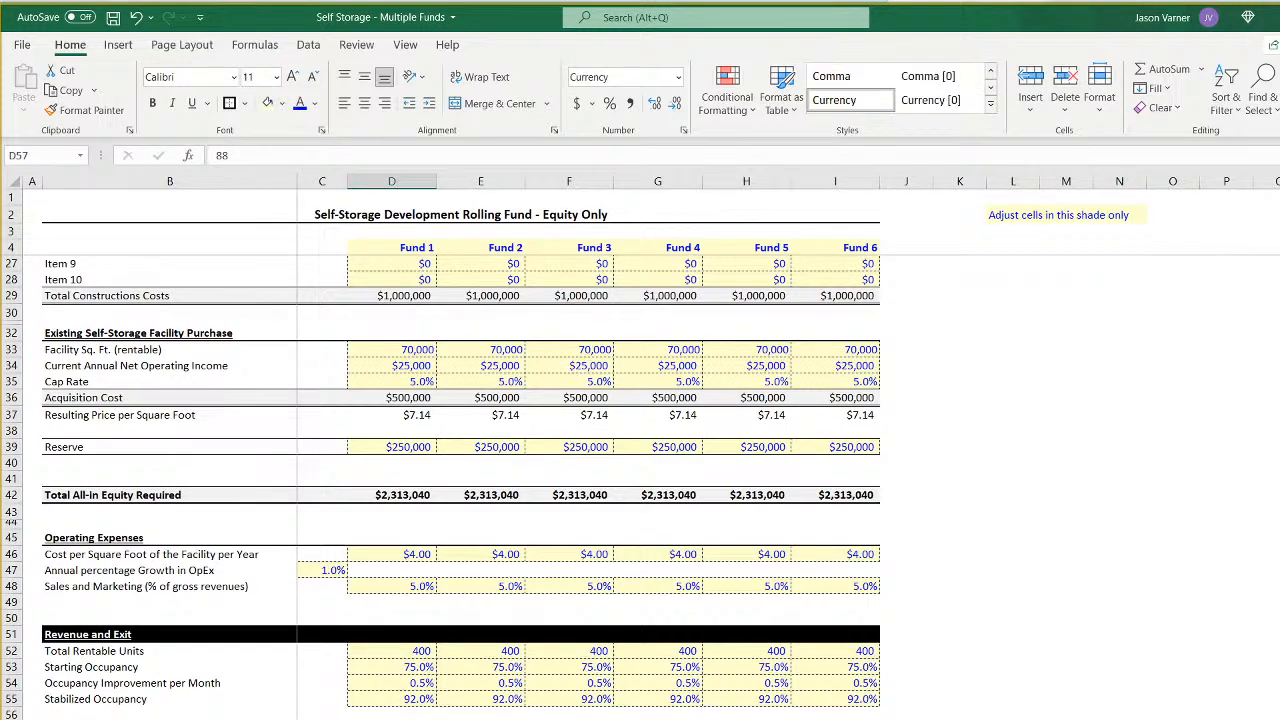
text(100)
key(Return)
key(Up)
key(Right)
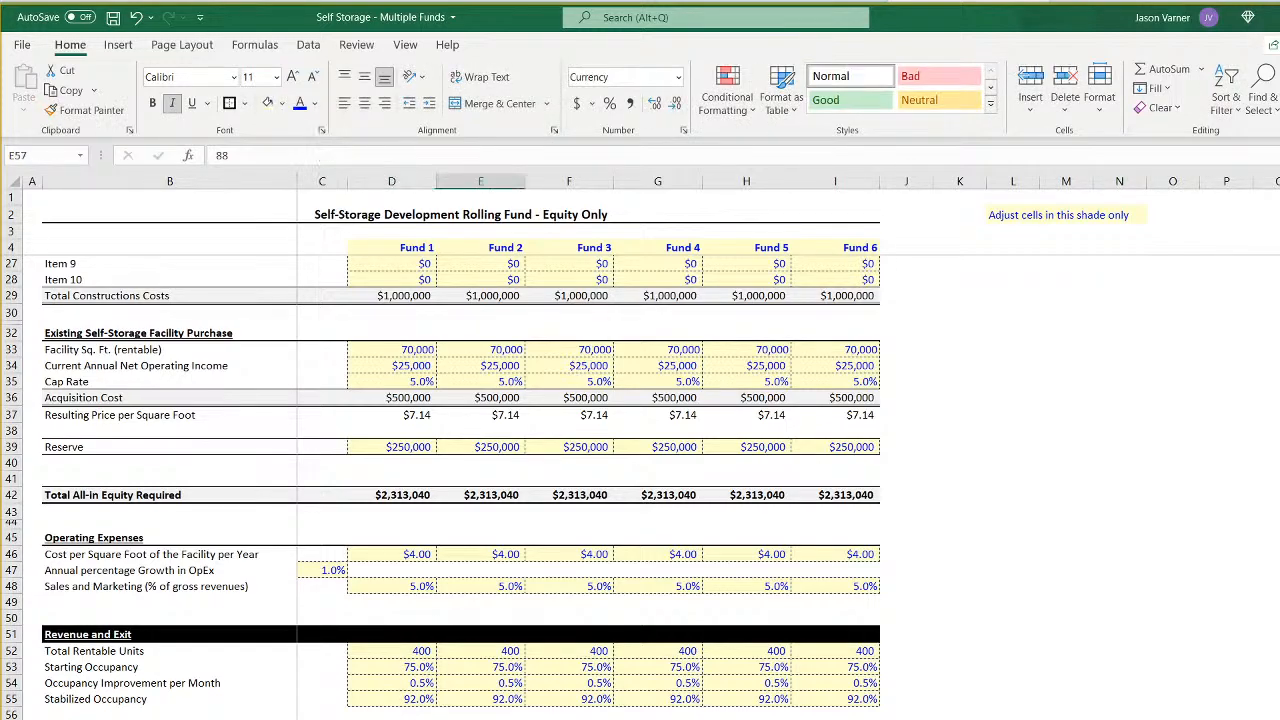
text(10)
key(Return)
drag(400, 719, 835, 719)
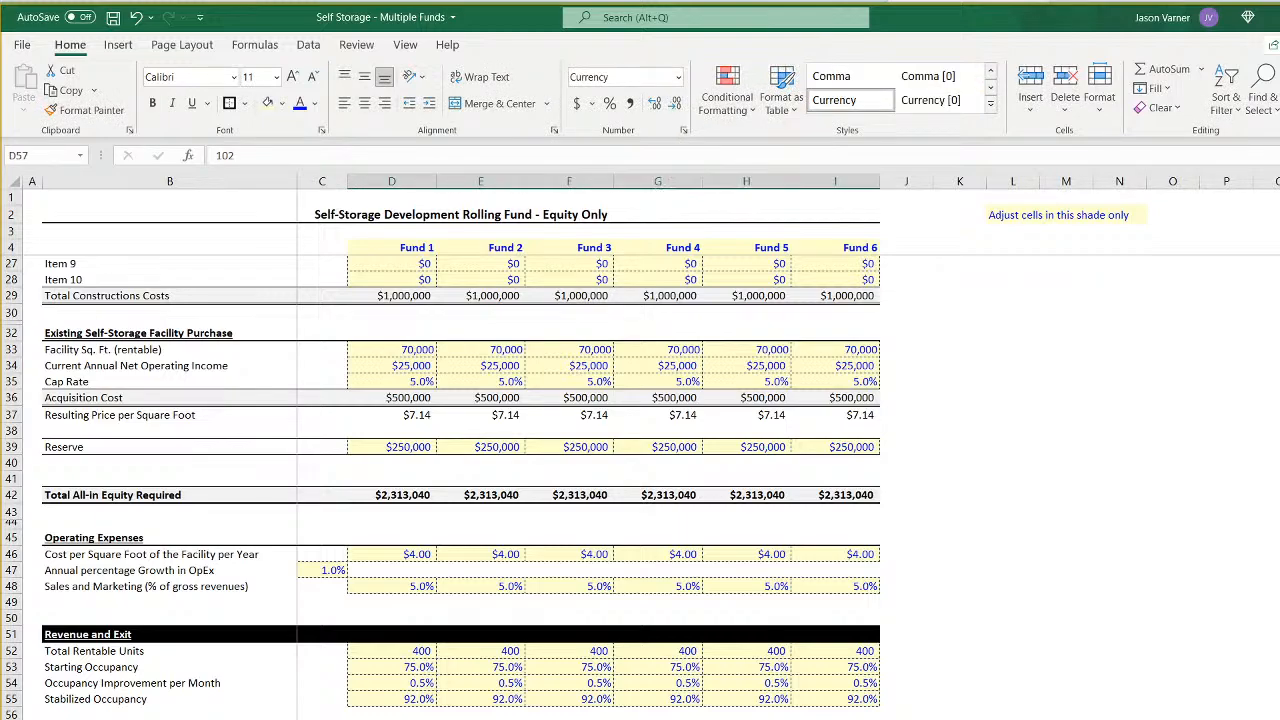
- Review how the new revenue per unit flows through Fund 2's monthly cash flow, exit proceeds and sponsor distributions
key(ctrl+Page_Down)
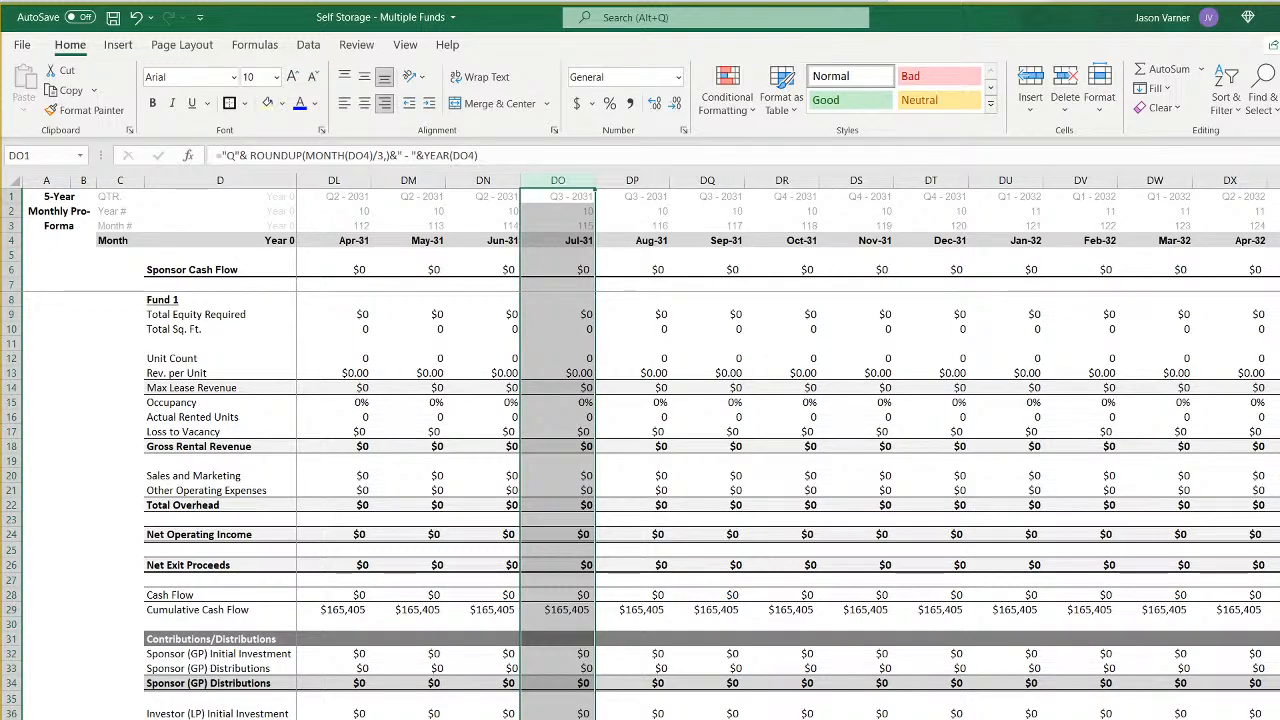
key(ctrl+Page_Down)
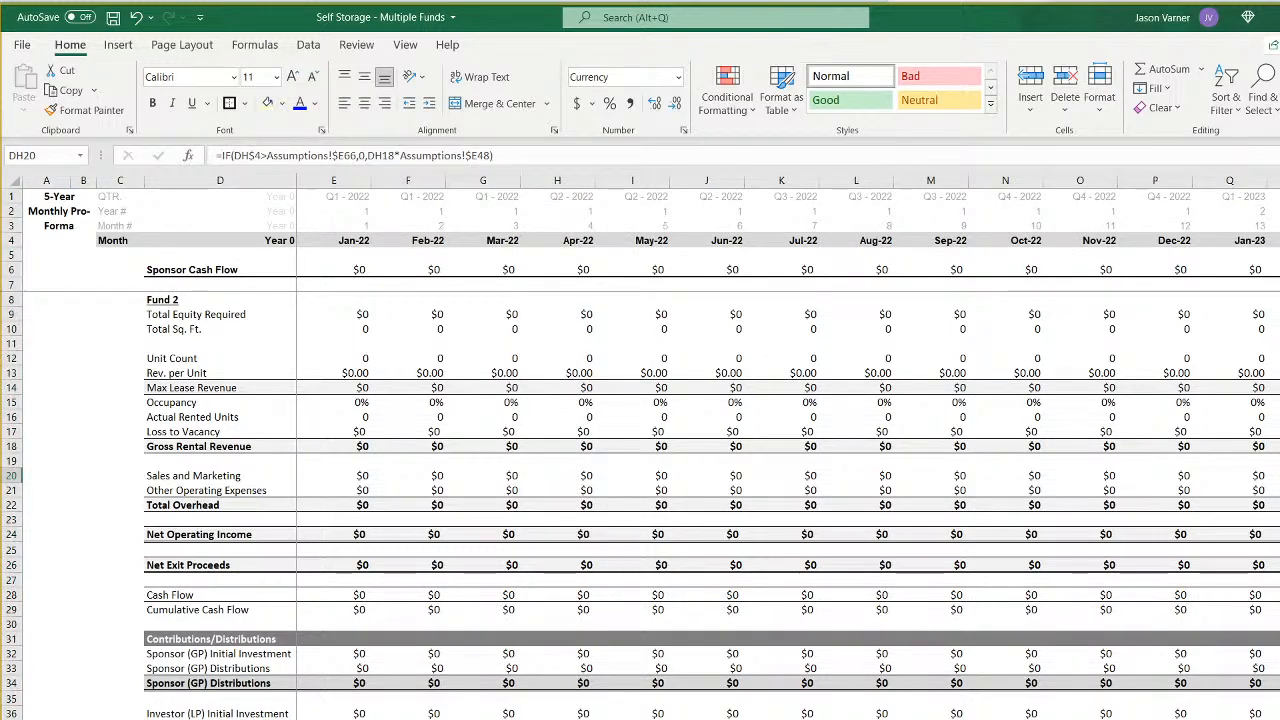
scroll(720, 448, right, 6)
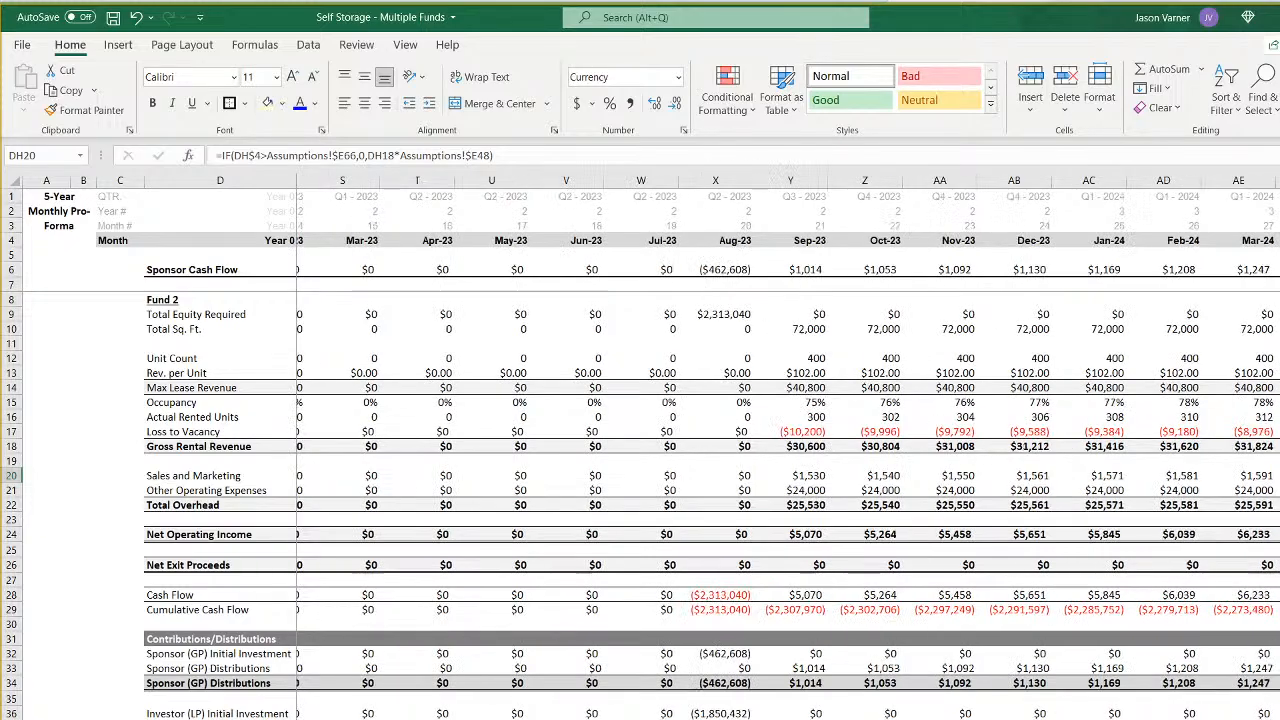
scroll(720, 448, right, 20)
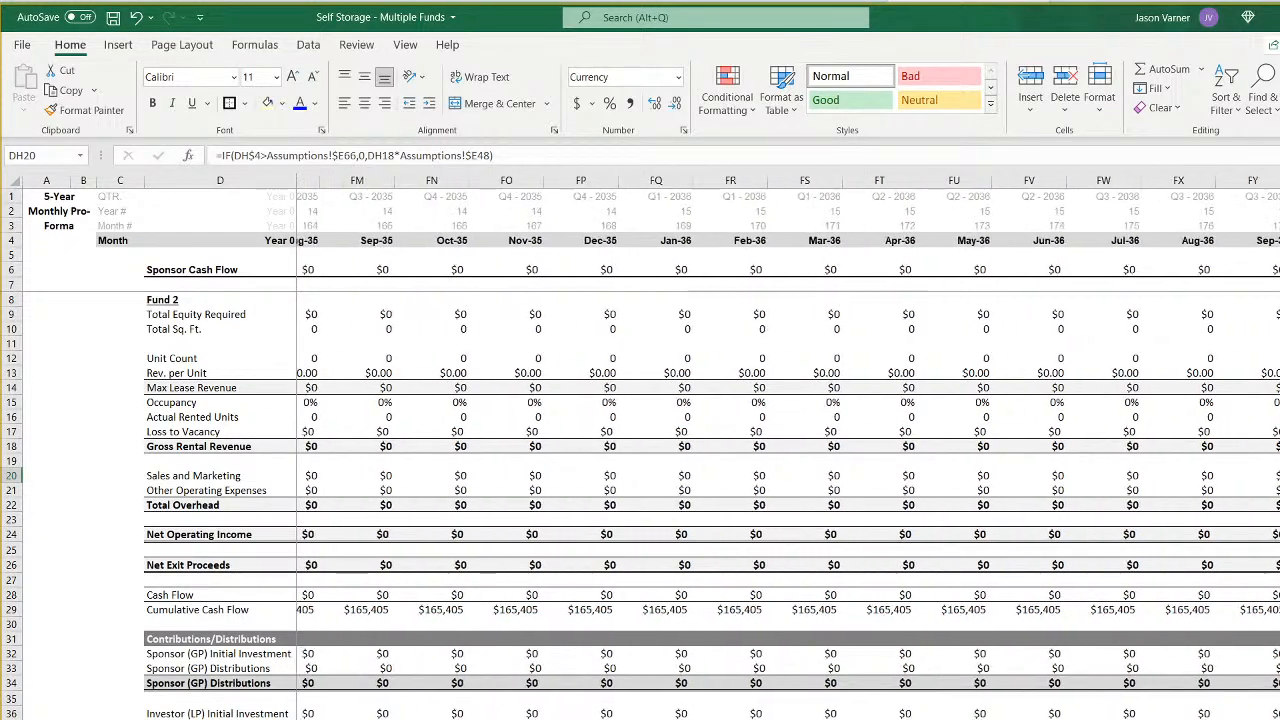
scroll(720, 448, left, 18)
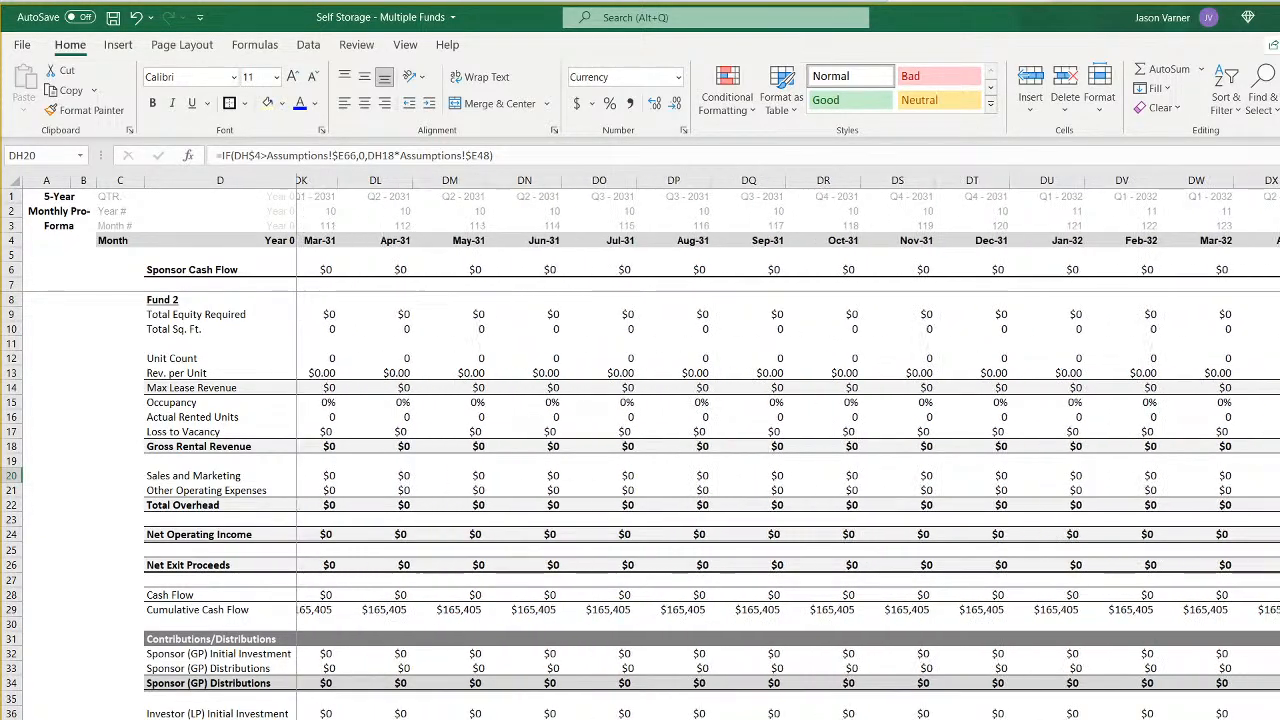
scroll(720, 448, left, 6)
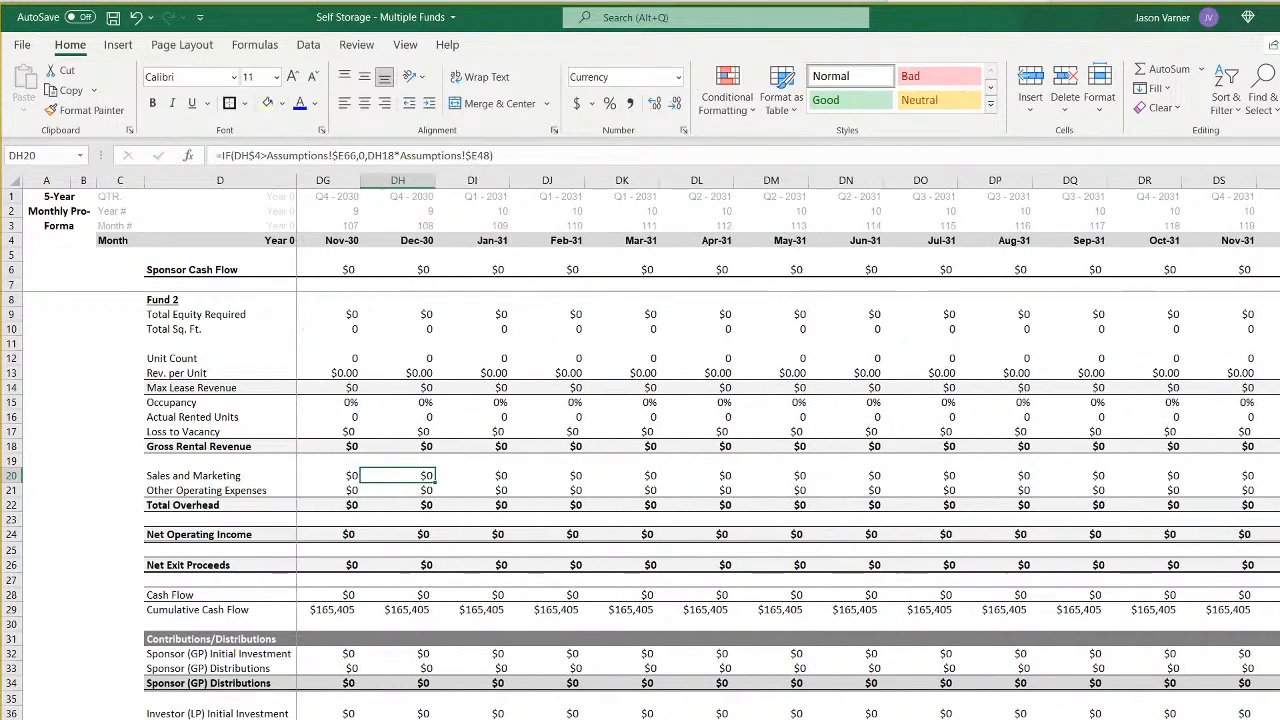
scroll(720, 448, left, 20)
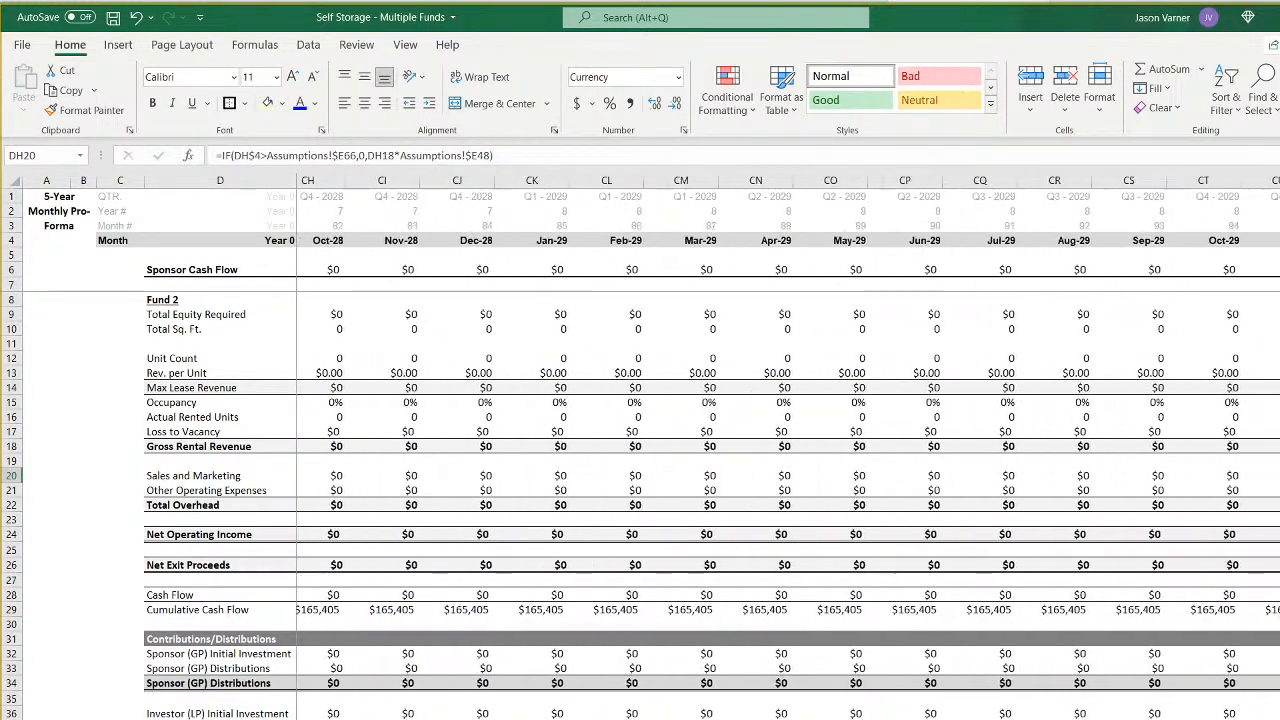
scroll(720, 448, left, 20)
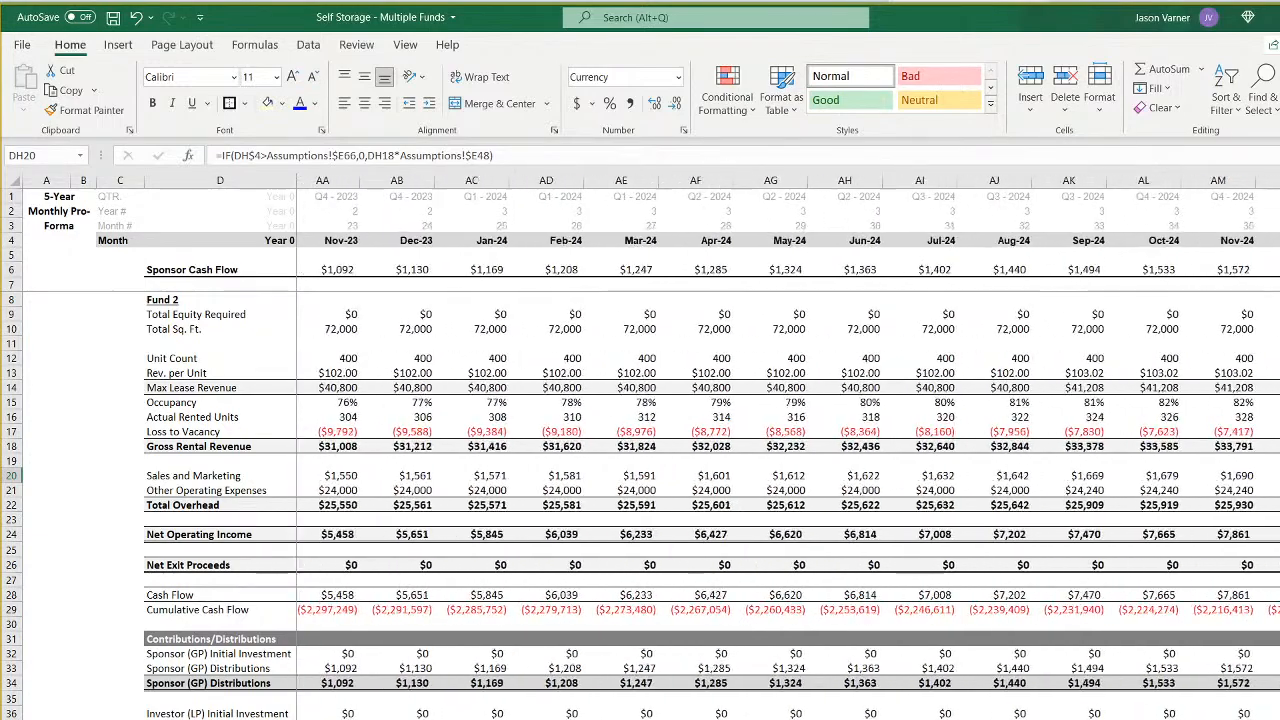
scroll(720, 448, right, 3)
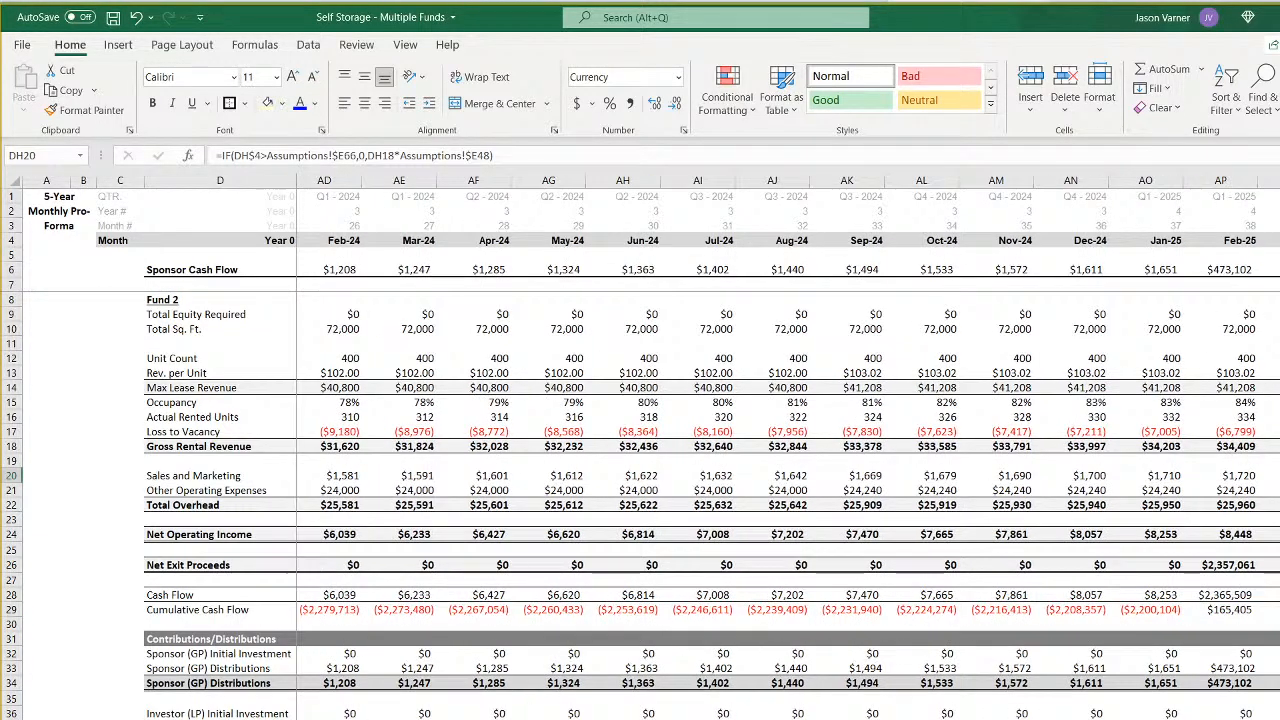
scroll(720, 448, left, 14)
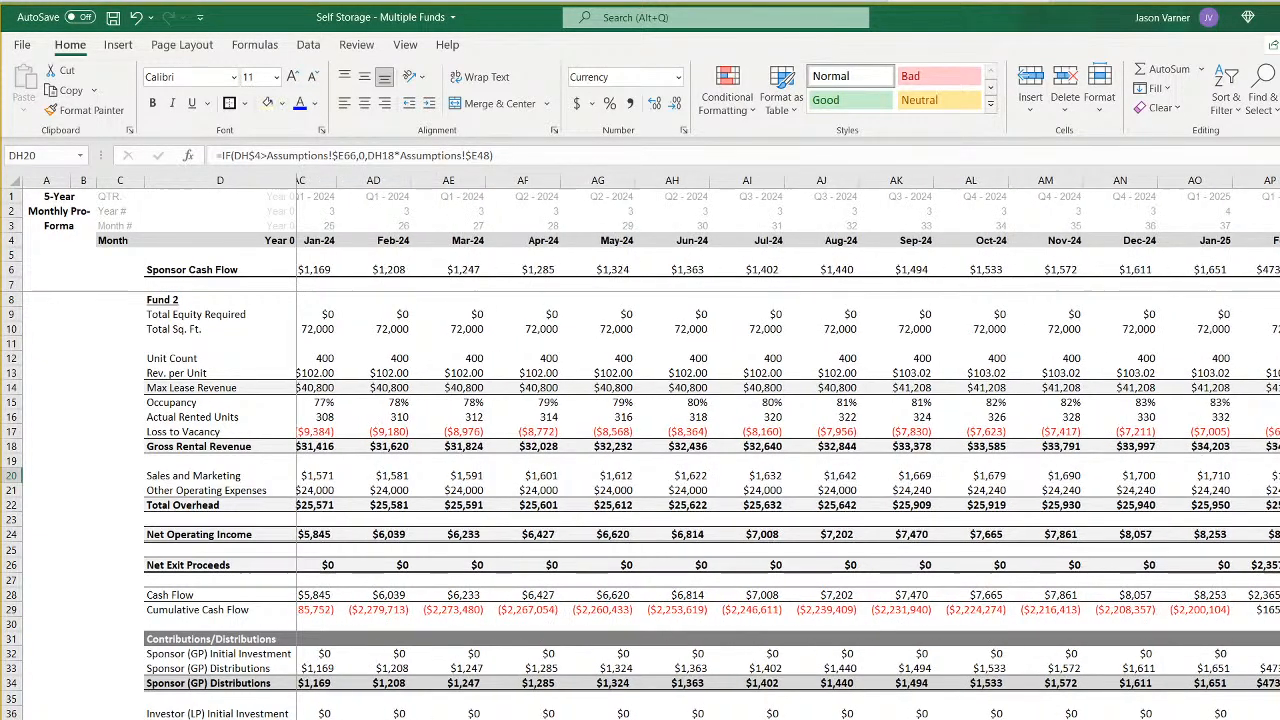
scroll(720, 448, right, 8)
scroll(720, 448, right, 8)
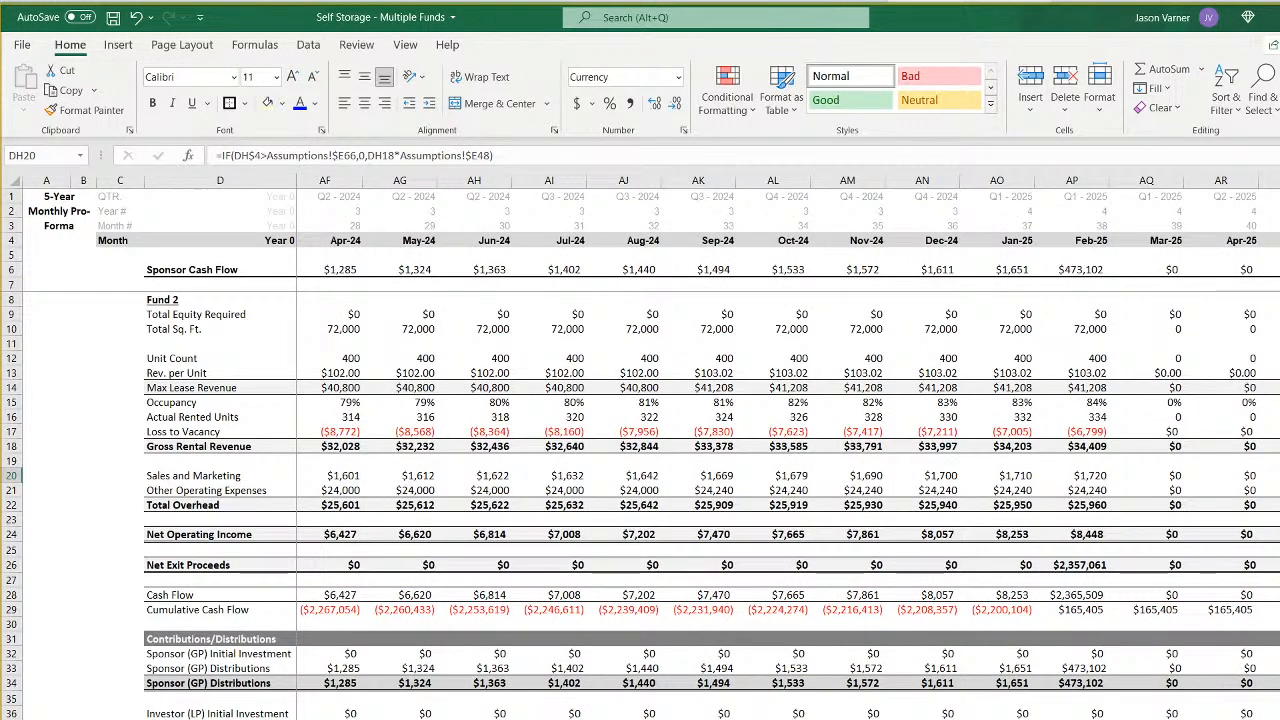
scroll(720, 448, left, 20)
- Check the individual fund IRRs on the summary sheet and format the aggregate IRRs in D15:D17 as percentages with one decimal place
key(ctrl+Page_Up)
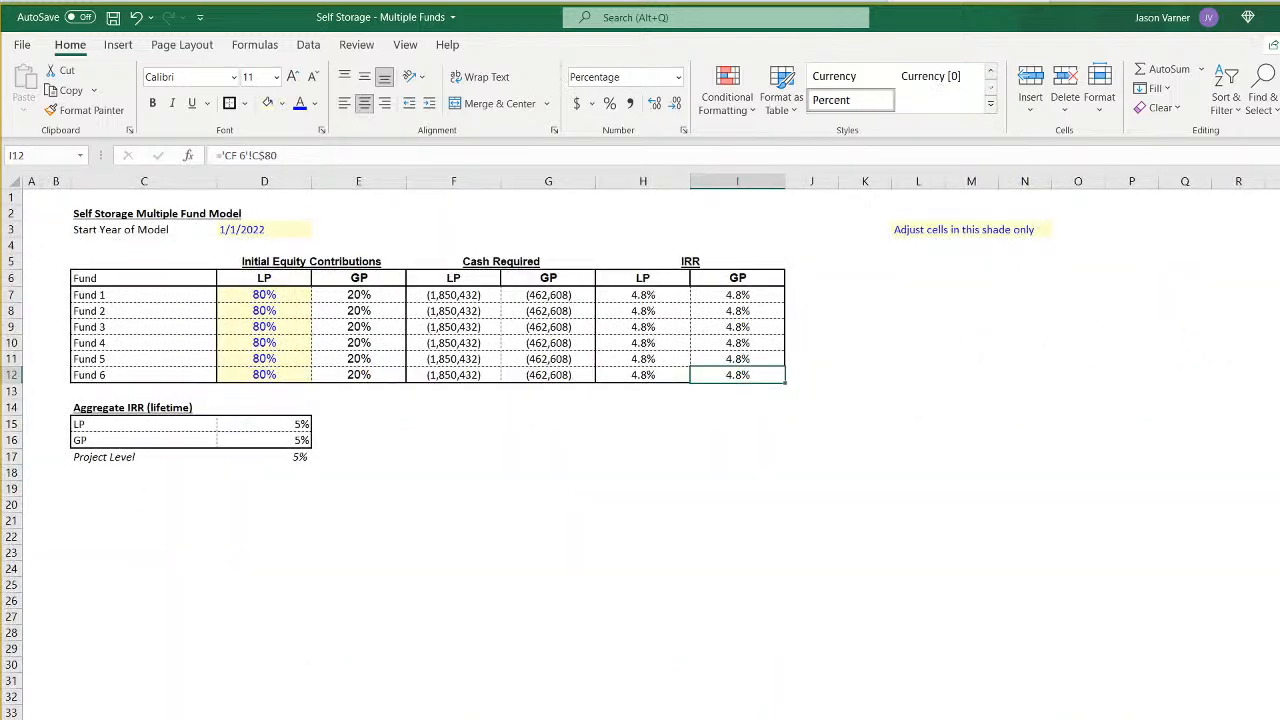
click(651, 296)
click(730, 294)
click(668, 322)
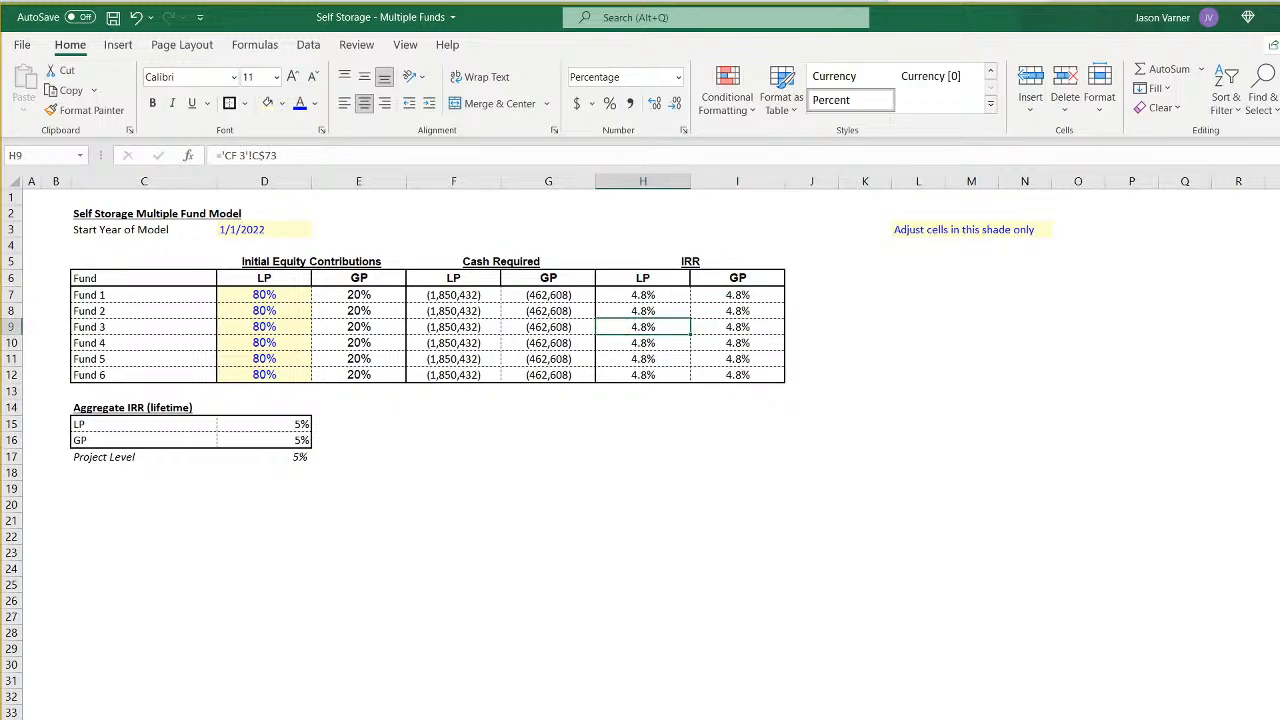
drag(286, 427, 286, 457)
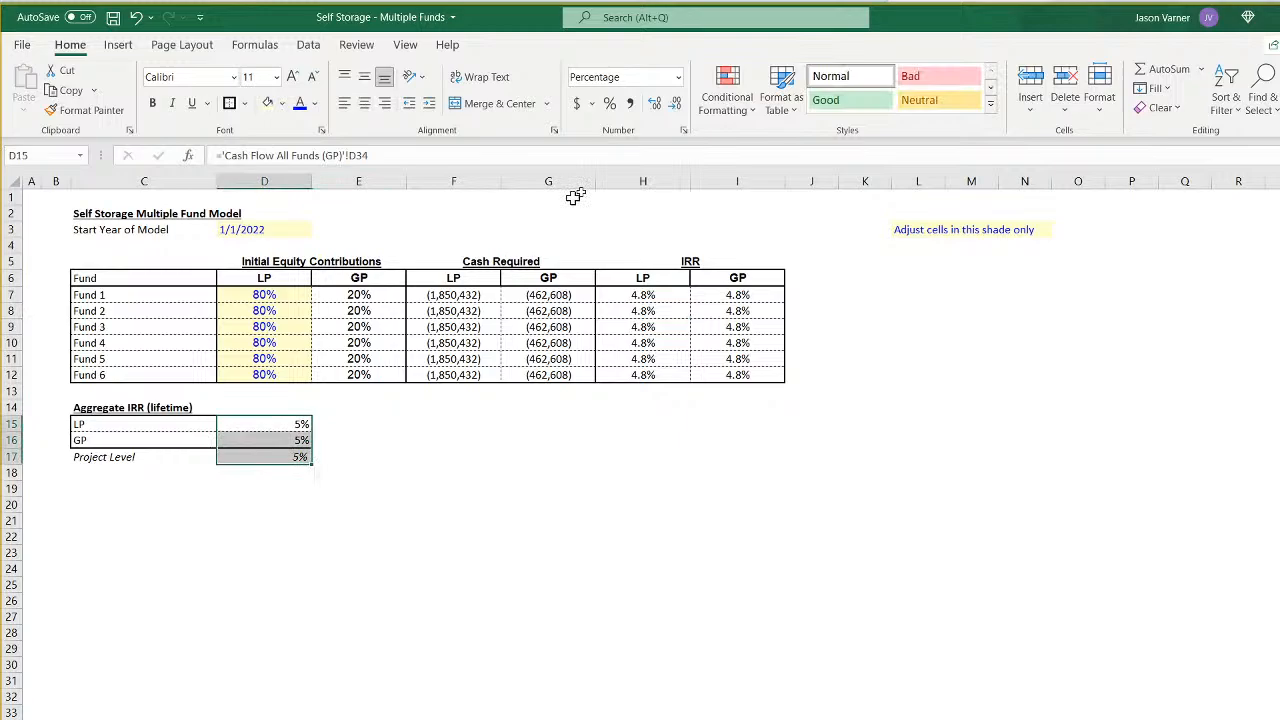
click(683, 130)
click(877, 515)
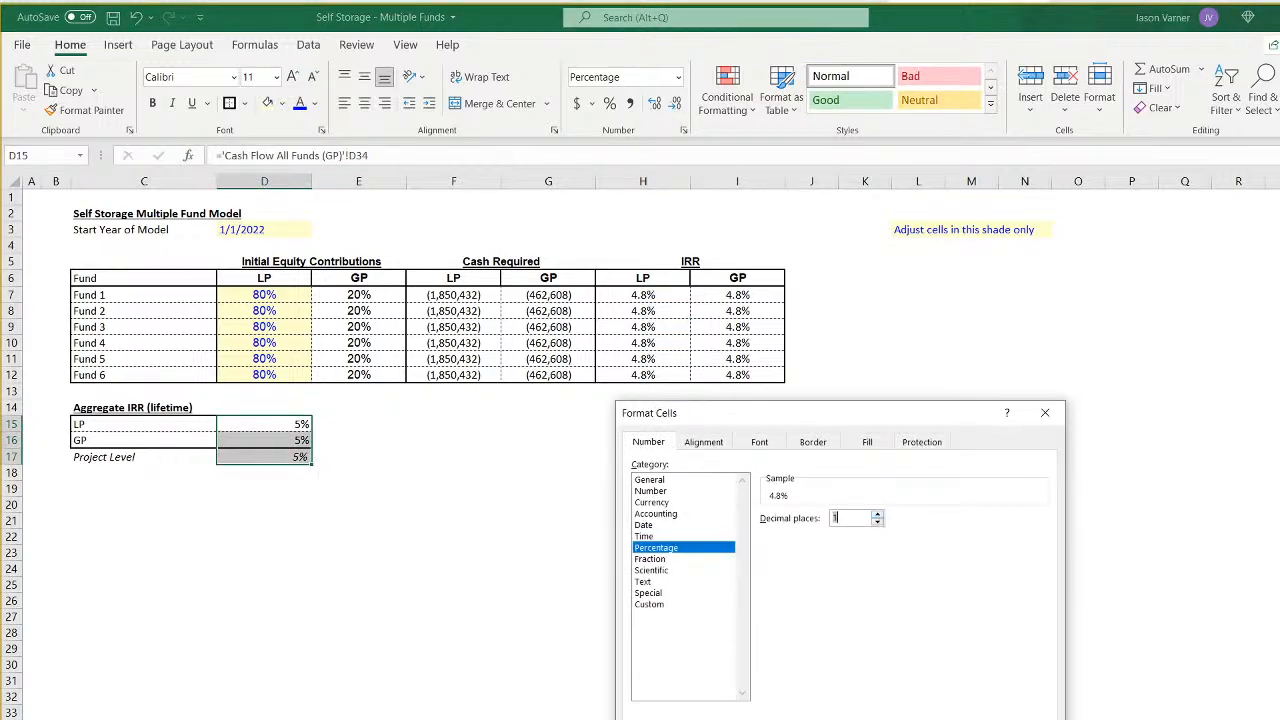
key(Return)
- Examine each fund's sponsor and investor cash flows, the bank balances and the aggregate IRR rows across the combined monthly timeline
key(ctrl+Page_Down)
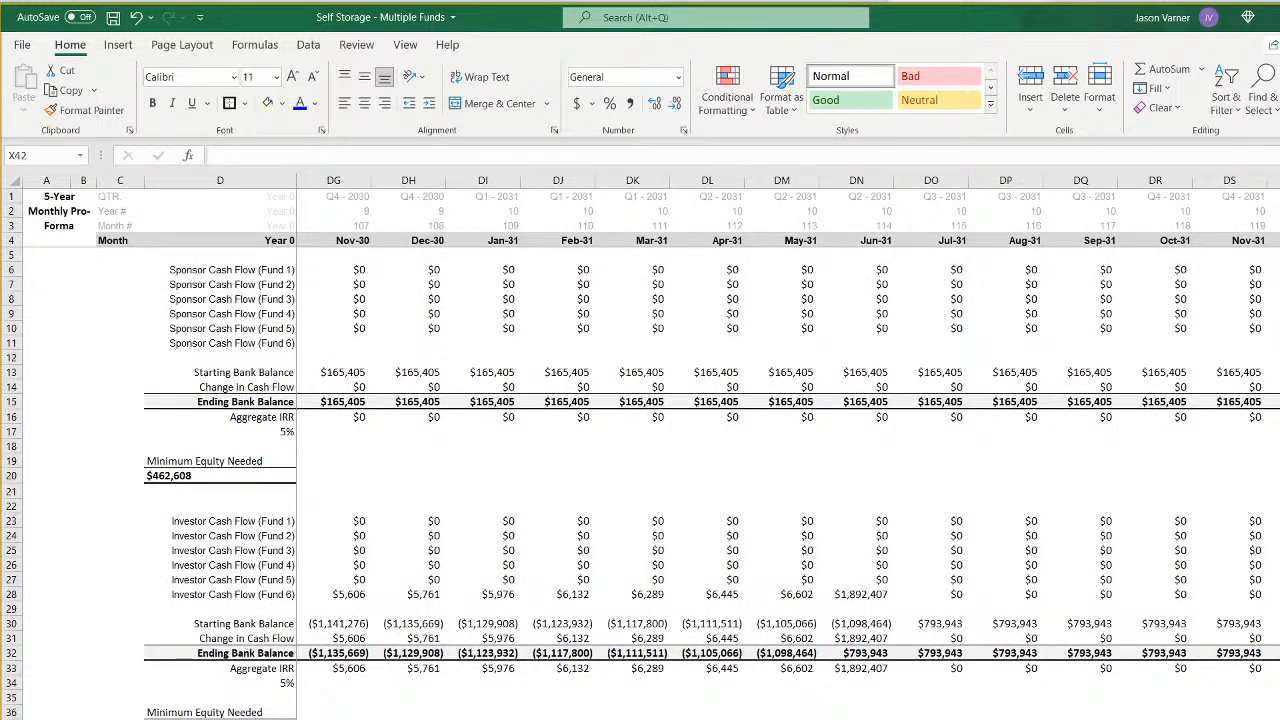
scroll(788, 448, left, 20)
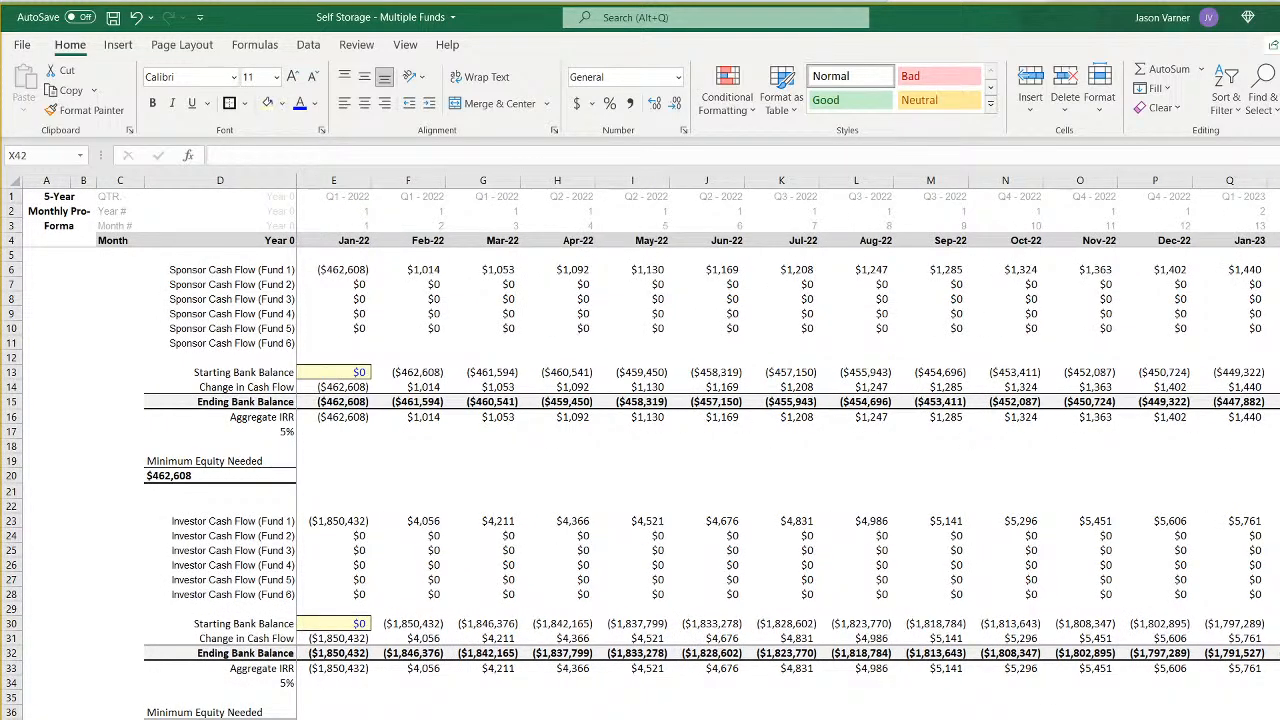
scroll(788, 448, right, 1)
scroll(788, 448, left, 1)
scroll(788, 448, right, 14)
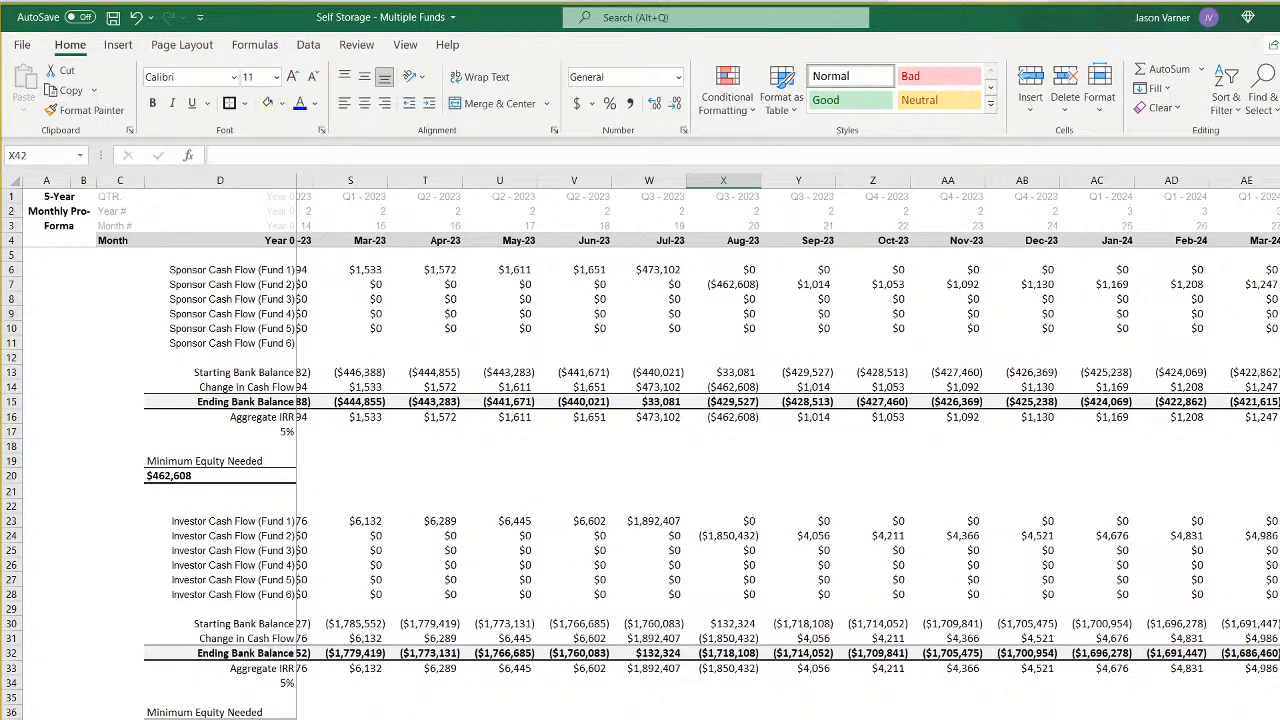
scroll(788, 448, left, 14)
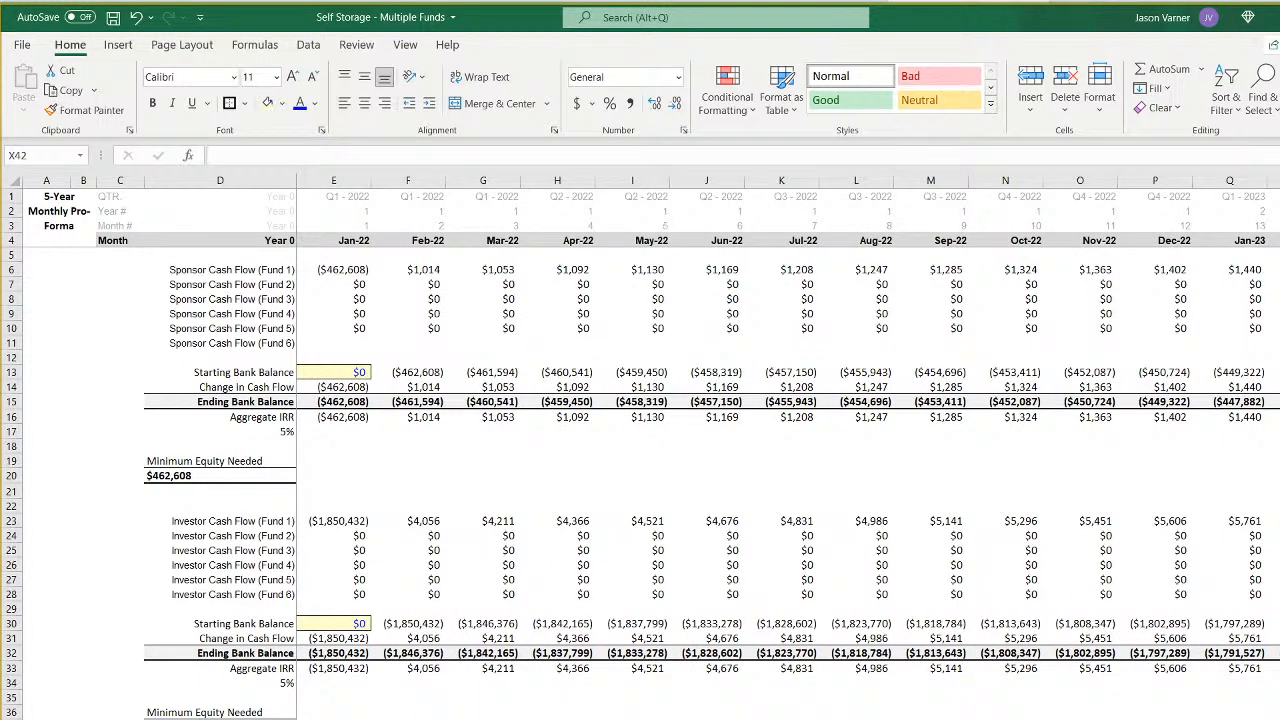
scroll(788, 448, right, 20)
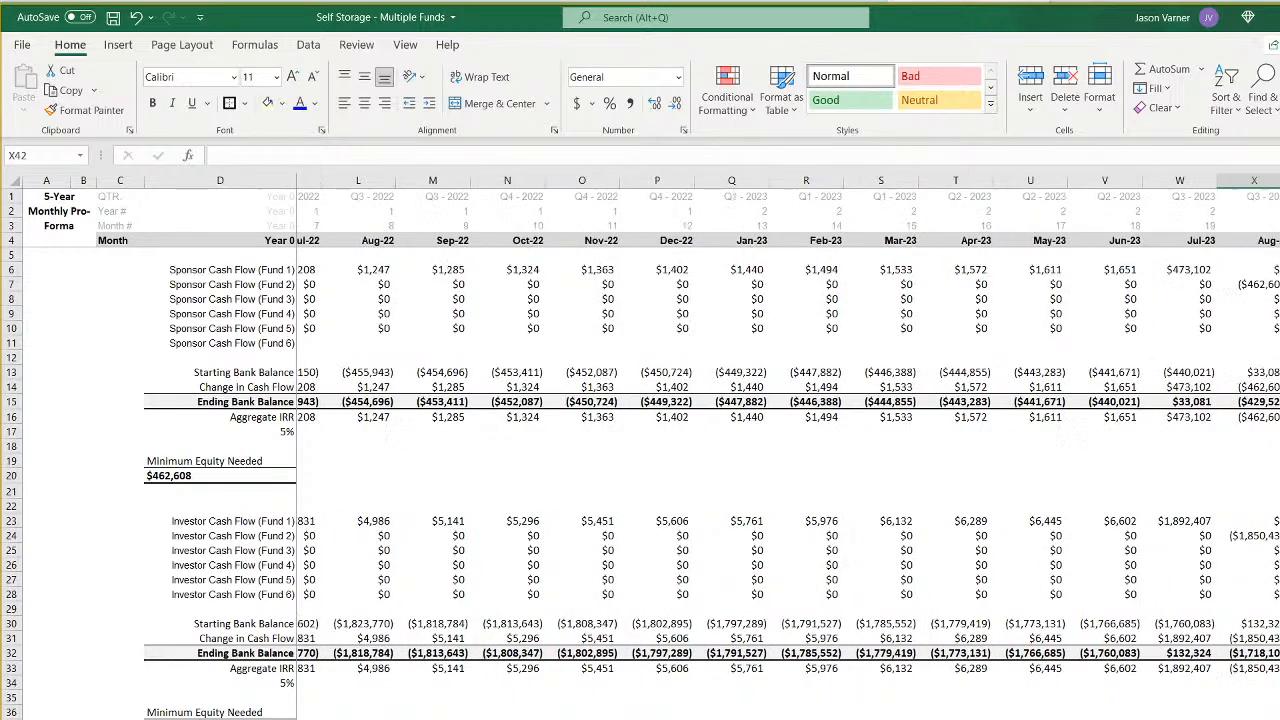
scroll(788, 448, right, 20)
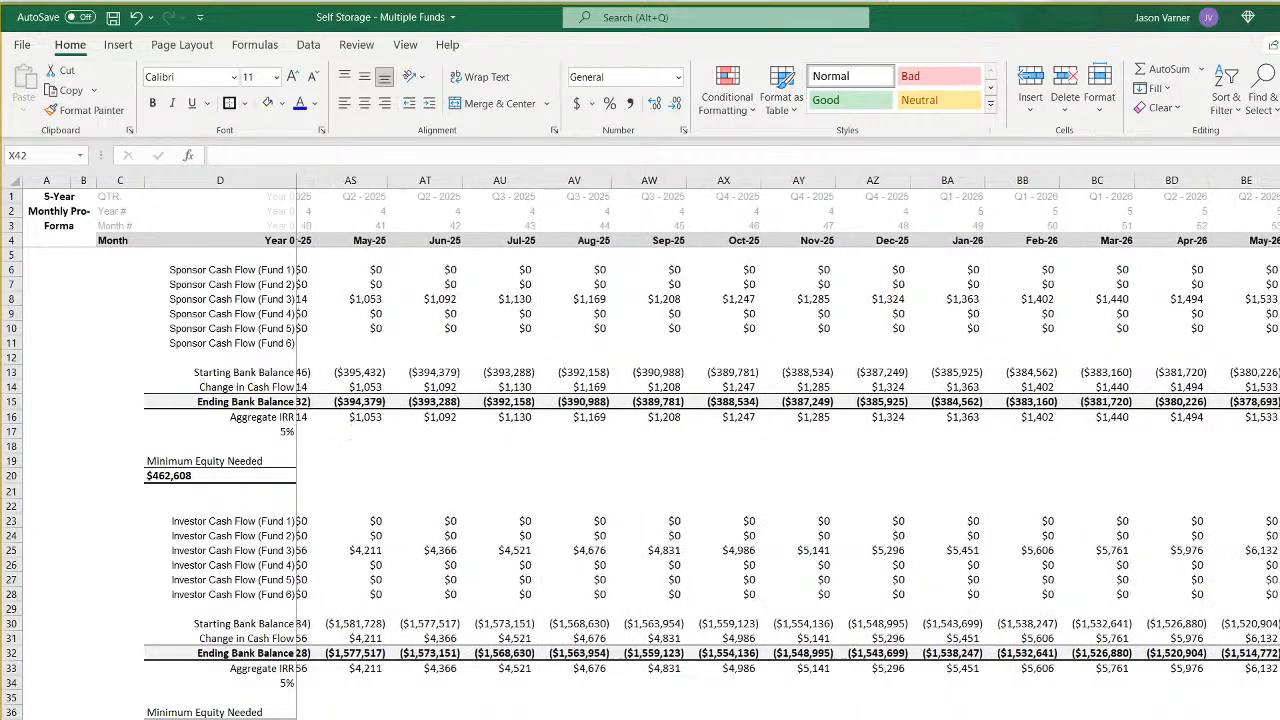
scroll(788, 448, left, 20)
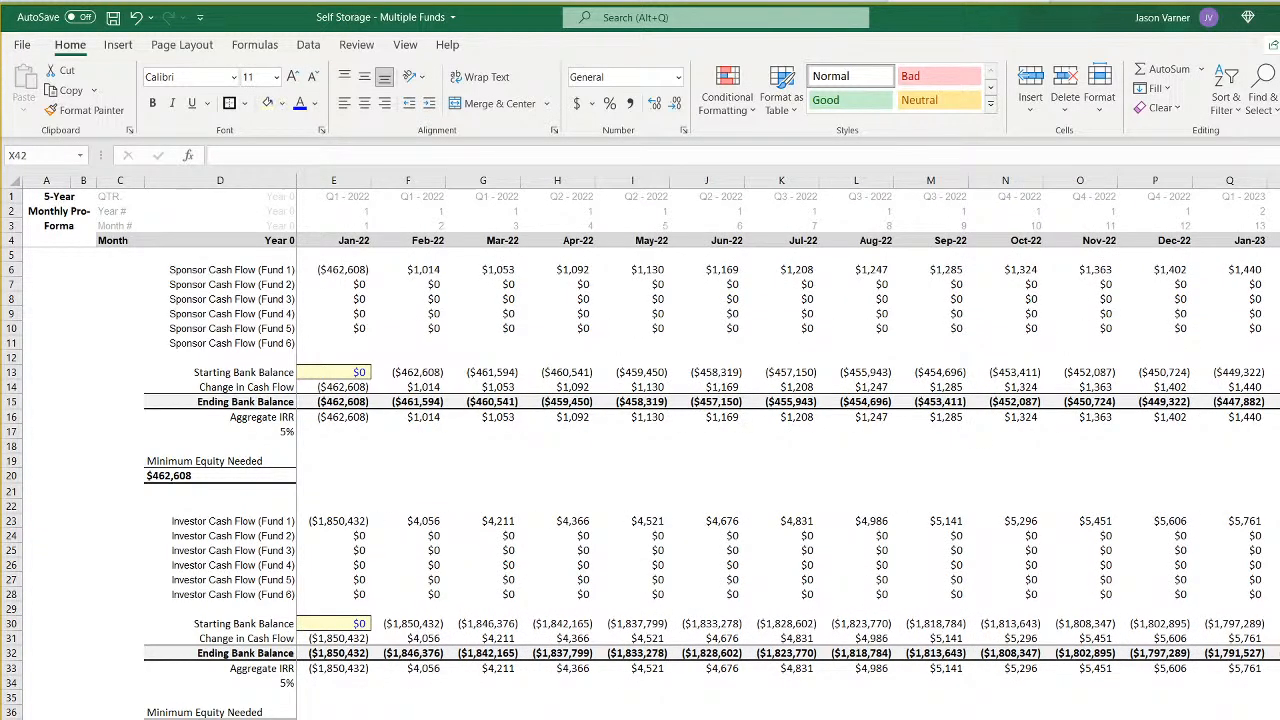
- Extend the Fund 3 monthly pro forma by filling the December 2031 column DT across through column GB
key(ctrl+Page_Up)
key(ctrl+Page_Up)
key(ctrl+Page_Up)
key(ctrl+Page_Up)
key(ctrl+Page_Up)
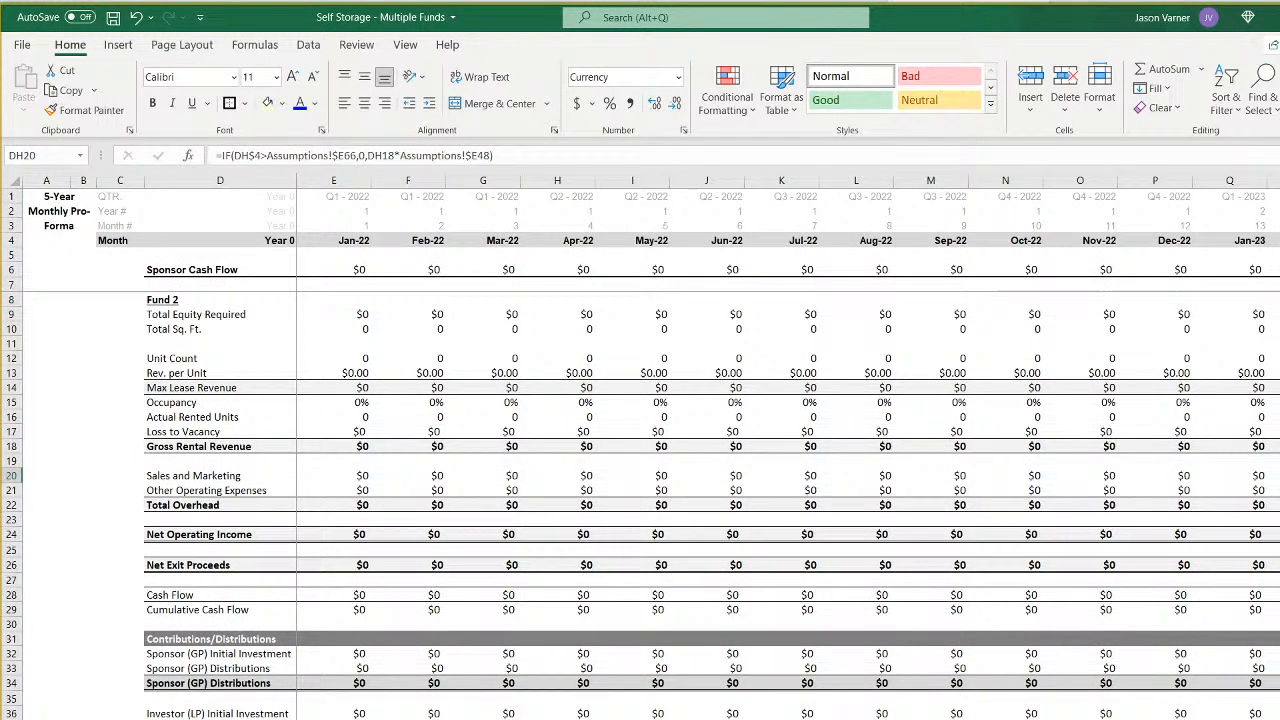
key(ctrl+Page_Down)
scroll(788, 448, right, 20)
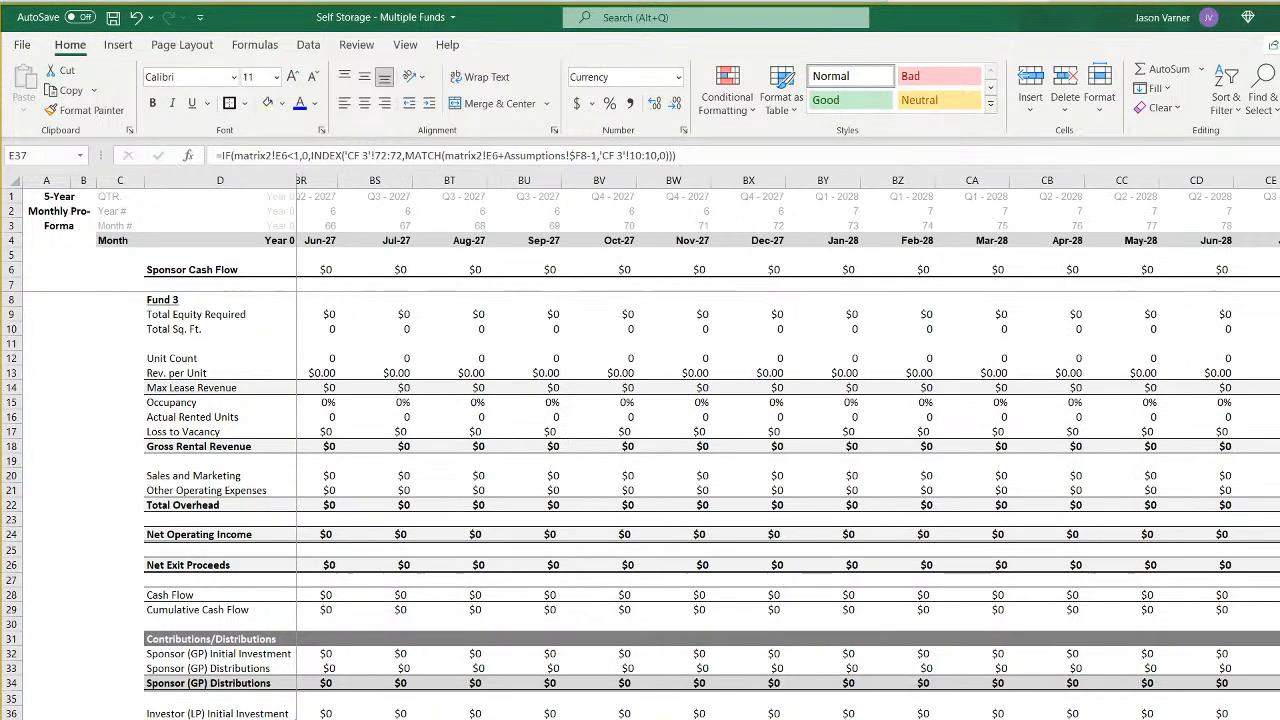
scroll(788, 448, right, 13)
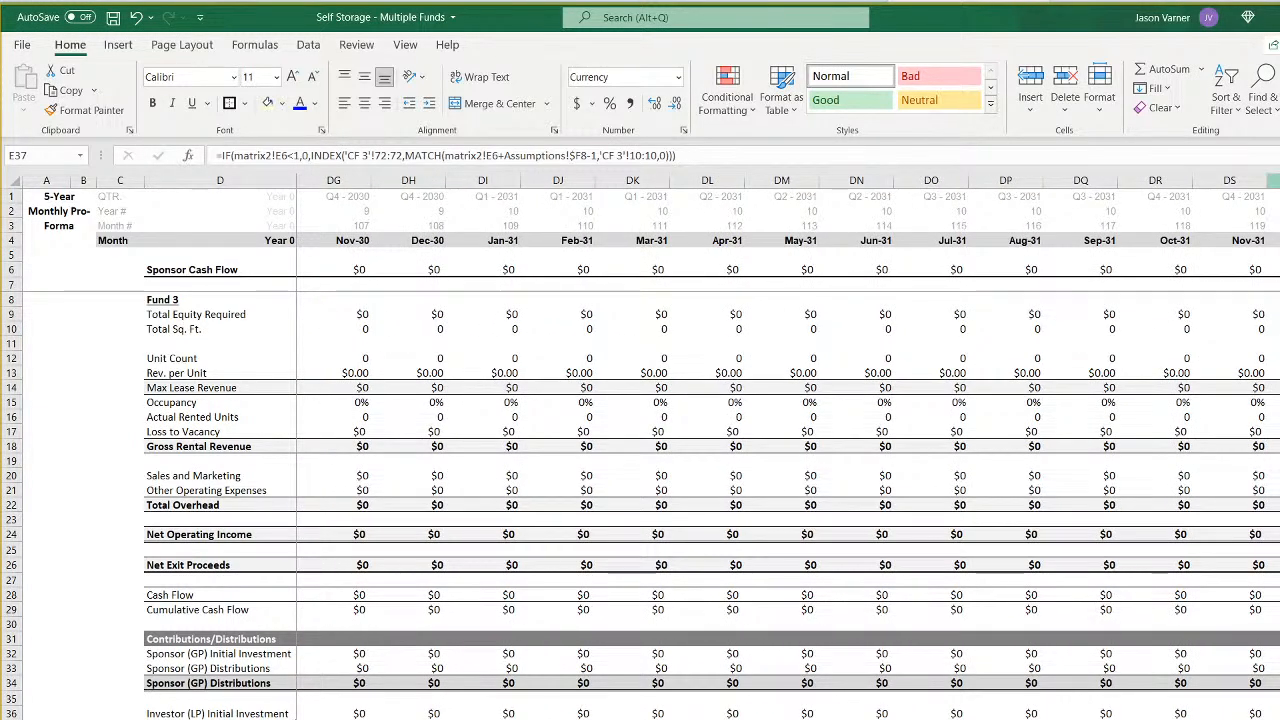
drag(1274, 196, 1274, 715)
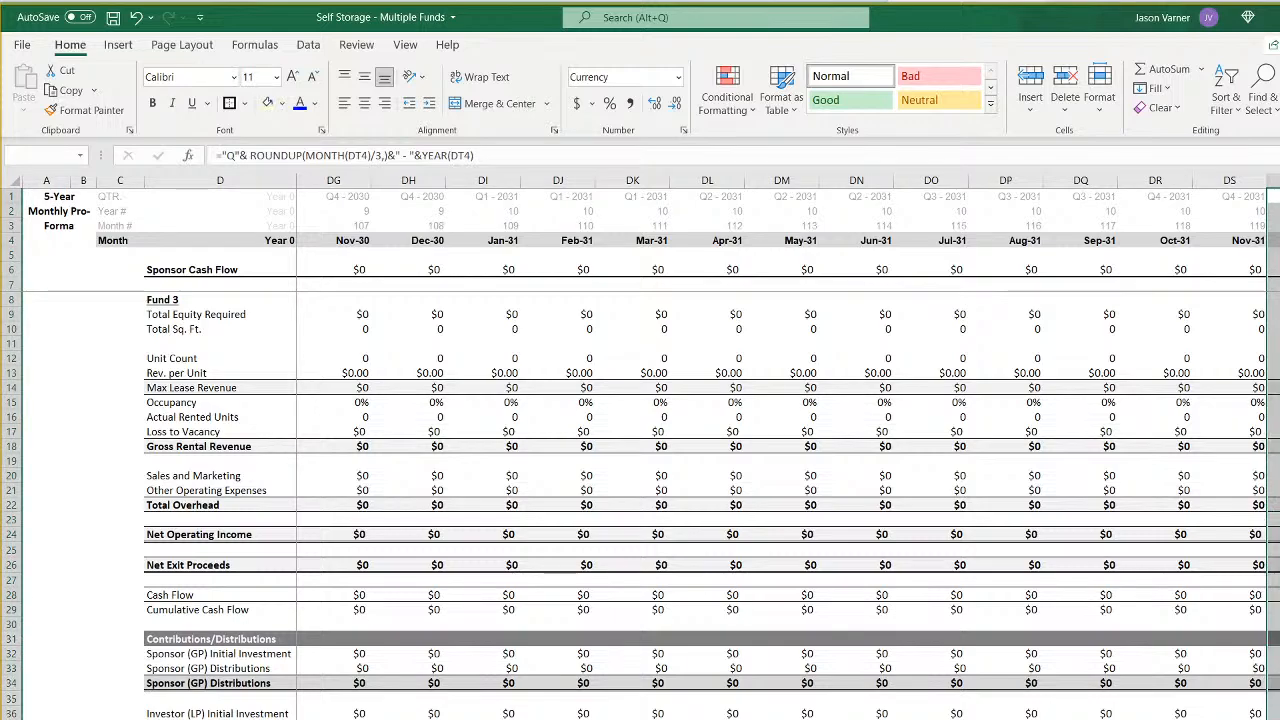
scroll(788, 448, right, 20)
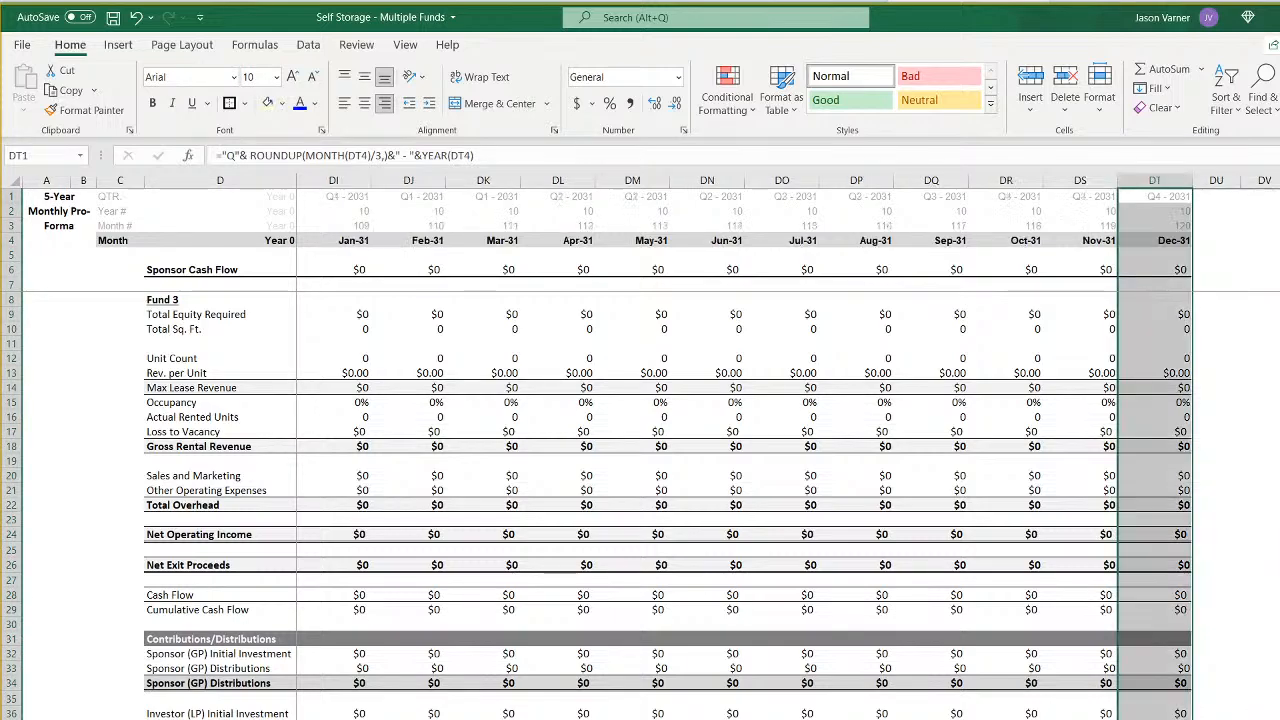
drag(1277, 181, 994, 181)
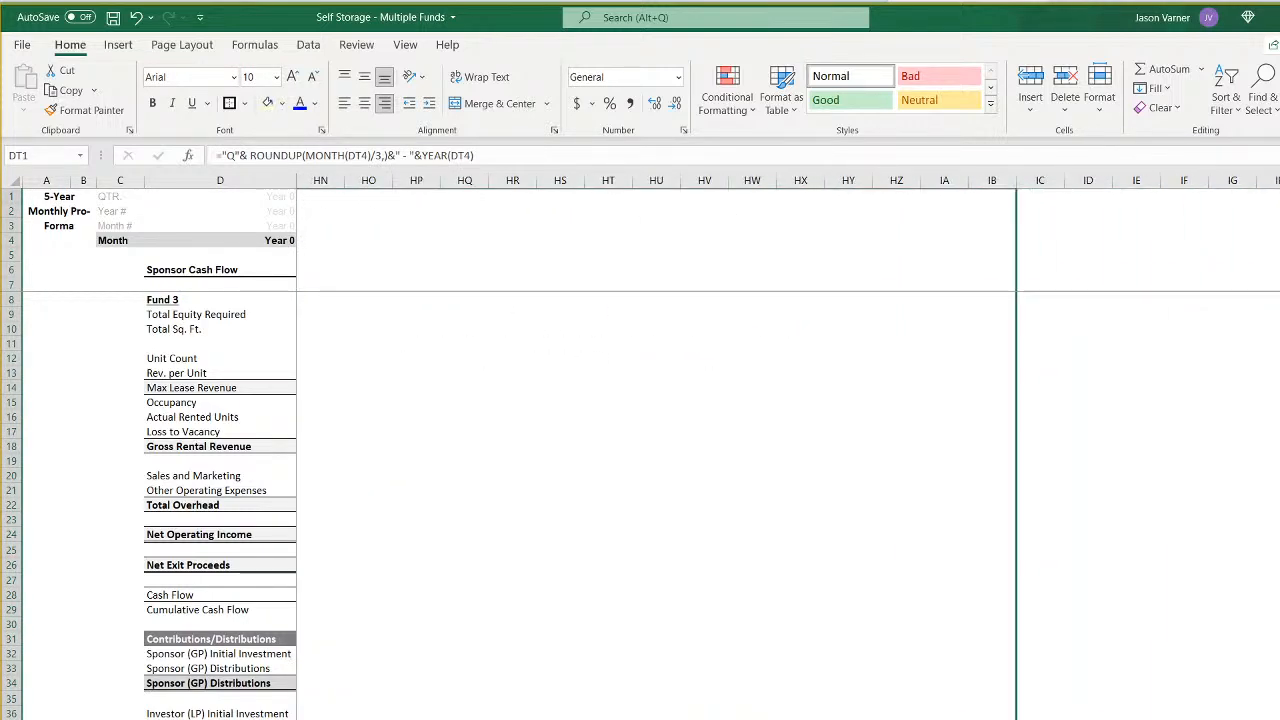
drag(994, 715, 626, 700)
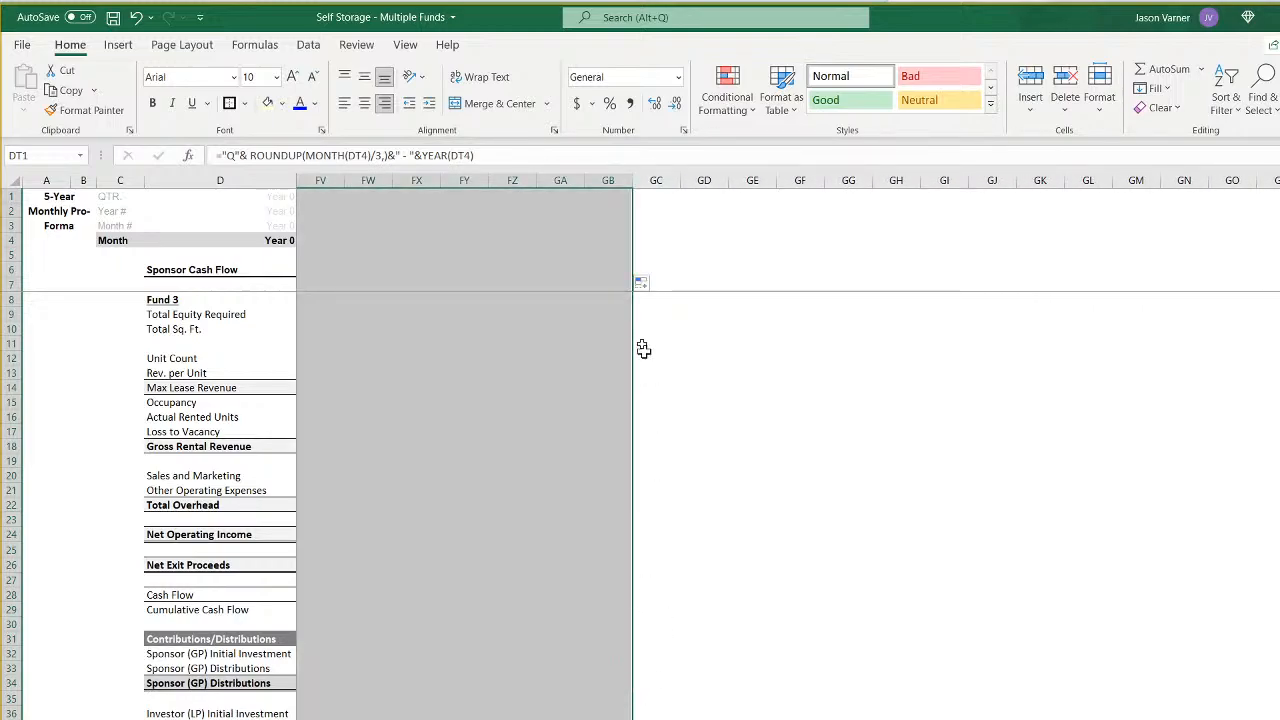
- Give the Fund 3 month columns CT through GB one uniform column width
drag(607, 175, 470, 185)
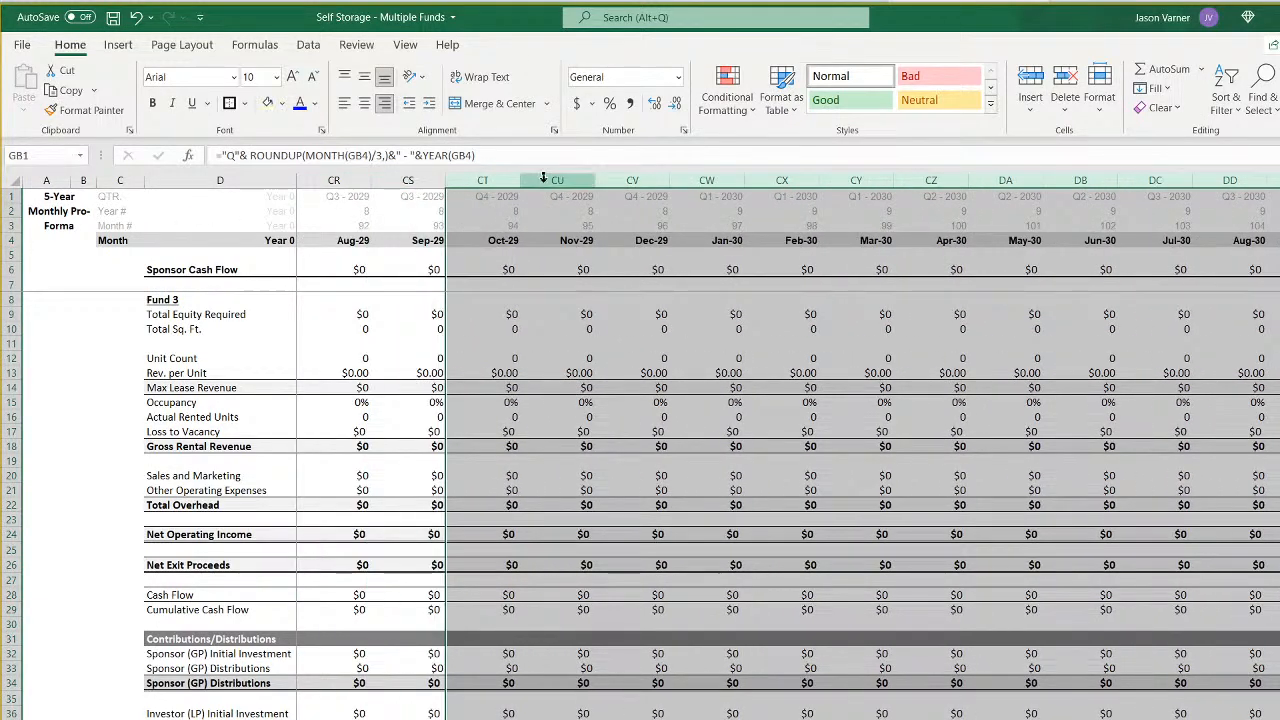
right_click(555, 180)
click(625, 425)
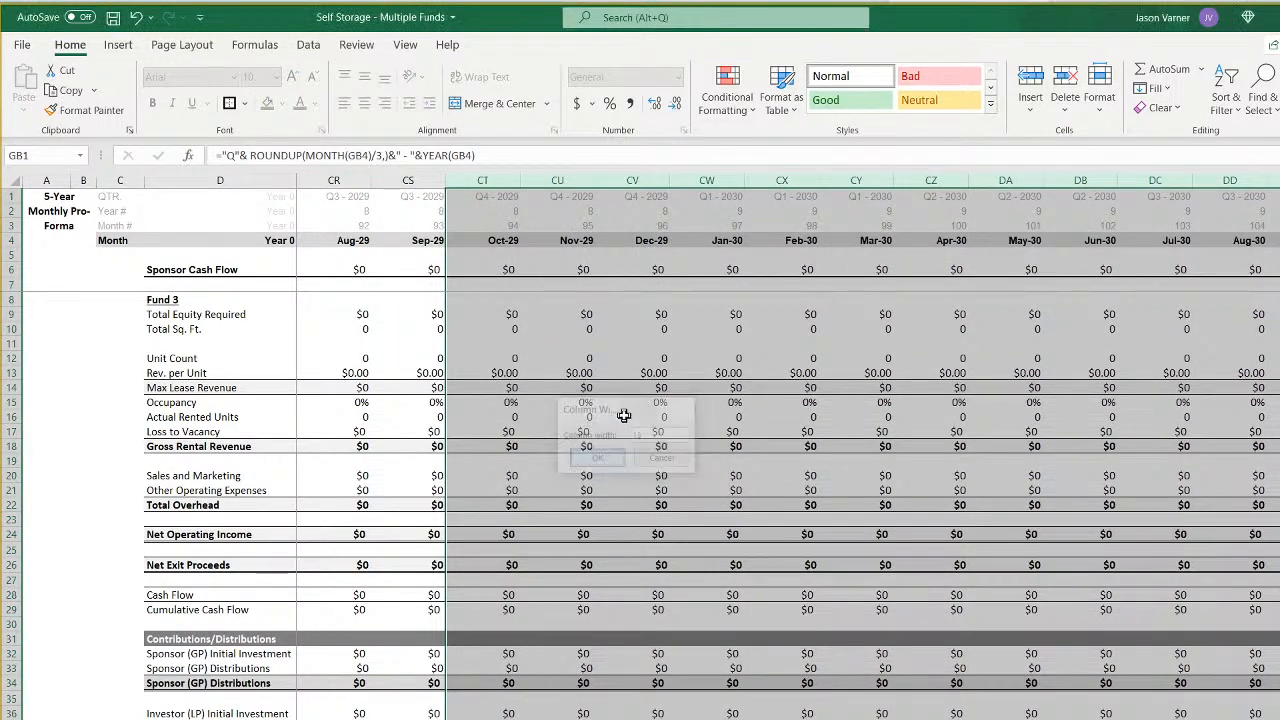
key(Return)
click(705, 508)
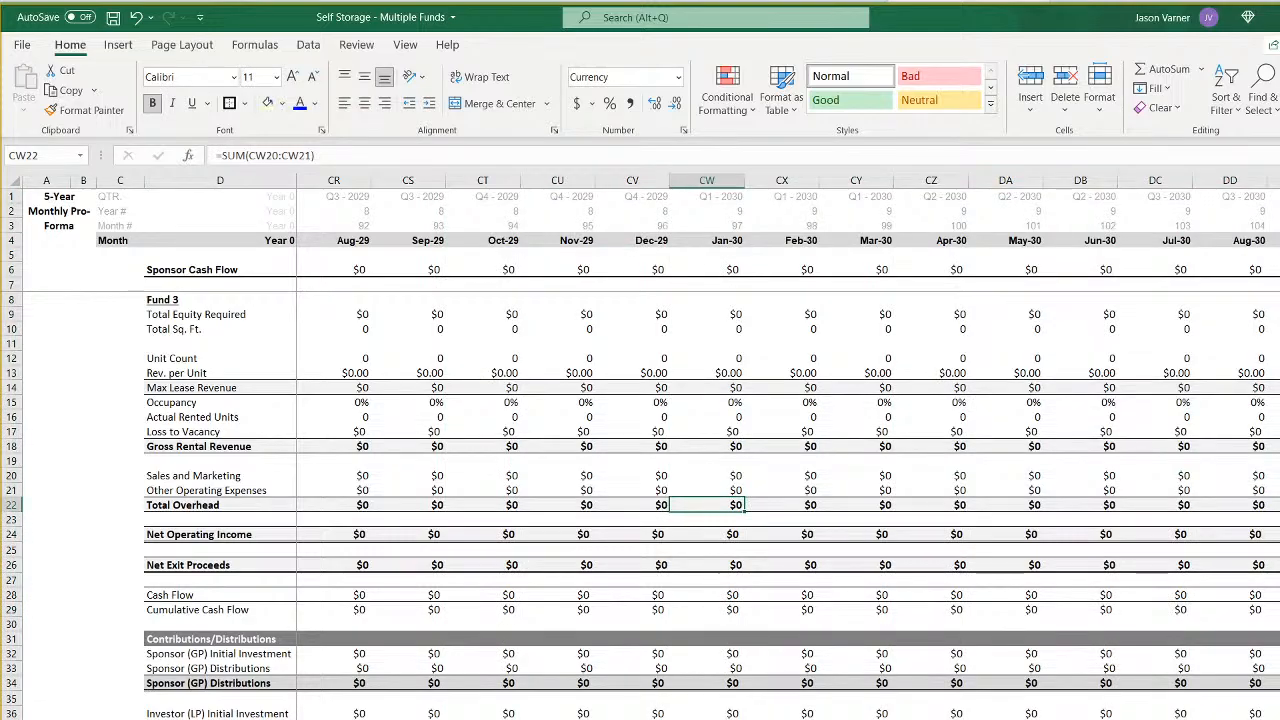
- Compare Fund 3's cumulative cash flow through its exit with Fund 2's cumulative formulas in AP29 and AQ29
scroll(790, 446, left, 15)
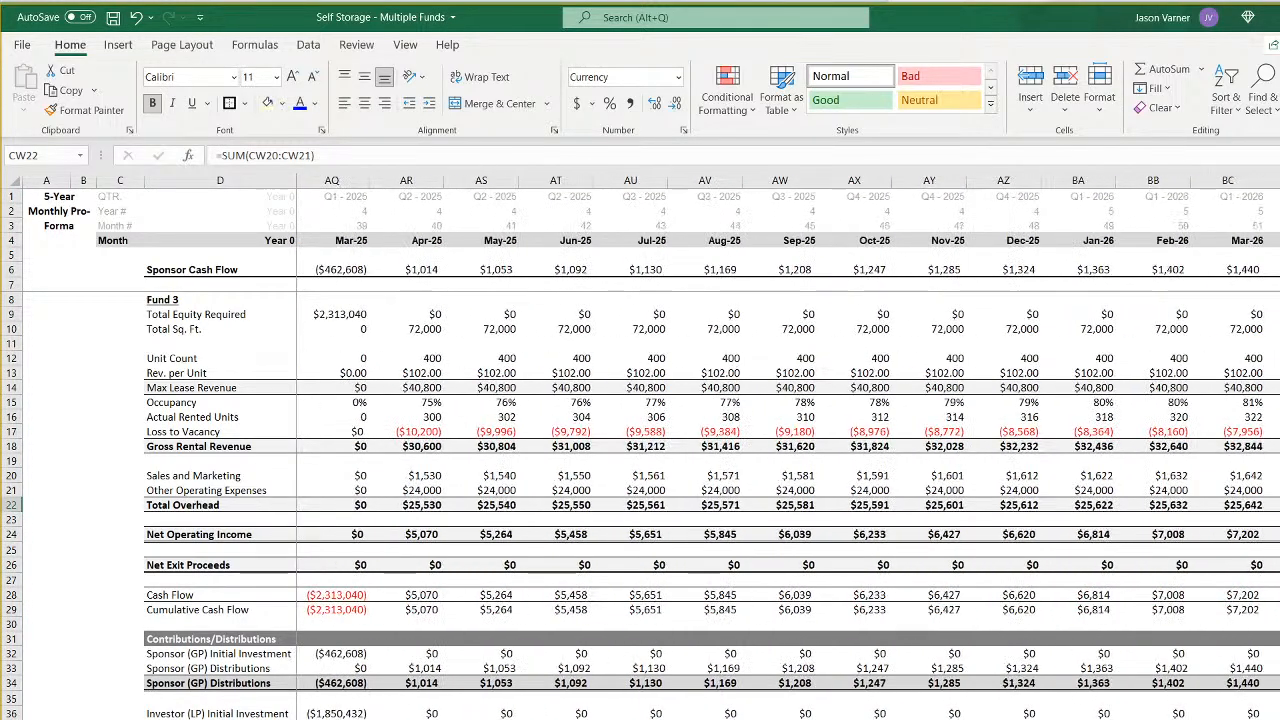
scroll(680, 448, right, 5)
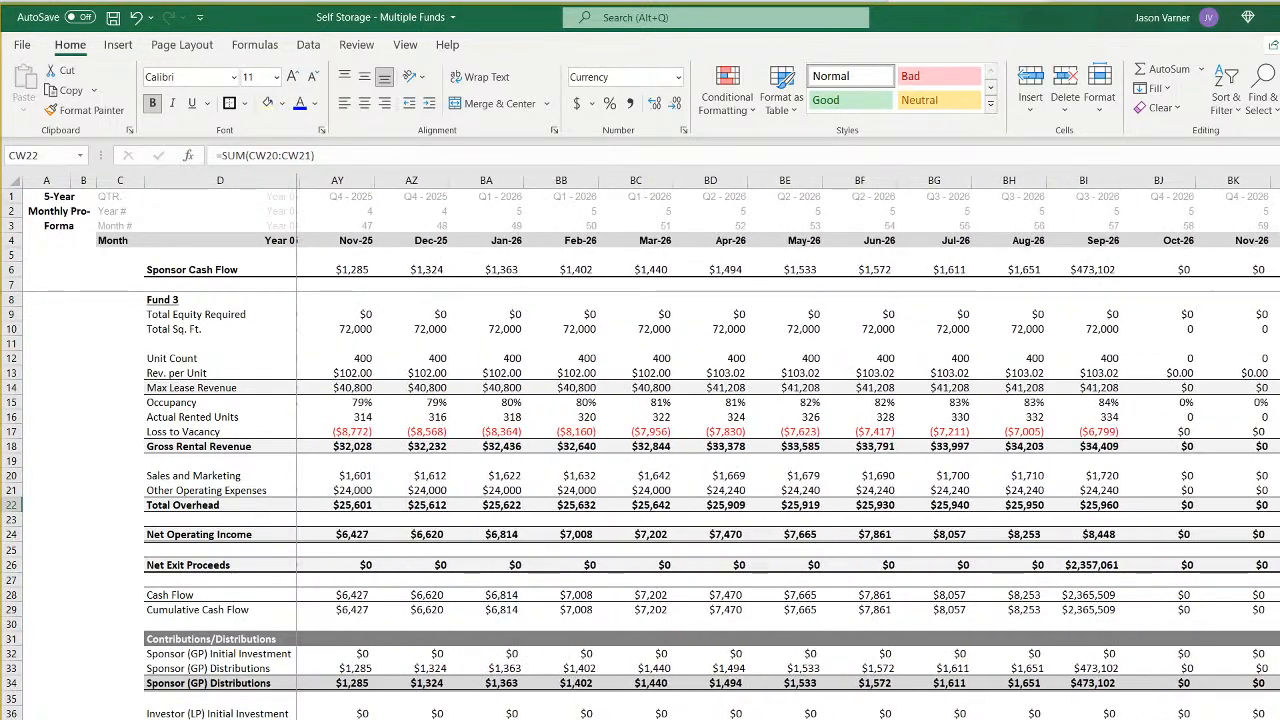
scroll(787, 448, right, 1)
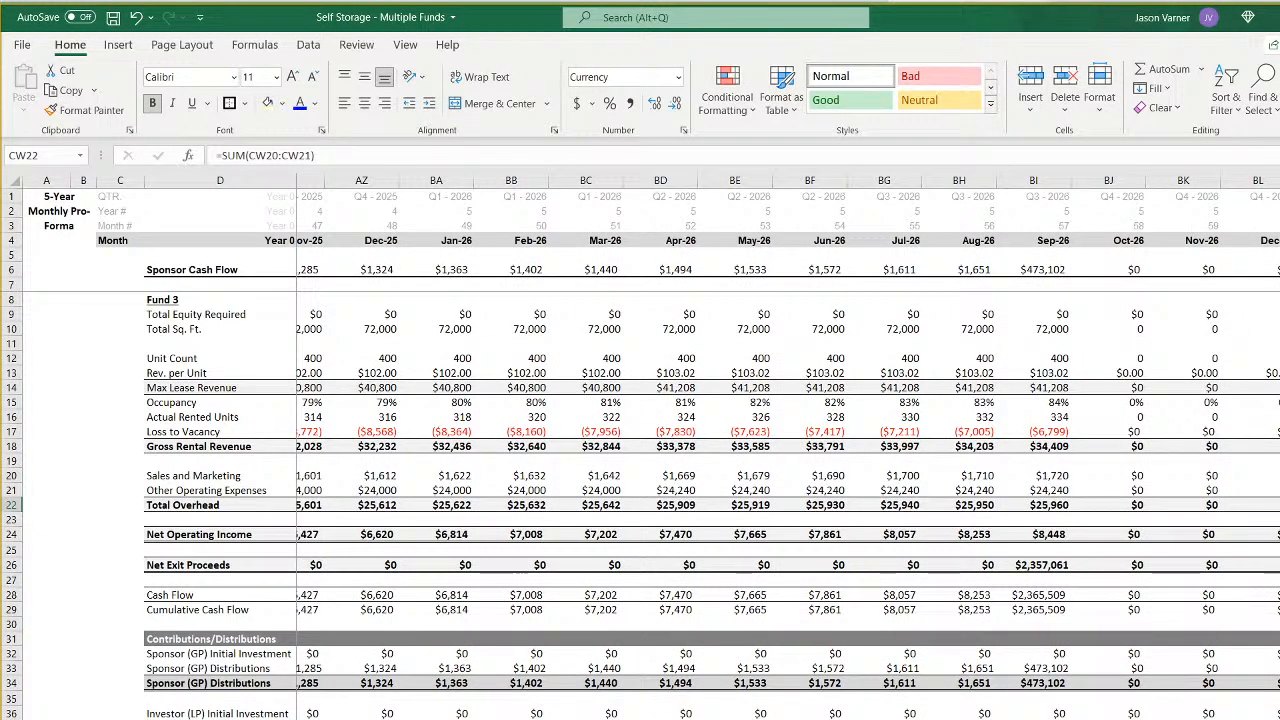
click(1095, 595)
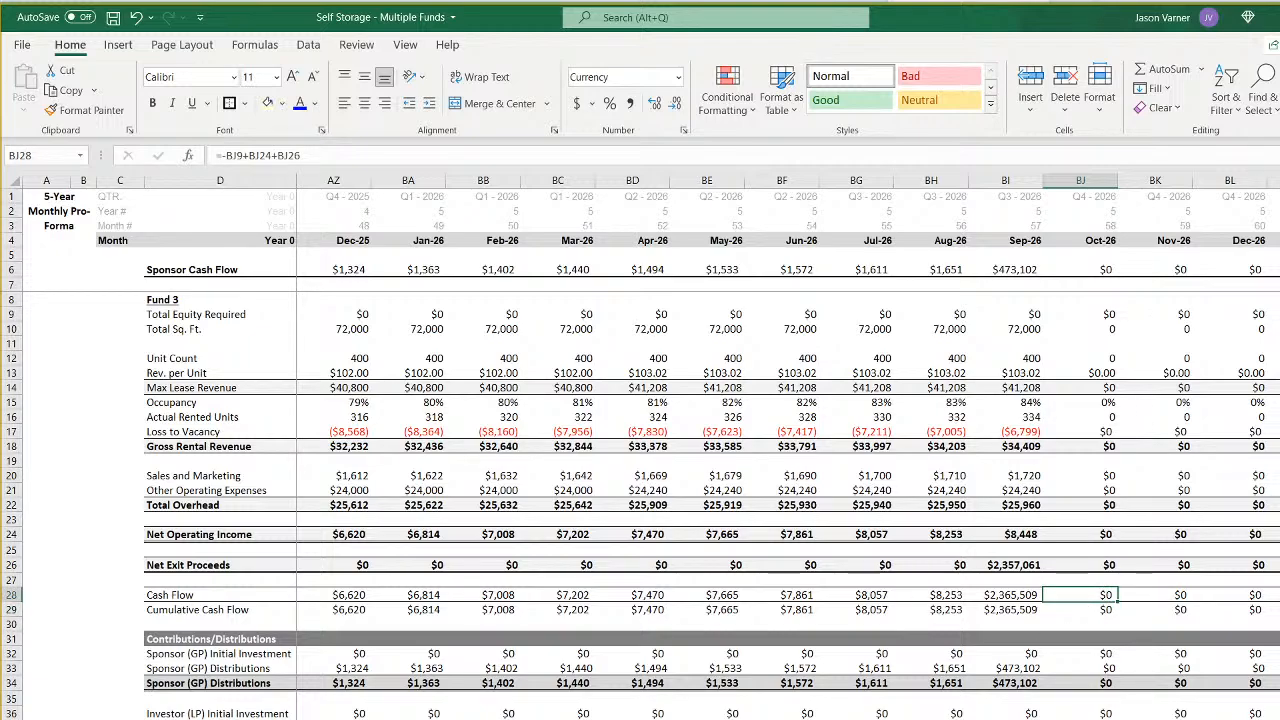
key(ctrl+Page_Up)
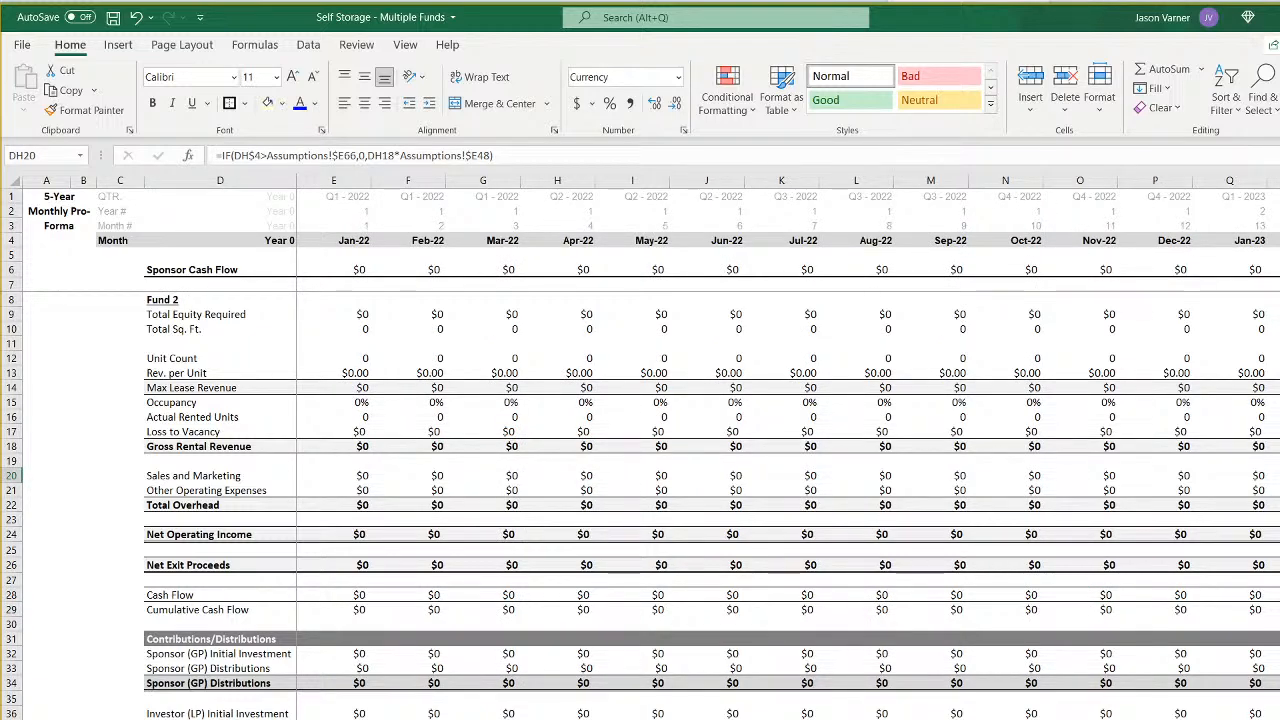
scroll(728, 448, right, 12)
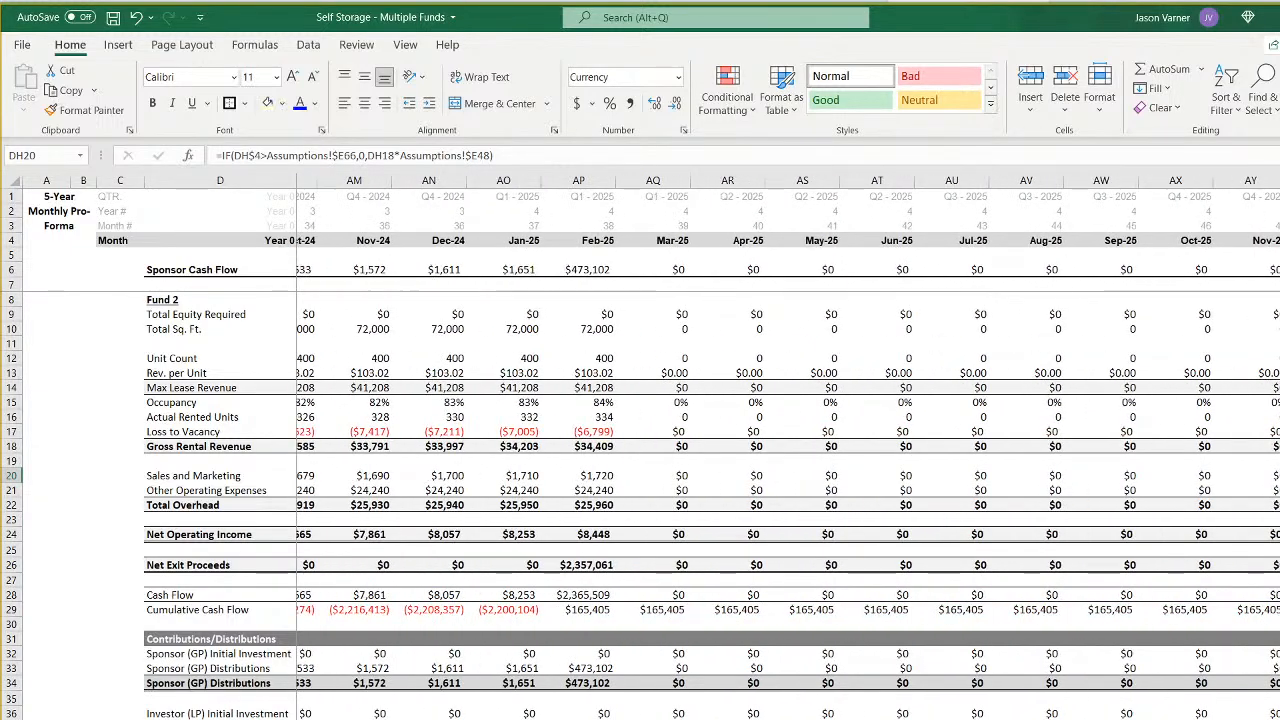
click(570, 610)
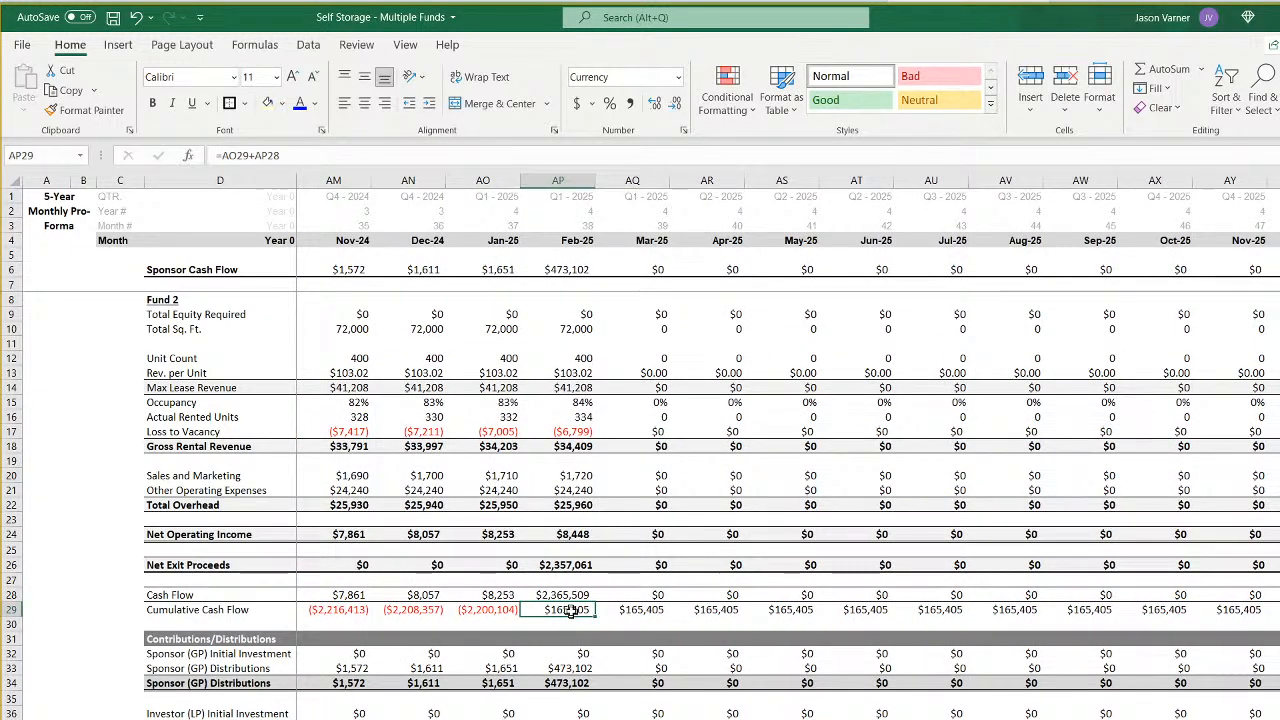
click(626, 610)
key(F2)
key(Return)
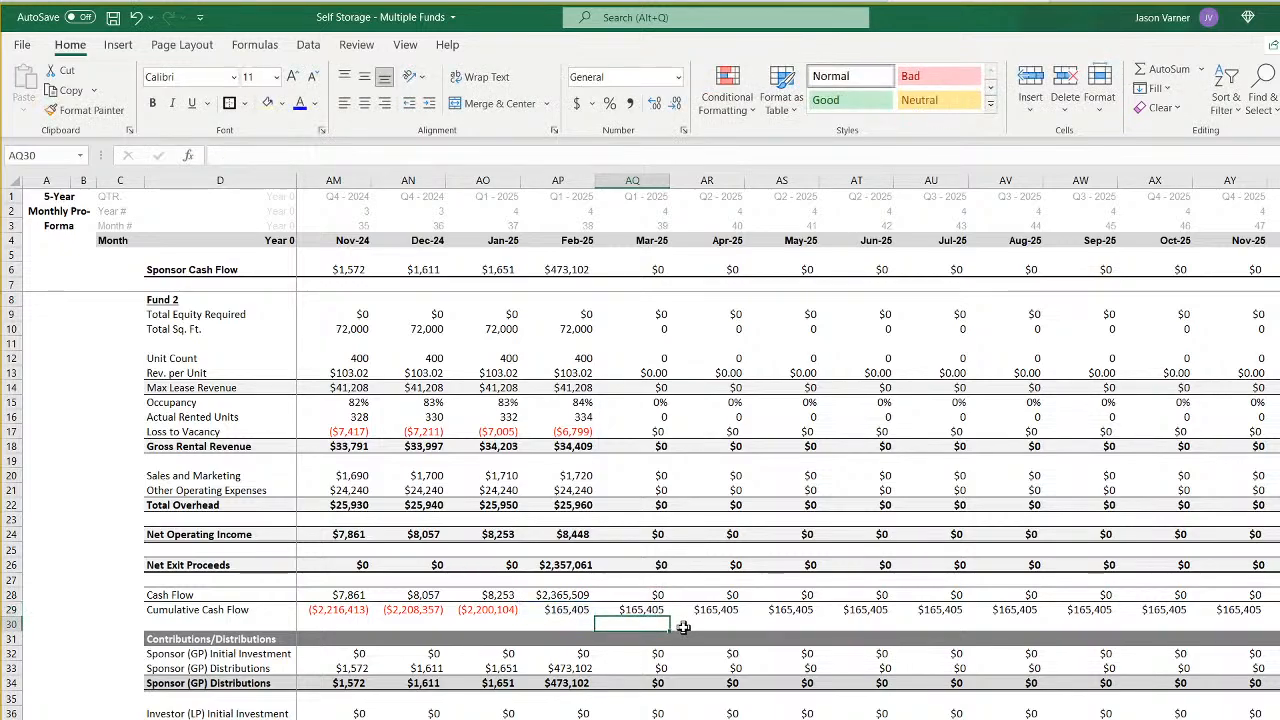
- Set Fund 3's September 2026 cumulative cash flow in BI29 to =BI28 and recheck the formula
key(ctrl+Page_Down)
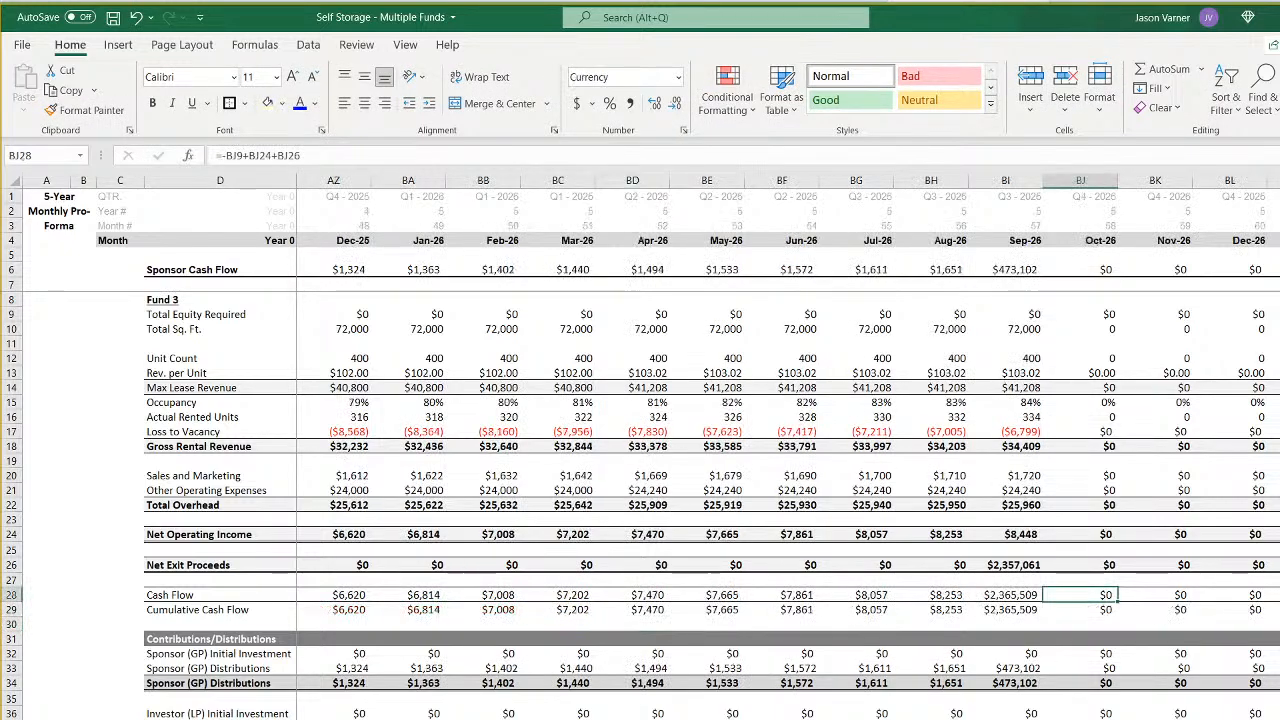
click(1005, 609)
text(=)
key(Up)
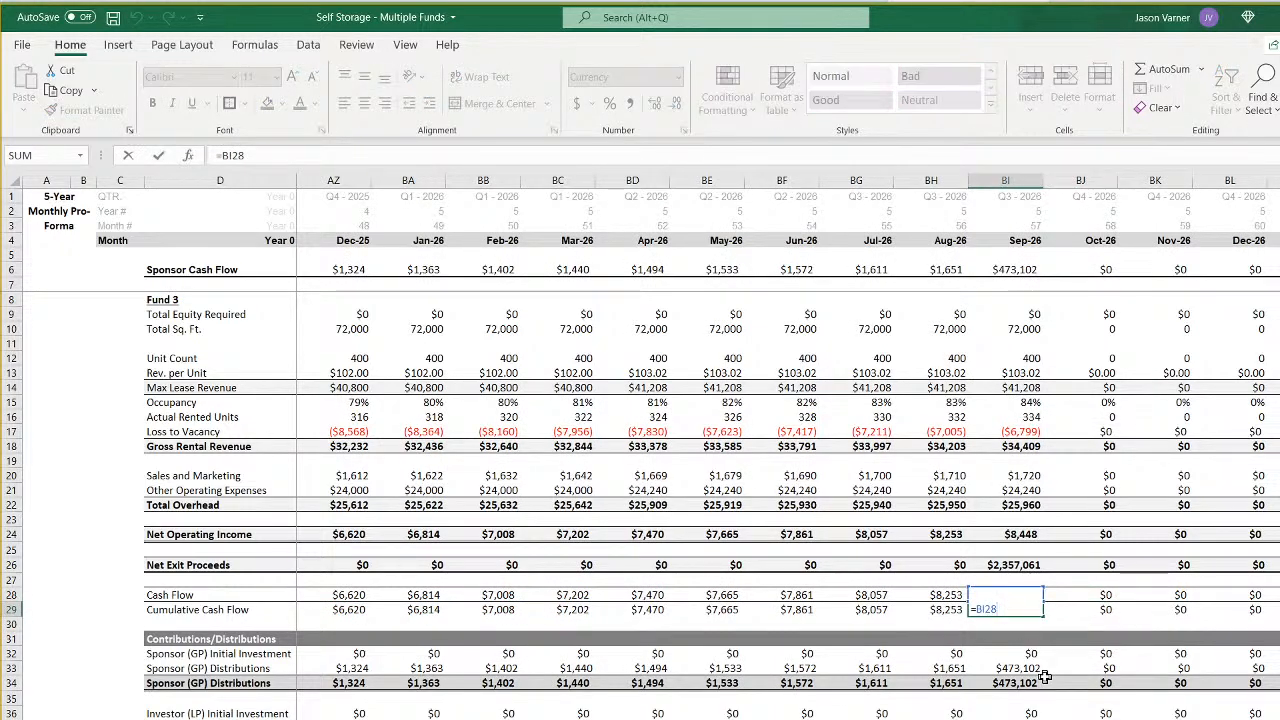
key(Return)
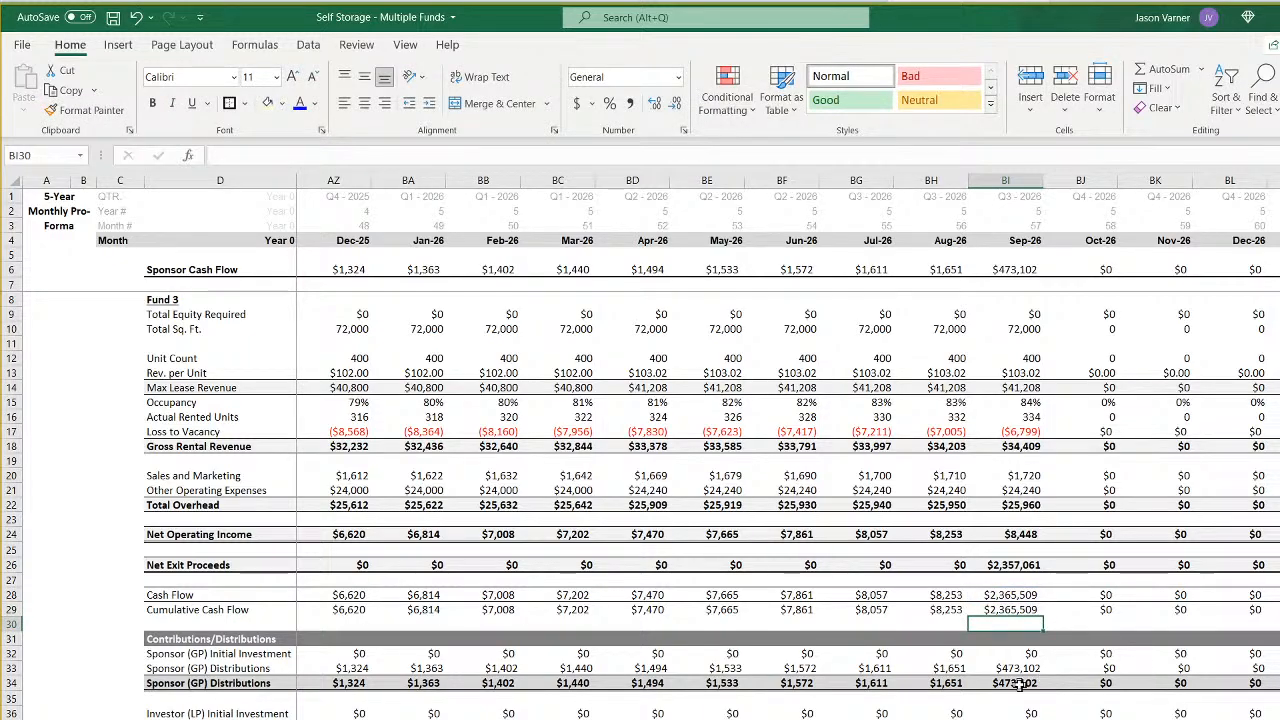
double_click(1022, 606)
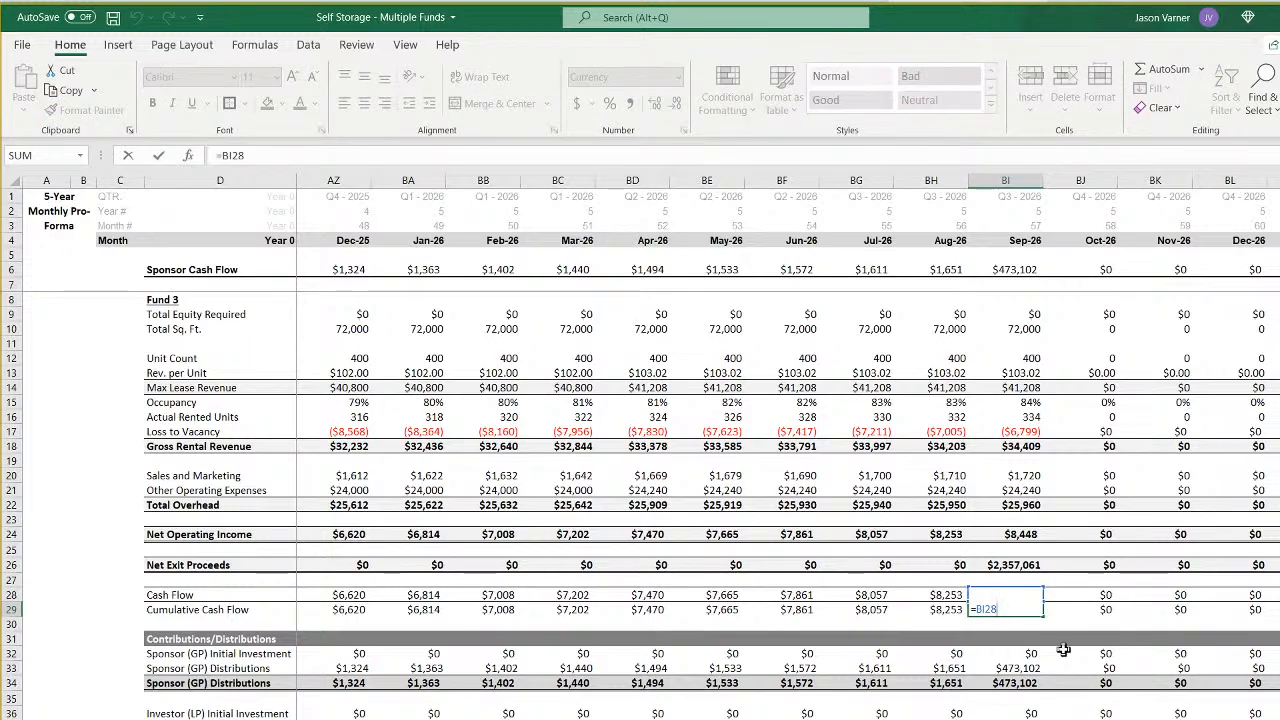
key(Return)
- Check Fund 3's January 2022 cumulative formula in E29 and set February 2022's F29 to =F28+E29
scroll(788, 450, left, 16)
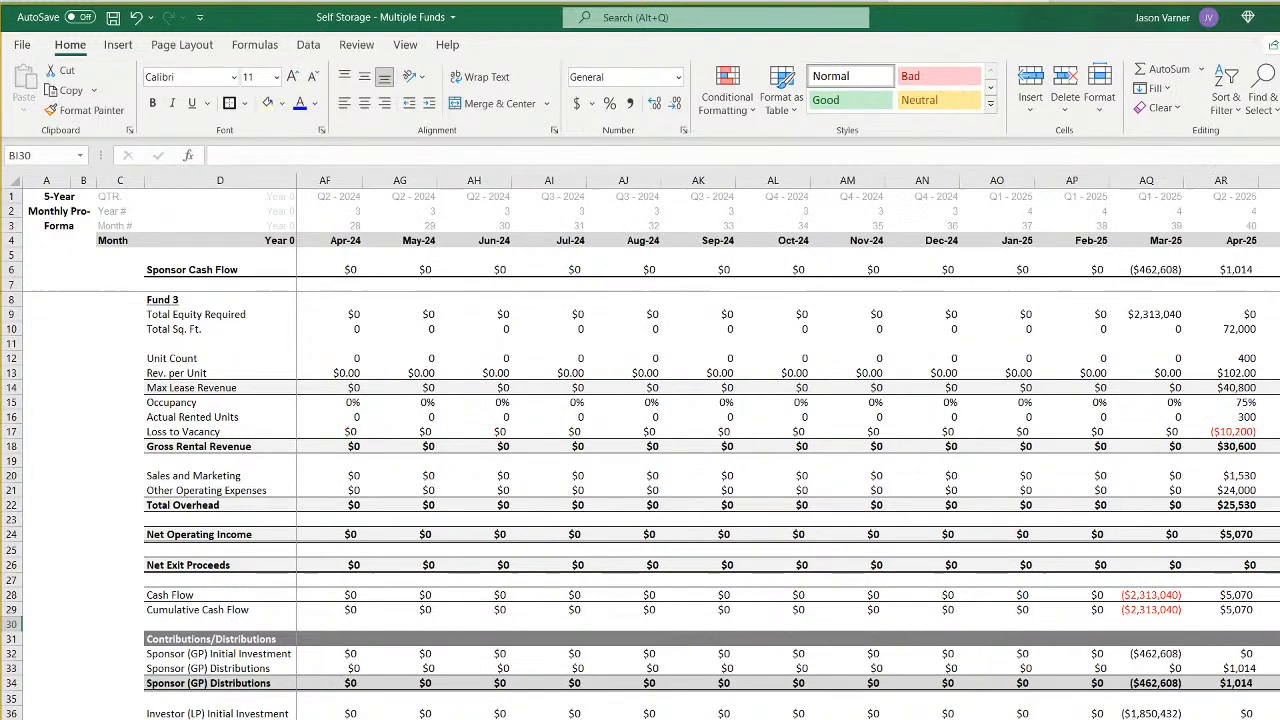
click(349, 611)
double_click(349, 611)
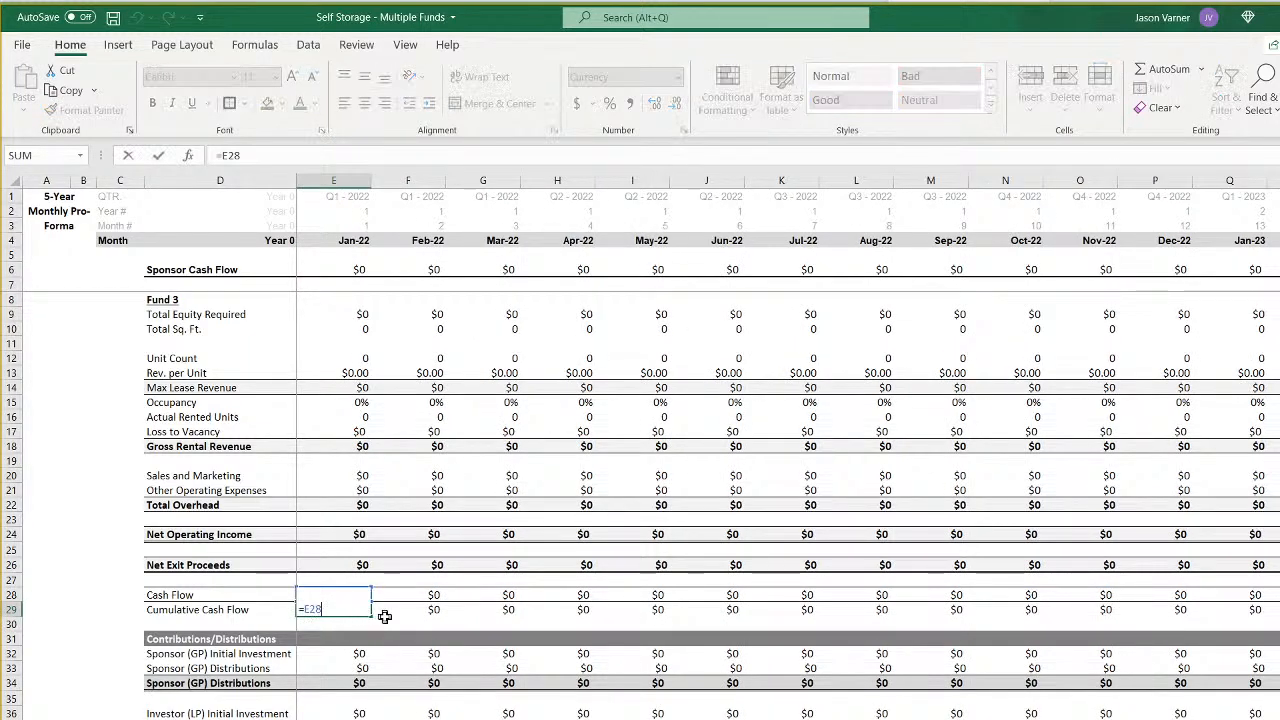
key(Escape)
click(386, 614)
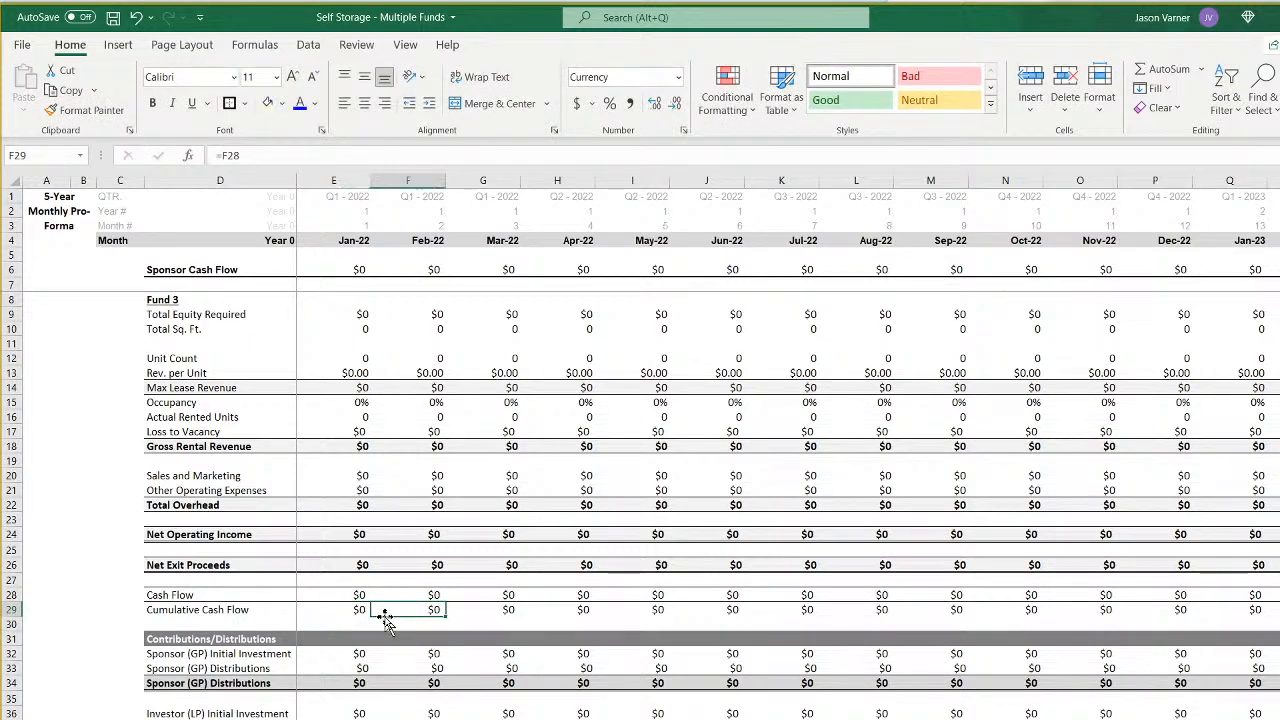
double_click(400, 609)
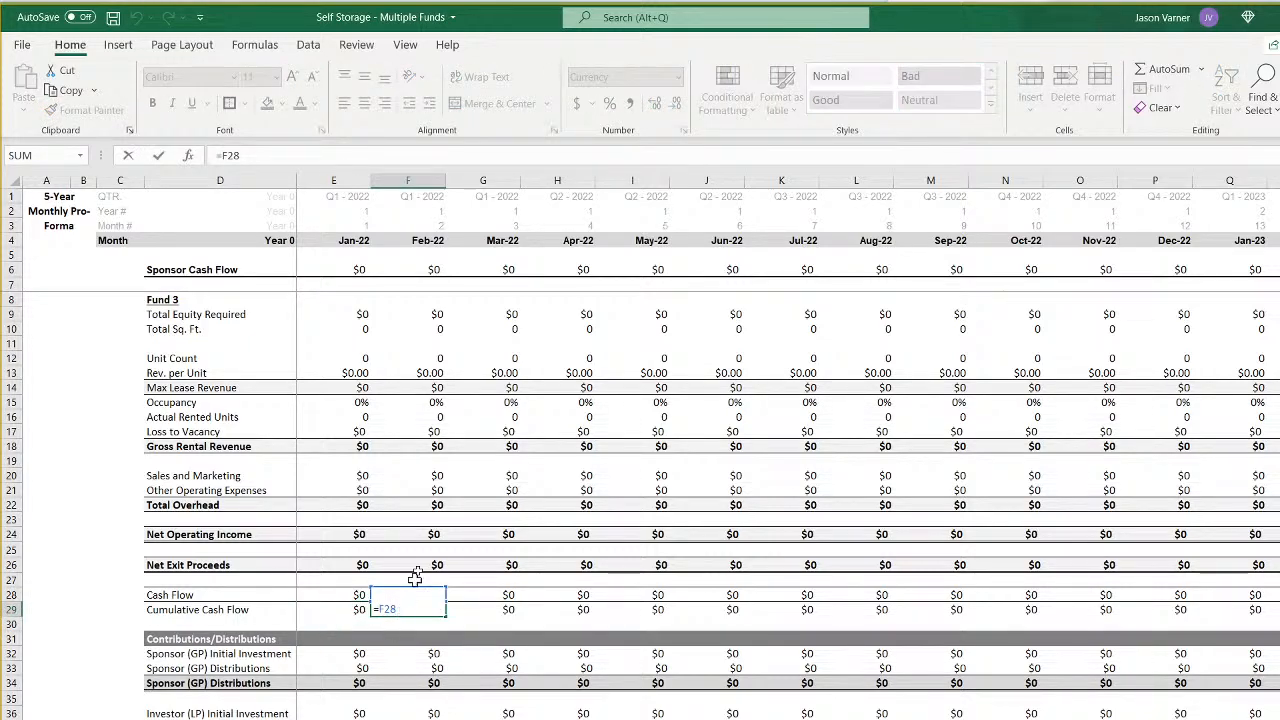
text(+)
click(362, 614)
key(Return)
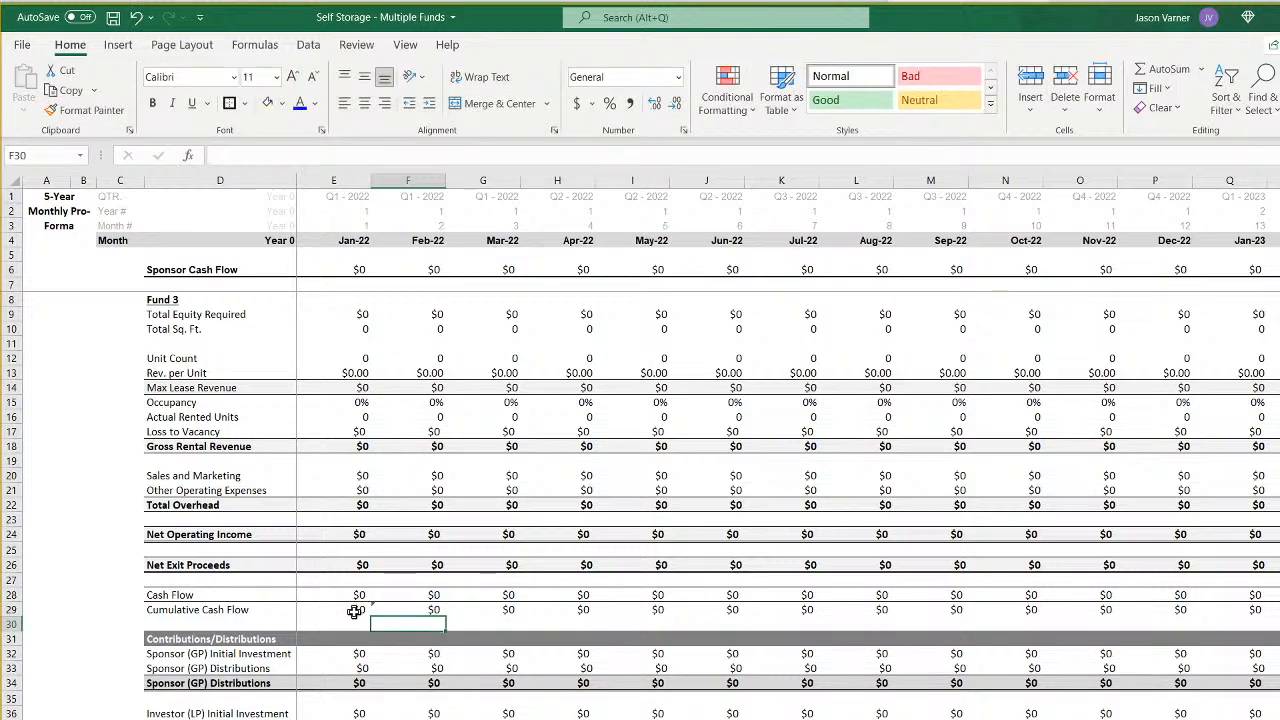
- Fill Fund 3's F29 formula across row 29 through column GB and copy the cumulative cash flow row from D29 to GB29
click(414, 609)
drag(446, 618, 1245, 612)
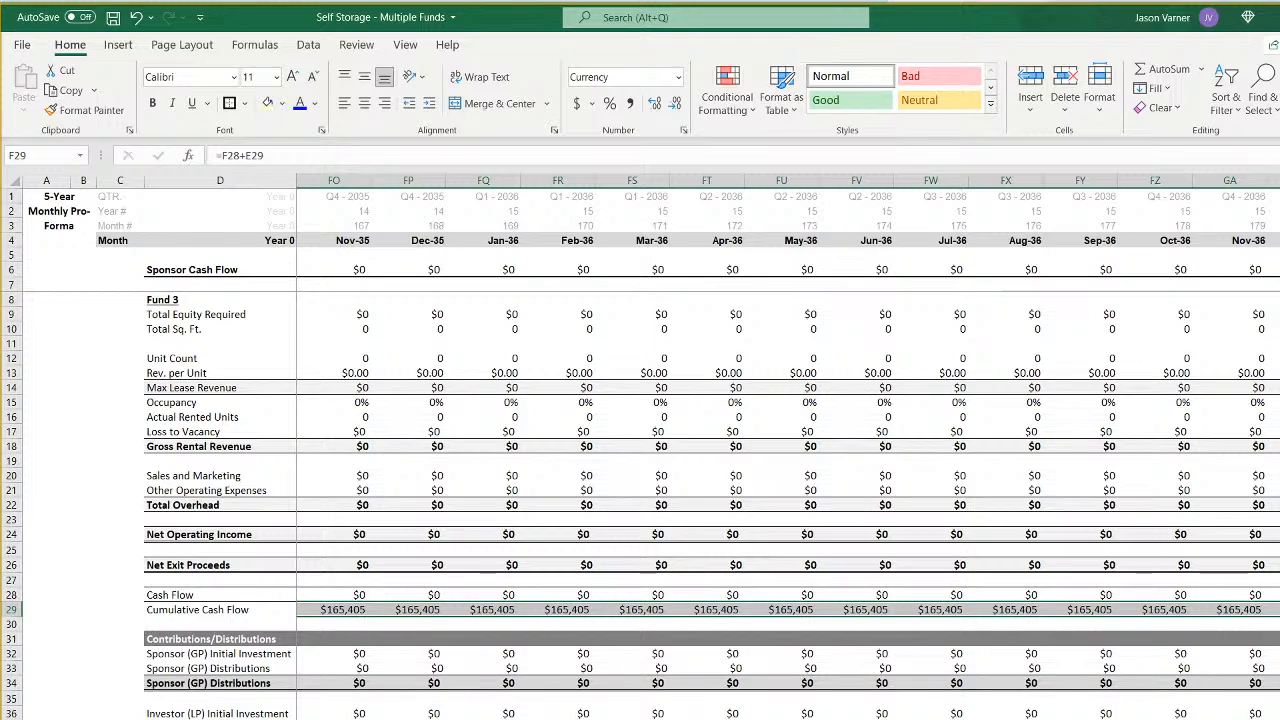
drag(3, 648, 172, 610)
right_click(172, 610)
click(290, 108)
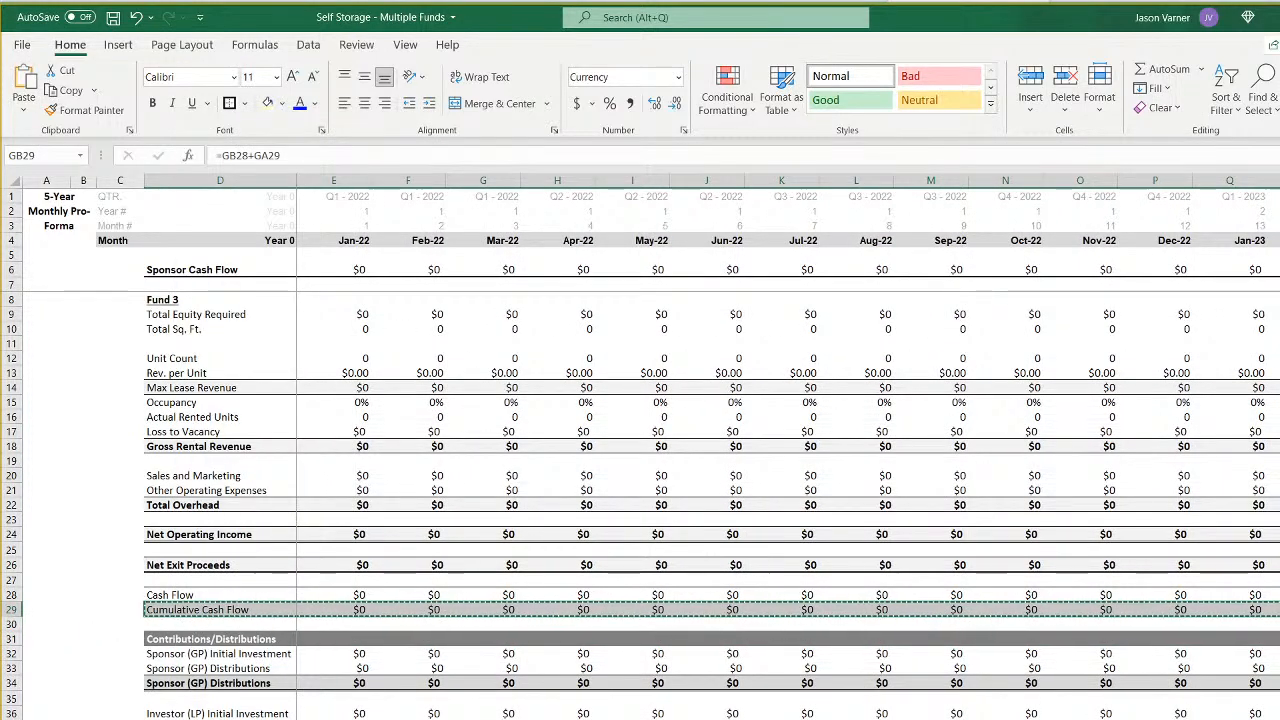
- Review Fund 3's cumulative cash flow through its September 2026 exit and compare it with the Fund 2 and Fund 1 cumulative formulas
scroll(400, 334, right, 10)
scroll(712, 448, right, 5)
scroll(712, 448, left, 4)
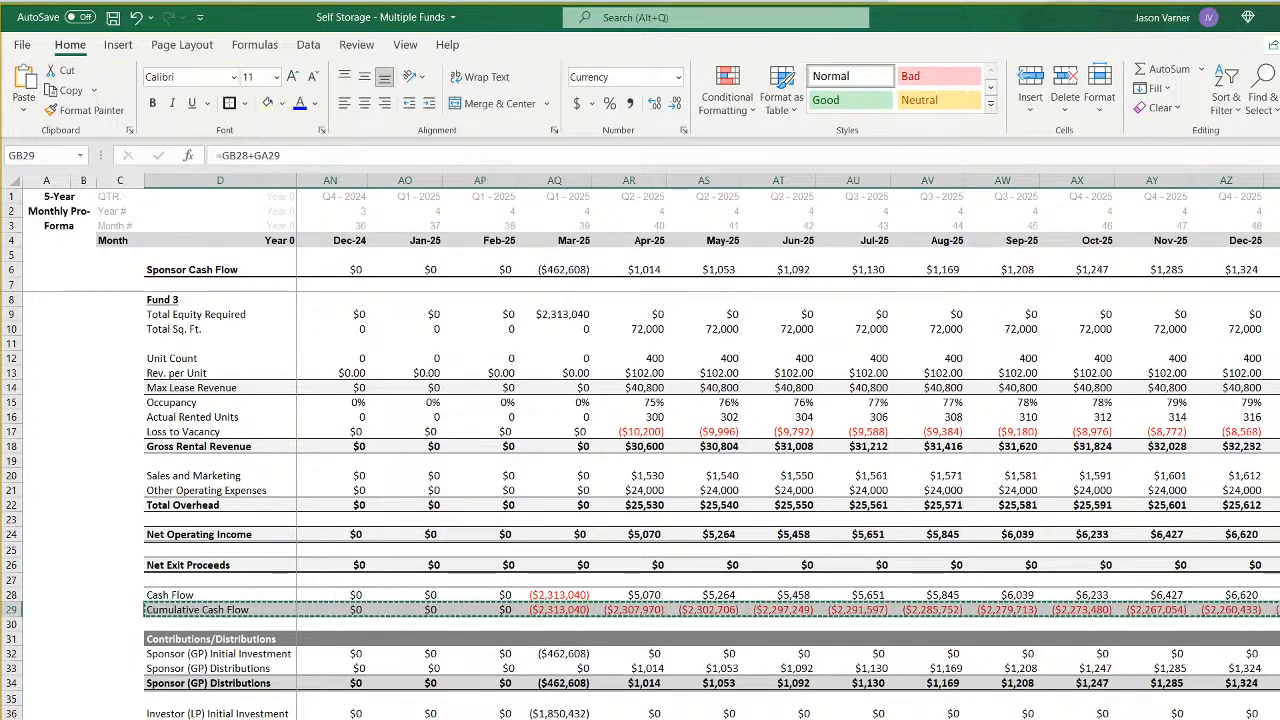
scroll(712, 448, right, 6)
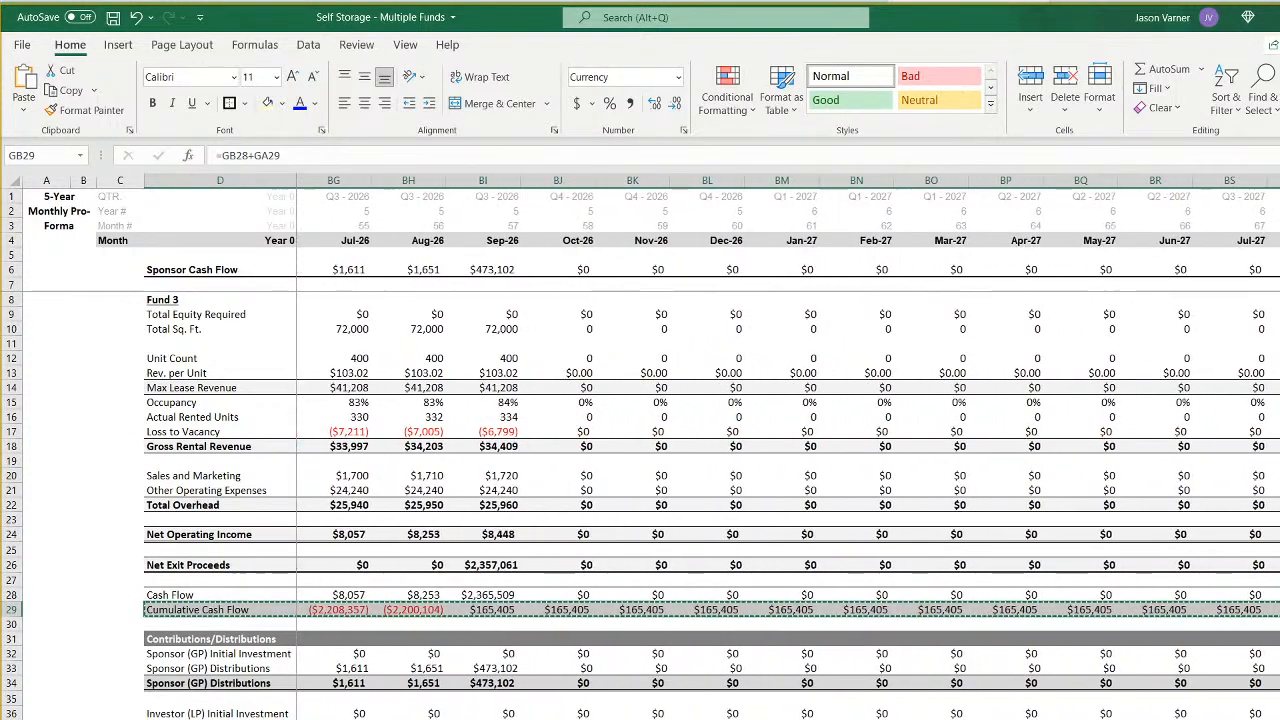
click(407, 610)
key(ctrl+Page_Up)
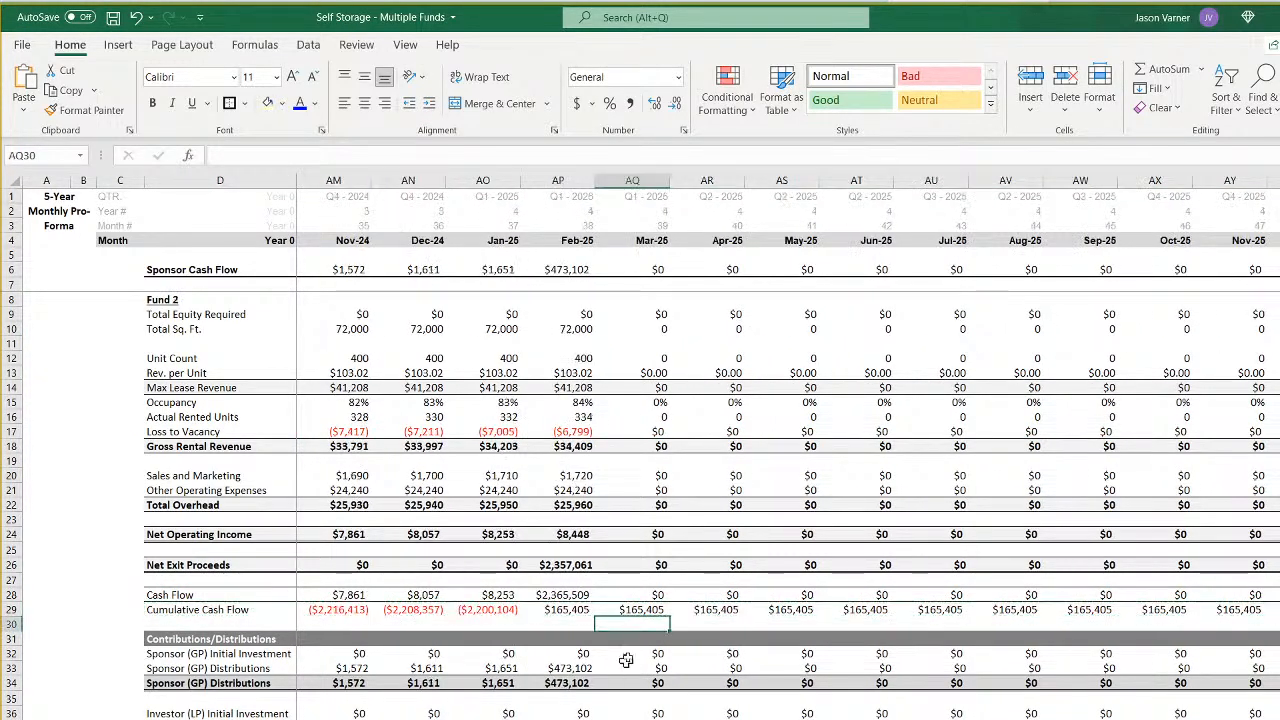
click(638, 612)
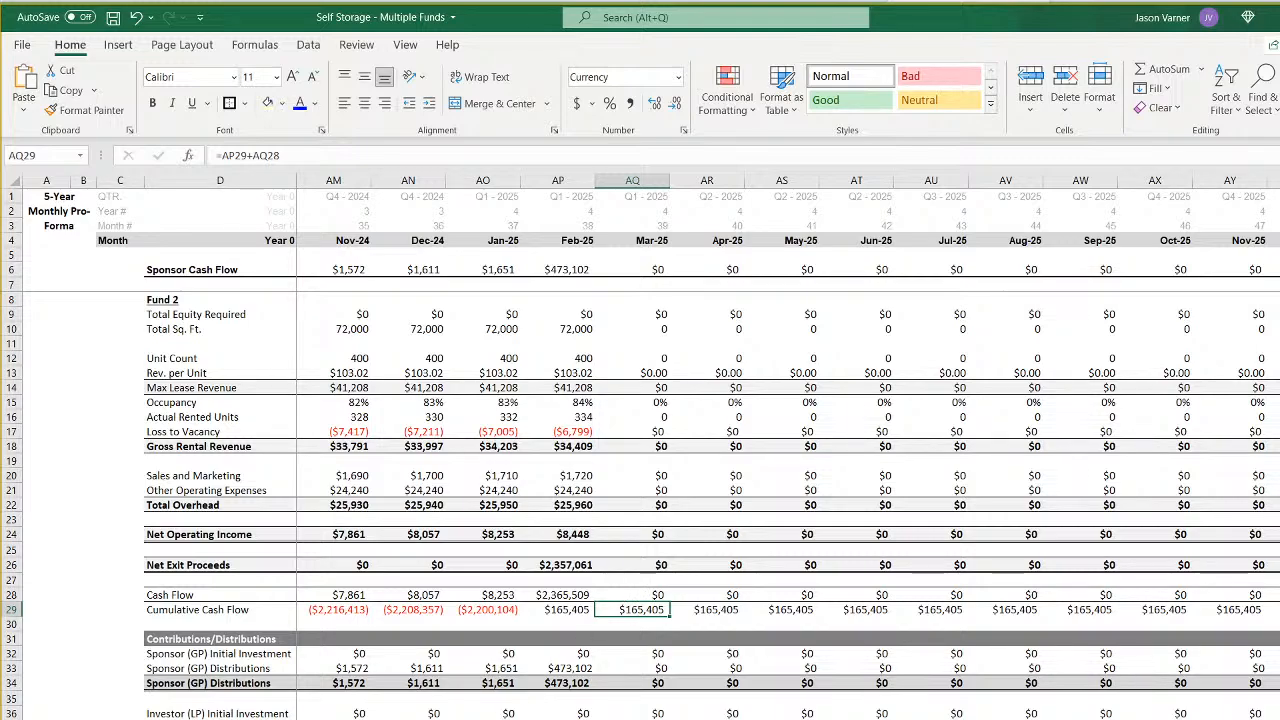
key(ctrl+Page_Up)
click(565, 610)
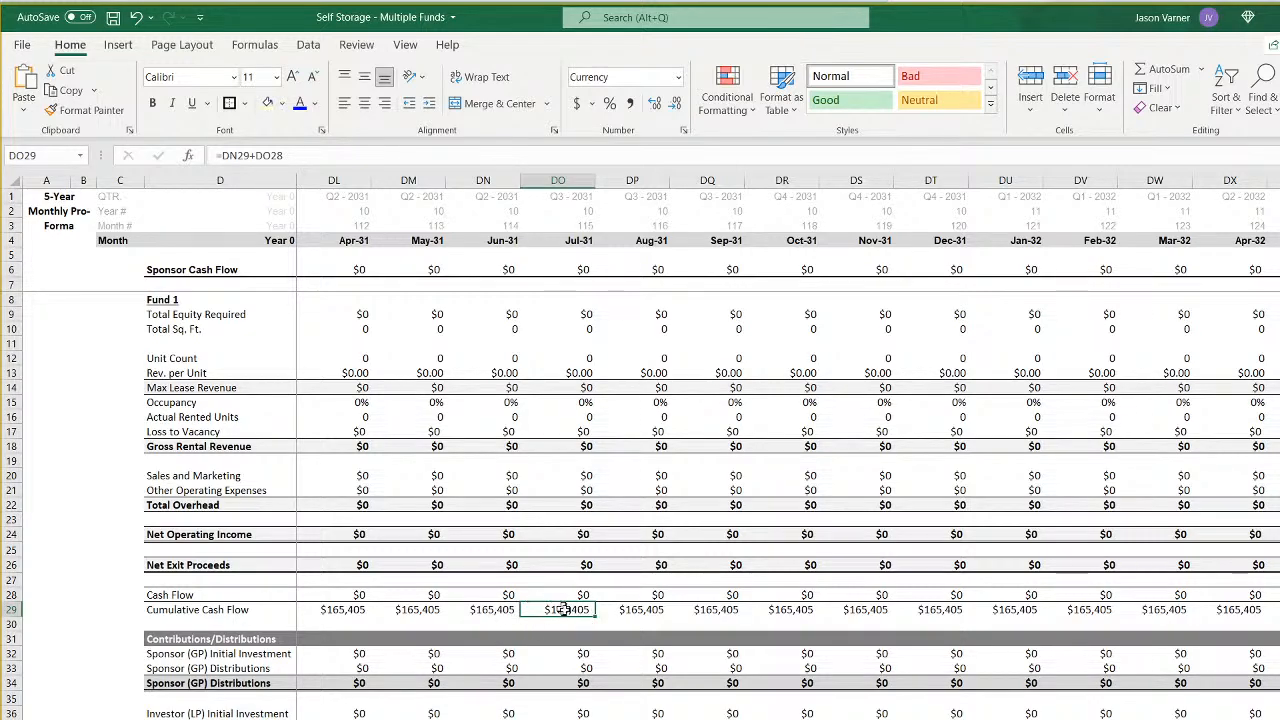
key(ctrl+Page_Down)
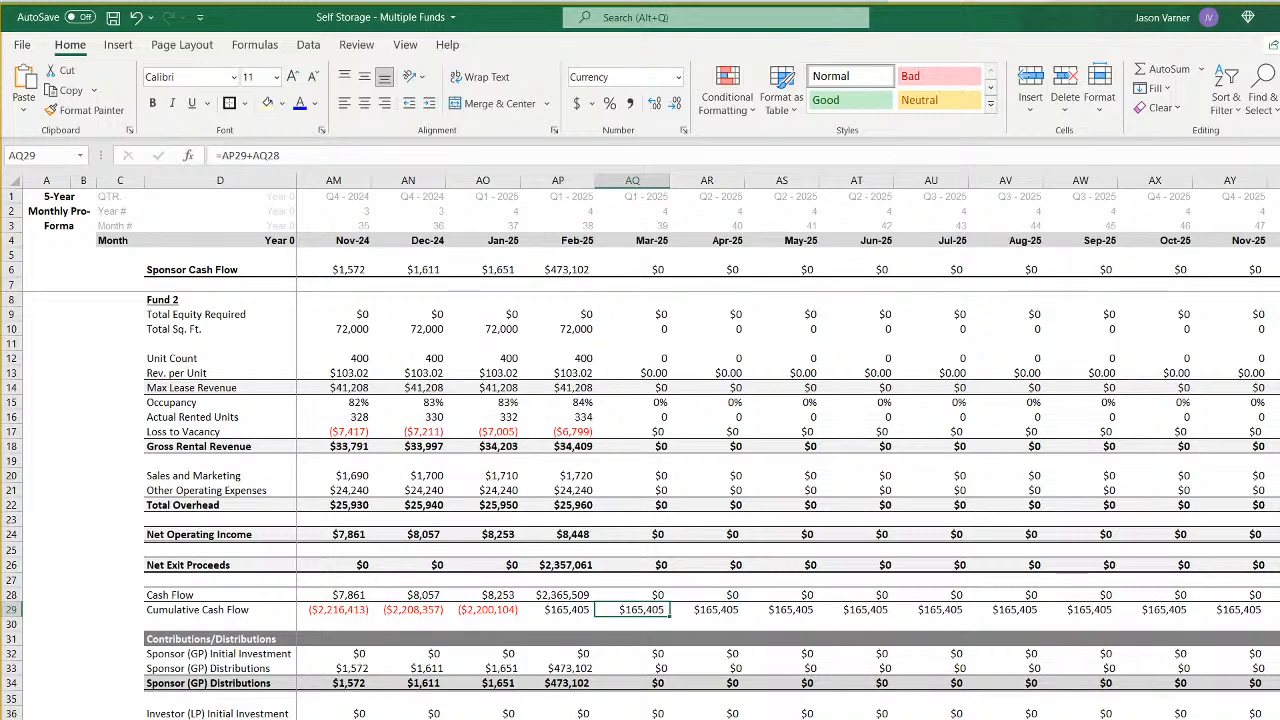
key(ctrl+Page_Down)
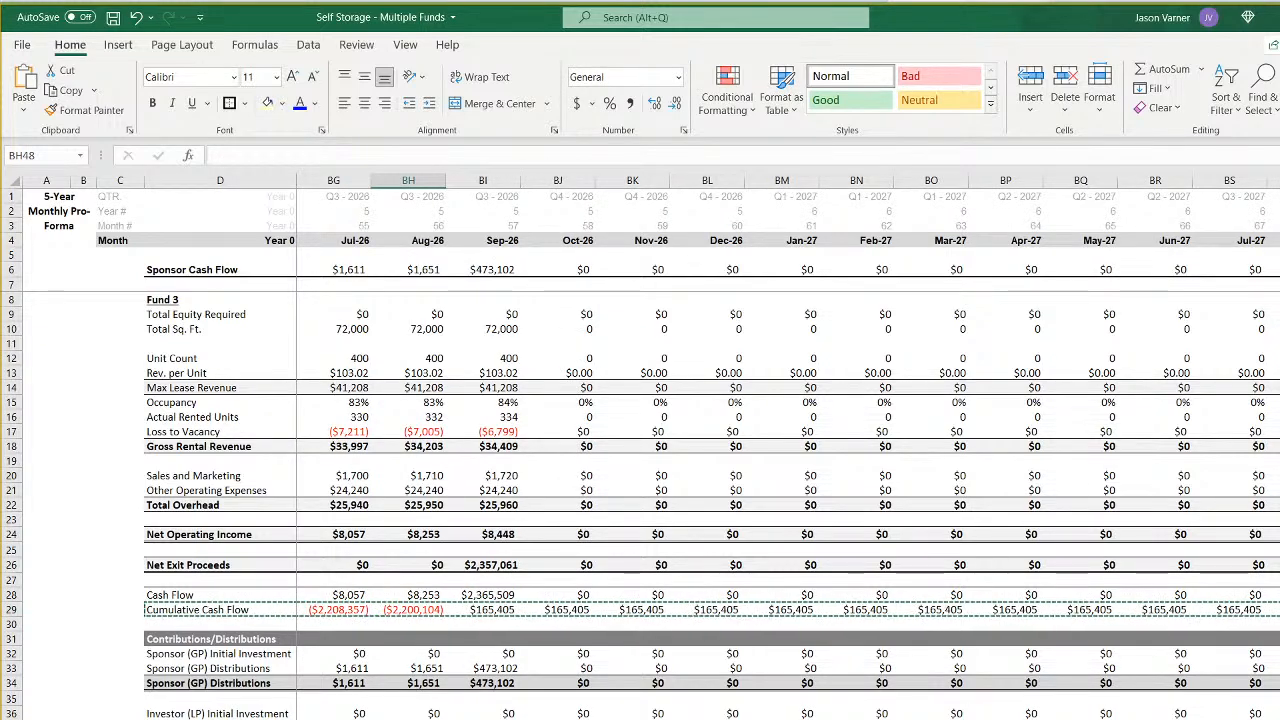
- Paste the copied cumulative cash flow row into row 29 of the next fund's pro forma, which exits in April 2028
key(ctrl+Page_Down)
right_click(184, 607)
click(232, 200)
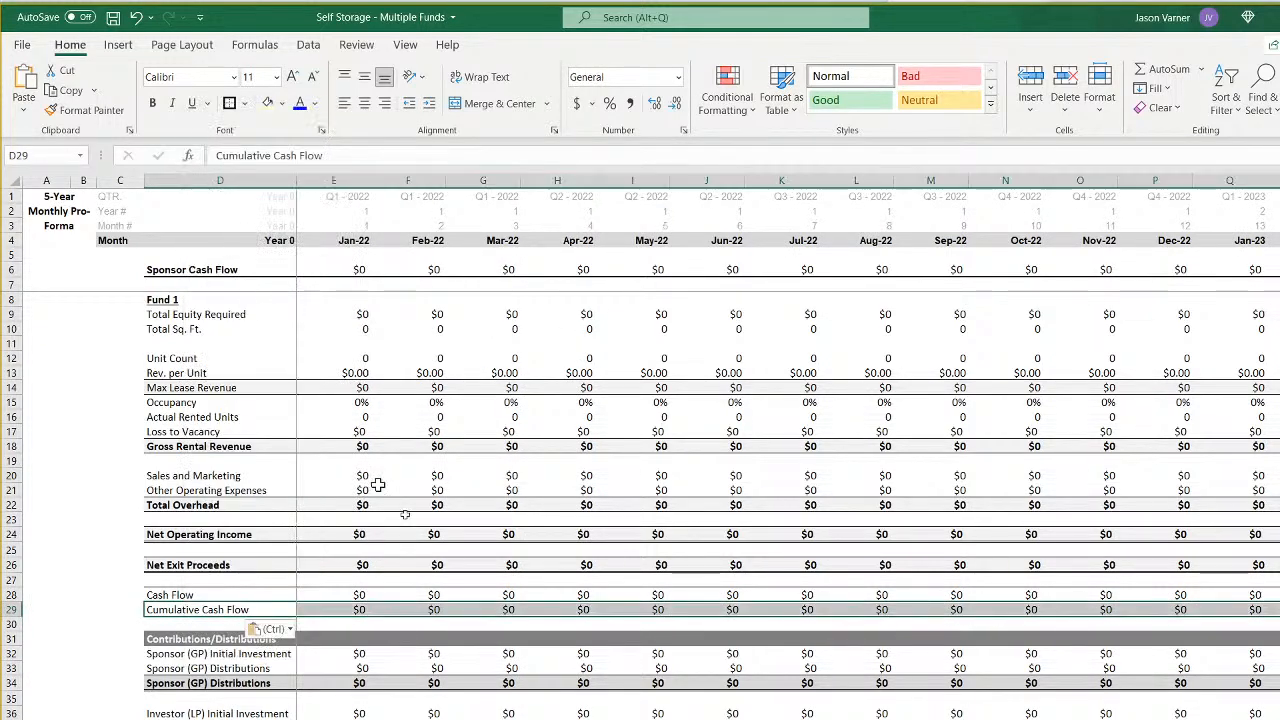
scroll(760, 450, right, 20)
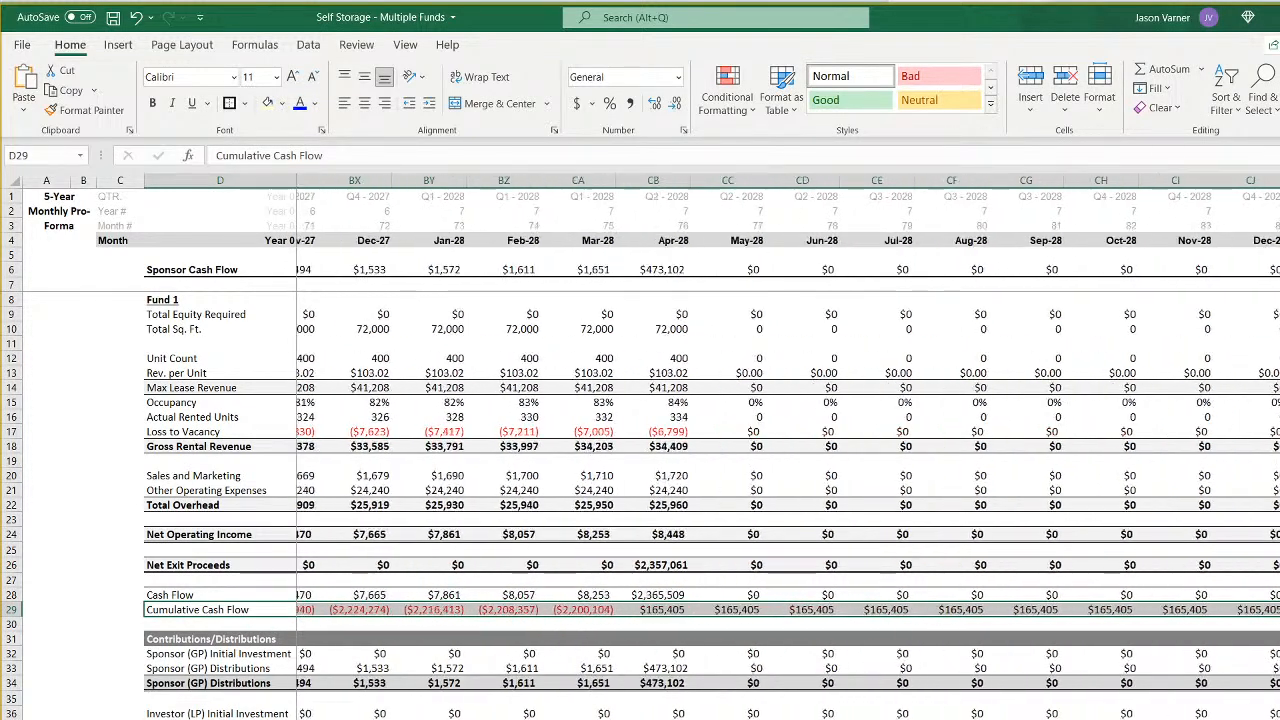
- Paste the cumulative cash flow row into row 29 of the pro forma that exits in November 2029
key(ctrl+Page_Down)
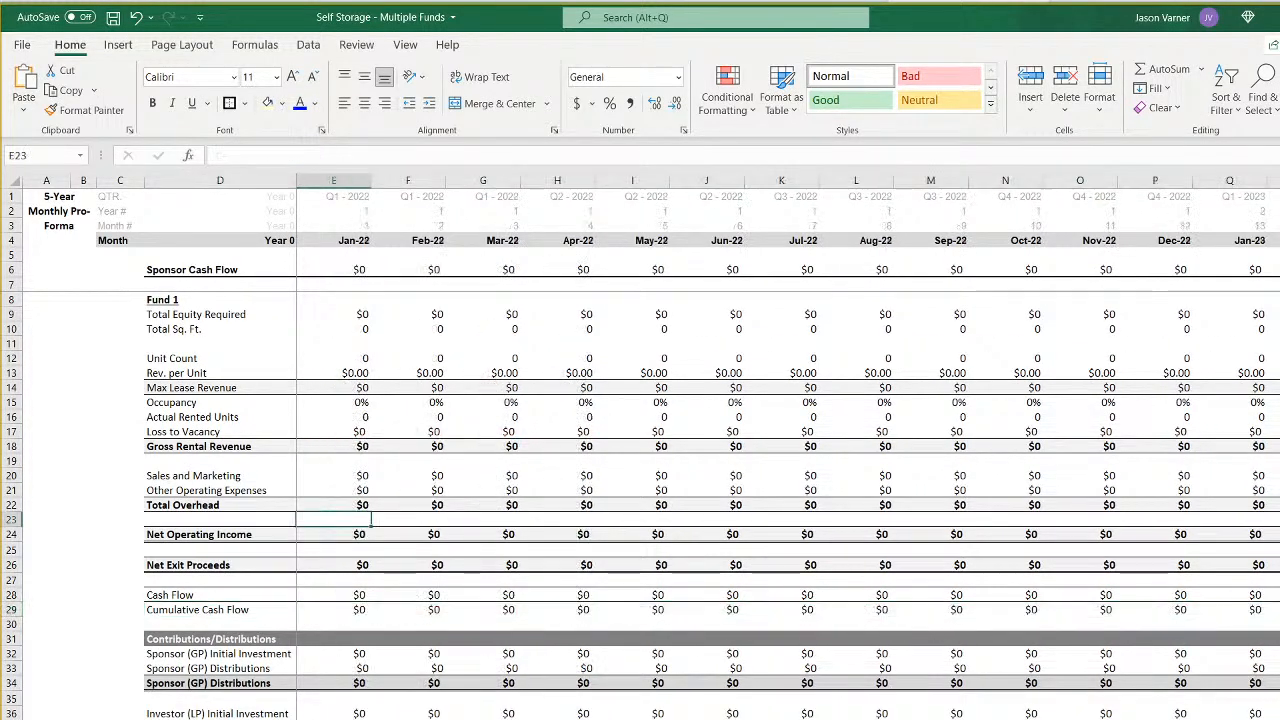
scroll(712, 446, right, 20)
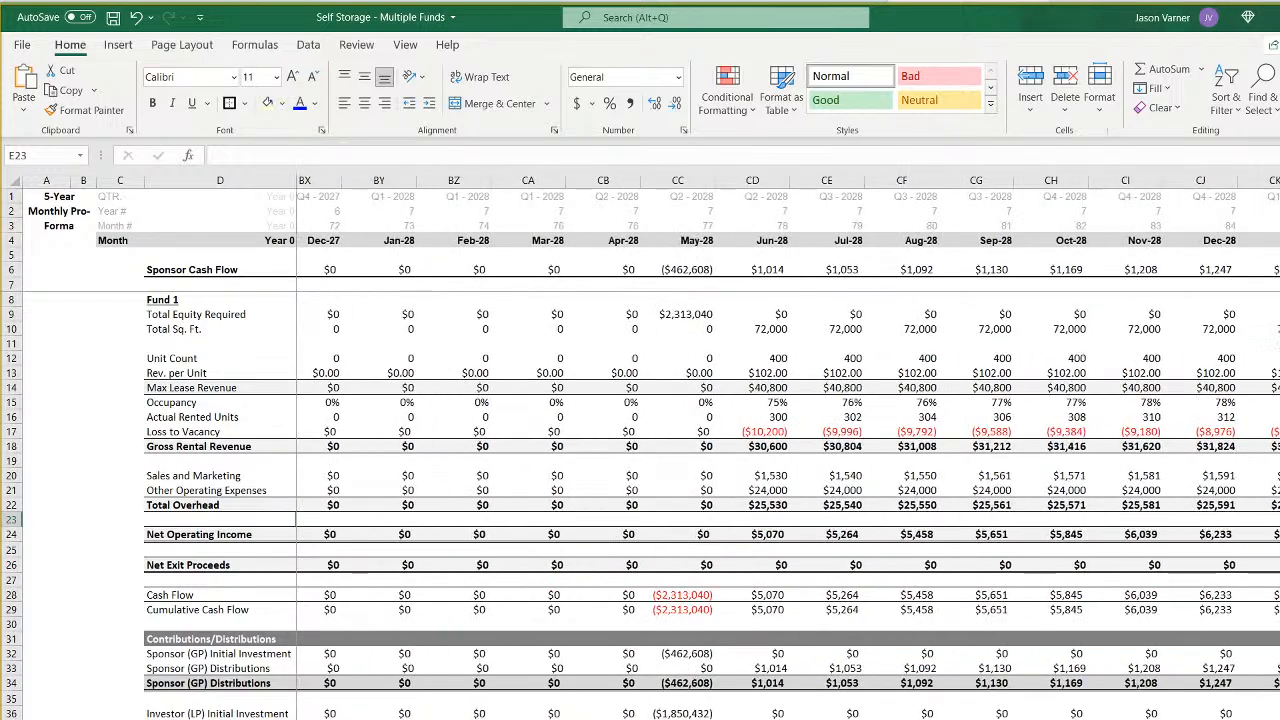
right_click(196, 609)
click(226, 195)
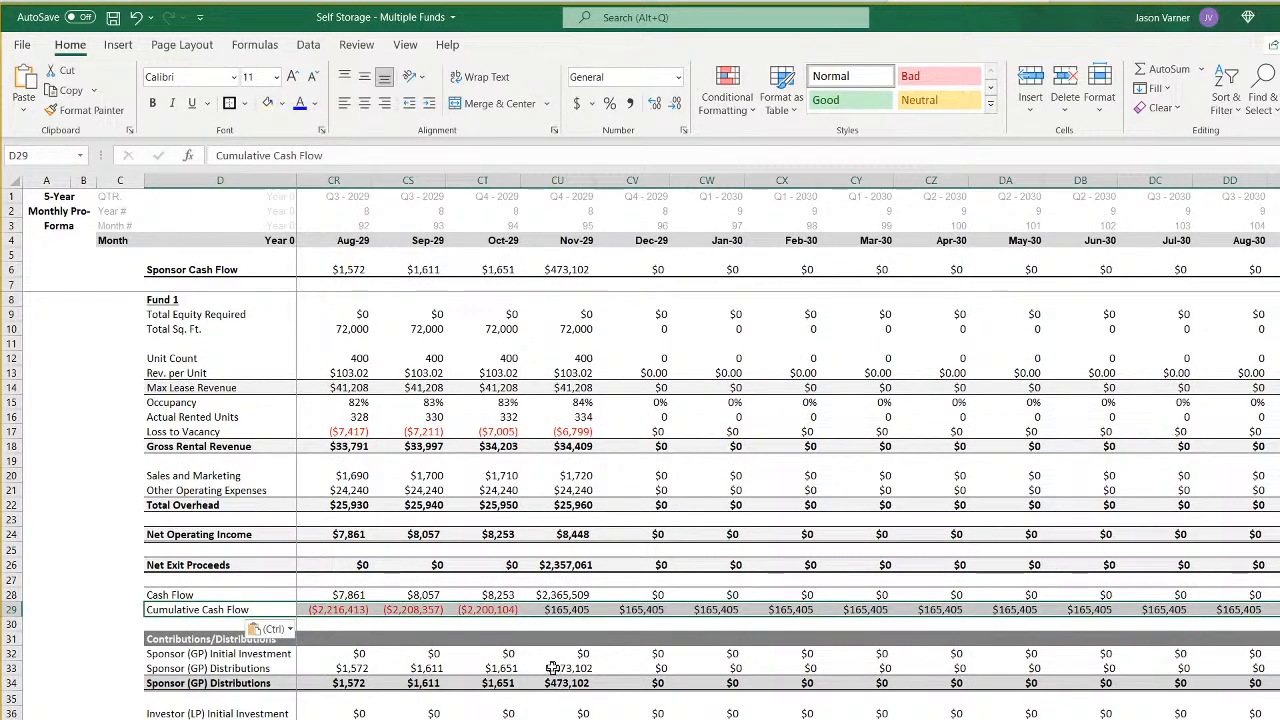
- Paste the cumulative cash flow row into row 29 of the pro forma that exits in June 2031
scroll(314, 651, left, 20)
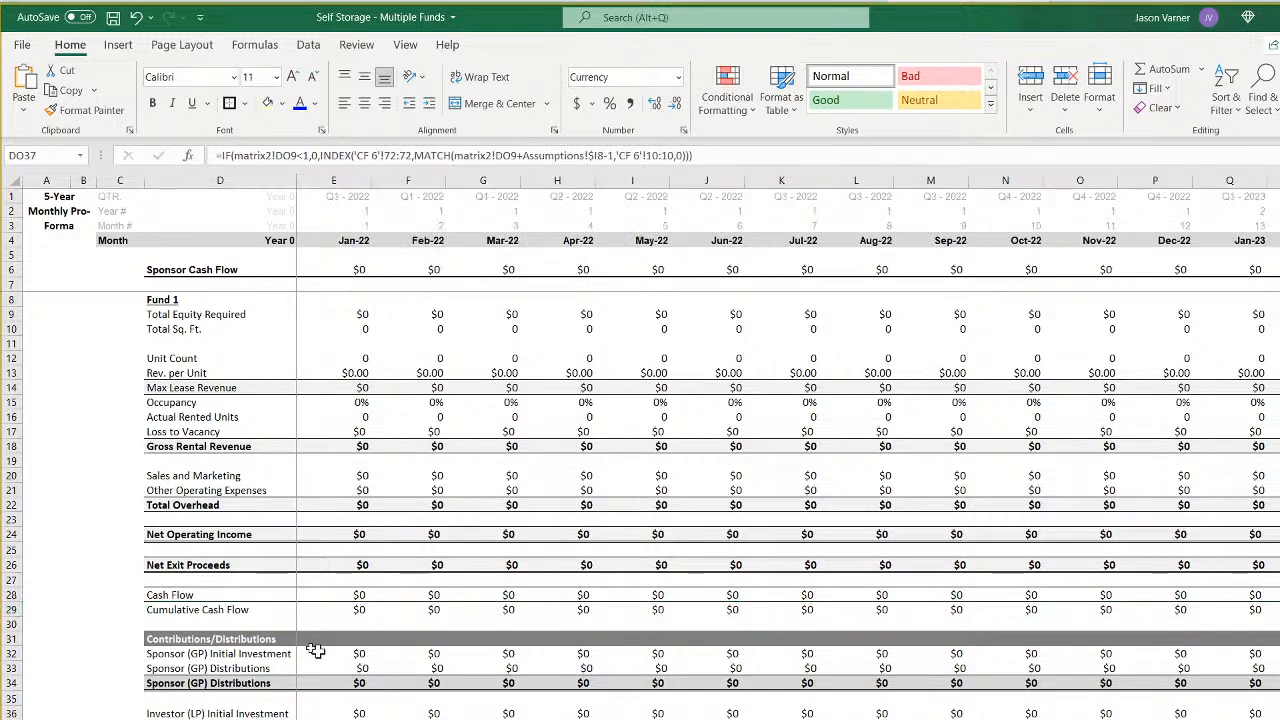
right_click(196, 609)
click(217, 197)
scroll(665, 447, right, 20)
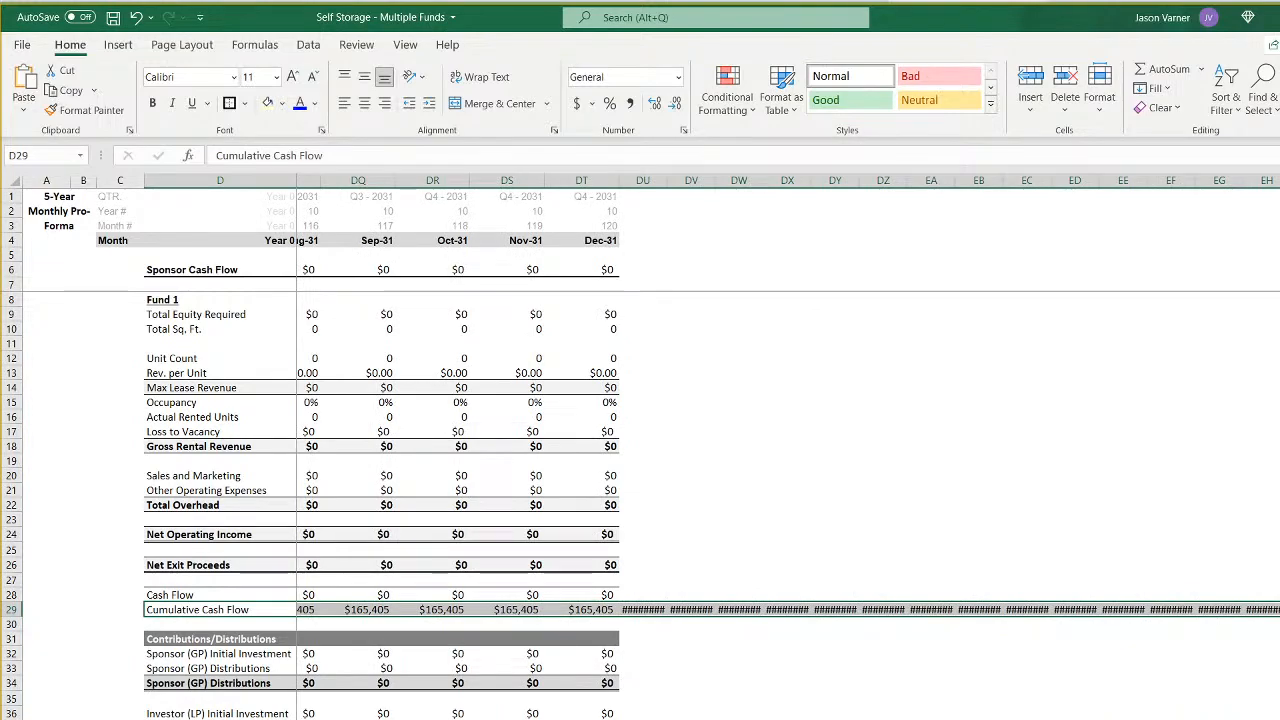
scroll(664, 448, left, 10)
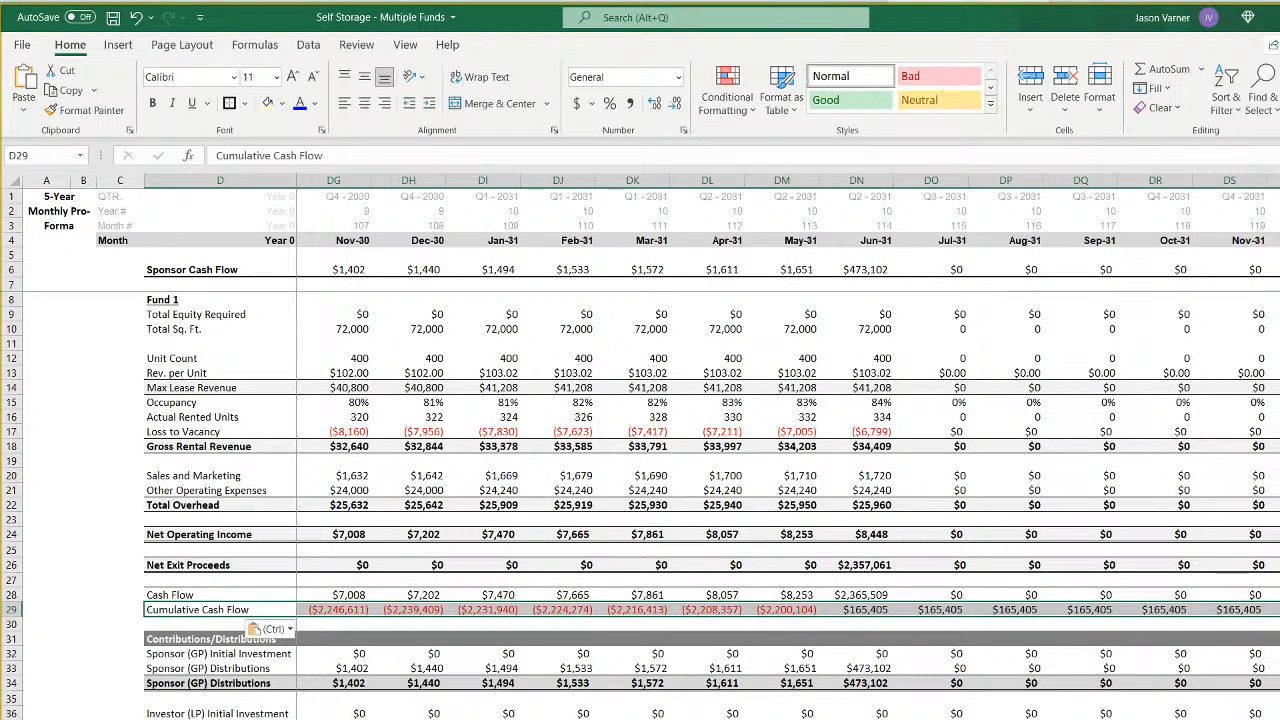
- Extend the pro forma that exits in April 2028 by filling its December 2031 column DT across through column GB
scroll(664, 448, left, 15)
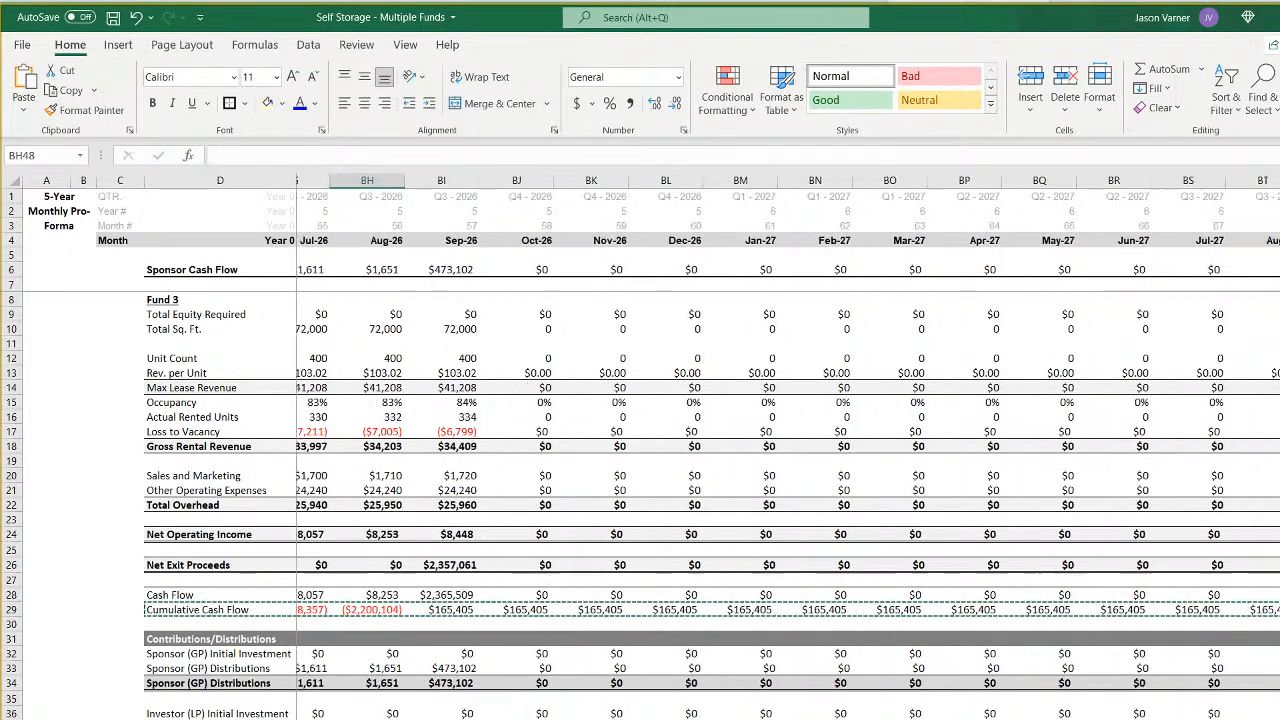
scroll(664, 448, left, 18)
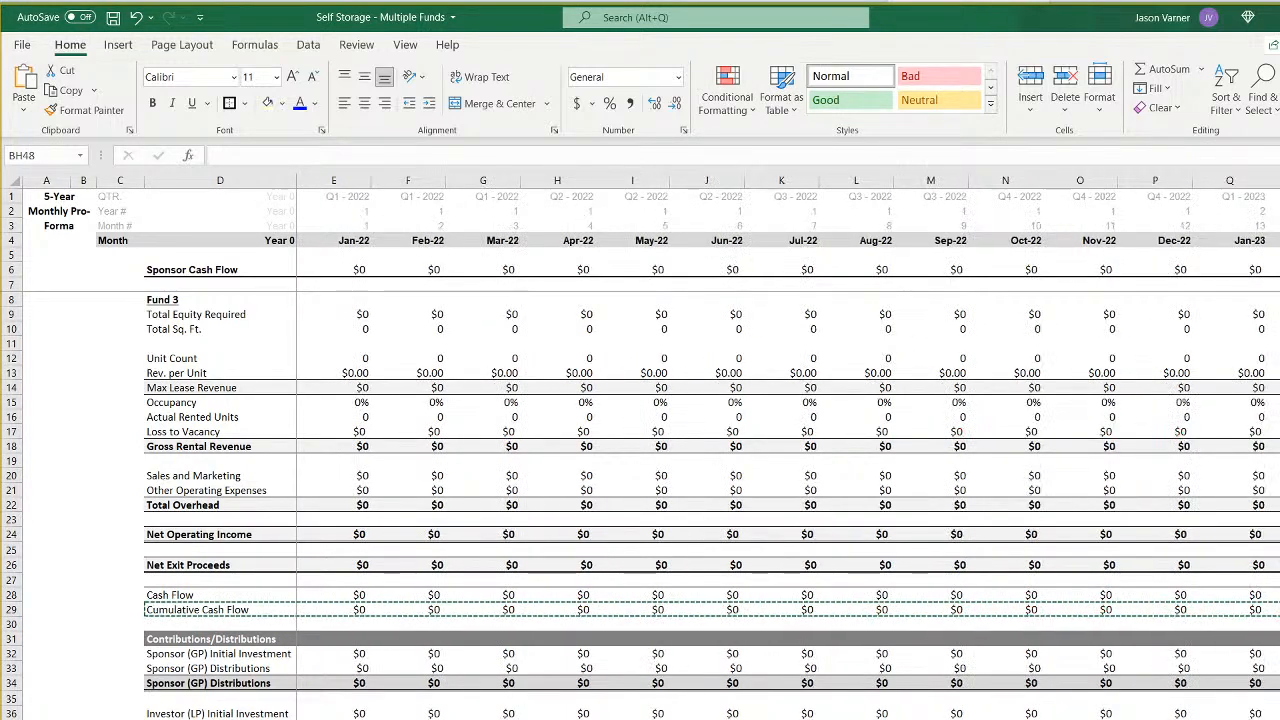
key(ctrl+Page_Up)
key(ctrl+Page_Up)
scroll(664, 448, right, 16)
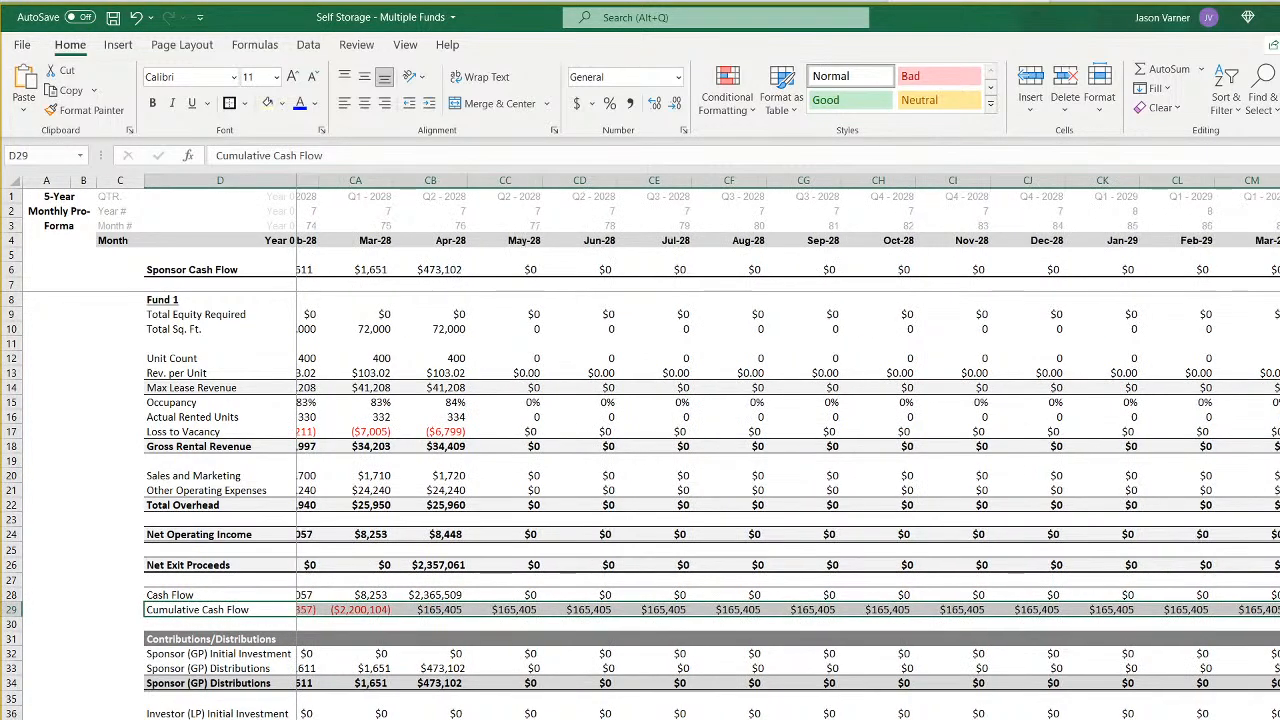
scroll(664, 448, left, 6)
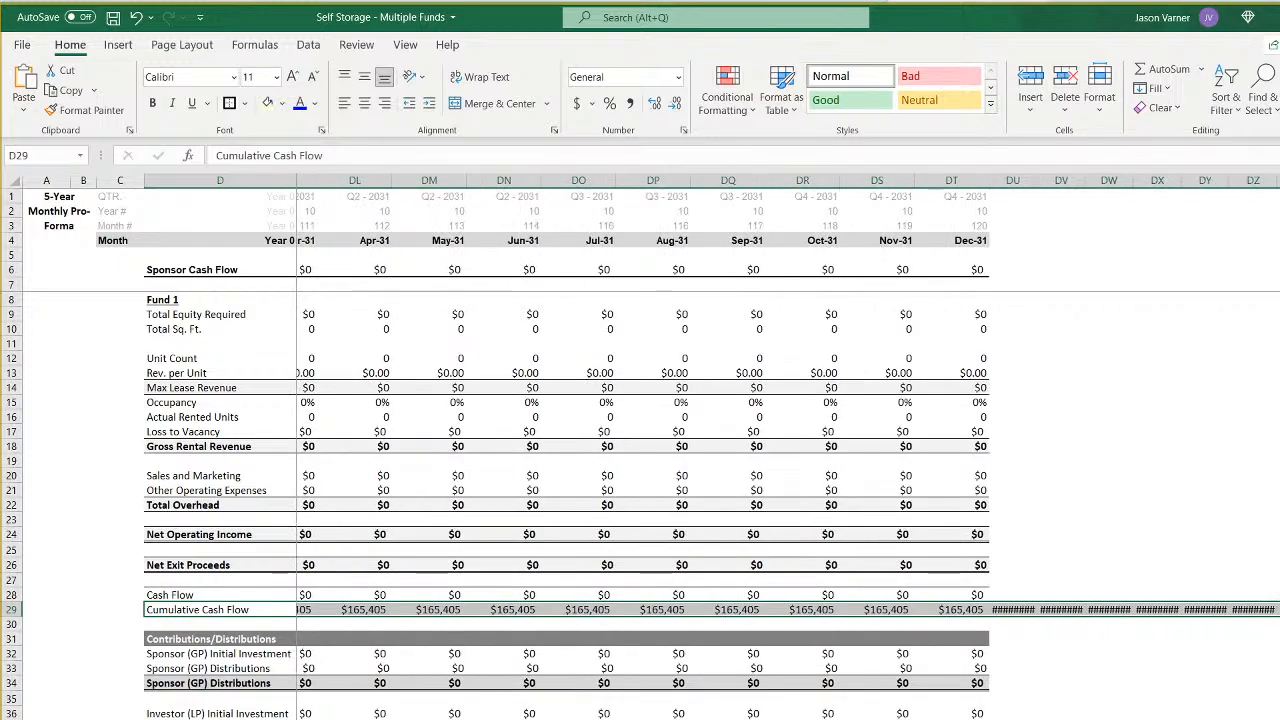
drag(934, 196, 953, 719)
scroll(664, 448, right, 3)
scroll(664, 448, right, 12)
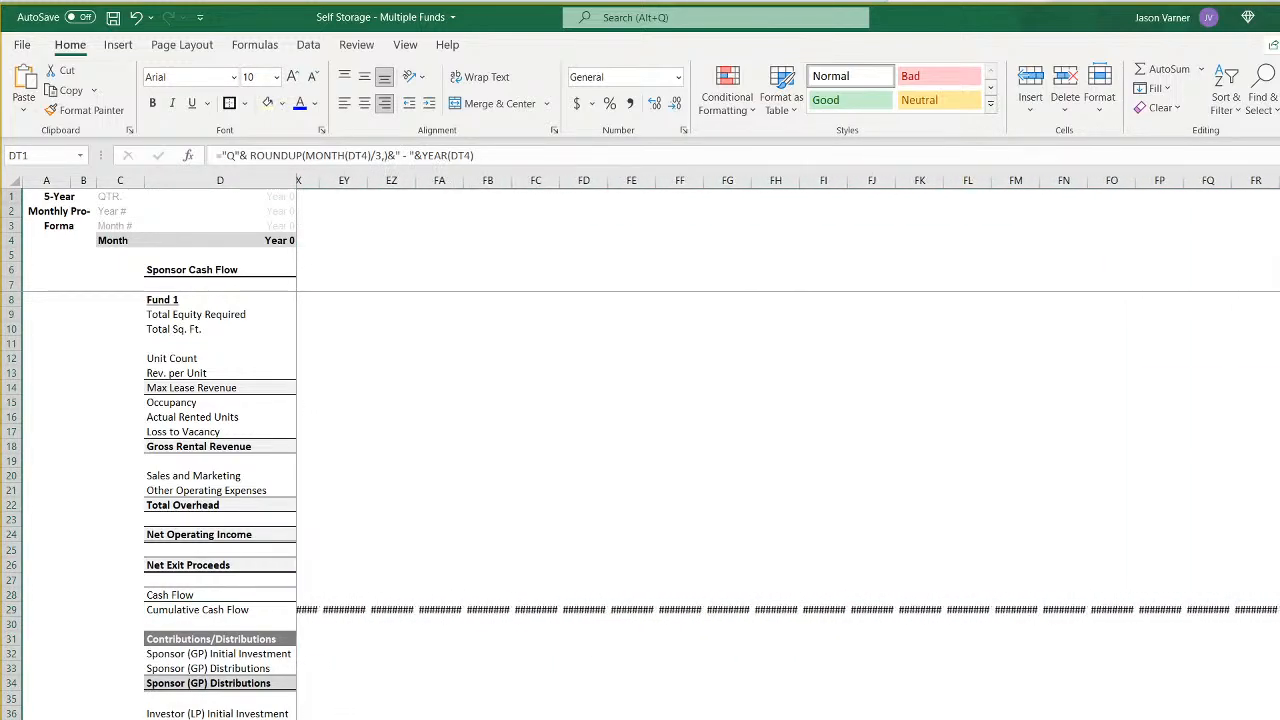
shift+click(1279, 719)
key(ctrl+r)
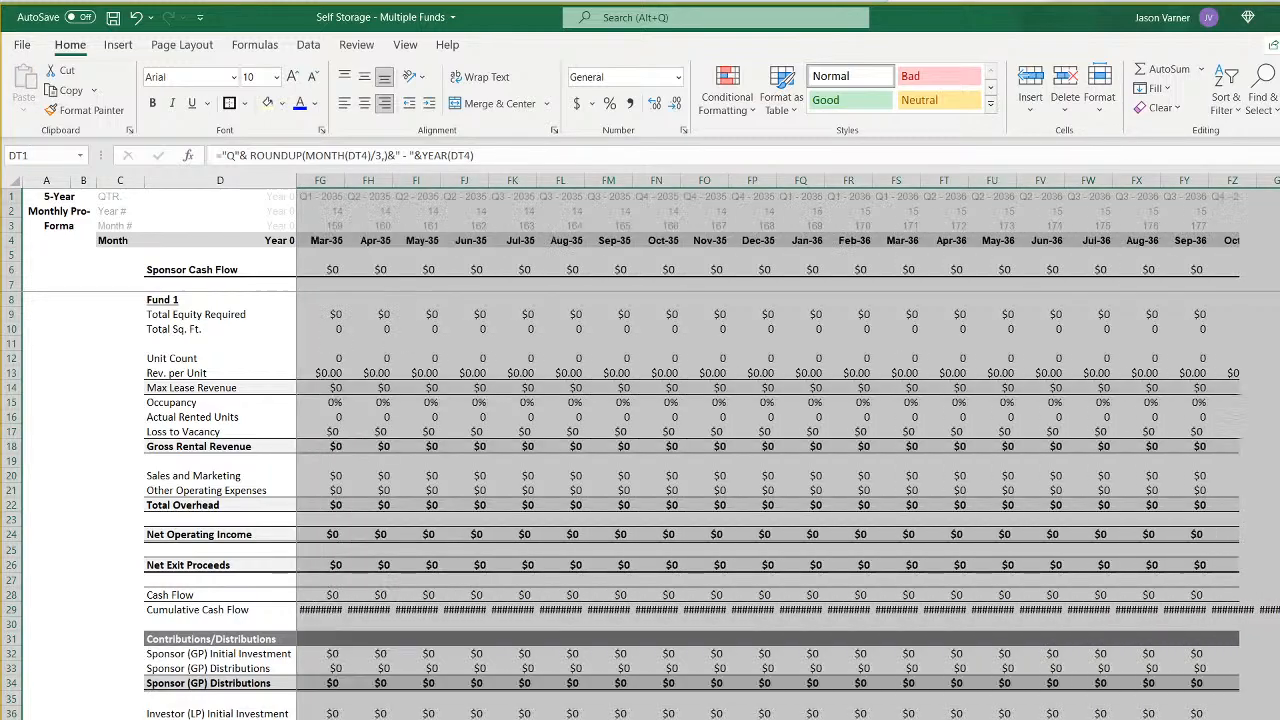
- Give month columns CT through GB of the April 2028 exit pro forma one uniform column width
click(1279, 181)
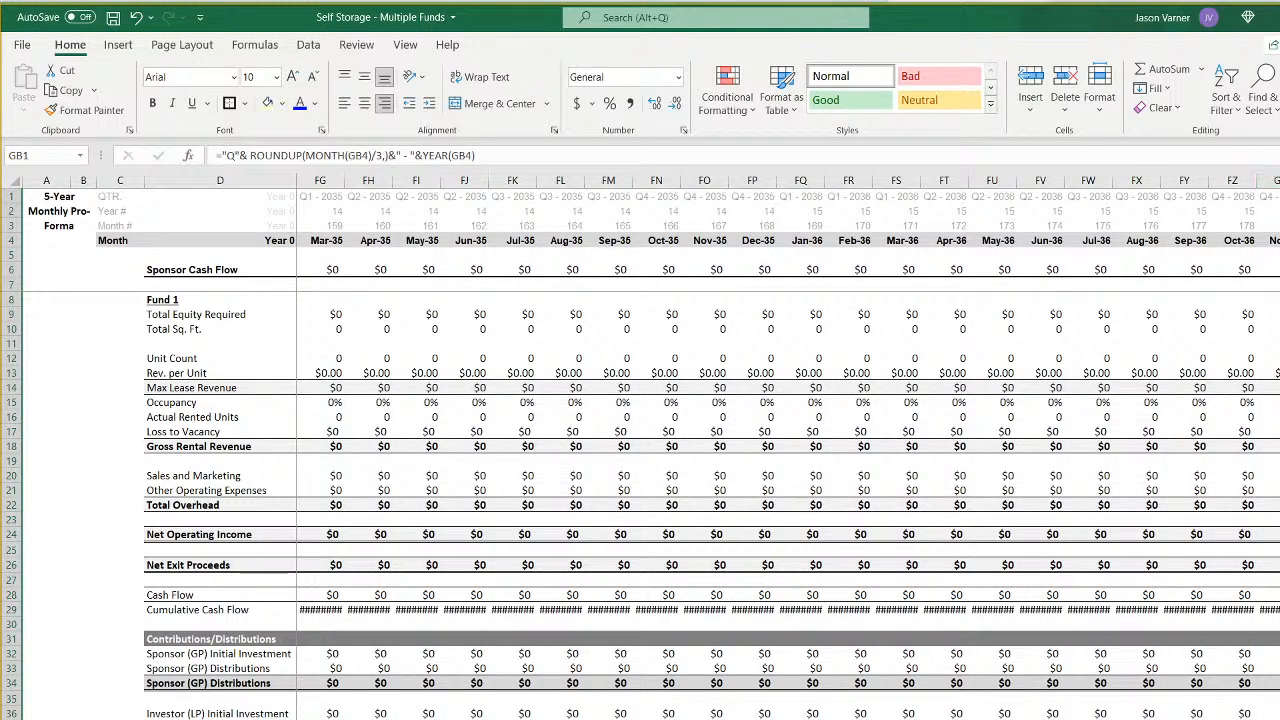
drag(1279, 181, 405, 178)
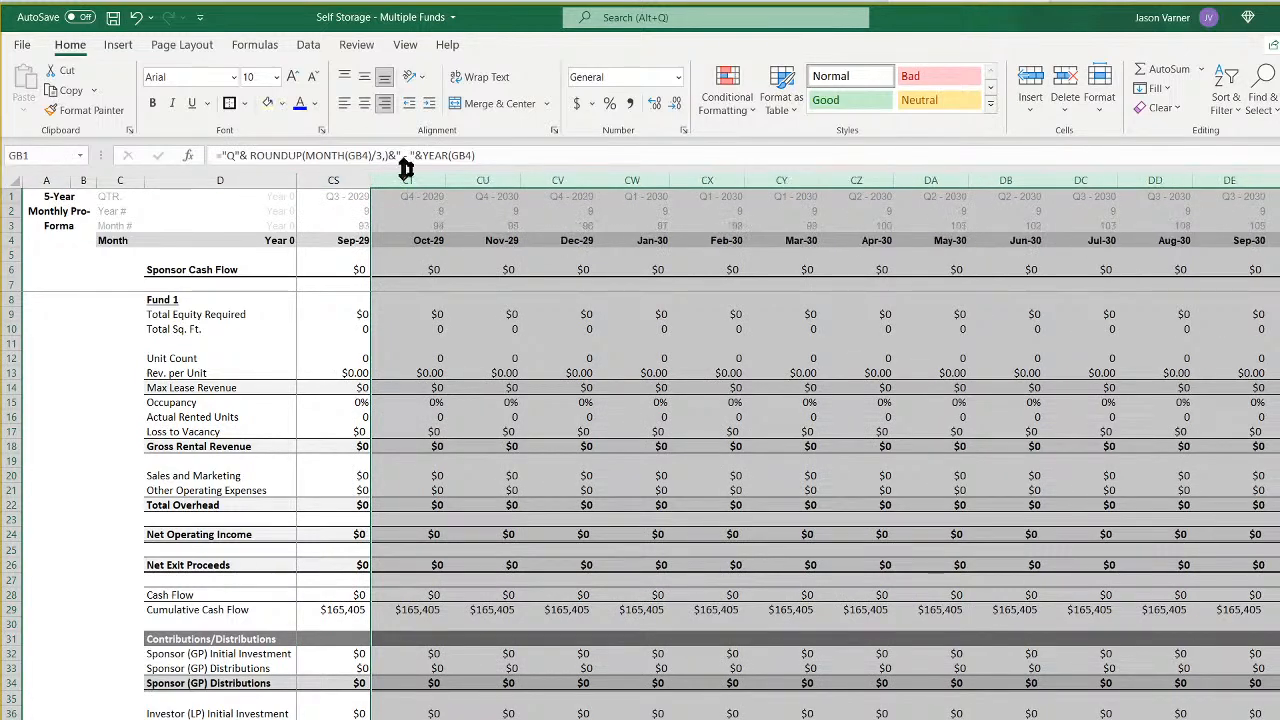
right_click(614, 180)
click(690, 421)
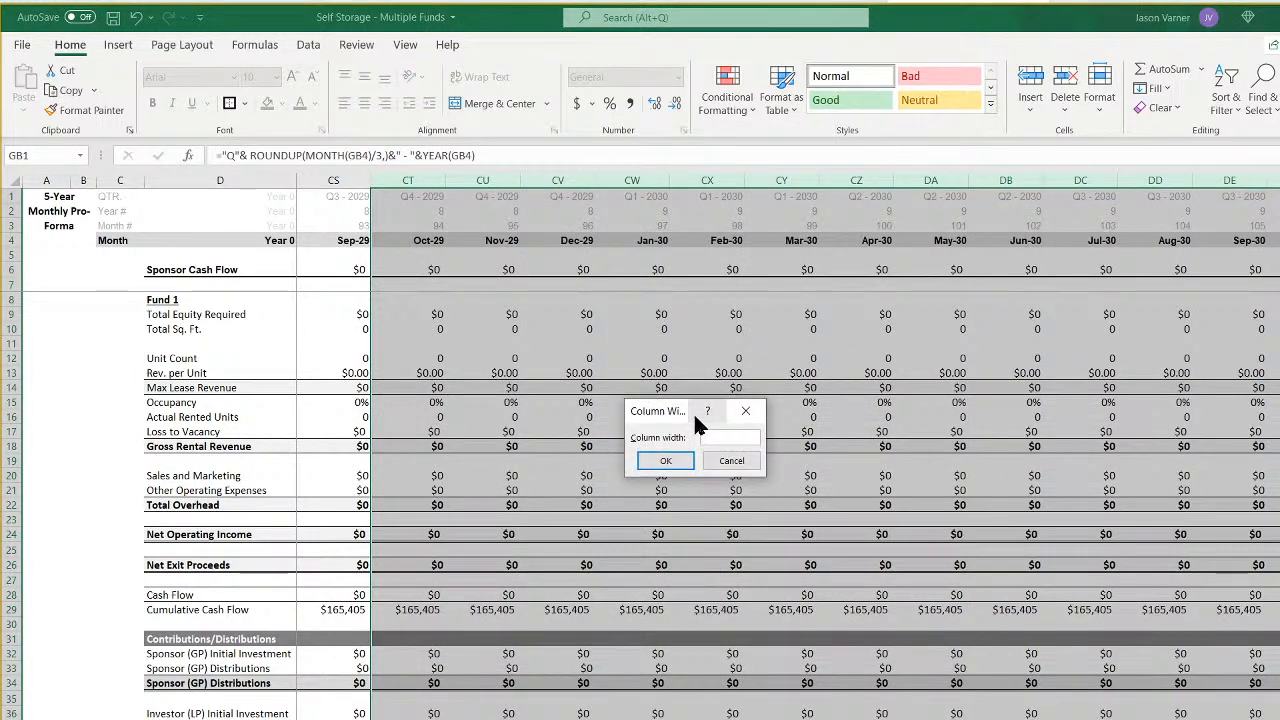
key(Return)
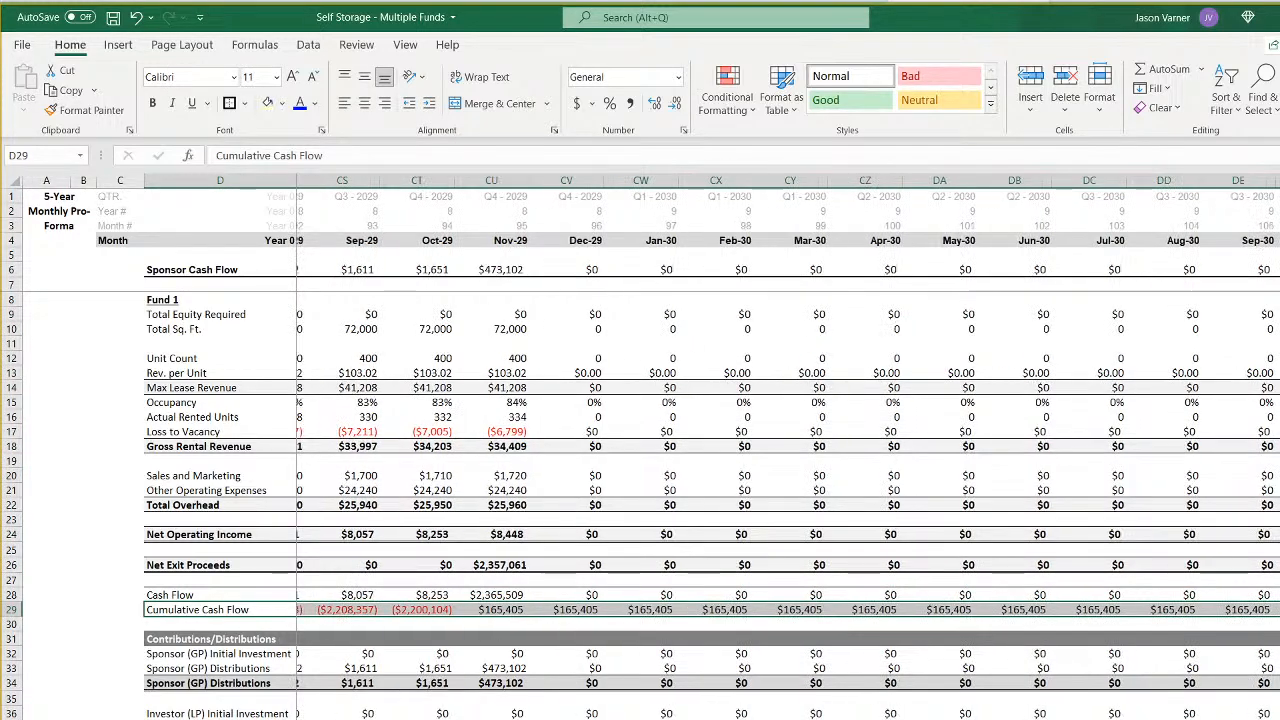
- Extend the pro forma that exits in November 2029 by filling its December 2031 column DT across through column GB
scroll(1015, 348, right, 15)
scroll(943, 277, left, 14)
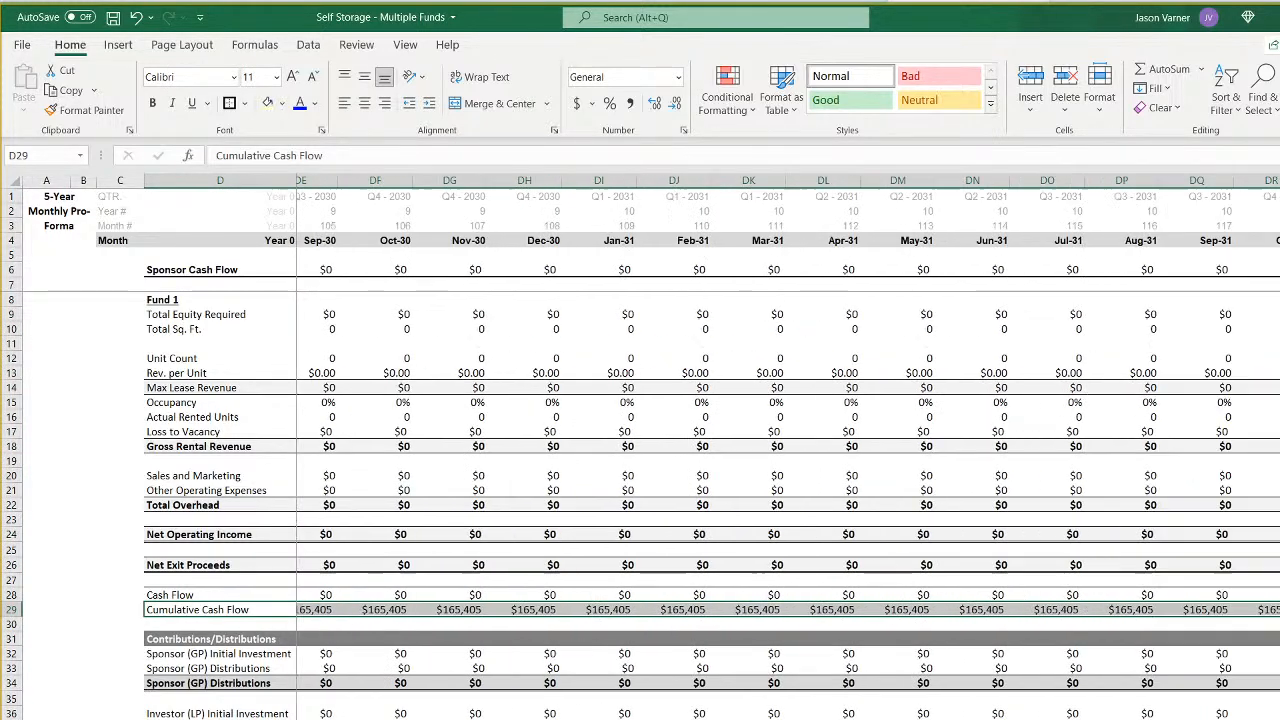
drag(876, 196, 871, 715)
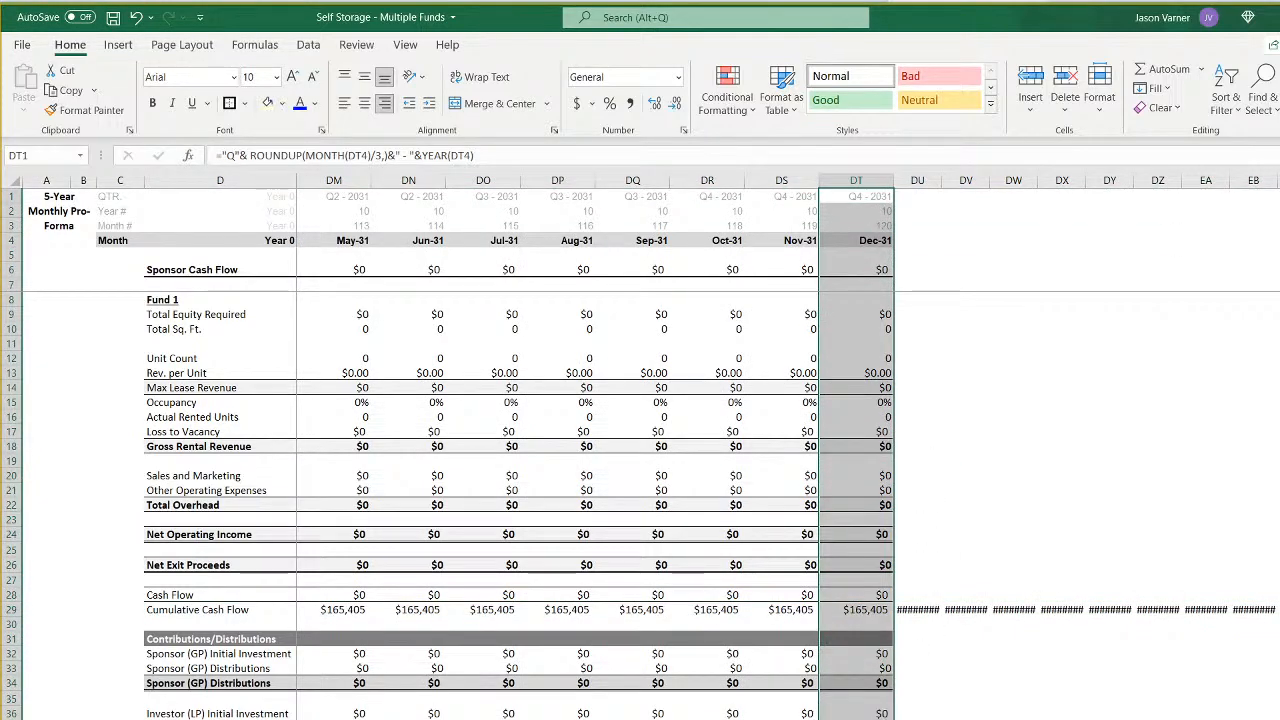
scroll(788, 448, right, 15)
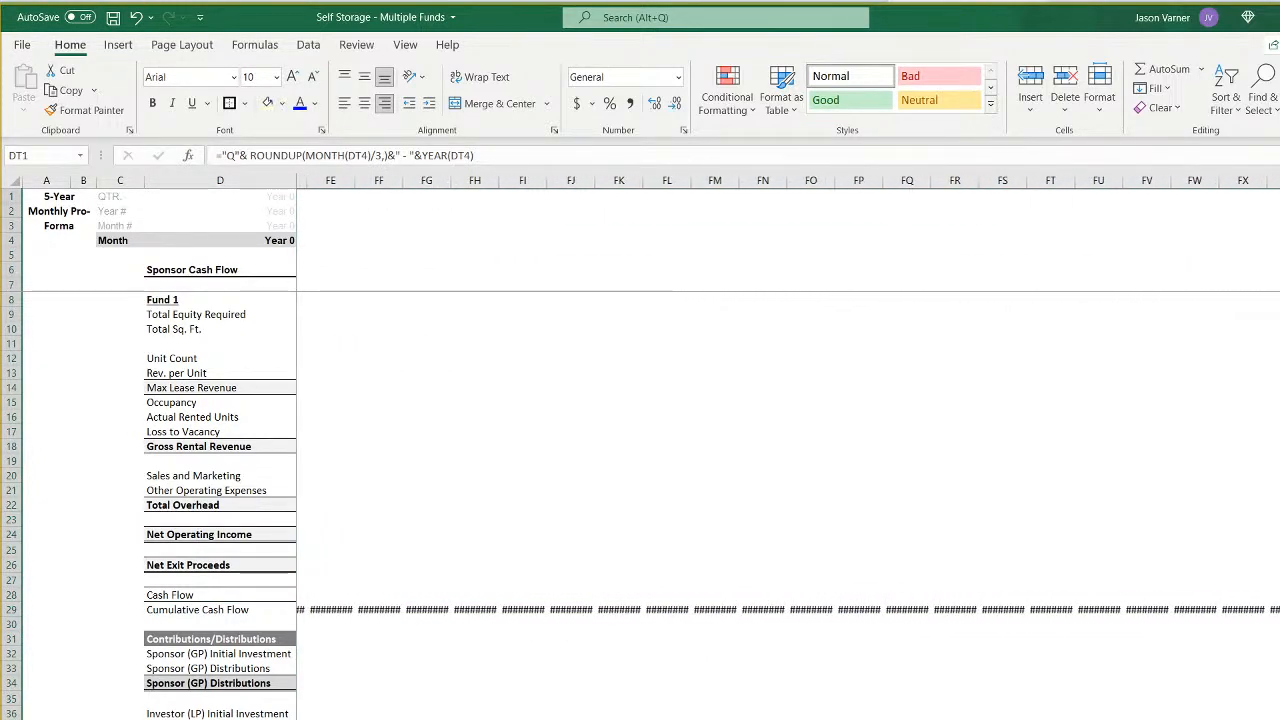
scroll(788, 448, right, 1)
shift+click(1270, 713)
key(ctrl+r)
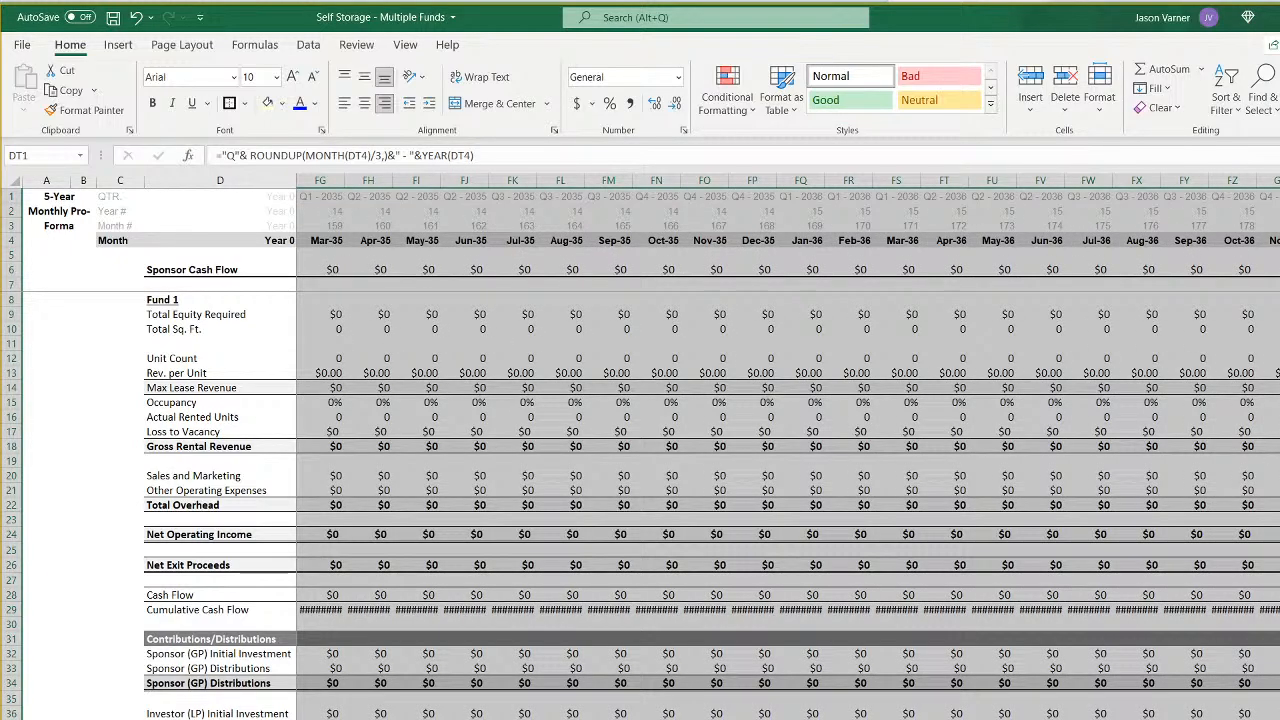
- Set the width of month columns CT through GB in the November 2029 exit pro forma to 15
drag(1279, 181, 351, 184)
right_click(483, 180)
click(555, 430)
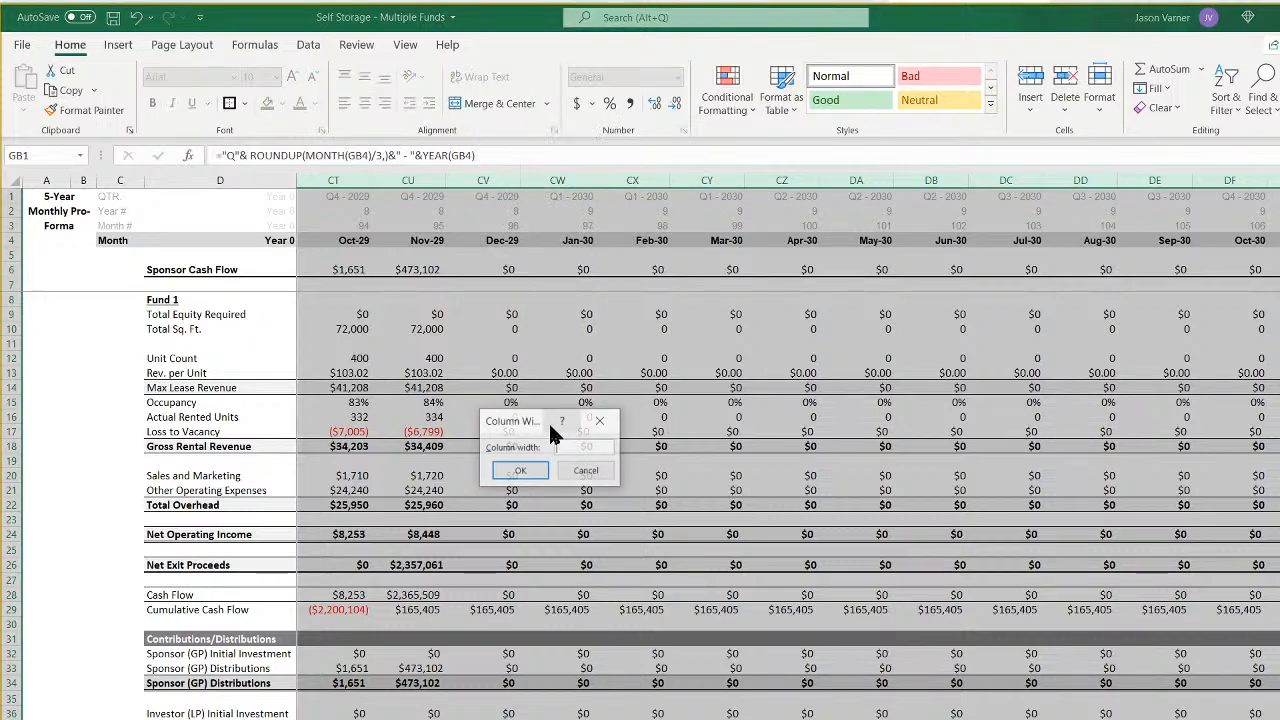
key(Return)
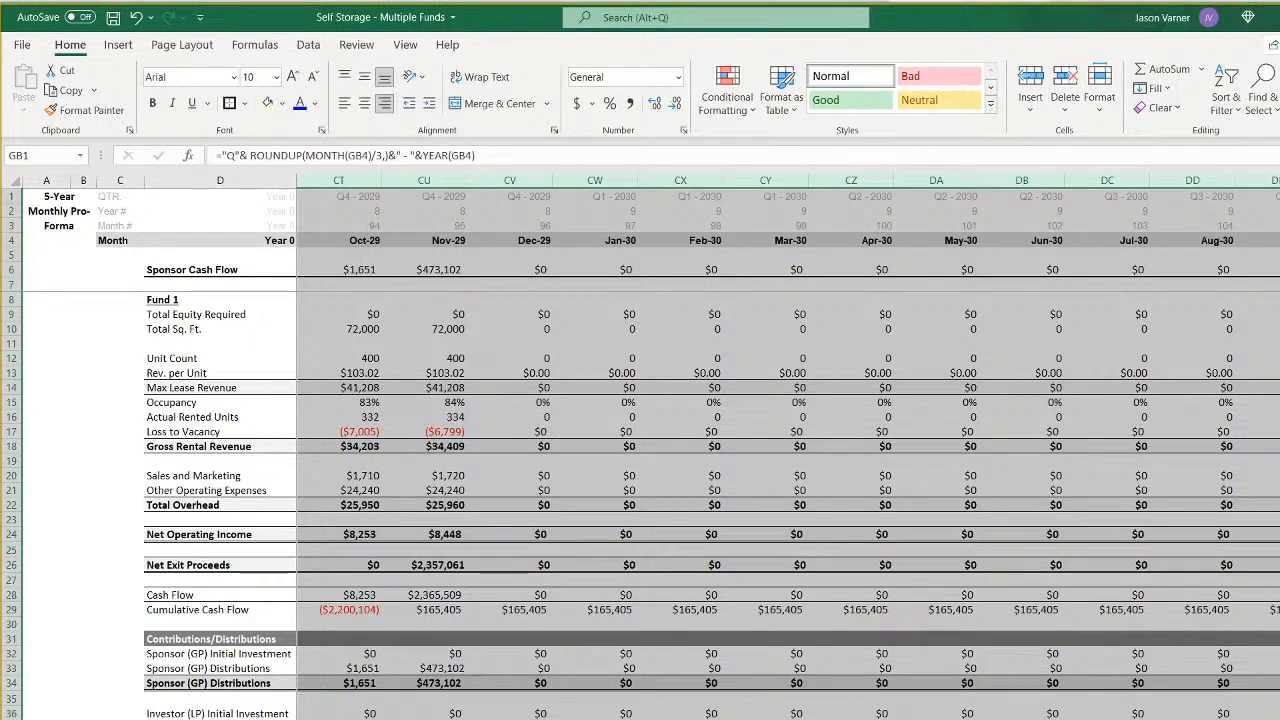
- Extend the pro forma that exits in June 2031 by filling its December 2031 column DT across through column GB
key(ctrl+Page_Down)
scroll(1100, 400, right, 3)
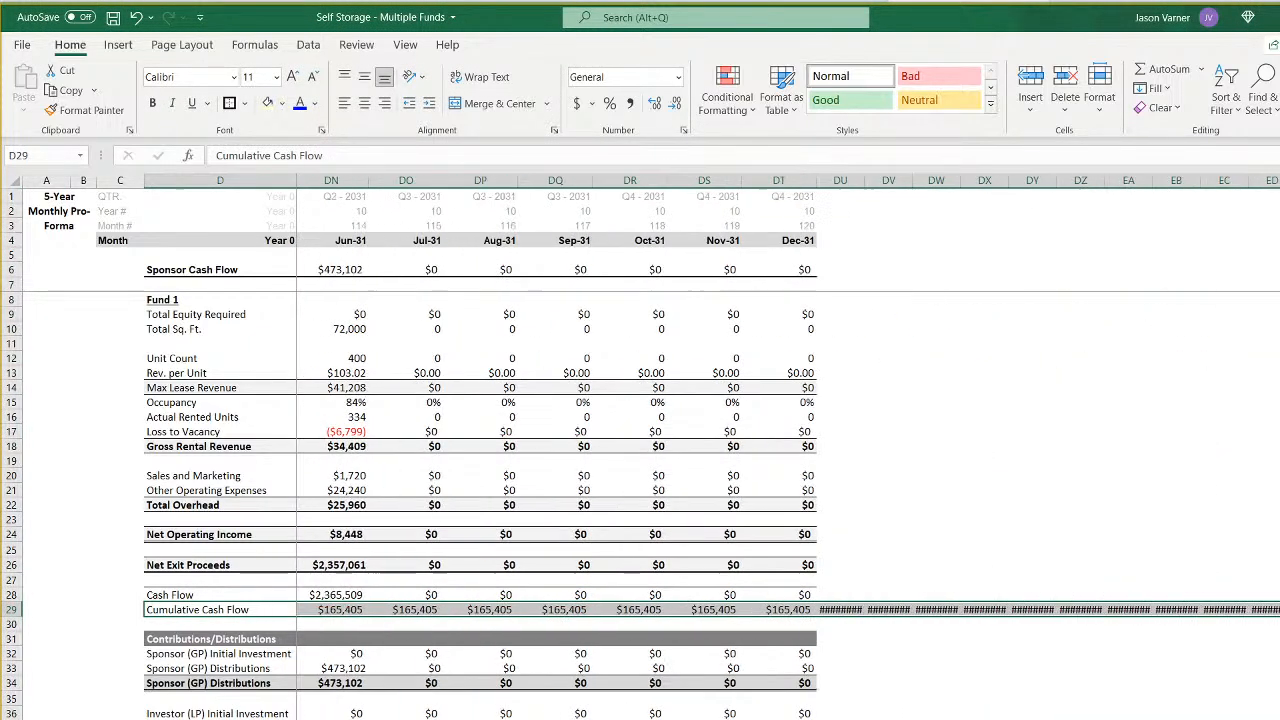
click(786, 200)
drag(789, 211, 806, 716)
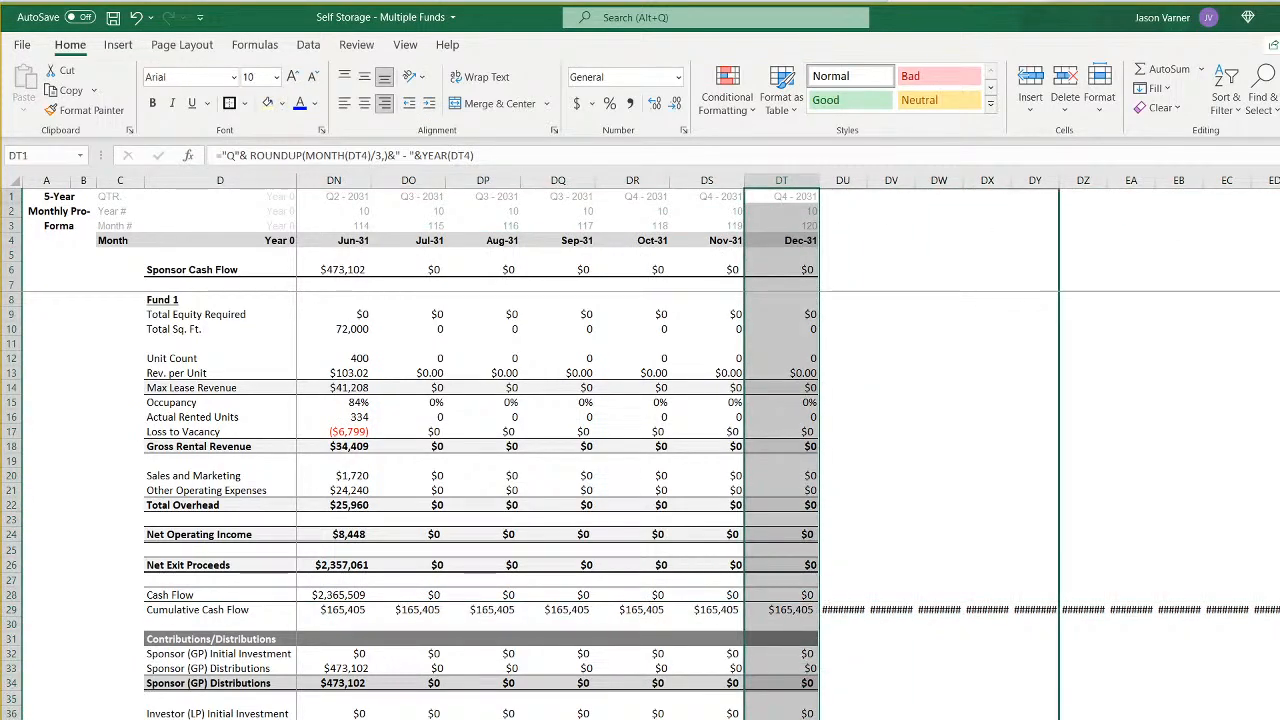
scroll(700, 450, right, 10)
drag(1279, 260, 1279, 250)
- Give month columns BK through GB of the June 2031 exit pro forma one uniform width matching the earlier month columns
drag(1275, 180, 480, 182)
right_click(550, 182)
click(606, 421)
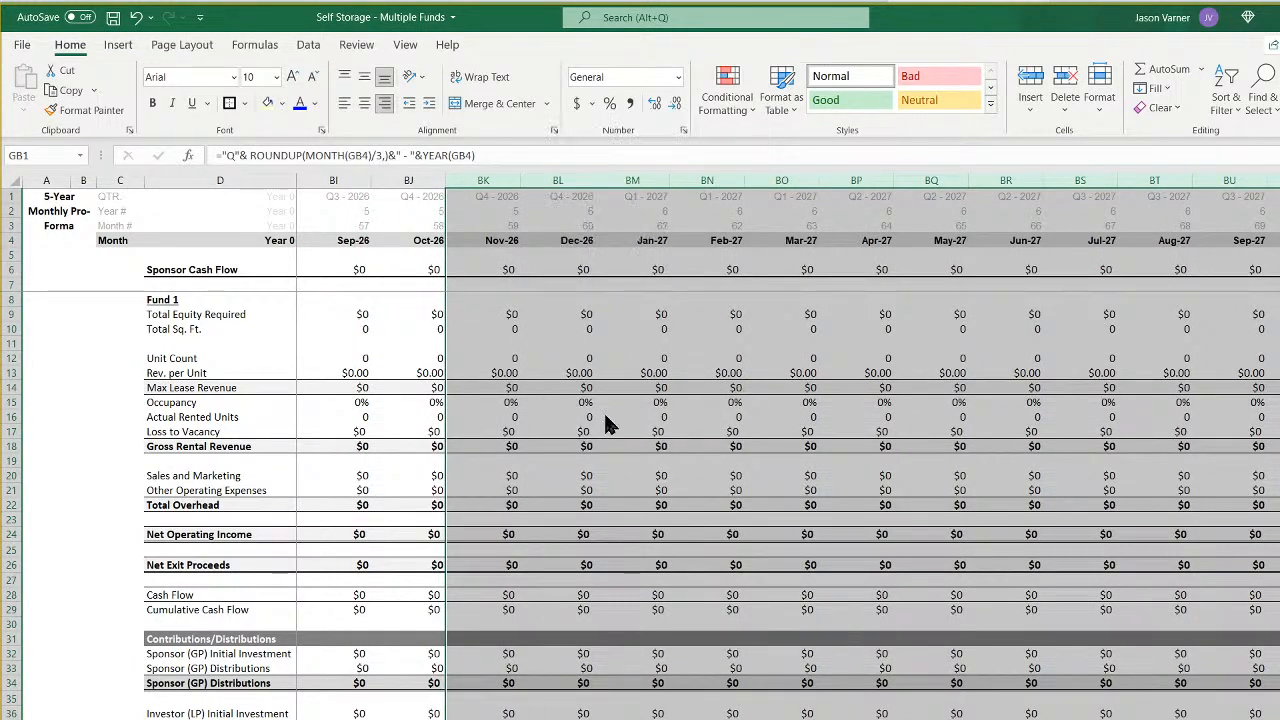
key(Return)
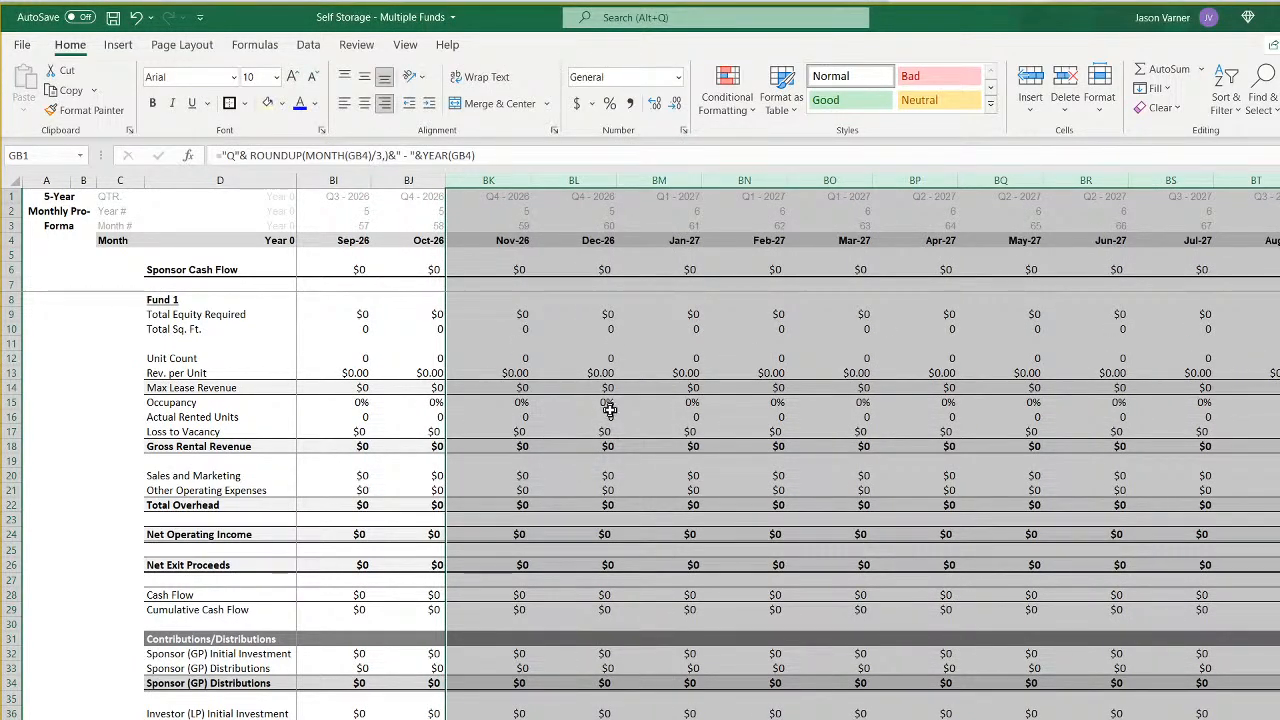
right_click(577, 175)
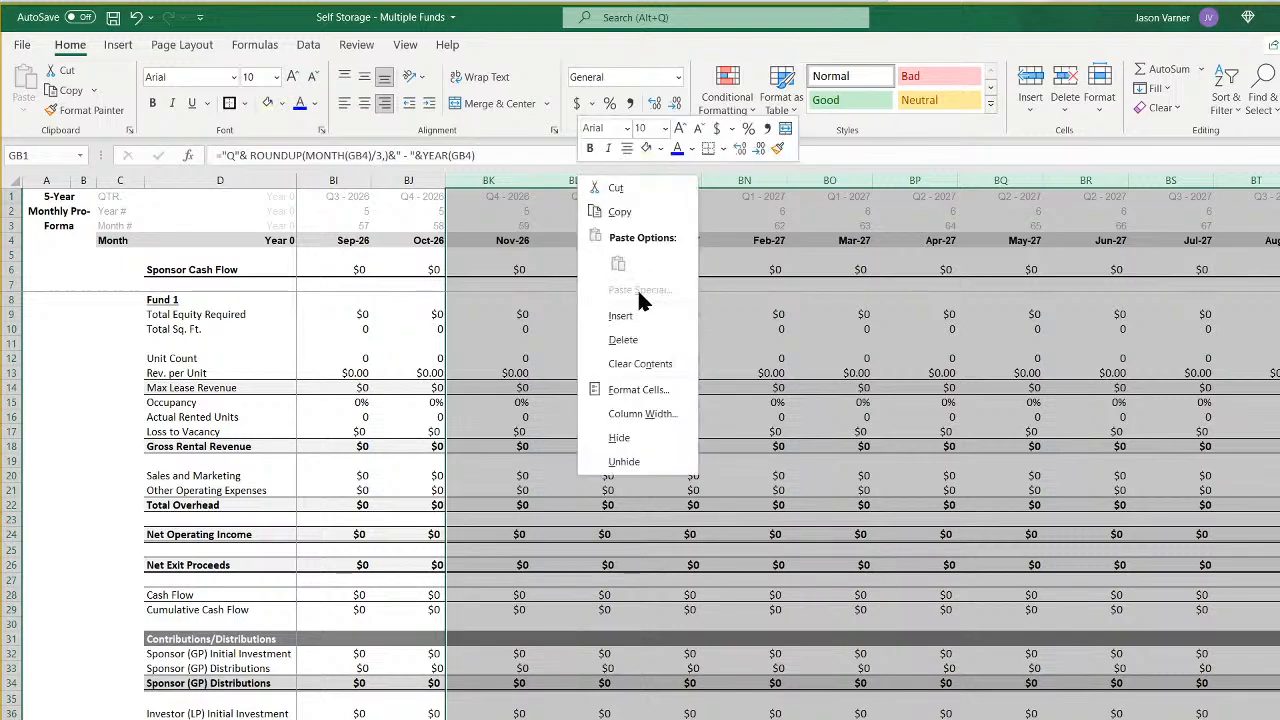
click(654, 414)
key(Return)
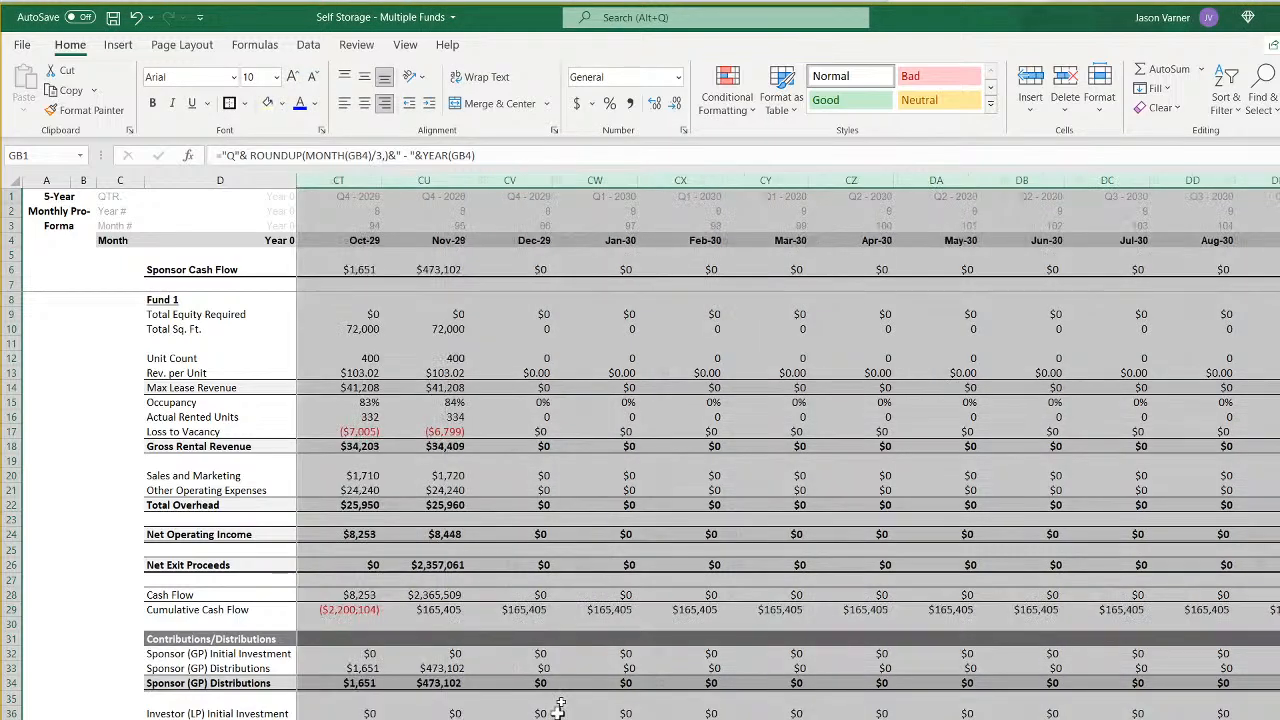
- Set the width of month columns CT through GB in the November 2029 exit pro forma to 13
right_click(688, 182)
click(764, 411)
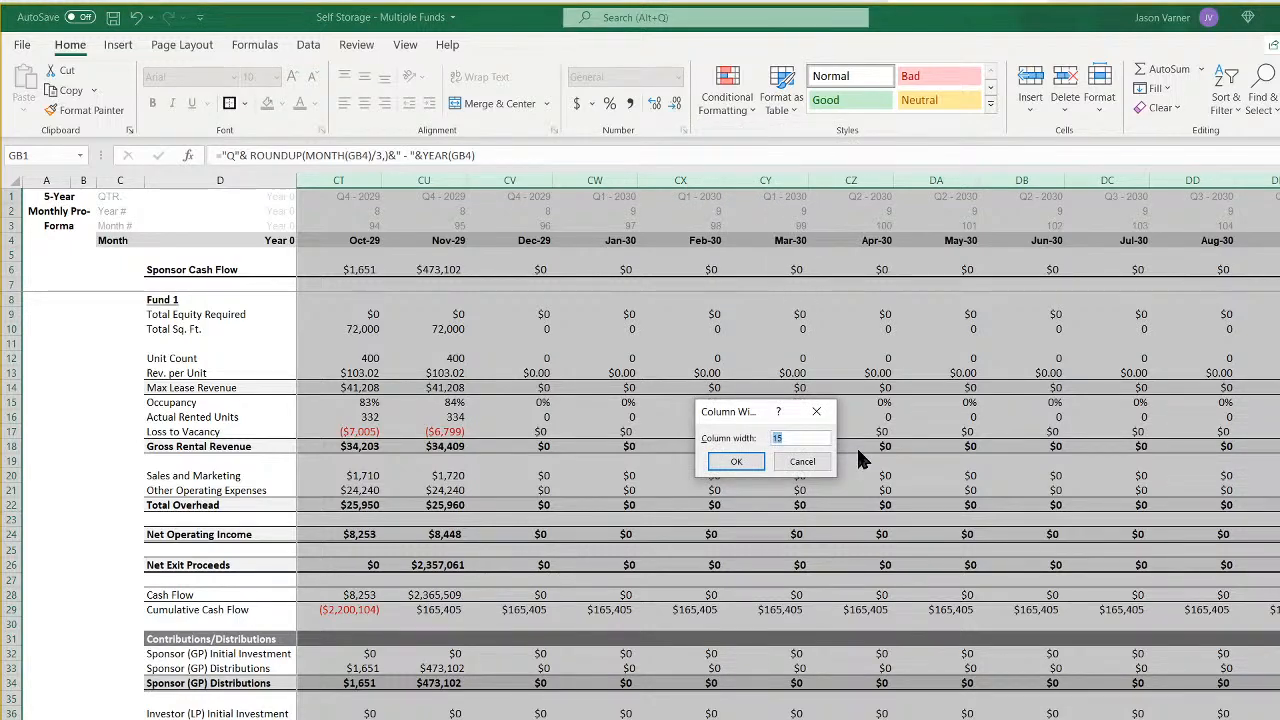
text(13)
key(Return)
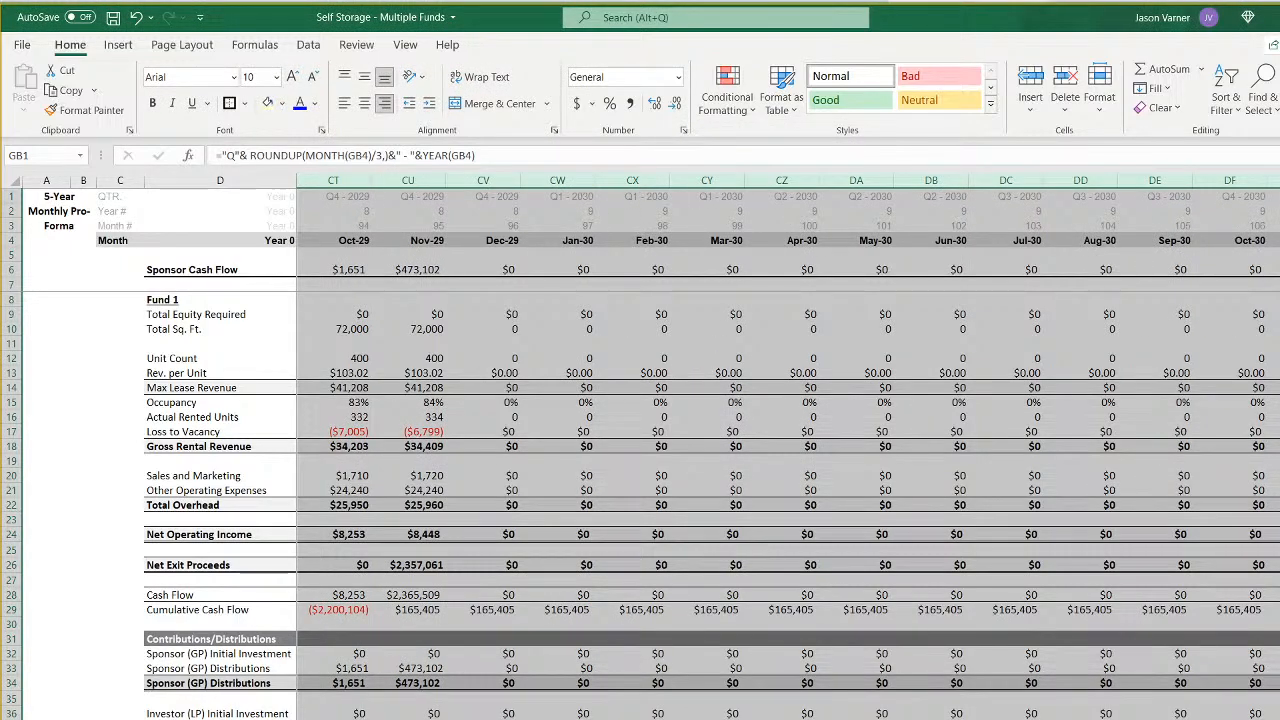
- Examine the June 2031 exit pro forma's monthly timeline and cumulative cash flow row from the first month through the extended columns
key(ctrl+Page_Down)
key(ctrl+Page_Down)
key(ctrl+Page_Down)
click(727, 548)
scroll(786, 446, right, 20)
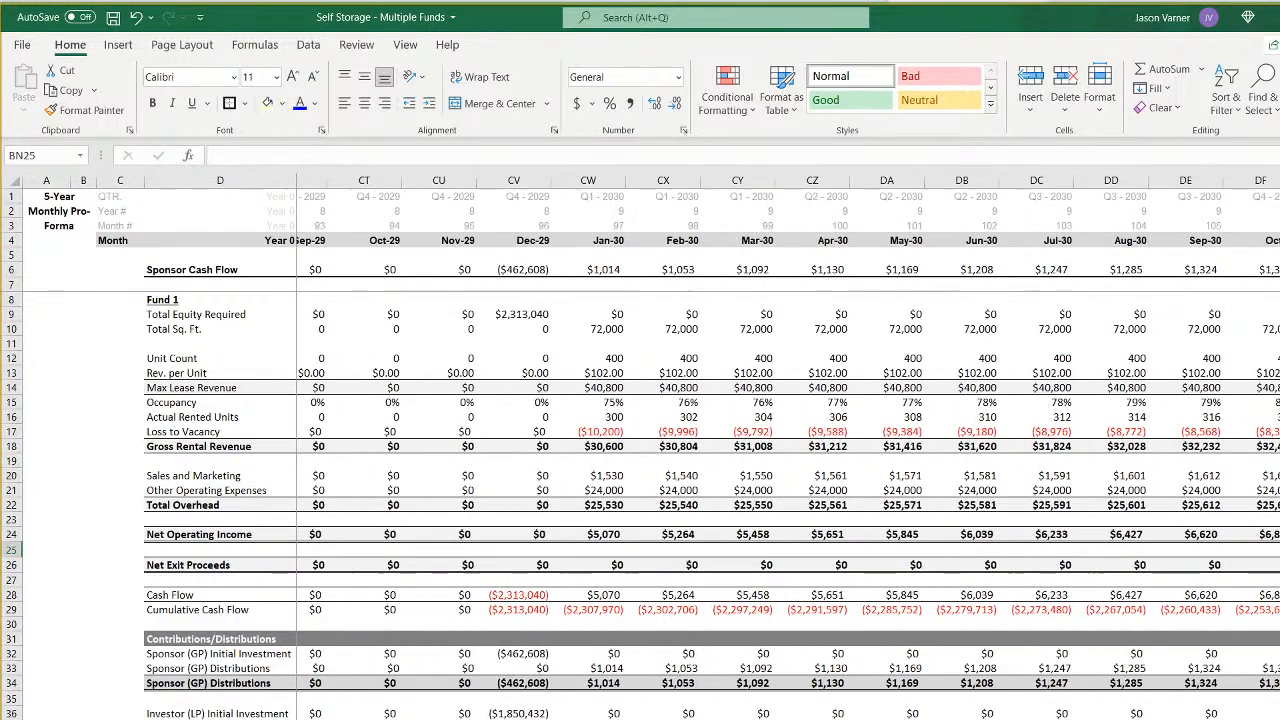
scroll(786, 446, right, 7)
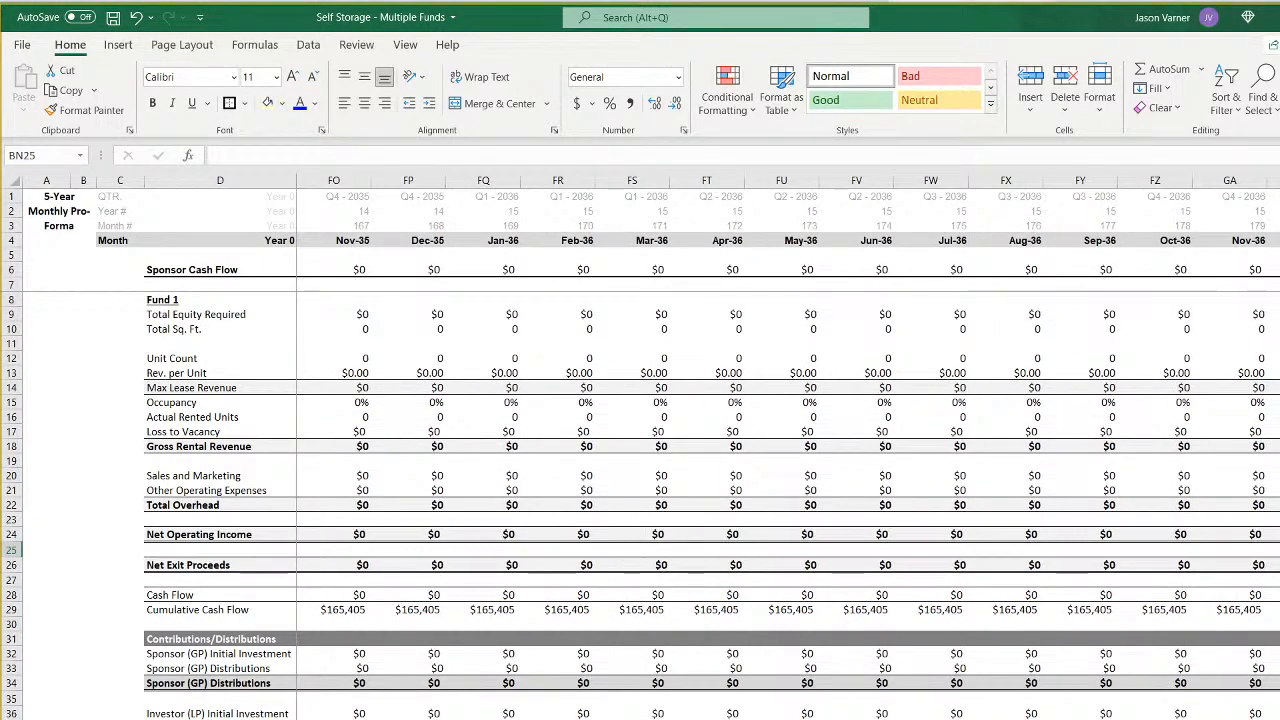
scroll(786, 446, left, 20)
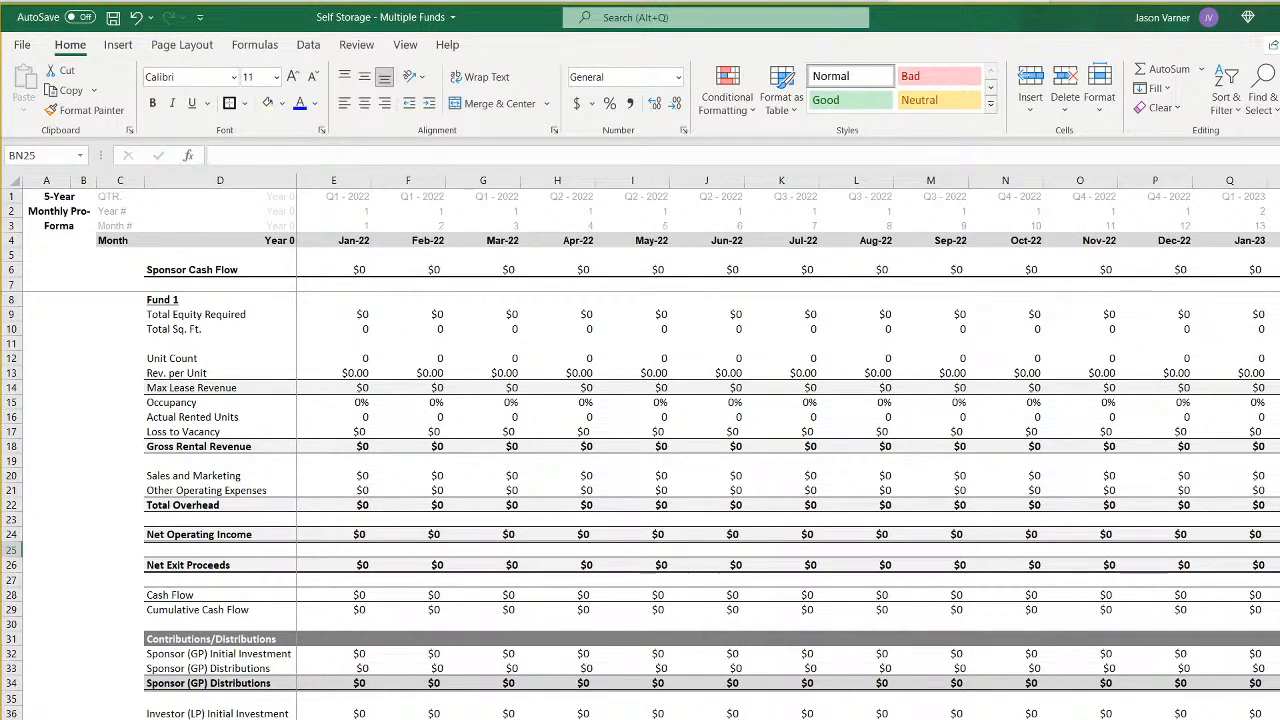
- Start entering a new Months Held For value for Fund 1 in the exit assumptions, beginning with 2
key(ctrl+Page_Up)
key(ctrl+Page_Up)
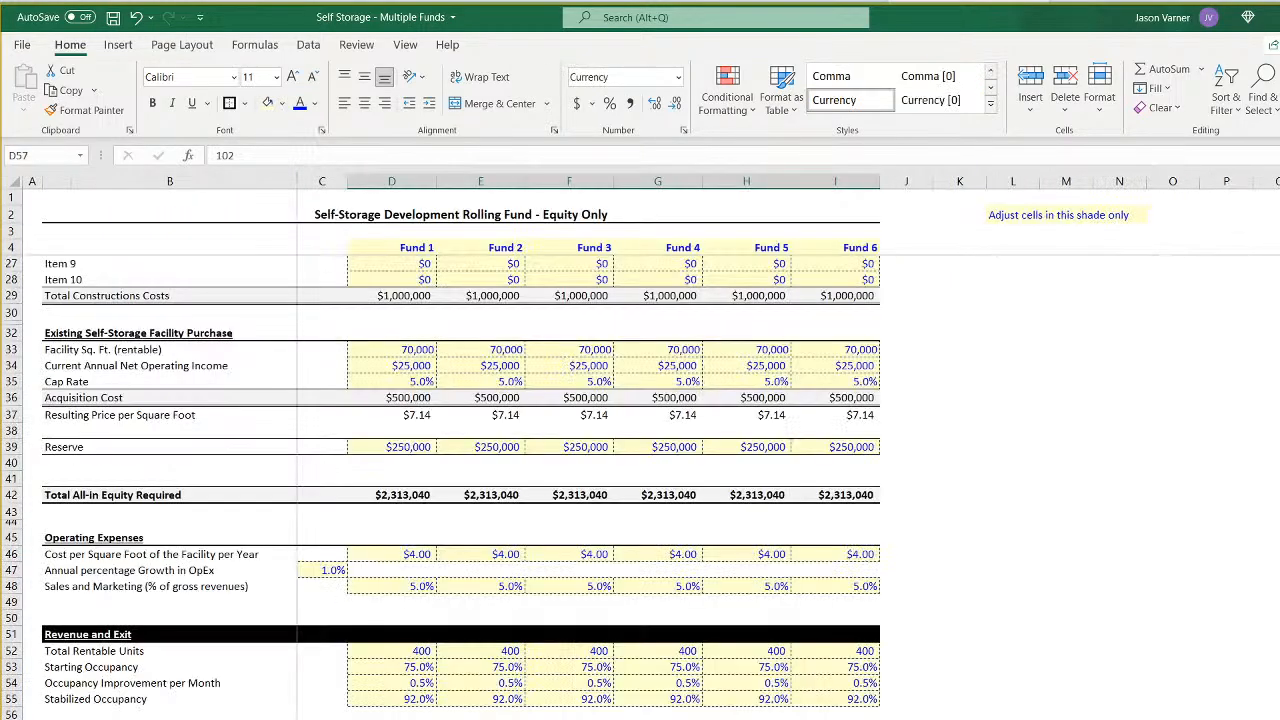
scroll(403, 527, down, 7)
click(403, 527)
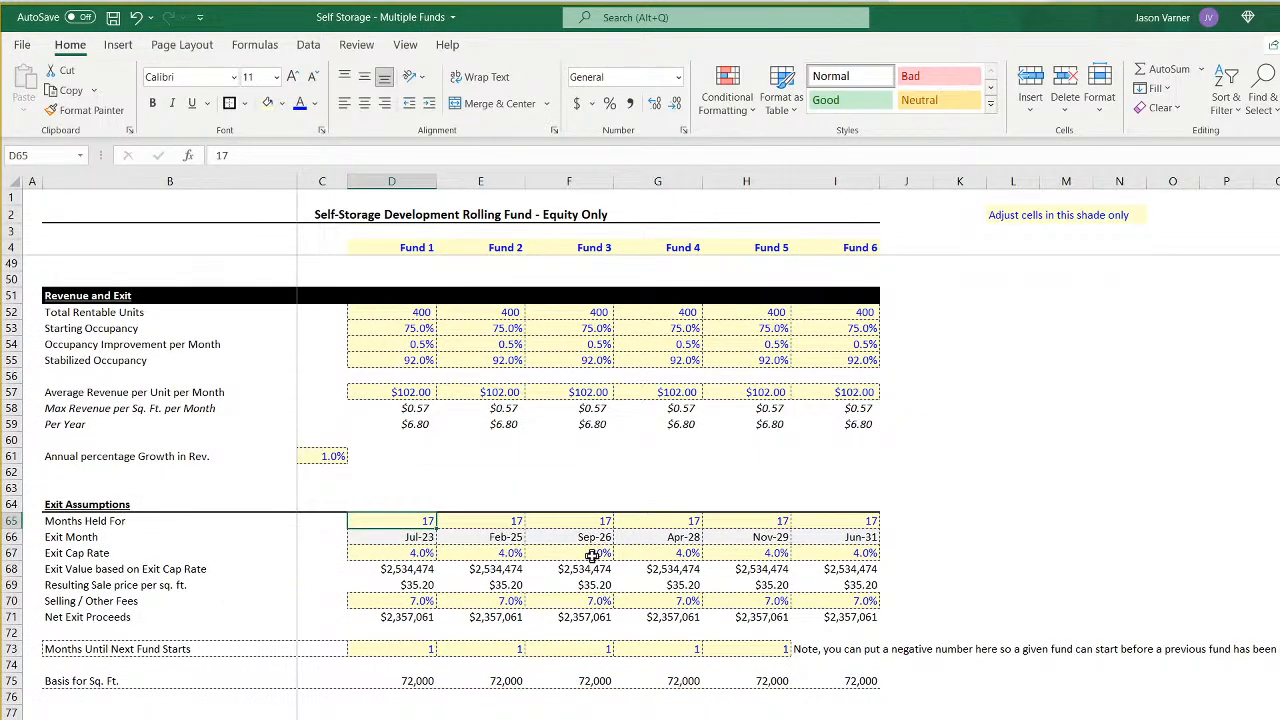
text(24)
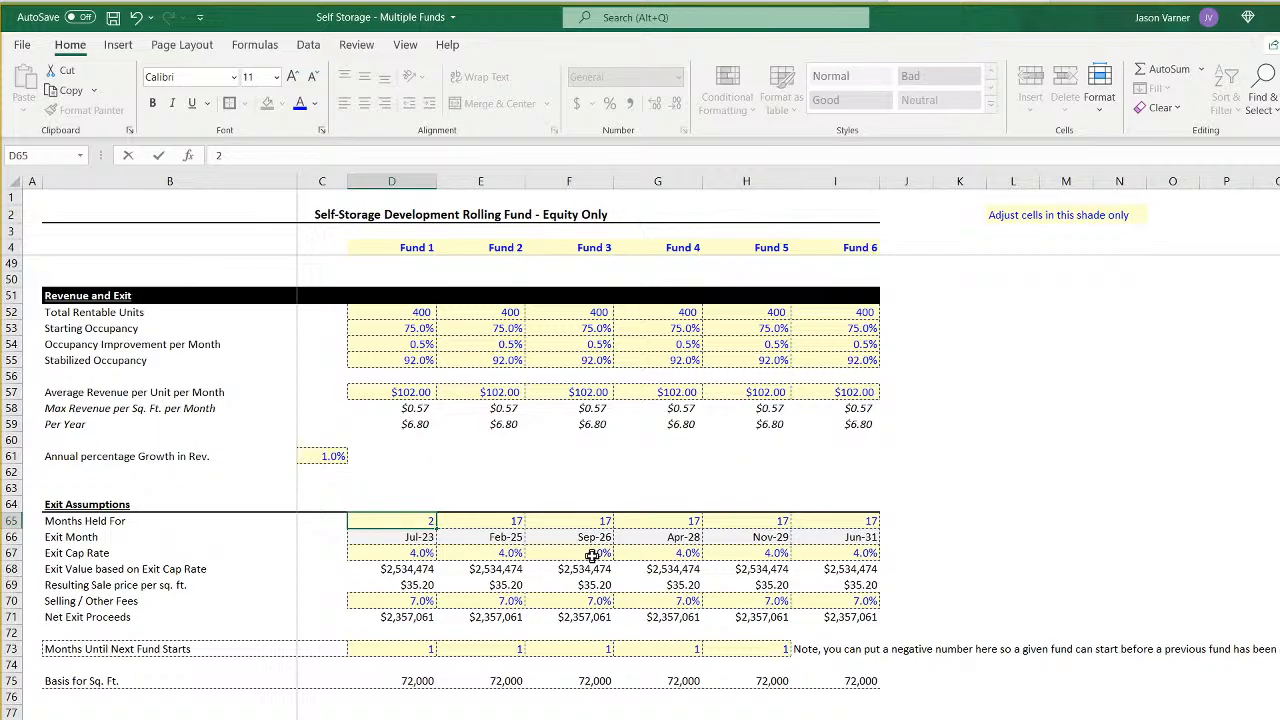
- Set Months Held For to 24 for all six funds in the exit assumptions
key(Return)
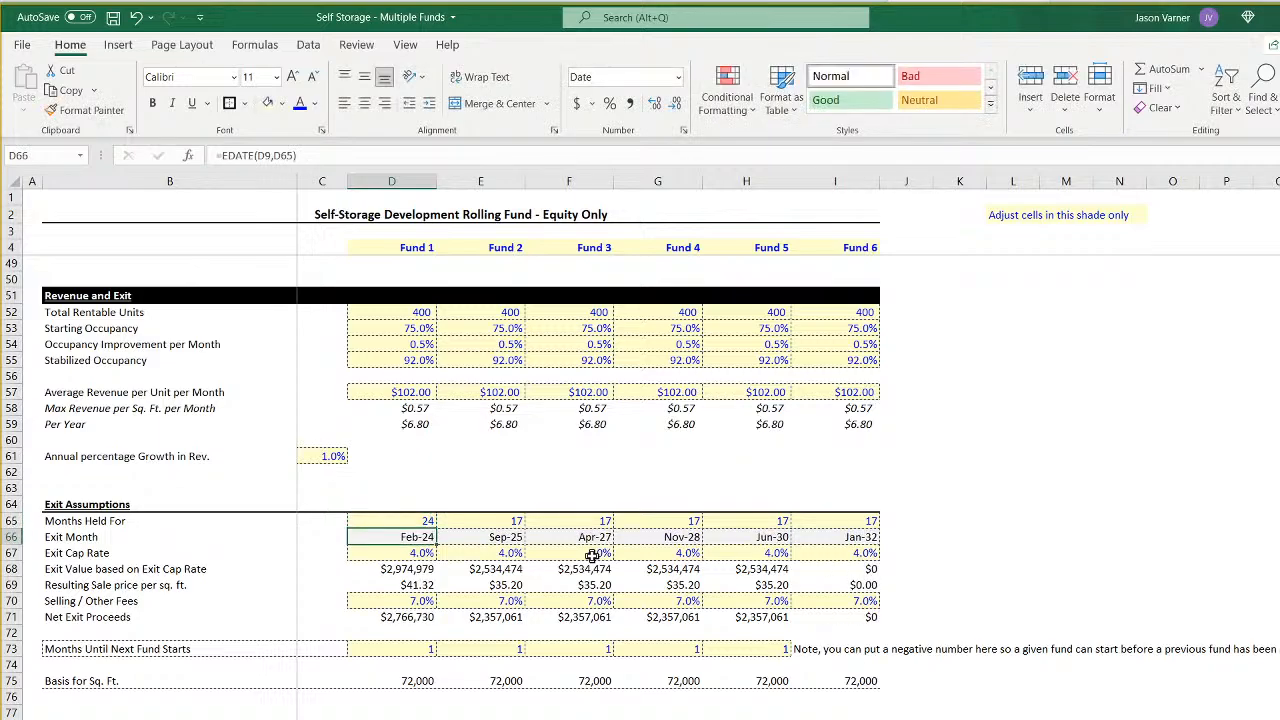
click(420, 521)
drag(436, 529, 840, 537)
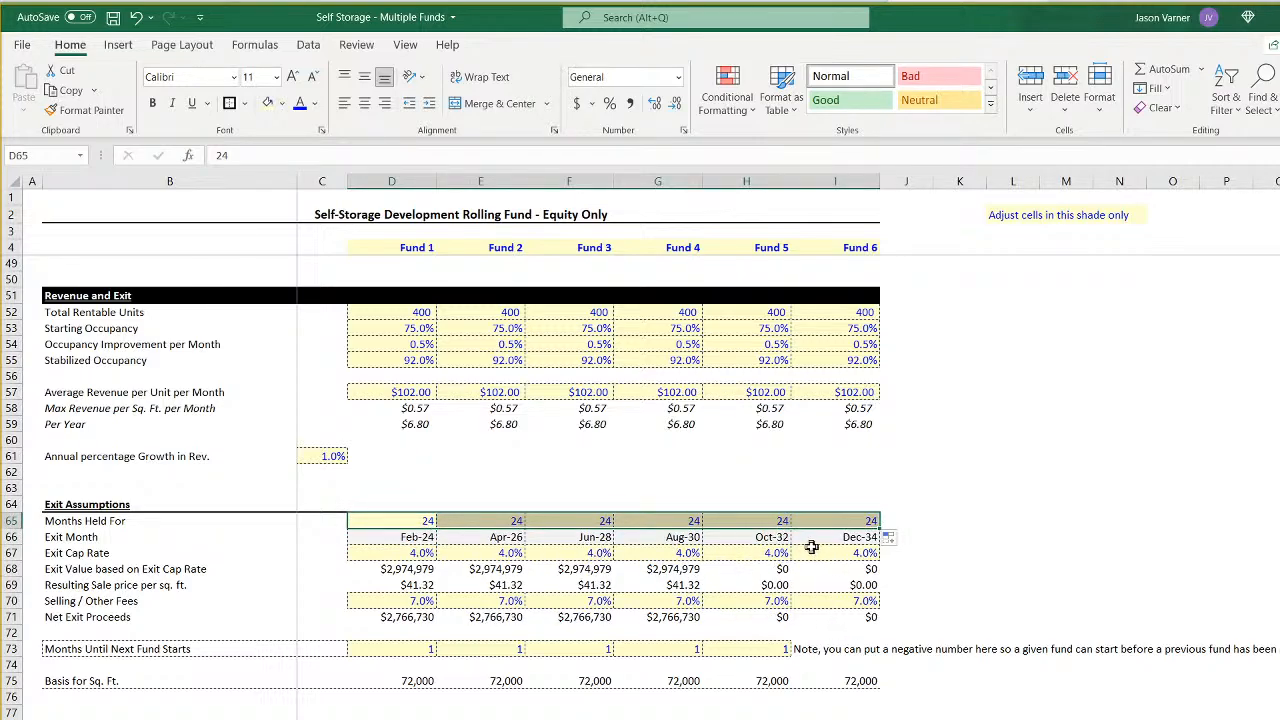
scroll(630, 558, up, 15)
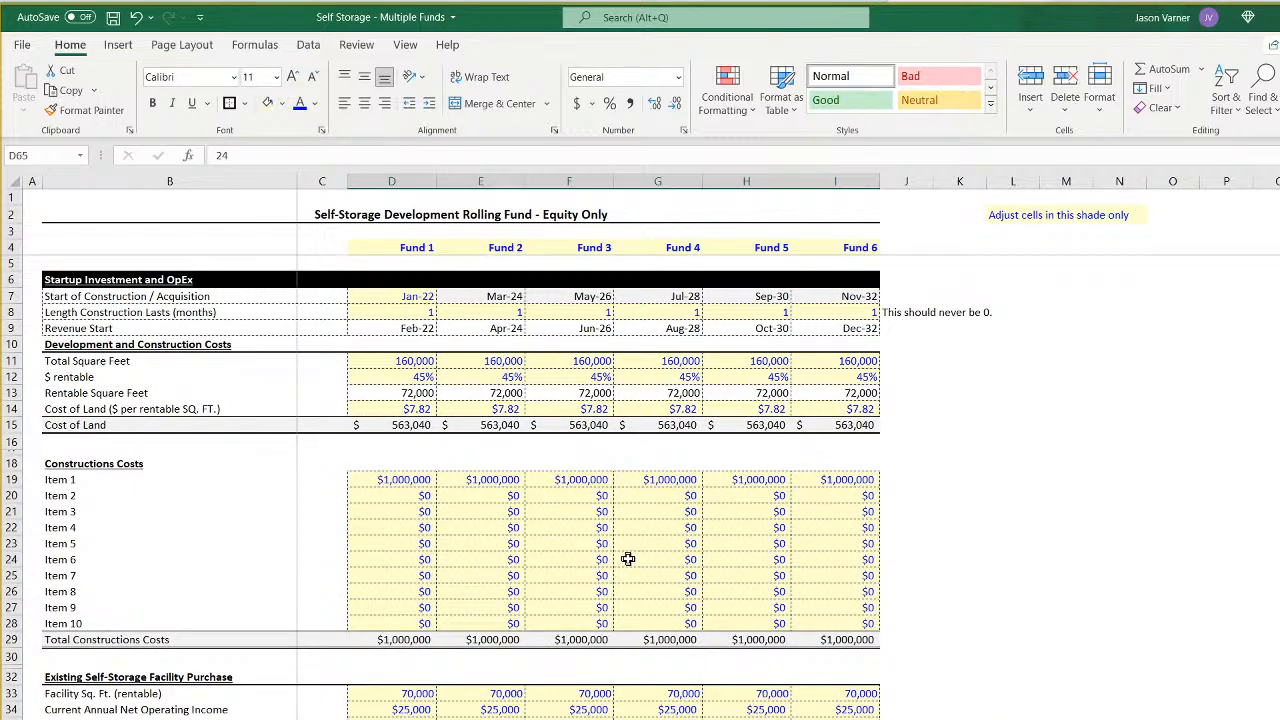
scroll(628, 559, down, 11)
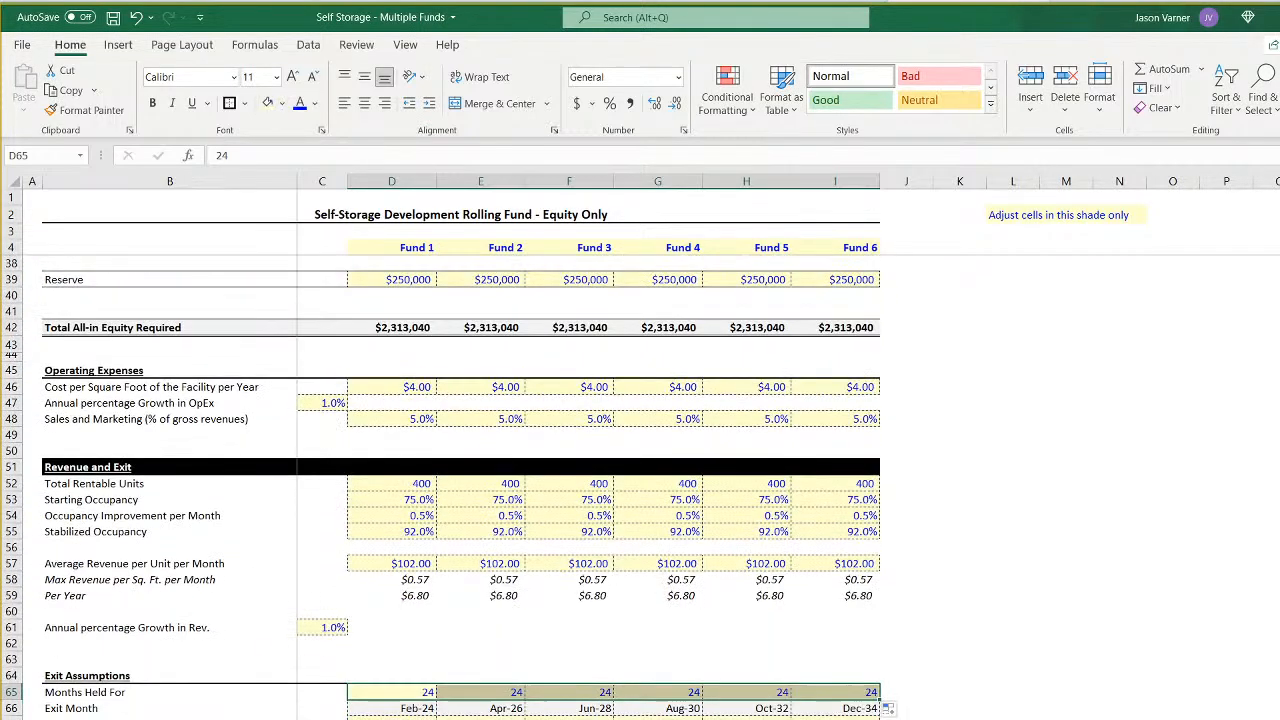
- Extend the common equity waterfall's last month column DU, from the date row downward, across through column FY
key(ctrl+Page_Down)
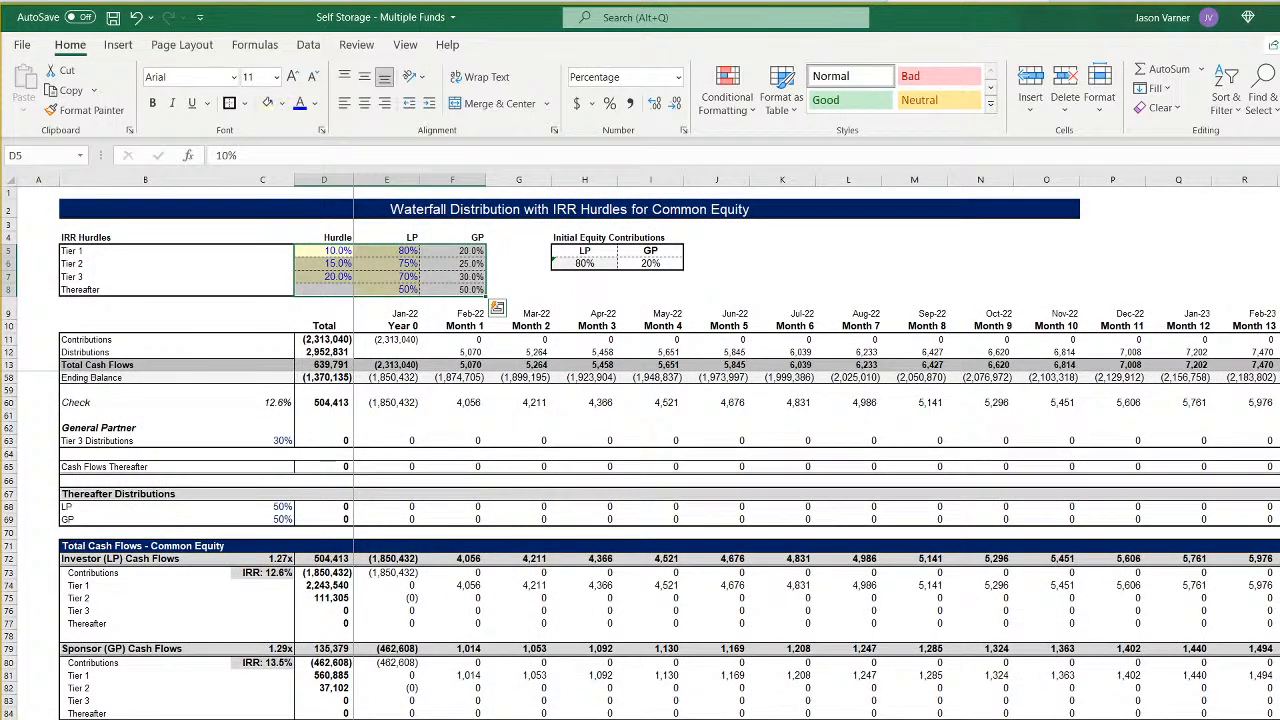
scroll(816, 445, right, 1)
scroll(816, 445, right, 20)
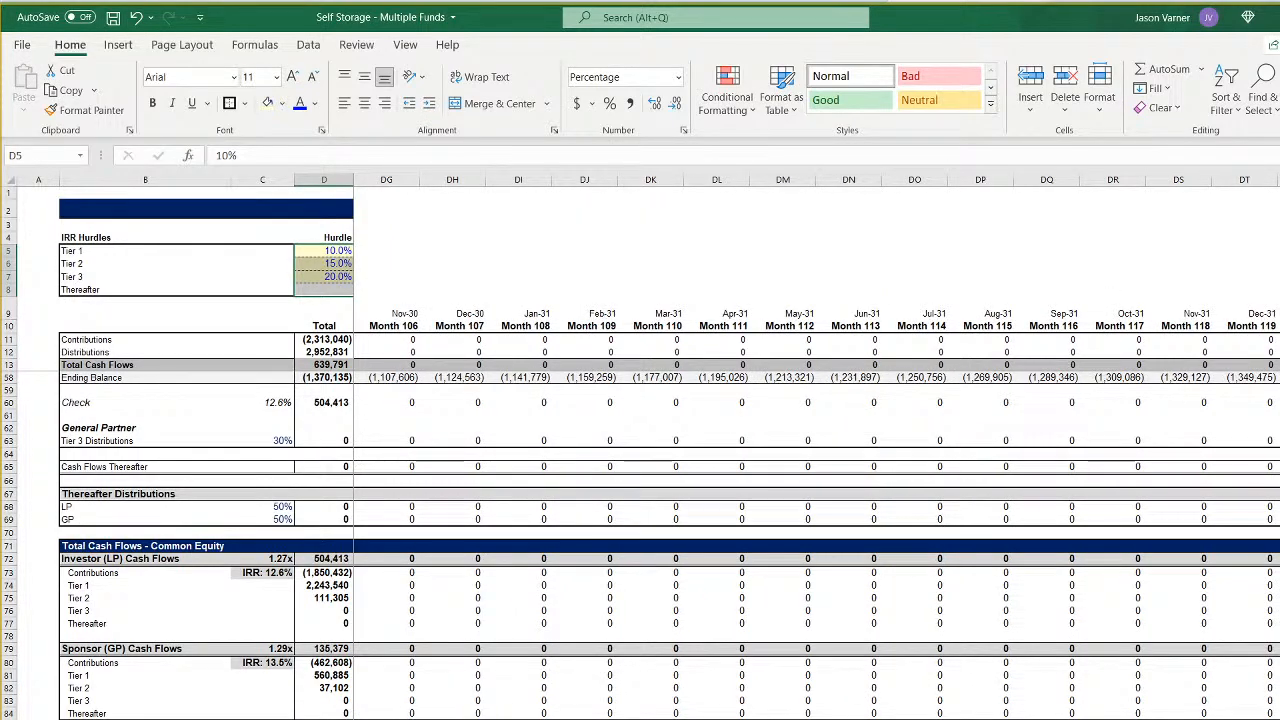
mouse_move(1279, 314)
mouse_down()
mouse_move(1279, 717)
mouse_move(1250, 719)
mouse_move(1270, 715)
mouse_up()
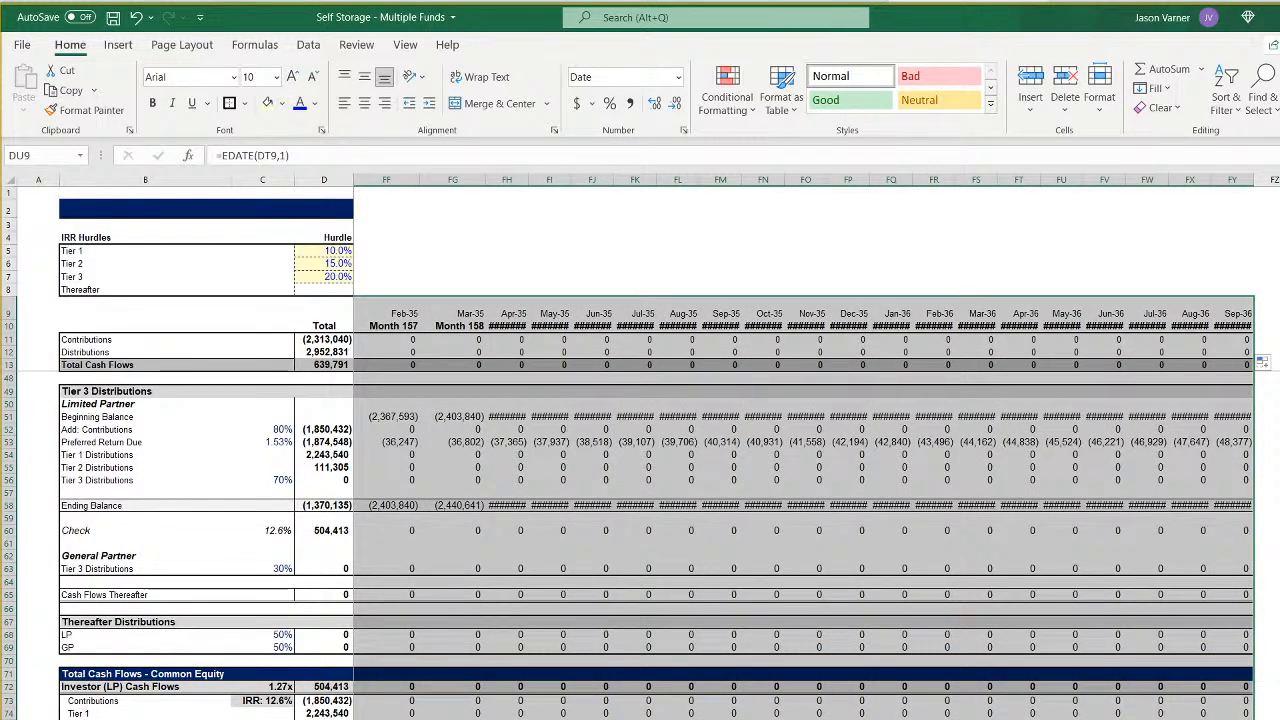
- Check the final month of the Fund 1 pro forma and extend the waterfall's month columns from FY through GB to match
key(ctrl+Page_Up)
scroll(788, 446, right, 18)
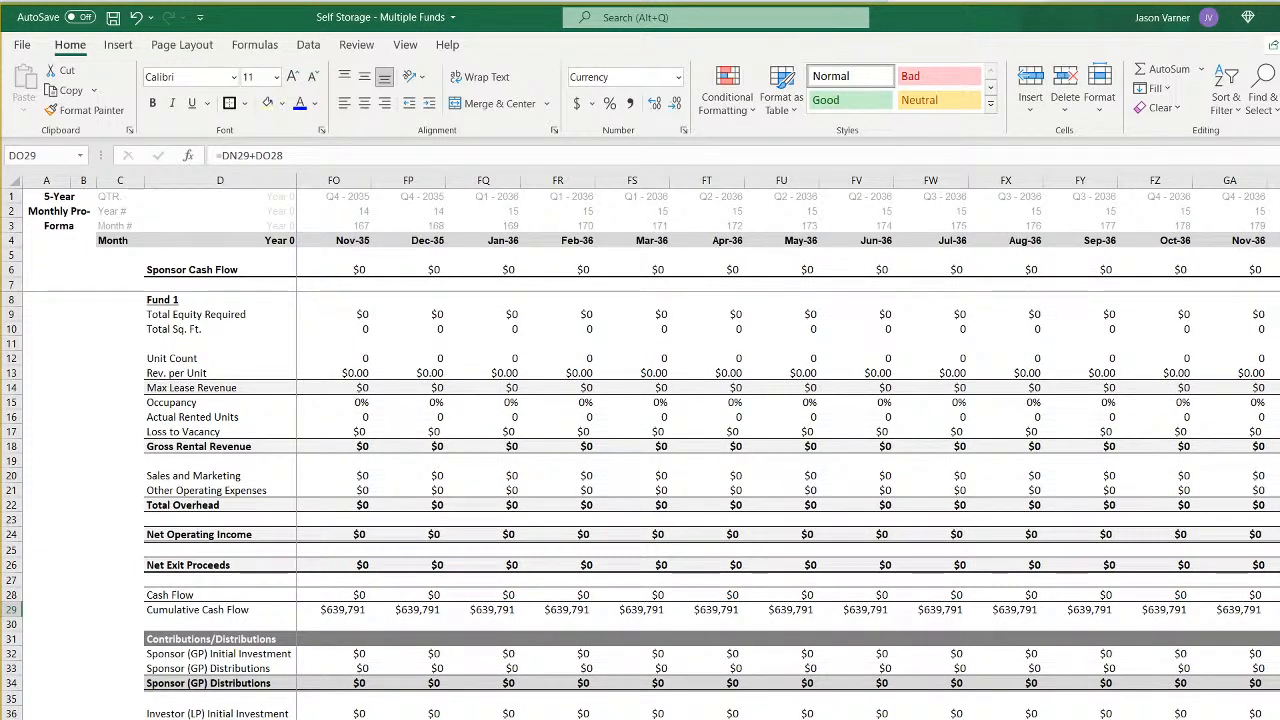
scroll(788, 446, left, 20)
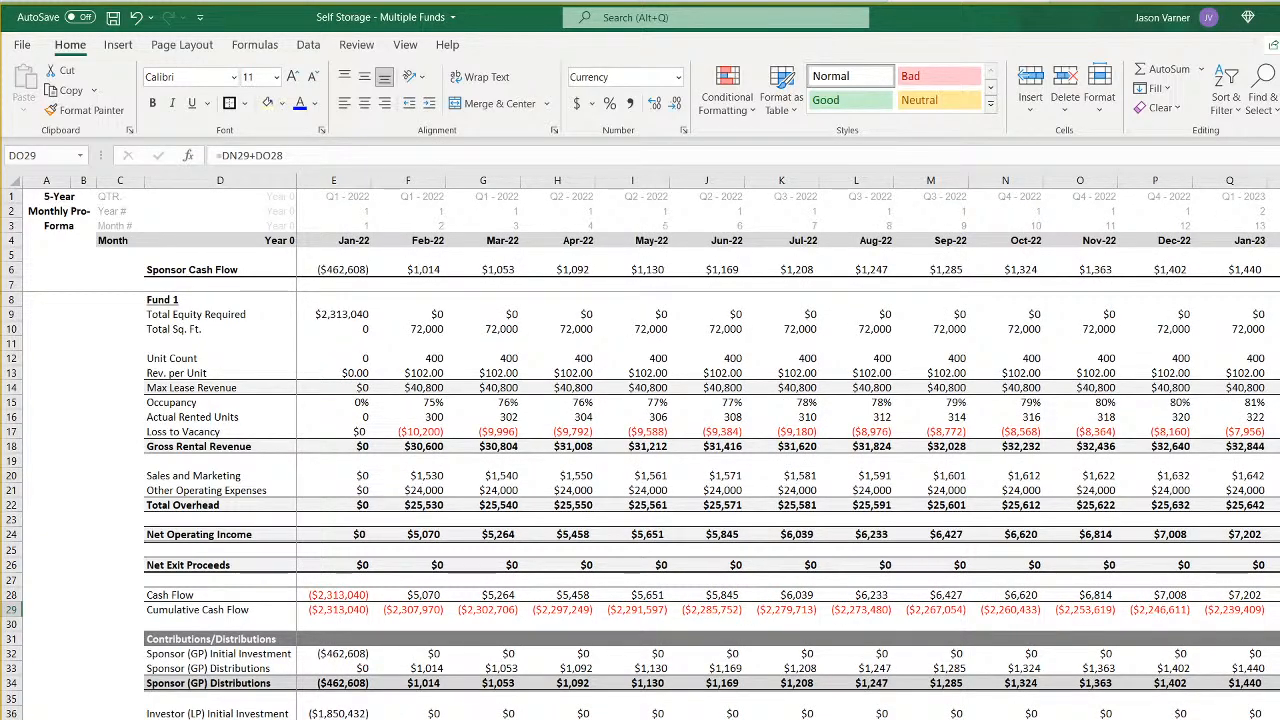
scroll(788, 446, right, 20)
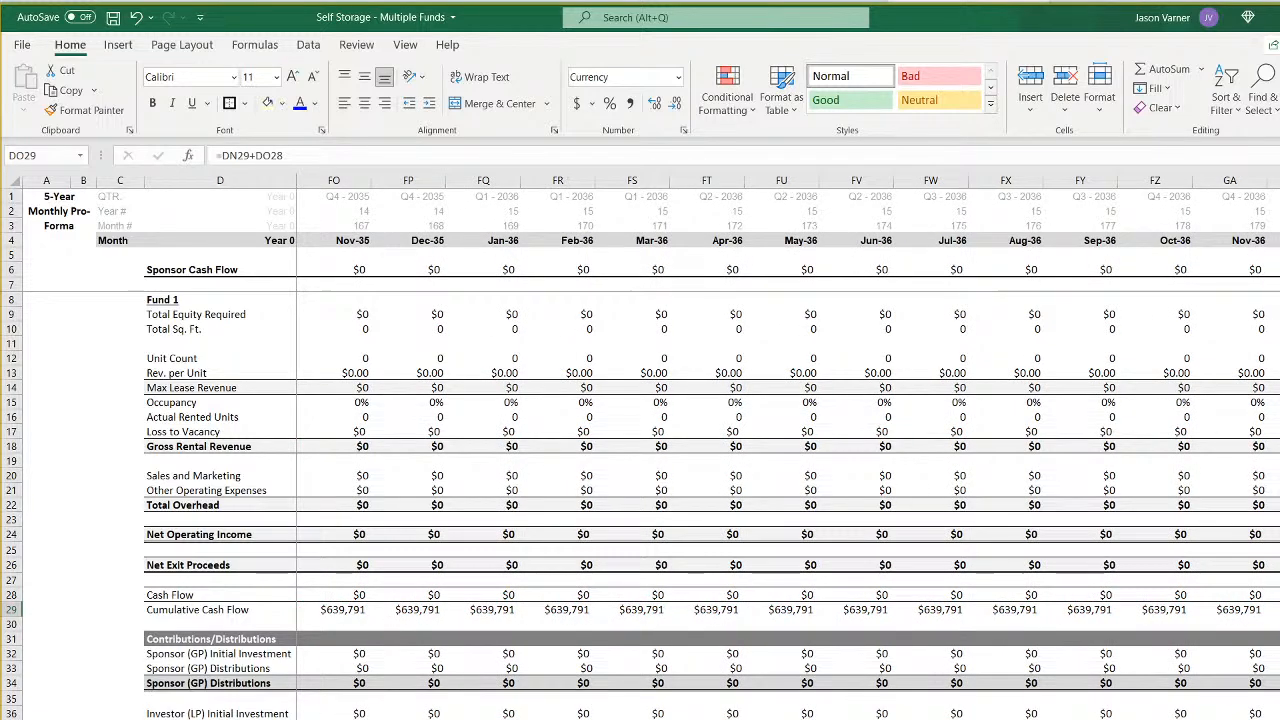
scroll(788, 446, left, 10)
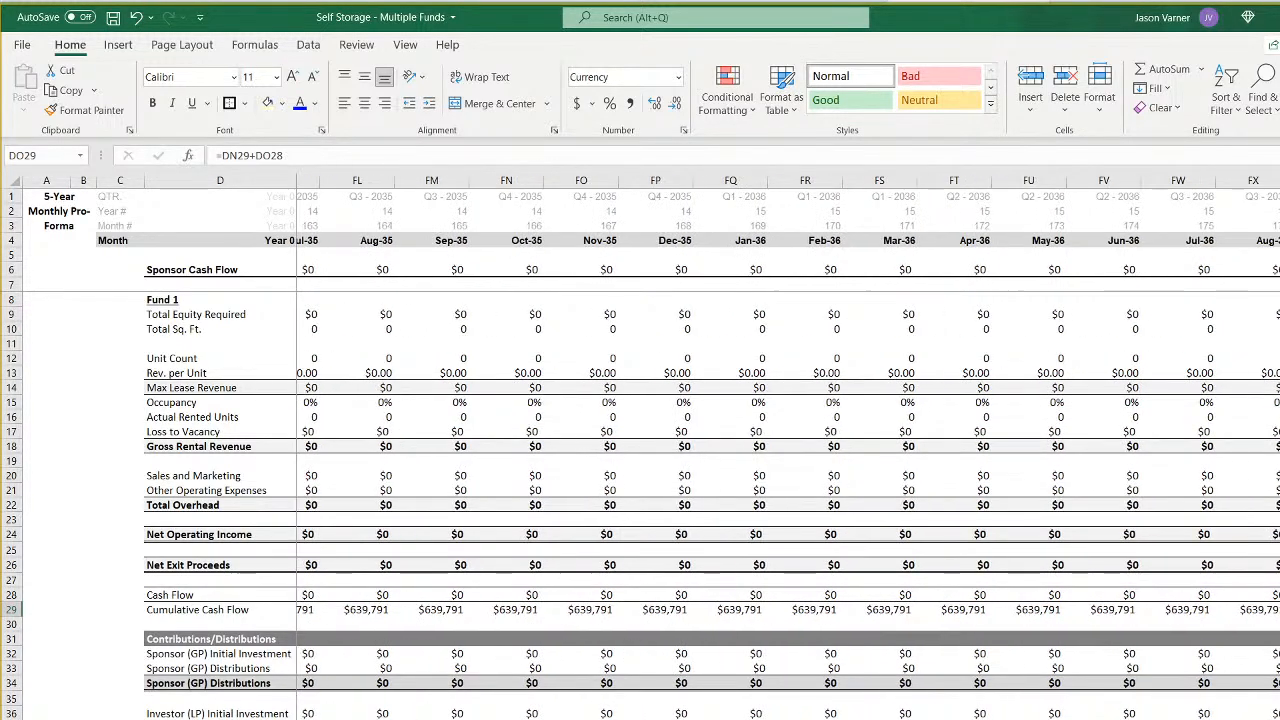
scroll(788, 446, left, 20)
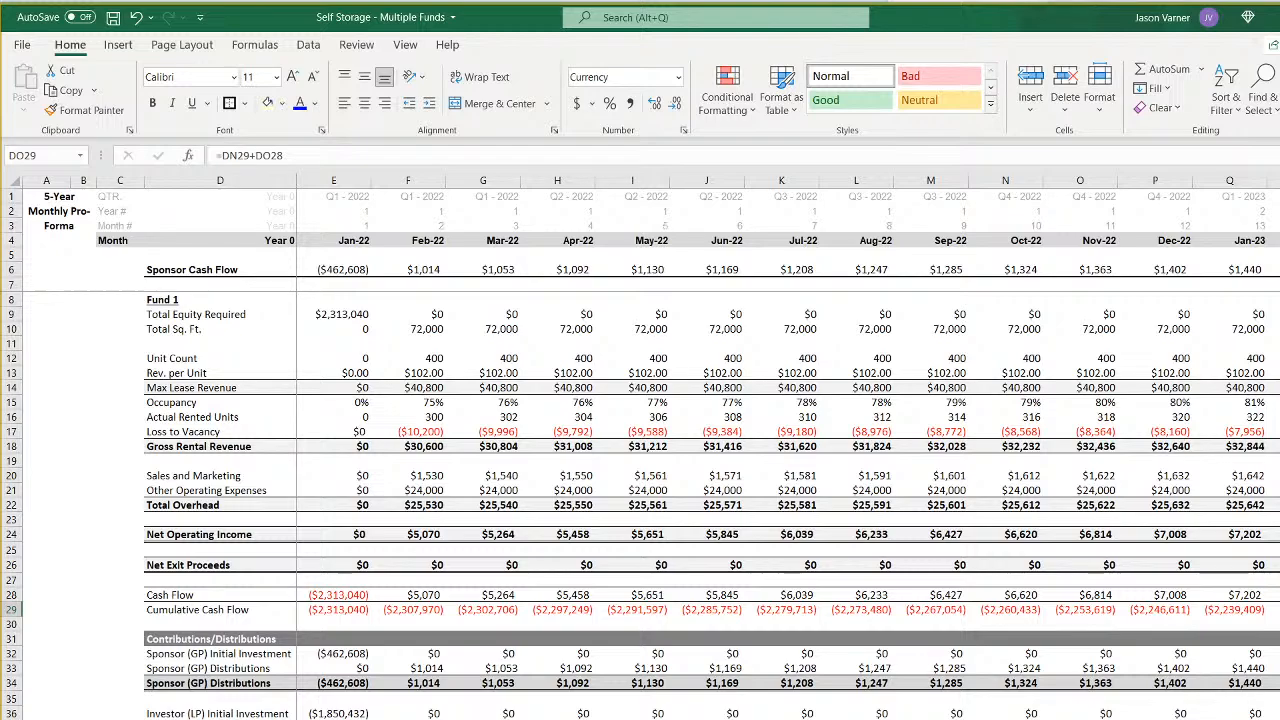
key(ctrl+Page_Down)
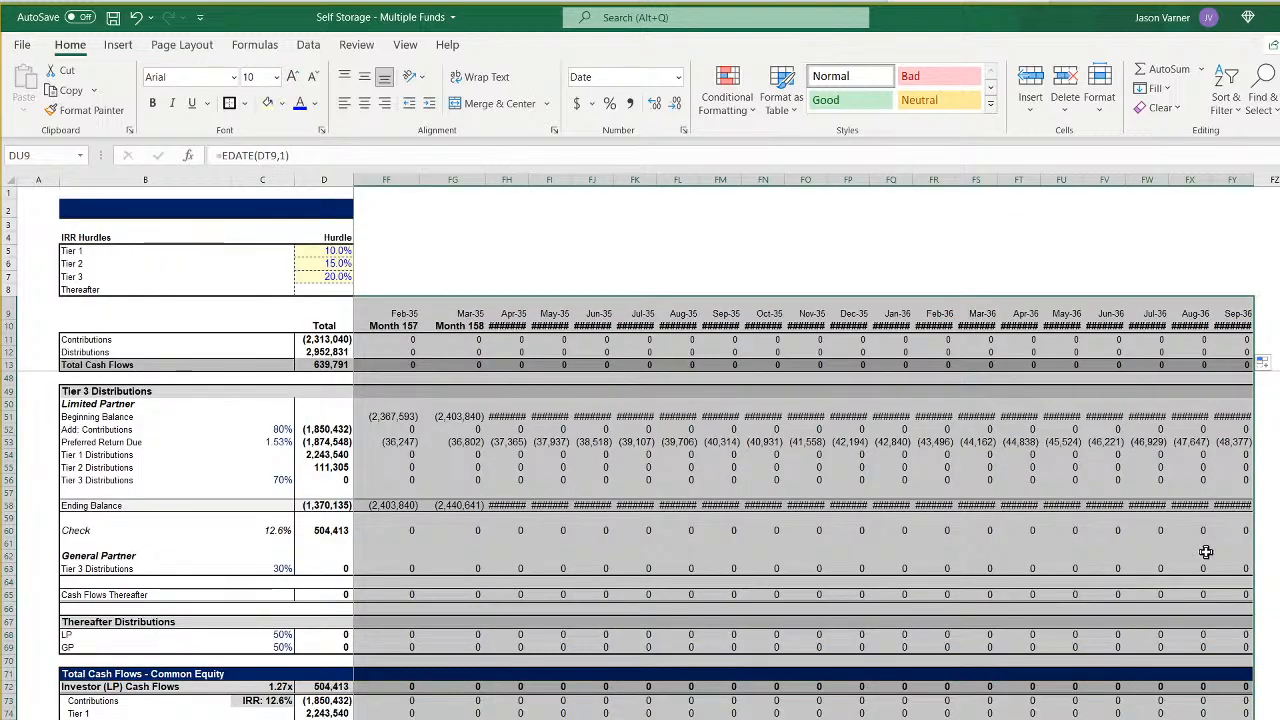
click(1236, 306)
scroll(656, 540, down, 10)
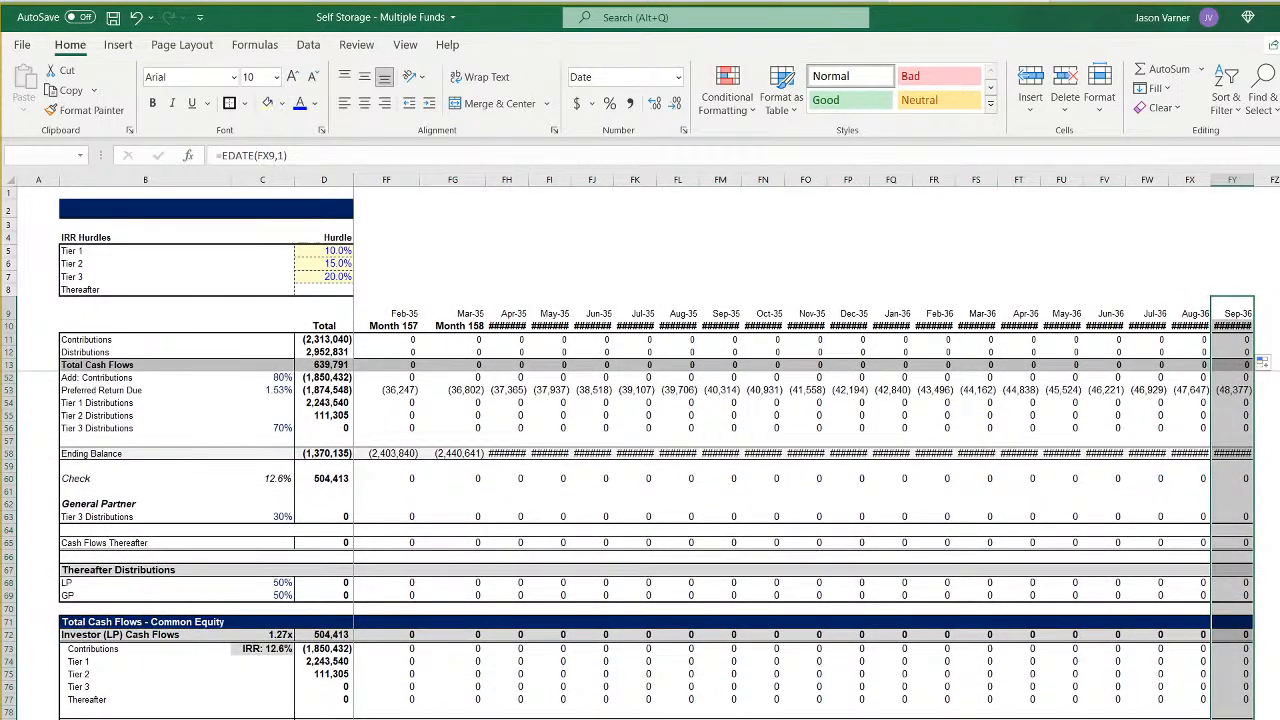
drag(1253, 718, 1279, 718)
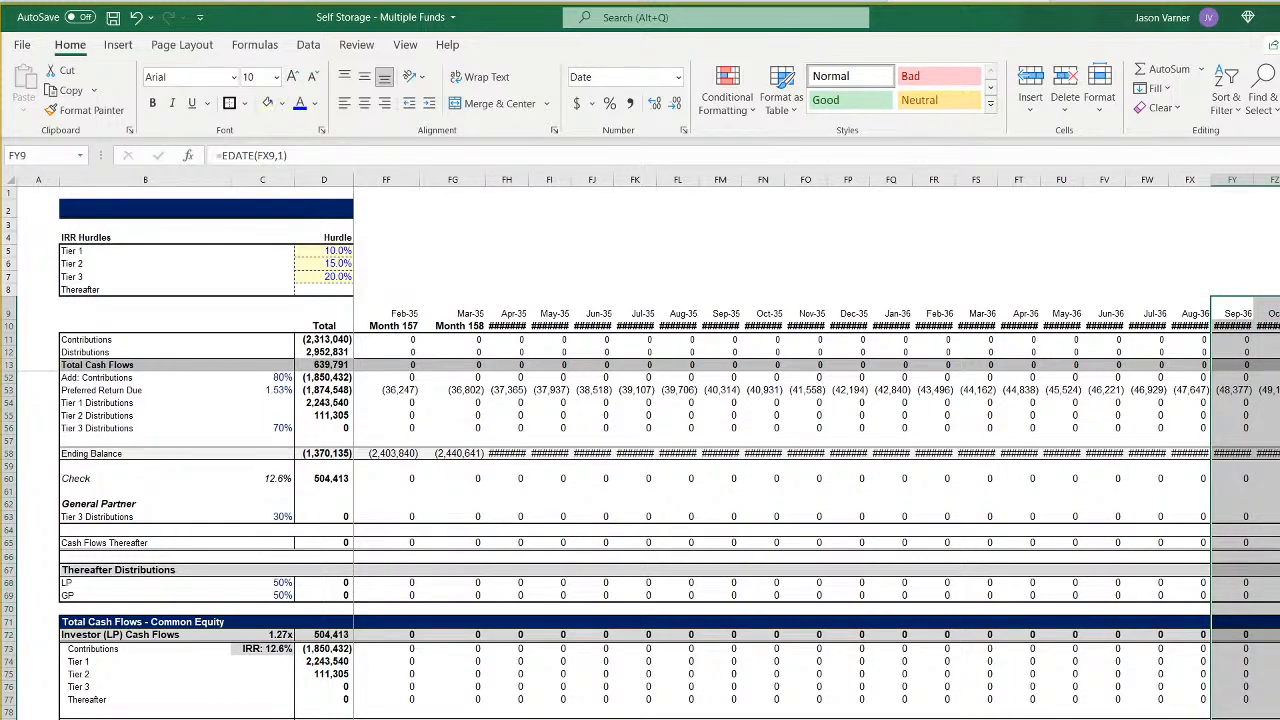
- Give waterfall month columns L through GB one uniform width matching the earlier month columns
drag(1279, 180, 862, 200)
right_click(856, 180)
click(910, 416)
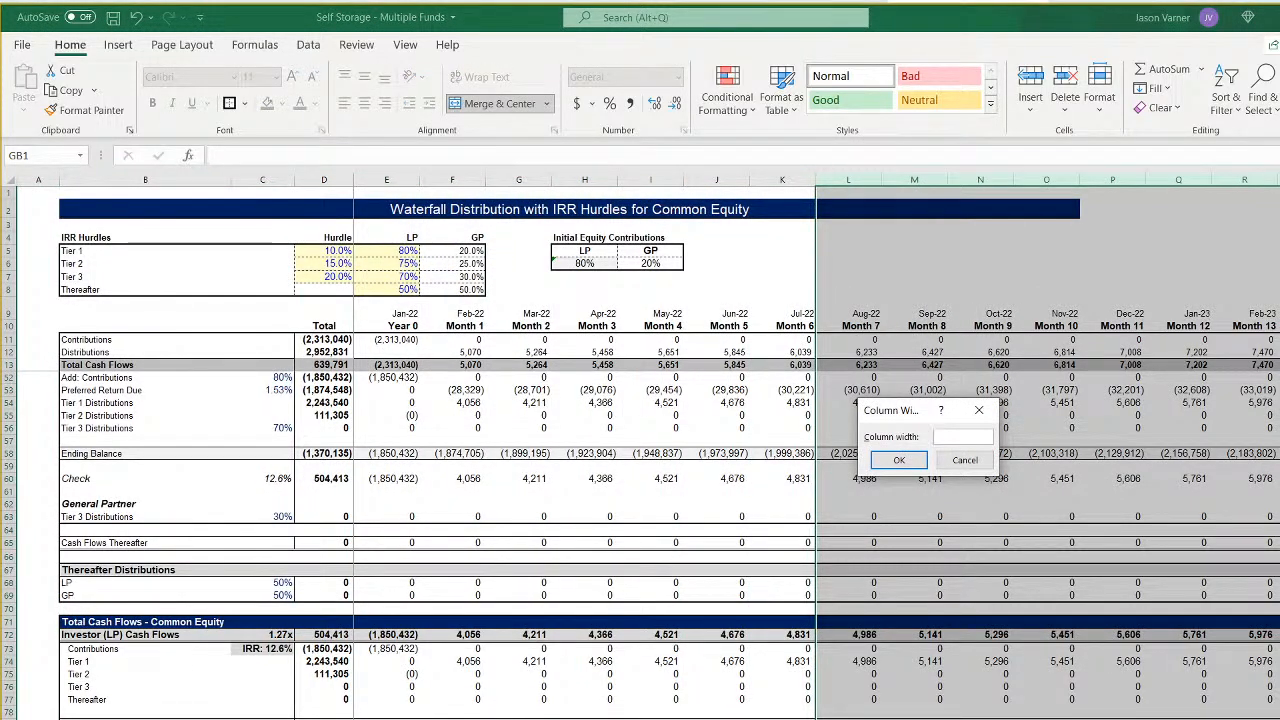
click(898, 460)
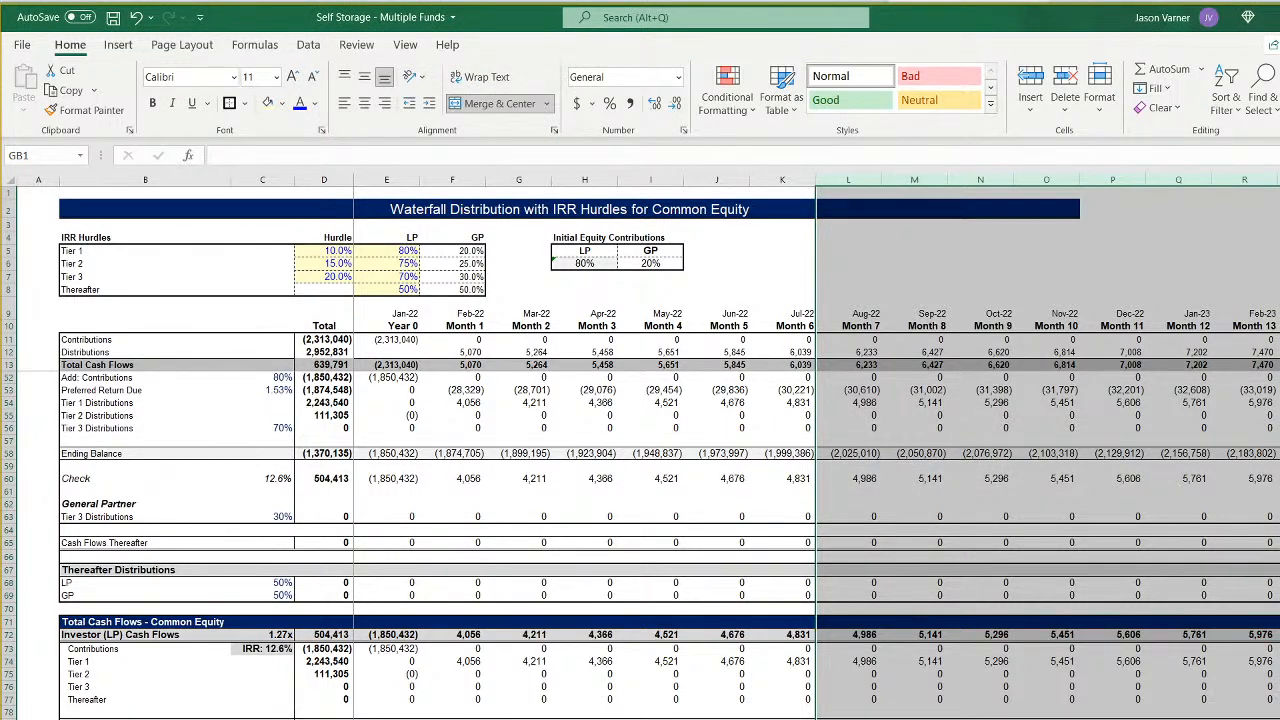
click(975, 510)
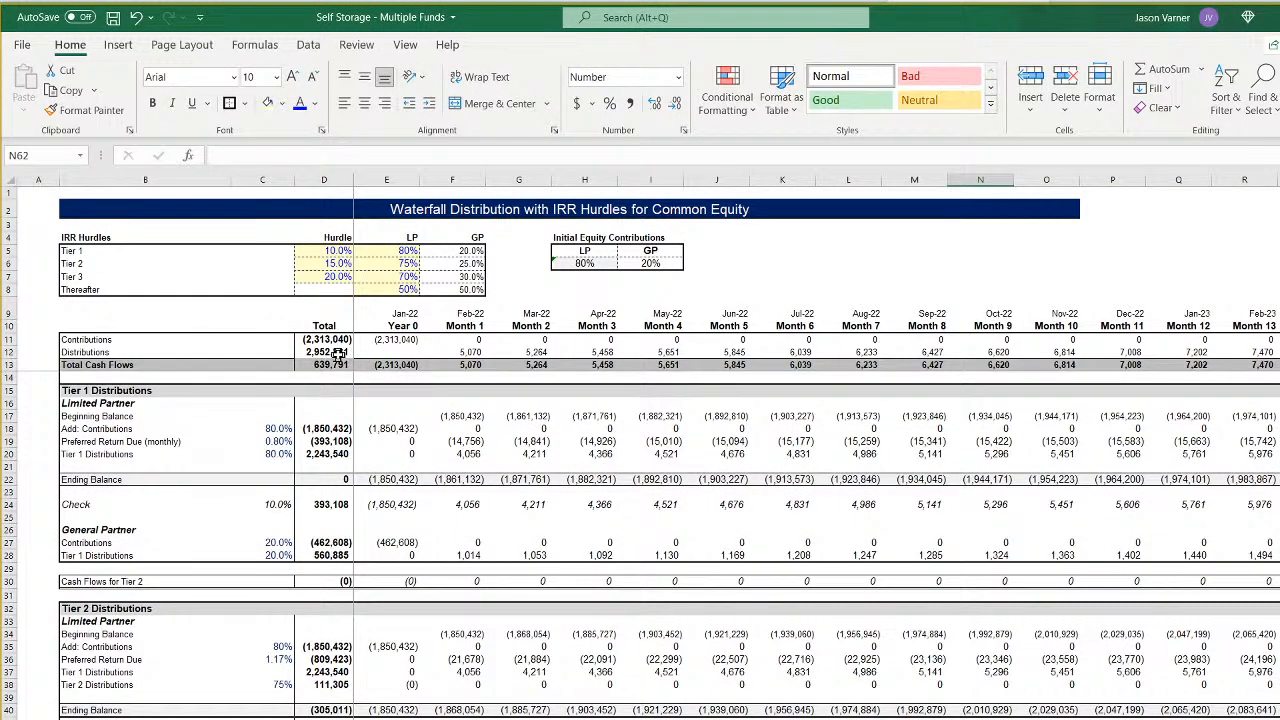
- Change the waterfall's Contributions total in D11 to =SUM(E11:GB11) so it covers the extended months
click(334, 340)
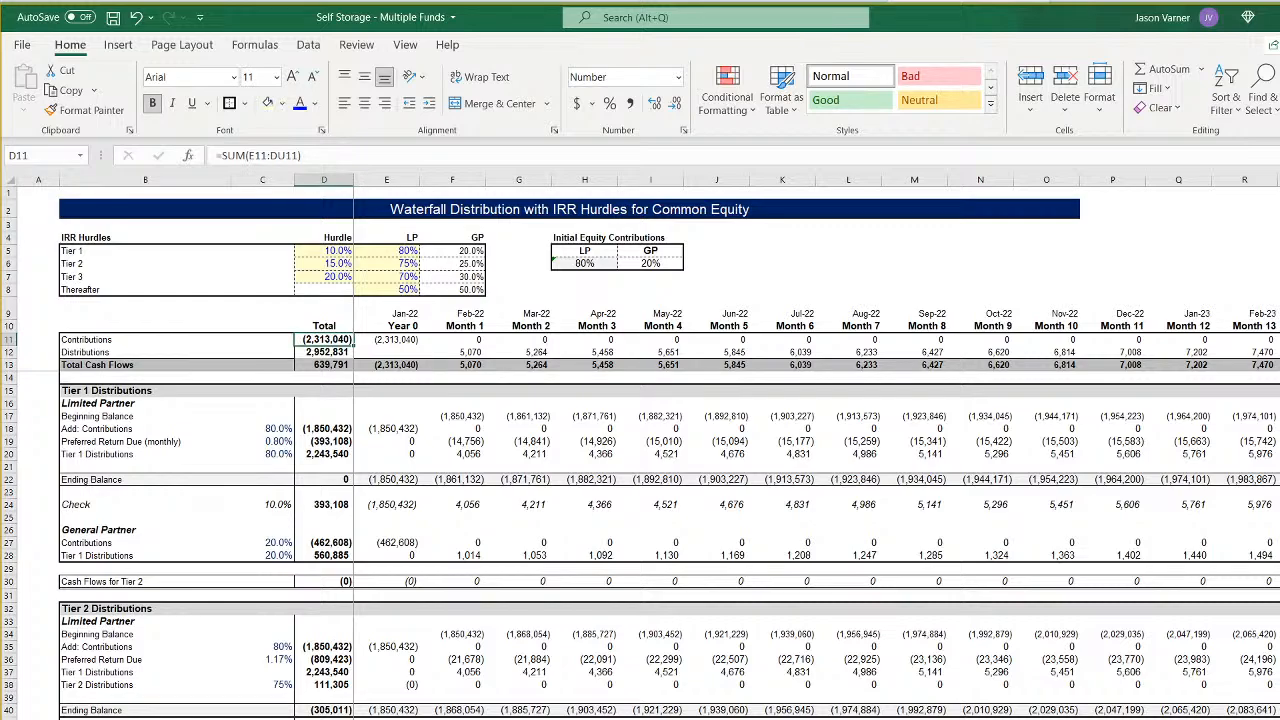
scroll(816, 450, right, 20)
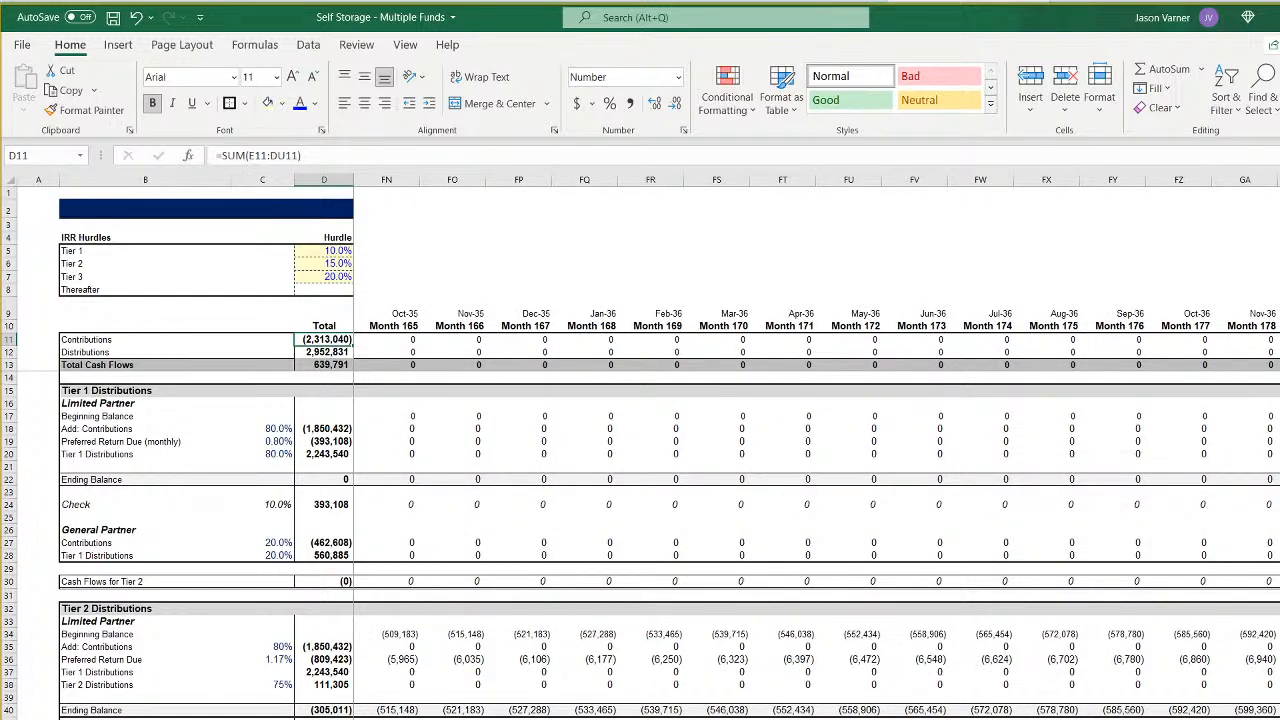
scroll(816, 450, left, 20)
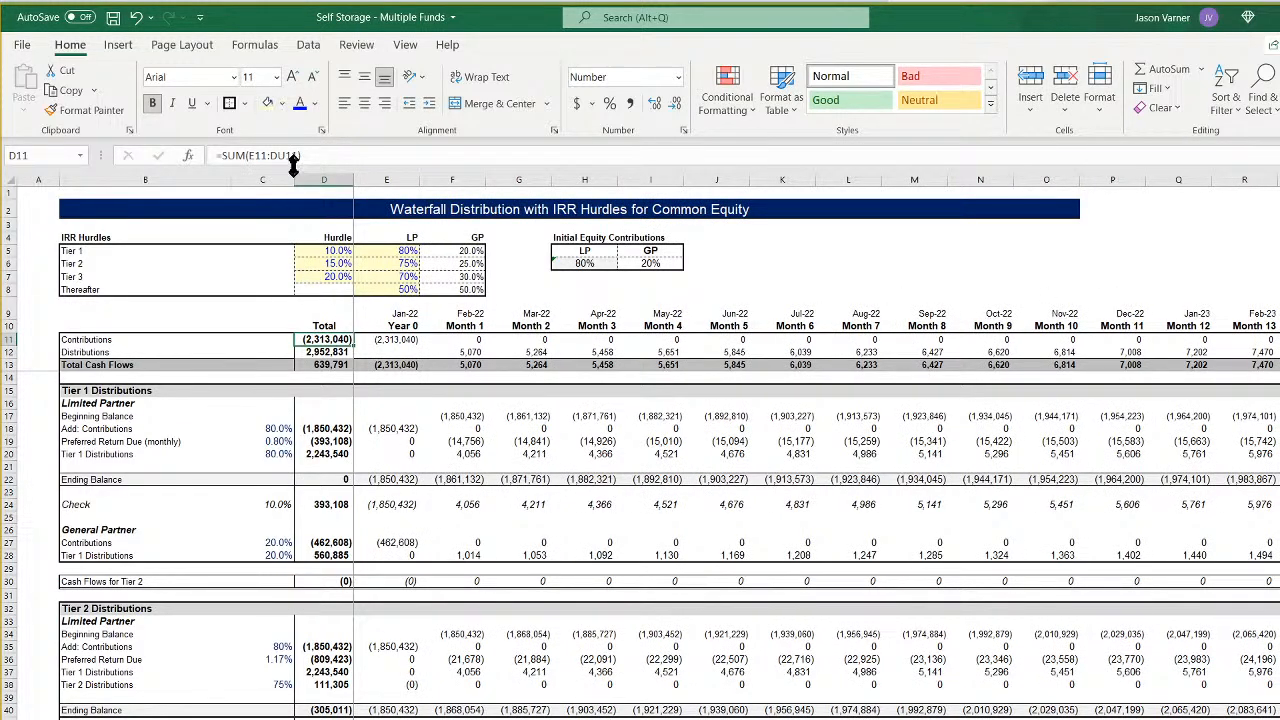
click(286, 157)
text(gnb)
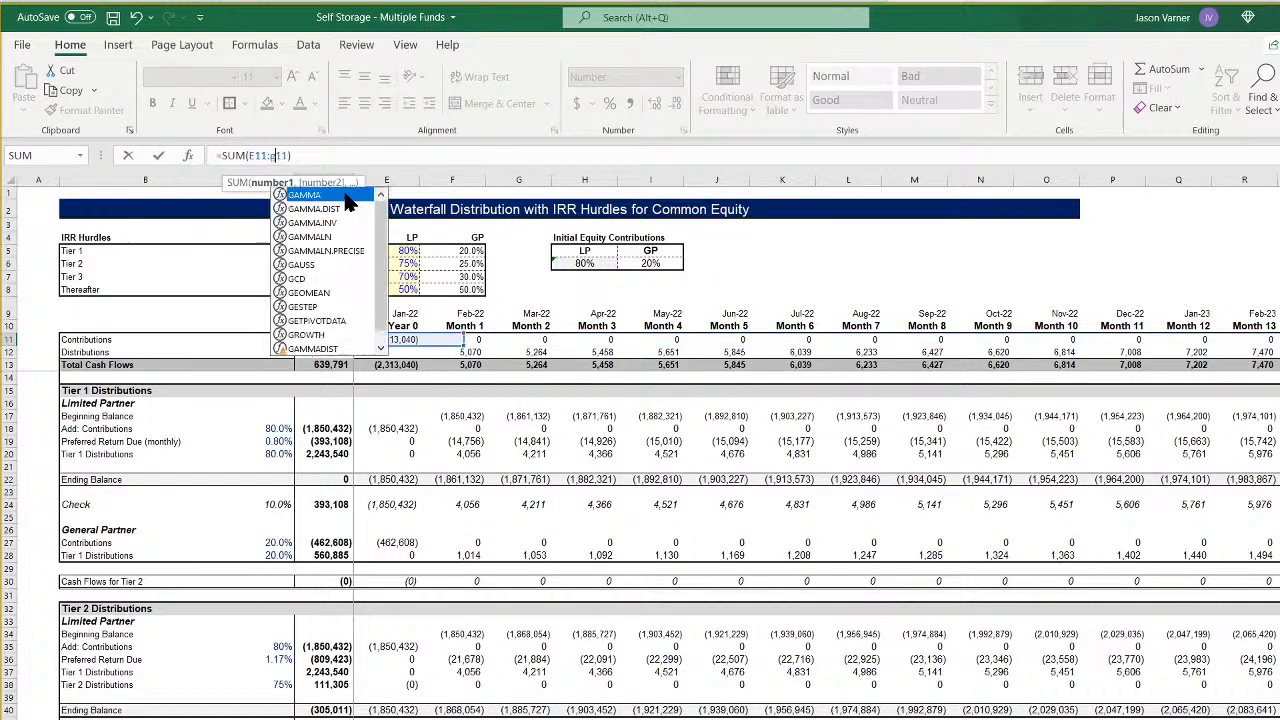
key(BackSpace)
text(n)
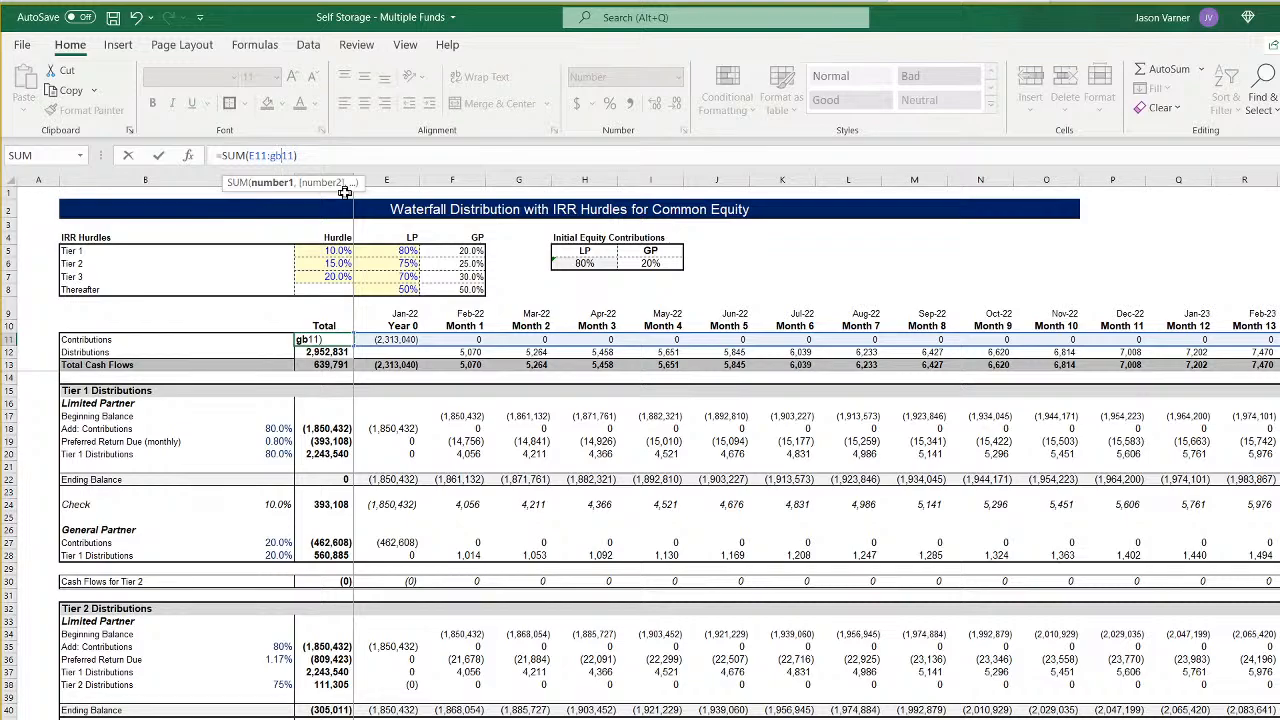
key(Return)
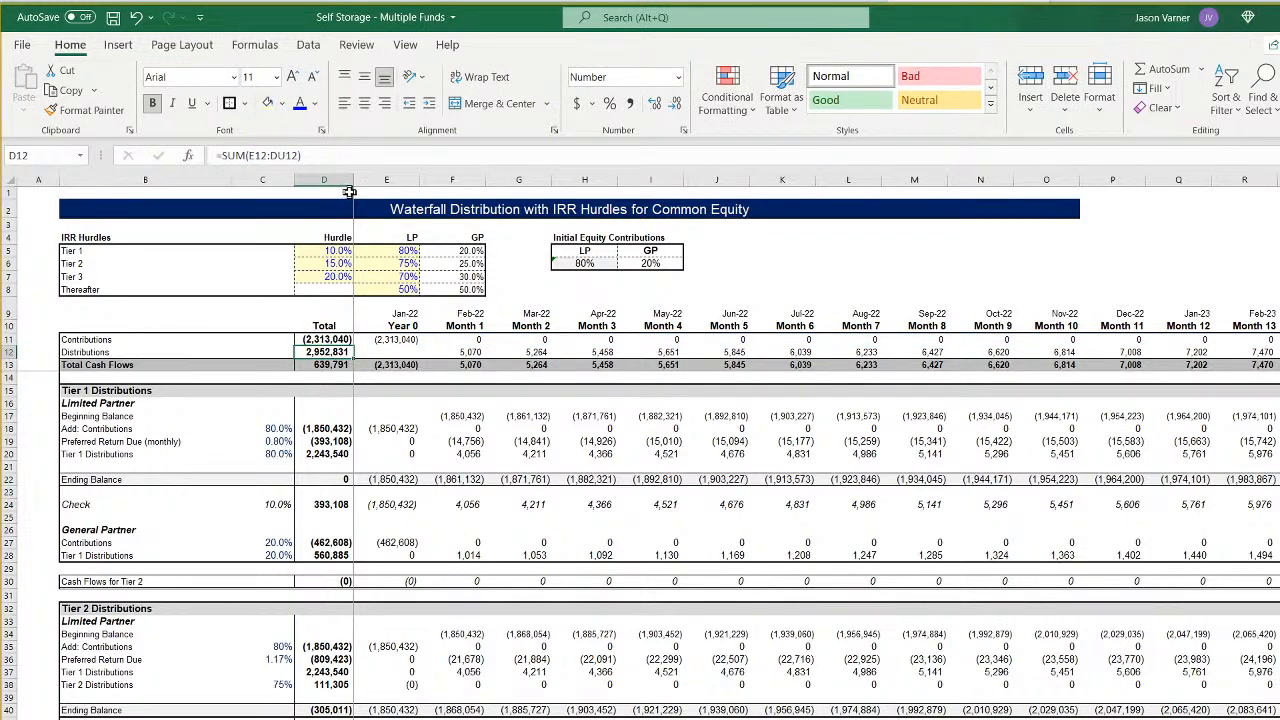
- Extend the Distributions total in D12 to sum row 12 through column GB
click(279, 155)
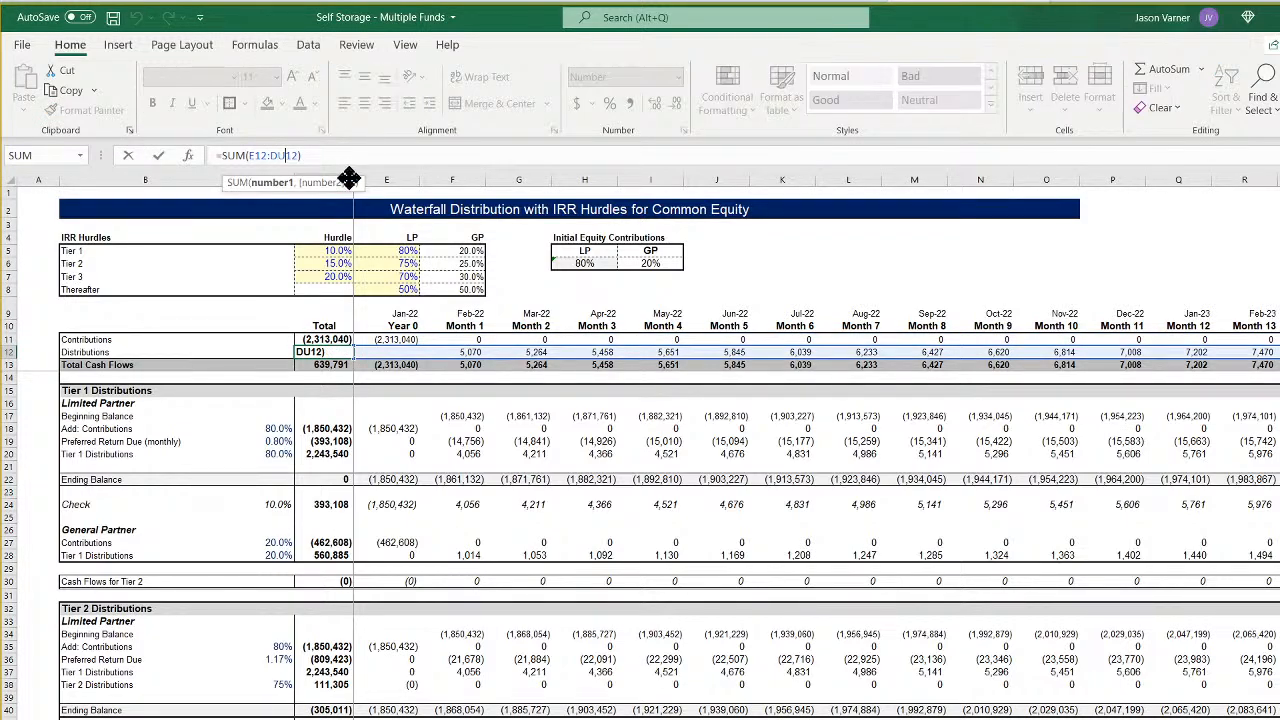
key(Delete)
text(g)
key(BackSpace)
key(BackSpace)
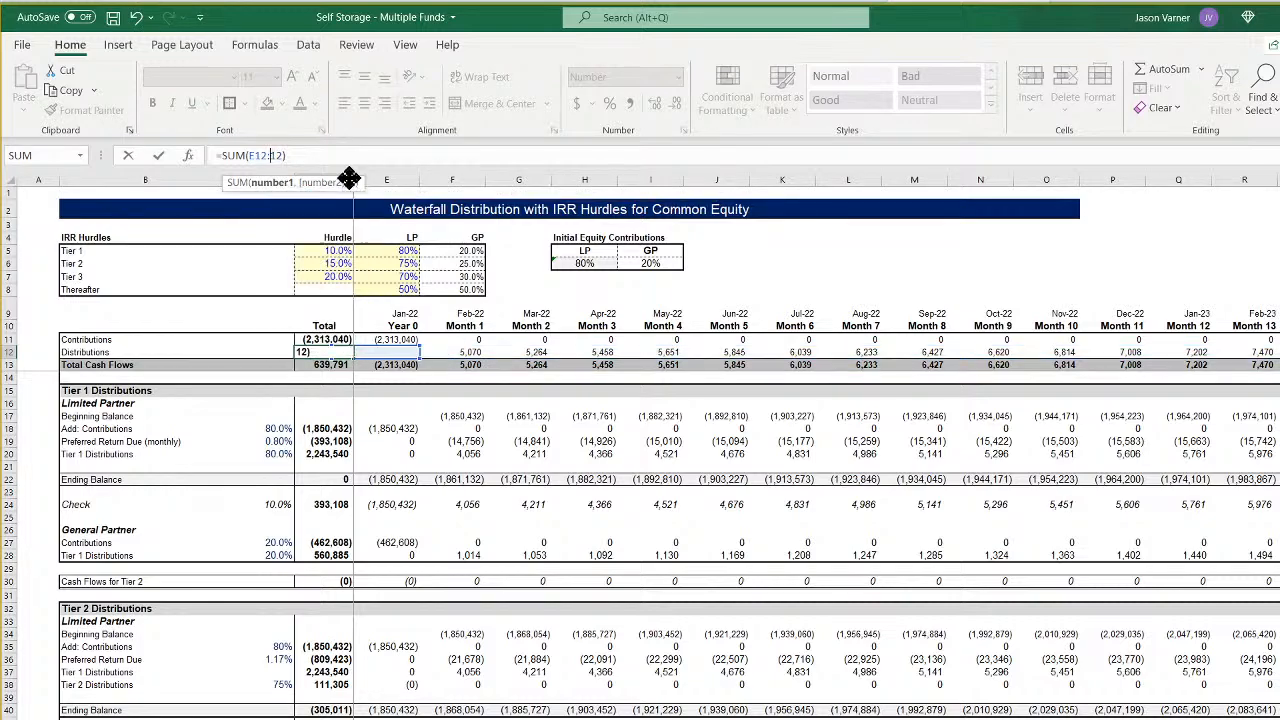
text(gd)
key(Return)
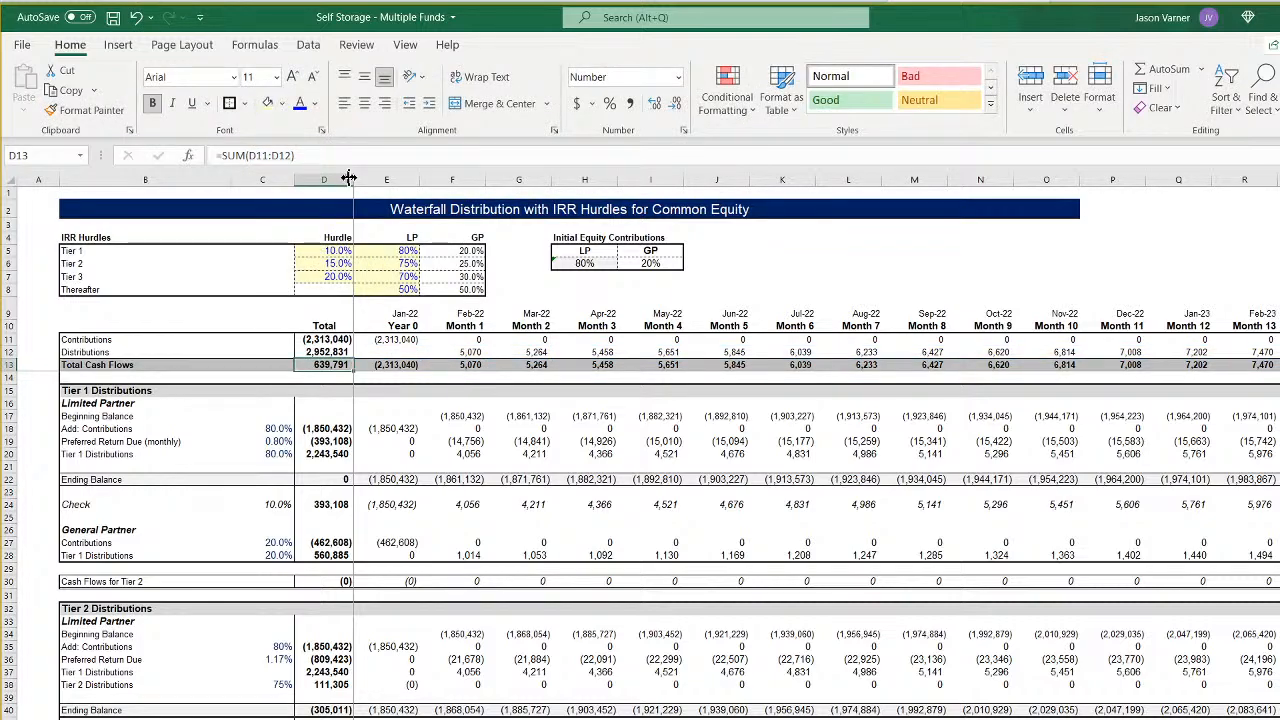
- Extend the Tier 1 limited partner totals for contributions (D18) and preferred return due (D19) to sum through column GB
click(327, 429)
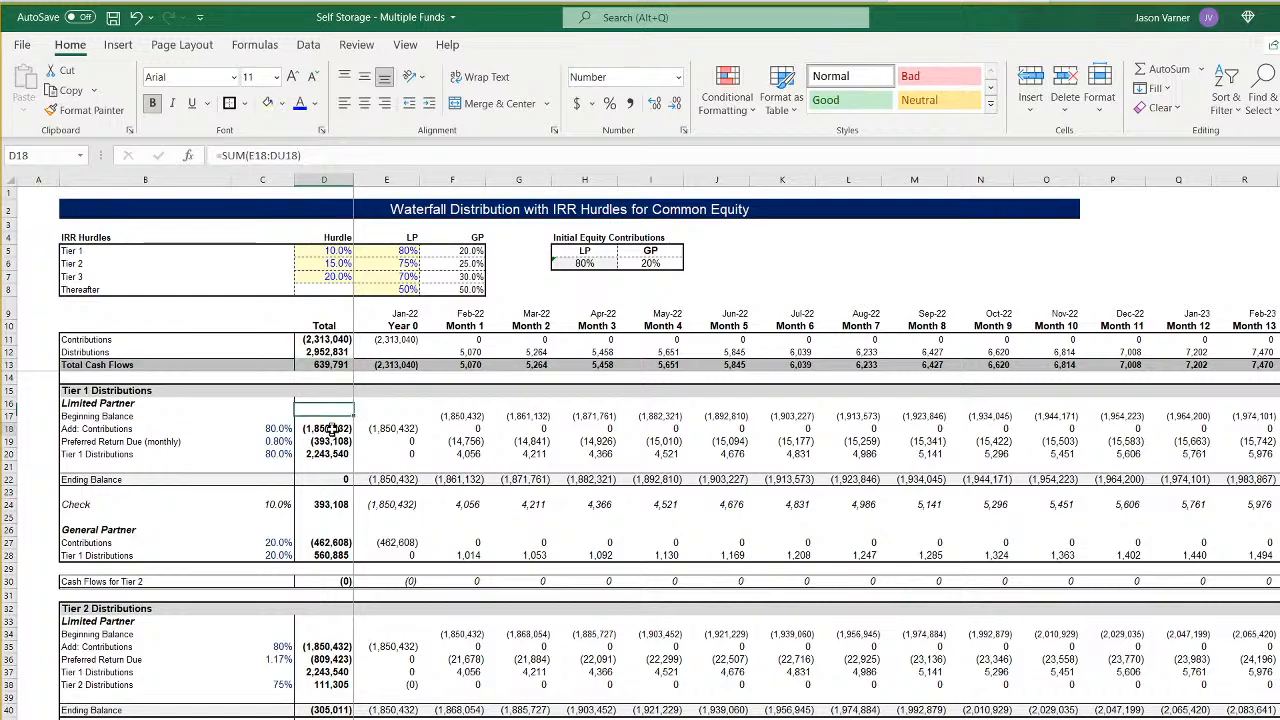
click(283, 155)
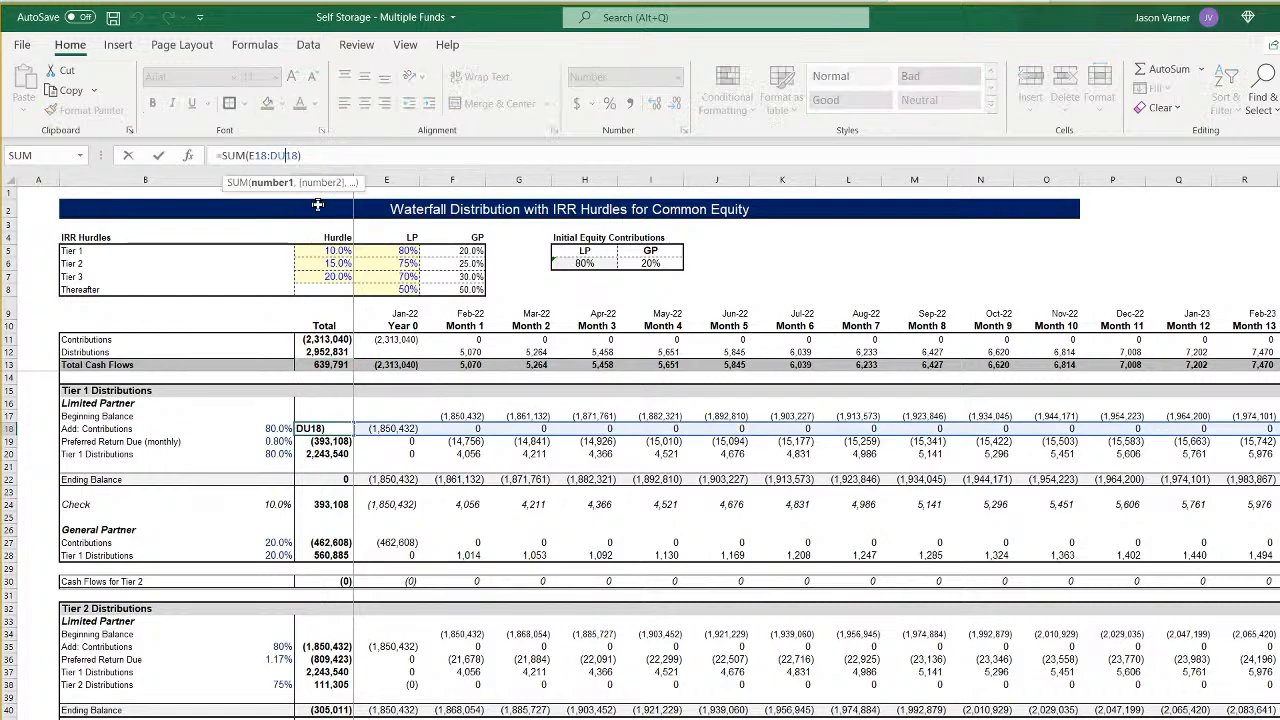
key(Return)
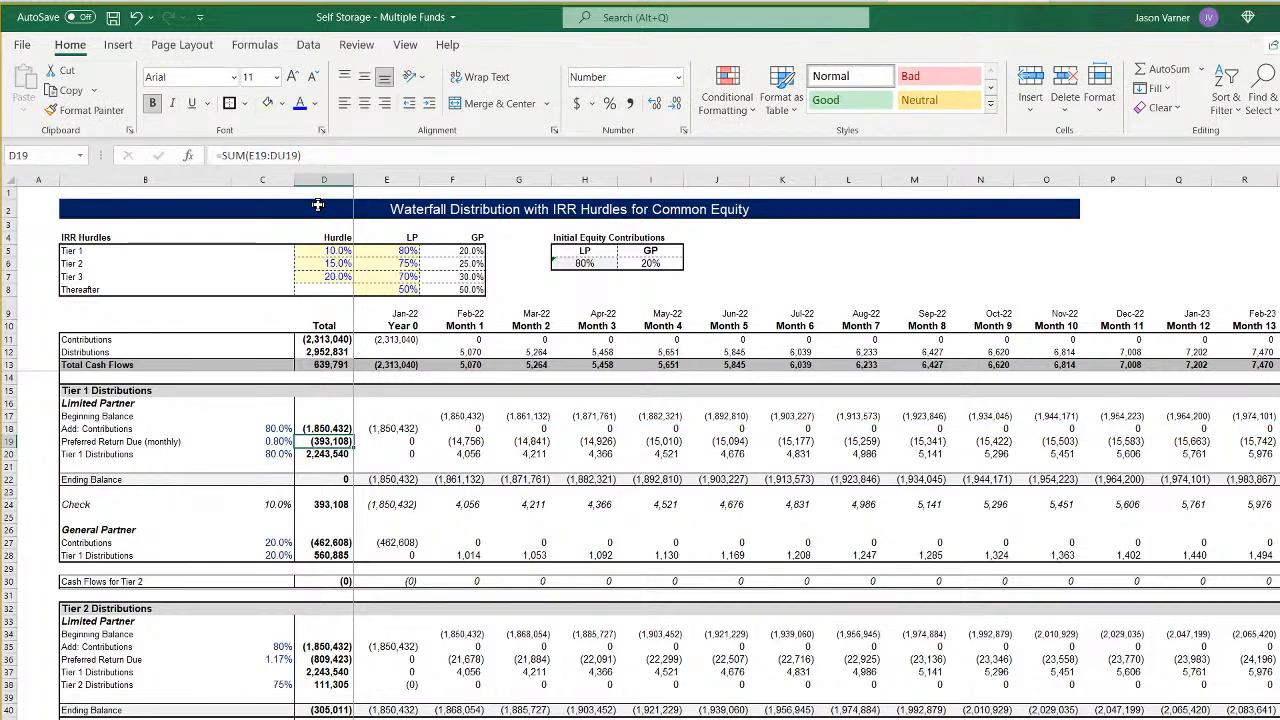
click(284, 155)
key(BackSpace)
key(BackSpace)
text(gb)
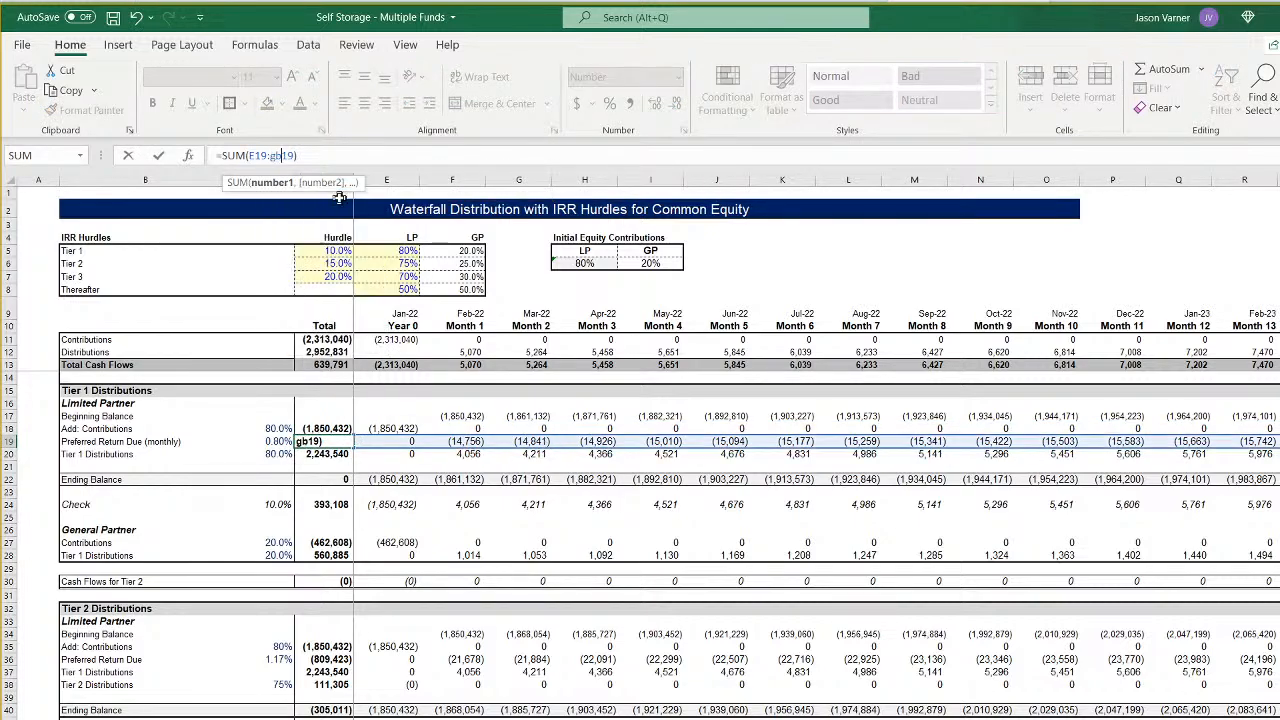
key(Return)
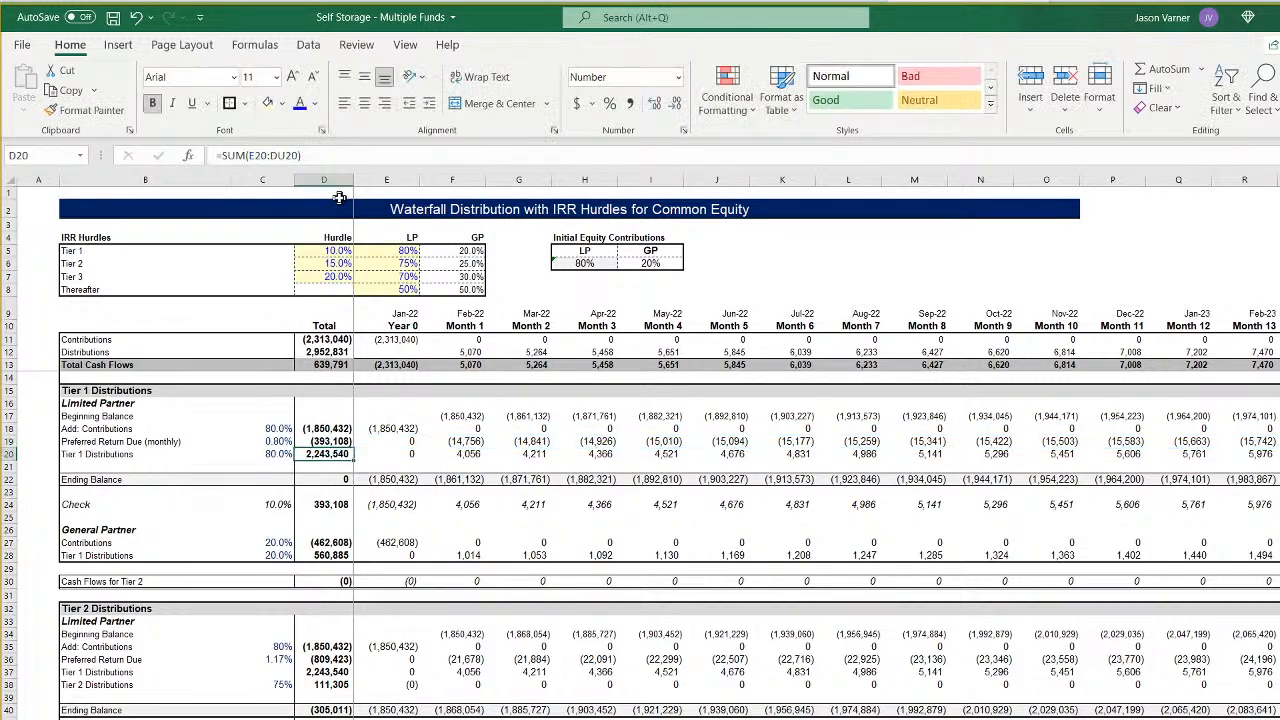
- Change the limited partner's Tier 1 Distributions total in D20 to =SUM(E20:GB20)
click(285, 155)
key(BackSpace)
key(BackSpace)
text(gb)
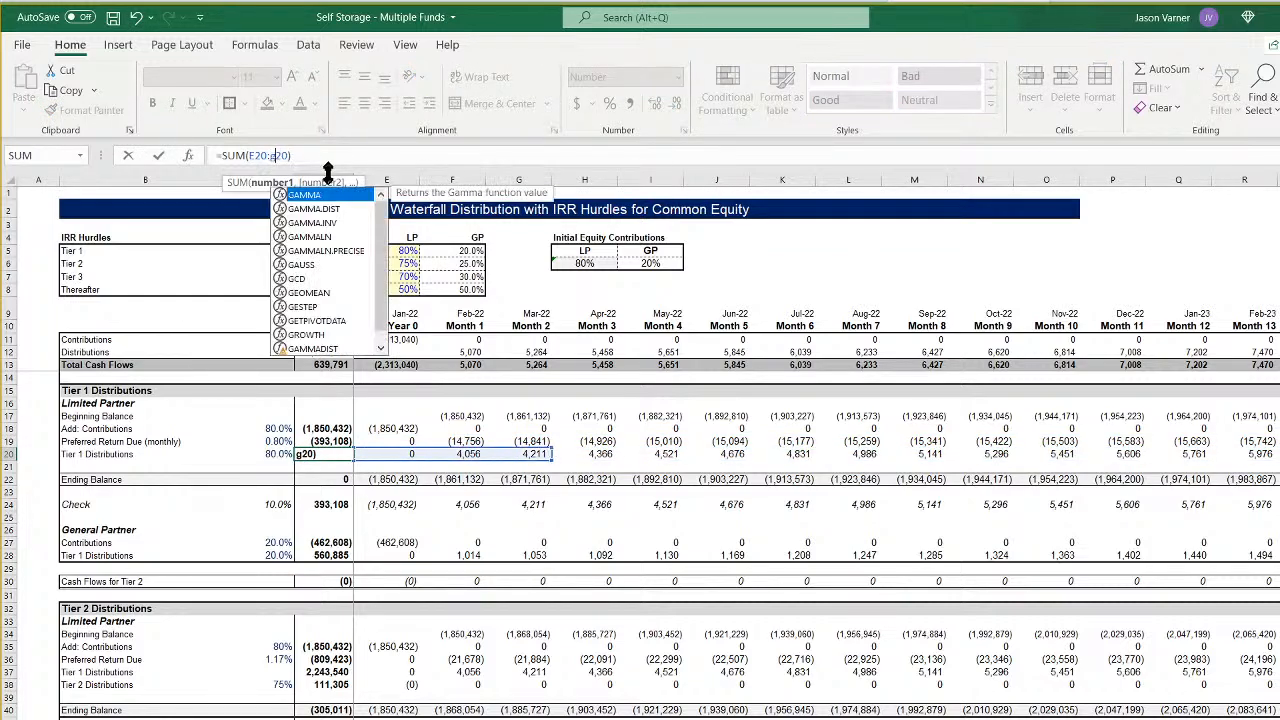
key(Return)
key(Down)
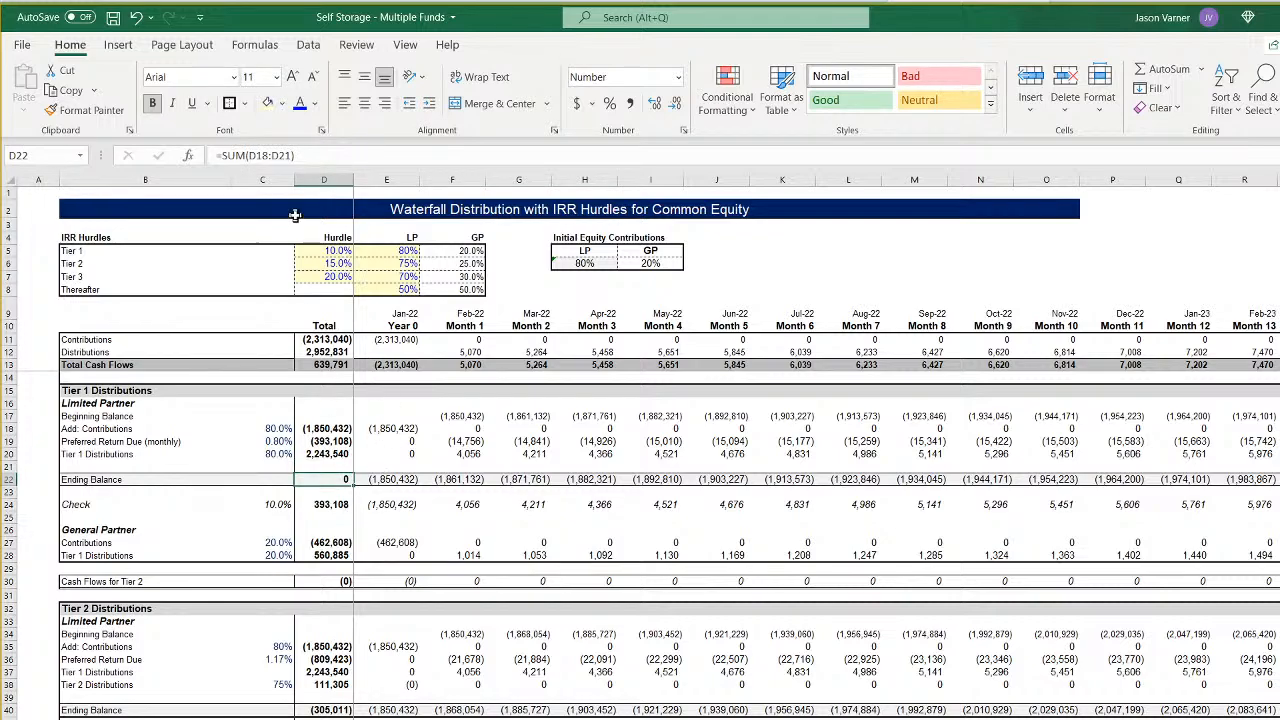
- Extend the Tier 1 Check total in D24 to sum row 24 through column GB
click(340, 507)
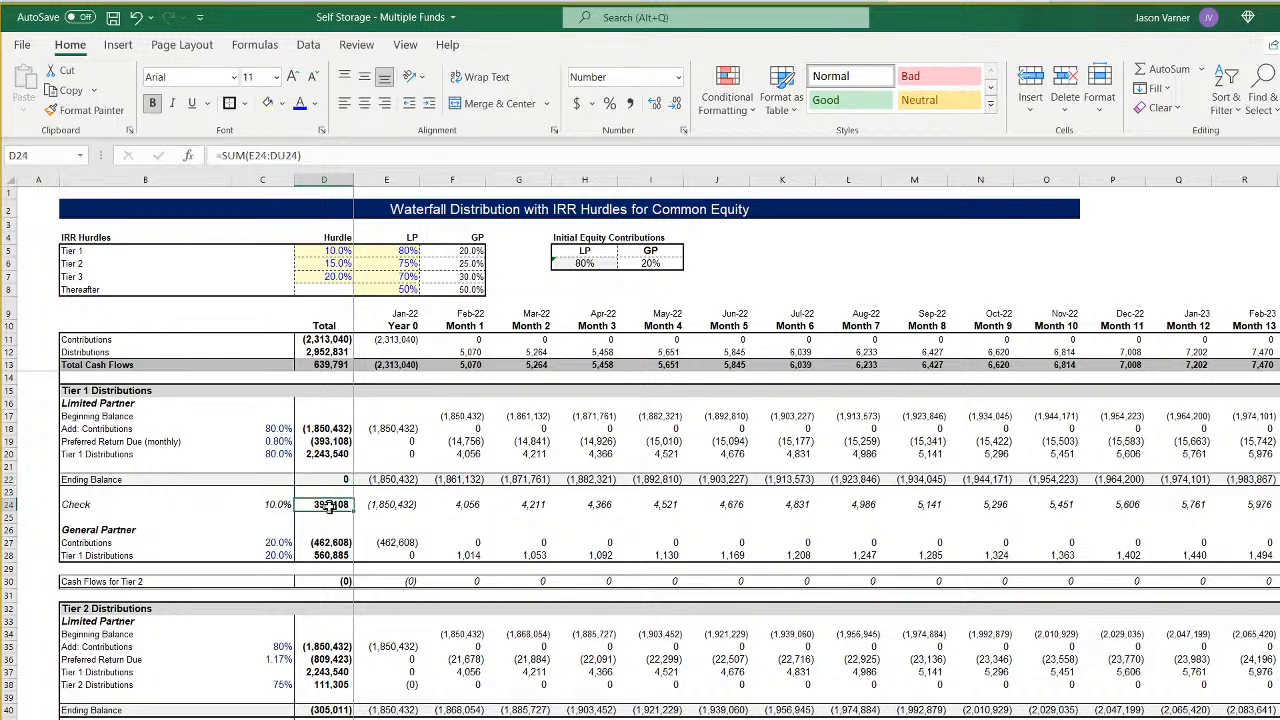
click(282, 155)
key(BackSpace)
key(BackSpace)
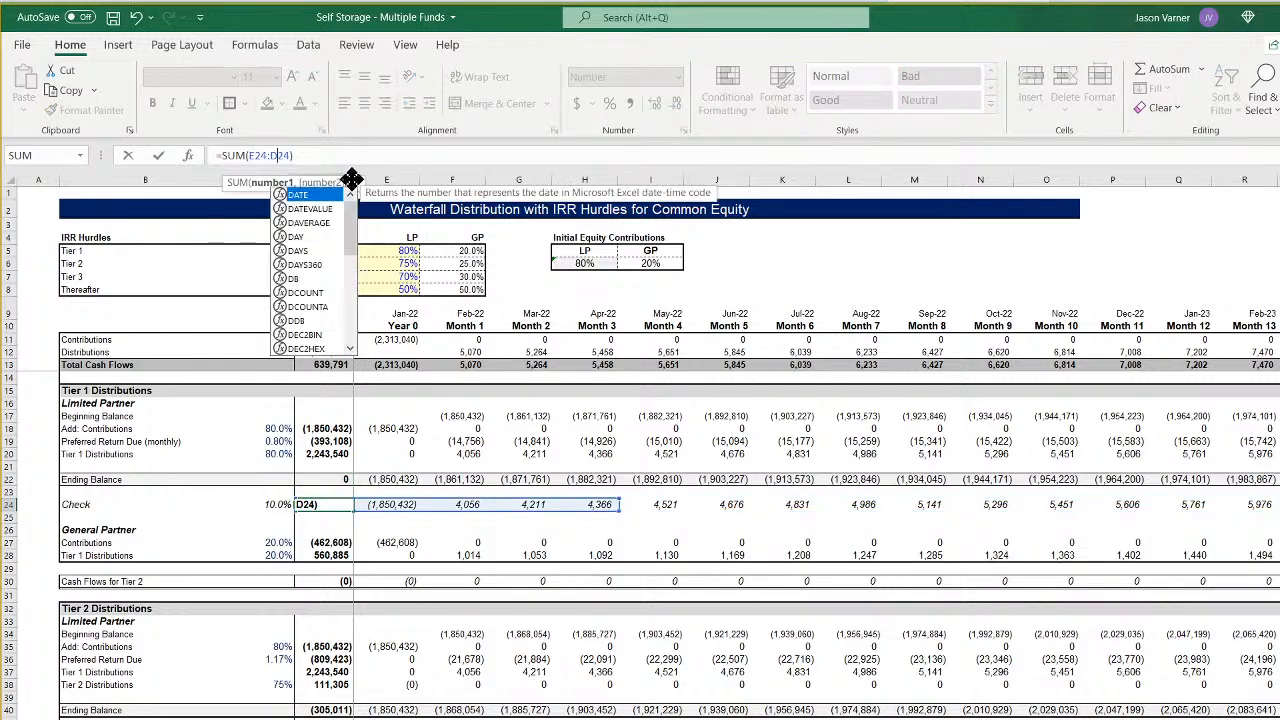
text(gu)
key(Return)
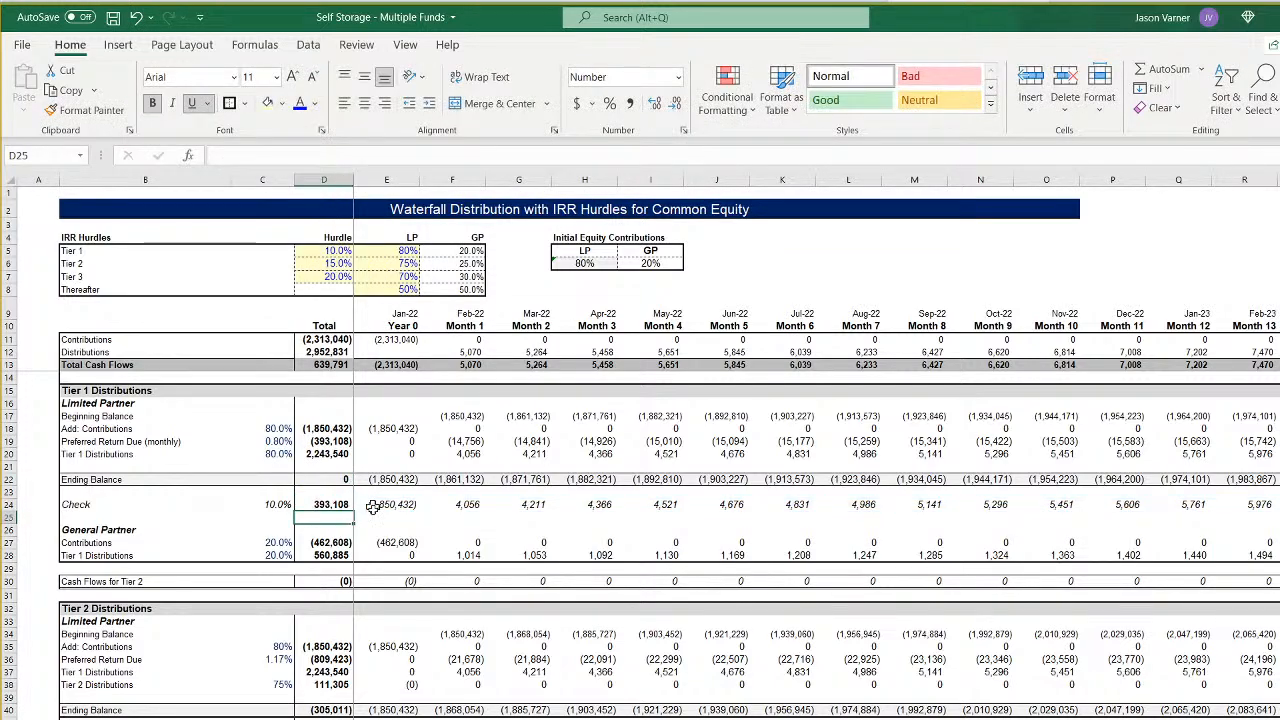
- Change the general partner's Contributions total in D27 so it sums row 27 through column GB
click(330, 543)
click(283, 155)
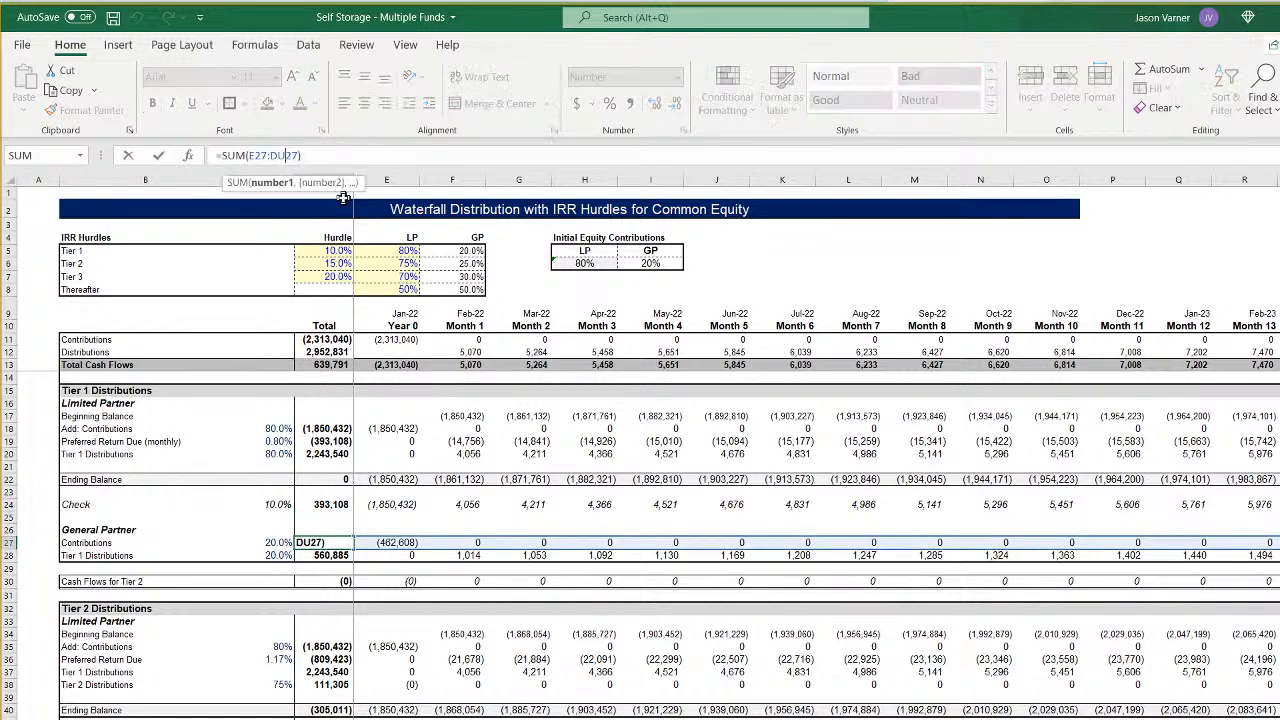
key(BackSpace)
key(BackSpace)
text(gu)
key(Return)
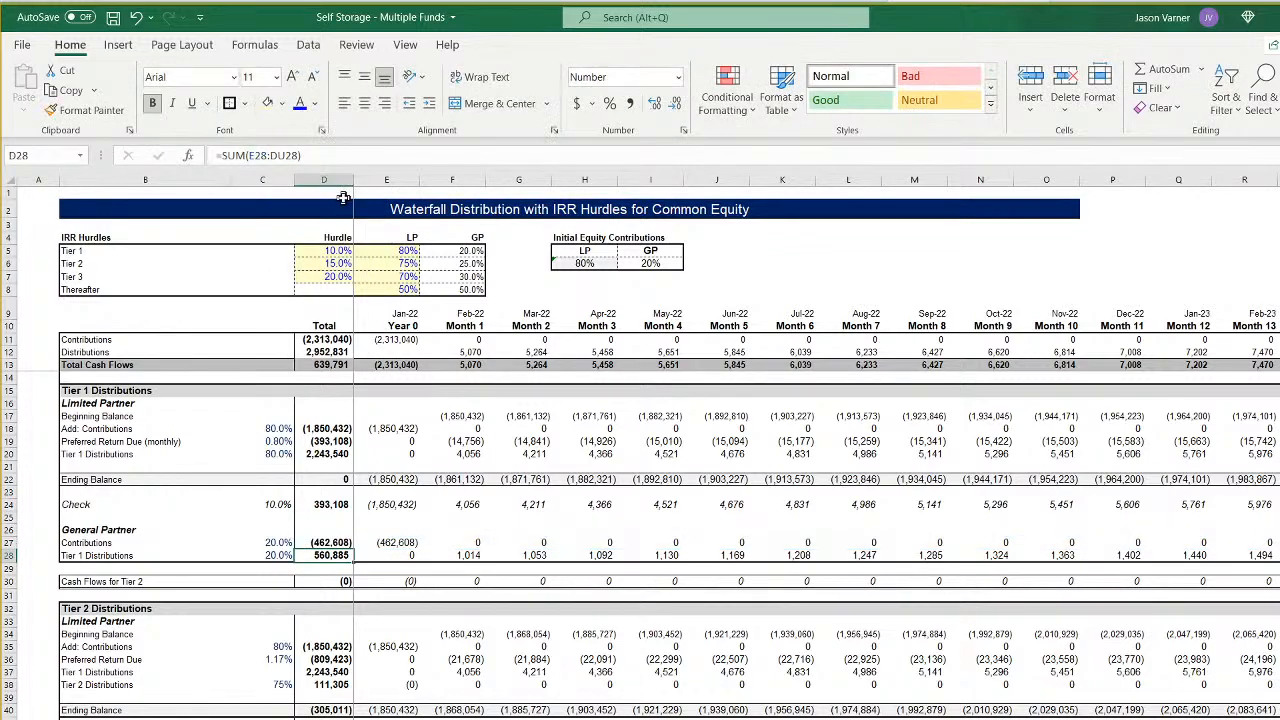
- Extend the general partner's Tier 1 Distributions total in D28 to sum through column GB
click(284, 155)
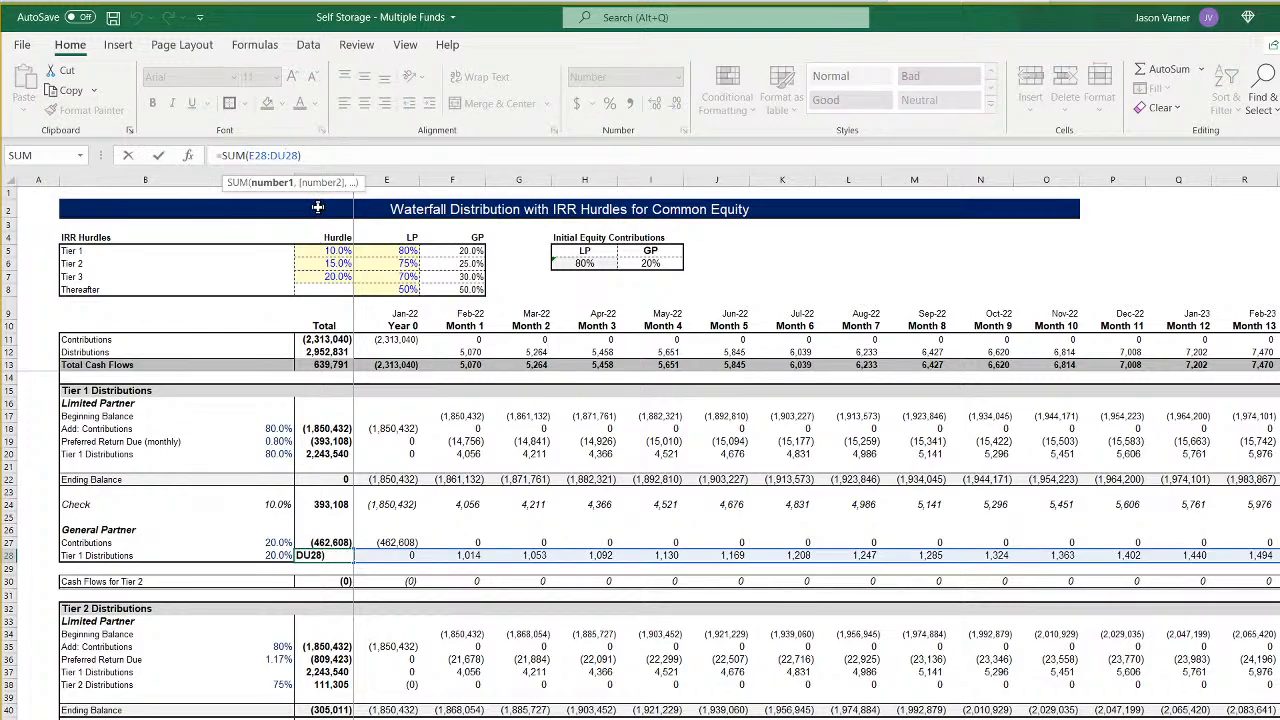
key(BackSpace)
key(BackSpace)
text(gu)
key(Return)
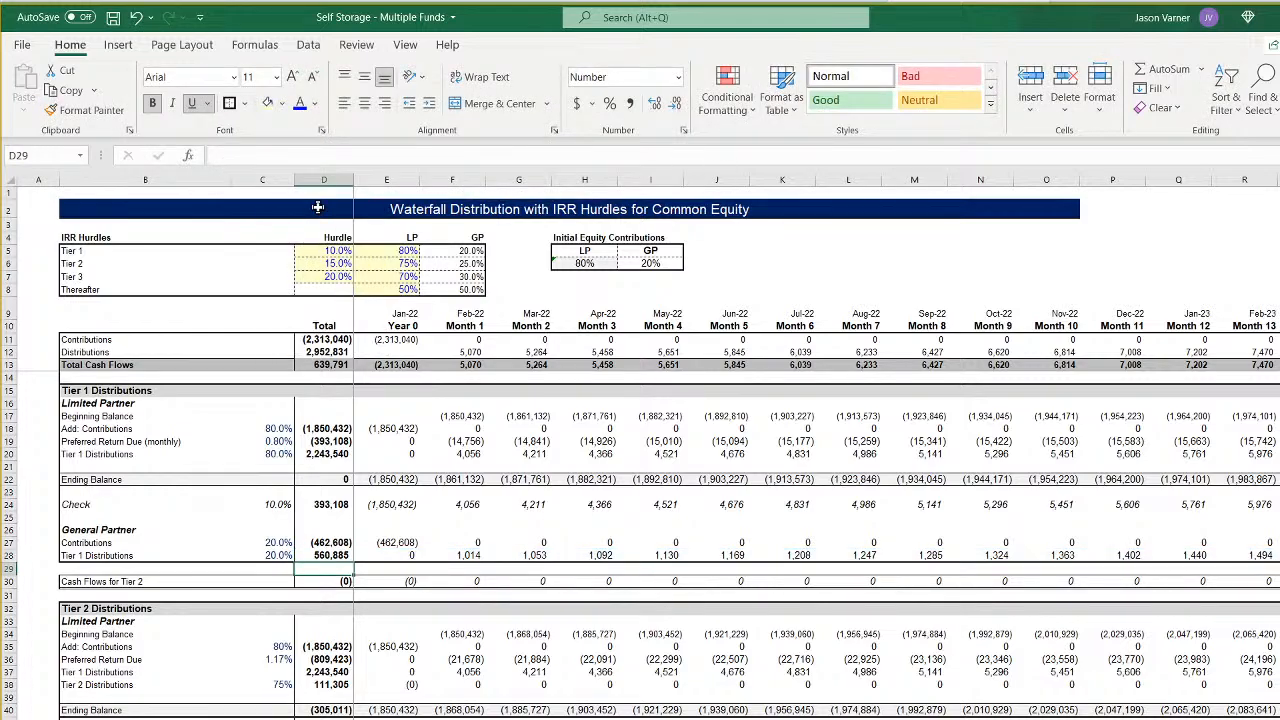
- Change the Tier 2 limited partner contributions total in D35 to =SUM(E35:GB35) and fill the formula down through D38
key(Down)
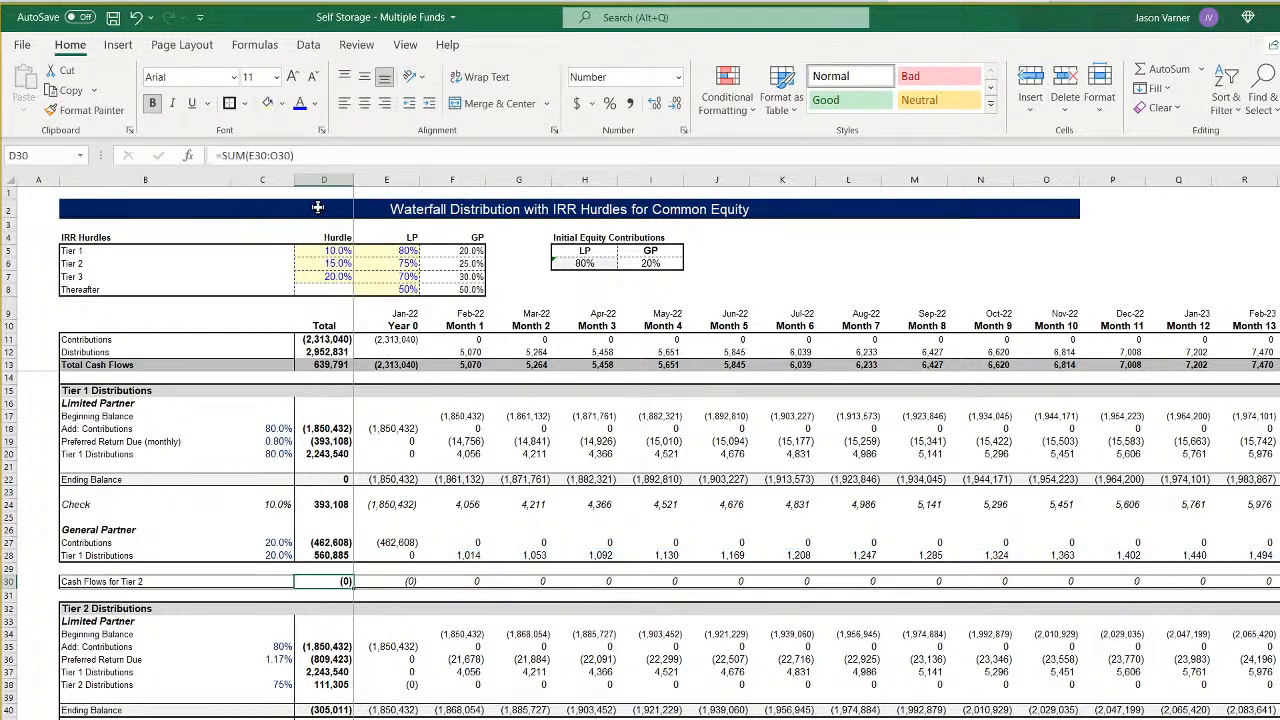
key(Down)
key(Down)
key(Down)
key(Down)
key(Down)
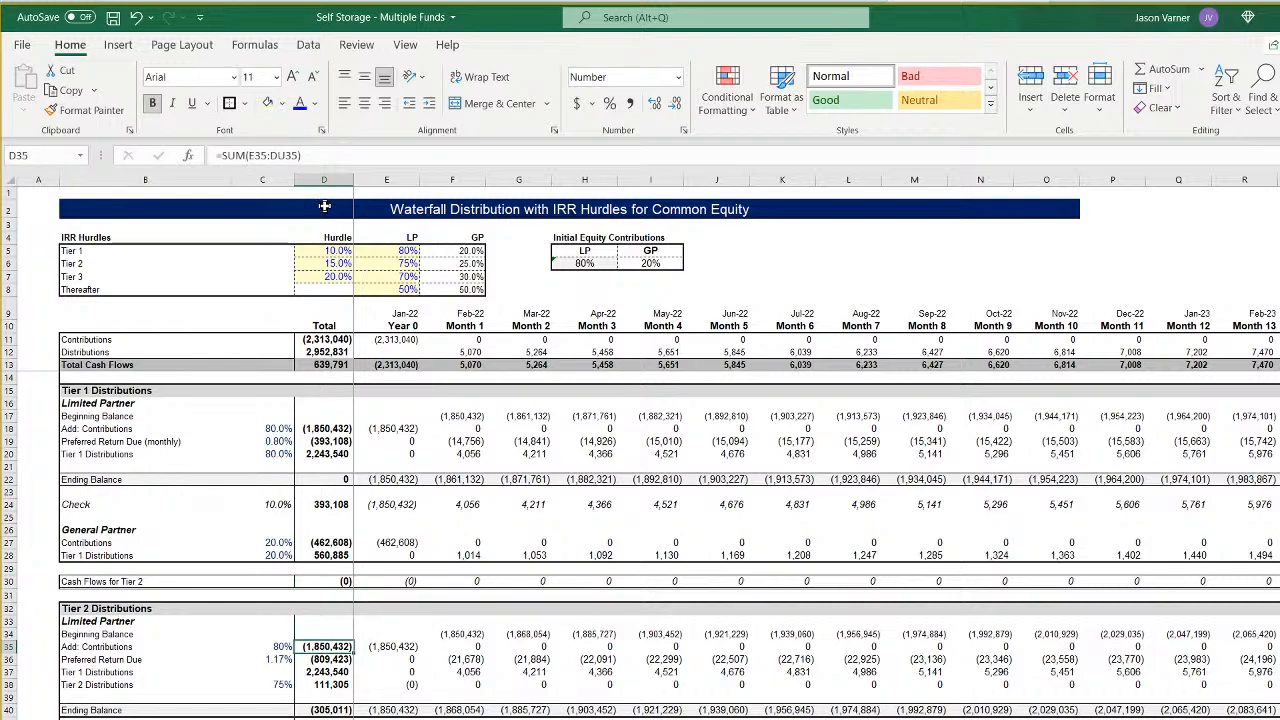
click(285, 155)
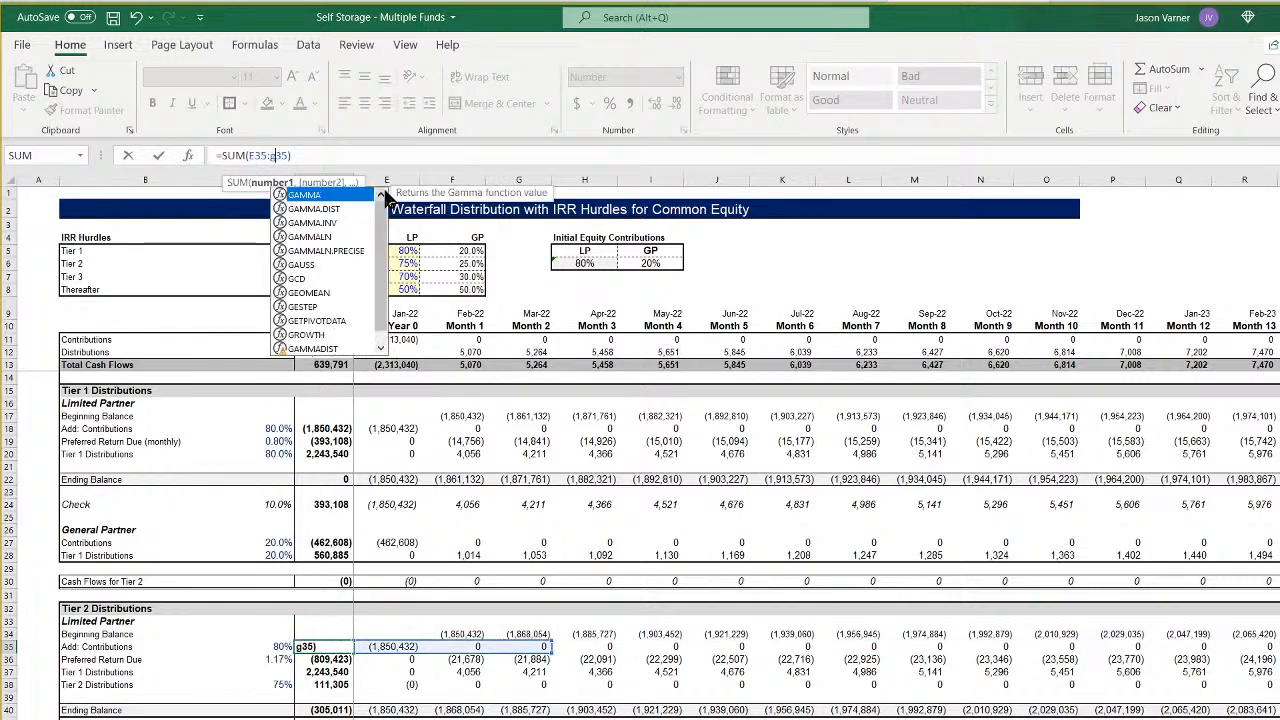
key(Return)
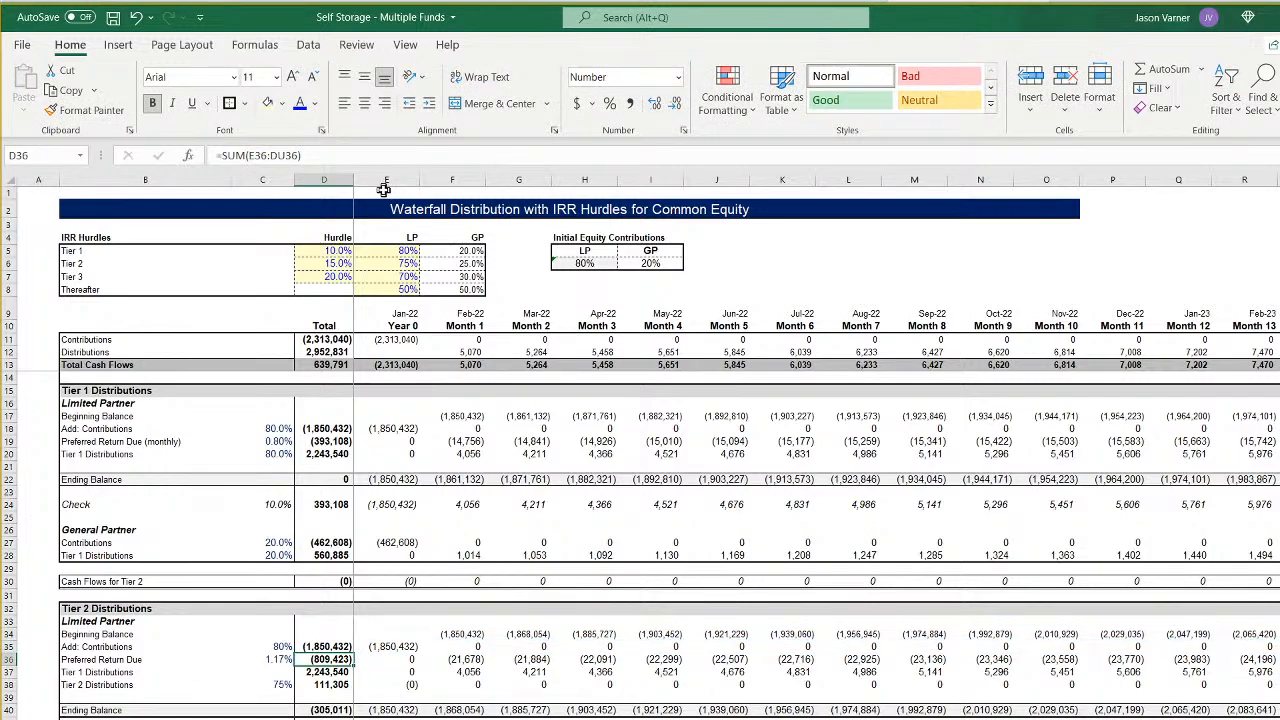
click(340, 647)
drag(353, 653, 357, 692)
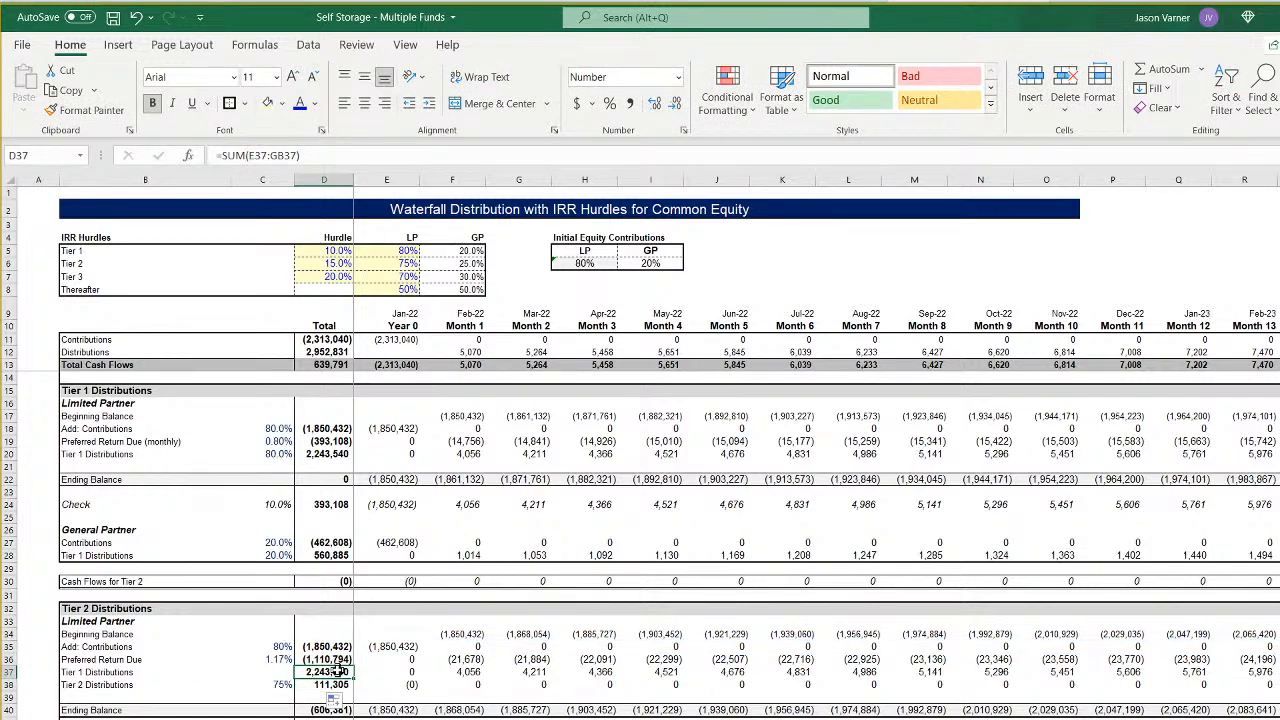
- Extend the Tier 2 Check total in D42 to sum row 42 through column GB
click(316, 710)
key(Down)
key(Down)
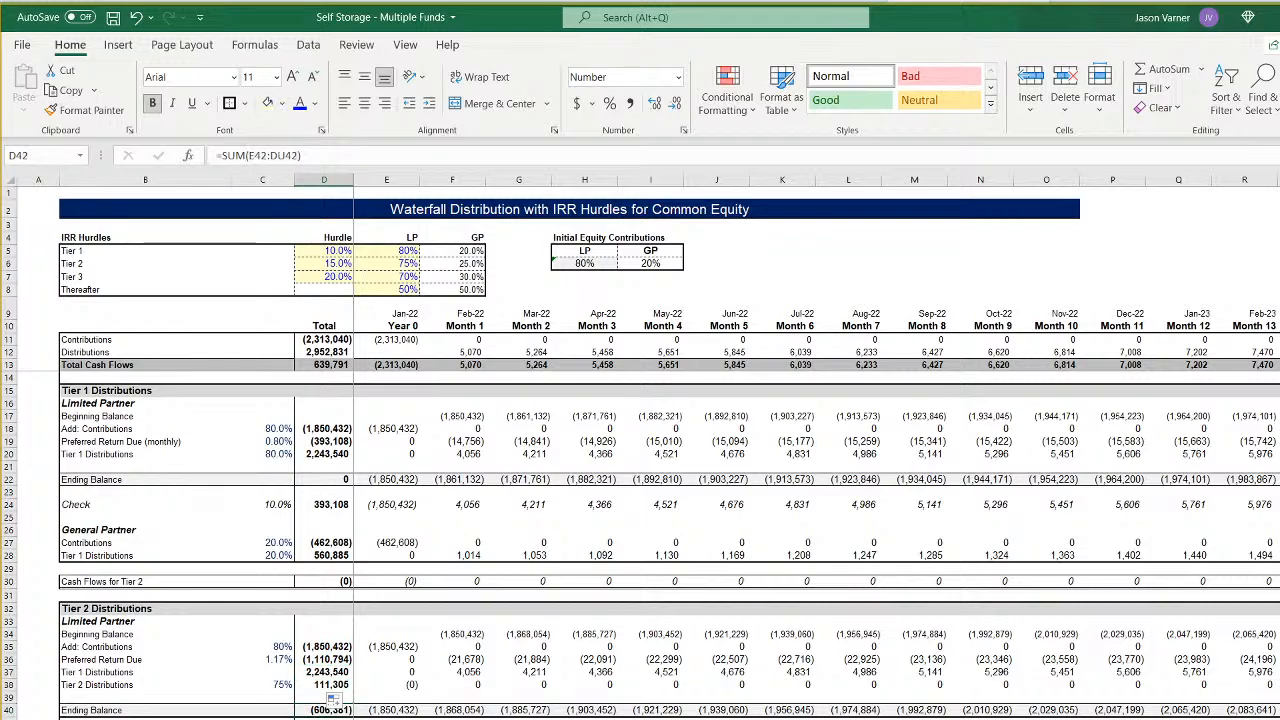
click(284, 155)
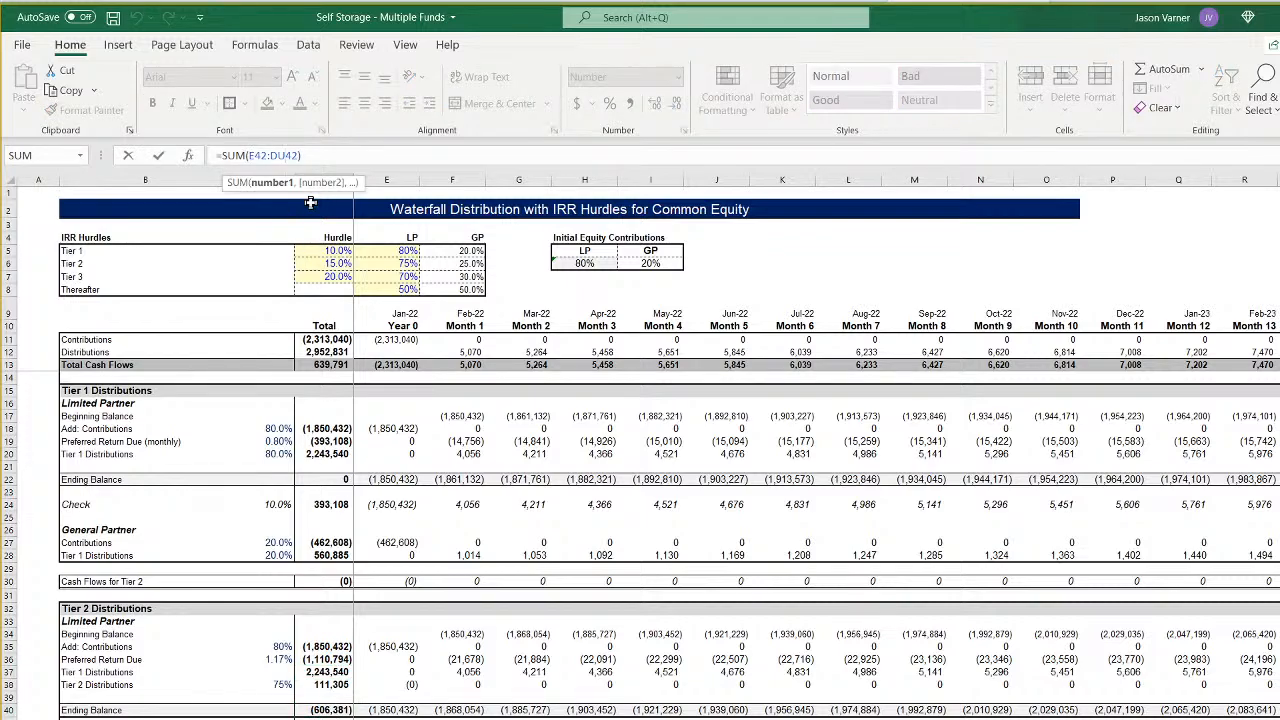
key(BackSpace)
key(BackSpace)
text(gc)
key(Return)
- Change the general partner's Tier 2 Distributions total in D45 to =SUM(E45:GB45)
key(Down)
key(Down)
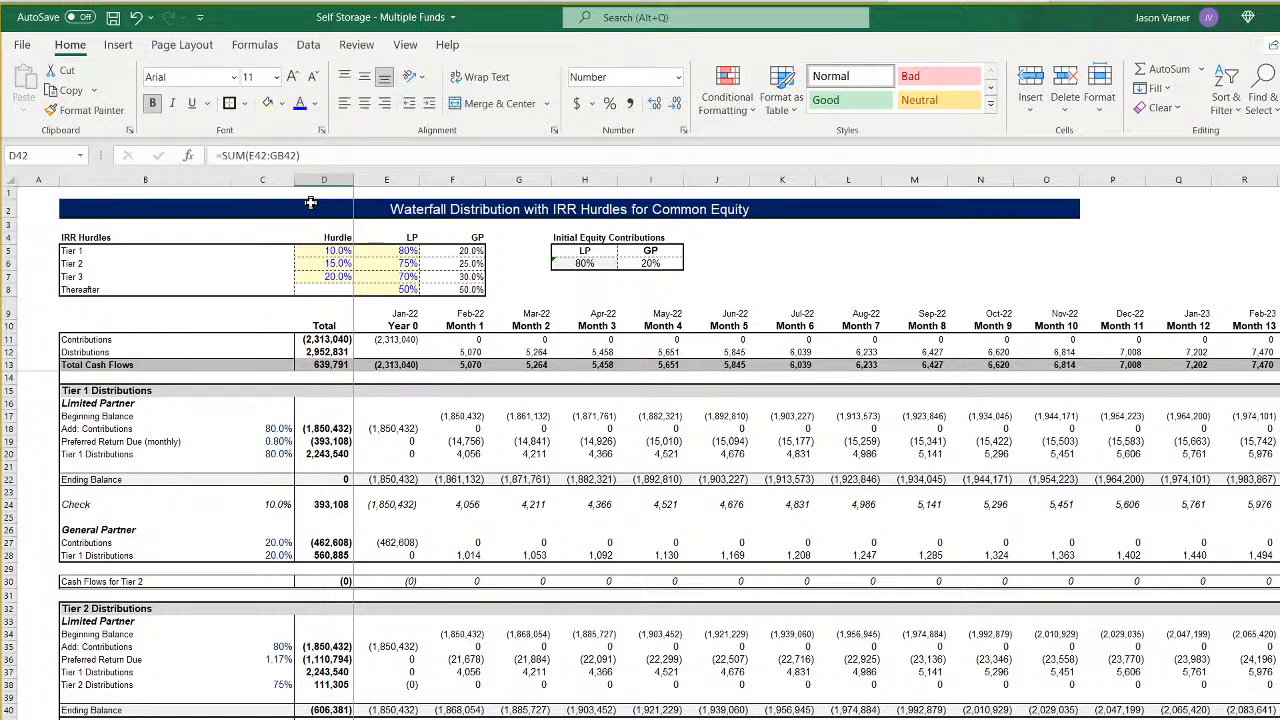
click(287, 155)
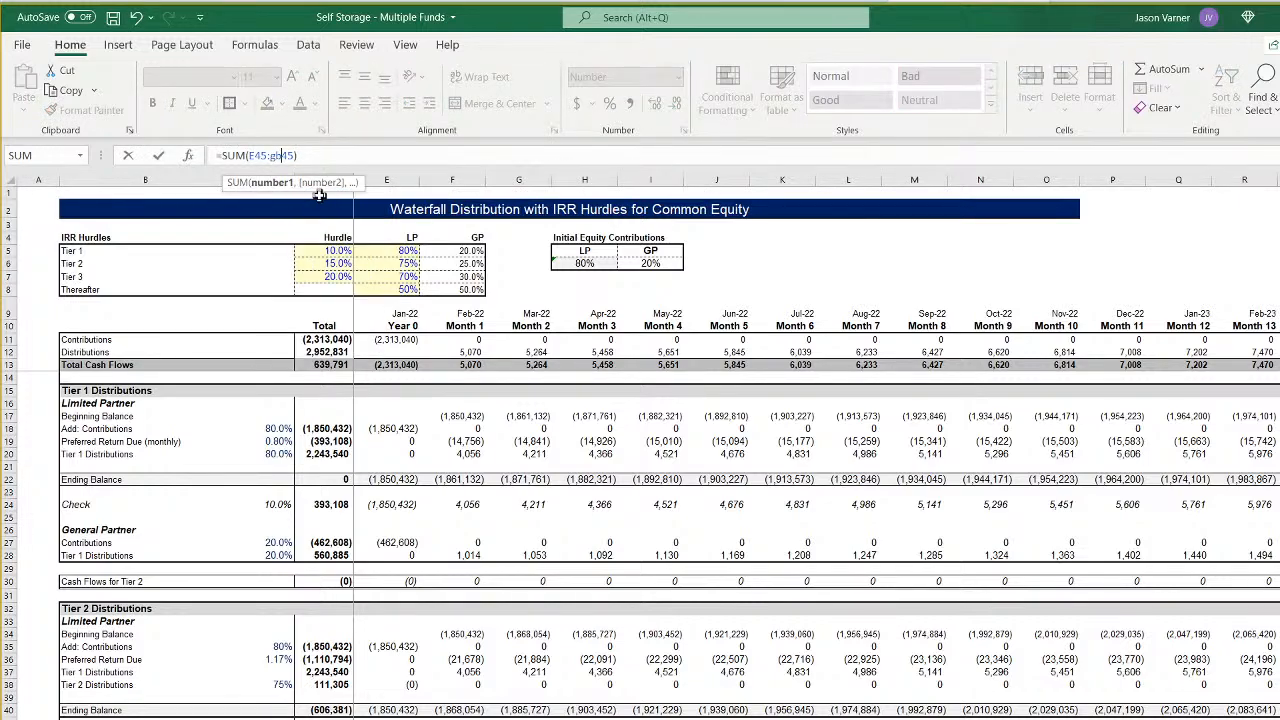
key(Return)
- Extend the Tier 3 limited partner contributions total in D52 through column GB and fill the formula down to D56
scroll(397, 467, down, 7)
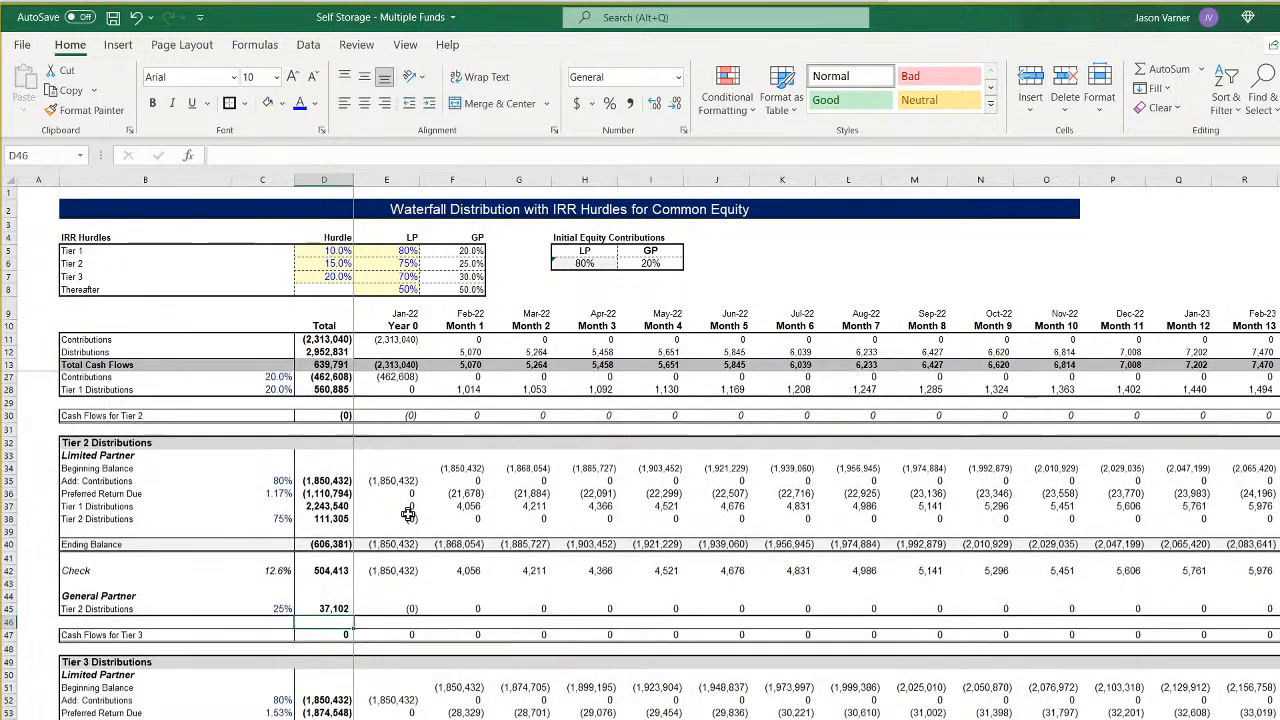
click(324, 584)
click(285, 156)
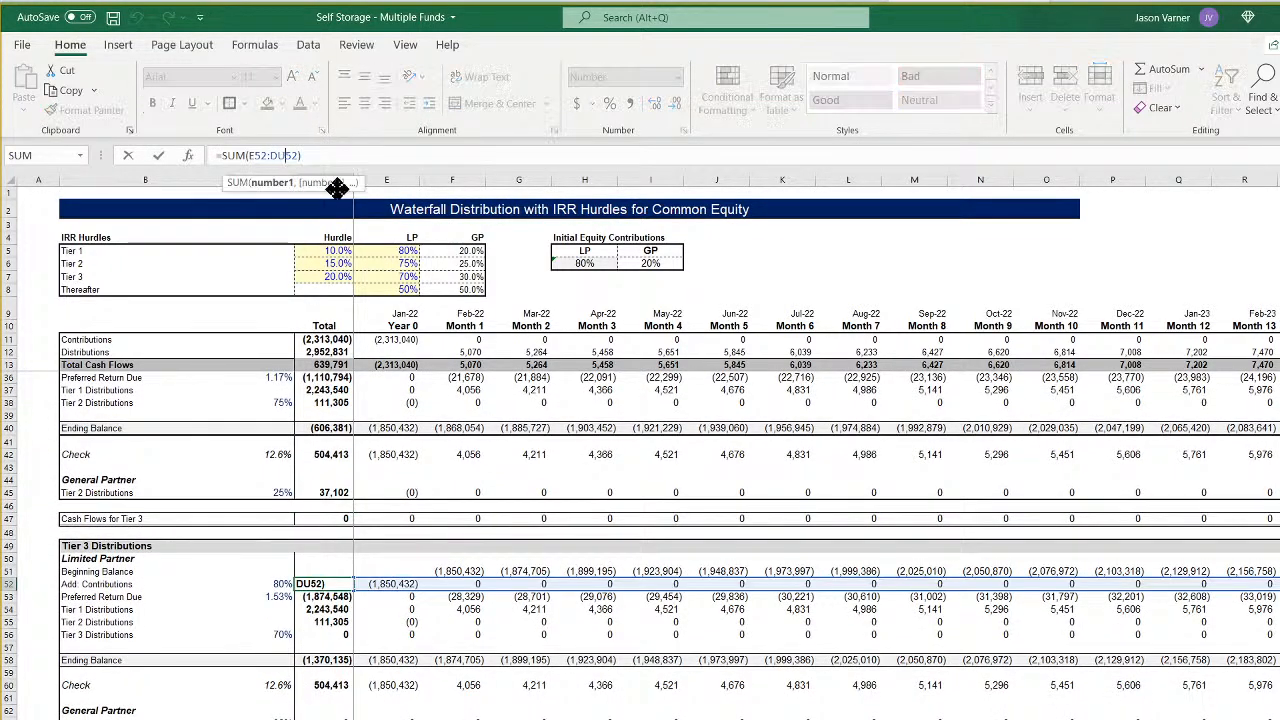
key(Return)
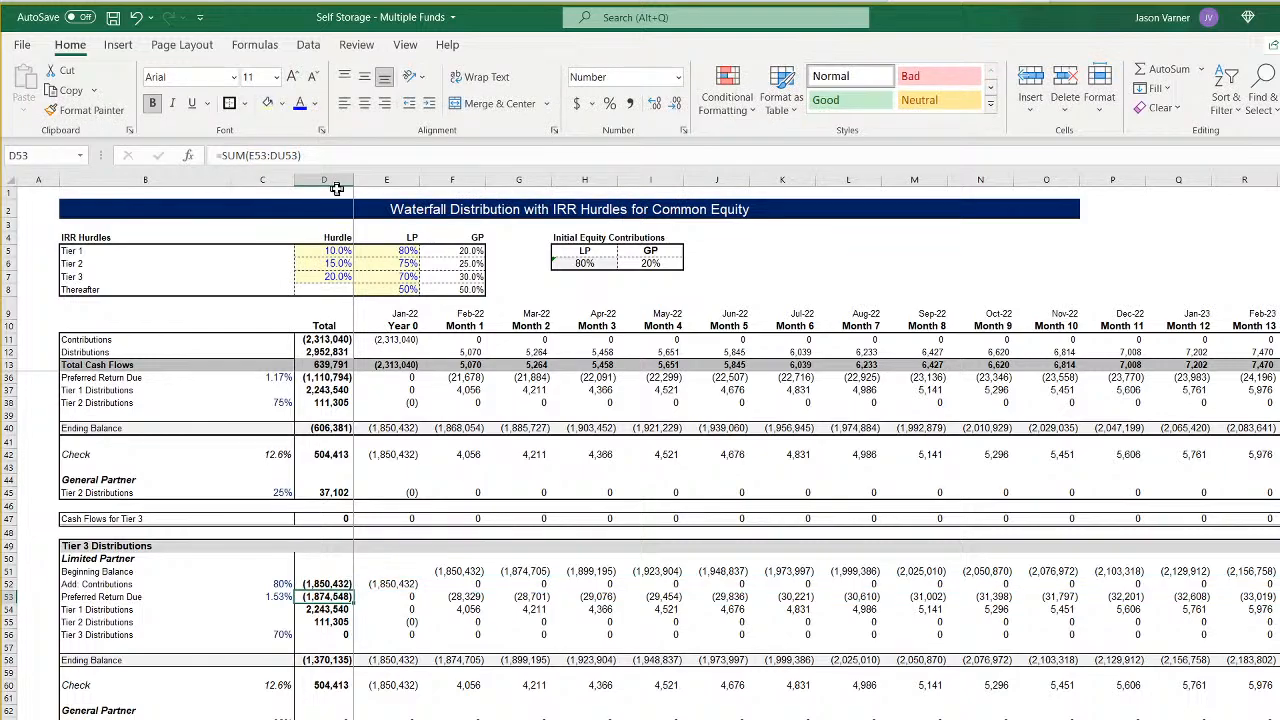
click(338, 585)
drag(353, 590, 353, 638)
- Extend the Tier 3 Check total in D60 to sum row 60 through column GB
click(324, 685)
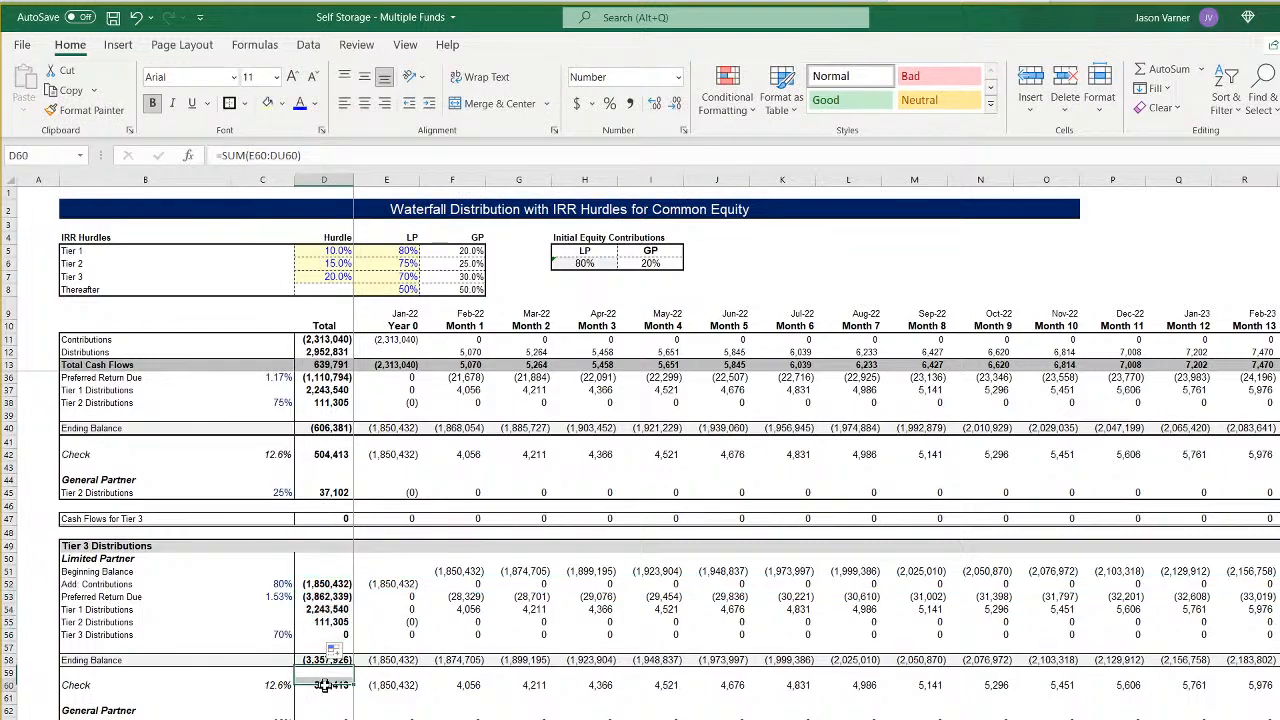
click(283, 156)
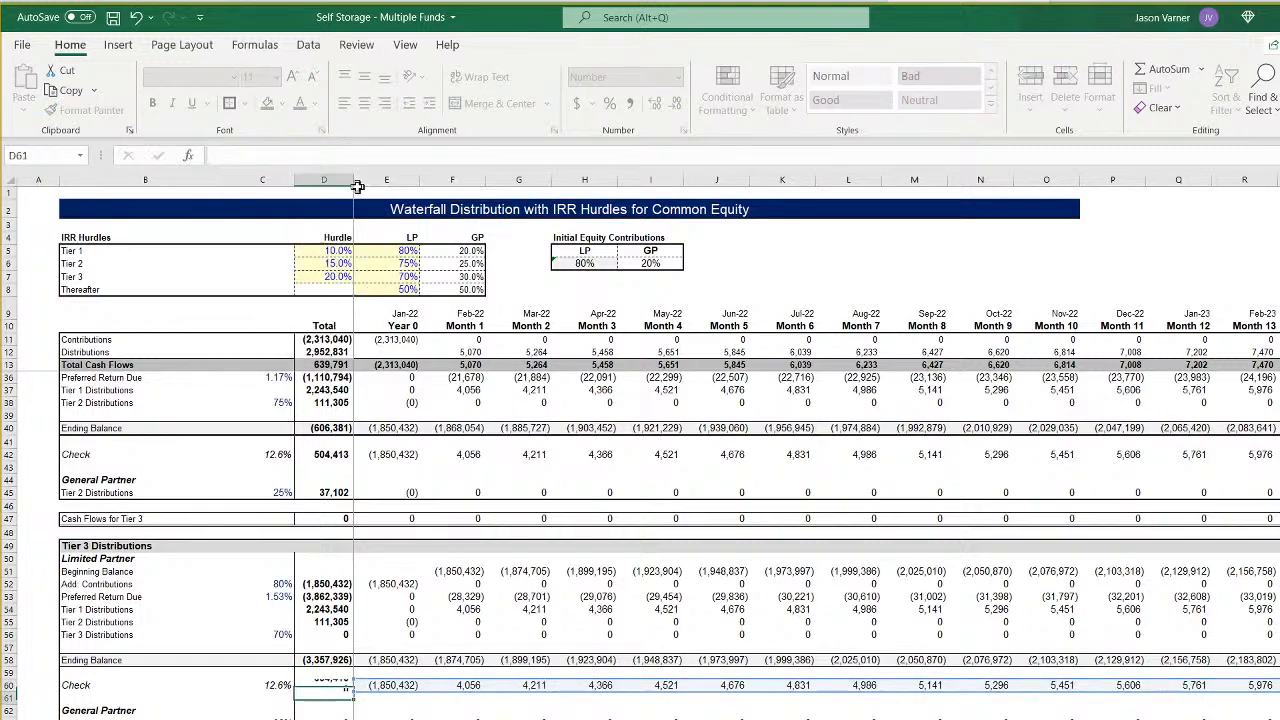
key(Return)
click(318, 661)
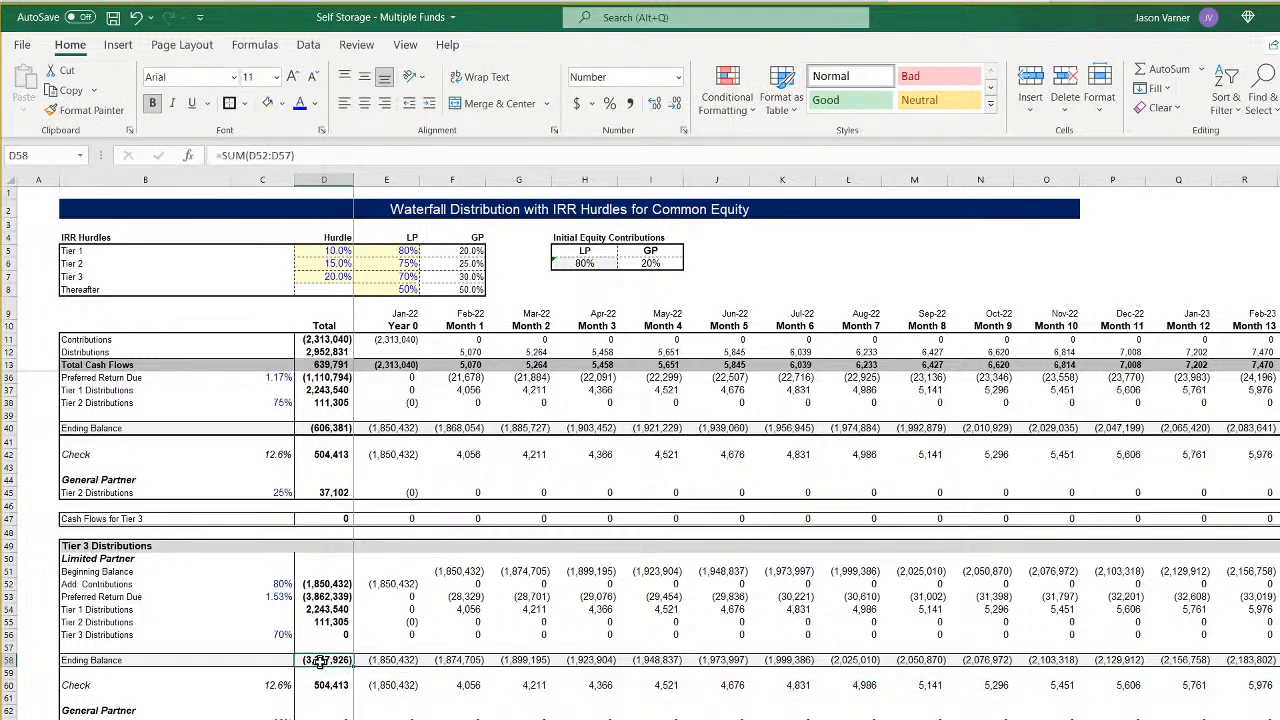
click(324, 686)
- Extend the general partner's Tier 3 Distributions total (D63) and the Cash Flows Thereafter total (D65) to sum through column GB
click(326, 716)
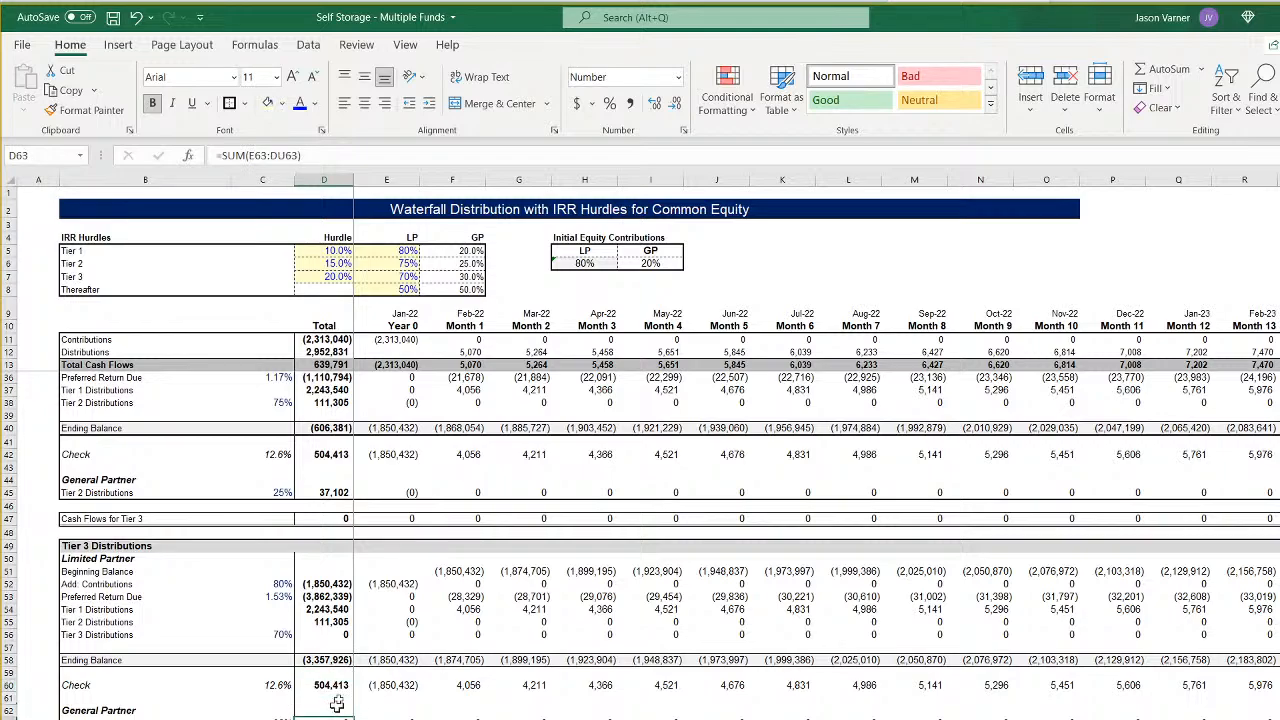
click(285, 155)
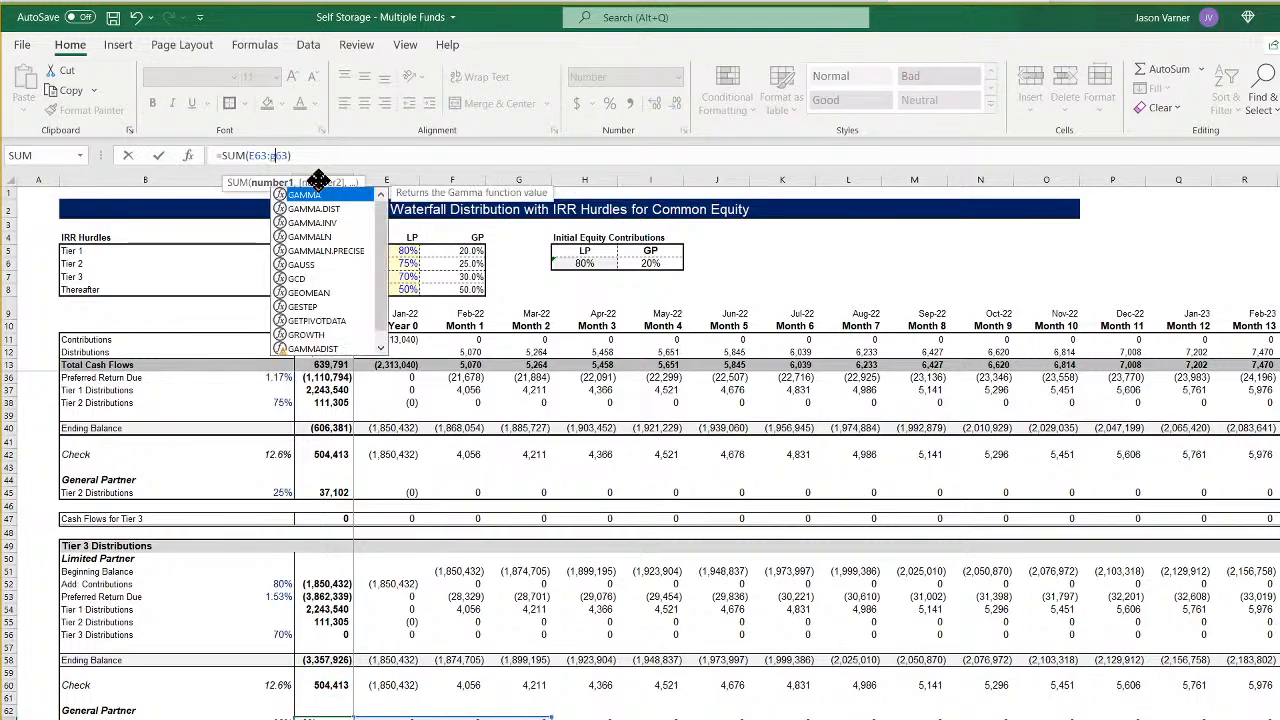
key(Return)
scroll(375, 390, down, 4)
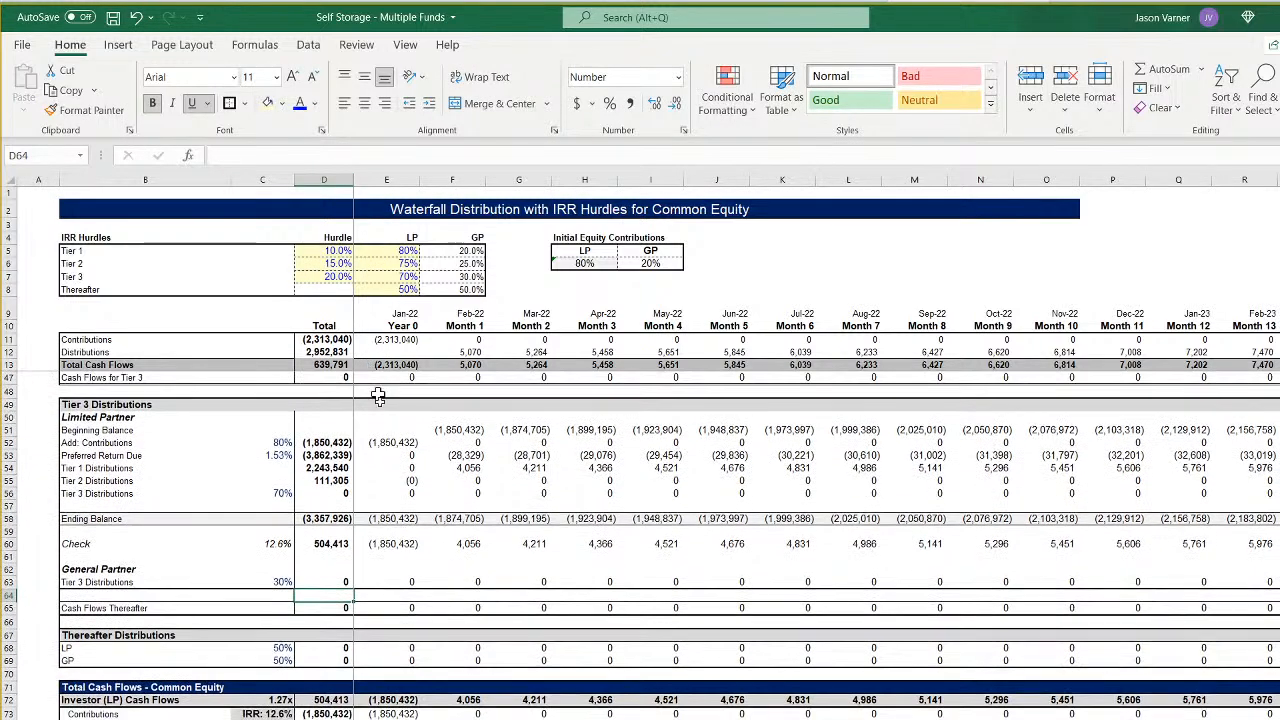
click(340, 609)
double_click(290, 156)
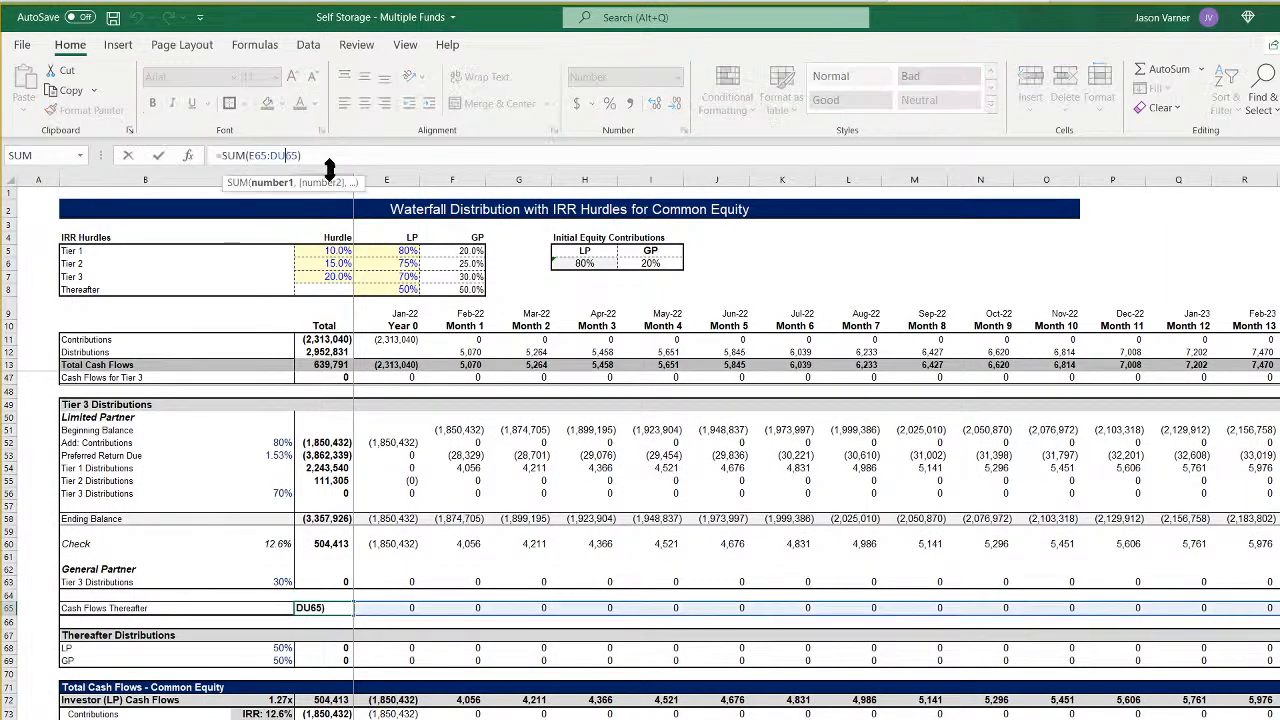
text(gb65)
key(Return)
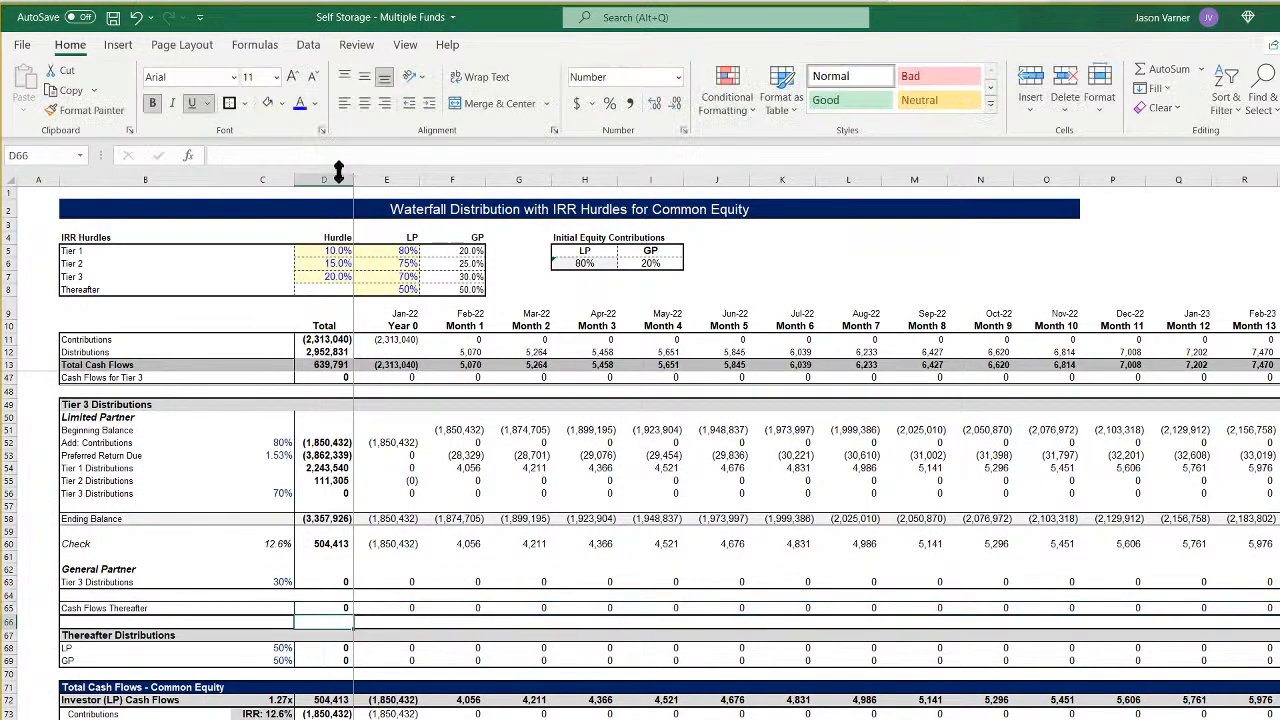
- Change the Thereafter Distributions totals for LP (D68) and GP (D69) to sum their rows through column GB
scroll(450, 520, down, 4)
click(330, 507)
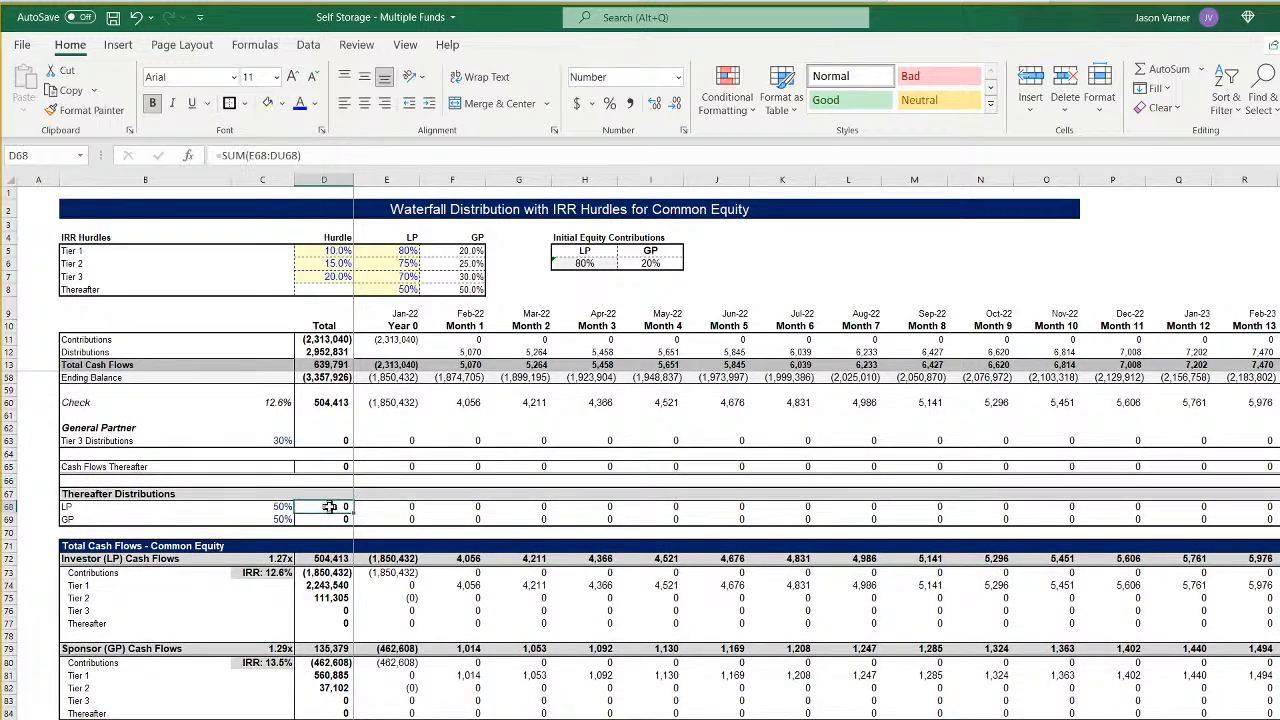
double_click(283, 155)
text(gb68)
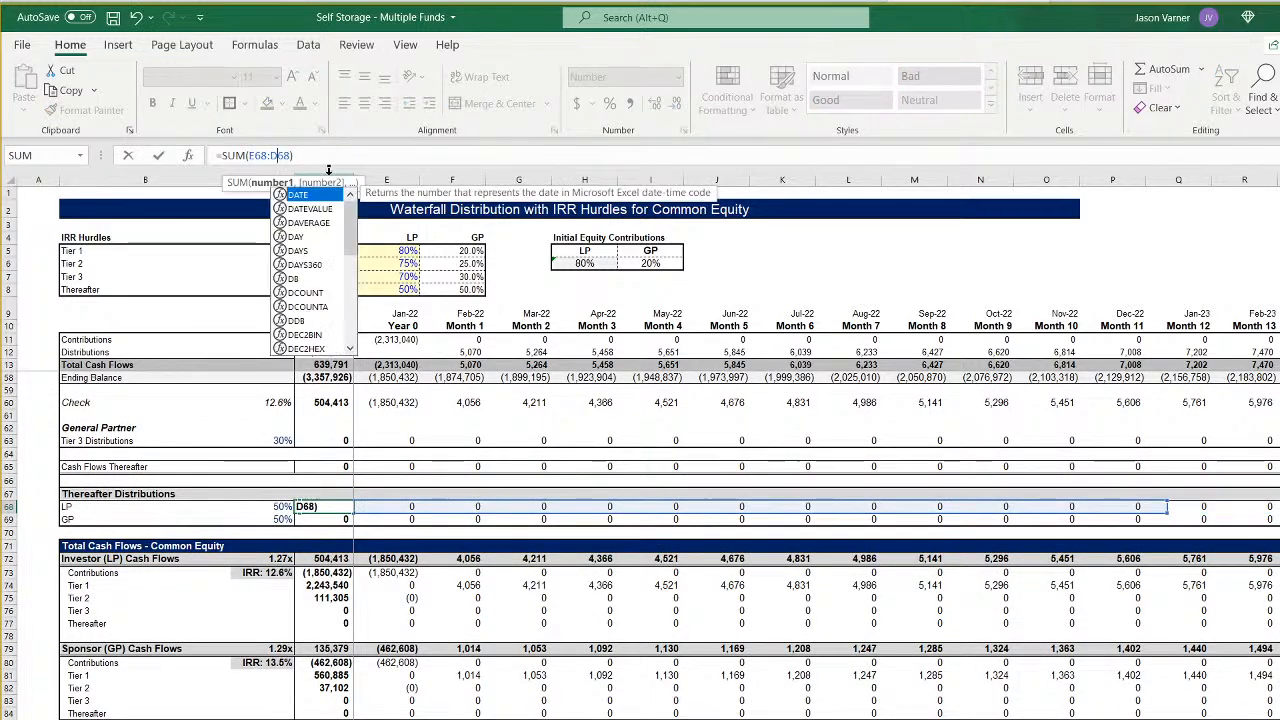
key(Return)
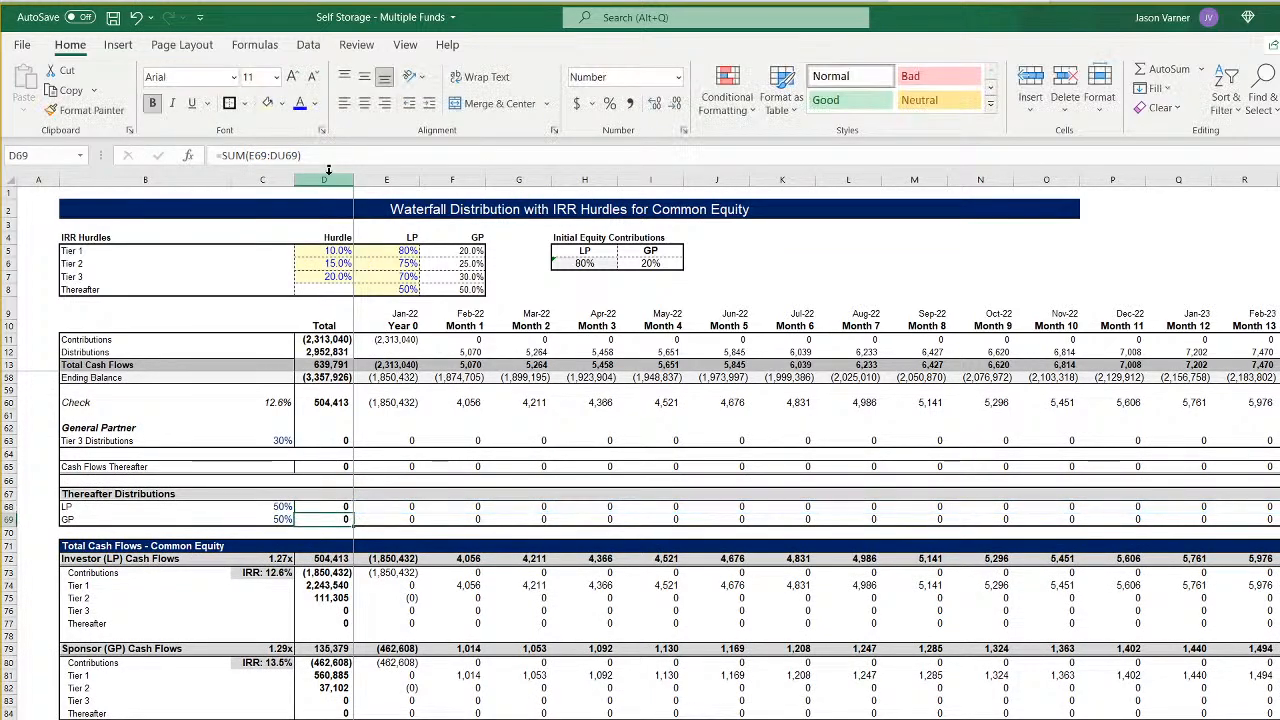
double_click(281, 155)
text(gb69)
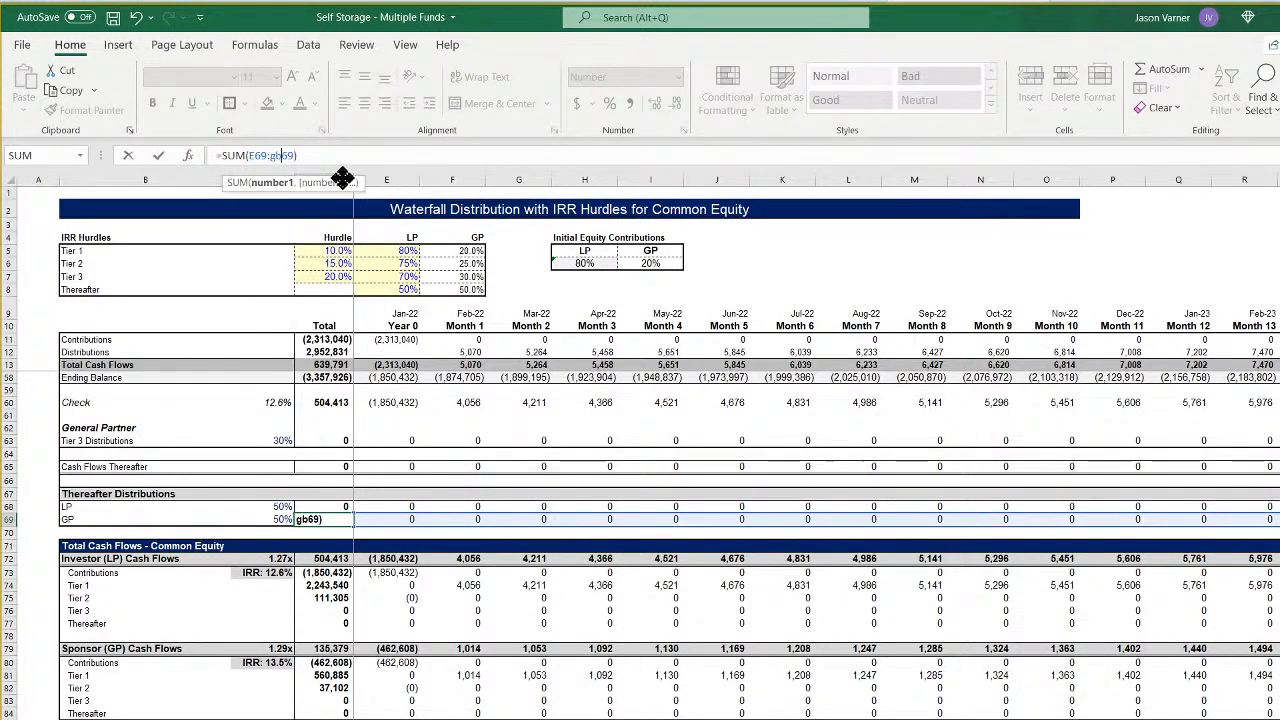
key(Return)
- Extend the Investor (LP) Contributions total in D73 to sum row 73 through column GB
click(334, 572)
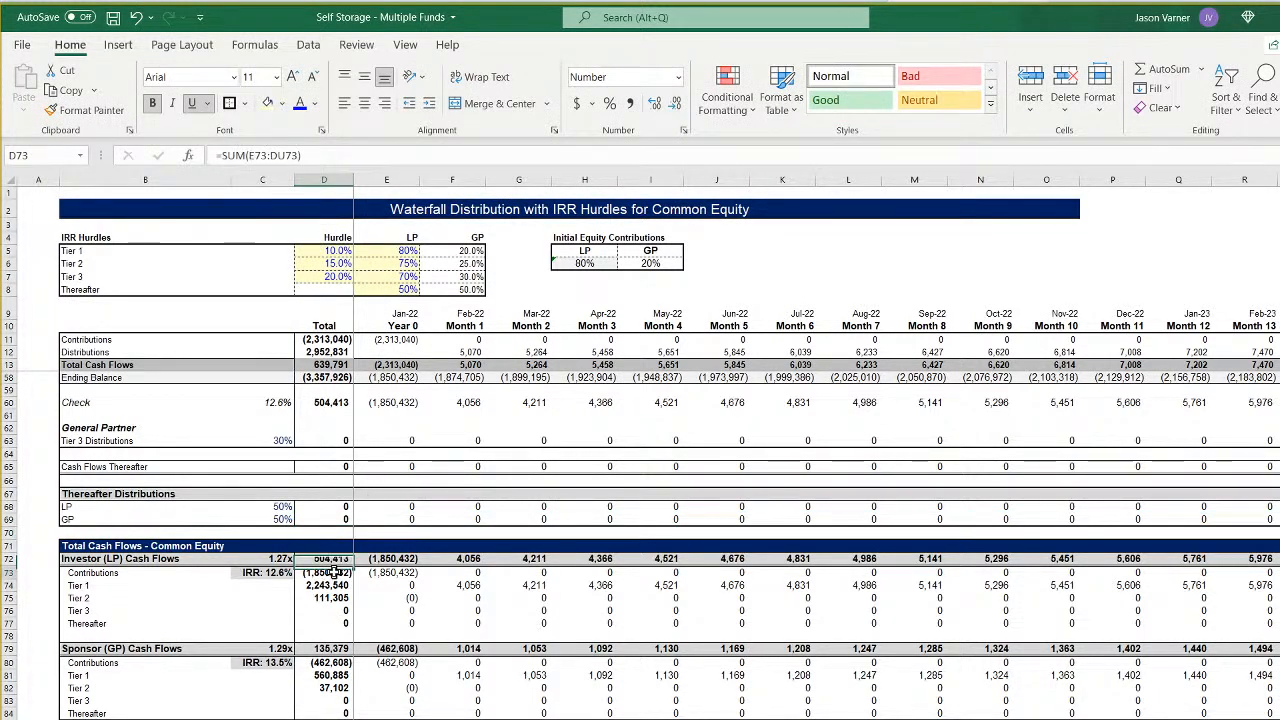
double_click(286, 155)
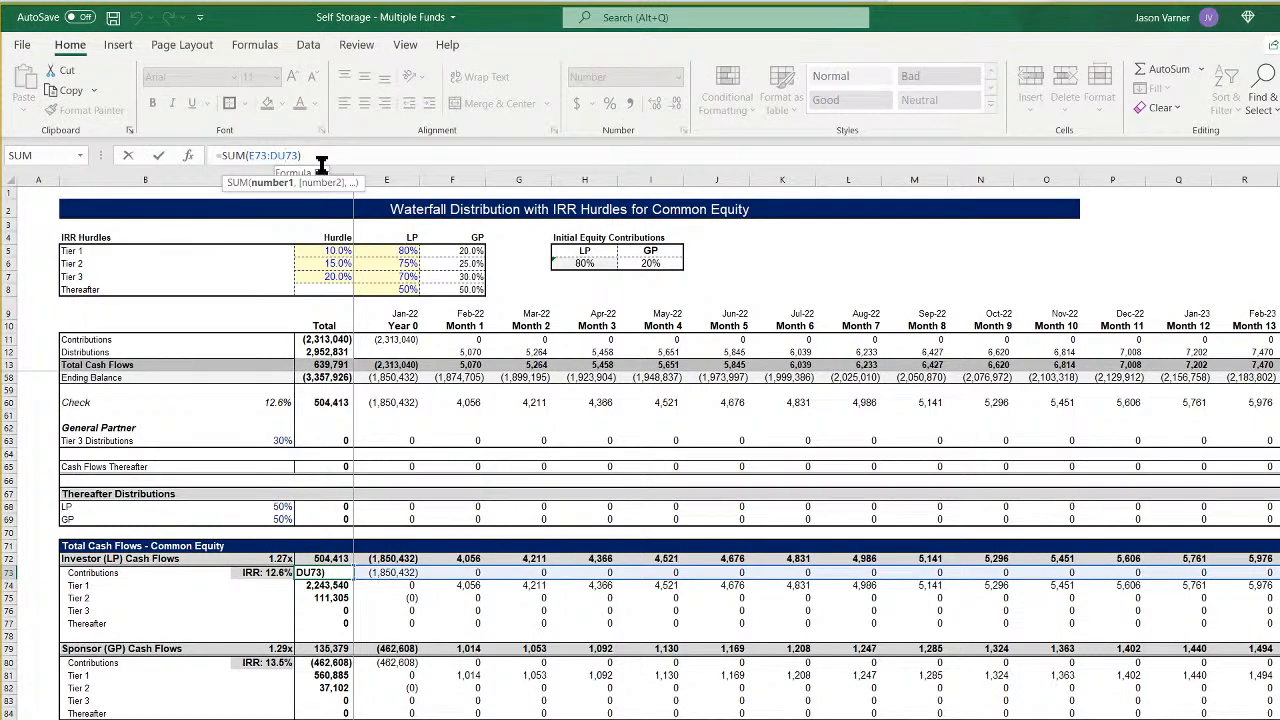
text(gb73)
key(Return)
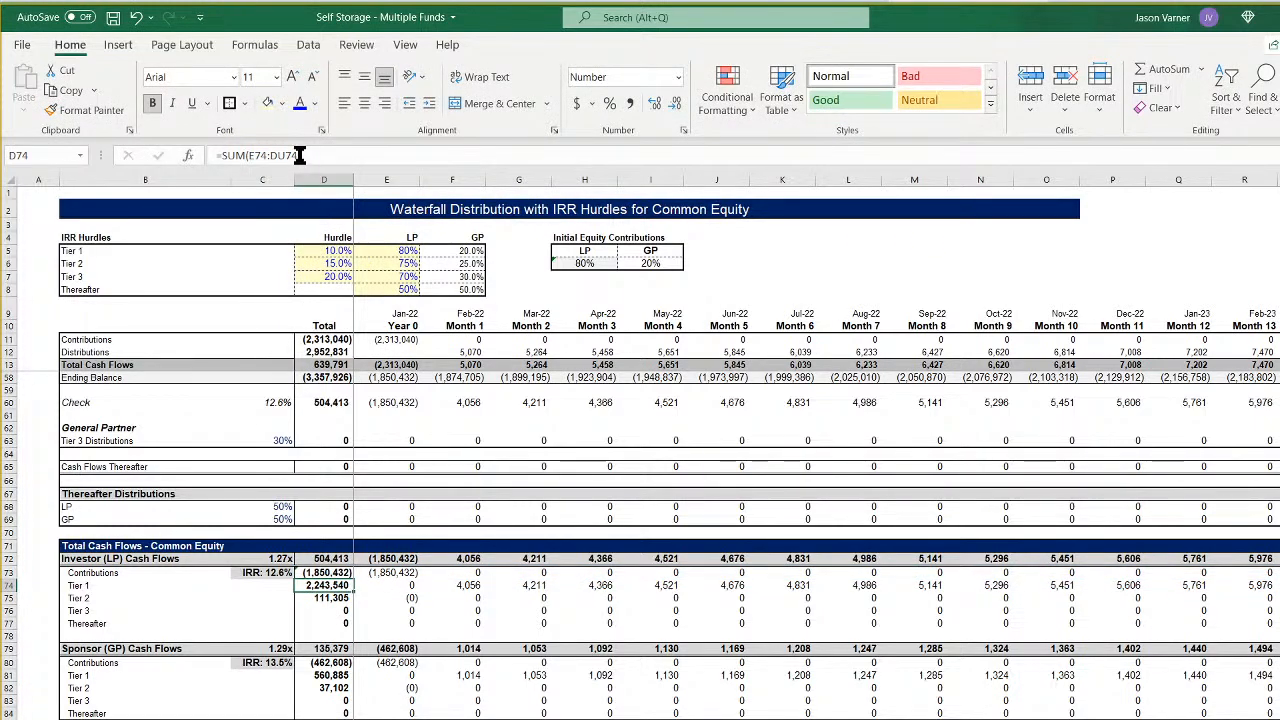
- Extend the Investor (LP) Tier 1 total in D74 through column GB and fill the formula down to Thereafter in D77
double_click(287, 156)
text(gb74)
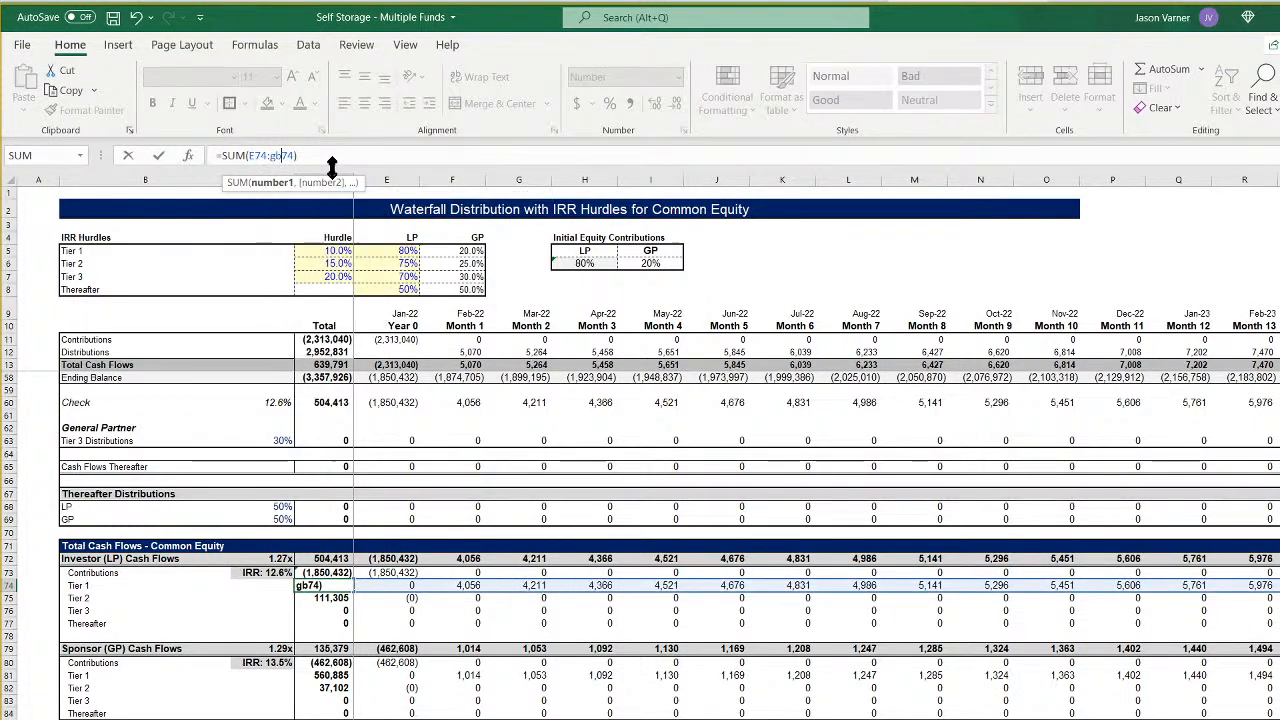
key(Return)
click(345, 586)
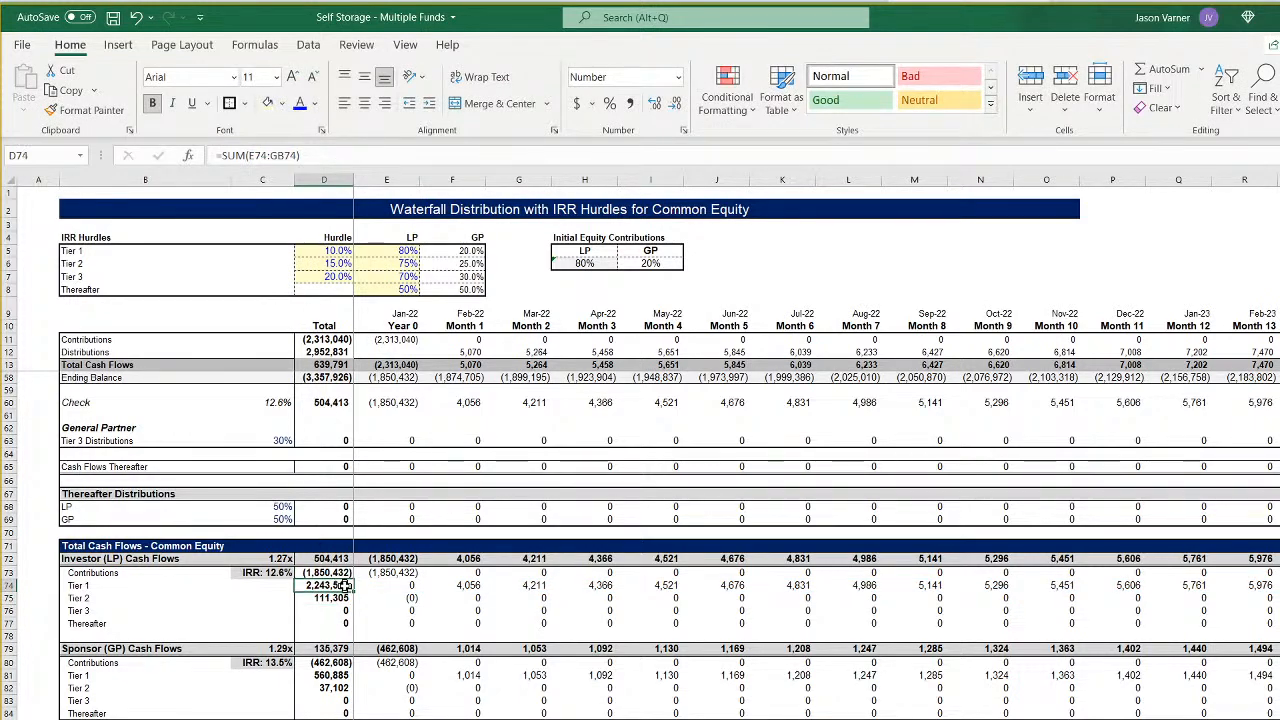
drag(353, 592, 351, 624)
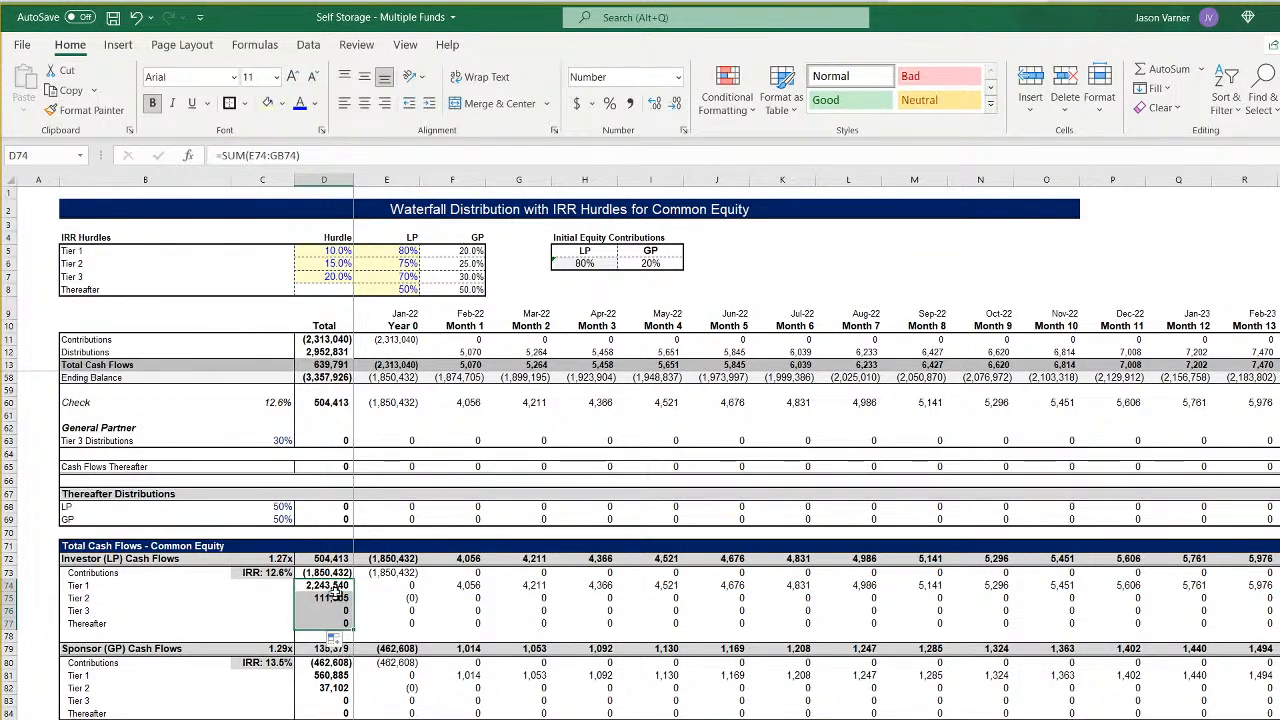
- Extend the Sponsor (GP) Contributions total in D80 to sum row 80 through column GB
click(330, 662)
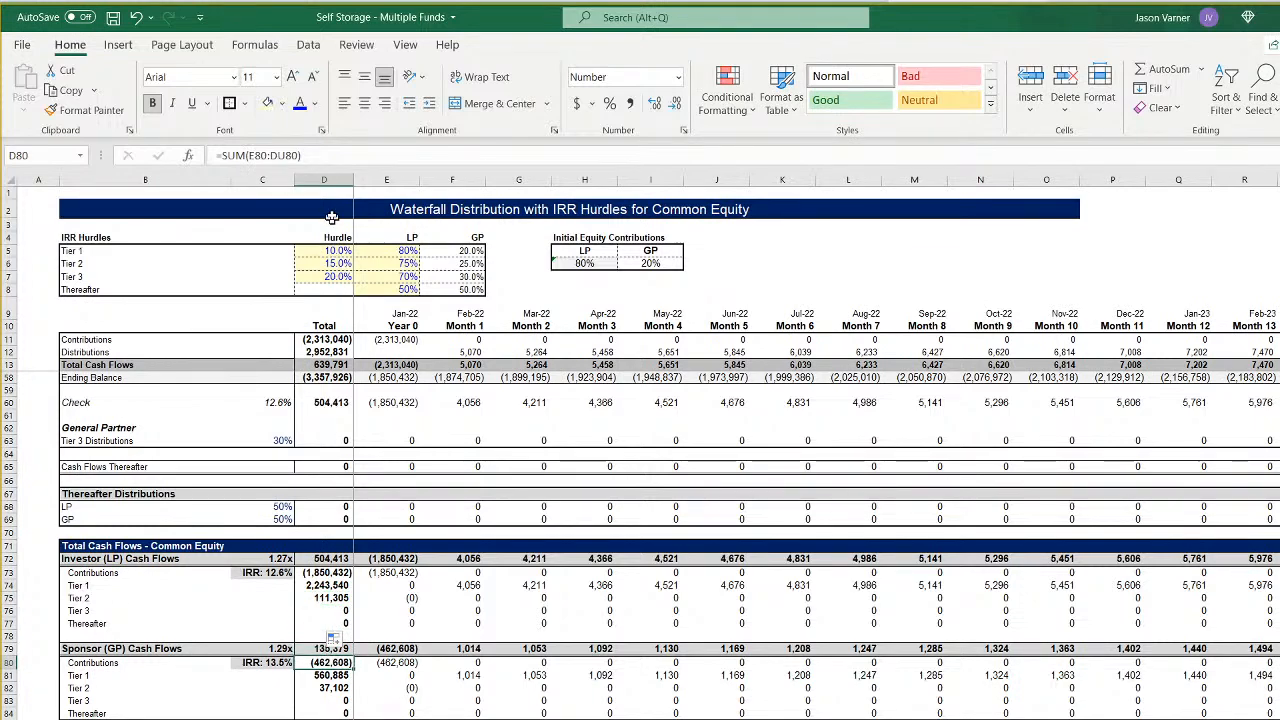
click(286, 156)
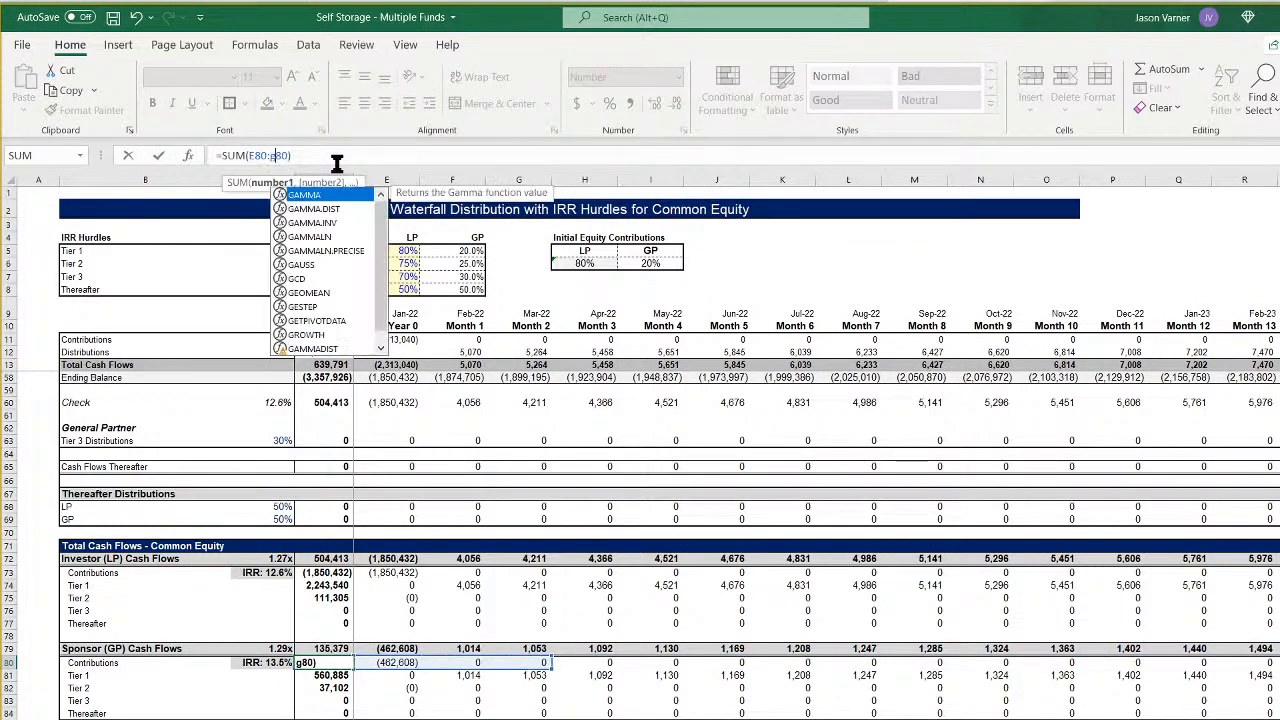
key(Return)
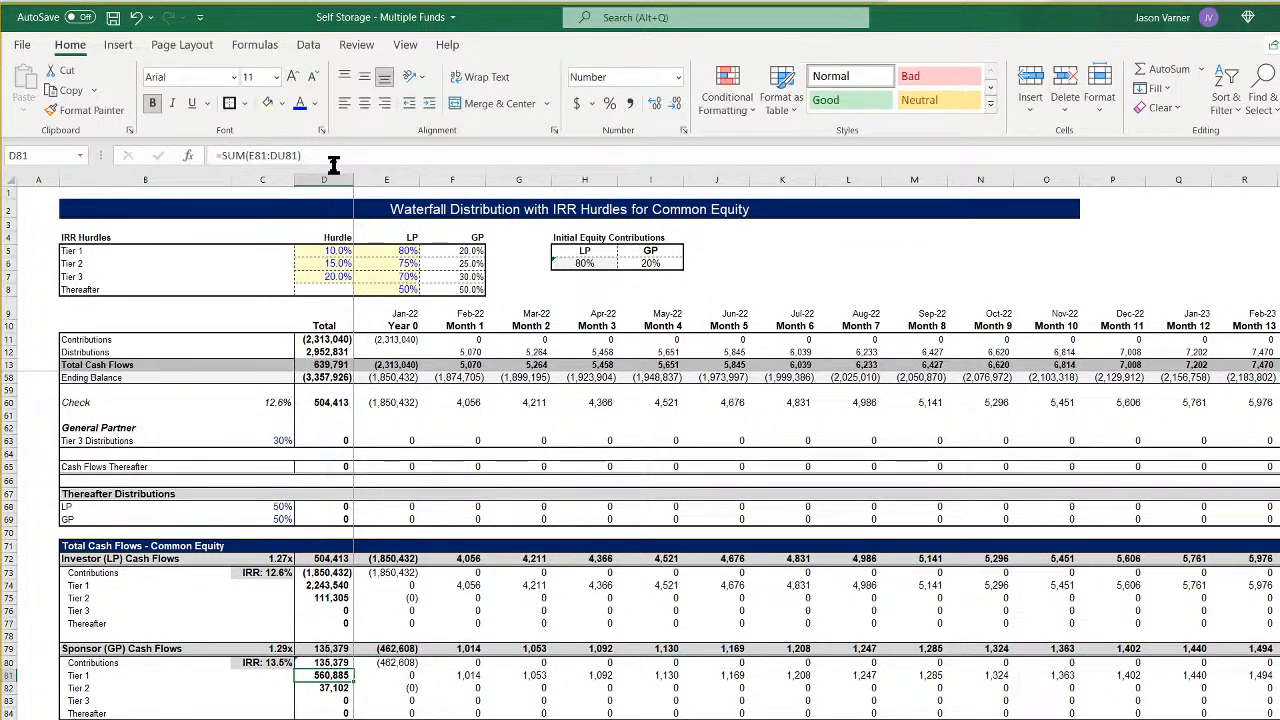
click(136, 17)
click(286, 156)
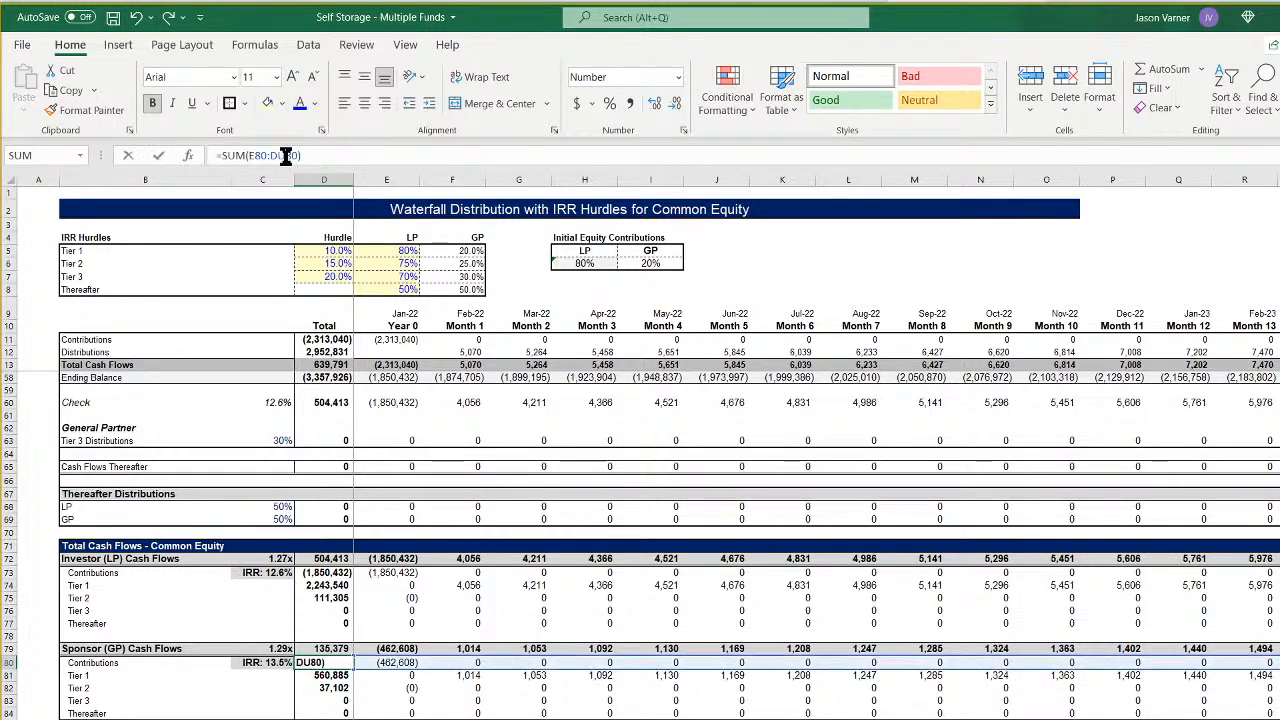
key(Return)
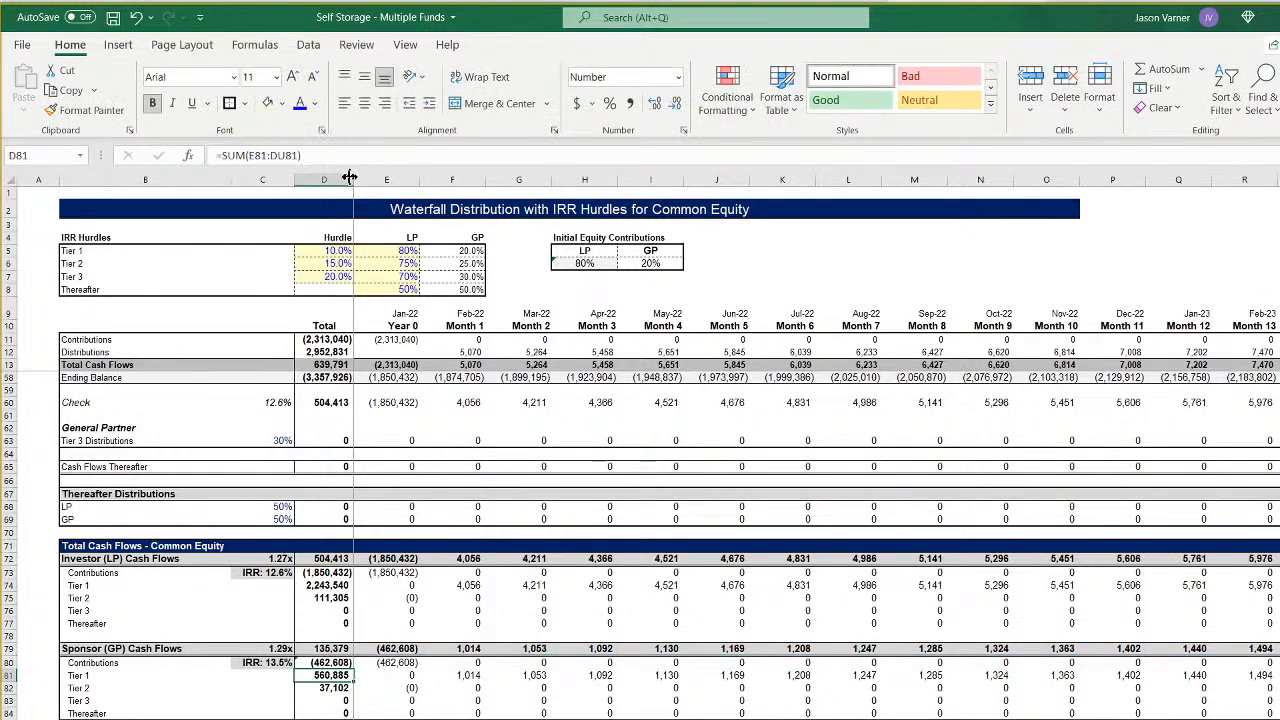
- Extend the Sponsor (GP) Tier 1 total in D81 through column GB and fill the formula down to Tier 3 in D83
click(280, 156)
key(BackSpace)
key(BackSpace)
text(g)
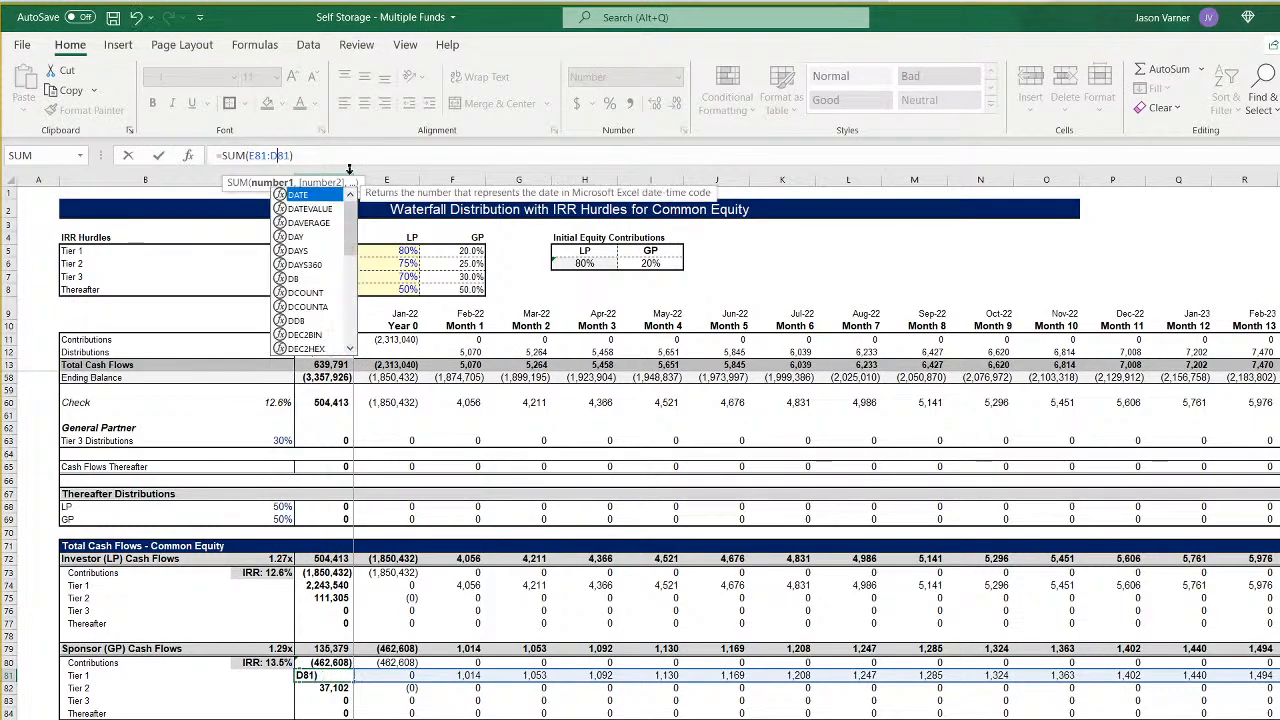
text(b)
key(Return)
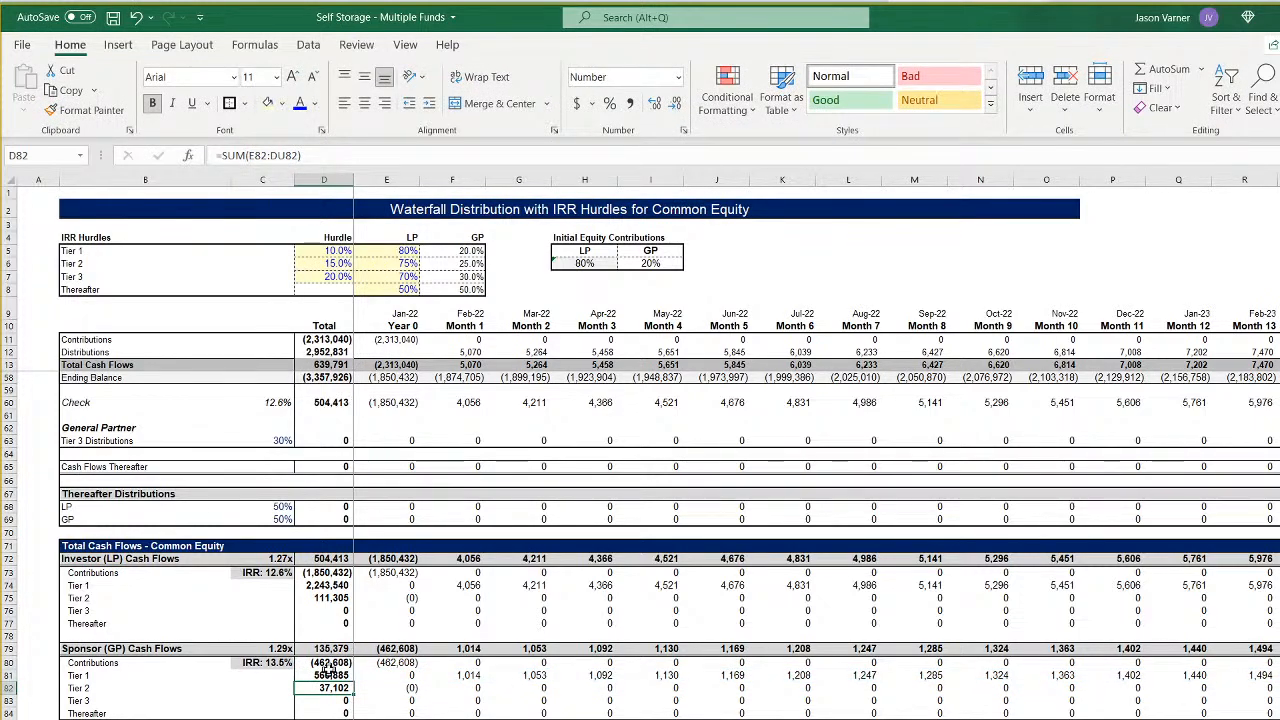
click(335, 677)
drag(354, 682, 350, 708)
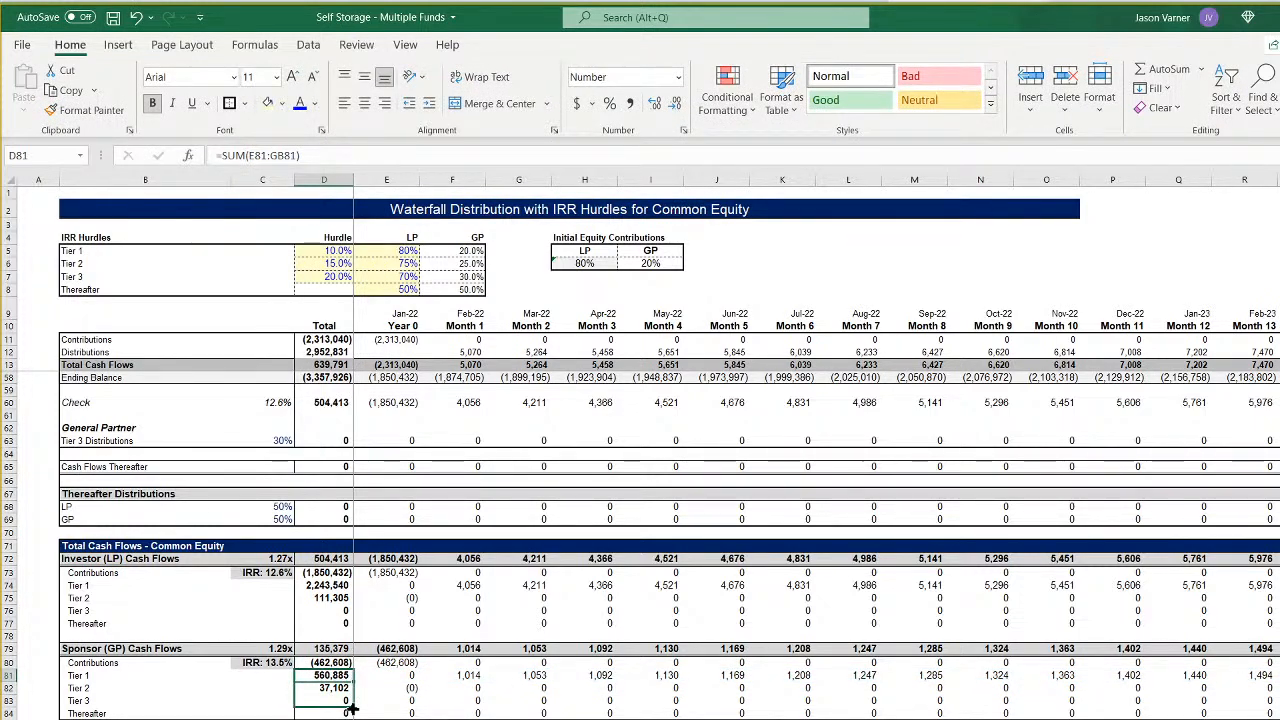
- Extend the Sponsor (GP) Thereafter total in D84 to sum row 84 through column GB
click(335, 713)
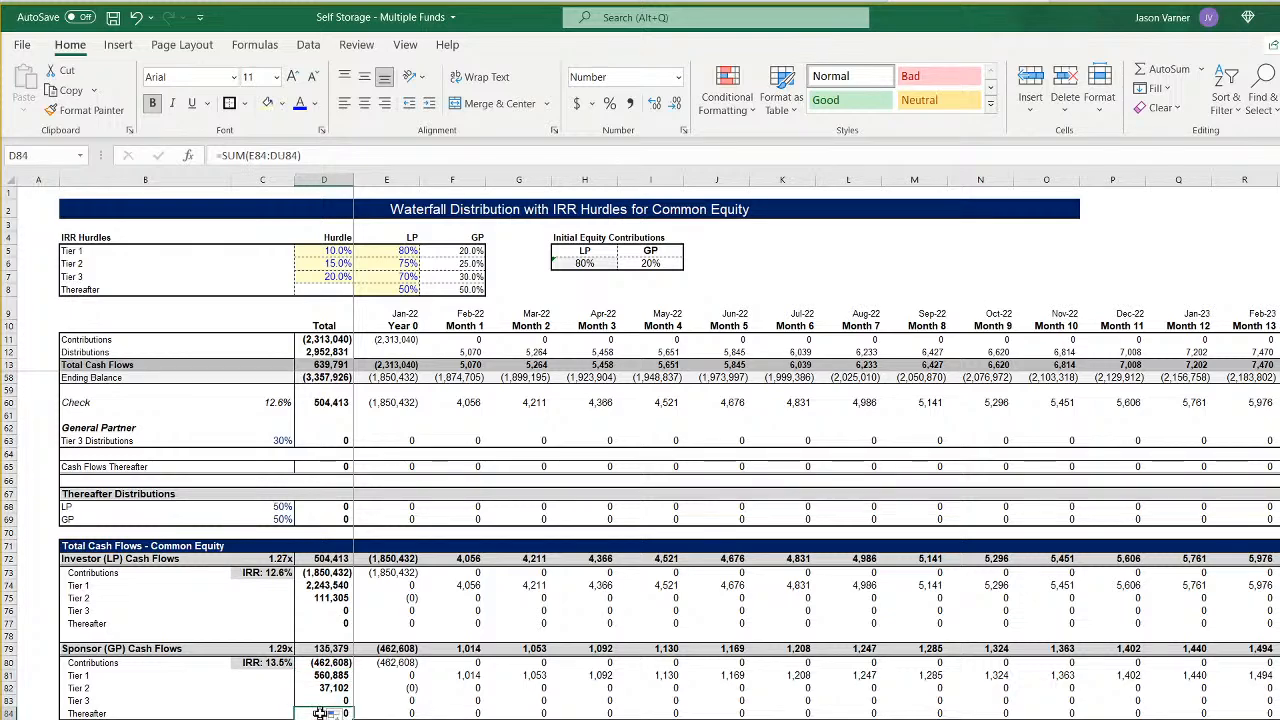
click(284, 155)
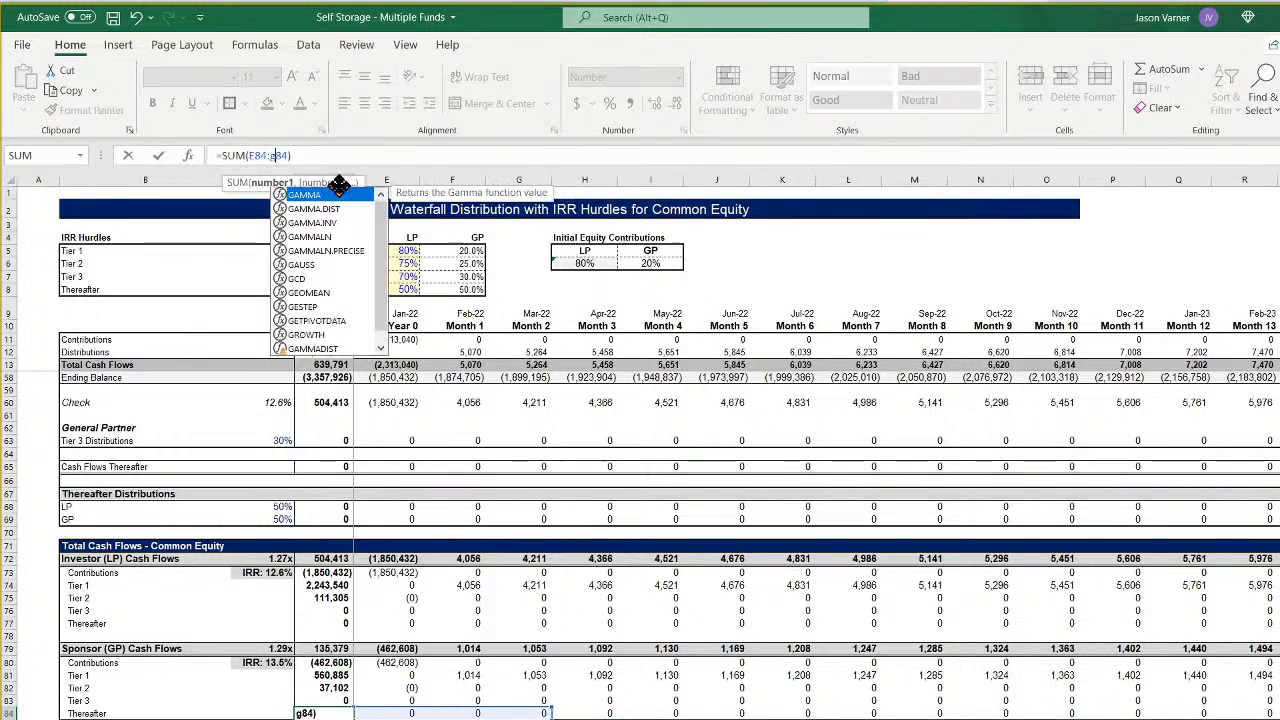
key(Return)
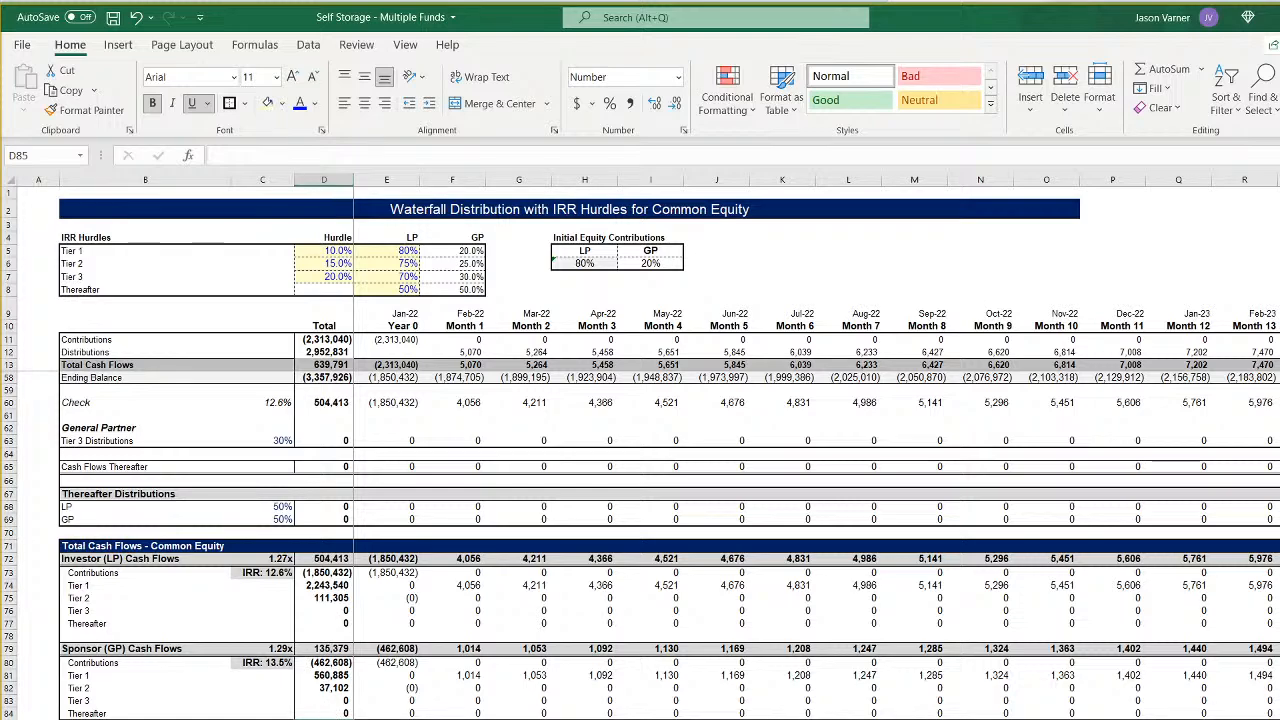
key(Down)
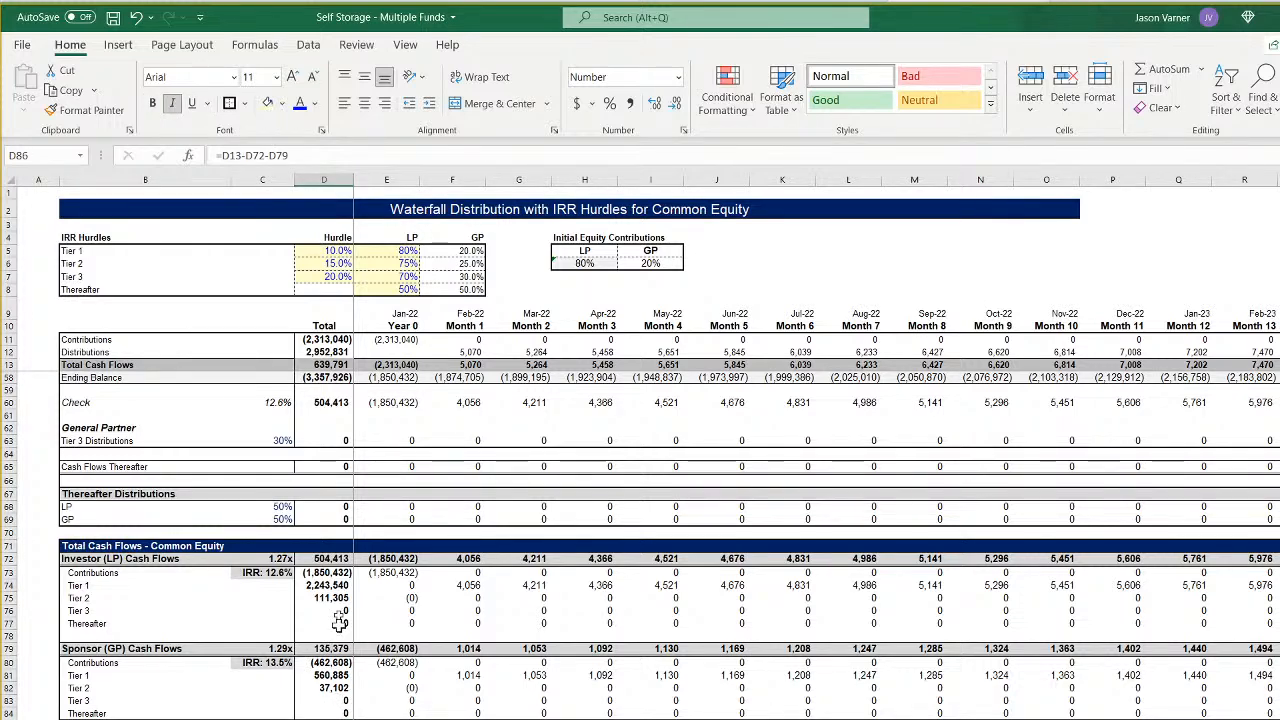
- Update the Tier 1 Check XIRR in C24 so its cash flow range and row 9 date range both run through column GB
scroll(345, 536, up, 15)
drag(340, 341, 366, 545)
scroll(363, 513, up, 12)
click(283, 428)
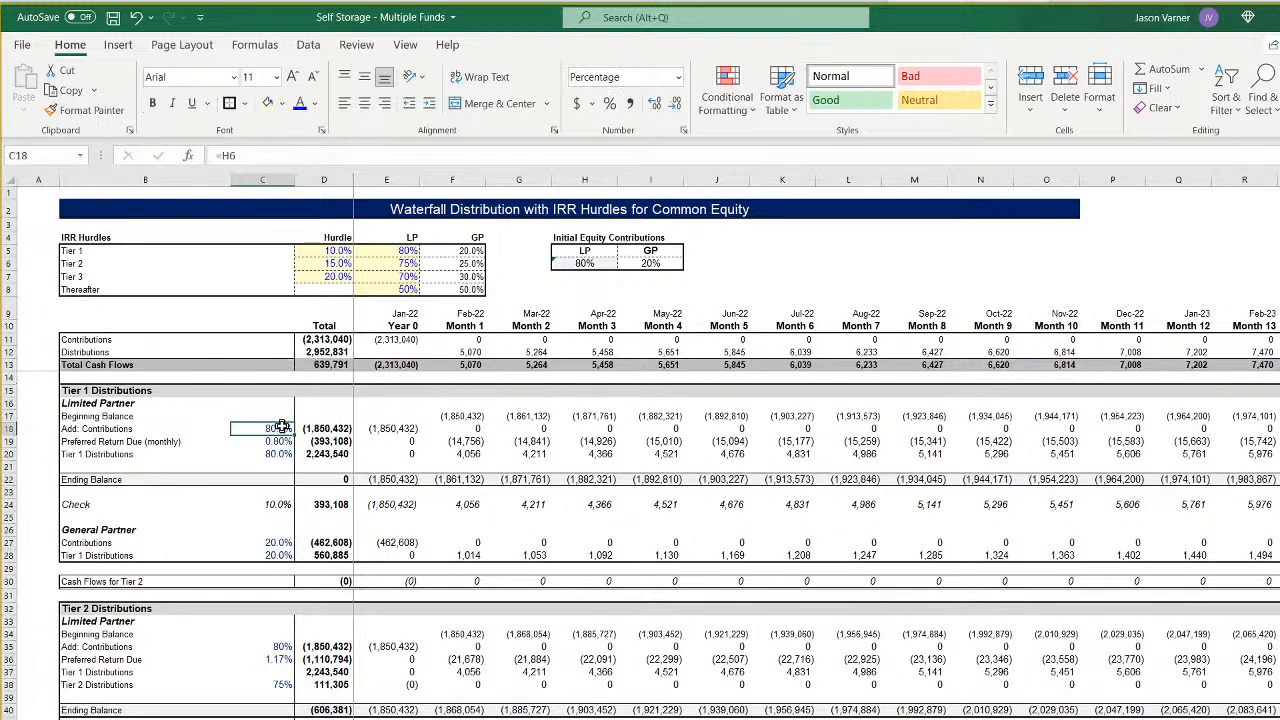
key(Down)
key(Down)
key(Down)
key(Down)
key(Down)
key(Down)
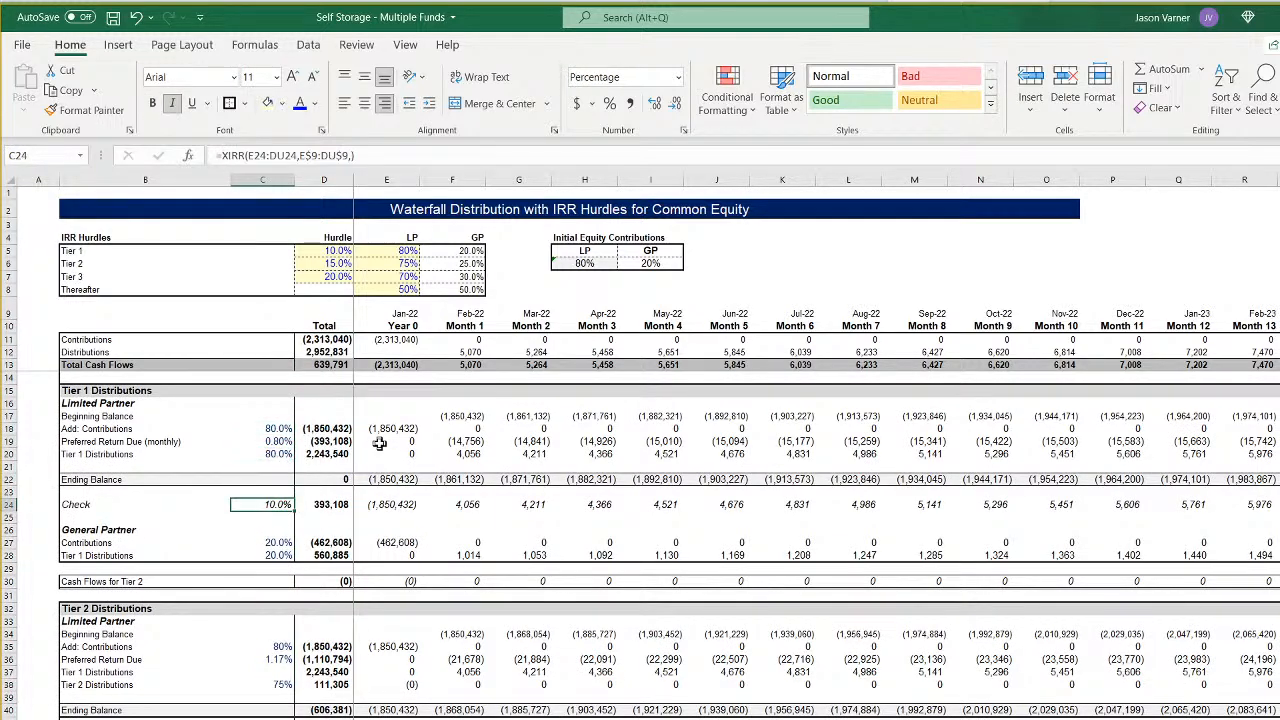
click(283, 152)
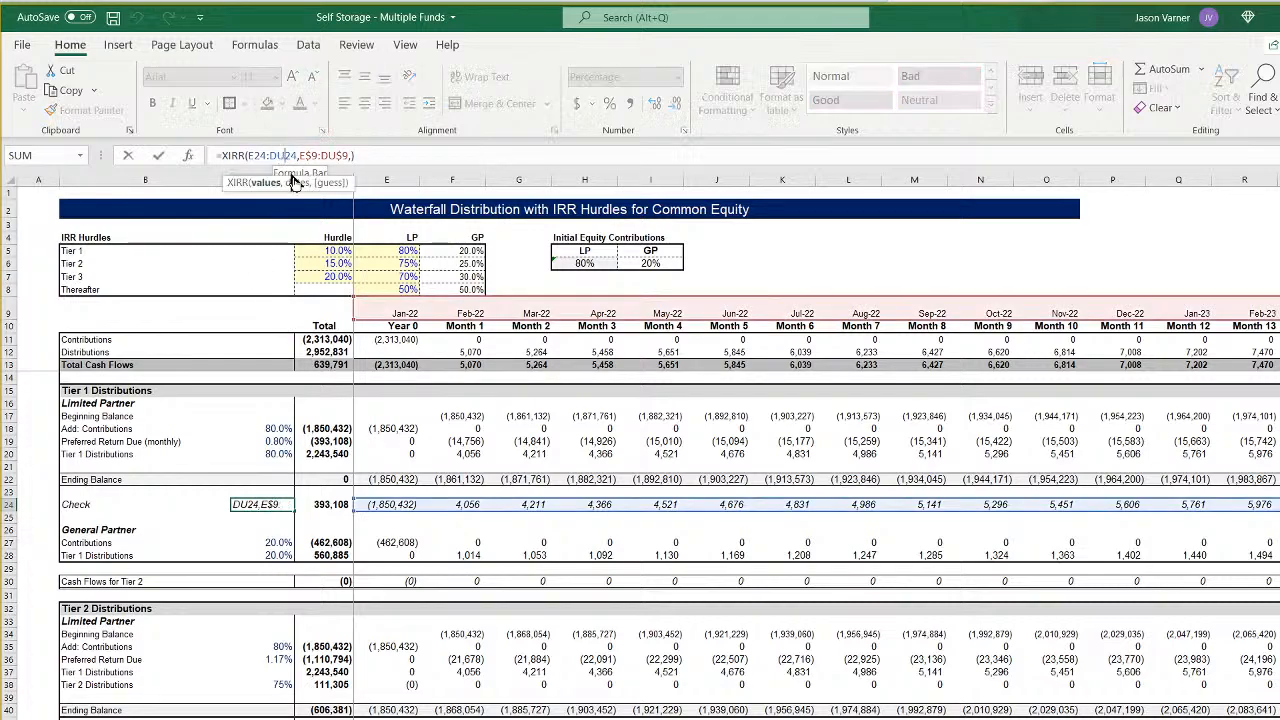
key(BackSpace)
key(BackSpace)
text(gb)
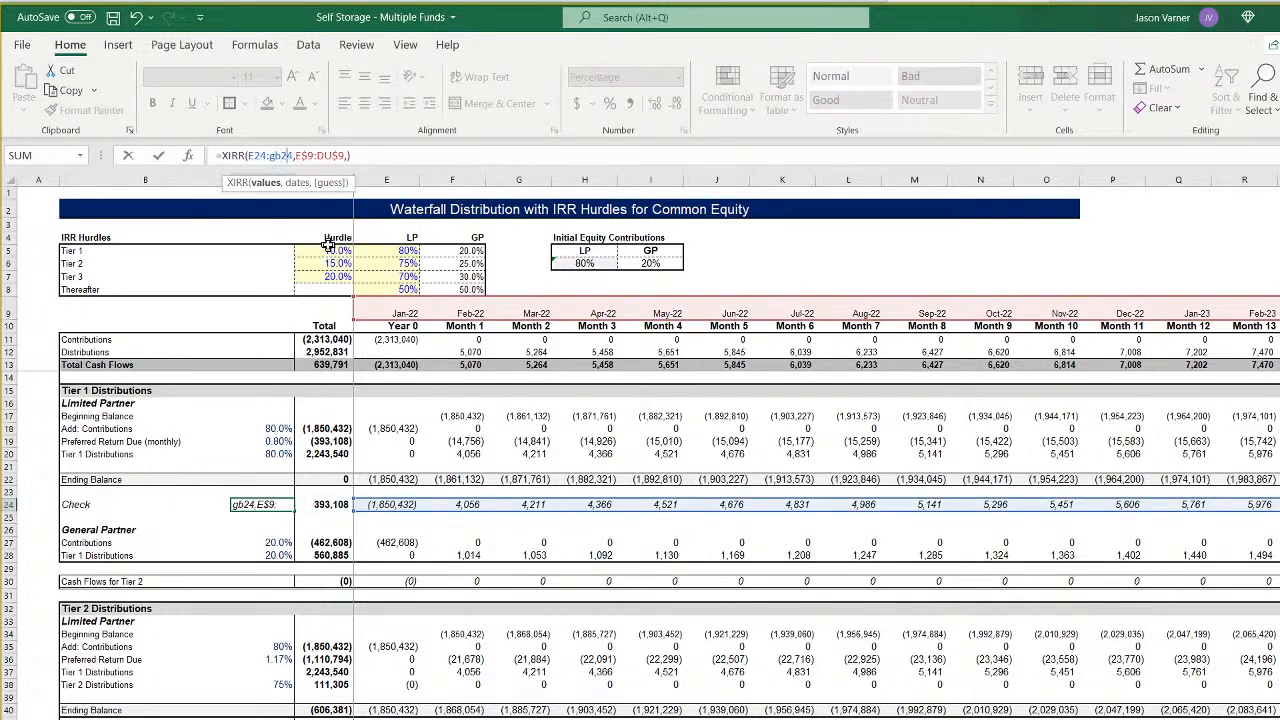
key(Right)
key(BackSpace)
key(BackSpace)
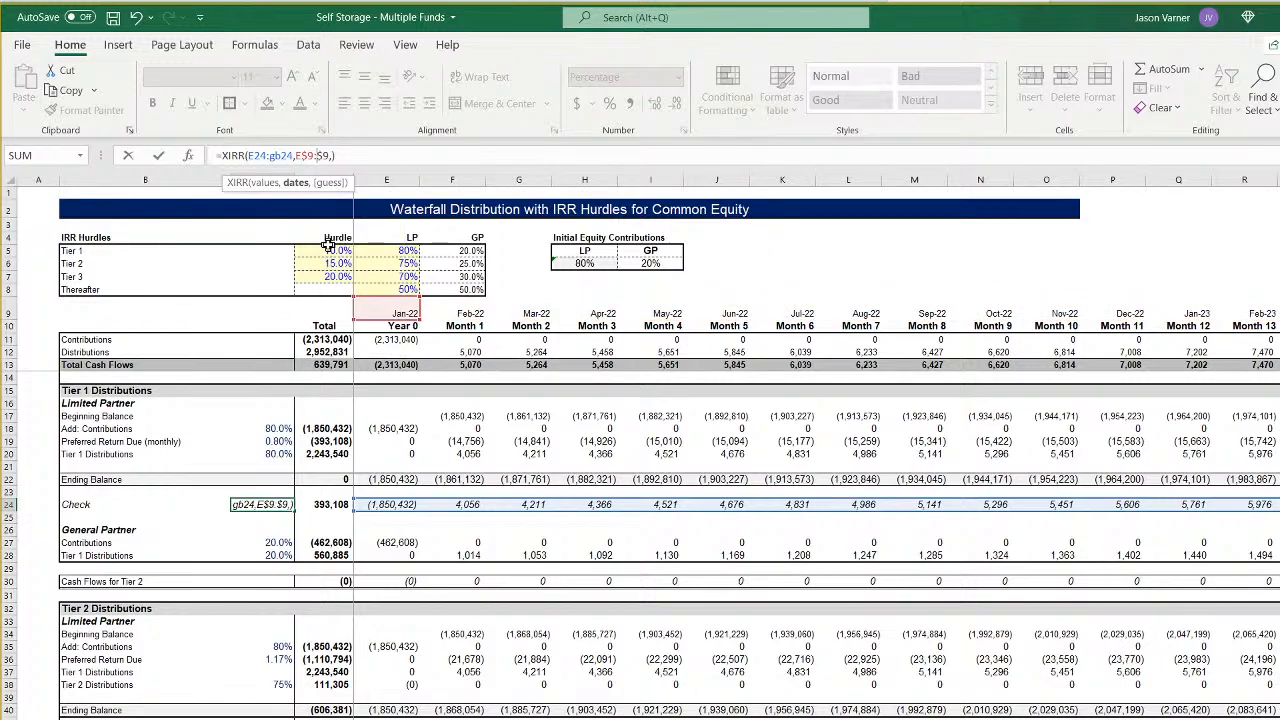
text(gb)
key(Return)
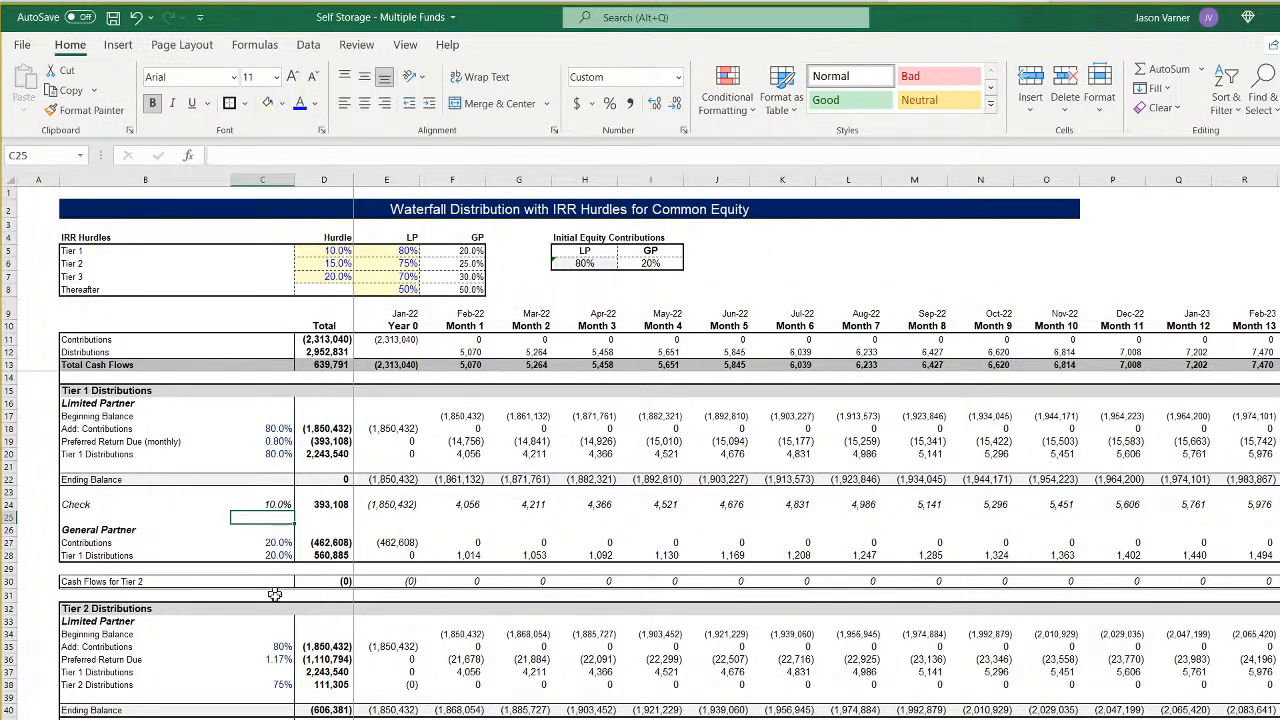
click(272, 505)
- Update the Tier 2 Check XIRR in C42 so its row 42 values and row 9 dates both extend through column GB
click(272, 555)
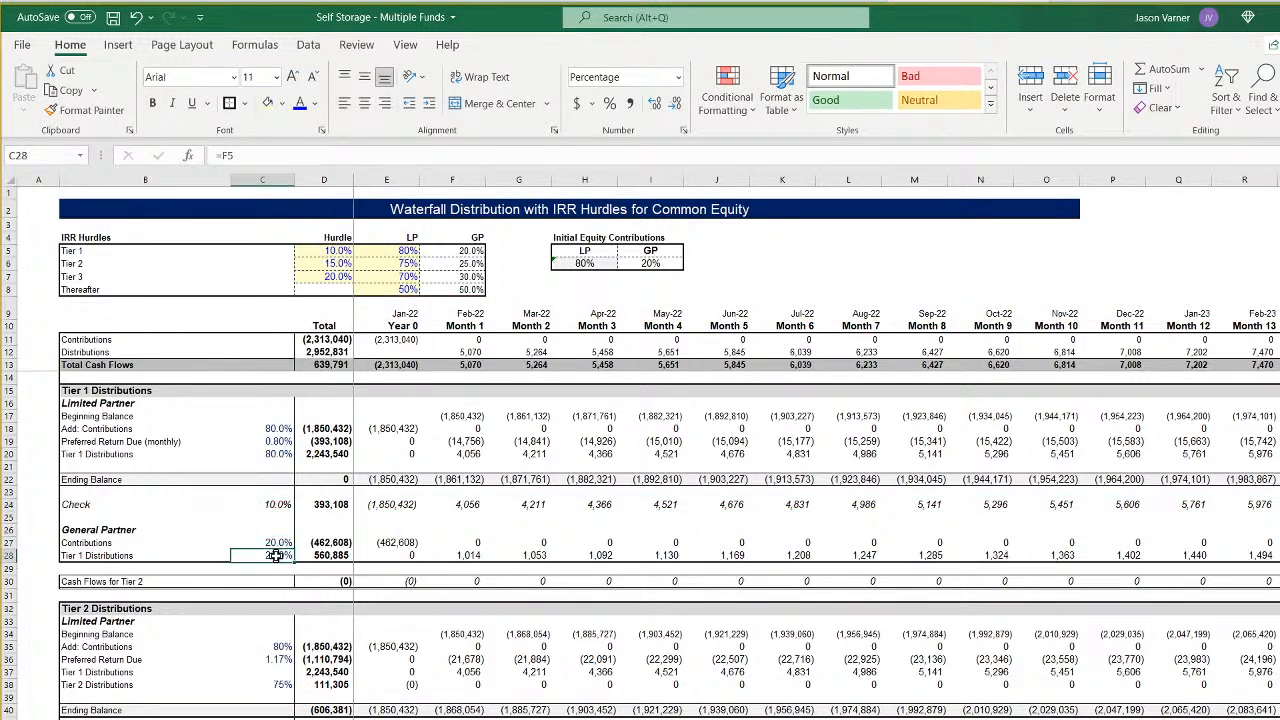
click(275, 646)
click(275, 660)
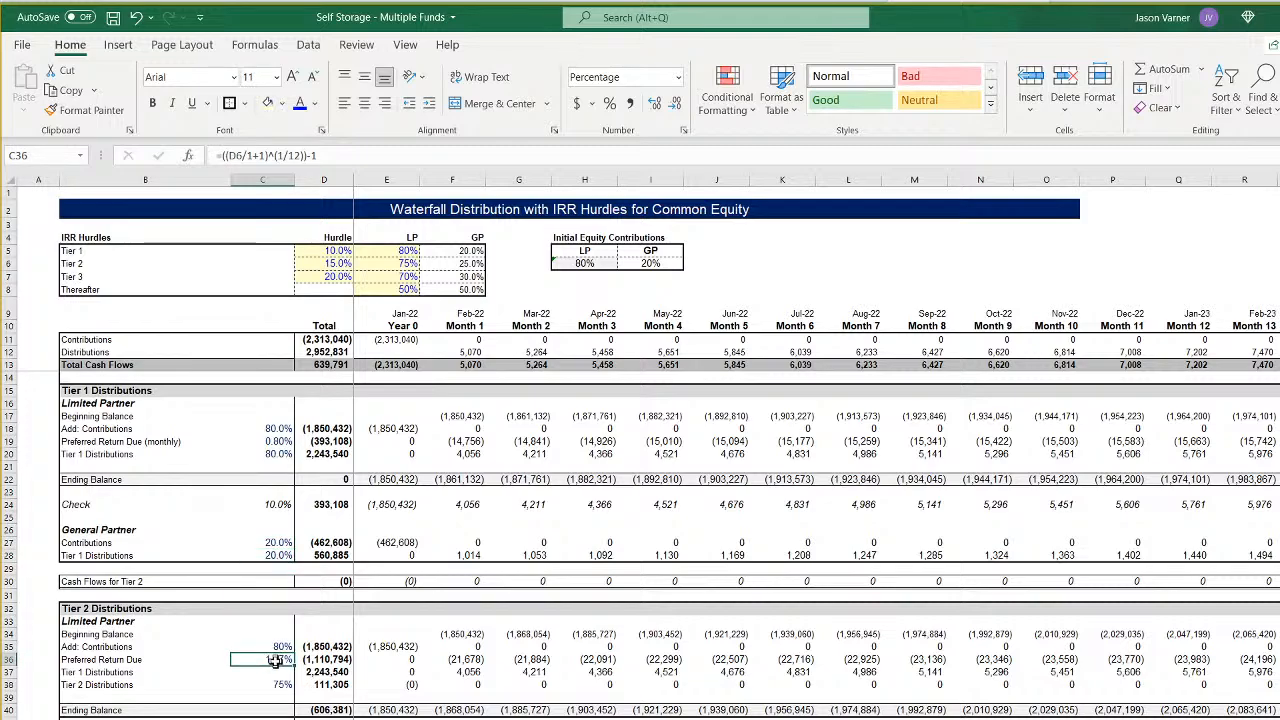
click(274, 685)
click(274, 719)
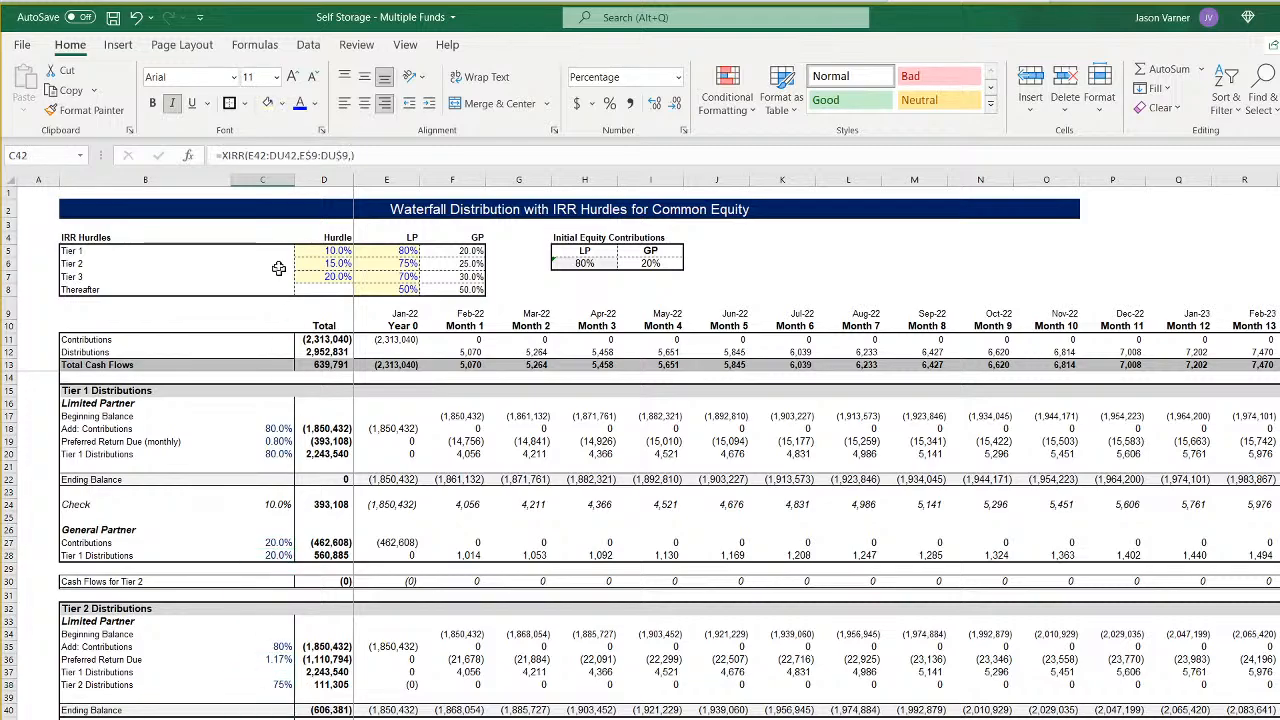
click(284, 156)
key(BackSpace)
key(BackSpace)
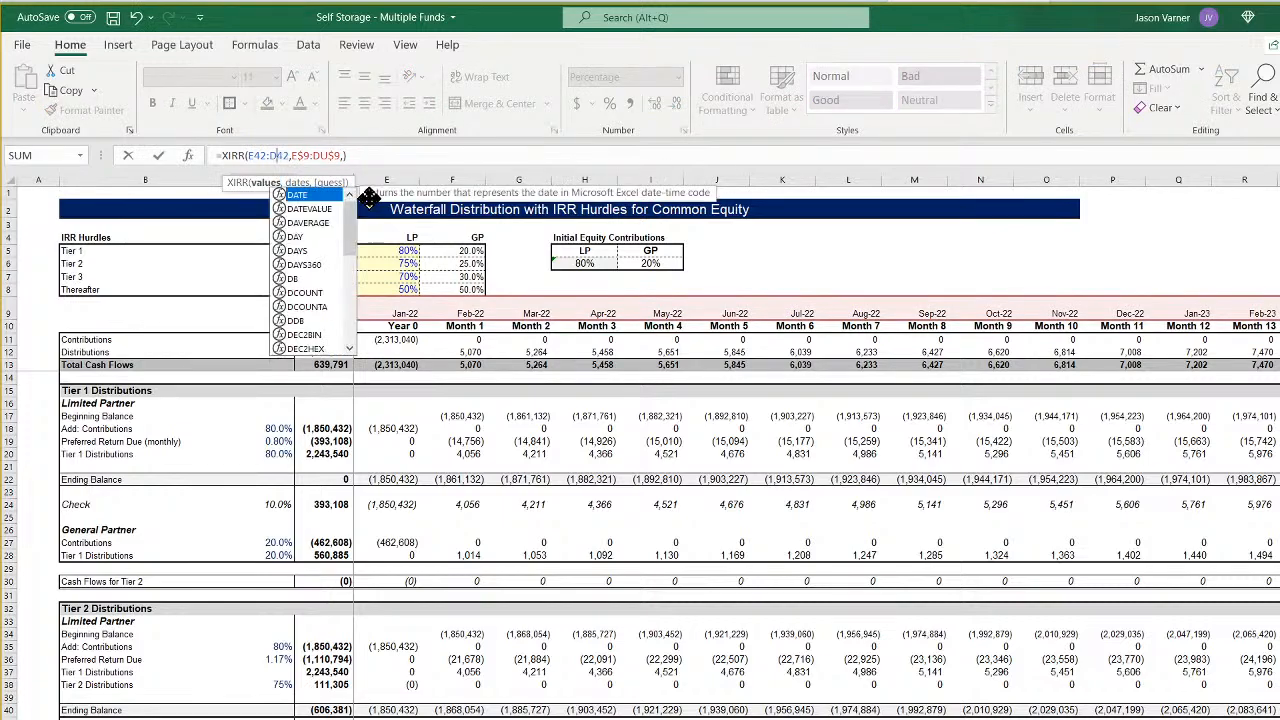
text(gb)
key(Right)
key(Right)
key(Right)
key(Right)
key(Right)
key(Right)
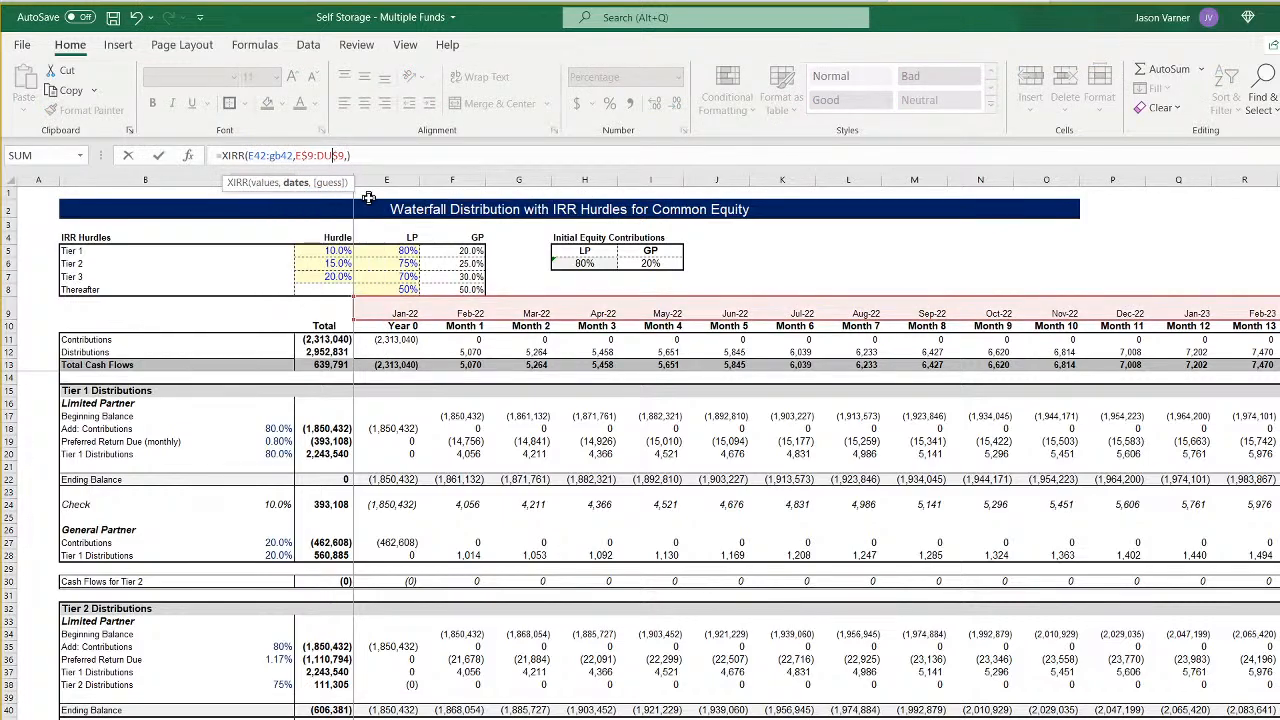
key(BackSpace)
key(BackSpace)
text(gb)
key(Return)
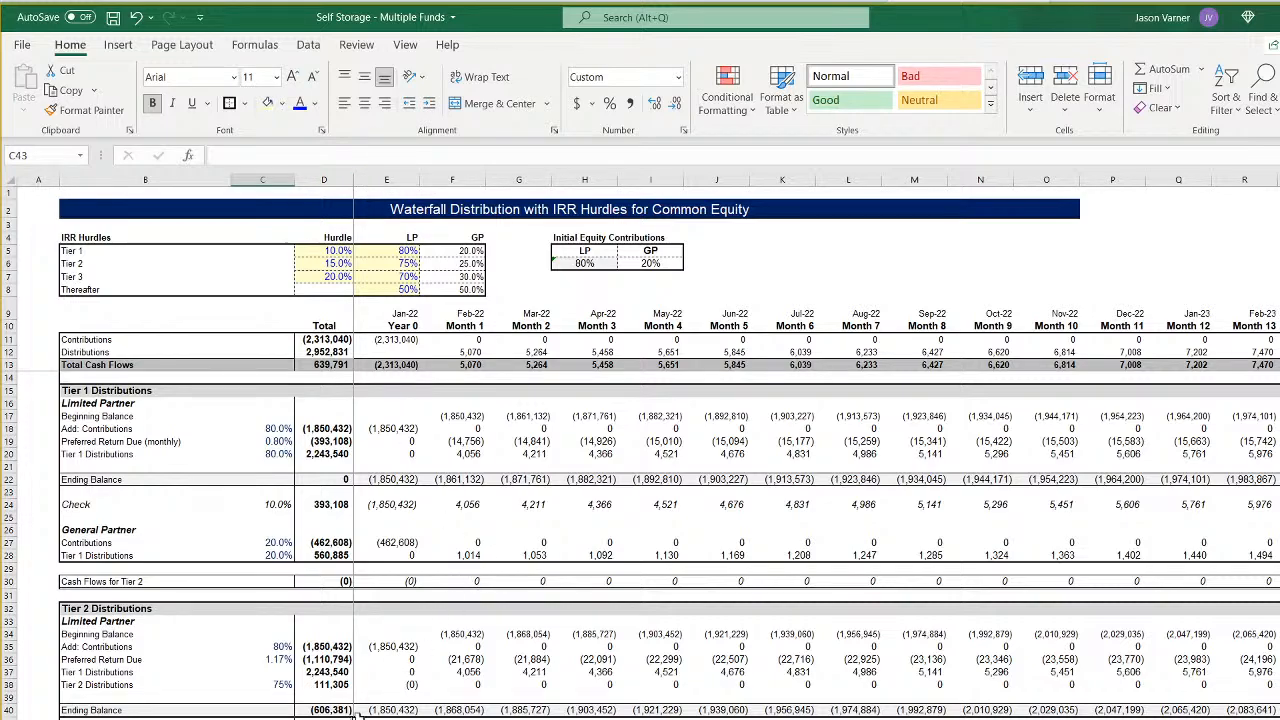
- Update the Tier 3 Check XIRR in C60 so its row 60 values and row 9 dates both run through column GB
key(Up)
scroll(410, 647, down, 4)
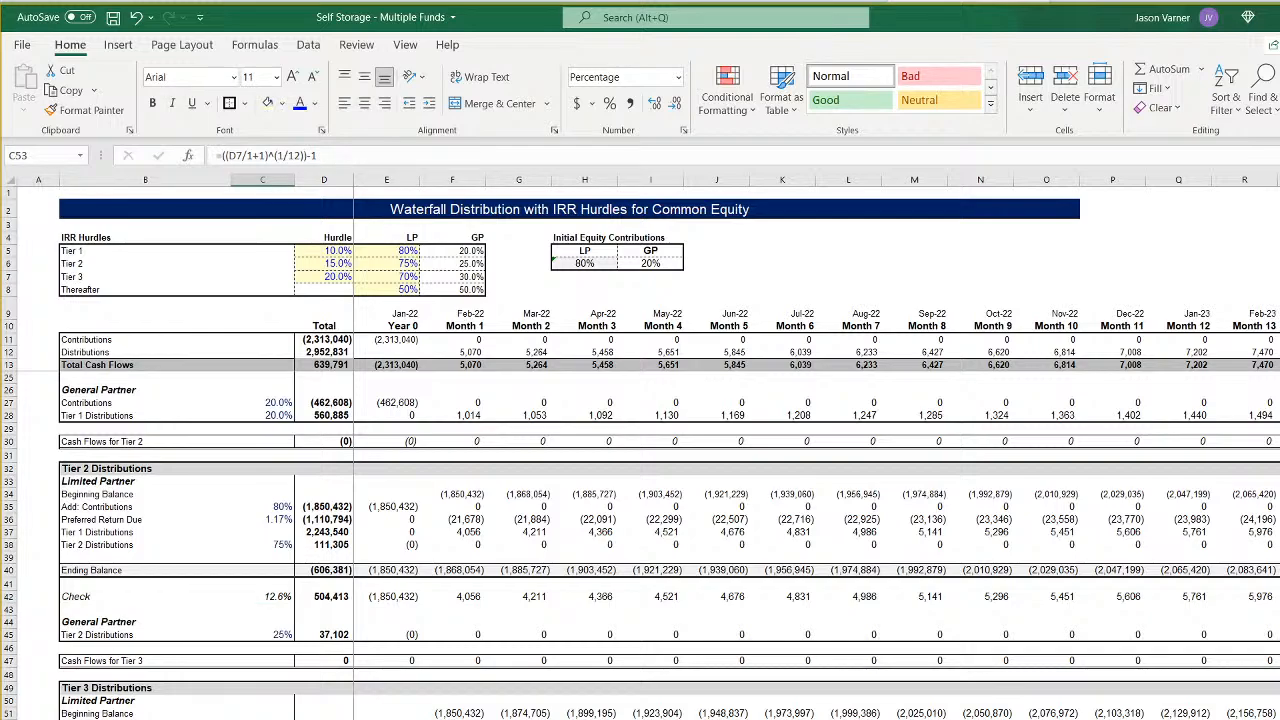
key(Down)
key(Down)
key(Down)
scroll(640, 540, down, 4)
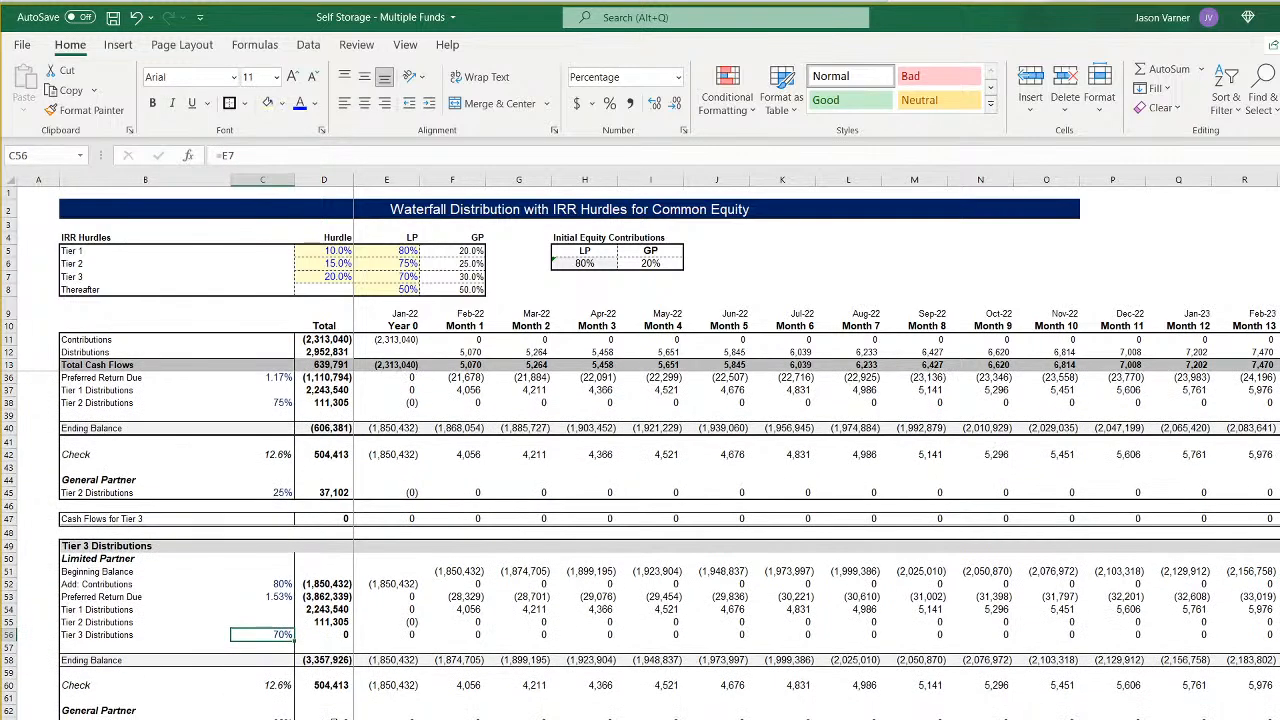
click(278, 686)
click(290, 160)
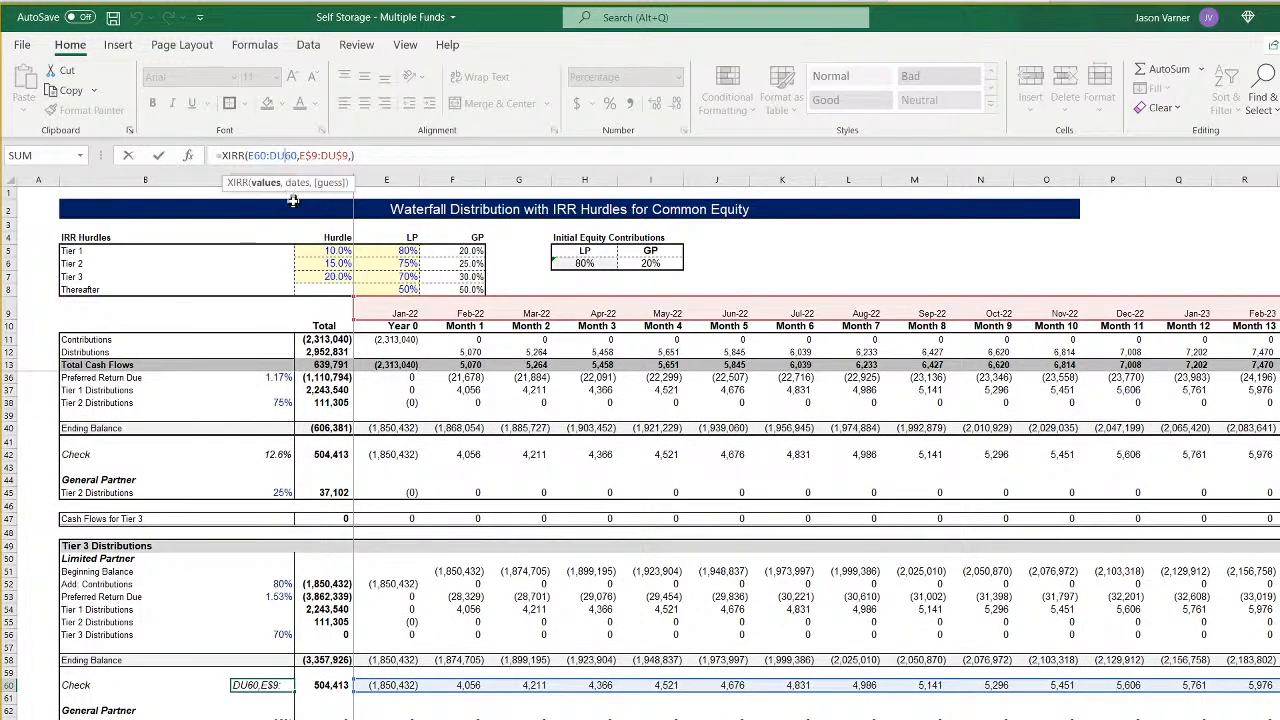
text(gb)
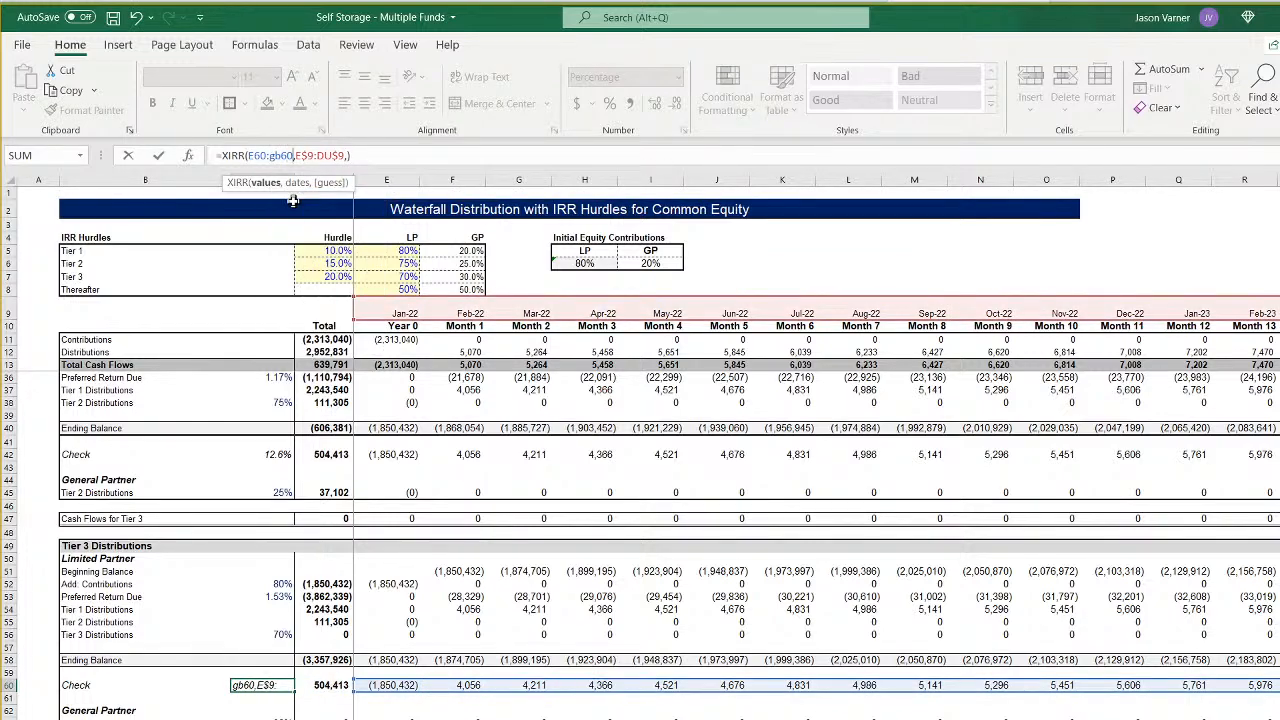
key(Right)
key(Right)
key(Right)
key(Right)
key(Right)
key(Right)
key(Right)
key(BackSpace)
key(BackSpace)
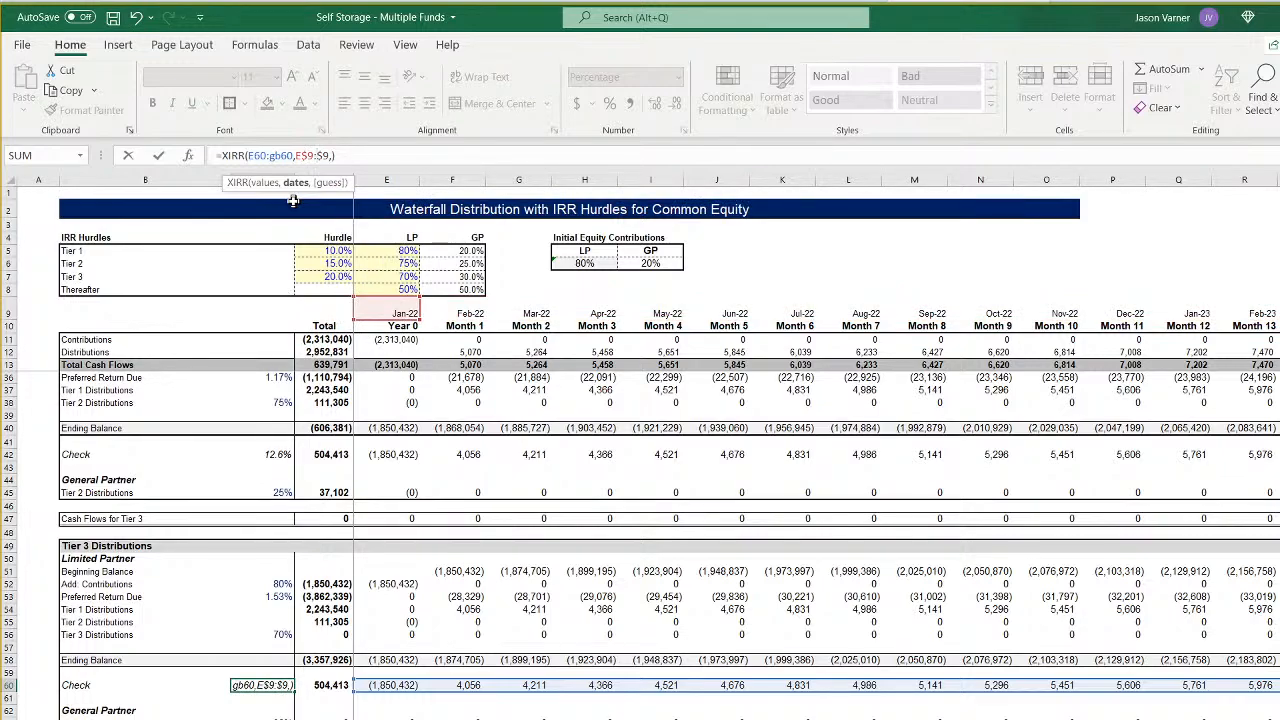
text(gb)
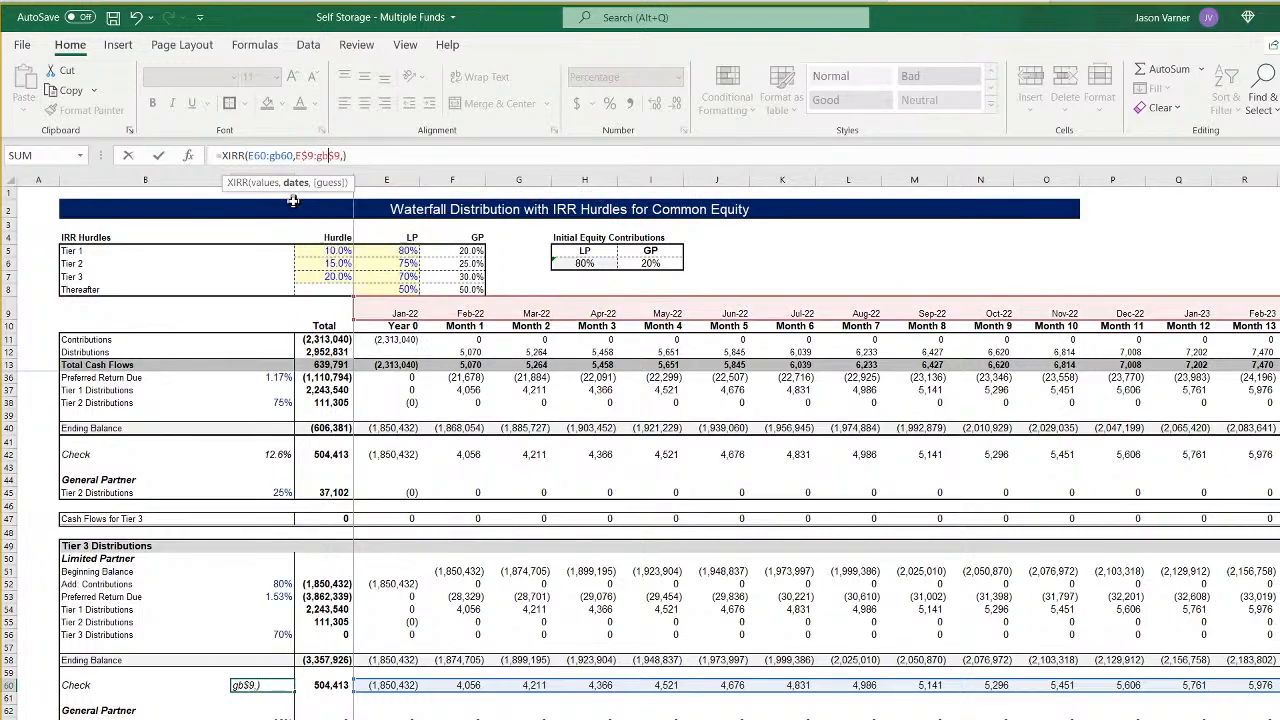
key(Return)
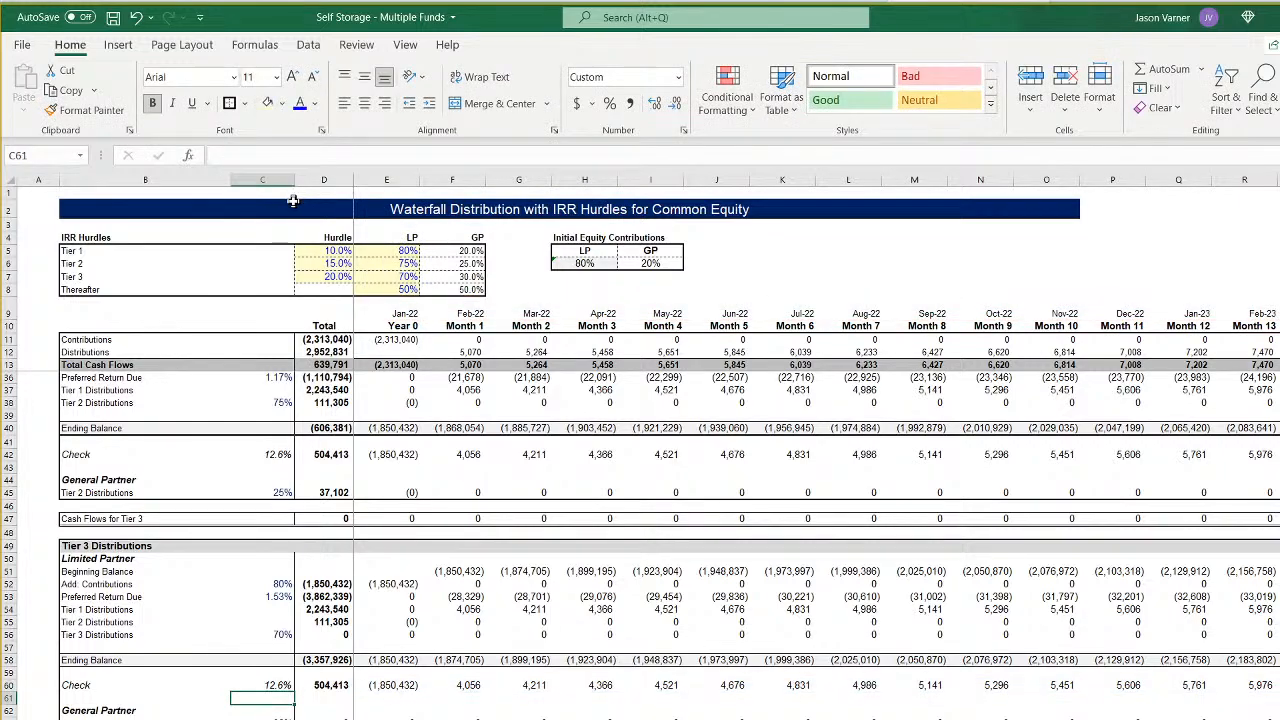
- Review the IRR hurdles and LP/GP splits against the investor and sponsor tier distributions in the Feb-24 sale month
click(343, 252)
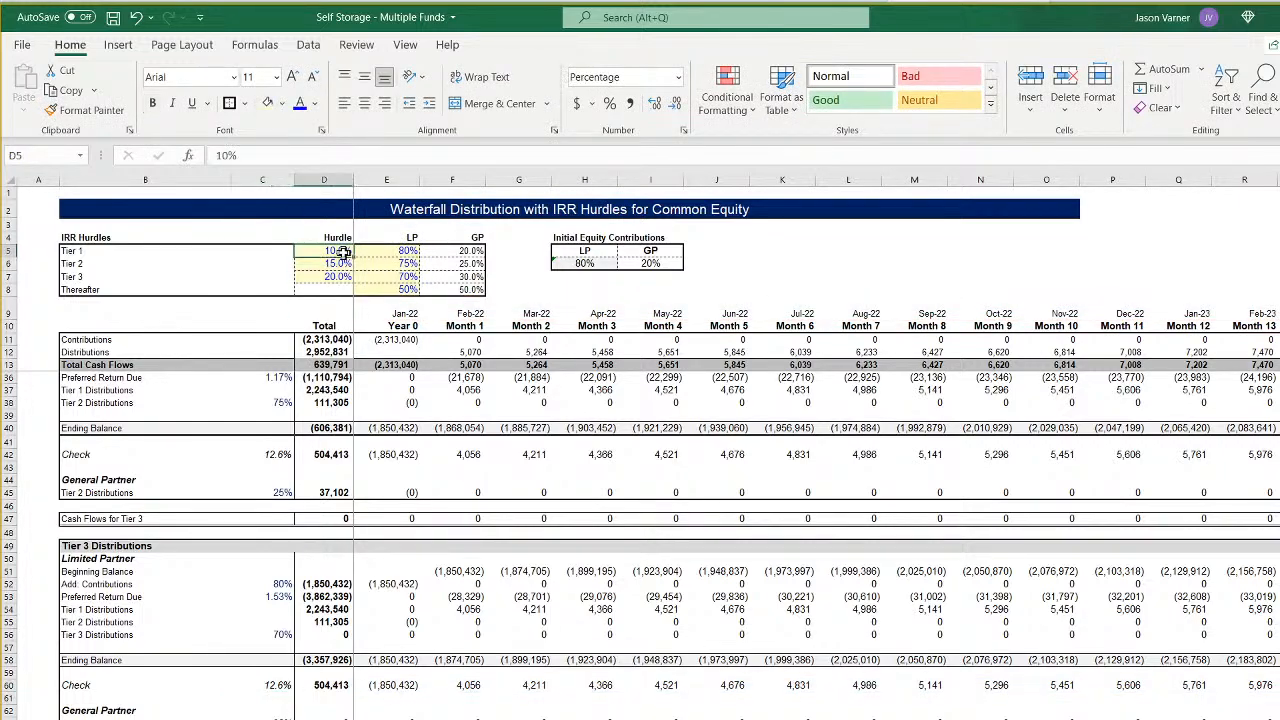
click(338, 263)
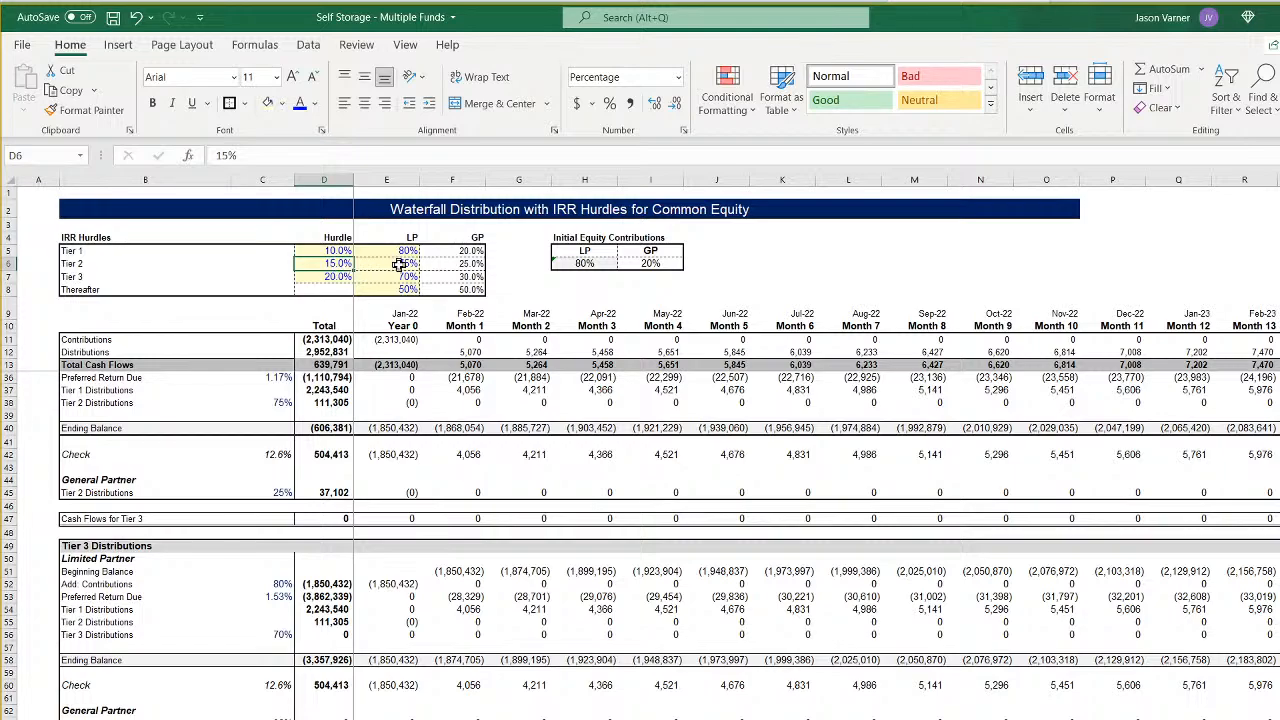
drag(399, 263, 462, 277)
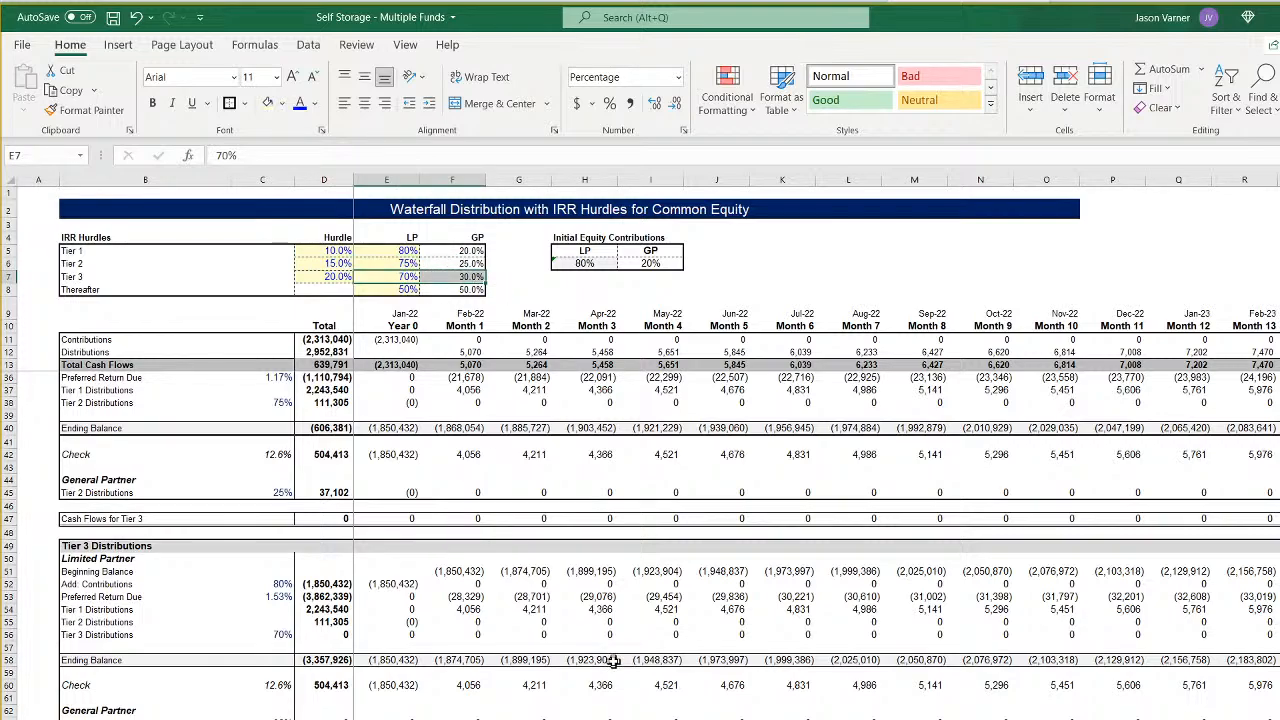
scroll(612, 660, down, 7)
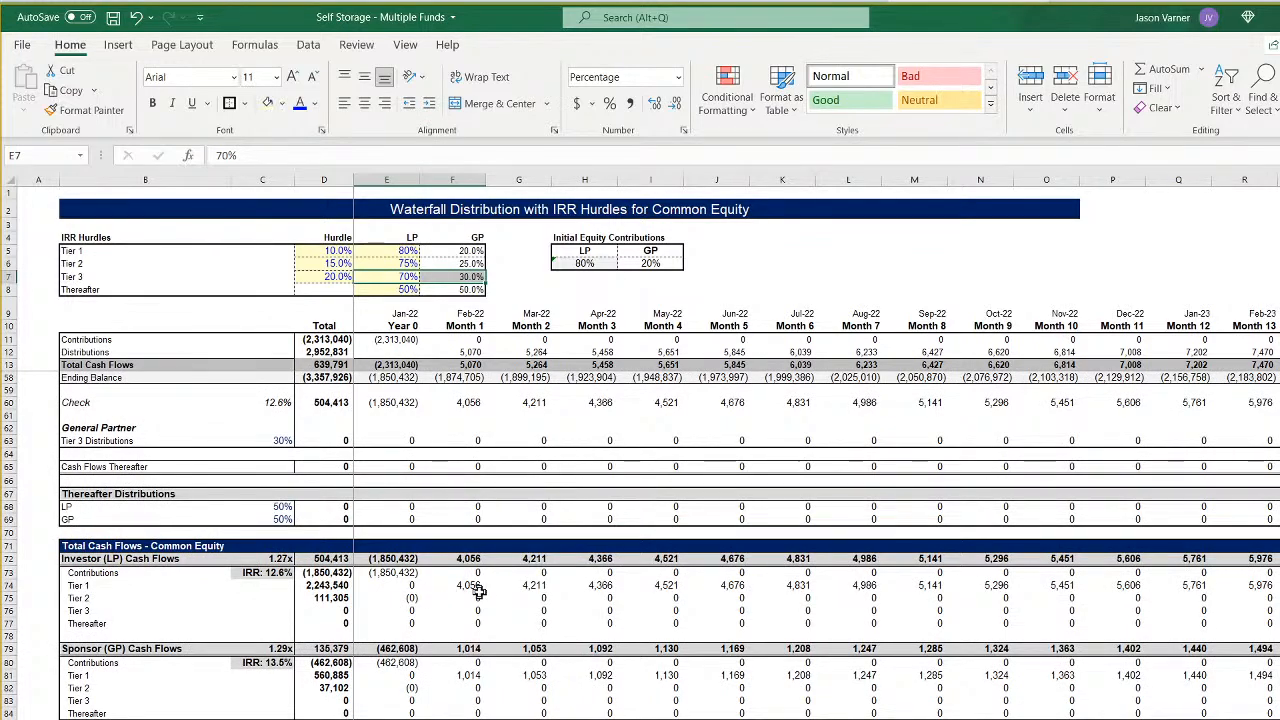
click(477, 588)
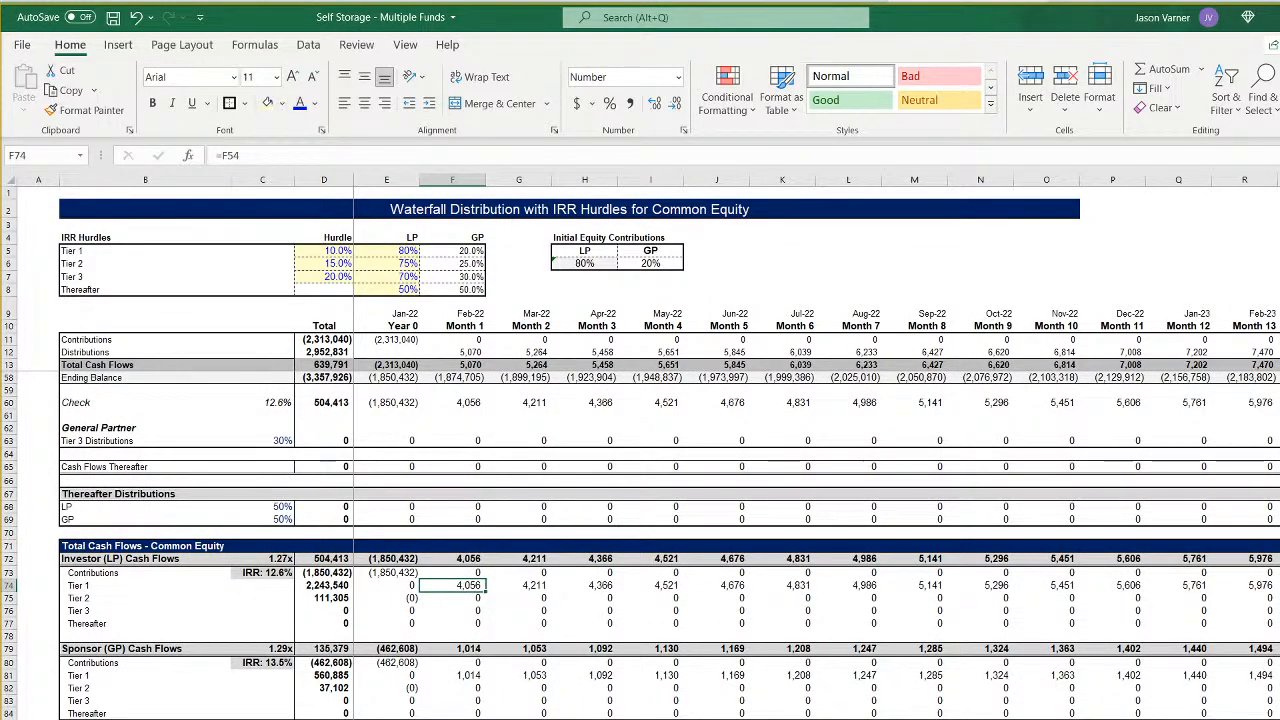
scroll(800, 450, right, 5)
click(1063, 598)
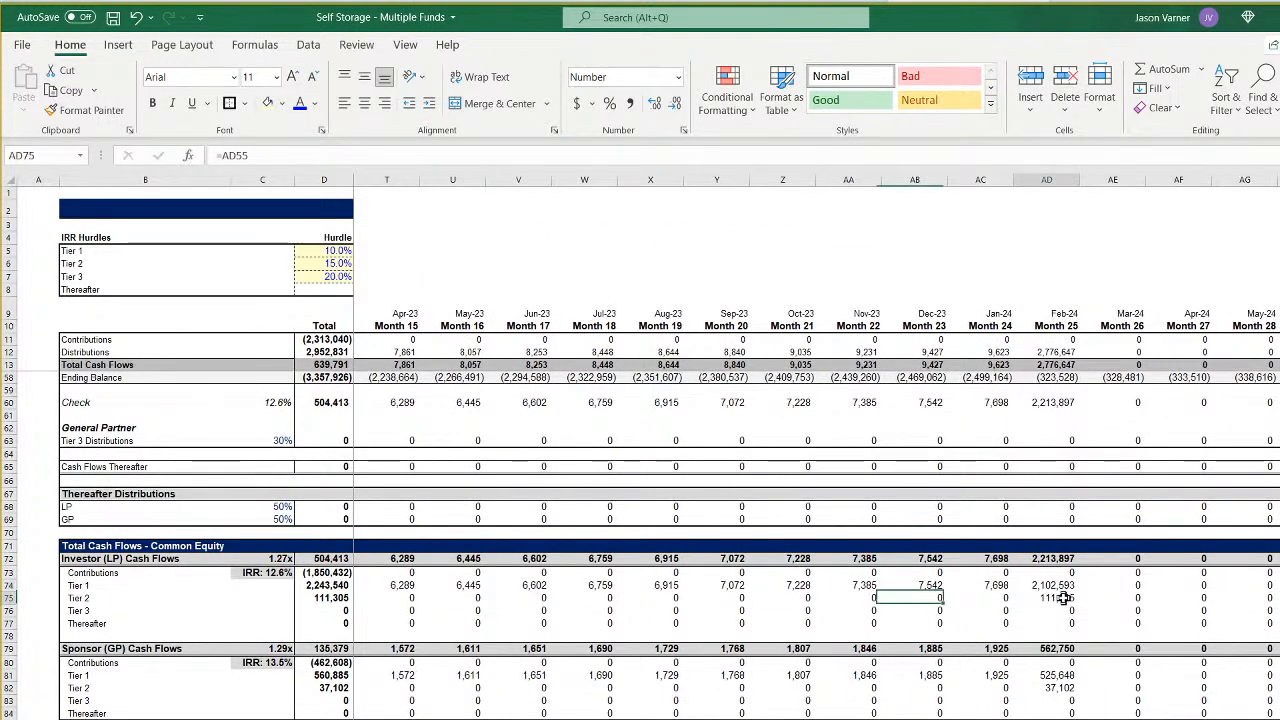
click(1058, 688)
click(1056, 702)
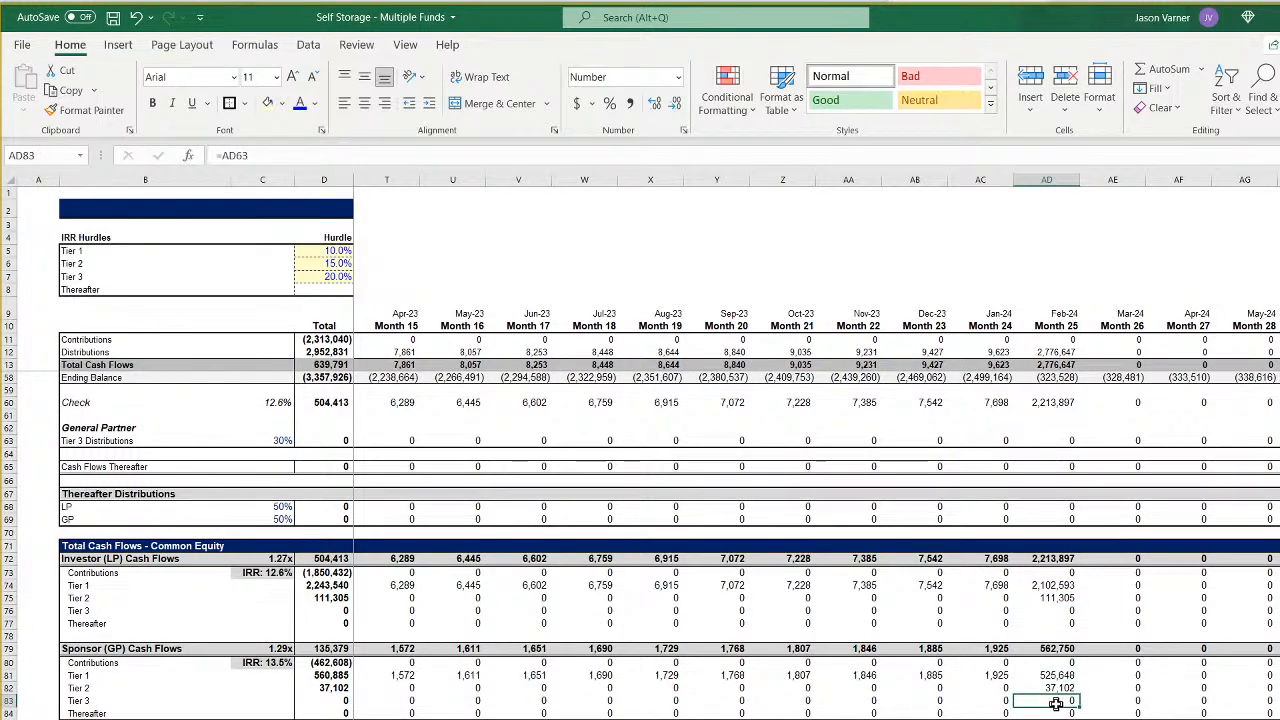
click(1056, 713)
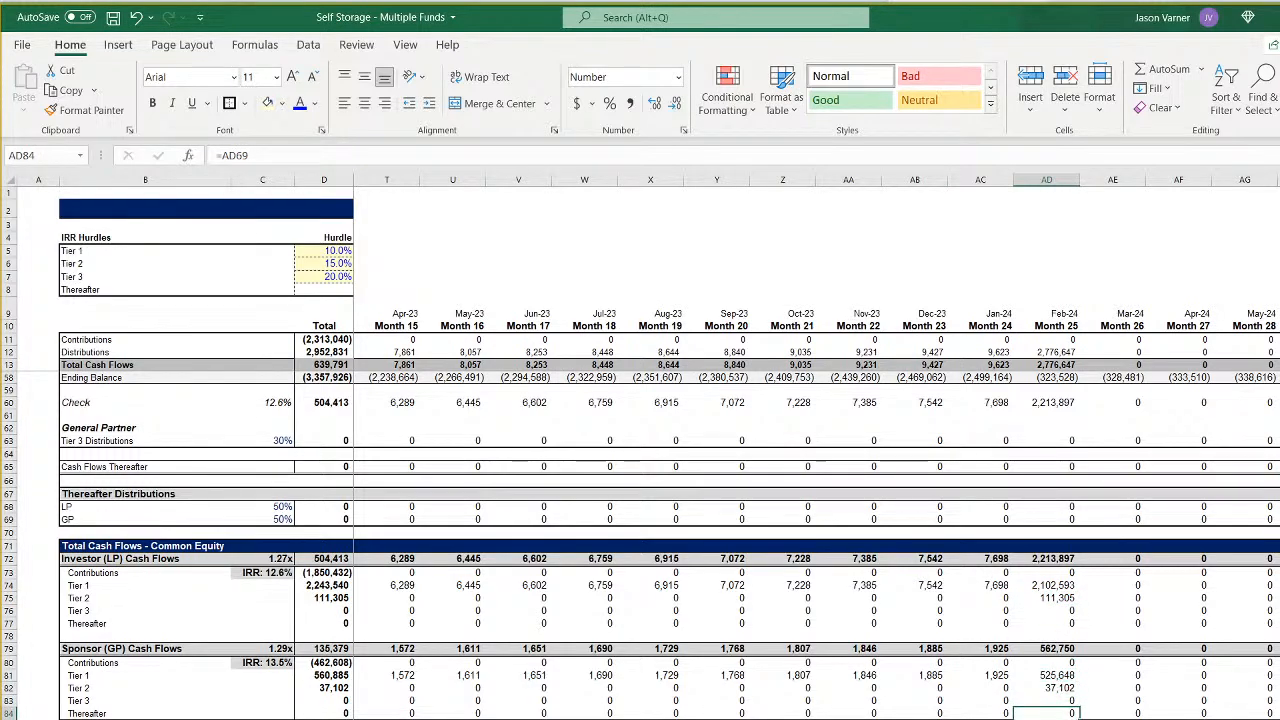
- Update the Sponsor (GP) XIRR in C80 so its row 79 cash flows and row 9 dates both extend through column GB
scroll(800, 450, left, 5)
click(265, 662)
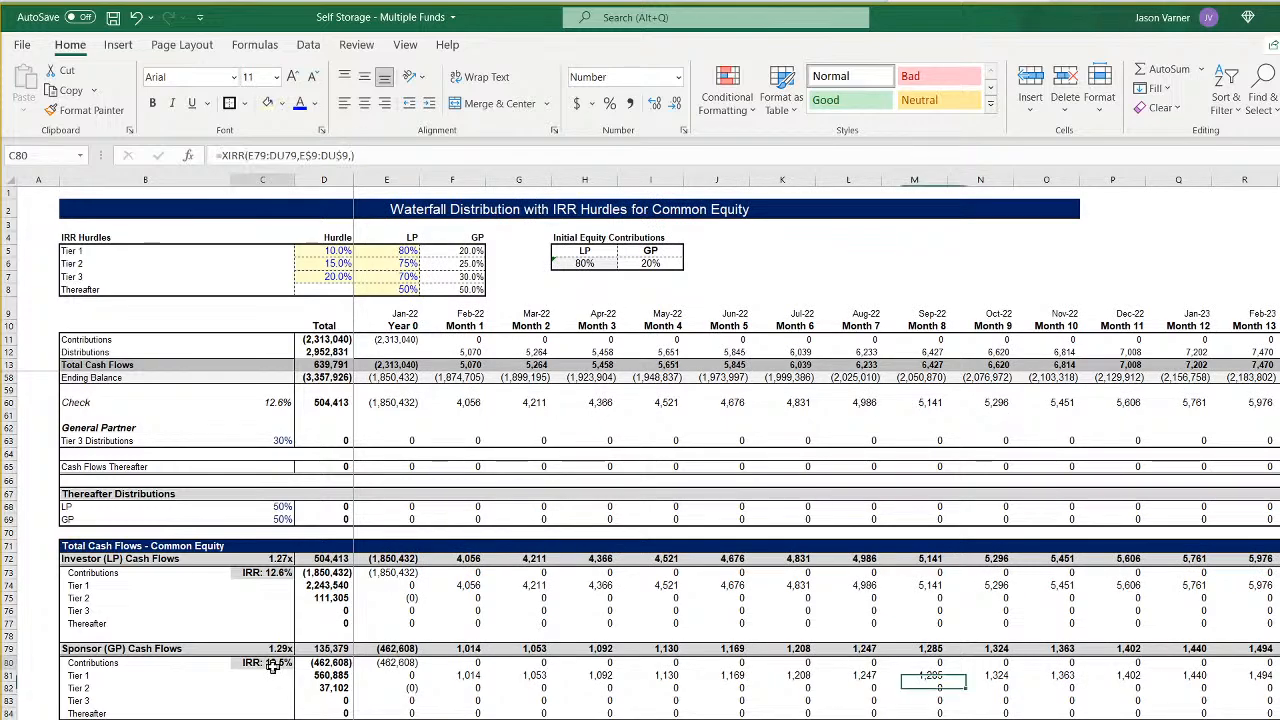
click(283, 155)
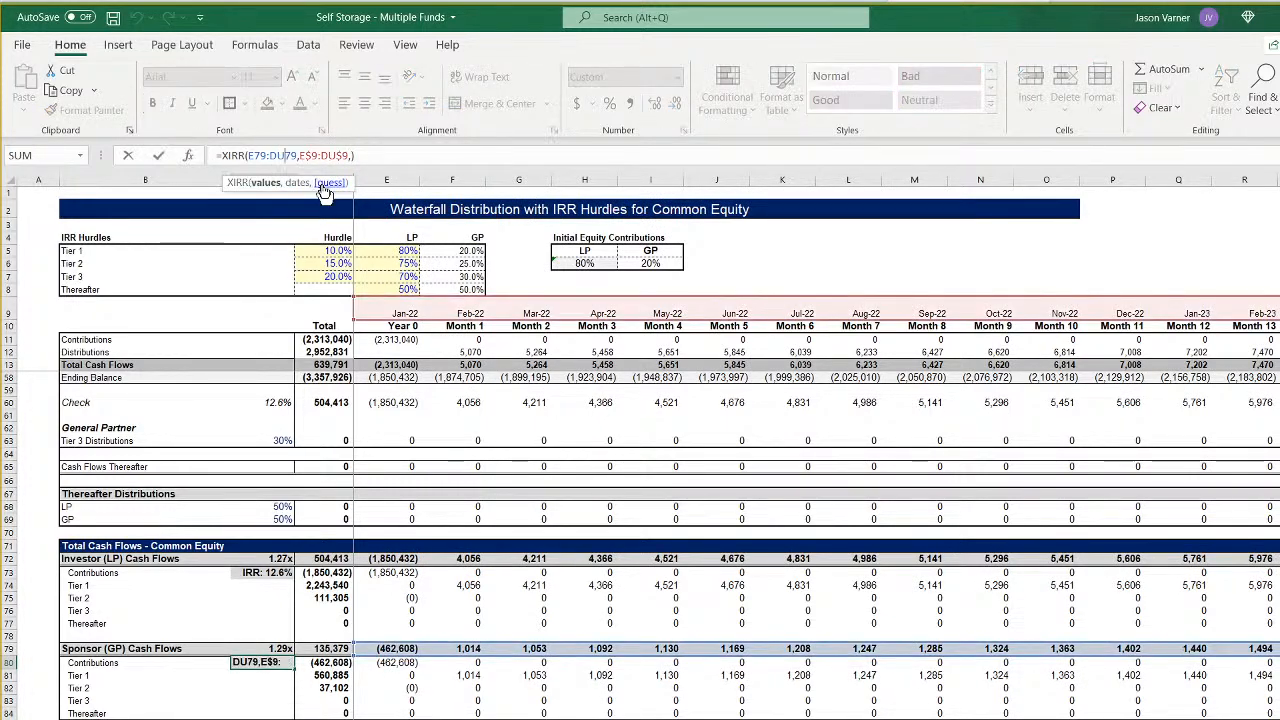
key(BackSpace)
key(BackSpace)
text(gb)
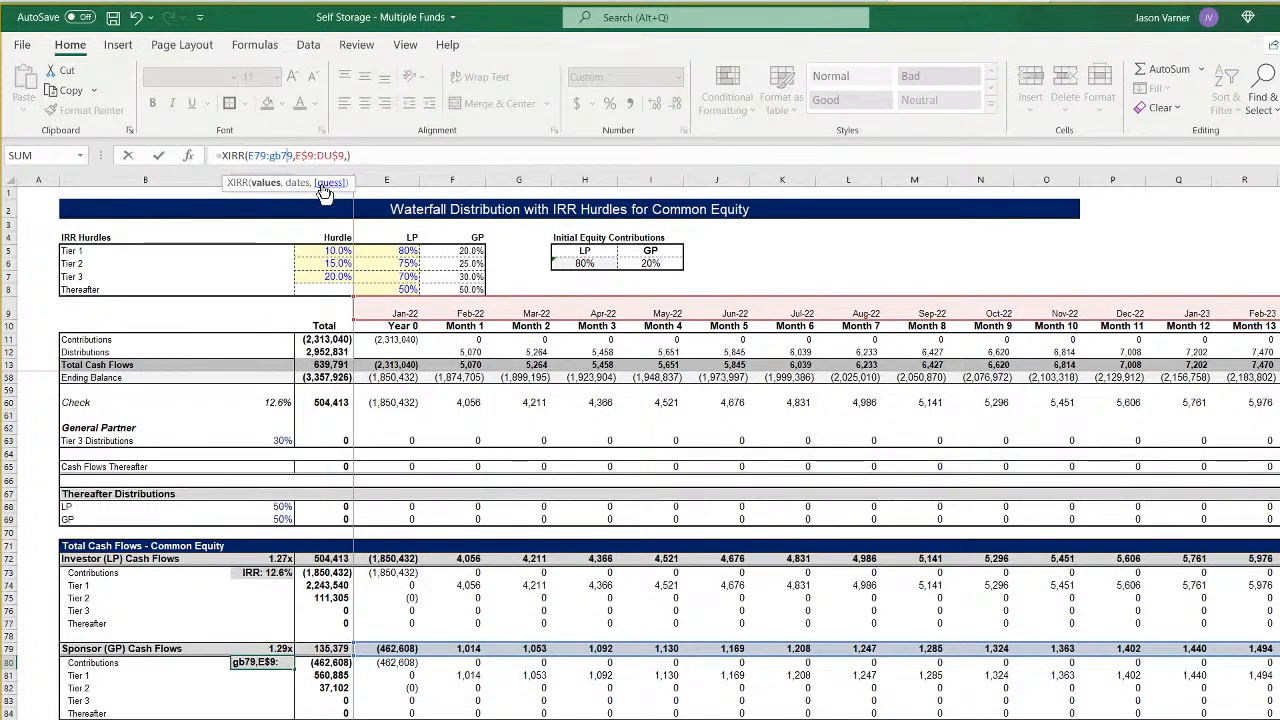
key(Right)
key(Right)
key(Right)
key(Right)
key(Right)
key(Right)
key(Right)
key(BackSpace)
key(BackSpace)
text(gb)
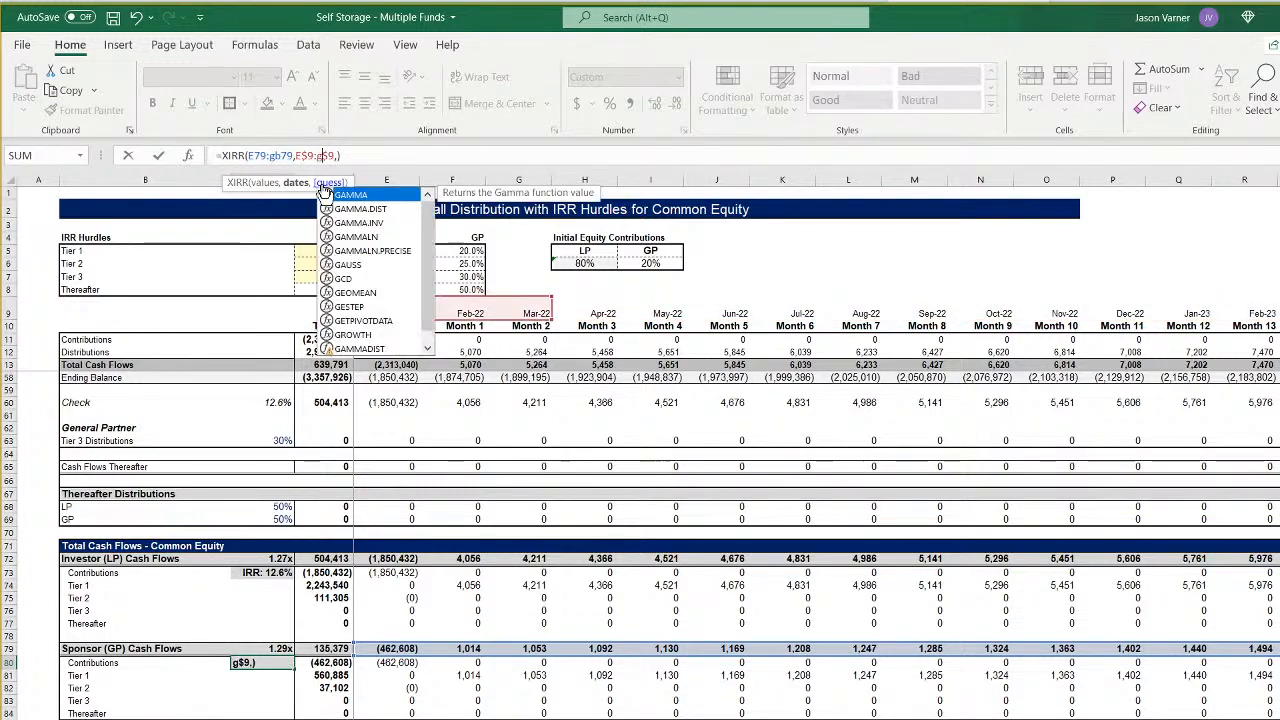
key(Return)
- Extend the Sponsor (GP) equity multiple formula in C79 to sum row 79 cash flows from F through column GB
key(Up)
key(Up)
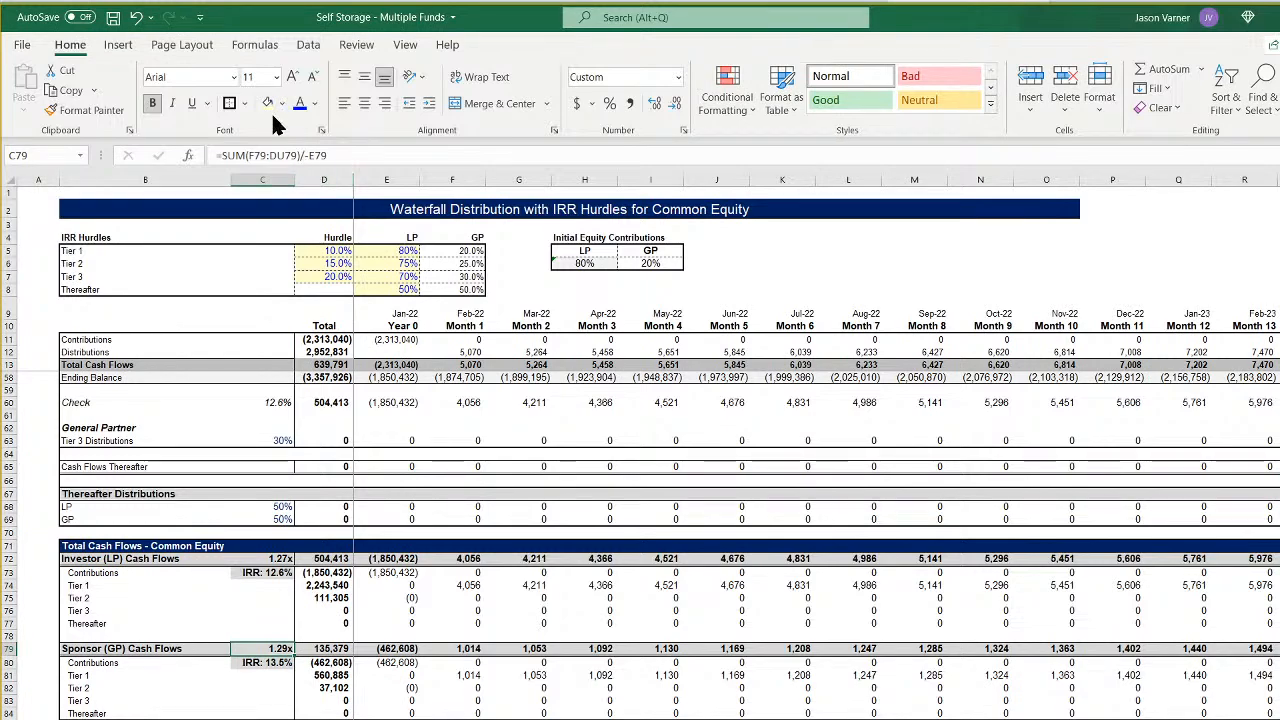
click(280, 155)
key(BackSpace)
key(BackSpace)
text(gb)
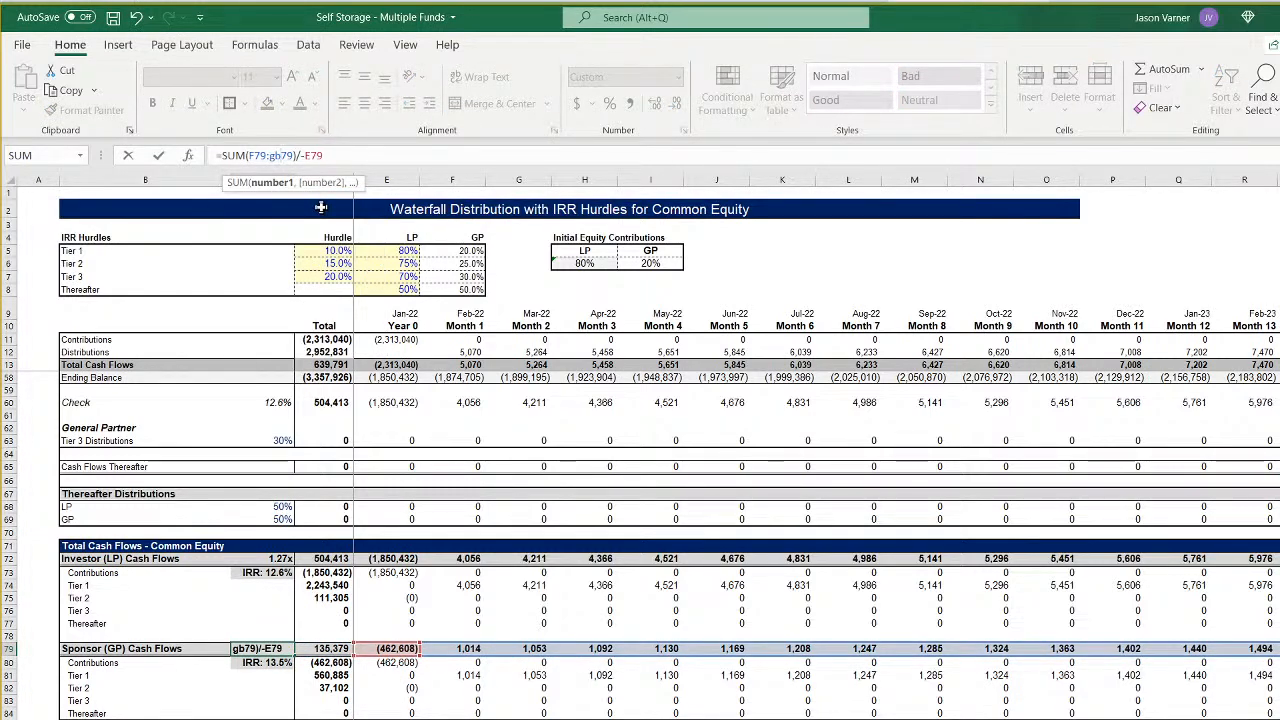
key(Return)
- Update the Investor (LP) XIRR in C73 so its row 72 cash flows and row 9 dates both extend through column GB
key(Up)
key(Up)
key(Up)
key(Up)
key(Up)
key(Up)
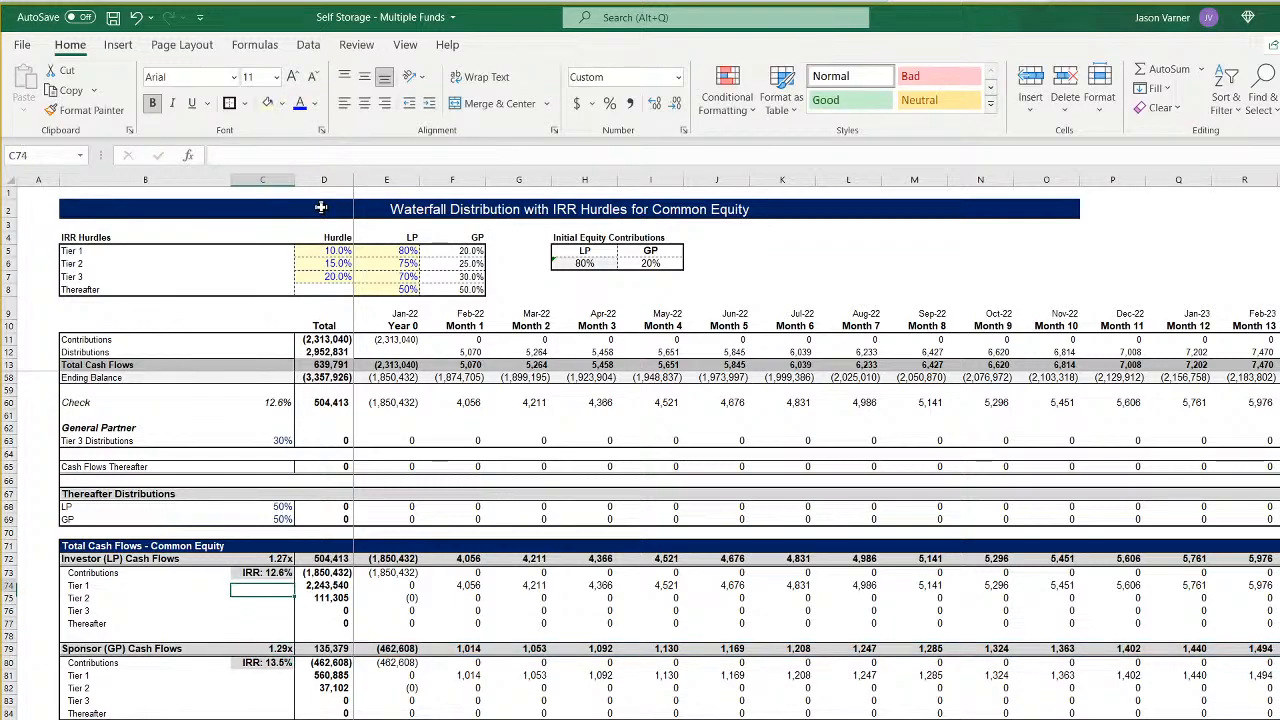
key(Up)
click(284, 155)
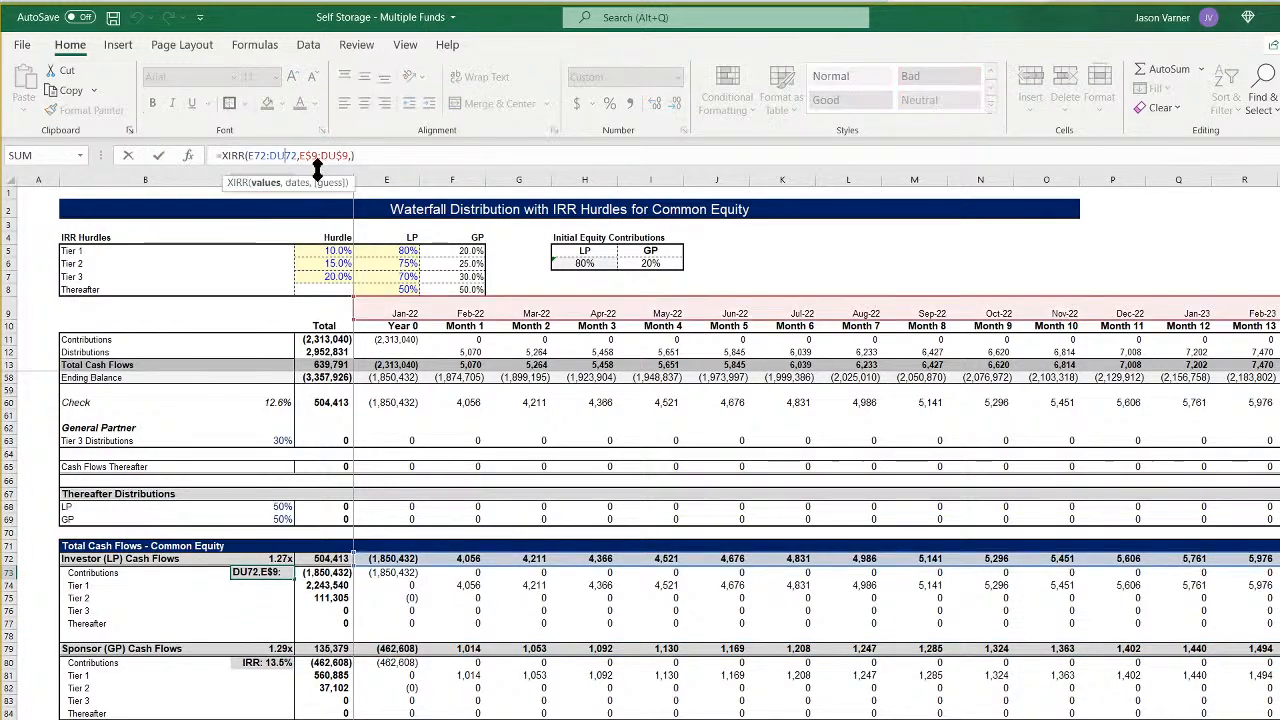
key(BackSpace)
key(BackSpace)
text(gb)
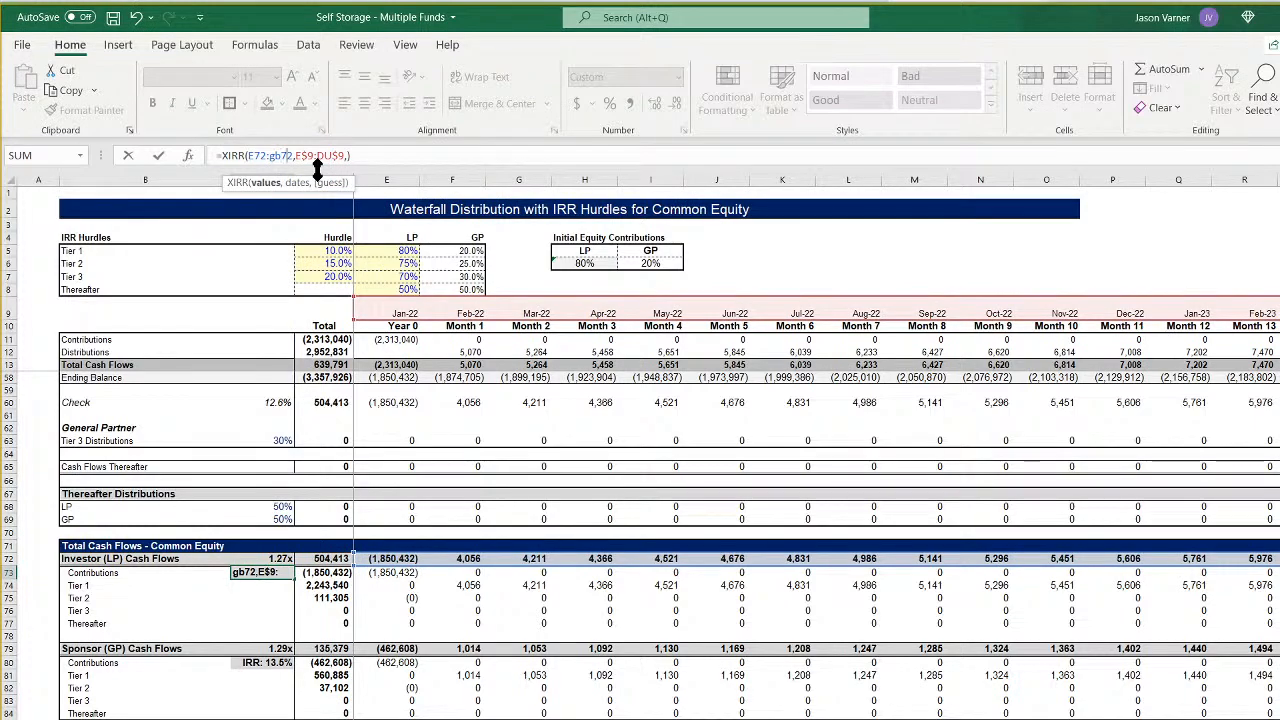
key(Right)
key(Right)
key(Right)
key(BackSpace)
key(BackSpace)
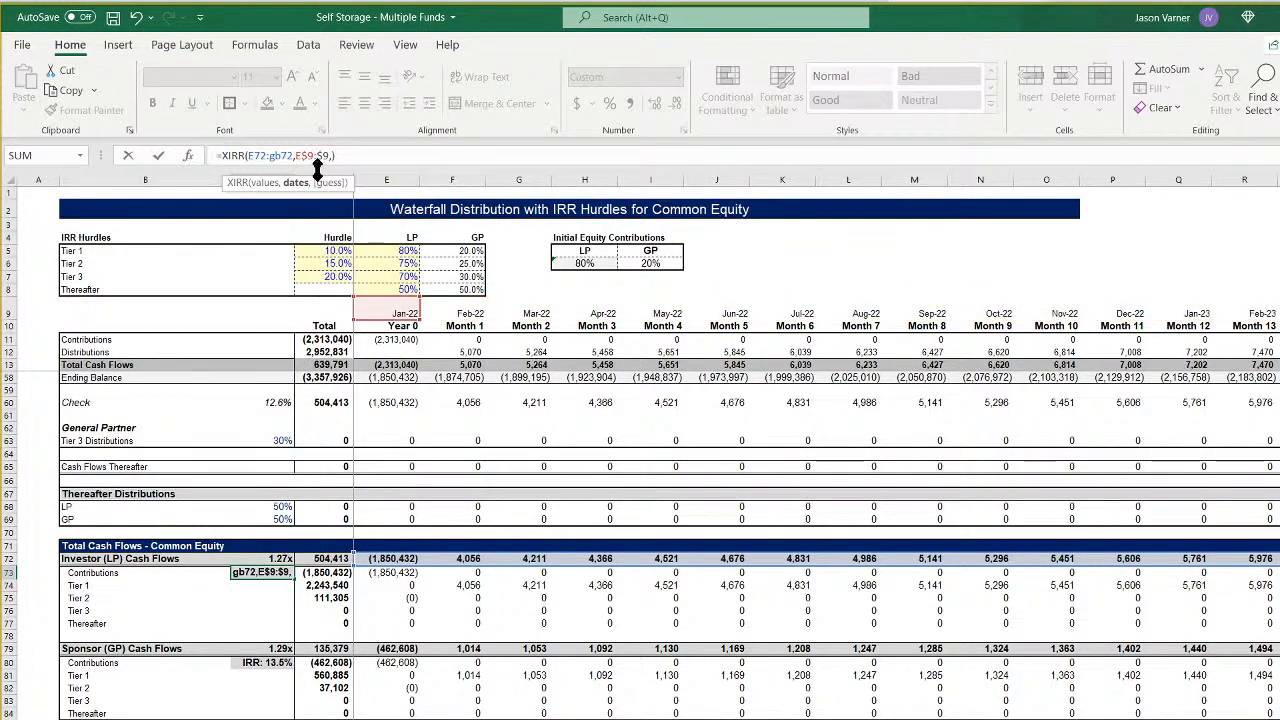
text(gb)
key(Return)
- Extend the Investor (LP) equity multiple formula in C72 to sum row 72 cash flows from F through column GB
key(Up)
key(Up)
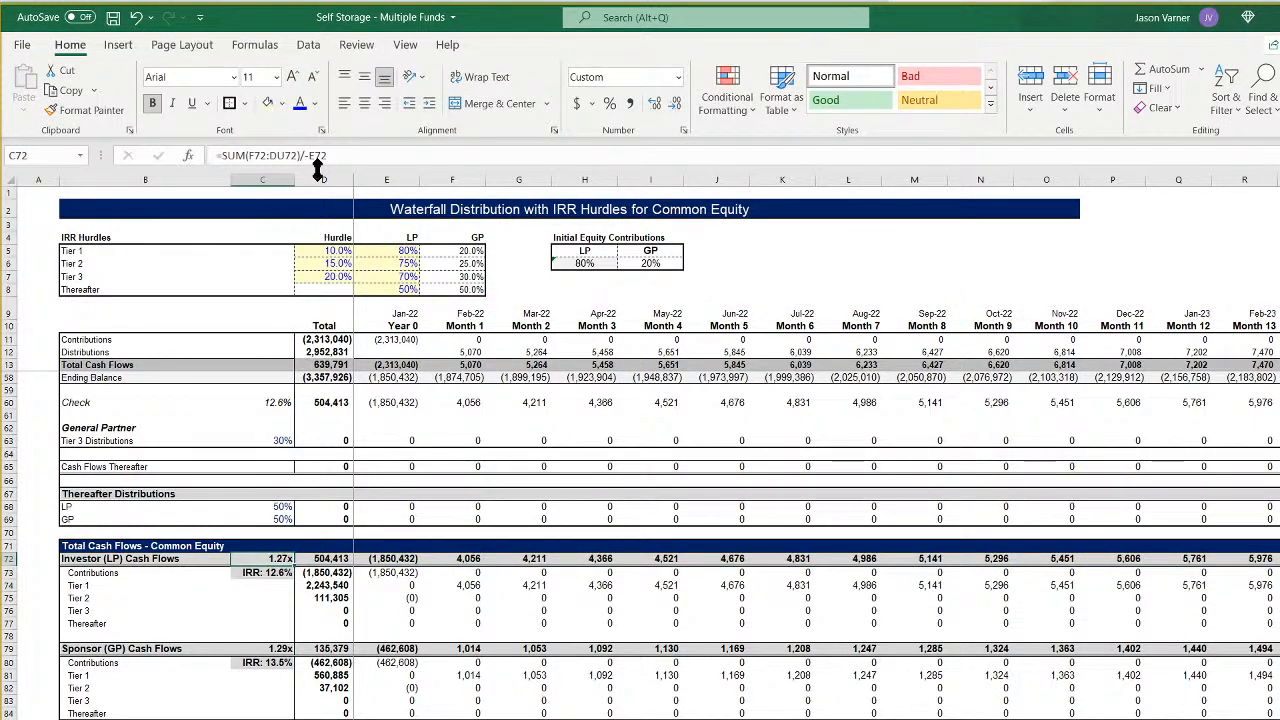
click(285, 165)
key(BackSpace)
key(BackSpace)
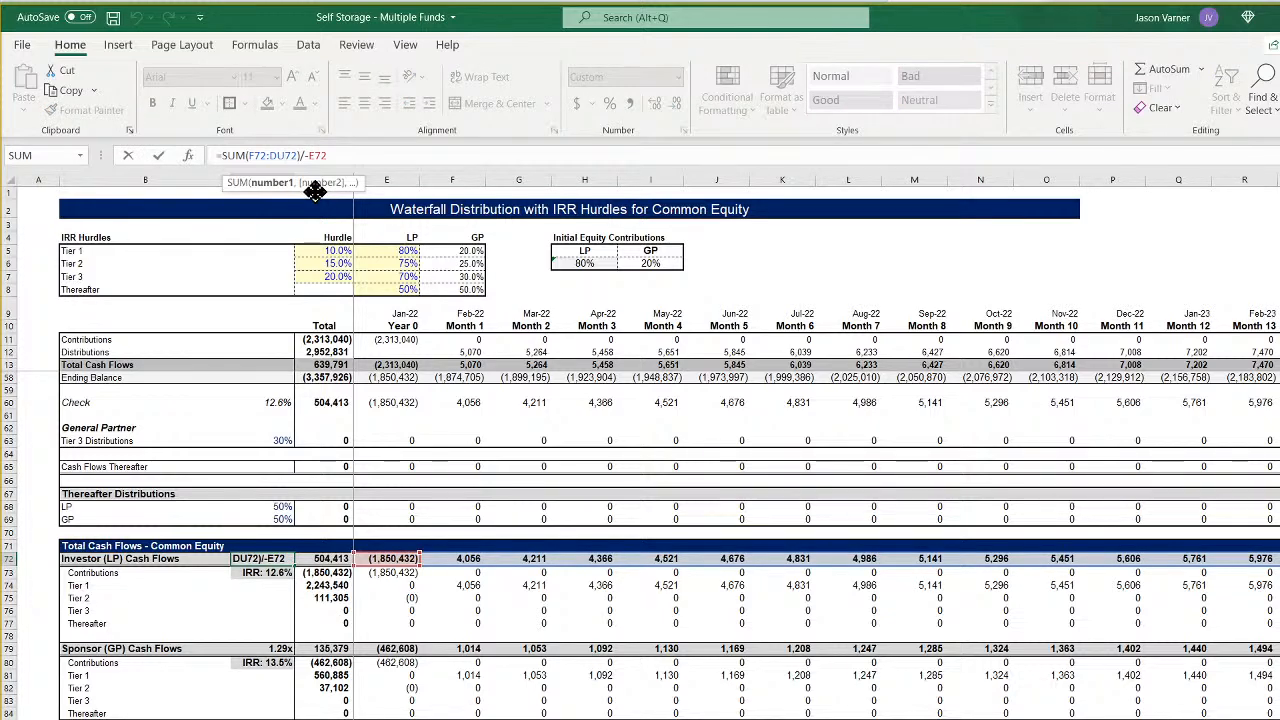
text(gb)
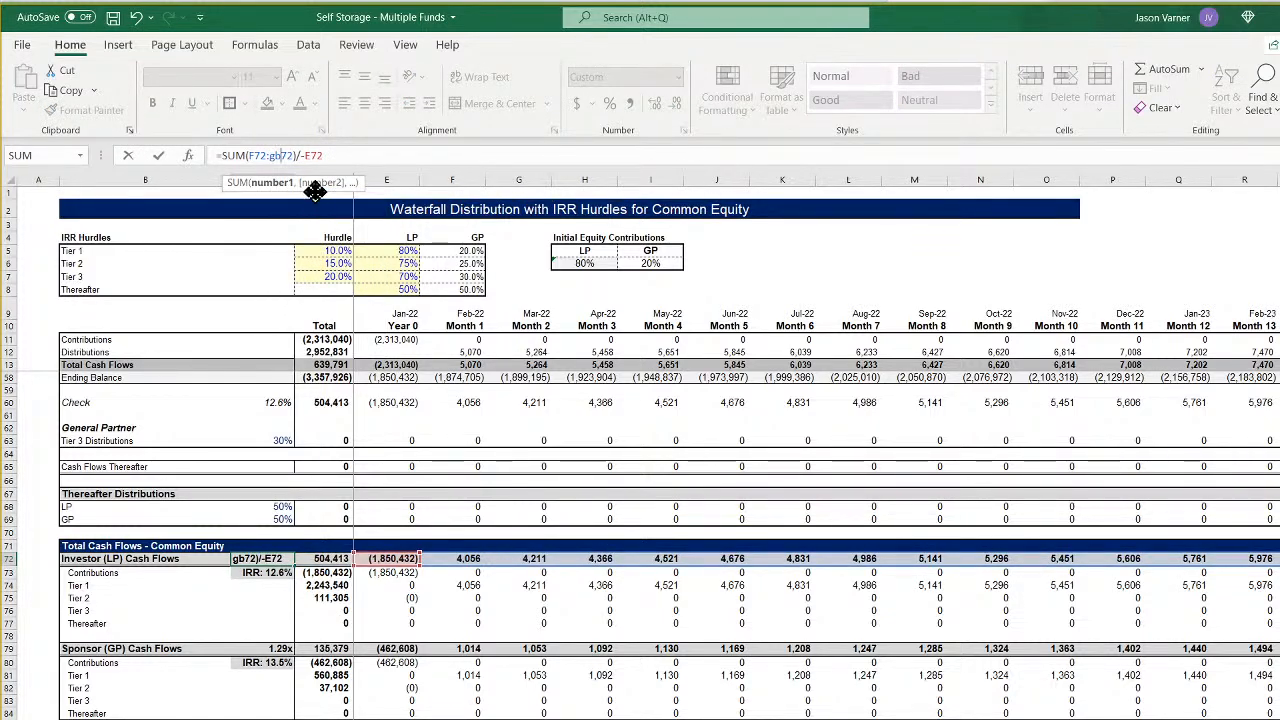
key(Return)
- Extend the Investor (LP) Cash Flows total in D72 to sum row 72 from E through column GB
key(Up)
key(Right)
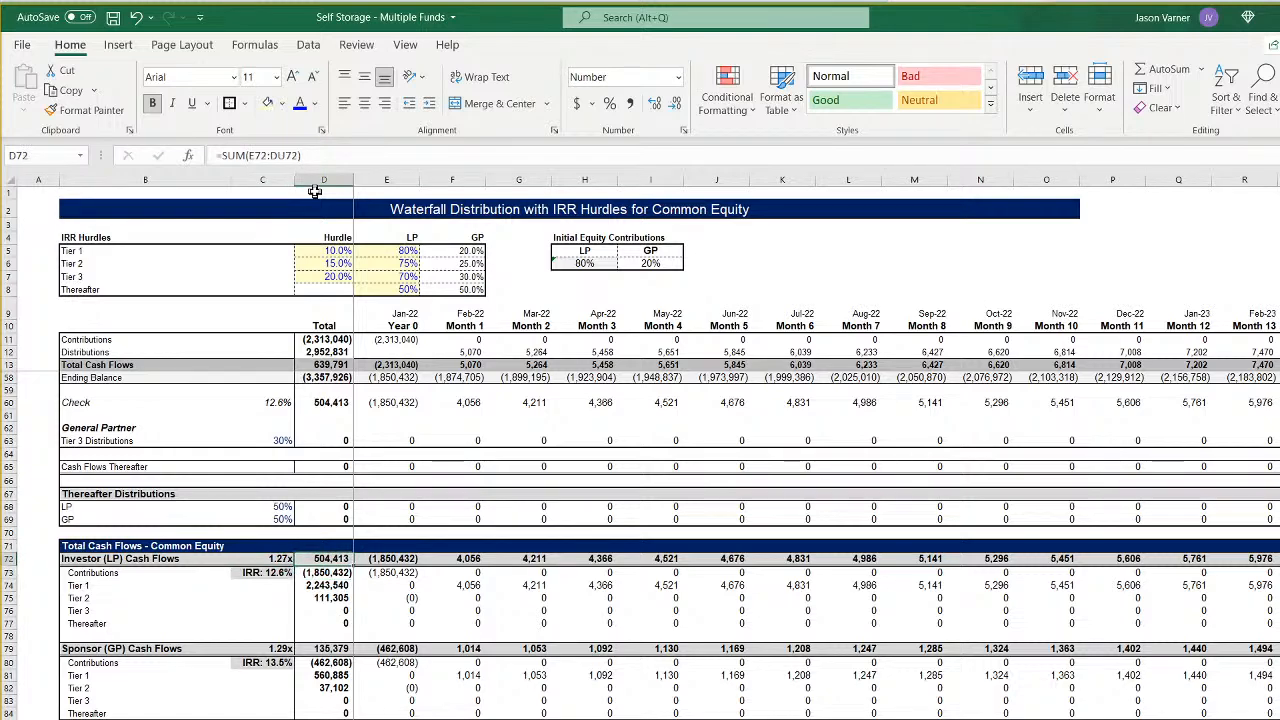
click(283, 155)
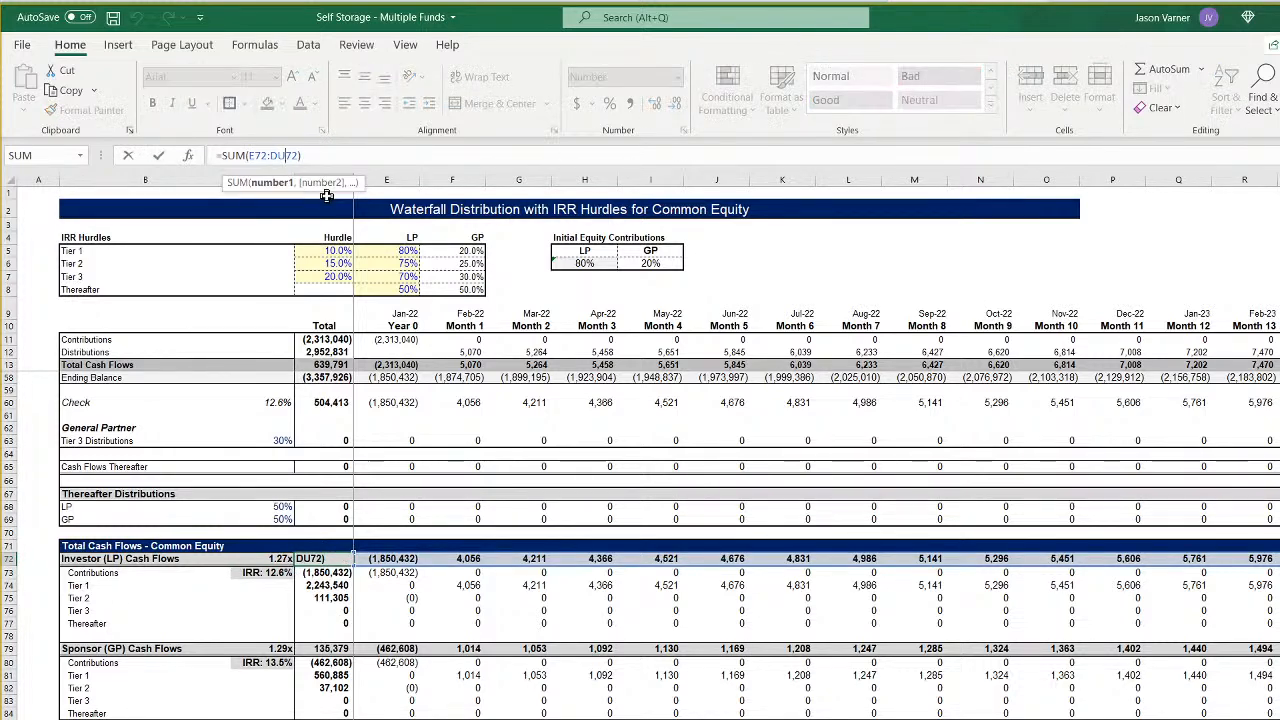
key(BackSpace)
key(BackSpace)
text(gb)
key(Return)
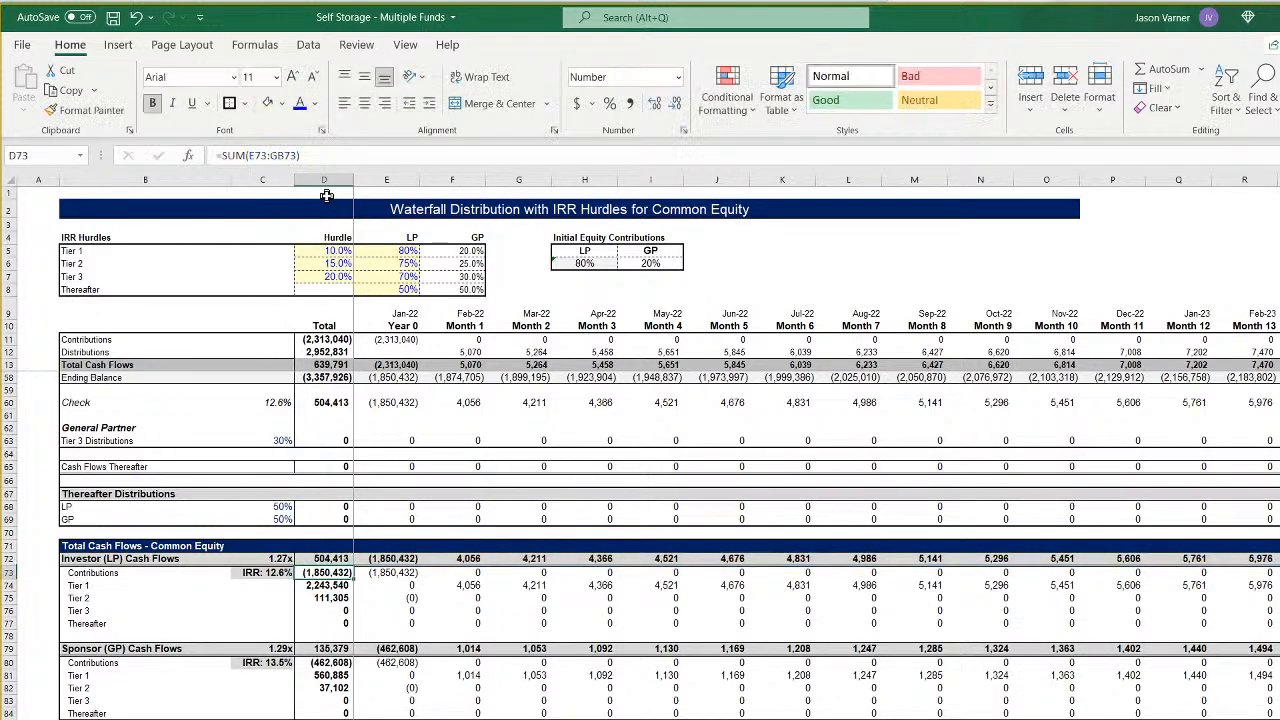
- Extend the Sponsor (GP) Cash Flows total in D79 through column GB and check the LP and GP tier totals in column D
click(320, 649)
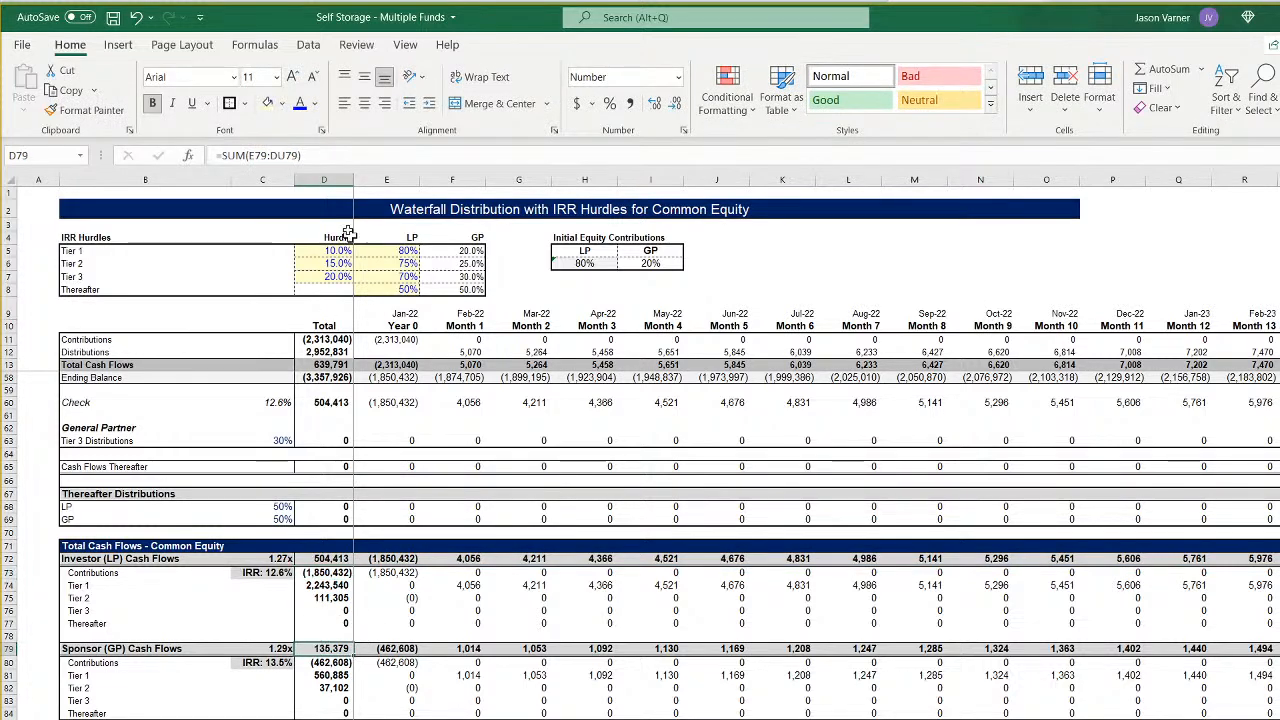
click(287, 155)
key(BackSpace)
key(BackSpace)
text(gb)
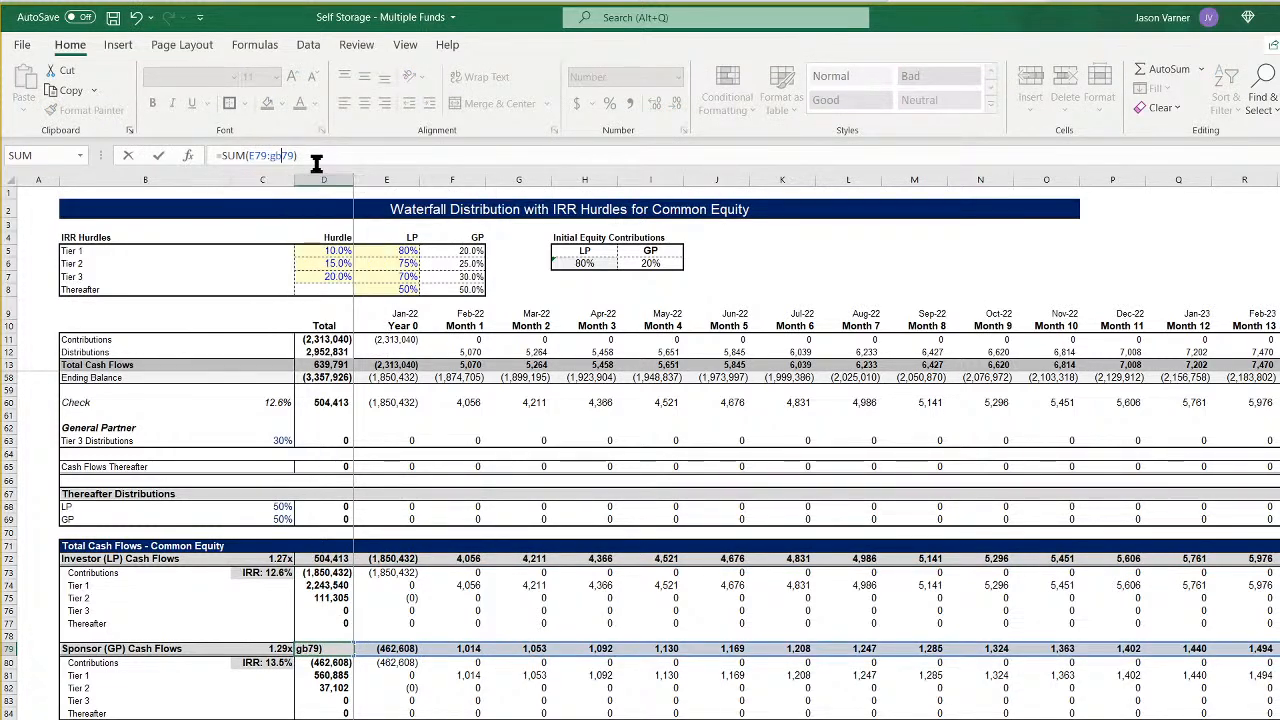
key(Return)
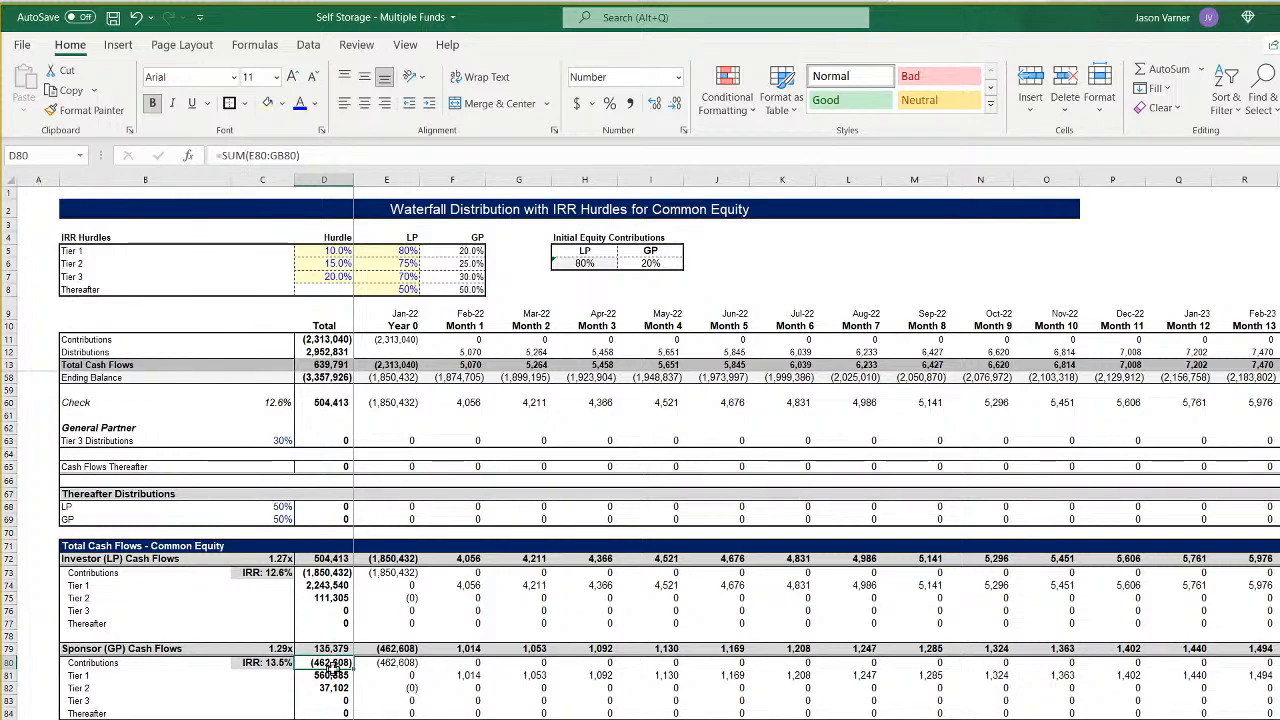
drag(332, 664, 336, 700)
drag(325, 572, 325, 625)
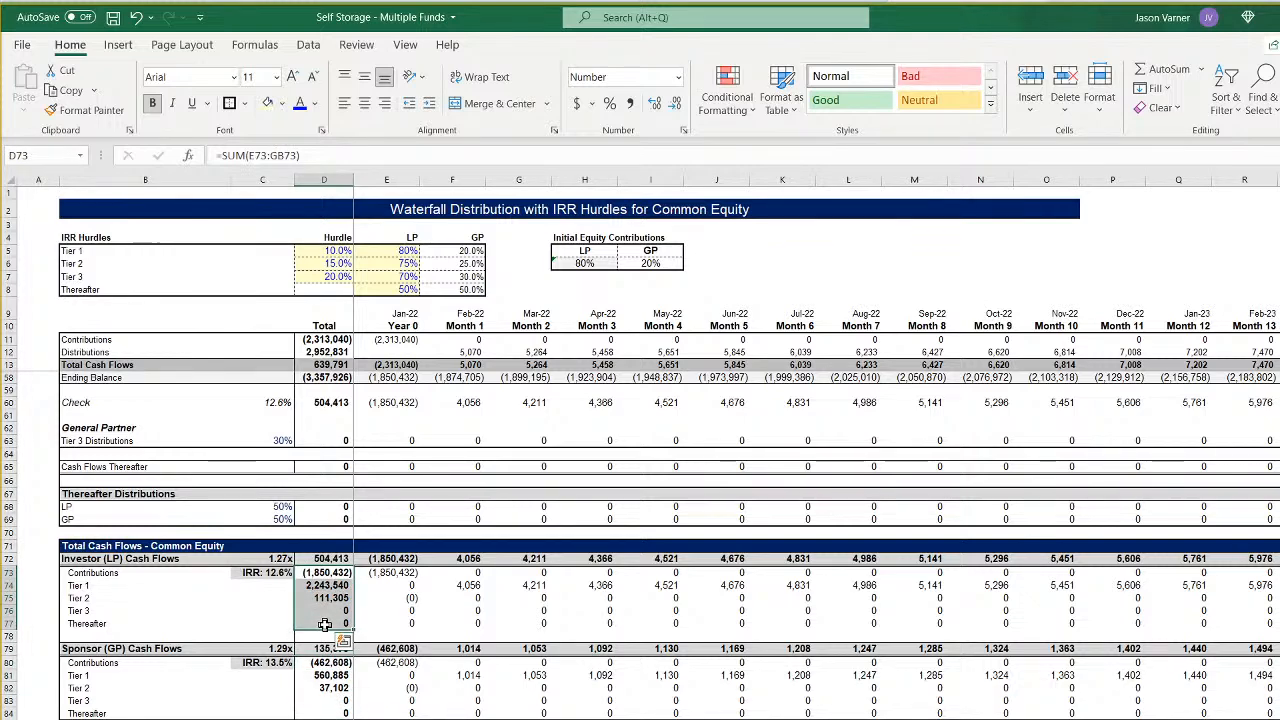
- Check that the Thereafter distribution totals in D68, D69 and D84 sum across through column GB
click(338, 508)
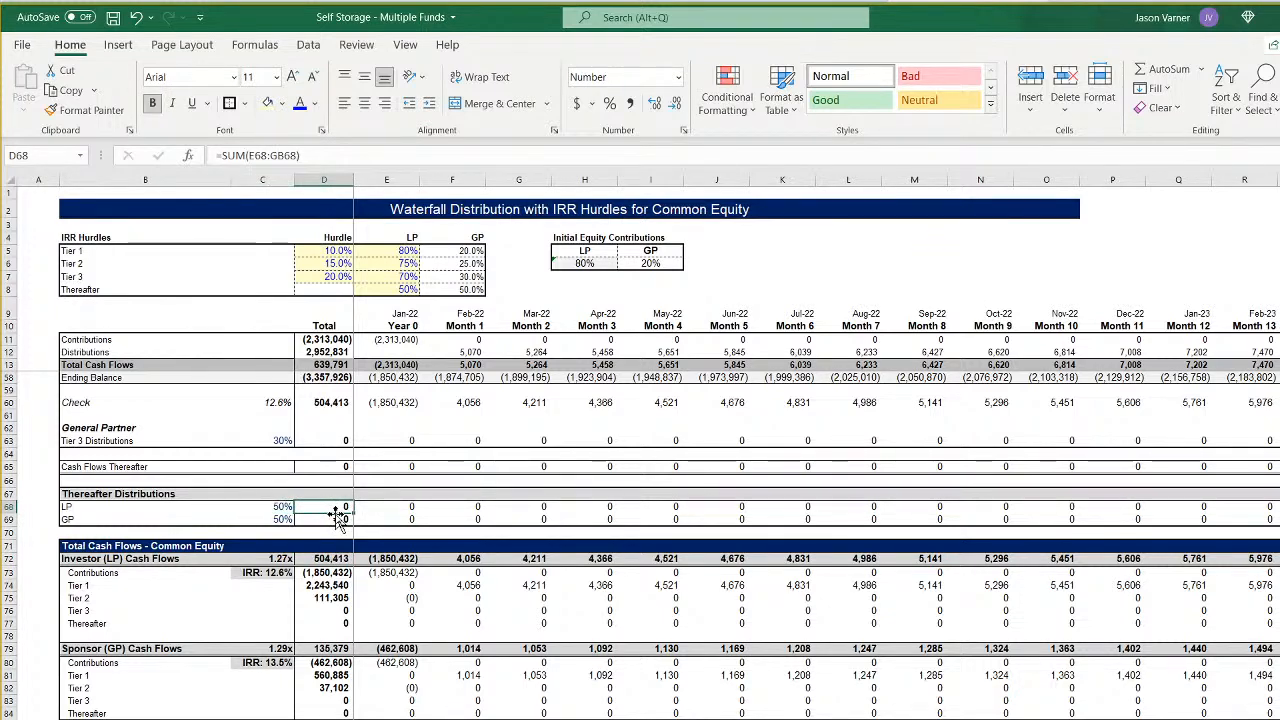
click(338, 518)
scroll(816, 447, right, 15)
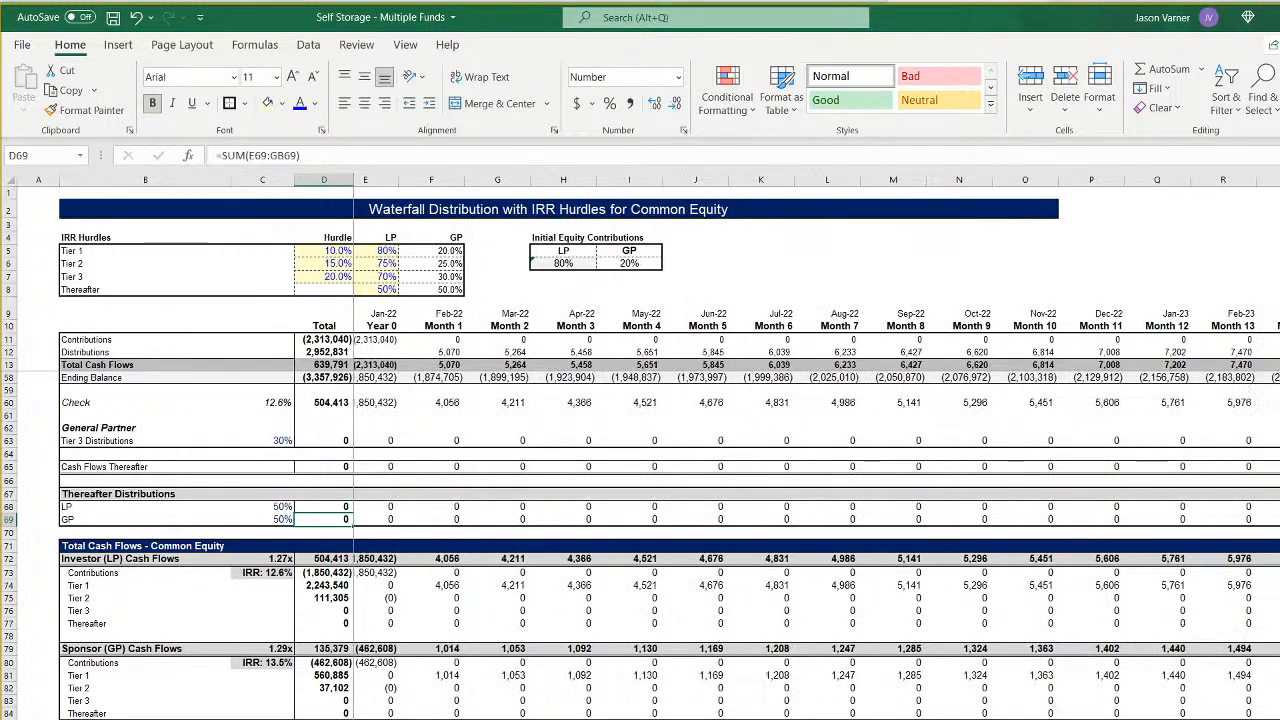
scroll(816, 447, left, 15)
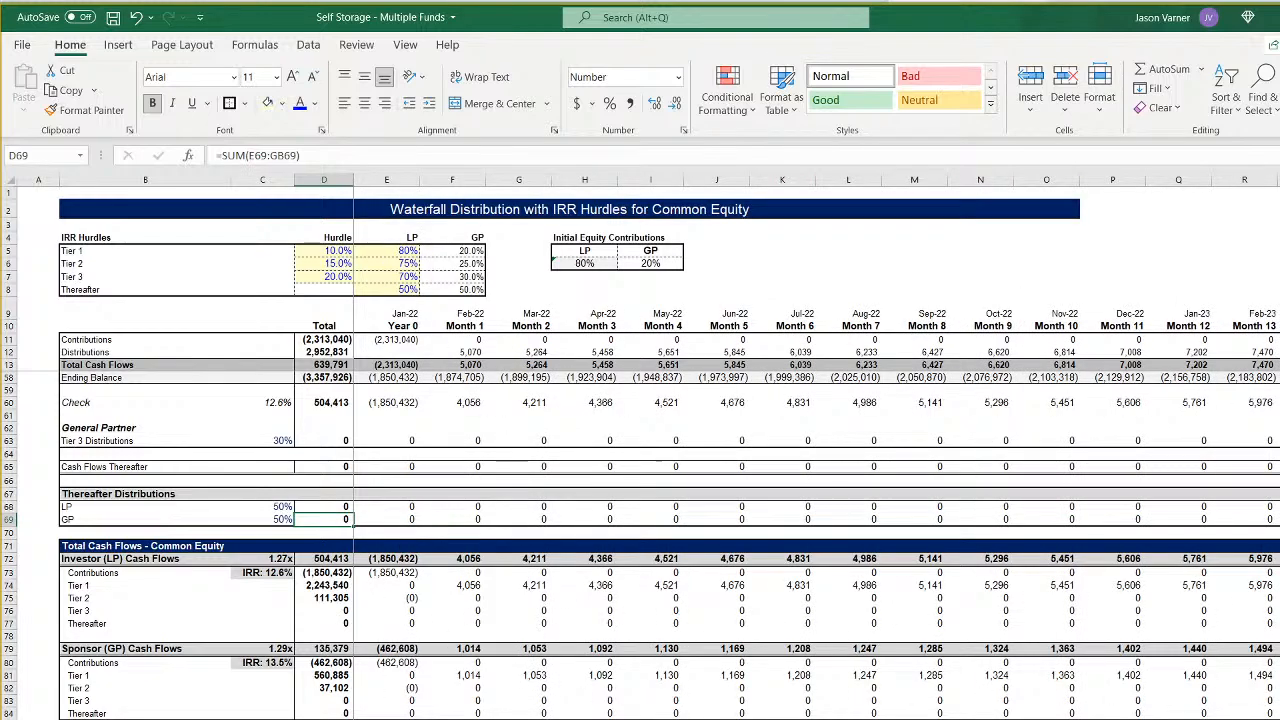
click(323, 710)
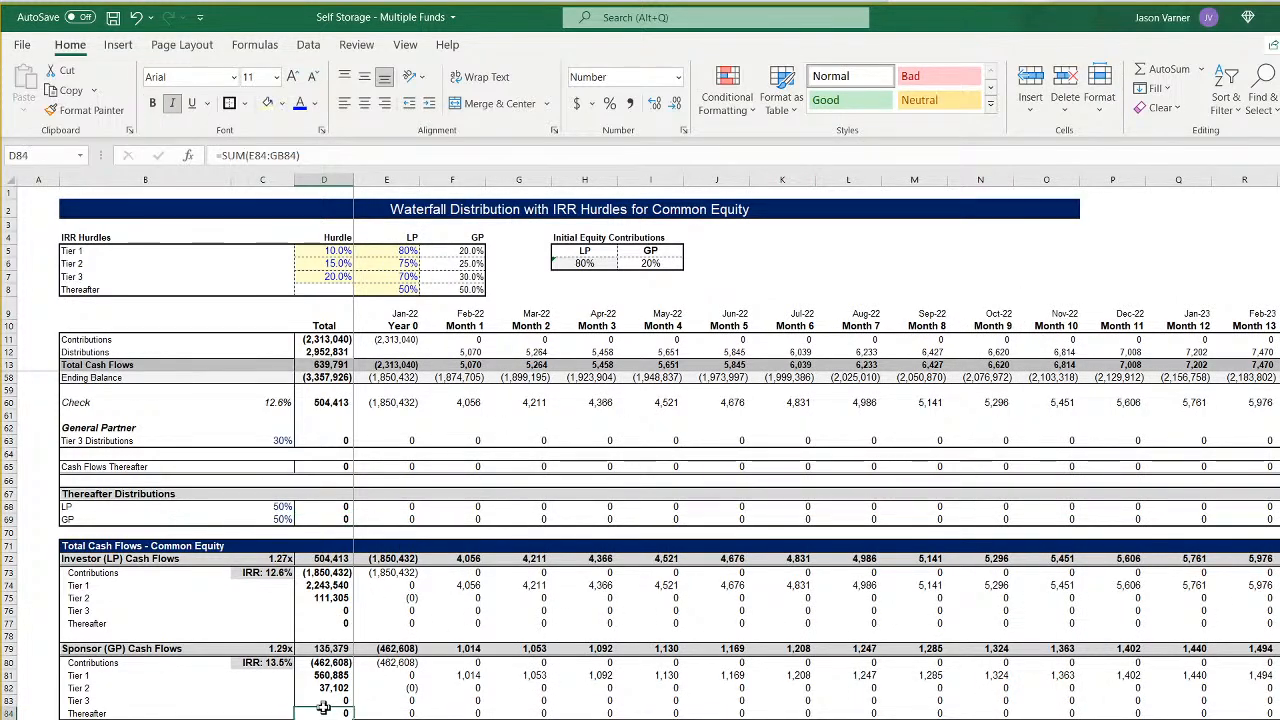
drag(323, 708, 156, 671)
- Check the LP multiple and XIRR formulas in C72 and C73 and the totals in D73, D63 and D65 for ranges through column GB
click(278, 558)
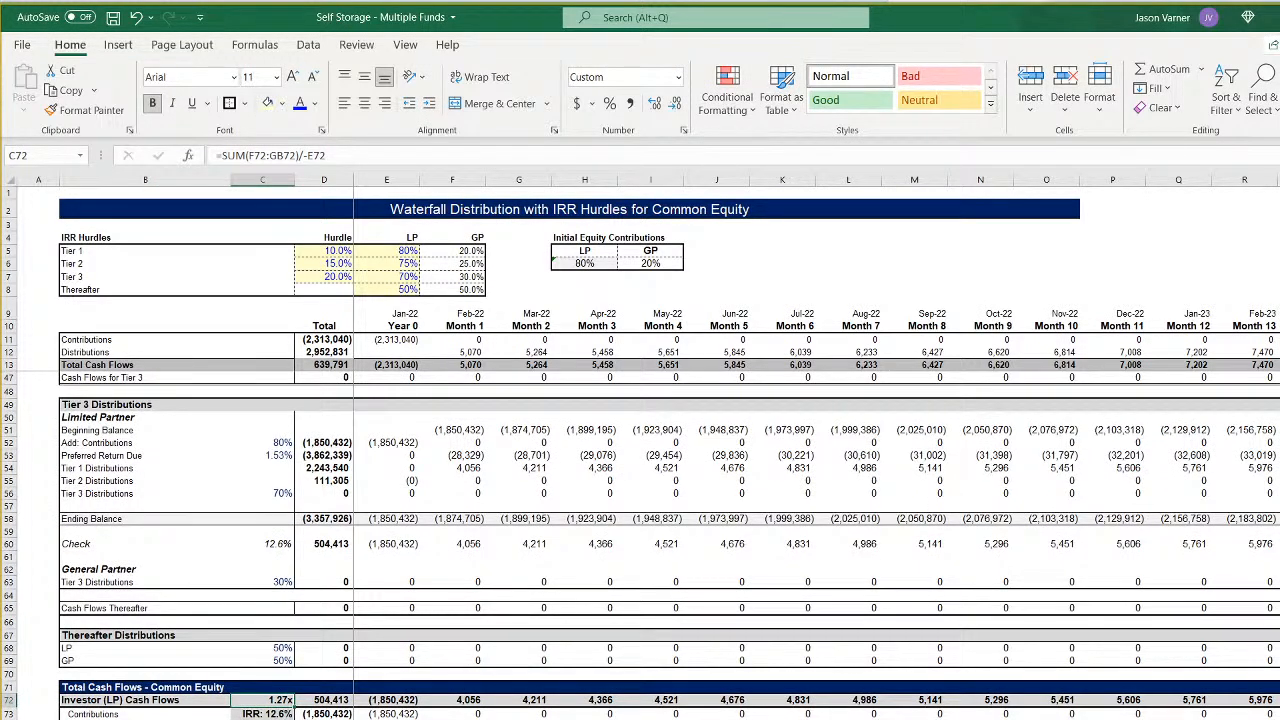
click(263, 719)
click(271, 713)
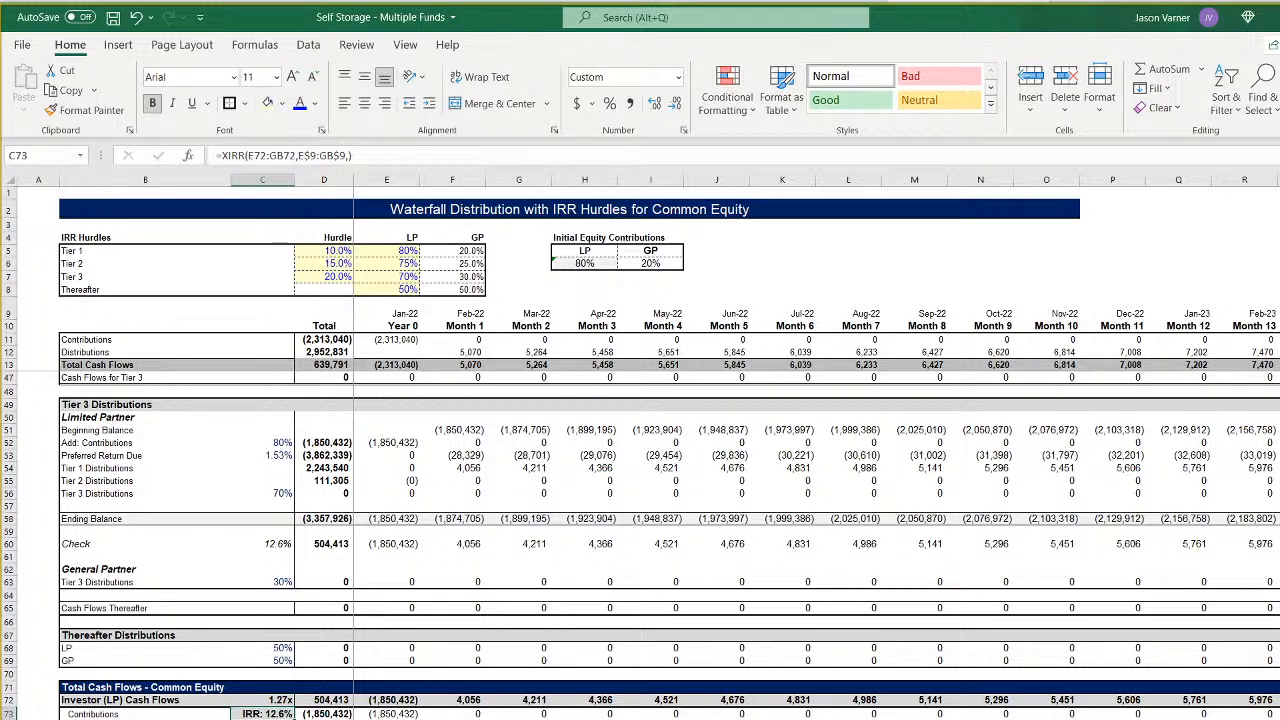
click(265, 719)
click(322, 716)
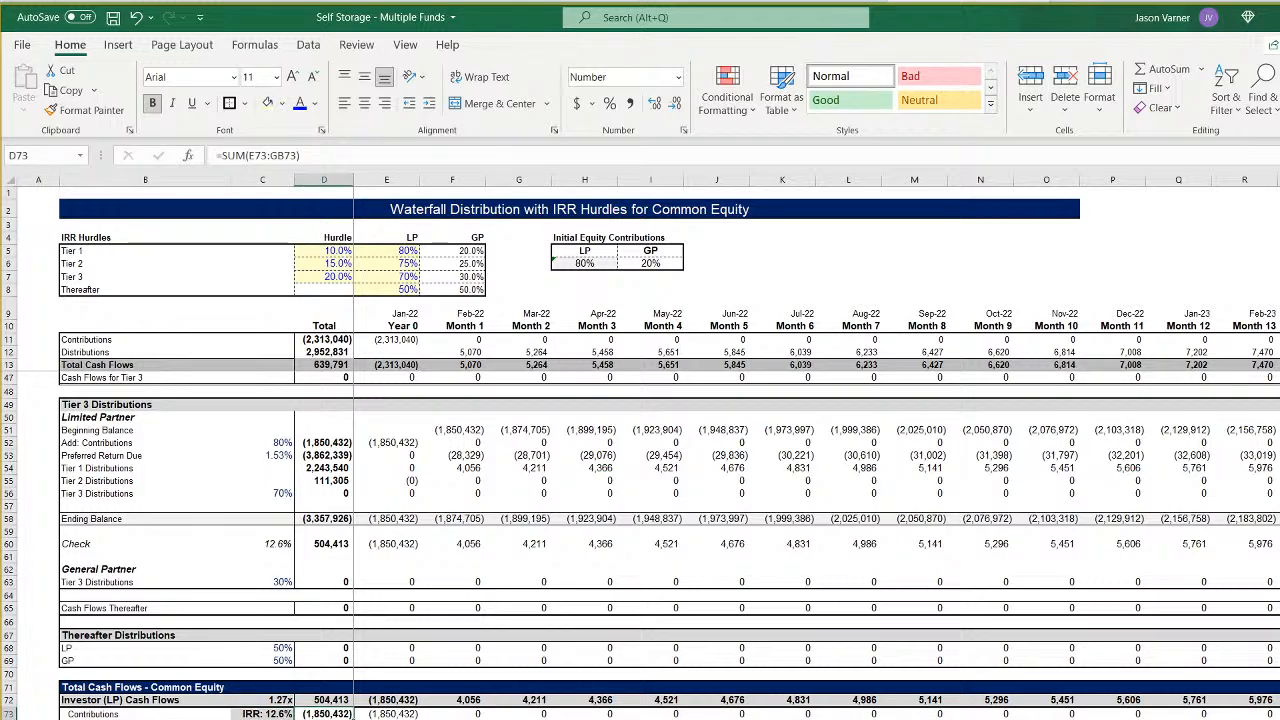
click(331, 648)
click(339, 581)
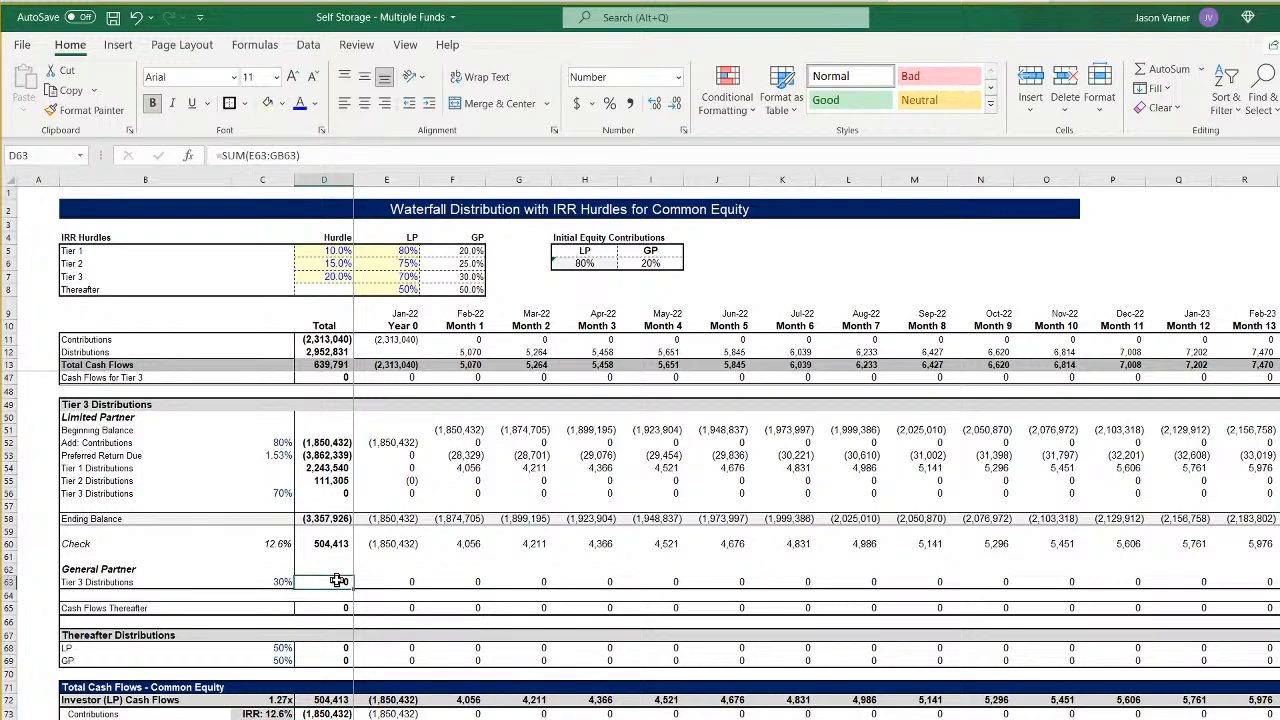
click(331, 607)
- Check the Tier 3 Limited Partner rates in column C and totals in column D for ranges through column GB
scroll(331, 607, up, 4)
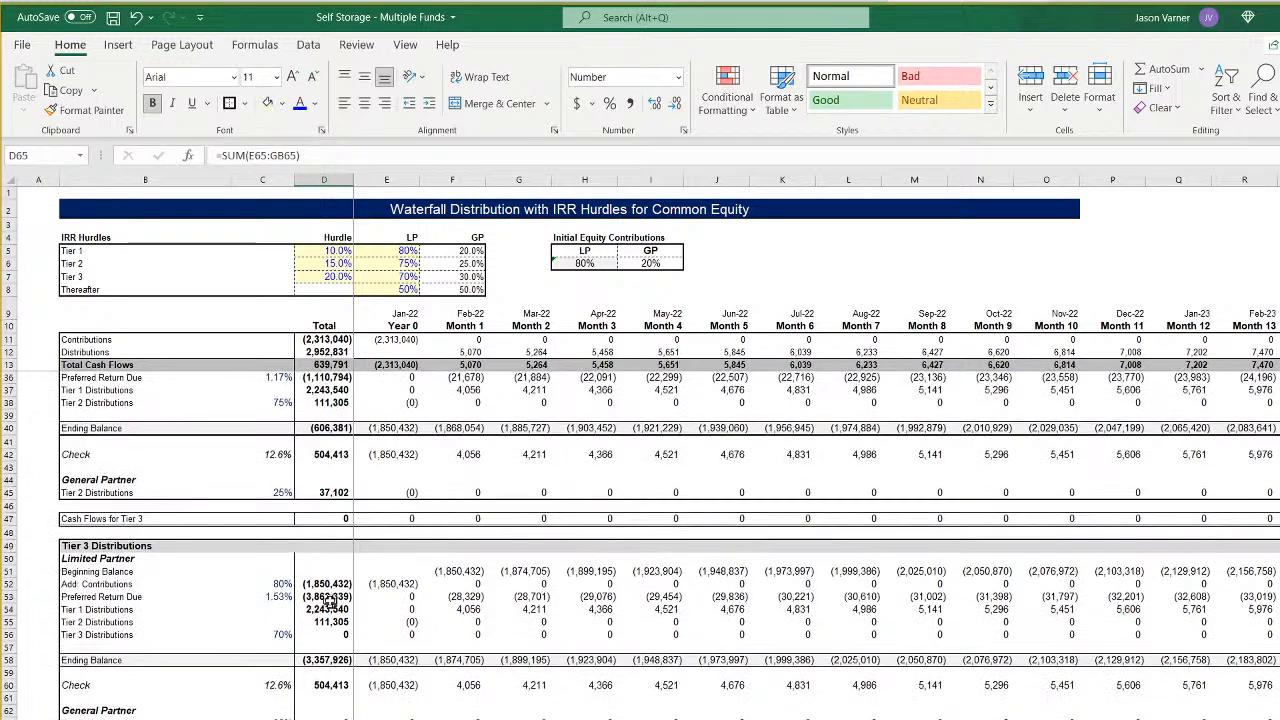
click(281, 584)
click(277, 597)
click(325, 586)
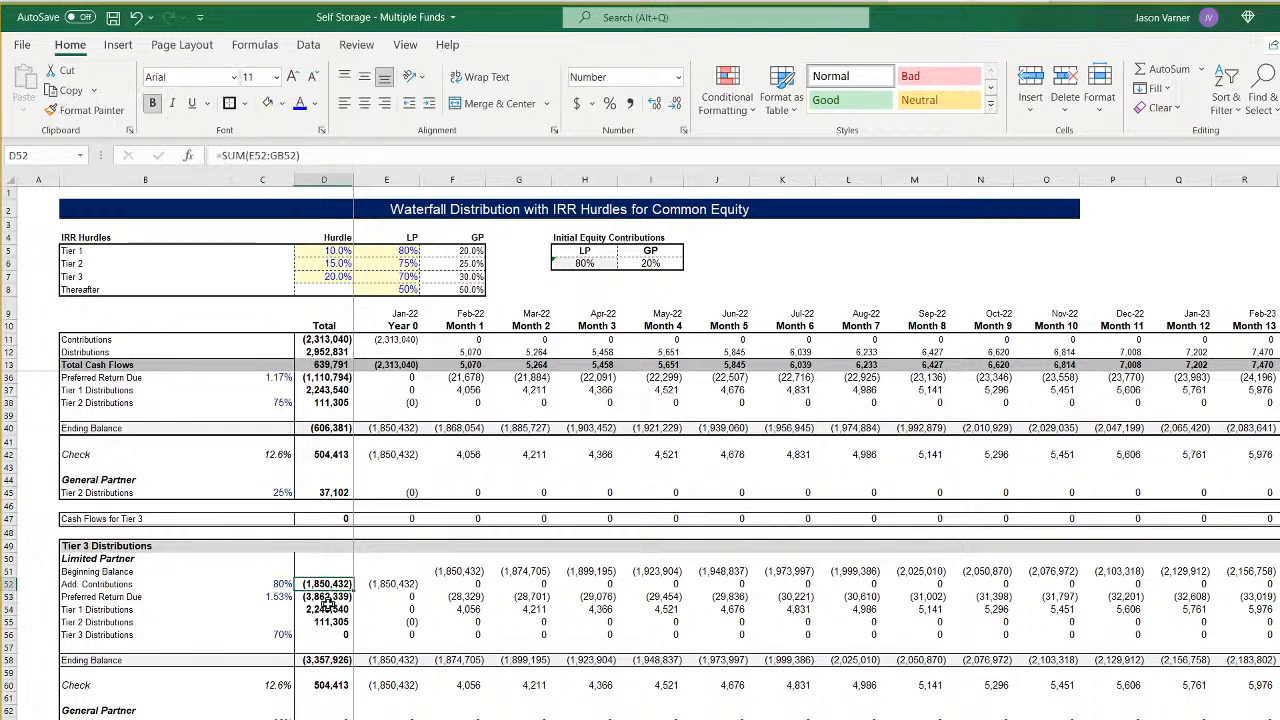
click(325, 610)
scroll(325, 619, up, 7)
- Copy the first fund's waterfall labels, rates and totals in columns B to D, from Contributions in row 11 down through the Sponsor (GP) cash flows
click(92, 343)
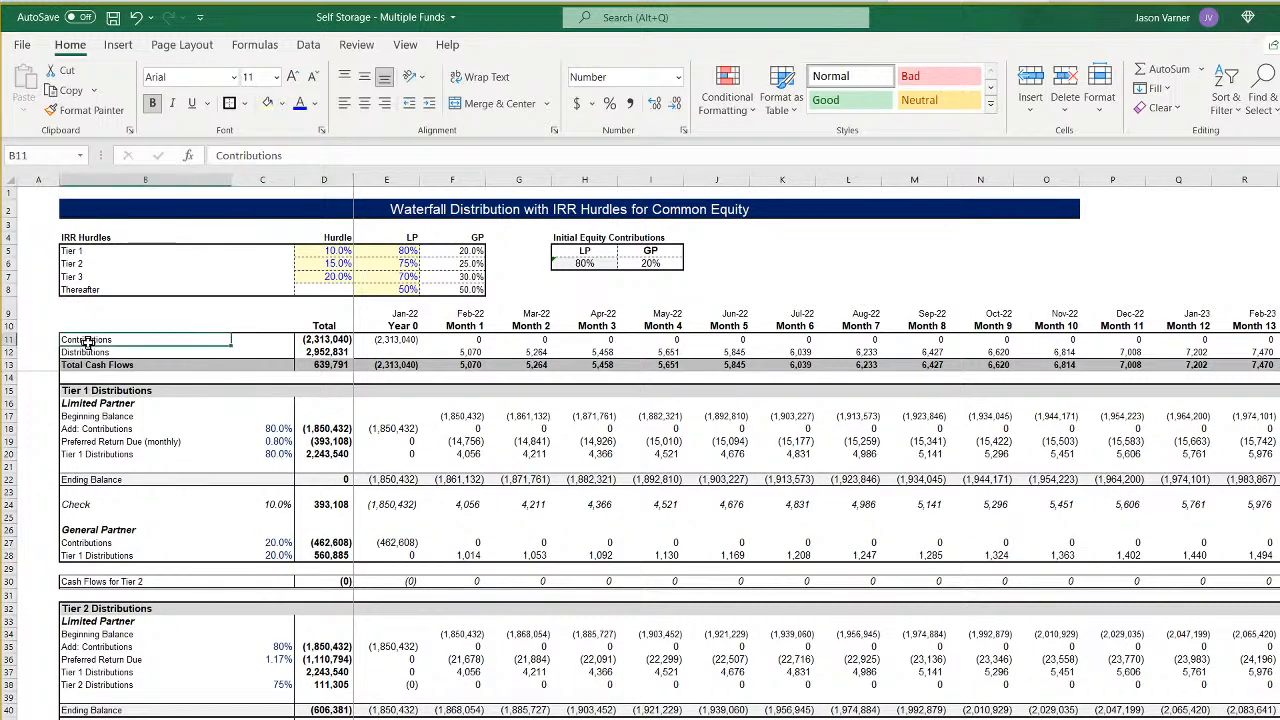
click(327, 340)
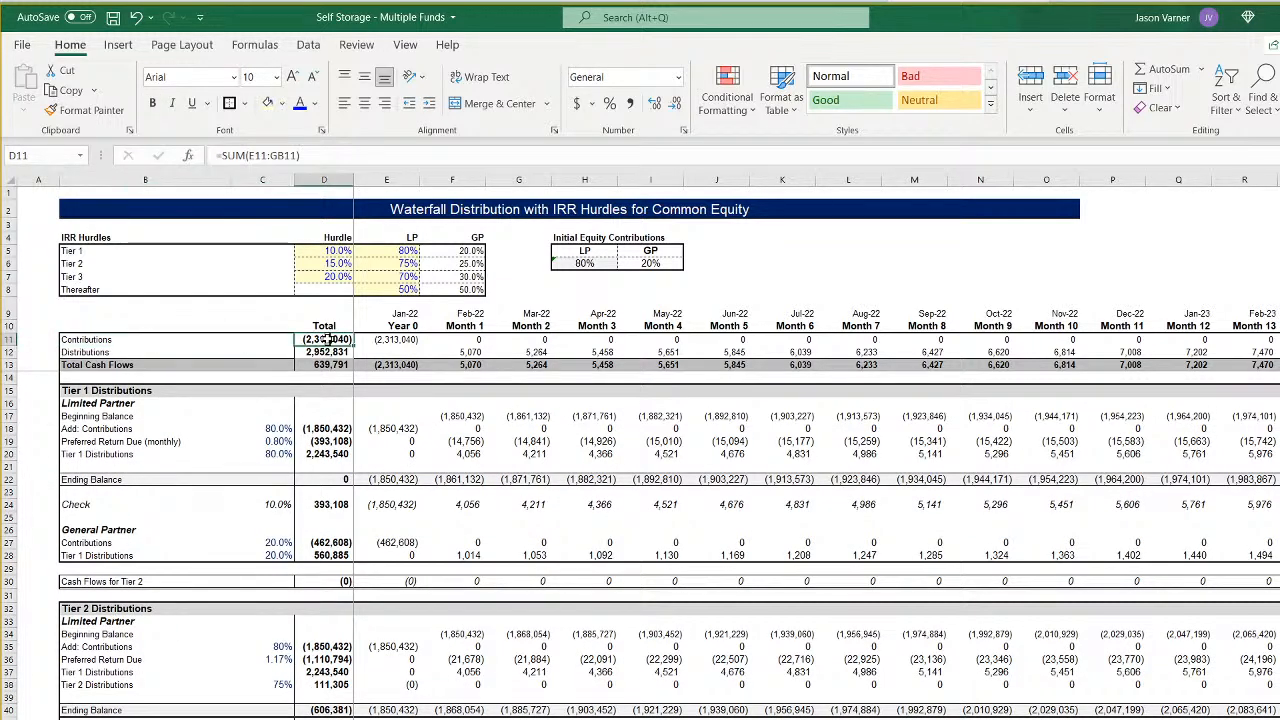
drag(327, 340, 150, 719)
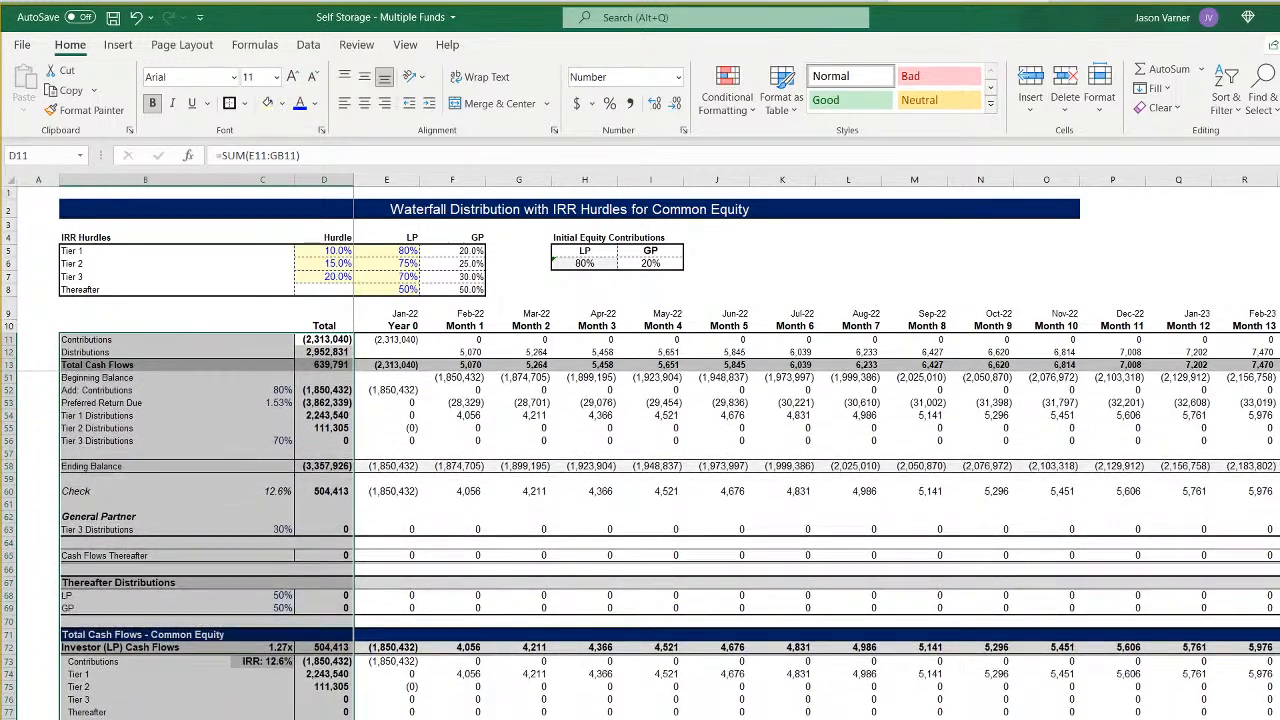
scroll(161, 512, up, 12)
right_click(163, 385)
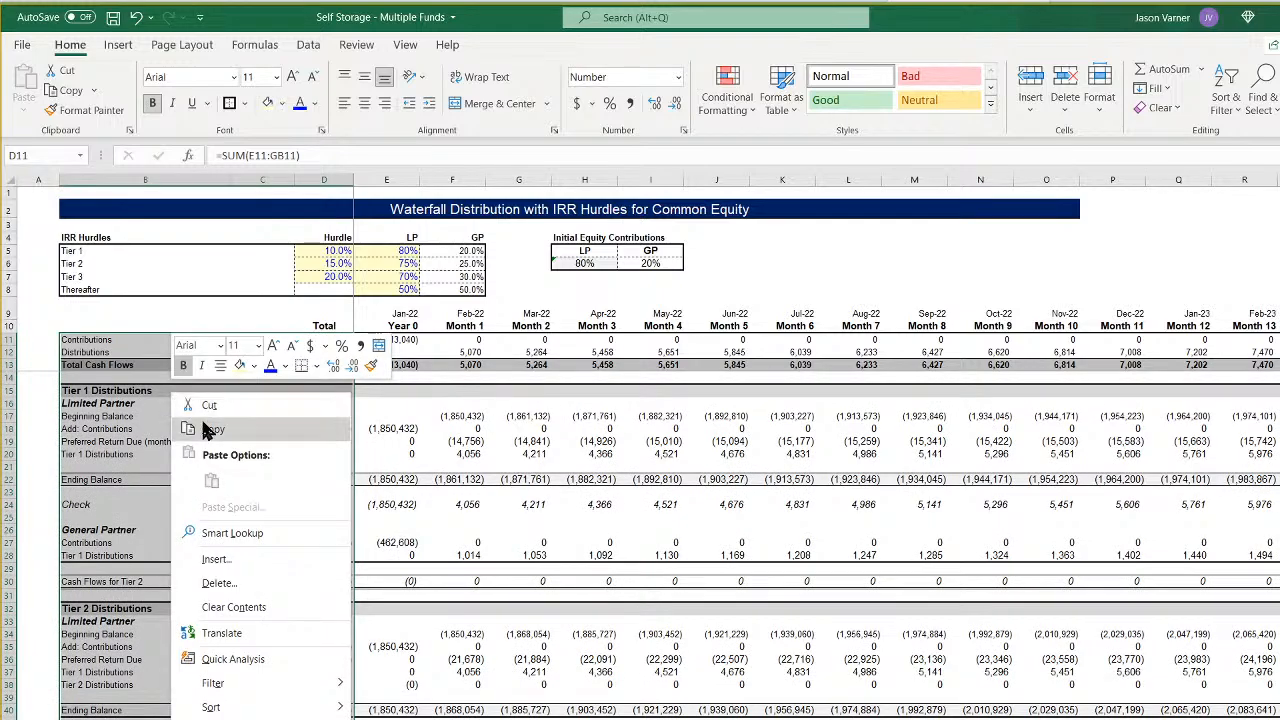
click(195, 430)
- Paste the copied waterfall block at B11 on the second and third funds' waterfall sheets, starting Mar-24 and May-26
scroll(106, 450, down, 10)
scroll(106, 450, up, 10)
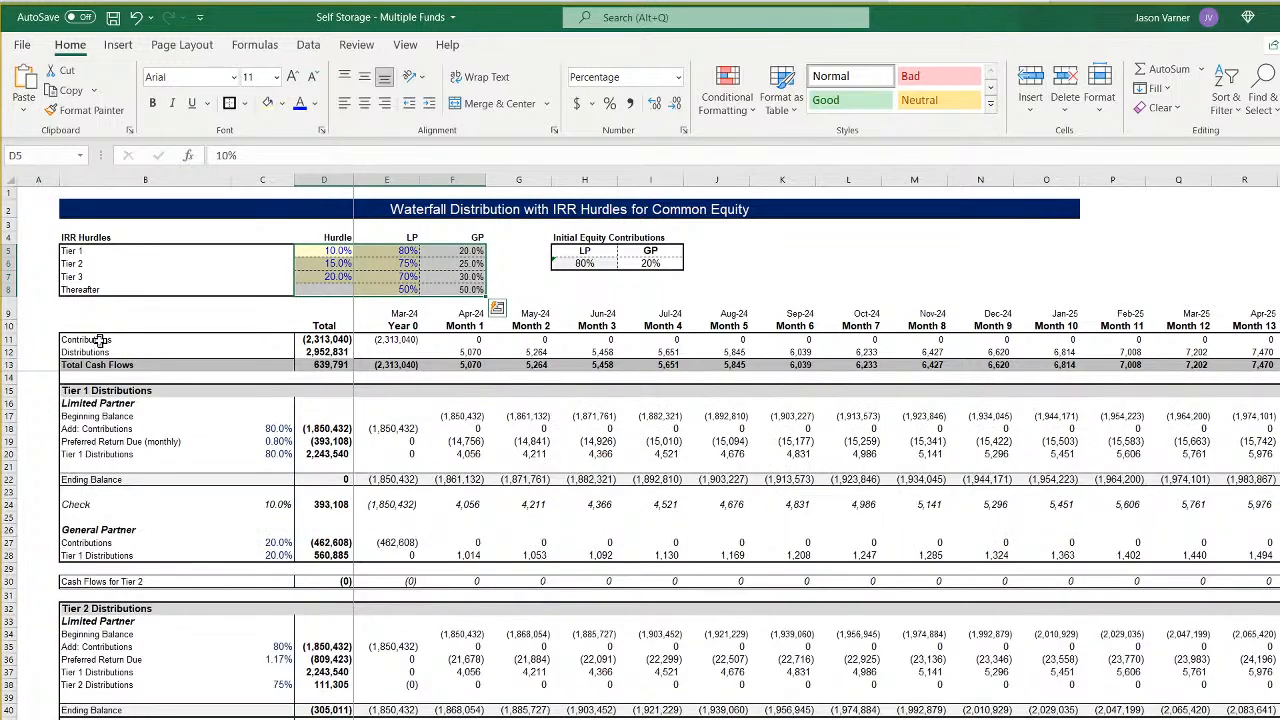
right_click(100, 340)
click(145, 425)
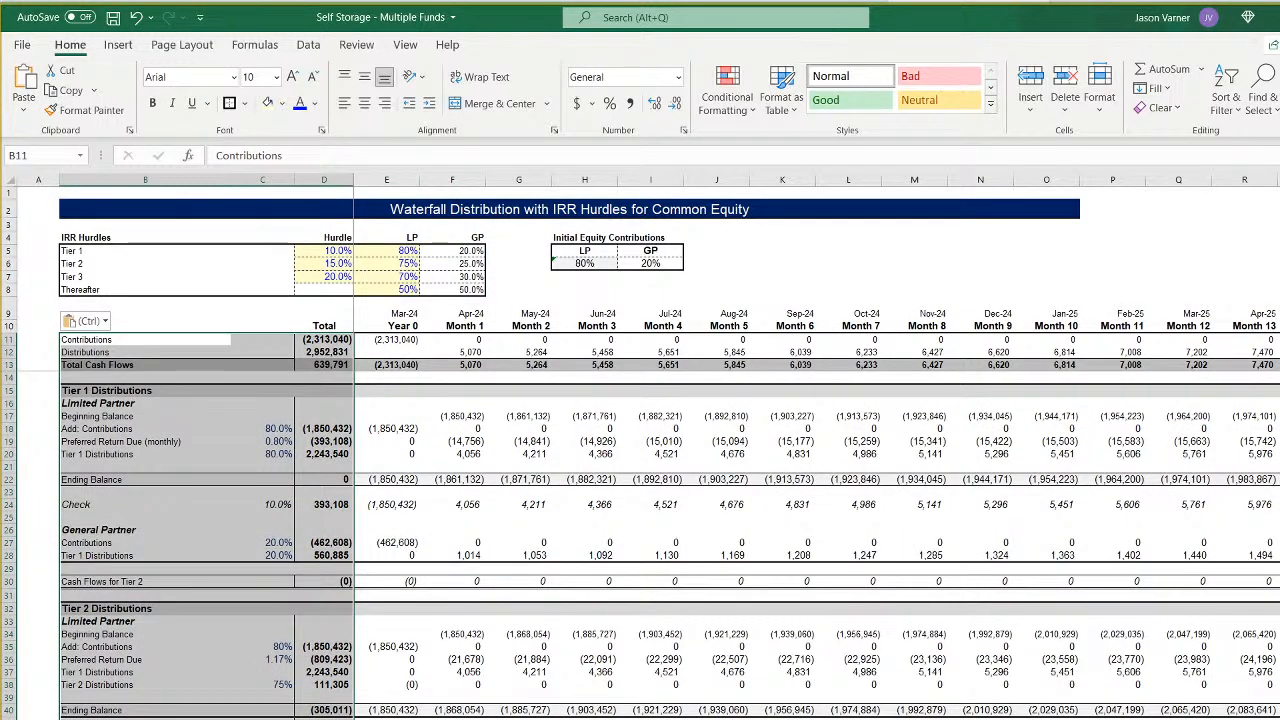
key(ctrl+Page_Down)
right_click(90, 339)
click(133, 431)
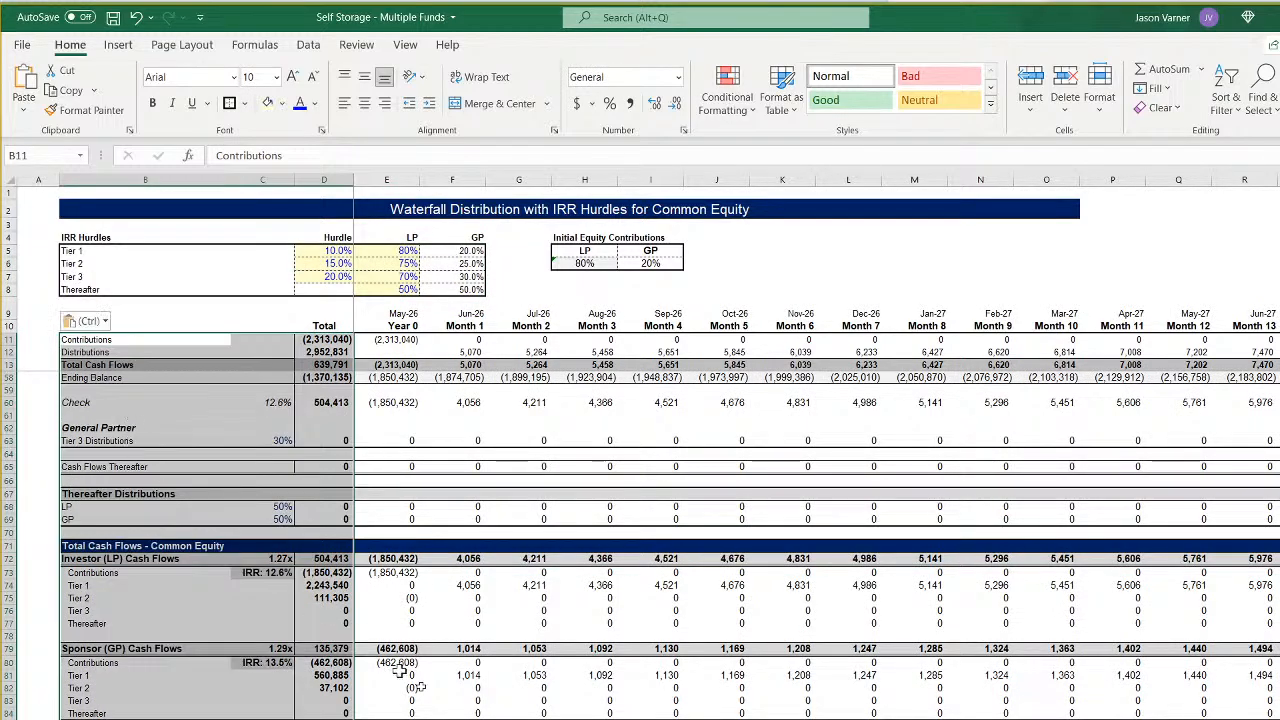
- Paste the same waterfall block at B11 on the fourth, fifth and sixth funds' waterfall sheets
key(ctrl+Page_Down)
right_click(90, 340)
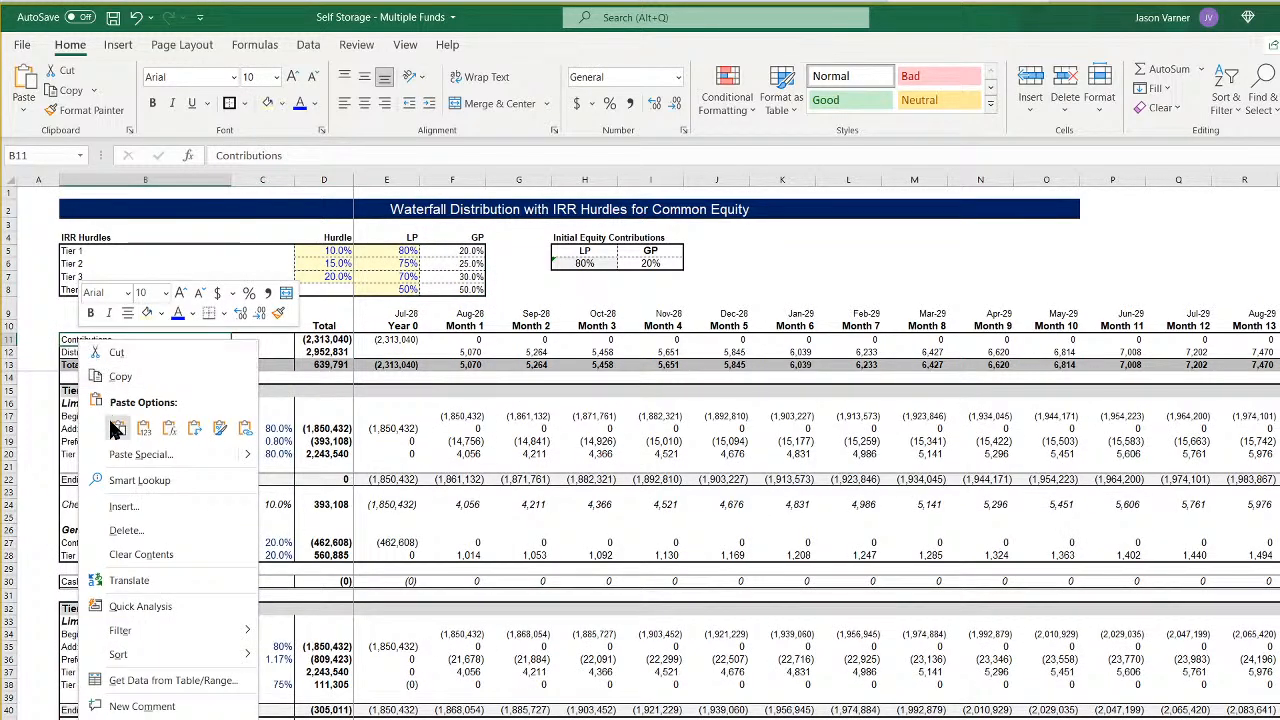
click(116, 428)
key(ctrl+Page_Down)
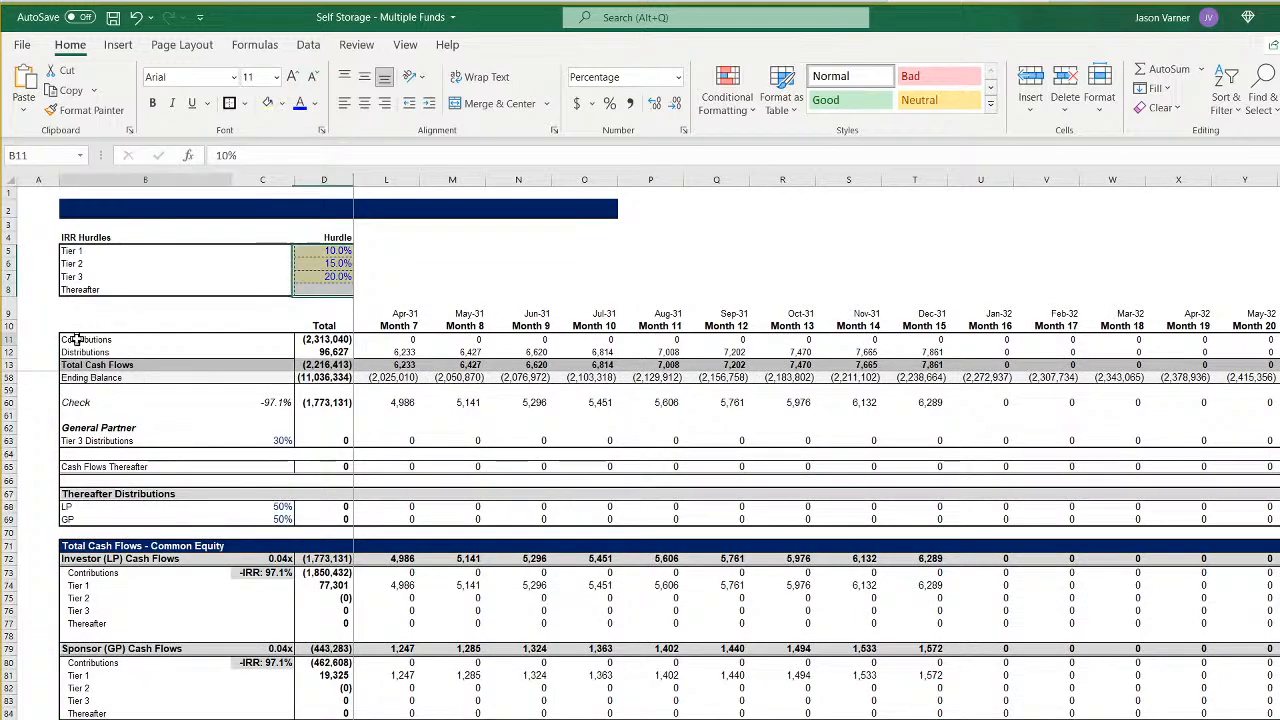
right_click(90, 340)
click(108, 425)
key(ctrl+Page_Down)
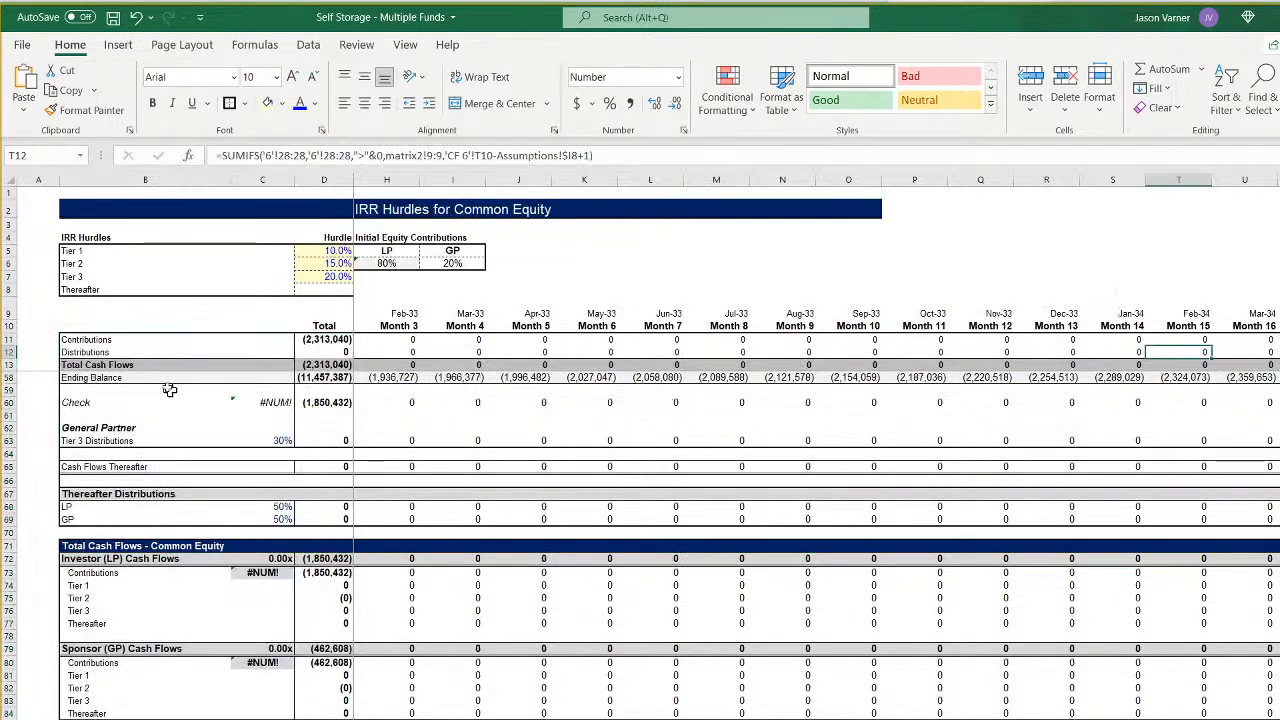
right_click(90, 340)
click(118, 428)
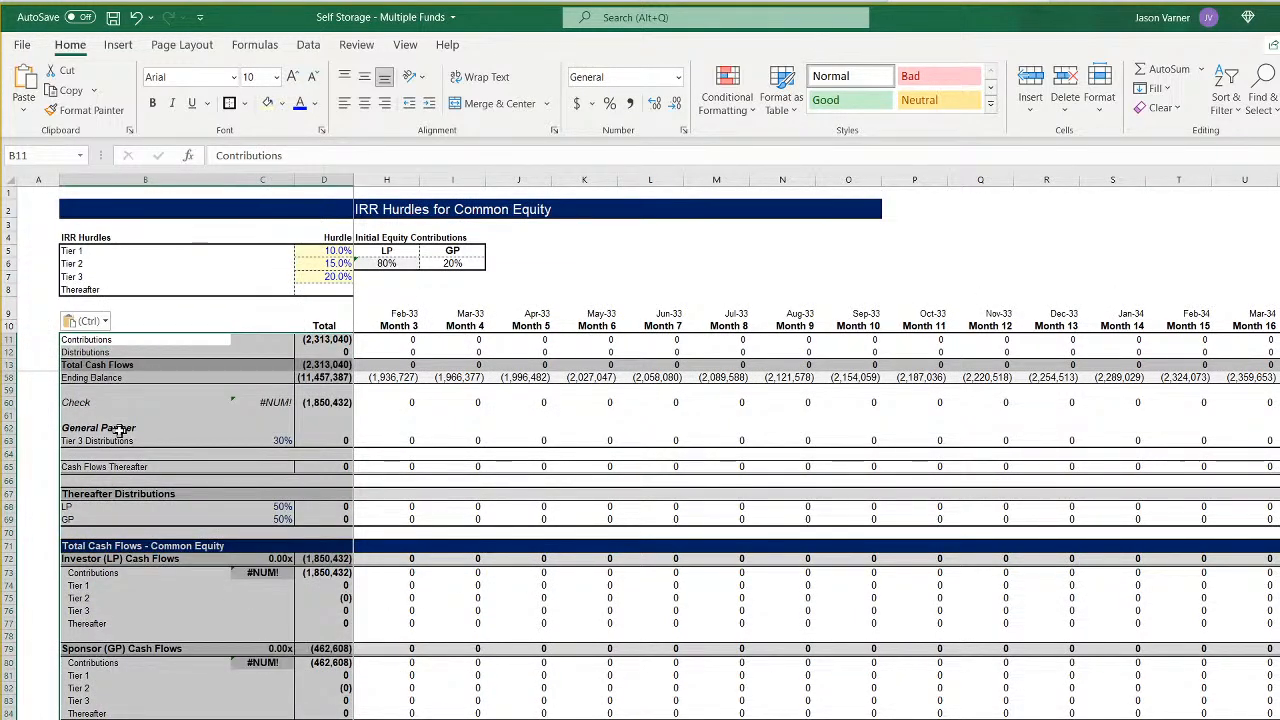
- Extend the sixth fund's timeline and waterfall formulas from column T, starting at row 9, across through column GB
click(320, 402)
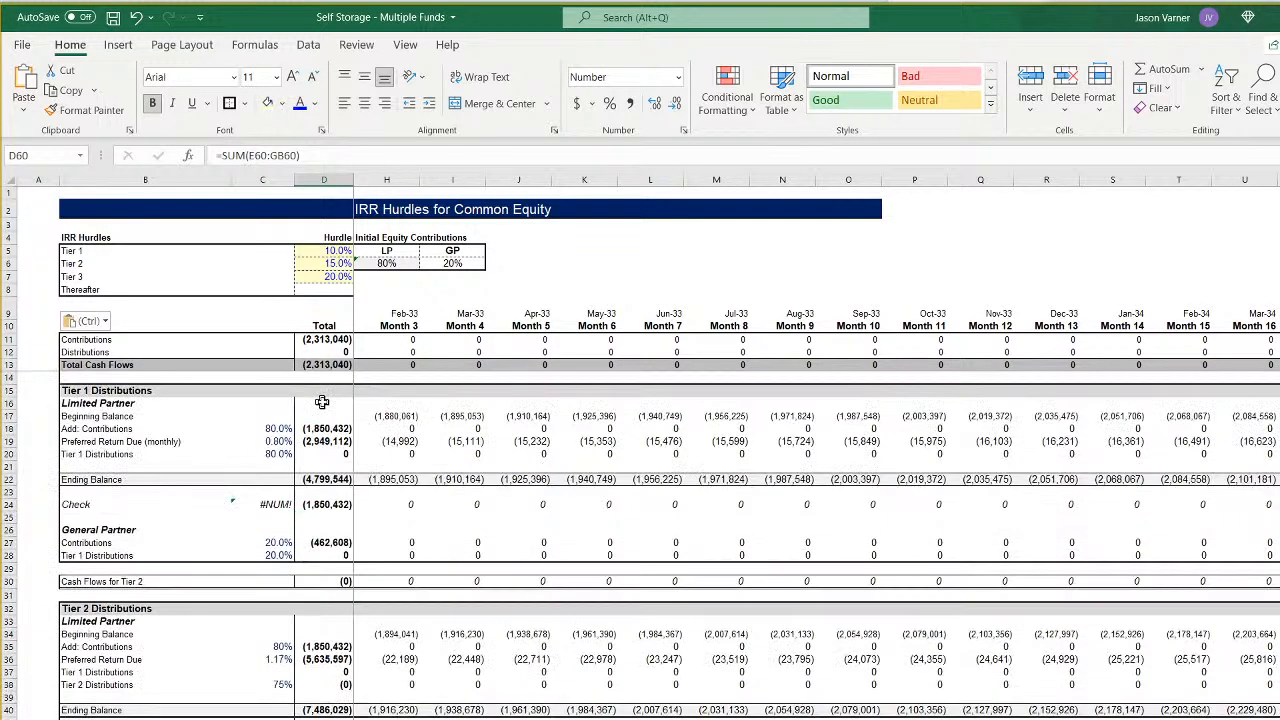
click(331, 429)
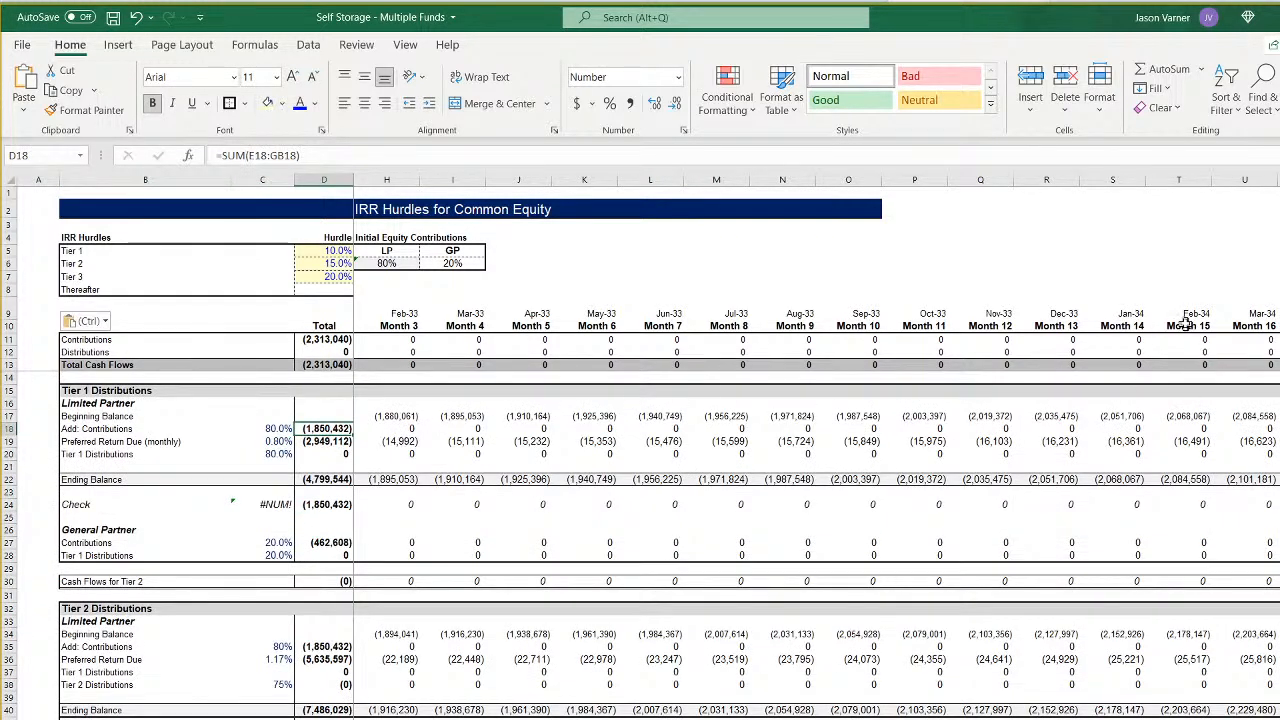
drag(1186, 316, 812, 600)
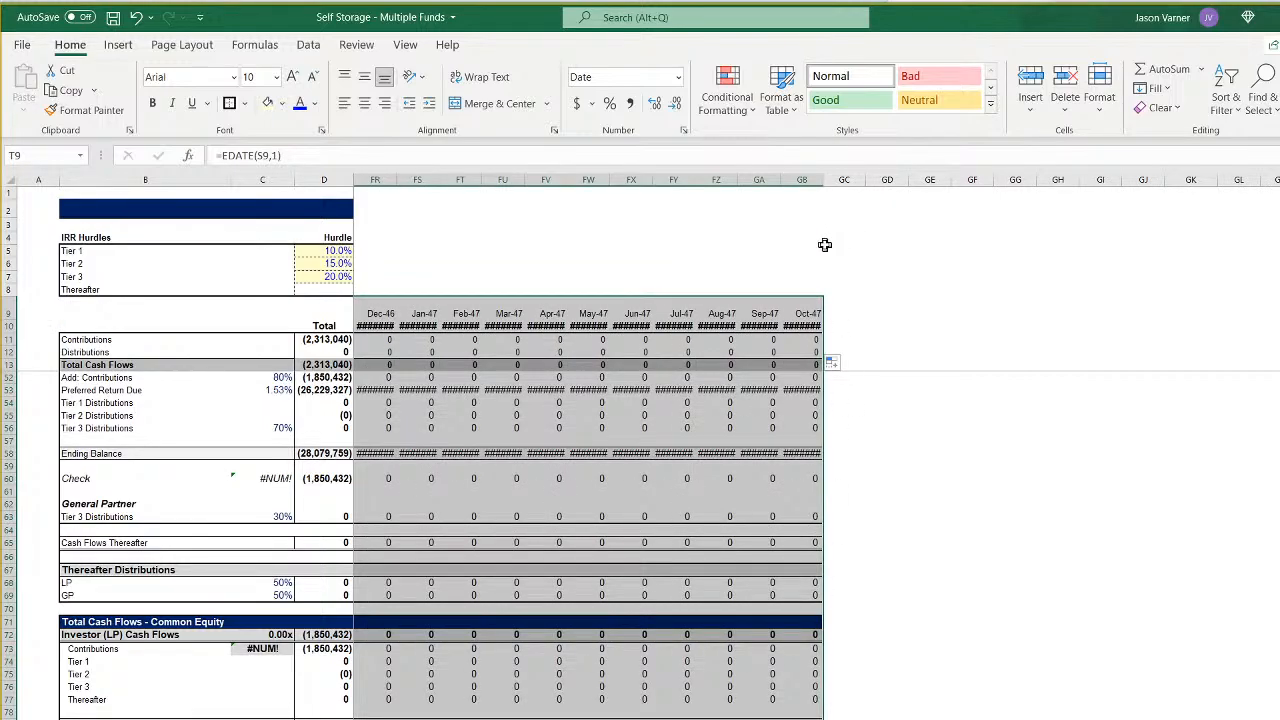
- Set the width of columns AR through GB on the sixth fund's waterfall sheet to 11
drag(802, 179, 450, 212)
right_click(524, 182)
click(586, 417)
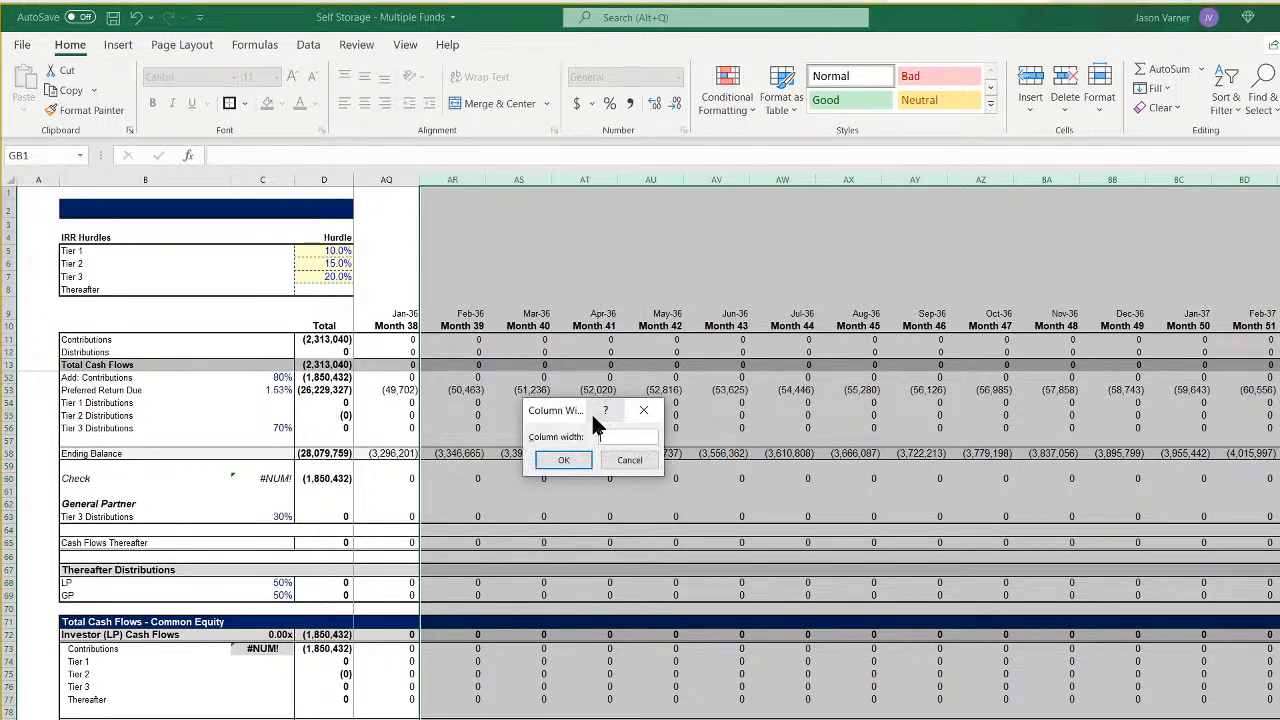
text(11)
key(Return)
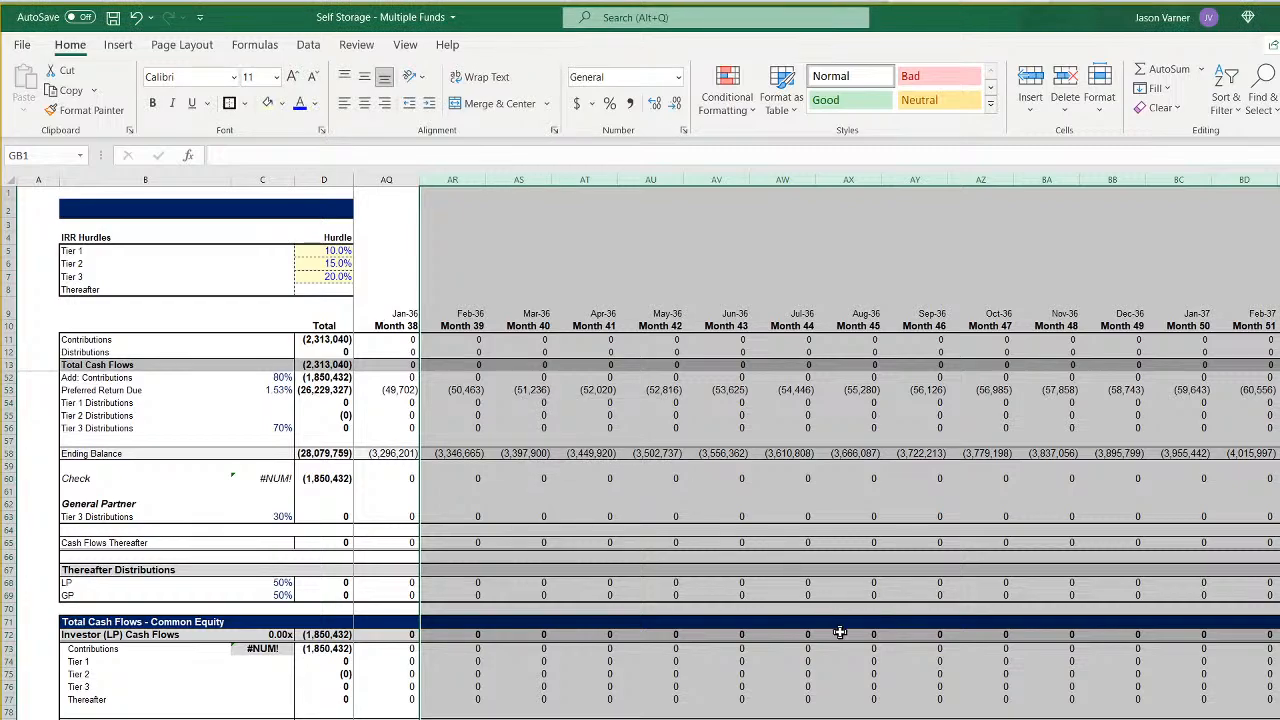
scroll(816, 450, left, 13)
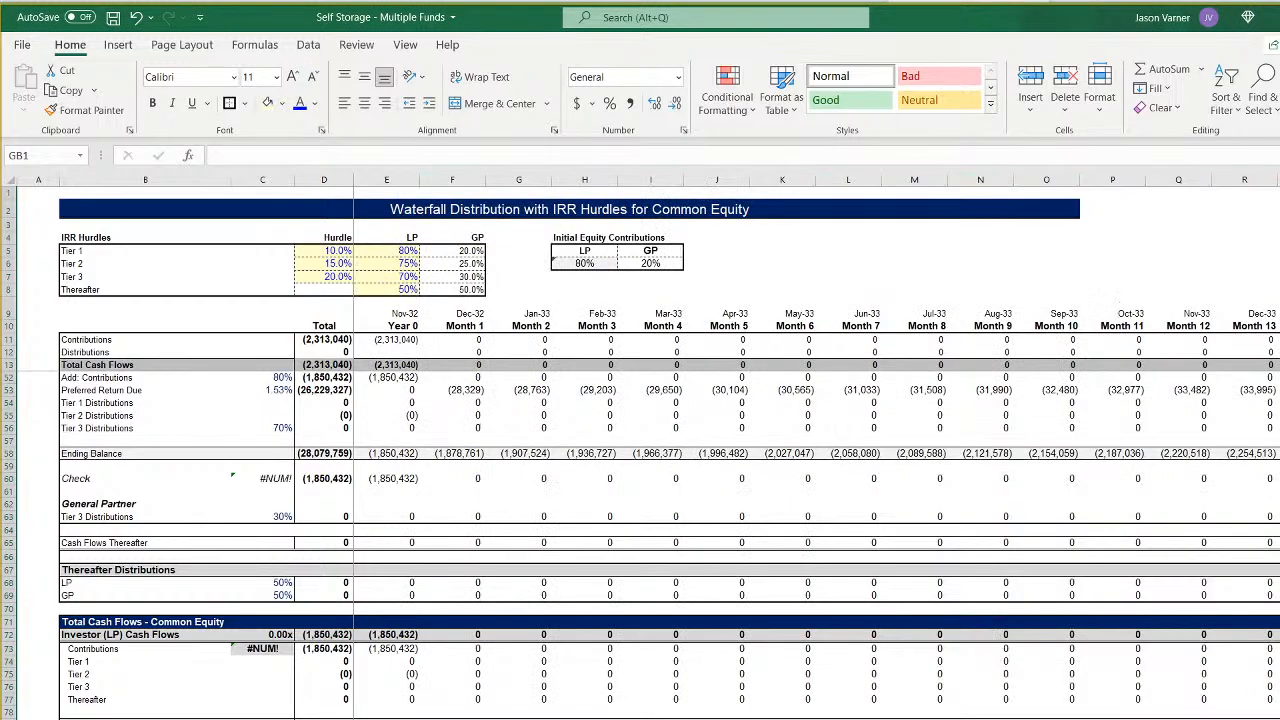
scroll(653, 708, up, 13)
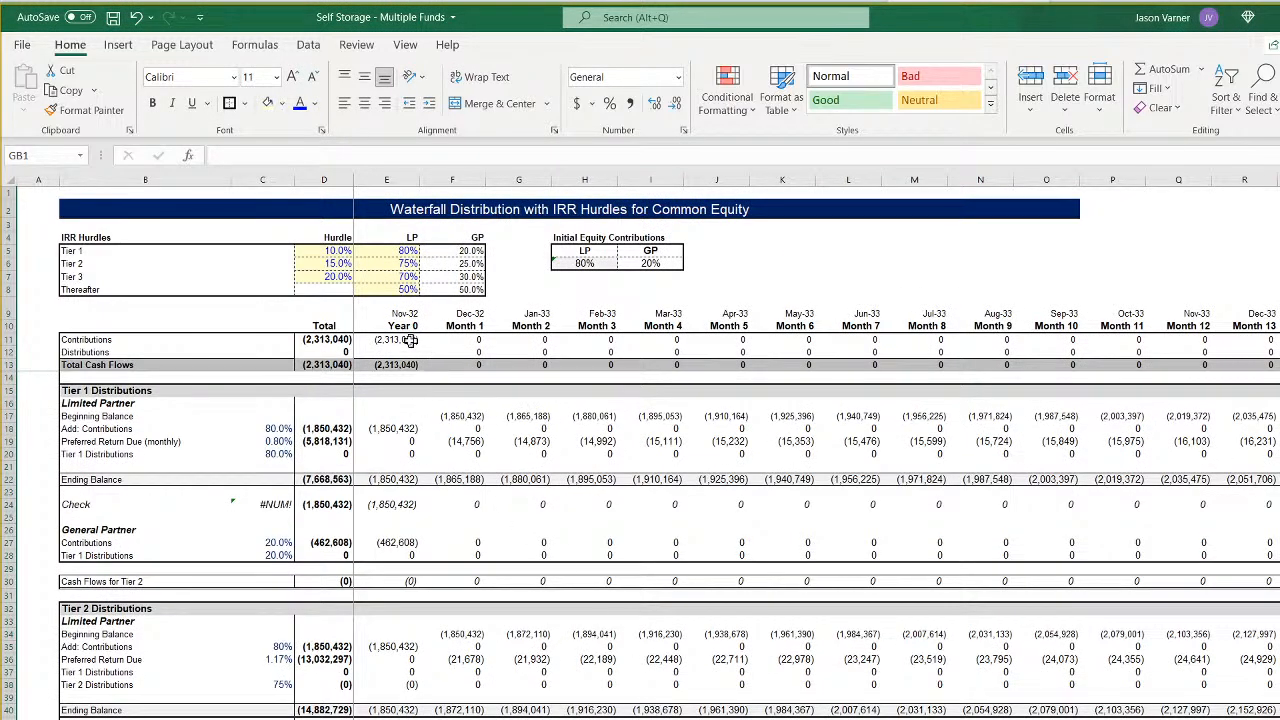
- Inspect the sixth fund's contribution and distribution formulas in F11 and F12 and the Tier 1 Check formulas in row 24
click(462, 340)
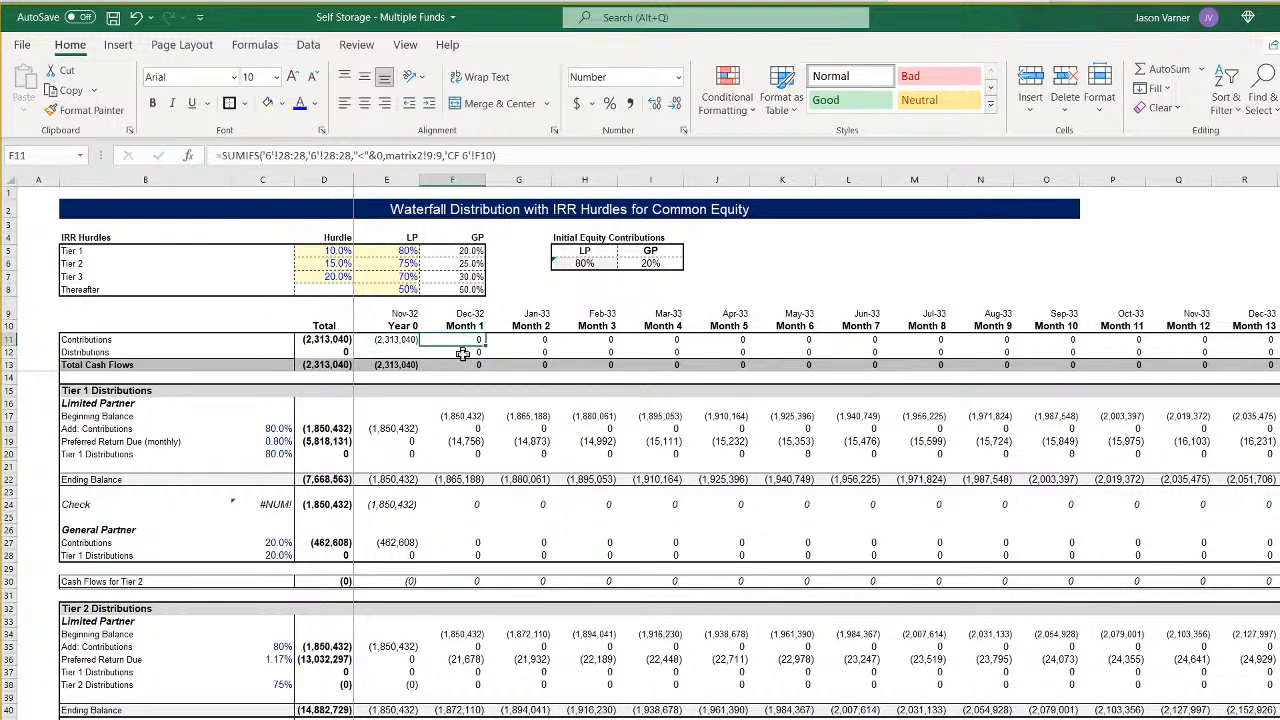
click(467, 354)
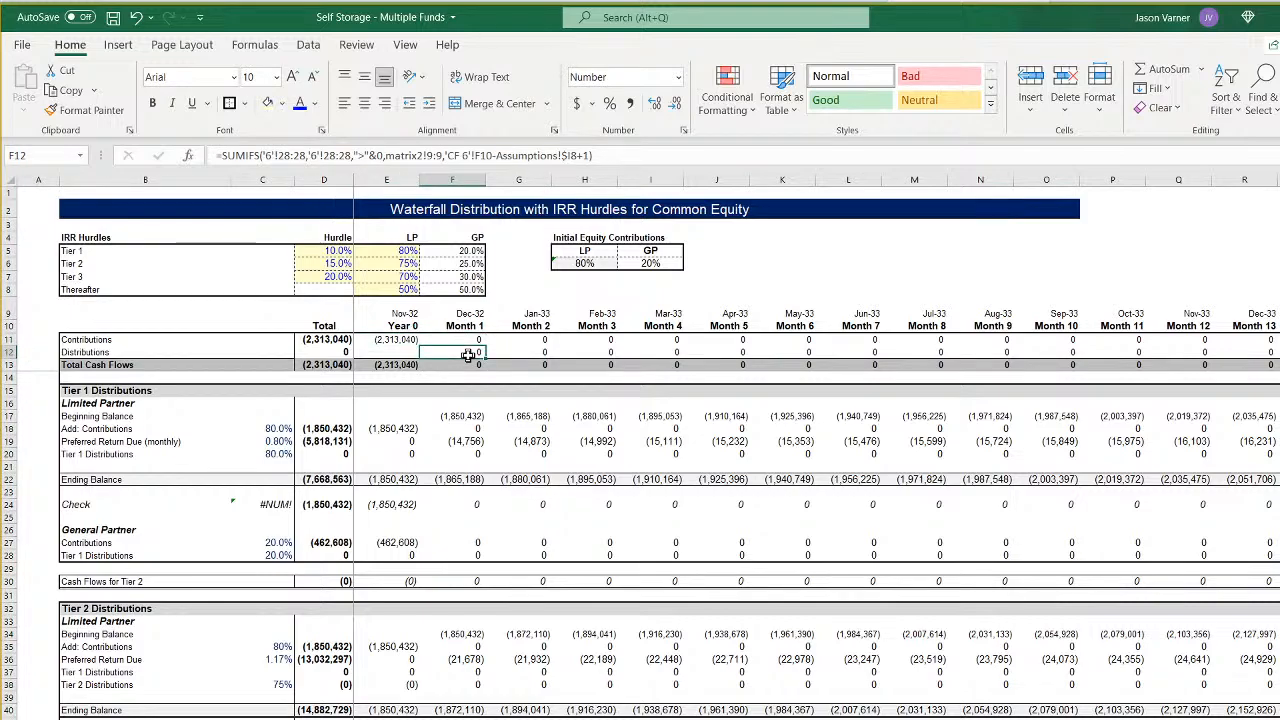
click(276, 504)
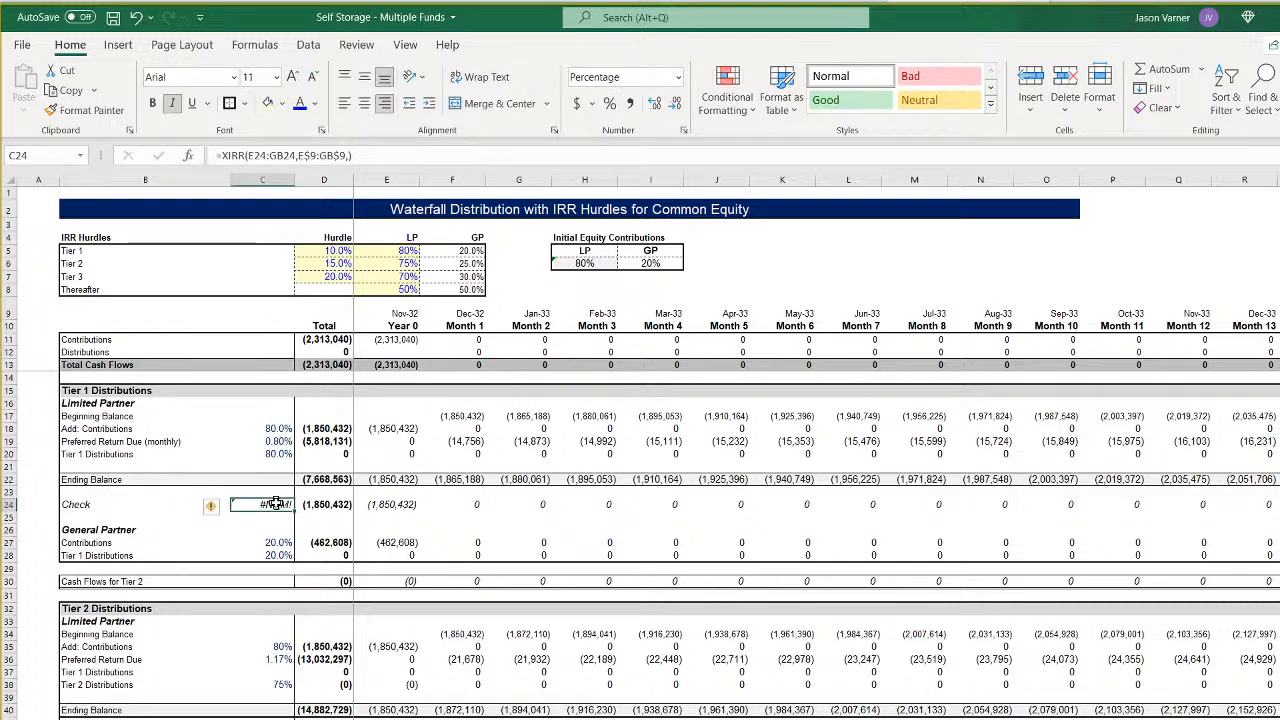
click(400, 505)
click(458, 503)
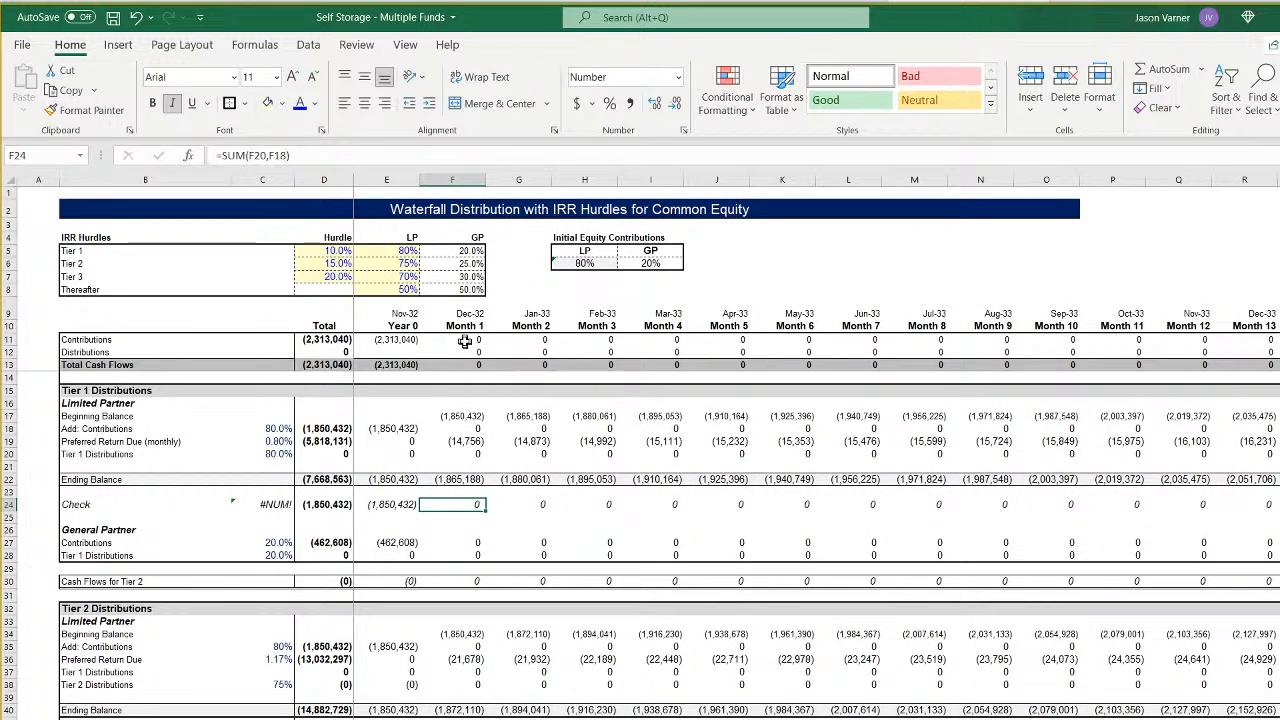
click(465, 342)
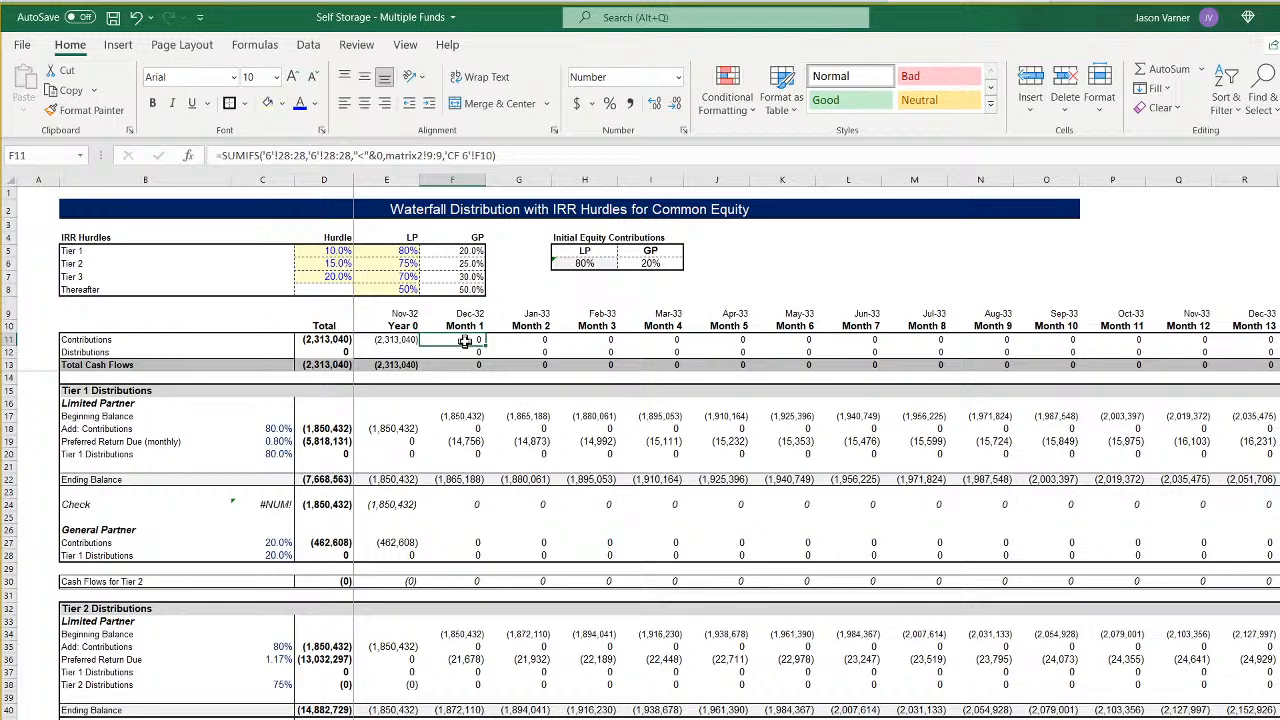
- Extend the month, Exp. and Rev. columns on the growth factor sheet from row 122 down through month 180, clearing the excess rows
key(ctrl+Page_Up)
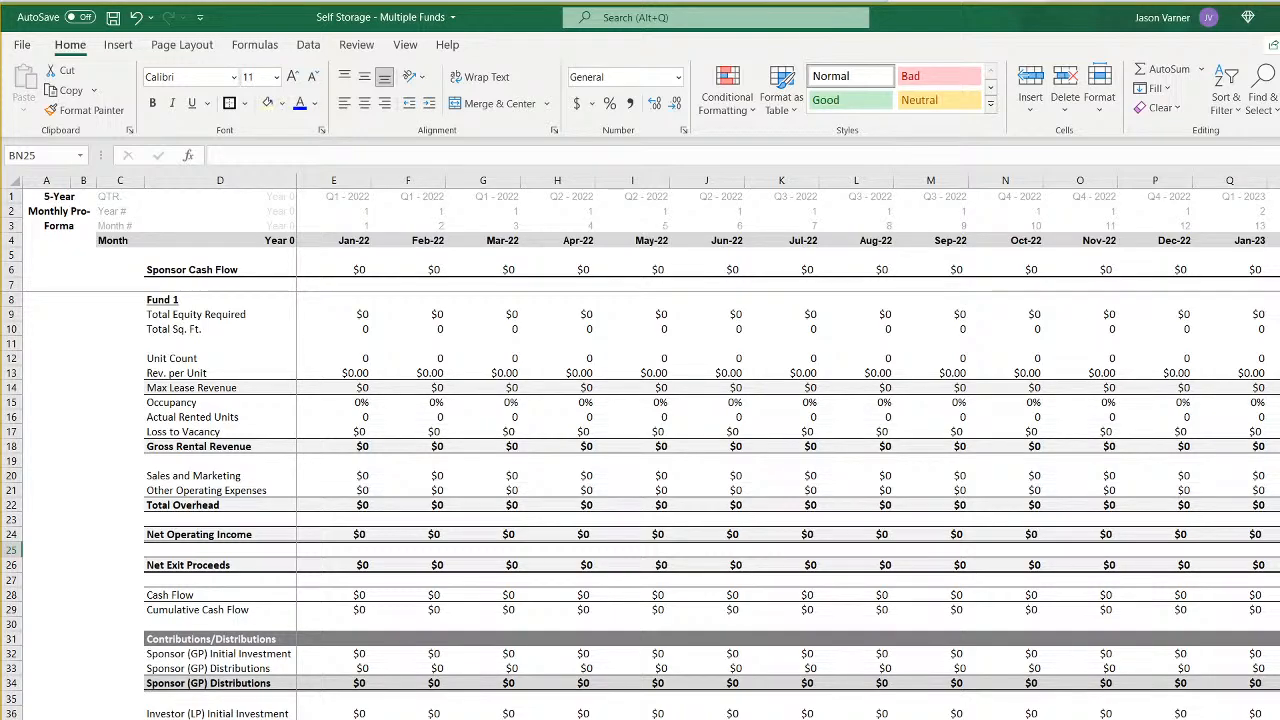
key(ctrl+Page_Up)
scroll(260, 602, down, 20)
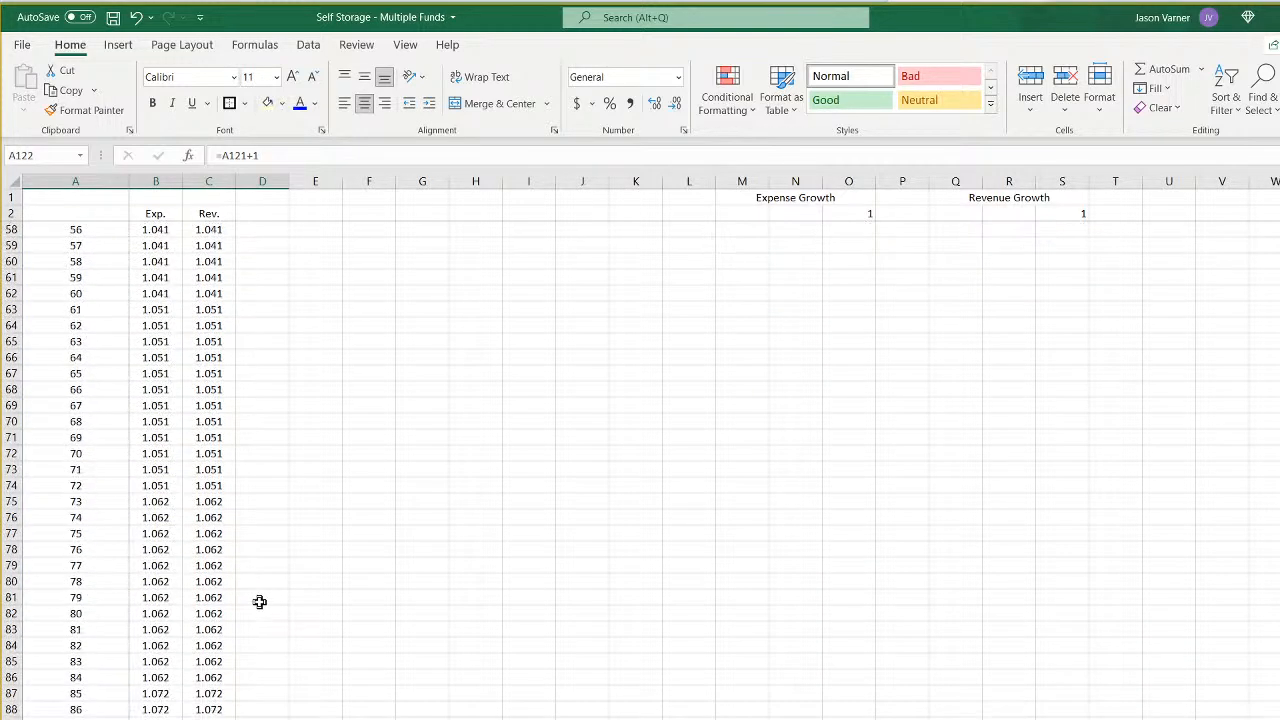
drag(76, 550, 226, 558)
click(226, 554)
click(160, 551)
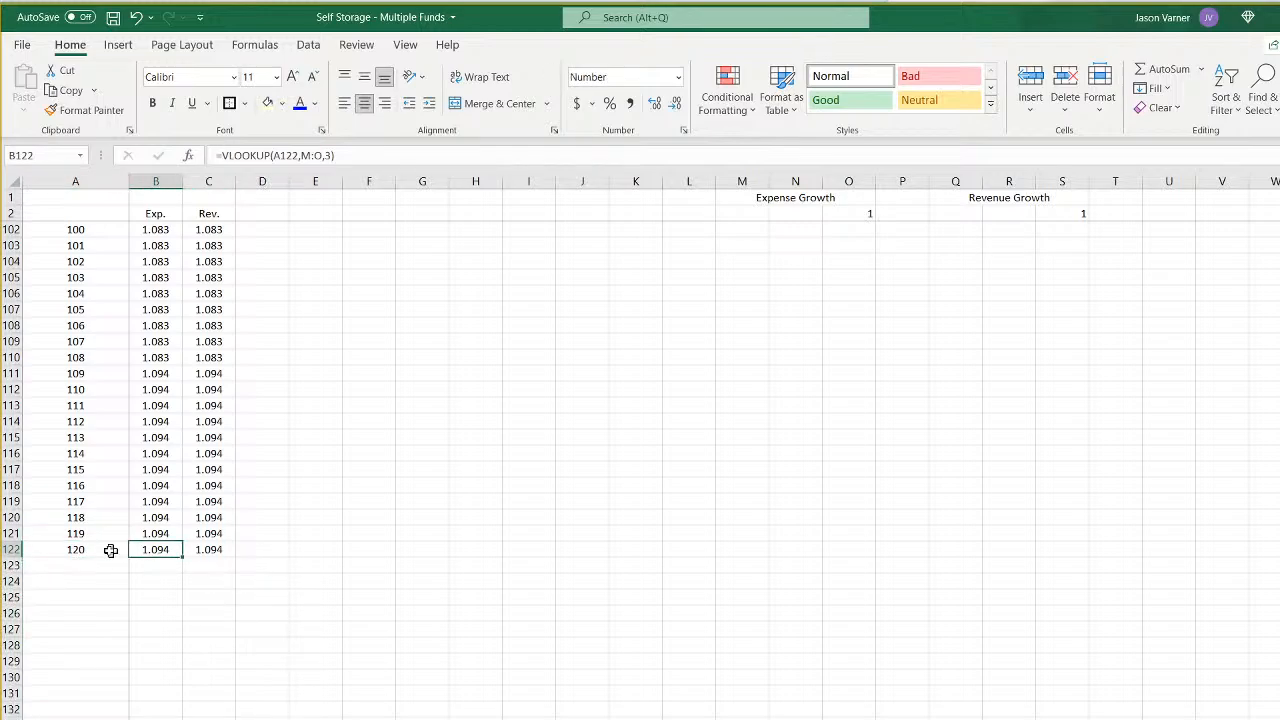
drag(110, 550, 226, 553)
click(220, 552)
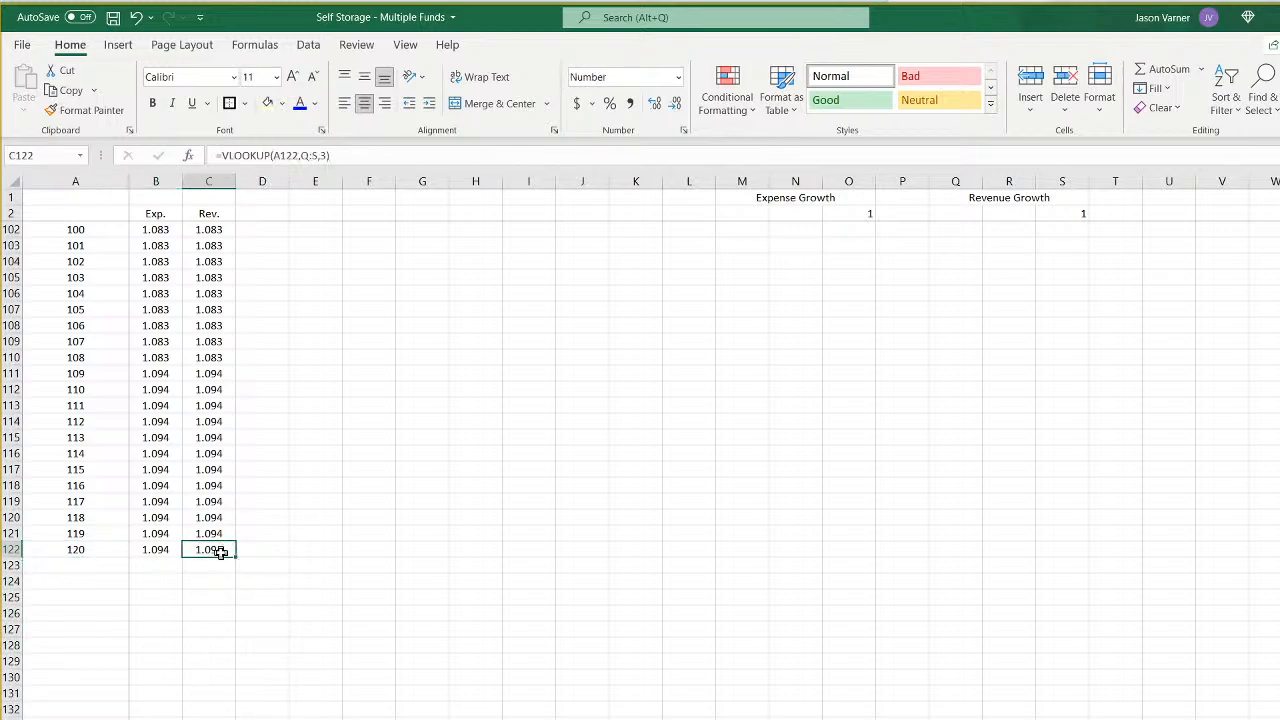
click(150, 550)
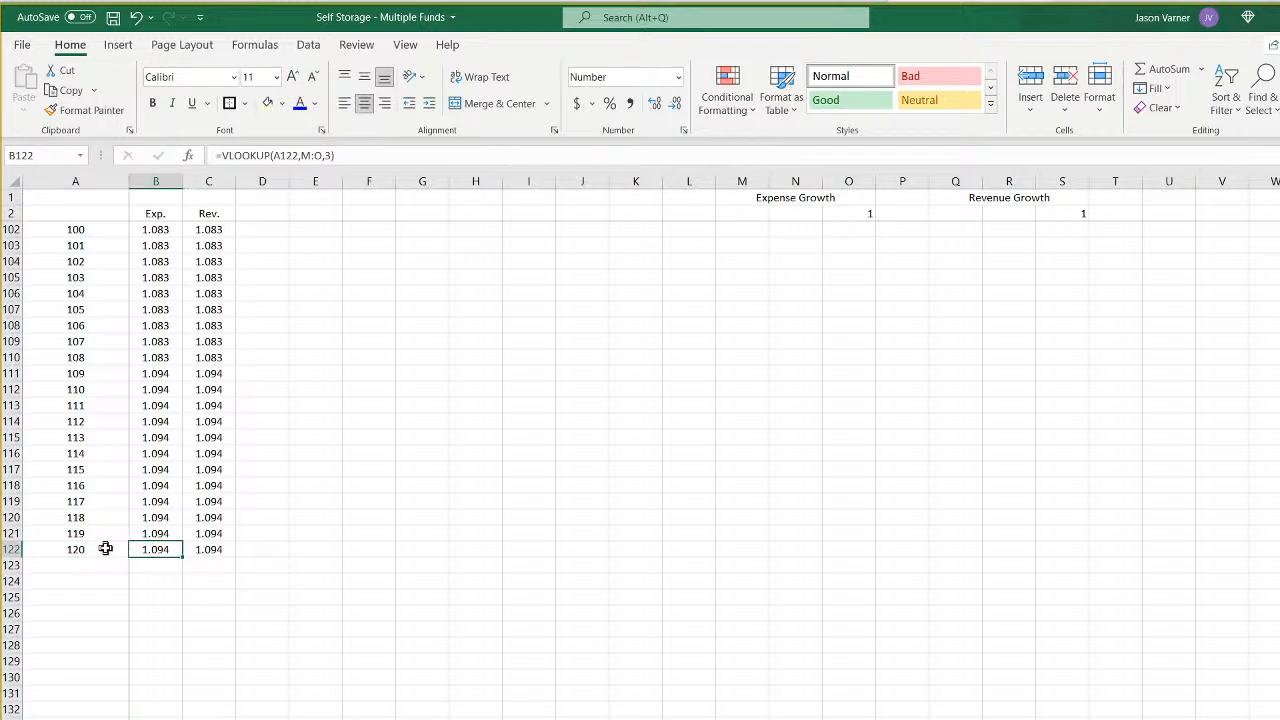
drag(105, 548, 225, 558)
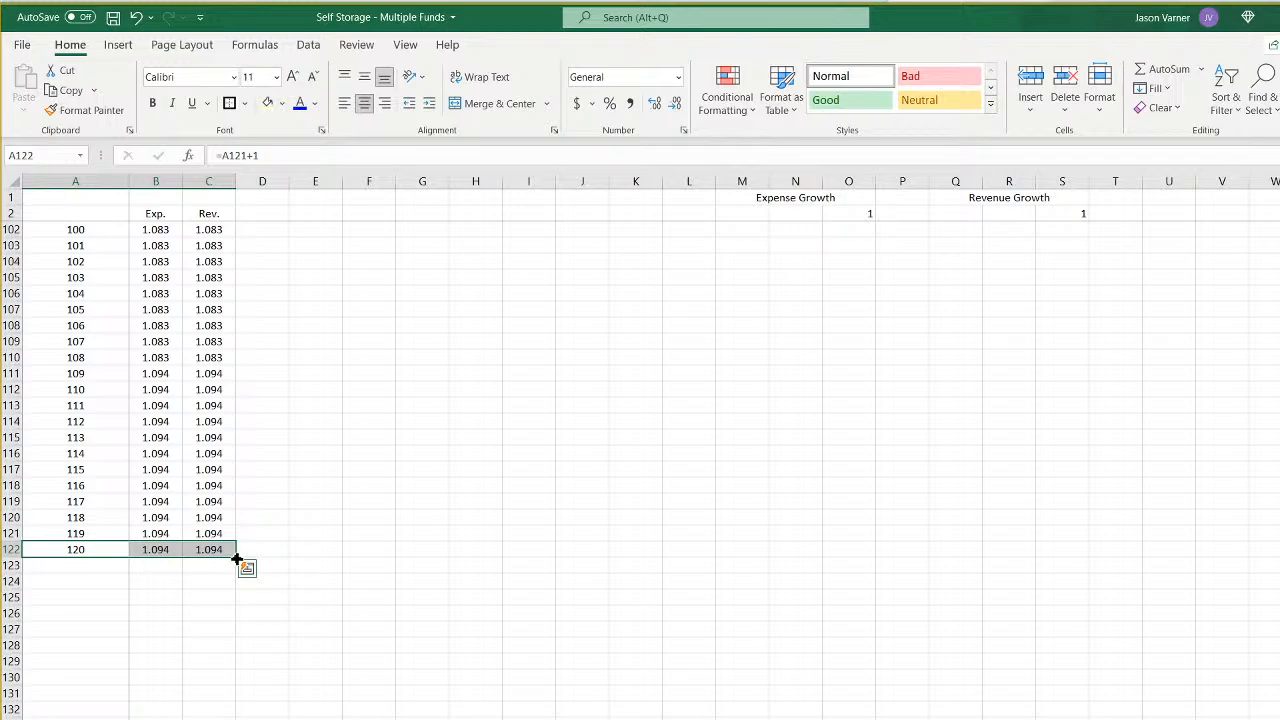
drag(237, 558, 40, 712)
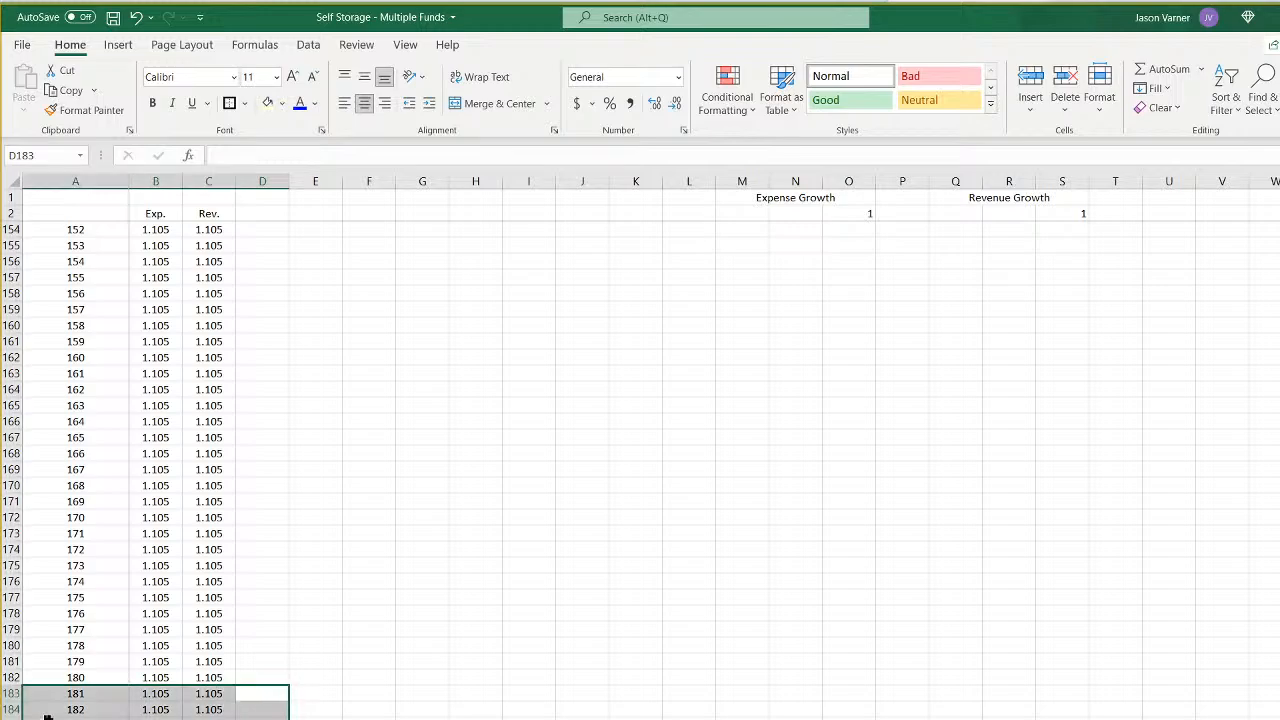
key(Delete)
click(200, 563)
- Extend the Expense Growth and Revenue Growth tables from row 13 down through row 18, reaching month 181
scroll(218, 614, up, 20)
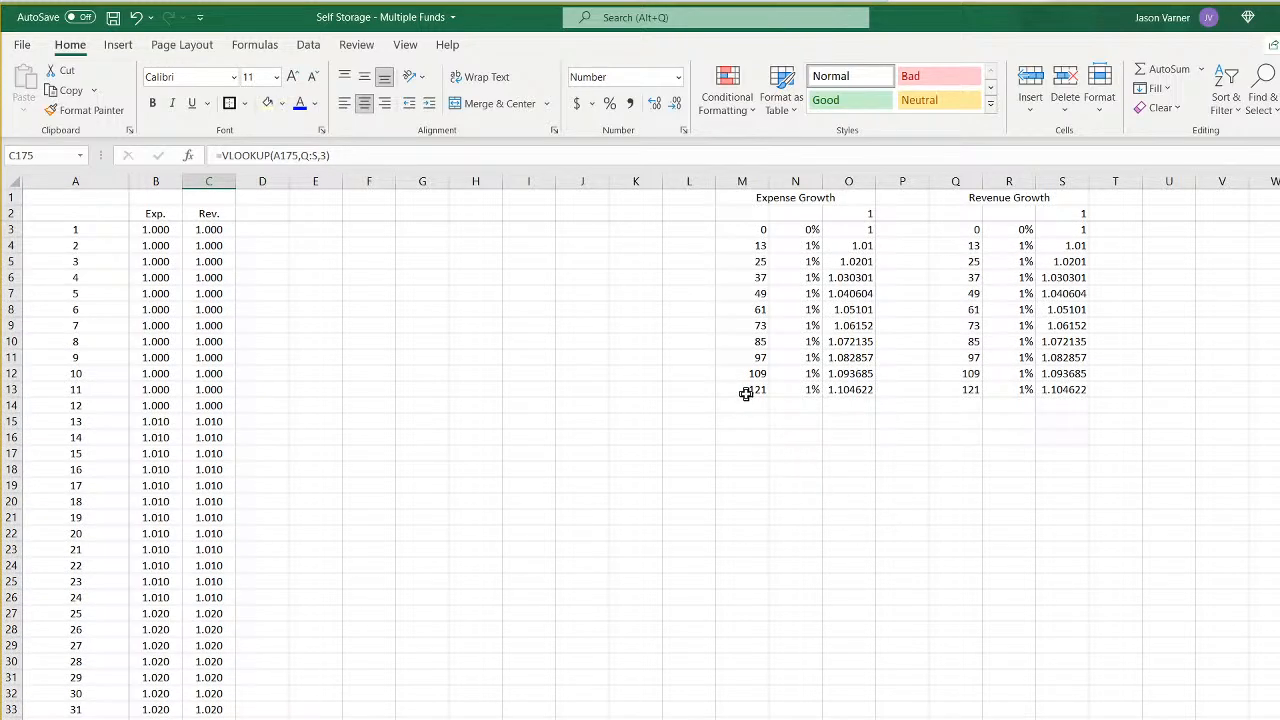
click(745, 393)
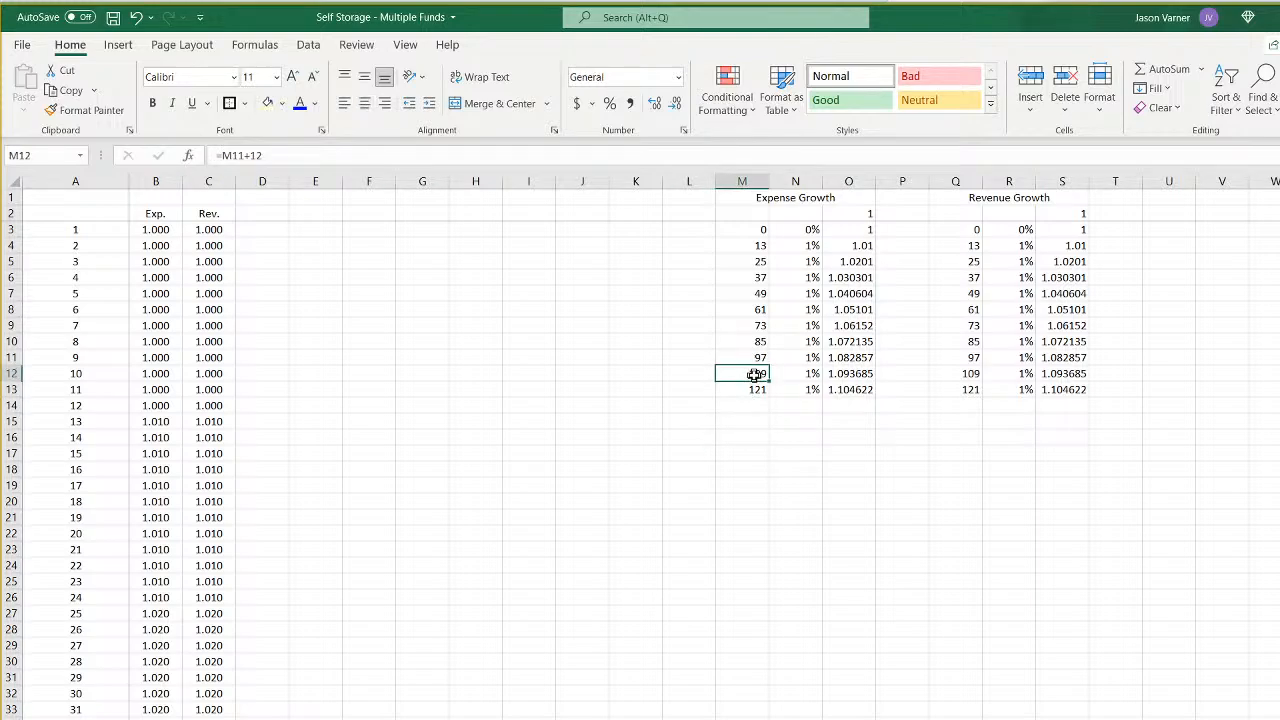
drag(757, 389, 873, 473)
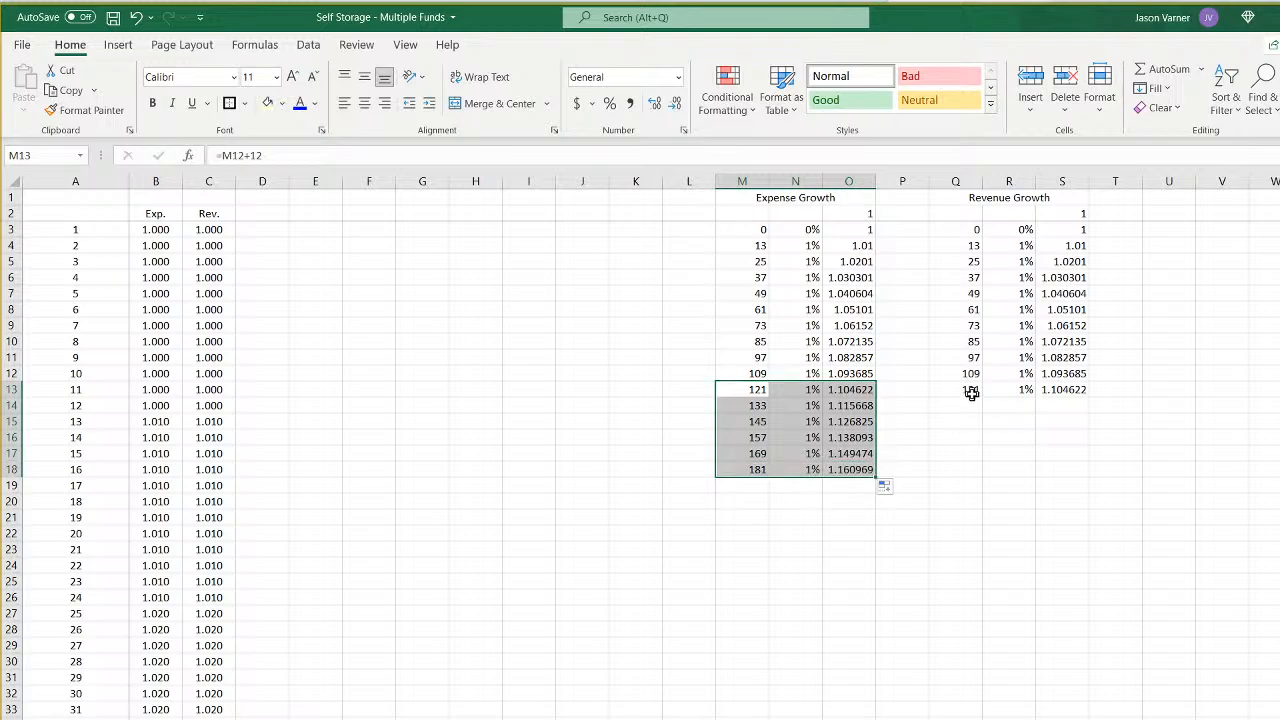
mouse_move(971, 393)
mouse_down()
mouse_move(1093, 394)
mouse_move(967, 390)
mouse_up()
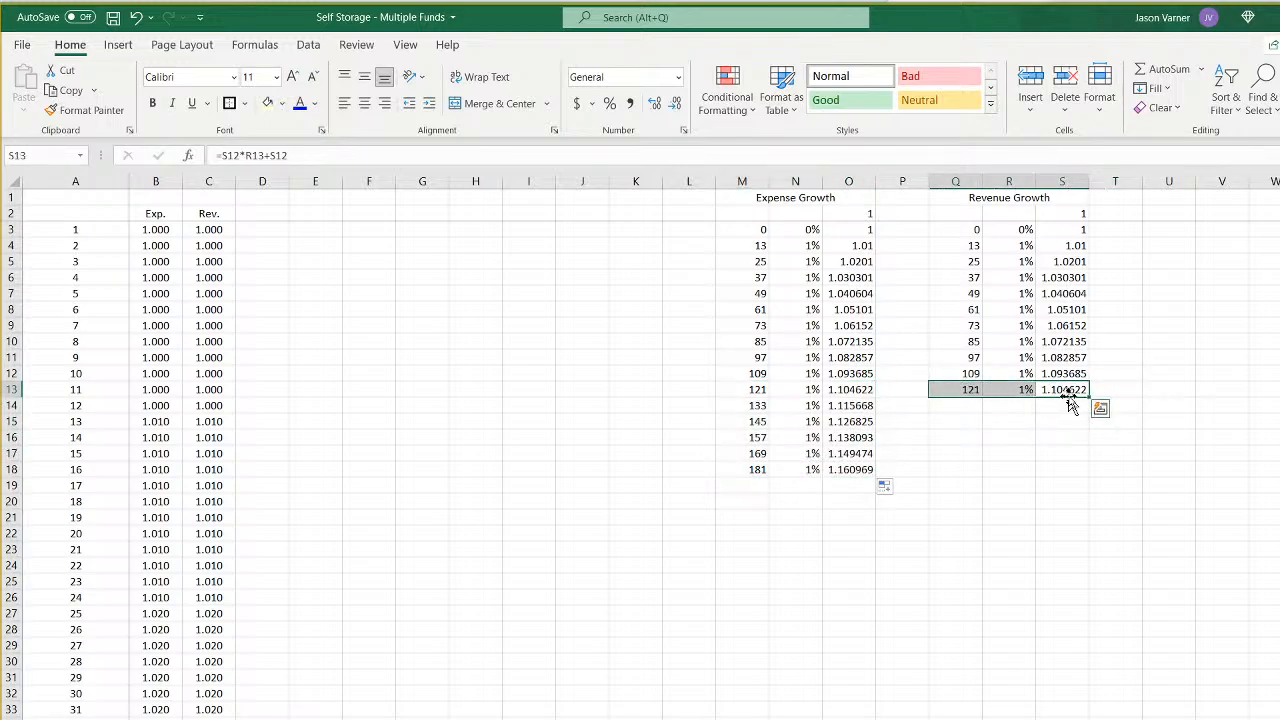
drag(1090, 394, 1086, 477)
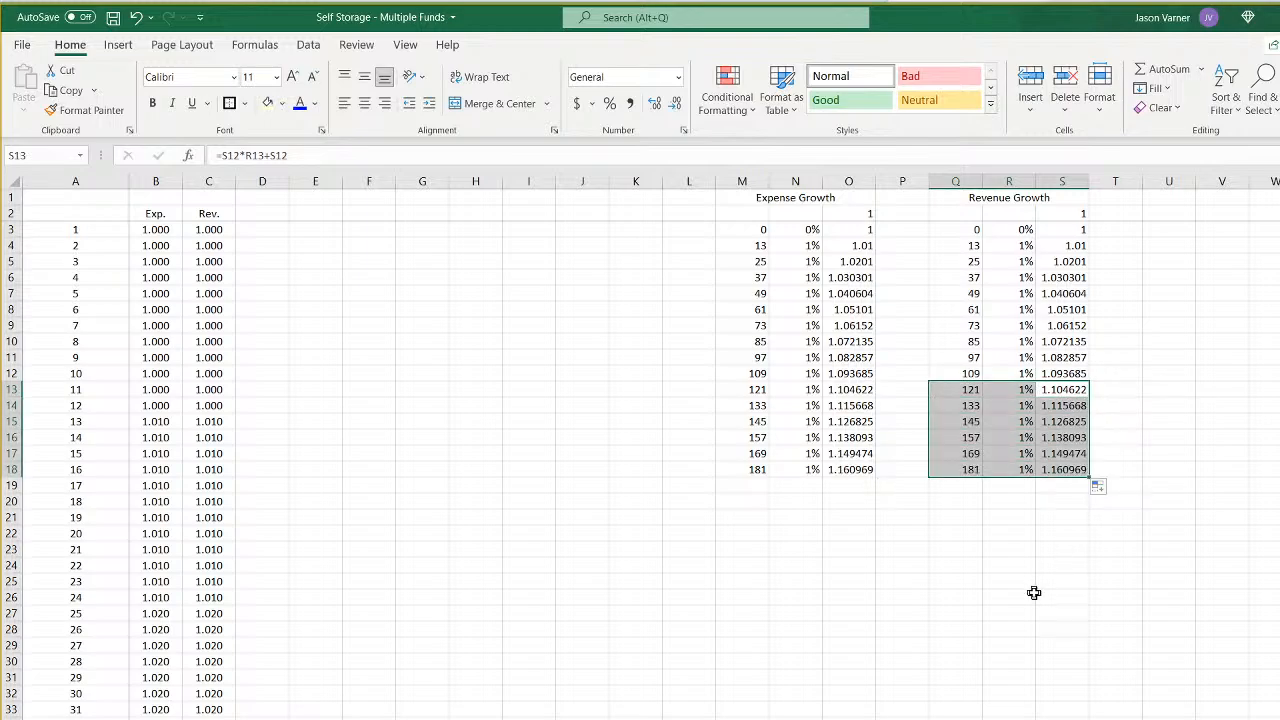
click(980, 596)
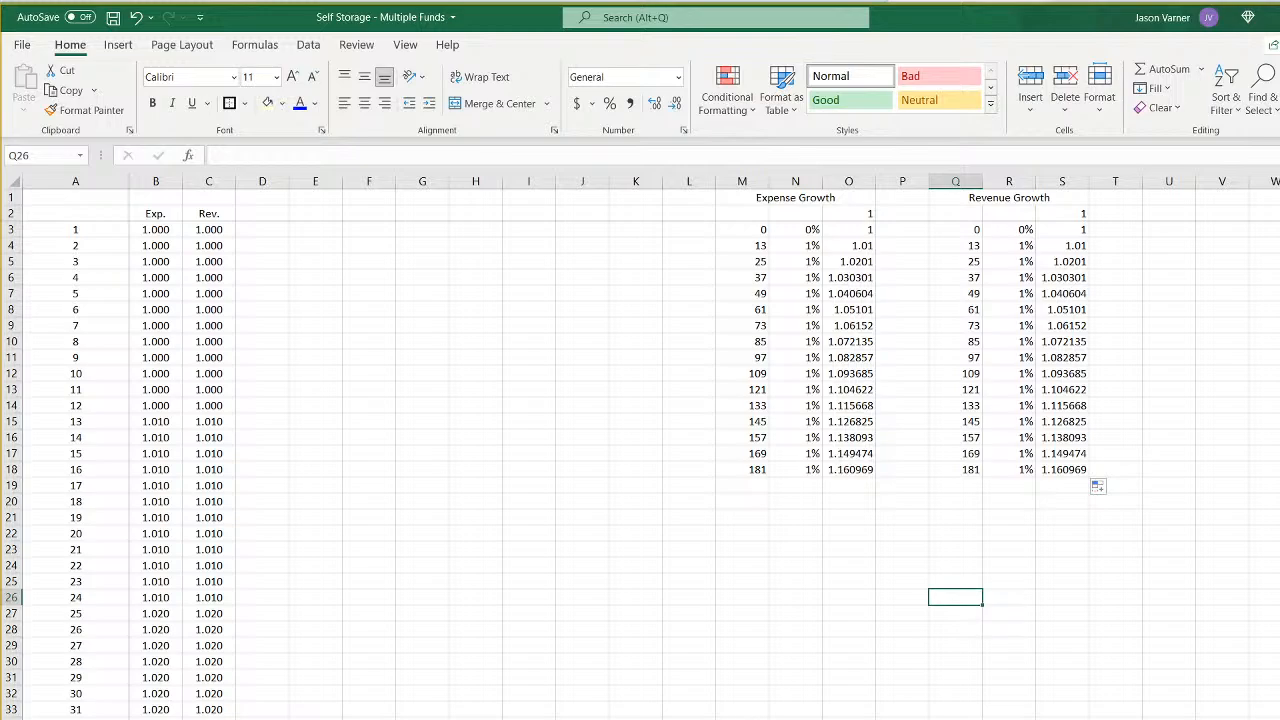
- Fill the matrix2 timeline and all six funds' month, occupancy and year rows from column DT across through column HA
key(ctrl+Page_Down)
scroll(757, 448, right, 1)
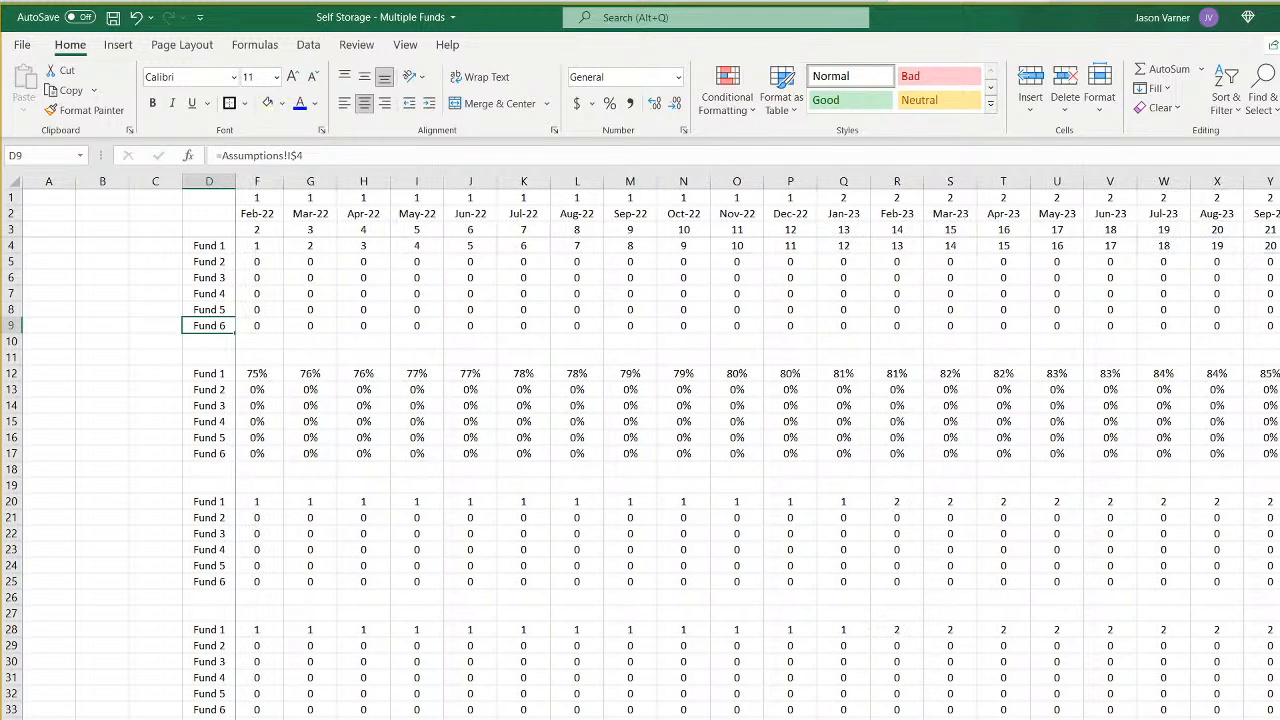
scroll(757, 448, right, 20)
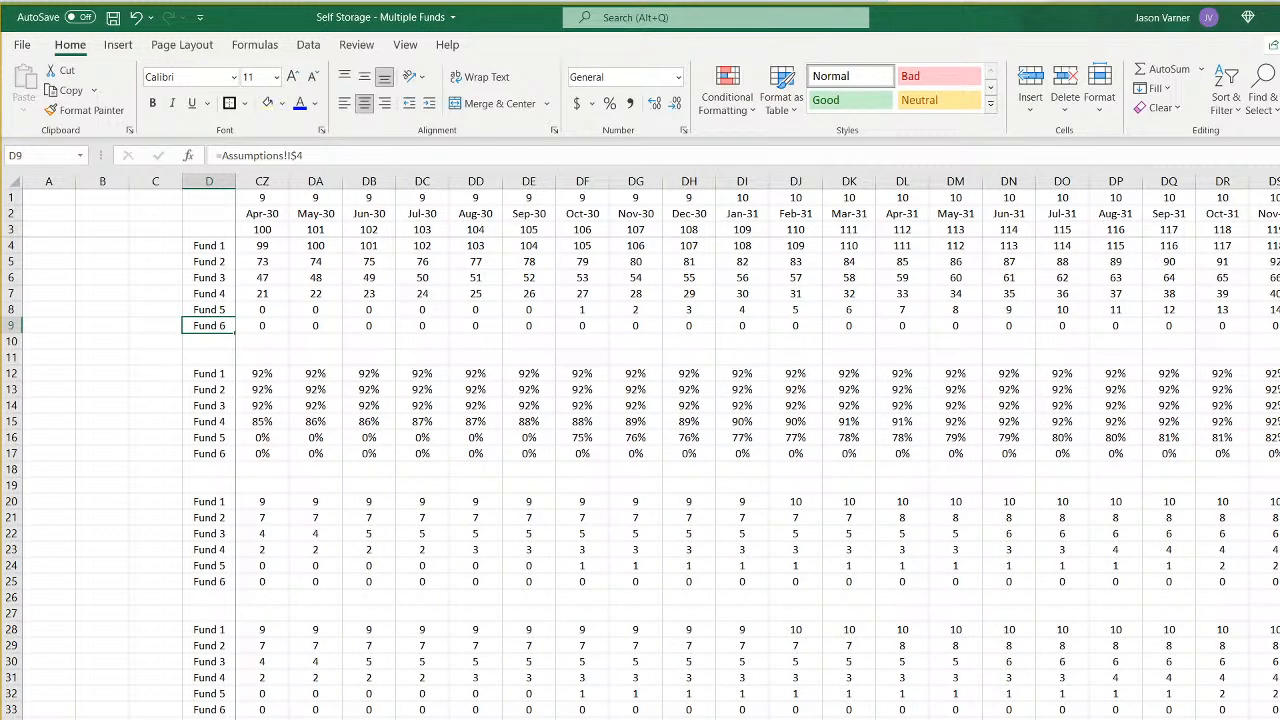
click(1279, 181)
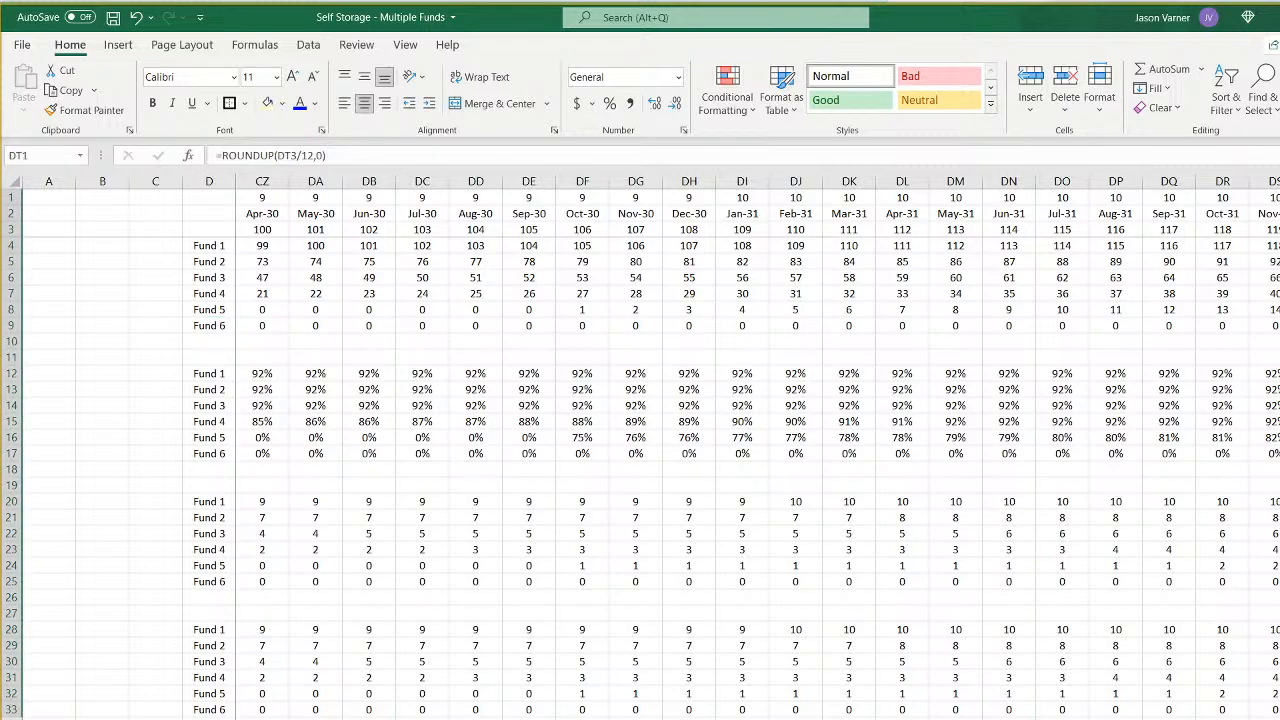
scroll(757, 448, right, 20)
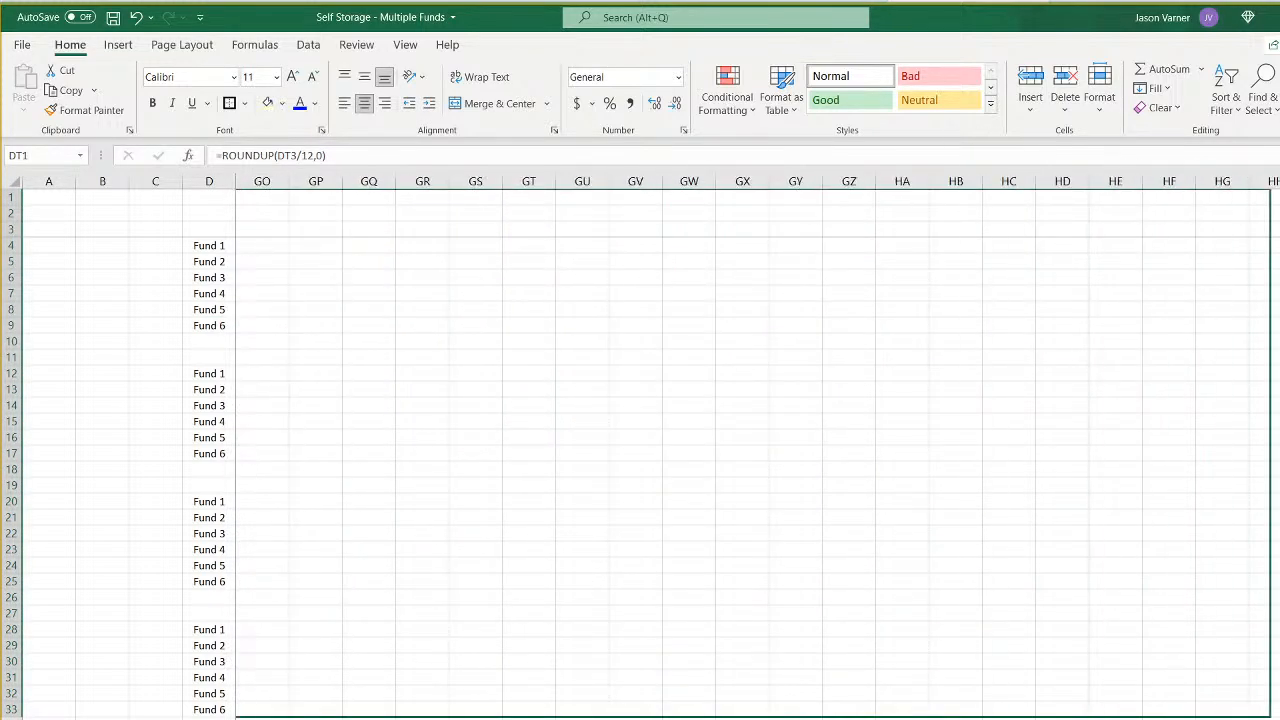
drag(1279, 690, 908, 680)
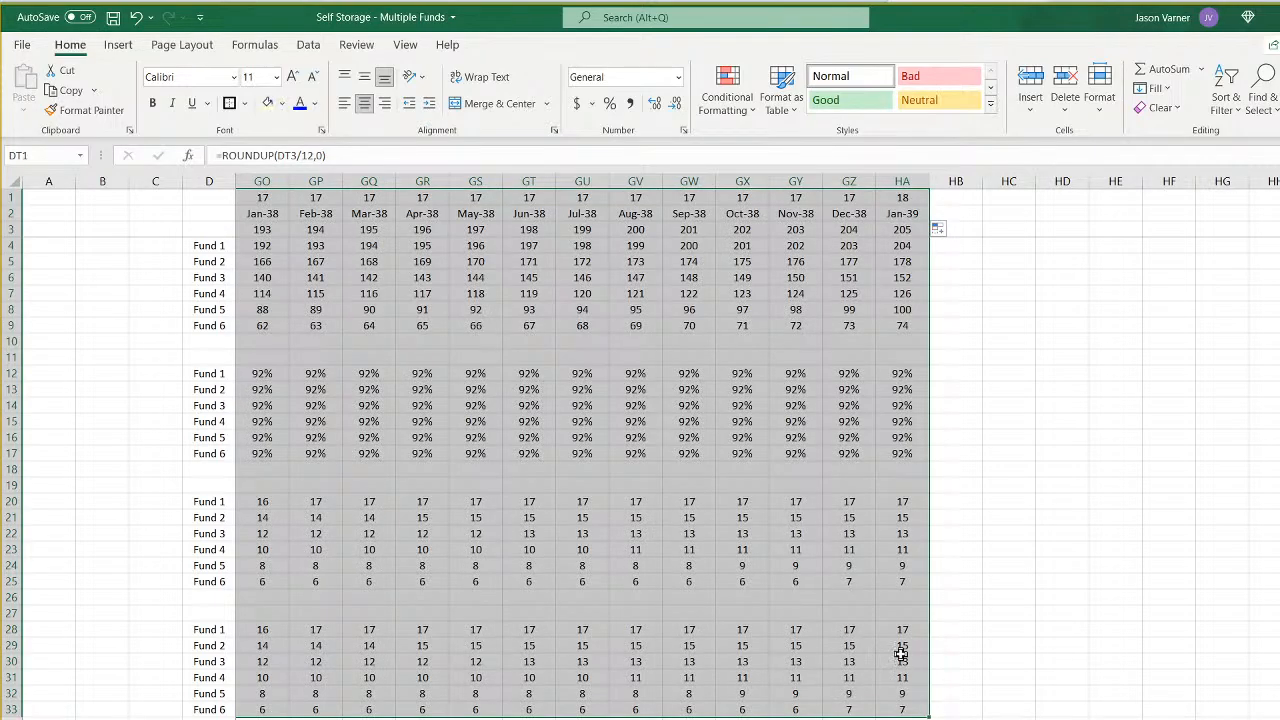
- Clear everything in the matrix2 columns beyond GB so the timeline ends at Dec-36, month 180
drag(902, 181, 690, 217)
click(1170, 108)
click(1166, 129)
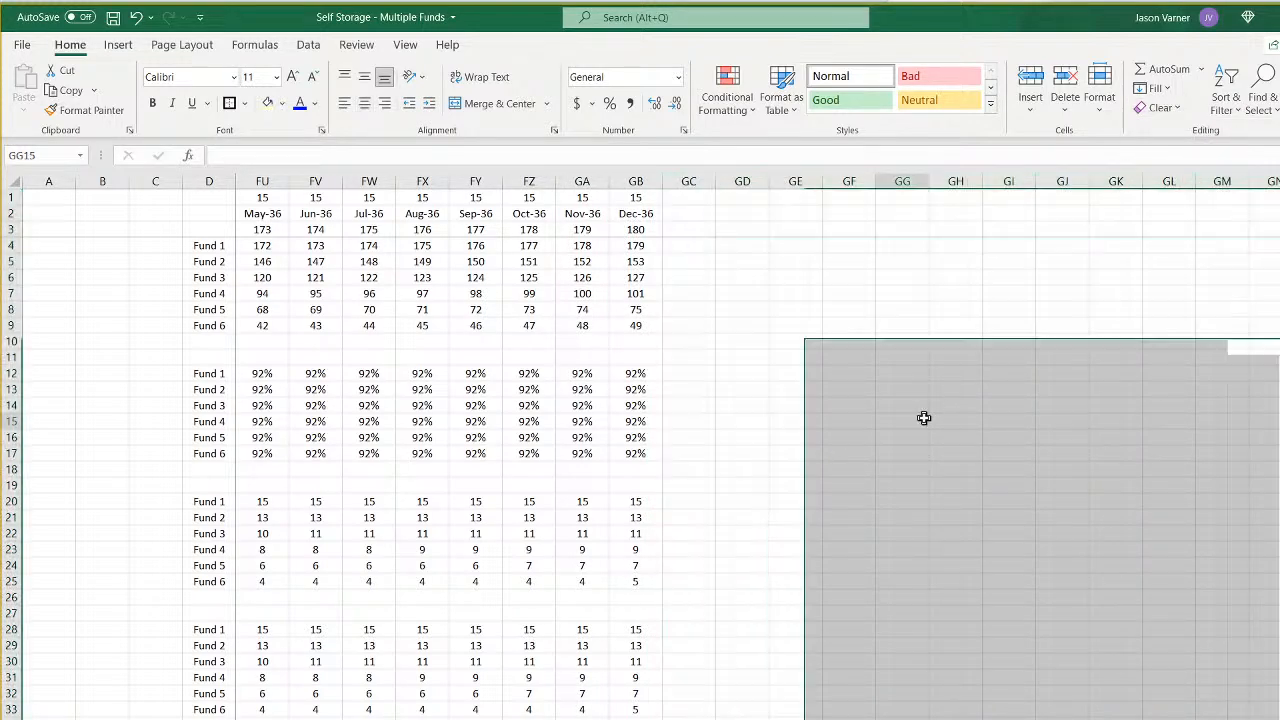
click(921, 419)
- Review the matrix2 timeline from start to end, and the sixth fund's waterfall distributions and LP and GP IRRs
scroll(757, 446, left, 20)
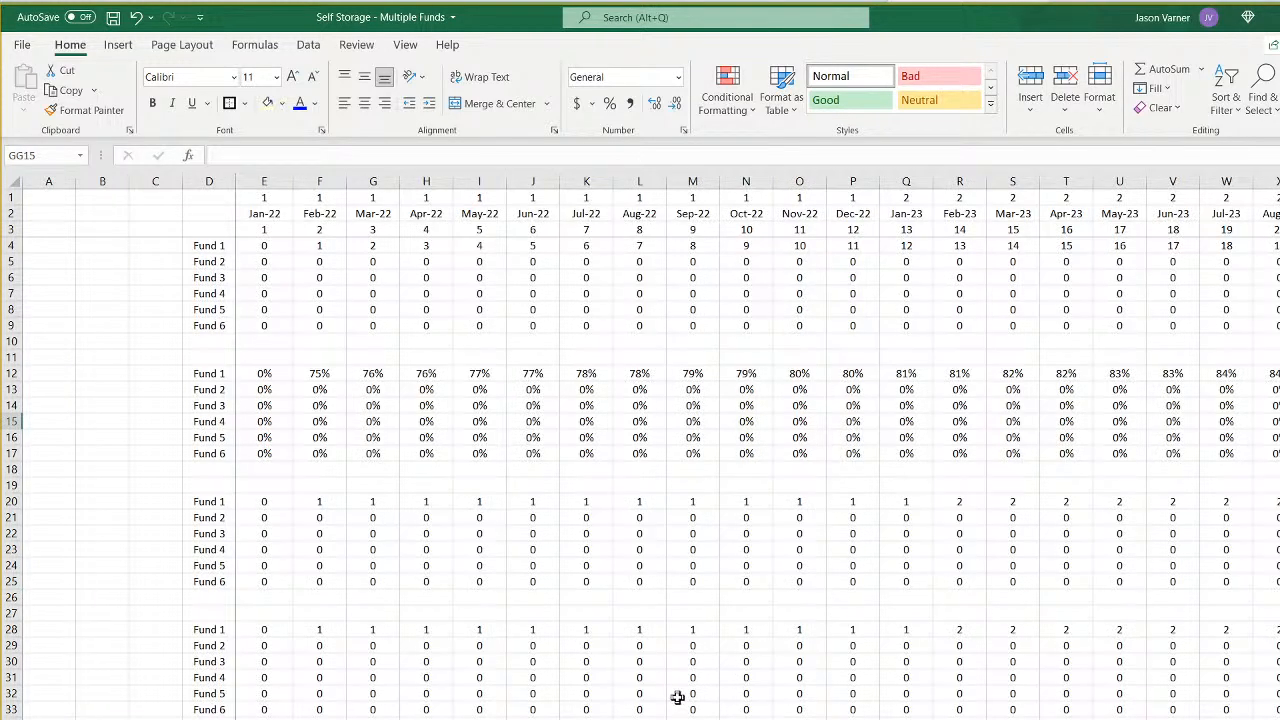
scroll(757, 446, right, 1)
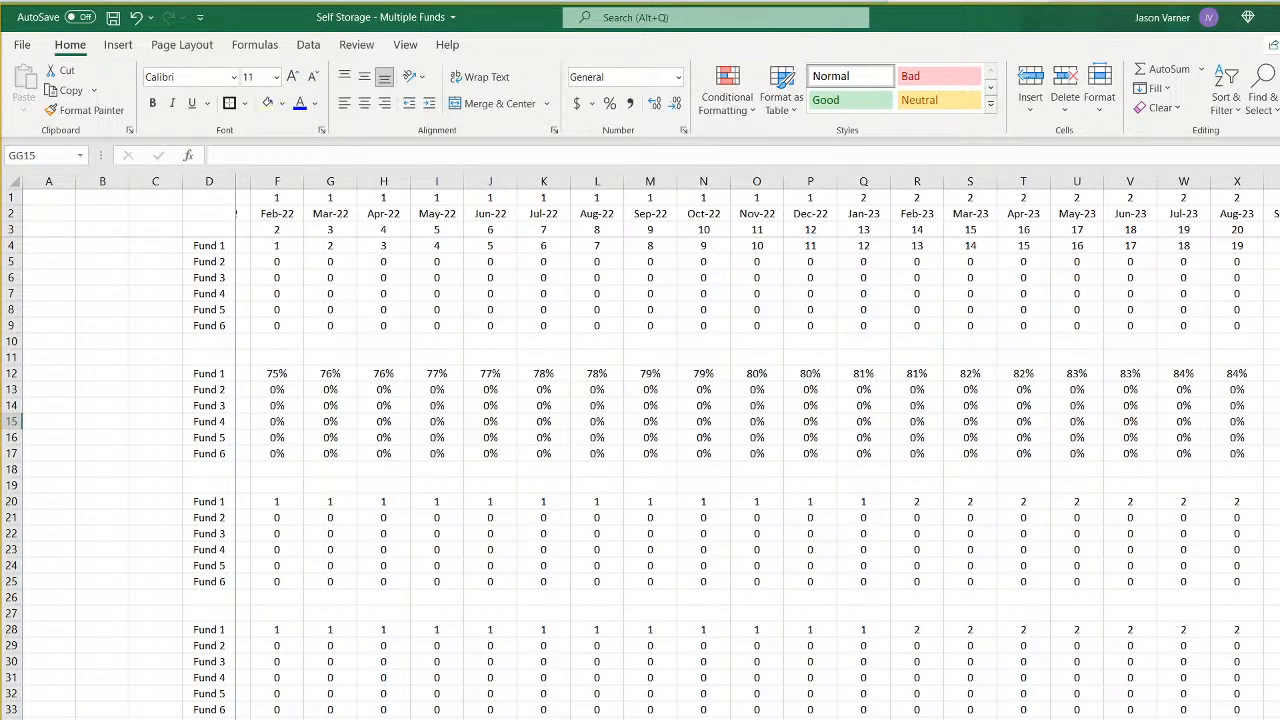
scroll(757, 446, right, 20)
scroll(757, 446, left, 6)
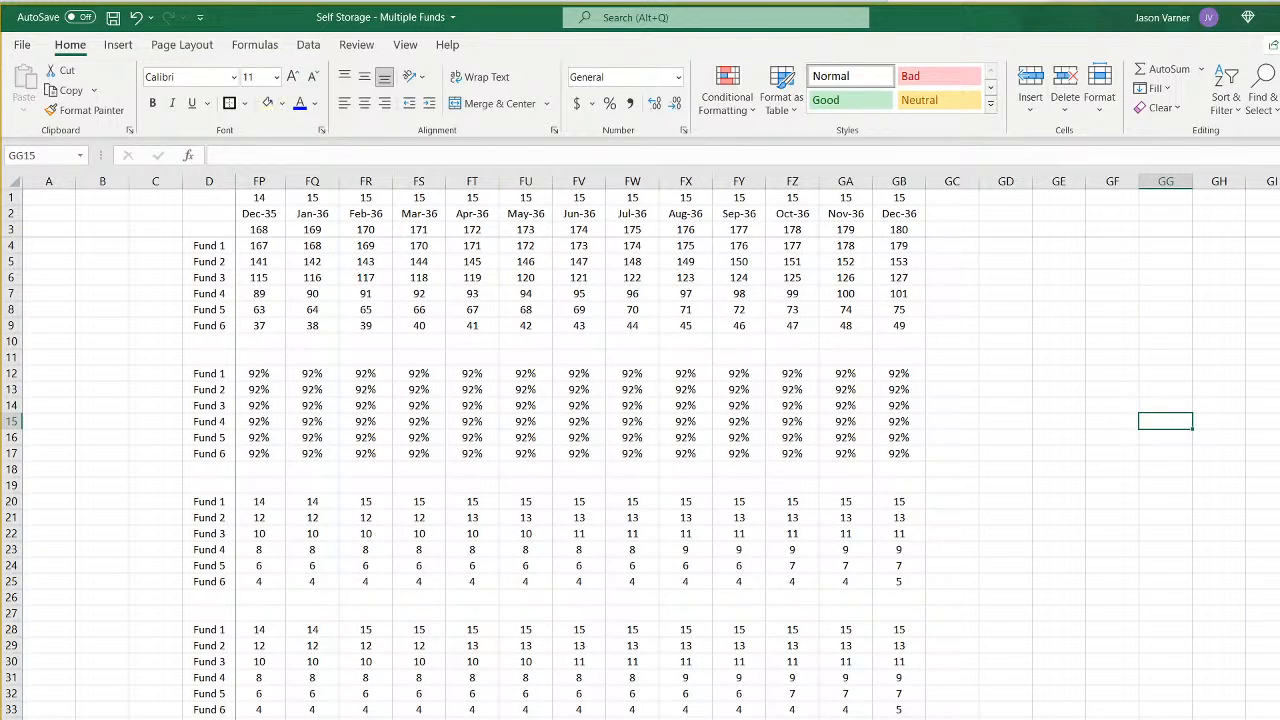
scroll(757, 446, left, 20)
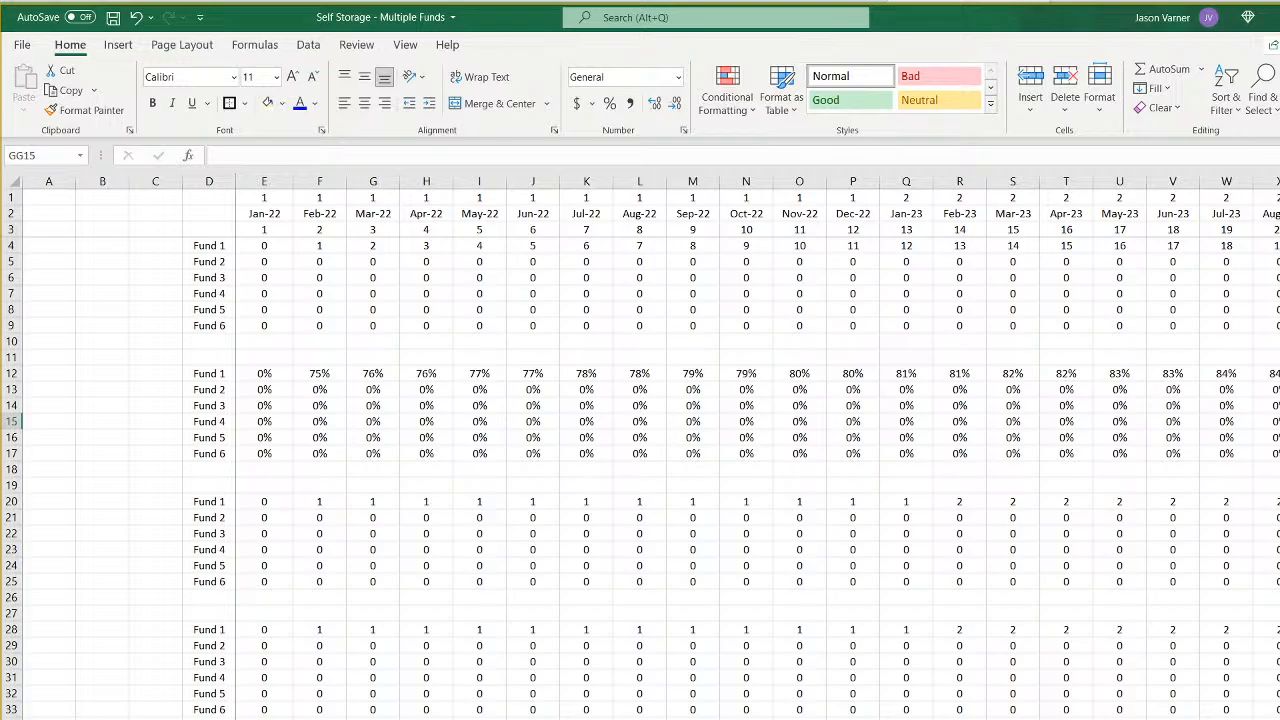
key(ctrl+Page_Down)
key(ctrl+Page_Down)
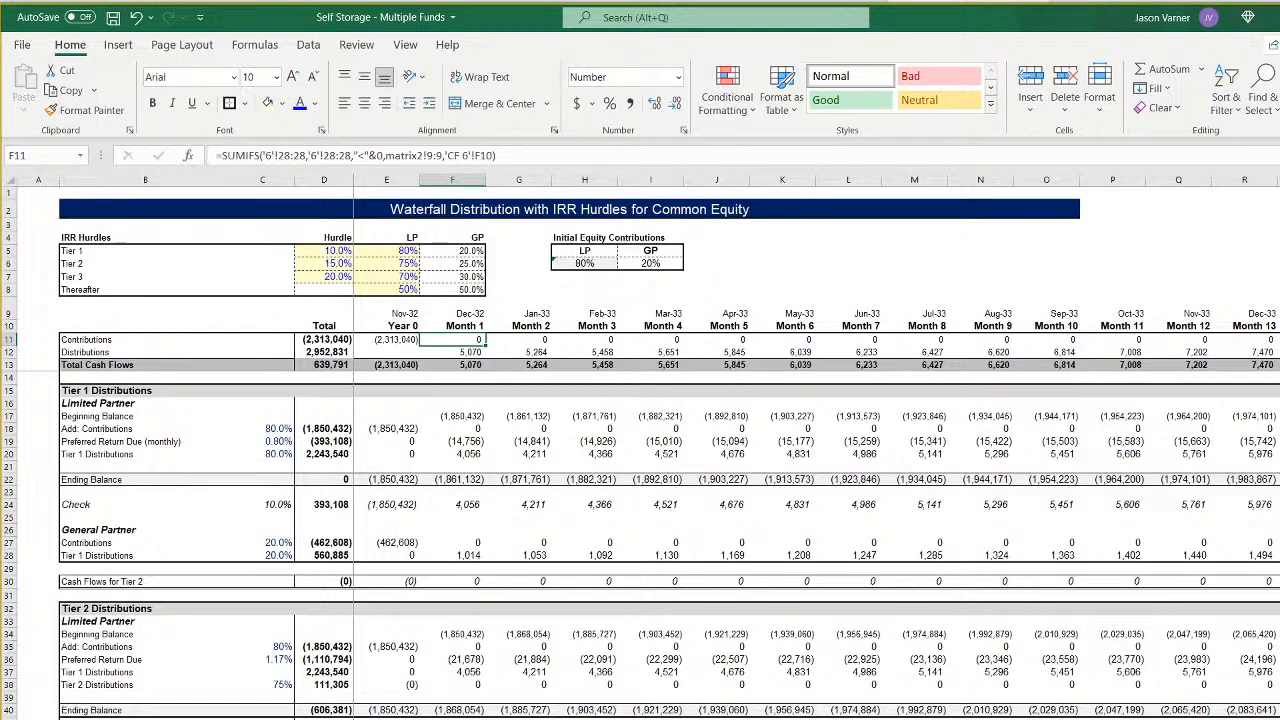
scroll(428, 647, down, 15)
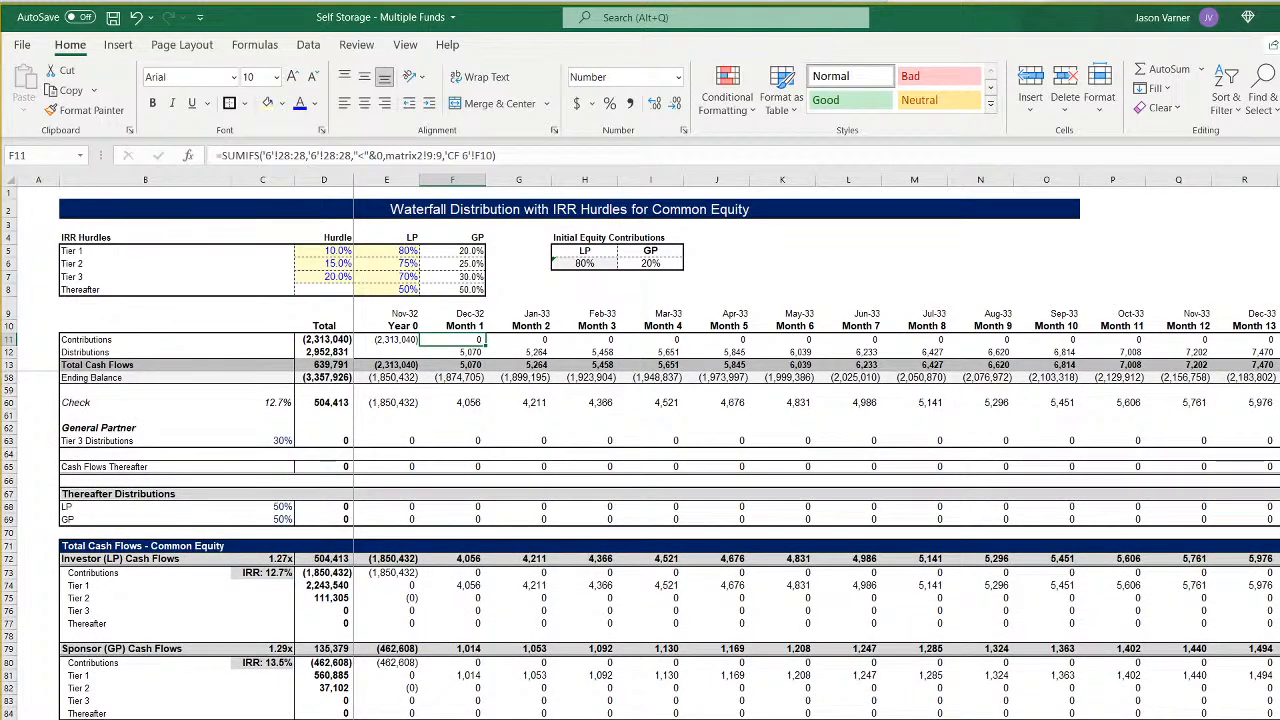
- Extend the fifth fund's timeline and waterfall formulas from column U, starting at row 9, across through column GB
key(ctrl+Page_Up)
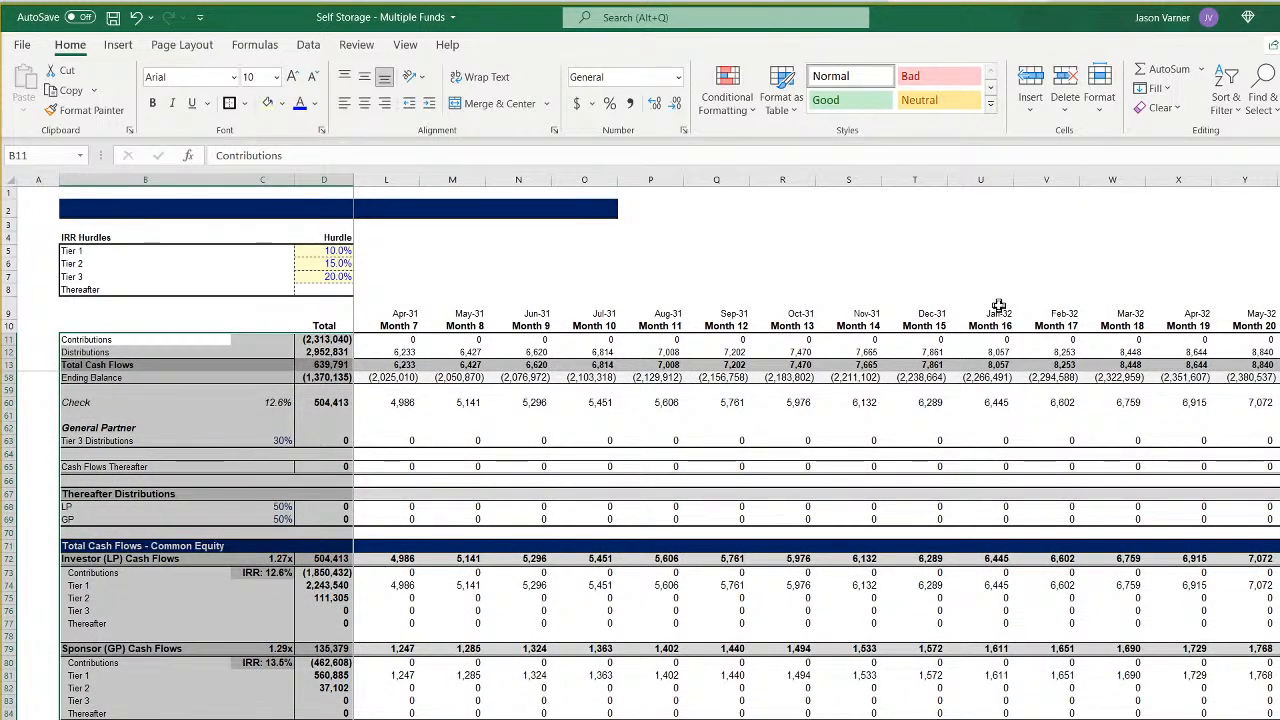
mouse_move(998, 306)
mouse_down()
mouse_move(992, 718)
mouse_move(1278, 718)
mouse_move(402, 718)
mouse_move(610, 718)
mouse_up()
key(ctrl+r)
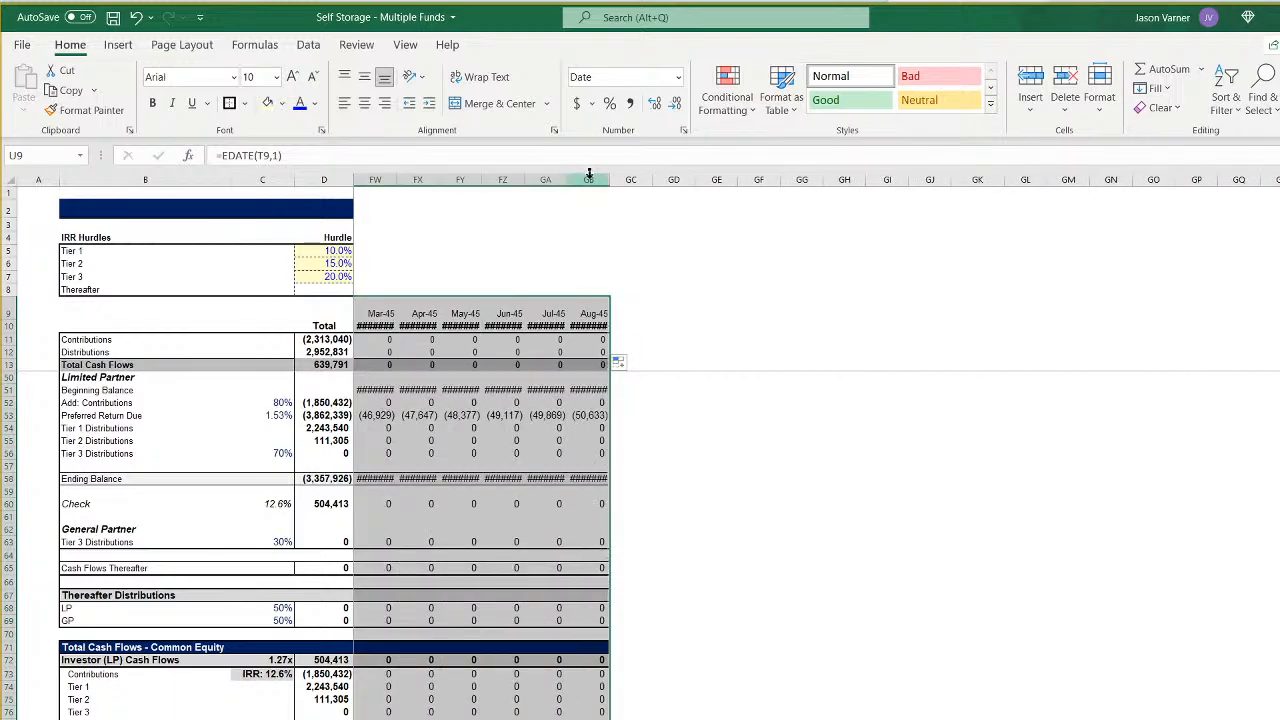
- Set the width of columns DH through GB on the fifth fund's waterfall sheet to 10 and save the workbook
mouse_move(588, 179)
mouse_down()
mouse_move(3, 200)
mouse_move(583, 234)
mouse_move(590, 182)
mouse_up()
right_click(596, 182)
click(658, 420)
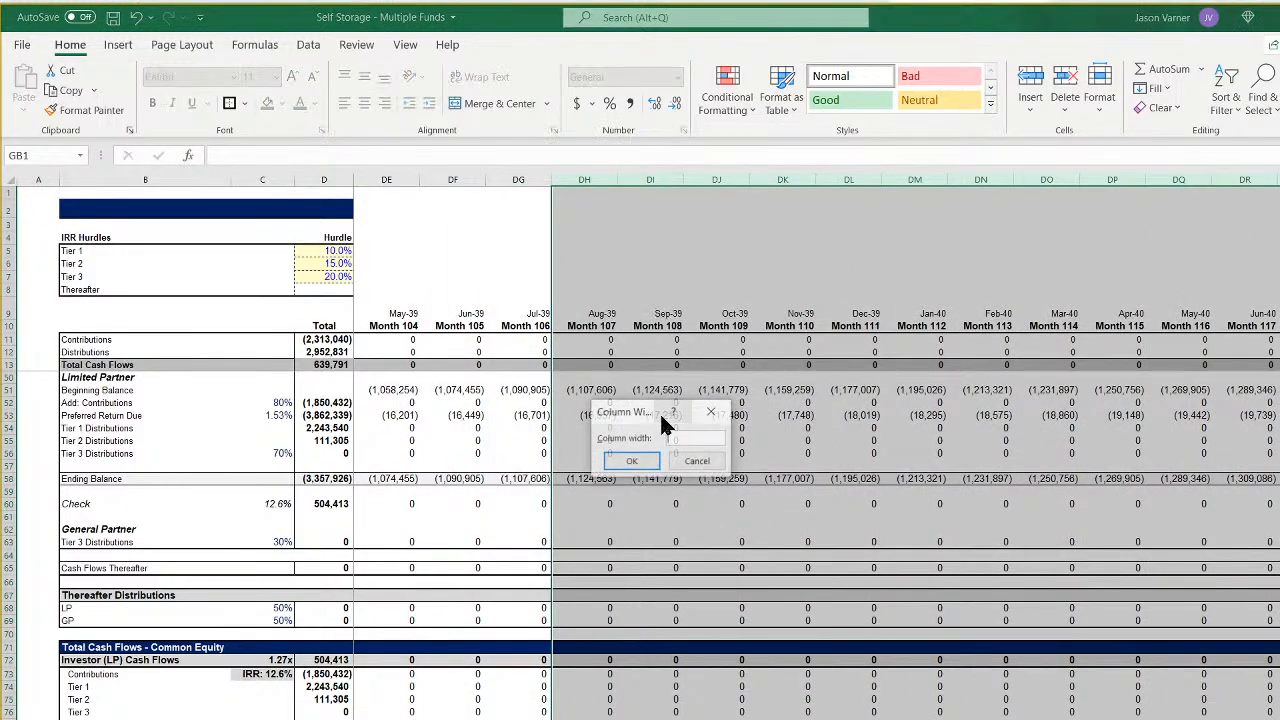
text(10)
key(Return)
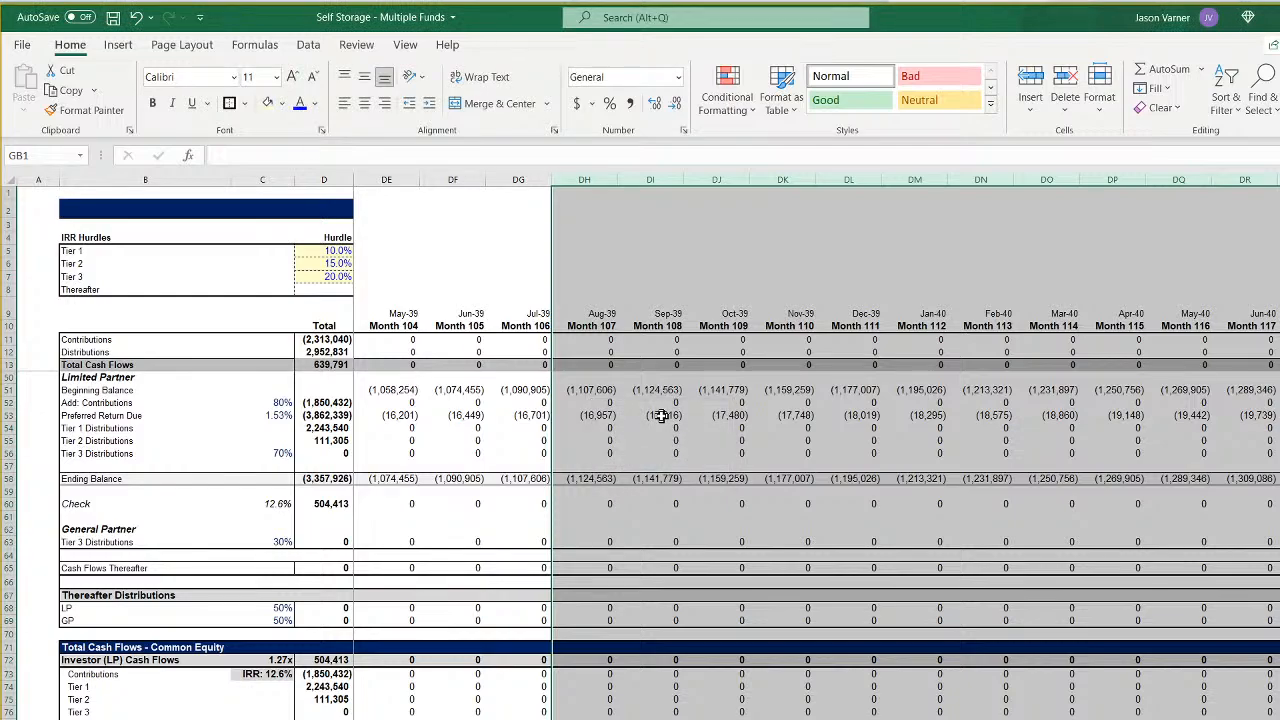
click(740, 478)
scroll(816, 444, left, 20)
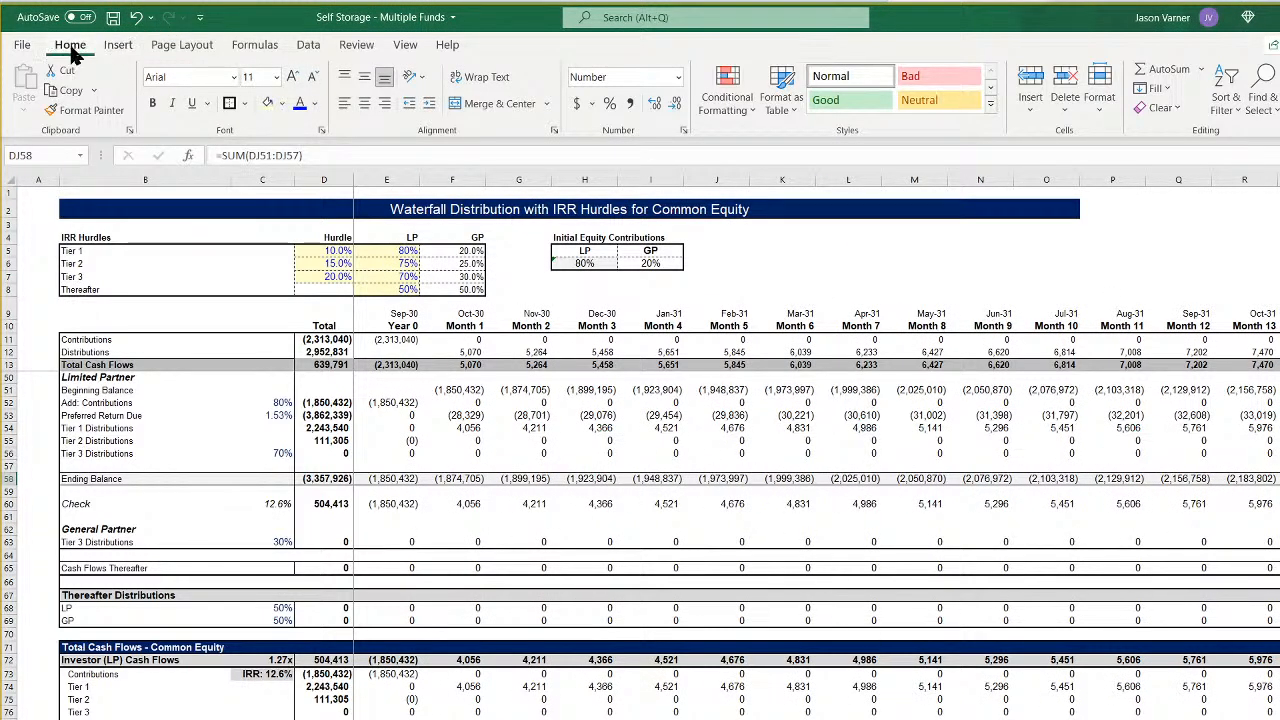
click(113, 17)
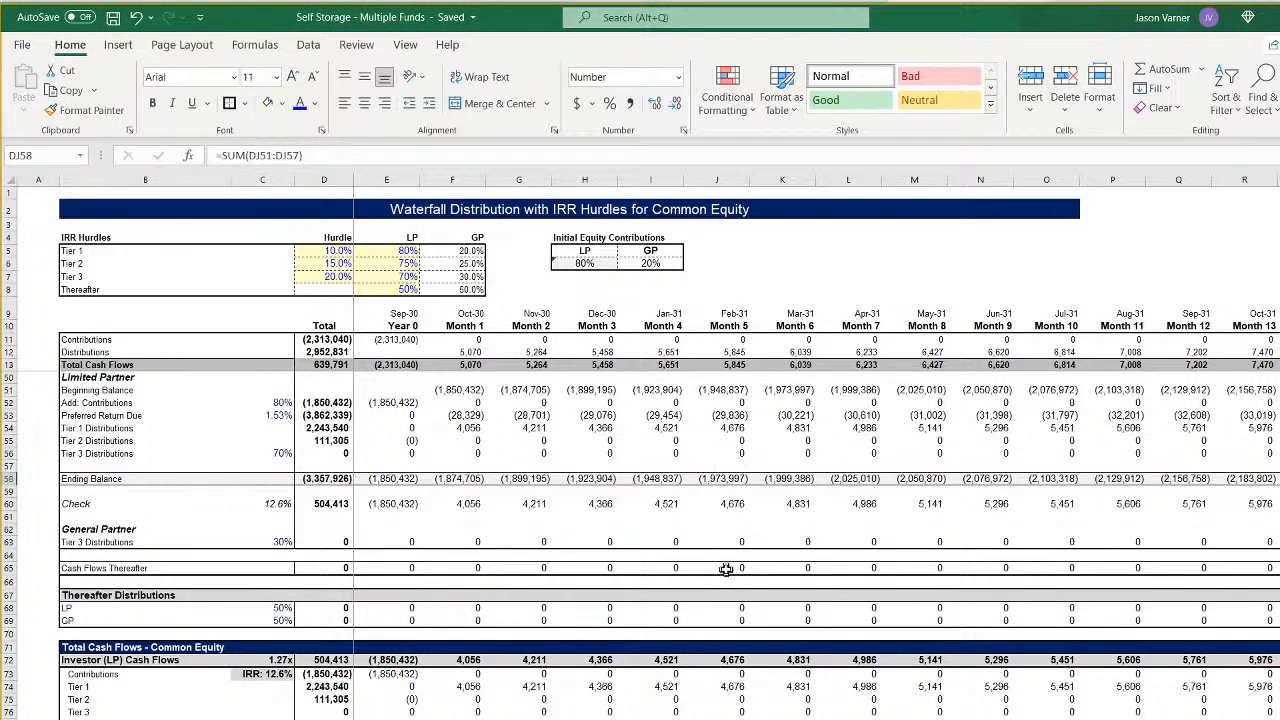
- Extend the fourth fund's timeline and waterfall formulas from column V, starting at row 9, across through column GB
key(ctrl+Page_Up)
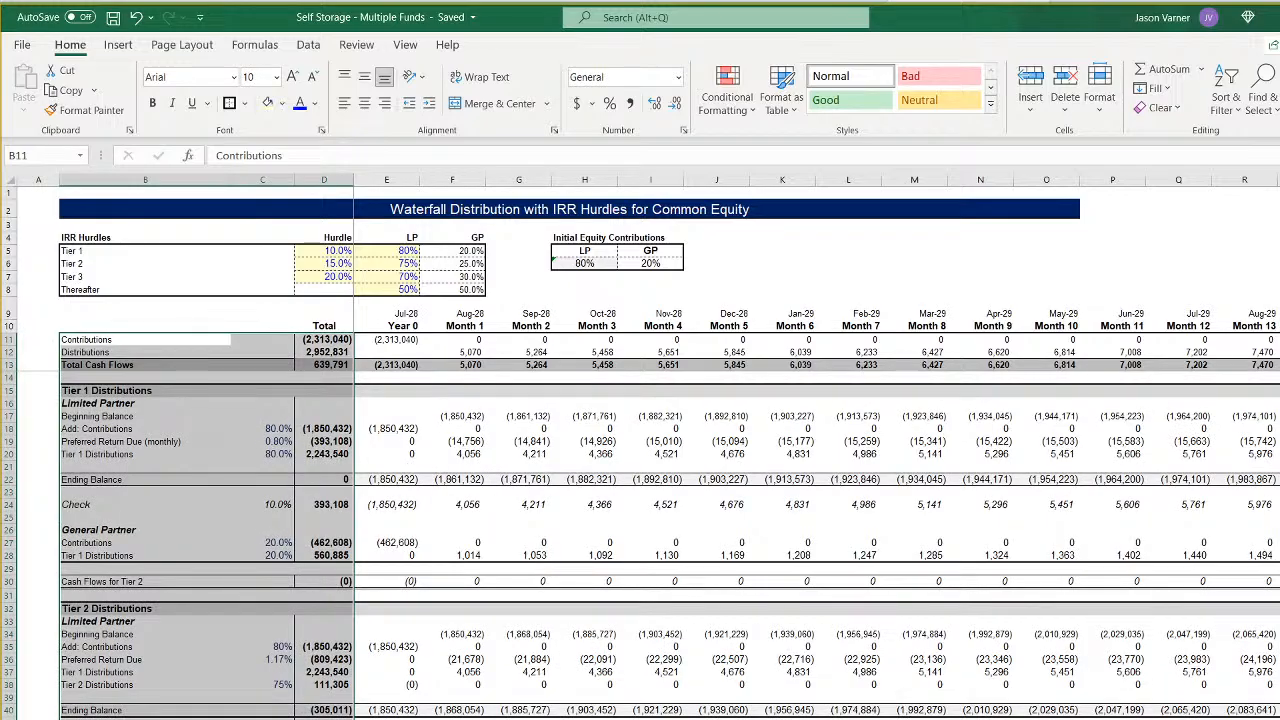
scroll(1024, 425, right, 3)
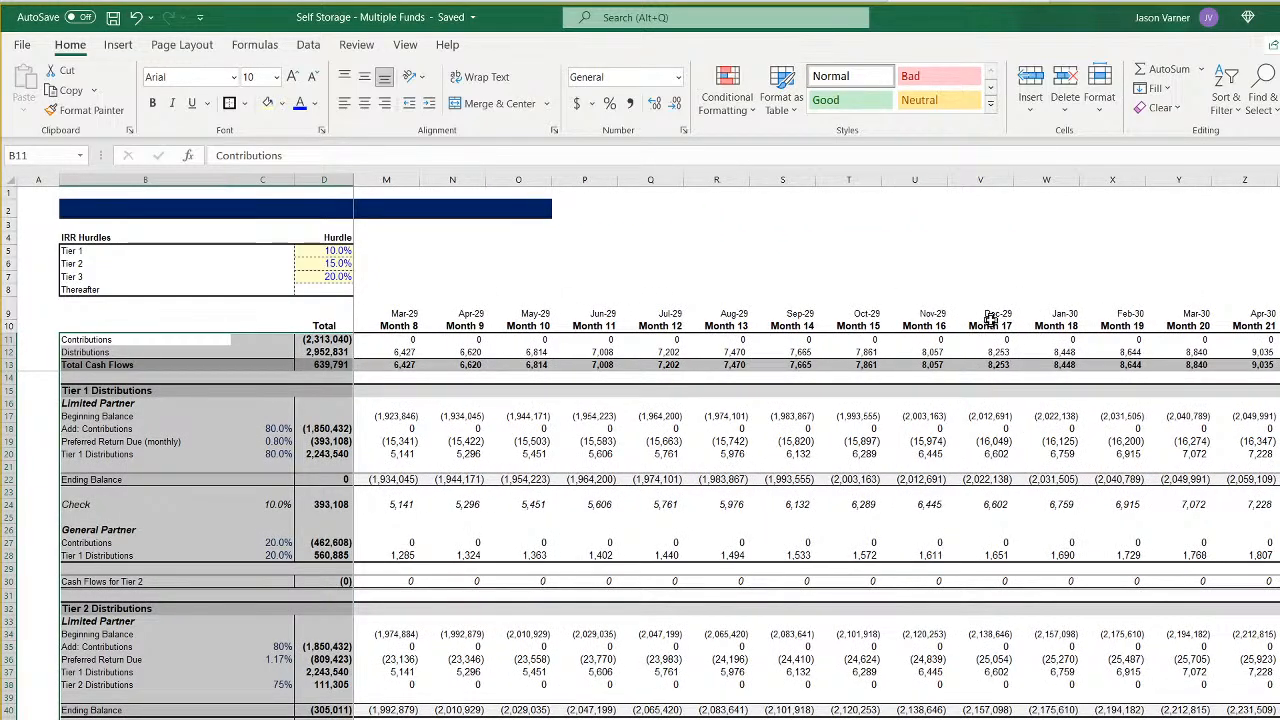
drag(990, 318, 480, 716)
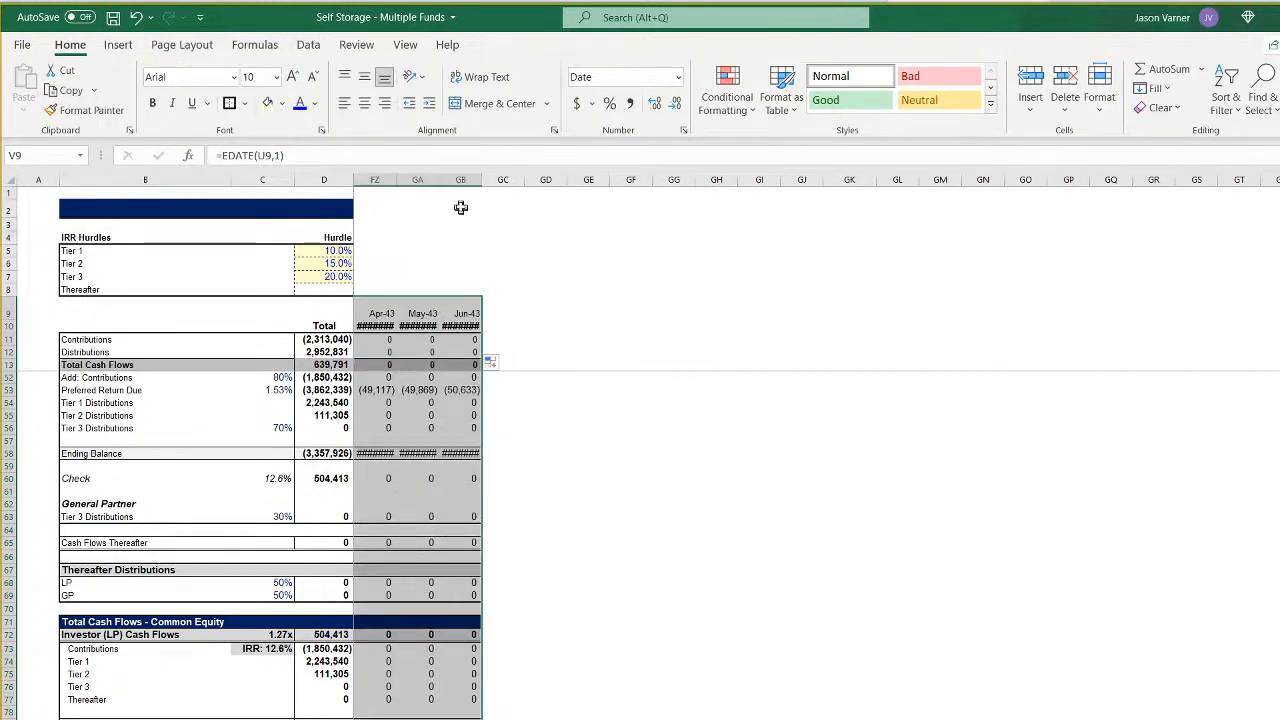
- Widen columns BR through GB on the fourth fund's waterfall sheet so the month labels and balances fit
drag(460, 180, 690, 200)
right_click(712, 181)
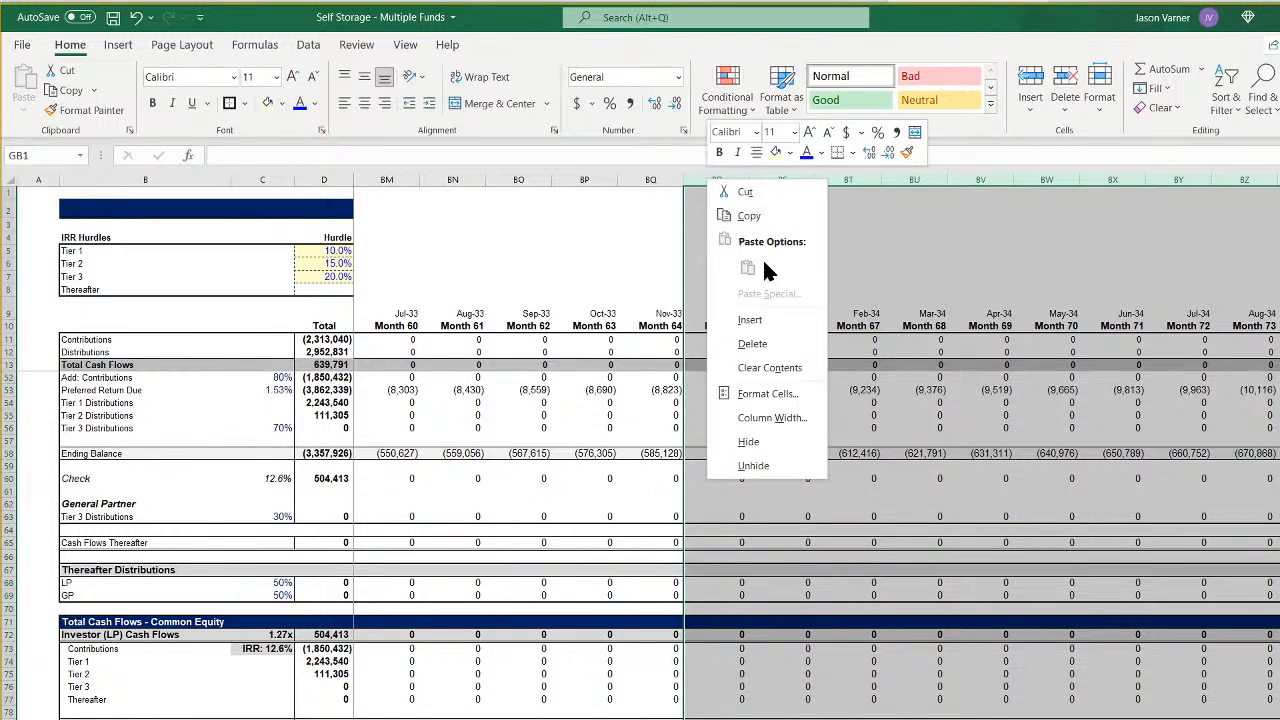
click(770, 417)
key(Return)
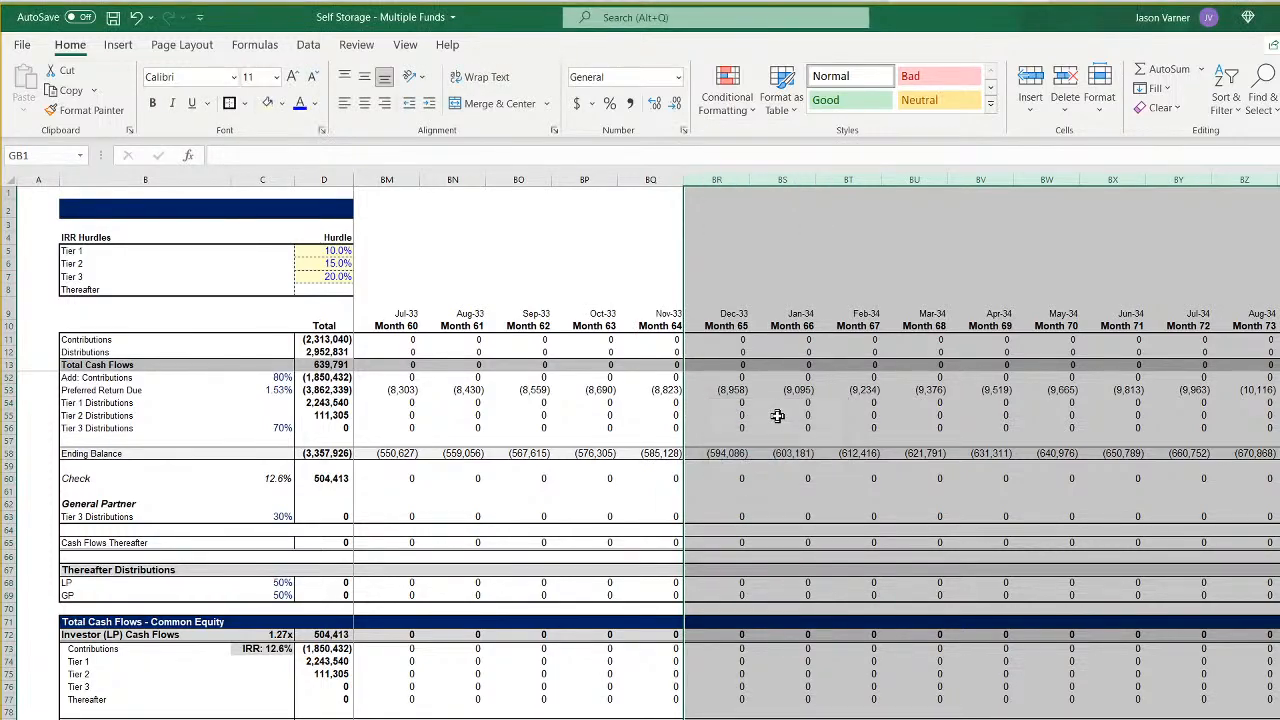
- Extend the third fund's timeline and waterfall formulas from column Q, starting at row 9, through GB, and widen columns AR through GB
scroll(816, 447, left, 20)
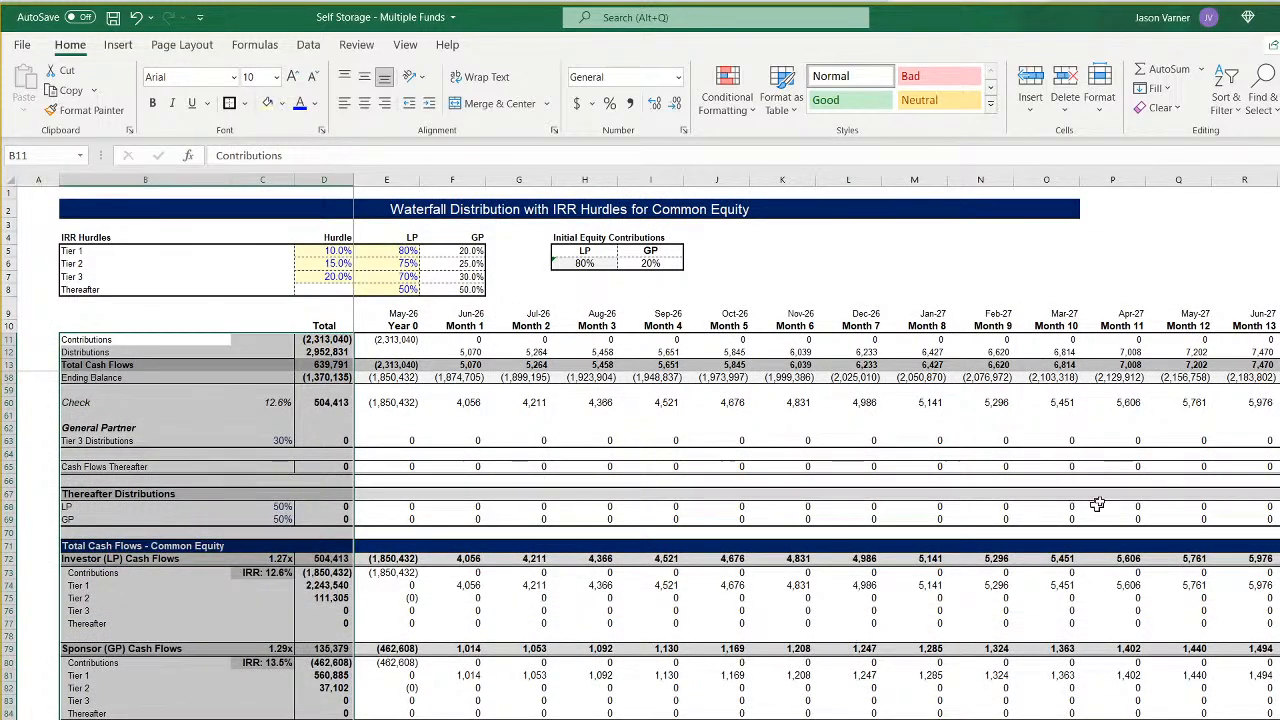
drag(1187, 311, 1120, 640)
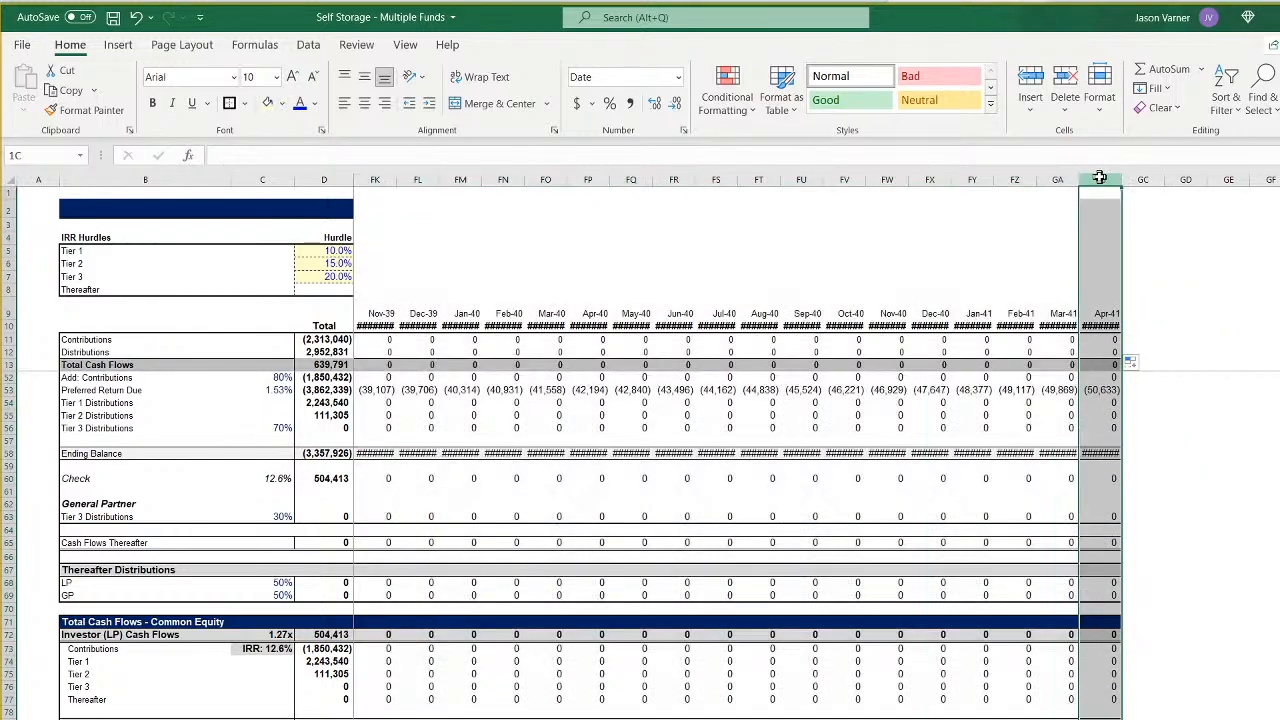
drag(1100, 179, 380, 200)
right_click(648, 180)
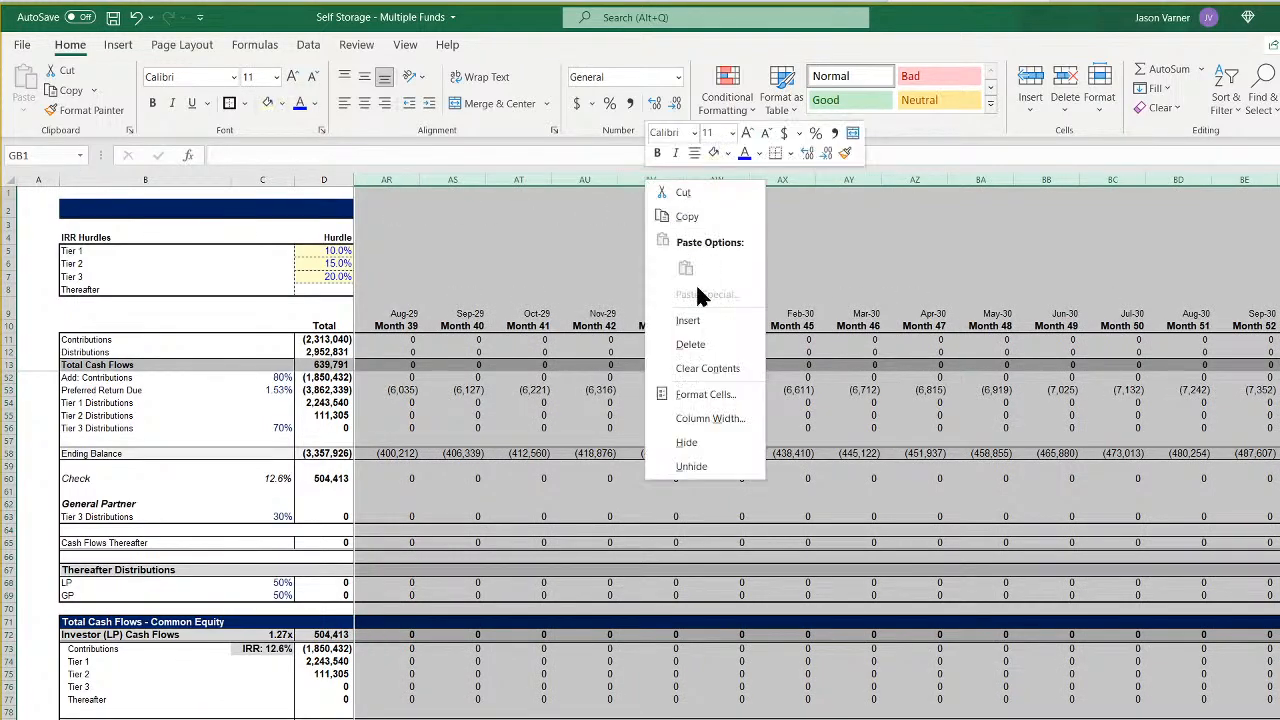
click(706, 419)
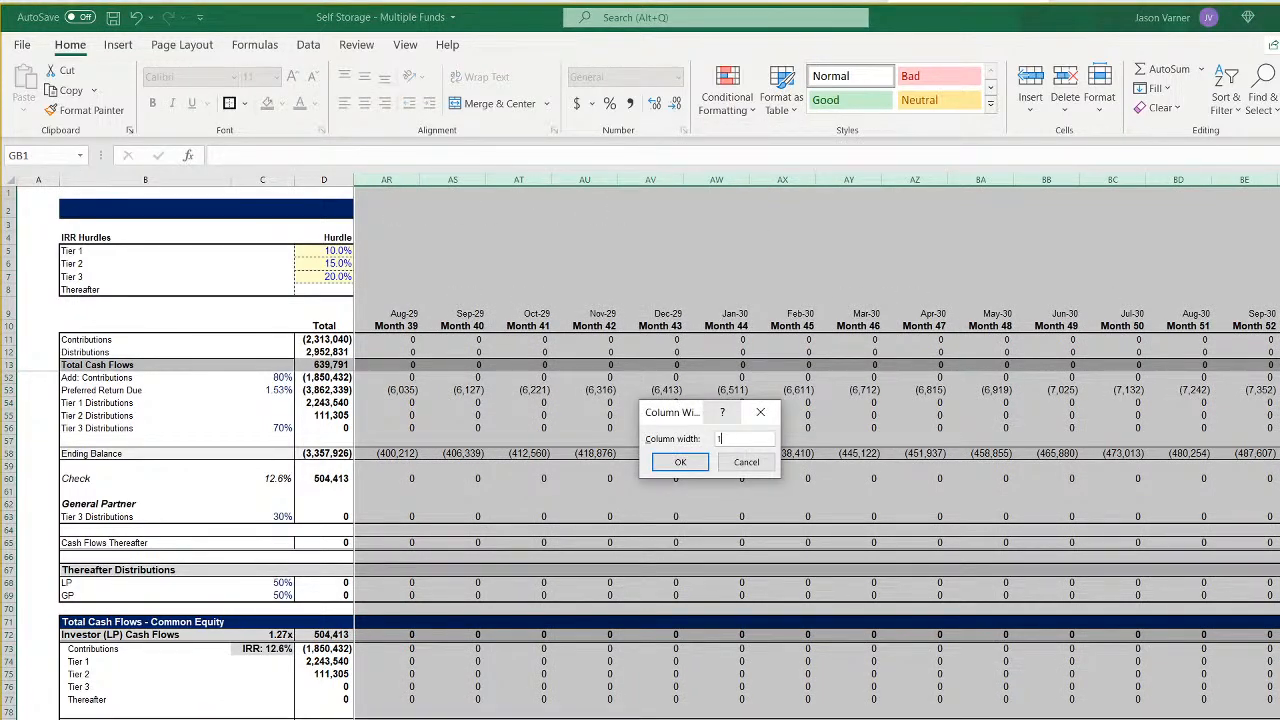
key(Return)
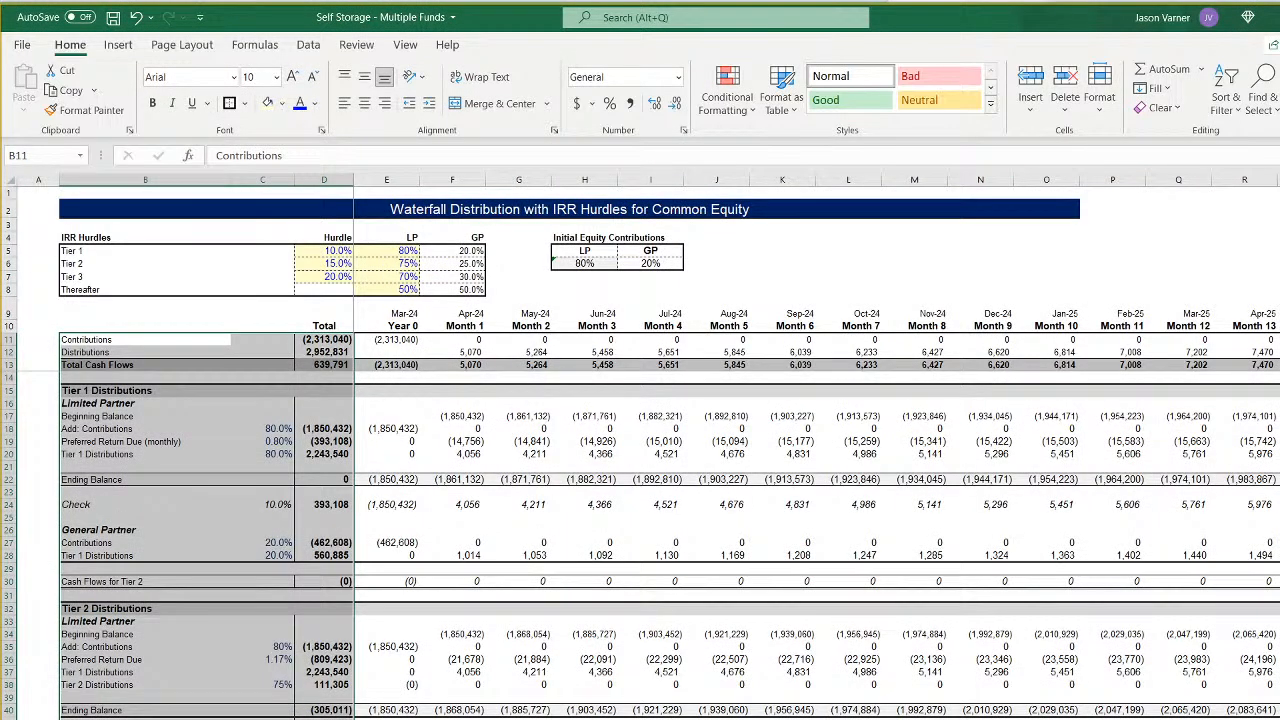
- Extend the second fund's timeline and waterfall formulas across through column GB, and widen columns DL through GB
scroll(816, 448, right, 20)
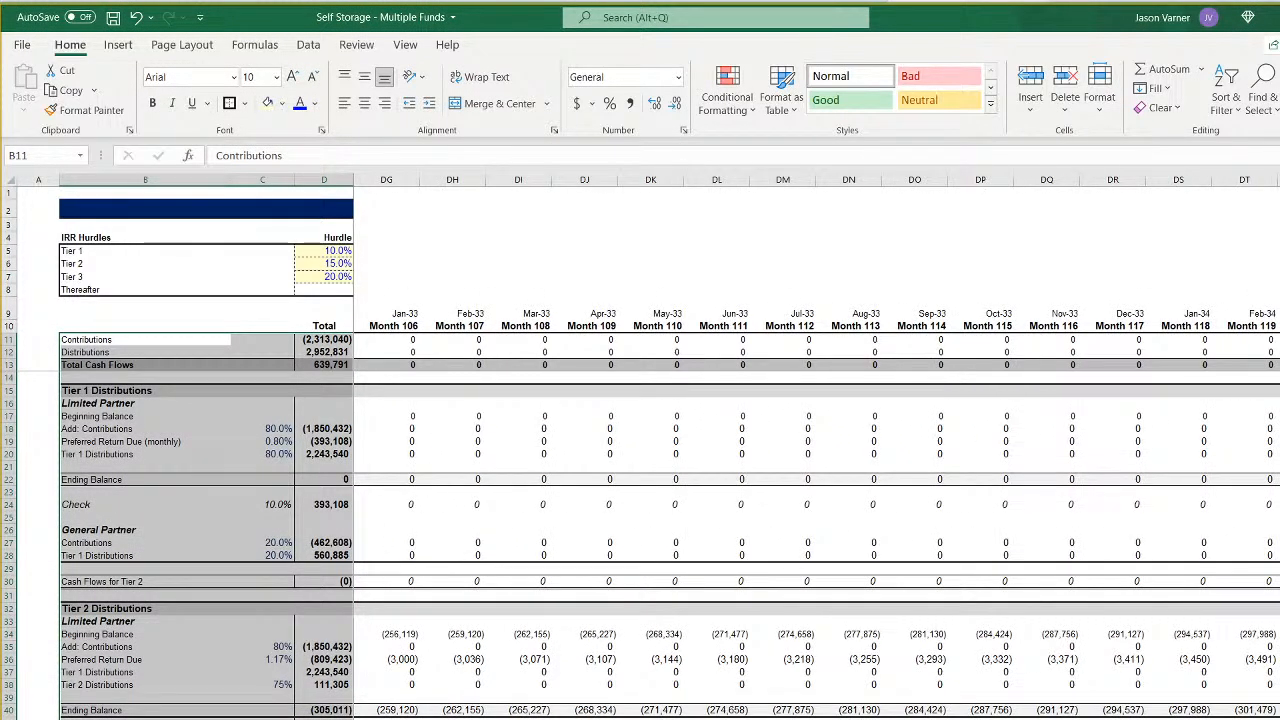
drag(1279, 314, 512, 708)
click(501, 179)
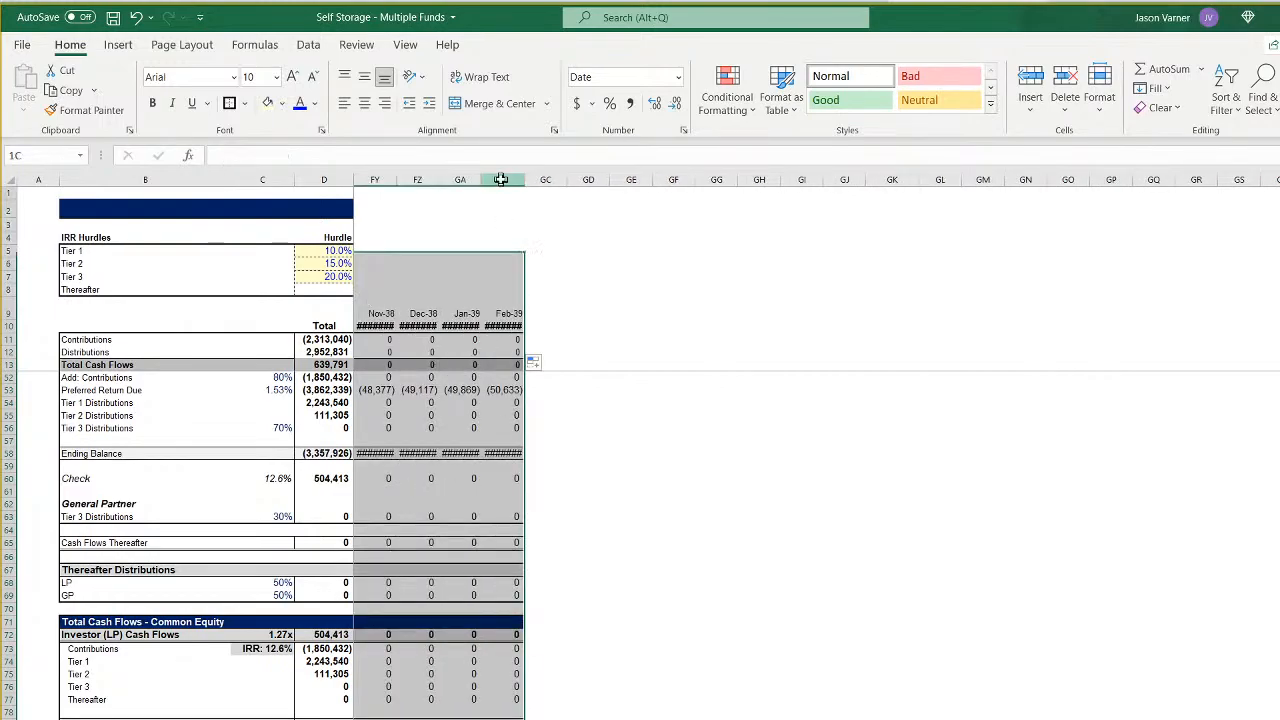
drag(501, 179, 585, 182)
right_click(585, 180)
click(686, 380)
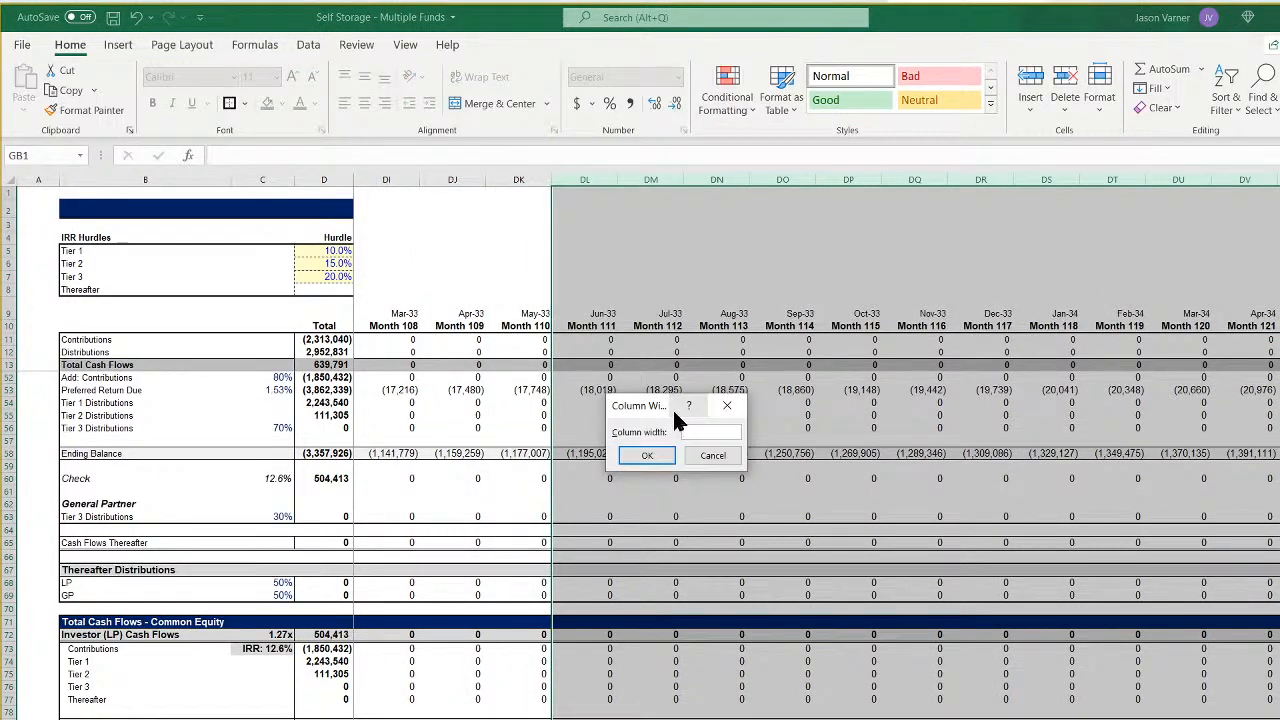
key(Return)
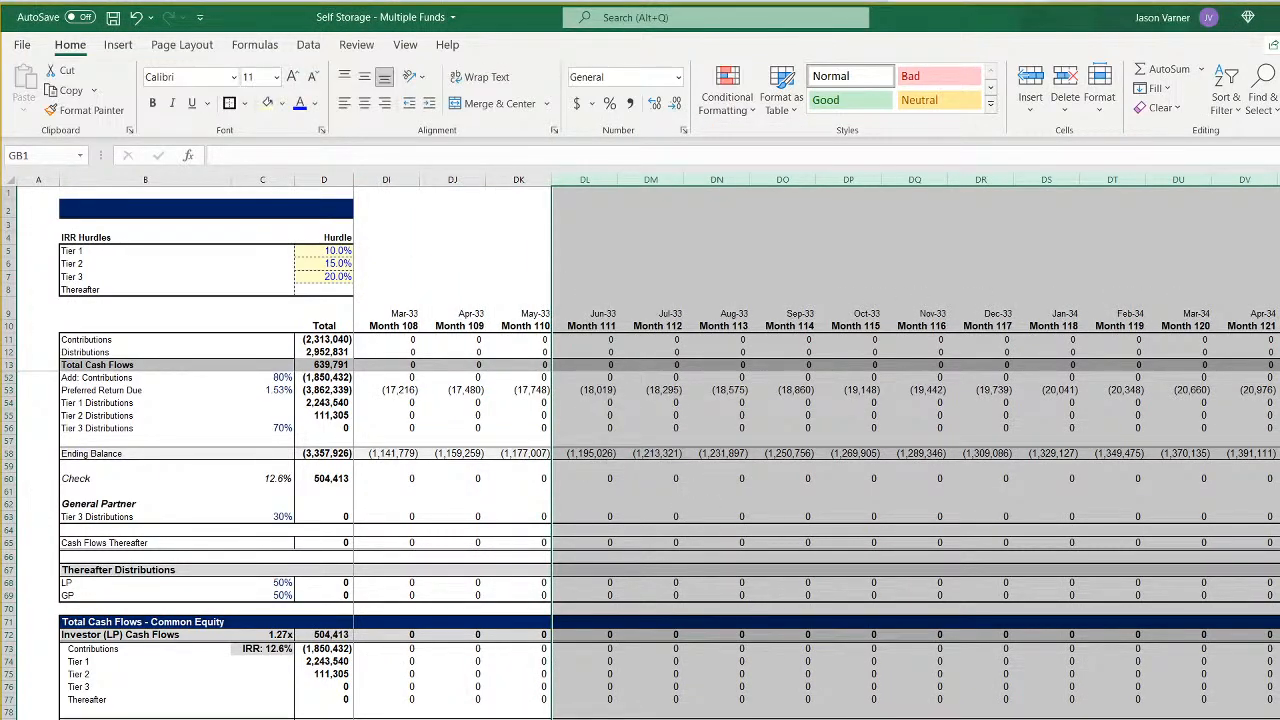
- Review the start dates, contributions and opening months on each fund's waterfall sheet, from the second to the sixth, then the first
scroll(816, 446, left, 20)
scroll(341, 518, up, 13)
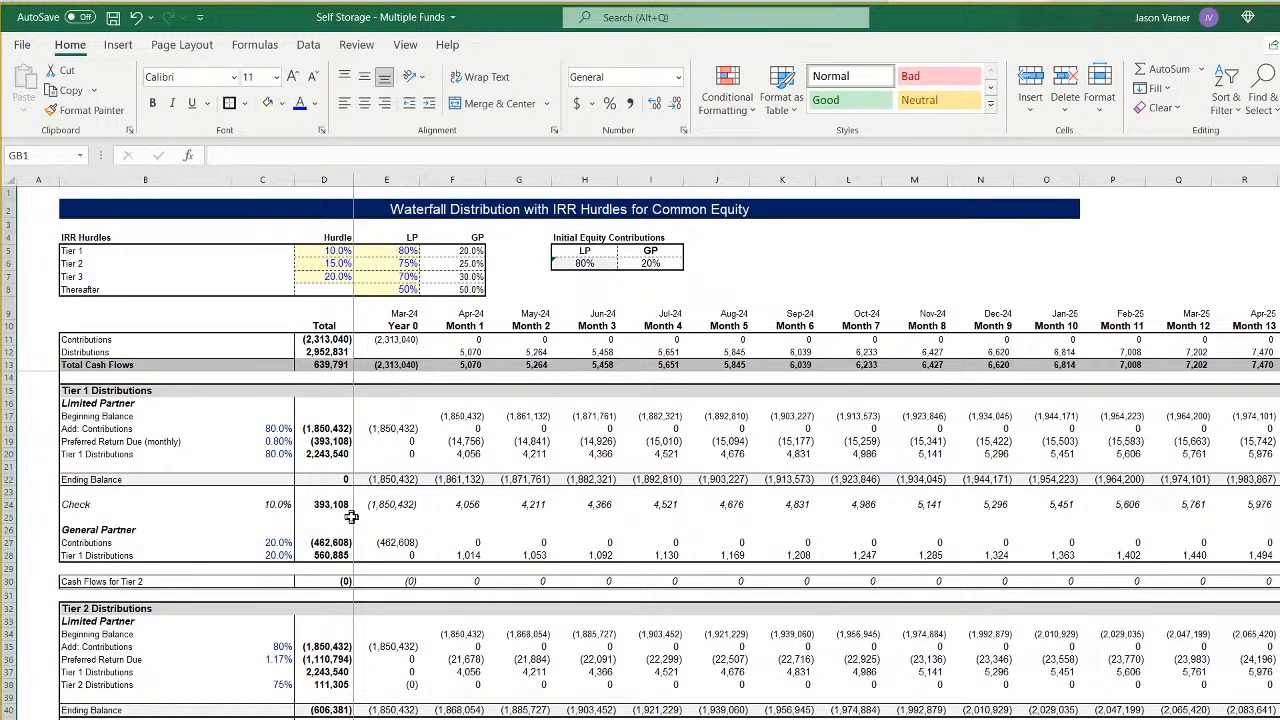
key(ctrl+Page_Down)
scroll(816, 446, left, 13)
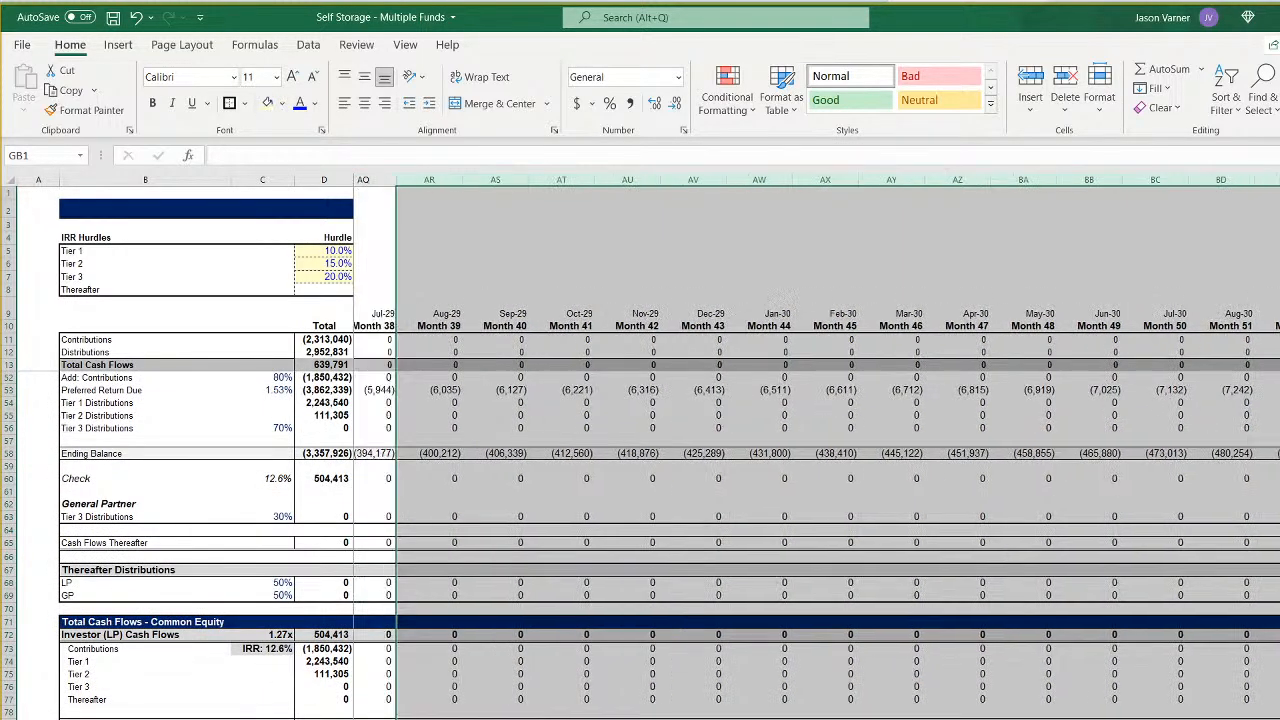
scroll(291, 556, up, 13)
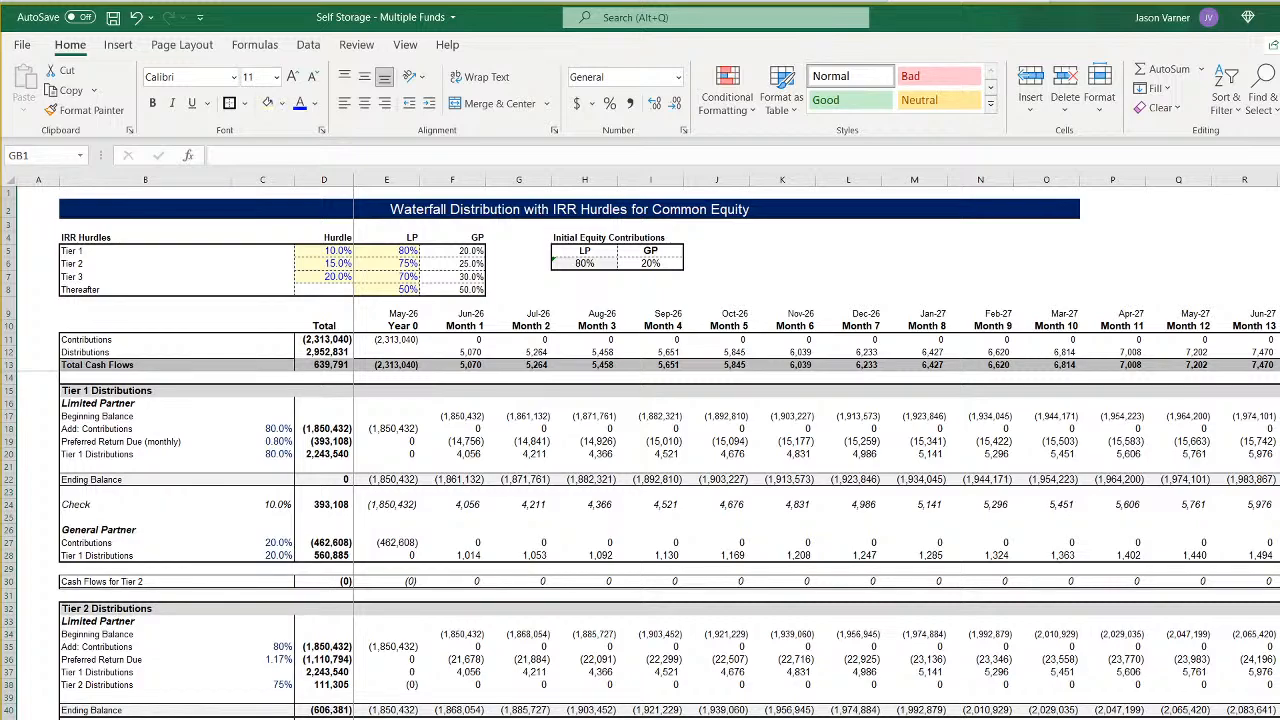
key(ctrl+Page_Down)
scroll(640, 540, up, 12)
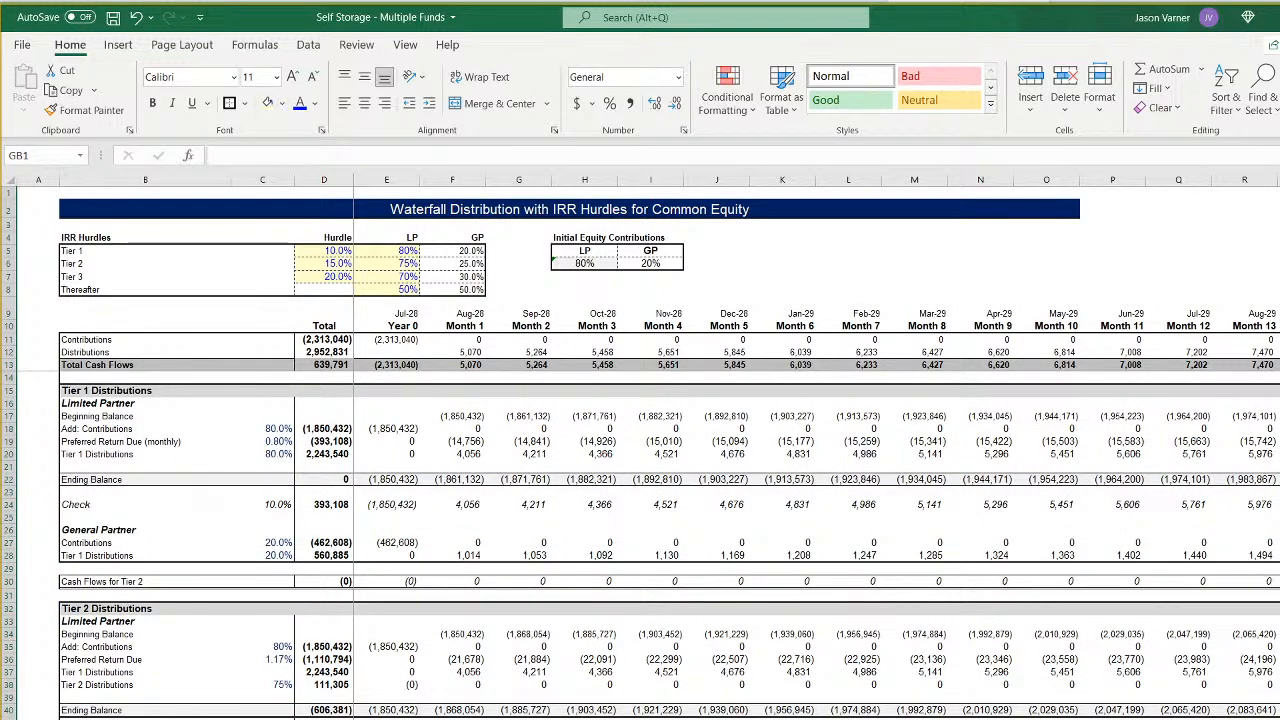
key(ctrl+Page_Down)
scroll(640, 540, up, 12)
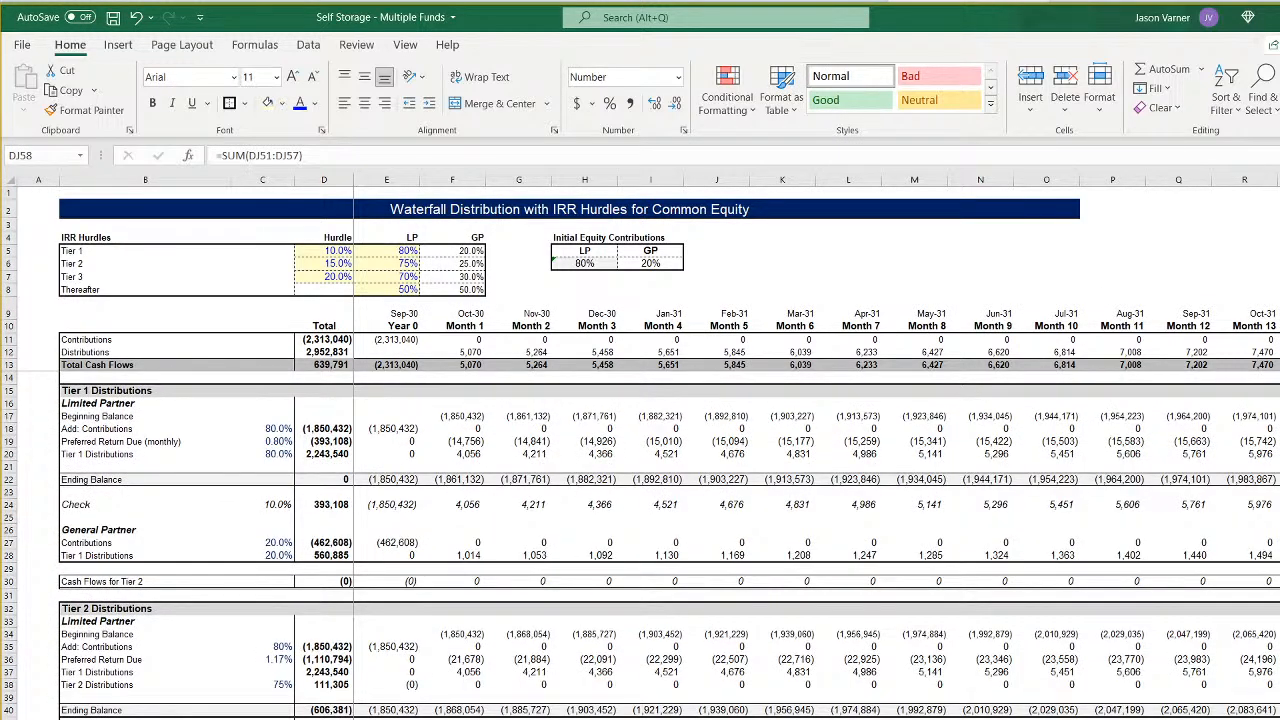
key(ctrl+Page_Down)
scroll(640, 540, up, 8)
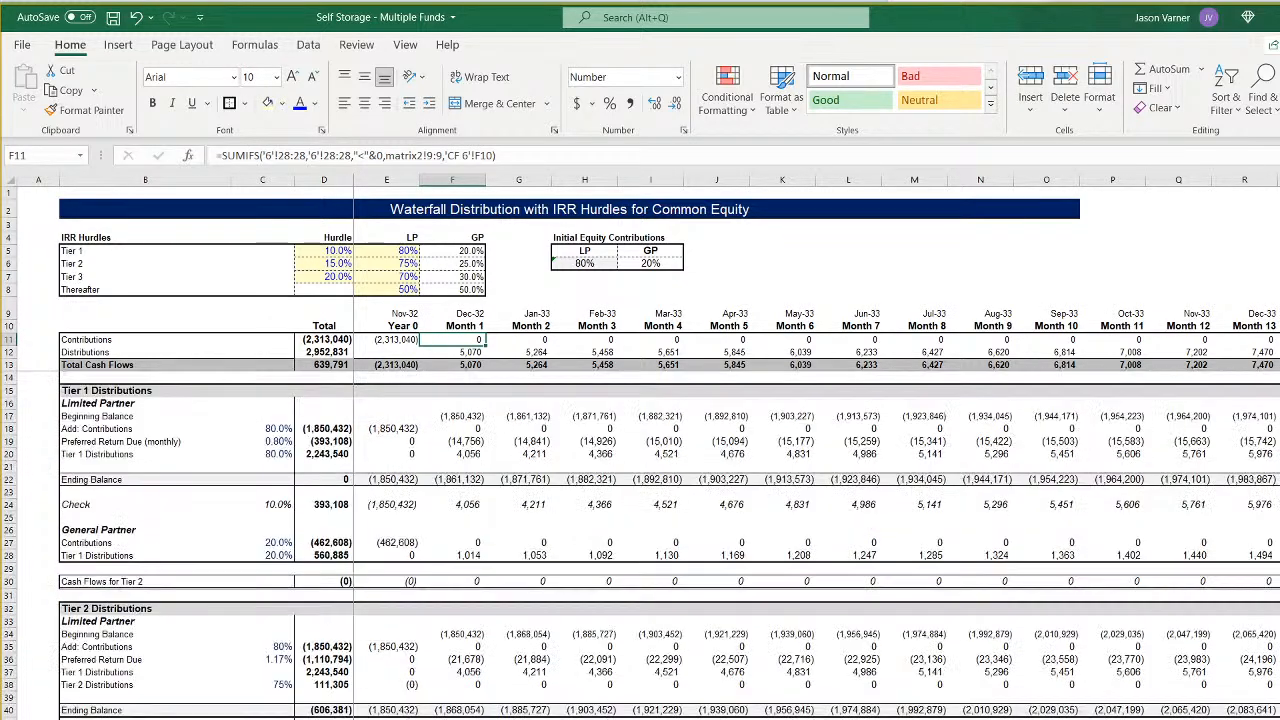
key(ctrl+Page_Up)
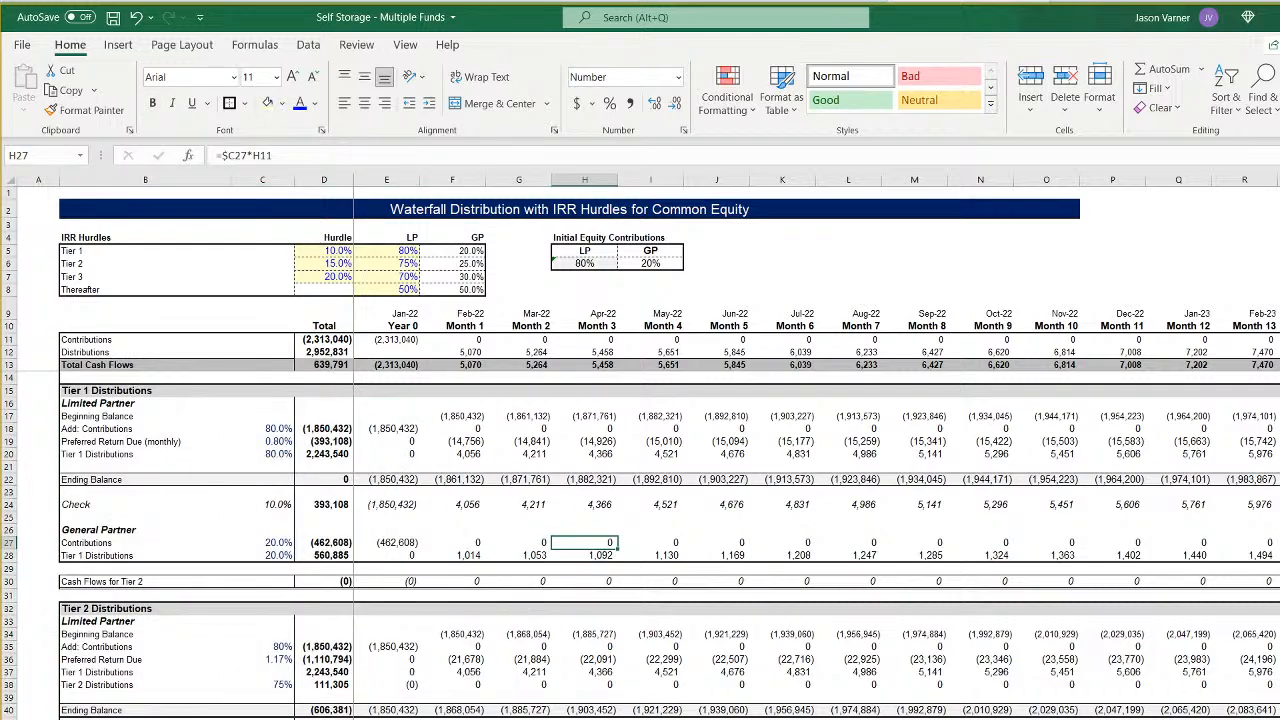
- Check the all-funds cash flow sheet, then inspect Fund 1's LP and GP IRR cells in the summary table
key(ctrl+Page_Down)
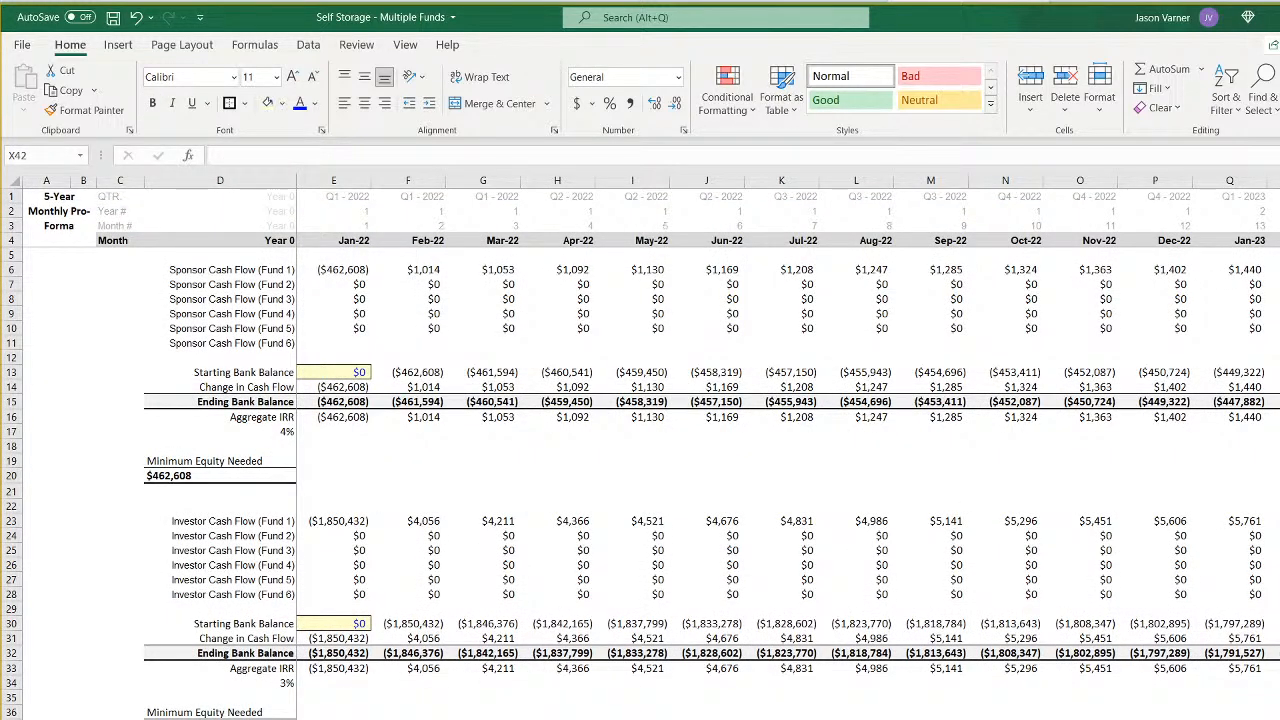
key(ctrl+Page_Up)
key(ctrl+Page_Up)
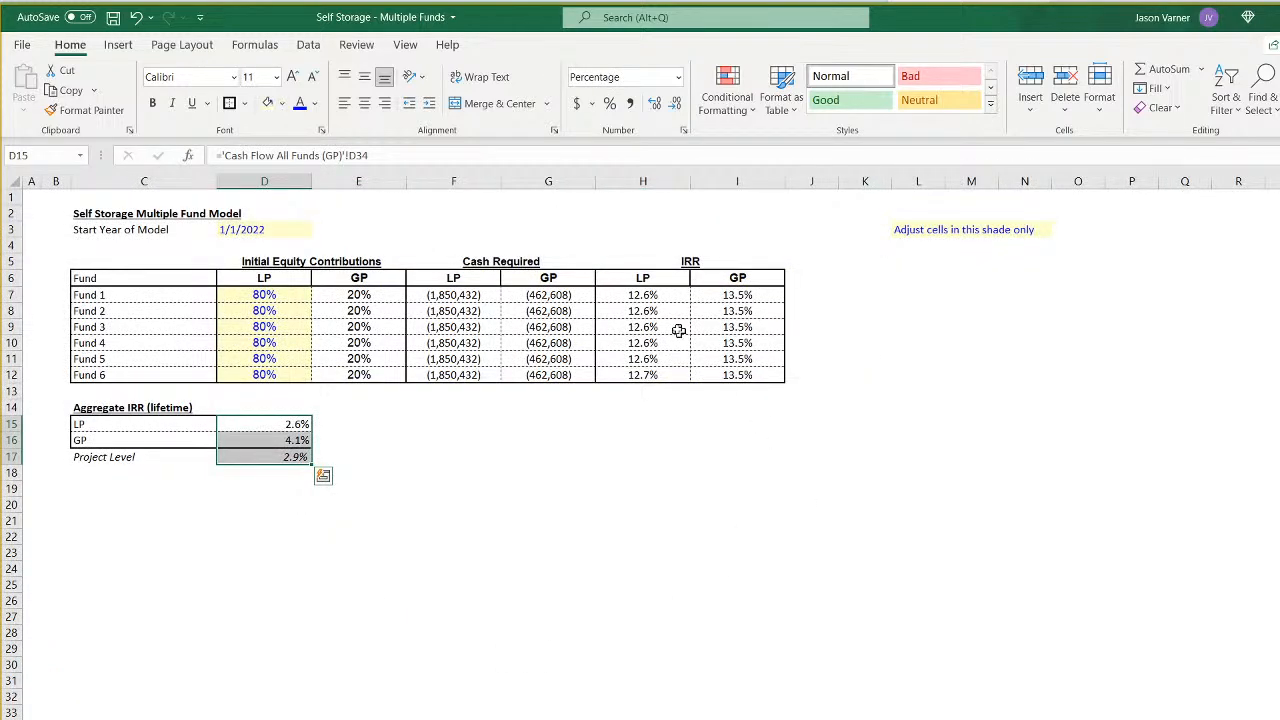
click(664, 292)
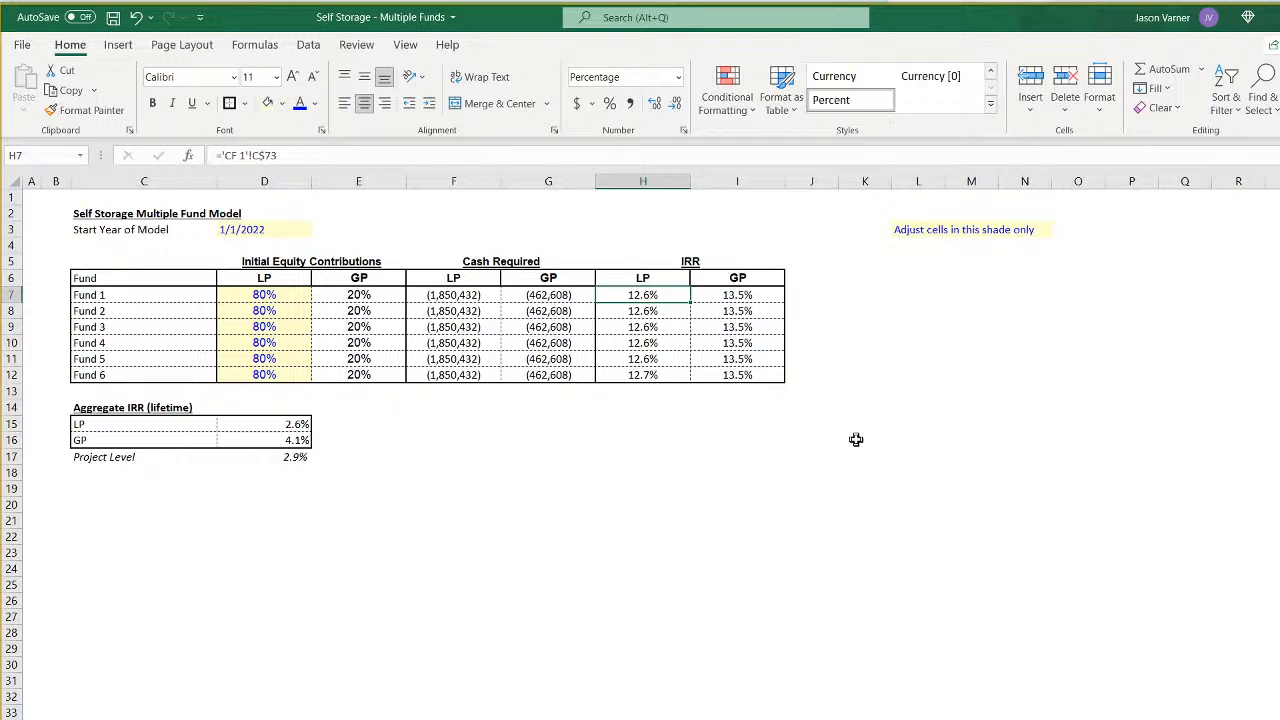
click(742, 292)
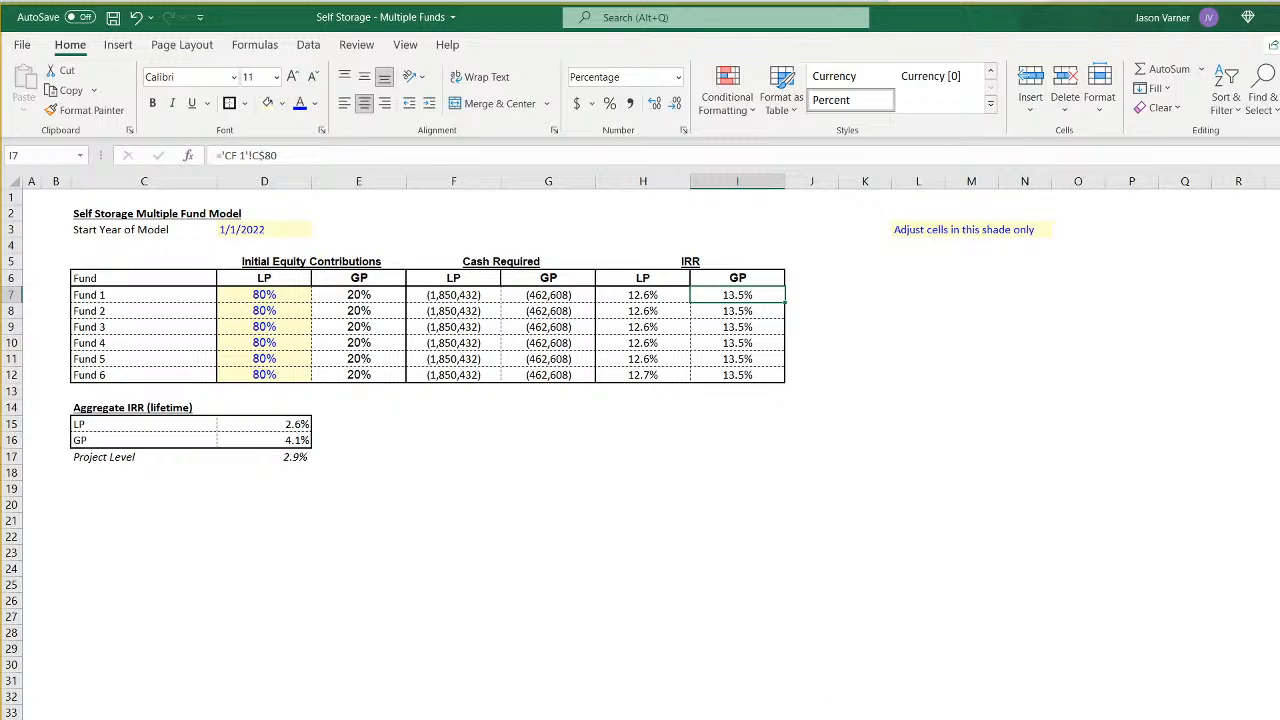
- Review the fund assumptions and all-funds cash flow, then inspect the Tier 2 hurdle and LP/GP splits on the first fund's waterfall sheet
click(585, 719)
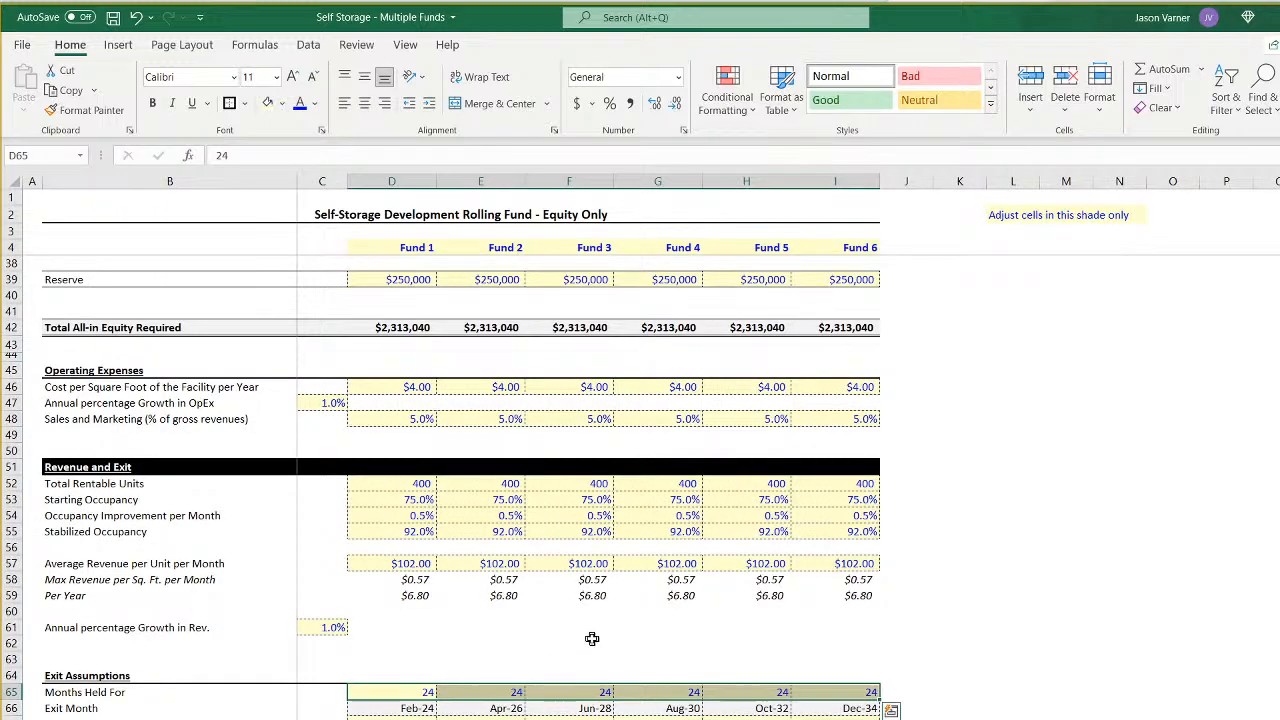
click(585, 719)
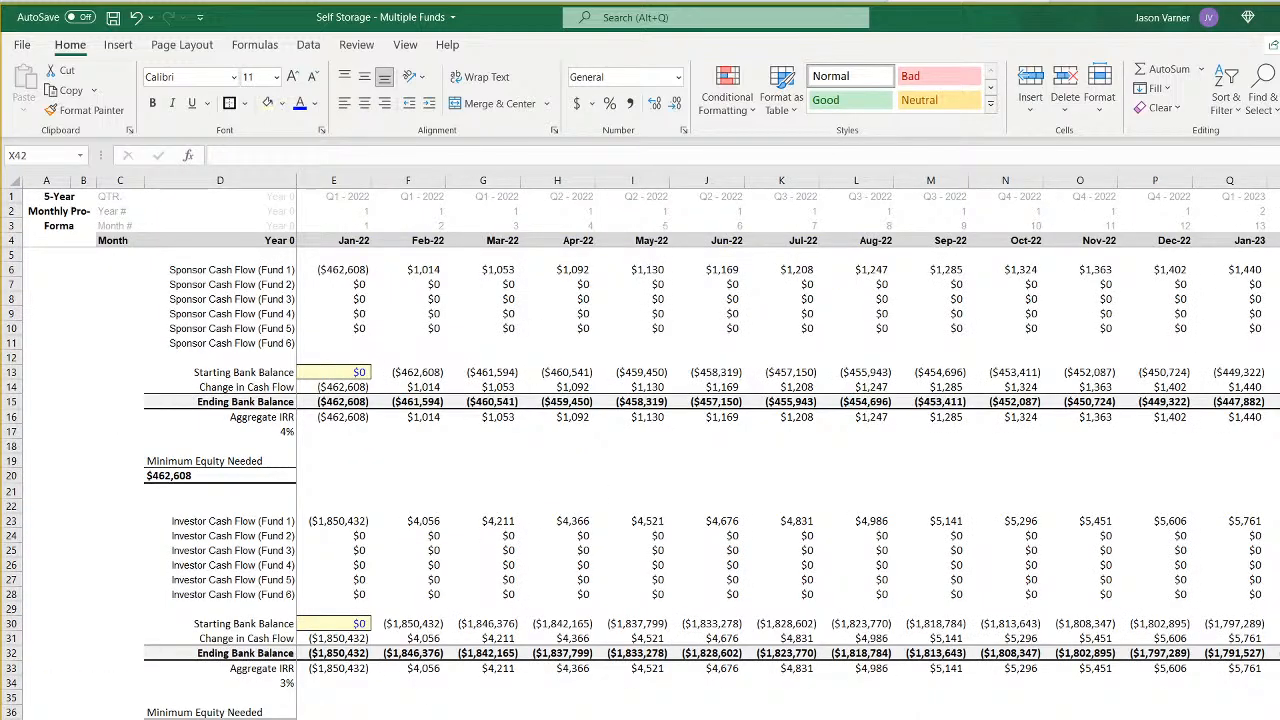
click(450, 719)
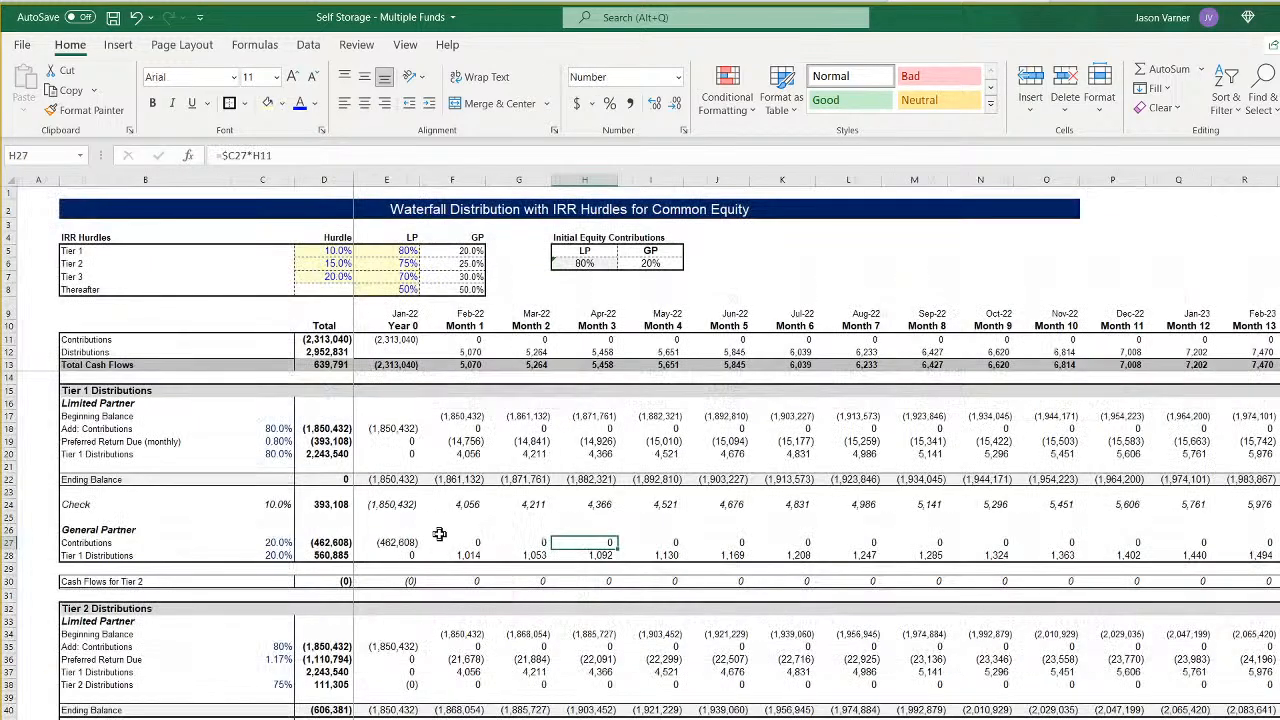
click(402, 263)
click(460, 264)
click(406, 263)
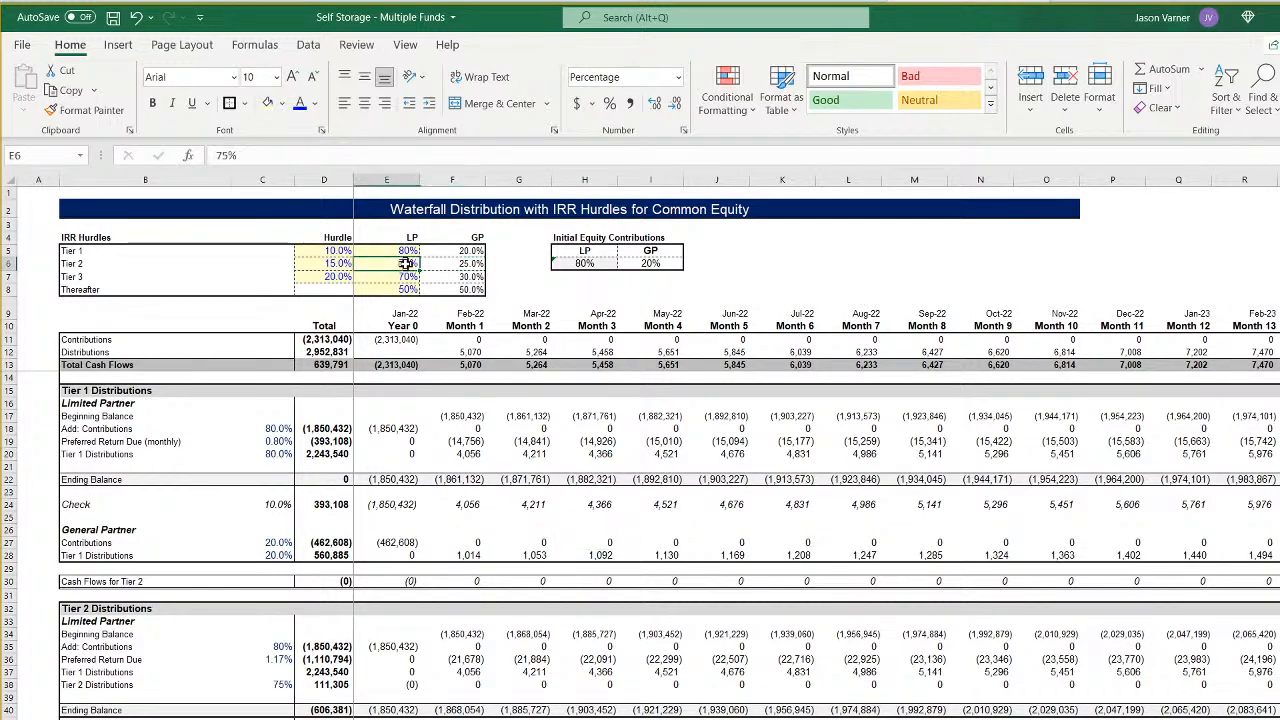
click(336, 263)
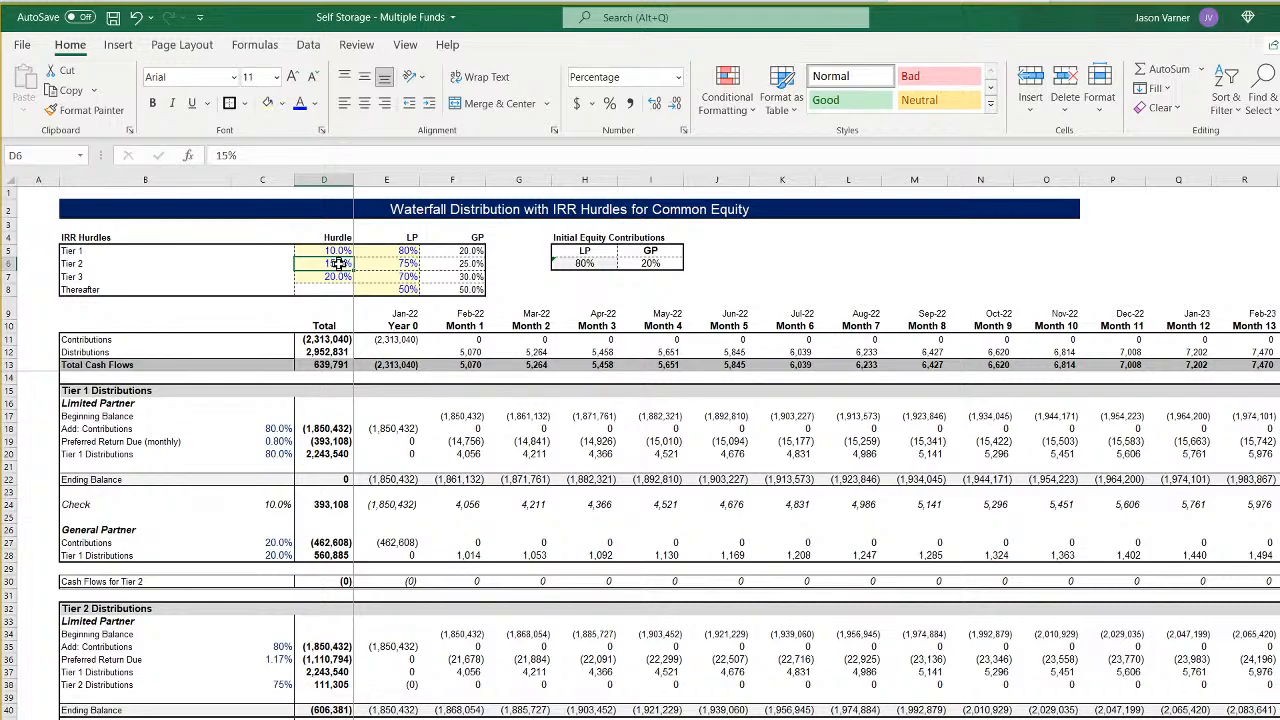
- Try toggling bold formatting on the LP initial equity percentages for Funds 1 to 6 in the summary table
key(ctrl+Page_Up)
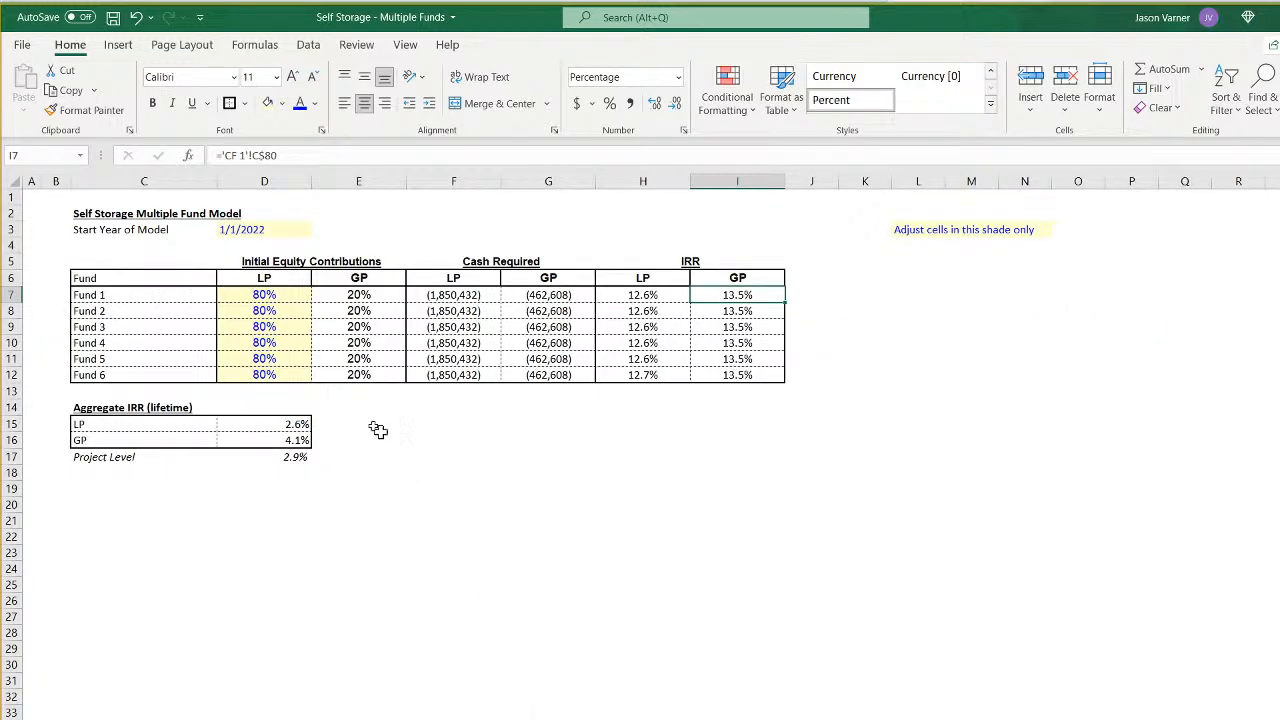
drag(265, 295, 264, 376)
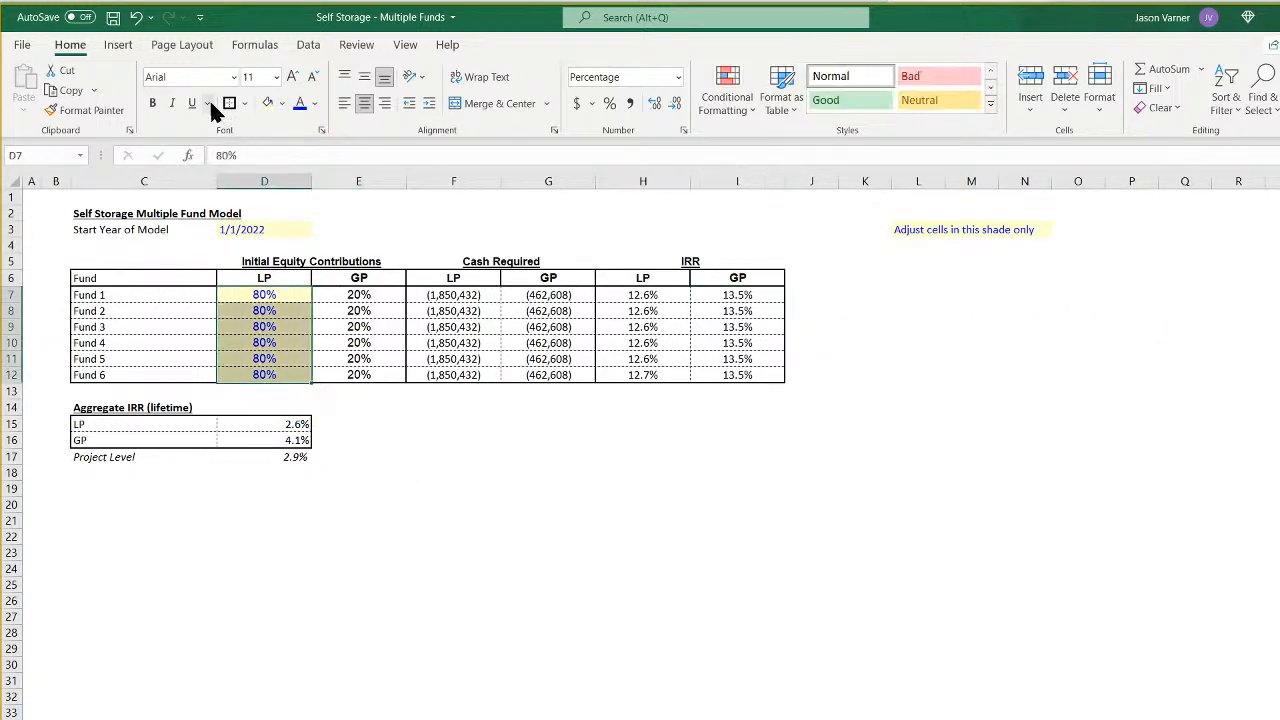
click(153, 105)
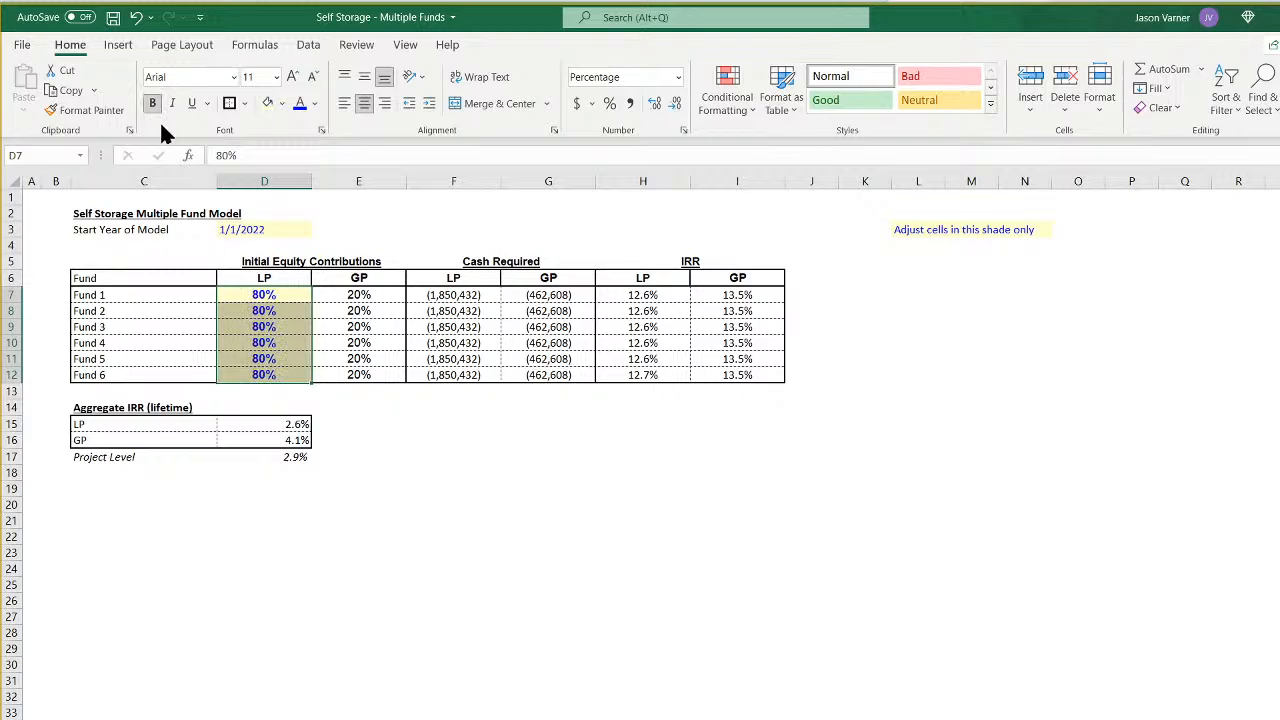
- Set the LP and GP initial equity contribution percentages for Funds 1 to 6 in the Calibri font, matching the cash required columns
click(366, 342)
click(305, 329)
click(352, 329)
click(452, 342)
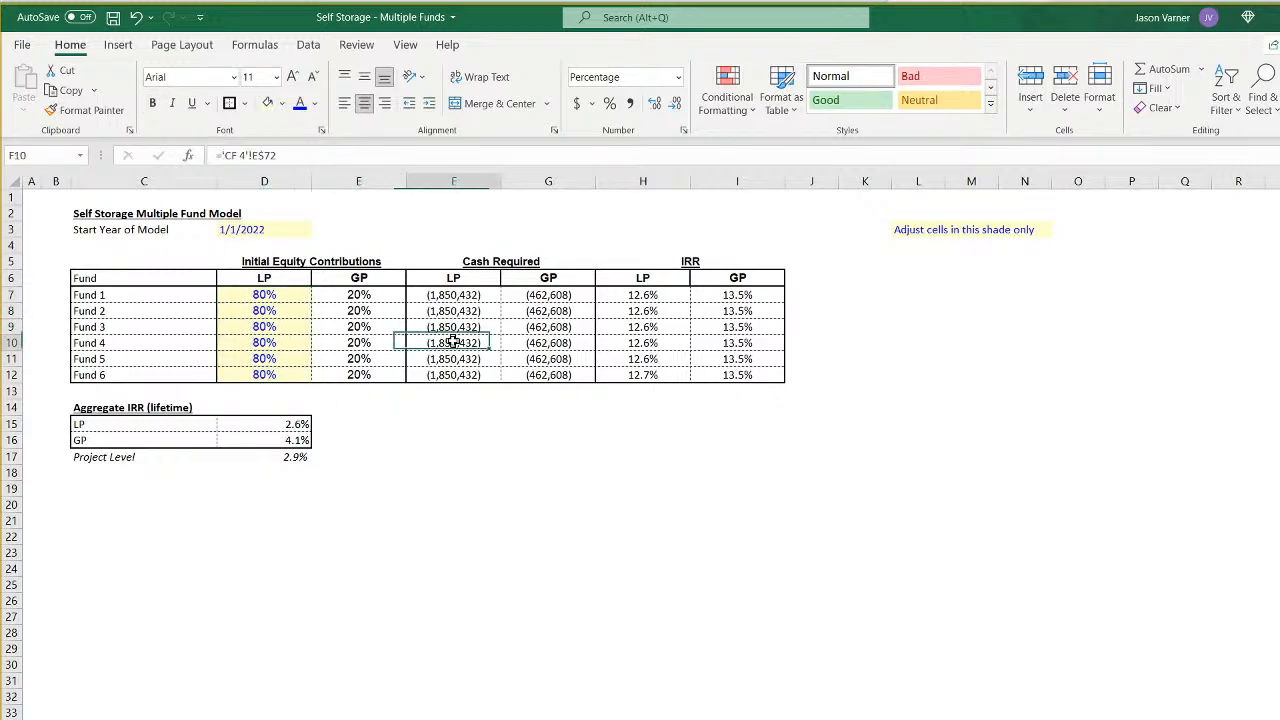
click(344, 297)
click(366, 342)
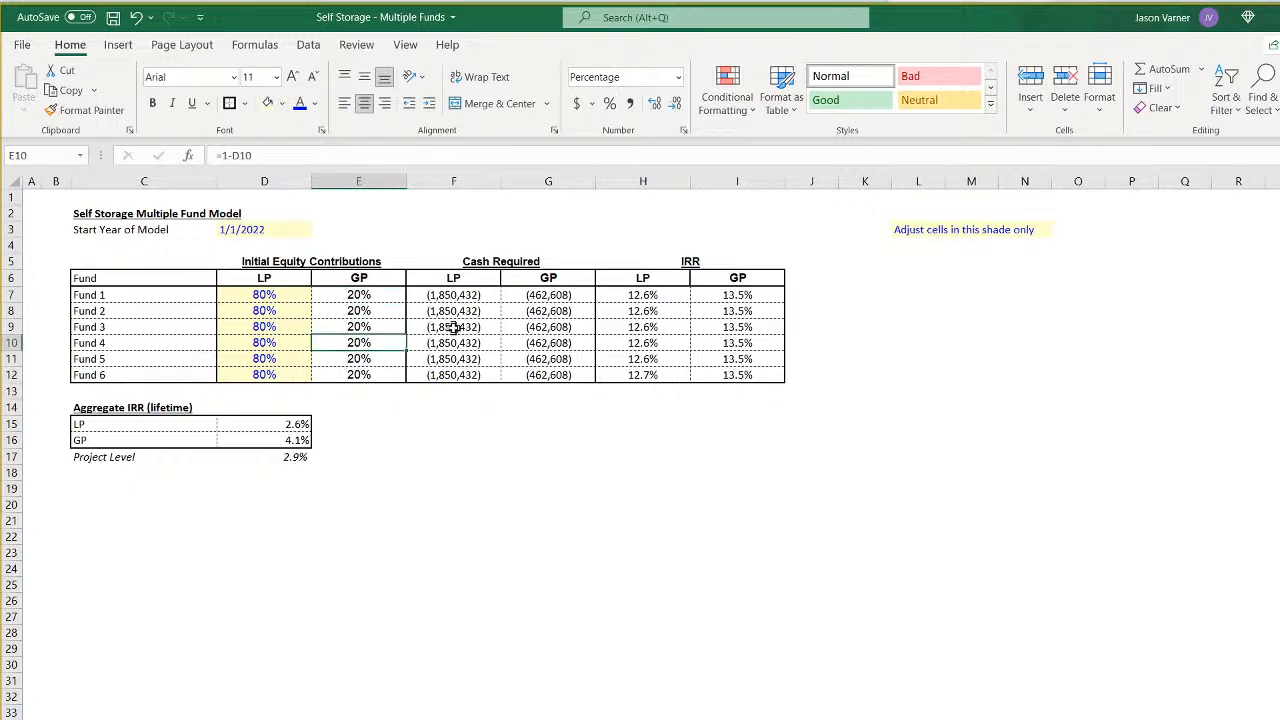
click(451, 326)
drag(366, 292, 262, 375)
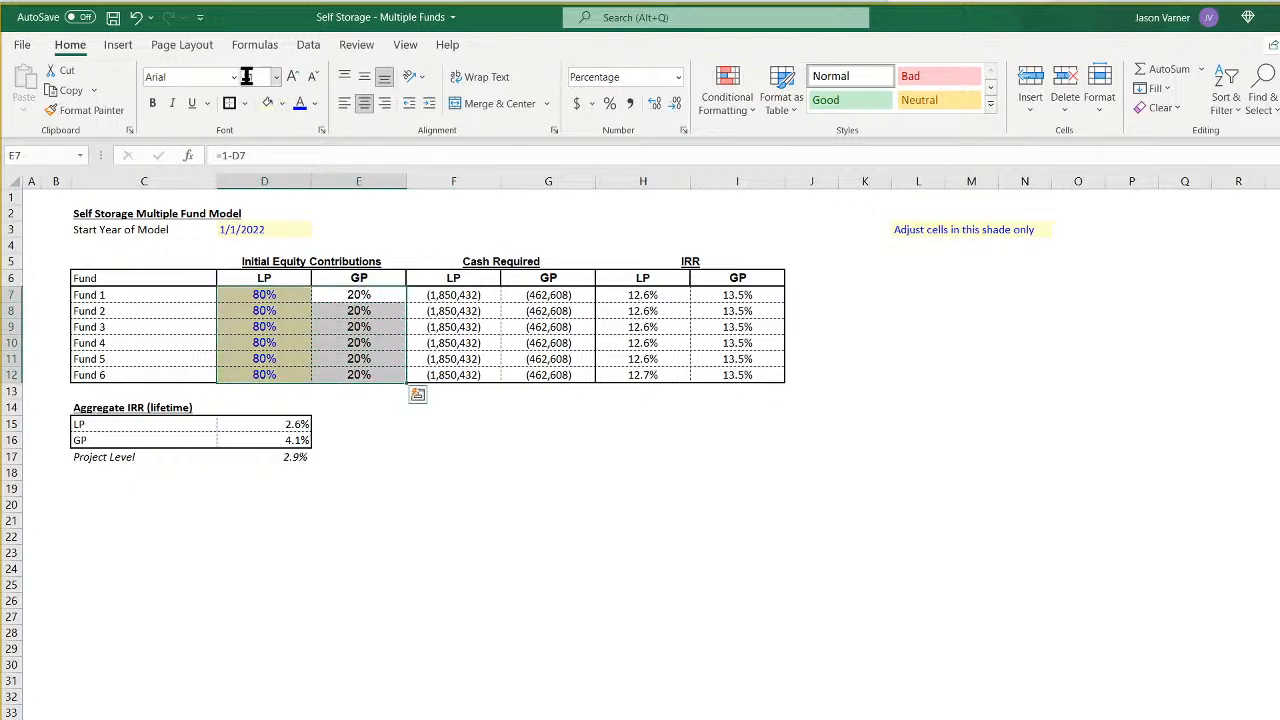
click(234, 76)
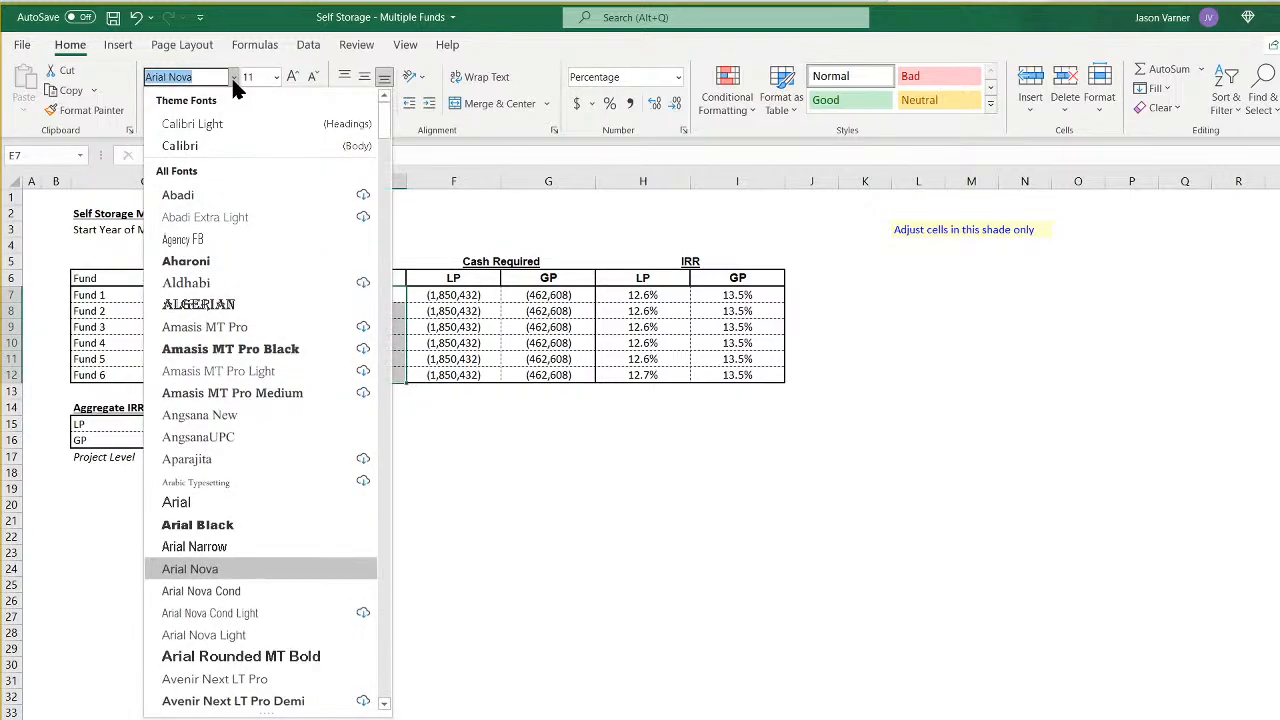
click(206, 145)
click(478, 340)
click(366, 330)
click(277, 329)
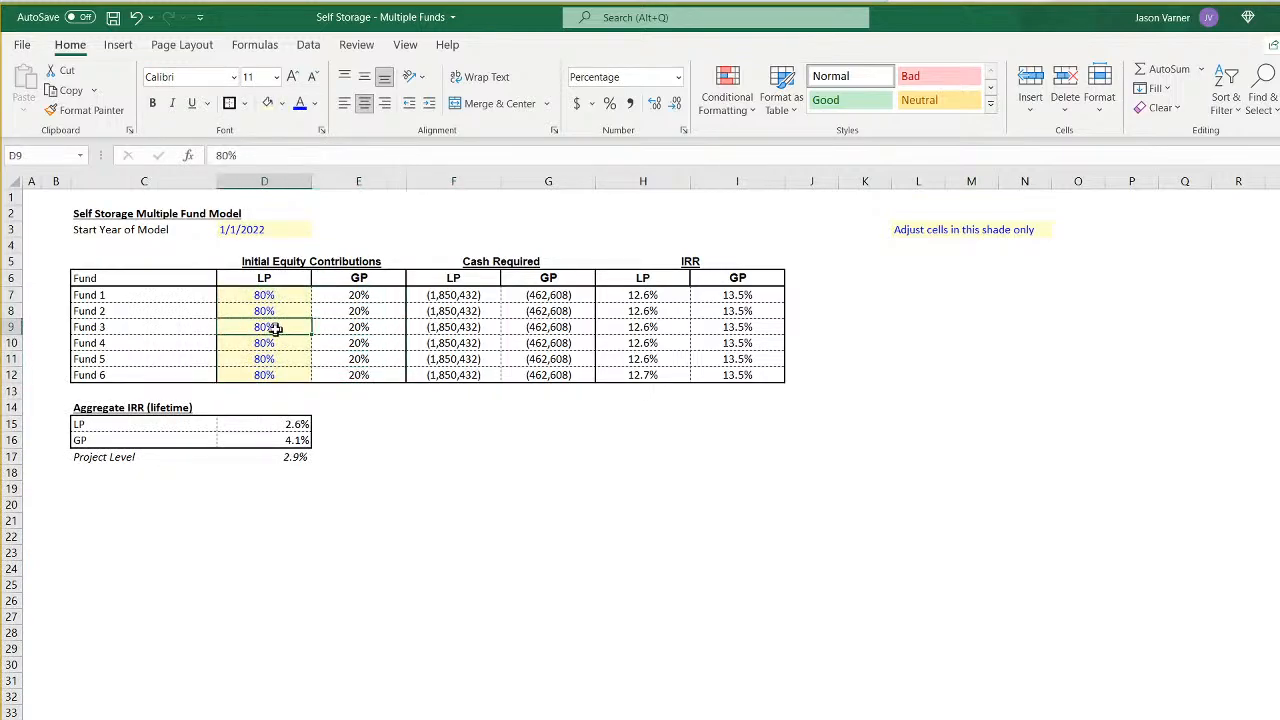
- Look over Fund 1's waterfall sheet (starting Jan-22) and set the entire sheet in the Calibri font
click(498, 507)
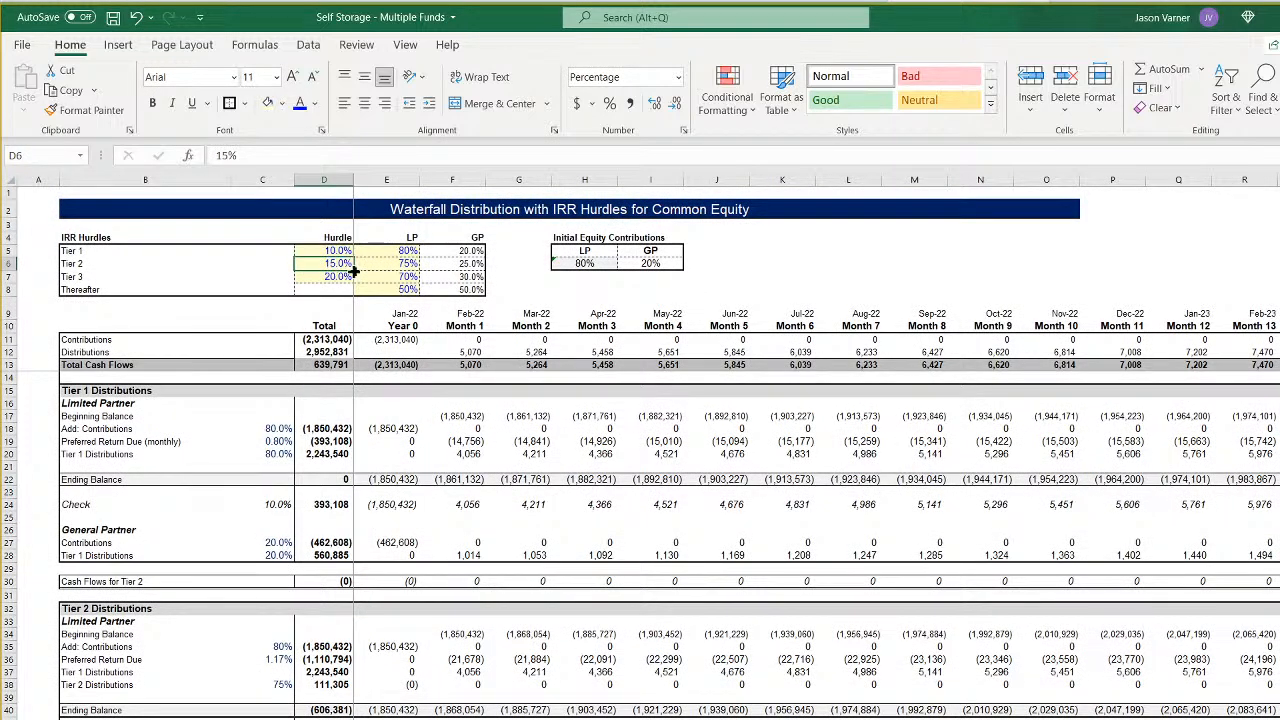
click(379, 266)
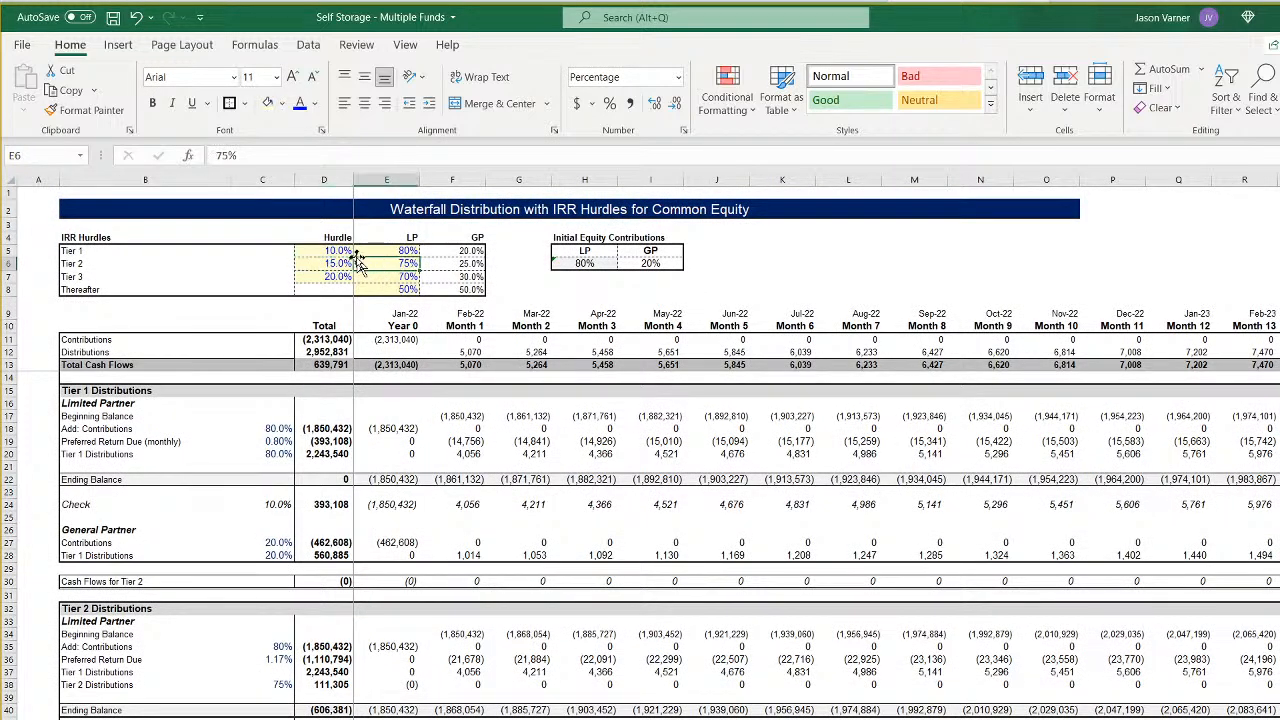
click(392, 341)
click(611, 462)
click(737, 647)
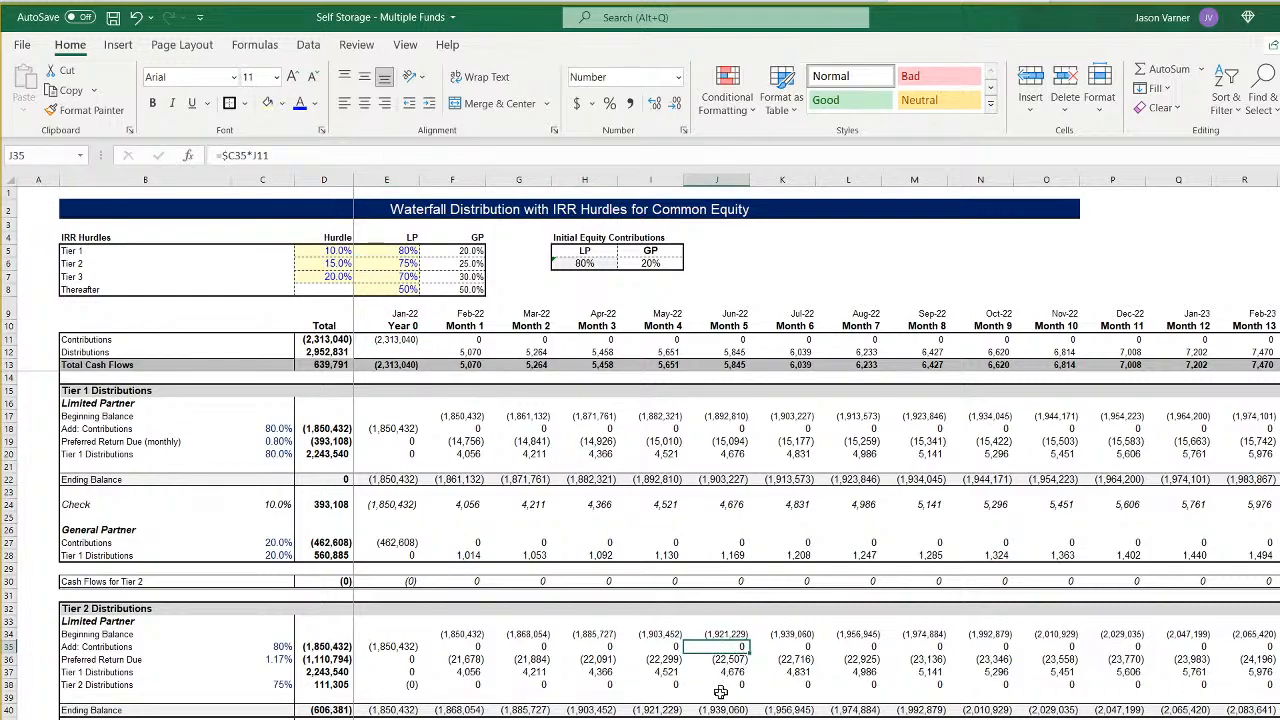
click(465, 672)
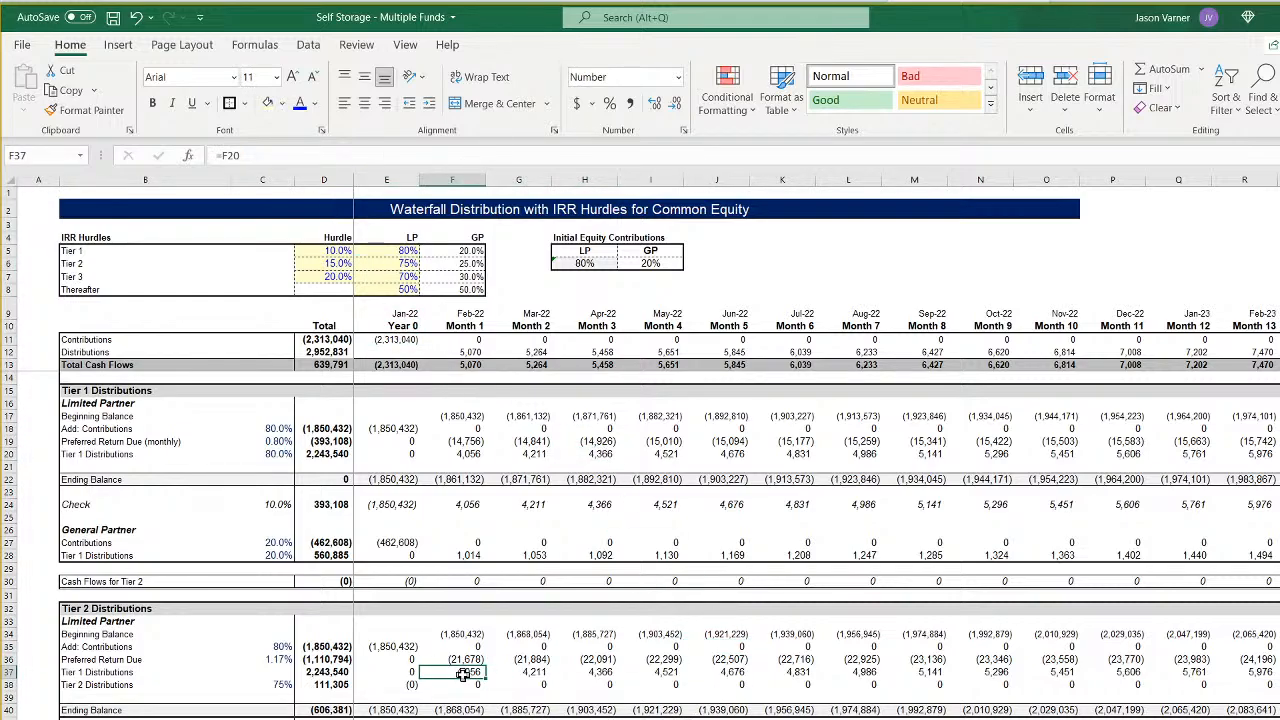
click(20, 180)
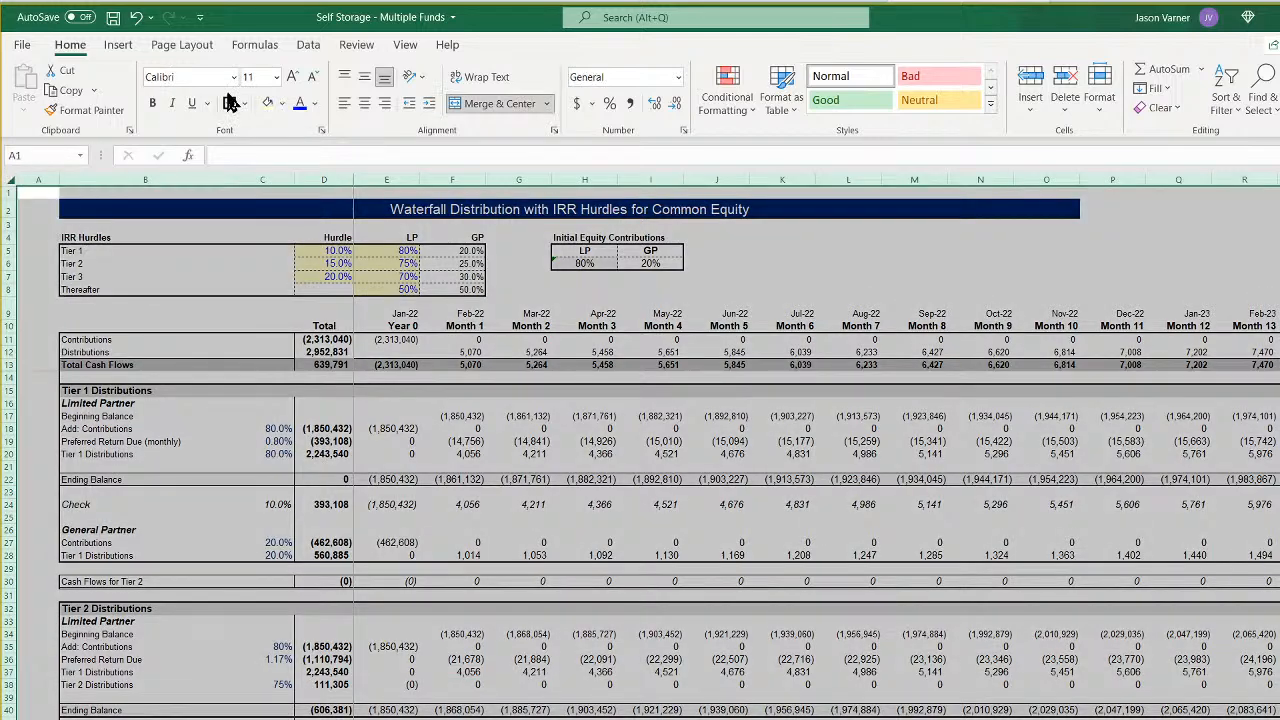
click(233, 77)
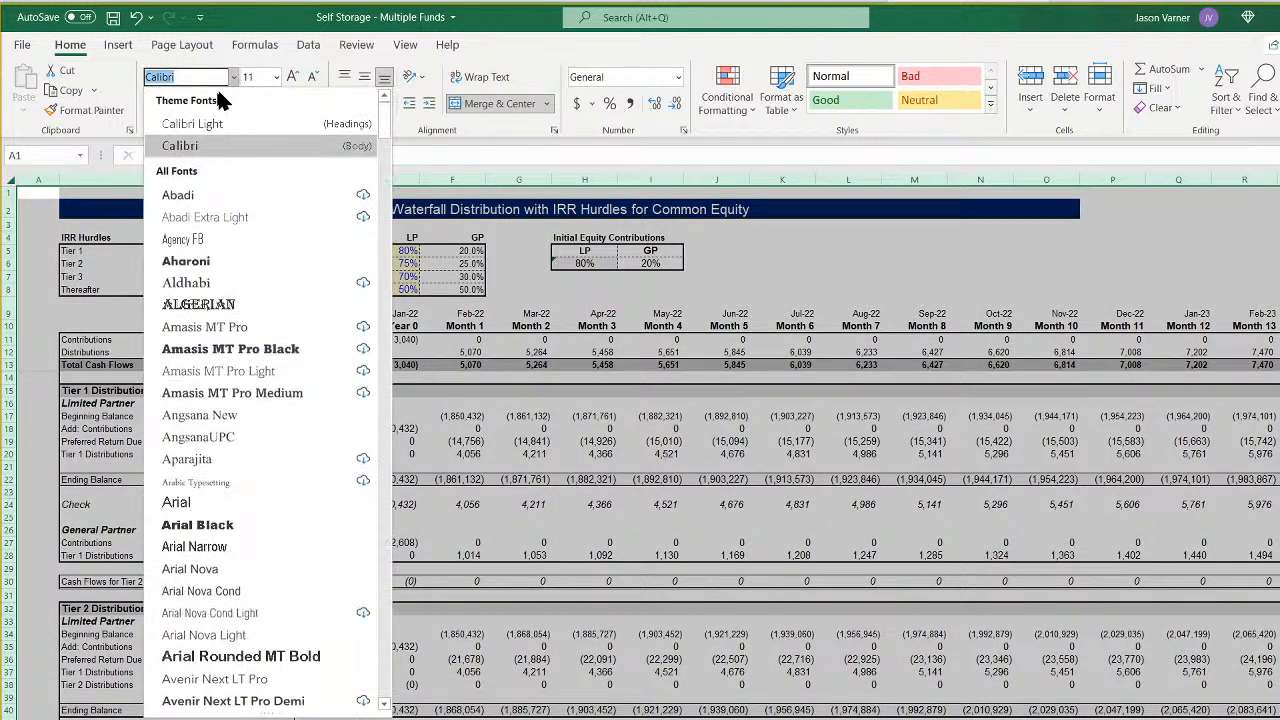
click(197, 146)
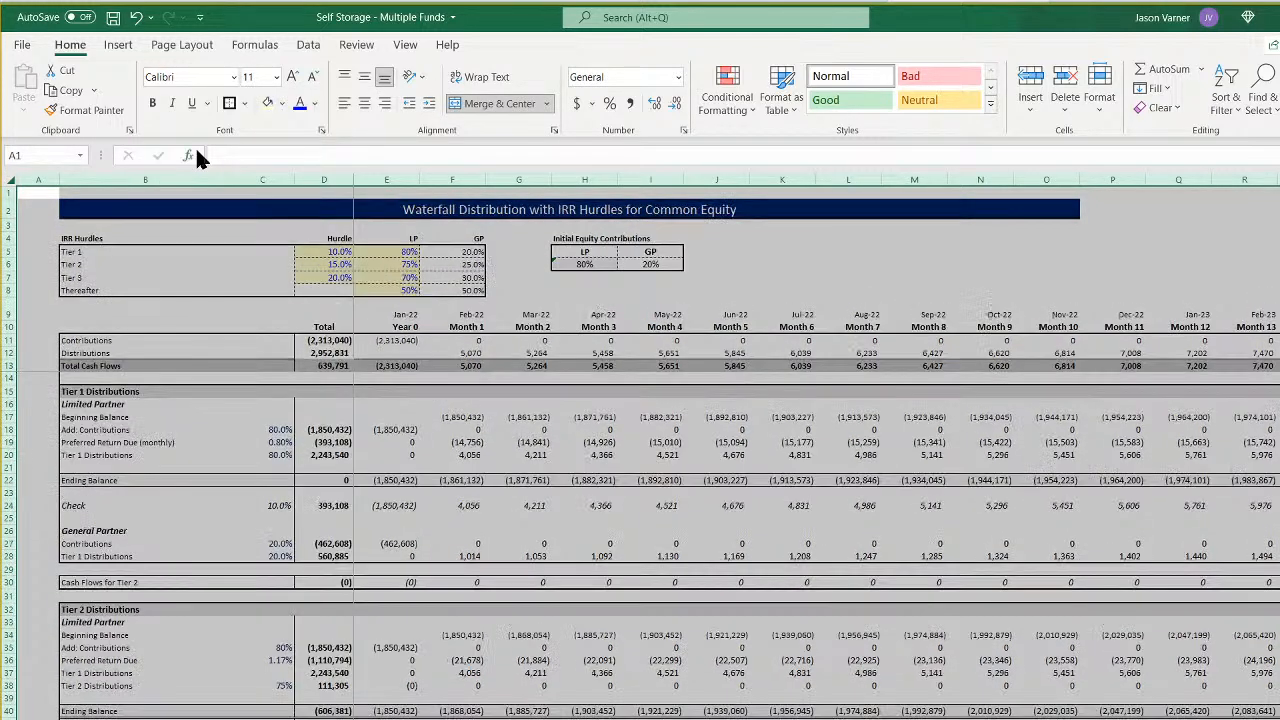
click(440, 430)
- Set the entire Fund 2 waterfall sheet, starting Mar-24, in the Calibri font
click(338, 266)
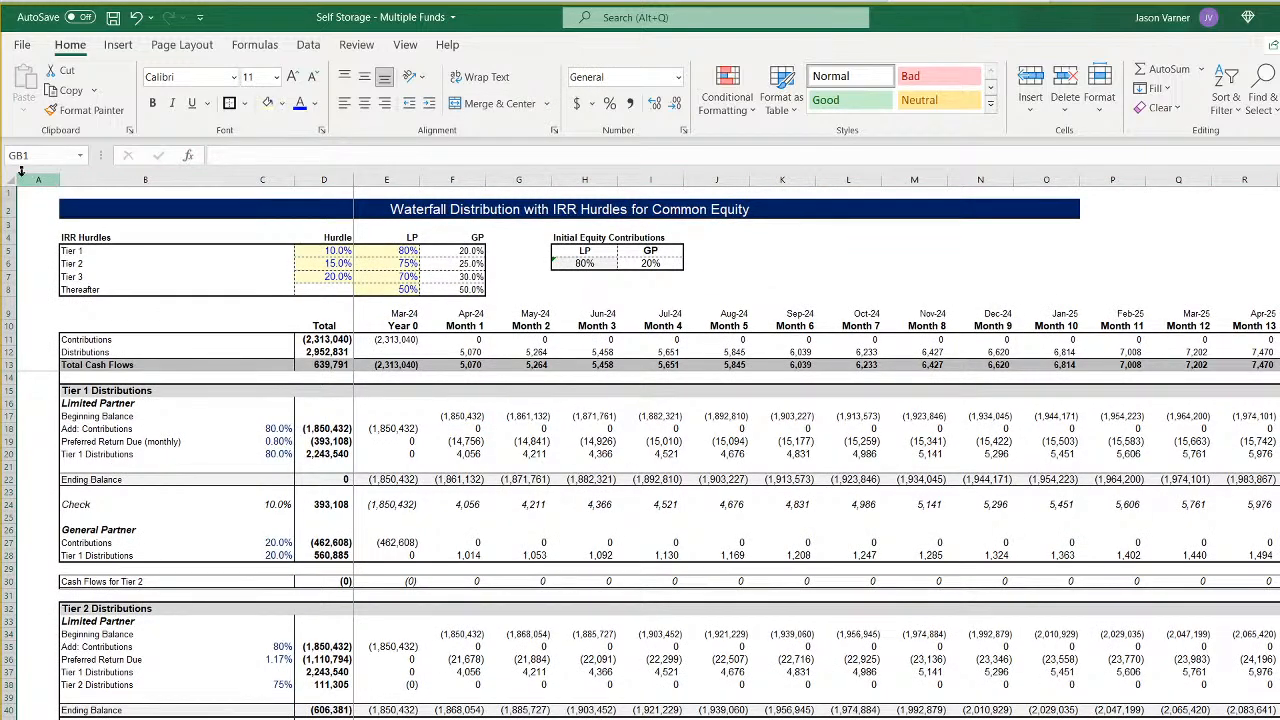
click(12, 180)
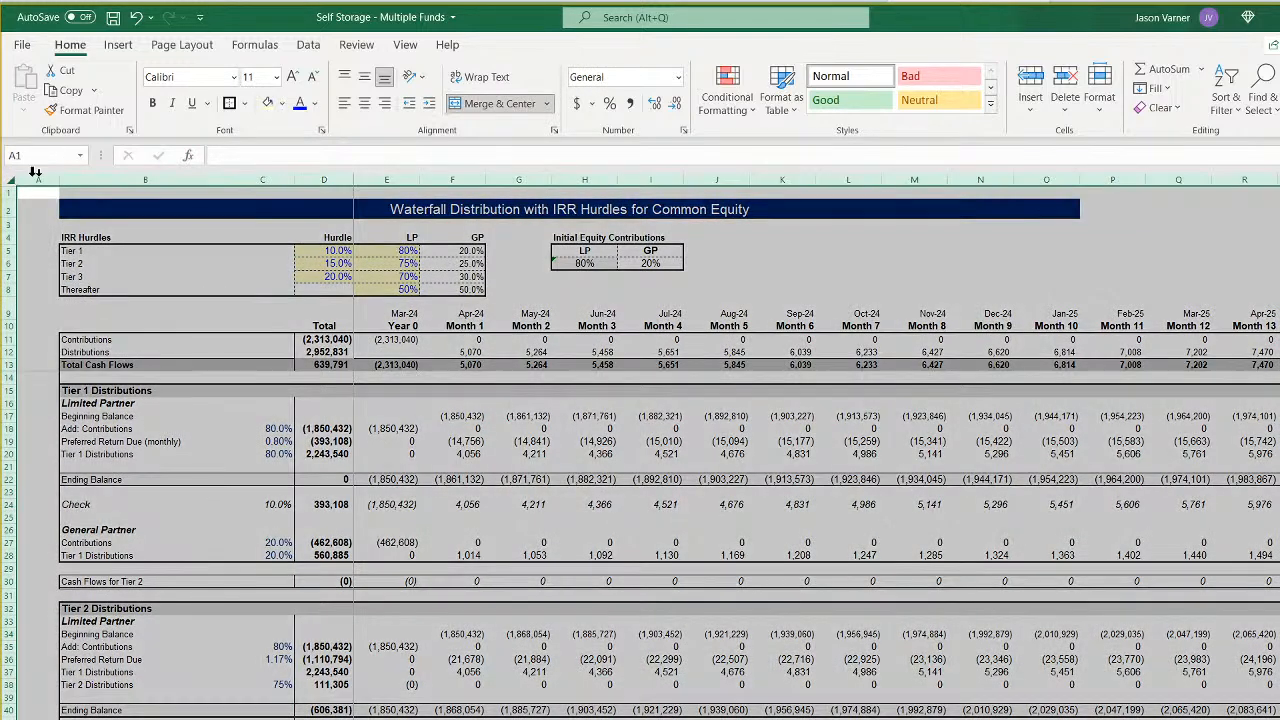
click(233, 77)
click(195, 146)
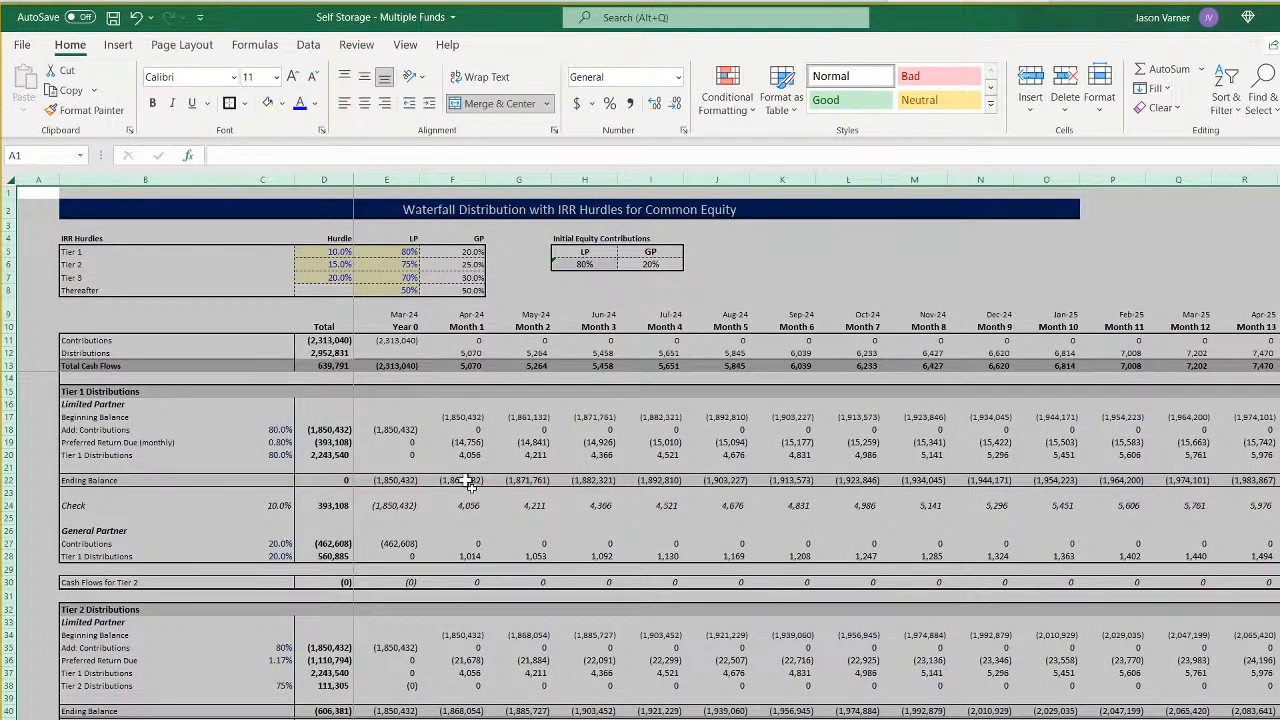
scroll(640, 450, up, 1)
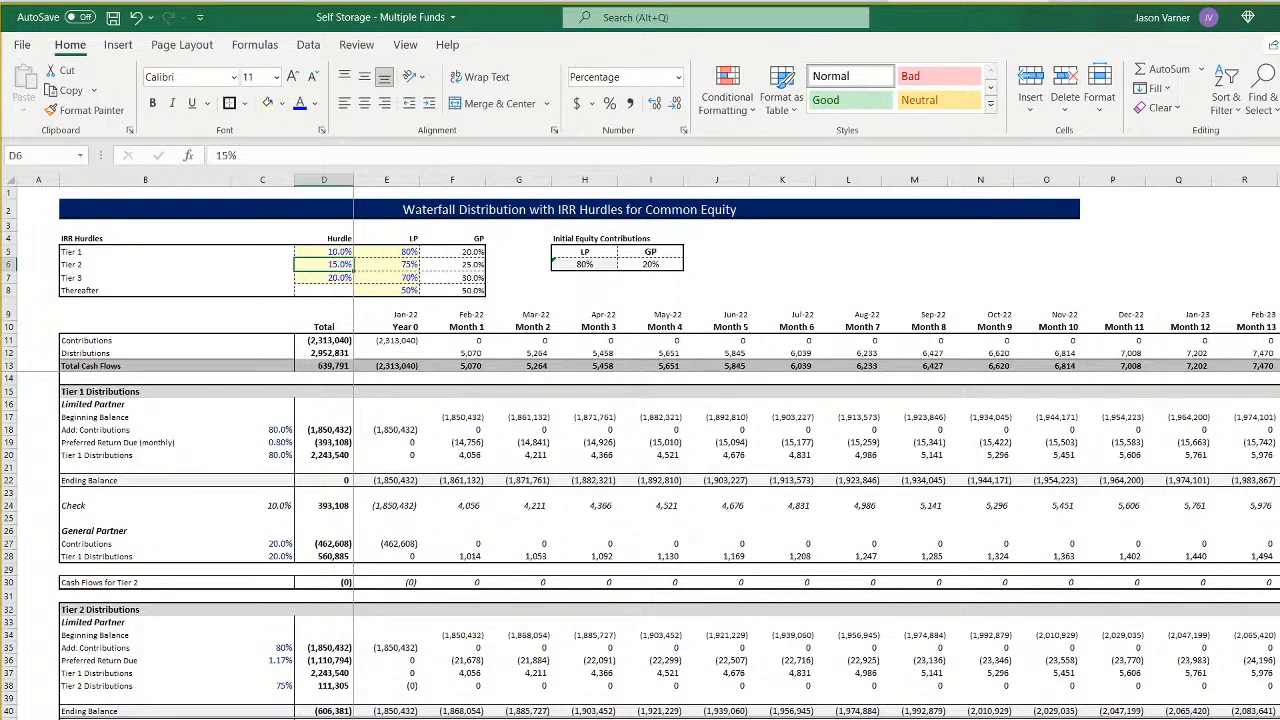
- Change the font of the whole Fund 3 waterfall sheet, starting May-26, to Calibri
scroll(640, 450, up, 1)
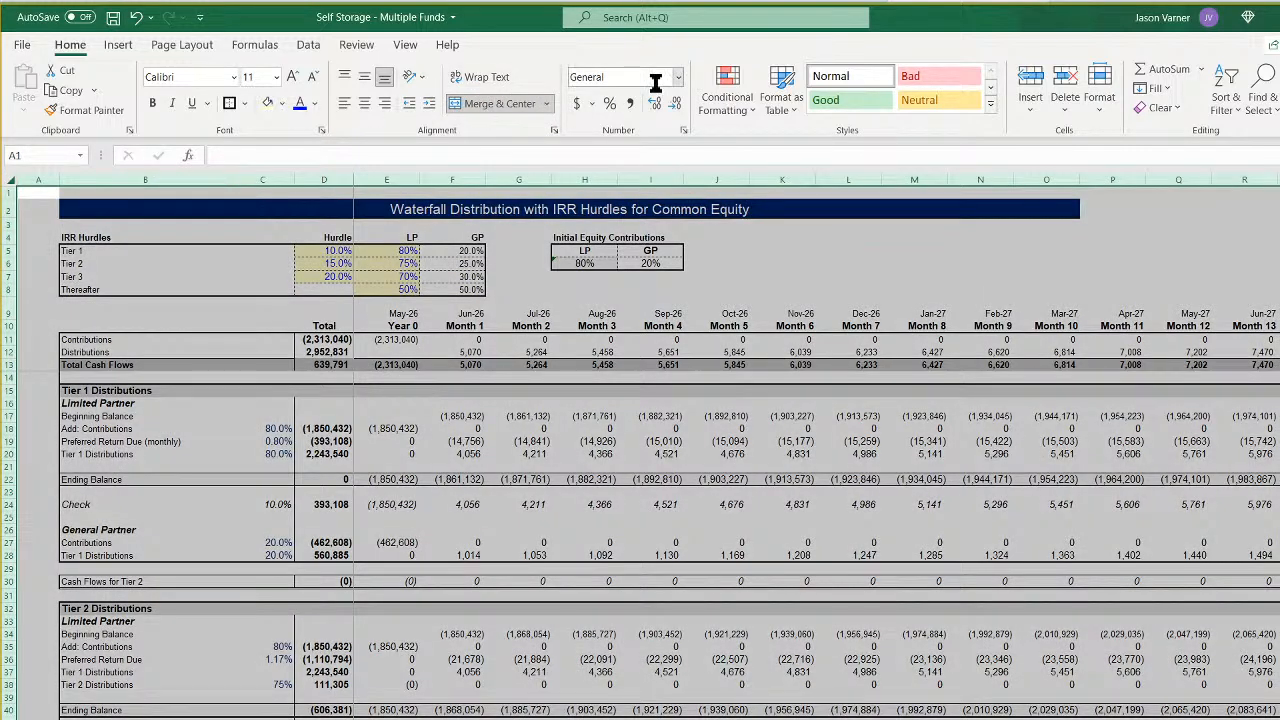
click(234, 77)
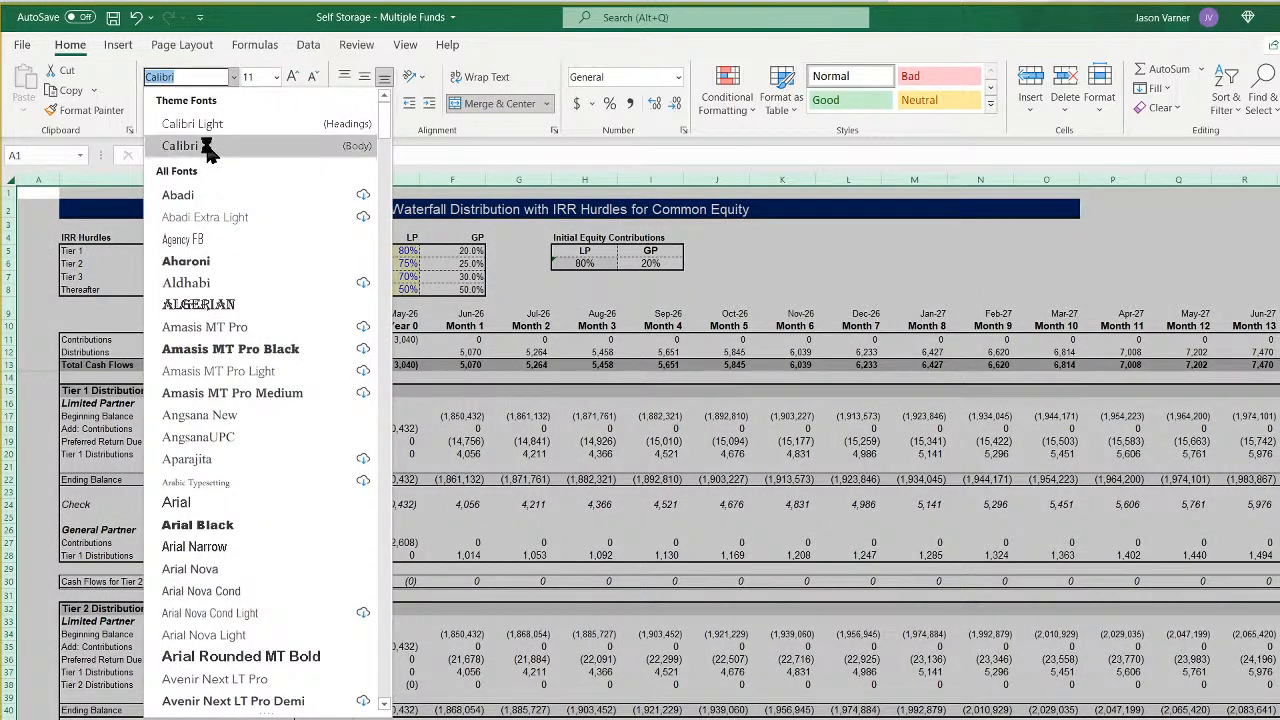
click(208, 146)
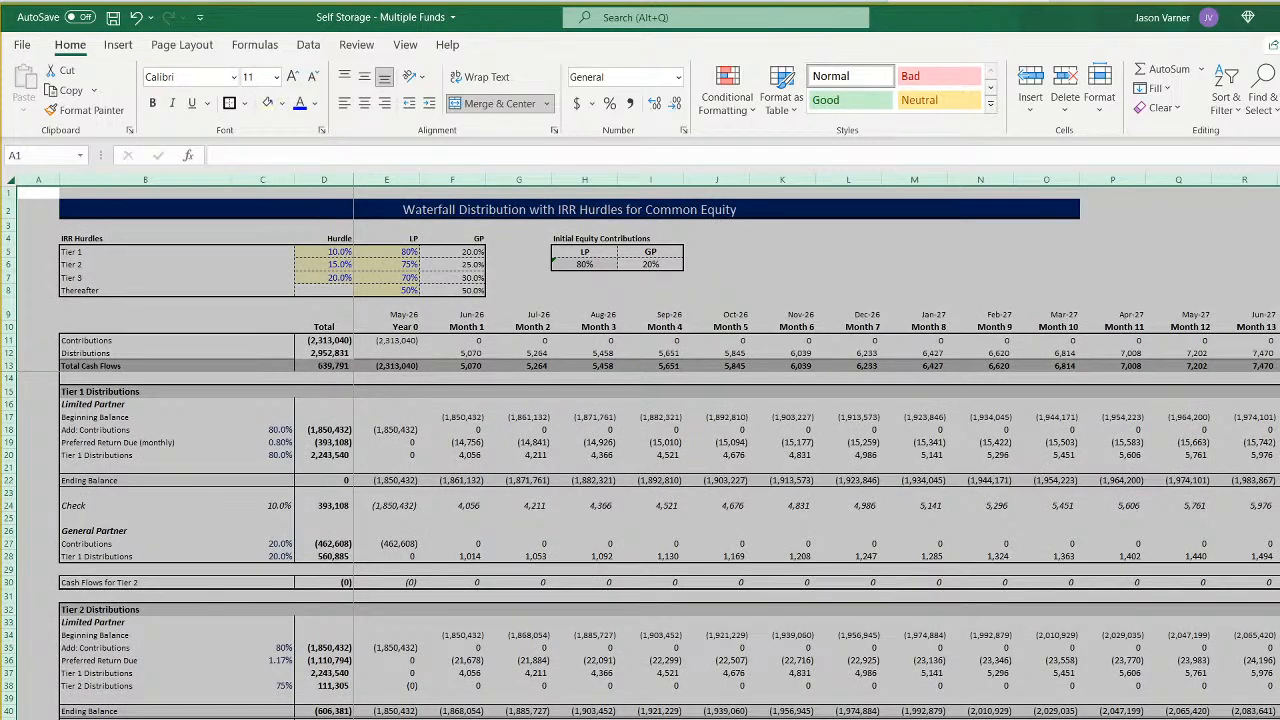
scroll(640, 446, up, 1)
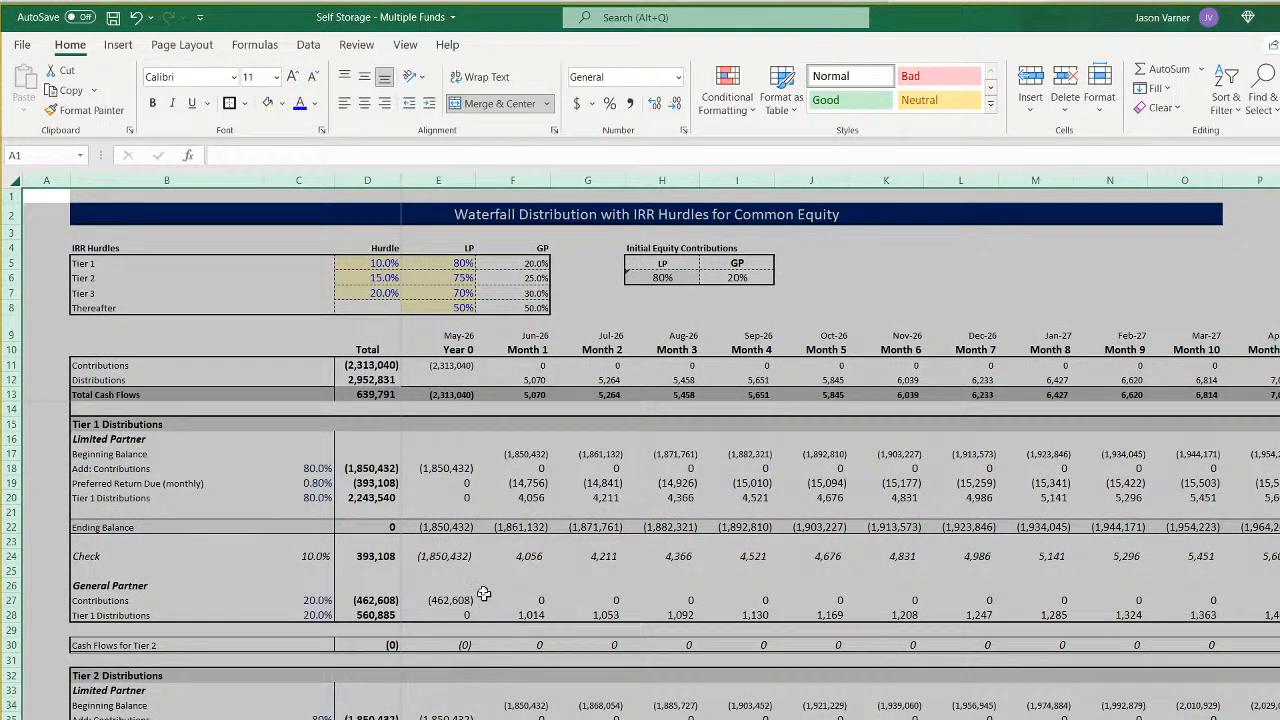
click(448, 468)
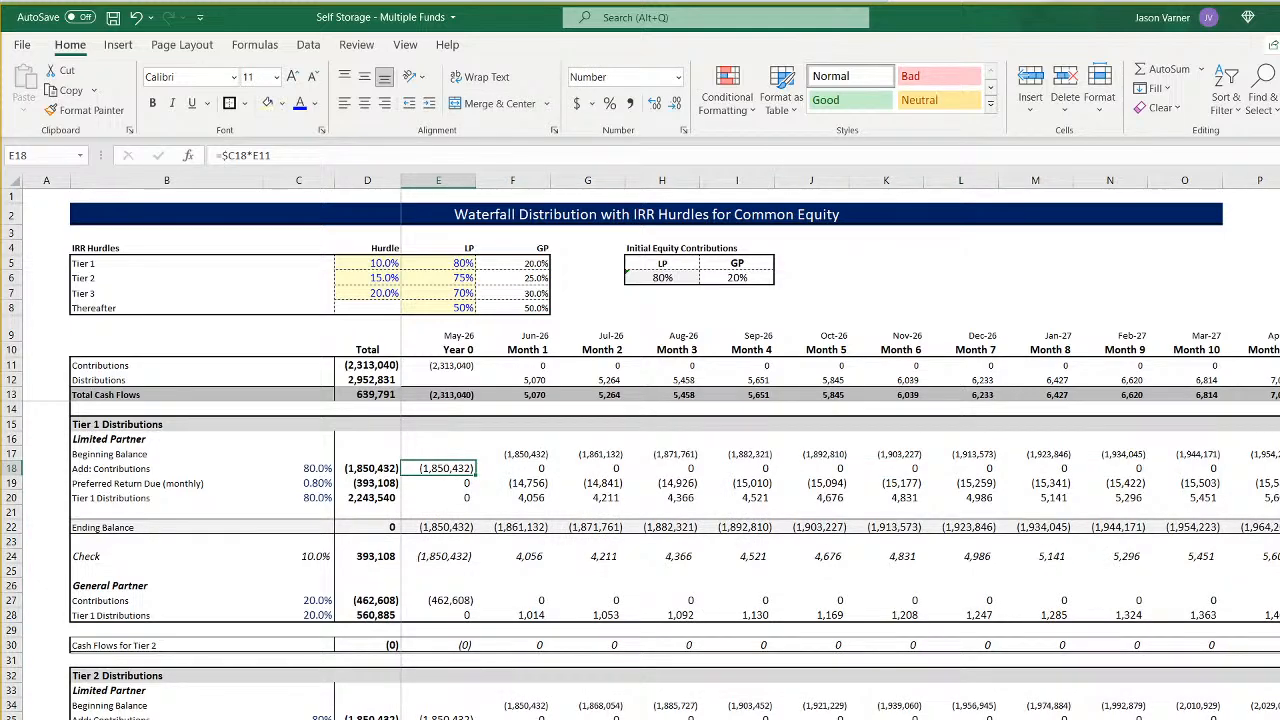
scroll(300, 450, down, 1)
- Apply the Calibri font to all cells of the Fund 4 waterfall sheet, starting Jul-28
click(8, 176)
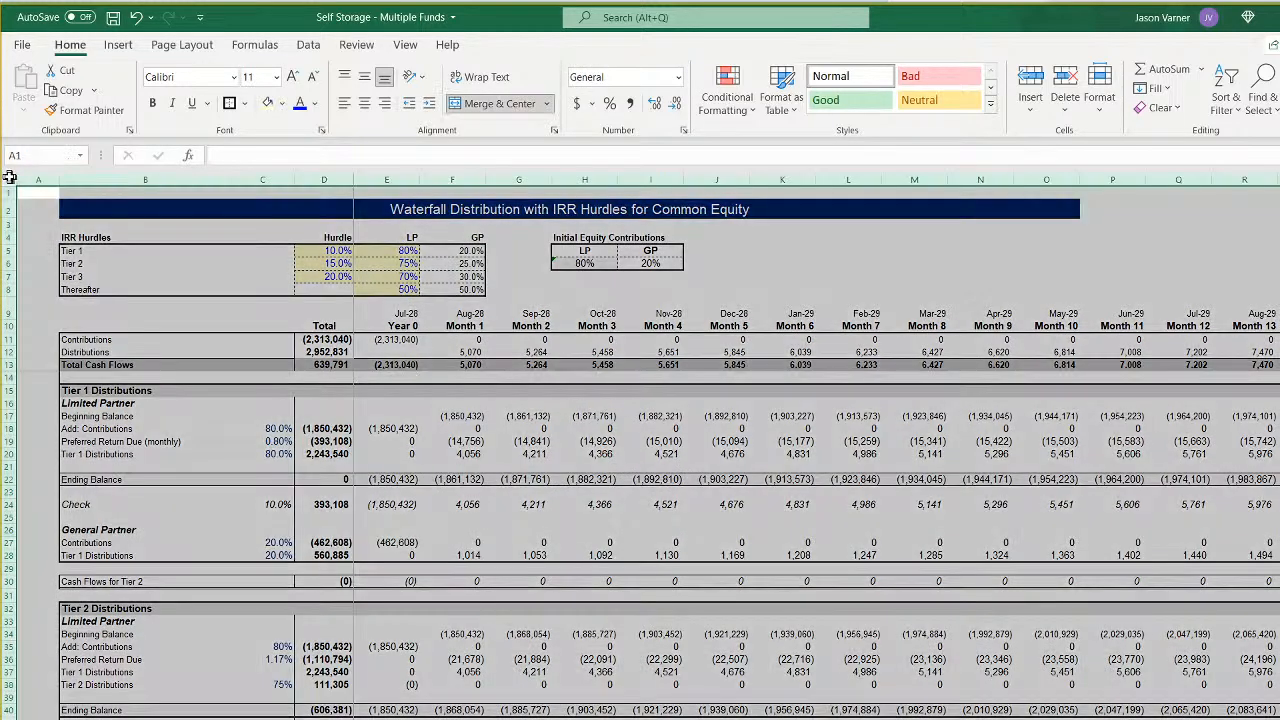
click(234, 77)
click(196, 146)
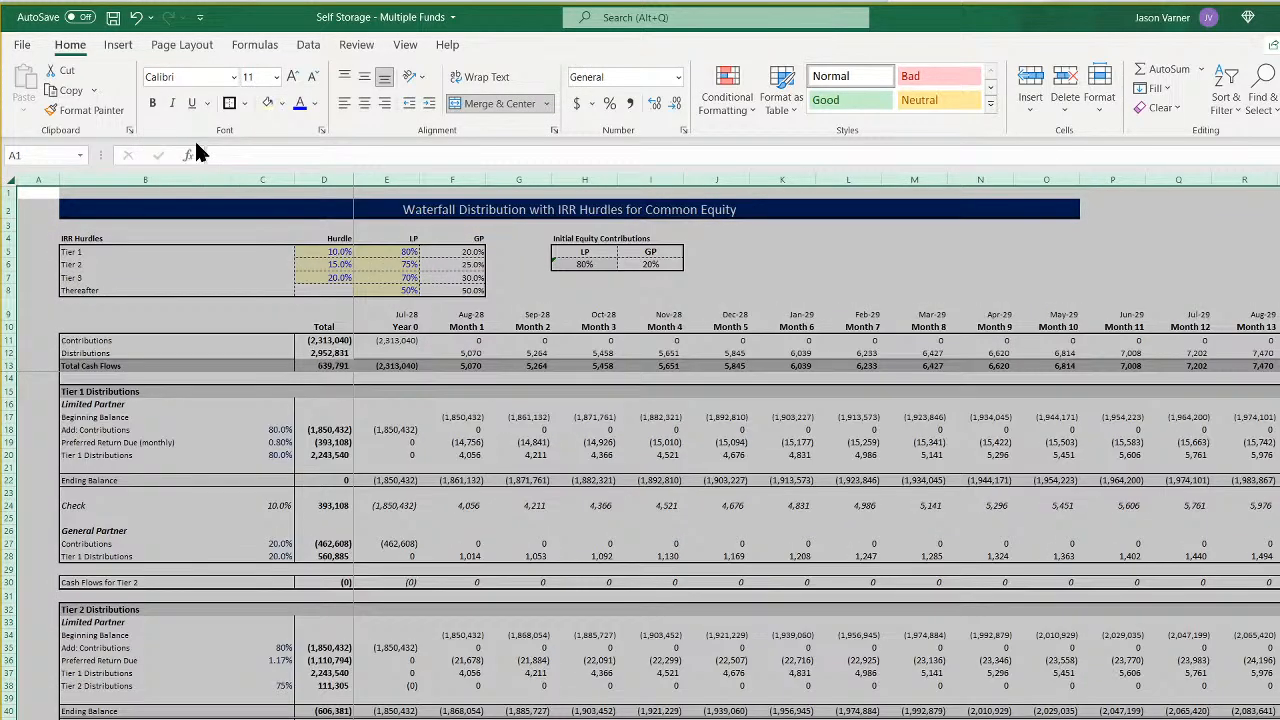
click(1112, 719)
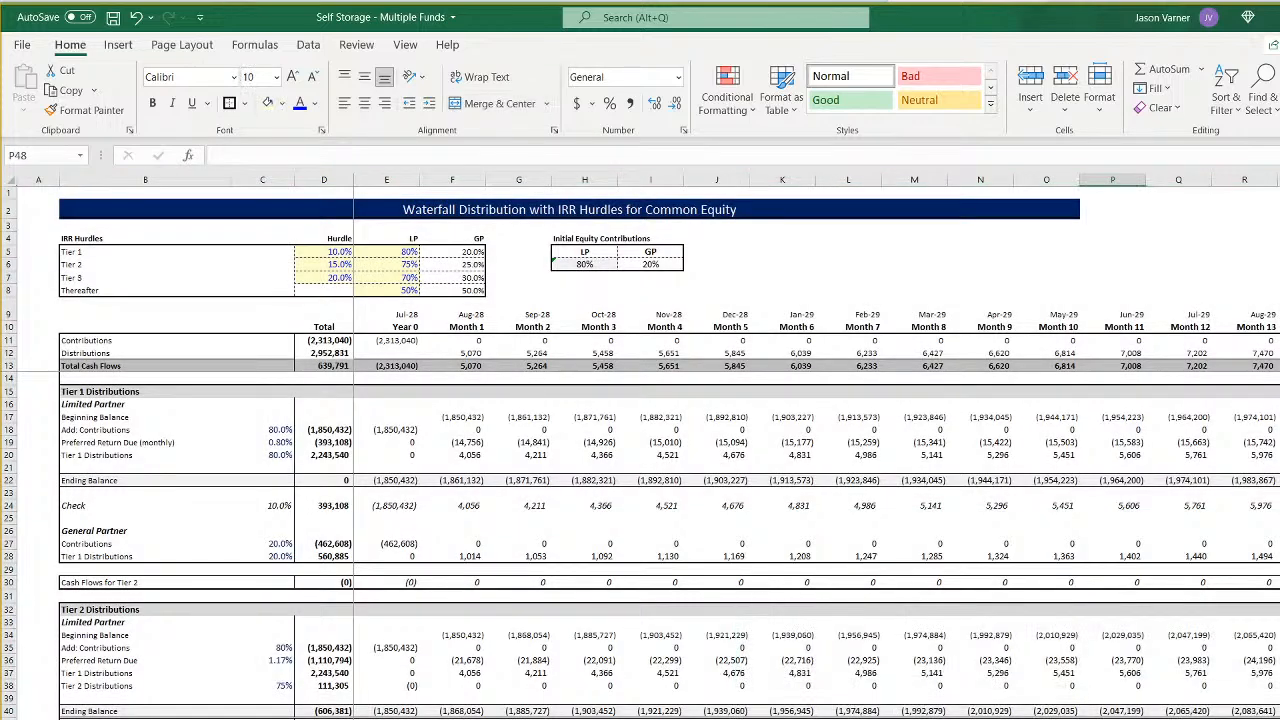
scroll(640, 446, up, 2)
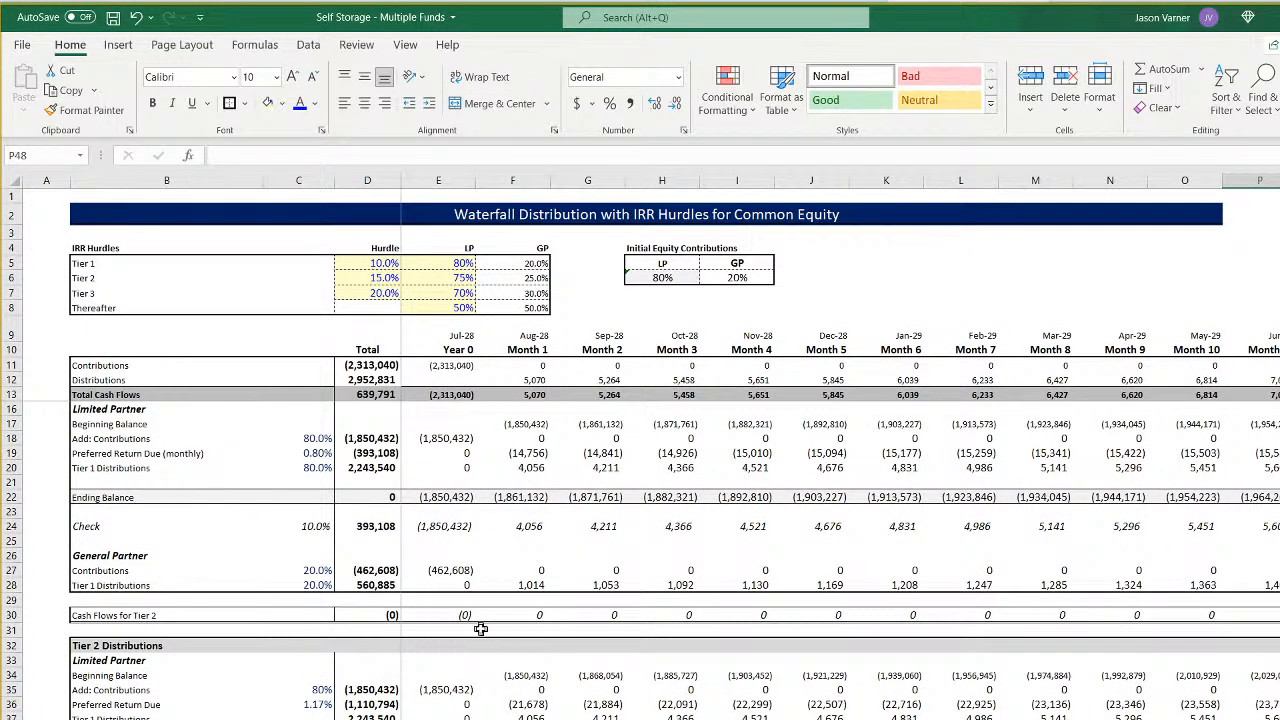
scroll(475, 678, up, 1)
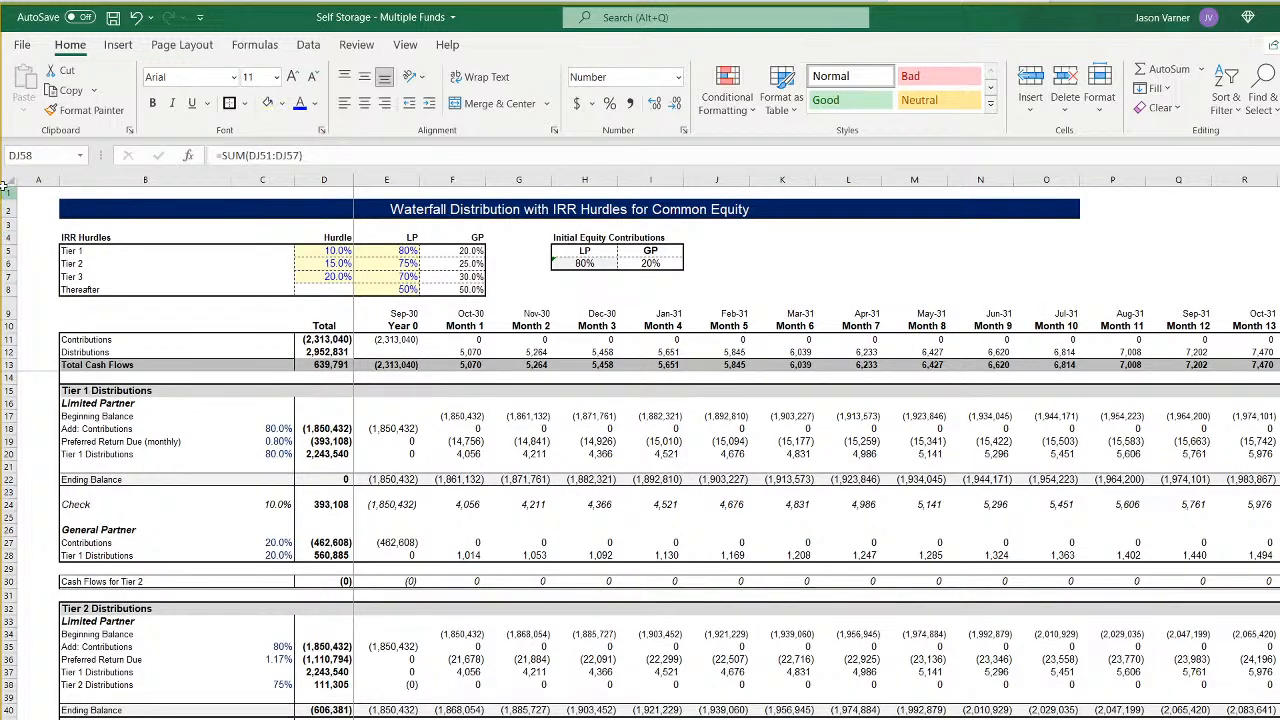
- Apply the Calibri font to all cells of the Fund 5 waterfall sheet, starting Sep-30
click(4, 178)
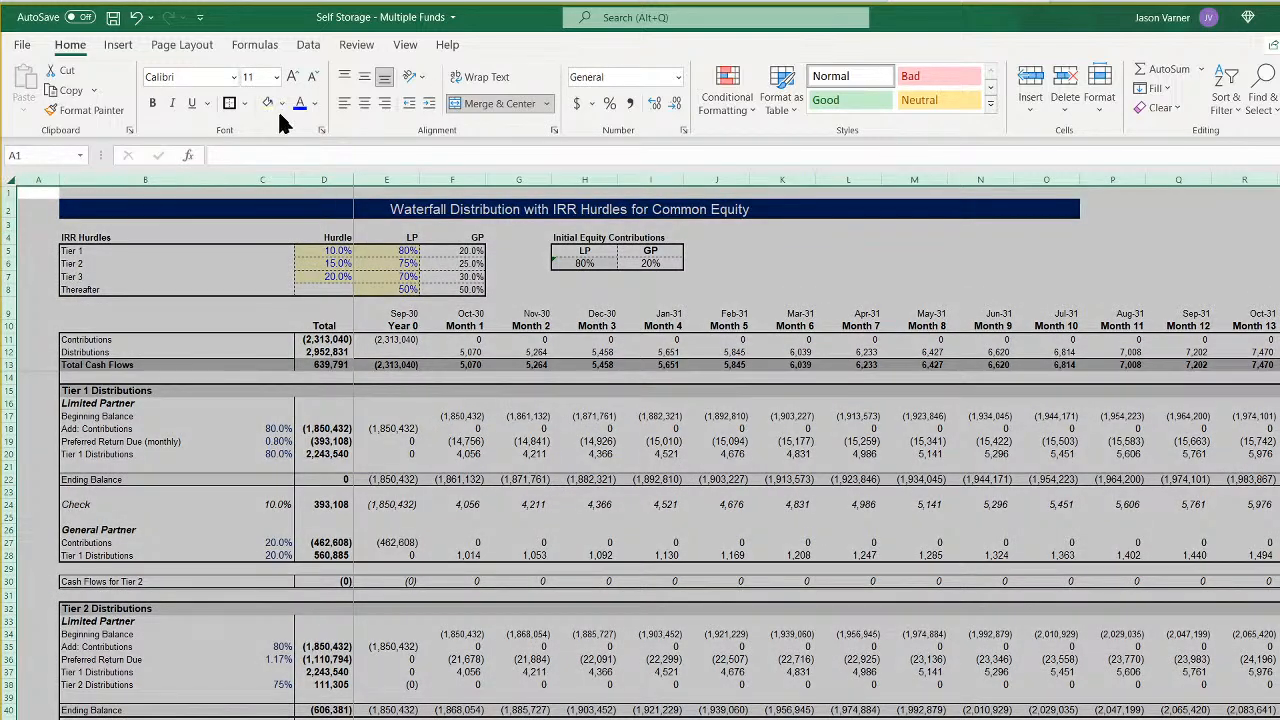
click(234, 79)
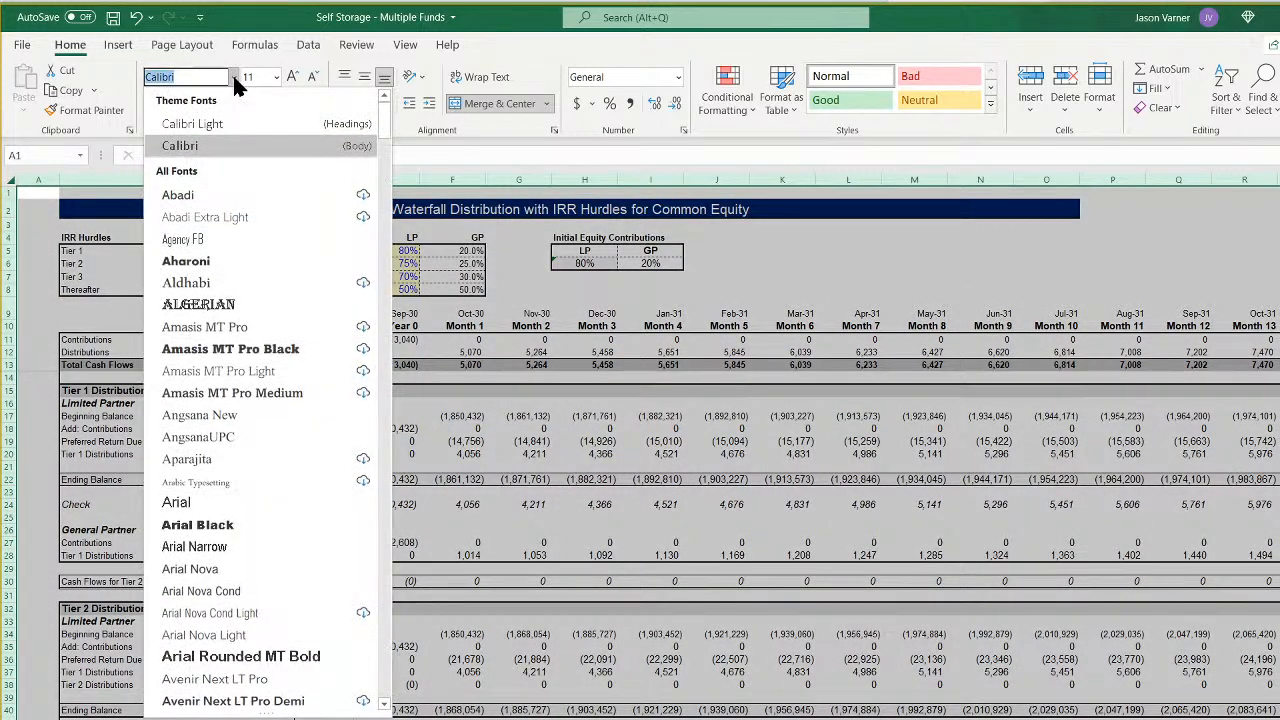
click(198, 146)
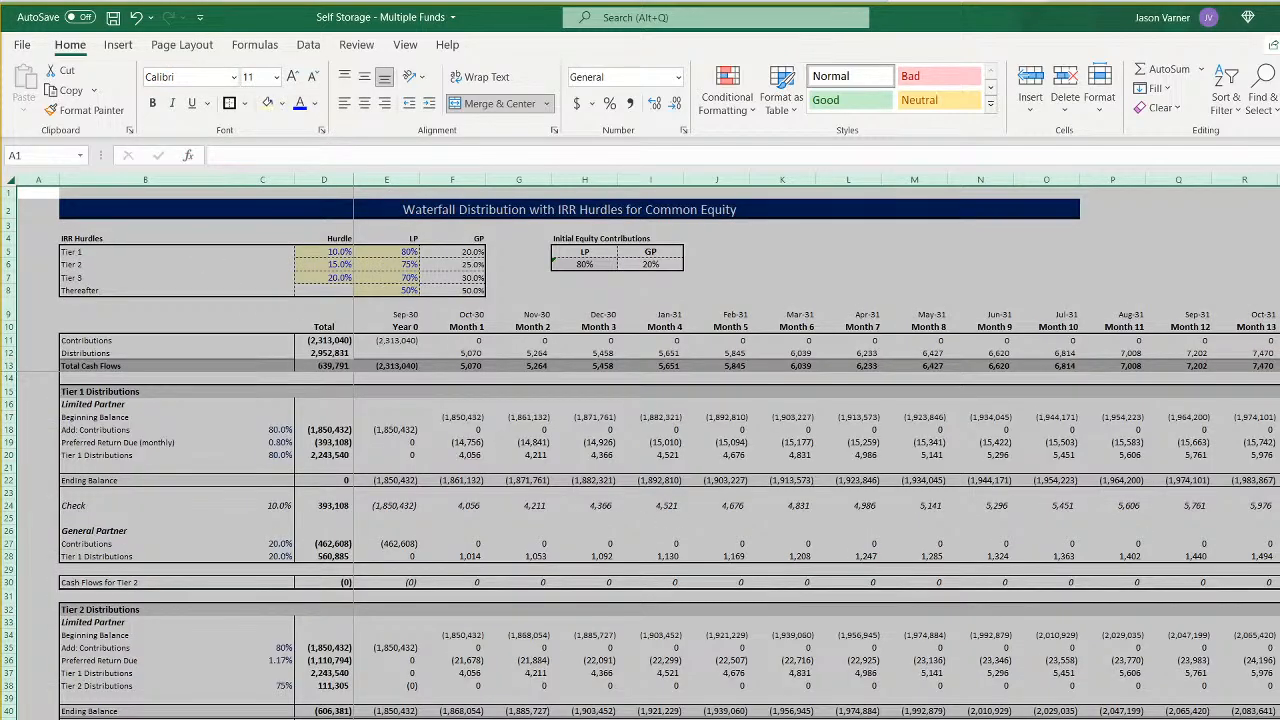
scroll(640, 446, up, 1)
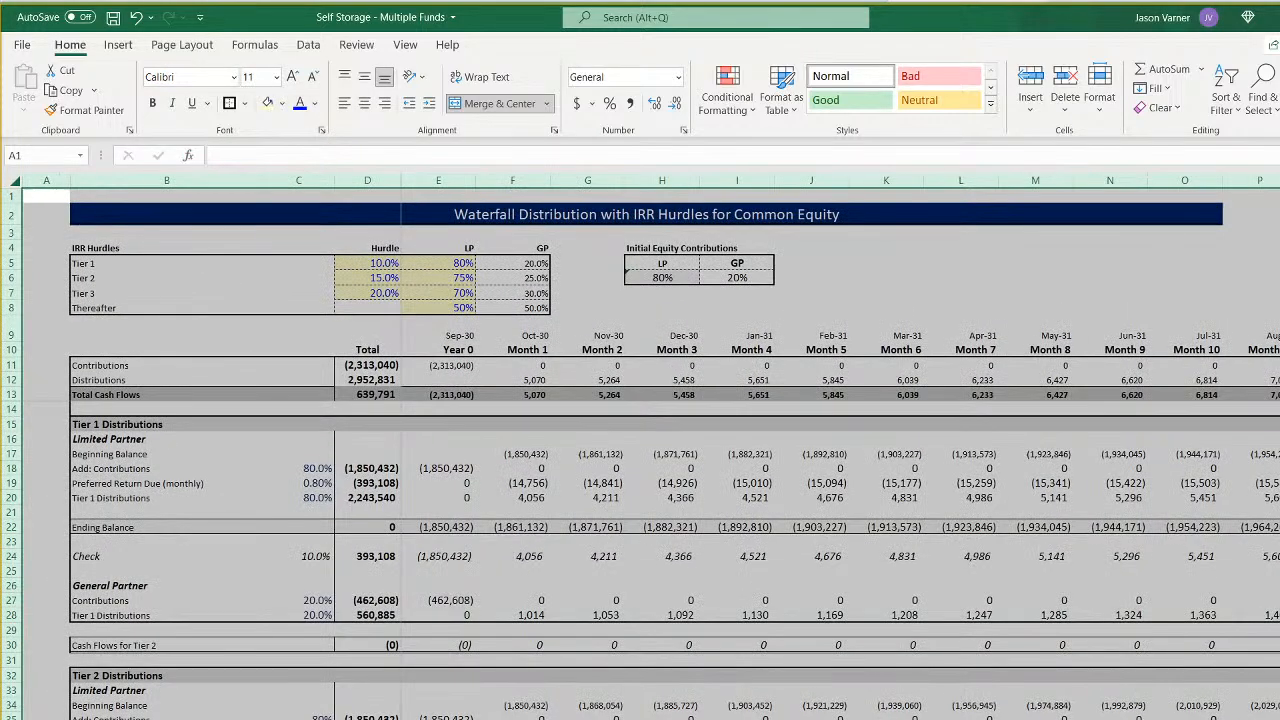
click(378, 263)
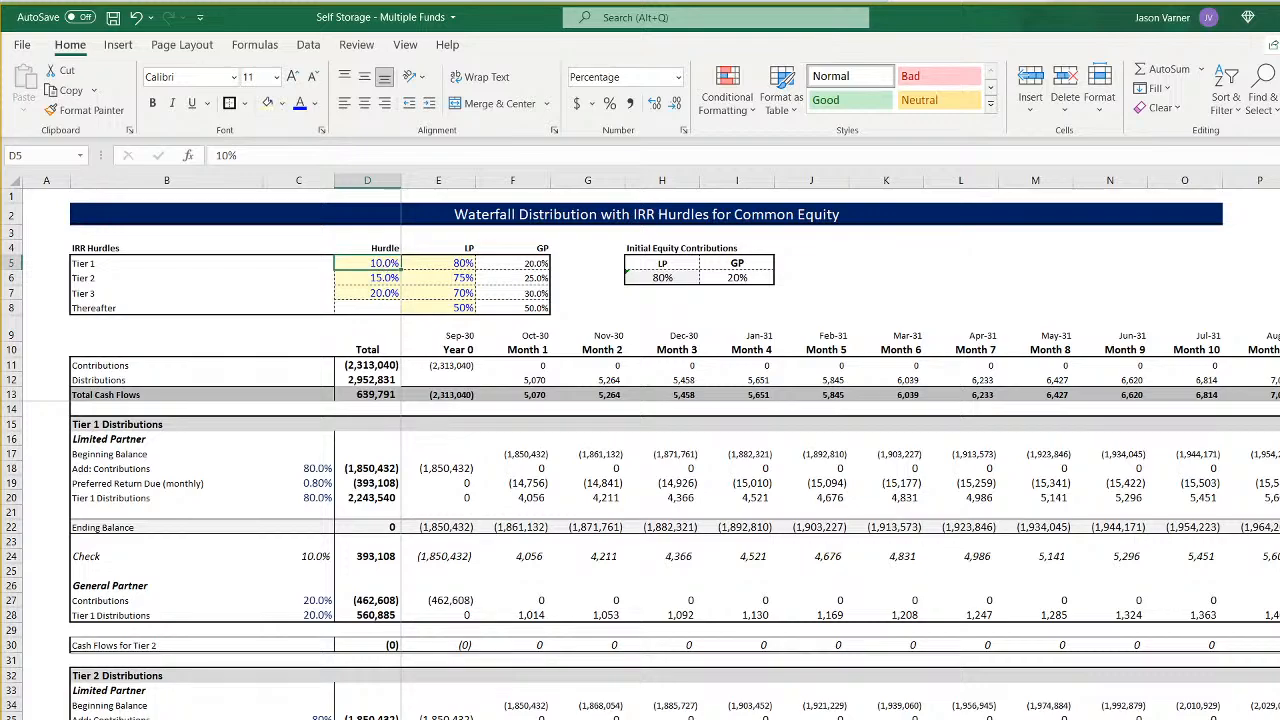
- Set the entire Fund 6 waterfall sheet, starting Nov-32, in Calibri and check the tier sections' formatting
key(ctrl+Page_Down)
click(10, 182)
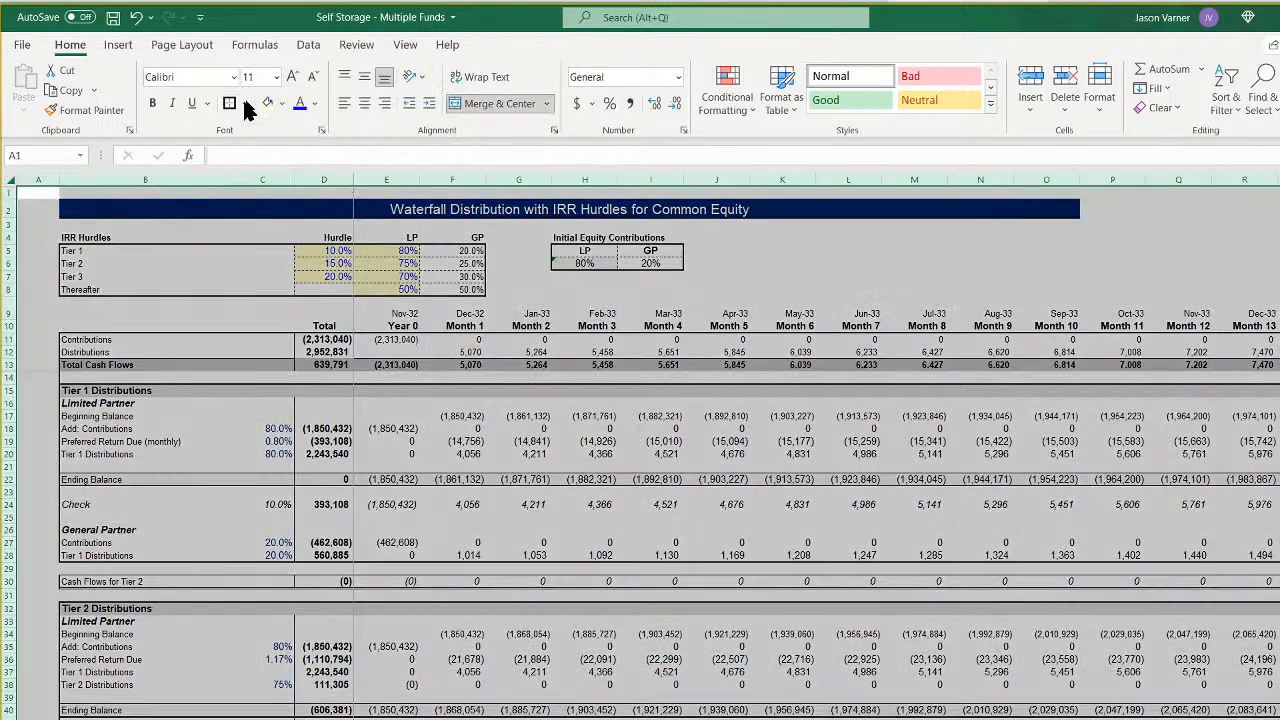
click(232, 78)
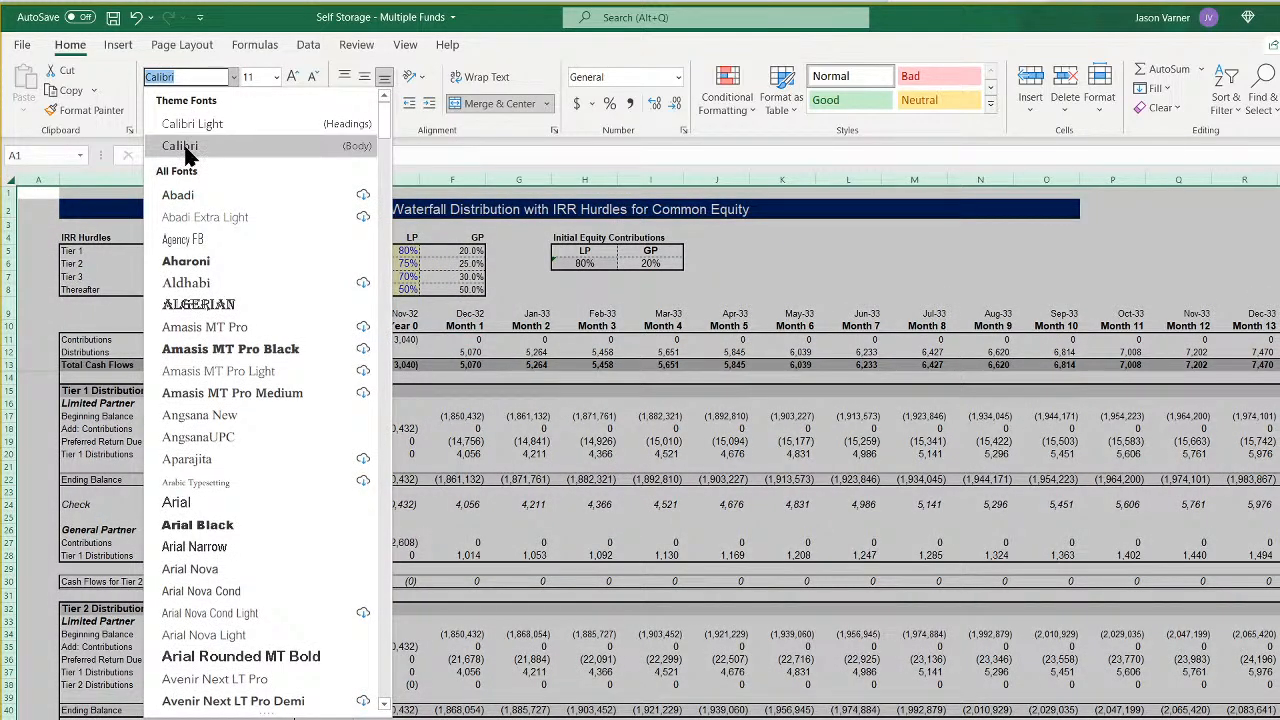
click(185, 146)
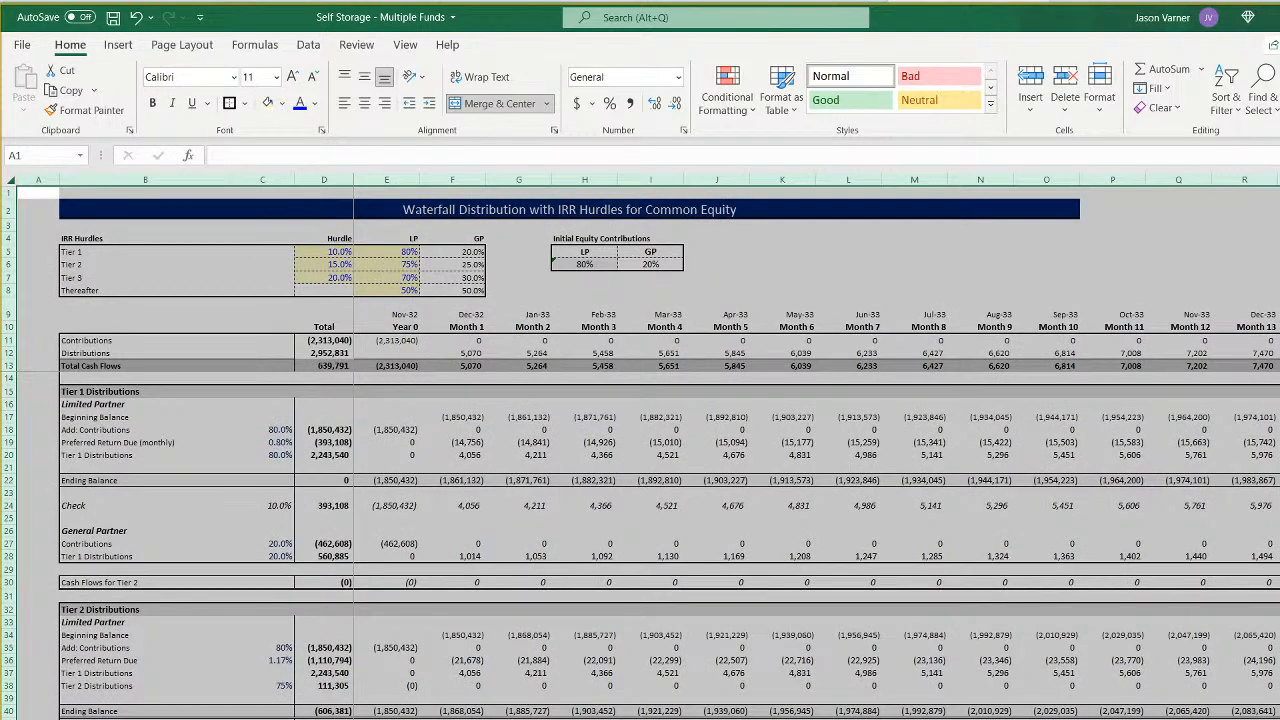
scroll(642, 560, up, 1)
click(642, 560)
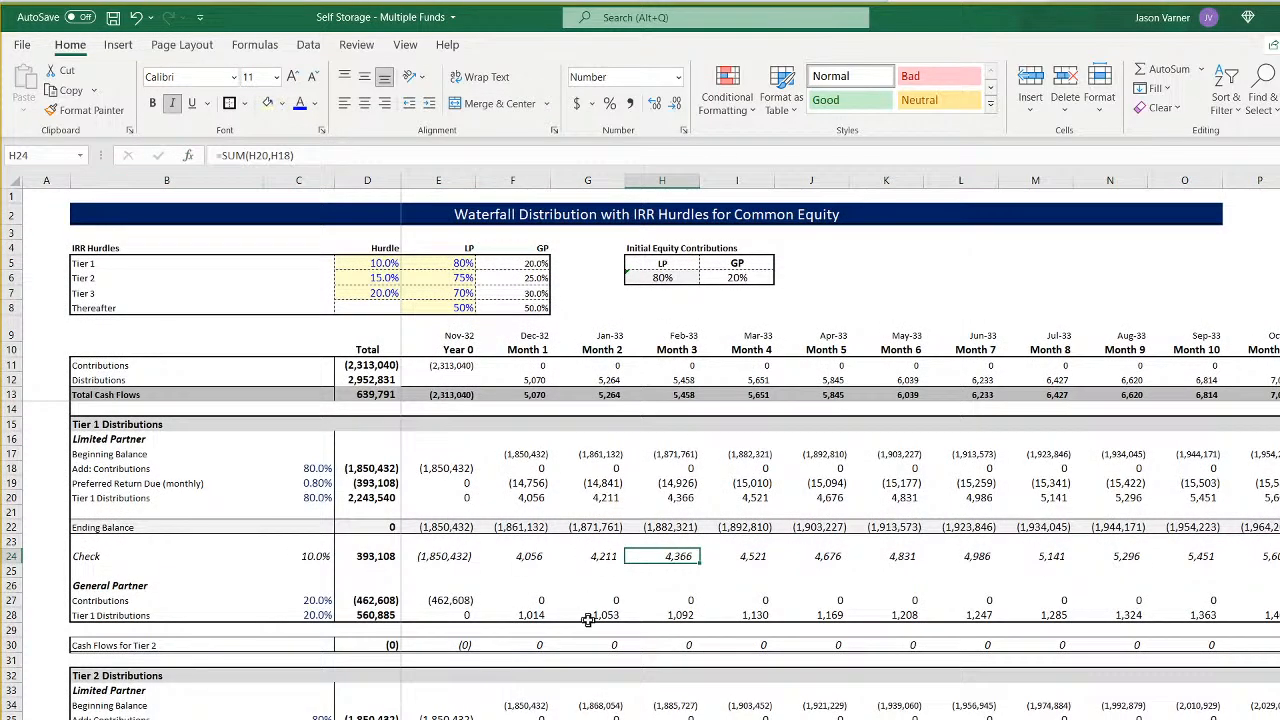
scroll(588, 625, down, 7)
scroll(588, 625, down, 8)
scroll(590, 625, up, 20)
- Check the fonts on the funds' monthly pro forma sheets, then inspect the investor starting bank balance on the all-funds cash flow sheet
key(ctrl+Page_Up)
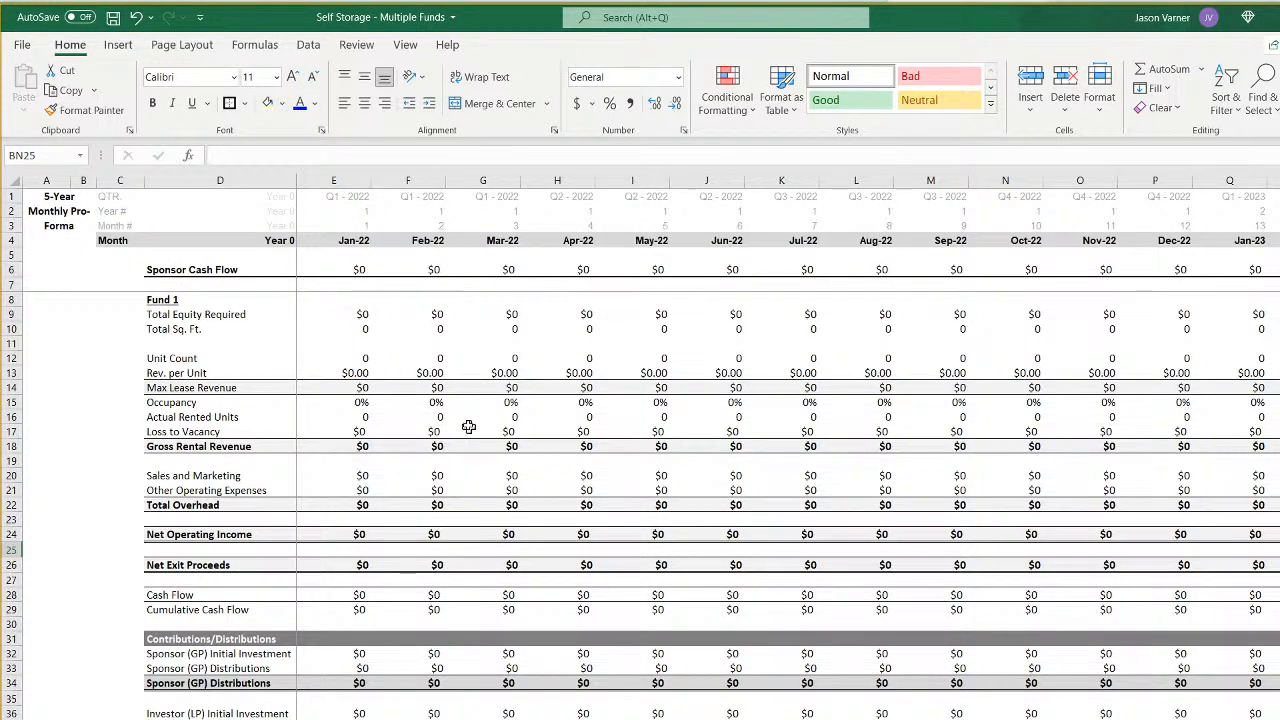
click(467, 418)
click(599, 564)
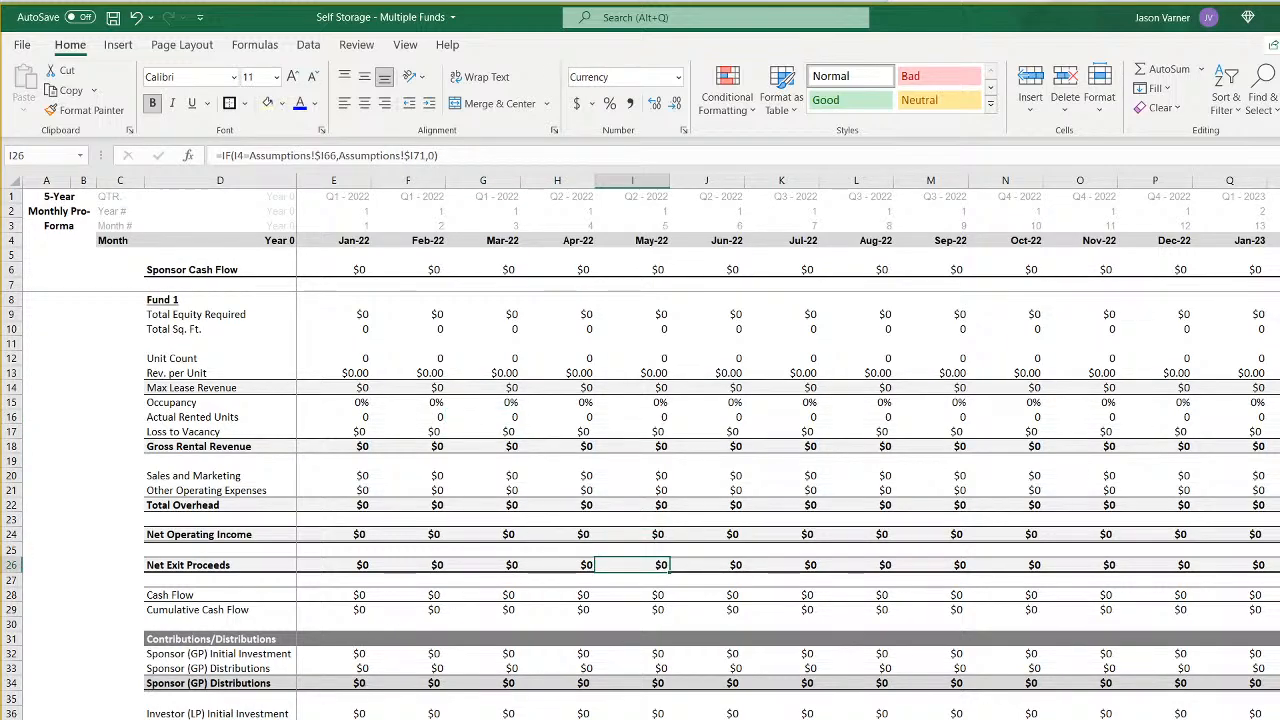
key(ctrl+Page_Down)
key(ctrl+Page_Down)
key(ctrl+Page_Down)
key(ctrl+Page_Up)
key(ctrl+Page_Up)
key(ctrl+Page_Up)
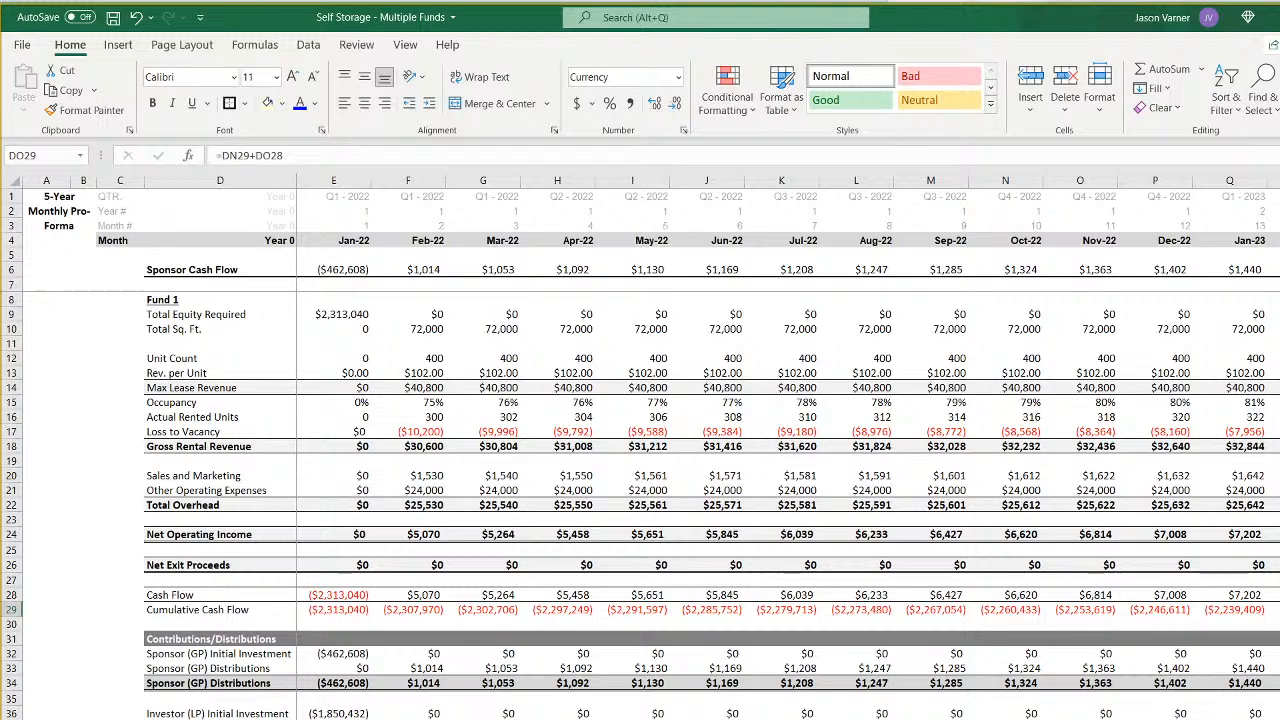
click(341, 718)
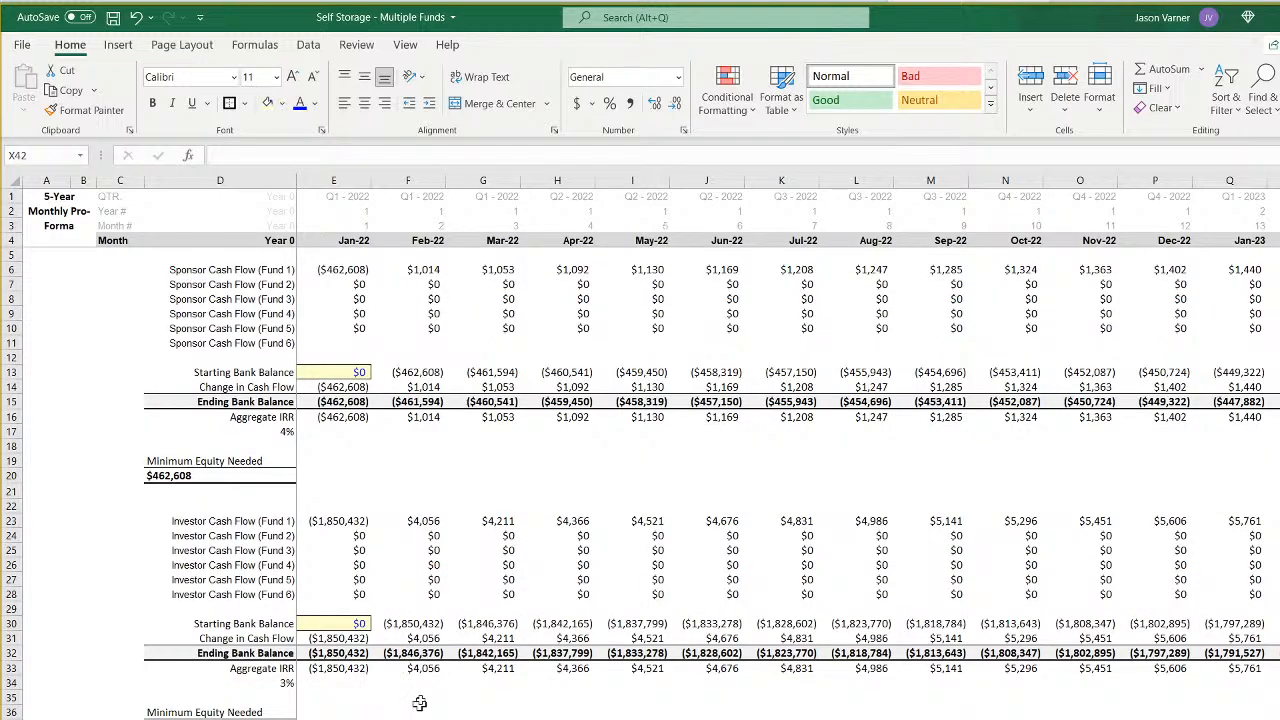
click(340, 626)
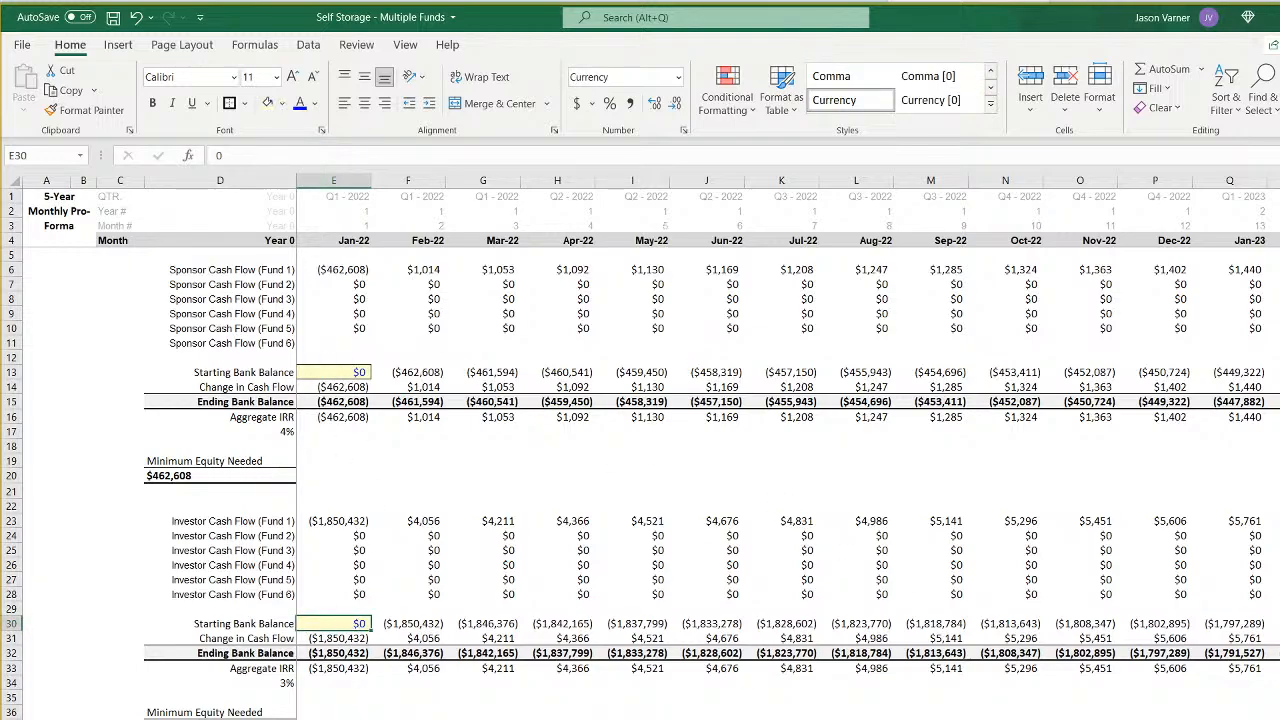
- Review the fund summary on the Control sheet, checking the LP equity contributions and the LP and GP cash required cells
click(150, 718)
click(190, 718)
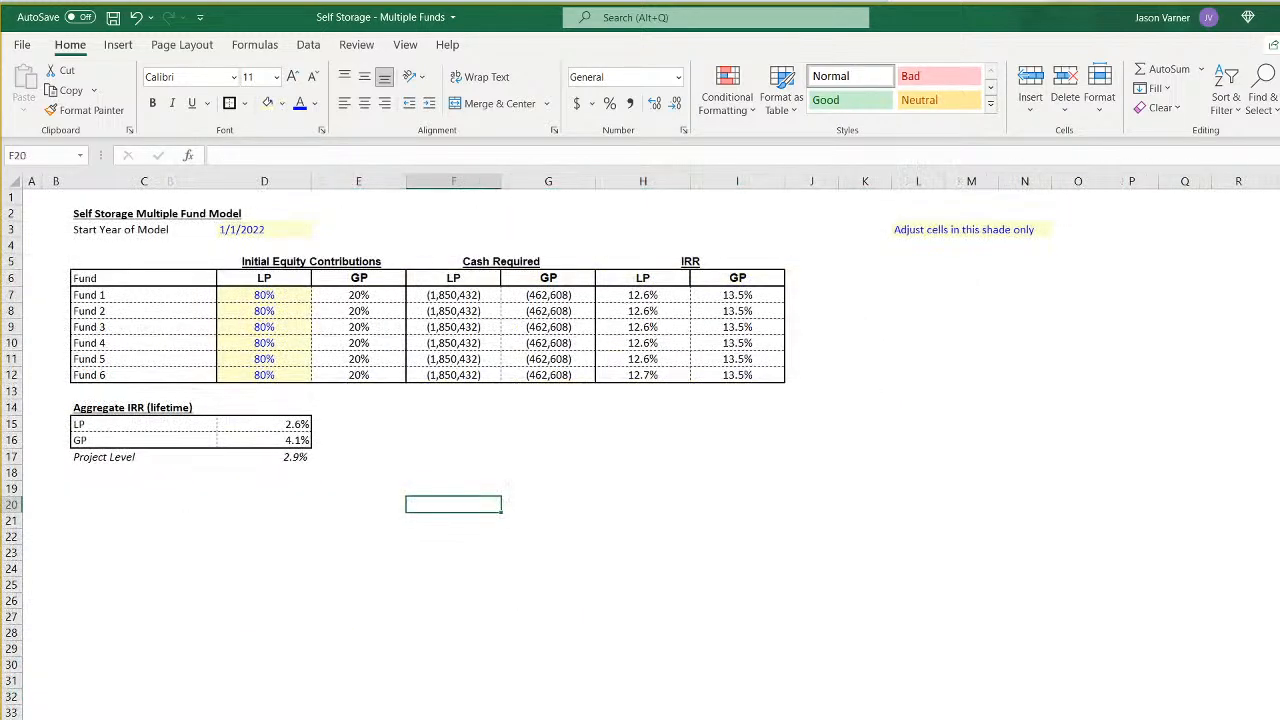
click(273, 296)
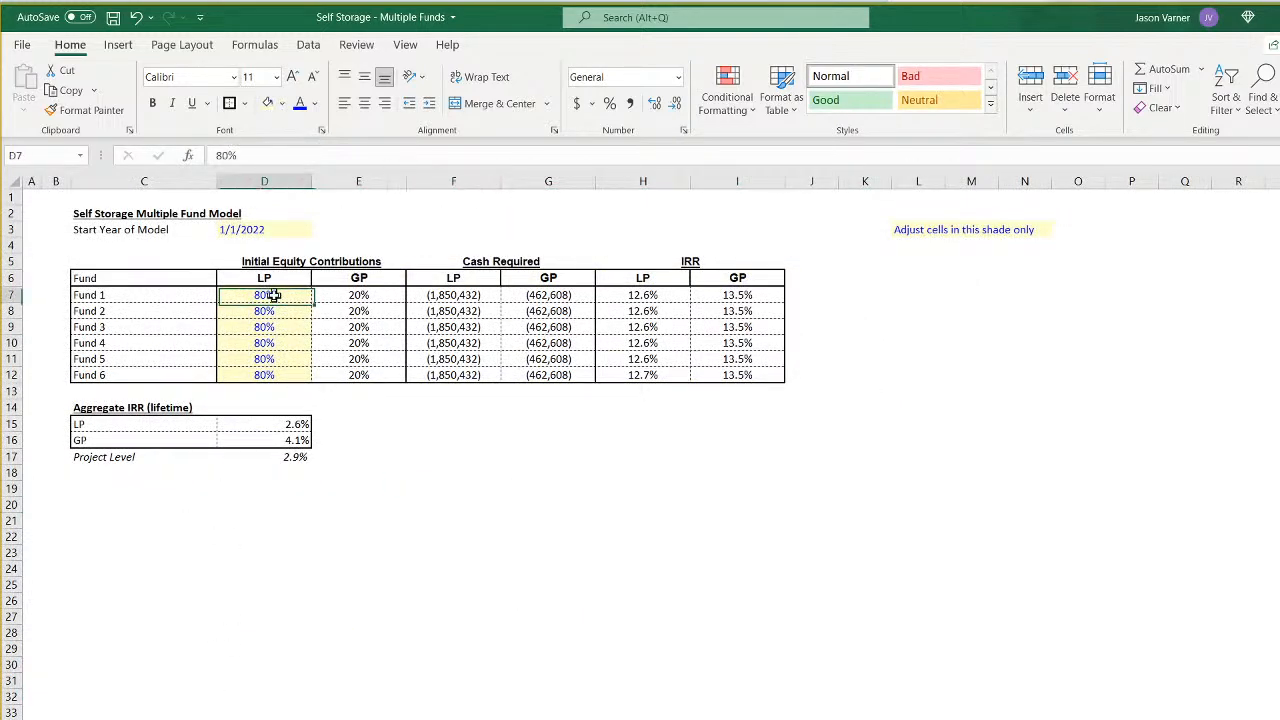
click(472, 292)
click(541, 297)
click(532, 310)
click(466, 310)
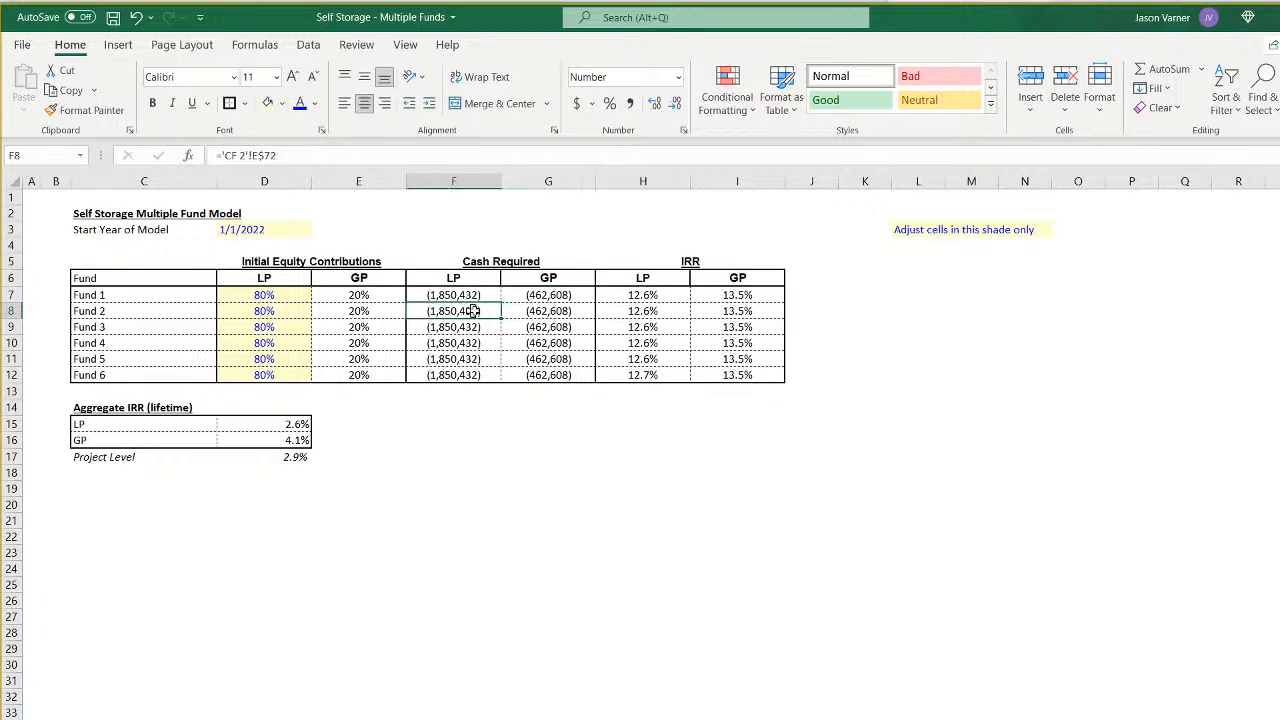
click(540, 312)
click(538, 328)
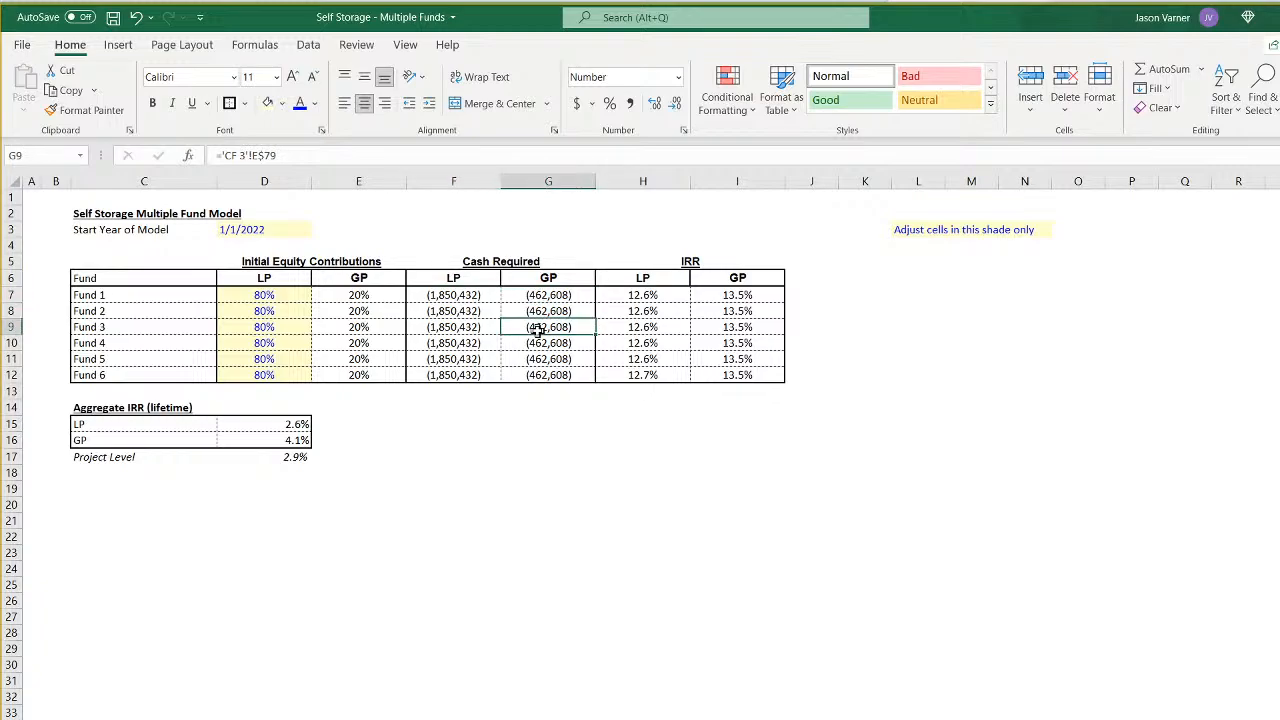
click(473, 645)
- Reposition the all-funds cash flow sheet within the Self Storage - Multiple Funds.xlsx workbook using Move or Copy
click(470, 718)
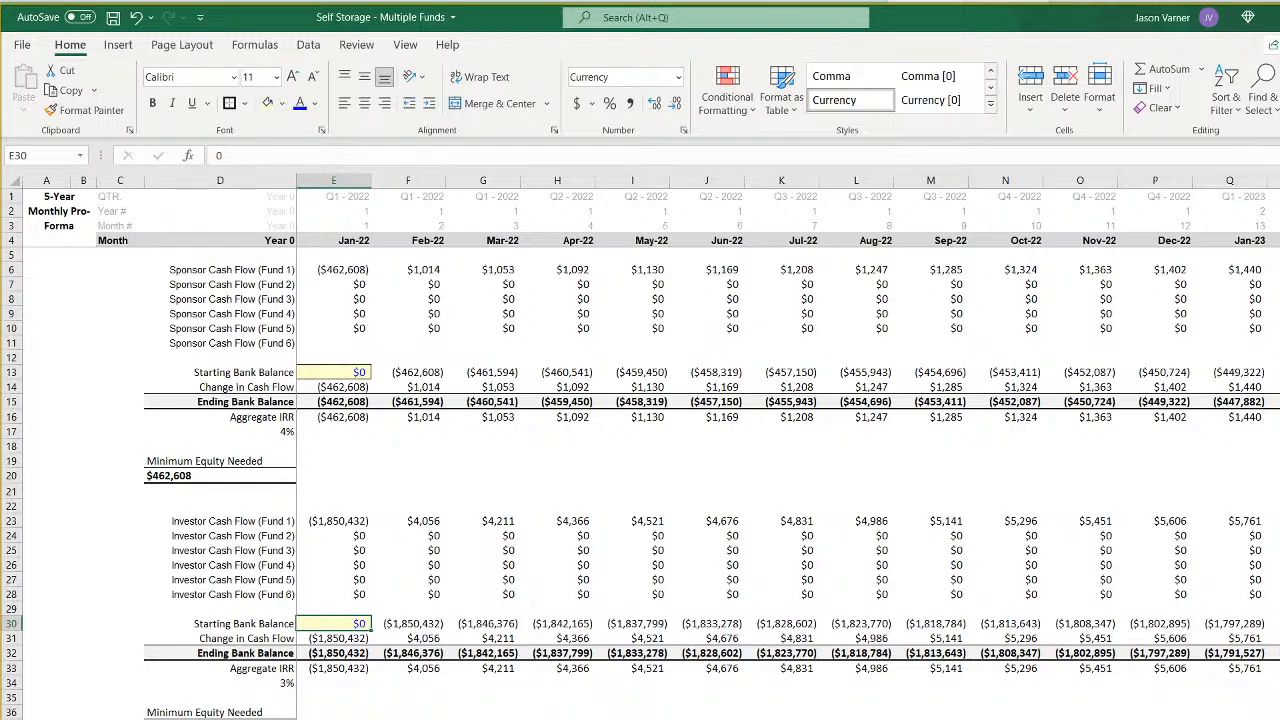
right_click(283, 718)
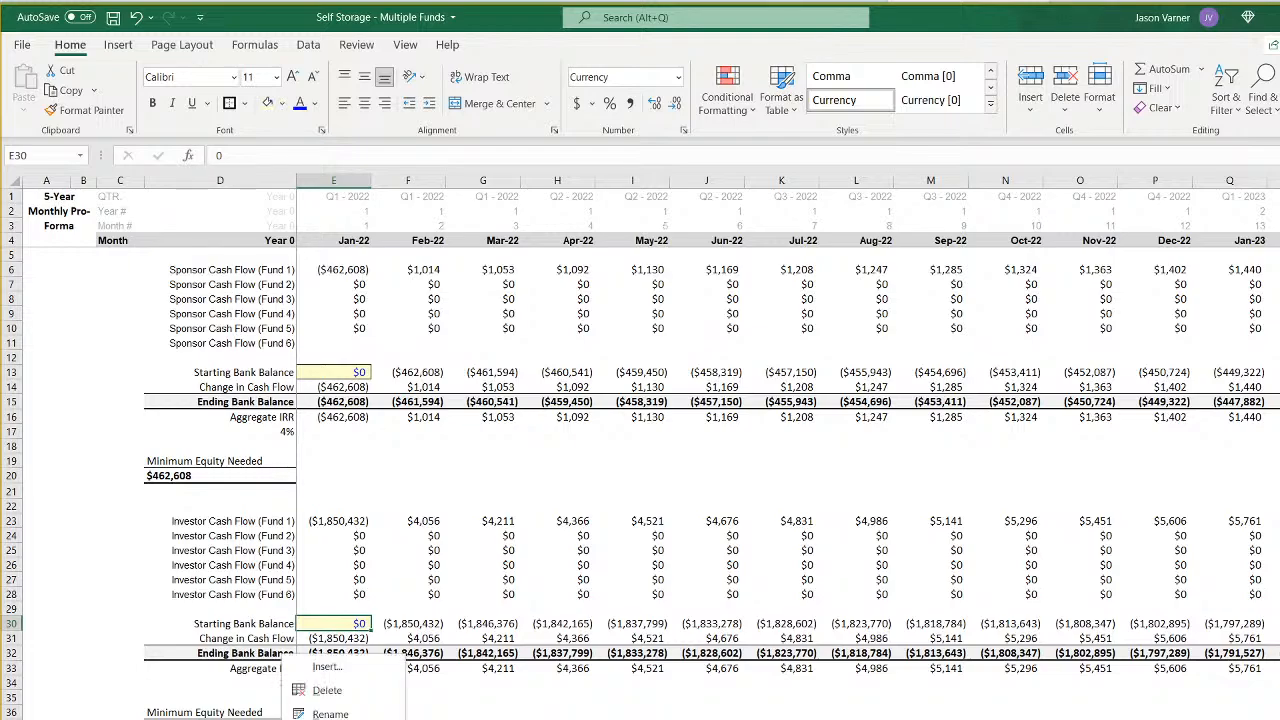
click(335, 718)
click(320, 718)
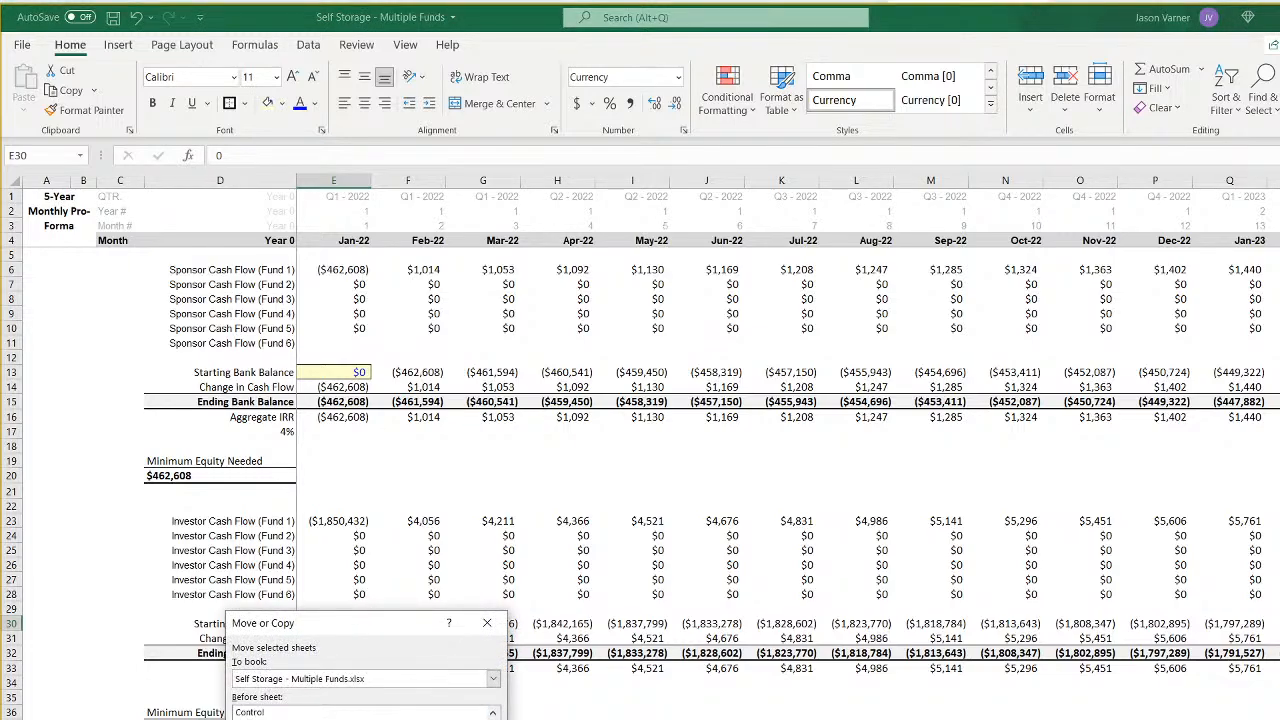
key(Return)
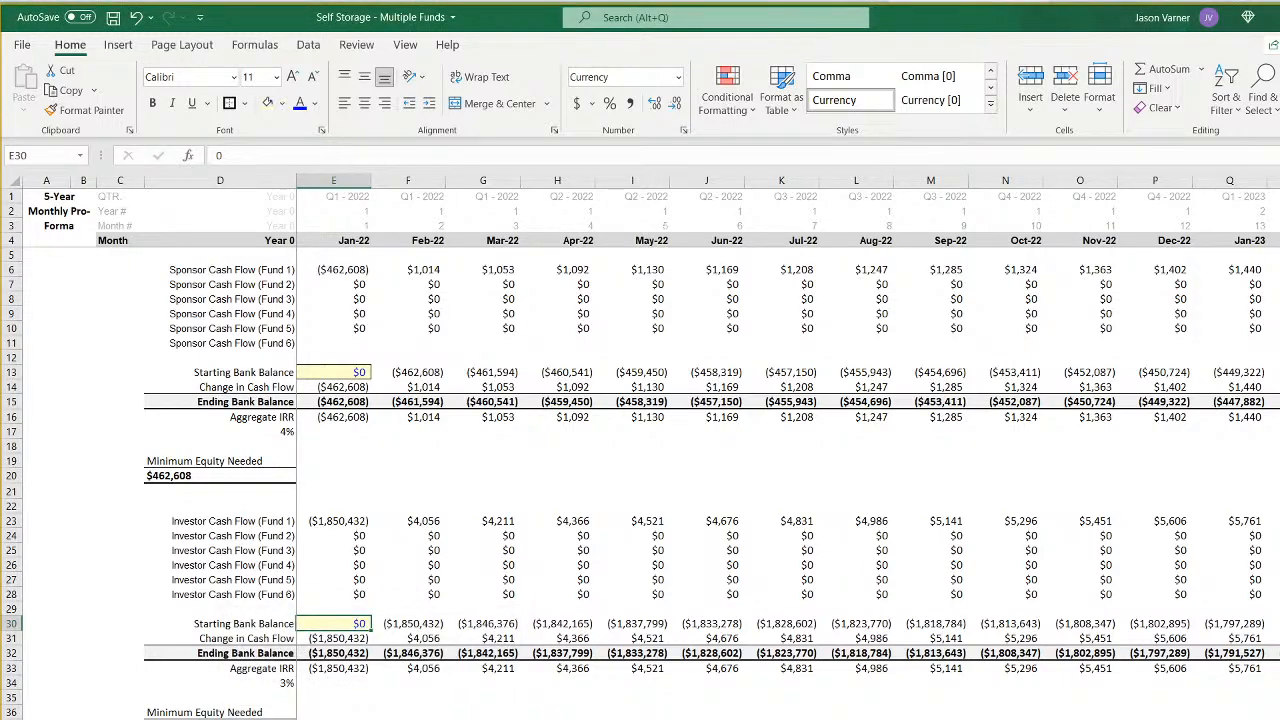
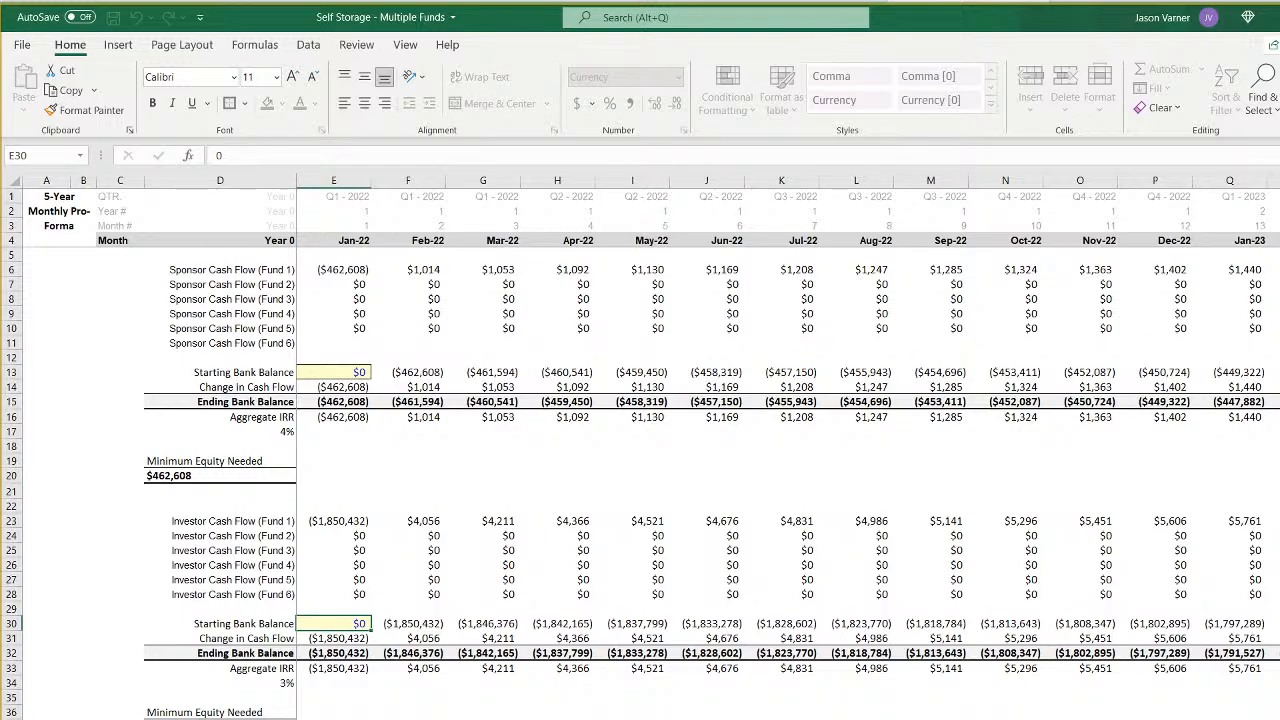
click(65, 201)
key(BackSpace)
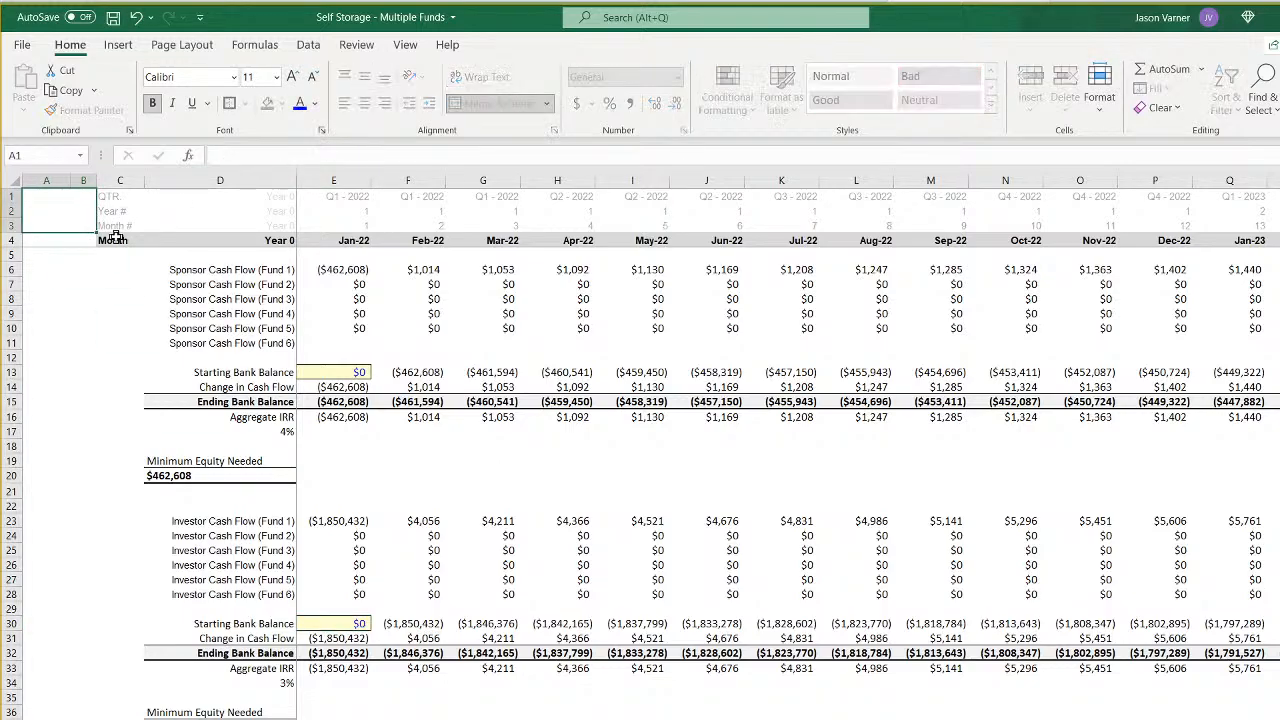
key(Return)
drag(71, 180, 50, 179)
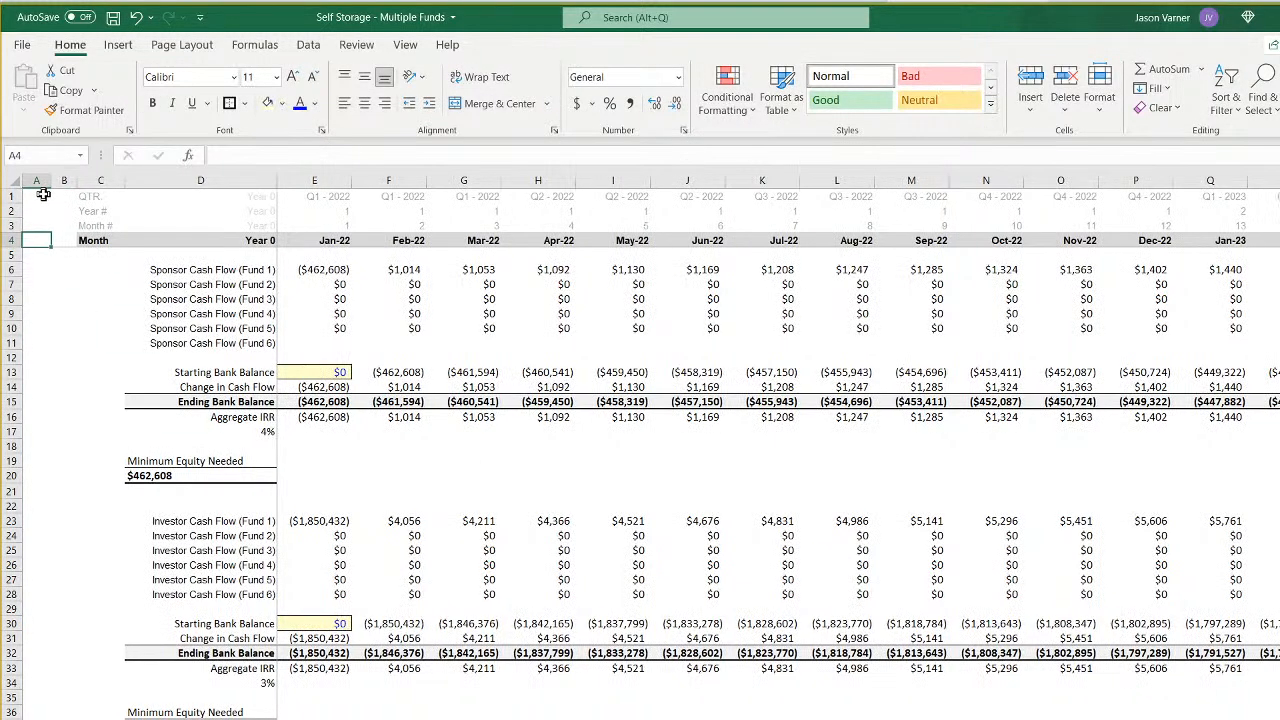
click(135, 17)
click(135, 17)
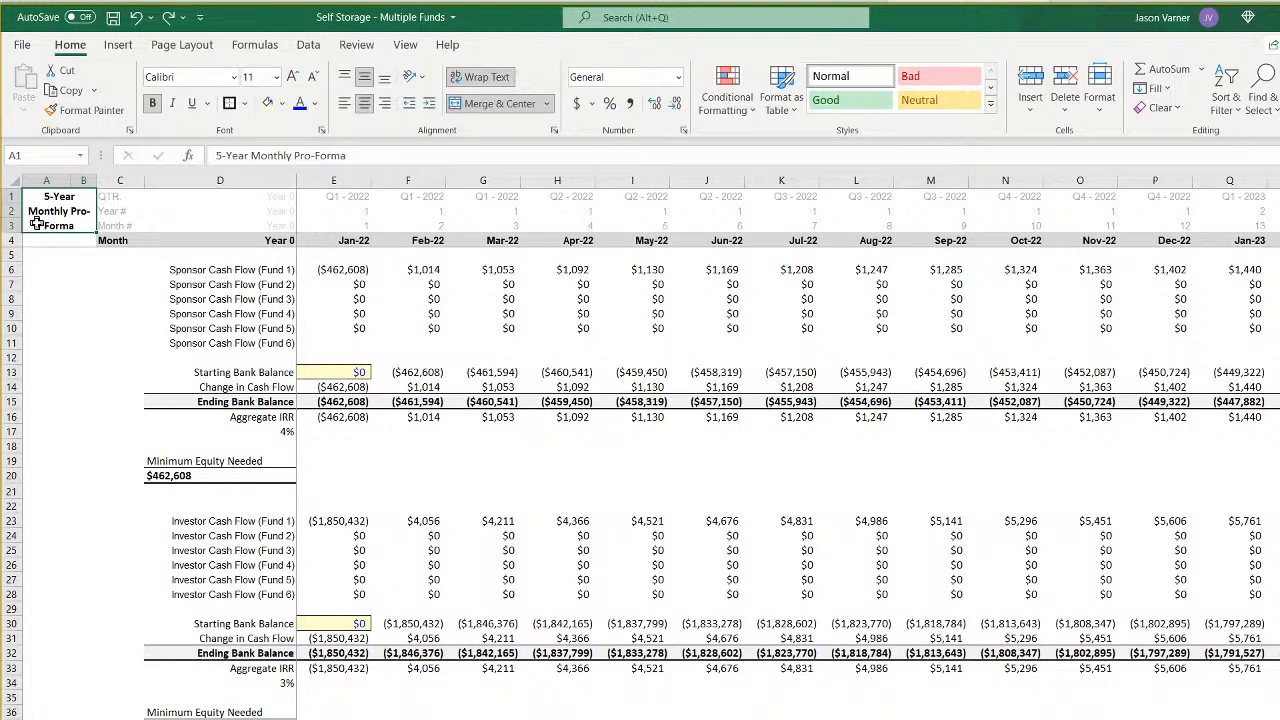
- Change the sheet title in A1 to "15-Year Annual Pro-Forma"
click(221, 156)
key(BackSpace)
text(1)
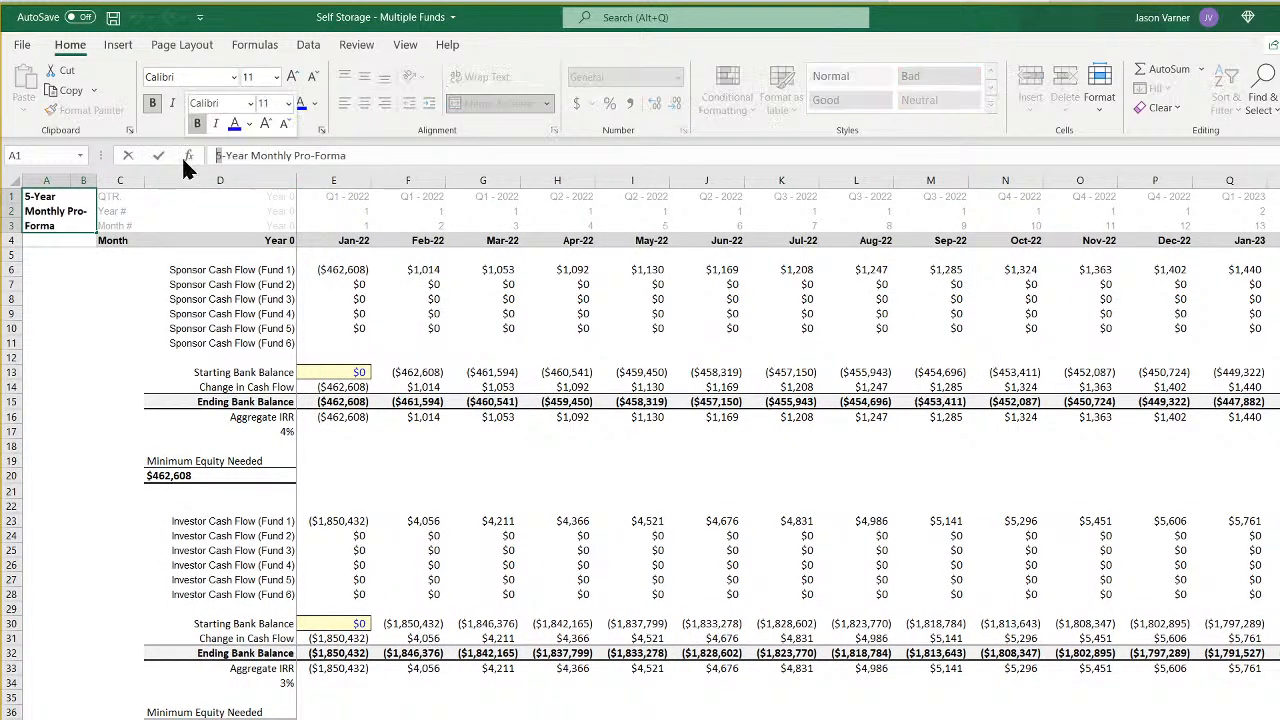
text(5)
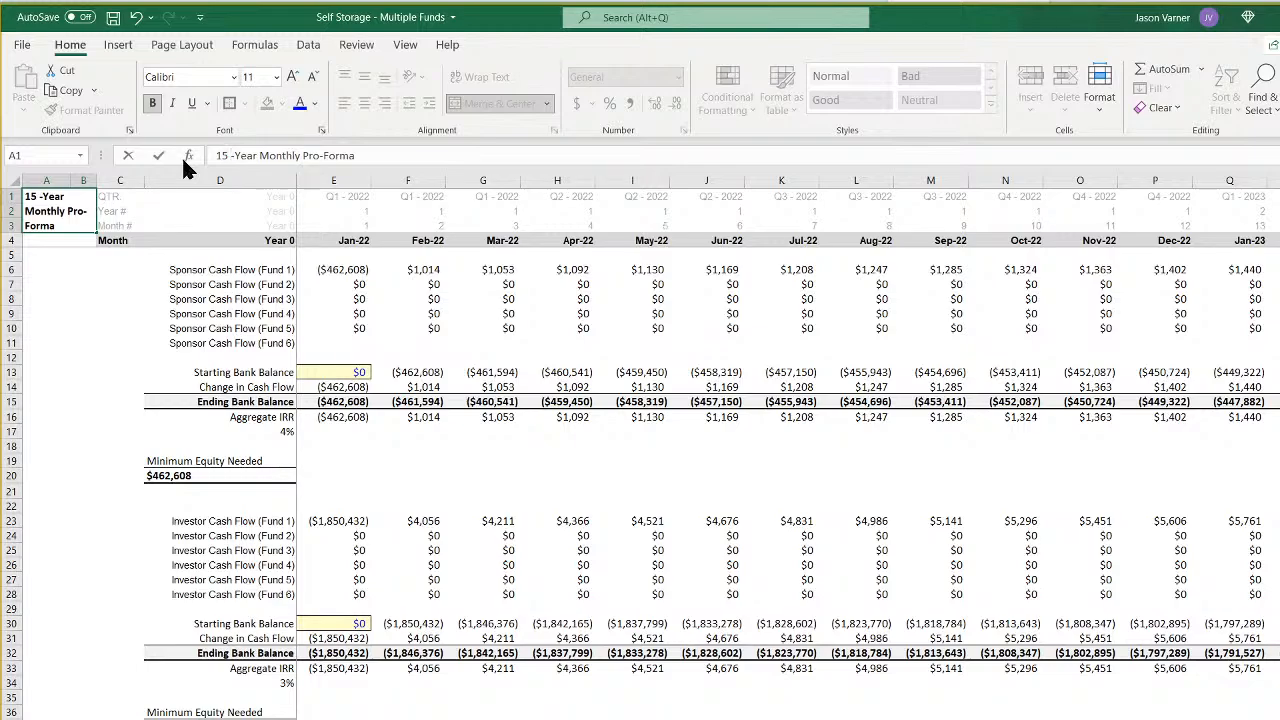
key(BackSpace)
key(Right)
key(Right)
key(Right)
key(Right)
key(Right)
key(Right)
key(Right)
key(Right)
key(BackSpace)
key(BackSpace)
key(BackSpace)
key(BackSpace)
key(BackSpace)
key(BackSpace)
key(BackSpace)
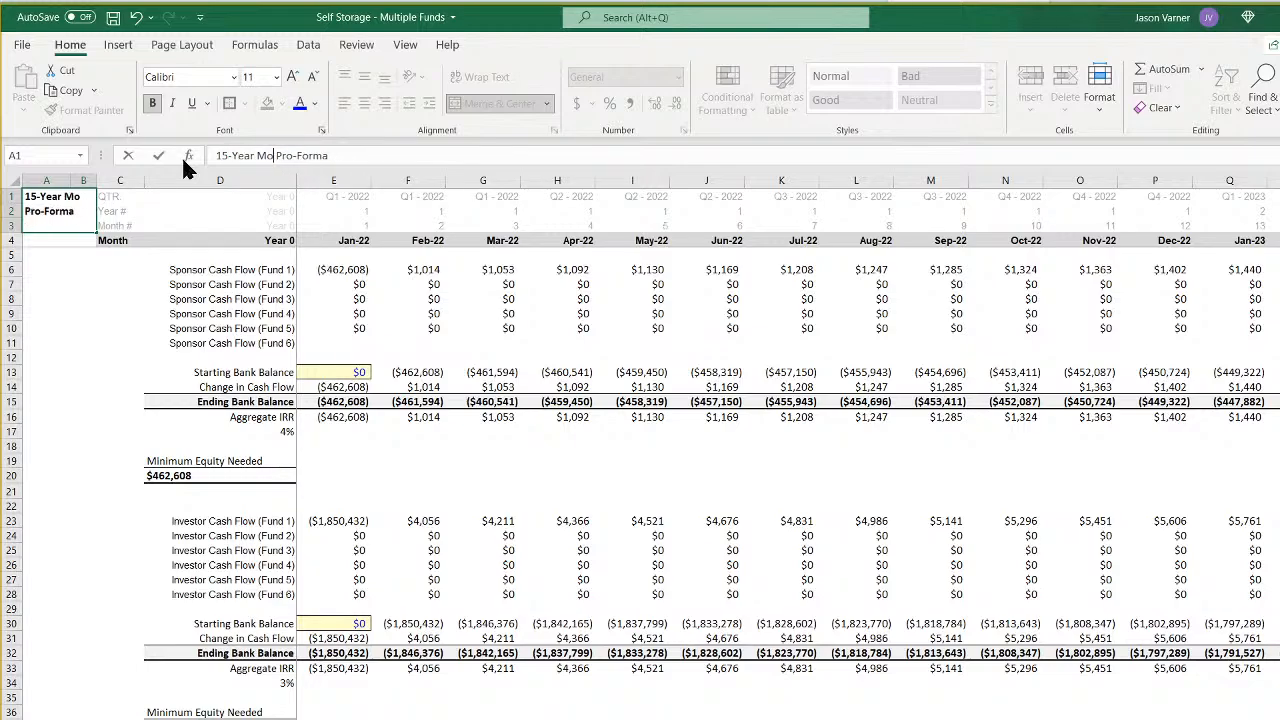
text(Annual)
key(Return)
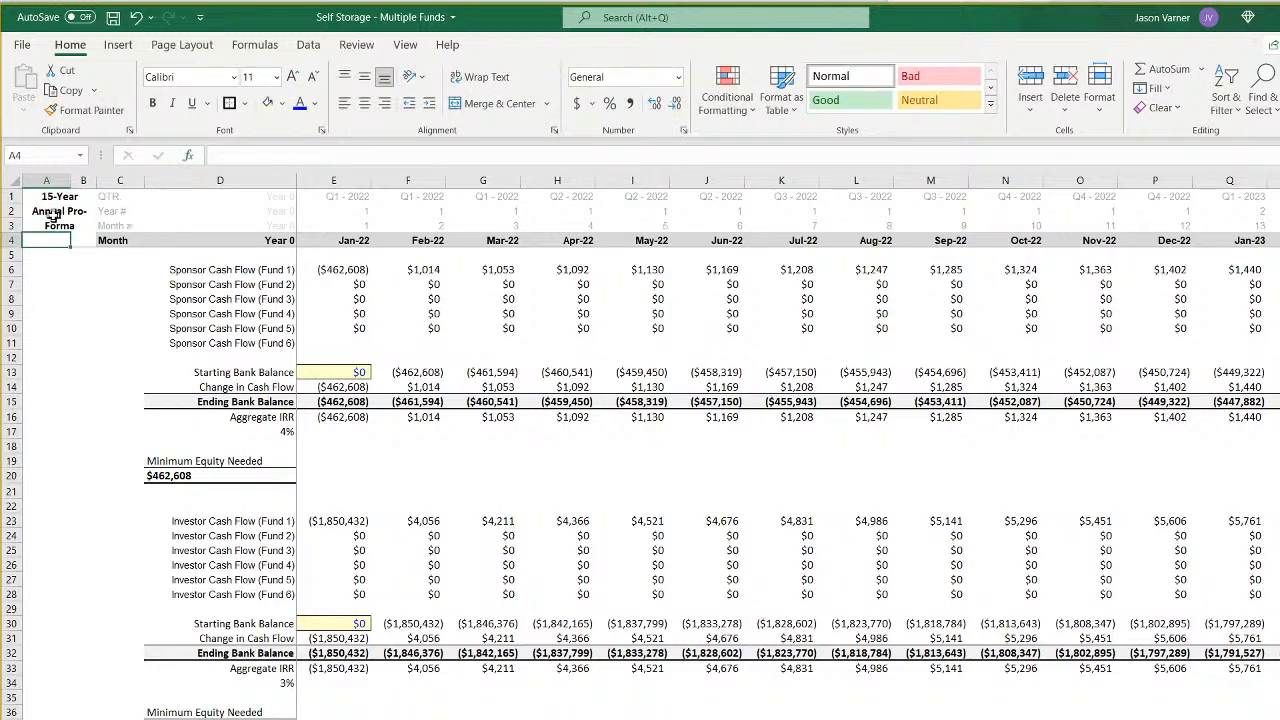
- Copy the title to A1 of the monthly summary sheet and reword it as "15-Year Monthly Pro-Forma"
right_click(52, 215)
click(85, 252)
key(ctrl+Page_Down)
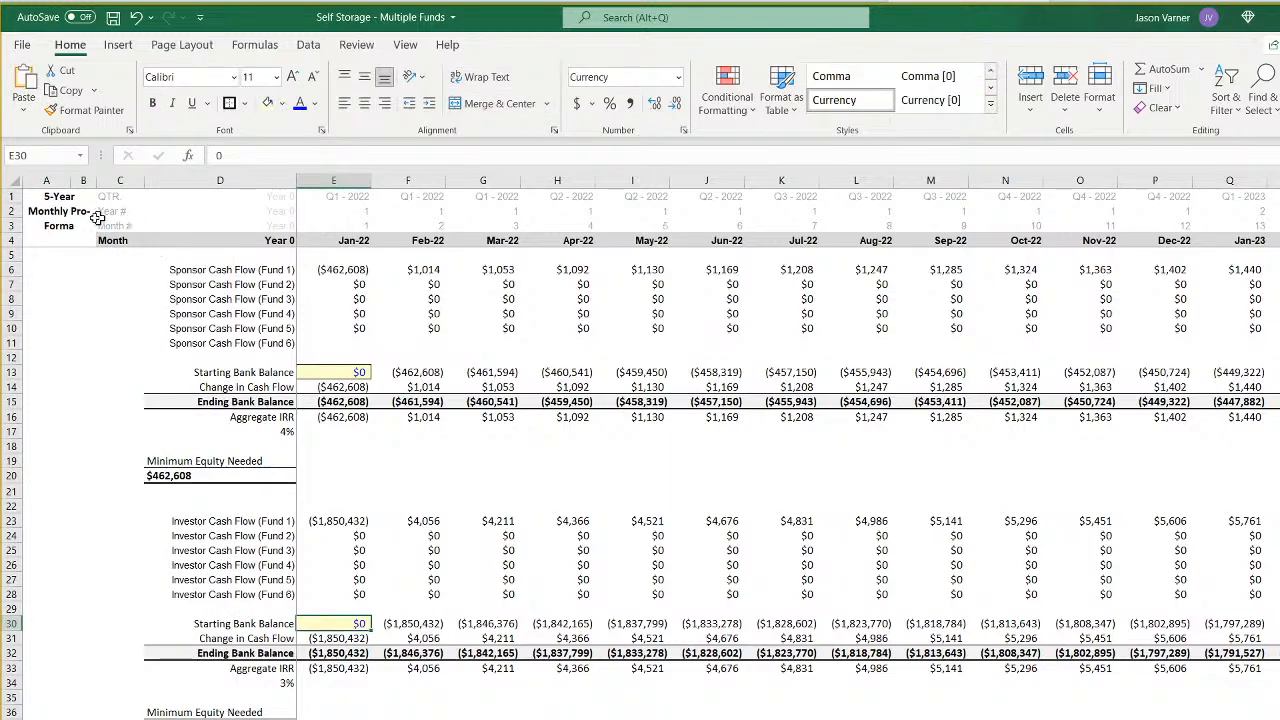
right_click(63, 213)
click(106, 298)
drag(290, 155, 257, 155)
text(Monthly)
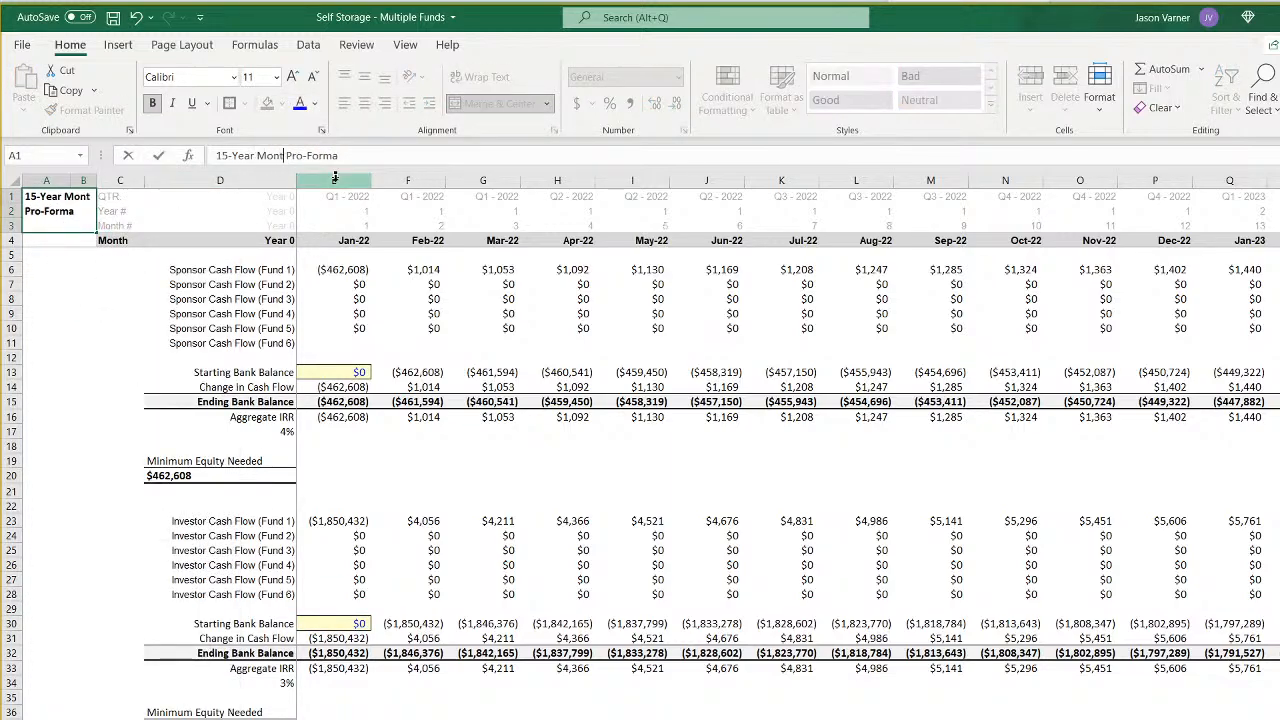
key(Return)
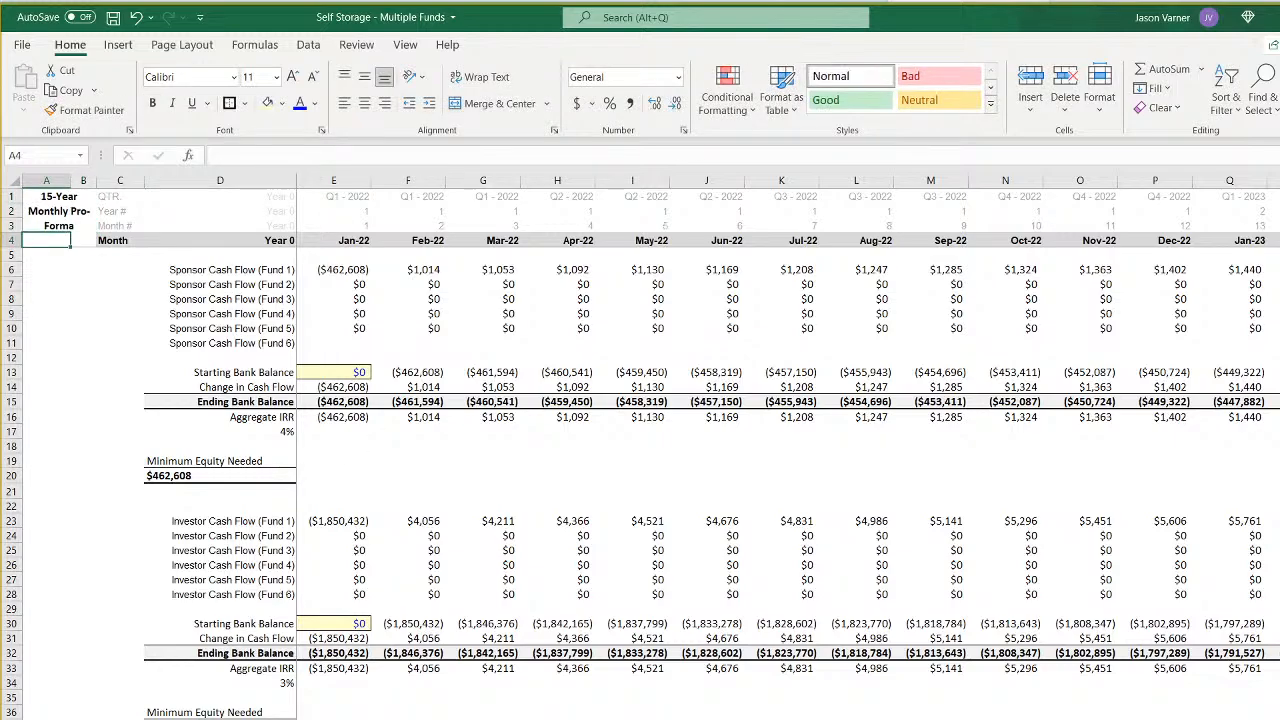
- On the annual sheet, remove the surplus monthly data from column T through the last period
key(ctrl+z)
scroll(788, 425, right, 3)
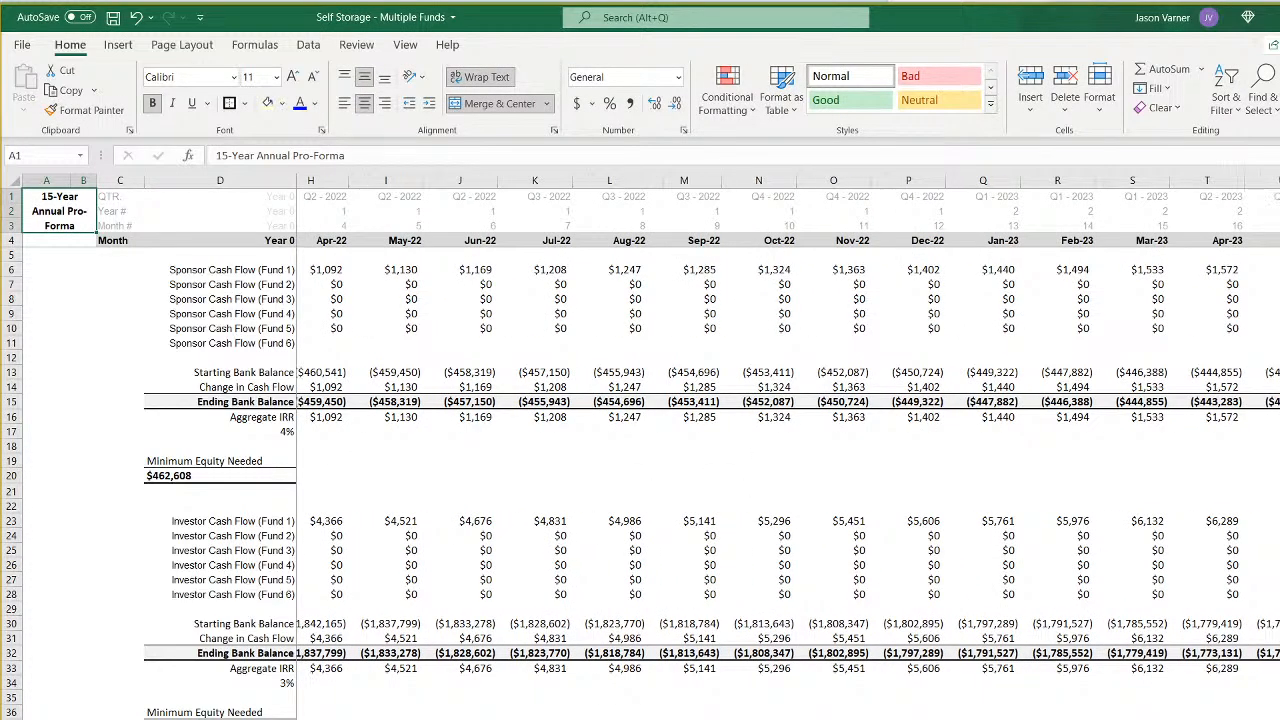
drag(1231, 178, 1268, 179)
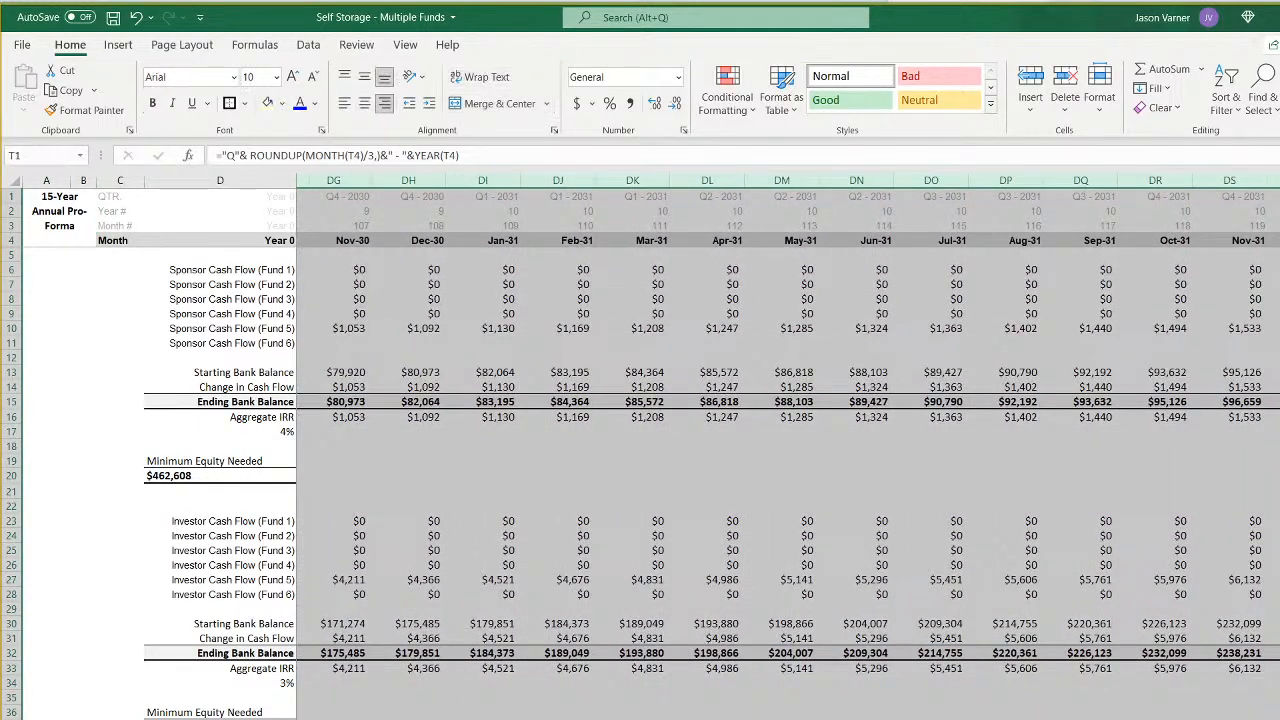
key(ctrl+minus)
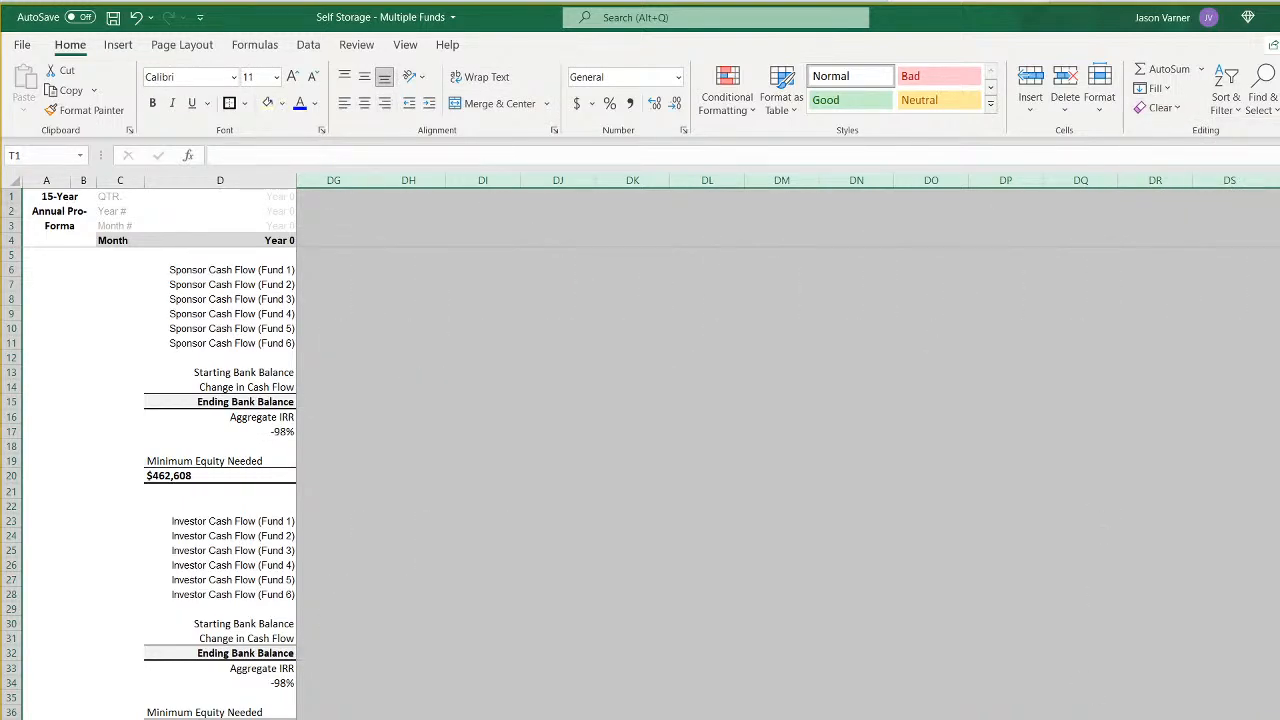
scroll(788, 450, left, 20)
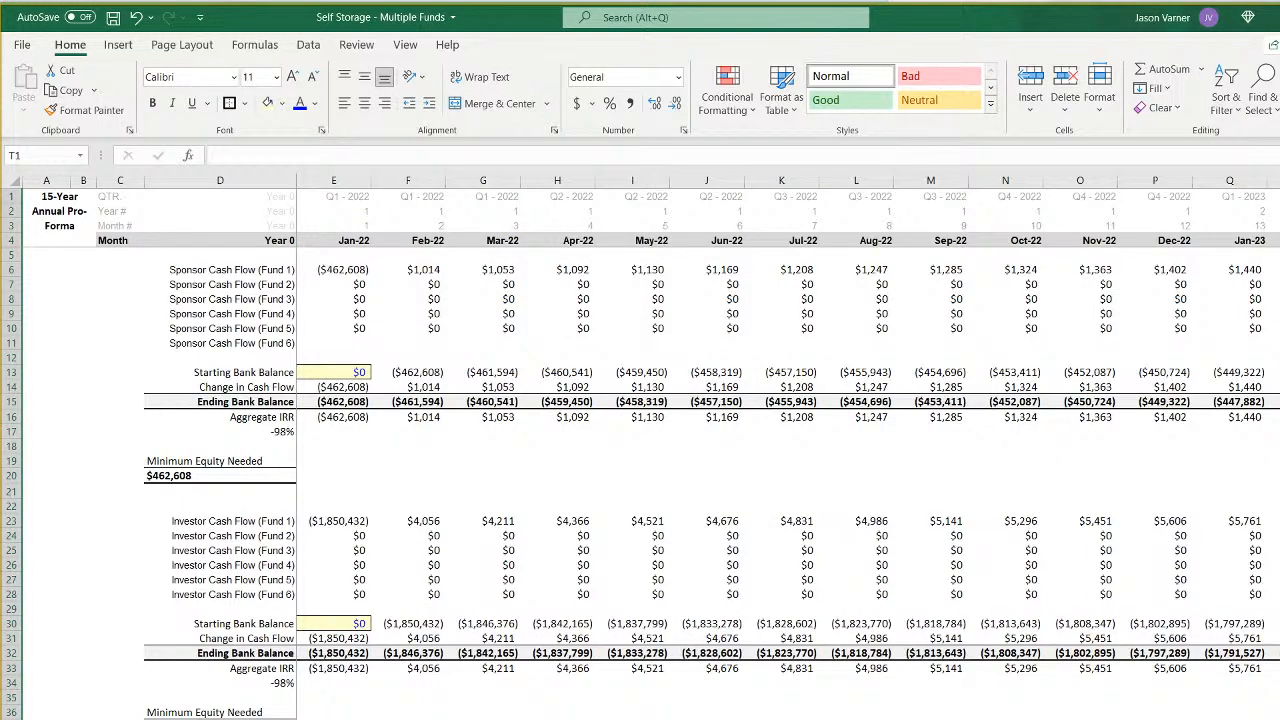
- Apply a custom number format to E4:F4 that shows the dates as FY followed by the four-digit year
click(349, 242)
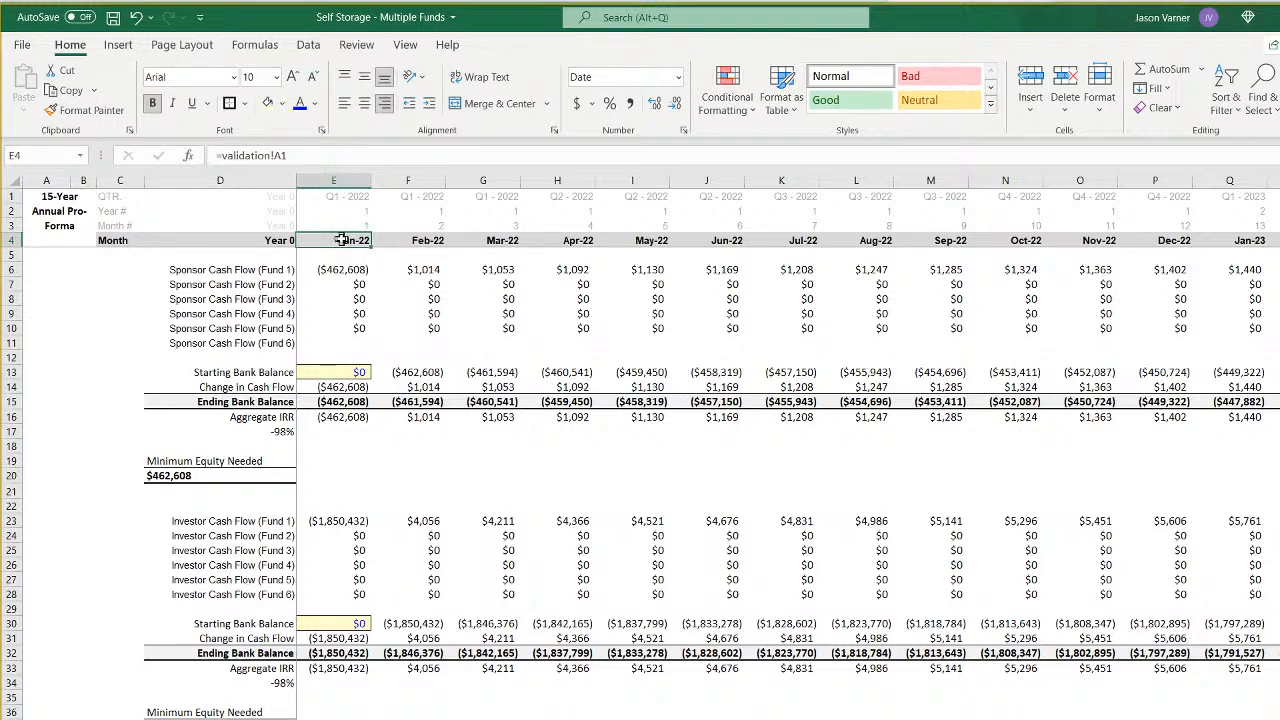
drag(341, 240, 420, 241)
click(684, 131)
click(650, 604)
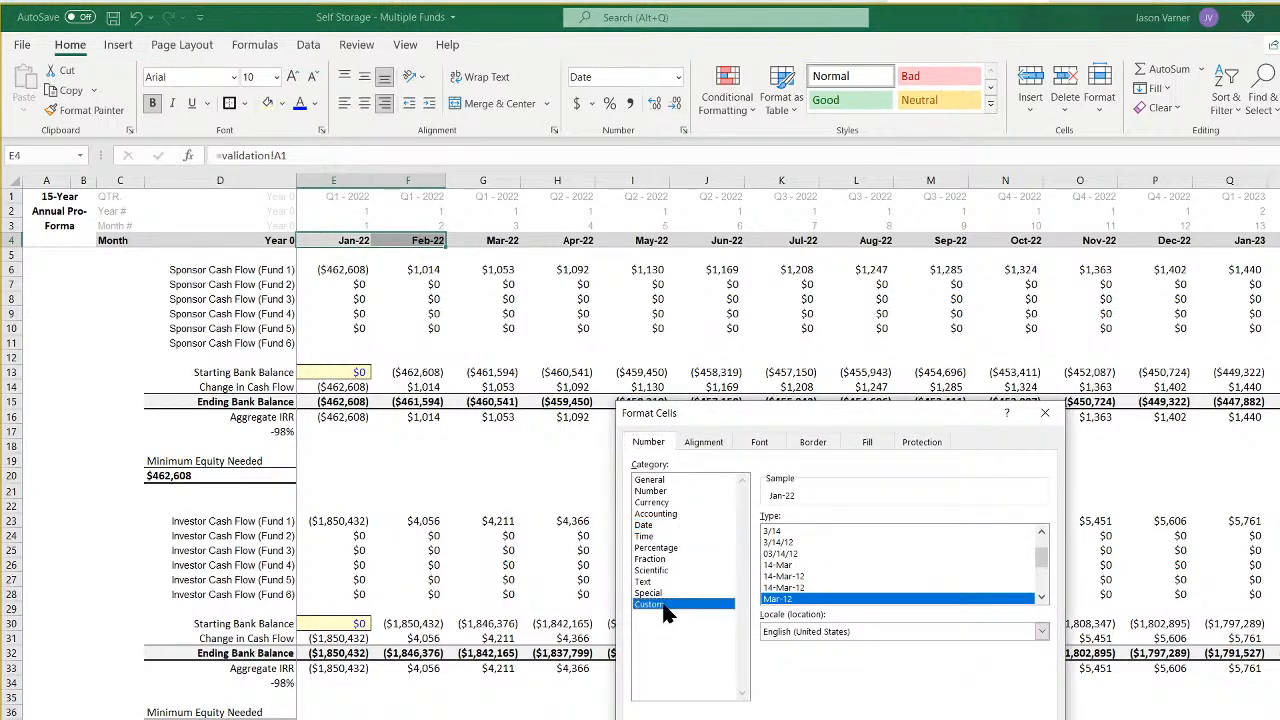
drag(1020, 527, 620, 530)
text("FY" yyy)
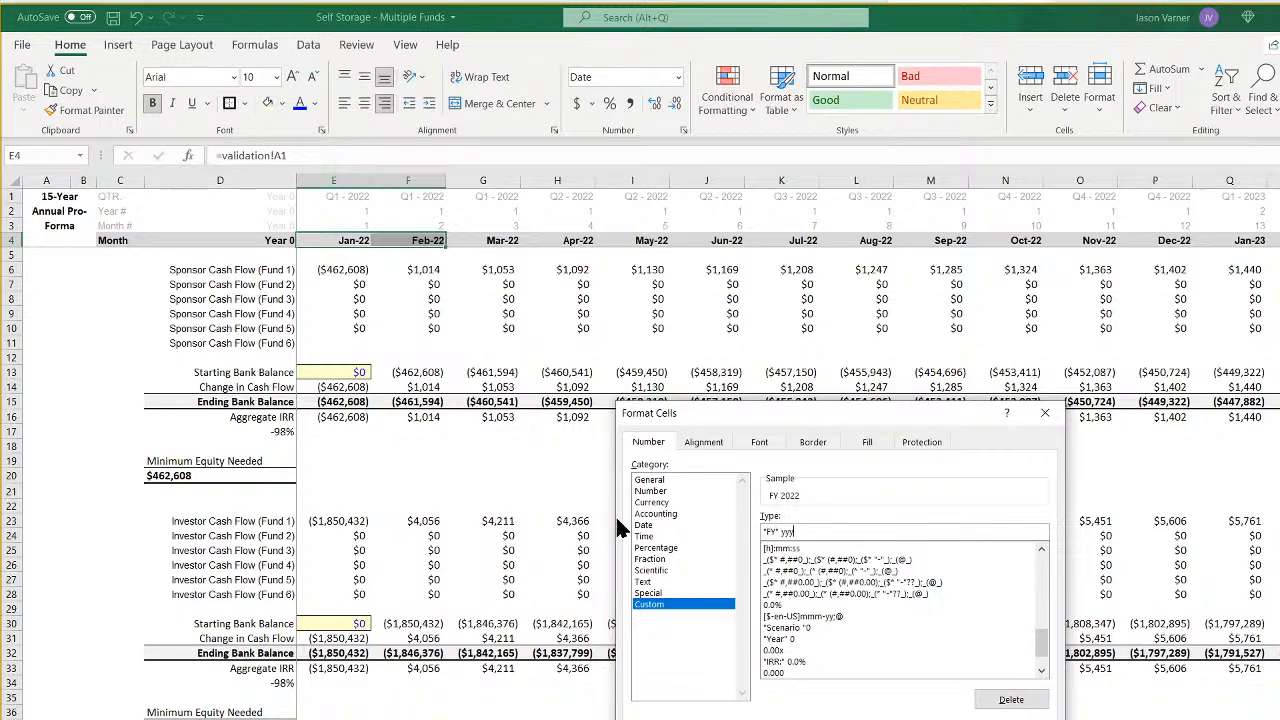
key(Return)
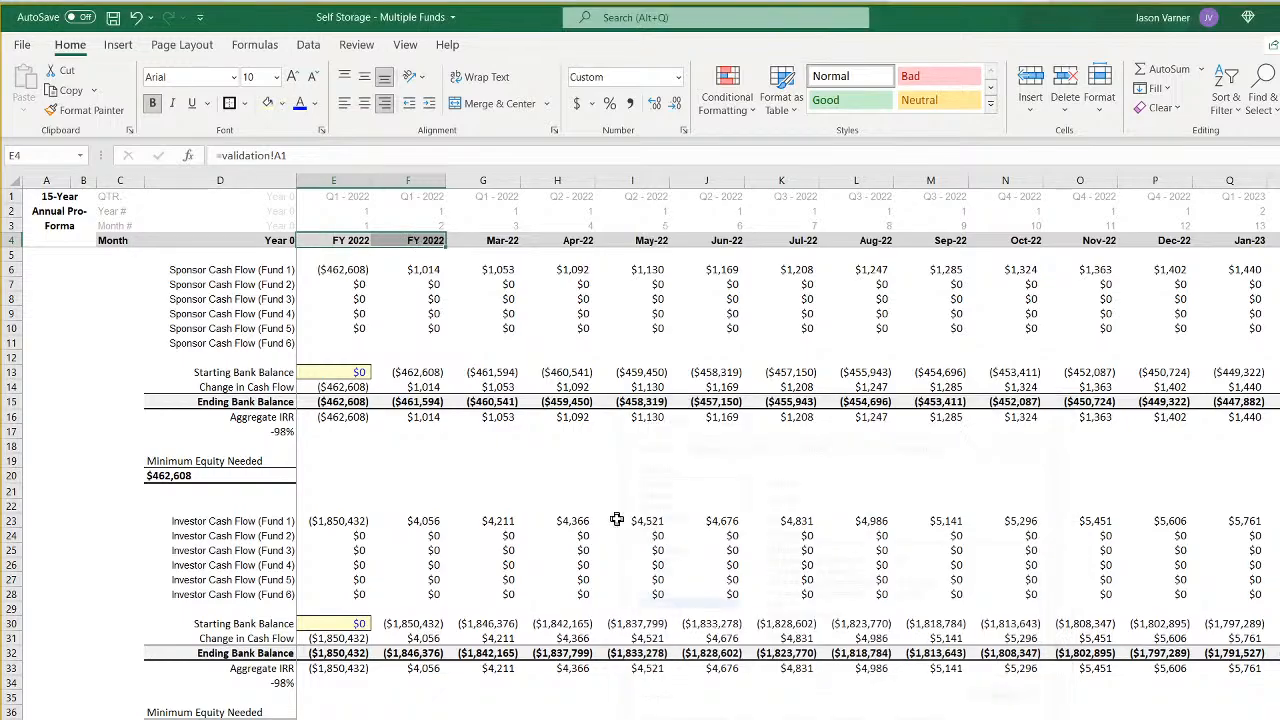
- Make the EDATE formula in F4 advance one full year from E4 and fill it across to S4
click(415, 241)
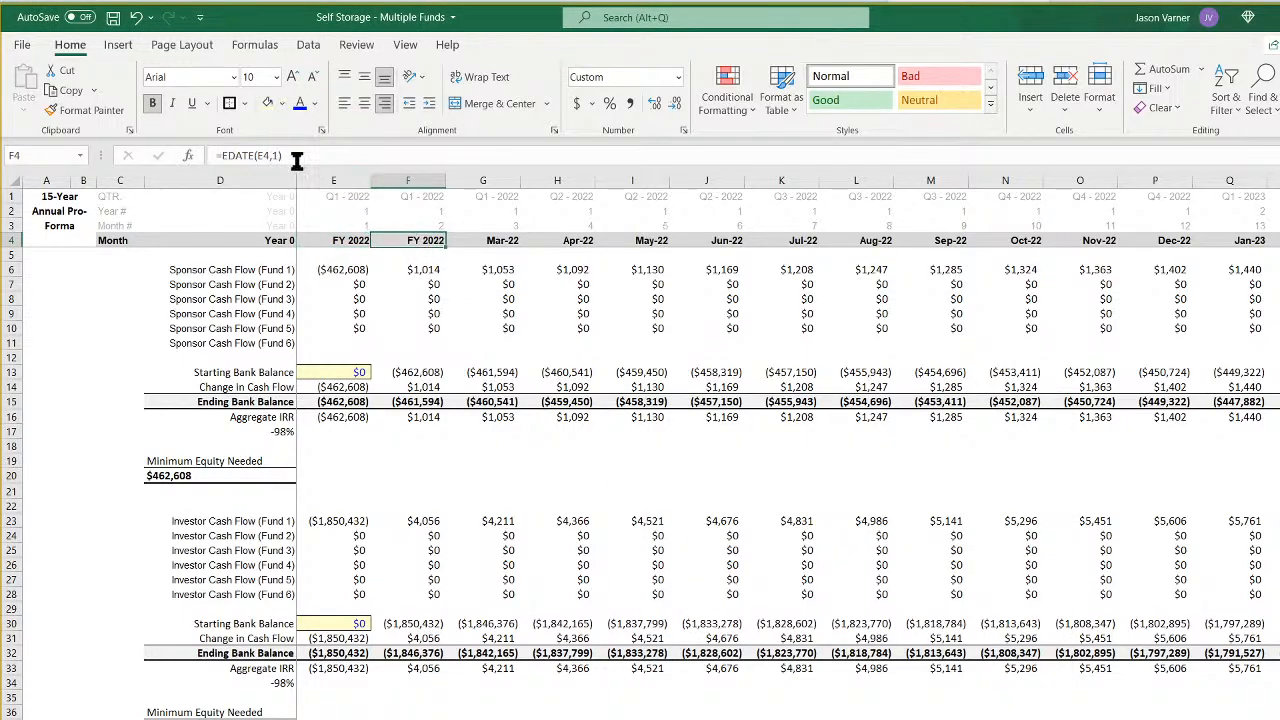
click(281, 156)
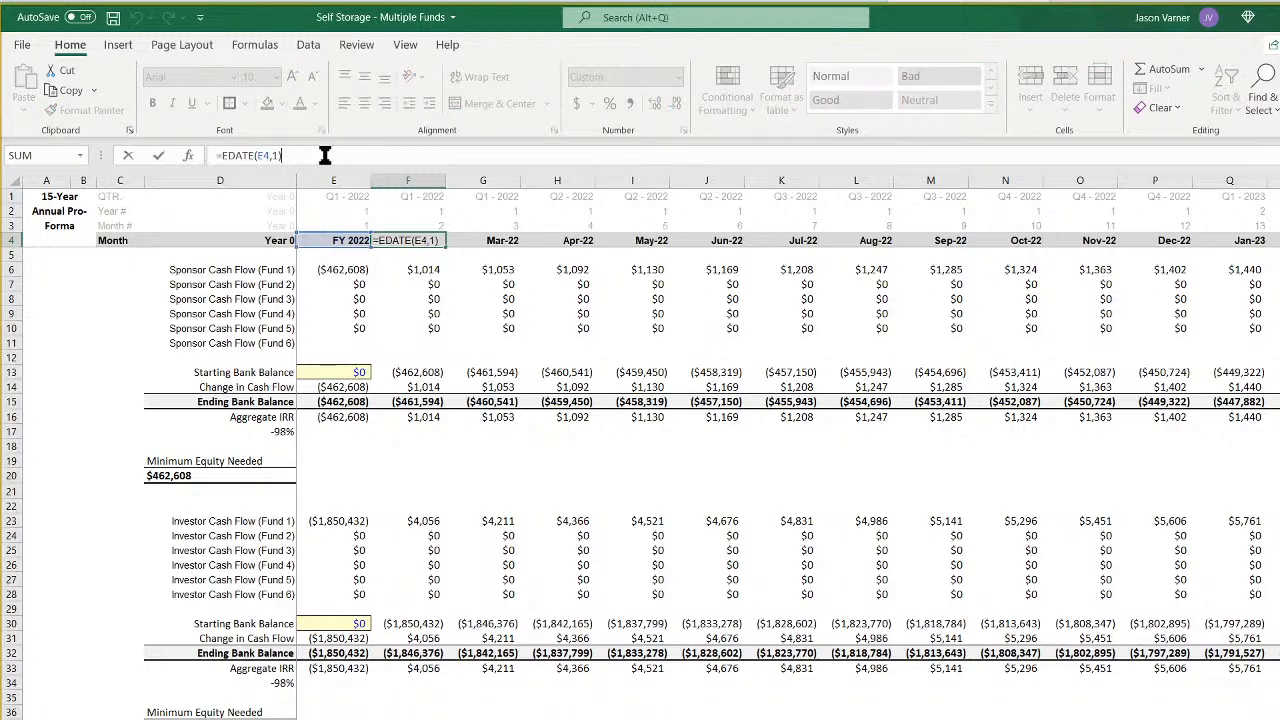
key(Return)
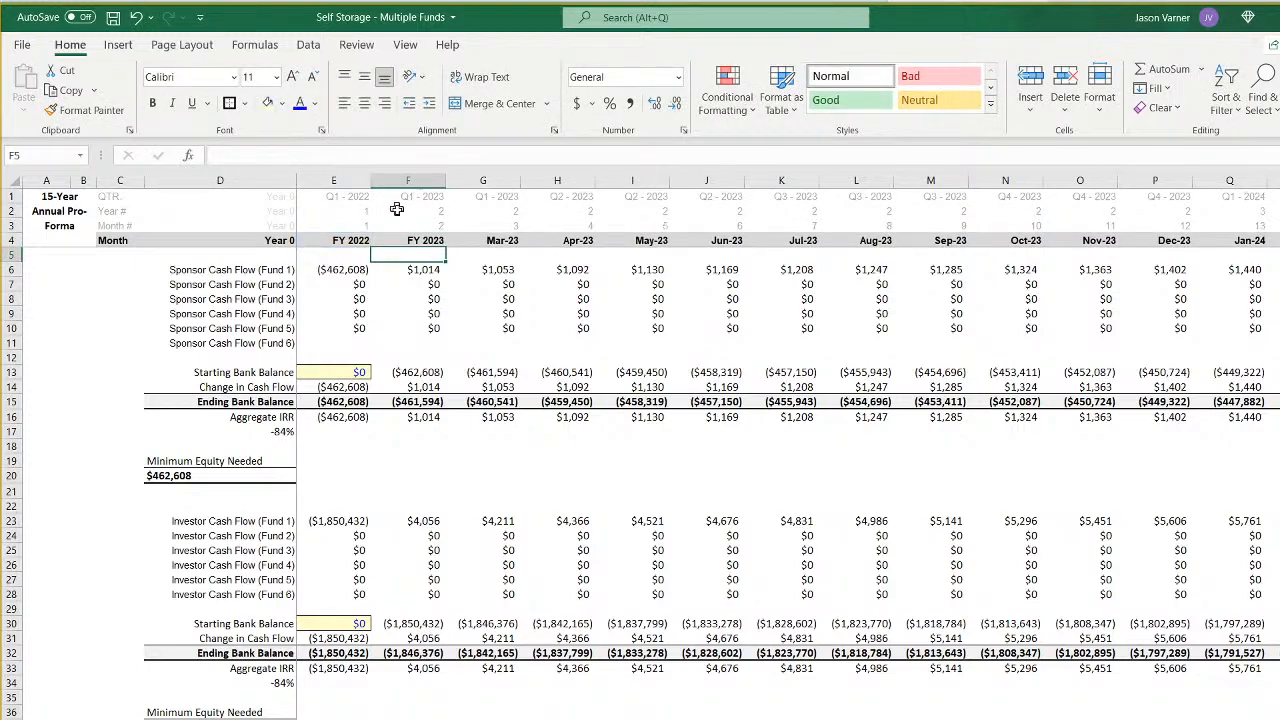
click(410, 241)
drag(451, 246, 1266, 262)
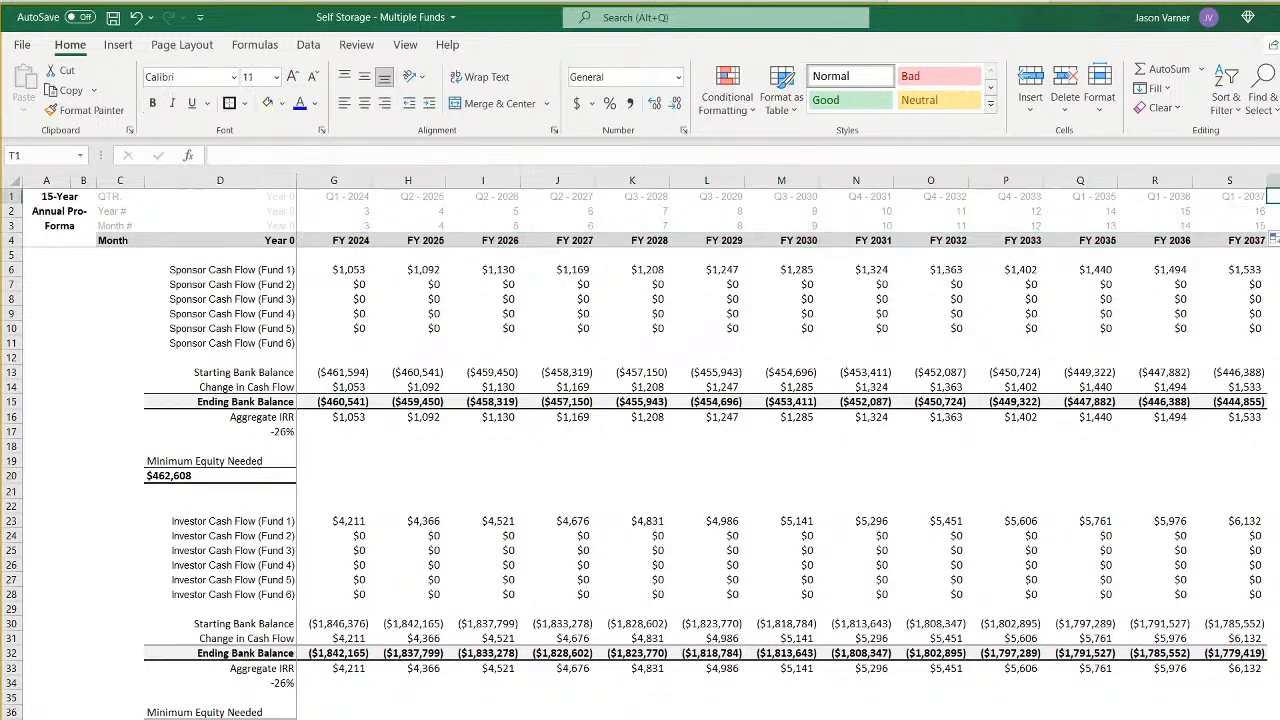
- Clear the contents of the QTR and Year # rows, from column C to the last period column
click(1273, 196)
drag(1273, 196, 100, 203)
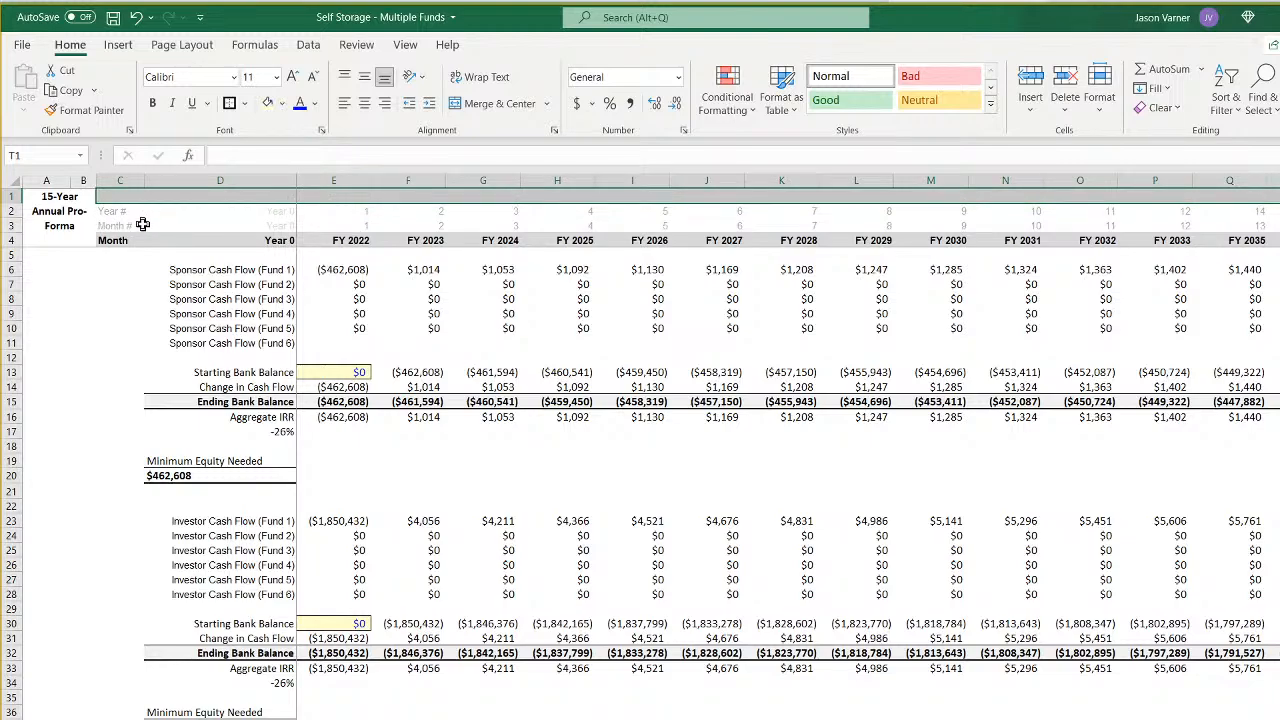
mouse_move(120, 225)
mouse_down()
mouse_move(1265, 228)
mouse_move(117, 211)
mouse_up()
click(1250, 211)
right_click(117, 211)
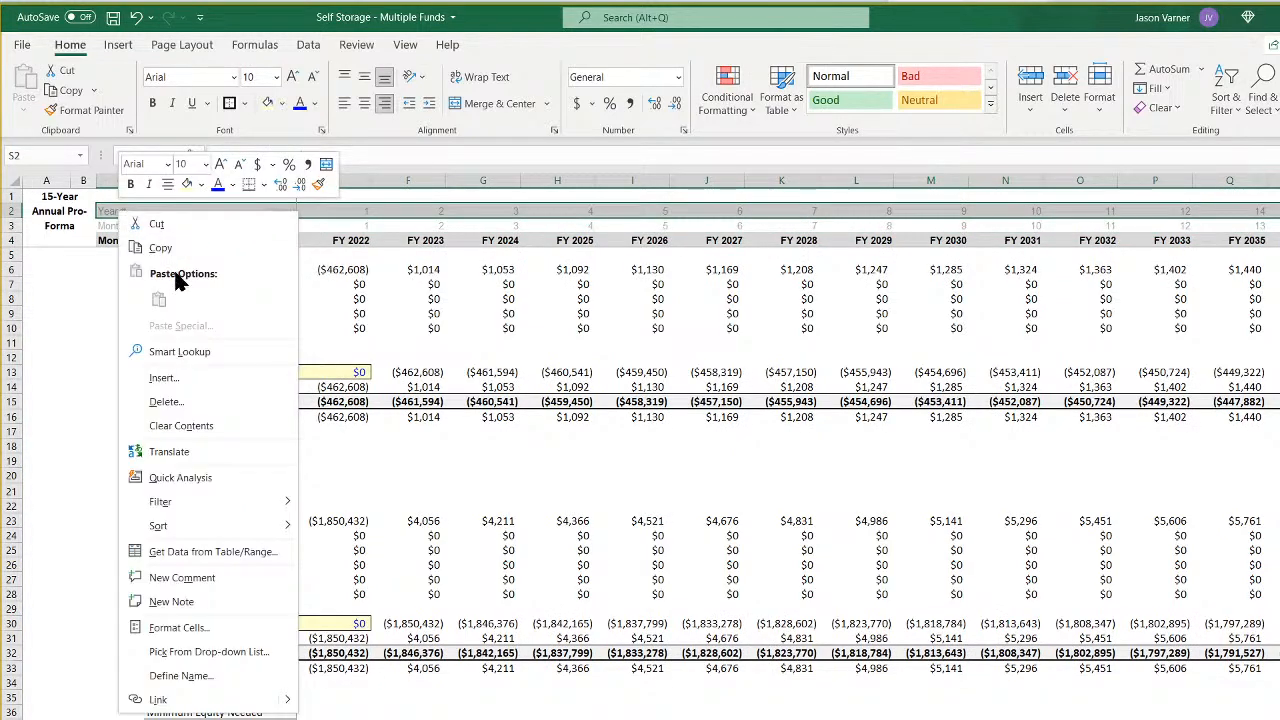
click(181, 425)
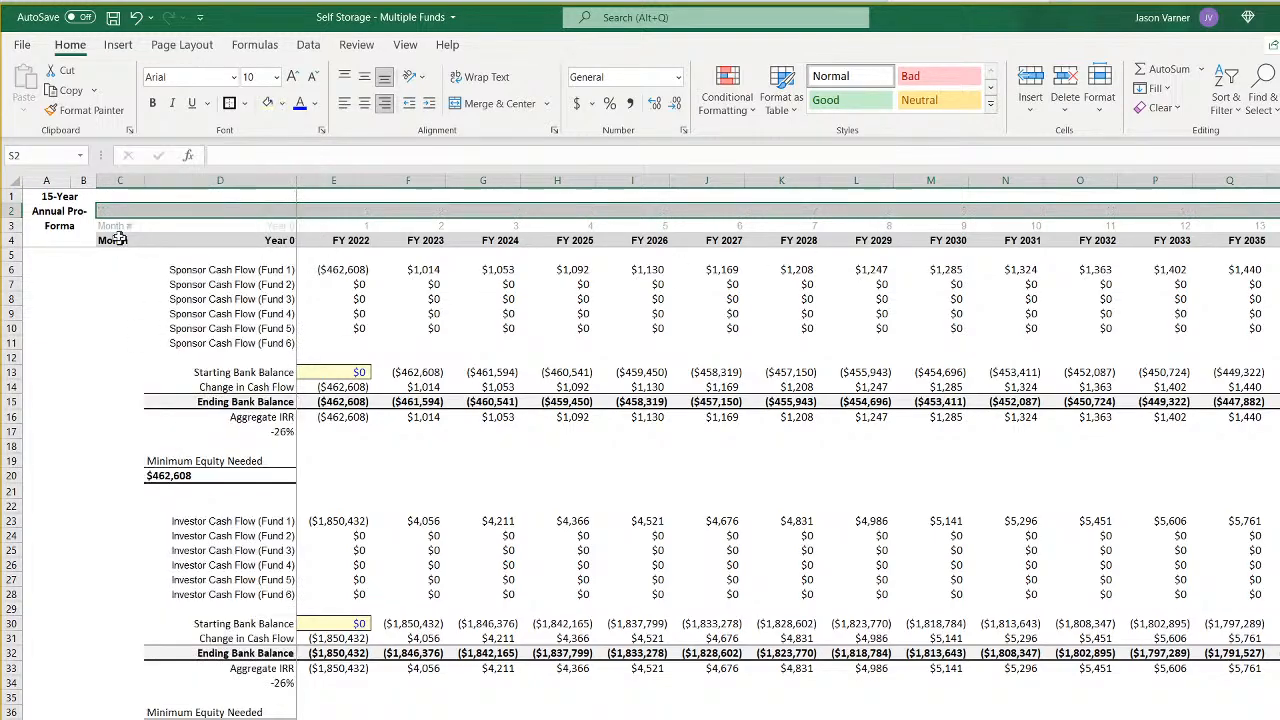
- Relabel the month number row in C3 as "Year #" and the date row in C4 as "Year"
click(120, 225)
double_click(120, 225)
double_click(120, 225)
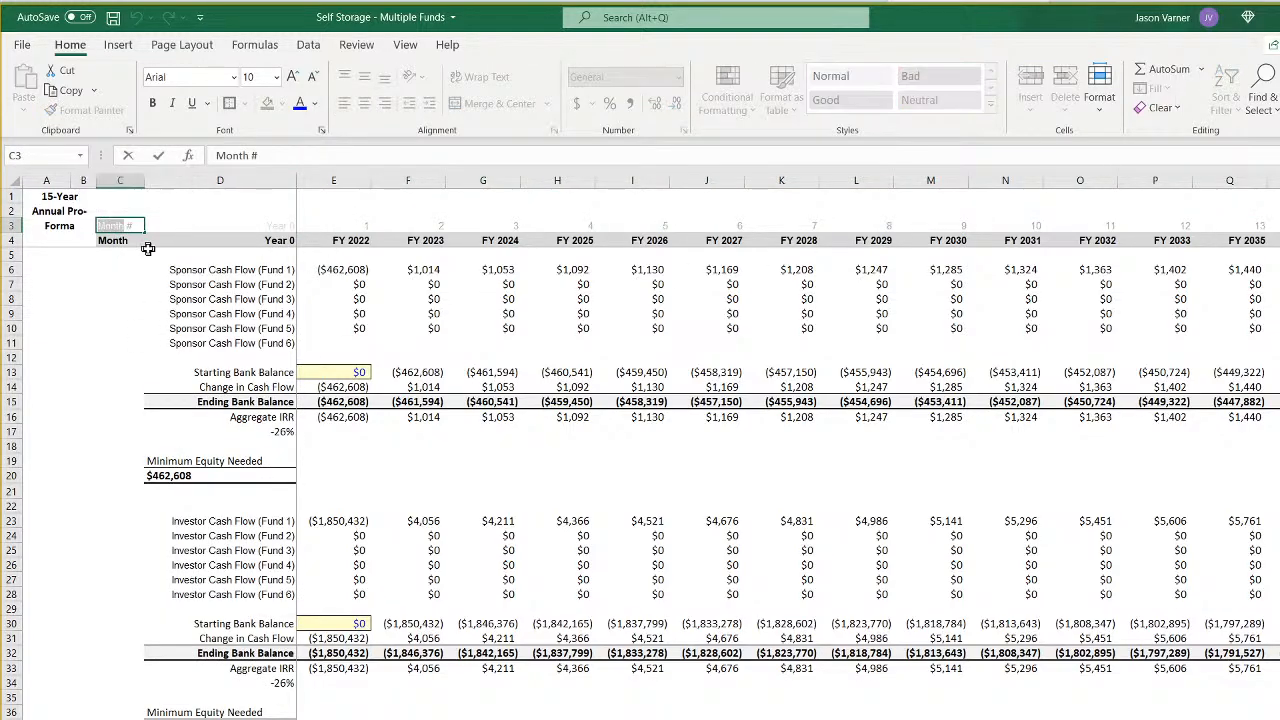
text(Year)
key(Return)
text(Year #)
key(Return)
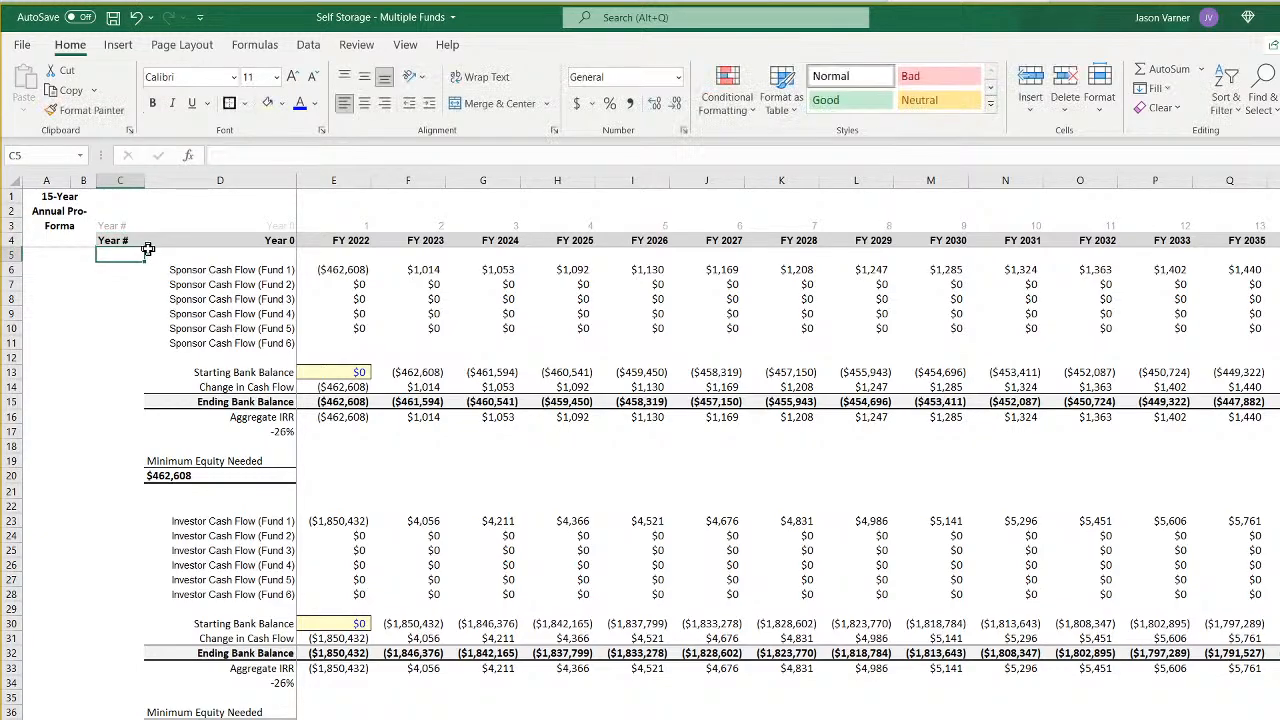
click(120, 240)
click(274, 157)
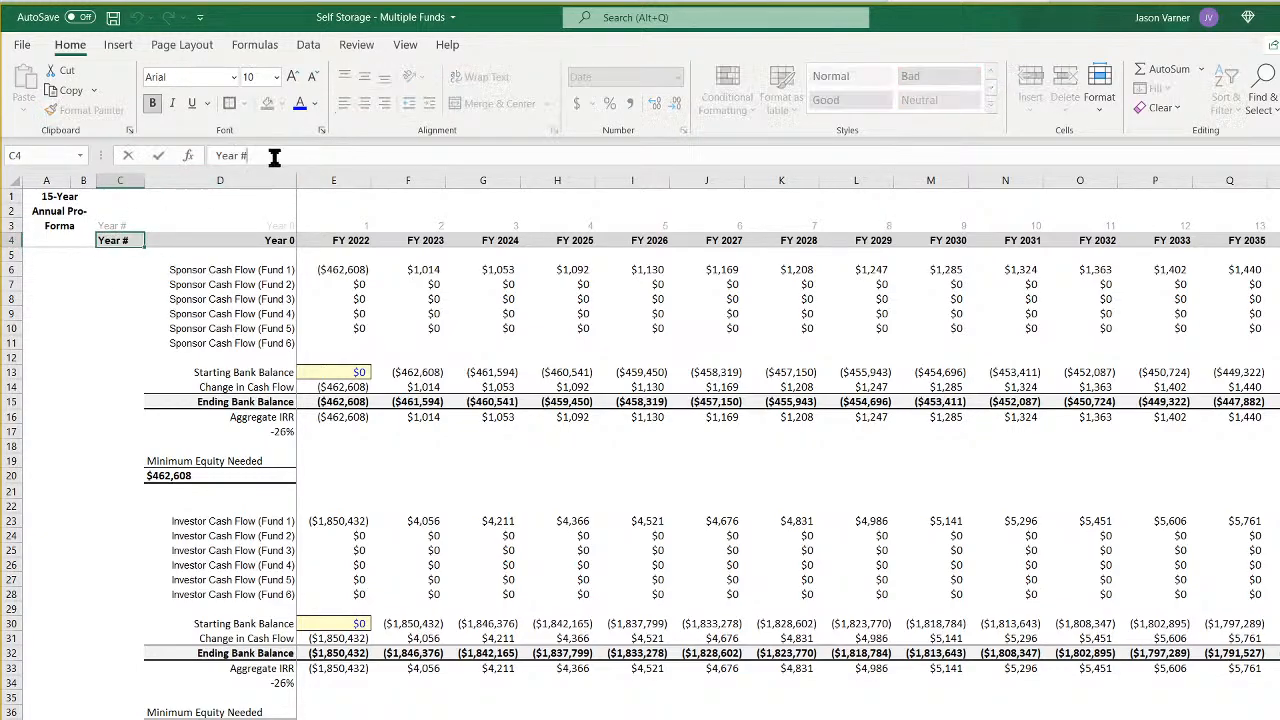
key(BackSpace)
key(BackSpace)
key(Return)
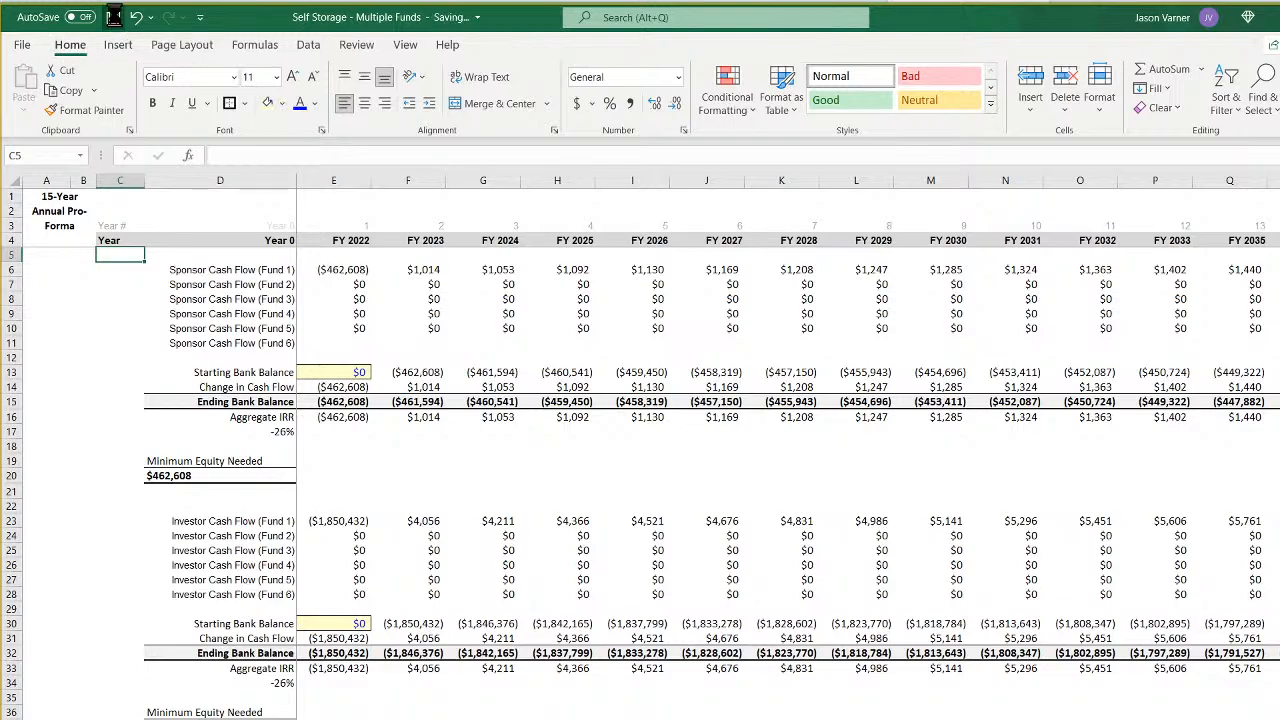
- Examine the year-number formulas in row 3 of the annual sheet and row 2 of the Fund 1 monthly sheet
click(362, 227)
click(405, 222)
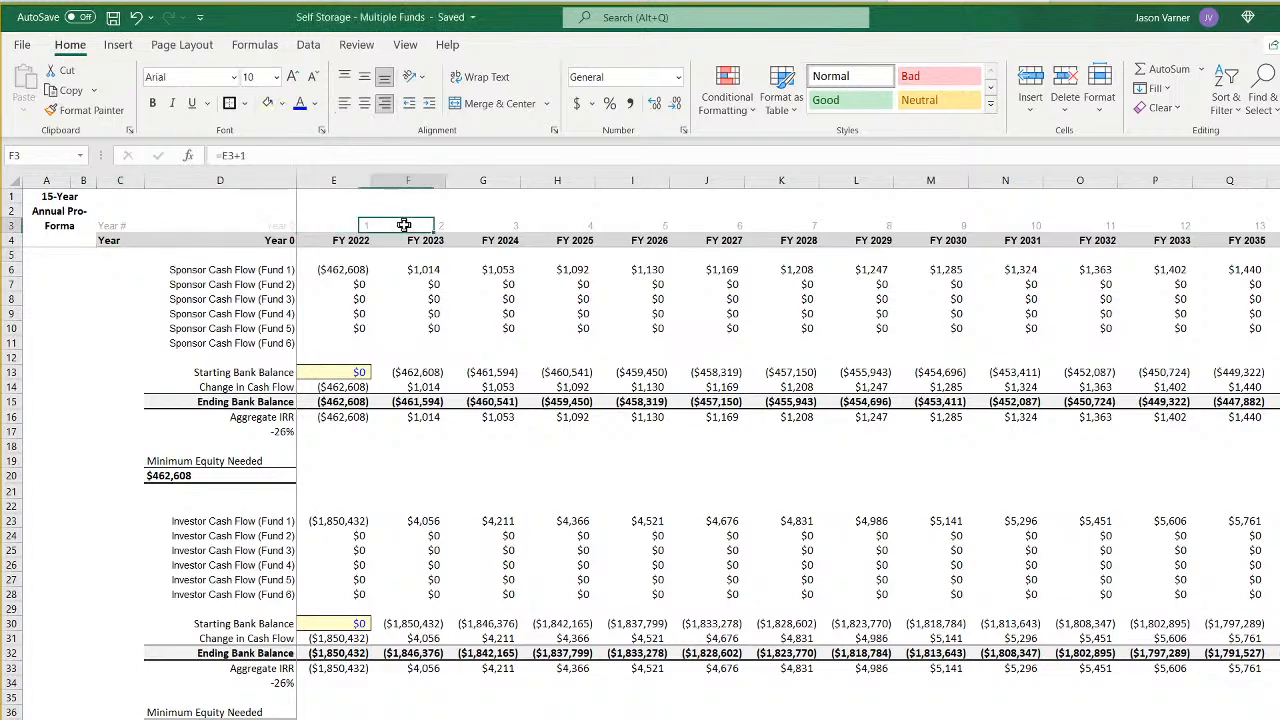
click(501, 223)
key(ctrl+Page_Up)
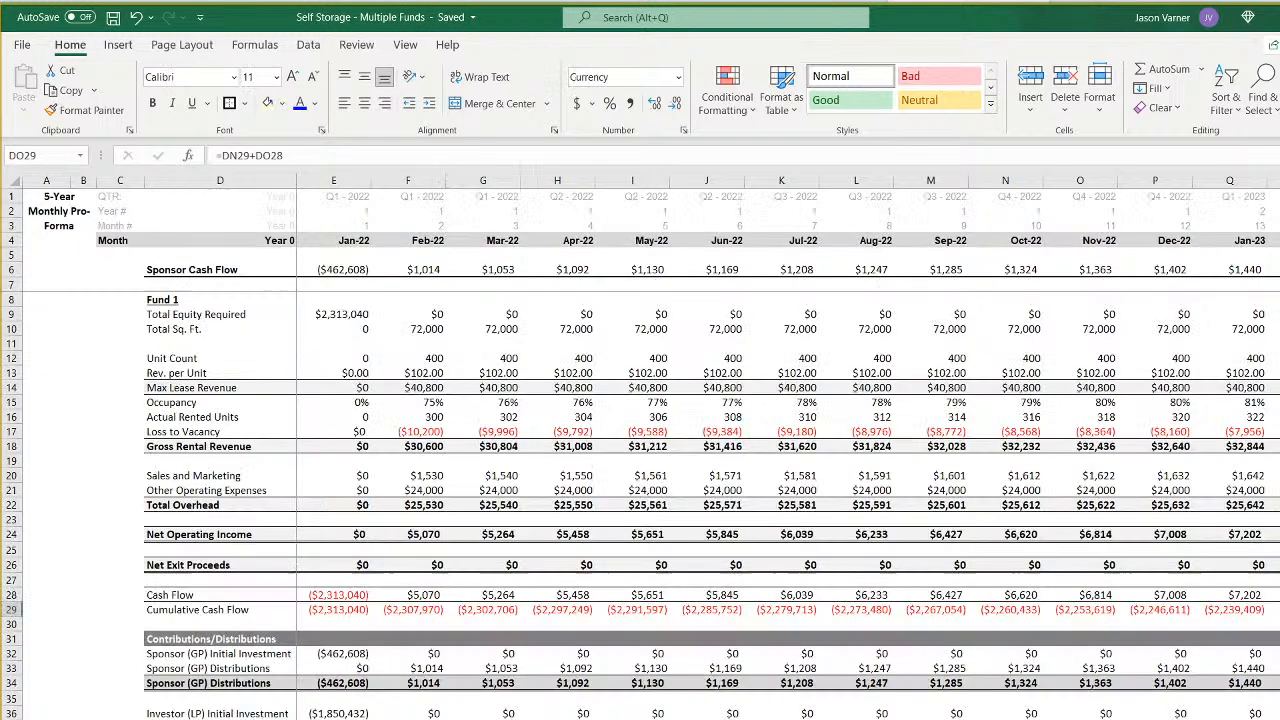
click(409, 210)
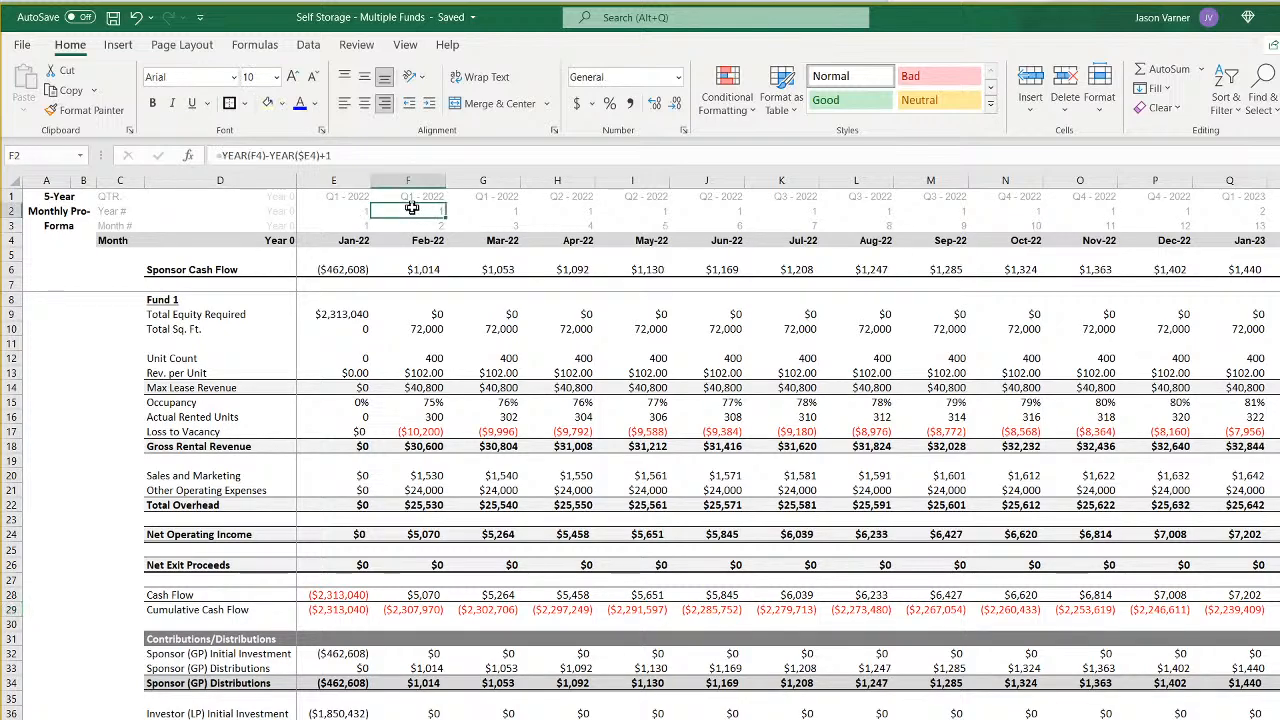
click(497, 210)
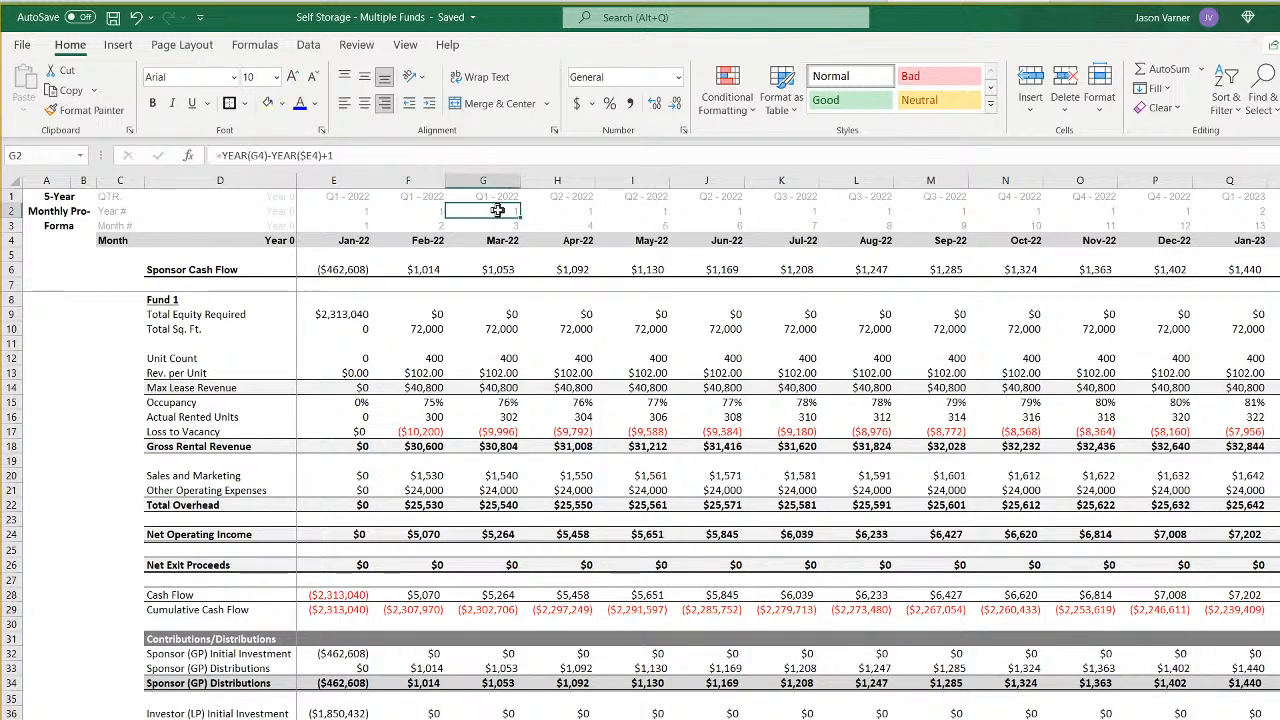
click(1165, 210)
key(Right)
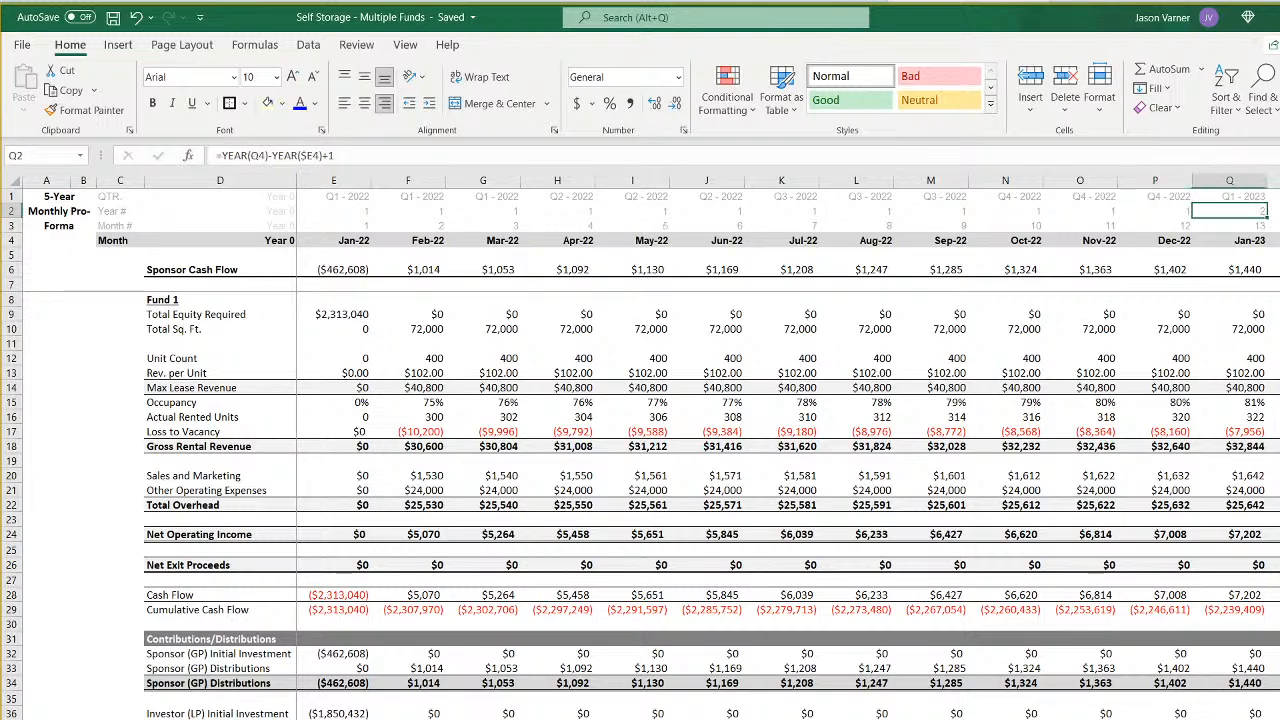
key(Left)
key(Left)
key(Left)
key(Left)
key(Left)
key(Left)
key(Left)
key(Left)
key(Left)
key(Left)
key(Left)
key(Left)
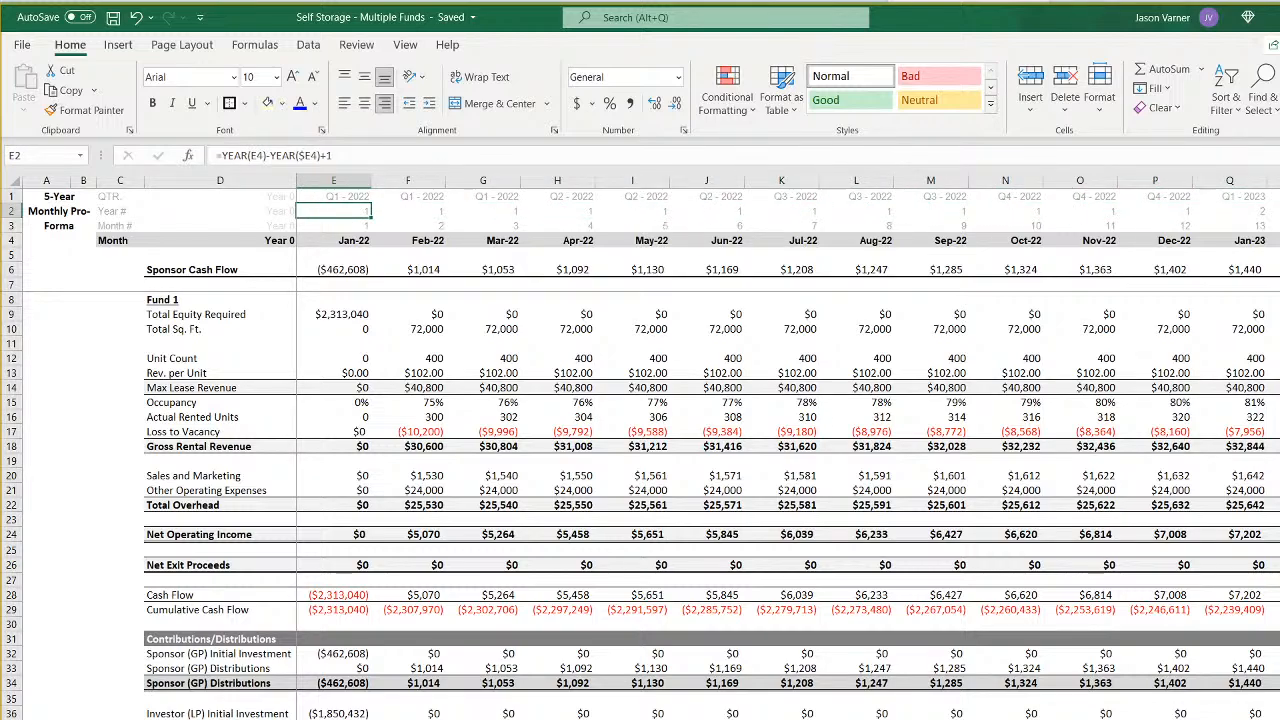
- In E6 of the annual sheet, enter a SUMIFS of row 6 on 'Monthly CF All Funds LP+GP', matching its row 2 to the year number in E3
key(ctrl+Page_Down)
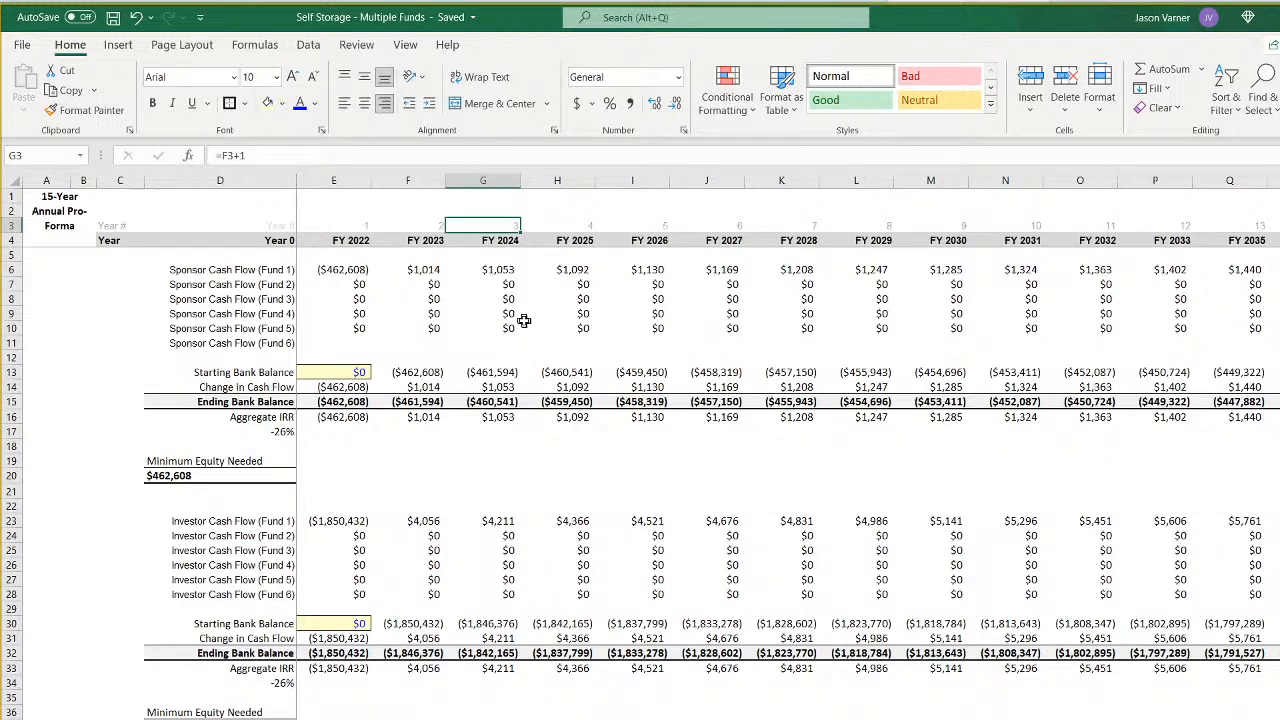
click(505, 240)
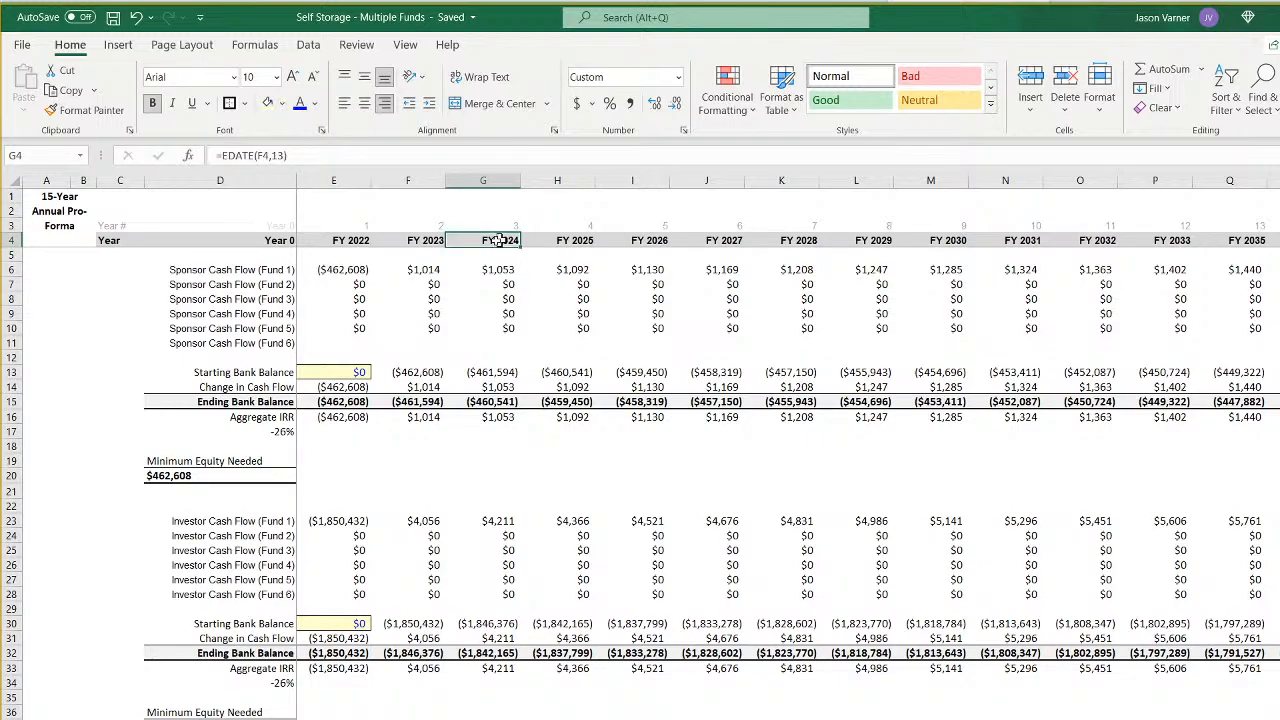
key(ctrl+Home)
text(=sumifs()
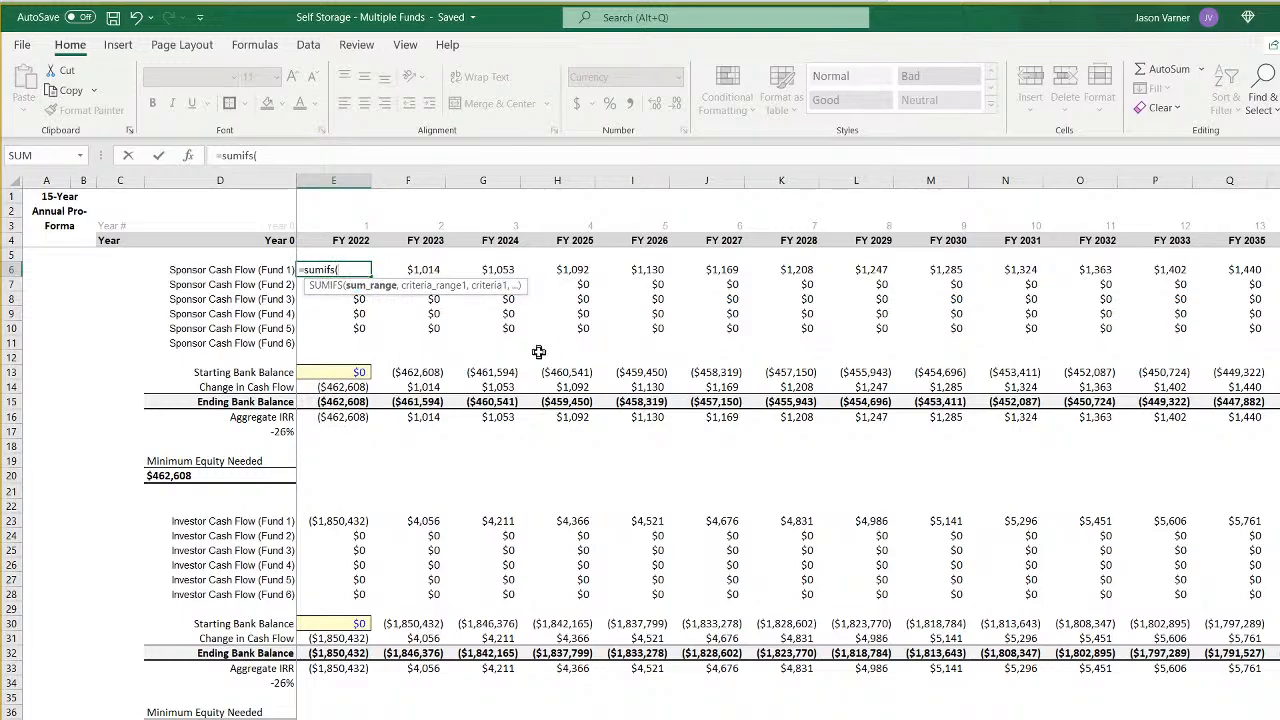
key(ctrl+Page_Up)
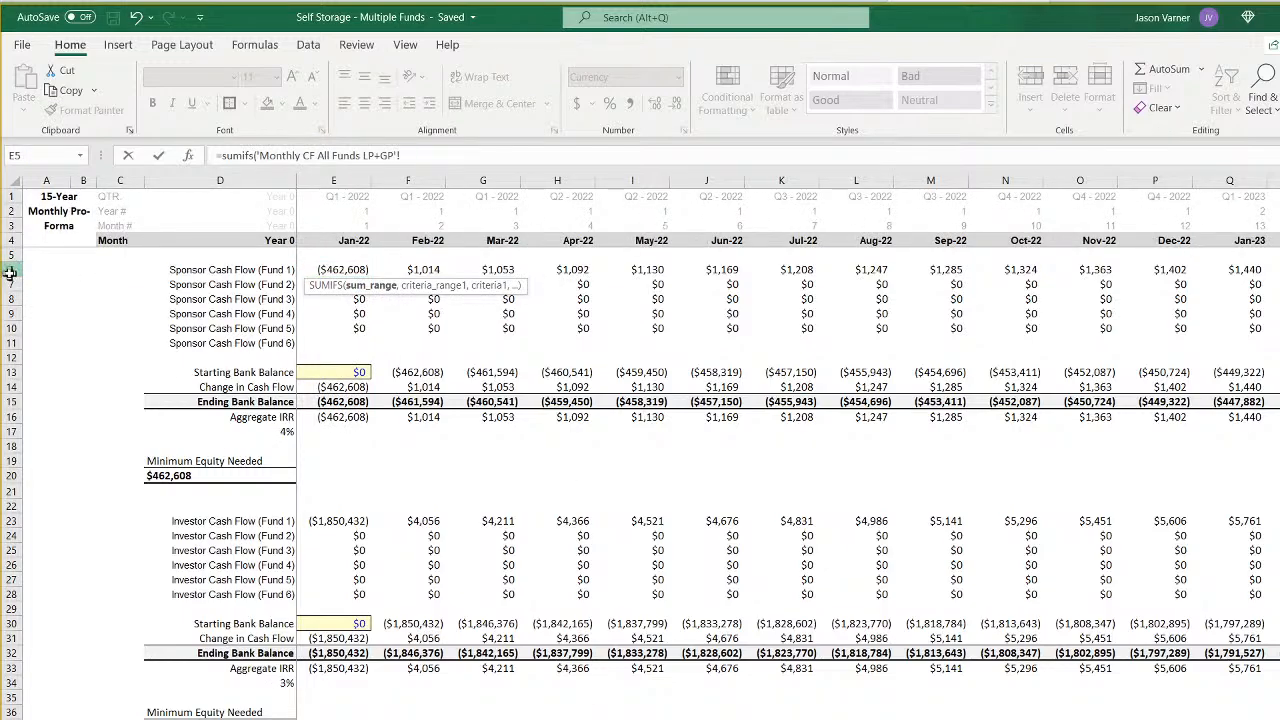
click(6, 269)
text(,)
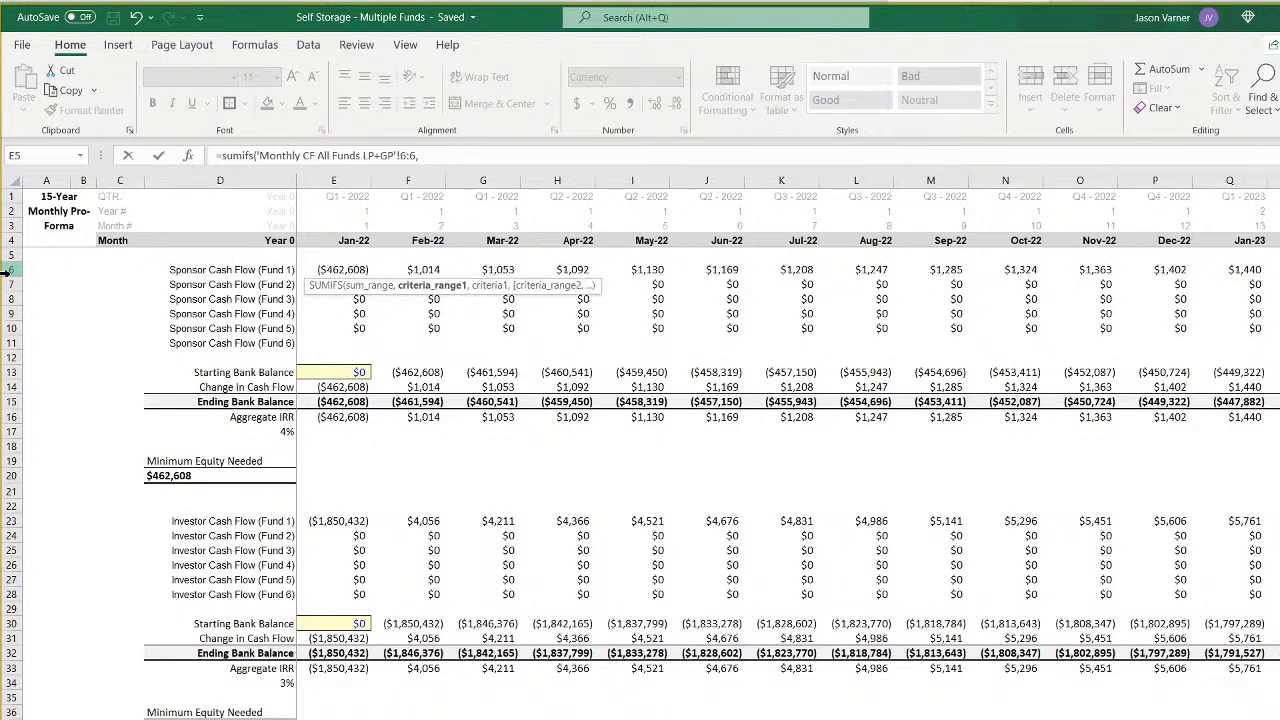
drag(8, 197, 8, 226)
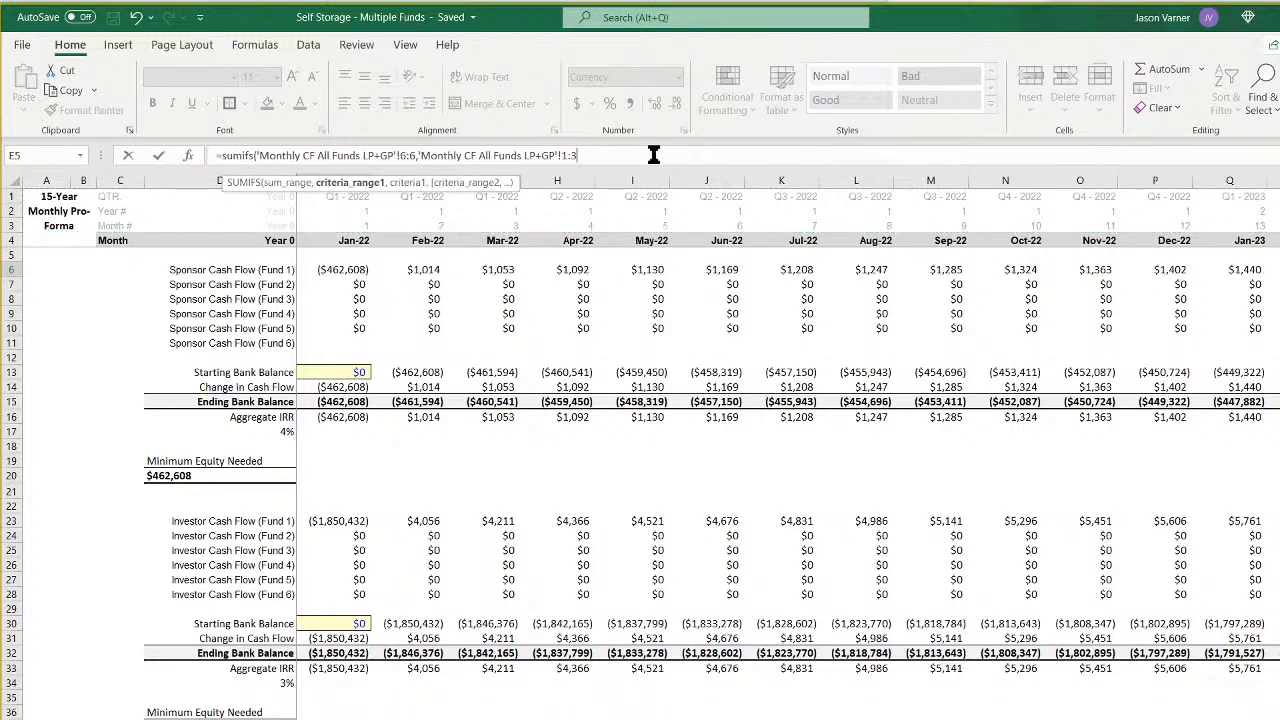
text(2,)
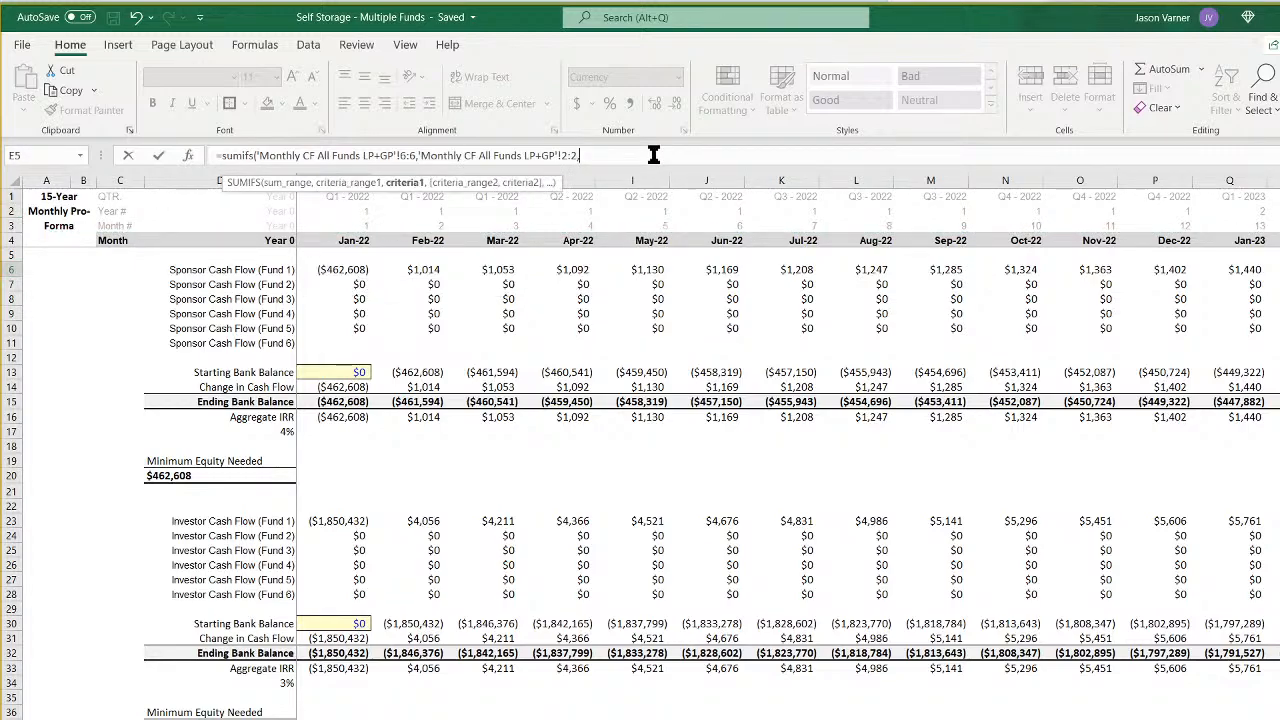
key(ctrl+Page_Down)
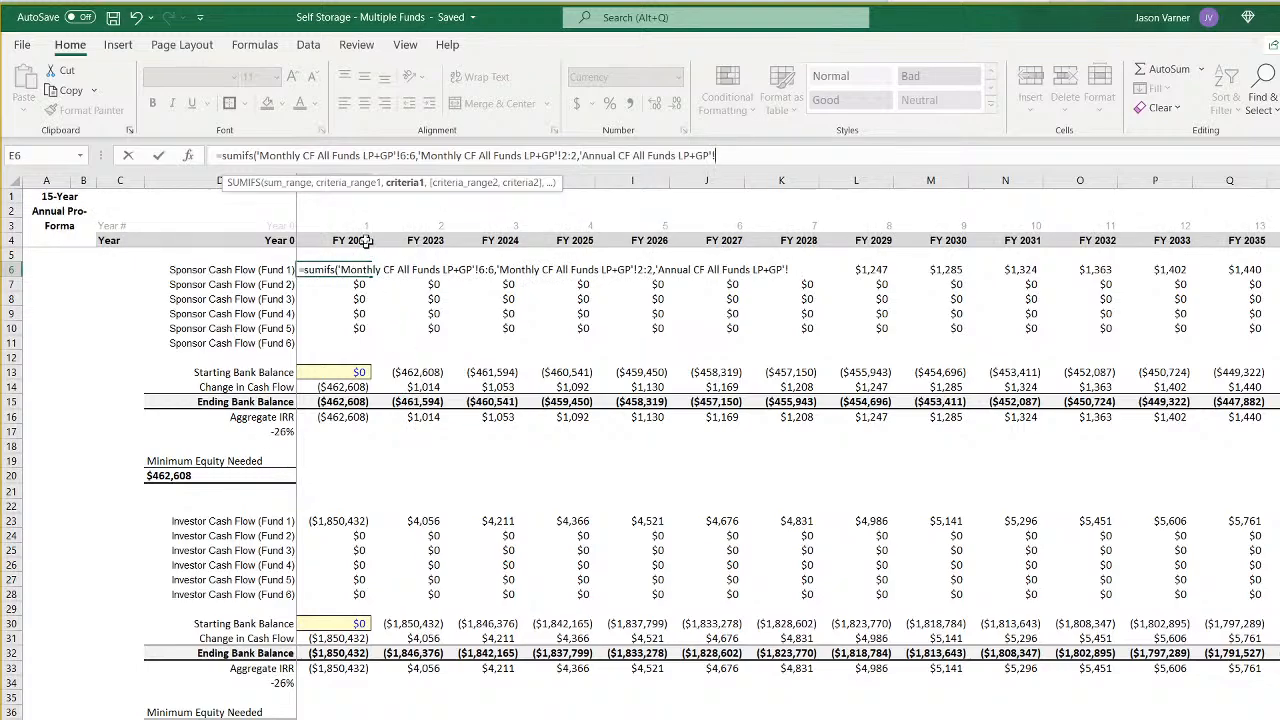
click(357, 224)
key(ctrl+Return)
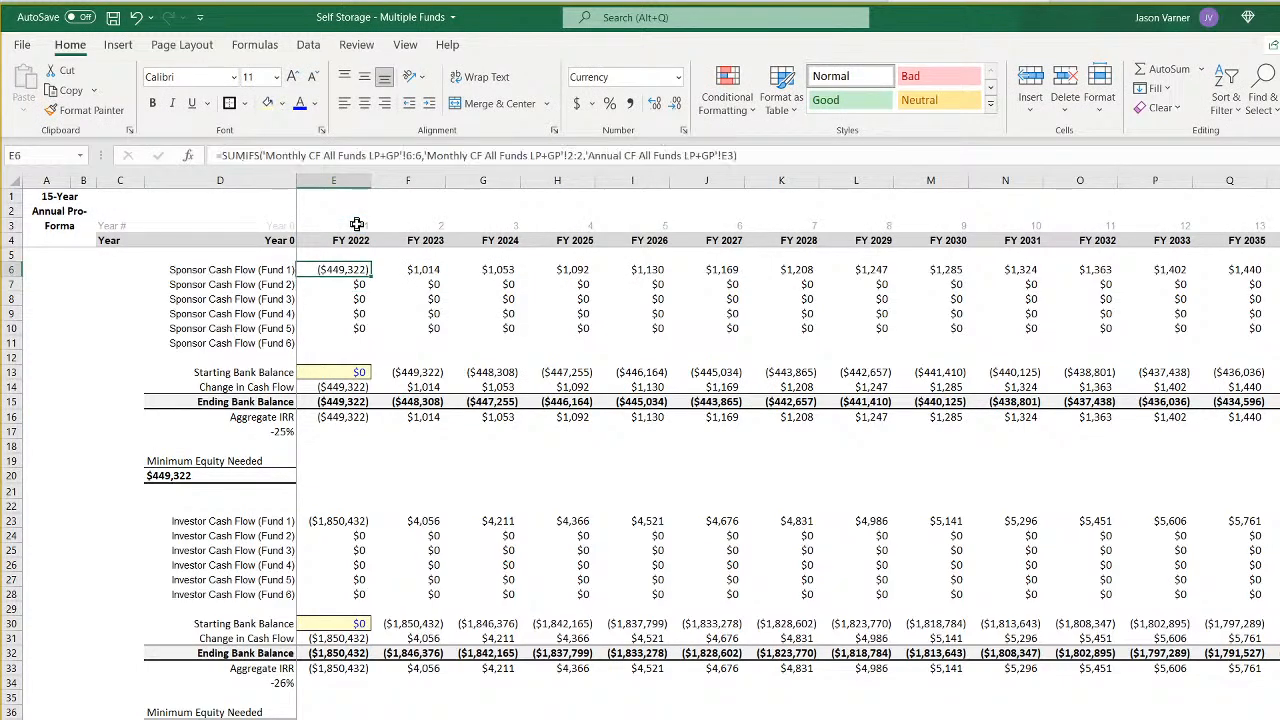
- Edit the E6 SUMIFS to lock the criteria range as $2:$2 and shorten the criterion to E$3 without its sheet name
click(729, 155)
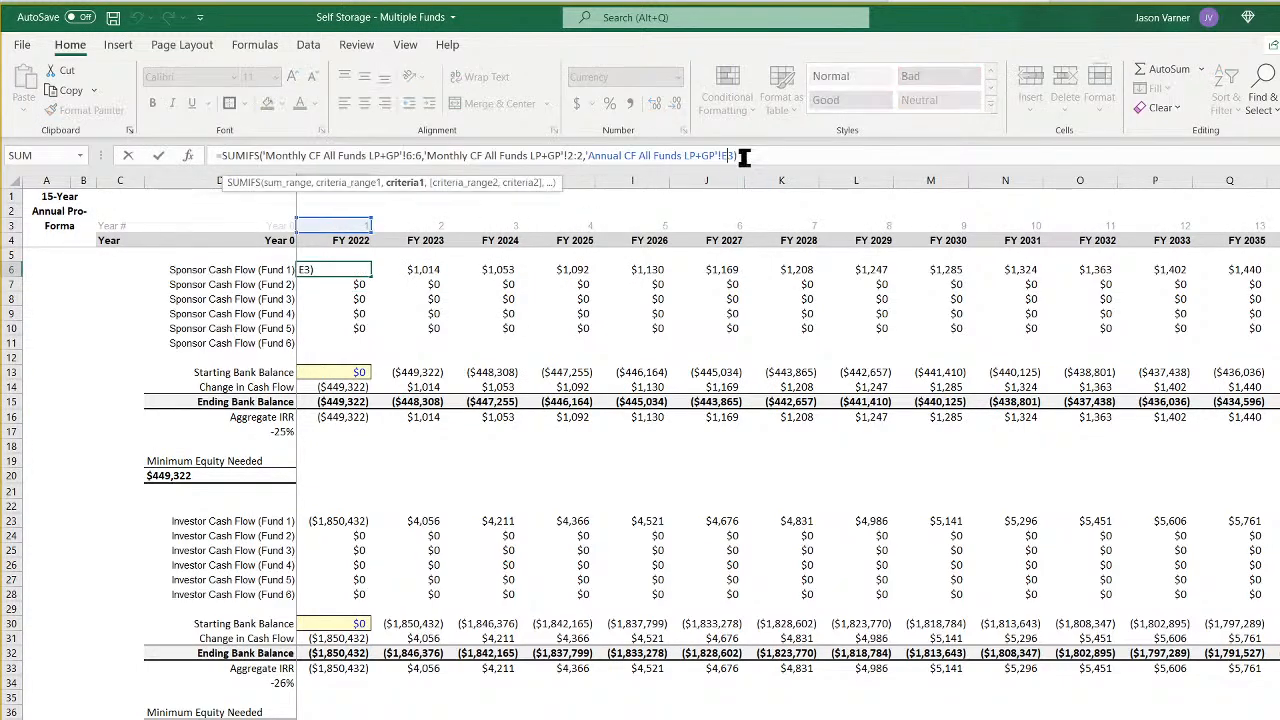
text($)
key(Left)
key(Left)
key(BackSpace)
key(BackSpace)
key(BackSpace)
key(BackSpace)
key(BackSpace)
key(BackSpace)
key(BackSpace)
key(BackSpace)
key(BackSpace)
key(BackSpace)
key(BackSpace)
key(BackSpace)
key(BackSpace)
key(BackSpace)
key(BackSpace)
key(BackSpace)
key(BackSpace)
key(BackSpace)
key(BackSpace)
key(BackSpace)
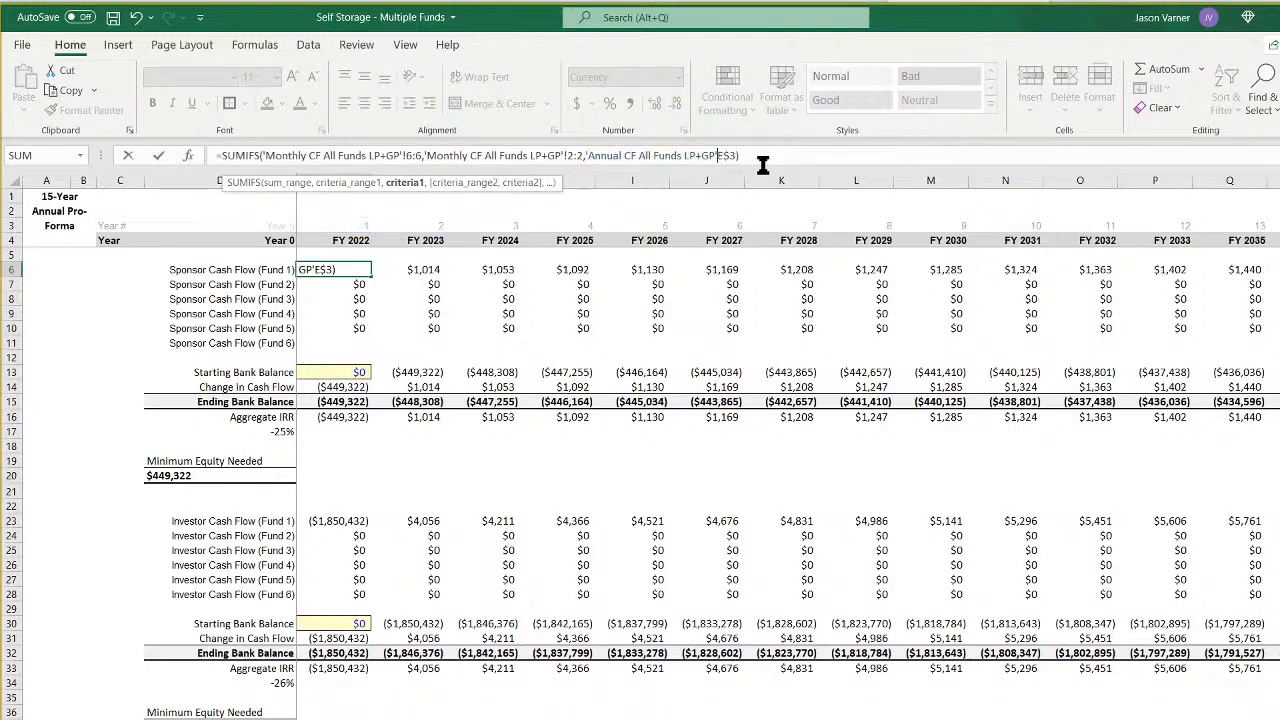
key(BackSpace)
key(BackSpace)
key(BackSpace)
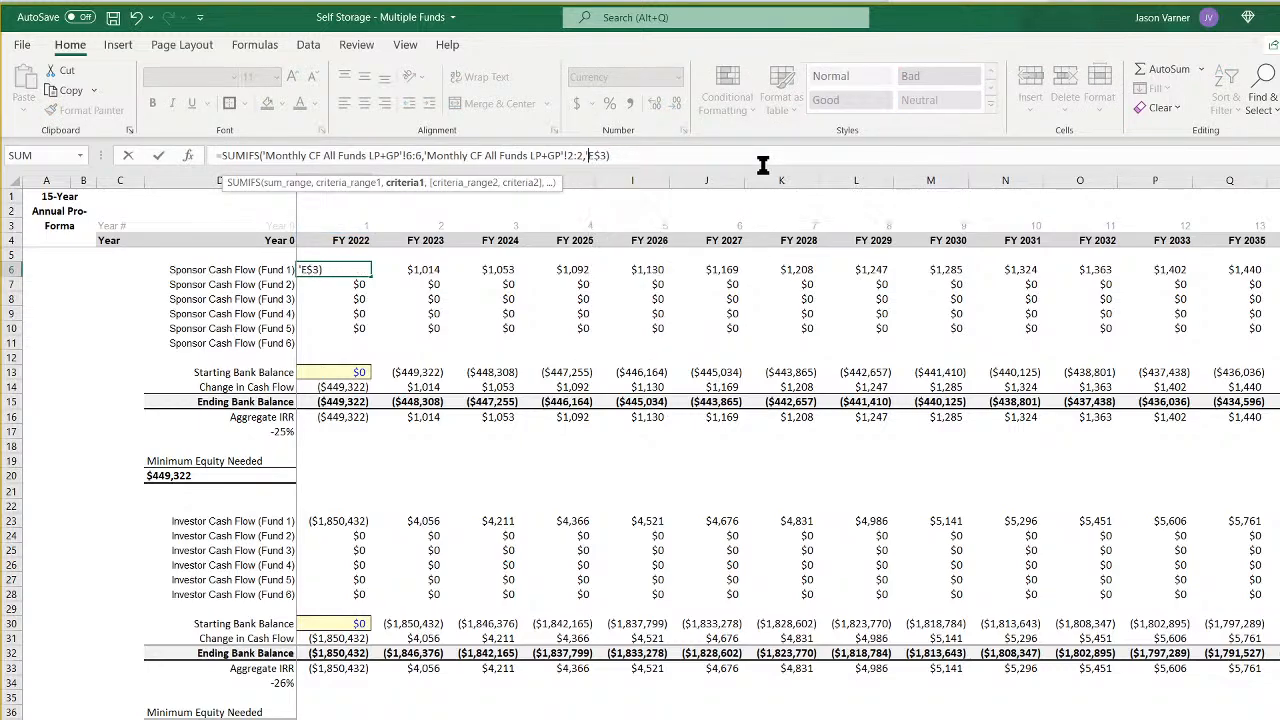
click(578, 155)
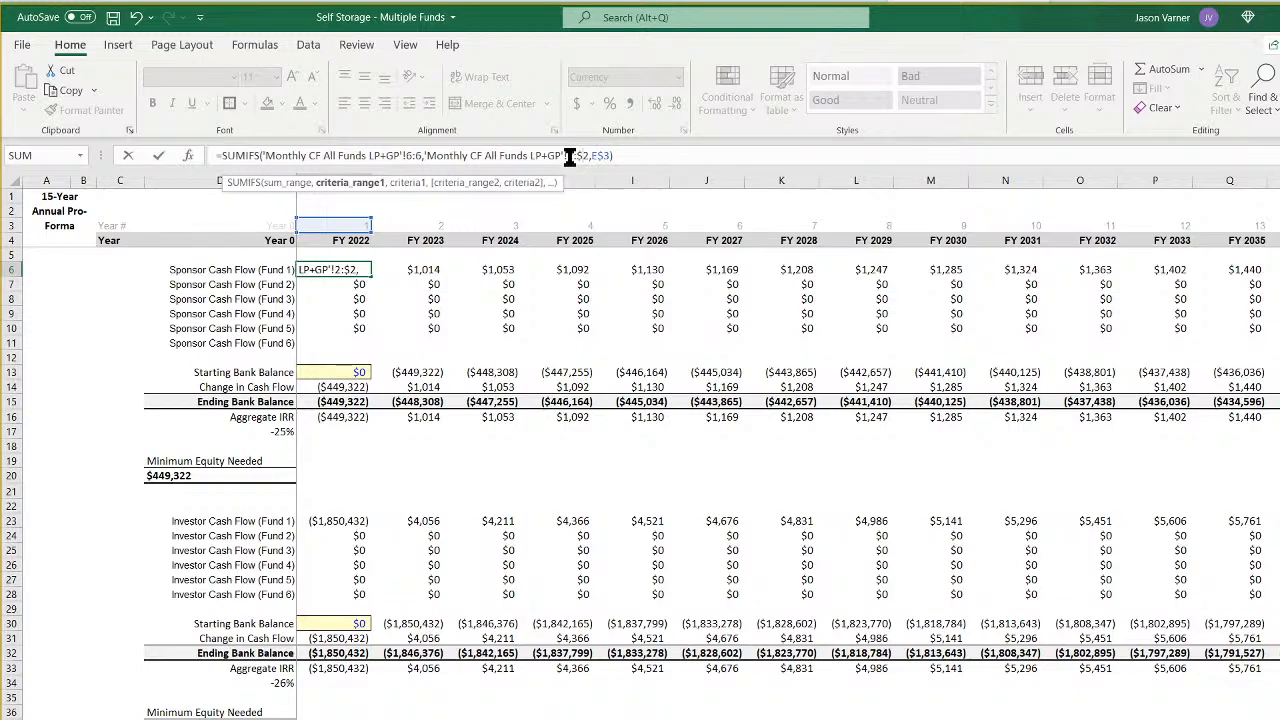
key(F4)
key(Return)
- Fill the E6 formula down to row 10 and across to column S, and check the annual sponsor cash flows for Funds 1 and 2
click(361, 270)
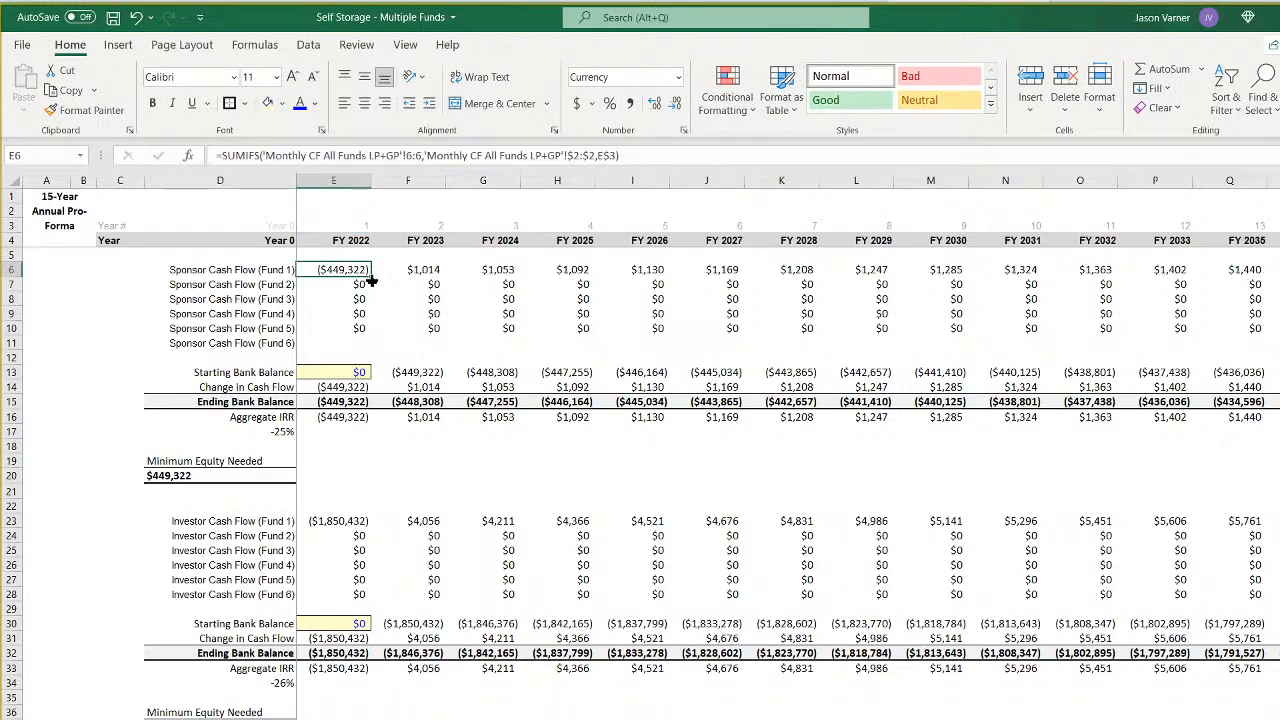
drag(371, 283, 1210, 342)
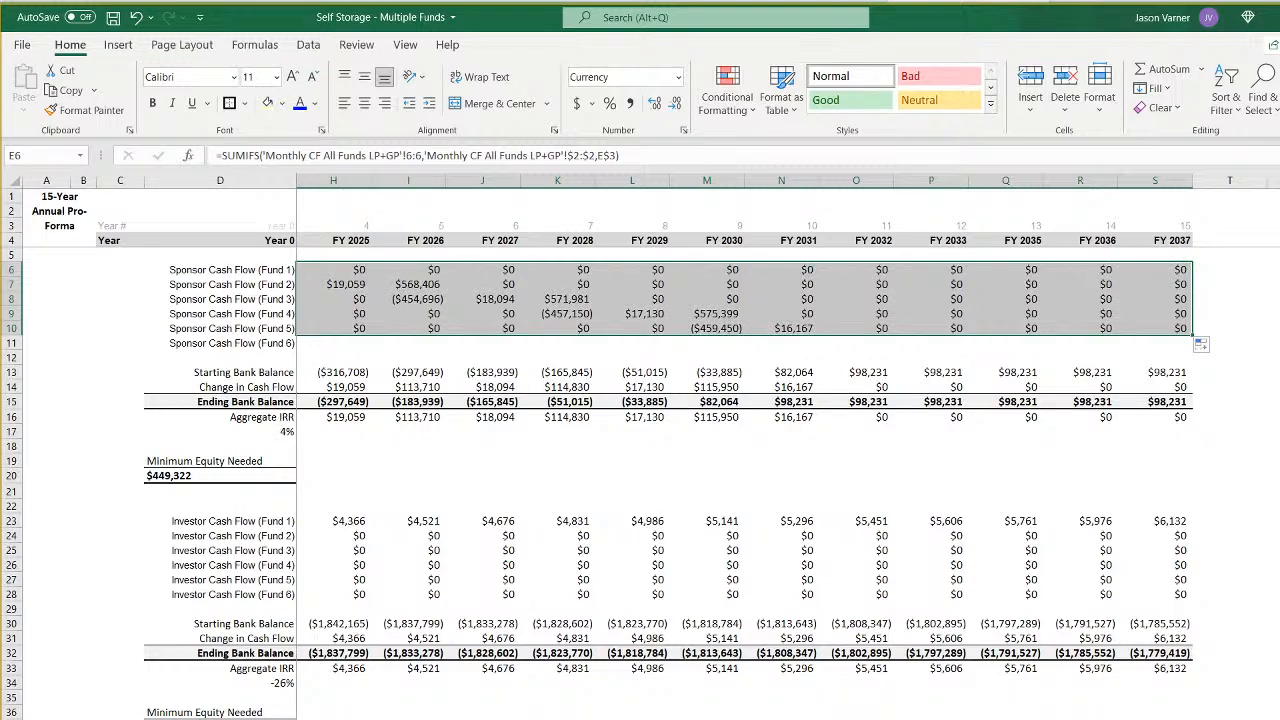
scroll(700, 450, left, 3)
click(343, 270)
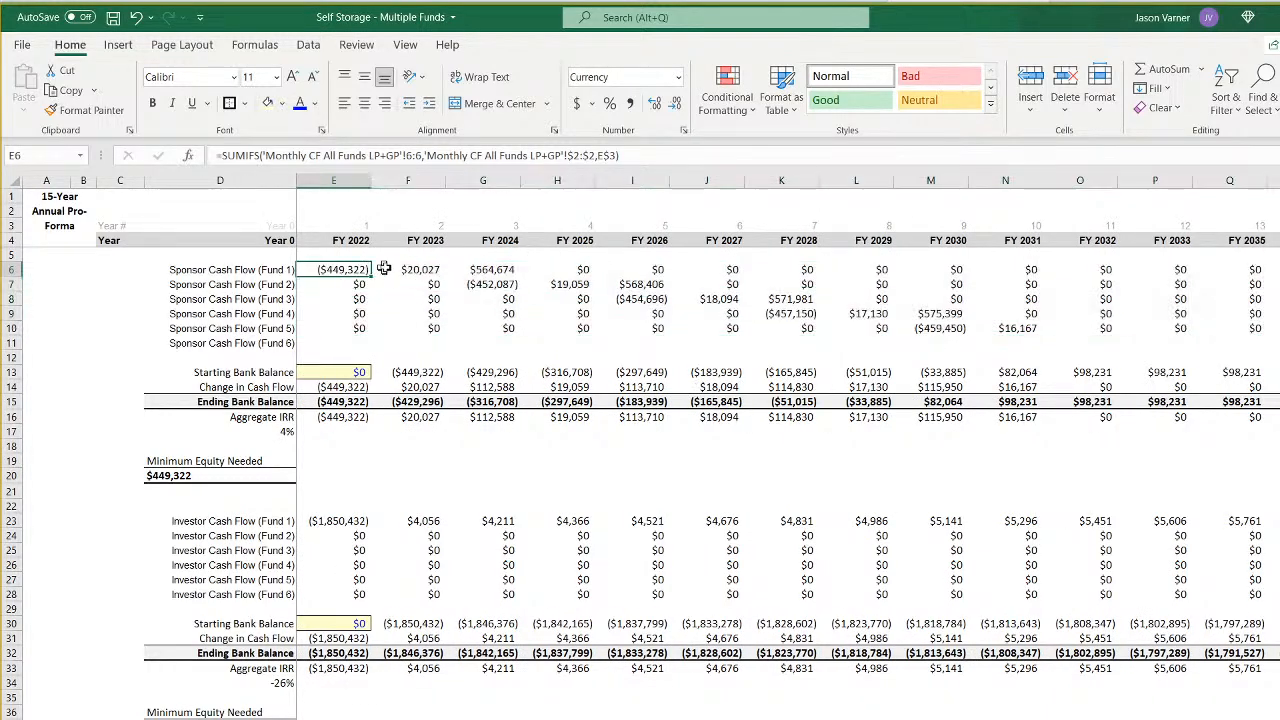
click(412, 269)
click(486, 269)
click(492, 284)
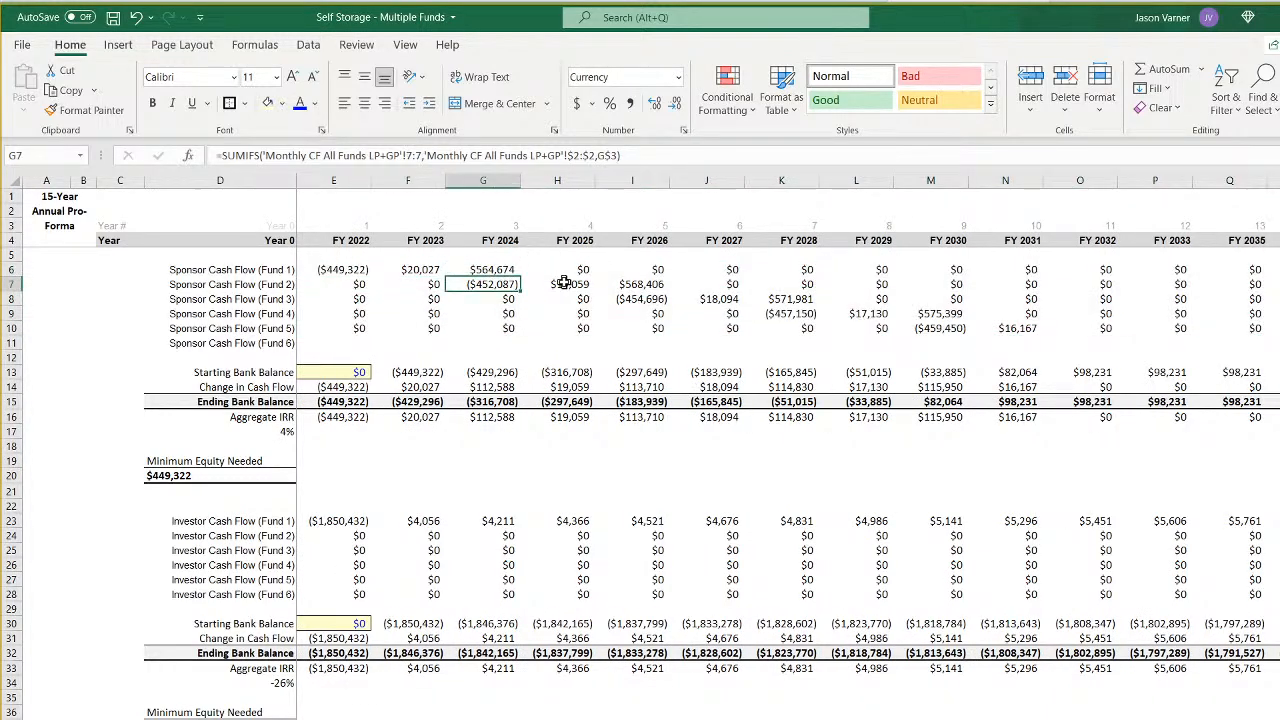
click(564, 283)
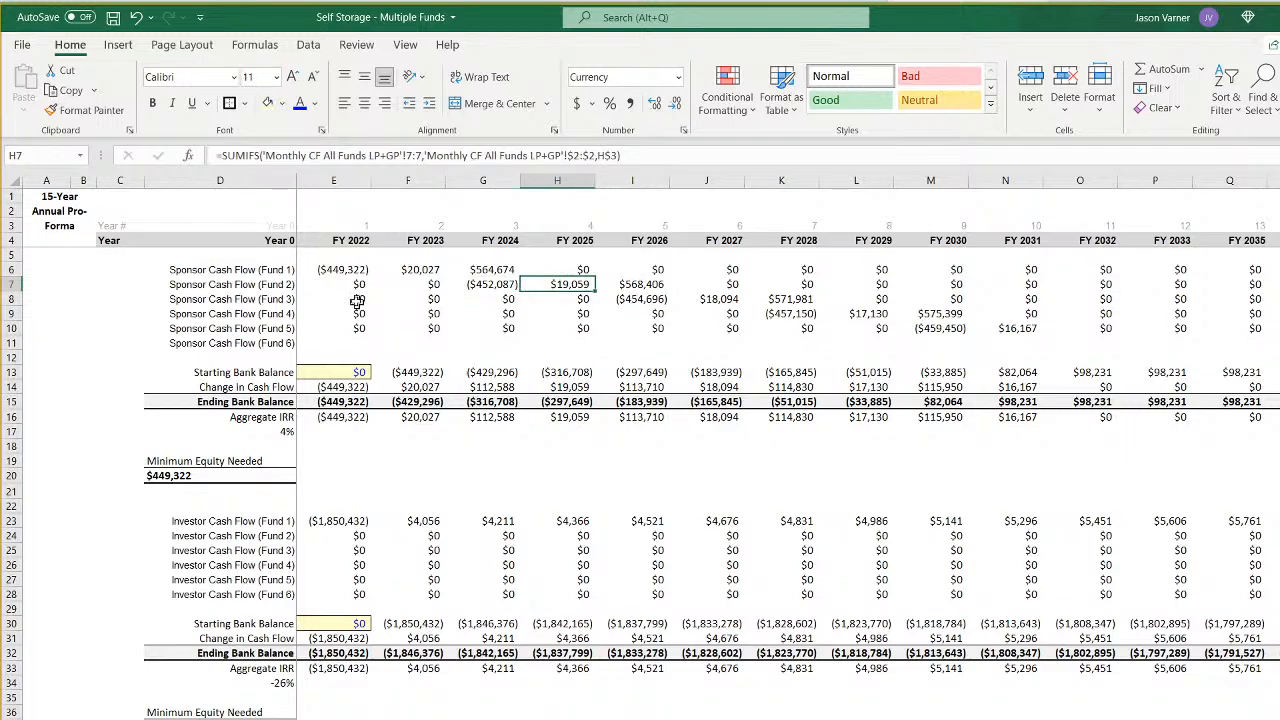
- Link the sponsor Starting Bank Balance in E13 to cell E13 of the 'Monthly CF All Funds LP+GP' sheet
click(354, 371)
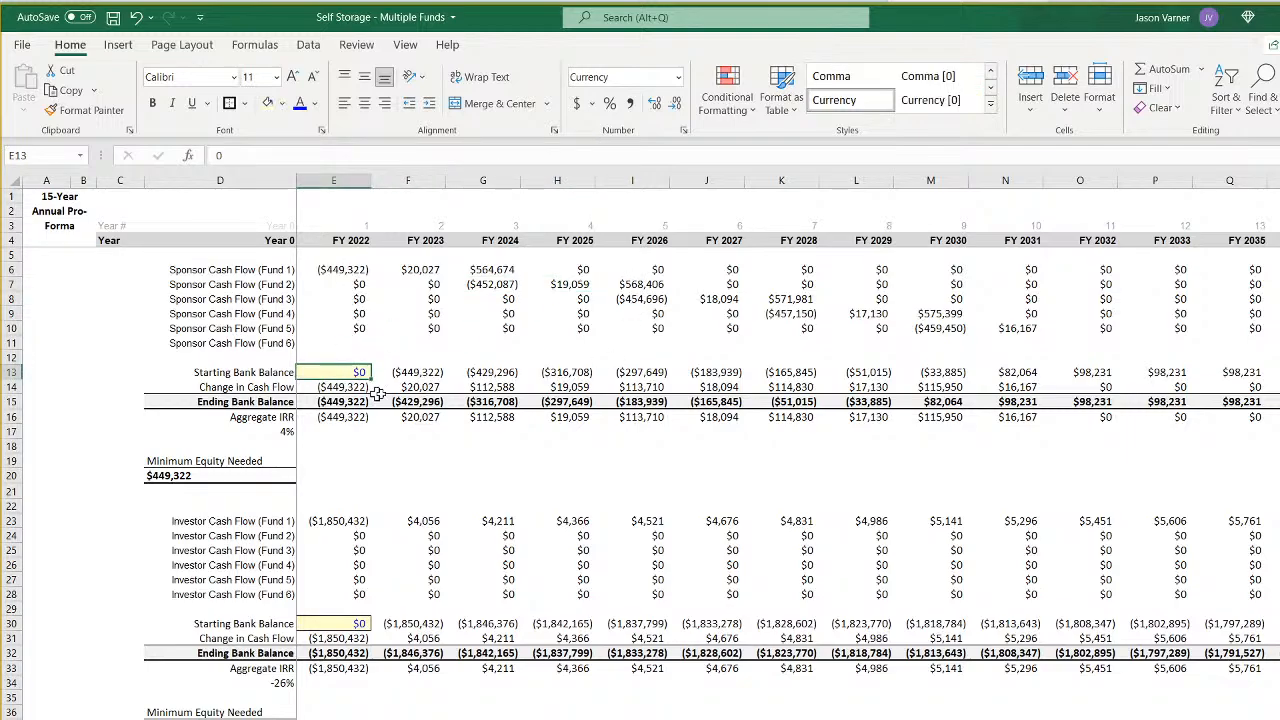
text(=)
key(ctrl+Page_Down)
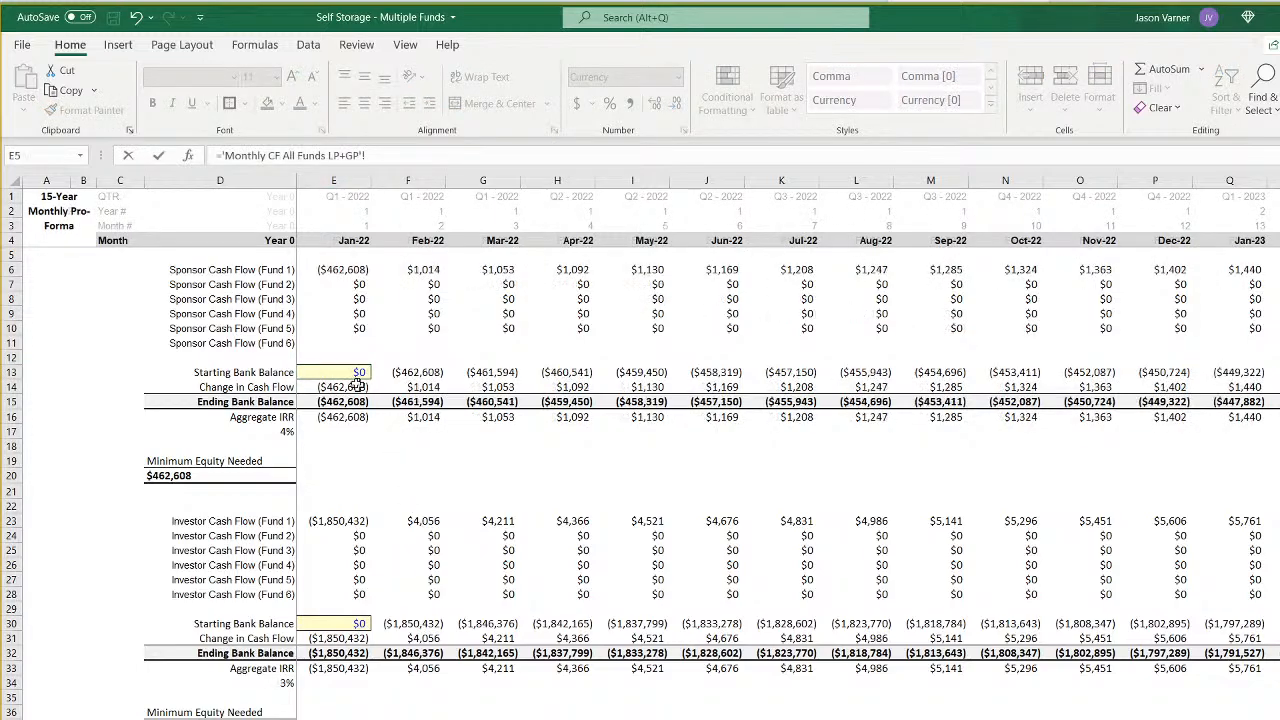
click(354, 372)
key(Return)
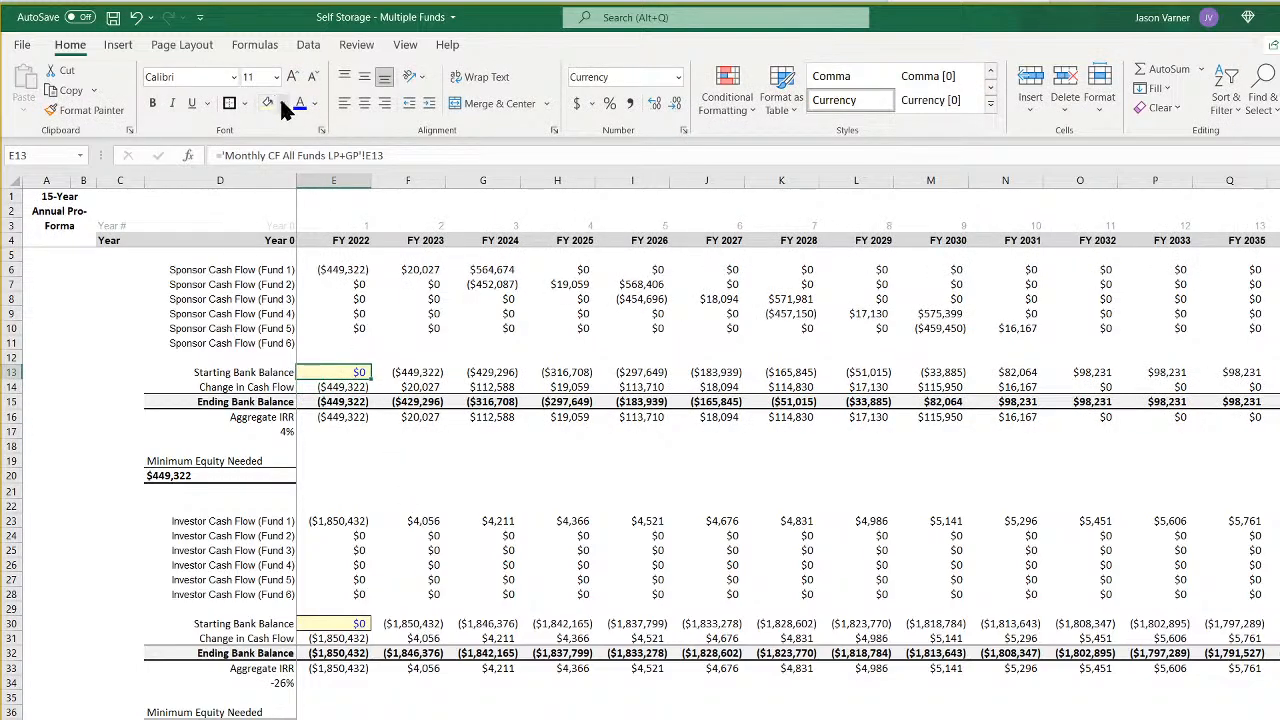
- Remove the yellow fill from E13 and reset its blue font to the automatic colour
click(281, 103)
click(271, 152)
click(314, 103)
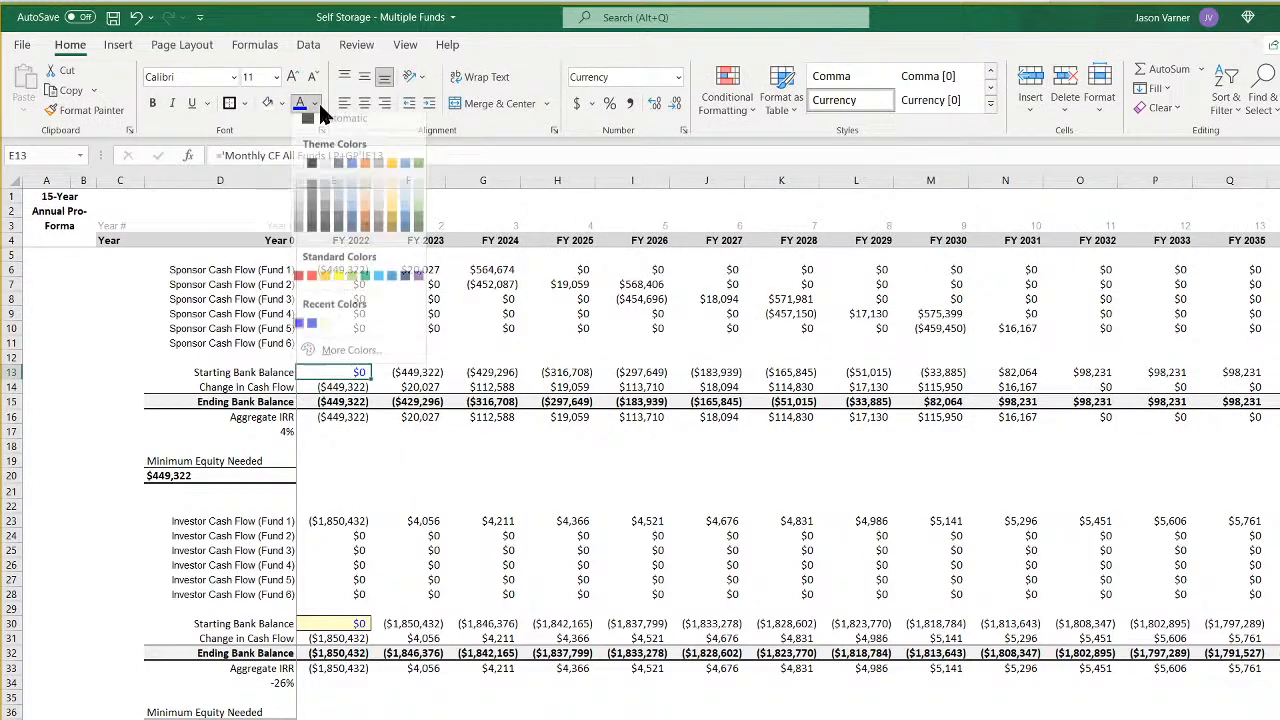
click(335, 128)
- Copy the linked Starting Bank Balance cell E13 to the investor Starting Bank Balance in E30
right_click(348, 372)
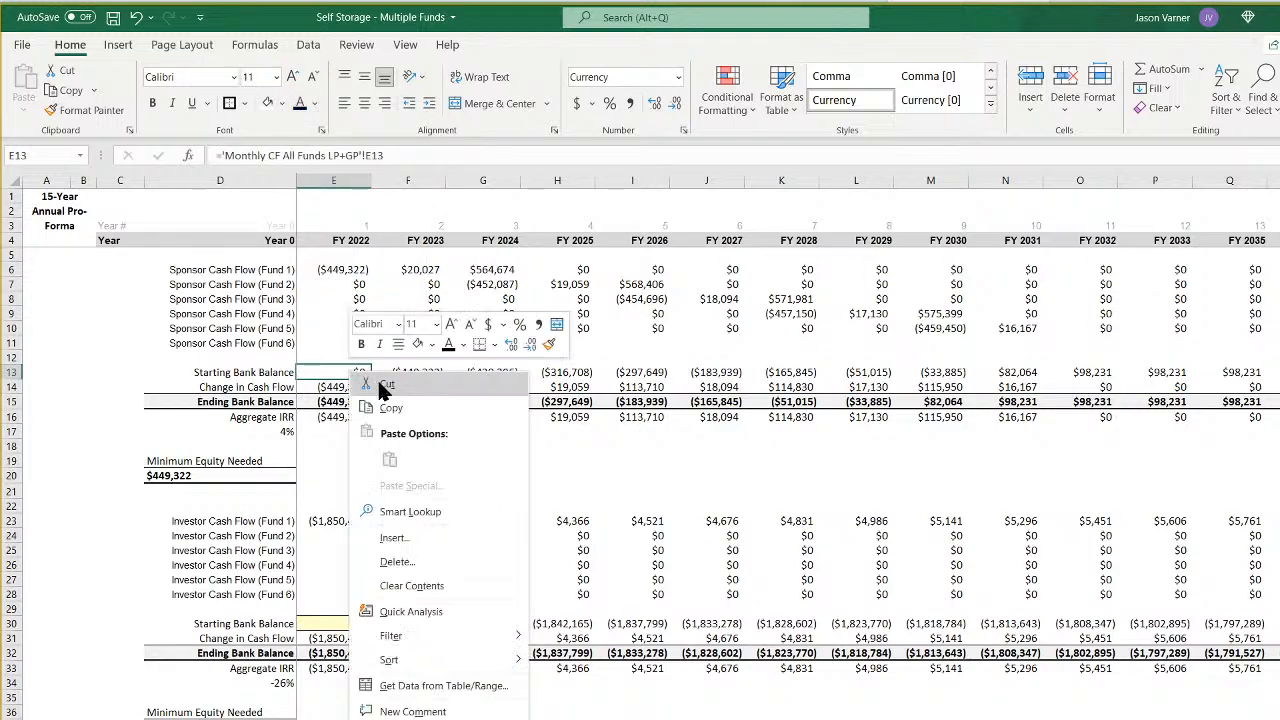
click(390, 399)
right_click(350, 623)
click(388, 233)
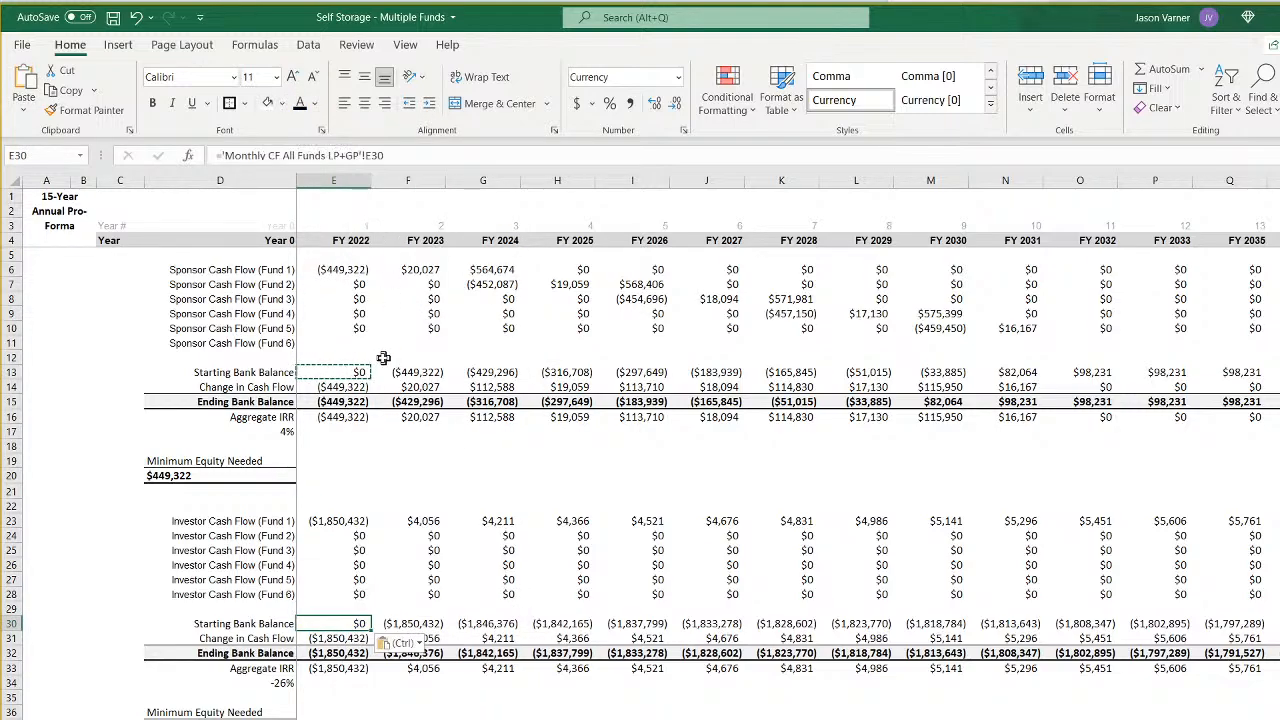
- Copy the E6 SUMIFS formula to E23 and fill it through S28 for the investor cash flows of all six funds
right_click(347, 272)
click(385, 310)
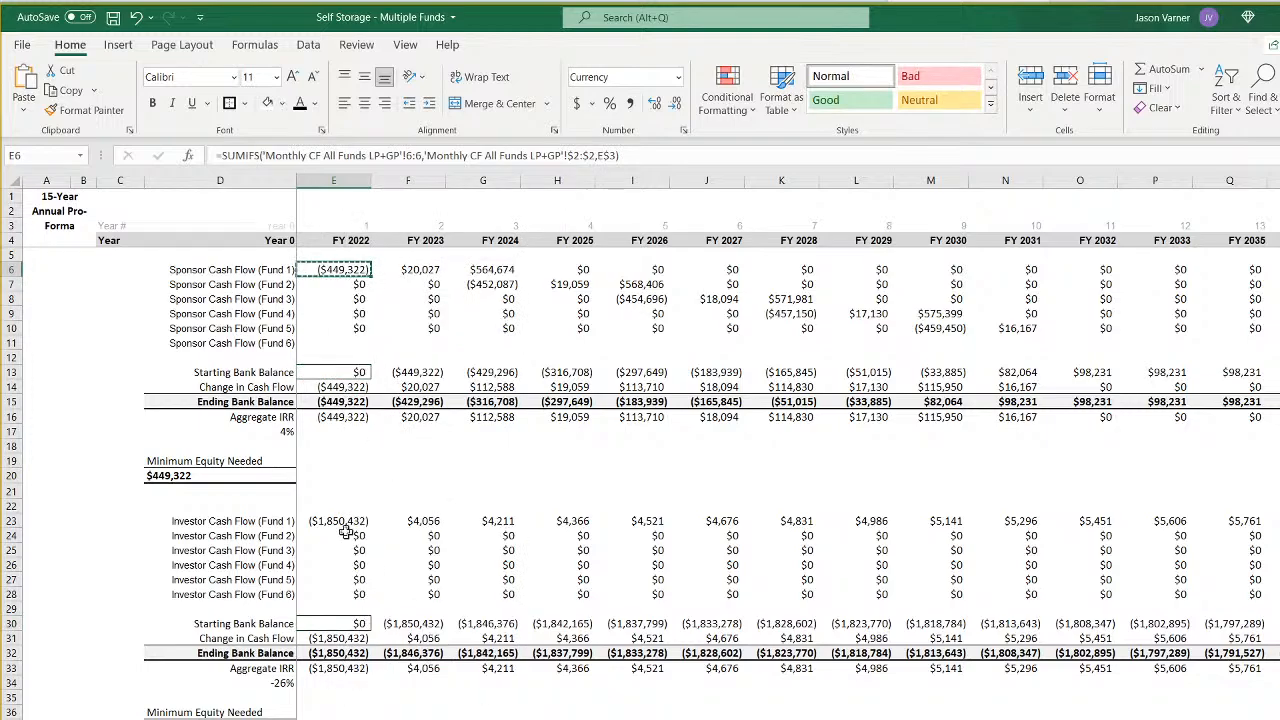
right_click(350, 521)
click(384, 100)
drag(373, 524, 1258, 610)
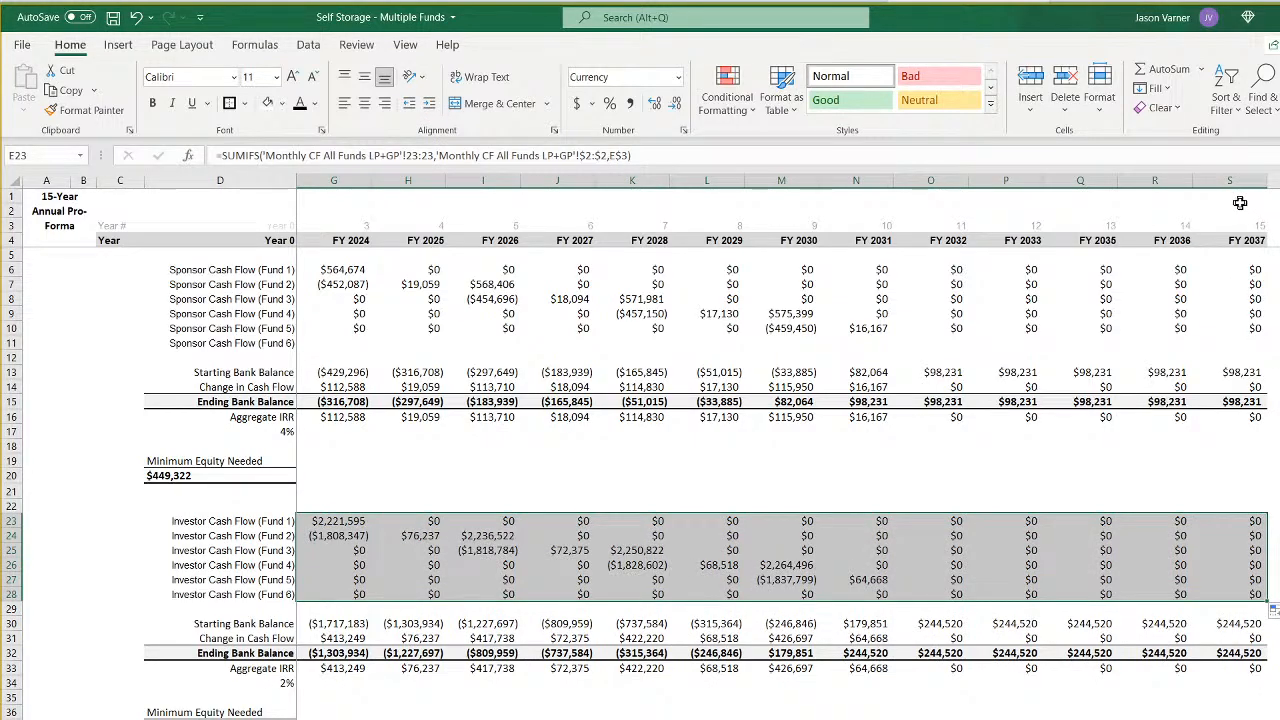
- Set the width of the year columns E through S to 12.5
drag(1236, 180, 349, 209)
right_click(350, 185)
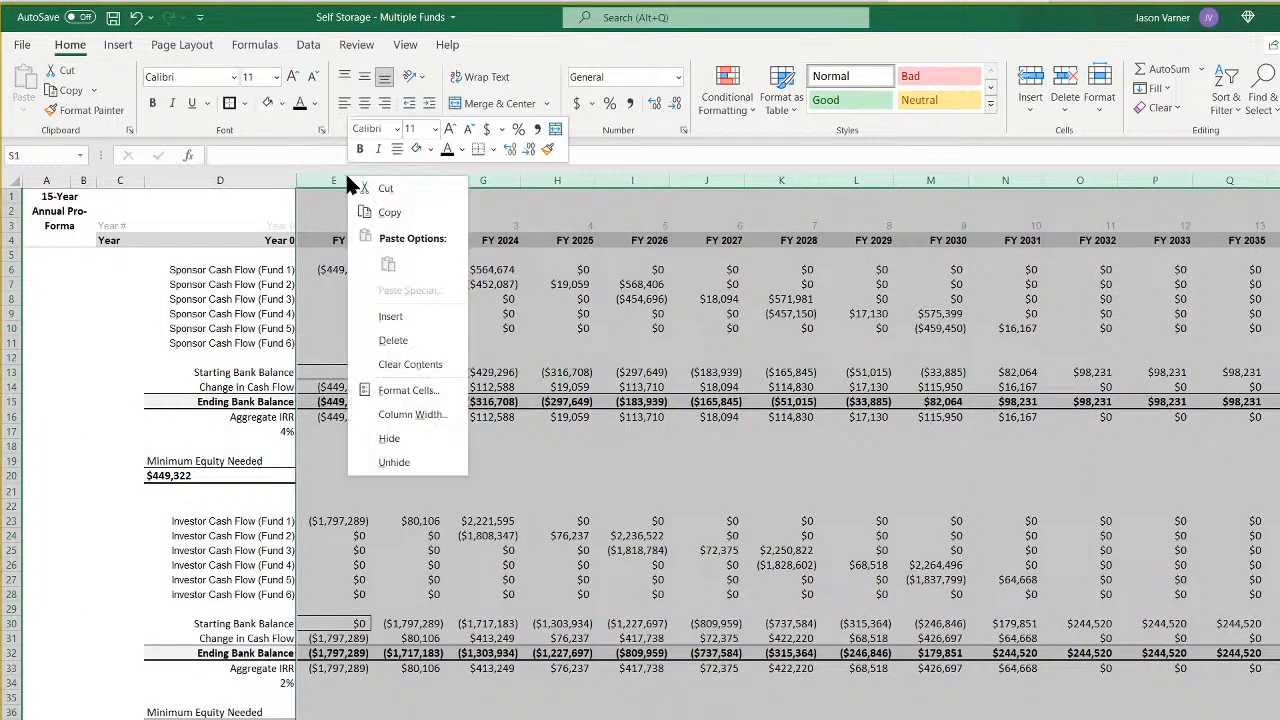
click(425, 415)
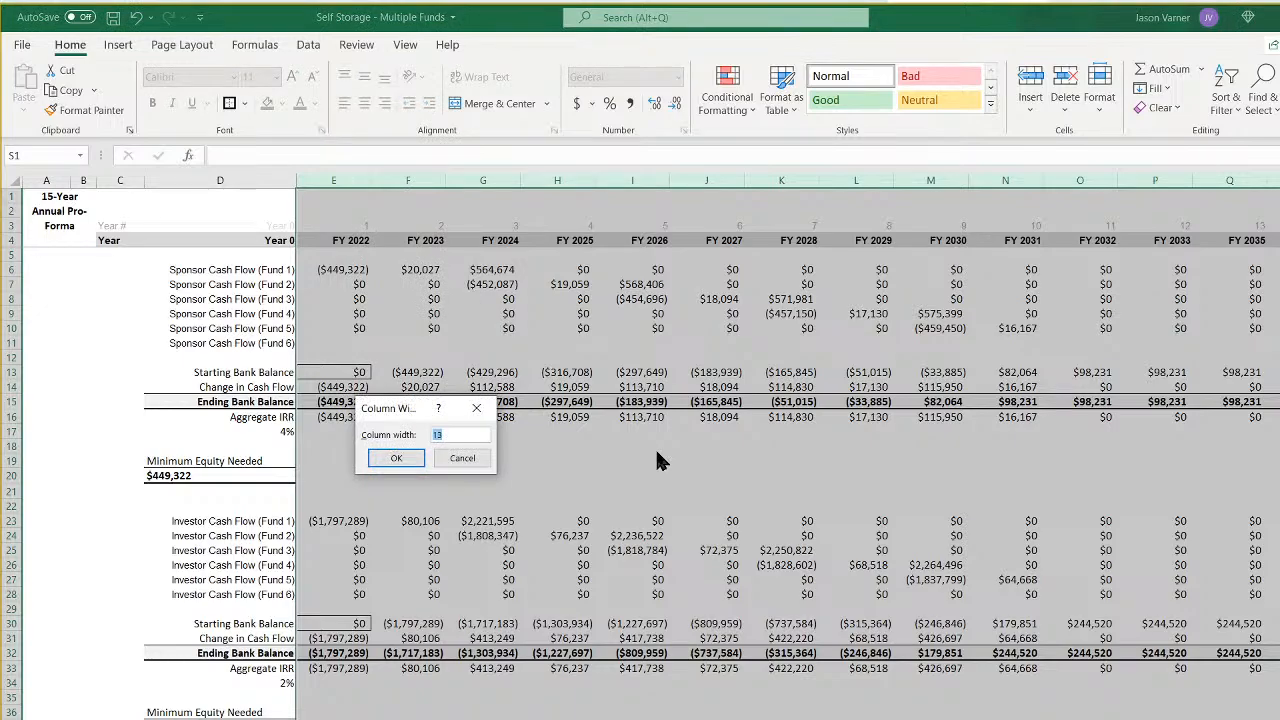
key(Return)
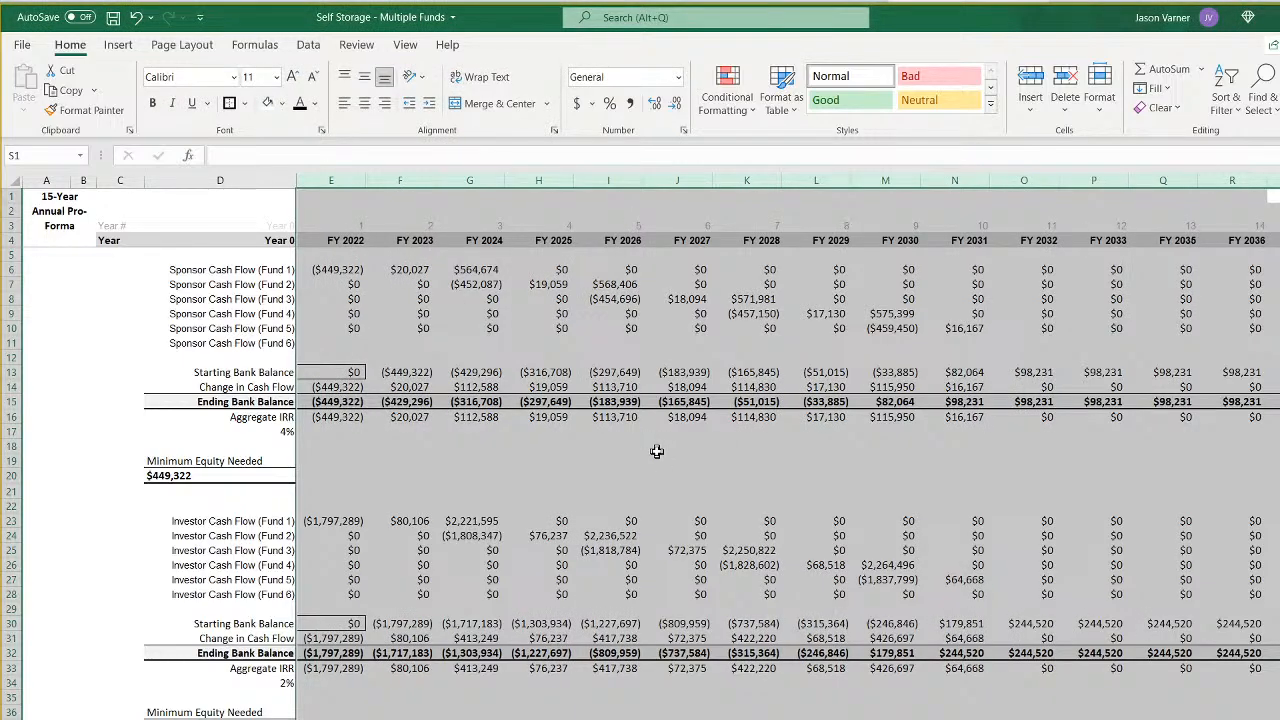
right_click(828, 180)
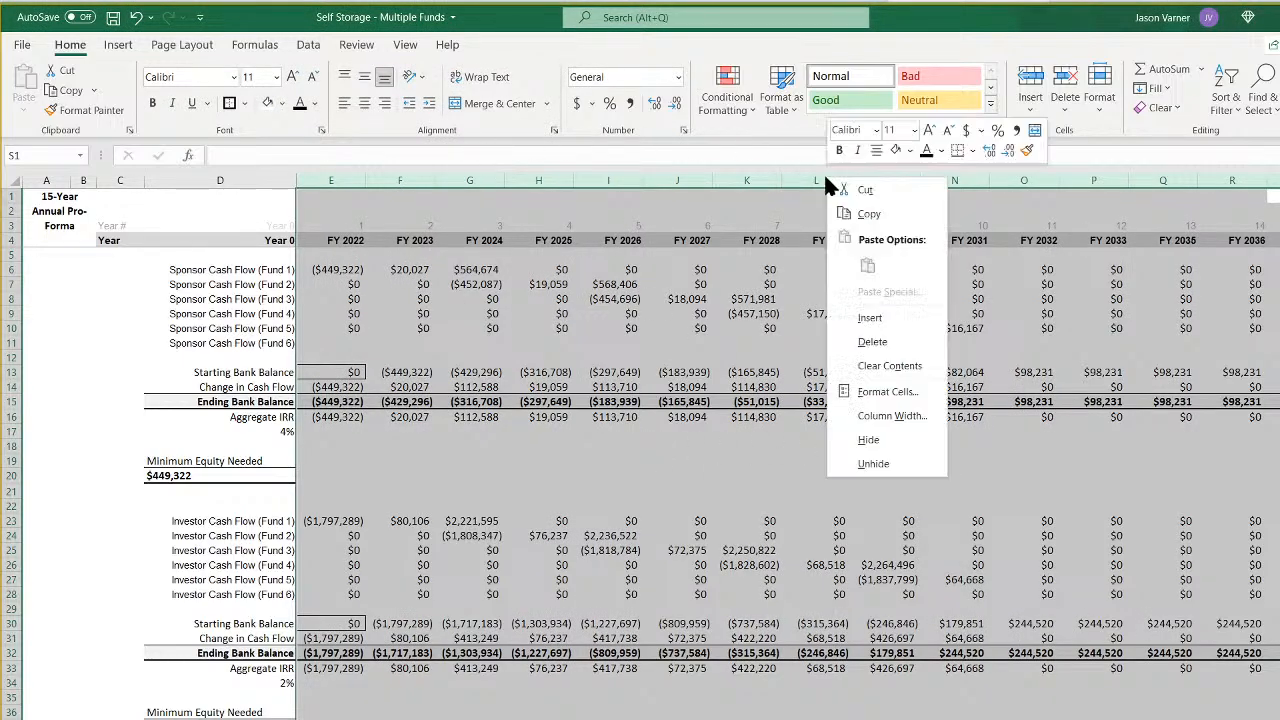
click(892, 415)
text(5)
key(Return)
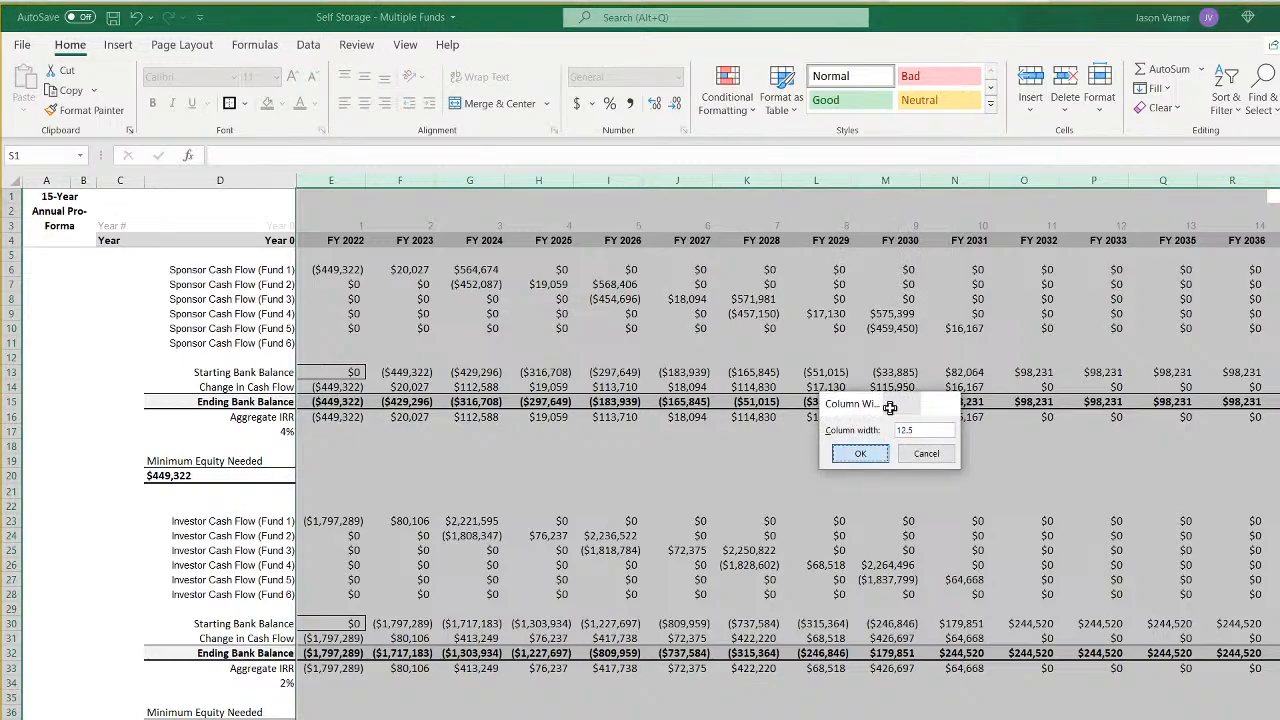
click(665, 433)
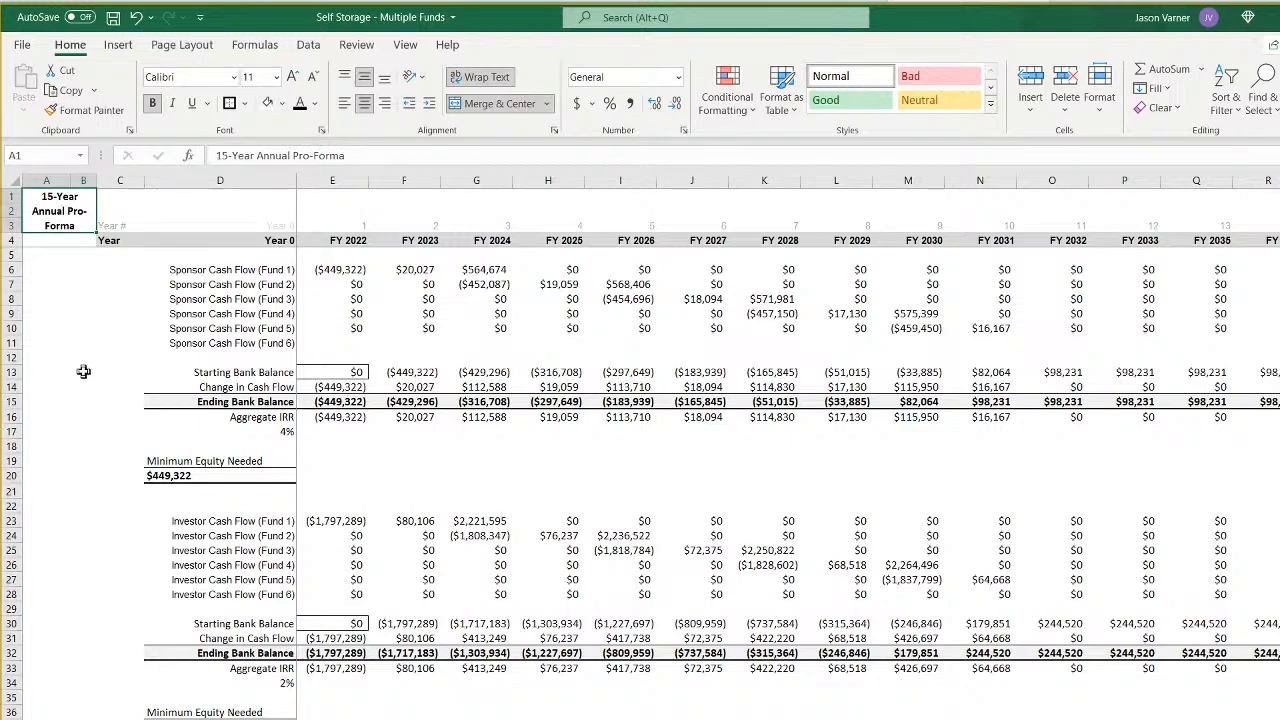
- Unmerge the "15-Year Annual Pro-Forma" title block and merge and center the title across A1:D1 instead
click(126, 202)
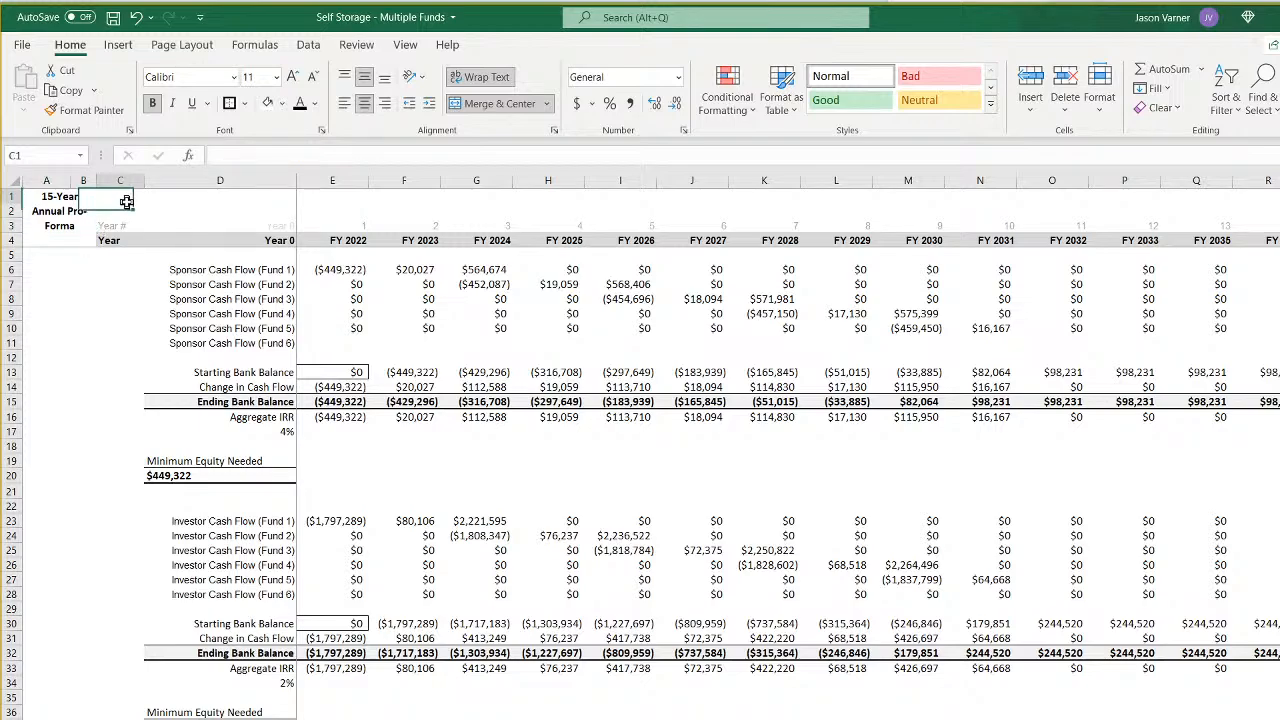
click(72, 203)
click(466, 104)
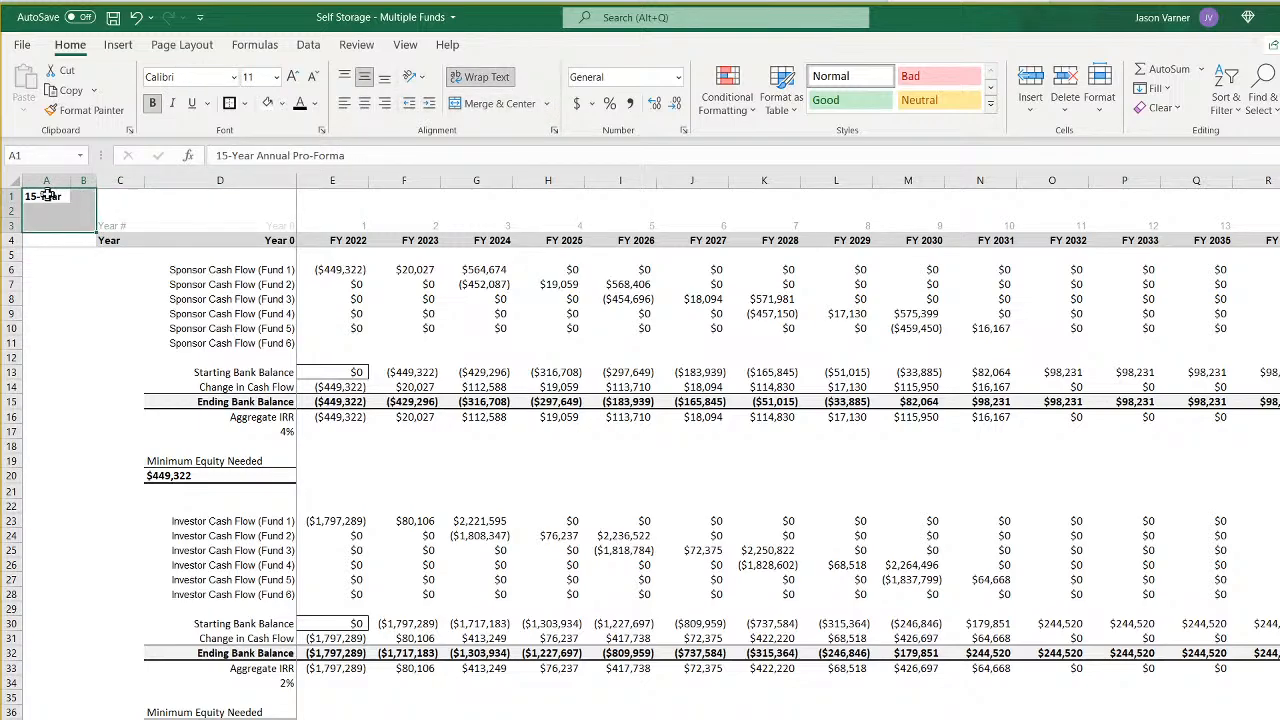
drag(50, 196, 263, 194)
click(486, 105)
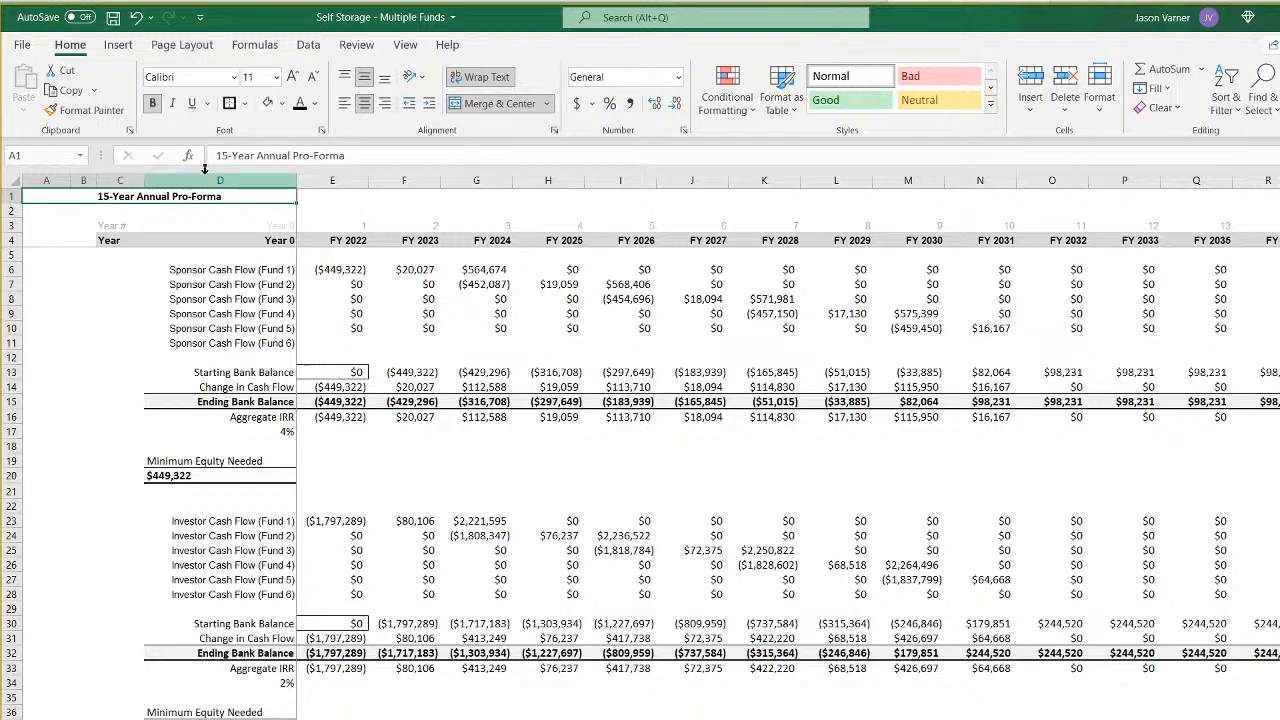
- Left-align the "15-Year Annual Pro-Forma" title in A1 and narrow the blank spacer columns before the row labels
click(344, 103)
click(34, 393)
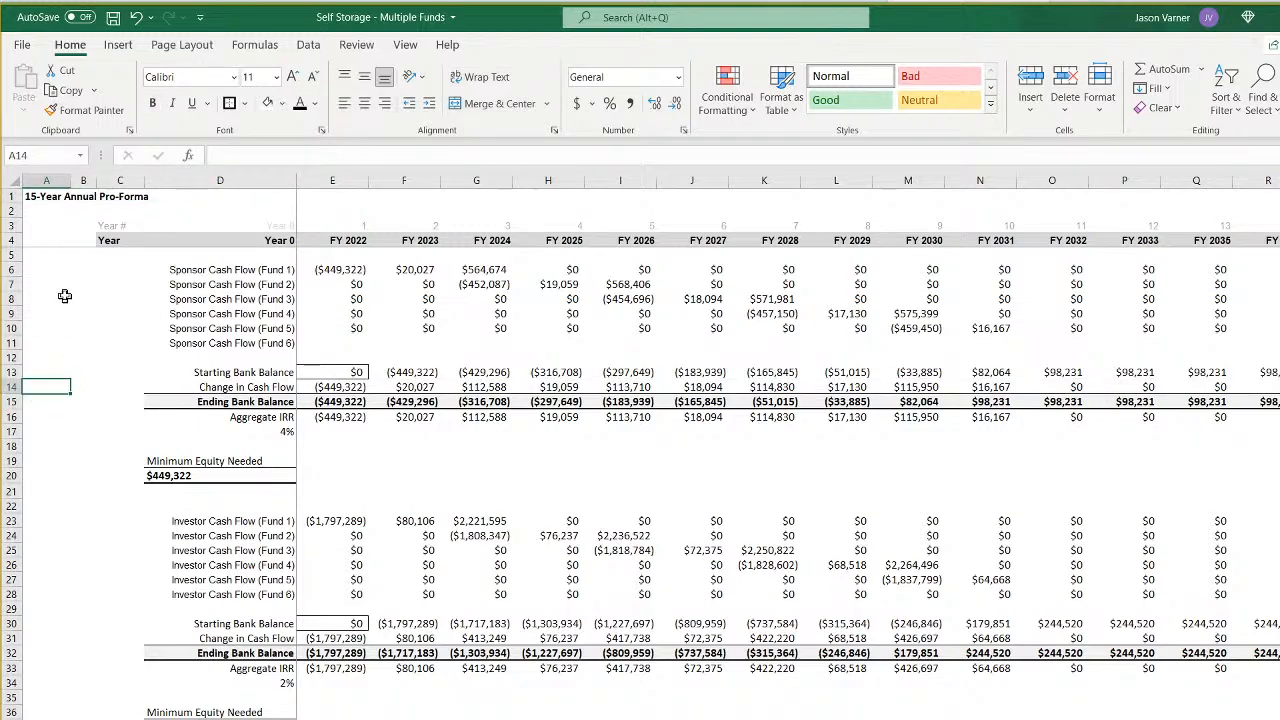
drag(144, 180, 36, 182)
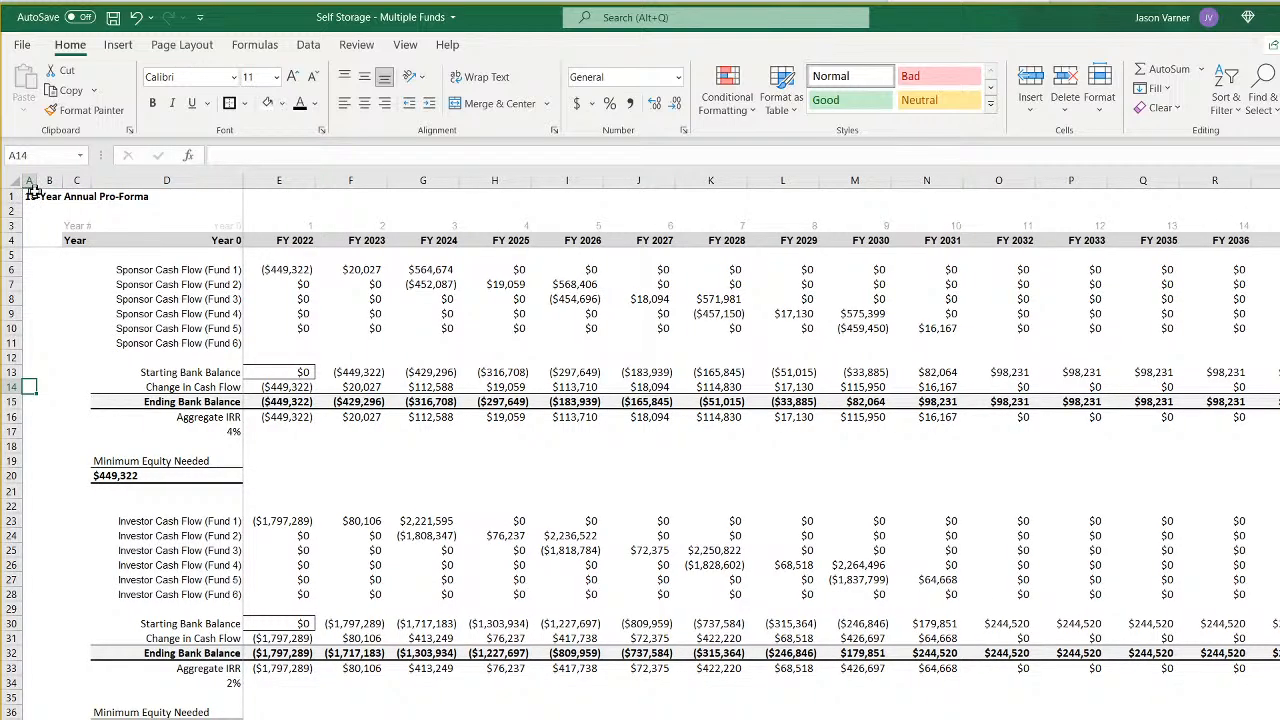
right_click(33, 196)
click(71, 229)
click(262, 718)
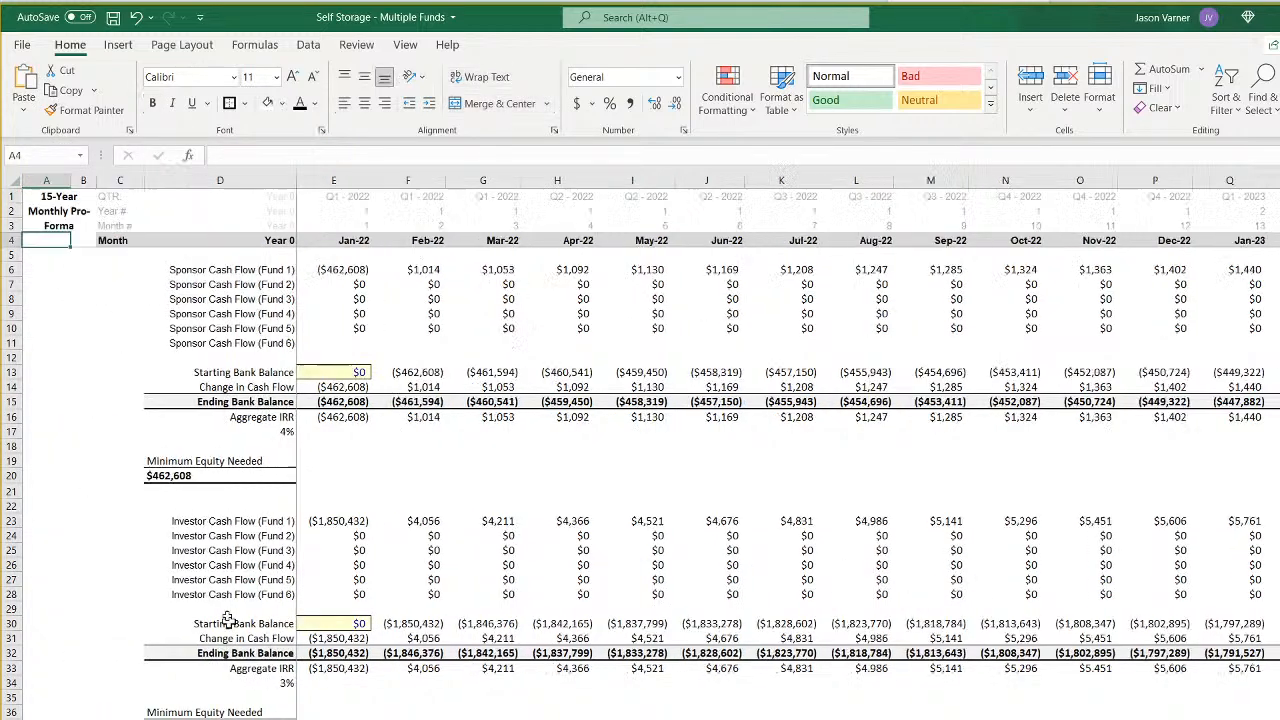
right_click(47, 199)
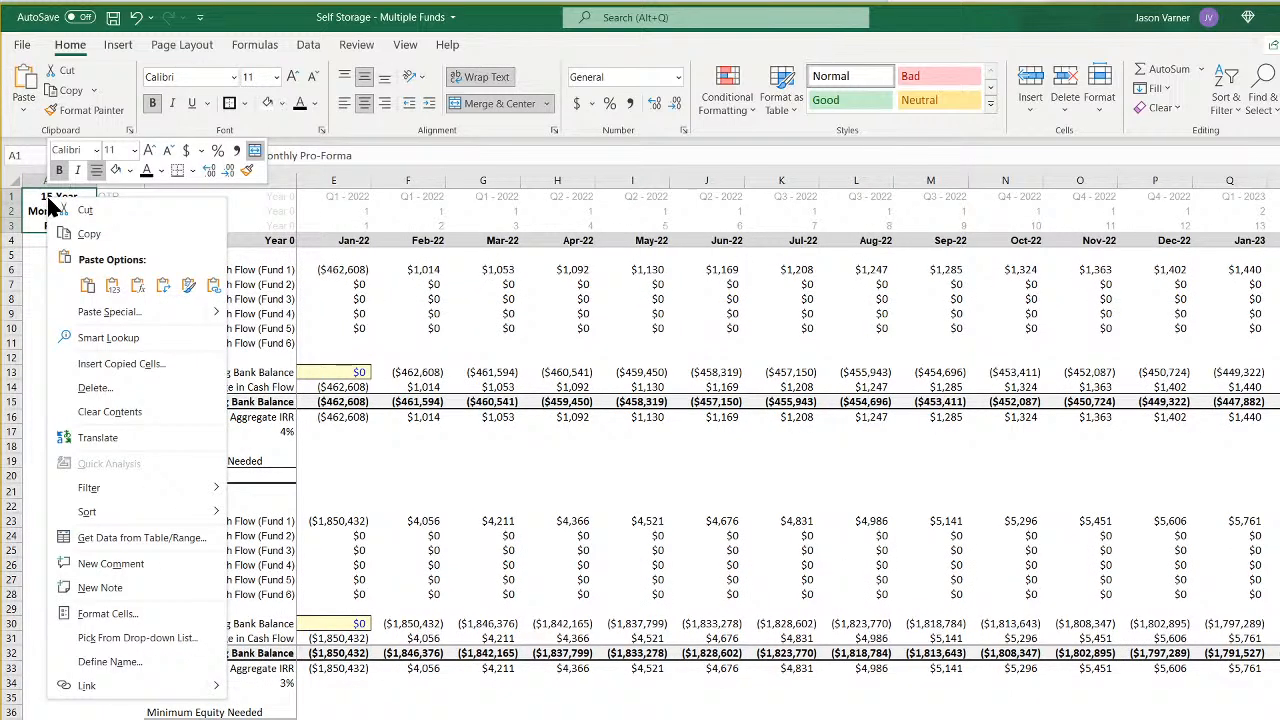
click(88, 287)
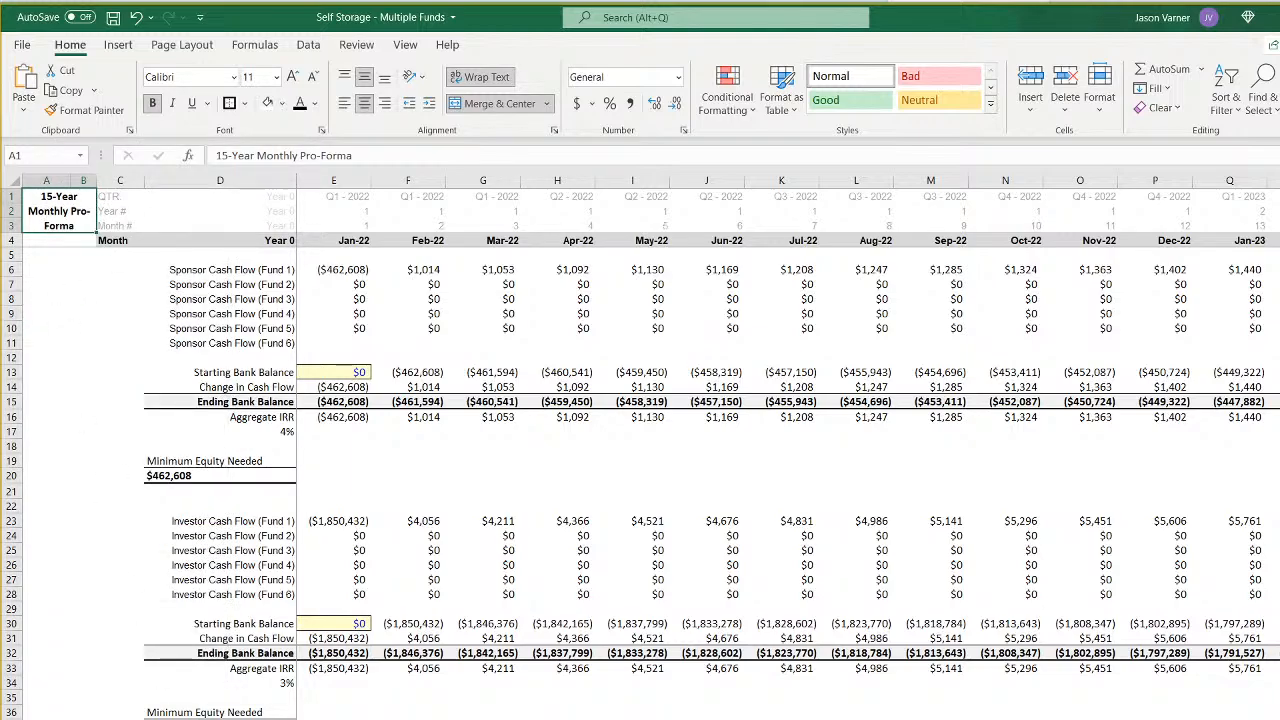
click(298, 718)
double_click(429, 197)
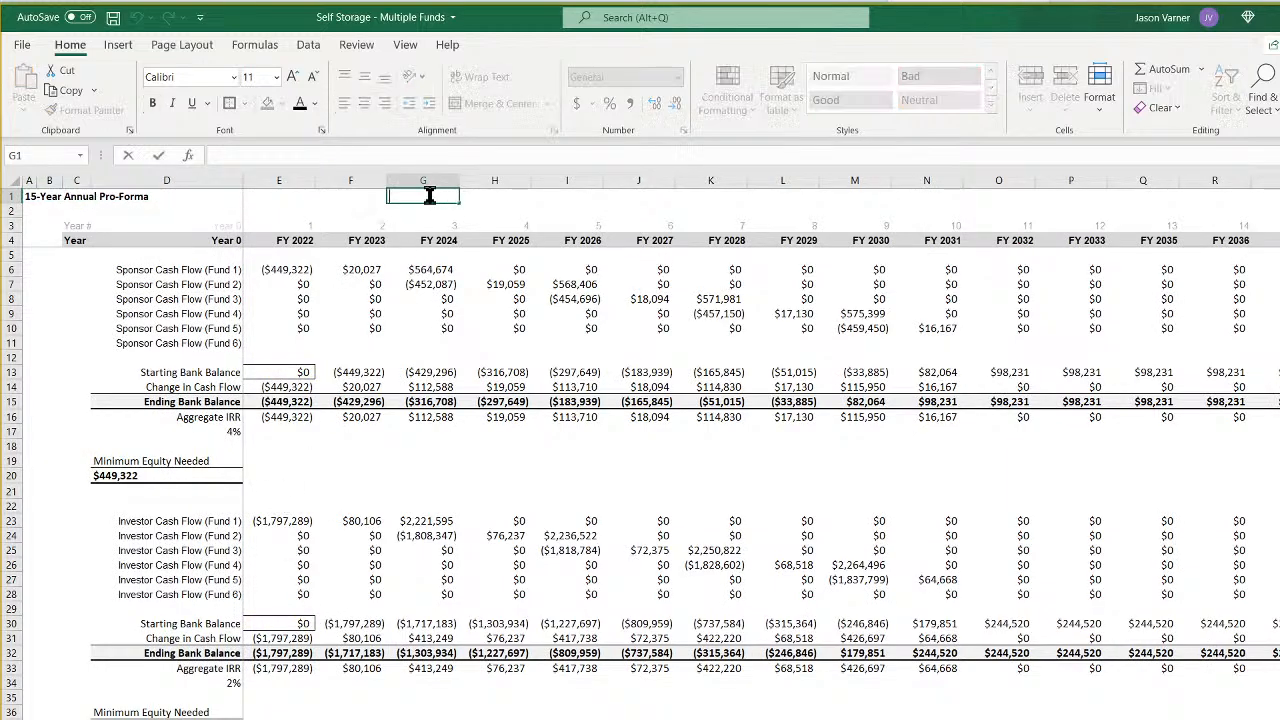
key(Return)
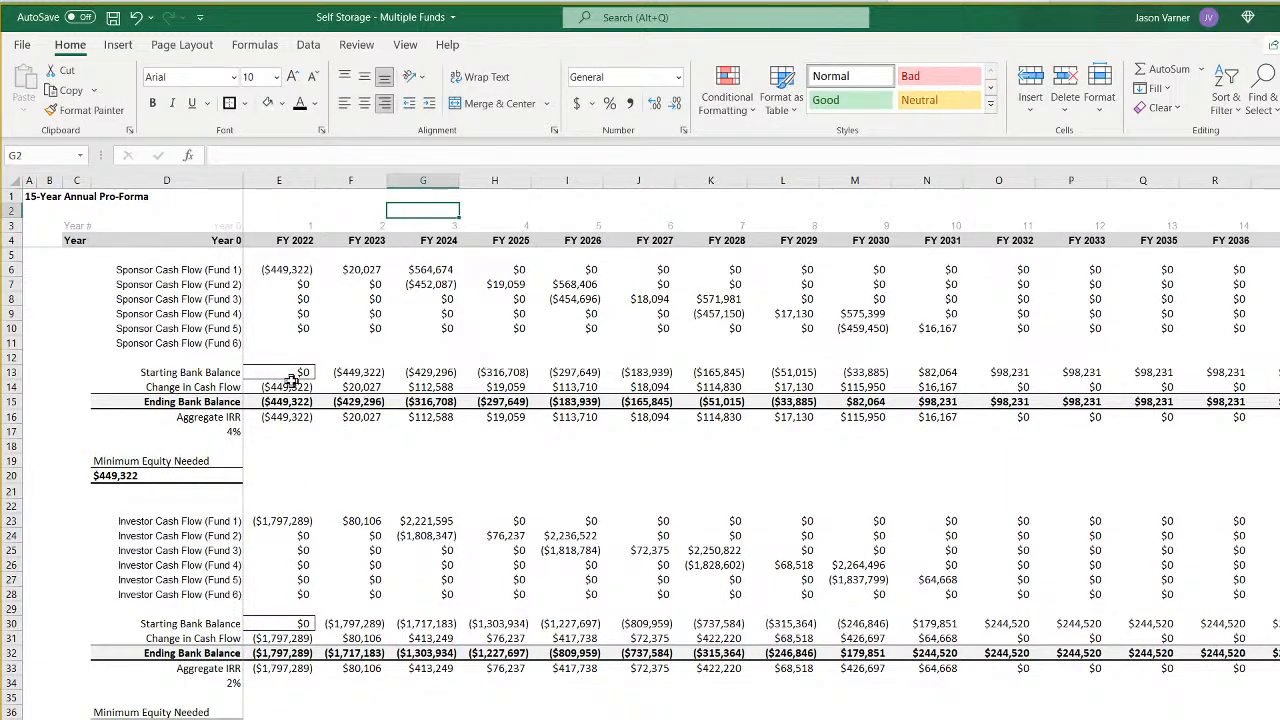
- Check the sponsor Change in Cash Flow and Aggregate IRR formulas in rows 14 and 16 of the annual pro-forma
click(358, 386)
click(440, 386)
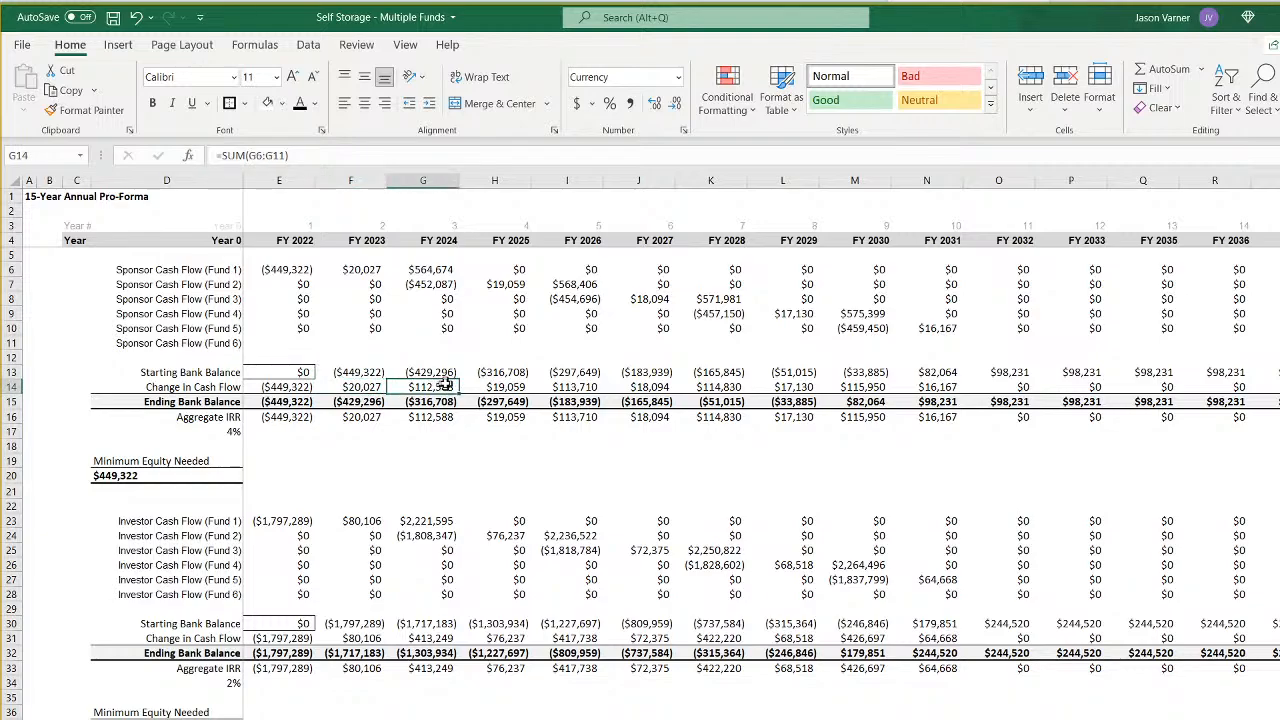
click(492, 388)
click(566, 387)
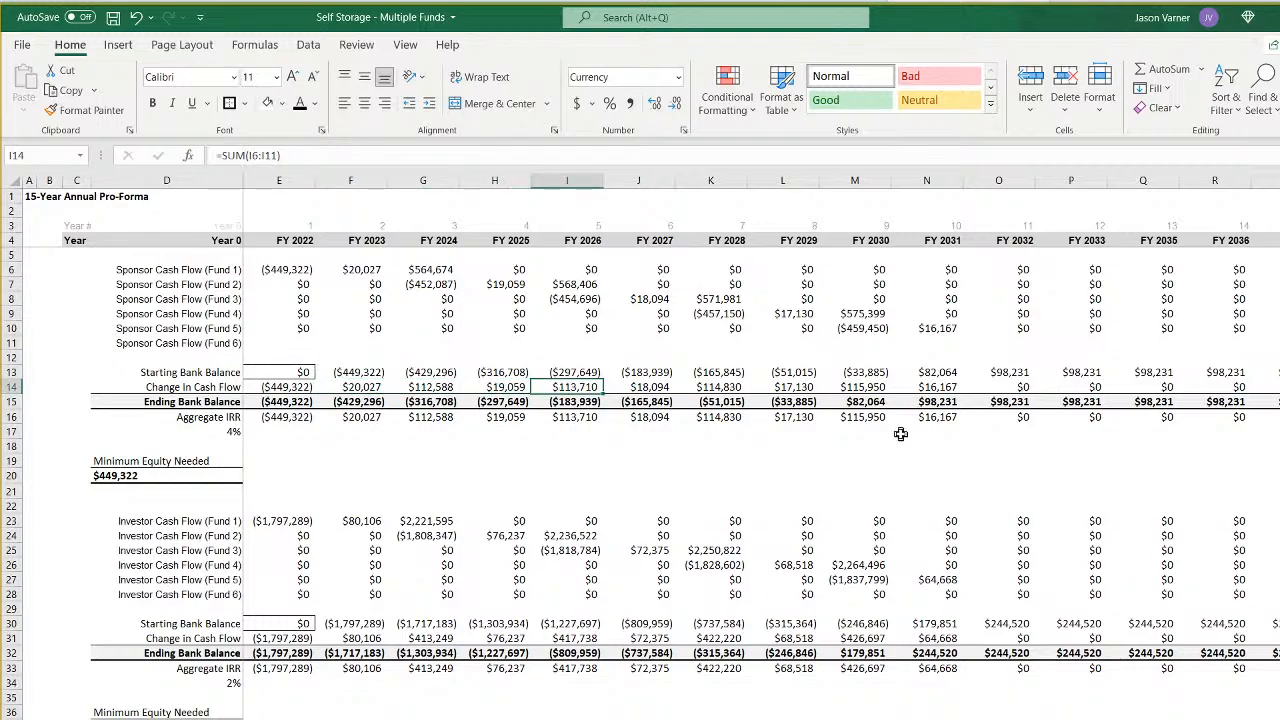
click(916, 418)
click(1012, 418)
double_click(1012, 418)
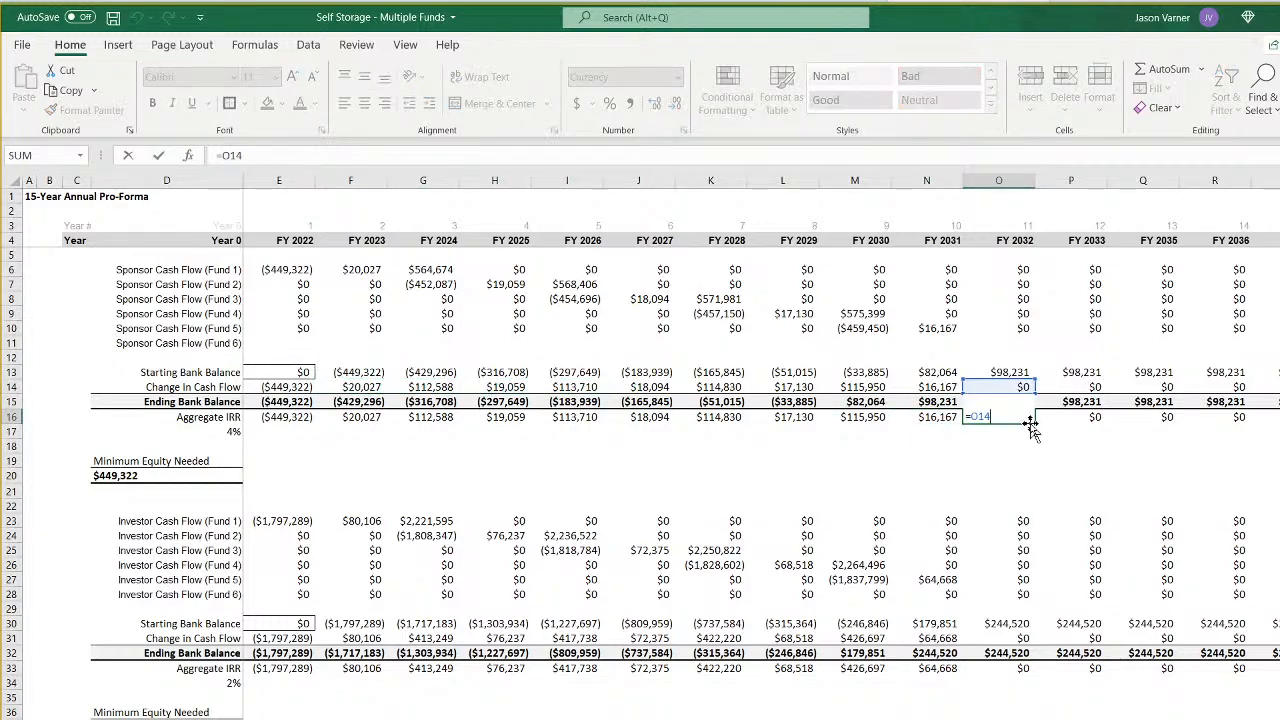
key(Return)
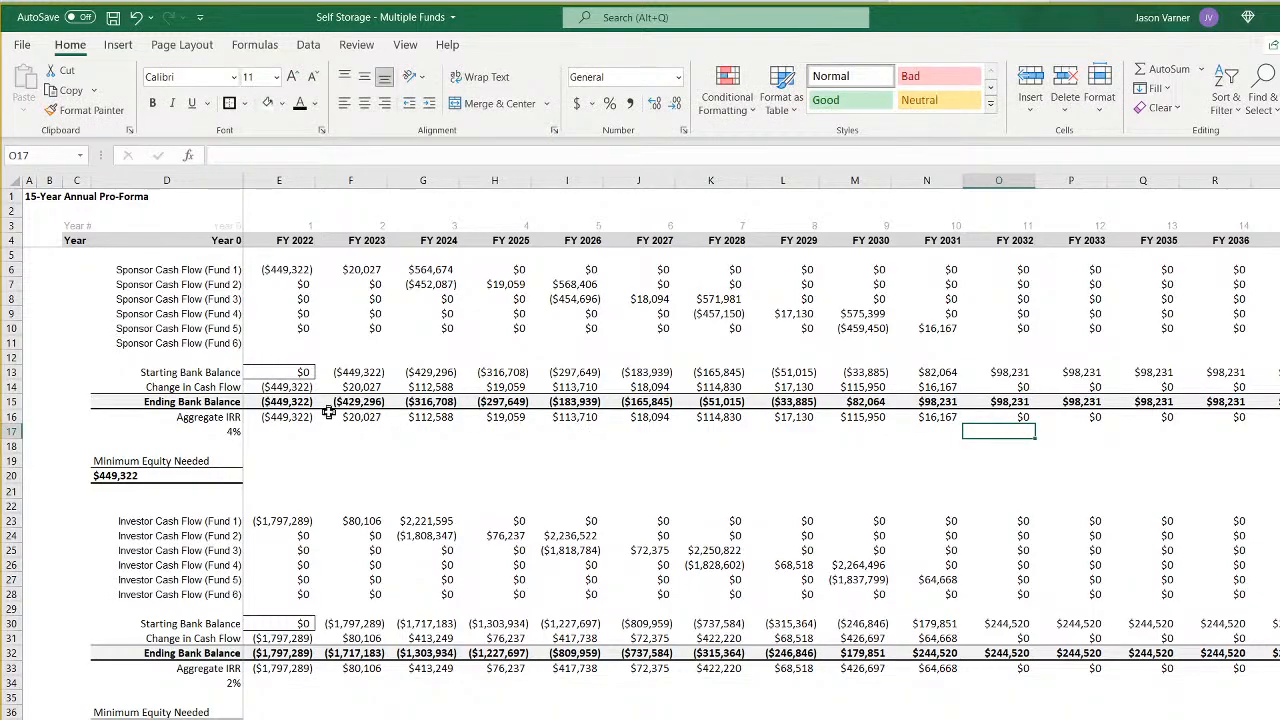
drag(279, 418, 965, 421)
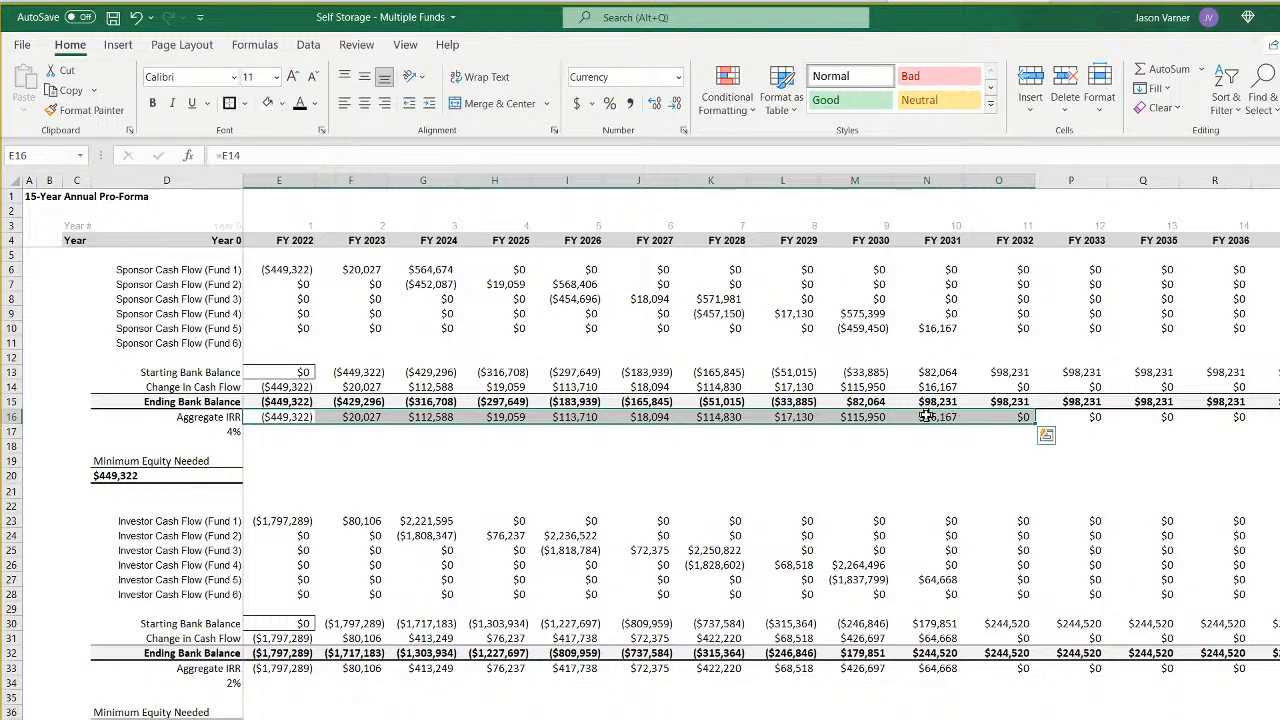
double_click(926, 416)
key(Escape)
double_click(946, 387)
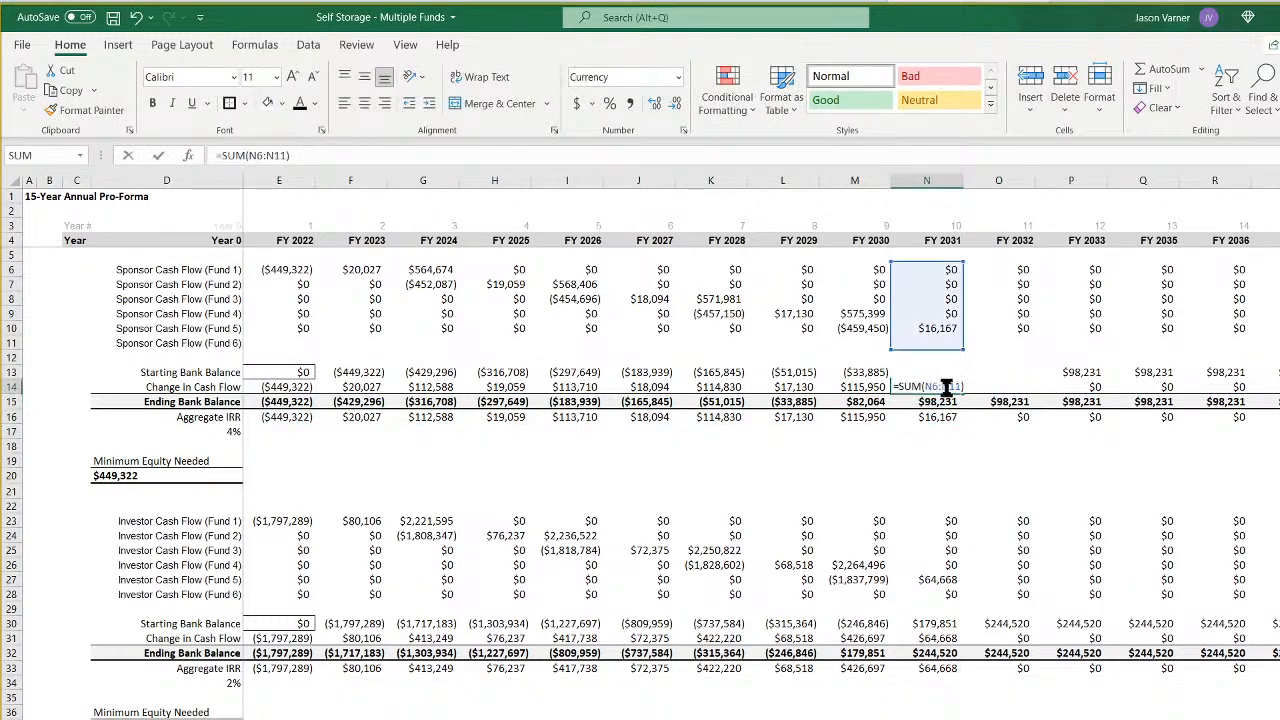
key(Return)
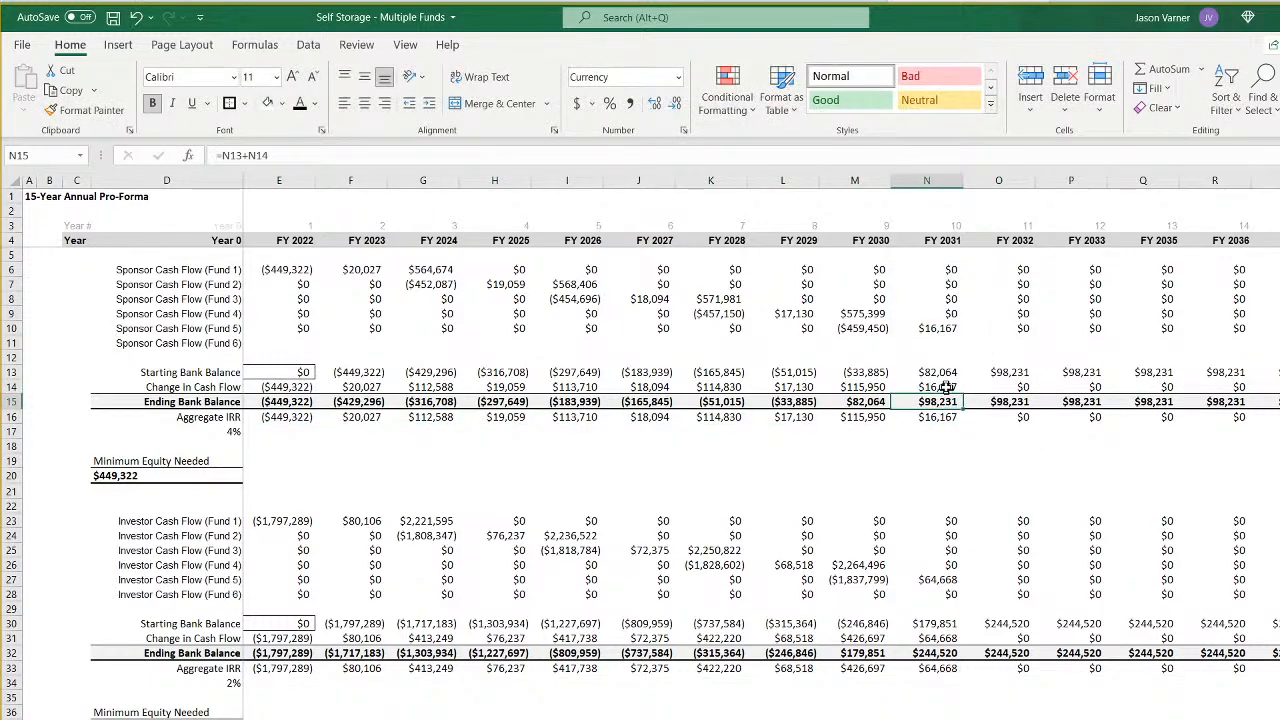
- Fill the Fund 5 SUMIFS formula down to Sponsor Cash Flow (Fund 6) in row 11 and across the year columns
click(288, 342)
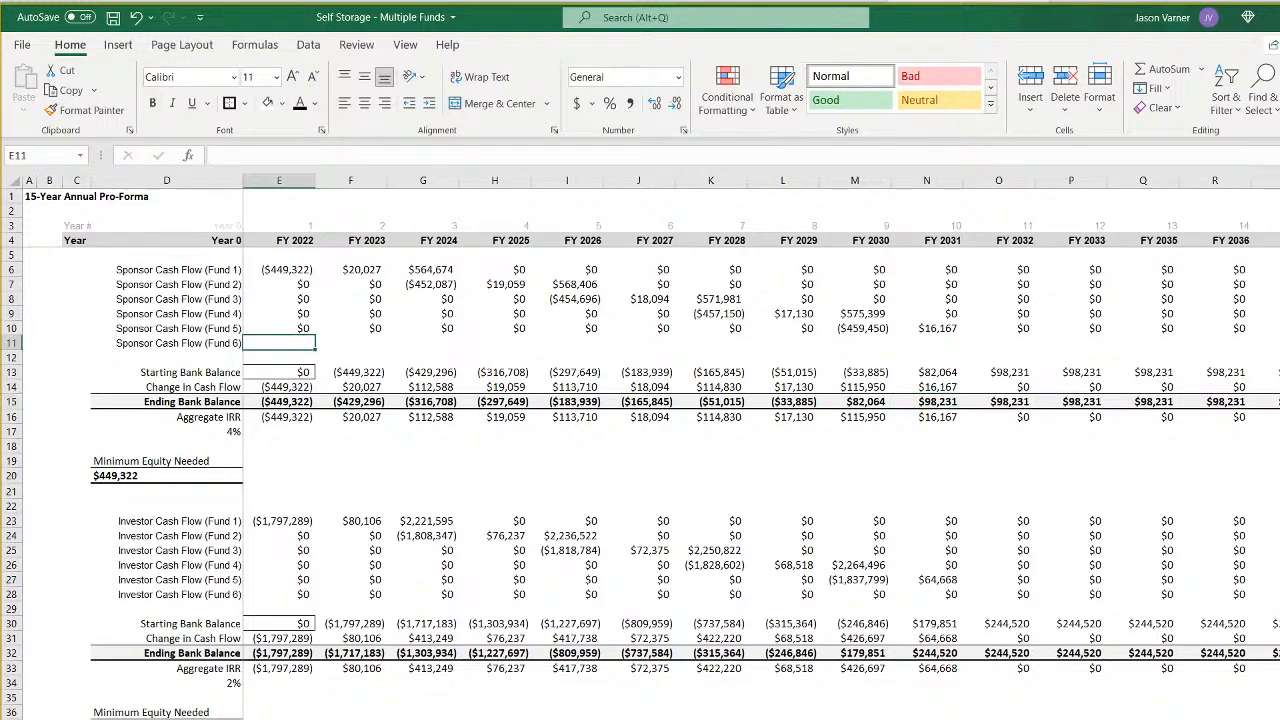
click(302, 326)
drag(315, 335, 1270, 345)
click(306, 343)
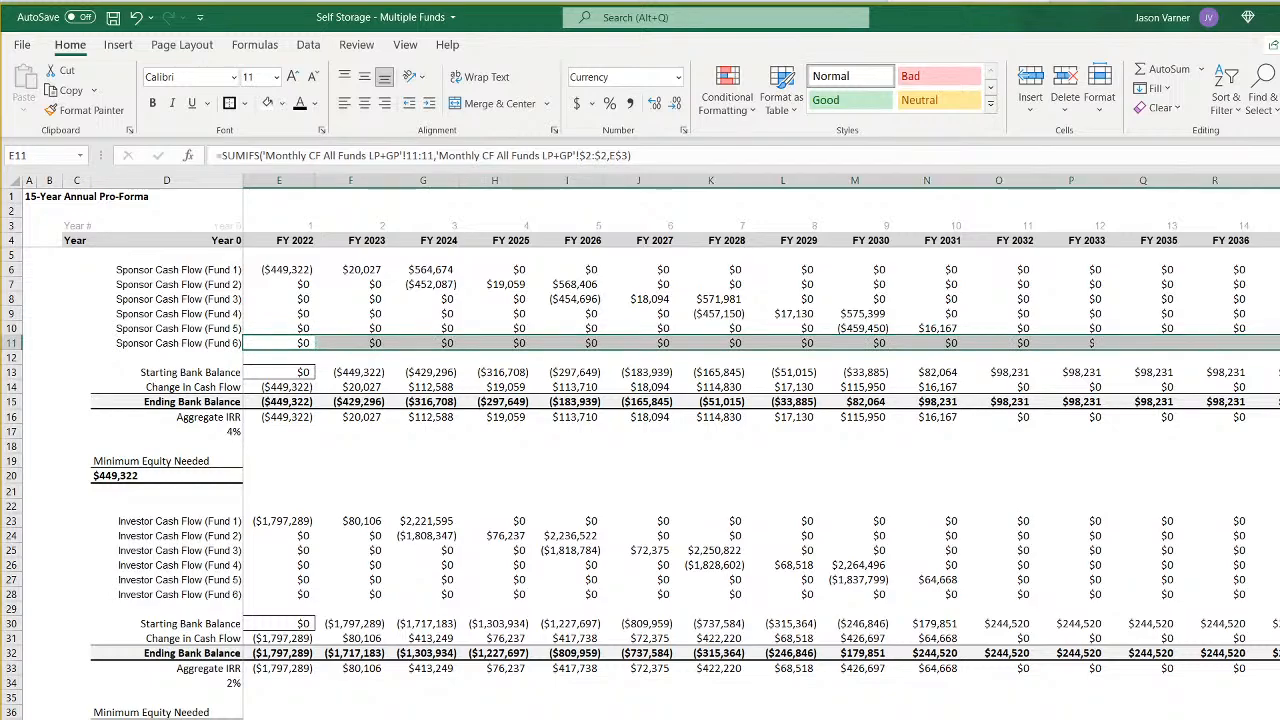
- On the Monthly CF All Funds LP+GP sheet, copy E10 down to E11 and change its formula to ='6'!E$6 for Fund 6
key(ctrl+Page_Up)
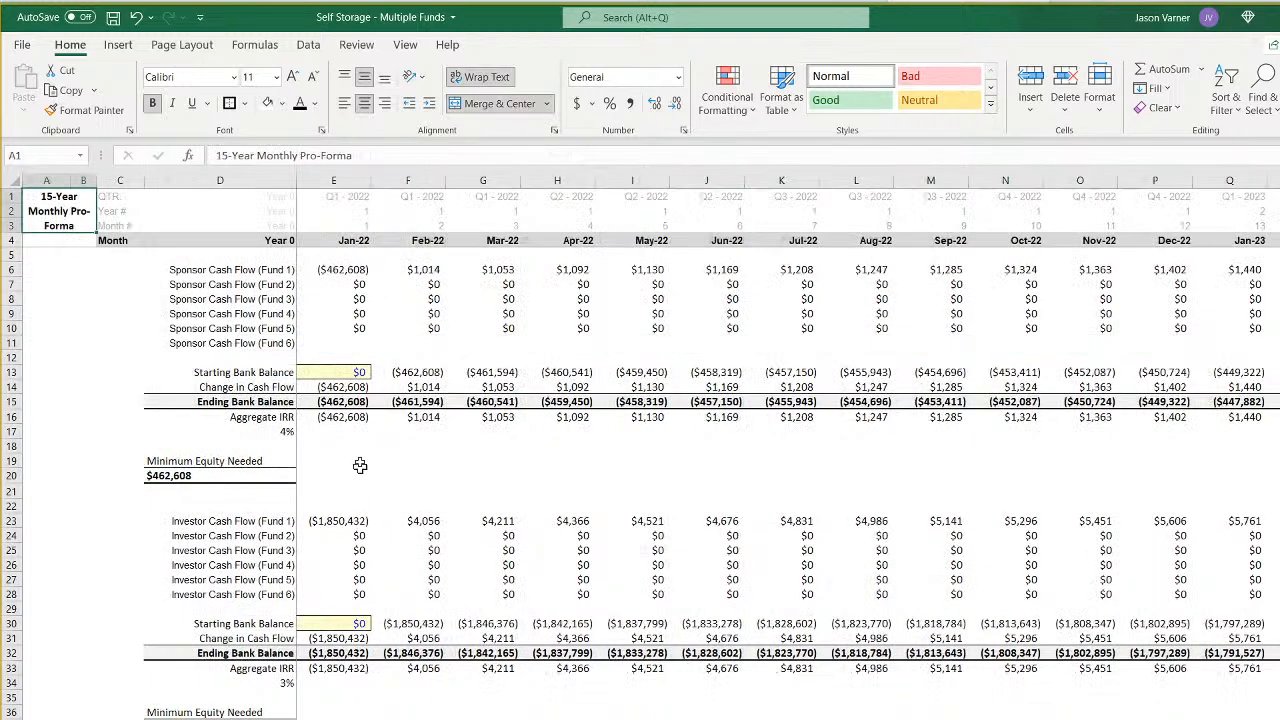
click(360, 328)
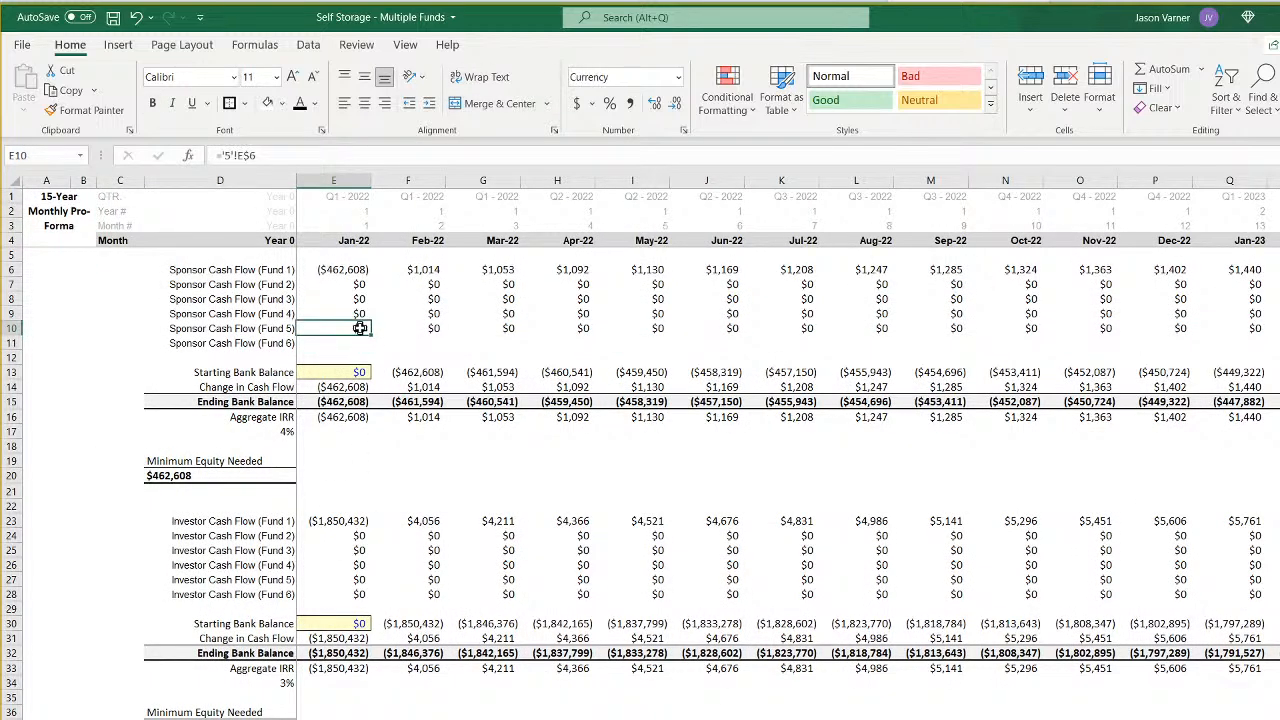
drag(370, 336, 364, 345)
click(357, 343)
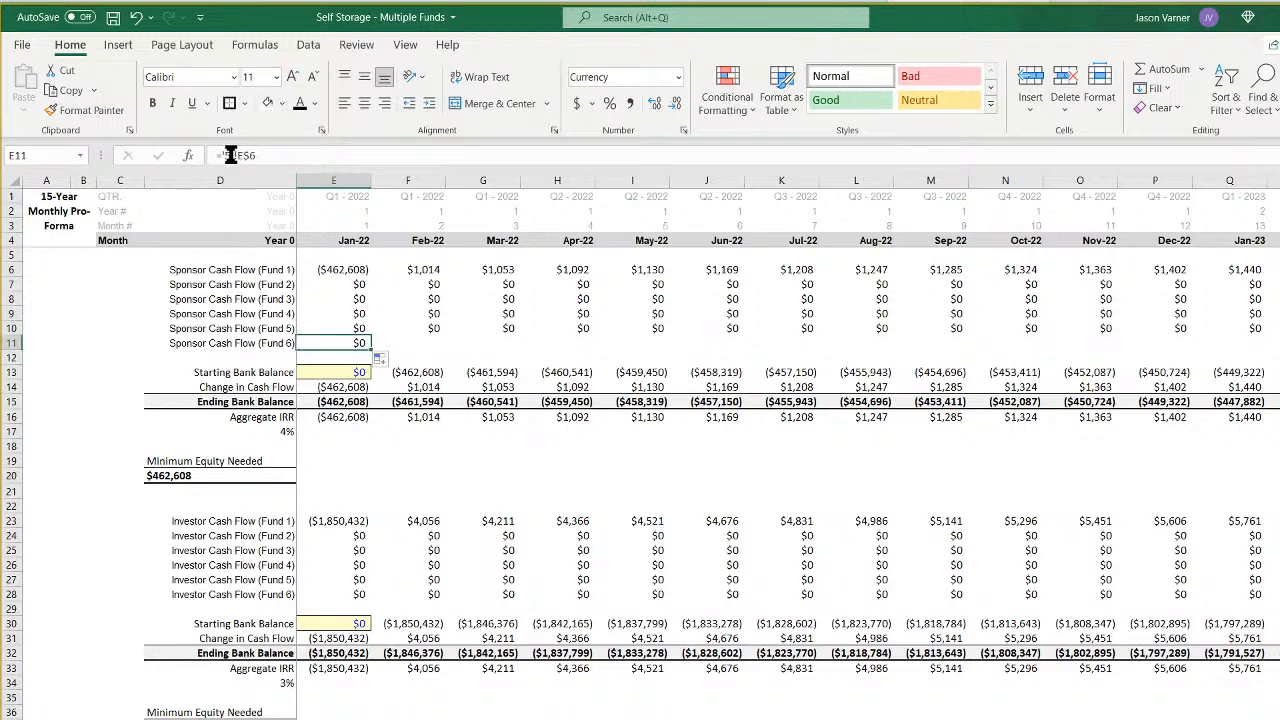
click(231, 156)
text(6)
key(Return)
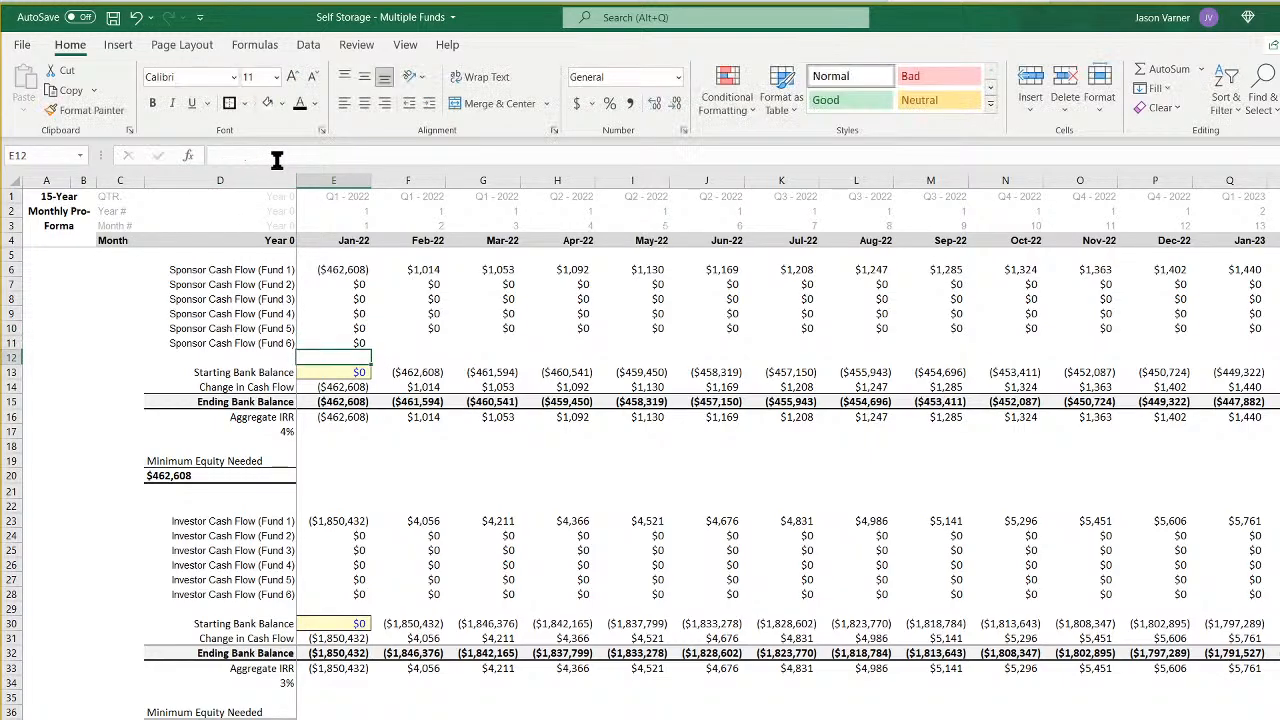
- Fill the Sponsor Cash Flow (Fund 6) link in E11 across the month columns of row 11
click(356, 343)
drag(359, 343, 1279, 343)
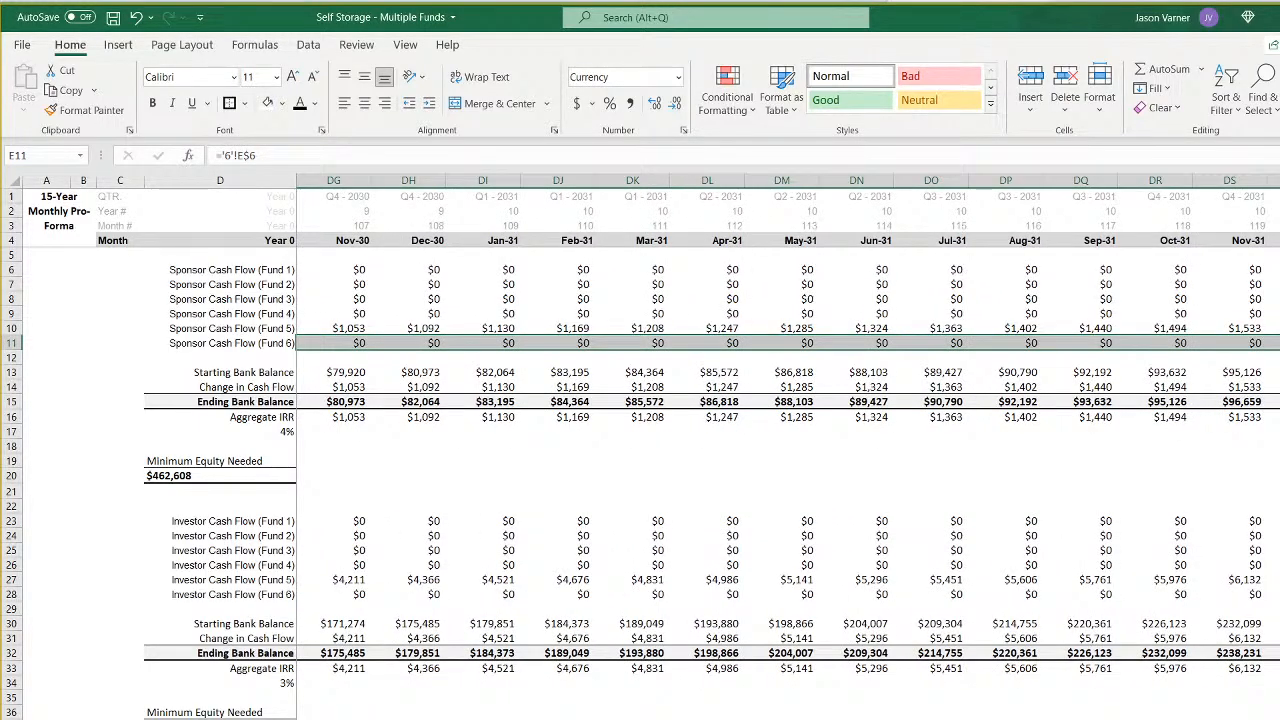
scroll(790, 430, left, 11)
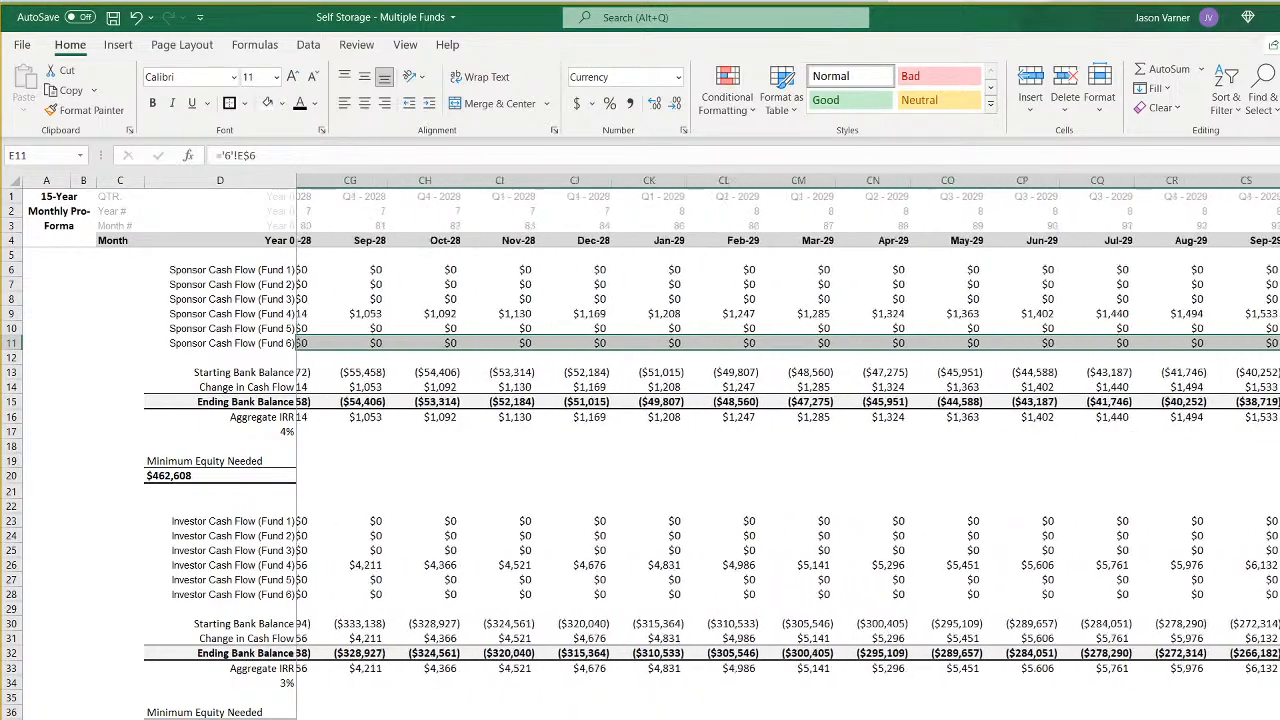
scroll(790, 430, left, 20)
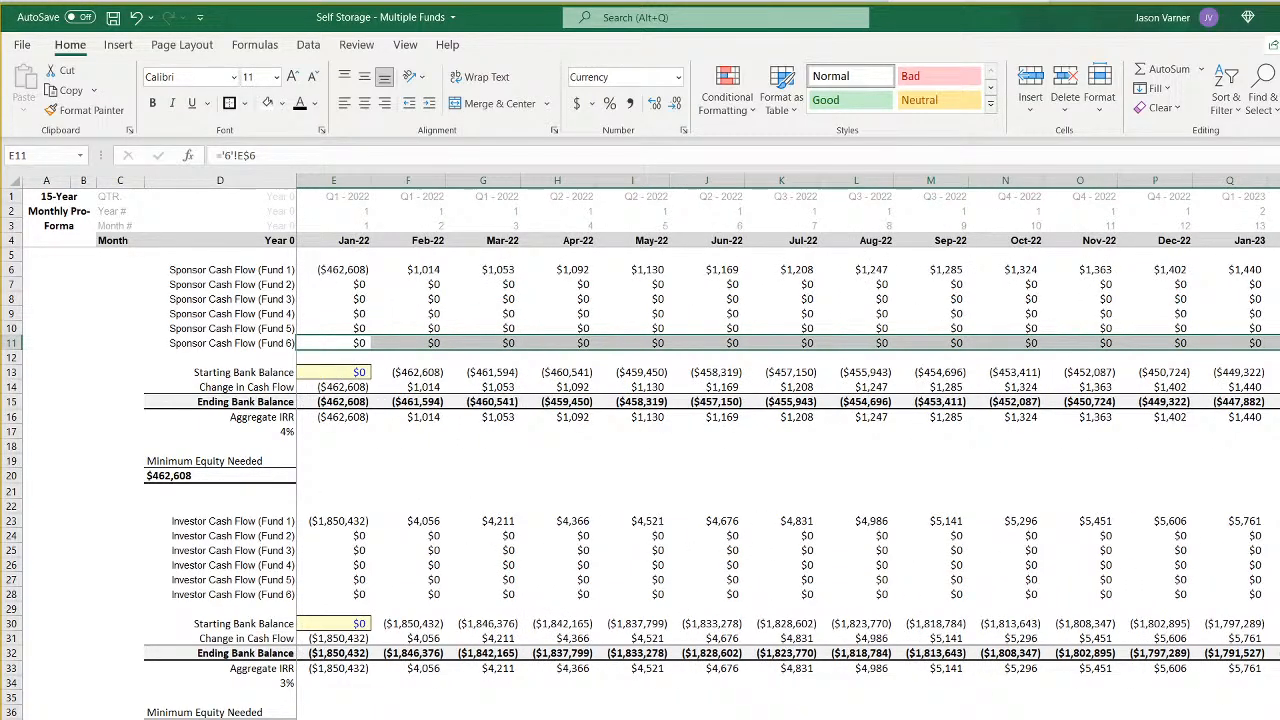
- Check the Fund 6 sponsor and investor link formulas in rows 11 and 28 of the monthly all-funds sheet
click(345, 343)
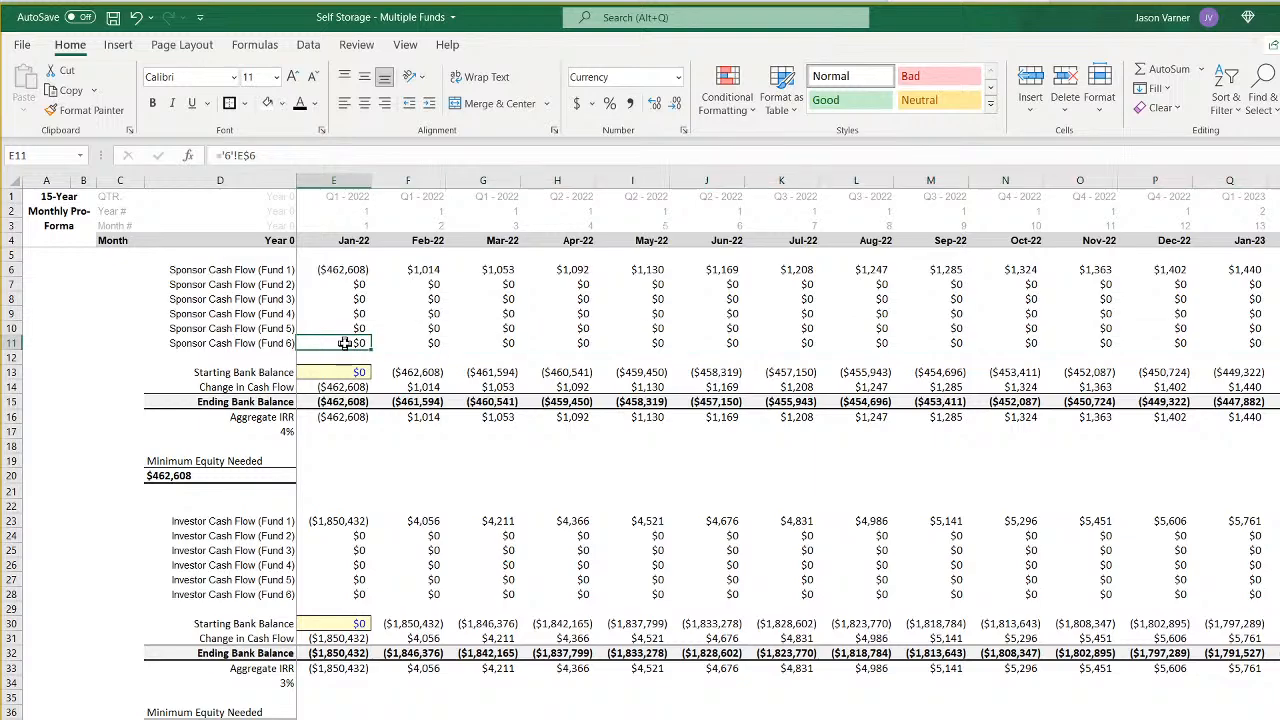
click(408, 343)
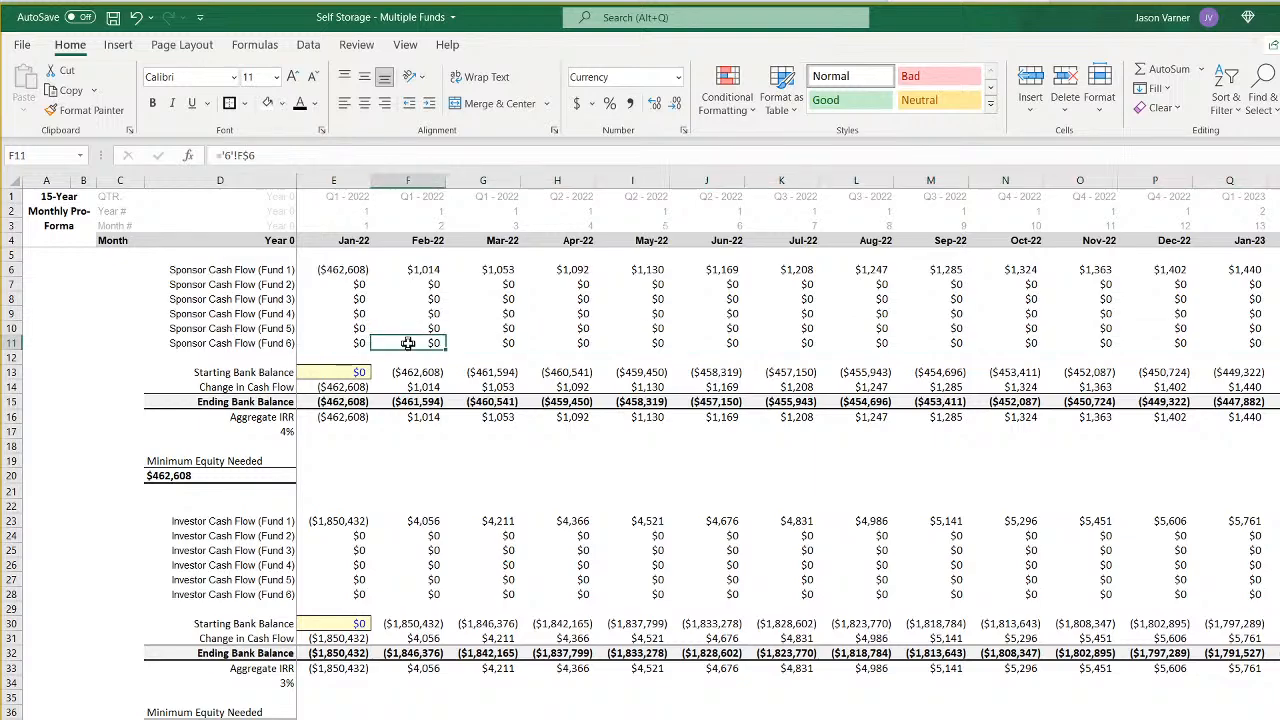
double_click(340, 343)
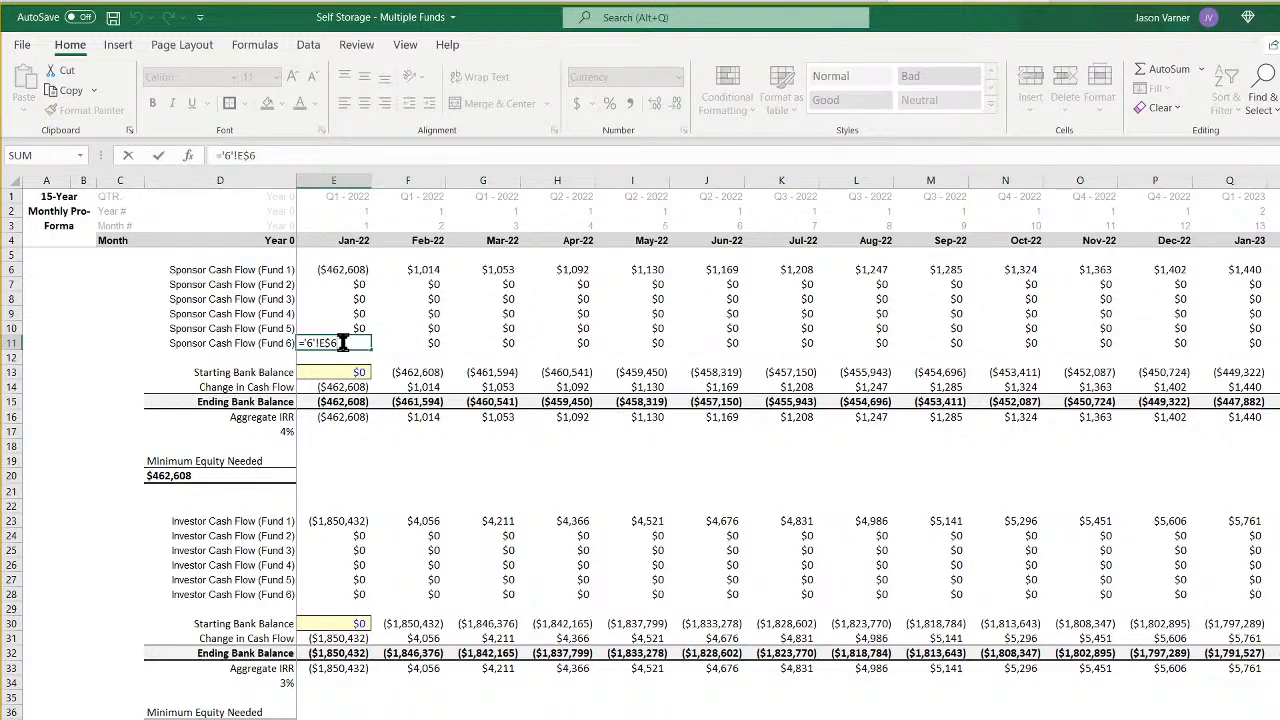
key(Escape)
click(355, 594)
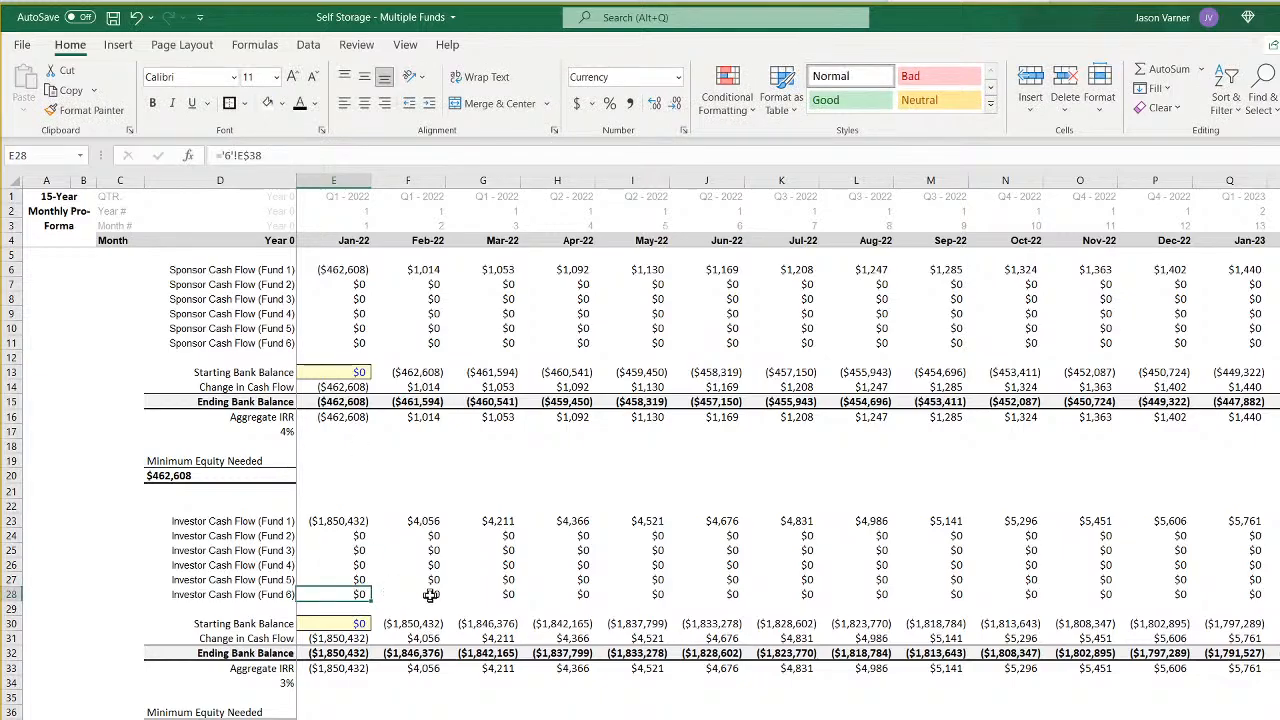
scroll(788, 423, right, 20)
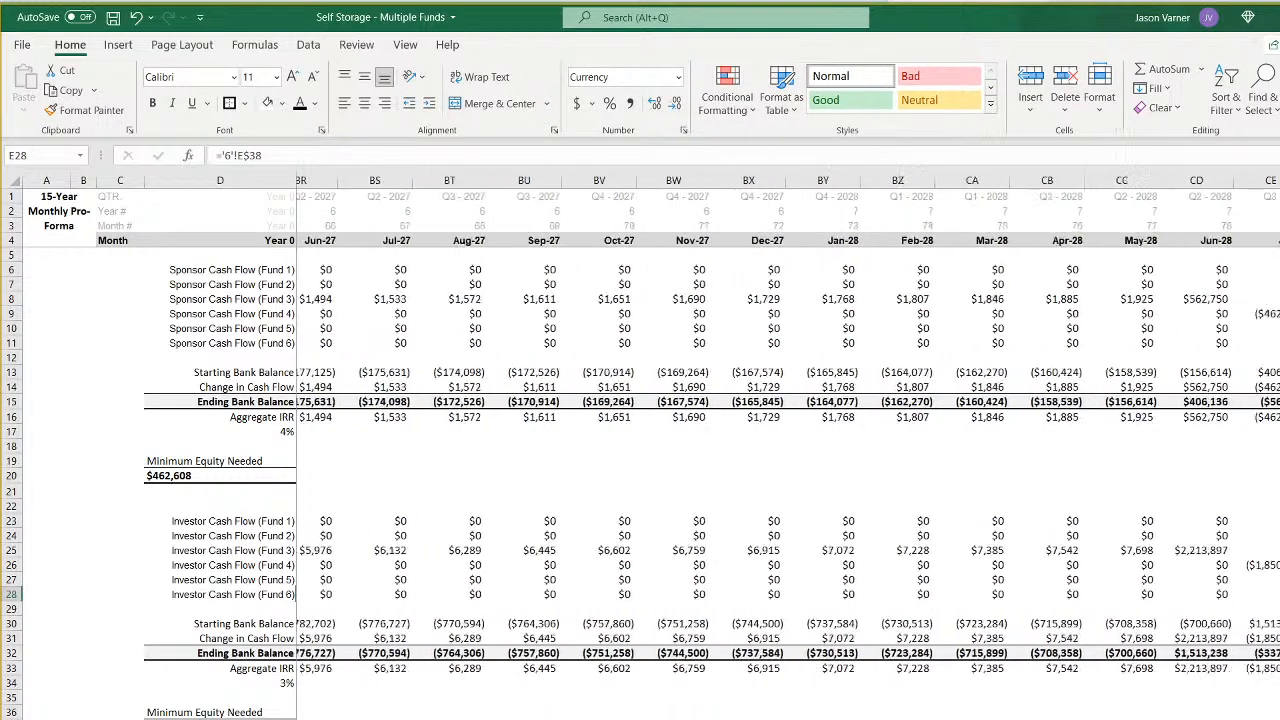
scroll(788, 423, right, 6)
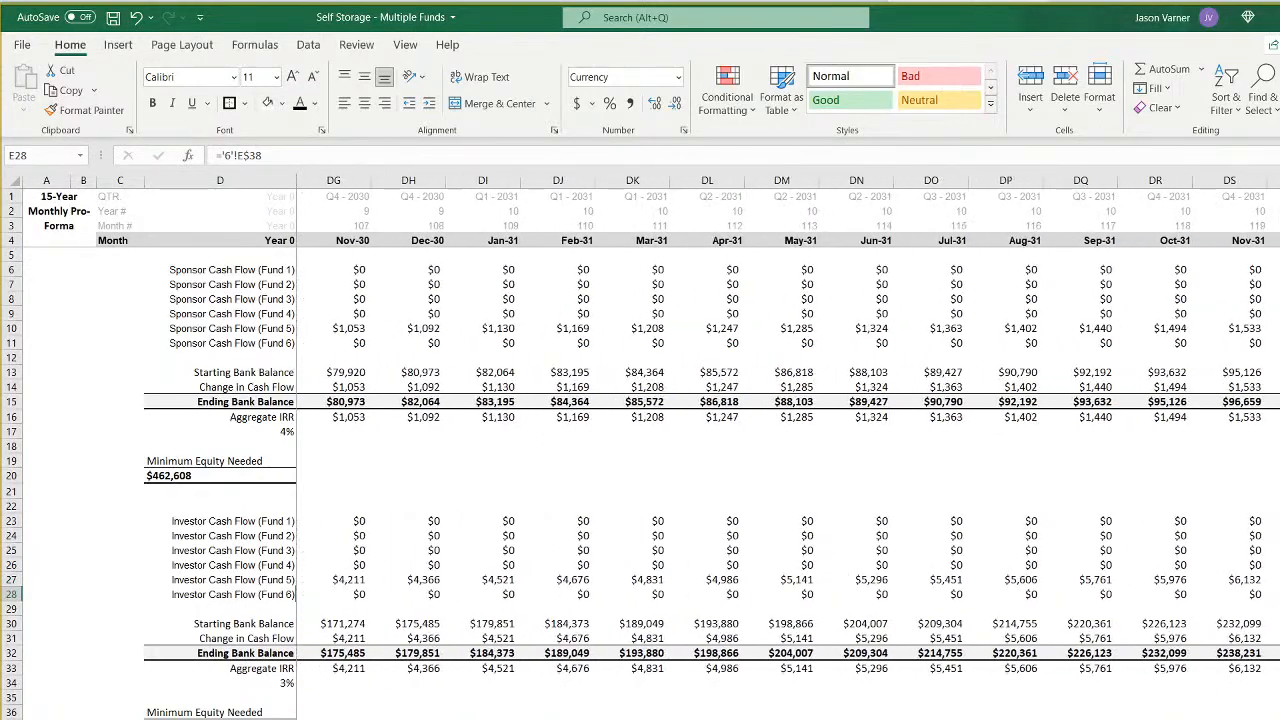
click(1254, 592)
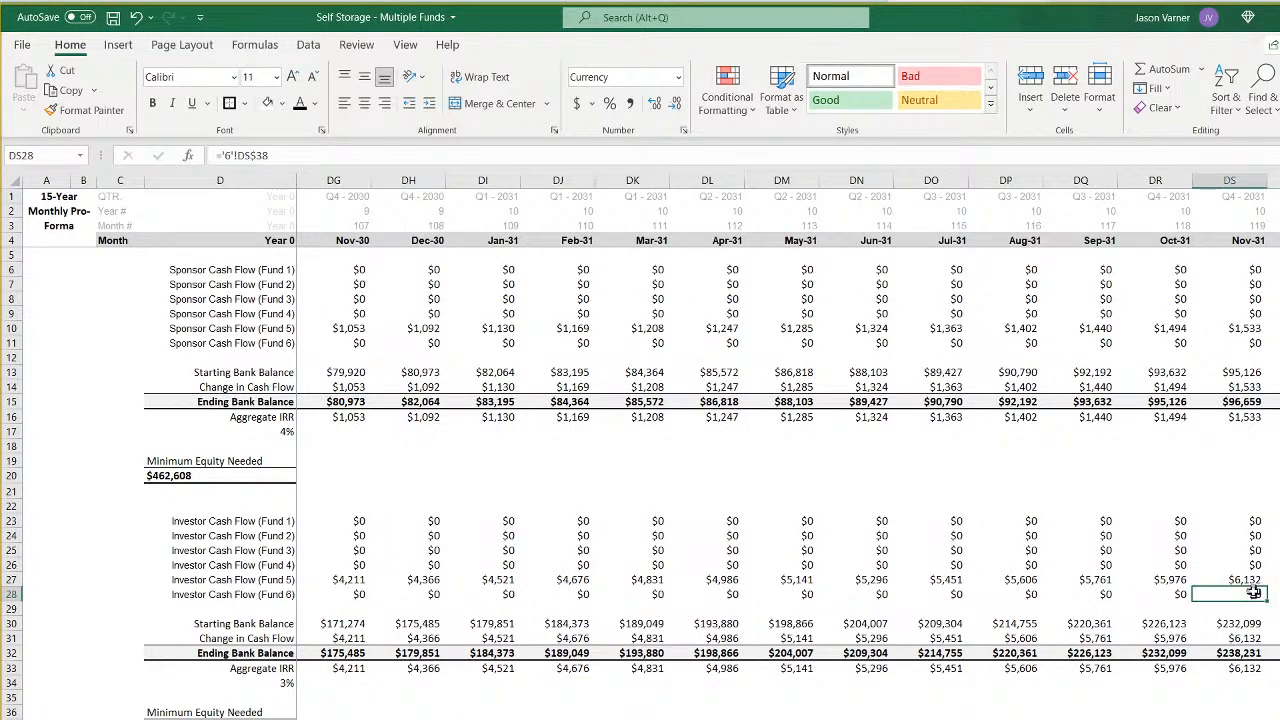
- Review the annual Fund 6 SUMIFS formulas in row 11 and examine the Fund 6 monthly sheet for when its cash flows begin
key(ctrl+Page_Down)
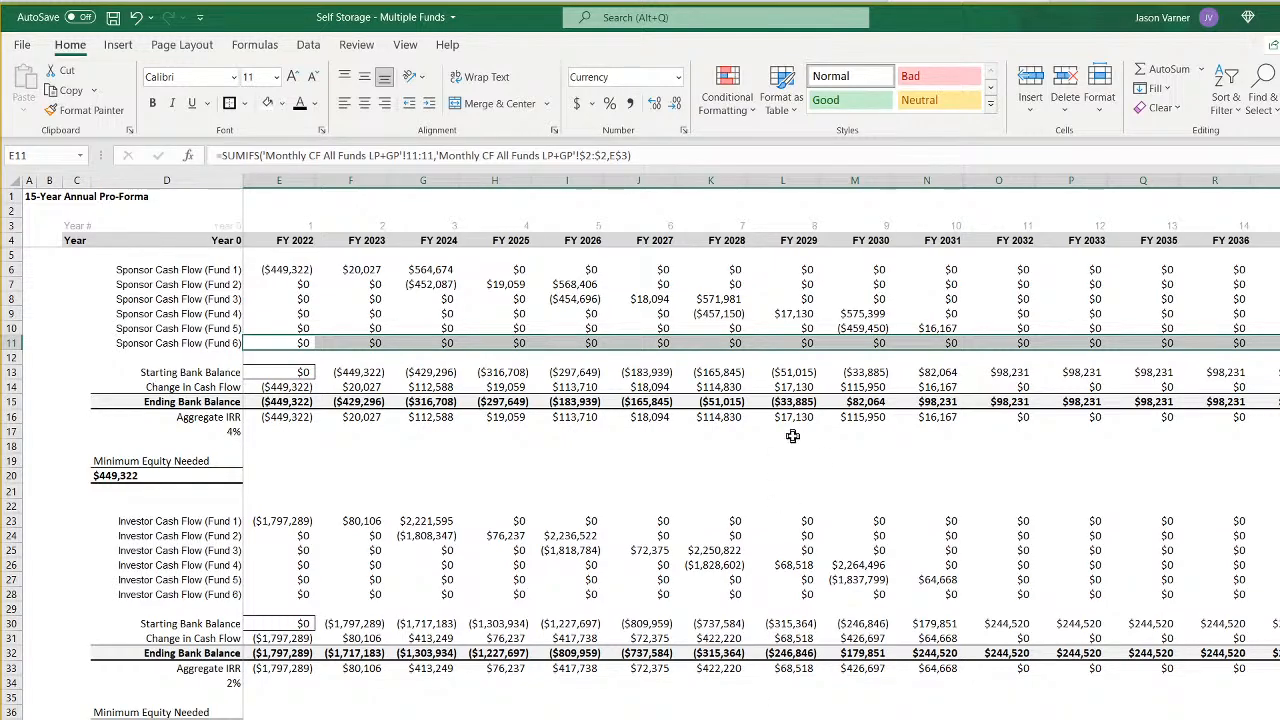
click(634, 342)
click(729, 342)
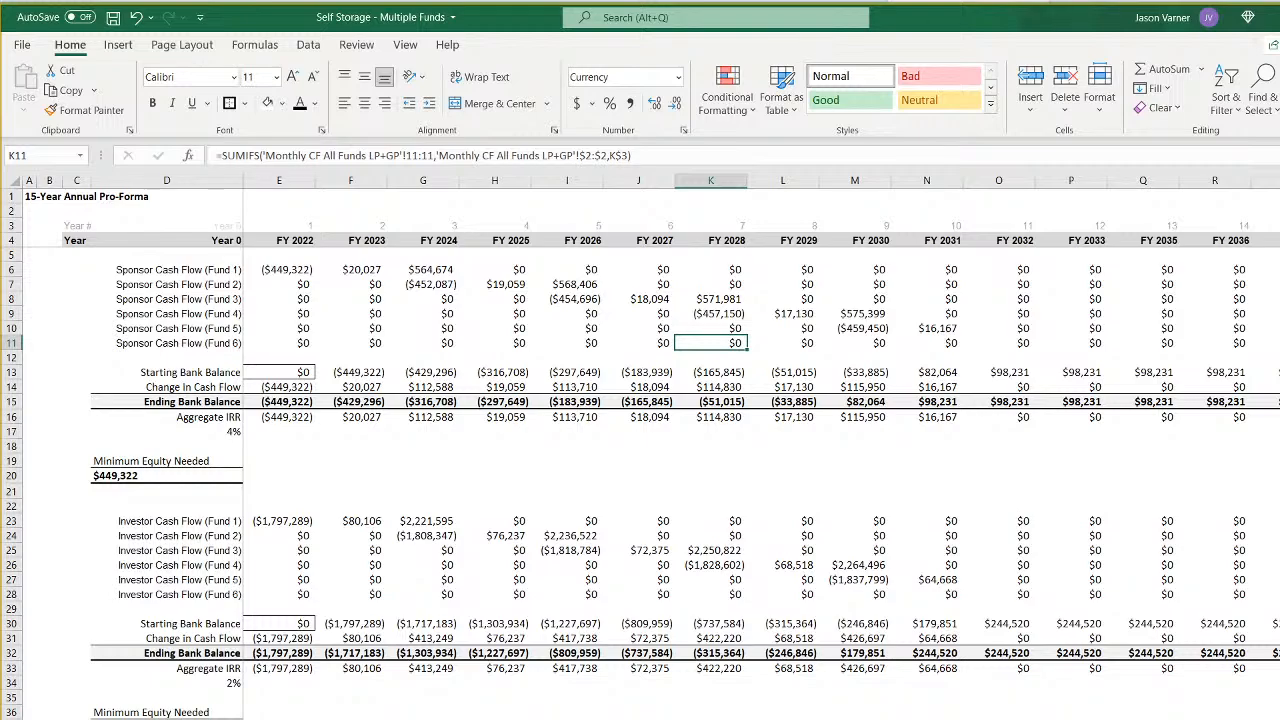
key(ctrl+Page_Up)
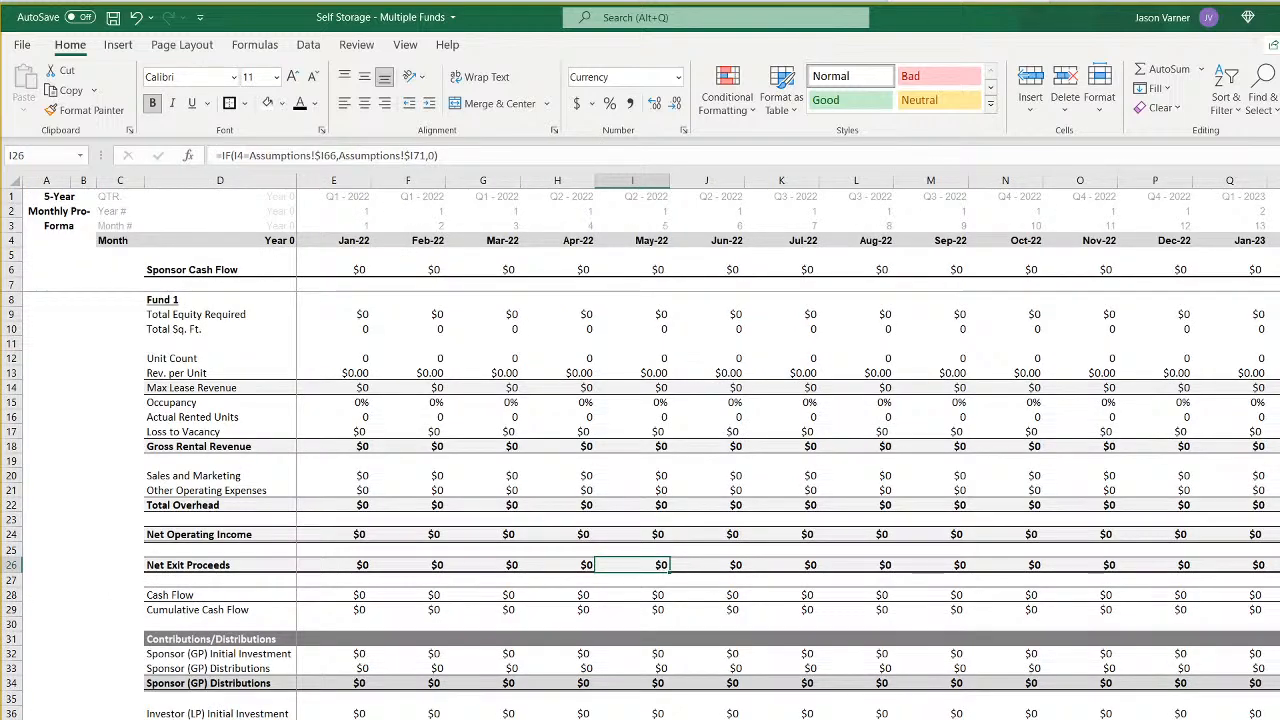
scroll(720, 450, right, 20)
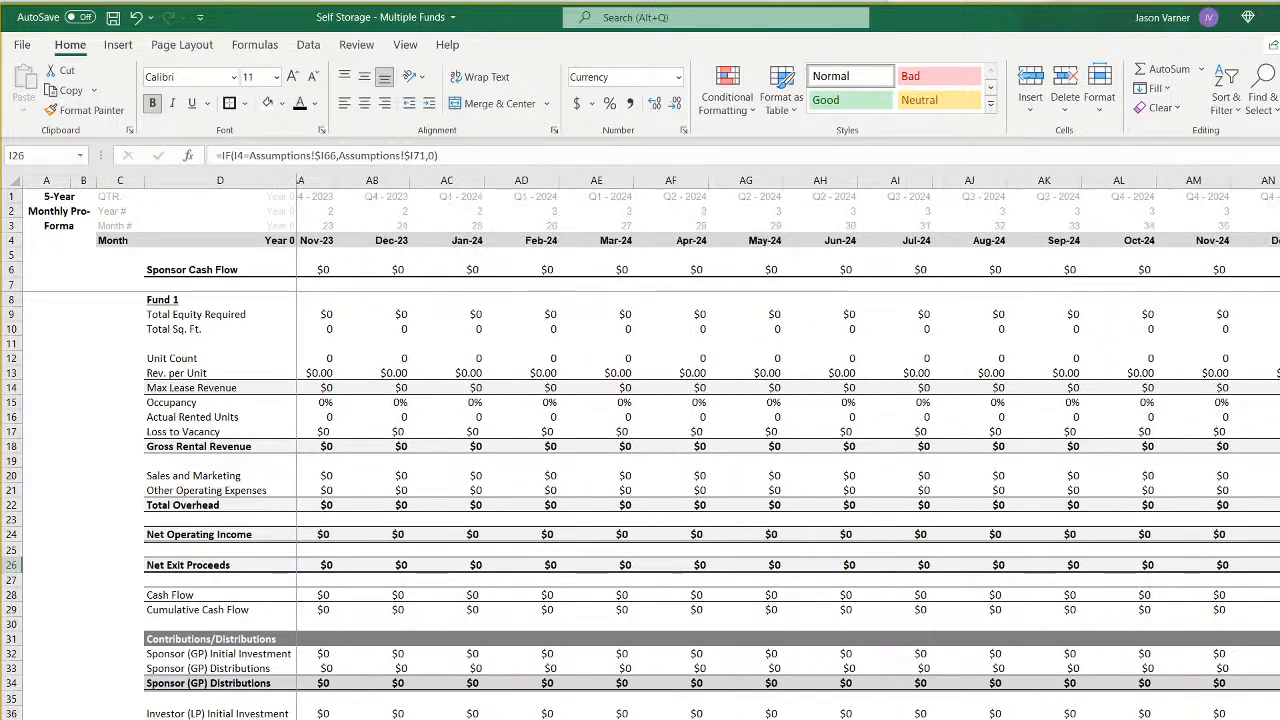
scroll(720, 450, right, 13)
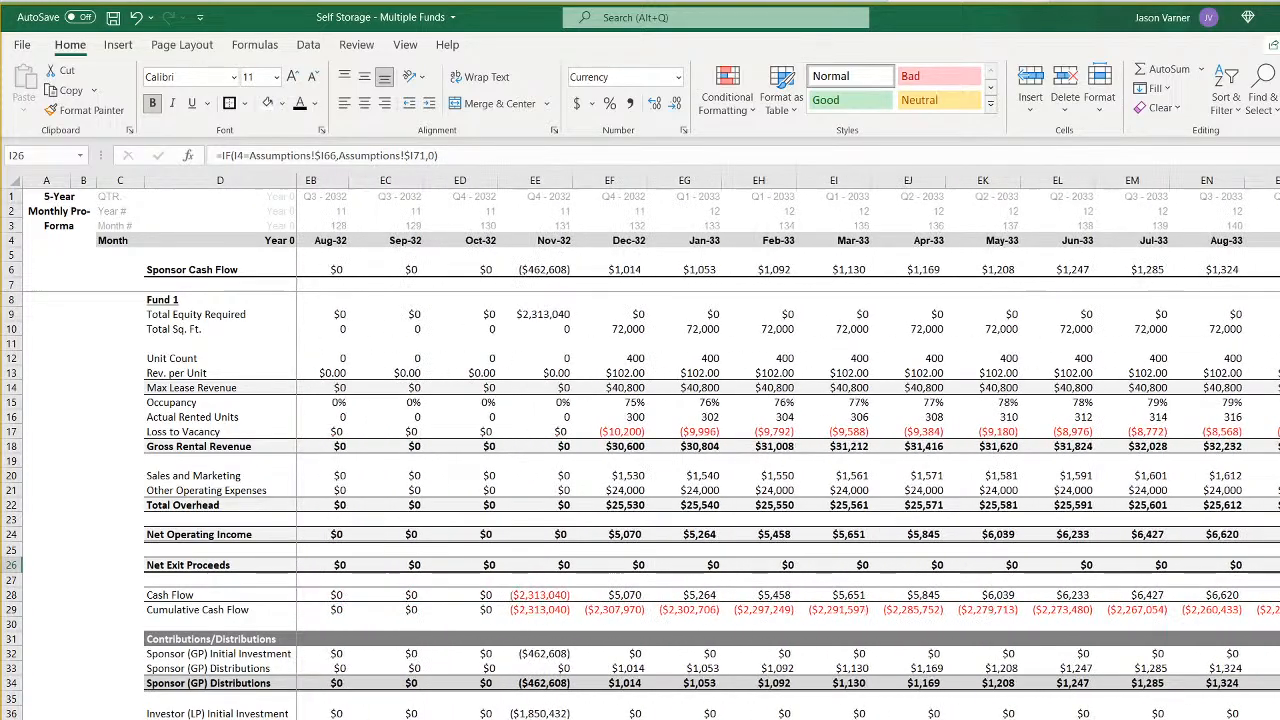
- Examine the Fund 6 monthly sheet and its waterfall distribution sheet for when the cash flows start and end
scroll(720, 450, right, 10)
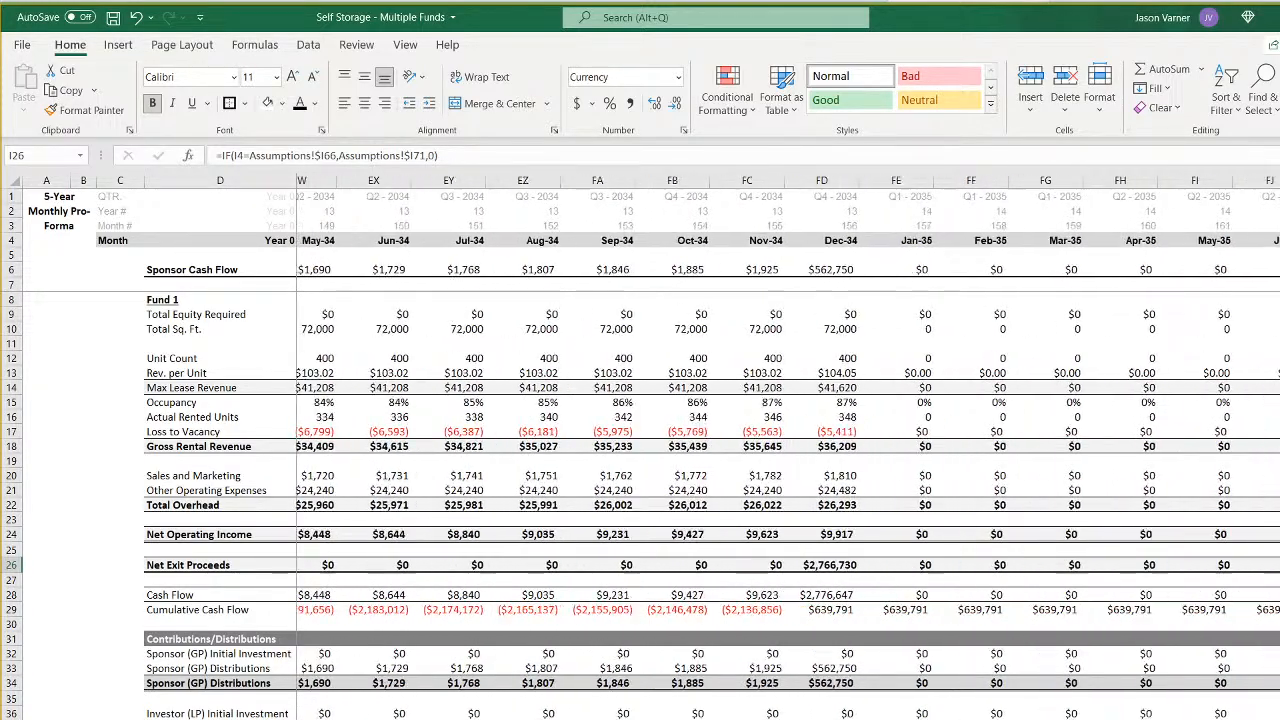
scroll(720, 450, right, 3)
scroll(720, 450, left, 6)
scroll(720, 450, left, 20)
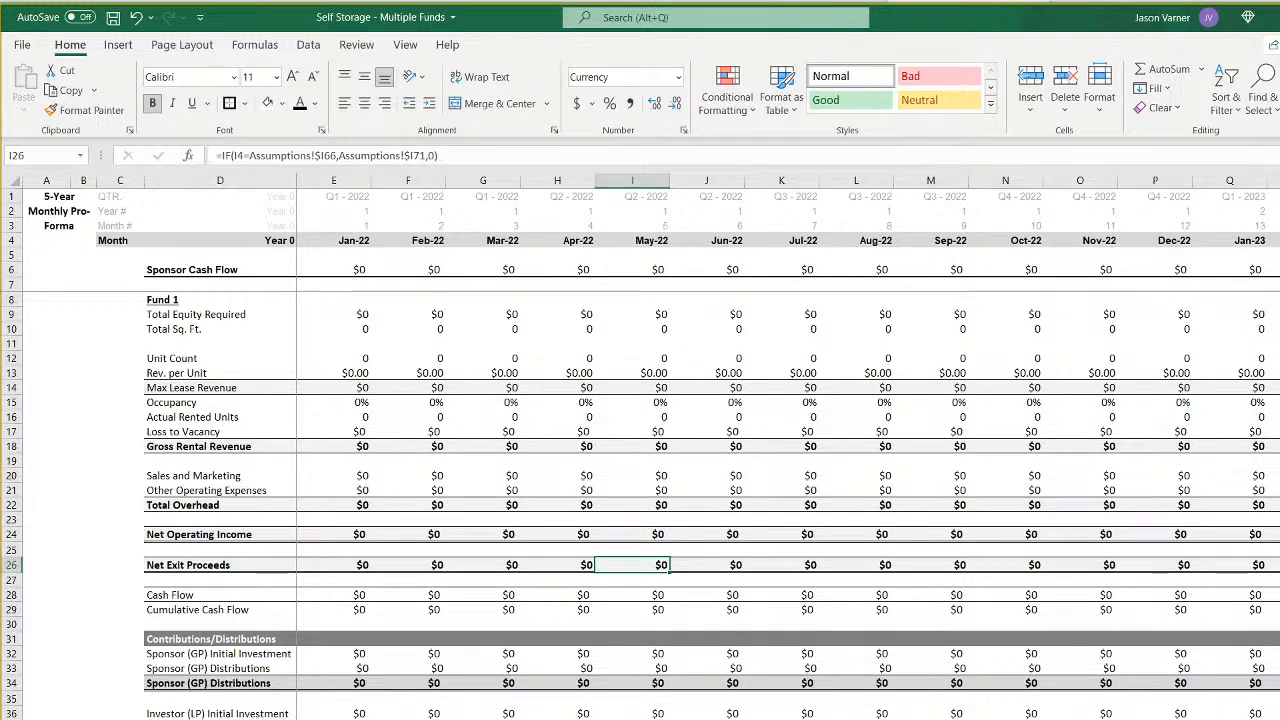
key(ctrl+Page_Down)
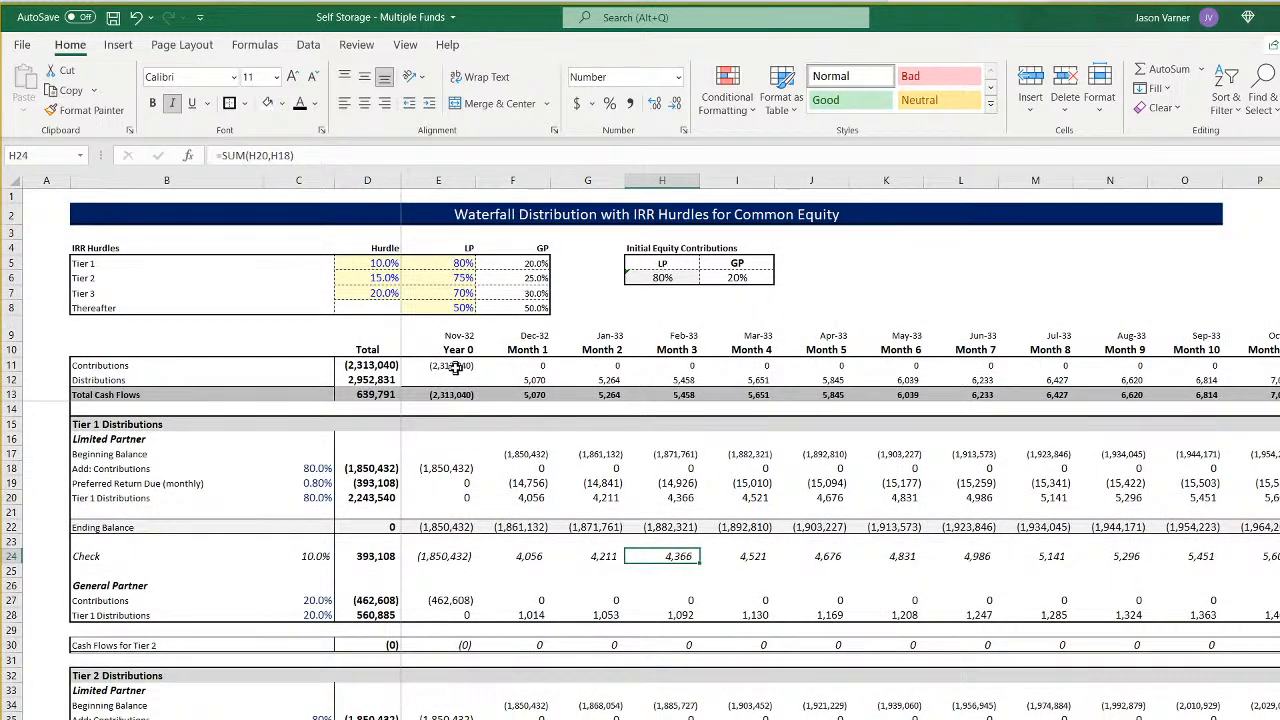
scroll(551, 687, down, 18)
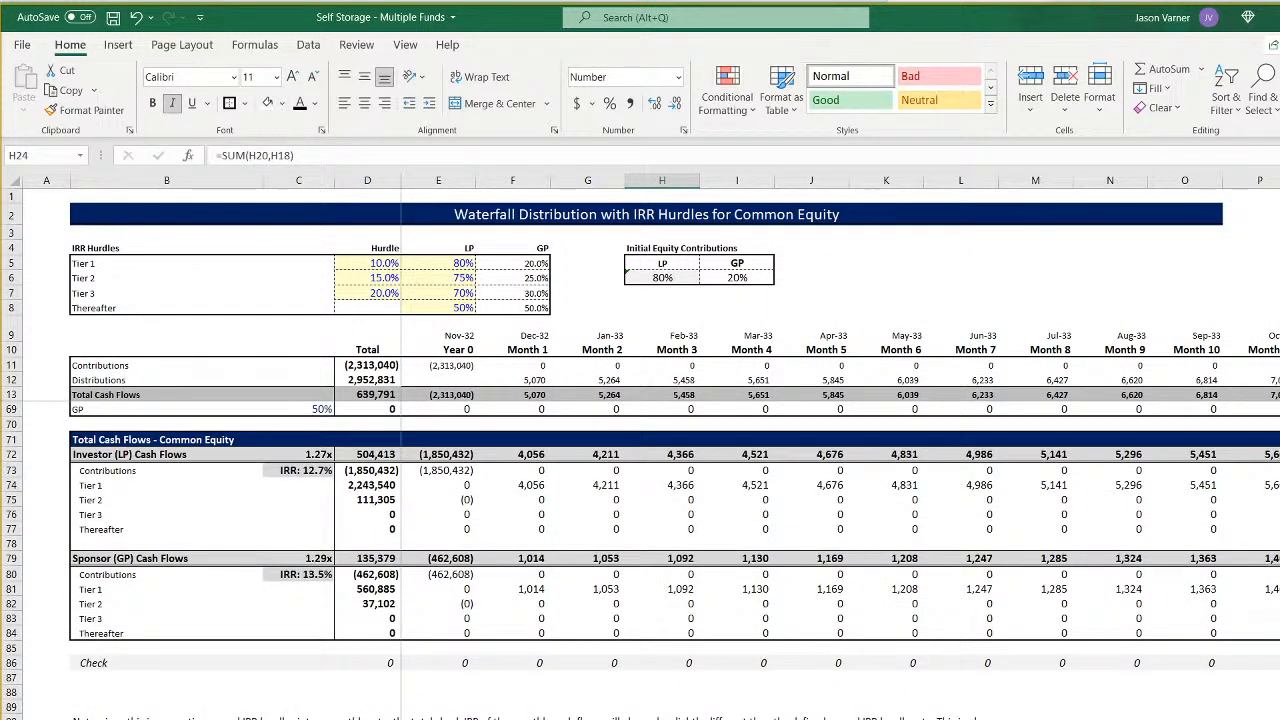
scroll(736, 446, right, 12)
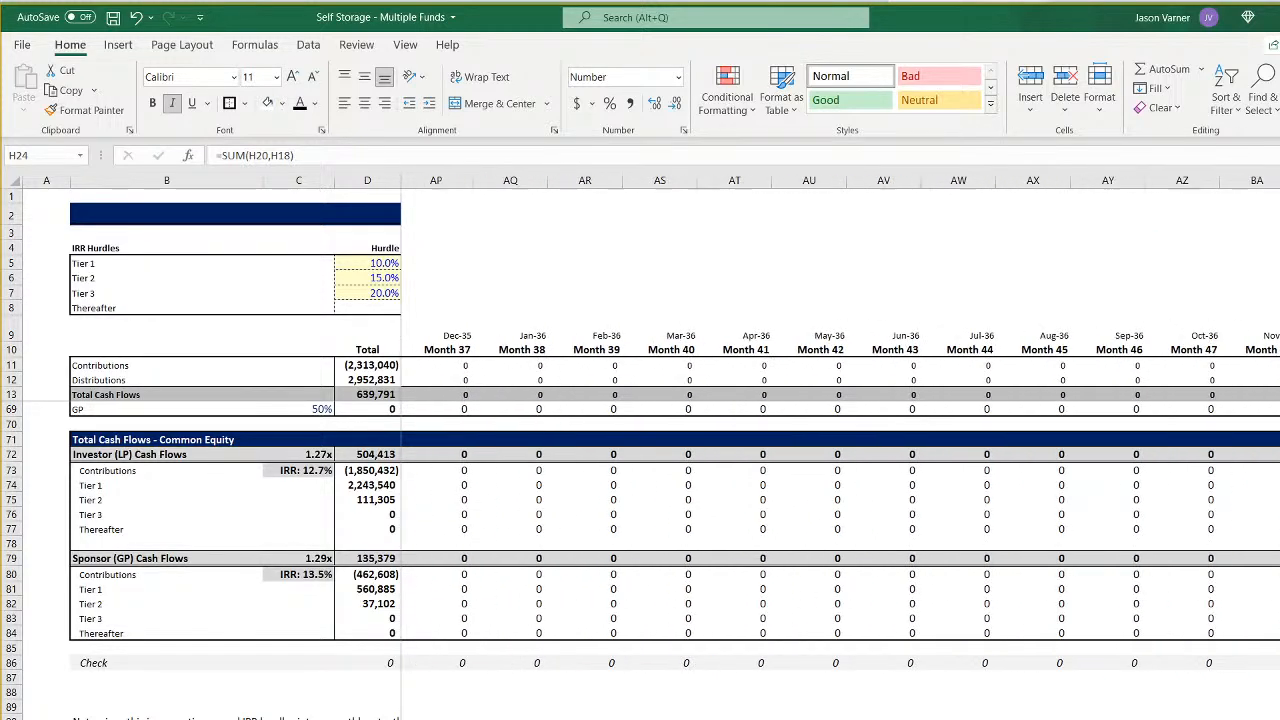
scroll(736, 446, left, 5)
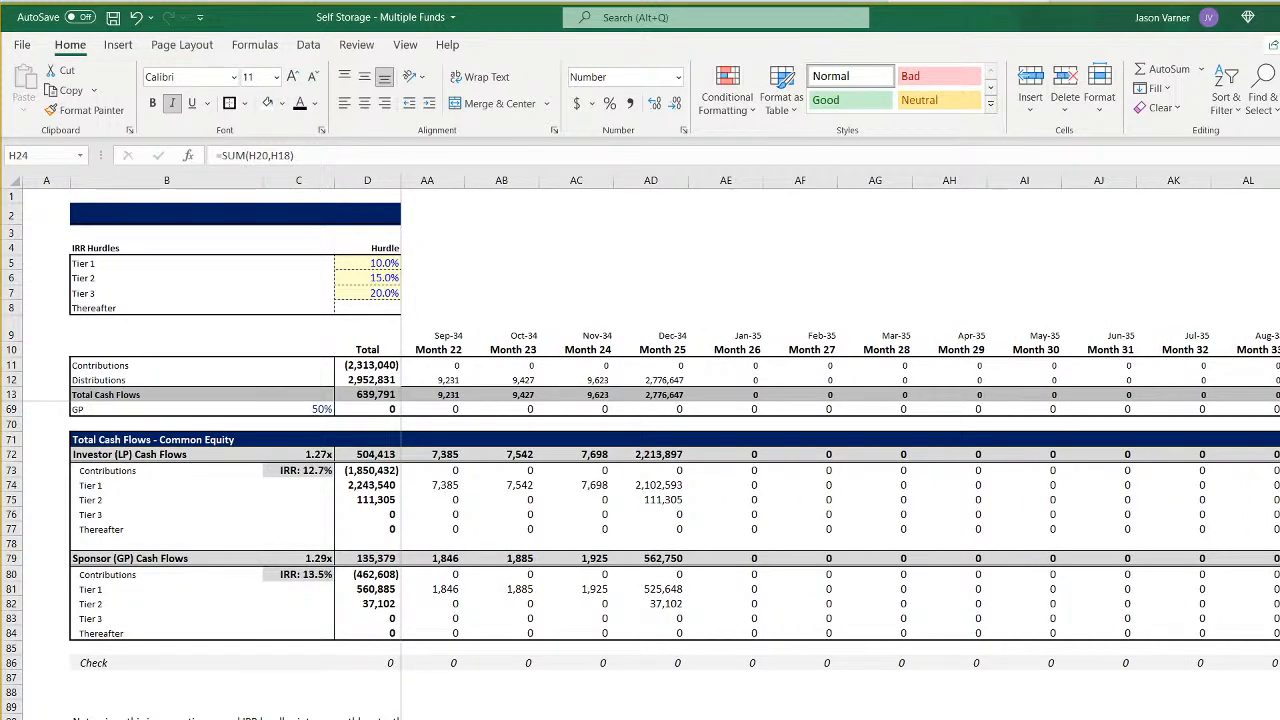
scroll(840, 422, left, 7)
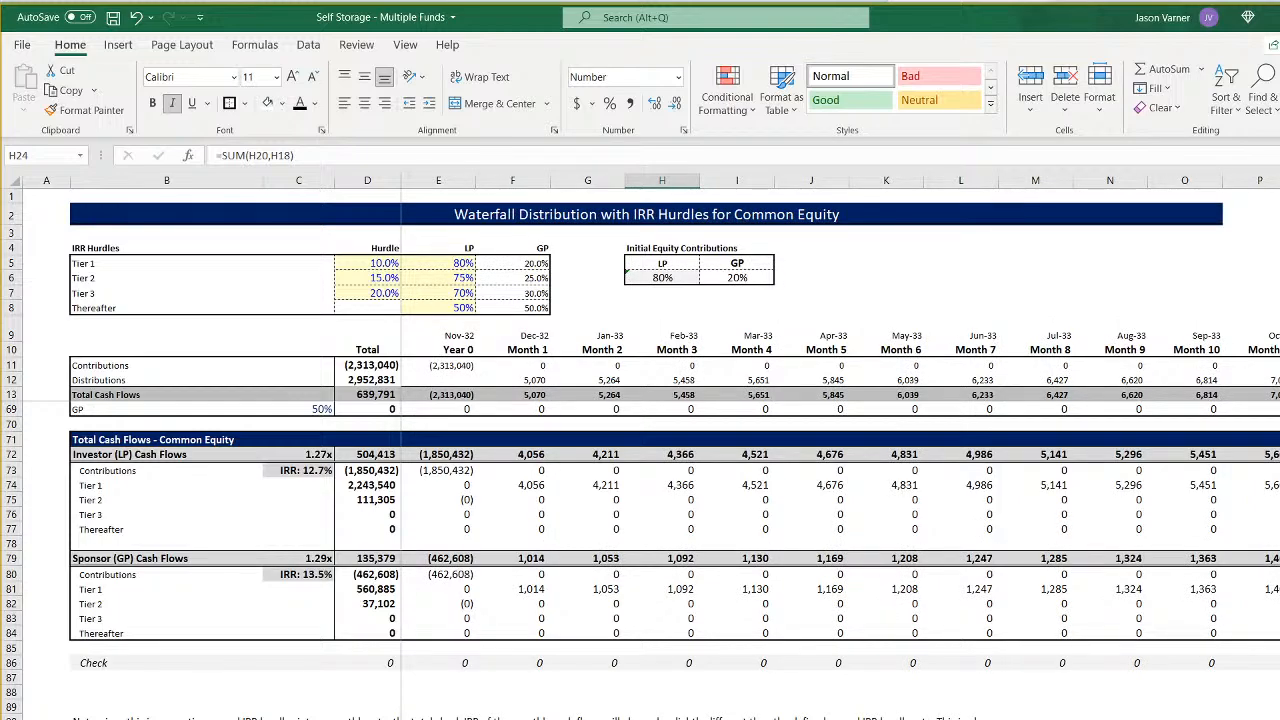
- Review the growth factor table and the fund month matrix for when Fund 6 activity starts
key(ctrl+Page_Down)
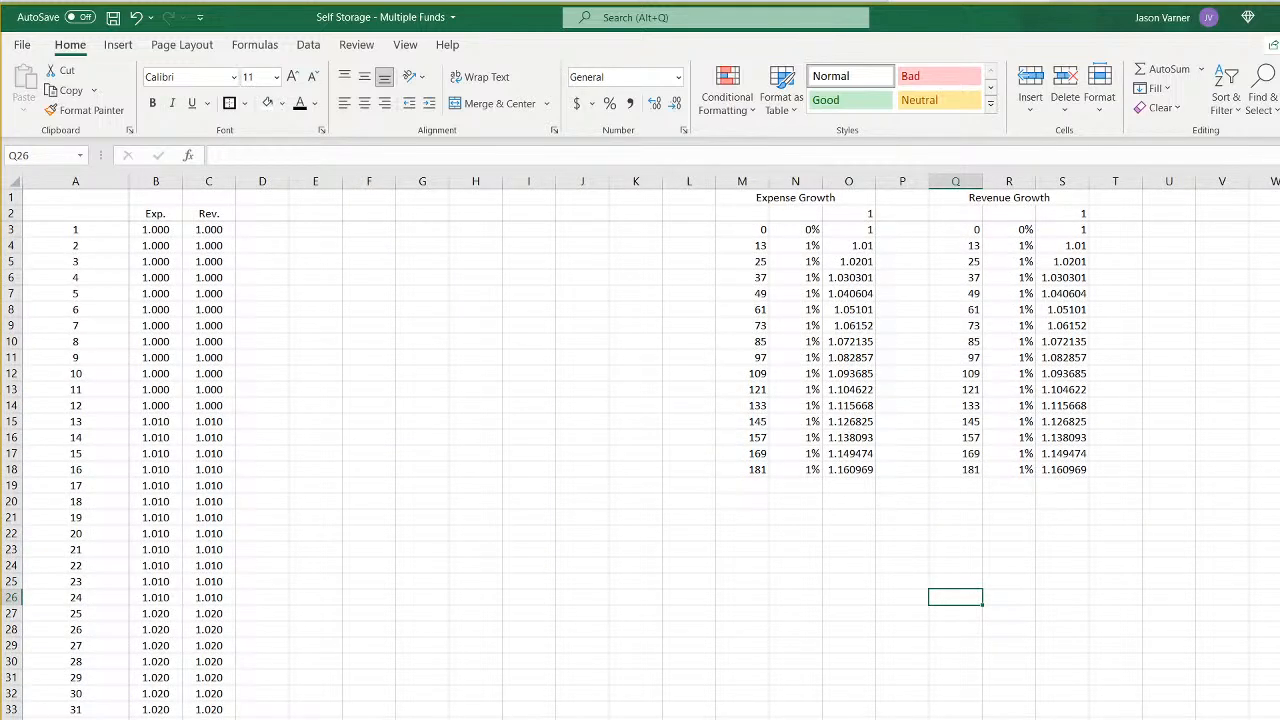
key(ctrl+Page_Down)
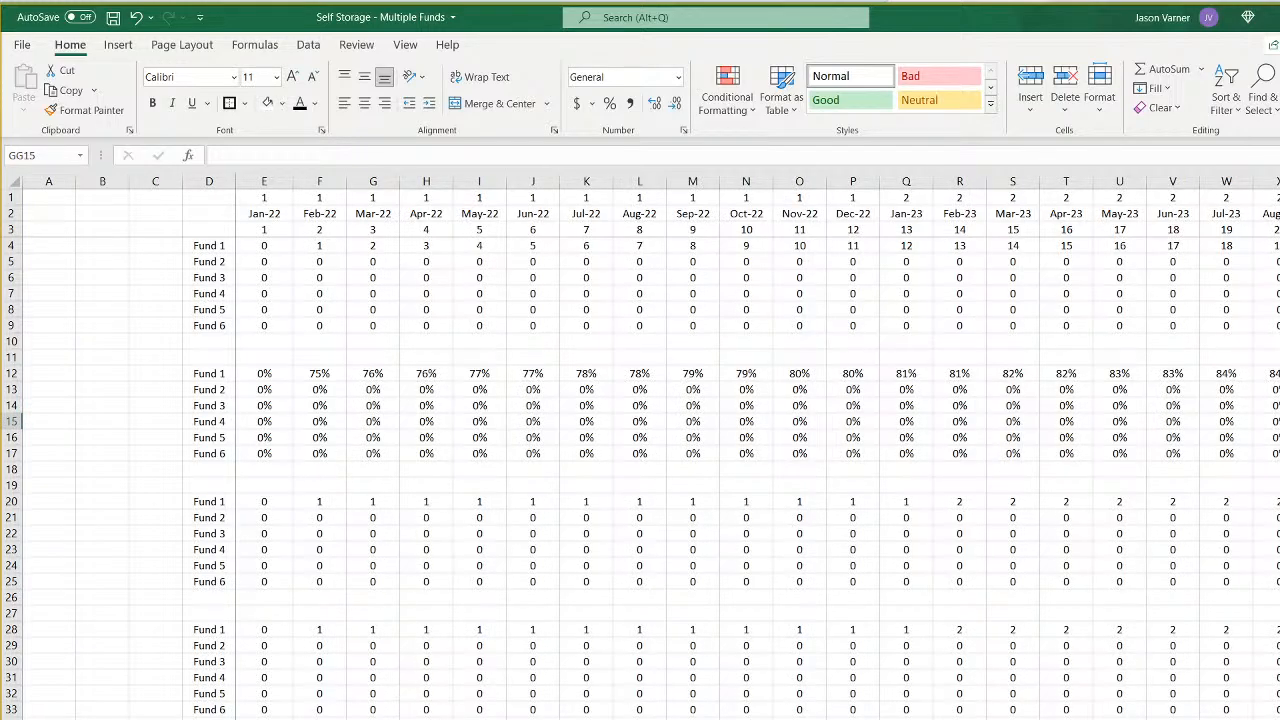
scroll(758, 448, right, 20)
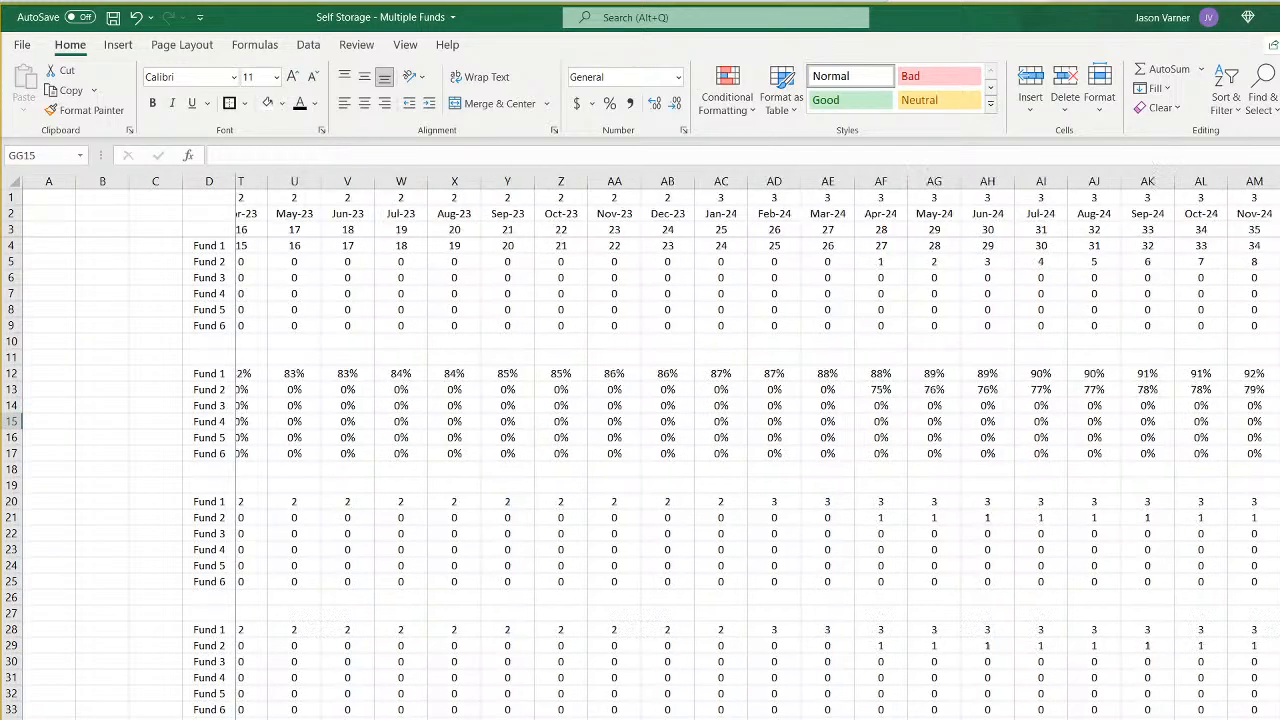
scroll(758, 448, right, 20)
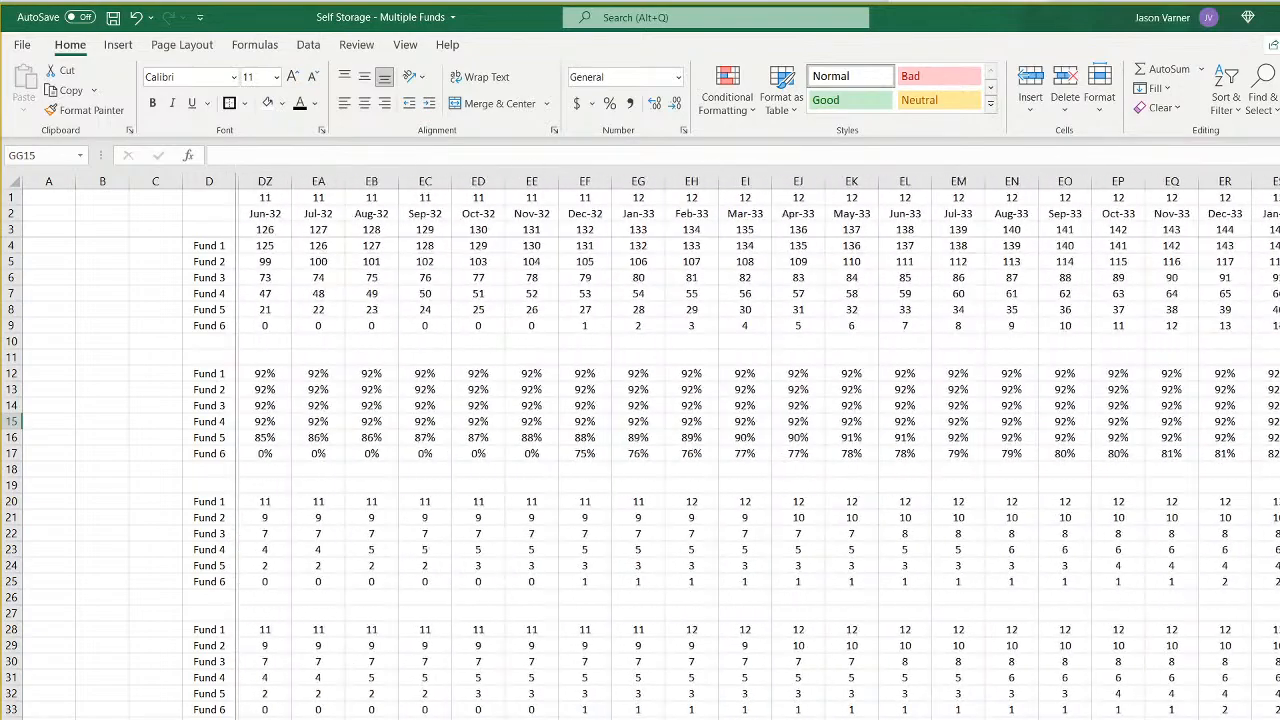
scroll(758, 448, left, 20)
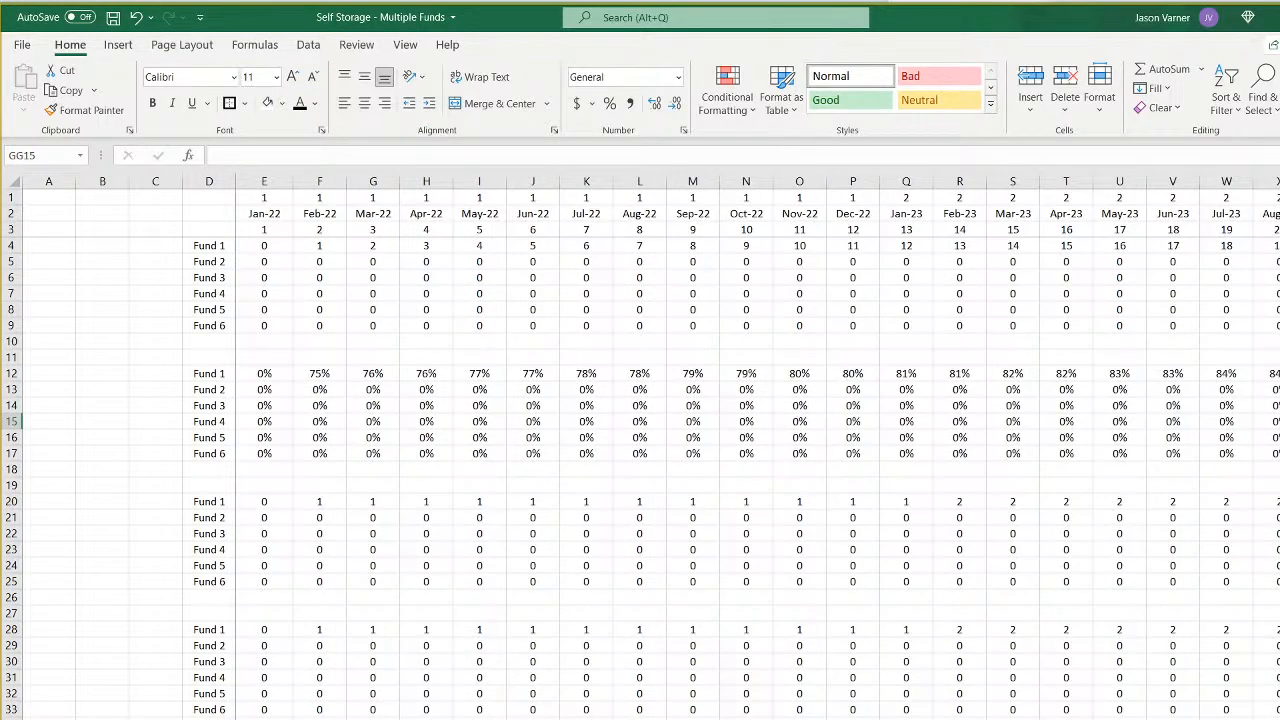
- Check the Fund 6 sponsor link formulas in DI11, E11 and F11 of the monthly all-funds sheet
key(ctrl+Page_Up)
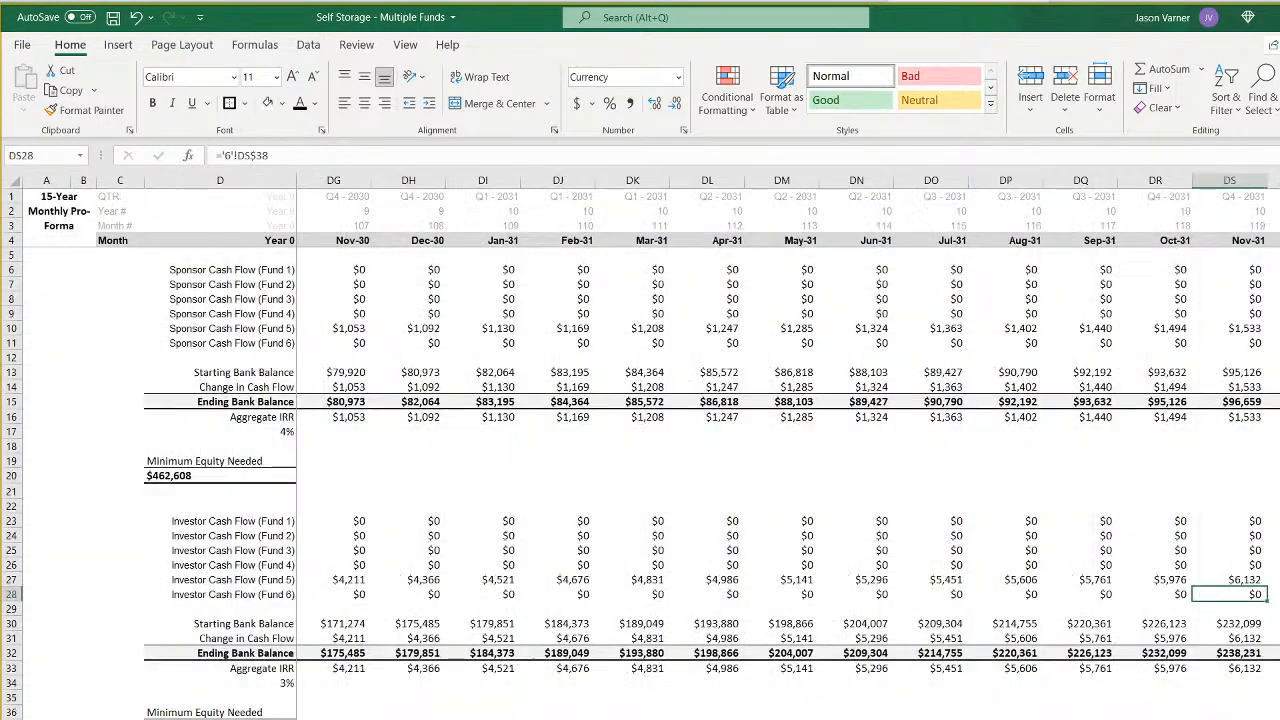
click(489, 340)
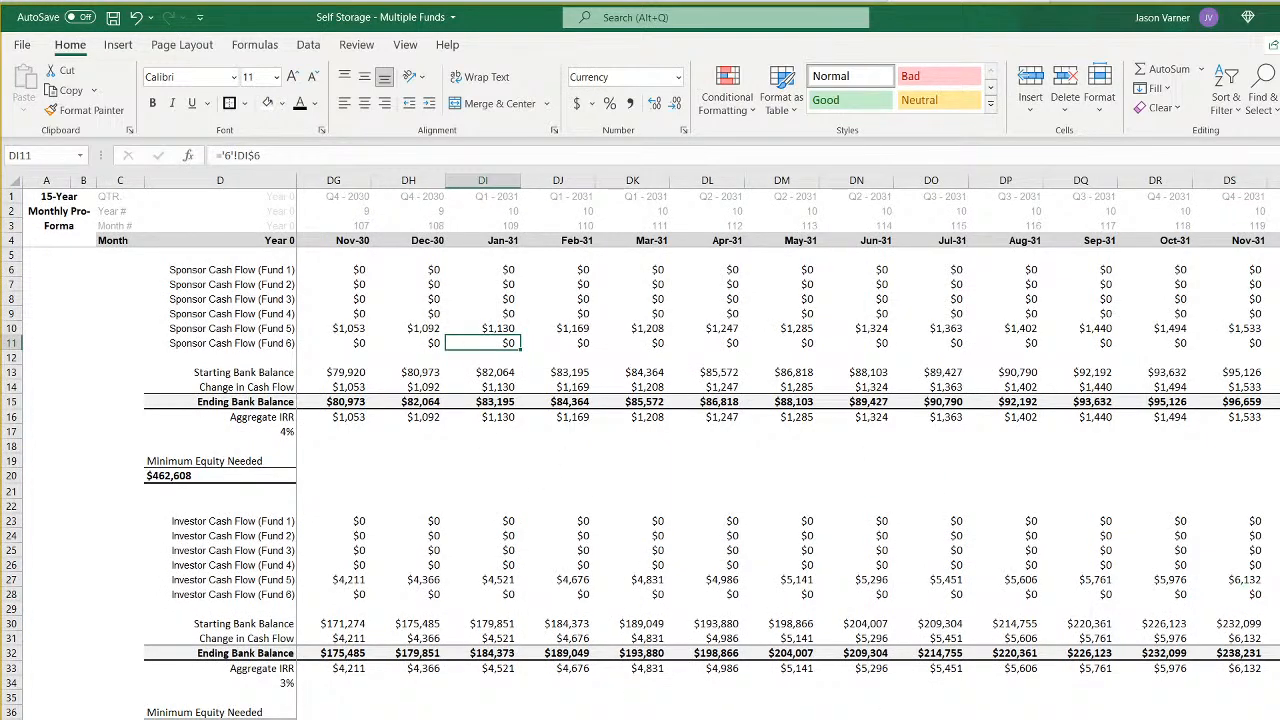
scroll(788, 450, left, 20)
click(334, 342)
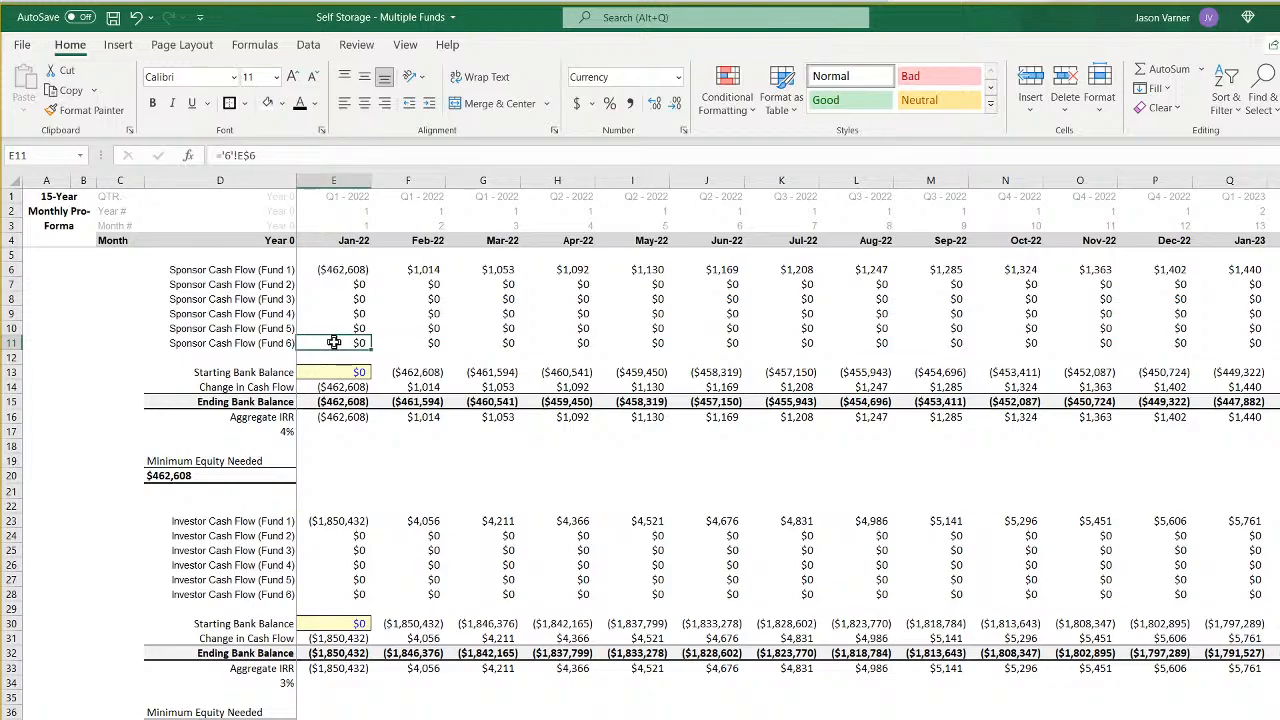
click(389, 342)
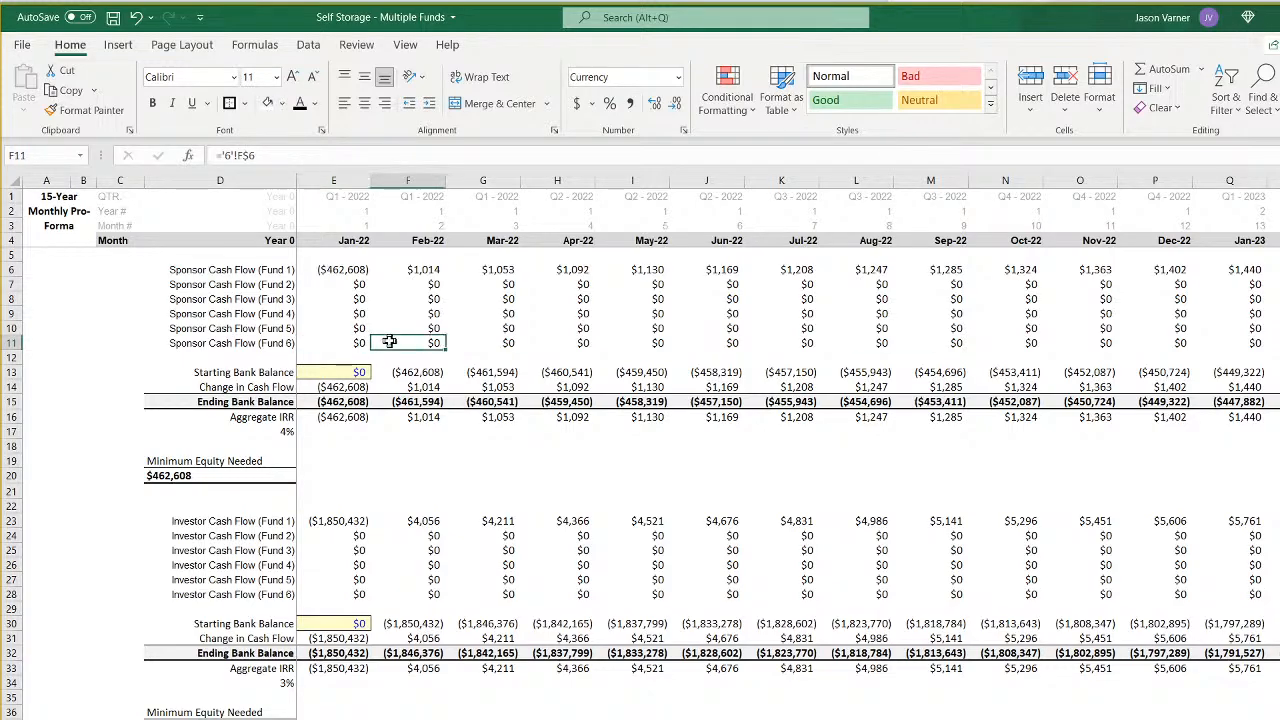
click(334, 342)
- Trace the Fund 6 Sponsor Cash Flow formula in E6 through rows 34, 32 and 33, and inspect the Nov-32 investment formula
key(ctrl+Page_Up)
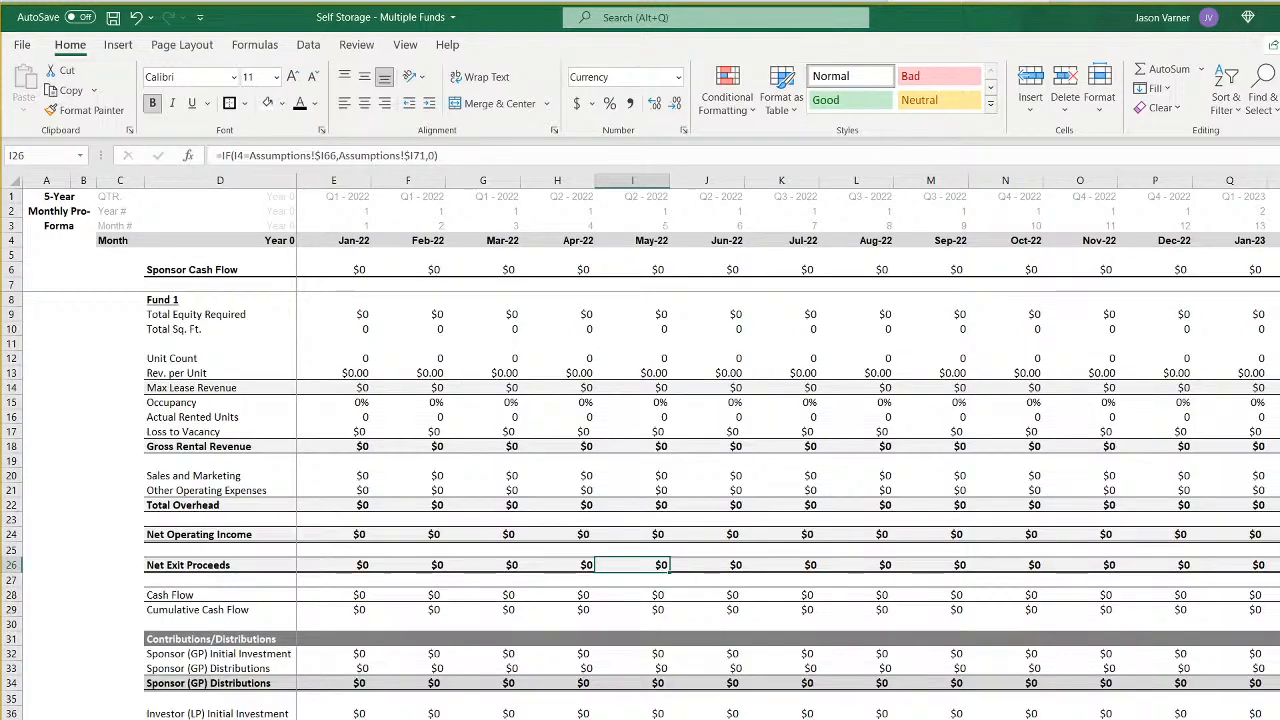
click(345, 268)
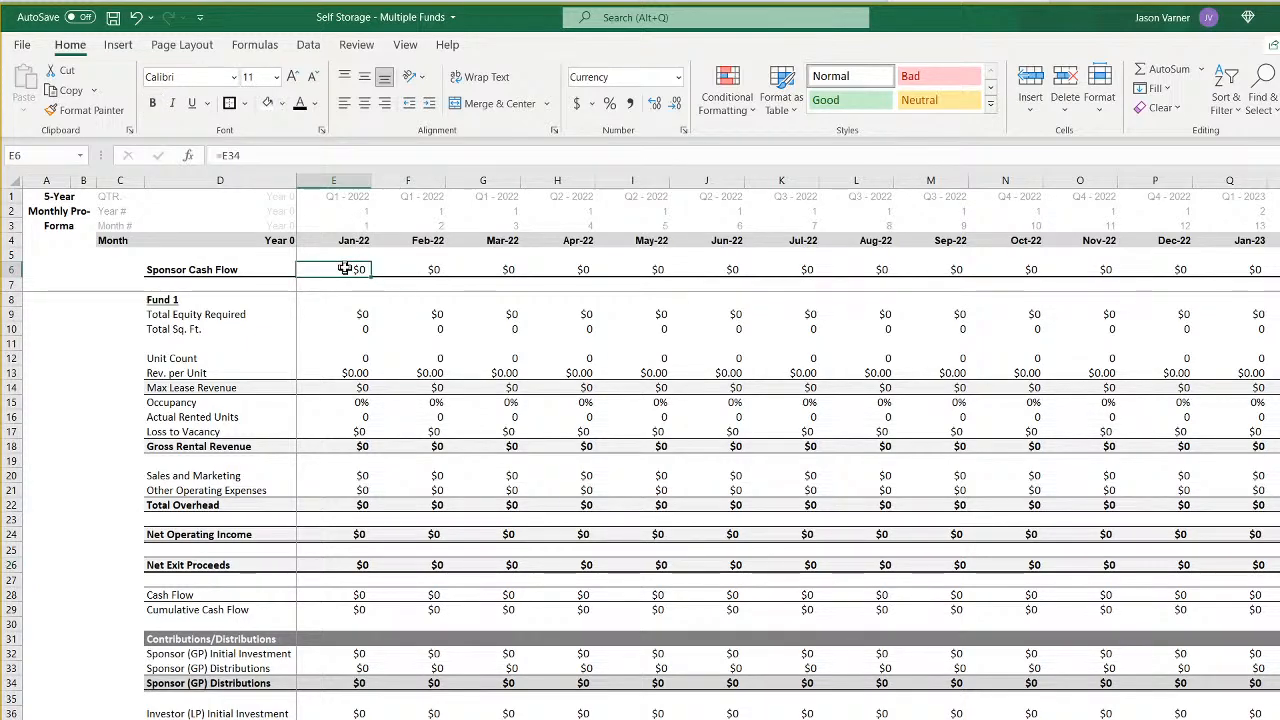
double_click(345, 268)
key(Return)
click(355, 681)
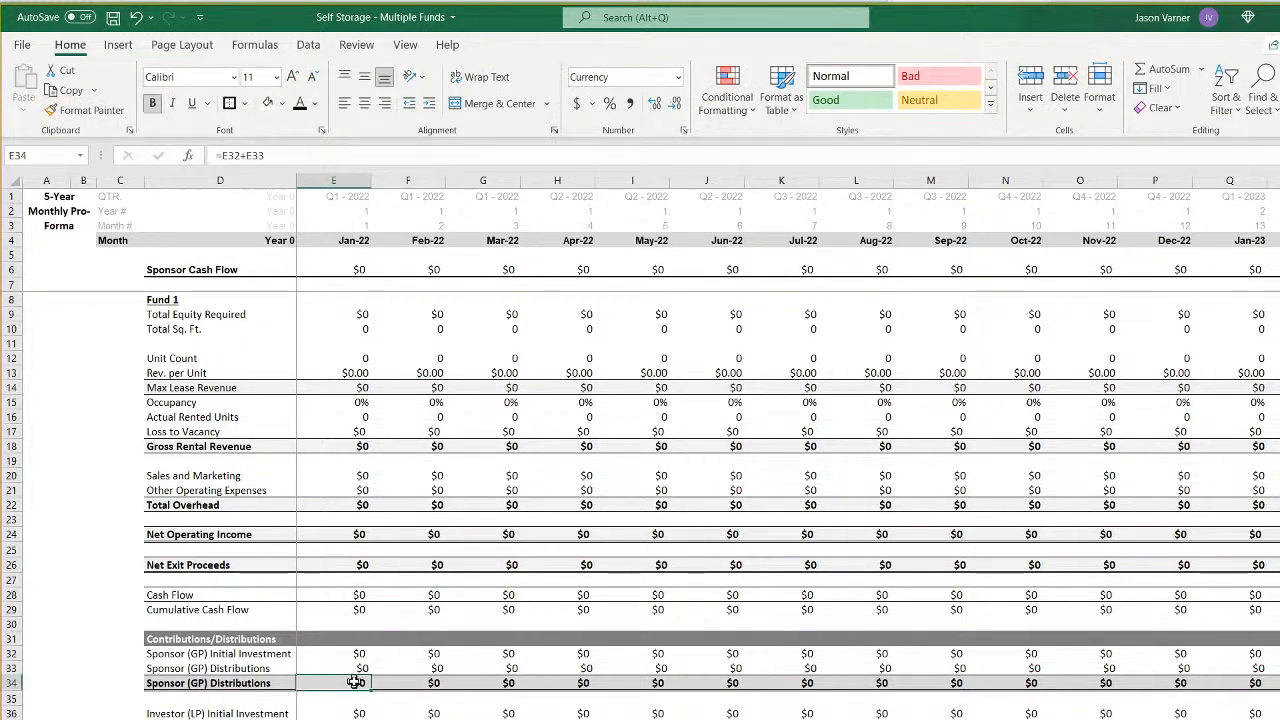
double_click(355, 681)
click(348, 653)
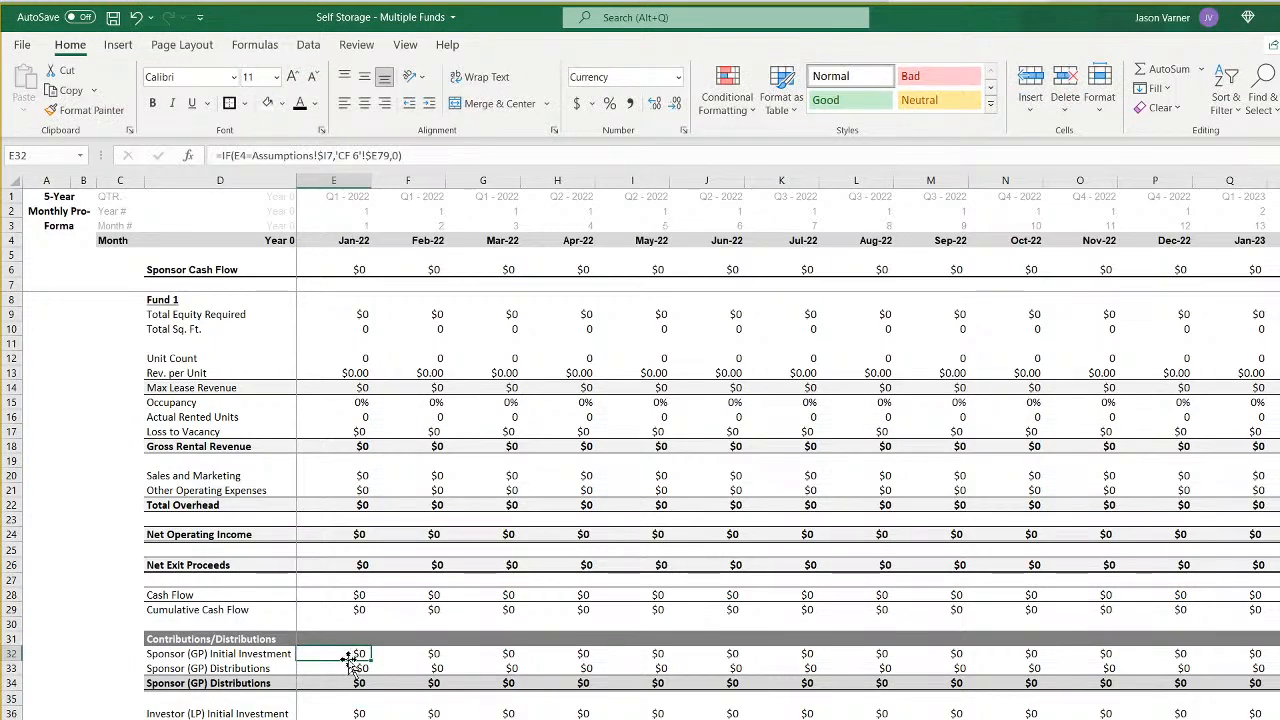
click(346, 670)
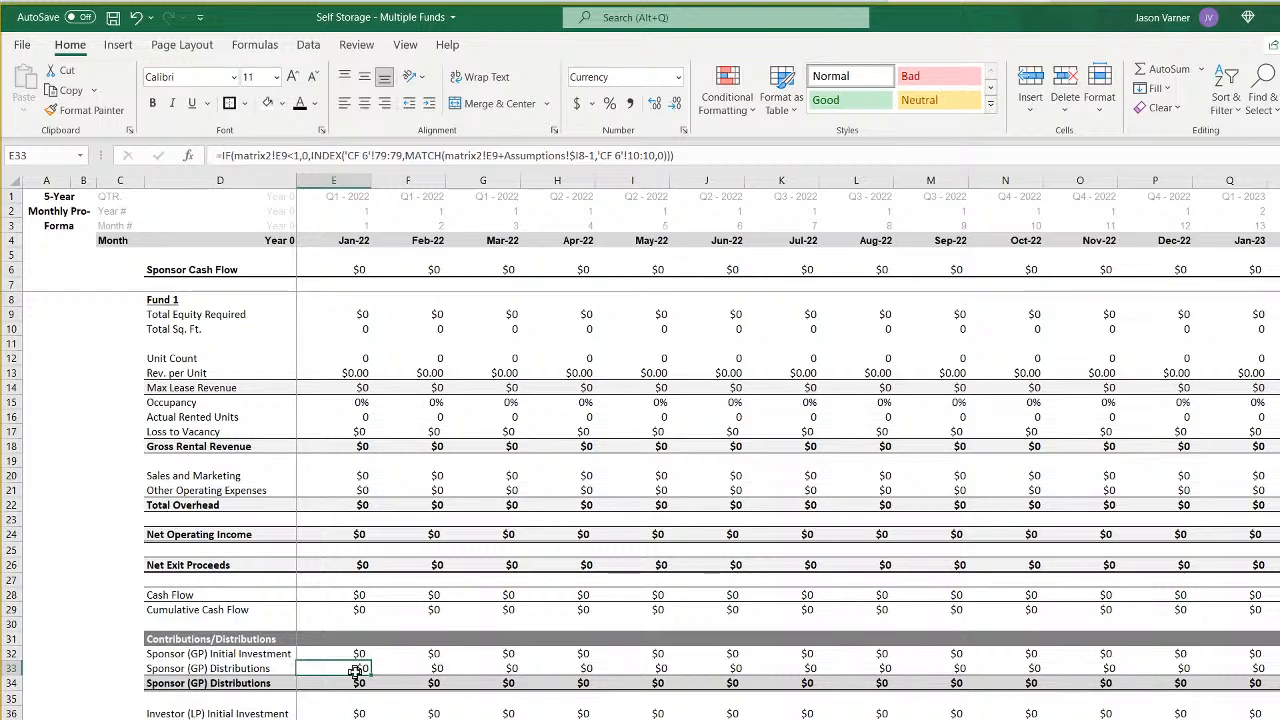
scroll(726, 447, right, 20)
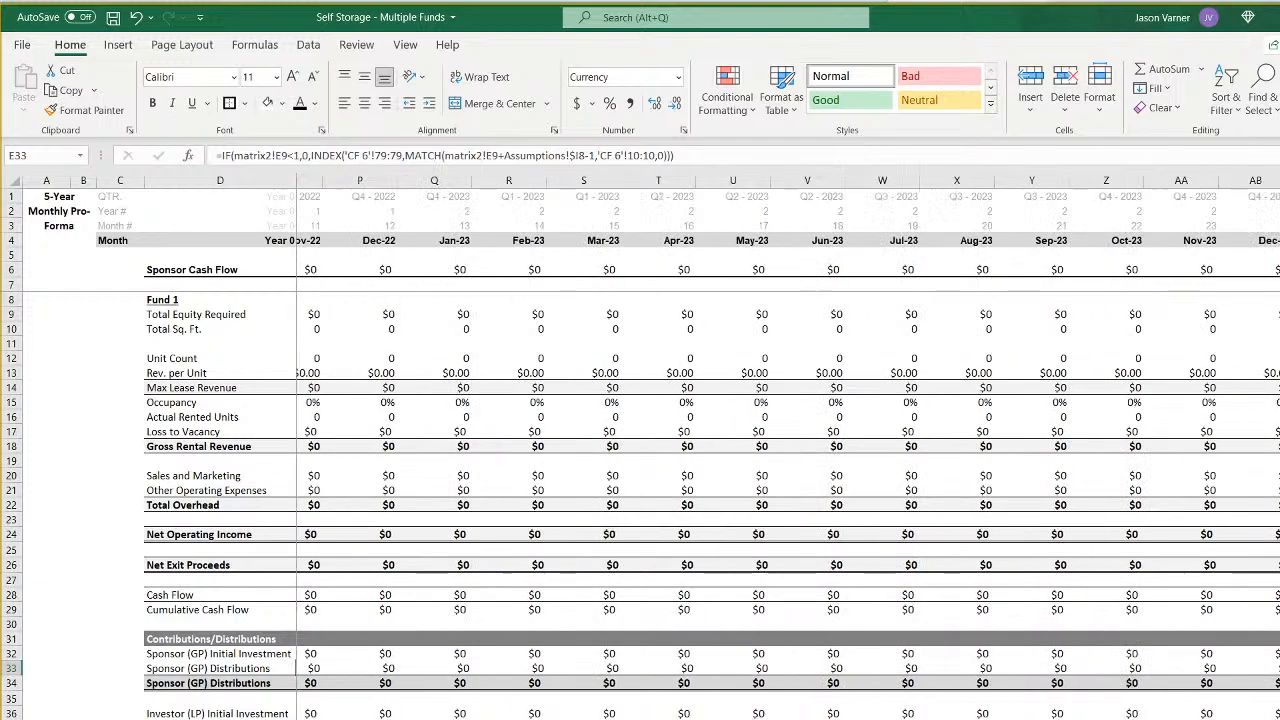
scroll(726, 447, right, 18)
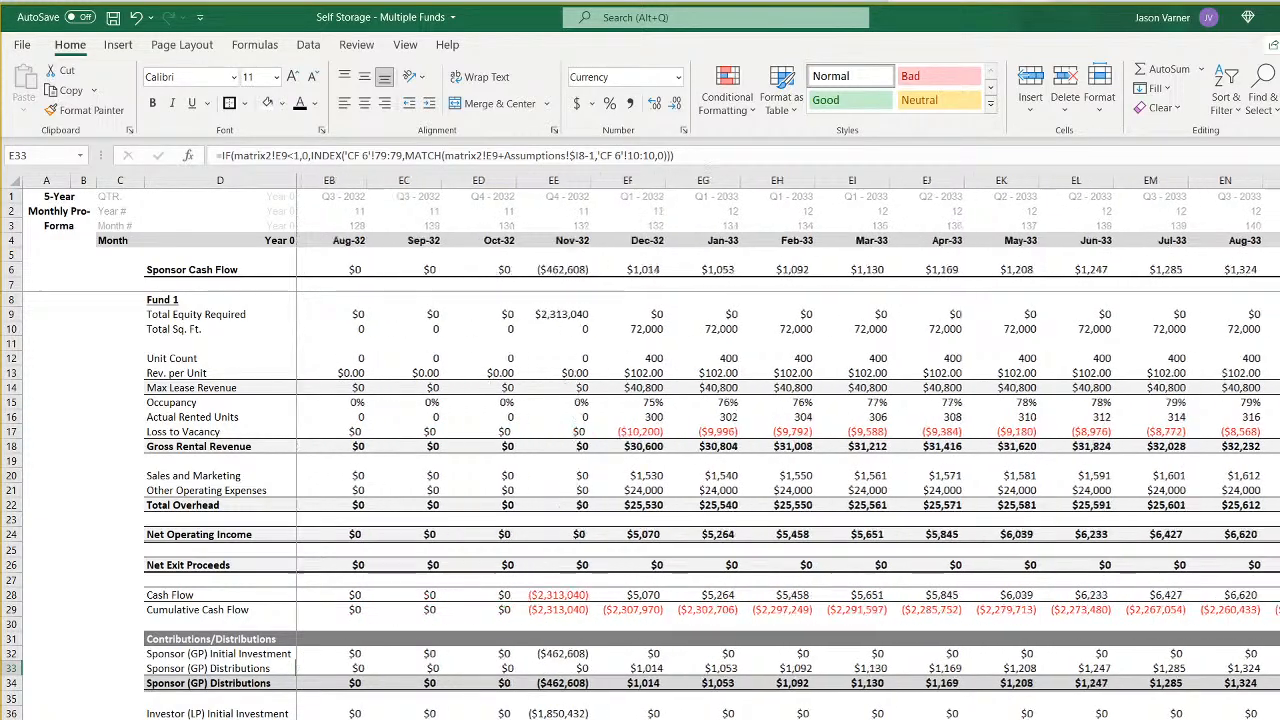
click(491, 653)
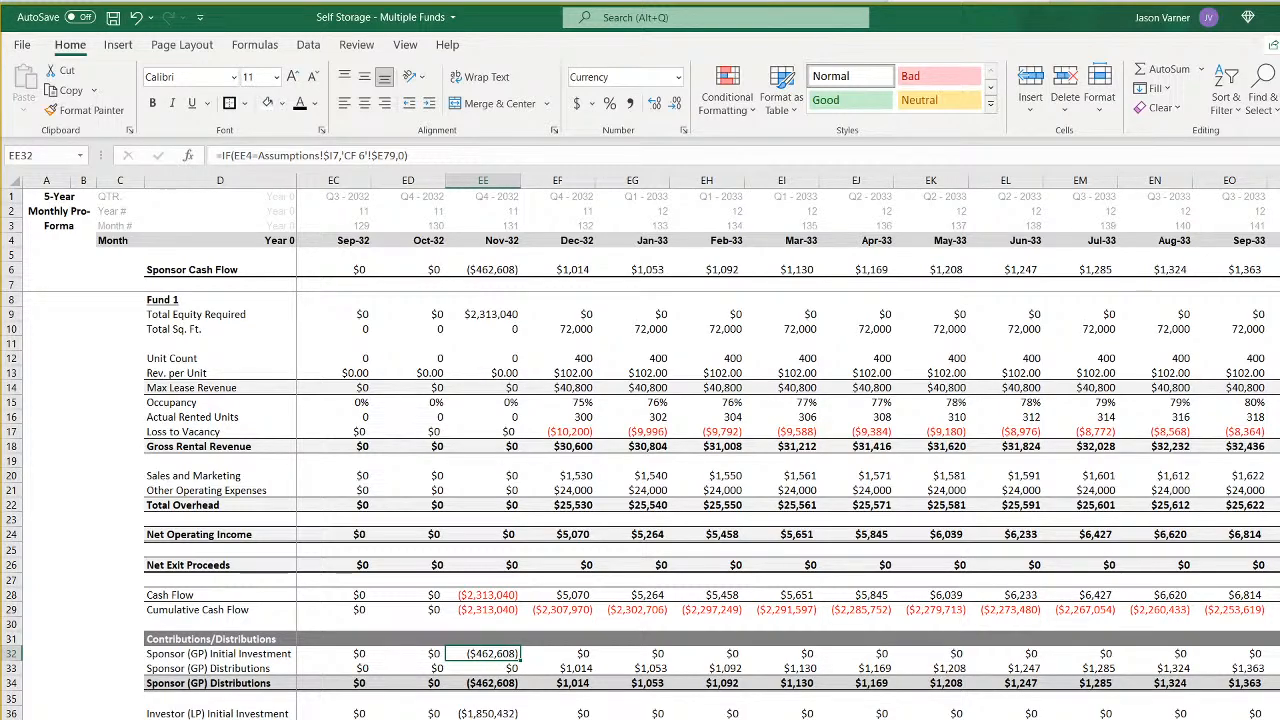
- Extend the monthly all-funds sheet to the full 15 years by filling column DT across through column GB
key(ctrl+Page_Up)
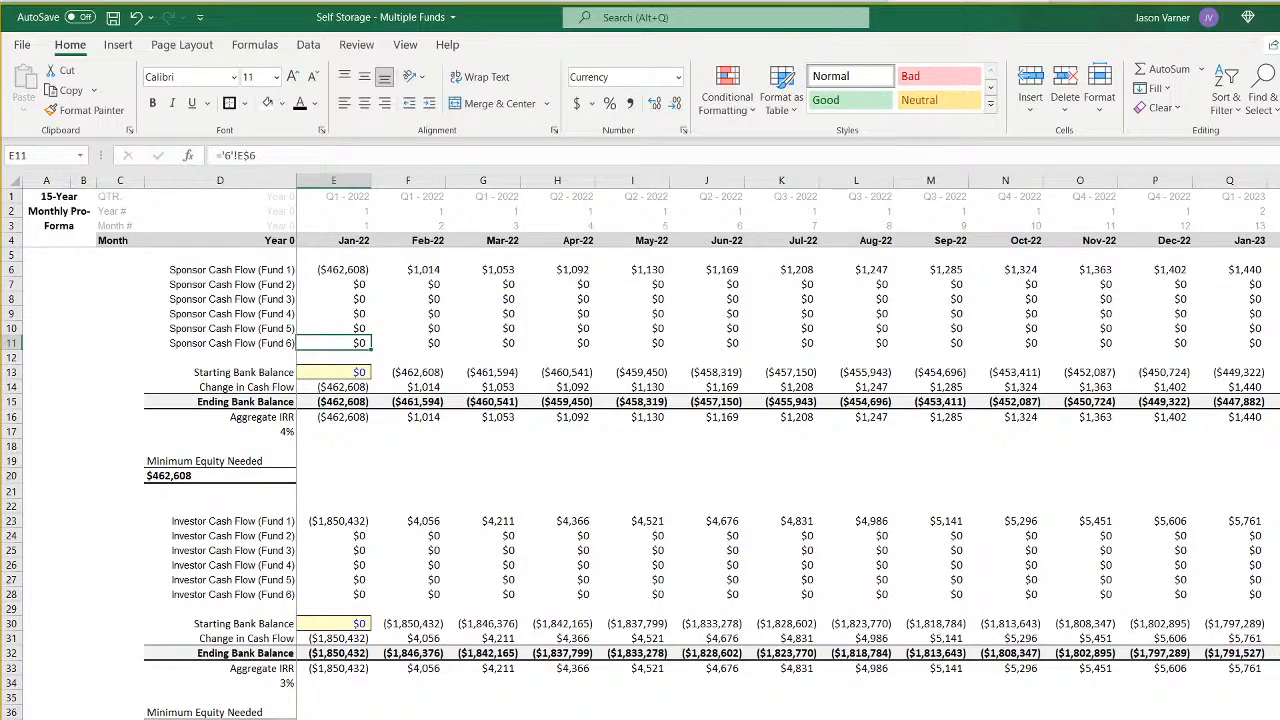
scroll(788, 426, right, 15)
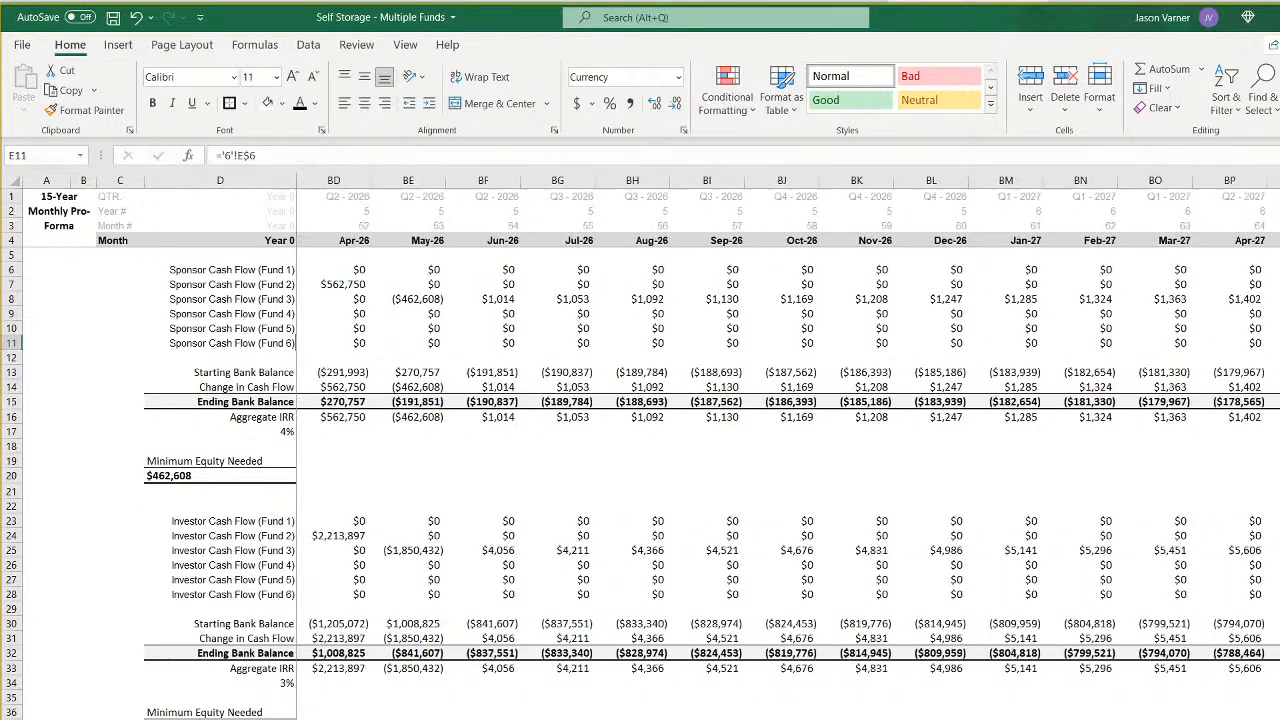
scroll(788, 426, right, 14)
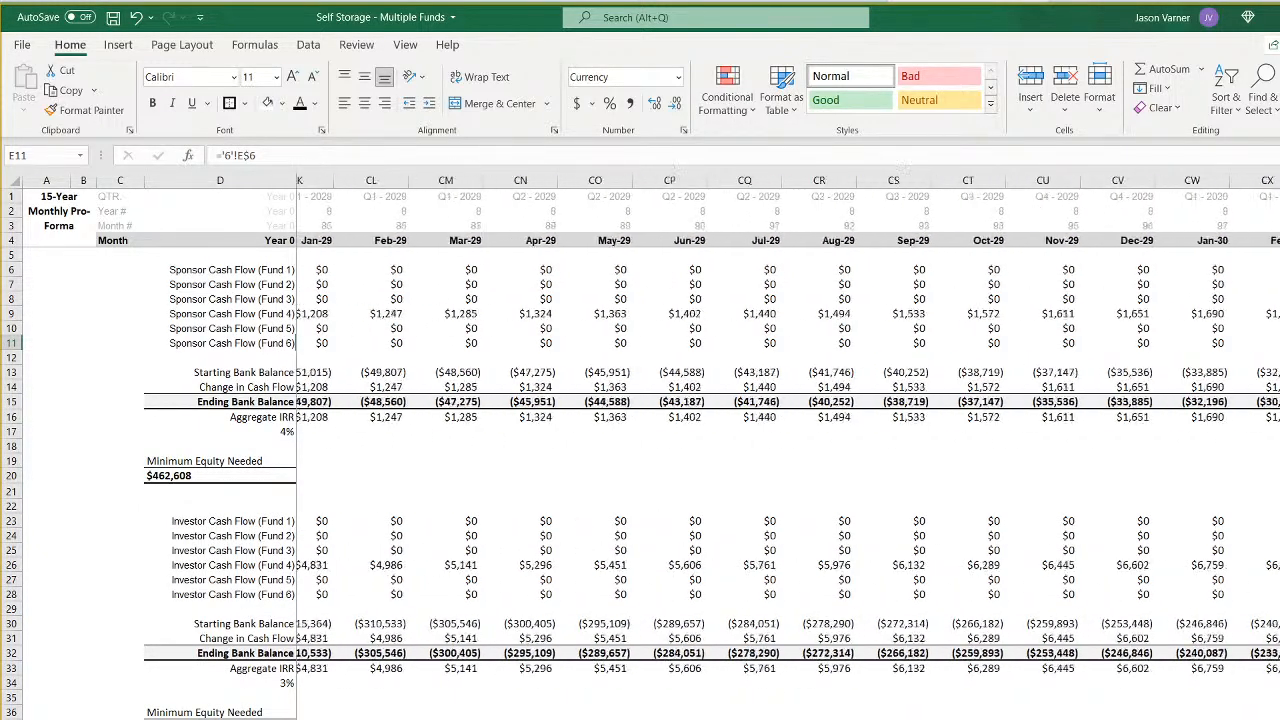
scroll(788, 426, right, 3)
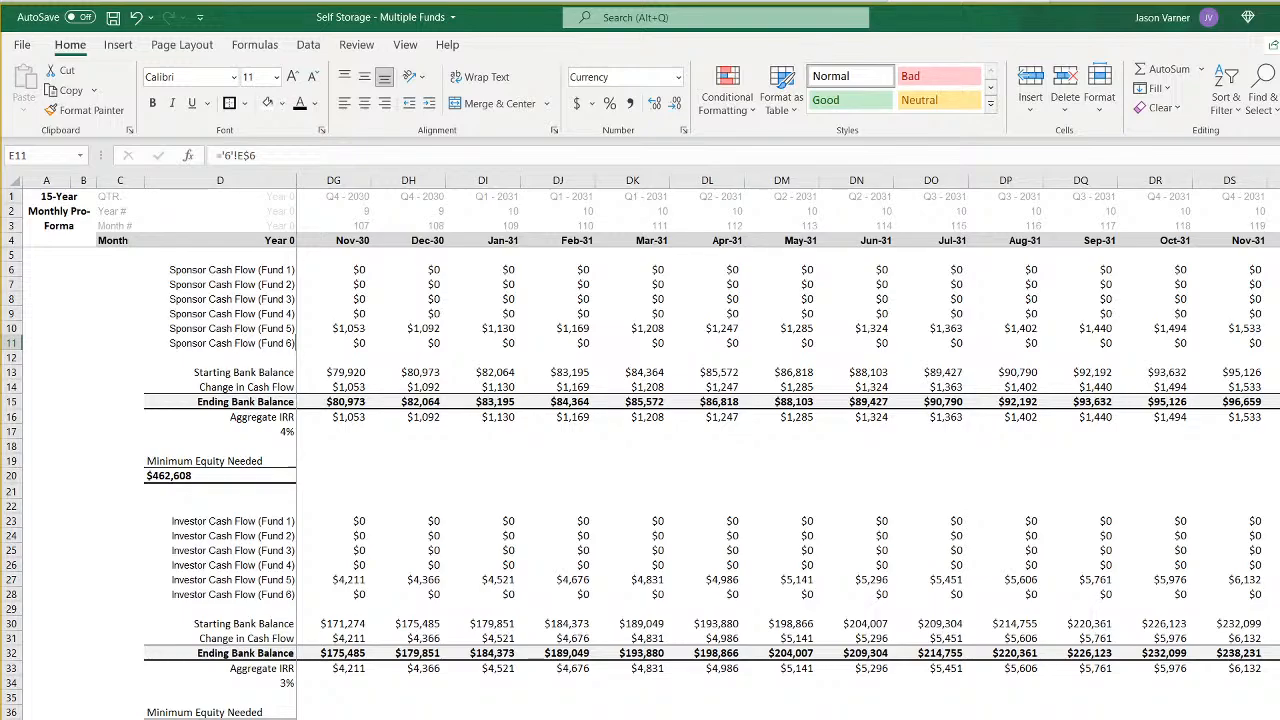
drag(1274, 196, 1274, 712)
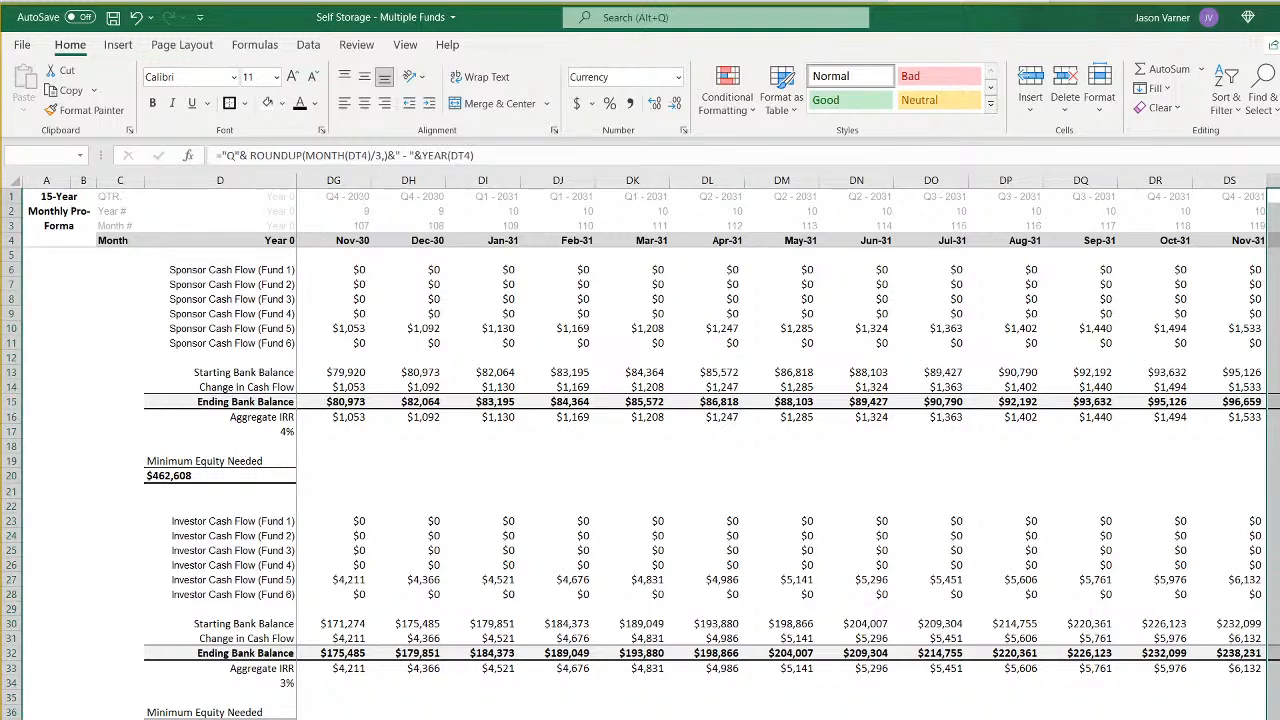
drag(1274, 181, 437, 676)
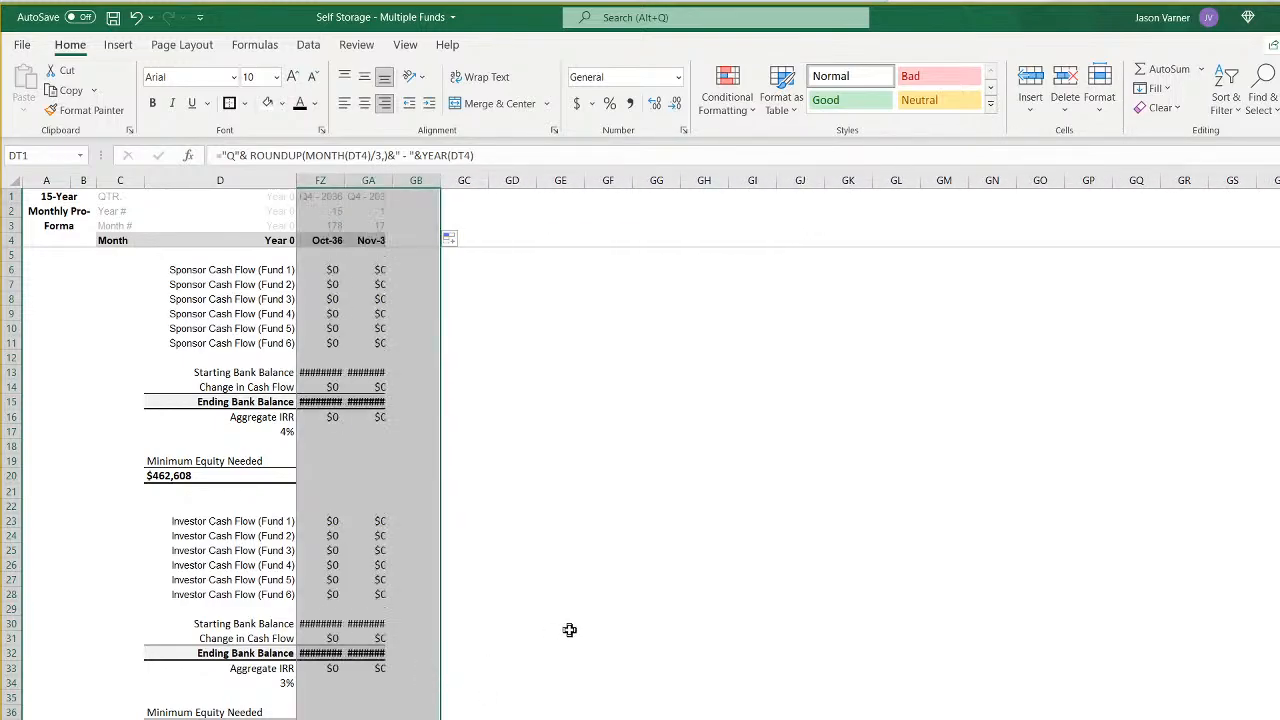
- Set the width of columns CN through GB to 11 and check the Fund 6 cash flows in the extended months
drag(414, 175, 505, 232)
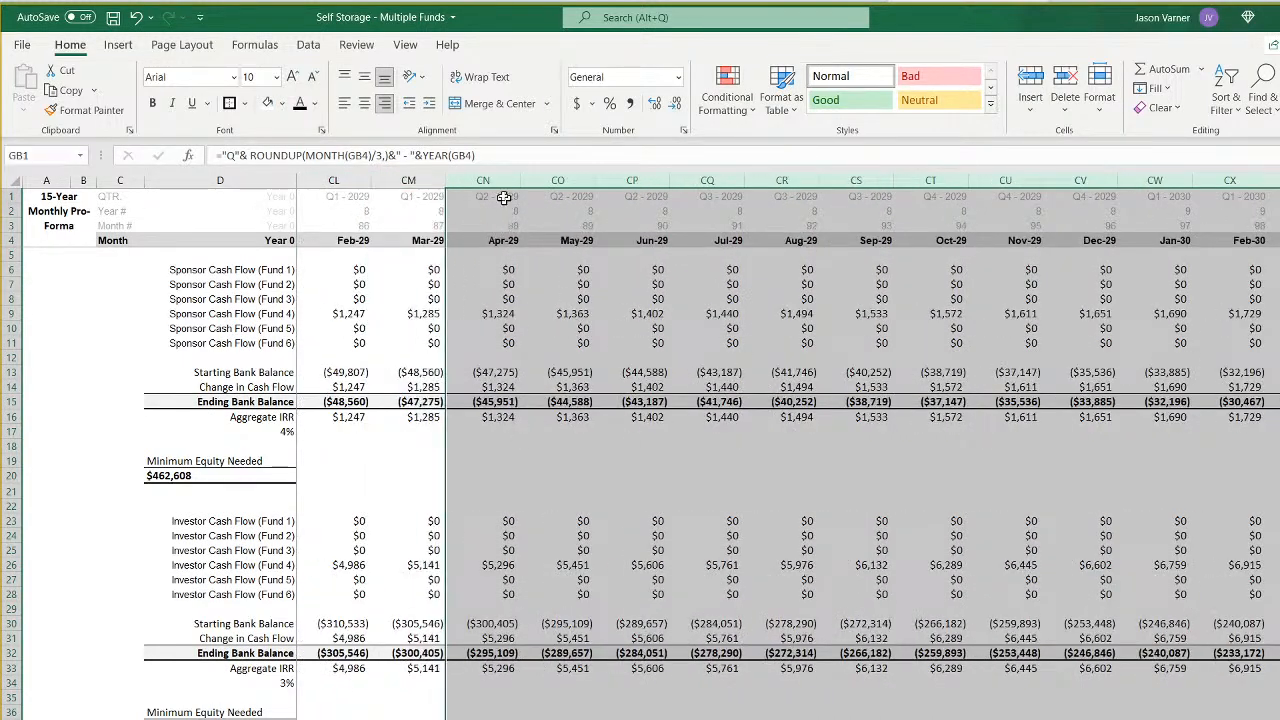
right_click(492, 180)
click(572, 425)
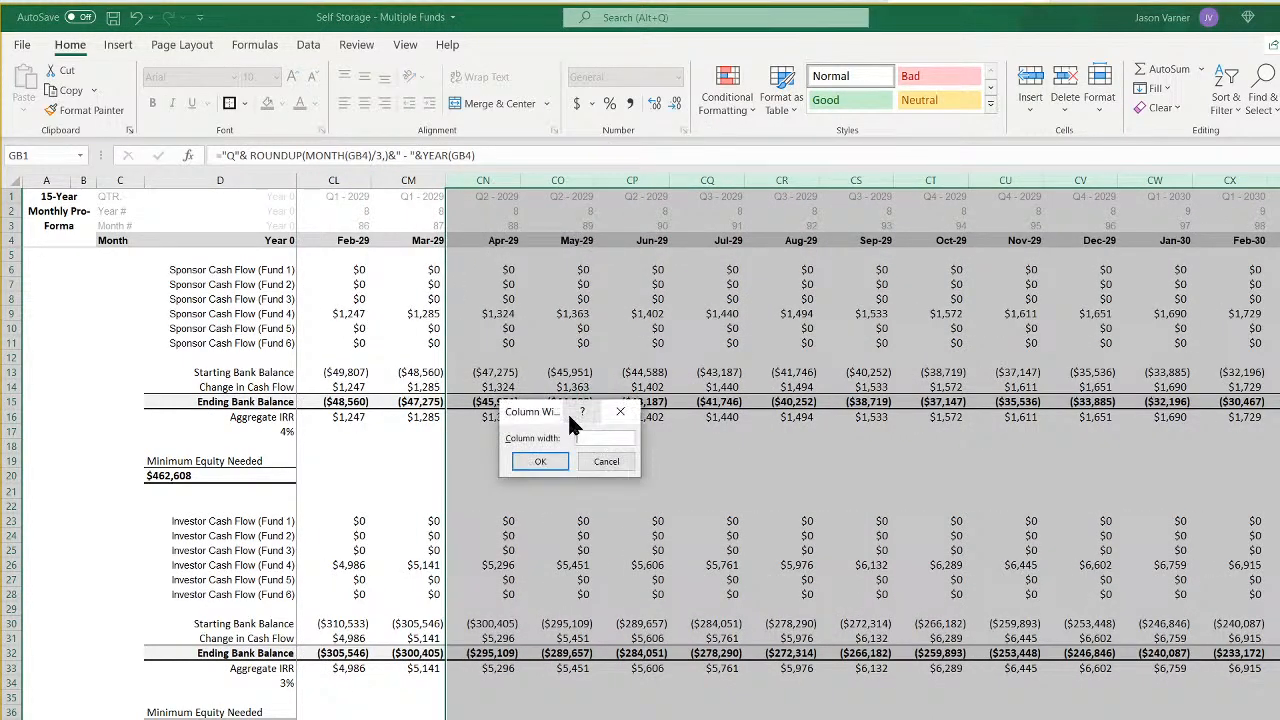
text(11)
key(Return)
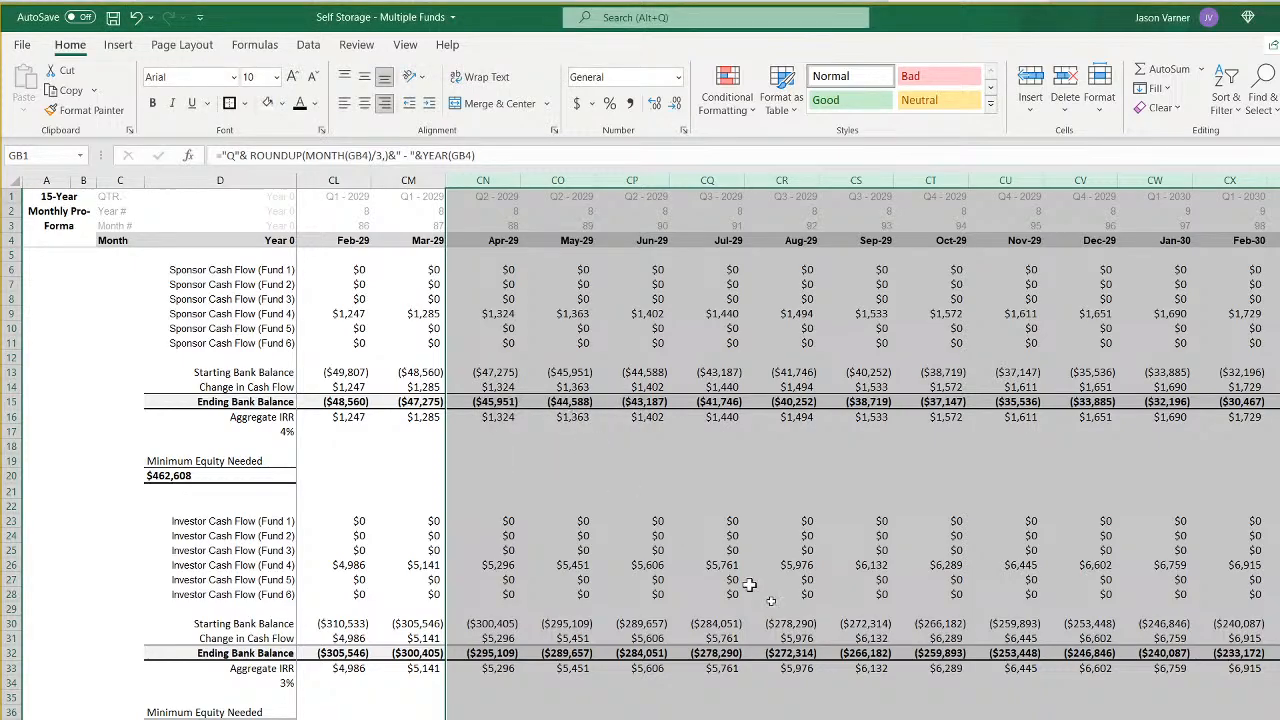
scroll(568, 418, right, 15)
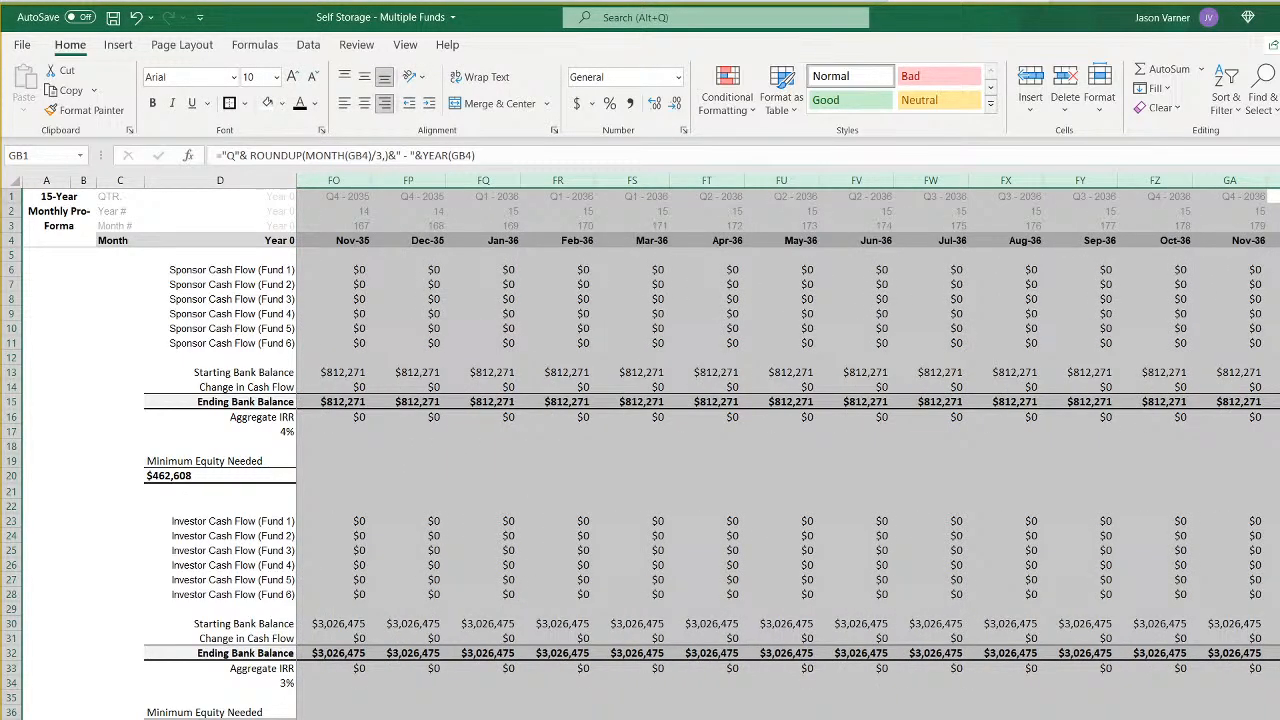
scroll(788, 448, left, 7)
scroll(788, 448, left, 1)
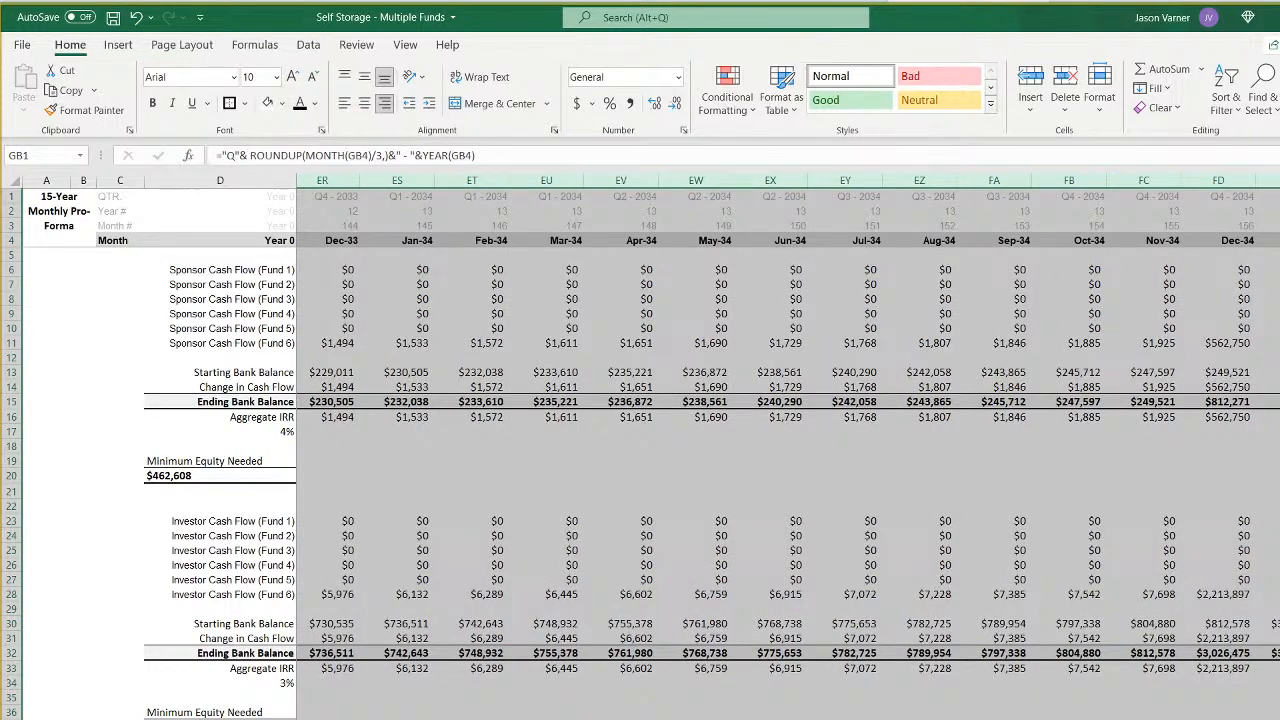
- Extend the XIRR formula in D42 of the monthly all-funds sheet to cover values E41:GB41 and dates E4:GB4
scroll(788, 448, left, 20)
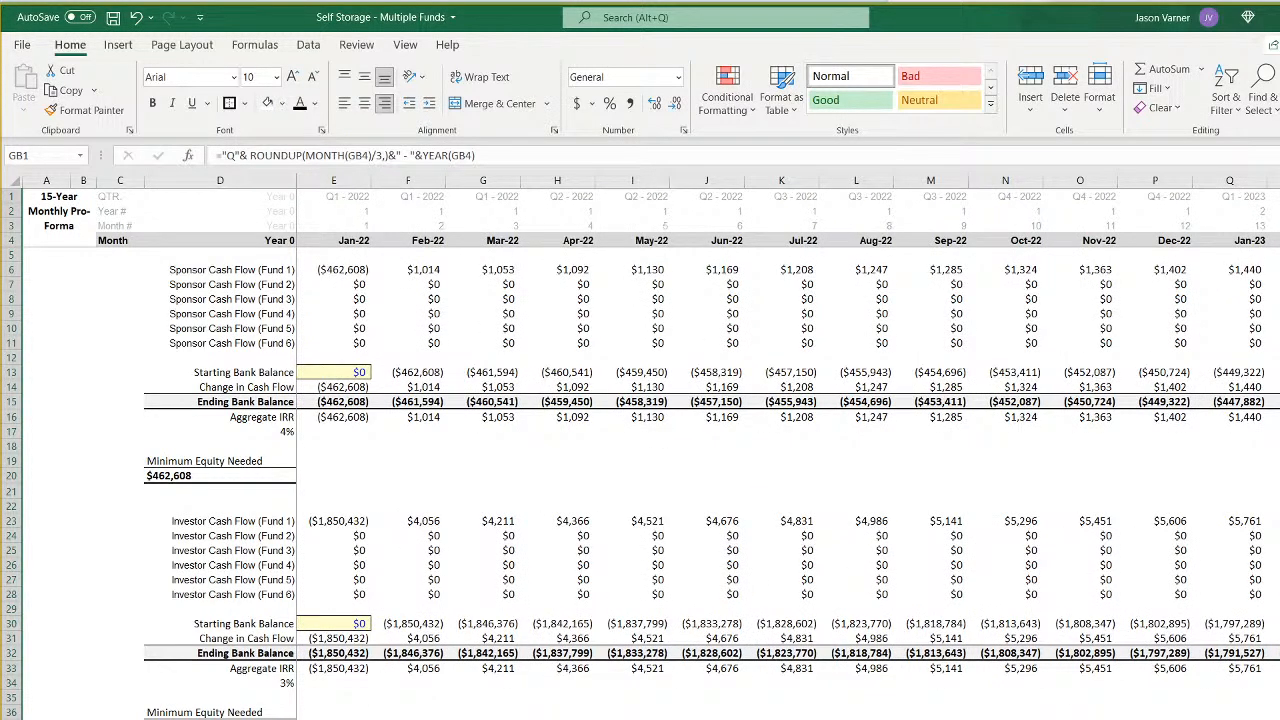
click(220, 719)
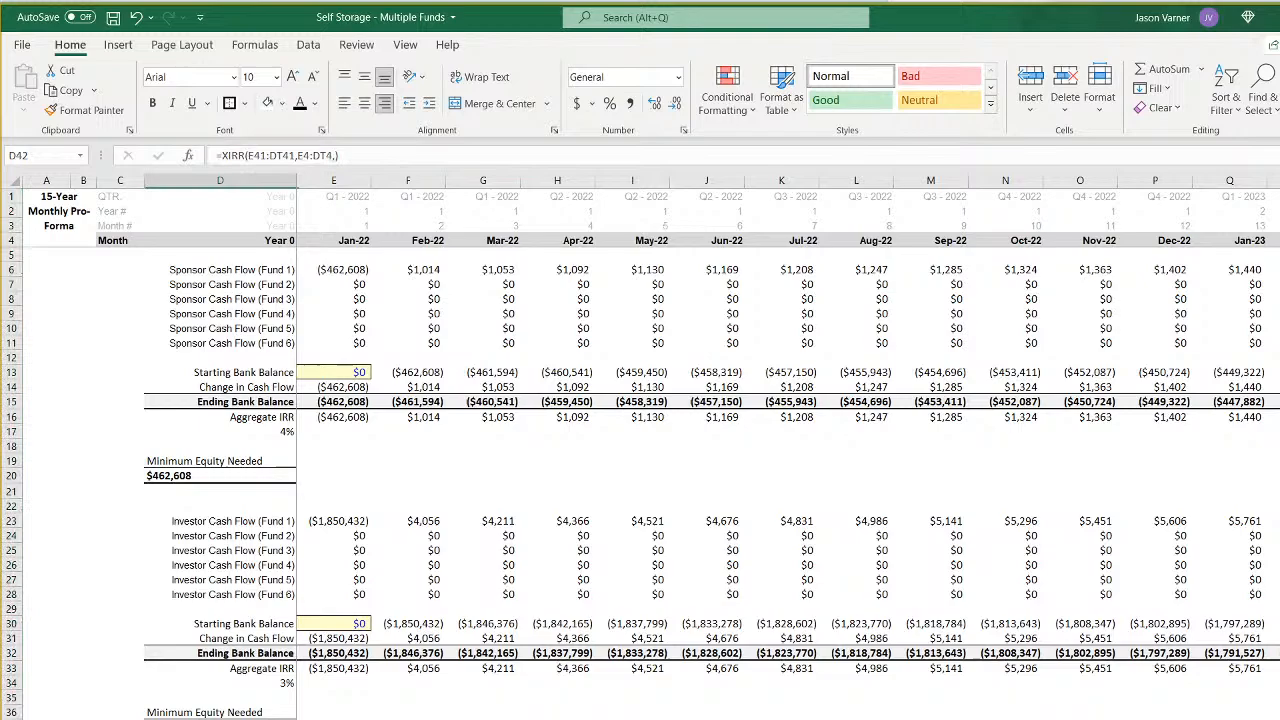
click(285, 156)
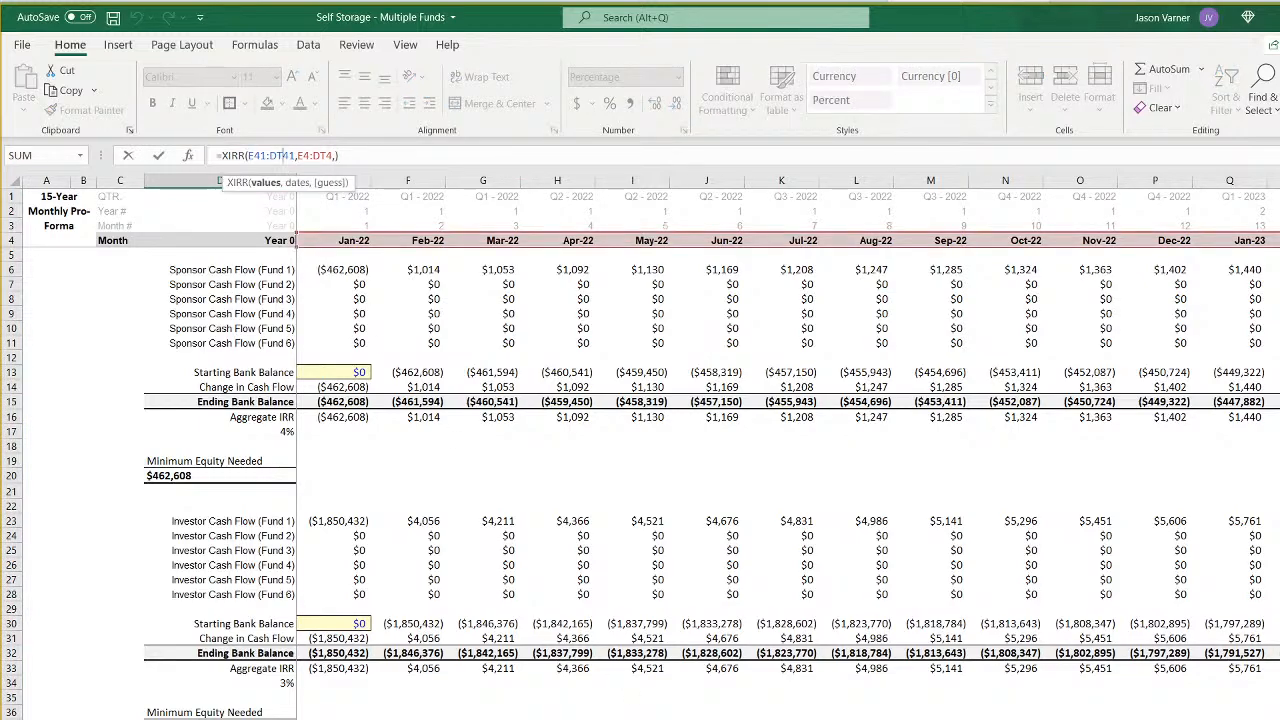
scroll(788, 448, right, 20)
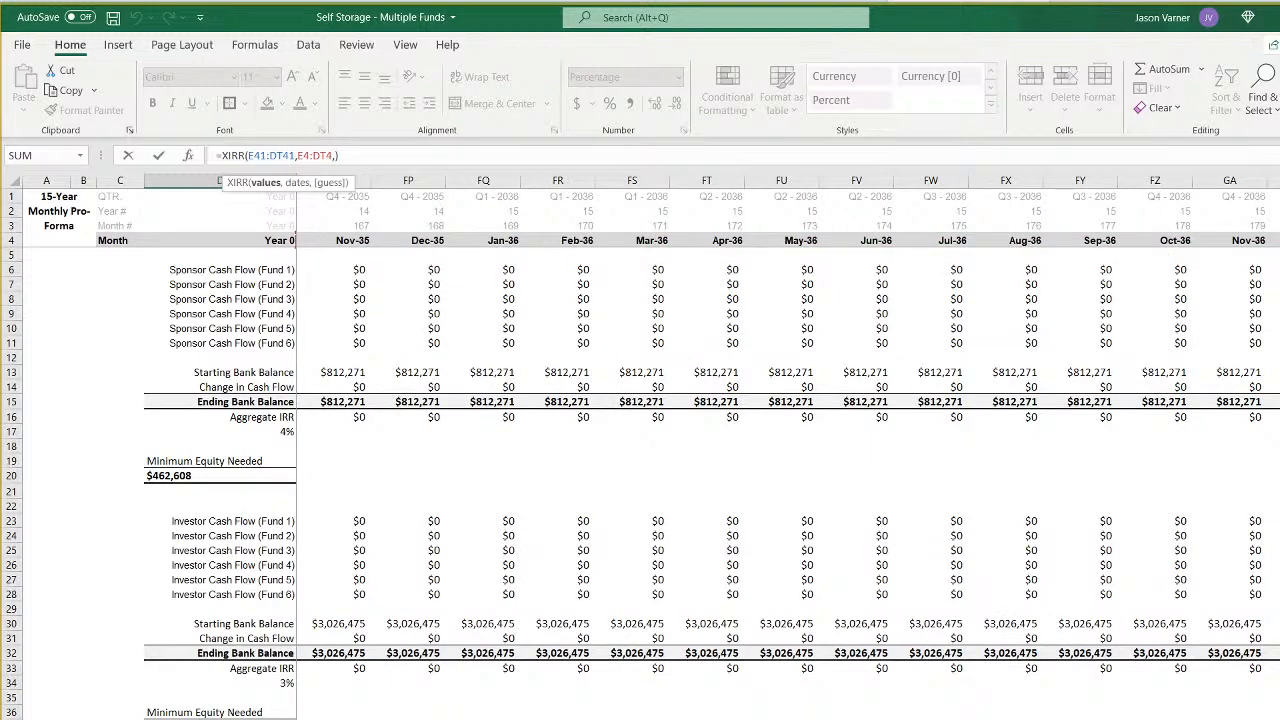
click(326, 155)
key(BackSpace)
key(BackSpace)
text(gd)
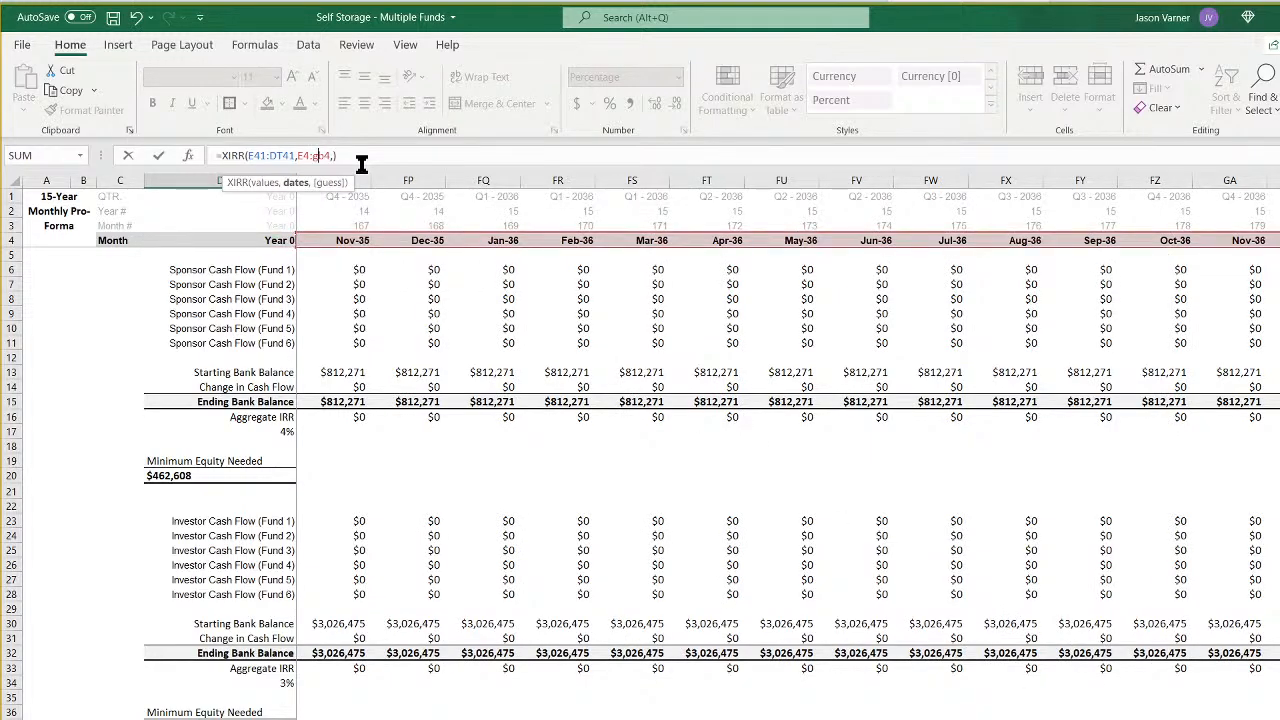
key(Left)
key(Left)
key(Left)
key(Left)
key(Left)
key(Left)
key(Left)
key(Left)
key(BackSpace)
key(BackSpace)
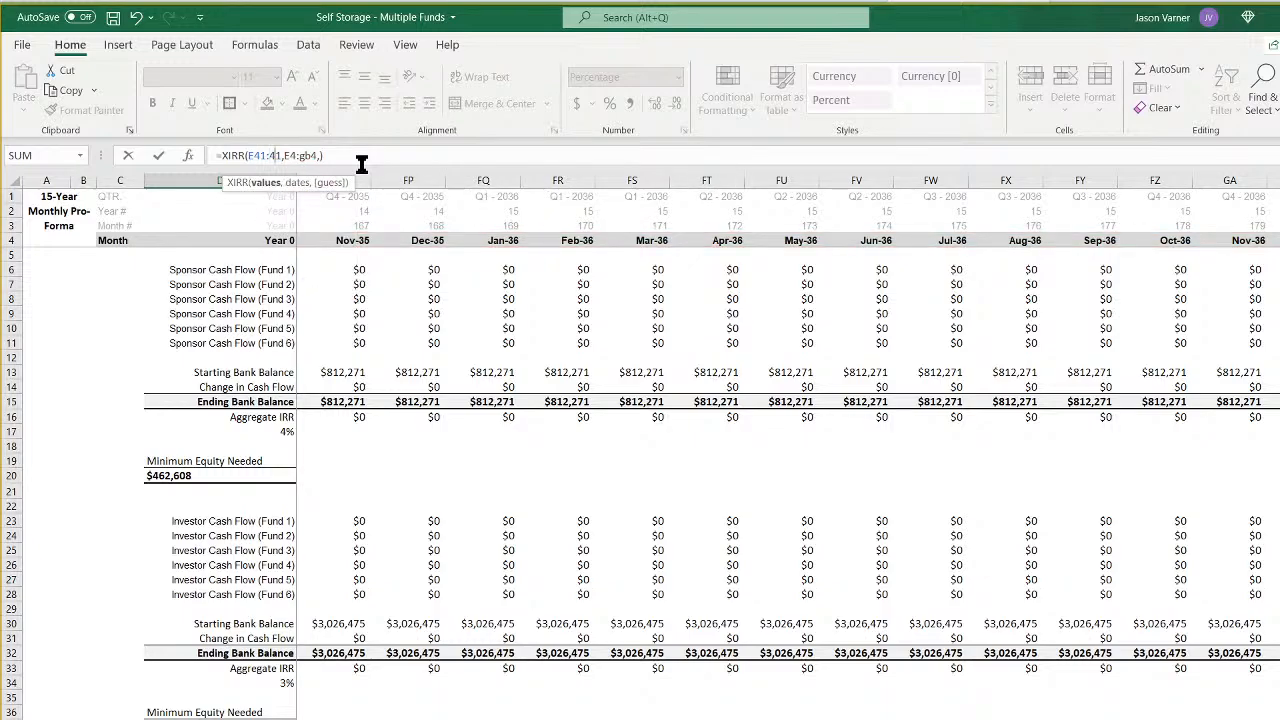
text(gb)
key(Return)
- Extend the investor Aggregate IRR formula in D34 to XIRR over values E33:GB33 and dates E4:GB4
key(Up)
key(Up)
key(Up)
key(Up)
key(Up)
key(Up)
key(Up)
key(Up)
key(Up)
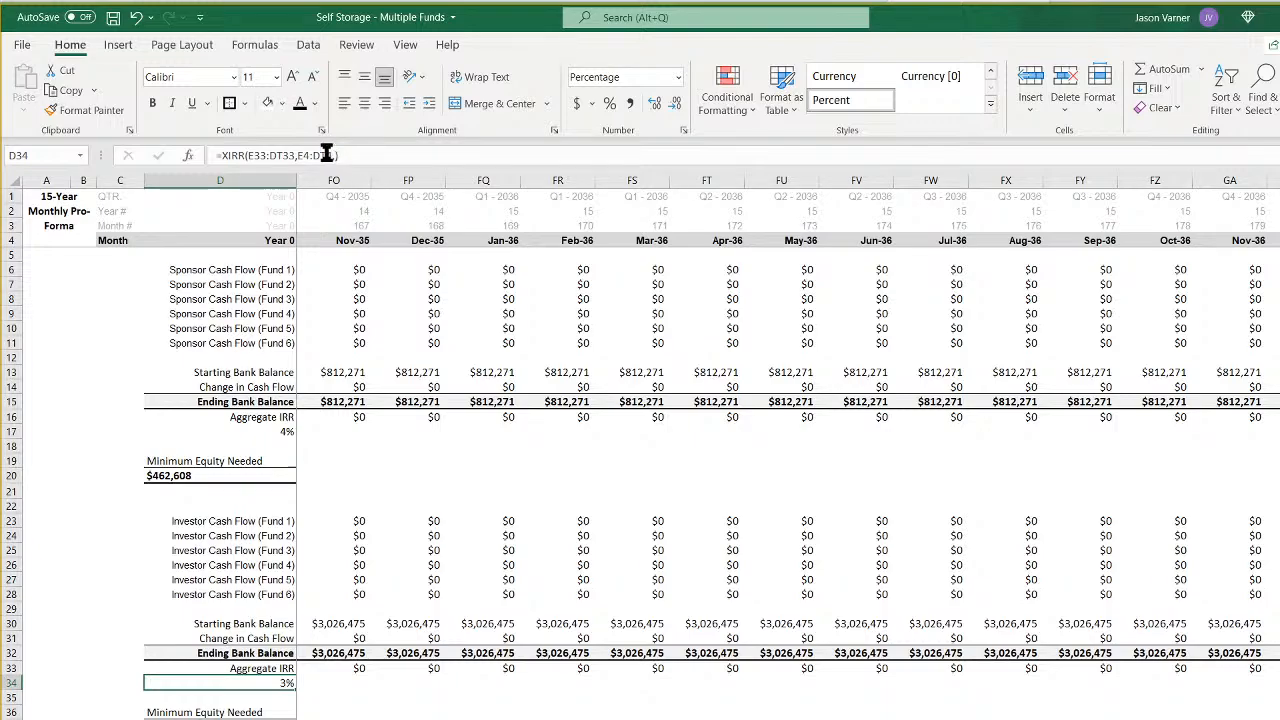
click(329, 155)
key(BackSpace)
key(BackSpace)
text(gb)
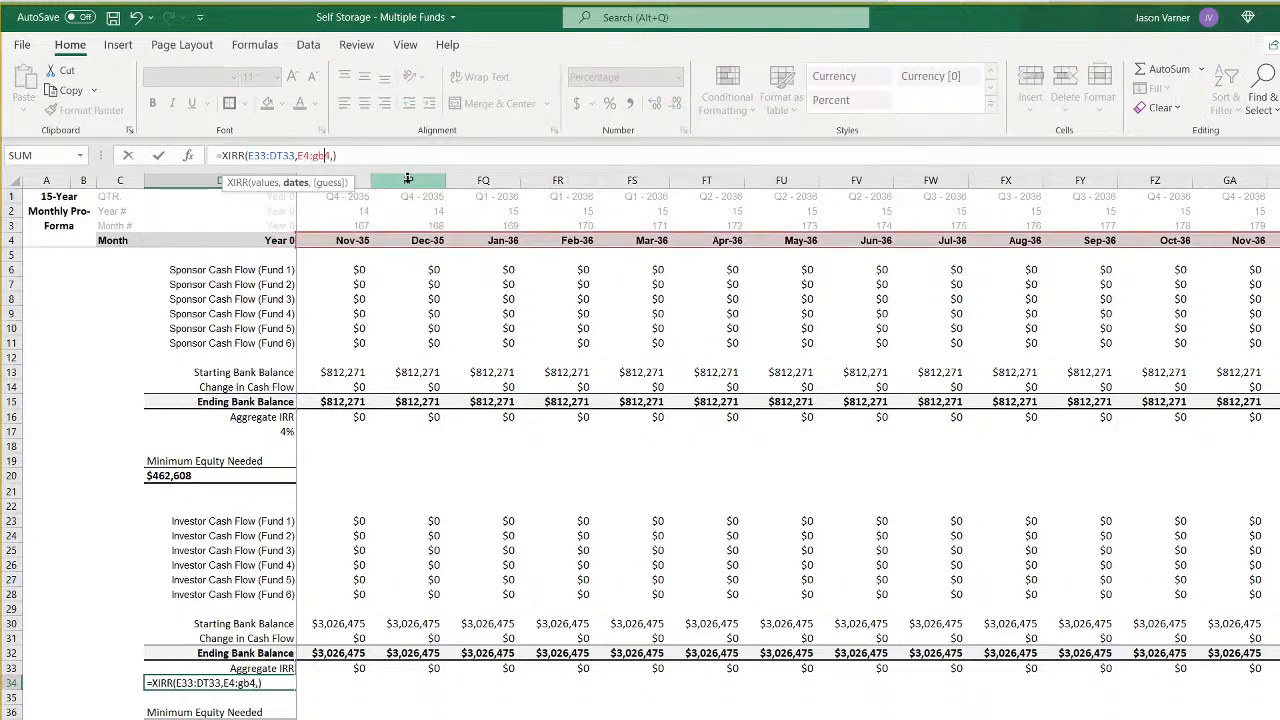
key(Left)
key(Left)
key(Left)
key(Left)
key(Left)
key(Left)
key(Left)
key(BackSpace)
key(BackSpace)
text(gb)
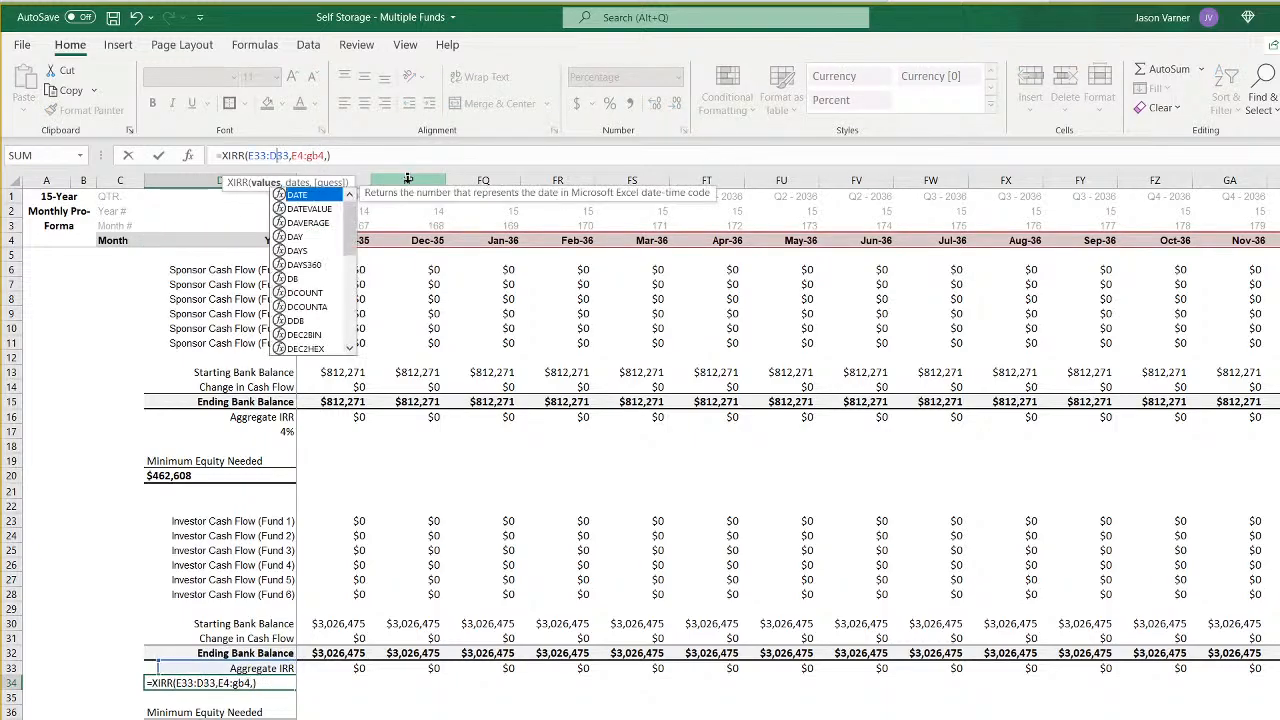
key(Return)
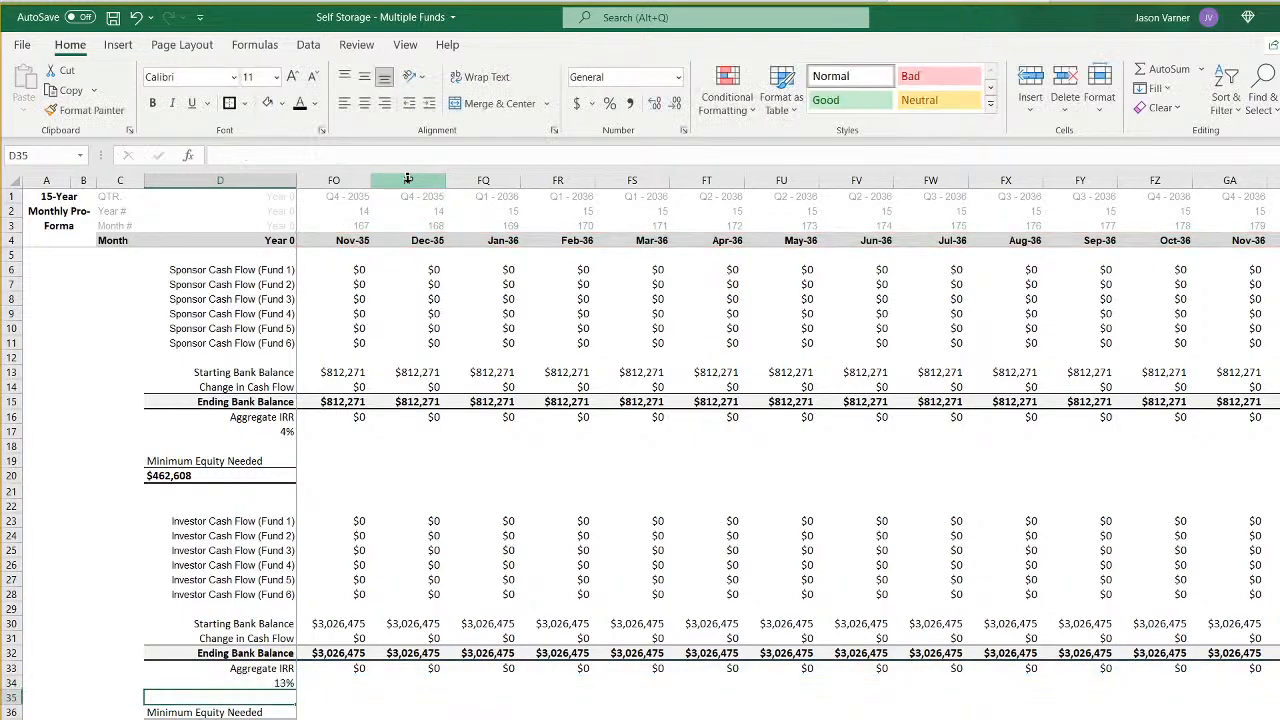
- Extend the sponsor Aggregate IRR formula in D17 to XIRR over values E16:GB16 and dates E4:GB4
key(Up)
key(Up)
key(Up)
key(Up)
key(Up)
key(Up)
key(Up)
key(Up)
key(Up)
key(Up)
key(Up)
key(Up)
key(Up)
key(Up)
key(Up)
key(Up)
key(Up)
key(Up)
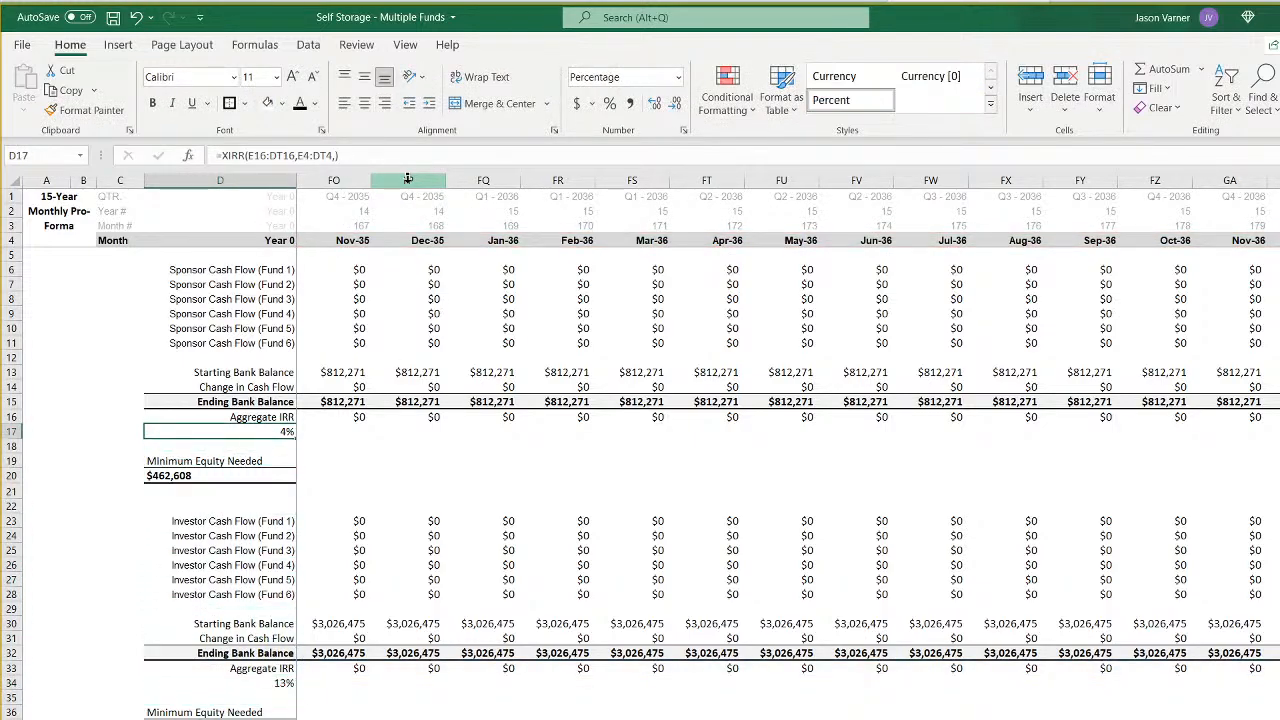
click(278, 155)
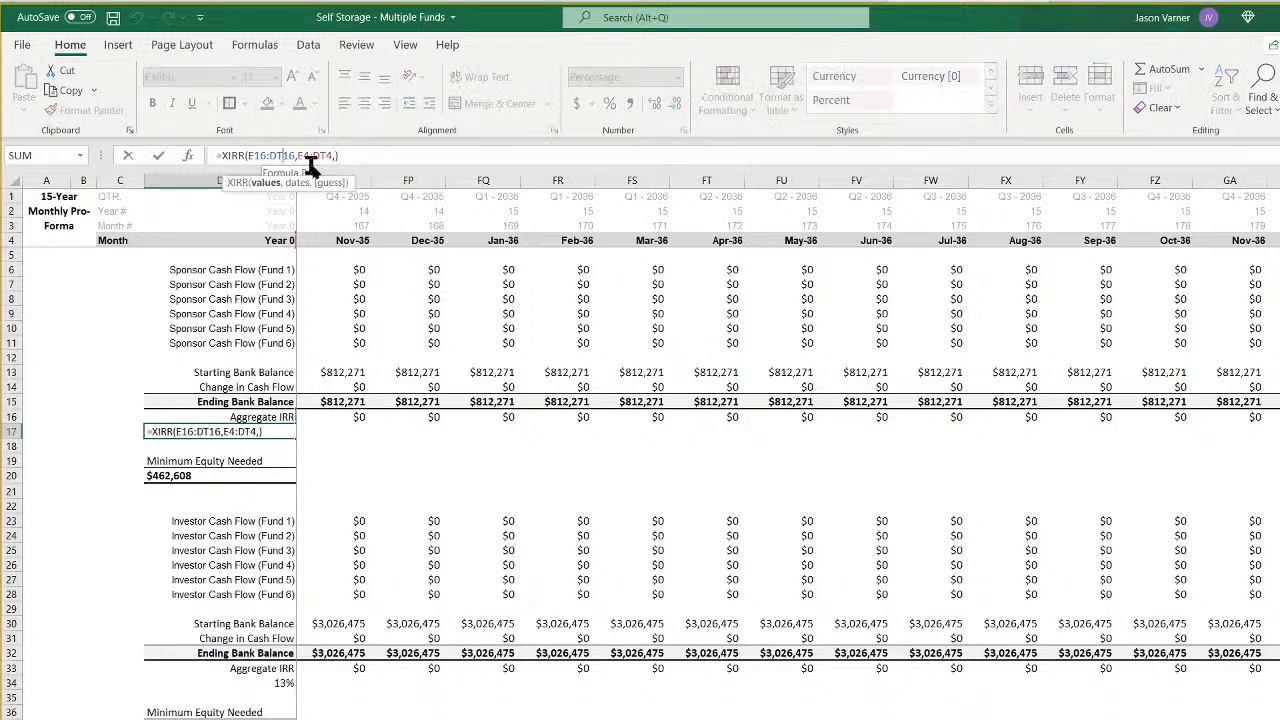
key(BackSpace)
key(BackSpace)
text(gb)
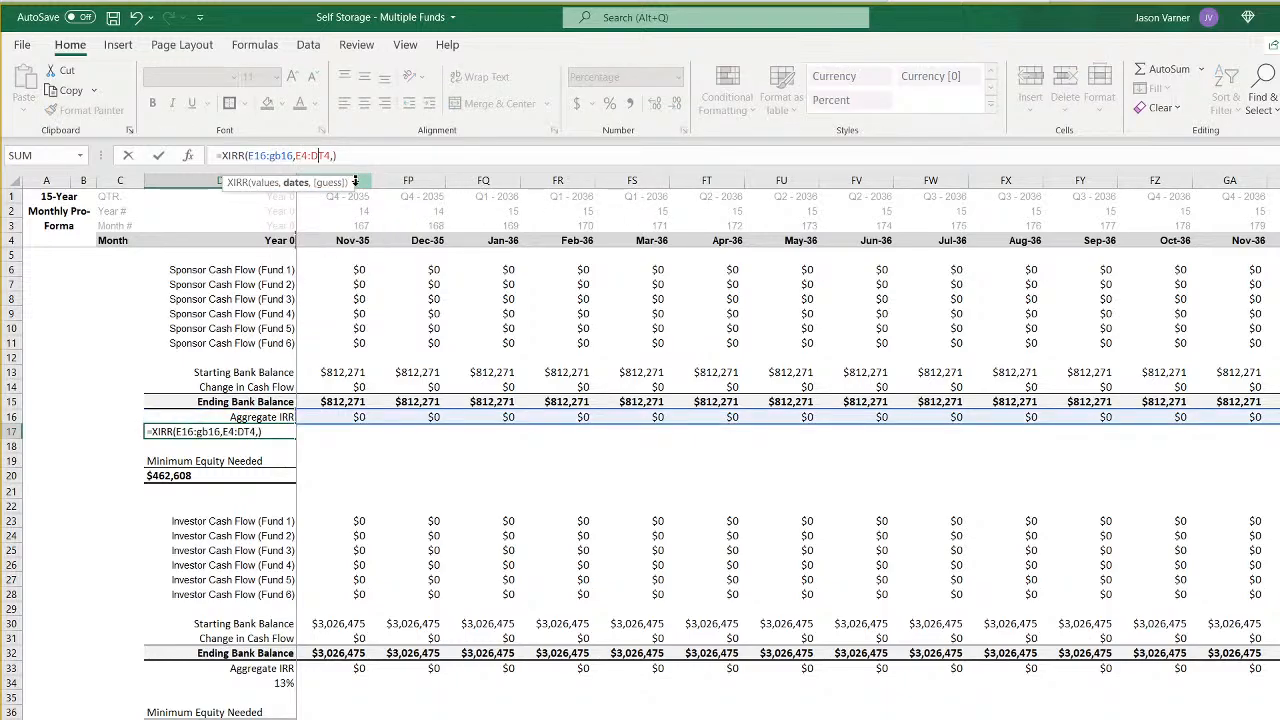
key(BackSpace)
key(BackSpace)
text(gb)
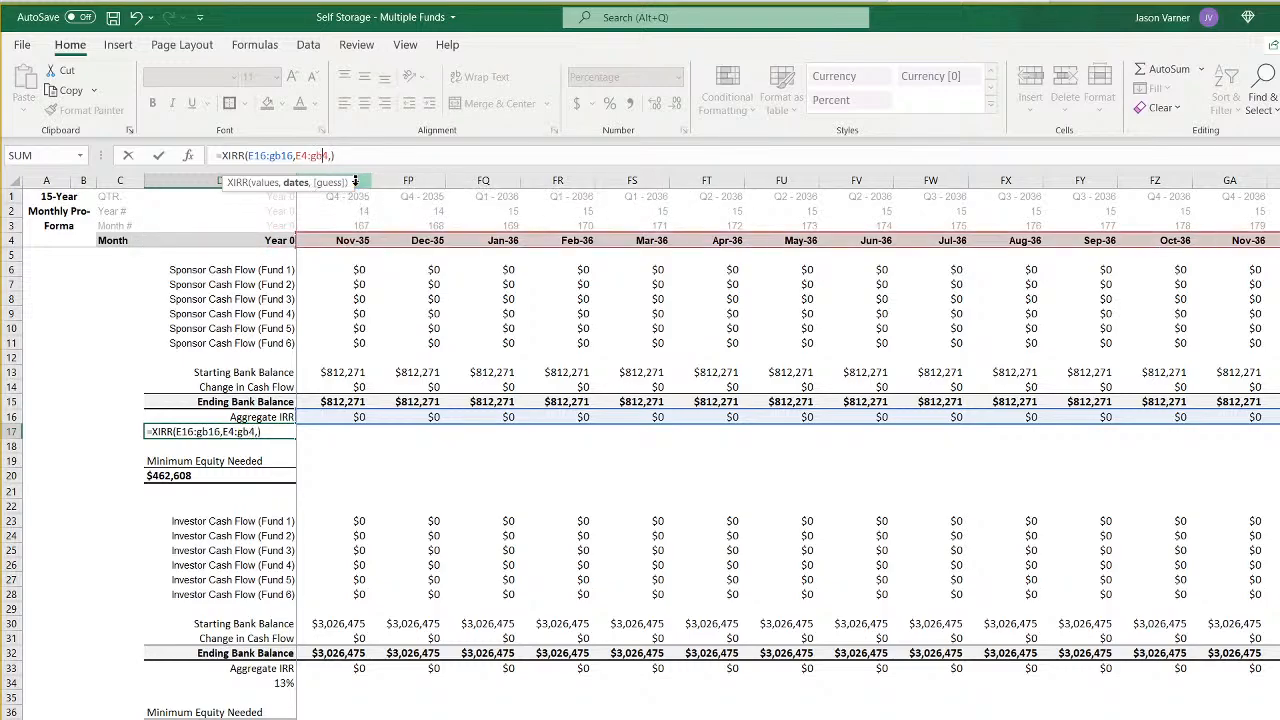
key(Return)
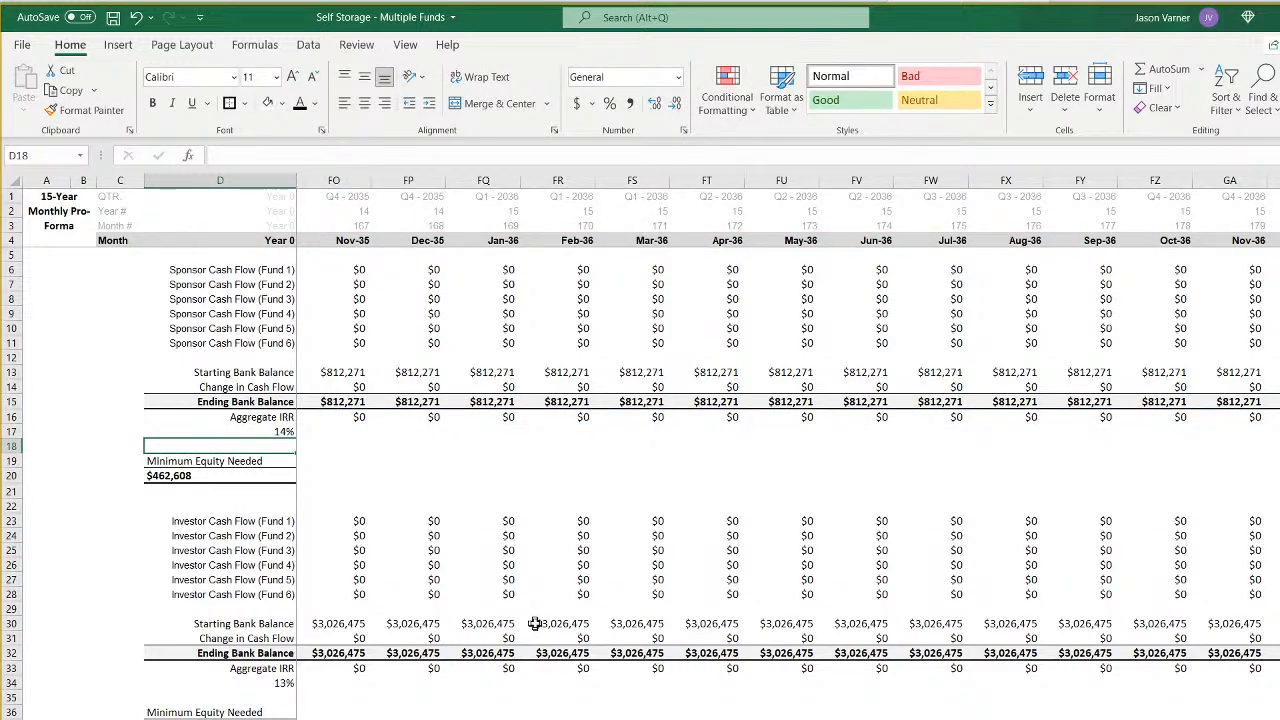
scroll(788, 446, left, 20)
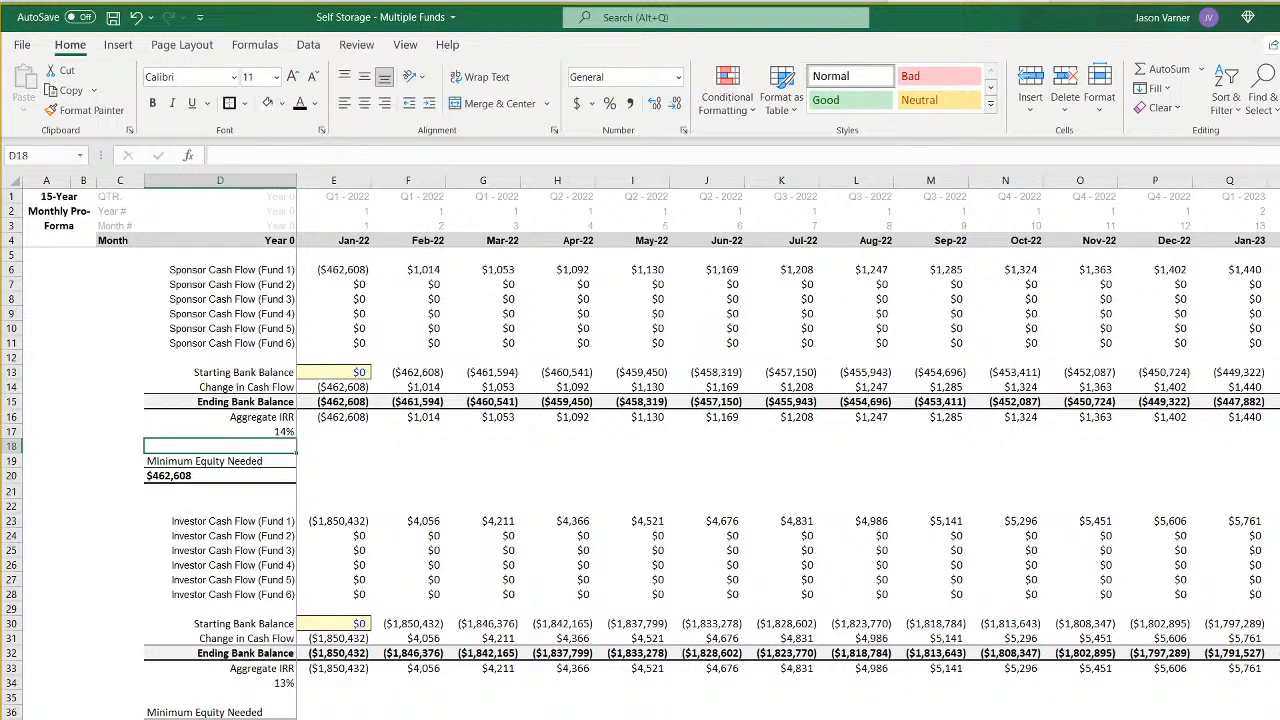
- On the 15-year annual pro-forma sheet, format the sponsor and investor Aggregate IRR percentages in D17 and D34 with one decimal place
key(ctrl+Page_Down)
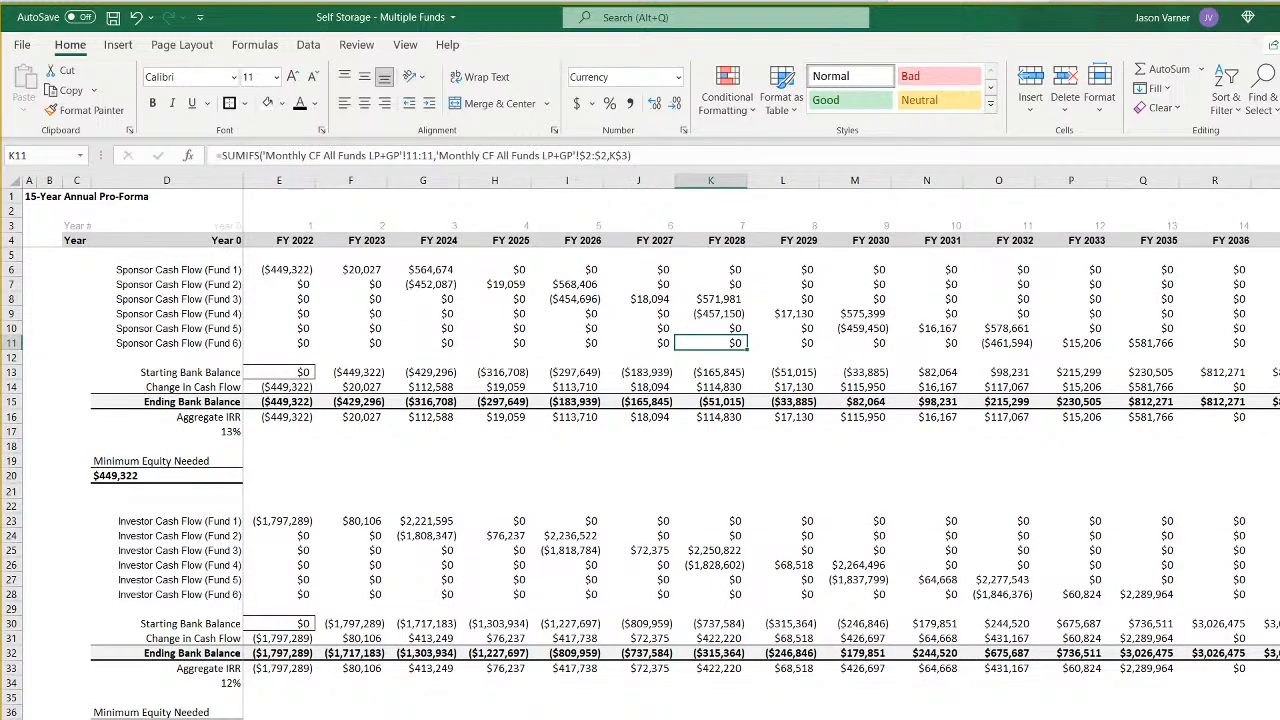
click(167, 719)
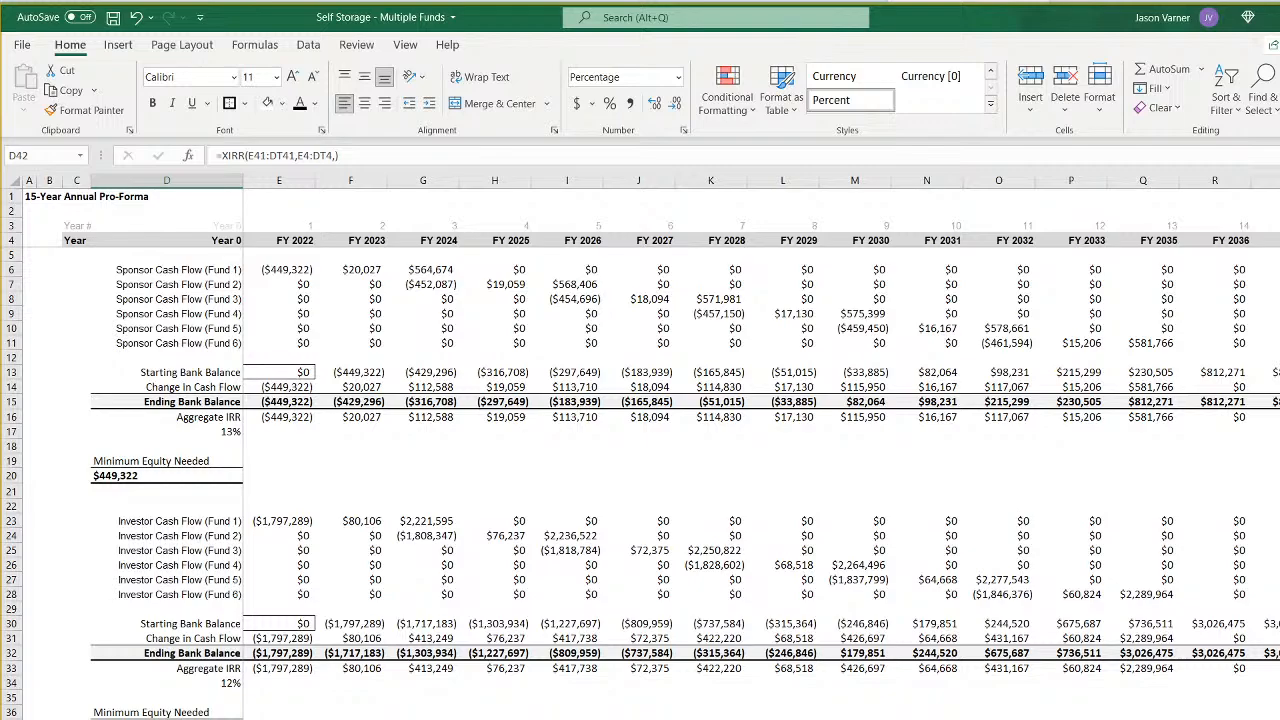
click(211, 431)
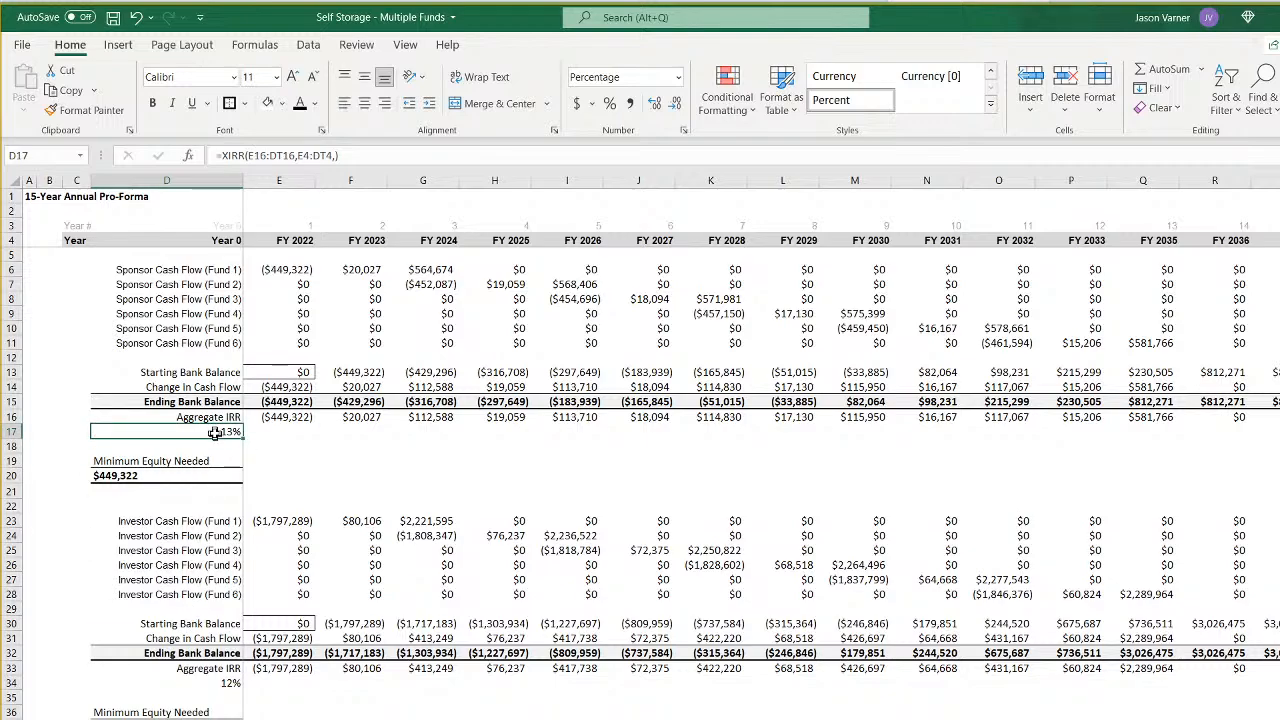
click(684, 130)
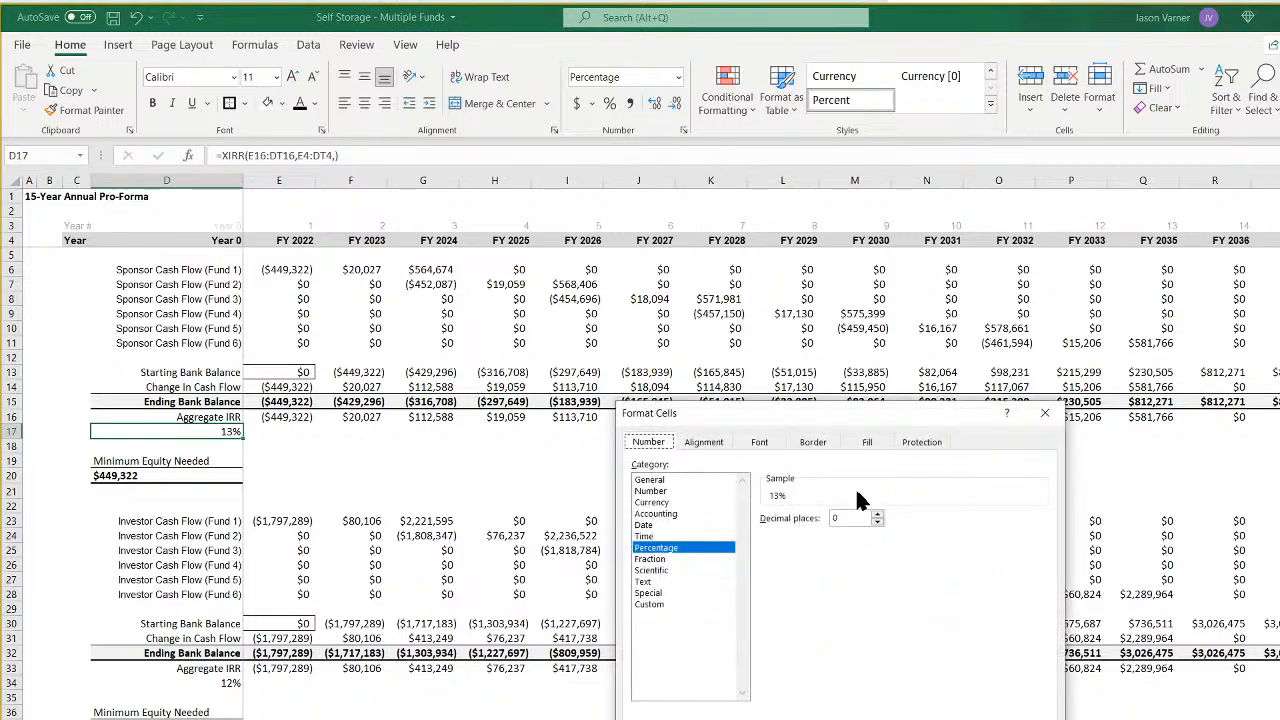
click(877, 514)
key(Return)
click(208, 683)
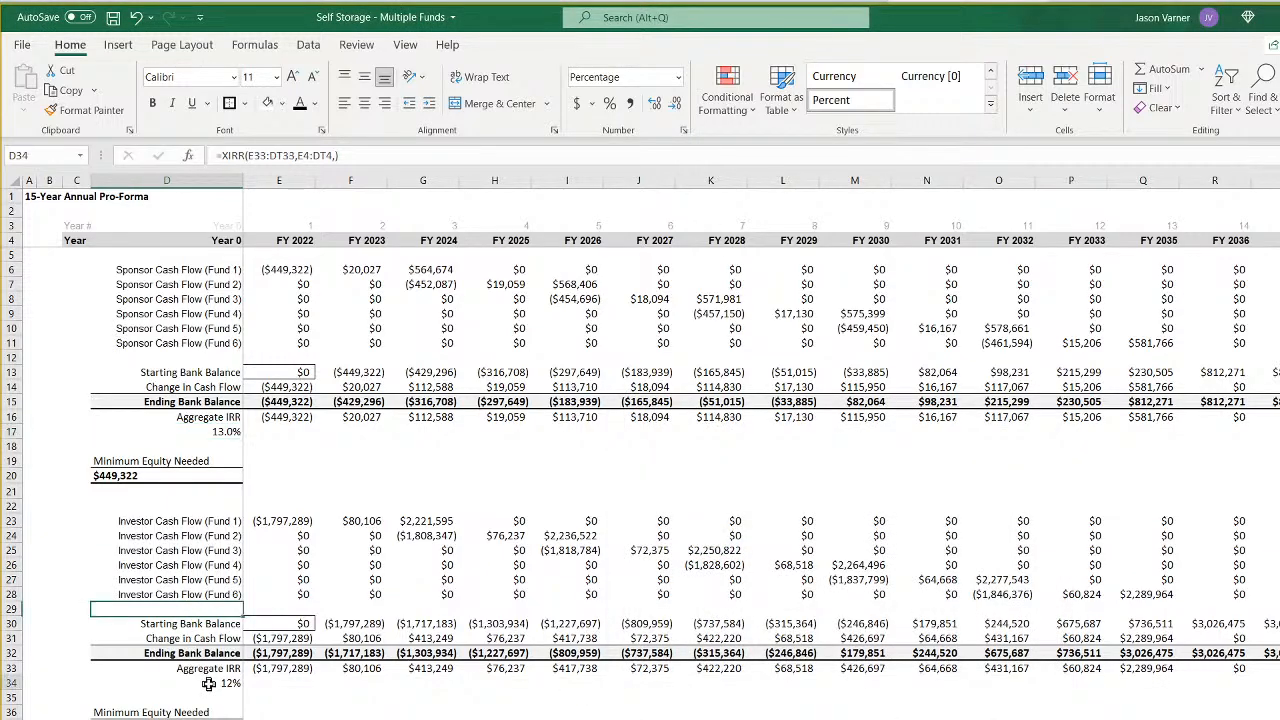
click(684, 130)
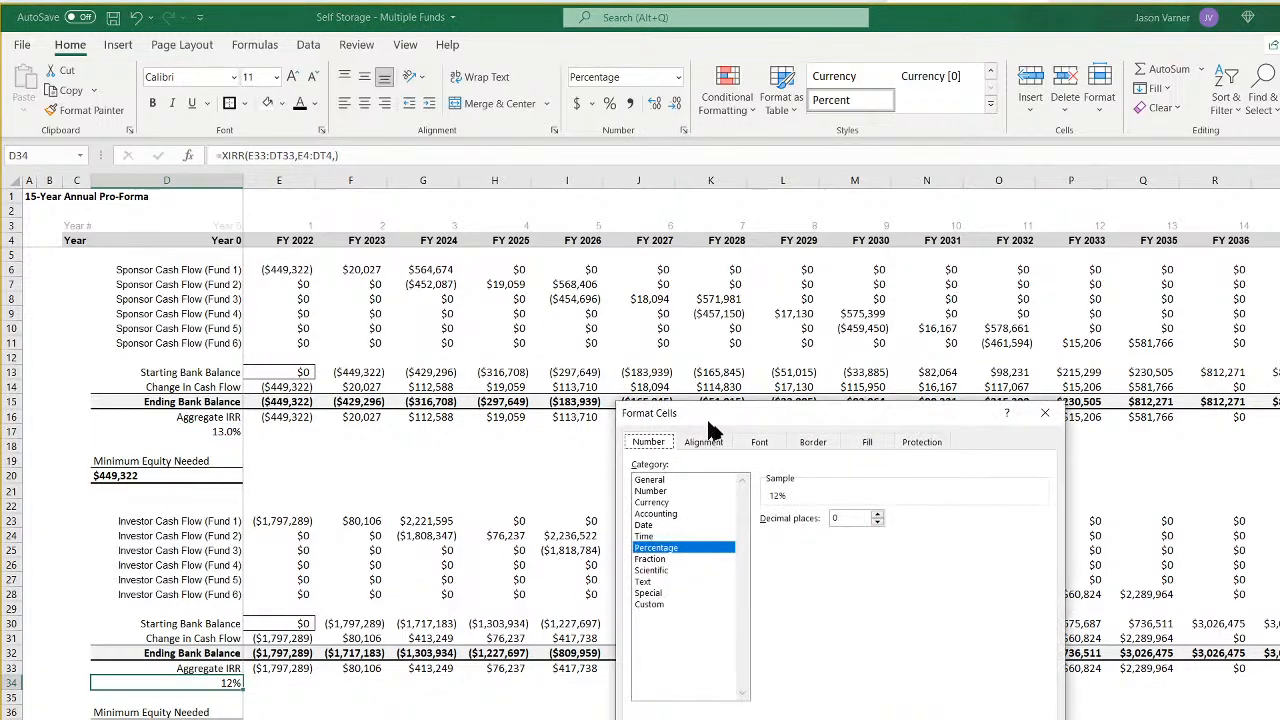
click(877, 514)
key(Return)
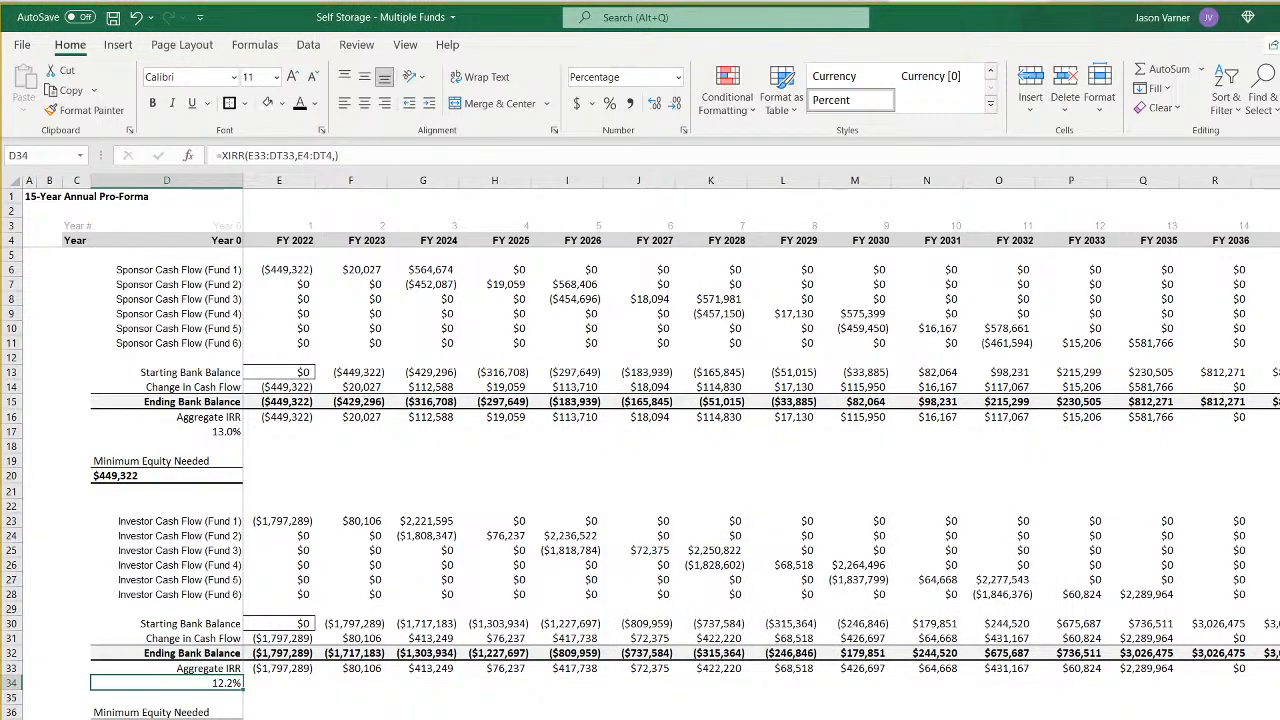
- Format the IRR percentage in D42 of the annual pro-forma with one decimal place
click(208, 719)
click(684, 130)
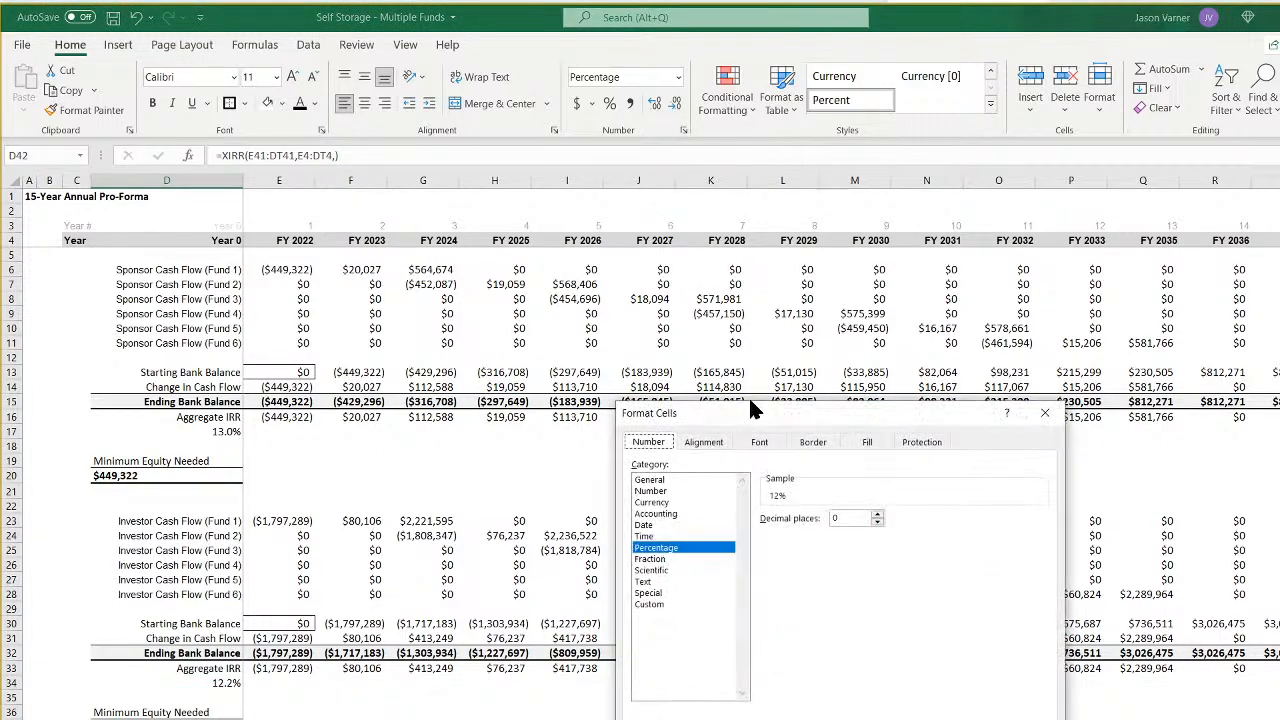
click(877, 514)
key(Return)
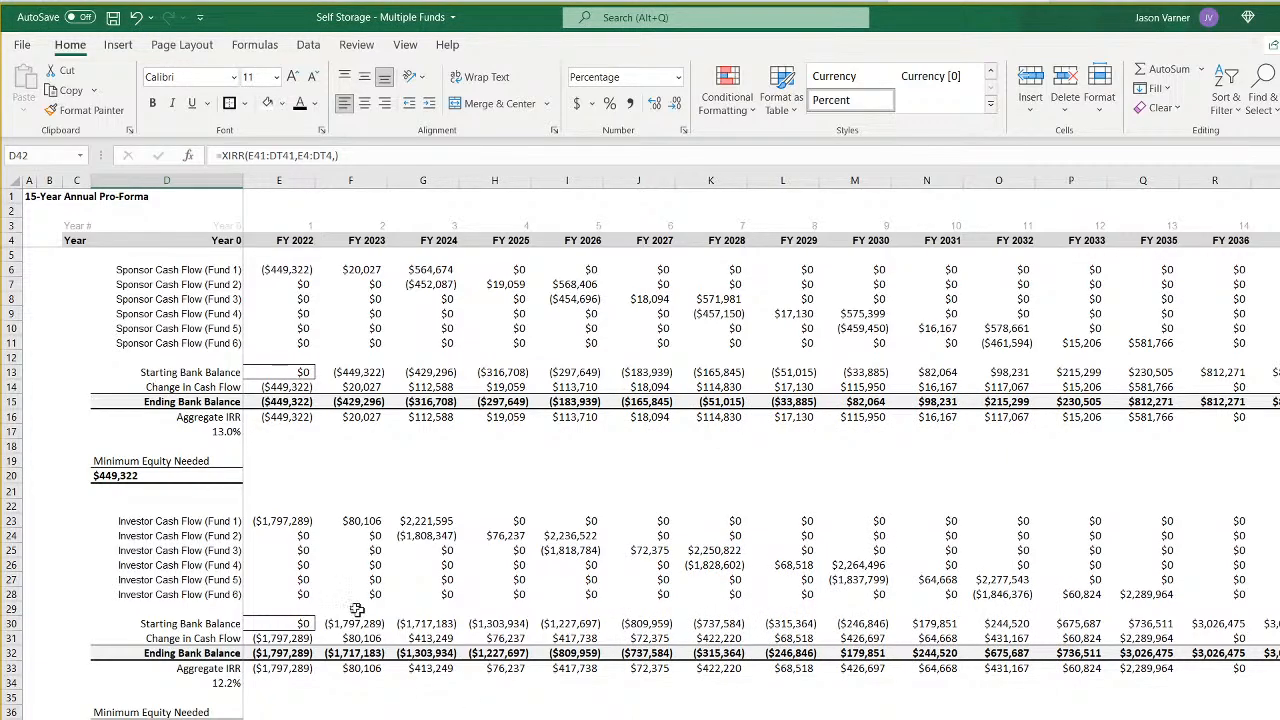
- Check the annual formulas in E23, E6 and E4, and replace the XIRR in D42 with an IRR over the annual cash flows in row 41
click(275, 523)
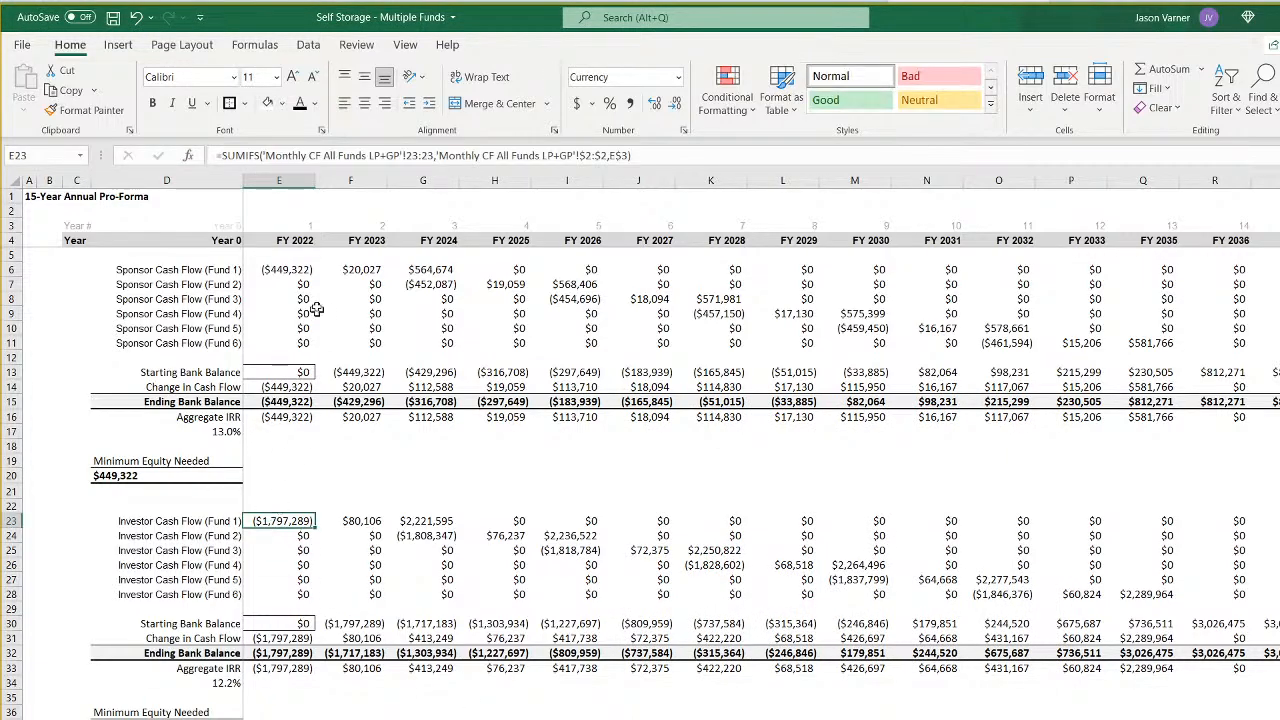
click(293, 271)
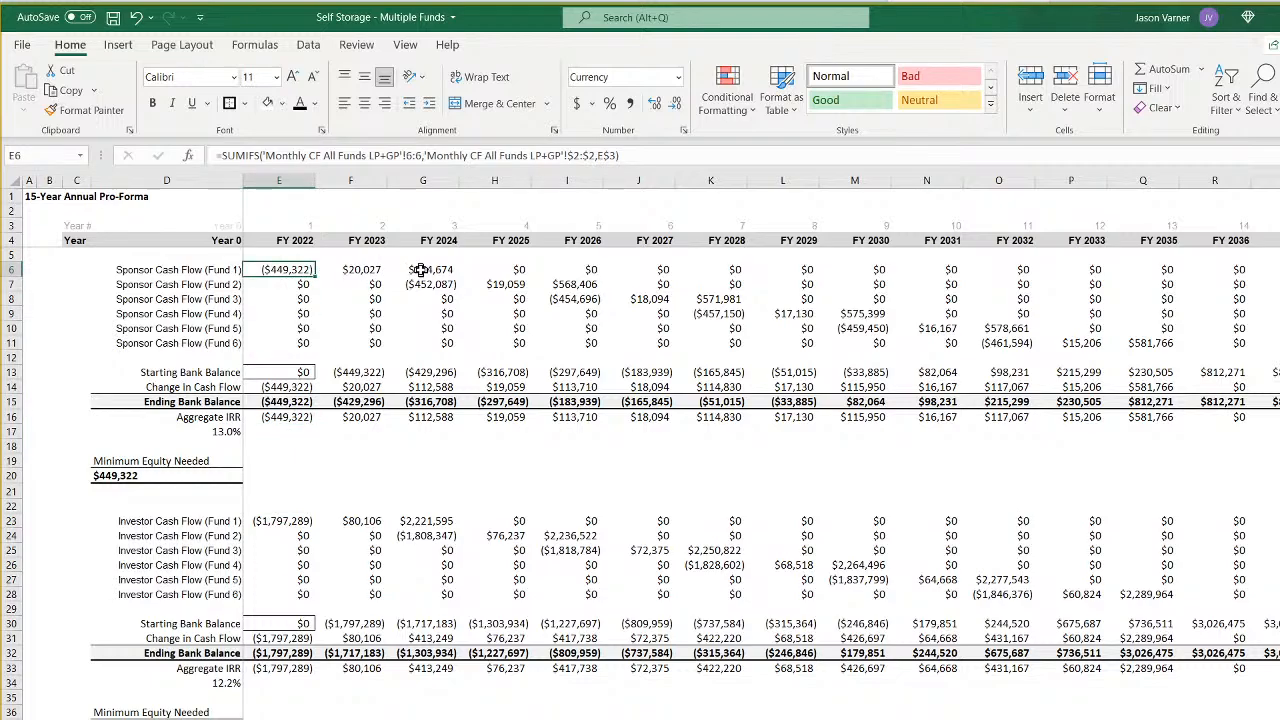
click(292, 241)
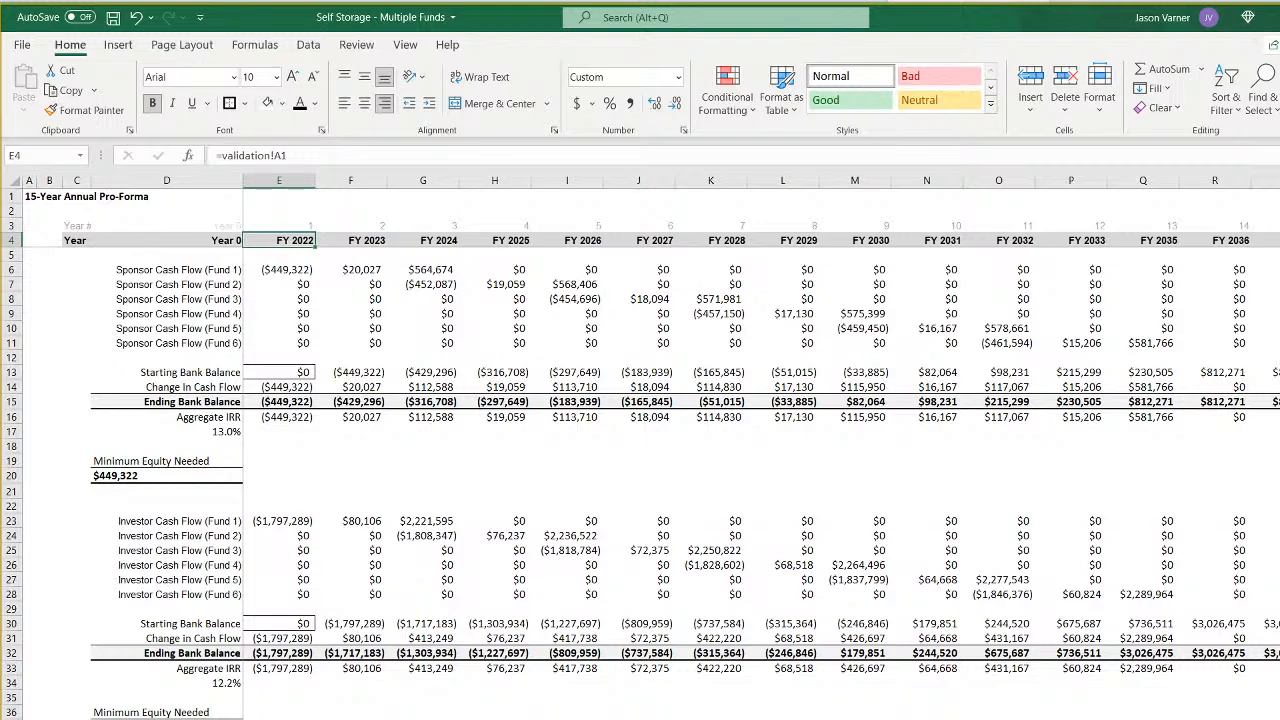
click(167, 719)
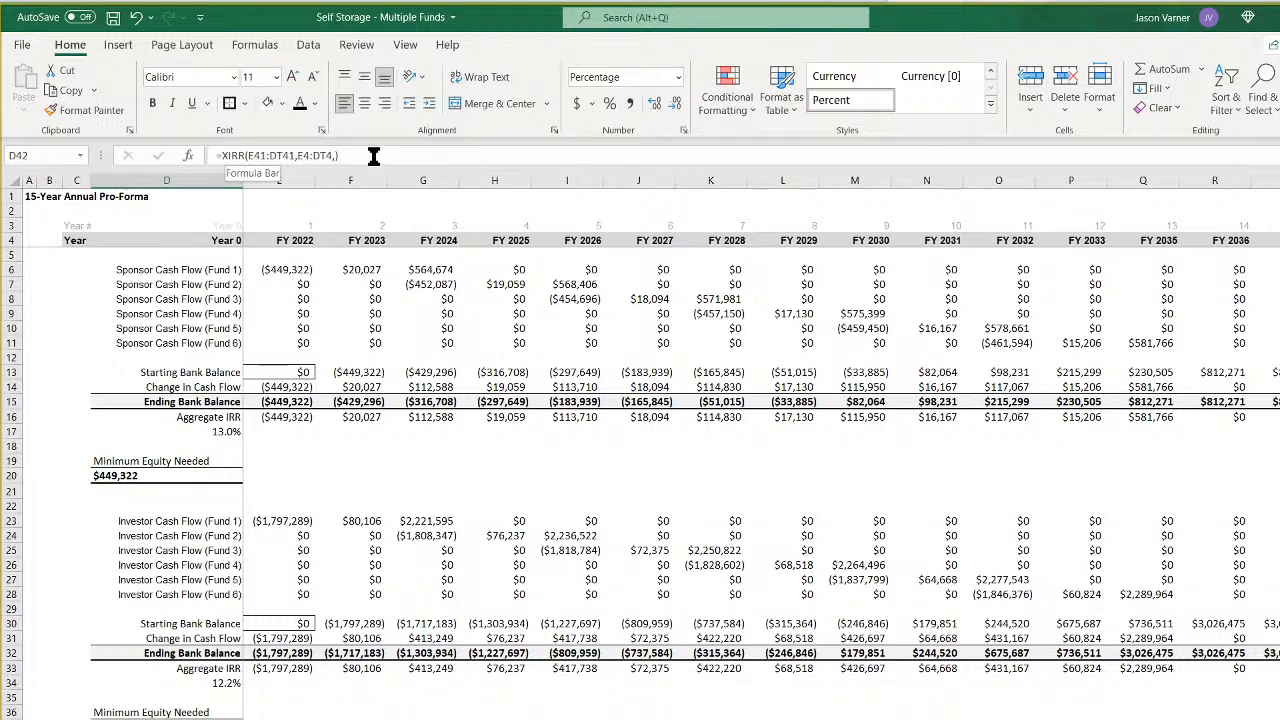
text(=)
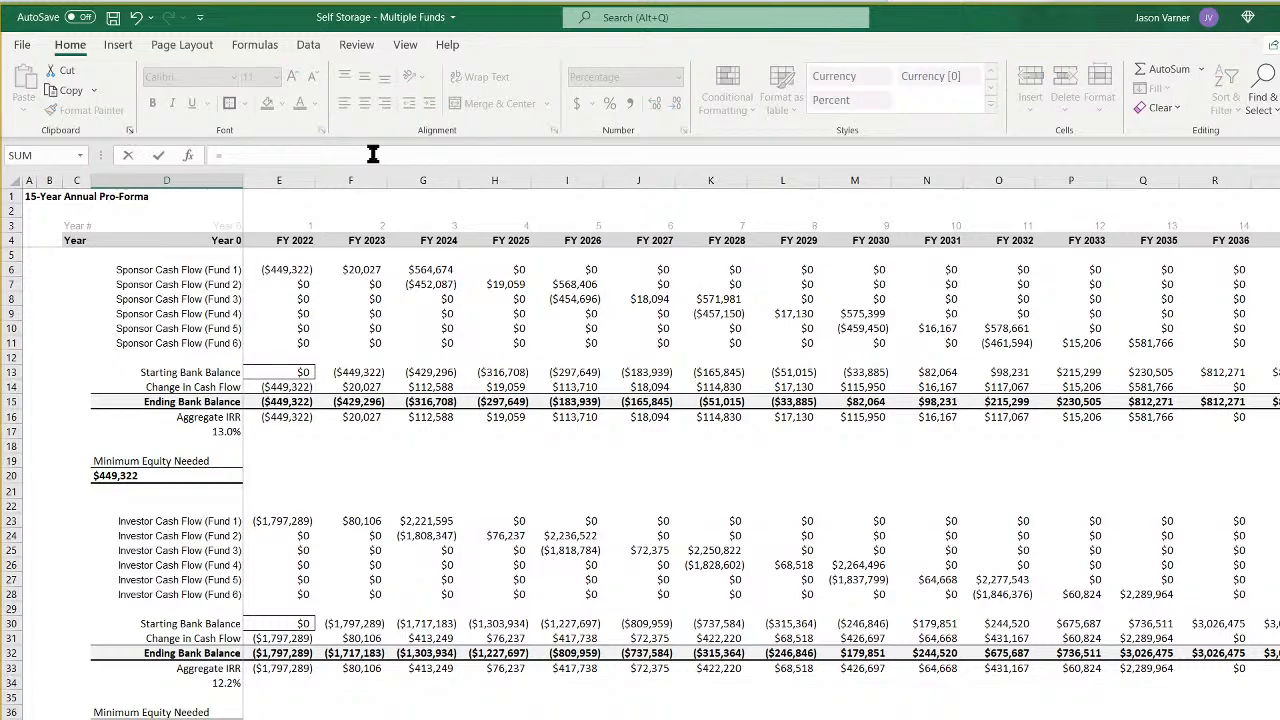
text(irr(E41:R41)
key(Return)
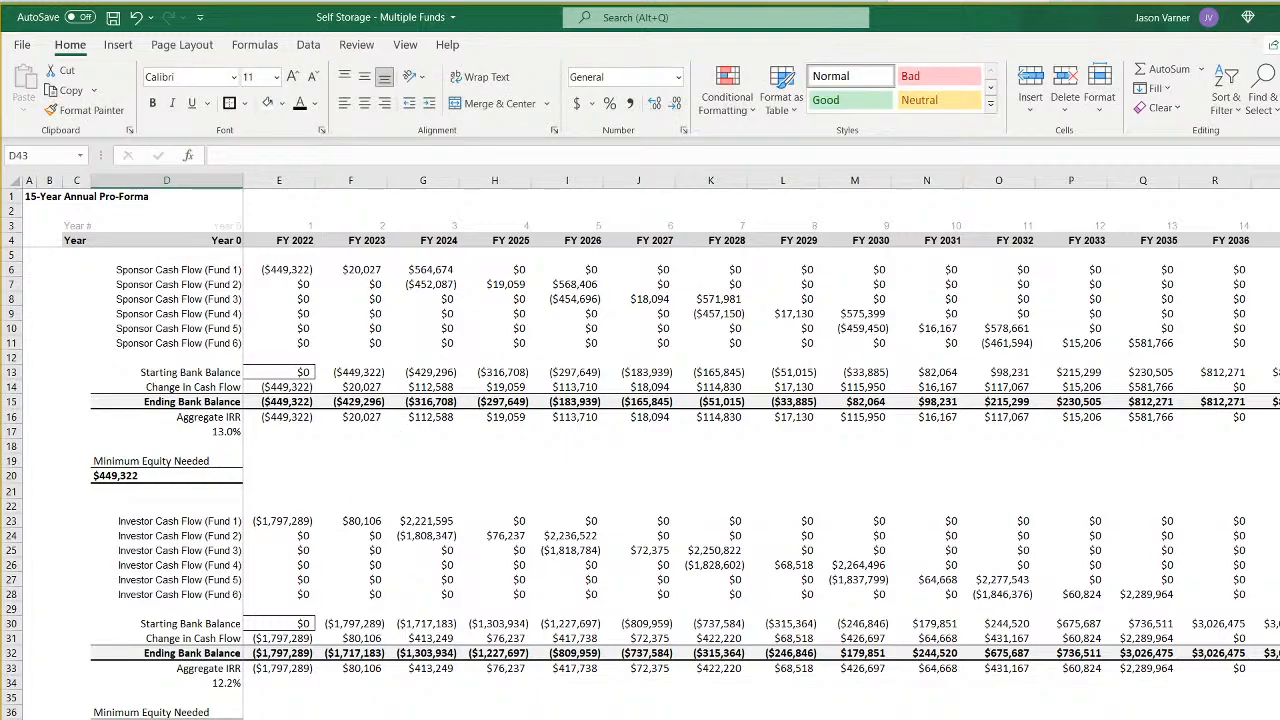
- Replace the investor Aggregate IRR formula in D34 with =IRR(E33:S33)
click(210, 681)
text(=irr()
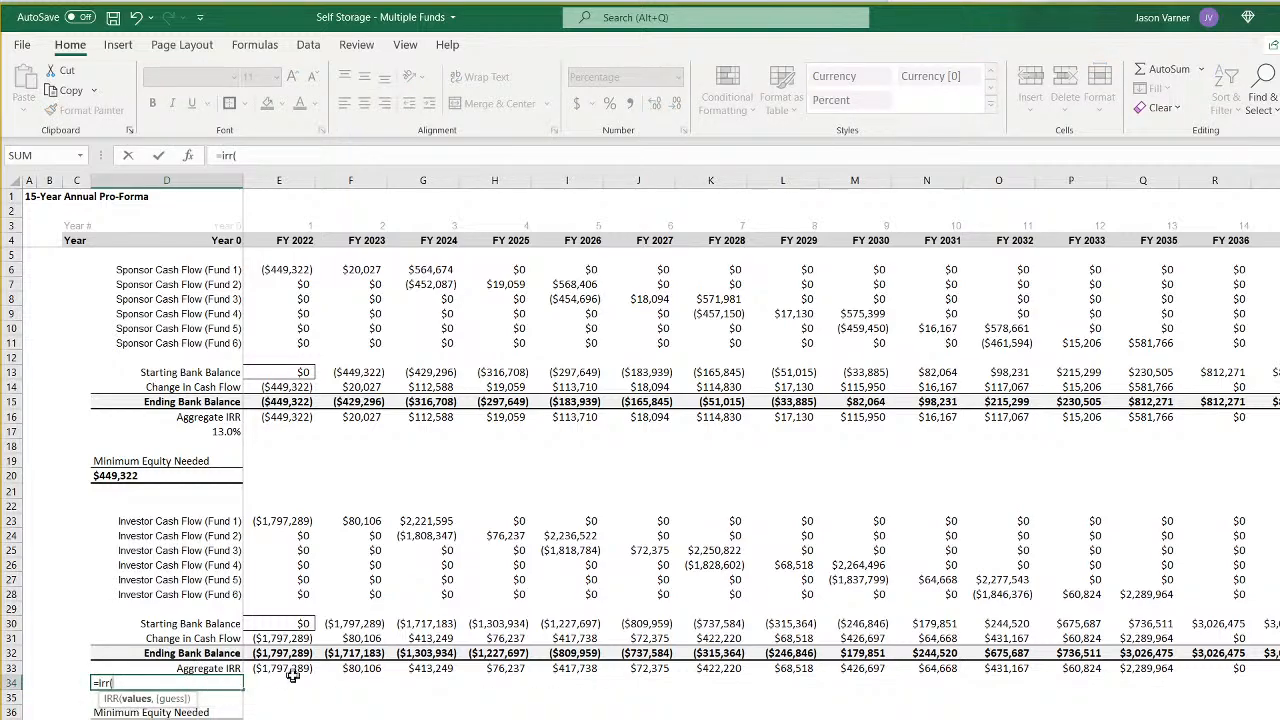
drag(288, 670, 1263, 669)
key(Return)
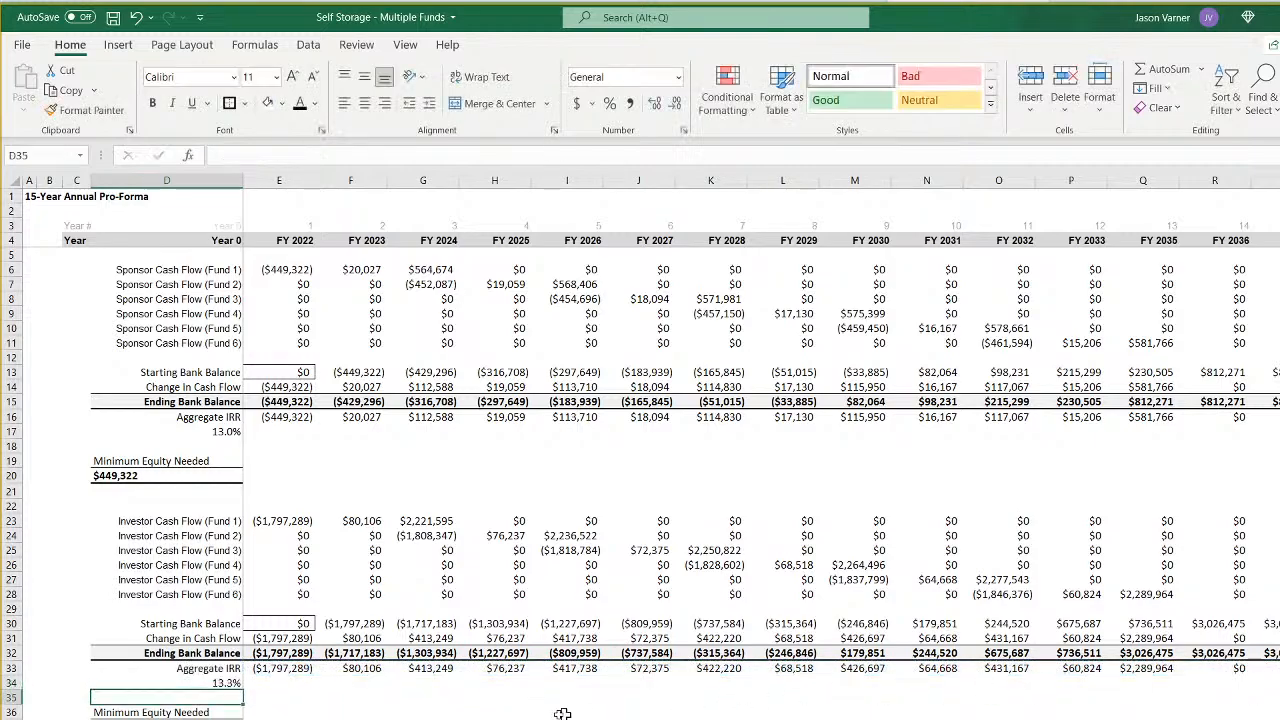
- Copy the IRR formula from D34 into the sponsor Aggregate IRR cell D17
right_click(220, 684)
click(337, 246)
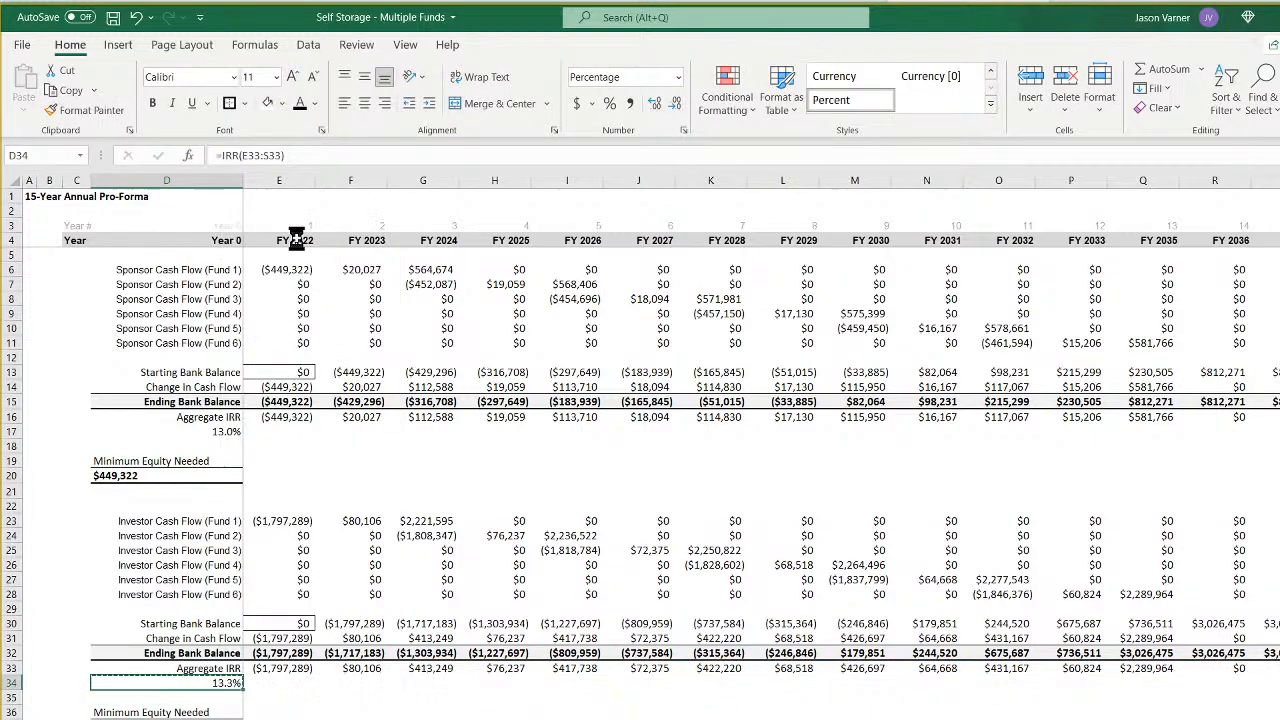
right_click(235, 431)
click(265, 520)
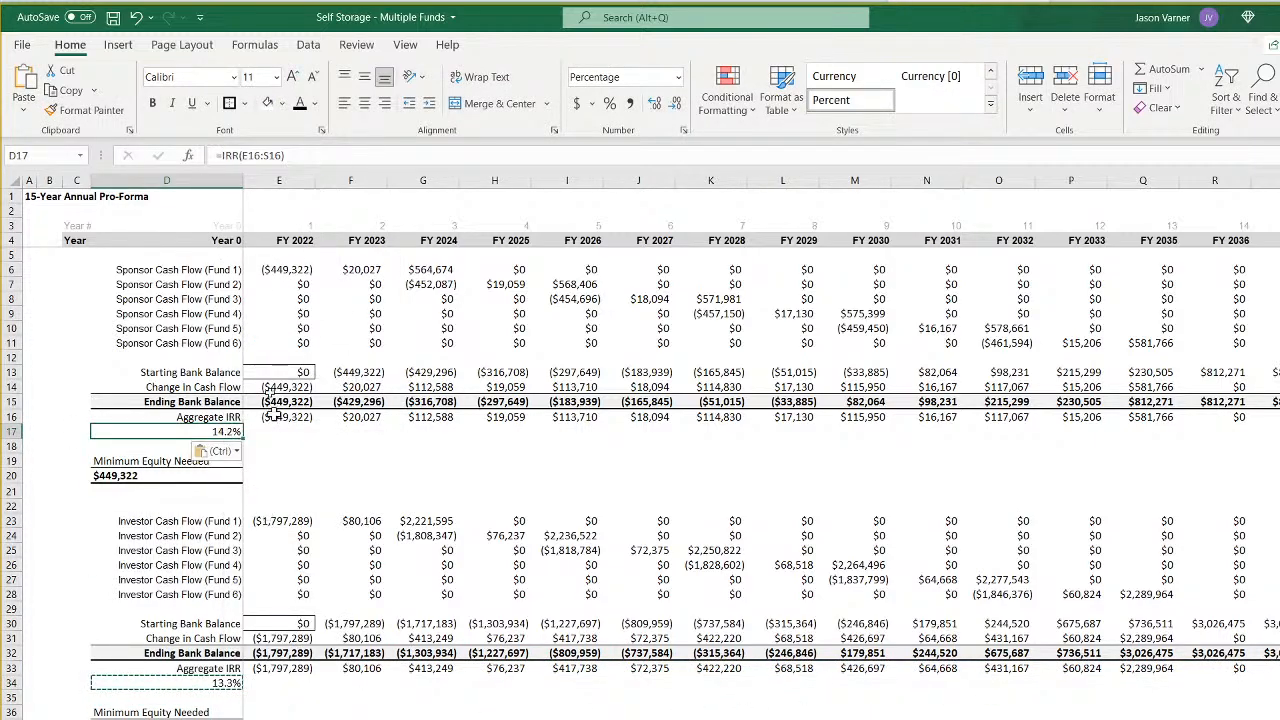
- Save the workbook, and relabel the investor balance row in D32 as "Ending Bank Balance (LP)"
click(113, 17)
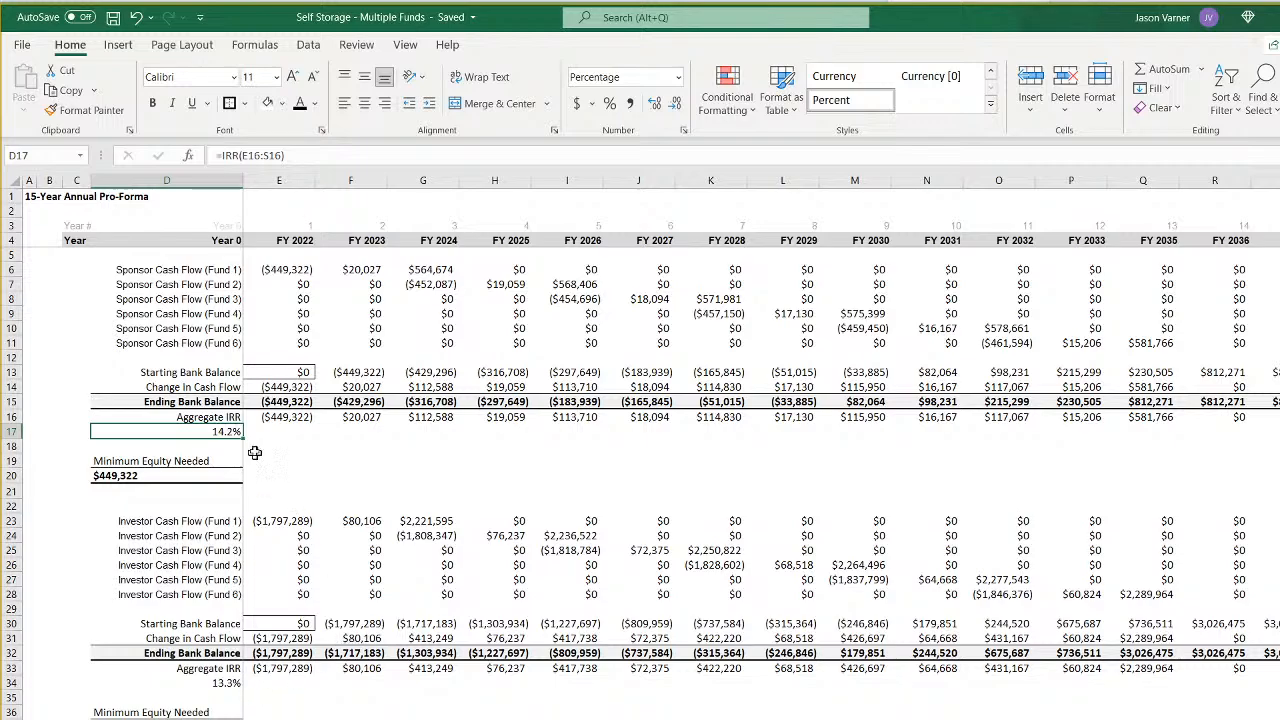
click(206, 401)
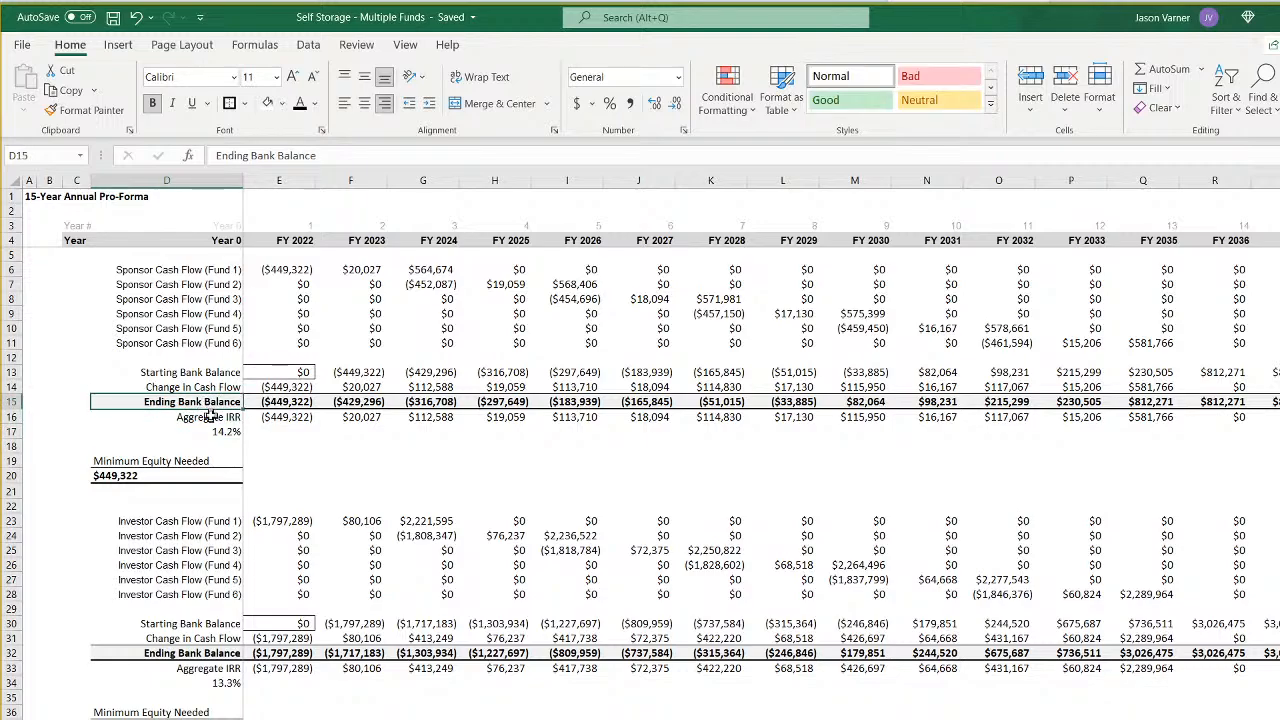
click(213, 652)
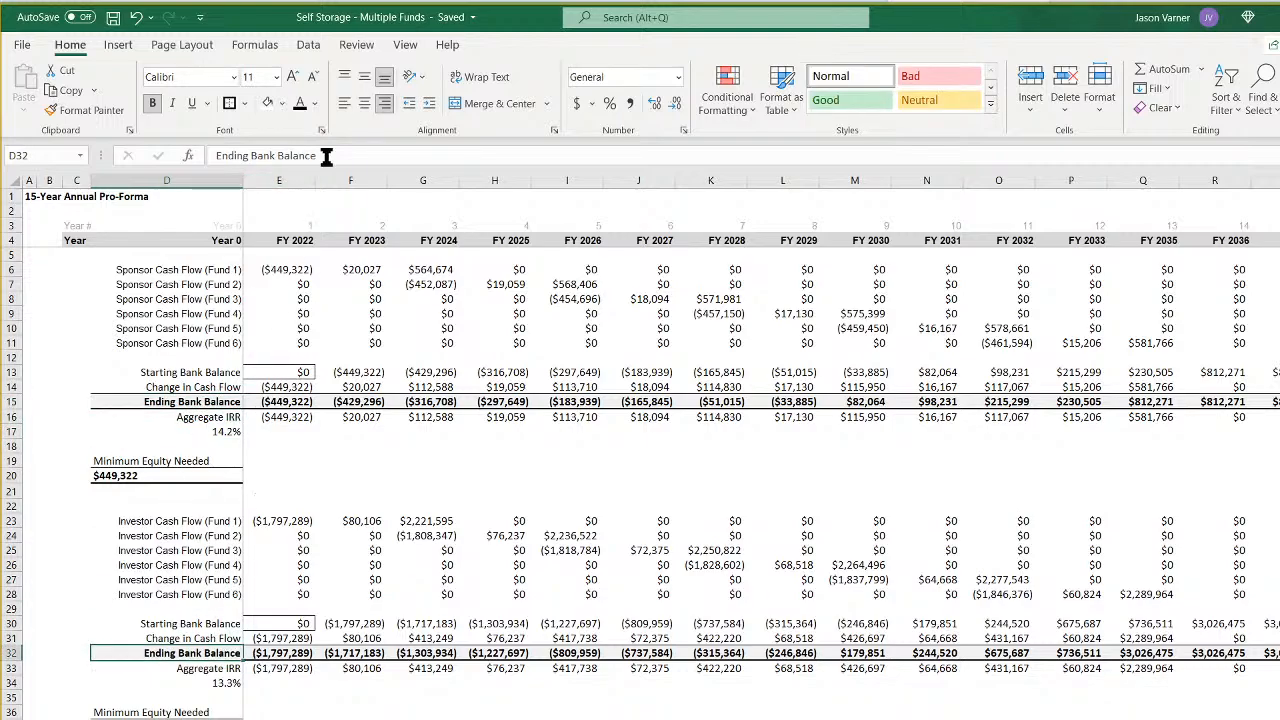
click(325, 156)
text(()
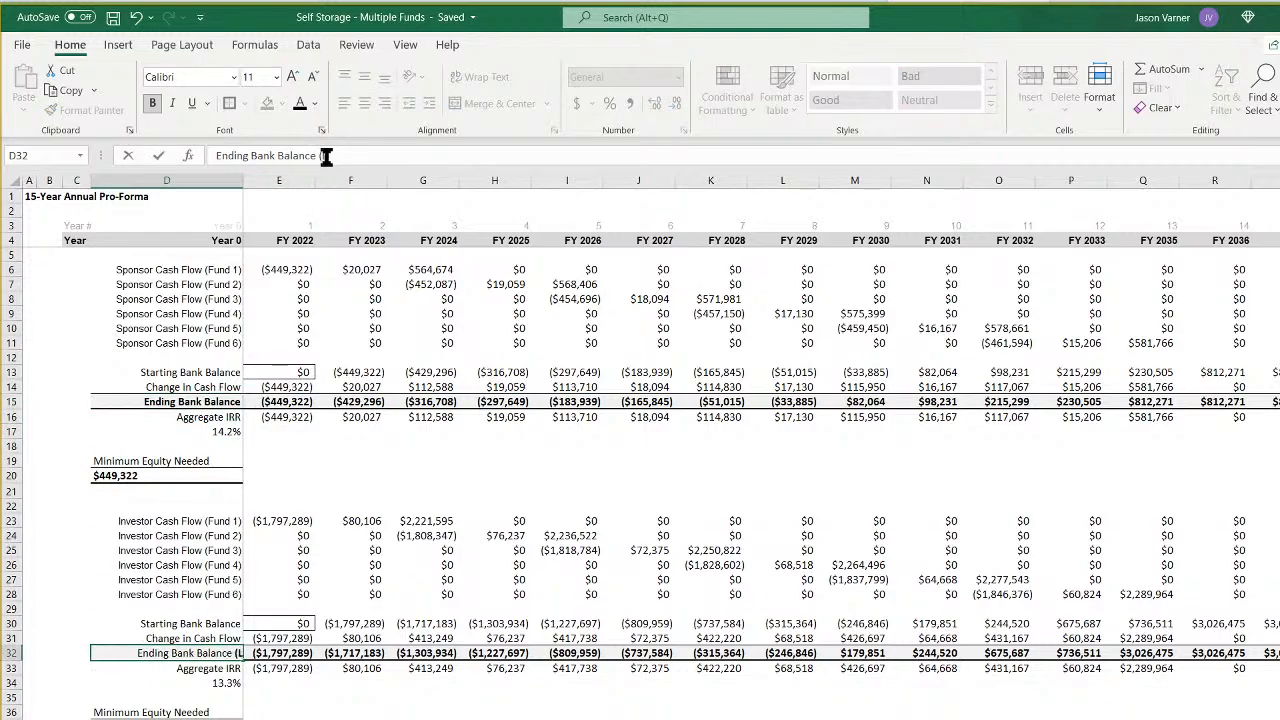
text(LP))
key(Return)
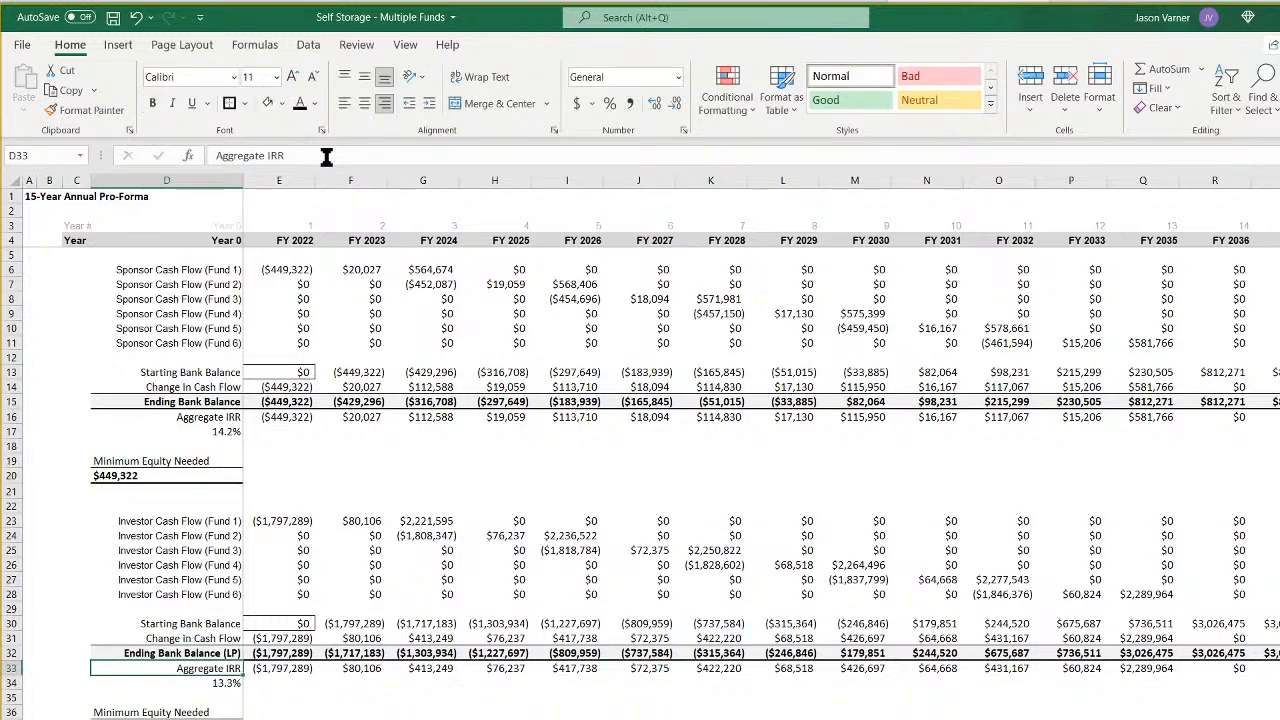
- Relabel the sponsor balance row in D15 as "Ending Bank Balance (GP)" and save the workbook
click(212, 404)
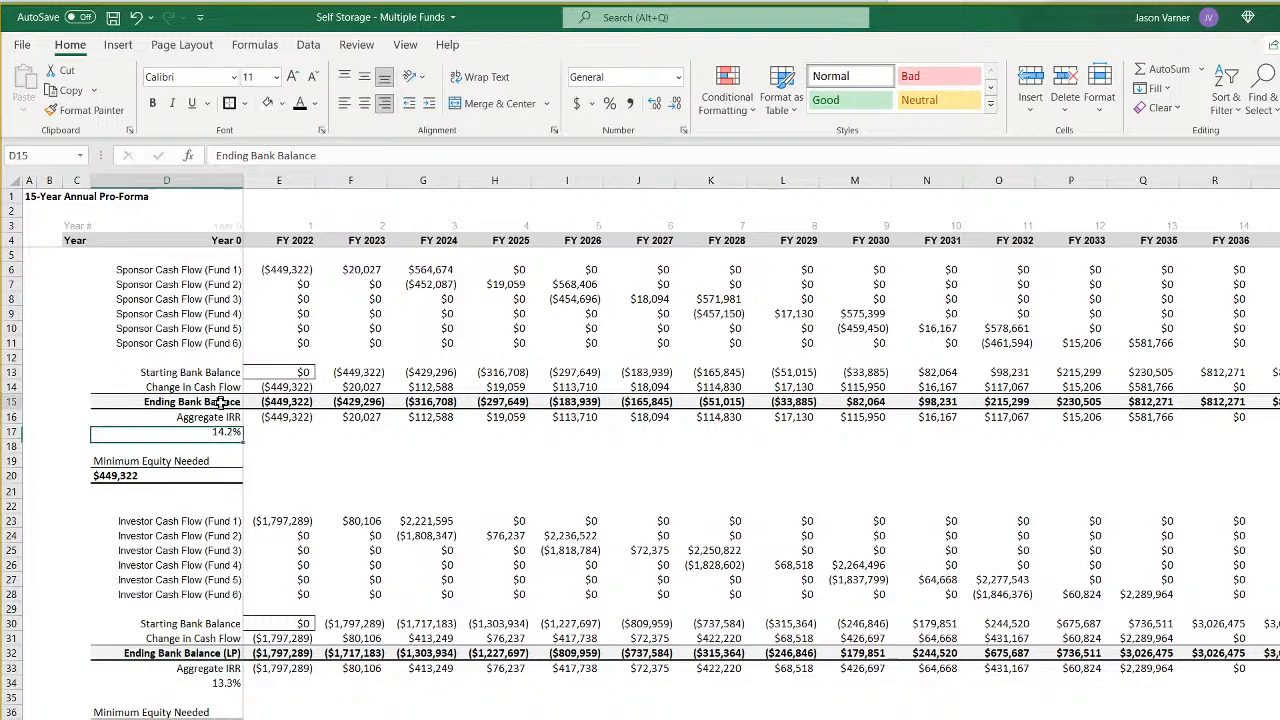
click(339, 156)
text((GP)
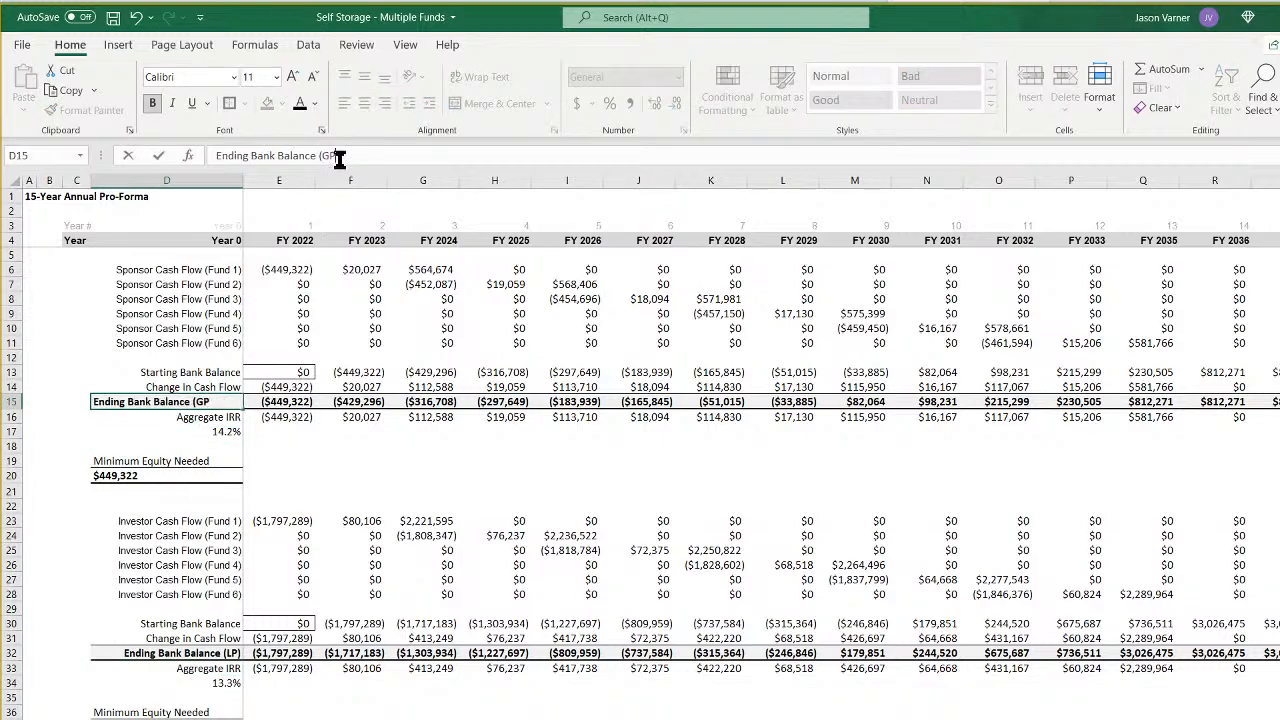
text())
key(Return)
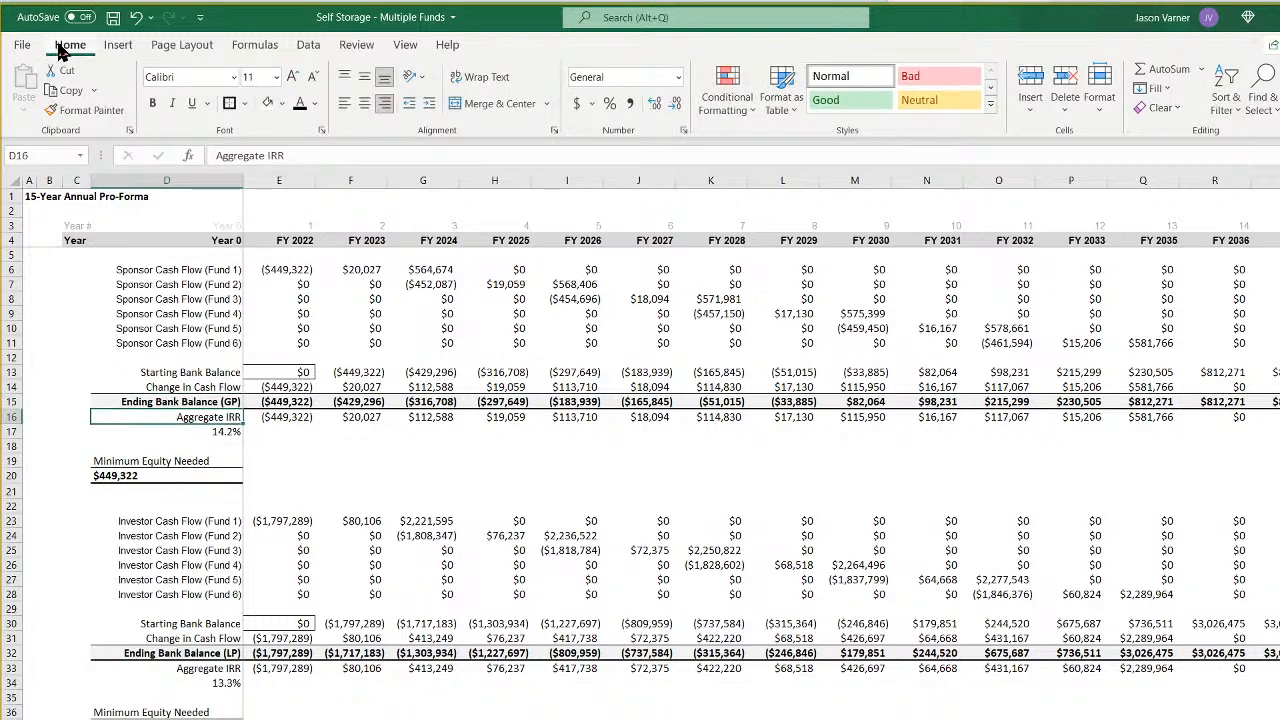
click(114, 18)
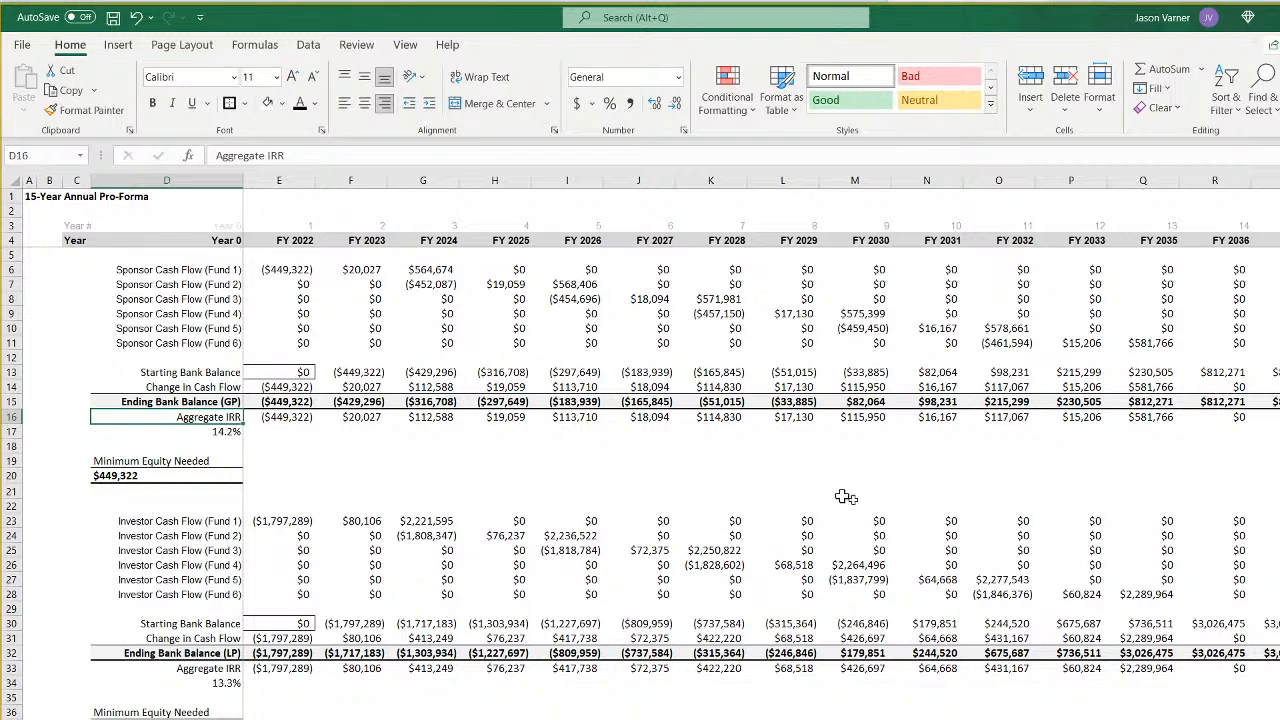
- Check the investor and sponsor ending bank balances in rows 32 and 15 across the fiscal years
click(290, 652)
click(289, 405)
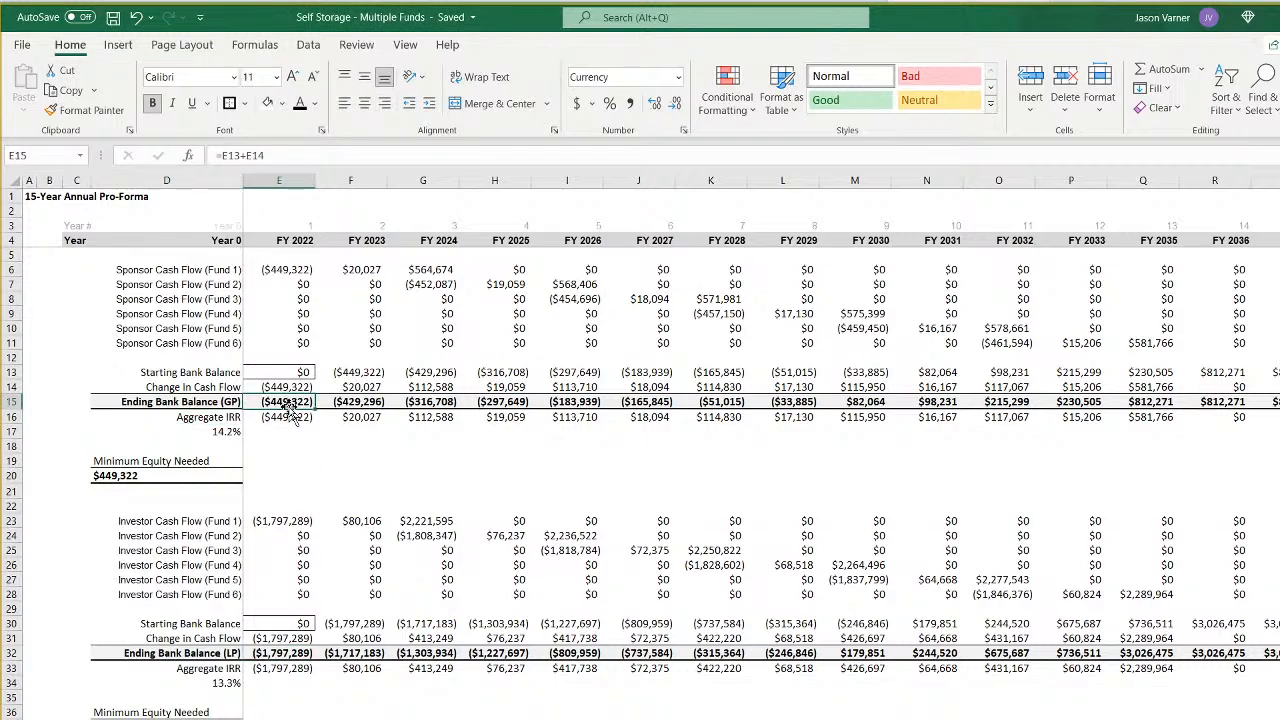
click(298, 433)
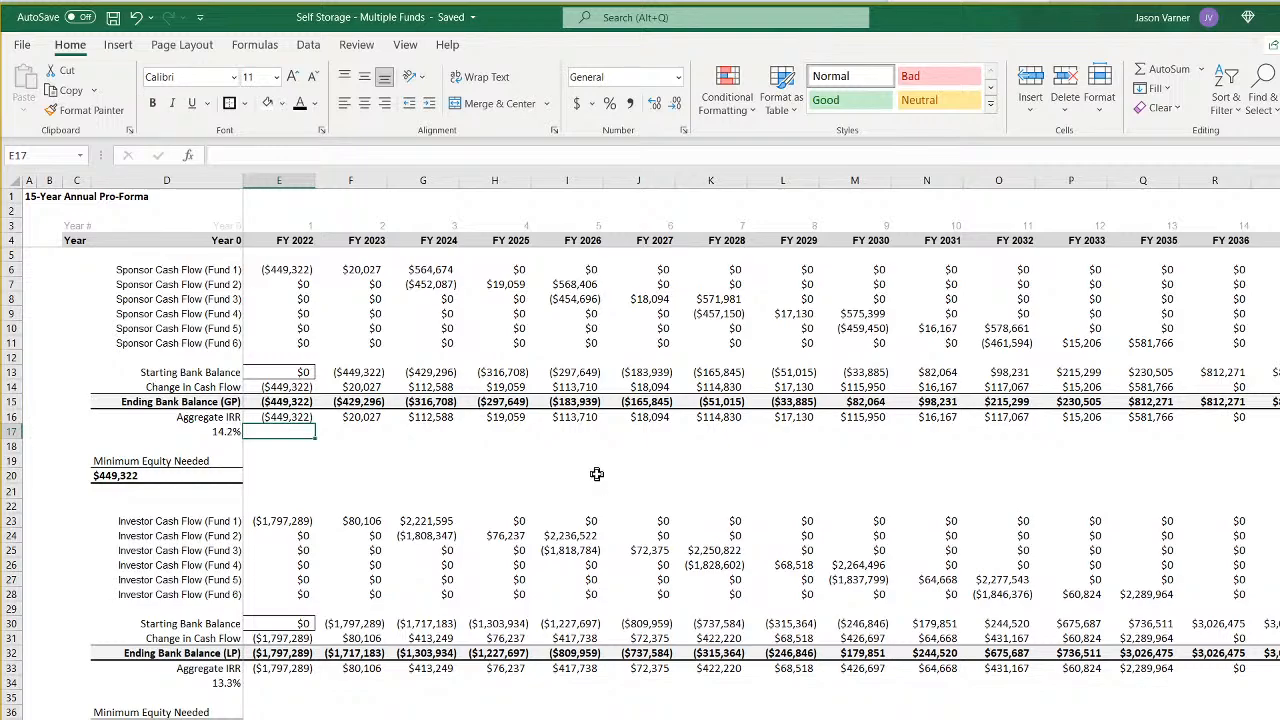
key(Right)
key(Right)
key(Right)
key(Right)
key(Right)
key(Right)
key(Right)
key(Right)
key(Right)
key(Right)
key(Right)
key(Right)
key(Right)
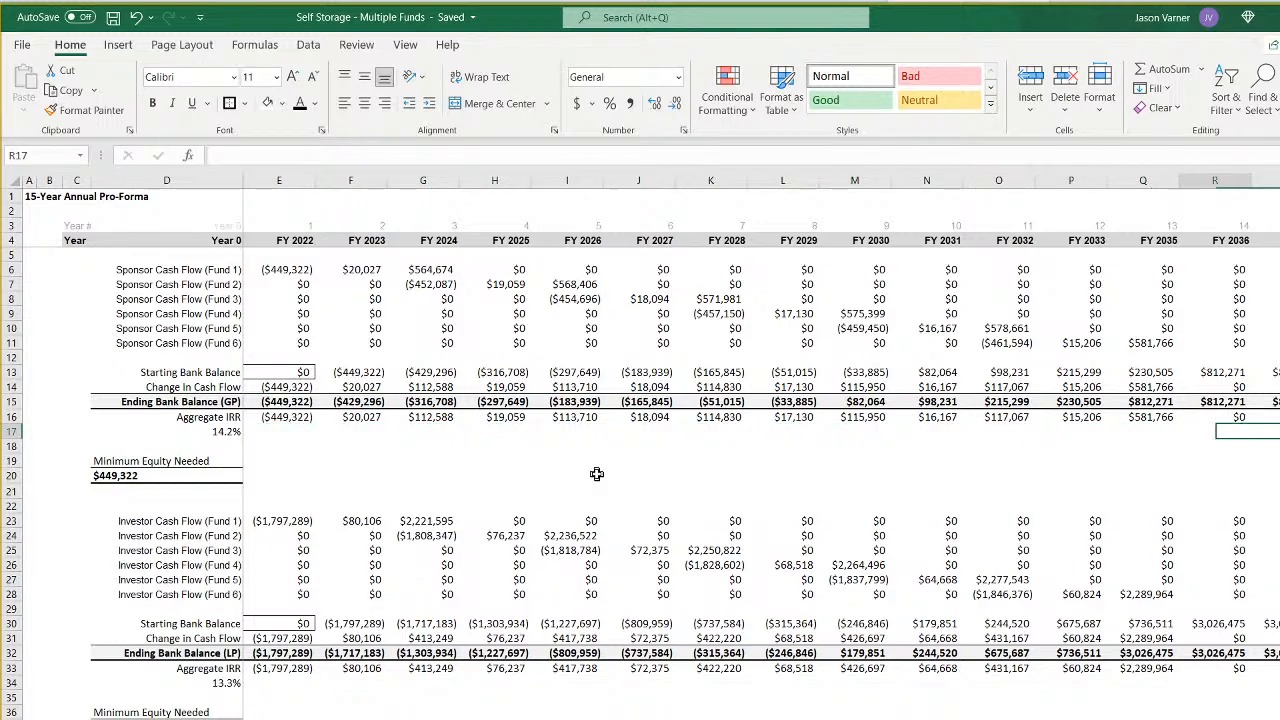
- Trace the annual sponsor cash flows of Funds 1 to 6 in rows 6 to 11, and inspect the combined cash flow formulas in row 41
key(Home)
key(Up)
key(Up)
key(Up)
key(Up)
key(Up)
key(Up)
key(Up)
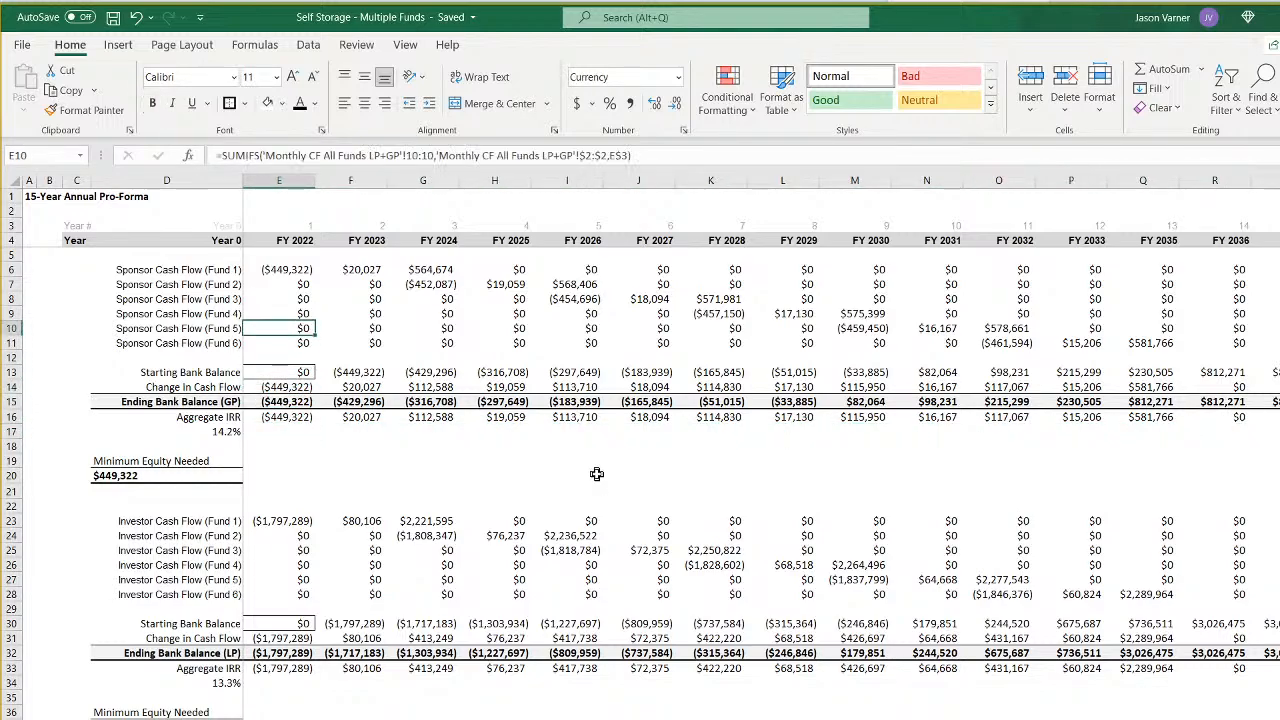
key(Up)
key(Up)
key(Up)
key(Up)
key(Right)
key(Right)
key(Down)
key(Right)
key(Right)
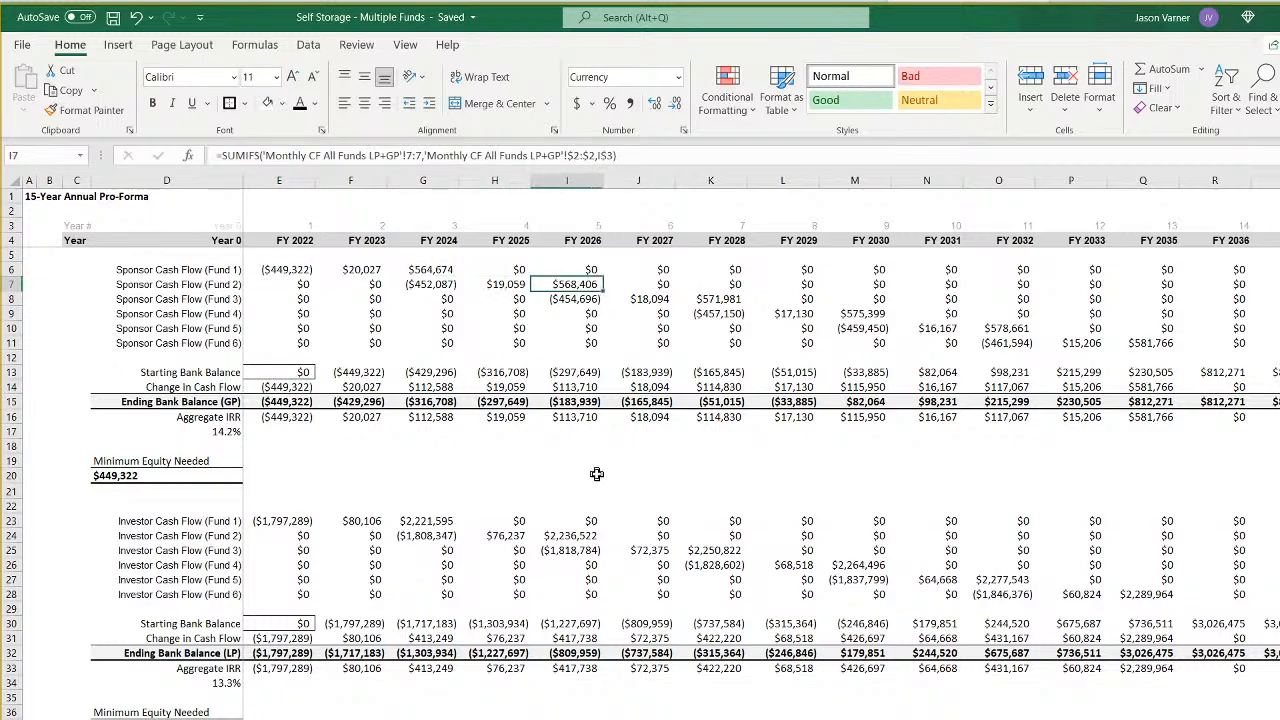
key(Down)
key(Right)
key(Right)
key(Down)
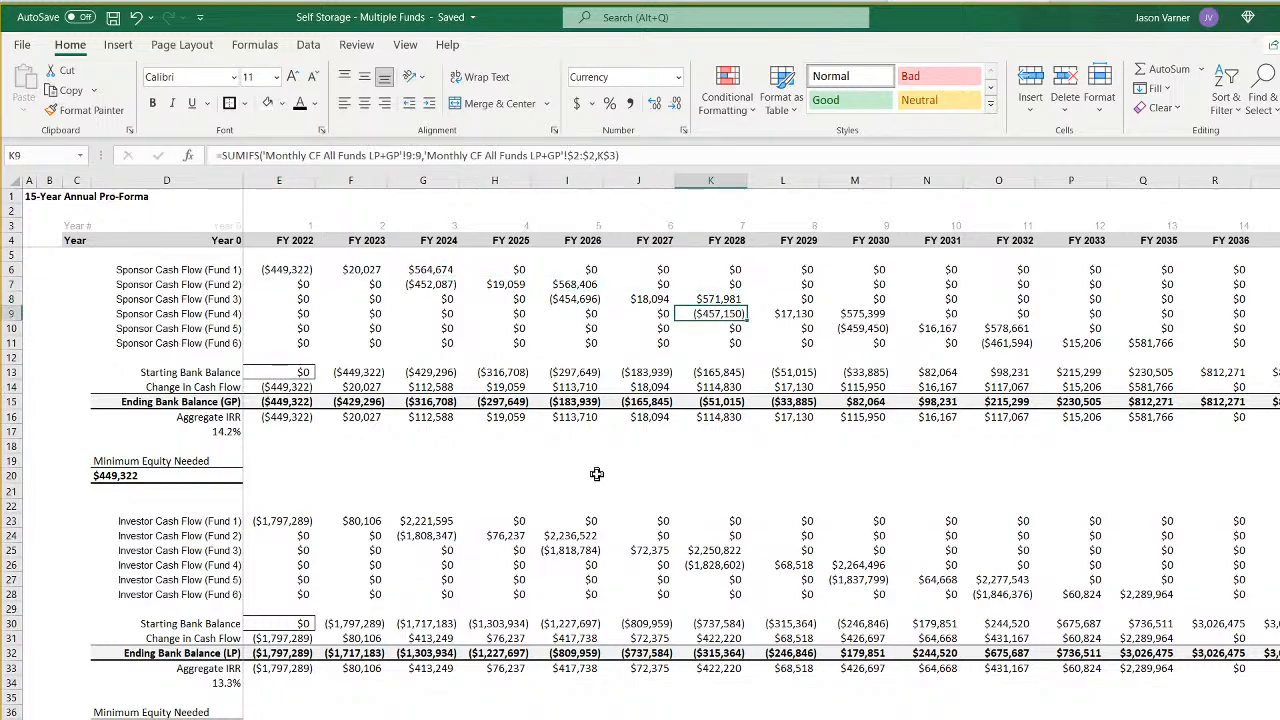
key(Right)
key(Right)
key(Right)
key(Down)
key(Down)
key(Left)
key(Up)
key(Right)
key(Right)
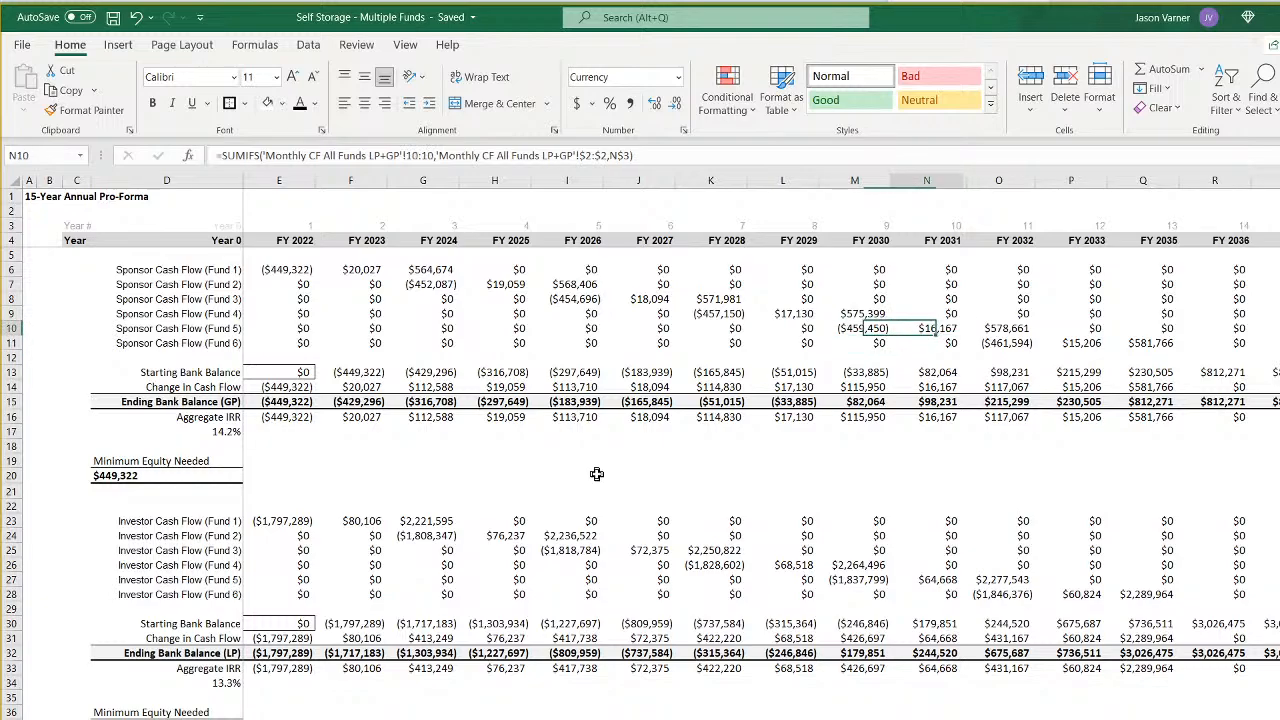
key(Down)
key(Right)
key(Right)
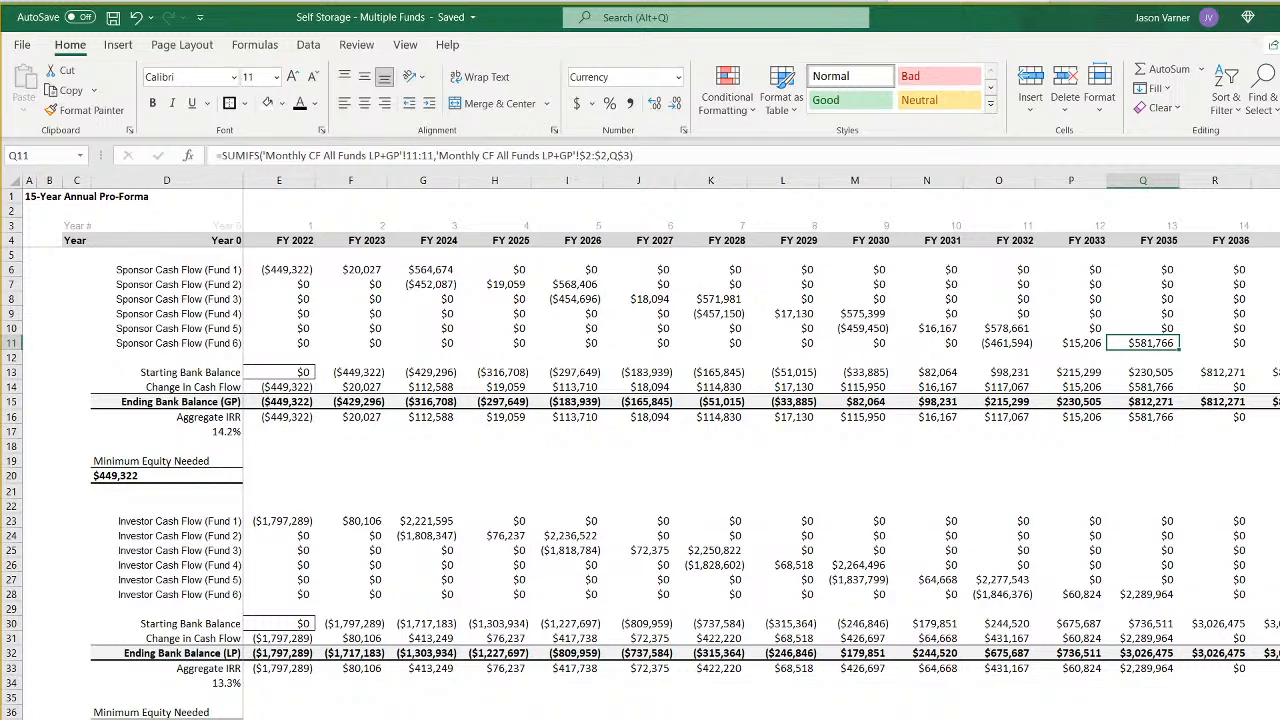
click(279, 719)
click(351, 719)
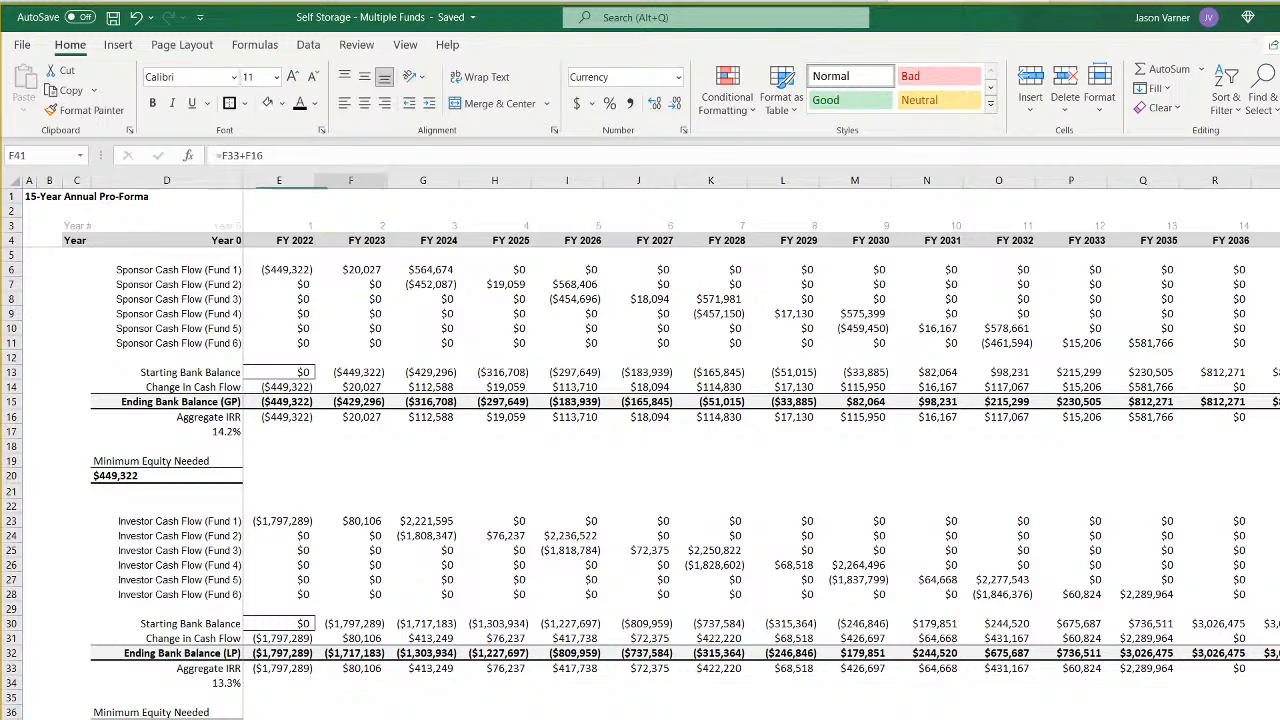
- On the monthly all-funds sheet, set the sponsor starting bank balance in E13 to $500,000
key(ctrl+Page_Up)
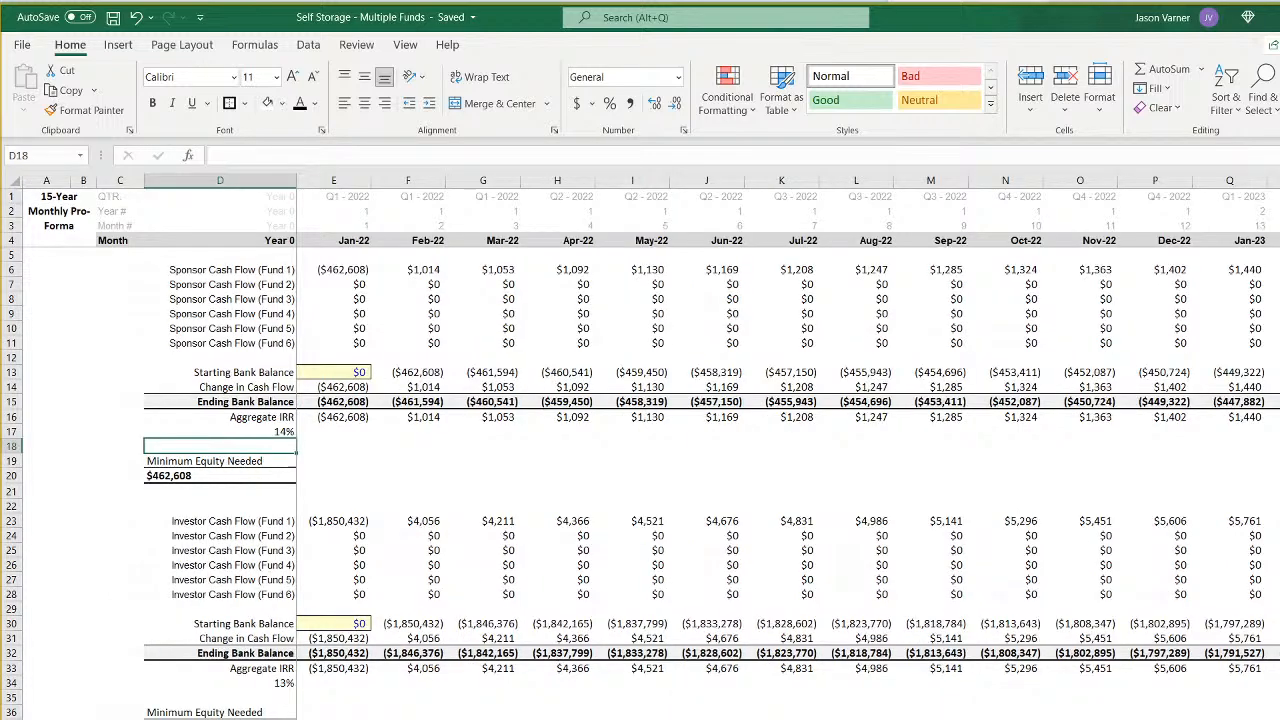
click(350, 372)
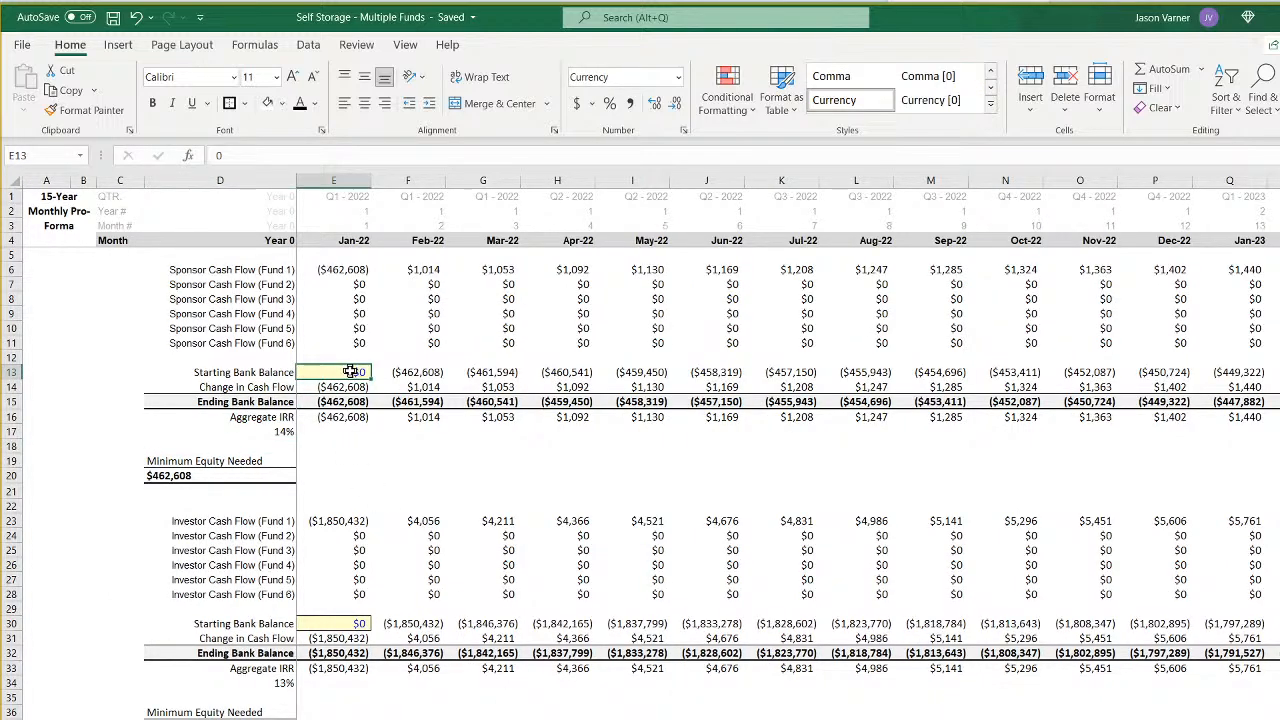
text(500000)
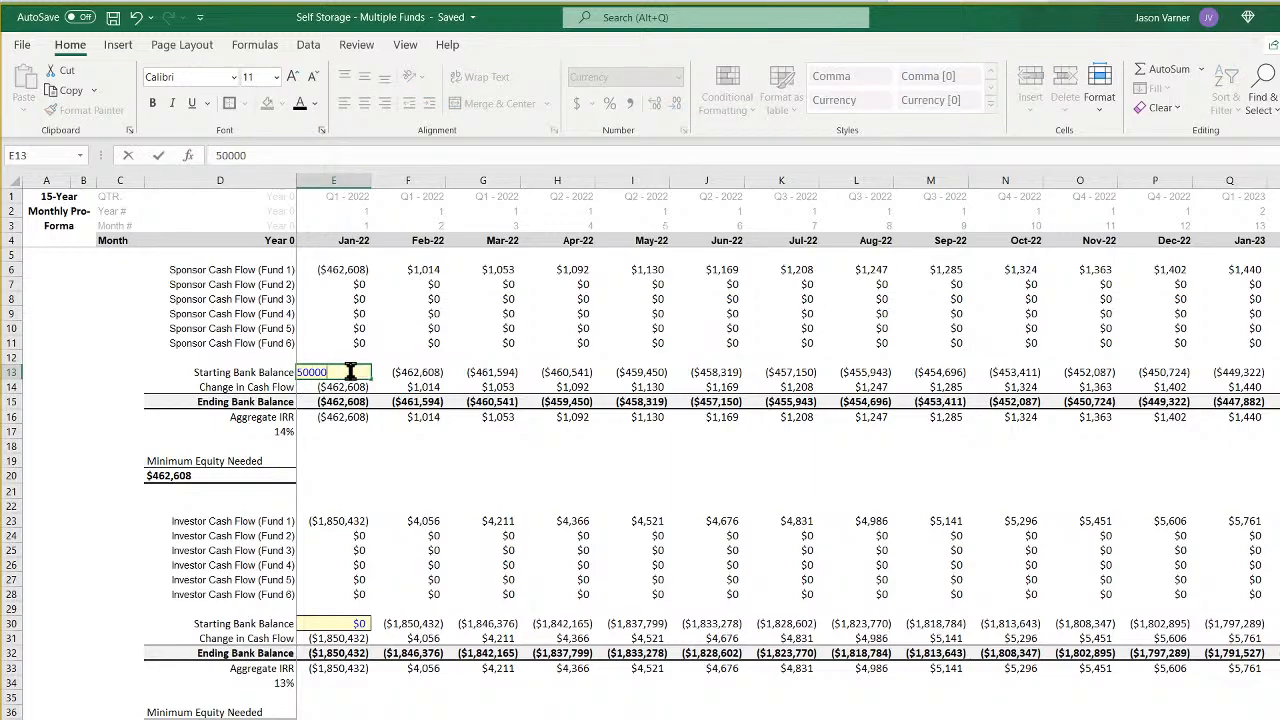
key(Return)
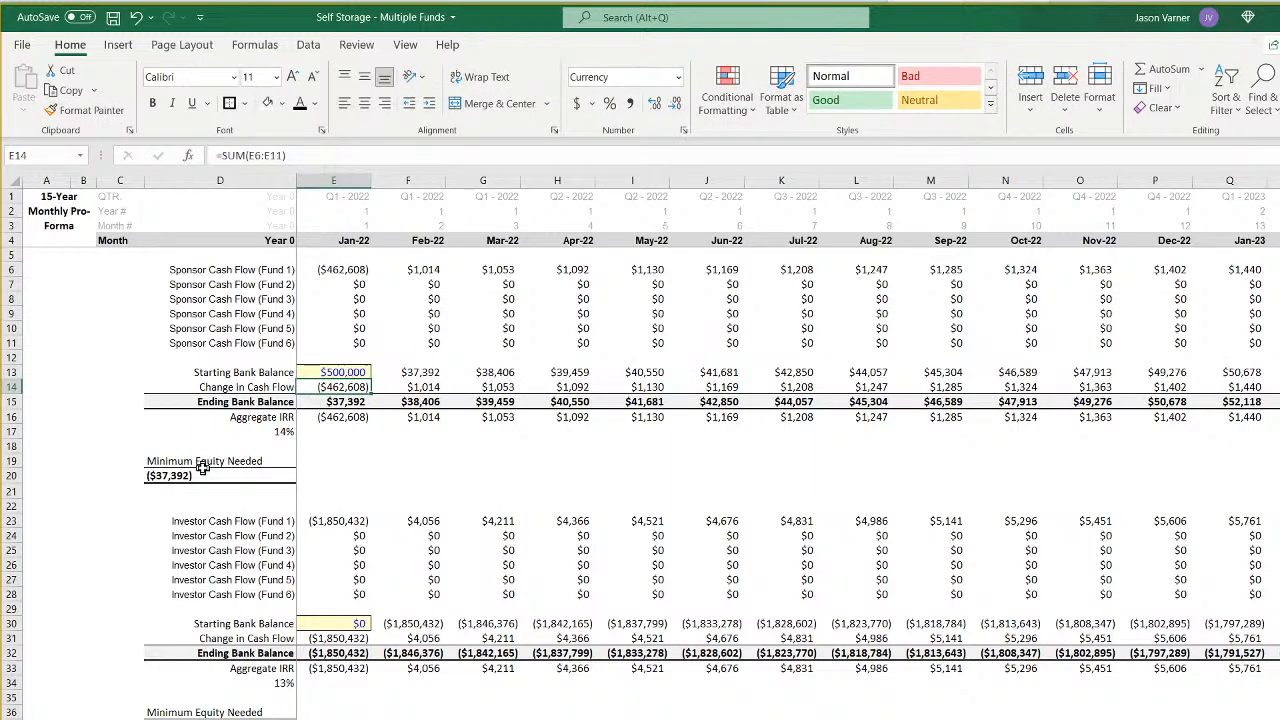
click(342, 622)
text(20)
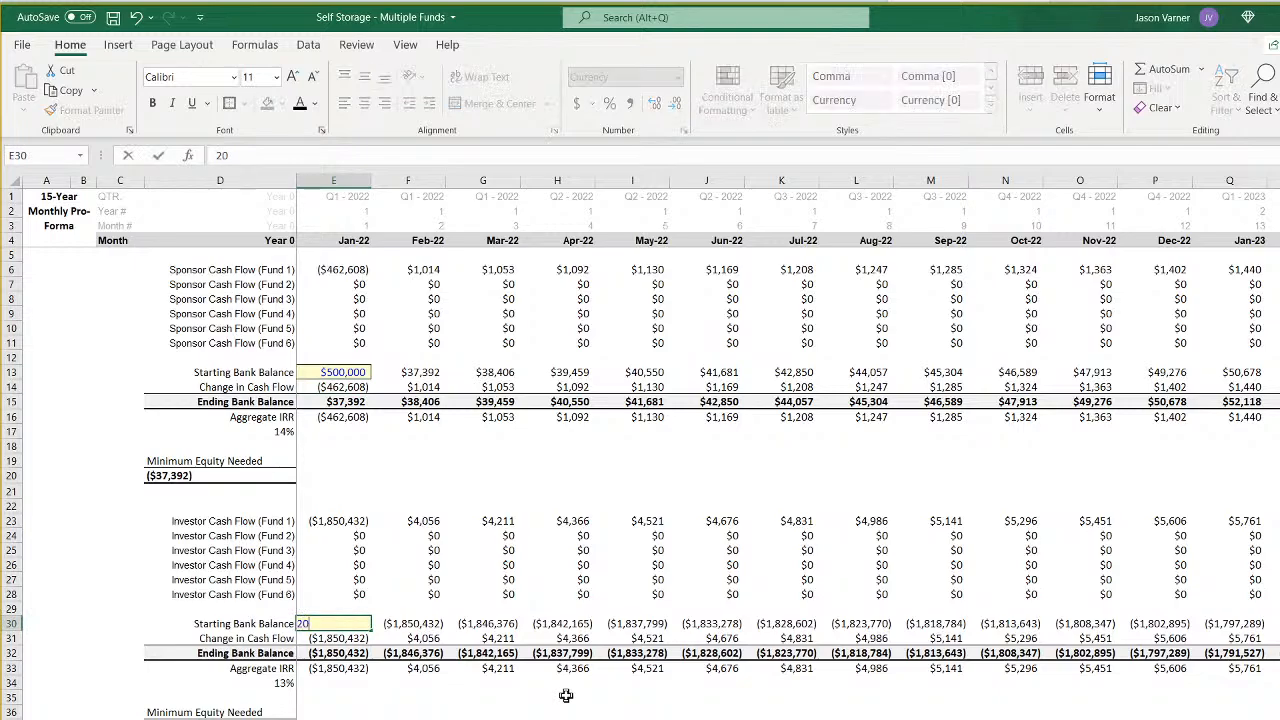
text(0,000)
key(Return)
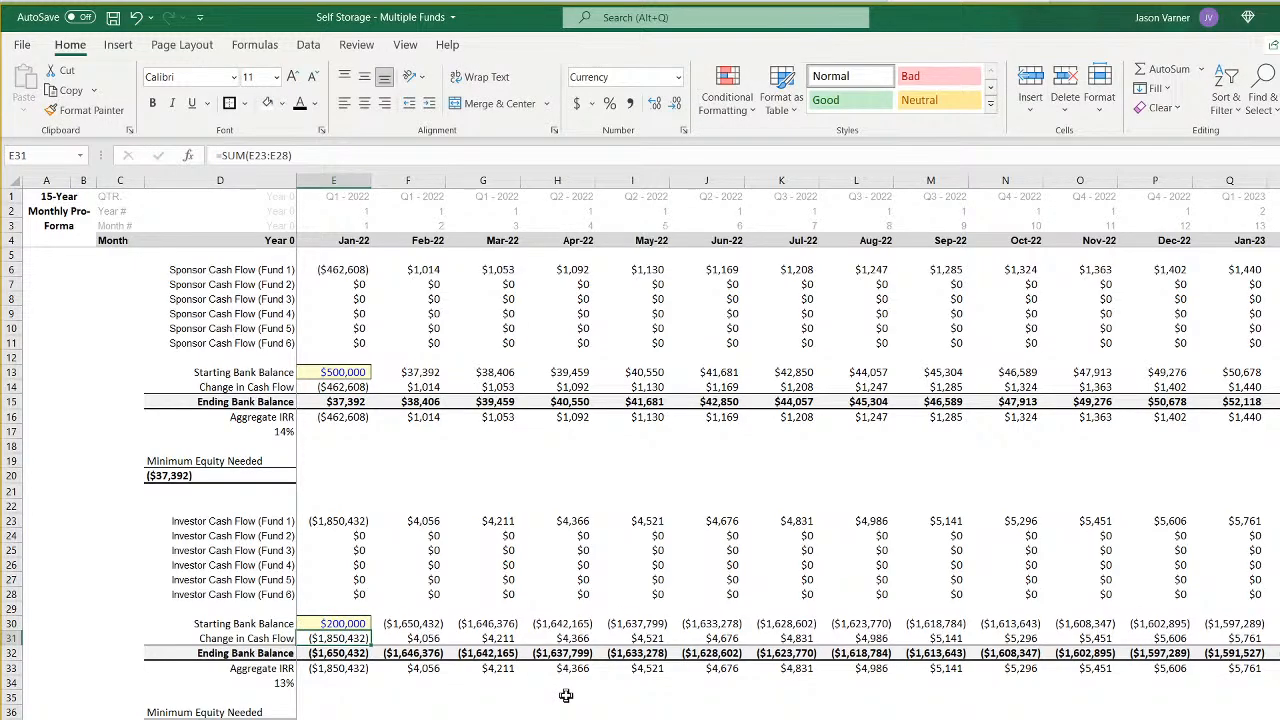
- Set the investor starting bank balance in E30 to $2,000,000 and check the balances on the annual pro-forma
click(360, 625)
text(2000000)
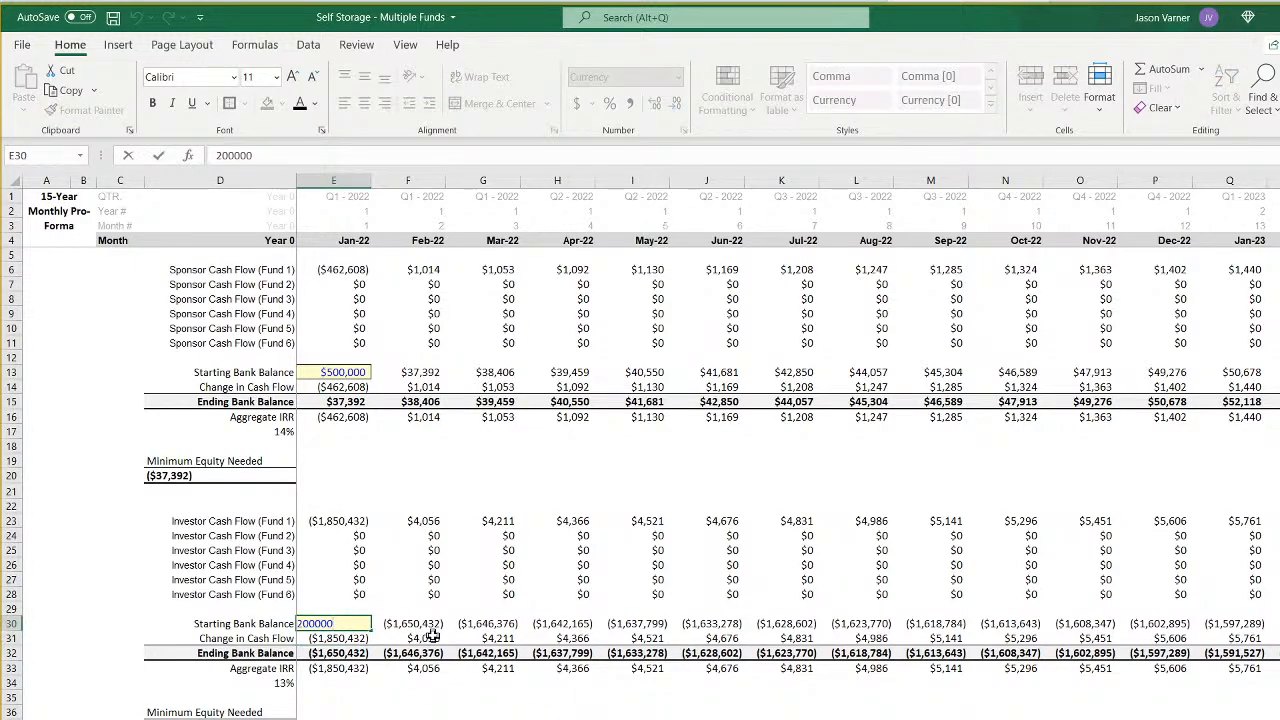
key(Return)
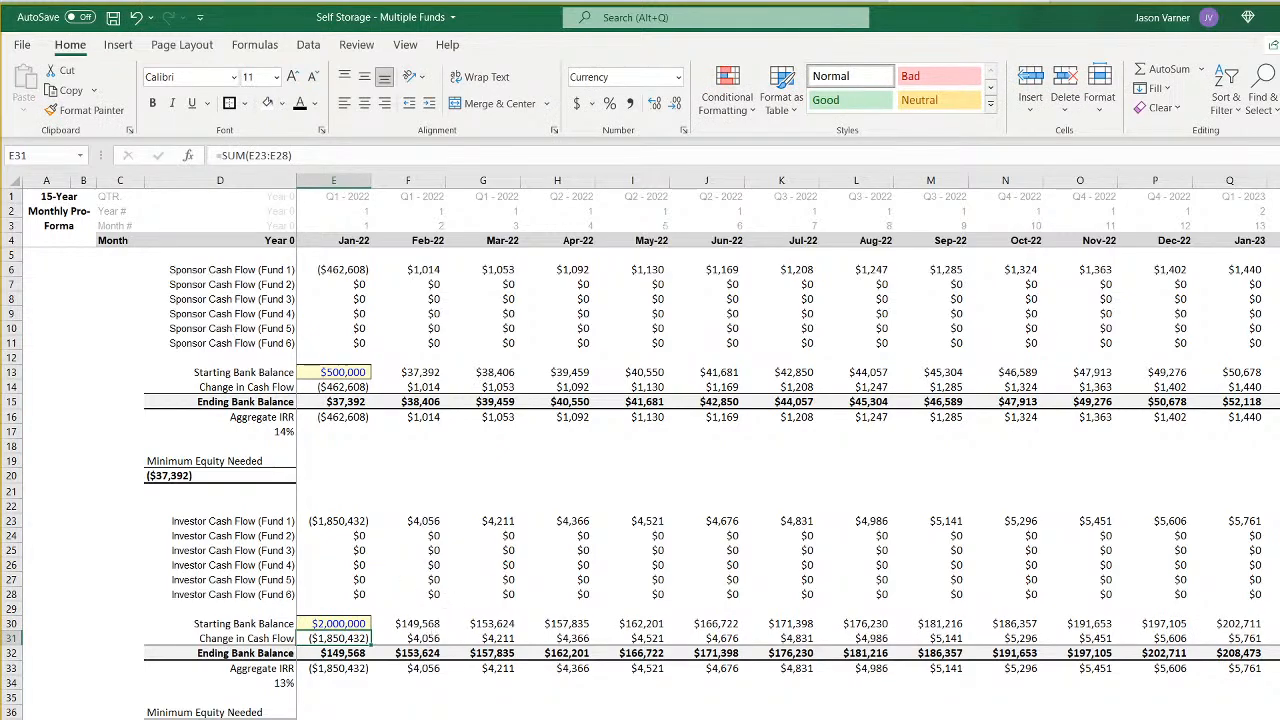
click(472, 718)
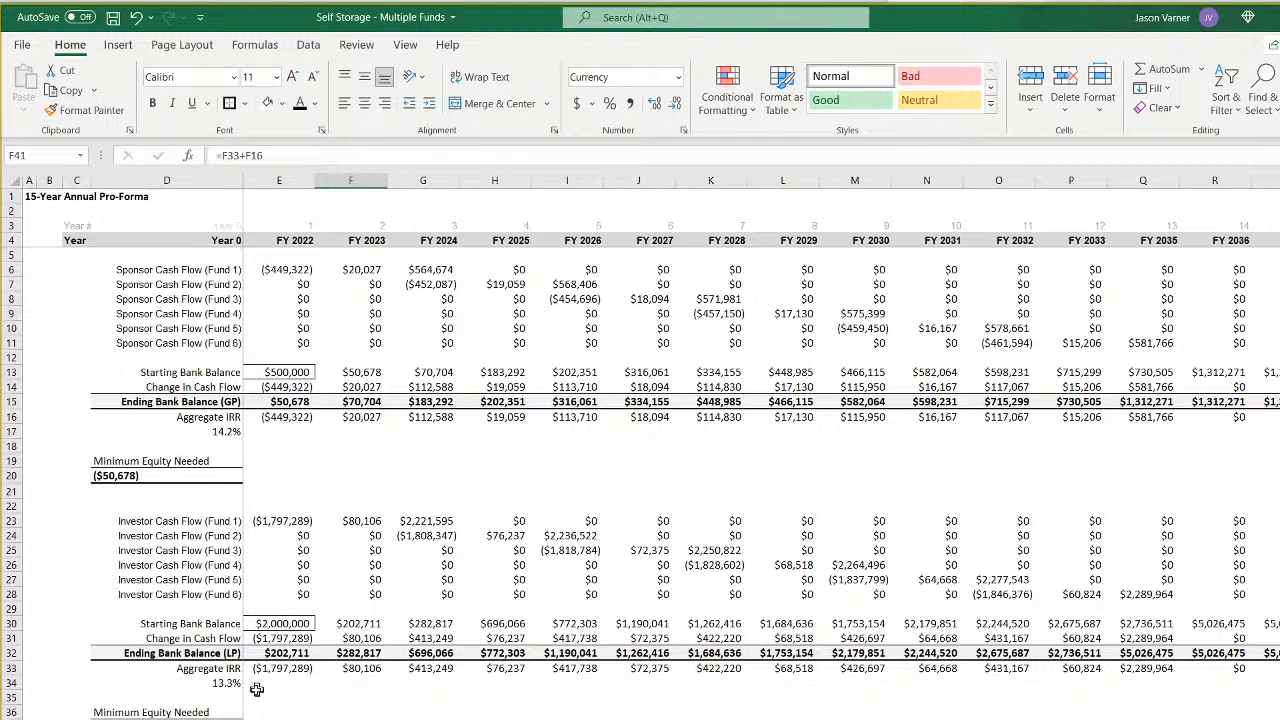
- Format the combined XIRR in D42 of the monthly sheet as a percentage with one decimal place
key(ctrl+Page_Up)
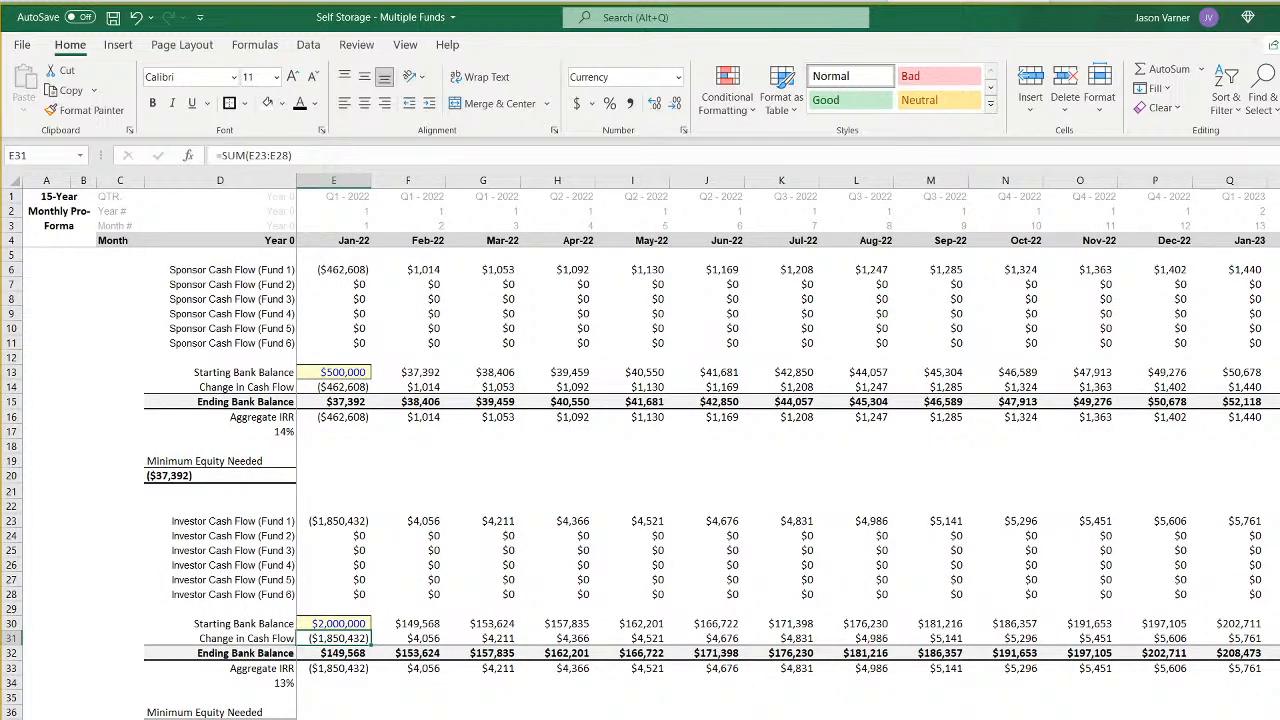
click(220, 719)
click(684, 131)
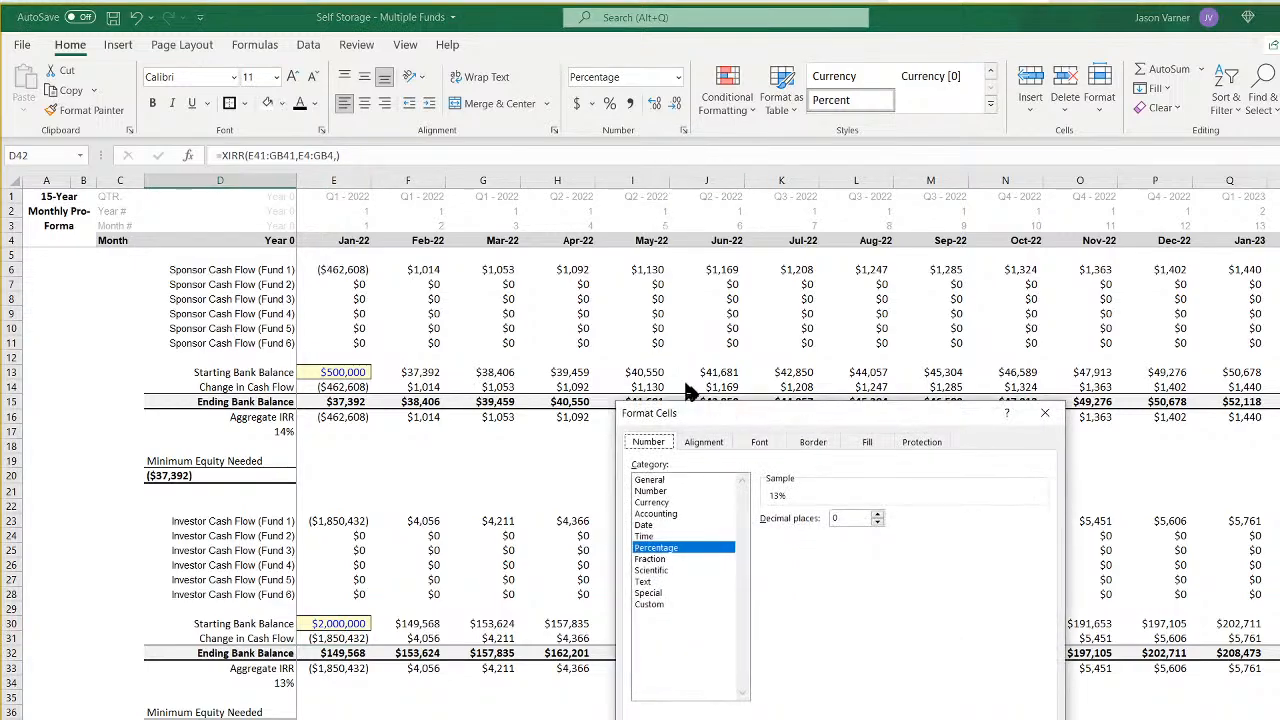
click(877, 514)
key(Return)
- Format the investor Aggregate IRR in D34 of the monthly sheet with one decimal place
click(270, 683)
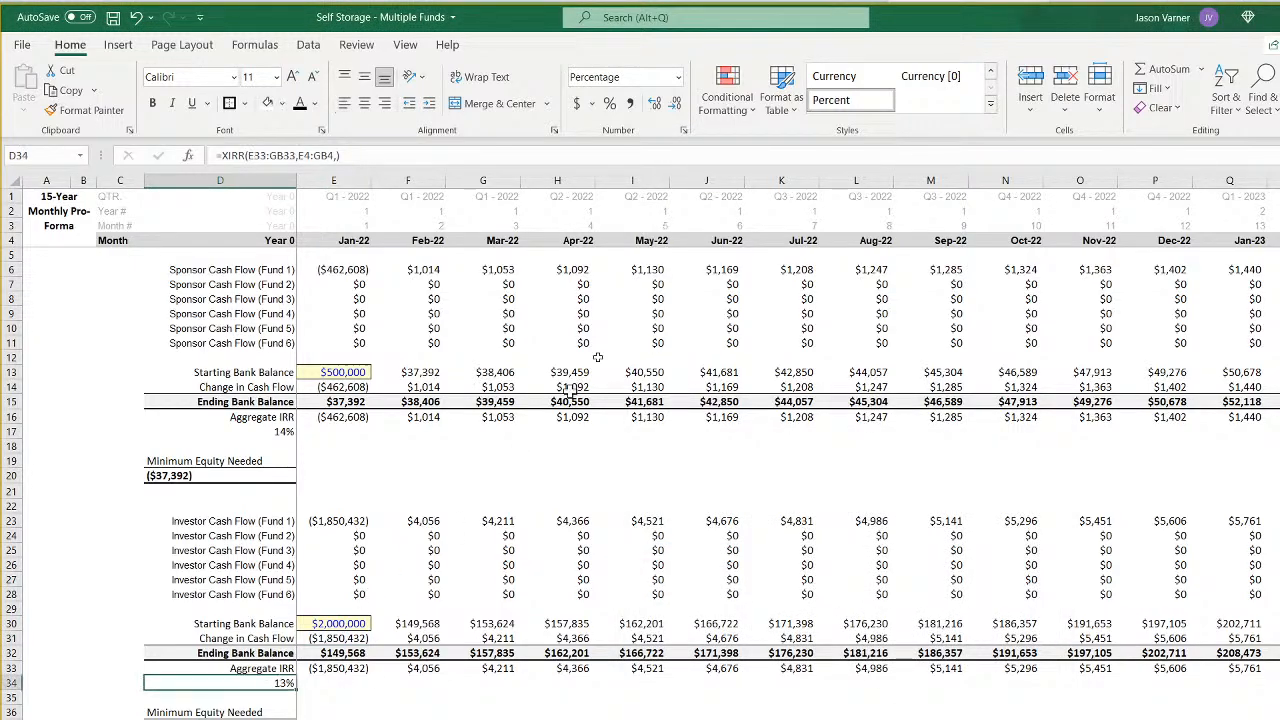
click(684, 131)
click(877, 514)
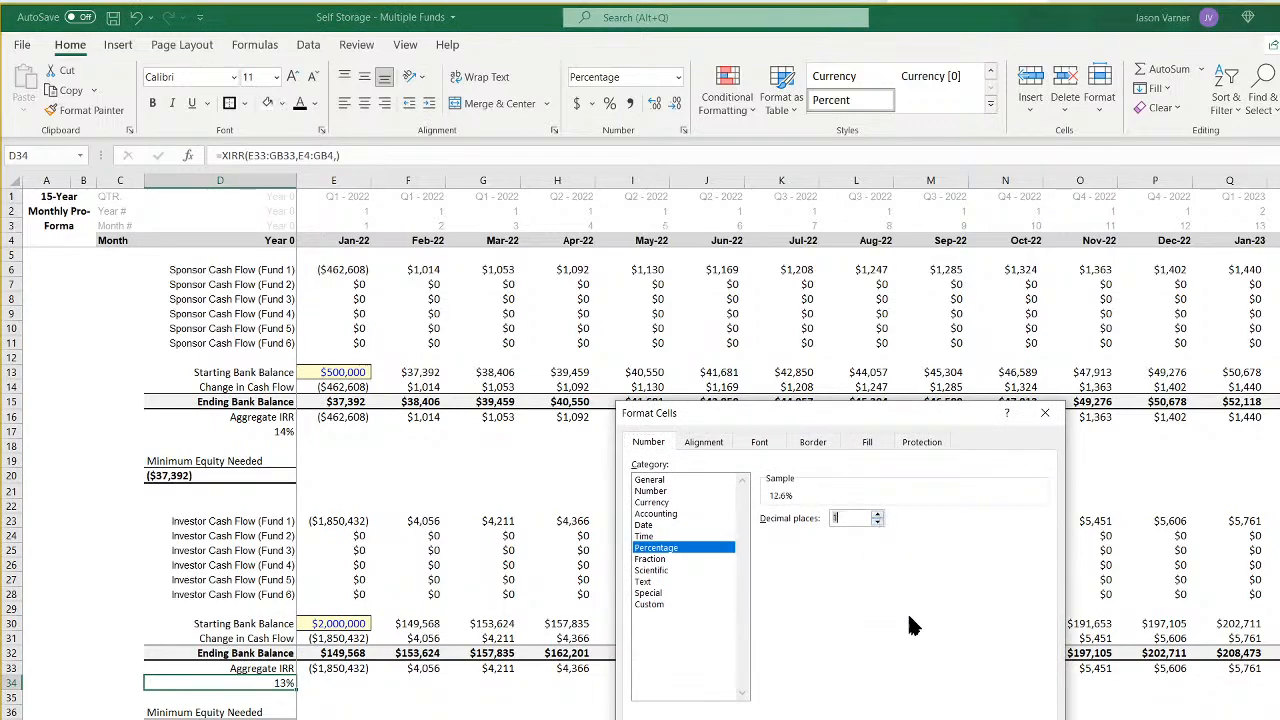
key(Return)
- Format the sponsor Aggregate IRR in D17 of the monthly sheet with one decimal place, and save the workbook
key(Up)
key(Up)
key(Up)
key(Up)
key(Up)
key(Up)
key(Up)
key(Up)
key(Up)
key(Up)
key(Up)
key(Up)
key(Up)
key(Up)
key(Up)
key(Up)
key(Up)
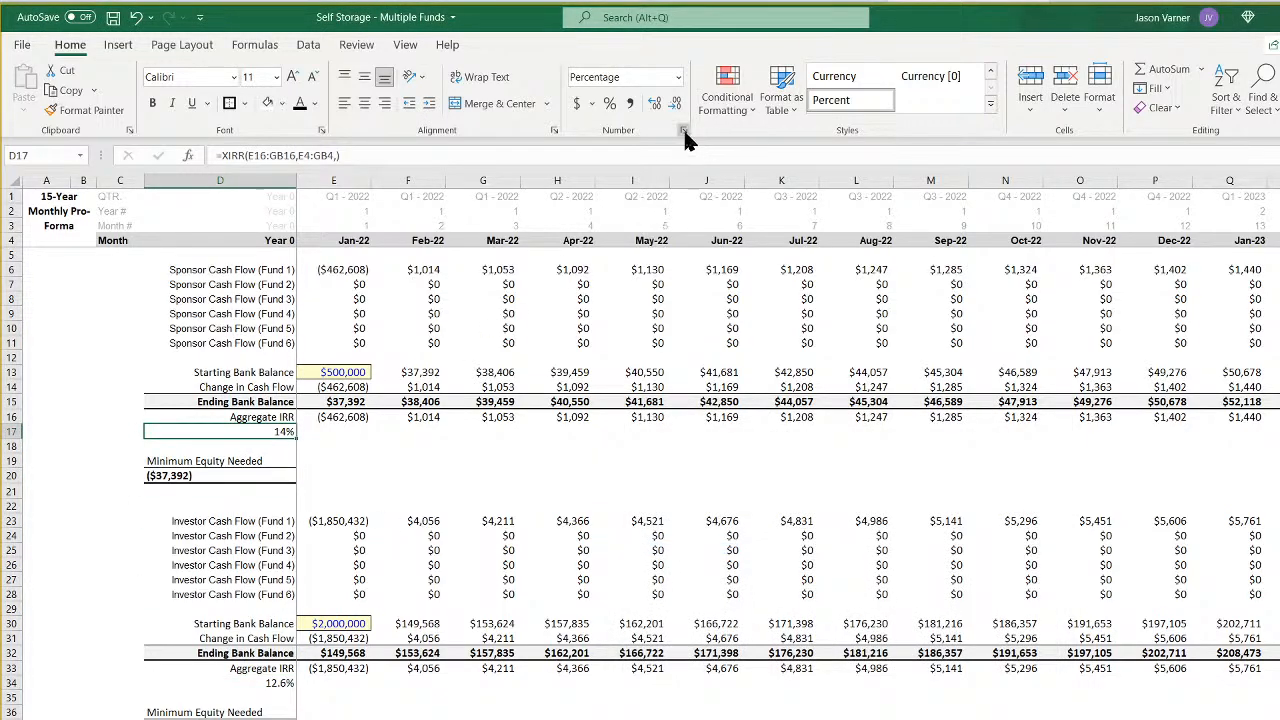
click(684, 131)
click(877, 514)
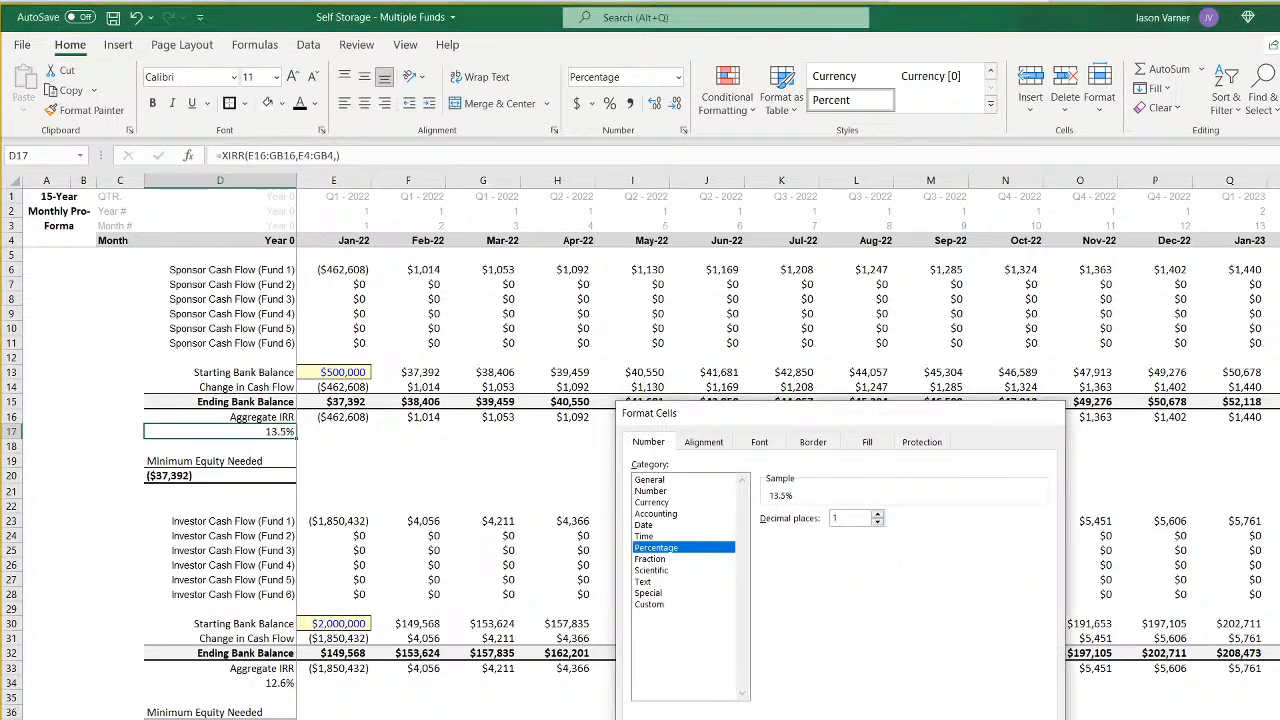
key(Return)
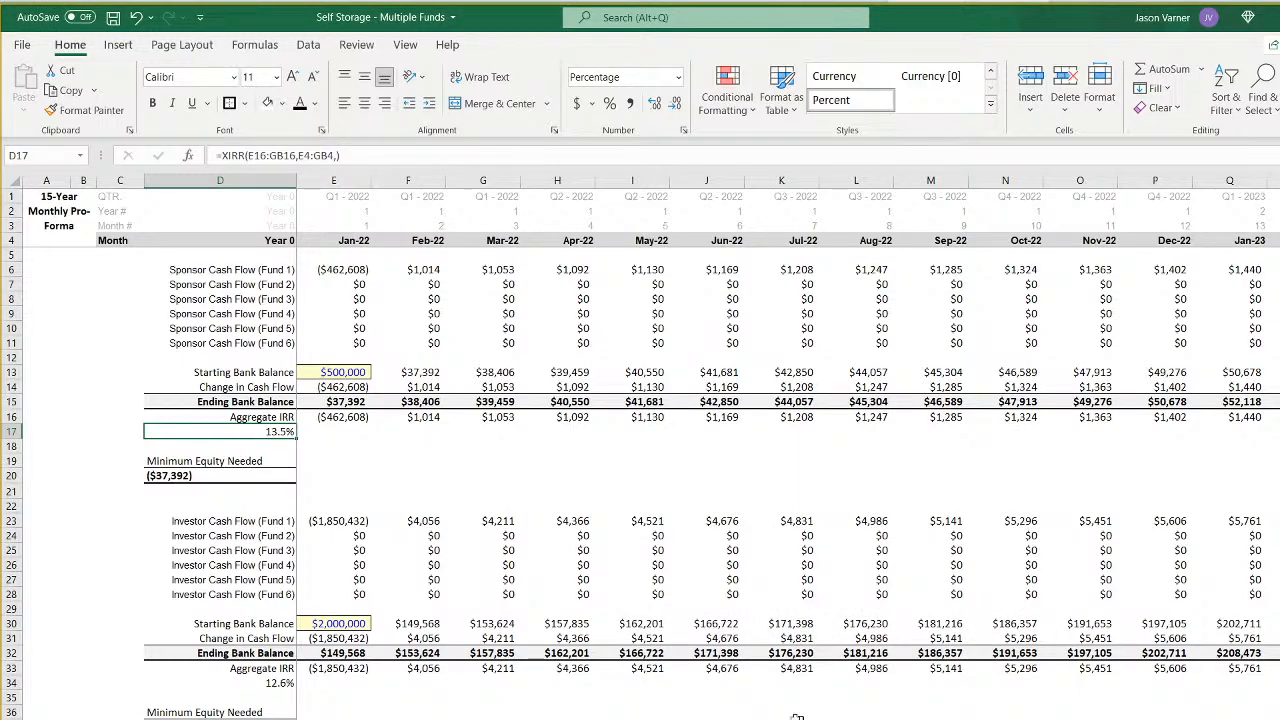
click(114, 17)
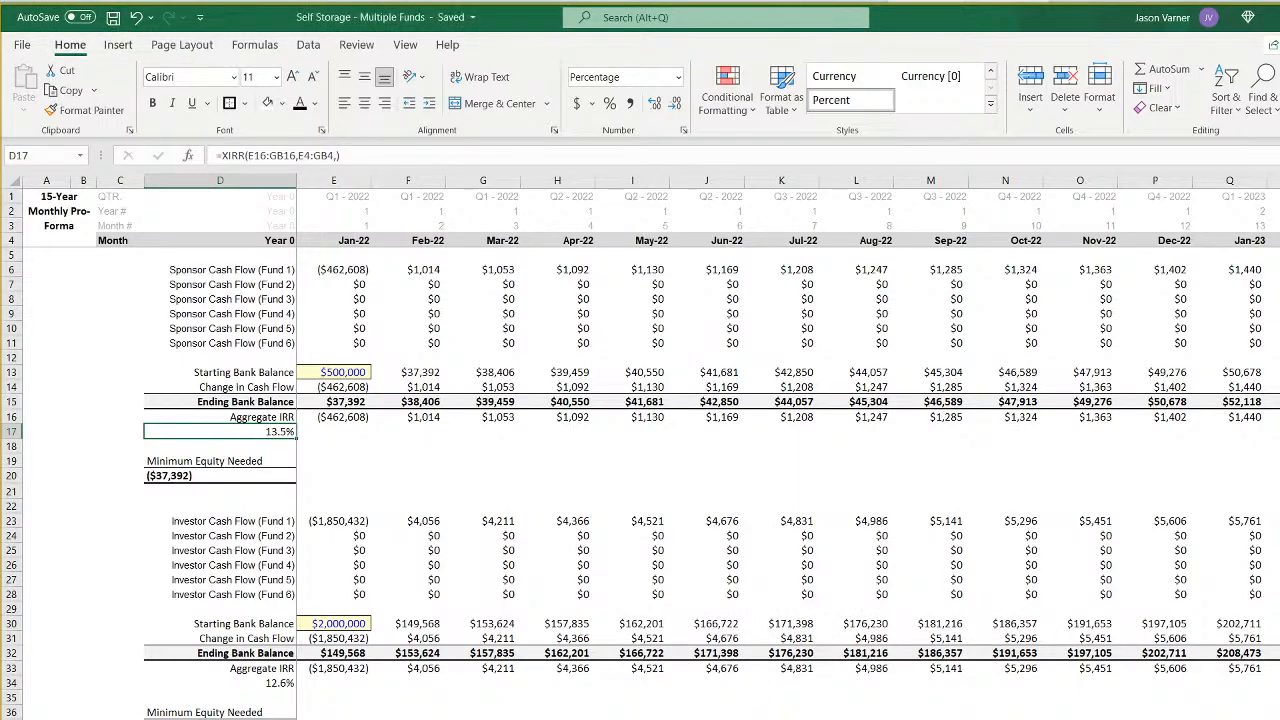
- Compare the sponsor and investor Aggregate IRRs between the annual and monthly all-funds pro-formas
key(ctrl+Page_Up)
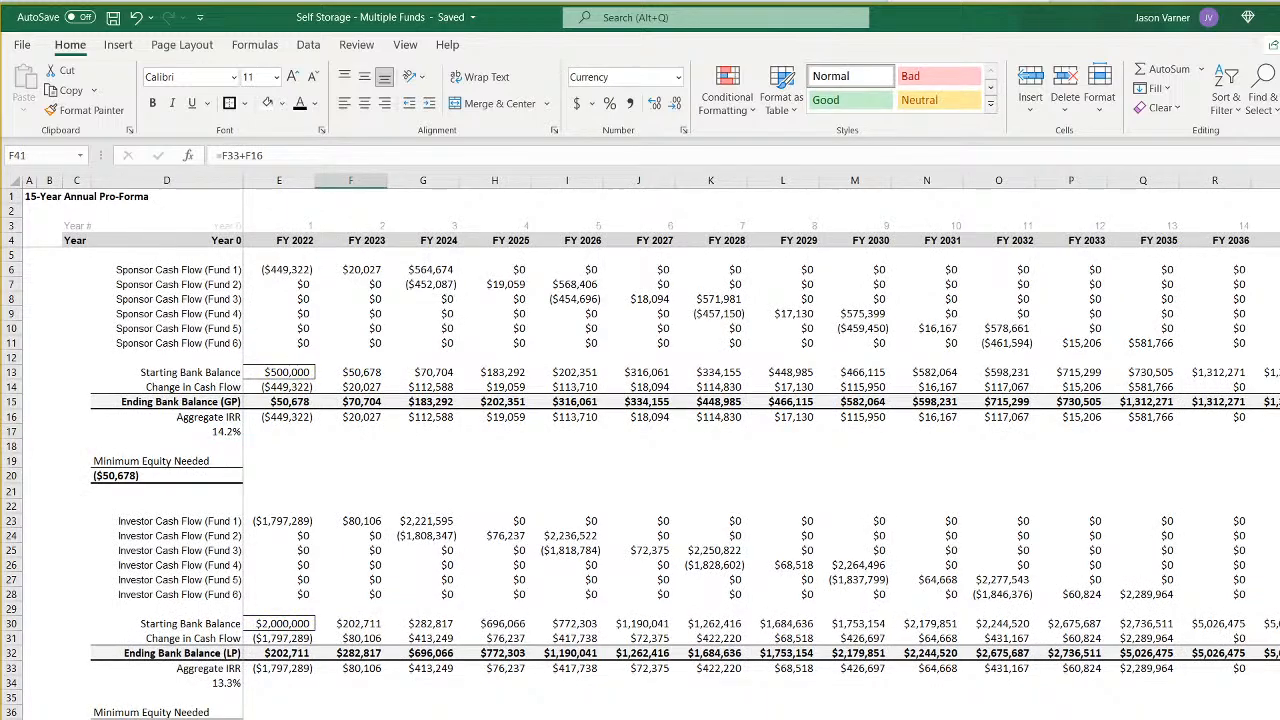
key(ctrl+Page_Down)
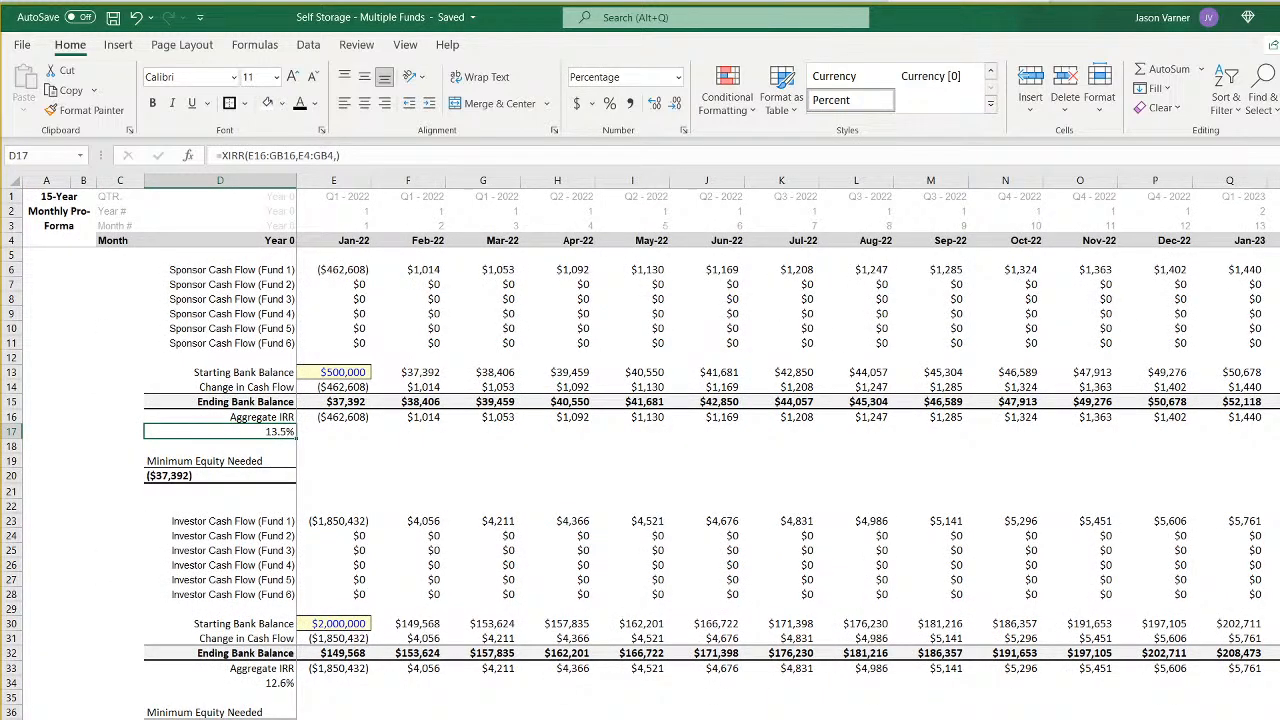
key(ctrl+Page_Up)
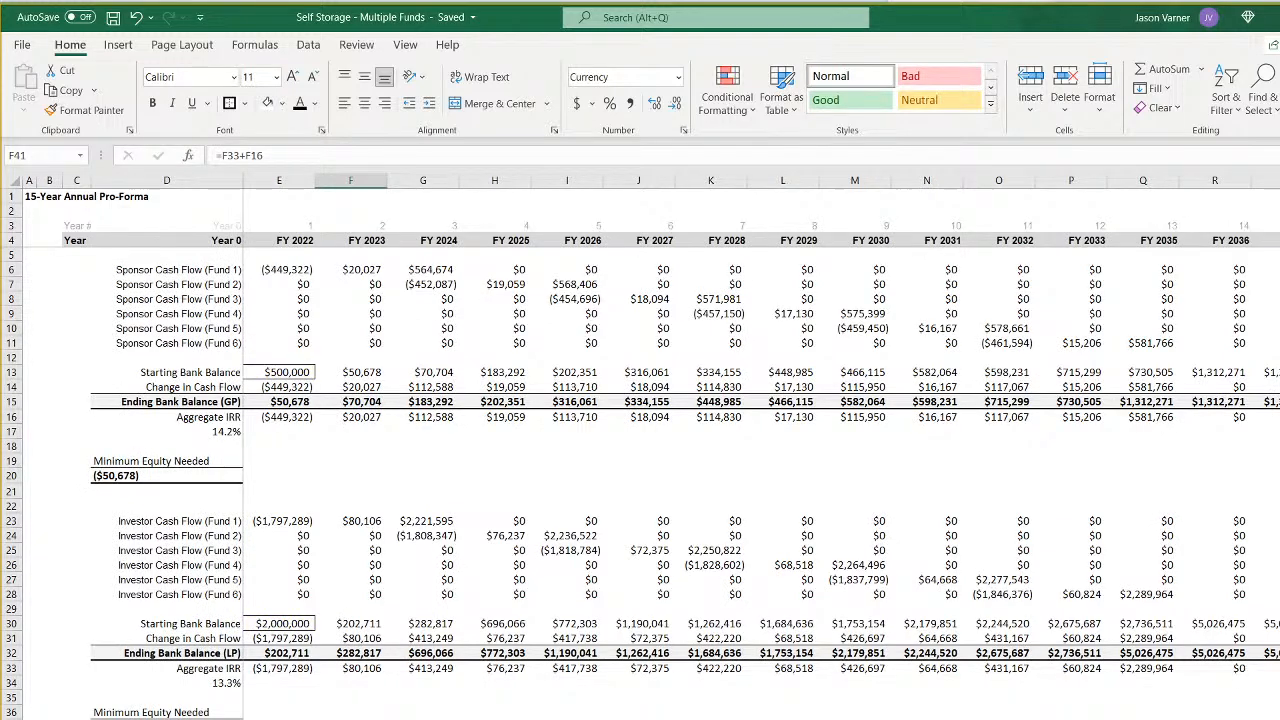
key(ctrl+Page_Down)
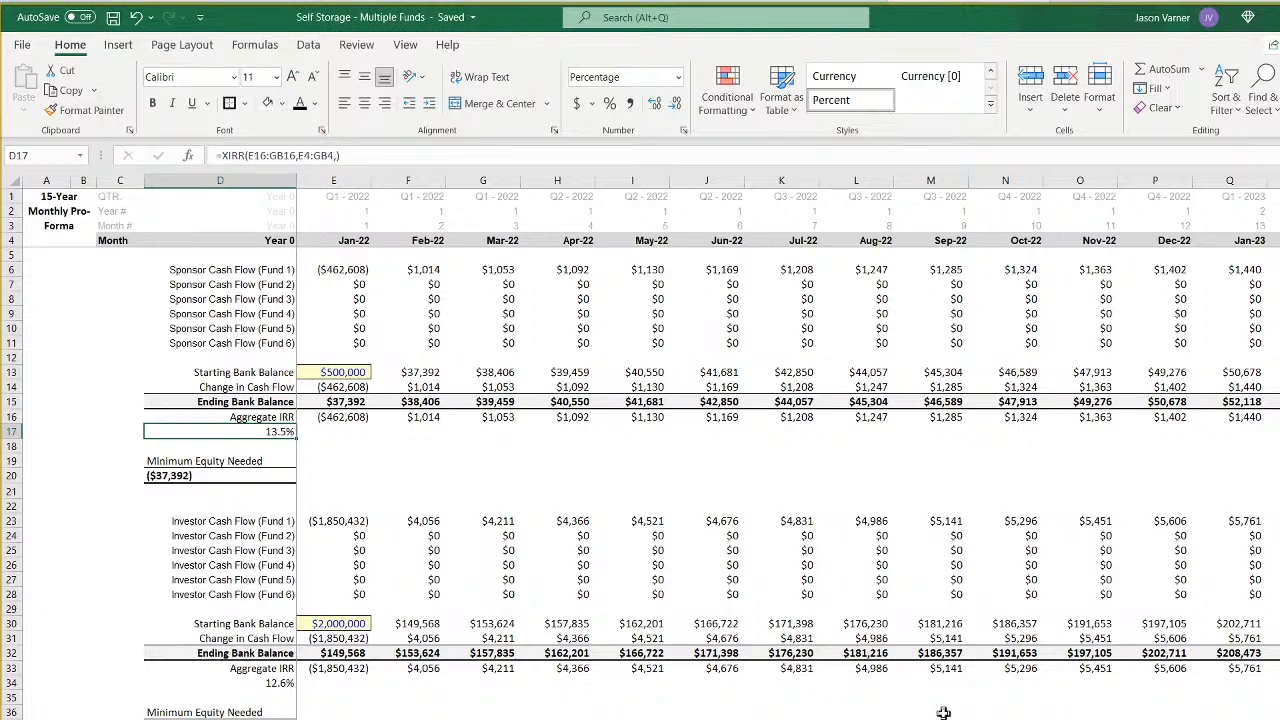
- Set Fund 2's Item 1 construction cost in E19 to $950,000 and continue the $50,000 decrease through Fund 6, ending at $750,000
key(ctrl+Page_Up)
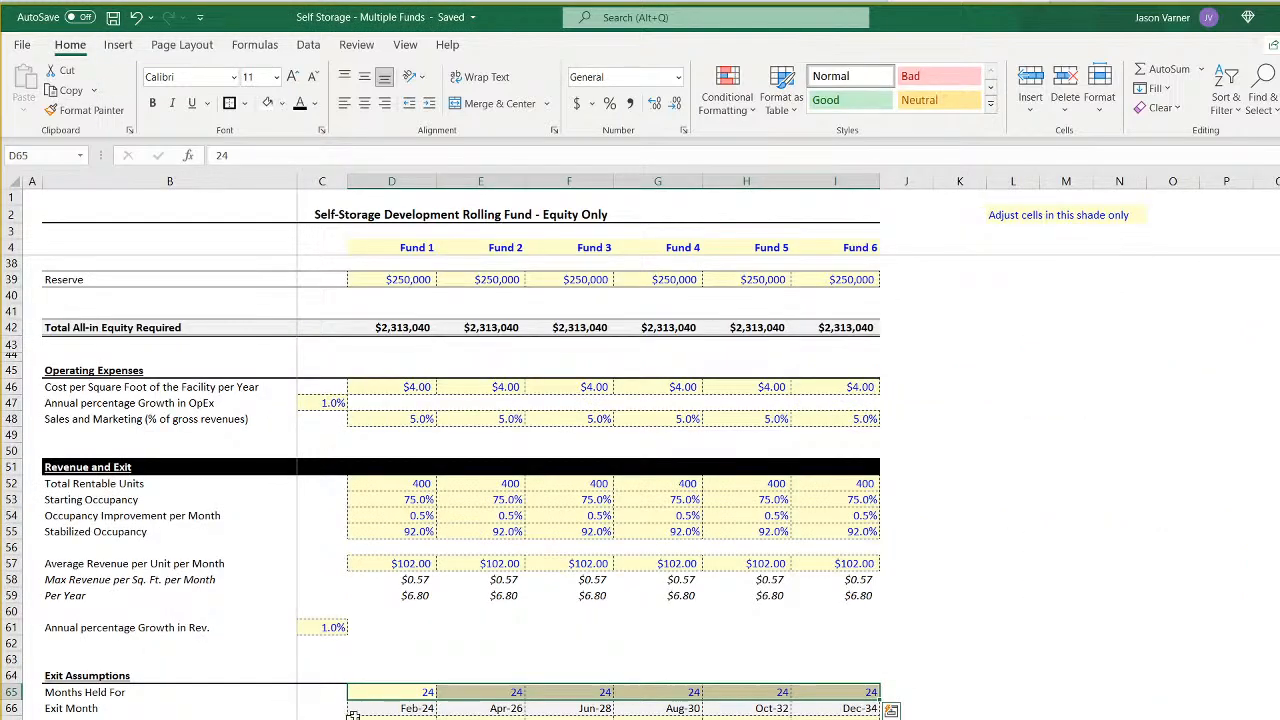
scroll(366, 703, down, 5)
scroll(372, 703, up, 15)
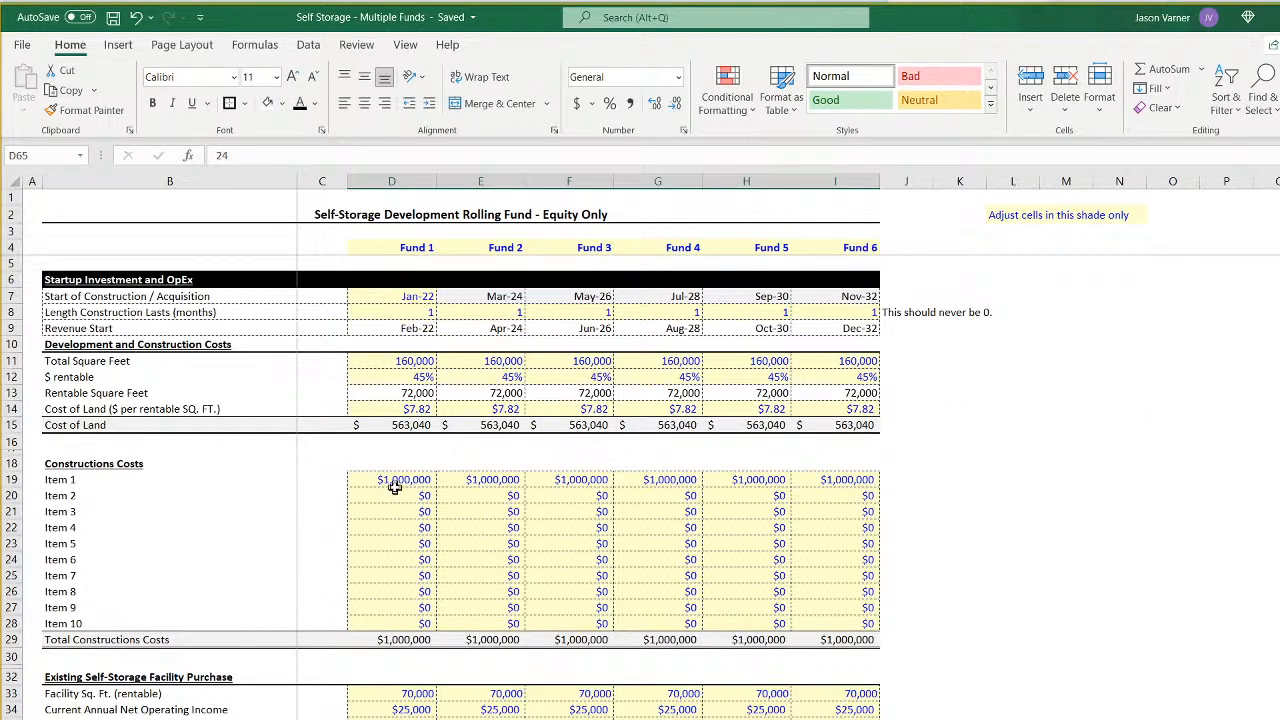
click(474, 479)
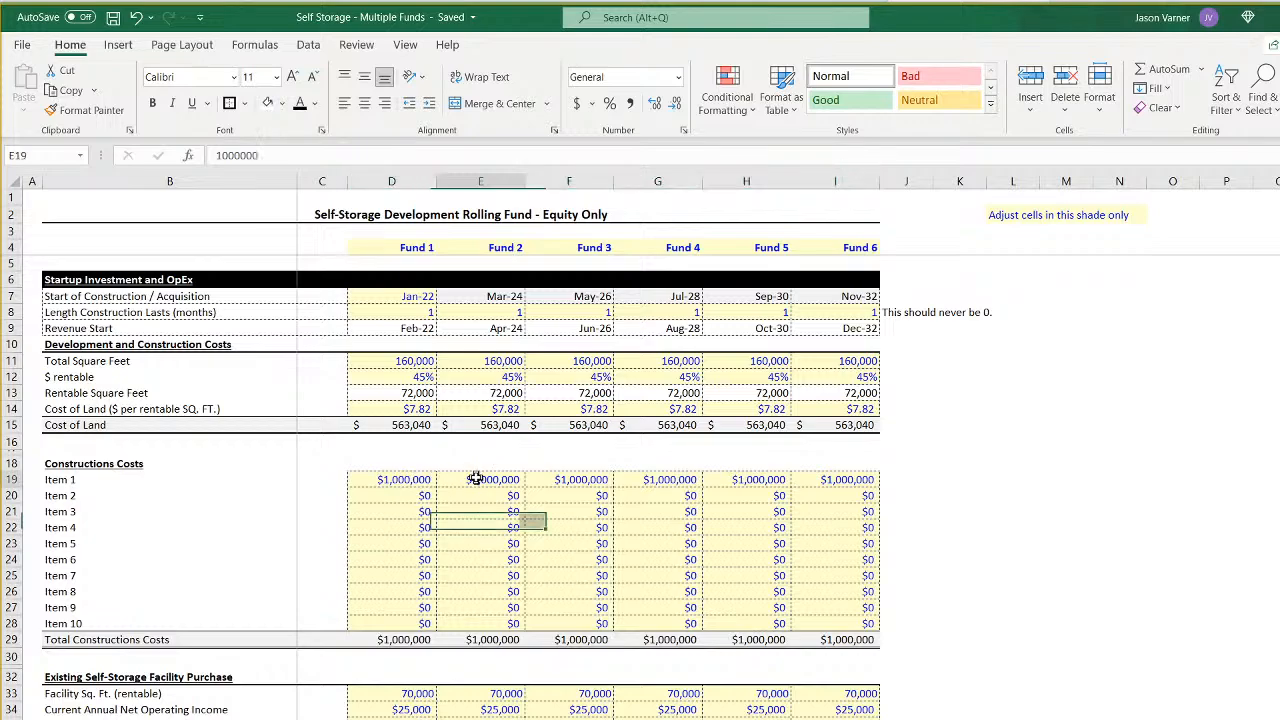
text(950)
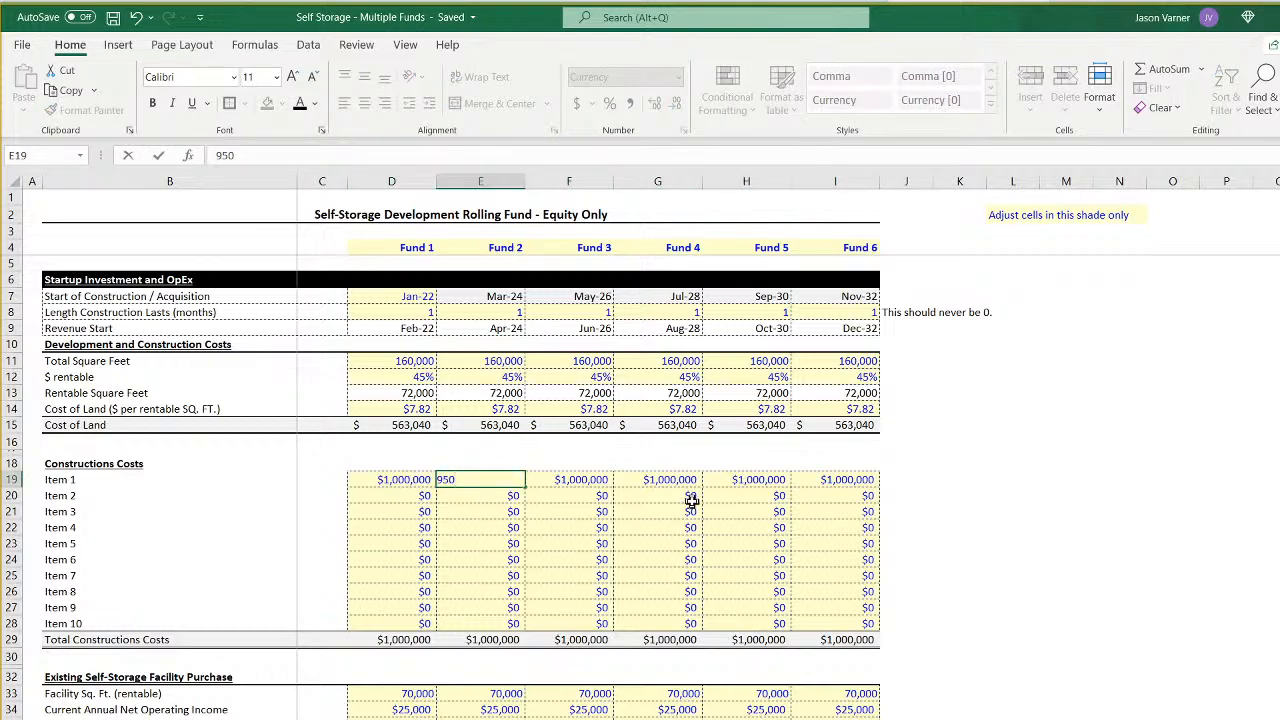
text(,000)
key(Return)
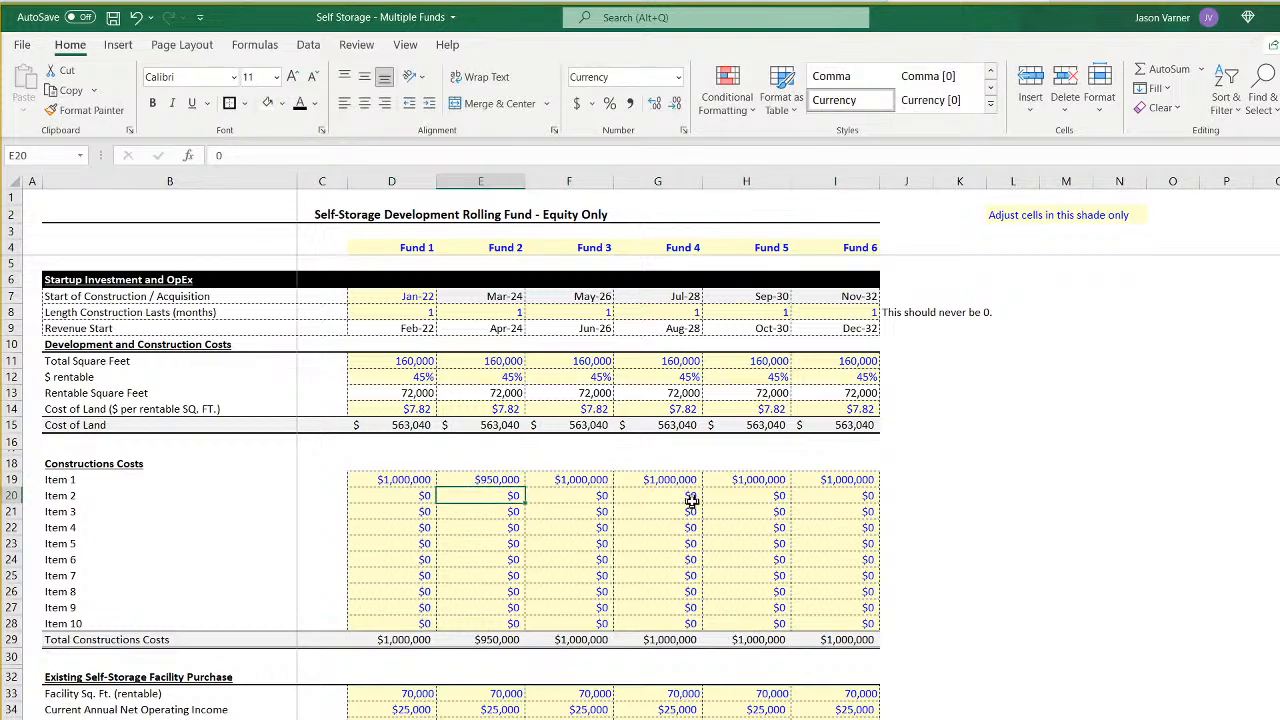
drag(415, 479, 840, 497)
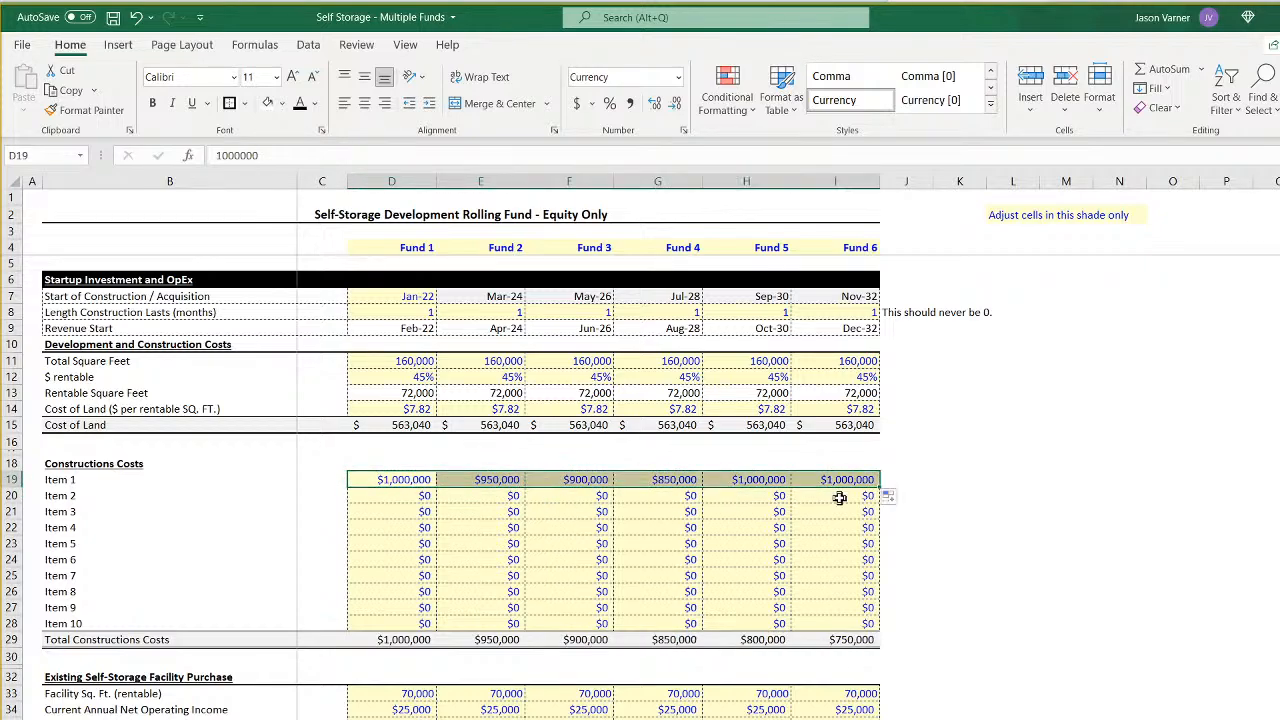
click(1066, 559)
- Examine each fund's initial sponsor outflow on the annual pro-forma, from Fund 1 through Fund 6
key(ctrl+Page_Down)
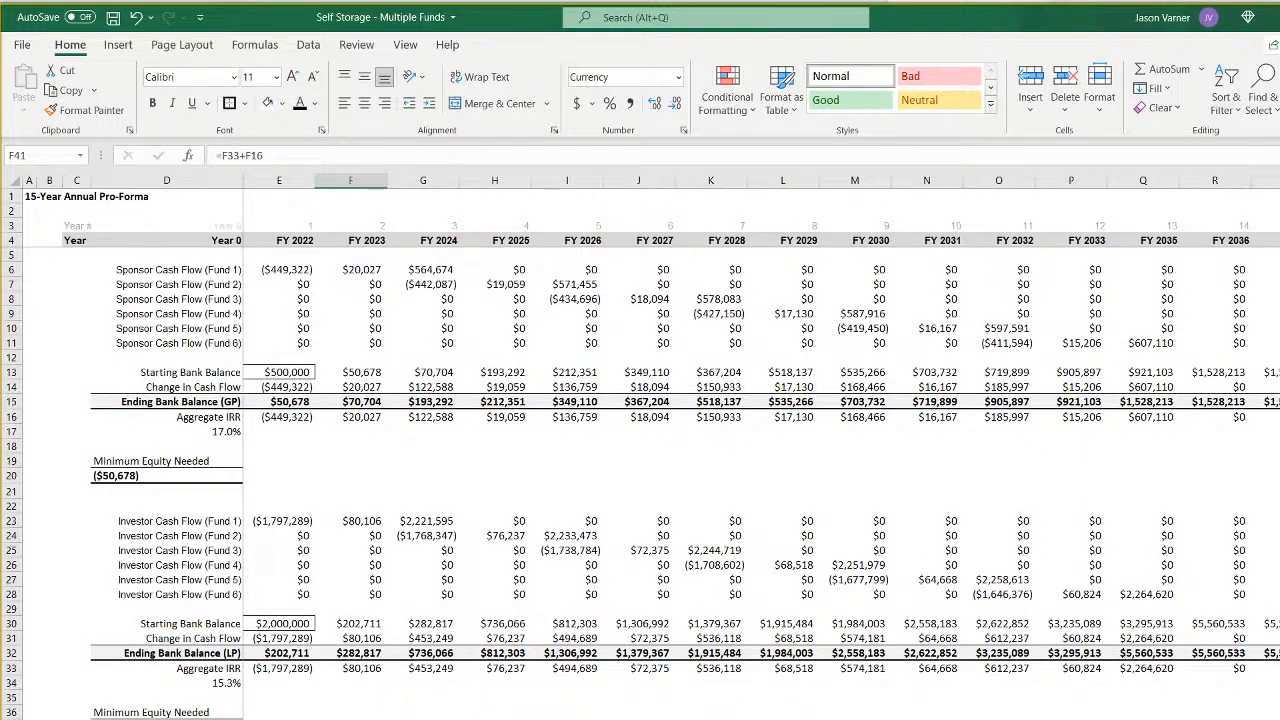
click(288, 269)
click(437, 288)
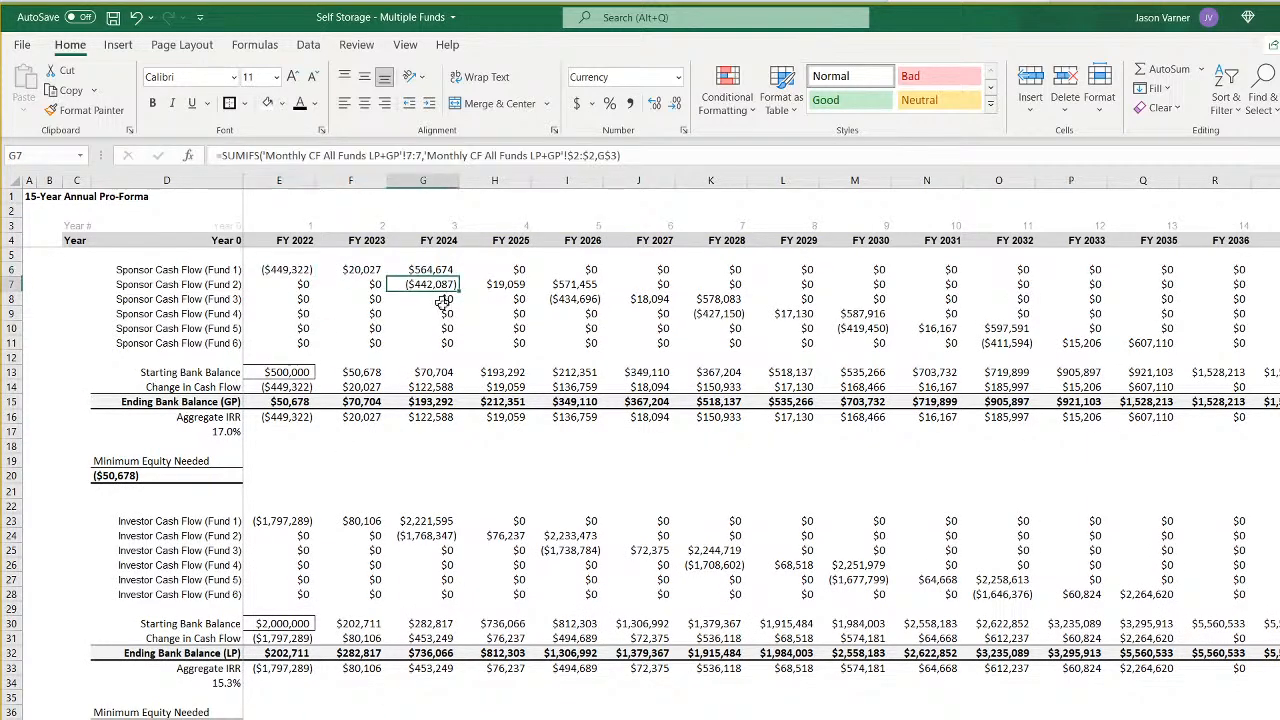
click(572, 302)
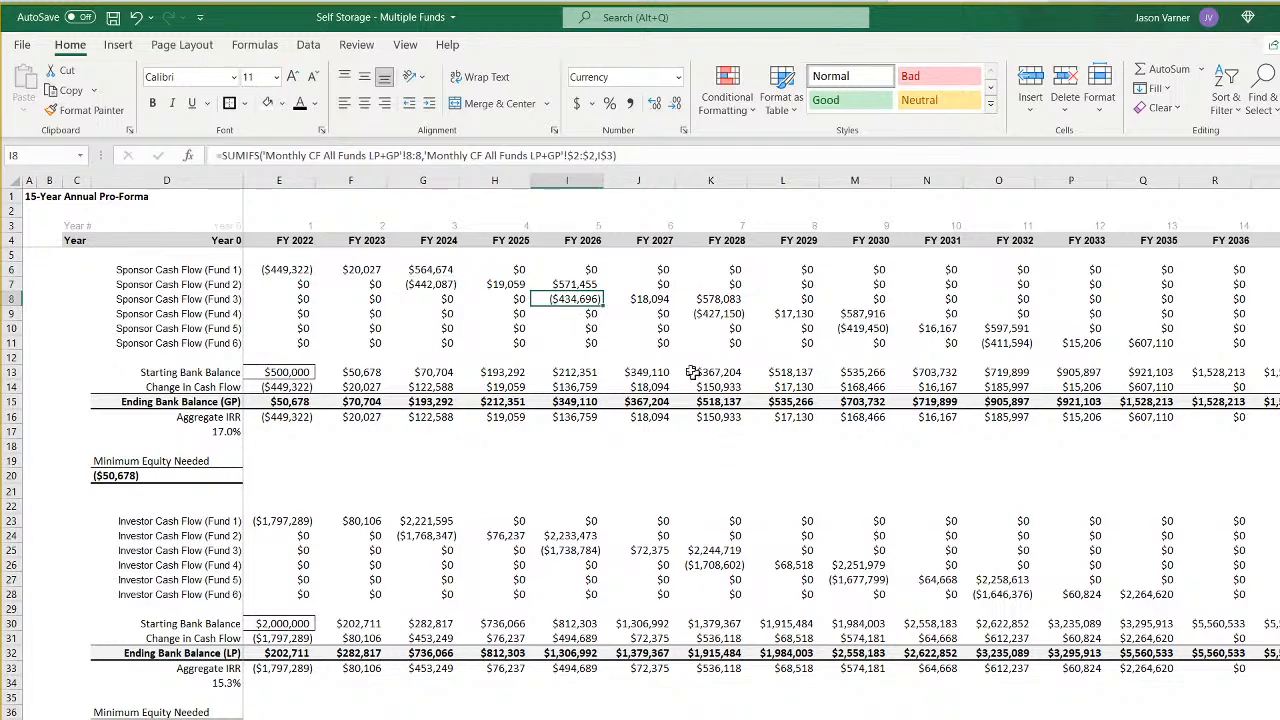
click(720, 316)
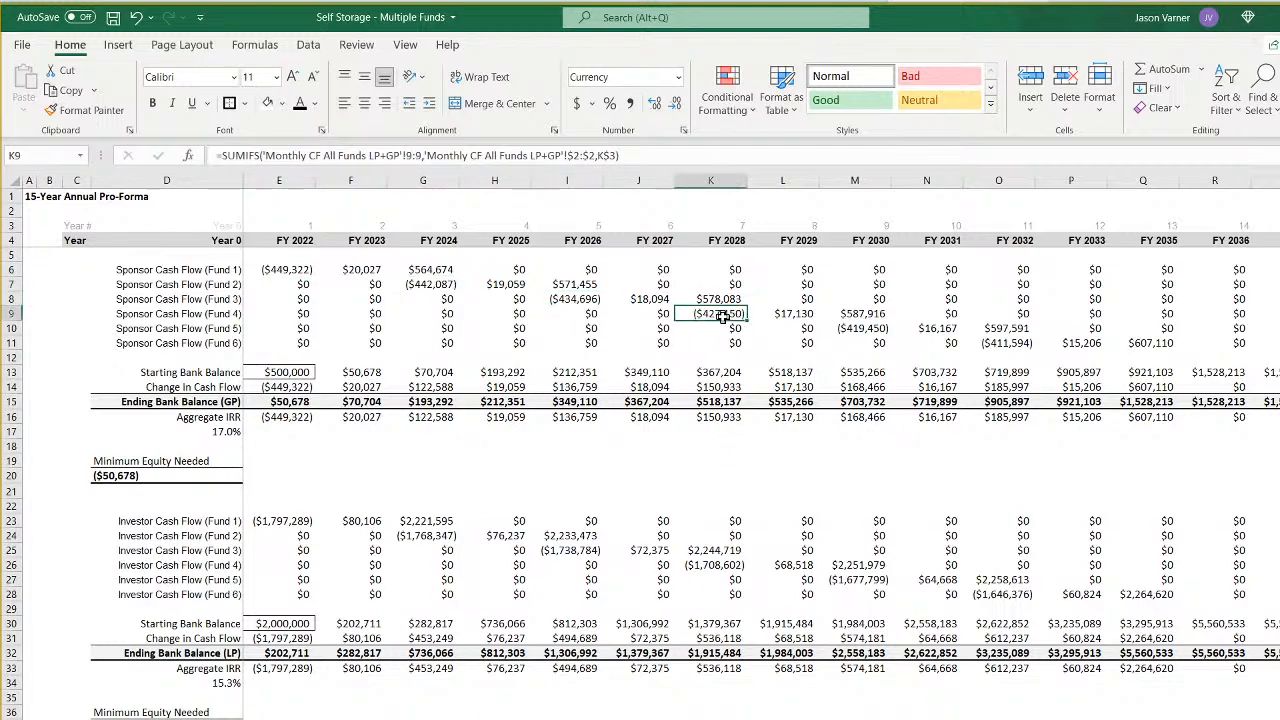
click(852, 328)
click(998, 343)
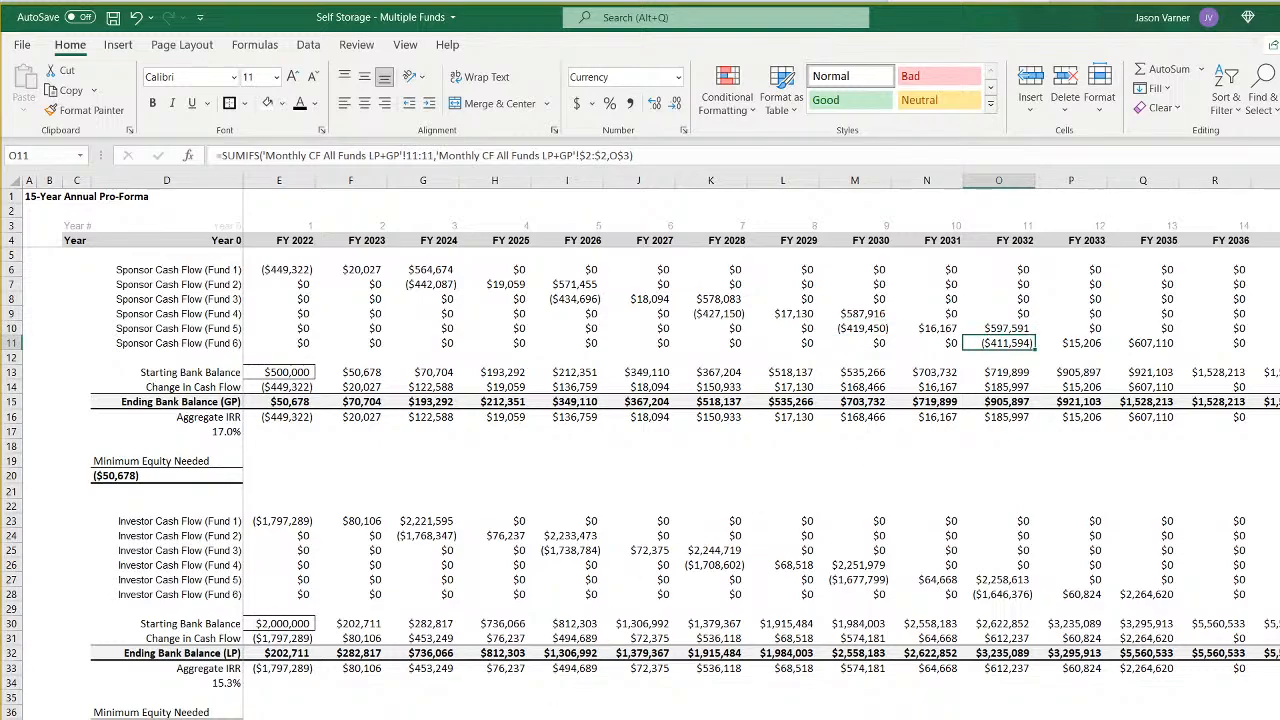
- Examine the sponsor and investor outflows at each fund's start month across the monthly all-funds pro-forma
key(ctrl+Page_Up)
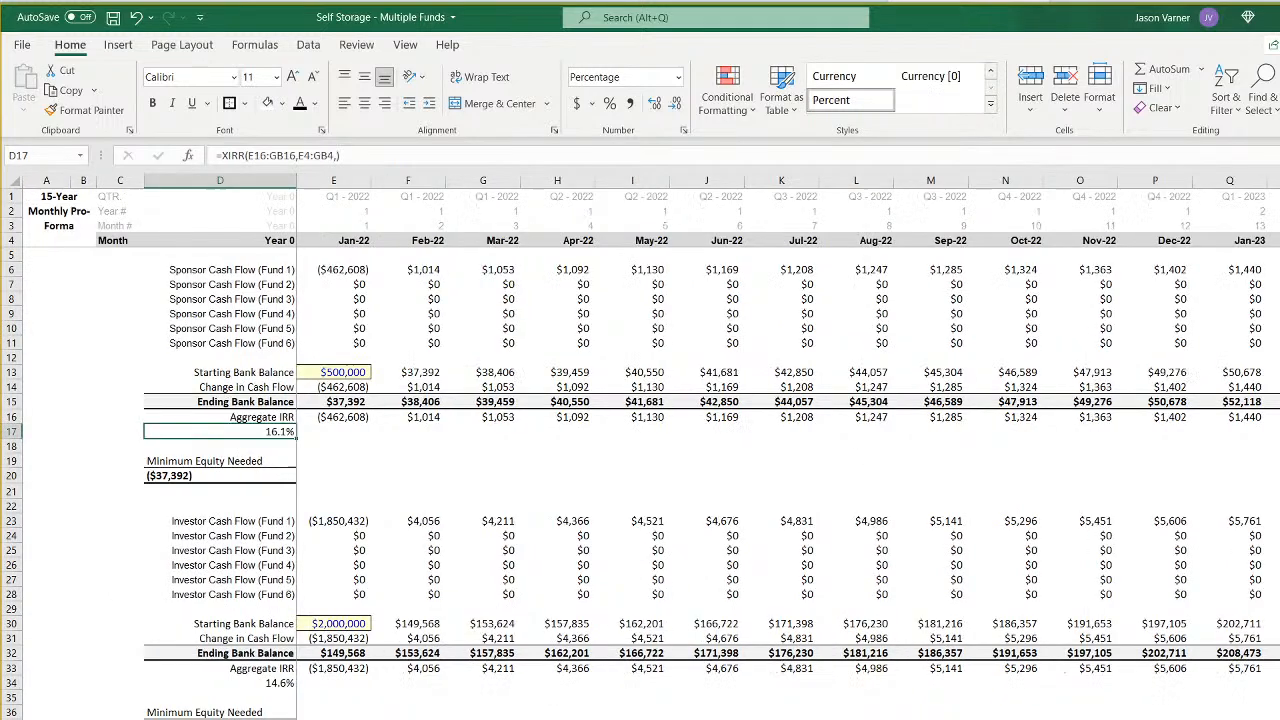
click(352, 270)
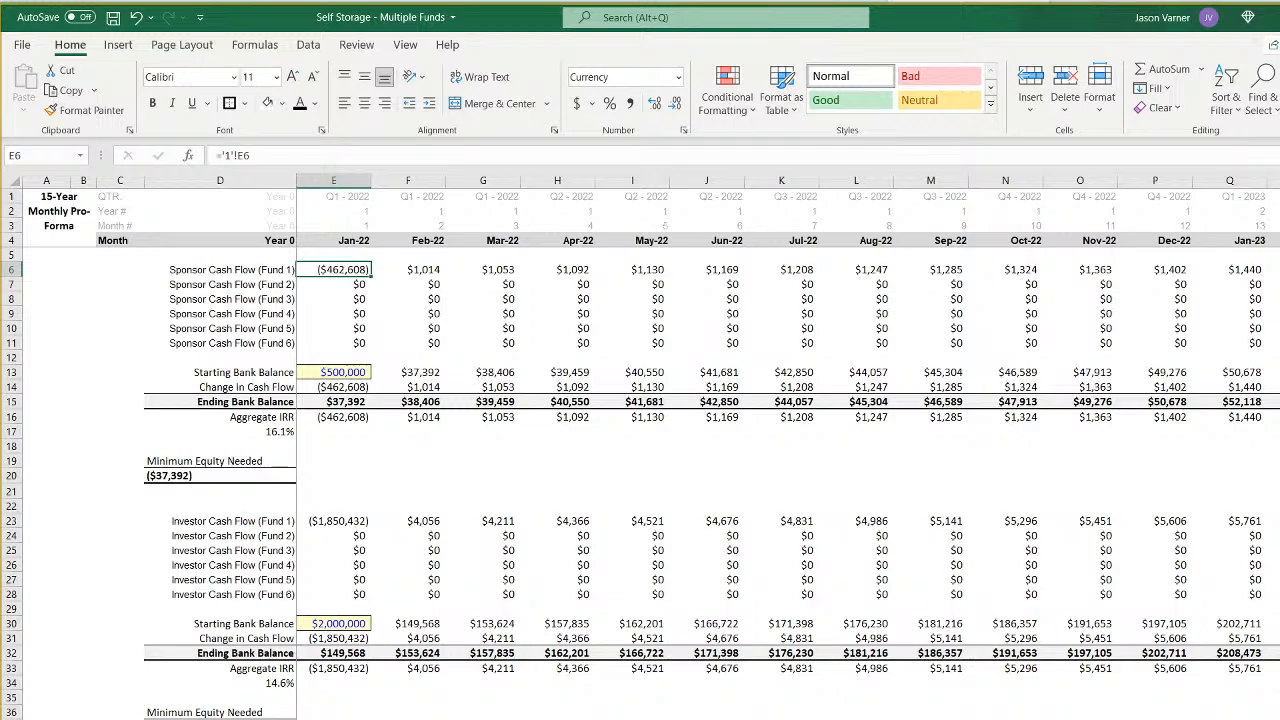
scroll(788, 420, right, 5)
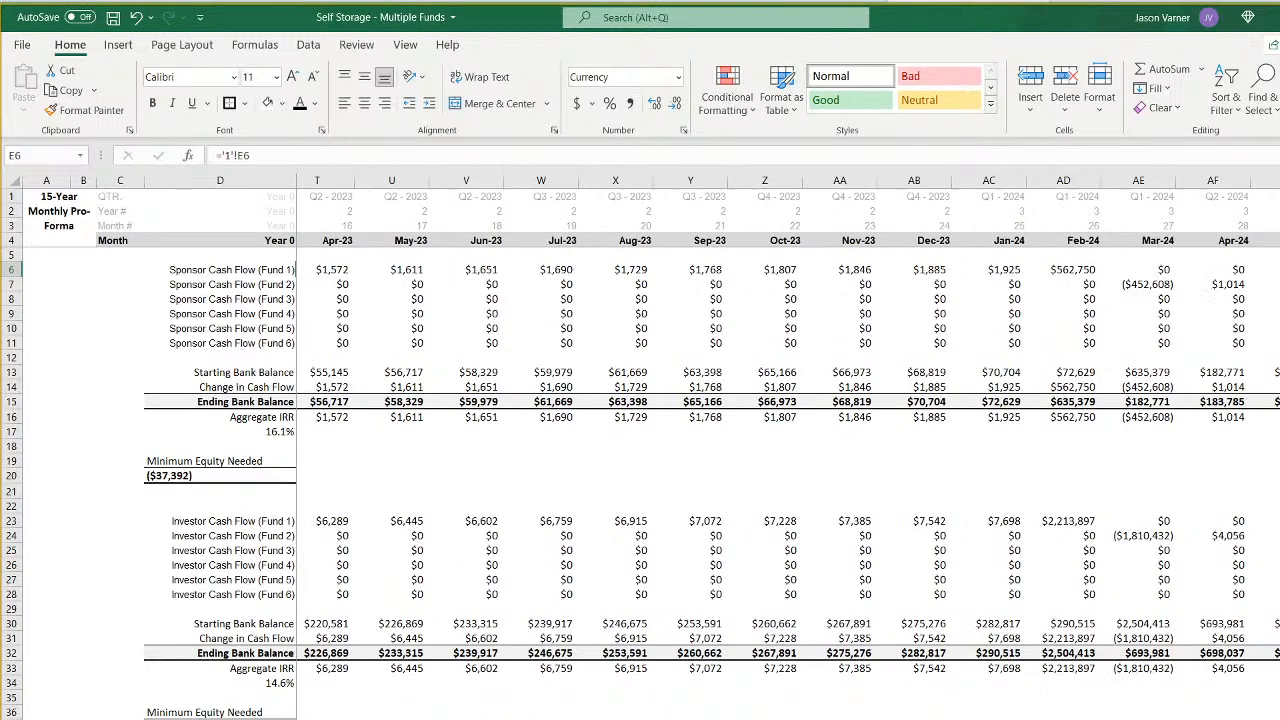
scroll(788, 420, right, 8)
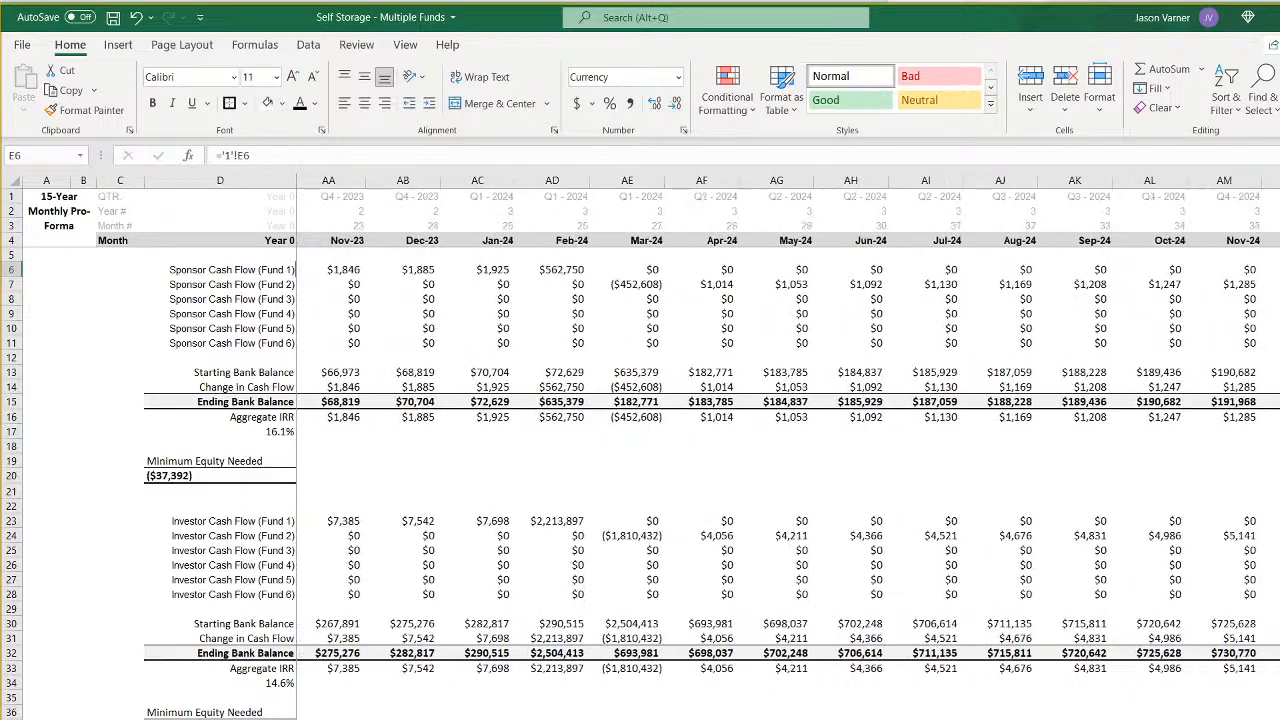
scroll(788, 420, right, 8)
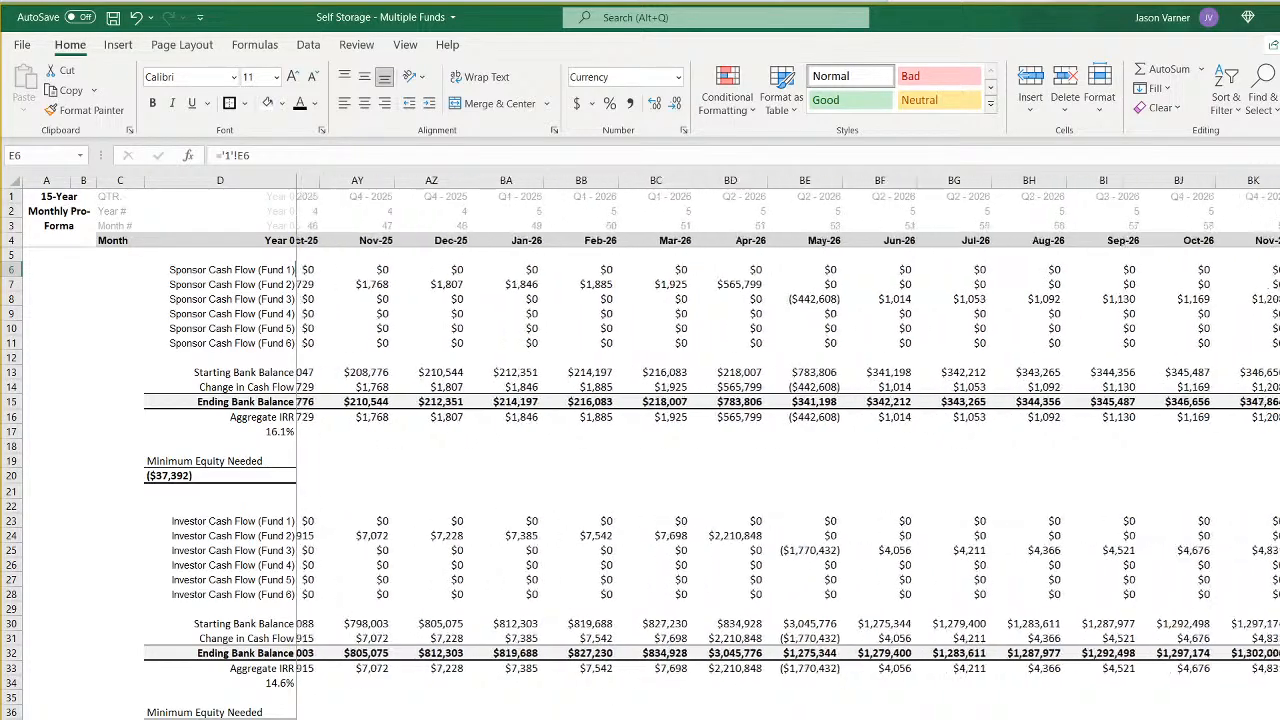
scroll(788, 420, right, 12)
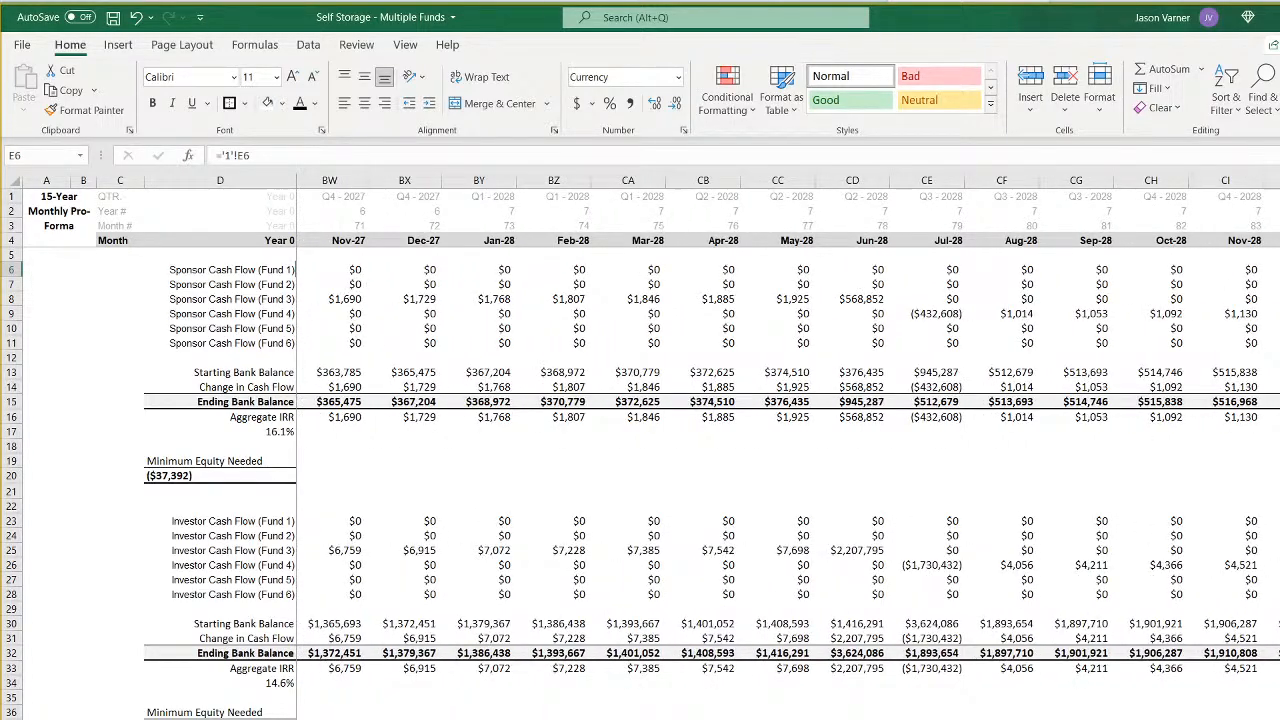
scroll(788, 420, right, 8)
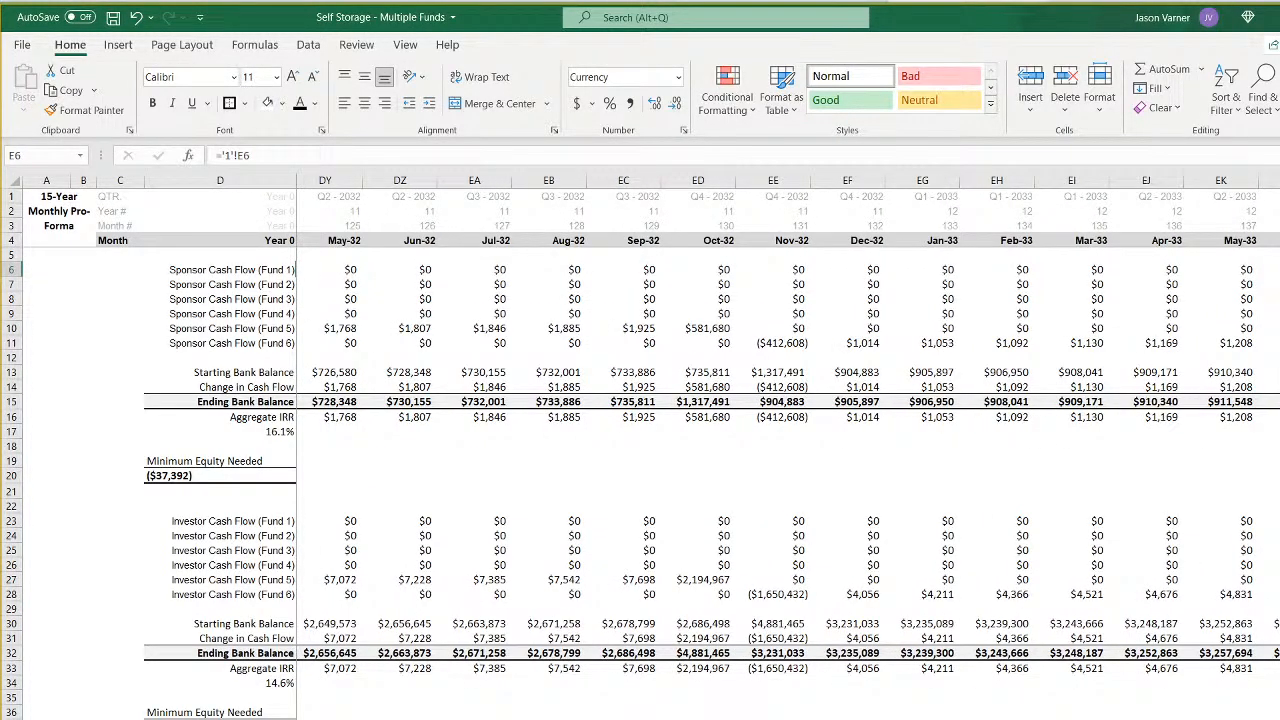
scroll(788, 420, left, 20)
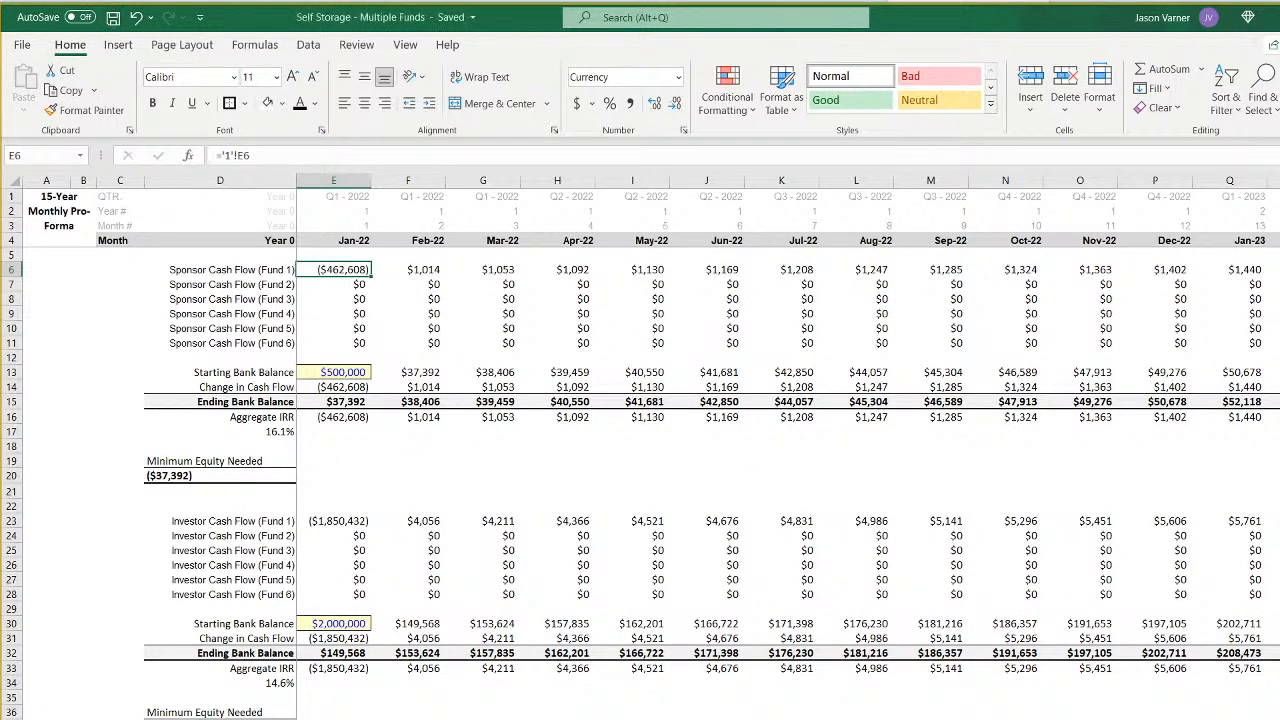
- Enter a new exit cap rate for Fund 2 in E67 of the assumptions and continue the Fund 1–2 progression through Fund 6
key(ctrl+Page_Up)
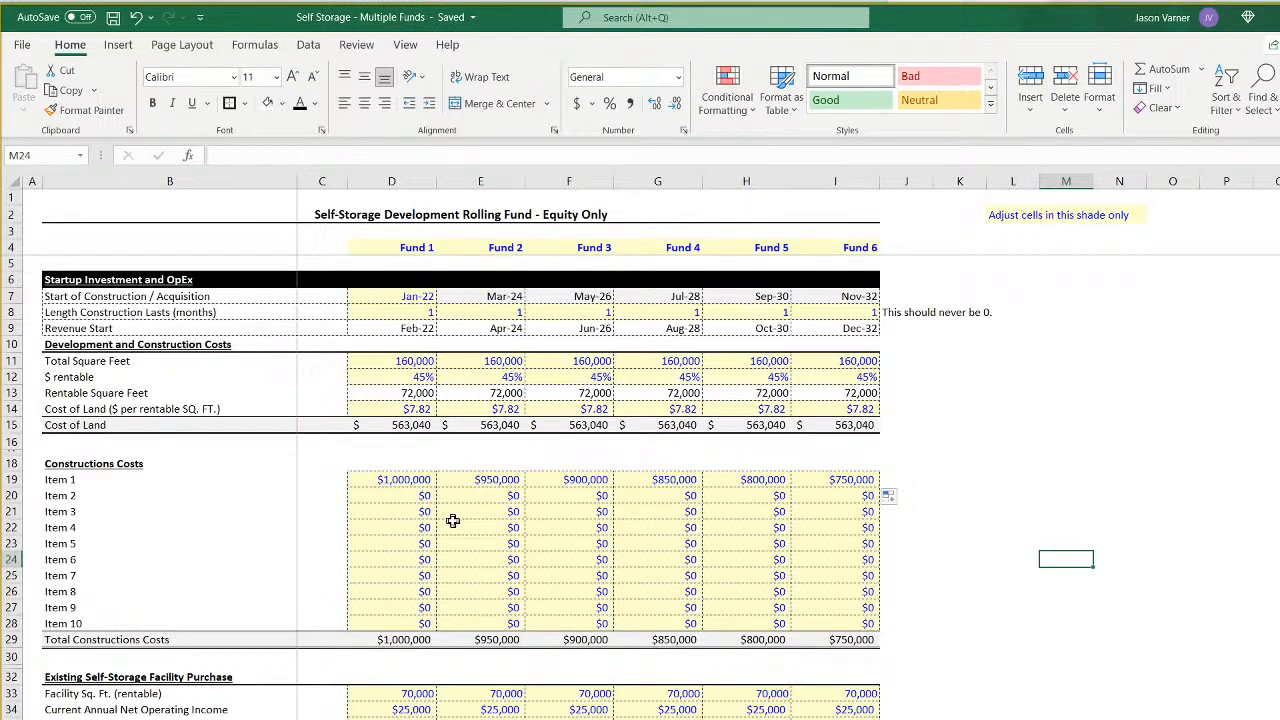
scroll(453, 521, down, 4)
scroll(453, 521, down, 3)
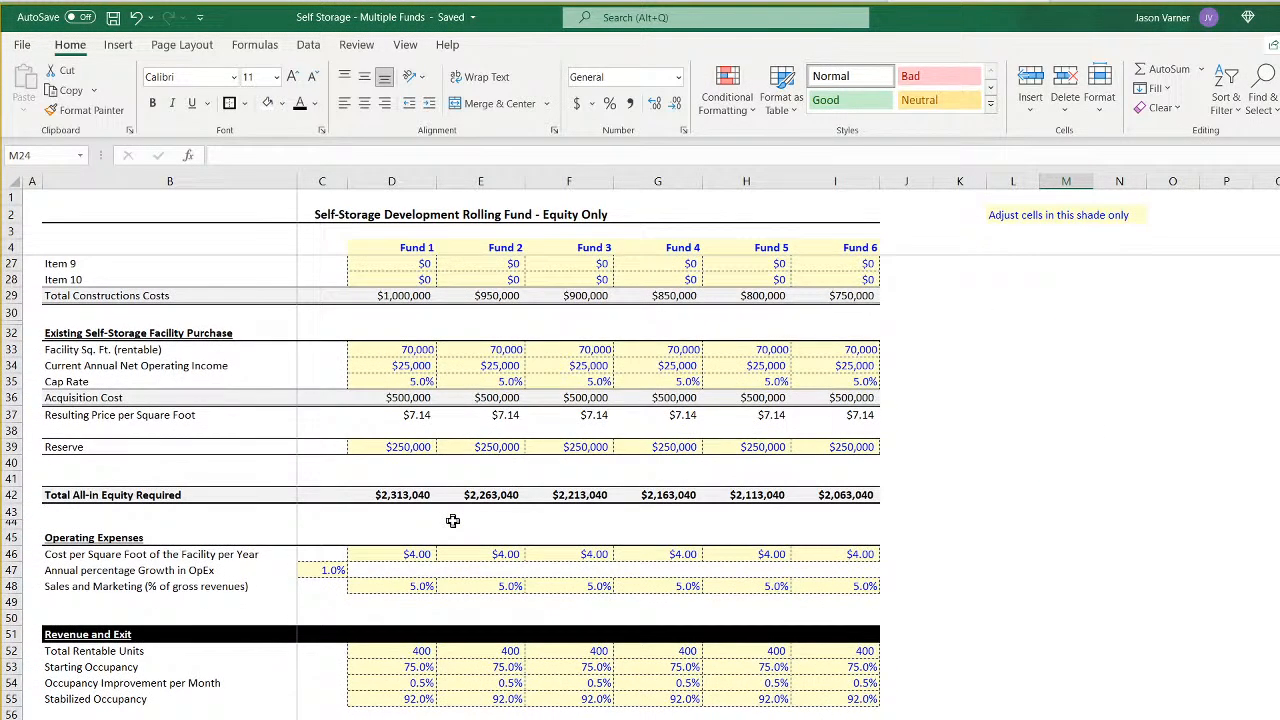
scroll(453, 521, down, 4)
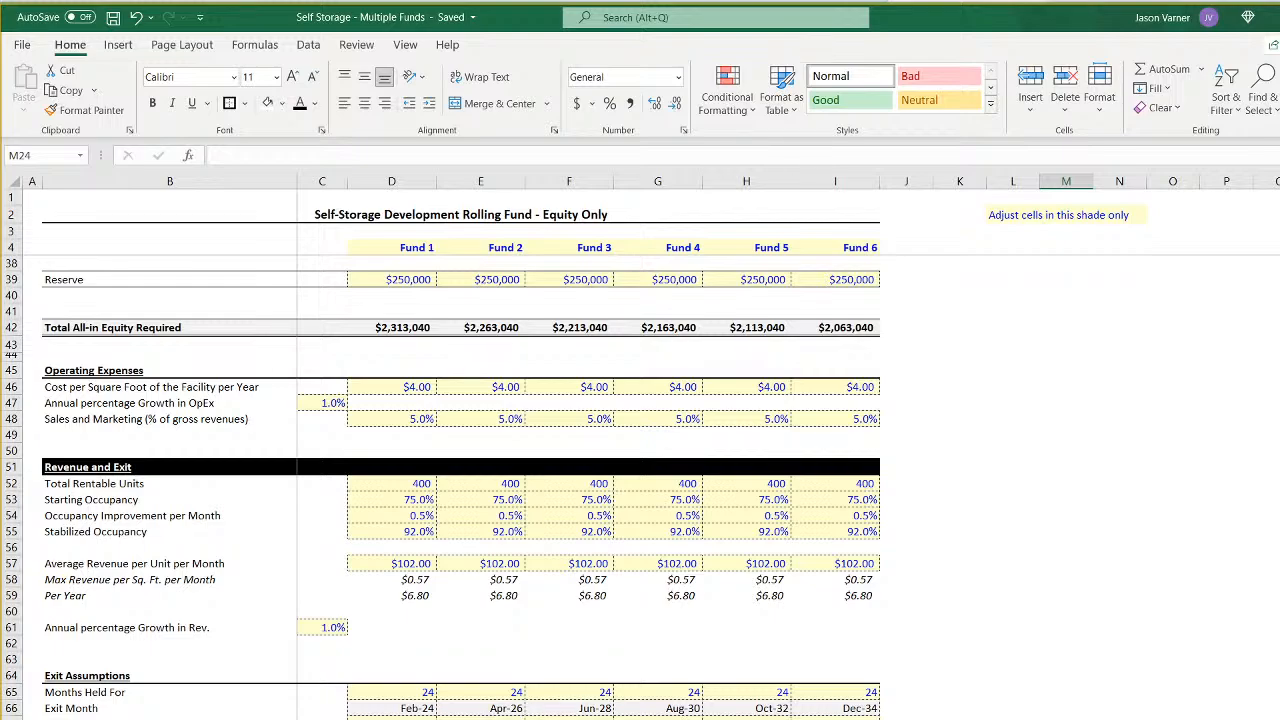
click(482, 716)
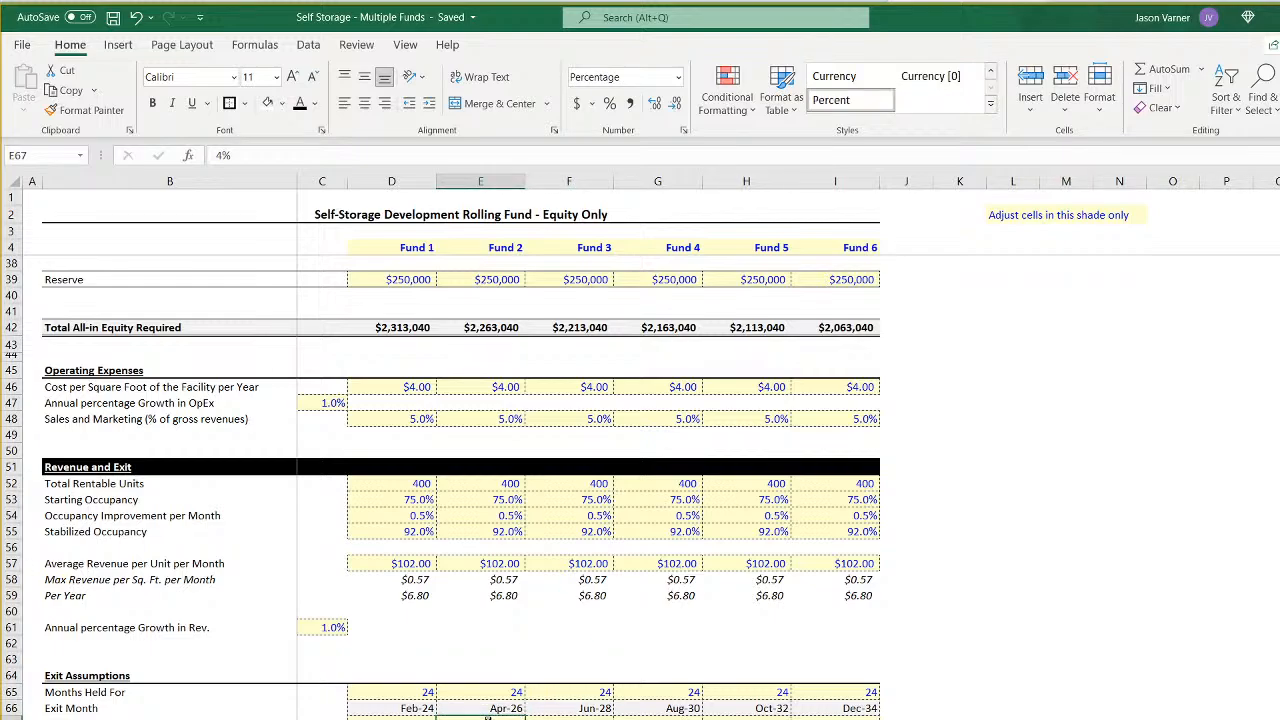
key(Down)
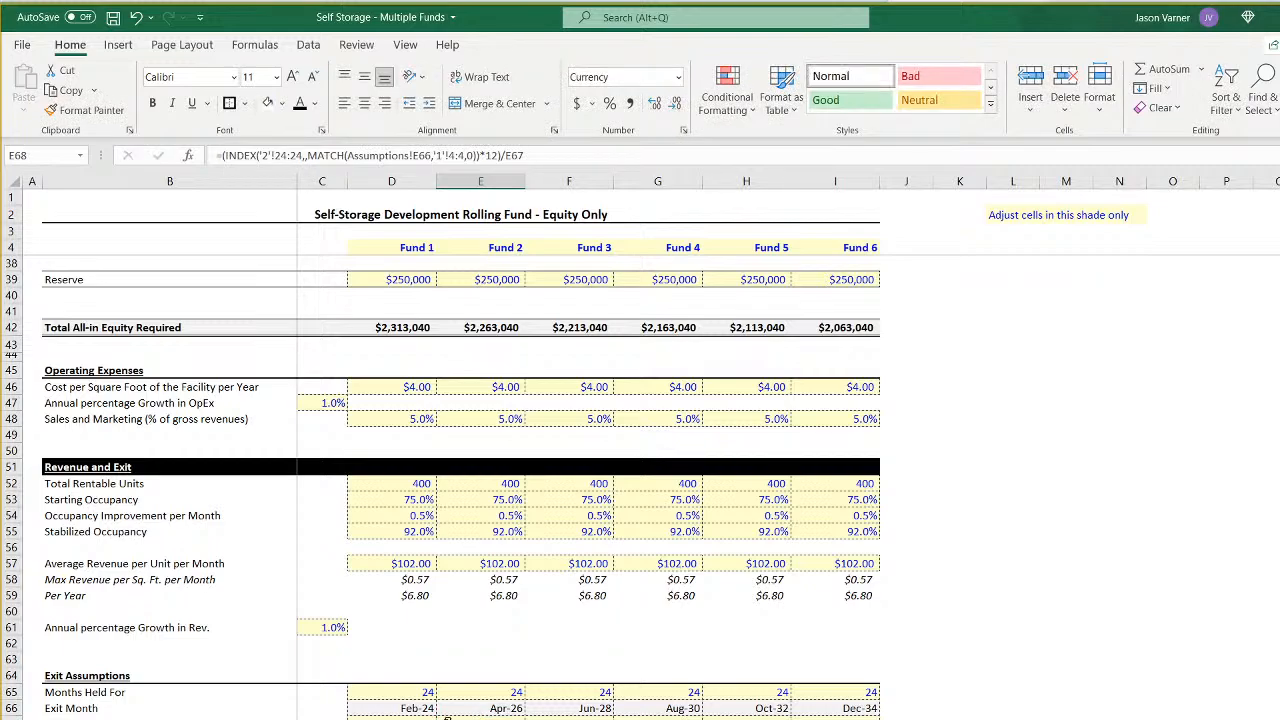
click(425, 716)
drag(524, 718, 850, 718)
- Check the monthly all-funds IRRs and compare the Net Exit Proceeds in the exit months on the Fund 1 and Fund 2 sheets
key(ctrl+Page_Down)
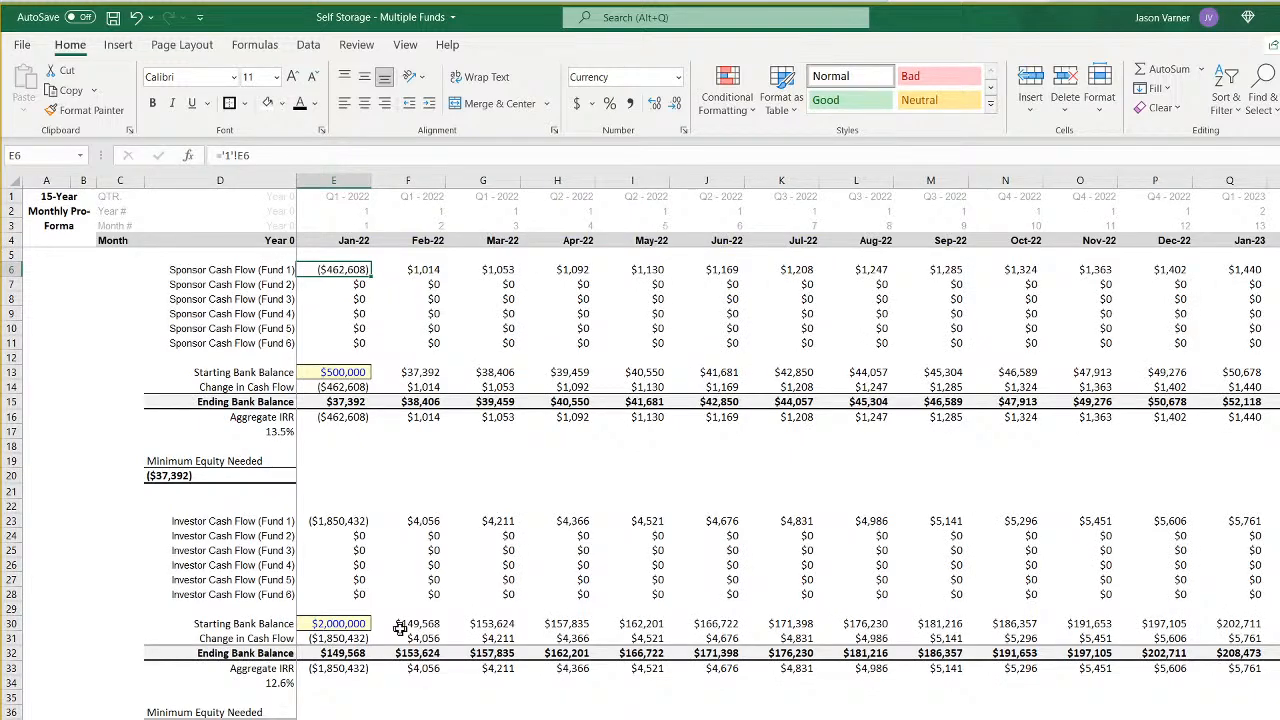
key(ctrl+Page_Down)
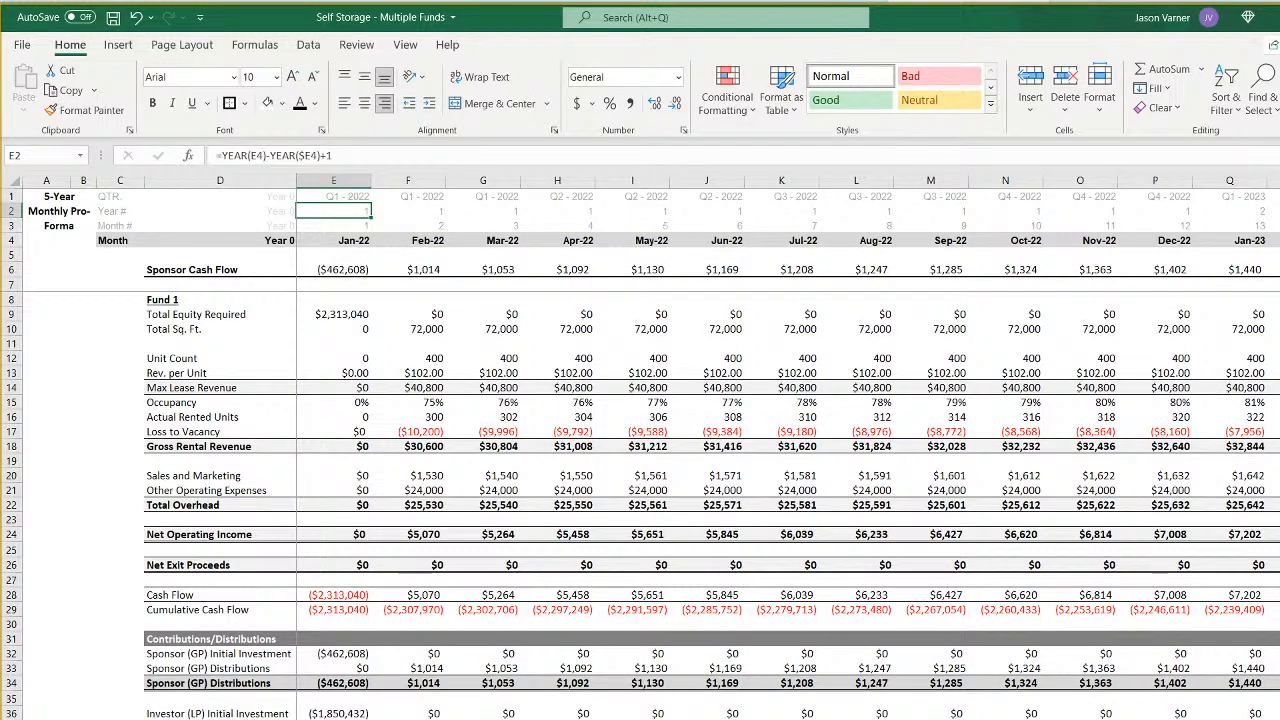
scroll(700, 450, right, 10)
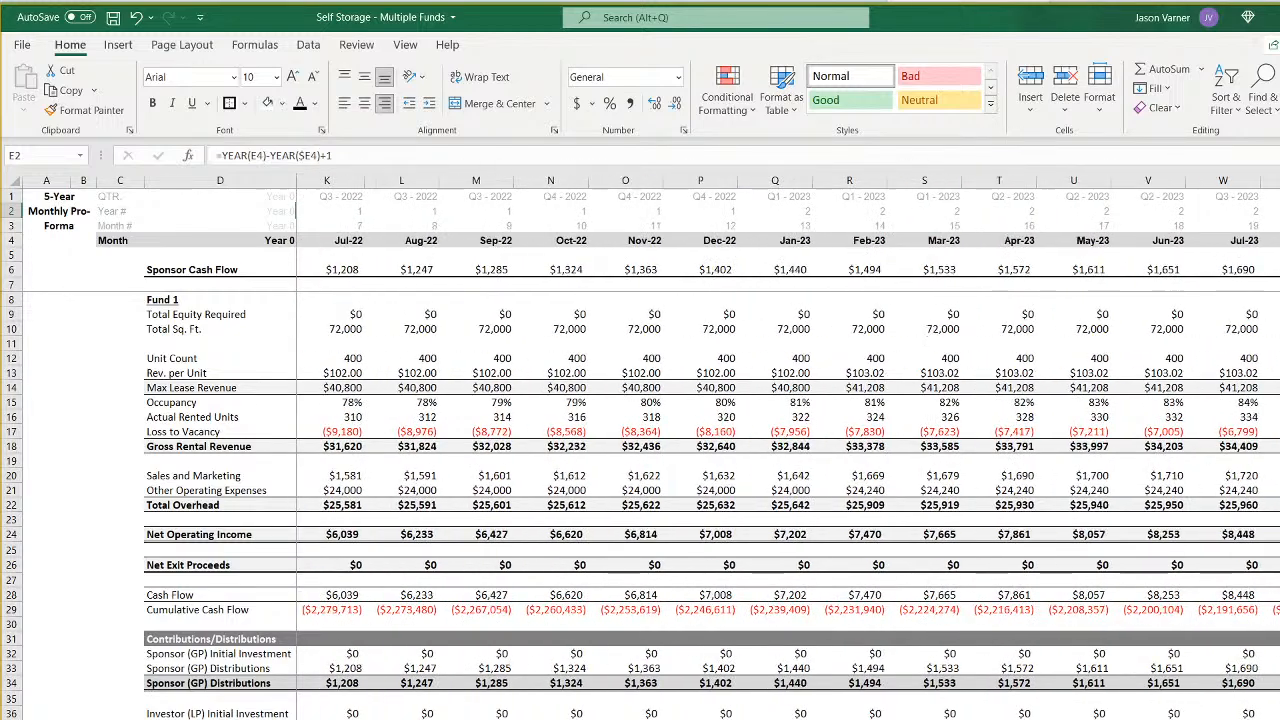
scroll(848, 557, left, 5)
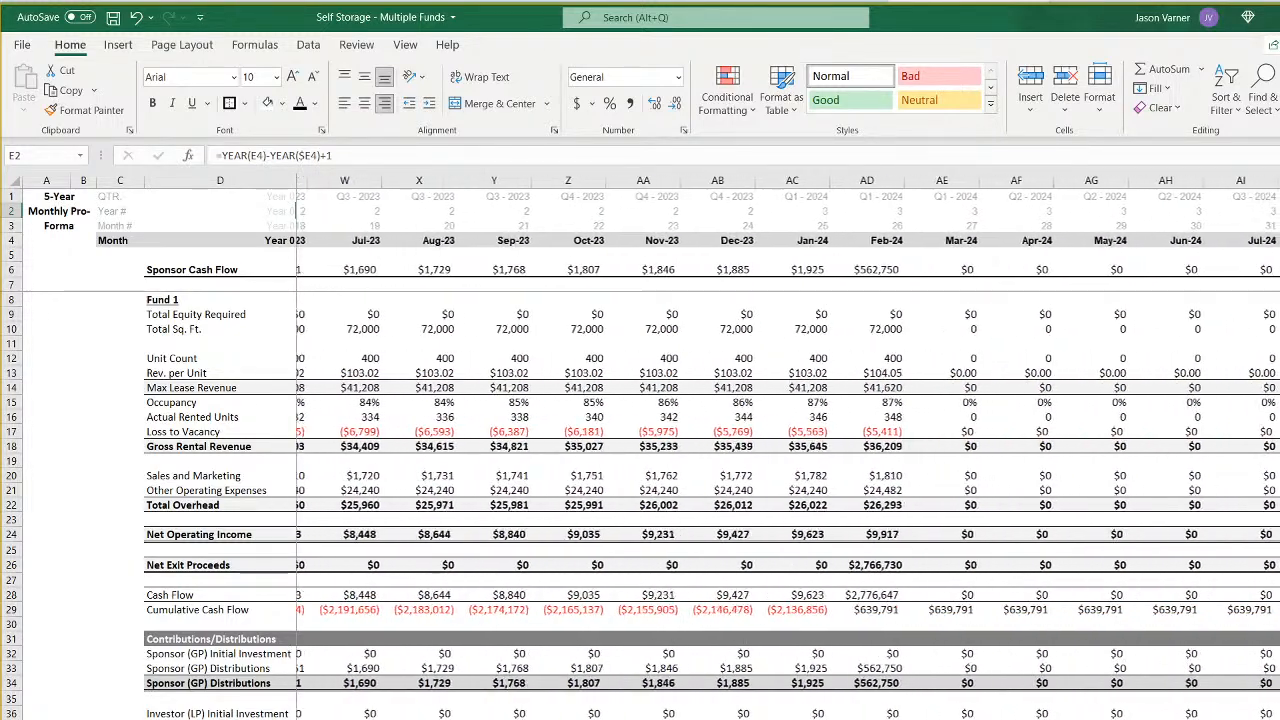
click(848, 562)
key(ctrl+Page_Down)
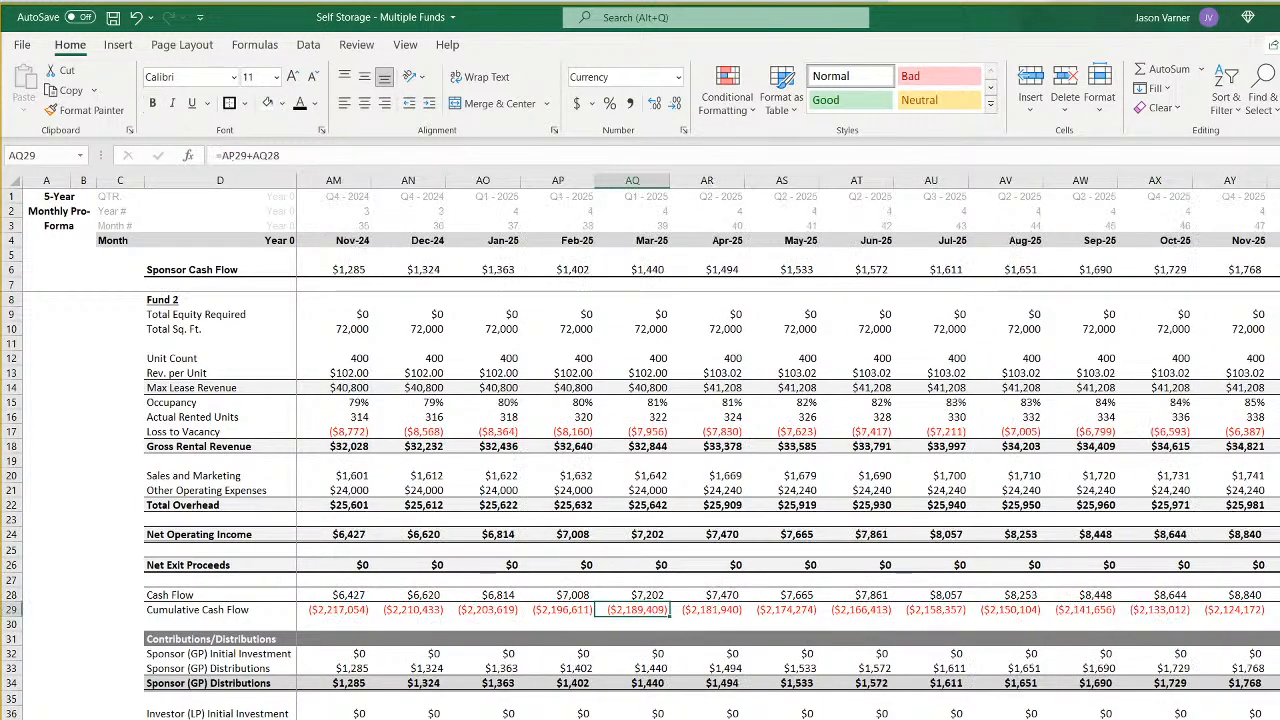
scroll(788, 450, left, 11)
scroll(696, 446, right, 15)
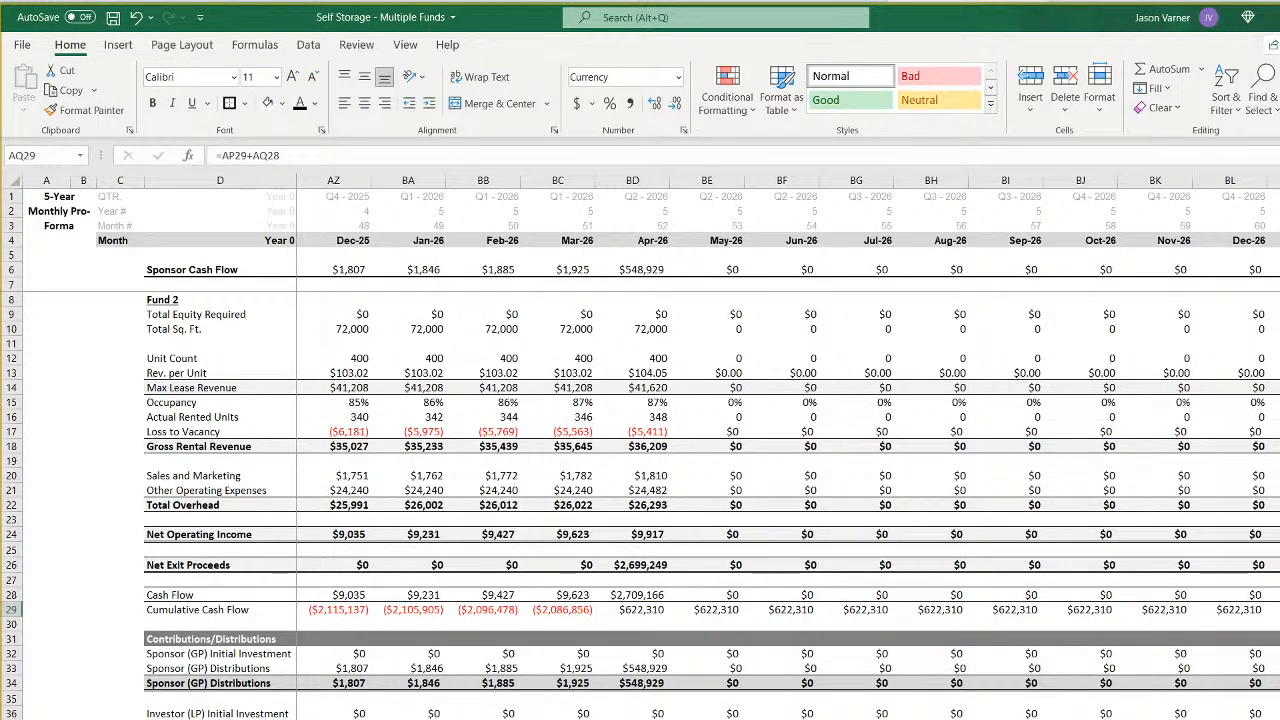
click(652, 565)
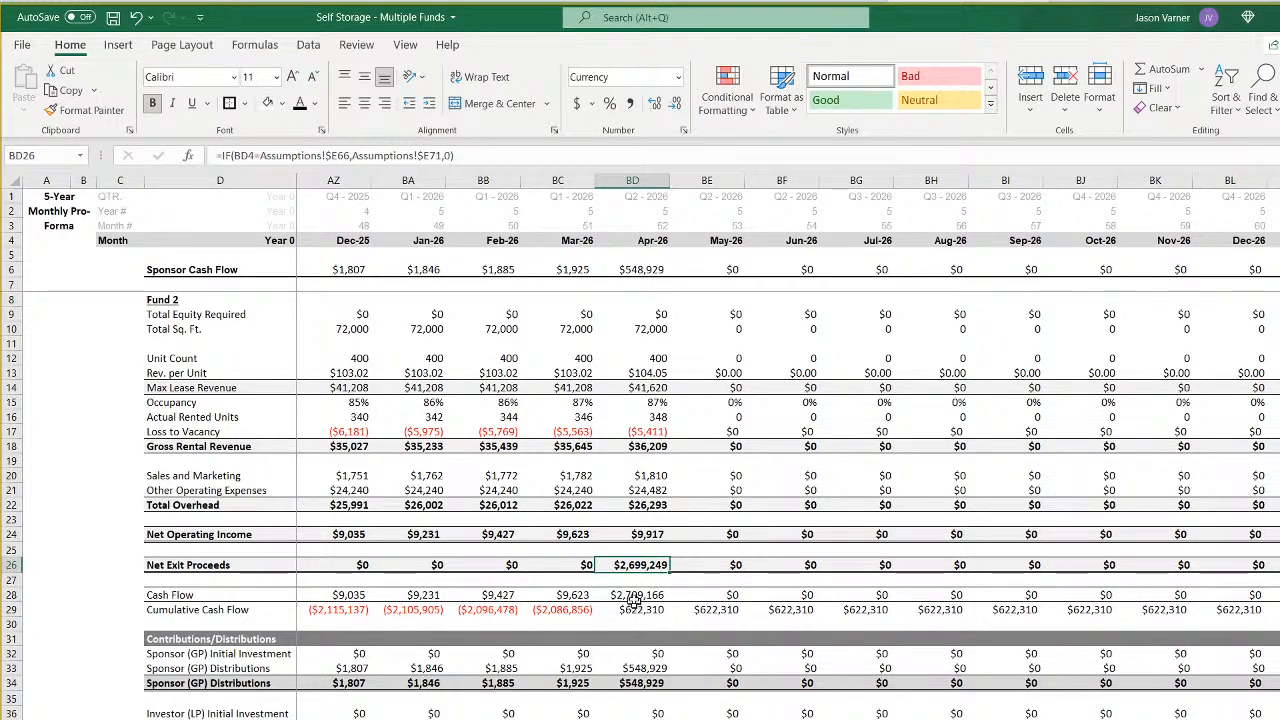
- Check the exit value formulas in row 68 of the assumptions against the Net Exit Proceeds on the Fund 1 and Fund 2 sheets
key(ctrl+Page_Up)
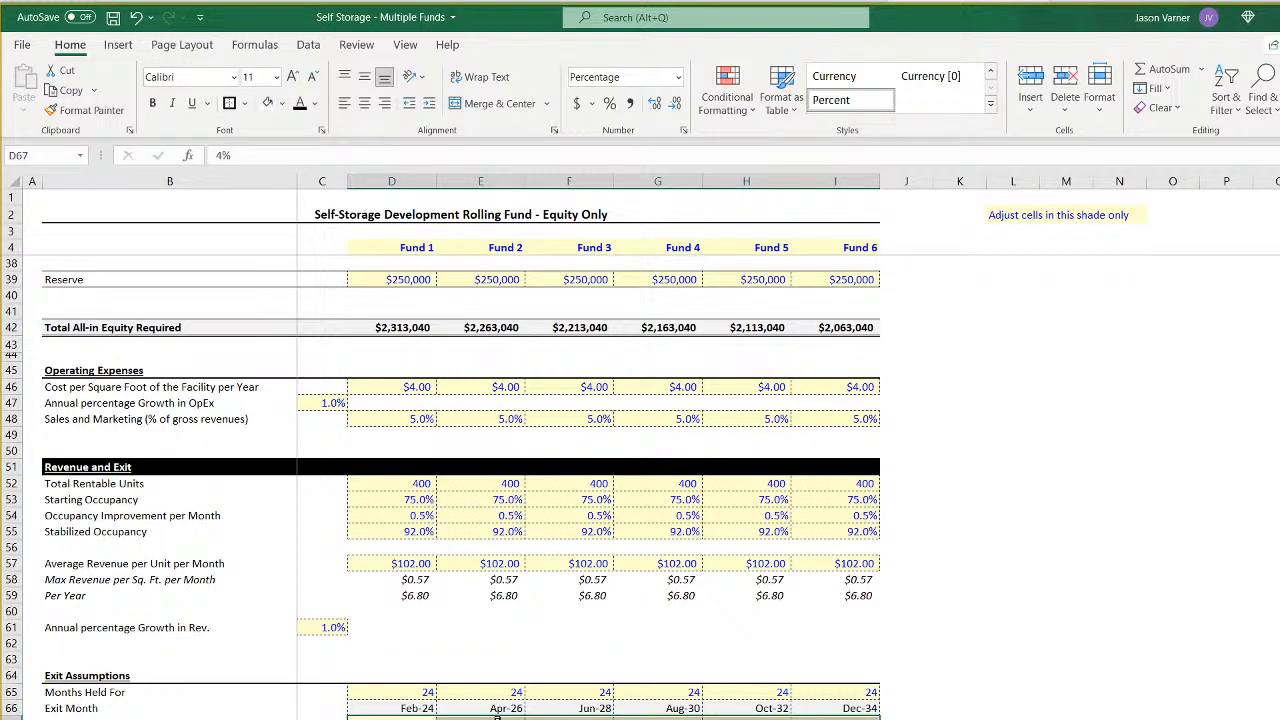
click(480, 719)
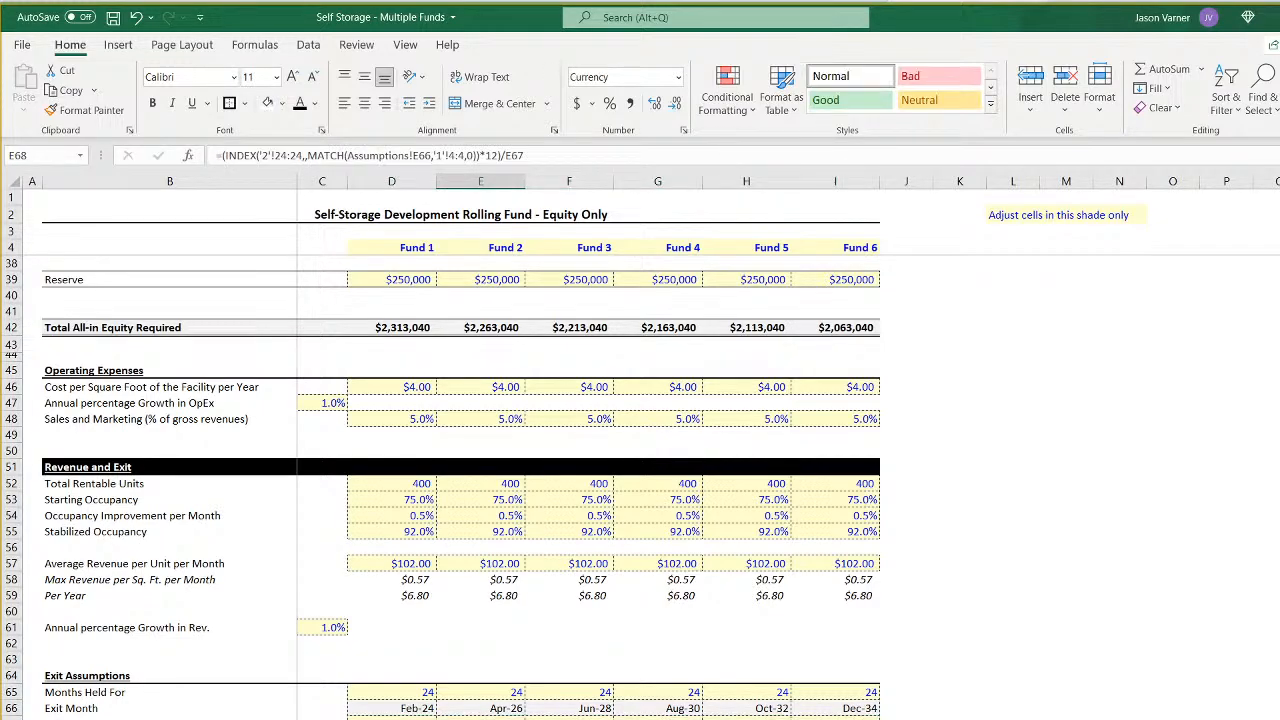
key(Right)
key(Right)
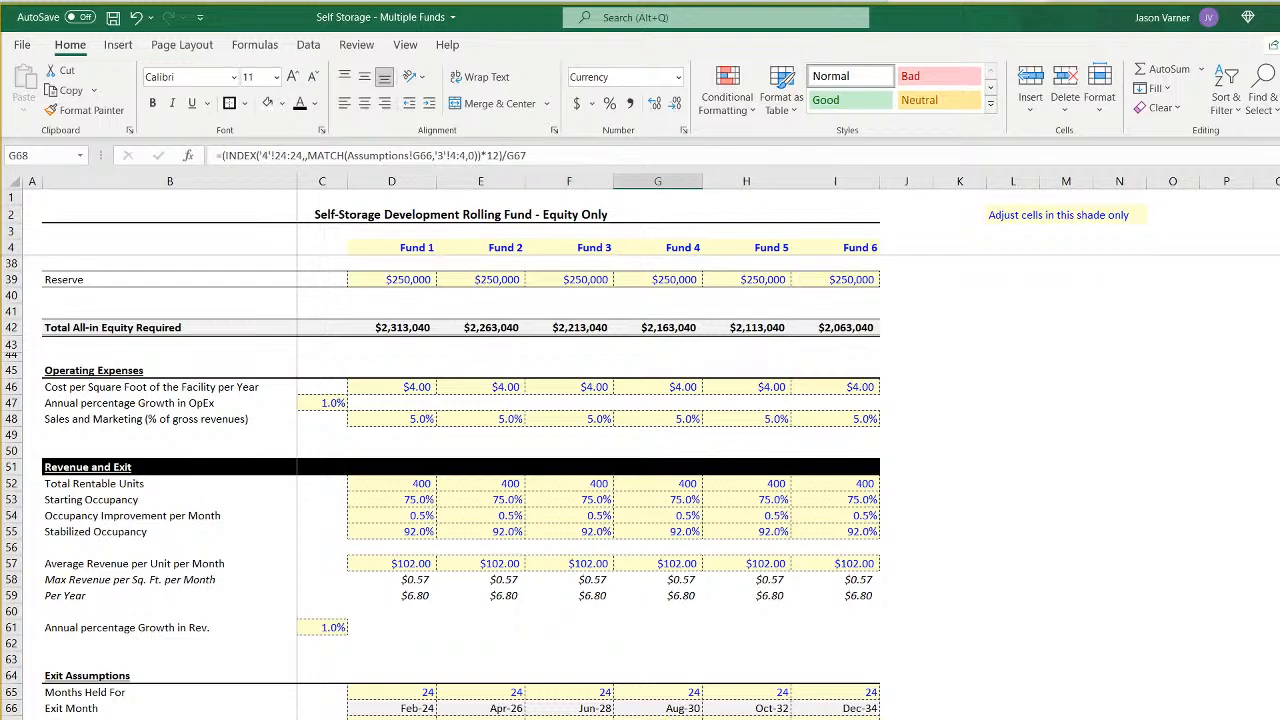
key(ctrl+Page_Down)
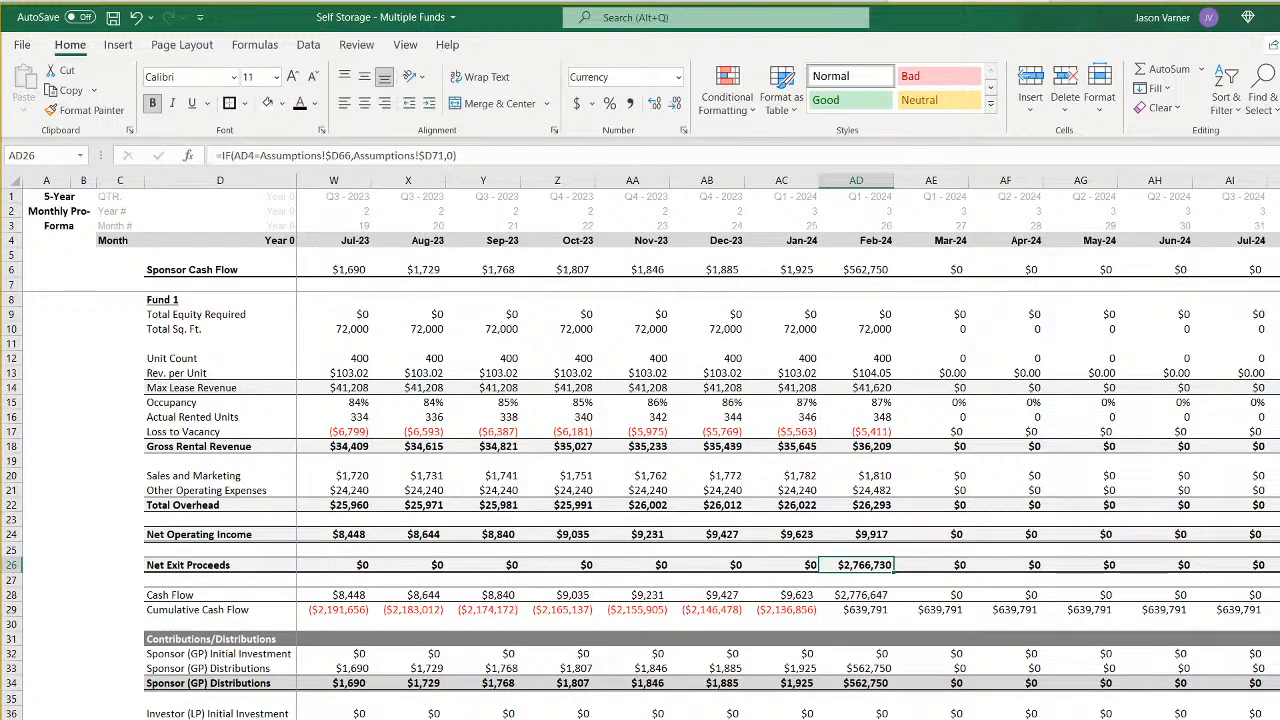
key(ctrl+Page_Down)
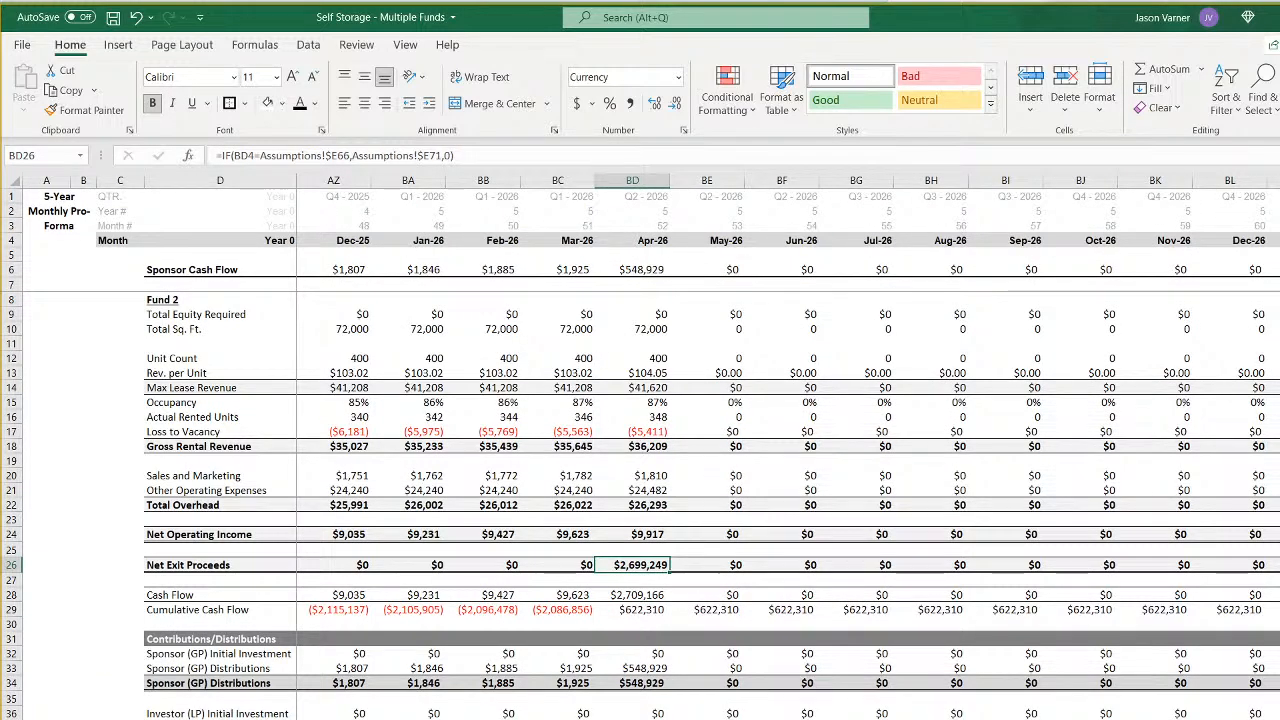
key(ctrl+Page_Down)
key(ctrl+Page_Up)
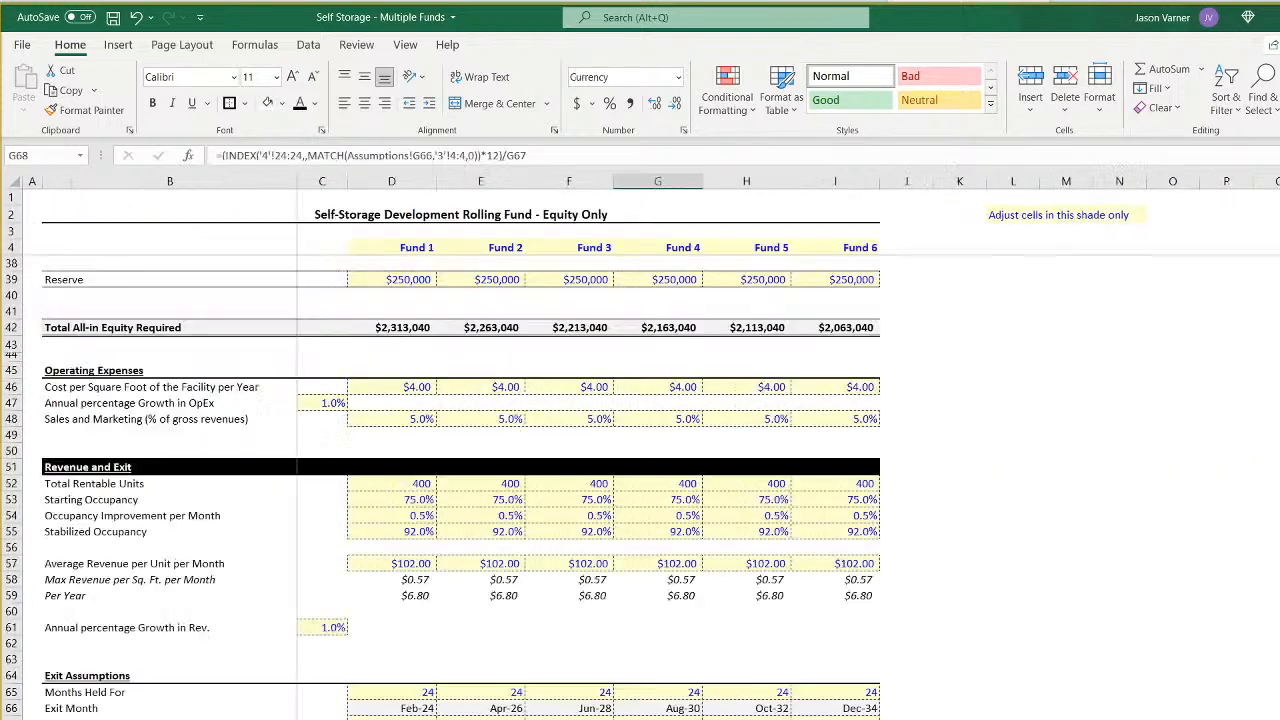
- Check the net exit formulas in row 71 of the assumptions against the exit-month Net Exit Proceeds on the Fund 2 and Fund 3 sheets
click(391, 718)
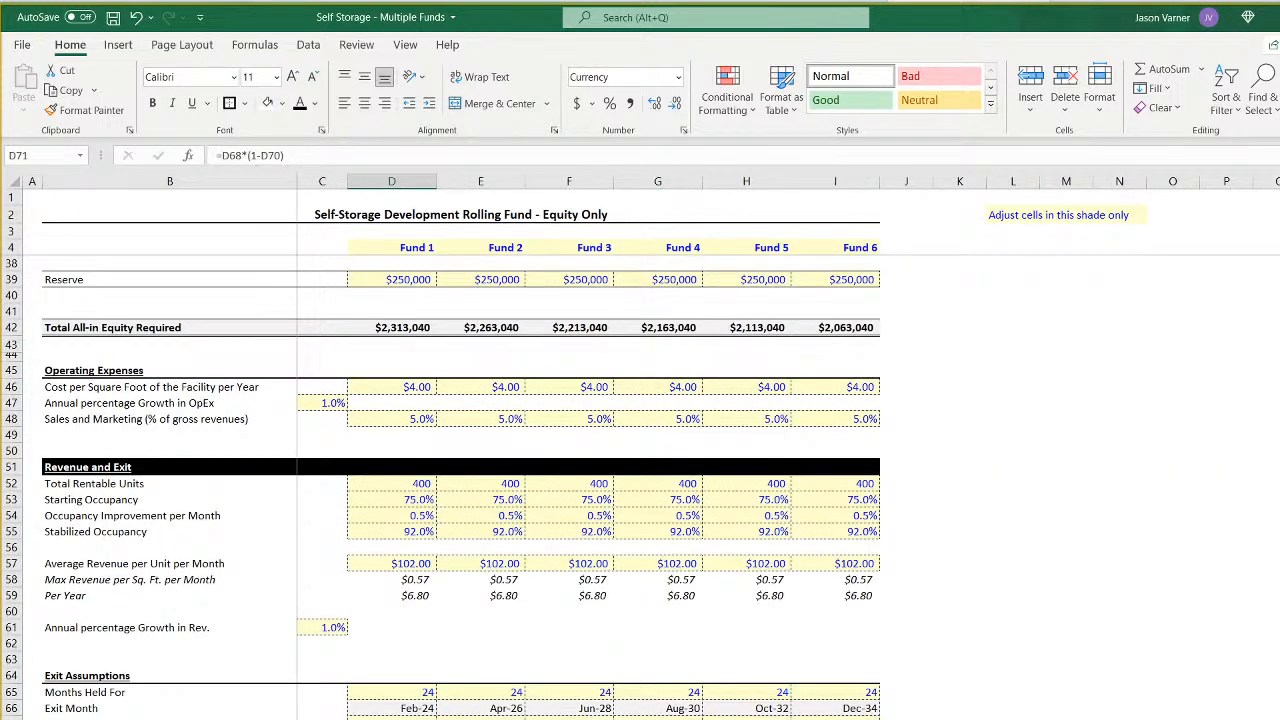
key(Right)
key(ctrl+Page_Down)
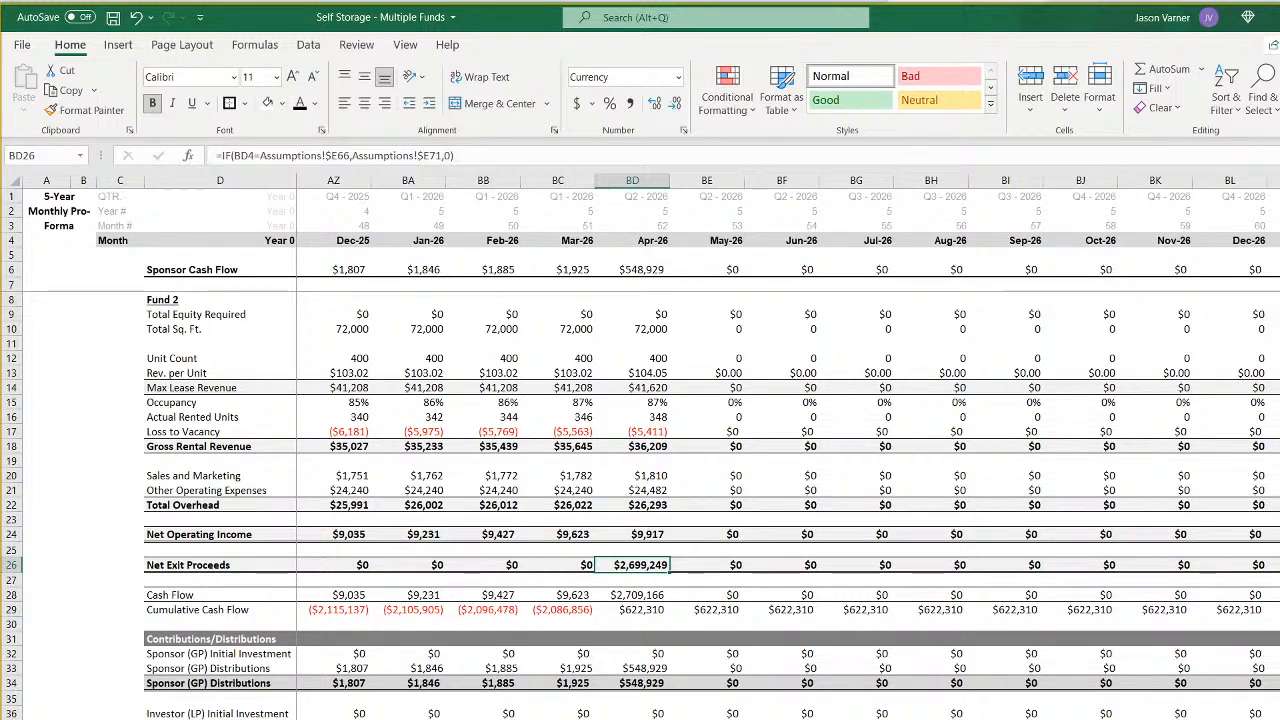
key(ctrl+Page_Down)
scroll(788, 450, right, 20)
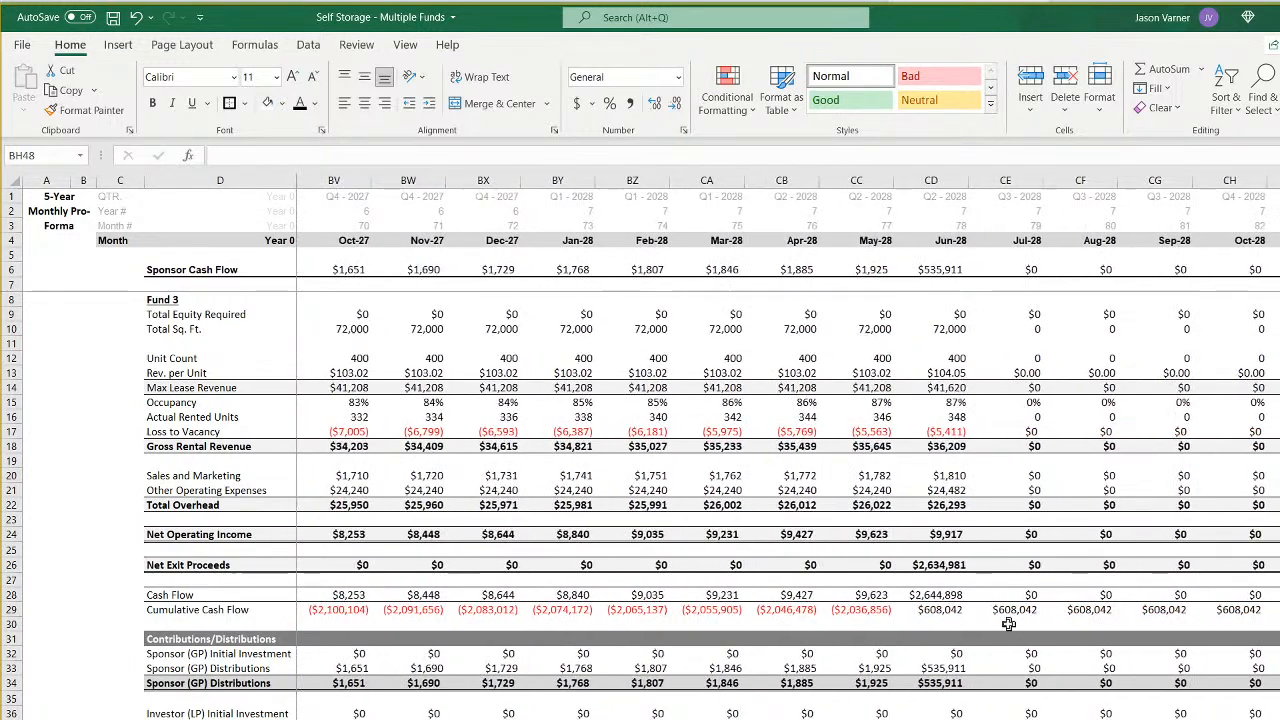
- Examine the exit-month Net Exit Proceeds on the monthly sheets of the remaining funds, Fund 4 through Fund 6
key(ctrl+Page_Up)
key(ctrl+Page_Up)
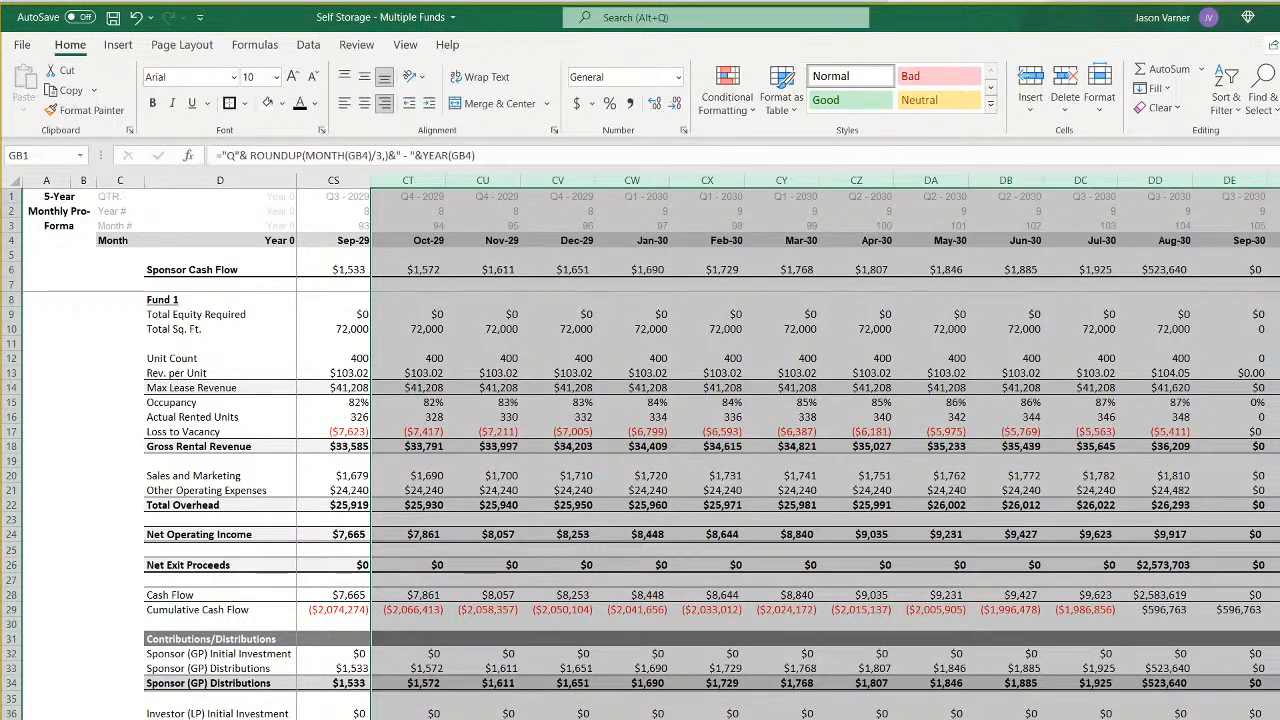
key(ctrl+Page_Down)
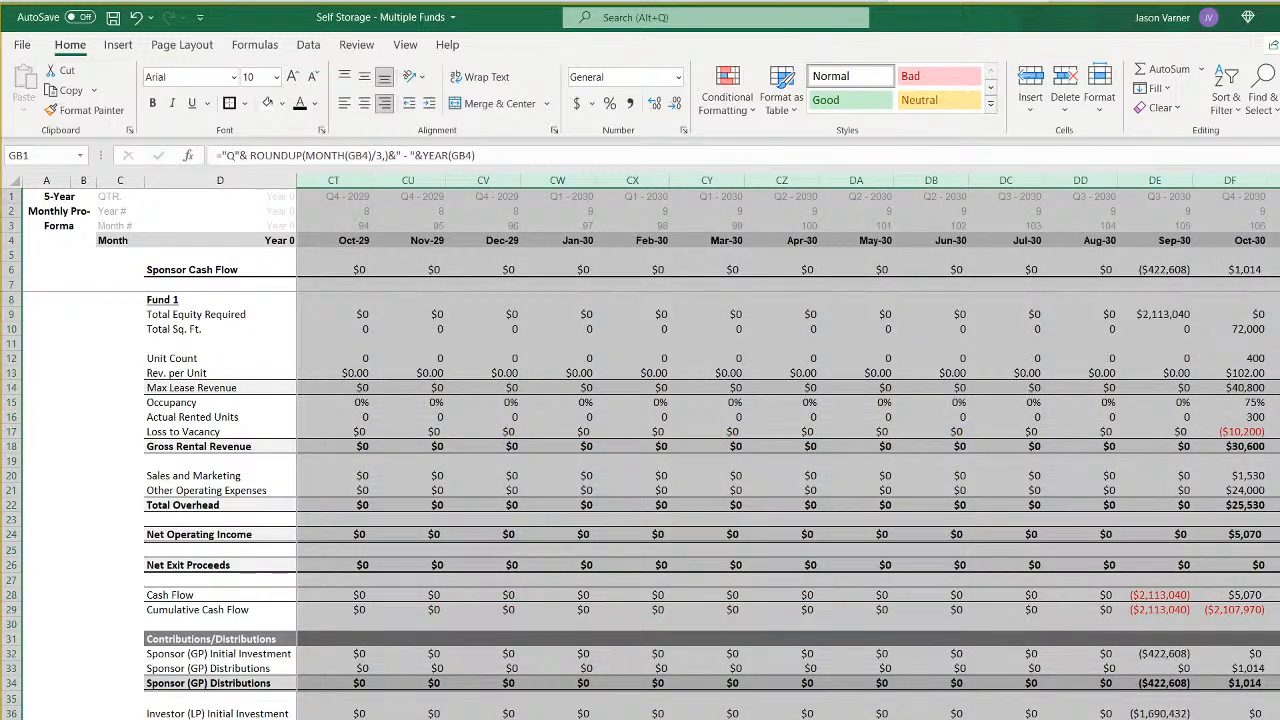
scroll(788, 448, right, 10)
scroll(788, 448, right, 3)
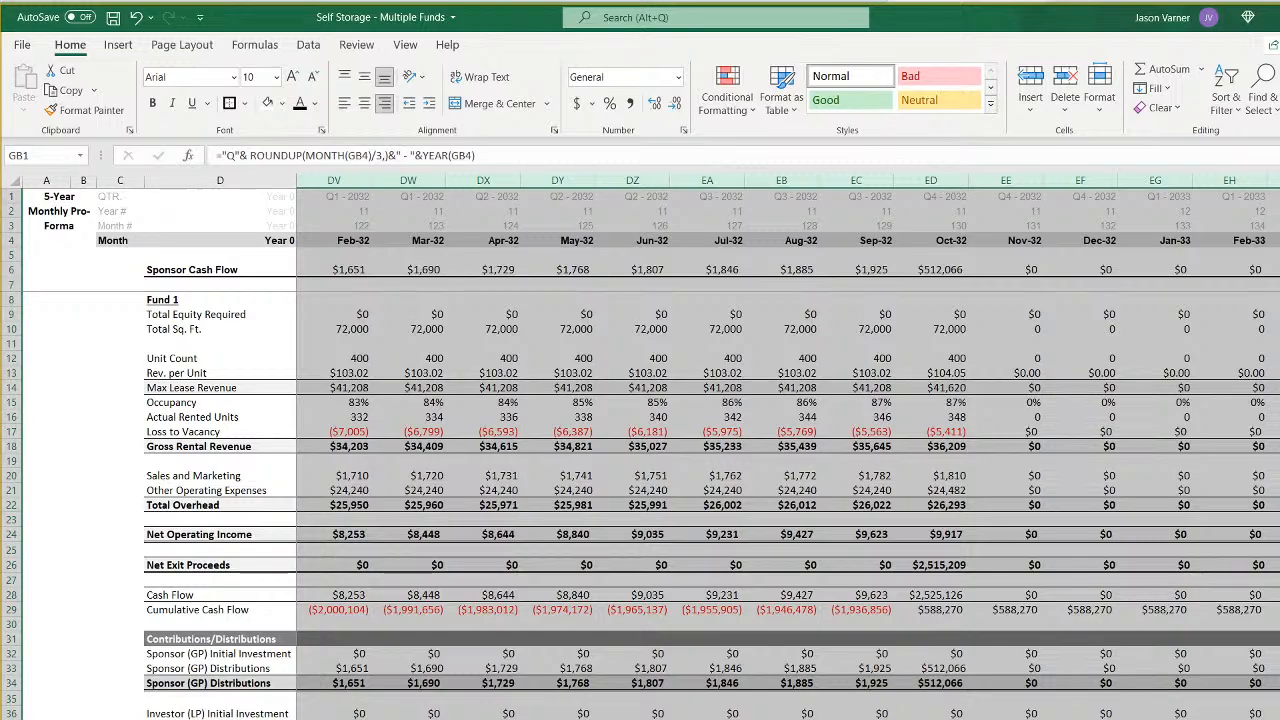
key(ctrl+Page_Down)
scroll(788, 448, right, 8)
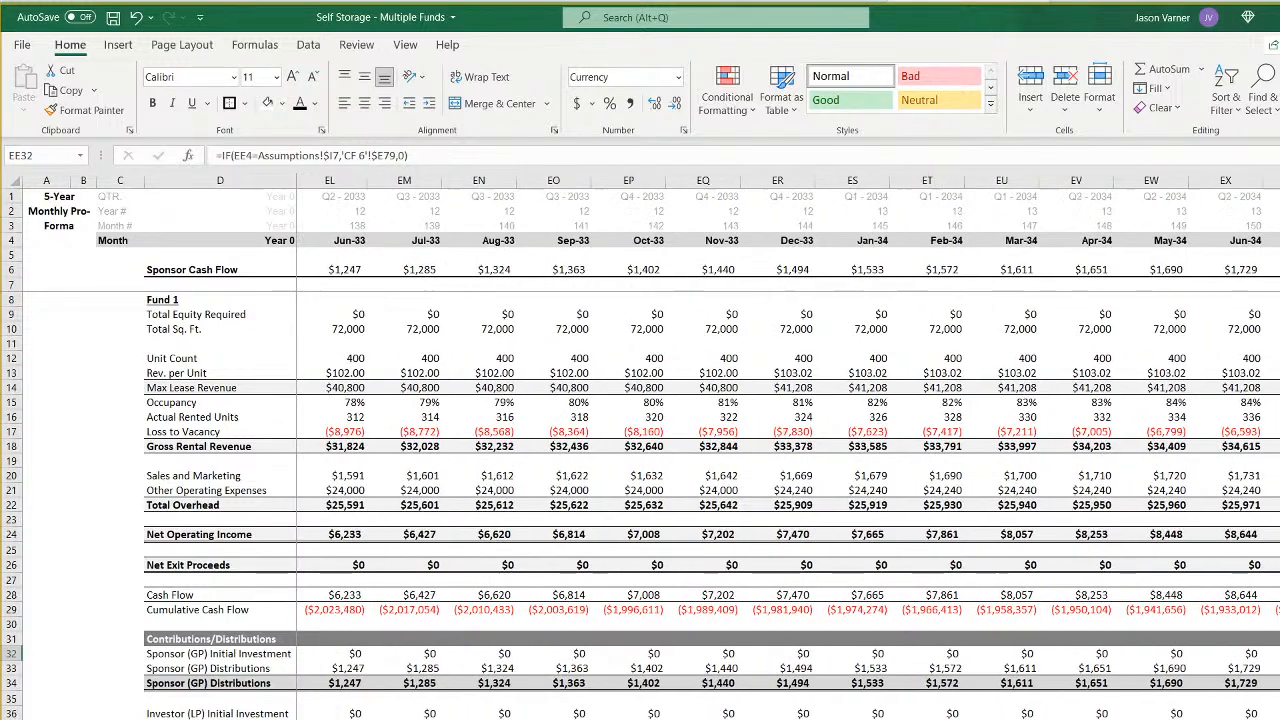
scroll(788, 448, left, 4)
scroll(788, 448, left, 20)
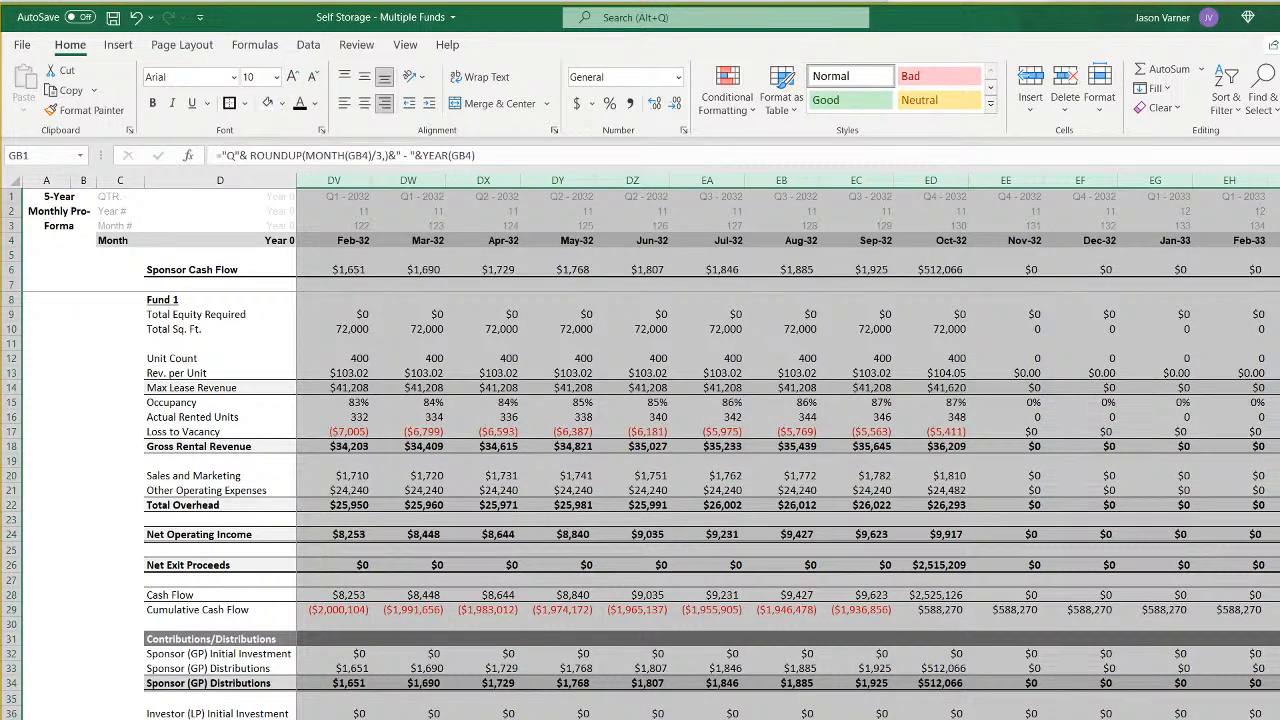
scroll(788, 448, left, 10)
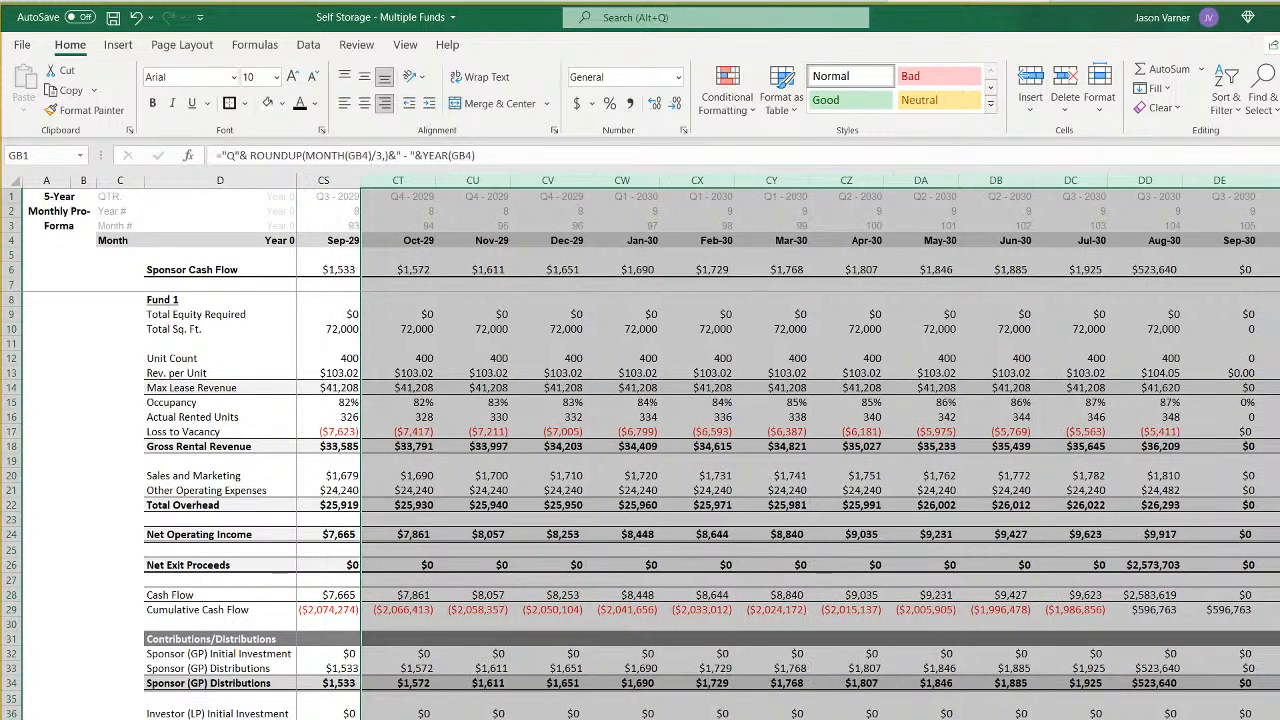
- Bring the Fund 3 and Fund 2 monthly sheets back to their first month, January 2022
scroll(788, 448, left, 20)
key(ctrl+Page_Down)
key(ctrl+Page_Down)
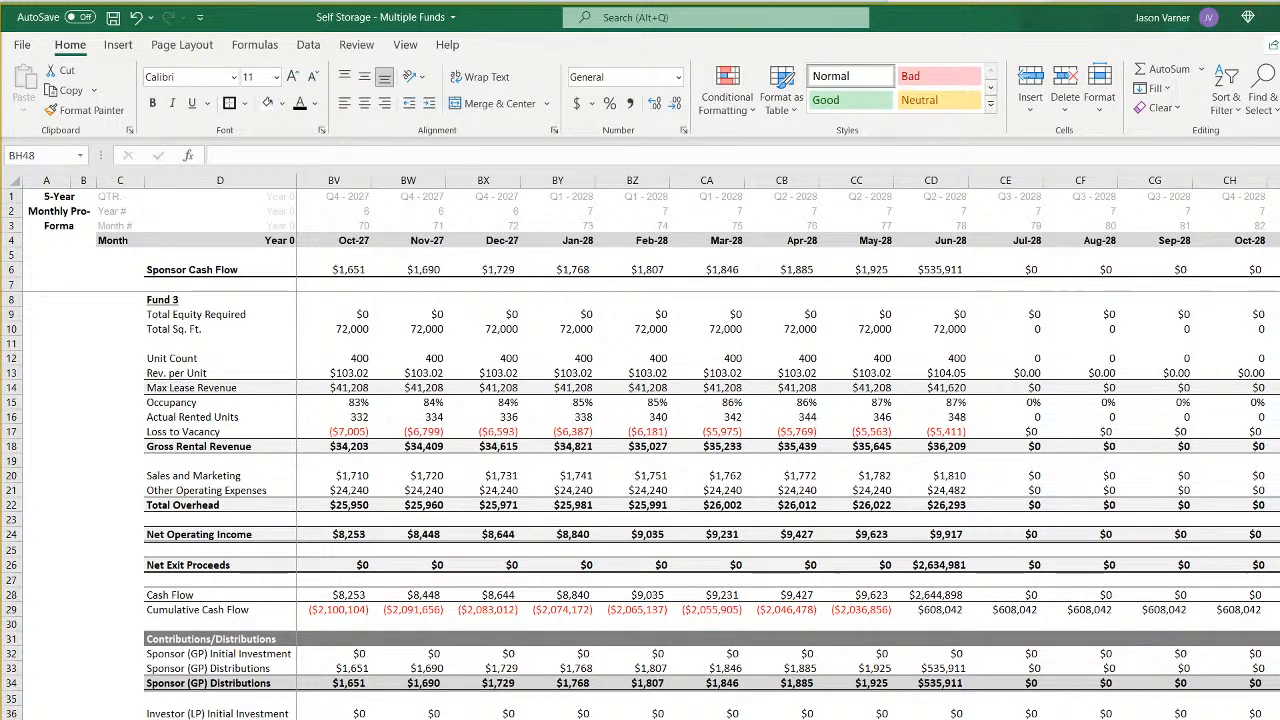
scroll(788, 448, left, 20)
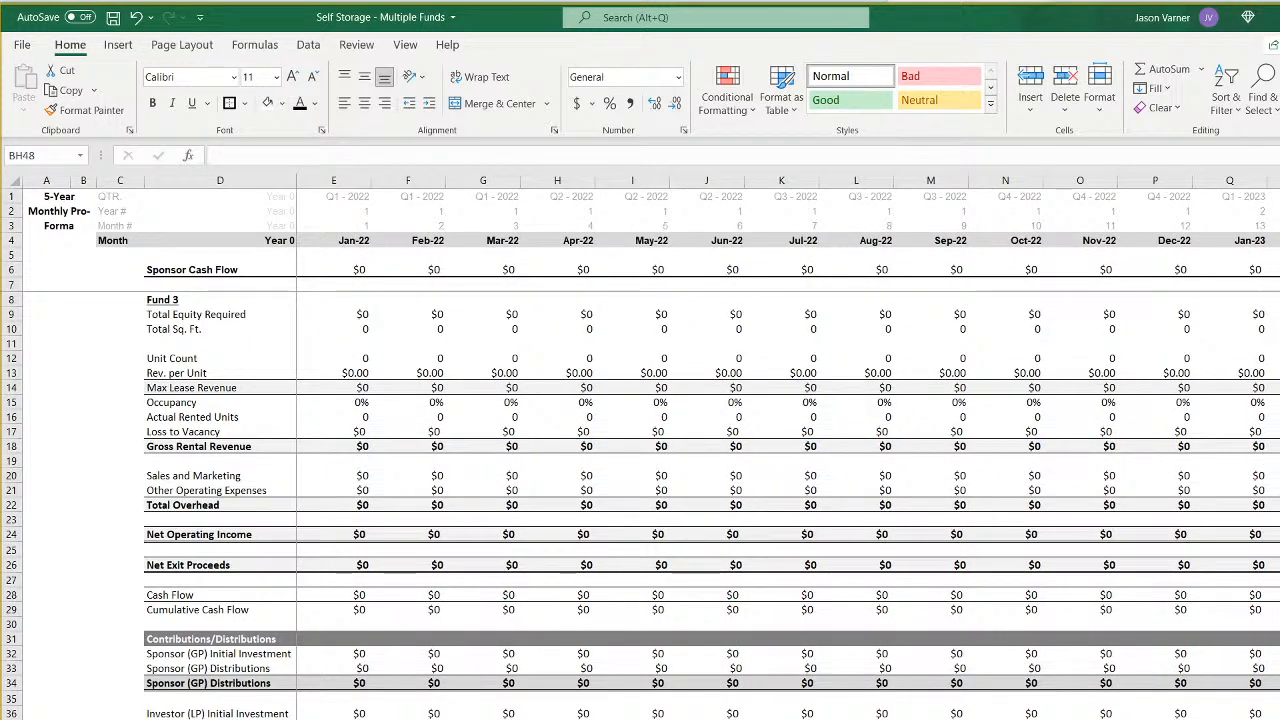
key(ctrl+Page_Up)
scroll(788, 448, left, 20)
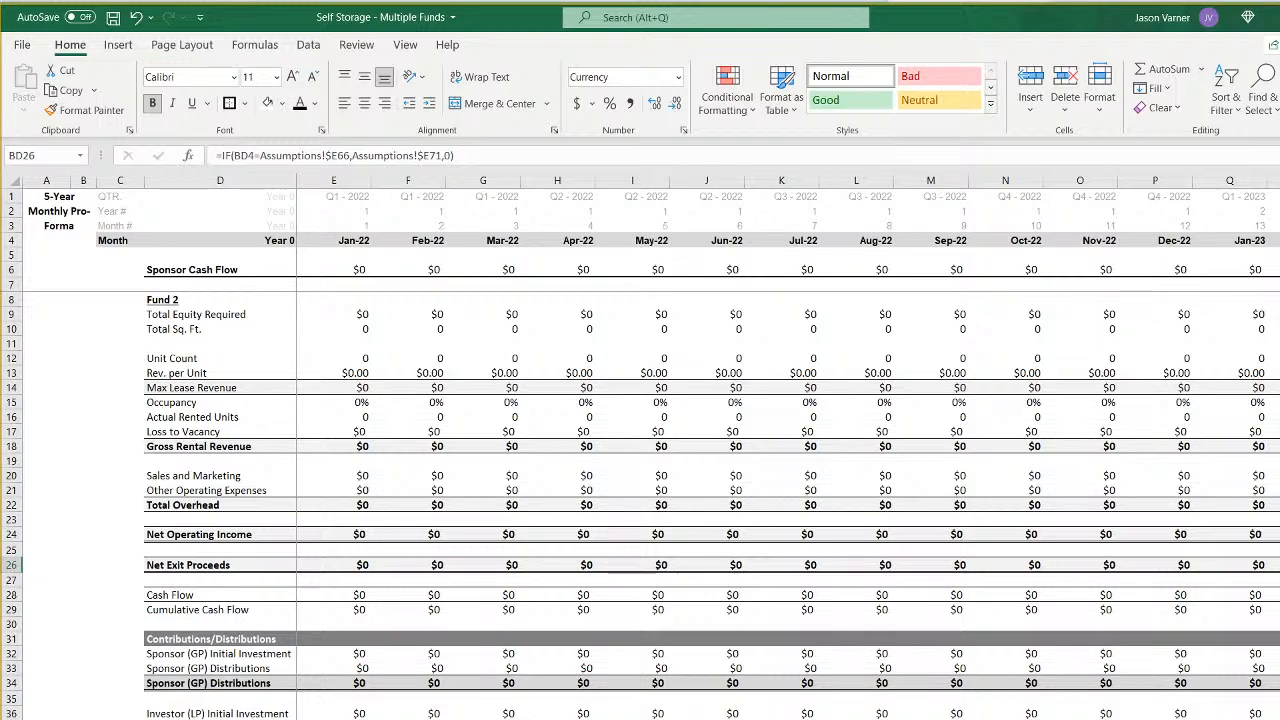
- Review the sponsor and investor cash flows on the annual pro-forma and the IRR hurdles on the waterfall sheet
key(ctrl+Page_Up)
key(ctrl+Page_Up)
key(ctrl+Page_Up)
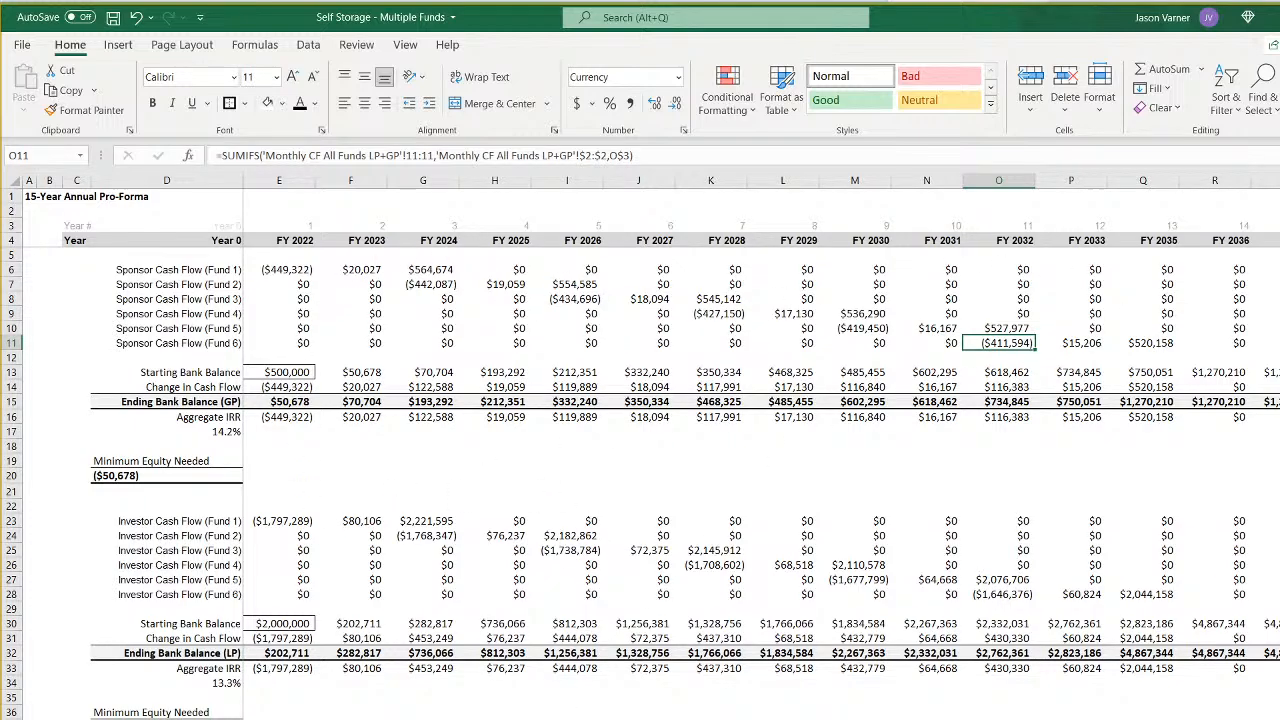
key(ctrl+Page_Down)
key(ctrl+Page_Down)
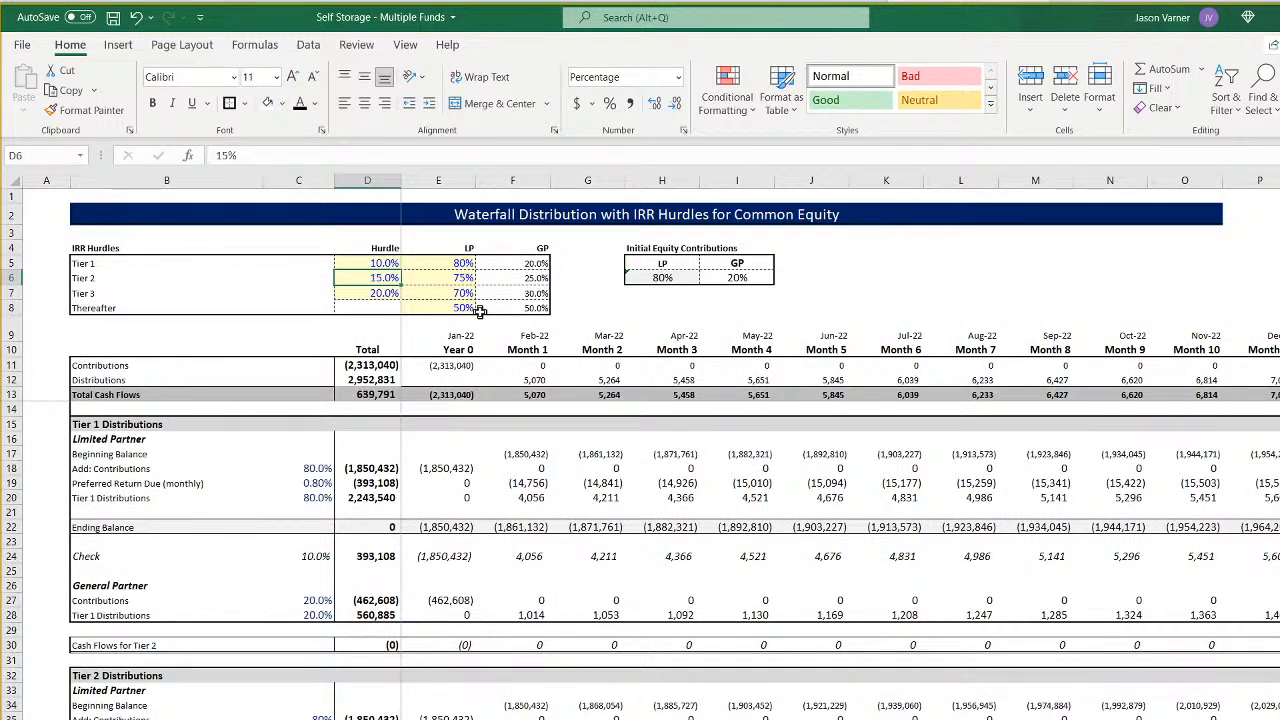
key(Down)
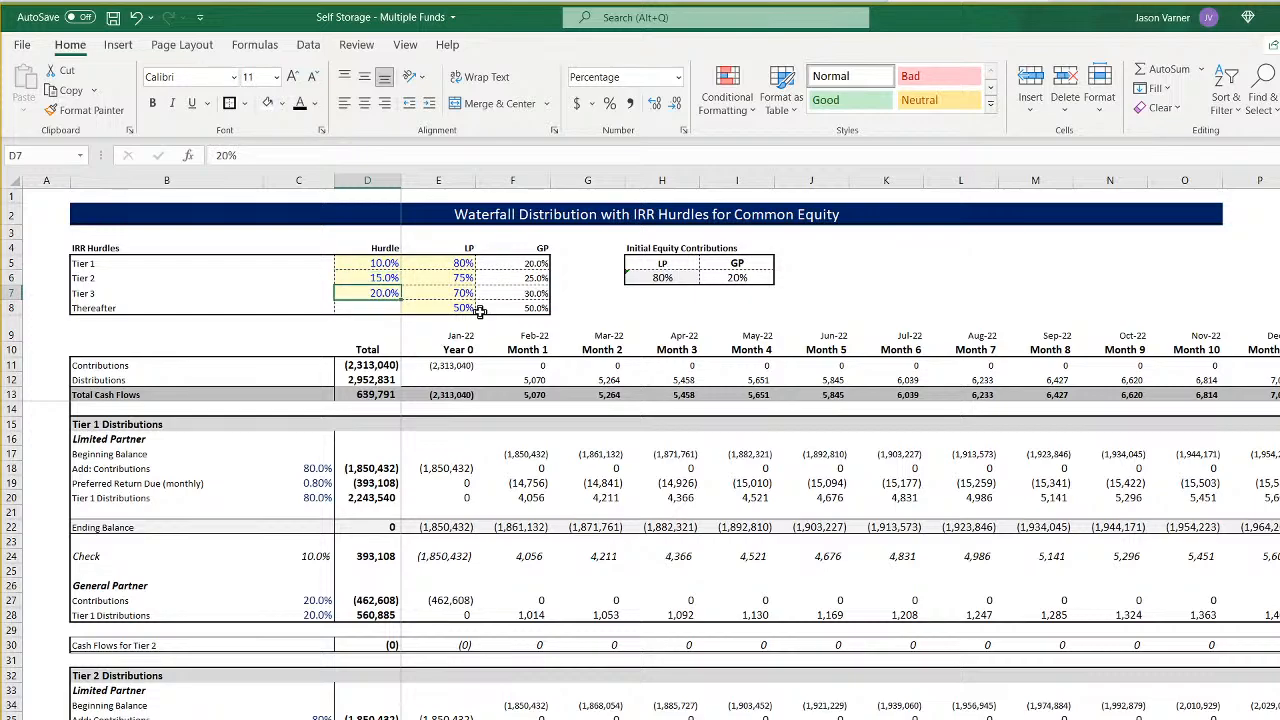
- Undo and reapply the exit cap rate fill across the funds, save the workbook and open the multiple fund summary
click(138, 18)
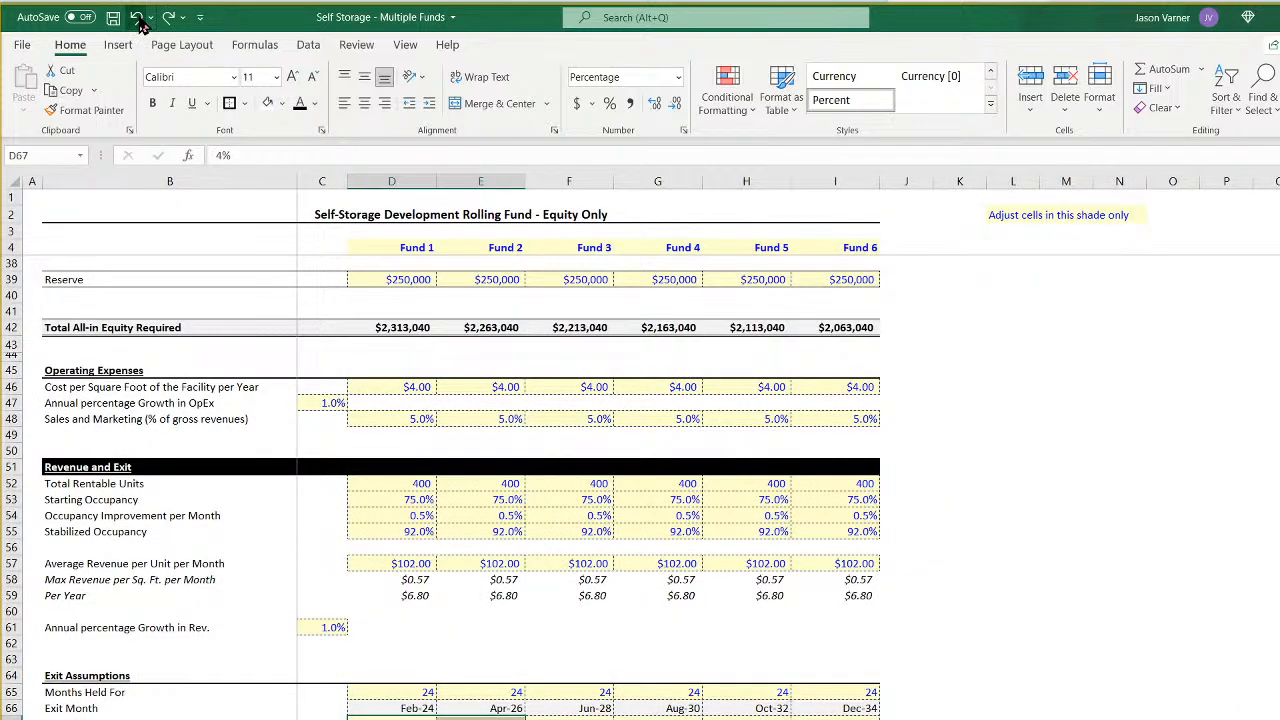
click(168, 18)
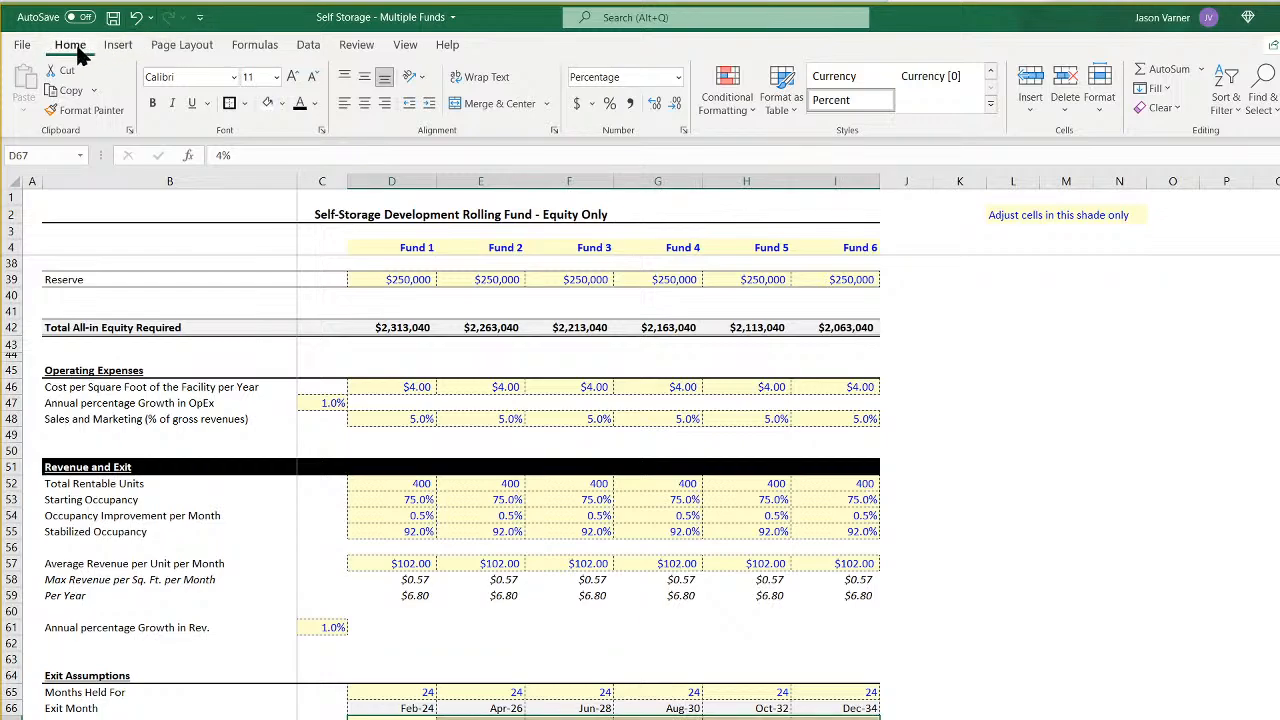
click(113, 18)
click(240, 719)
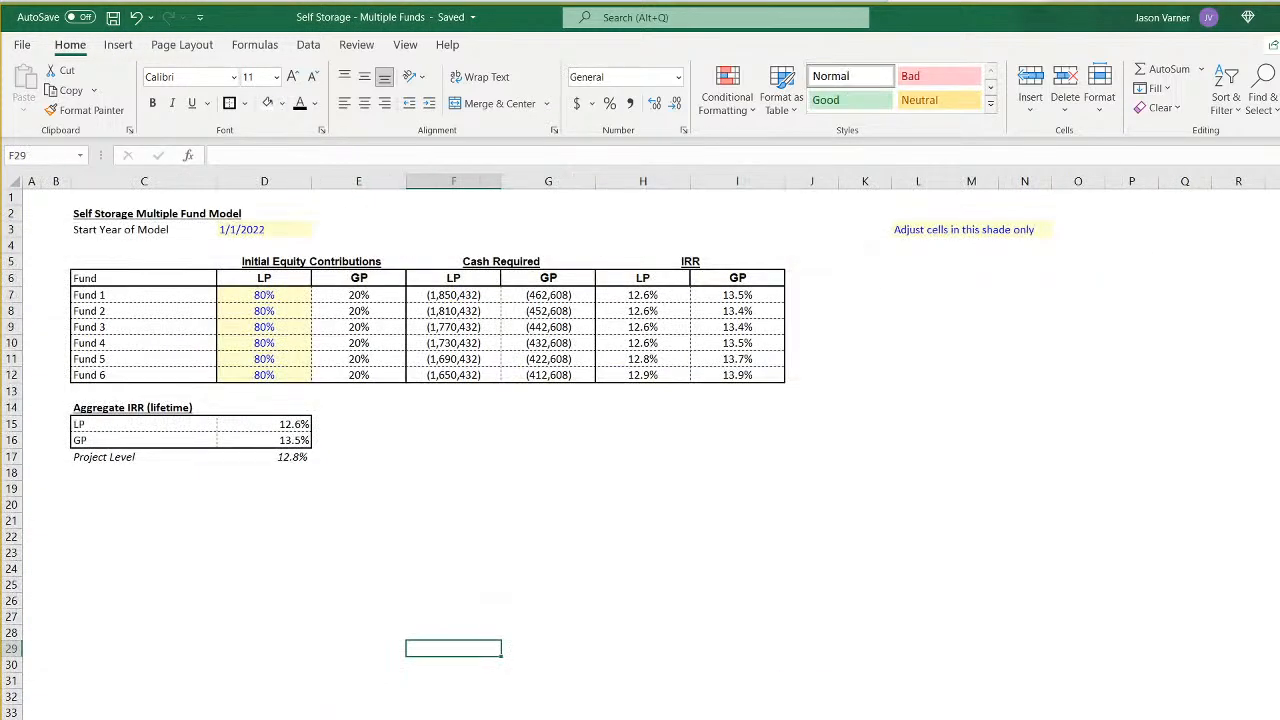
- Compare the LP and GP IRRs of the individual funds on the summary sheet, from Fund 1 through Fund 5
click(662, 297)
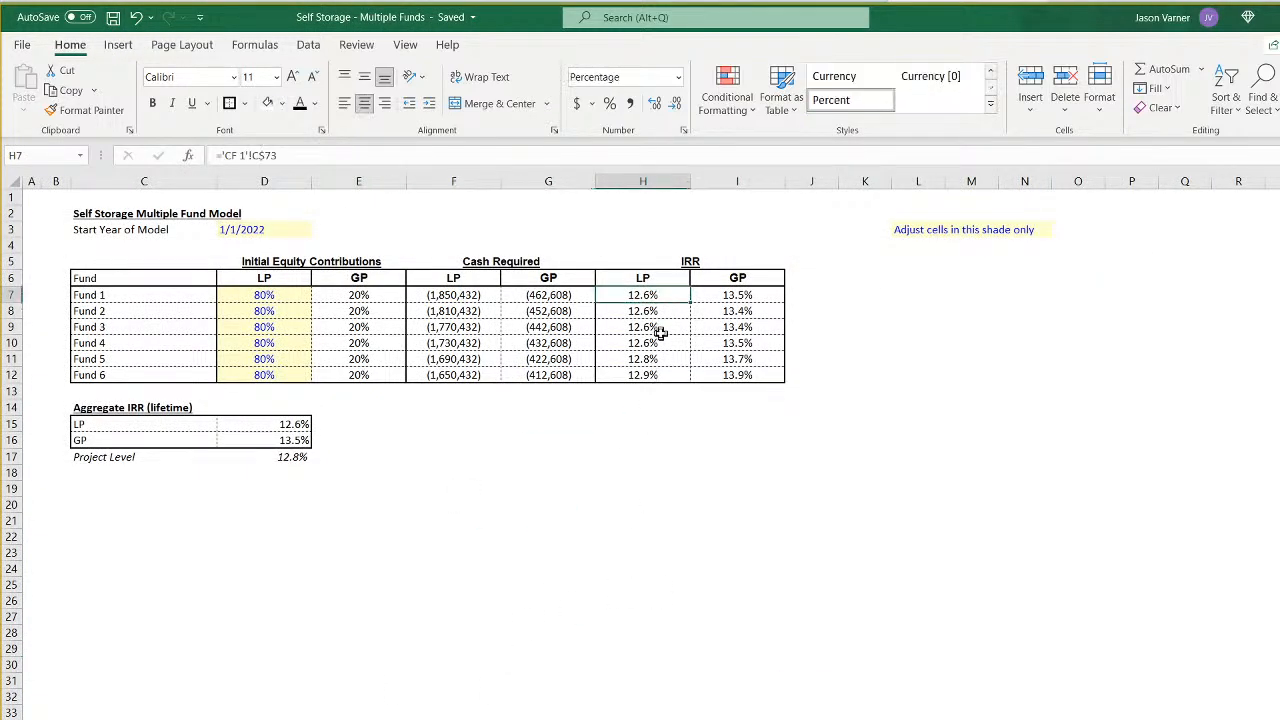
click(745, 312)
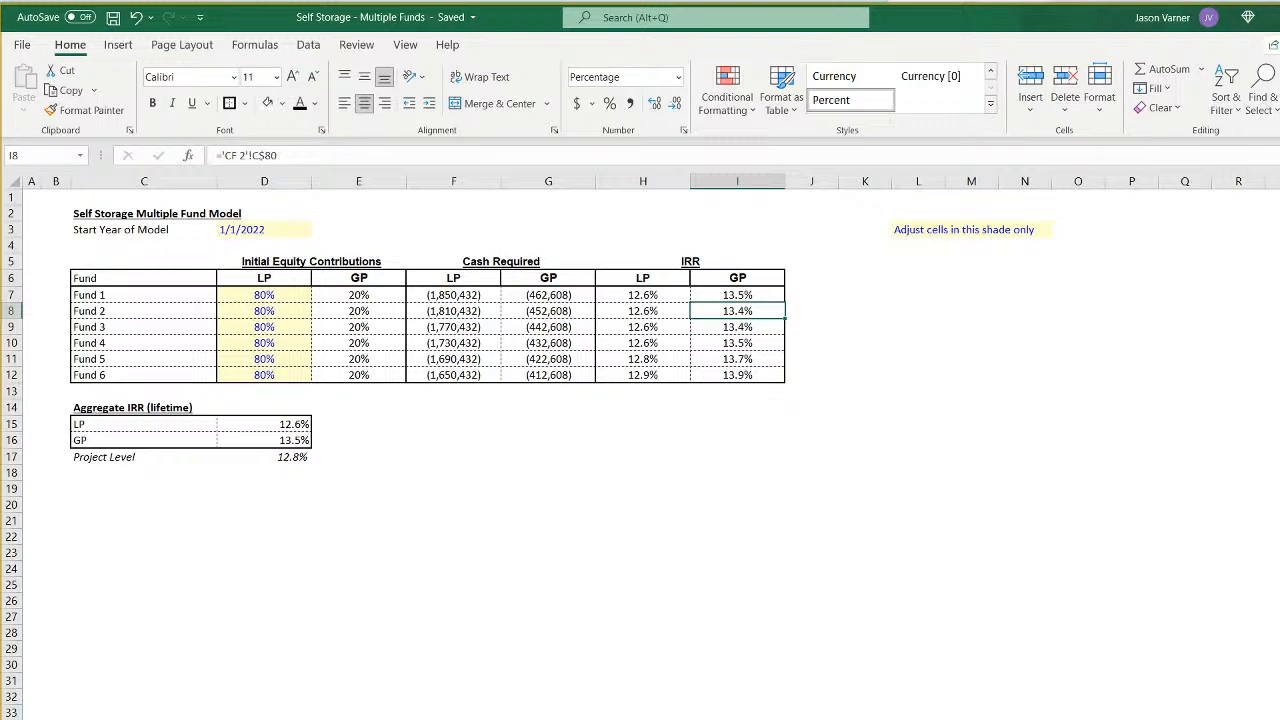
click(763, 294)
key(Down)
key(Down)
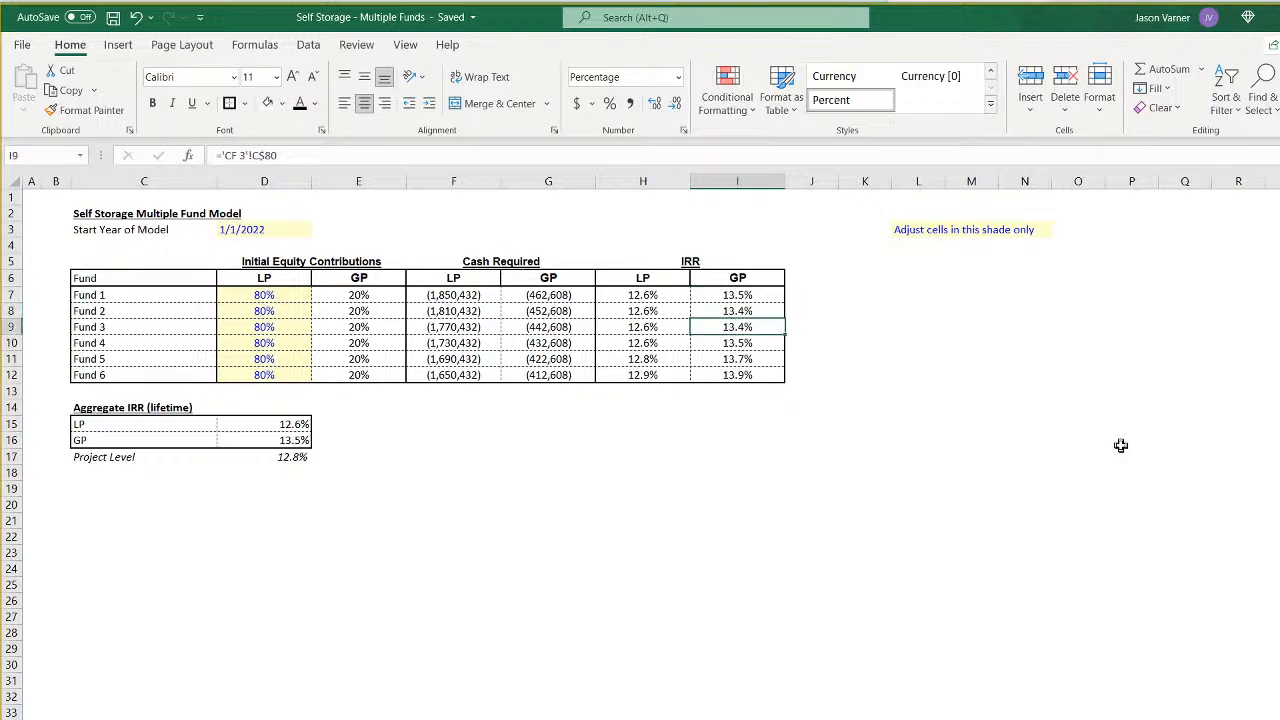
key(Down)
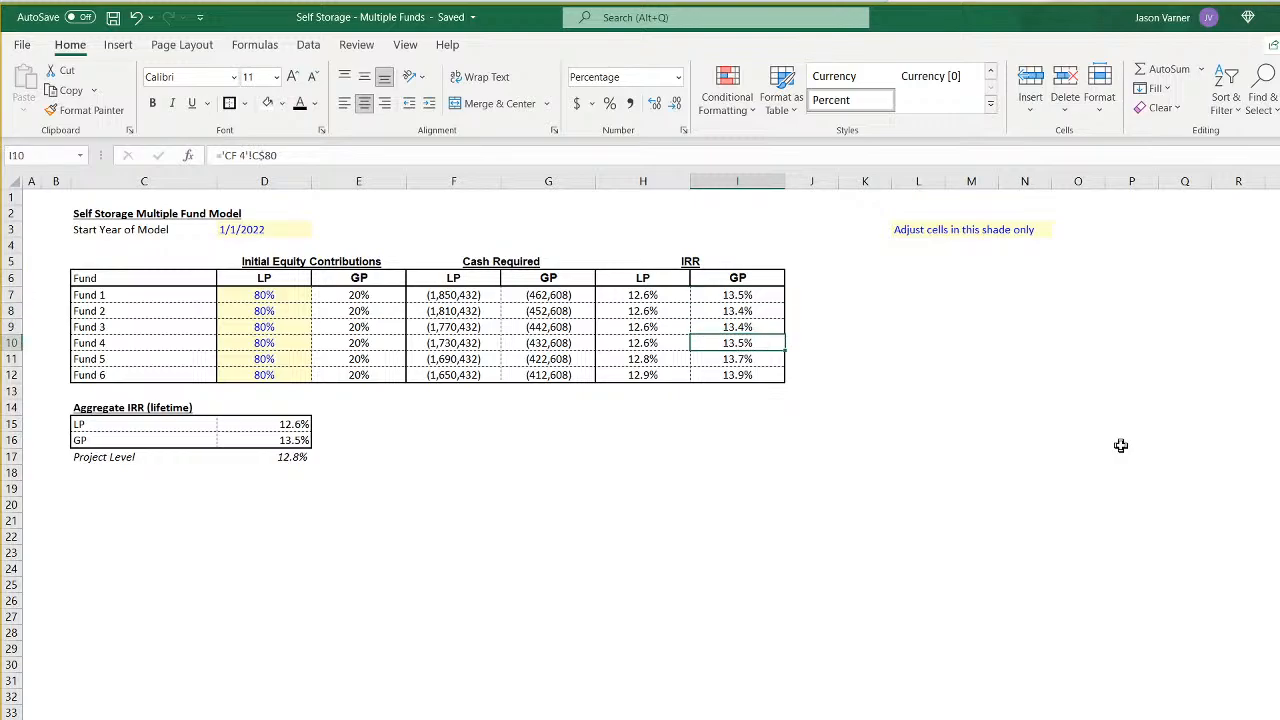
key(Down)
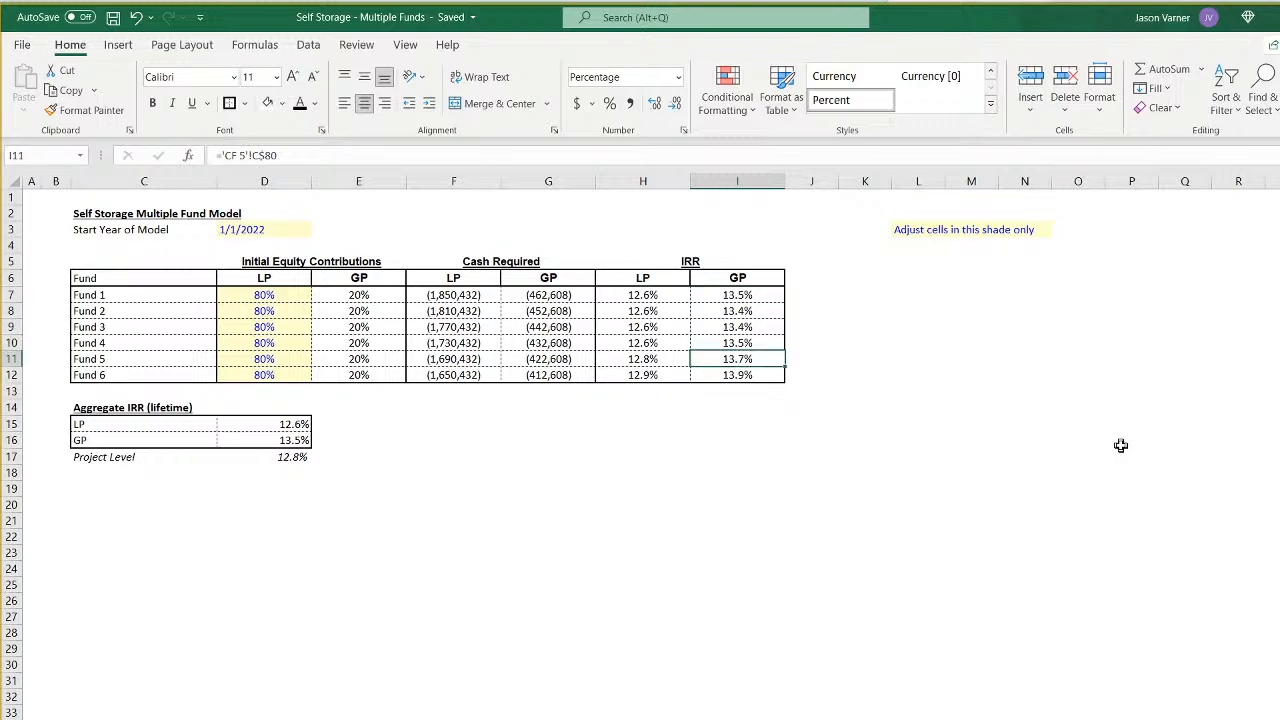
- Set Fund 2's exit cap rate in E67 of the assumptions to 5% and continue the Fund 1–2 progression through Fund 6
key(ctrl+Page_Up)
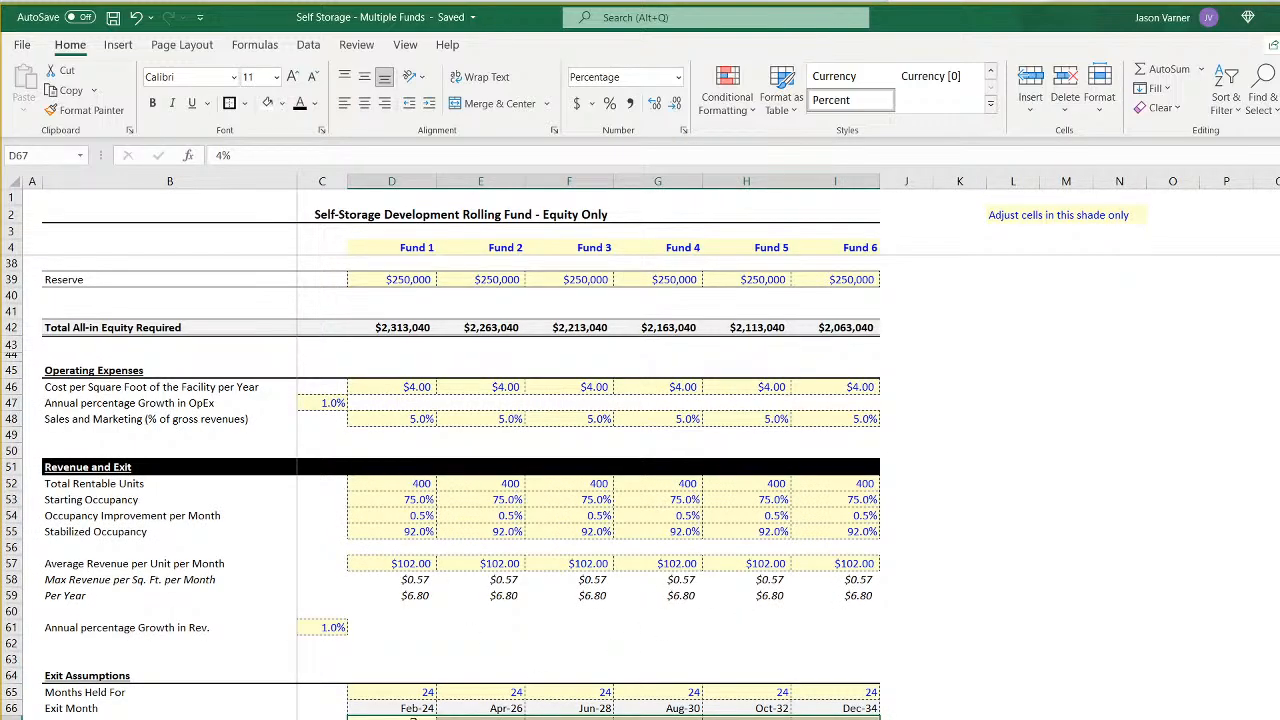
click(466, 718)
text(5)
key(Return)
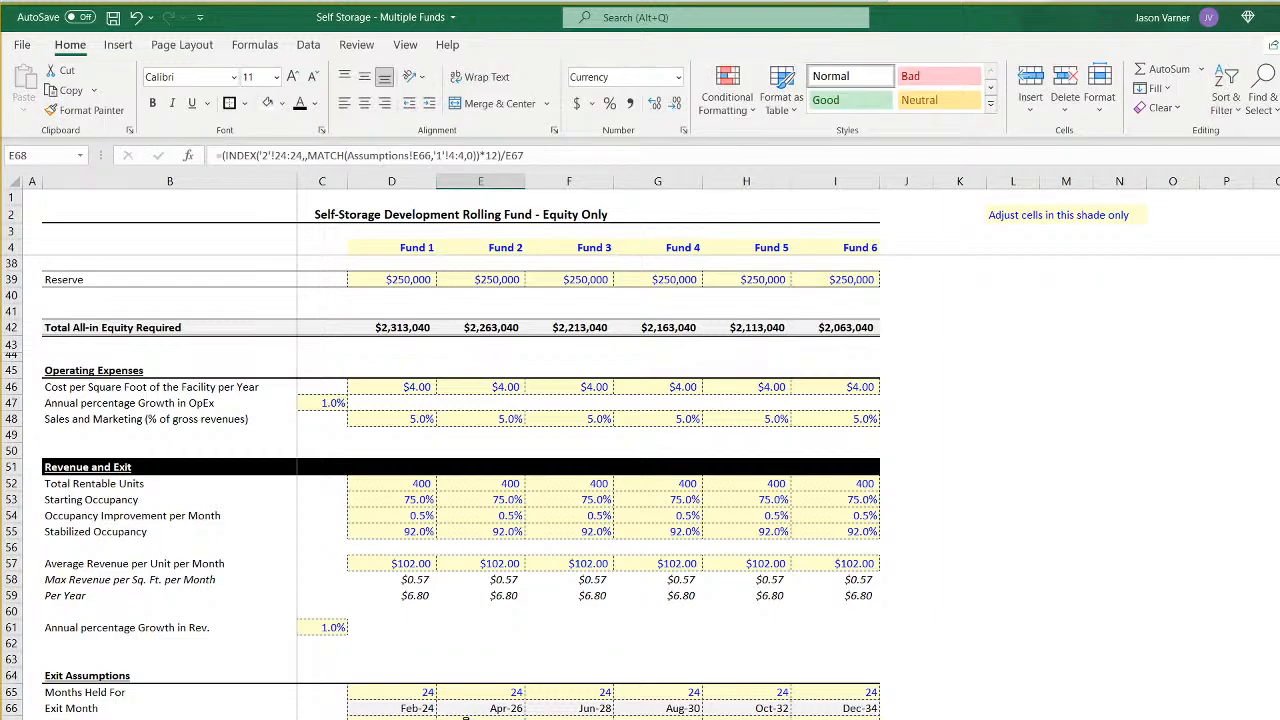
drag(391, 718, 835, 718)
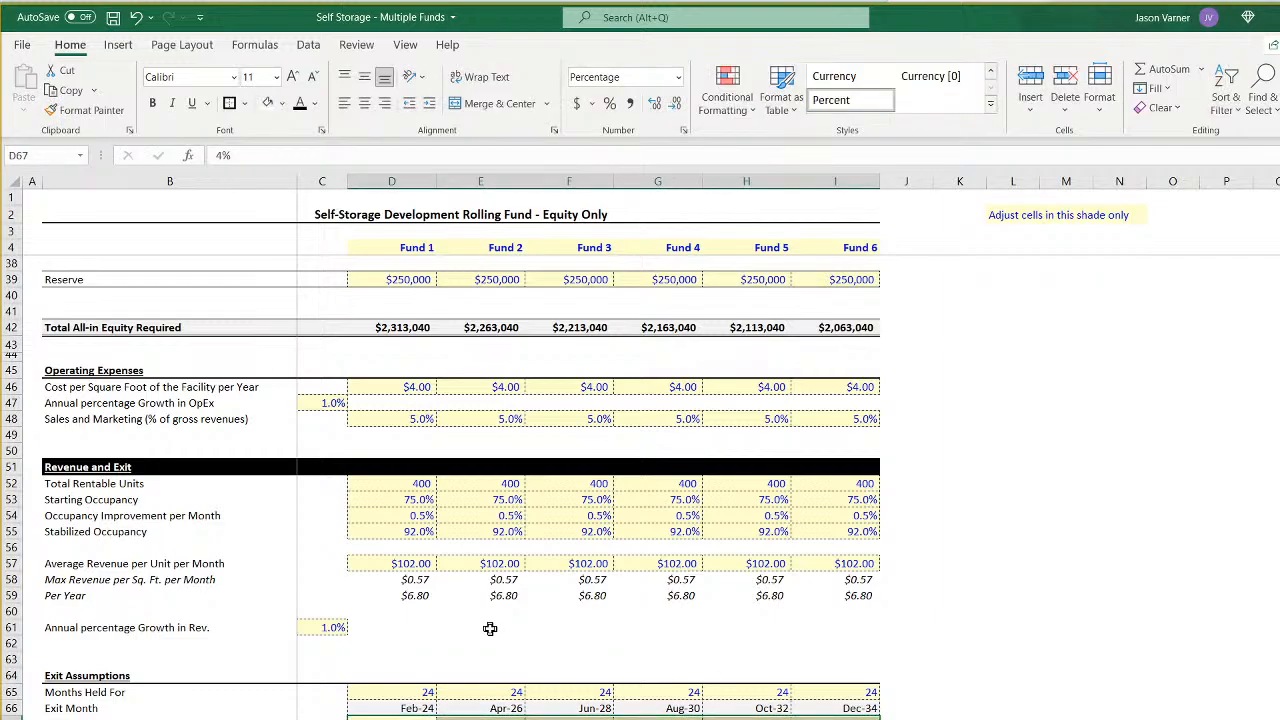
- Review the construction costs in the assumptions and check the per-fund and aggregate IRRs on the summary sheet
scroll(490, 628, up, 10)
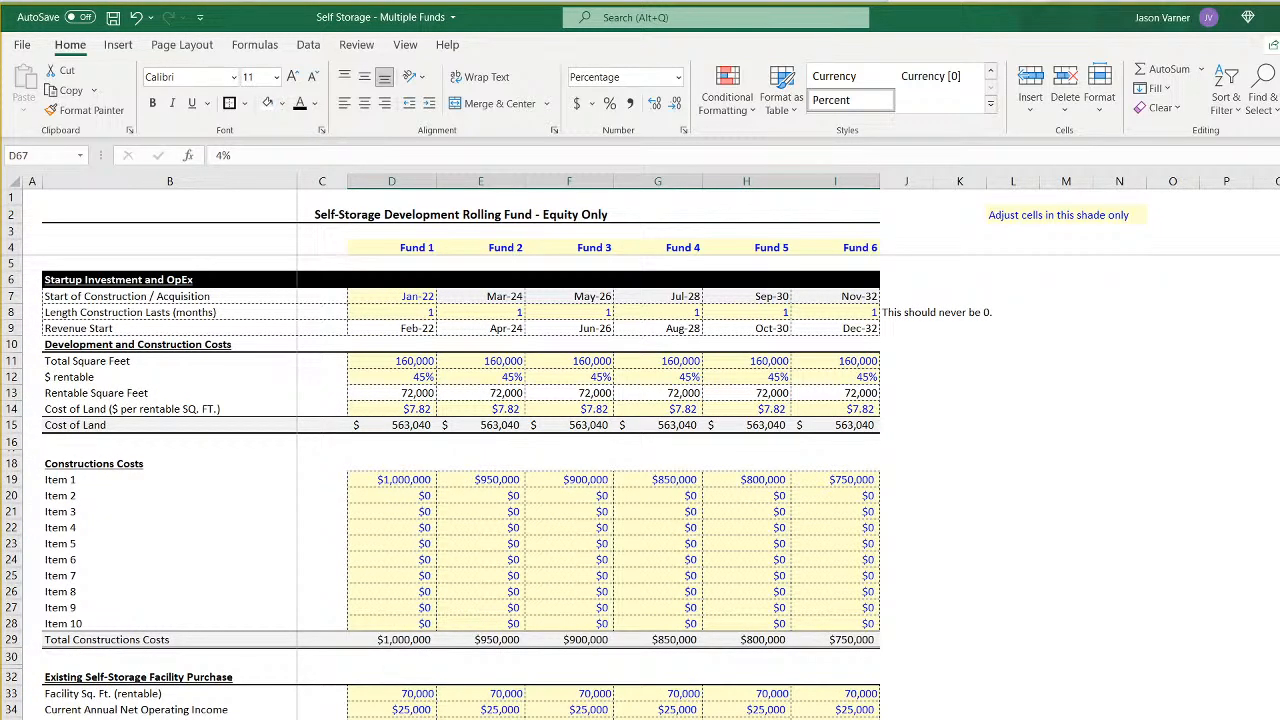
key(ctrl+Page_Up)
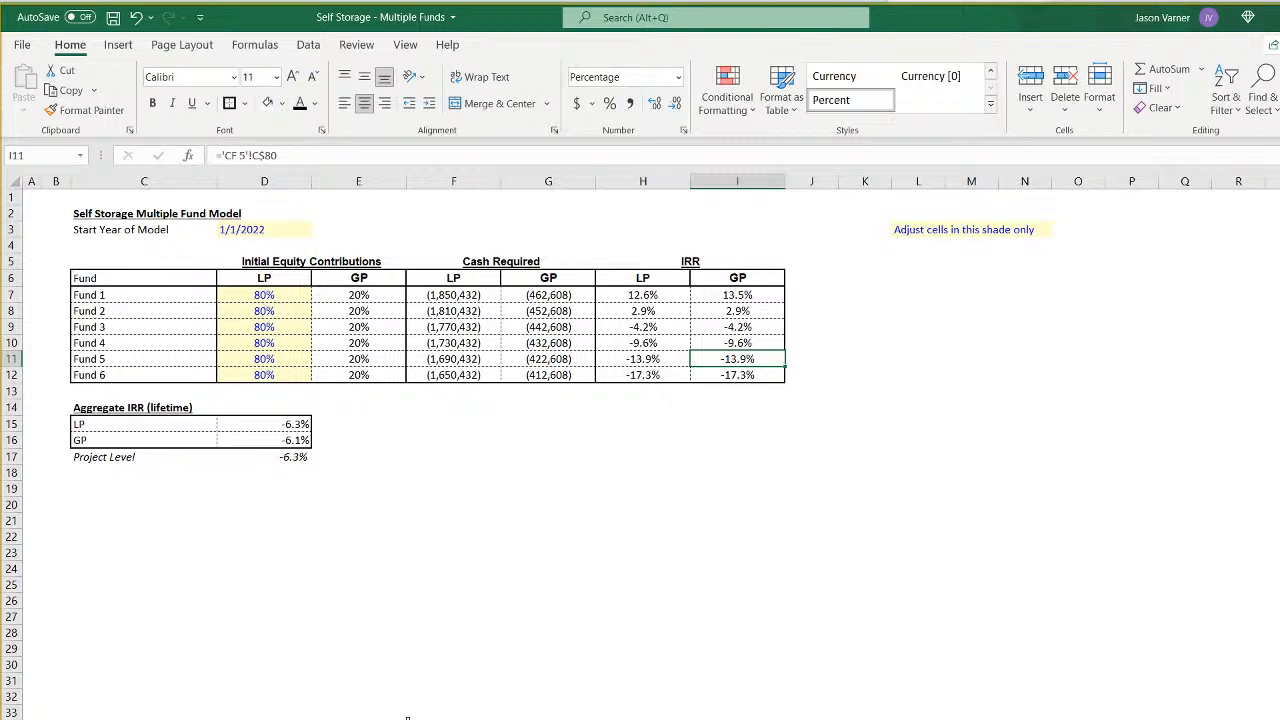
click(663, 296)
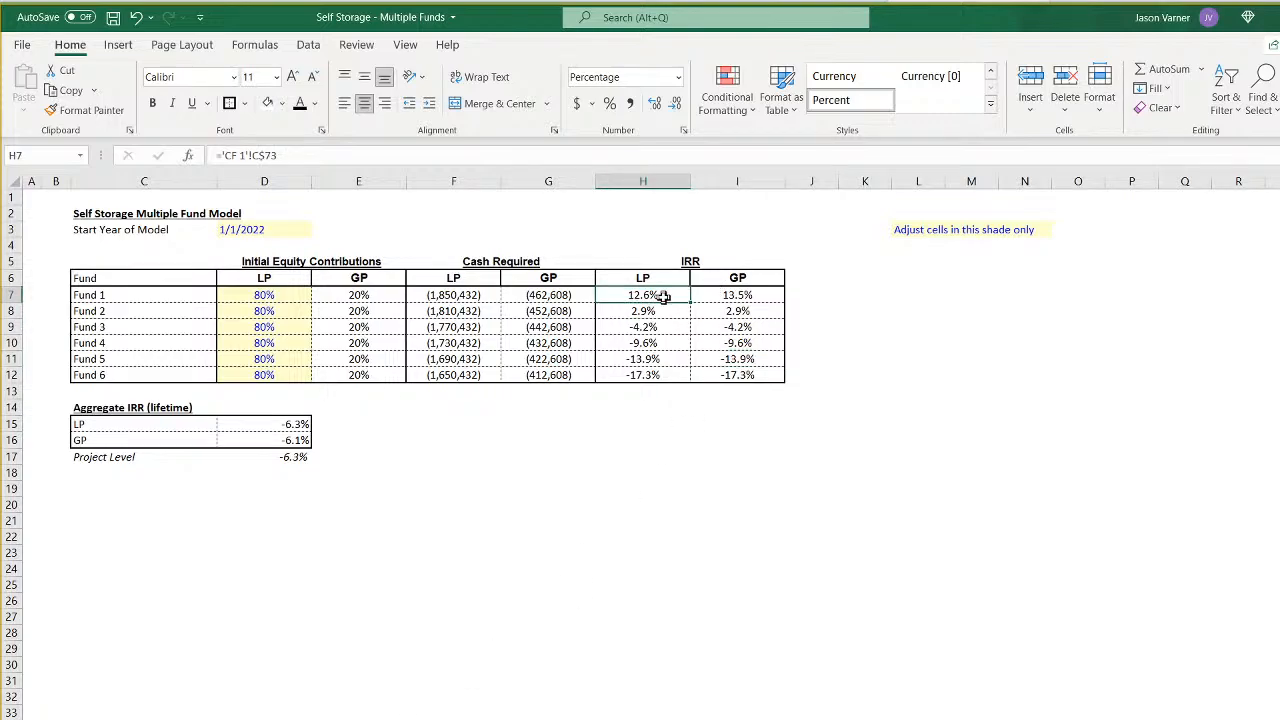
- Examine the LP and GP IRRs of Funds 1 through 6 in H7:I12, ending at the Initial Equity Contributions heading
click(666, 313)
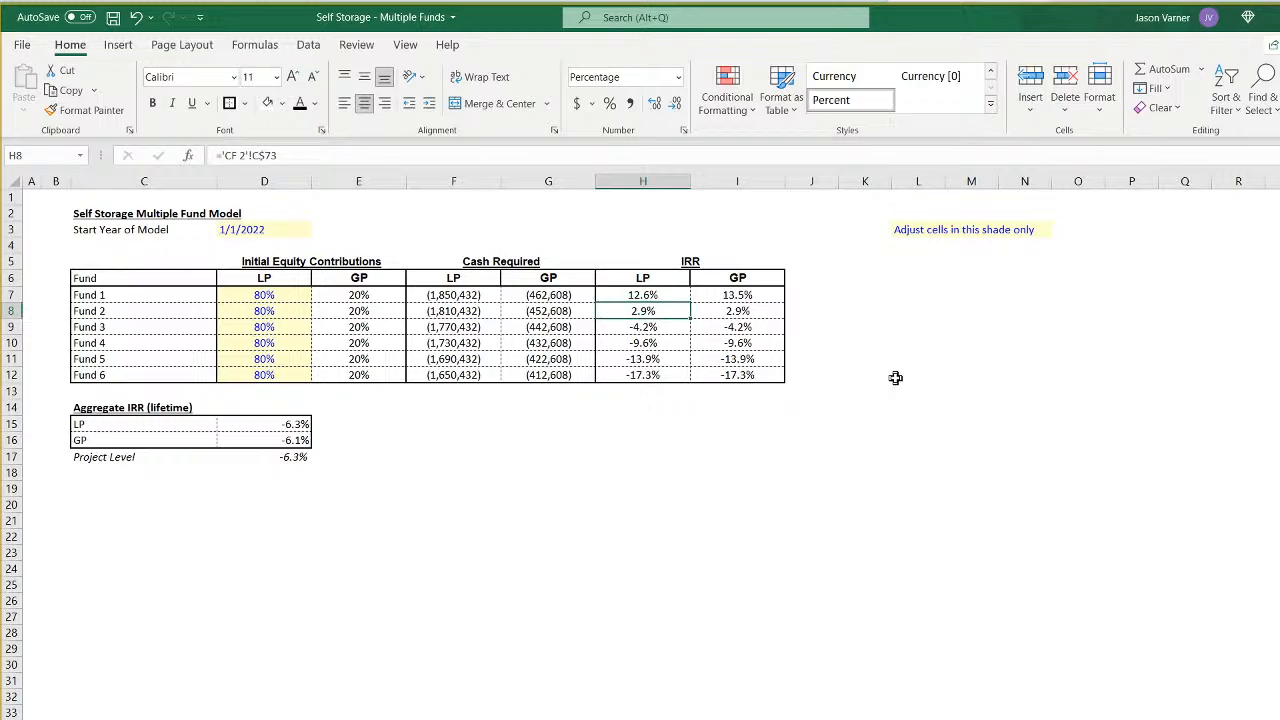
key(Down)
key(Down)
key(Down)
key(Down)
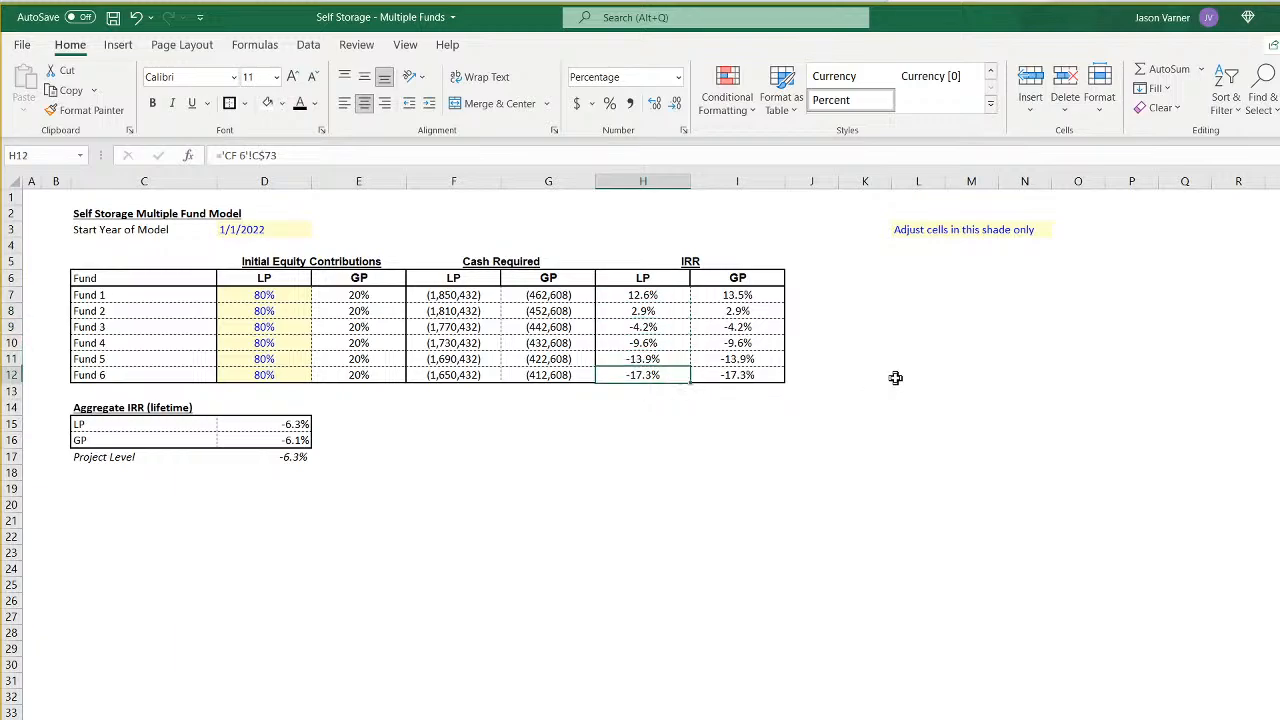
key(Right)
key(Up)
key(Up)
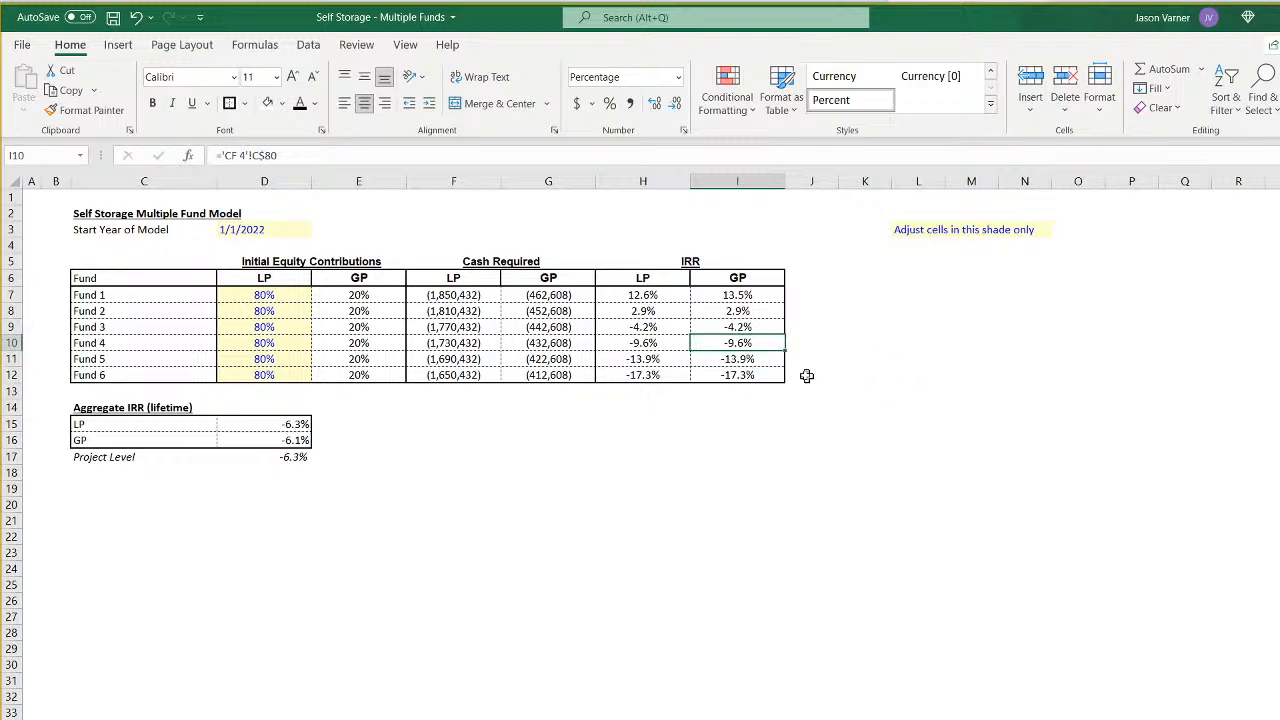
drag(648, 296, 728, 372)
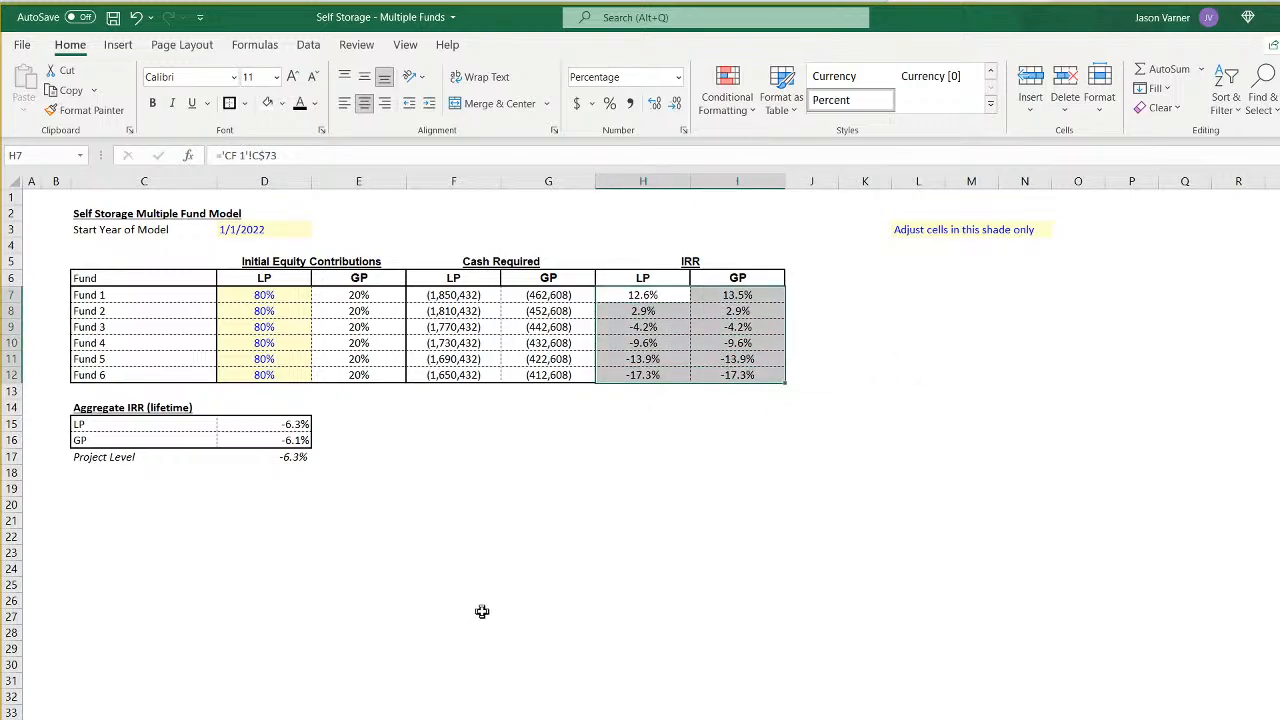
click(657, 295)
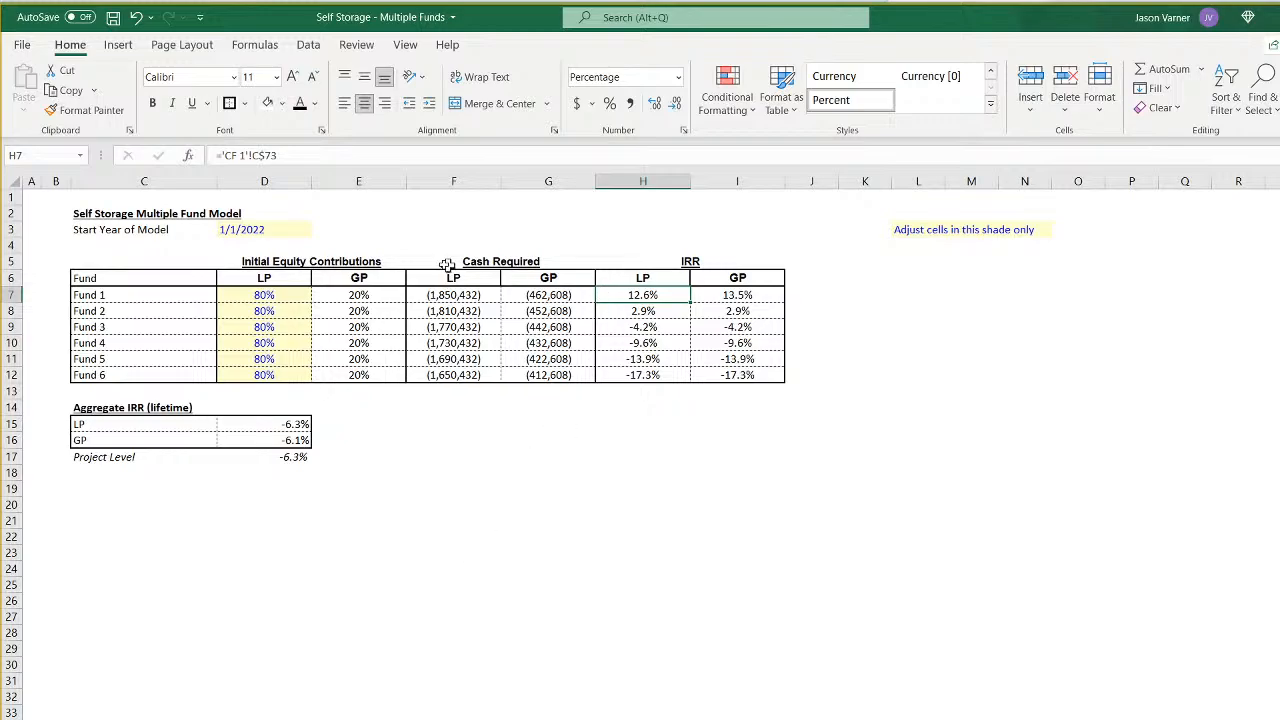
click(340, 265)
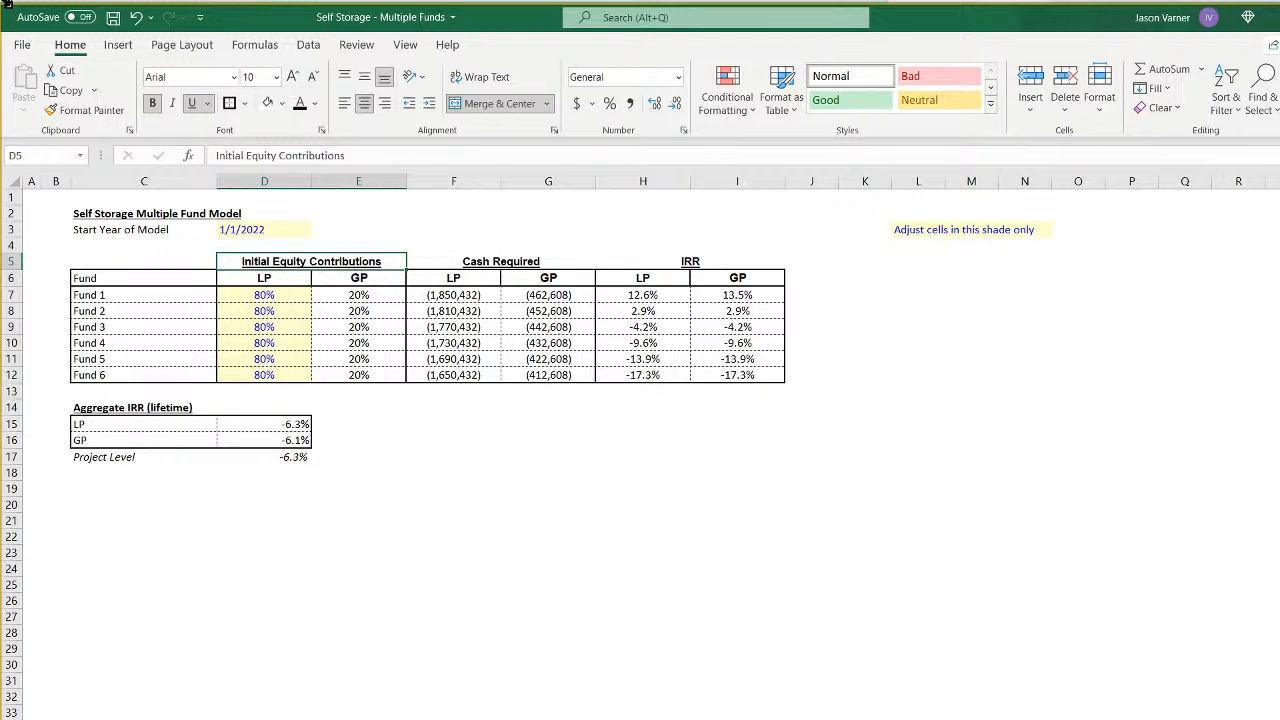
- Save the workbook and review the exit assumptions and construction costs of the six funds in the assumptions
click(116, 20)
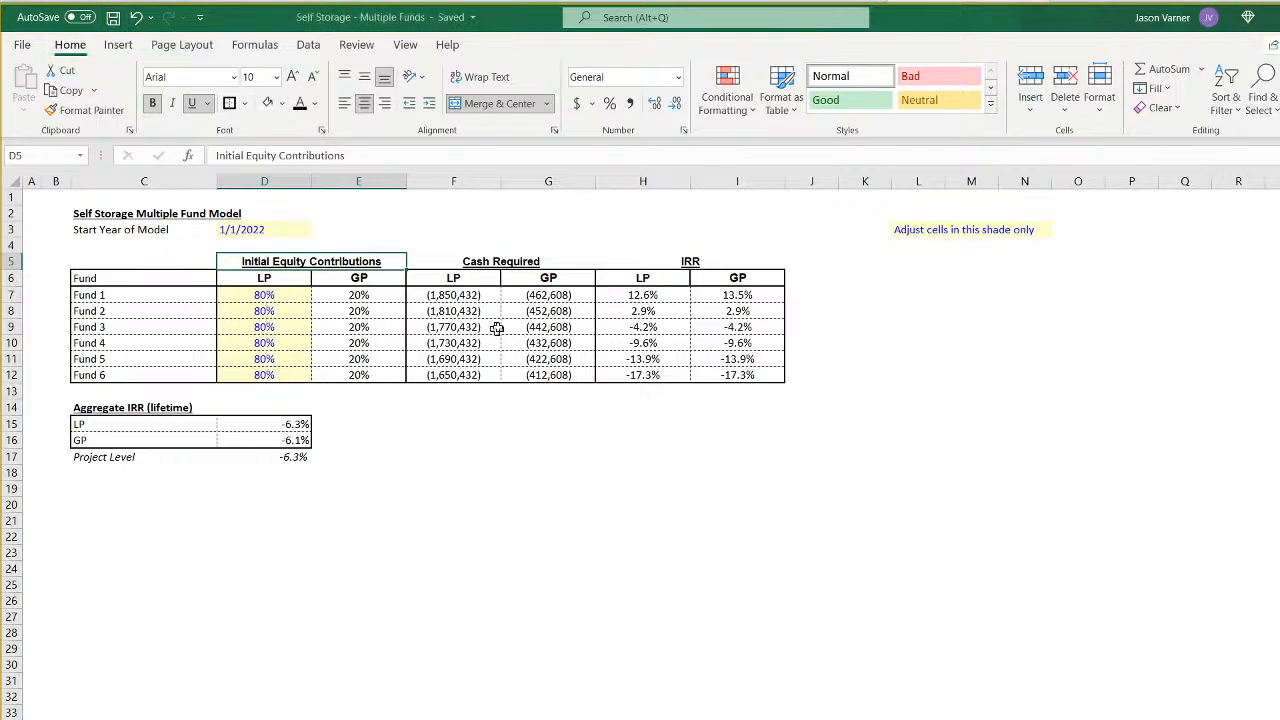
click(688, 258)
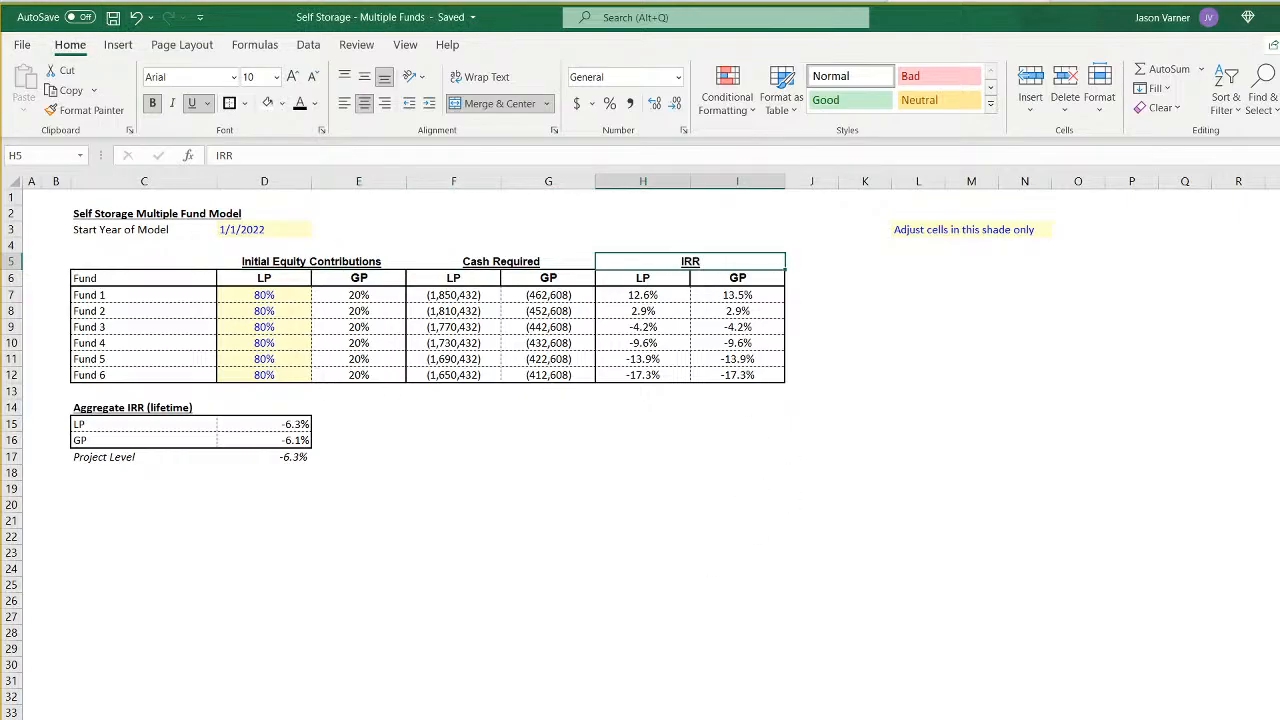
key(ctrl+Page_Down)
scroll(640, 490, down, 15)
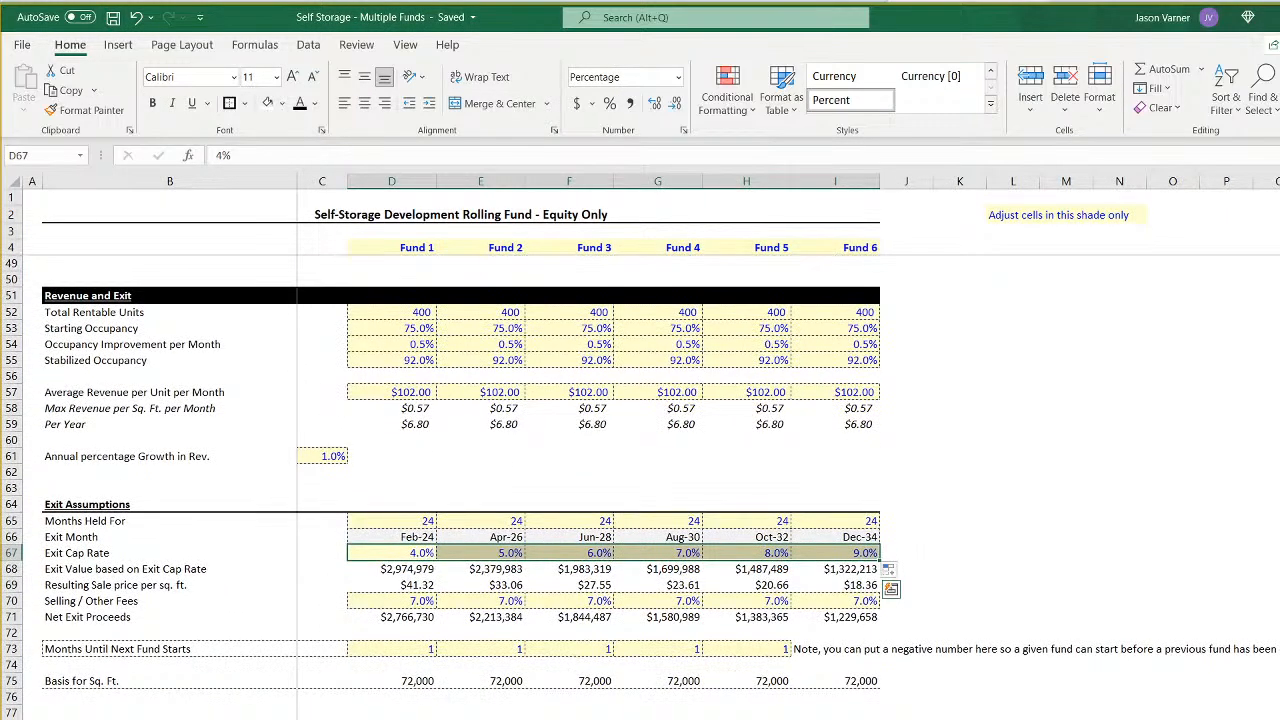
click(481, 716)
scroll(640, 490, up, 15)
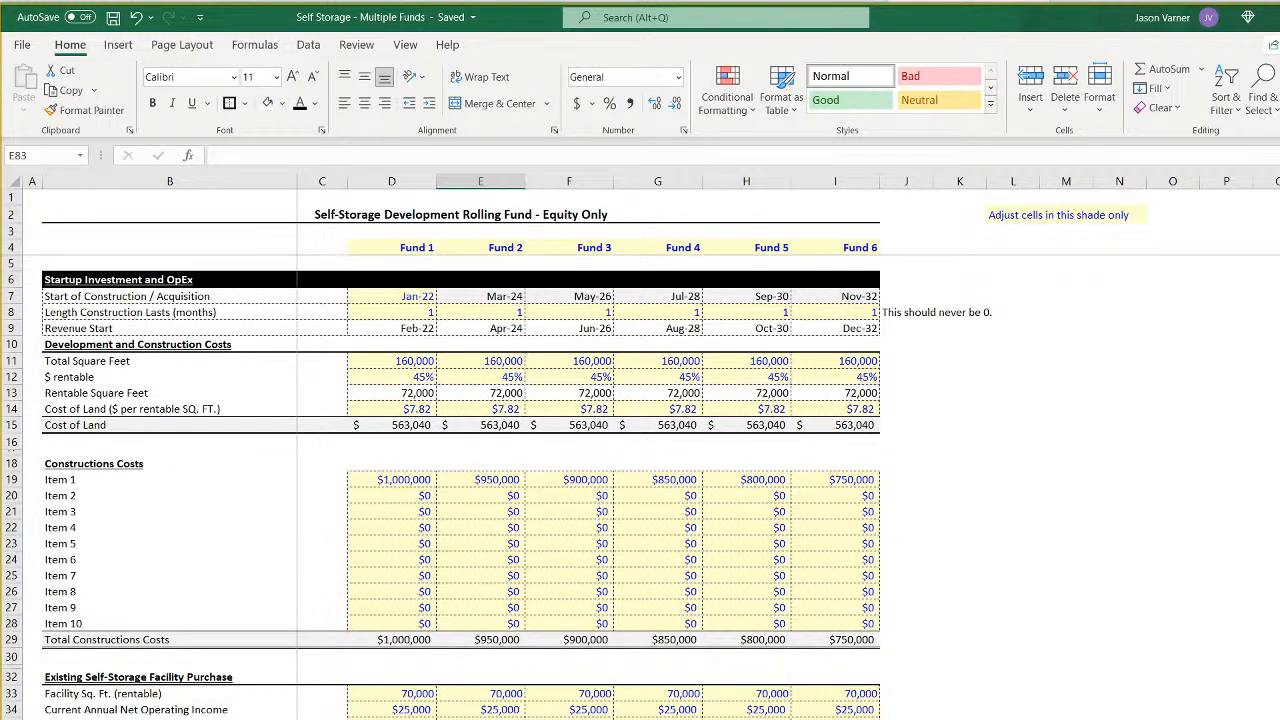
- Review the annual and monthly pro-forma cash flows of all funds, ending on the summary sheet
key(ctrl+Page_Down)
key(ctrl+Page_Down)
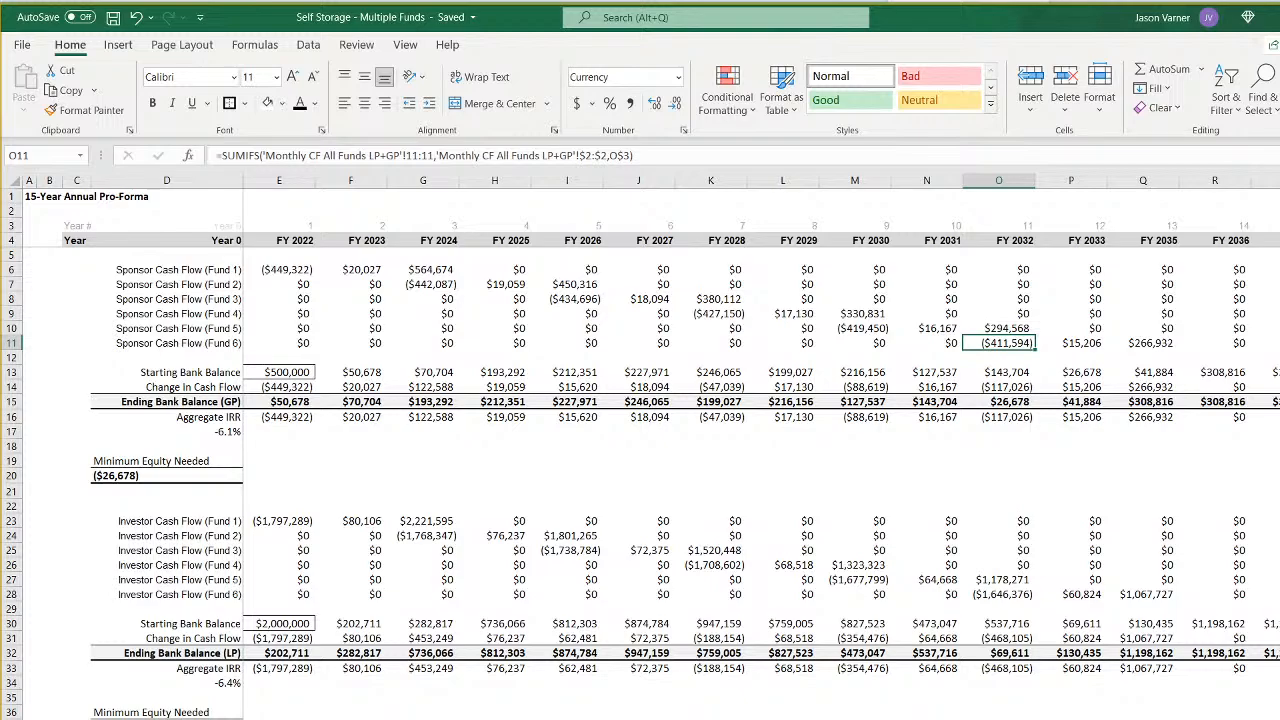
key(ctrl+Page_Up)
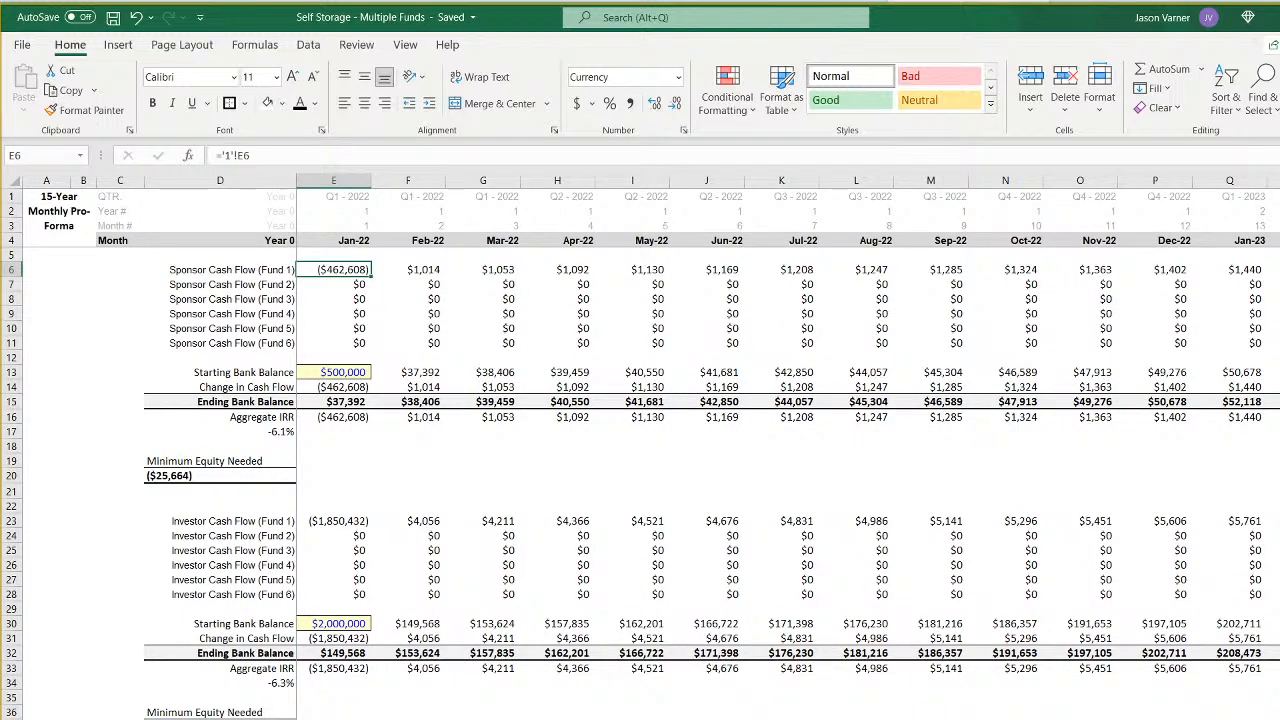
key(ctrl+Page_Up)
key(ctrl+Page_Up)
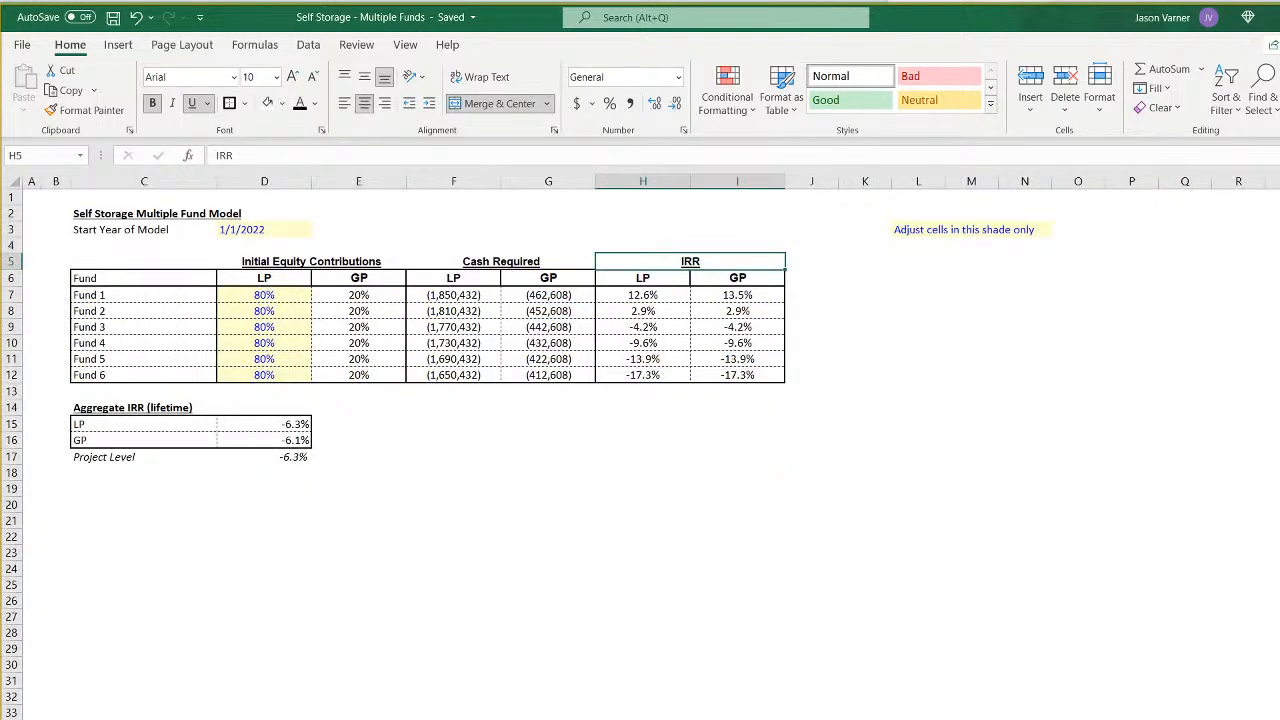
key(alt+Tab)
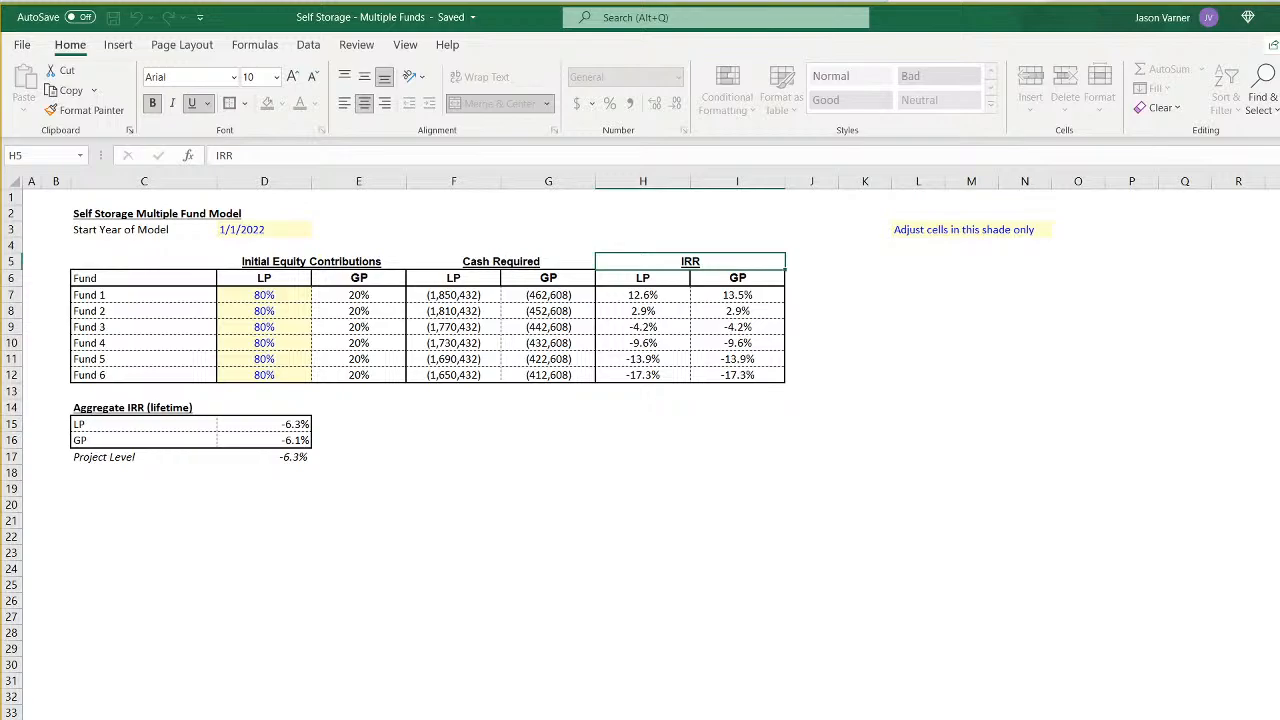
key(alt+Tab)
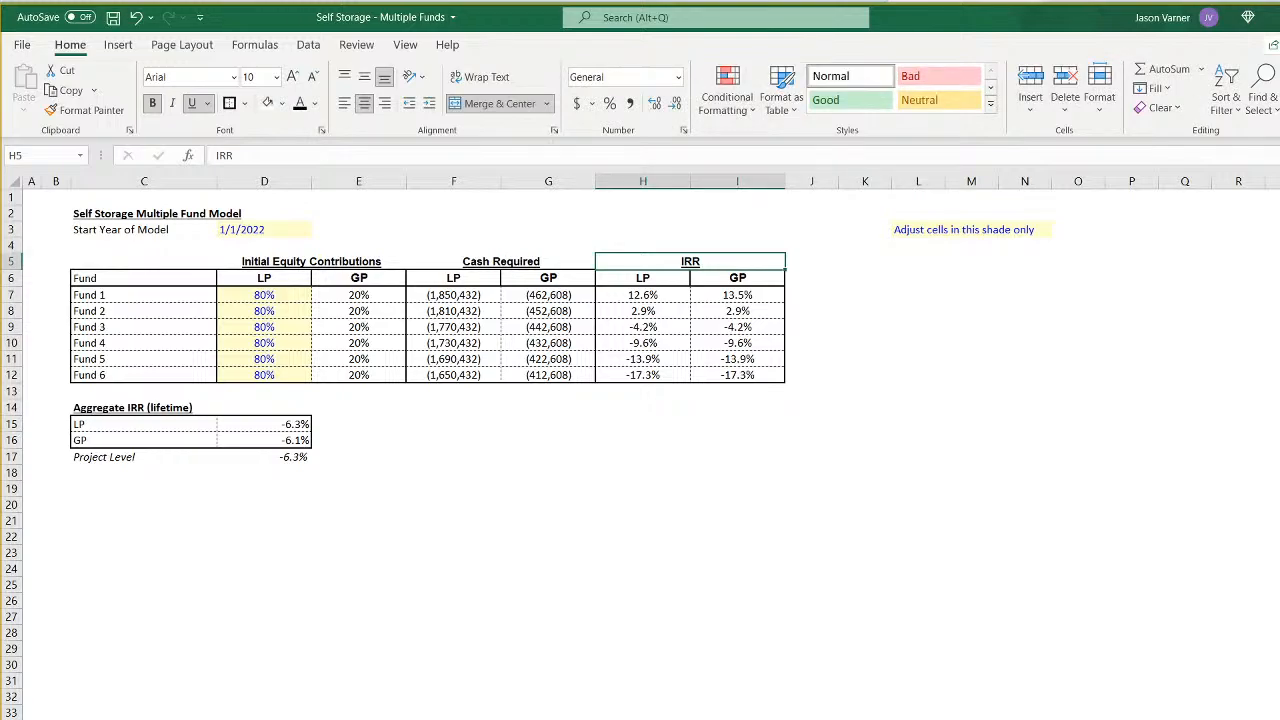
- Set Fund 1's Item 1 construction cost in D19 of the assumptions to 100000
click(345, 718)
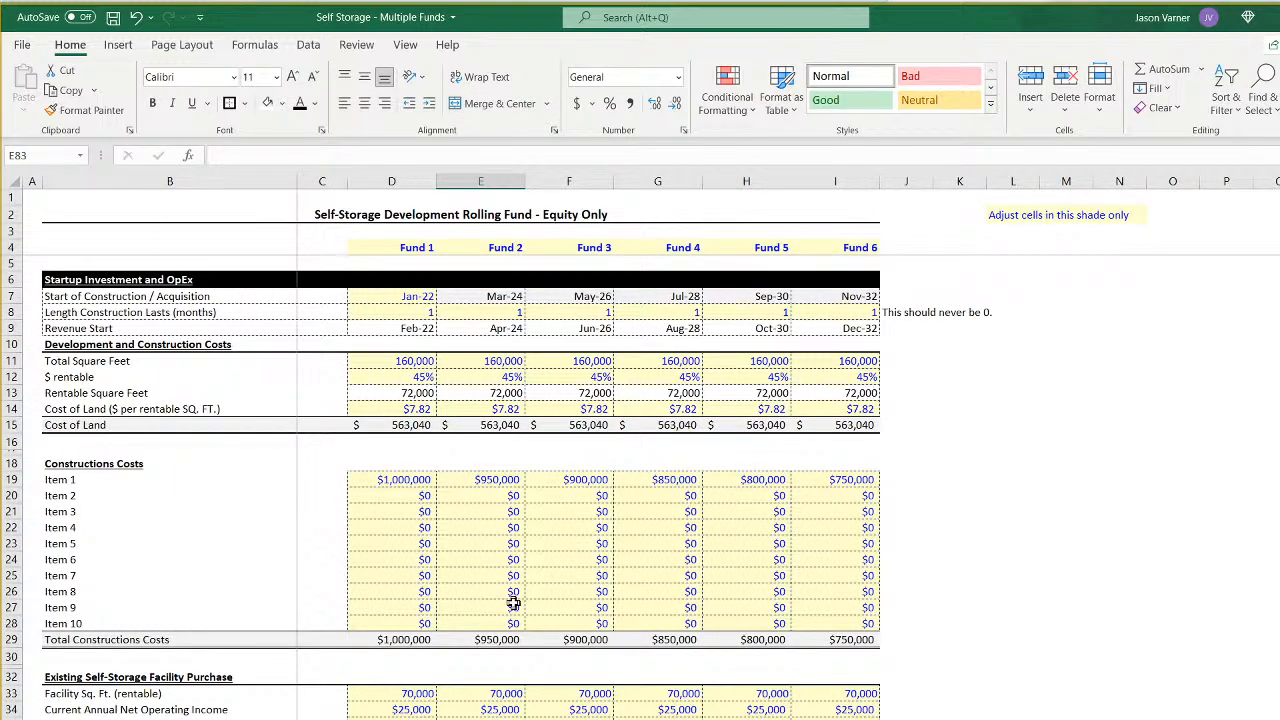
click(398, 480)
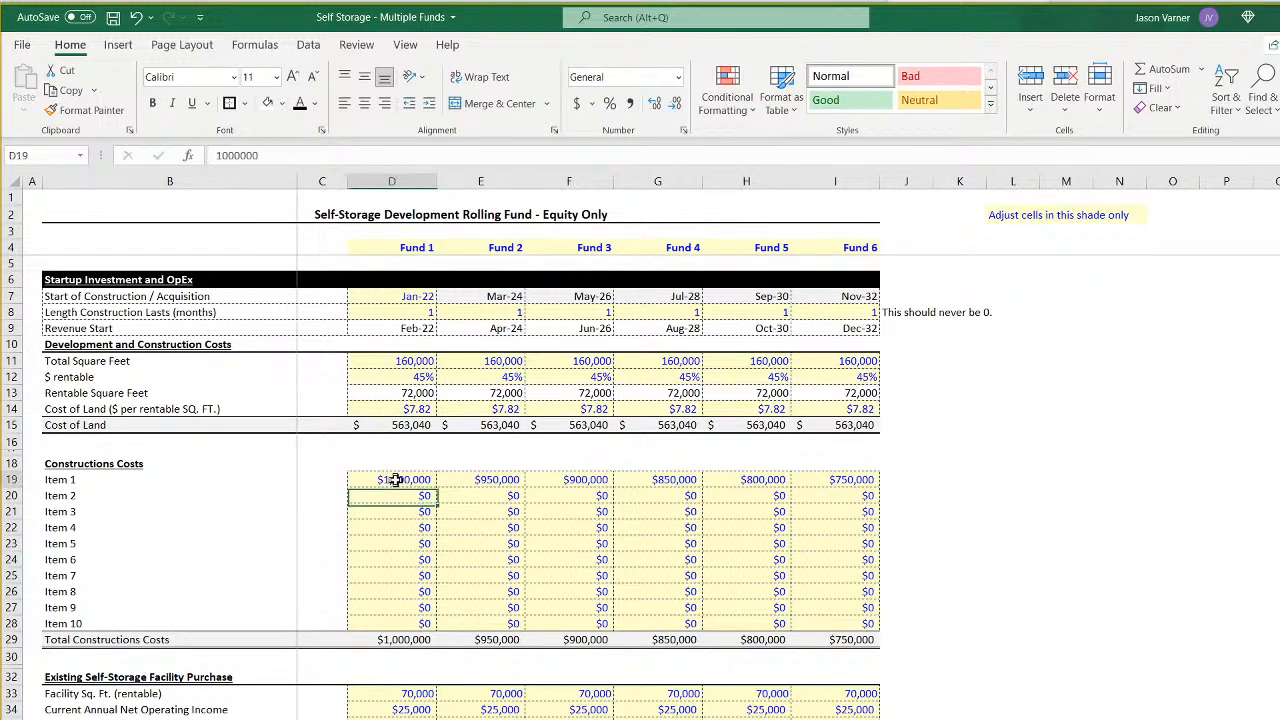
text(100000)
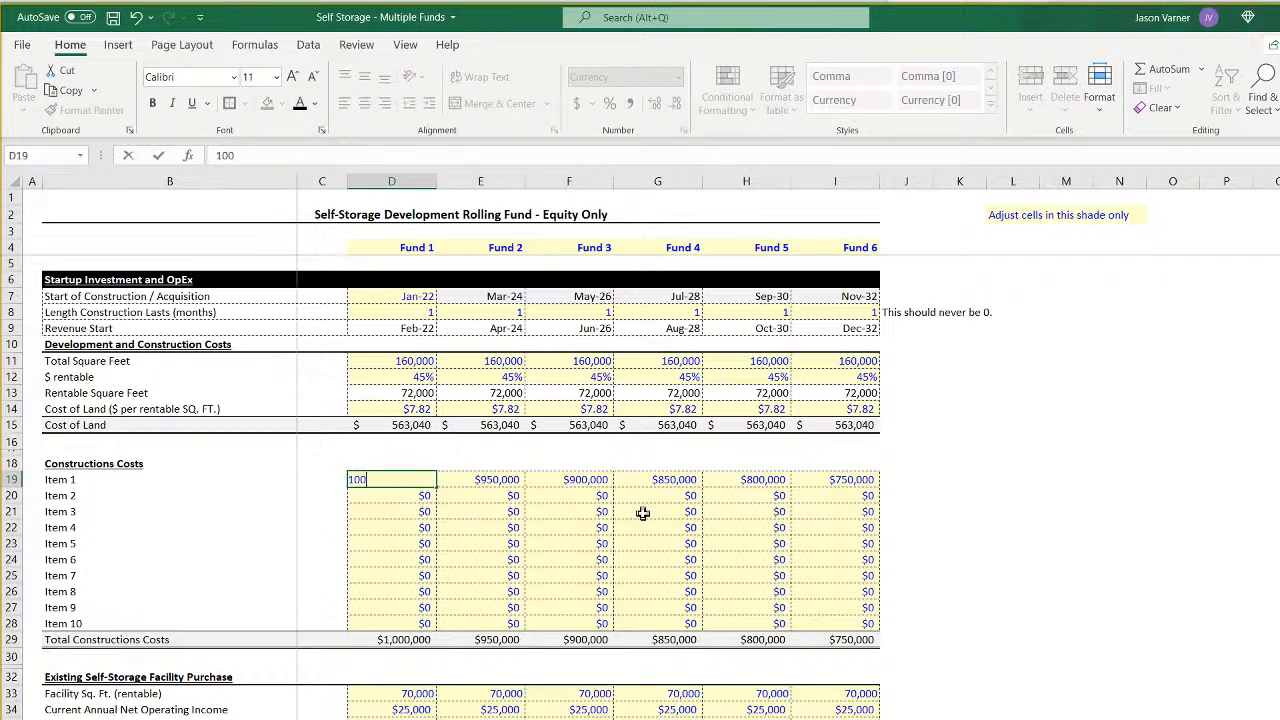
key(Return)
key(Up)
key(Right)
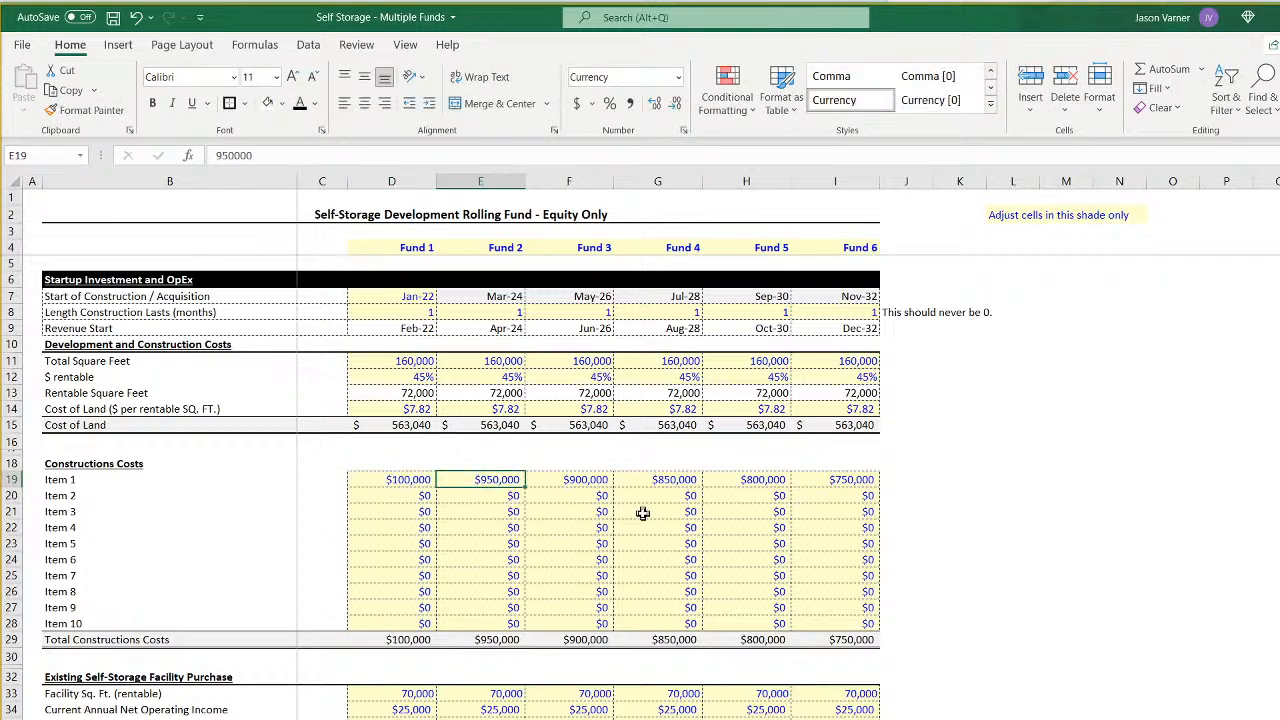
- Set Fund 2's Item 1 construction cost in E19 to 125,000 and continue the Fund 1–2 progression through Fund 6
text(125,000)
key(Return)
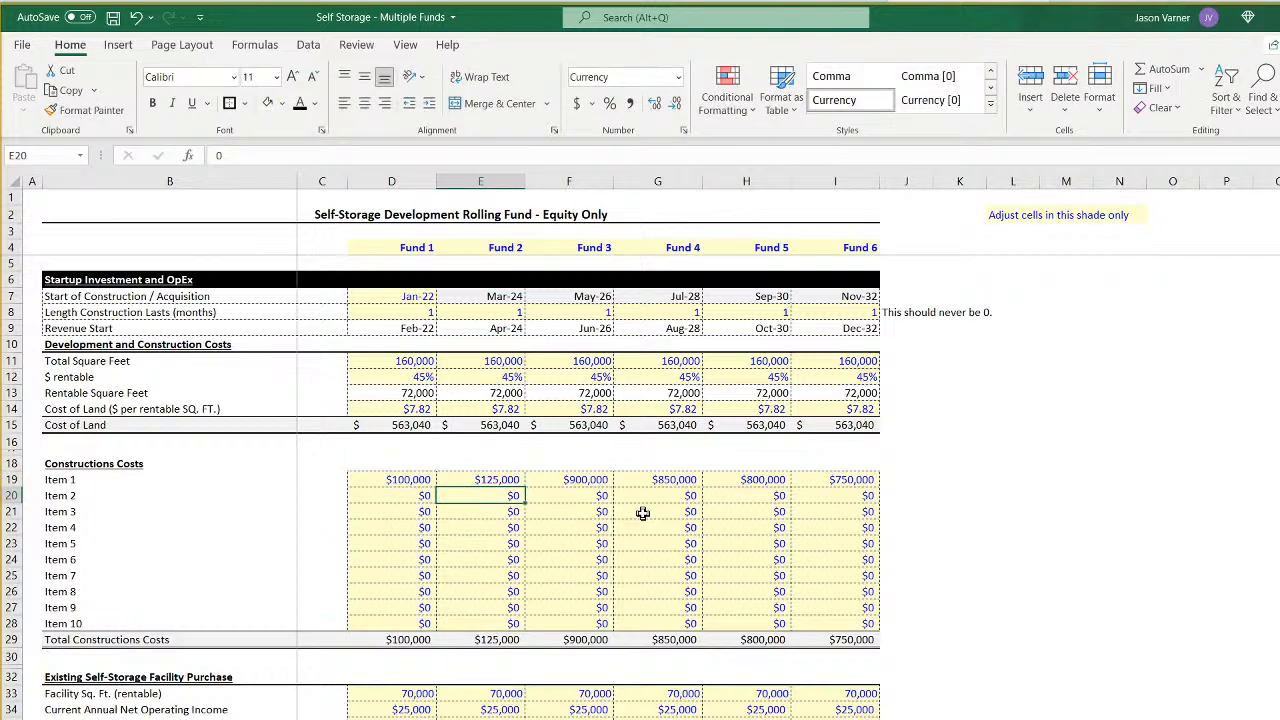
click(415, 482)
drag(415, 482, 868, 490)
- Check the IRRs on the summary sheet and raise Fund 6's average revenue per unit per month in I57 of the assumptions
key(ctrl+Page_Up)
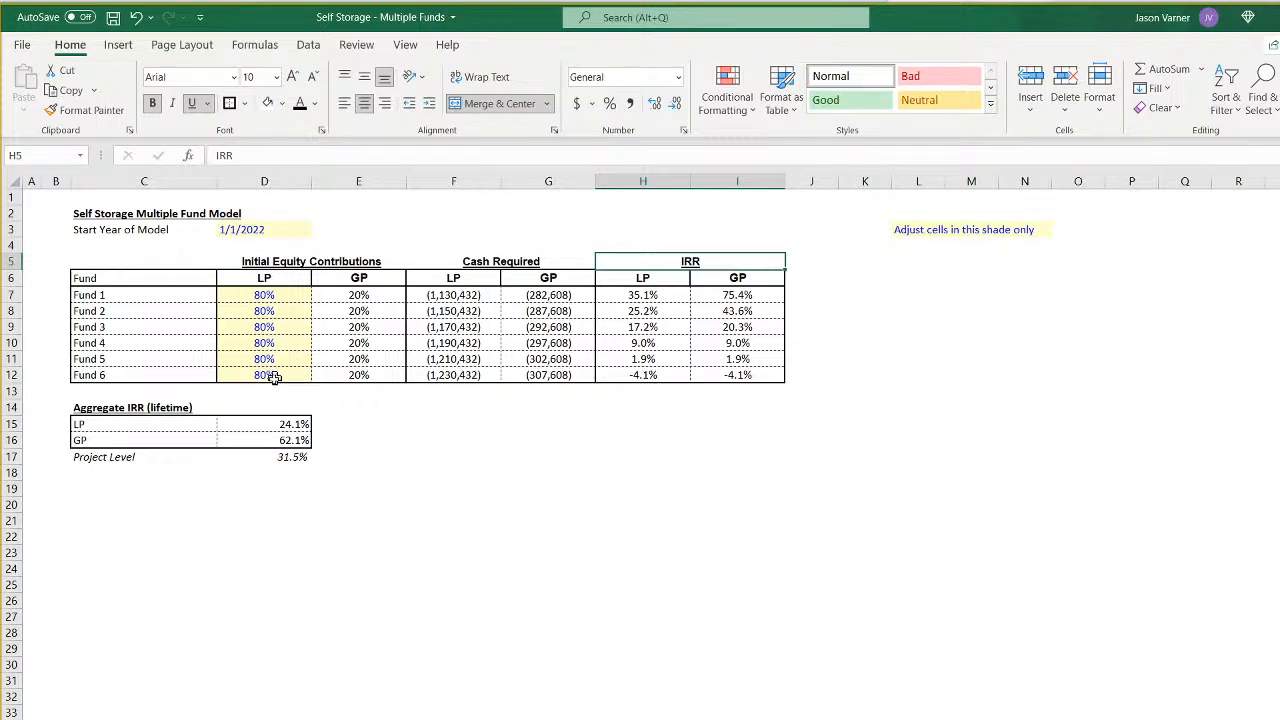
key(ctrl+Page_Down)
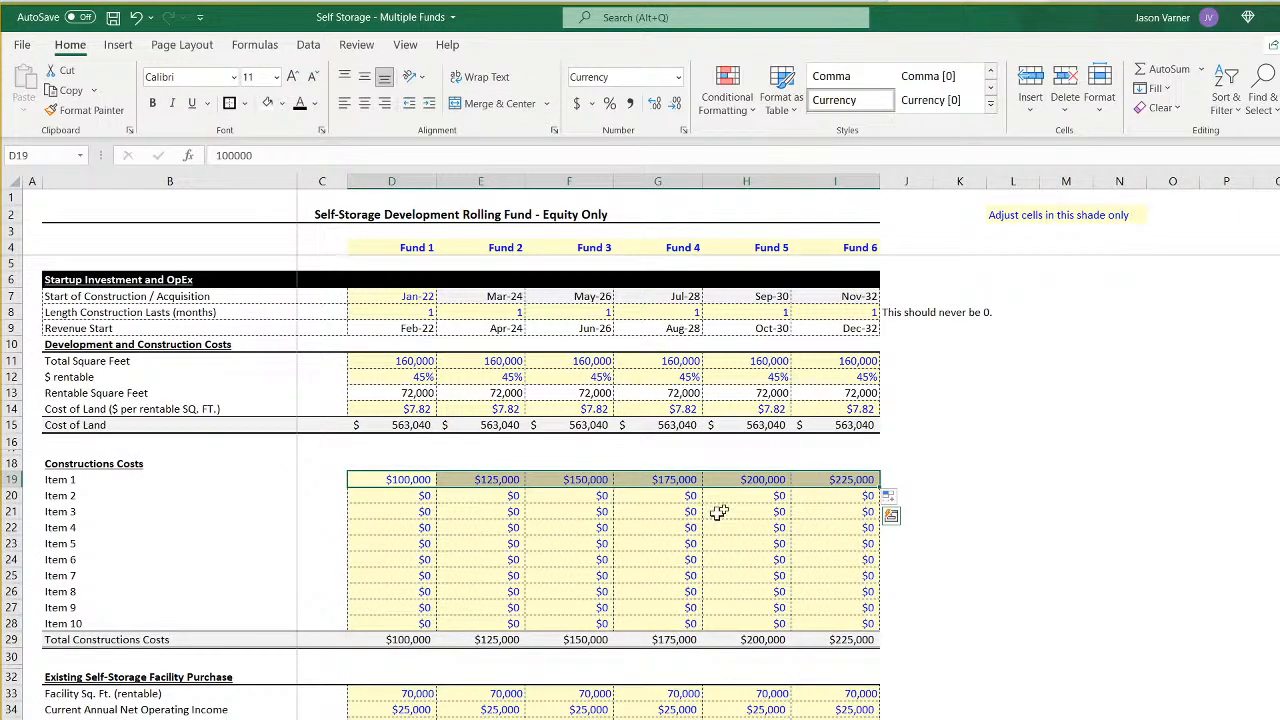
scroll(806, 700, down, 4)
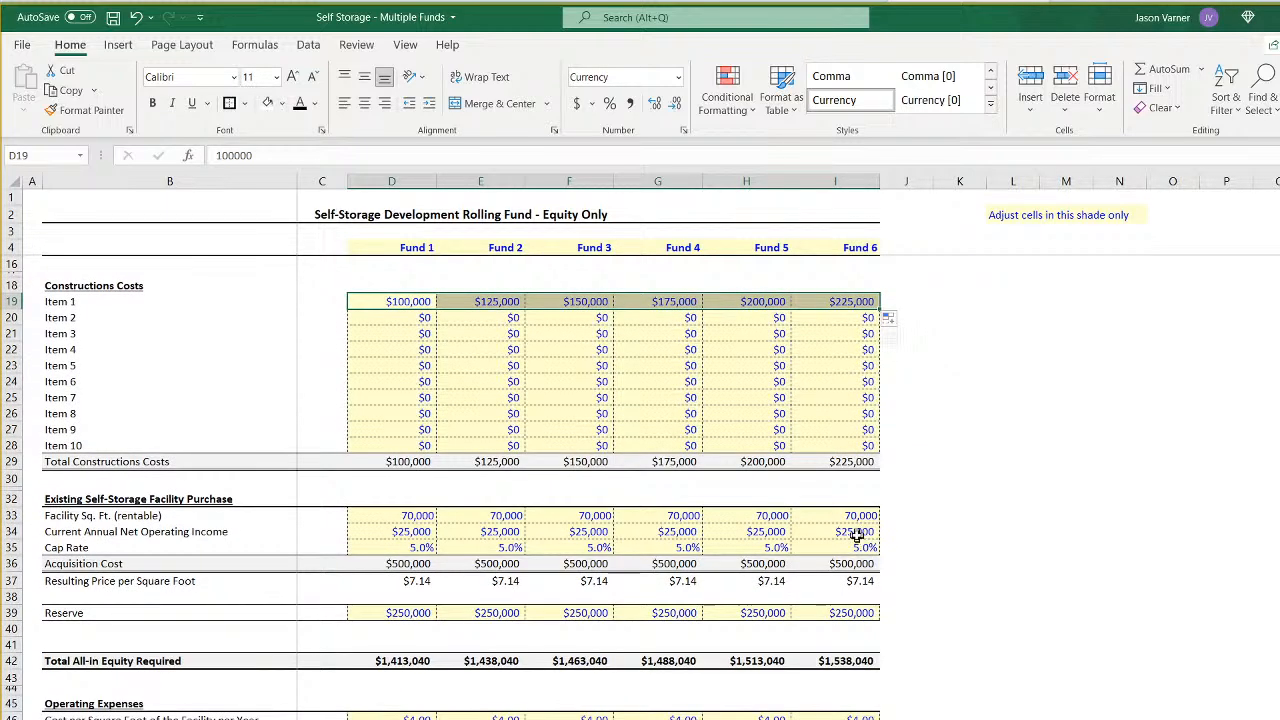
click(856, 531)
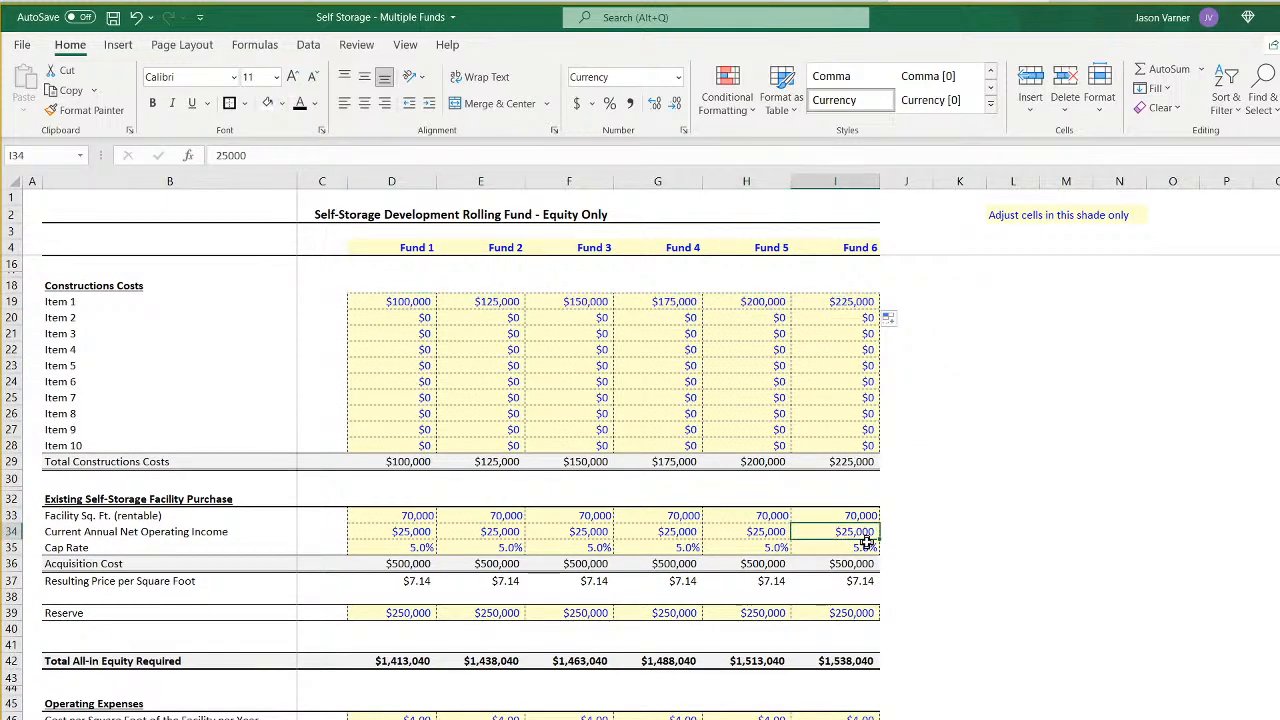
scroll(847, 710, down, 3)
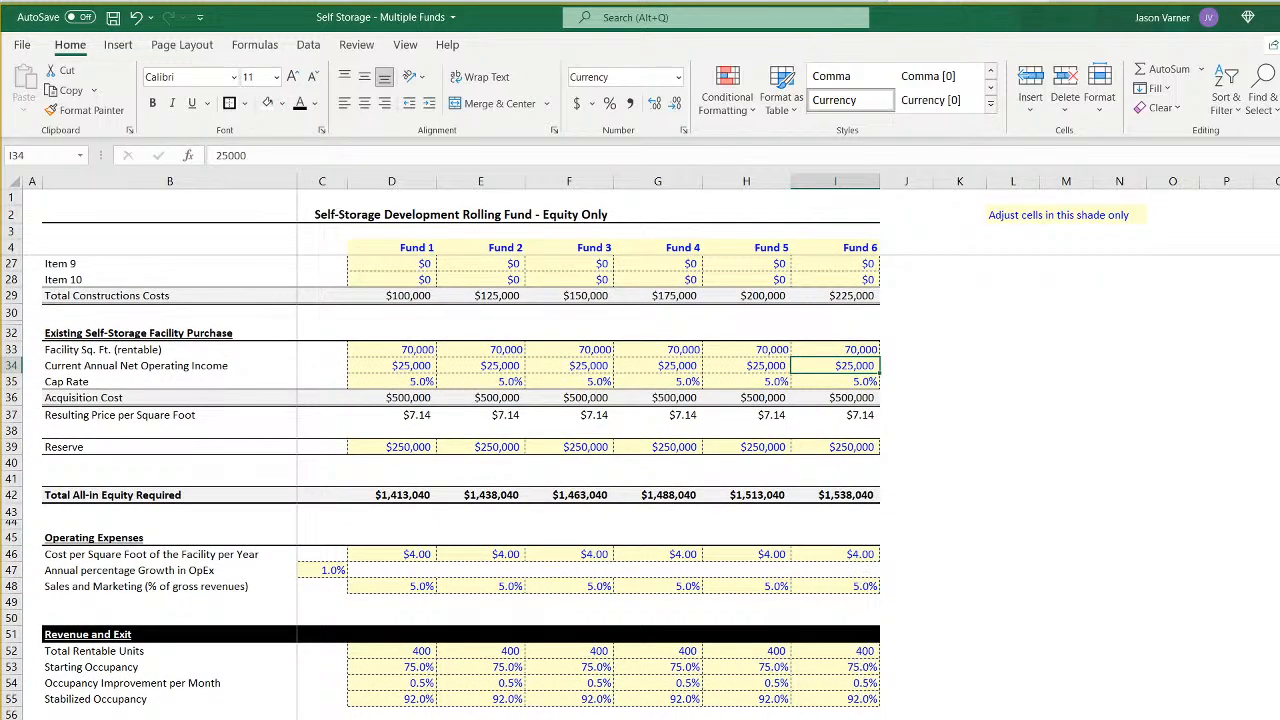
click(860, 719)
text(115)
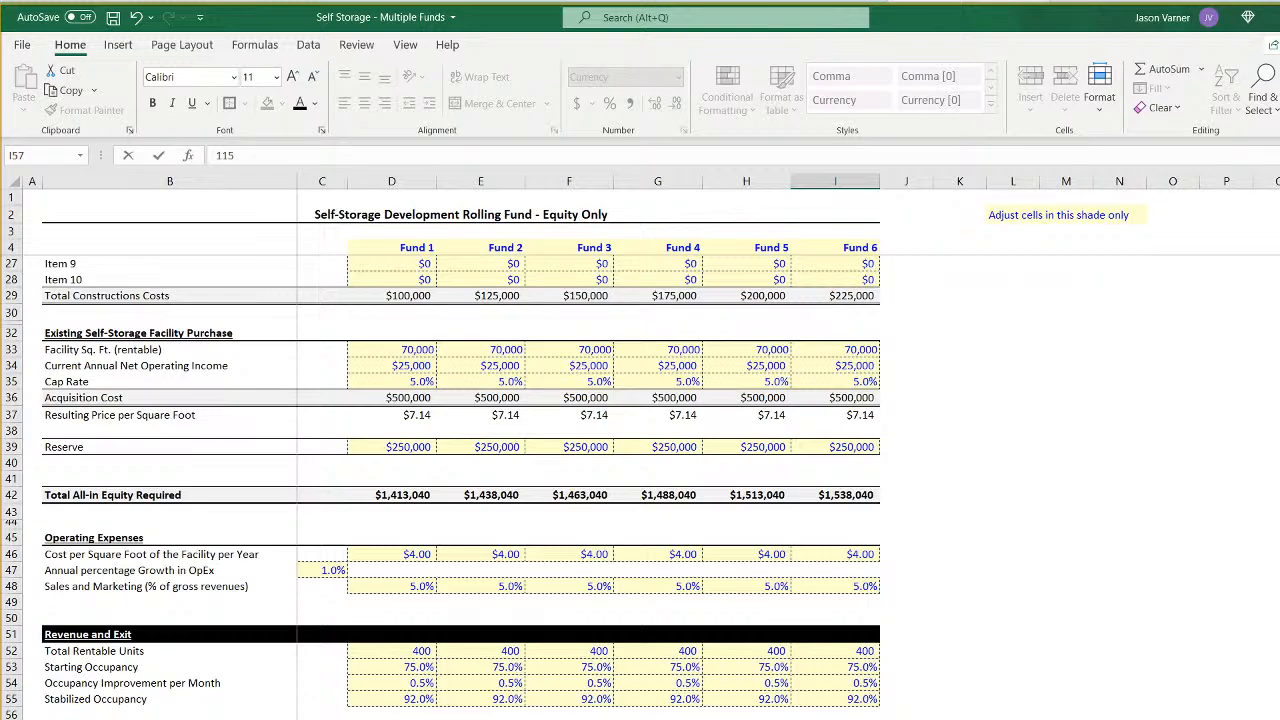
key(Return)
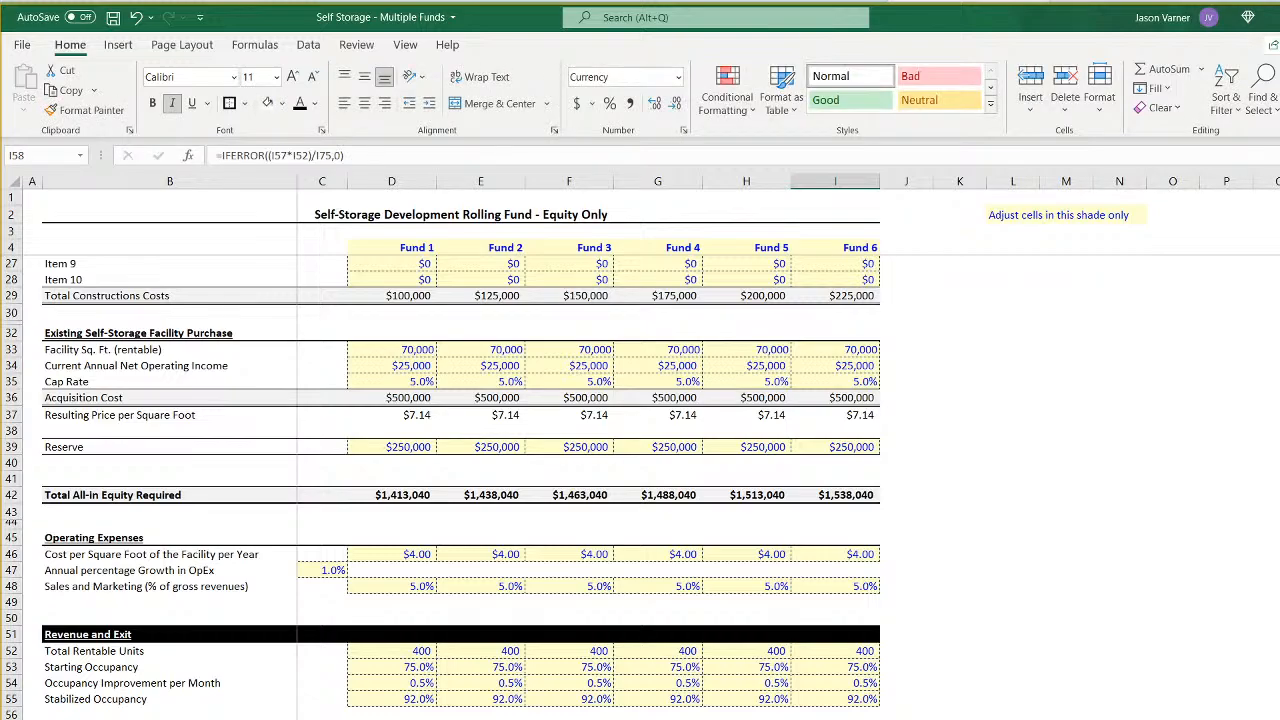
- Check Fund 6's LP and GP IRRs on the summary sheet and save the workbook
click(375, 719)
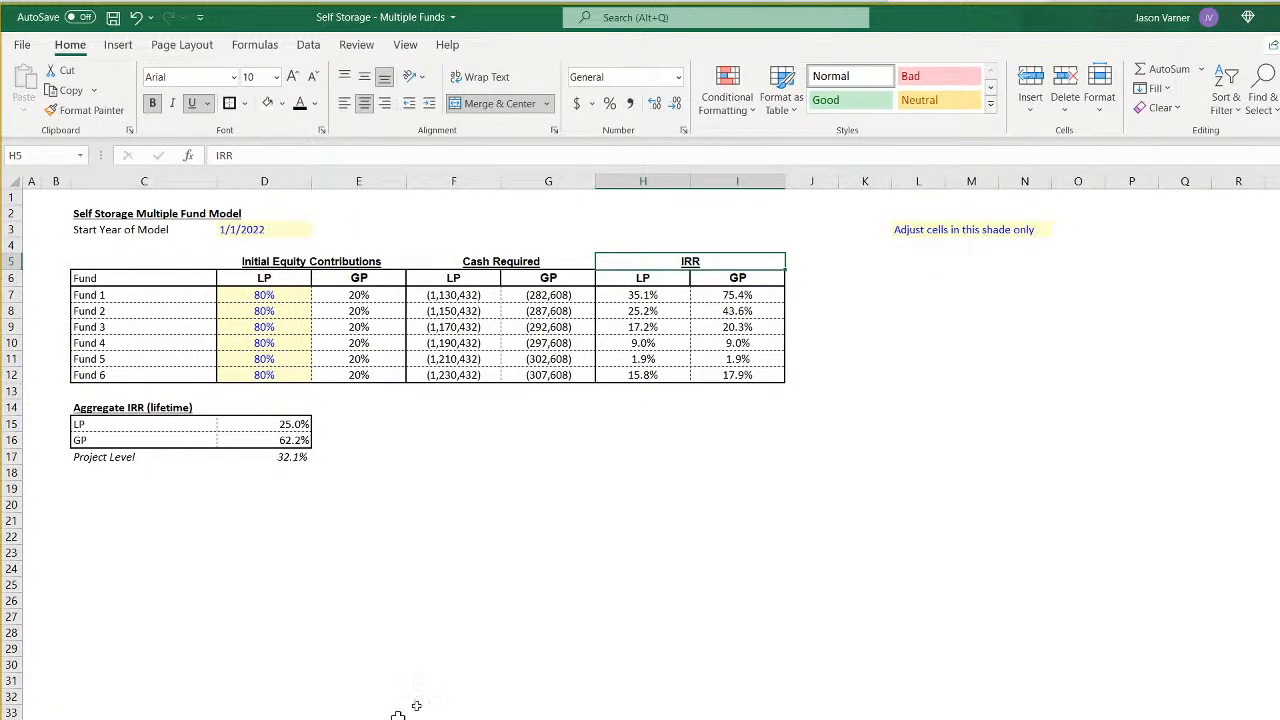
click(664, 377)
click(733, 377)
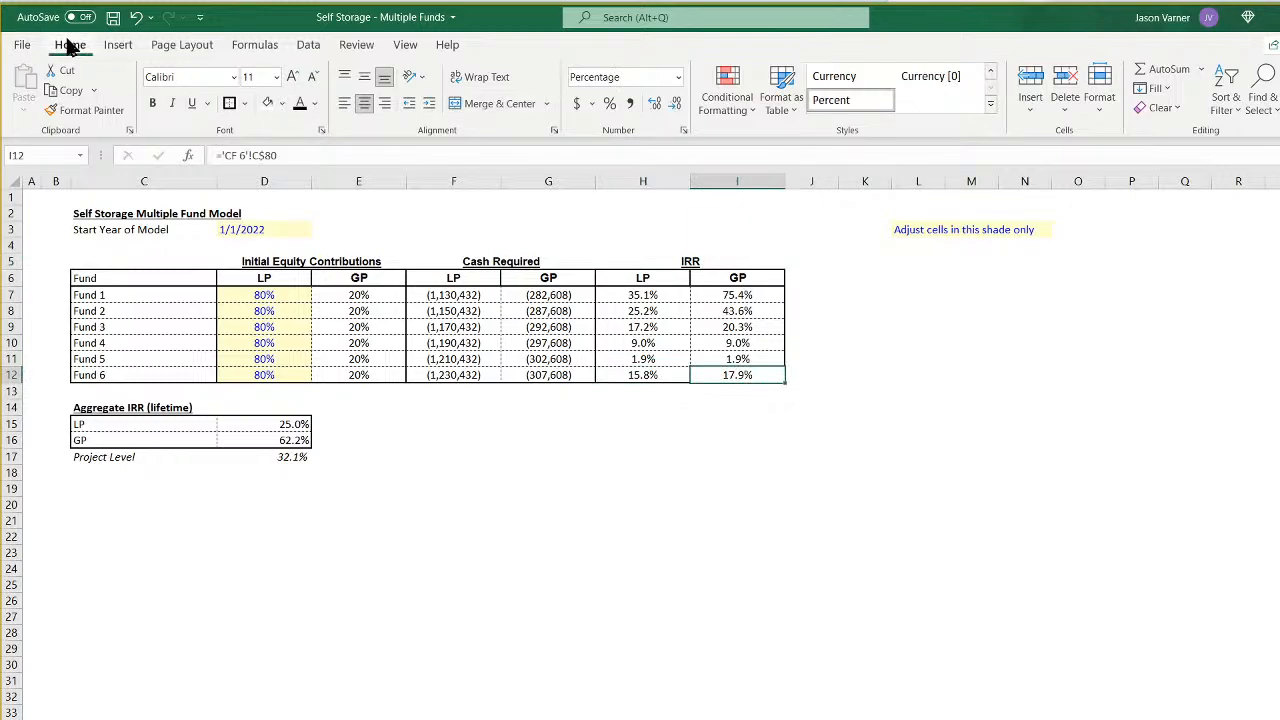
click(113, 17)
- Compare the LP and GP IRRs of Funds 1 through 4 and save the workbook again
click(670, 298)
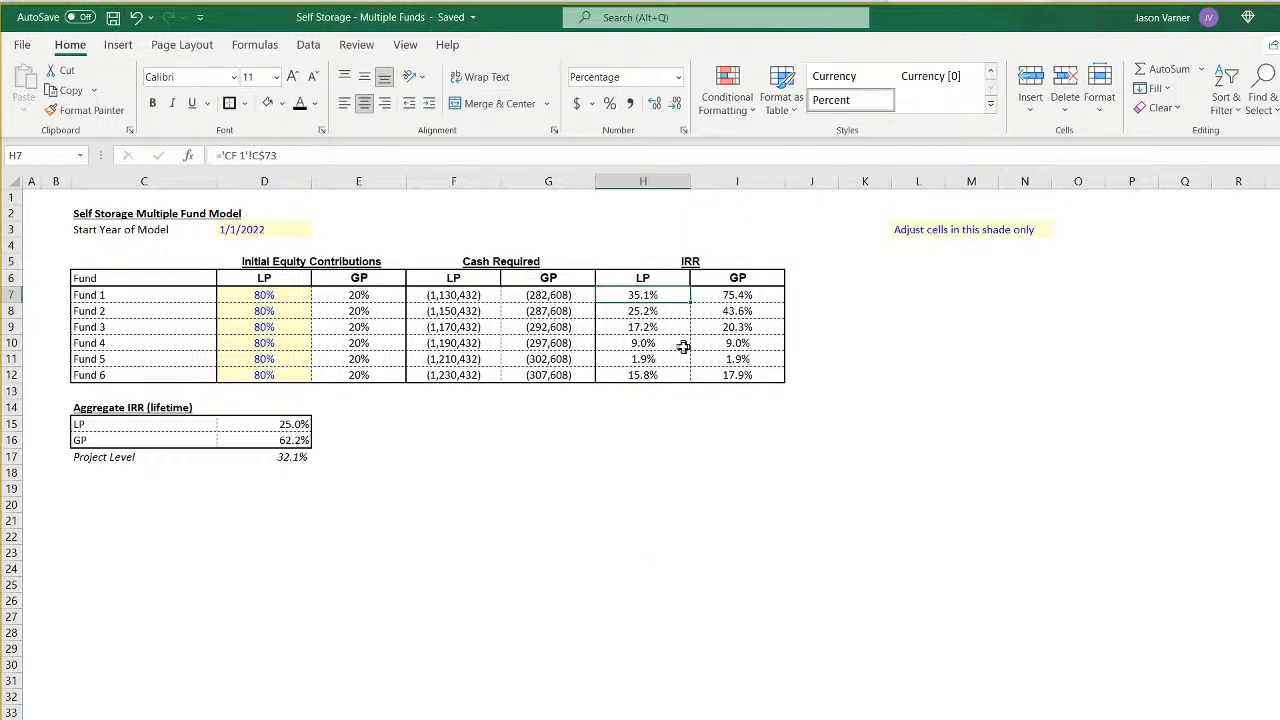
click(745, 297)
click(735, 312)
click(651, 326)
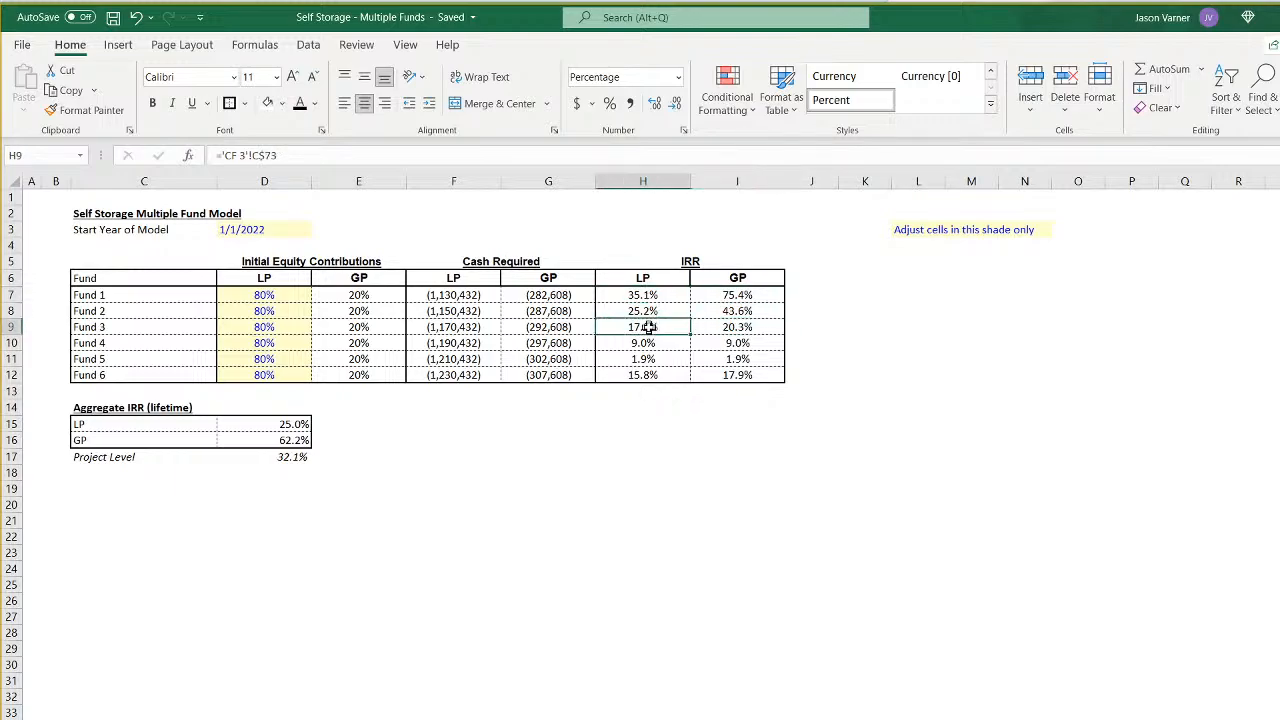
click(723, 343)
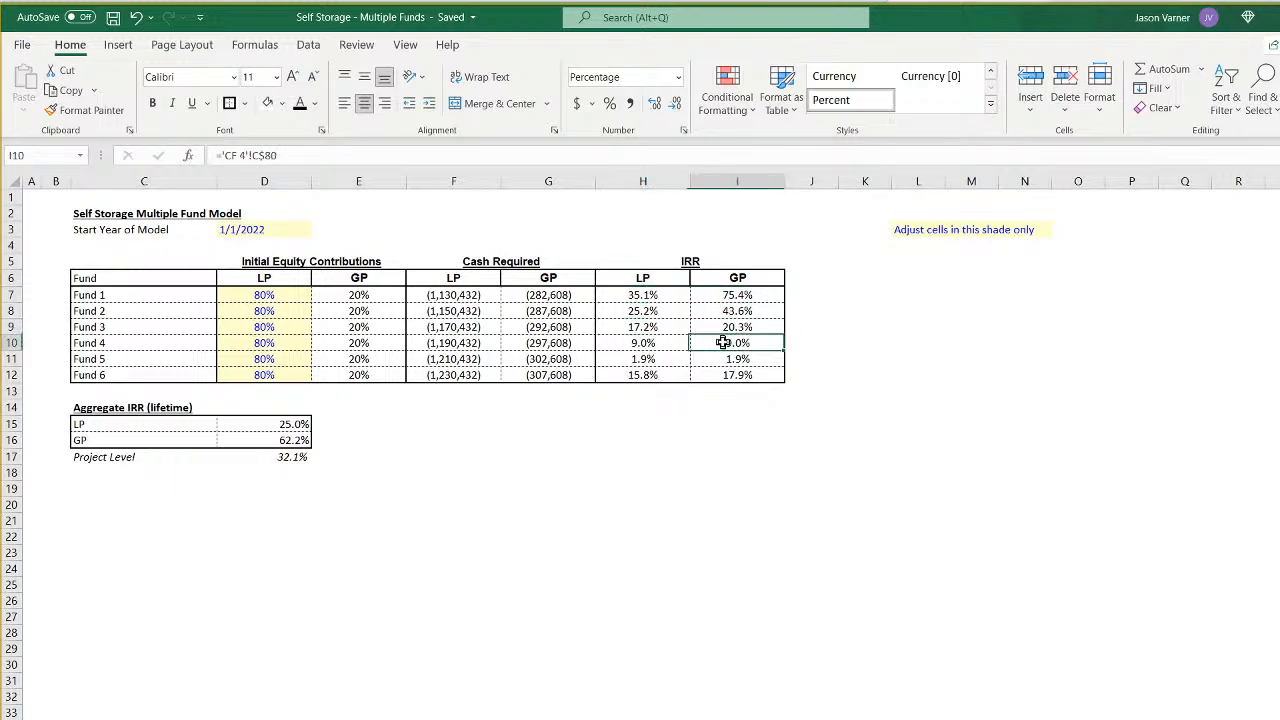
click(113, 17)
- Examine the individual fund IRRs in H7:I12 and Fund 1's LP cash required in F7
click(358, 664)
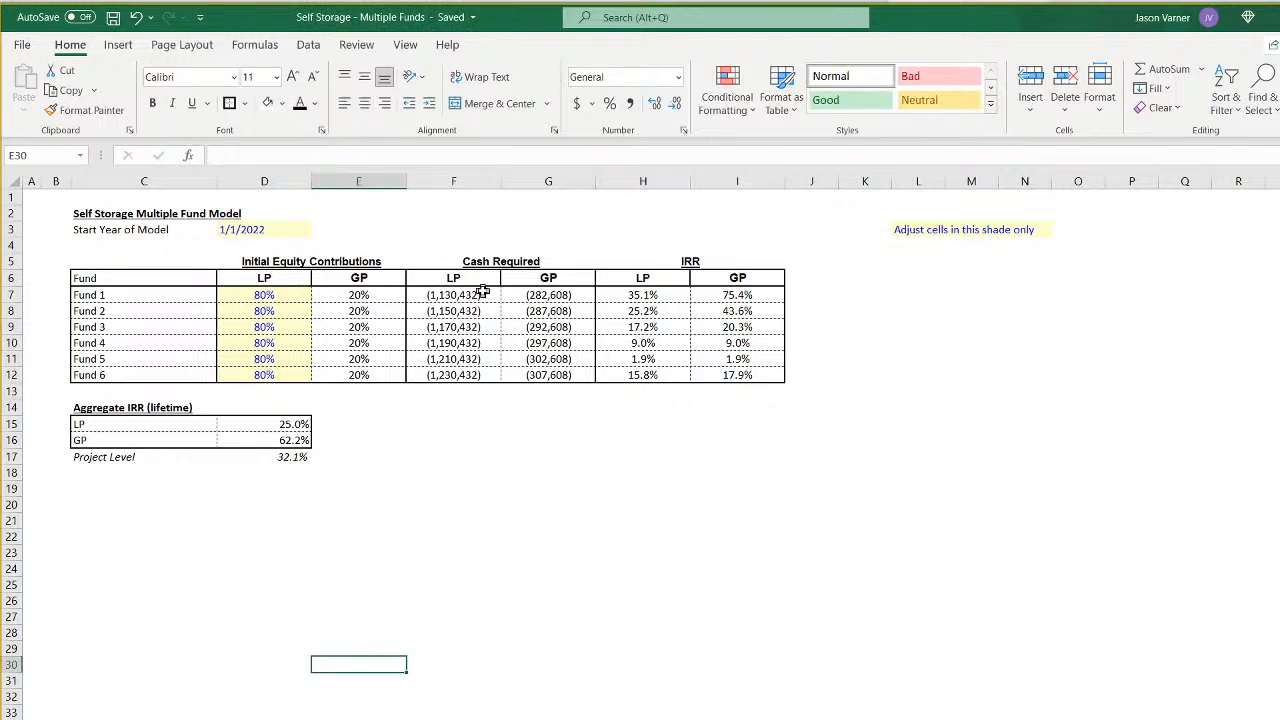
drag(634, 290, 766, 380)
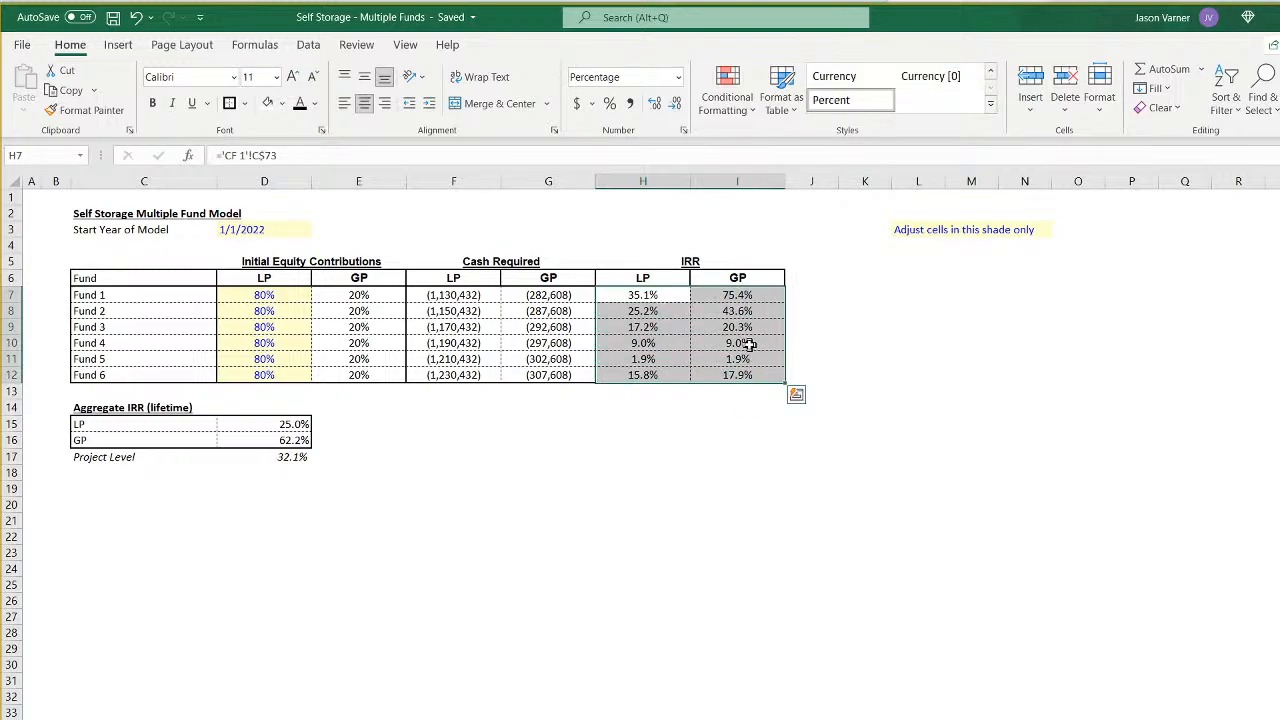
click(652, 499)
click(449, 292)
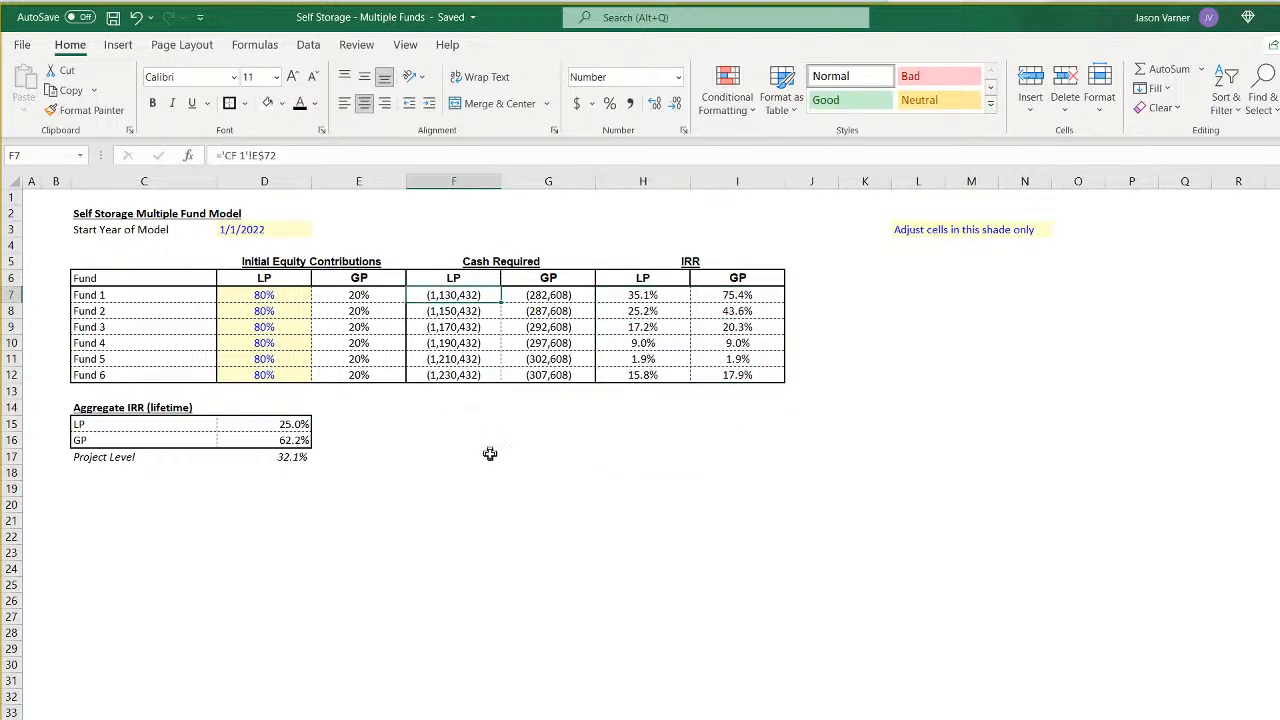
click(518, 515)
- Insert an empty 2-D clustered column chart beneath the Aggregate IRR table and widen it to match the fund table's width
click(155, 550)
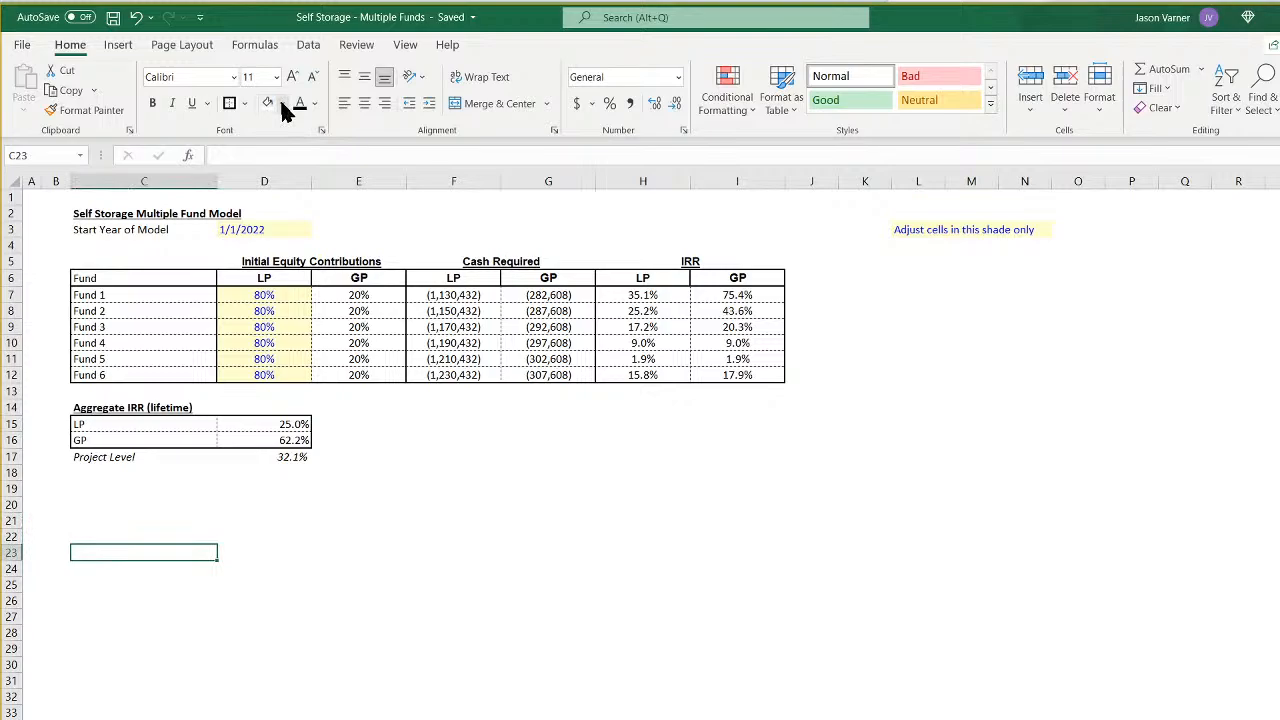
click(118, 45)
click(623, 88)
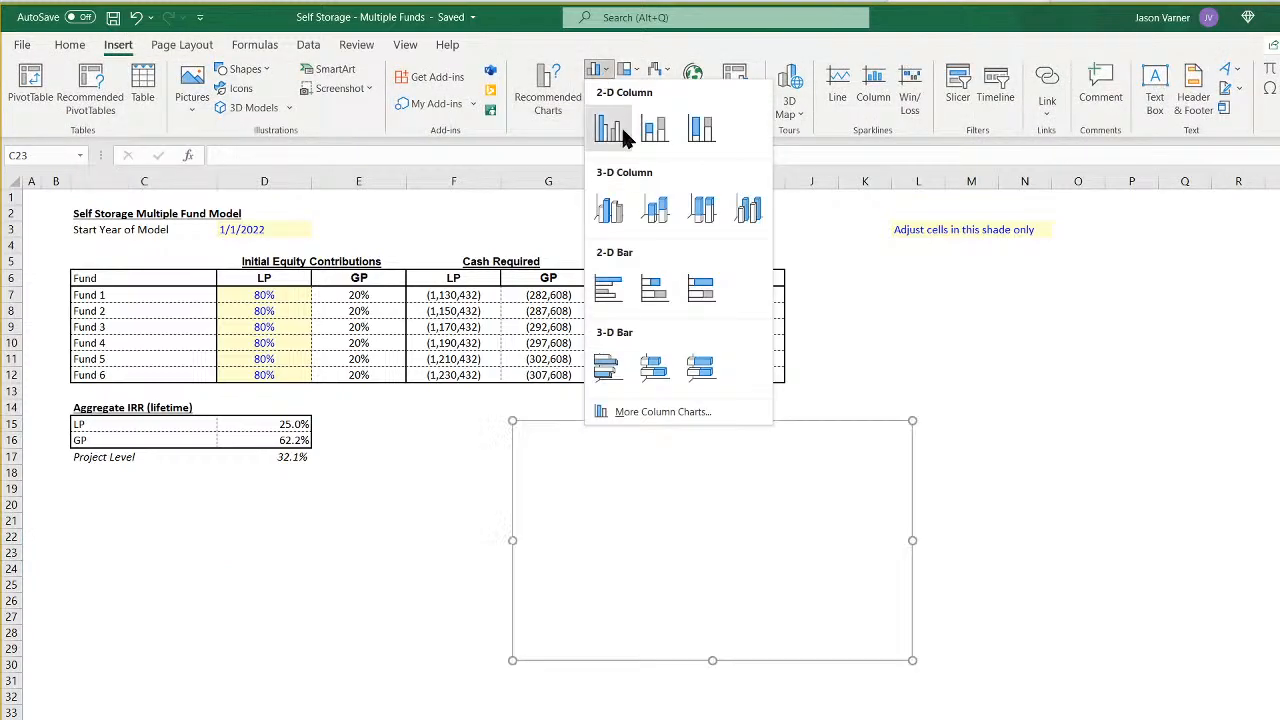
click(626, 126)
drag(700, 443, 266, 506)
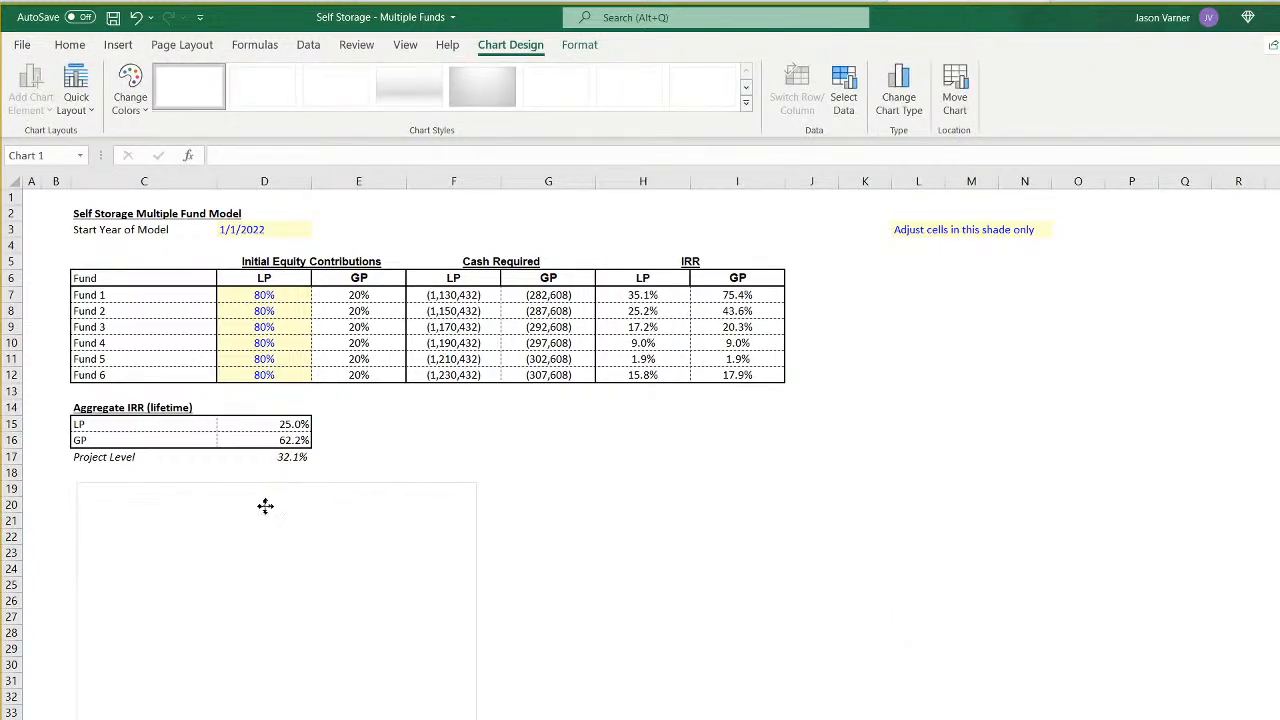
drag(472, 601, 780, 600)
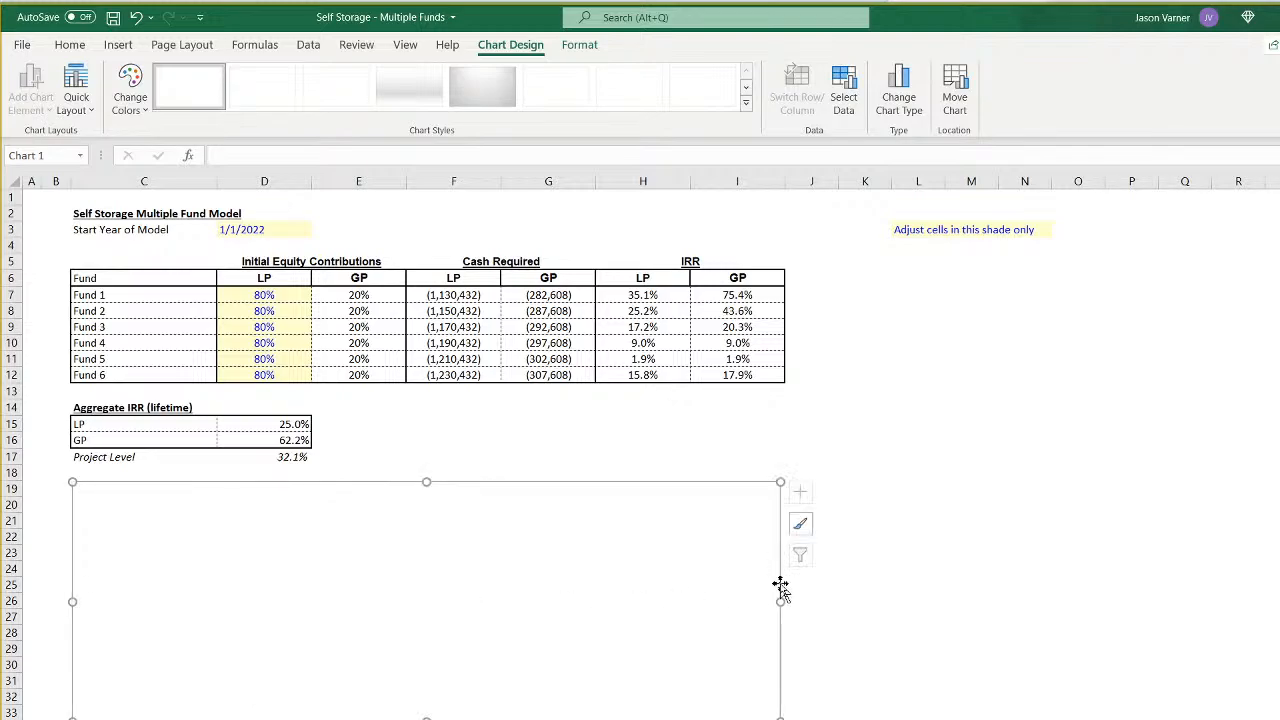
right_click(459, 604)
click(530, 333)
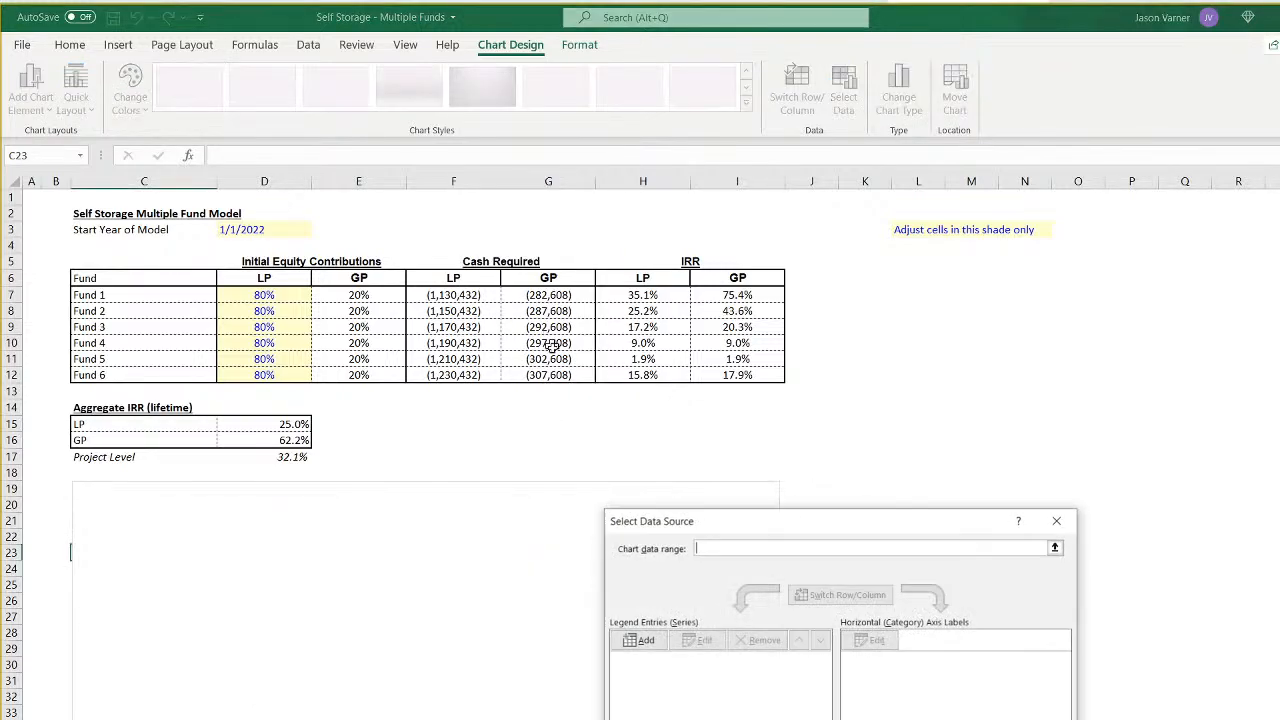
click(657, 643)
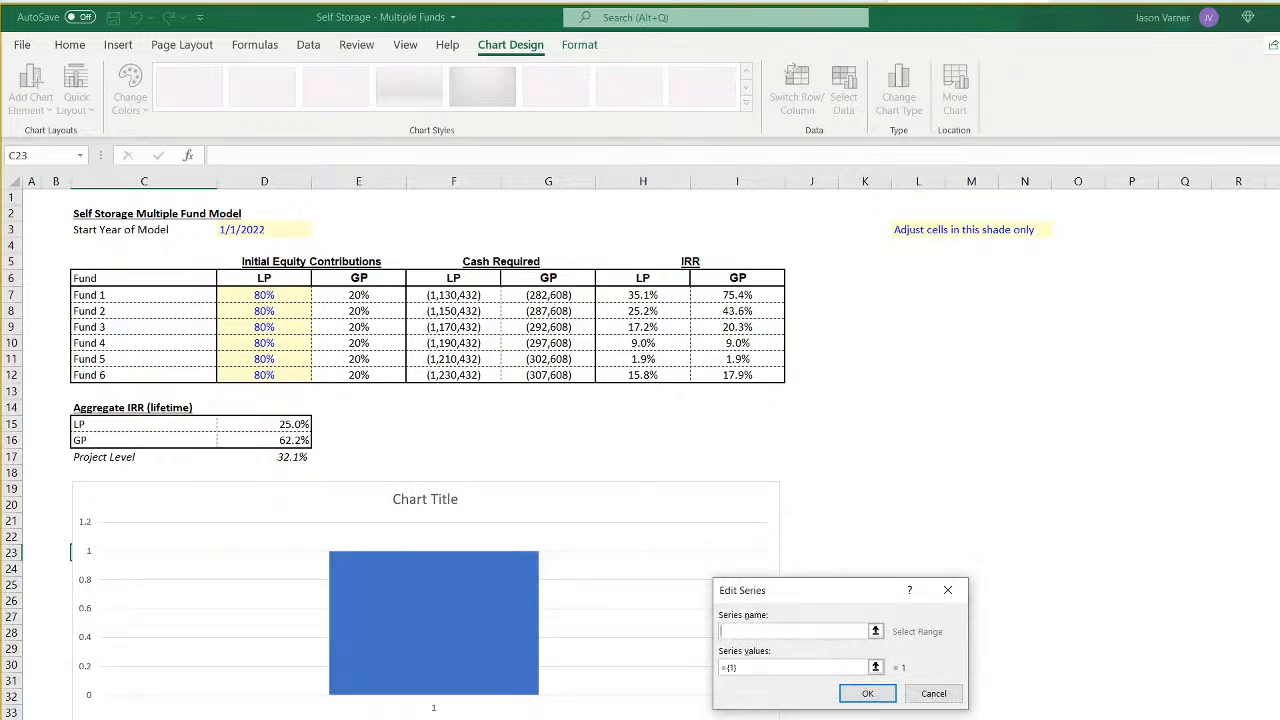
key(ctrl+Page_Down)
key(ctrl+Page_Down)
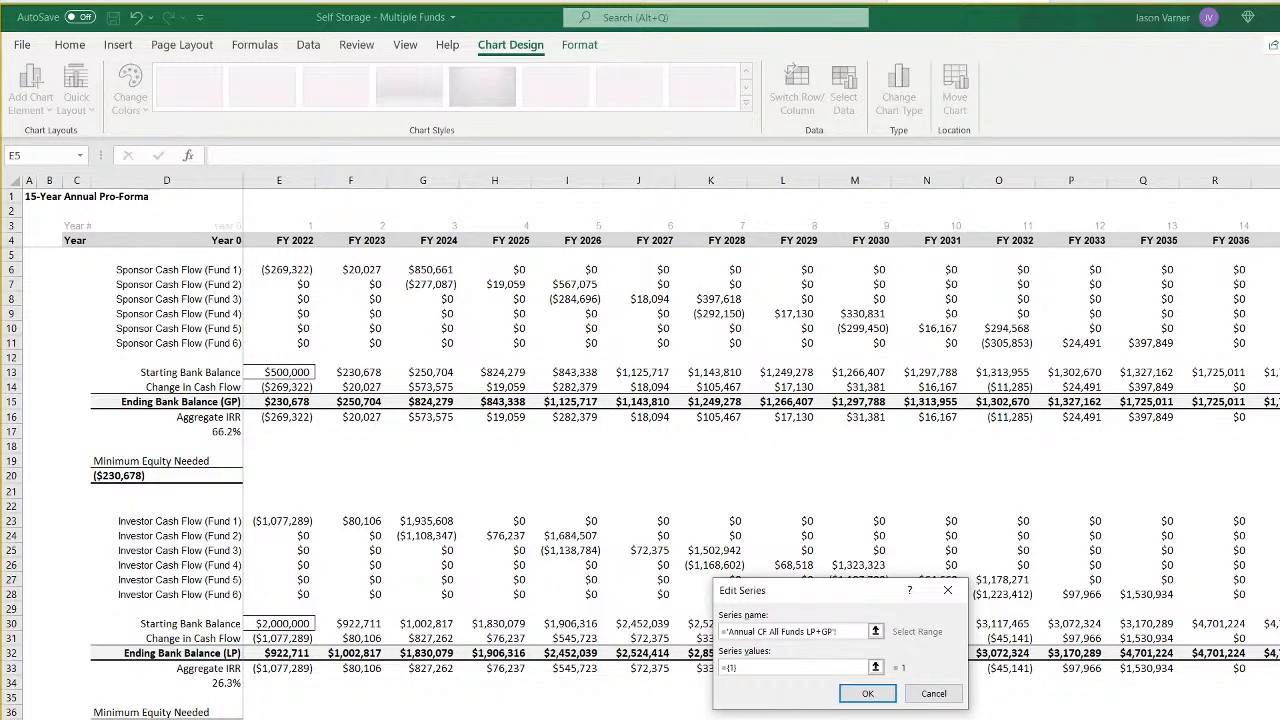
key(ctrl+Page_Up)
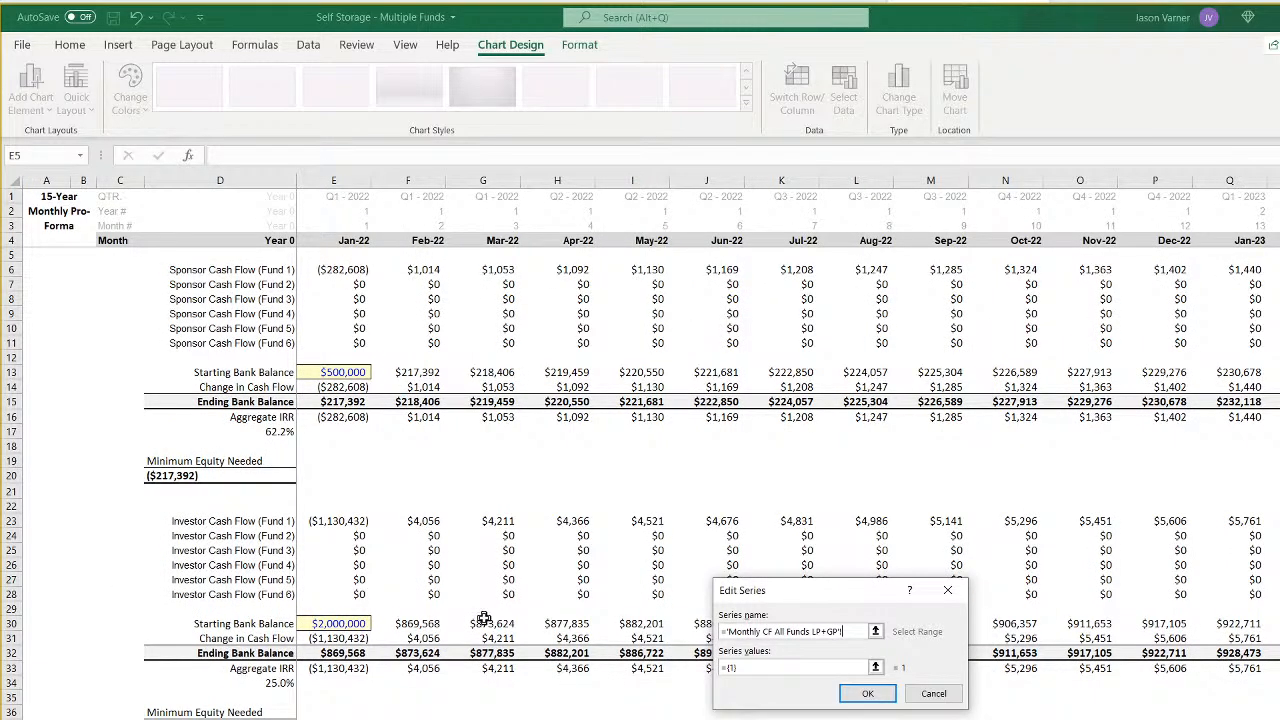
click(932, 692)
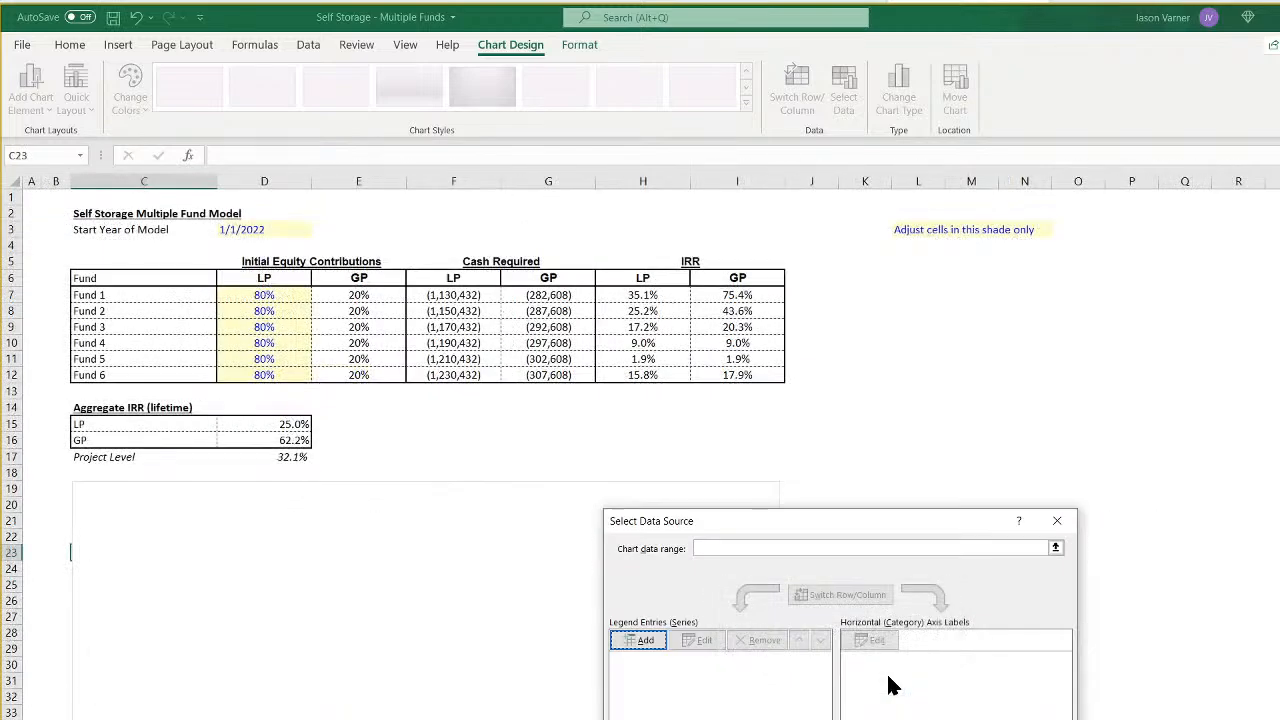
key(Escape)
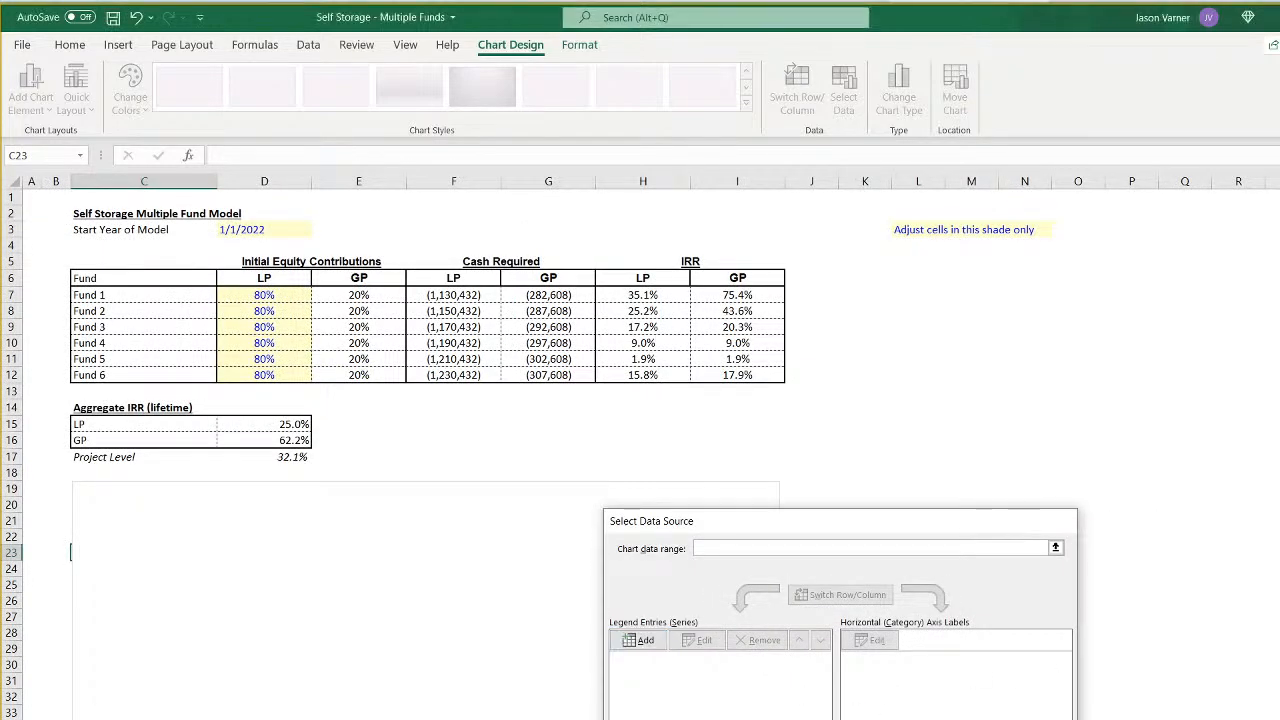
- Set the chart's data range to the month headers and six Sponsor Cash Flow rows on the Monthly CF All Funds LP+GP sheet
key(ctrl+Page_Down)
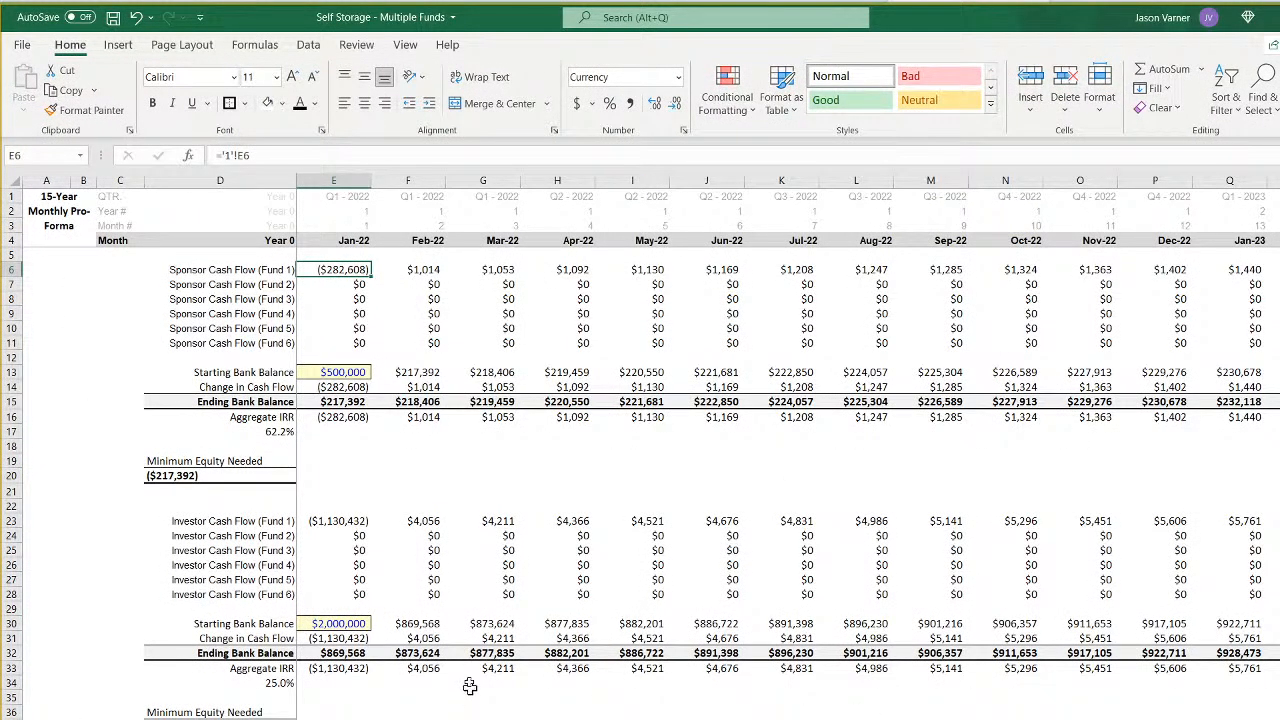
click(337, 372)
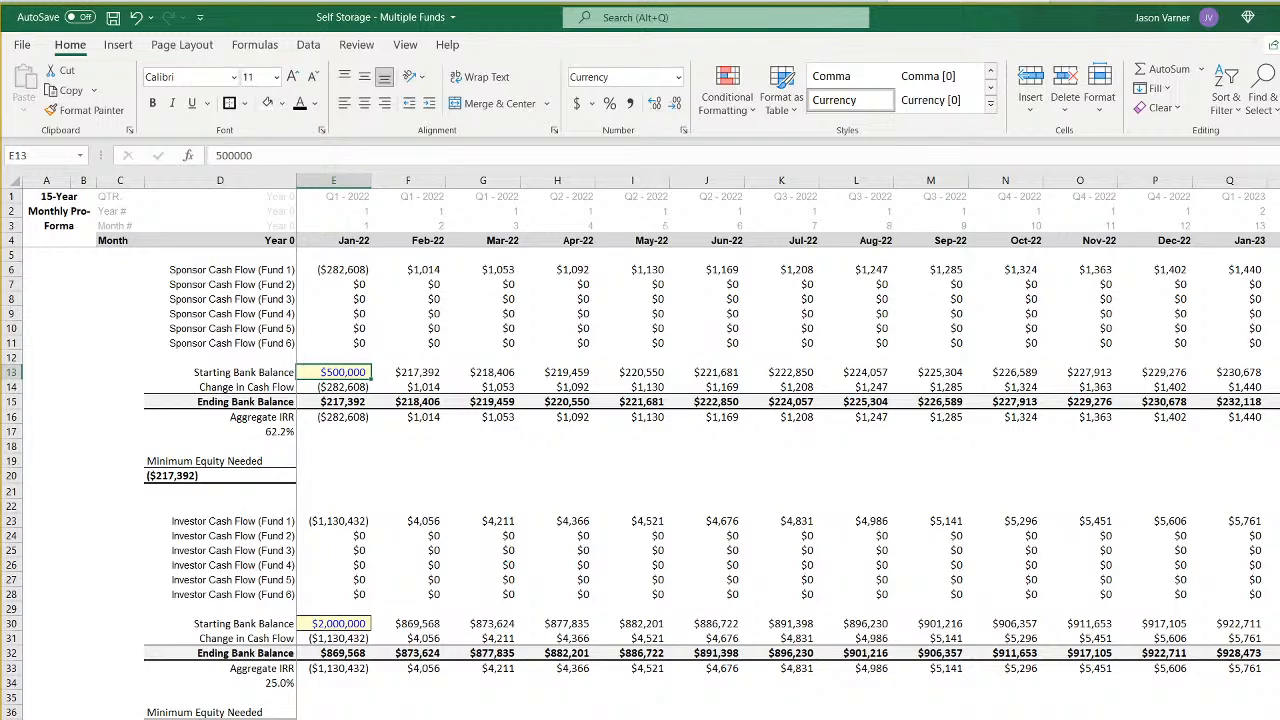
key(ctrl+Page_Up)
right_click(393, 560)
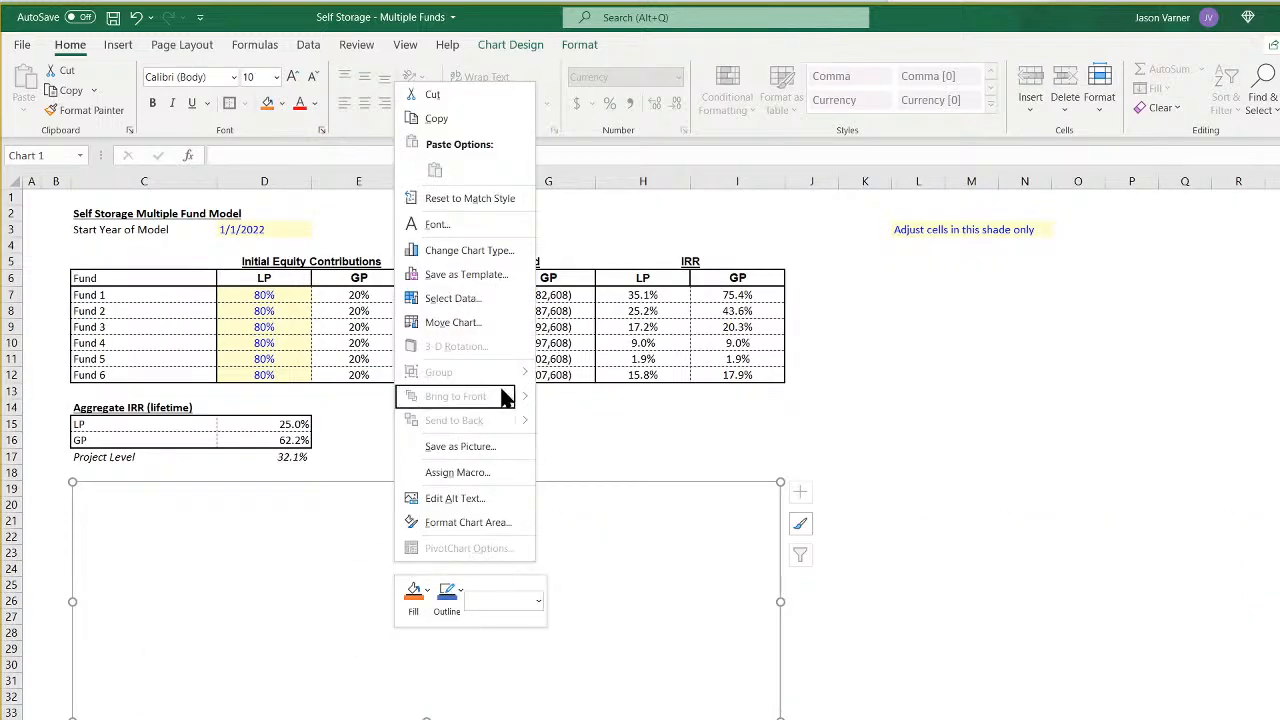
click(468, 298)
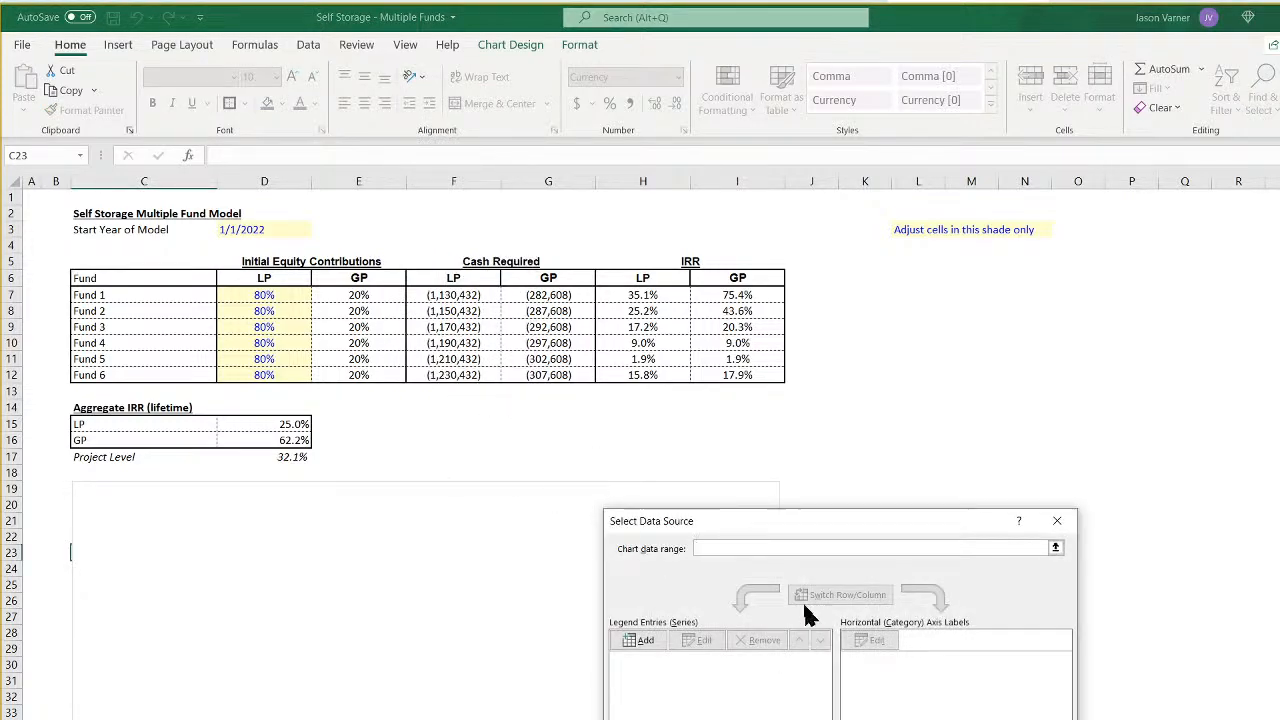
click(642, 642)
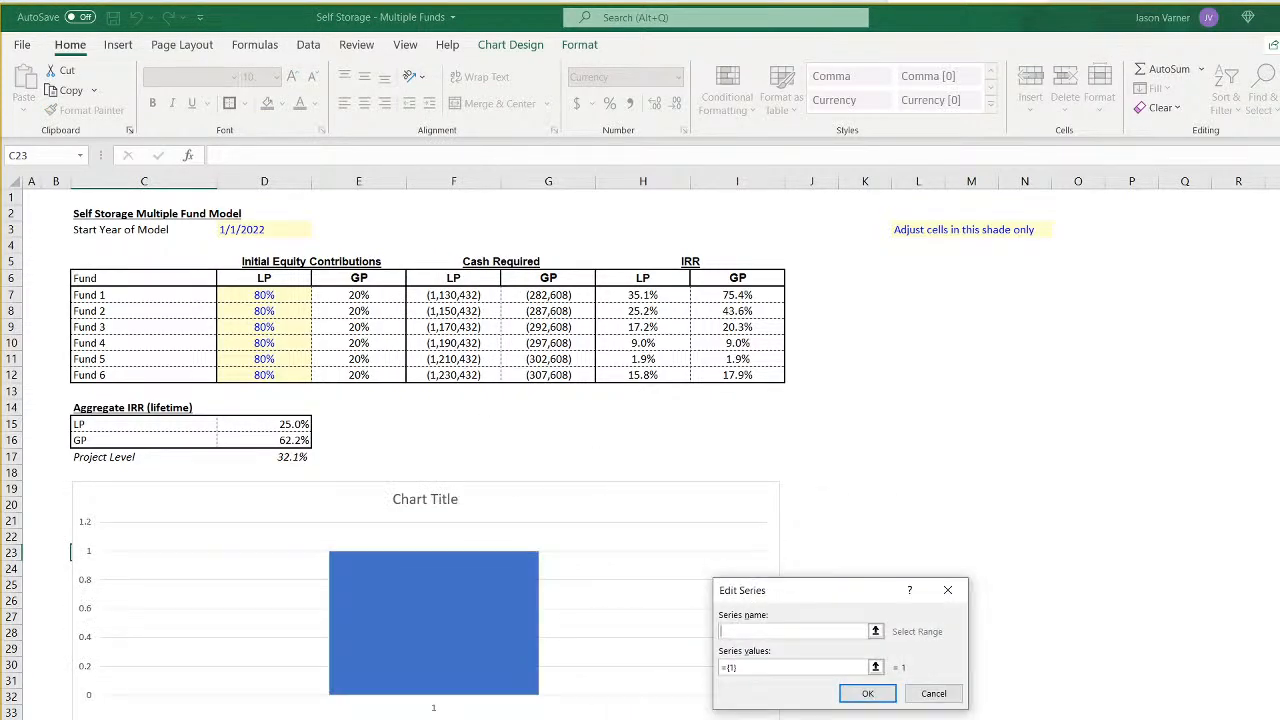
click(720, 548)
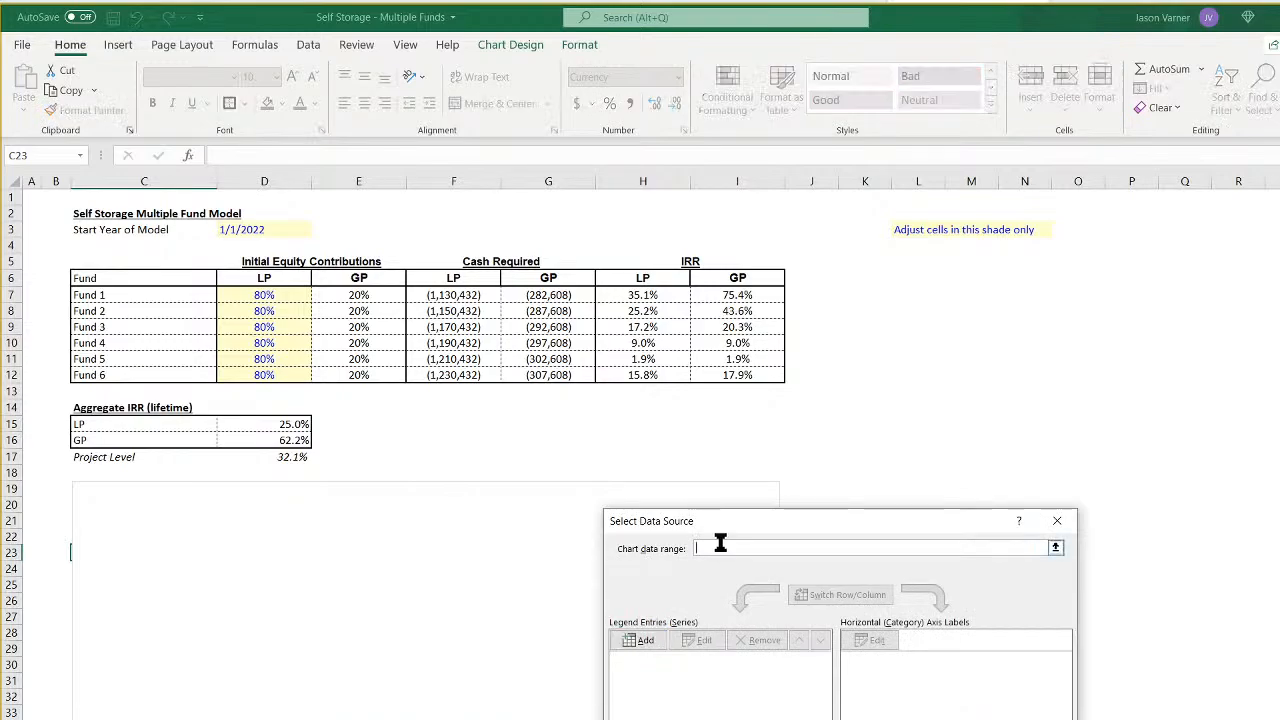
click(274, 719)
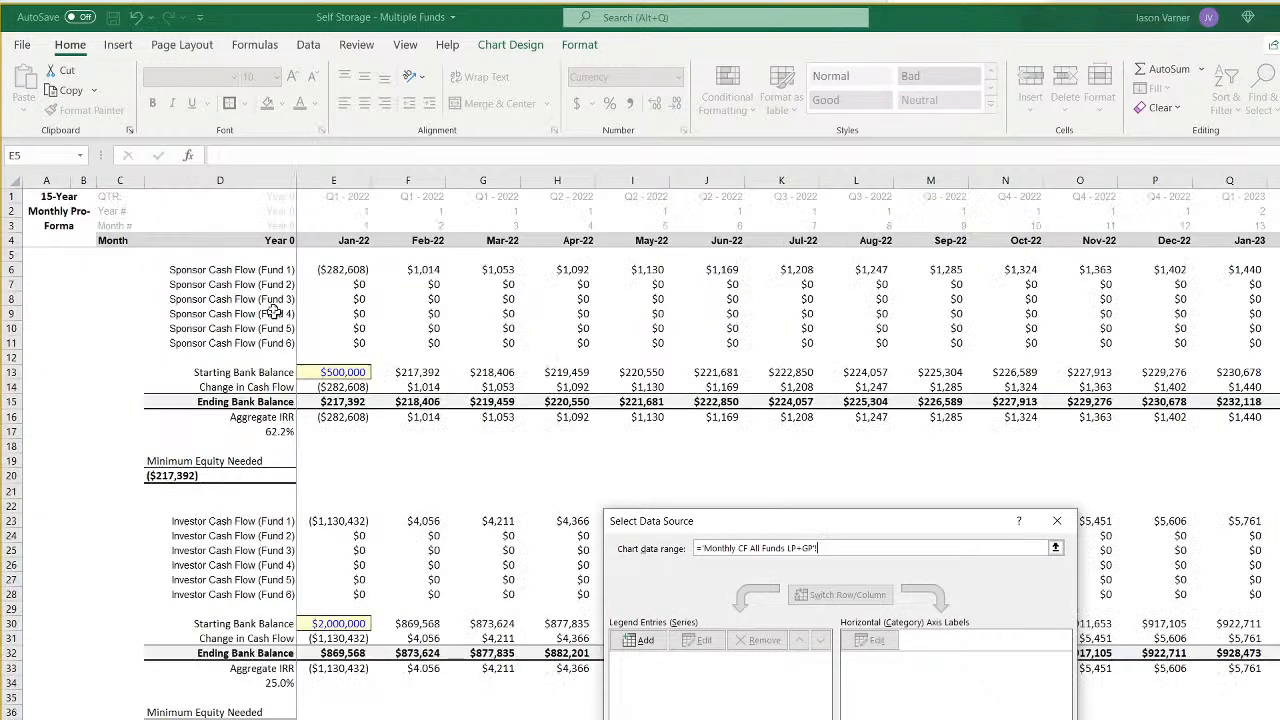
drag(261, 240, 1266, 346)
key(Return)
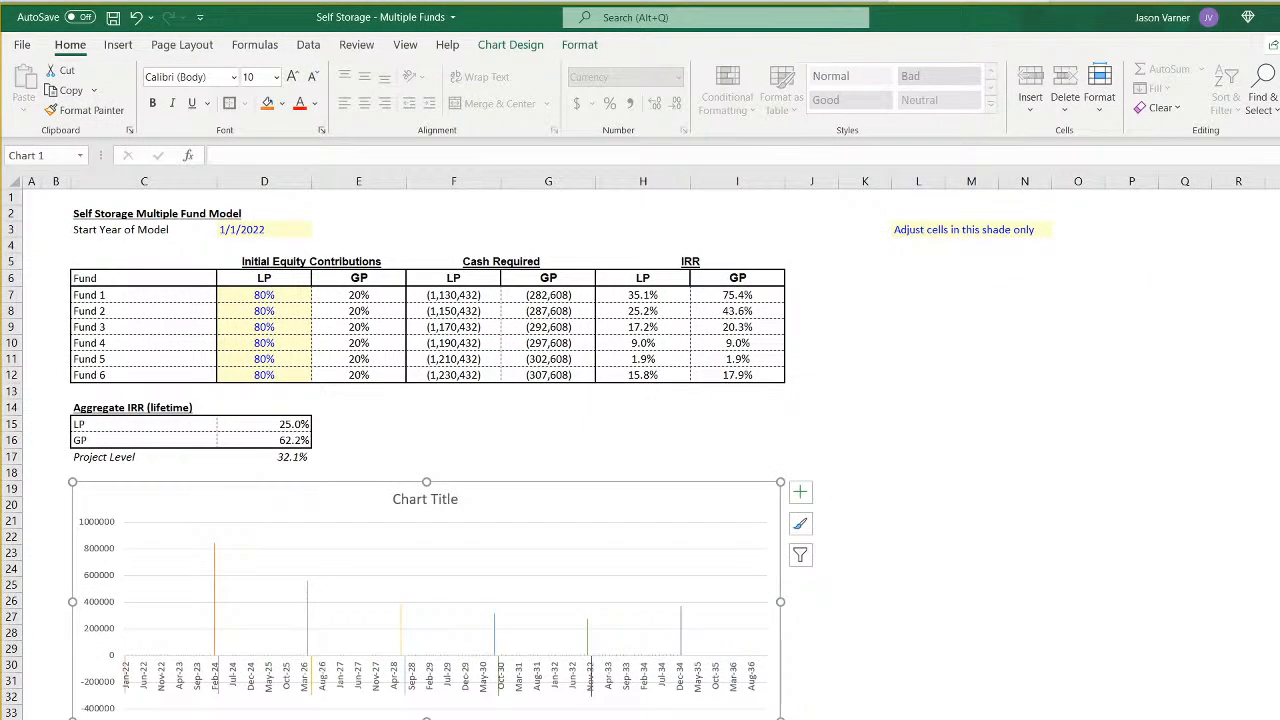
- Widen the chart to just past column O and place the horizontal axis date labels below the negative values
drag(782, 600, 1114, 600)
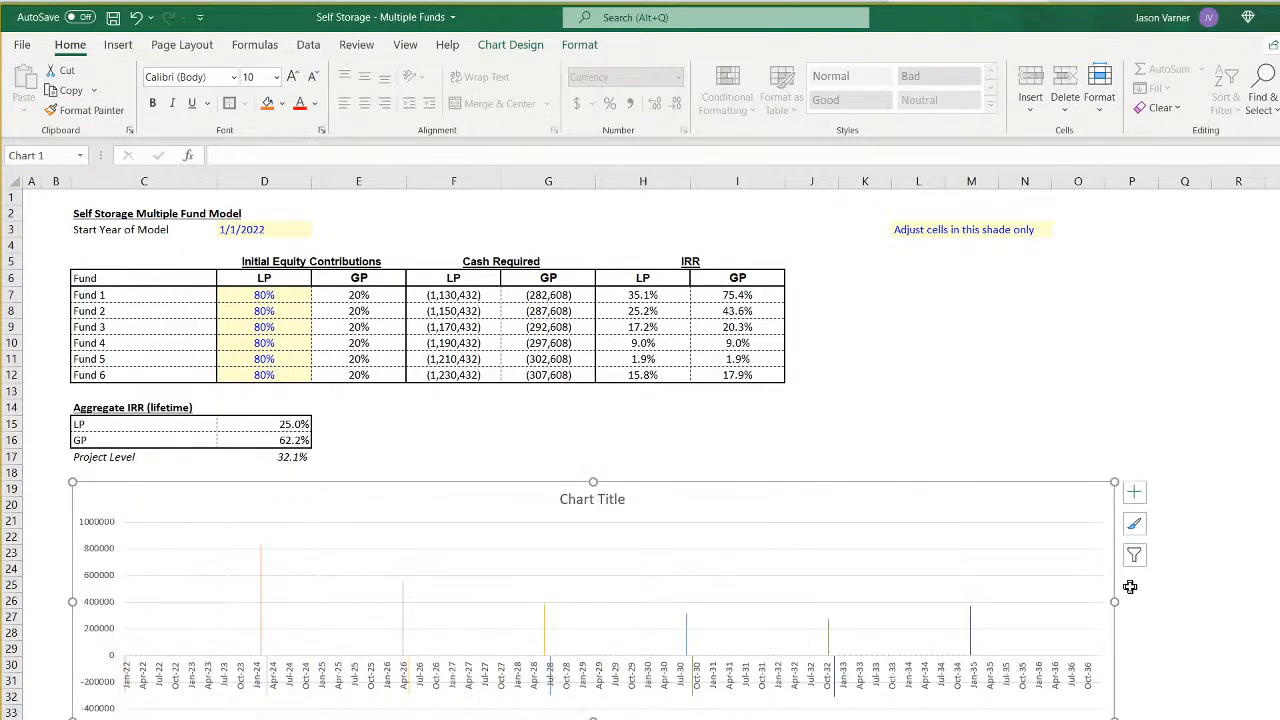
right_click(662, 692)
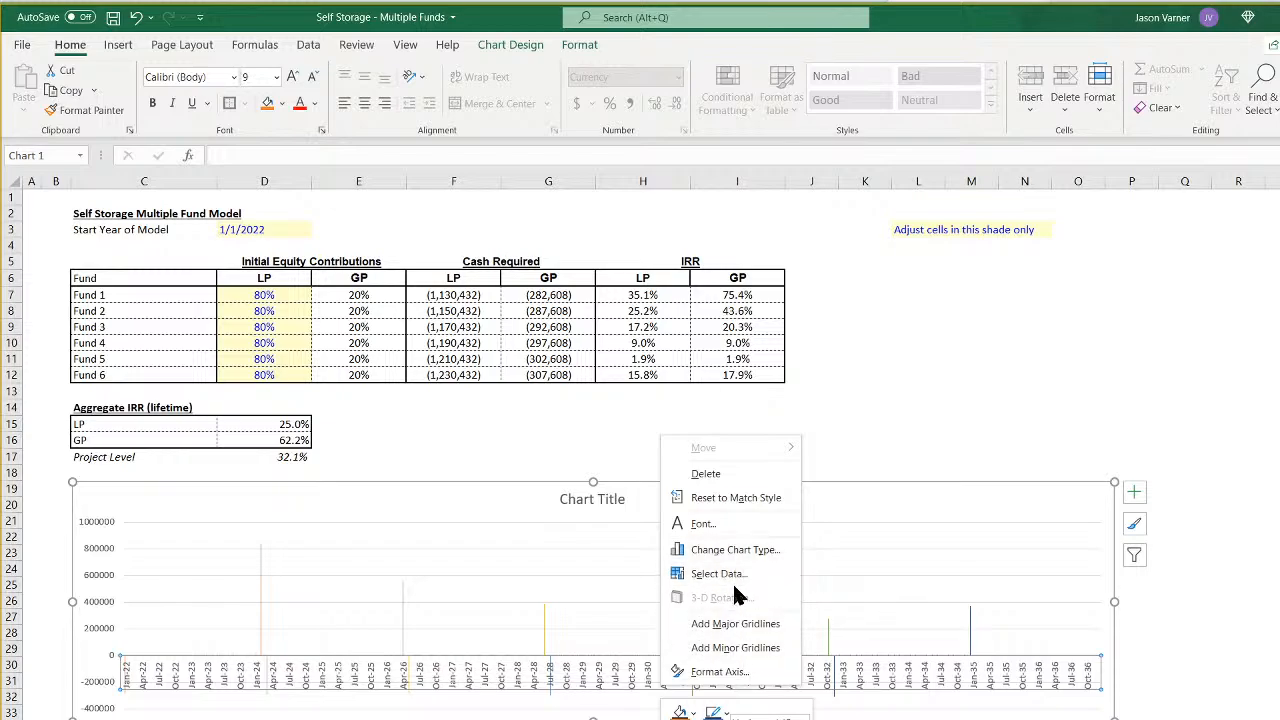
click(720, 672)
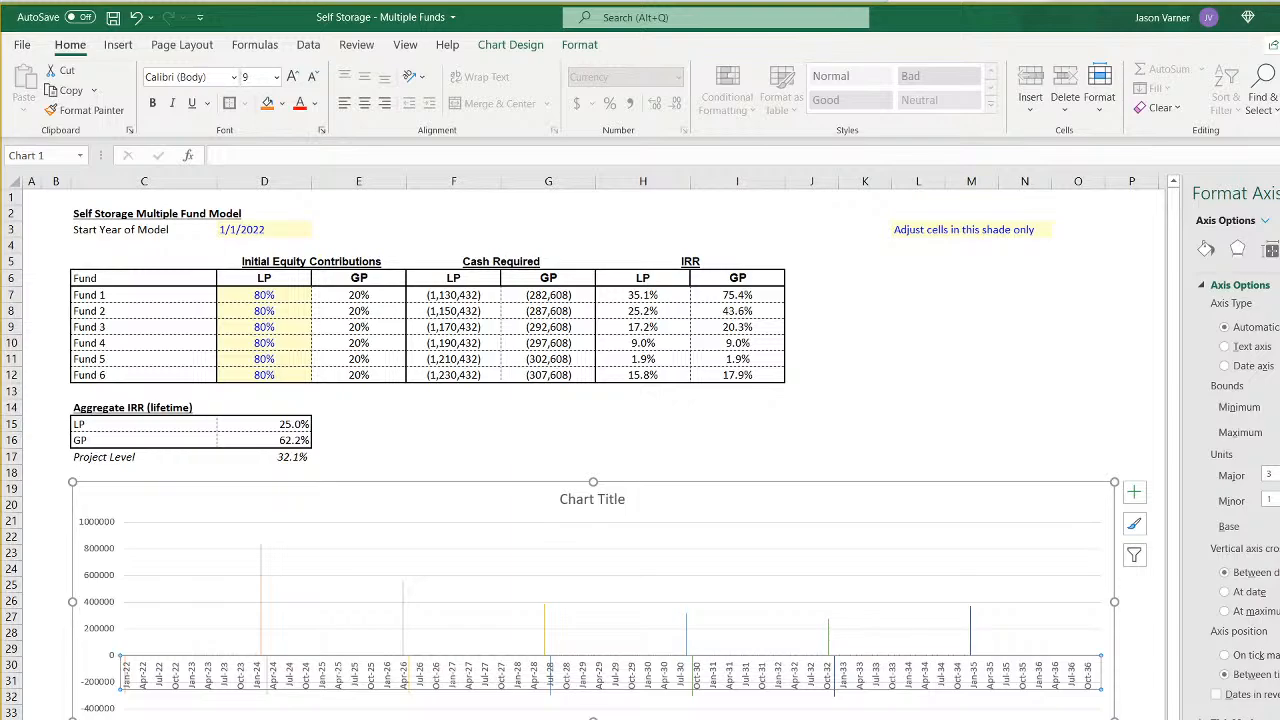
click(1279, 193)
- Give the chart area a light gray fill and a black outline
right_click(1018, 504)
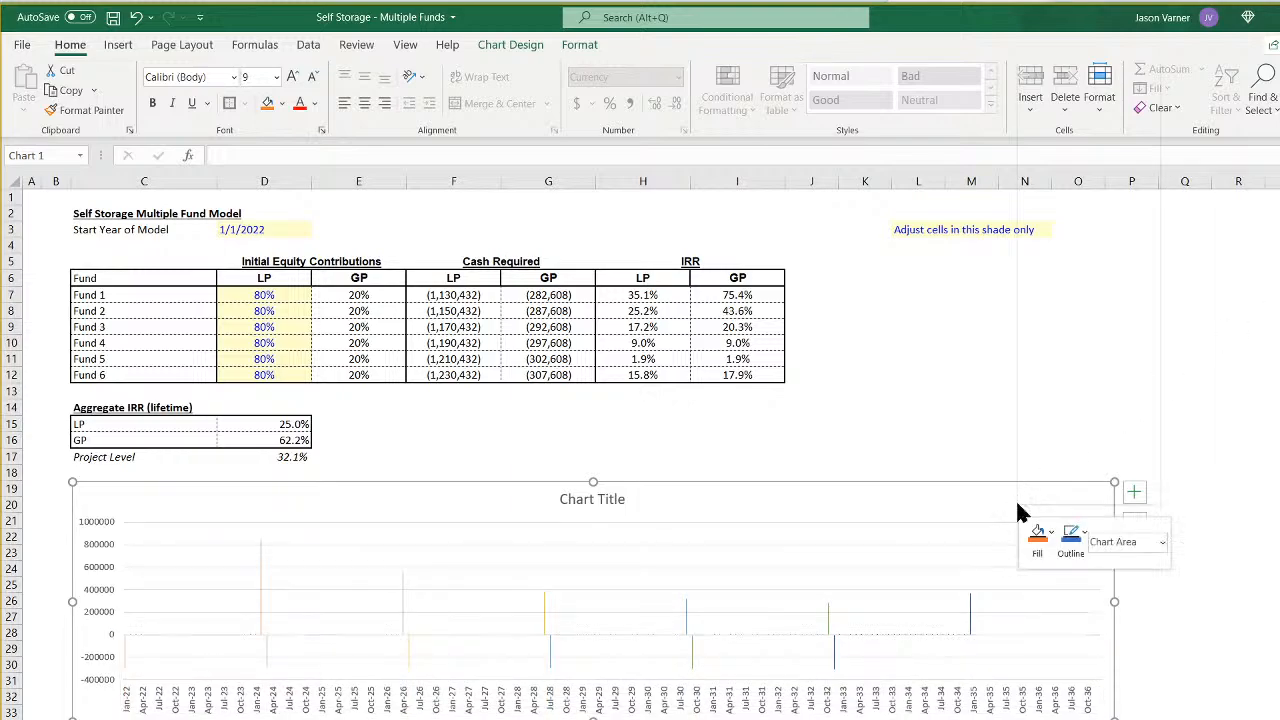
click(1040, 568)
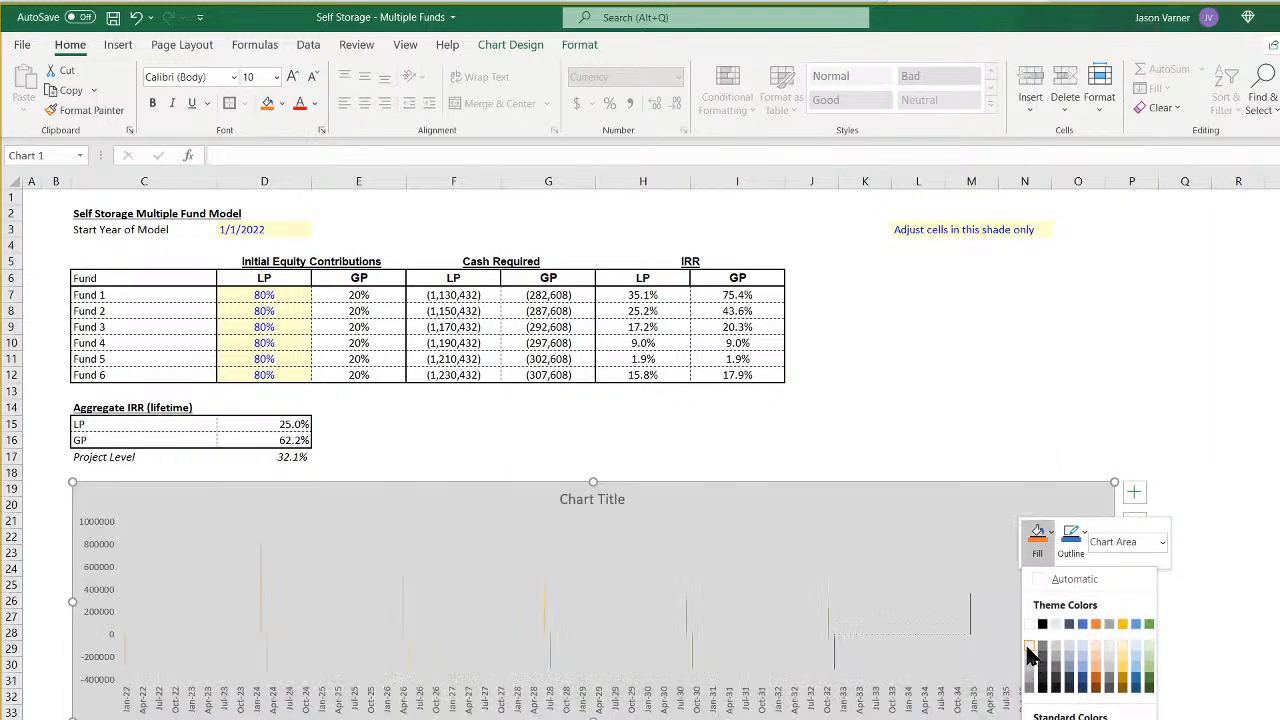
click(1033, 660)
click(1070, 545)
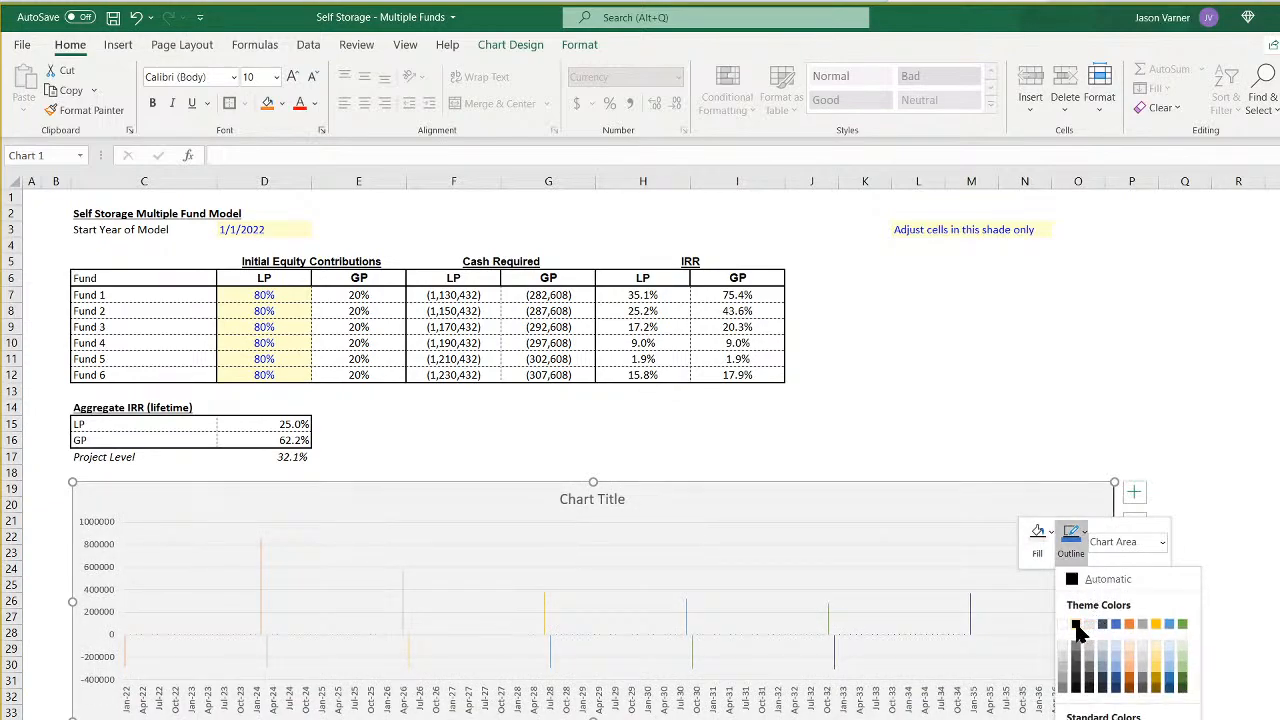
click(570, 499)
drag(561, 499, 652, 505)
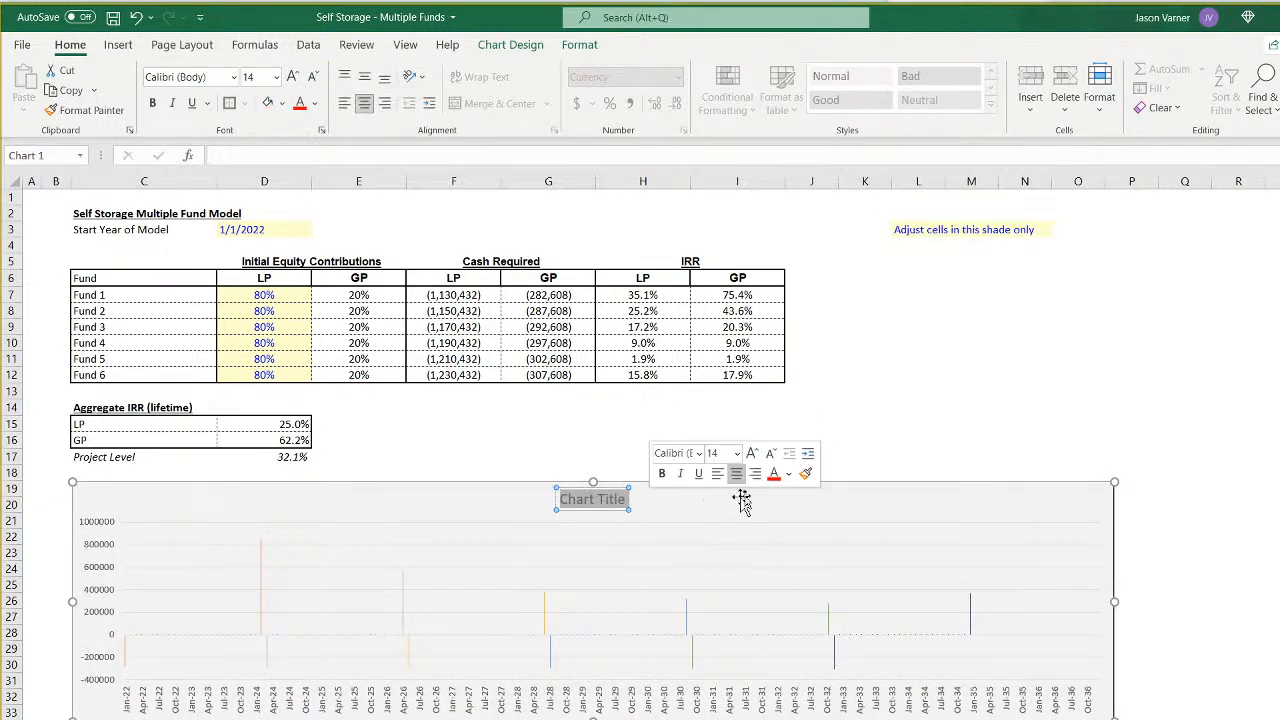
click(957, 428)
- Slant the horizontal axis date labels by setting a custom text angle
right_click(558, 710)
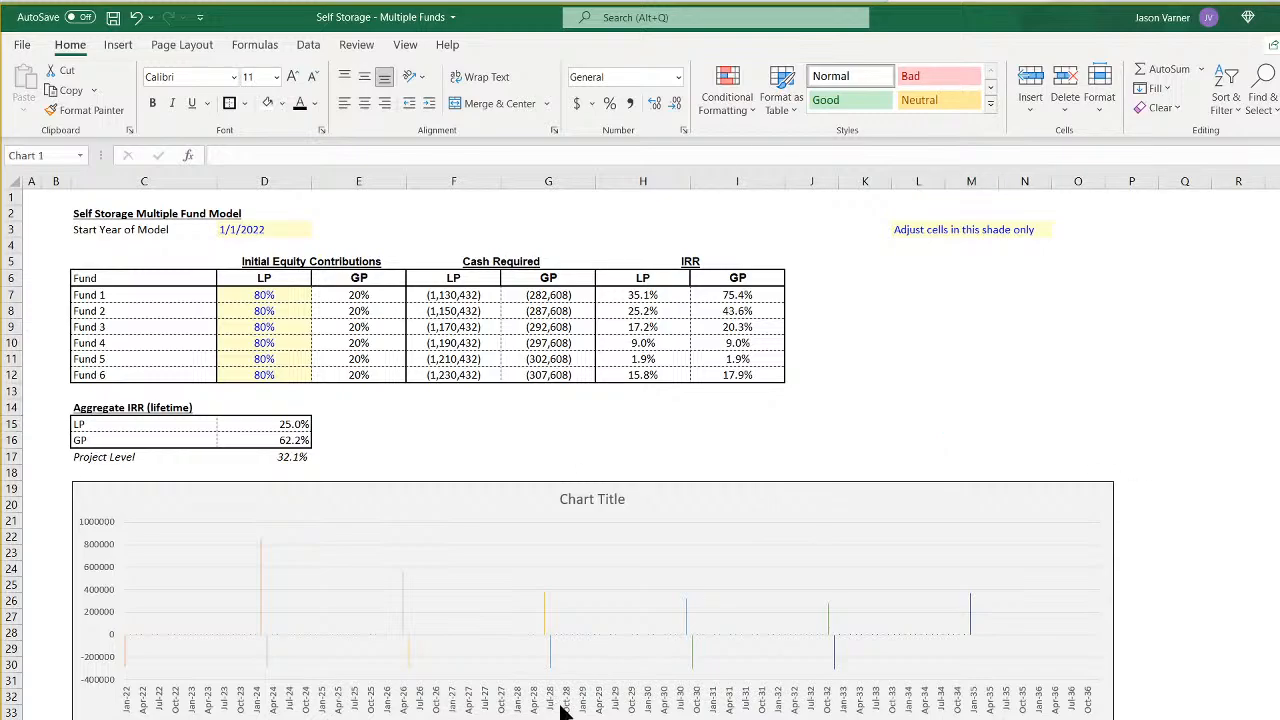
click(621, 692)
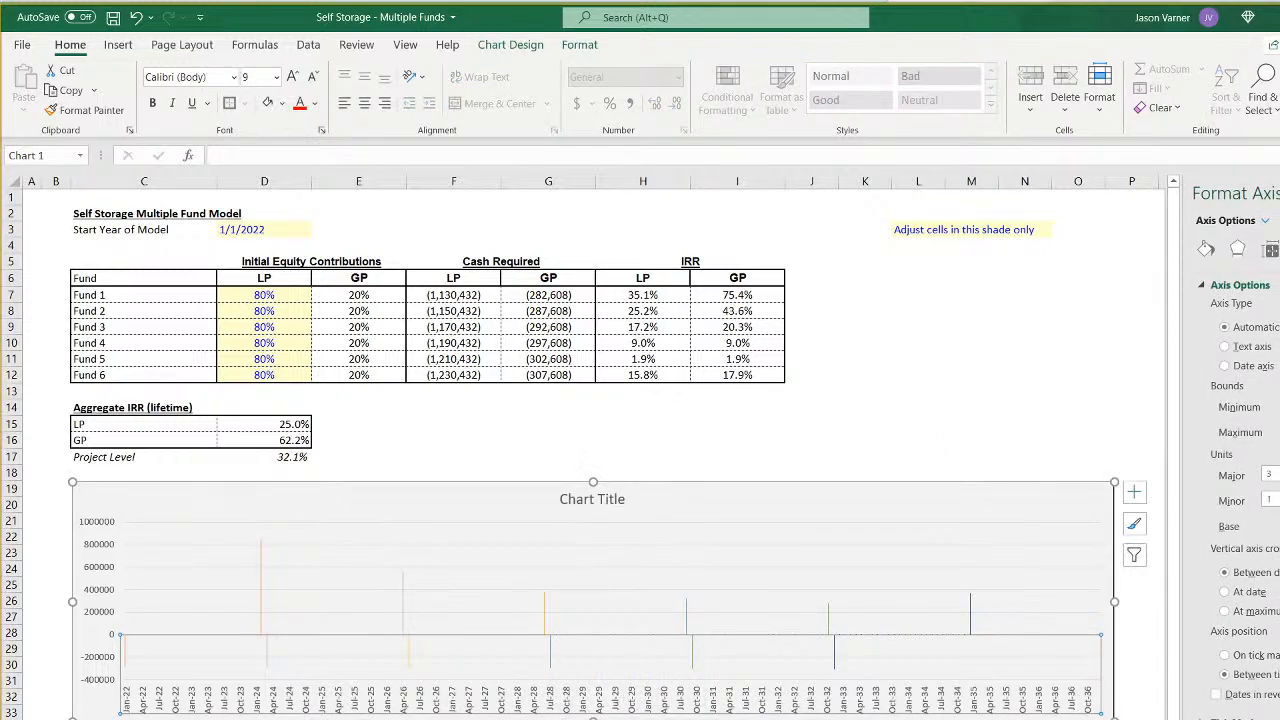
click(1237, 251)
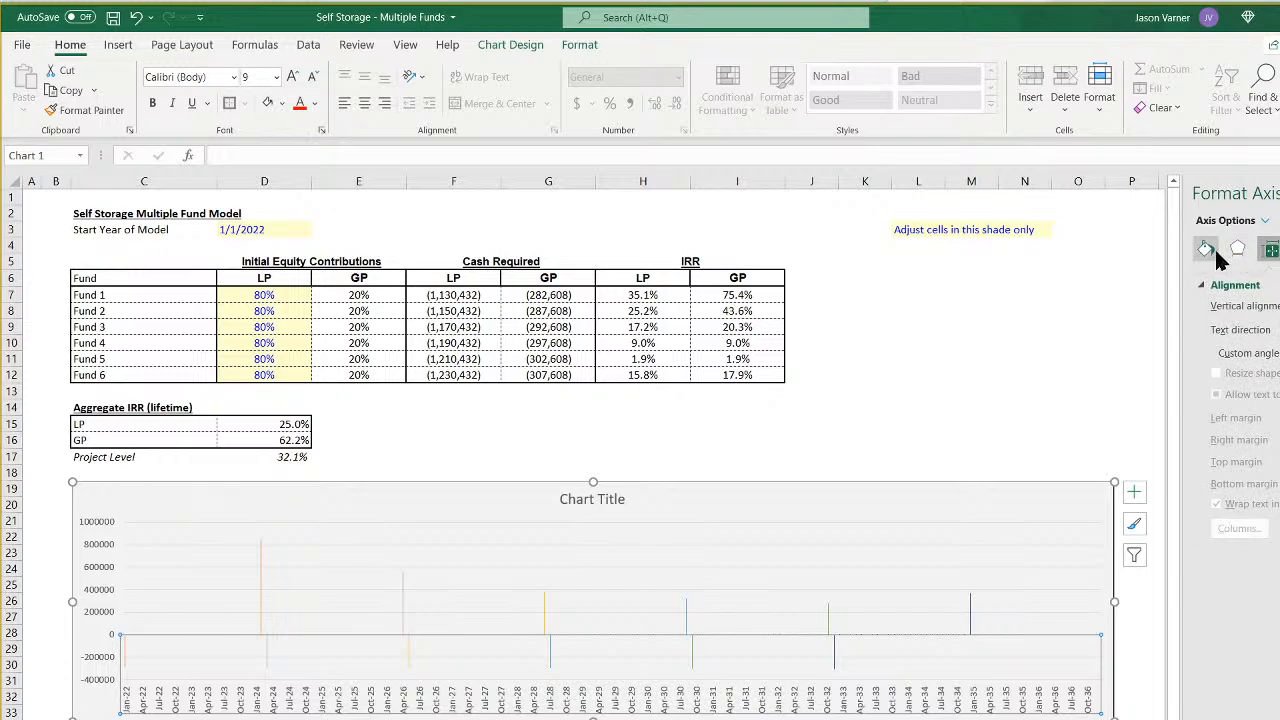
click(1279, 250)
click(1271, 254)
key(Return)
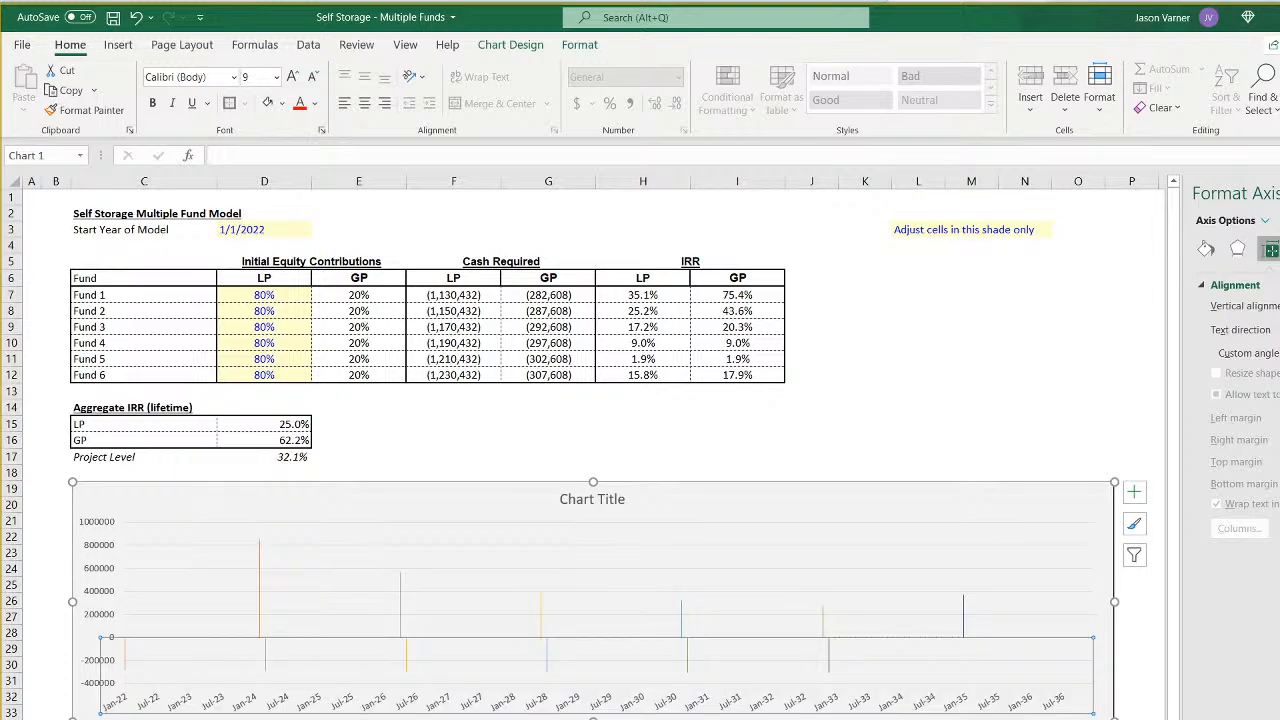
right_click(820, 538)
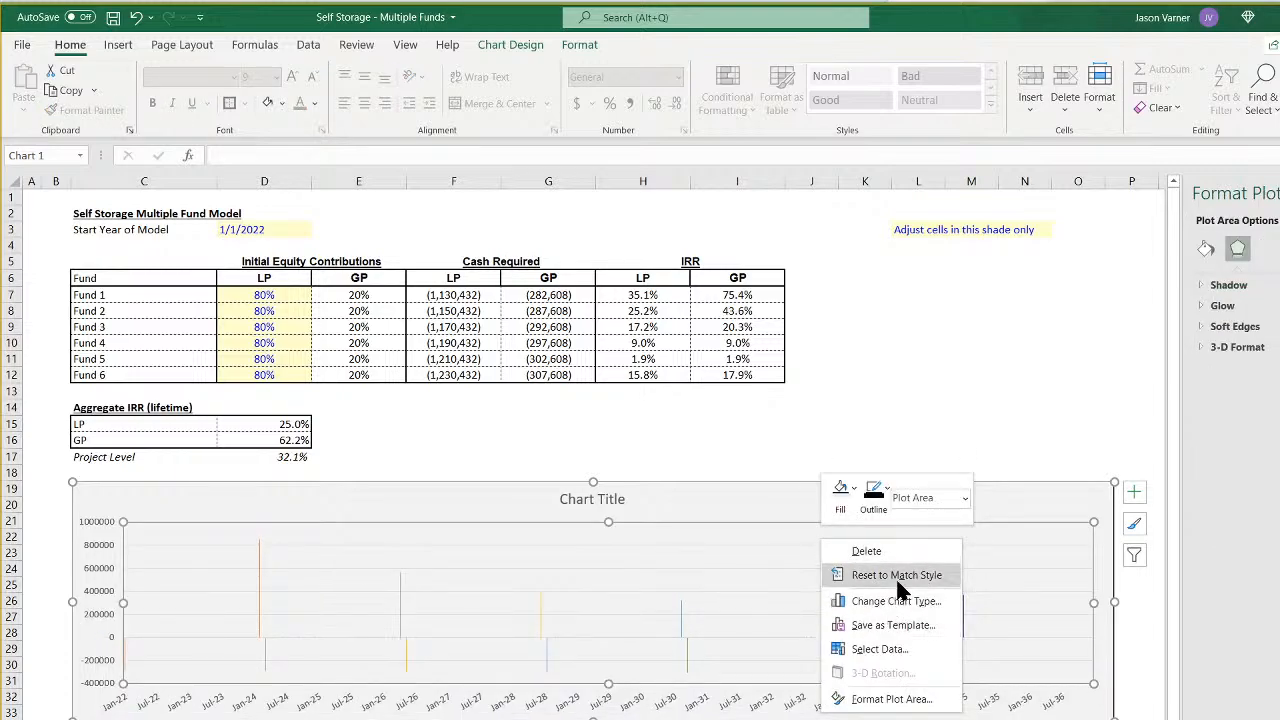
click(909, 603)
click(494, 334)
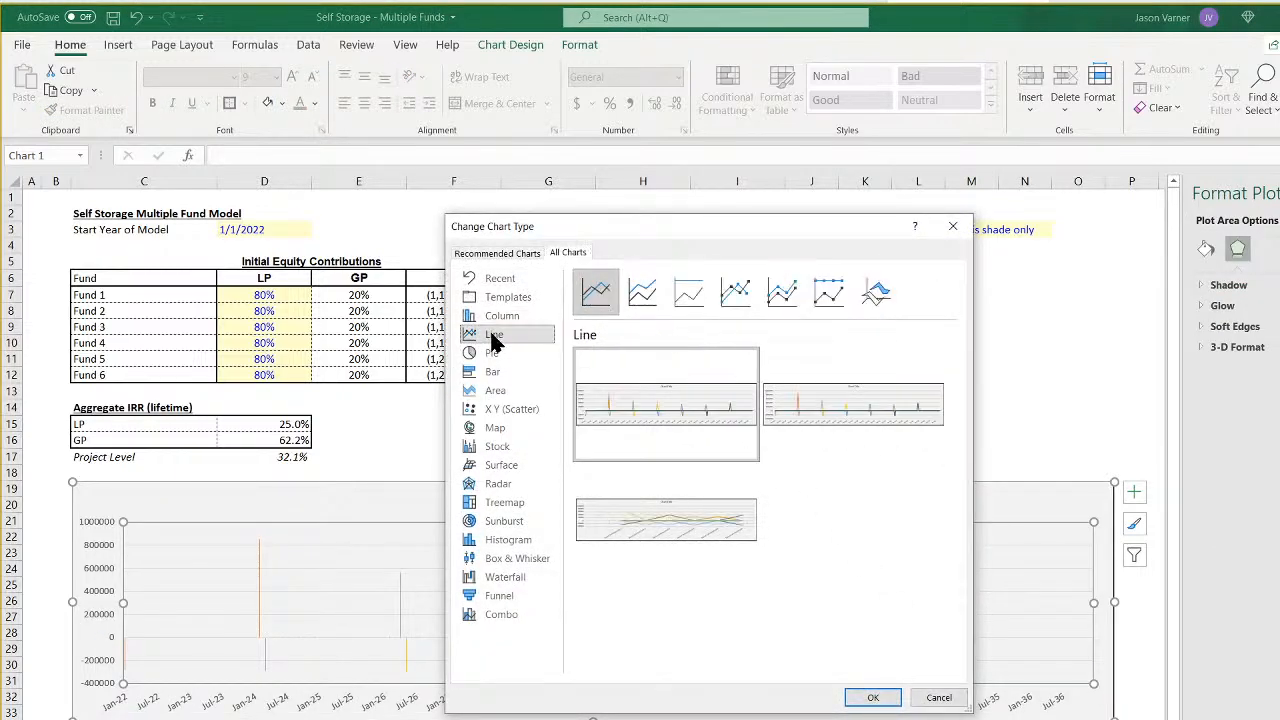
mouse_move(697, 428)
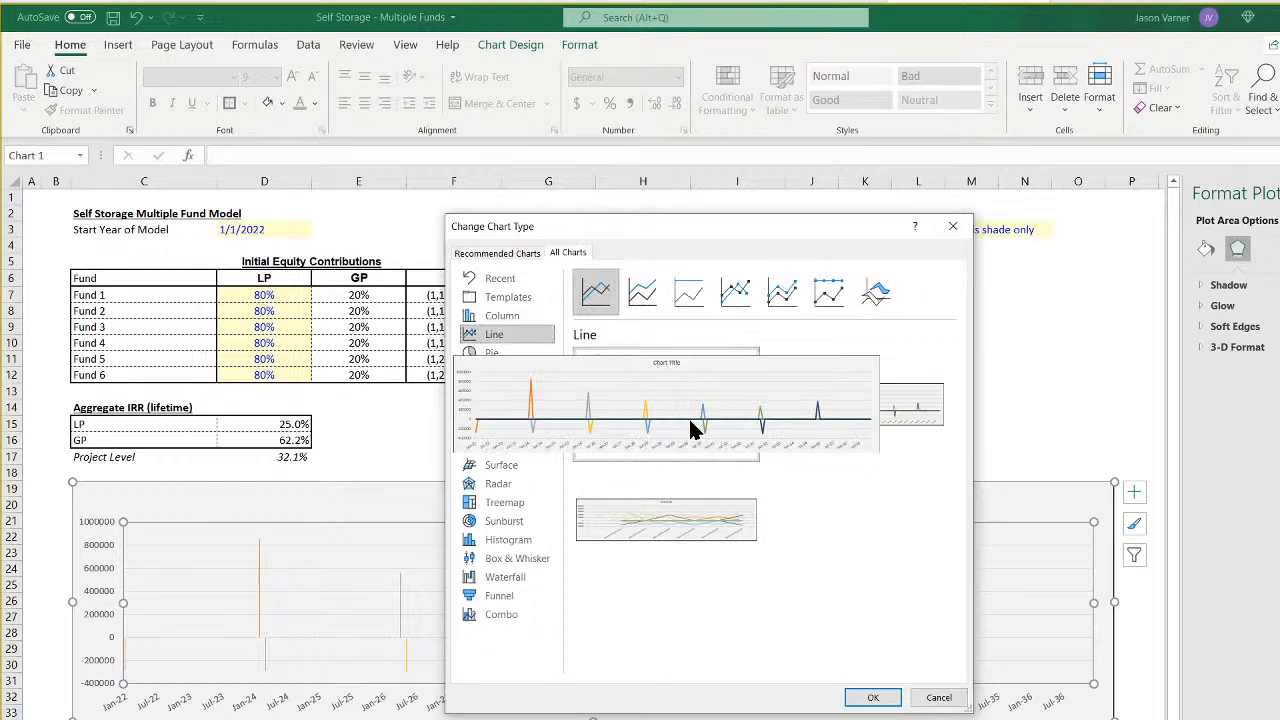
click(939, 697)
- Make the chart taller and nudge it closer to the Aggregate IRR table, aligned with the table's edge
drag(593, 718, 592, 719)
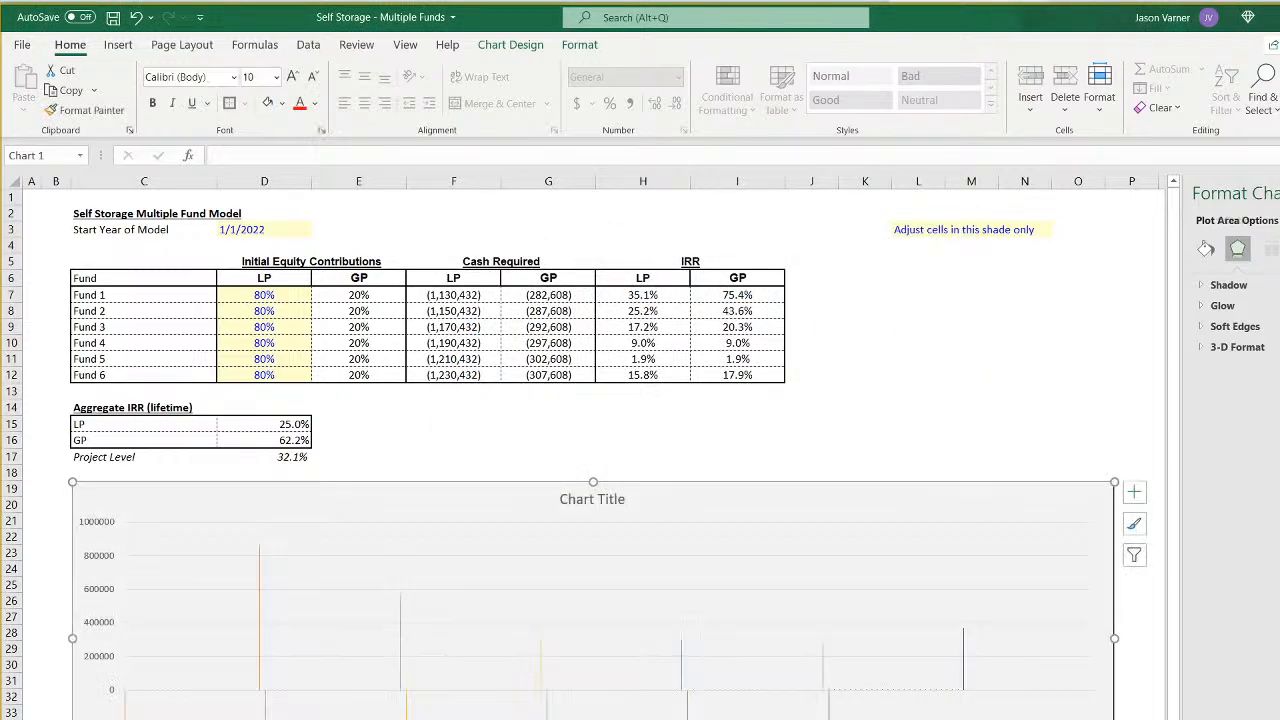
drag(494, 495, 492, 489)
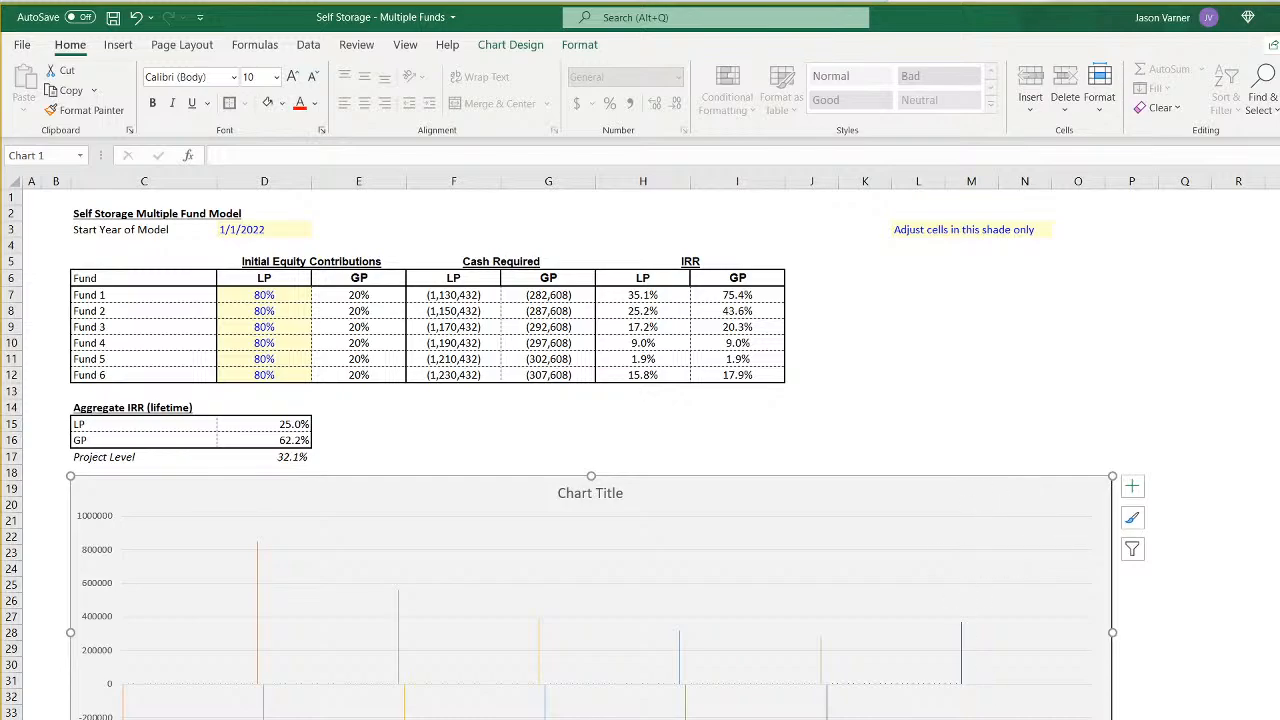
- Move the chart from the summary sheet to the empty area beneath Basis for Sq. Ft. on the fund assumptions sheet, around row 85
key(ctrl+Page_Up)
key(ctrl+Page_Up)
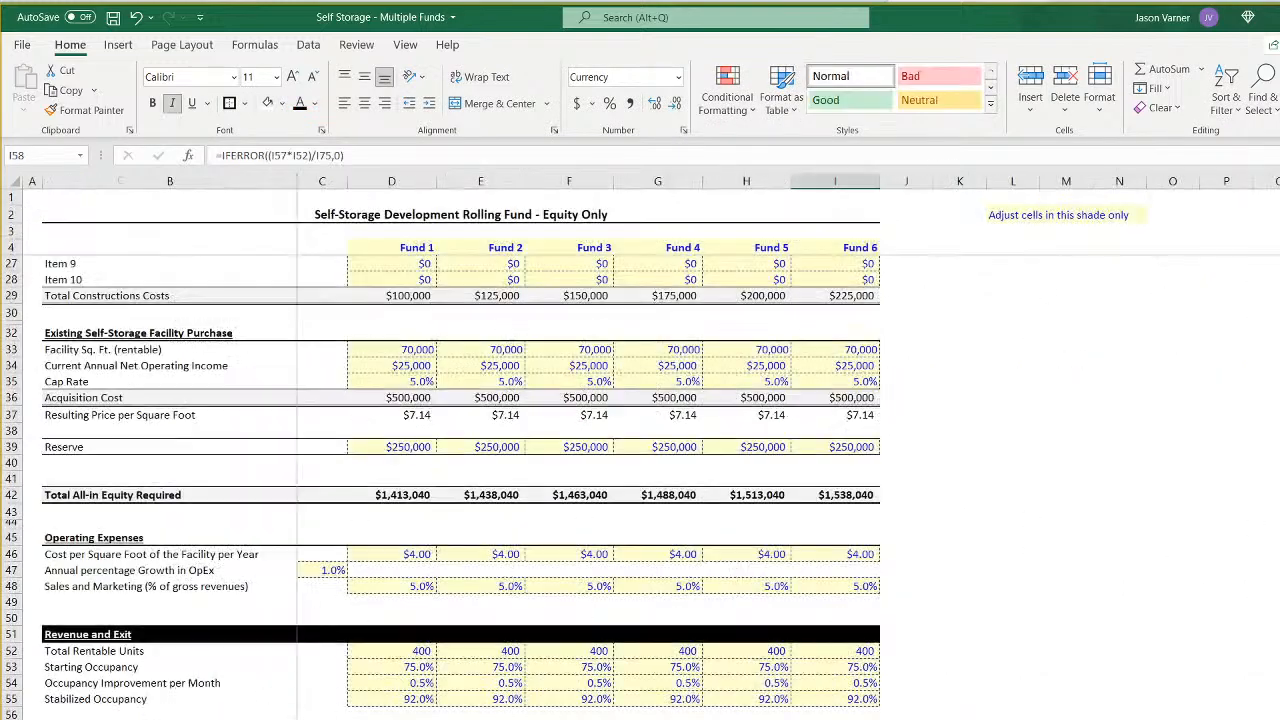
scroll(640, 450, down, 15)
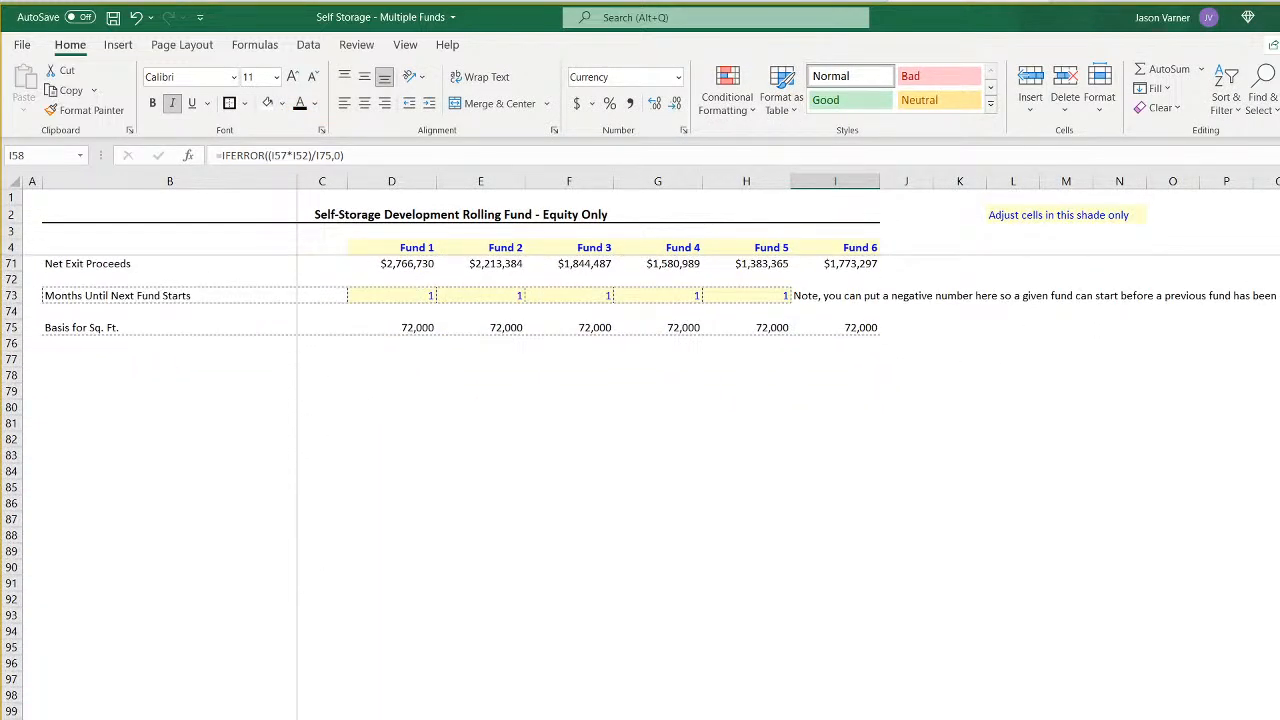
key(ctrl+Page_Down)
key(ctrl+Page_Down)
right_click(702, 493)
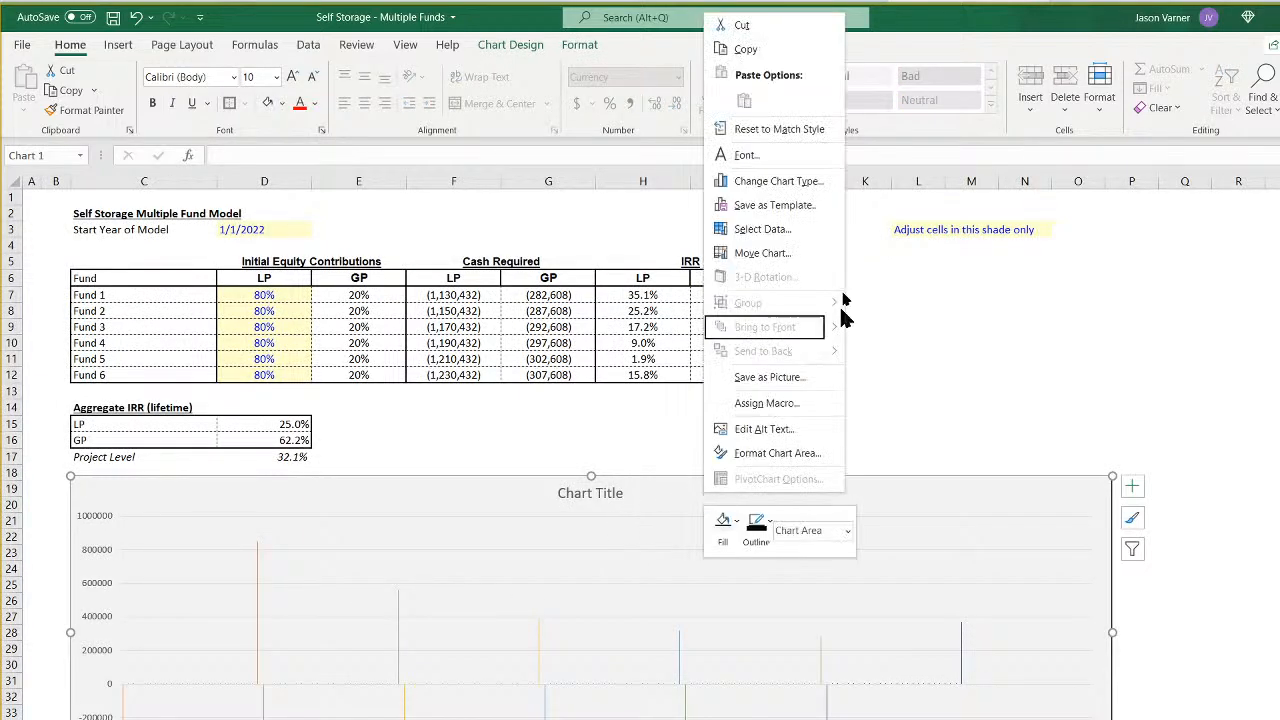
click(774, 27)
key(ctrl+Page_Up)
key(ctrl+Page_Up)
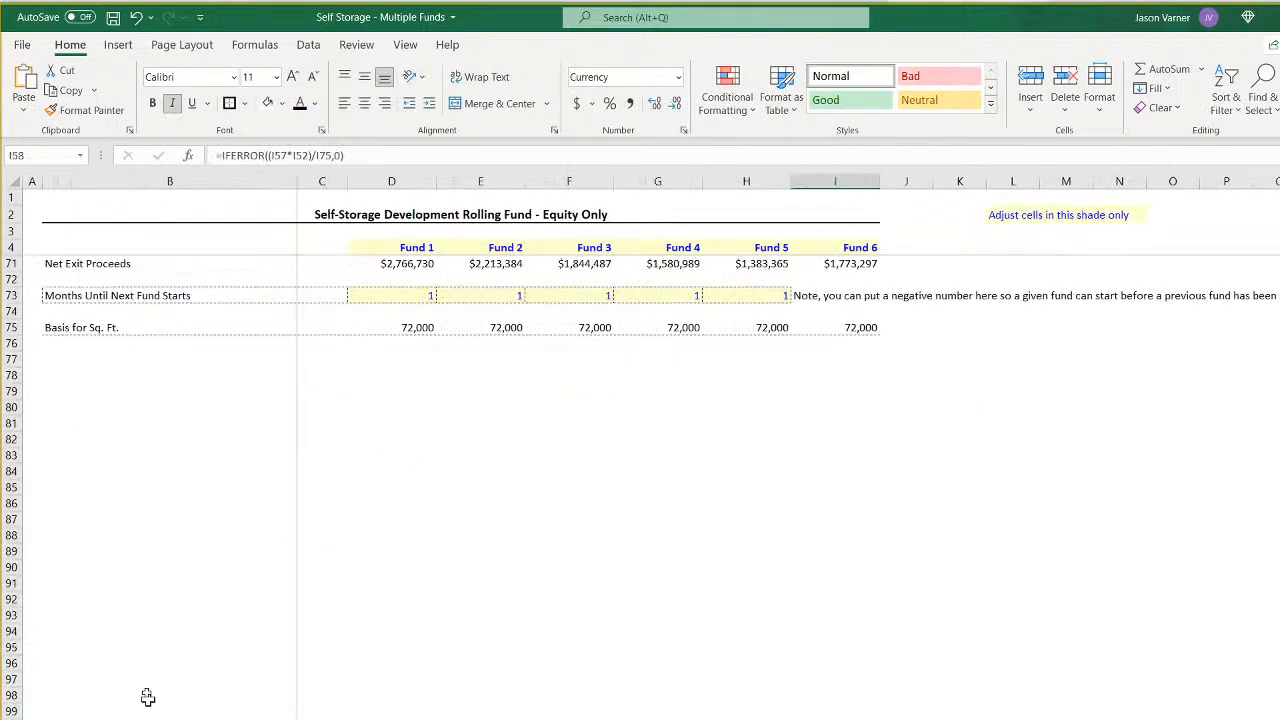
right_click(419, 493)
click(453, 105)
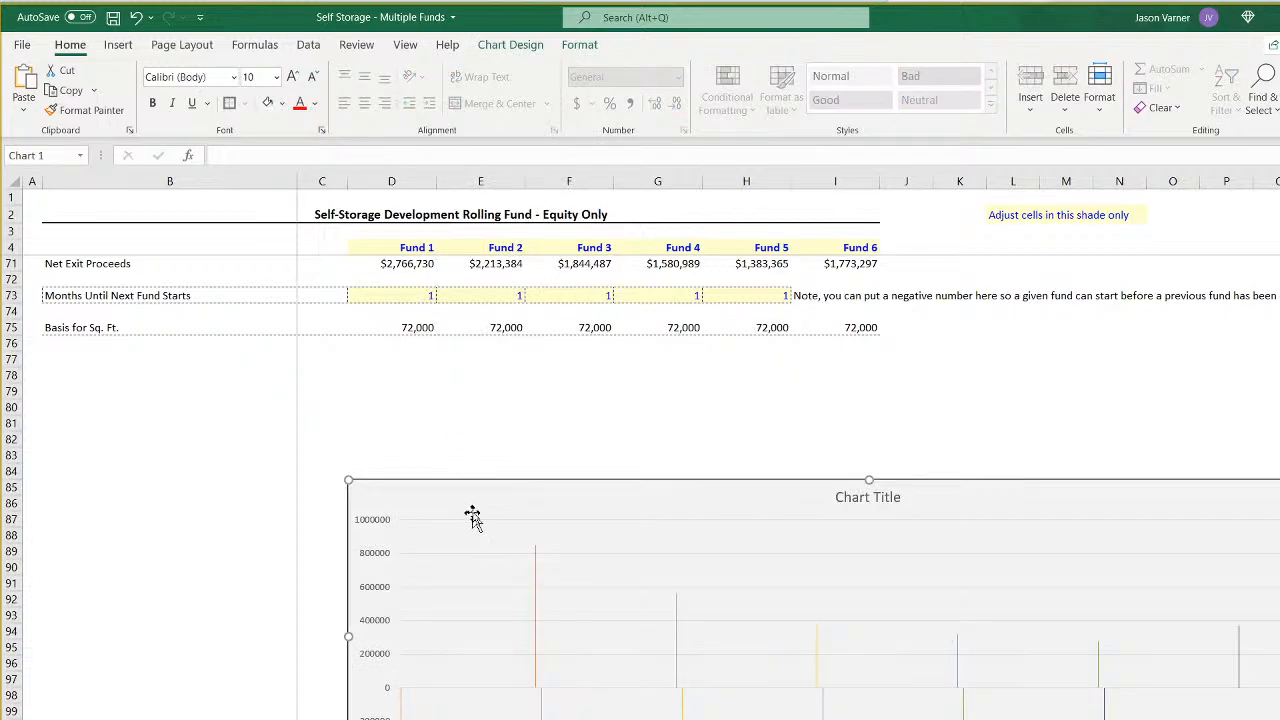
- Try moving the chart up to row 83 and enlarging it down and across to column A beneath the fund assumptions
drag(483, 503, 440, 457)
scroll(193, 462, down, 4)
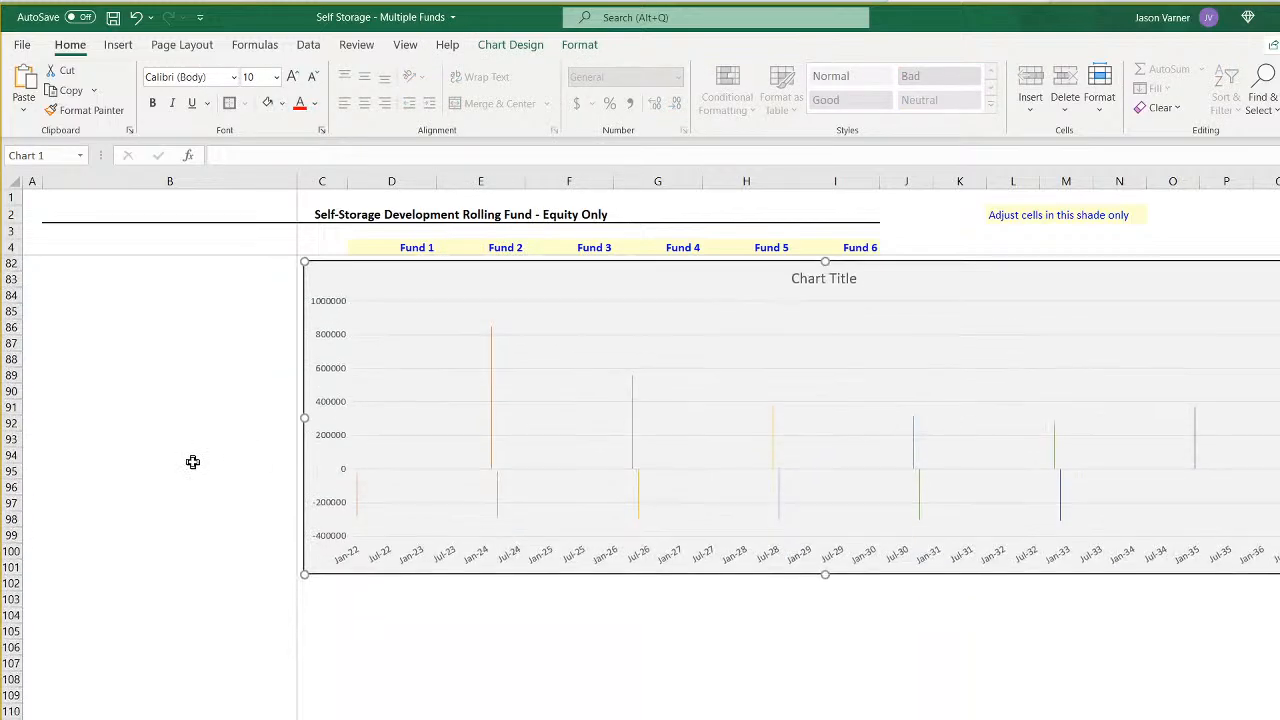
drag(440, 277, 439, 289)
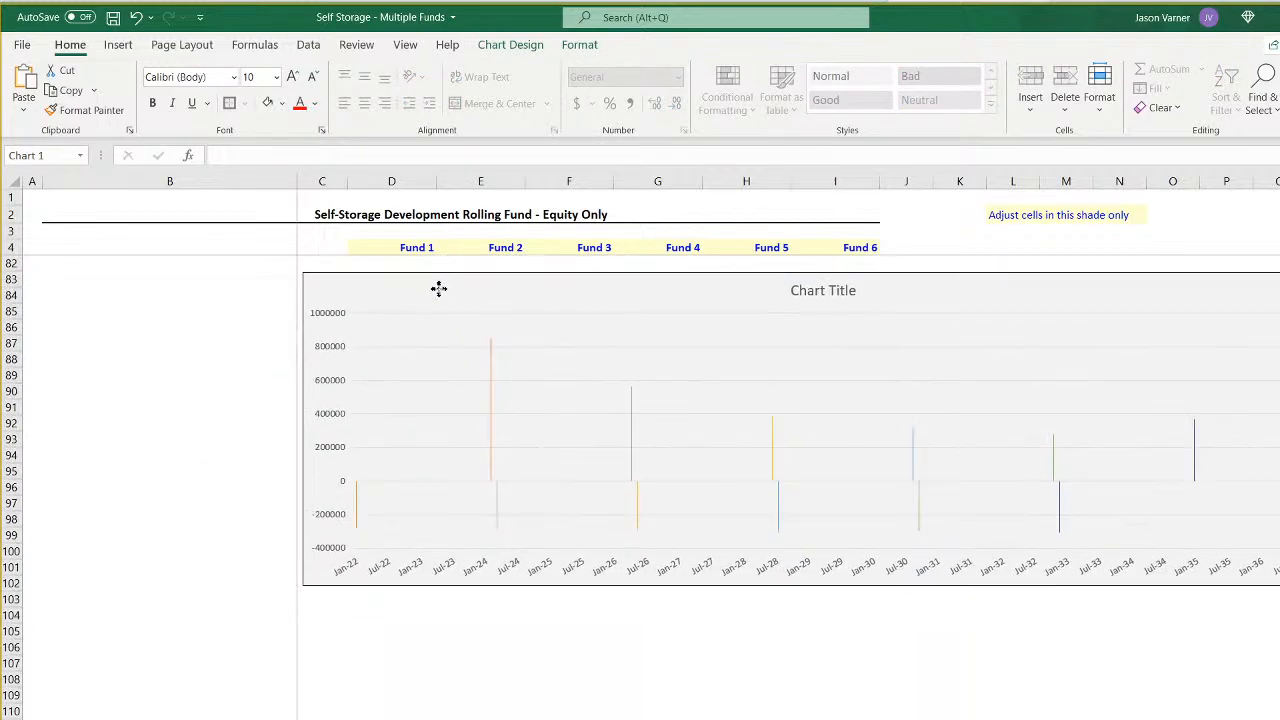
drag(825, 586, 825, 719)
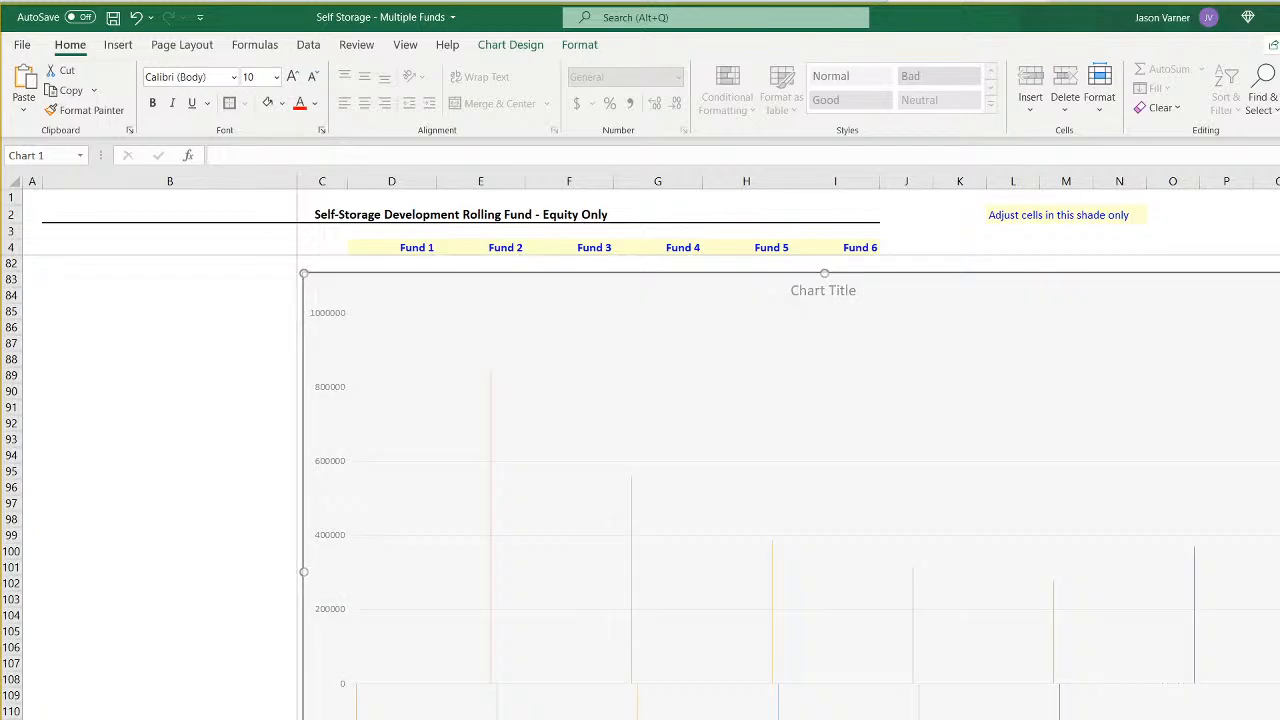
drag(303, 572, 35, 575)
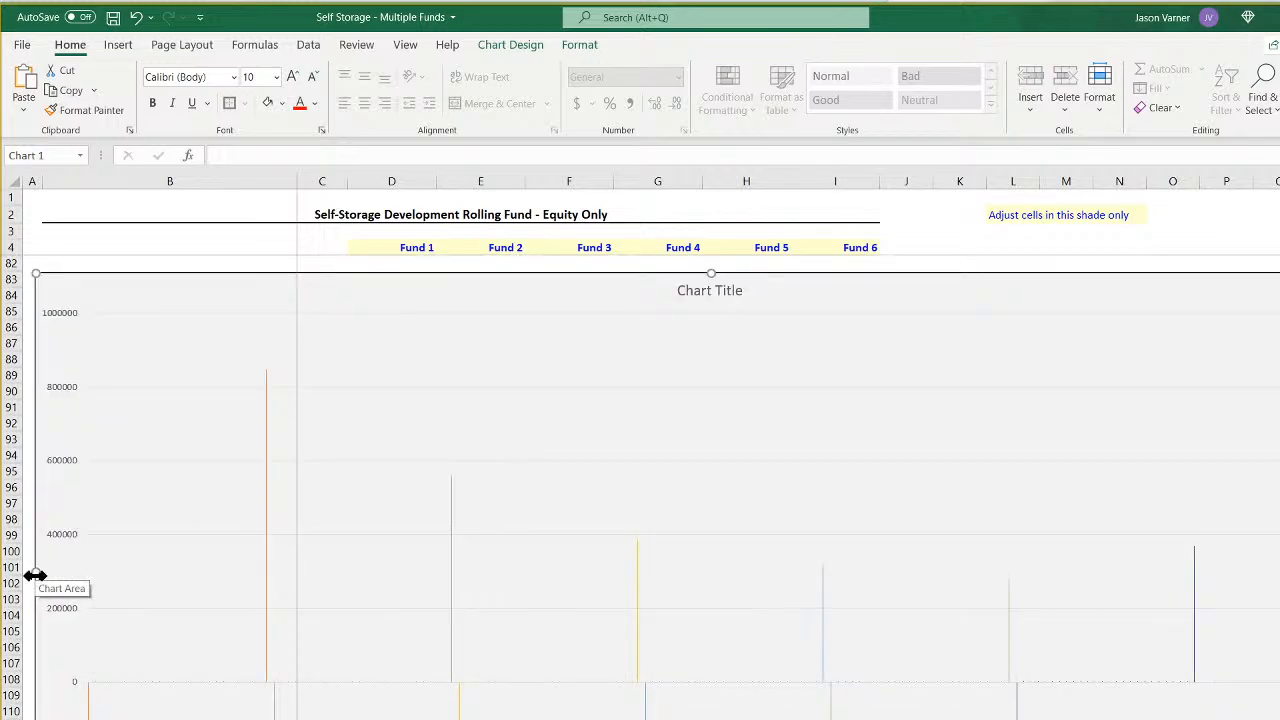
drag(330, 294, 499, 293)
- Undo the chart's resizing and repositioning as well as its move to the fund assumptions sheet, restoring it on the summary sheet
click(136, 18)
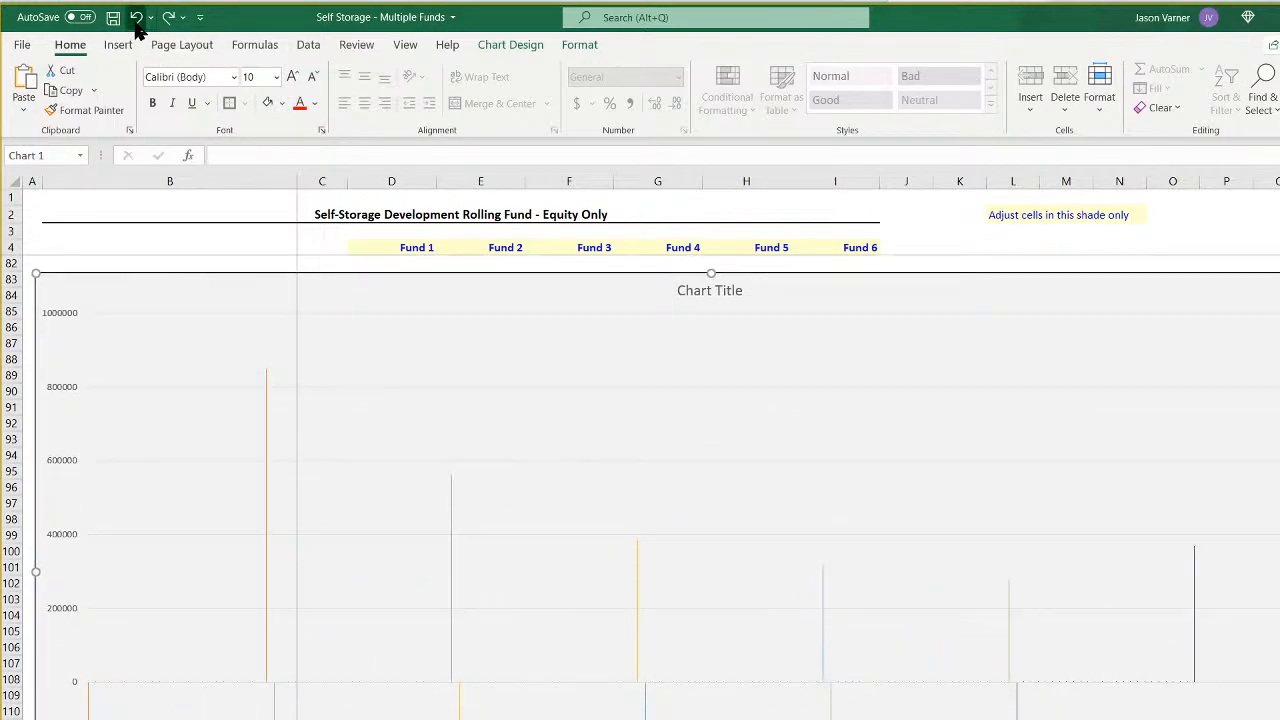
click(136, 18)
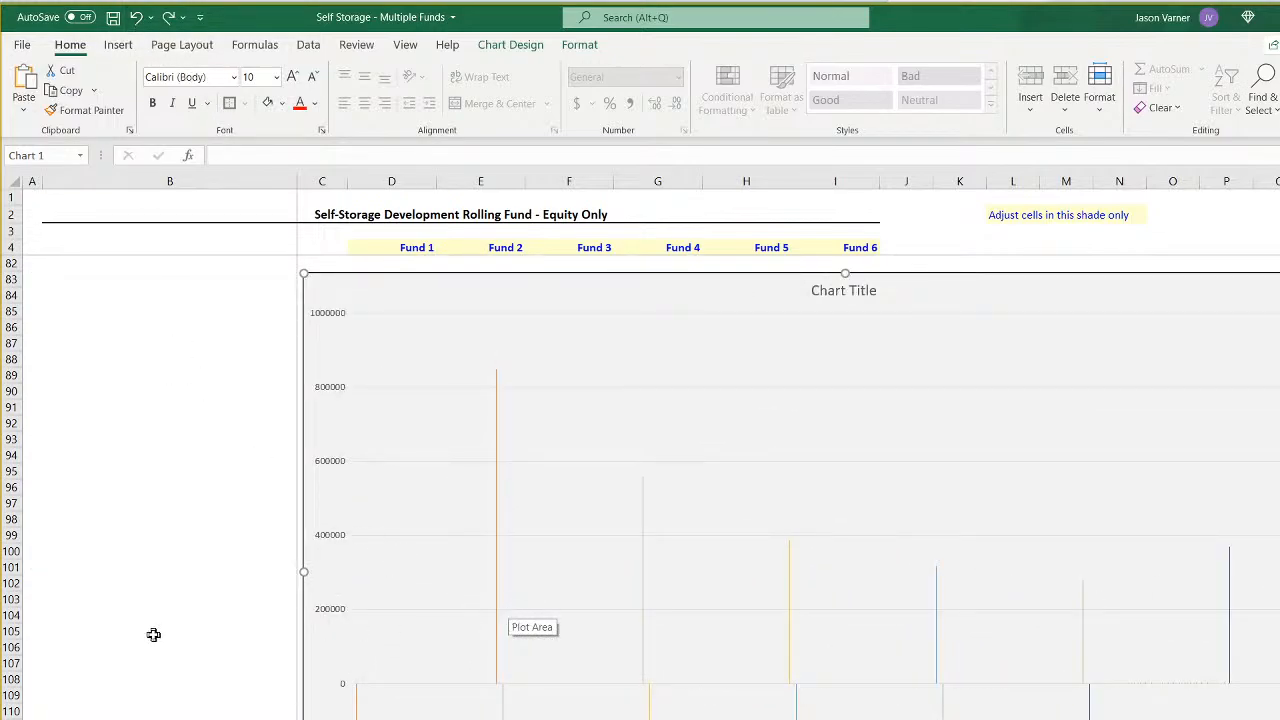
click(450, 688)
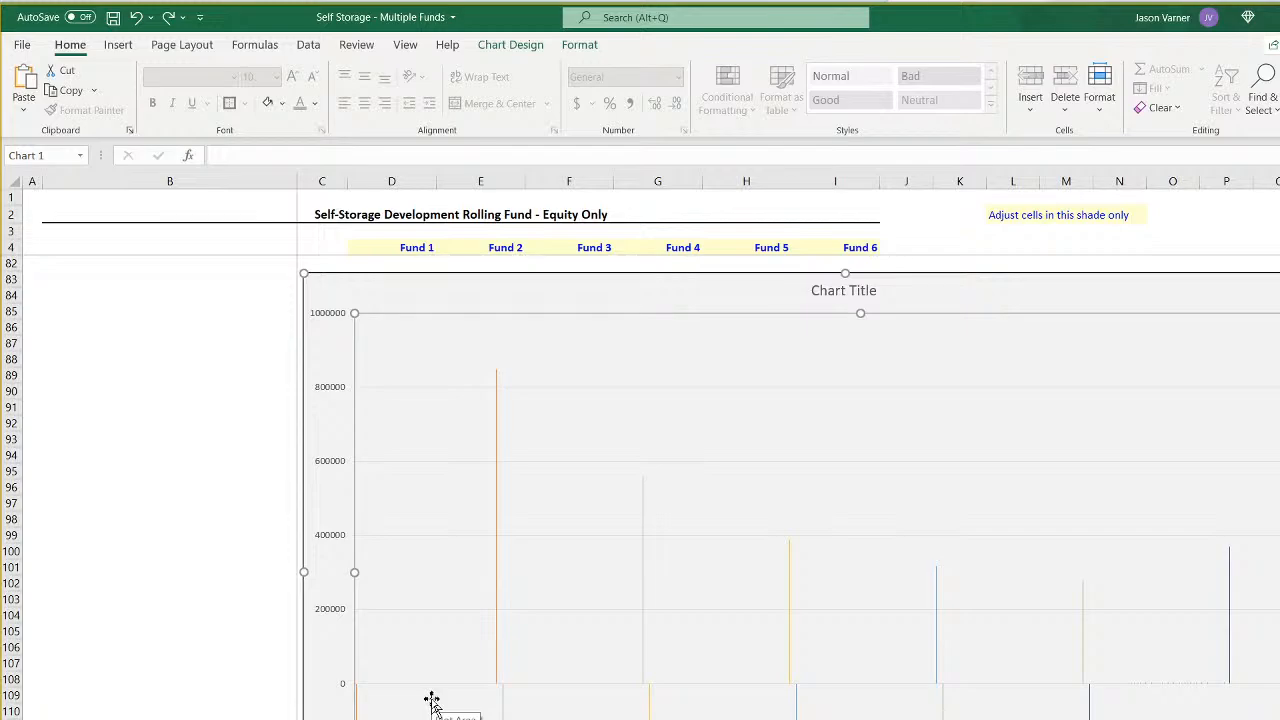
click(137, 17)
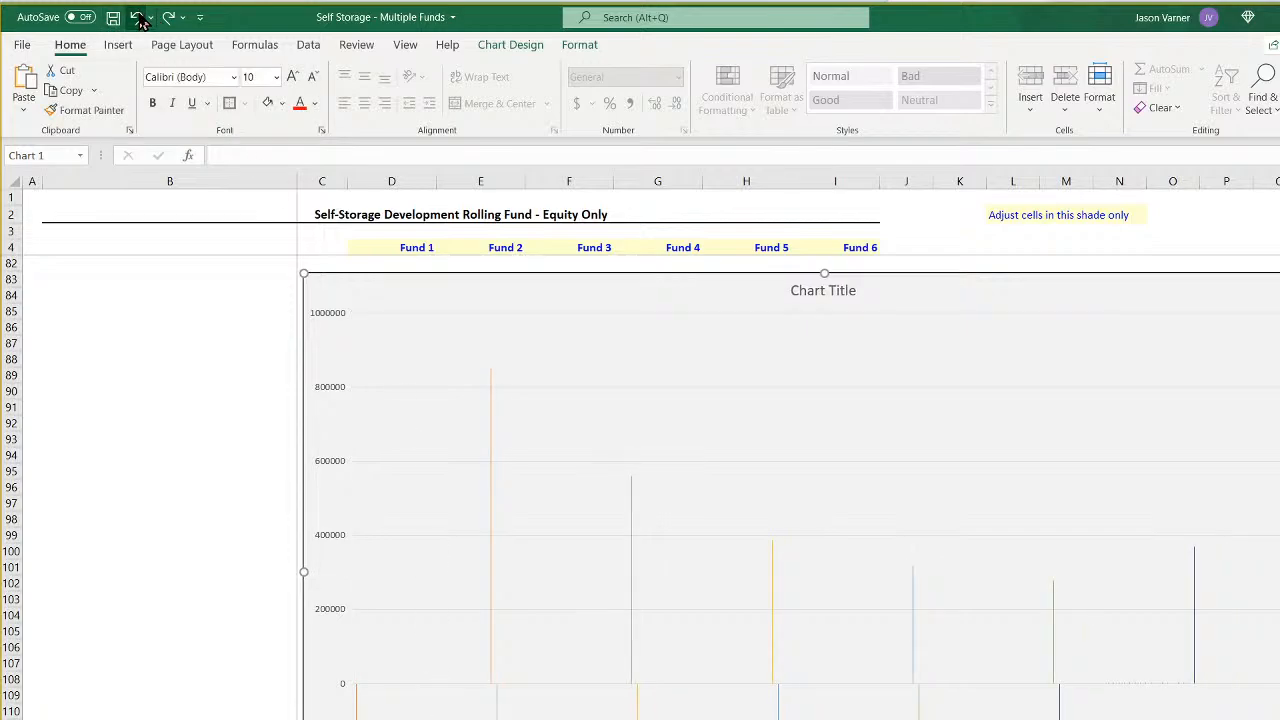
click(139, 18)
click(137, 17)
click(137, 17)
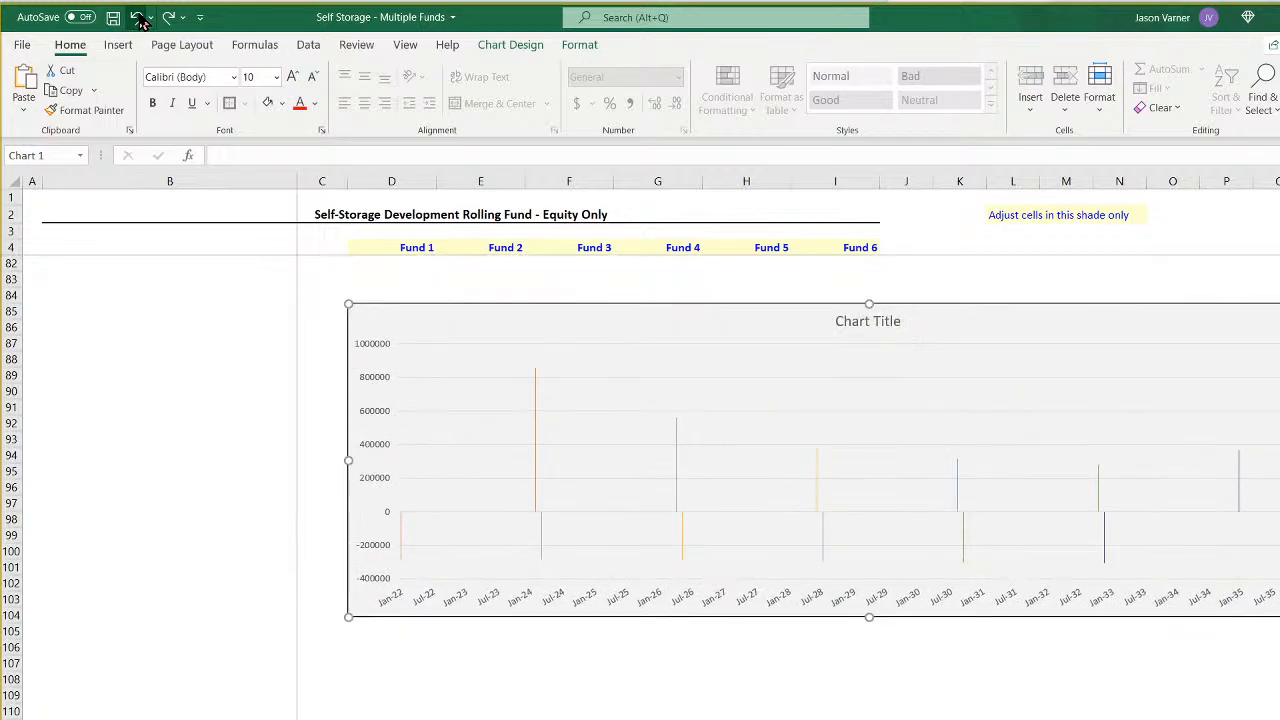
click(139, 18)
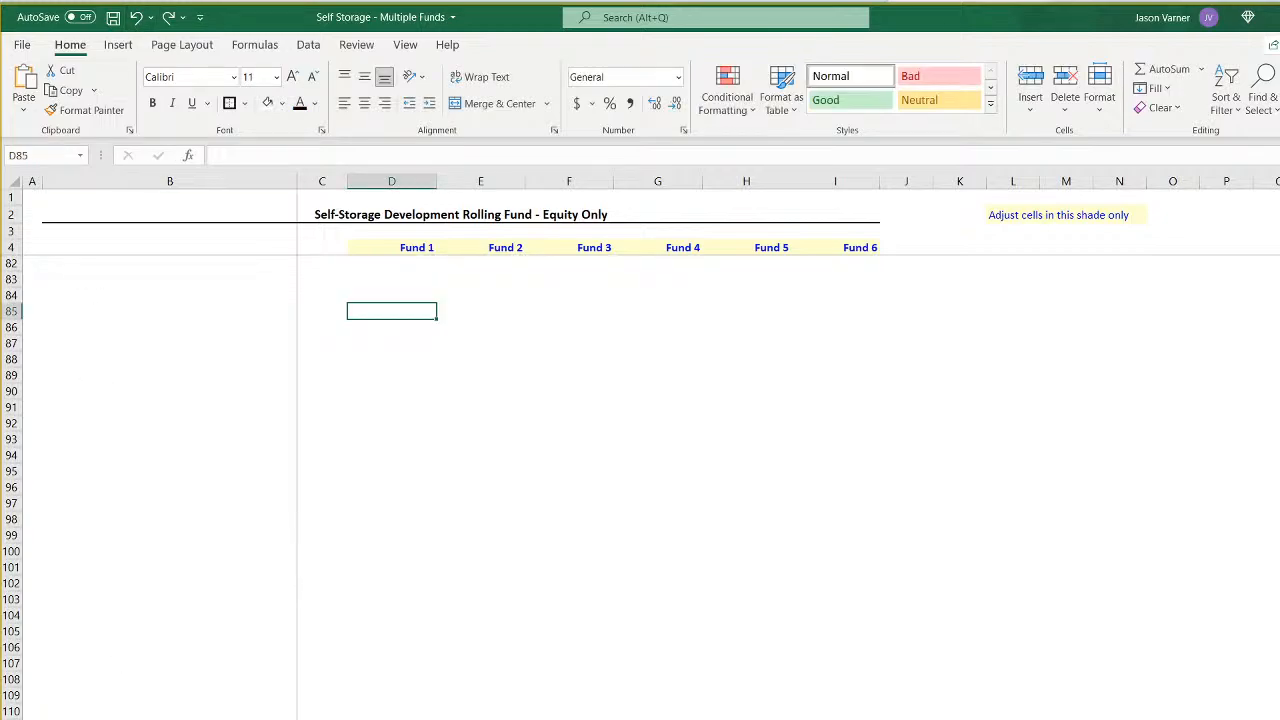
click(157, 719)
click(137, 19)
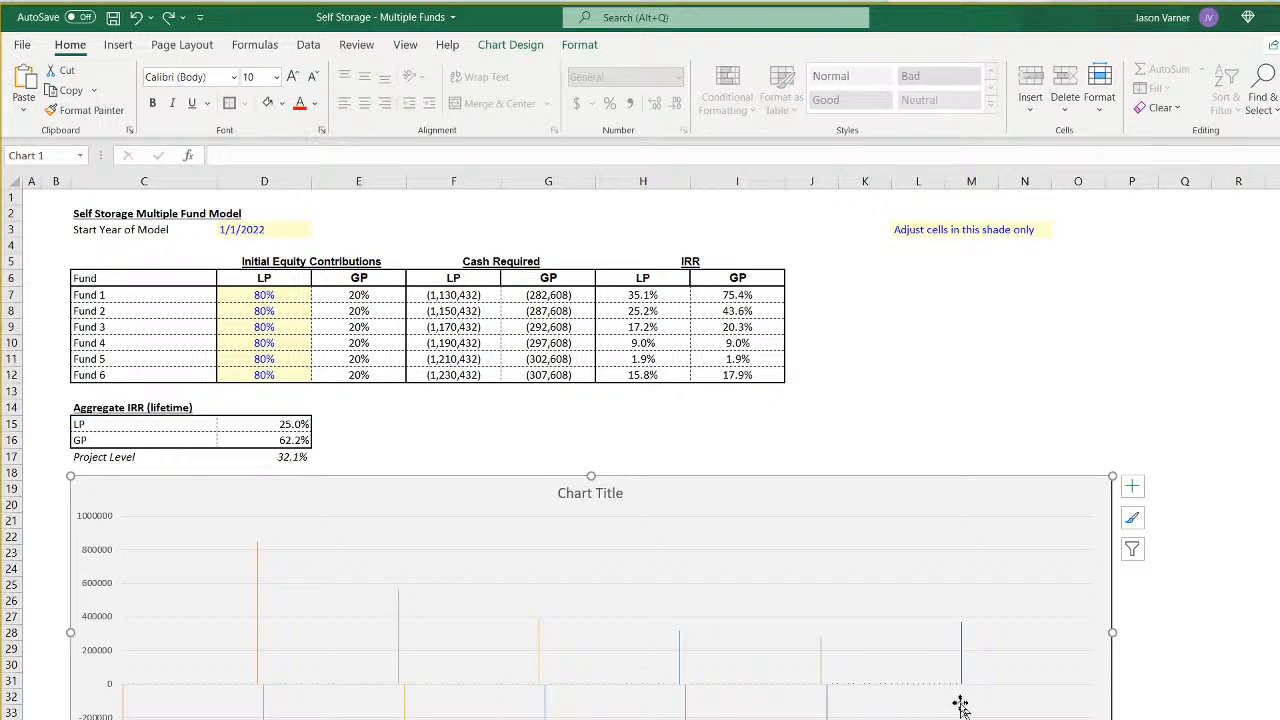
- Narrow the chart on the summary sheet so that it ends within column N
drag(1112, 632, 1279, 632)
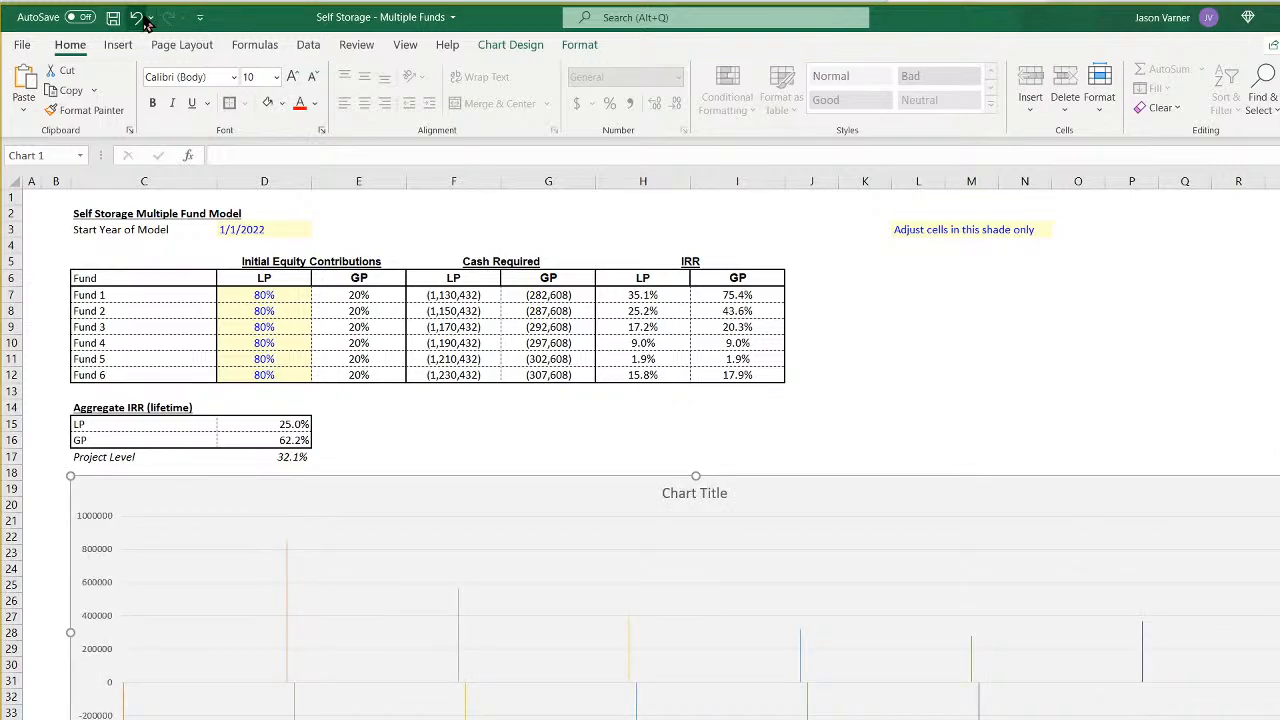
click(137, 17)
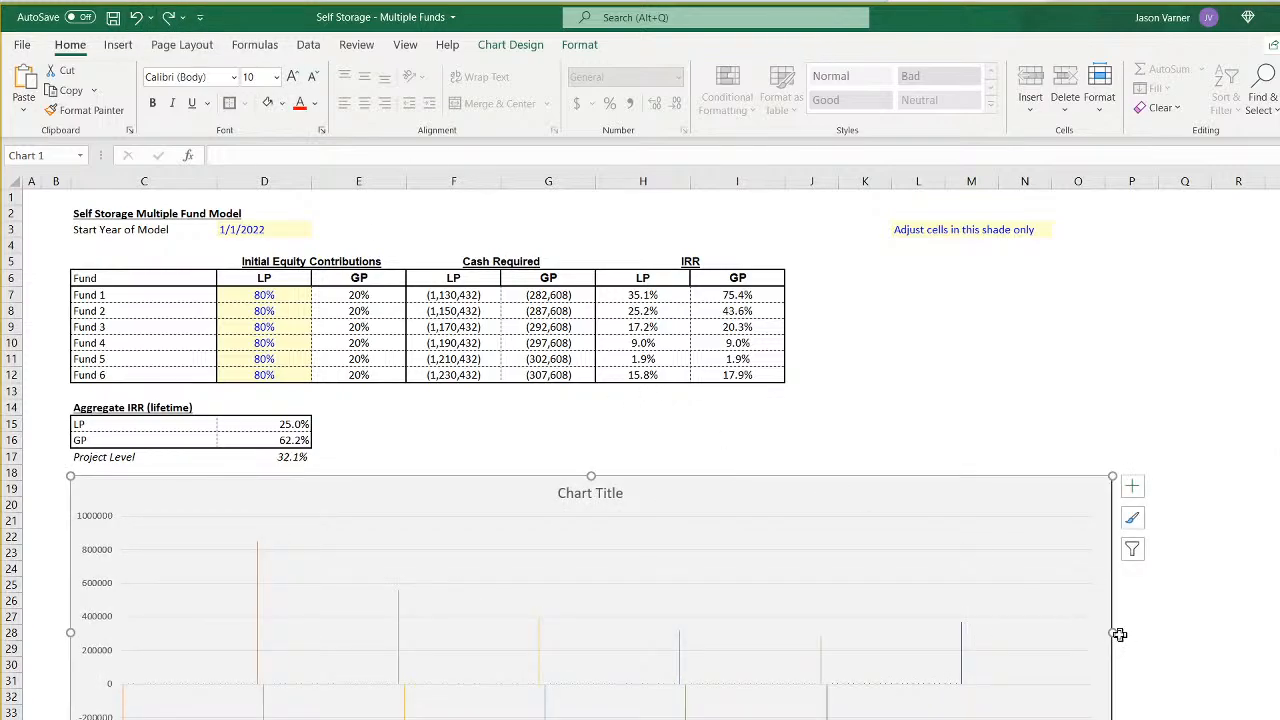
drag(1119, 634, 1029, 634)
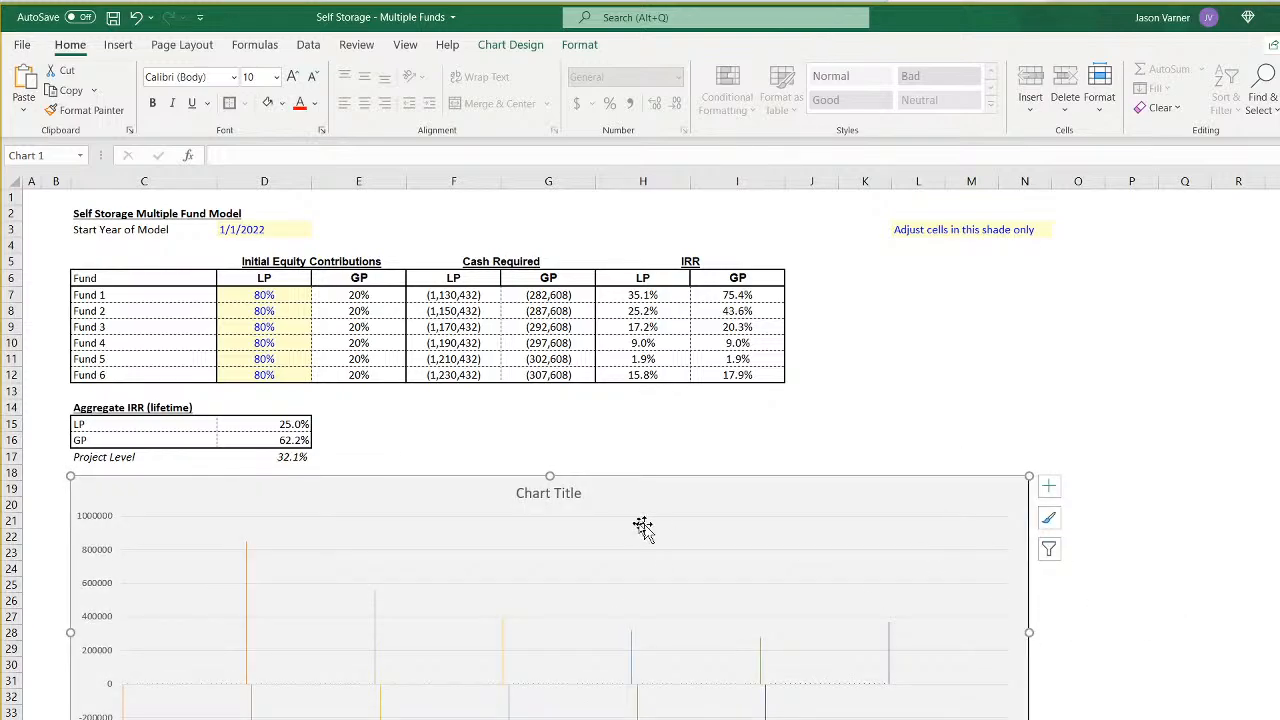
- Replace the chart title's placeholder text with "Monthly Change in Cash"
click(552, 494)
triple_click(517, 494)
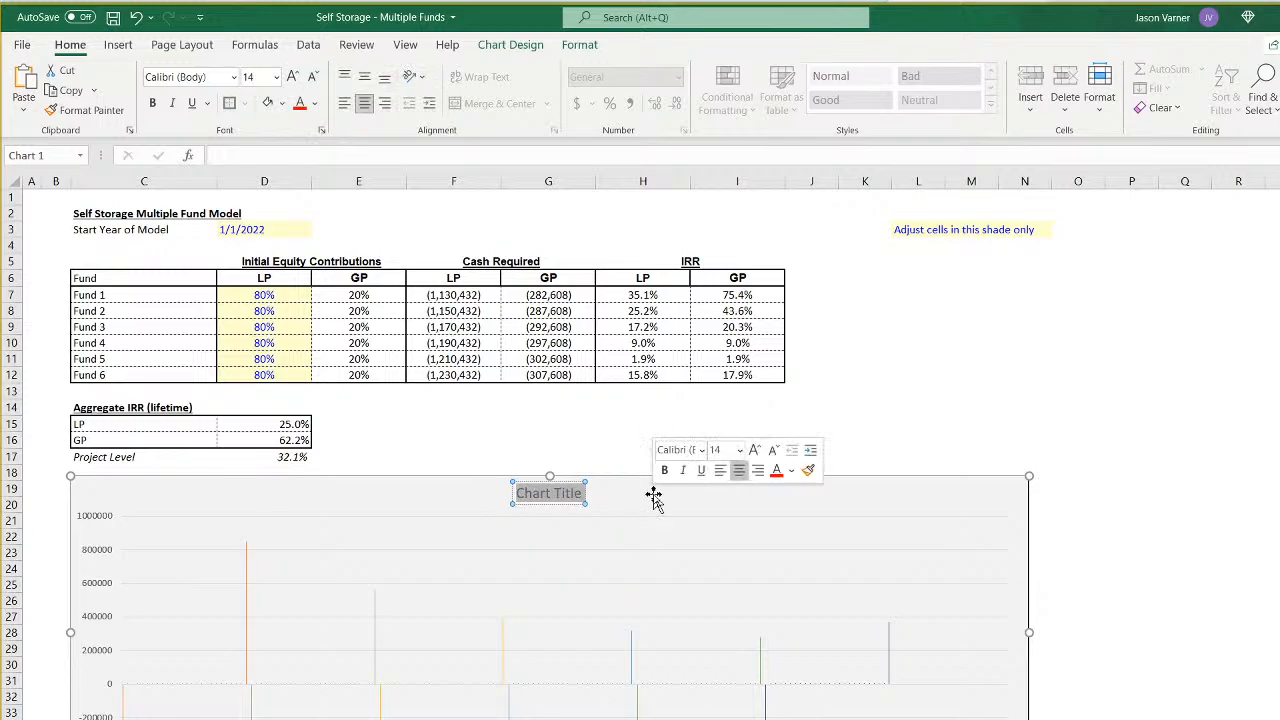
text(Monthly)
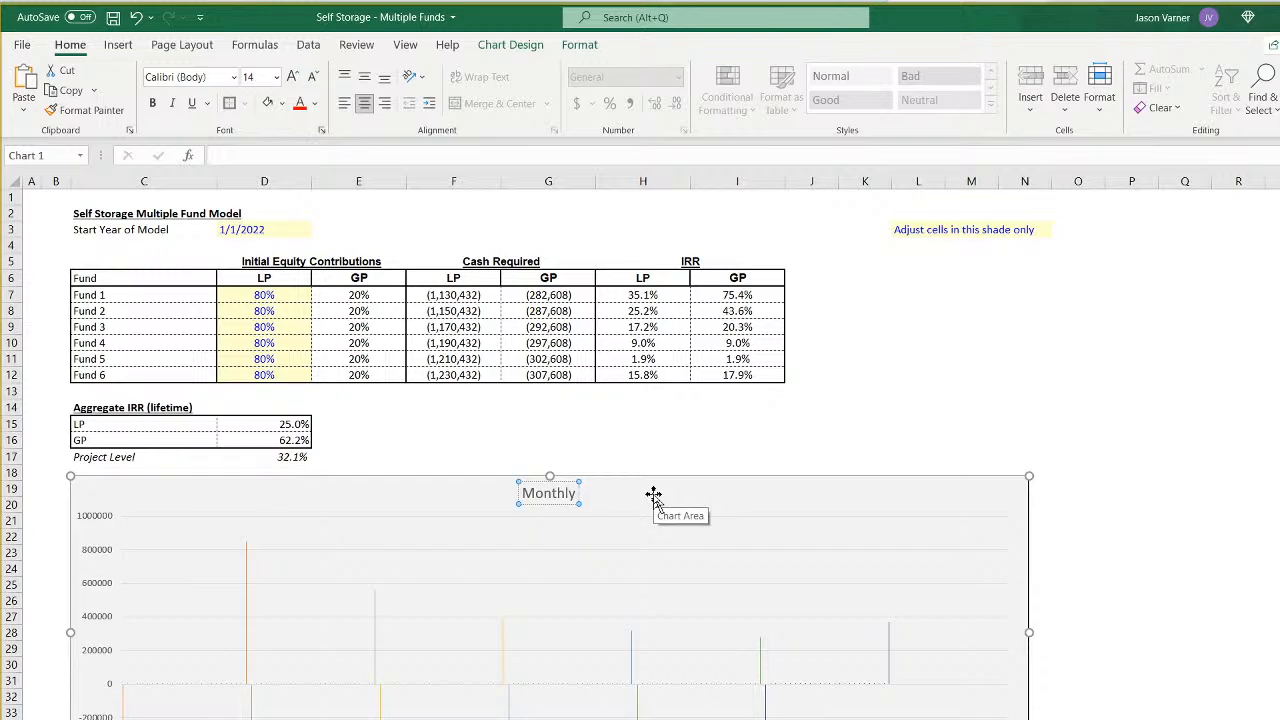
text(C)
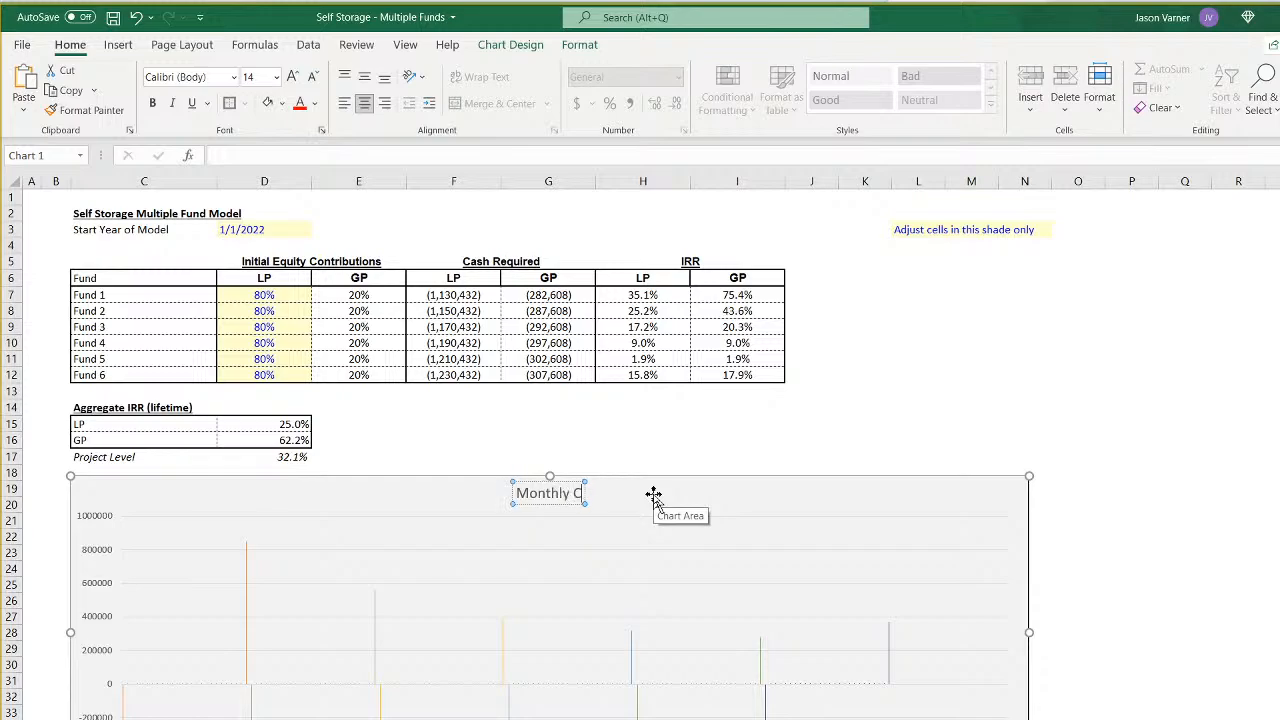
text(hange in Cash)
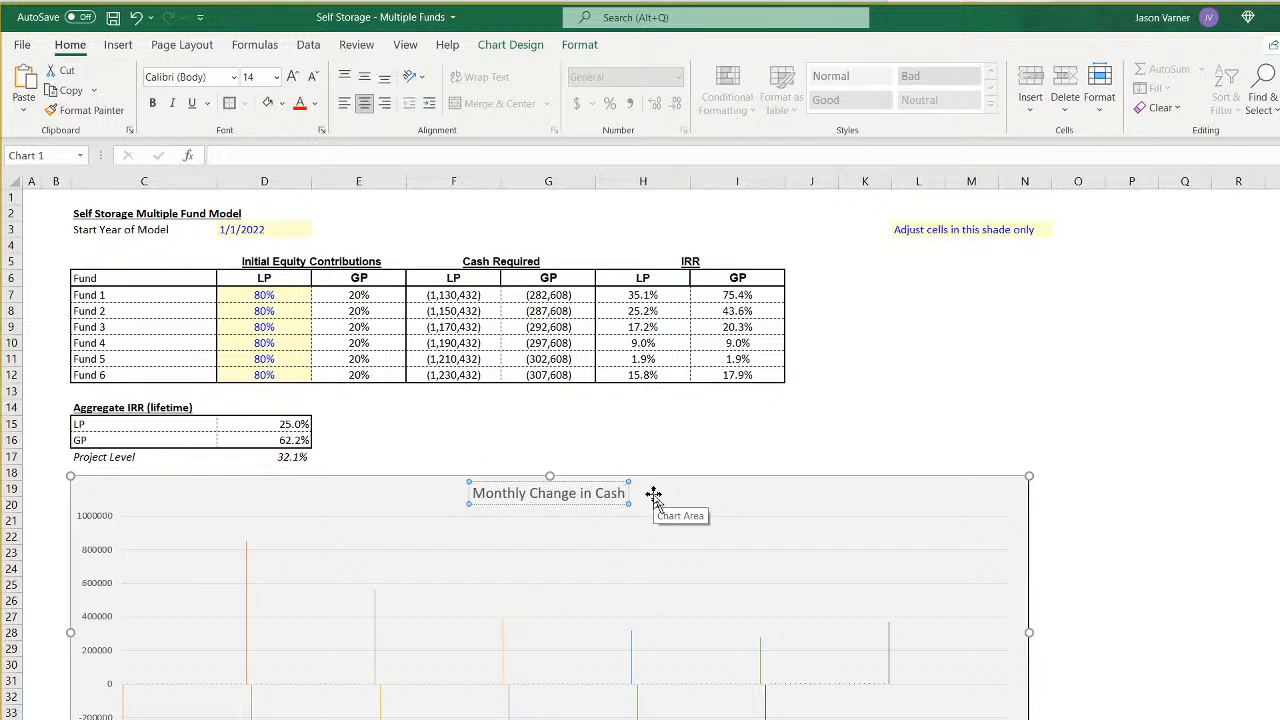
- Review the Sponsor Cash Flow rows for Funds 1 to 6 from Jan-22 on the monthly pro forma and save the workbook
click(555, 718)
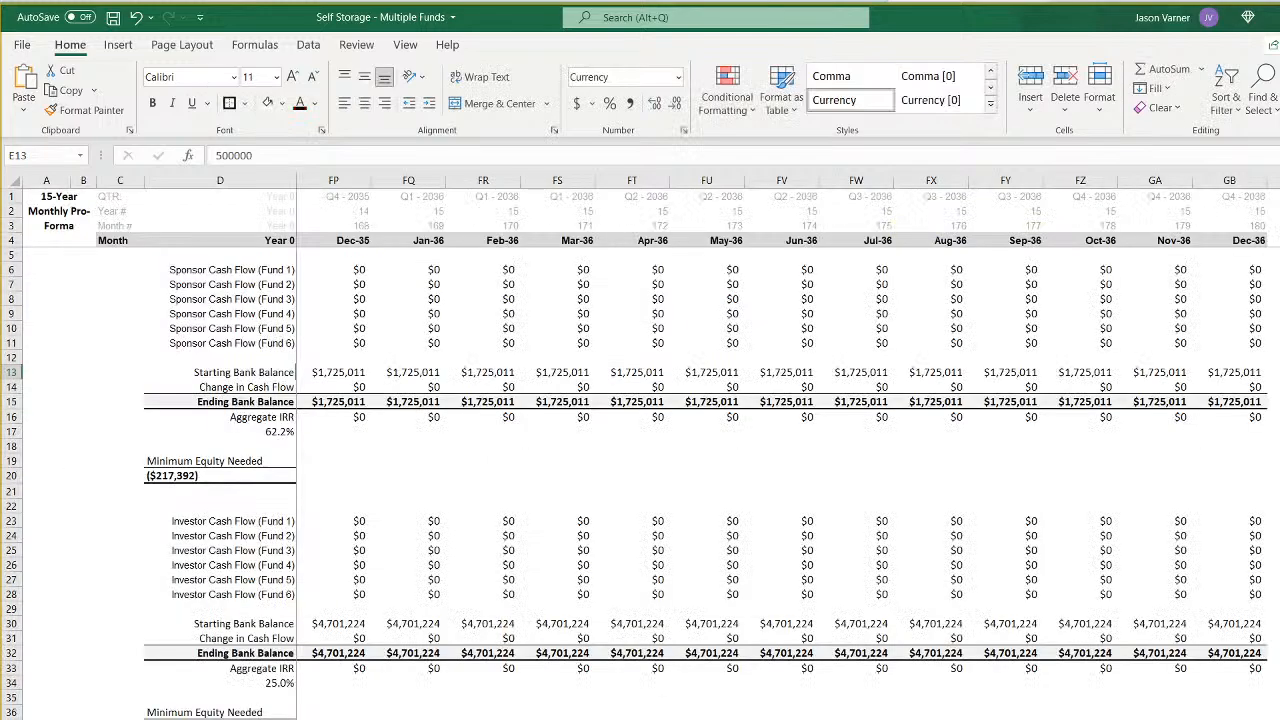
drag(1180, 718, 940, 718)
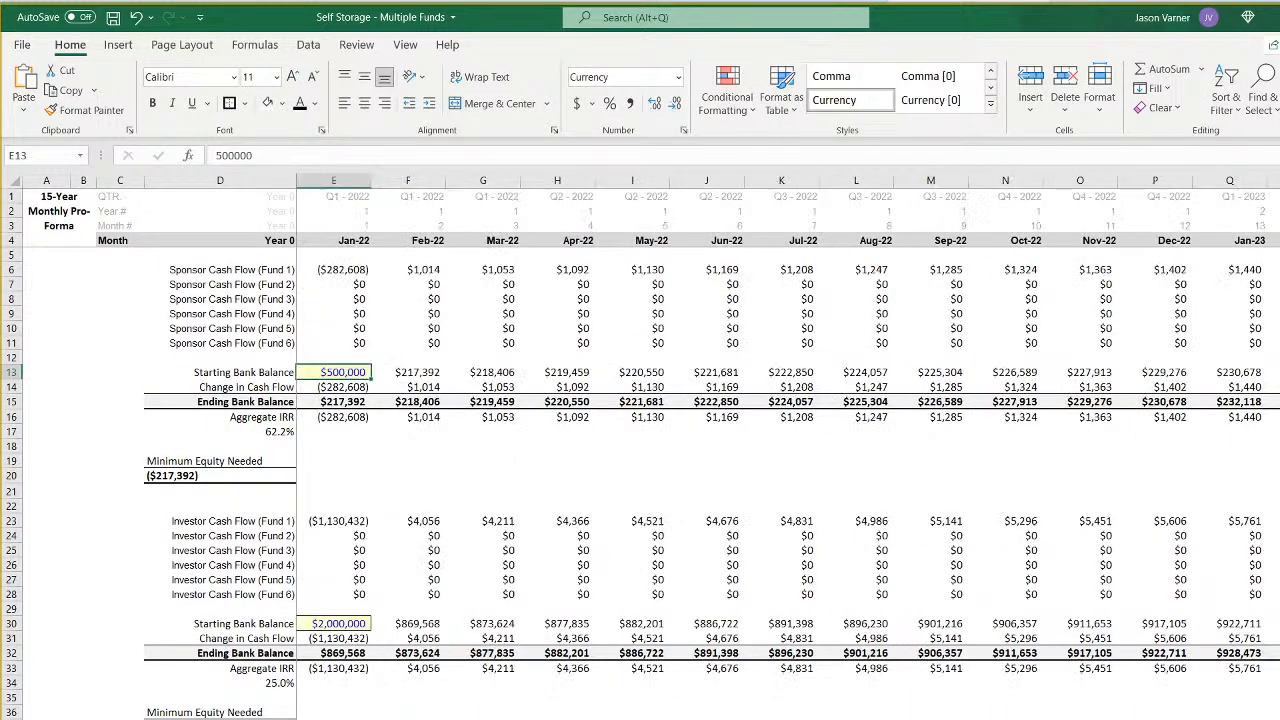
drag(340, 270, 863, 346)
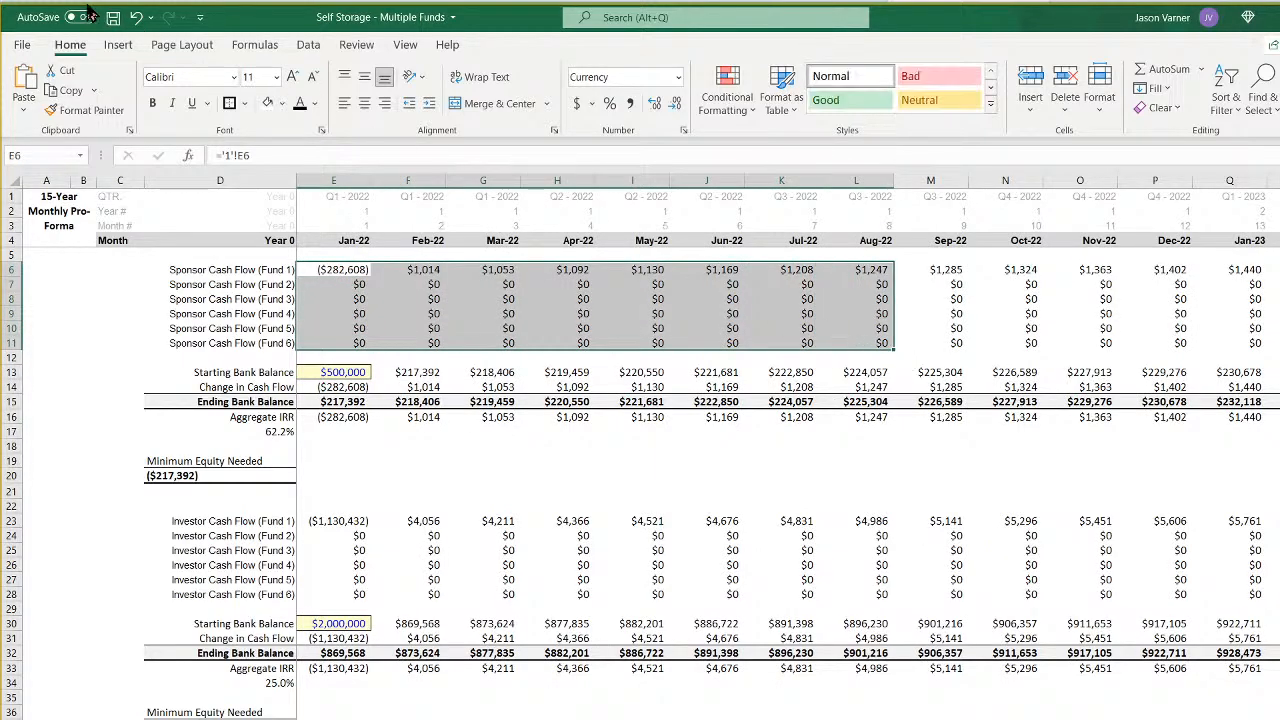
click(113, 19)
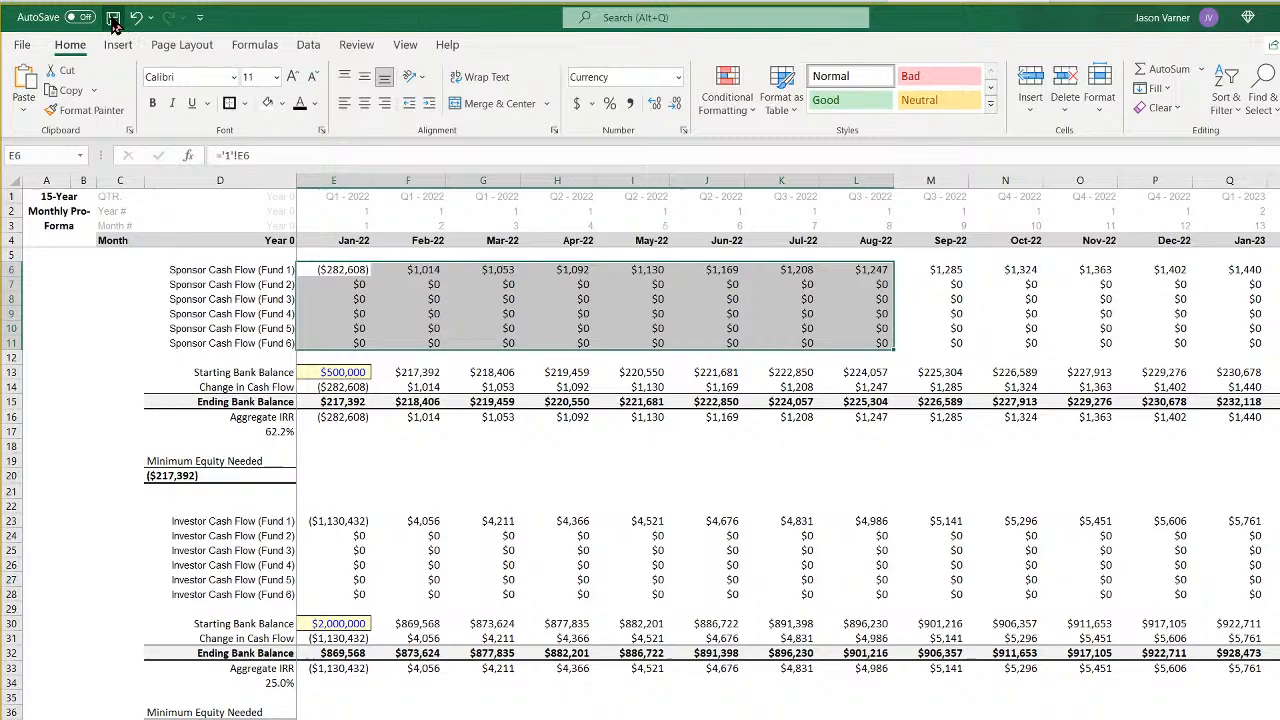
- Set the sponsor section's Jan-22 Starting Bank Balance to 0 to test the Minimum Equity Needed
click(340, 370)
click(180, 476)
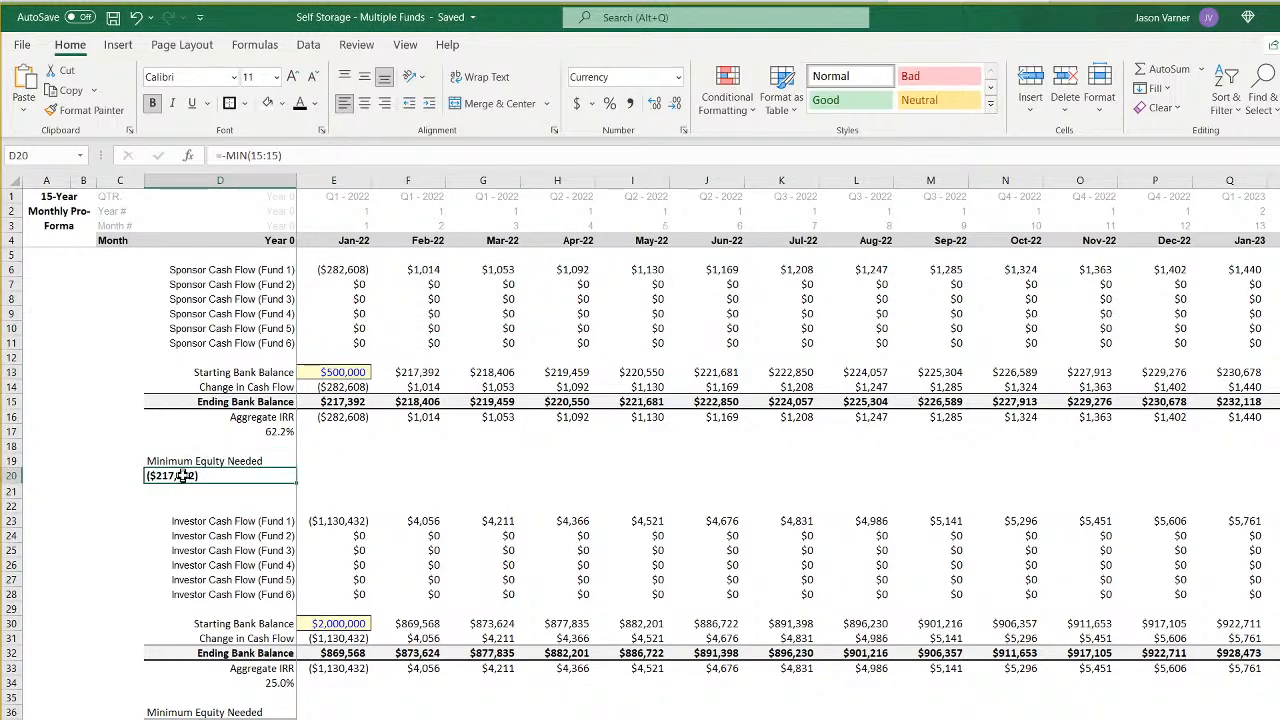
click(338, 374)
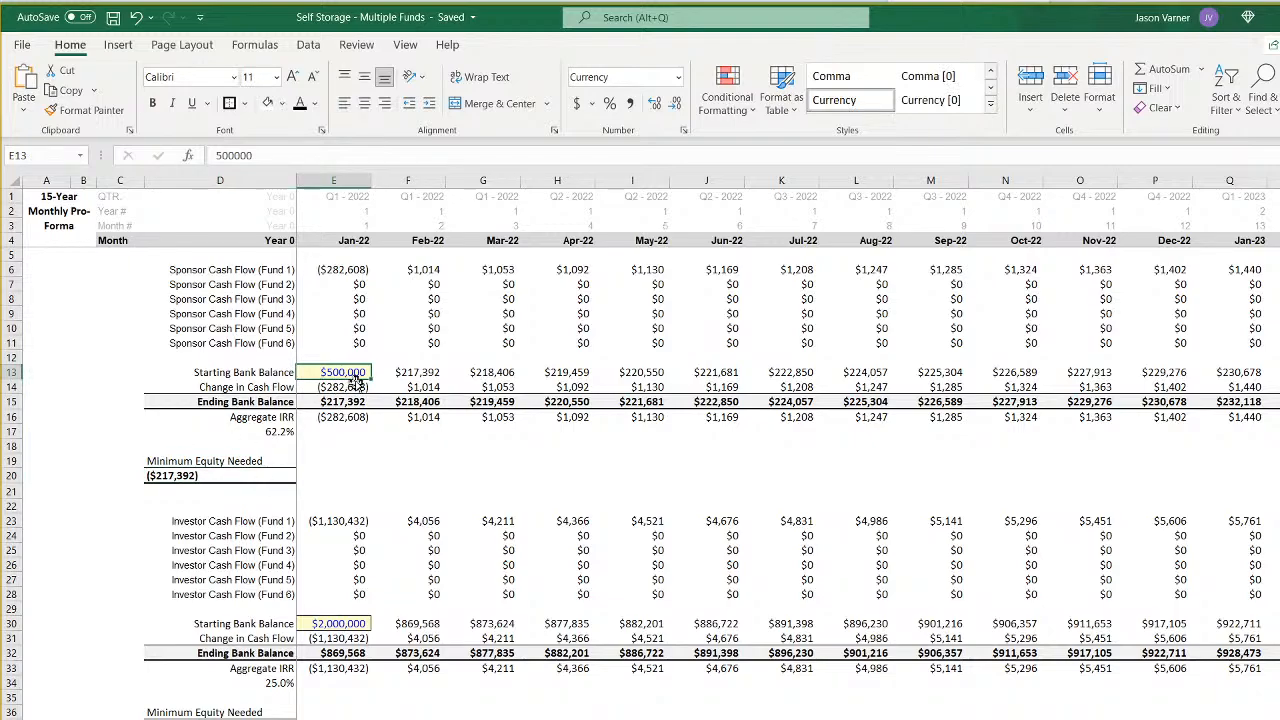
text(2500)
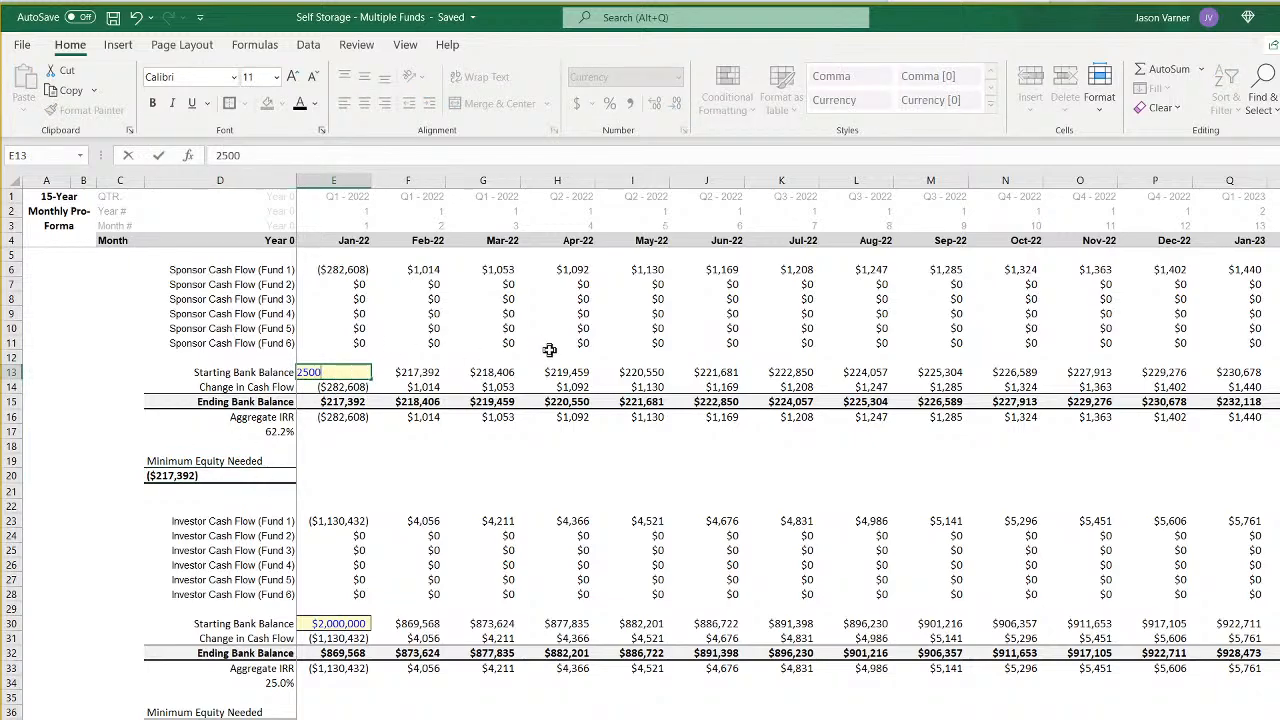
text(00)
key(Return)
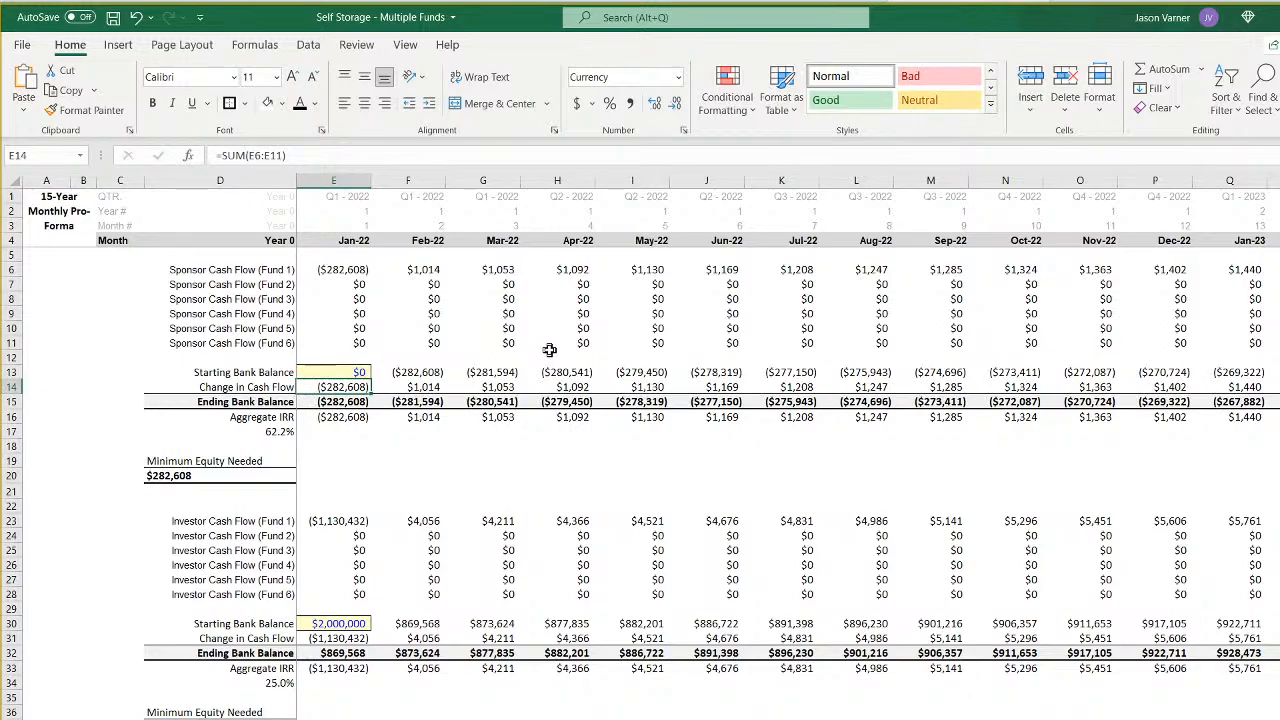
- Set the sponsor section's Jan-22 Starting Bank Balance to 282,608 and check the resulting monthly balances
key(Up)
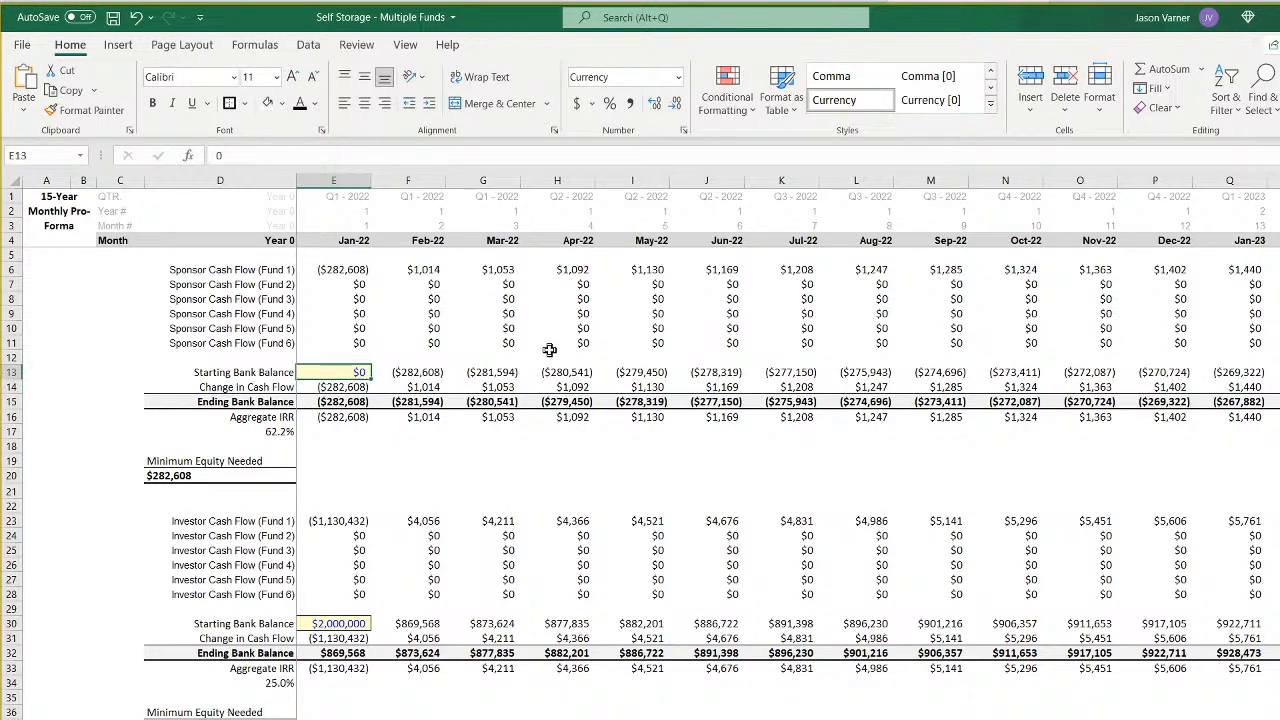
text(28)
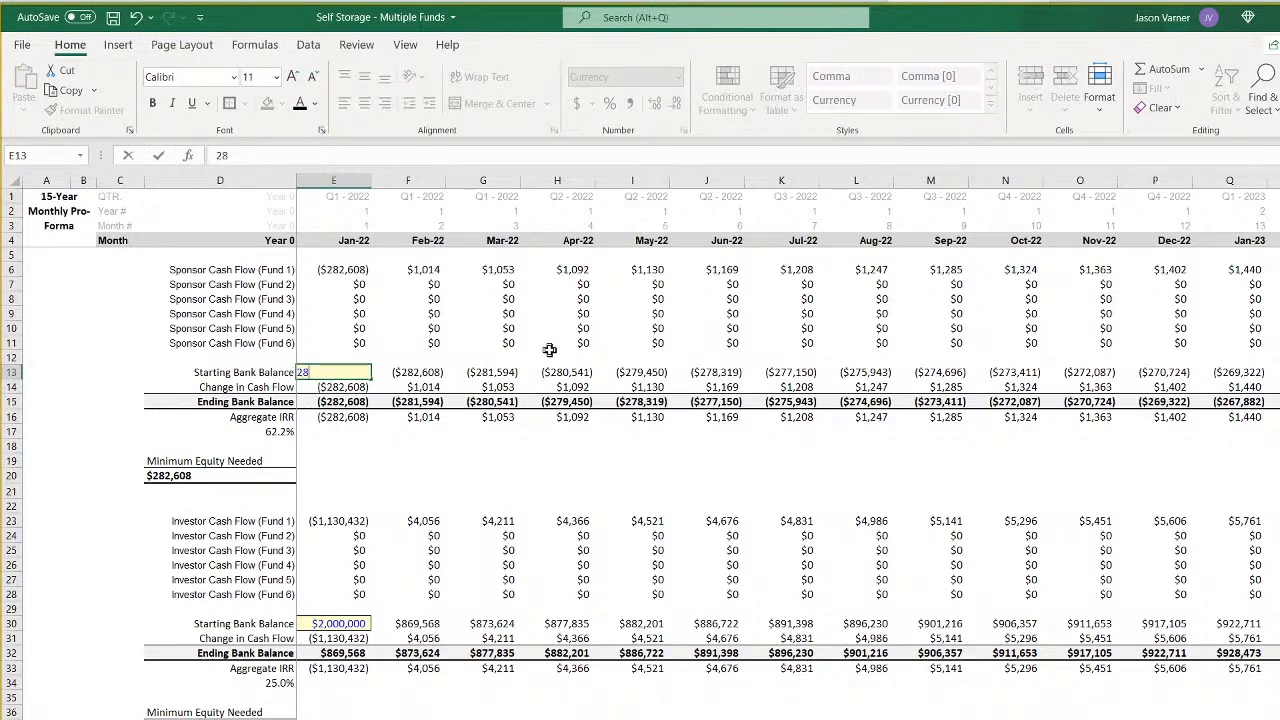
text(2,608)
key(Return)
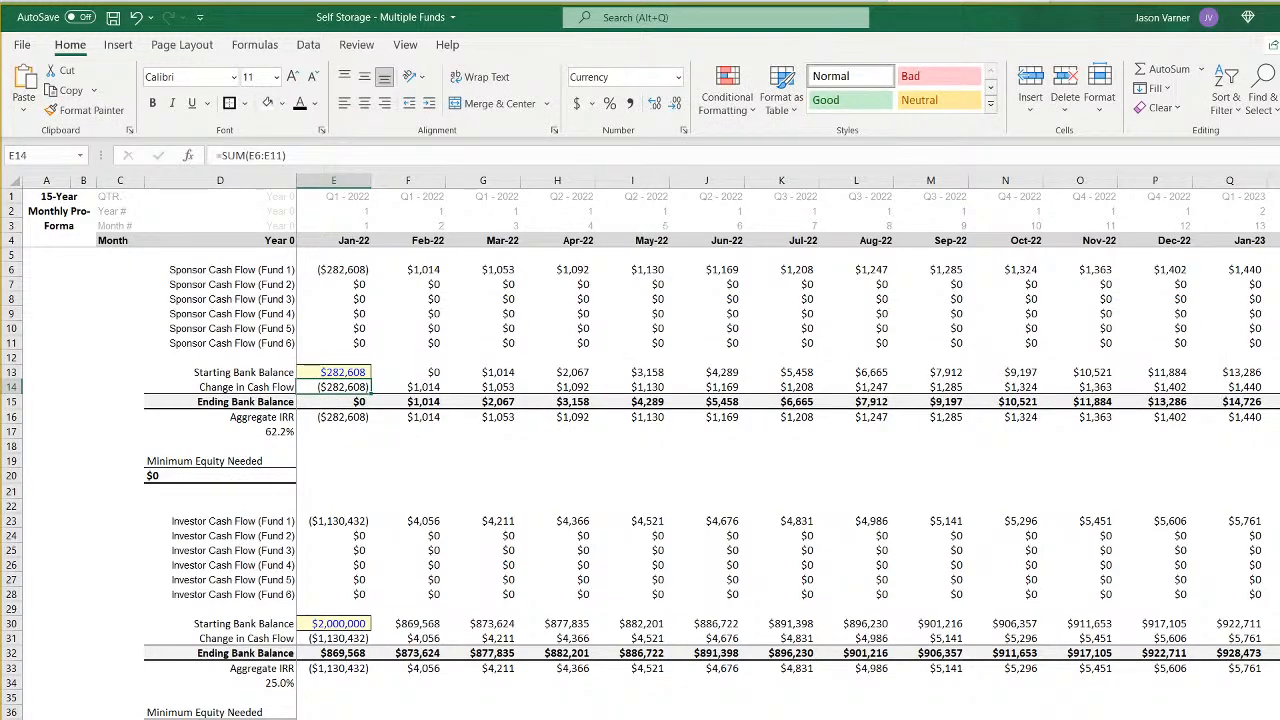
scroll(720, 420, right, 4)
scroll(788, 450, left, 5)
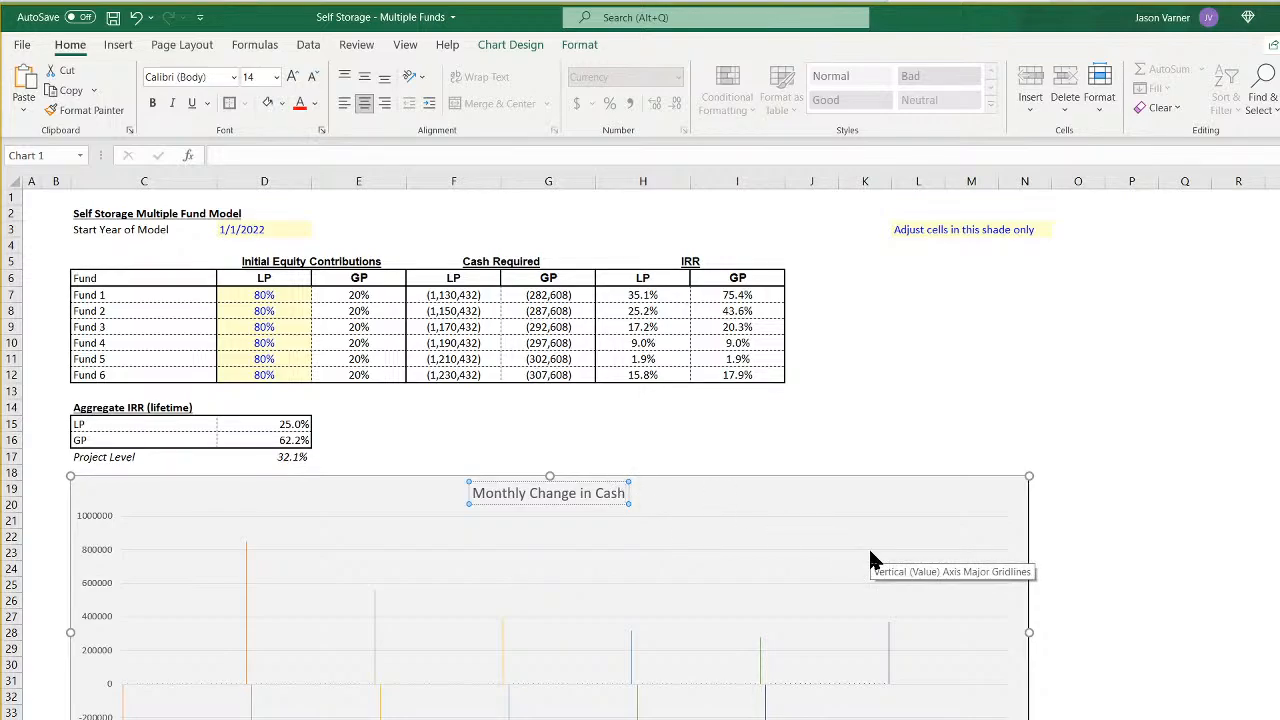
- Extend the summary sheet's chart title to "Monthly Change in Cash Flow" and copy the chart
text(Flow)
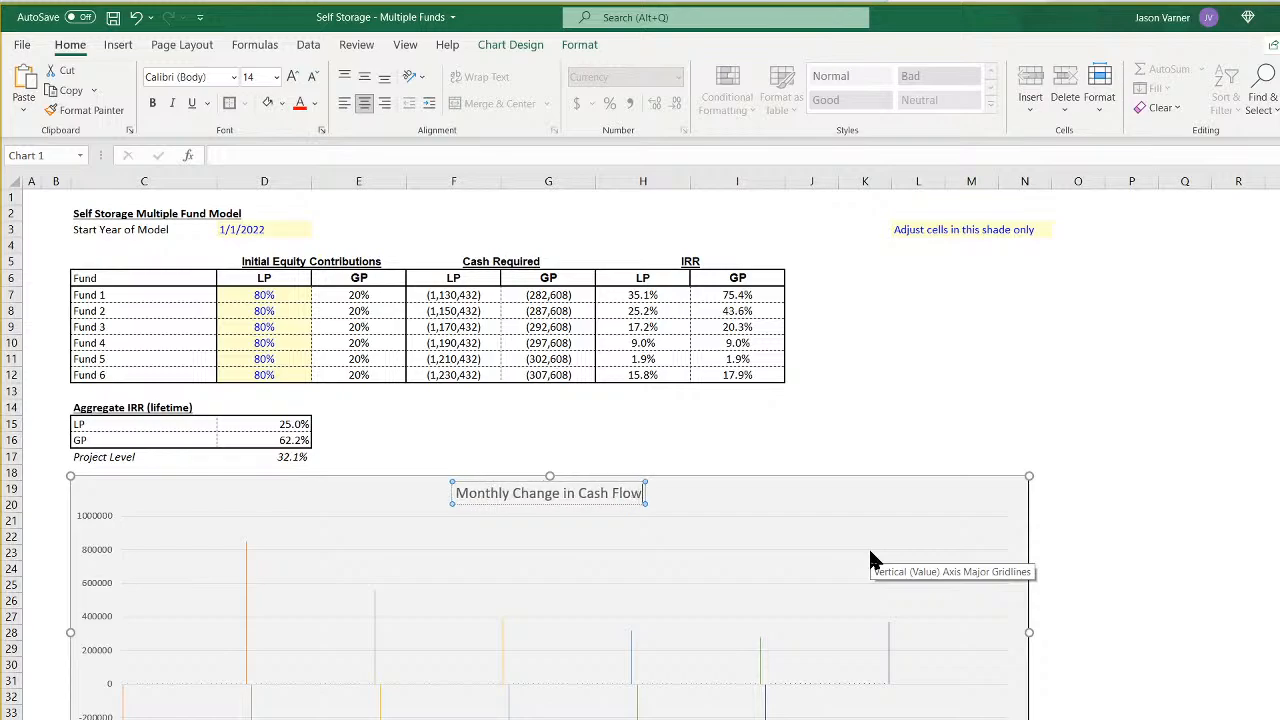
right_click(756, 502)
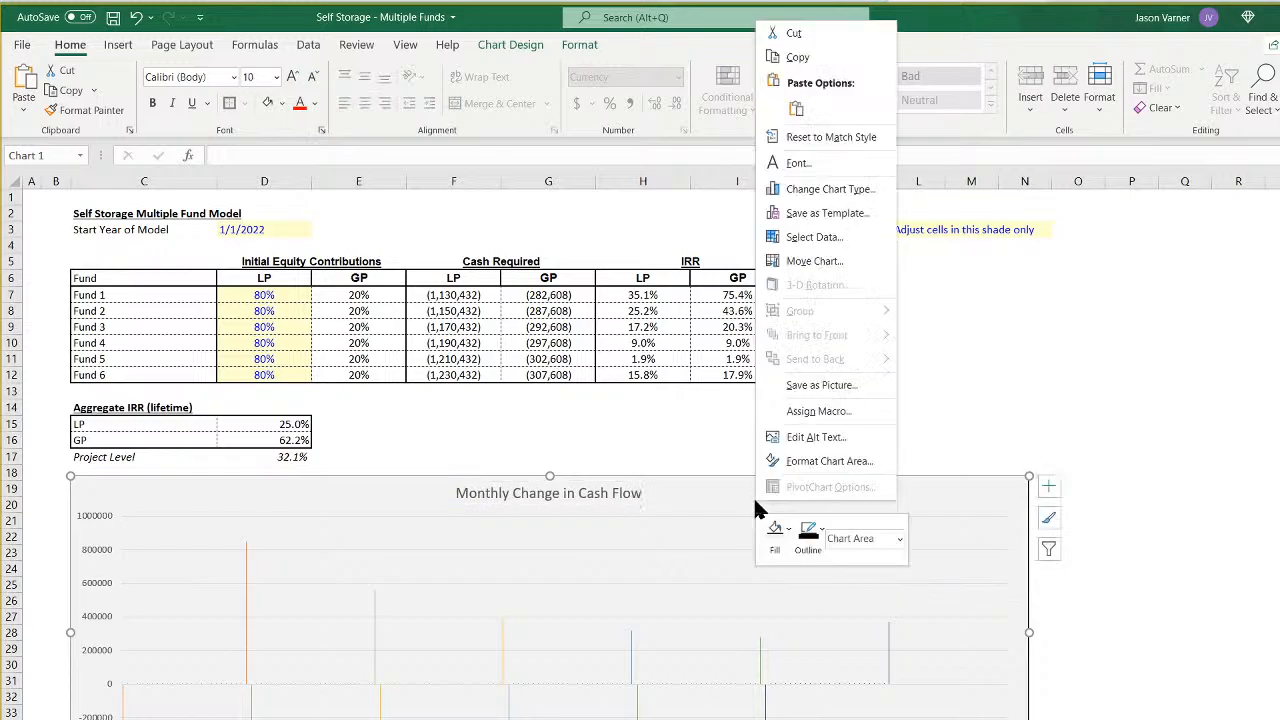
click(827, 57)
scroll(427, 601, down, 4)
scroll(420, 606, up, 4)
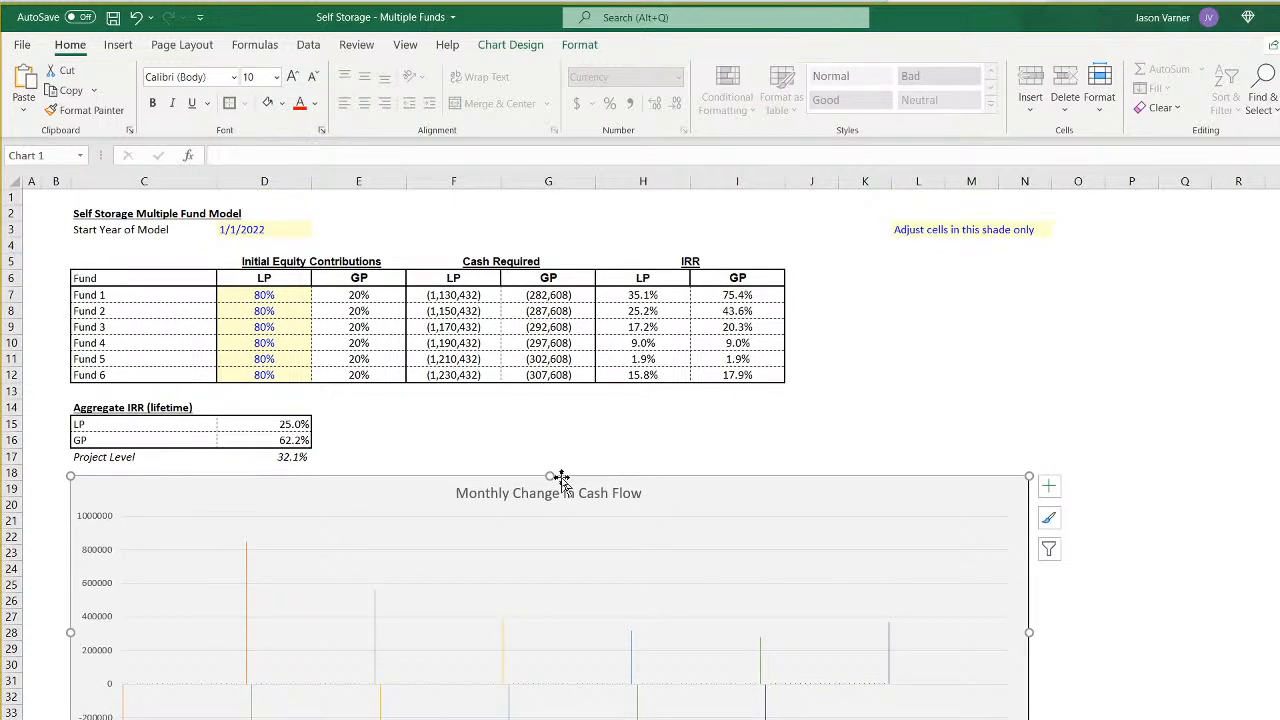
- Append "(sponsor)" to the end of the chart title
click(557, 497)
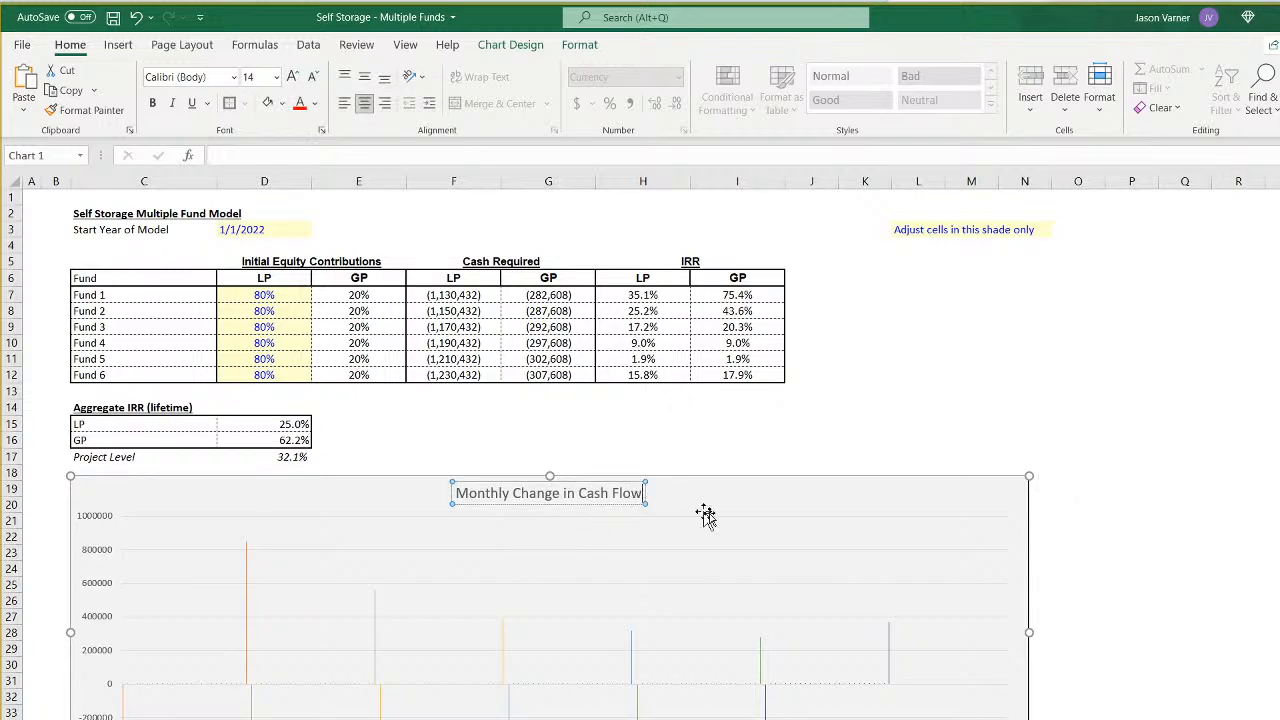
text((sponsor))
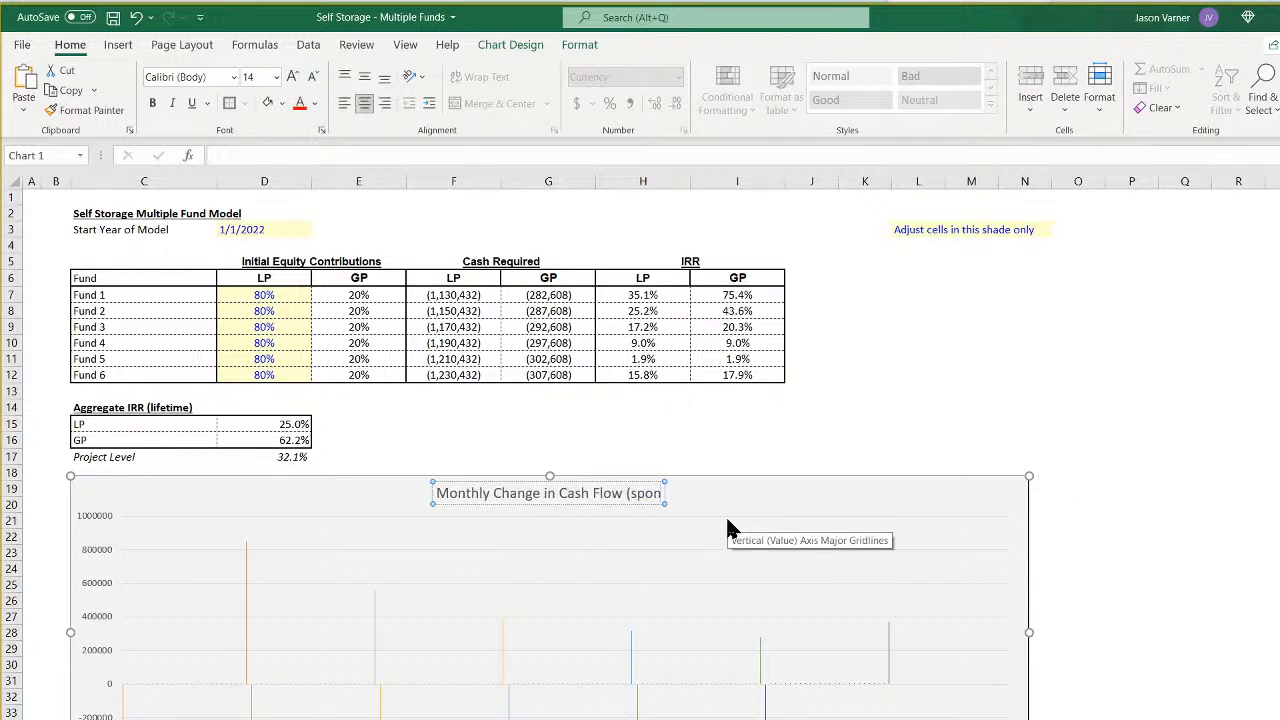
- Paste a copy of the sponsor cash flow chart on the summary sheet and align it directly beneath the original
right_click(783, 503)
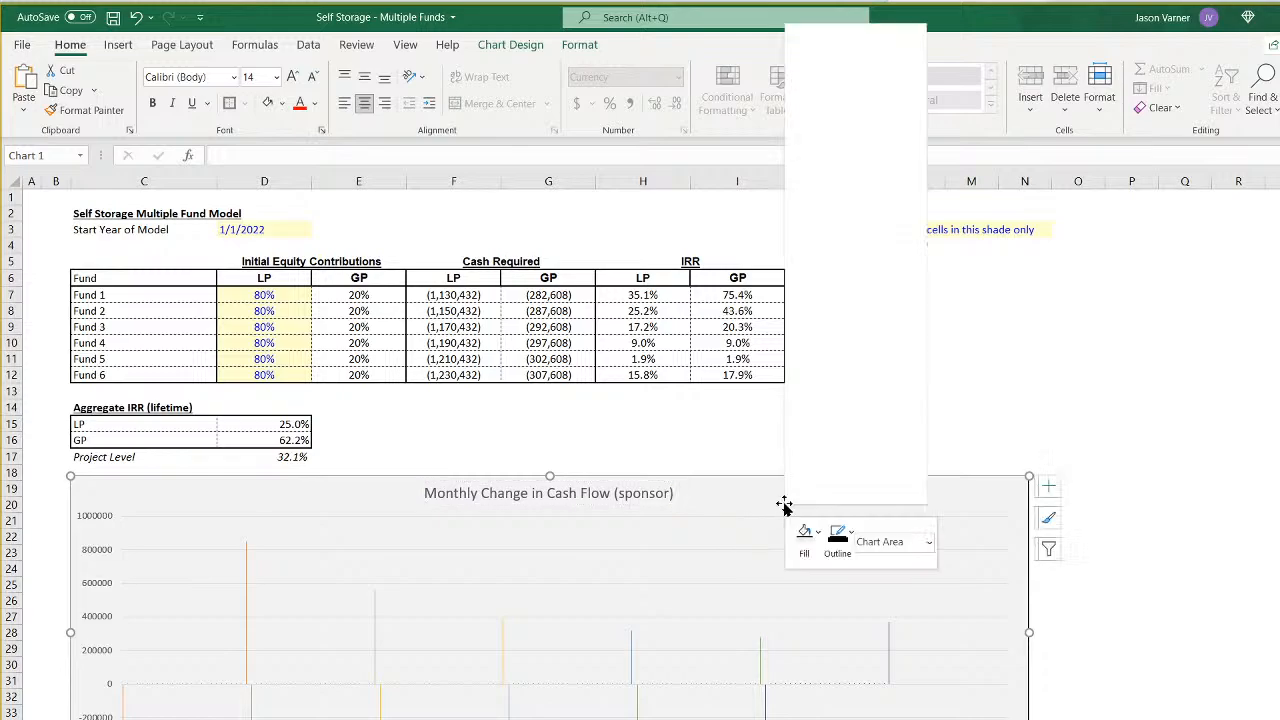
key(Escape)
scroll(222, 643, down, 4)
right_click(222, 643)
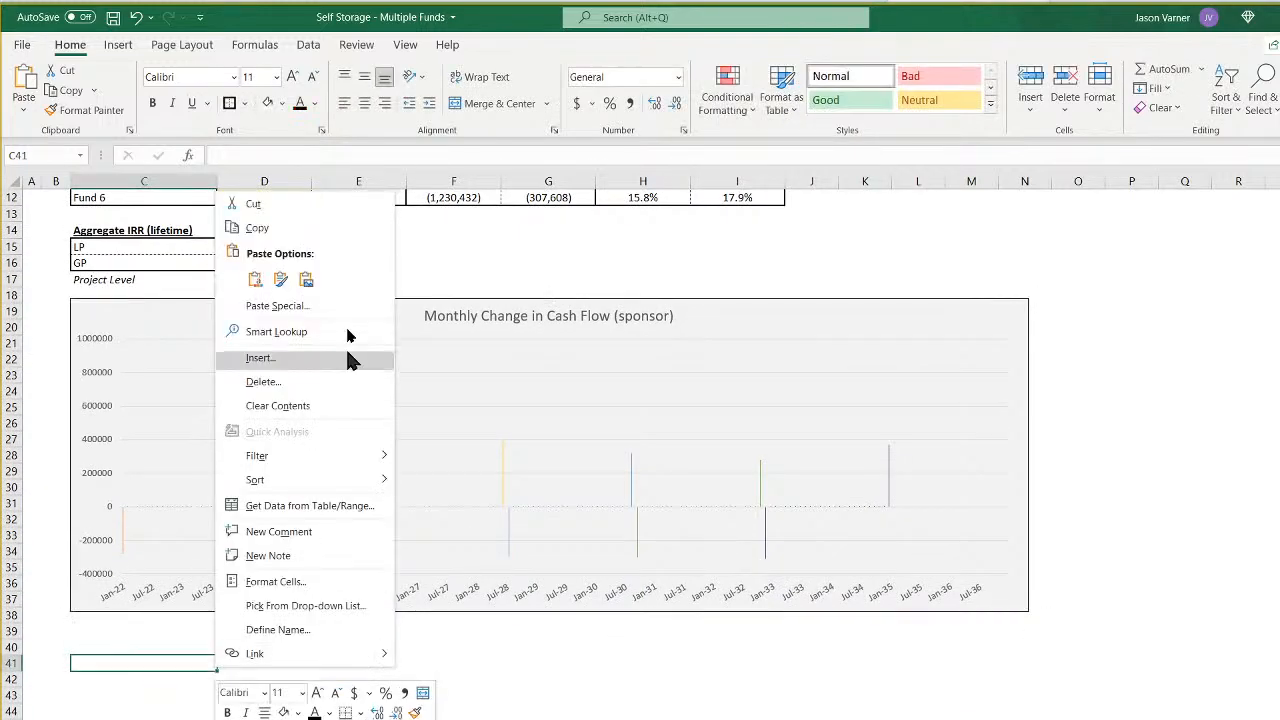
click(251, 283)
drag(400, 677, 396, 636)
- Remove all existing data series from the copied chart's data source
right_click(585, 705)
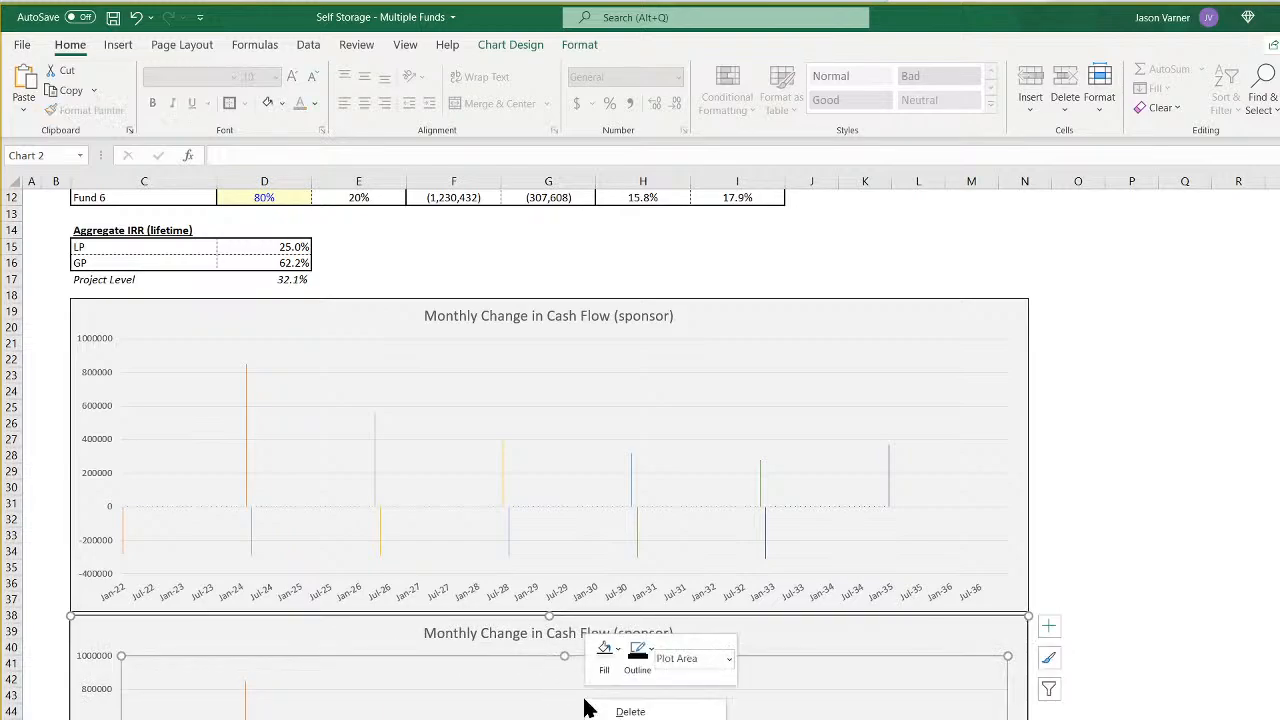
click(640, 719)
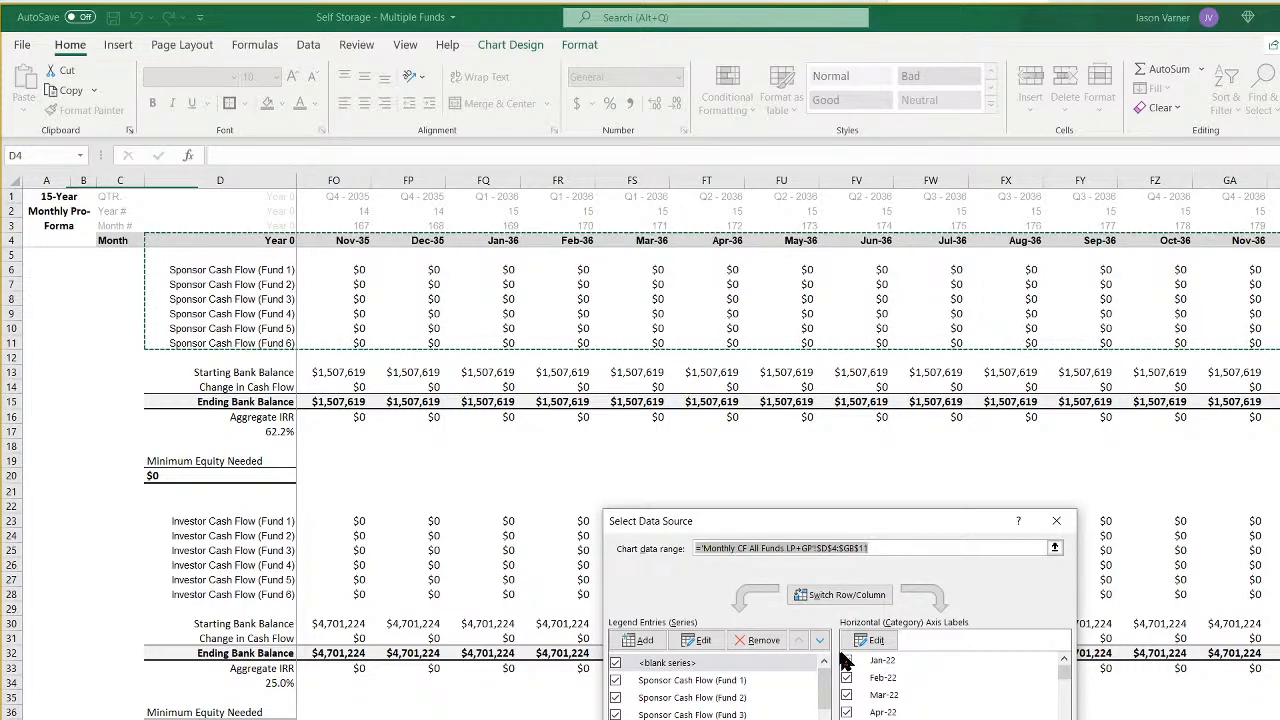
click(762, 643)
click(764, 643)
click(764, 643)
click(764, 643)
click(764, 643)
click(764, 643)
click(764, 643)
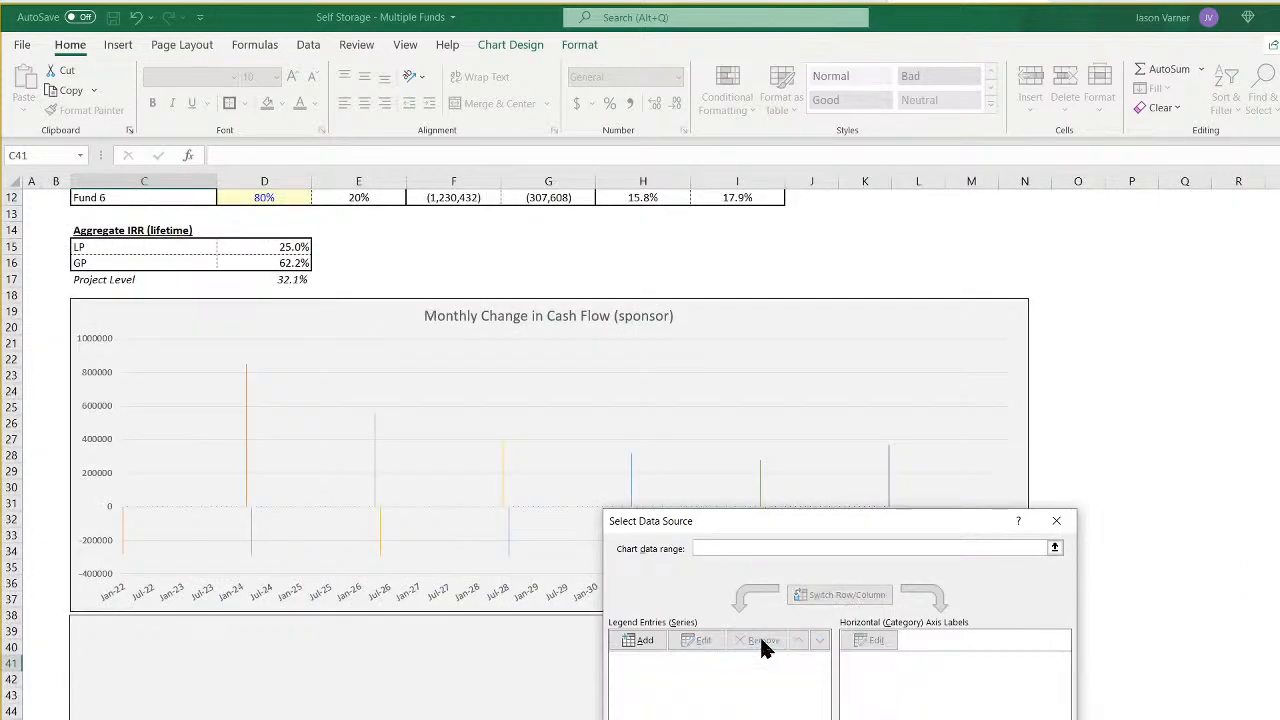
- Add a series to the copied chart, named from D15 (Ending Bank Balance) with values E15:GB15 of the monthly cash flow sheet
click(640, 642)
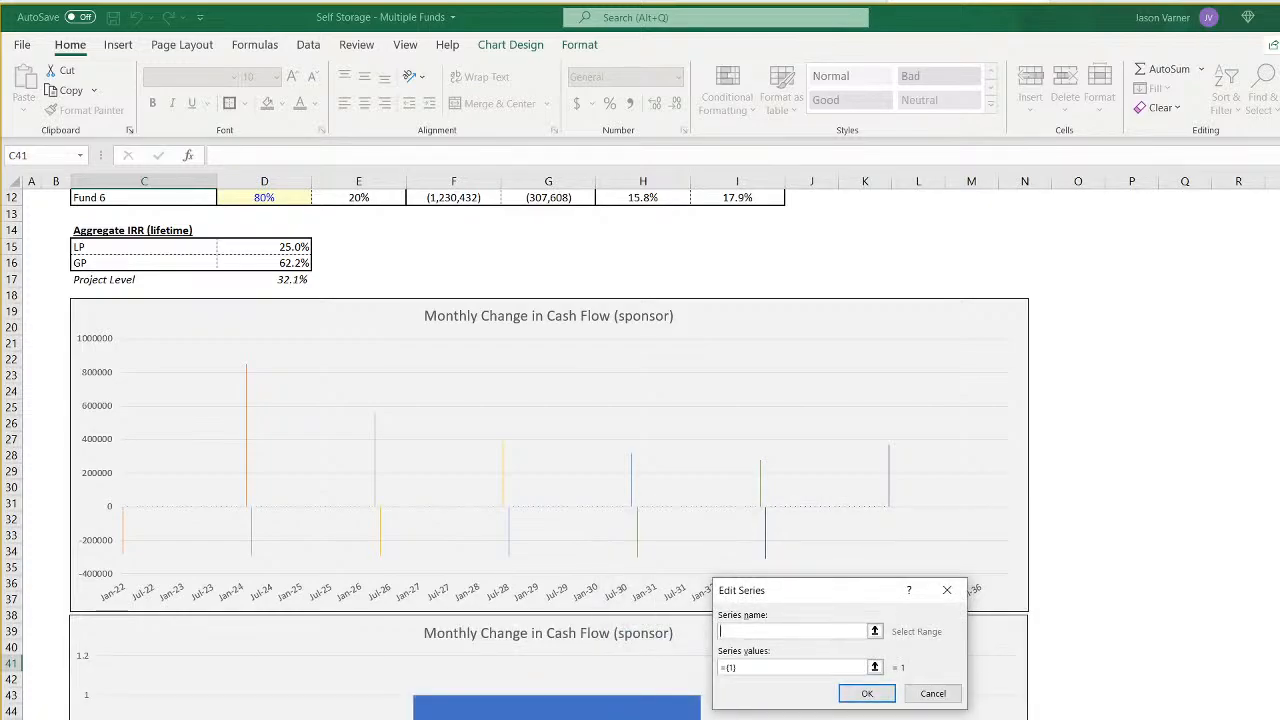
key(ctrl+Page_Down)
scroll(788, 448, left, 20)
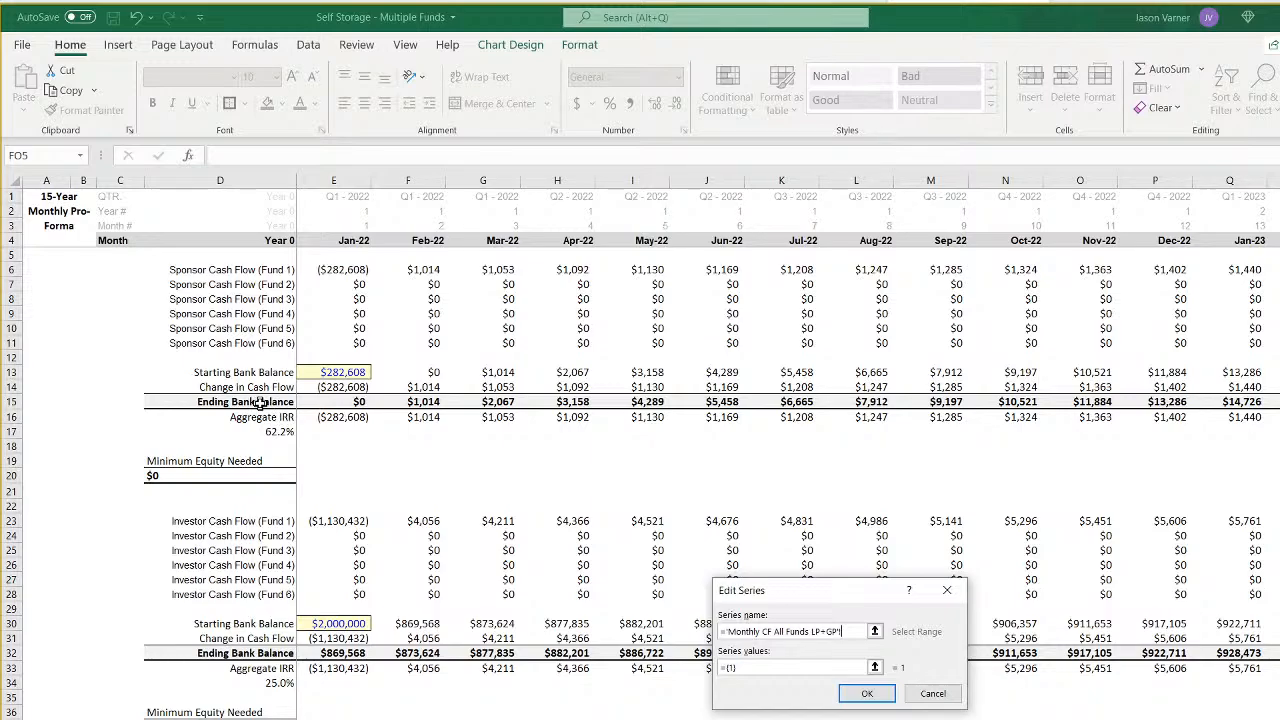
click(260, 401)
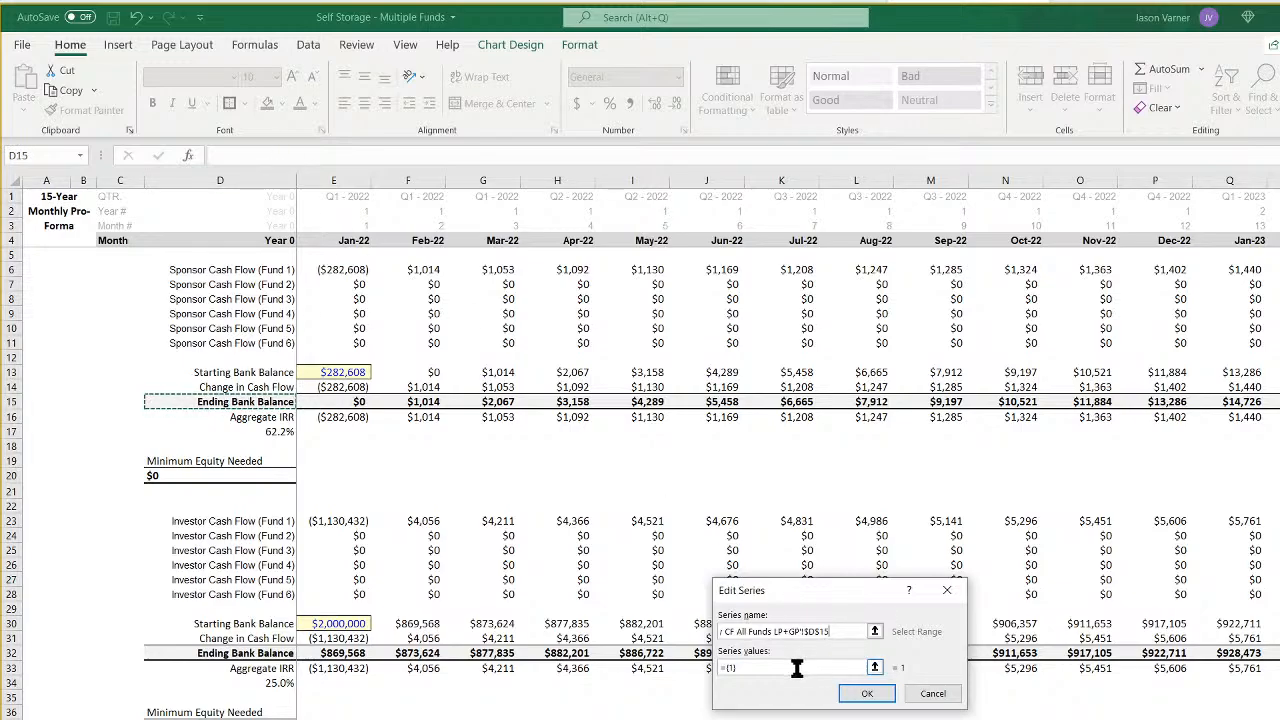
drag(797, 668, 640, 668)
key(BackSpace)
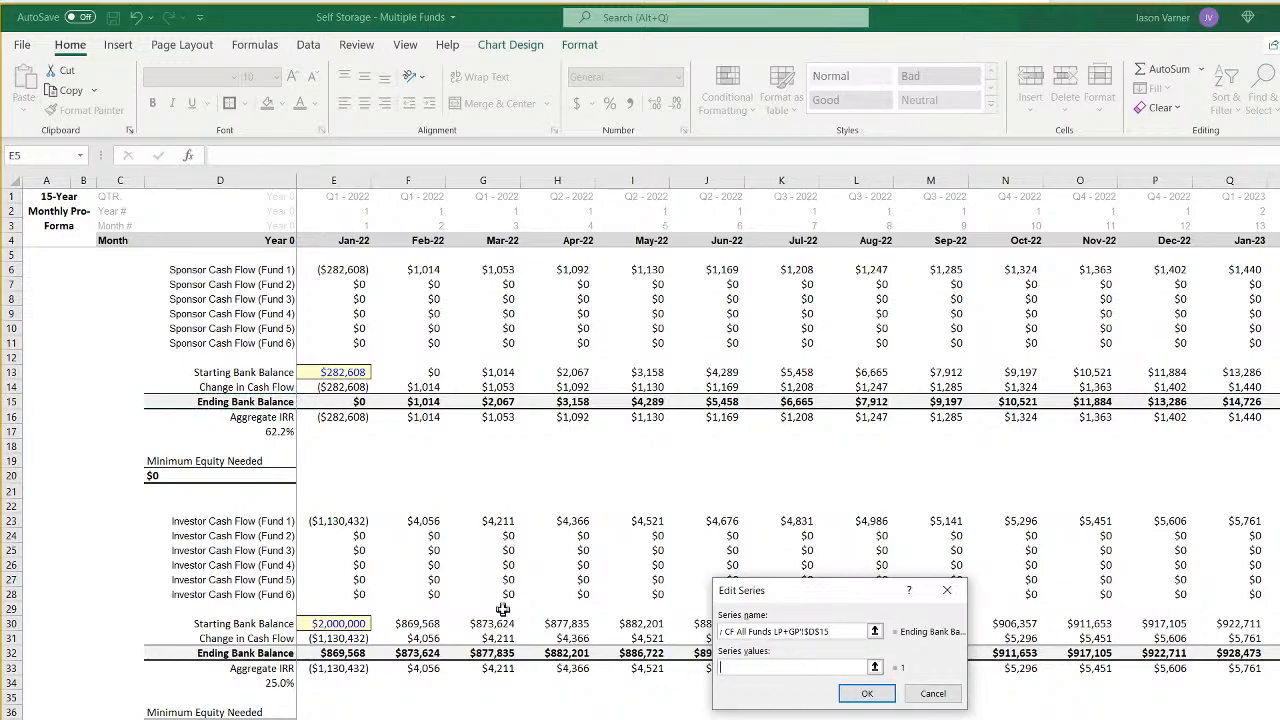
drag(343, 401, 1272, 401)
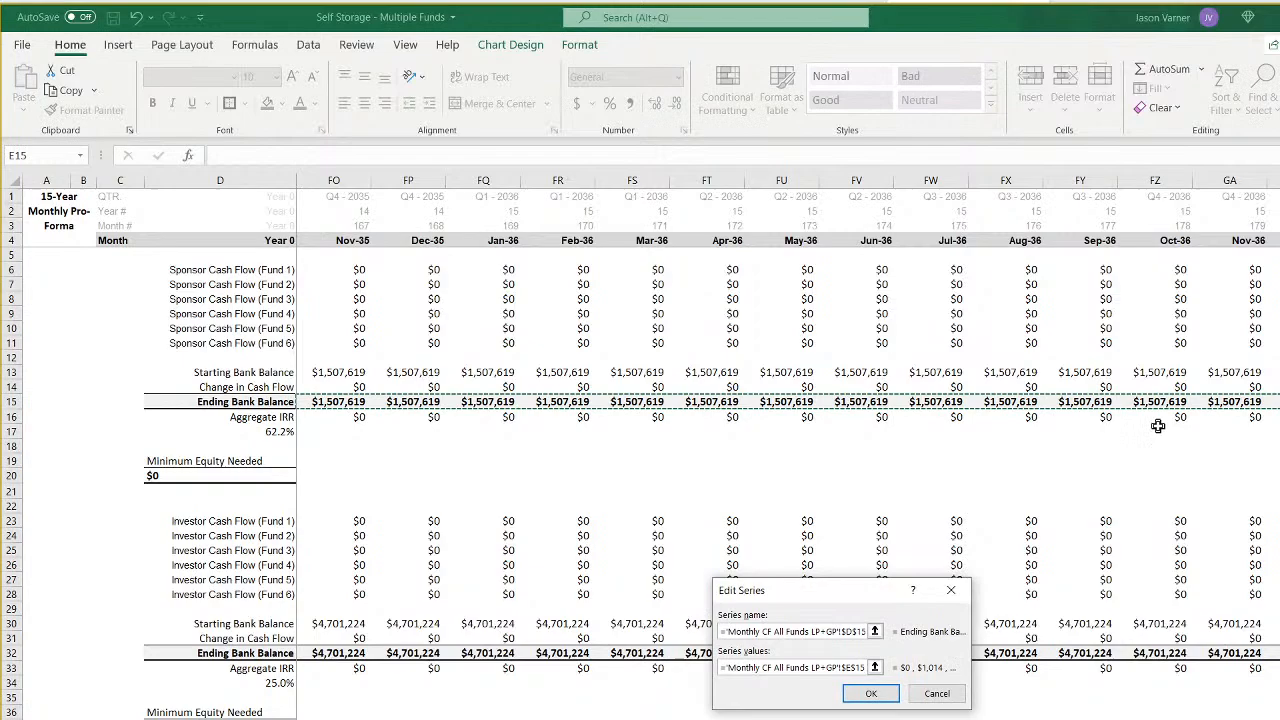
- Change the new series' values to E16:GB16, the sponsor Aggregate IRR row, and accept the series
click(876, 665)
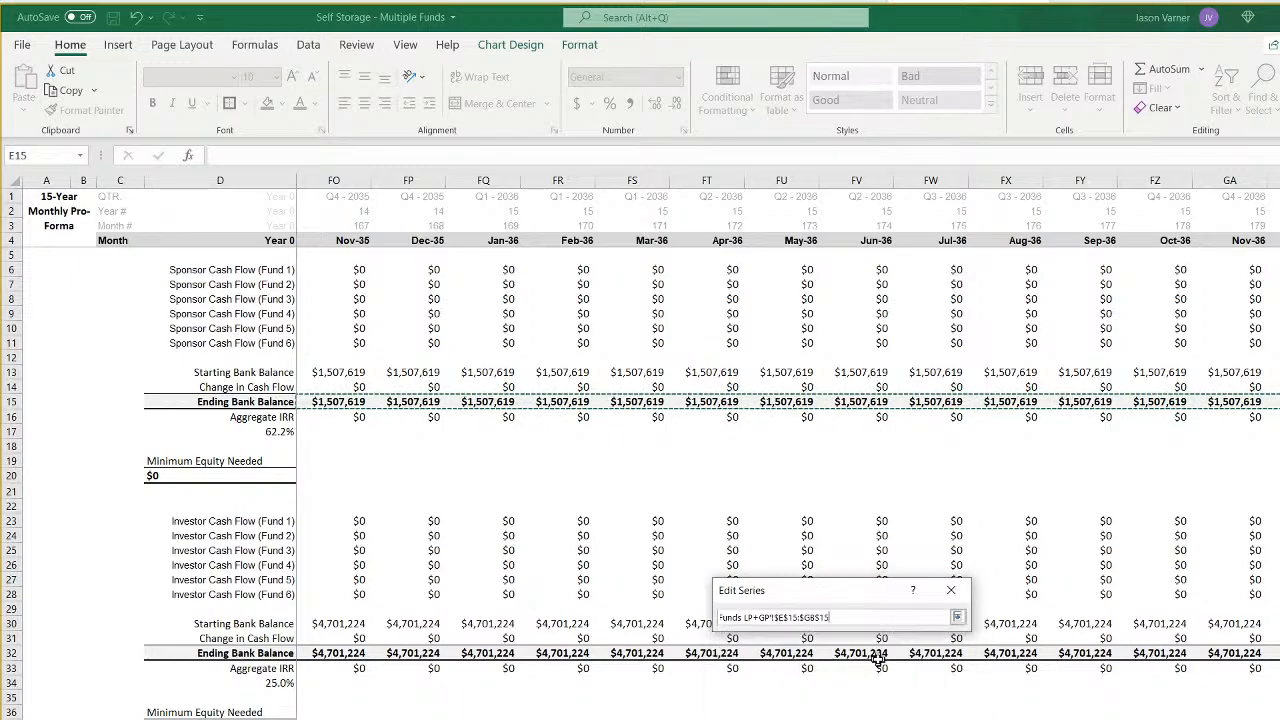
key(ctrl+a)
key(BackSpace)
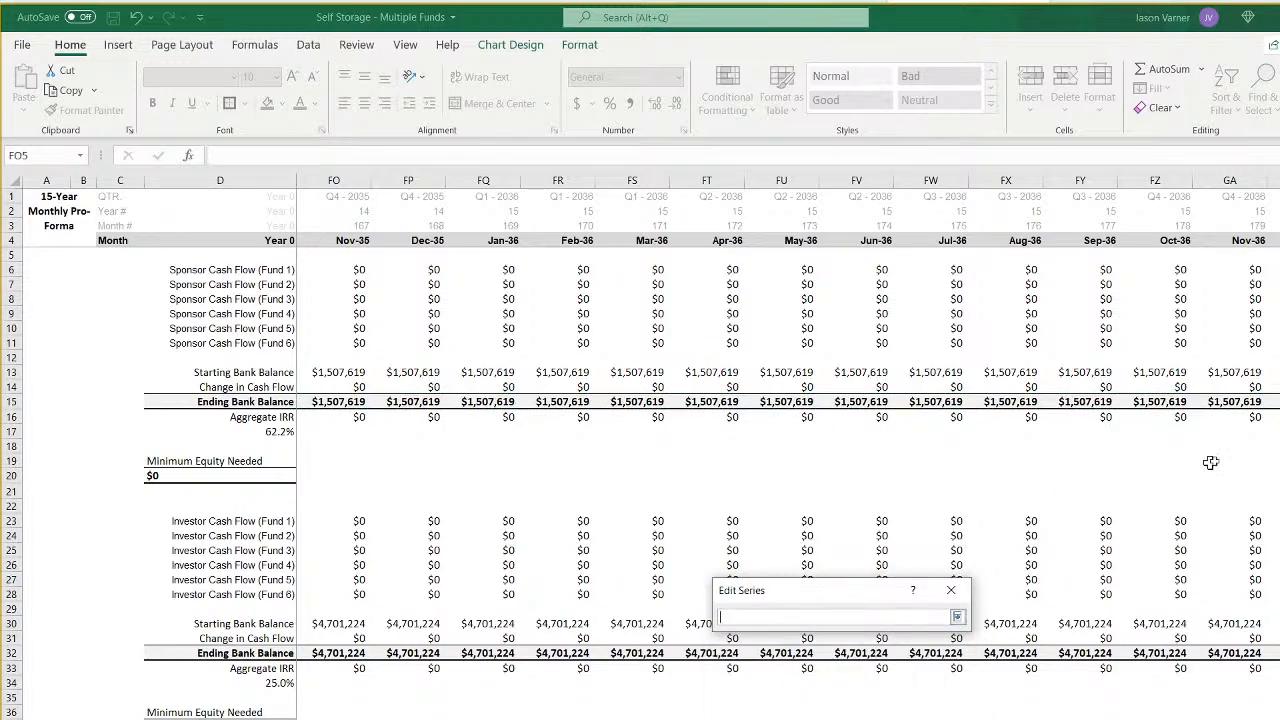
drag(1272, 416, 352, 418)
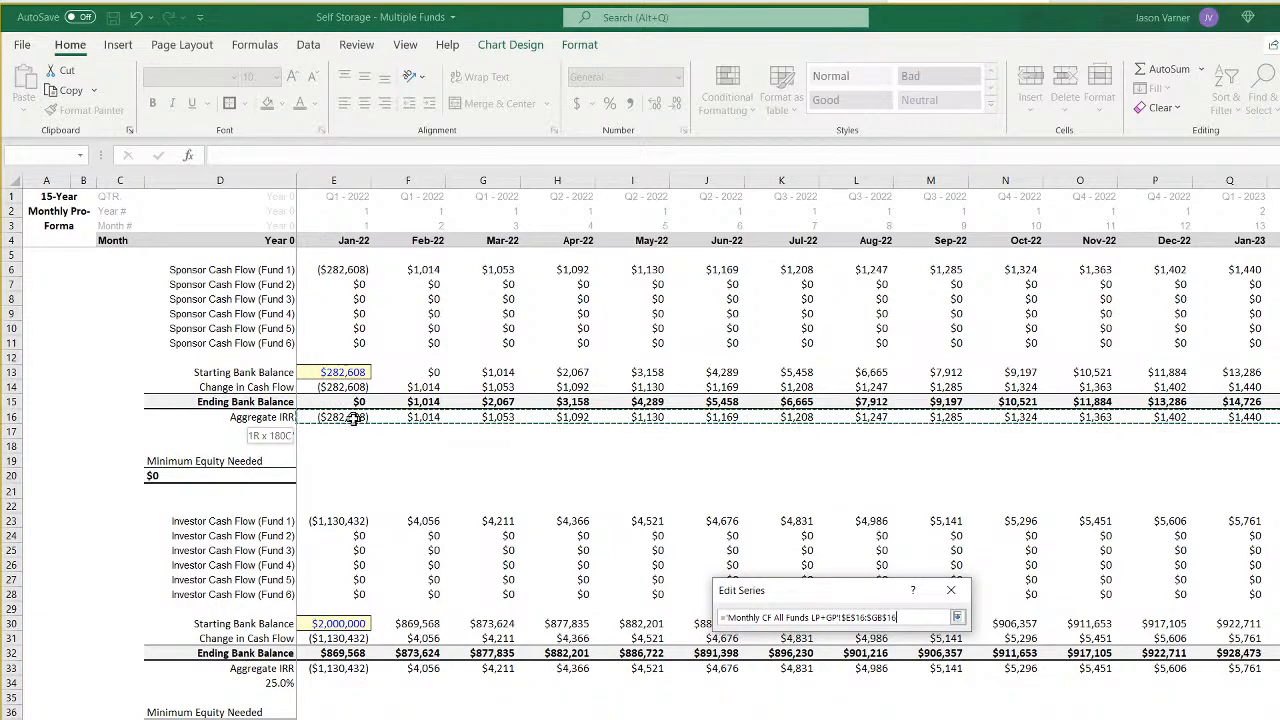
click(957, 617)
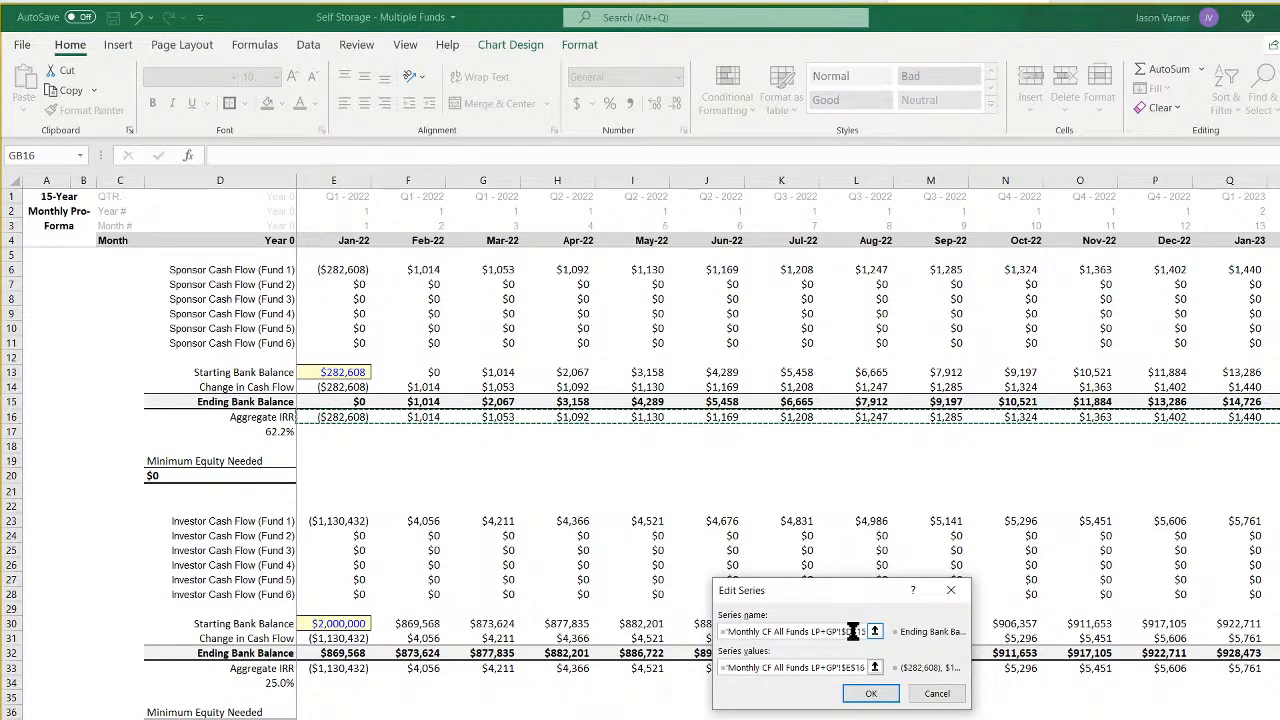
click(871, 693)
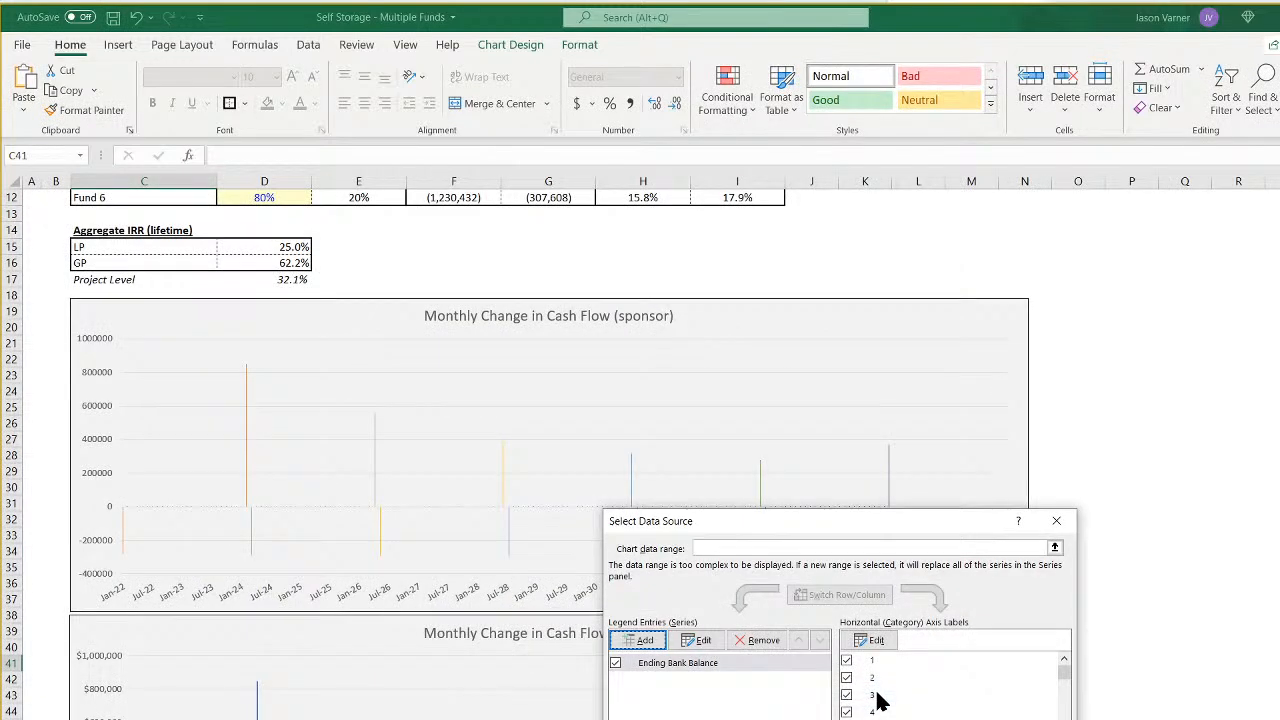
- Set the copied chart's horizontal axis labels to the month headers in row 4, starting at Jan-22 in E4
click(872, 640)
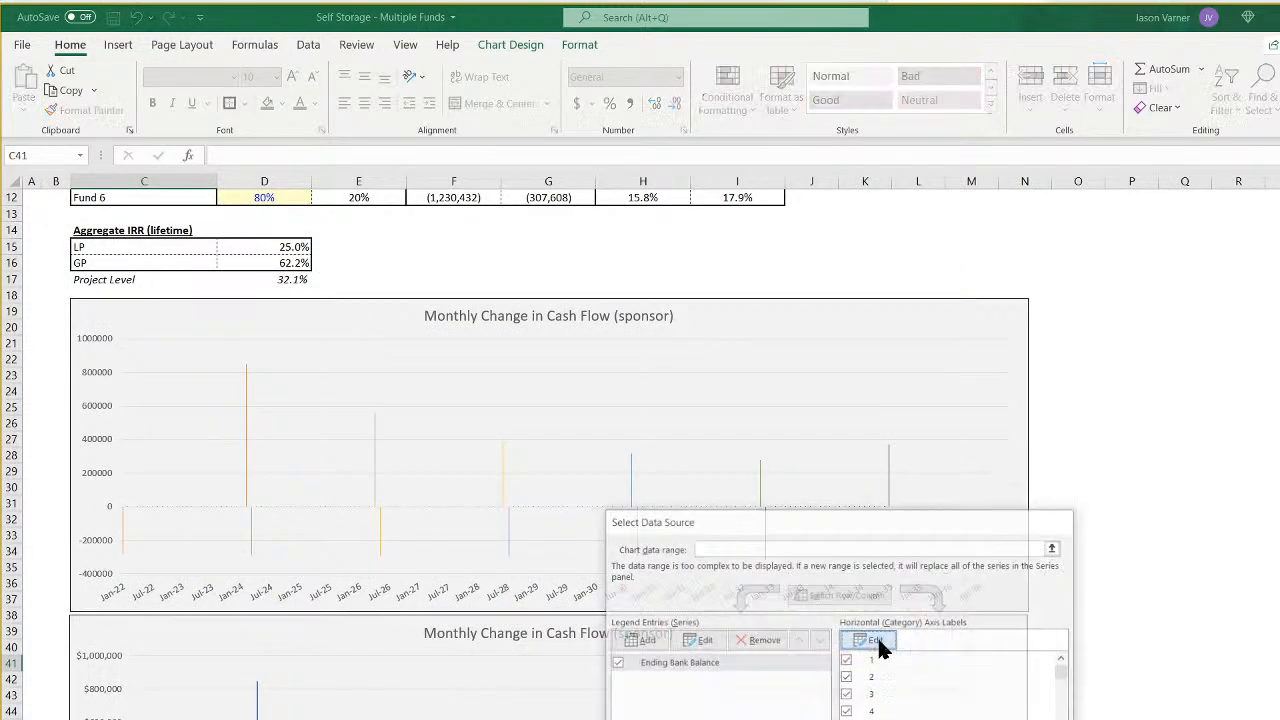
scroll(640, 450, down, 4)
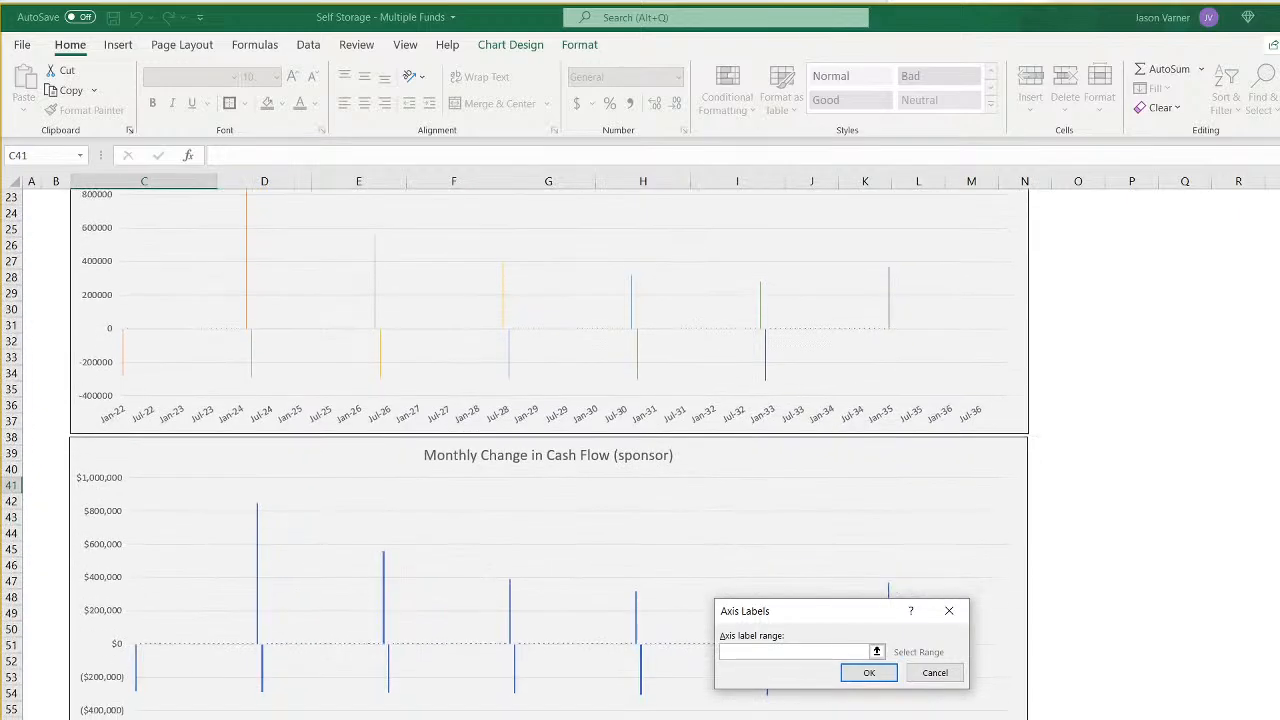
scroll(640, 450, up, 4)
click(700, 718)
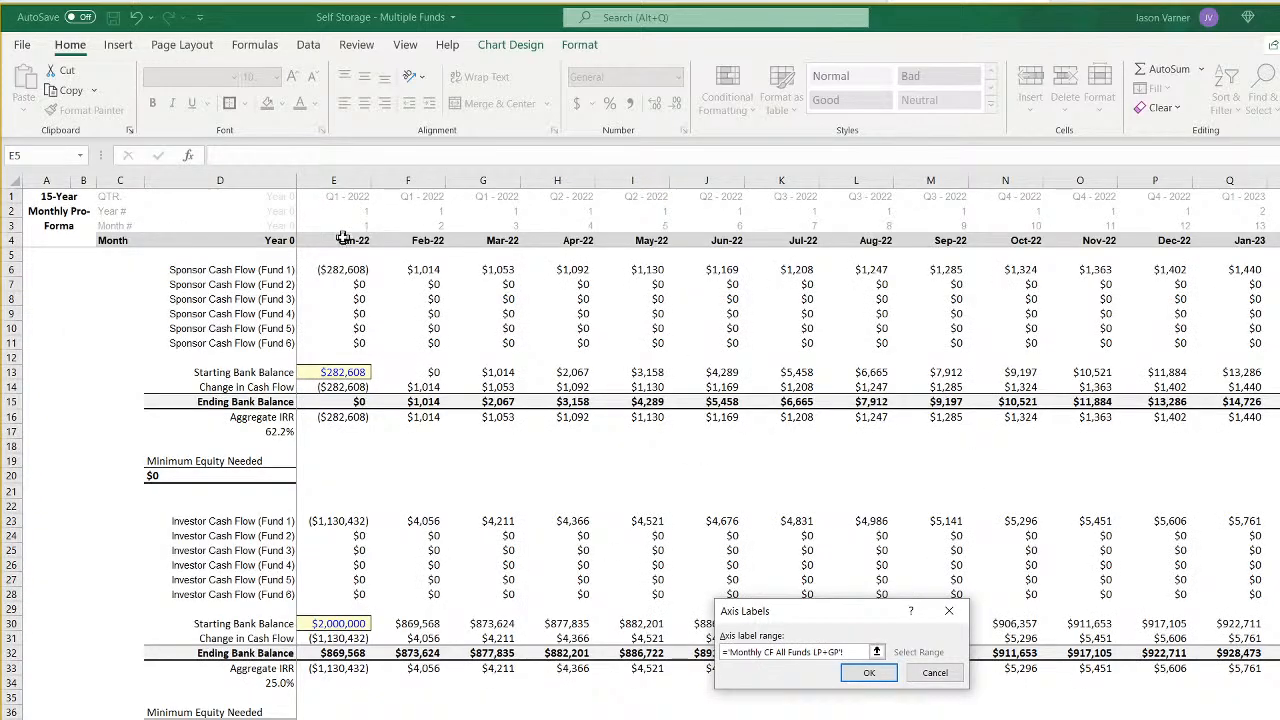
drag(342, 238, 1272, 300)
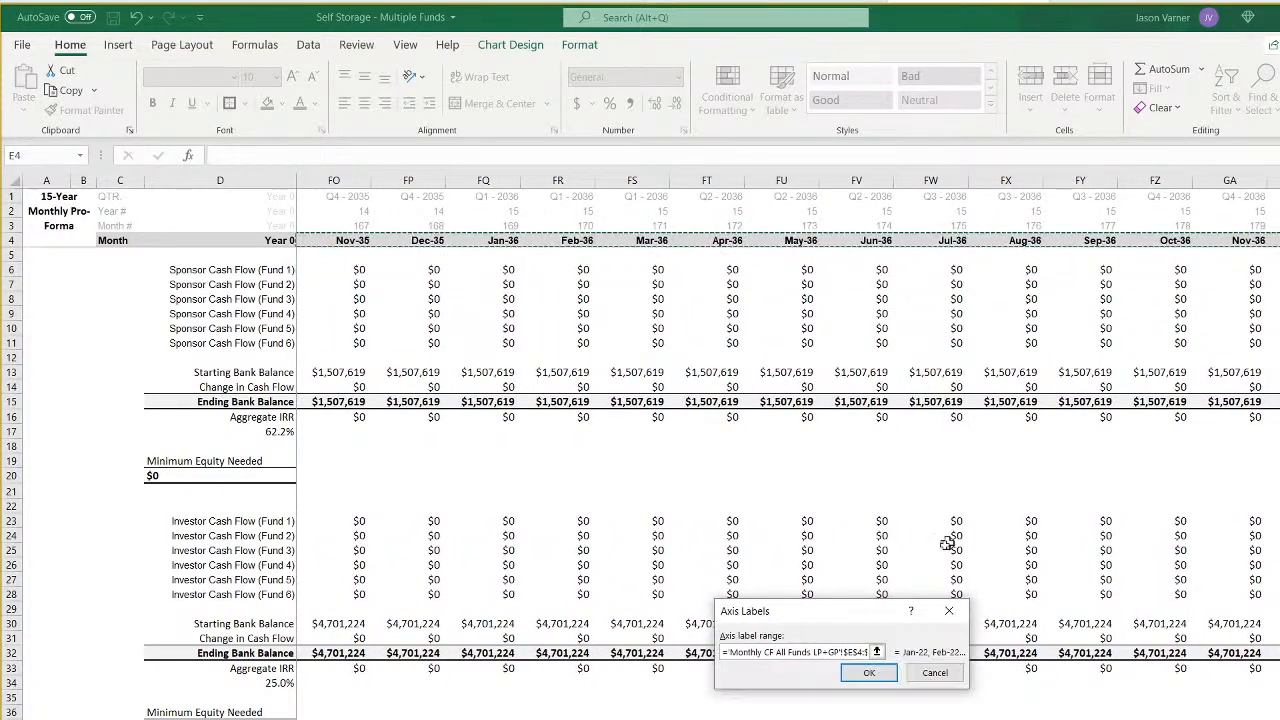
click(868, 674)
click(700, 663)
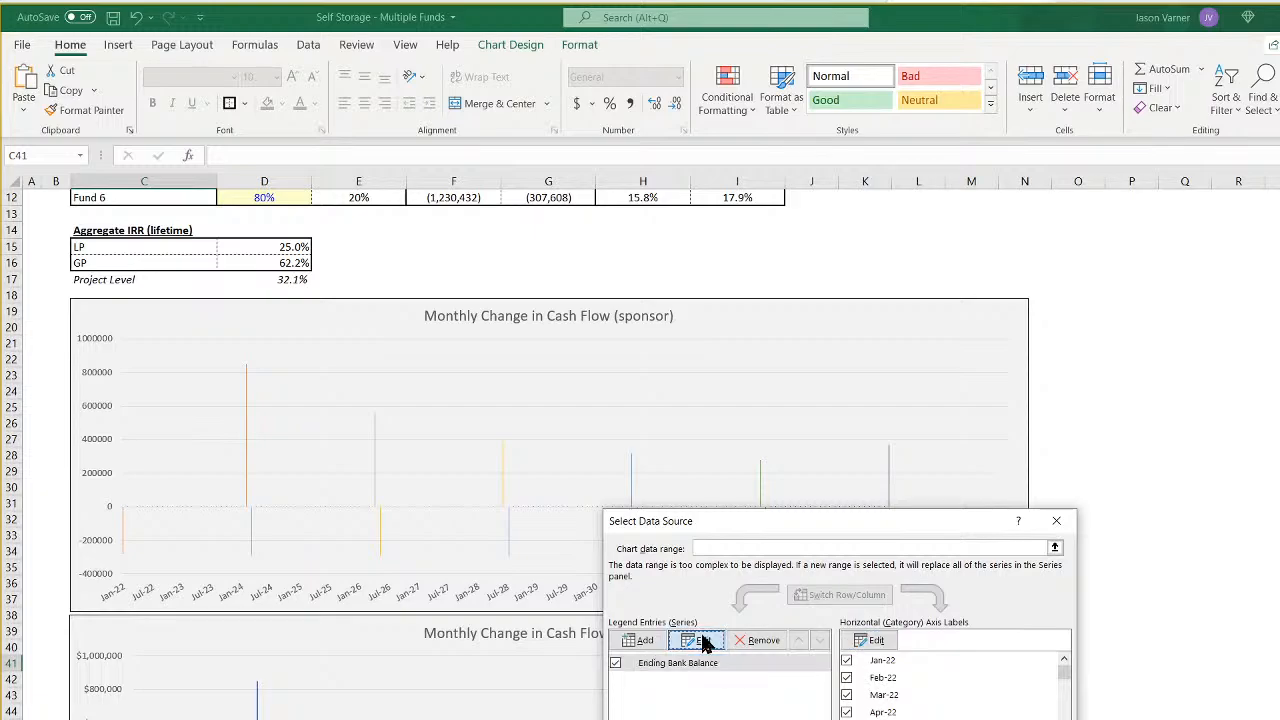
click(703, 640)
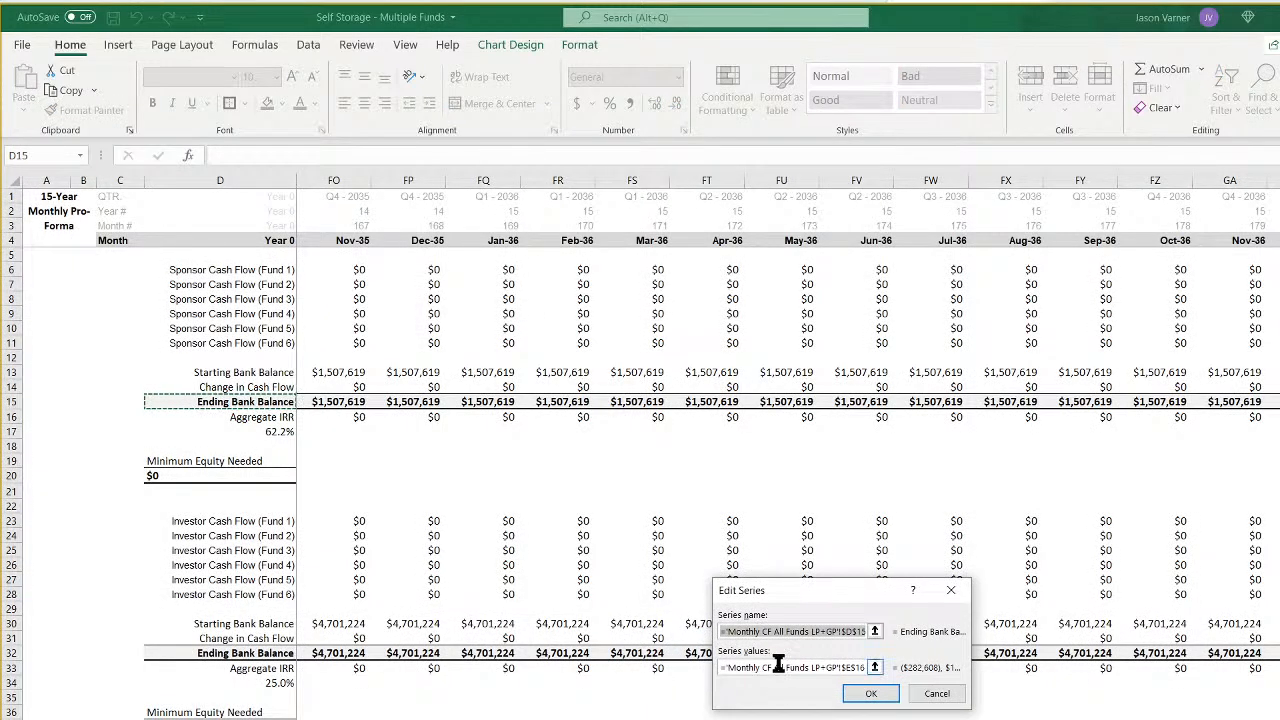
click(778, 667)
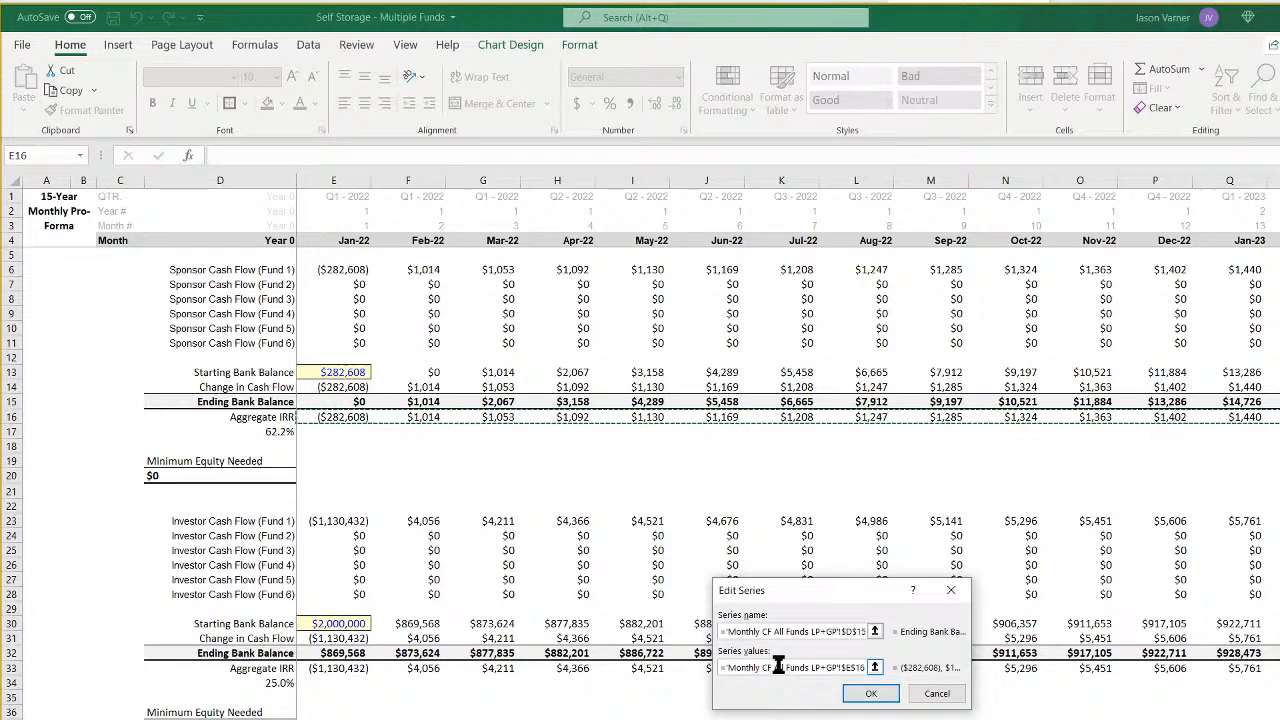
click(928, 694)
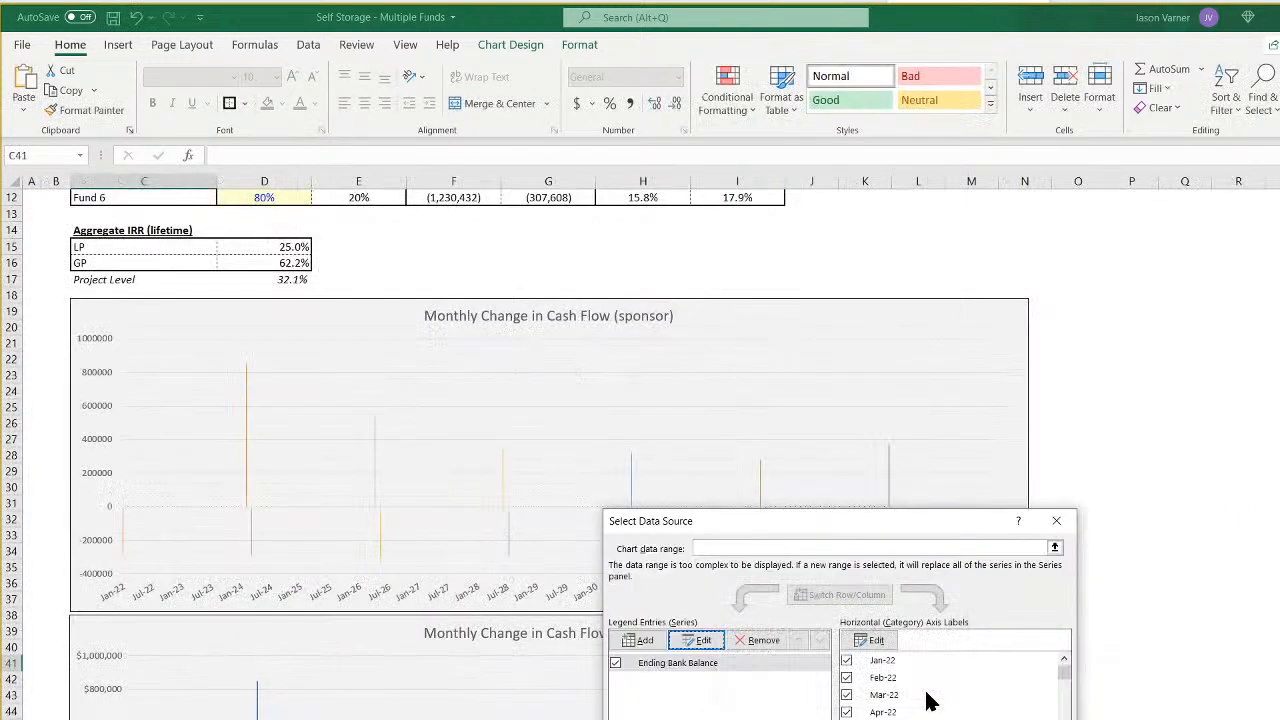
key(Escape)
- Start a running total on the monthly cash flow sheet by linking E17 to the Jan-22 sponsor cash flow in E16
key(ctrl+Page_Down)
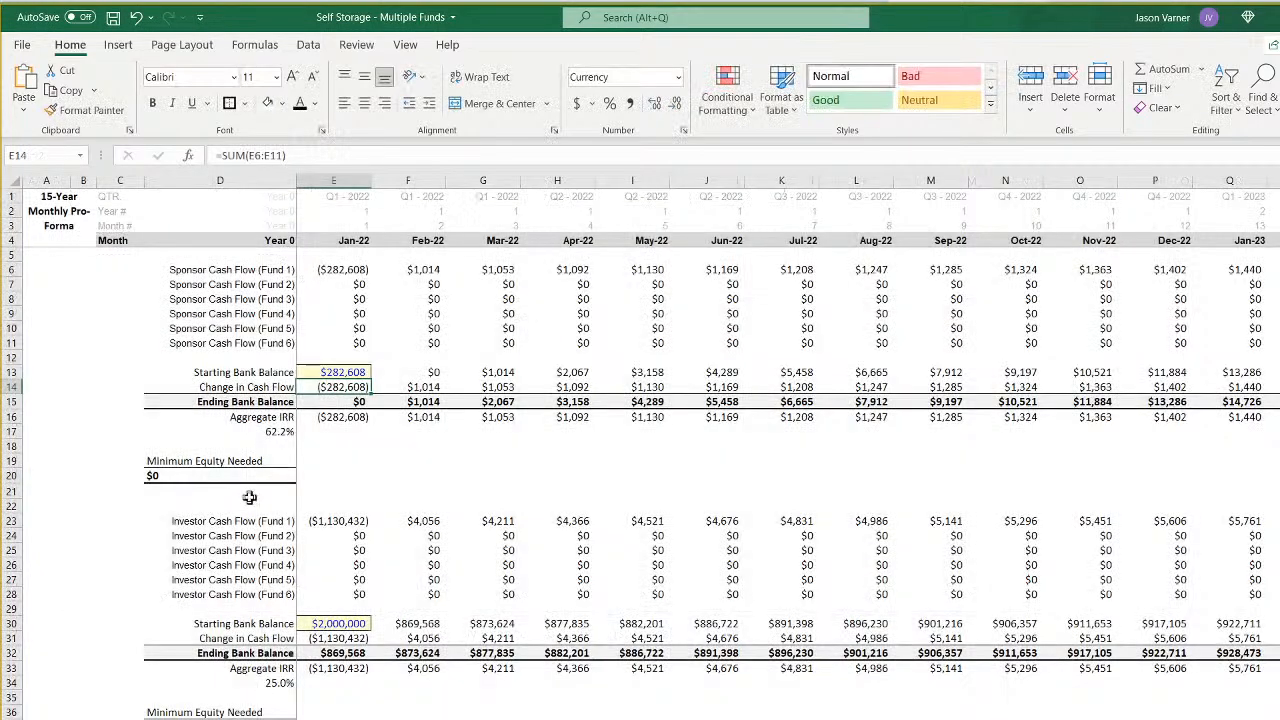
click(343, 431)
text(=)
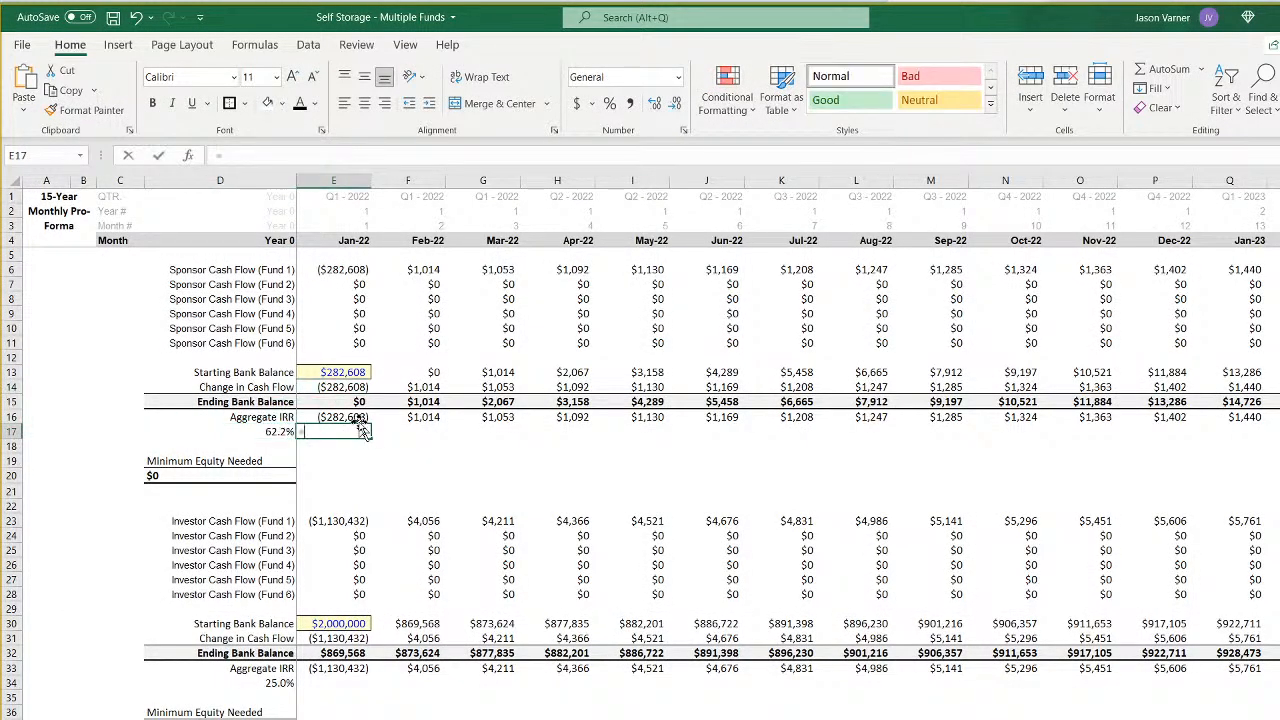
click(358, 418)
key(Return)
- Enter =E17+F16 in F17 for Feb-22 and fill the running total across the remaining months
click(411, 433)
text(=)
click(347, 431)
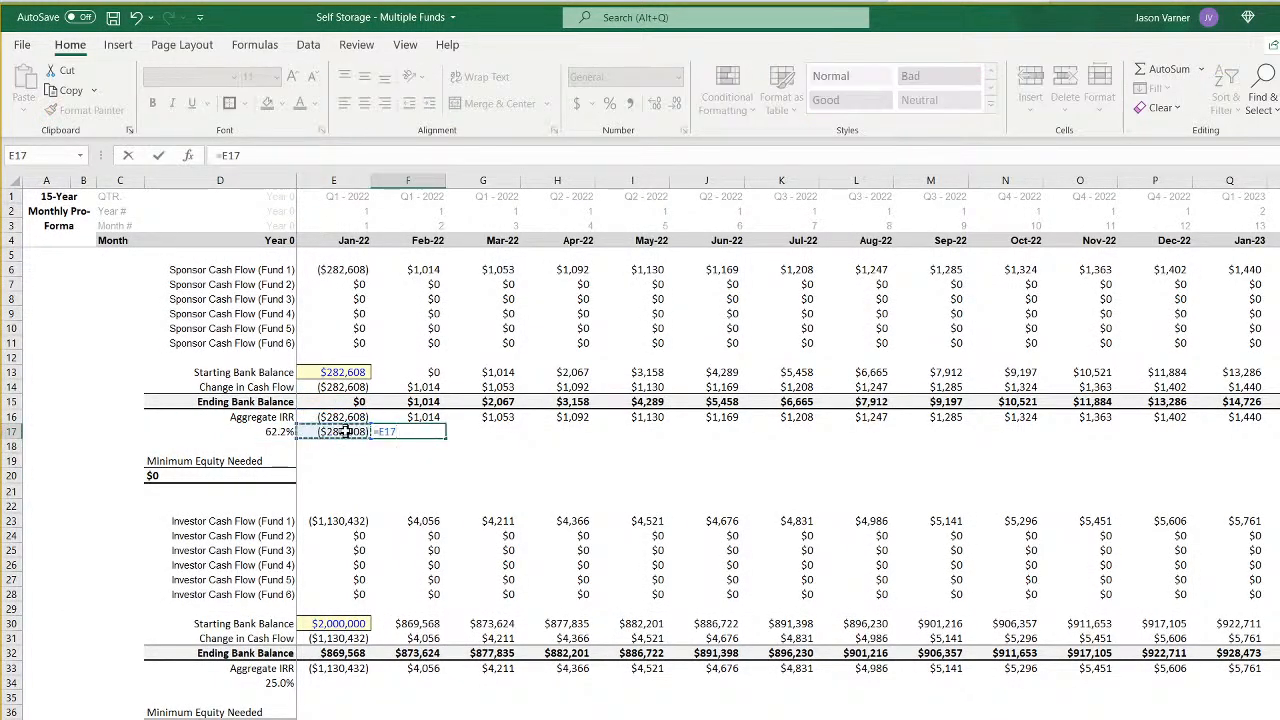
text(+)
click(488, 418)
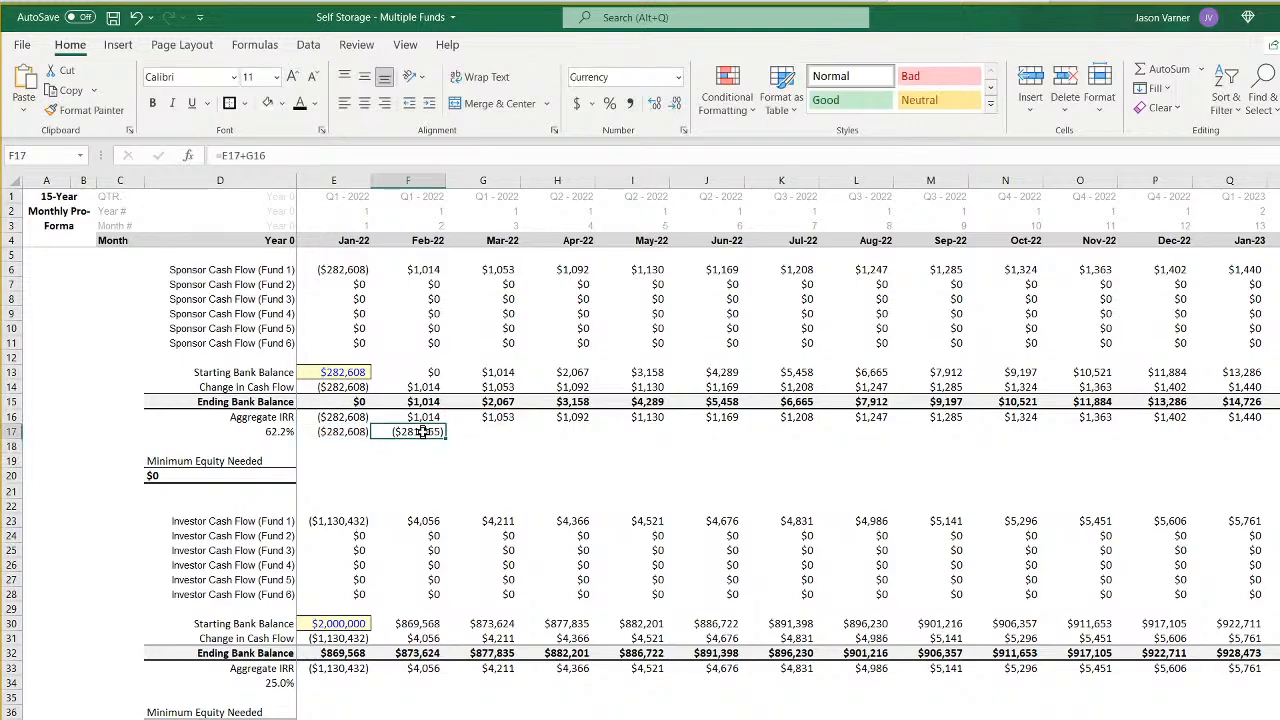
key(Return)
click(430, 432)
drag(446, 438, 1260, 440)
scroll(788, 440, left, 20)
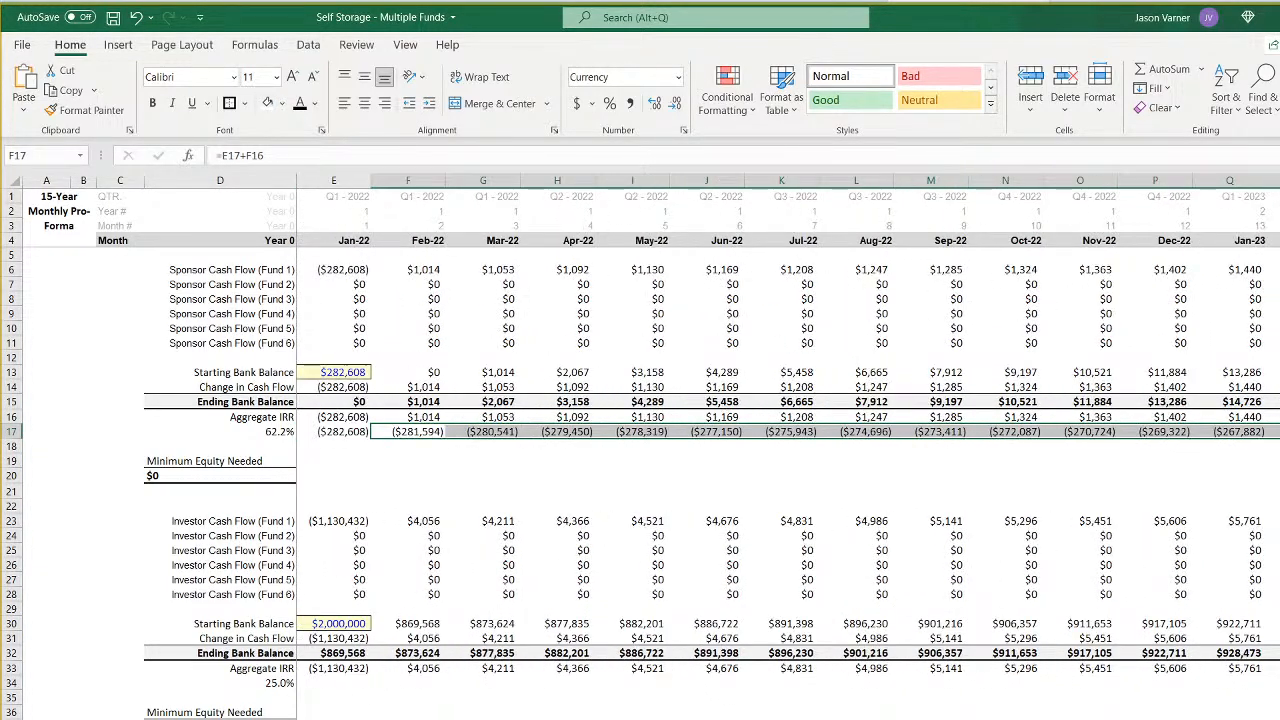
- Move the sponsor aggregate IRR percentage from D17 to C16, beside its Aggregate IRR label
click(132, 431)
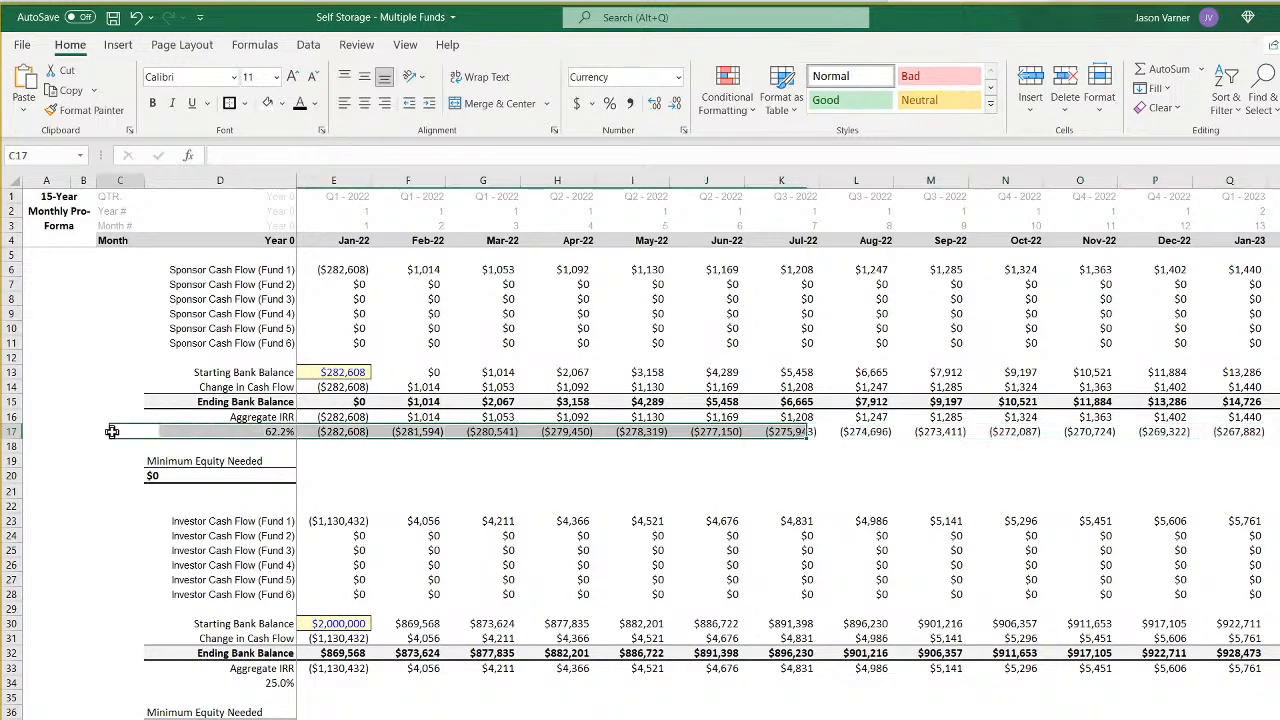
click(263, 431)
drag(270, 440, 125, 420)
- Label the running total row "Cumulative Cash Flow" in D17
click(286, 435)
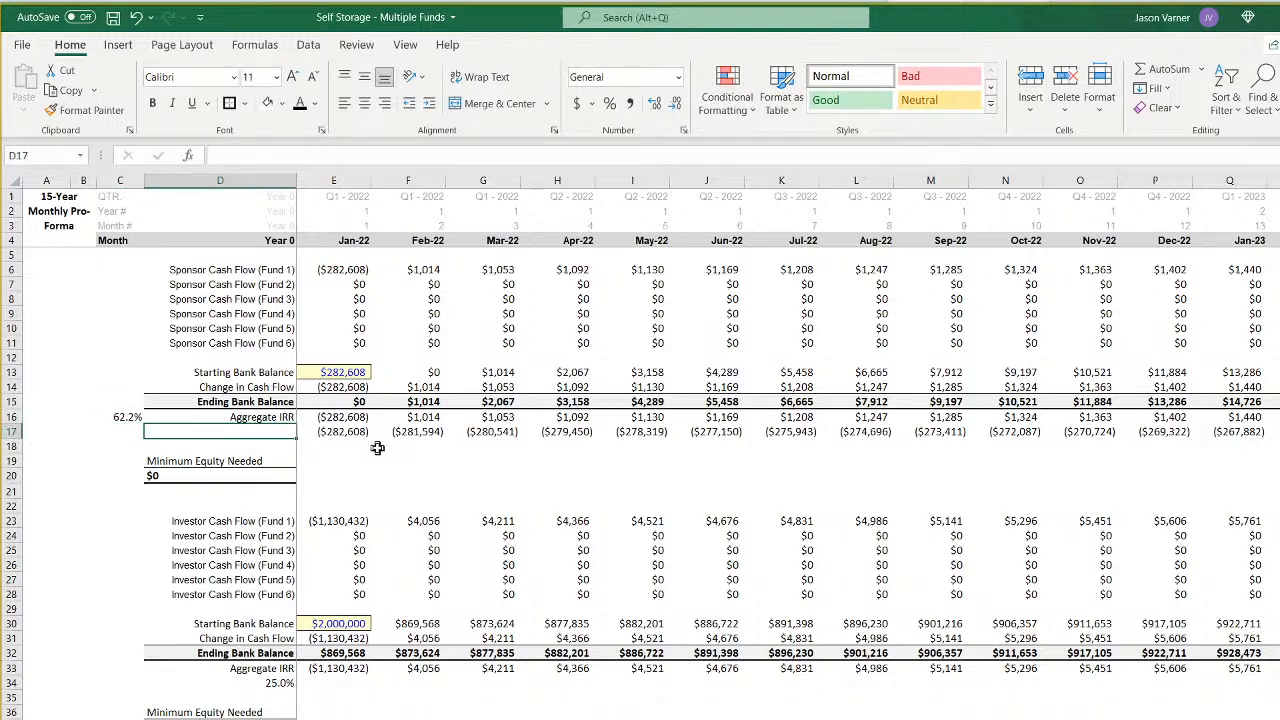
text(Cumulative Cash FLow)
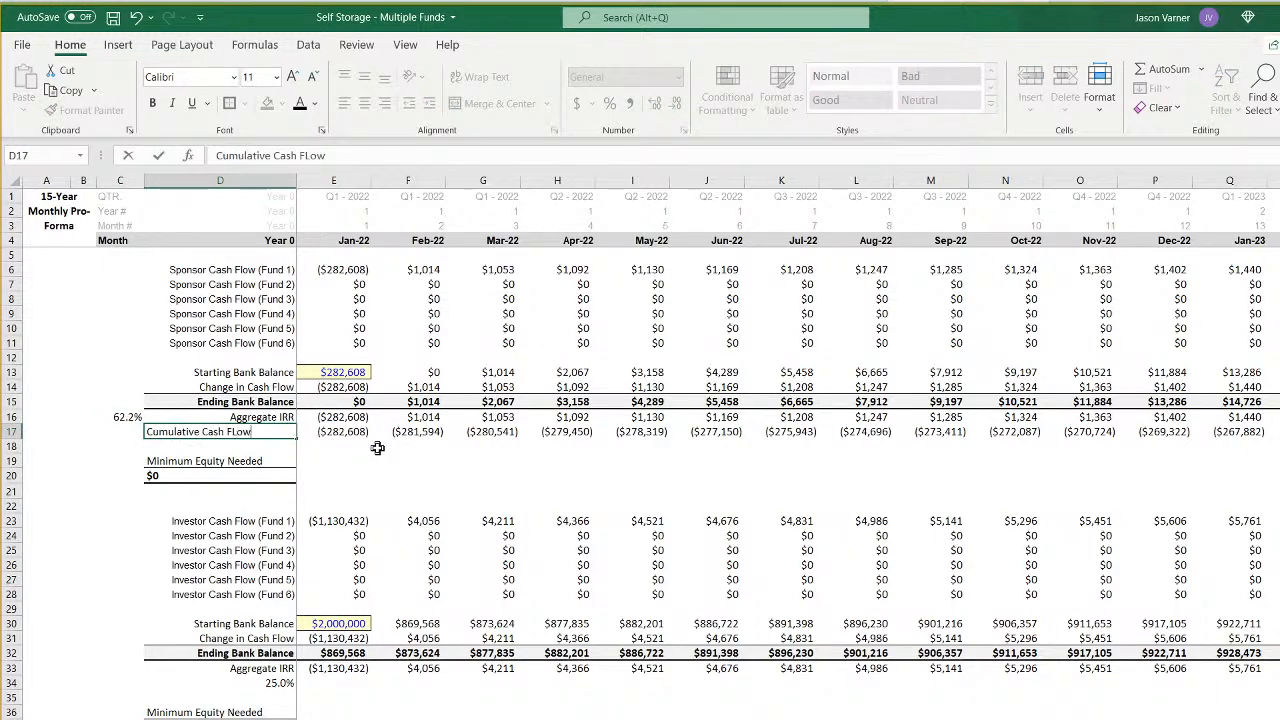
key(Return)
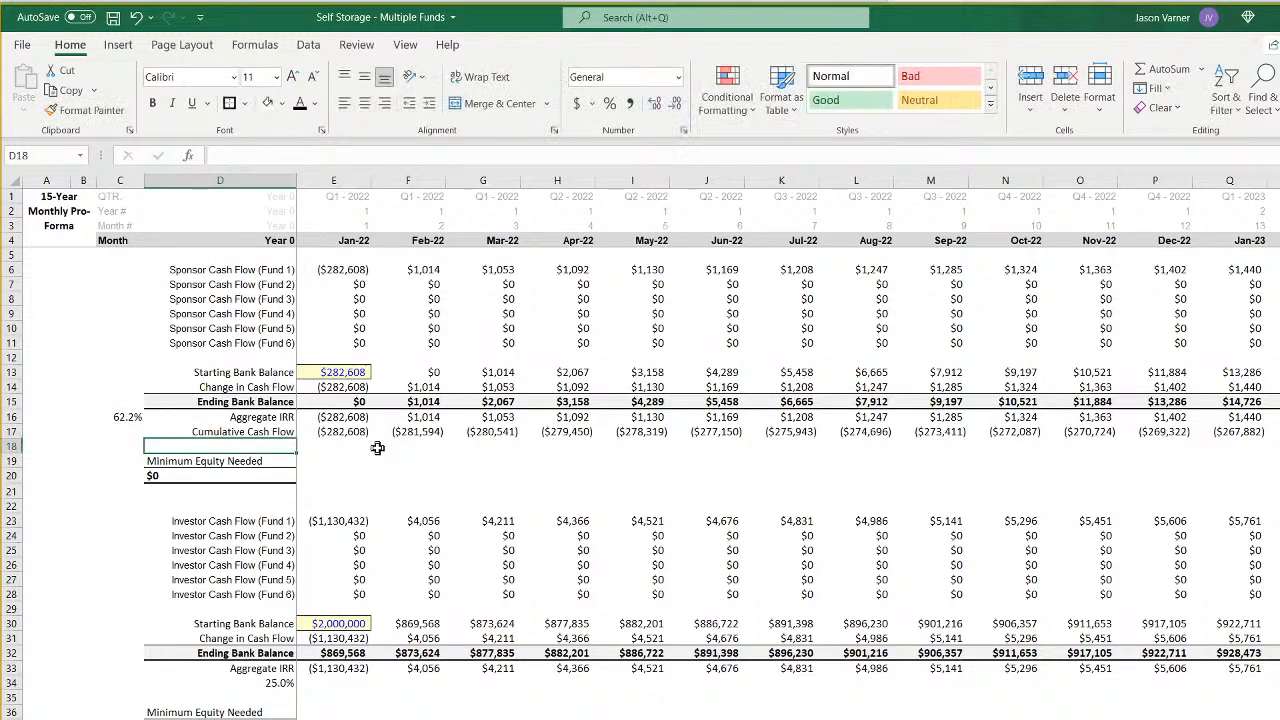
- Edit the lower summary chart's Ending Bank Balance series so its name refers to the Cumulative Cash Flow label in D17
key(ctrl+Page_Up)
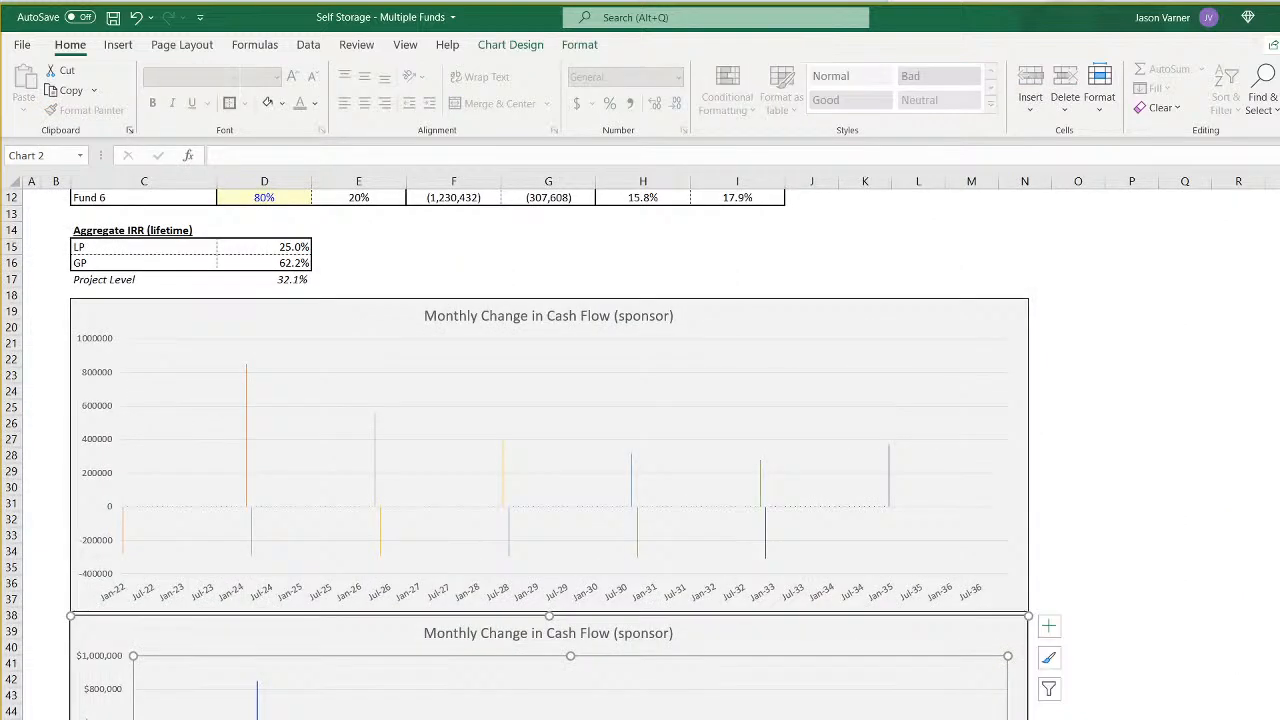
right_click(470, 712)
click(535, 719)
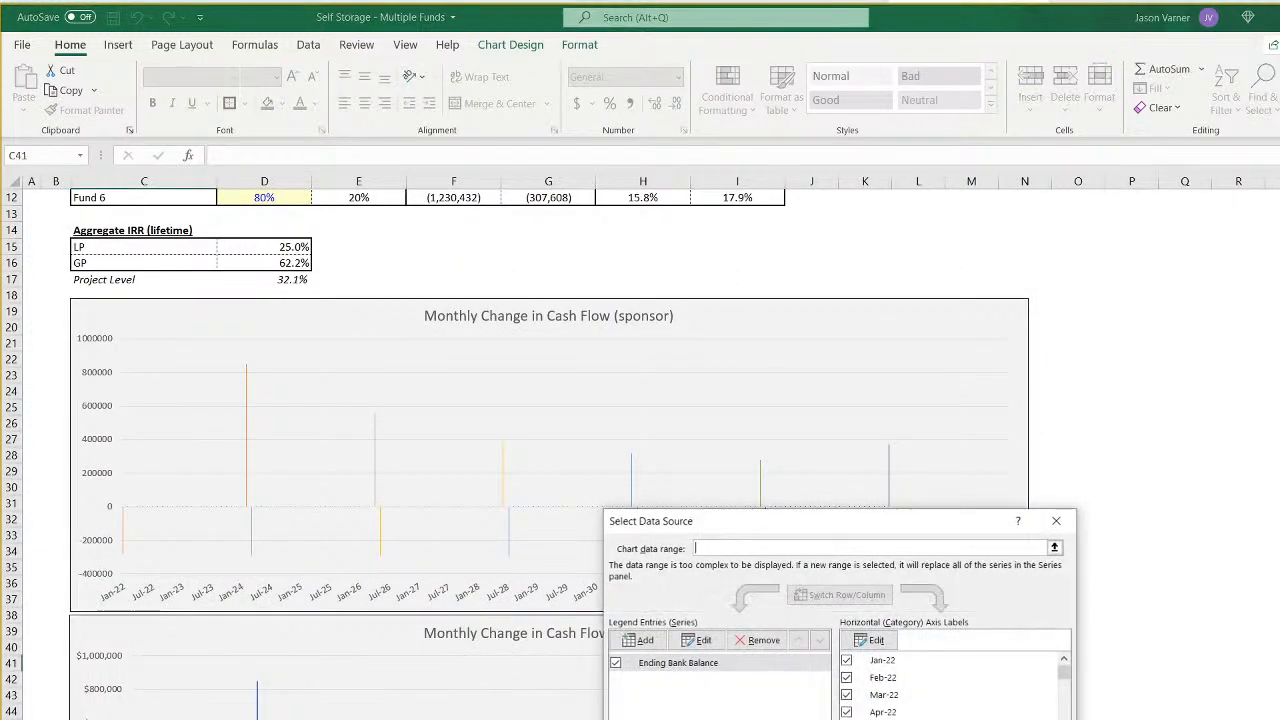
click(709, 661)
click(705, 641)
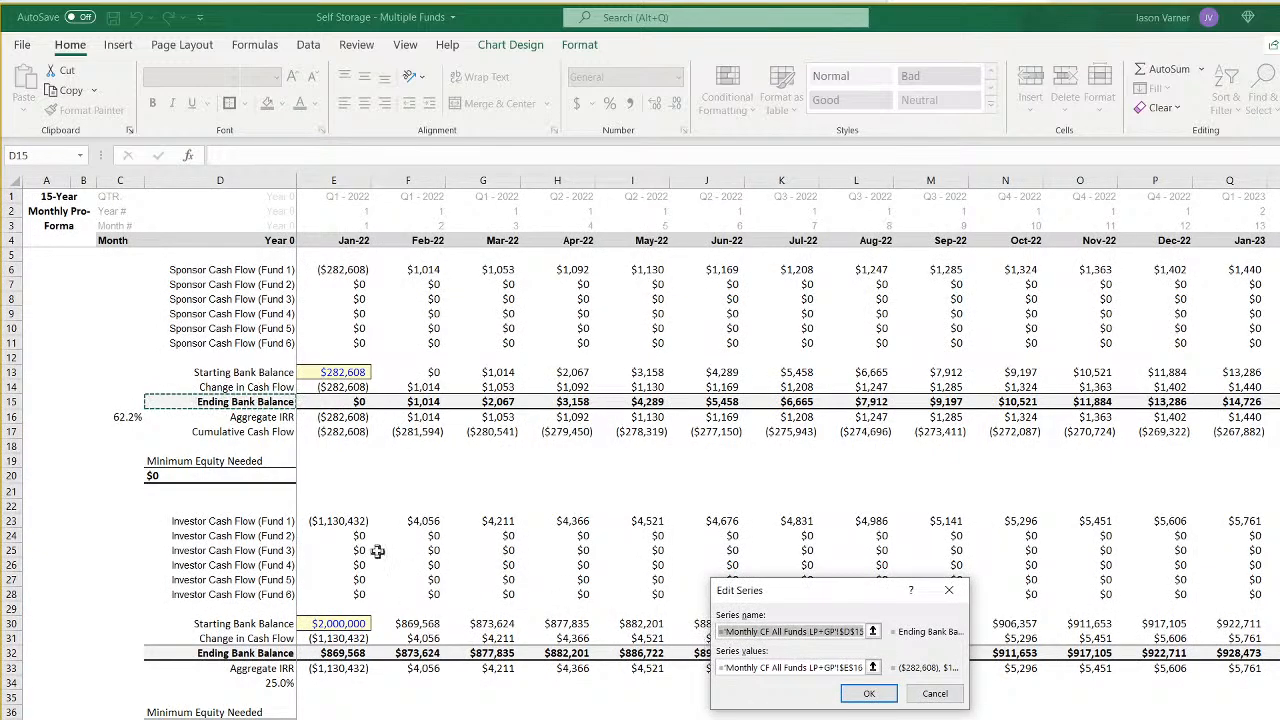
click(255, 431)
- Set the series values to the Cumulative Cash Flow row from E17 across all months and apply the new chart data
click(870, 668)
click(871, 668)
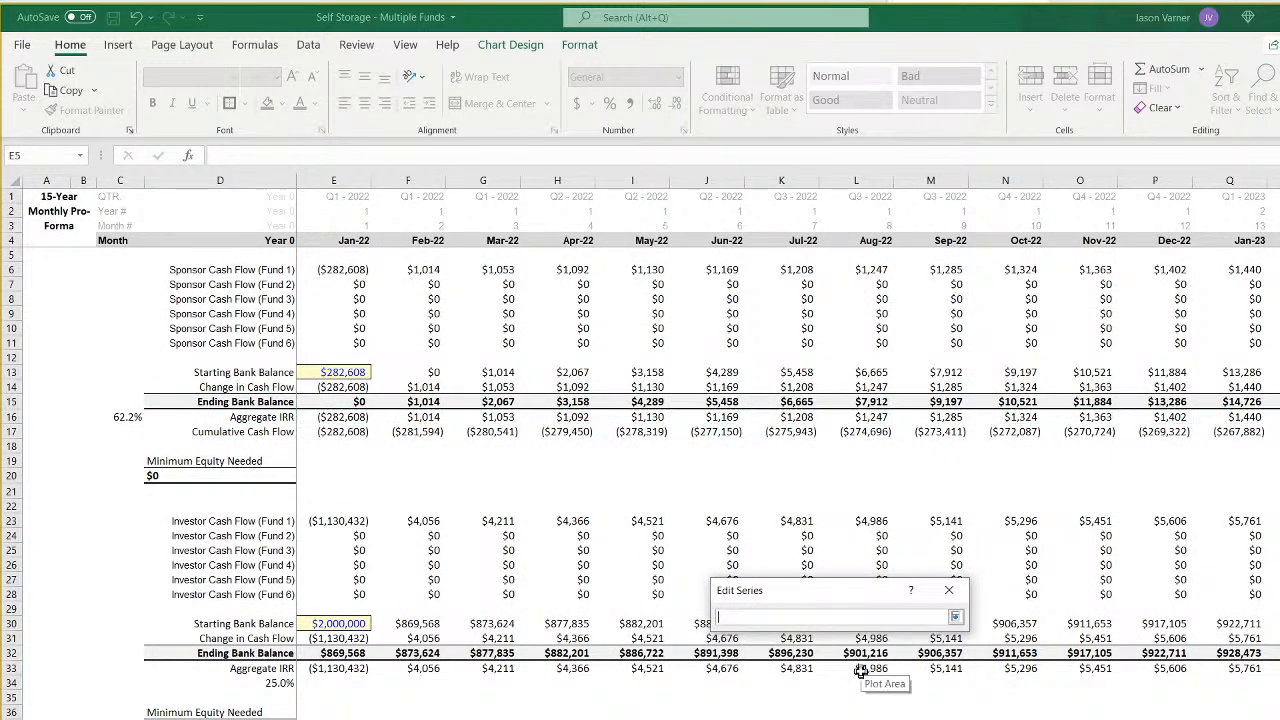
drag(370, 434, 1272, 432)
click(955, 620)
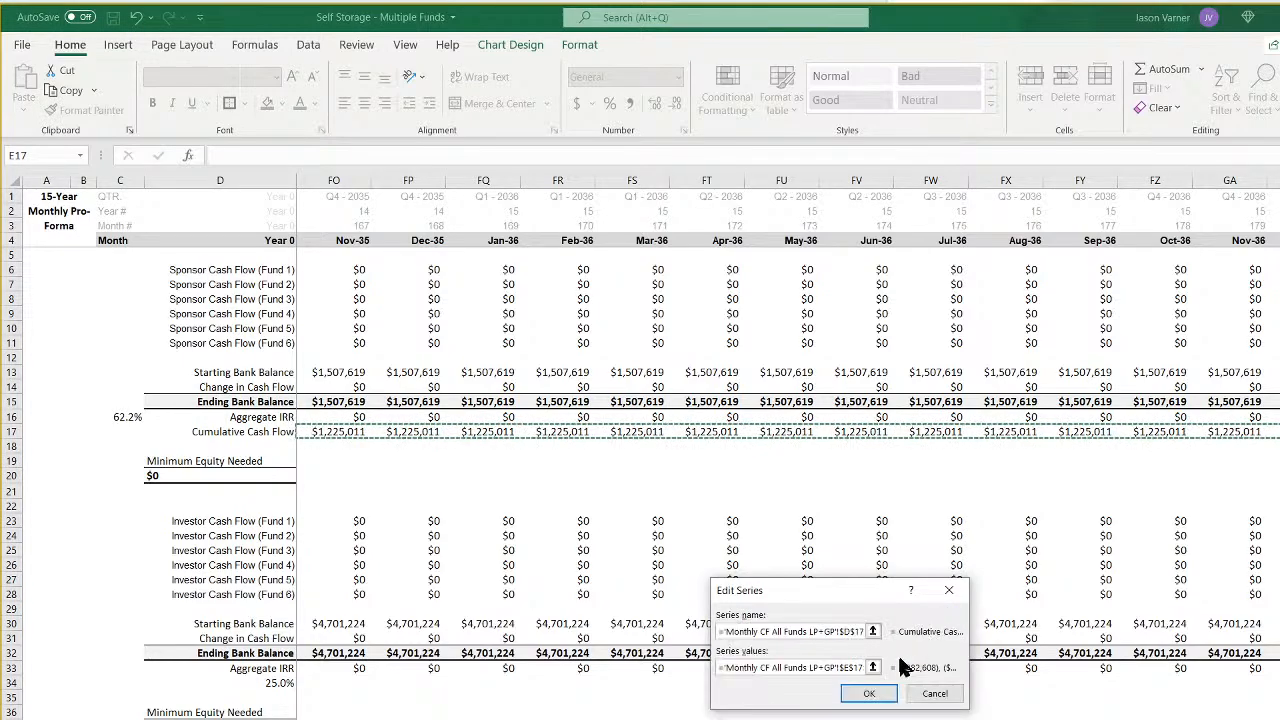
click(868, 690)
key(Return)
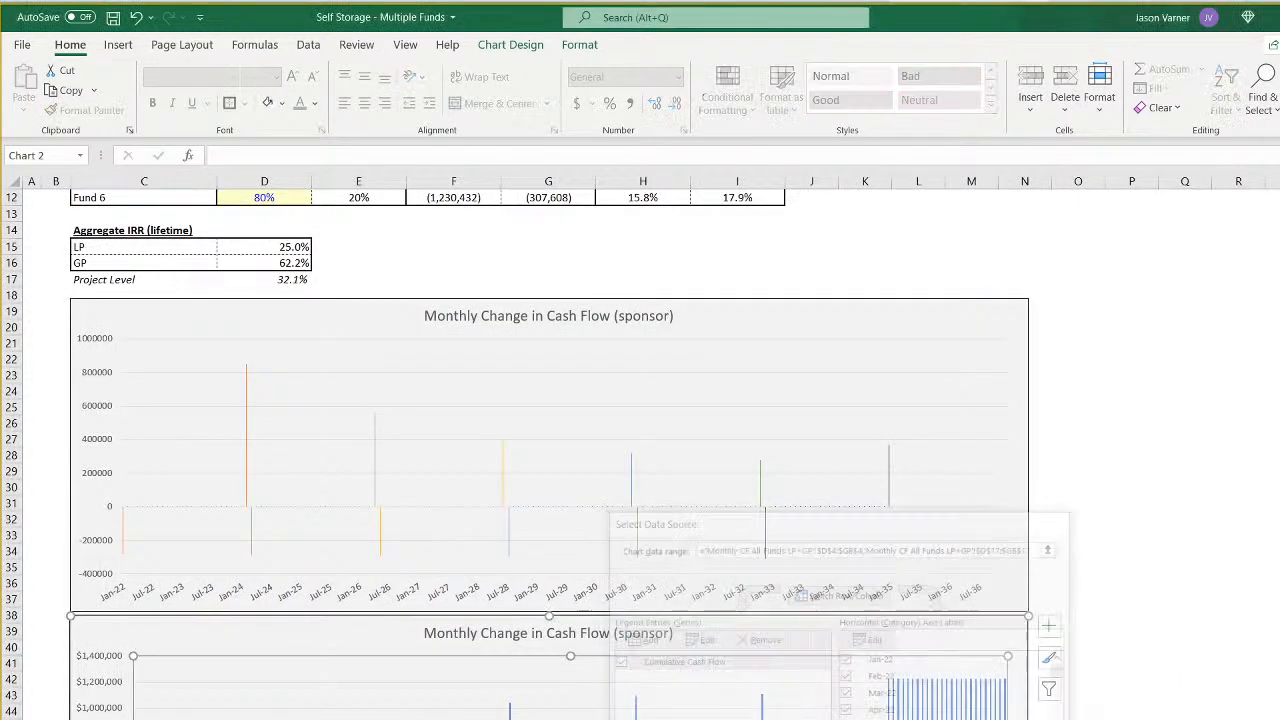
scroll(1208, 691, down, 4)
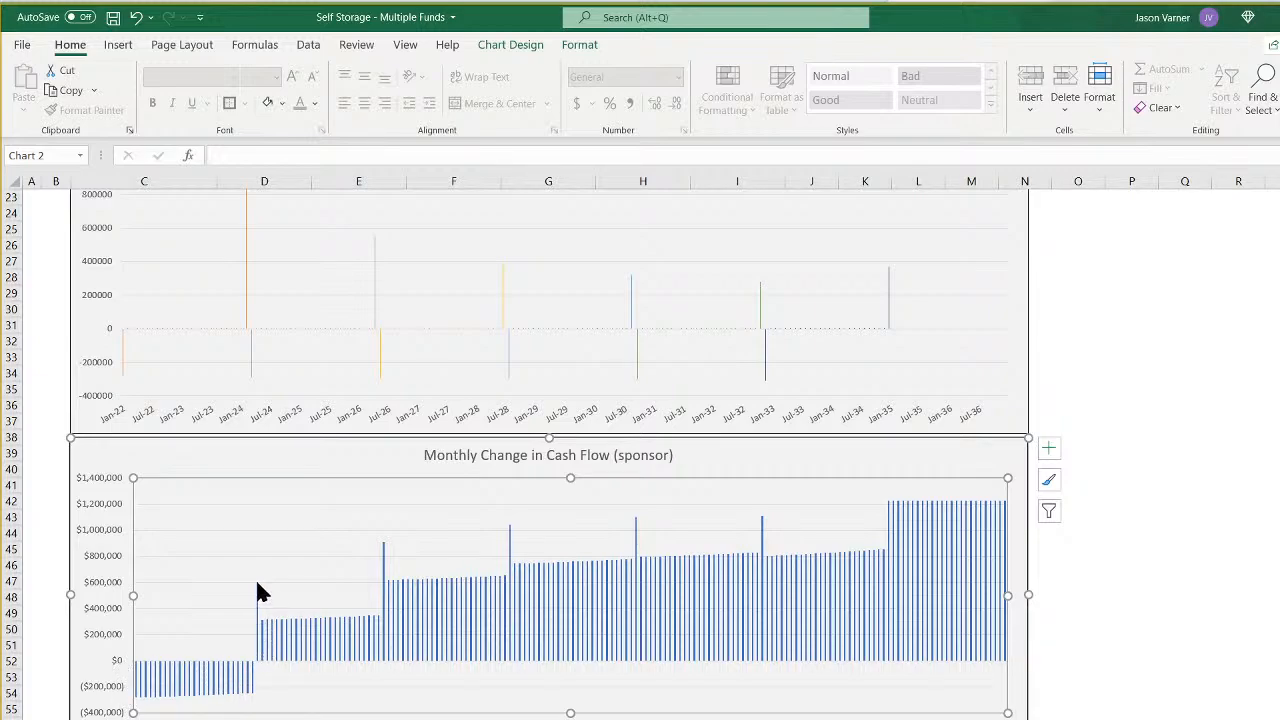
mouse_move(262, 632)
mouse_move(982, 518)
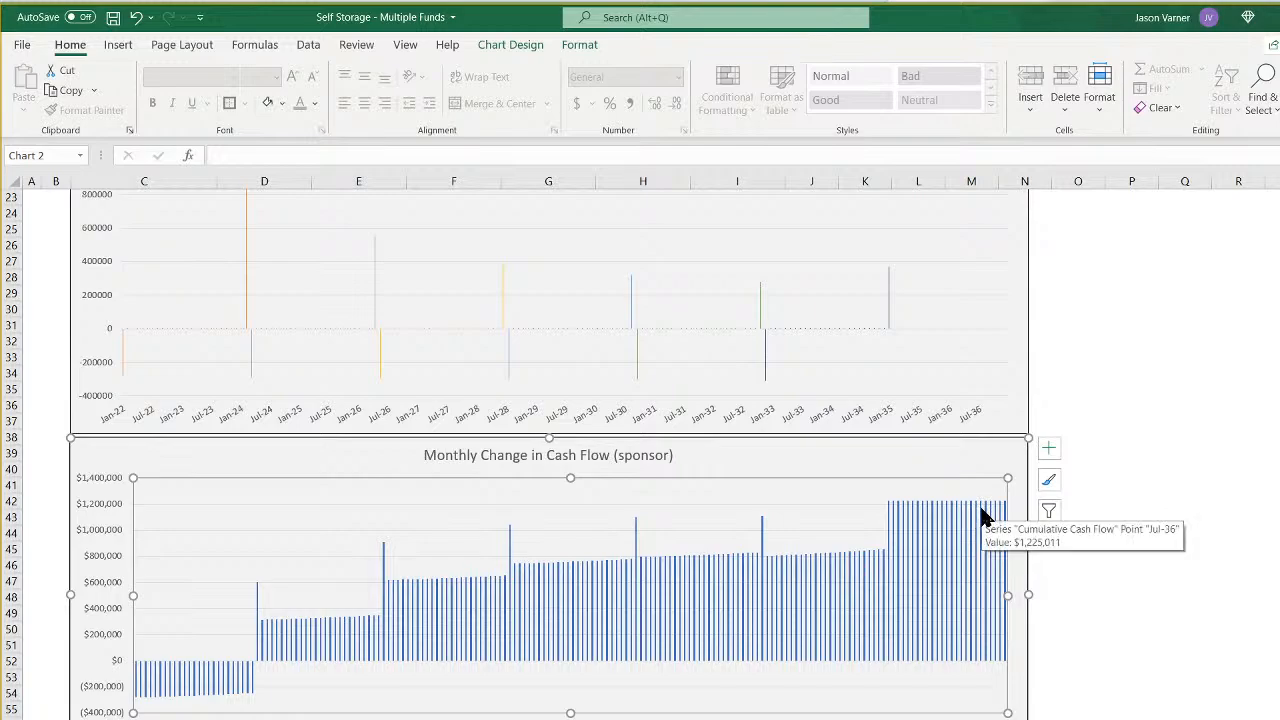
mouse_move(155, 693)
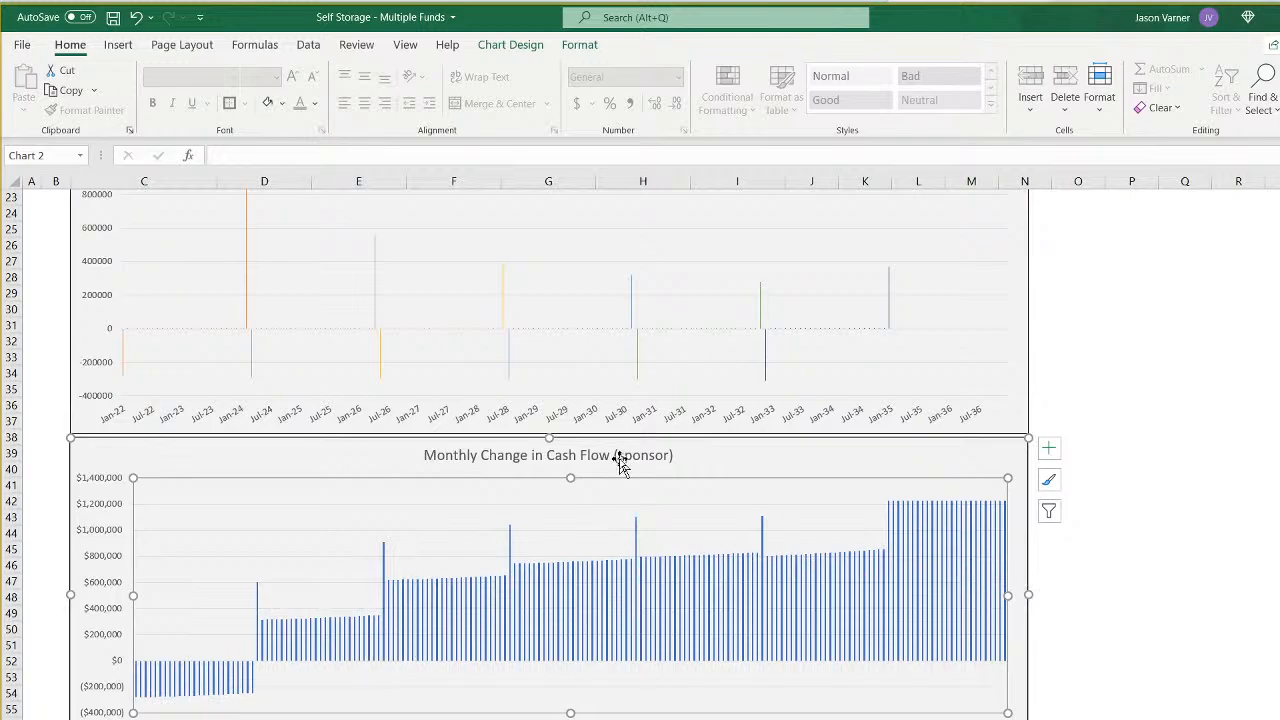
click(1185, 648)
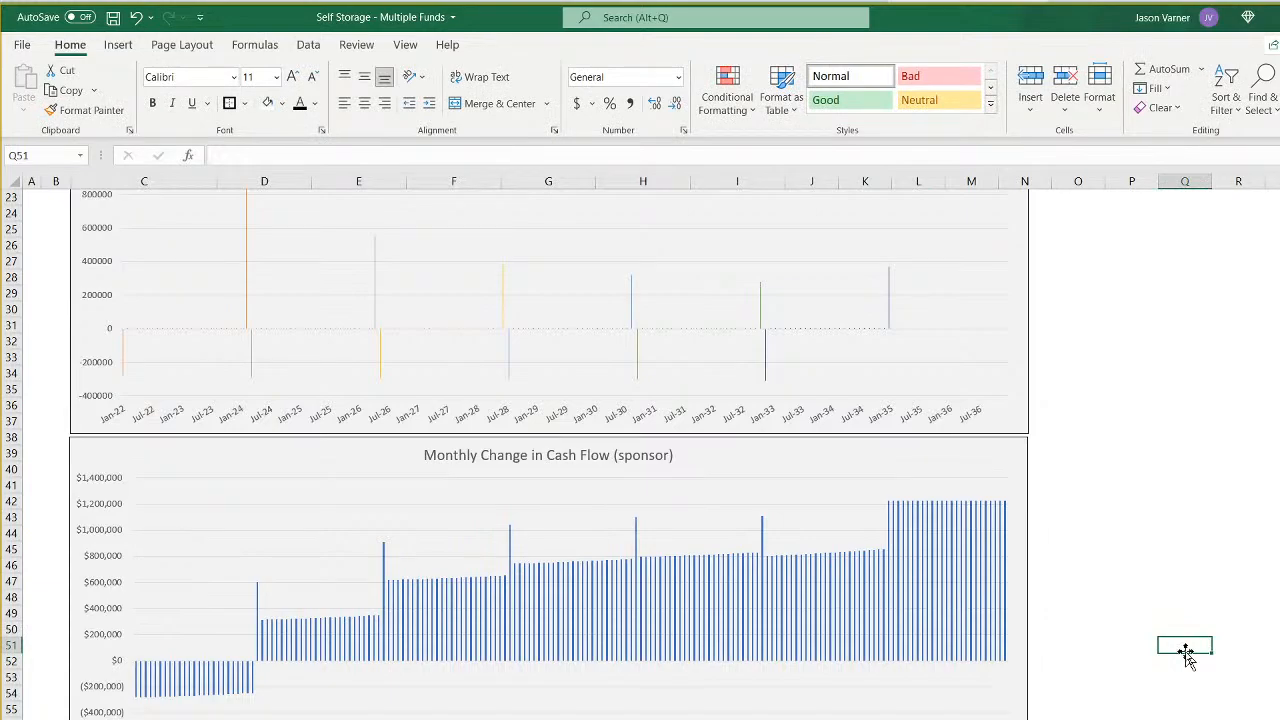
right_click(761, 492)
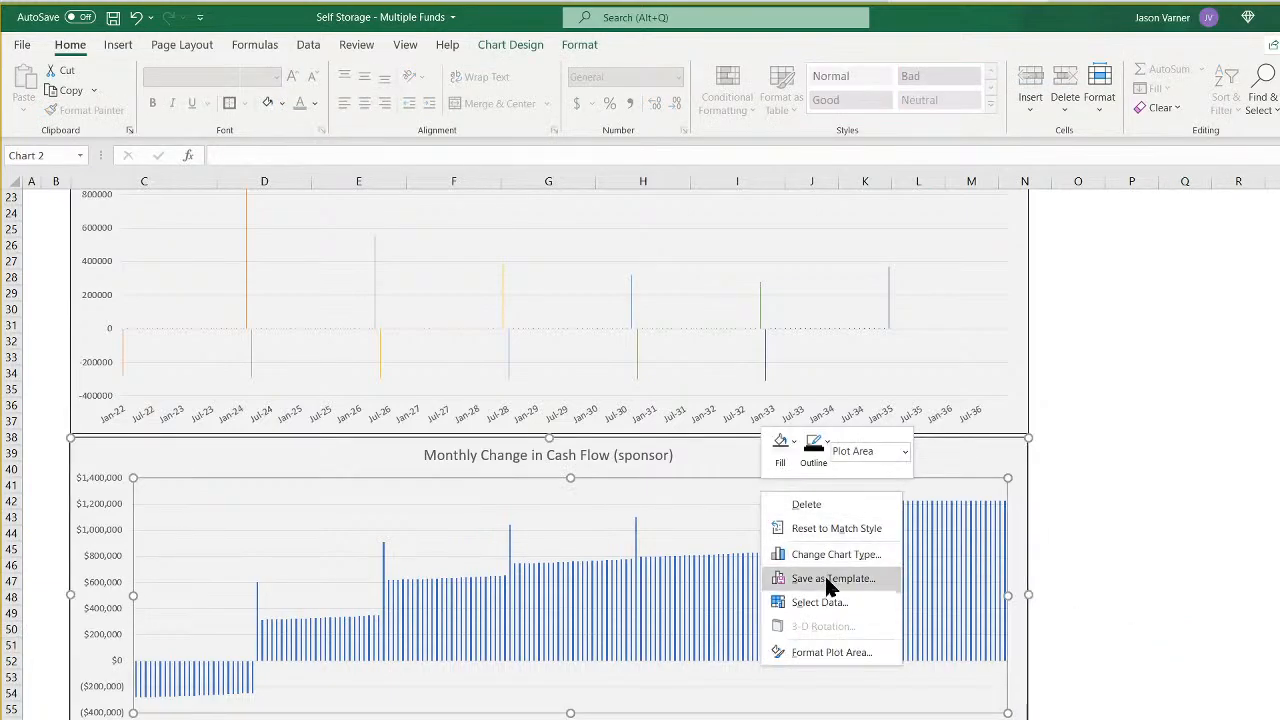
click(819, 602)
key(Escape)
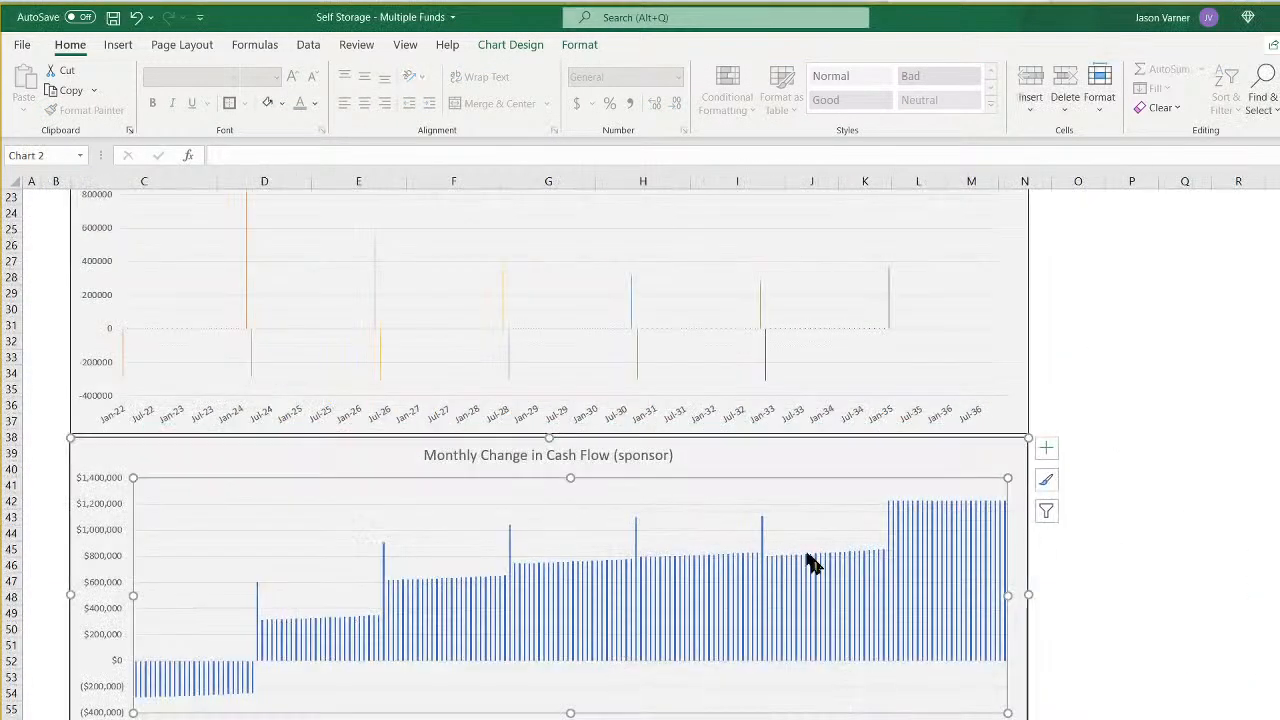
- Change the lower chart's type from columns to Stacked Line
right_click(741, 443)
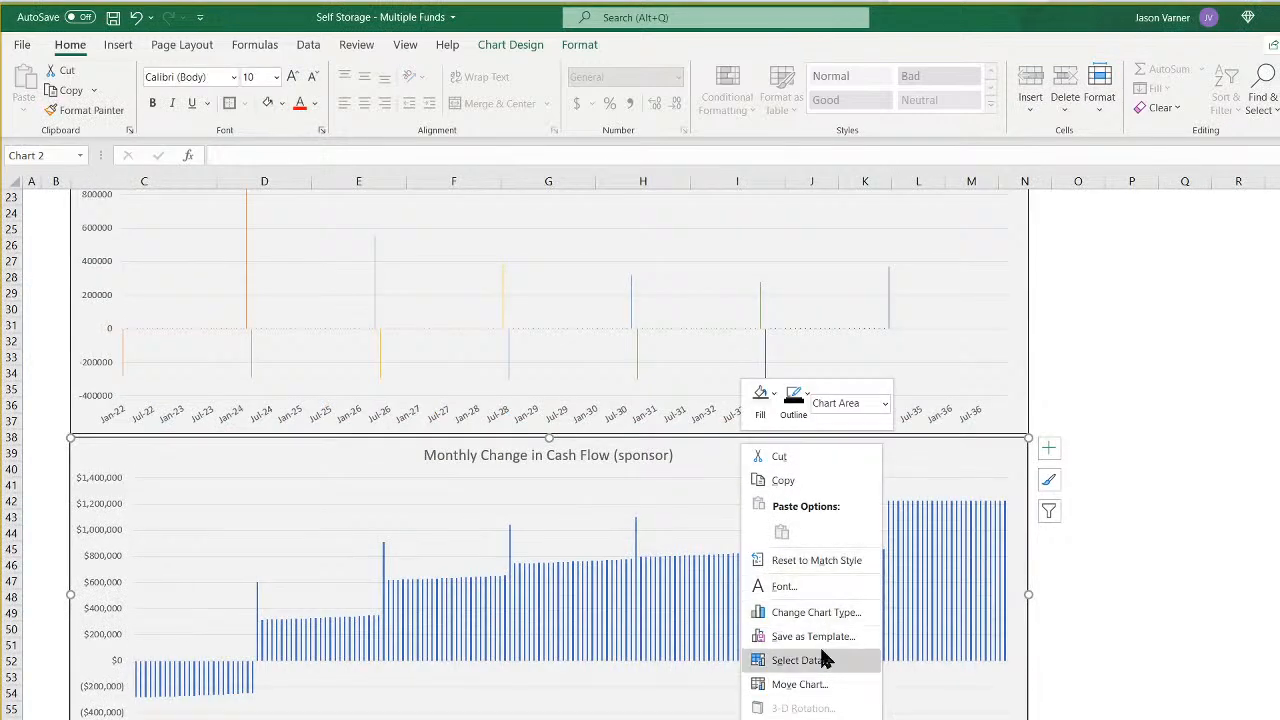
click(815, 612)
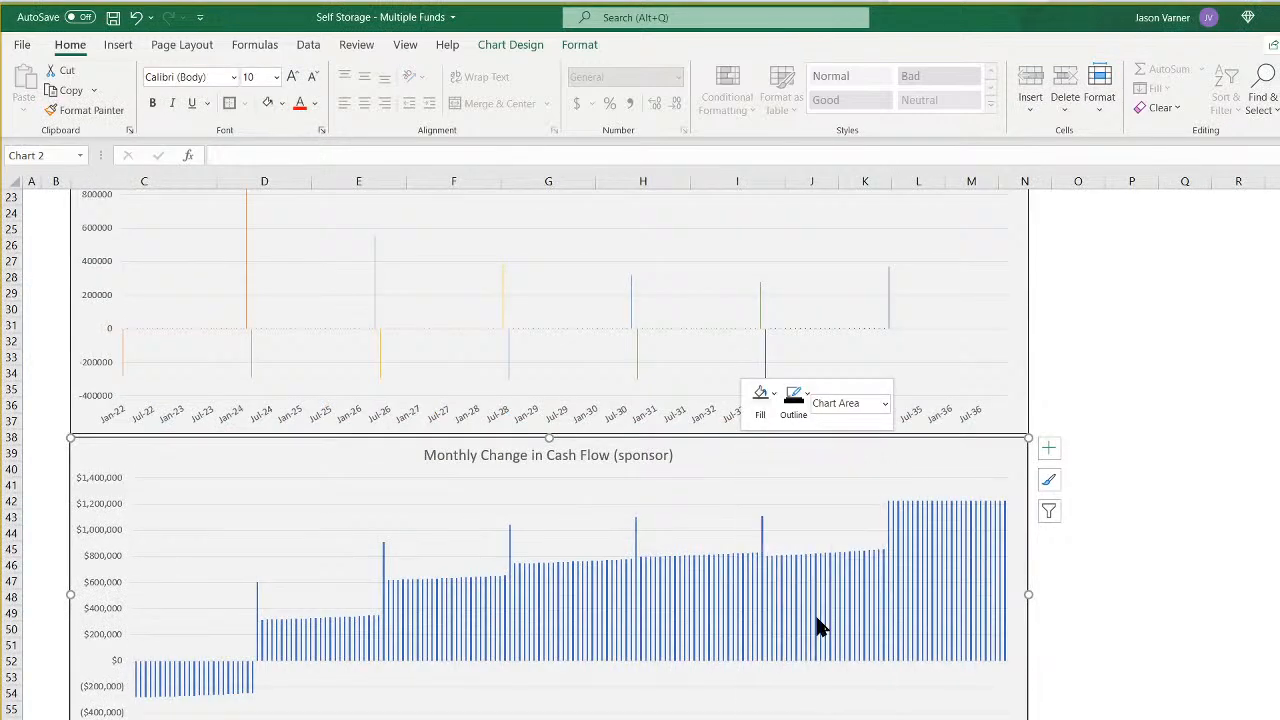
click(497, 336)
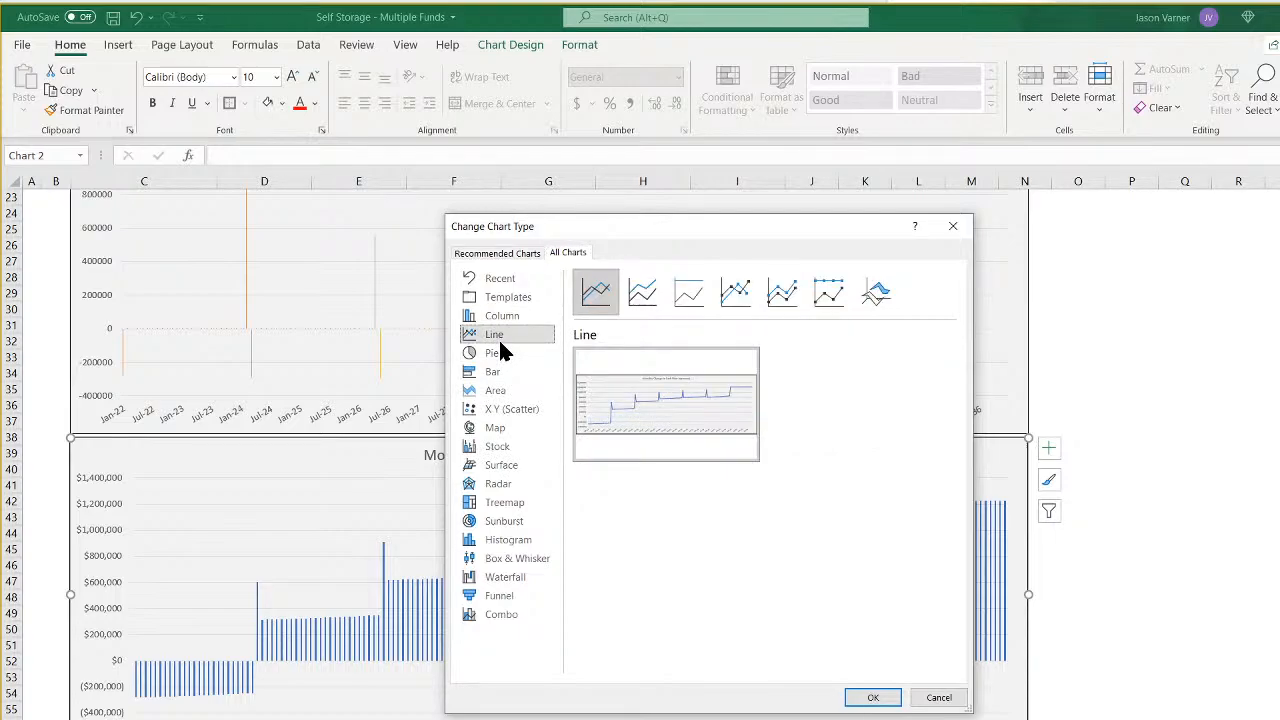
click(642, 292)
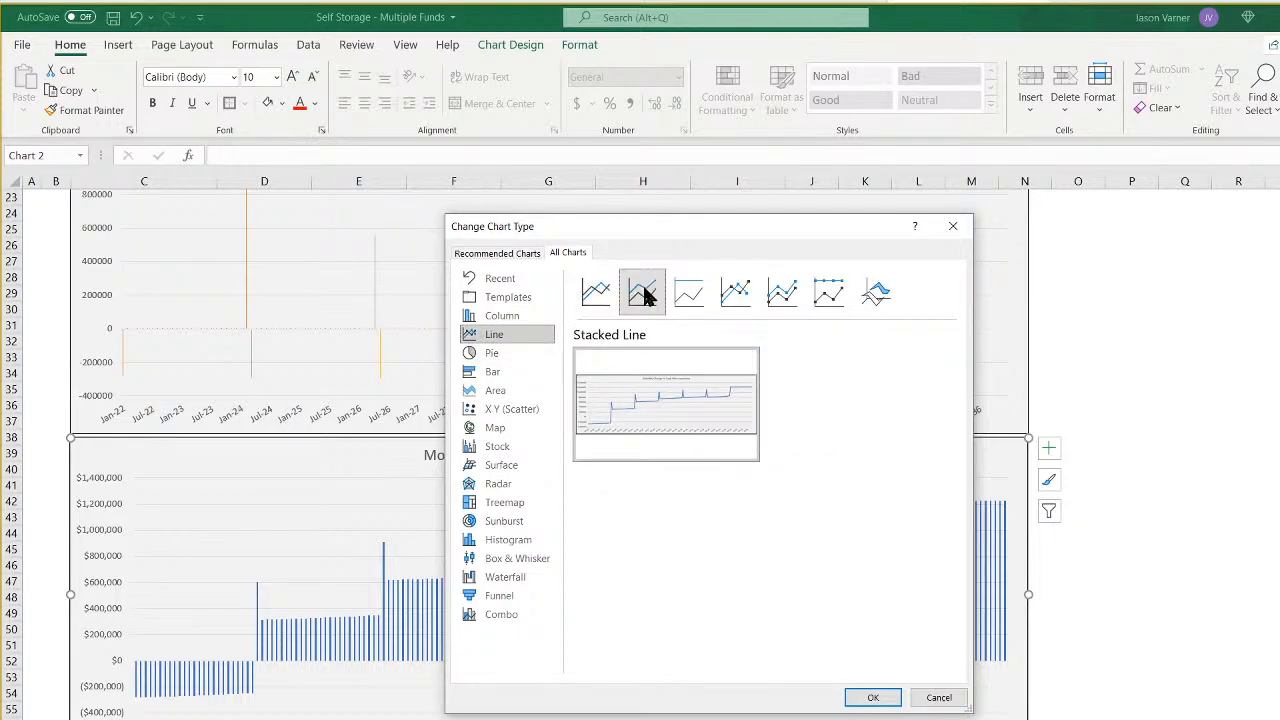
click(873, 697)
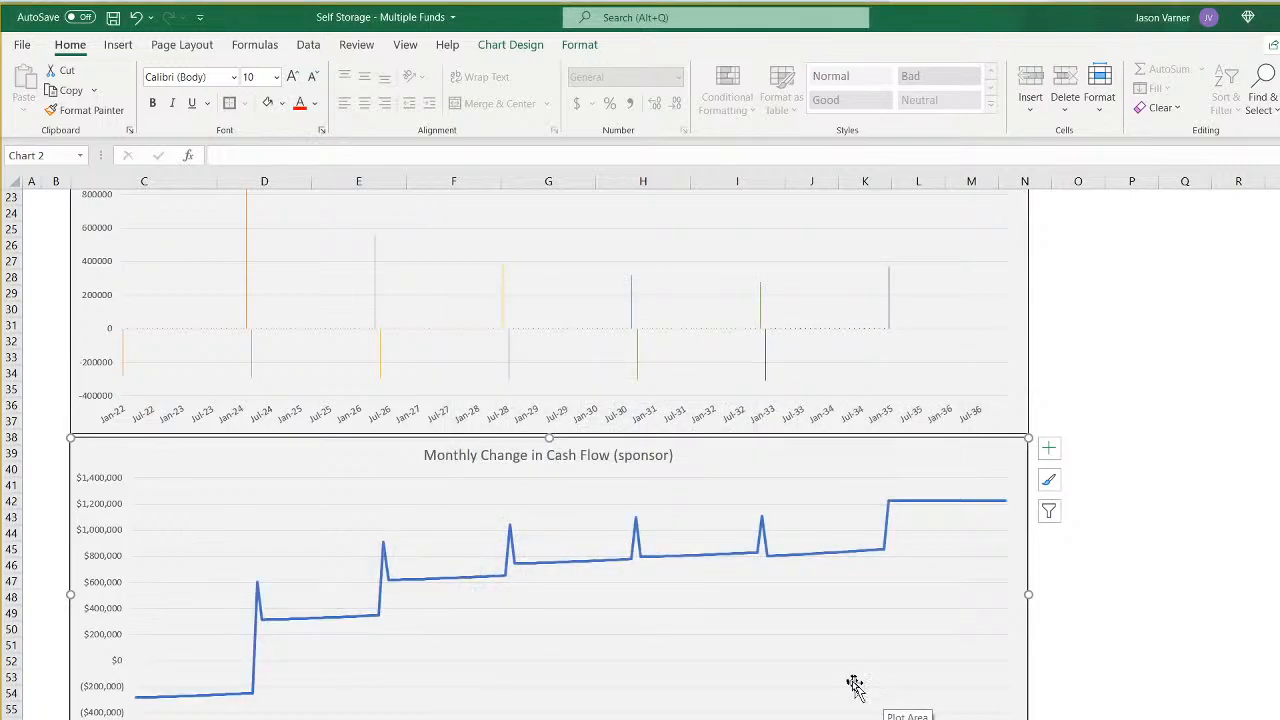
- Retitle the lower chart "Cumulative Cash Flow"
click(557, 458)
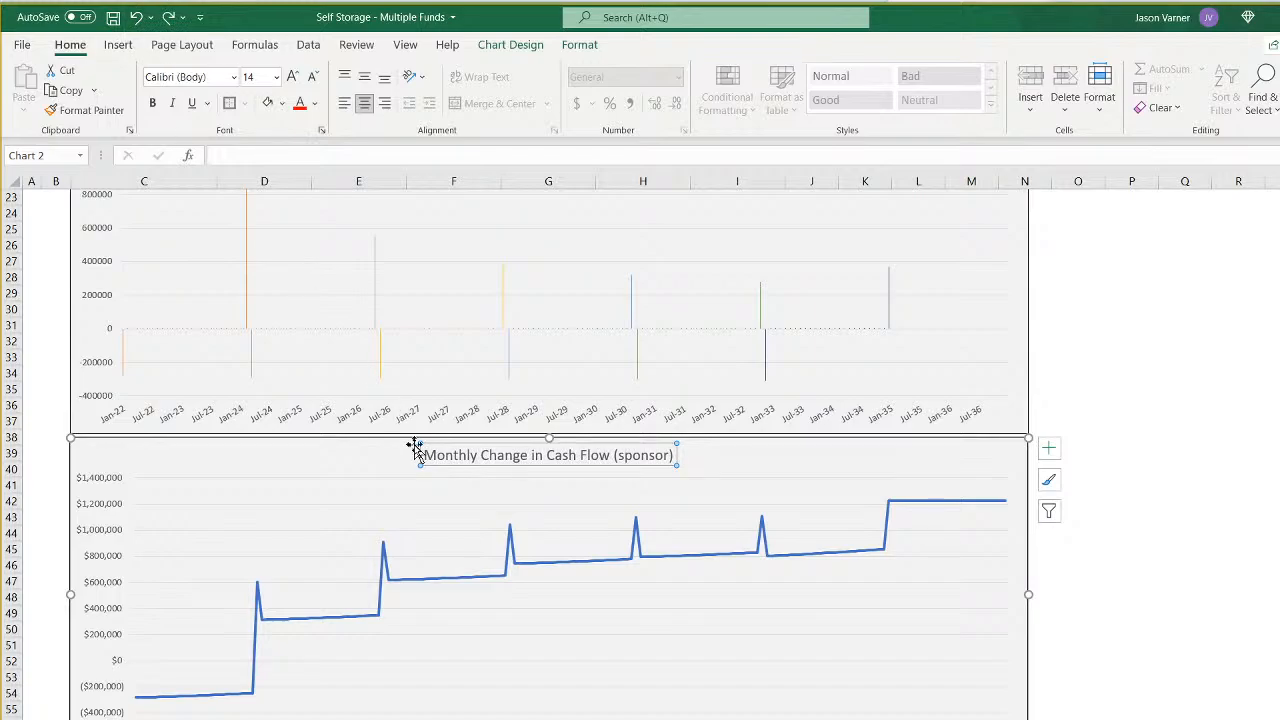
drag(423, 452, 814, 463)
text(C)
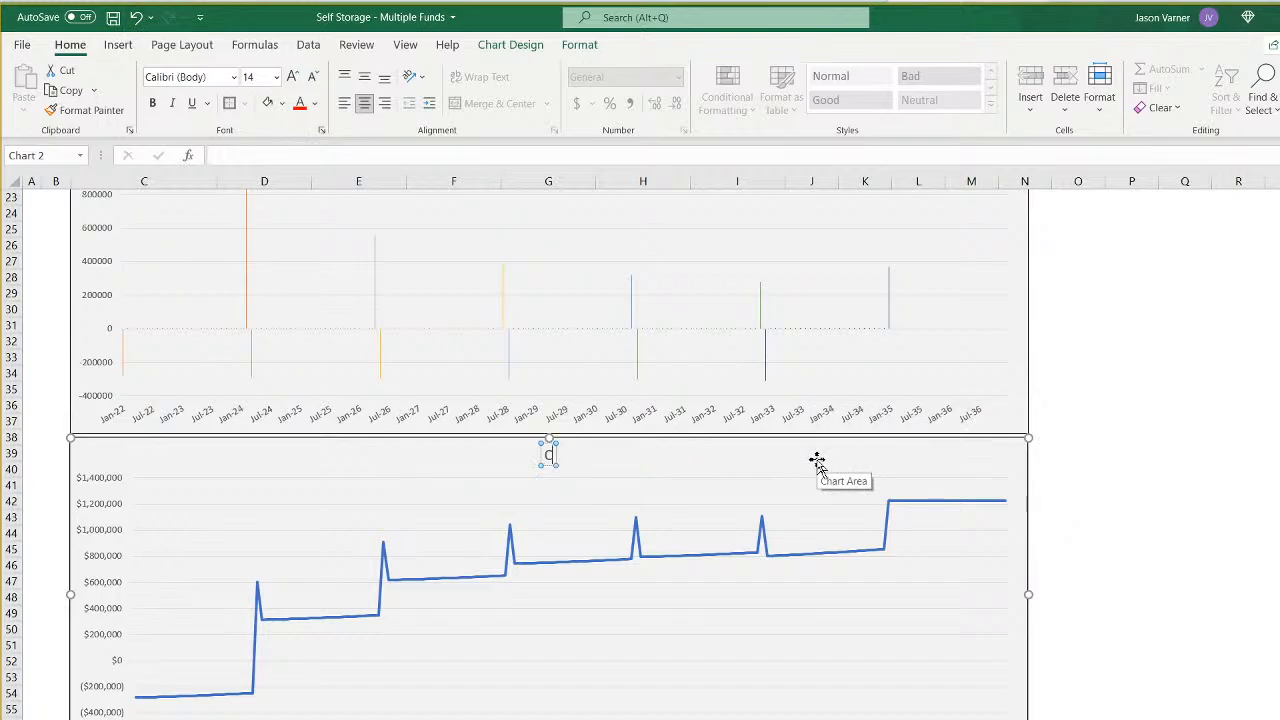
text(umulative Cash FLow)
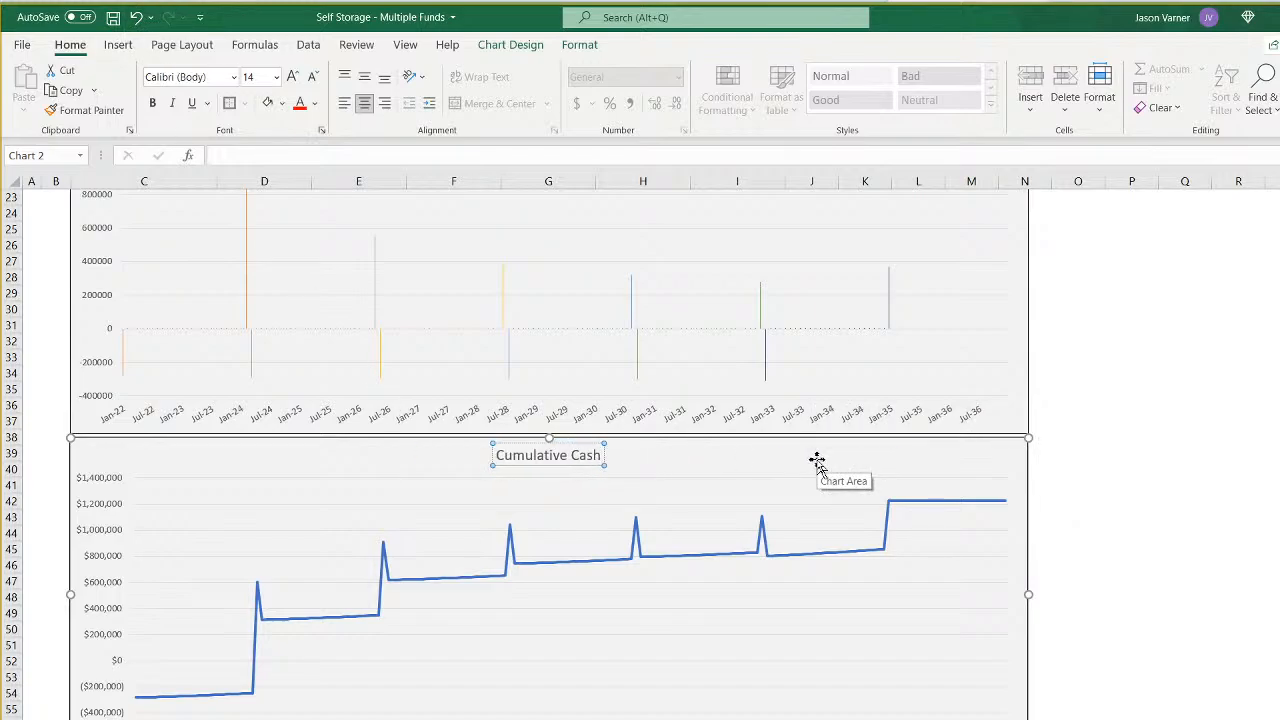
key(BackSpace)
key(BackSpace)
key(BackSpace)
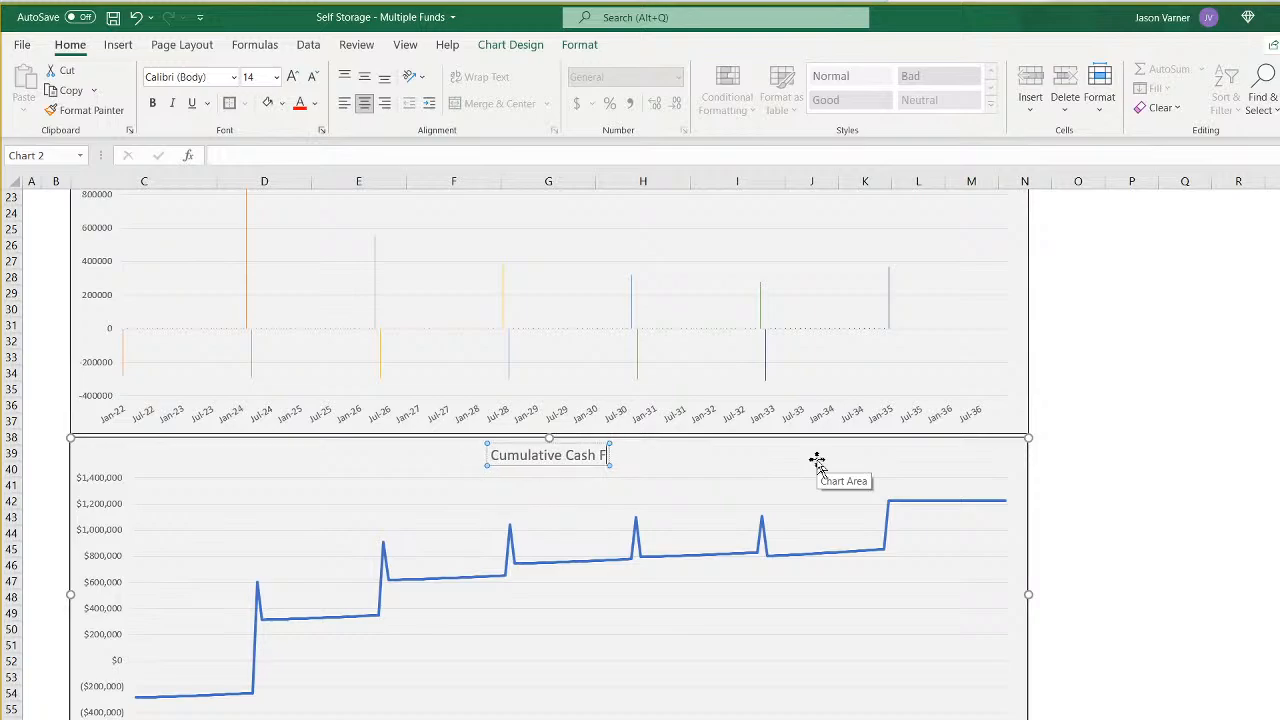
text(low)
click(1186, 520)
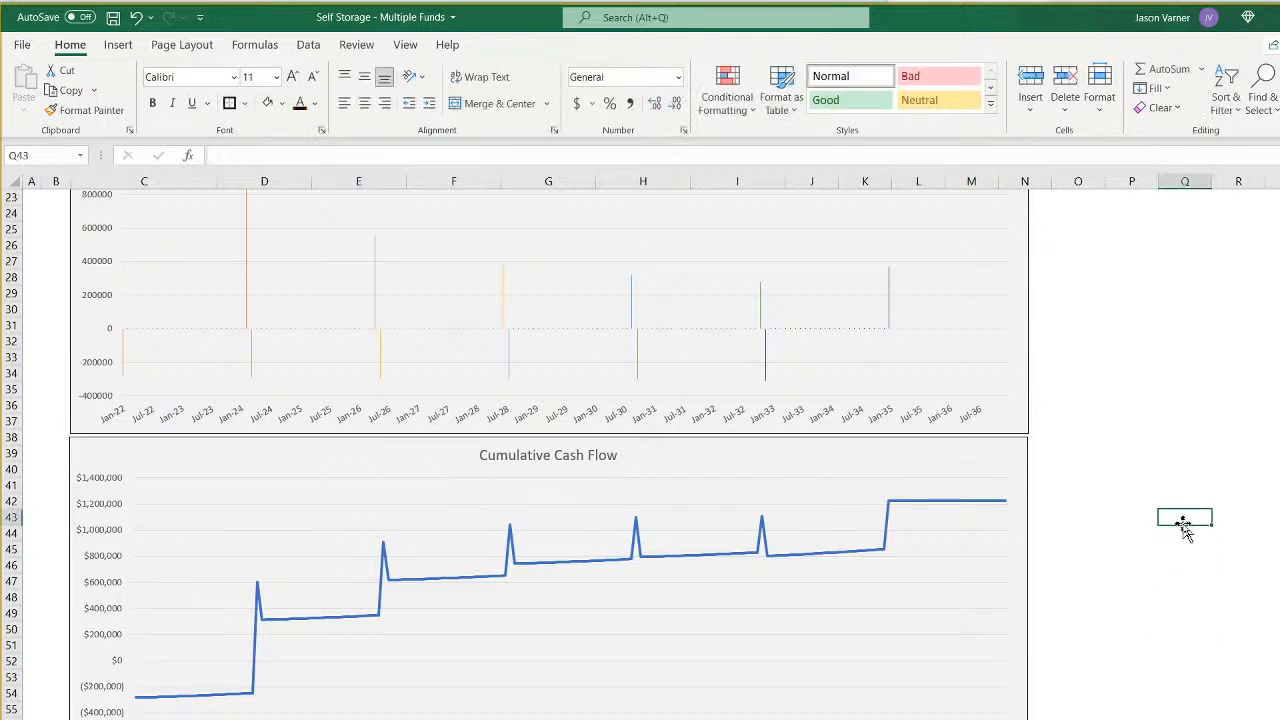
- Examine how the sponsor's cumulative cash flow line develops from the first month through the last
scroll(1160, 540, up, 4)
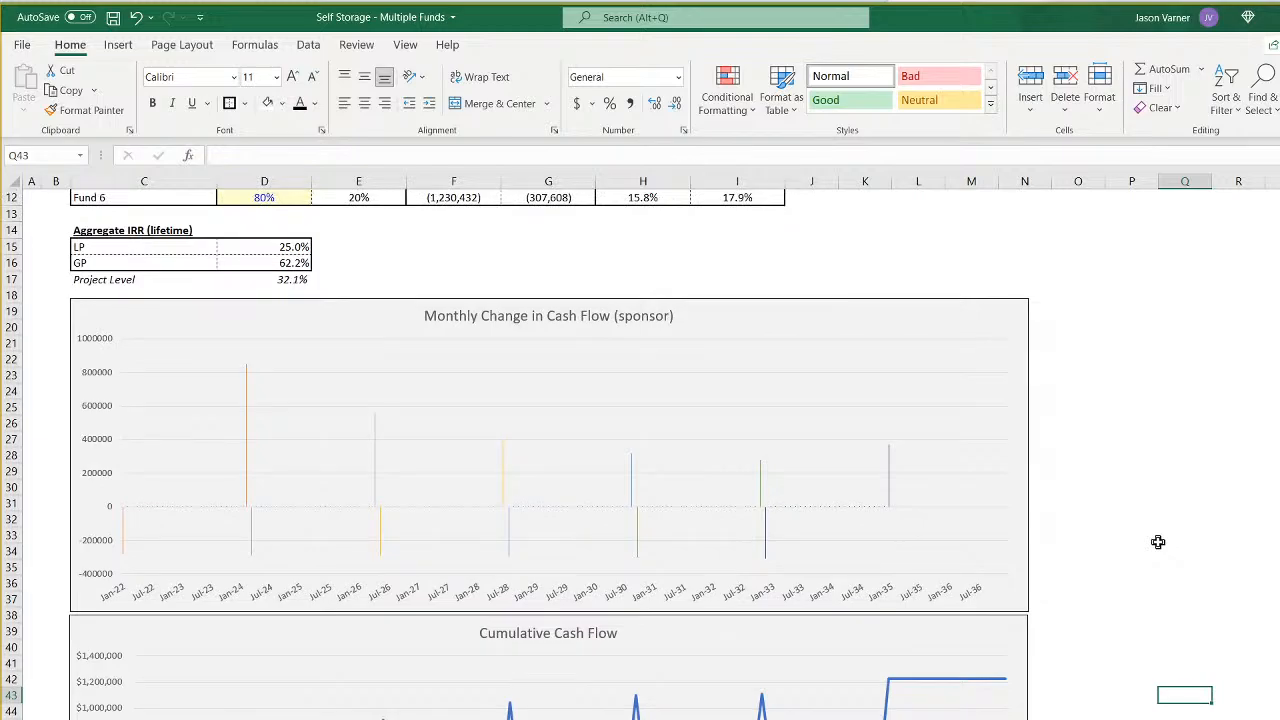
click(491, 633)
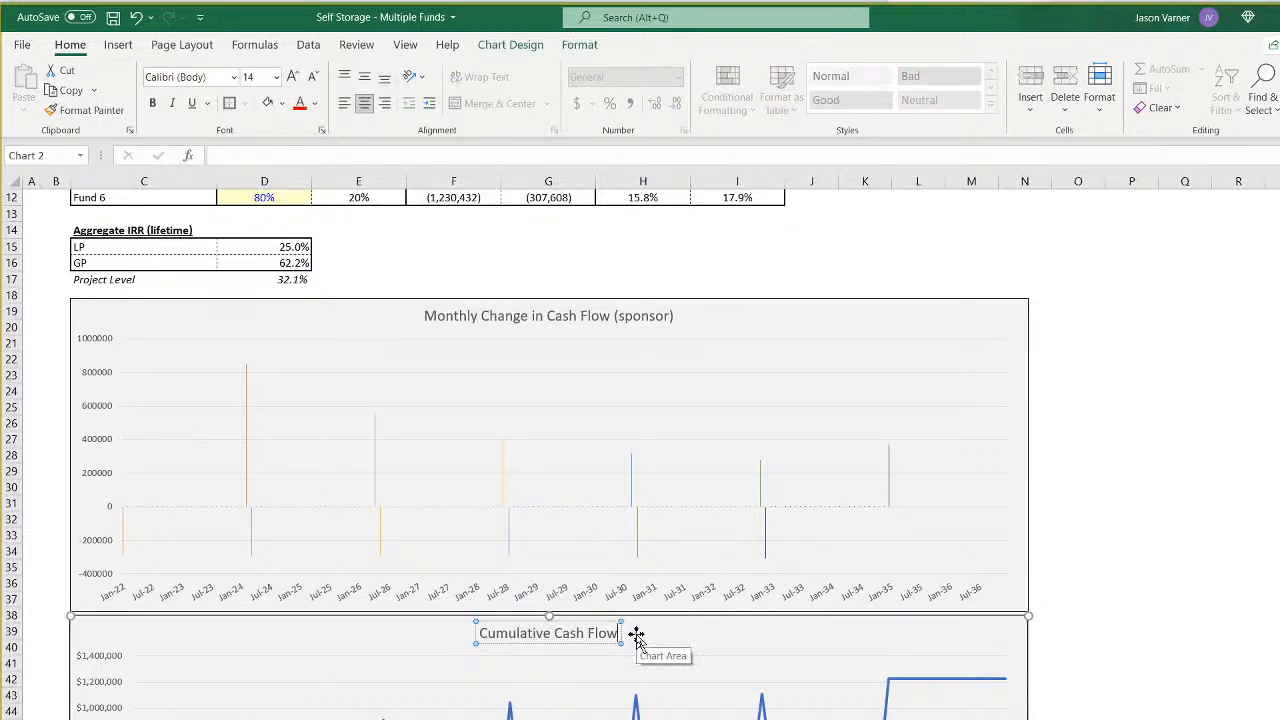
click(1167, 664)
scroll(1180, 660, down, 4)
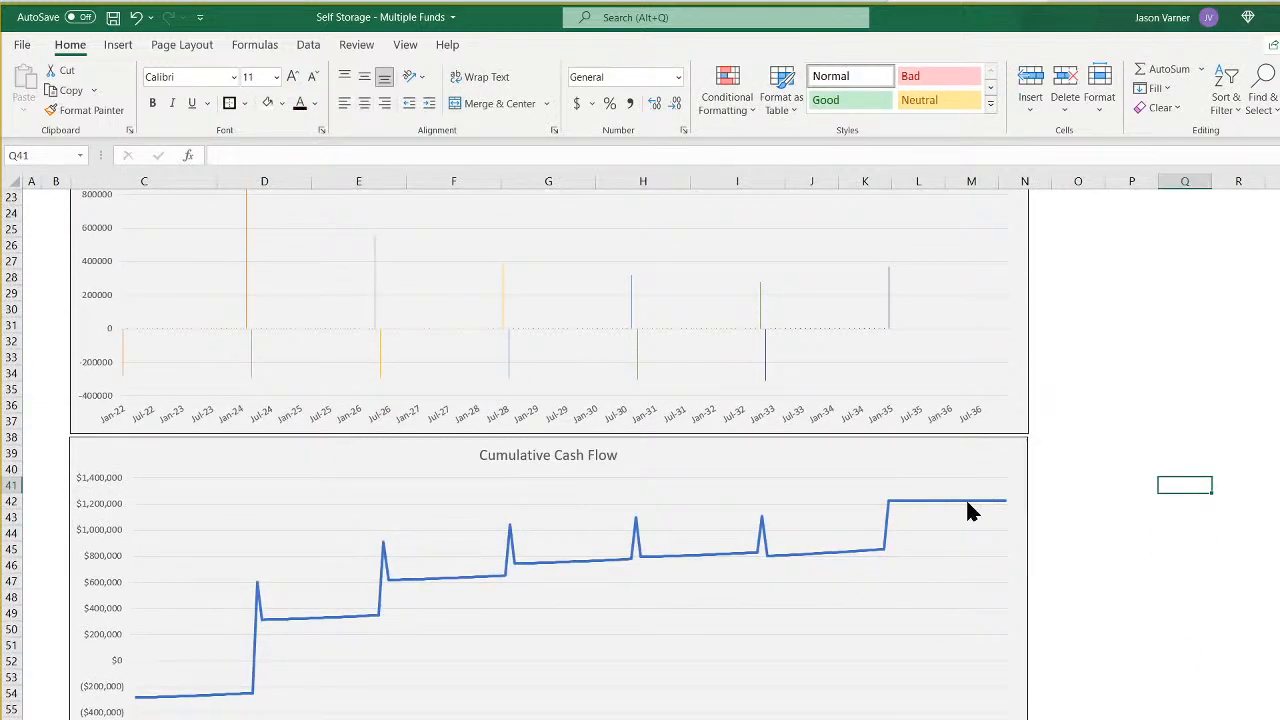
mouse_move(182, 703)
mouse_move(910, 512)
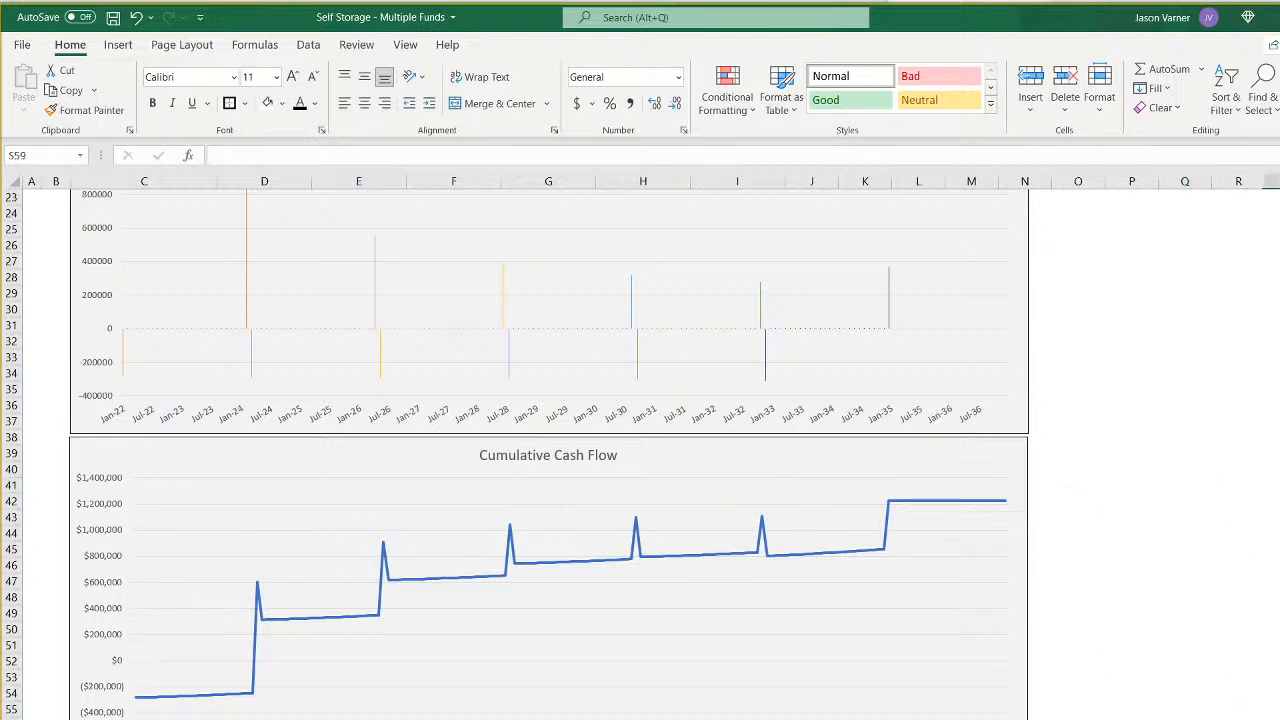
- Save the workbook
scroll(497, 690, up, 4)
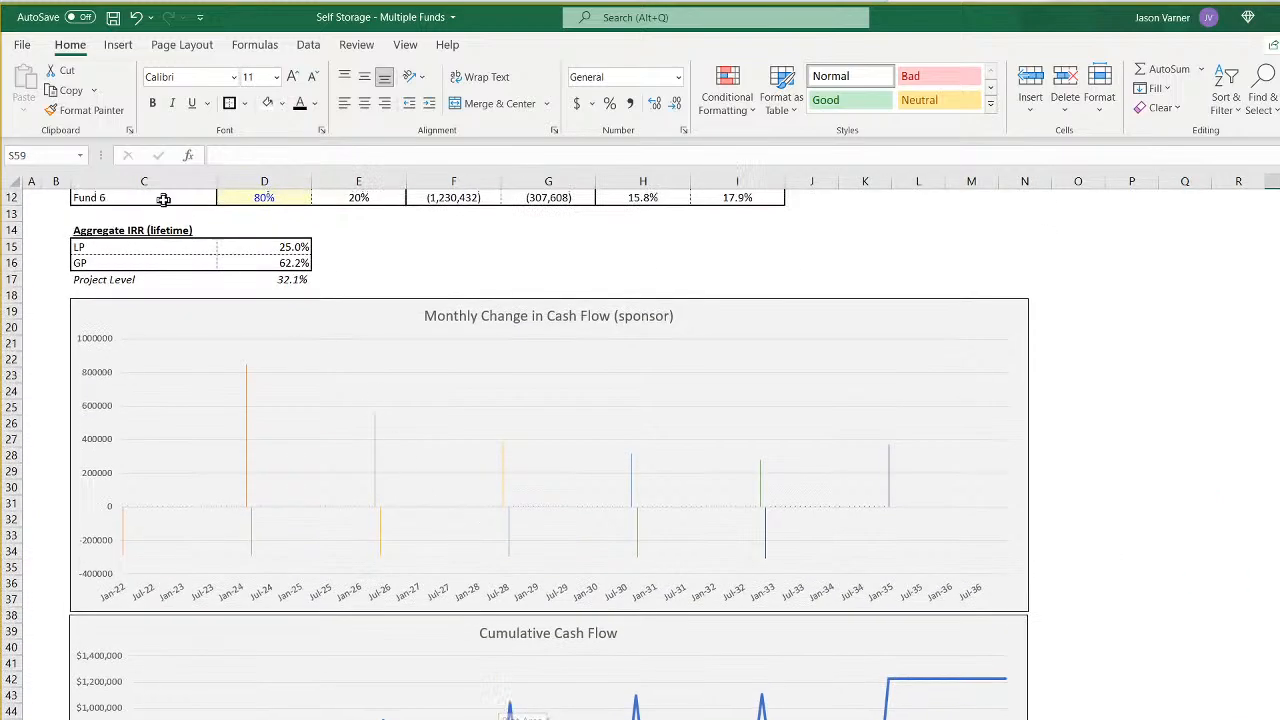
click(113, 17)
- Set Fund 2's LP initial equity contribution to 75% in D8
scroll(264, 450, up, 4)
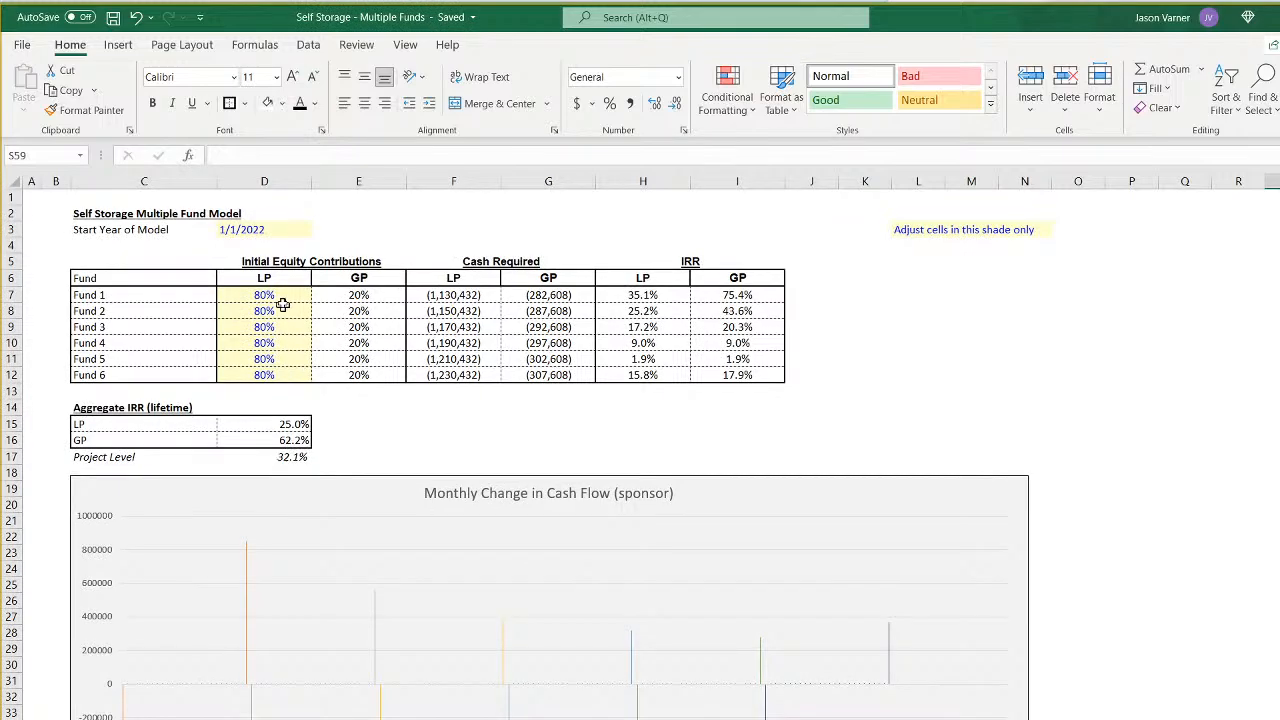
drag(268, 297, 351, 375)
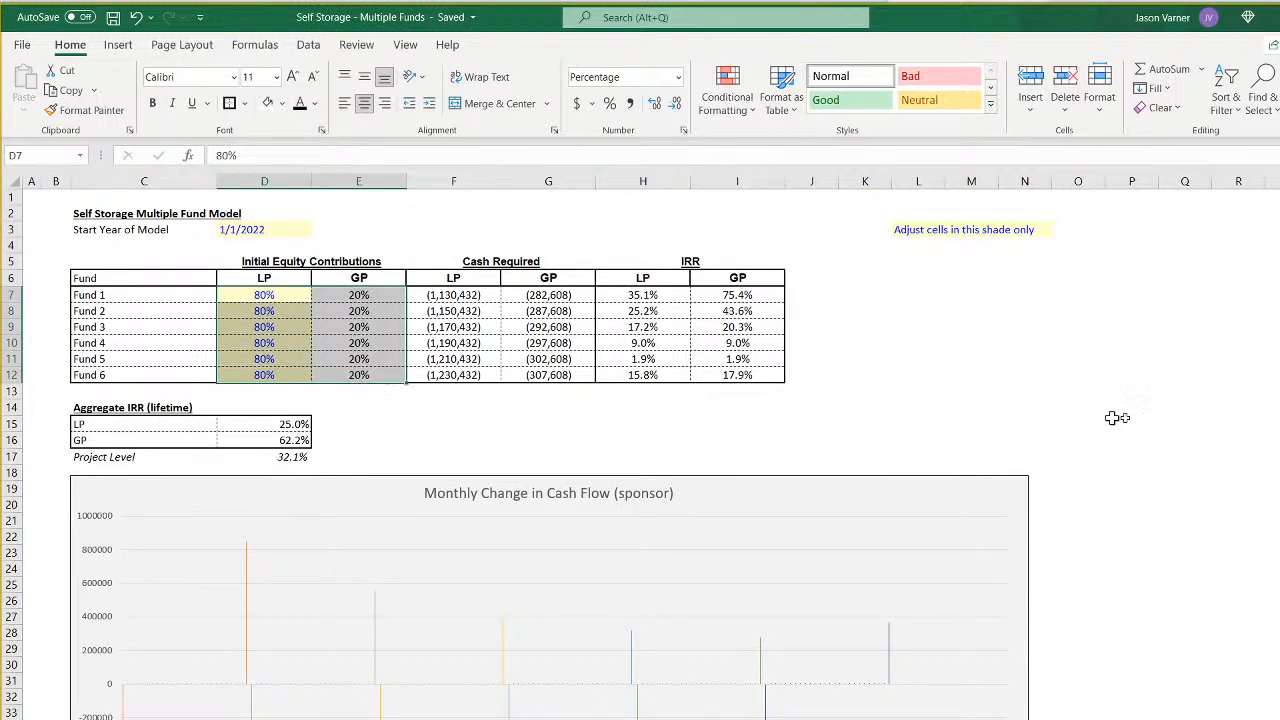
click(1166, 398)
click(275, 295)
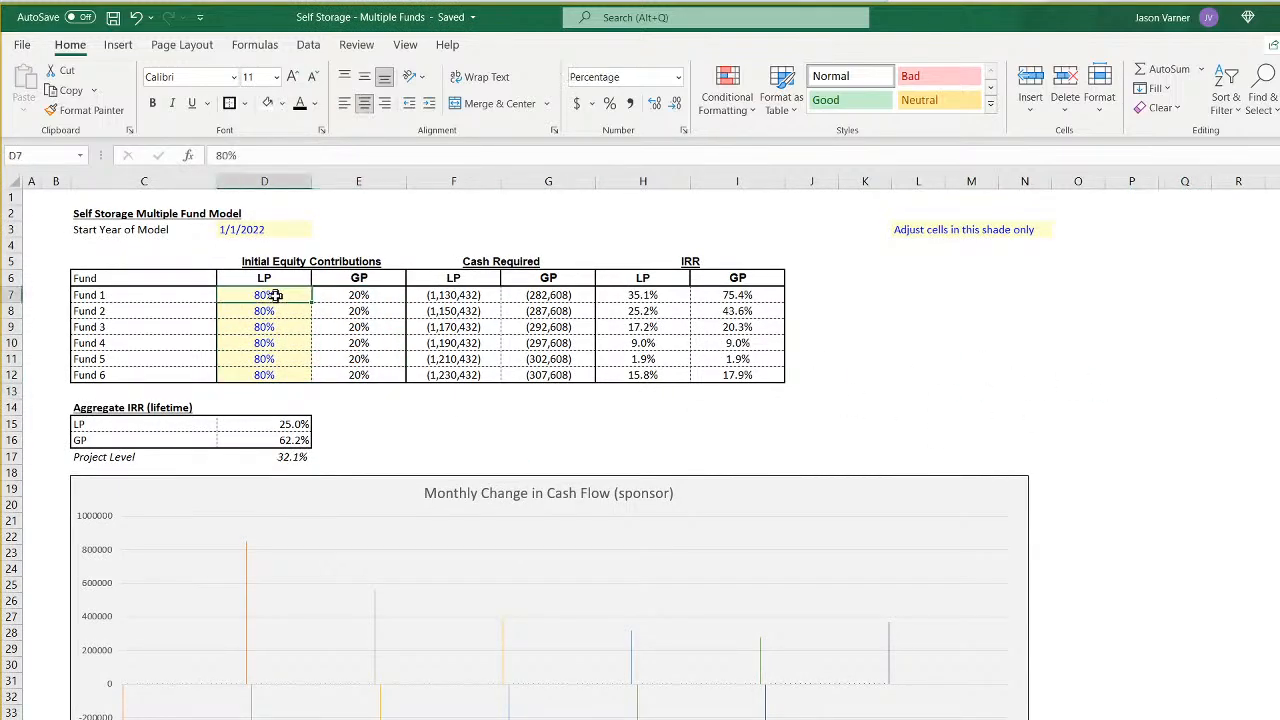
click(277, 311)
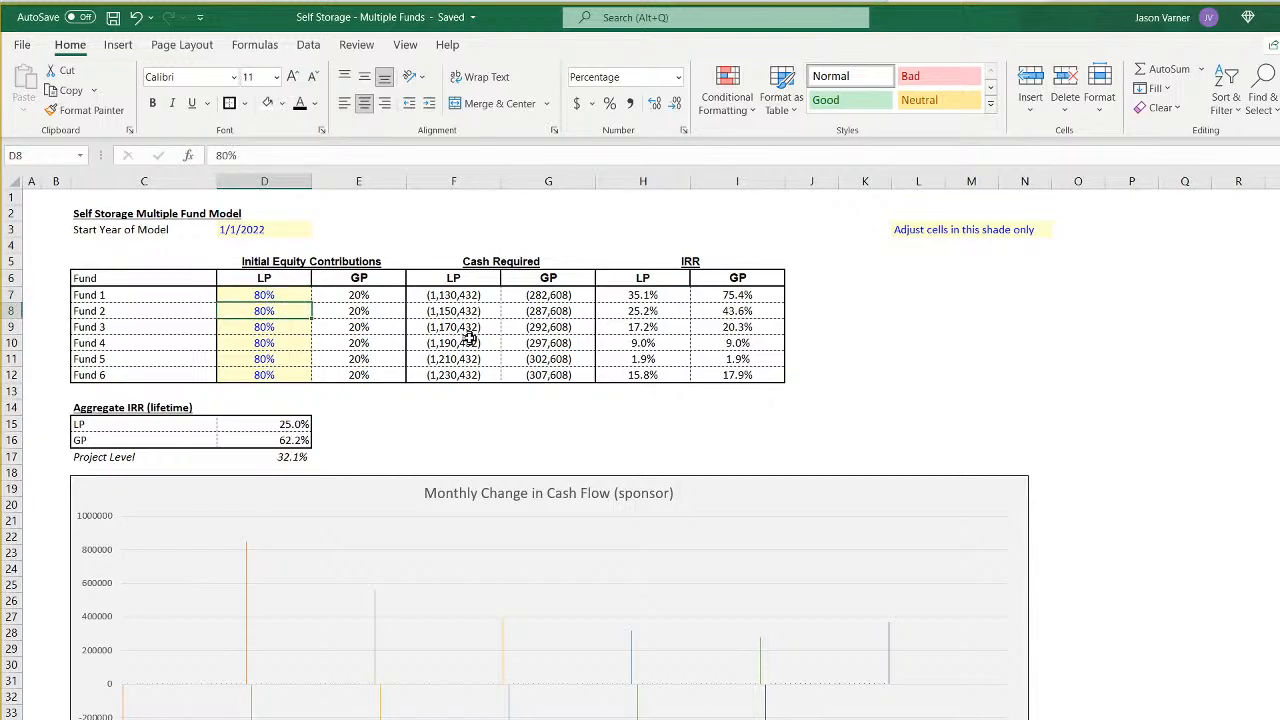
text(75)
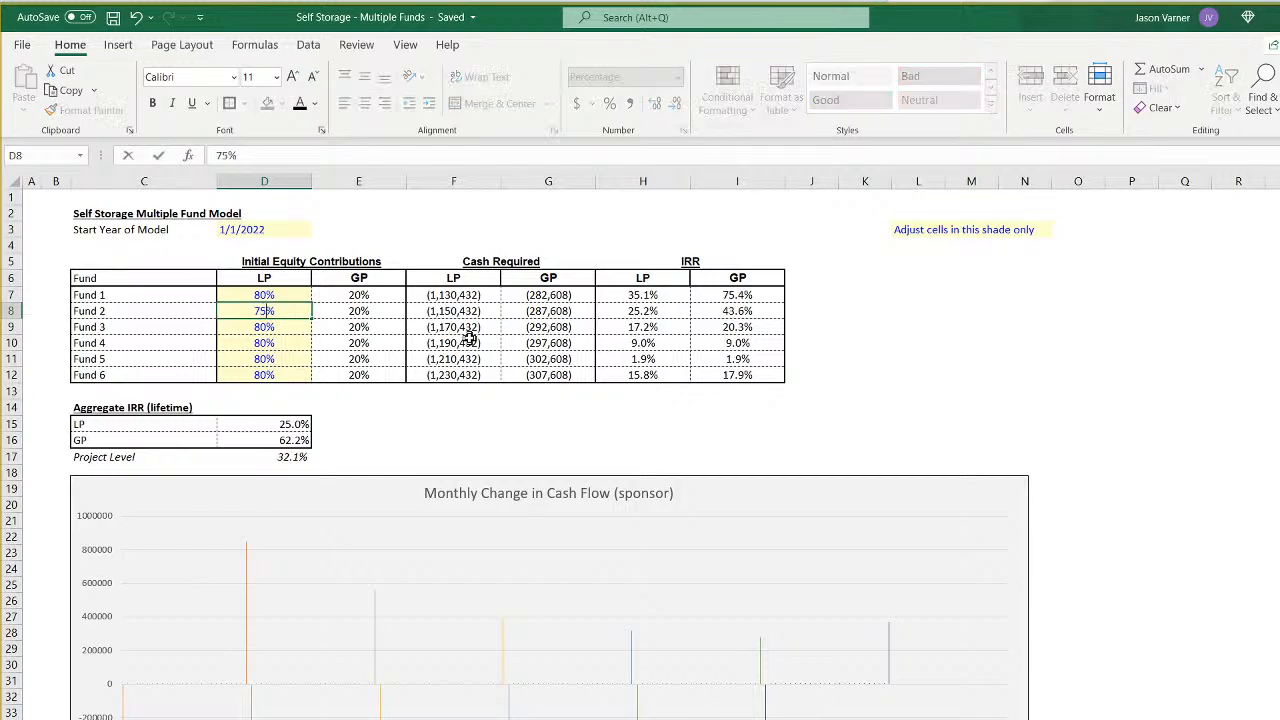
key(Return)
- Set Fund 3's LP initial equity contribution to 70% in D9
drag(285, 295, 290, 312)
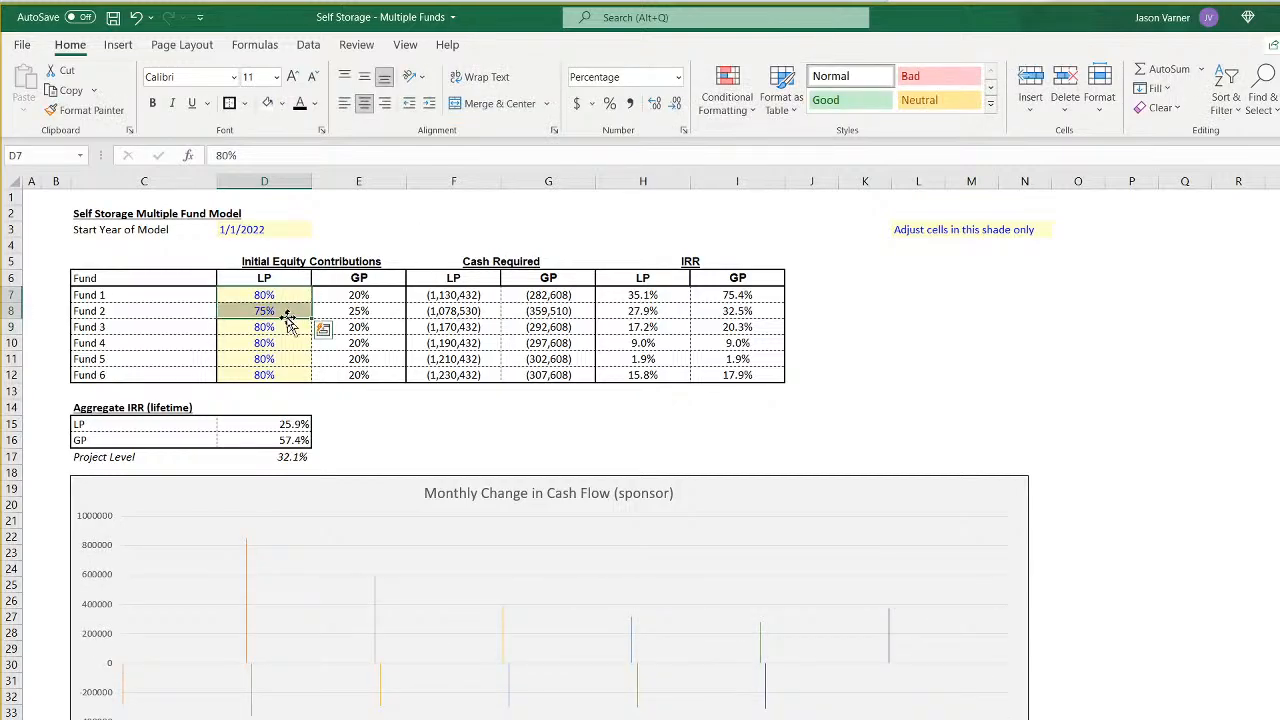
click(291, 326)
text(70)
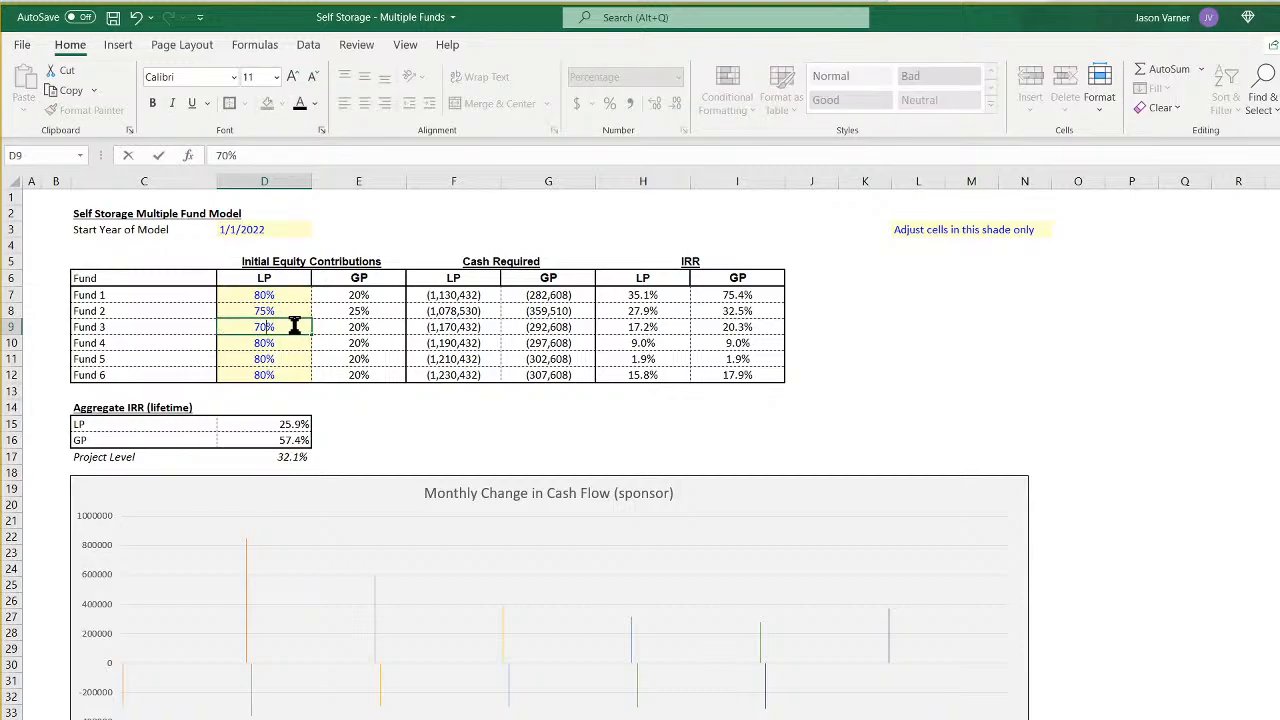
key(Return)
click(293, 326)
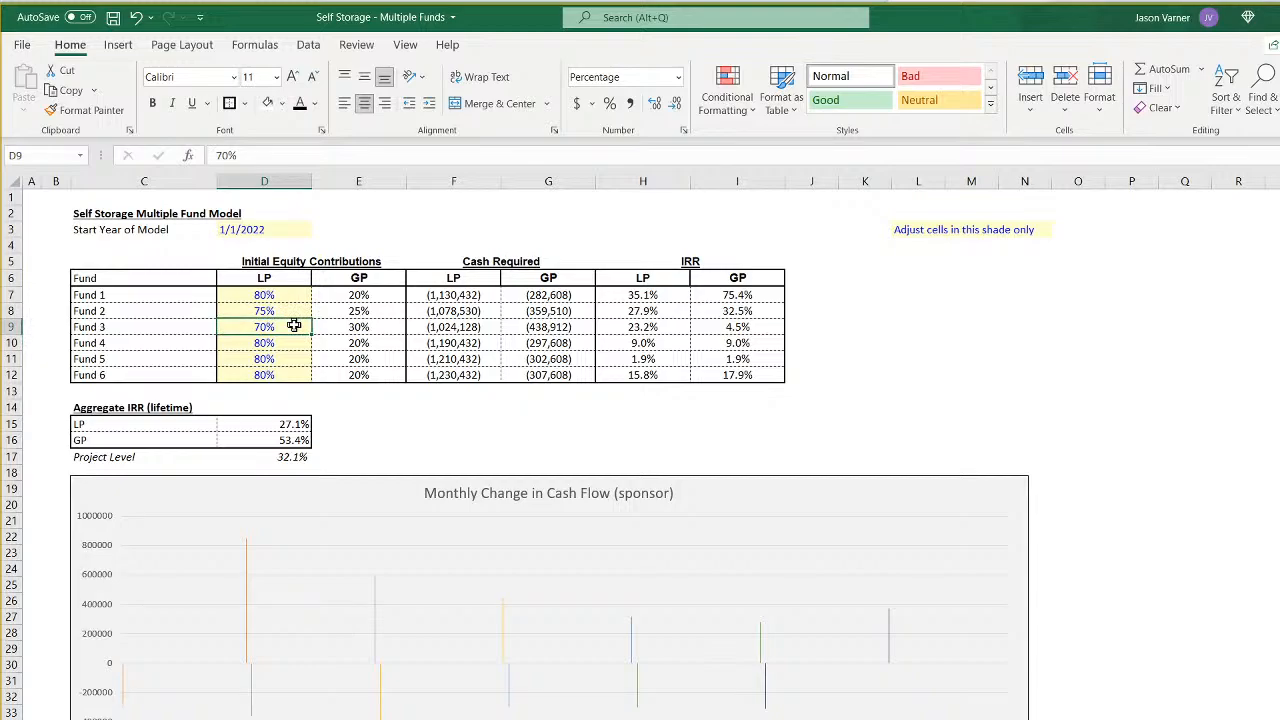
- Undo the LP equity contribution changes for Fund 2 and Fund 3, and save the workbook
key(Return)
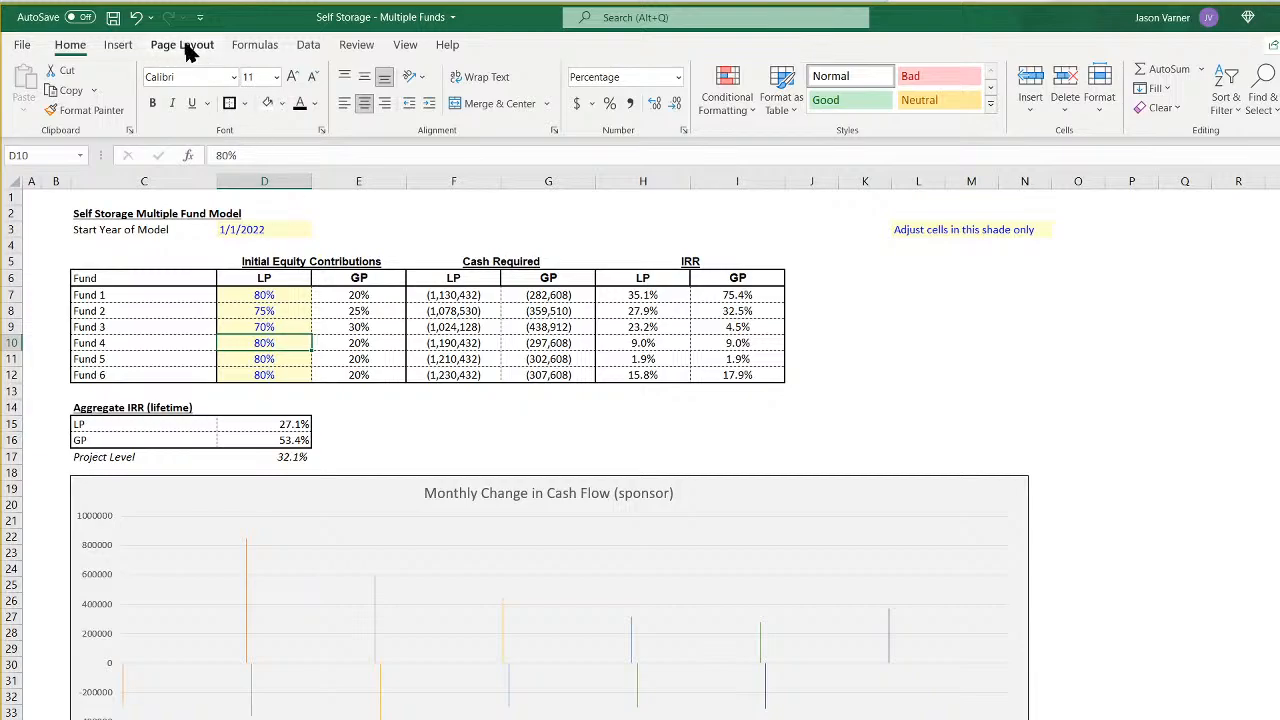
click(137, 18)
click(137, 18)
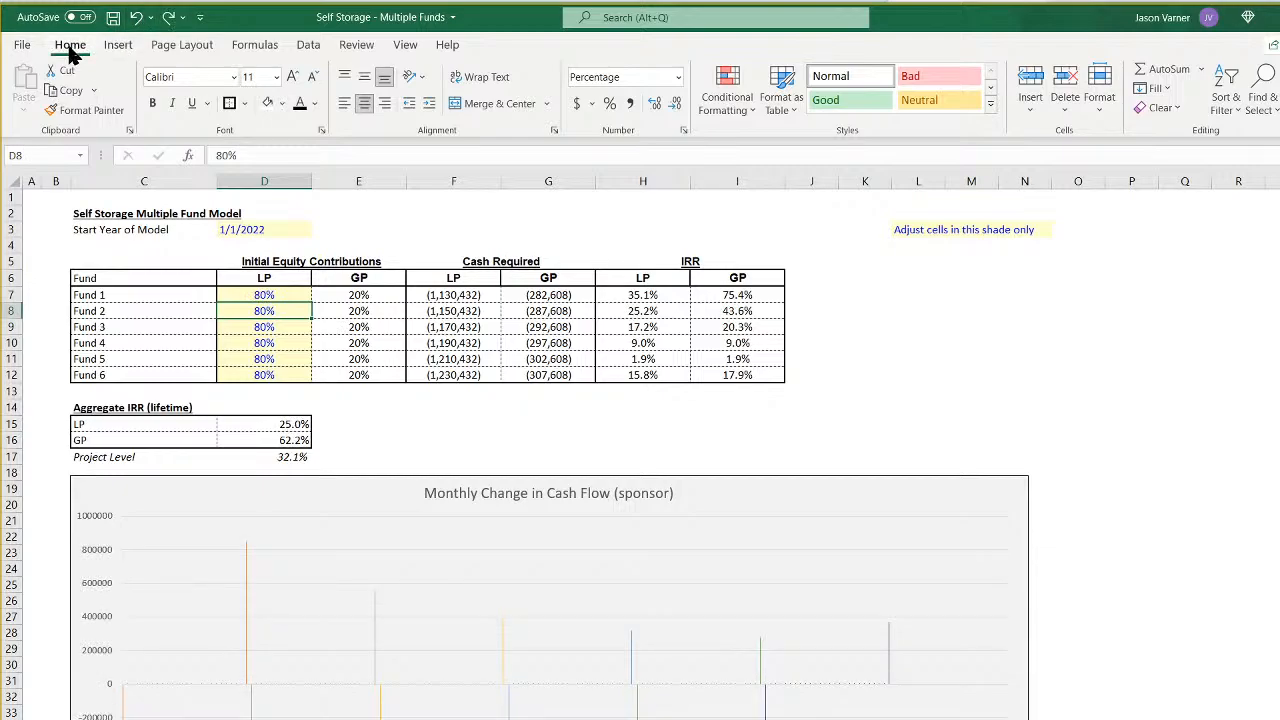
click(114, 18)
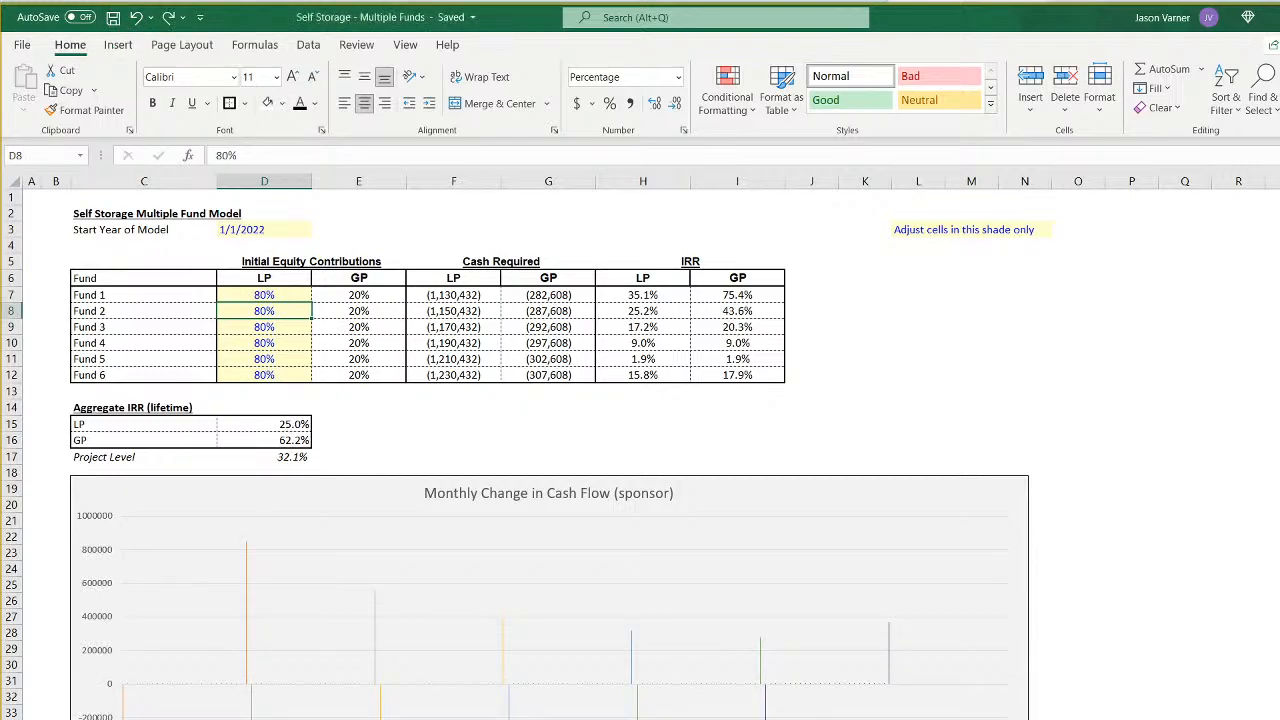
- Examine the LP and GP splits for each IRR hurdle tier on the waterfall distribution sheet
key(ctrl+Page_Down)
key(ctrl+Page_Down)
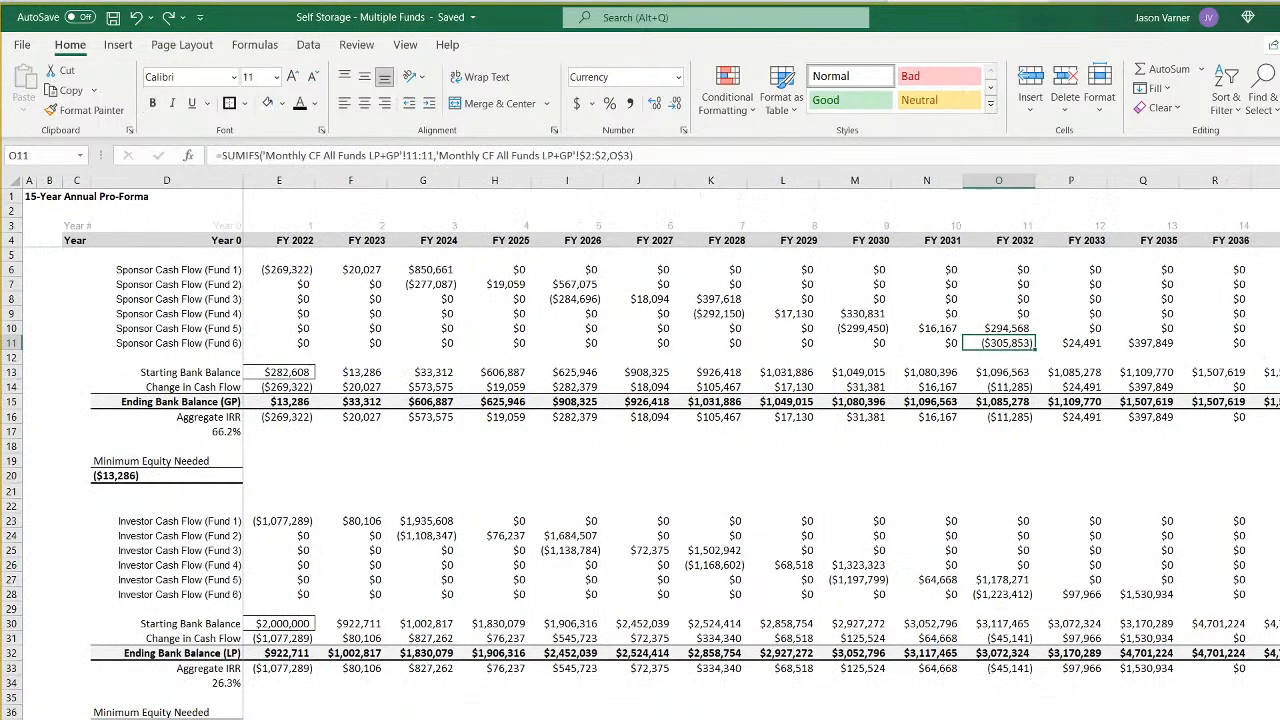
key(ctrl+Page_Down)
click(443, 277)
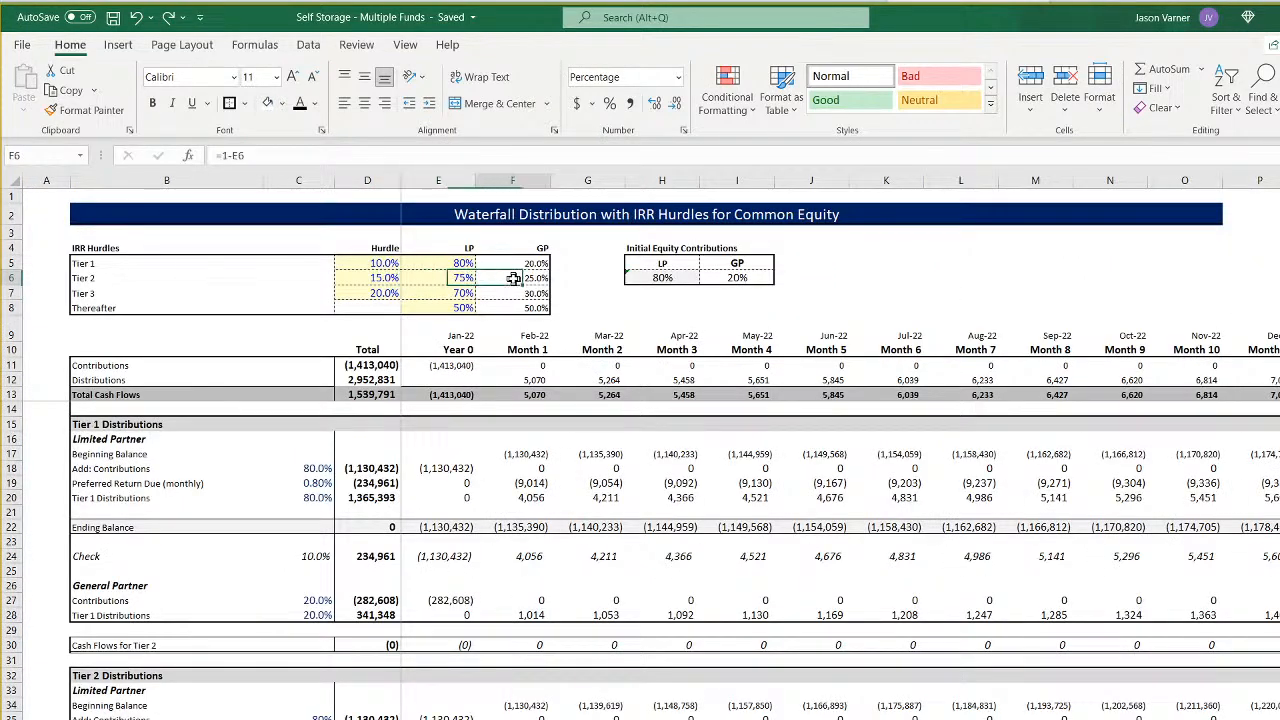
click(455, 292)
click(453, 307)
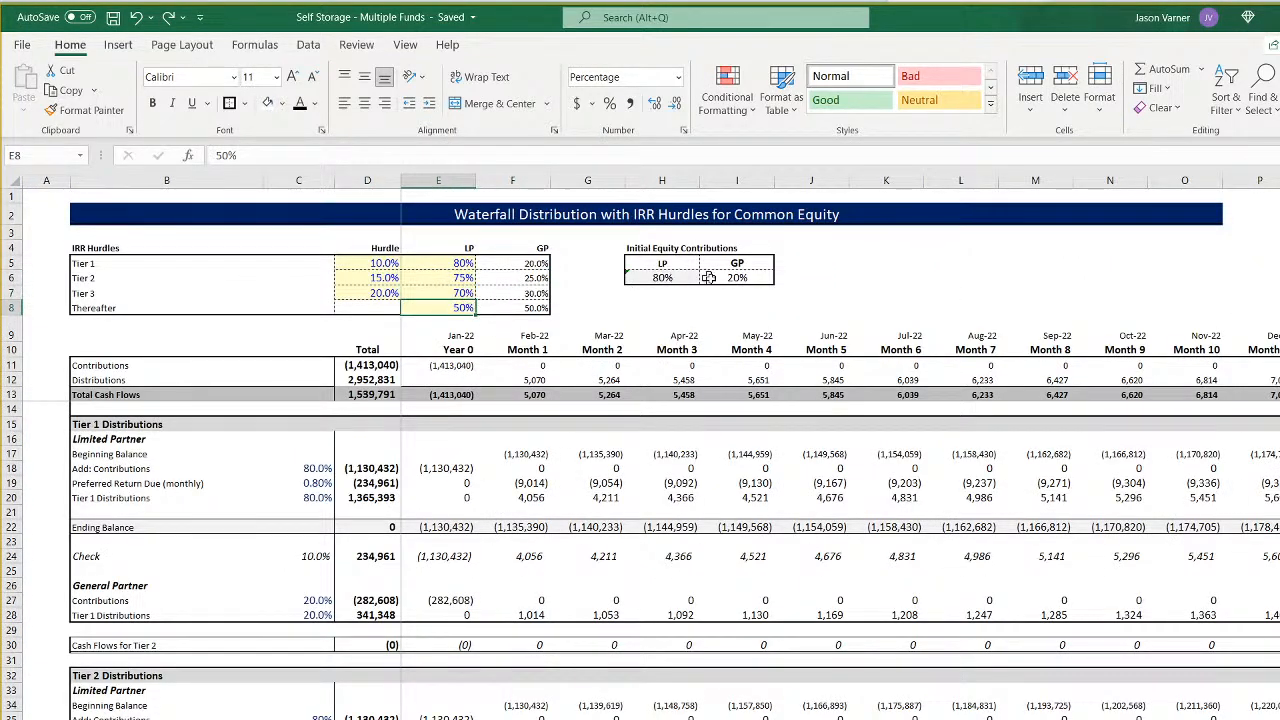
click(450, 263)
click(452, 278)
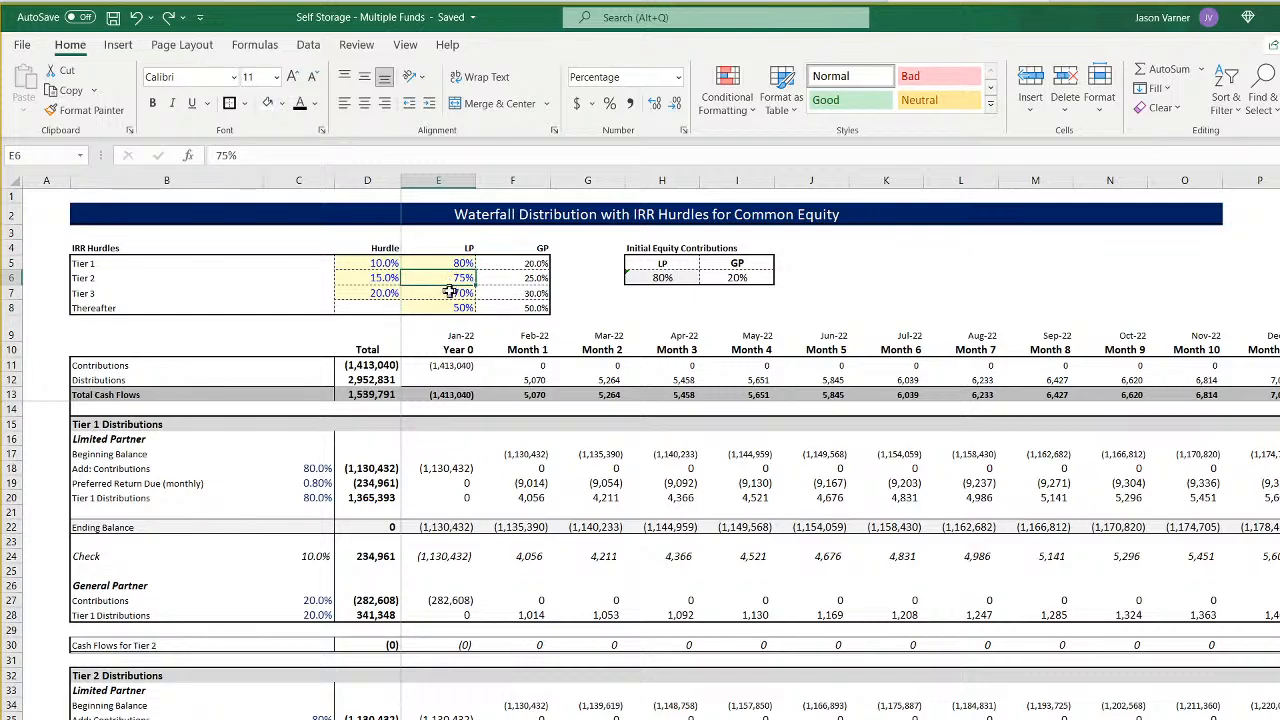
click(452, 260)
click(450, 278)
click(448, 262)
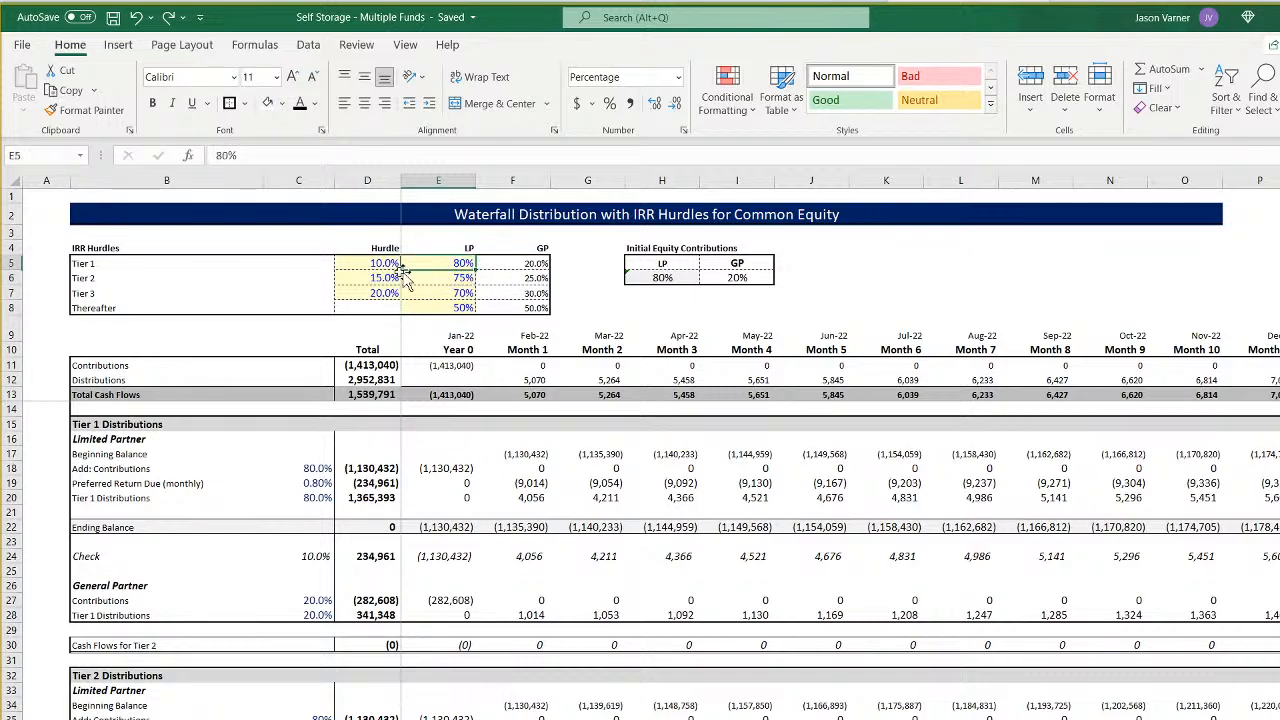
- Return to the summary sheet by way of the fund assumptions and save the workbook
key(ctrl+Page_Up)
key(ctrl+Page_Up)
key(ctrl+Page_Up)
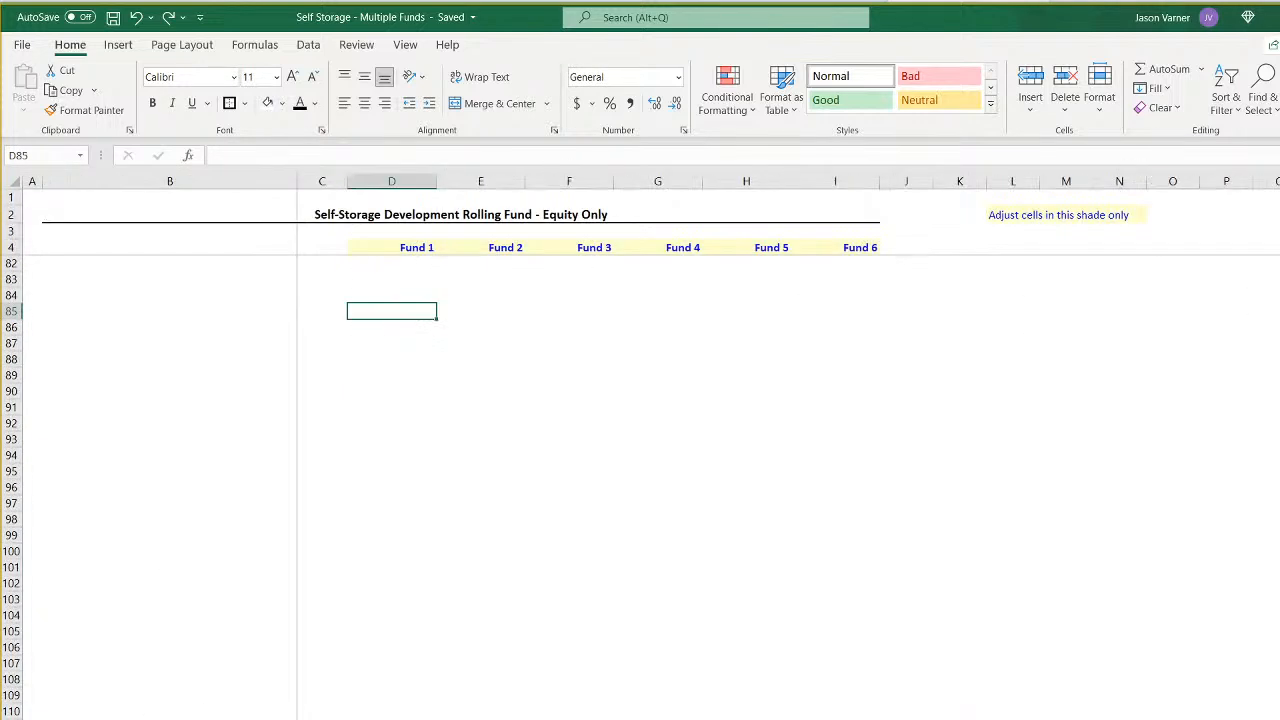
scroll(488, 670, up, 20)
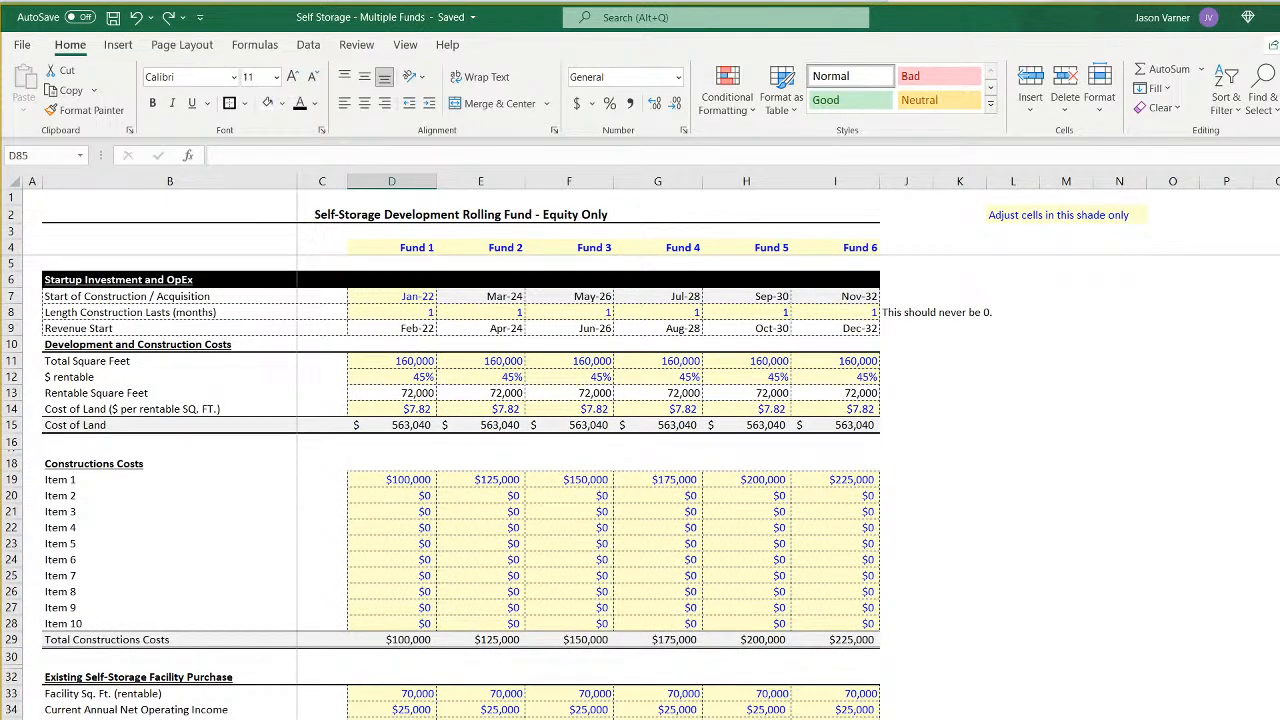
key(ctrl+Page_Up)
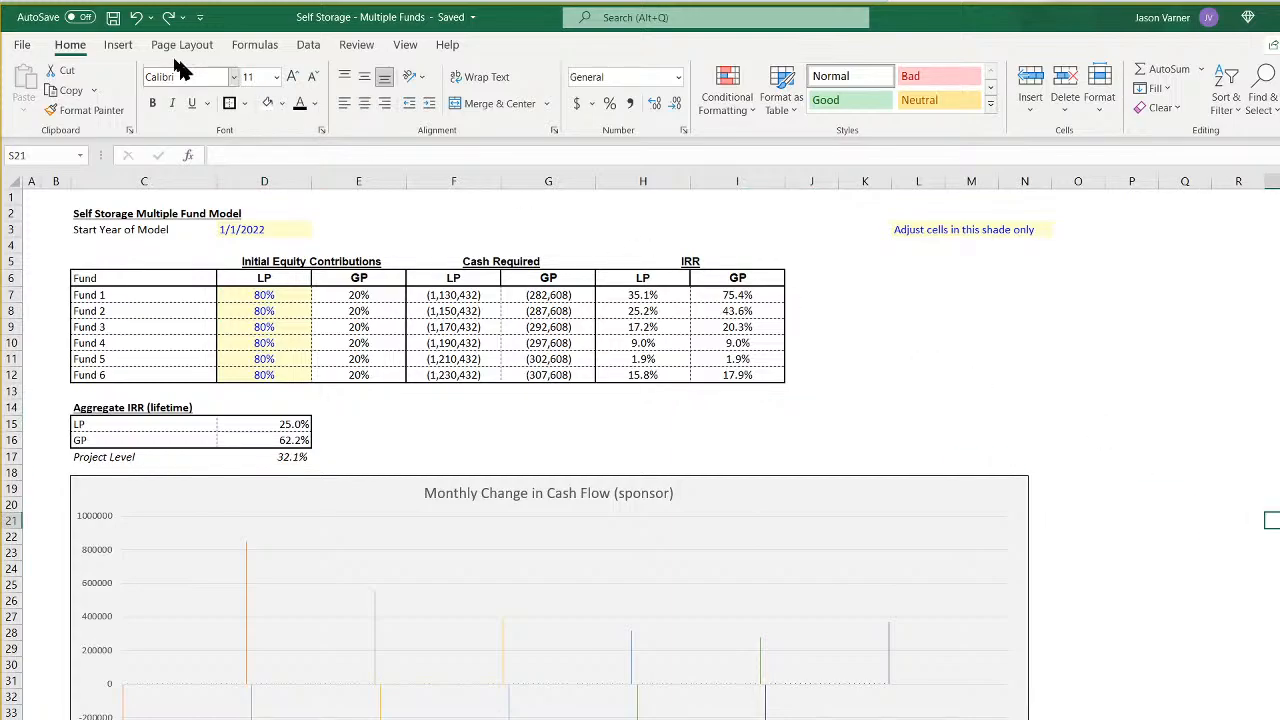
click(112, 16)
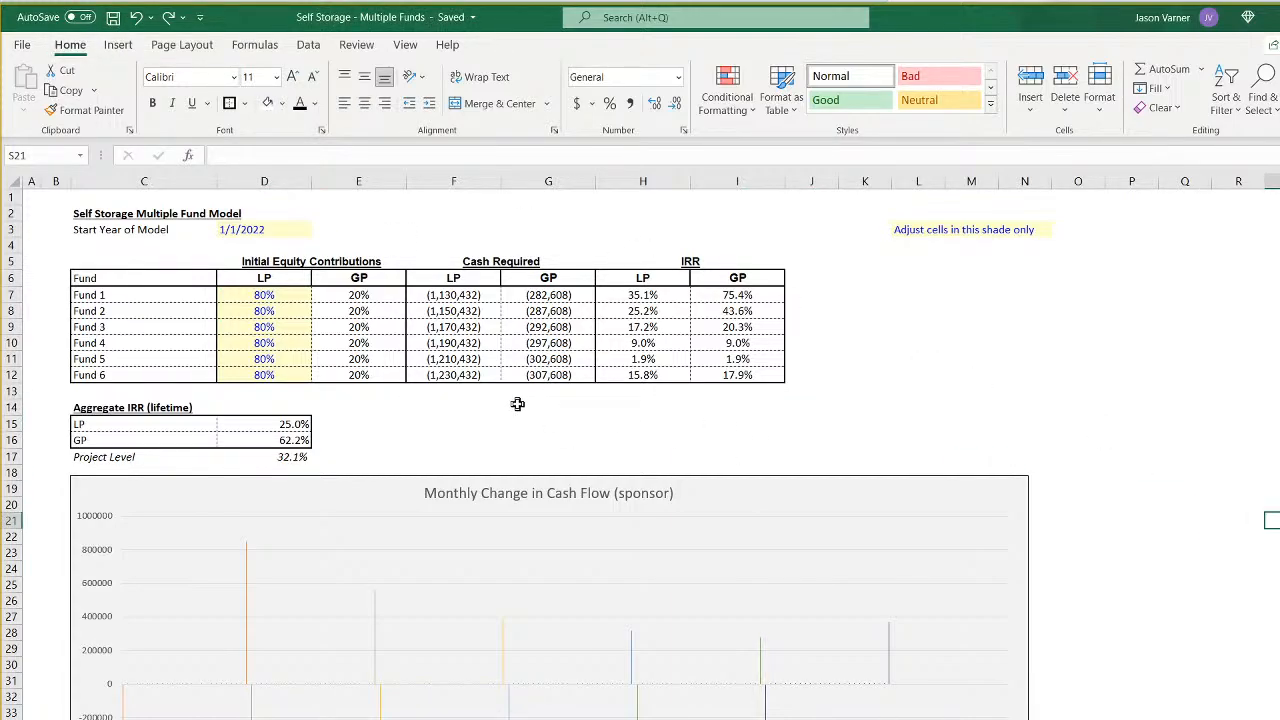
- Review the fund assumptions sheet, and the fund tables and sponsor cash flow charts on the summary sheet
scroll(517, 404, down, 7)
scroll(517, 404, up, 7)
key(ctrl+Page_Down)
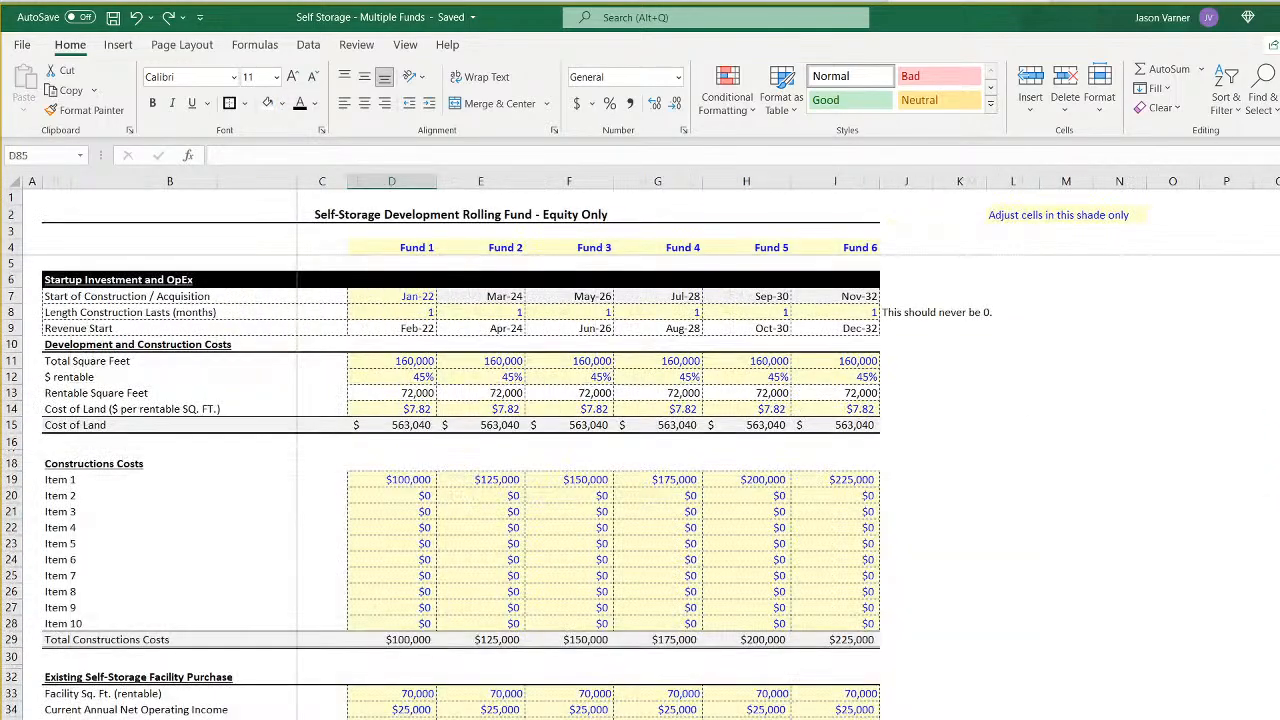
scroll(373, 643, down, 10)
scroll(380, 631, up, 10)
key(ctrl+Page_Up)
scroll(323, 680, down, 7)
scroll(785, 635, up, 3)
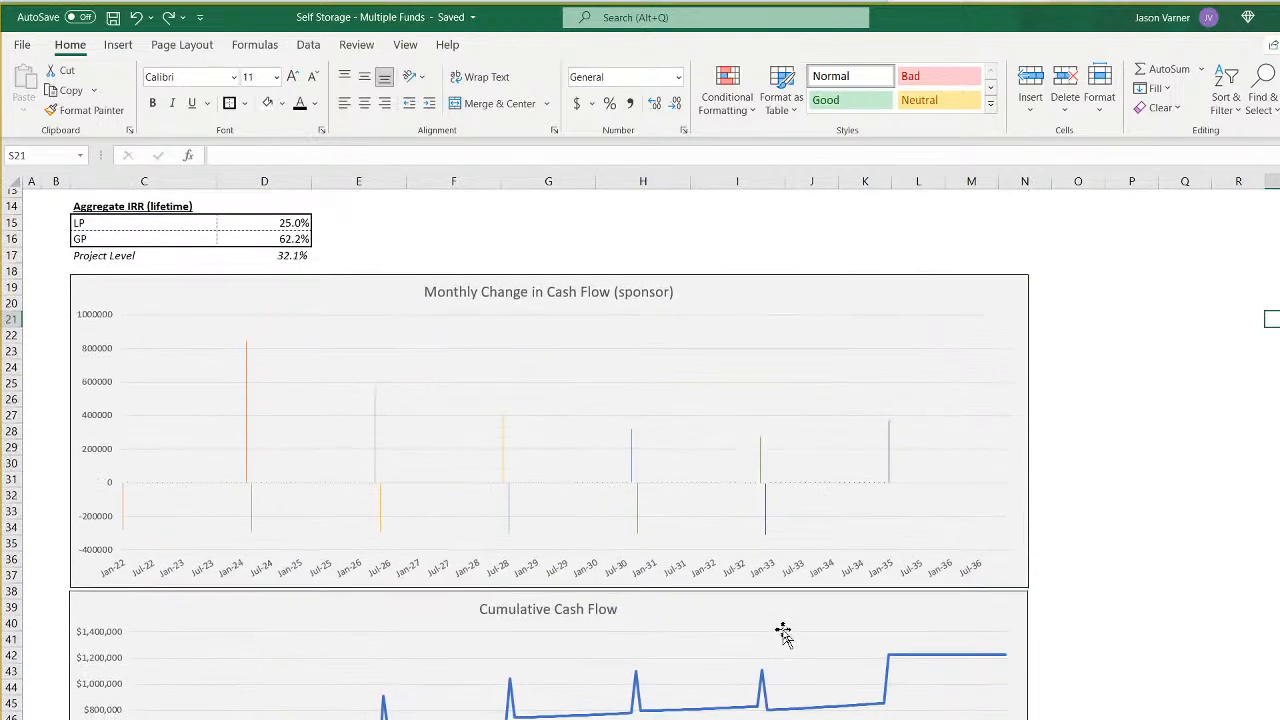
scroll(785, 635, up, 5)
scroll(686, 677, down, 4)
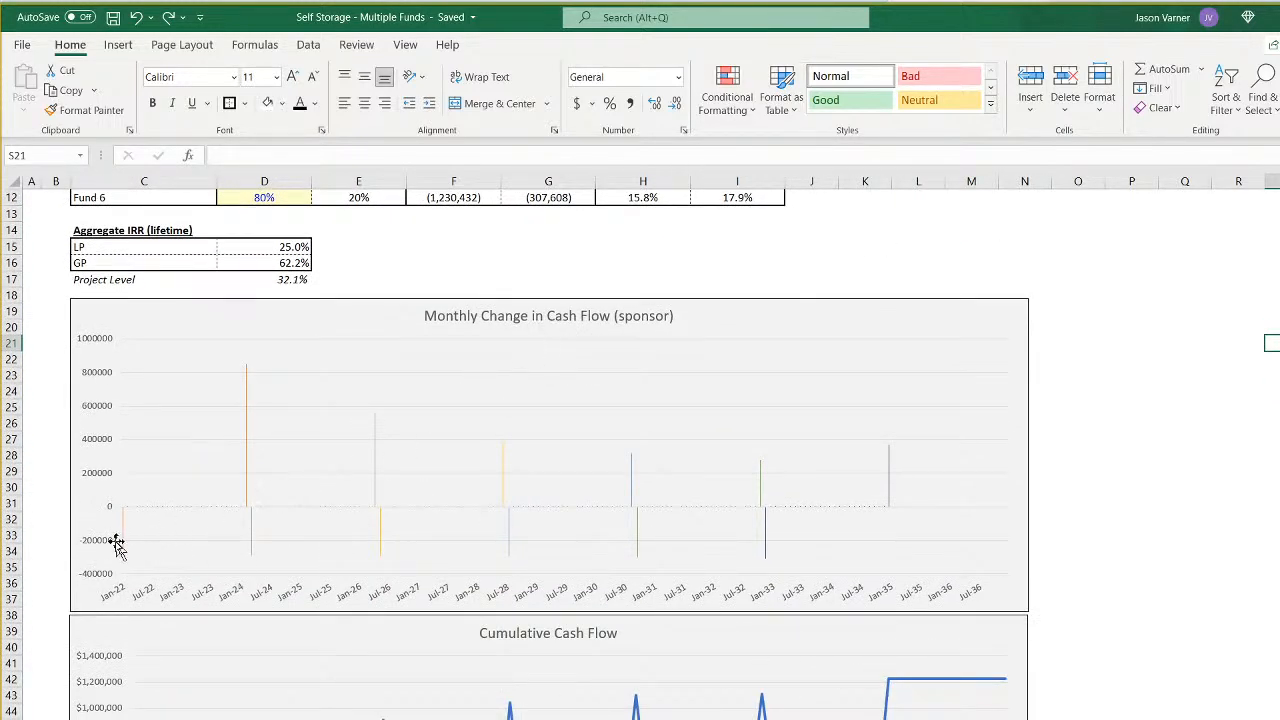
- Source the Monthly Change in Cash Flow chart from the year headers and six sponsor cash flow rows on Annual CF All Funds LP+GP, and add a legend
click(715, 399)
right_click(765, 323)
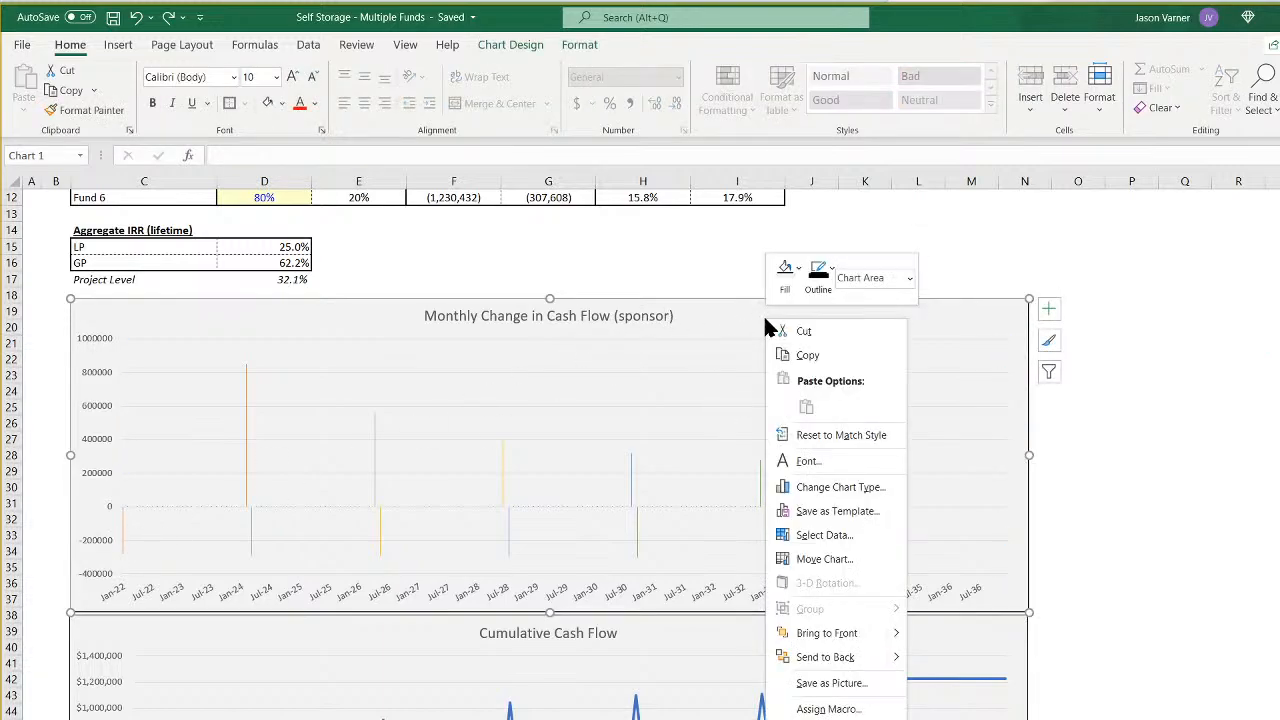
right_click(648, 376)
click(723, 457)
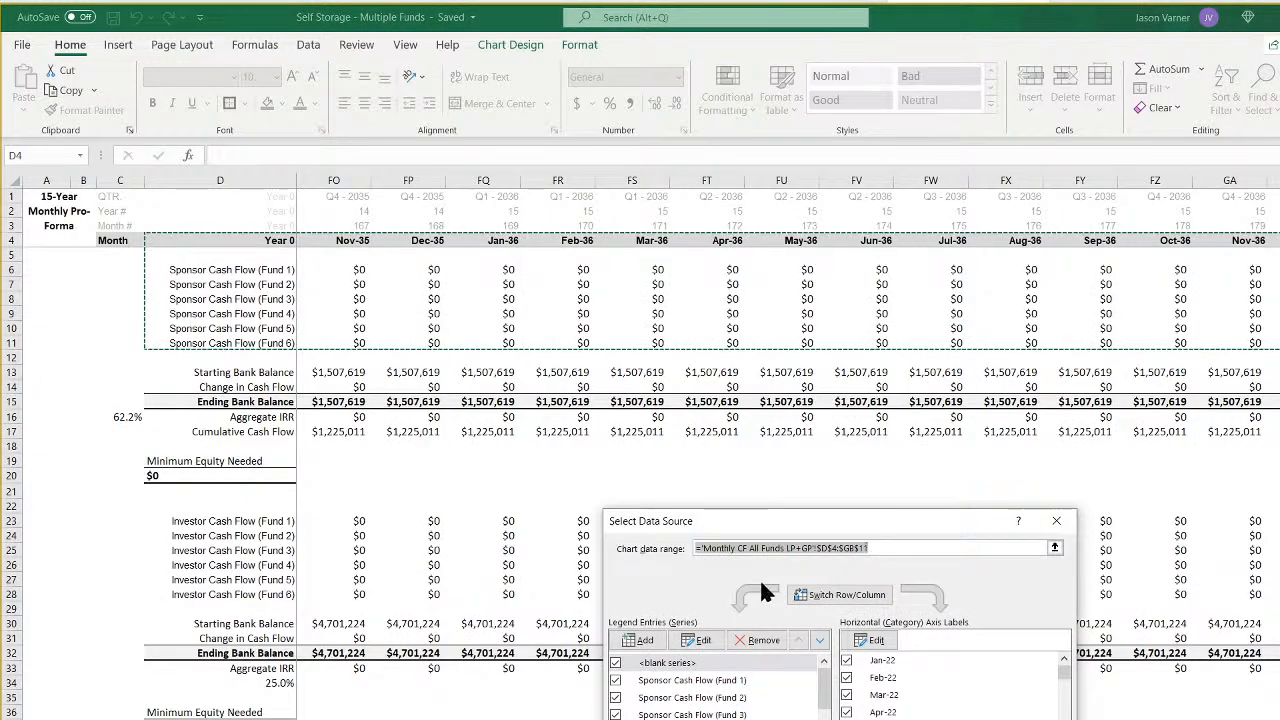
key(BackSpace)
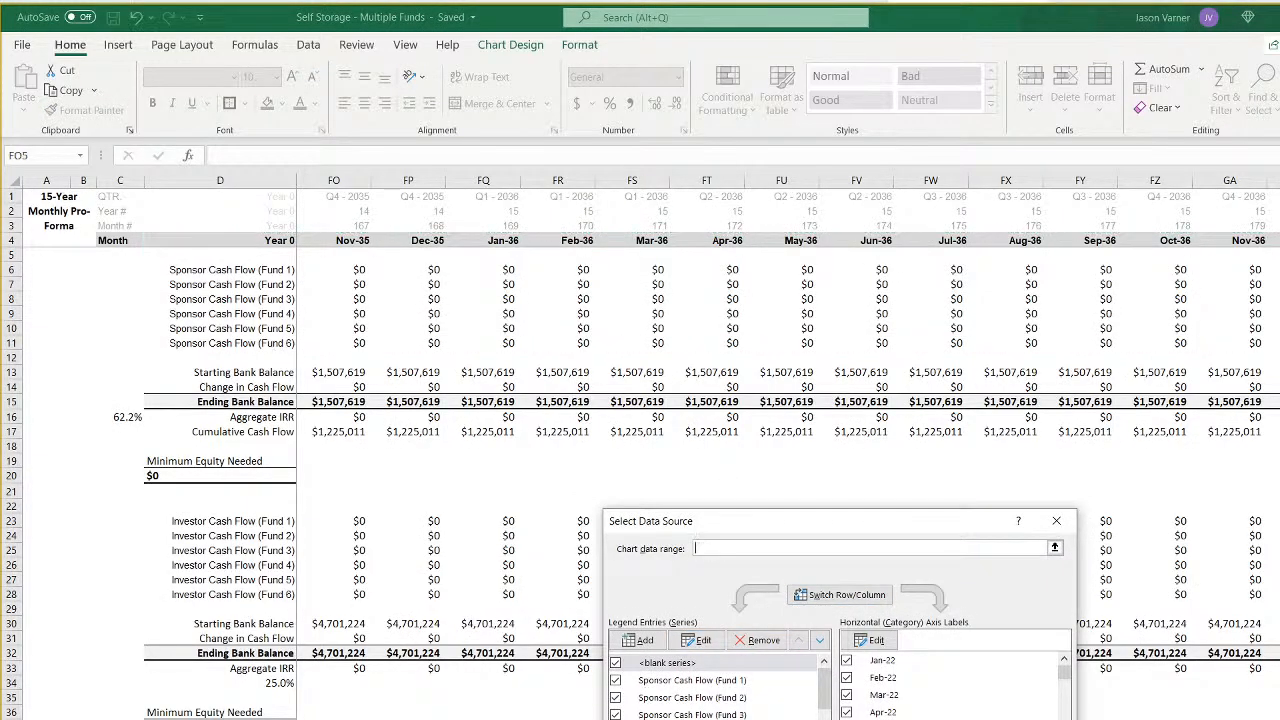
click(396, 718)
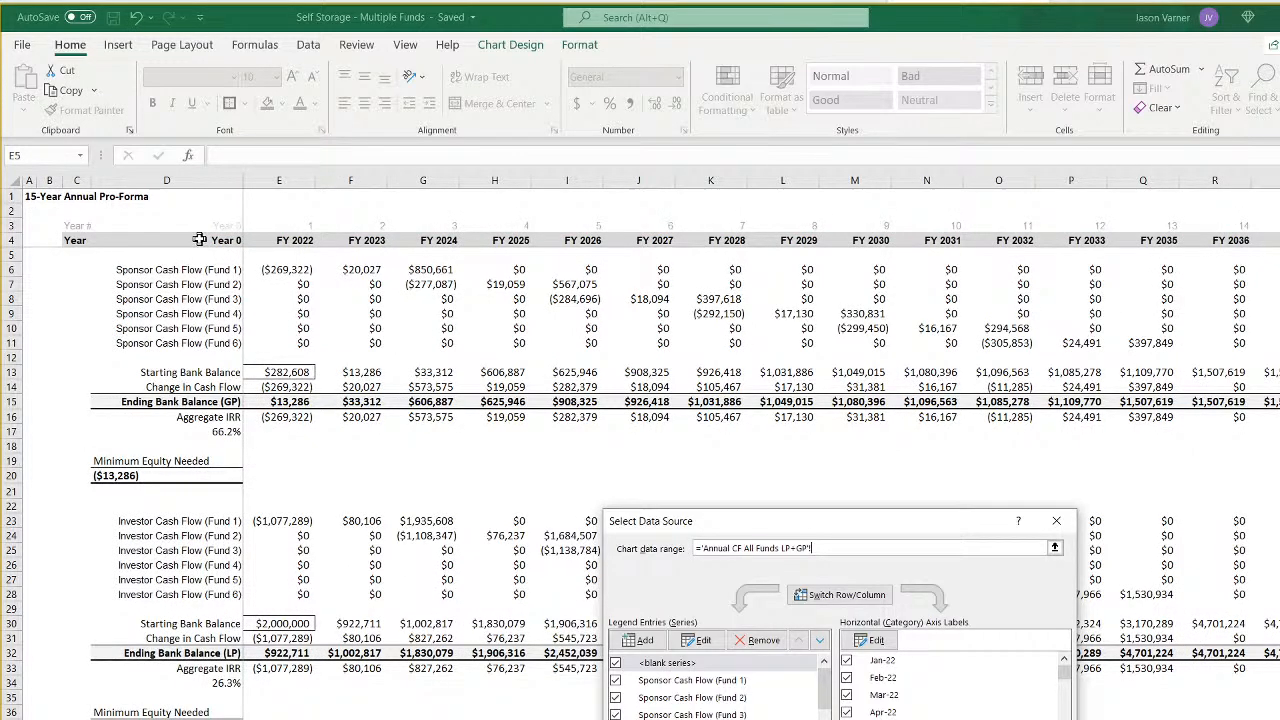
drag(200, 240, 1276, 346)
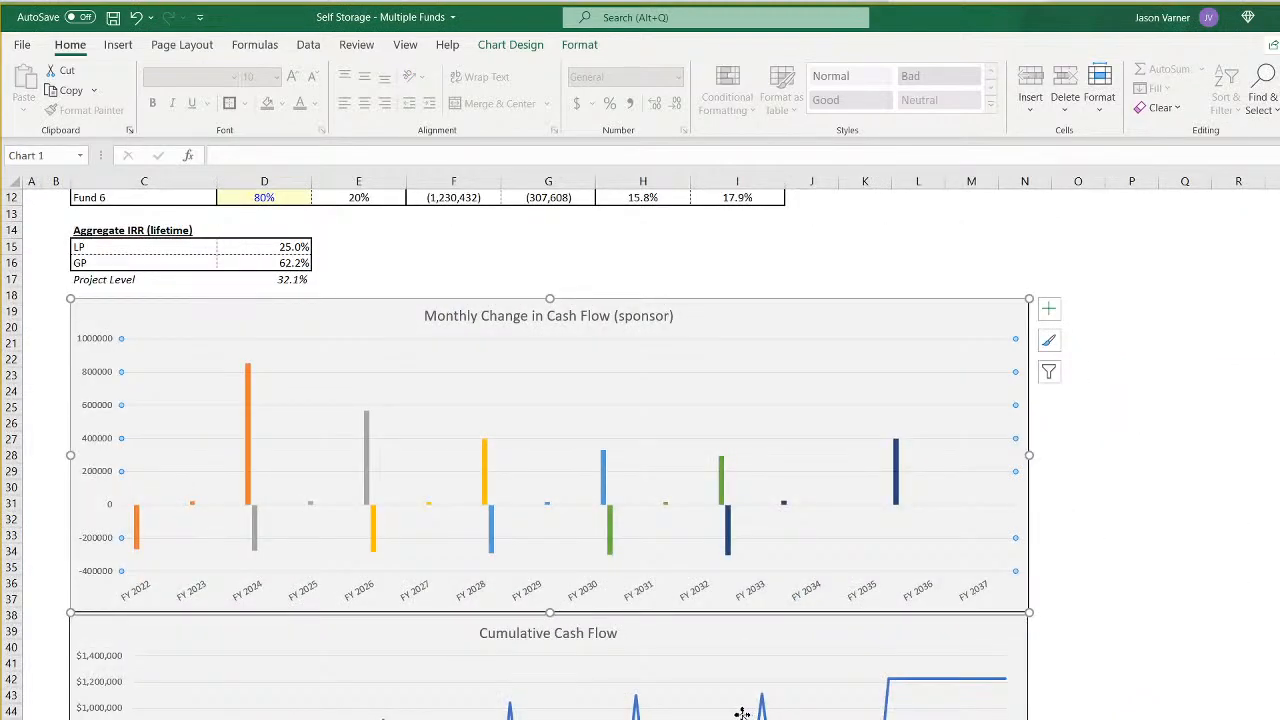
click(1048, 308)
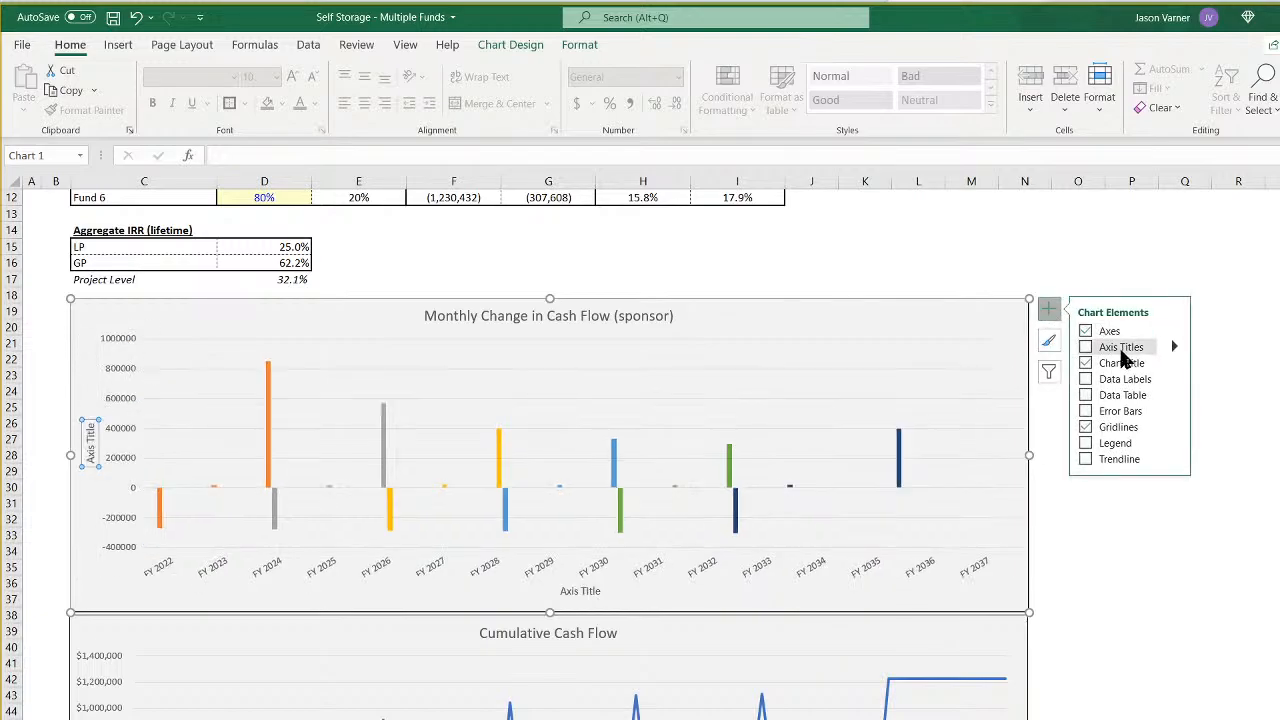
click(1113, 445)
- Open the formatting options for the horizontal year axis of the Monthly Change in Cash Flow chart
right_click(680, 598)
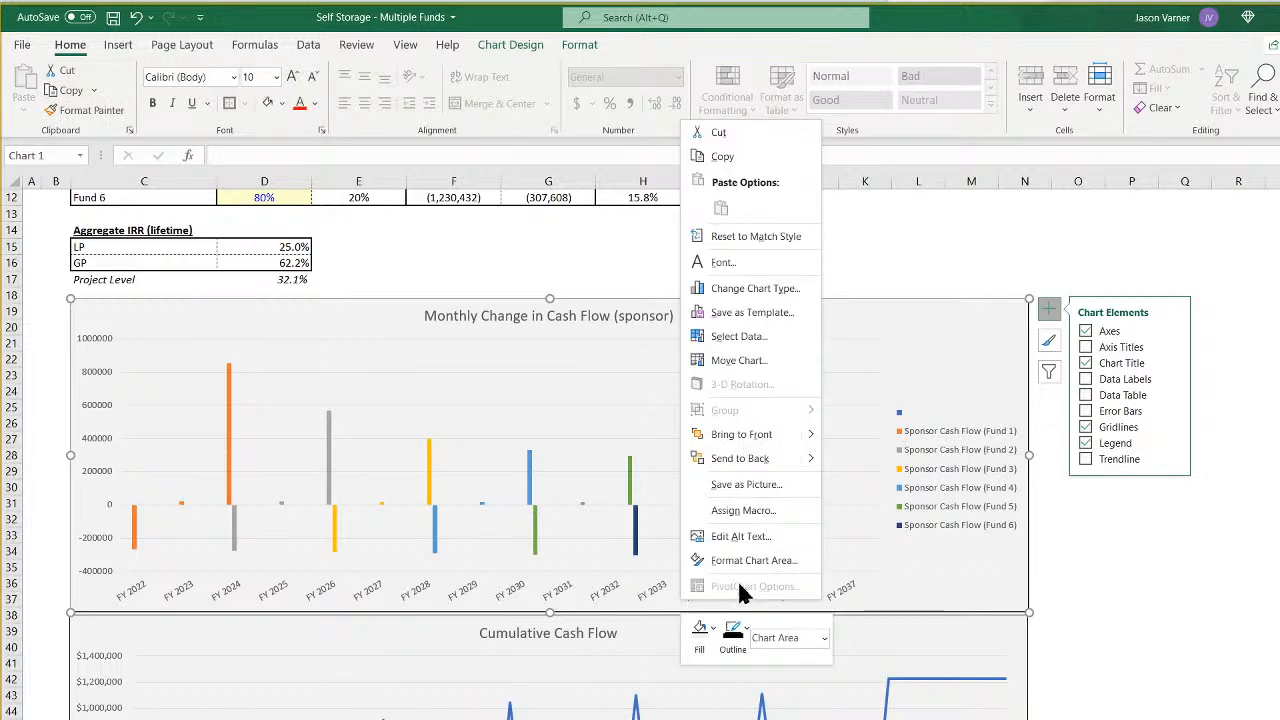
click(630, 597)
right_click(630, 591)
click(579, 594)
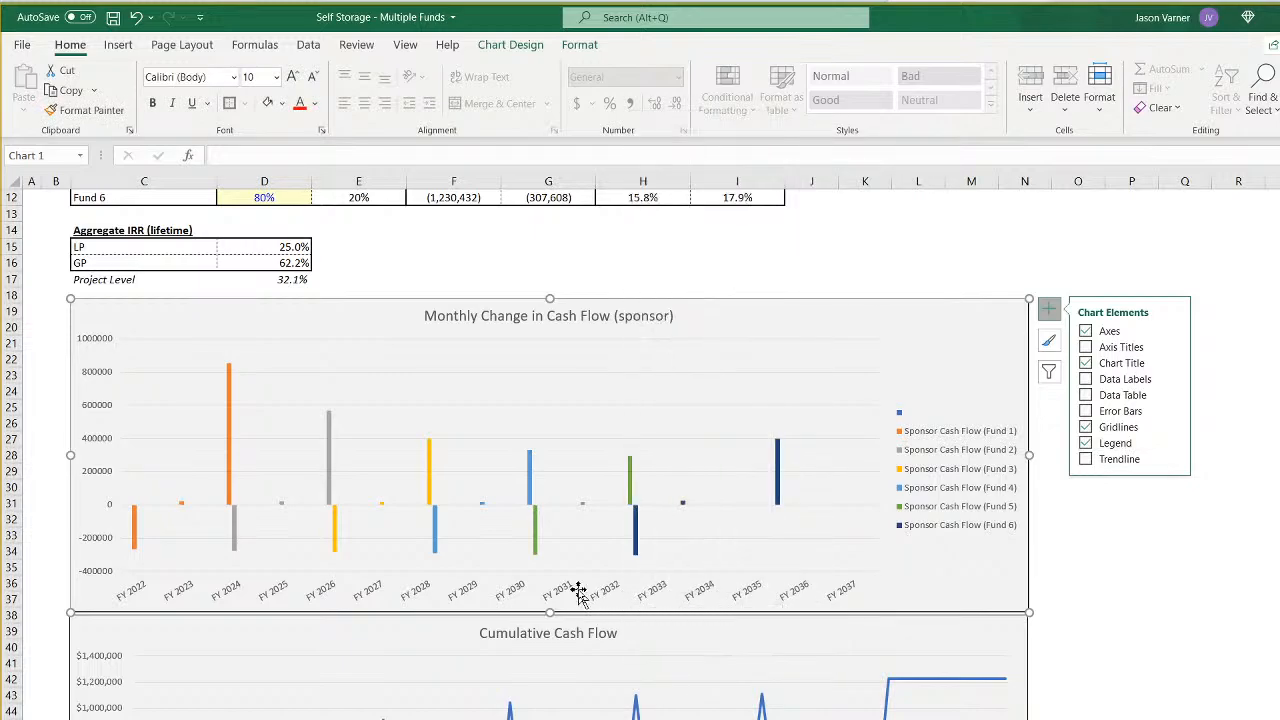
right_click(562, 538)
click(540, 590)
right_click(534, 594)
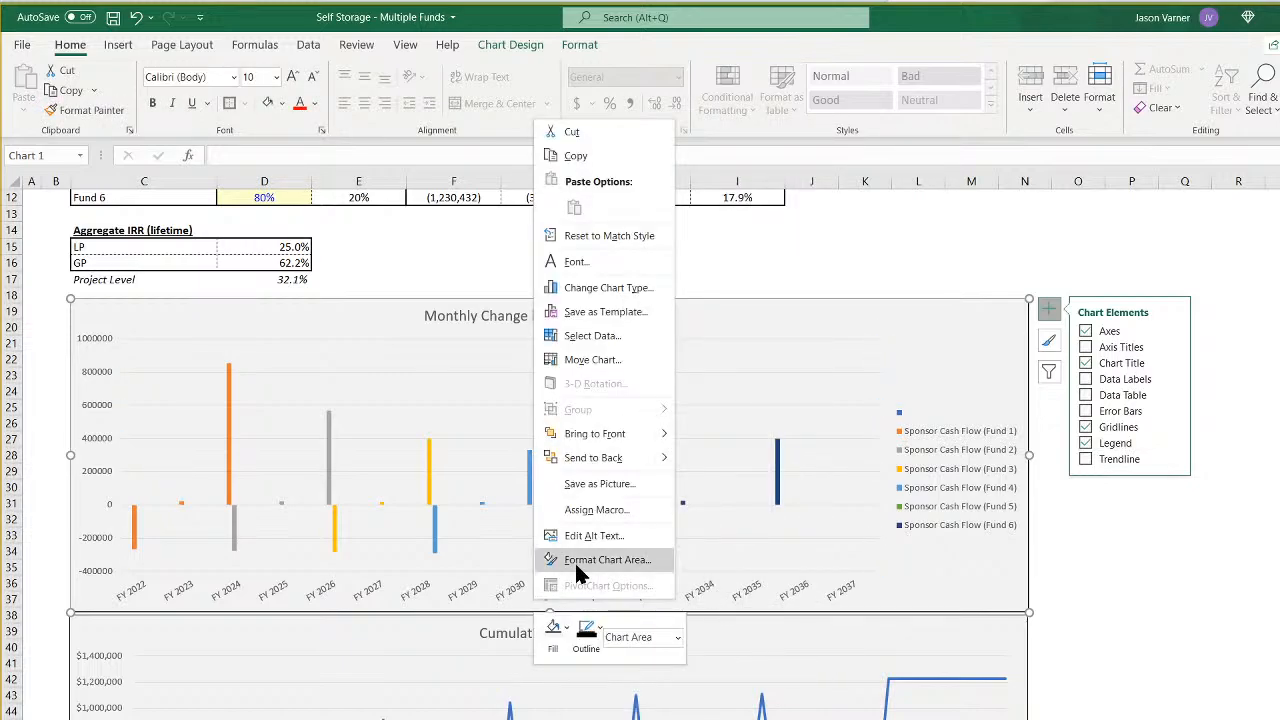
click(600, 633)
click(1272, 254)
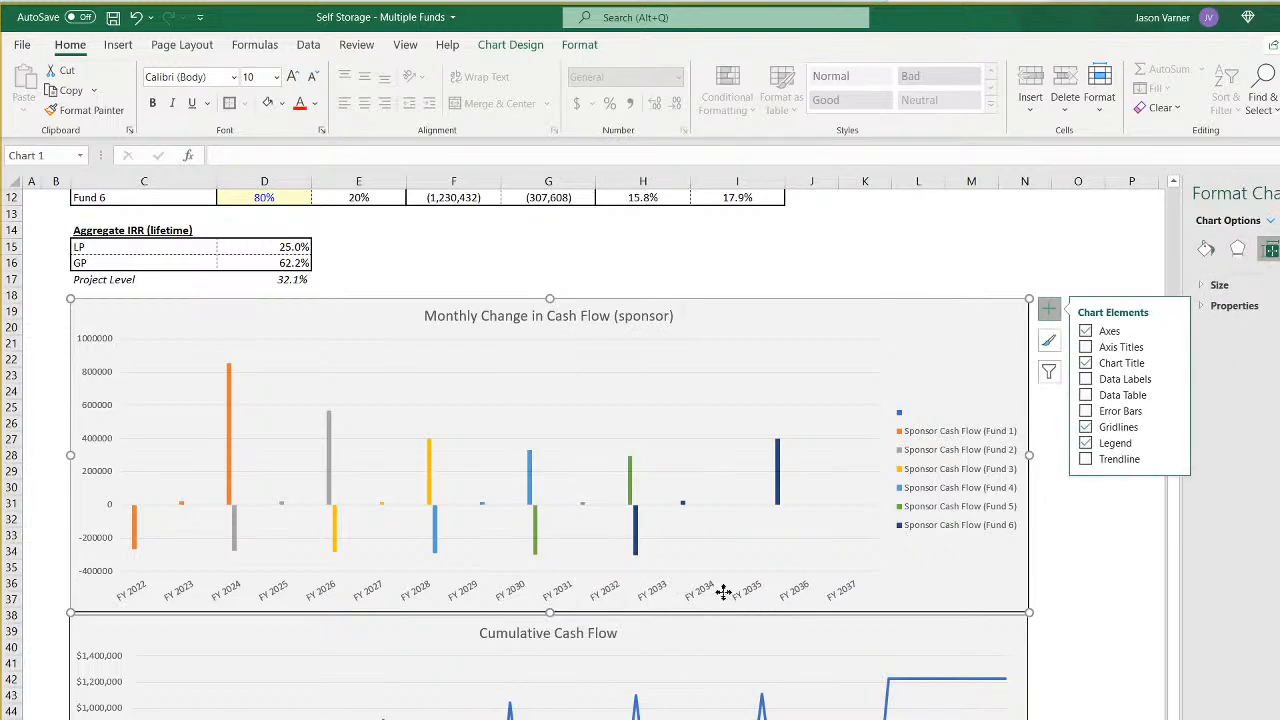
click(684, 503)
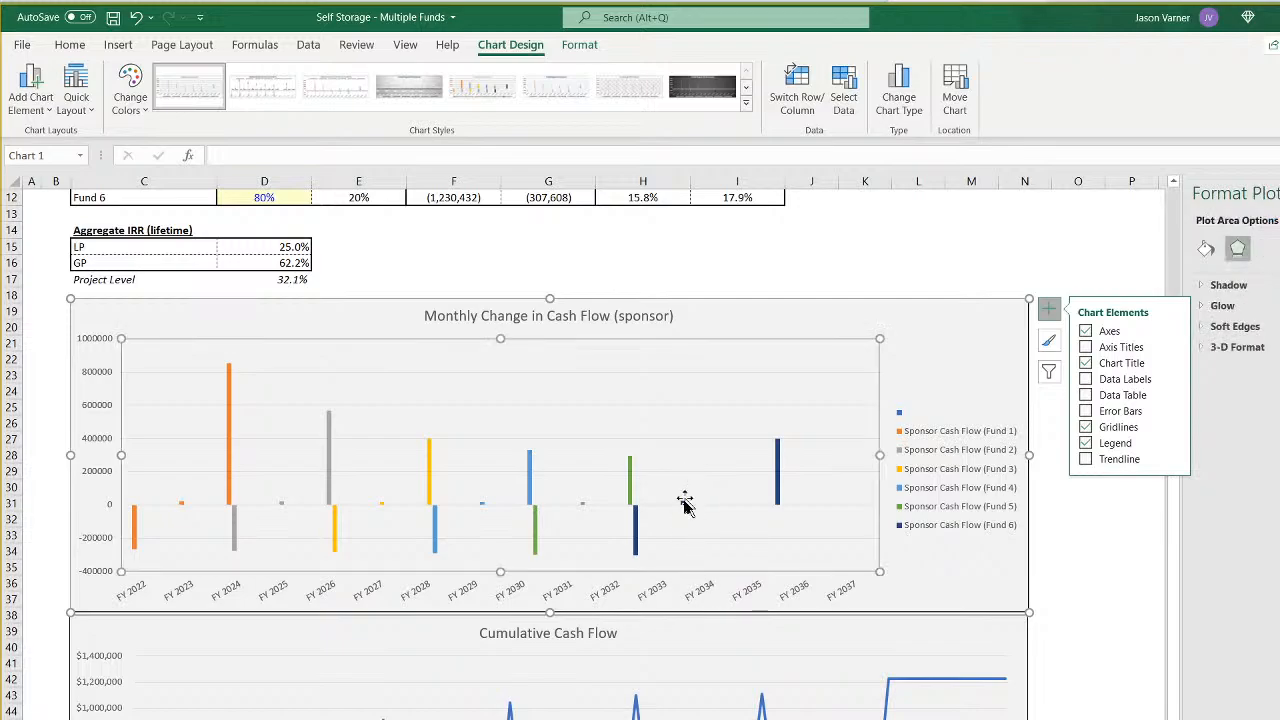
click(672, 598)
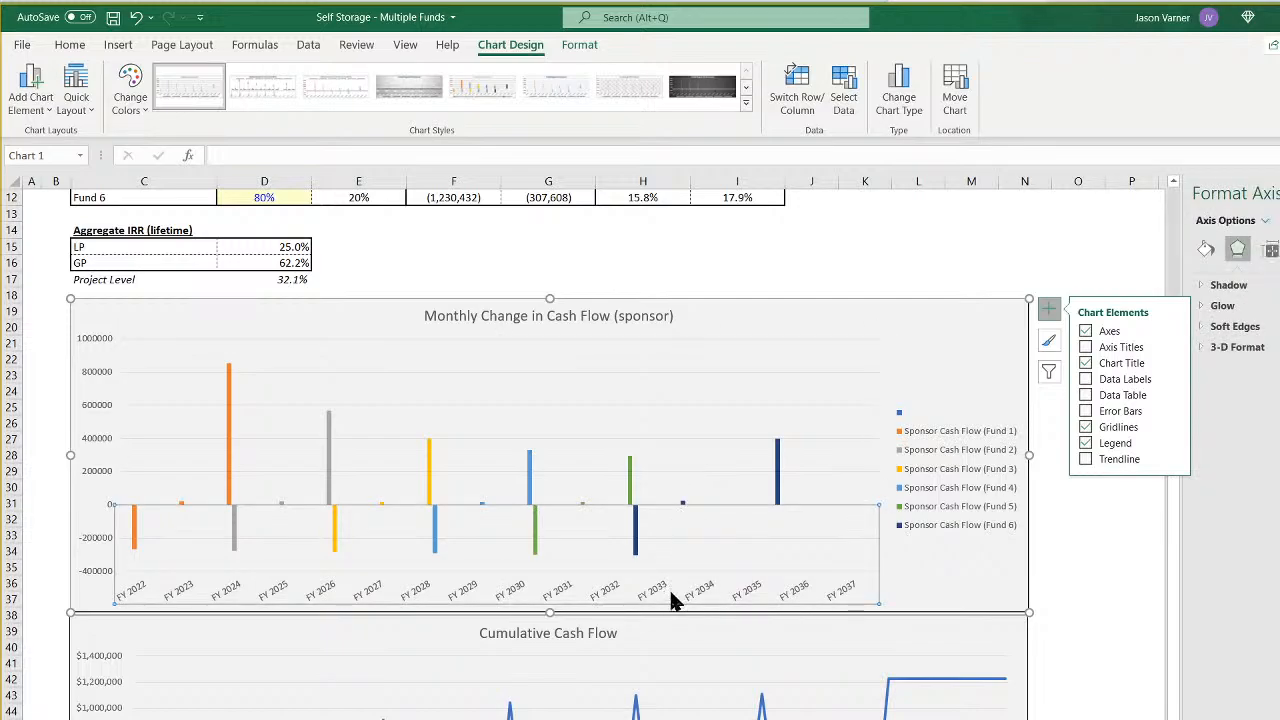
- Examine the horizontal axis's number format, label, tick mark and axis options
click(1273, 250)
click(1279, 250)
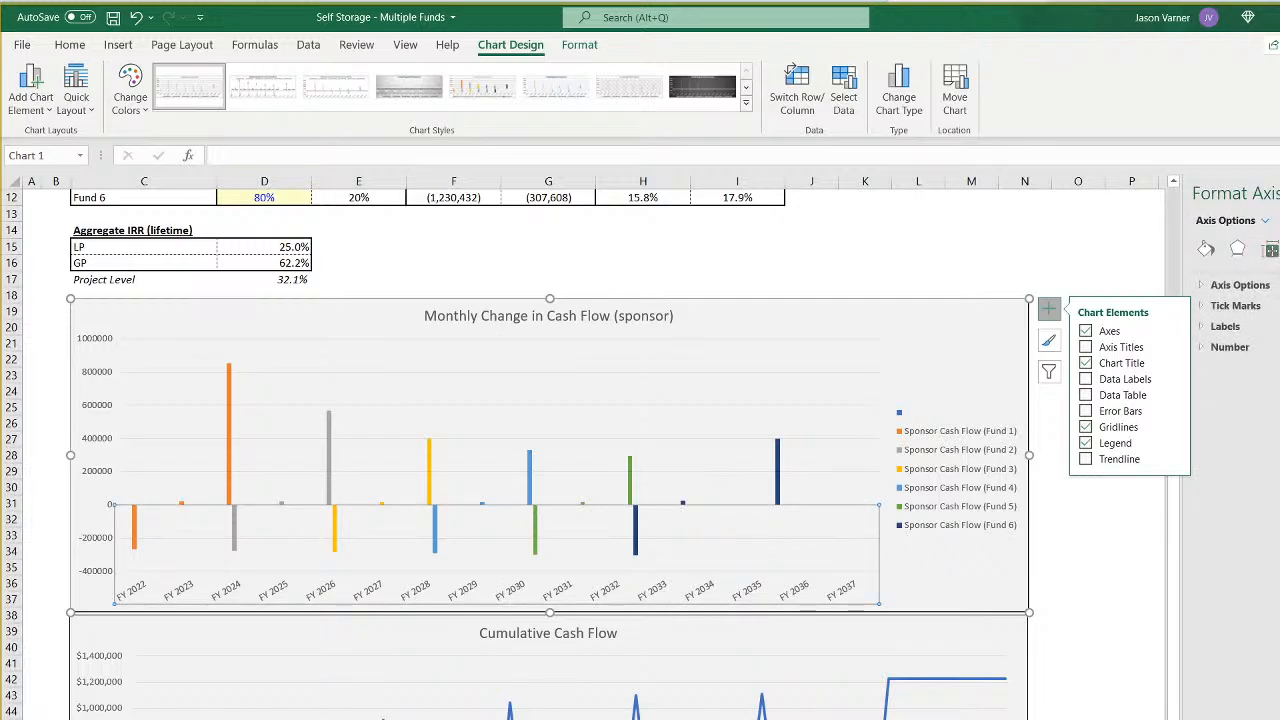
click(1250, 346)
click(1247, 328)
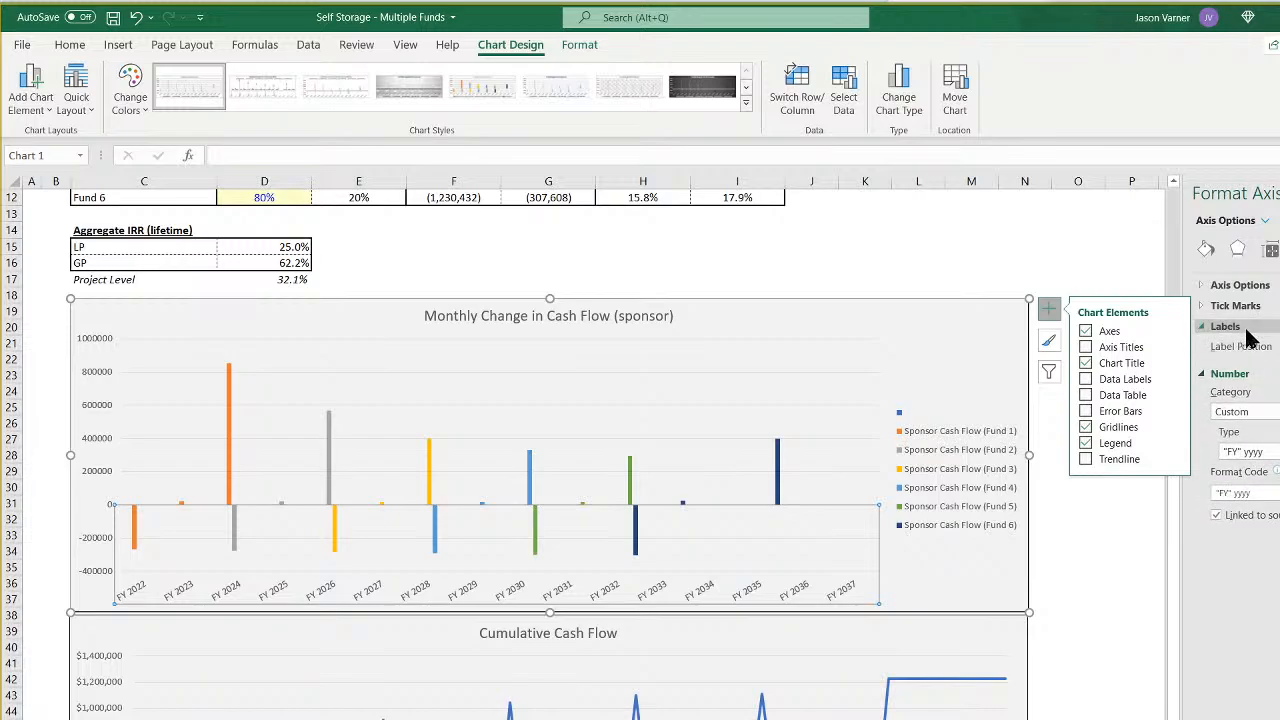
click(1236, 305)
click(1240, 285)
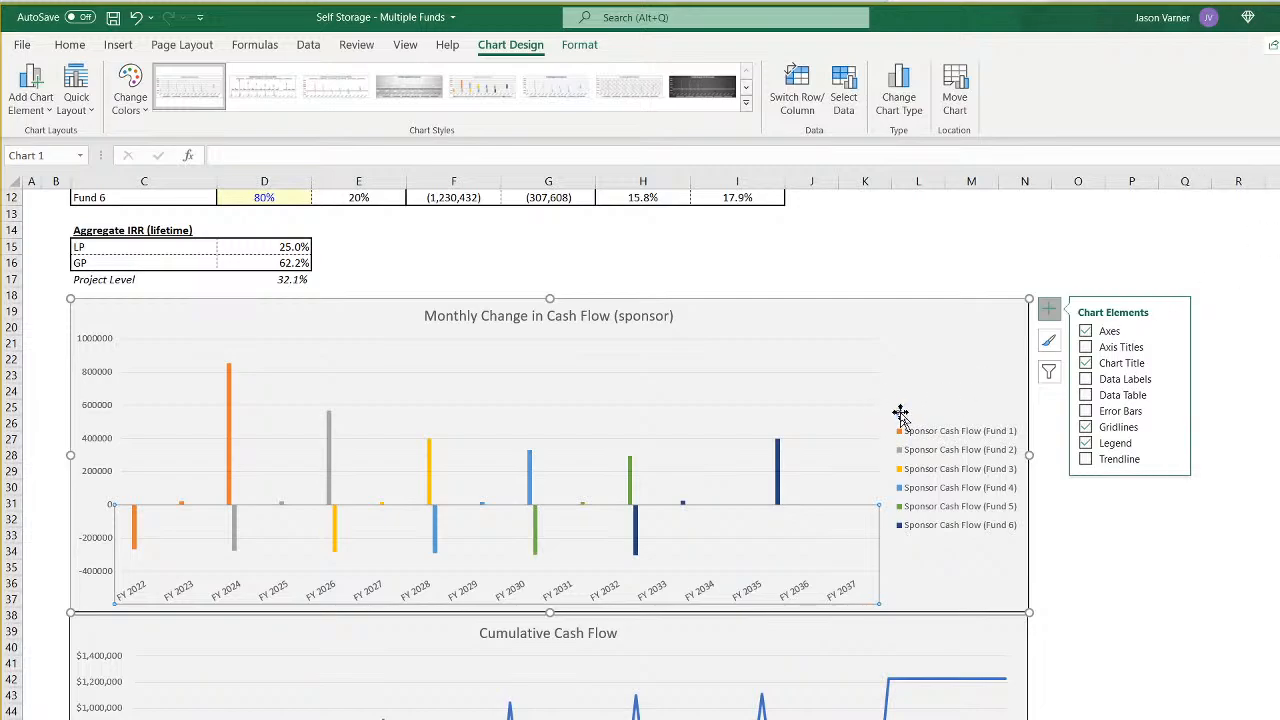
- Check the chart's legend against the annual pro-forma, examining the year numbers in row 3 from Year 0 onward
click(901, 411)
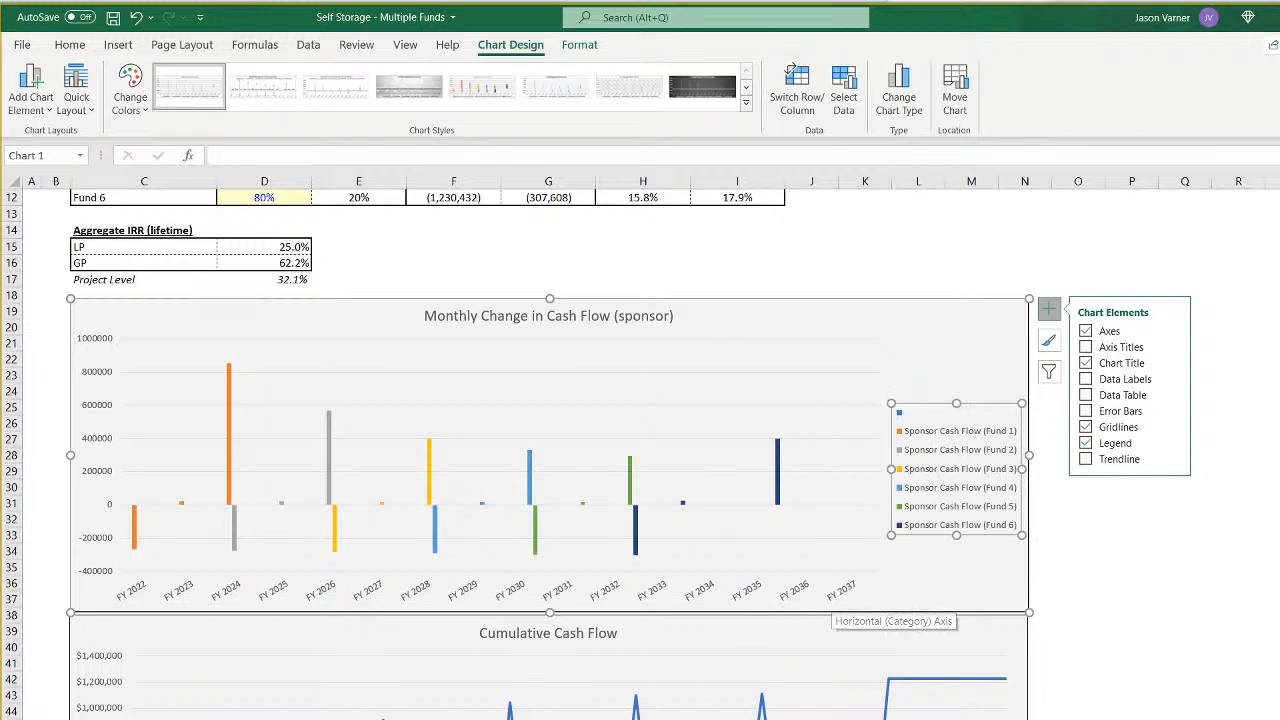
key(ctrl+Page_Down)
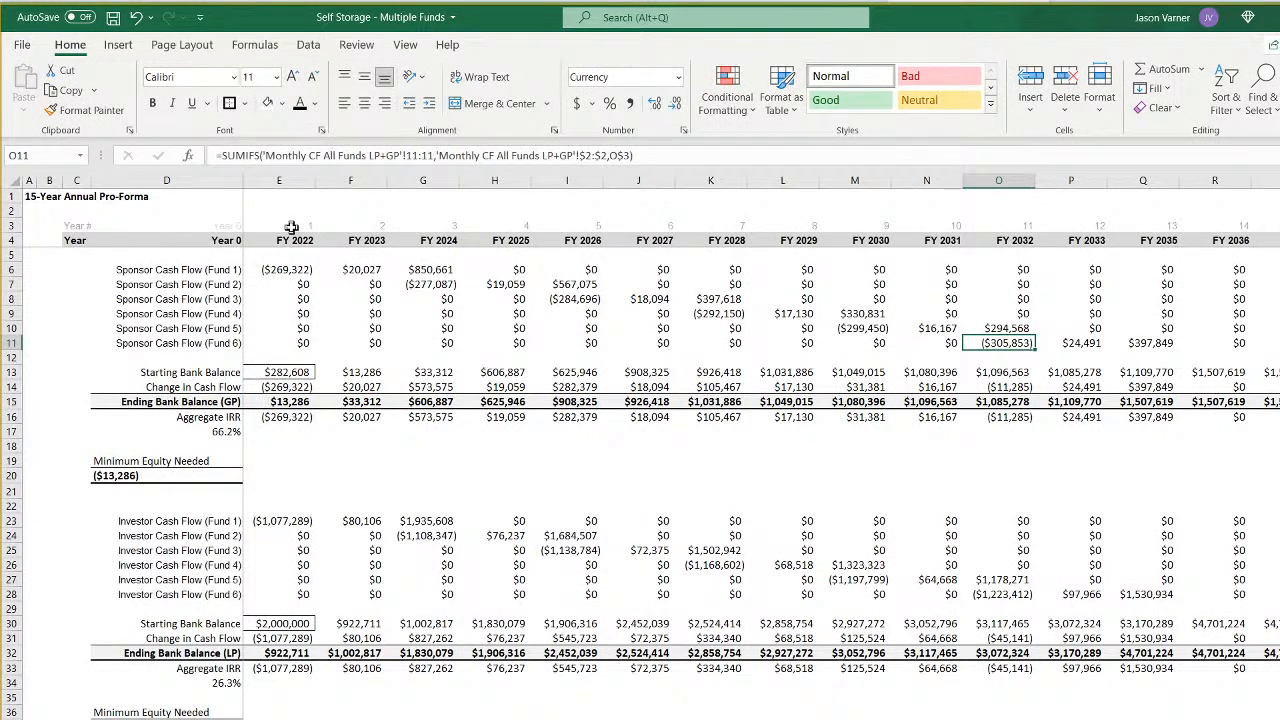
click(291, 228)
key(Left)
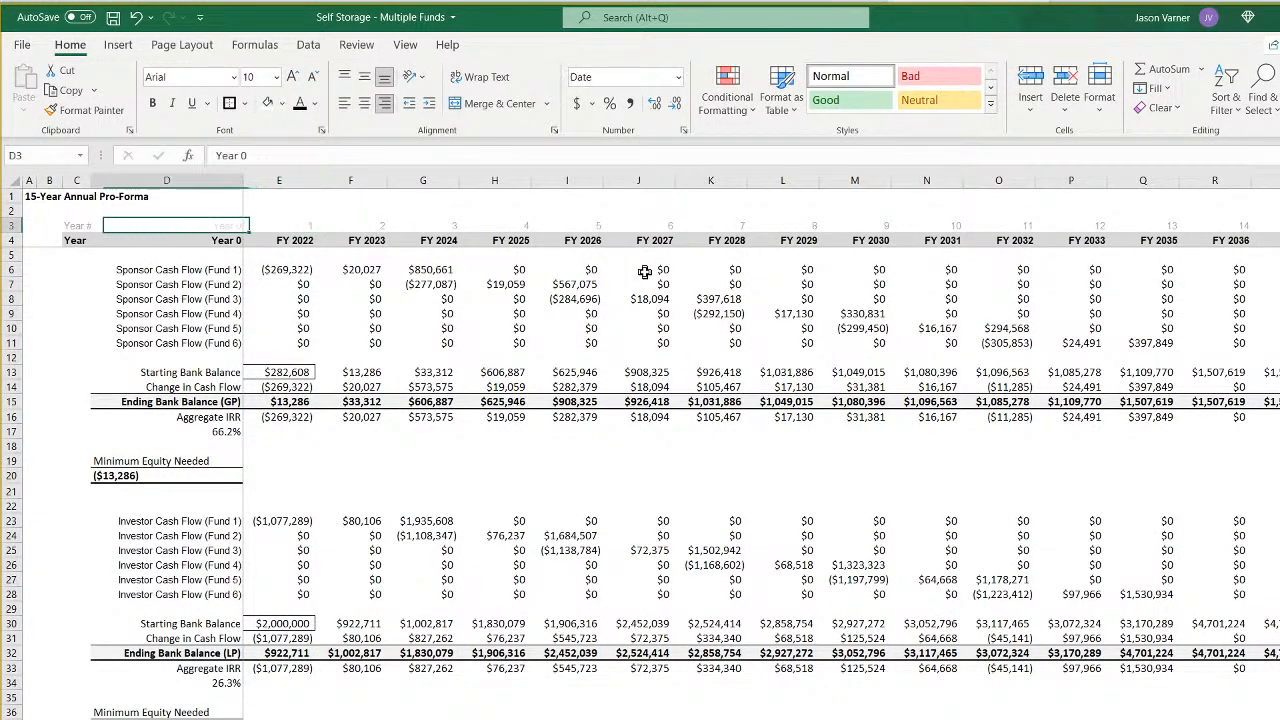
key(Right)
key(Right)
key(Right)
key(Right)
key(Right)
key(Right)
key(Right)
key(Right)
key(Right)
key(Right)
key(Right)
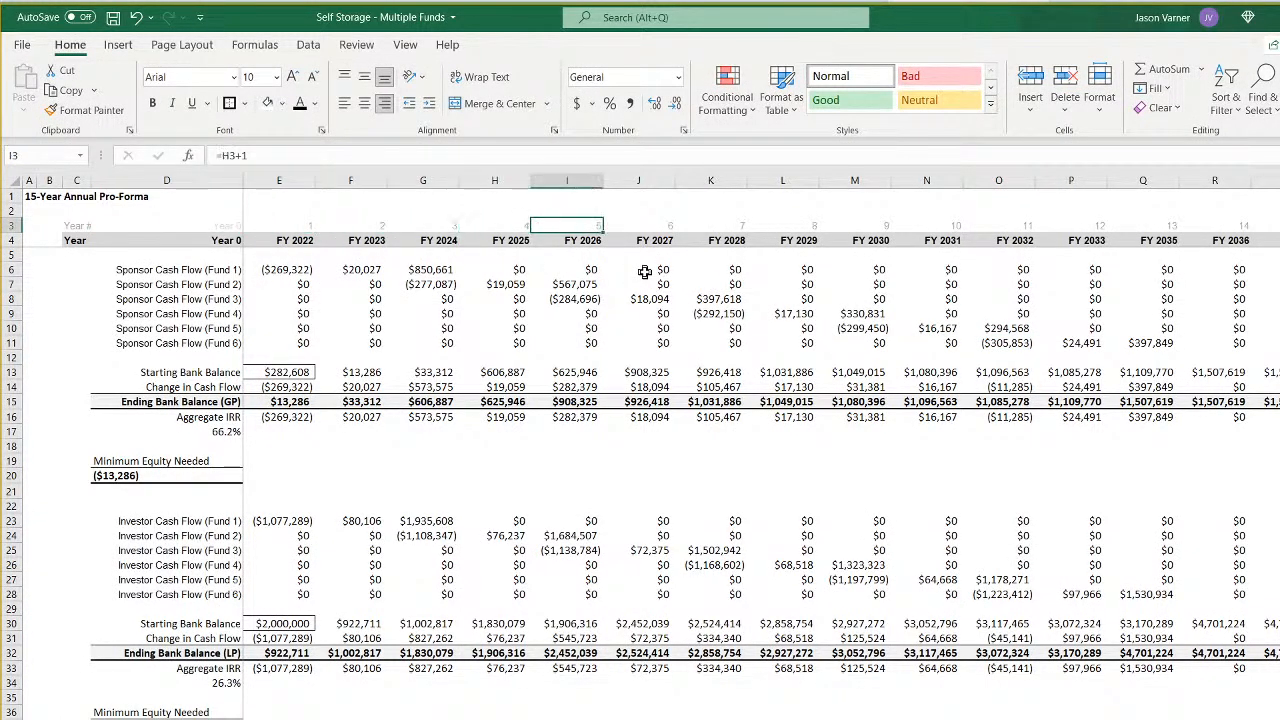
key(Right)
key(Right)
key(Right)
key(Right)
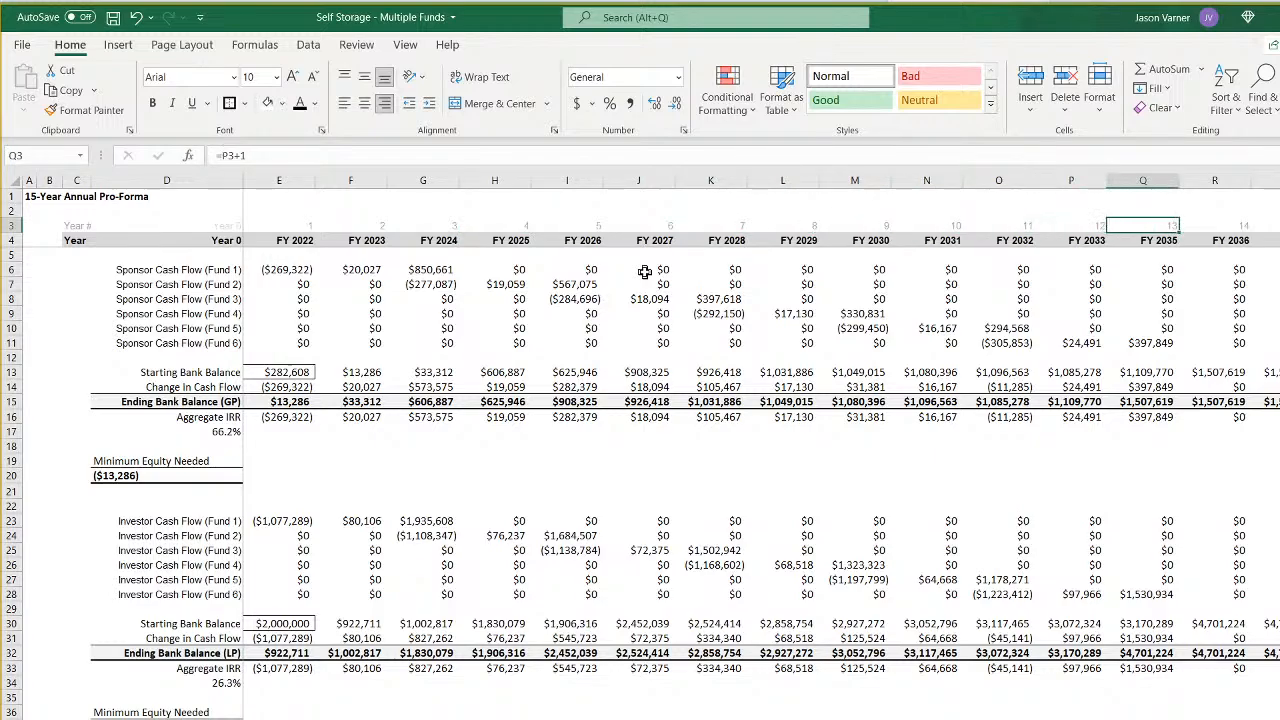
- Remove the blank series from the data source of the Monthly Change in Cash Flow chart, keeping the six sponsor fund series
key(Left)
key(Left)
key(Left)
key(Left)
key(Left)
key(Left)
key(Left)
key(Left)
key(Left)
key(Left)
key(Left)
key(Left)
key(Left)
key(Left)
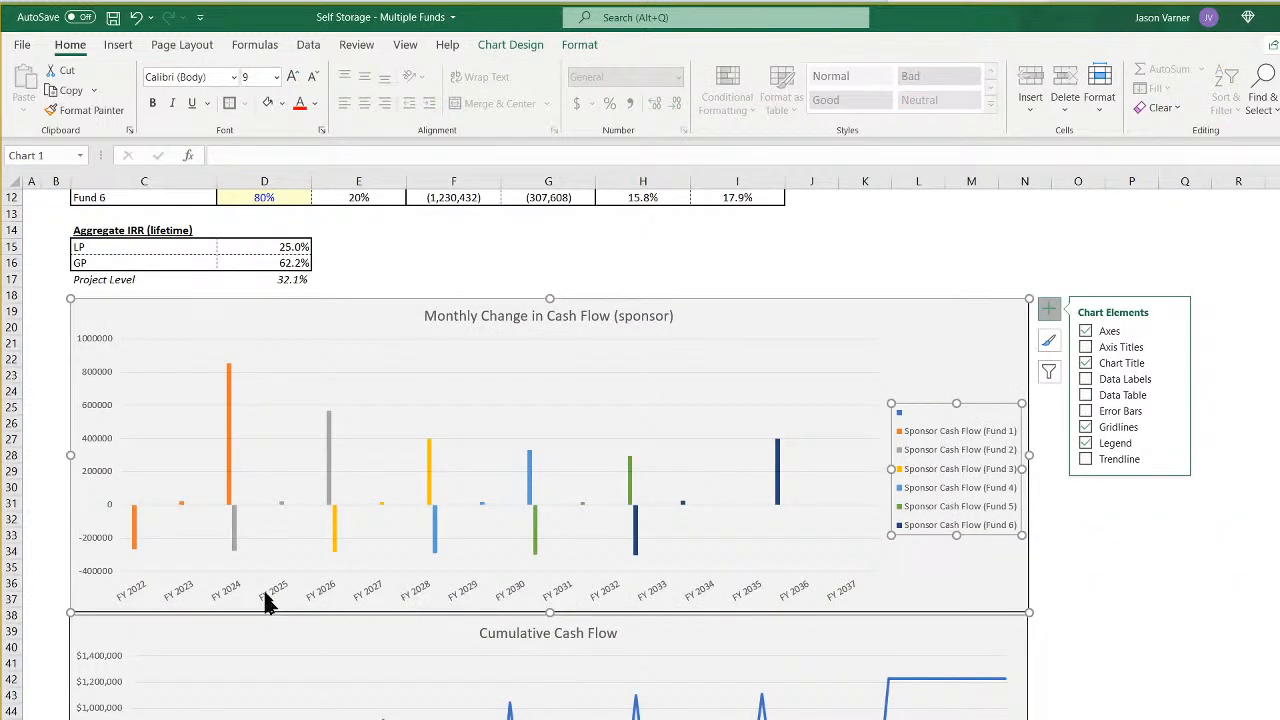
right_click(443, 438)
click(500, 539)
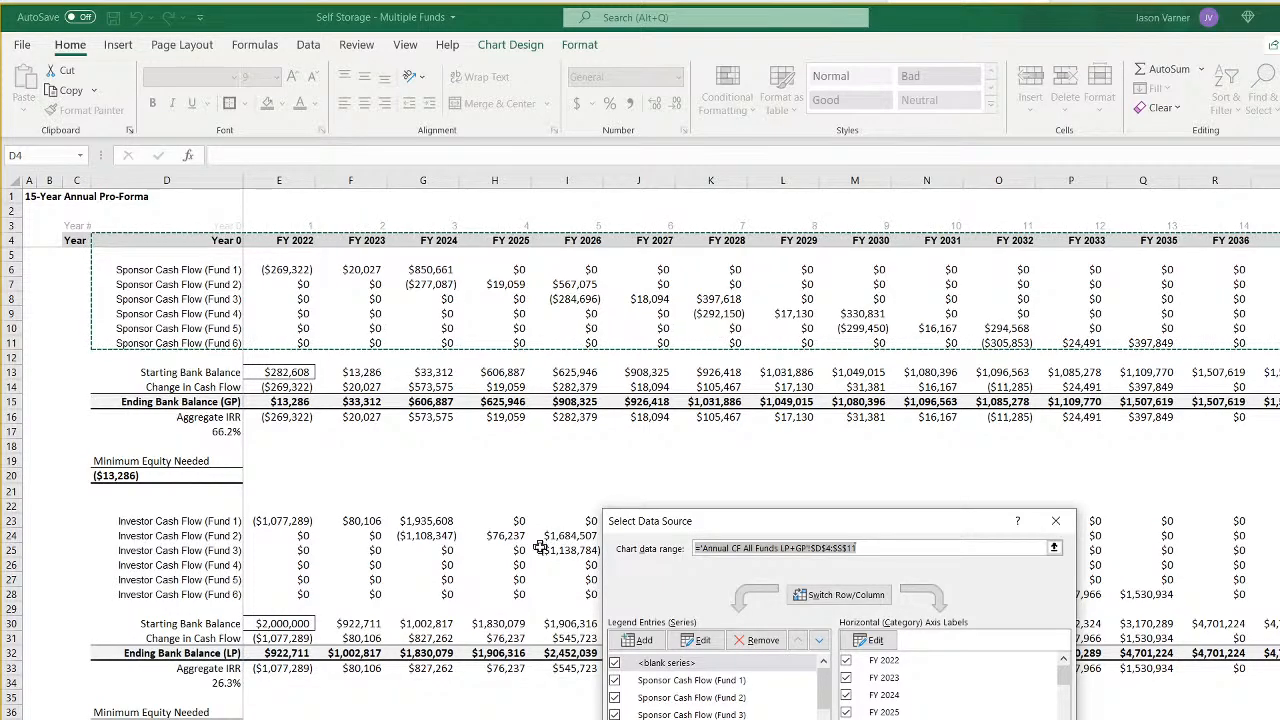
click(615, 663)
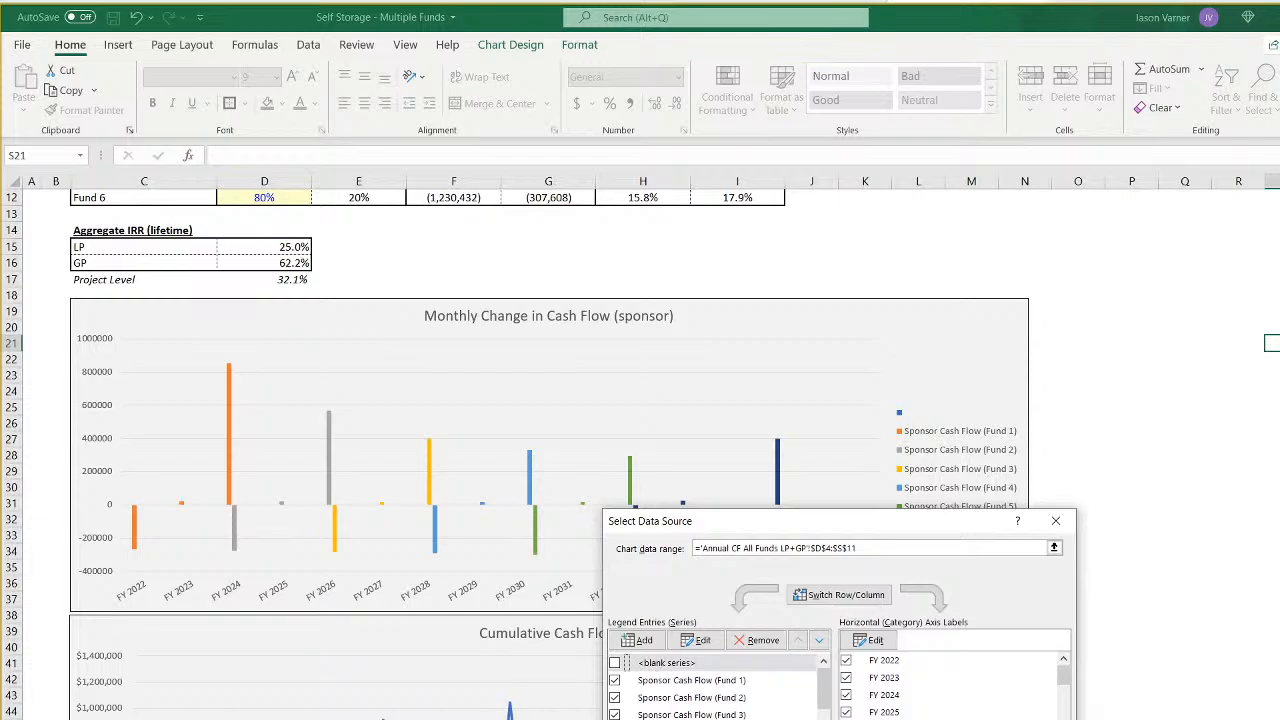
click(706, 663)
click(760, 640)
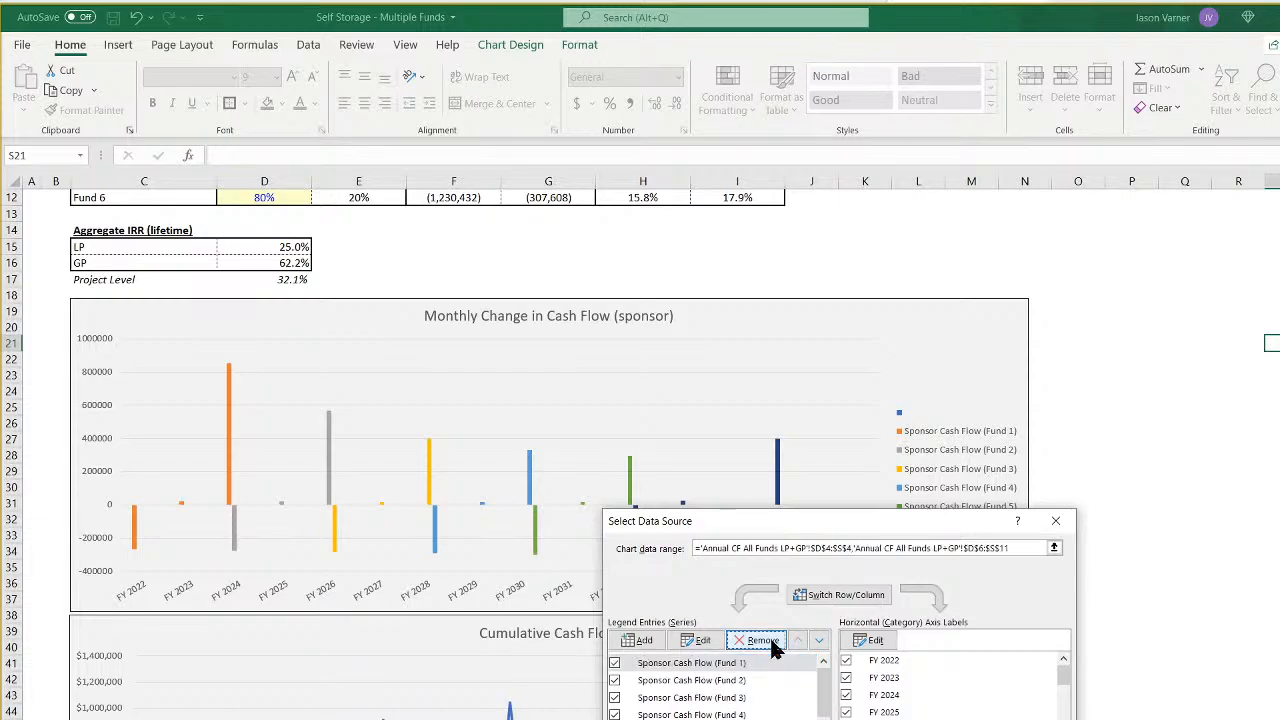
drag(800, 528, 780, 482)
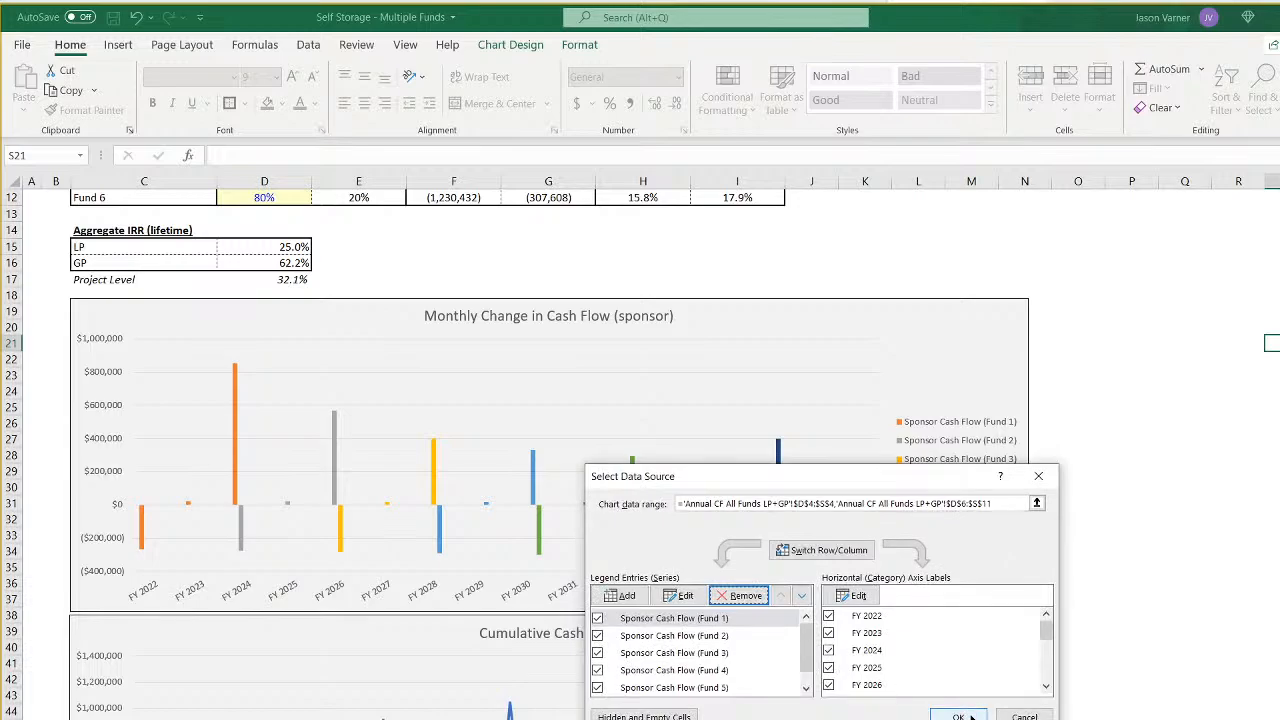
click(960, 714)
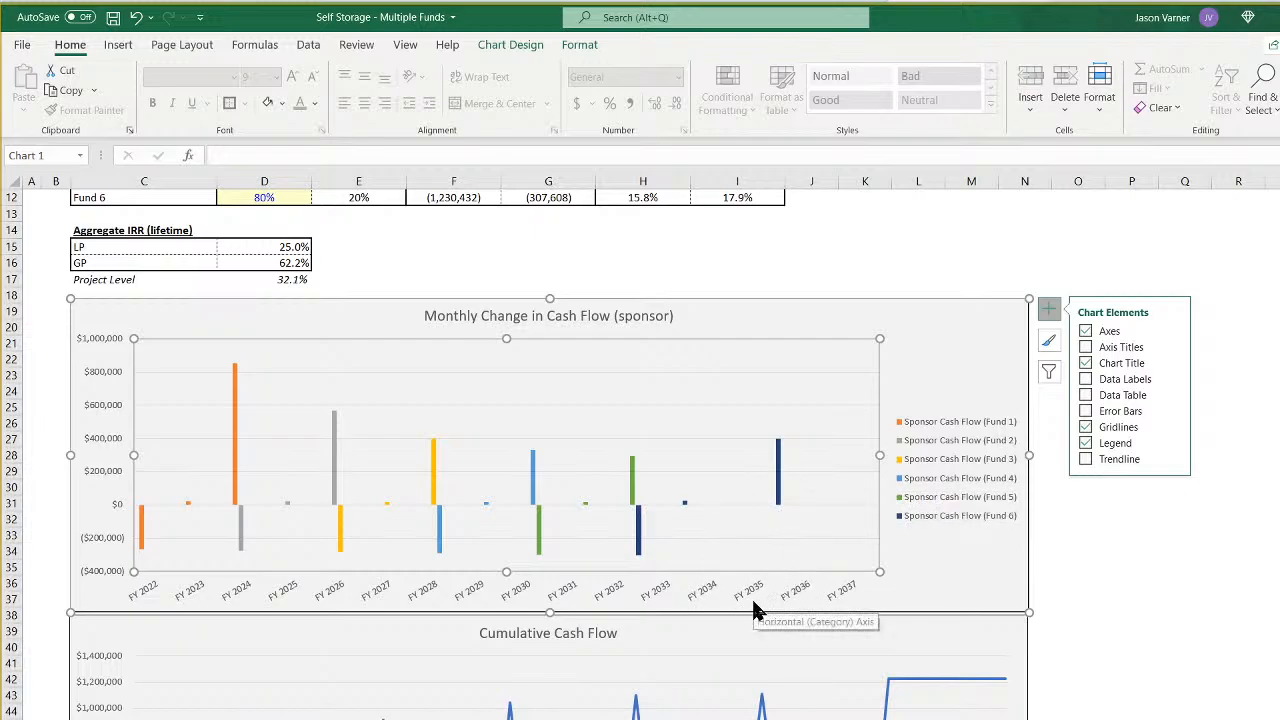
- Try the plain Line chart type on the Monthly Change in Cash Flow chart and examine its fund lines
right_click(668, 416)
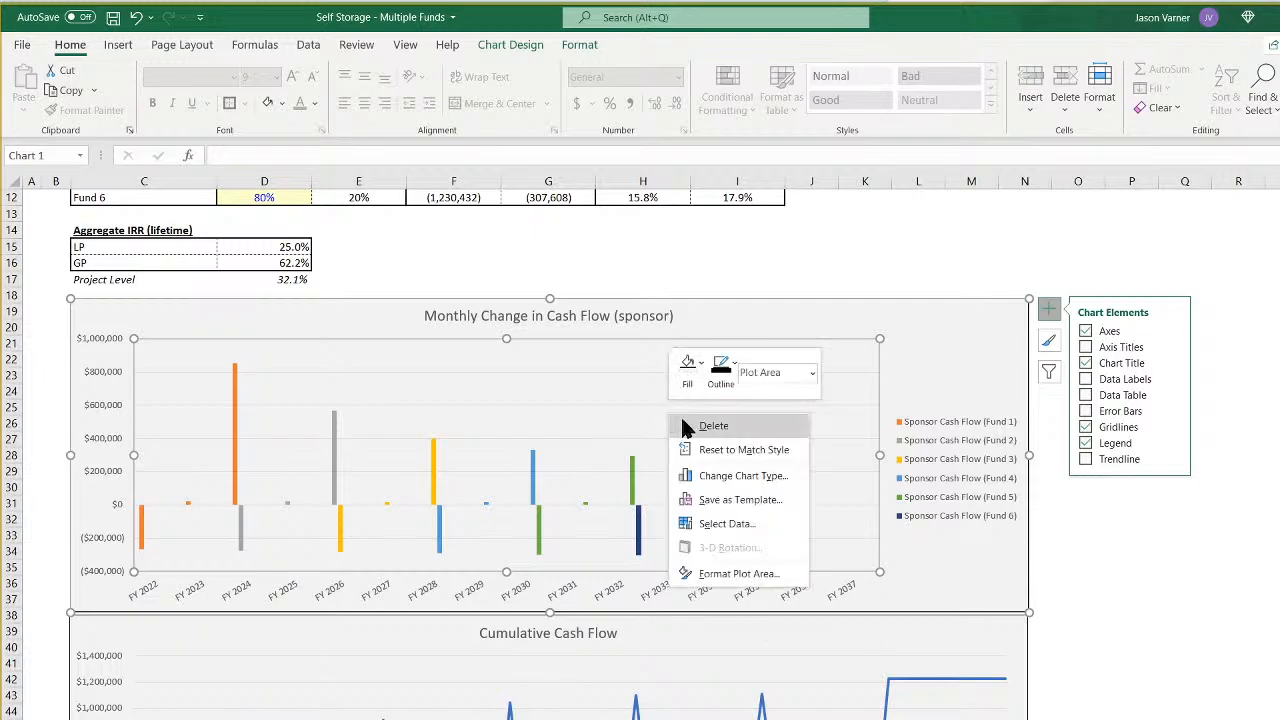
click(745, 477)
click(495, 334)
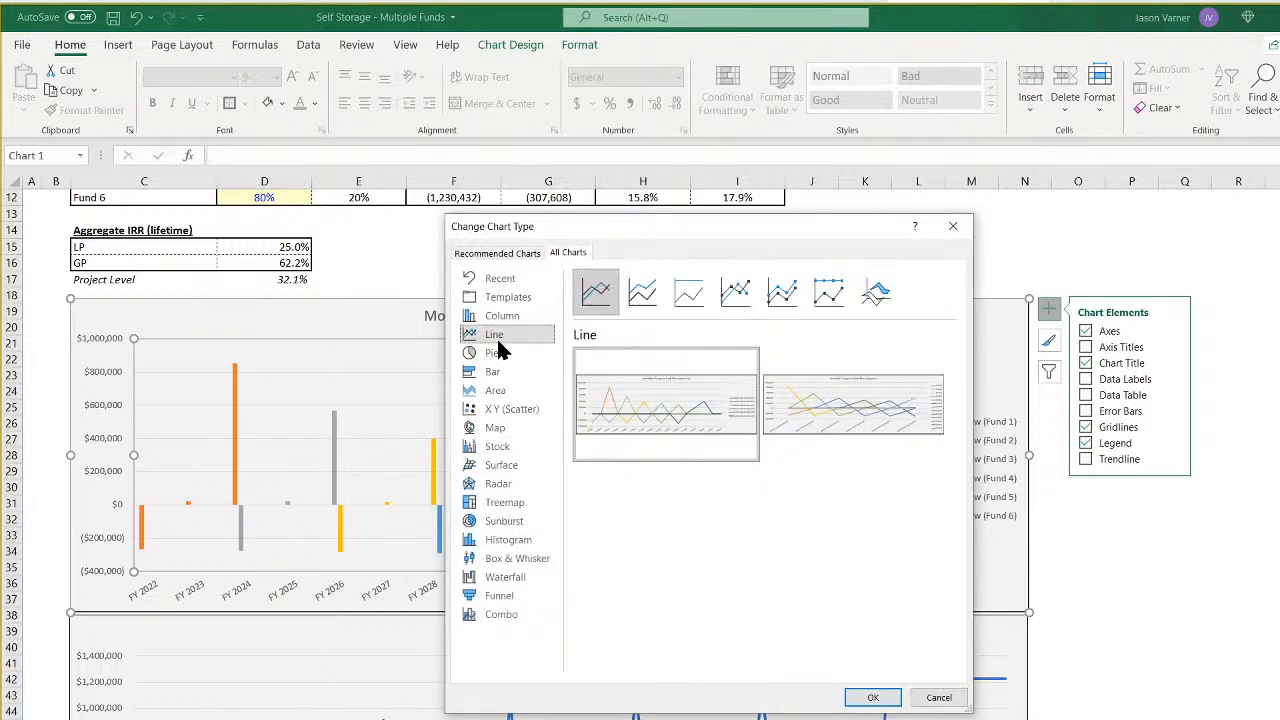
mouse_move(645, 413)
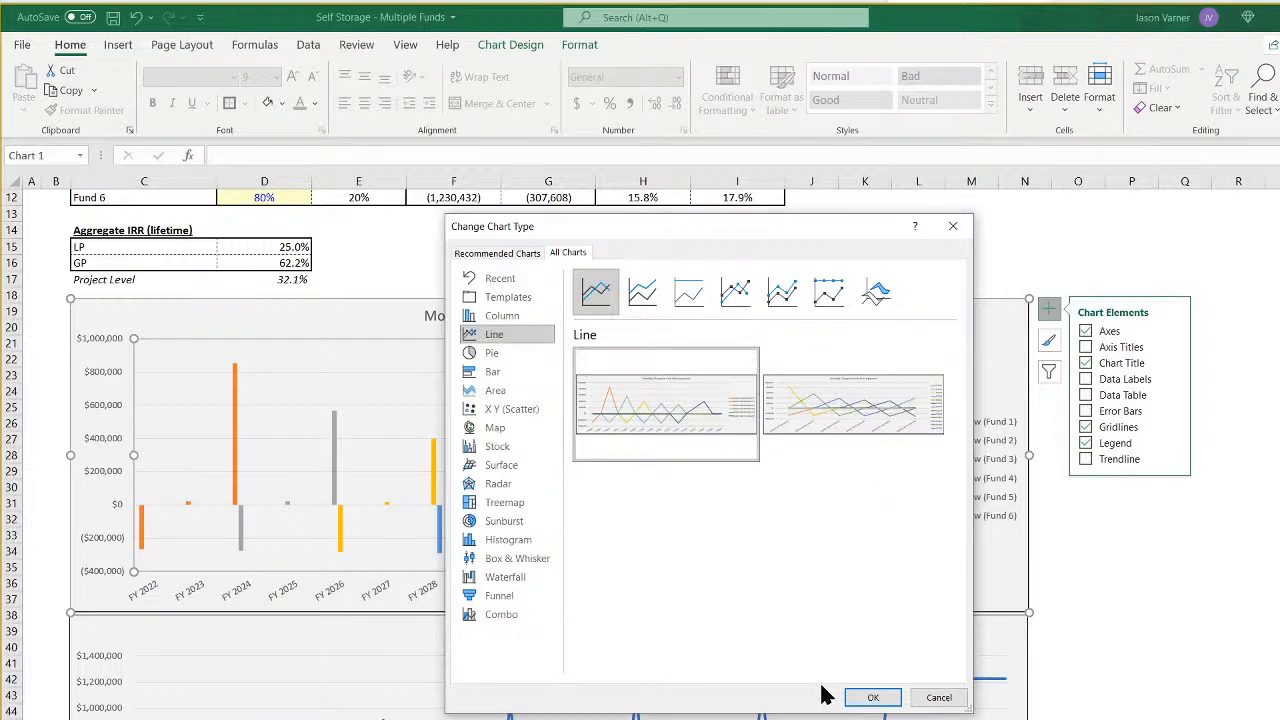
click(645, 294)
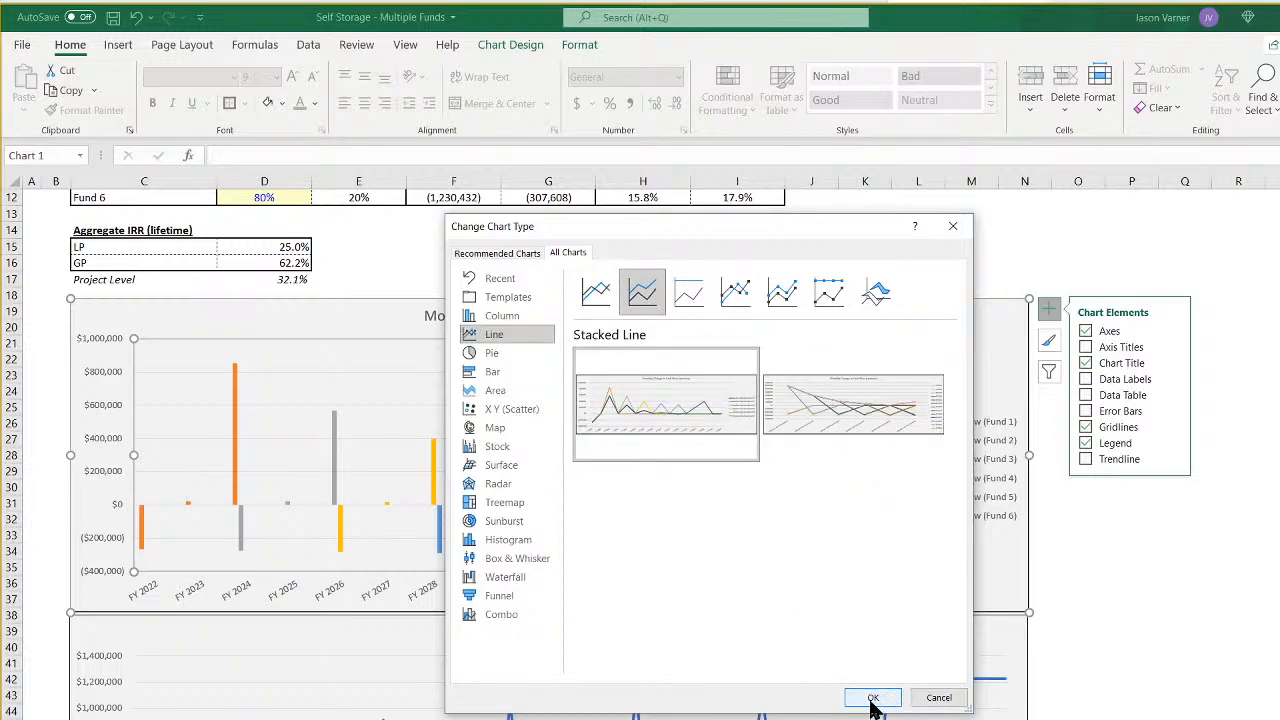
click(612, 300)
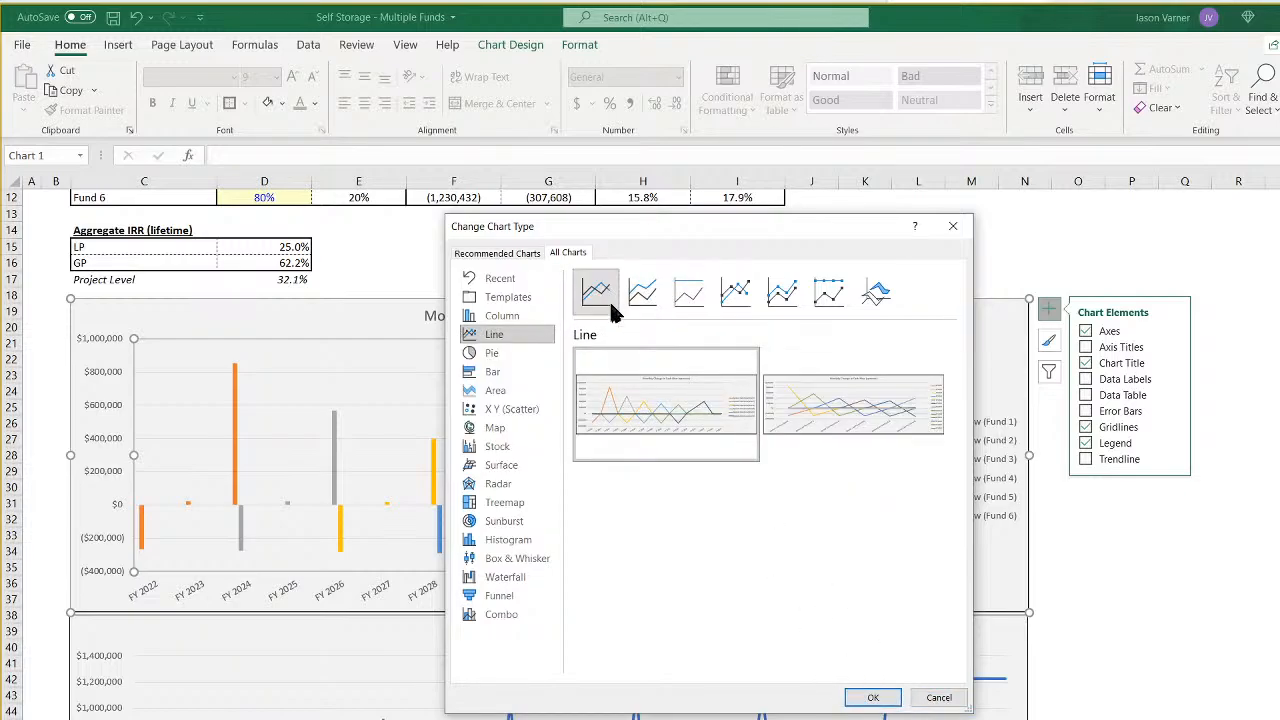
click(870, 699)
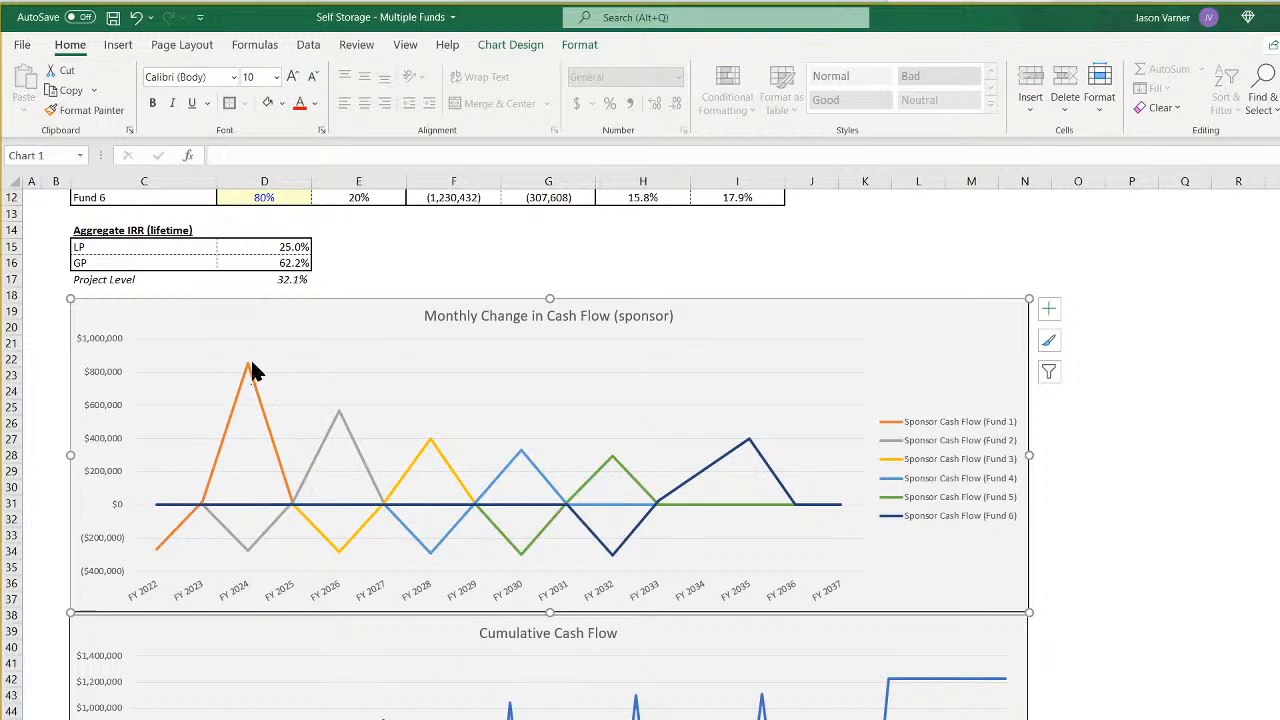
mouse_move(255, 370)
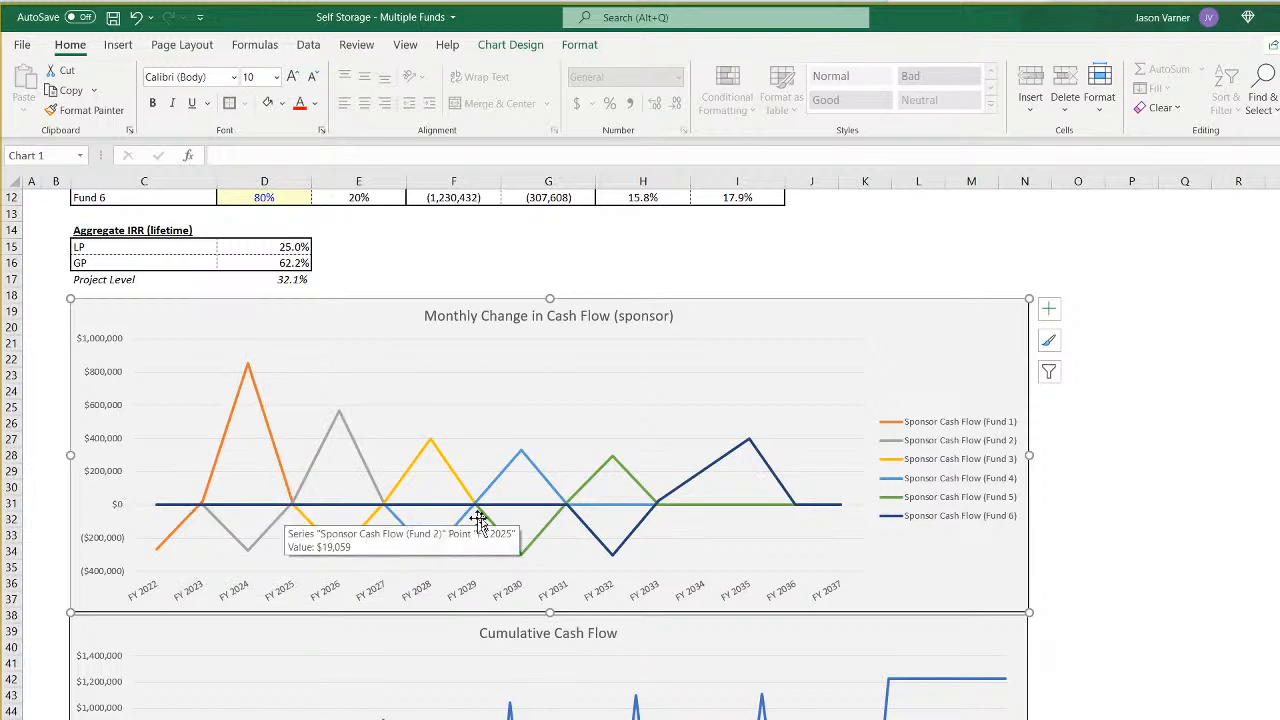
mouse_move(246, 553)
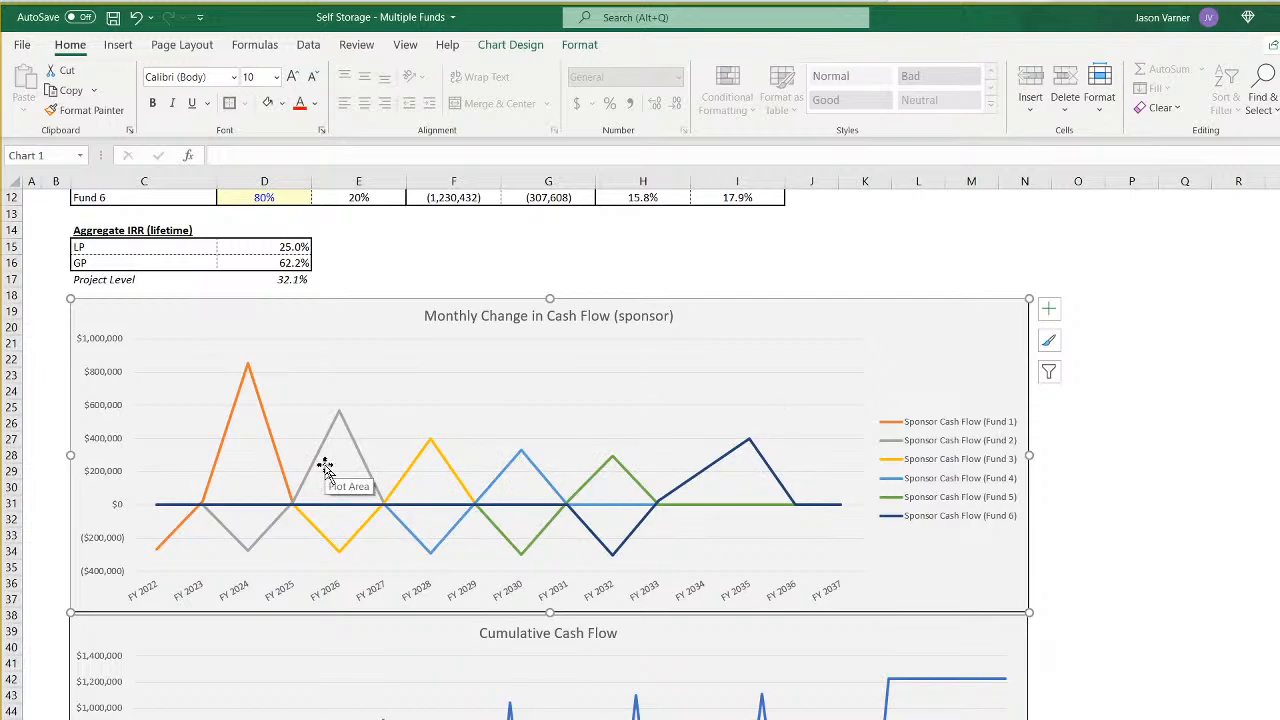
- Change the Monthly Change in Cash Flow chart back to the Clustered Column type
right_click(612, 362)
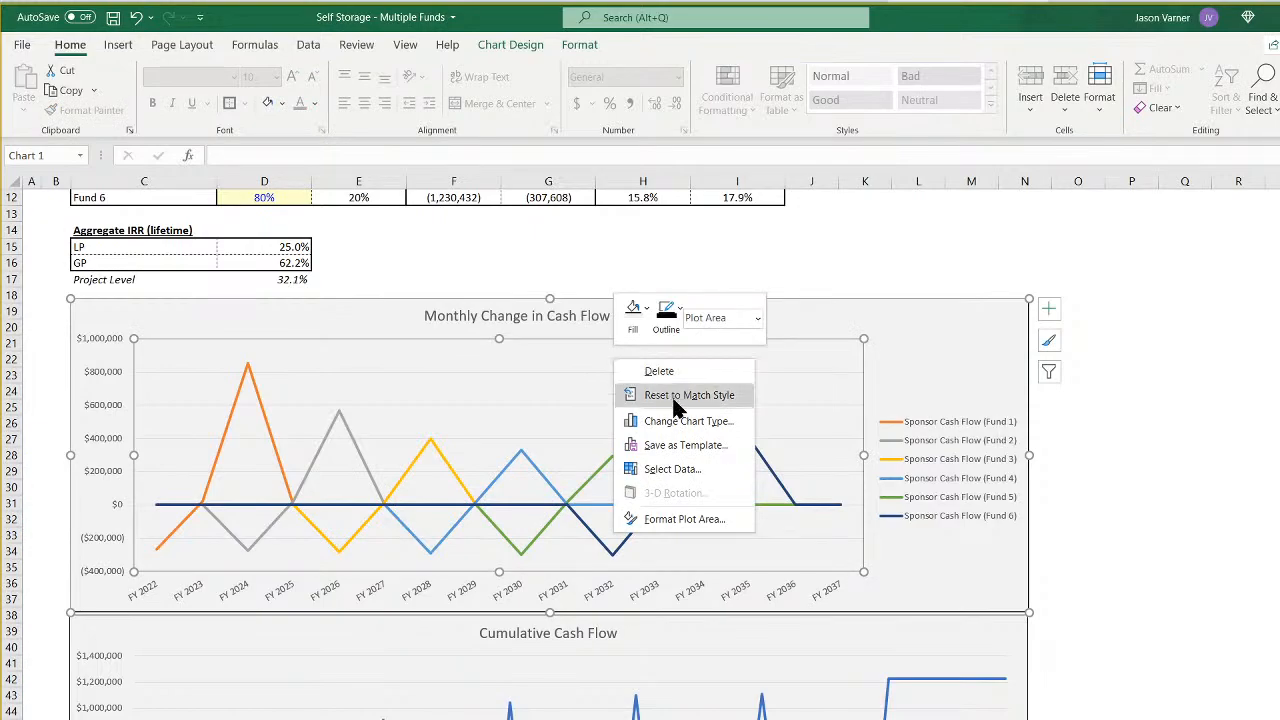
right_click(546, 413)
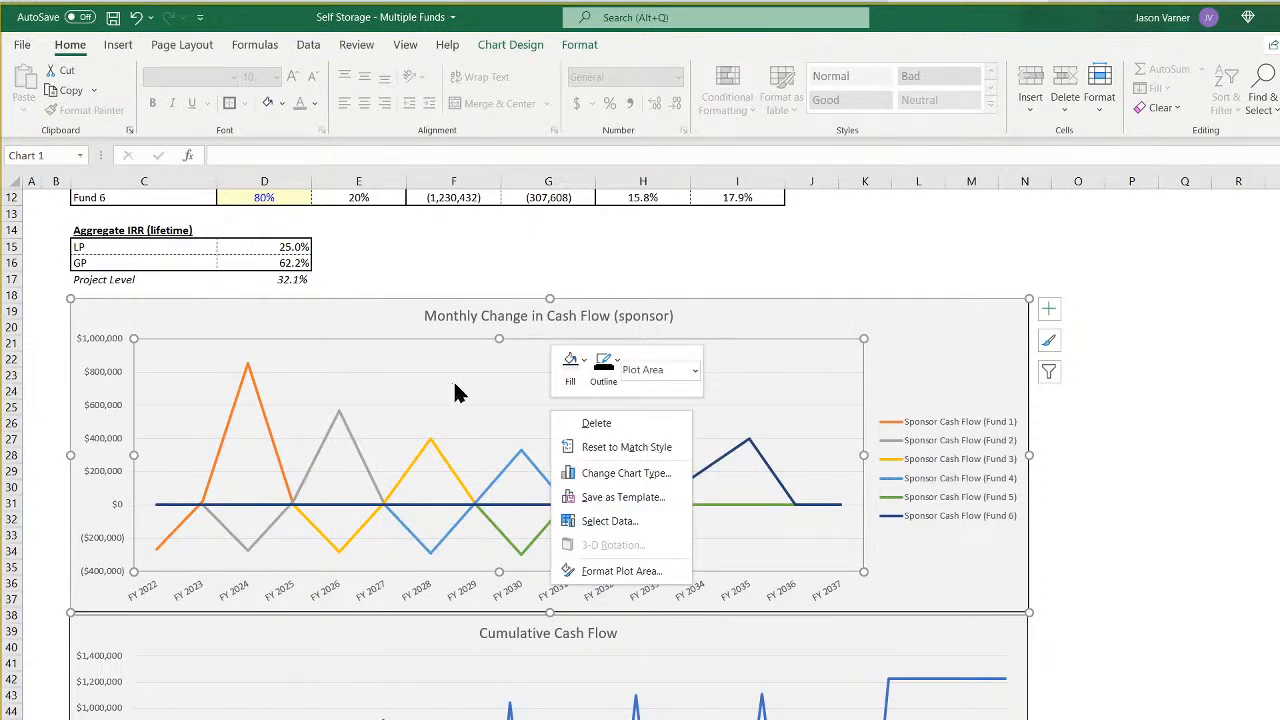
click(600, 473)
click(510, 317)
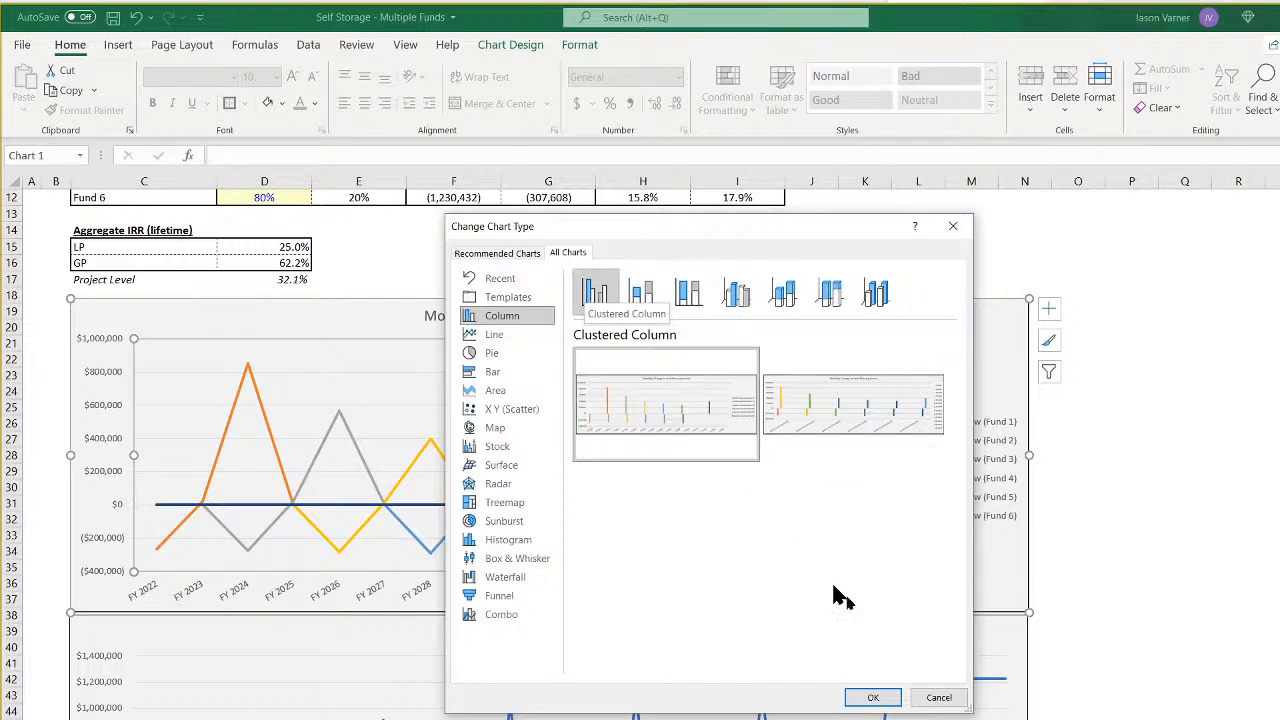
click(880, 697)
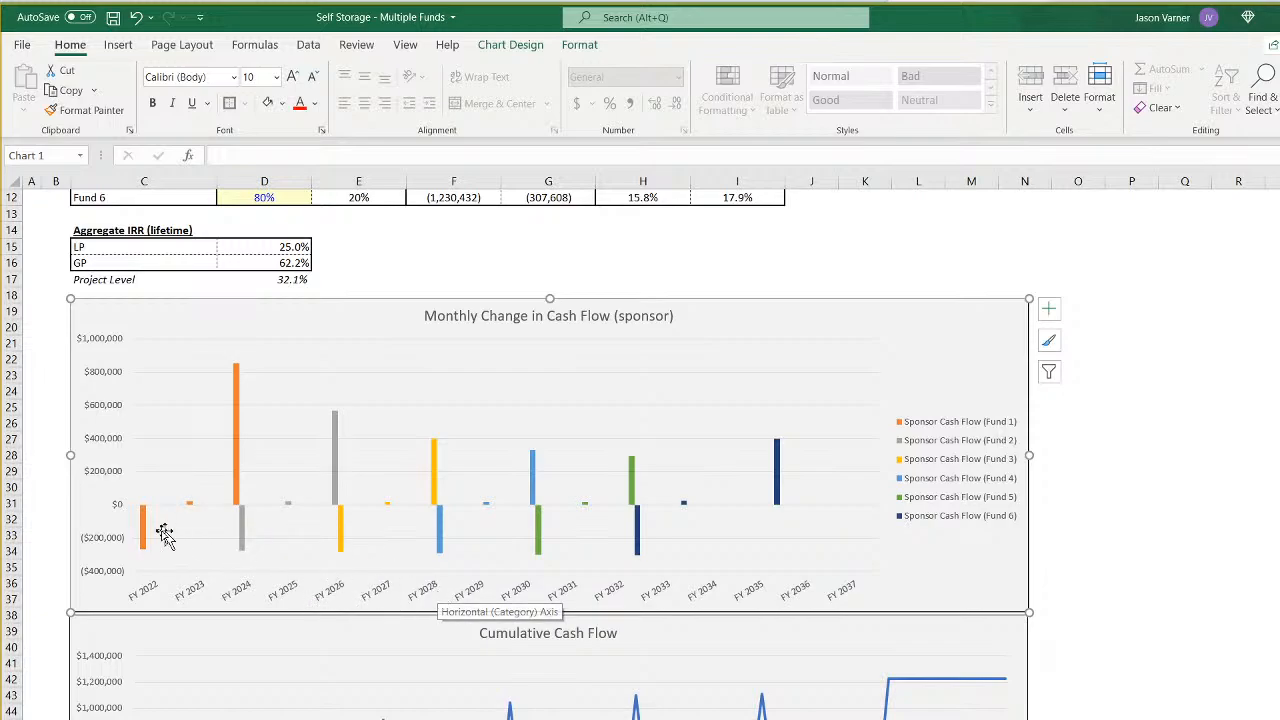
- Check the chart's columns against the annual pro-forma, tracing the sponsor cash flows of Funds 1 to 6 year by year
mouse_move(145, 535)
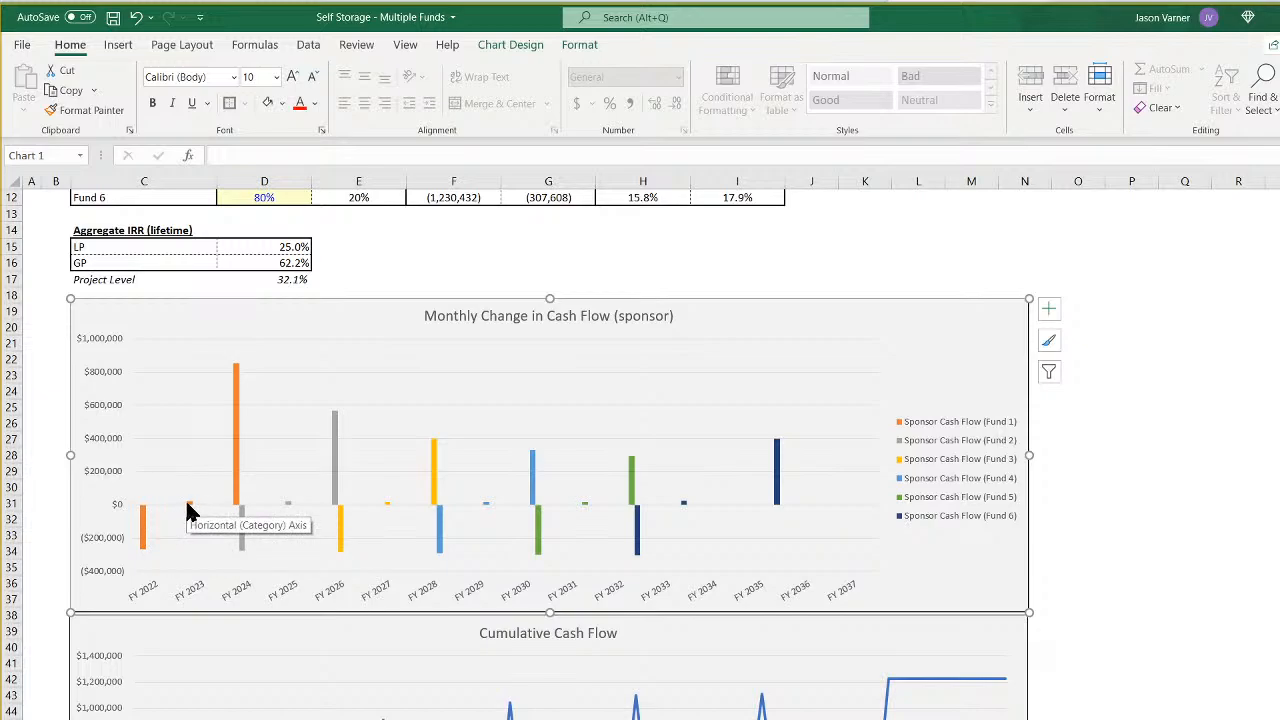
mouse_move(189, 505)
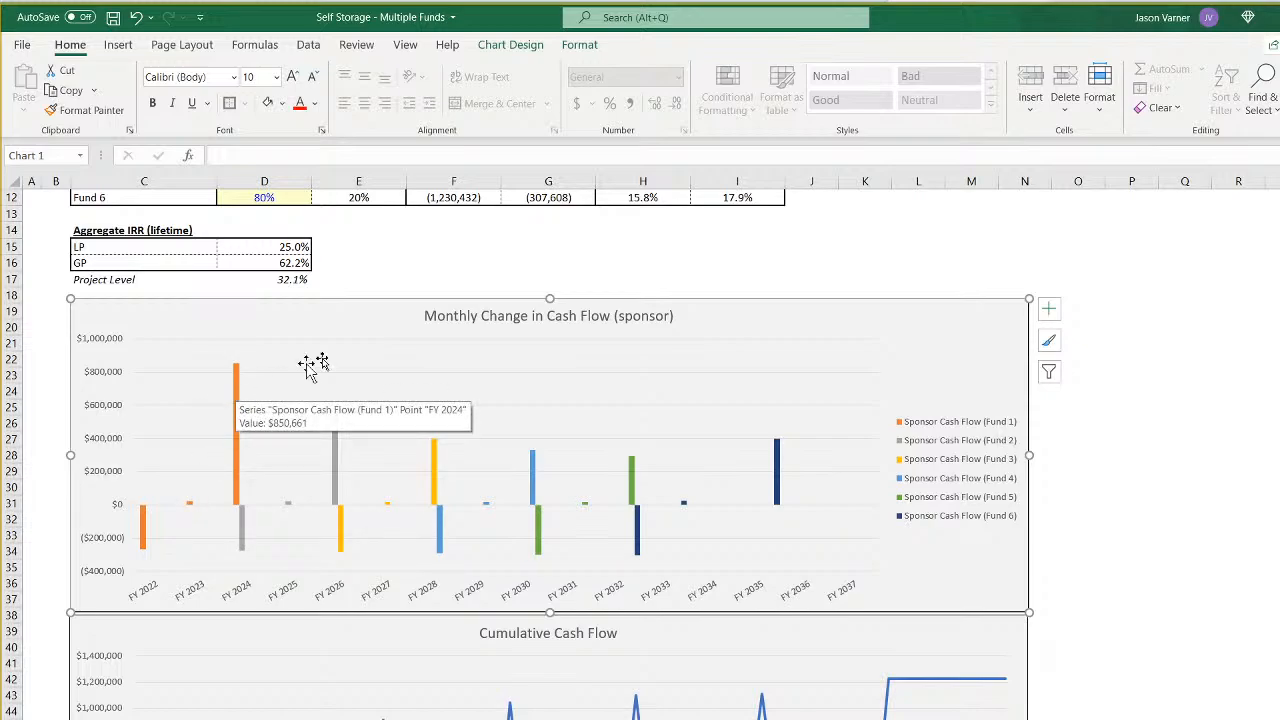
click(508, 315)
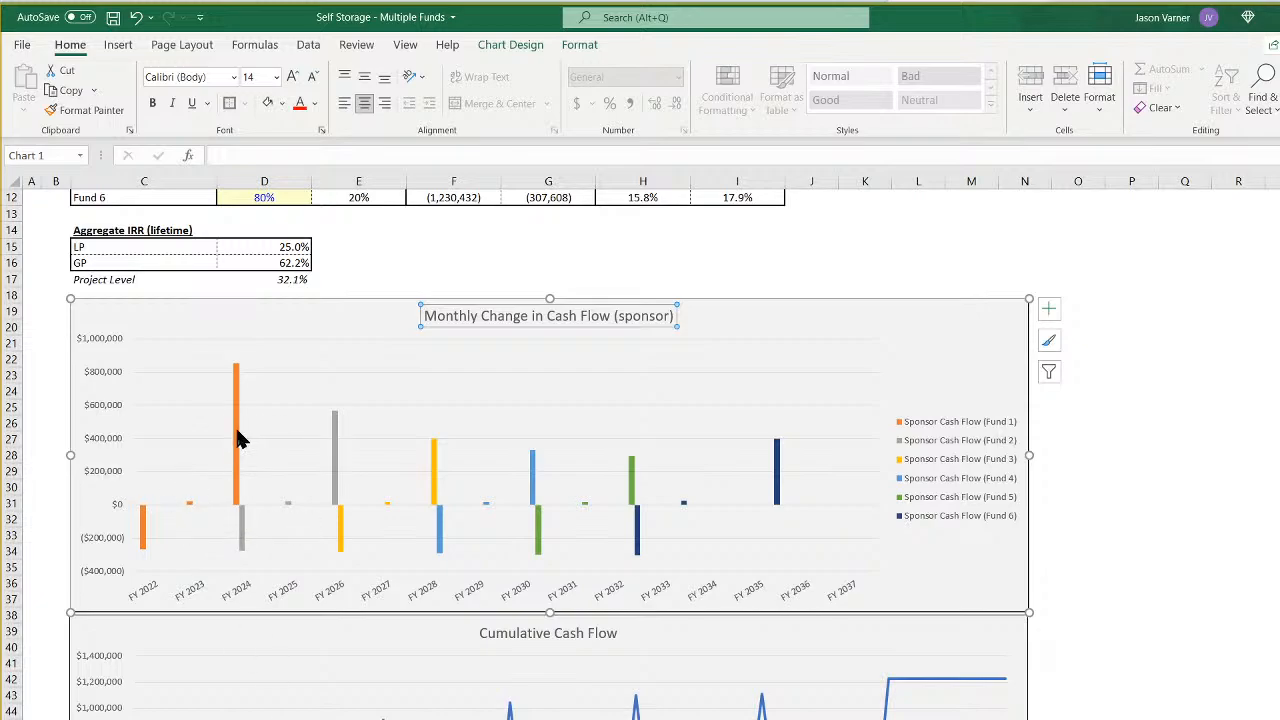
mouse_move(236, 412)
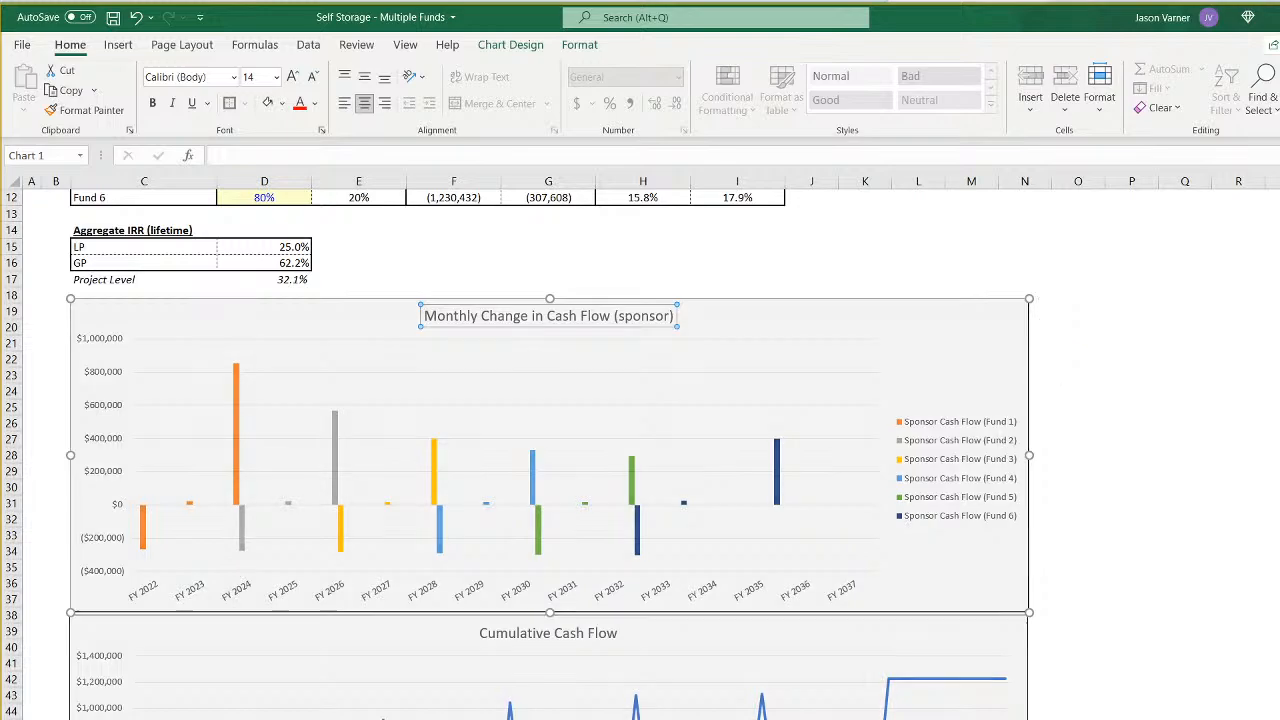
key(ctrl+Page_Up)
key(ctrl+Page_Up)
key(ctrl+Page_Down)
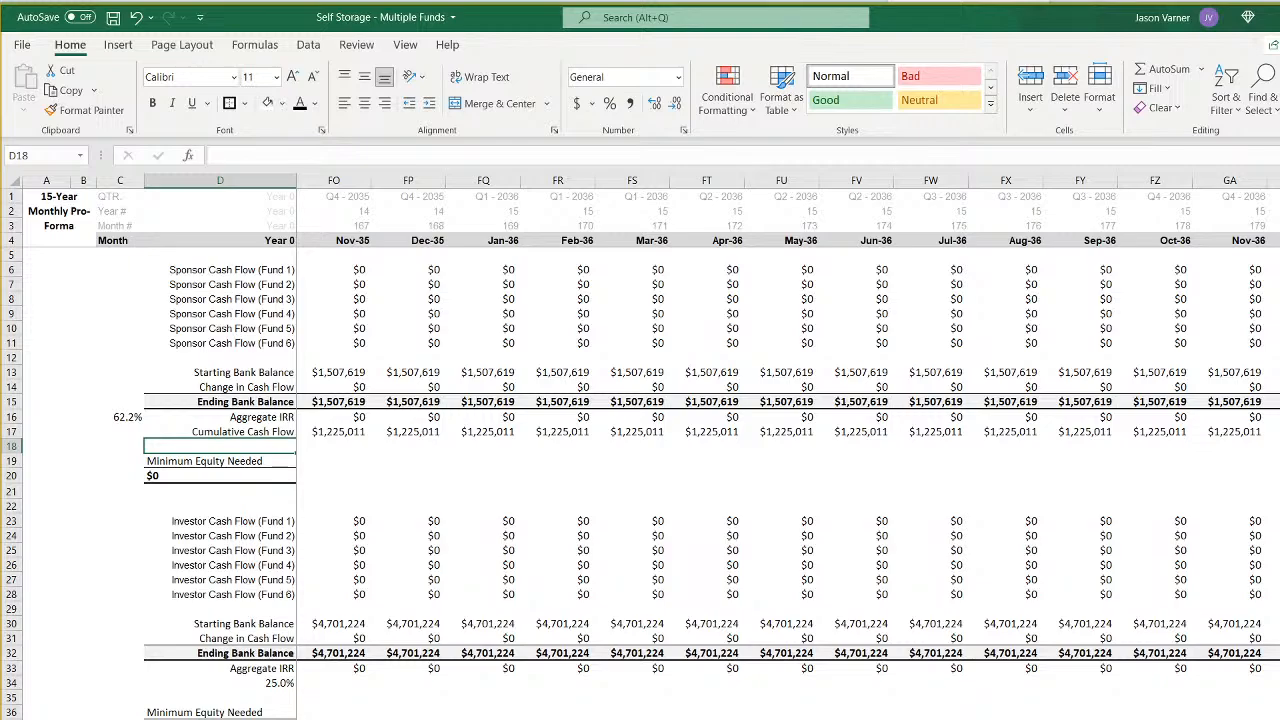
key(ctrl+Page_Down)
click(350, 269)
click(423, 269)
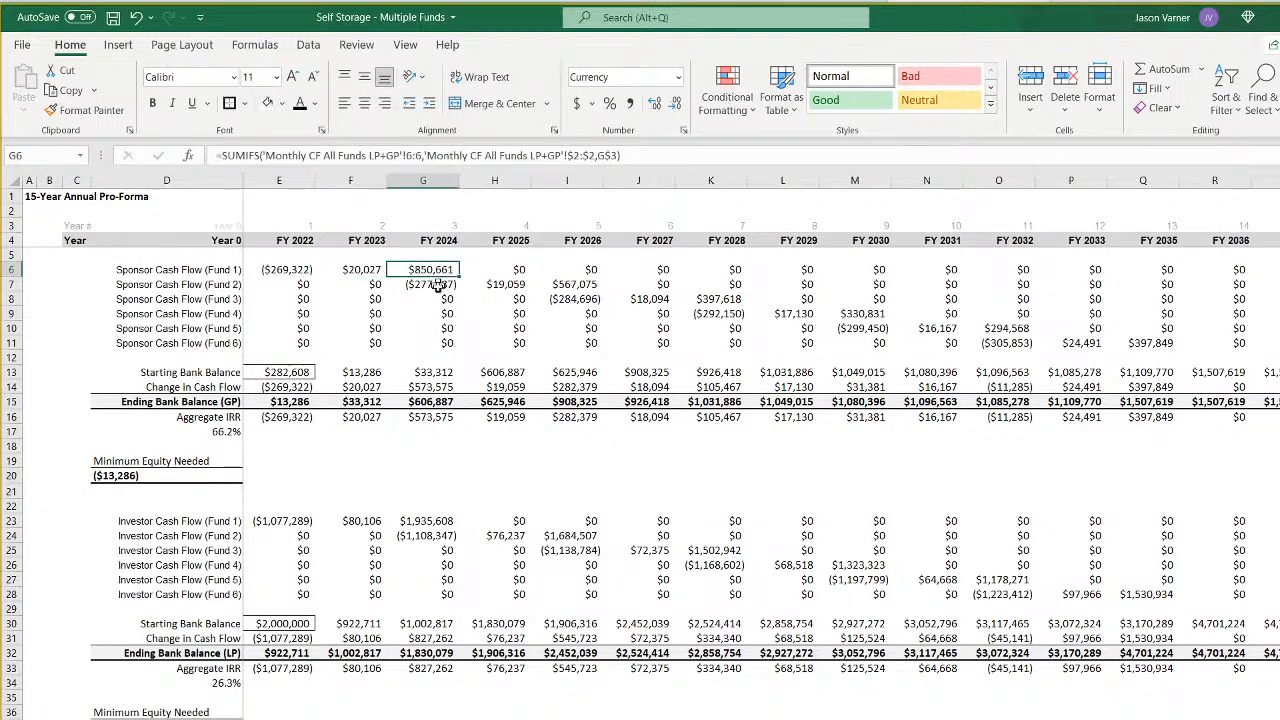
click(423, 284)
click(494, 284)
click(566, 284)
click(566, 298)
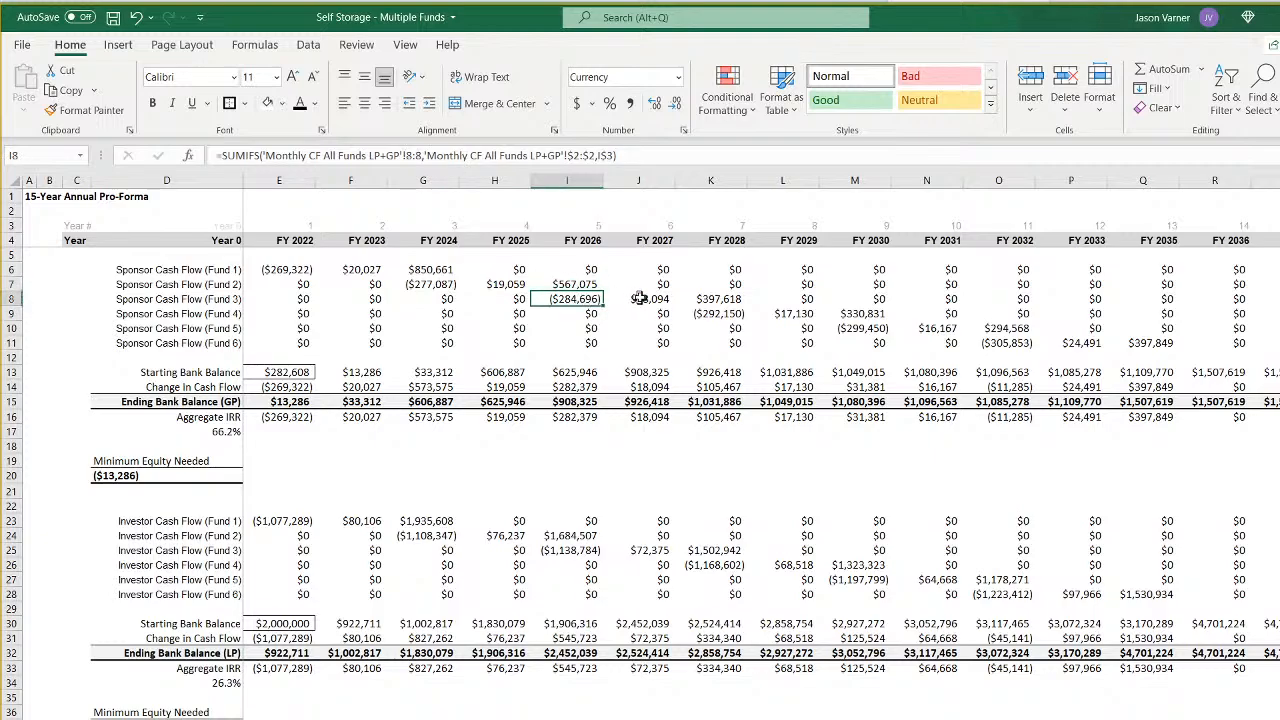
click(638, 298)
click(715, 298)
click(733, 313)
click(796, 314)
click(866, 314)
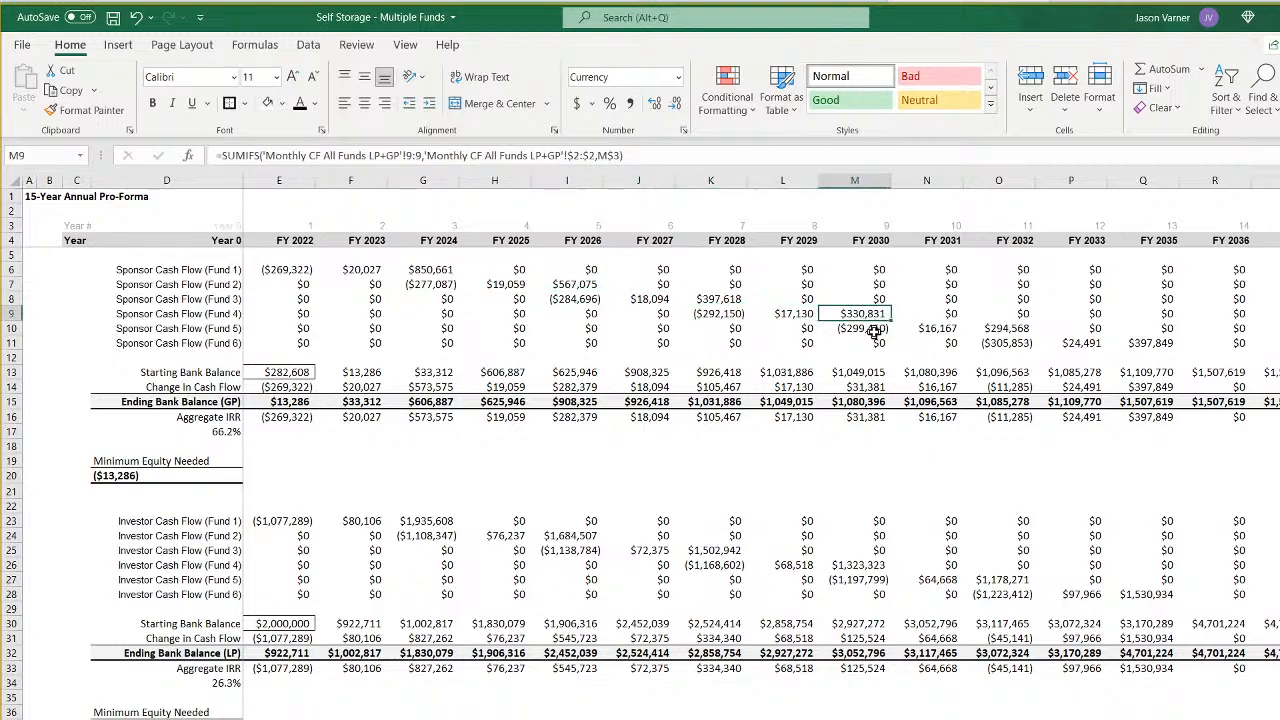
click(874, 330)
click(945, 329)
click(1000, 330)
click(1000, 343)
click(1088, 343)
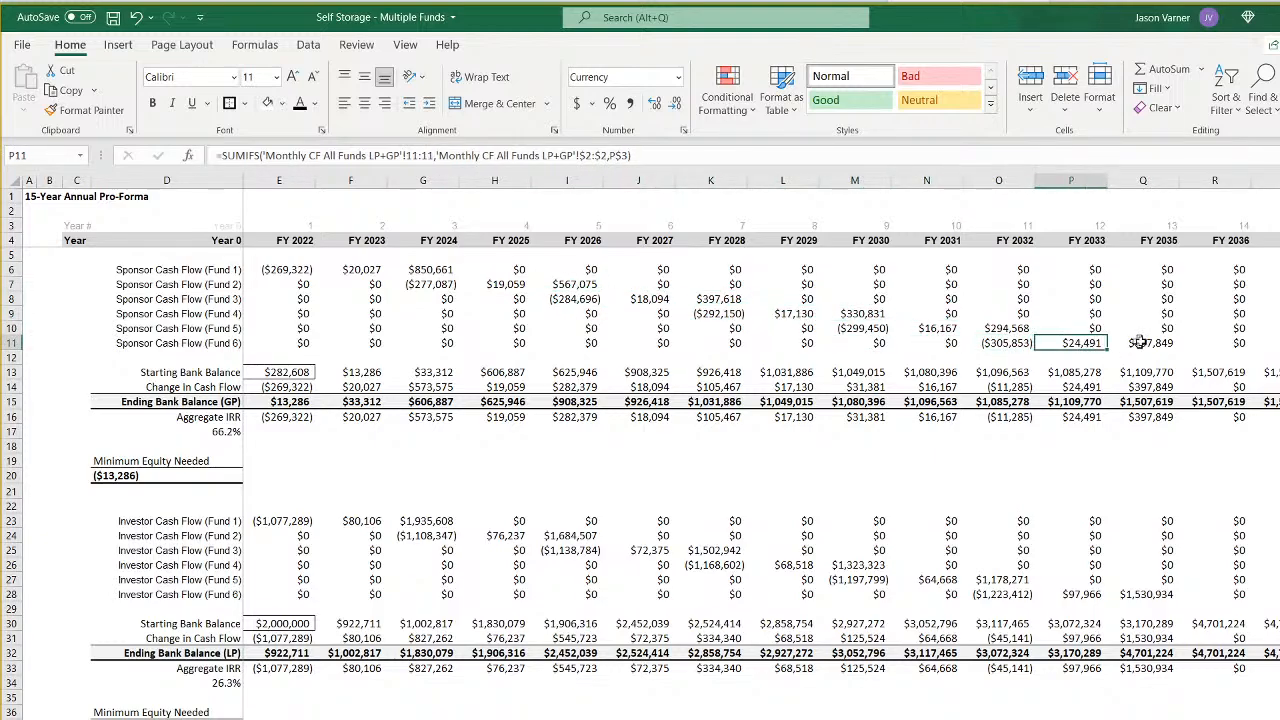
click(1143, 343)
key(ctrl+Page_Up)
key(ctrl+Page_Up)
key(ctrl+Page_Up)
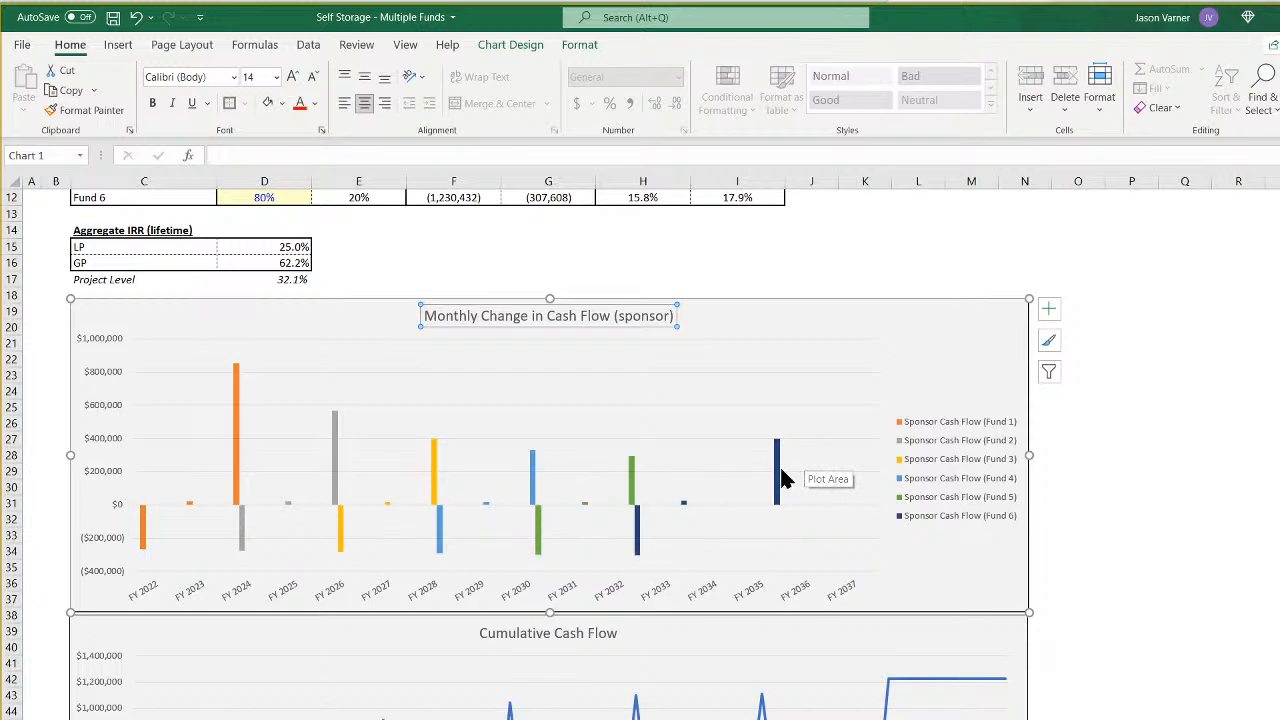
mouse_move(783, 479)
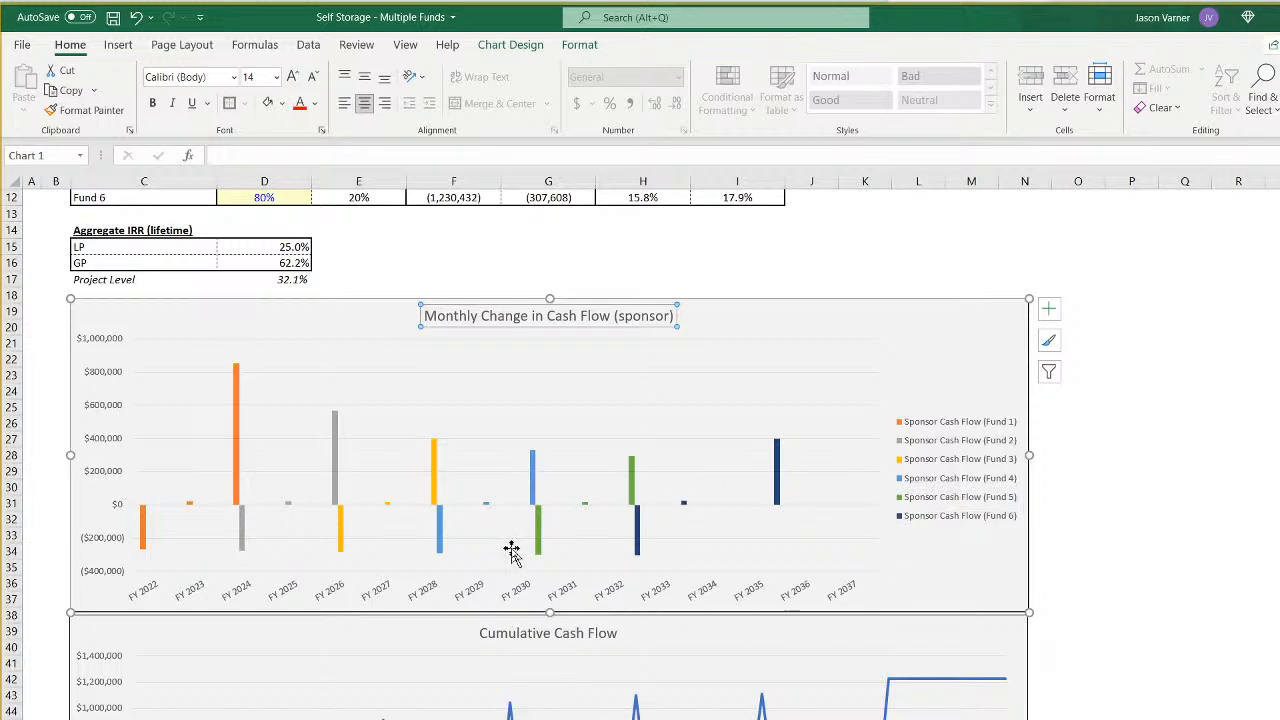
- Rotate the year labels on the Monthly Change in Cash Flow chart's horizontal axis to run vertically, reading upward
right_click(570, 597)
click(636, 719)
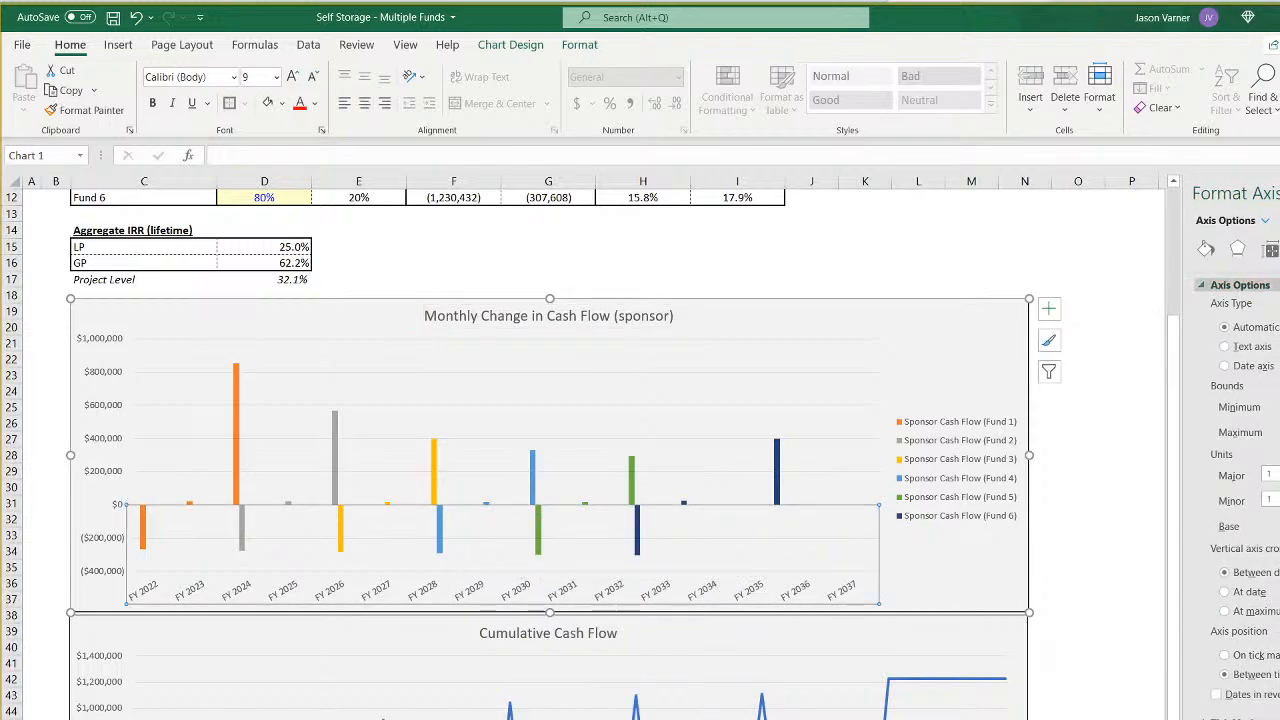
click(1271, 249)
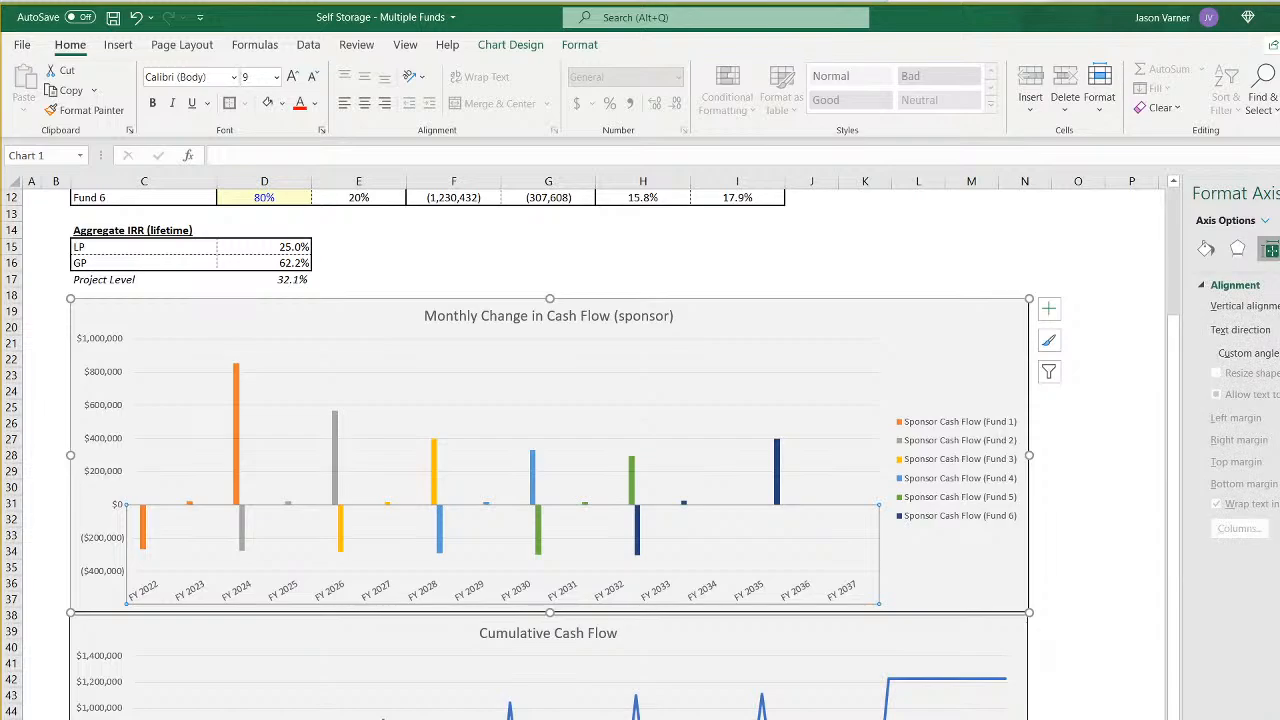
click(1279, 405)
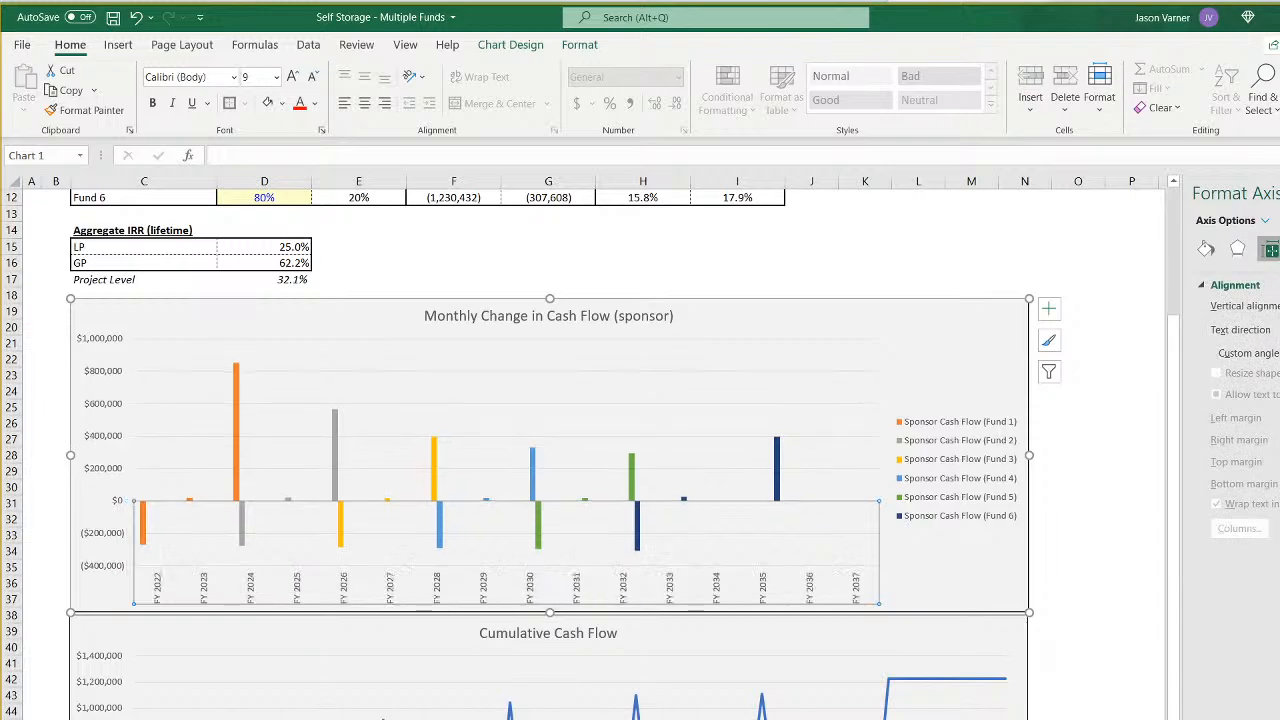
click(1279, 193)
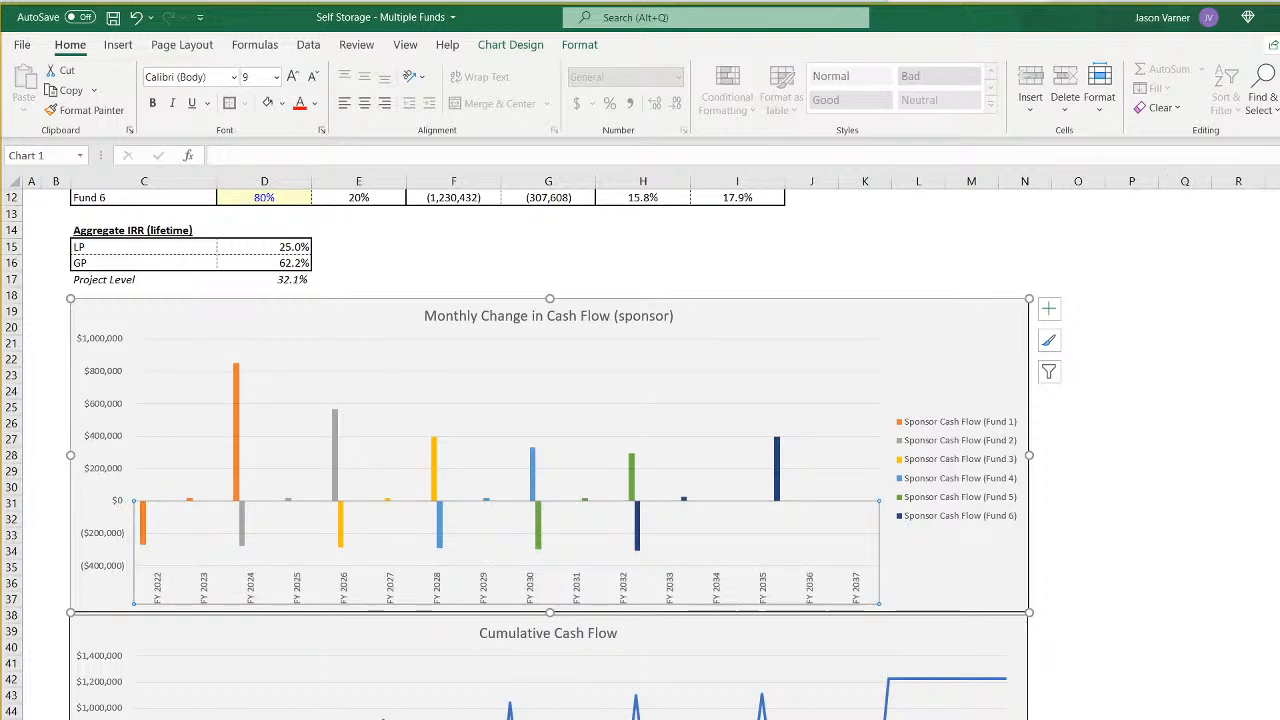
click(1172, 571)
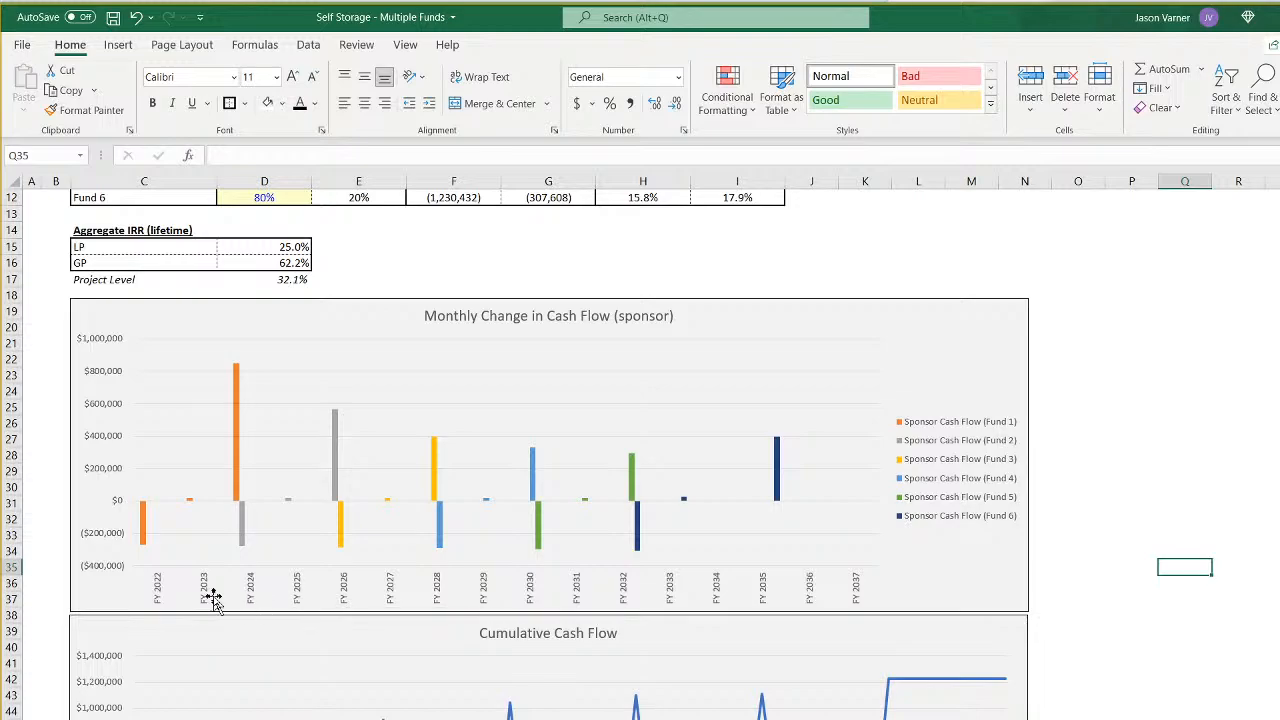
- Examine the year numbers across row 3 of the annual pro-forma, then the last year header's formula in S4
key(ctrl+Page_Down)
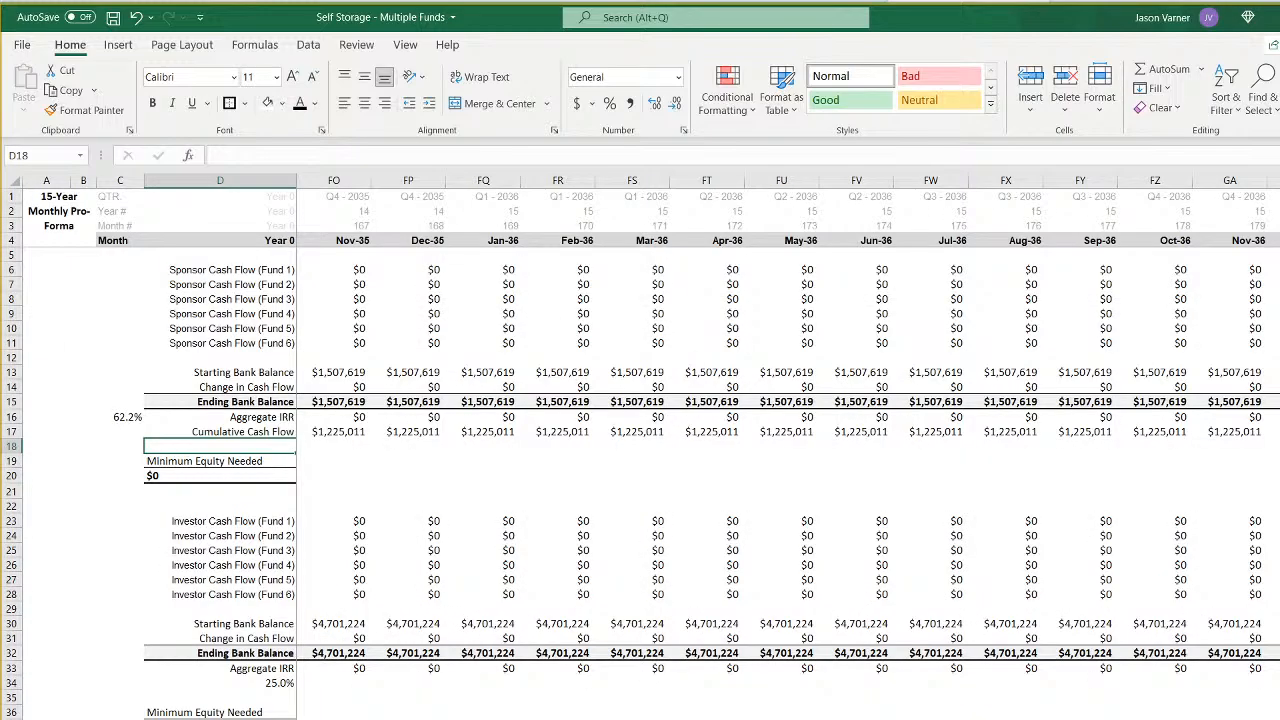
key(ctrl+Page_Down)
click(301, 227)
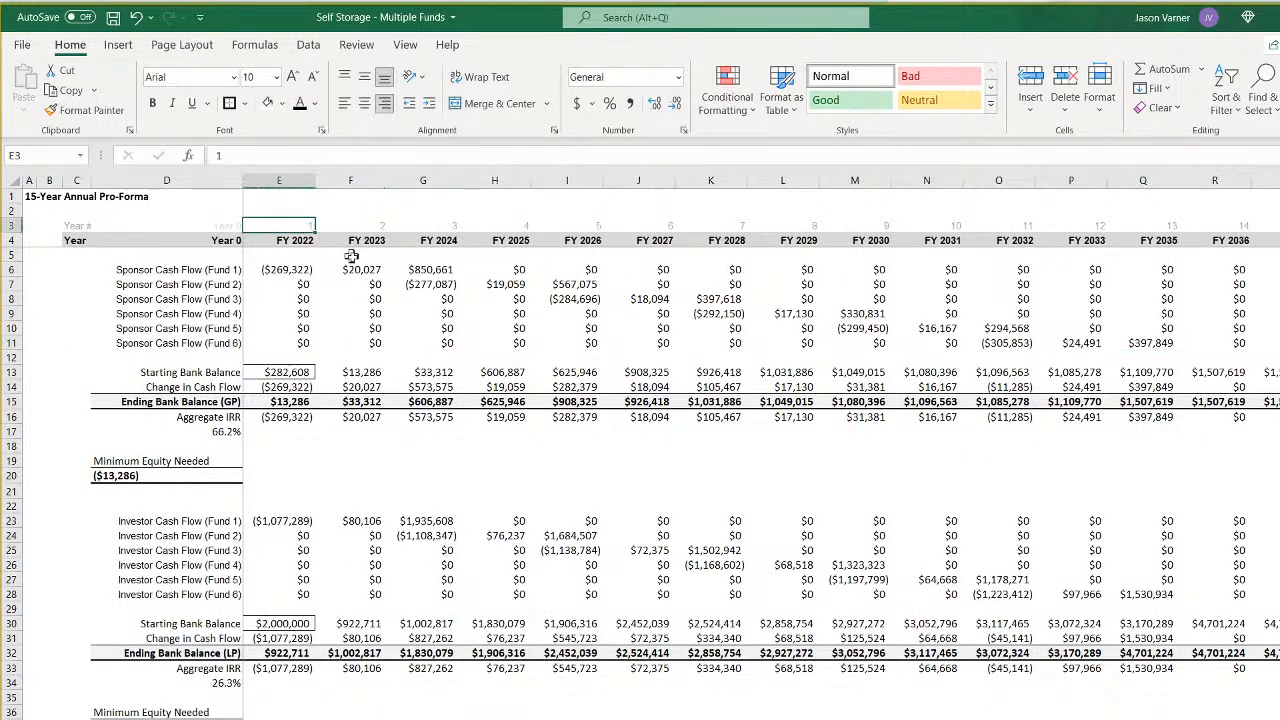
key(Right)
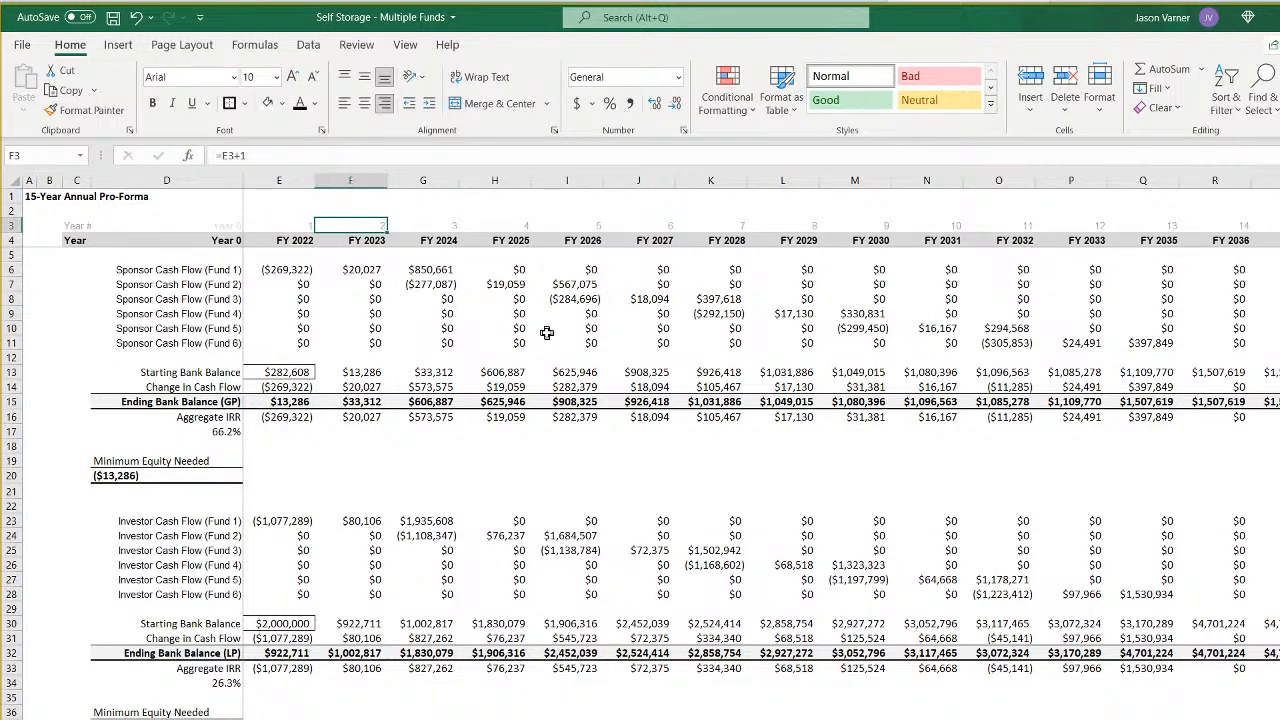
key(Right)
key(Right)
key(Right)
key(Right)
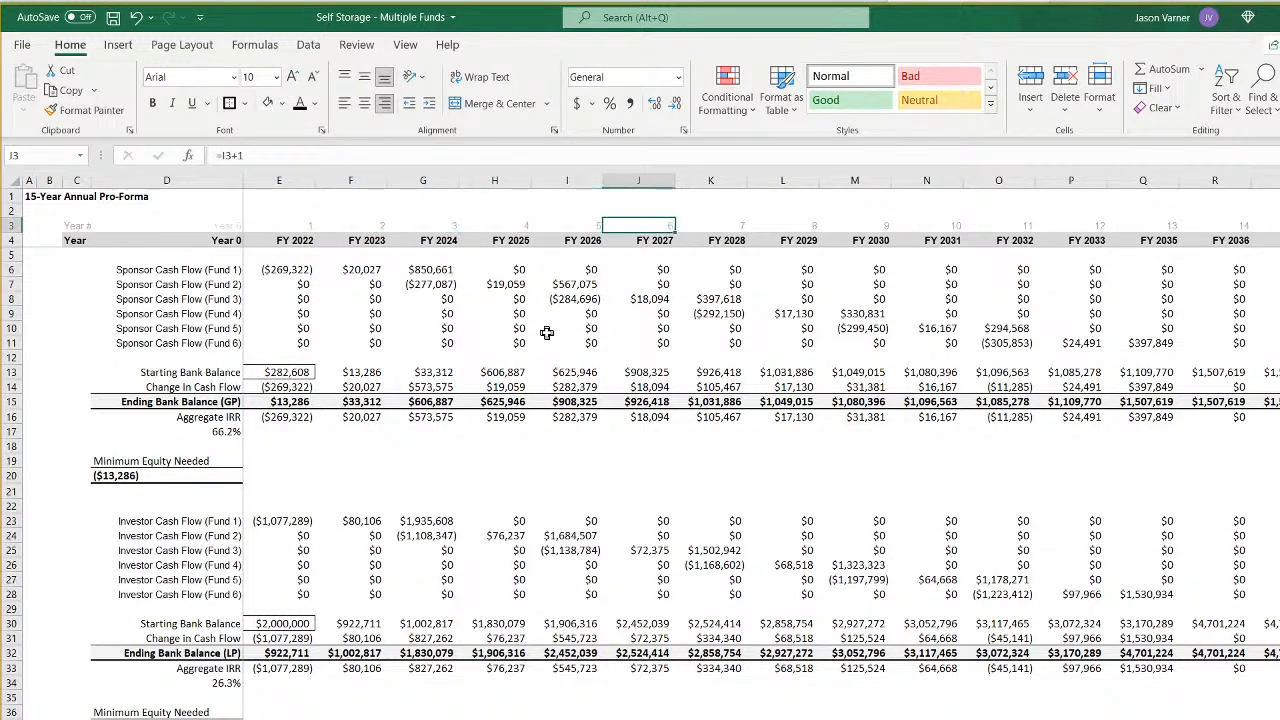
key(Right)
key(Right)
key(Right)
key(Right)
key(Right)
key(Right)
key(Right)
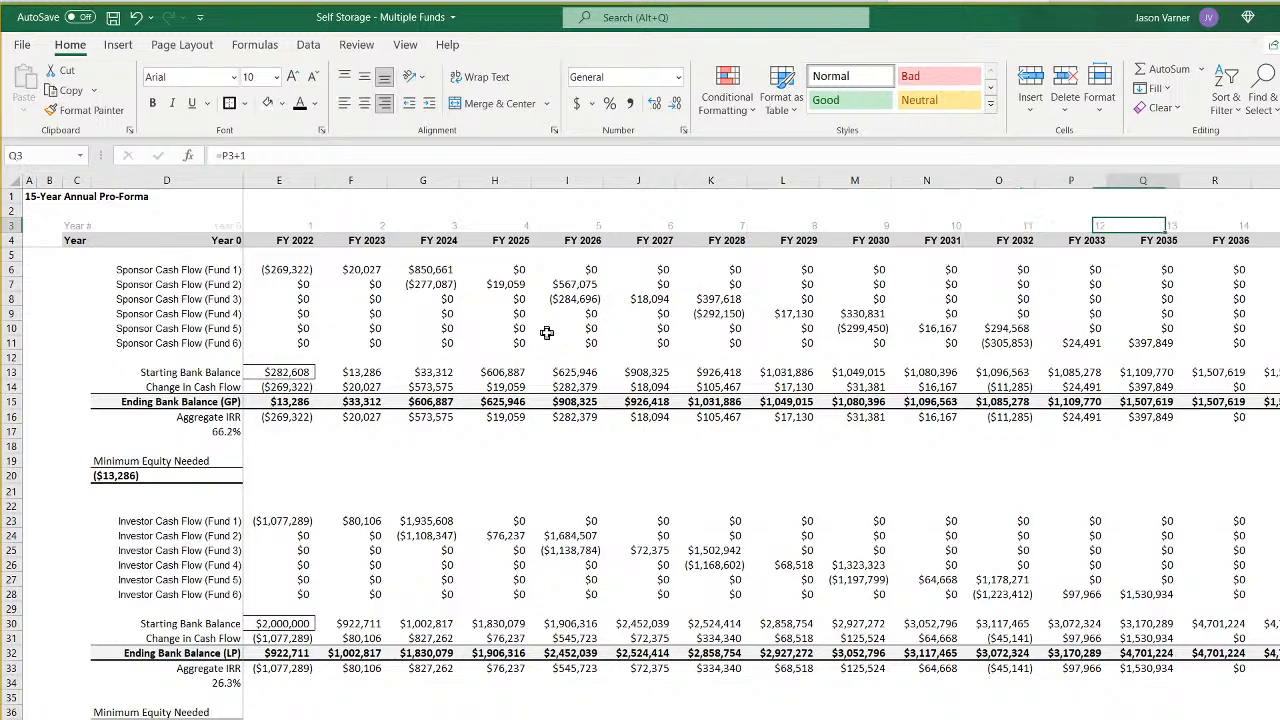
key(Right)
key(Right)
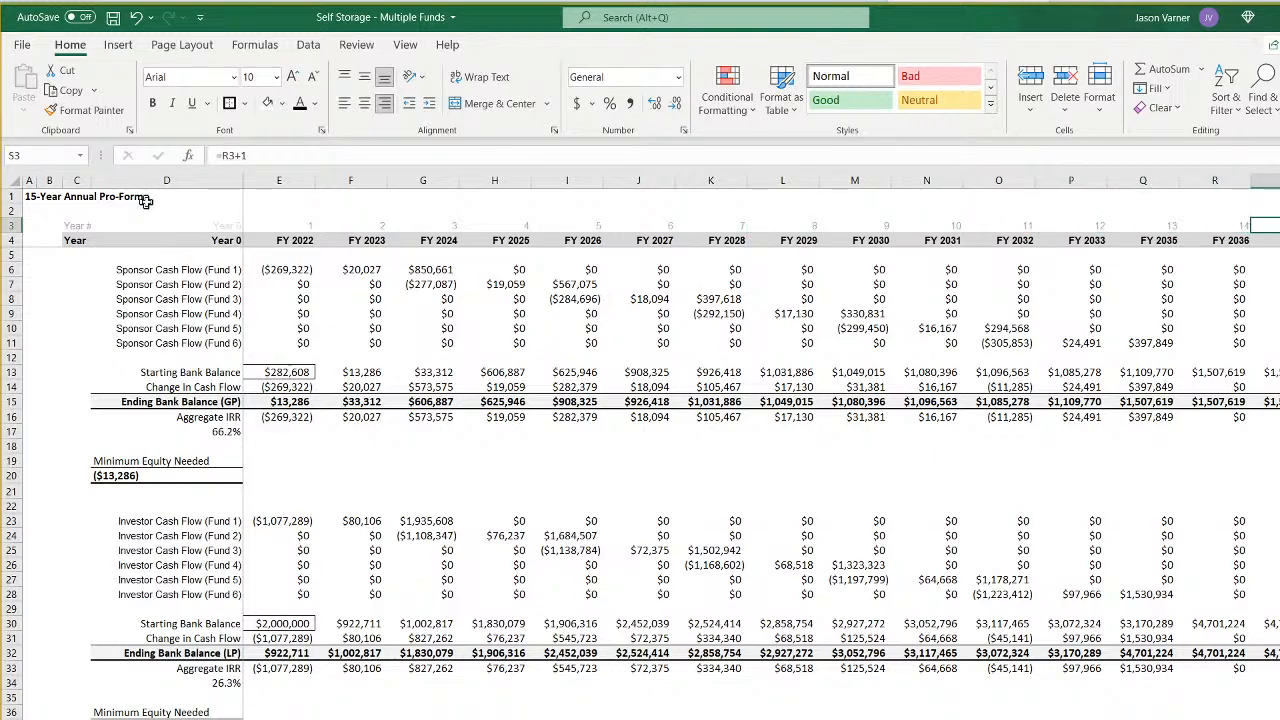
key(Down)
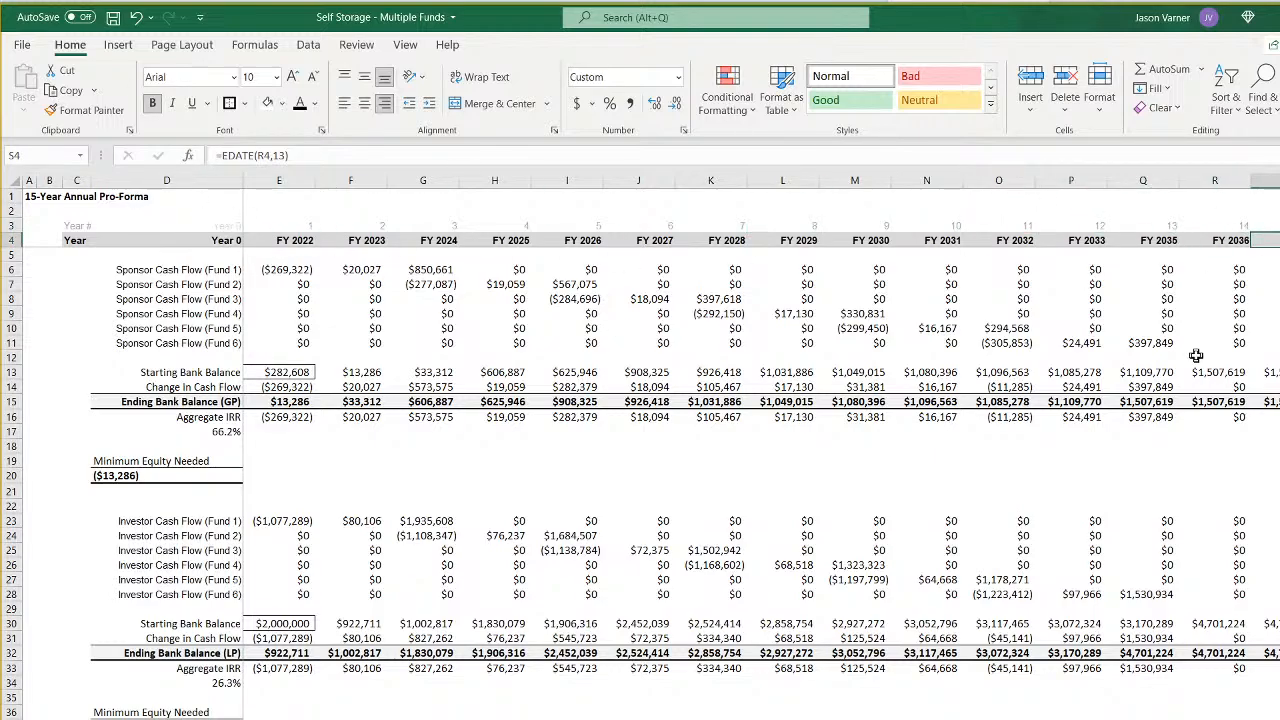
- Compare the year labels on the Monthly Change in Cash Flow chart with the last FY headers on the annual pro-forma
key(ctrl+Page_Up)
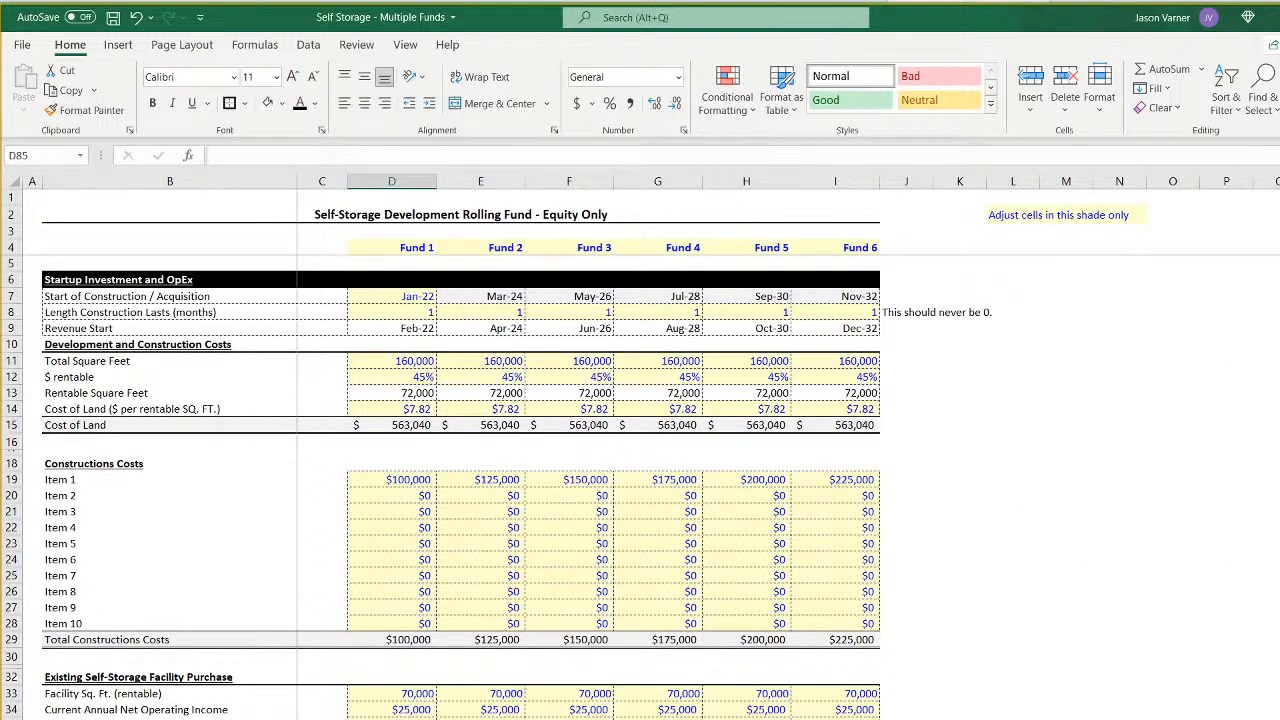
key(ctrl+Page_Up)
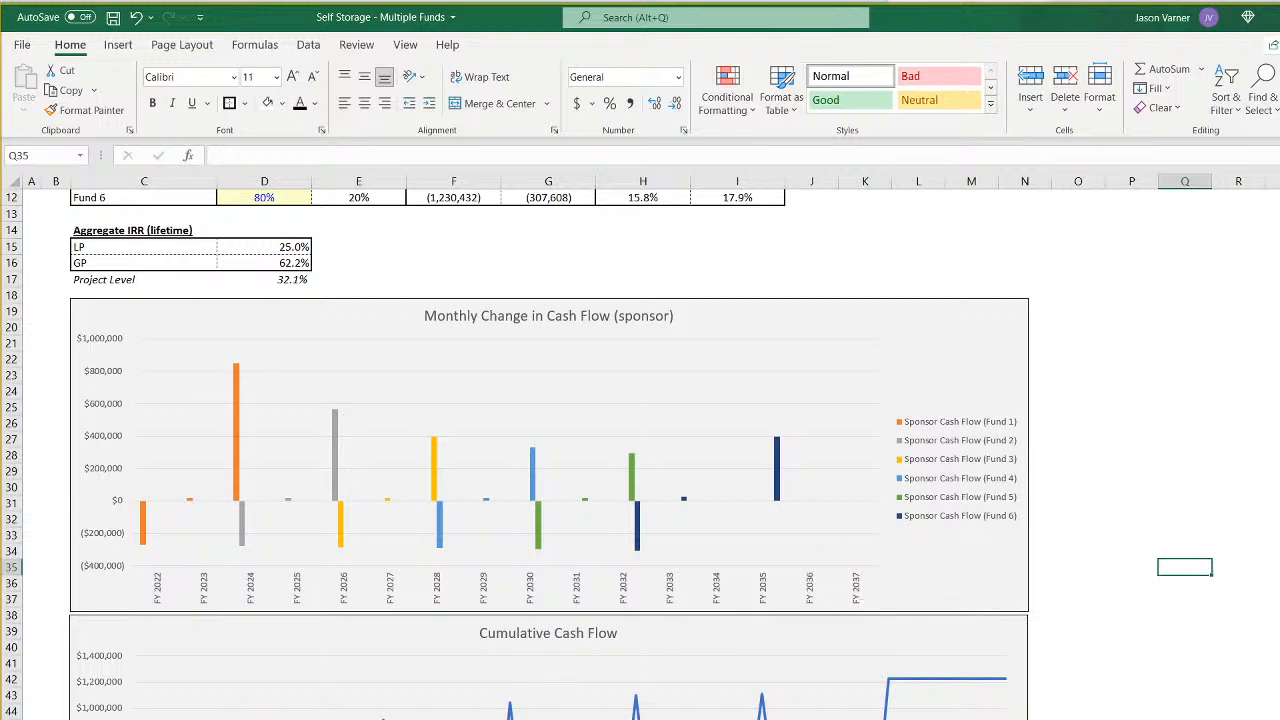
key(ctrl+Page_Down)
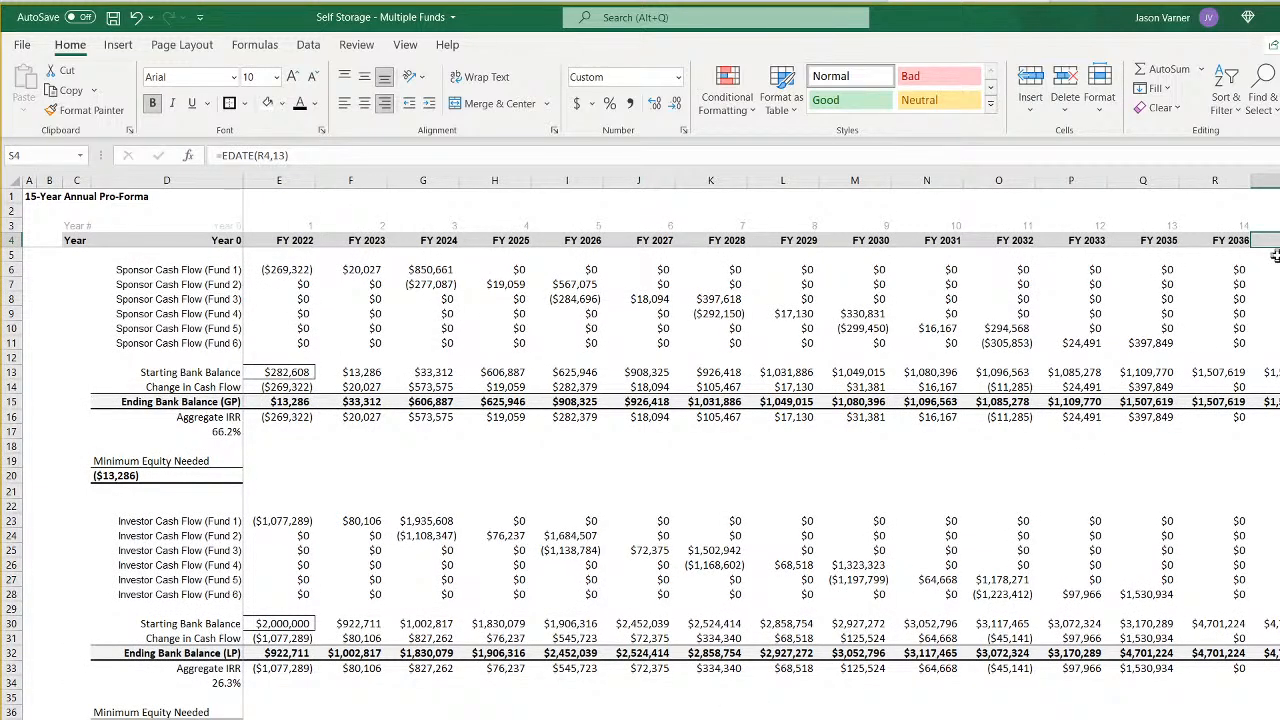
click(1222, 238)
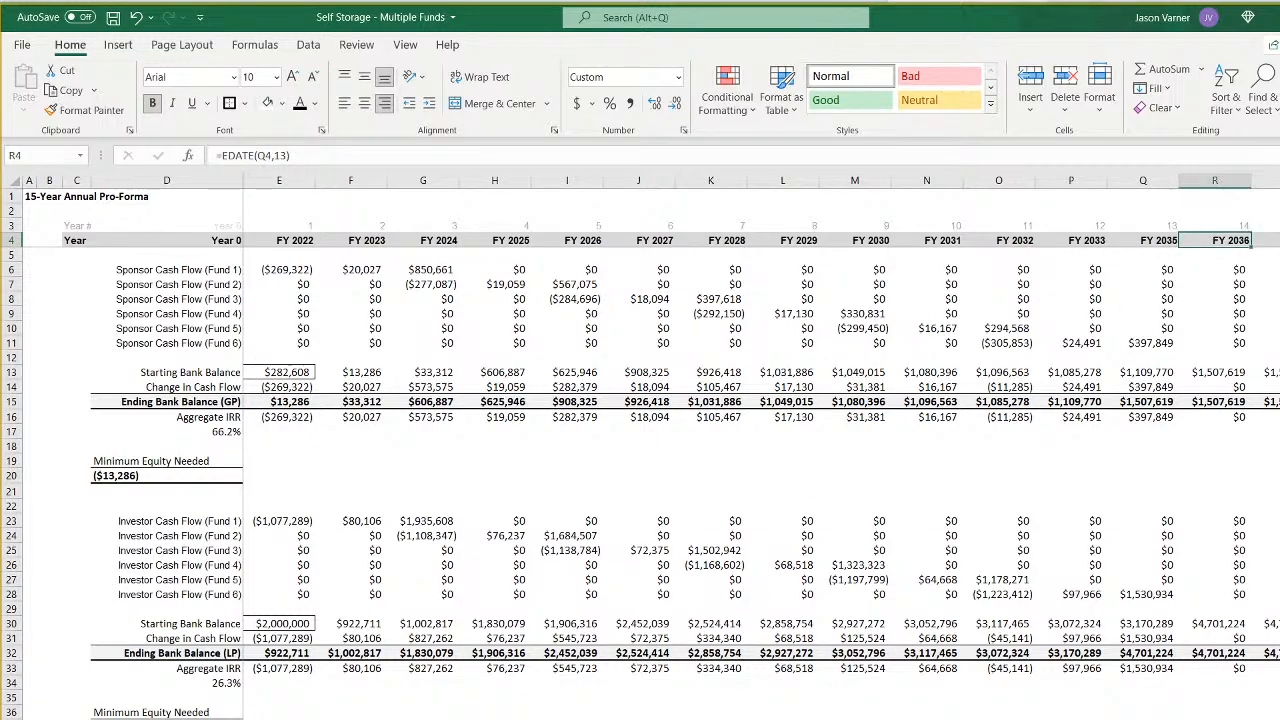
key(ctrl+Page_Up)
click(812, 602)
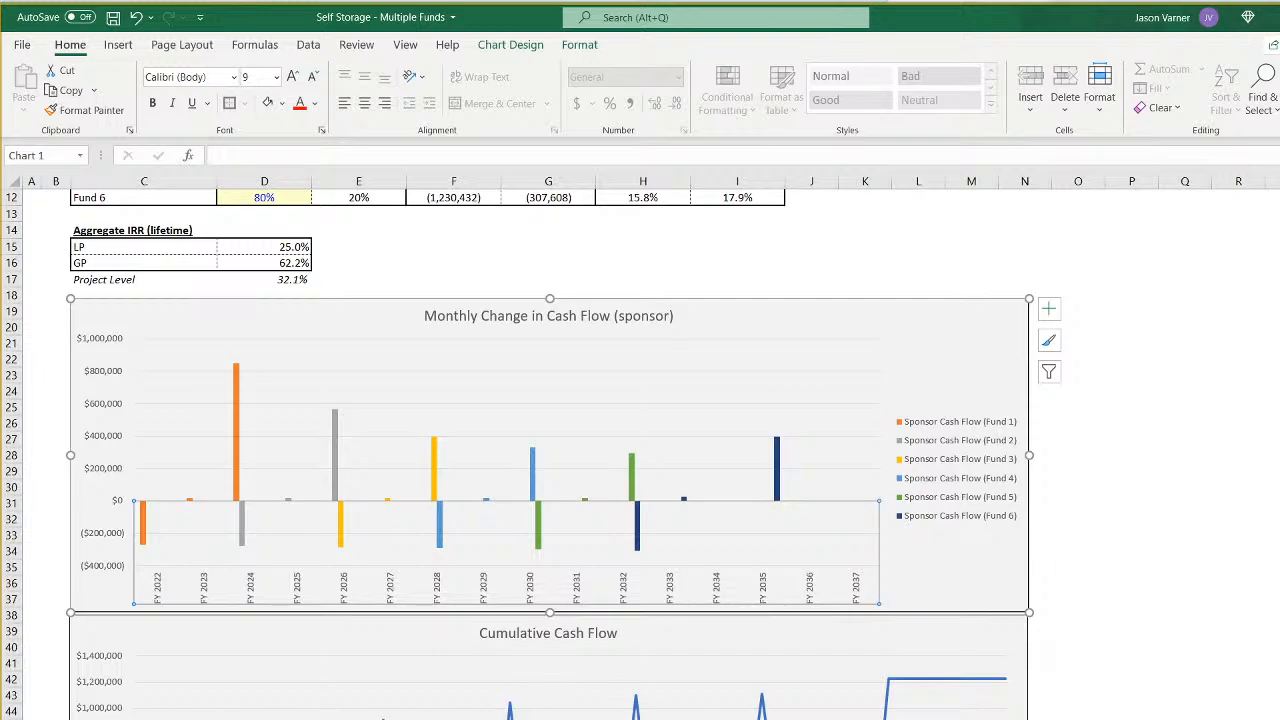
key(ctrl+Page_Down)
click(1162, 242)
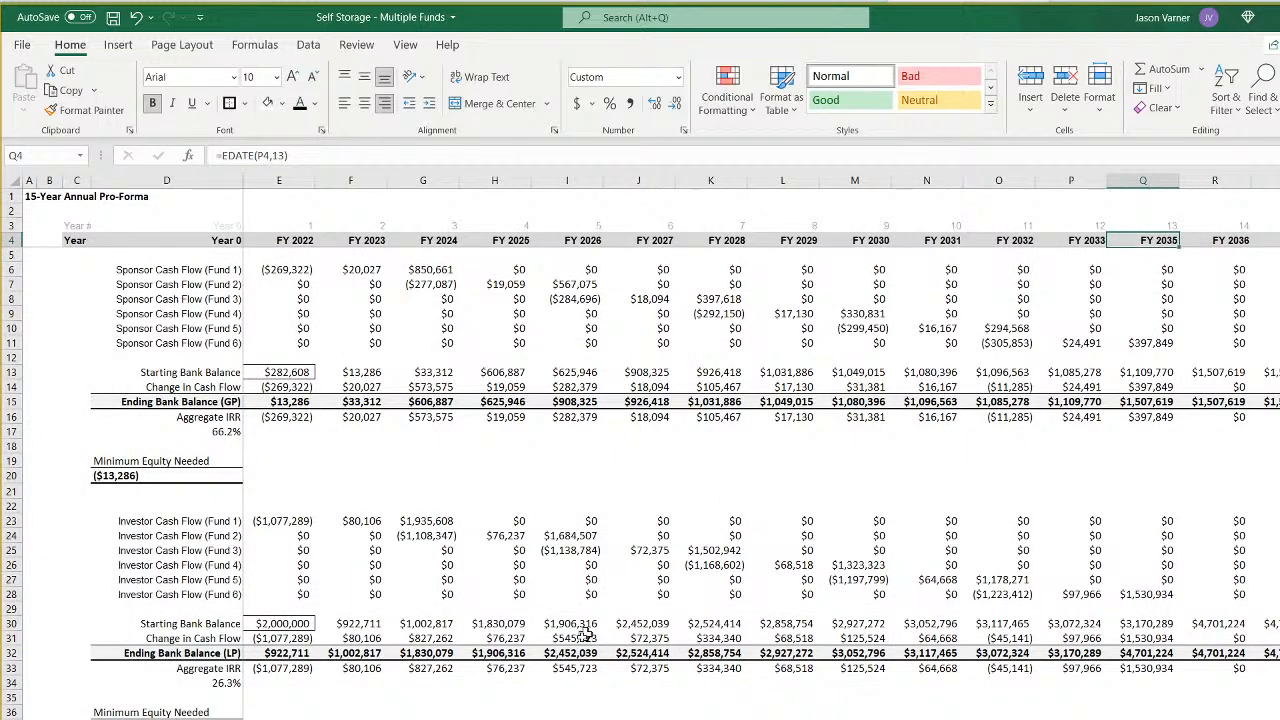
key(ctrl+Page_Up)
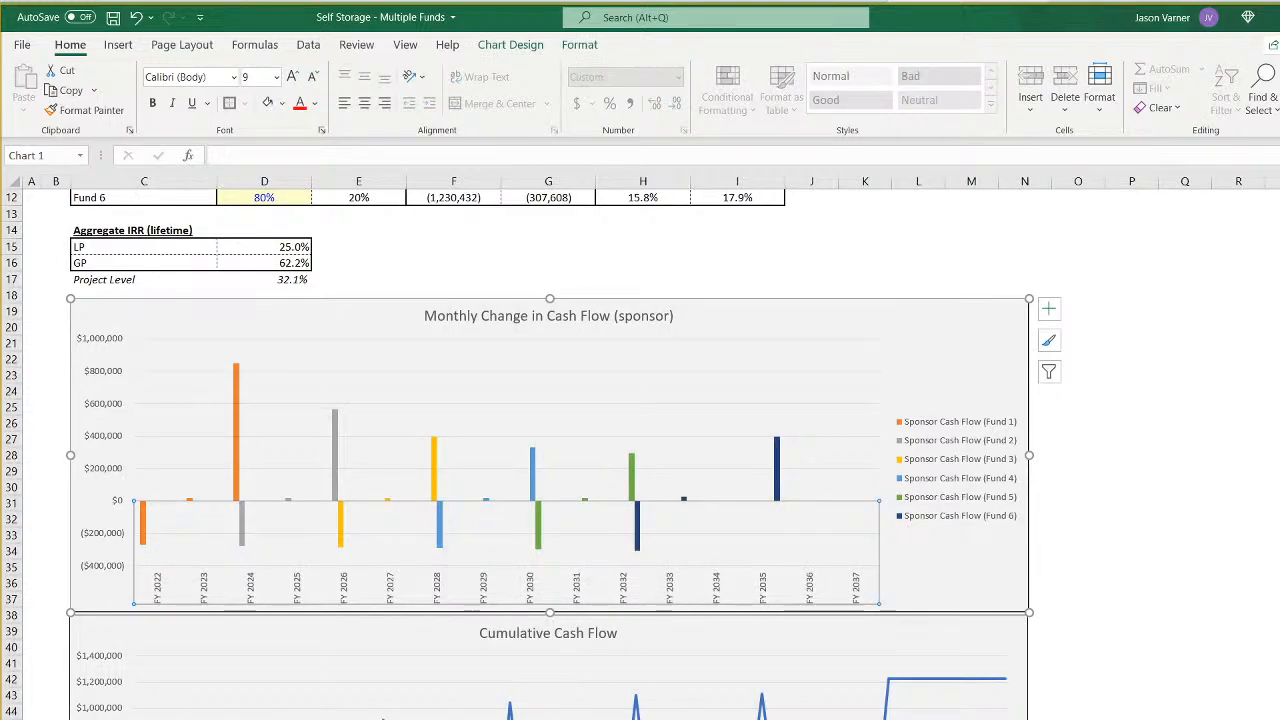
key(ctrl+Page_Down)
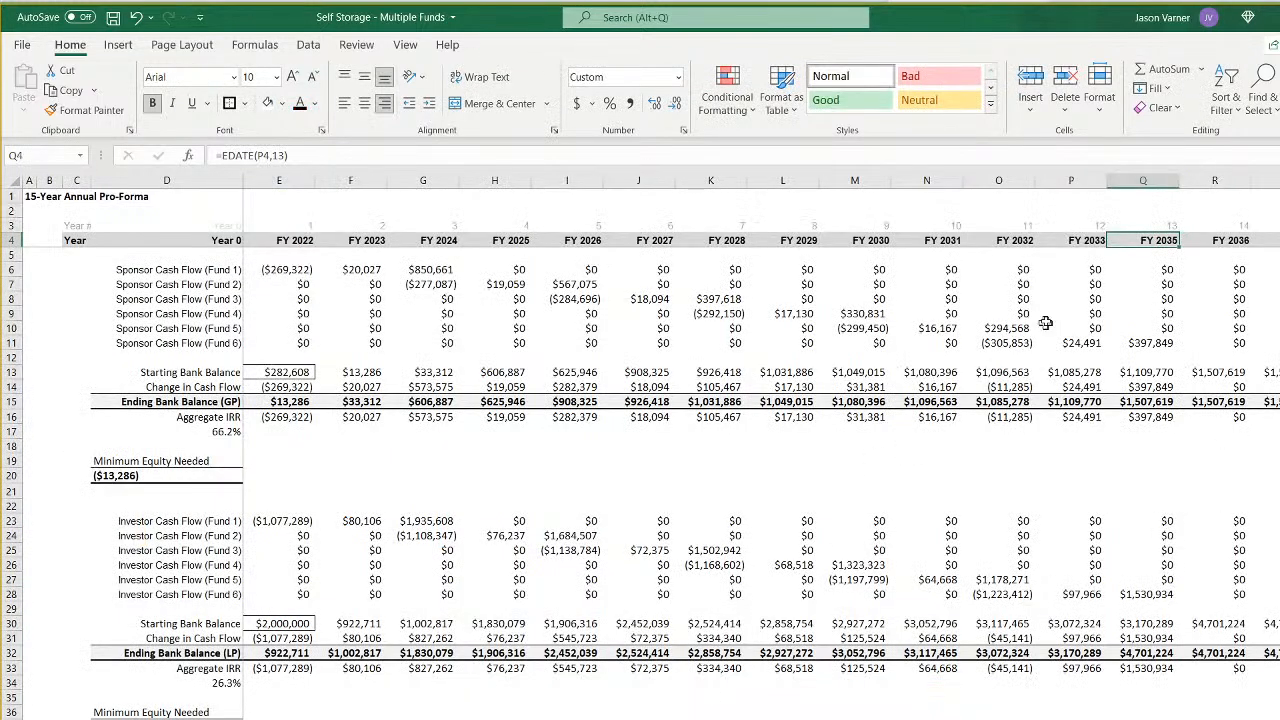
- Examine the FY header formulas in row 4 of the annual pro-forma, from P4 back to E4
click(1083, 242)
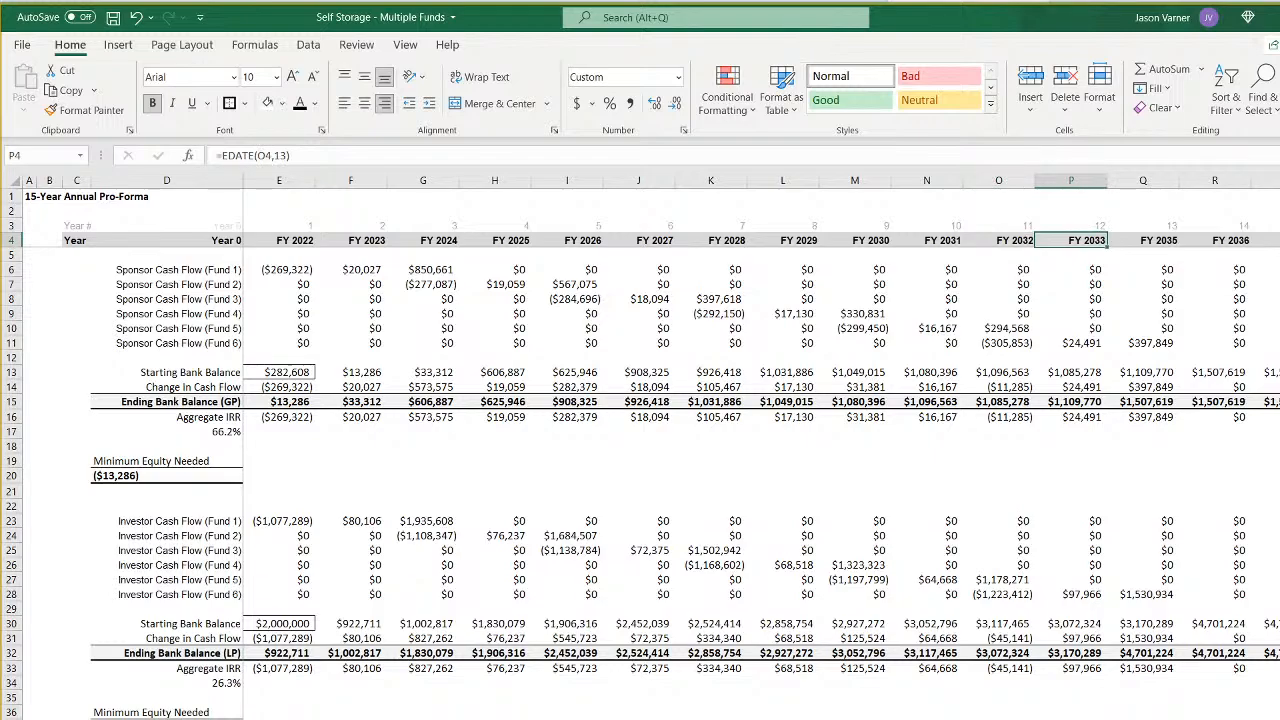
key(Left)
key(Left)
key(Left)
key(Left)
key(Left)
key(Left)
key(Left)
key(Left)
key(Left)
key(Left)
key(Left)
key(Left)
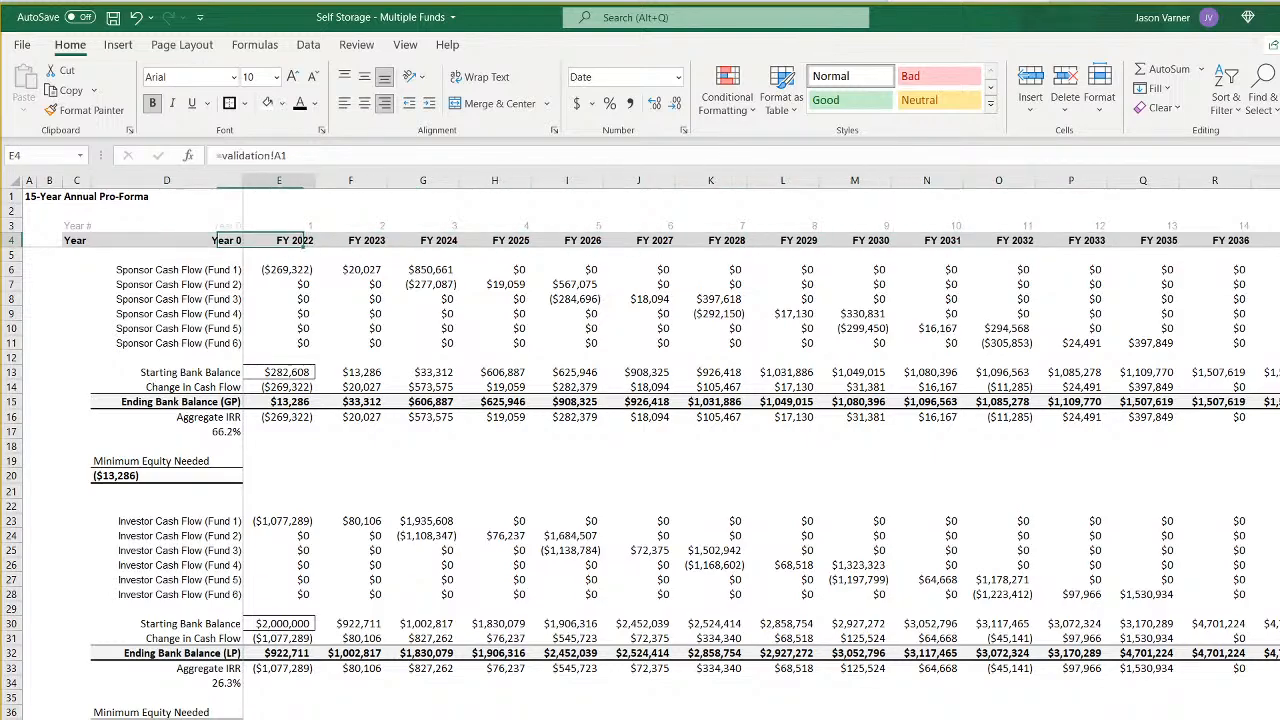
key(Right)
key(Right)
key(Right)
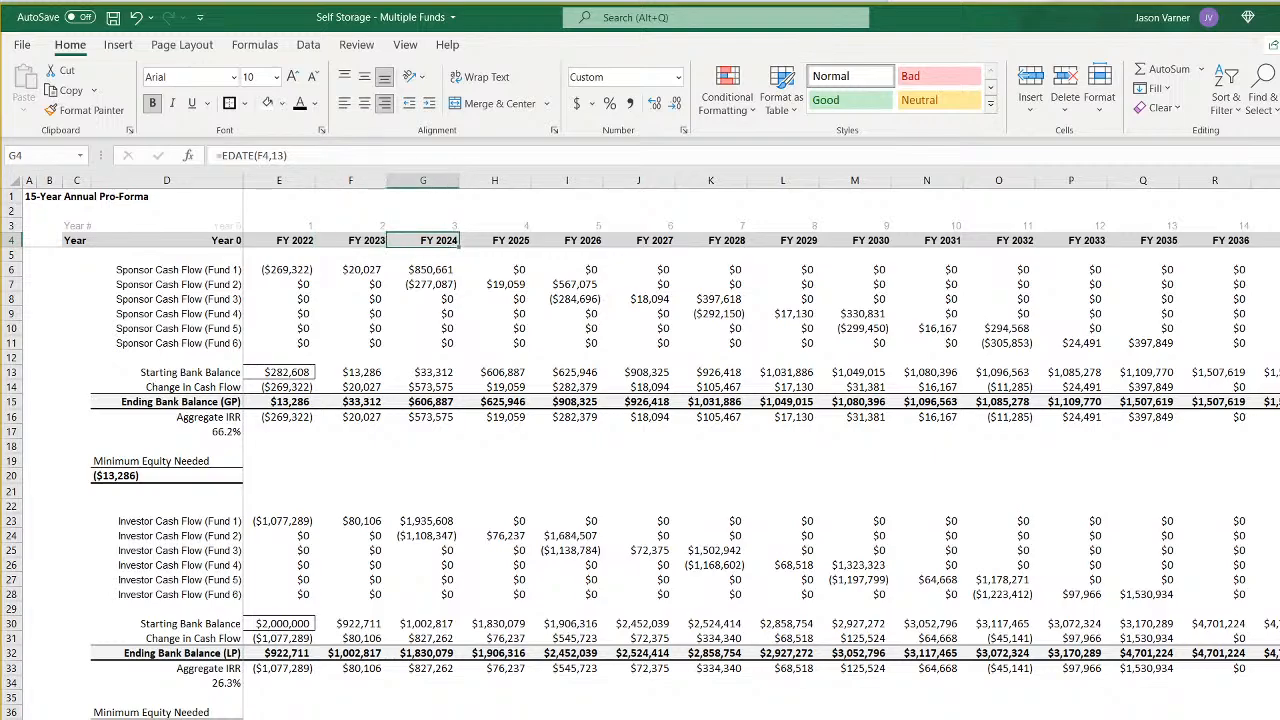
key(Left)
key(Left)
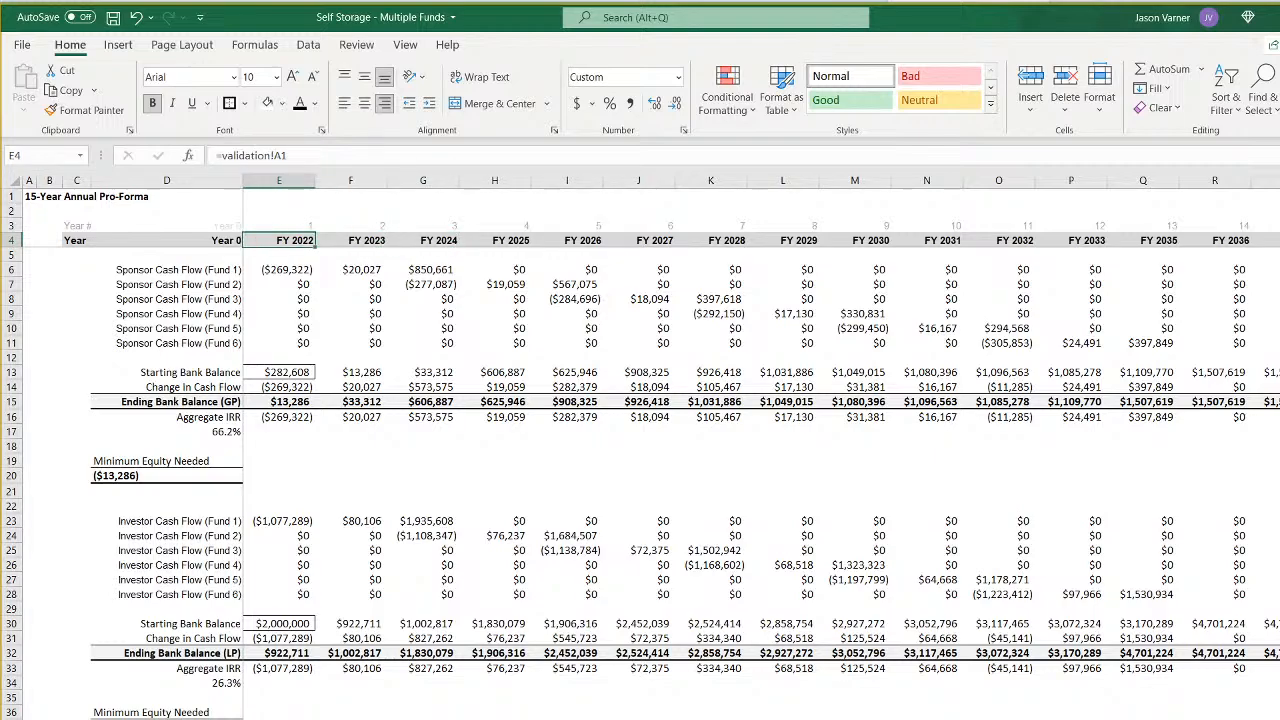
- Wrap the first year header's reference in a DATE function in E4, as =DATE(validation!A1,1,1)
click(221, 156)
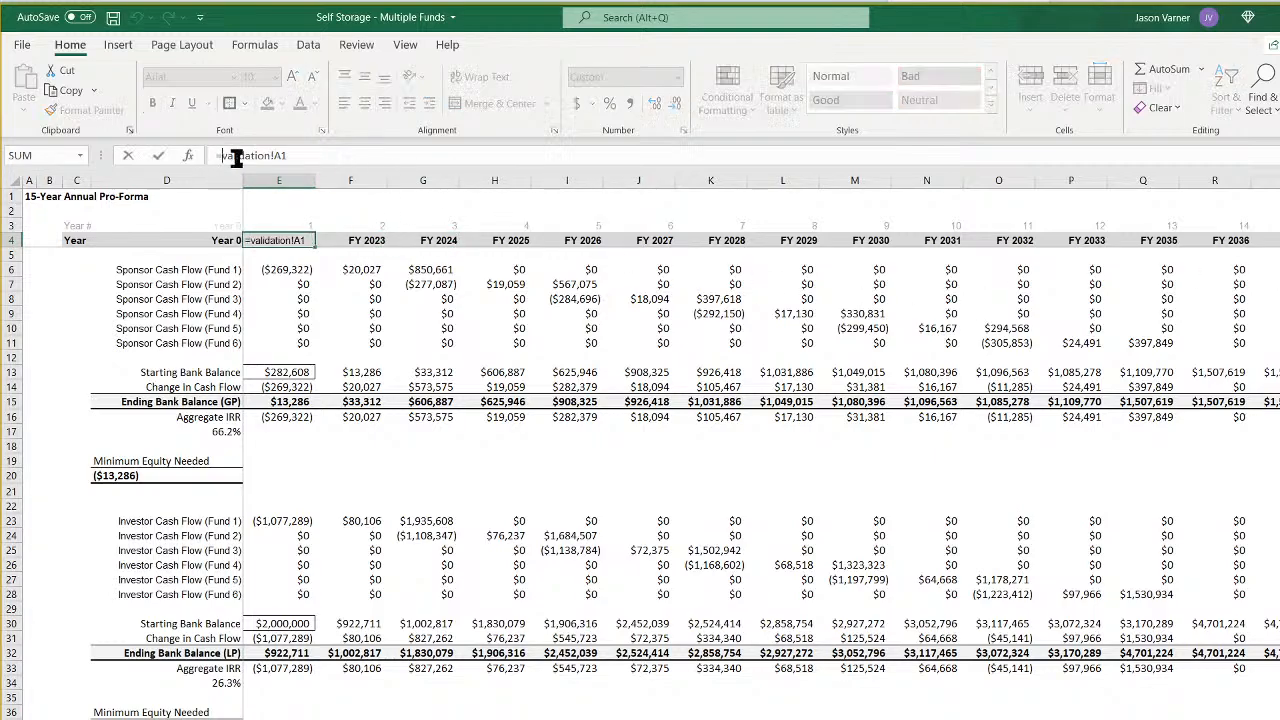
text(date()
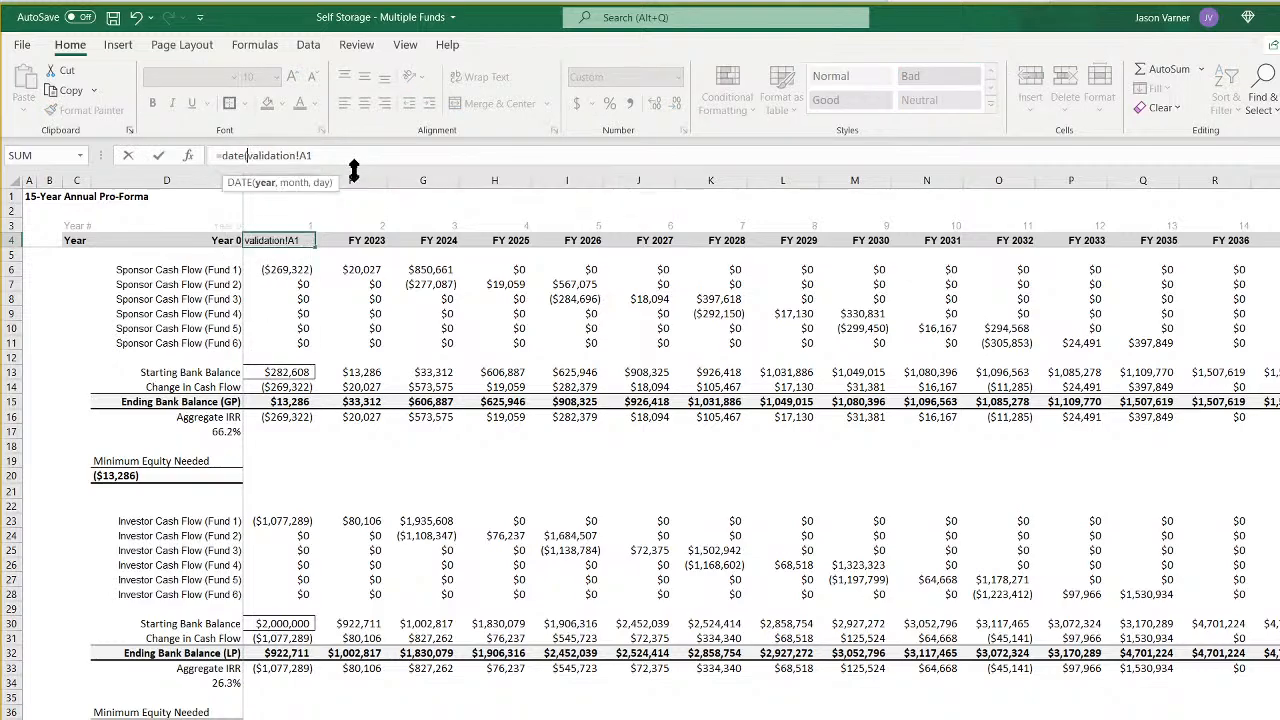
click(497, 160)
text(,1,1))
key(Return)
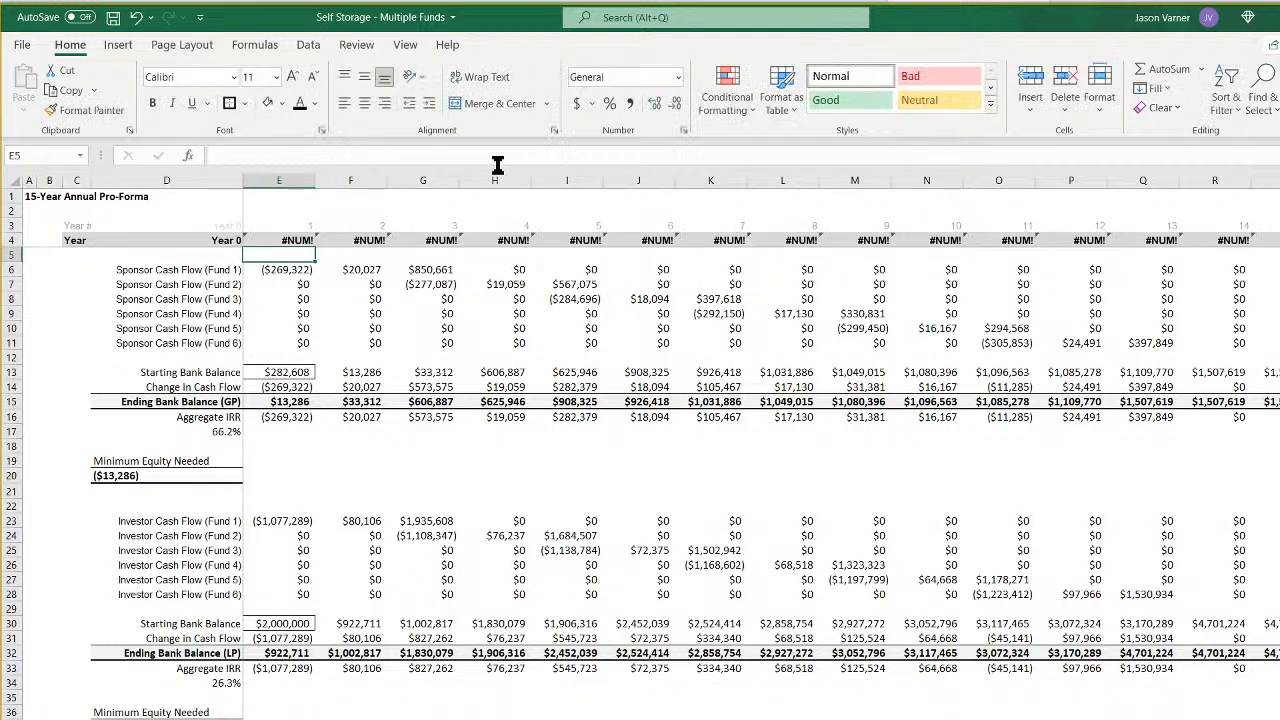
- Nest a YEAR function in the E4 header formula so it reads =DATE(YEAR(validation!A1),1,1)
key(Up)
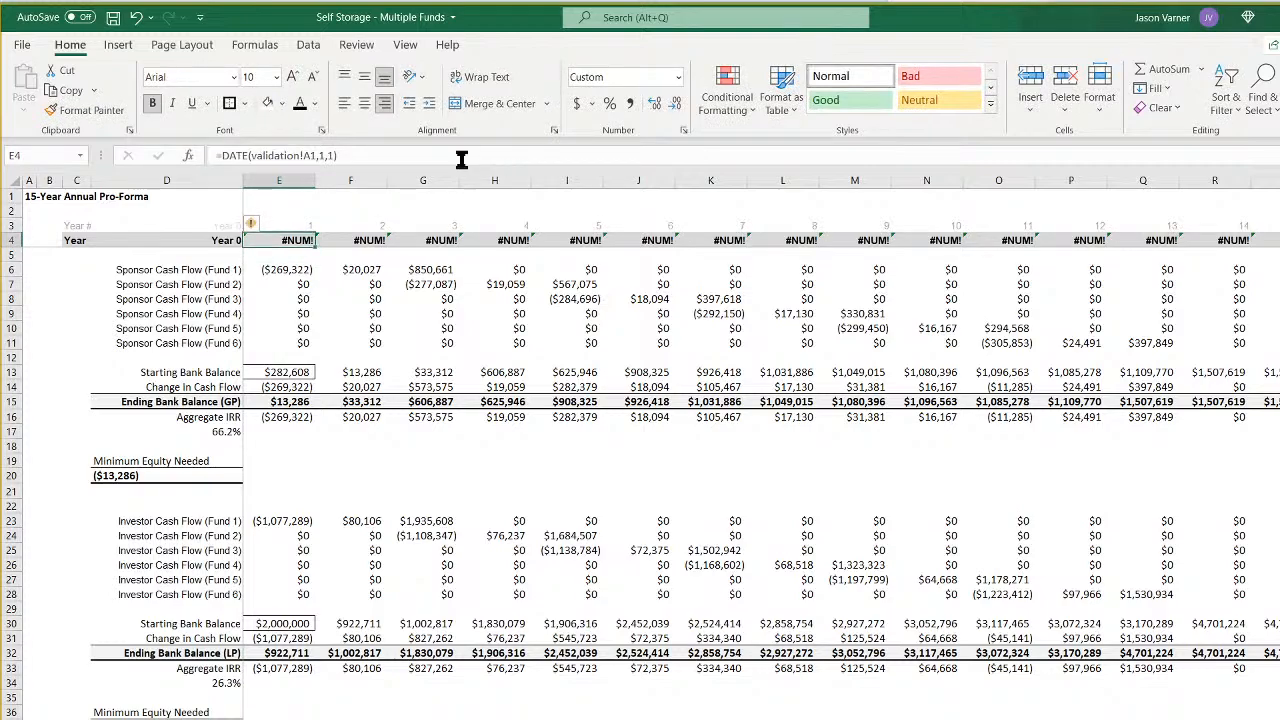
click(254, 155)
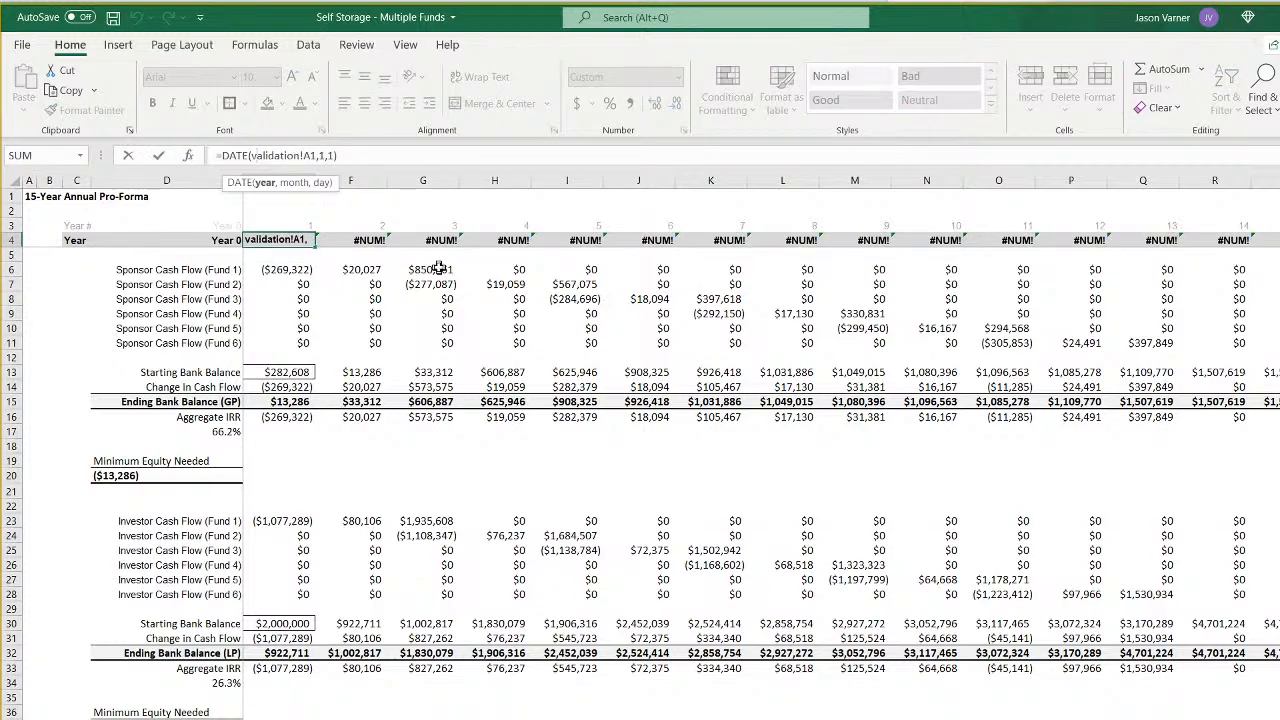
text(year()
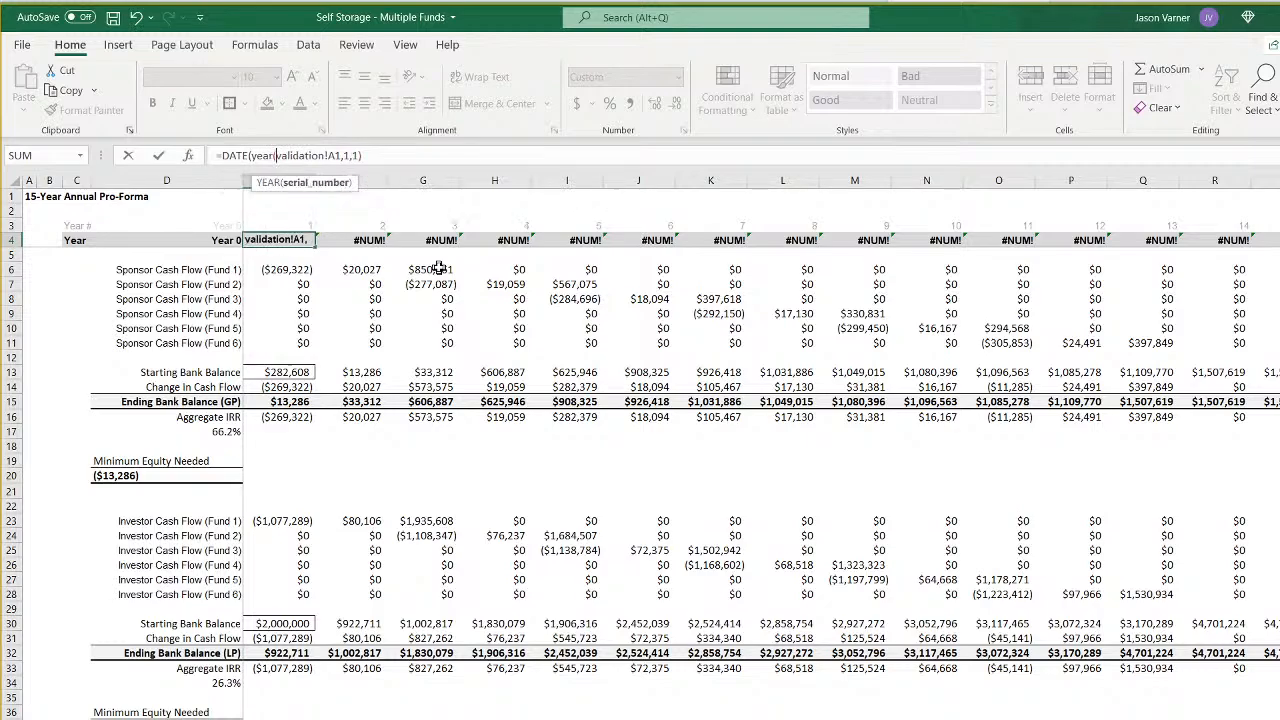
click(336, 155)
text())
key(BackSpace)
text())
key(Return)
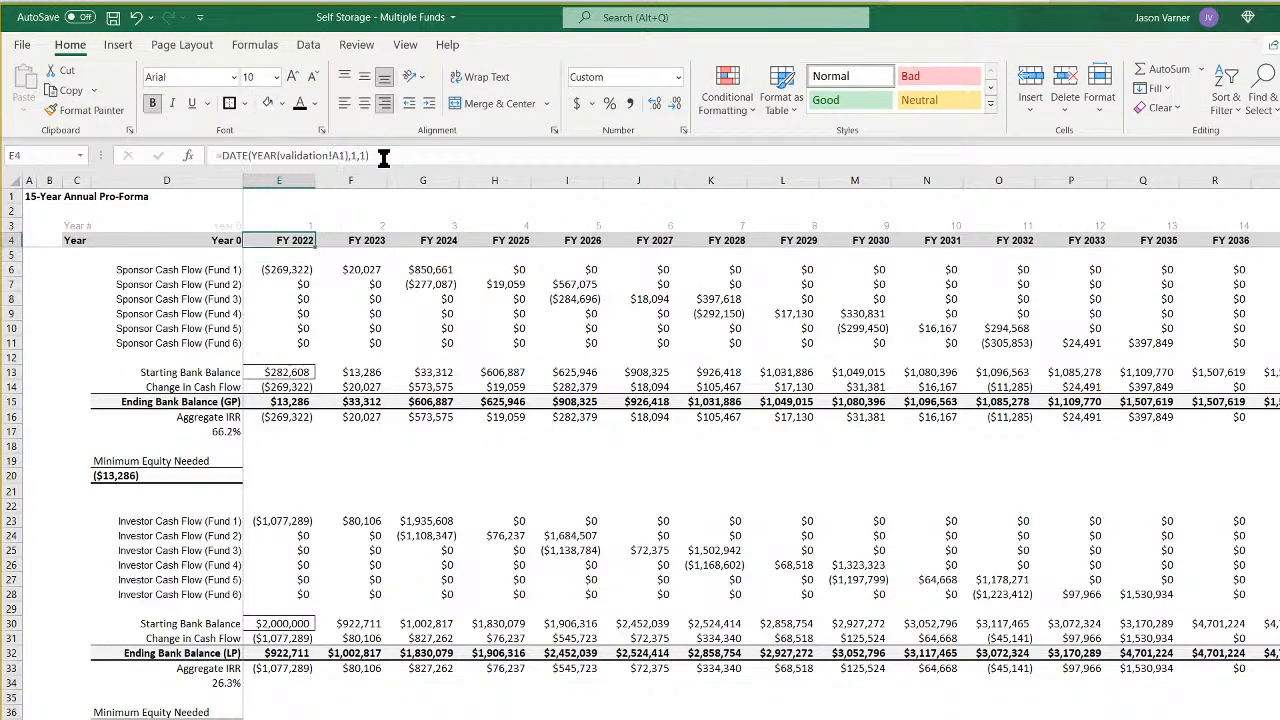
- Examine the EDATE formulas in the year headers from F4 across to Q4 on the annual pro-forma
key(Right)
key(Right)
key(Right)
key(Right)
key(Right)
key(Right)
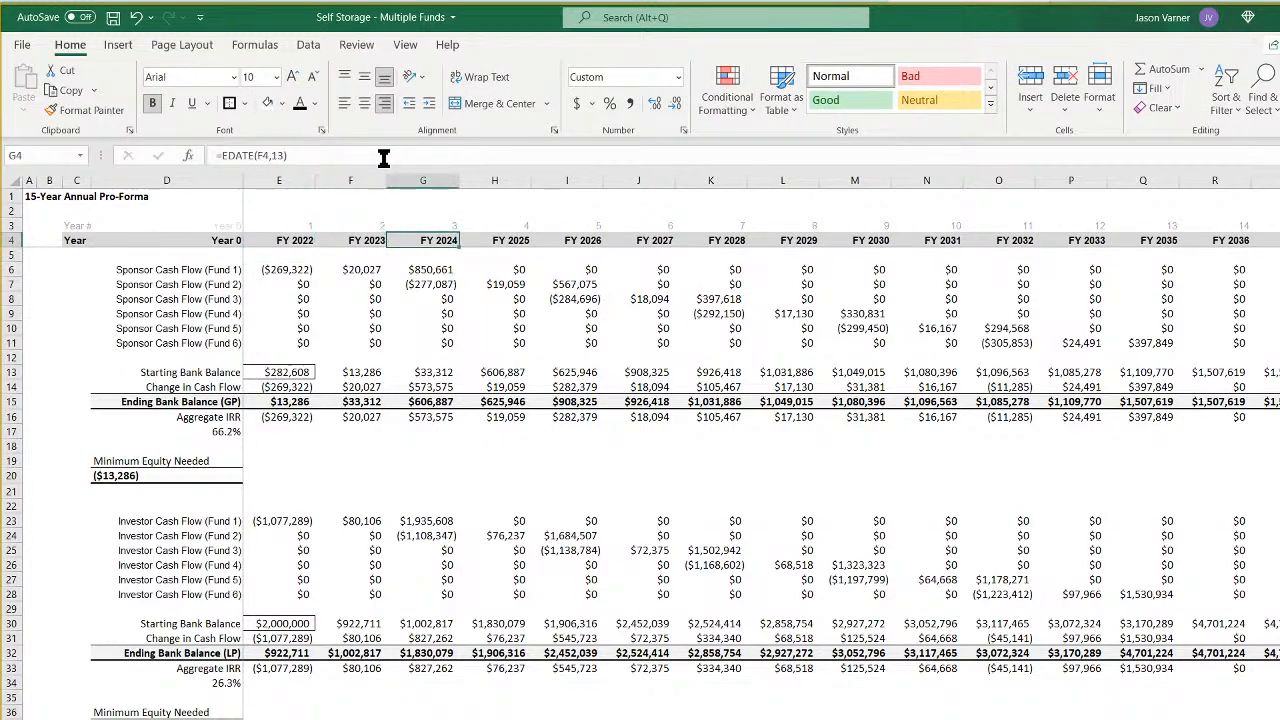
key(Right)
key(Right)
key(Right)
key(Right)
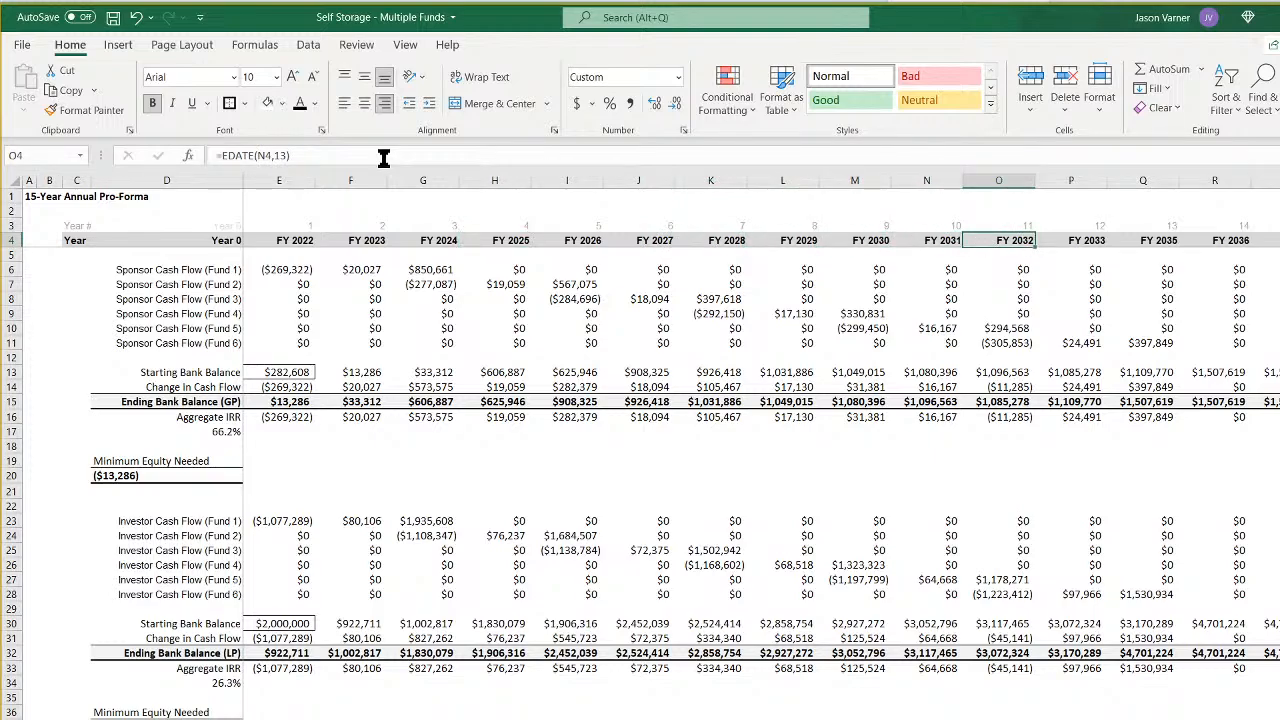
key(Right)
key(Right)
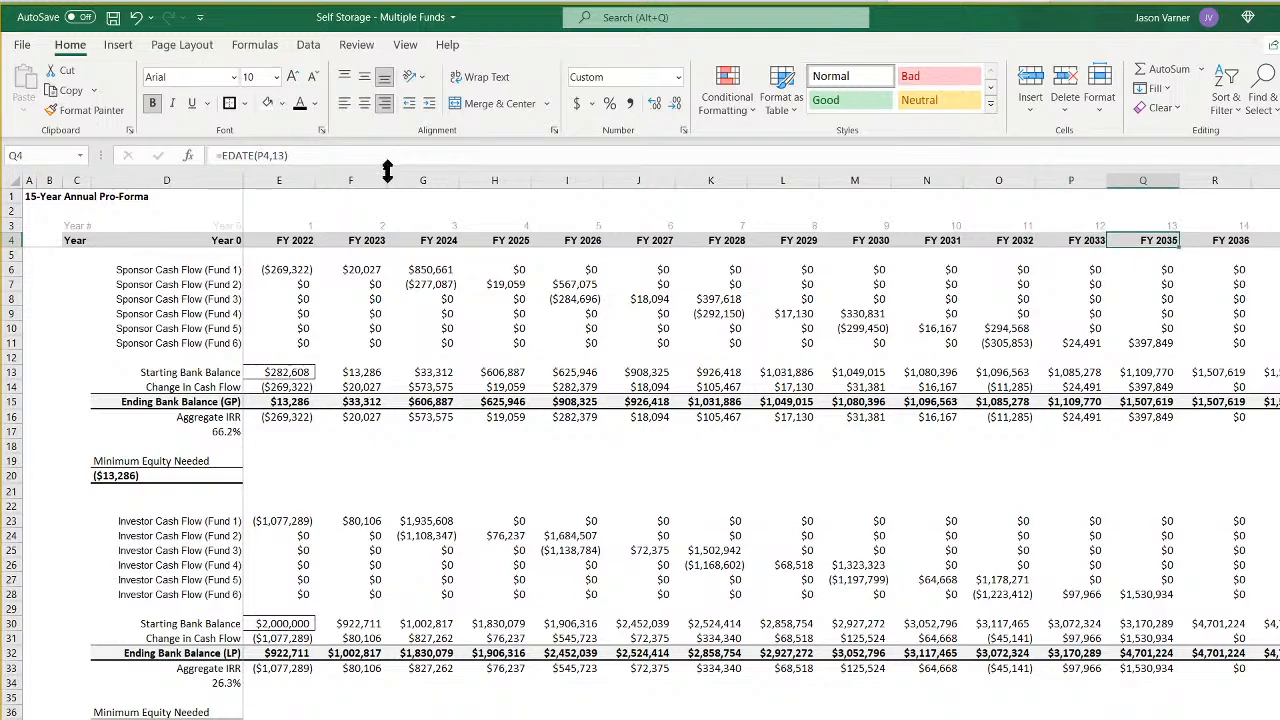
- Change the F4 year header to =EDATE(E4,12), fill it across the remaining year headers, and return to the cash flow chart
click(280, 240)
click(346, 243)
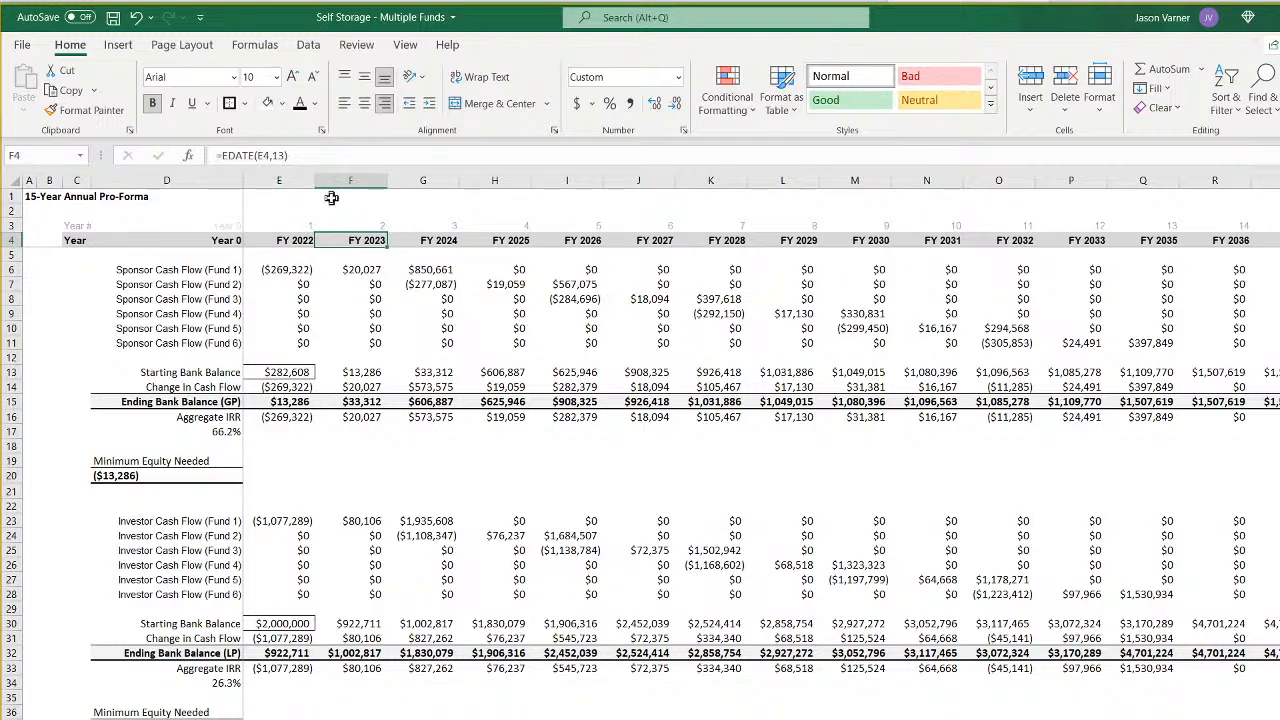
click(285, 156)
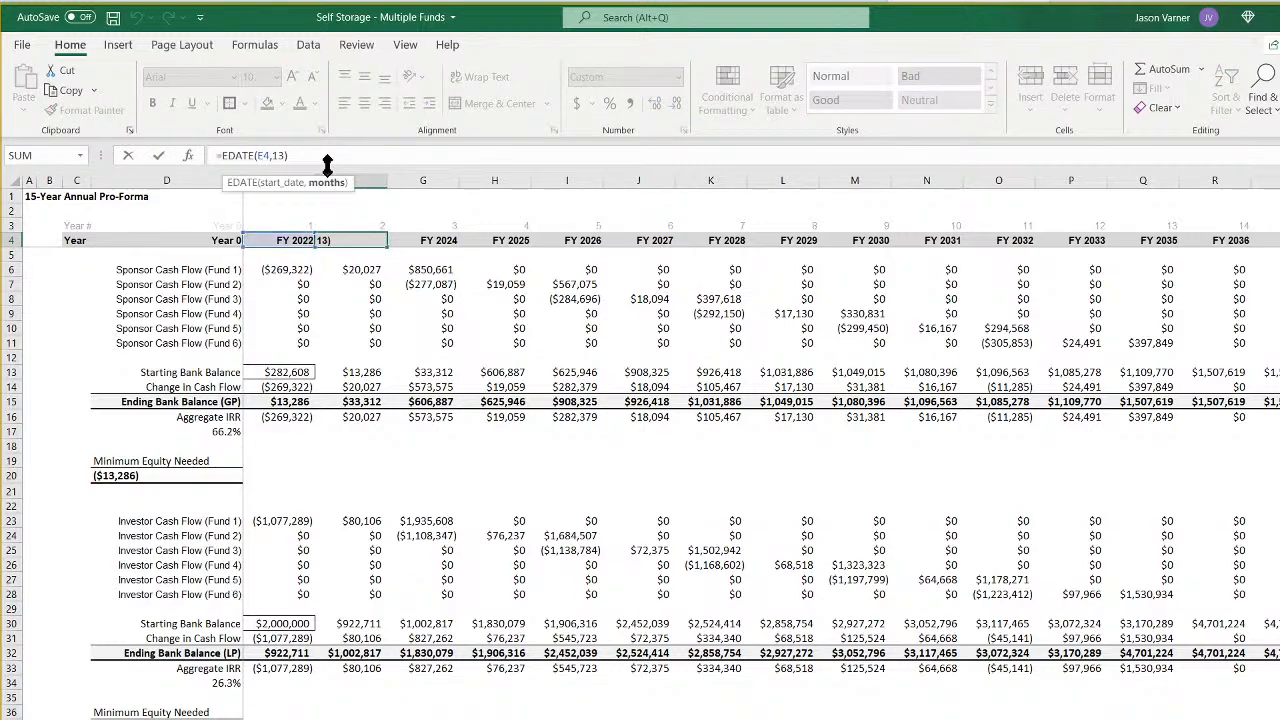
key(Return)
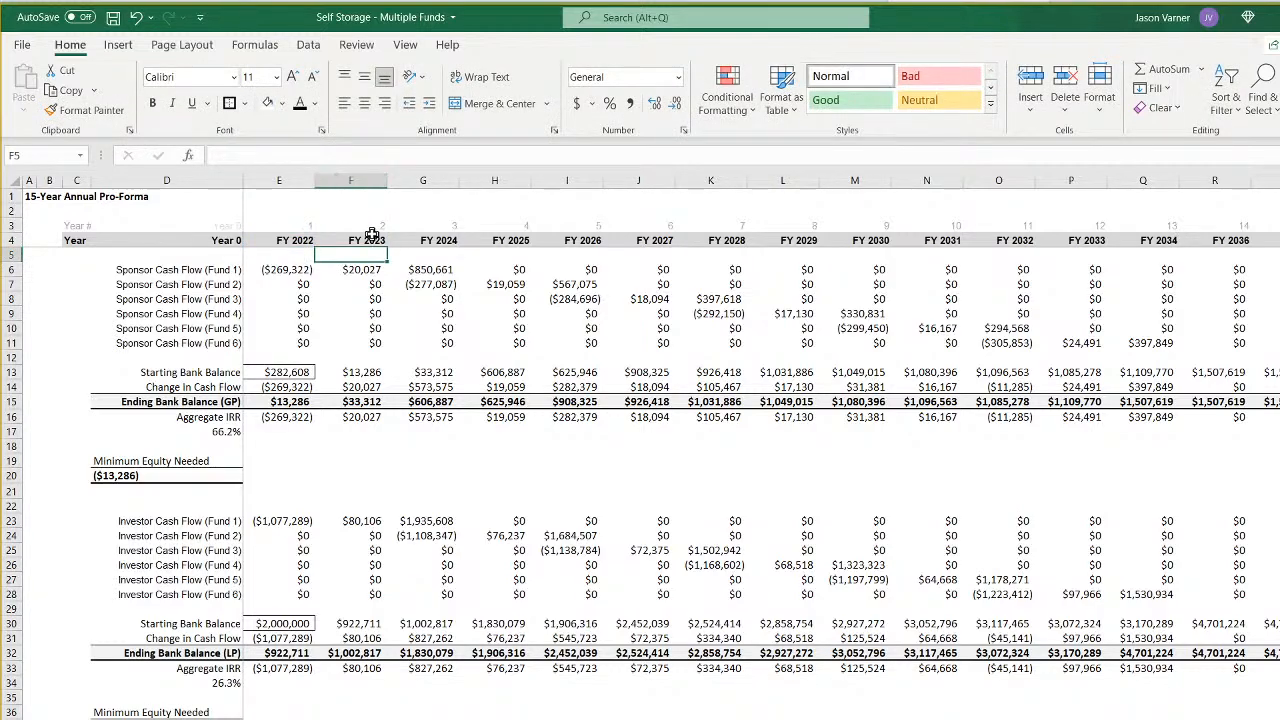
drag(371, 243, 1275, 240)
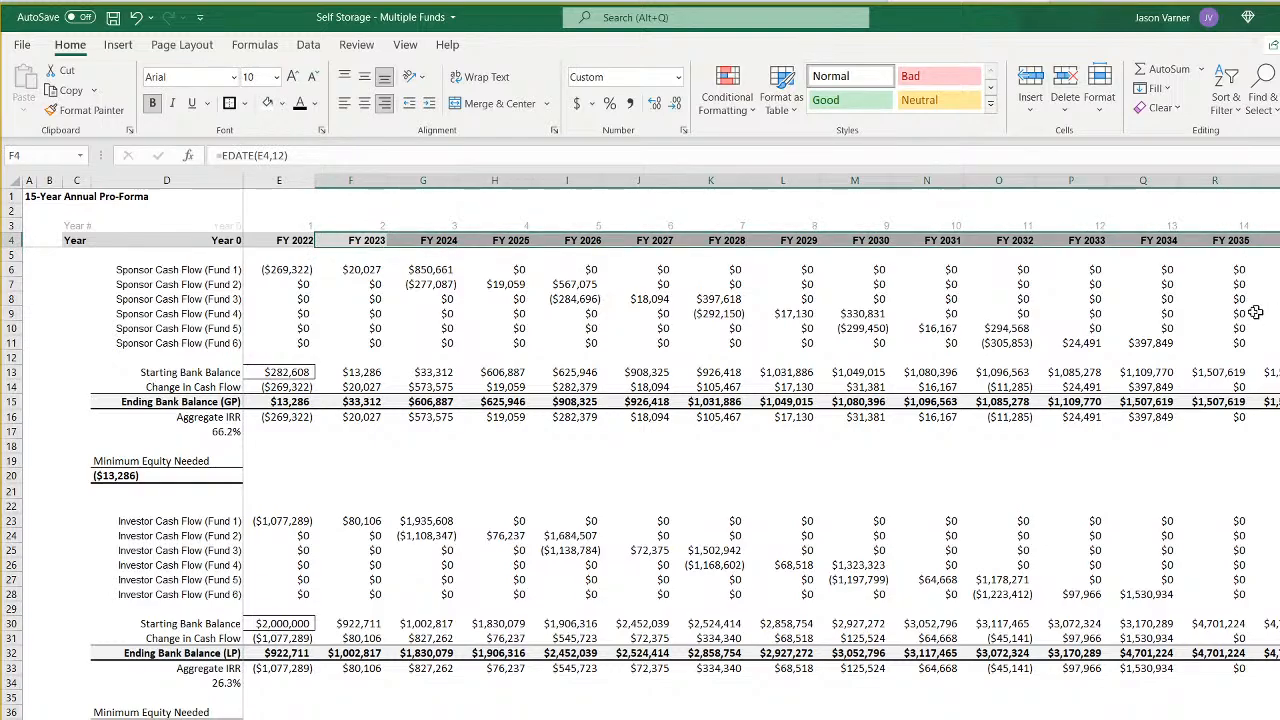
click(298, 244)
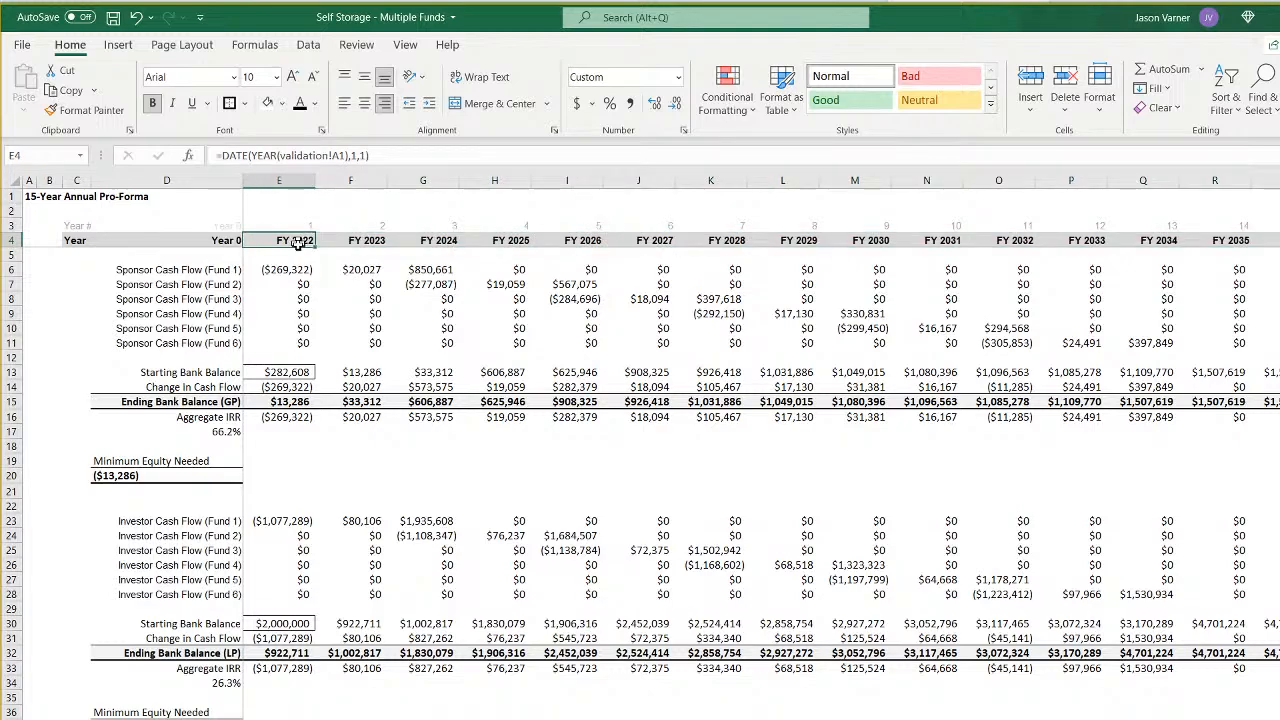
key(ctrl+Page_Up)
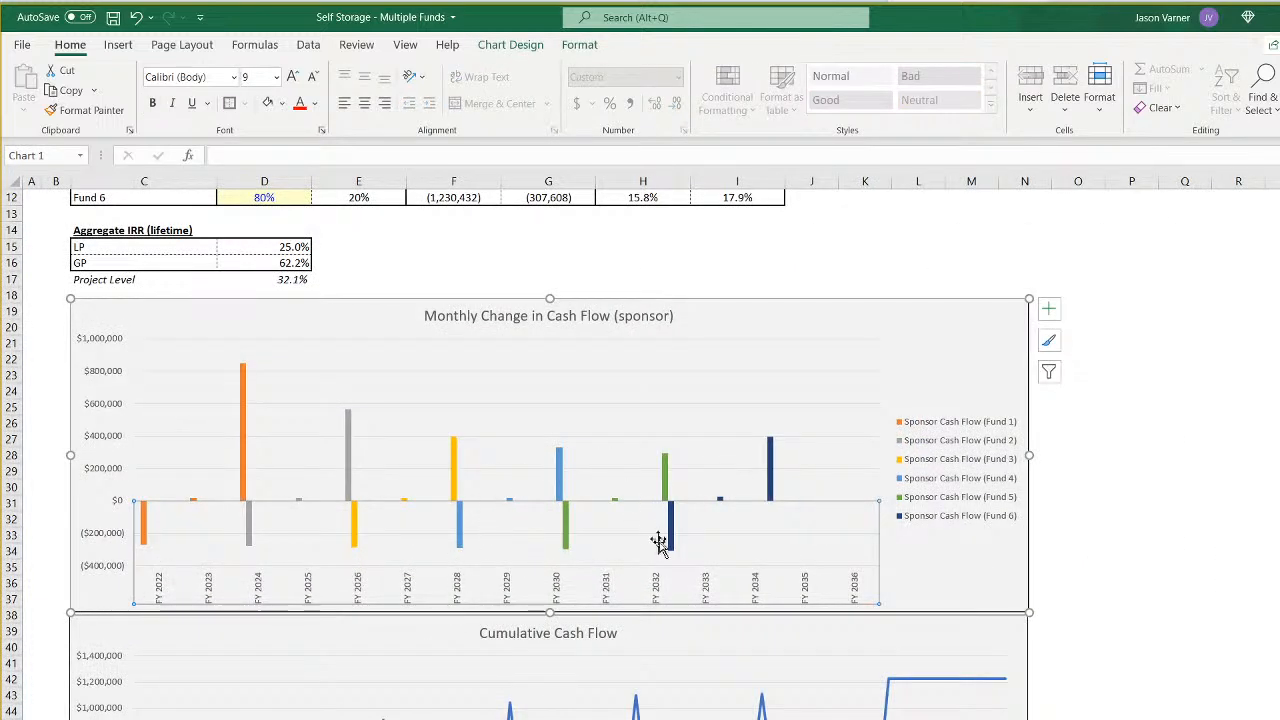
- Examine the summary's cash flow charts and the construction length, cost and exit assumptions for the six funds
click(1110, 600)
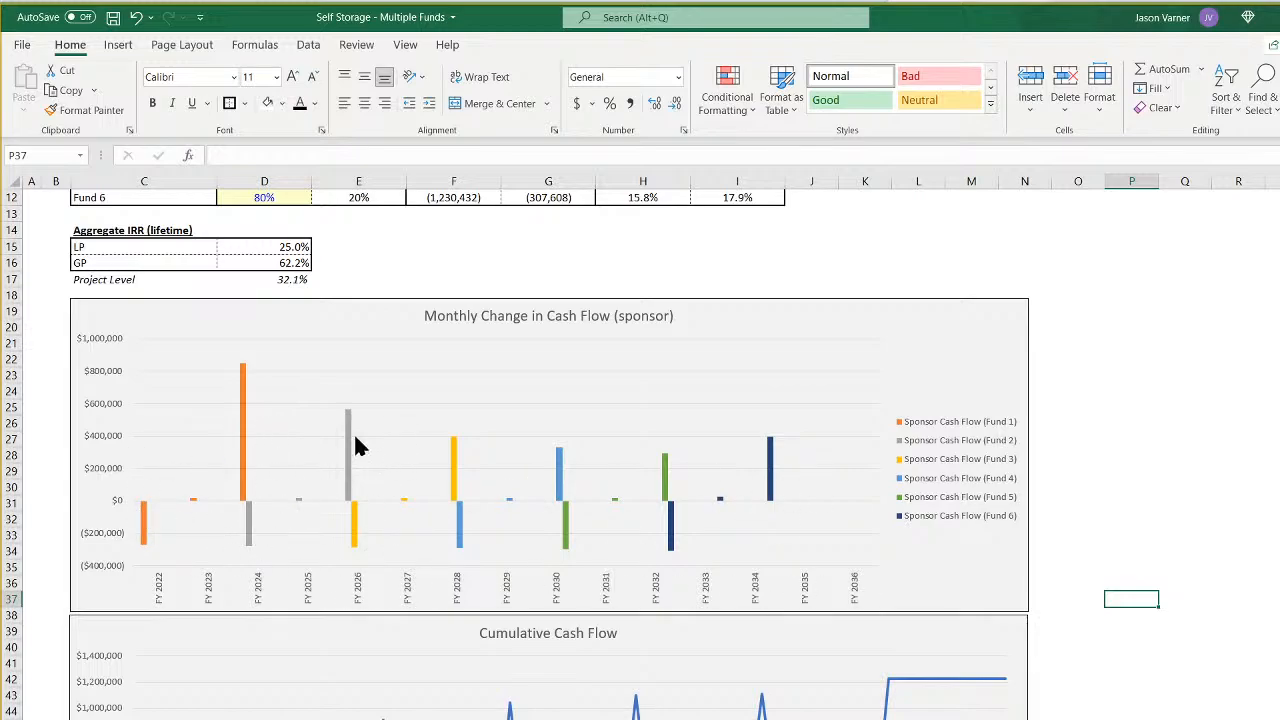
scroll(487, 450, down, 4)
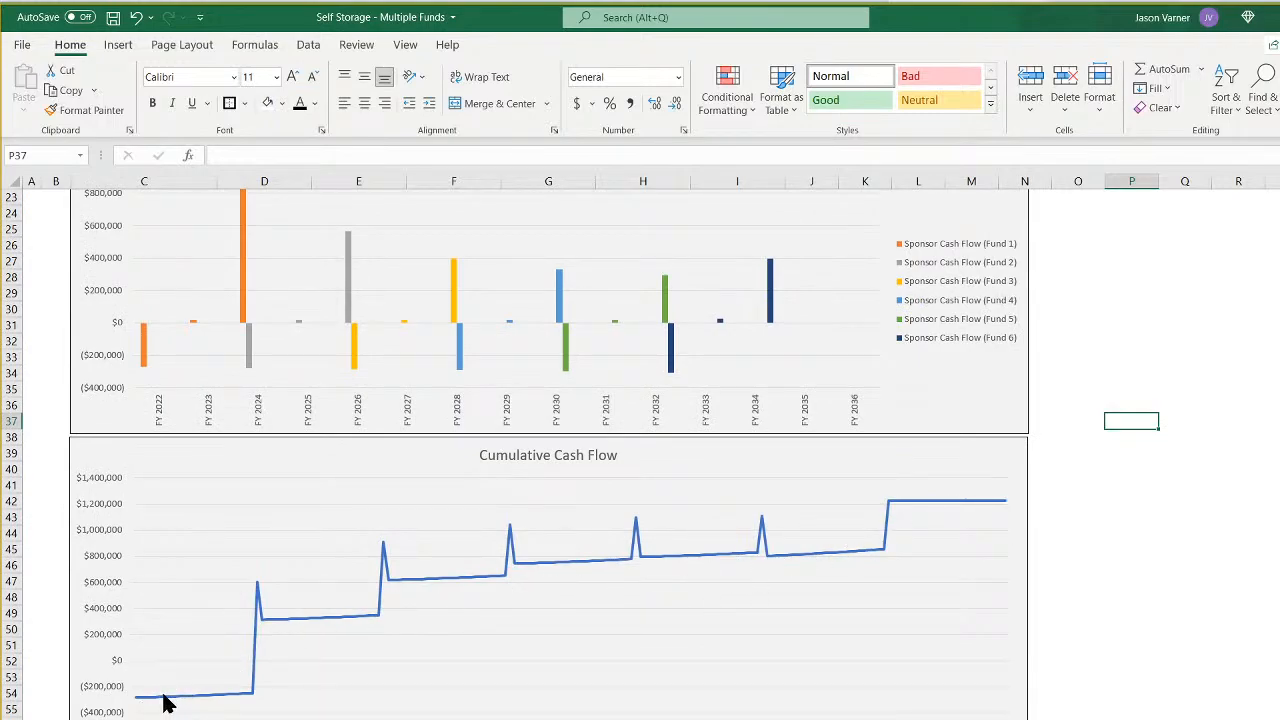
mouse_move(257, 592)
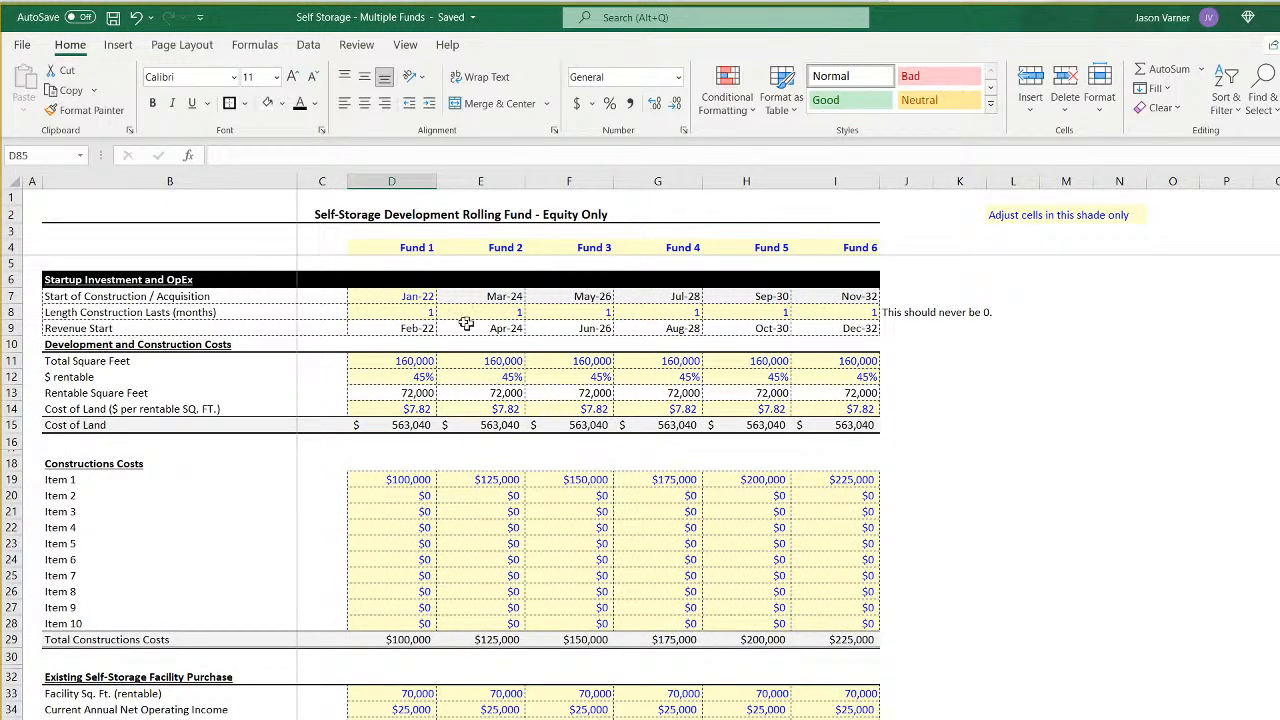
drag(400, 312, 870, 314)
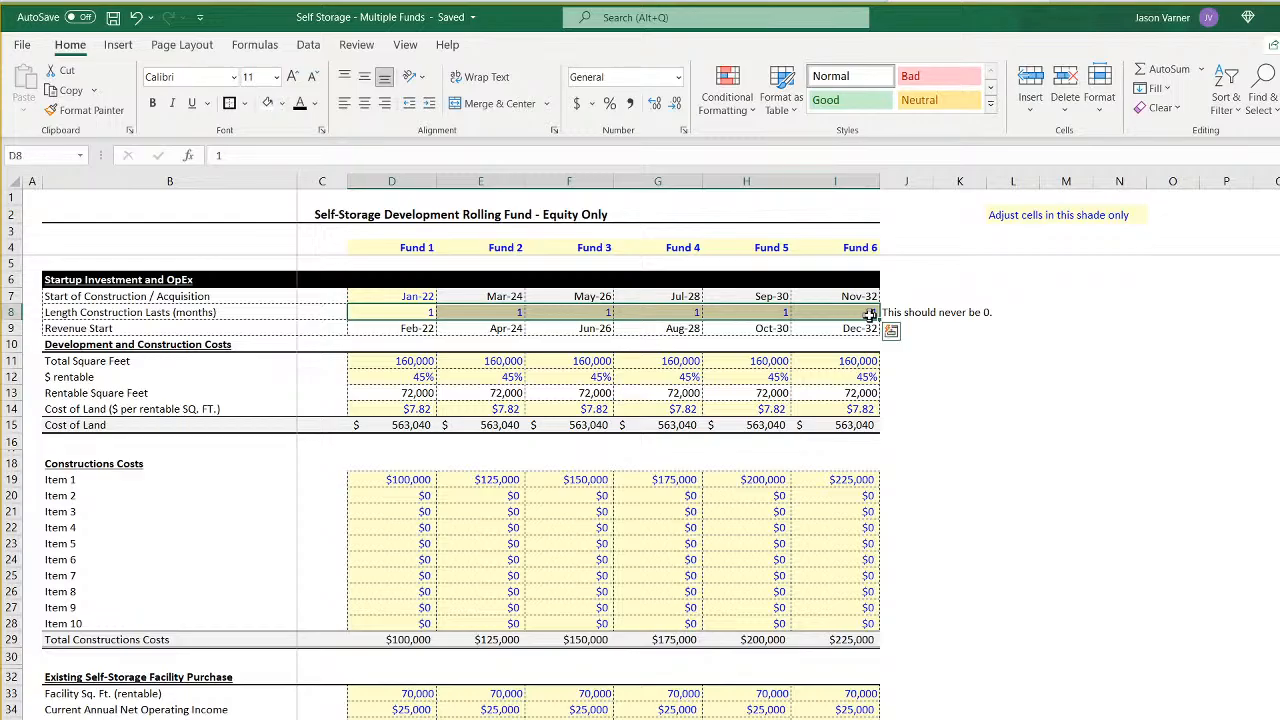
click(424, 313)
click(487, 310)
scroll(380, 466, down, 10)
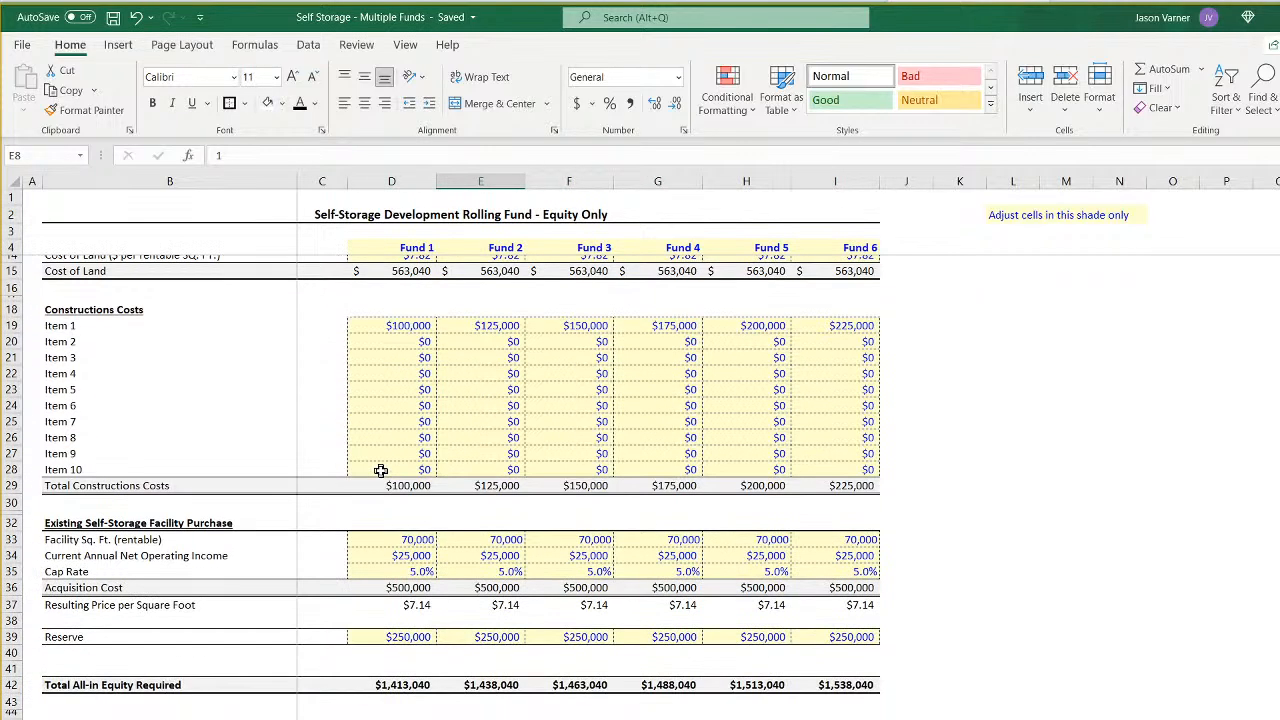
scroll(368, 569, down, 4)
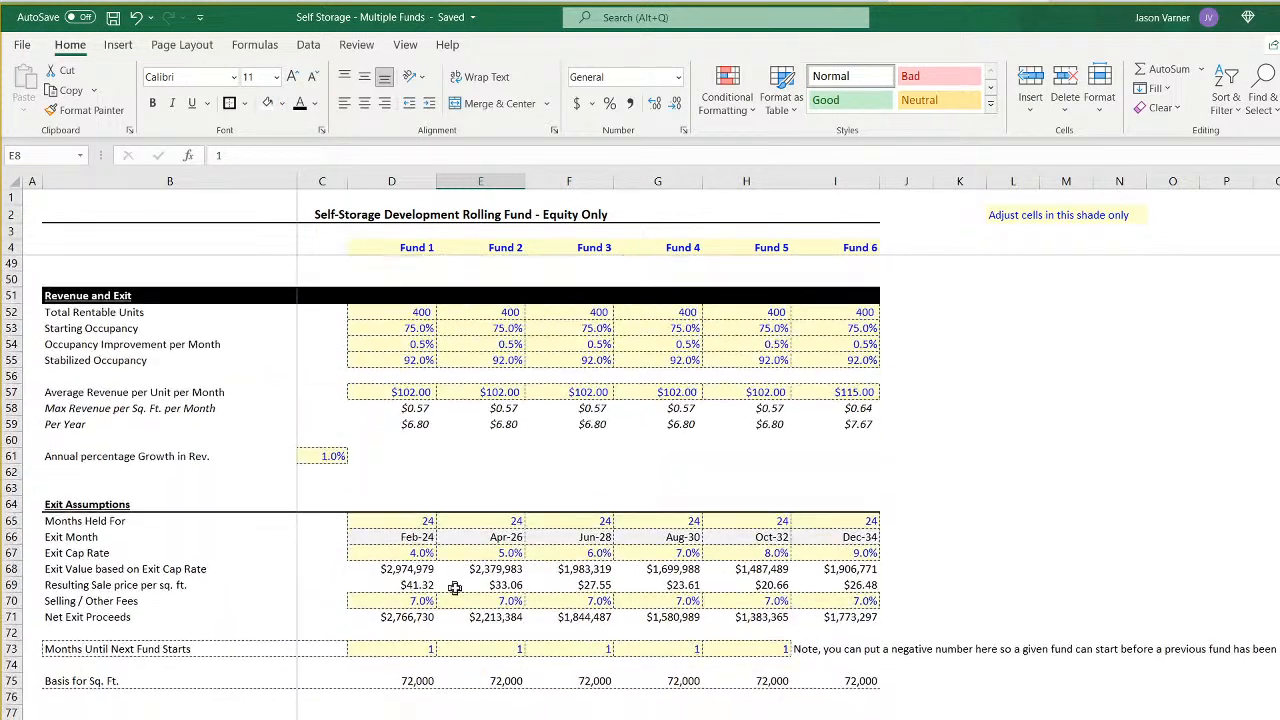
scroll(368, 569, up, 15)
click(420, 719)
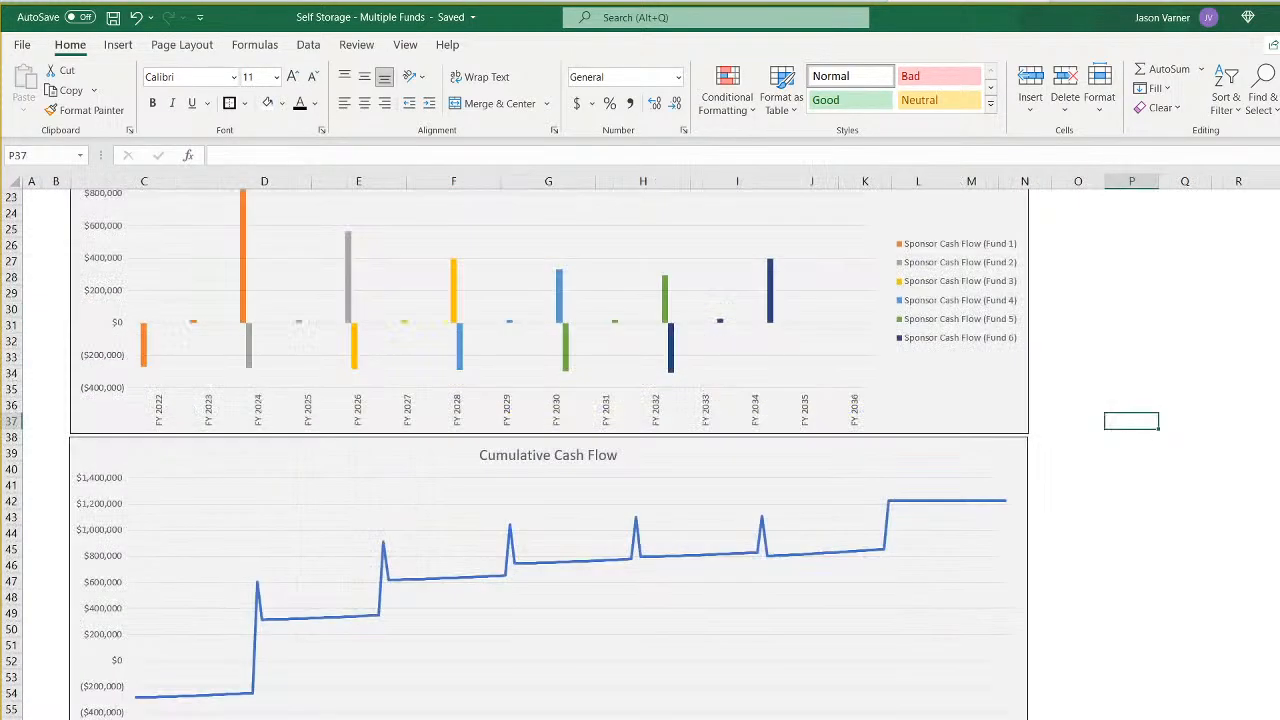
scroll(474, 621, up, 7)
scroll(474, 621, down, 4)
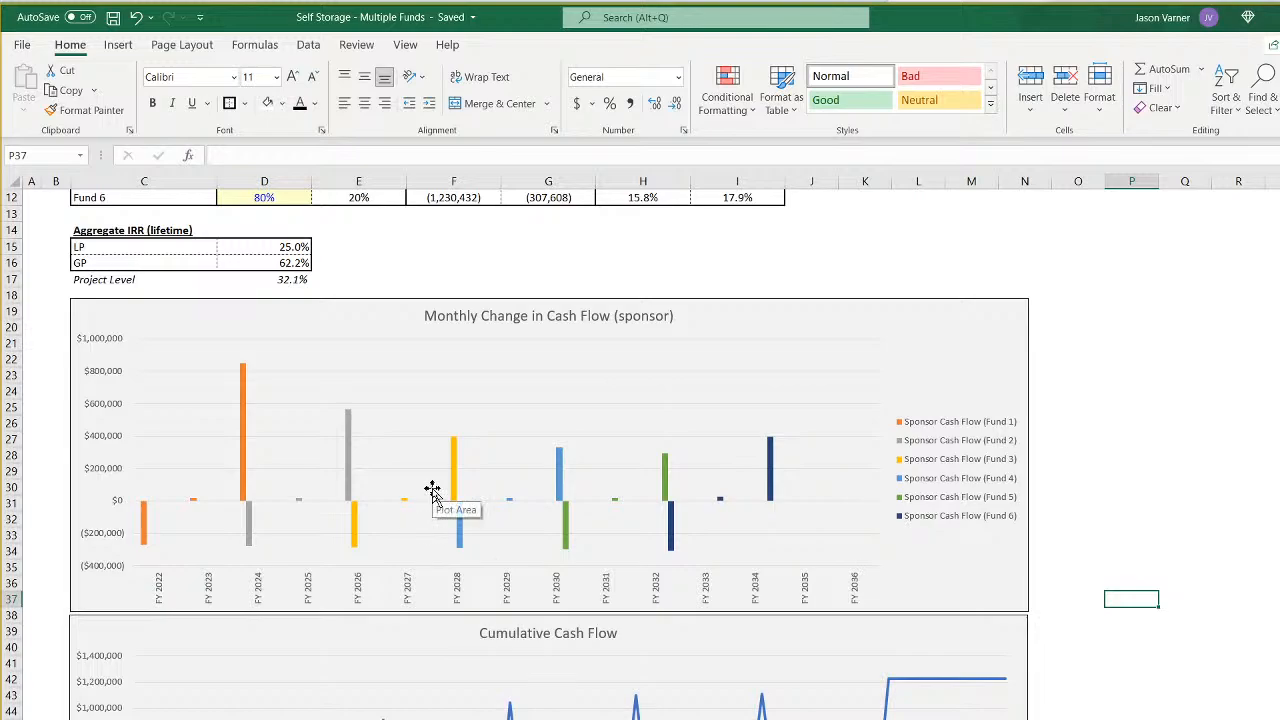
- Change the sponsor cash flow chart's title to "Annual Cash flow per Deal)" and save the workbook
click(451, 314)
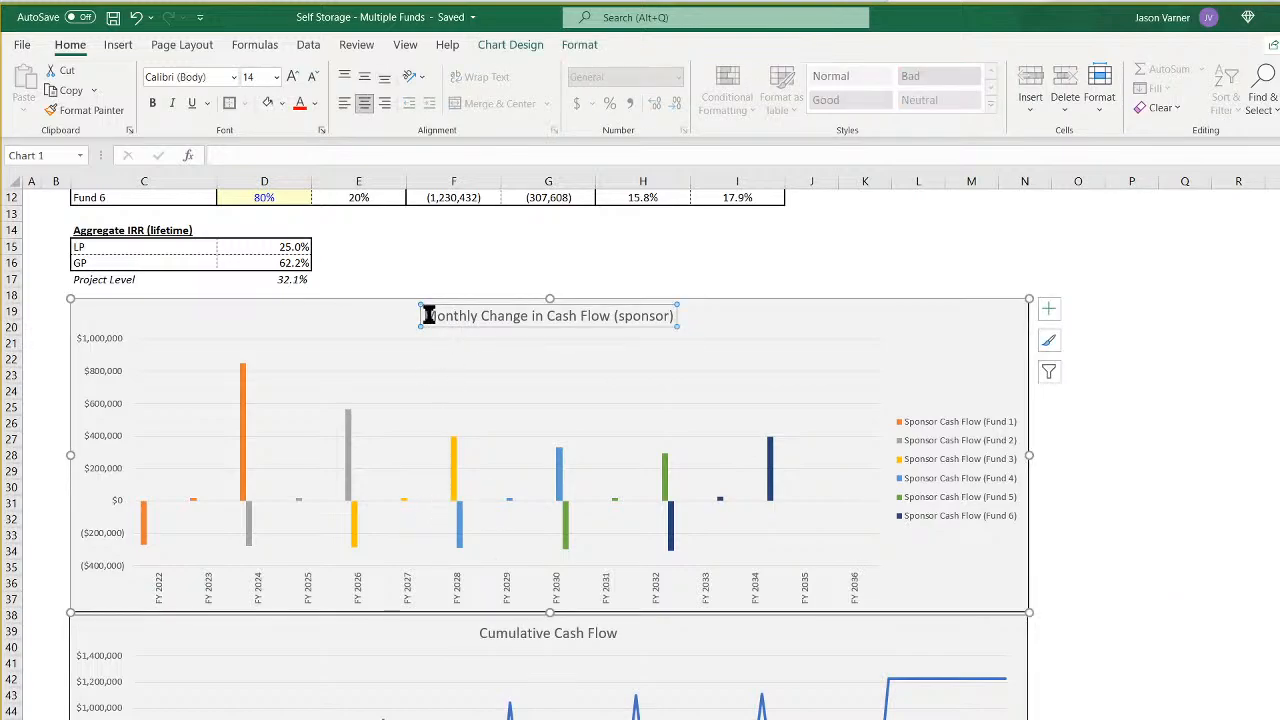
drag(427, 316, 746, 320)
key(BackSpace)
text(Annual )
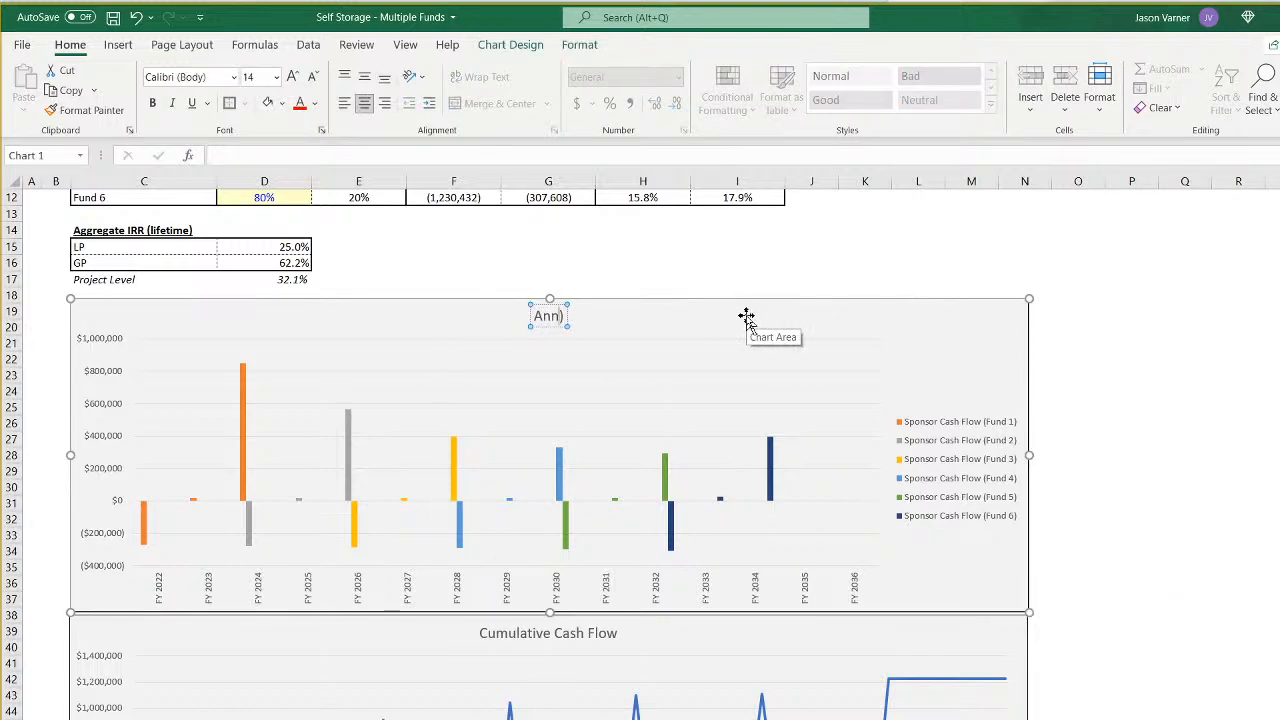
text(Cash flow per )
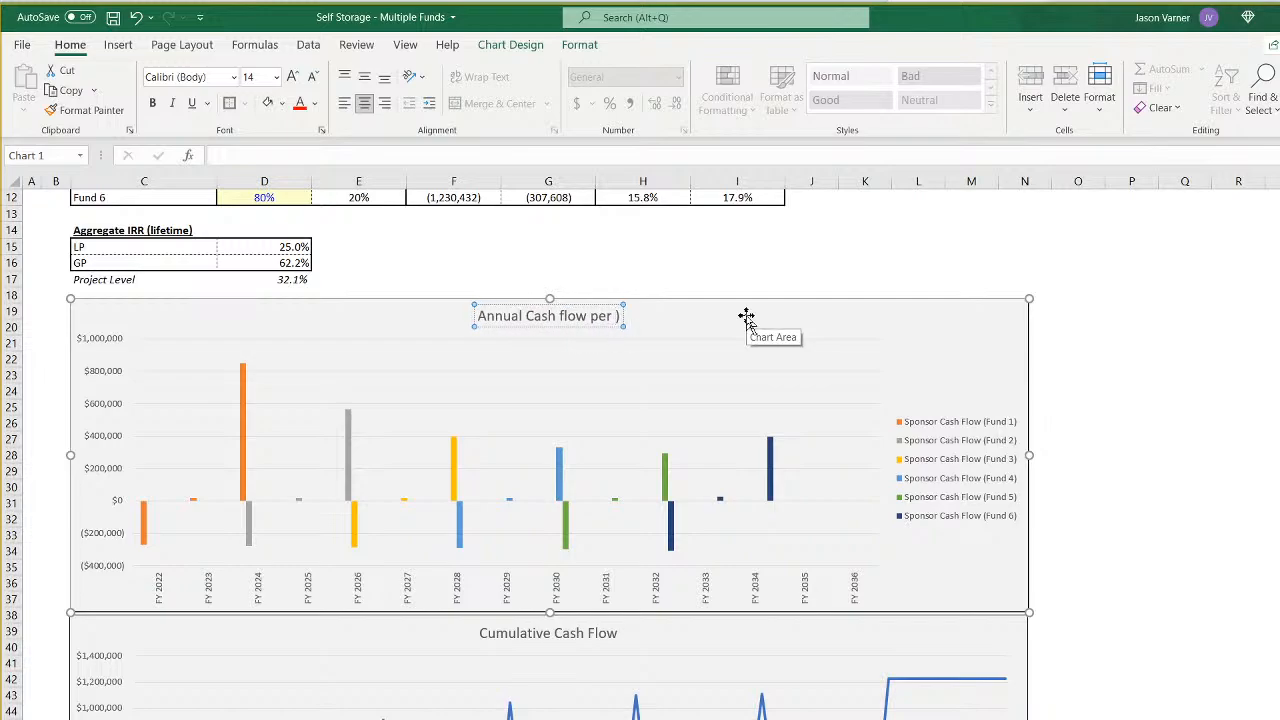
text(Deal)
click(1214, 488)
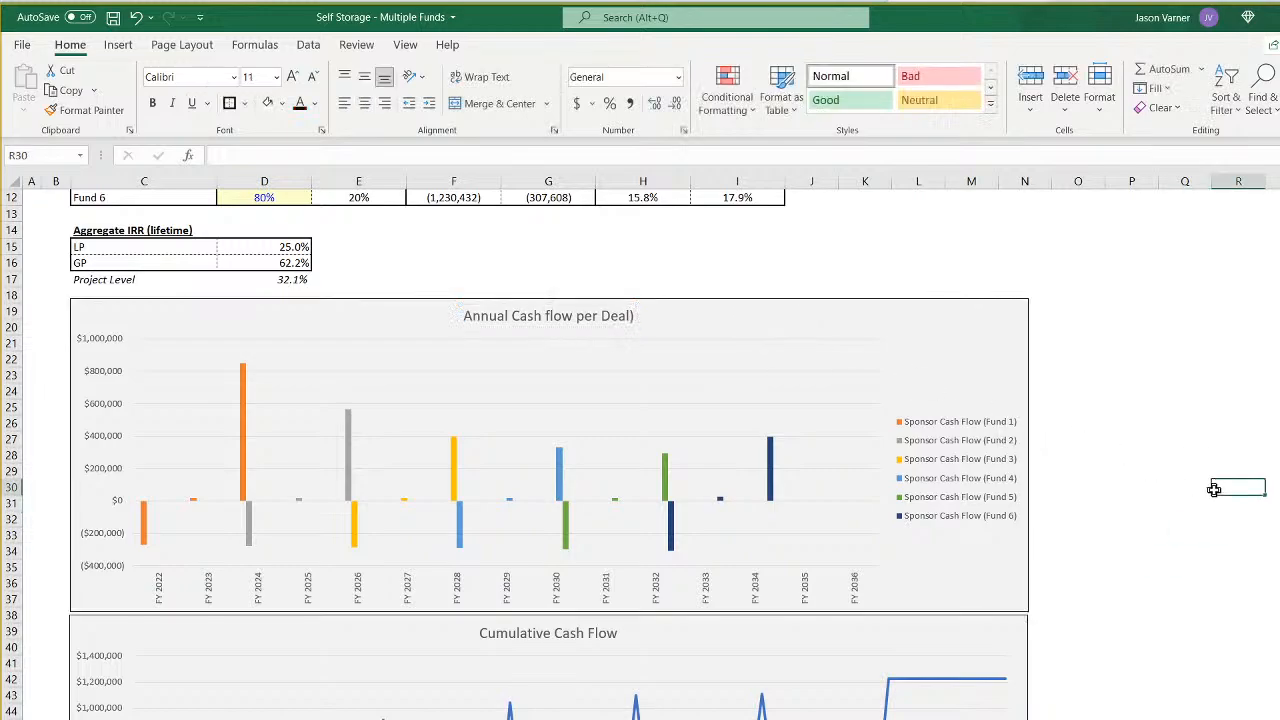
click(113, 18)
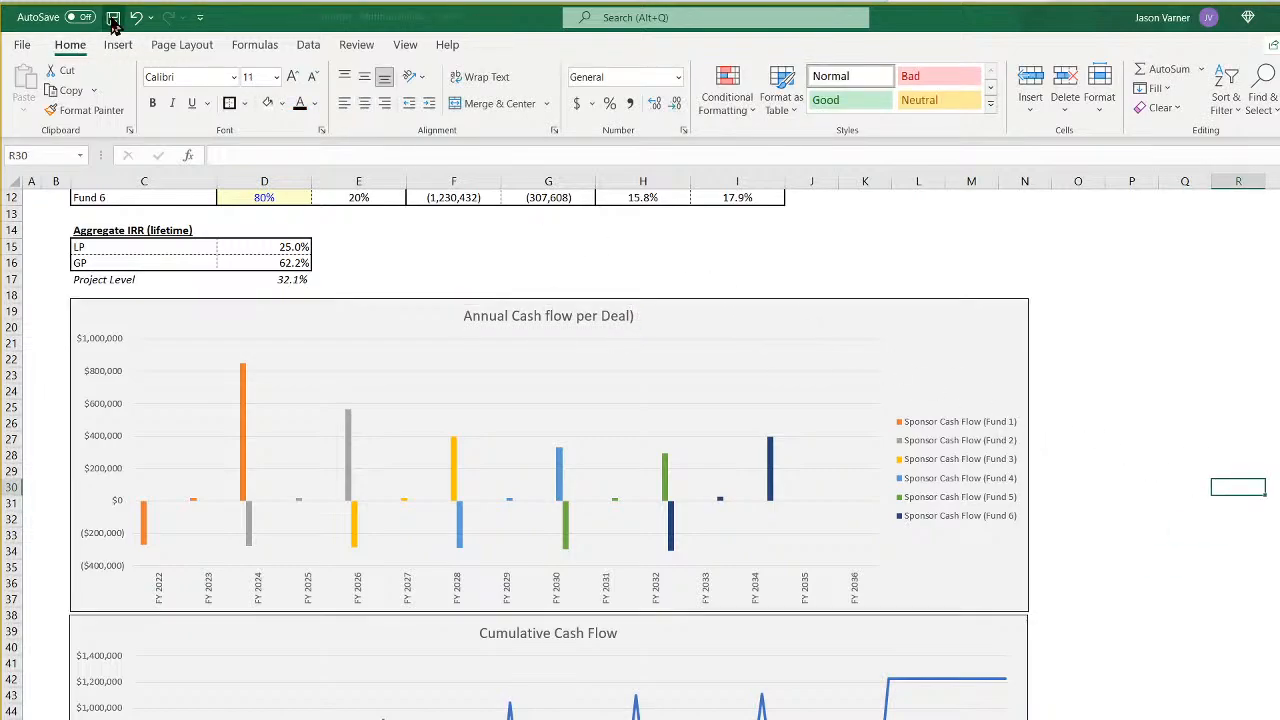
- Review the summary table and the monthly and annual pro-forma sheets, and return to the summary charts
scroll(651, 553, up, 4)
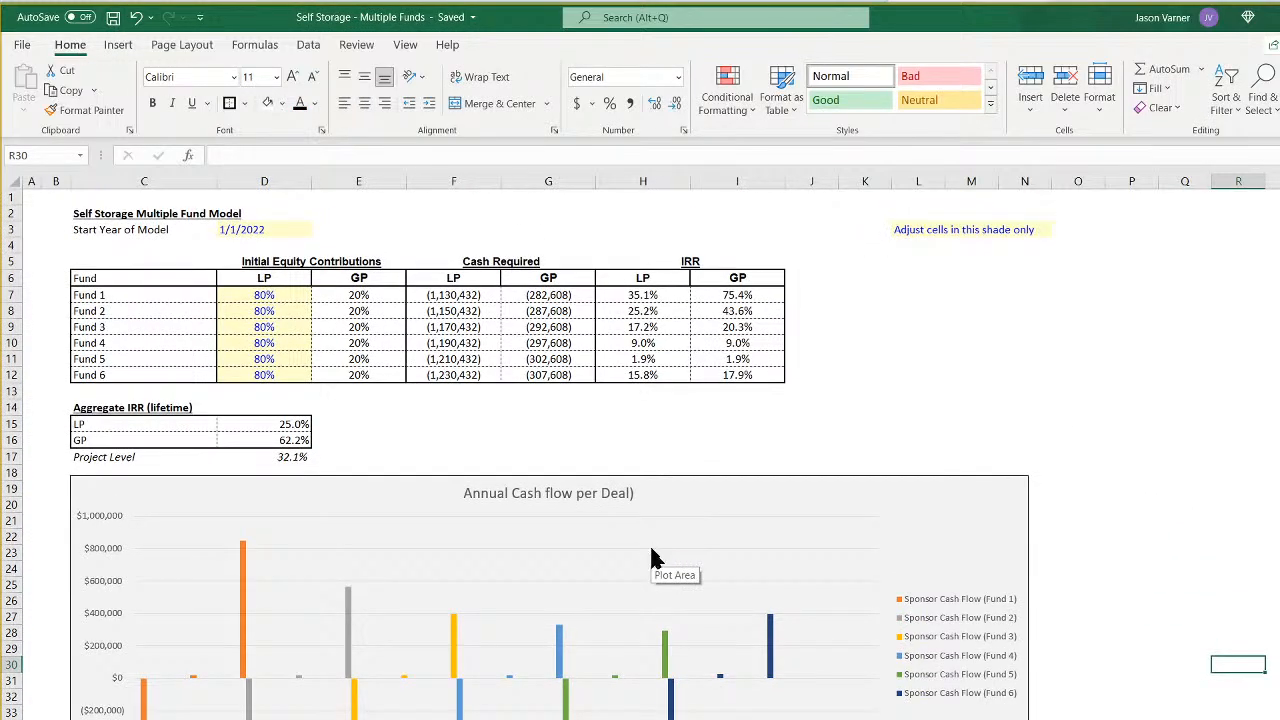
key(ctrl+Page_Down)
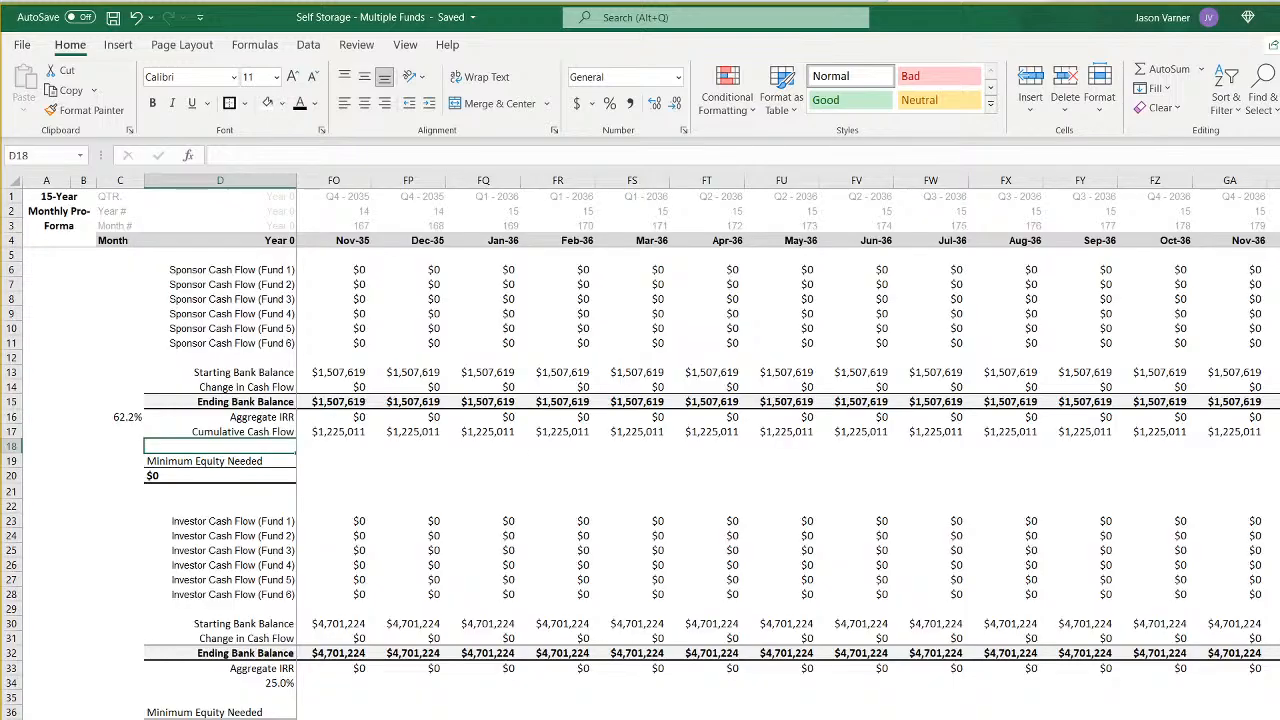
key(ctrl+Page_Down)
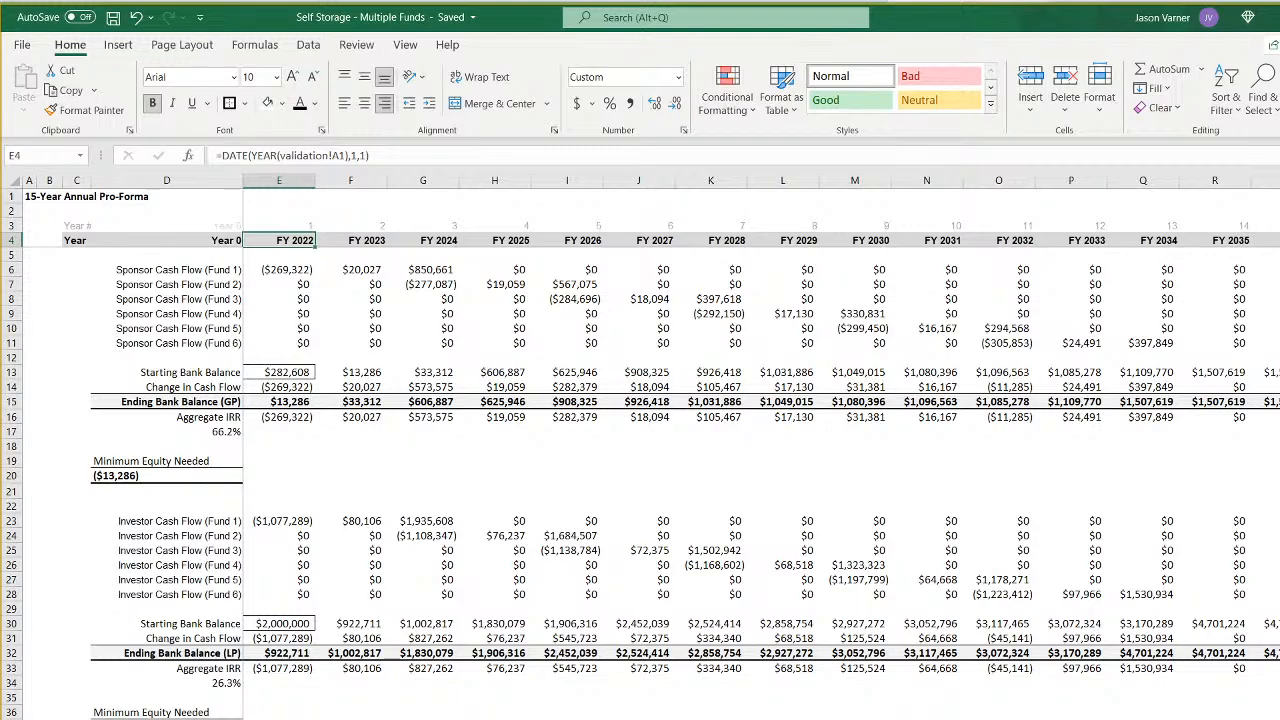
key(ctrl+Page_Up)
key(ctrl+Page_Up)
key(ctrl+Page_Up)
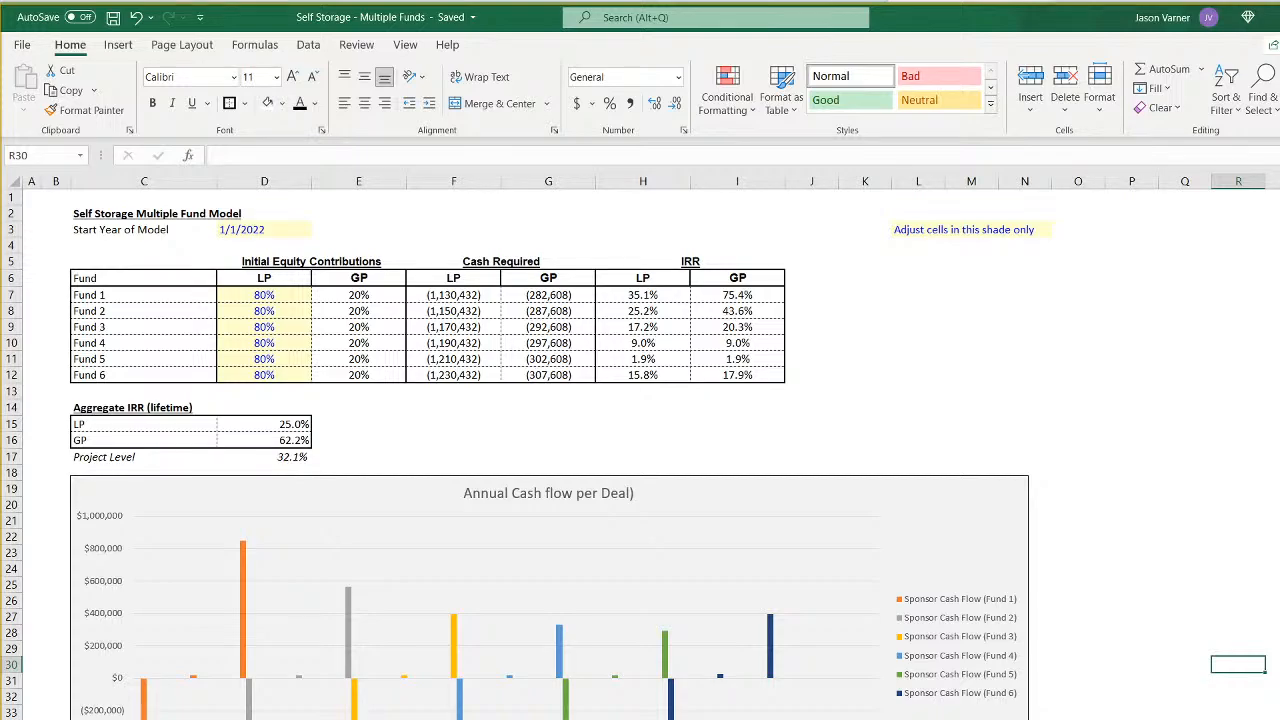
scroll(460, 612, down, 7)
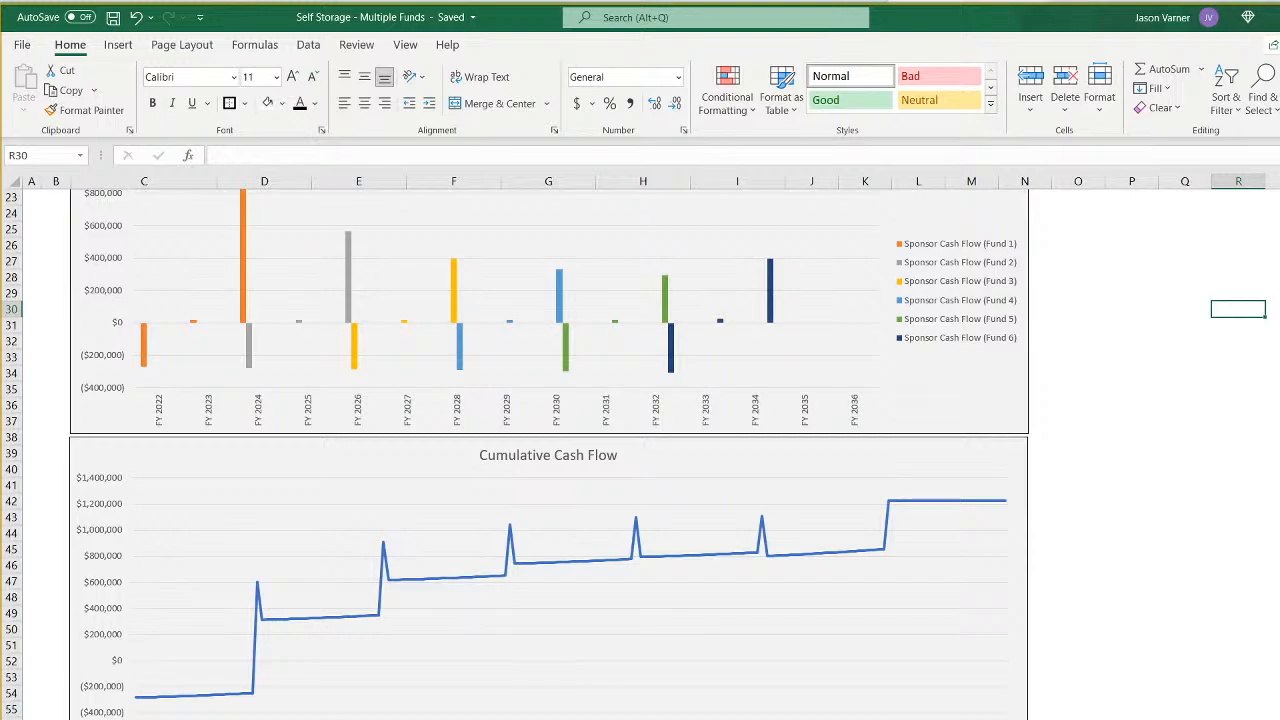
scroll(523, 666, up, 7)
scroll(543, 654, down, 4)
- Open the formatting options of the annual cash flow chart's horizontal axis and expand its line settings
right_click(559, 481)
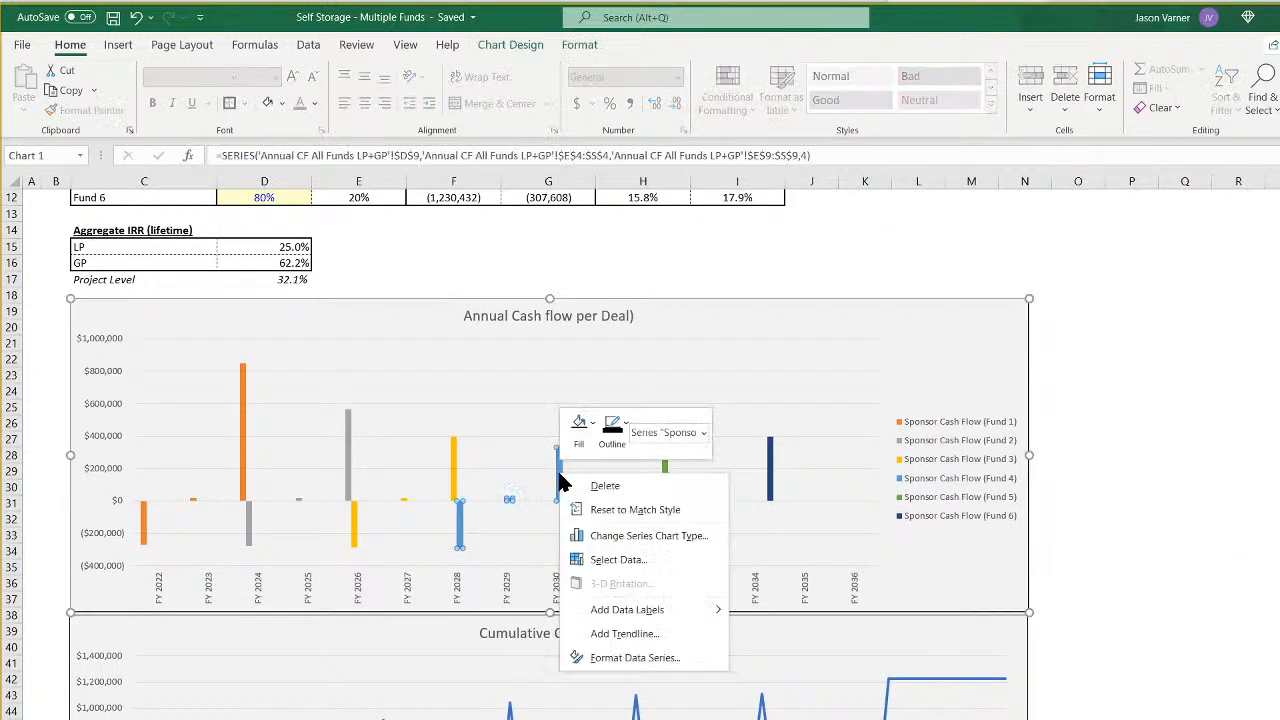
right_click(415, 501)
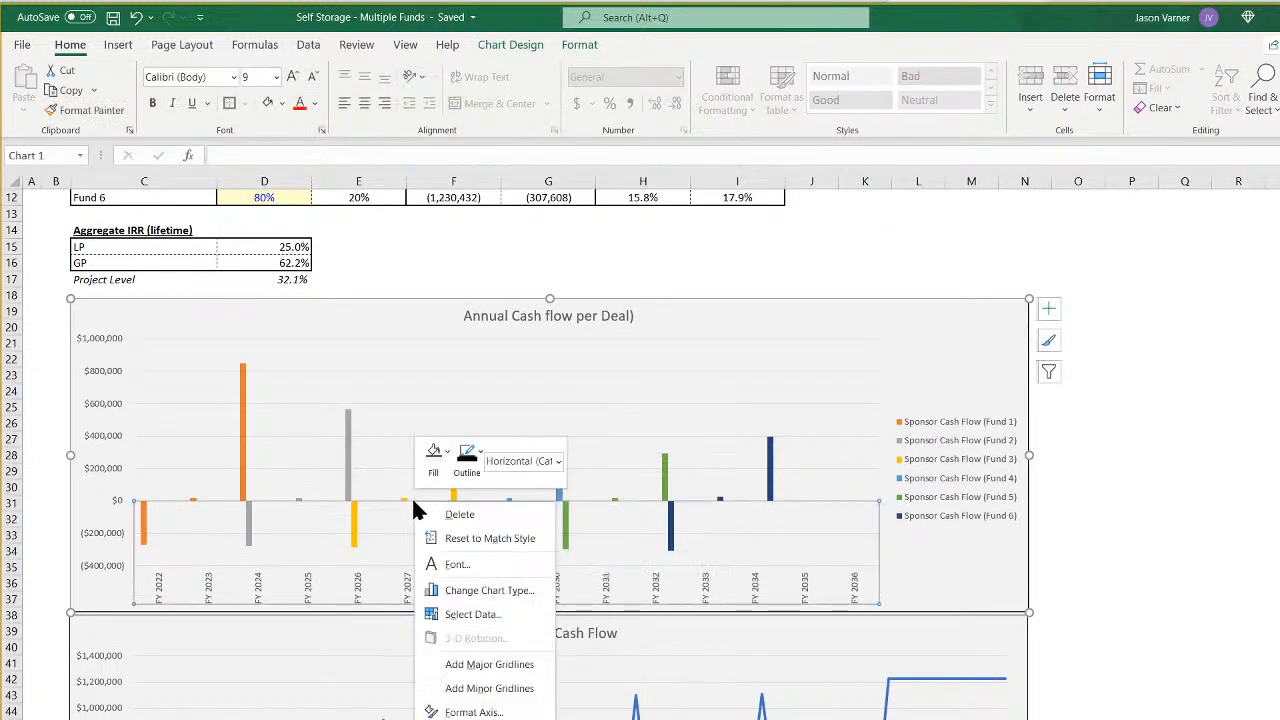
click(500, 710)
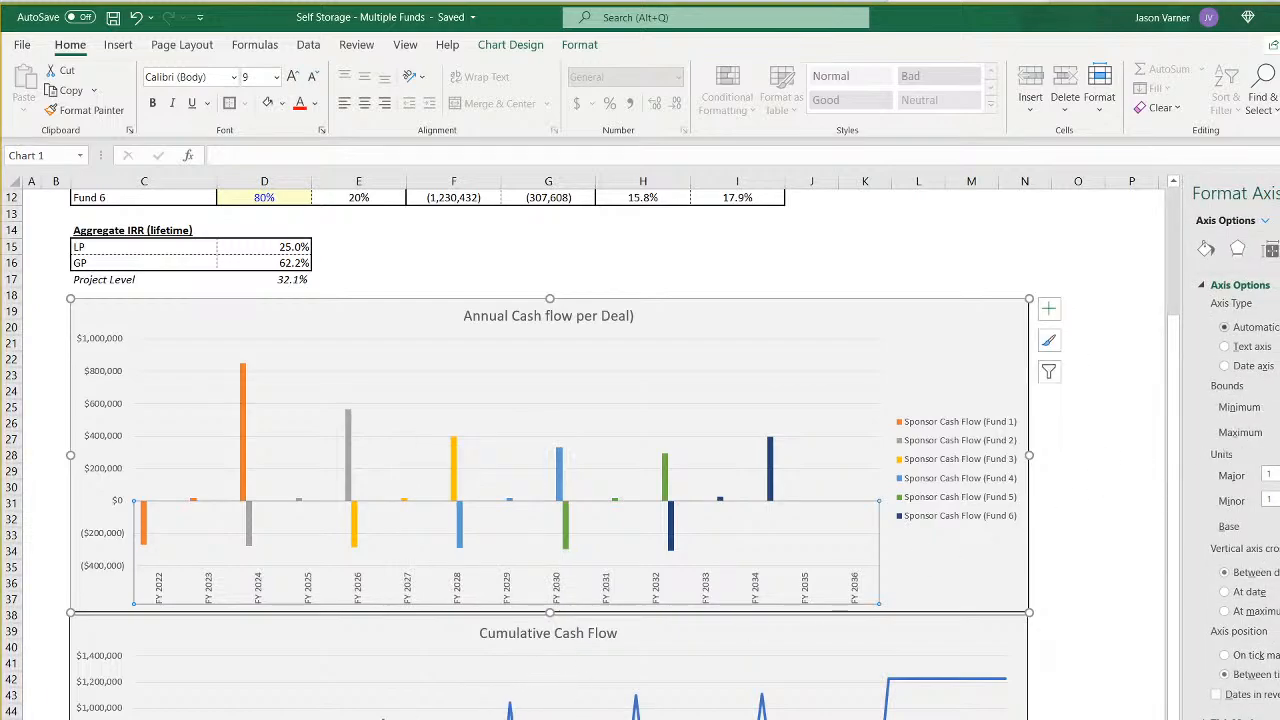
scroll(1240, 450, down, 2)
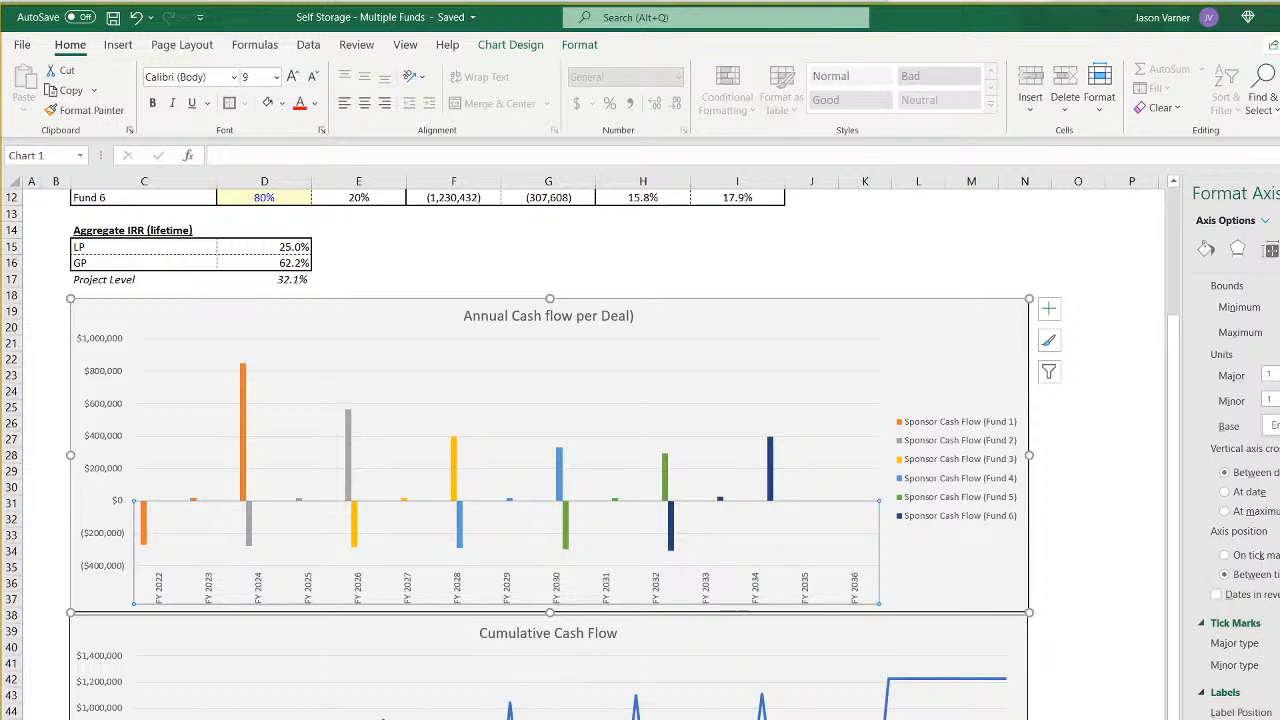
click(1270, 249)
click(1206, 249)
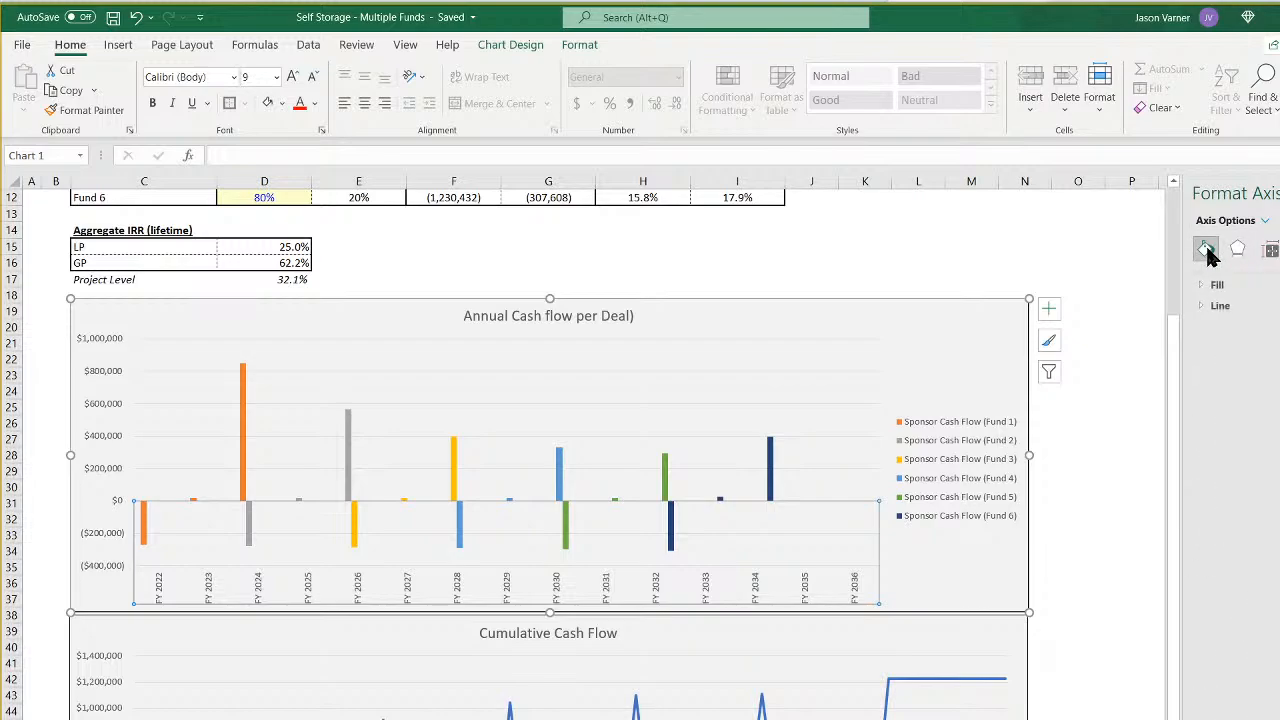
click(1226, 306)
- Give the Fund 6 bars in the annual cash flow chart a thick solid black border
click(768, 468)
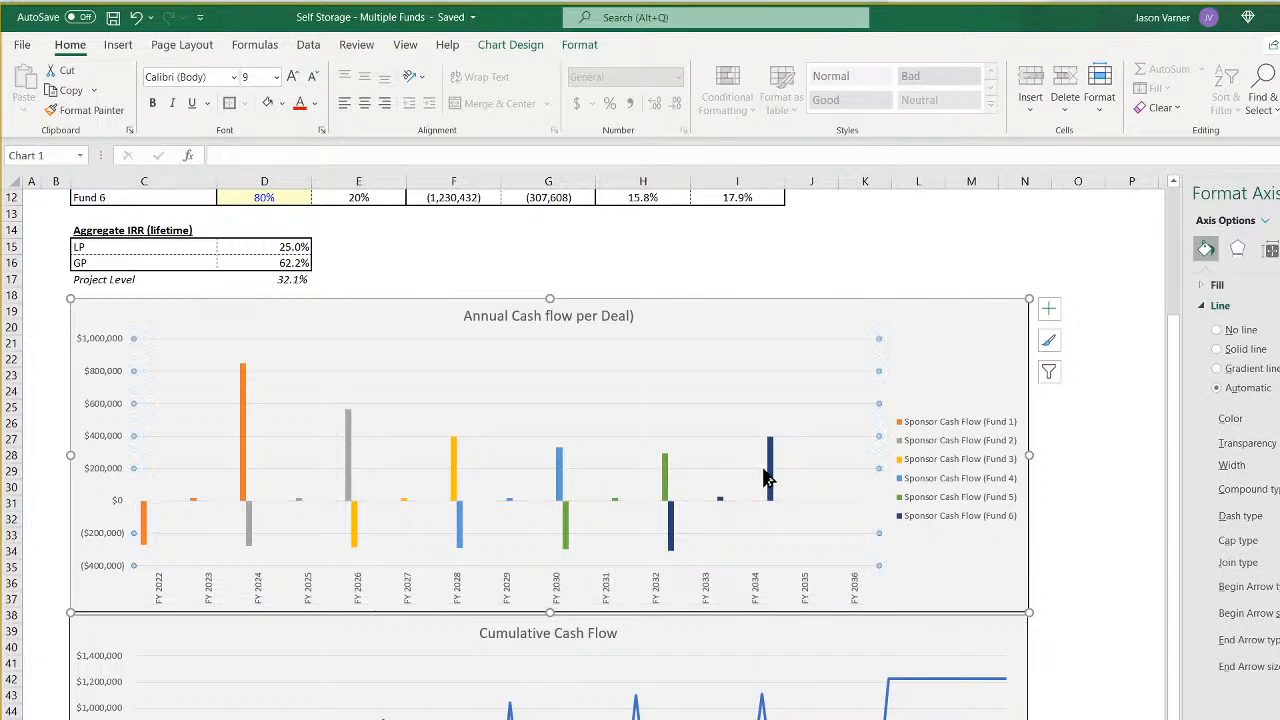
click(772, 476)
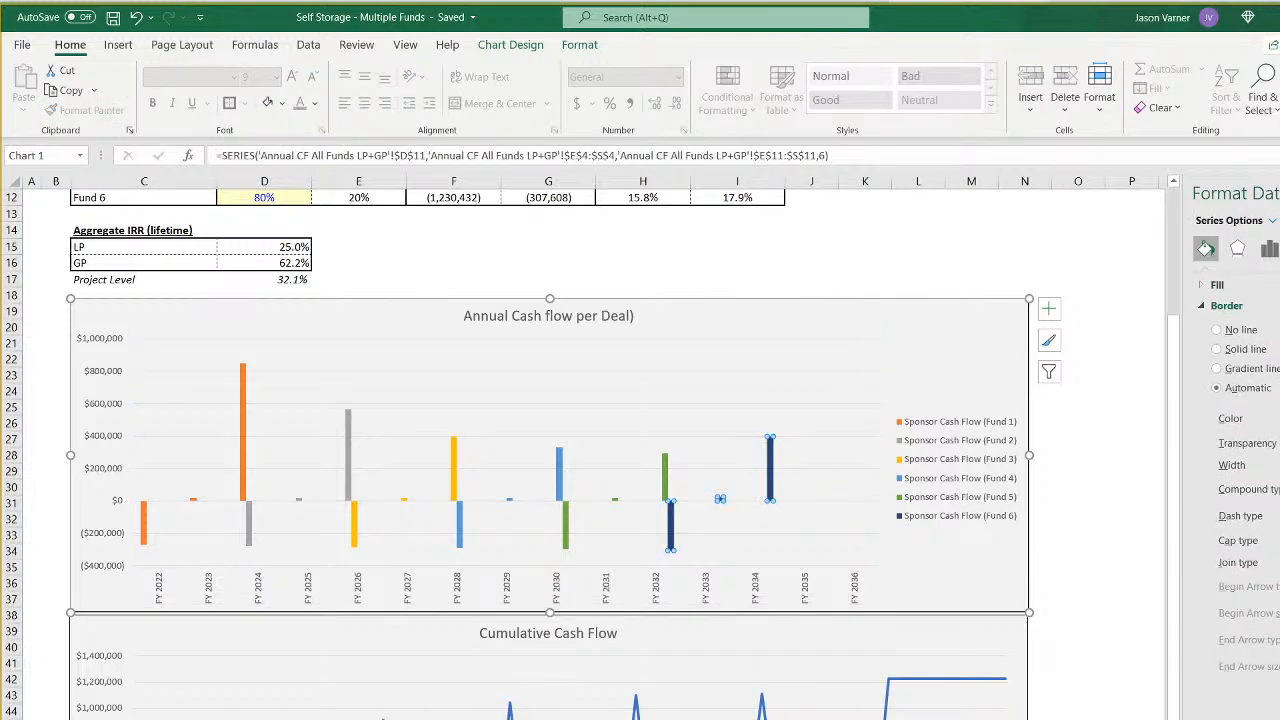
click(1236, 349)
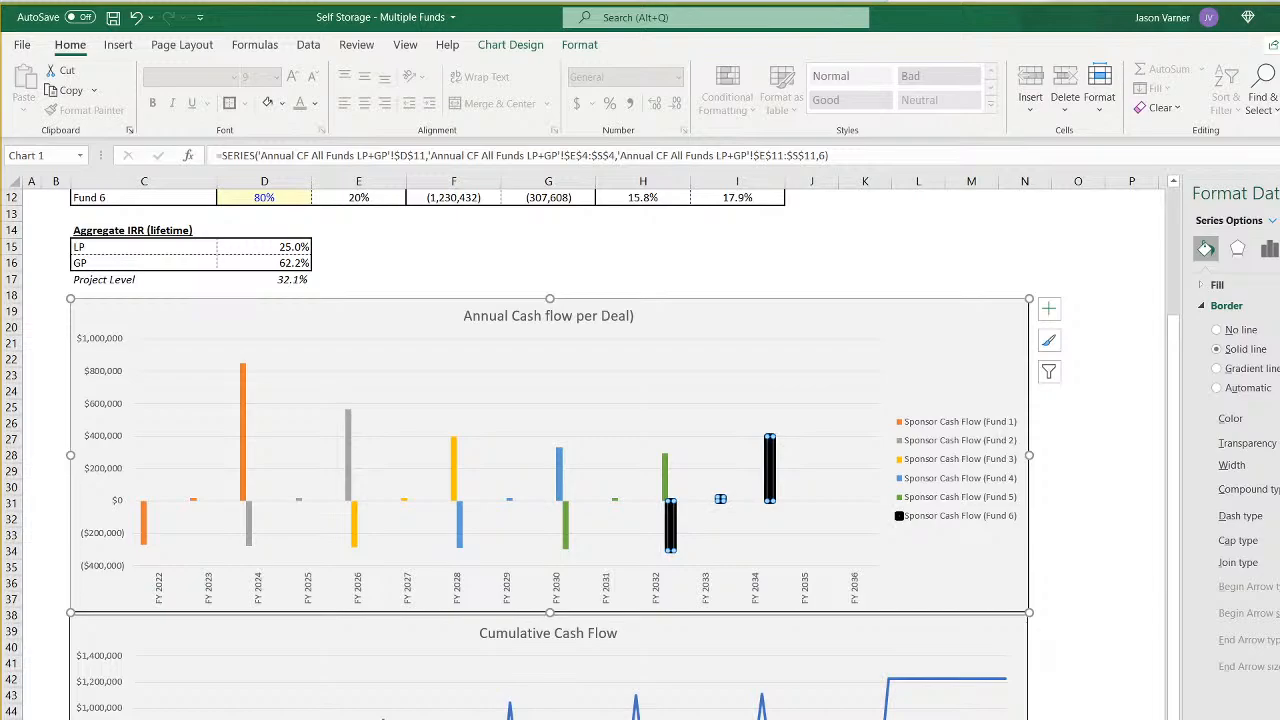
- Give the Fund 5 bars a solid black border and widen it to match the Fund 6 bars
click(665, 475)
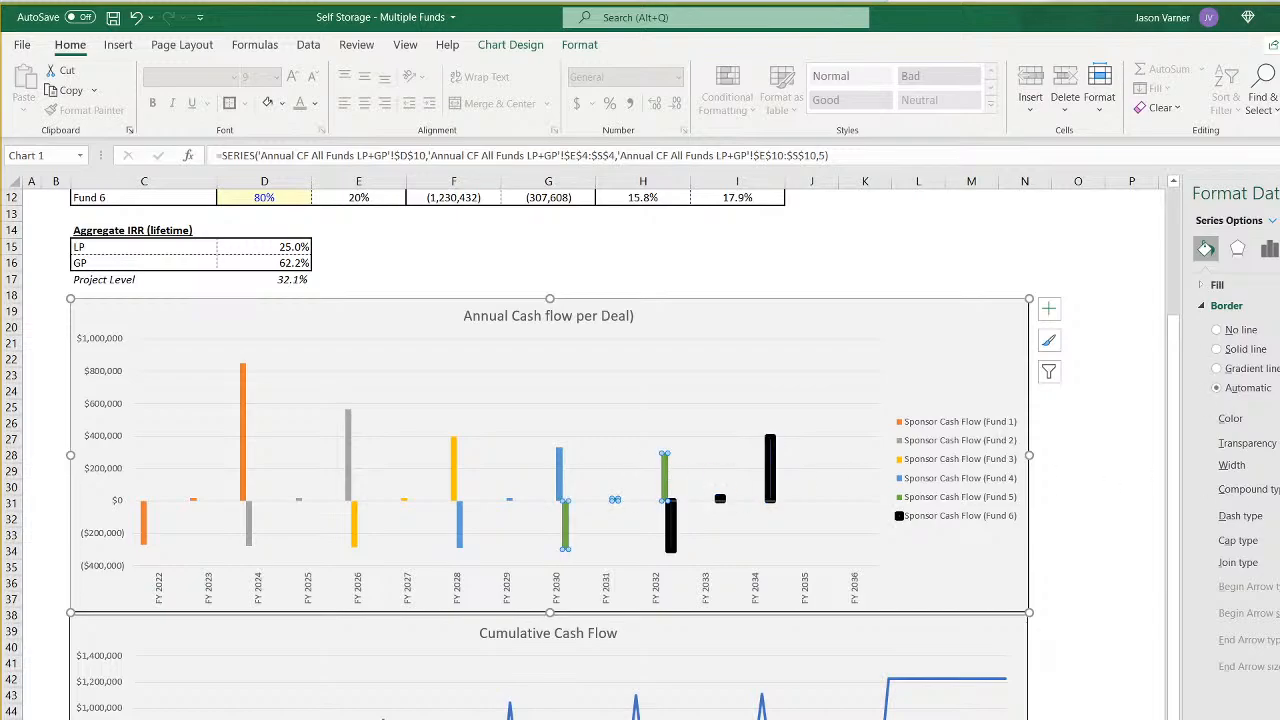
click(618, 505)
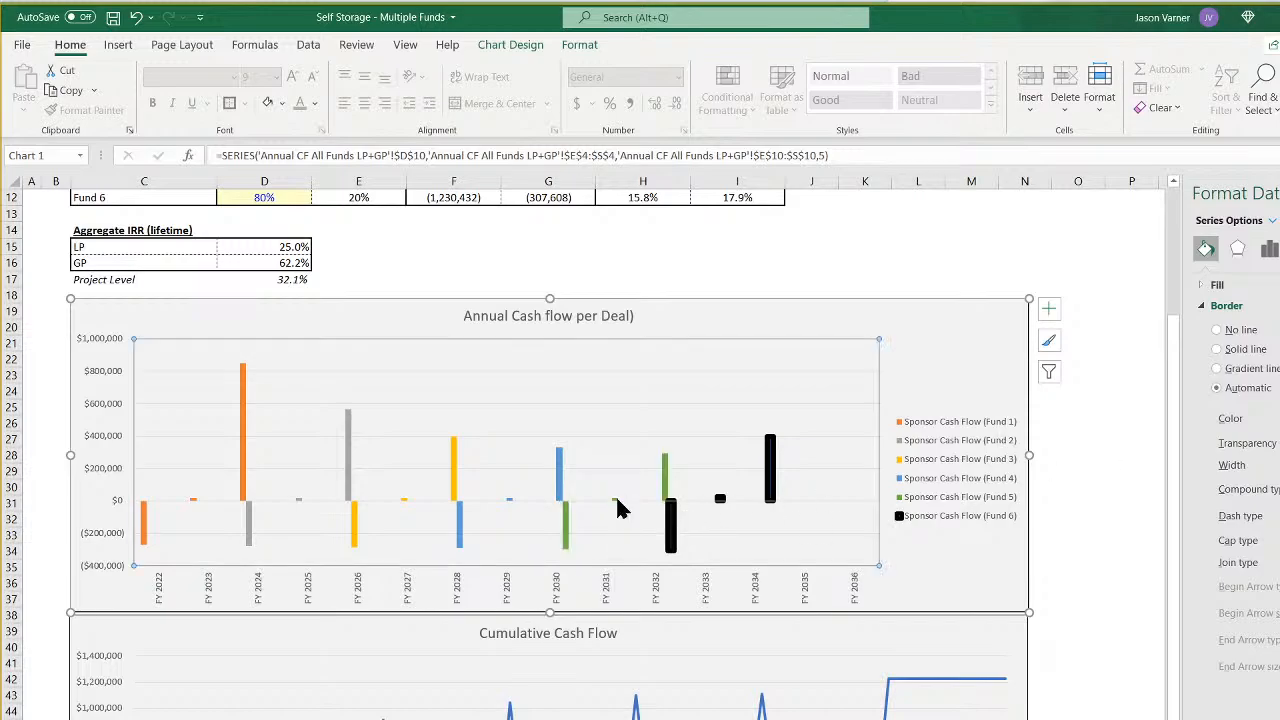
click(665, 478)
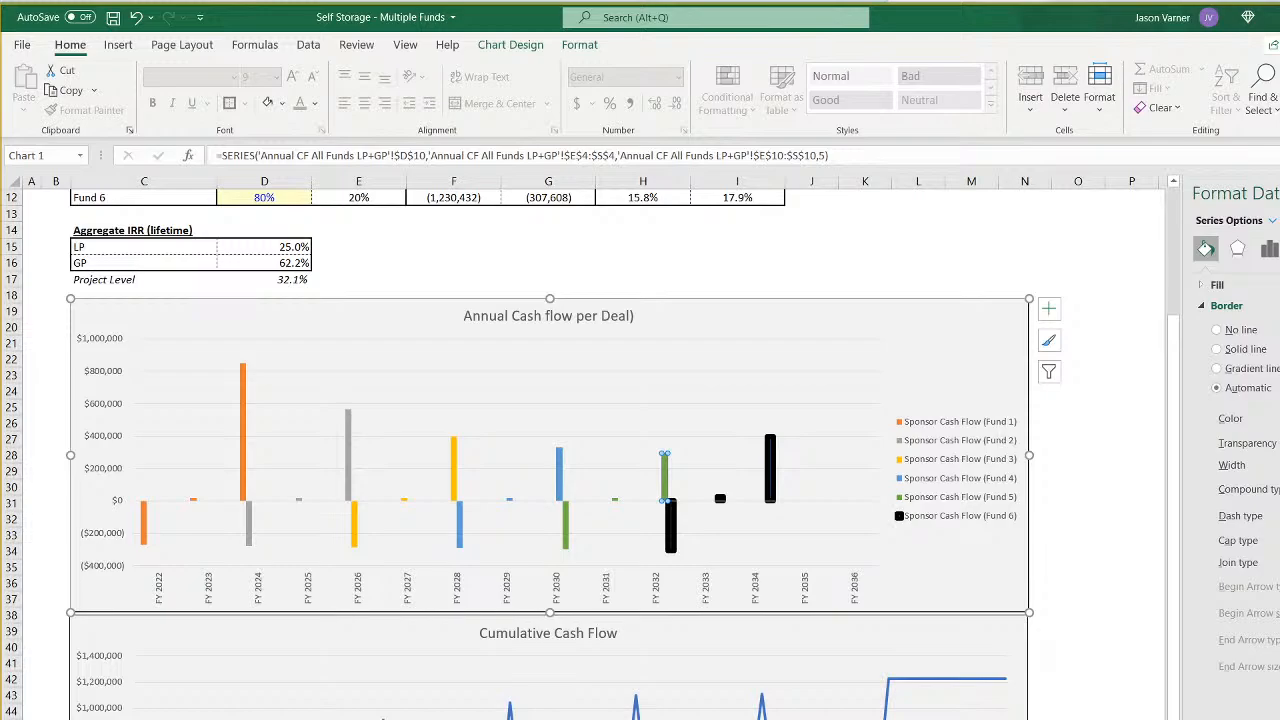
click(1172, 463)
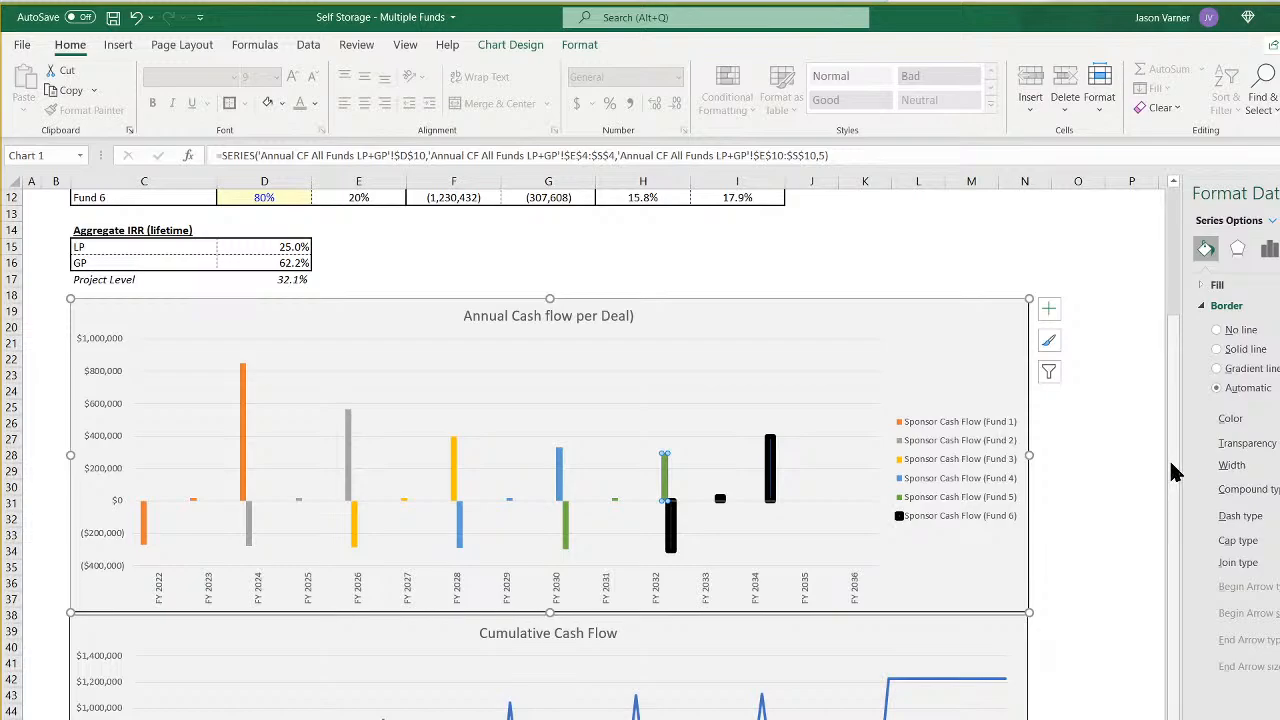
click(714, 402)
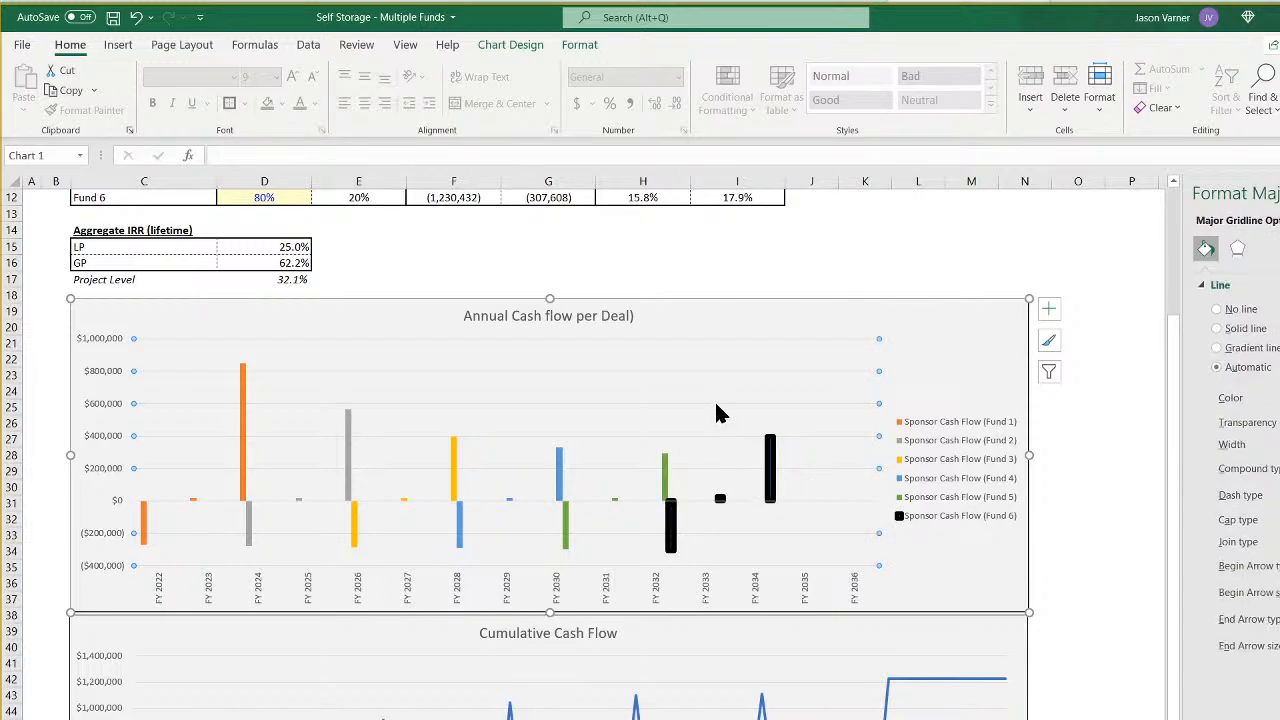
click(667, 472)
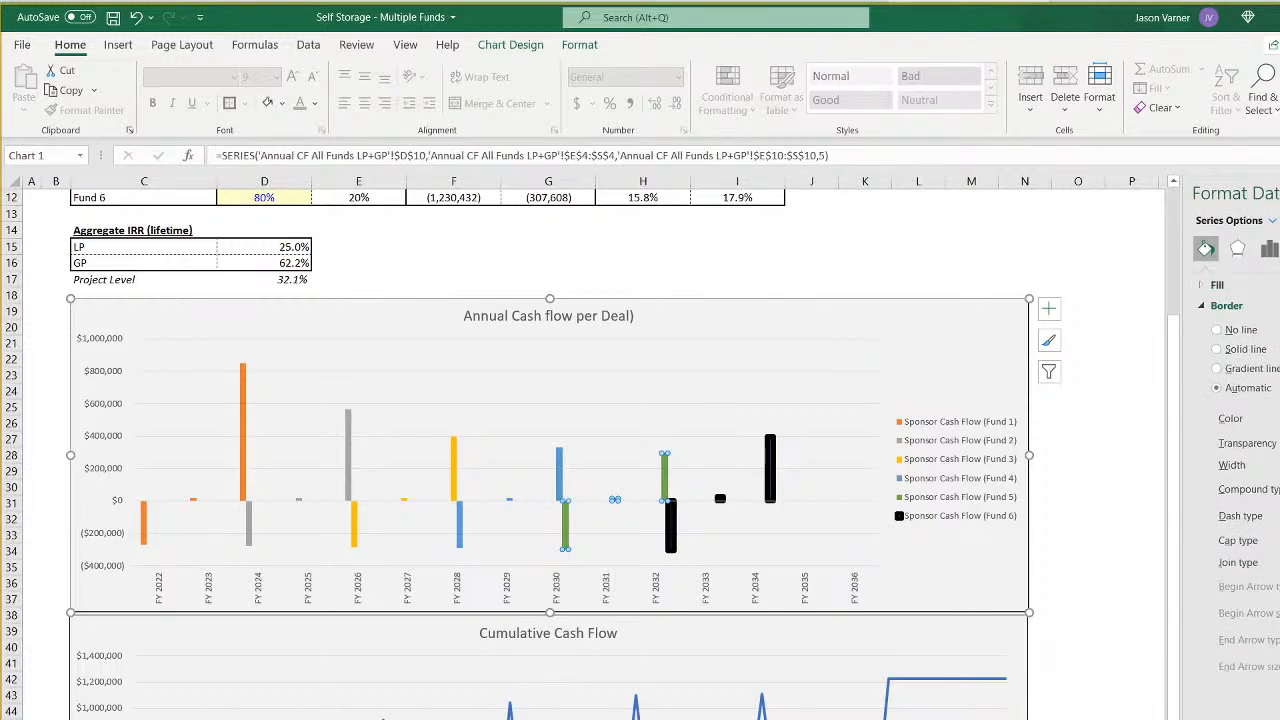
click(1279, 463)
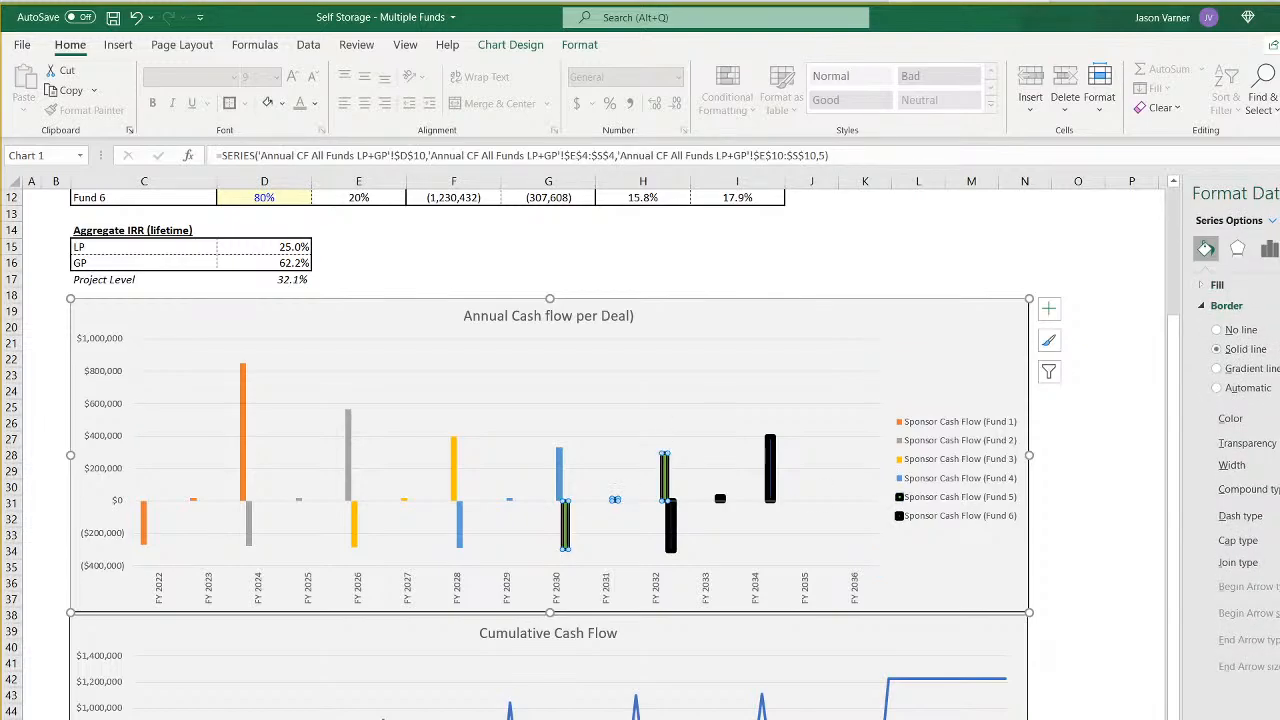
click(1279, 463)
click(1279, 463)
click(1279, 463)
click(1279, 463)
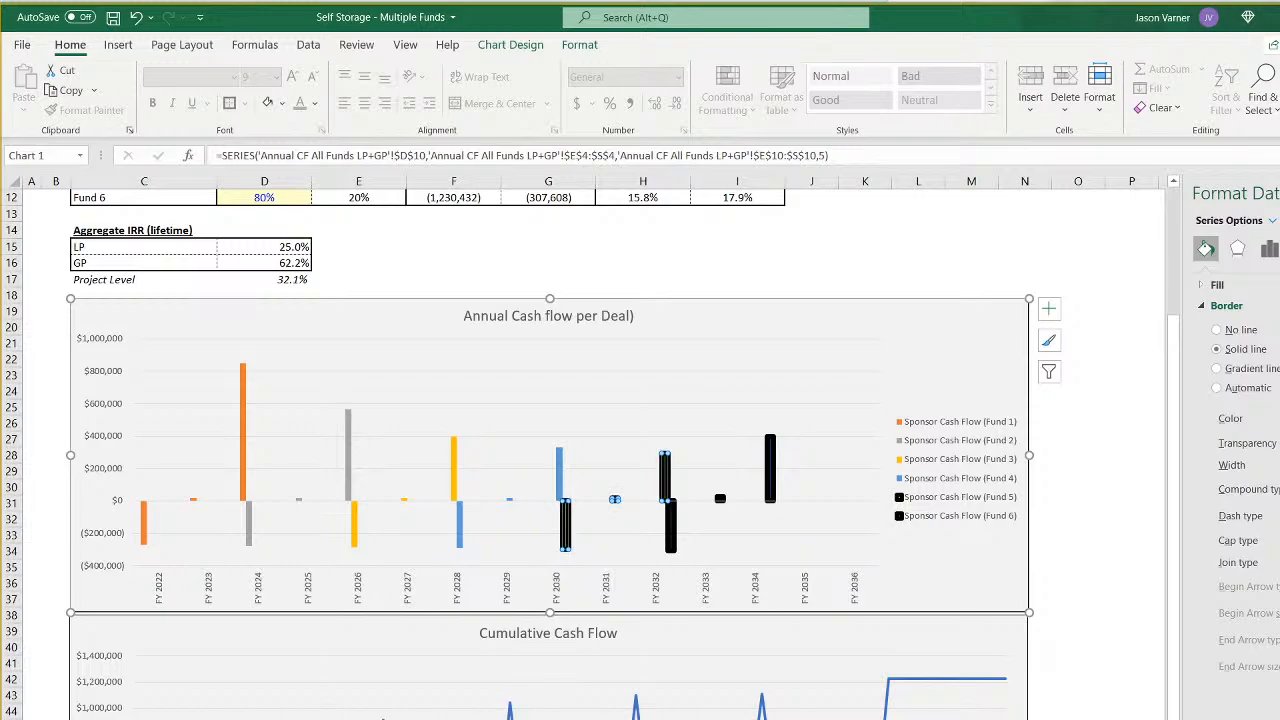
- Try a pale yellow border on the Fund 4 bars, and undo the Fund 4 and Fund 5 border changes, keeping the black Fund 6 border
click(560, 482)
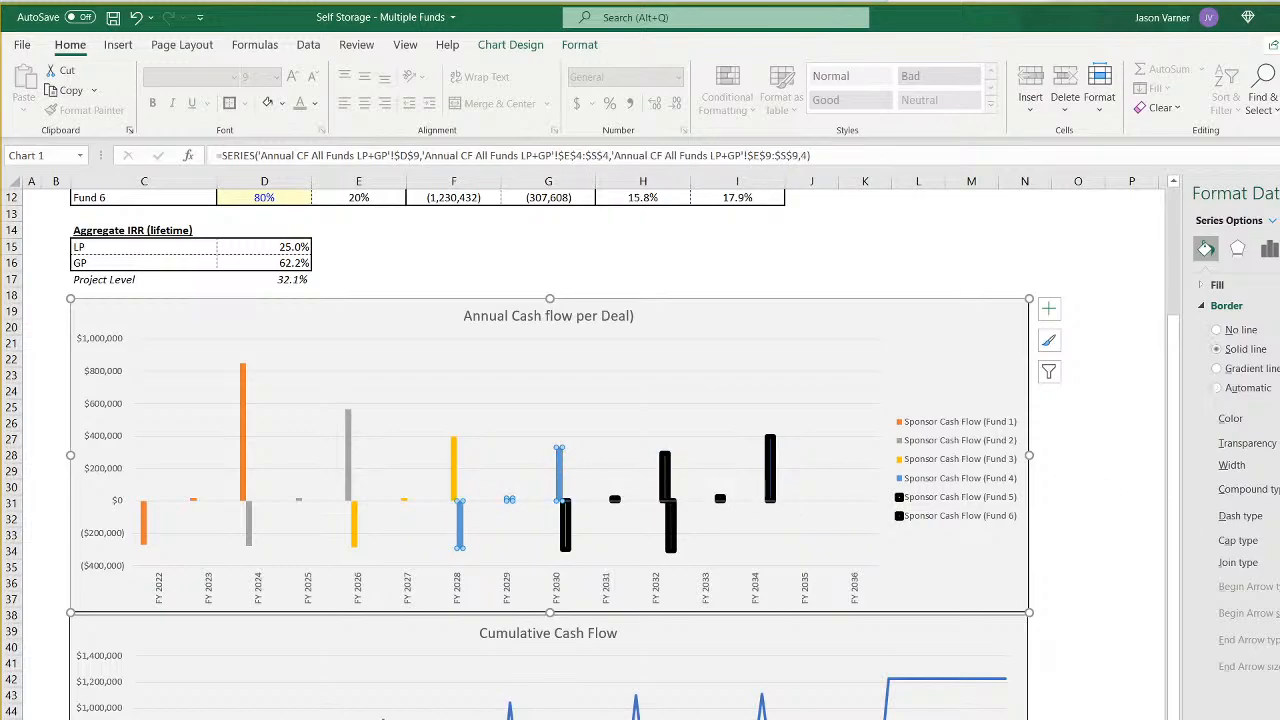
click(1279, 463)
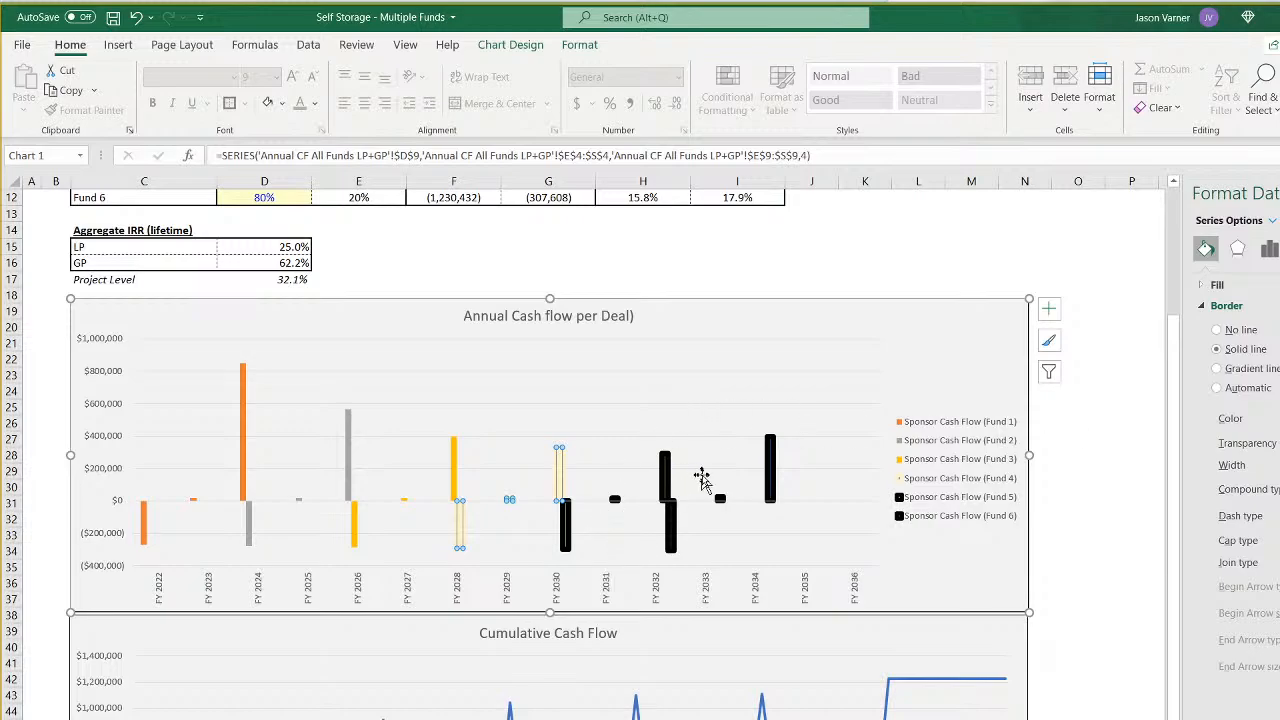
click(136, 18)
click(136, 18)
click(136, 18)
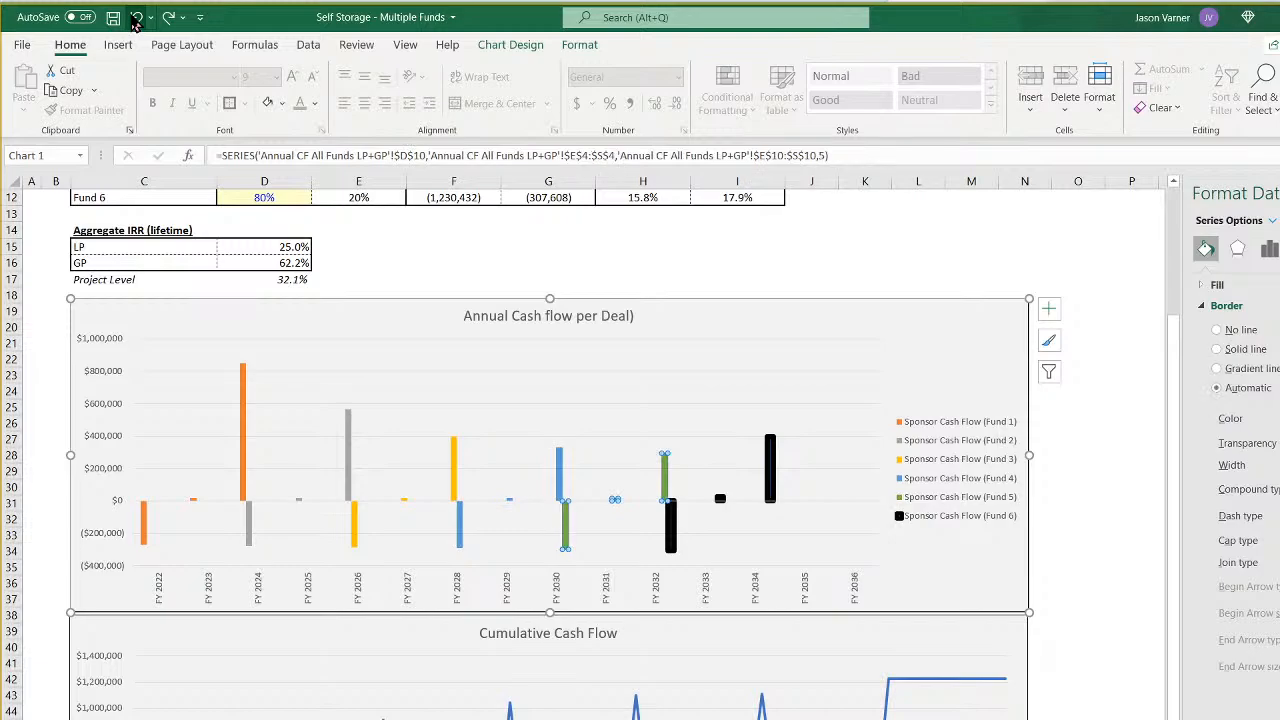
click(136, 18)
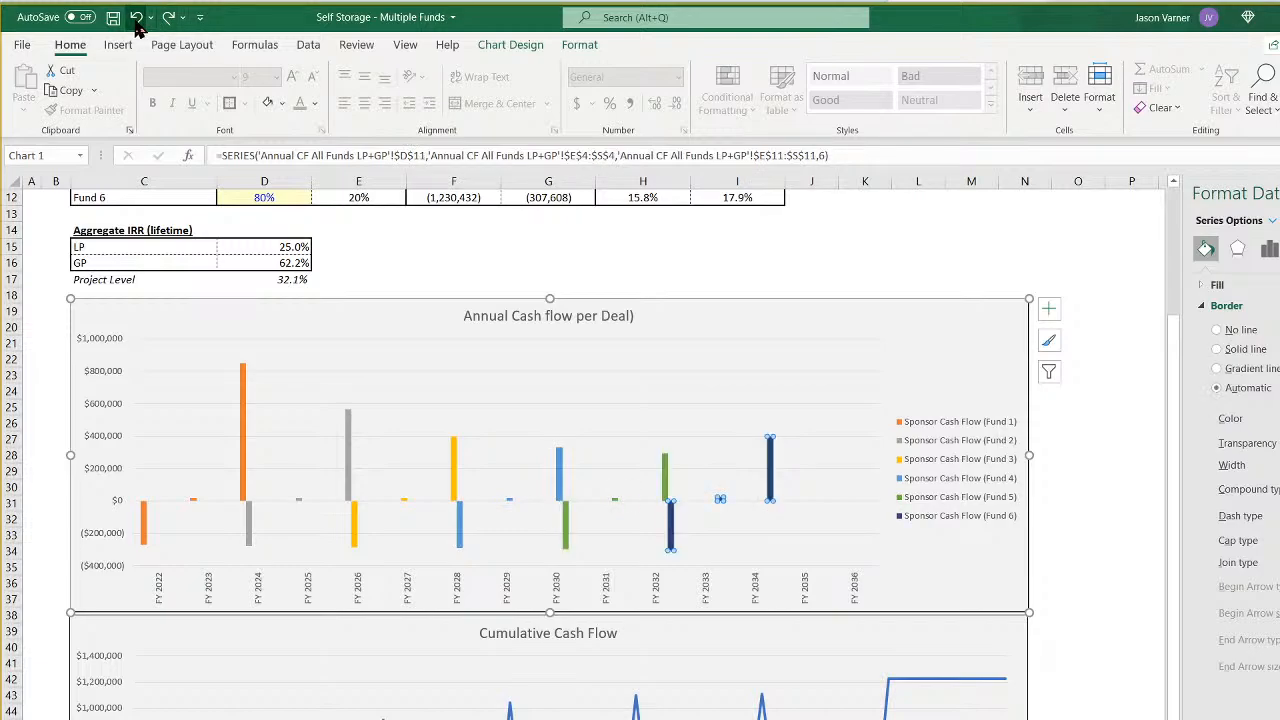
click(169, 18)
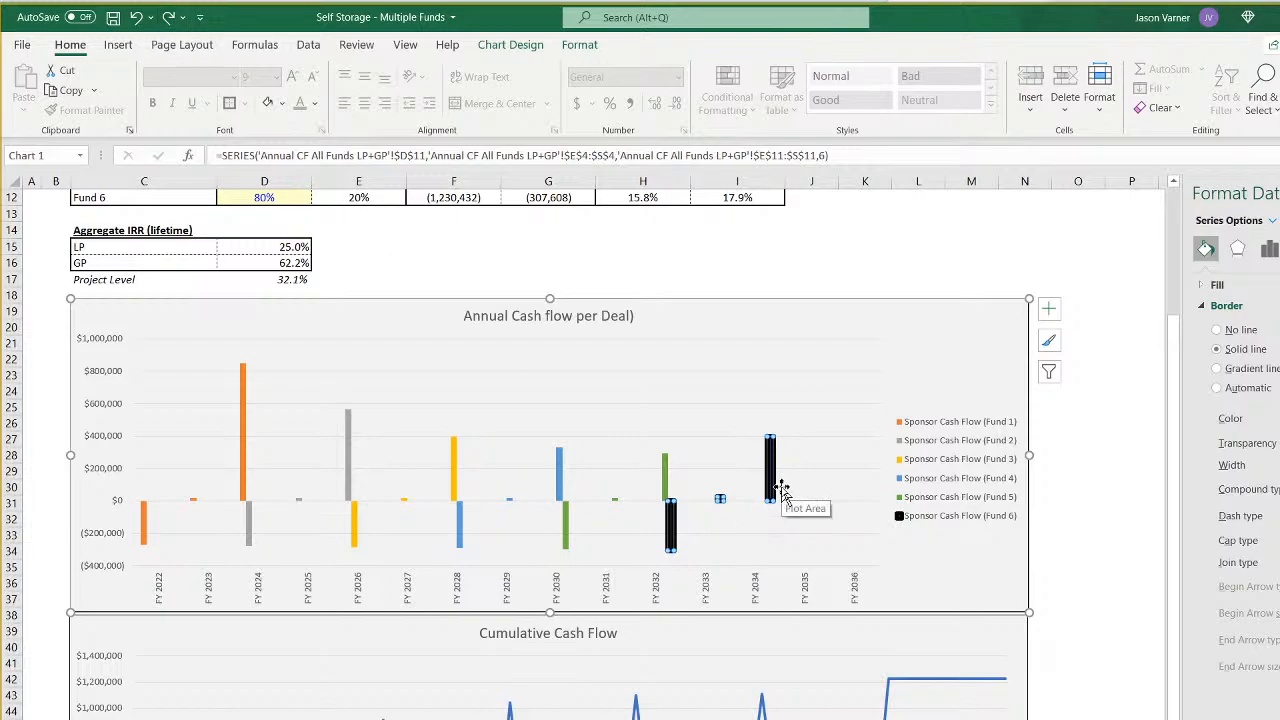
- Give the Fund 5 bars in the annual cash flow chart a thick solid dark green border
click(666, 486)
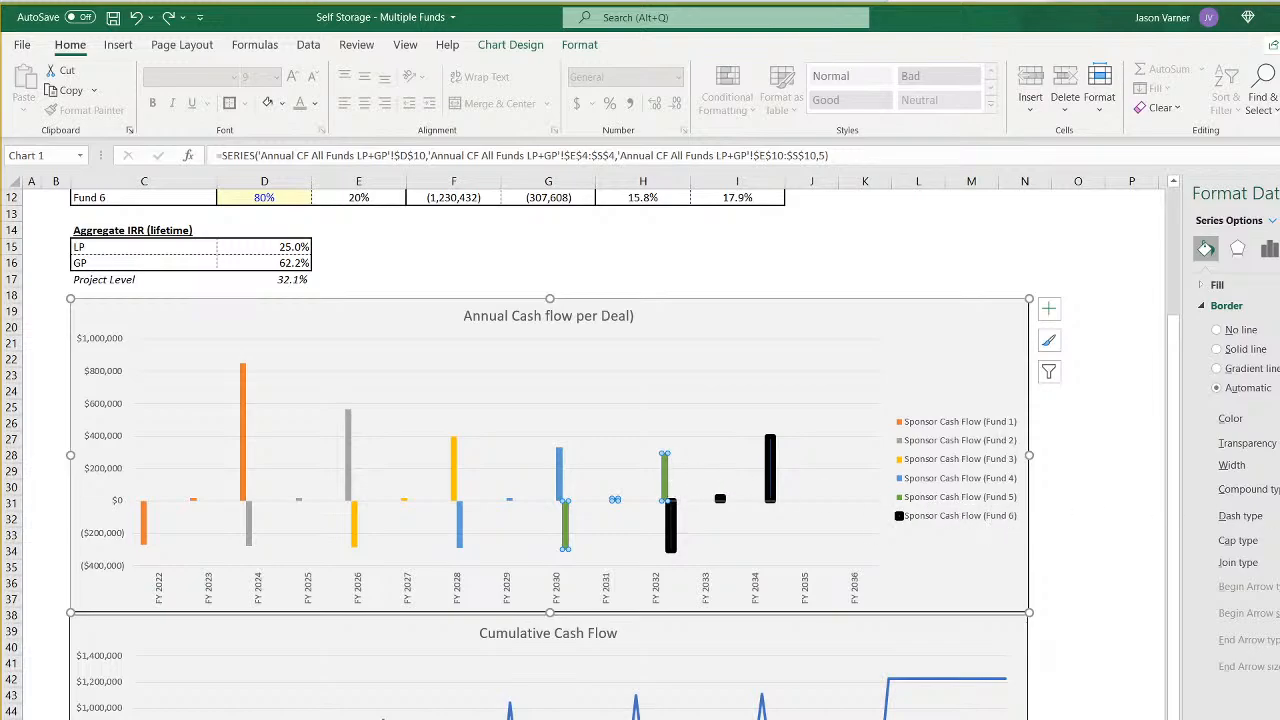
key(F4)
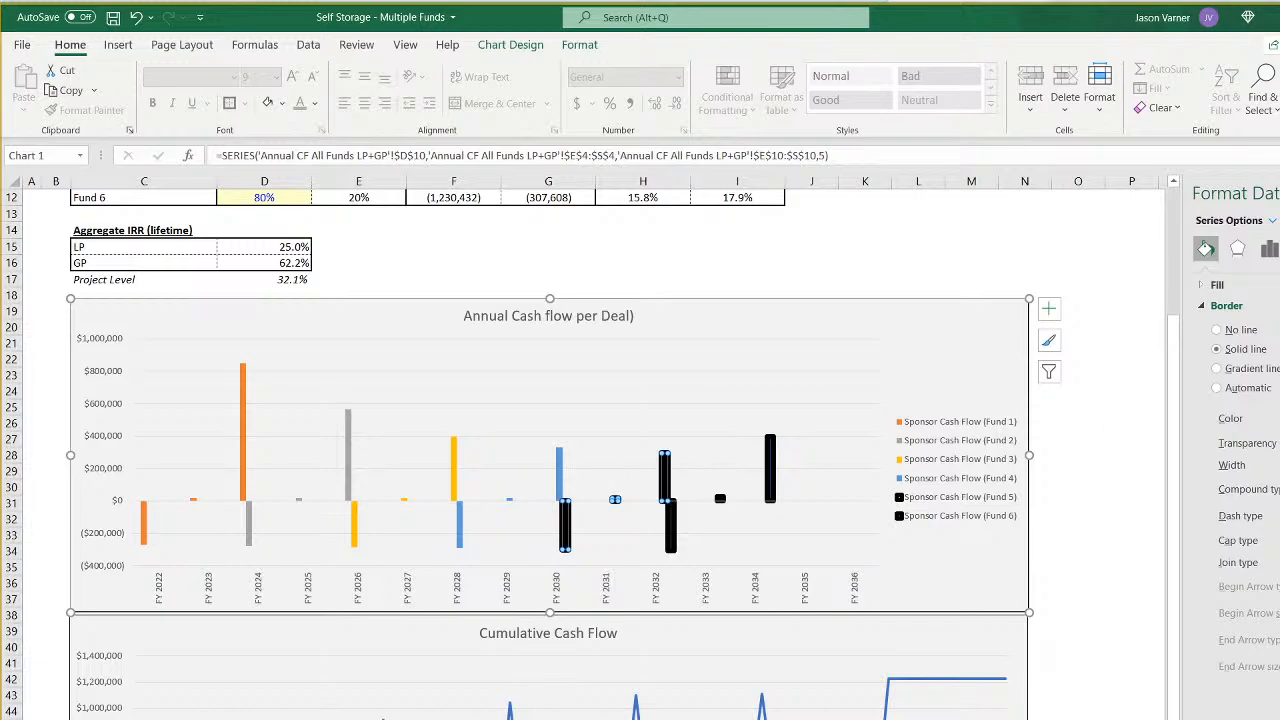
key(ctrl+z)
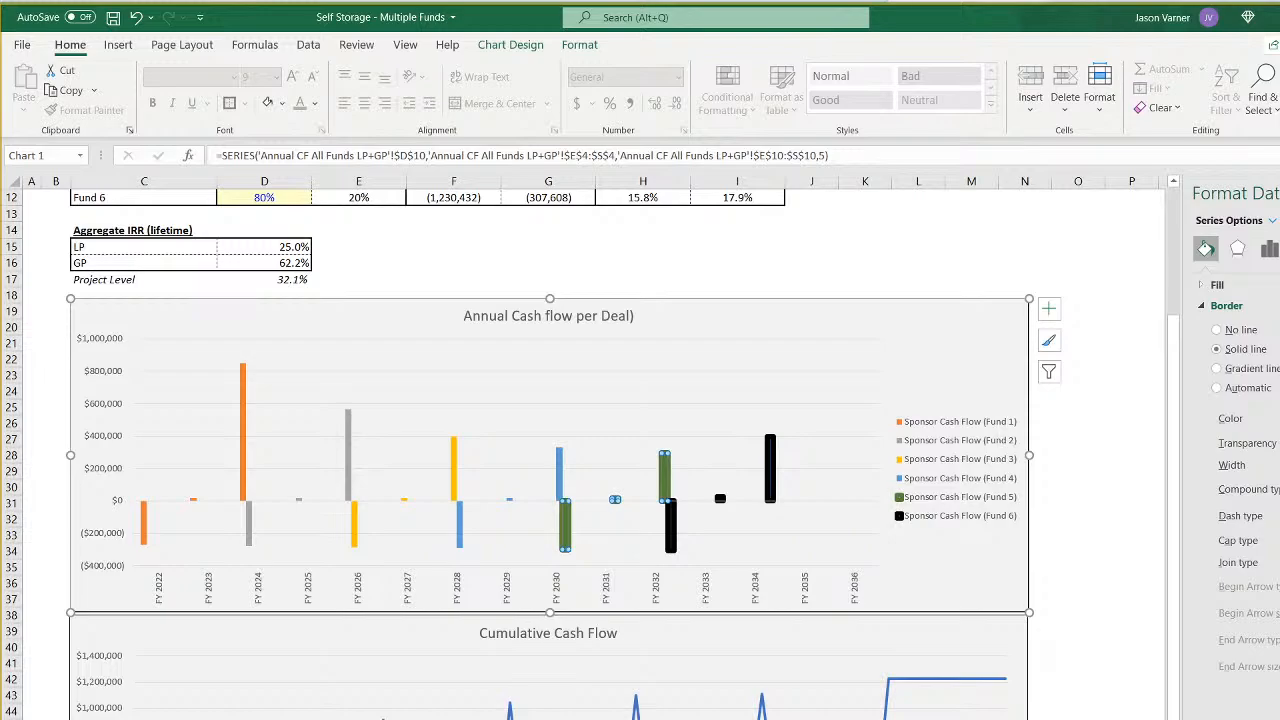
click(617, 530)
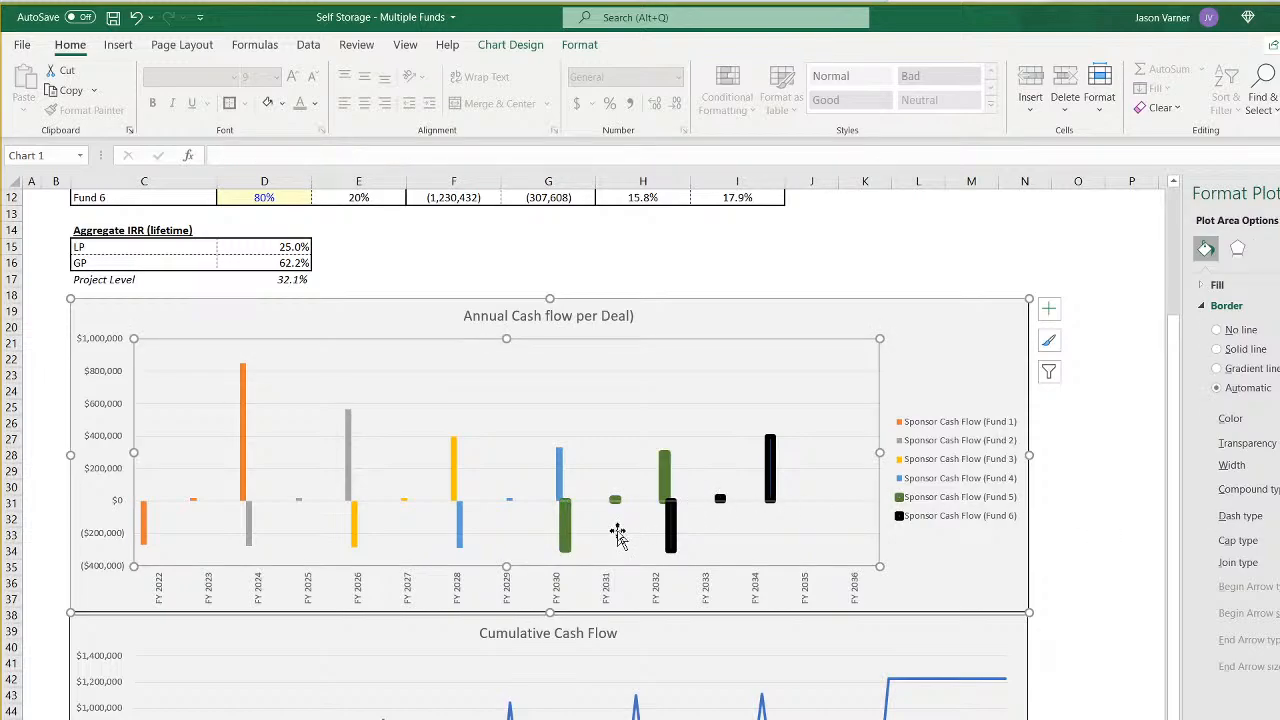
- Give the Fund 4 bars a thick solid light blue border and the Fund 3 bars a thick solid gray one
click(560, 478)
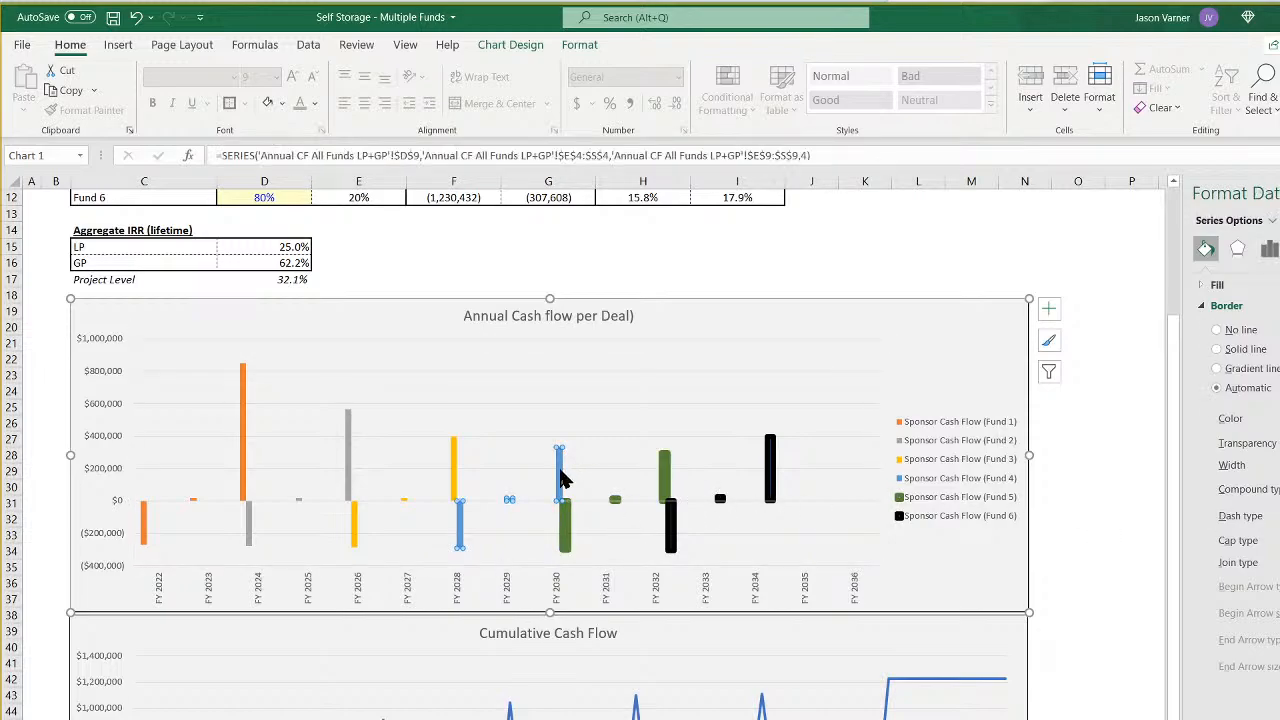
click(1217, 349)
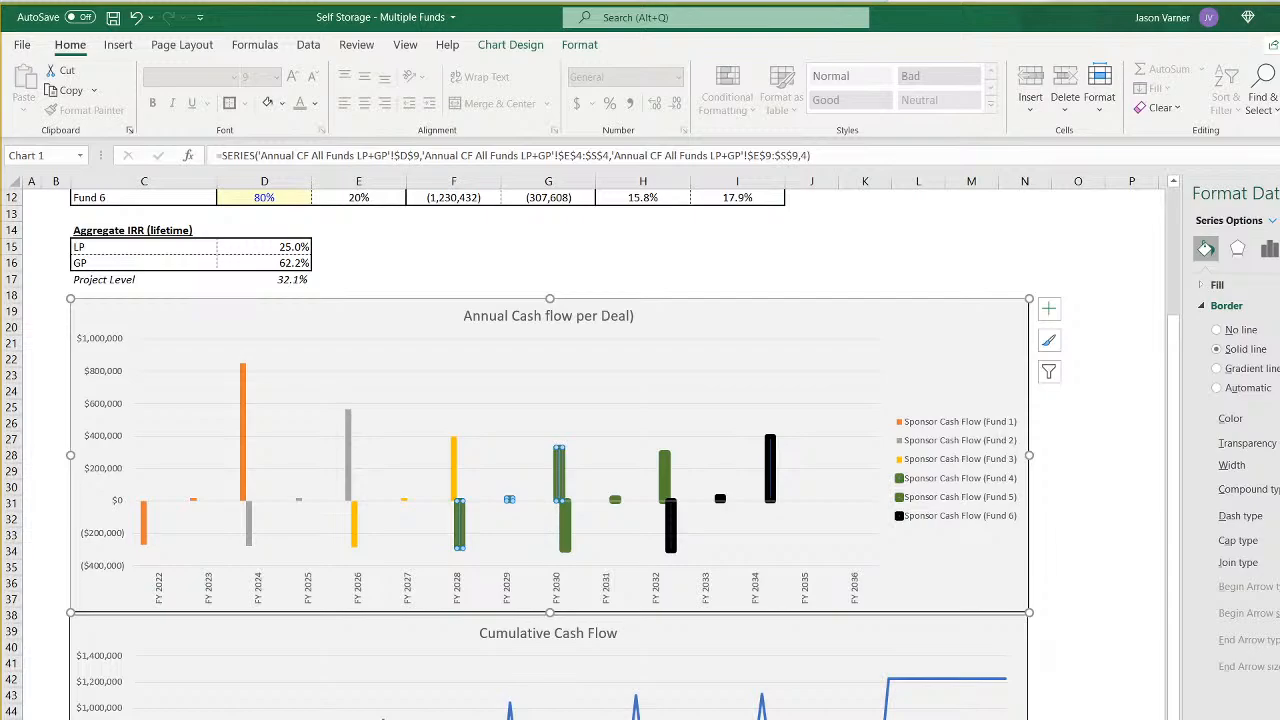
key(ctrl+z)
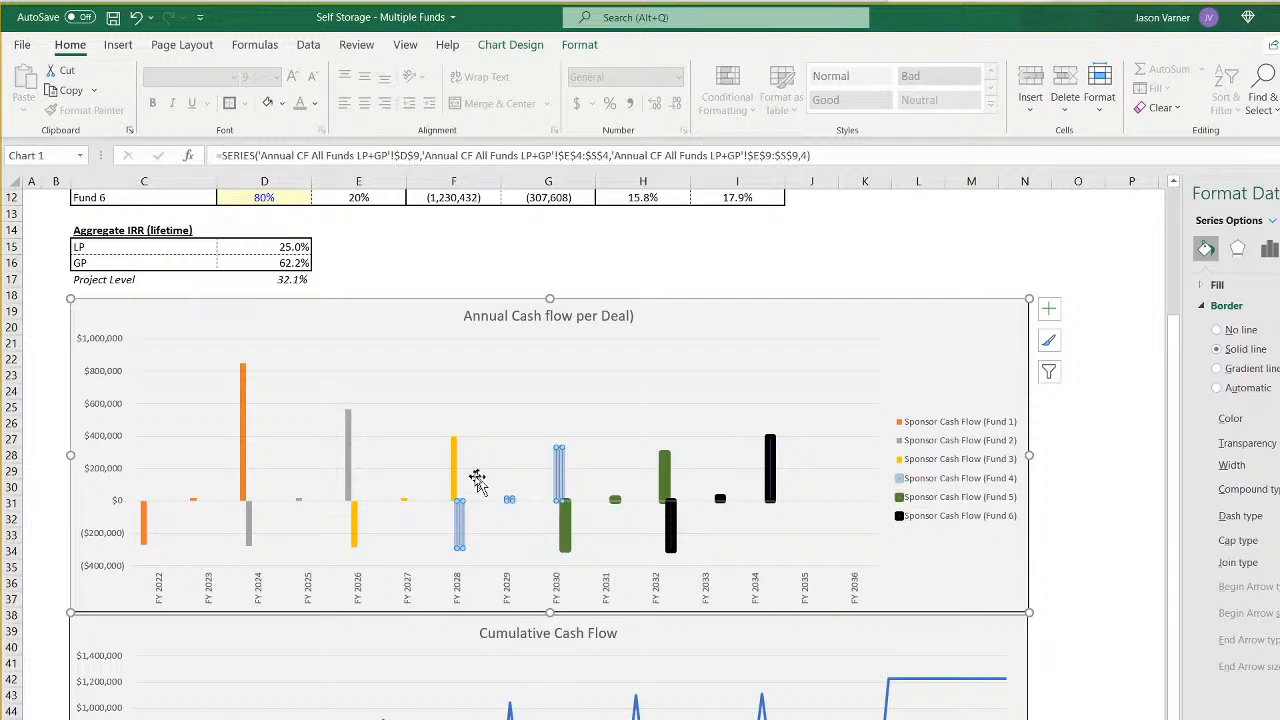
click(455, 480)
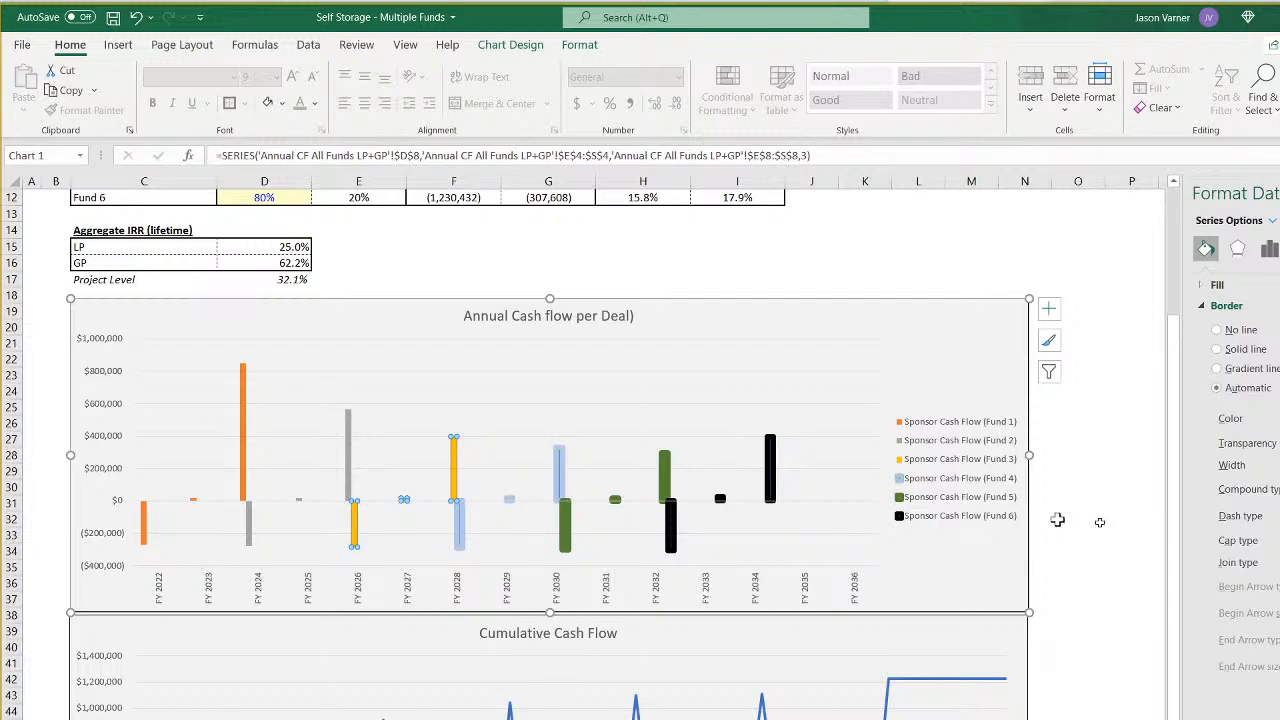
click(1216, 349)
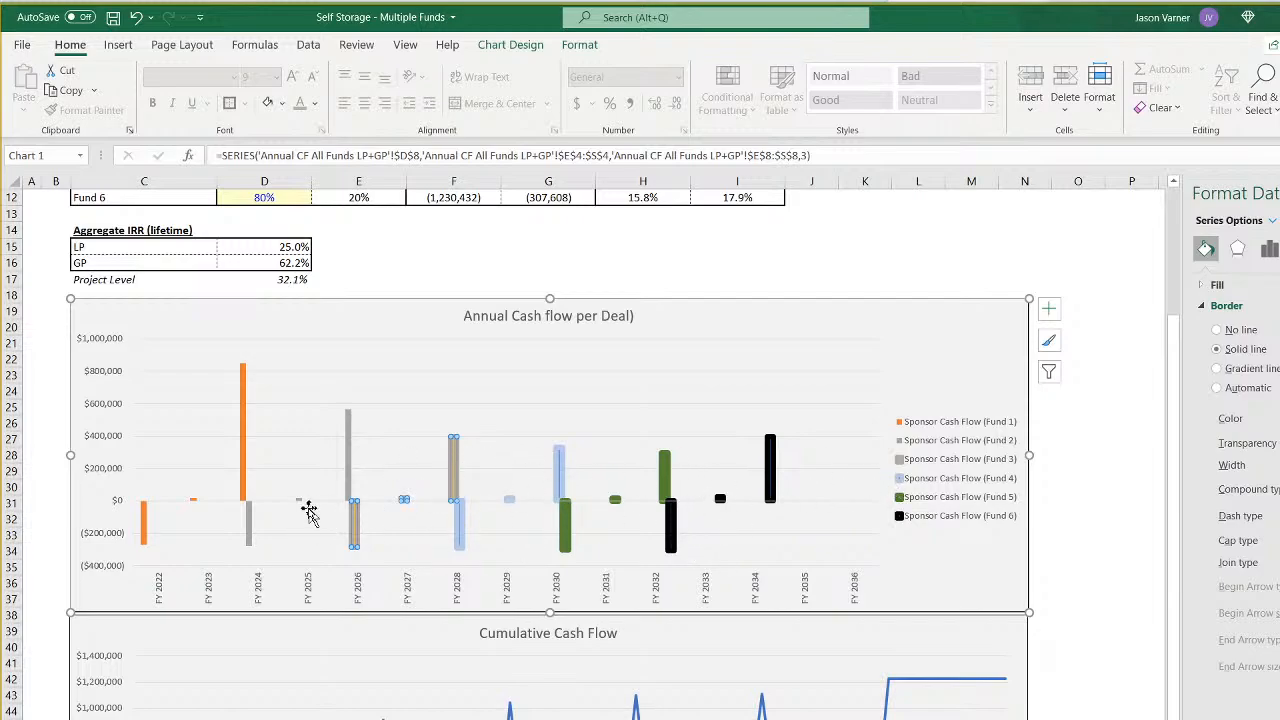
- Give the Fund 2 bars a thick solid light orange border and the Fund 1 bars a thick solid yellow one
click(300, 502)
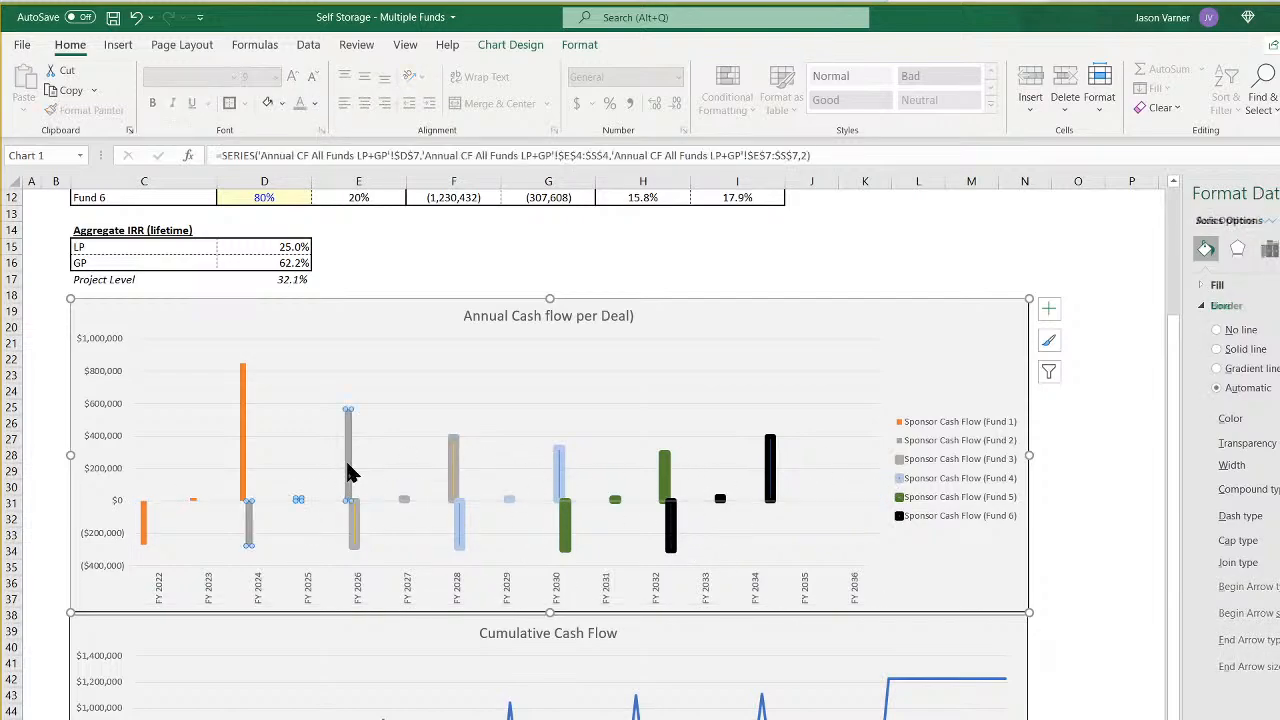
click(1279, 465)
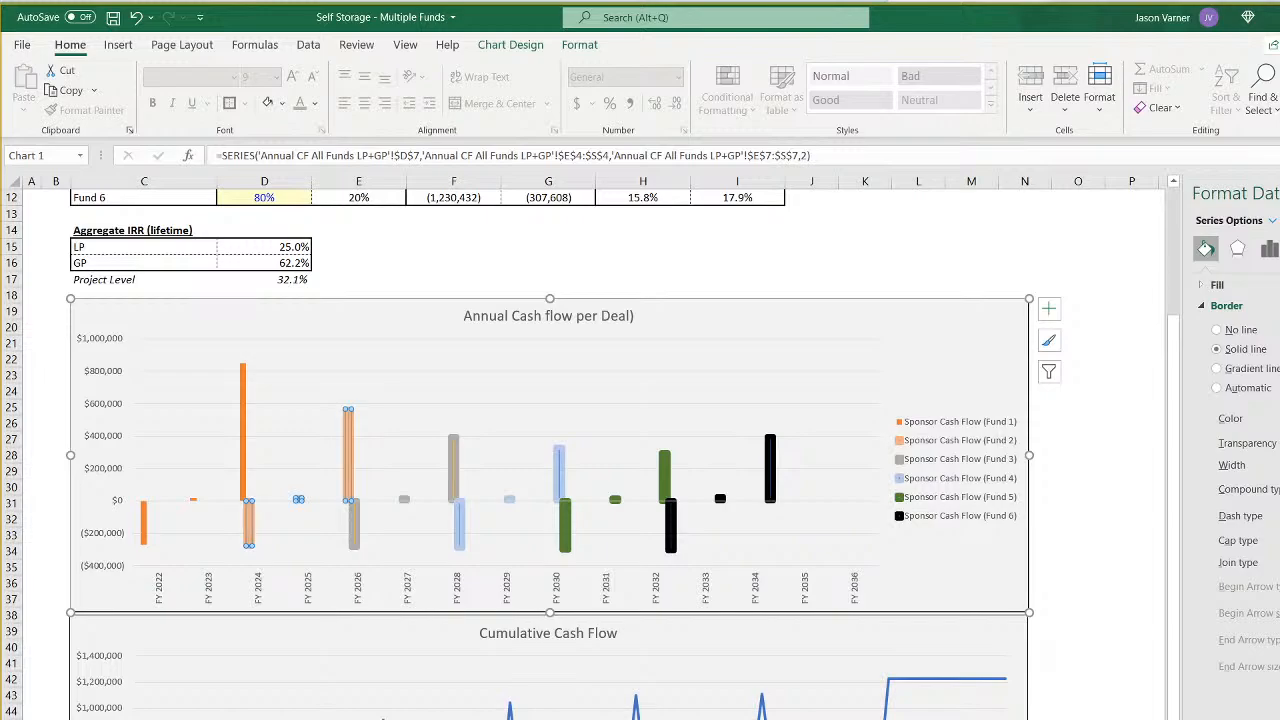
click(245, 438)
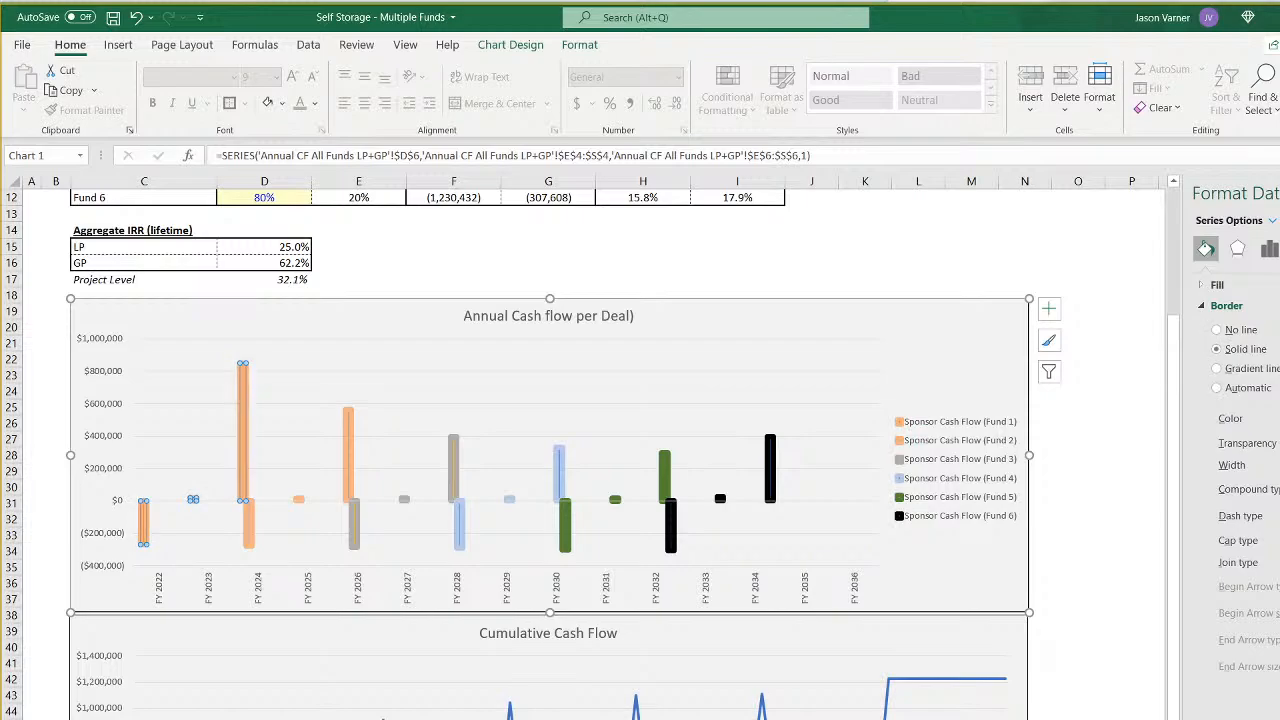
click(955, 248)
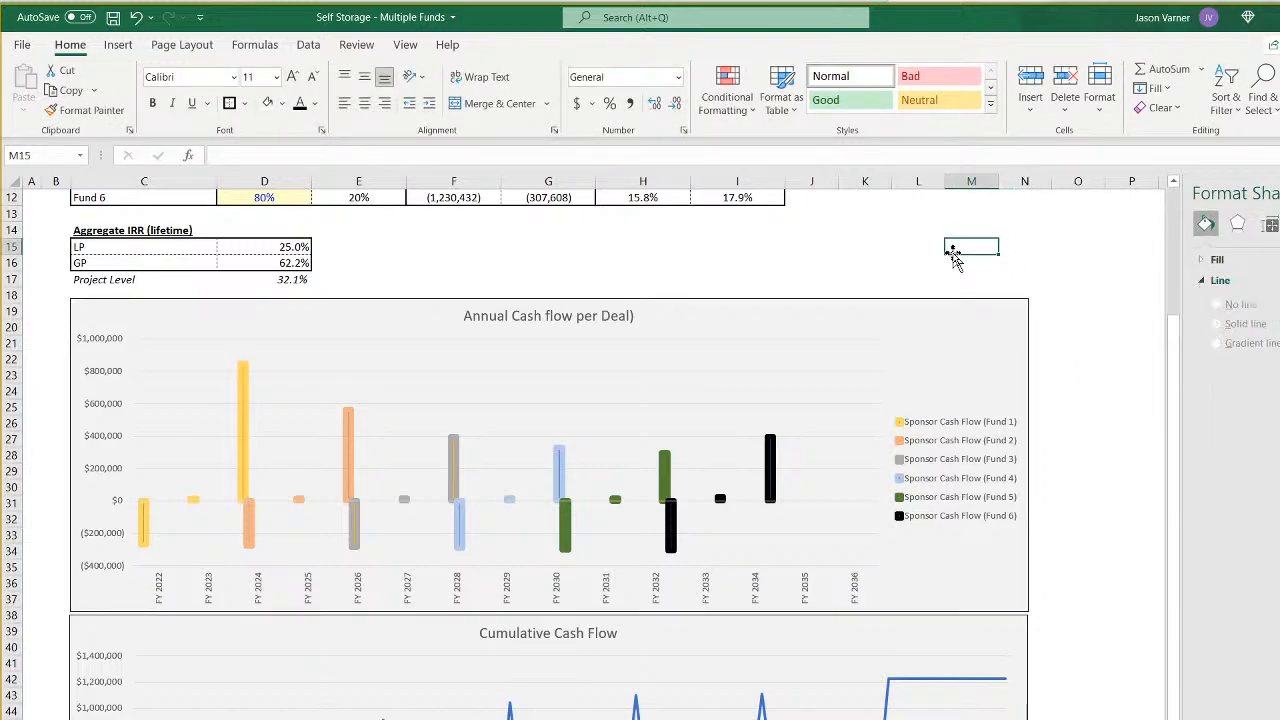
- Close the chart formatting options and inspect the bordered bars and legend of the annual cash flow chart
click(558, 402)
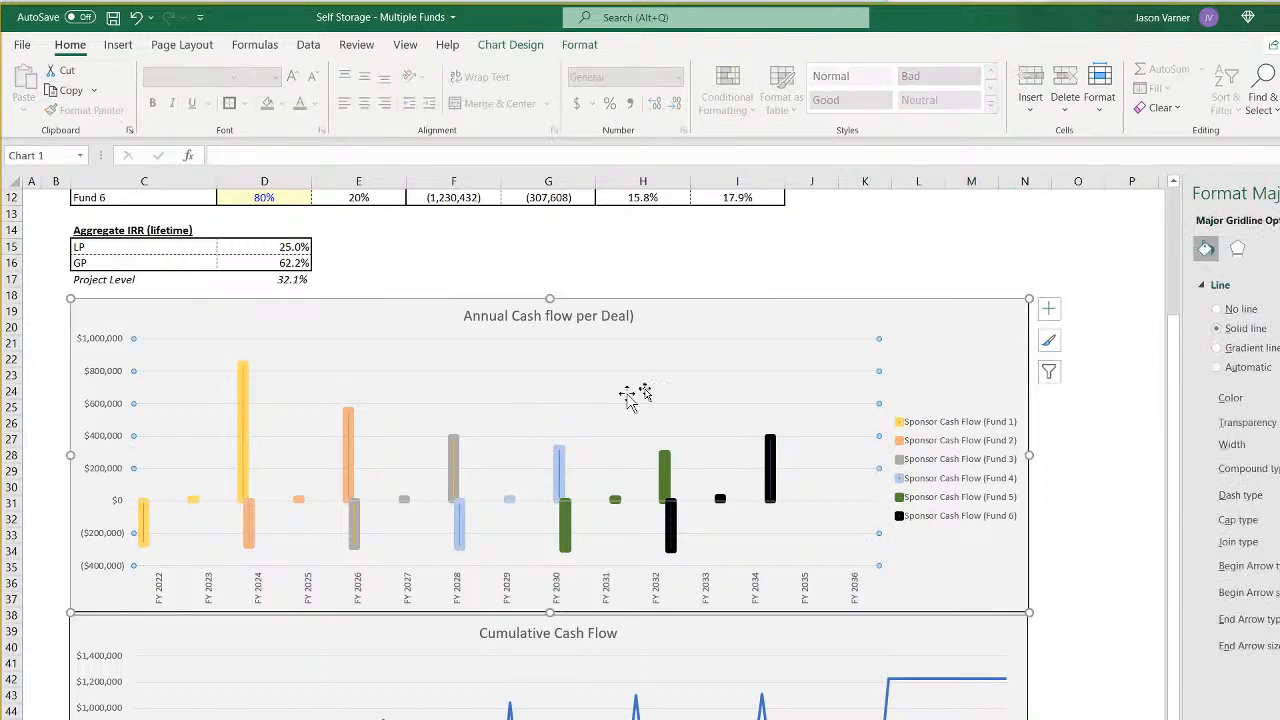
click(962, 420)
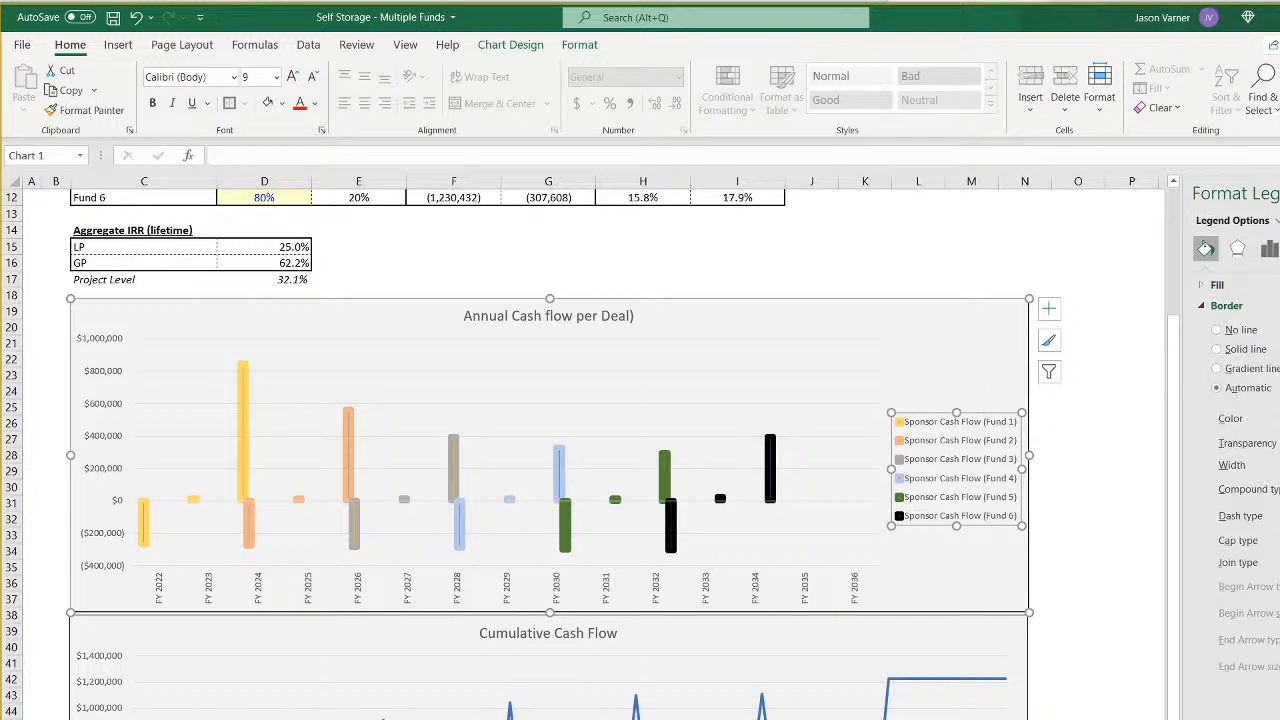
click(1279, 193)
click(1128, 422)
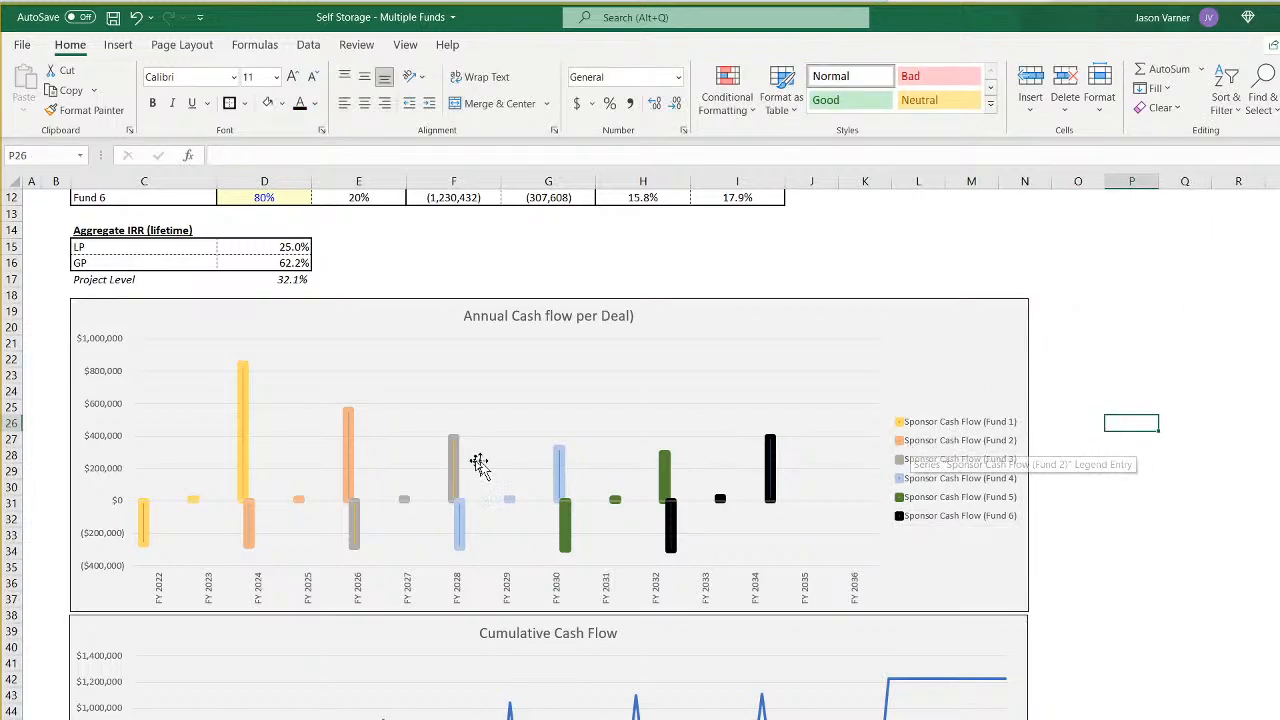
click(348, 452)
click(246, 456)
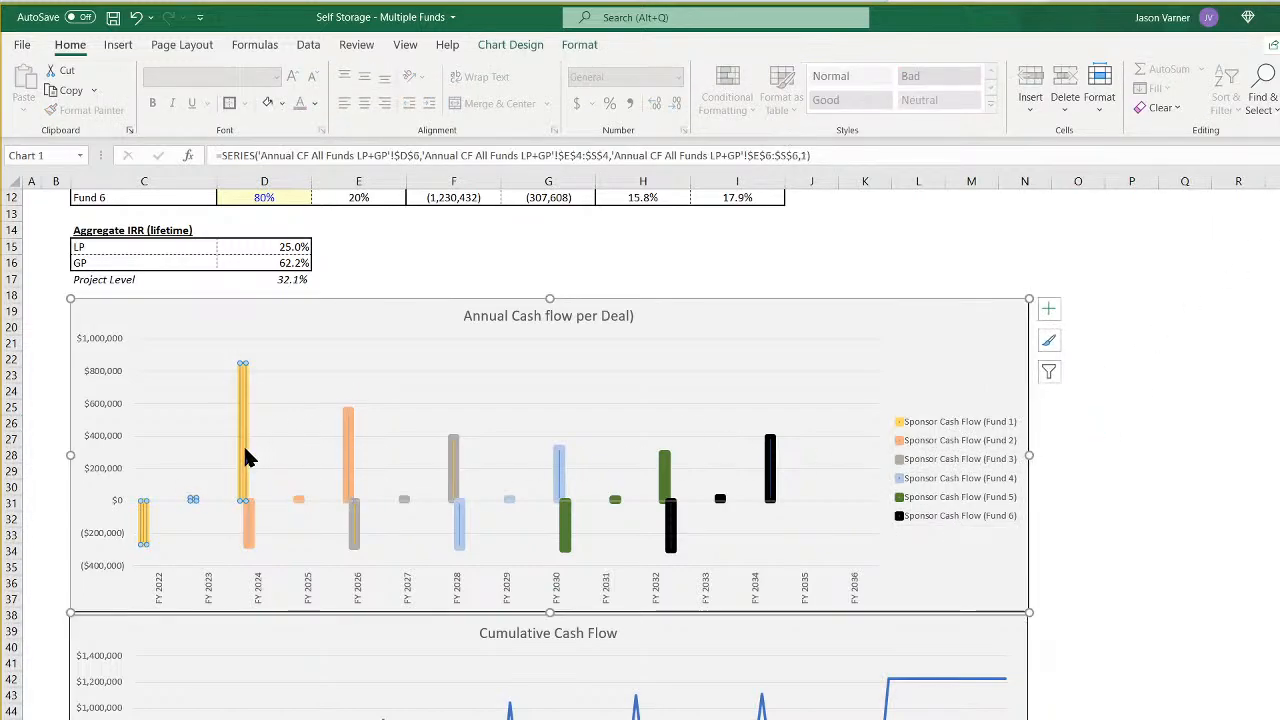
click(252, 516)
click(357, 530)
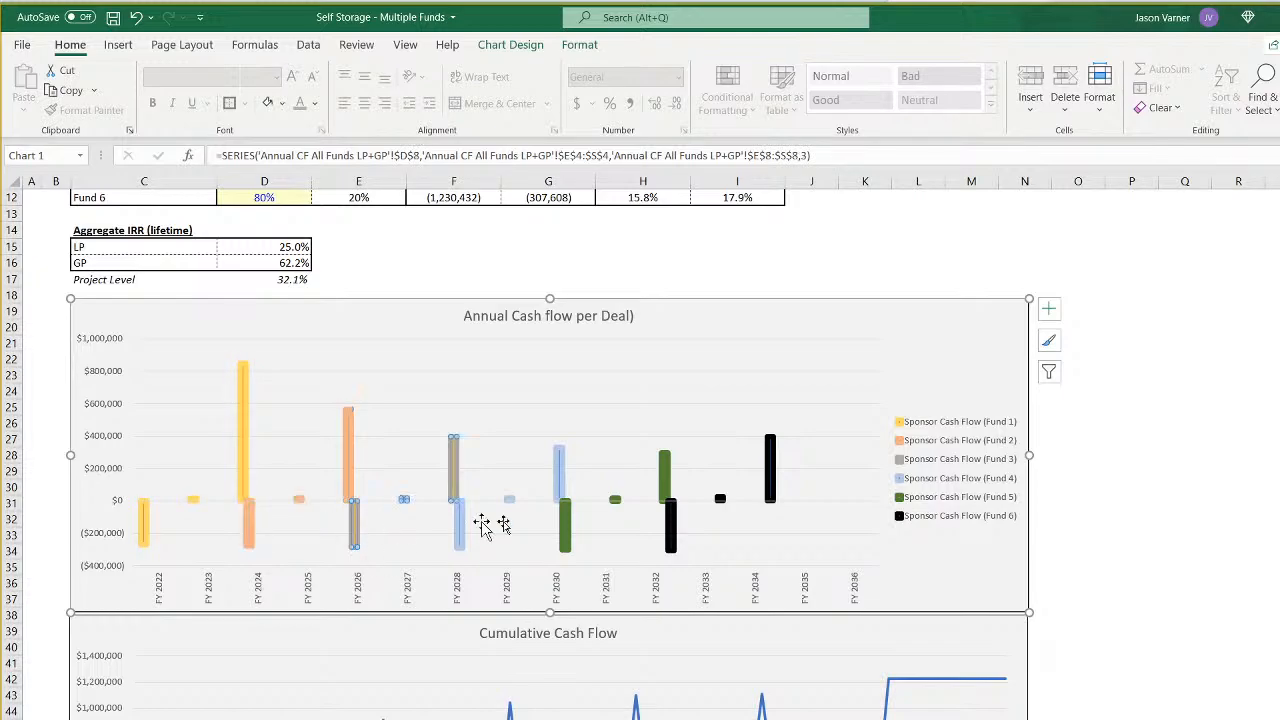
- Deselect the annual cash flow chart and save the workbook
click(1192, 505)
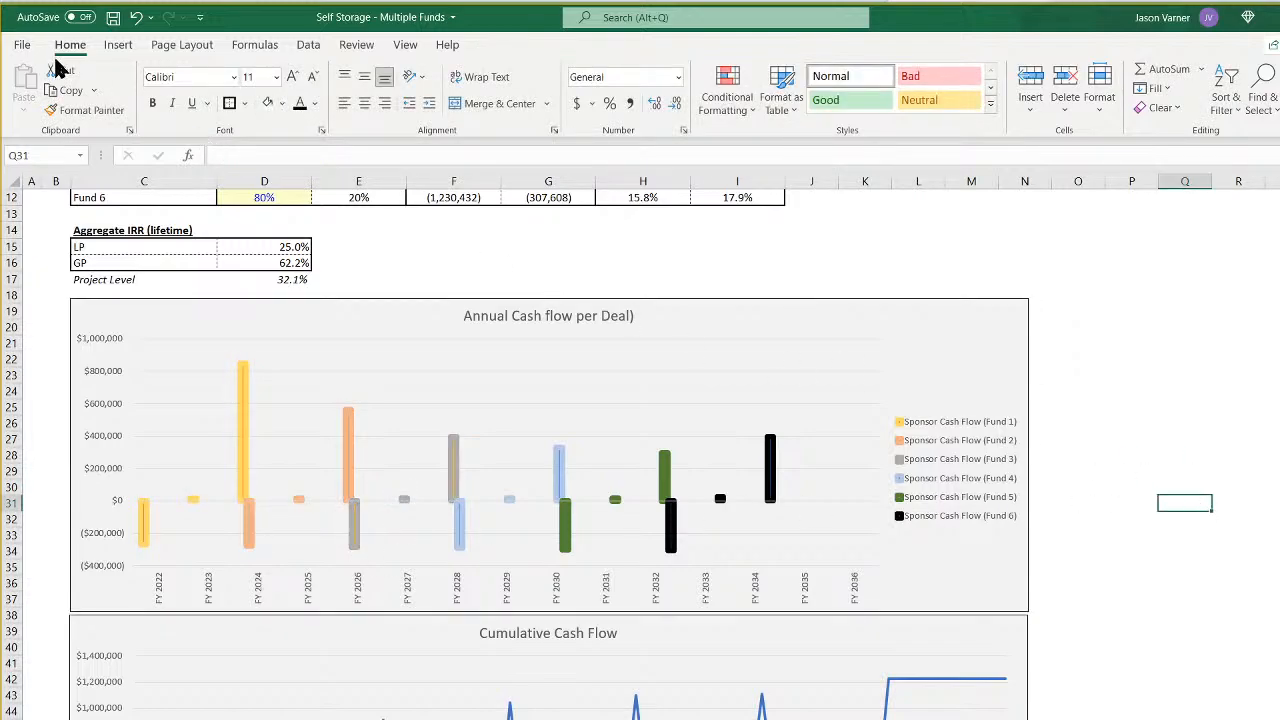
click(113, 17)
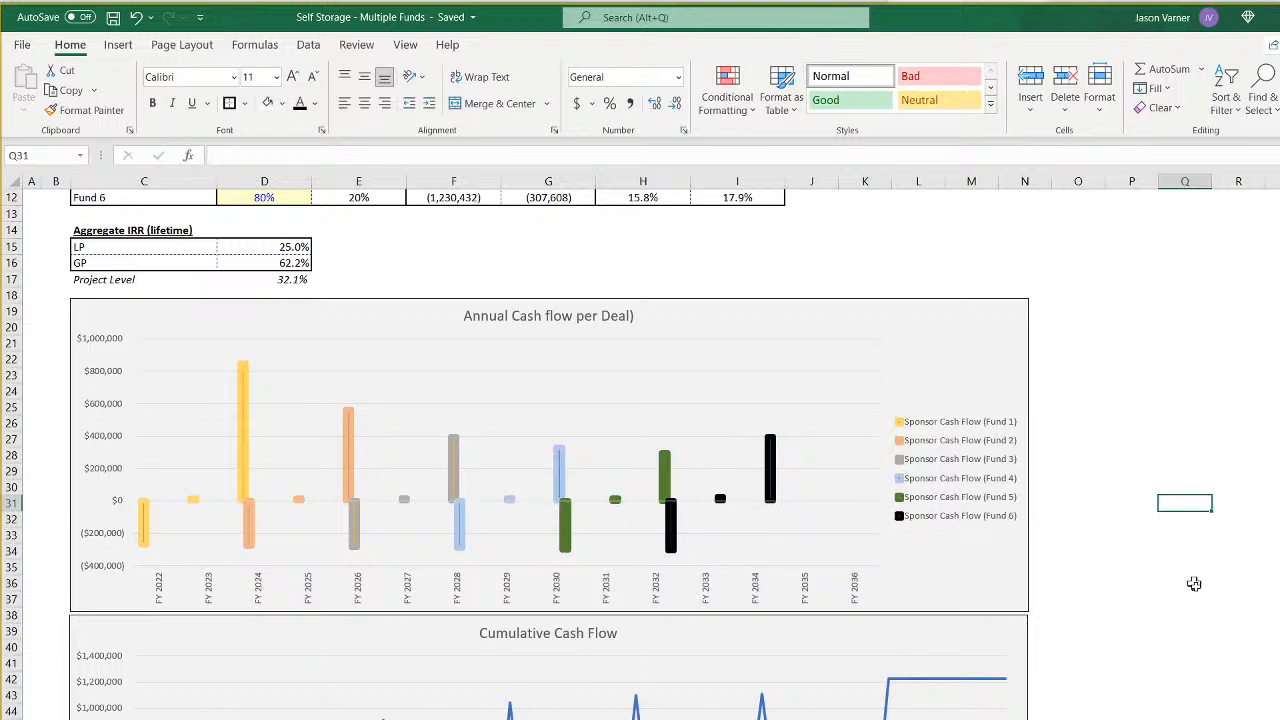
click(113, 19)
- Set the text angle of the annual cash flow chart's horizontal axis so the fiscal year labels read horizontally
right_click(796, 598)
click(727, 590)
right_click(704, 584)
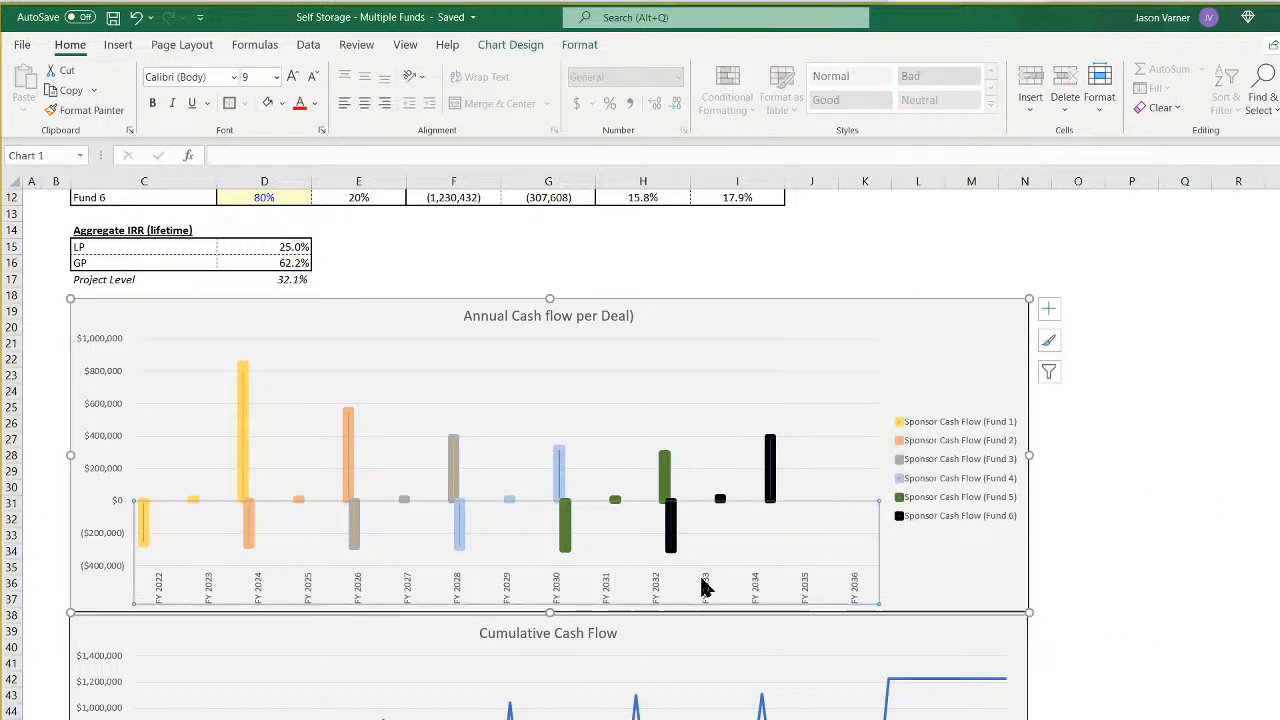
click(758, 719)
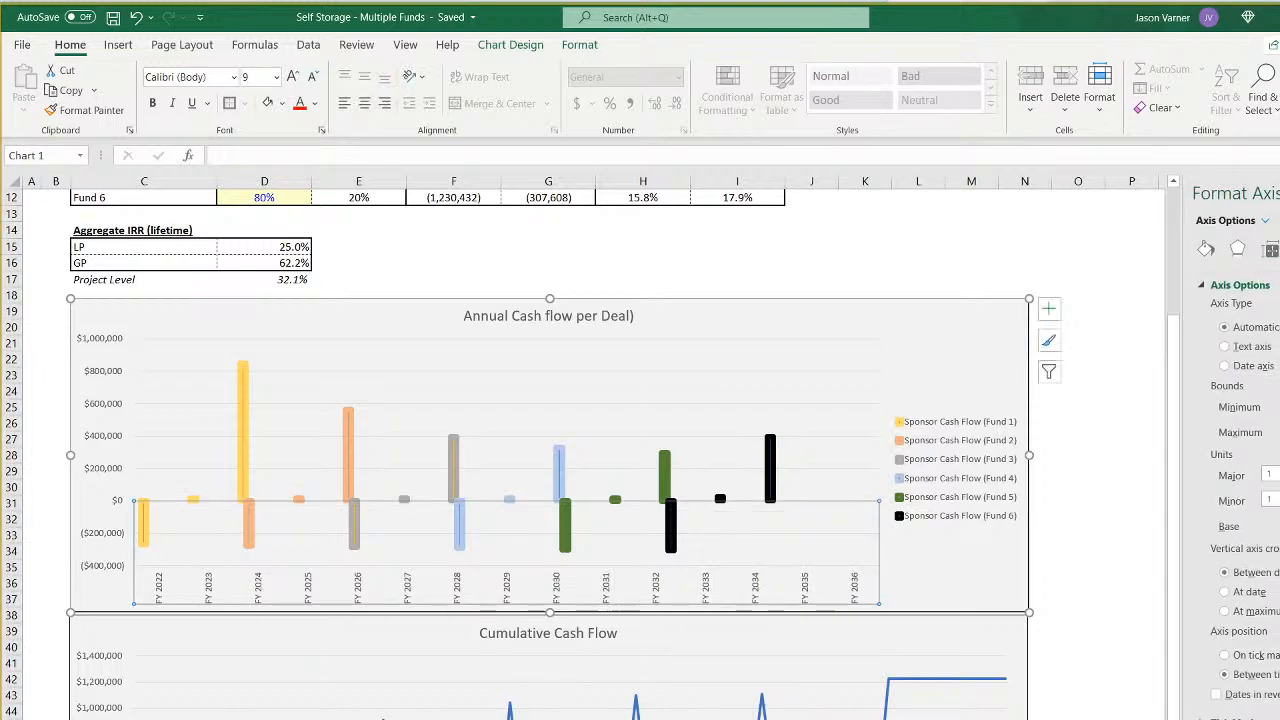
click(1270, 249)
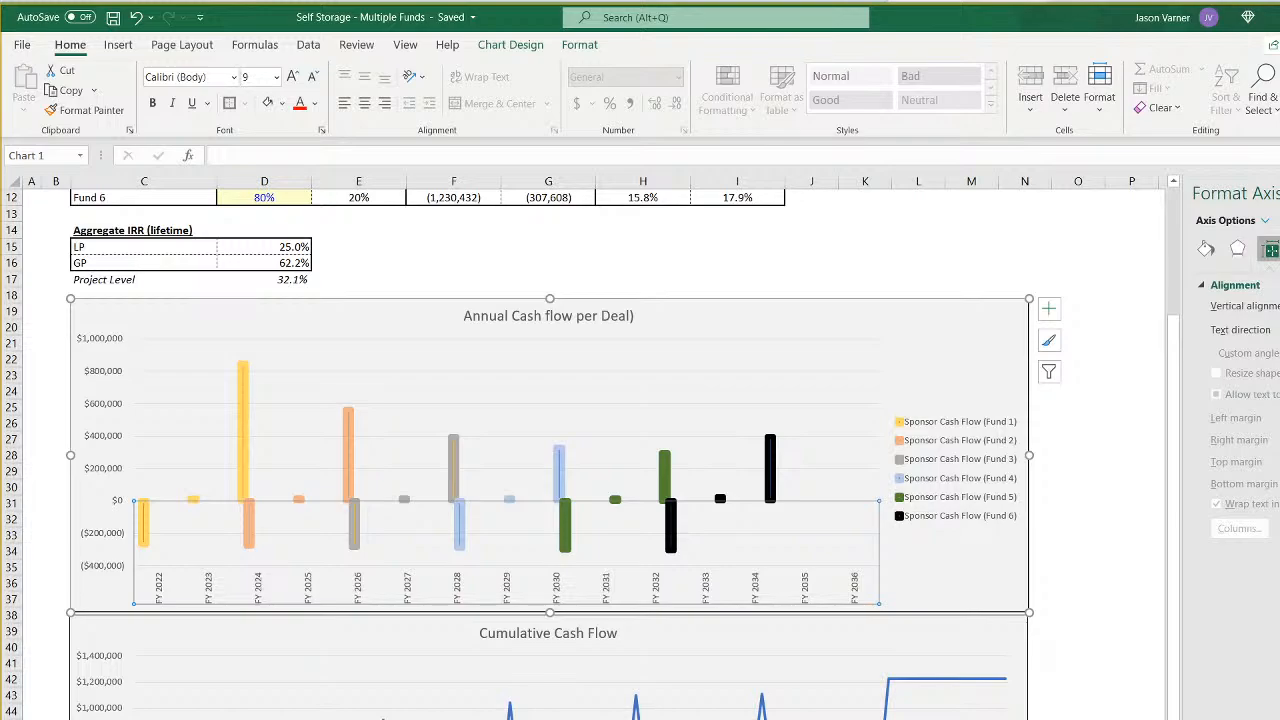
click(1279, 249)
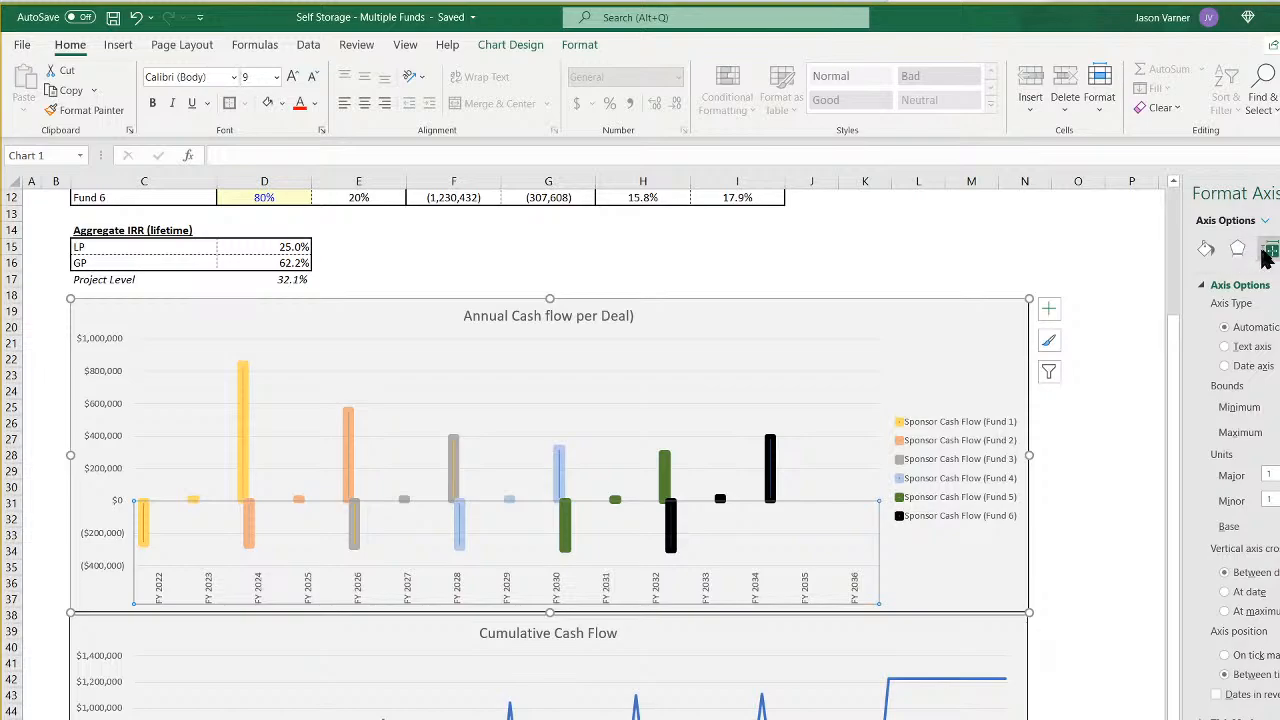
click(1270, 250)
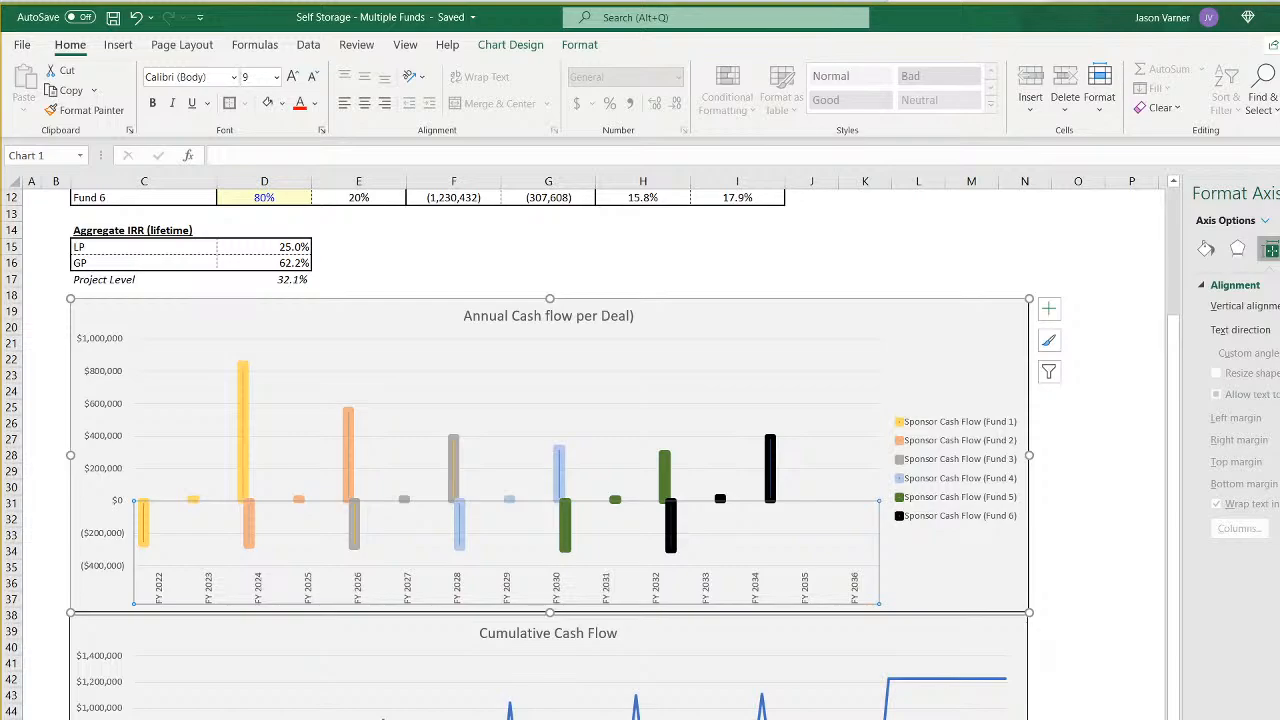
click(1279, 352)
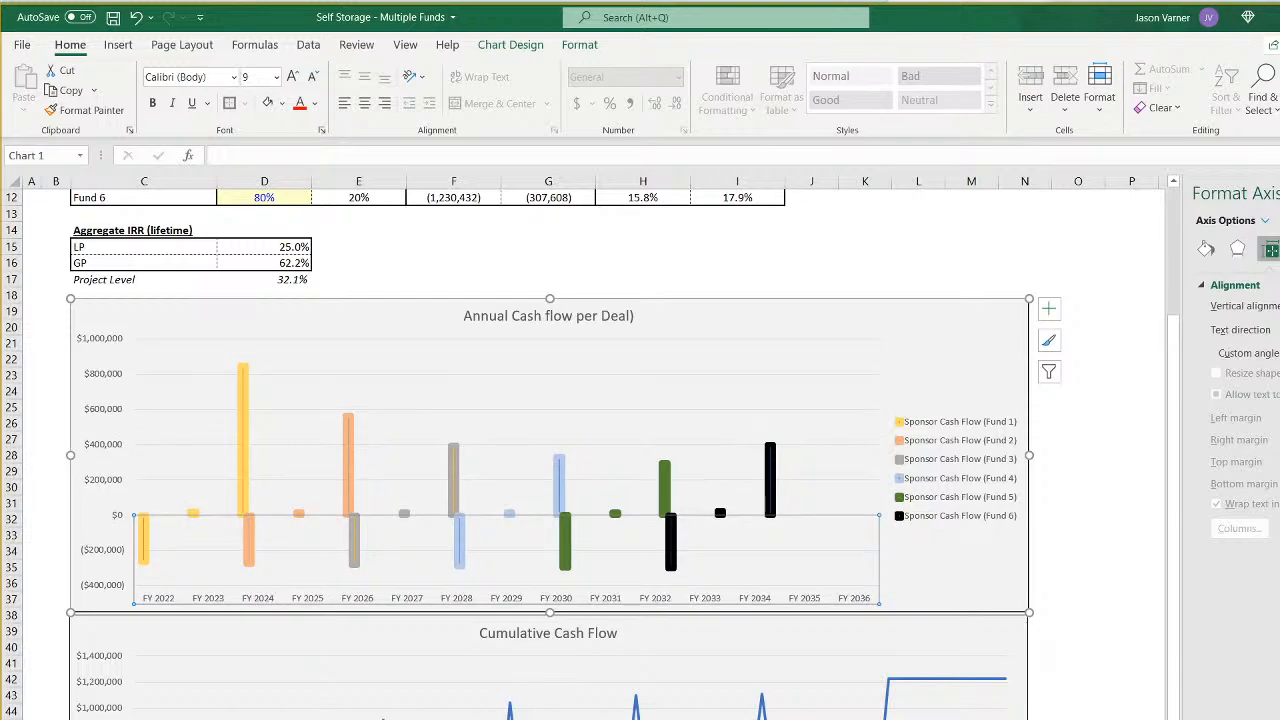
- Leave the axis formatting and save the workbook with the realigned year labels
click(1202, 553)
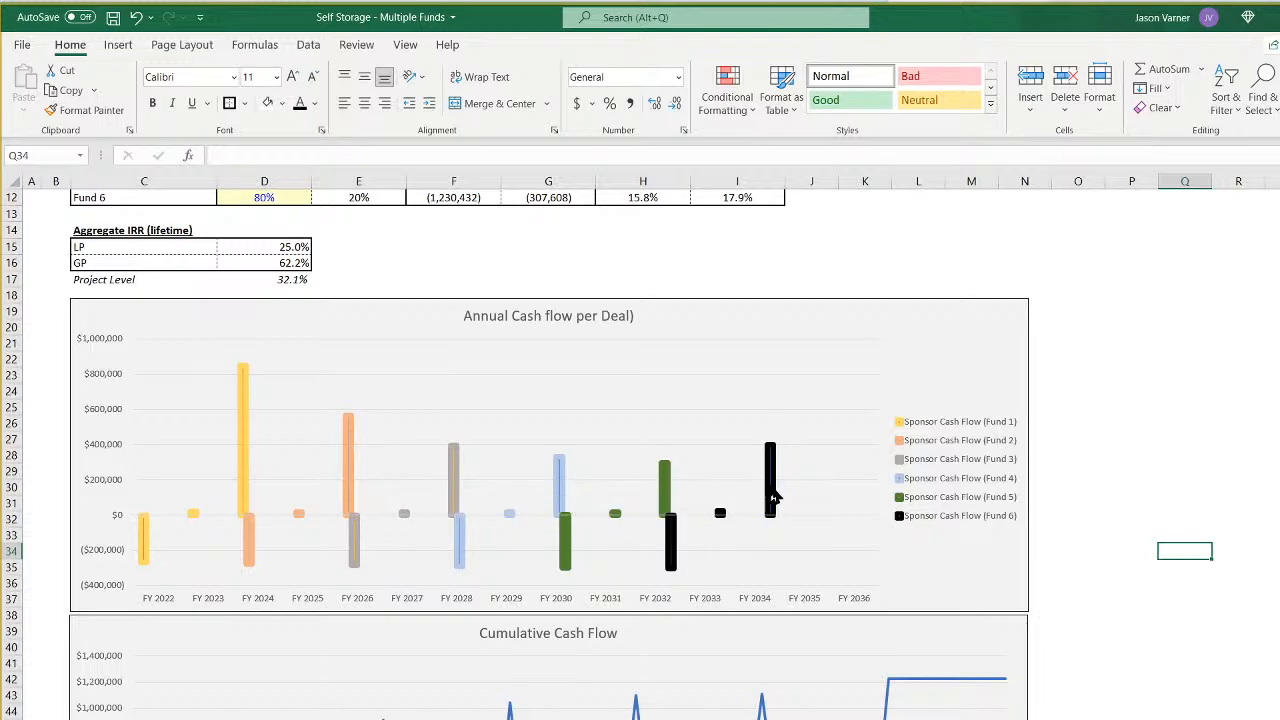
click(1225, 614)
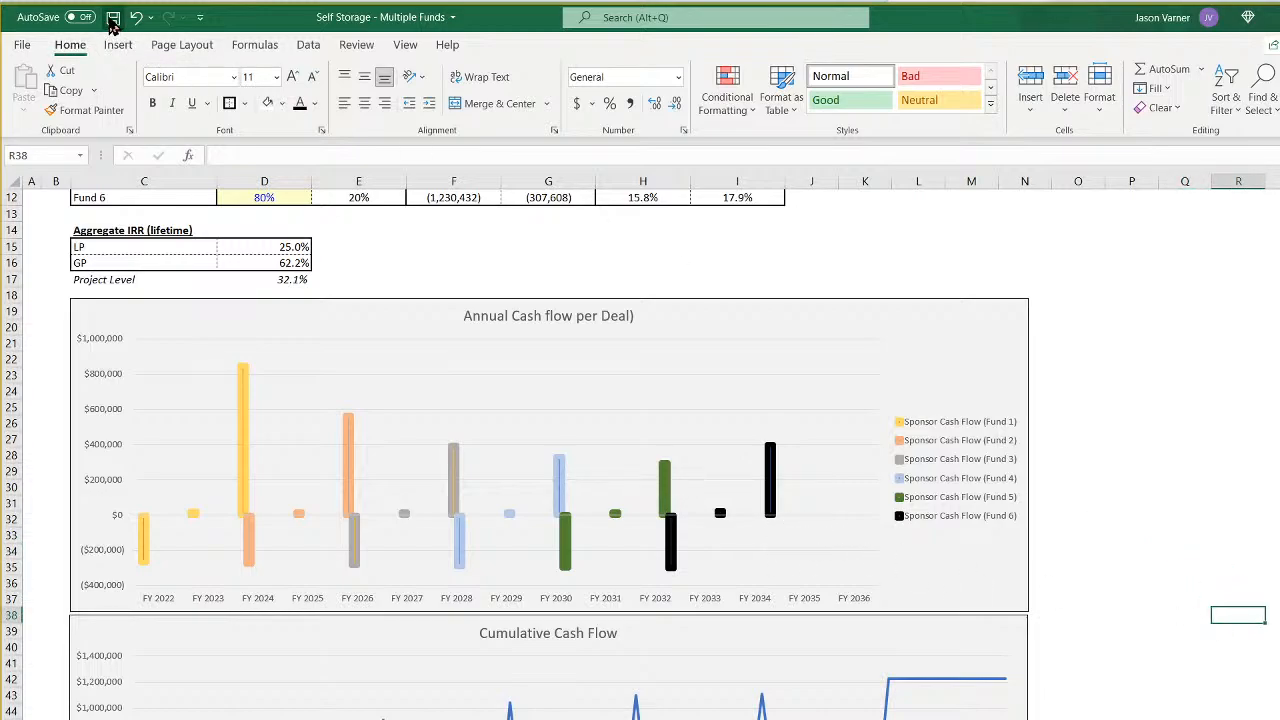
click(113, 18)
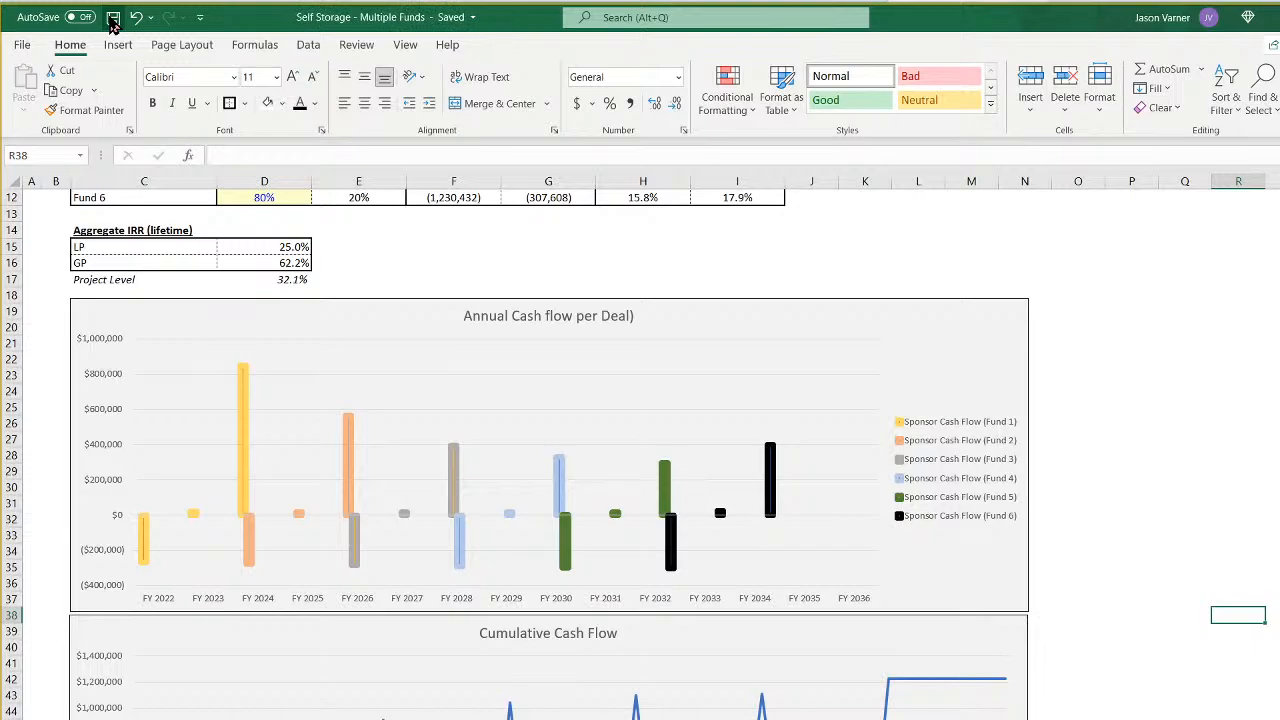
- Undo the last text angle change on the annual cash flow chart's year labels and redo it
click(135, 18)
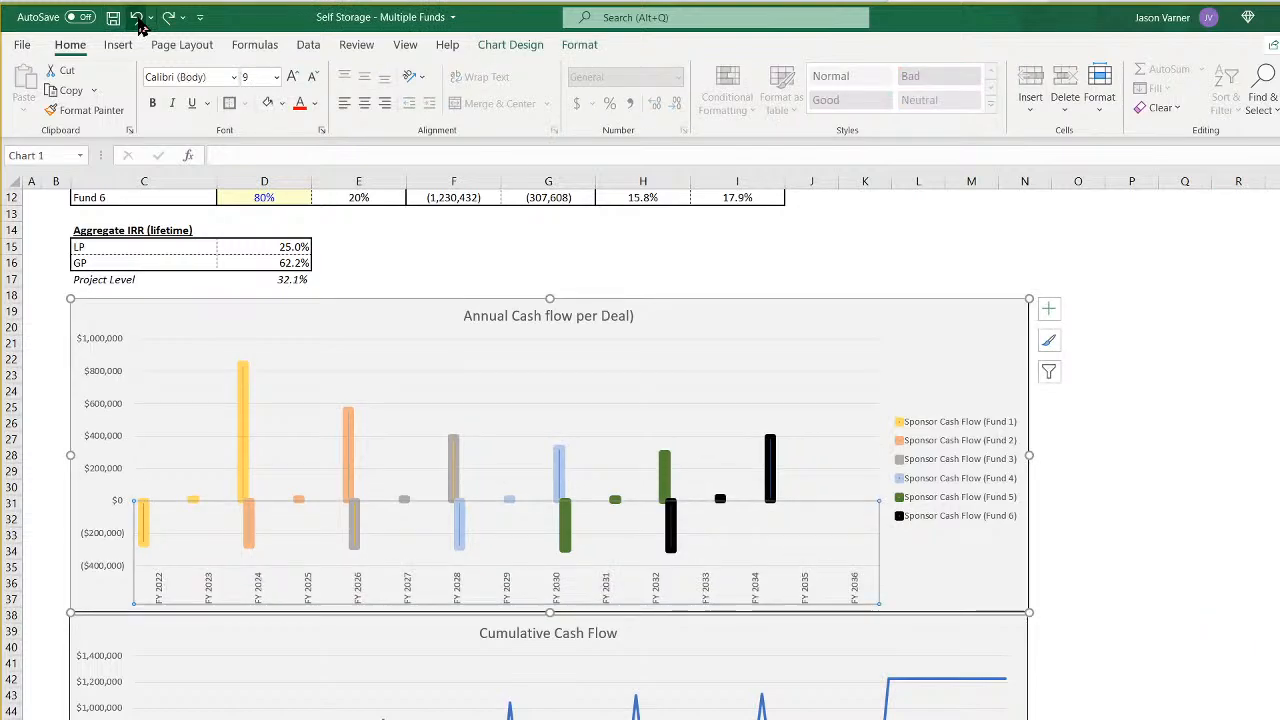
click(167, 18)
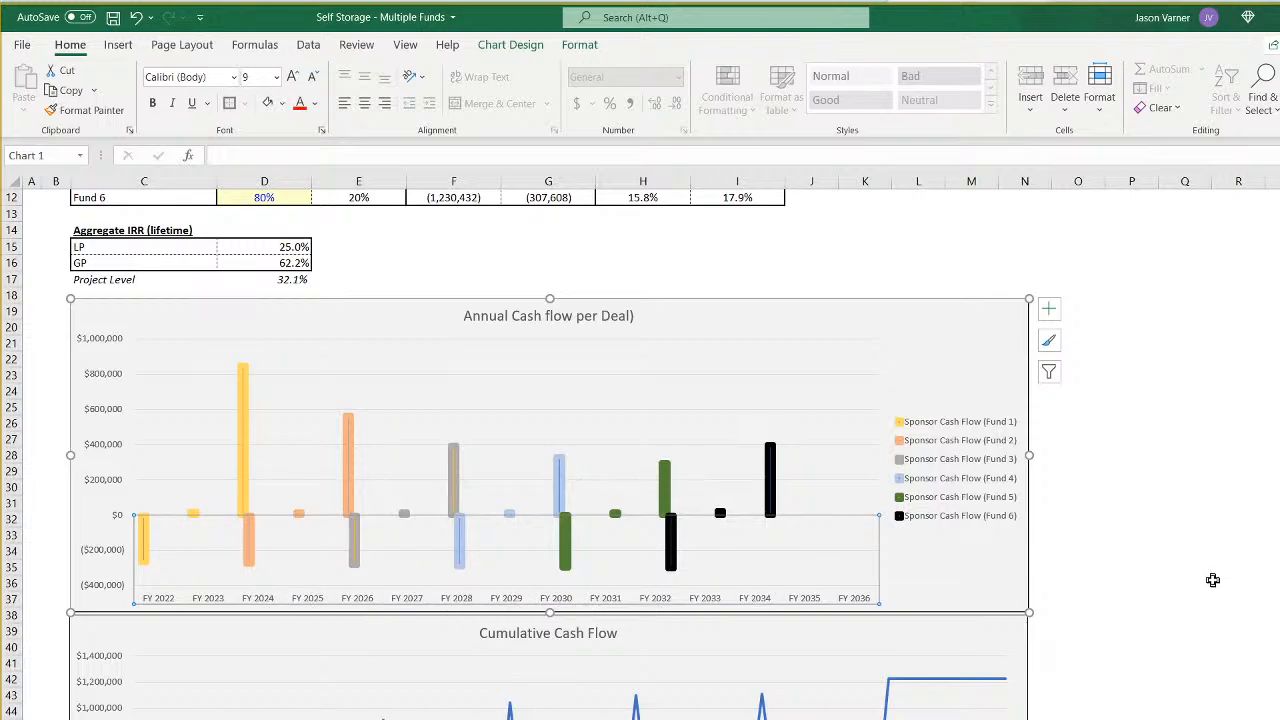
click(1213, 585)
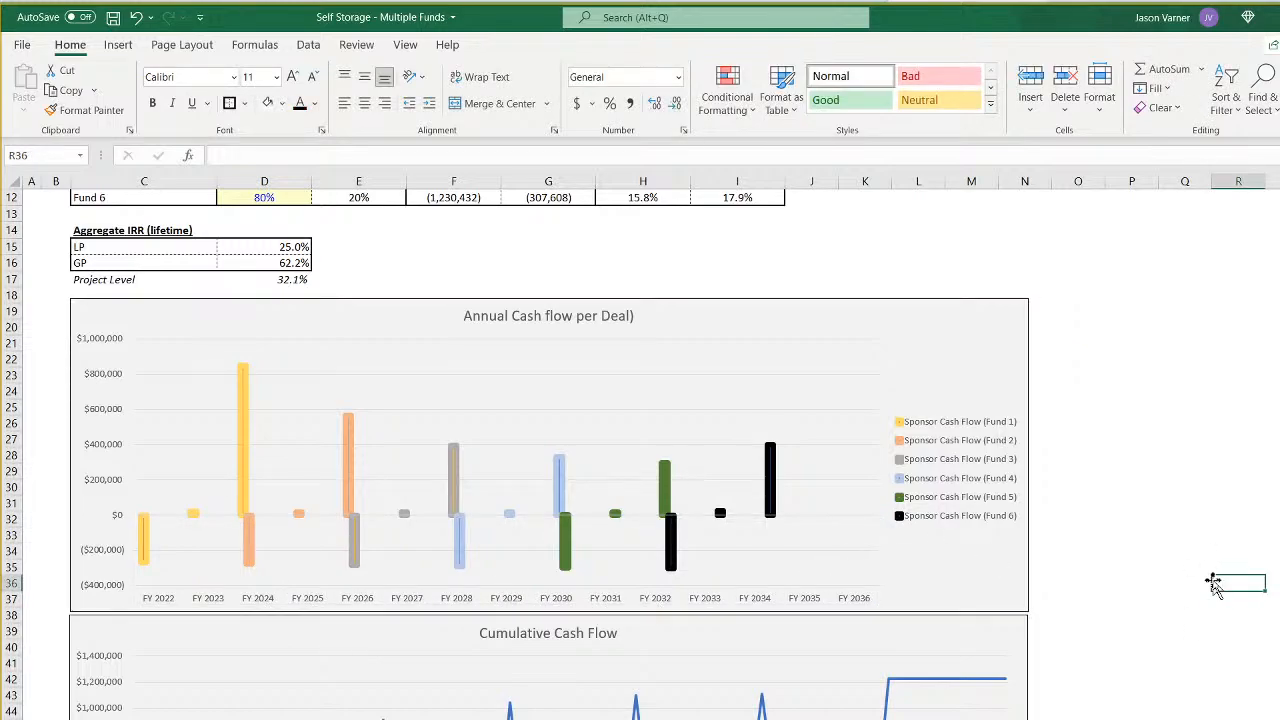
- Widen the annual cash flow chart past column R
click(943, 322)
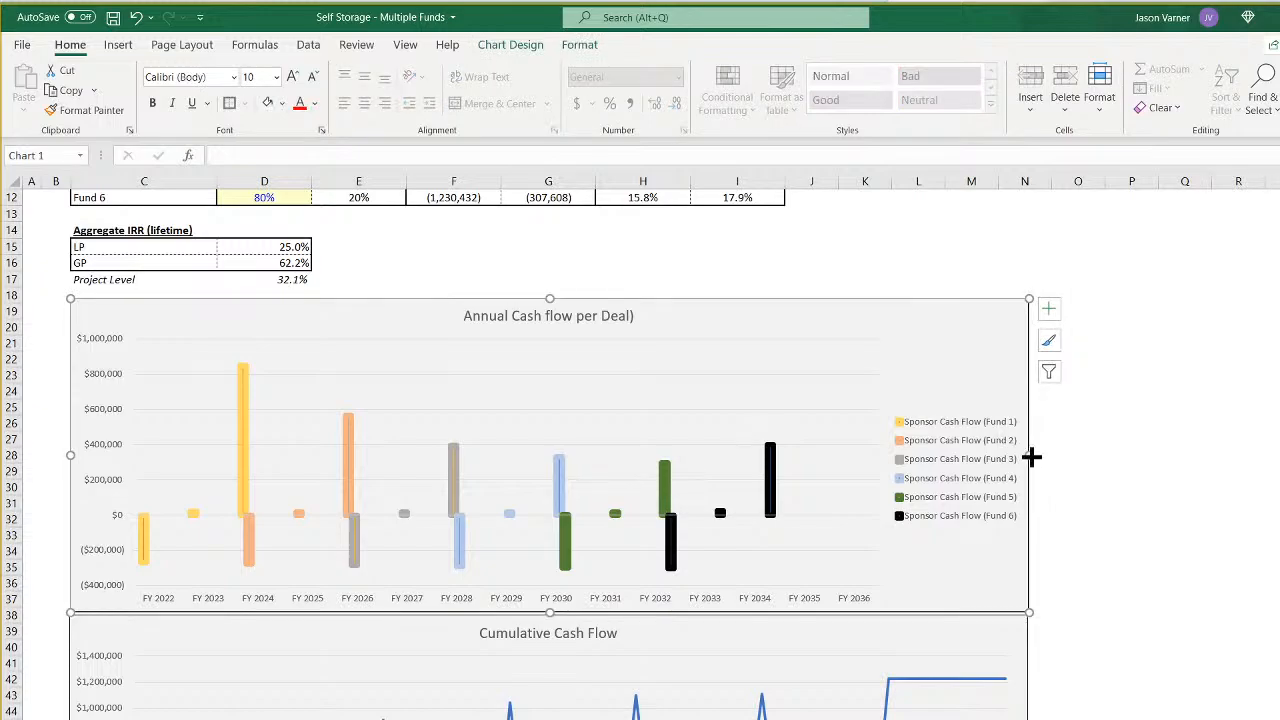
drag(1031, 457, 1279, 453)
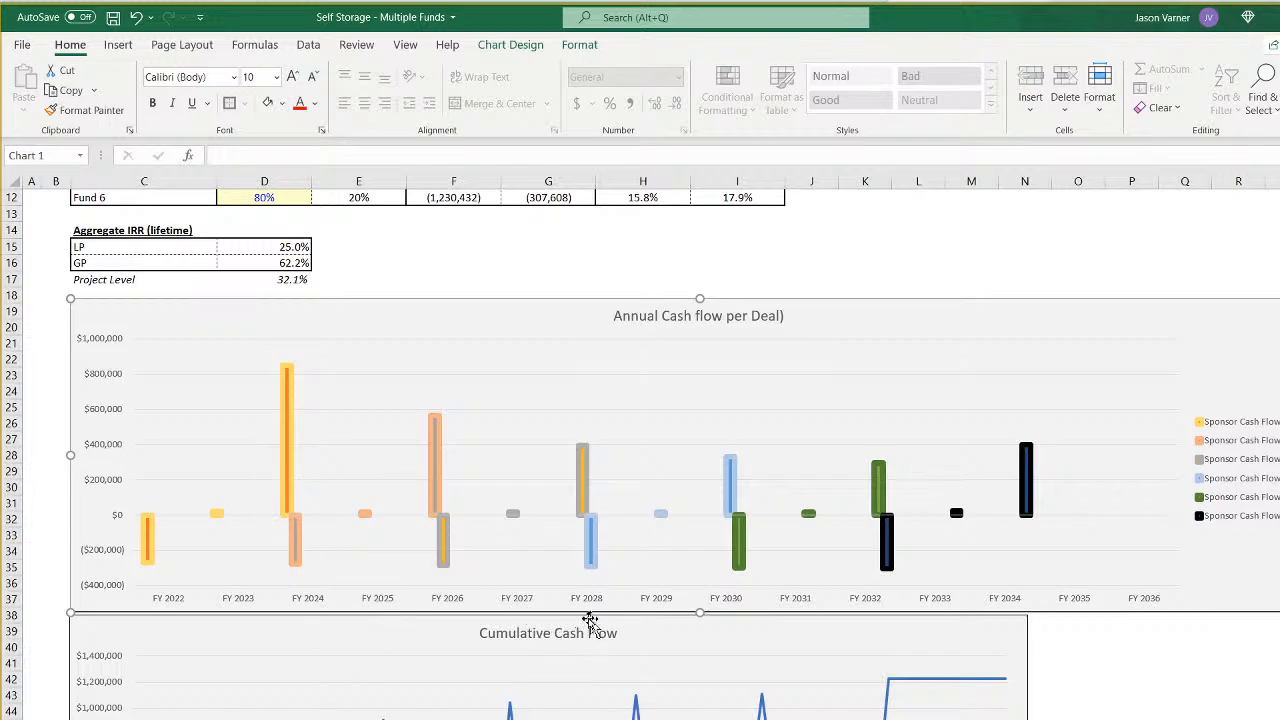
- Slant the fiscal year labels of the annual cash flow chart upward with a custom text angle and save the workbook
right_click(655, 598)
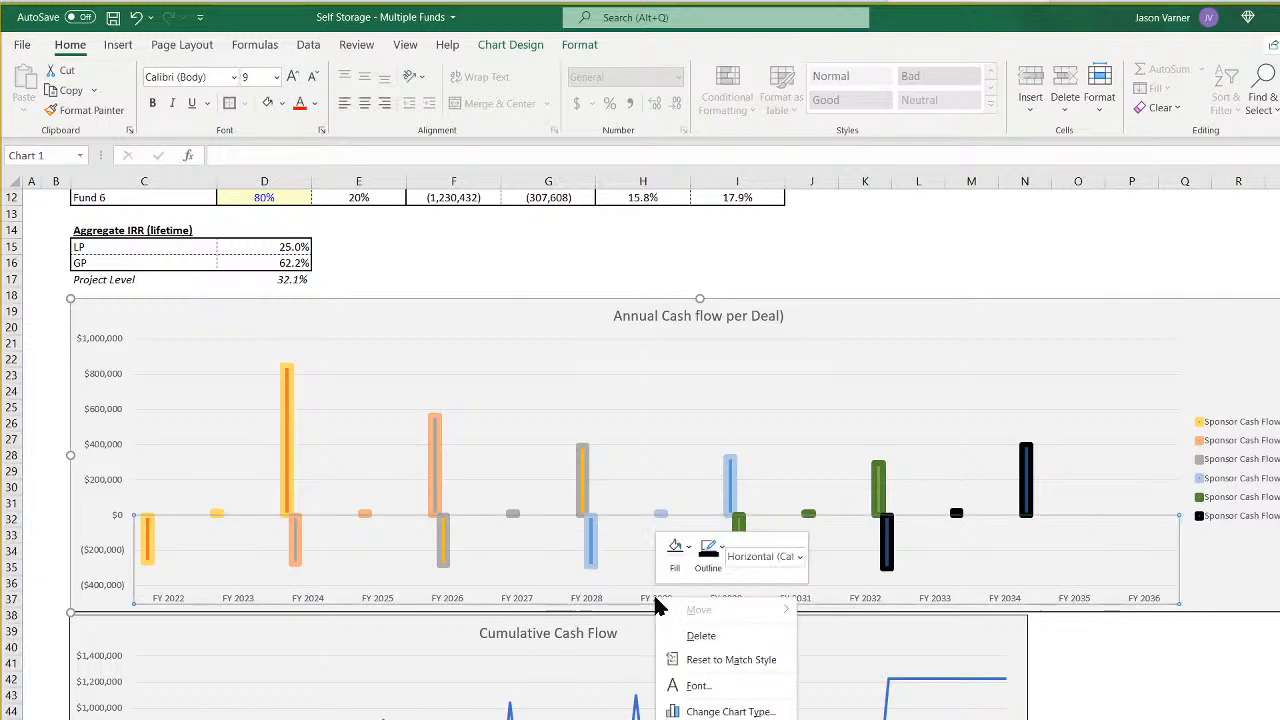
click(696, 719)
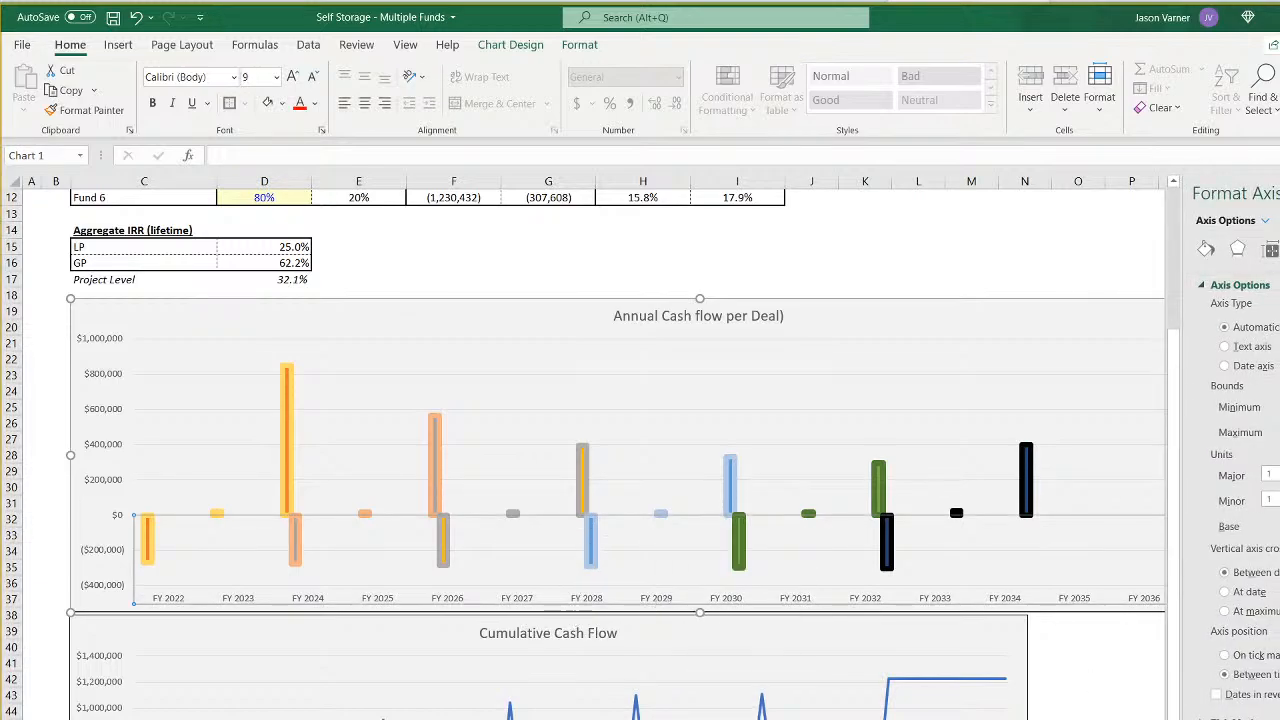
click(1270, 249)
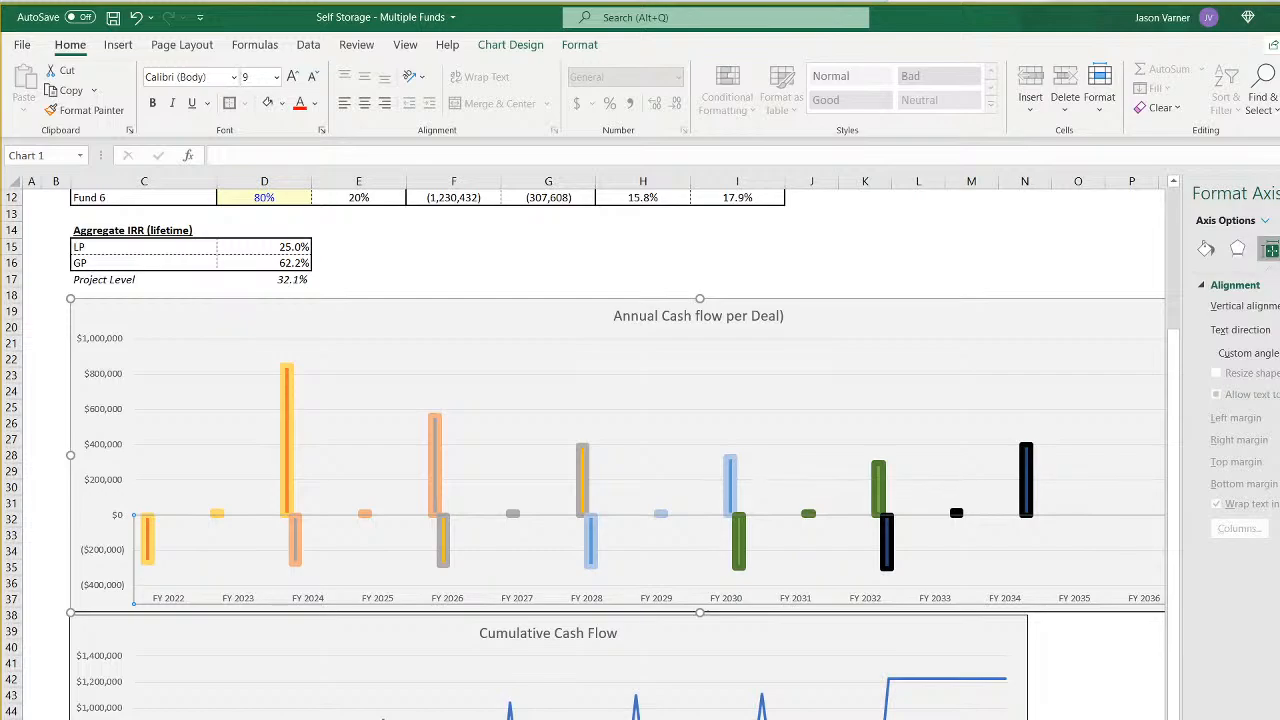
key(Return)
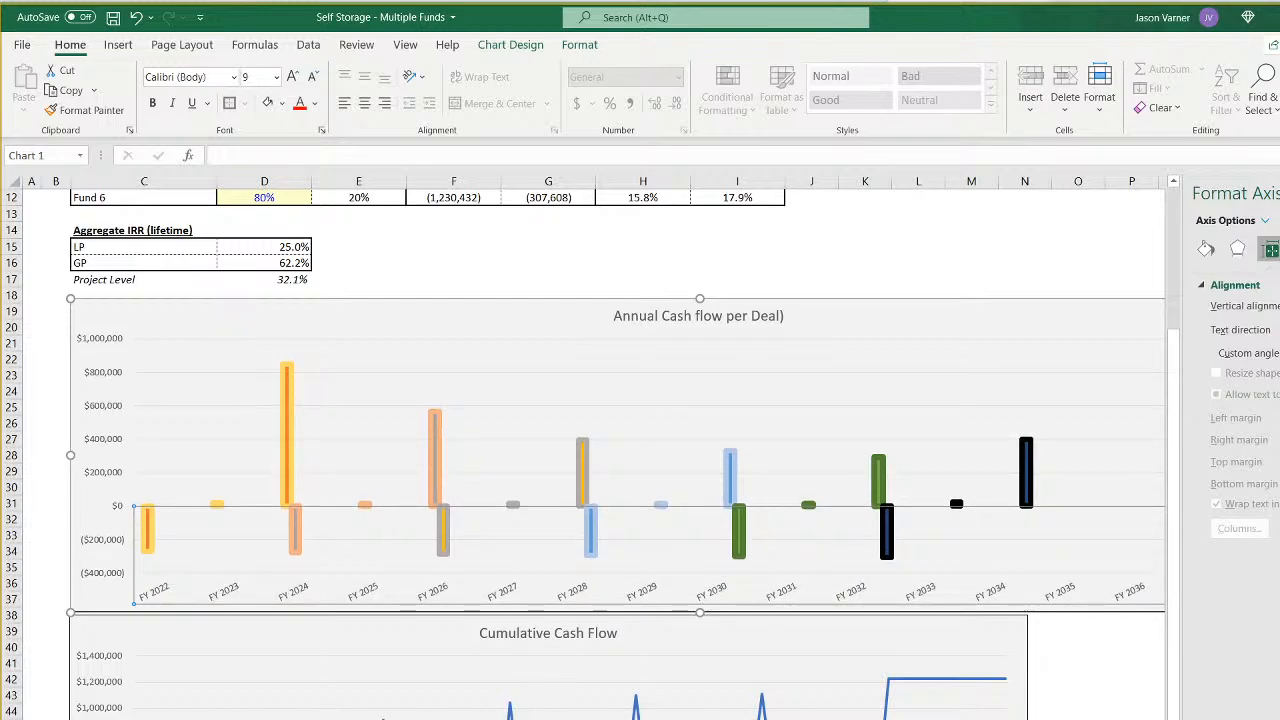
key(Return)
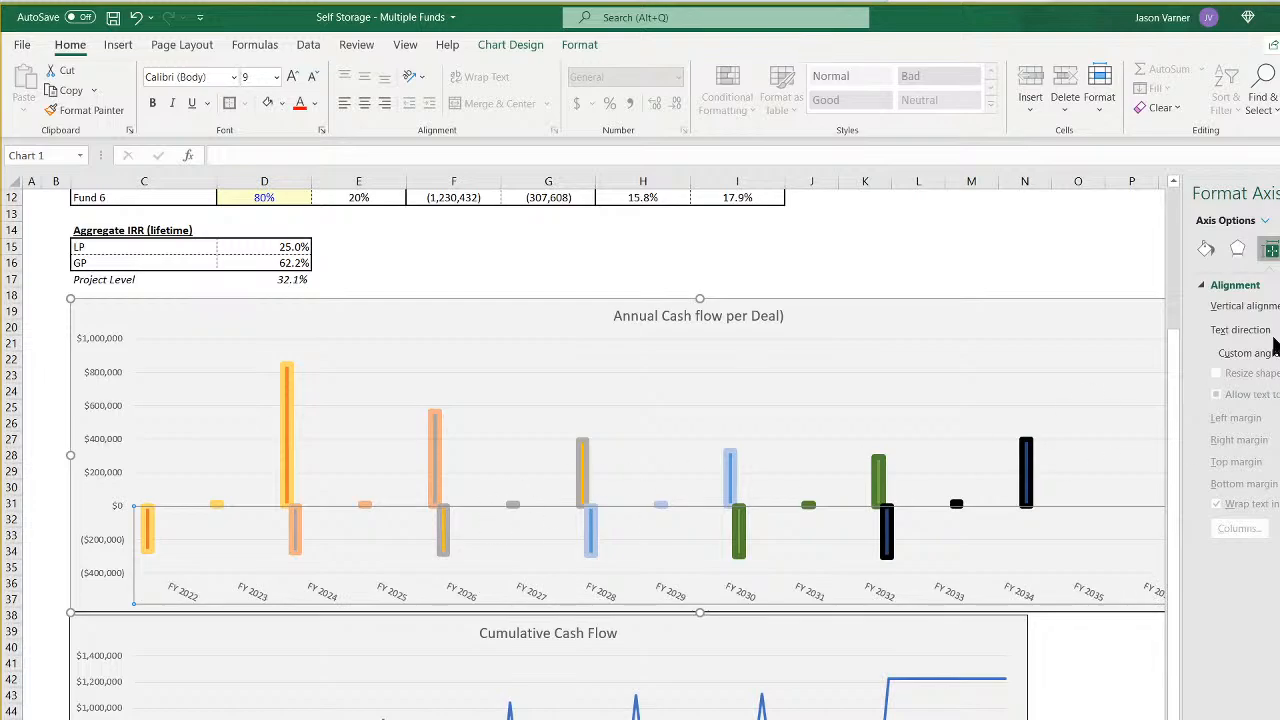
key(Return)
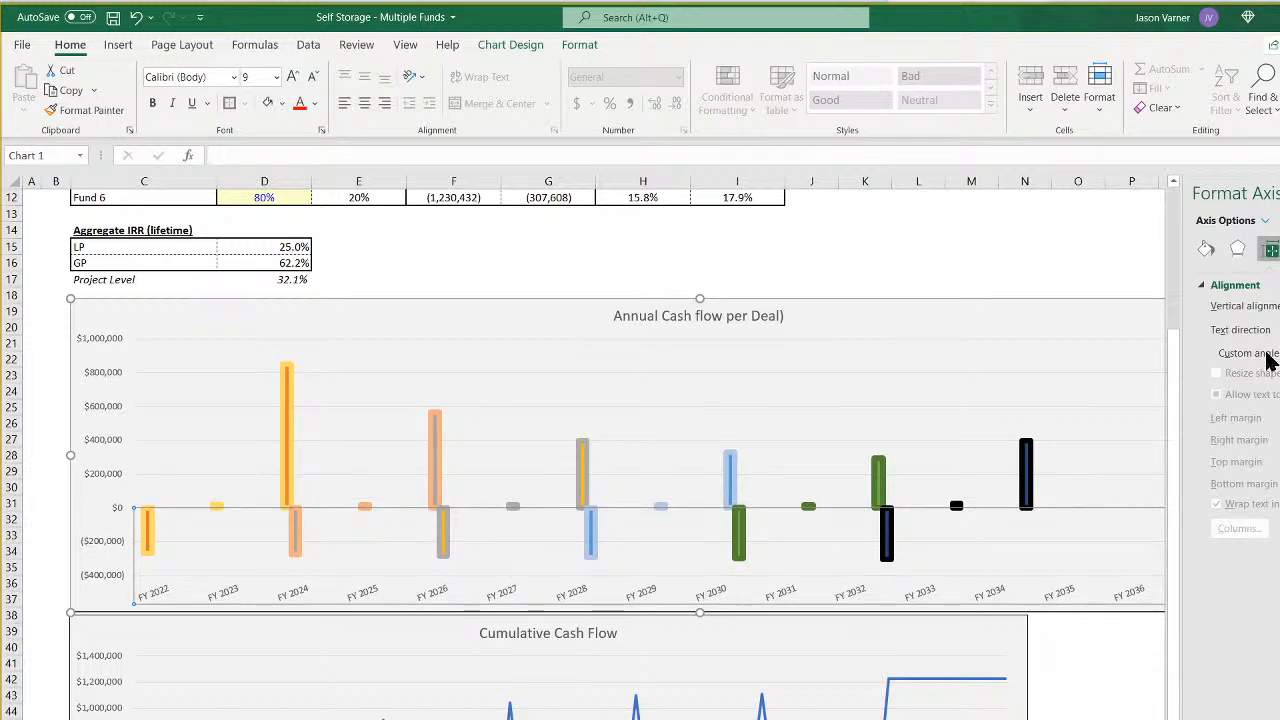
click(1267, 355)
click(1267, 355)
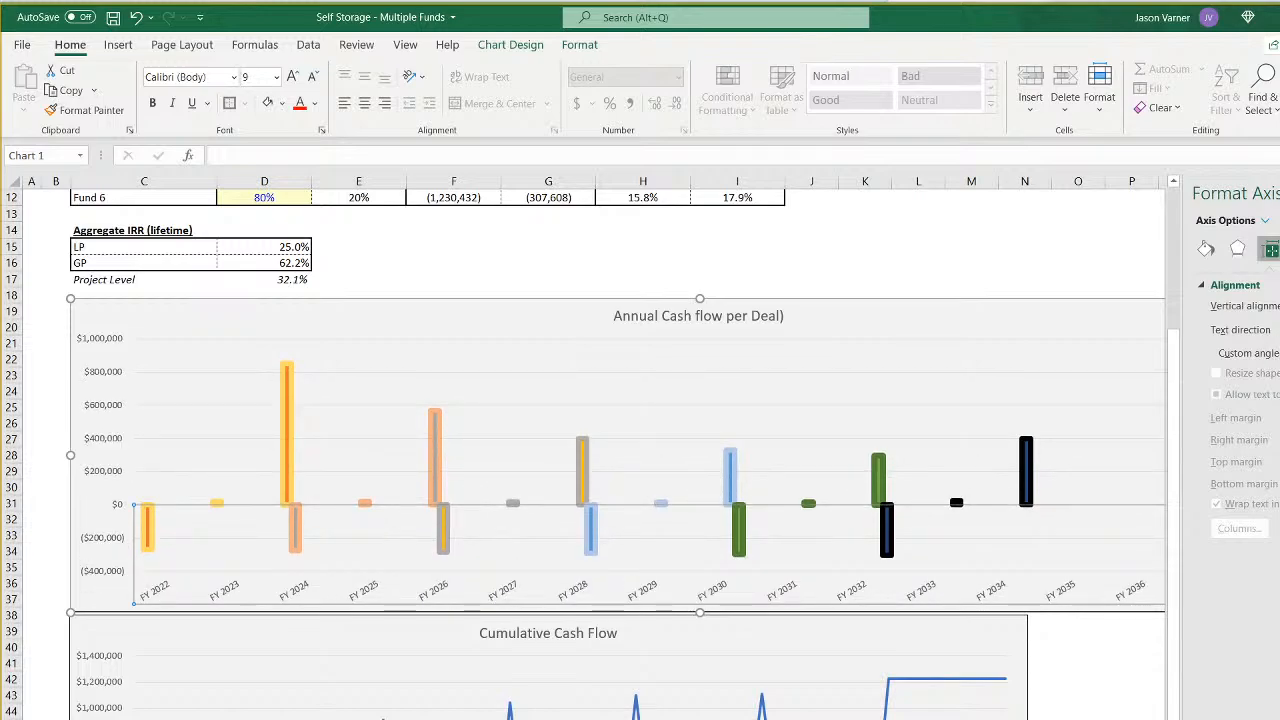
click(1240, 708)
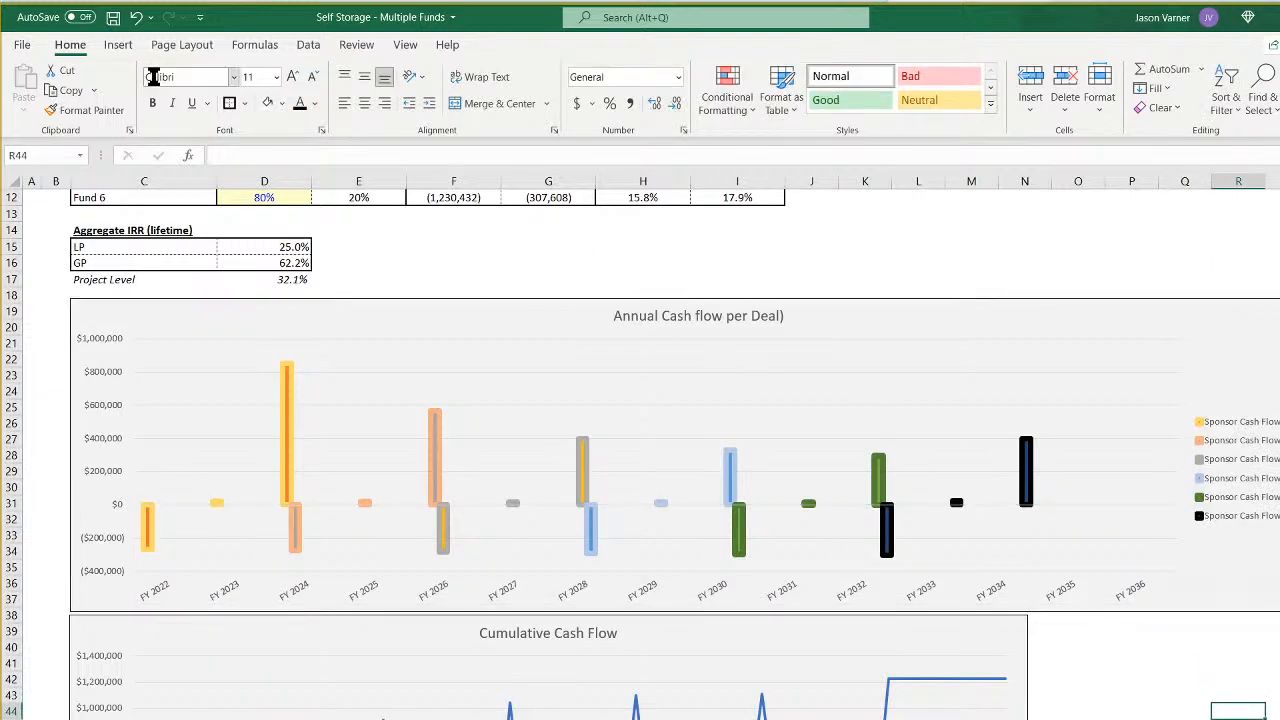
click(113, 17)
- Set Fund 6's Months Held For to 36 in the exit assumptions
scroll(580, 497, up, 4)
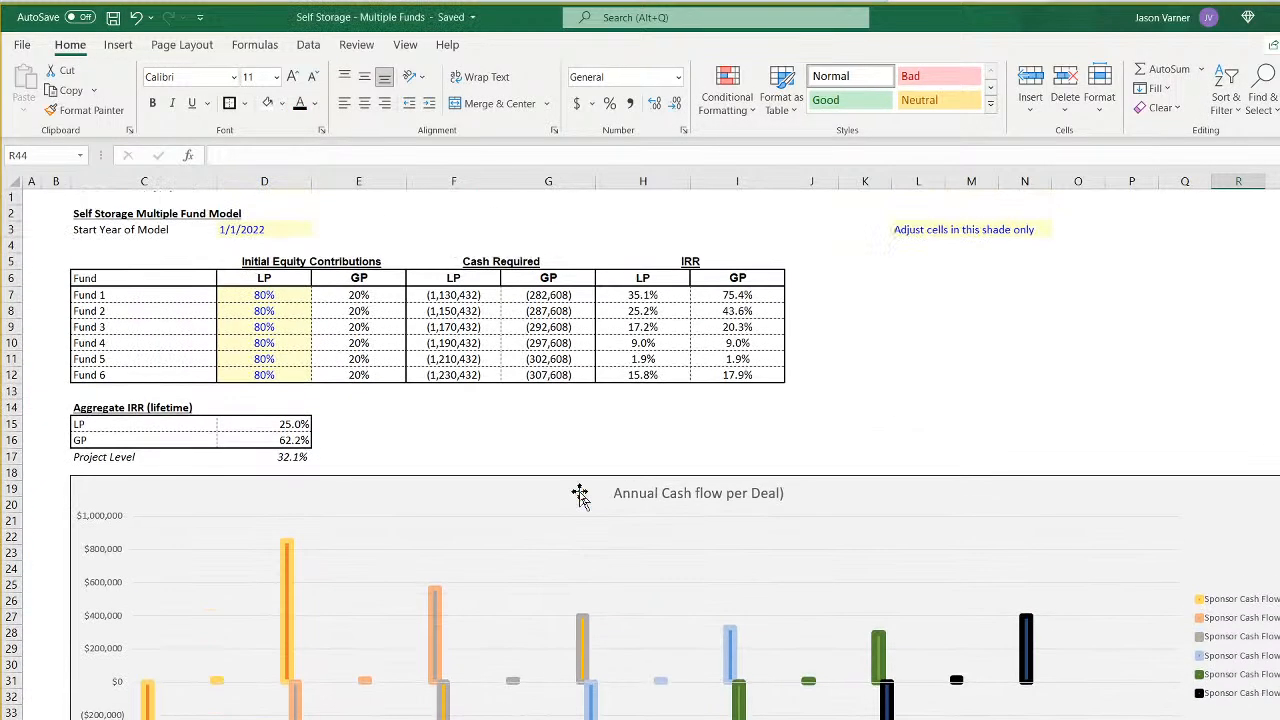
key(ctrl+Page_Down)
scroll(705, 560, down, 9)
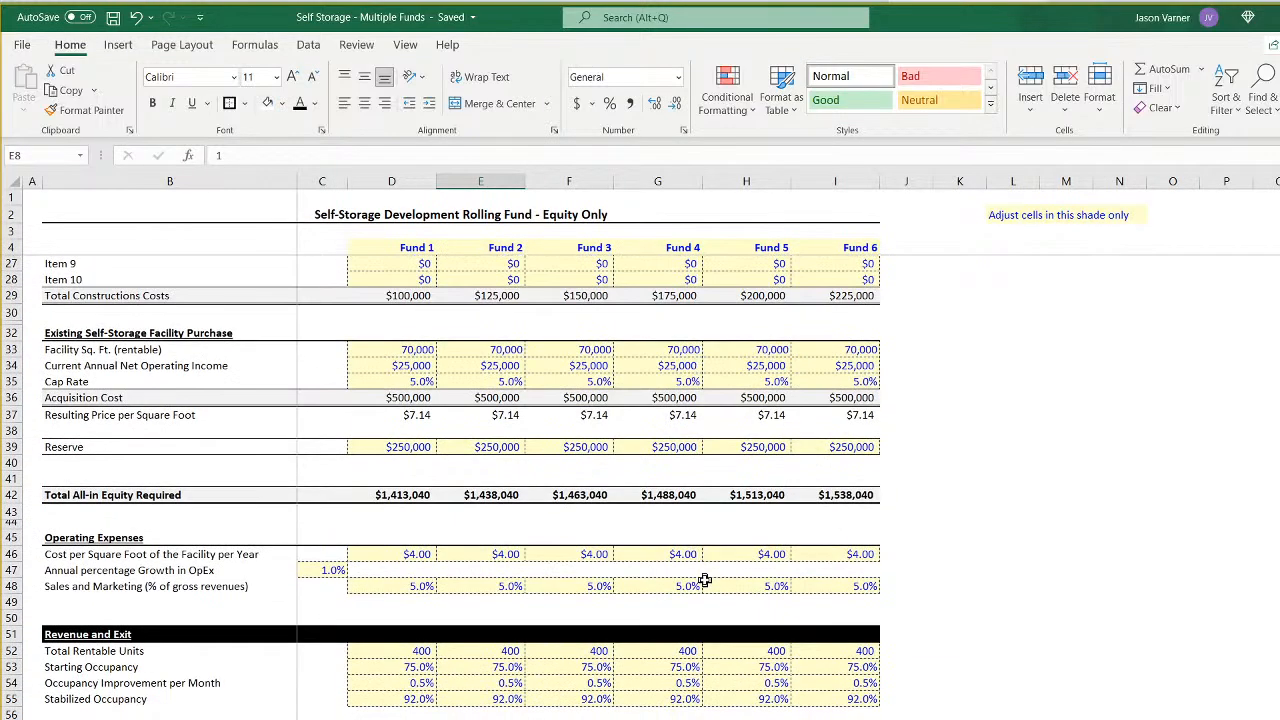
scroll(705, 580, down, 7)
click(860, 521)
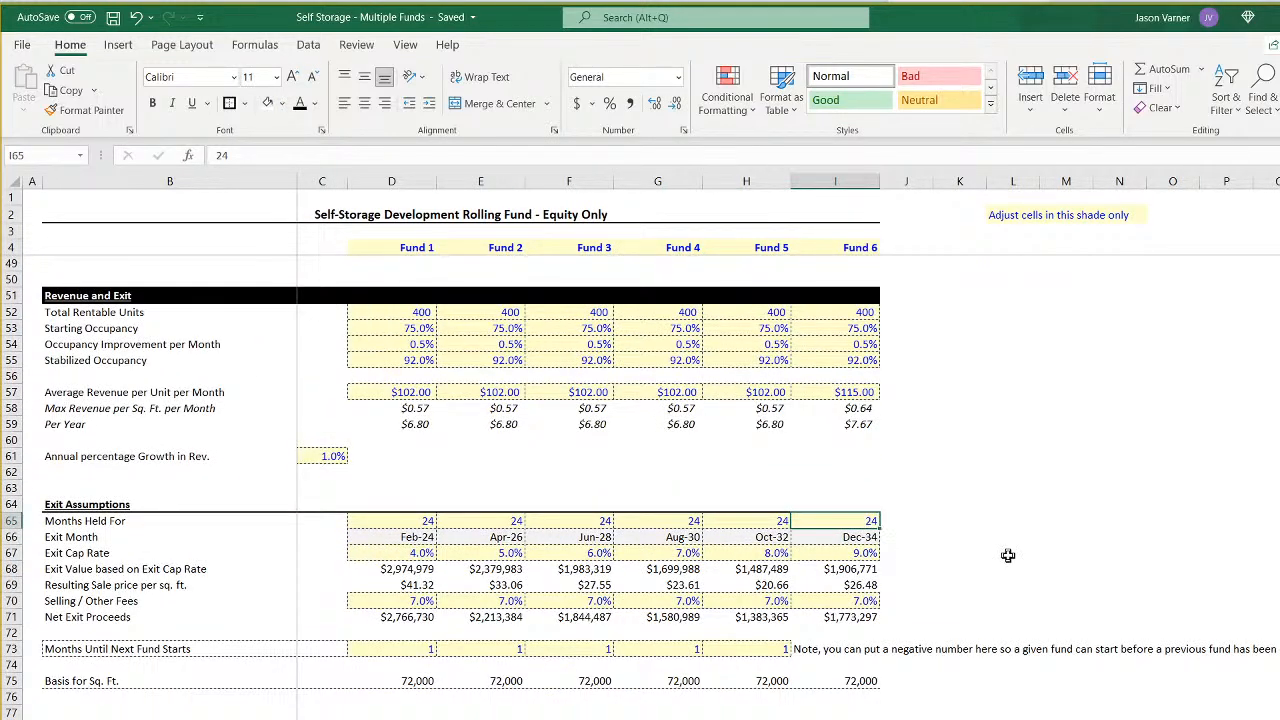
text(36)
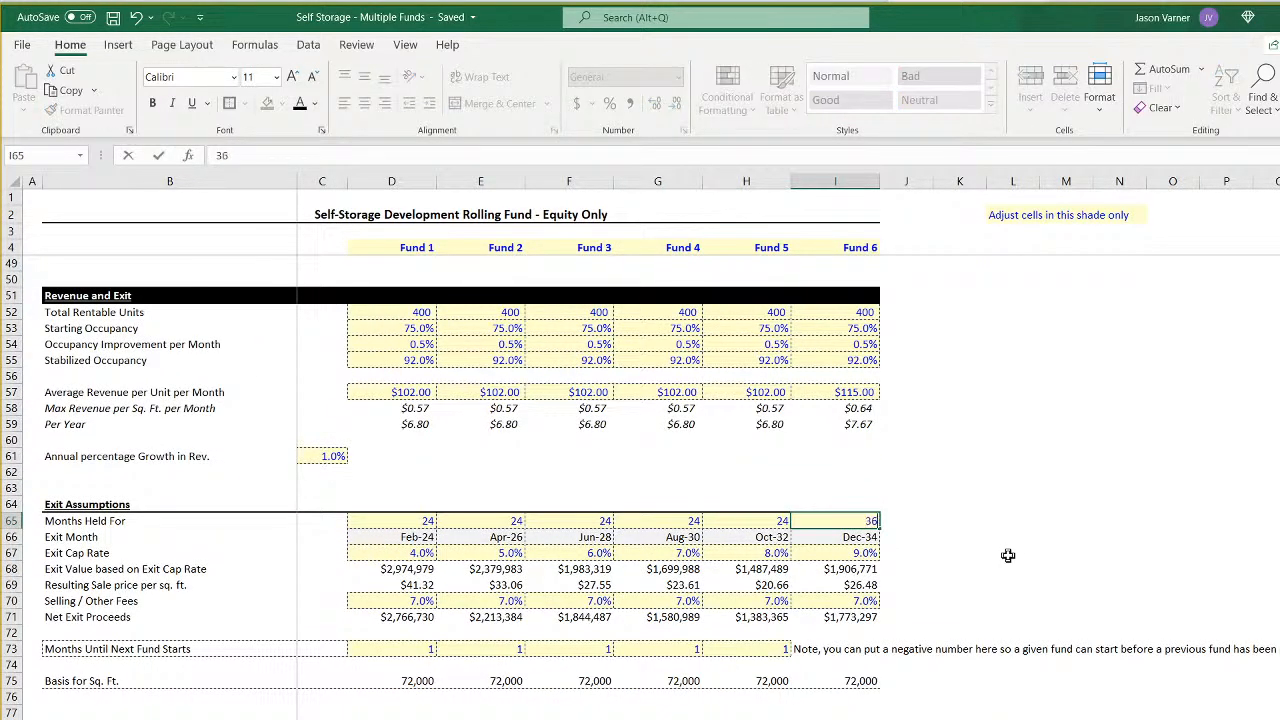
key(Return)
- Compare Fund 6's bars in the annual cash flow chart with its exit month in the assumptions
key(ctrl+Page_Up)
key(ctrl+Page_Up)
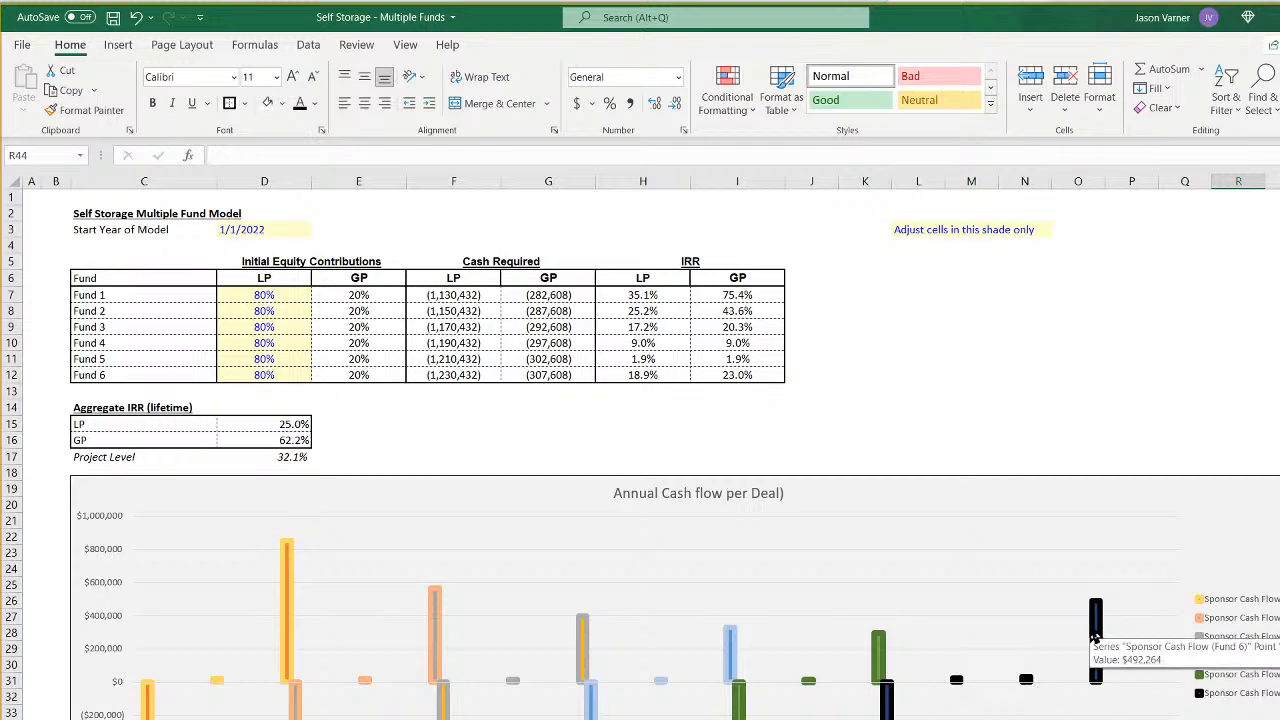
key(ctrl+Page_Down)
key(ctrl+Page_Down)
scroll(783, 651, down, 4)
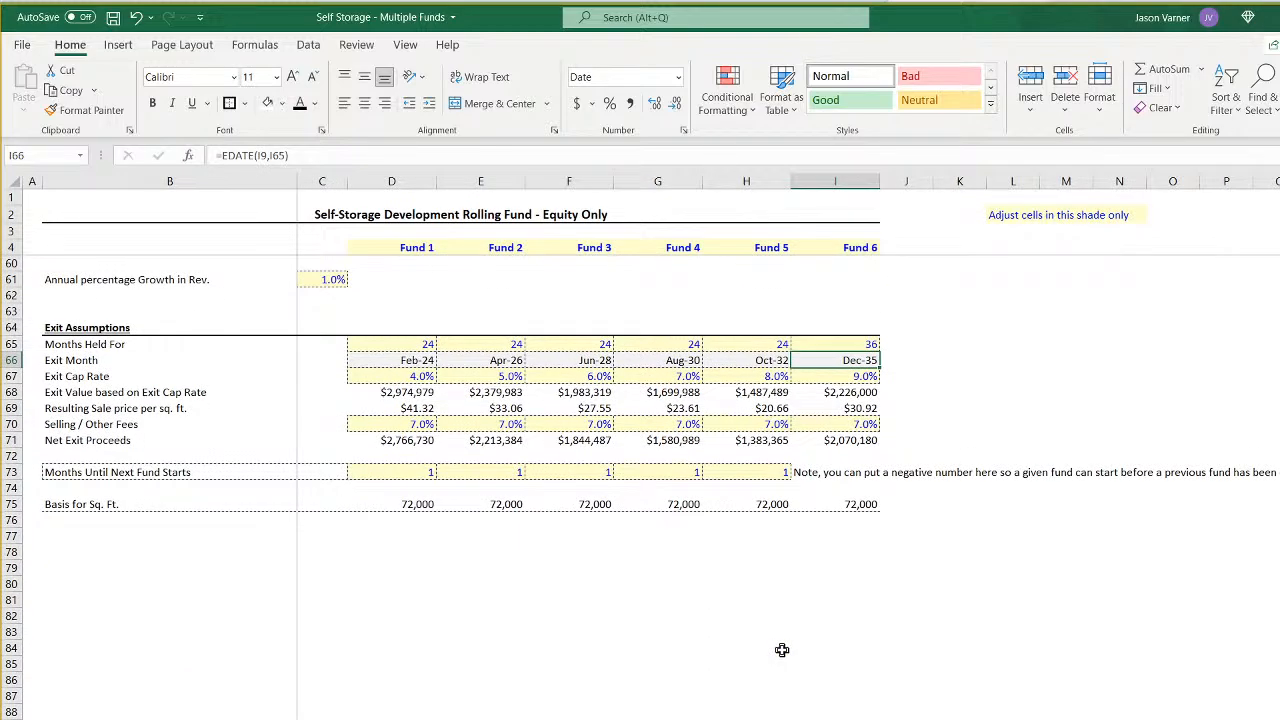
key(ctrl+Page_Up)
key(ctrl+Page_Up)
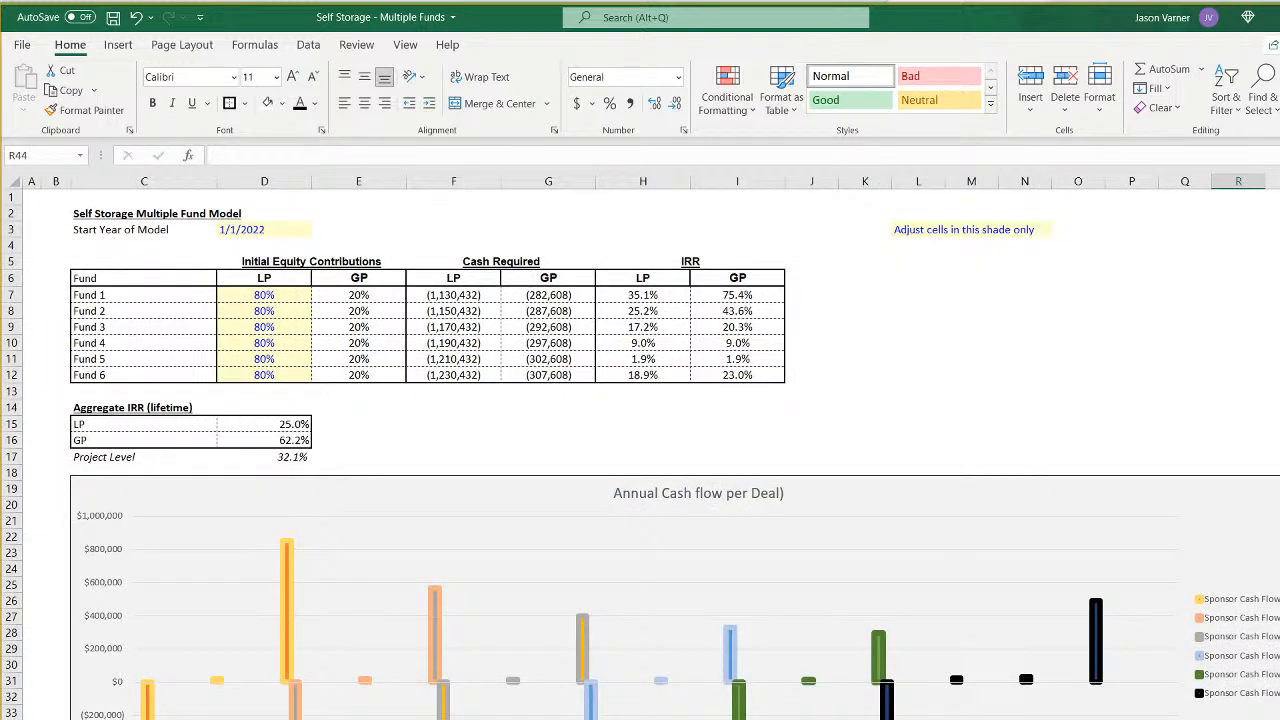
- Set Fund 6's Months Held For to 42 in the exit assumptions
key(ctrl+Page_Down)
key(ctrl+Page_Down)
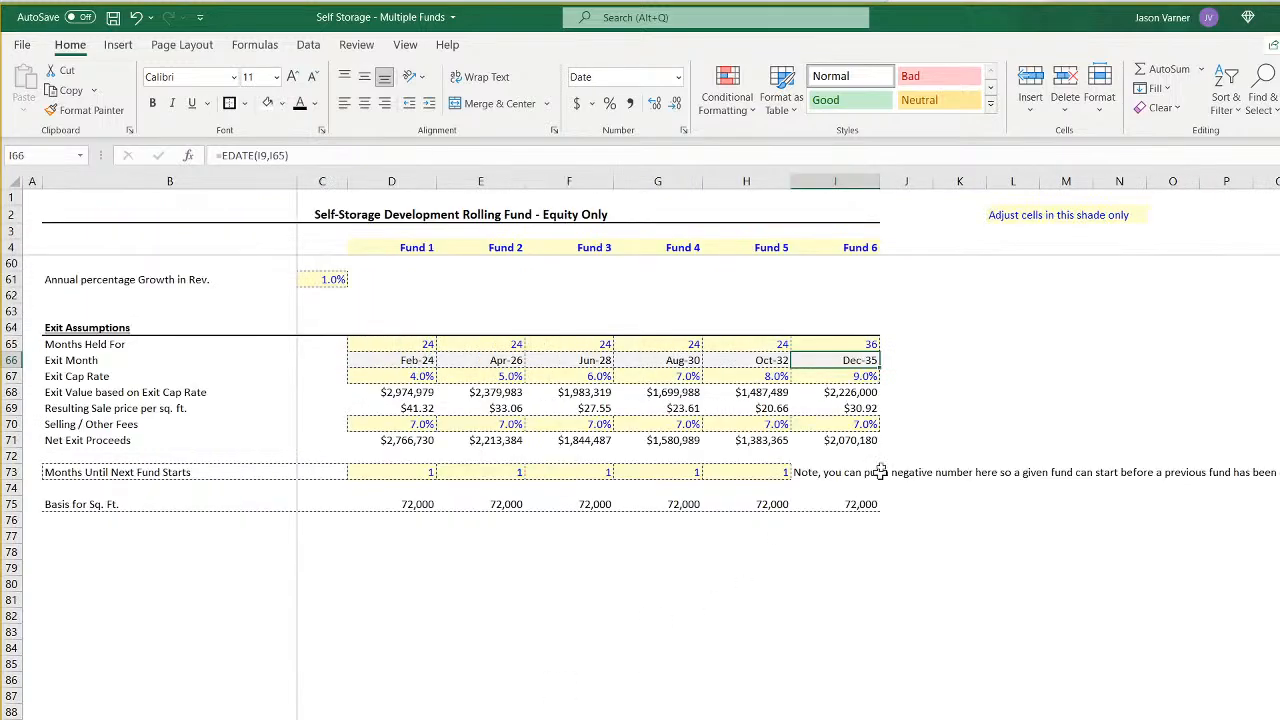
click(870, 344)
text(42)
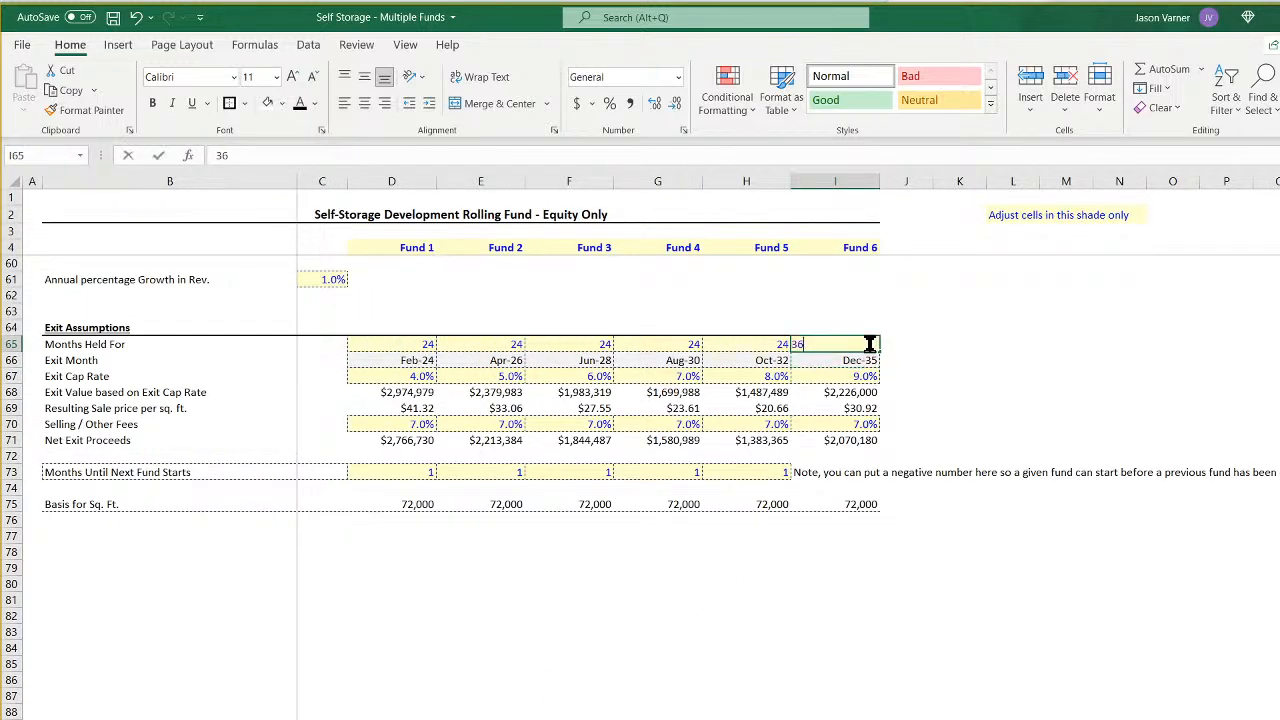
key(Return)
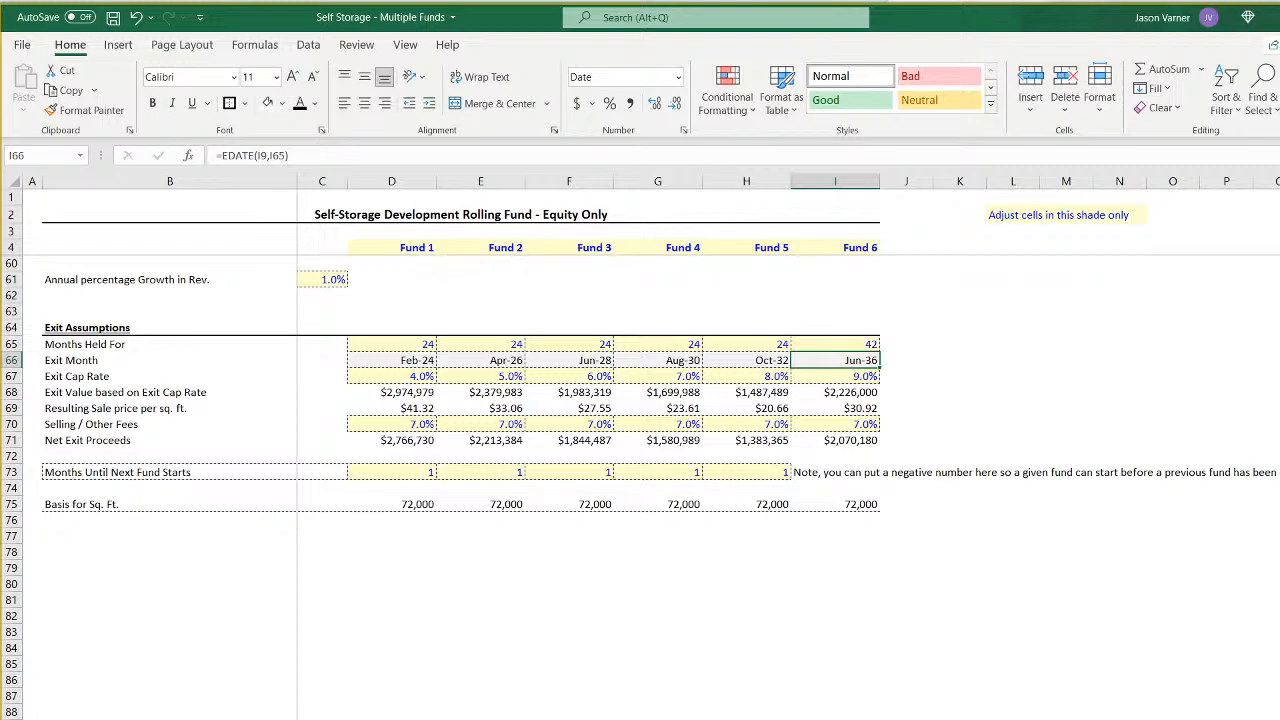
- Return to the summary sheet and save the workbook with the extended Fund 6 holding period
key(ctrl+Page_Up)
key(ctrl+Page_Up)
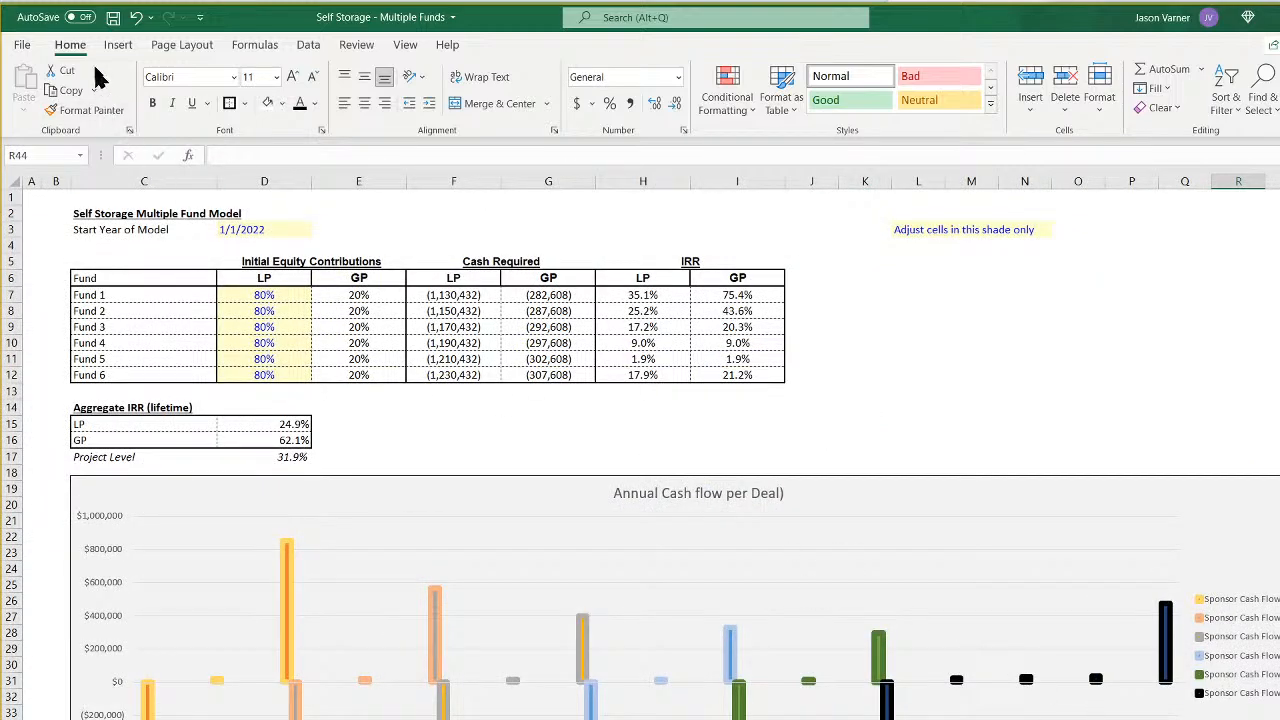
click(113, 17)
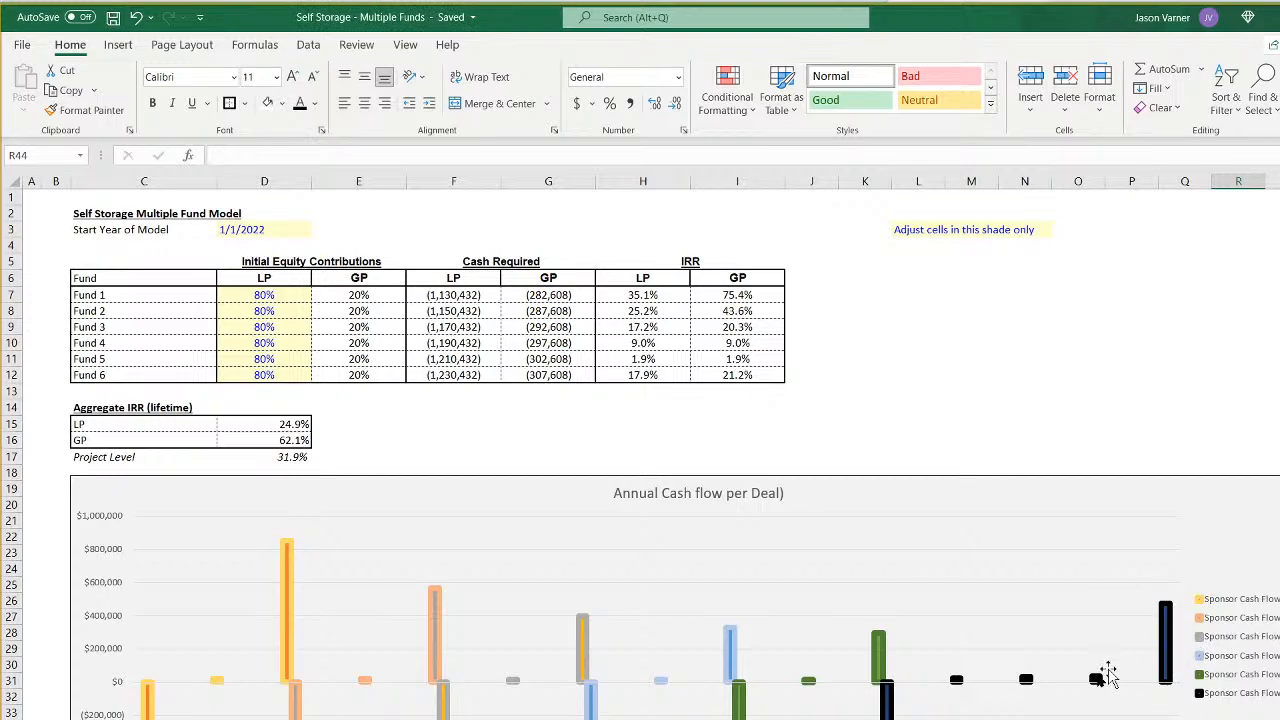
- Widen the cumulative cash flow chart to match the annual cash flow chart above it and save the workbook
scroll(990, 500, down, 7)
scroll(988, 560, down, 1)
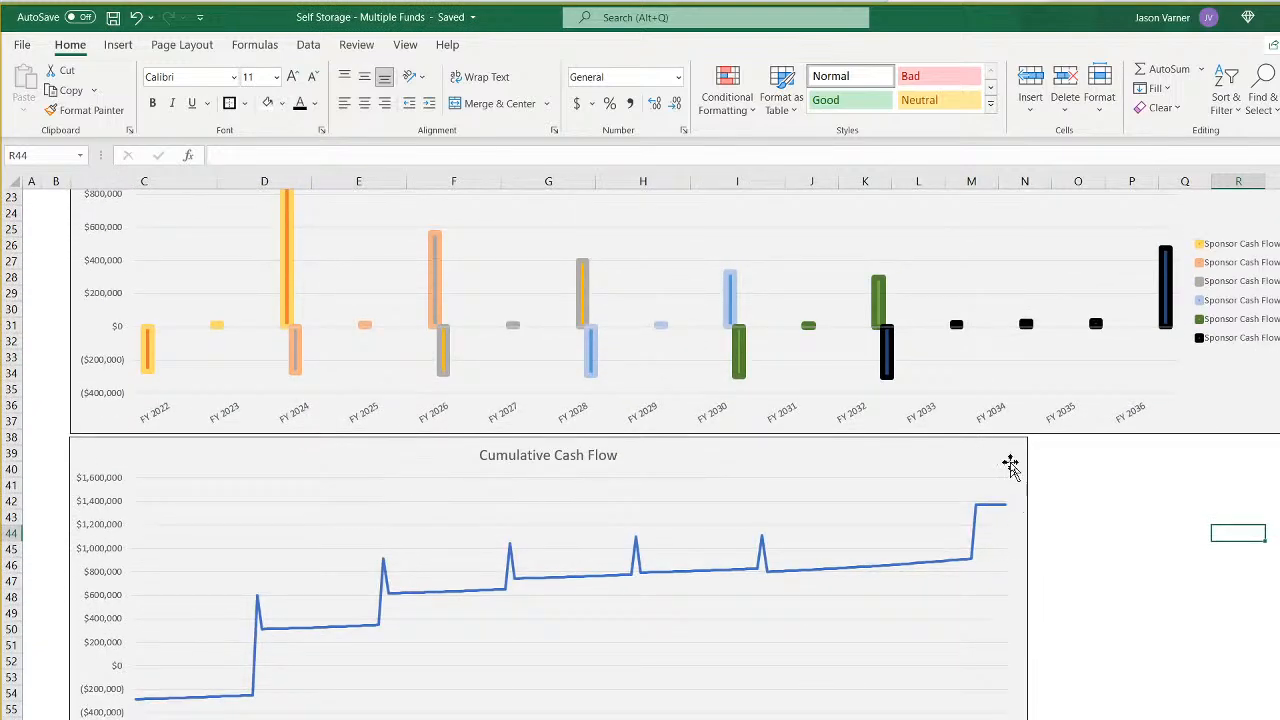
click(1009, 463)
drag(1028, 594, 1279, 594)
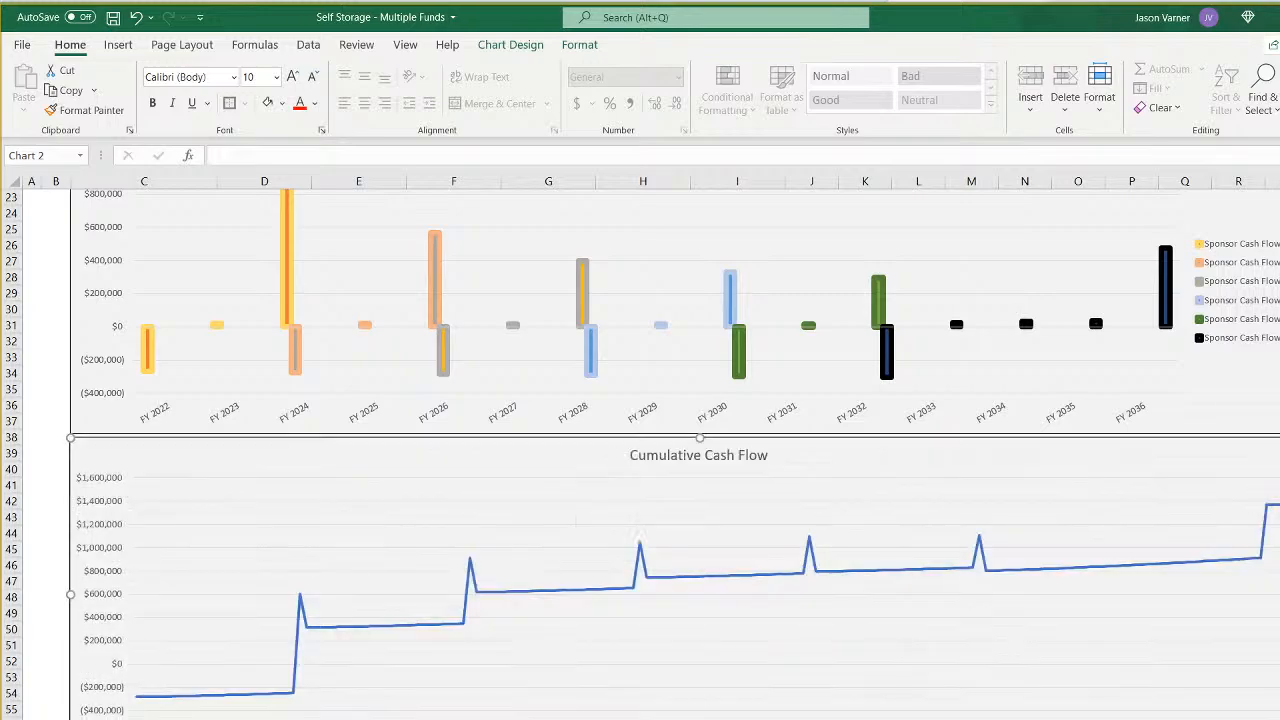
click(737, 718)
scroll(737, 600, up, 8)
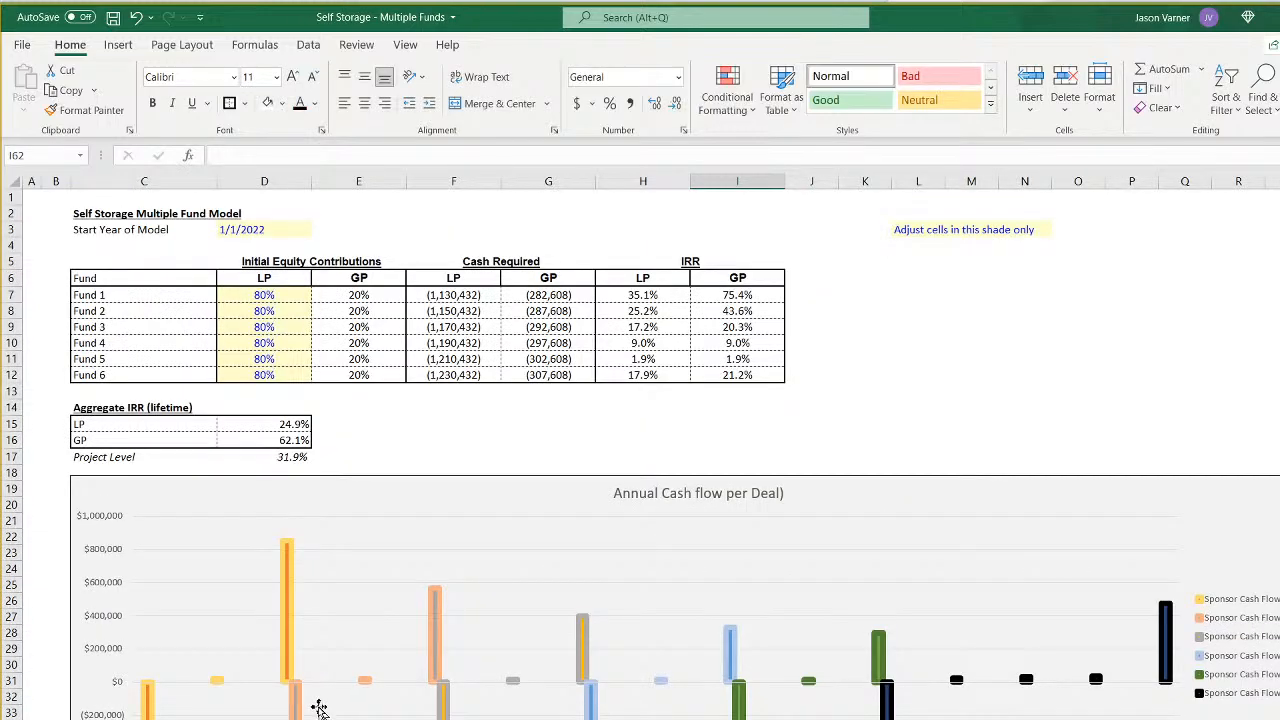
scroll(318, 708, down, 4)
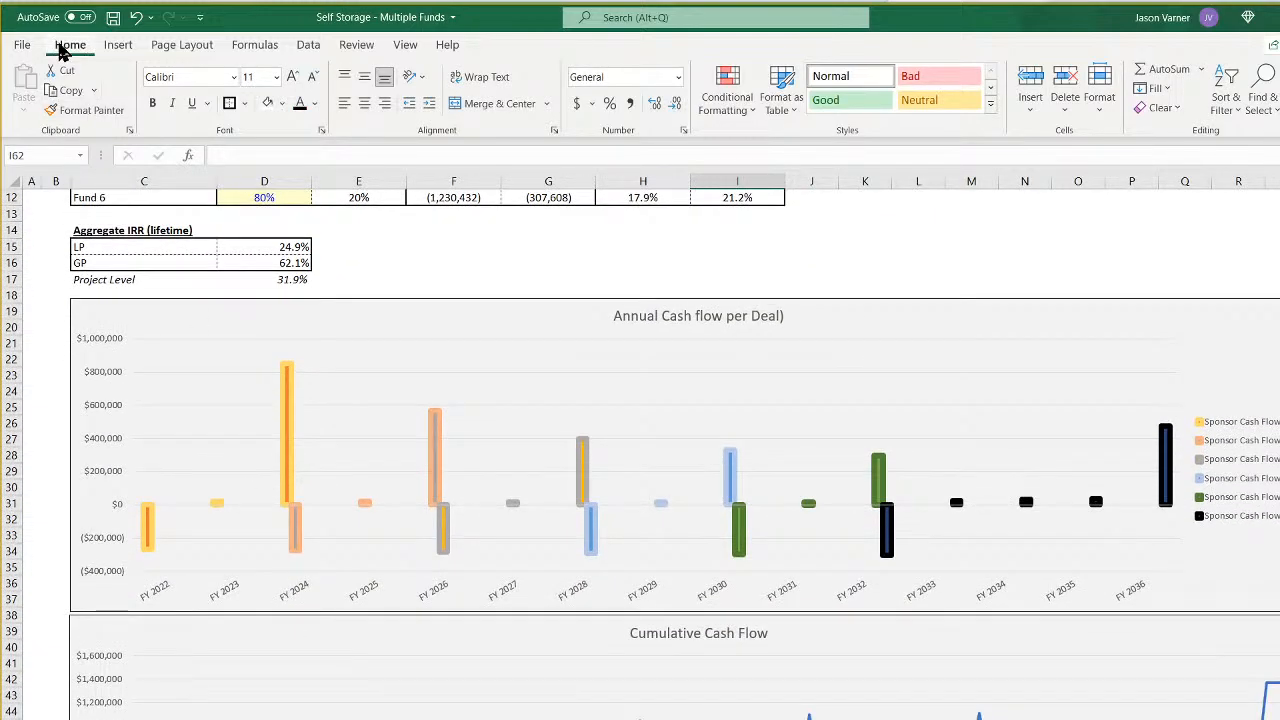
click(112, 19)
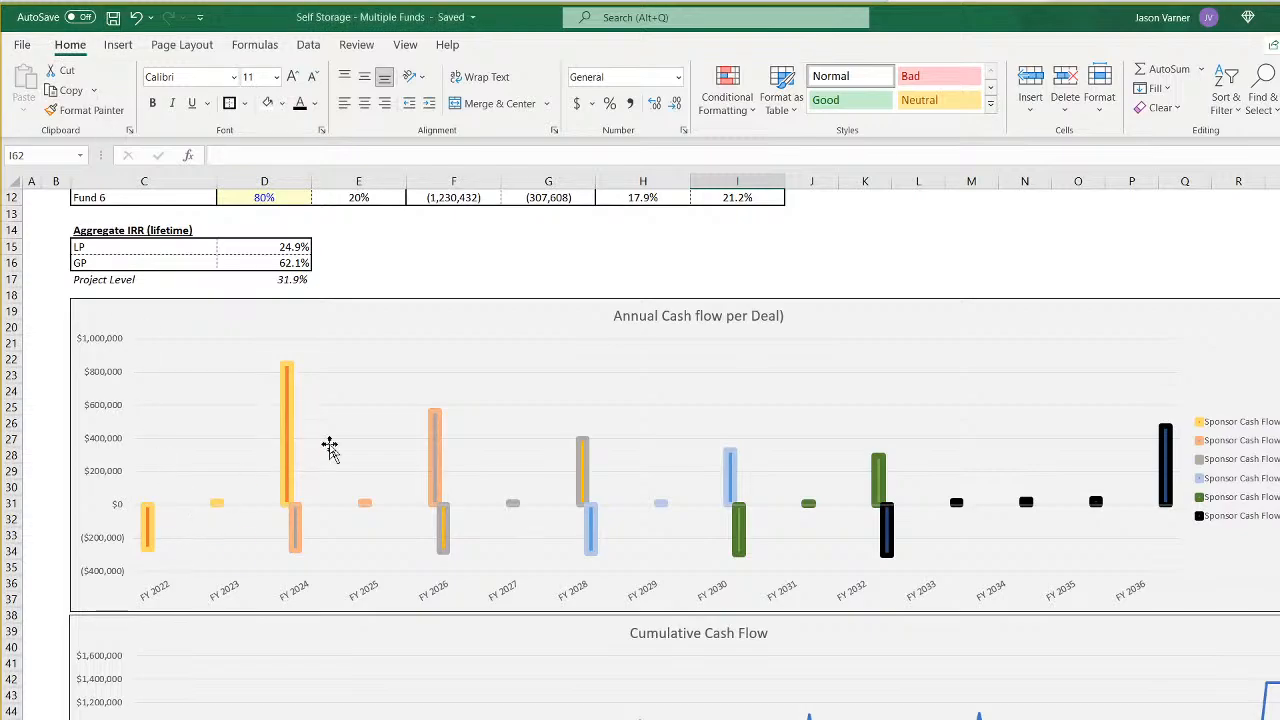
- Look over the annual and cumulative cash flow charts and the fund return tables on the summary sheet
scroll(320, 485, down, 3)
scroll(523, 537, up, 4)
scroll(806, 660, down, 7)
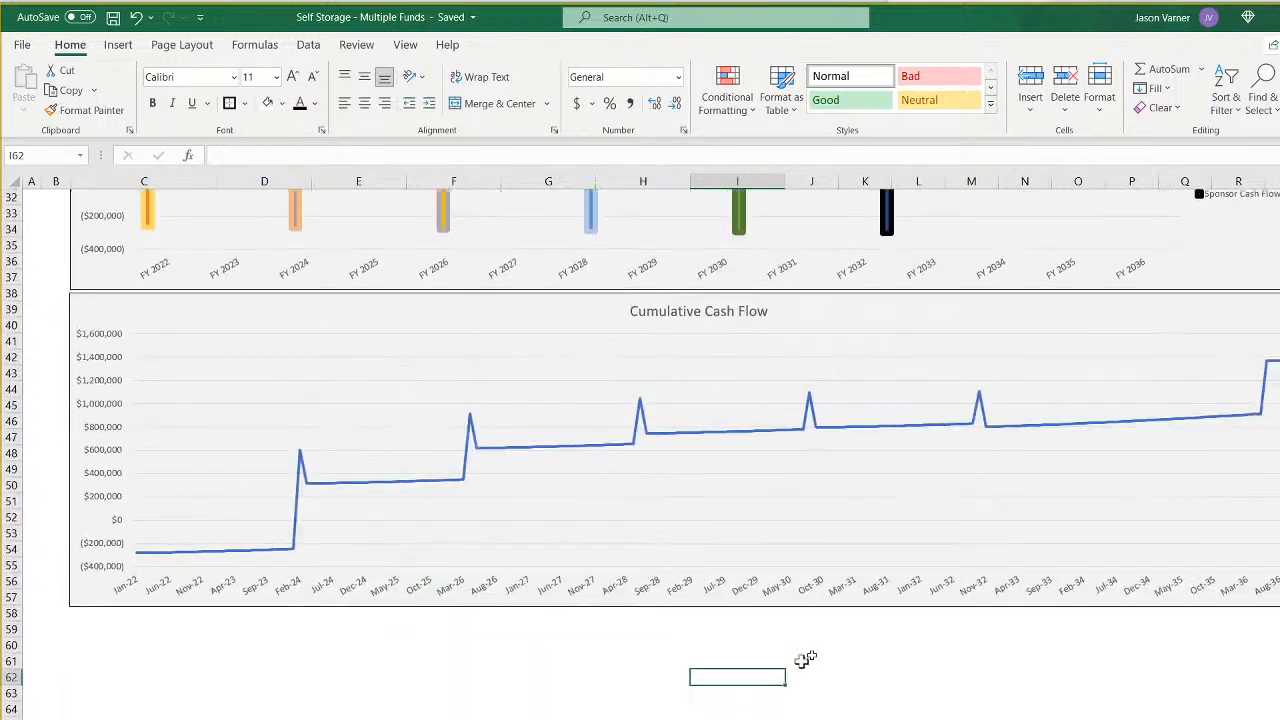
scroll(387, 479, up, 3)
scroll(830, 550, up, 7)
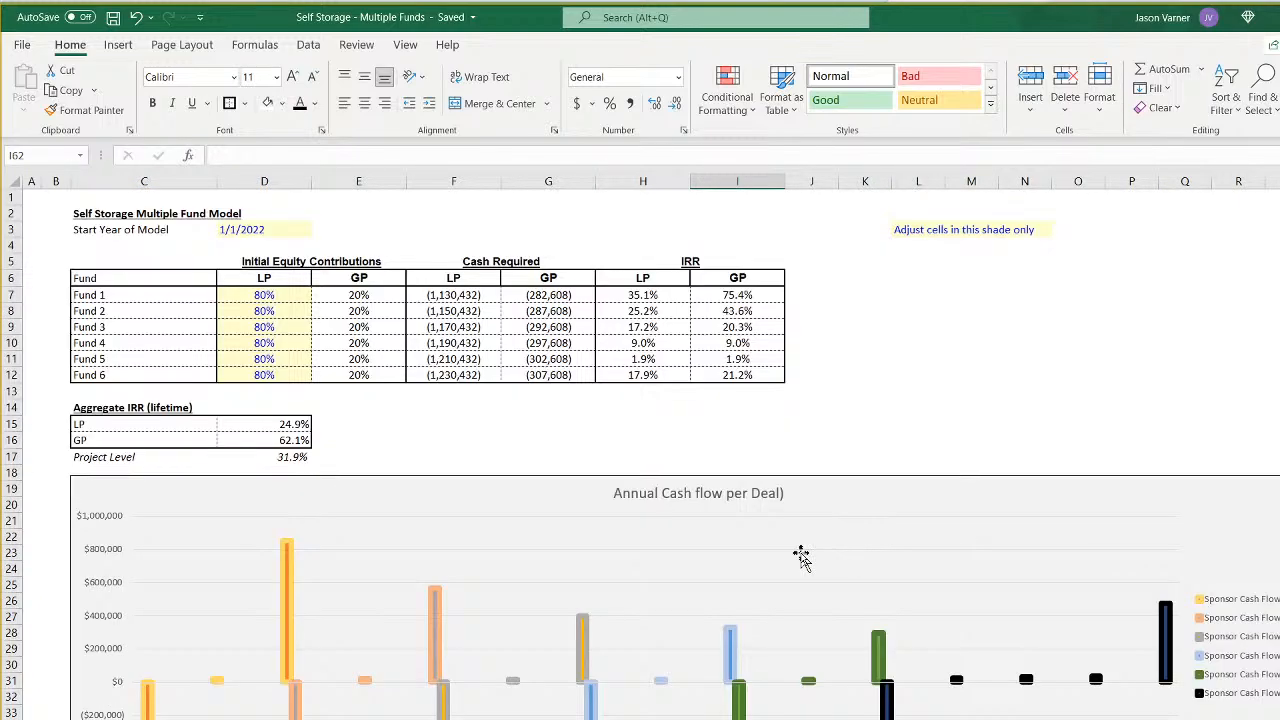
- Check the LP contribution percentages of Fund 2 and Fund 3, and bring up the monthly pro forma sheet
click(264, 311)
click(264, 327)
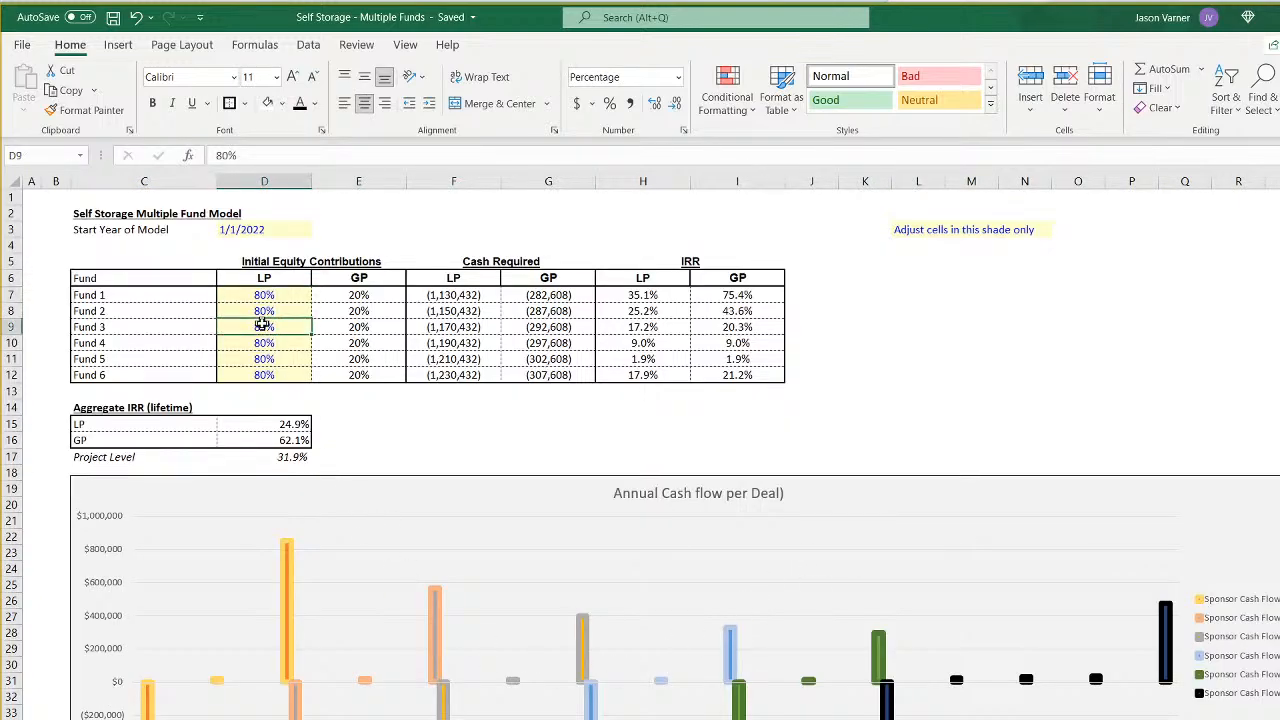
key(ctrl+Page_Down)
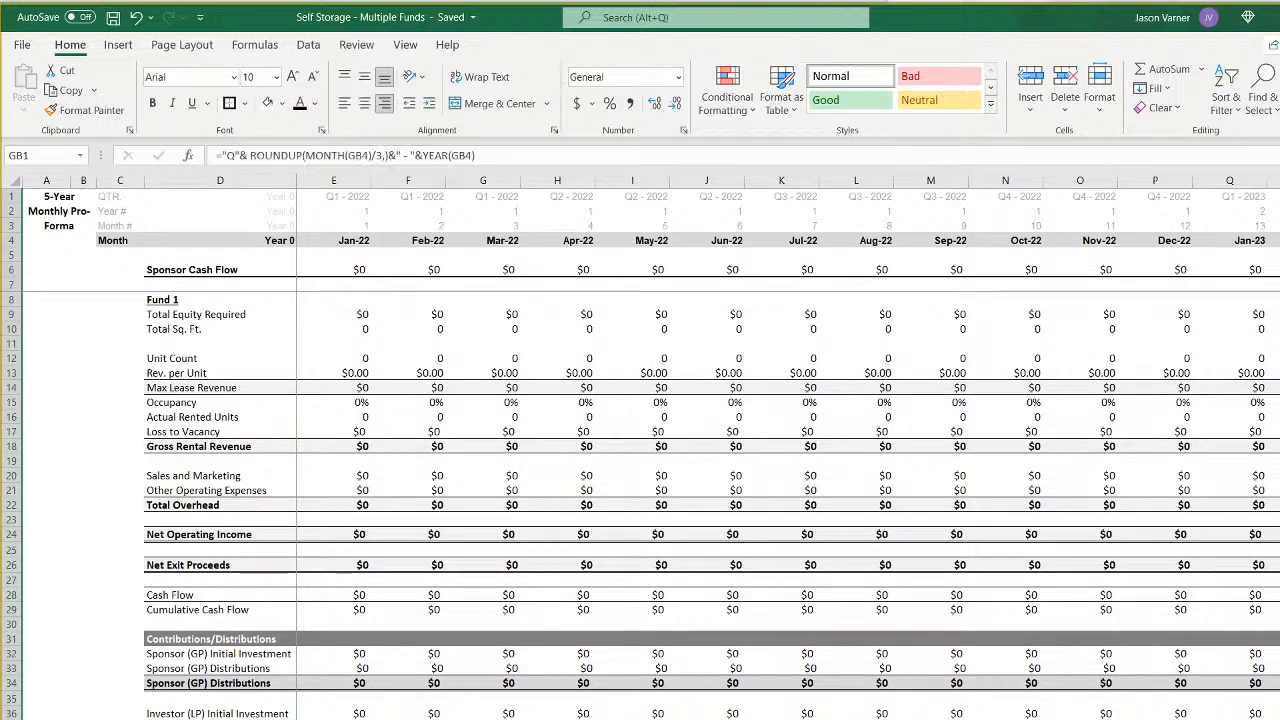
key(ctrl+Page_Down)
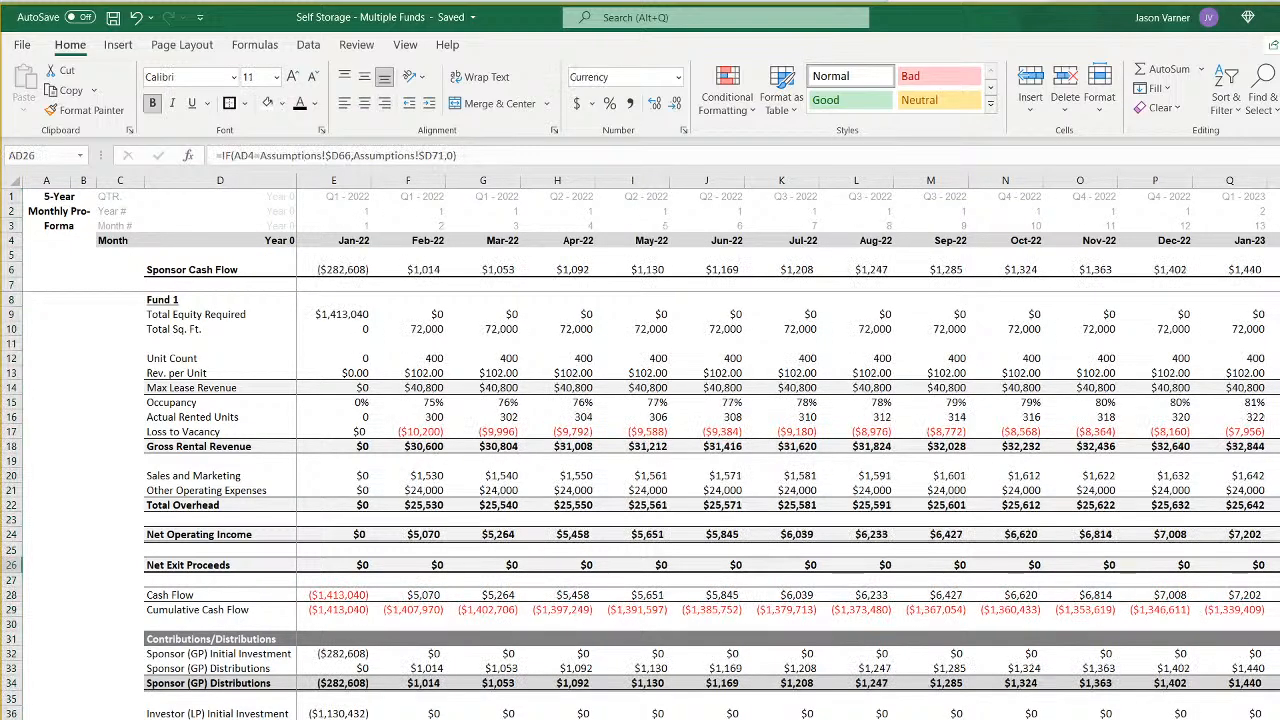
- Look through the fund pro forma and waterfall sheets and inspect the source of the waterfall's initial LP equity contribution
key(ctrl+Page_Down)
key(ctrl+Page_Down)
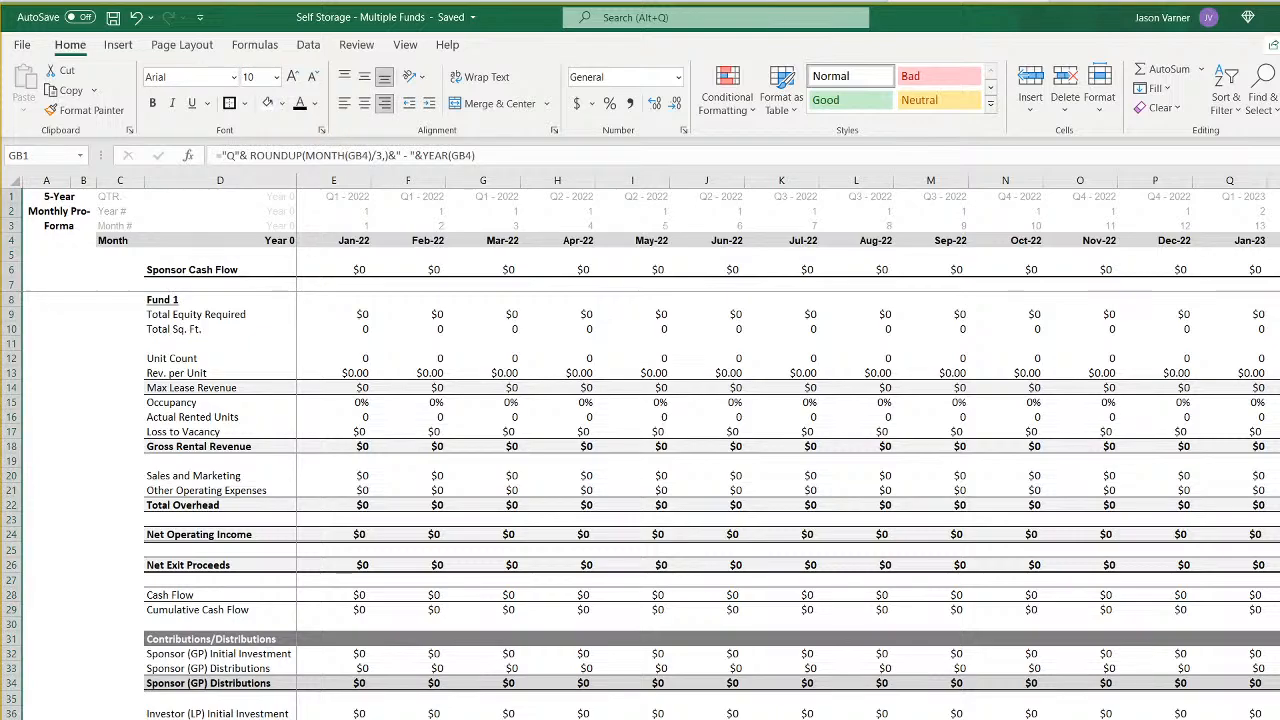
key(ctrl+Page_Down)
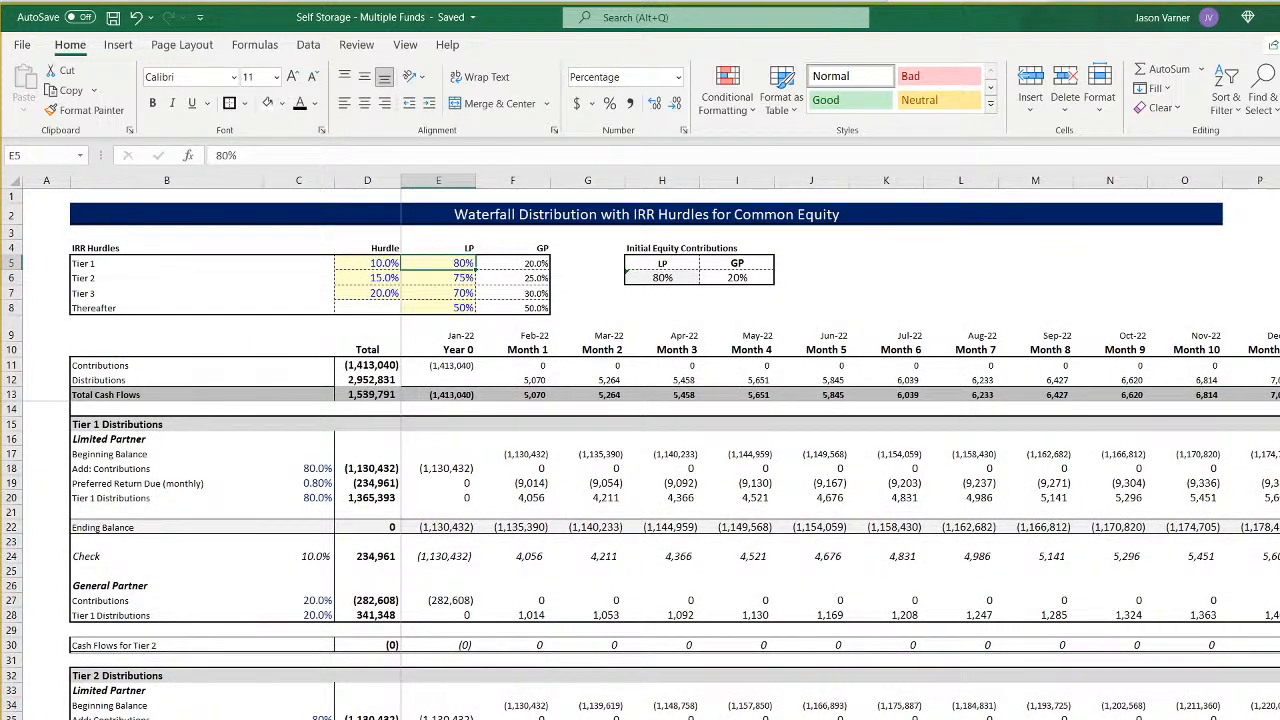
key(ctrl+Page_Down)
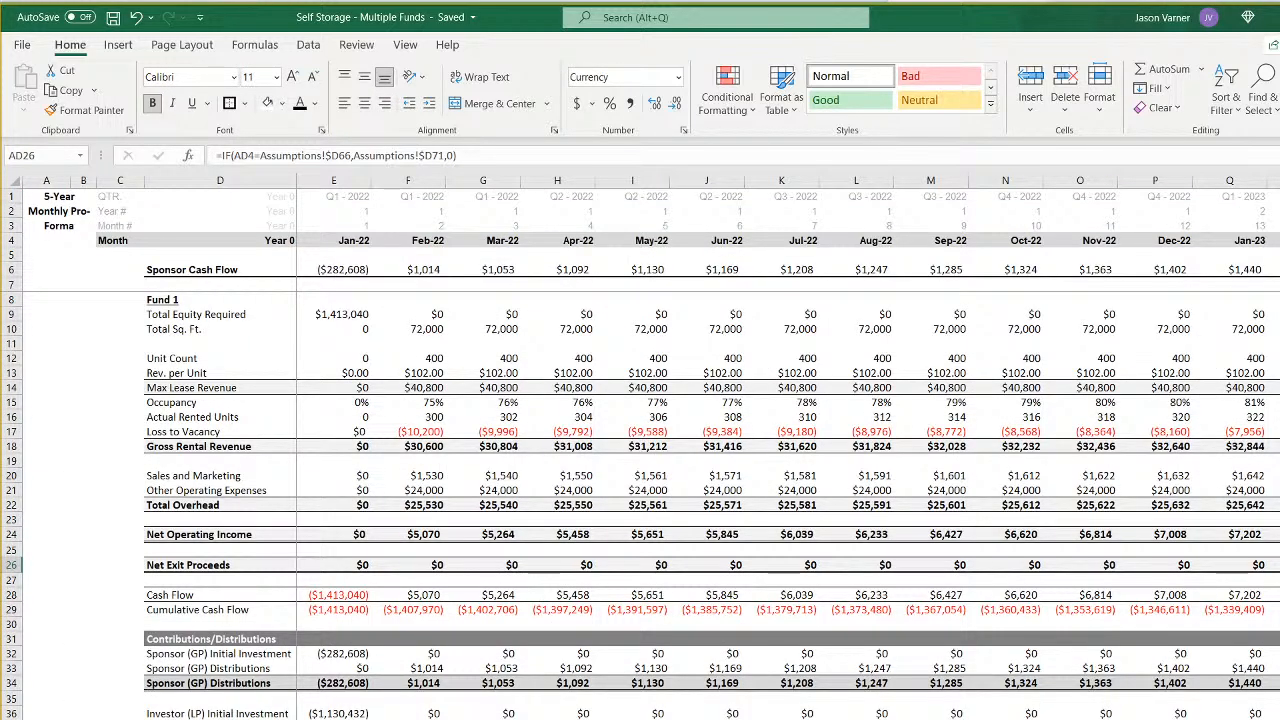
key(ctrl+Page_Down)
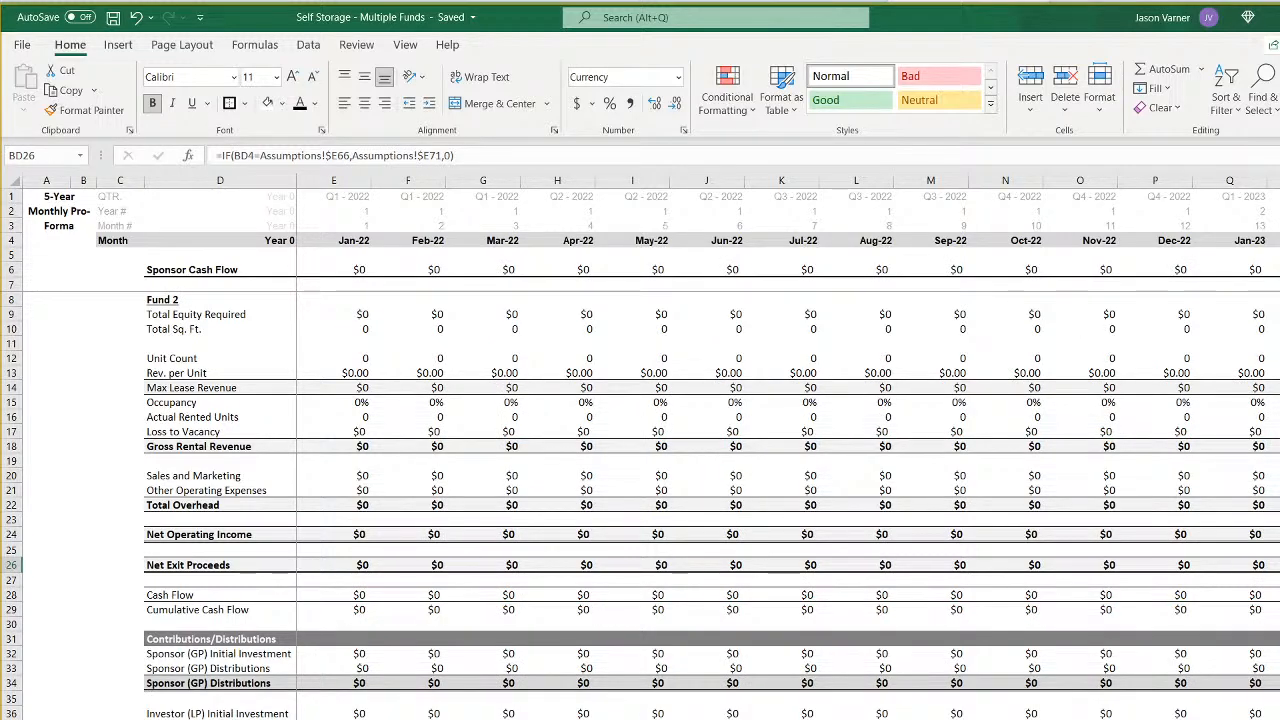
key(ctrl+Page_Down)
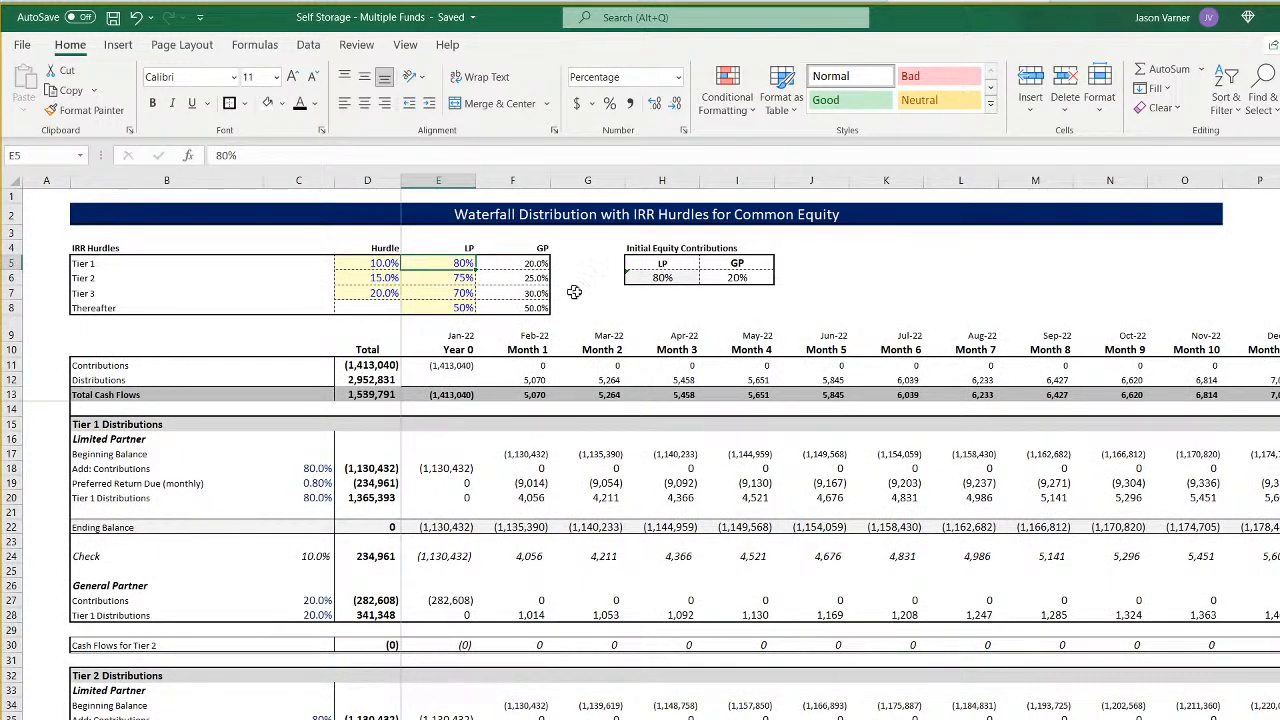
click(667, 278)
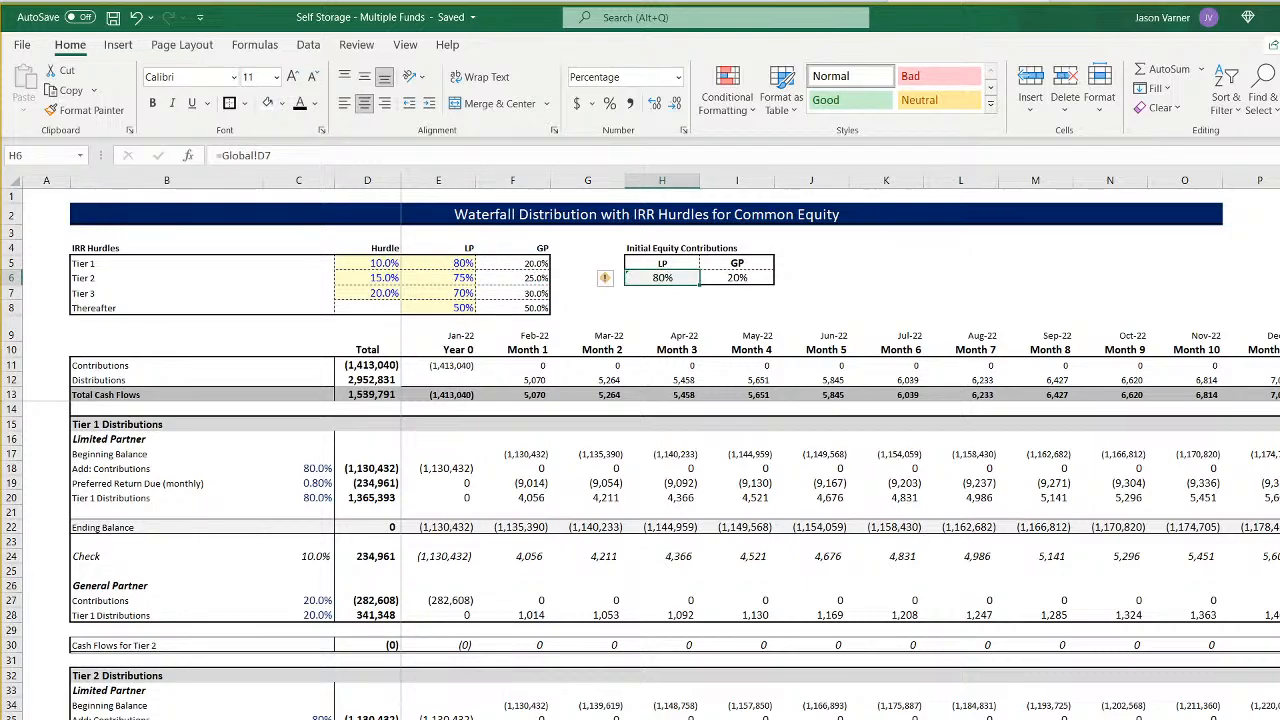
- Retitle the annual cash flow chart on the summary sheet as "Annual Cash flow per Deal (sponsor)"
key(ctrl+Page_Up)
key(ctrl+Page_Up)
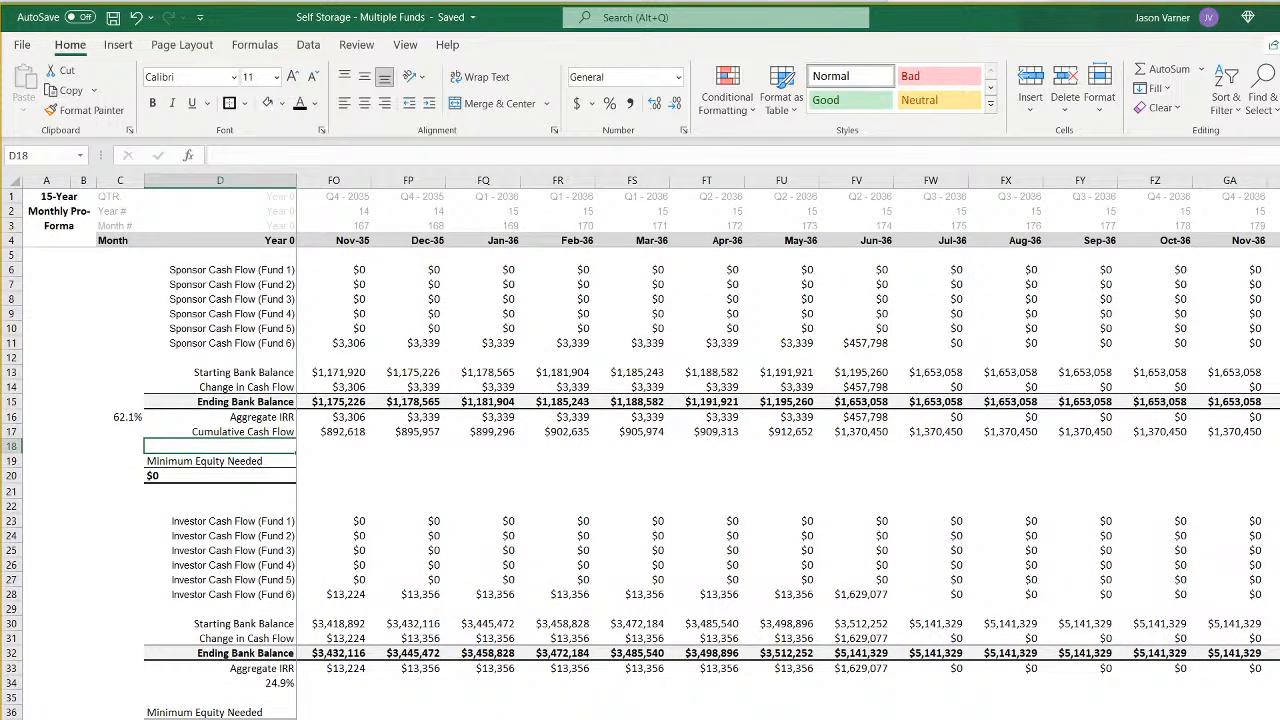
key(ctrl+Page_Up)
scroll(457, 609, down, 4)
click(760, 313)
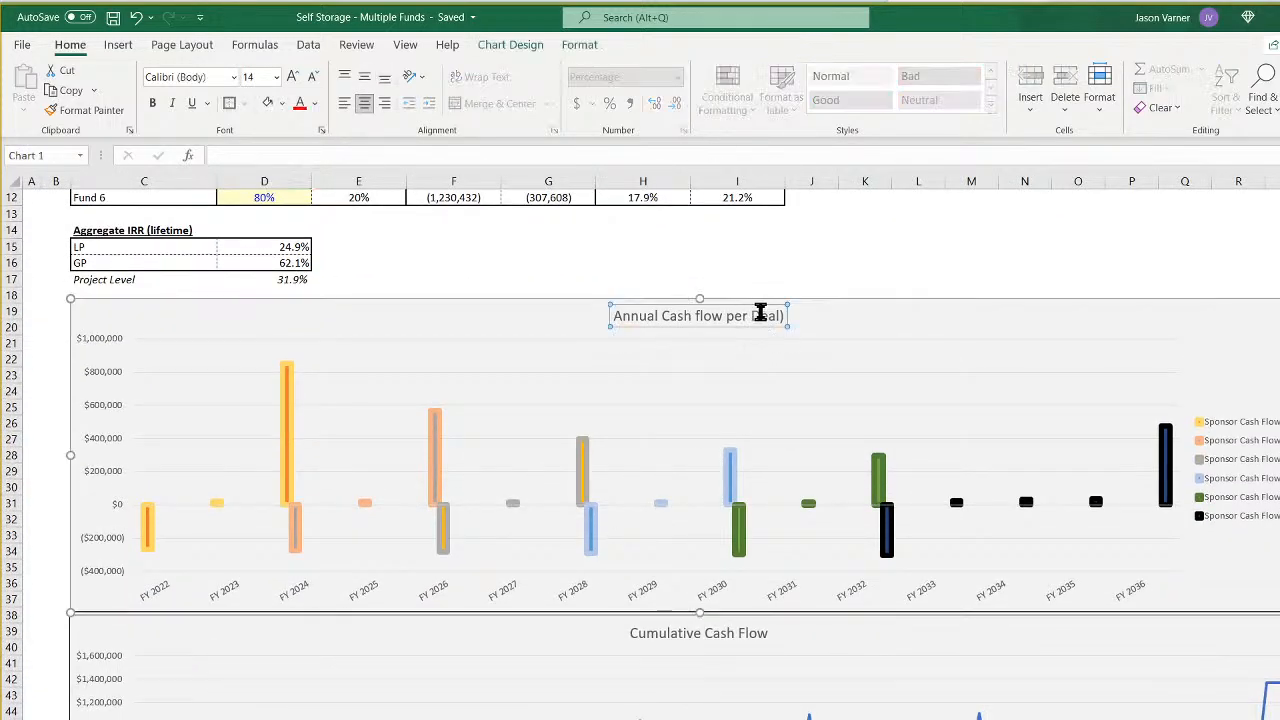
click(641, 316)
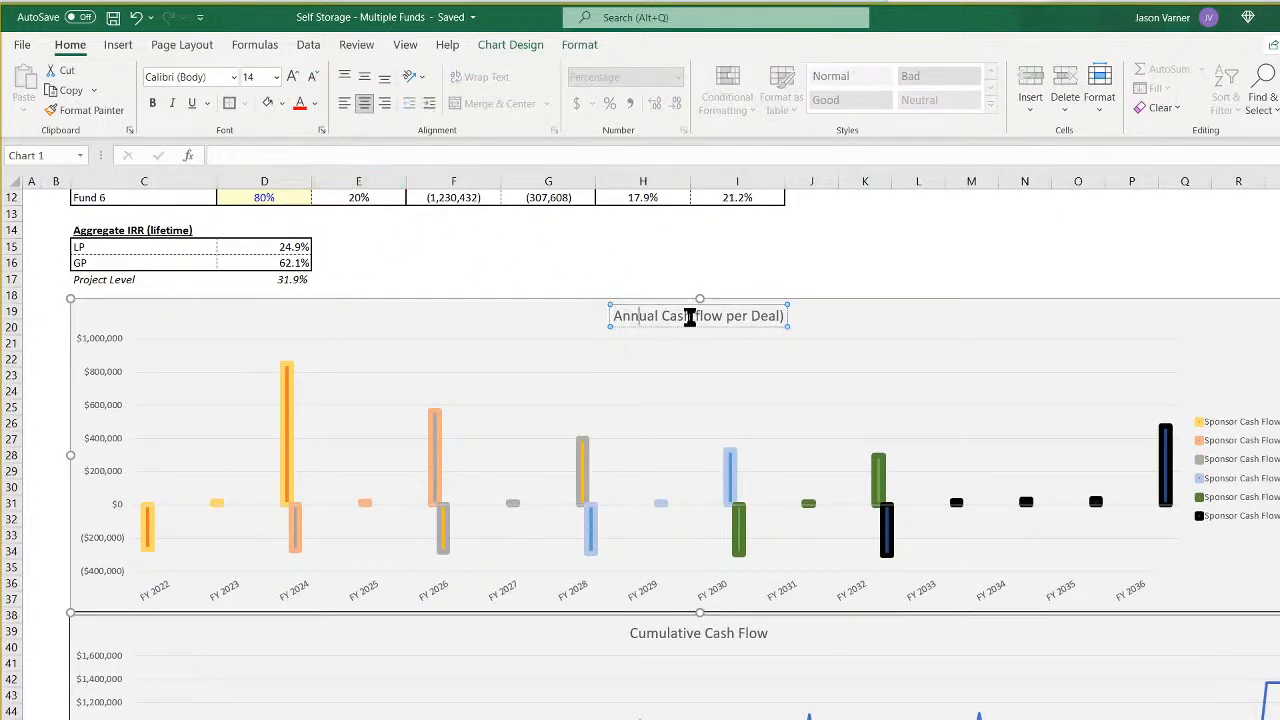
click(779, 316)
key(Delete)
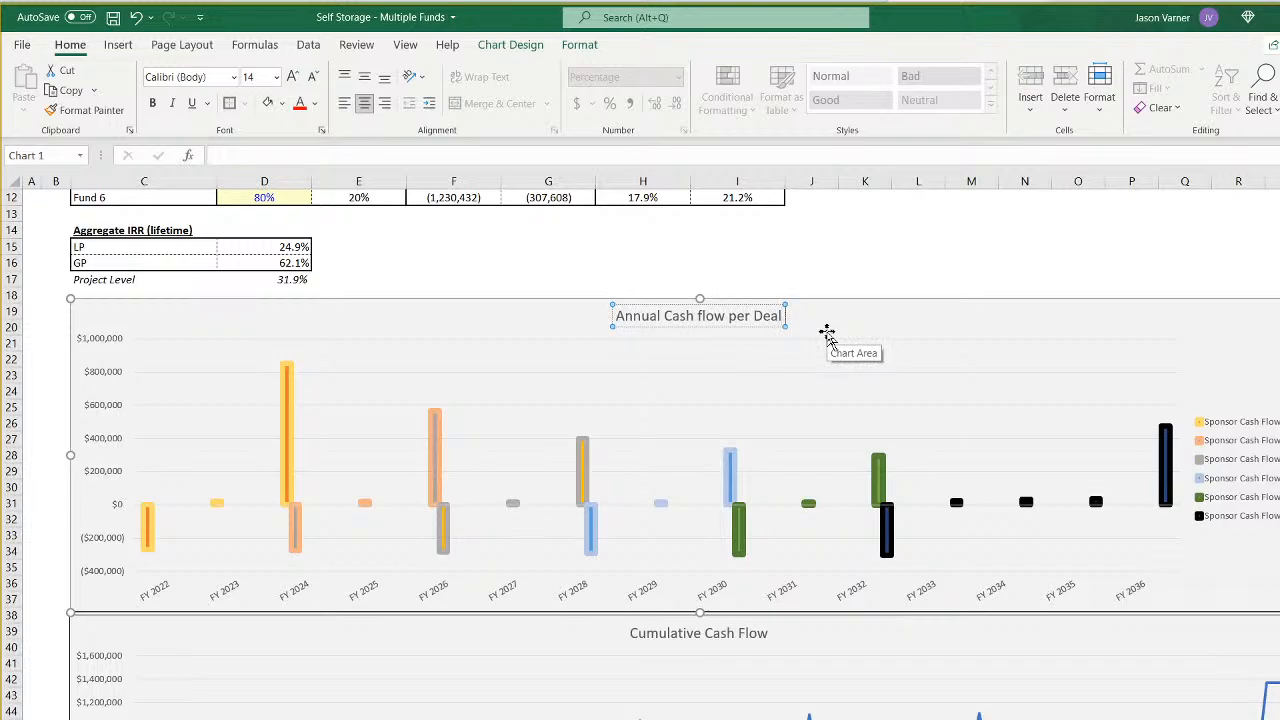
text((sponsor))
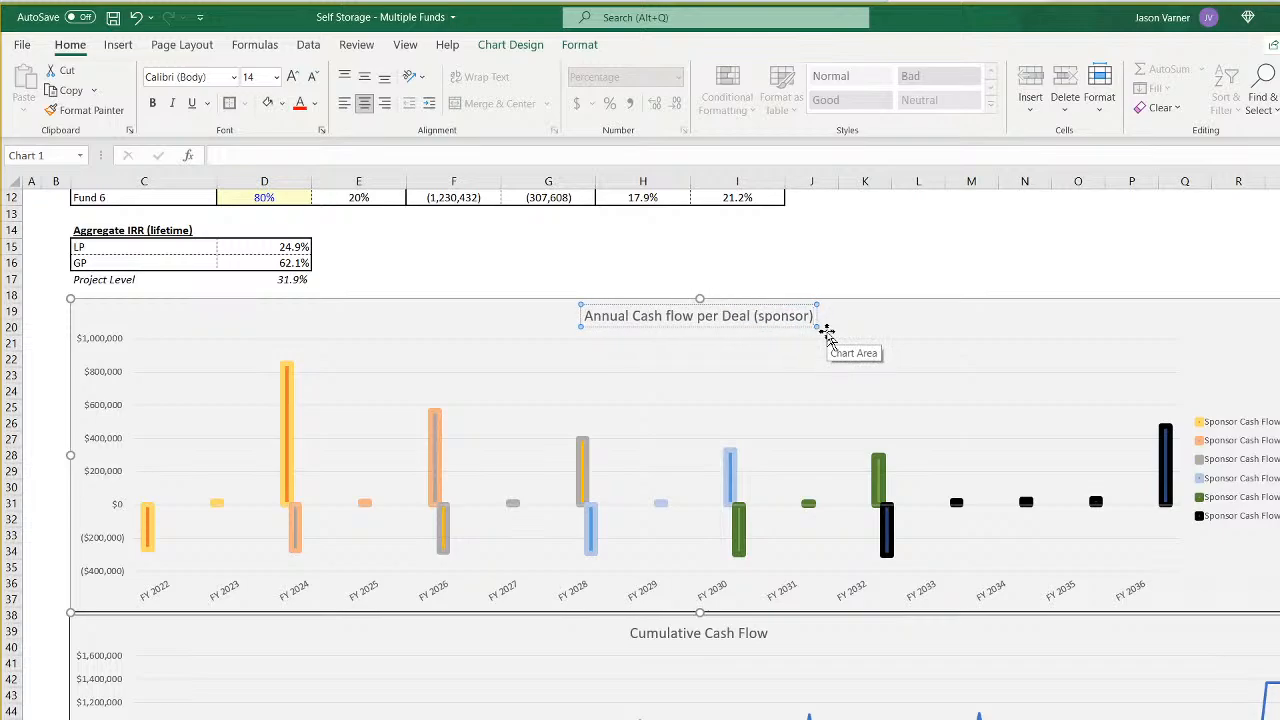
- Retitle the cumulative chart as "Cumulative Cash Flow (sponsor)" and save the workbook
click(767, 632)
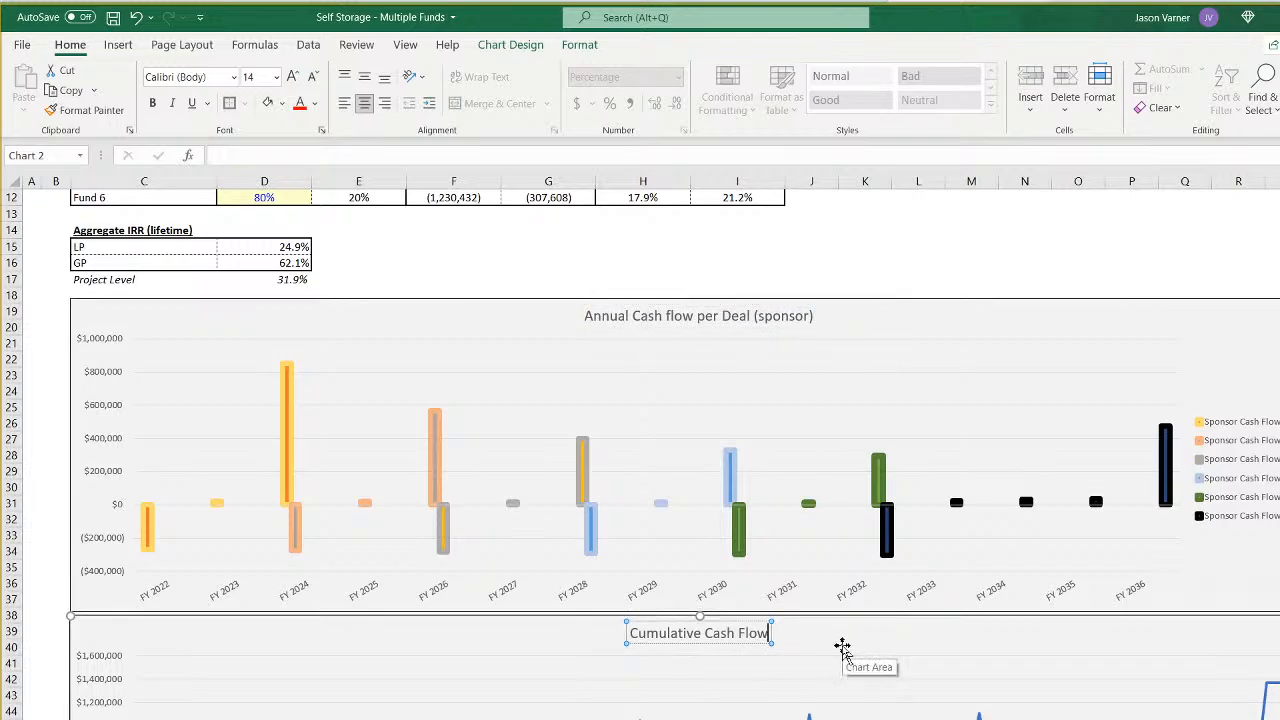
text((sponsor))
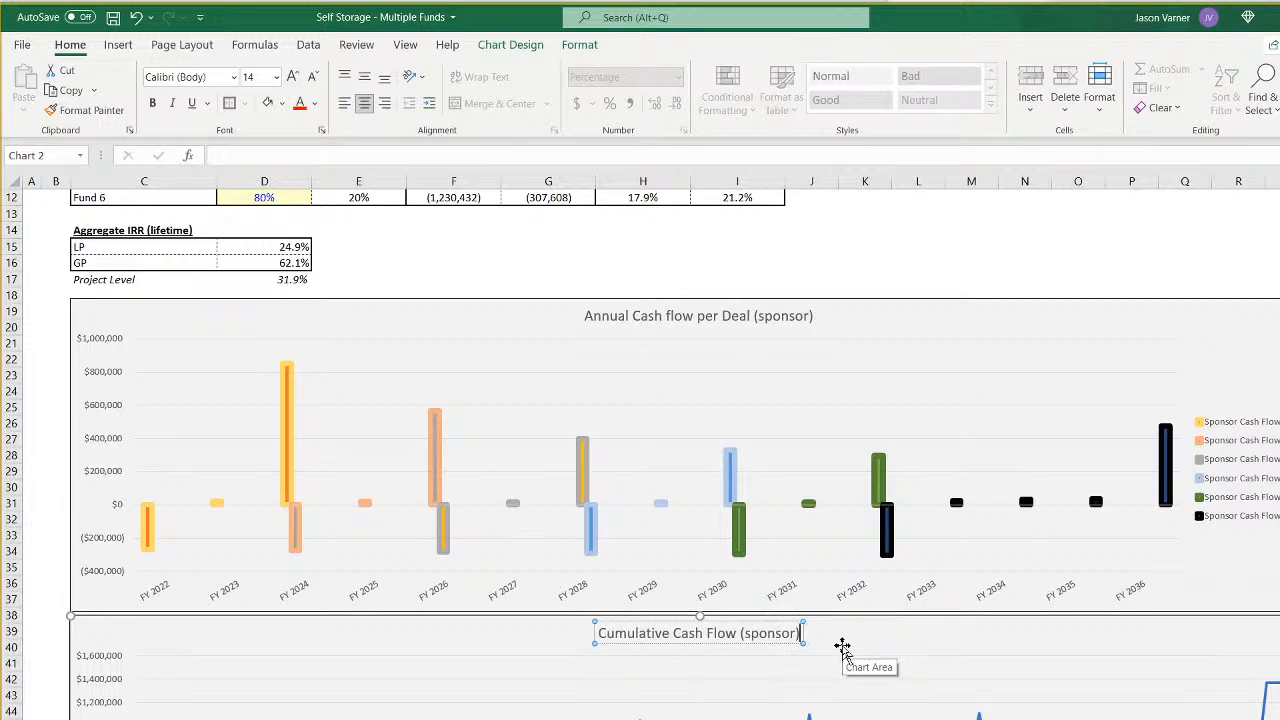
click(1010, 246)
scroll(732, 627, down, 3)
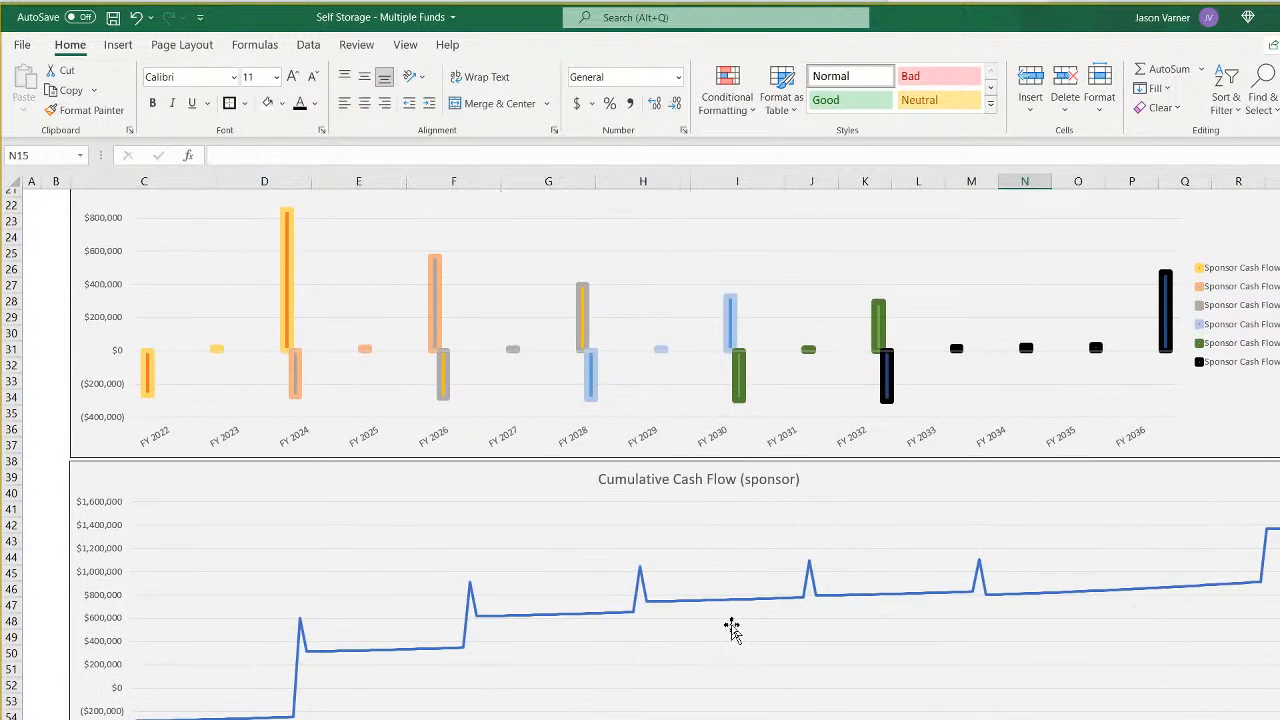
scroll(730, 625, down, 2)
scroll(743, 526, up, 5)
scroll(601, 650, up, 4)
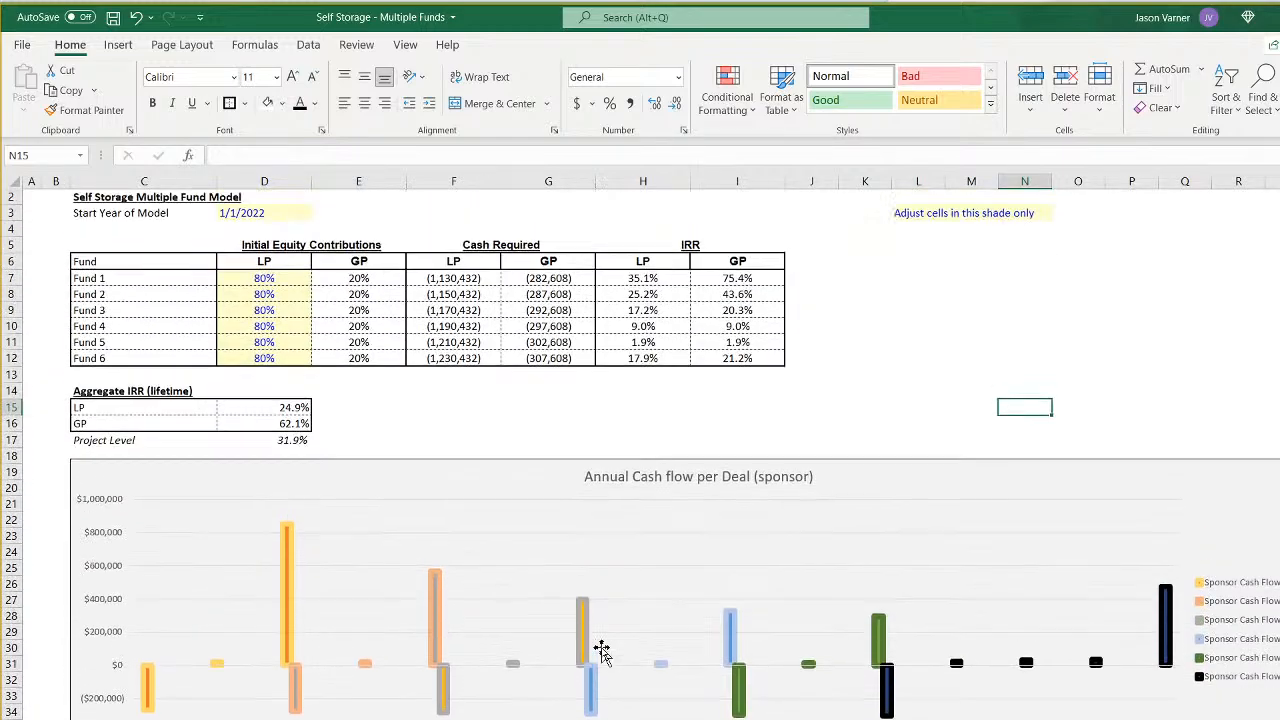
scroll(601, 650, up, 1)
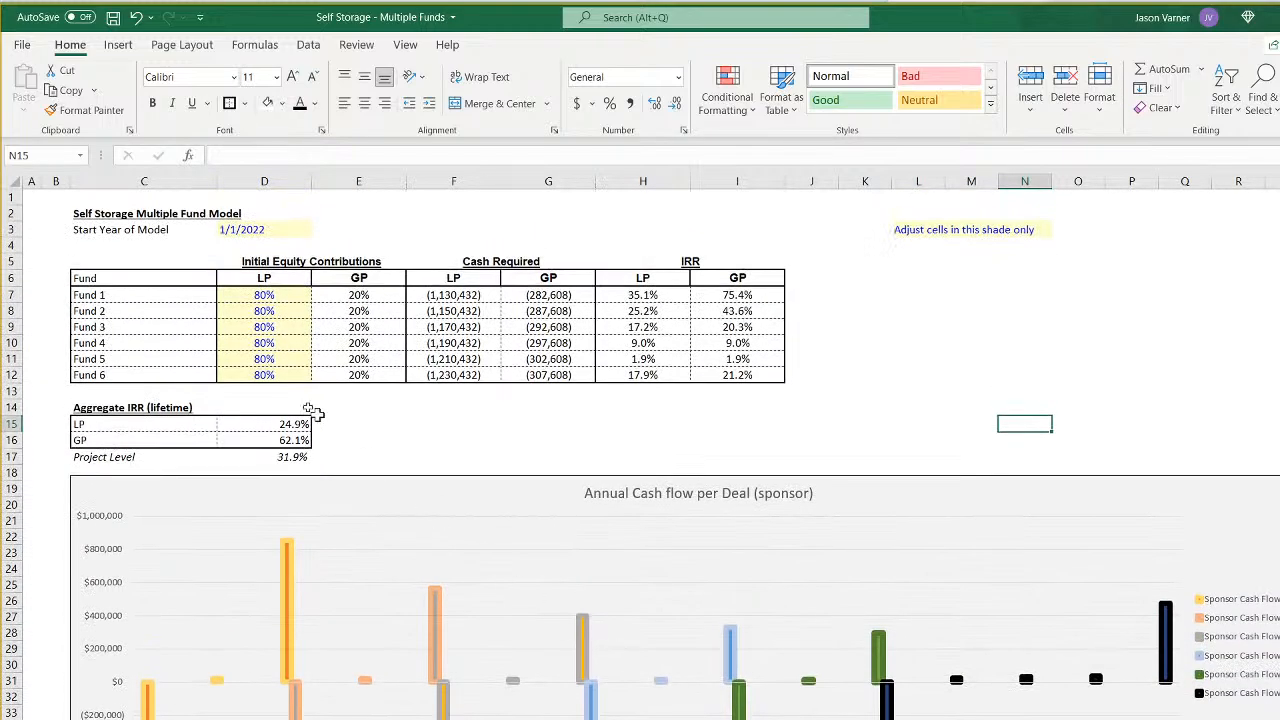
click(113, 19)
click(1178, 393)
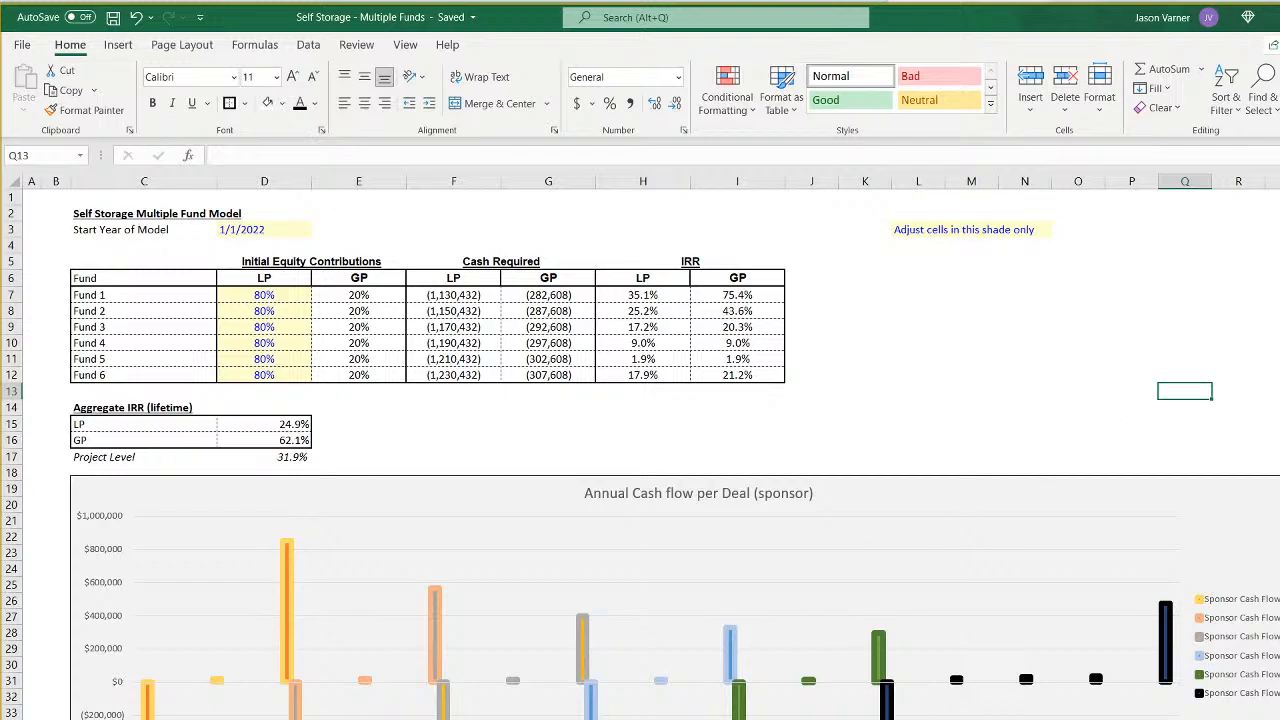
- Inspect the investor starting balance, change in cash flow and ending balance formulas for Feb-22 and Mar-22 on the 15-year monthly pro forma
key(ctrl+Page_Down)
scroll(700, 480, down, 4)
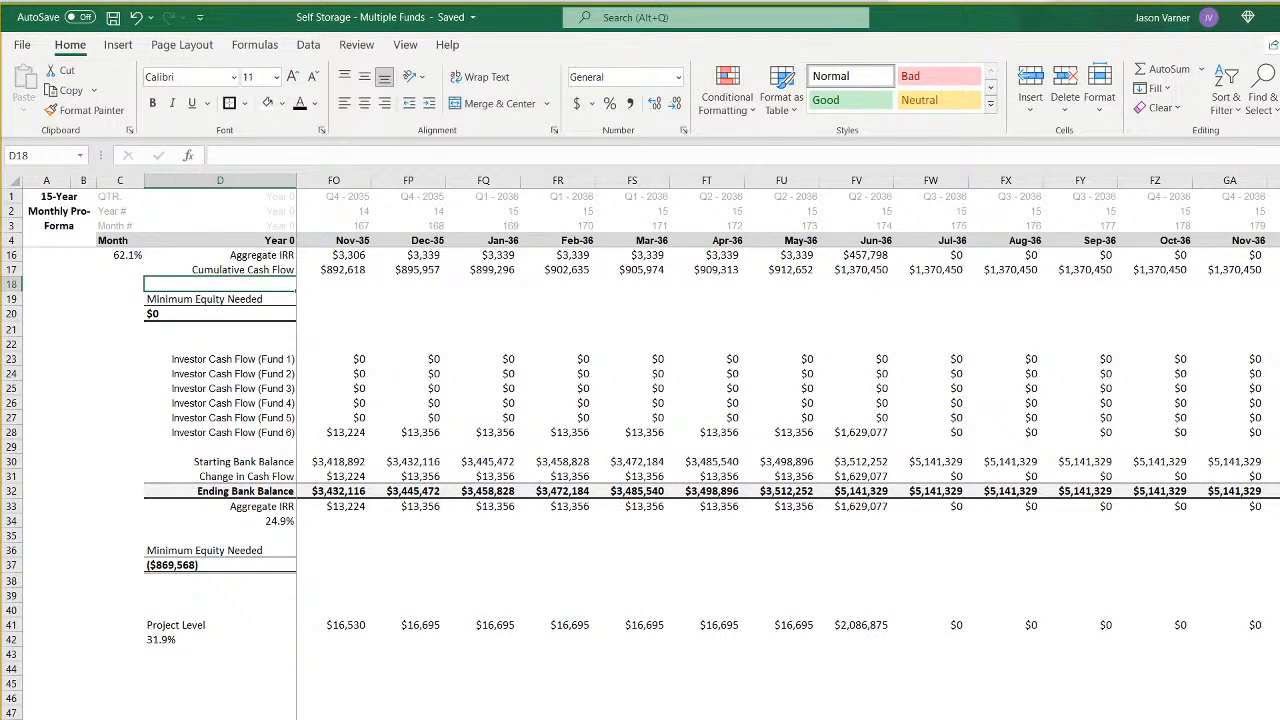
scroll(700, 450, left, 20)
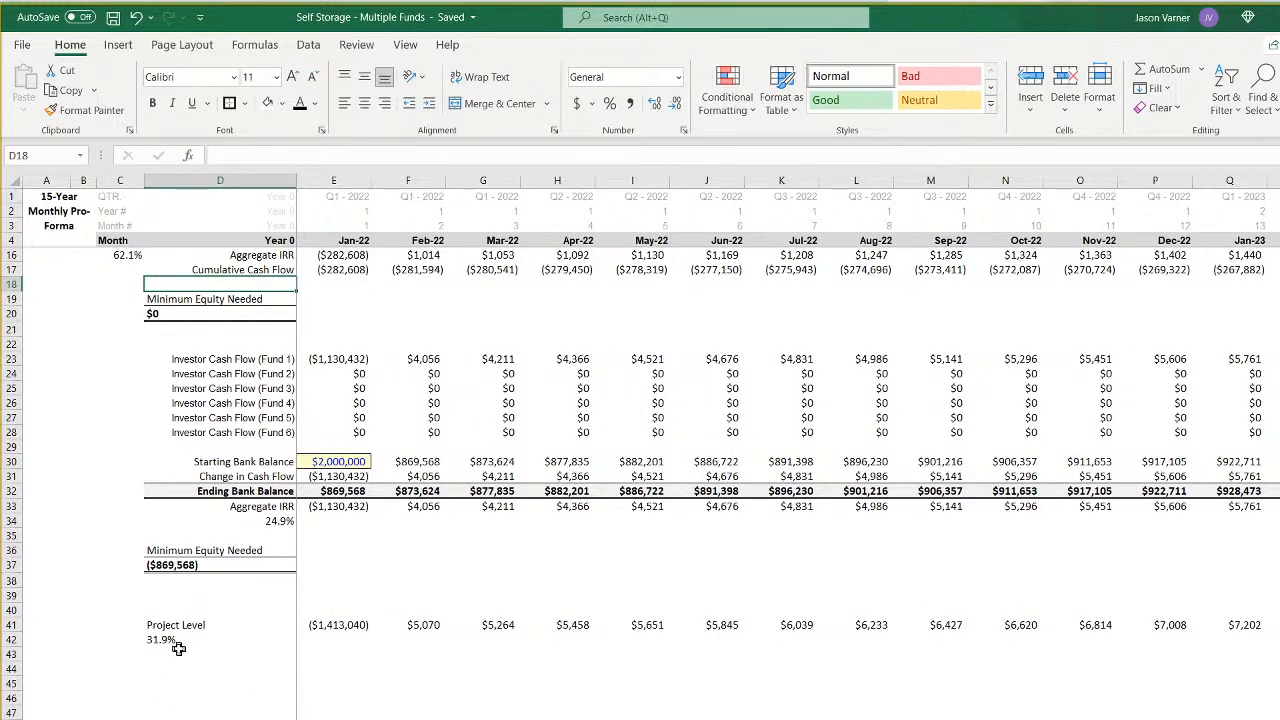
scroll(178, 648, up, 4)
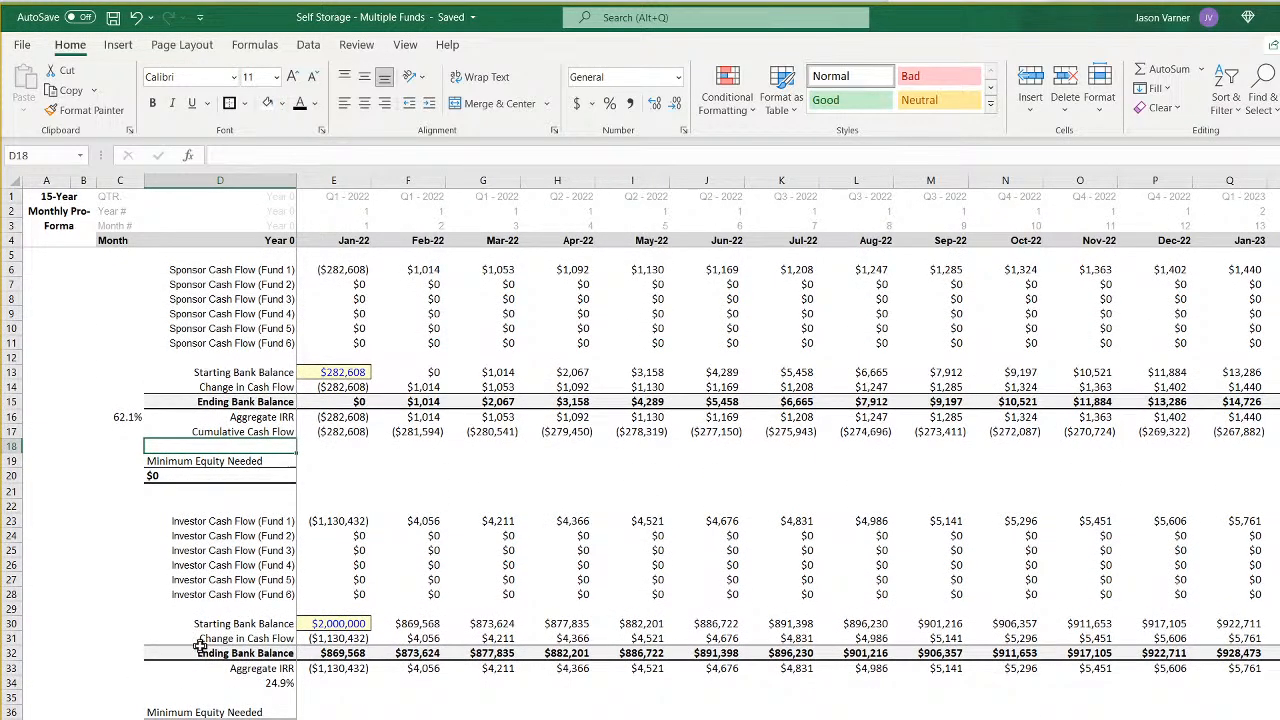
double_click(424, 652)
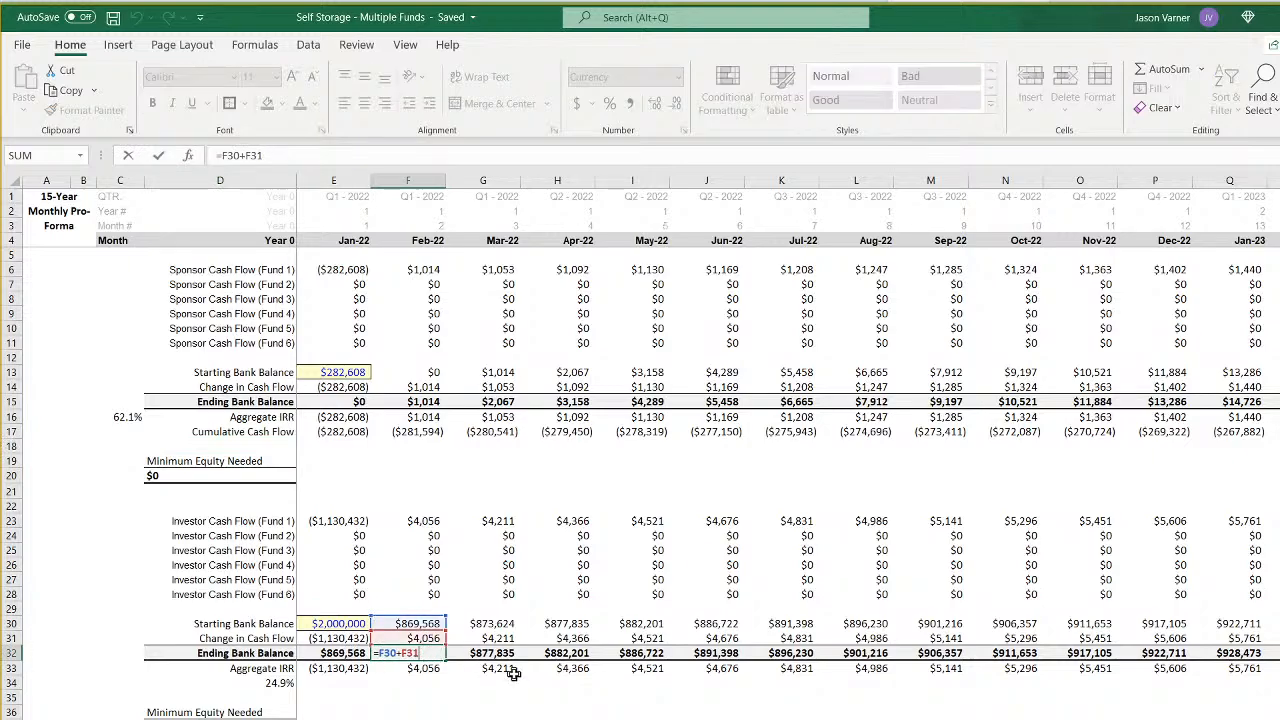
key(Return)
double_click(489, 623)
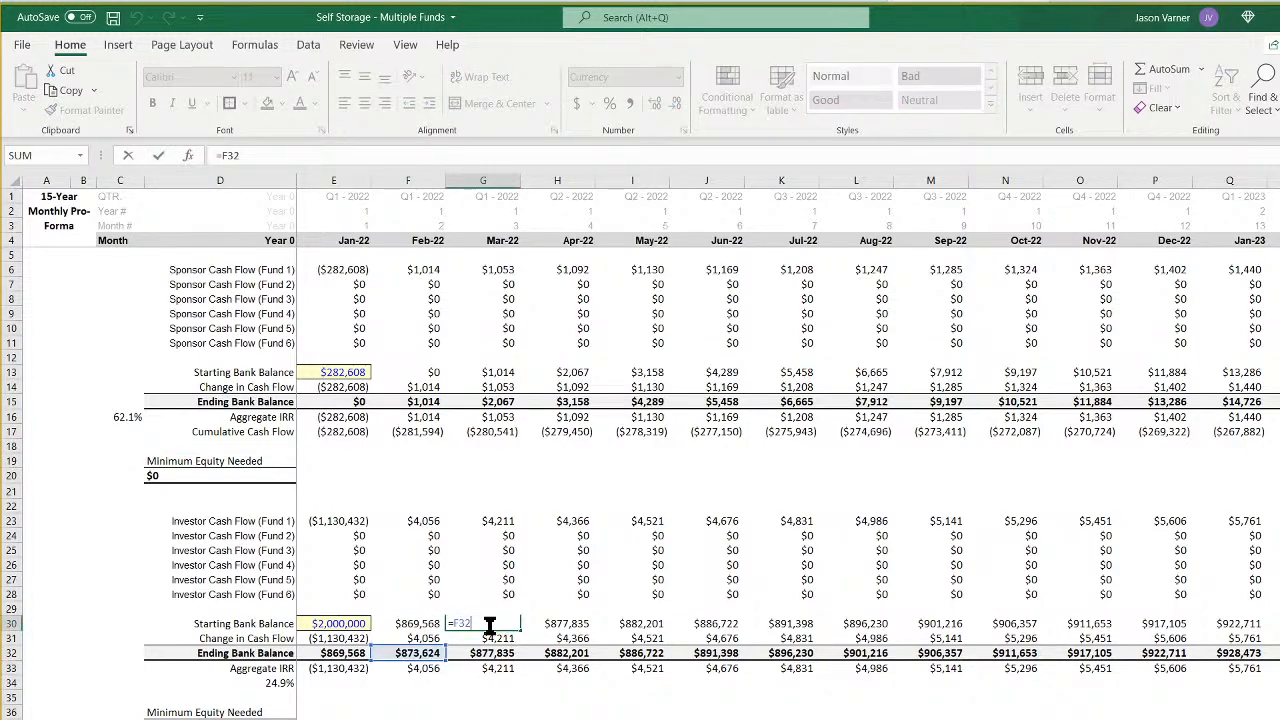
key(Return)
double_click(489, 638)
key(Return)
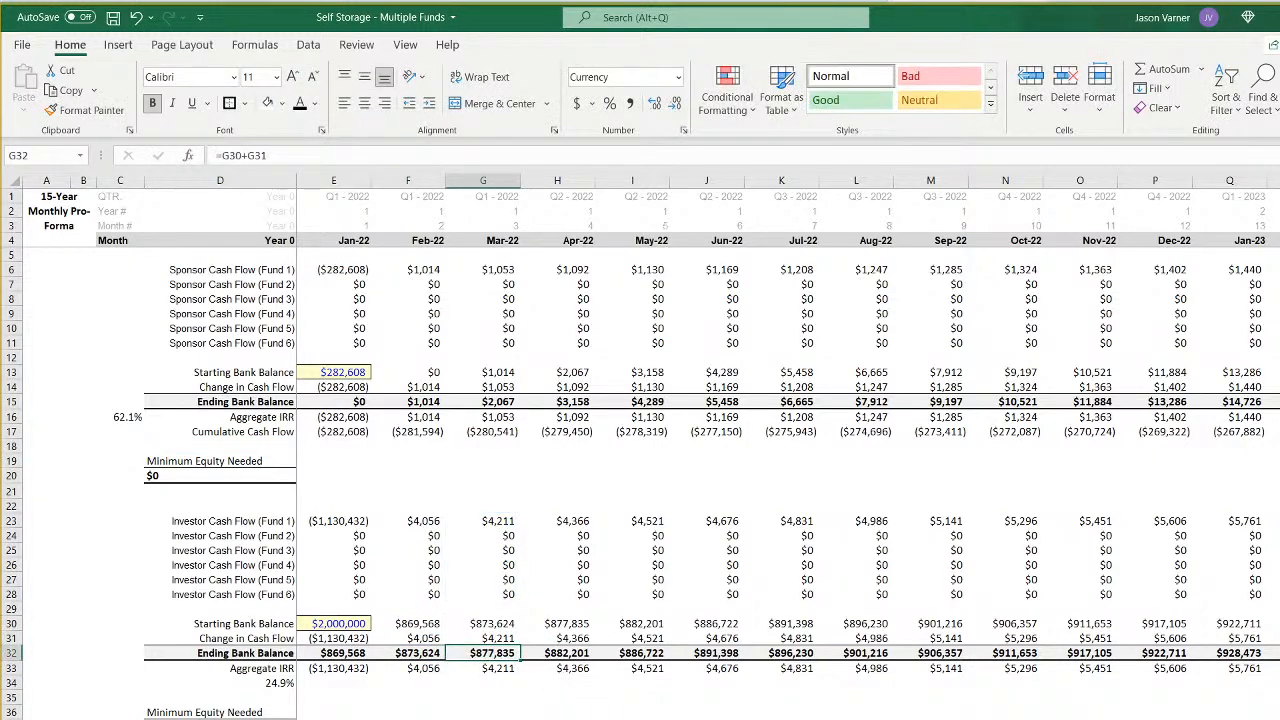
- Compare the 15-year annual pro forma with the final months of the monthly pro forma
key(ctrl+Page_Down)
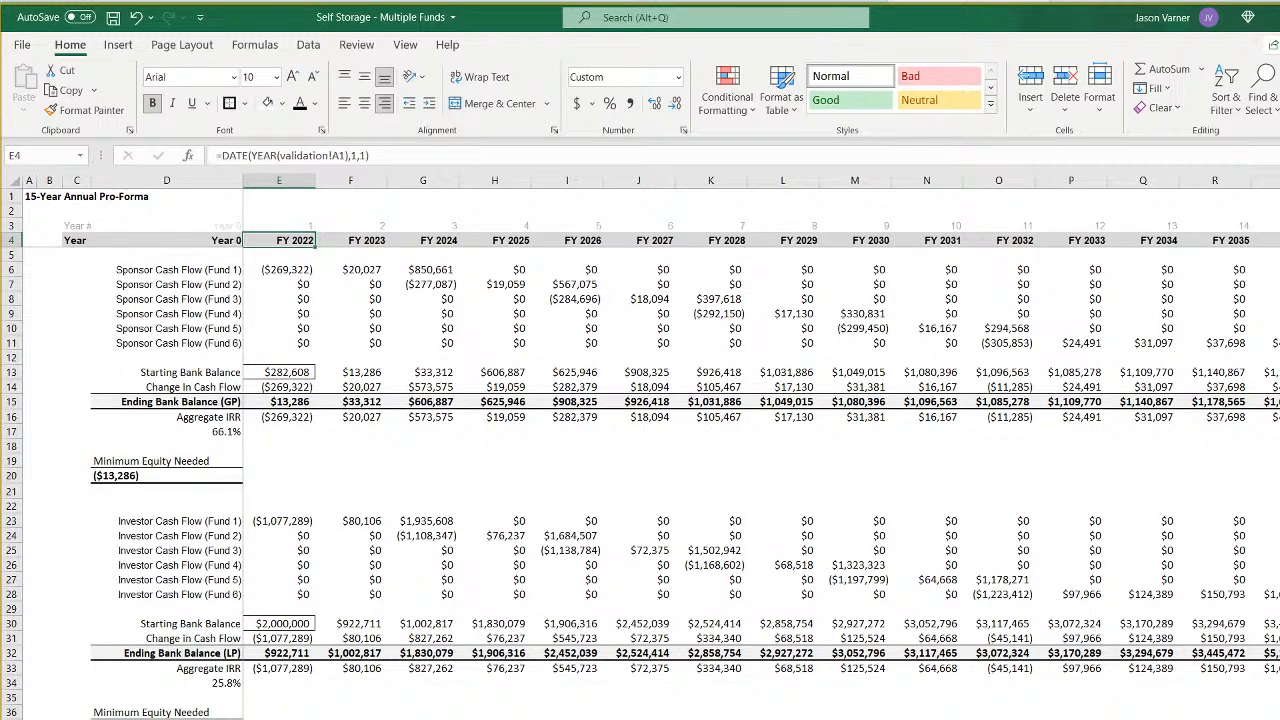
key(ctrl+End)
key(ctrl+Page_Up)
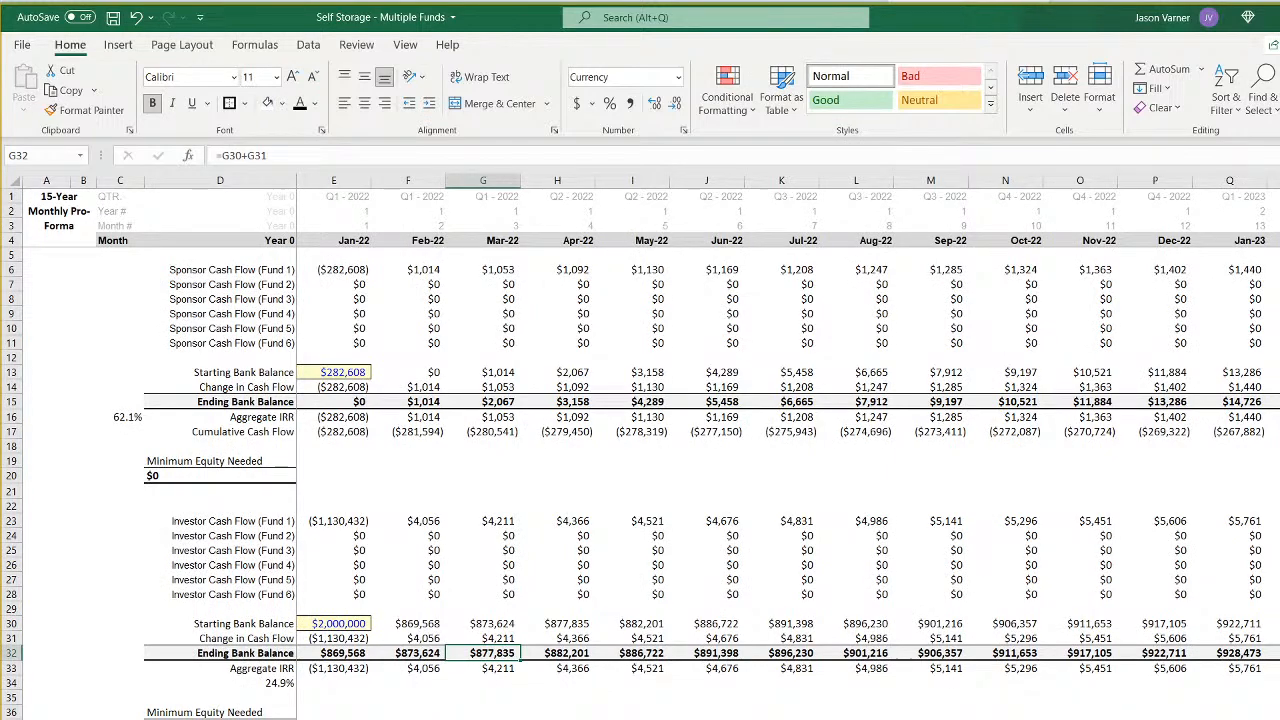
scroll(788, 446, right, 20)
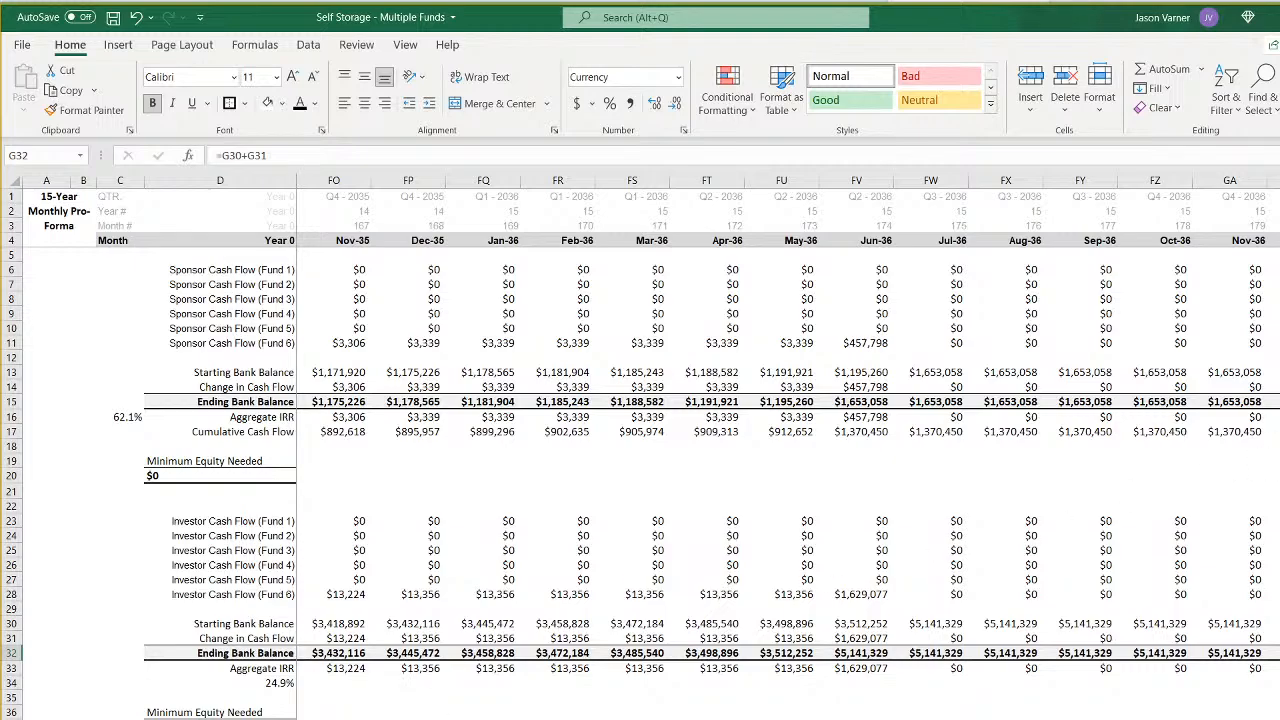
click(1268, 431)
click(848, 719)
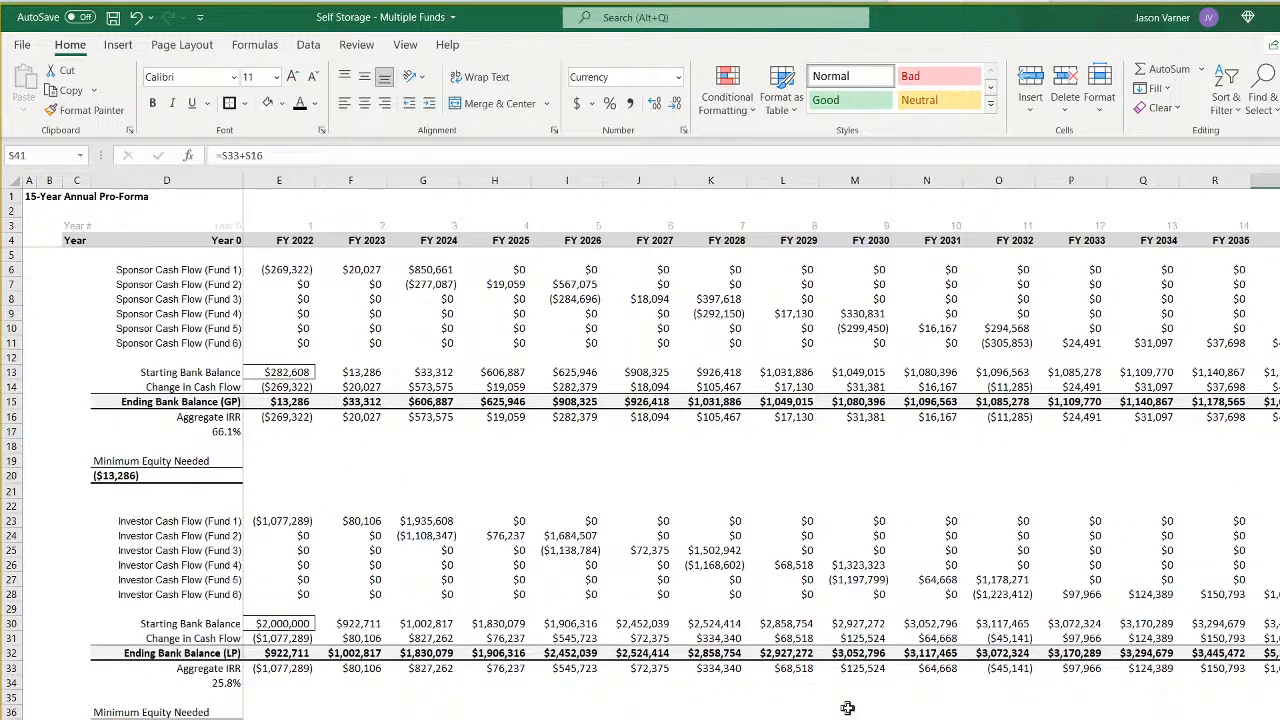
- Check the GP and LP aggregate IRR rows on the annual pro forma and the investor IRR row on the monthly one, and save the workbook
drag(287, 421, 1275, 425)
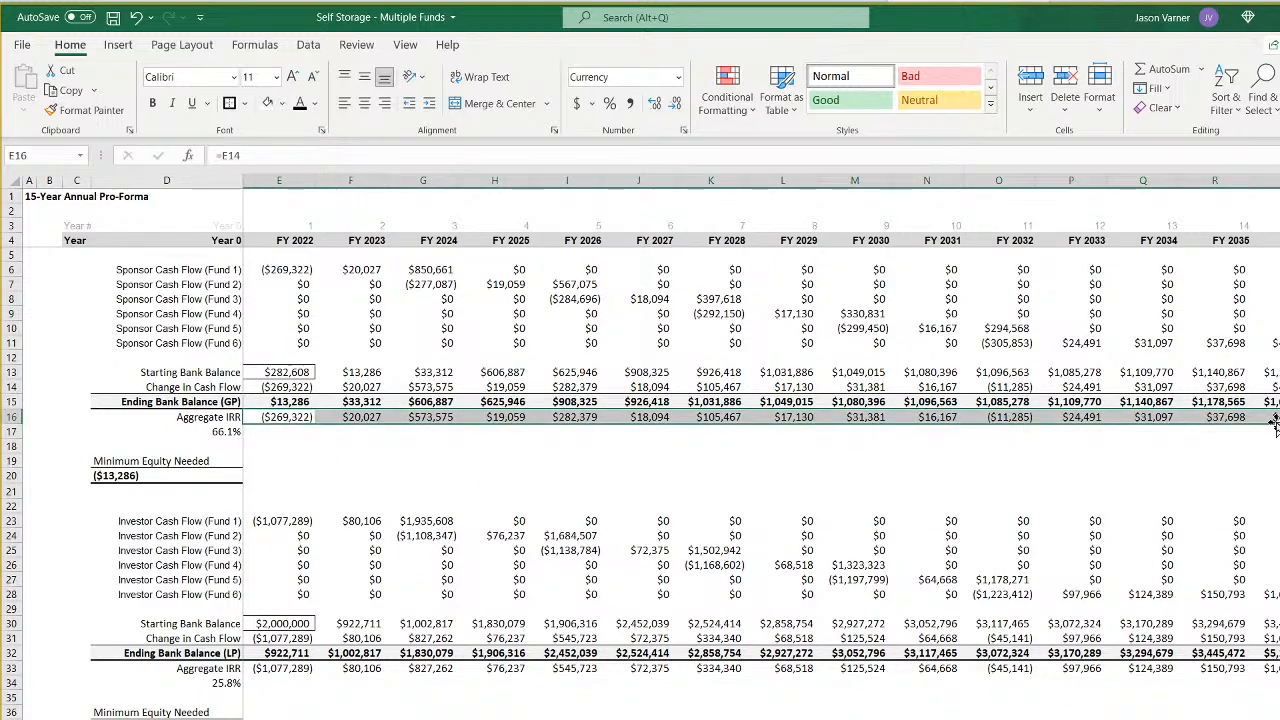
drag(1275, 668, 300, 668)
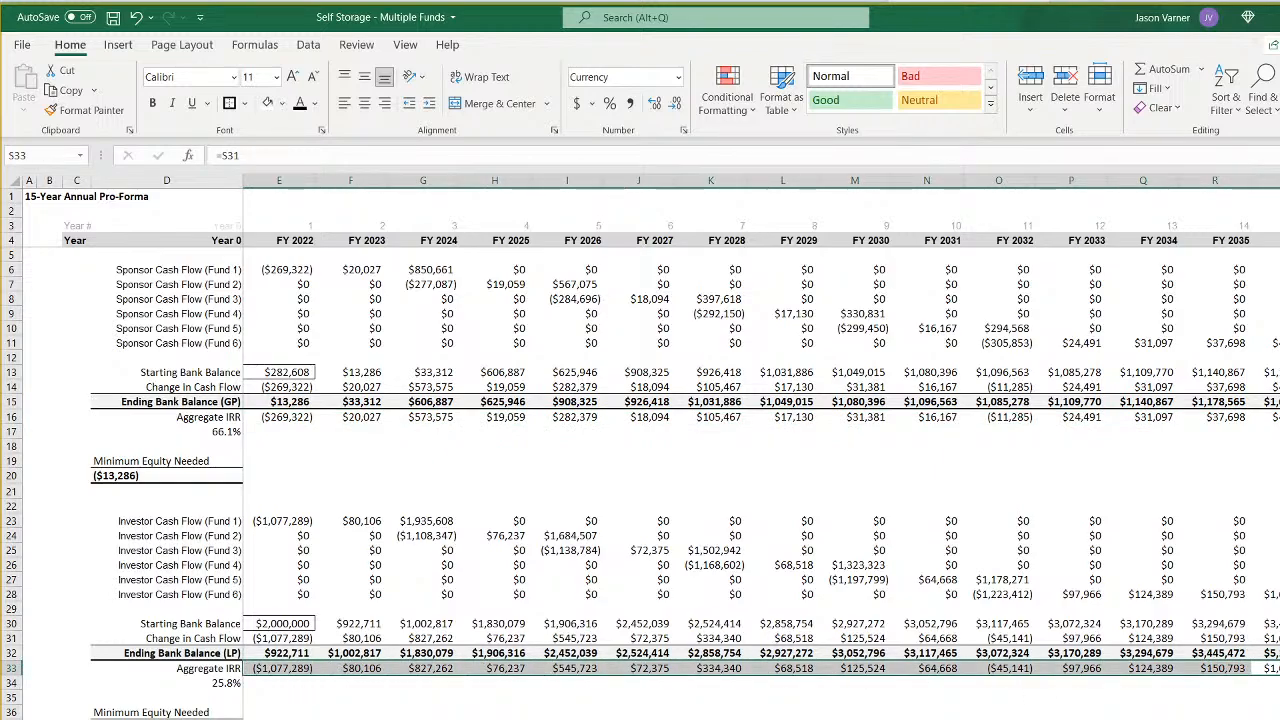
key(ctrl+Page_Up)
click(16, 668)
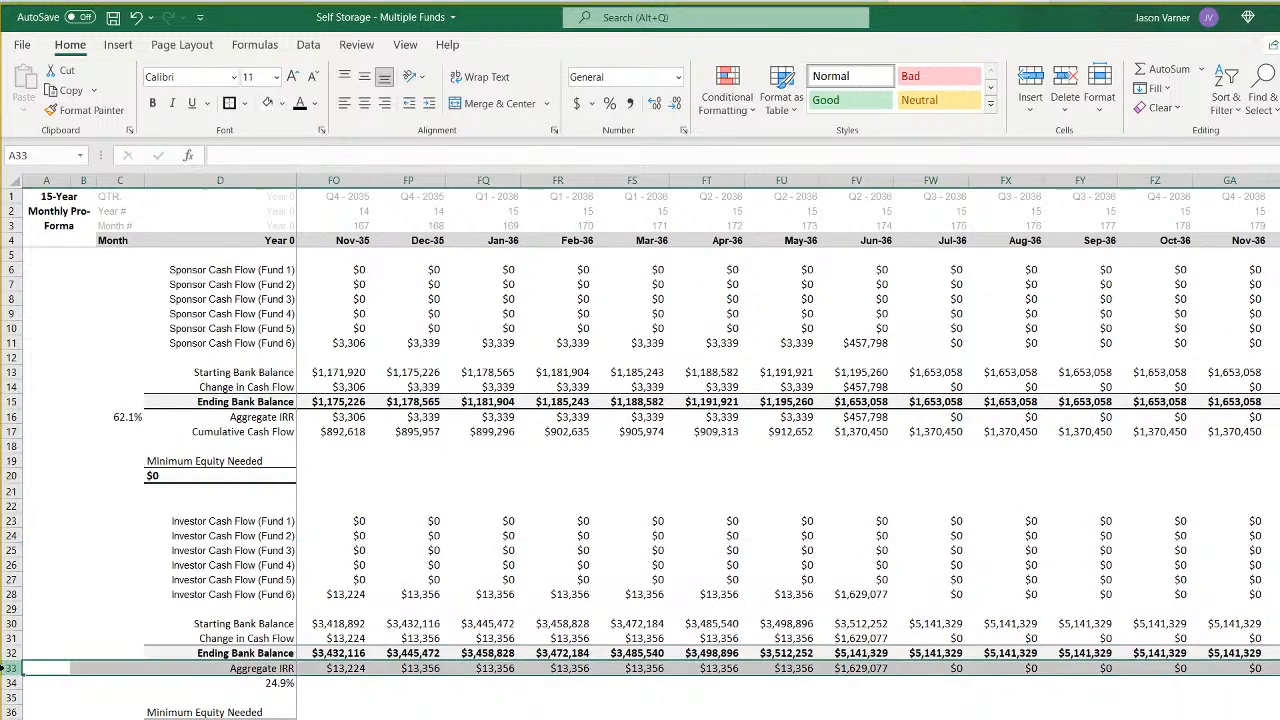
click(1155, 718)
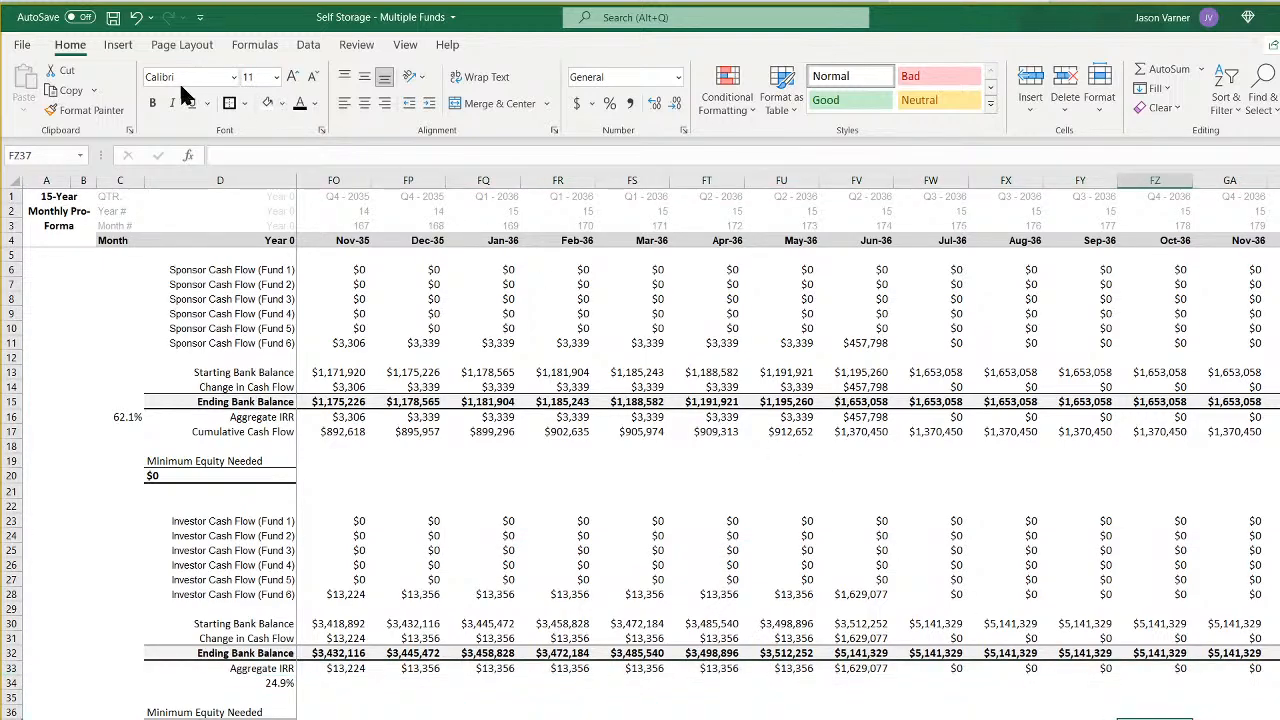
click(113, 19)
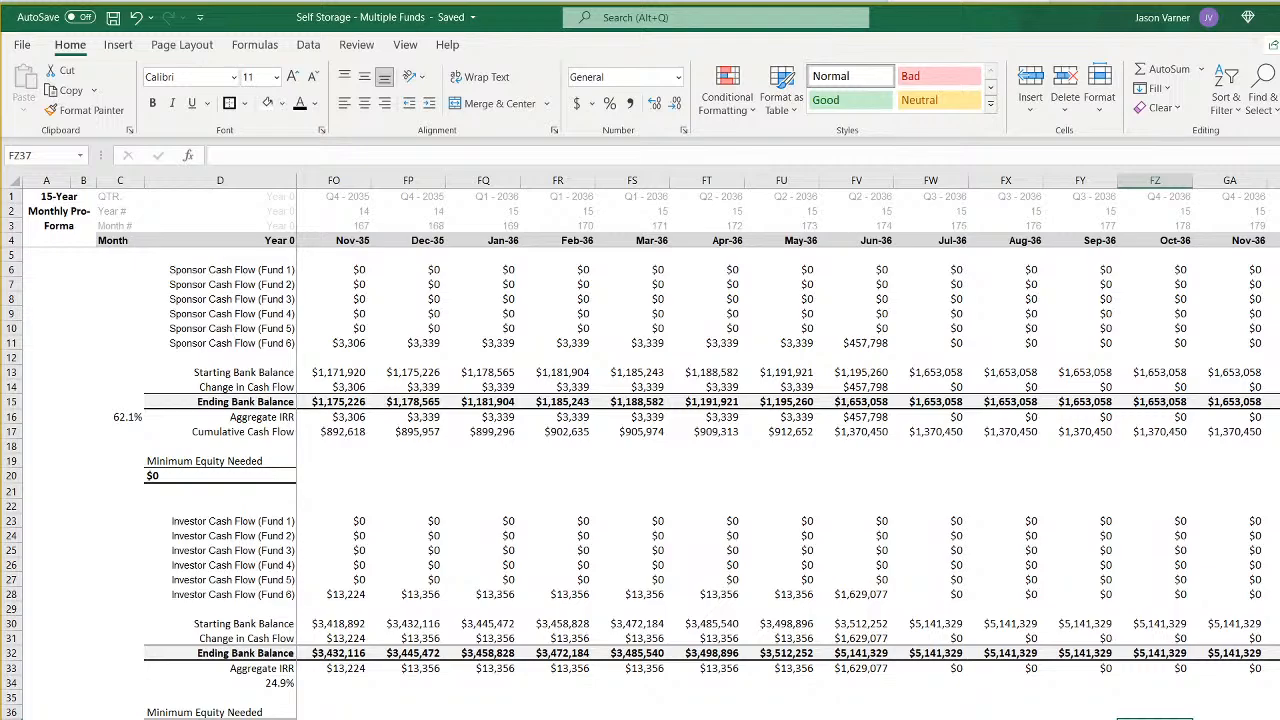
- Set the sponsor and investor starting bank balances for Jan-22 to 0 on the monthly pro forma and save the workbook
scroll(788, 450, left, 20)
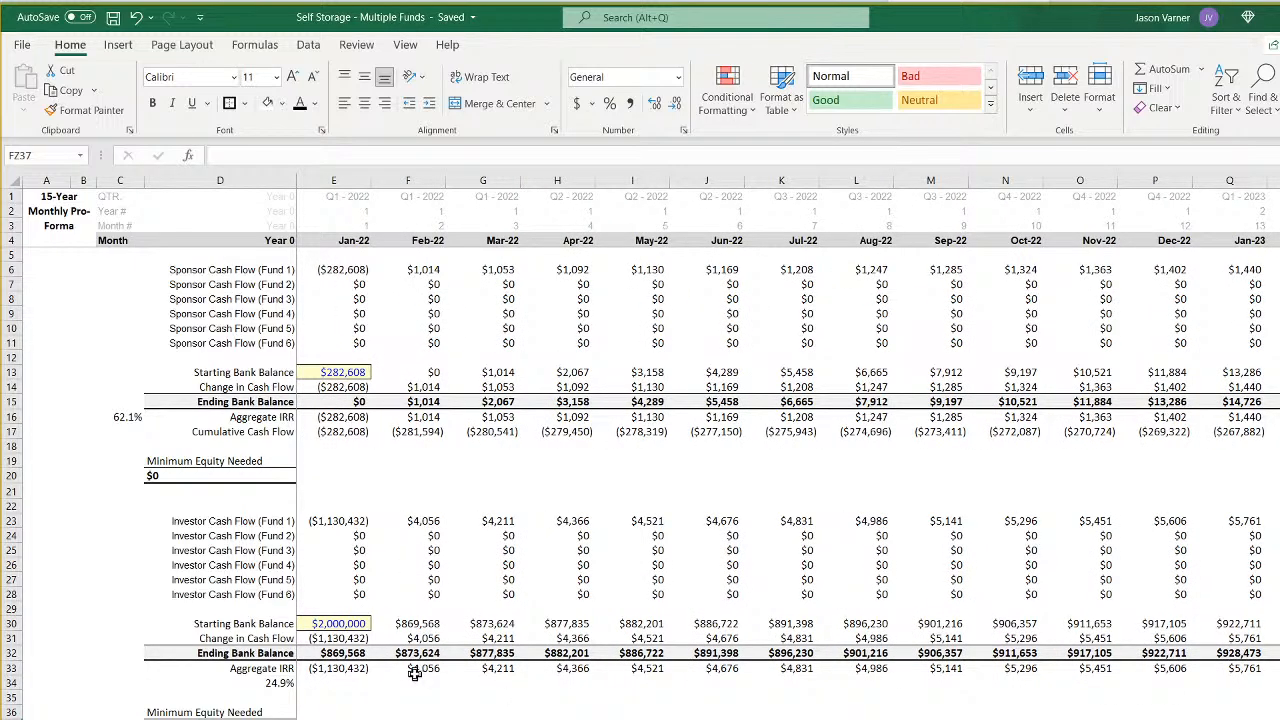
click(340, 372)
text(0)
click(350, 625)
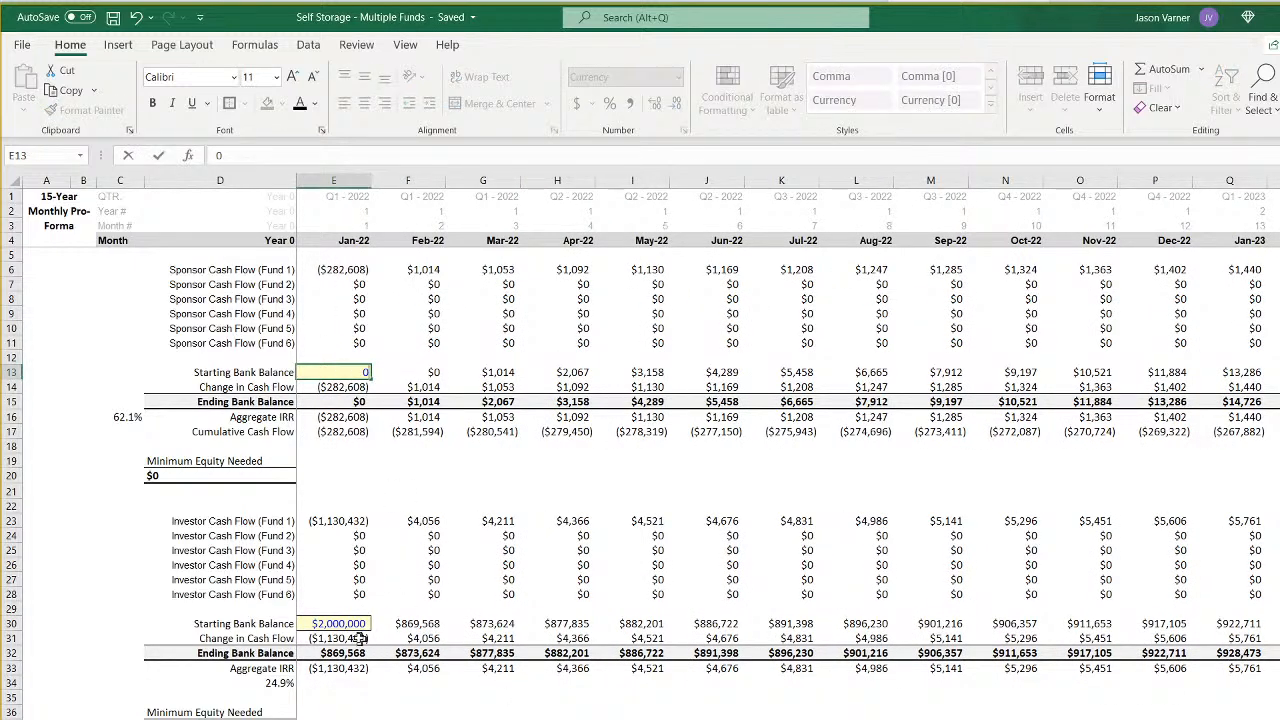
text(0)
click(483, 719)
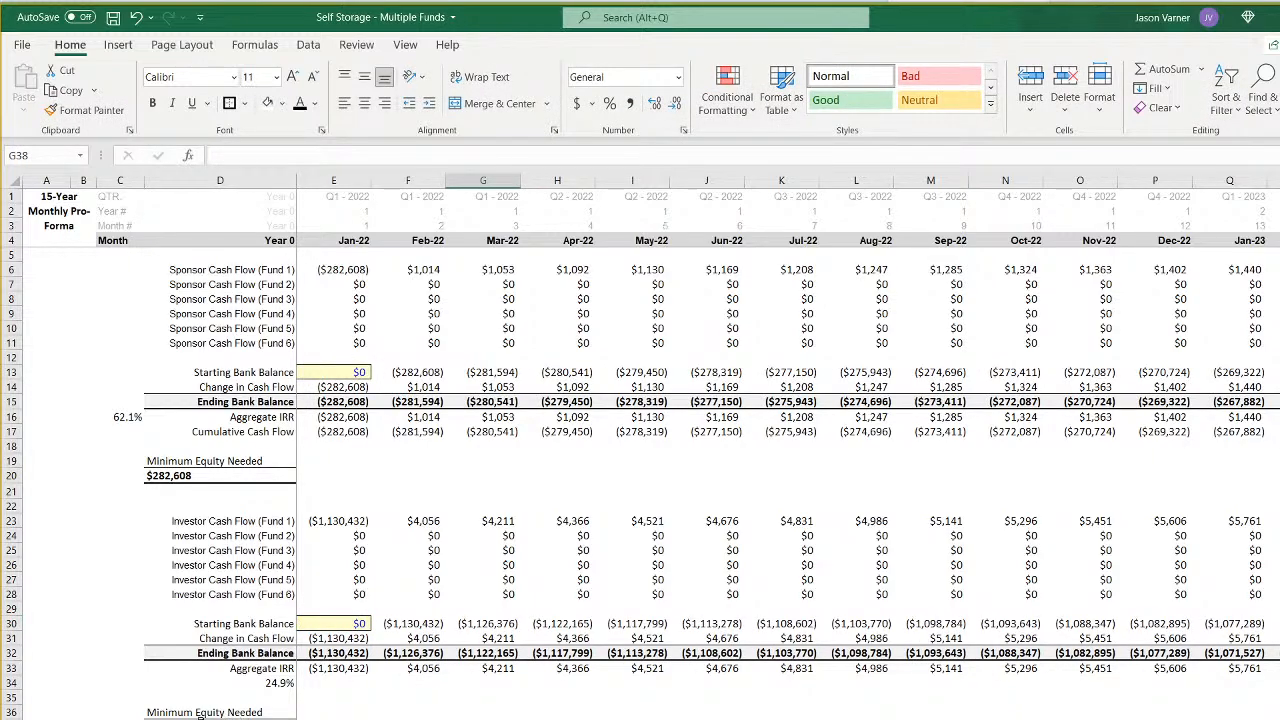
click(113, 17)
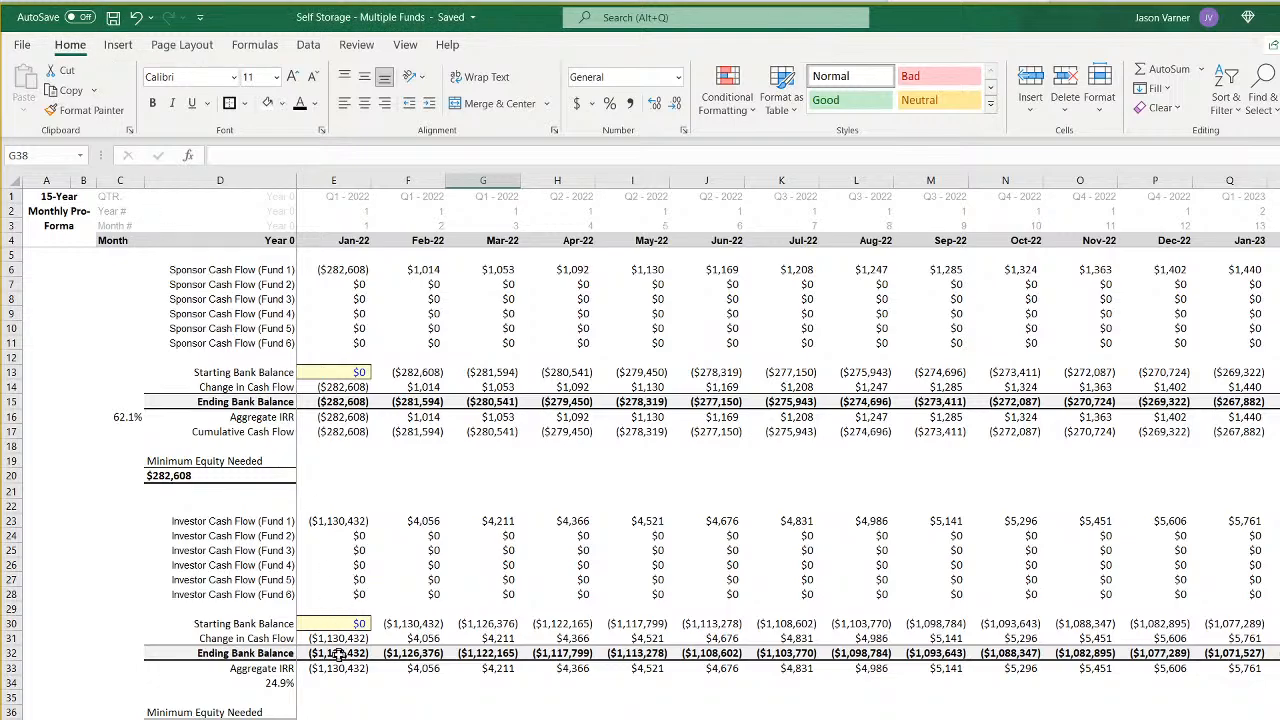
- Inspect the FY 2024 Fund 1 sponsor cash flow formula on the annual pro forma and review the waterfall, monthly pro forma and summary sheets
key(ctrl+Page_Down)
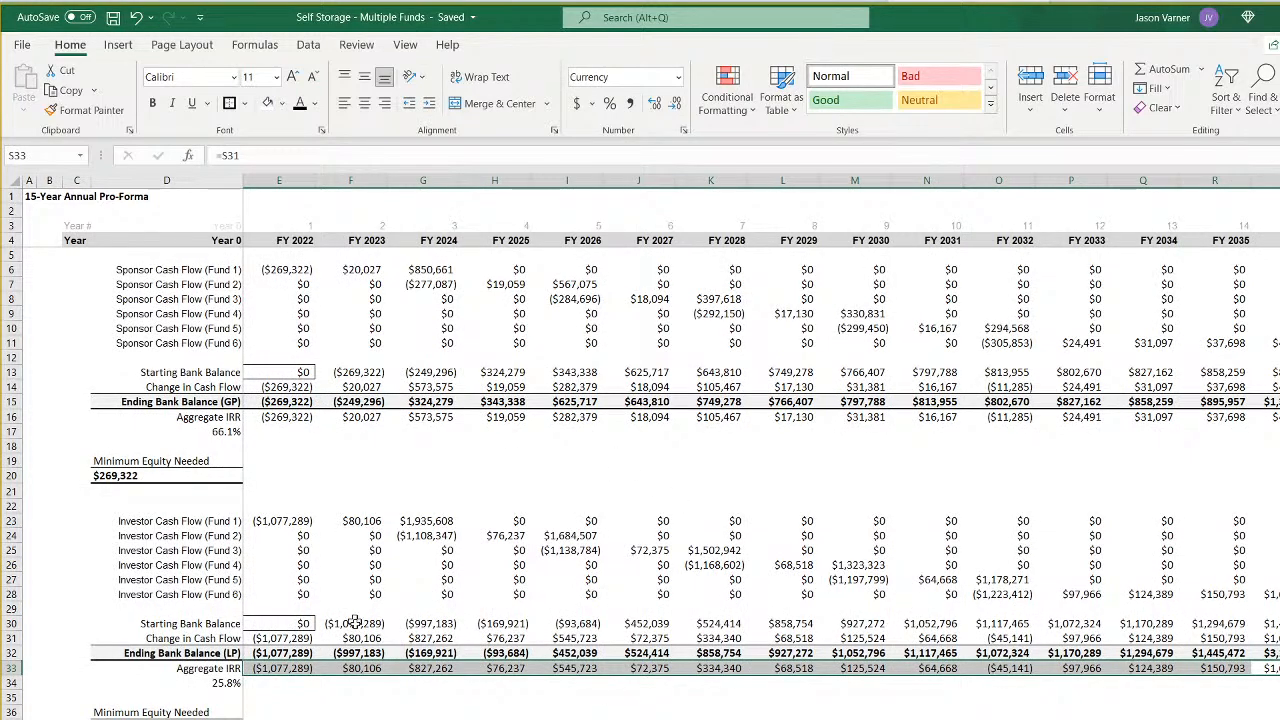
click(430, 270)
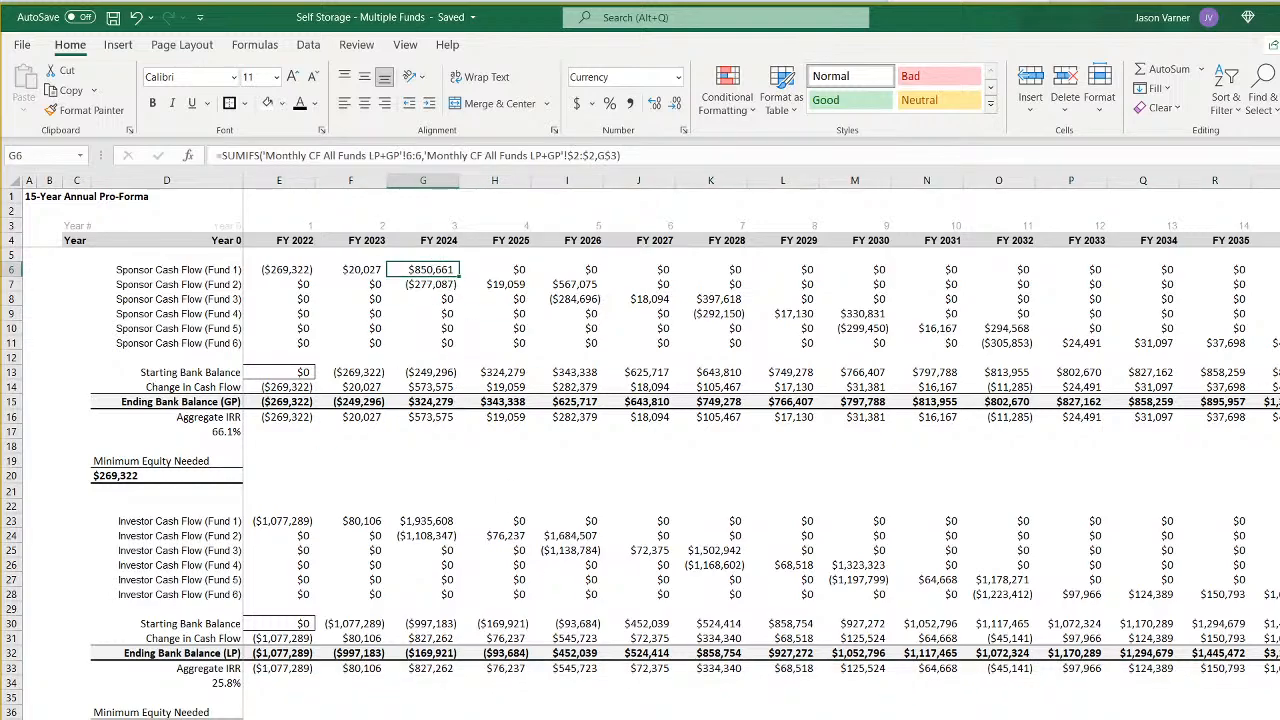
key(ctrl+Page_Up)
key(ctrl+Page_Up)
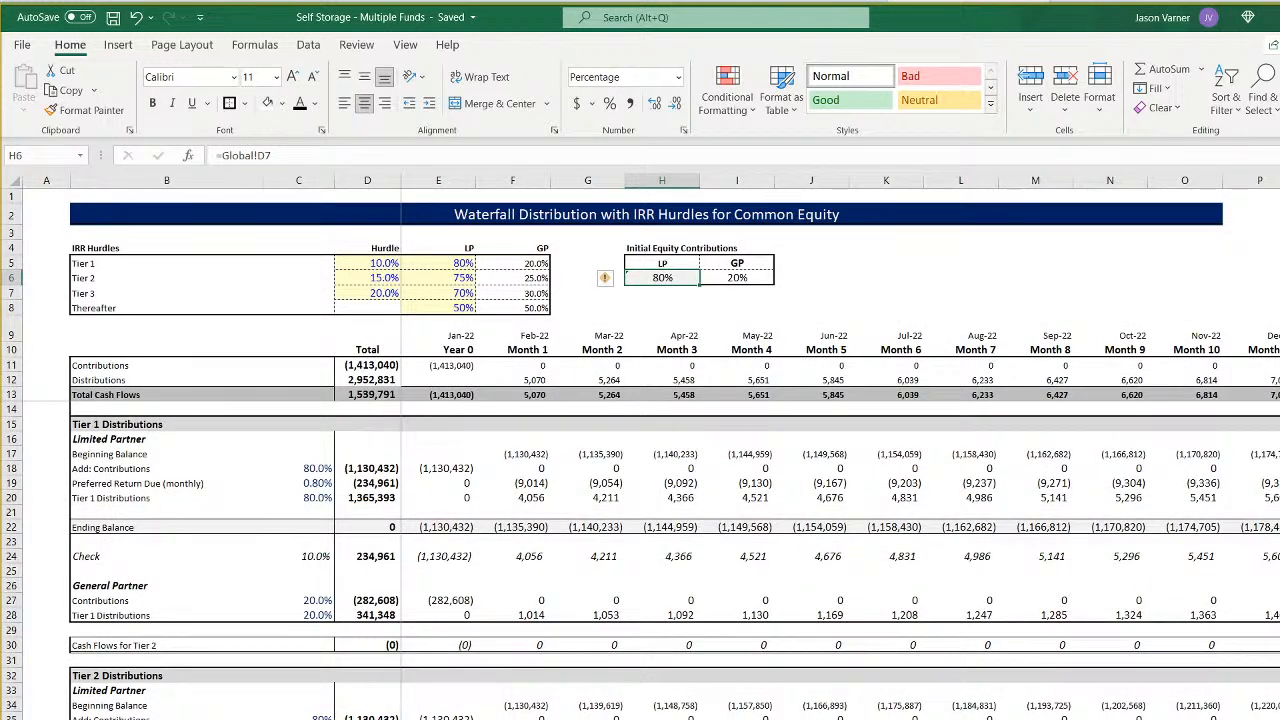
key(ctrl+Page_Down)
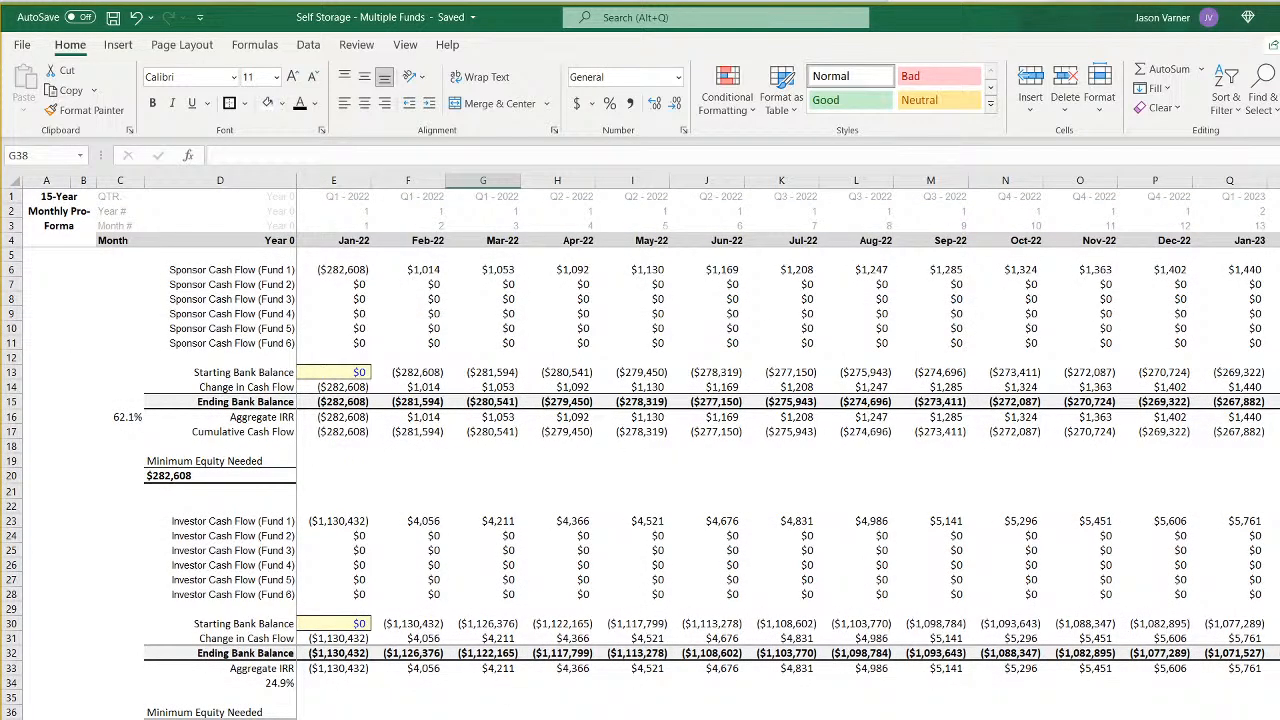
key(ctrl+Page_Up)
key(ctrl+Page_Up)
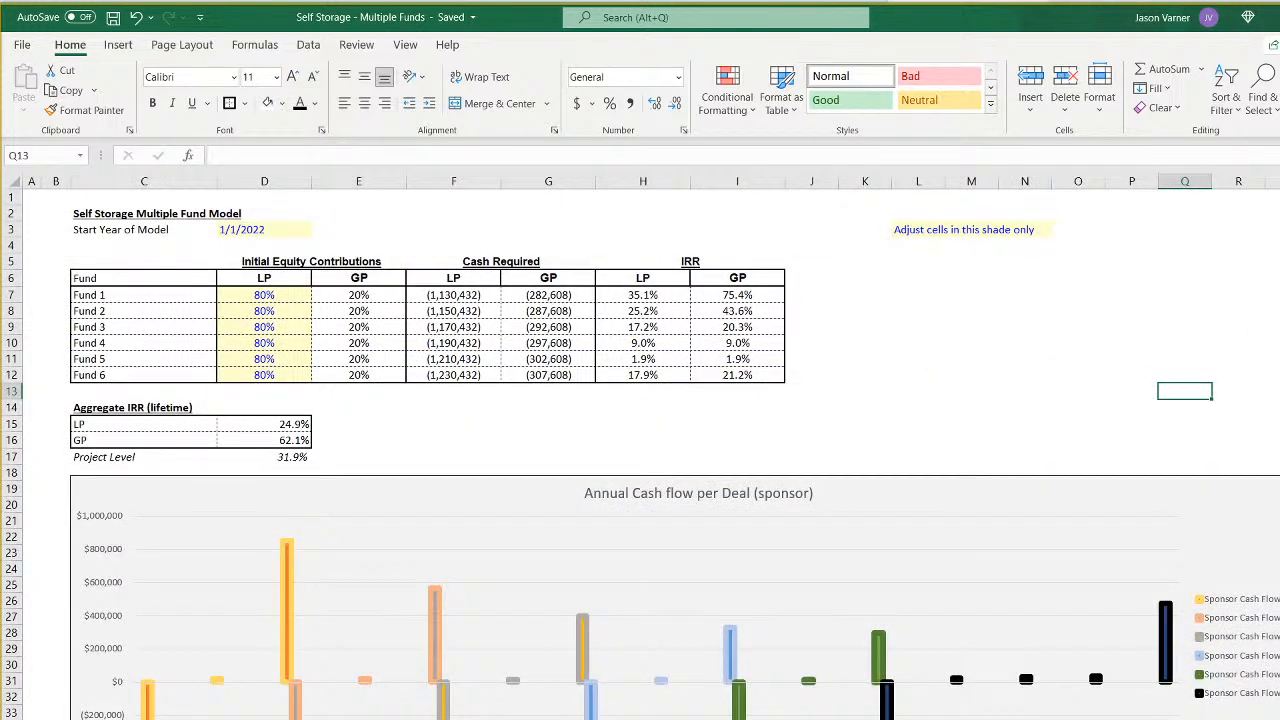
- Review the Self-Storage Development Rolling Fund assumptions sheet with its title cell selected, and save the workbook
key(ctrl+Page_Down)
key(ctrl+Page_Down)
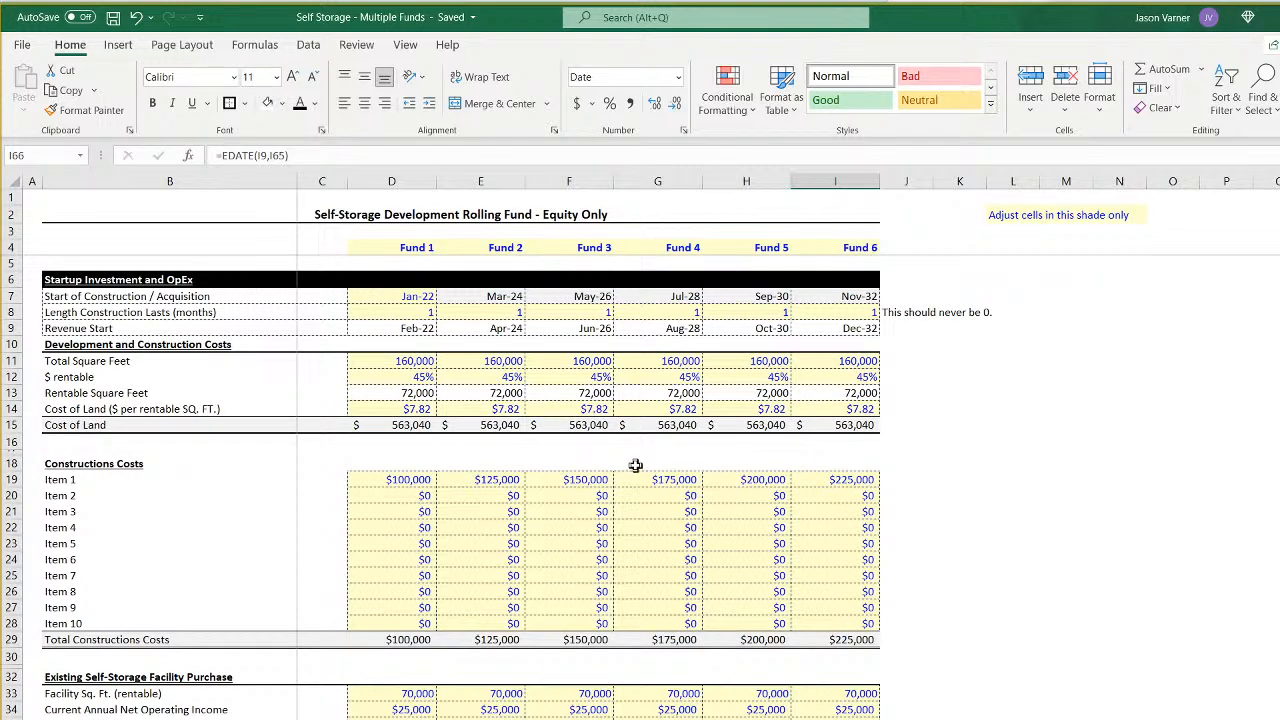
click(340, 211)
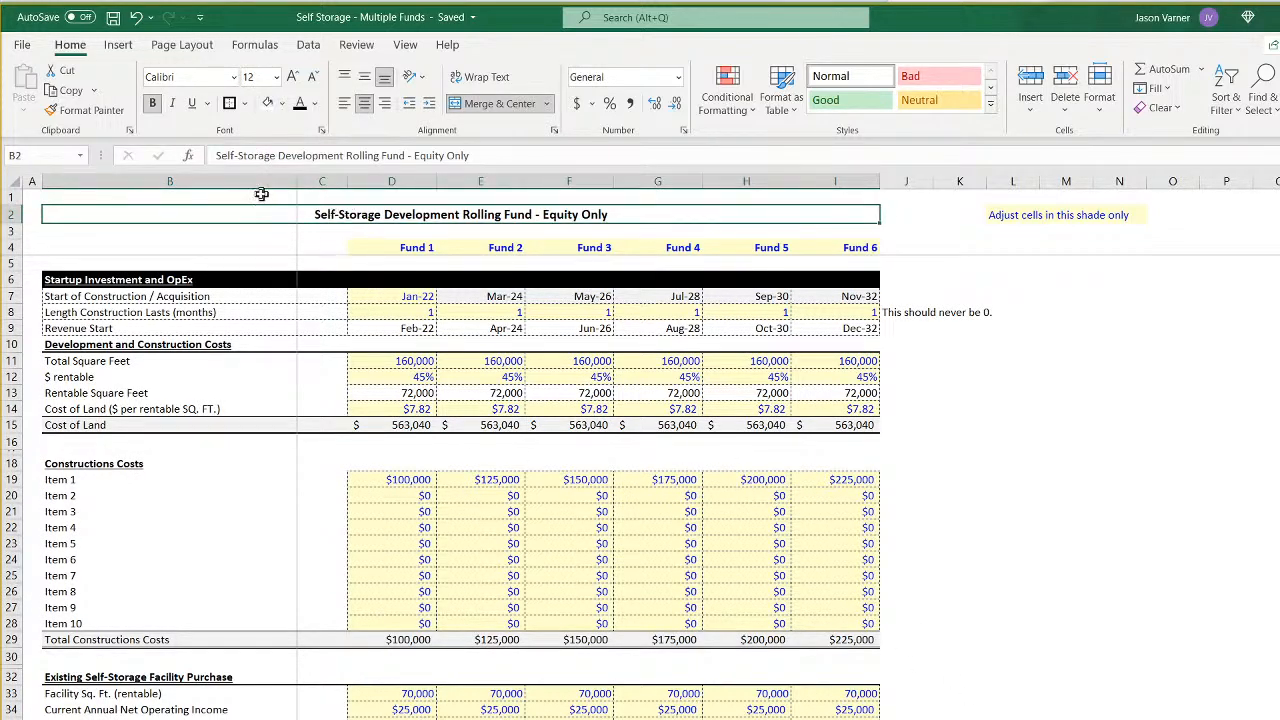
click(113, 17)
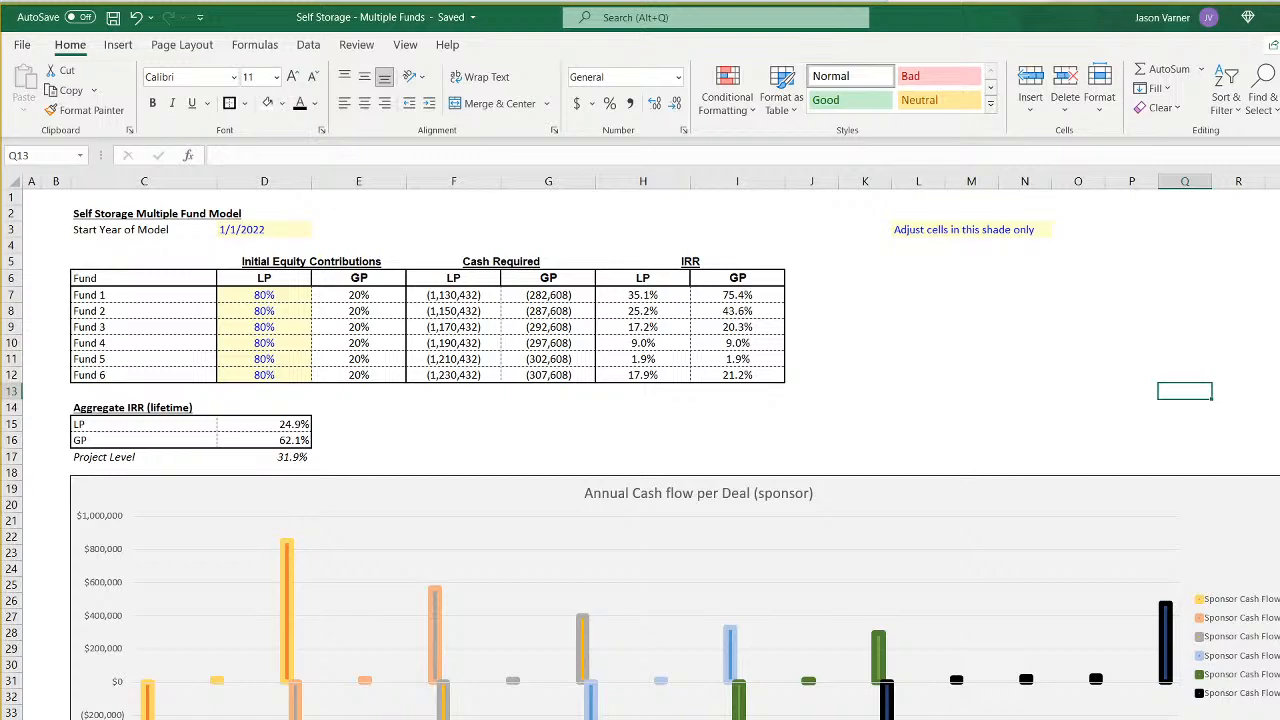
- Look over the sponsor cash flow charts and fund IRR table on the Self Storage Multiple Fund Model summary and save the workbook
scroll(597, 594, down, 7)
scroll(360, 569, up, 4)
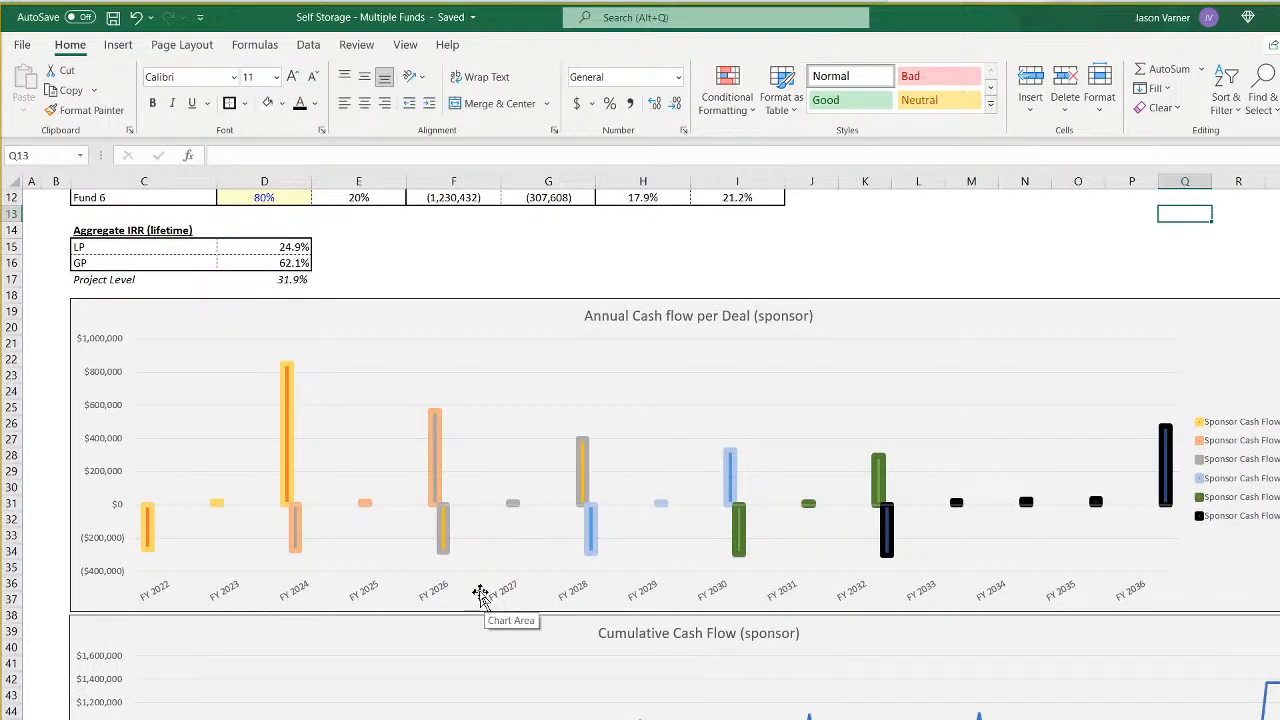
scroll(402, 545, up, 4)
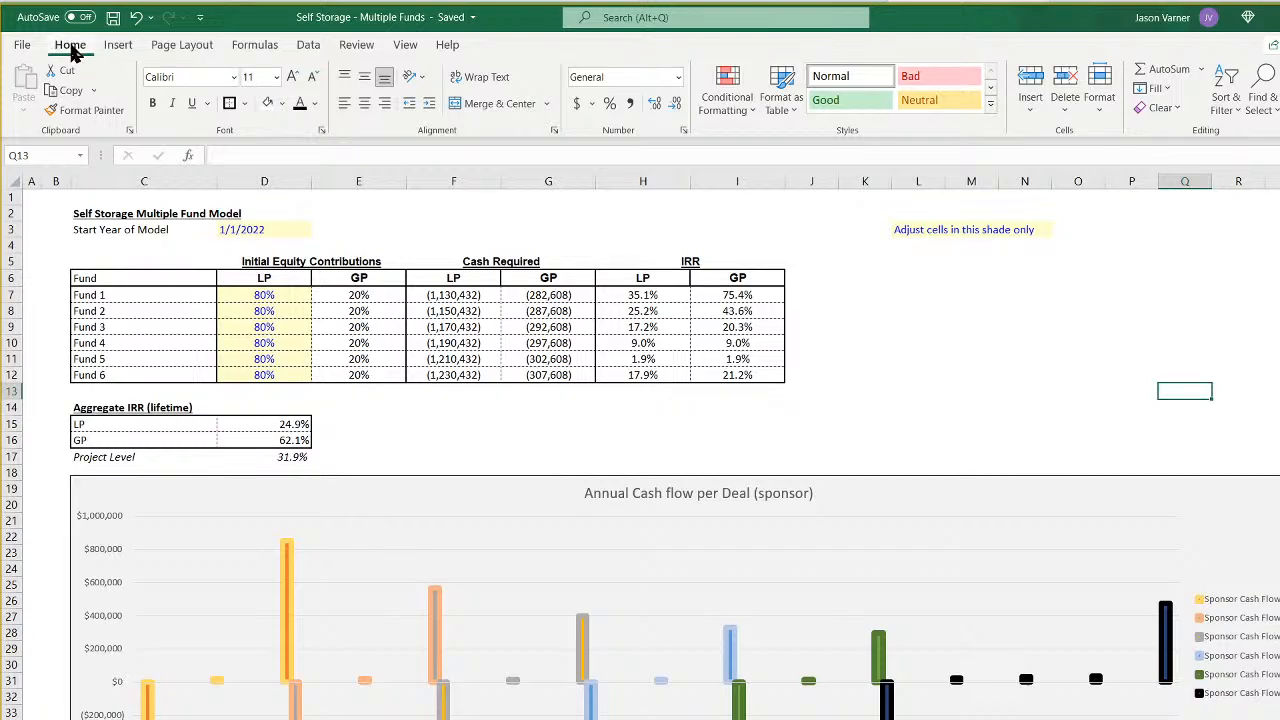
click(114, 18)
click(113, 18)
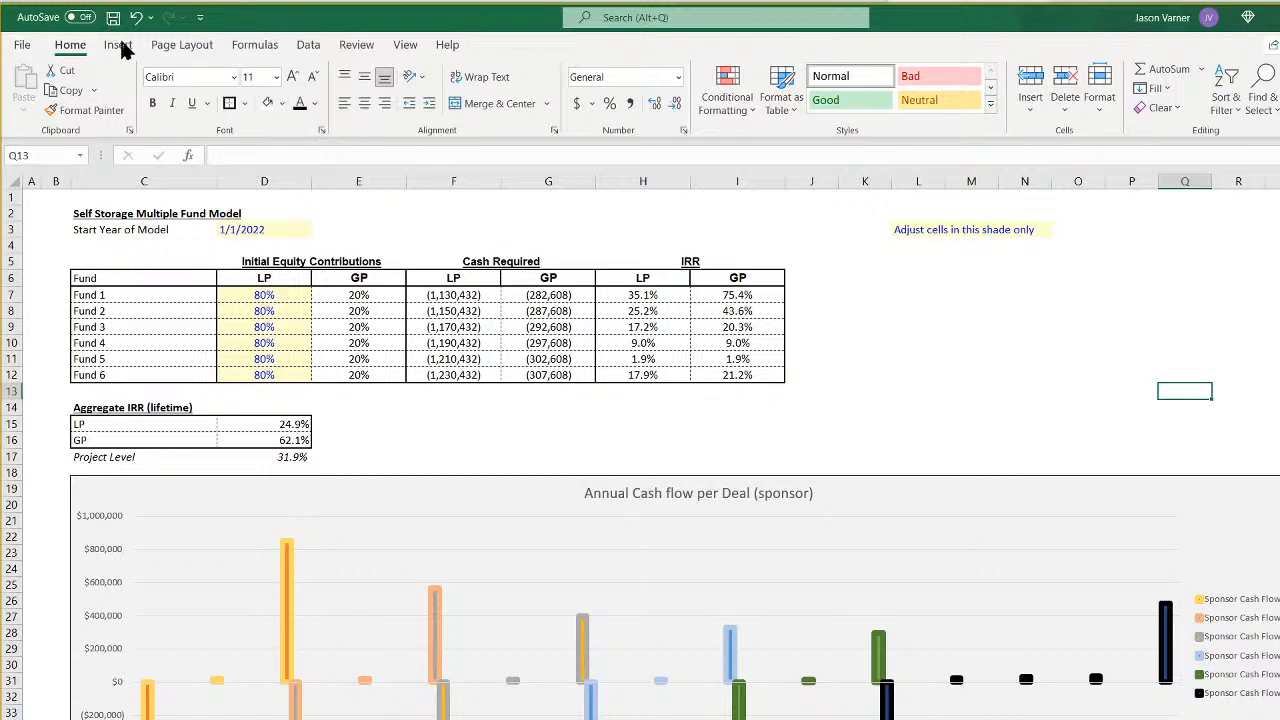
click(952, 349)
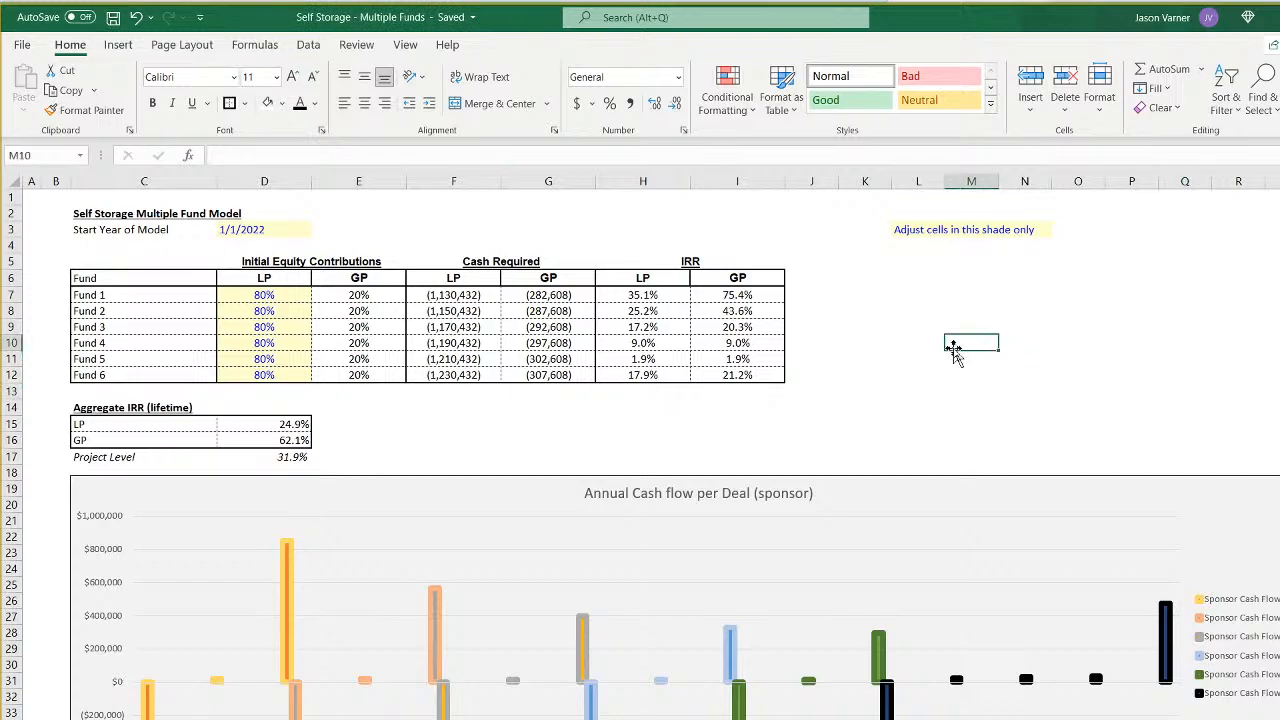
click(1039, 344)
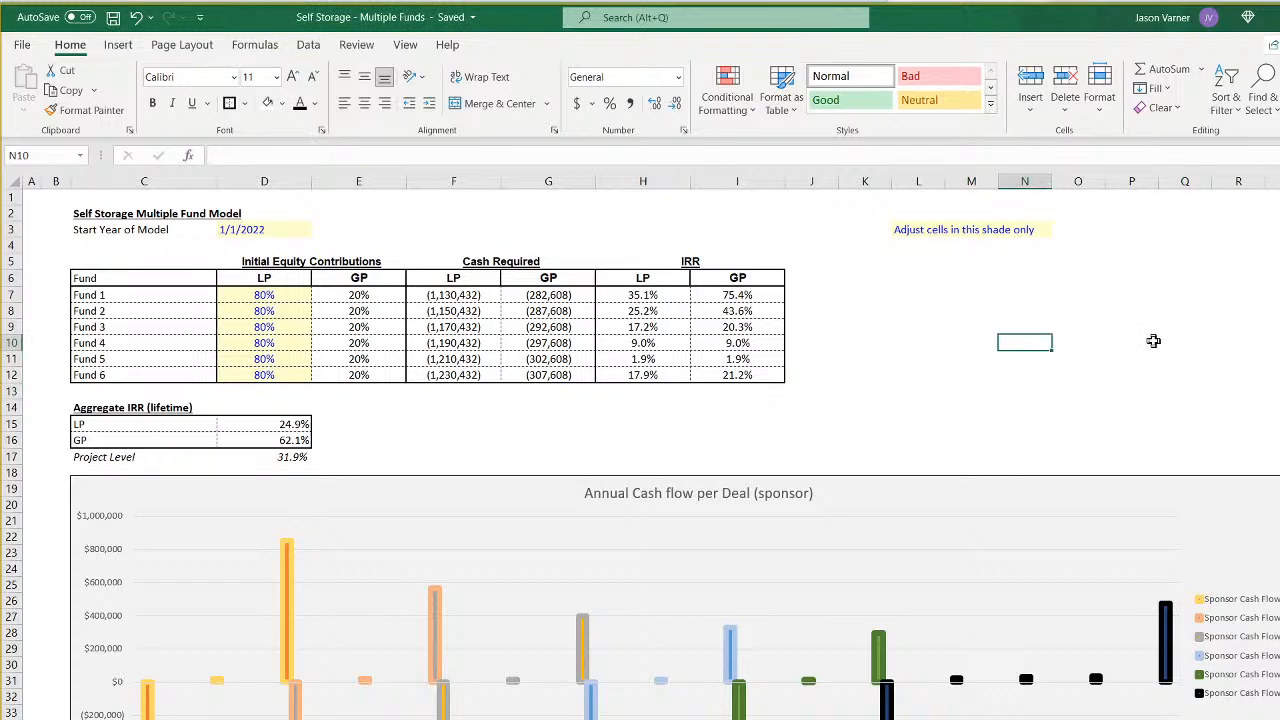
scroll(860, 337, down, 4)
scroll(860, 337, up, 4)
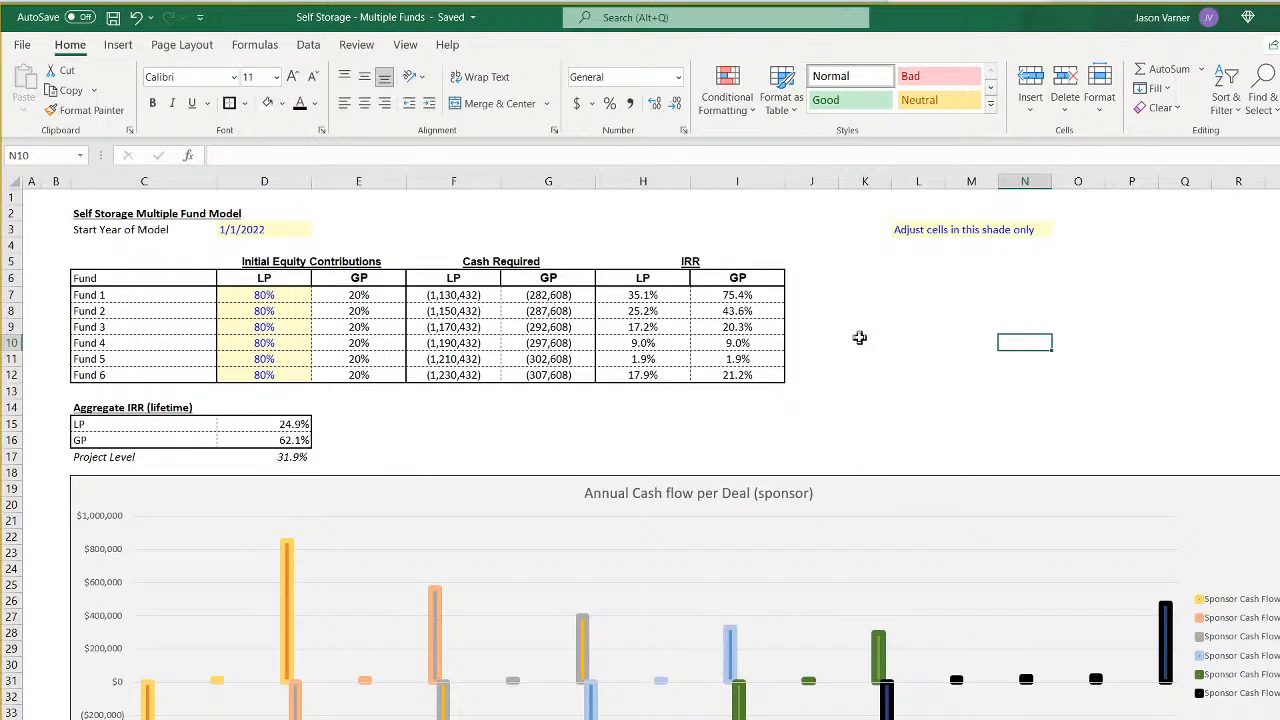